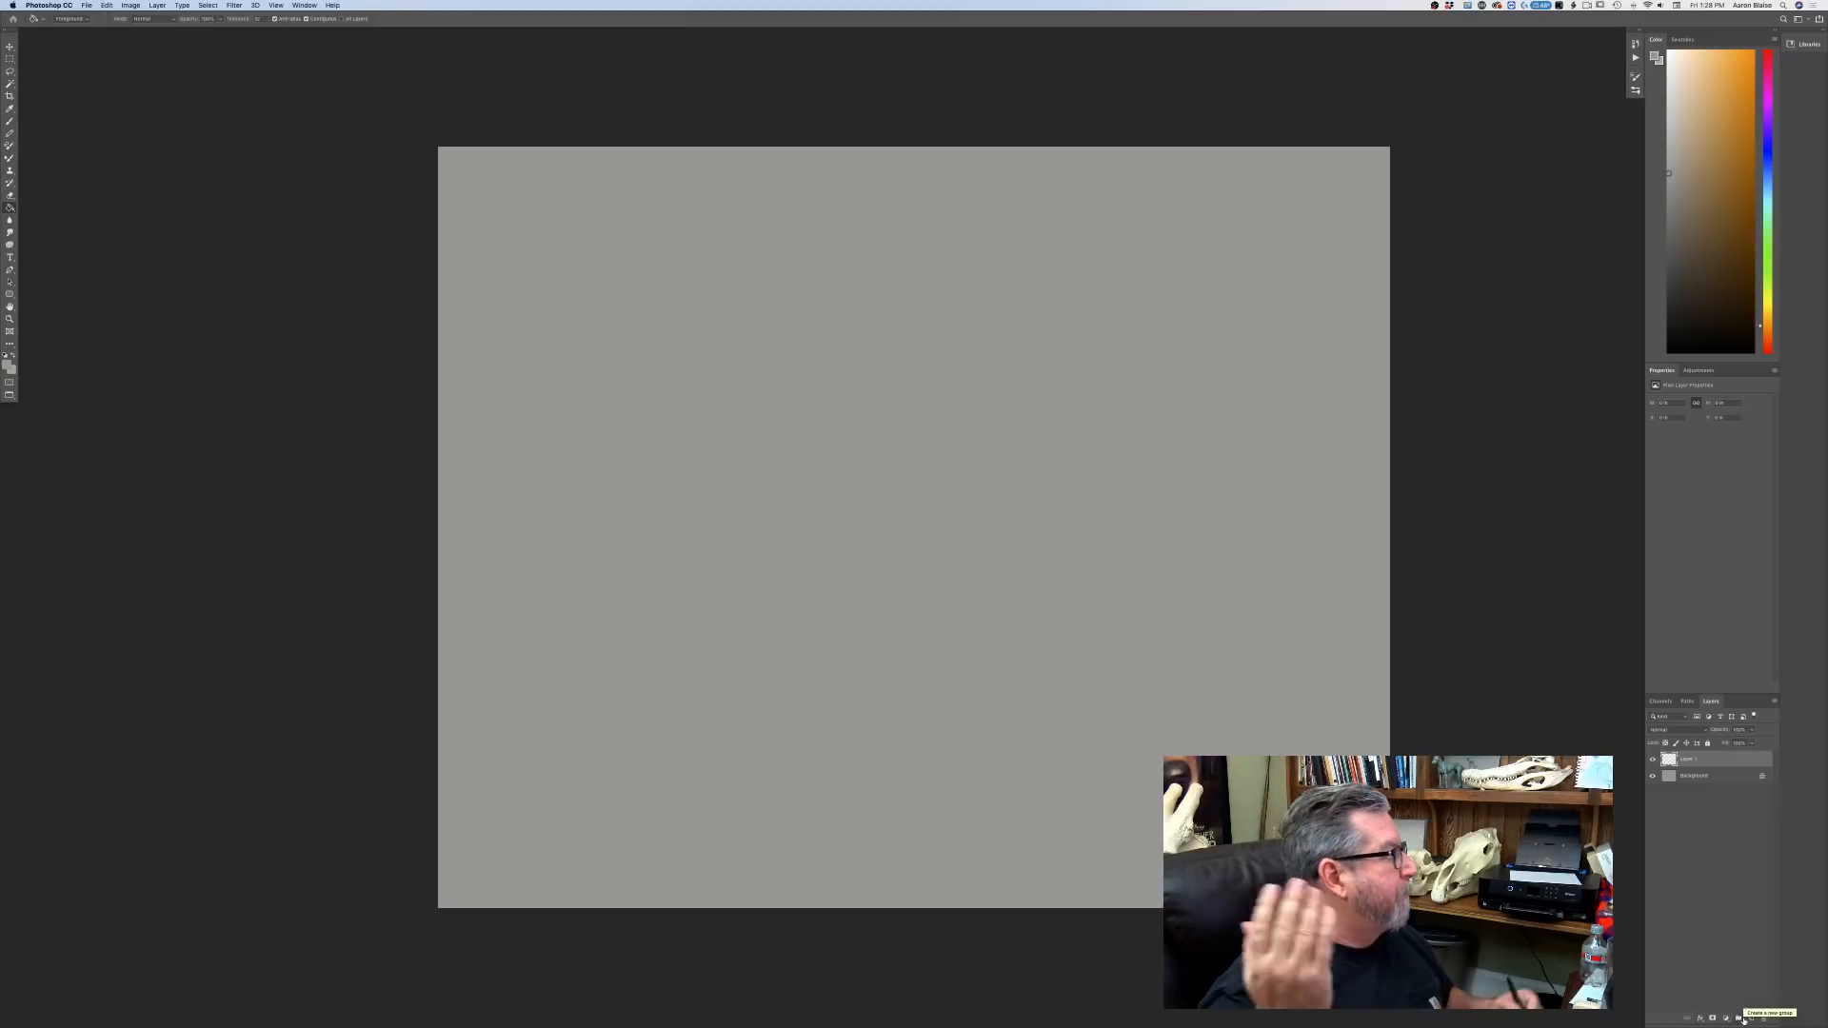
Set the foreground colour to a very dark brown and activate the Brush tool for sketching.
click(8, 364)
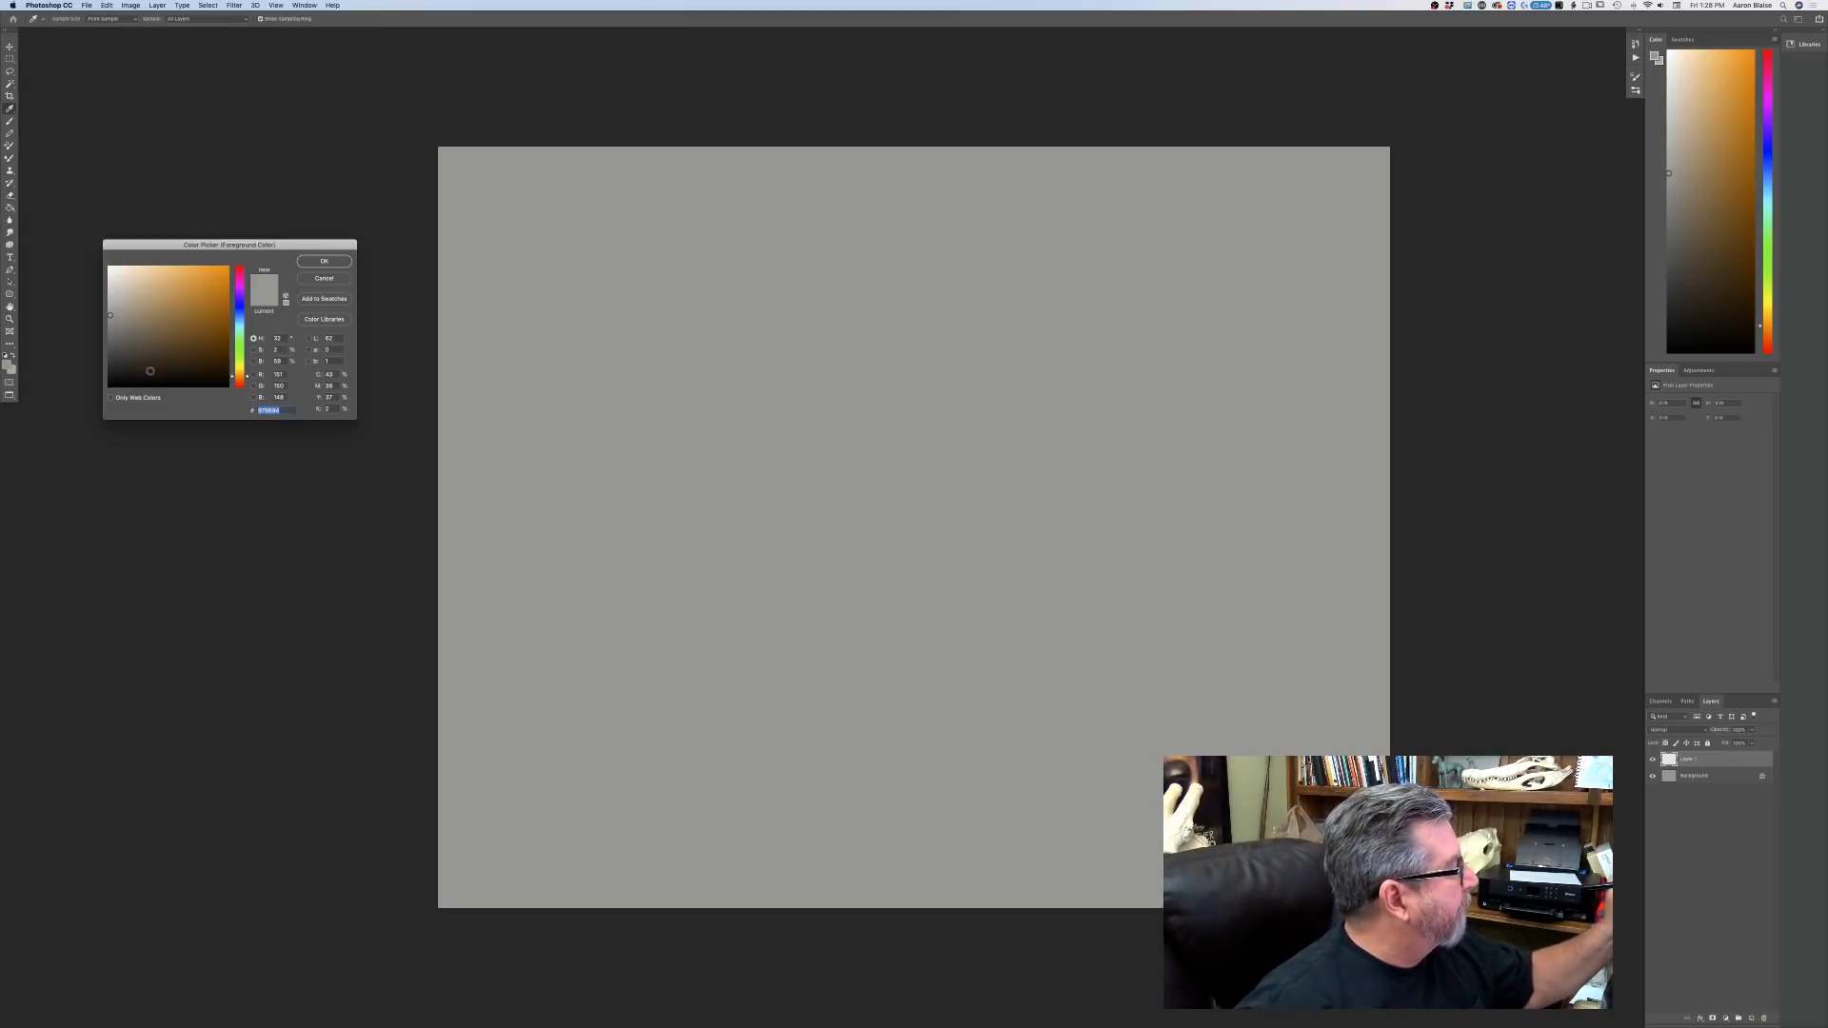
click(150, 370)
click(324, 261)
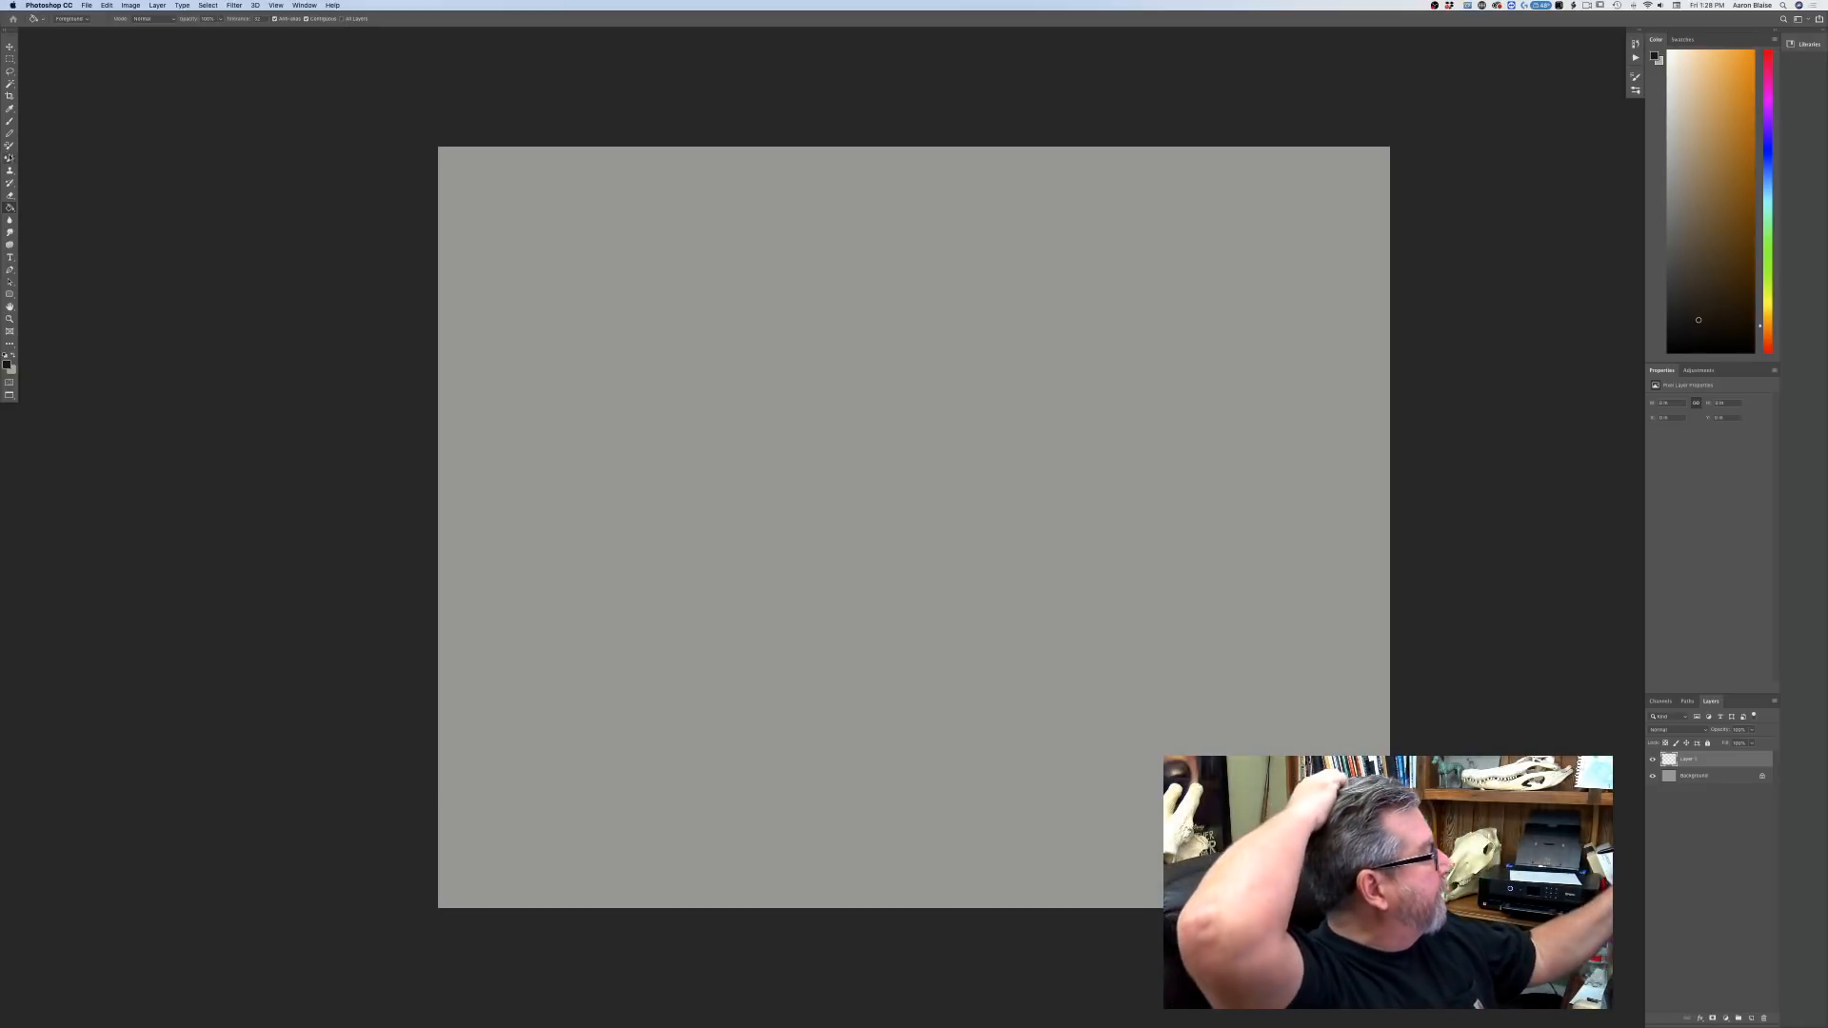
key(b)
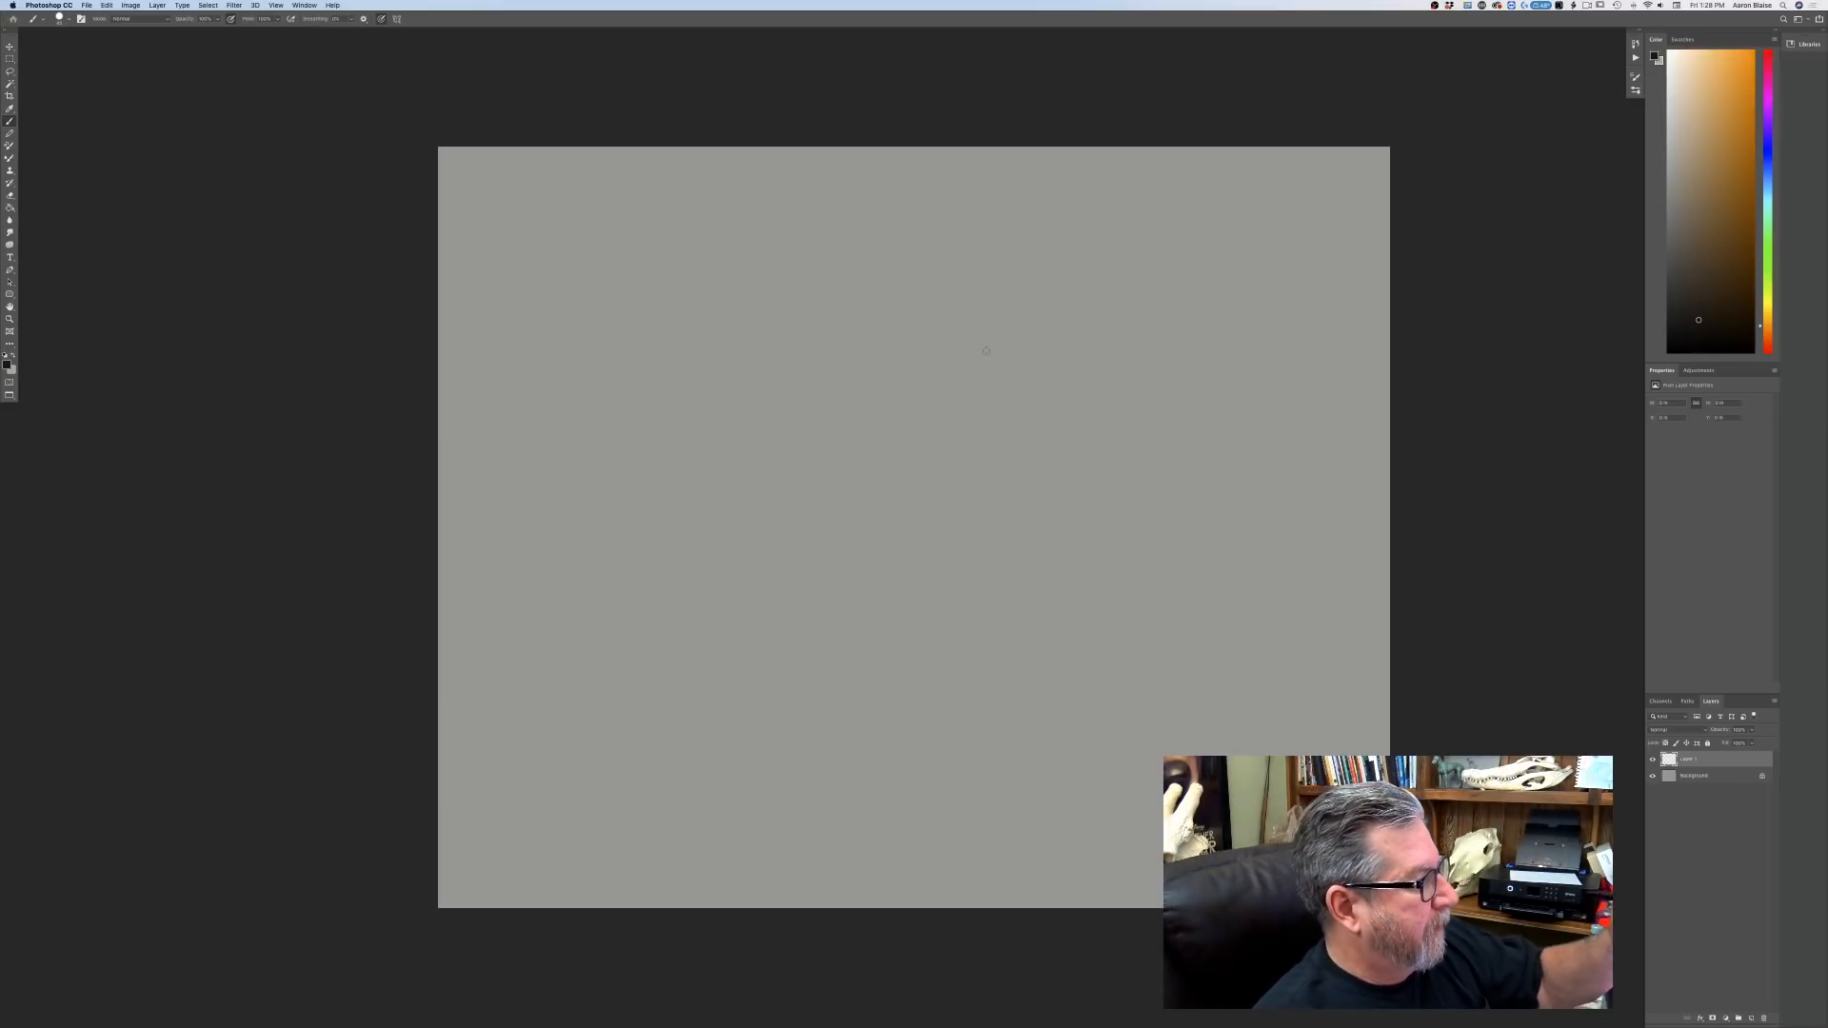
Sketch a large tilted oval for the head in the upper middle of the canvas, with curved jaw lines inside its lower edge.
mouse_move(811, 444)
mouse_down()
mouse_move(881, 348)
mouse_move(820, 497)
mouse_move(1004, 376)
mouse_move(981, 495)
mouse_move(857, 352)
mouse_move(985, 507)
mouse_move(1014, 367)
mouse_move(862, 367)
mouse_move(796, 493)
mouse_move(827, 535)
mouse_up()
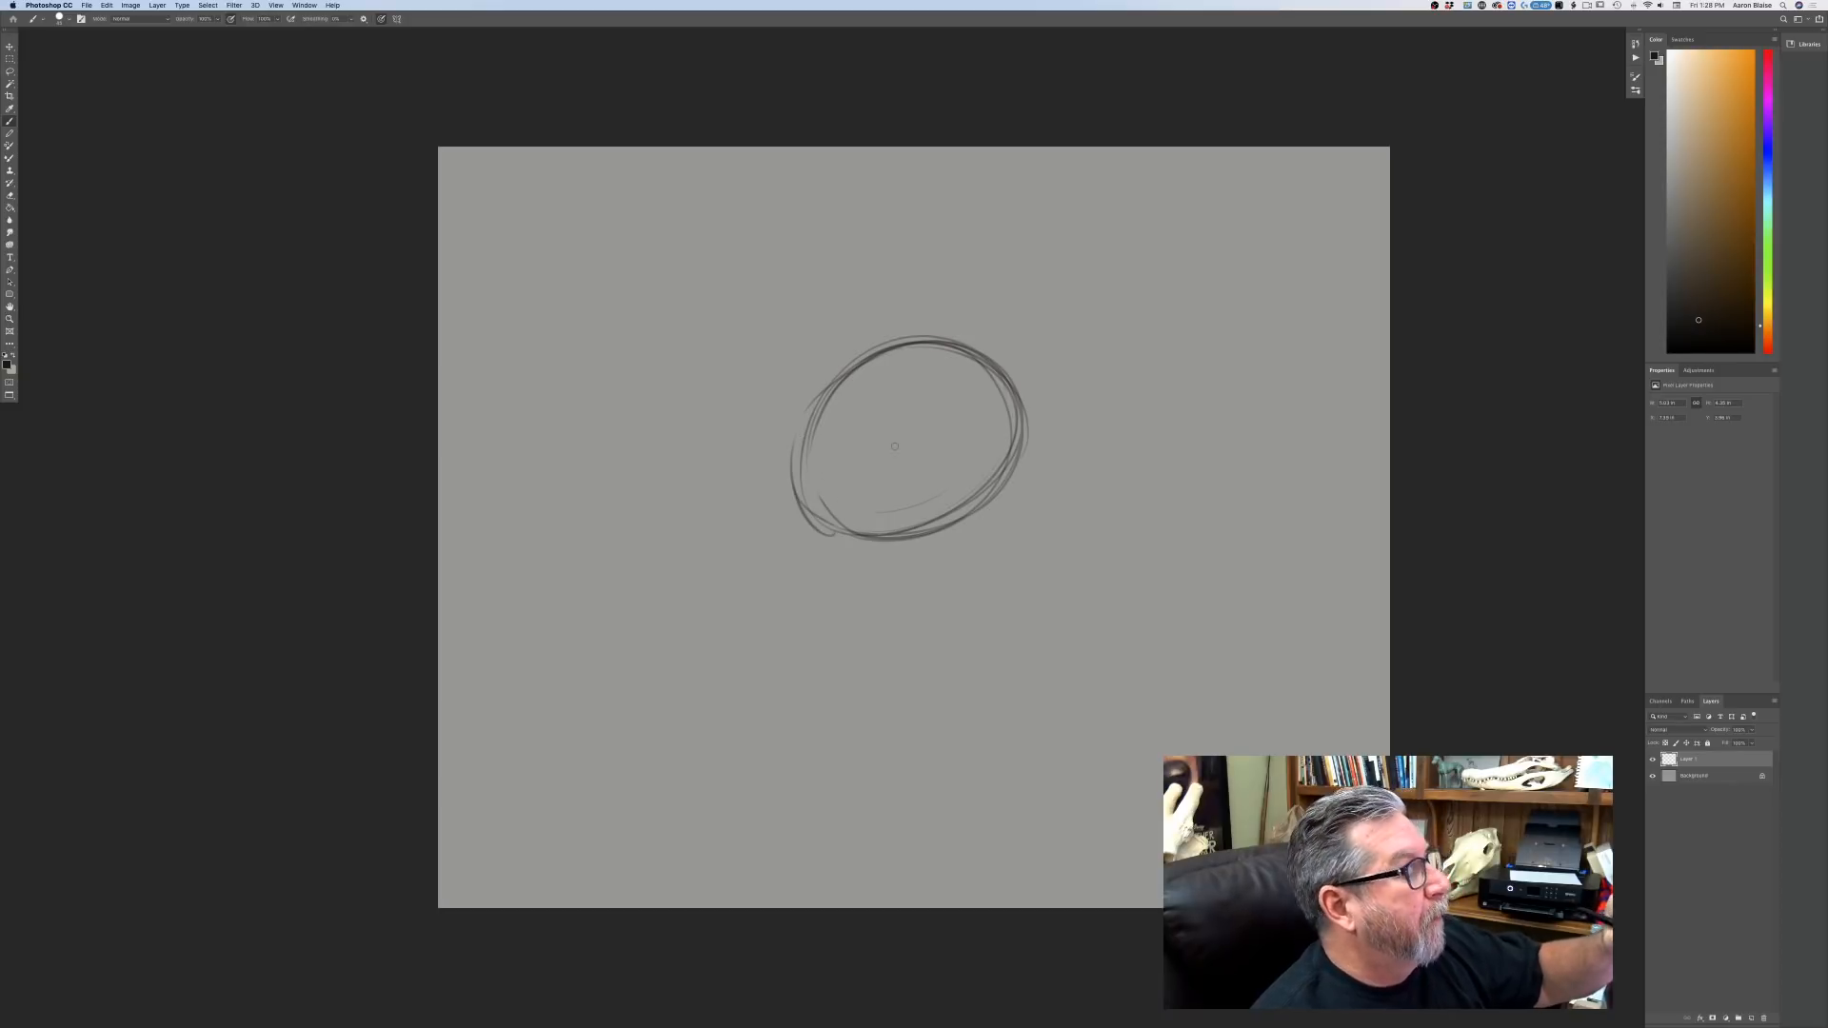
mouse_move(1007, 447)
mouse_down()
mouse_move(862, 515)
mouse_move(963, 463)
mouse_up()
drag(862, 535, 965, 474)
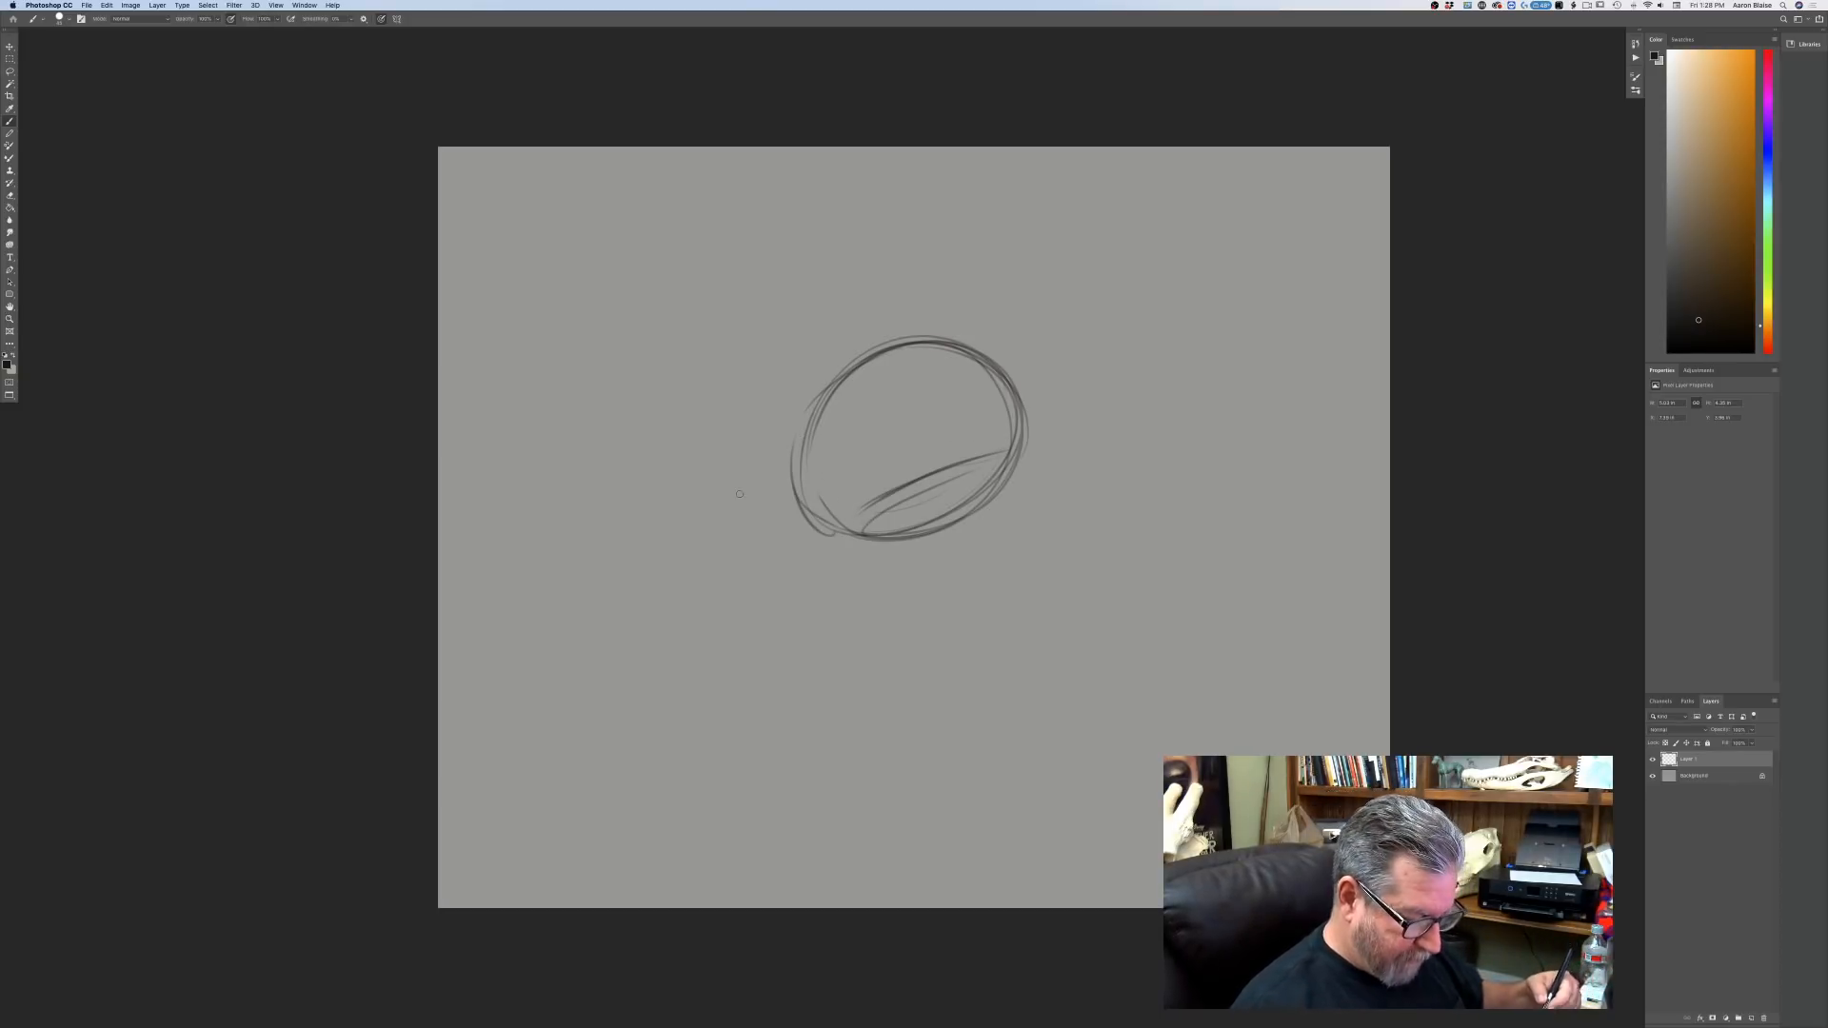
Reinforce the head oval and draw a long pointed ear extending up and outward from the back of the head.
key(super+plus)
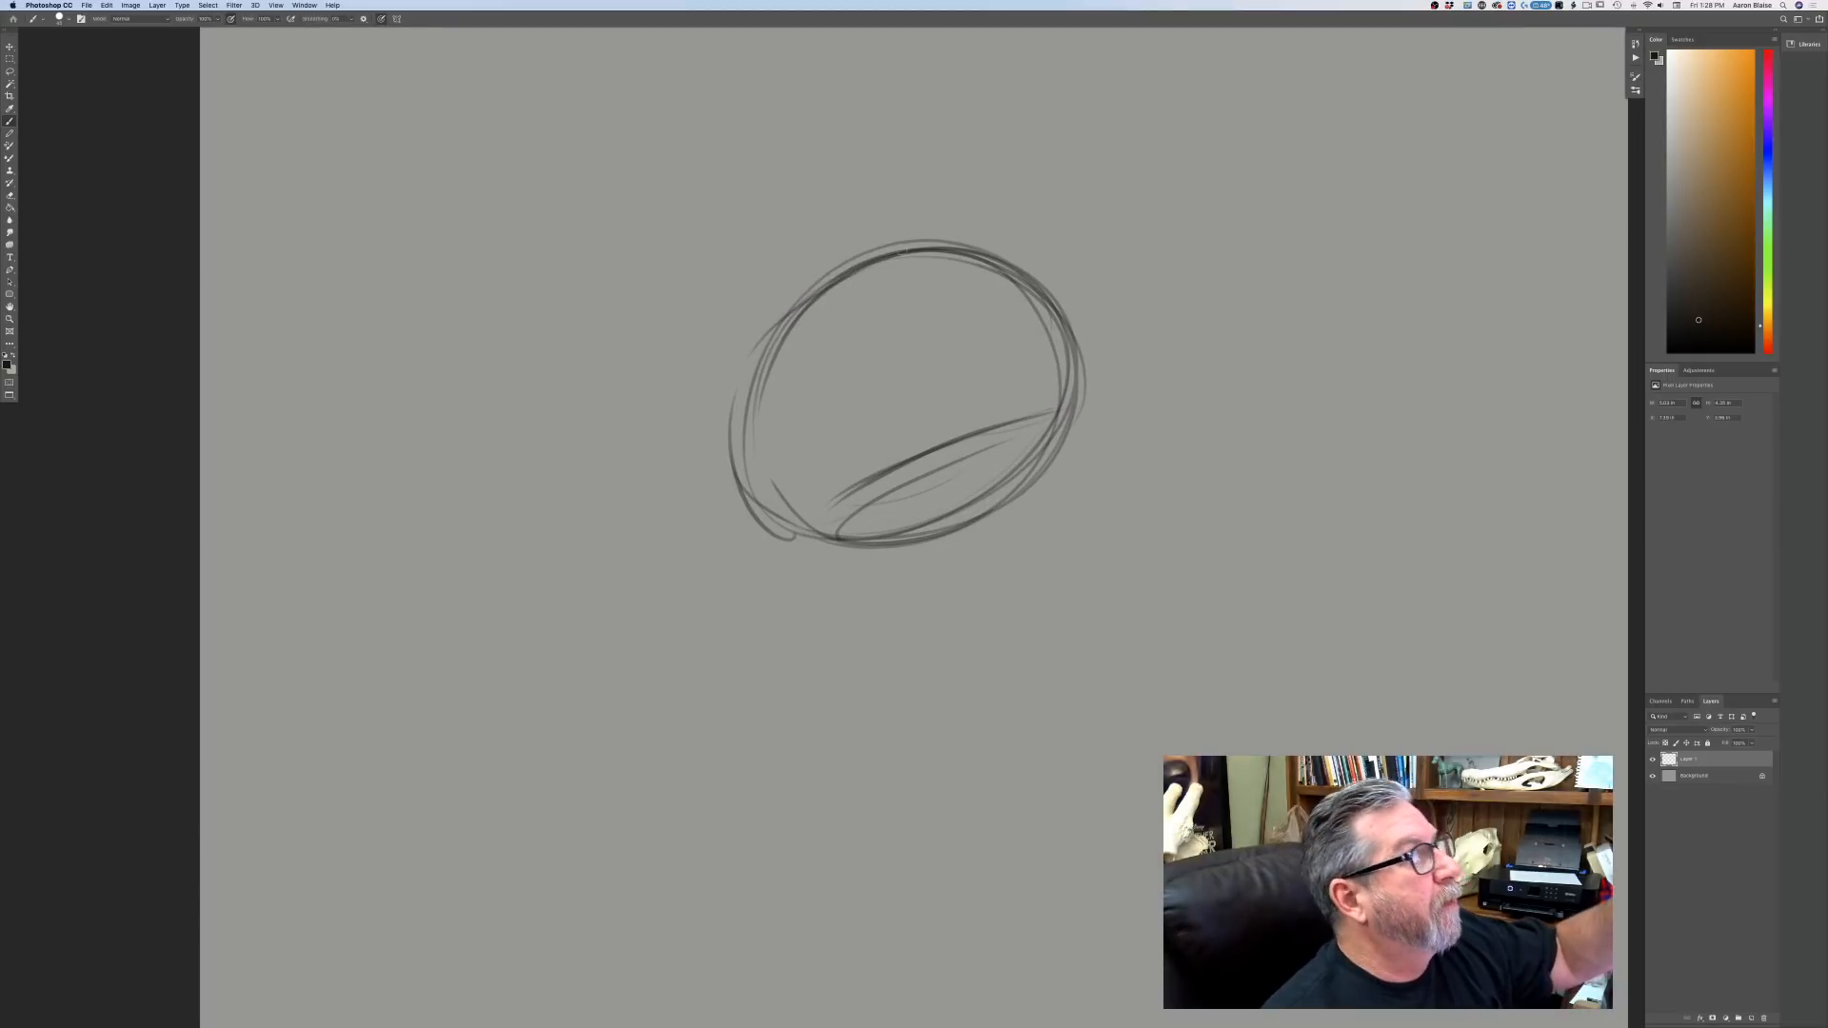
drag(854, 280, 1055, 283)
mouse_move(1092, 357)
mouse_down()
mouse_move(826, 309)
mouse_move(735, 452)
mouse_up()
drag(1011, 257, 1317, 102)
mouse_move(1325, 194)
mouse_down()
mouse_move(1061, 381)
mouse_move(1128, 373)
mouse_up()
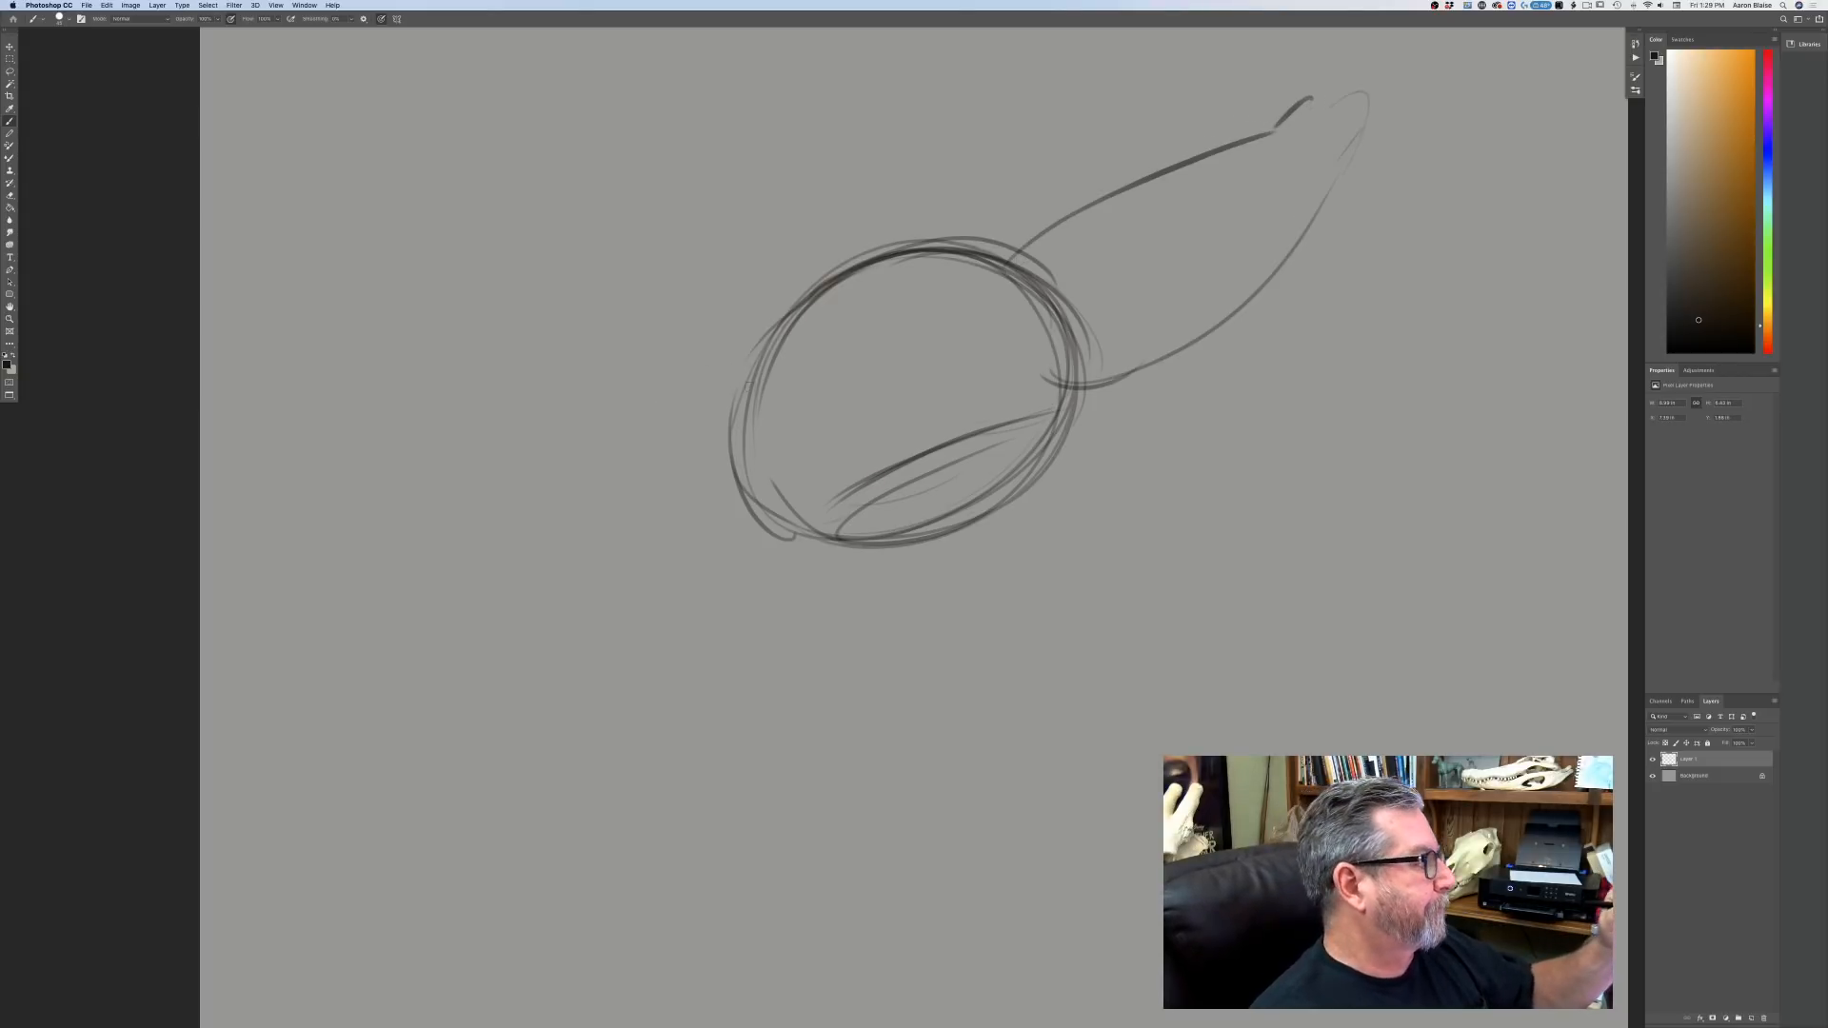
drag(739, 381, 760, 507)
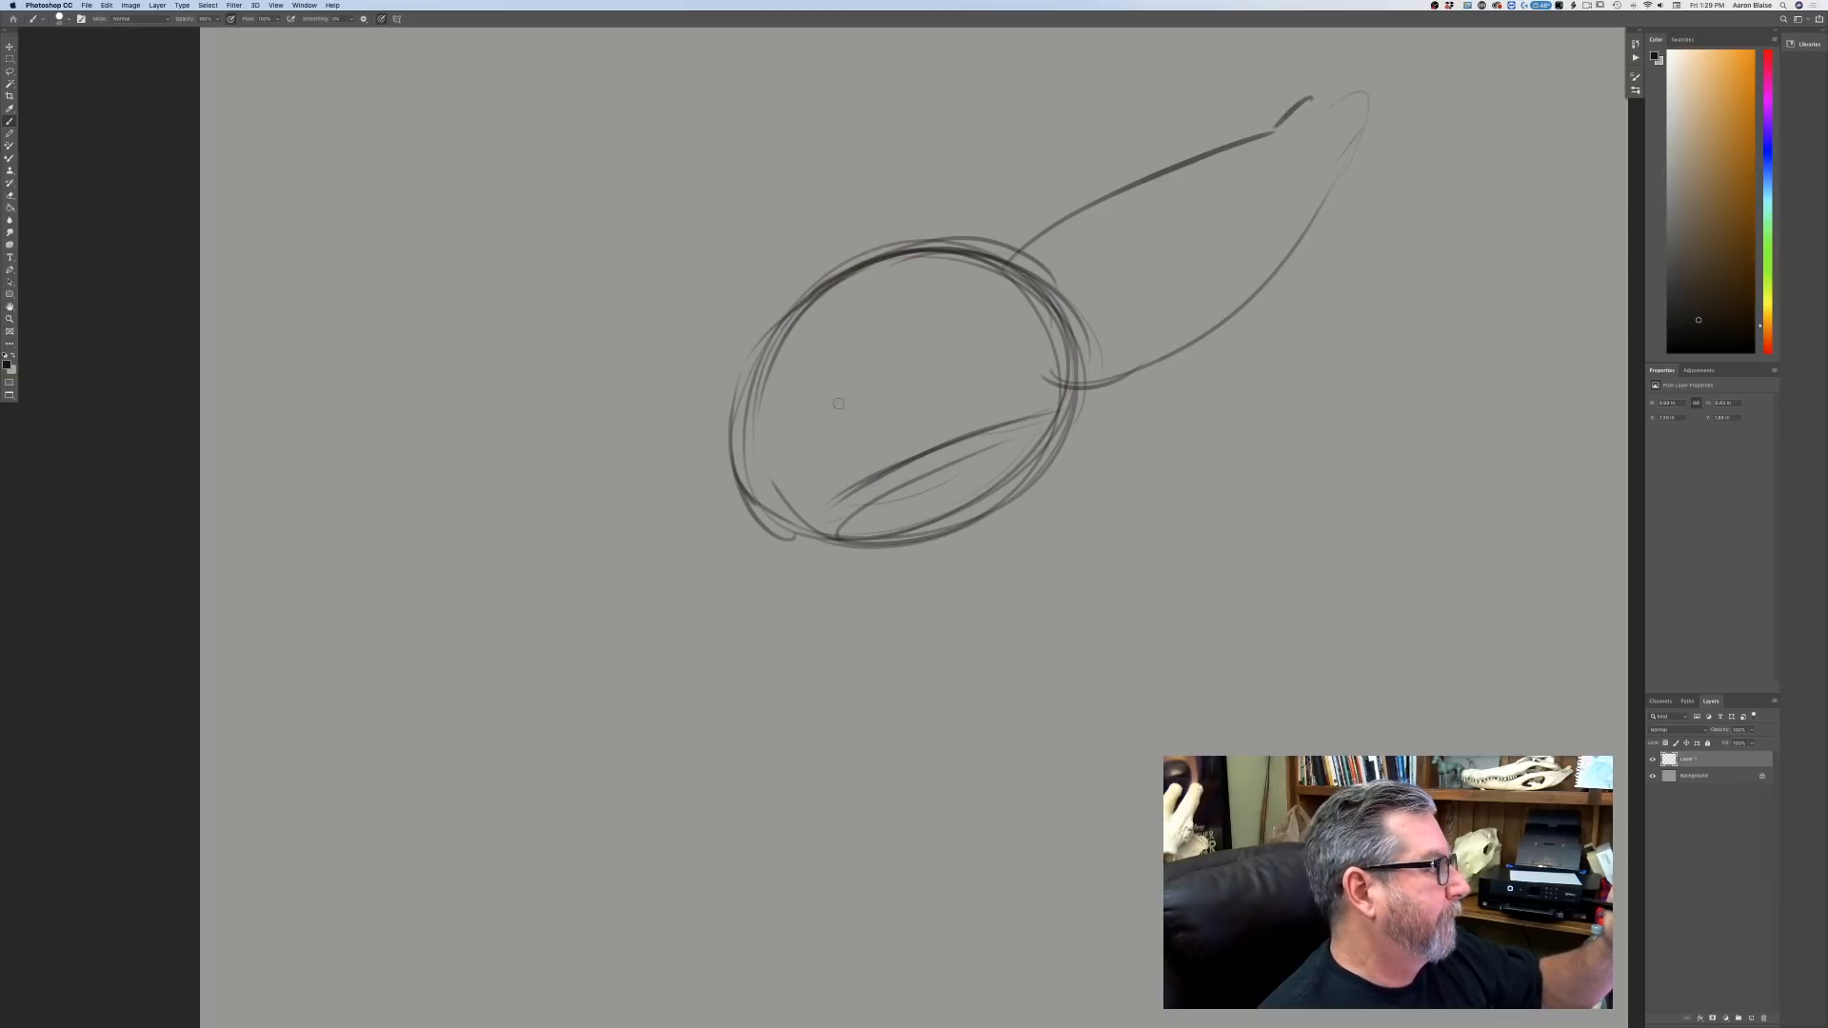
Sketch a small oval nose with a nostril near the face's front edge and a curved nose bridge above it.
mouse_move(803, 418)
mouse_down()
mouse_move(833, 412)
mouse_move(834, 393)
mouse_move(828, 419)
mouse_up()
drag(802, 345, 815, 379)
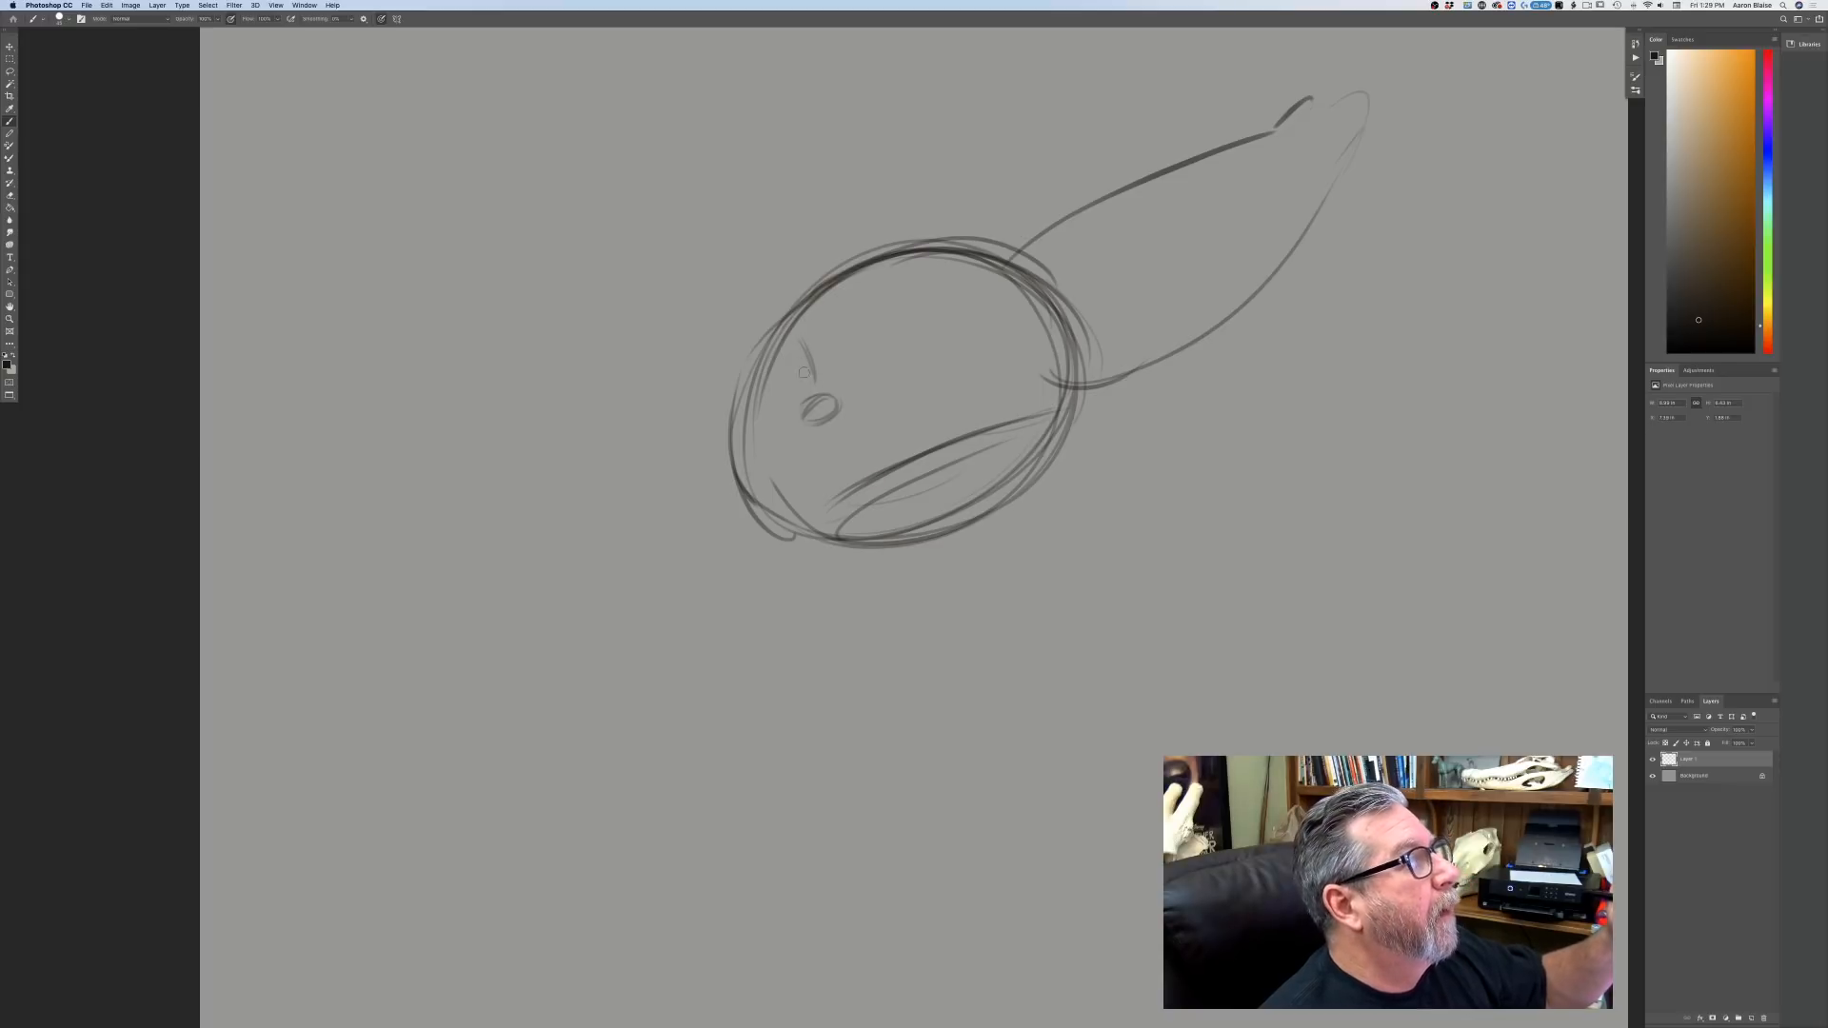
mouse_move(809, 359)
mouse_down()
mouse_move(798, 413)
mouse_move(836, 404)
mouse_up()
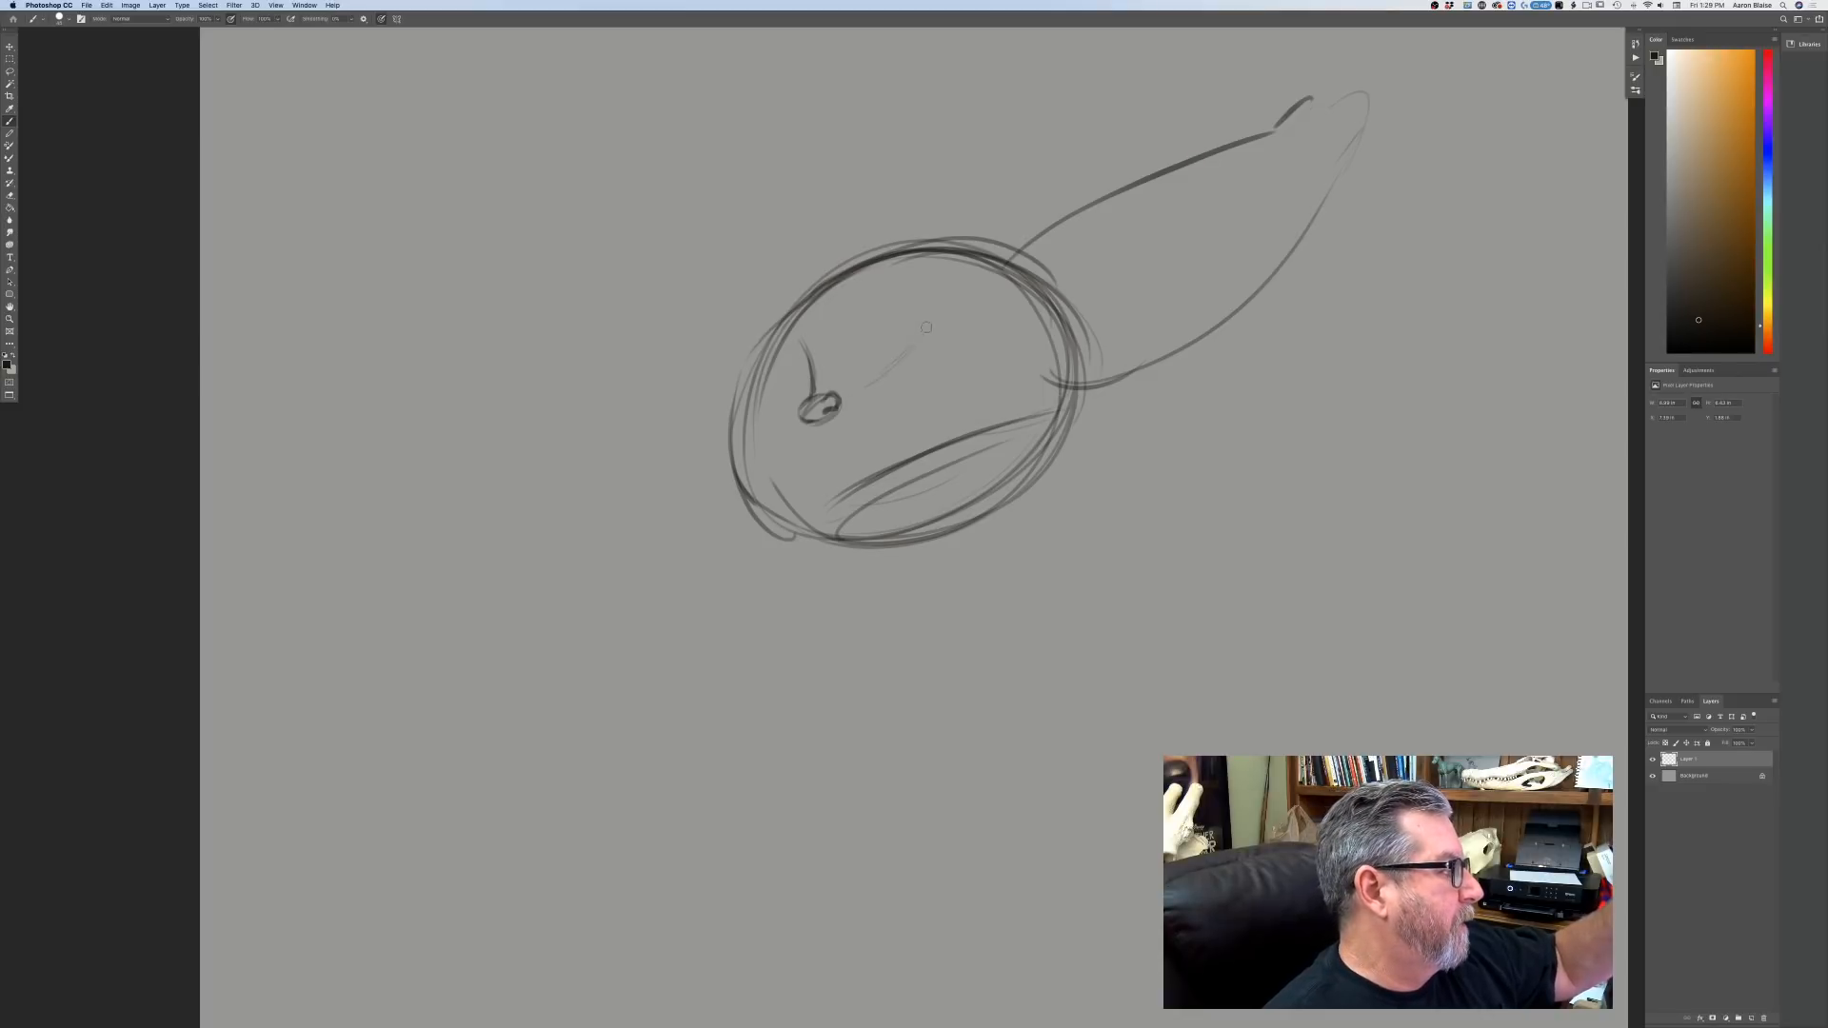
Draw the near eye between the nose and ear, with a slanted lower lid and a rounded upper lid.
mouse_move(862, 386)
mouse_down()
mouse_move(938, 319)
mouse_move(884, 365)
mouse_up()
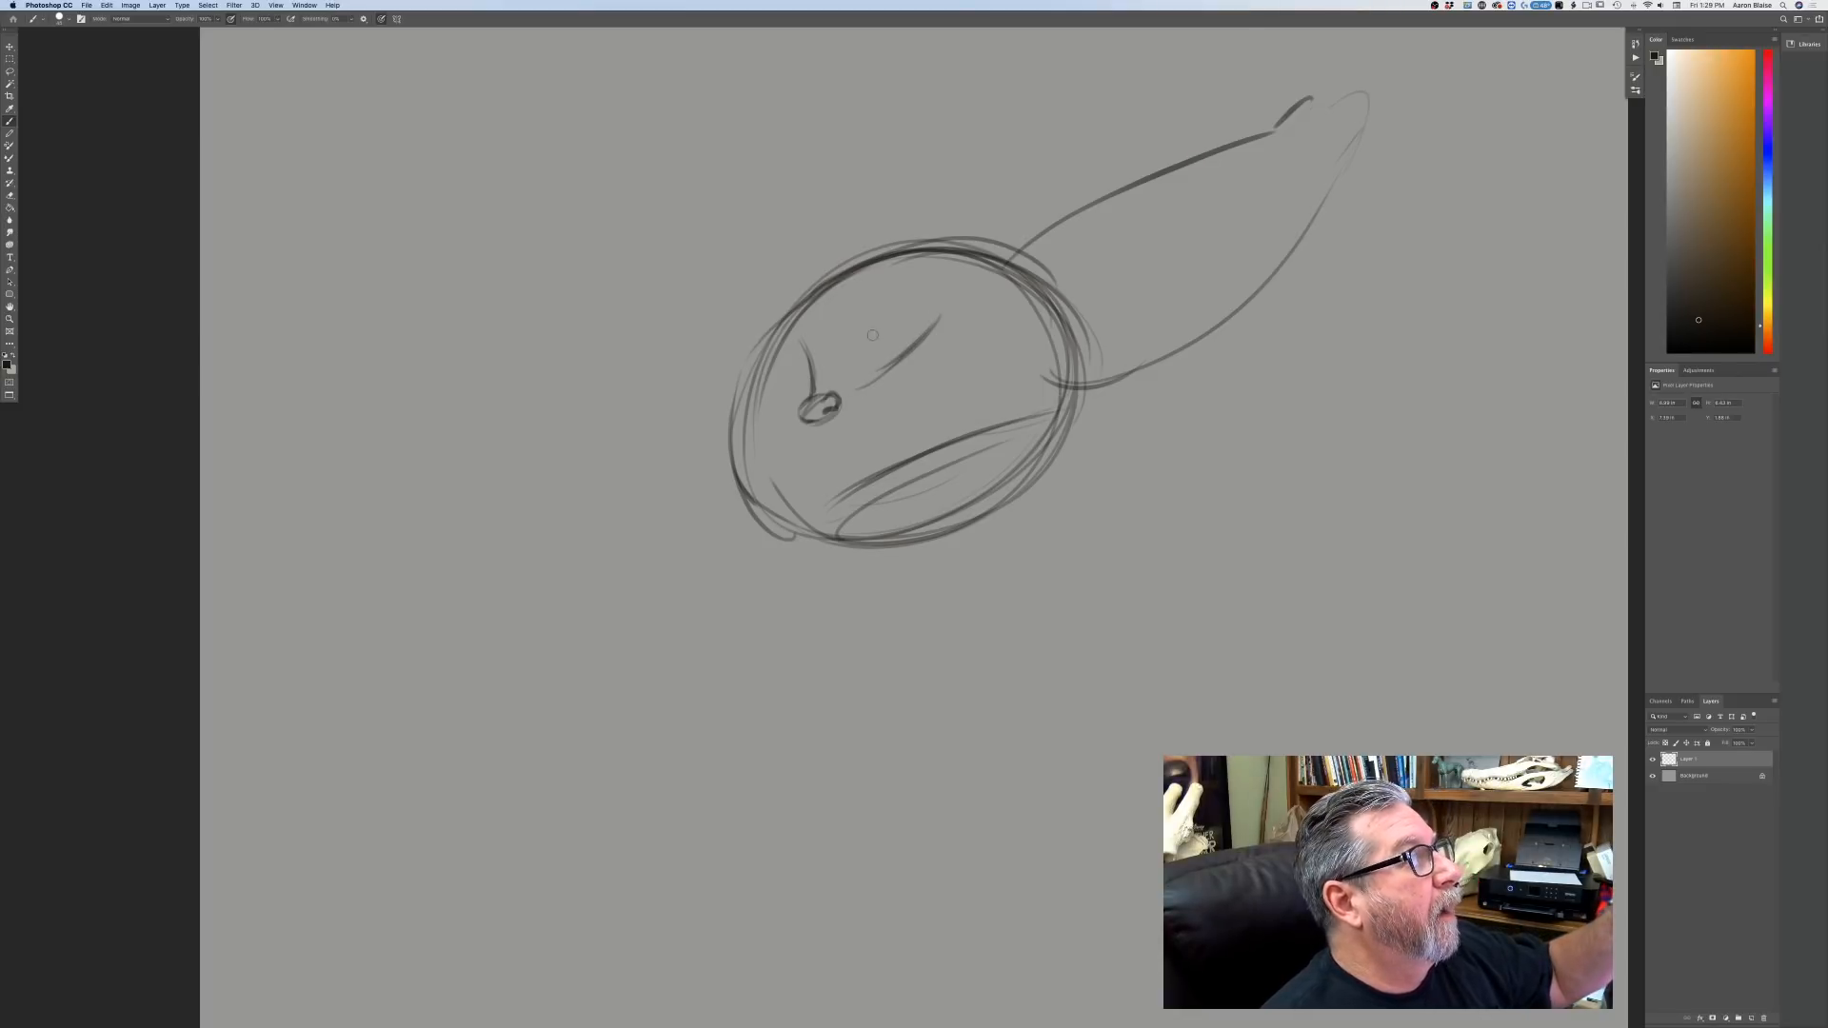
drag(865, 317, 848, 374)
mouse_move(924, 322)
mouse_down()
mouse_move(864, 307)
mouse_move(866, 330)
mouse_move(924, 322)
mouse_move(895, 318)
mouse_move(860, 349)
mouse_move(928, 325)
mouse_up()
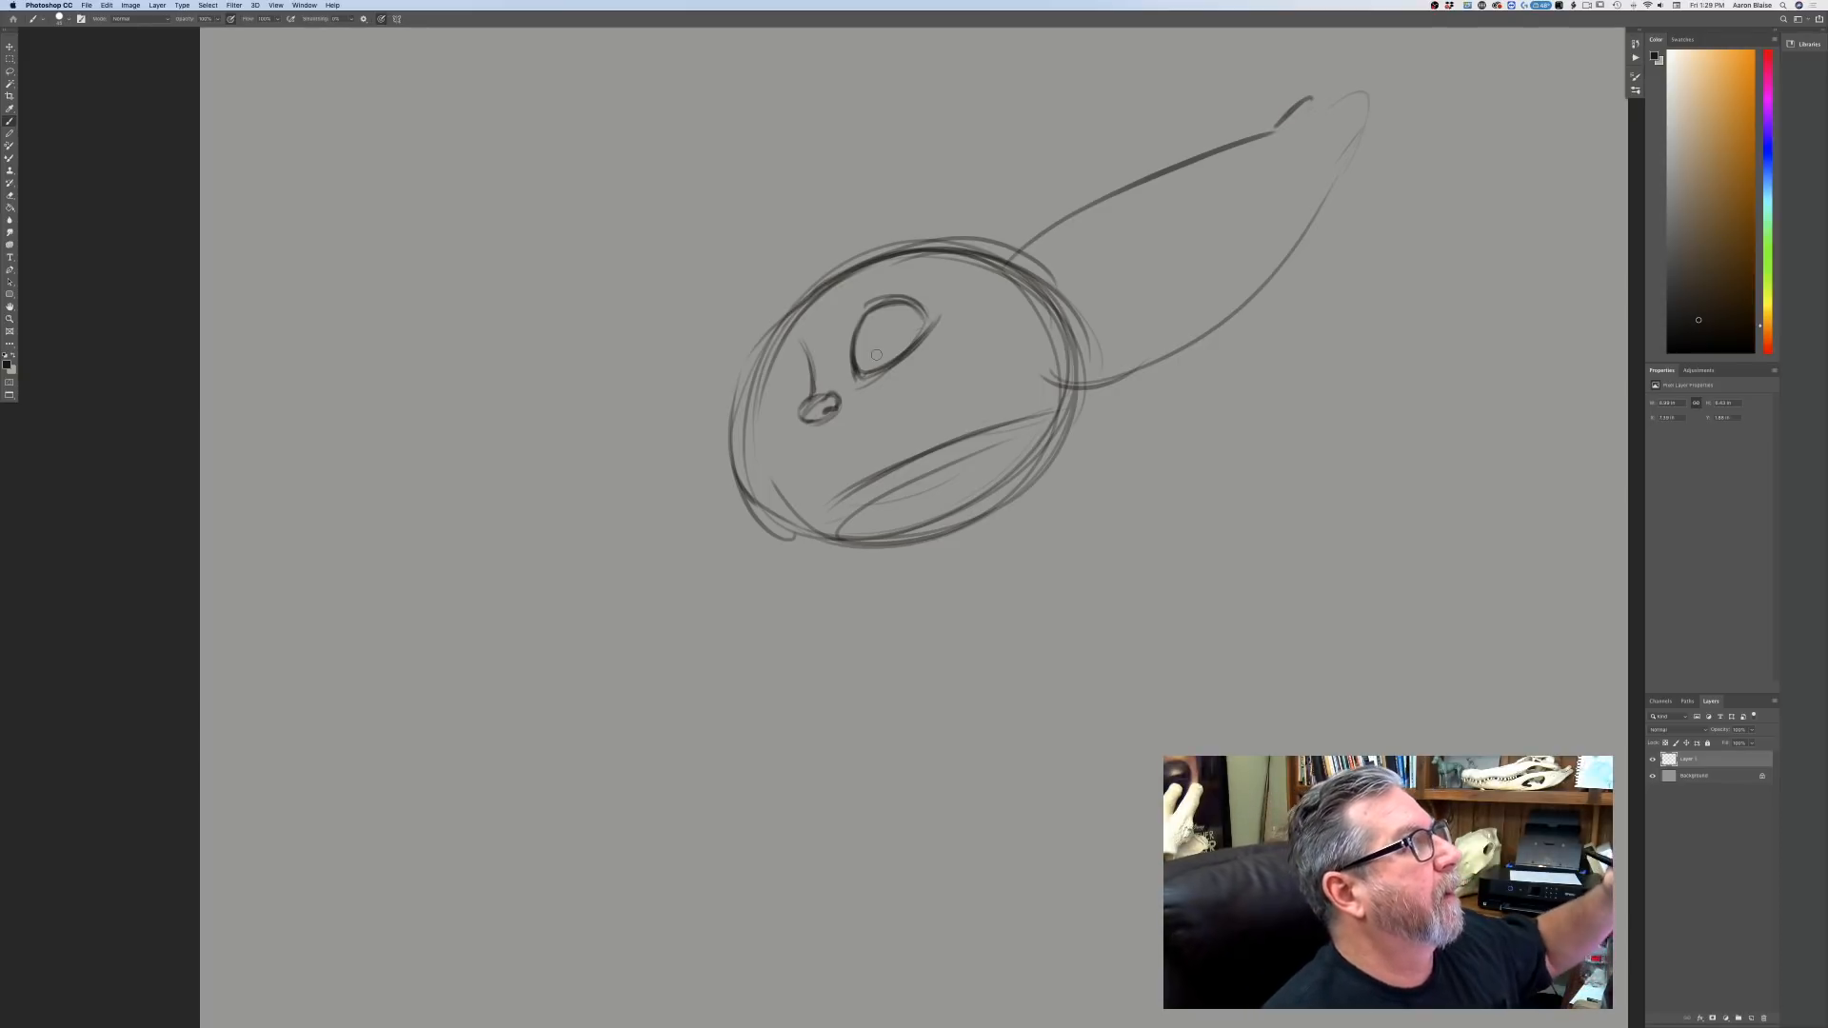
mouse_move(936, 312)
mouse_down()
mouse_move(866, 378)
mouse_move(929, 329)
mouse_up()
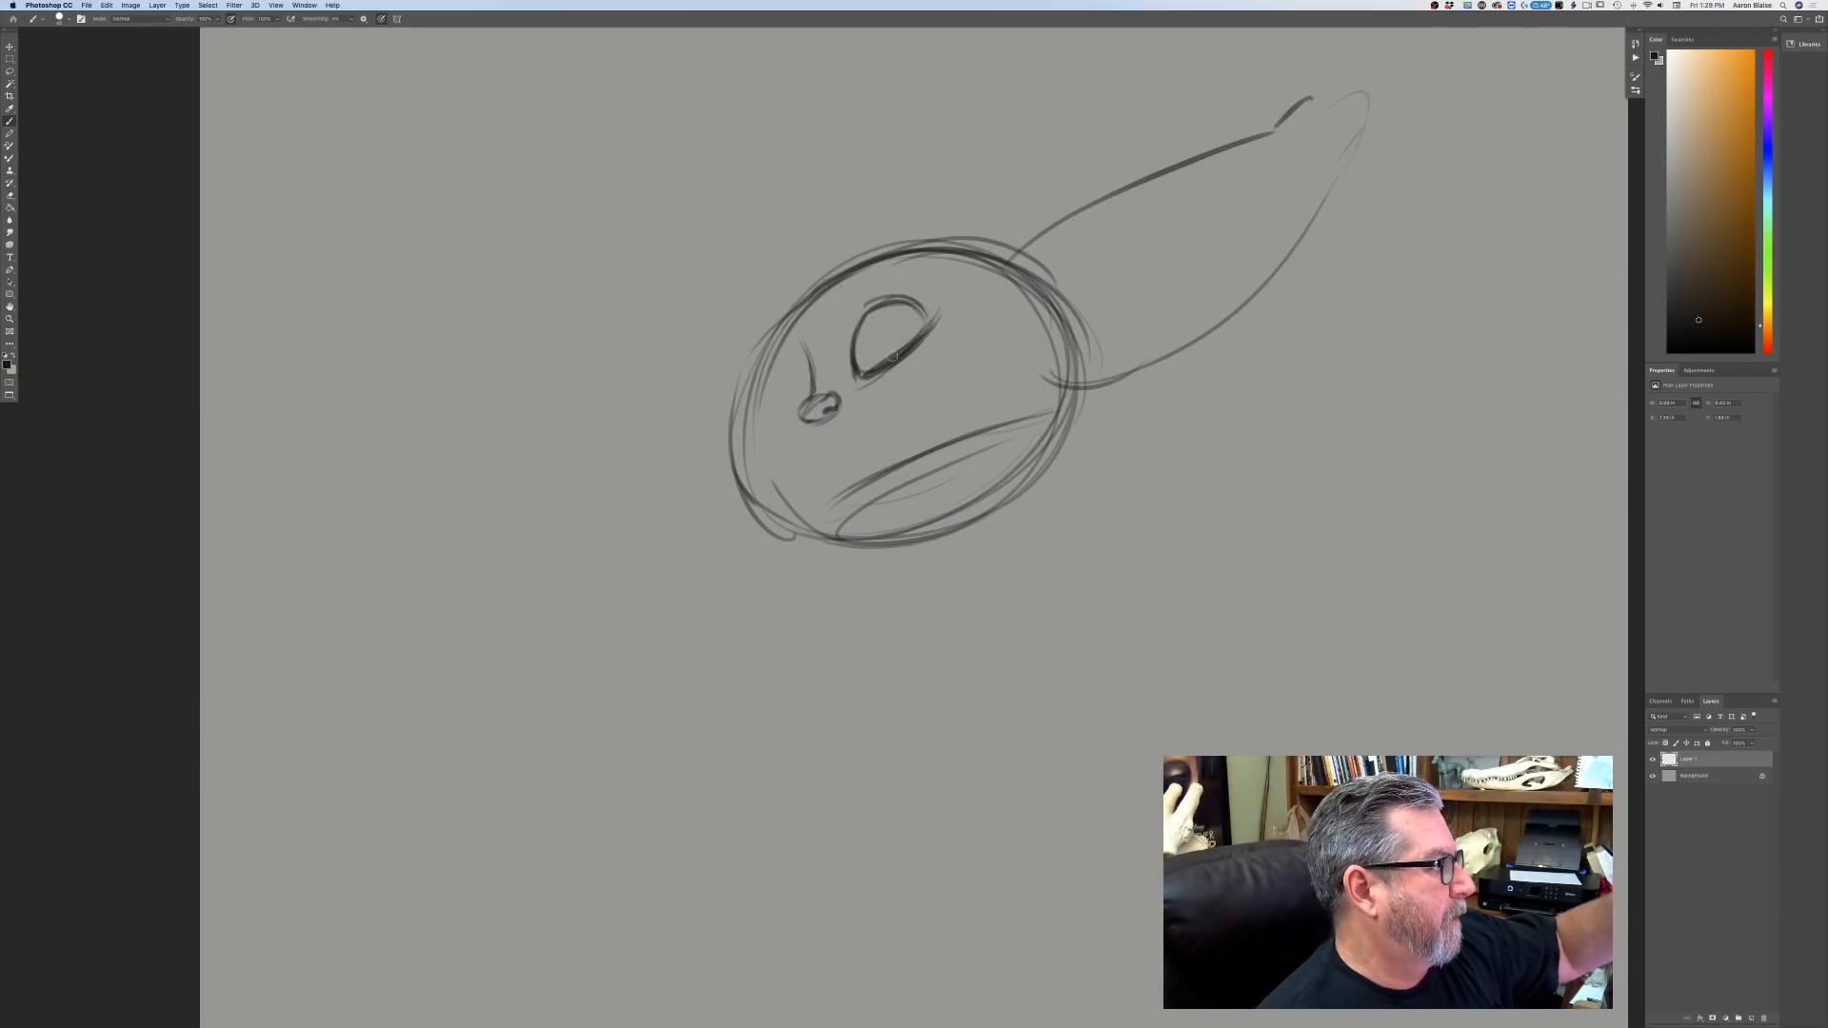
key(super+z)
key(super+z)
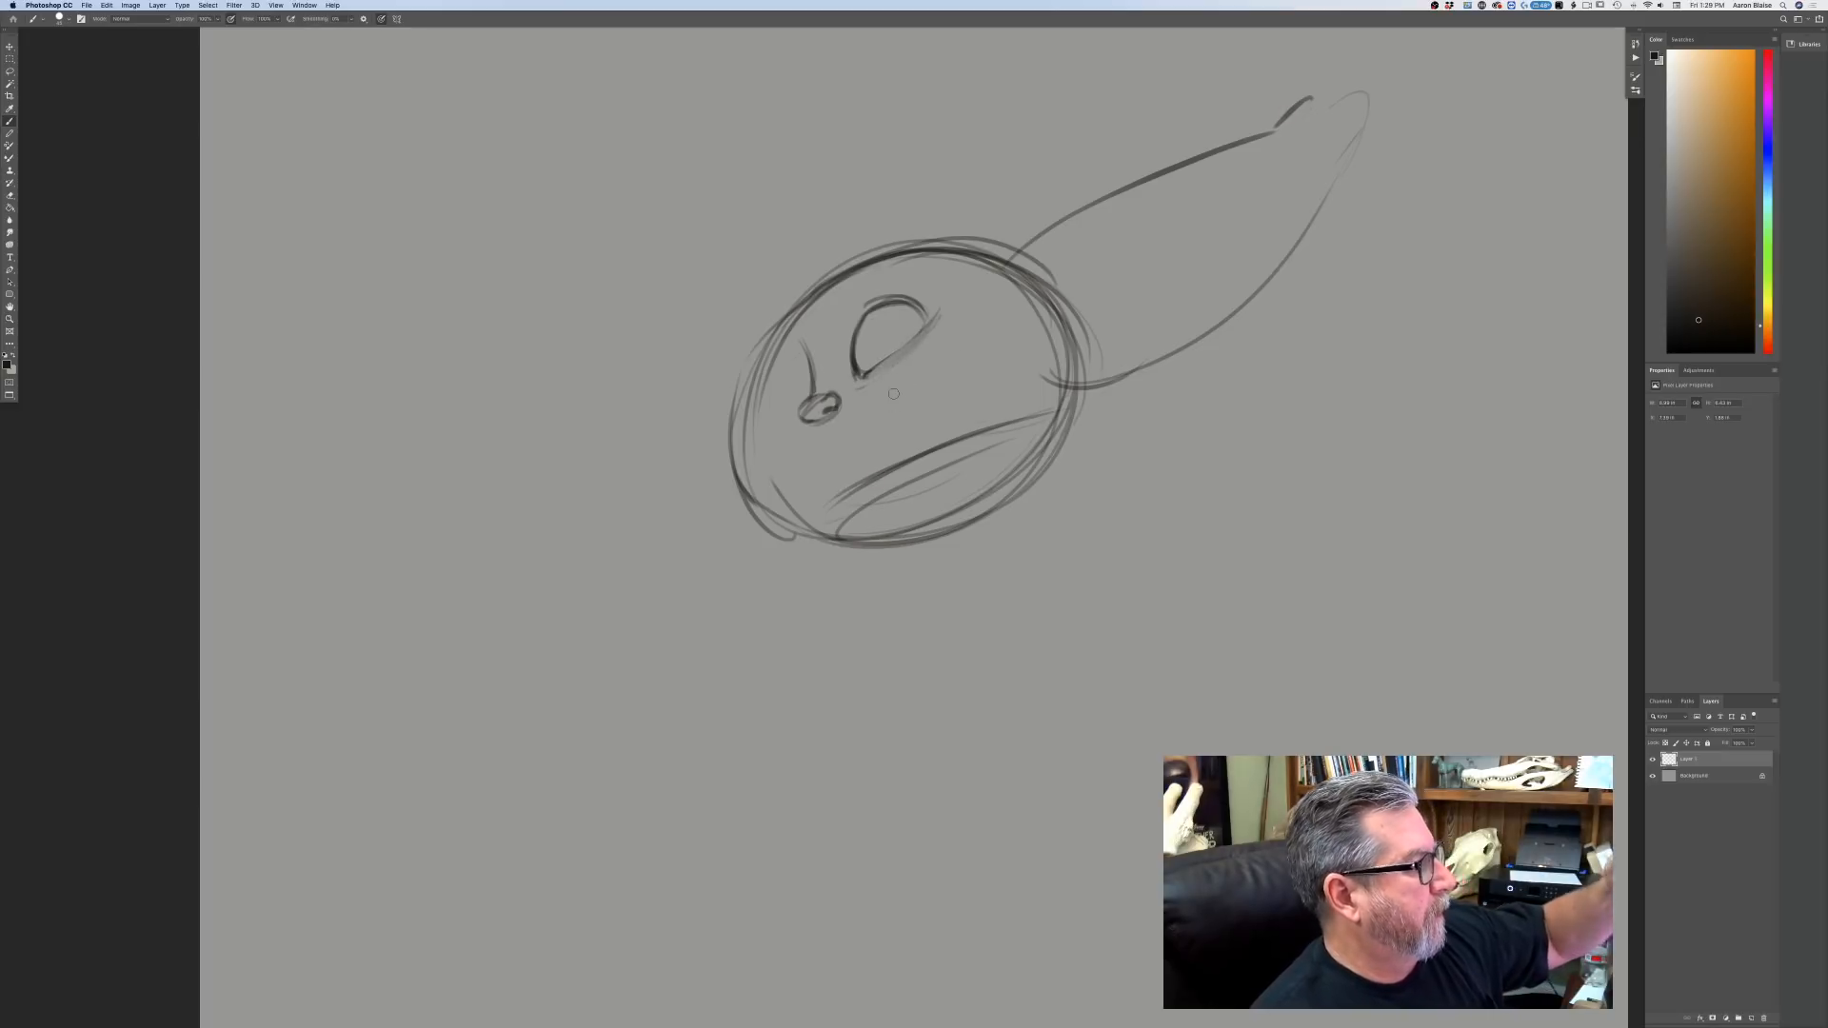
Redraw the near eye's slanted lower lid and add an arched brow line above the eye.
mouse_move(933, 324)
mouse_down()
mouse_move(879, 373)
mouse_move(944, 324)
mouse_move(912, 363)
mouse_move(873, 378)
mouse_up()
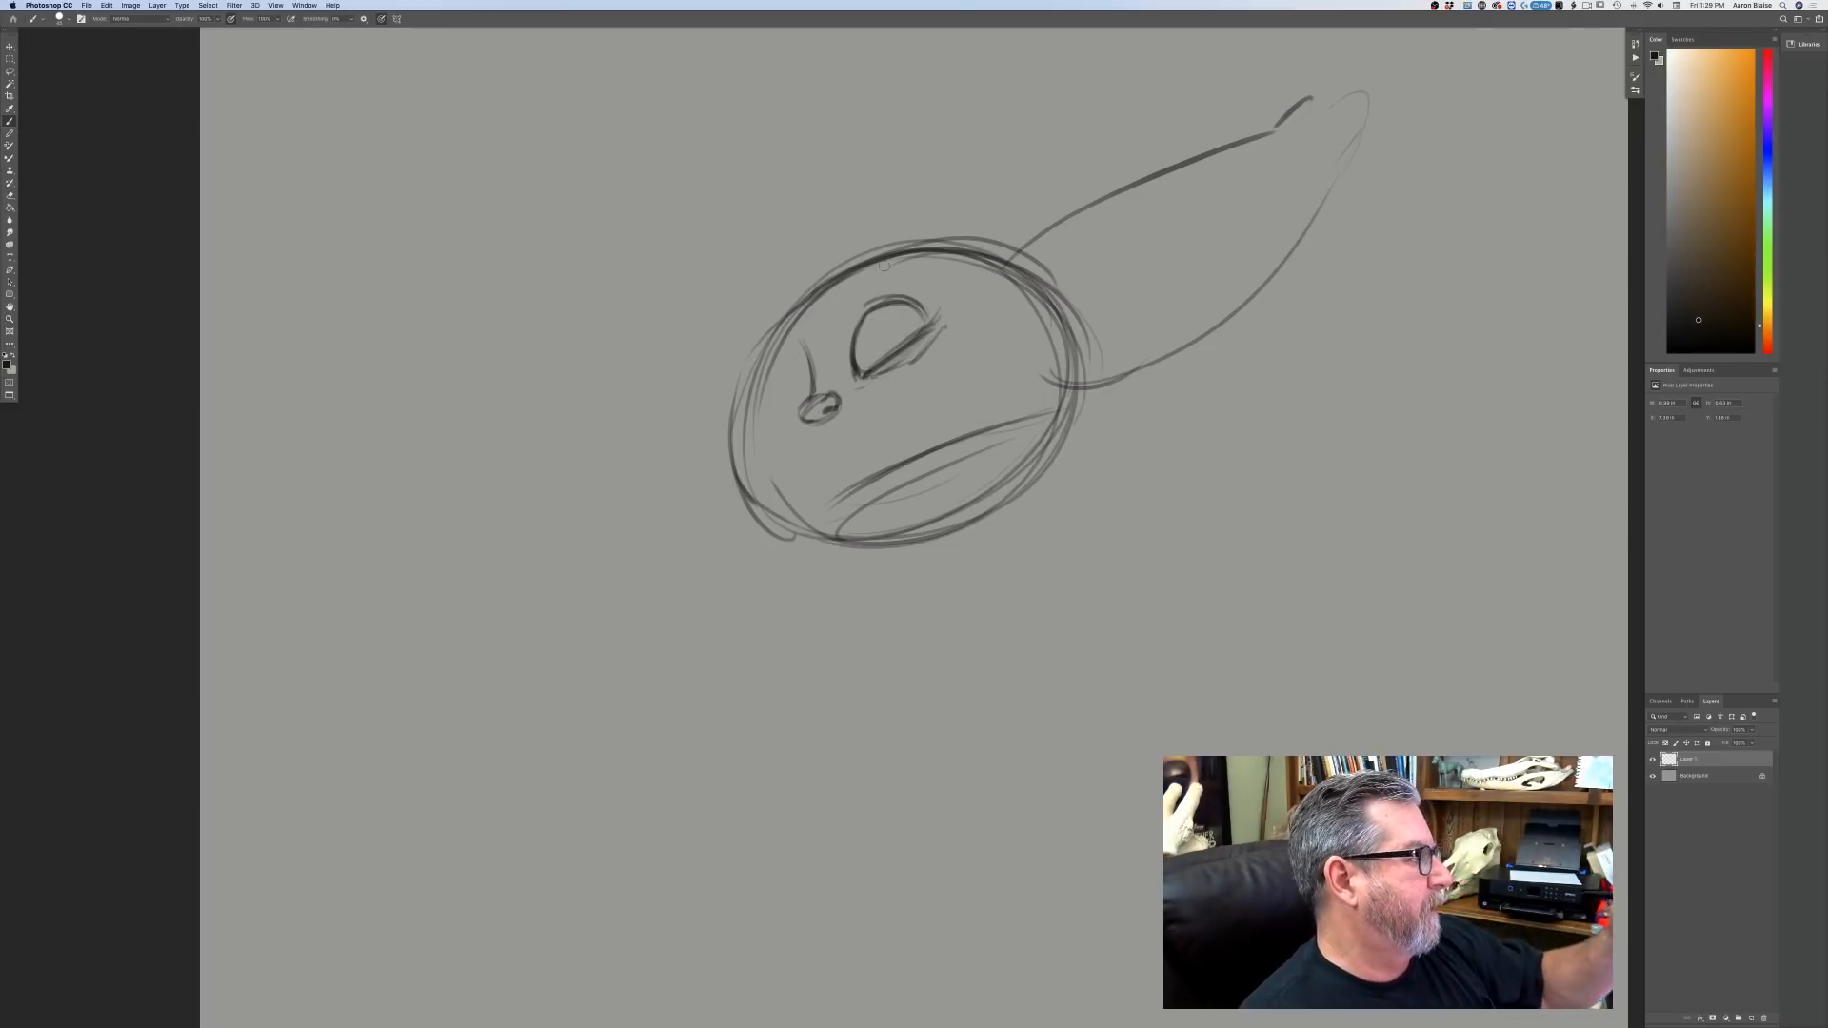
mouse_move(942, 288)
mouse_down()
mouse_move(847, 283)
mouse_move(920, 267)
mouse_up()
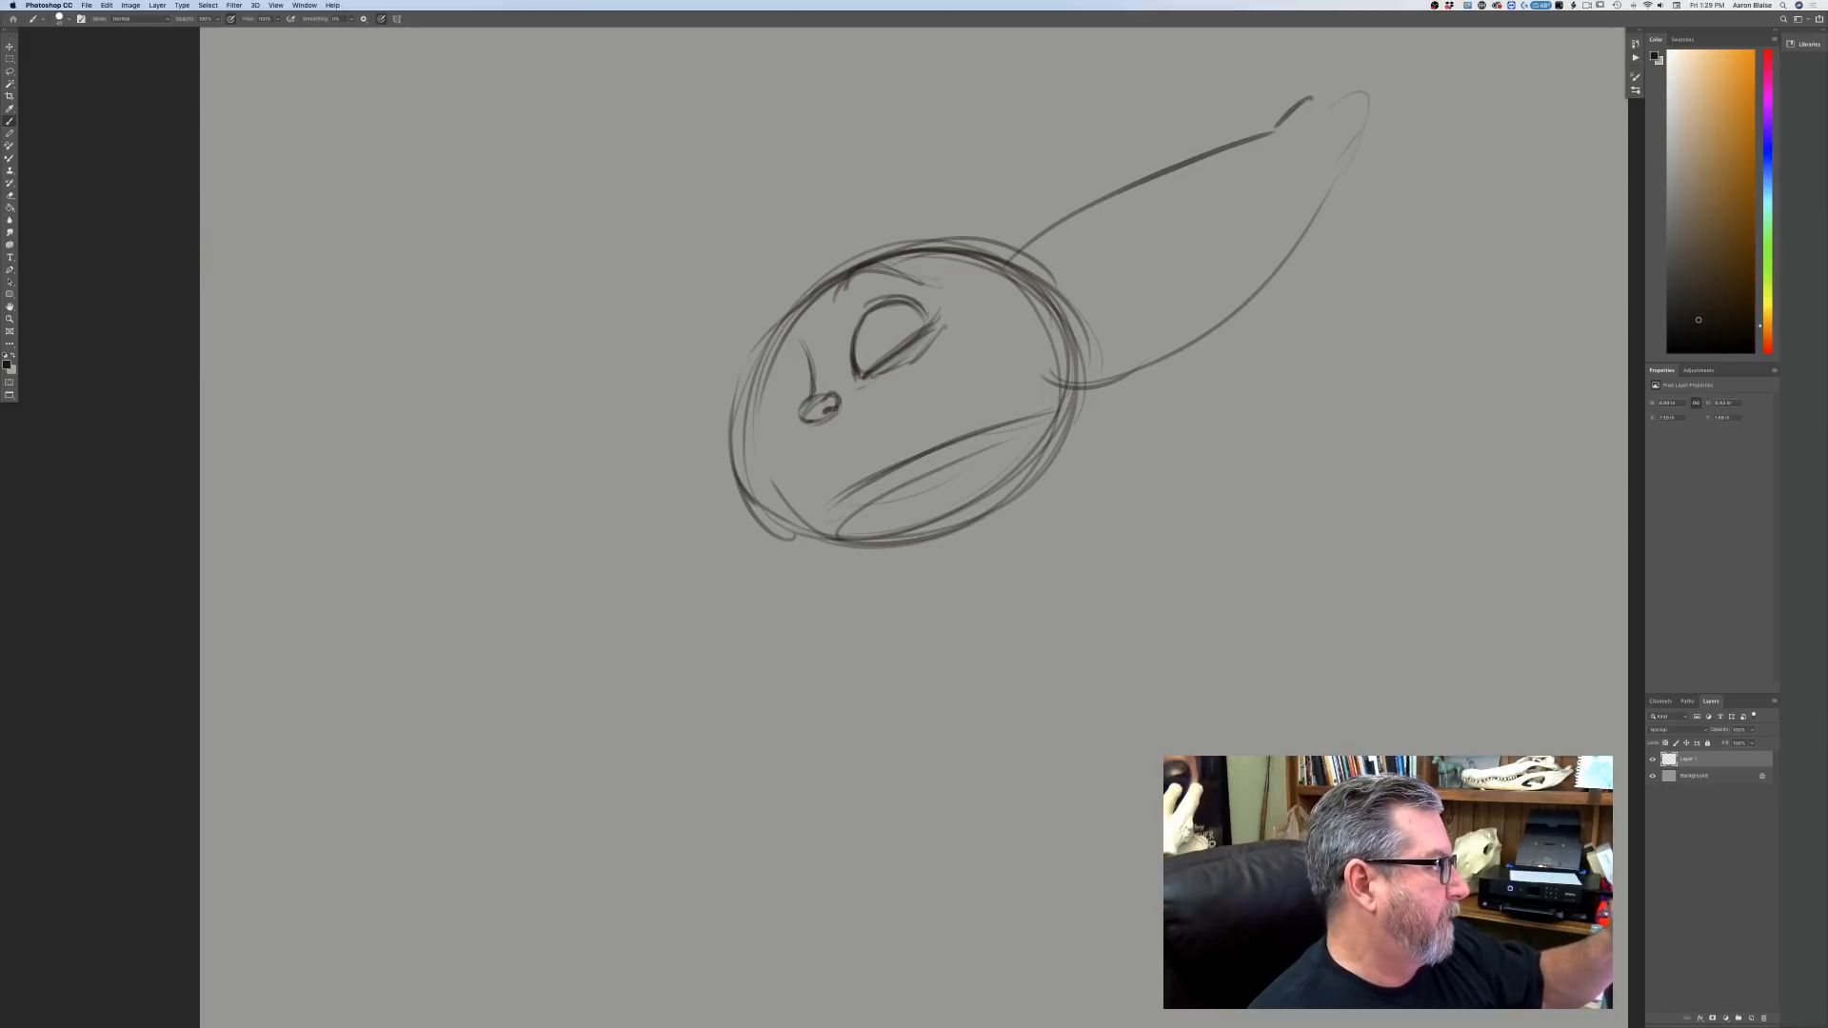
Sketch the far brow ridge and the narrow far eye on the other side of the nose bridge.
drag(764, 316, 801, 350)
drag(773, 313, 760, 379)
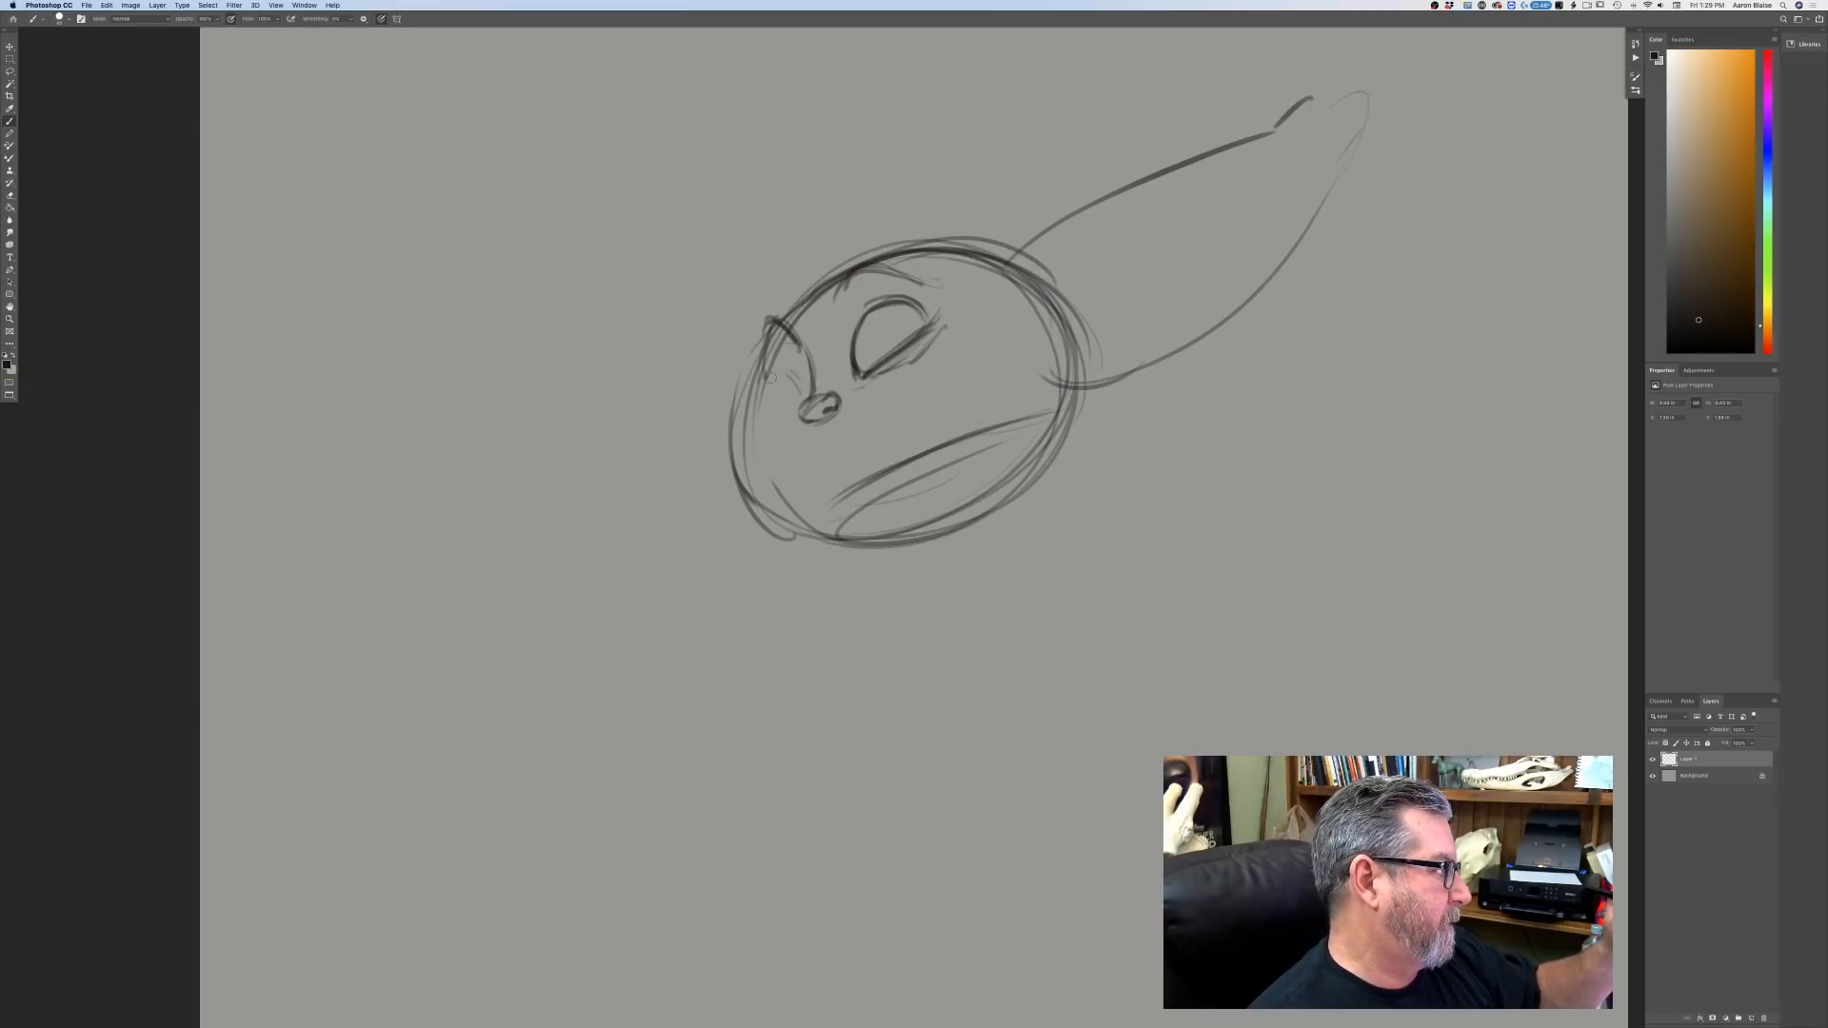
mouse_move(778, 370)
mouse_down()
mouse_move(764, 430)
mouse_move(773, 394)
mouse_move(757, 398)
mouse_up()
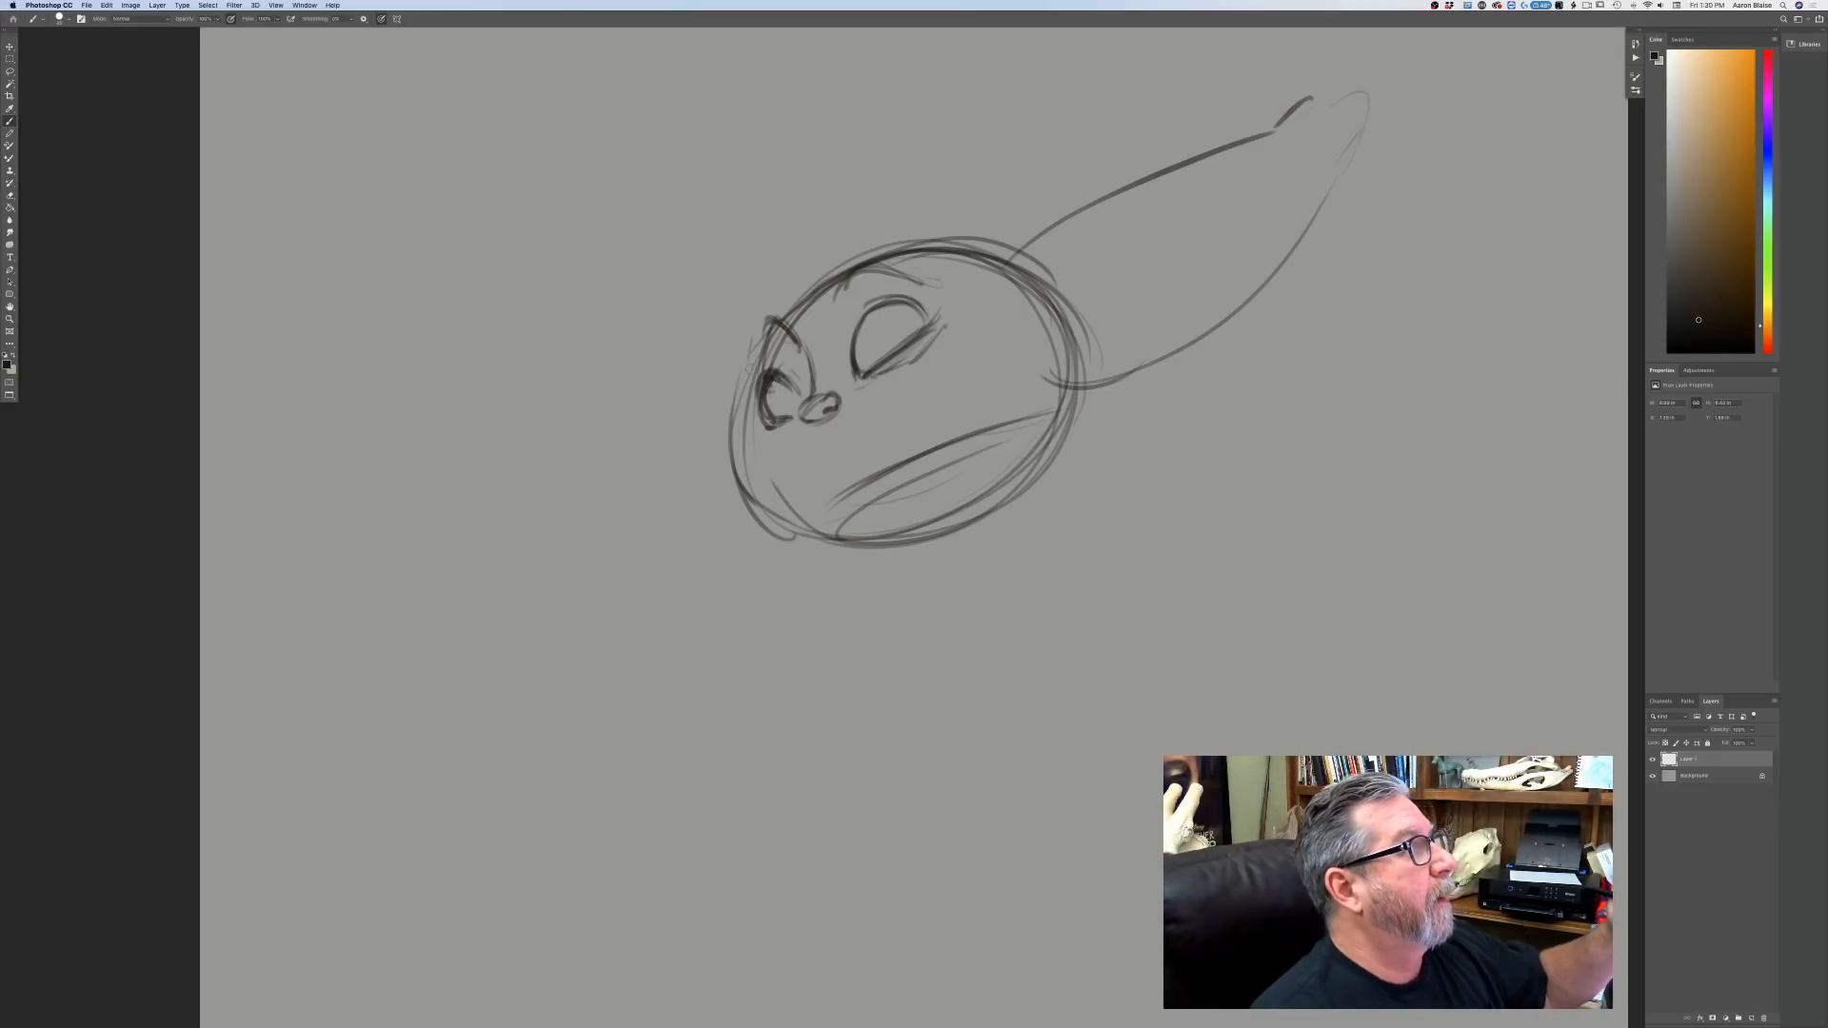
Define the far cheek and lower face contour, and sketch a small dark mouth with a lower lip under the nose.
mouse_move(757, 338)
mouse_down()
mouse_move(749, 438)
mouse_move(774, 441)
mouse_move(748, 482)
mouse_move(789, 534)
mouse_up()
drag(746, 446, 754, 520)
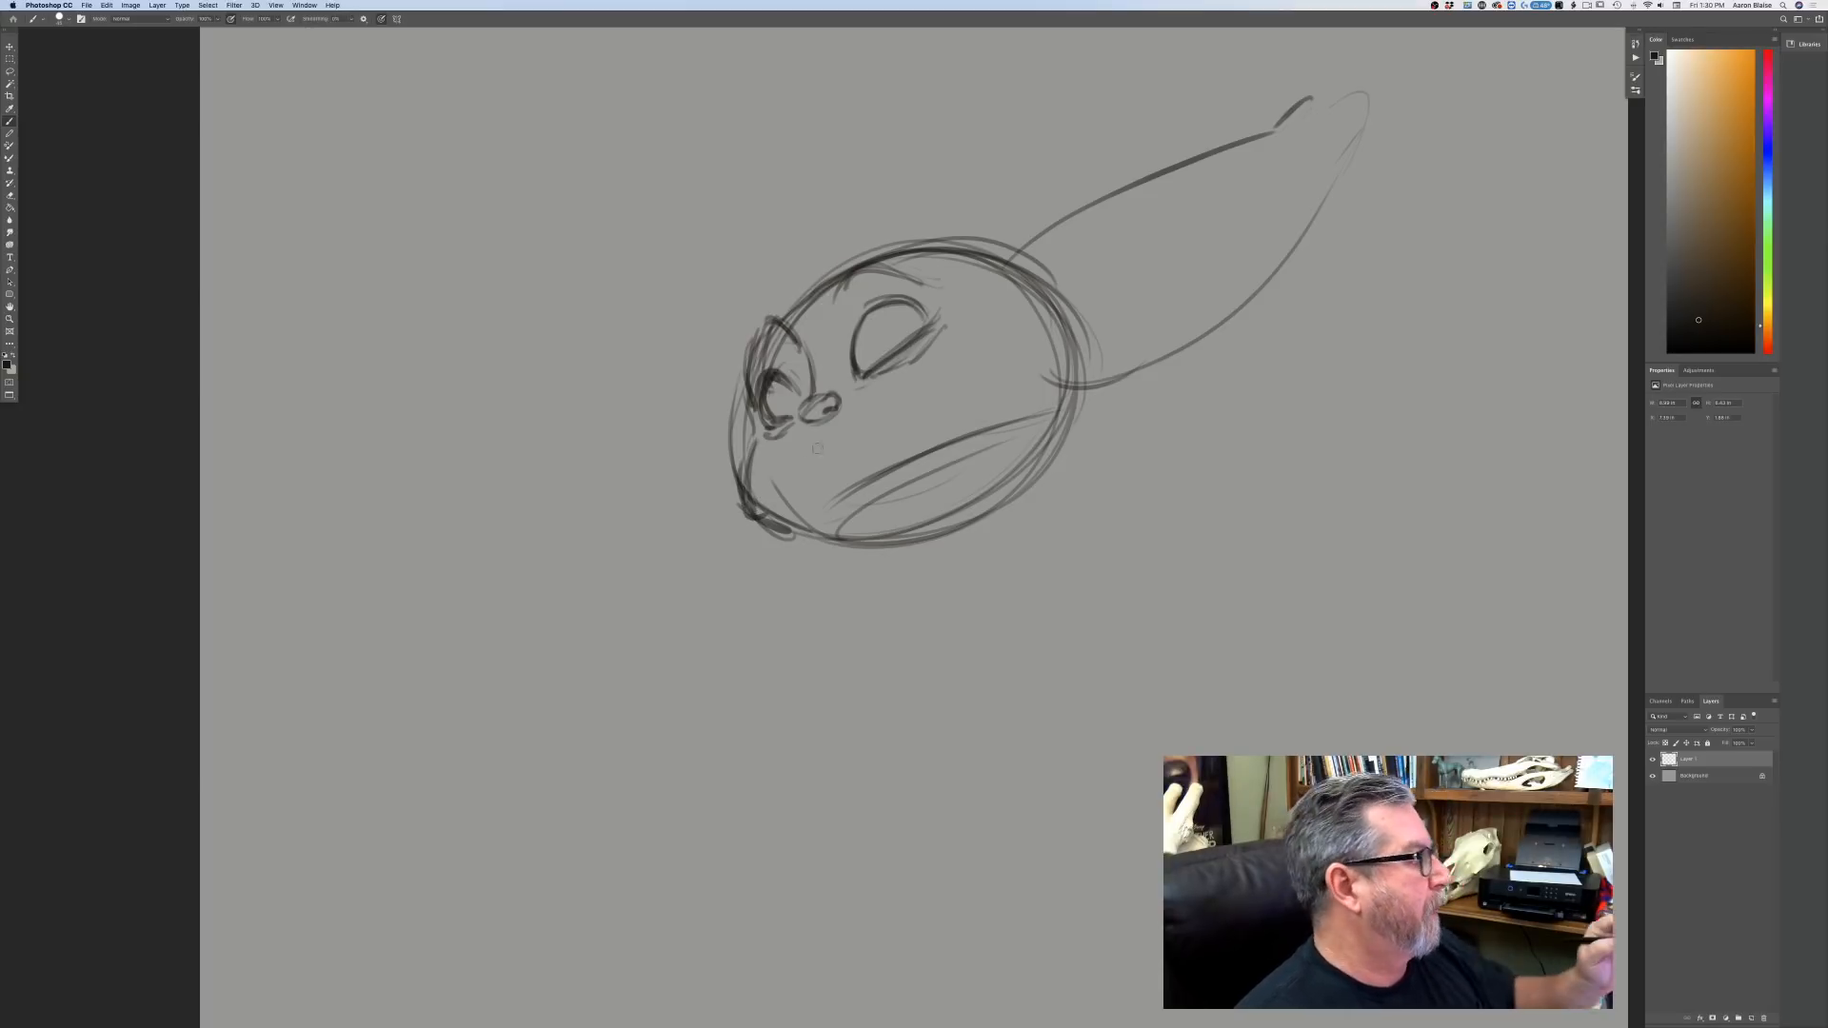
mouse_move(814, 445)
mouse_down()
mouse_move(834, 448)
mouse_move(802, 451)
mouse_move(836, 472)
mouse_move(820, 475)
mouse_move(840, 476)
mouse_up()
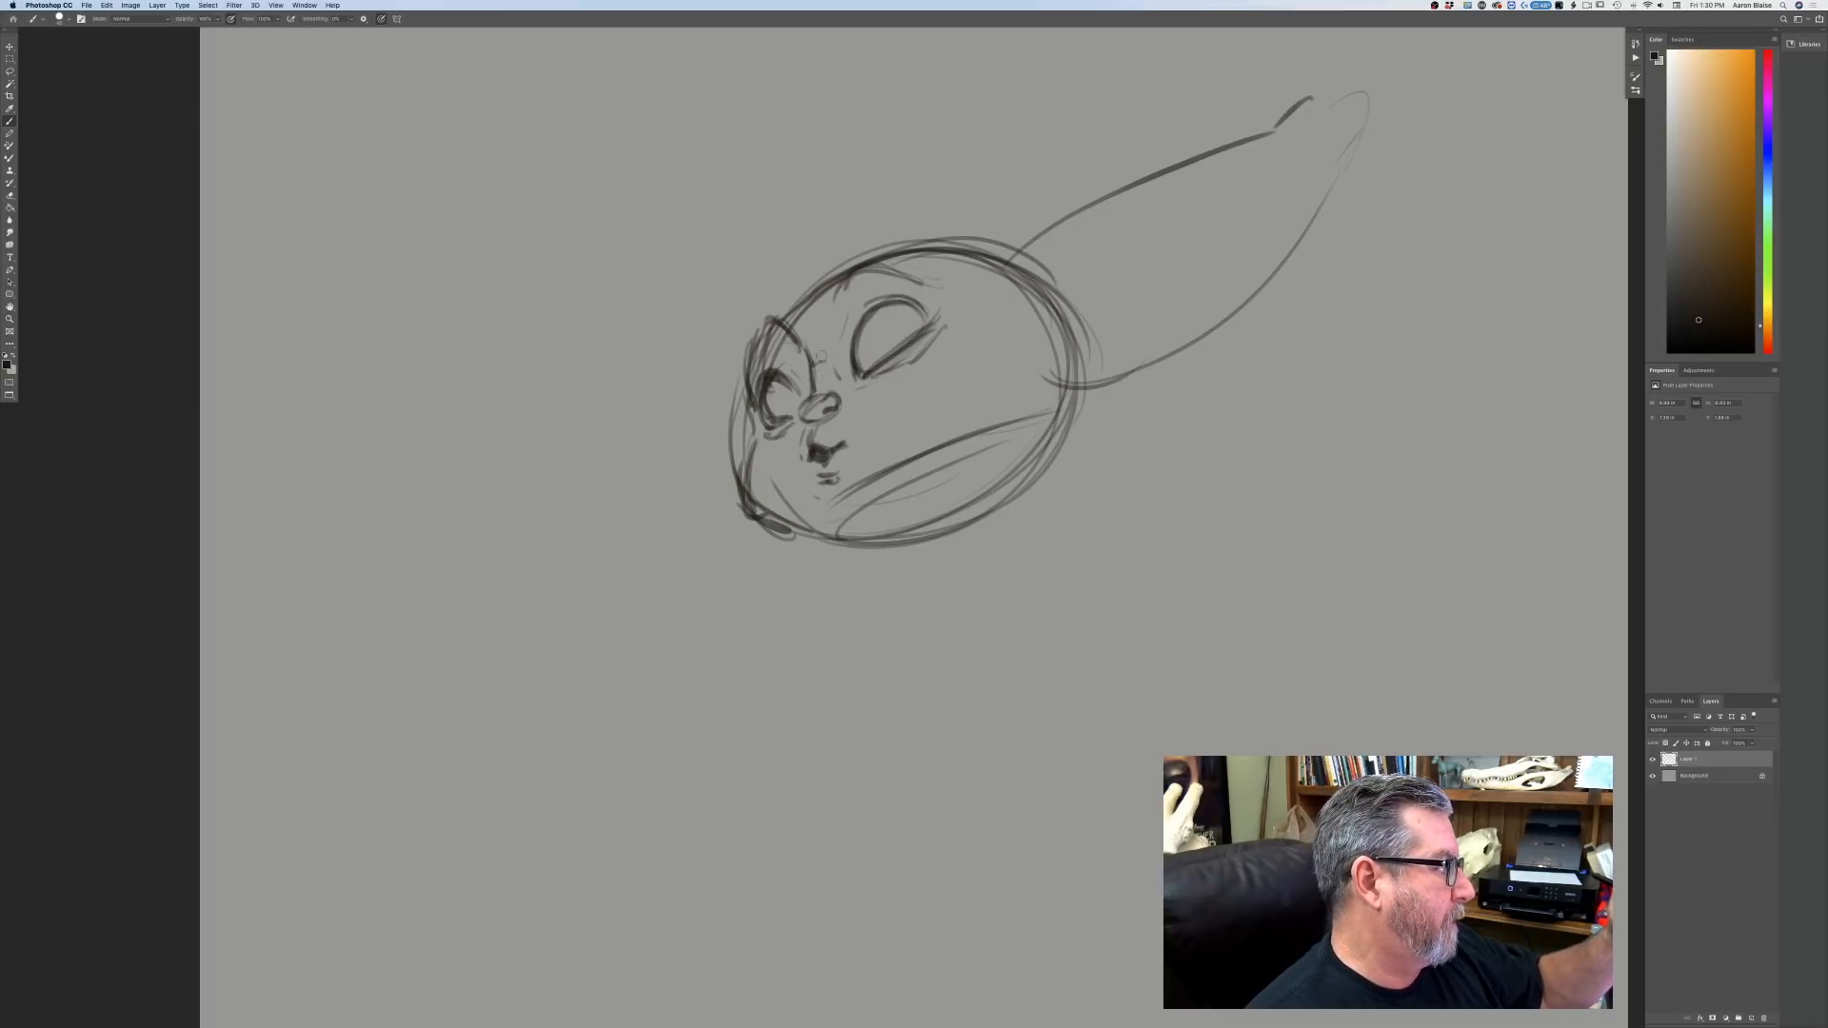
Shape the bumpy forehead and brow contours above both eyes with short wrinkle strokes.
drag(842, 275, 752, 341)
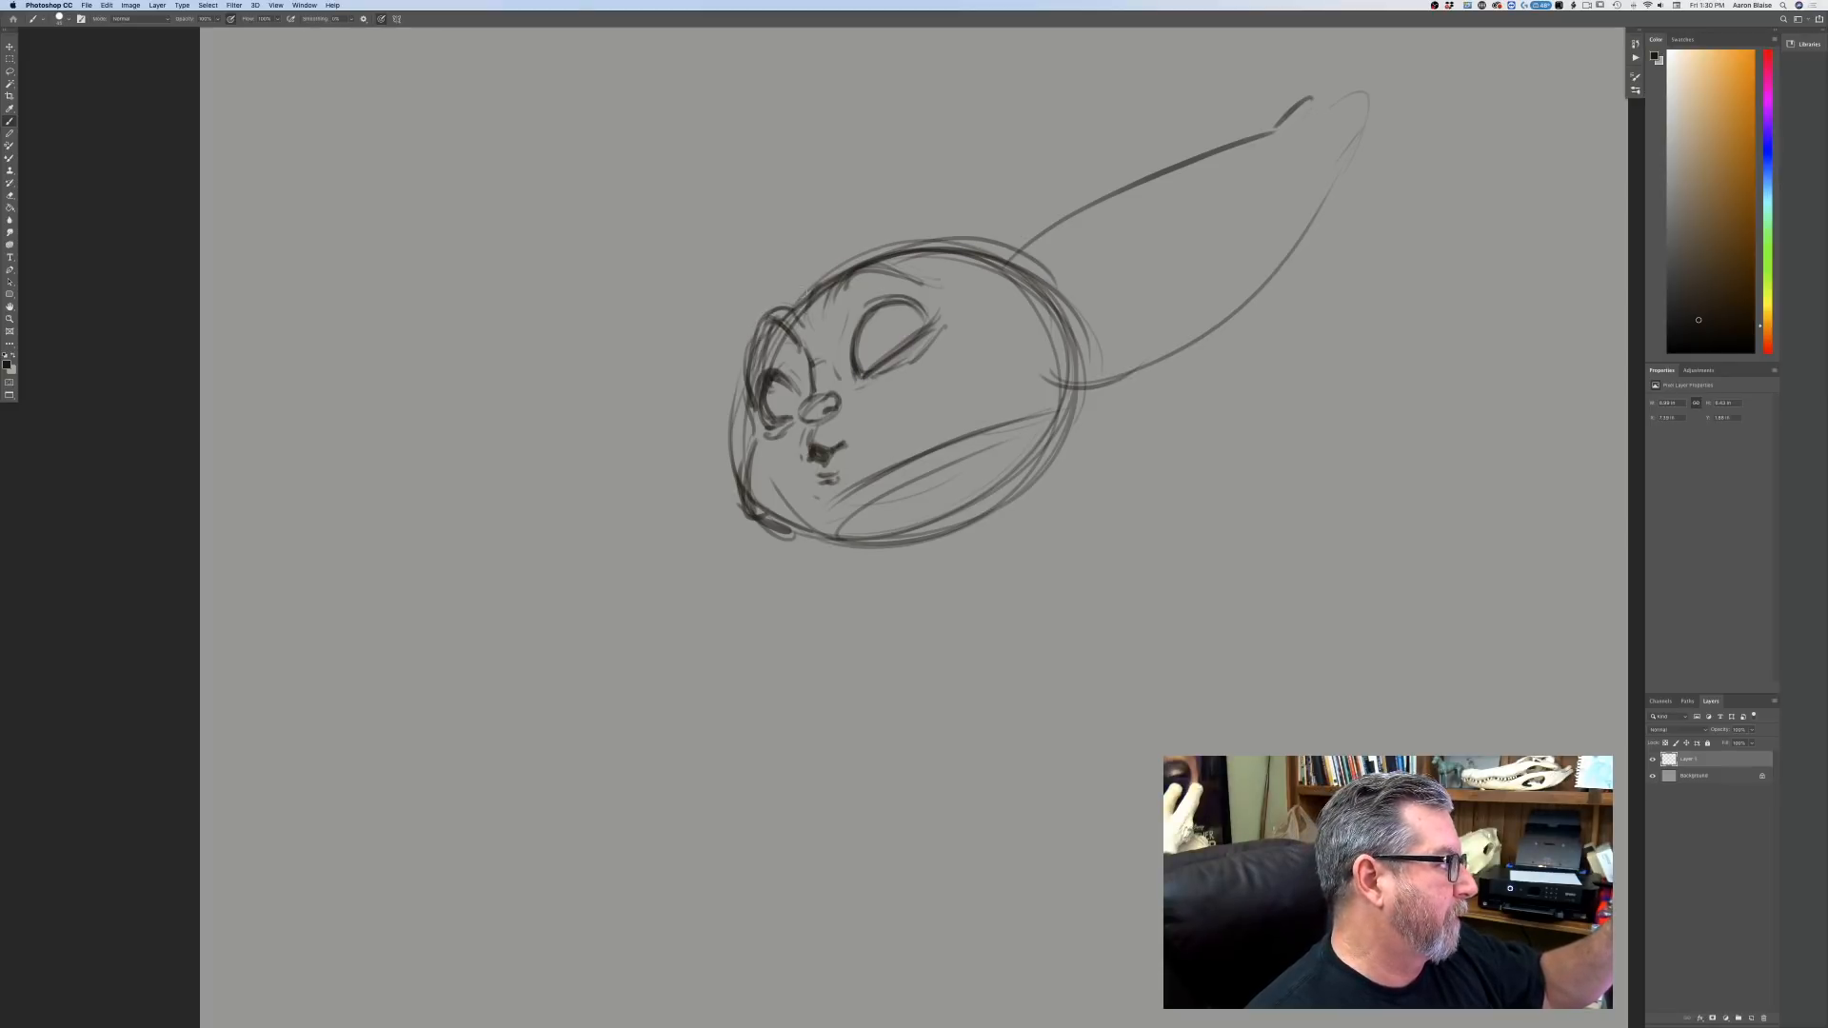
mouse_move(812, 291)
mouse_down()
mouse_move(790, 317)
mouse_move(824, 316)
mouse_up()
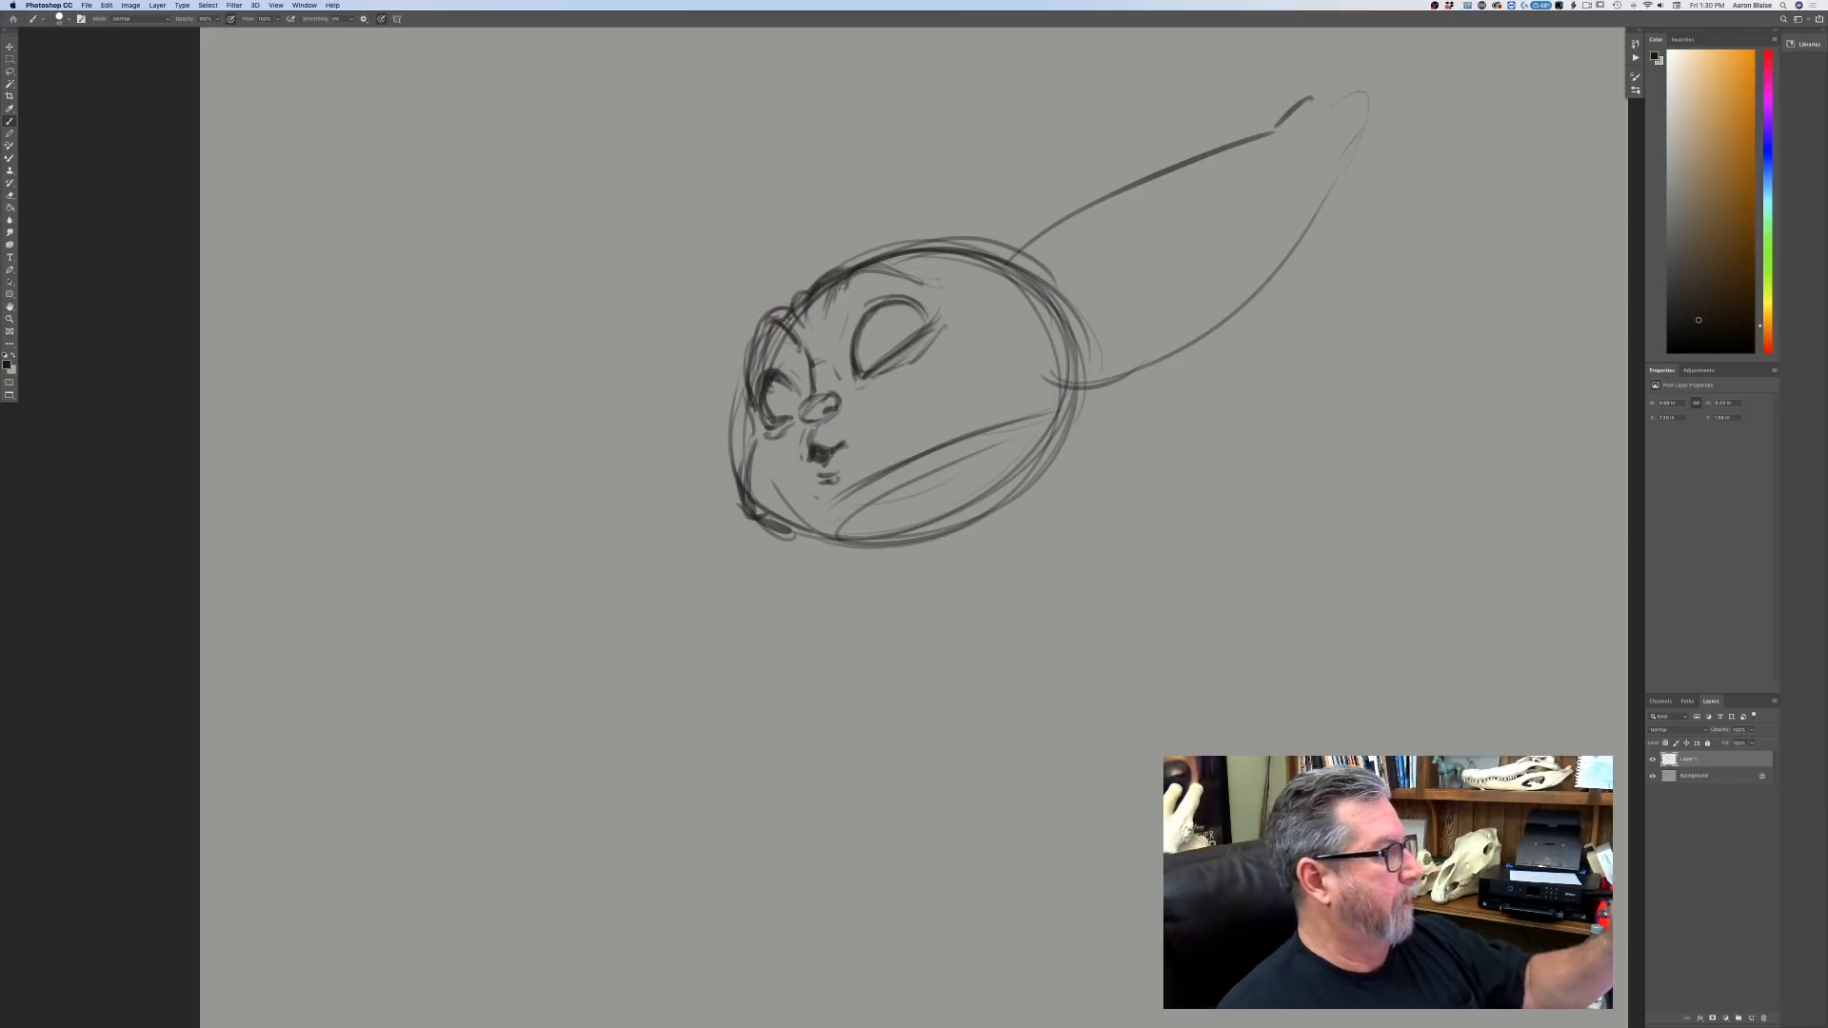
mouse_move(920, 282)
mouse_down()
mouse_move(869, 262)
mouse_move(878, 247)
mouse_move(837, 264)
mouse_up()
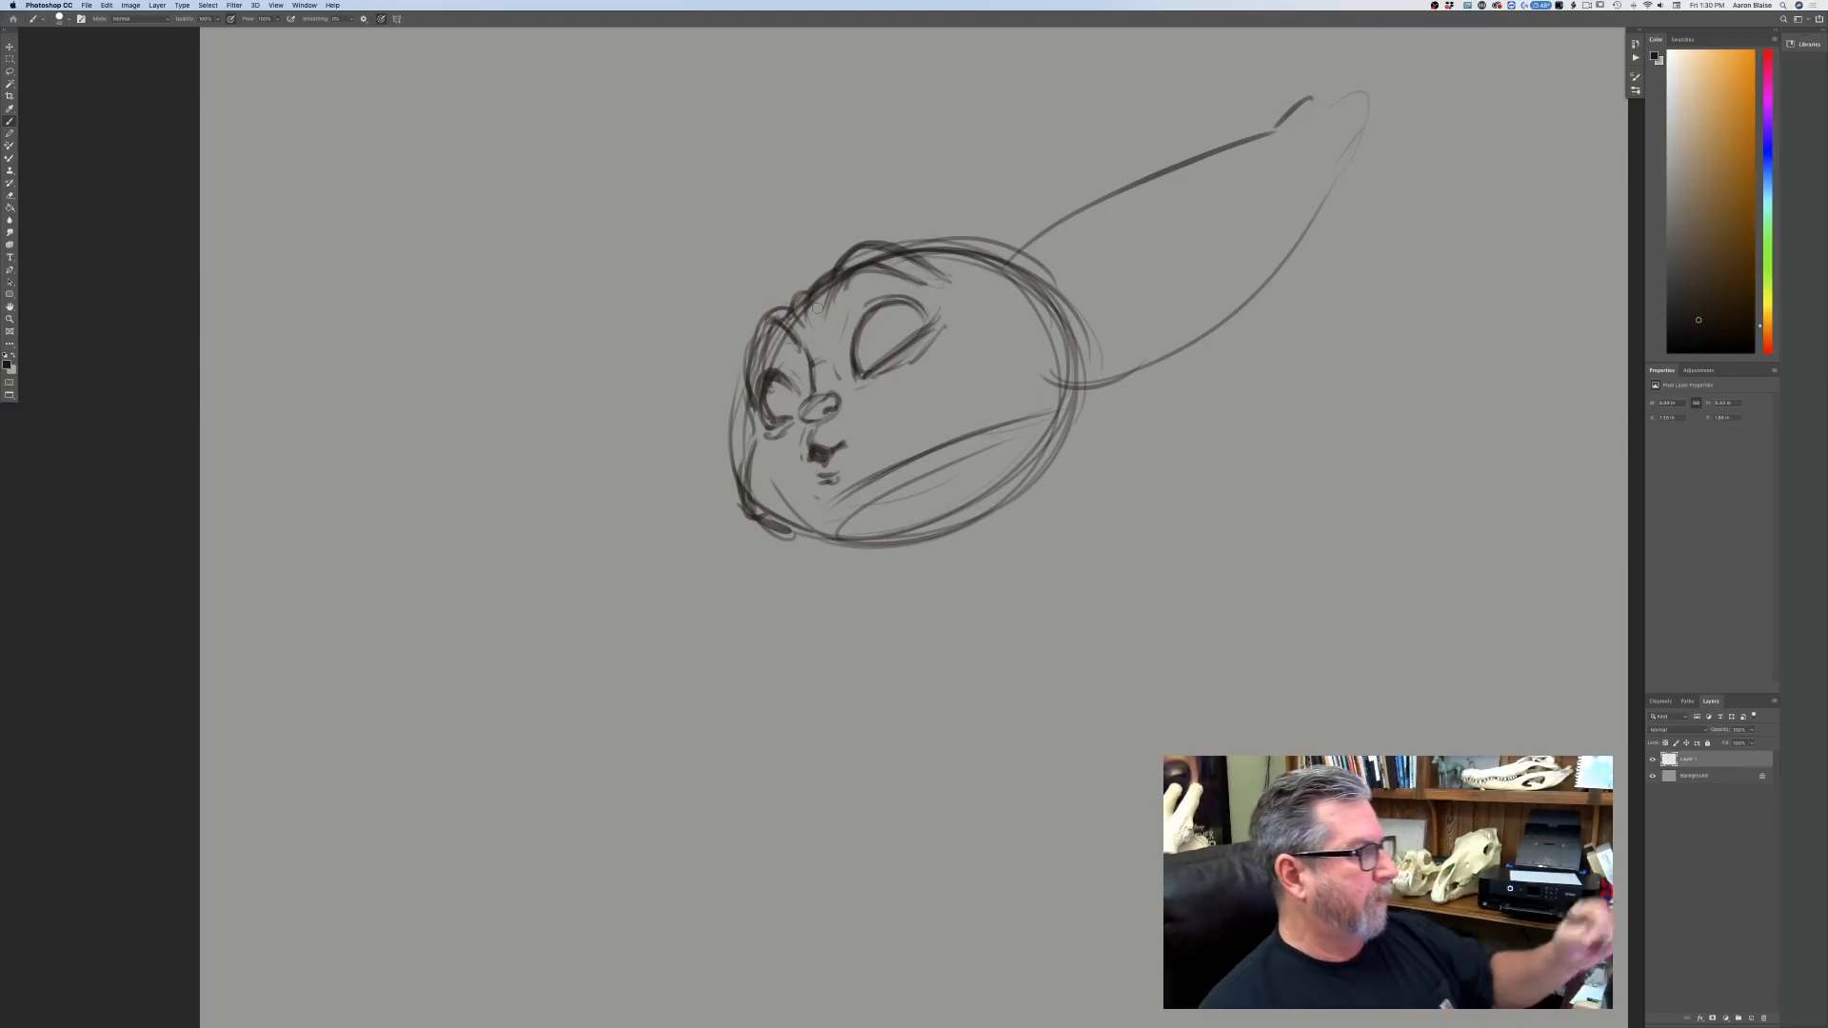
key(super+minus)
key(super+minus)
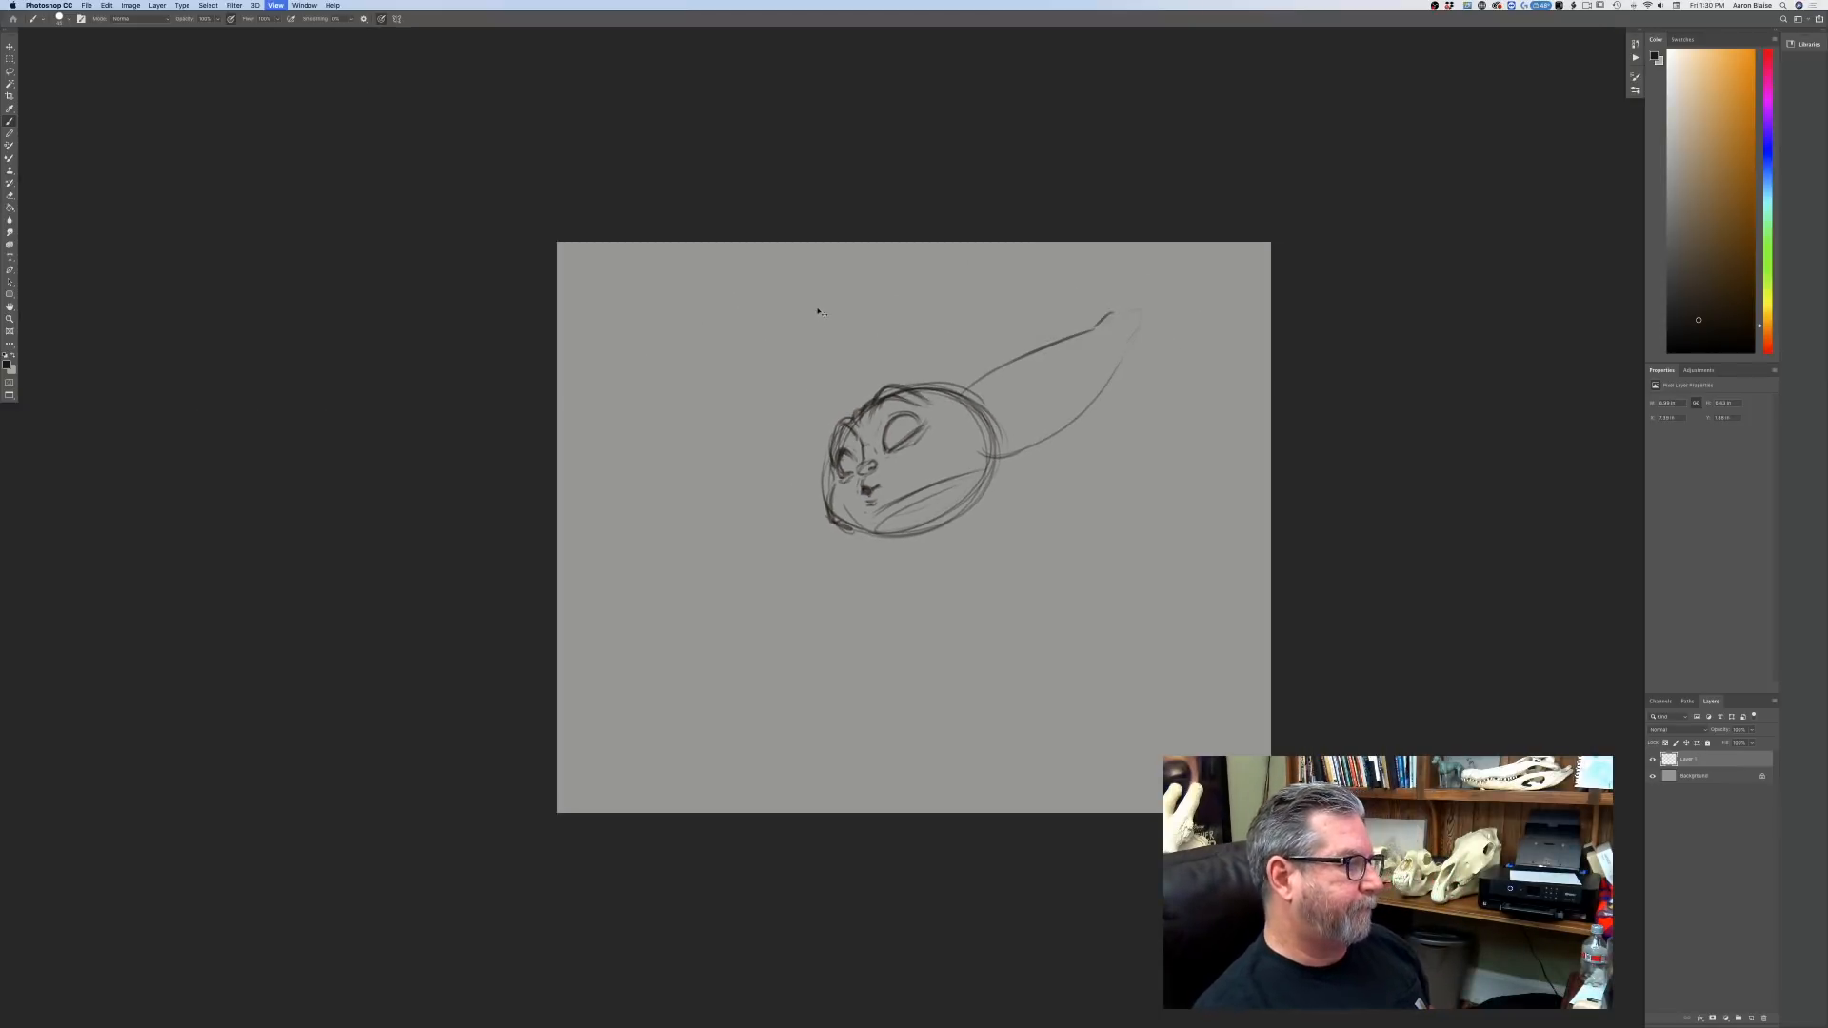
Add a cheek crease beside the nose and a chin curve, and darken the far cheek and jaw contour.
key(super+0)
drag(852, 408, 919, 441)
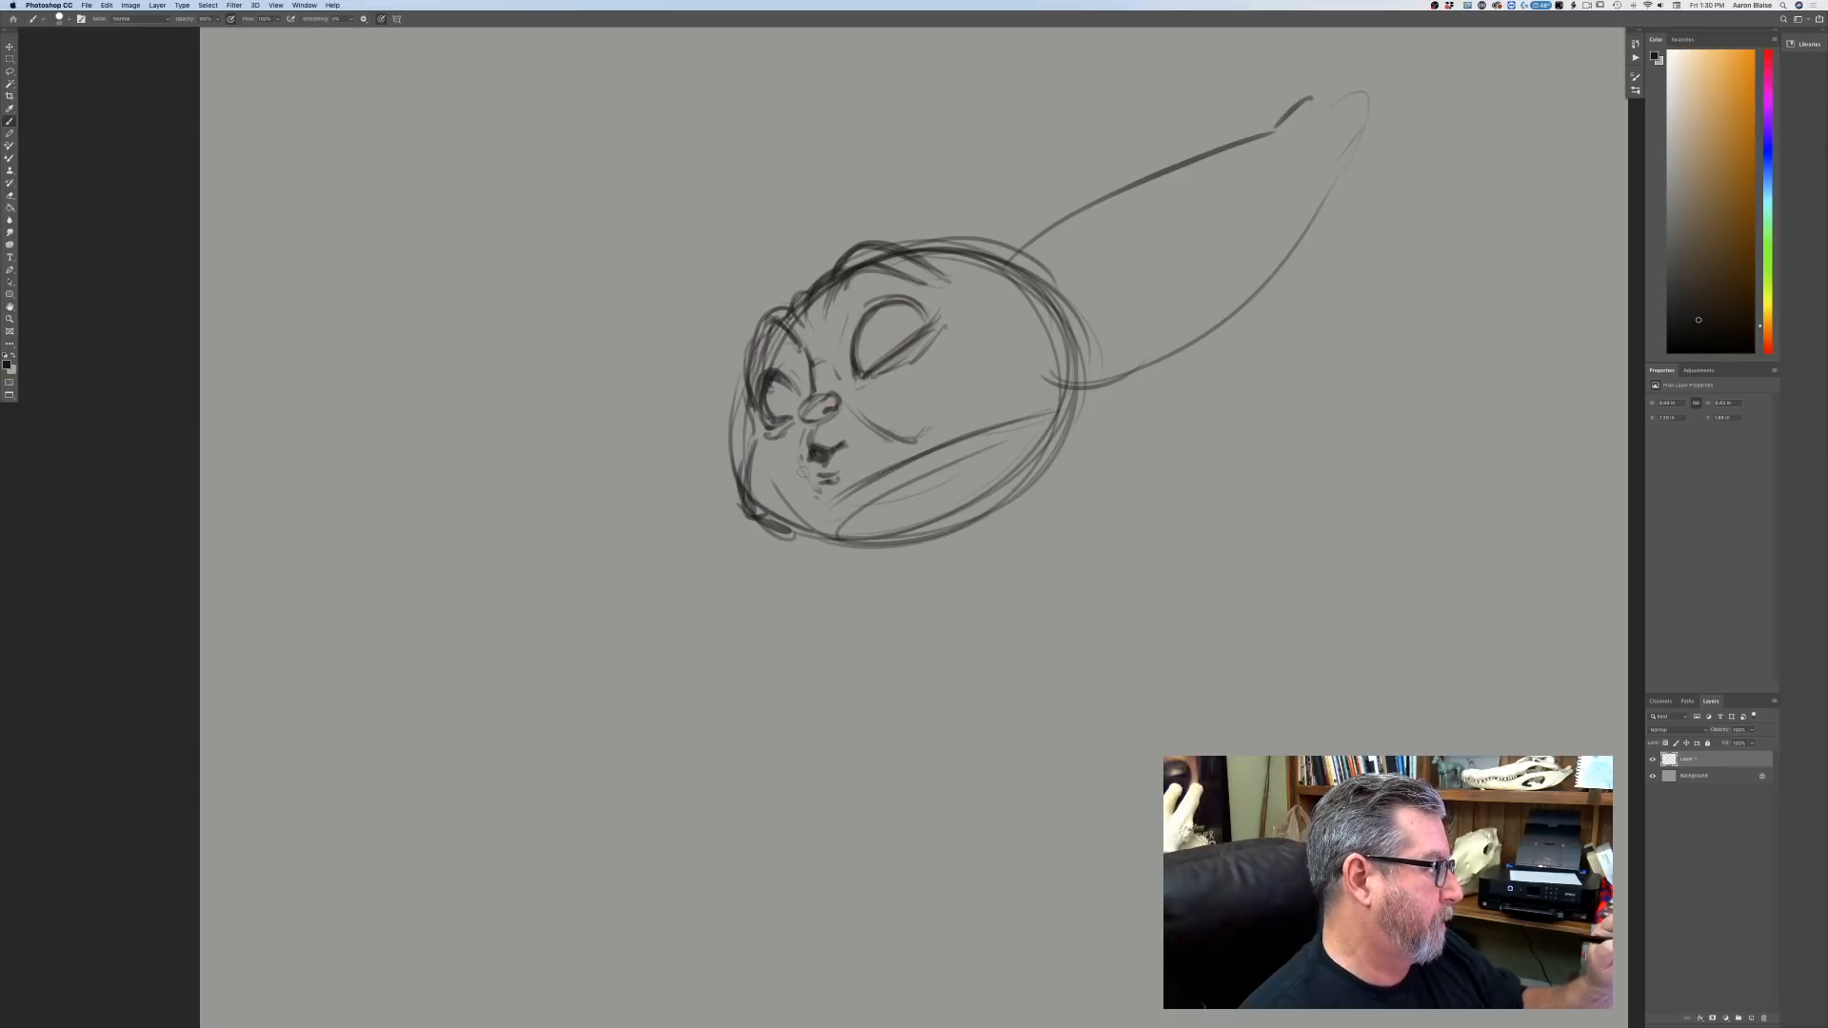
mouse_move(802, 470)
mouse_down()
mouse_move(821, 499)
mouse_move(752, 484)
mouse_up()
drag(747, 479, 805, 526)
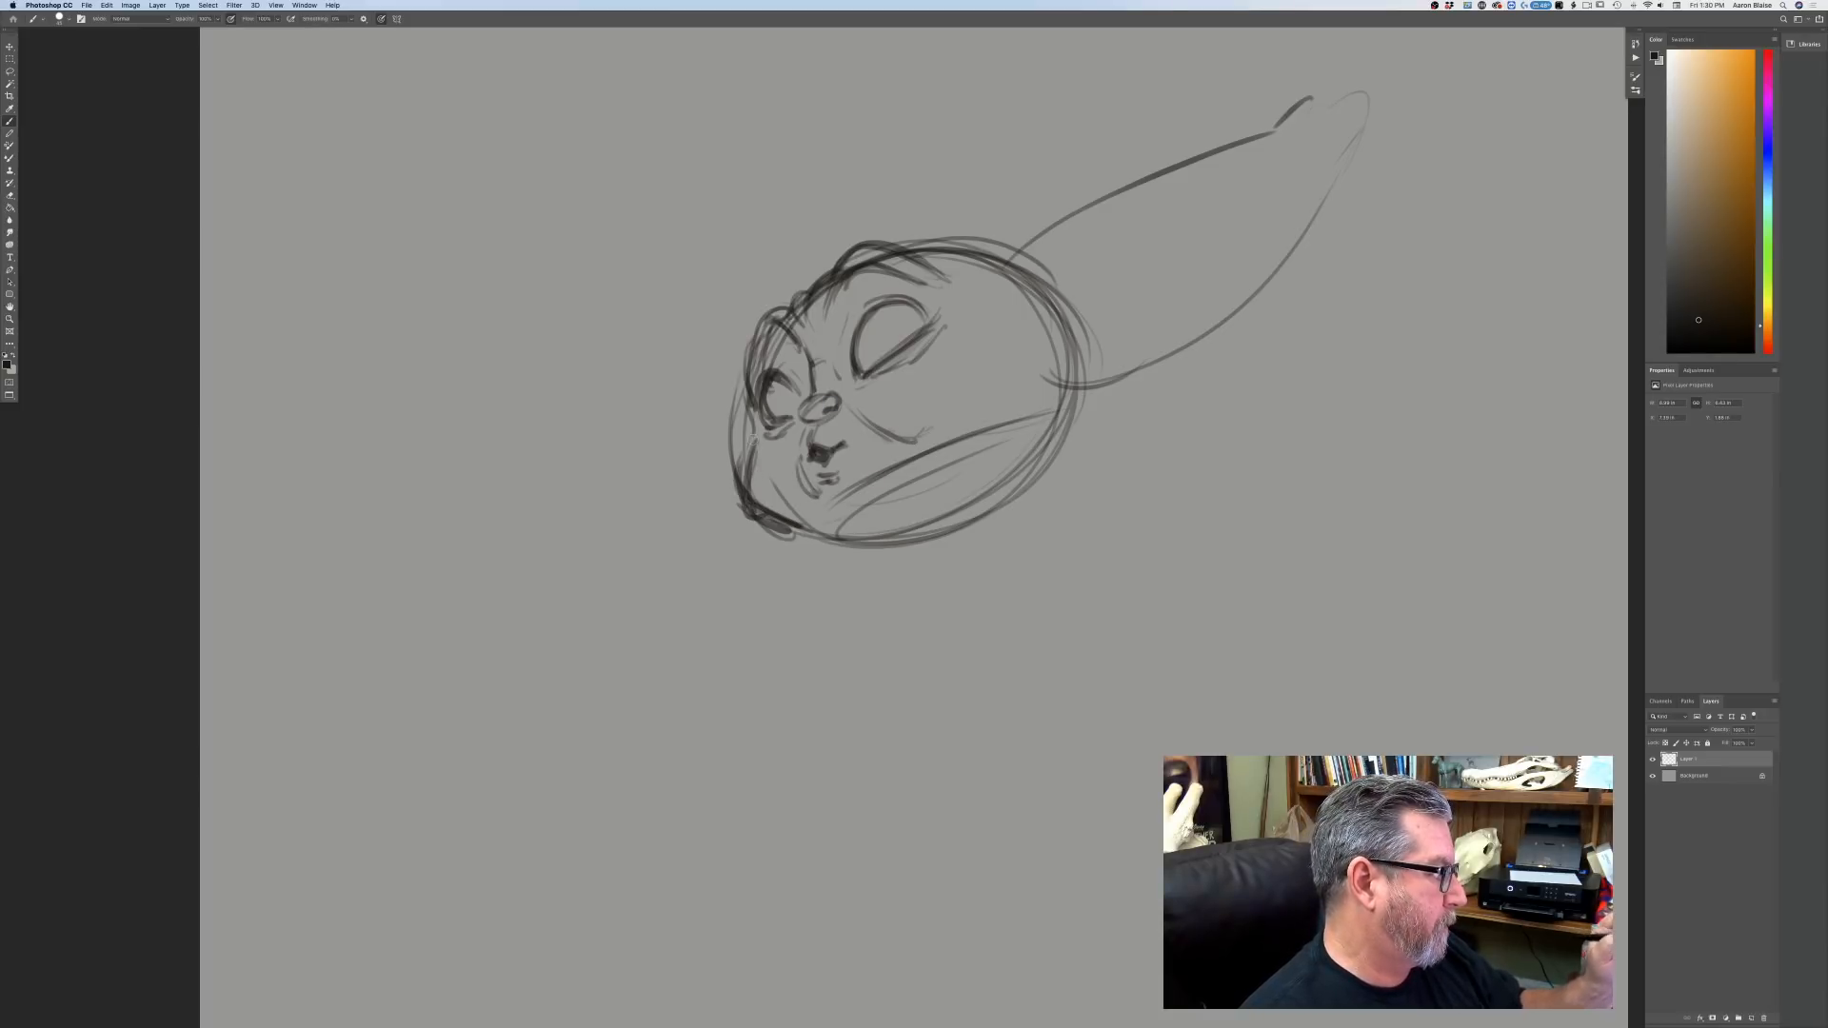
drag(750, 424, 735, 501)
drag(740, 476, 805, 529)
mouse_move(754, 441)
mouse_down()
mouse_move(741, 501)
mouse_move(744, 448)
mouse_up()
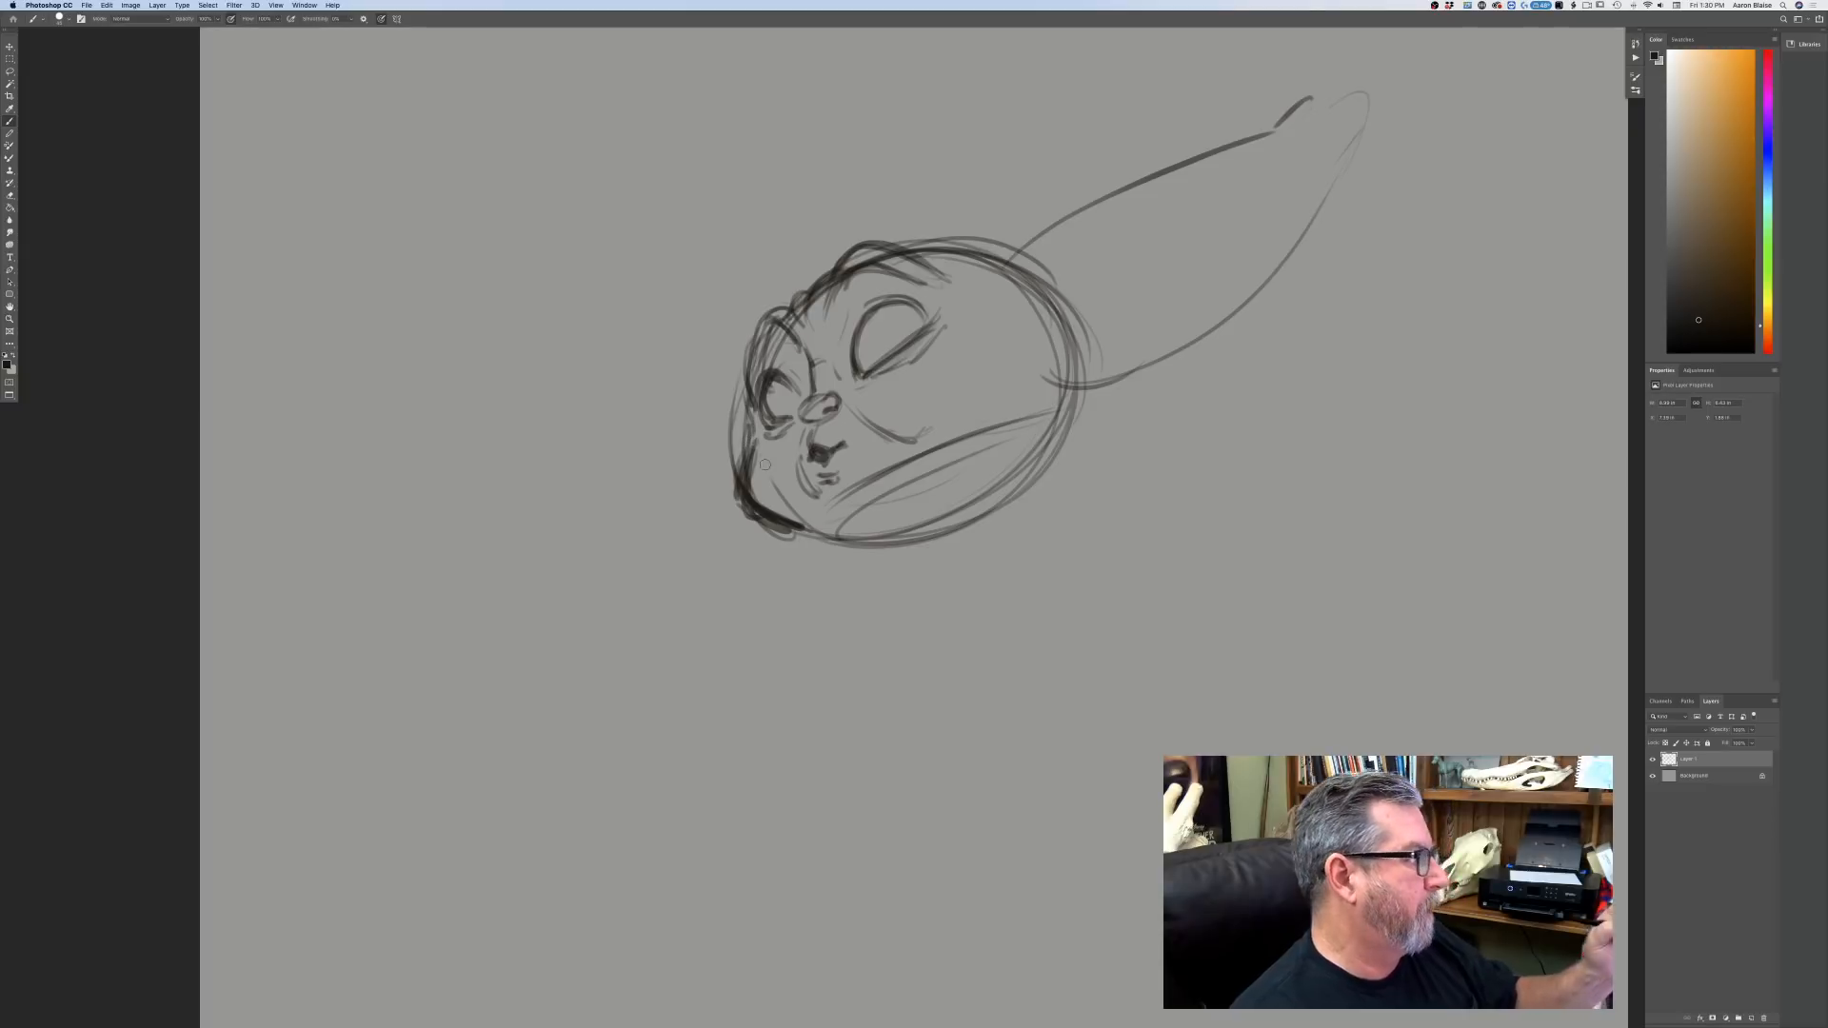
Refine the lids of both eyes with darker contours and add wrinkle creases at the near eye's outer corner.
mouse_move(773, 379)
mouse_down()
mouse_move(762, 405)
mouse_move(777, 375)
mouse_move(769, 359)
mouse_move(755, 388)
mouse_move(756, 360)
mouse_up()
drag(787, 359, 761, 366)
mouse_move(854, 325)
mouse_down()
mouse_move(927, 305)
mouse_move(877, 283)
mouse_move(847, 304)
mouse_move(850, 376)
mouse_move(845, 345)
mouse_up()
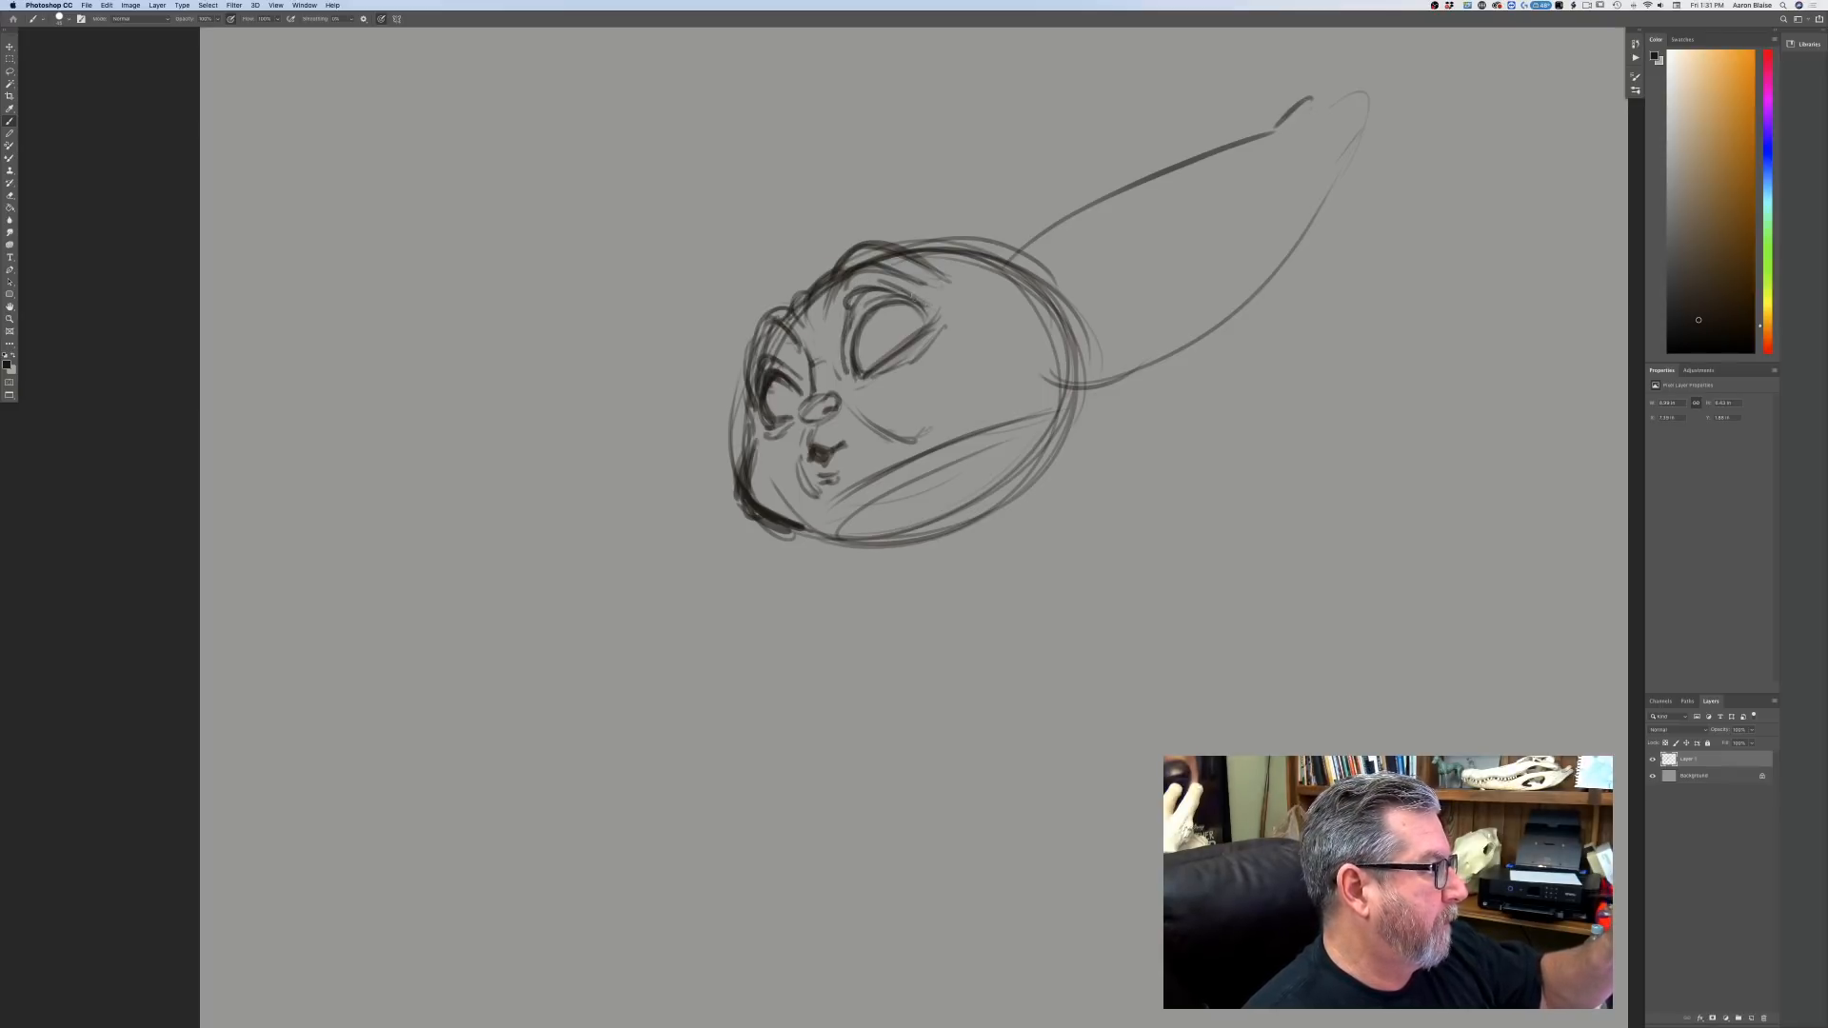
mouse_move(918, 298)
mouse_down()
mouse_move(850, 304)
mouse_move(857, 380)
mouse_up()
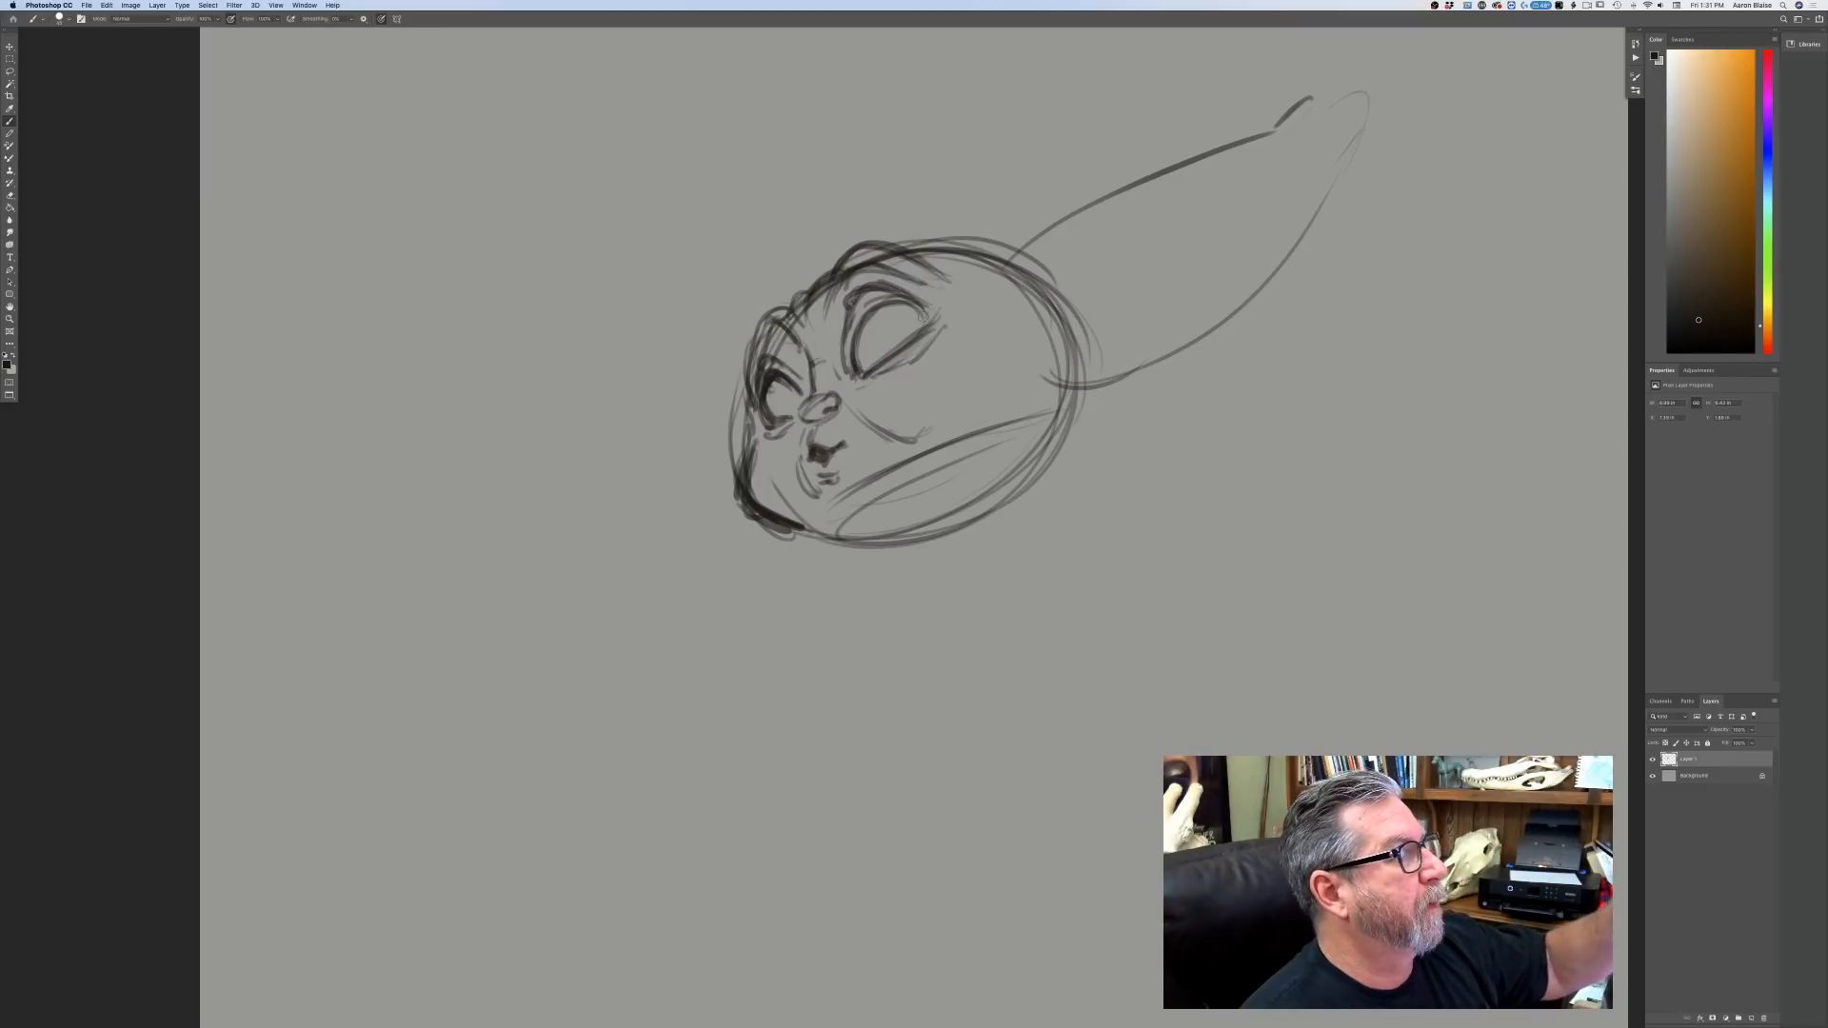
mouse_move(935, 315)
mouse_down()
mouse_move(1004, 315)
mouse_move(967, 307)
mouse_up()
mouse_move(955, 297)
mouse_down()
mouse_move(977, 286)
mouse_move(946, 301)
mouse_move(1022, 329)
mouse_up()
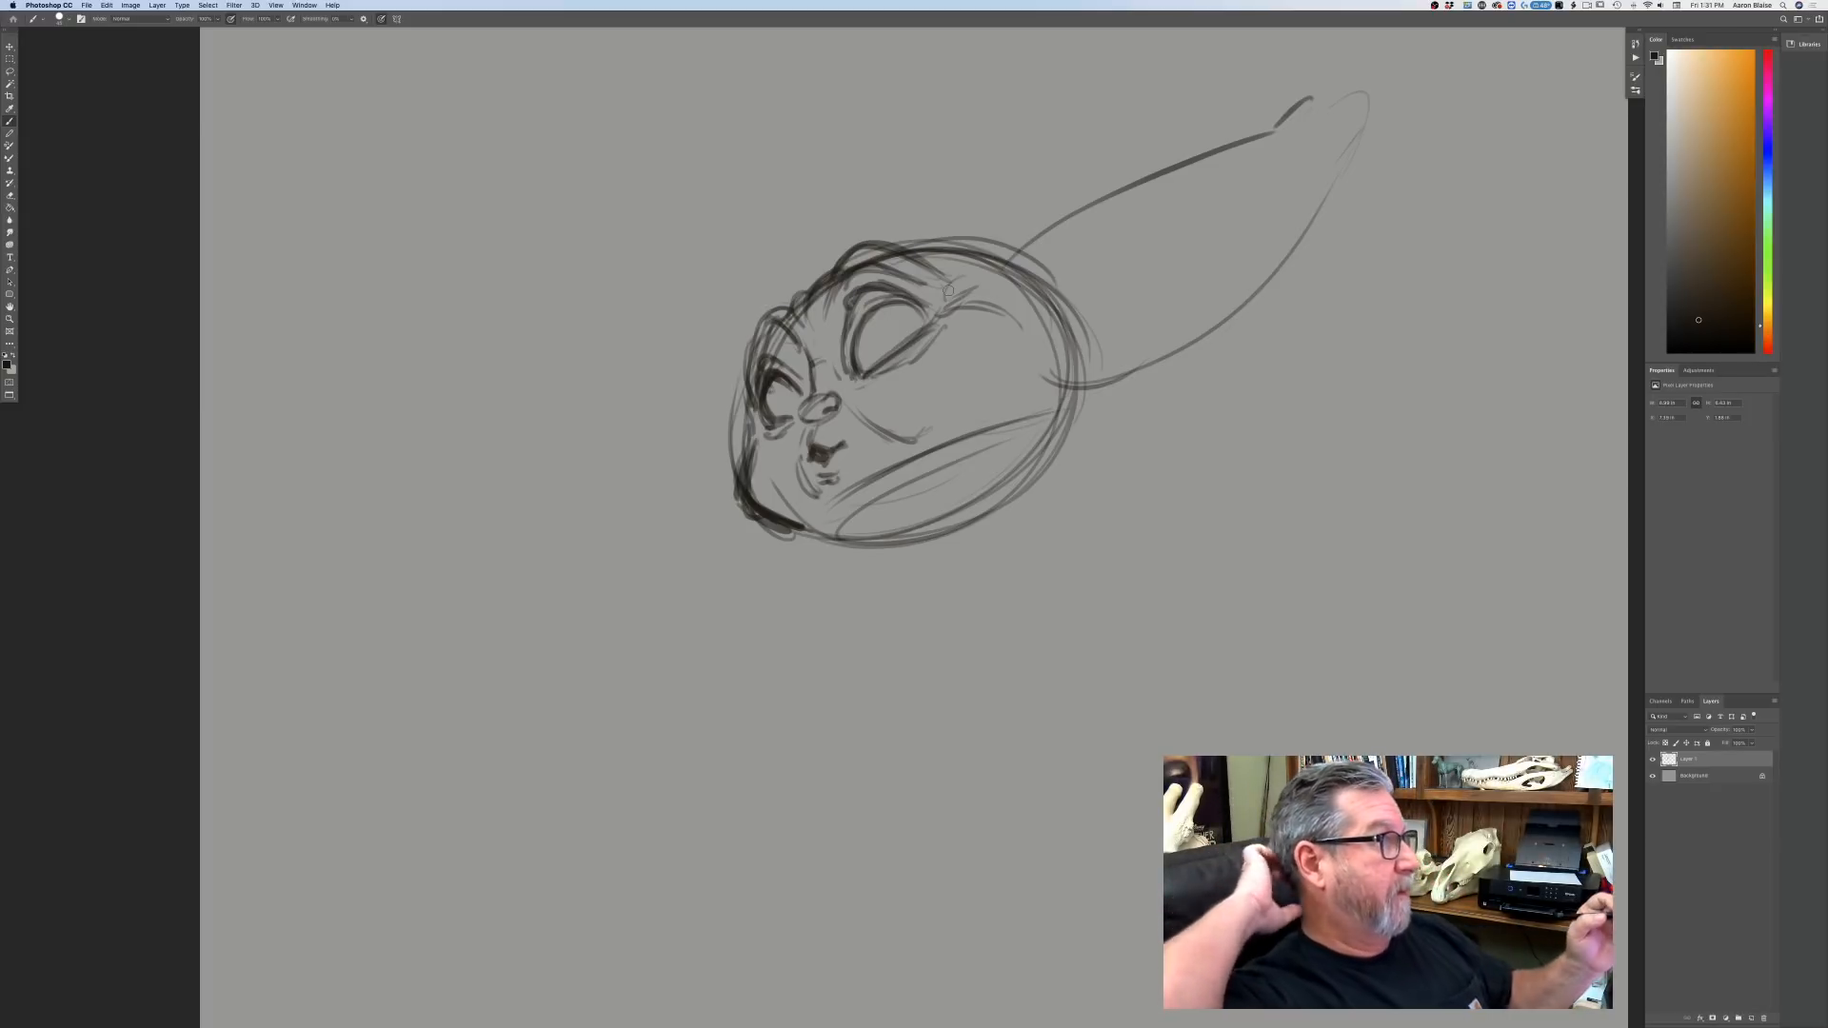
Start the far ear with a short line extending from the face's far side, and add folds at the near ear's base.
drag(743, 375, 657, 397)
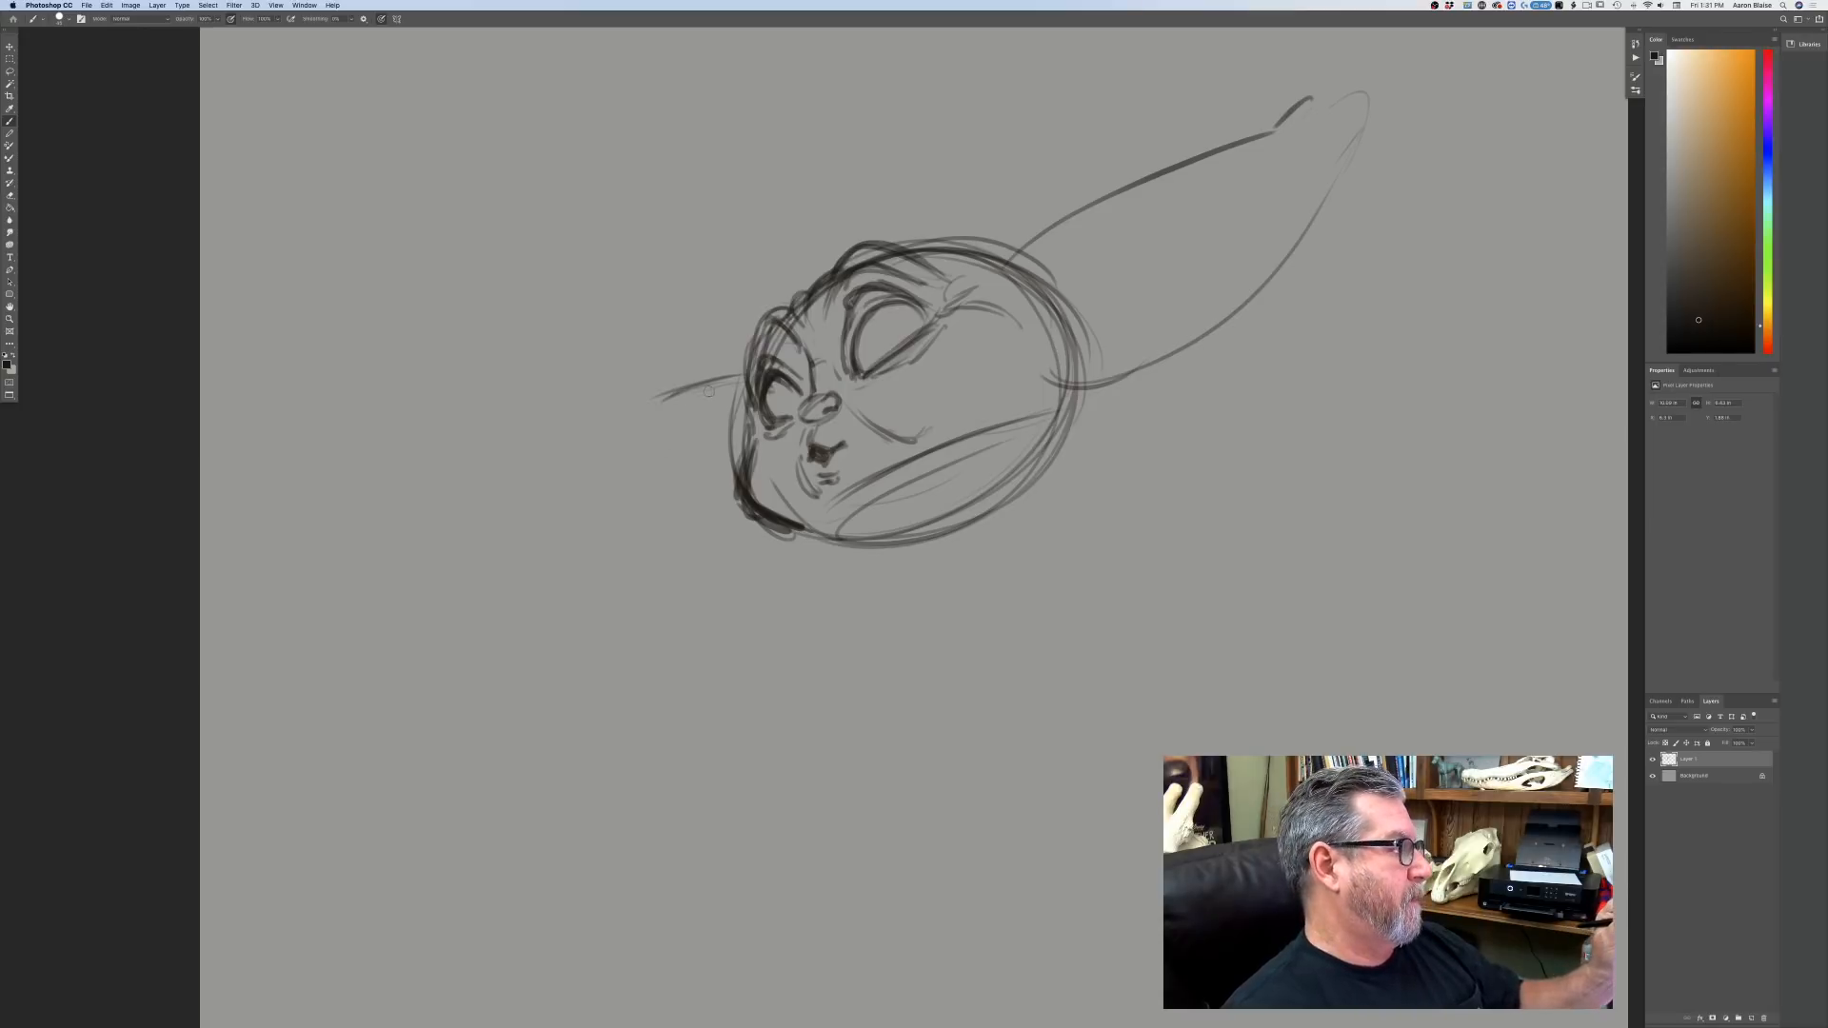
mouse_move(1040, 241)
mouse_down()
mouse_move(1015, 283)
mouse_move(1025, 368)
mouse_move(1004, 342)
mouse_up()
drag(1001, 274, 993, 327)
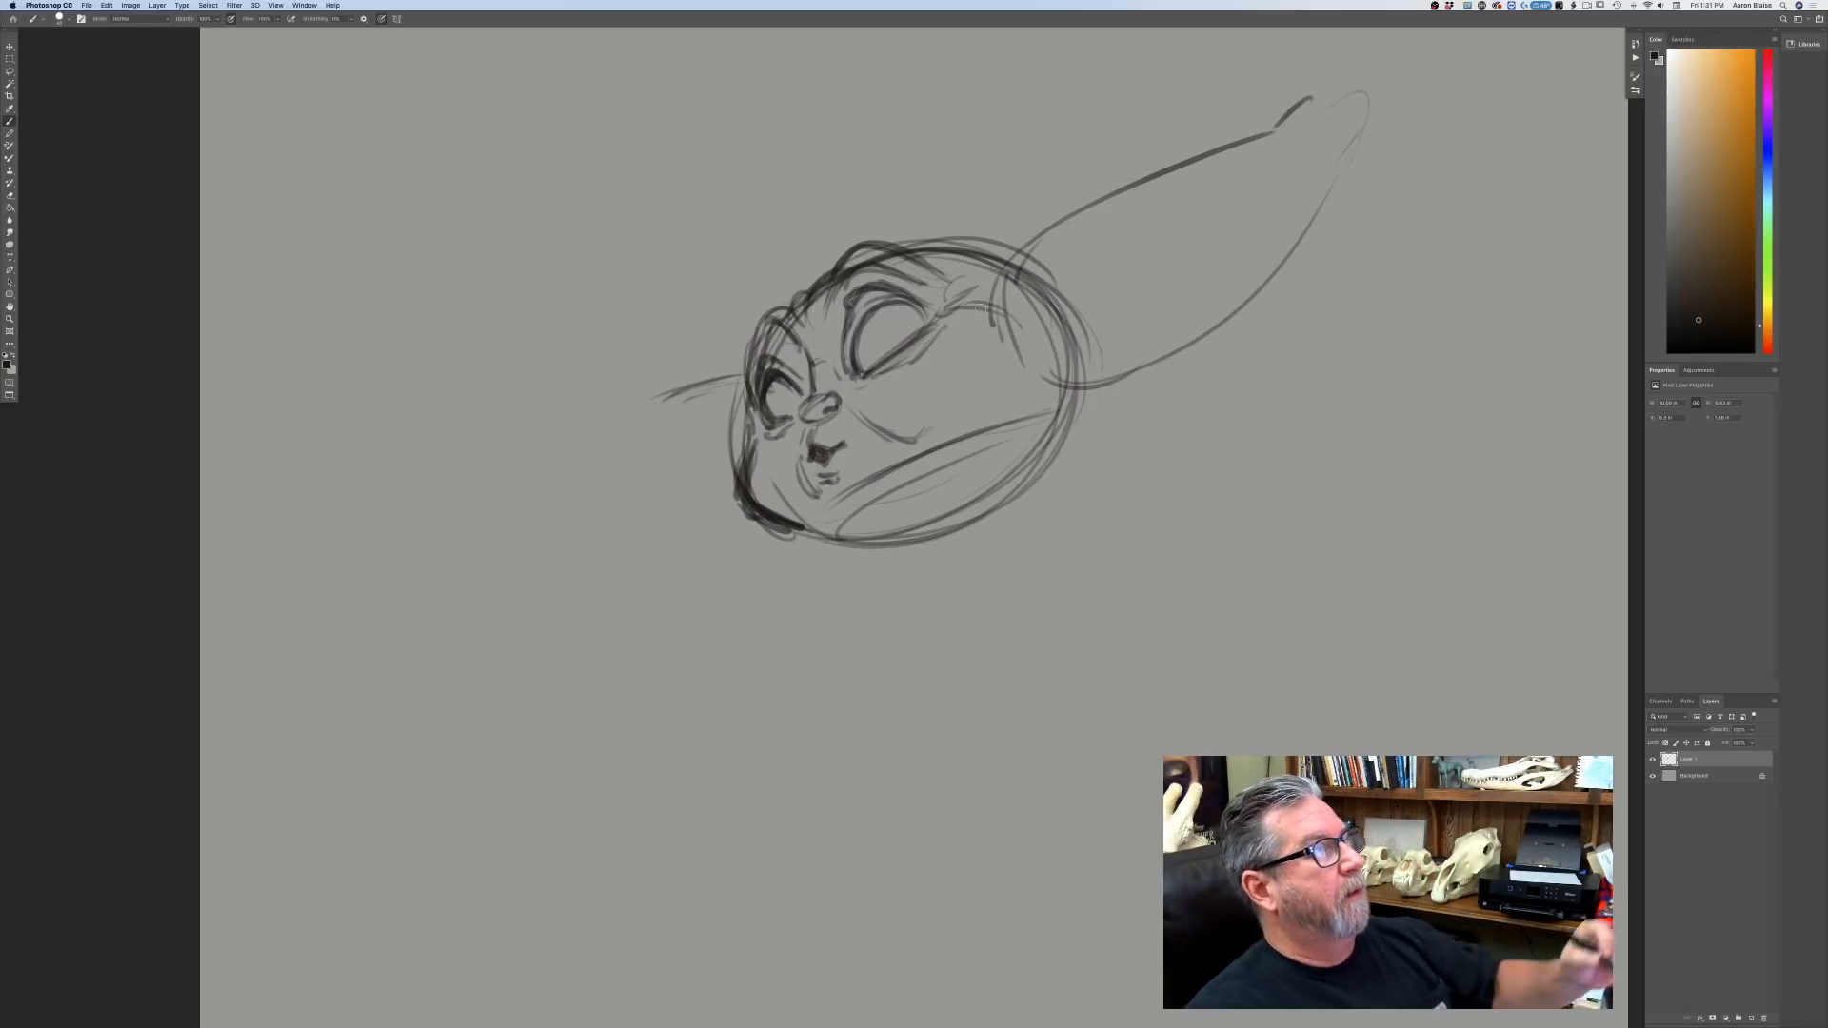
Draw a long, slightly curved body line from the back of the head down to near the canvas's lower edge, built from repeated strokes.
drag(1084, 396, 1124, 595)
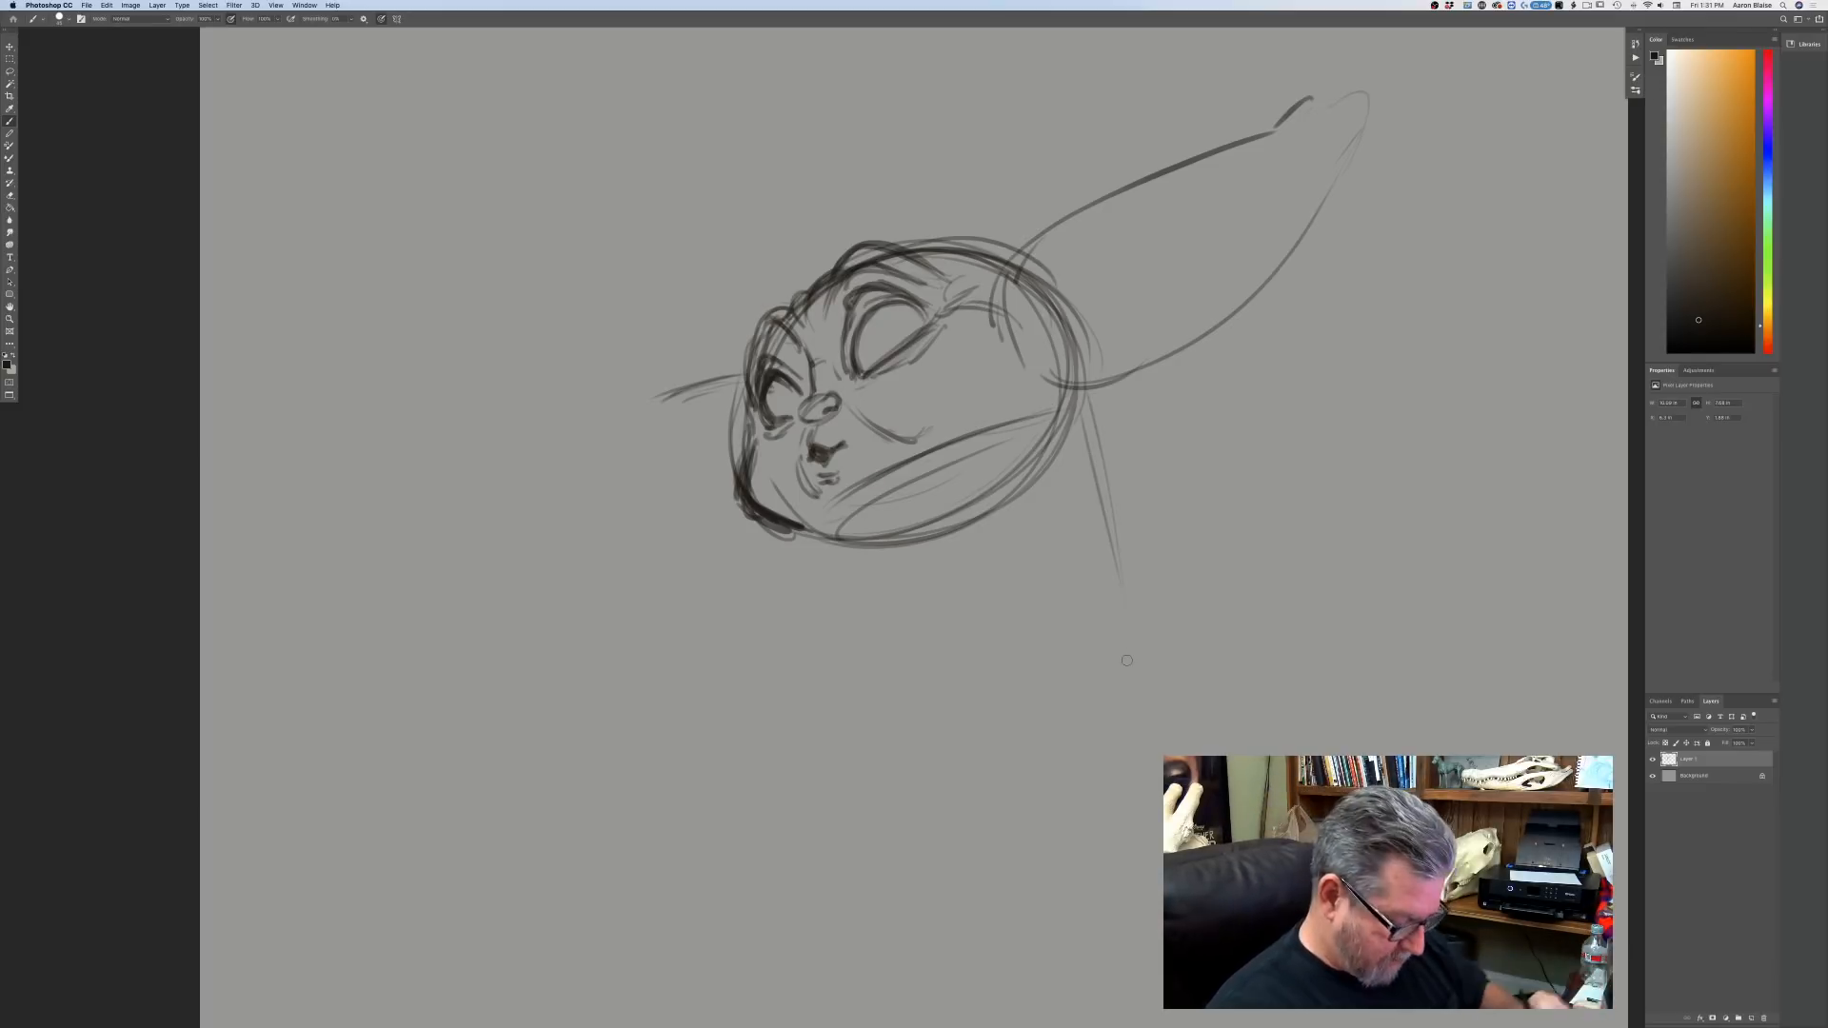
key(super+minus)
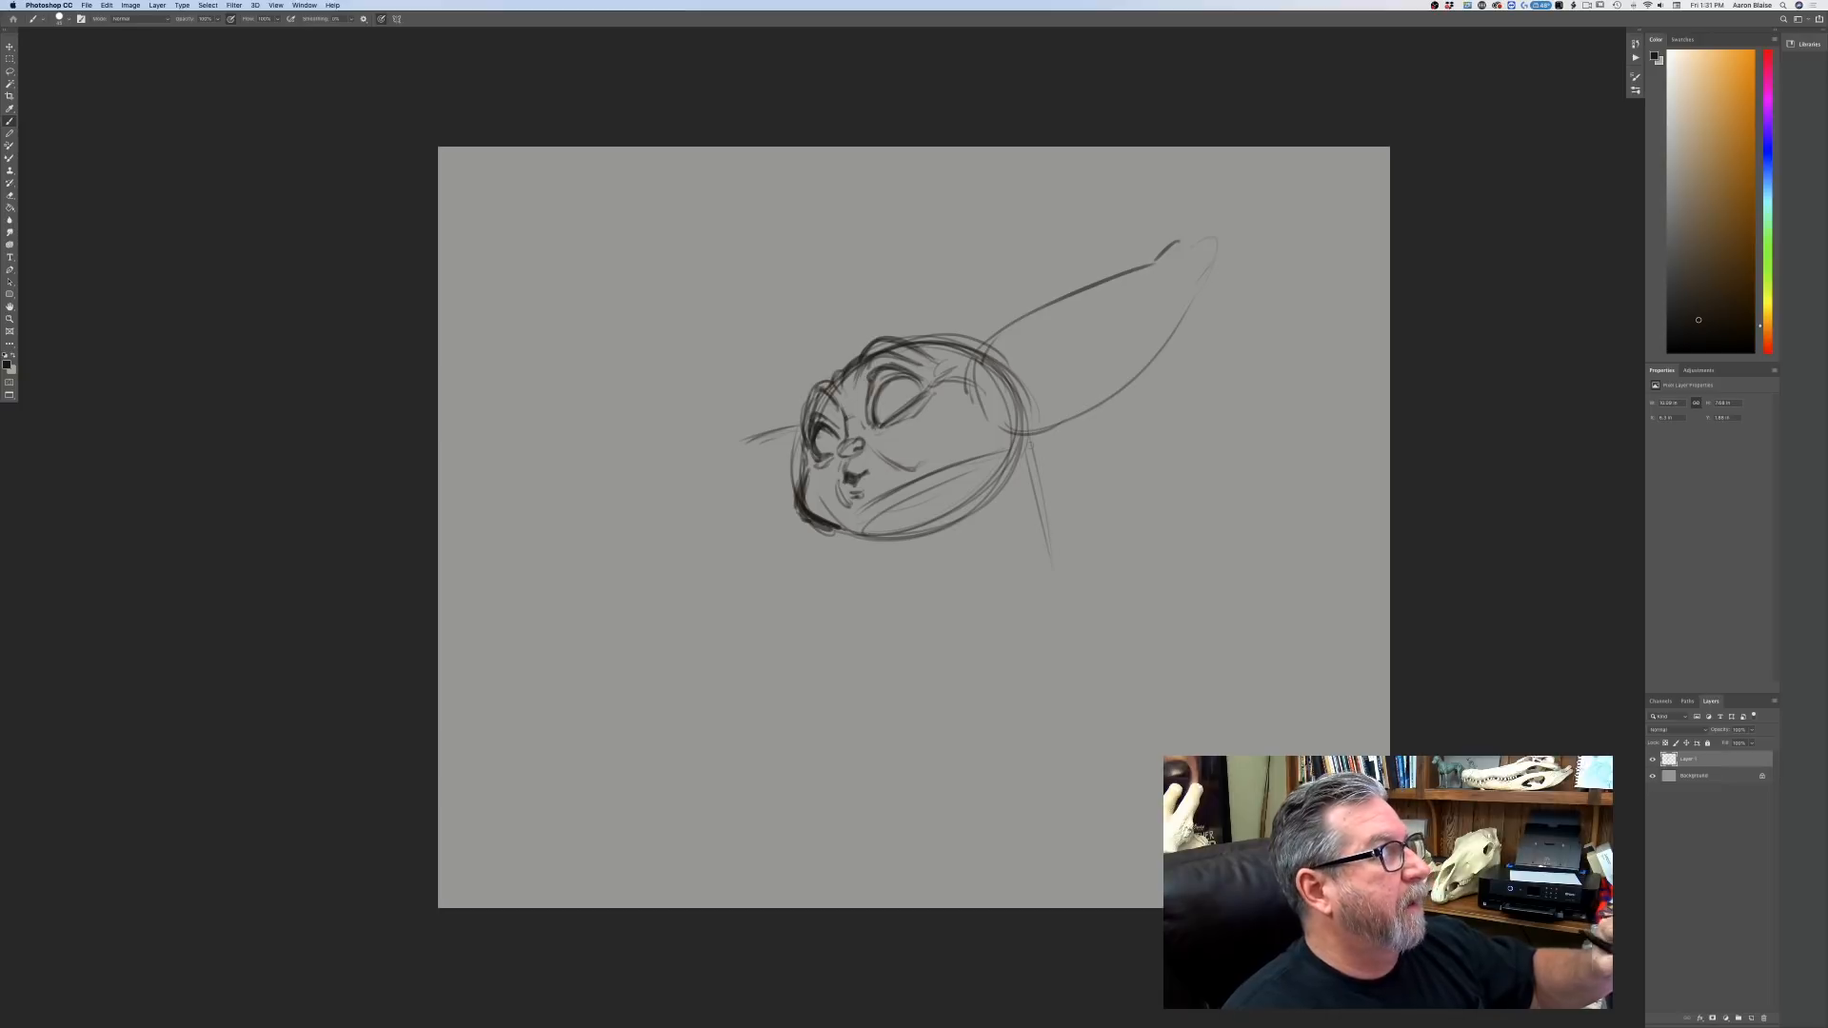
drag(1030, 440, 1105, 756)
mouse_move(1042, 491)
mouse_down()
mouse_move(1100, 854)
mouse_move(1090, 838)
mouse_up()
drag(1032, 474, 1088, 836)
drag(1087, 676, 1094, 824)
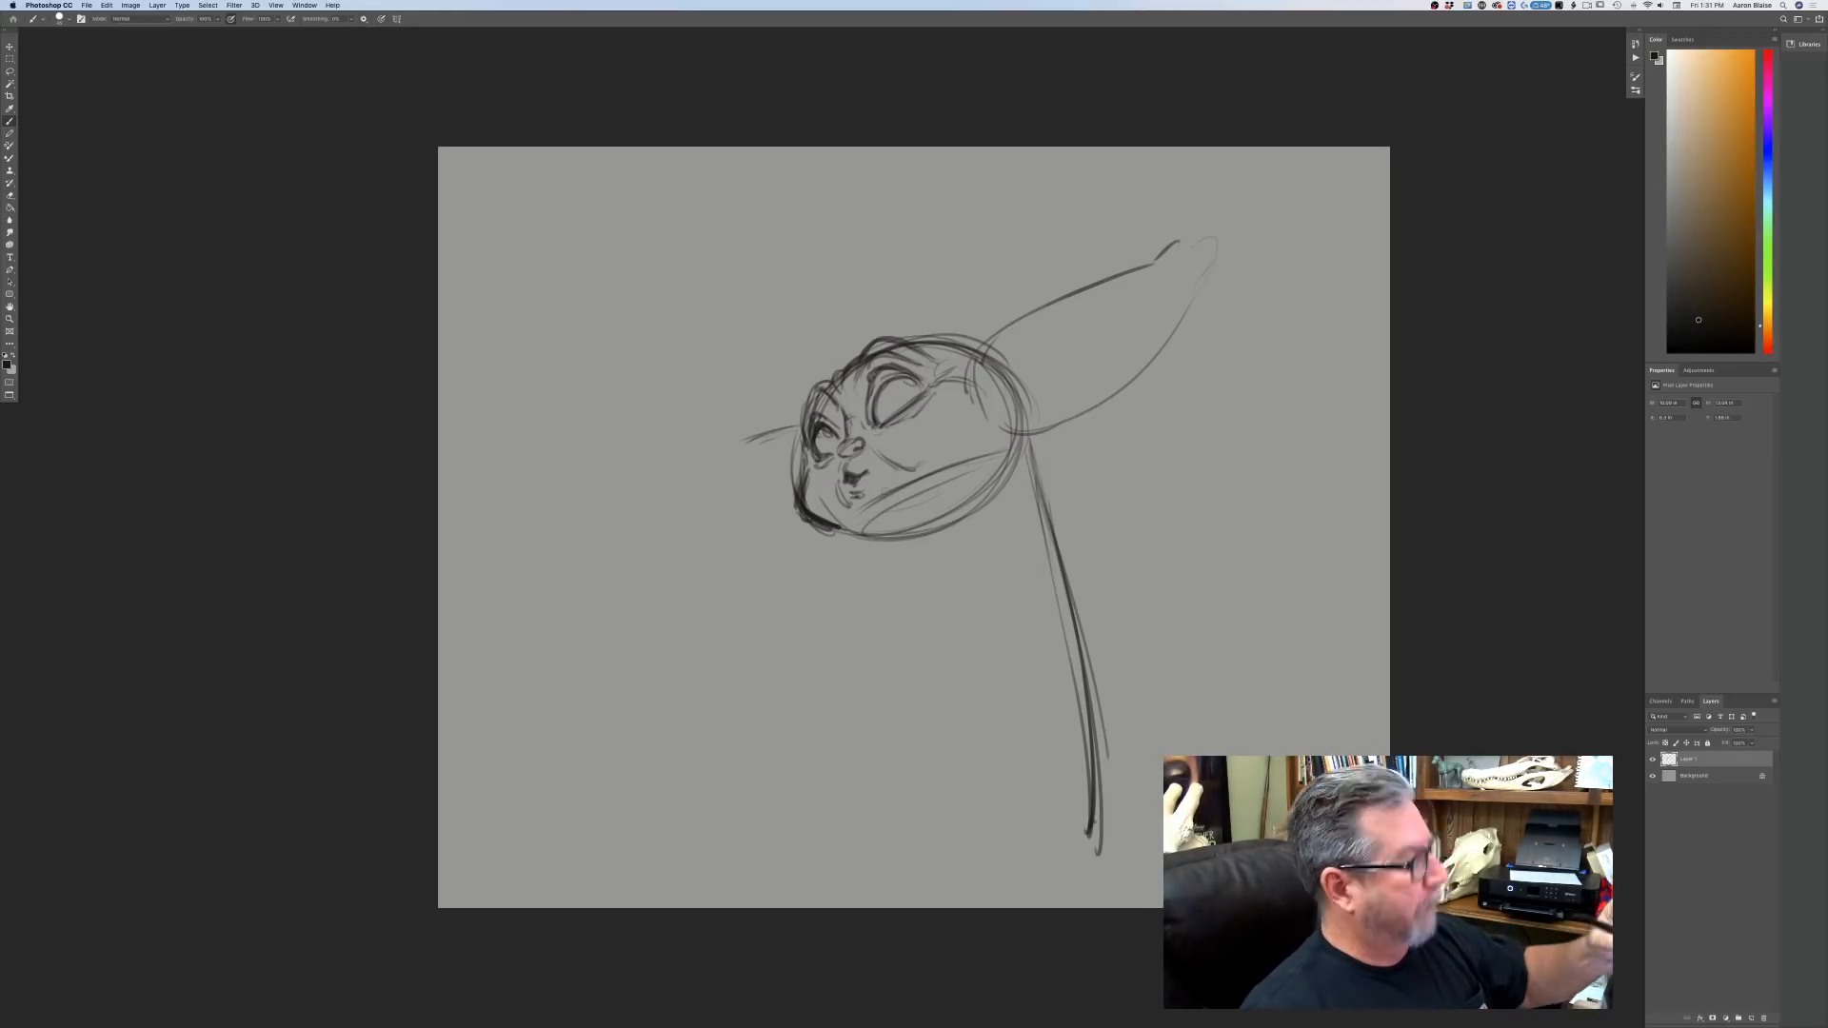
Shade both eyes grey and add dark pupils at their centers.
mouse_move(895, 379)
mouse_down()
mouse_move(895, 409)
mouse_move(905, 390)
mouse_up()
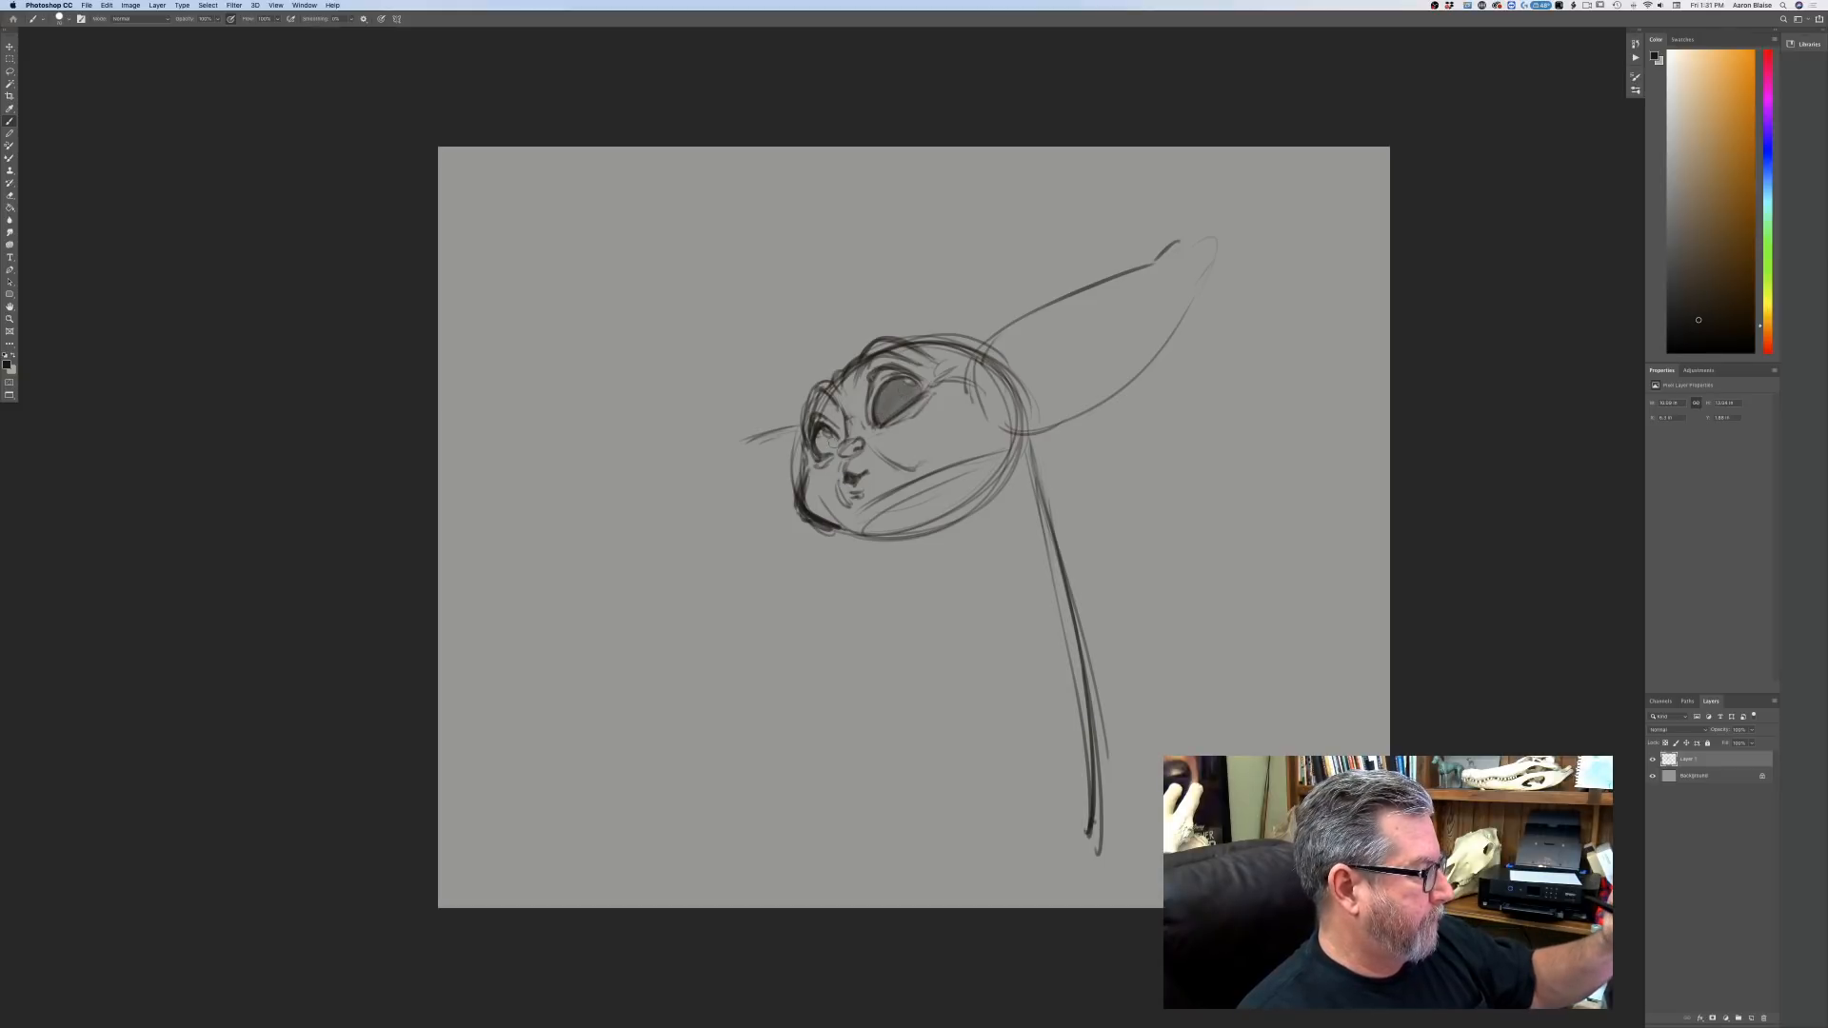
drag(831, 443, 822, 441)
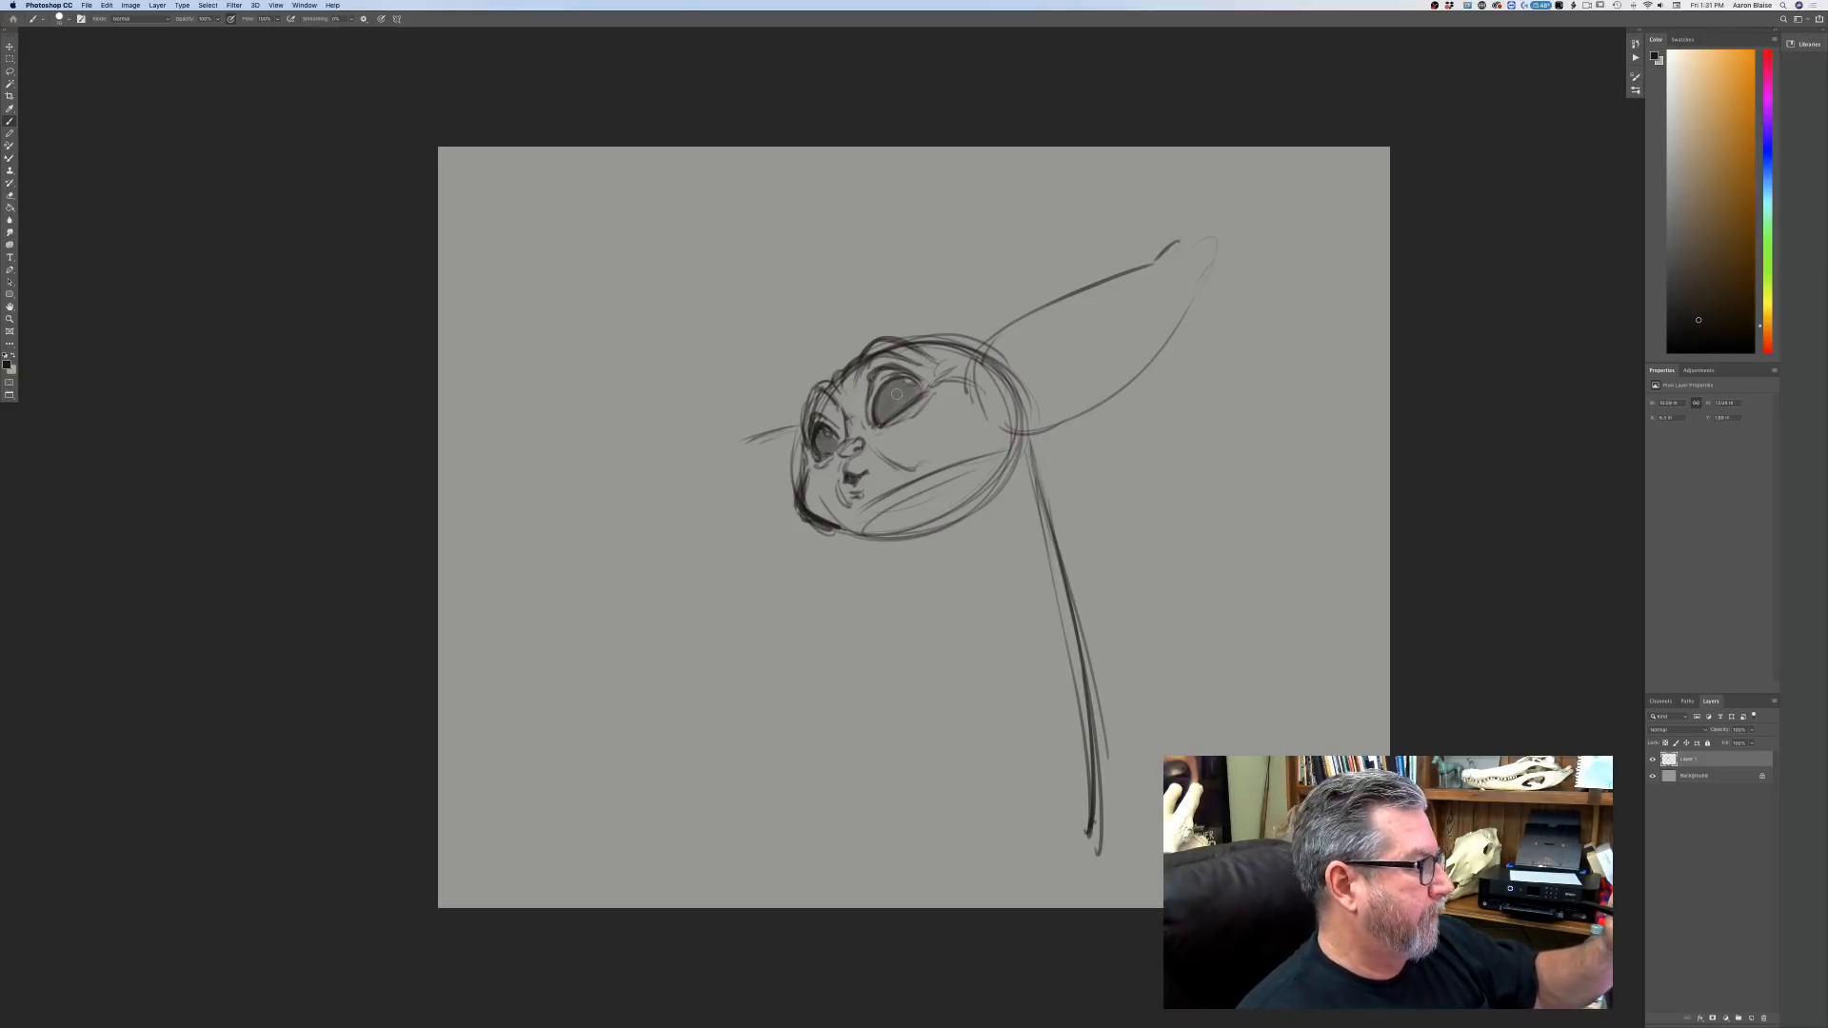
mouse_move(904, 390)
mouse_down()
mouse_move(825, 448)
mouse_move(821, 423)
mouse_move(891, 399)
mouse_move(824, 444)
mouse_move(886, 402)
mouse_up()
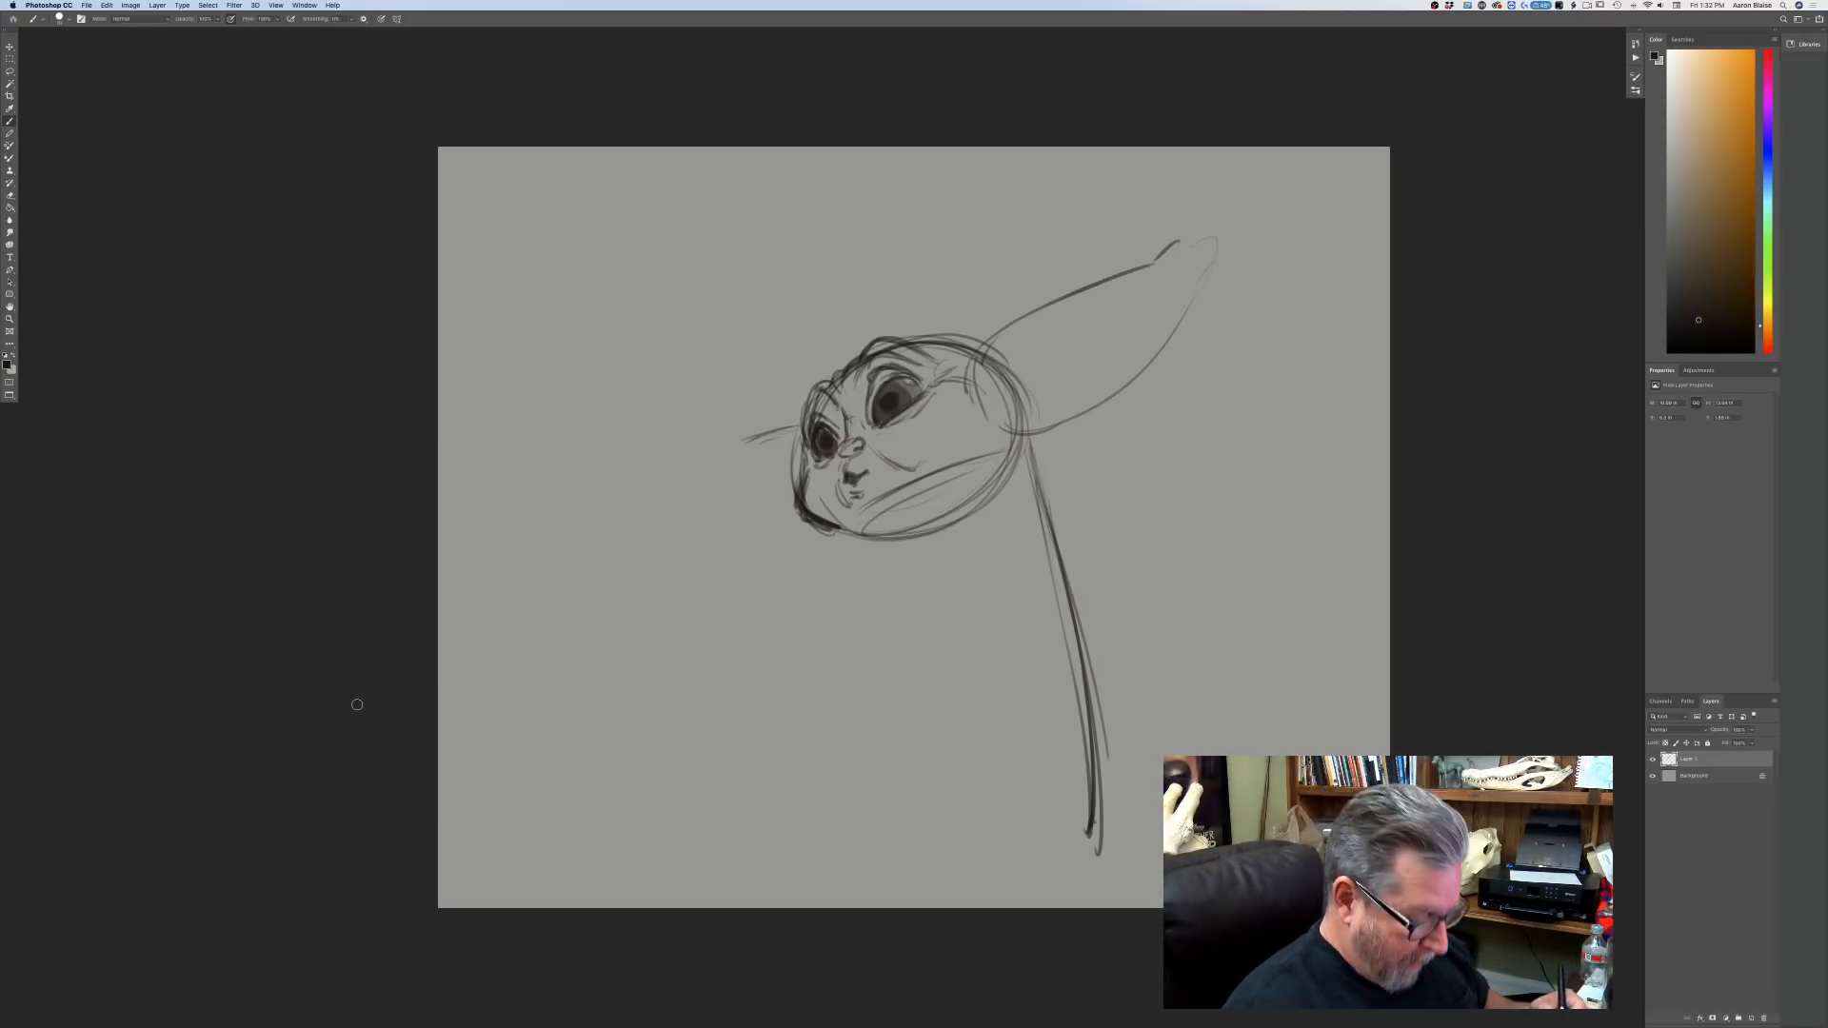
Refine the nose and mouth contours, add a short dark stroke under the lower lip, and reinforce the far cheek.
key(super+plus)
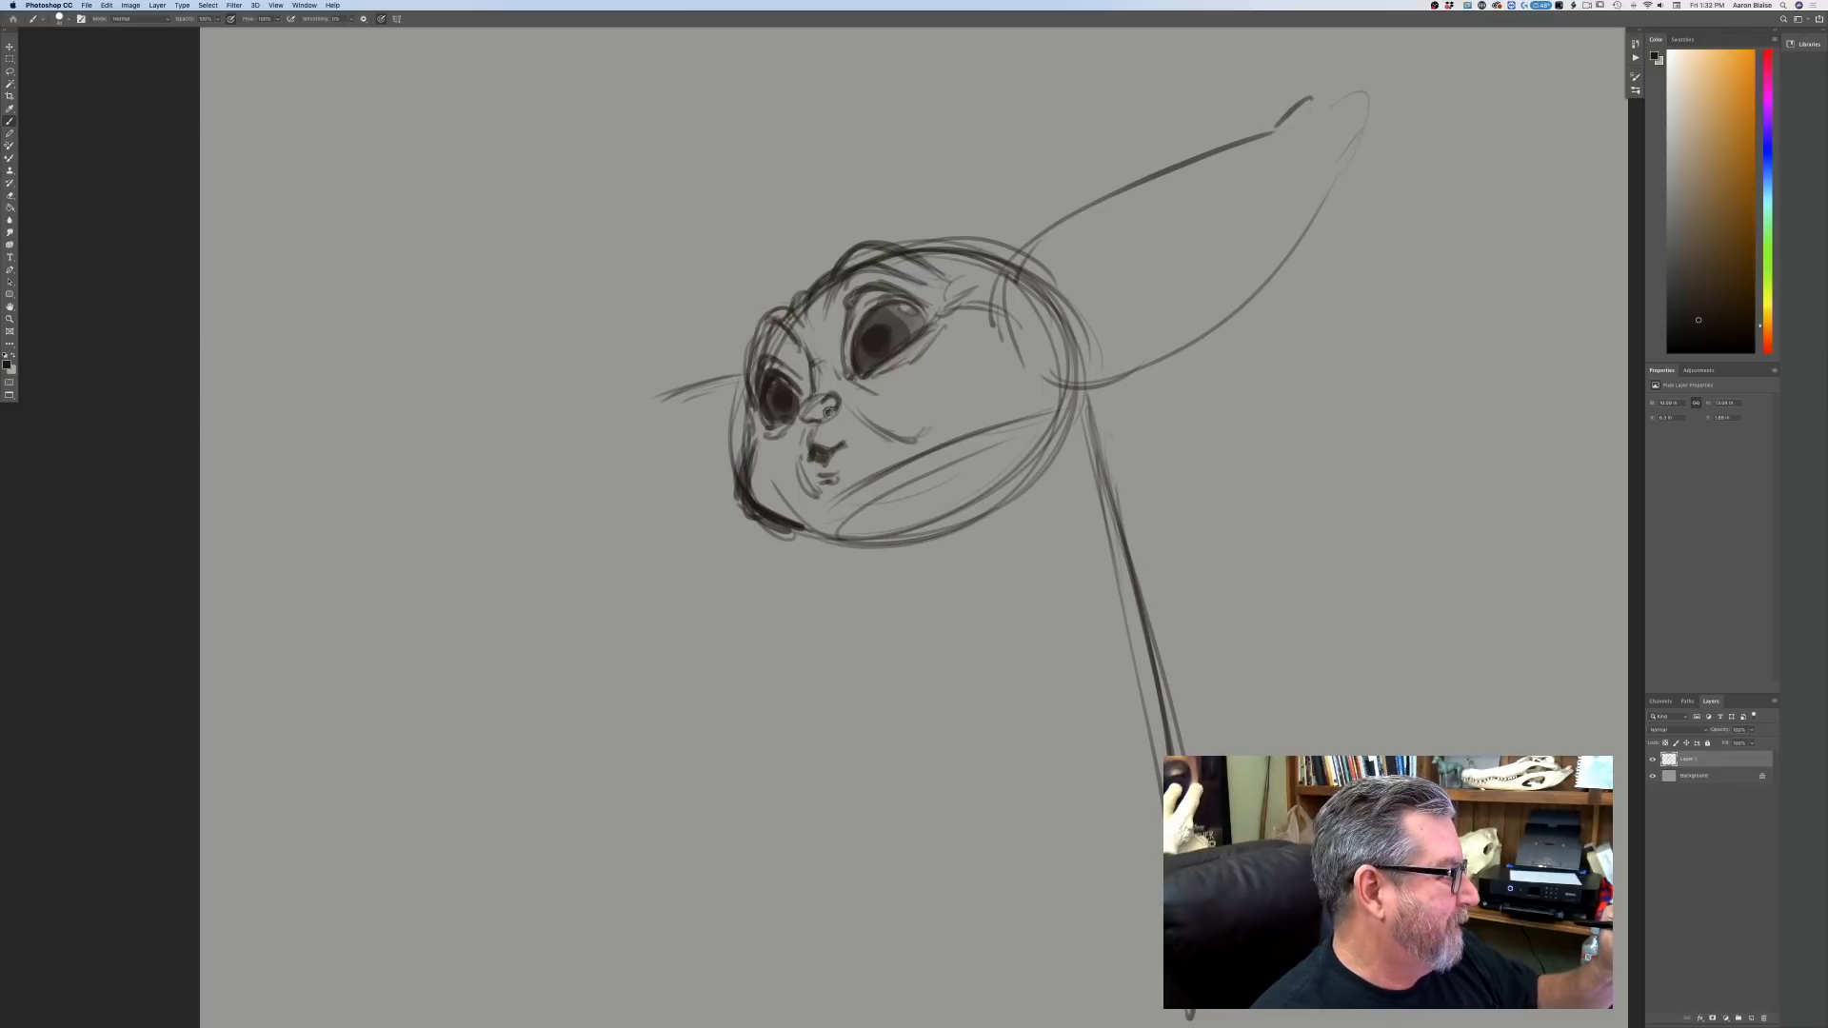
drag(827, 412, 801, 458)
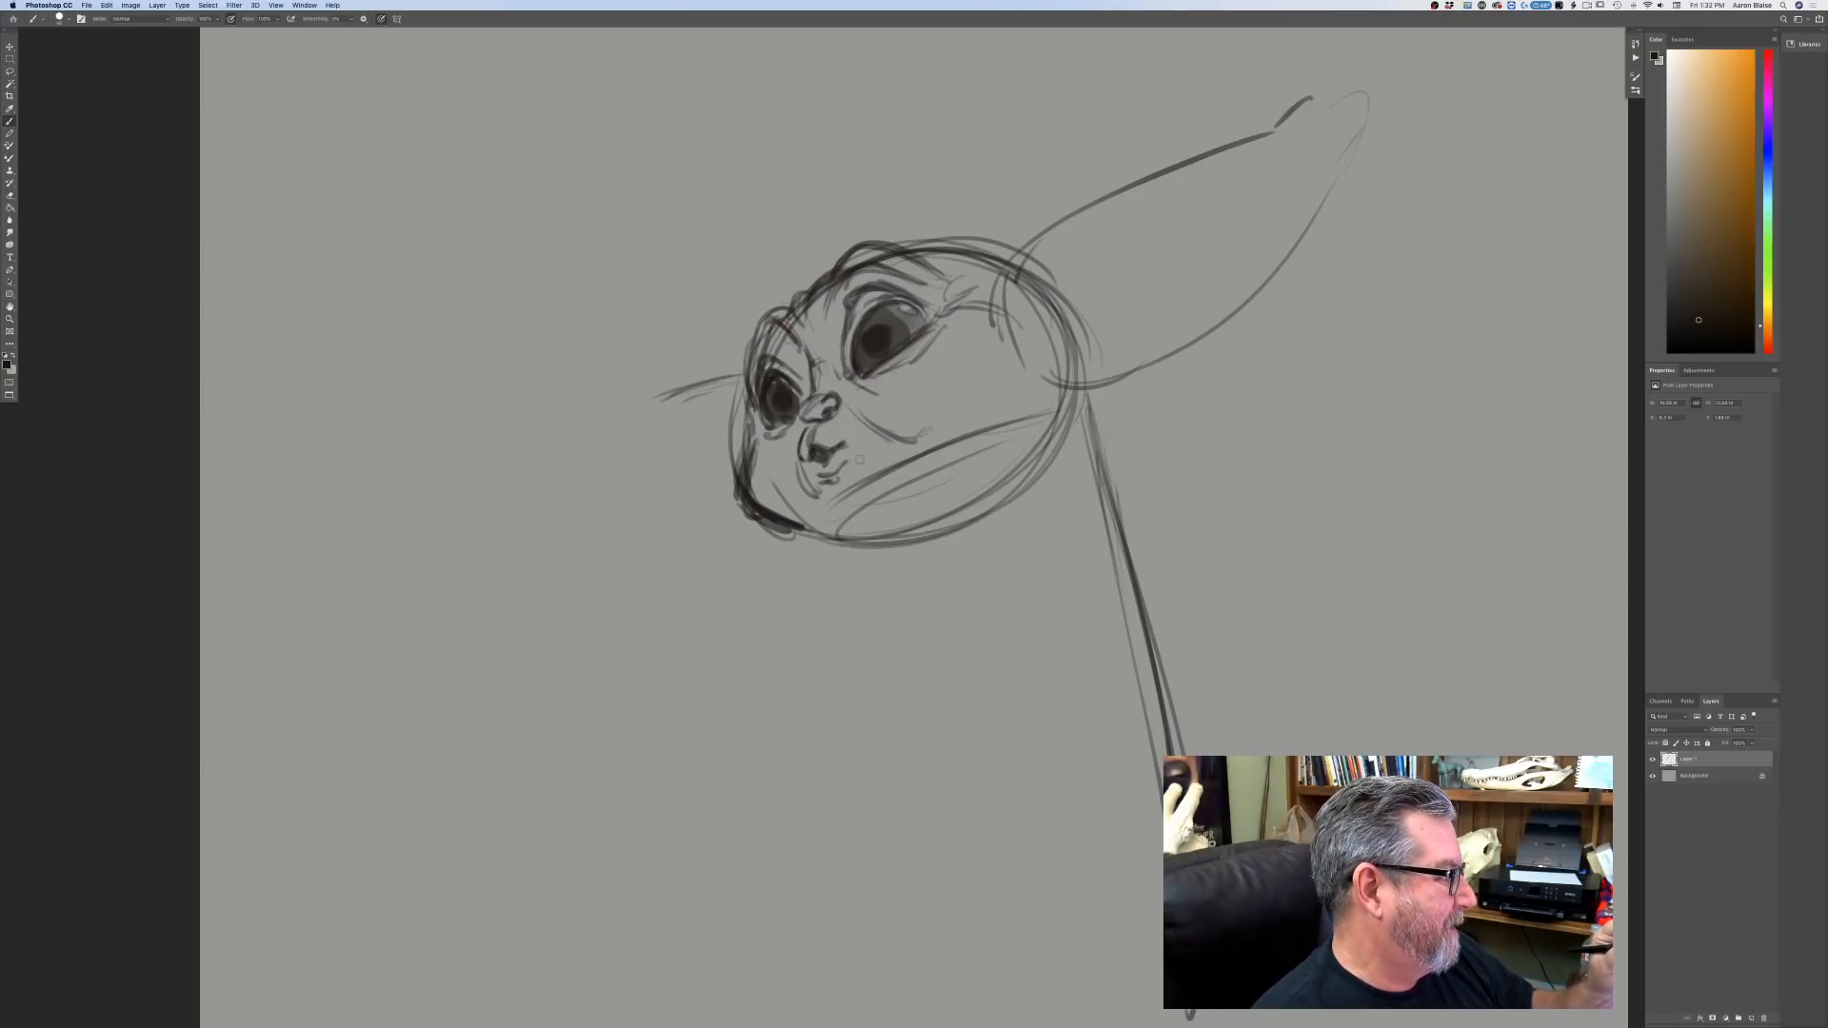
mouse_move(878, 456)
mouse_down()
mouse_move(846, 465)
mouse_move(852, 506)
mouse_up()
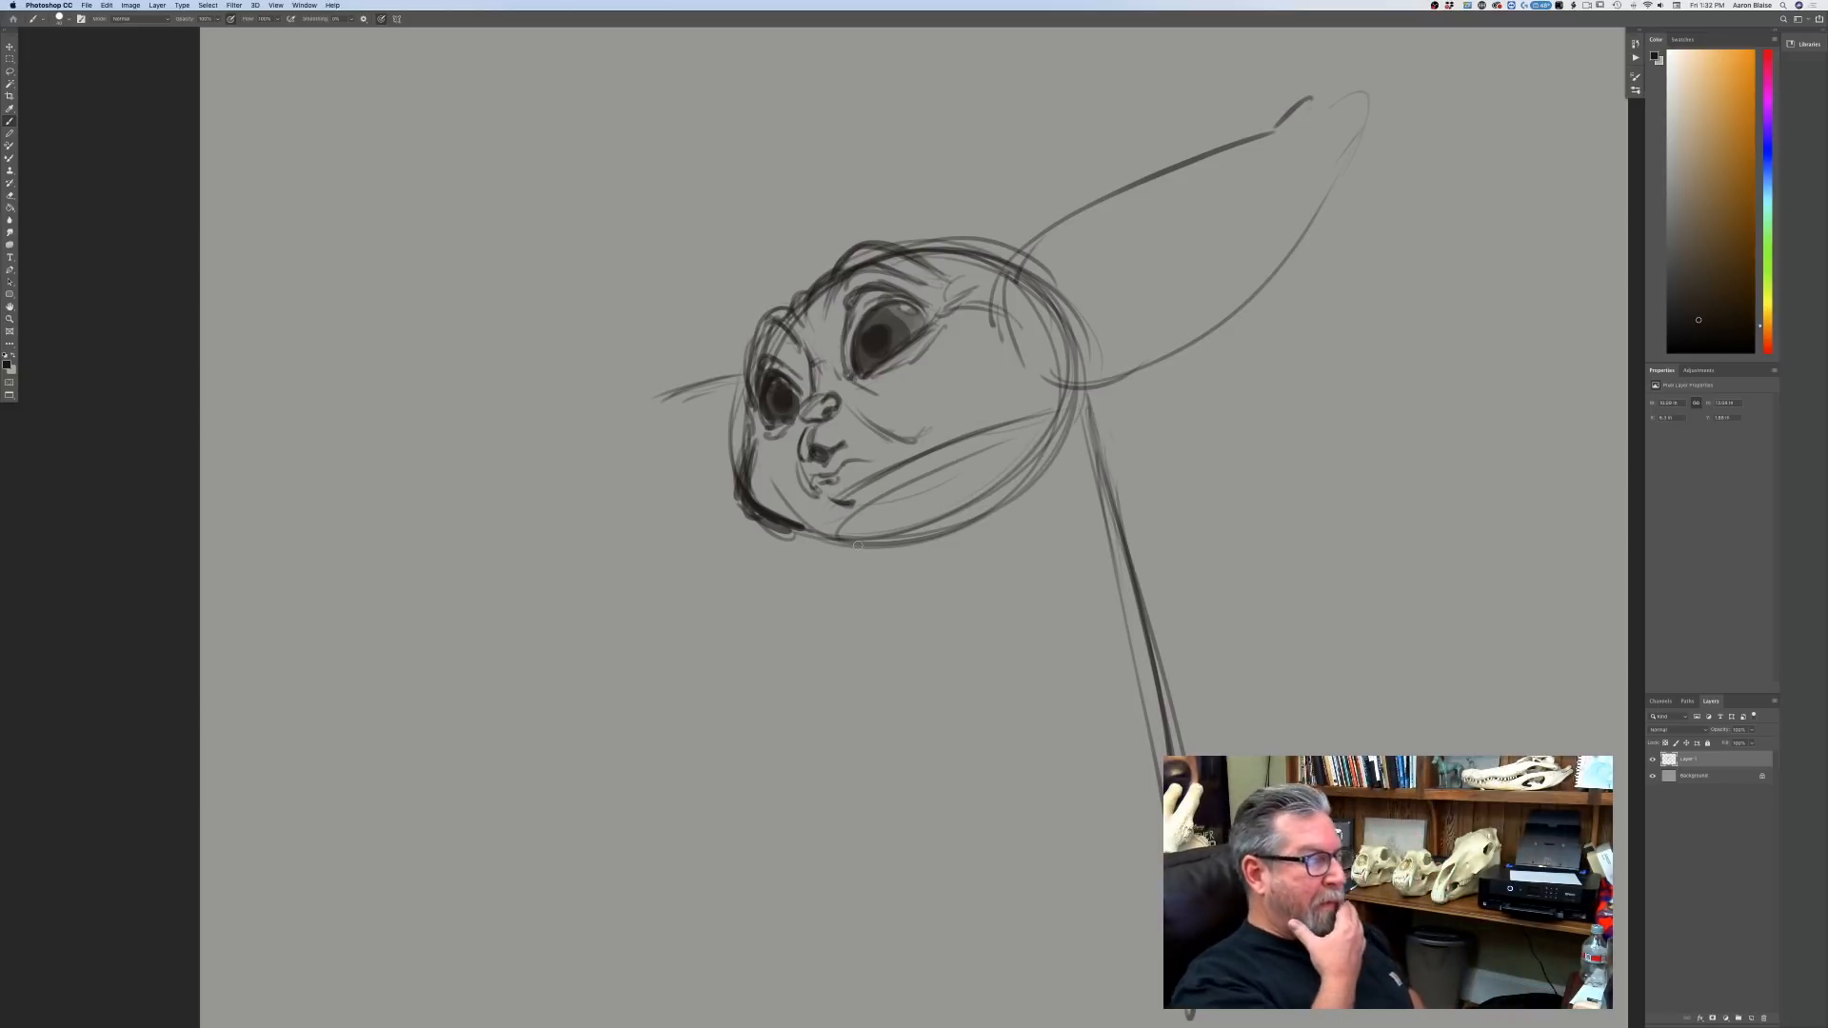
drag(757, 367, 735, 490)
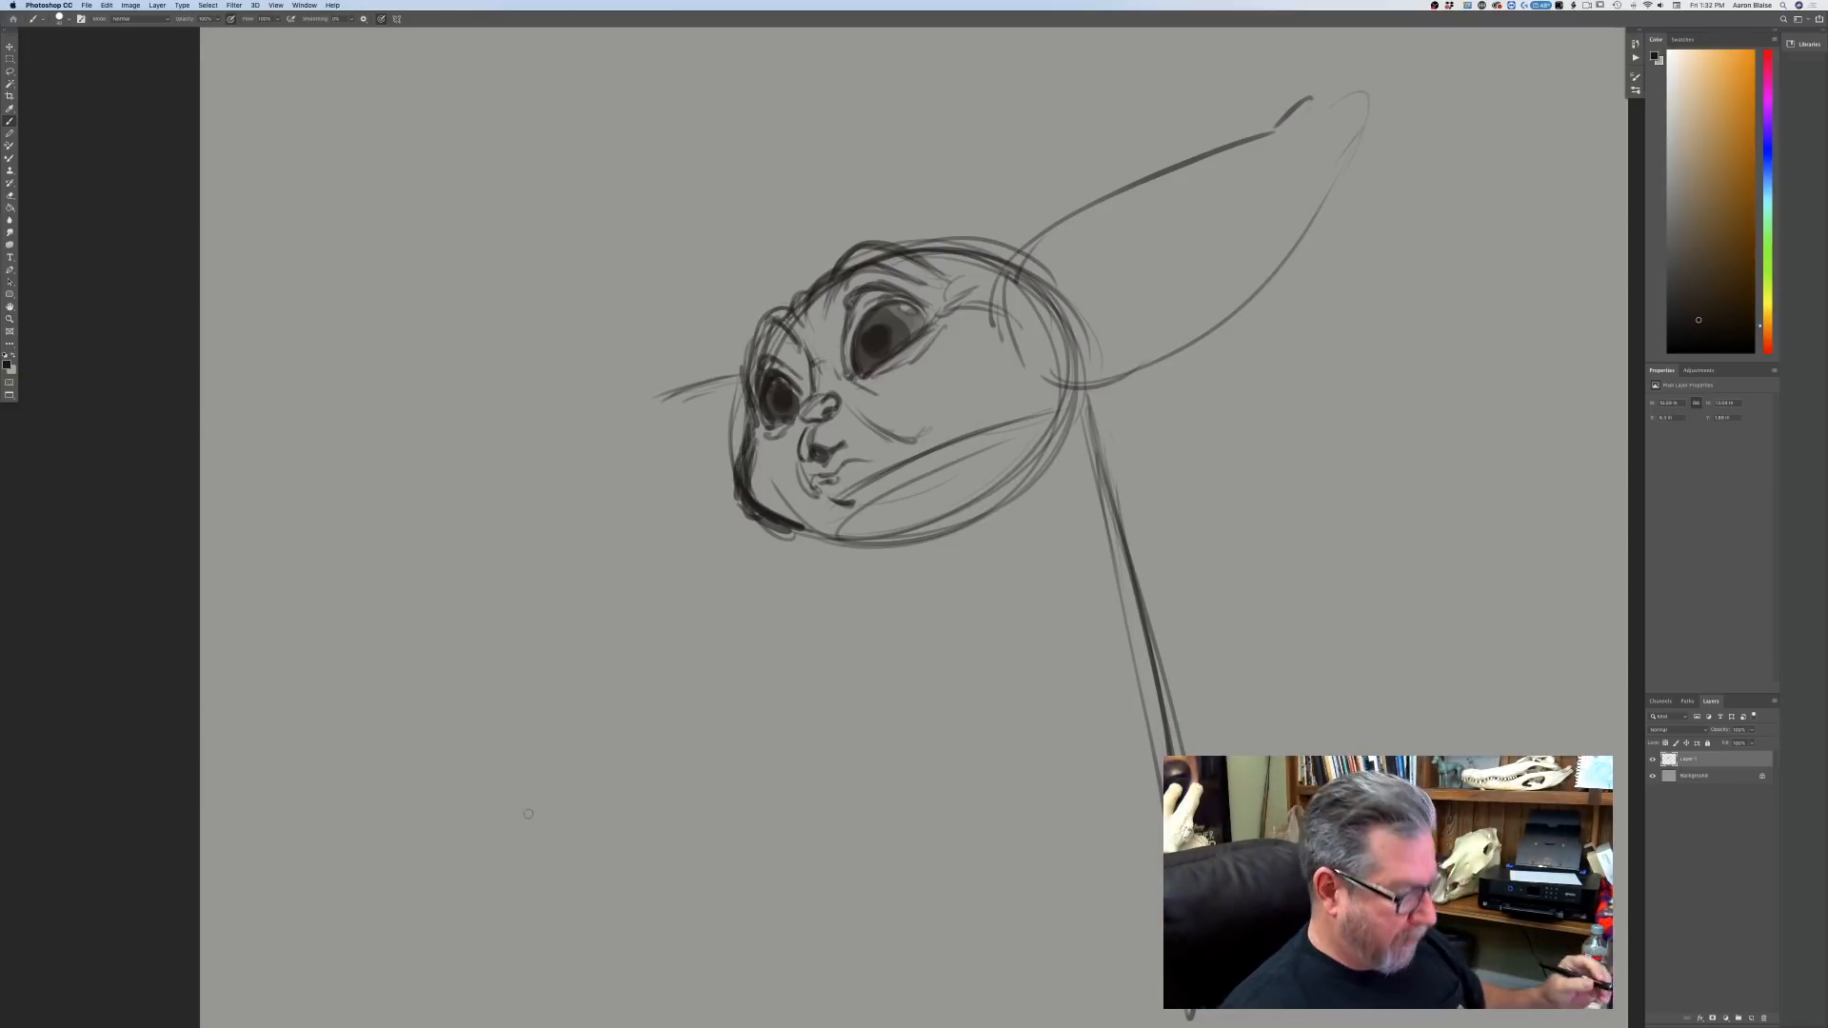
Draw the outstretched arm's upper line from under the jaw forward past the chin, built from repeated strokes.
key(super+minus)
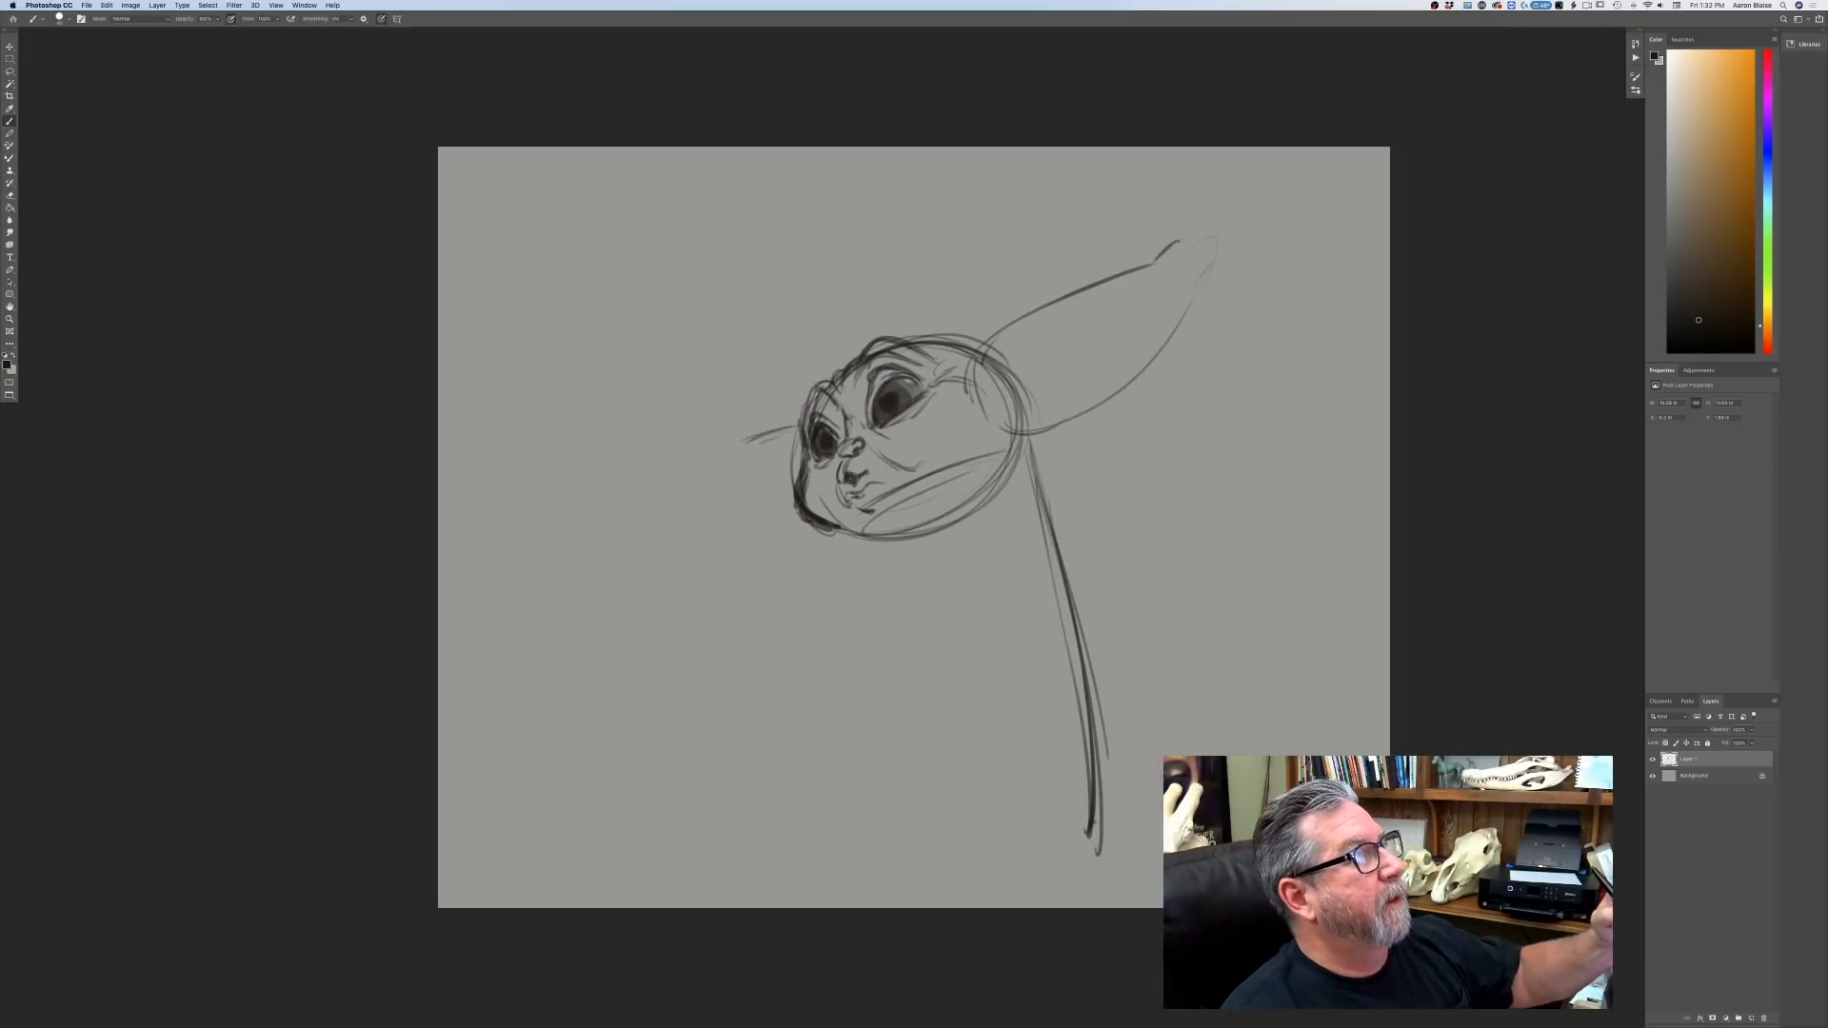
drag(955, 506, 850, 563)
mouse_move(955, 511)
mouse_down()
mouse_move(848, 561)
mouse_move(862, 542)
mouse_move(722, 550)
mouse_up()
drag(883, 545, 727, 559)
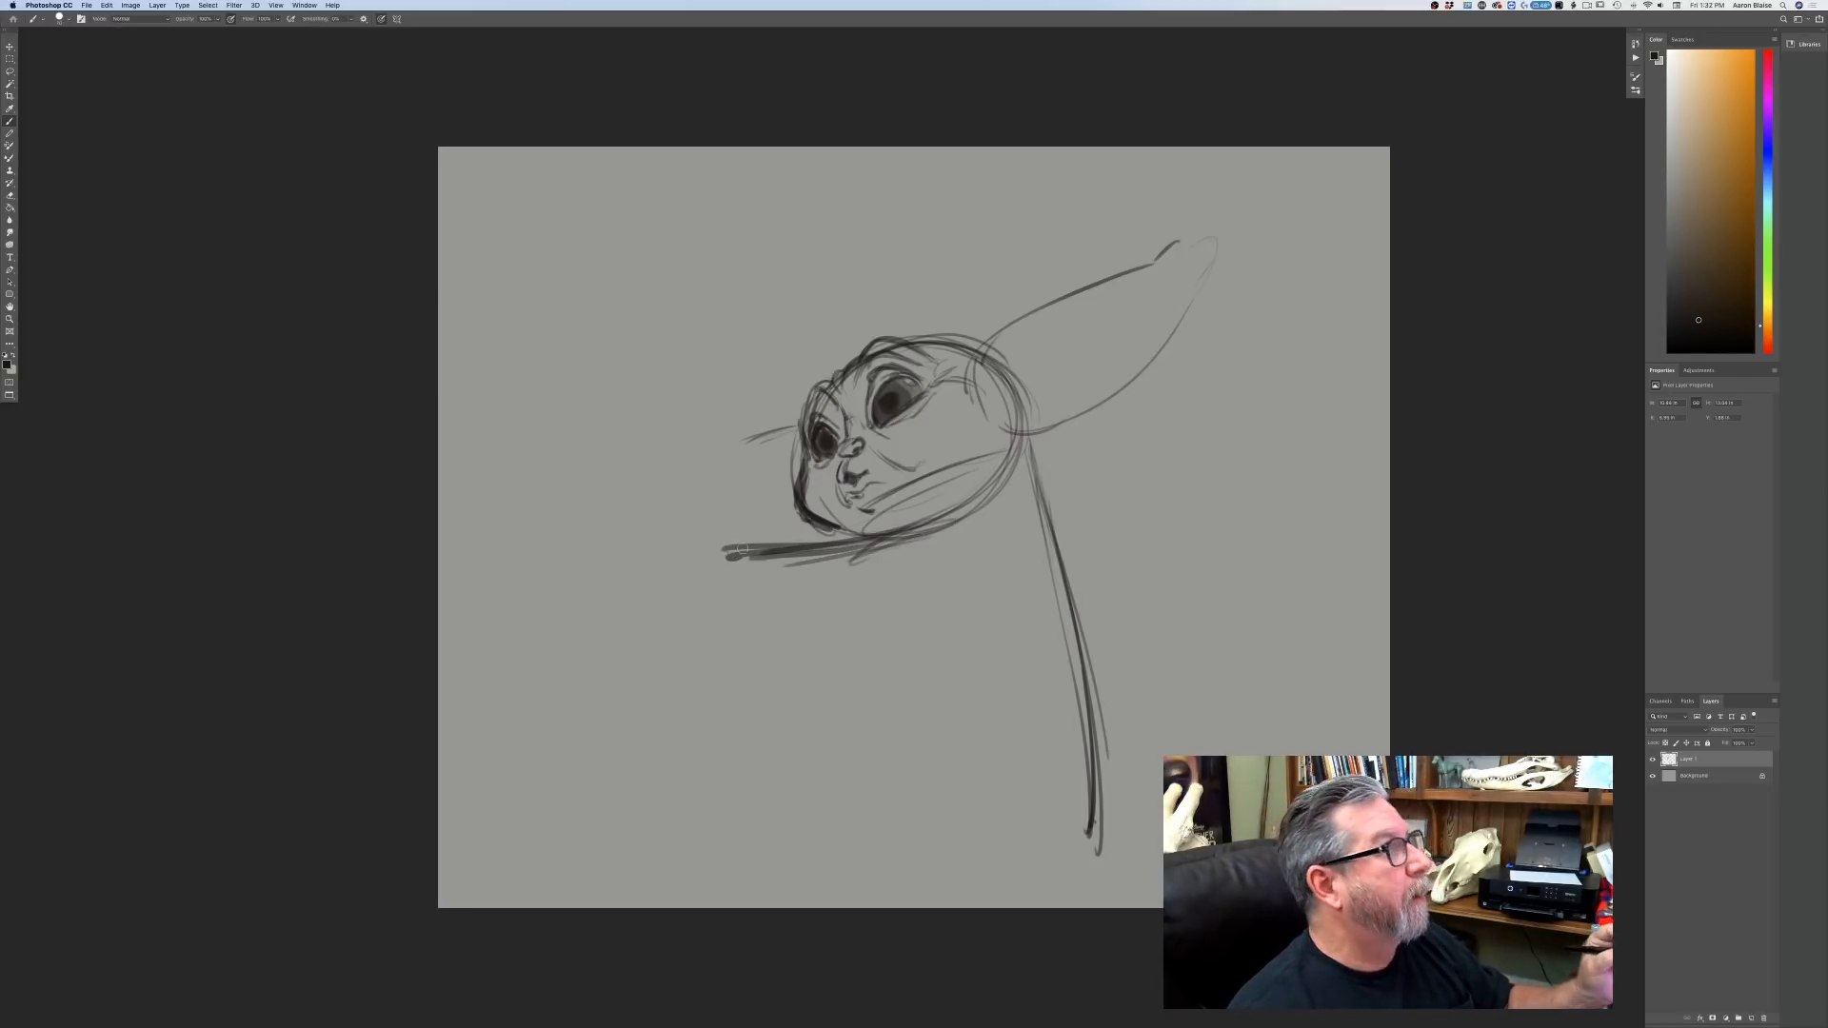
Sketch a large round ball at the end of the outstretched arm and darken its outline with repeated circular strokes.
mouse_move(740, 457)
mouse_down()
mouse_move(685, 474)
mouse_move(752, 571)
mouse_up()
drag(666, 434, 761, 533)
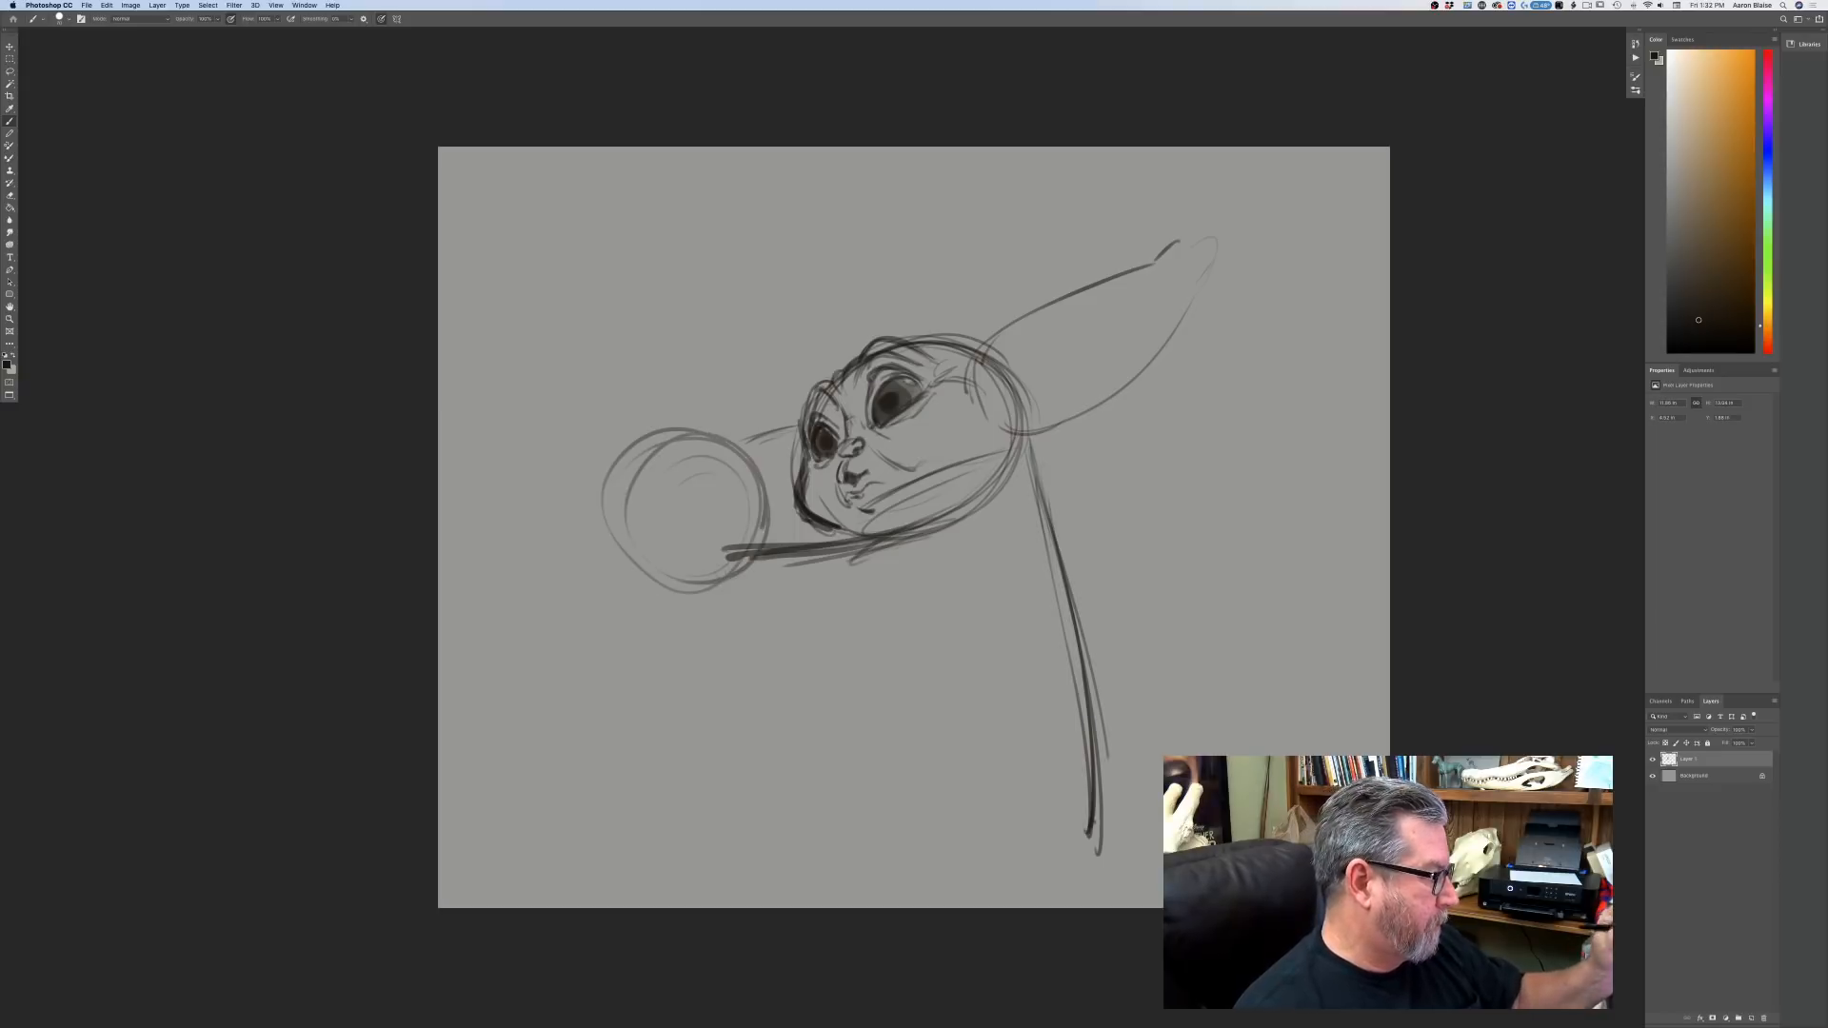
drag(628, 476, 752, 557)
drag(753, 455, 773, 533)
mouse_move(714, 439)
mouse_down()
mouse_move(667, 583)
mouse_move(762, 524)
mouse_move(659, 433)
mouse_move(633, 459)
mouse_move(611, 561)
mouse_move(707, 590)
mouse_move(758, 561)
mouse_up()
mouse_move(766, 490)
mouse_down()
mouse_move(716, 586)
mouse_move(687, 589)
mouse_up()
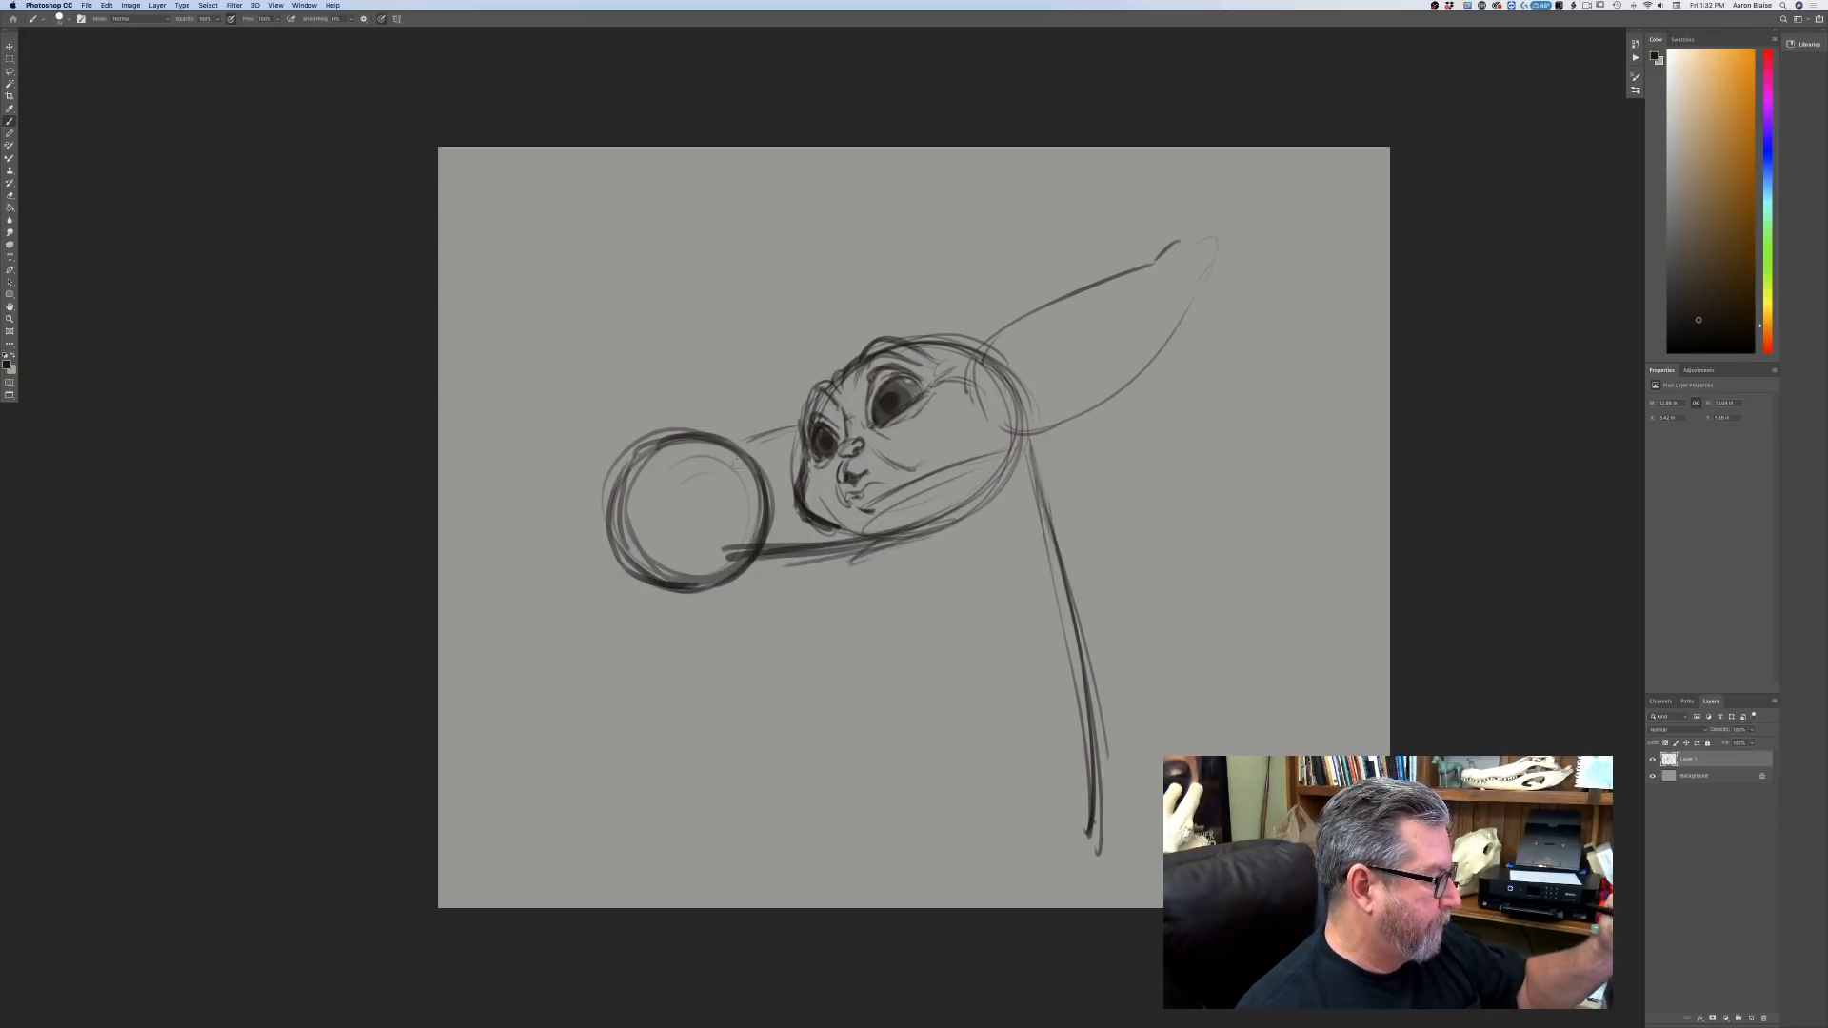
mouse_move(679, 439)
mouse_down()
mouse_move(633, 445)
mouse_move(611, 487)
mouse_move(635, 569)
mouse_move(671, 592)
mouse_up()
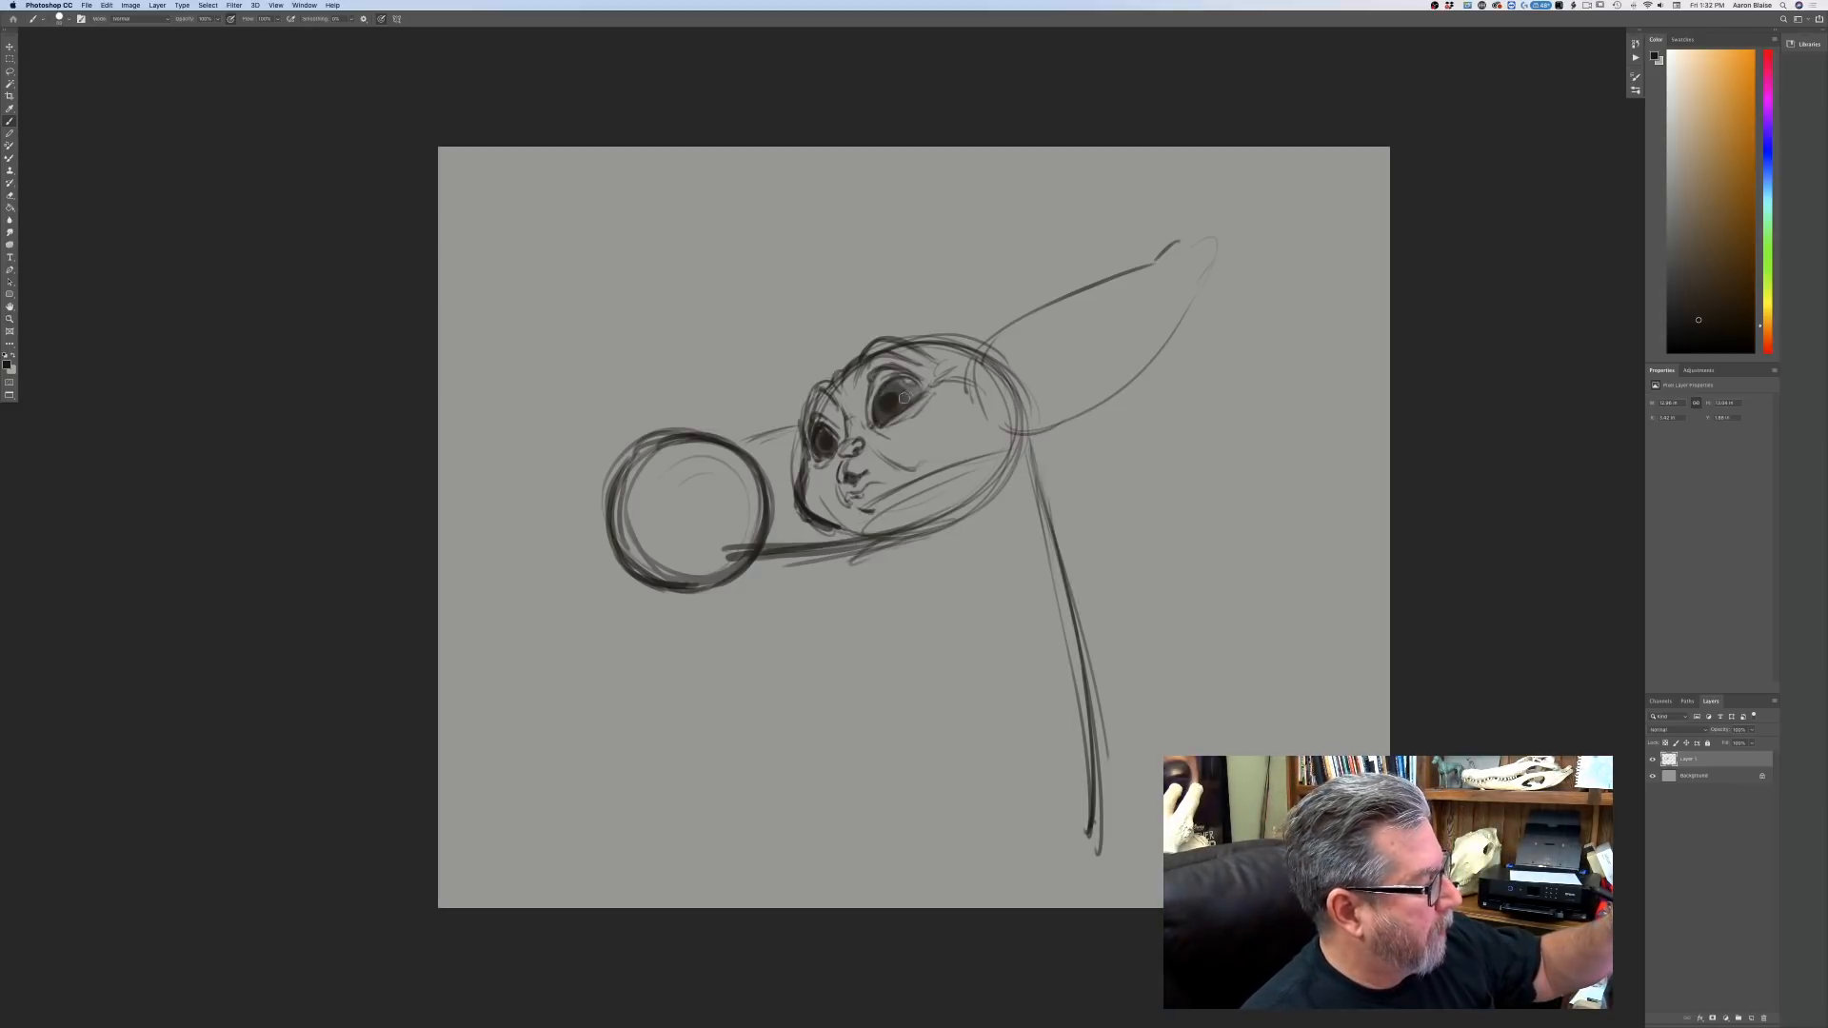
Clear the shading from both eyes and redraw smaller dark irises directed toward the ball.
mouse_move(897, 388)
mouse_down()
mouse_move(880, 407)
mouse_move(899, 402)
mouse_up()
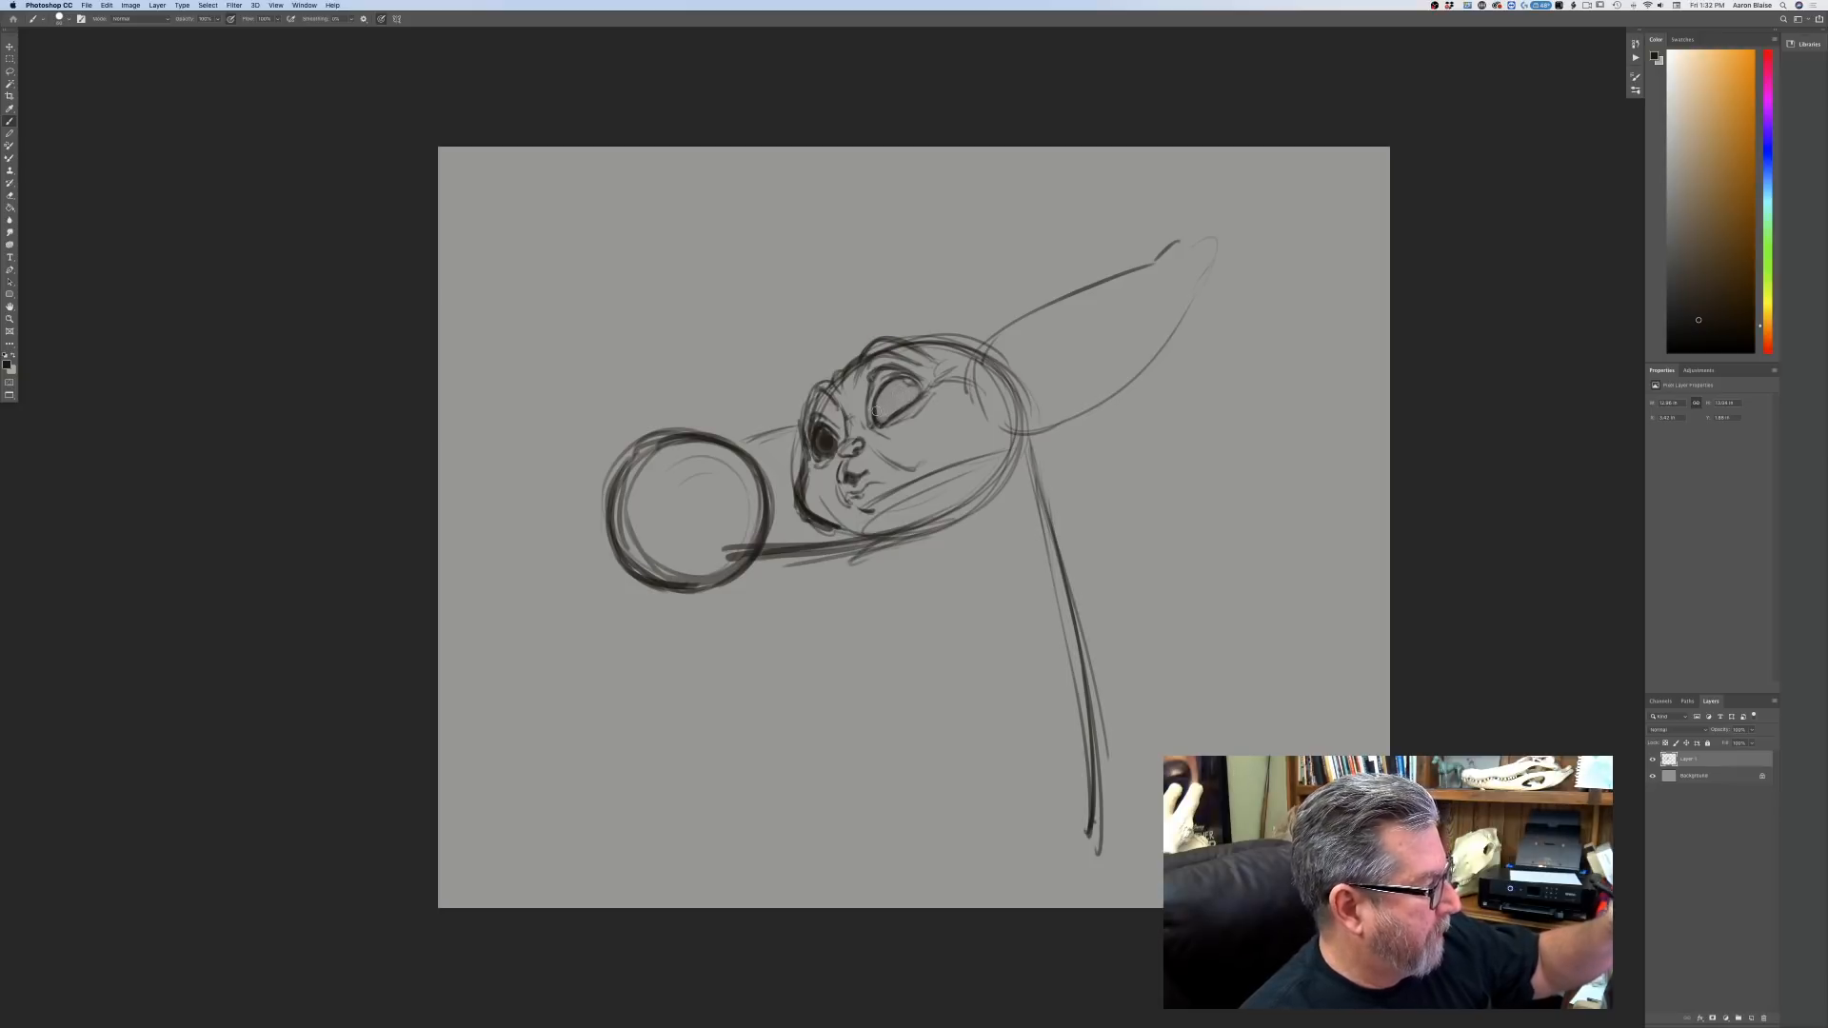
drag(827, 437, 824, 445)
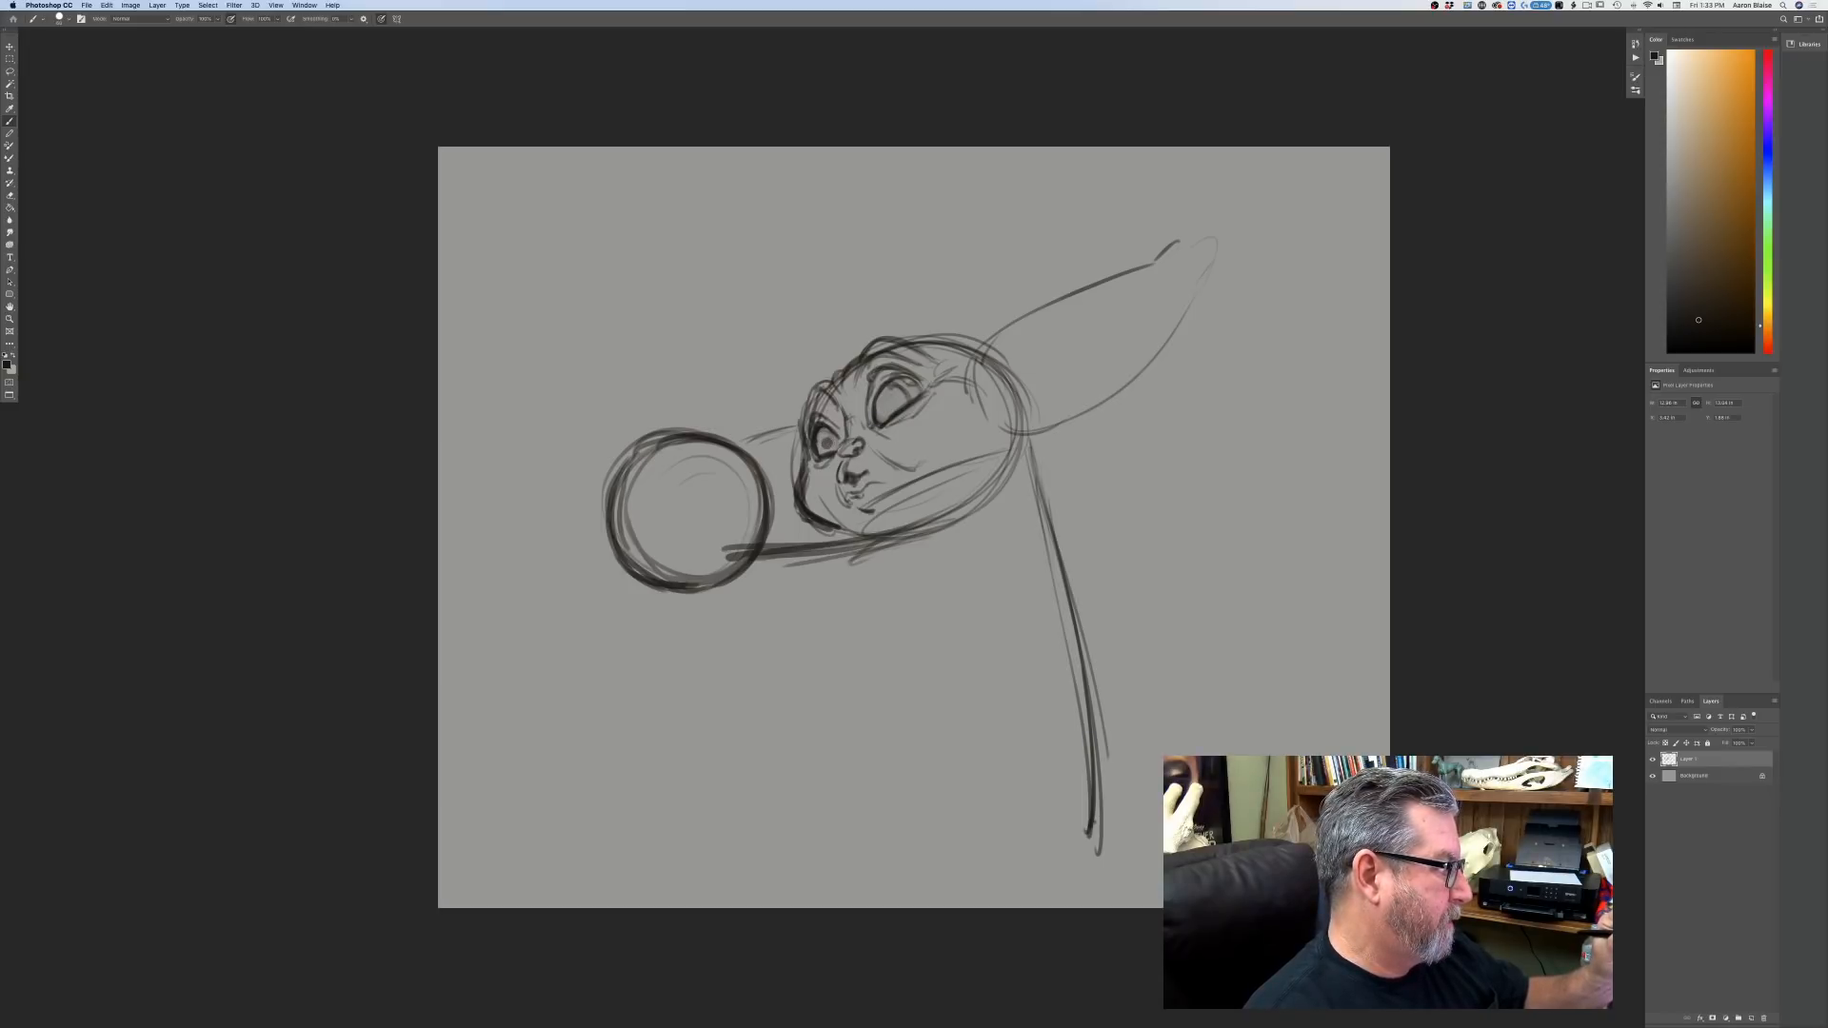
drag(884, 400, 886, 411)
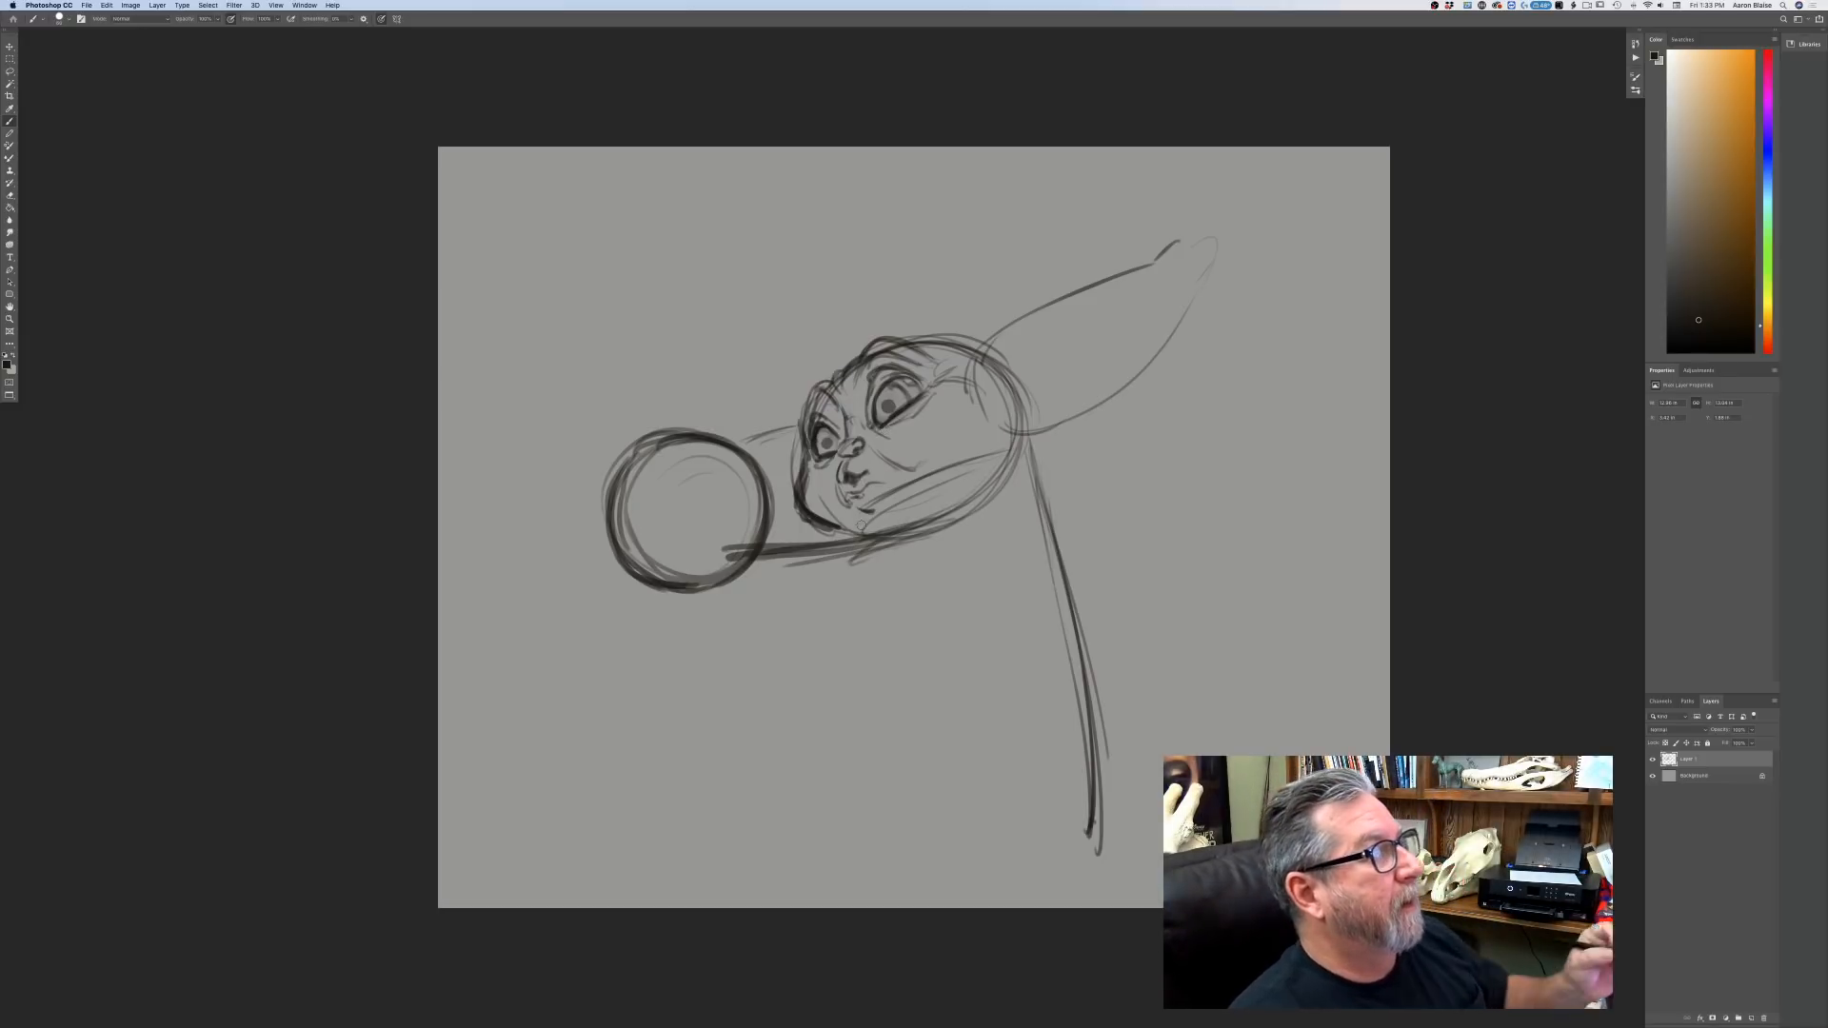
drag(885, 406, 822, 436)
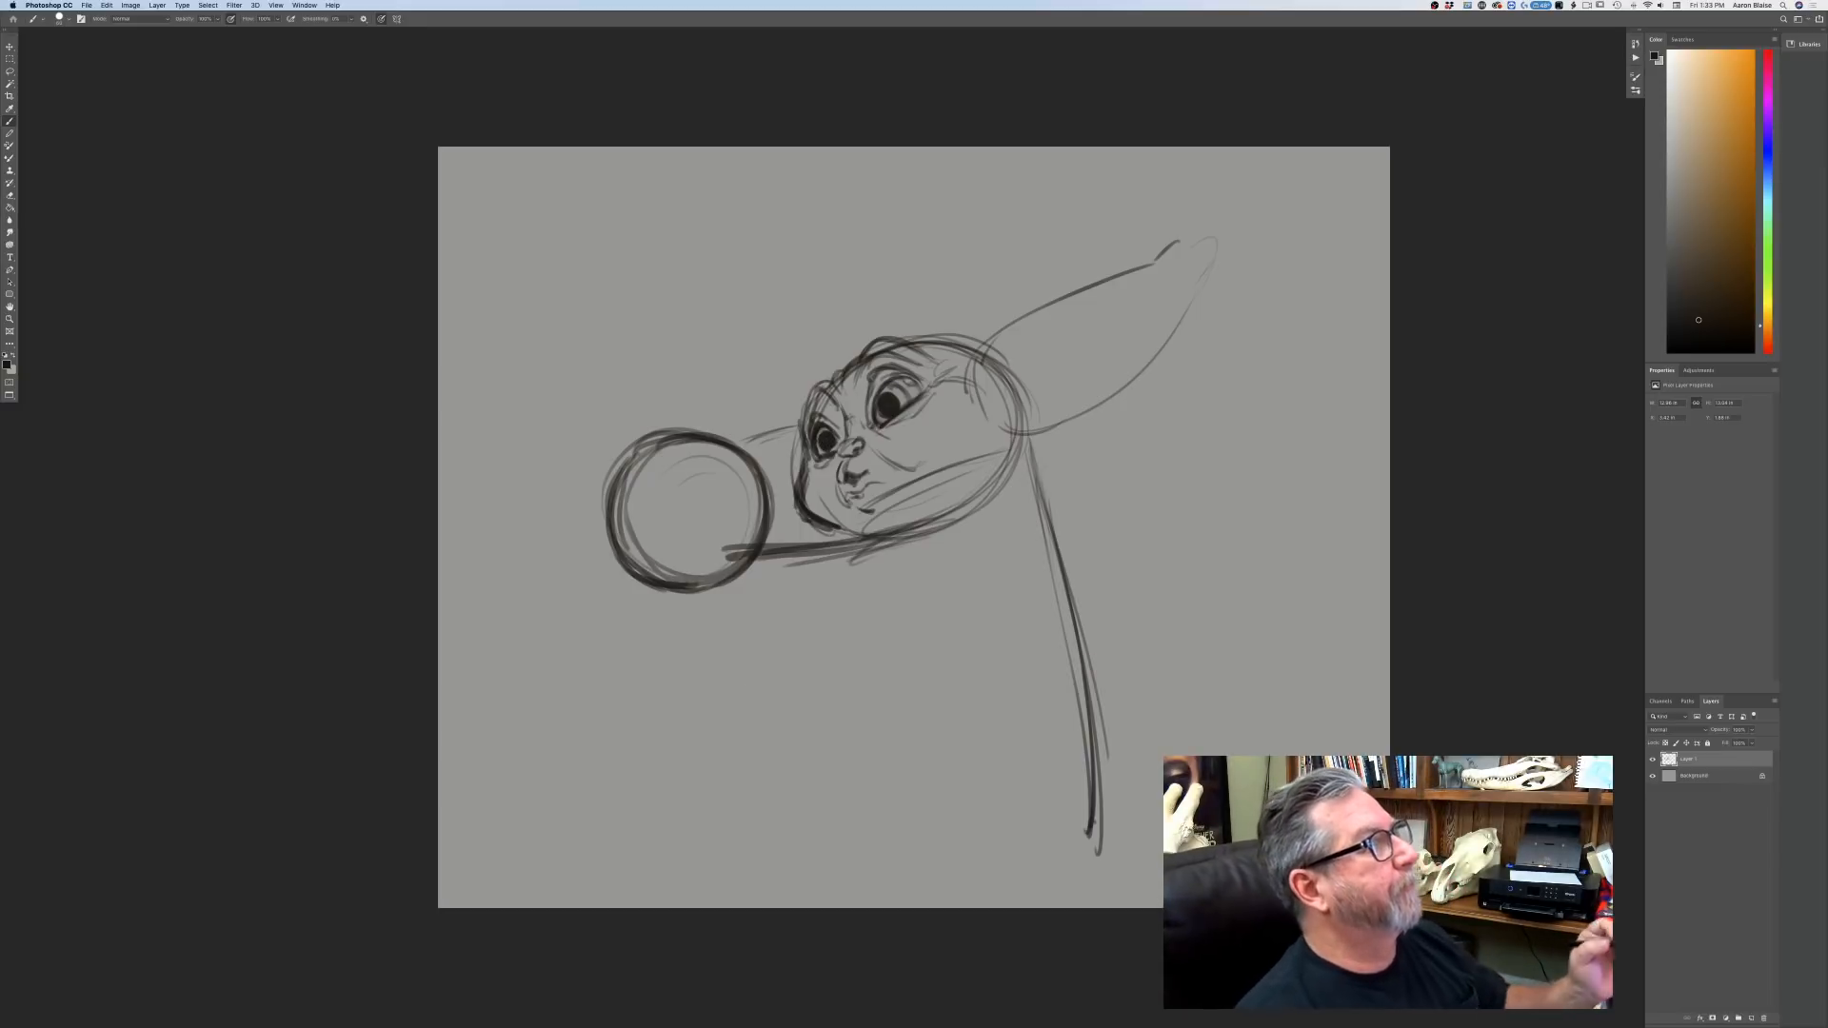
Draw the near hand's fingers gripping the ball and the layered sleeve cuff around the wrist.
mouse_move(762, 549)
mouse_down()
mouse_move(777, 519)
mouse_move(690, 577)
mouse_move(800, 580)
mouse_move(777, 592)
mouse_up()
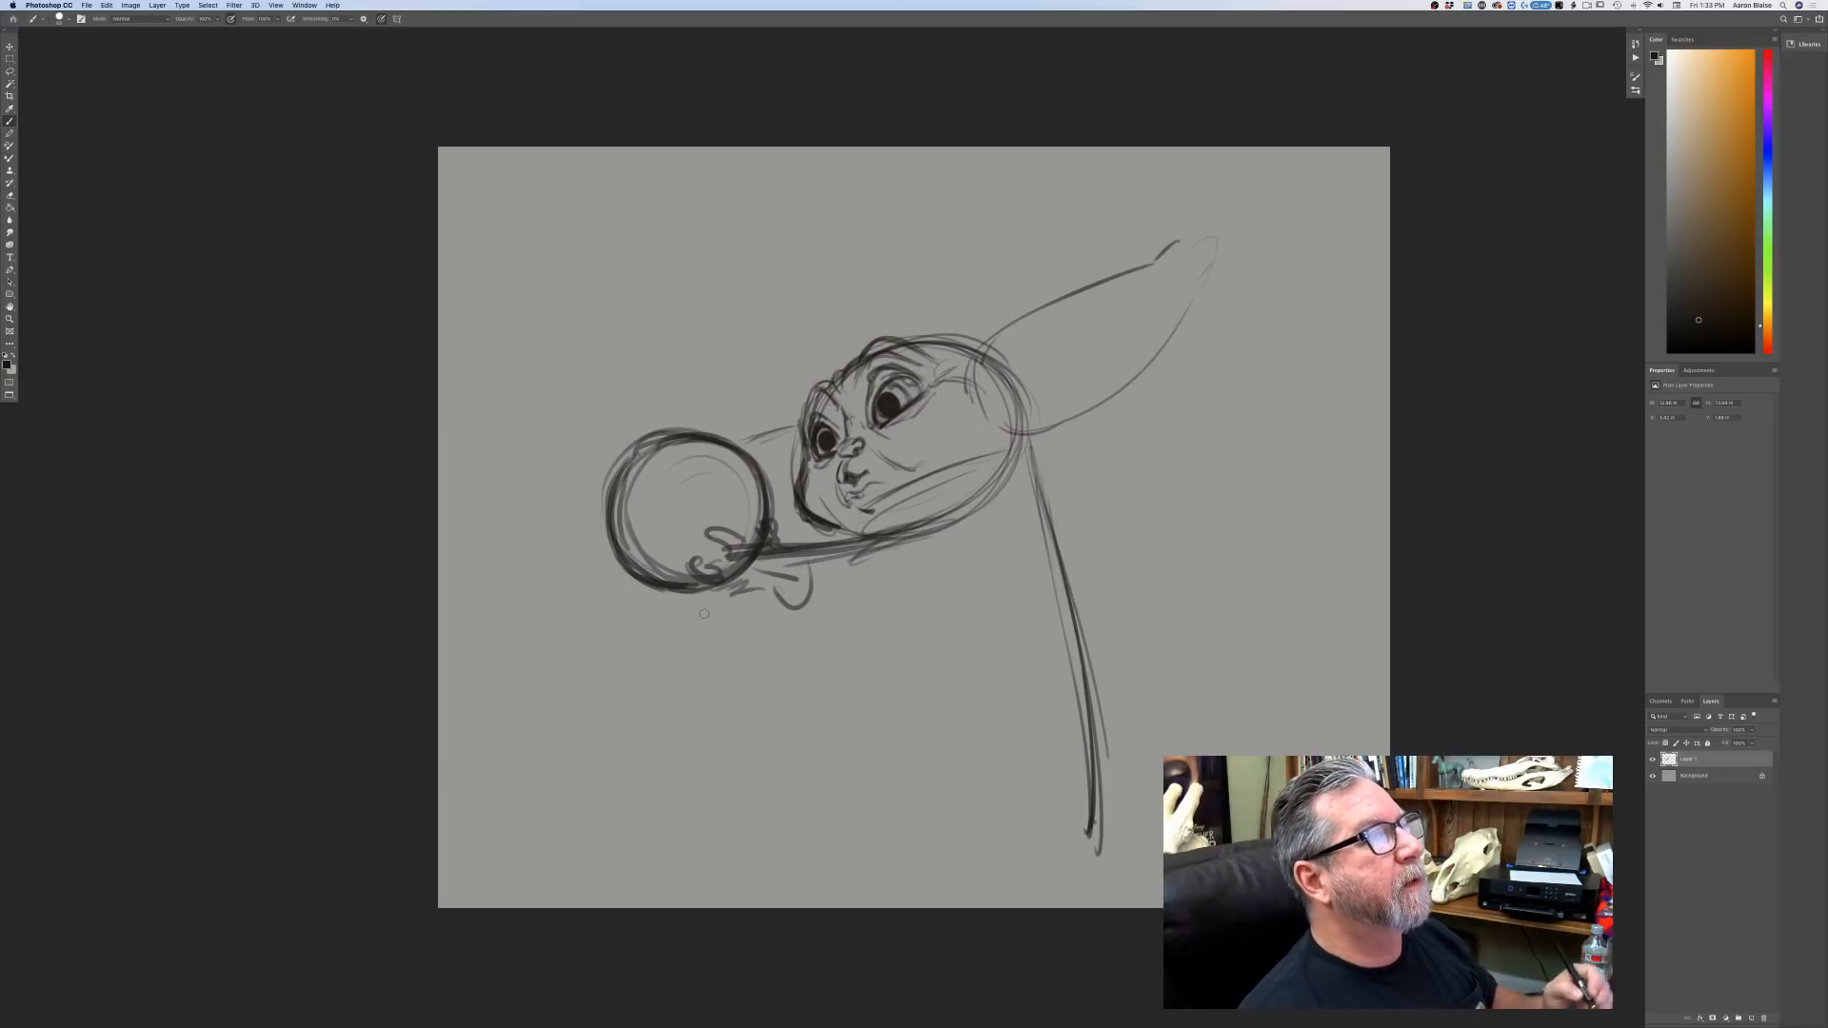
mouse_move(784, 598)
mouse_down()
mouse_move(817, 560)
mouse_move(850, 621)
mouse_up()
drag(805, 553, 844, 638)
drag(764, 582, 844, 646)
mouse_move(771, 582)
mouse_down()
mouse_move(803, 596)
mouse_move(748, 588)
mouse_move(773, 583)
mouse_move(864, 644)
mouse_up()
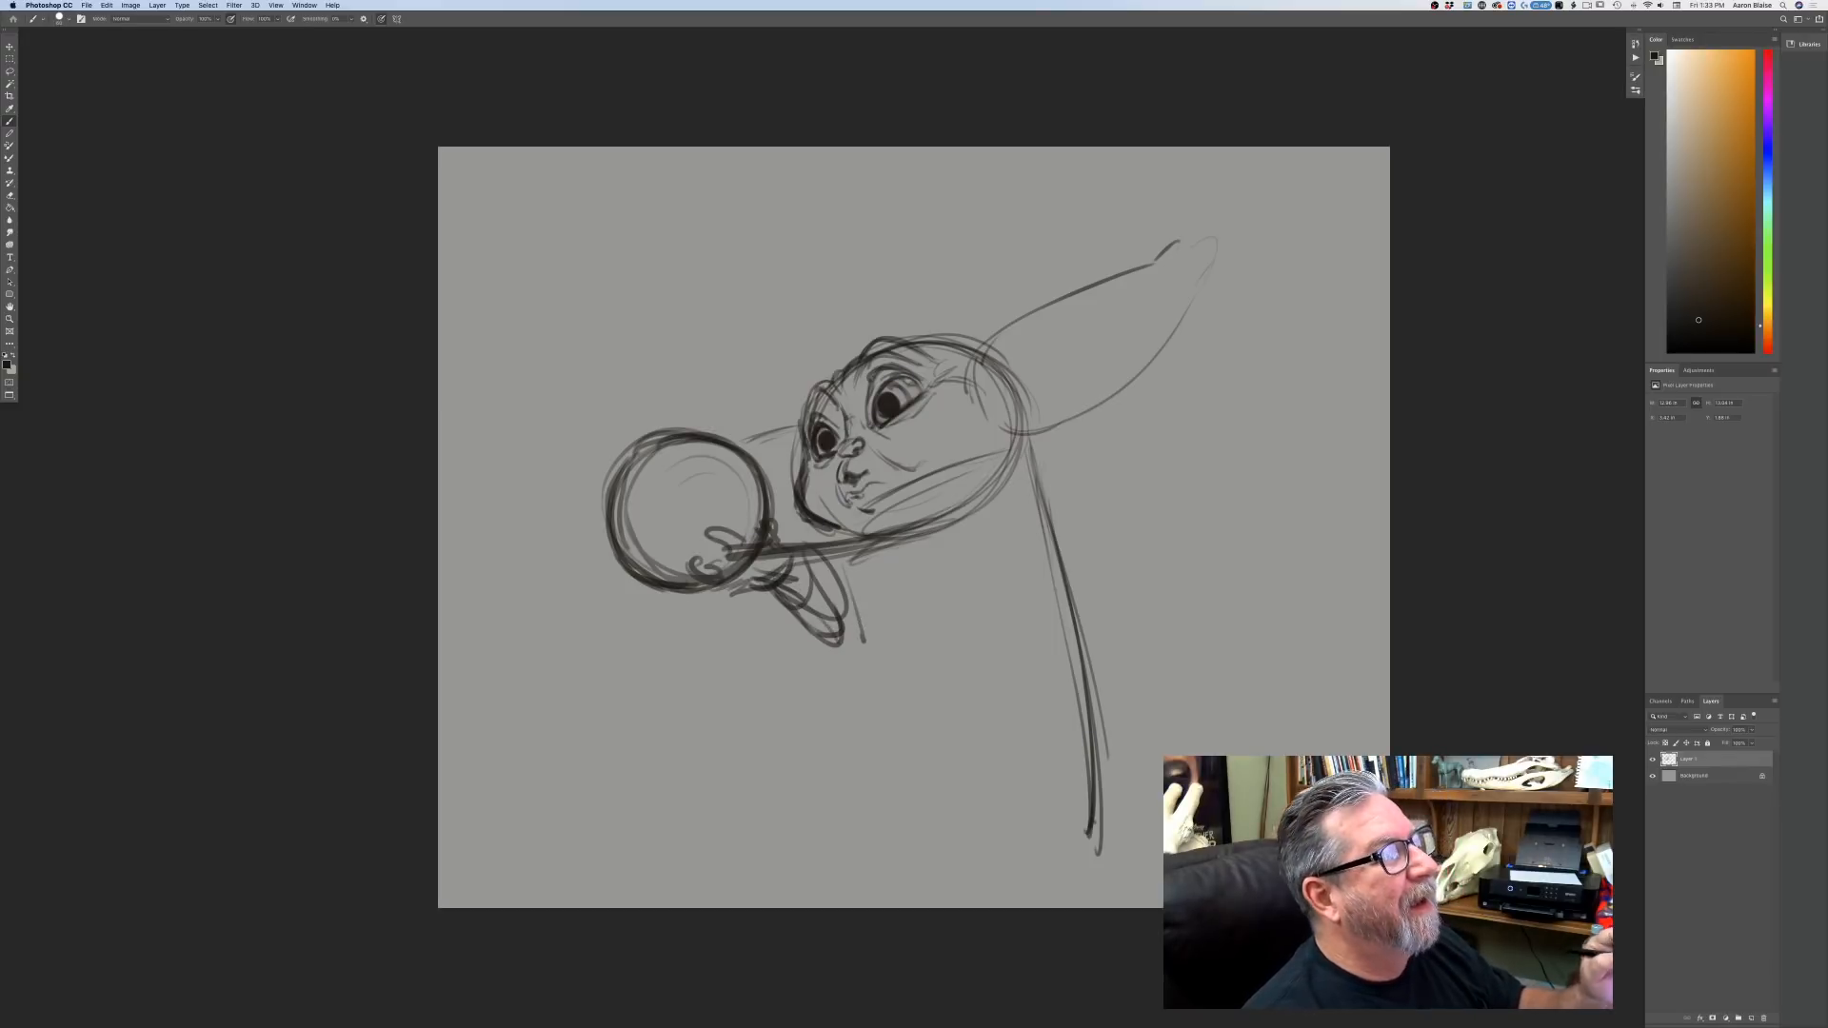
Add long curved fabric folds across the near sleeve from the arm line and shoulder downward.
drag(872, 557, 958, 674)
drag(893, 547, 992, 678)
mouse_move(995, 499)
mouse_down()
mouse_move(1038, 558)
mouse_move(905, 538)
mouse_move(972, 500)
mouse_move(1016, 638)
mouse_move(1015, 709)
mouse_up()
drag(1049, 562, 1007, 710)
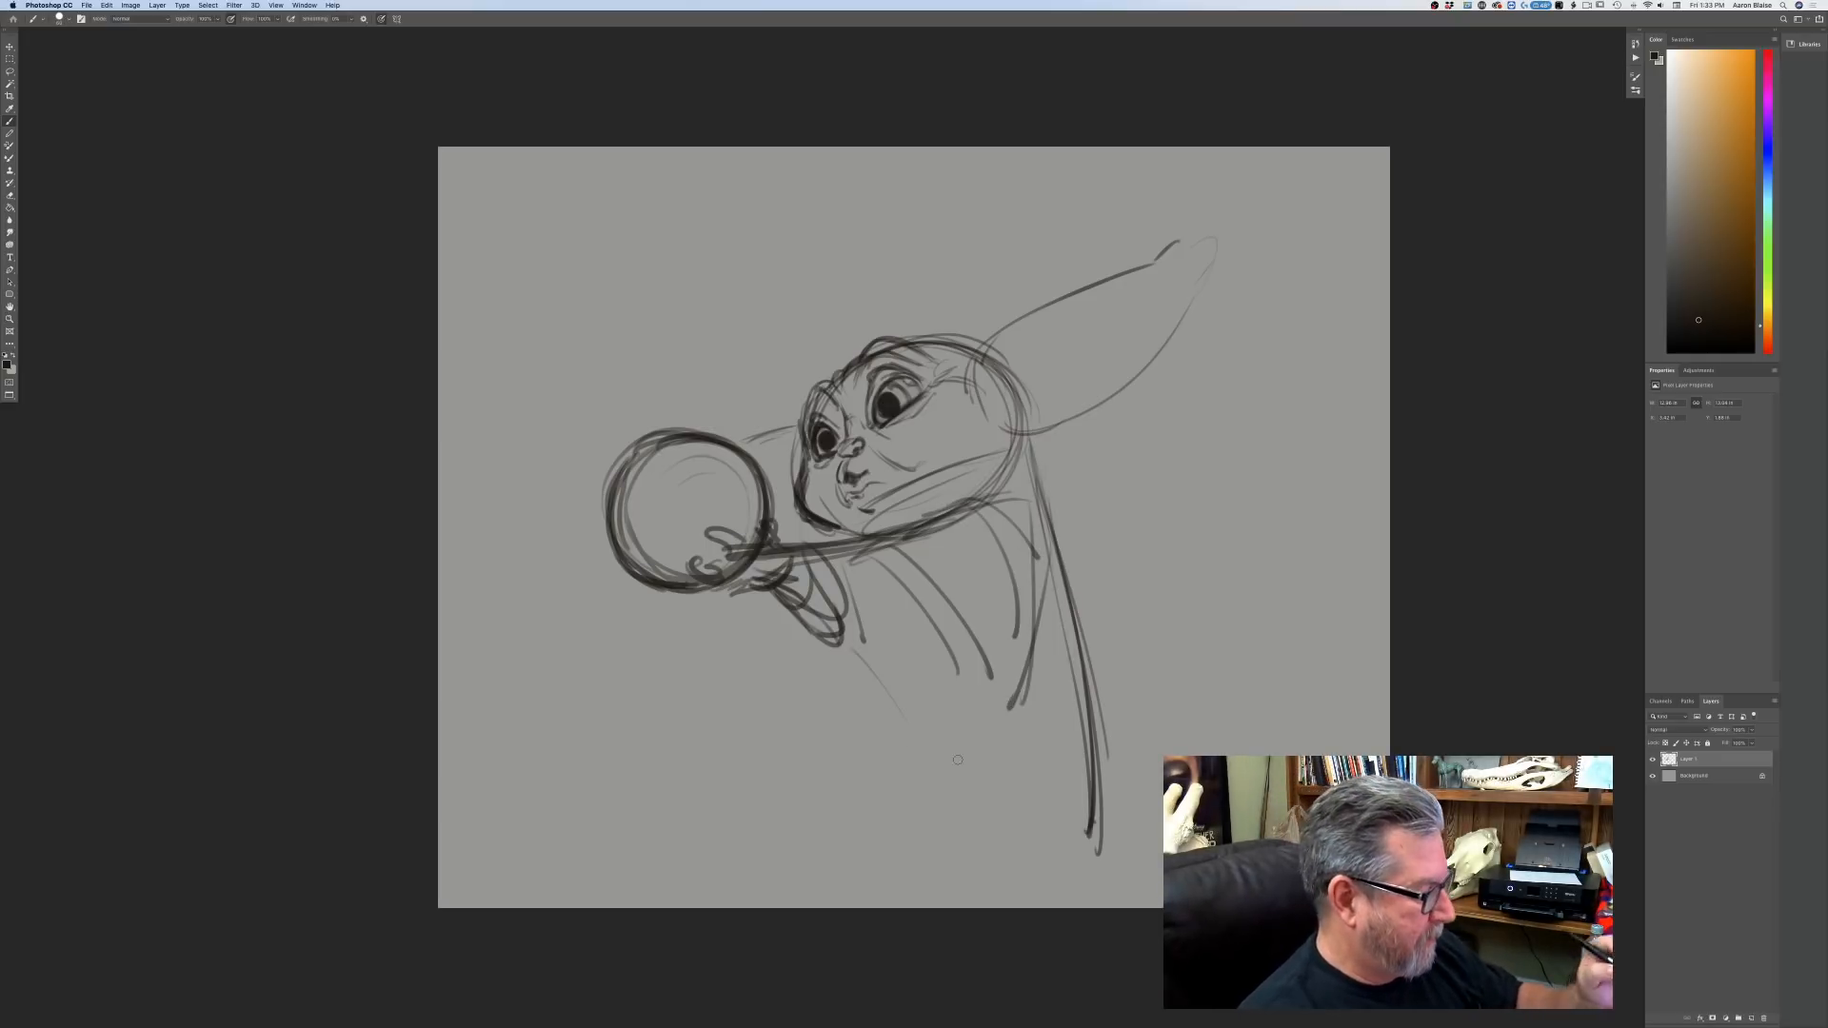
Outline the near sleeve's drooping lower edge with two hanging curves and add folds at the cuff.
mouse_move(853, 659)
mouse_down()
mouse_move(1046, 602)
mouse_move(878, 712)
mouse_up()
mouse_move(787, 617)
mouse_down()
mouse_move(873, 650)
mouse_move(899, 573)
mouse_move(908, 630)
mouse_move(864, 741)
mouse_up()
drag(926, 604, 868, 743)
drag(812, 653, 869, 745)
drag(910, 627, 826, 706)
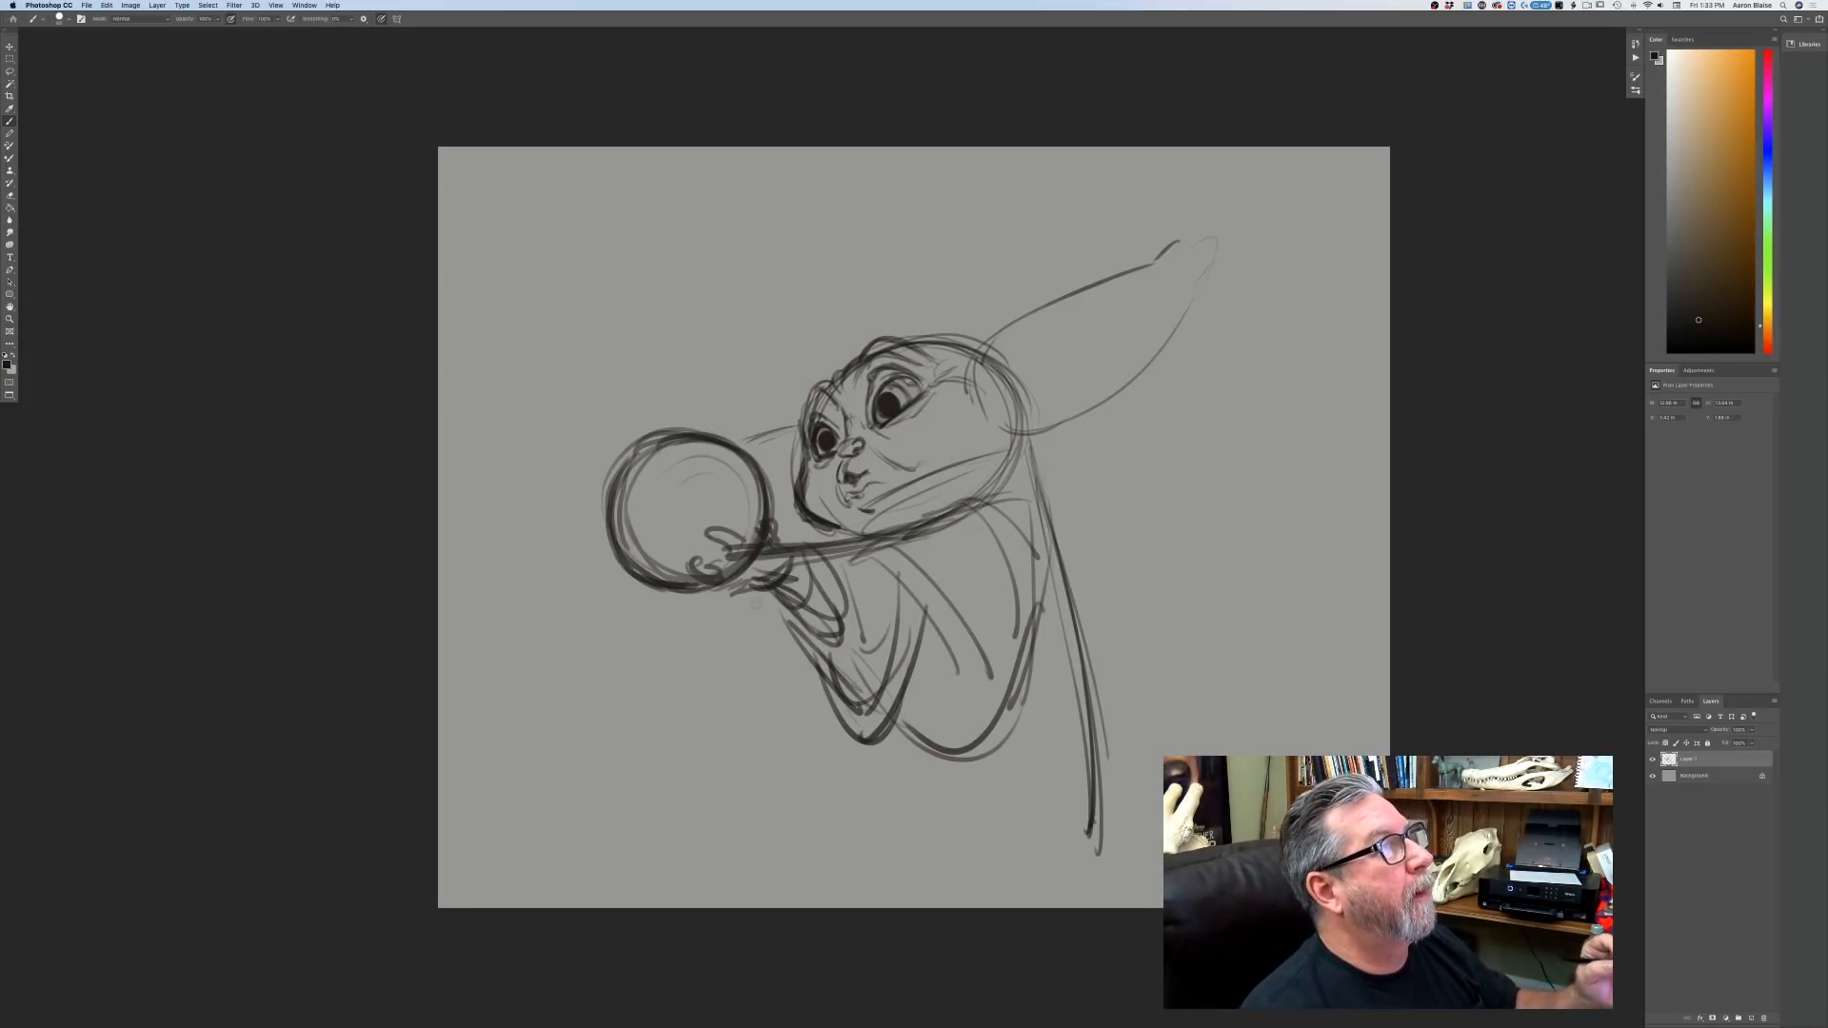
Sketch the far hand and its hanging sleeve below the ball, and add short strokes under the chin.
drag(720, 586, 767, 607)
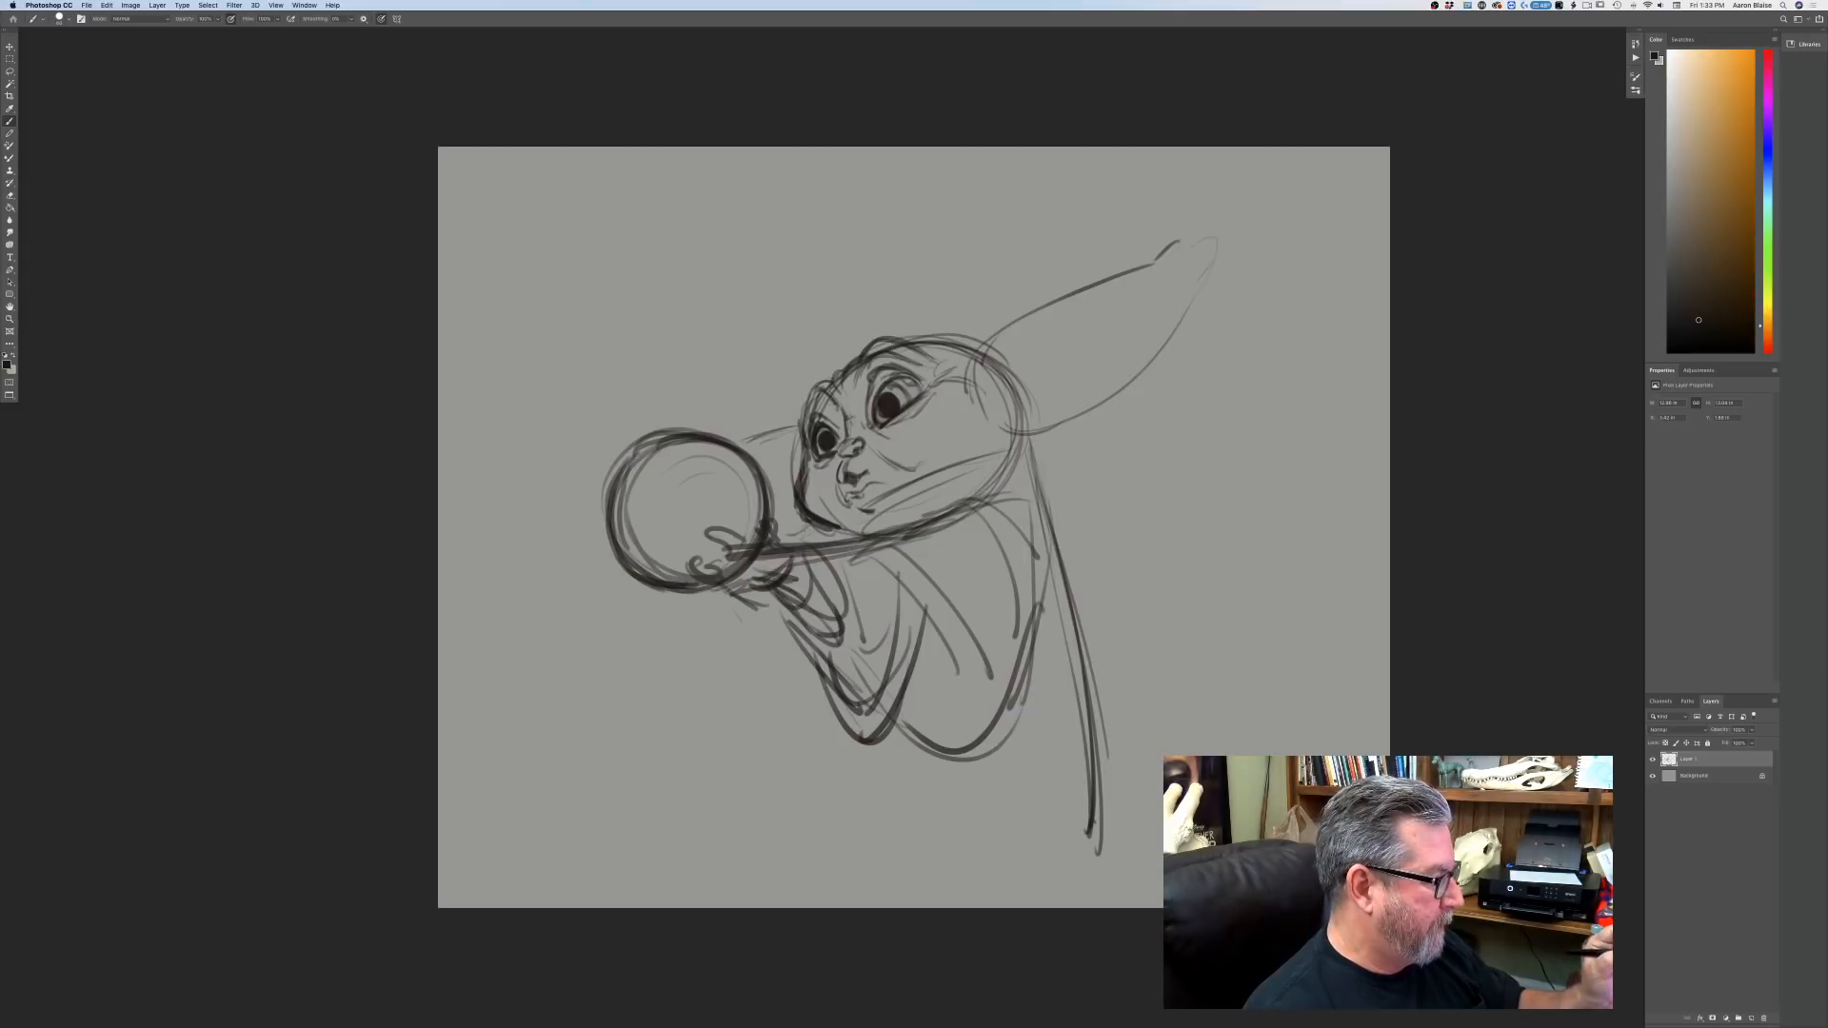
drag(822, 529, 798, 536)
drag(822, 530, 795, 537)
mouse_move(710, 595)
mouse_down()
mouse_move(761, 623)
mouse_move(748, 612)
mouse_up()
mouse_move(758, 610)
mouse_down()
mouse_move(760, 653)
mouse_move(805, 647)
mouse_move(802, 632)
mouse_up()
mouse_move(738, 613)
mouse_down()
mouse_move(746, 684)
mouse_move(824, 674)
mouse_up()
mouse_move(752, 709)
mouse_down()
mouse_move(821, 693)
mouse_move(746, 701)
mouse_up()
mouse_move(752, 714)
mouse_down()
mouse_move(826, 696)
mouse_move(800, 735)
mouse_up()
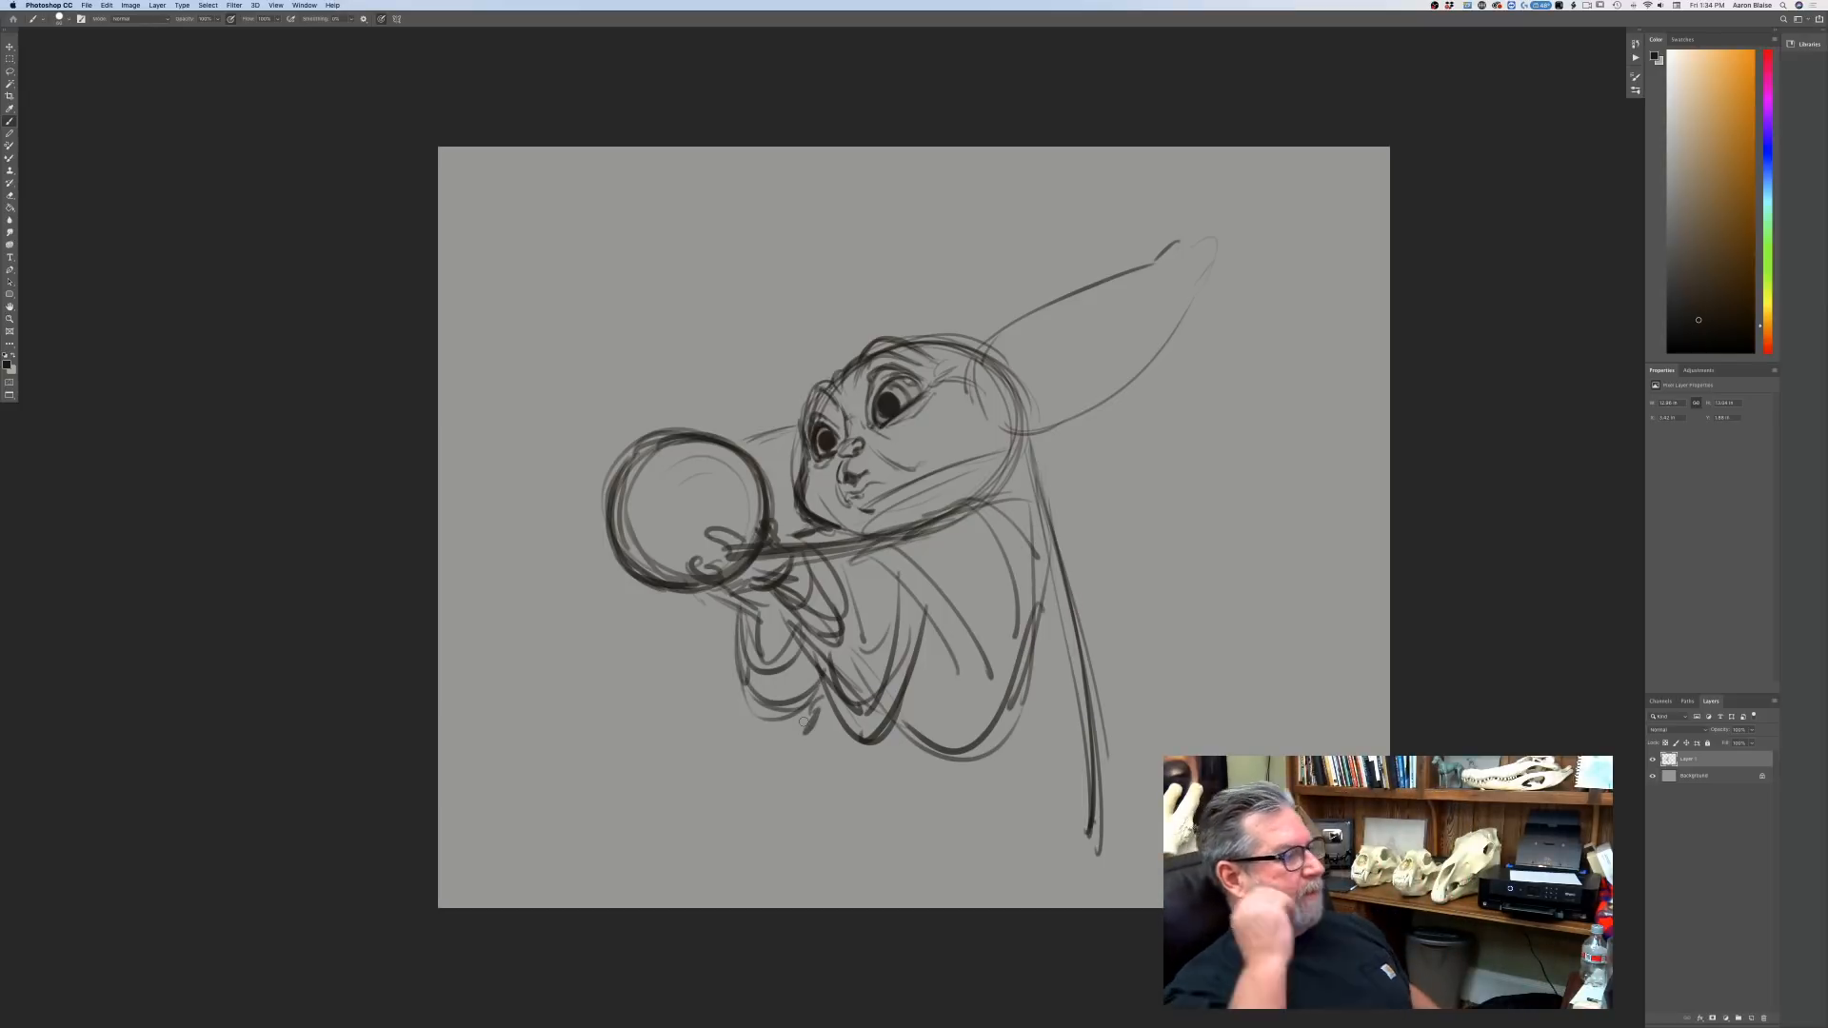
Turn the ball into an ornament by drawing a small cap on its upper edge with a long curved hook.
mouse_move(648, 403)
mouse_down()
mouse_move(665, 430)
mouse_move(639, 474)
mouse_move(657, 468)
mouse_move(630, 465)
mouse_up()
mouse_move(619, 440)
mouse_down()
mouse_move(646, 415)
mouse_move(607, 440)
mouse_move(646, 464)
mouse_up()
mouse_move(626, 469)
mouse_down()
mouse_move(661, 462)
mouse_move(630, 470)
mouse_move(633, 428)
mouse_move(536, 464)
mouse_move(552, 489)
mouse_up()
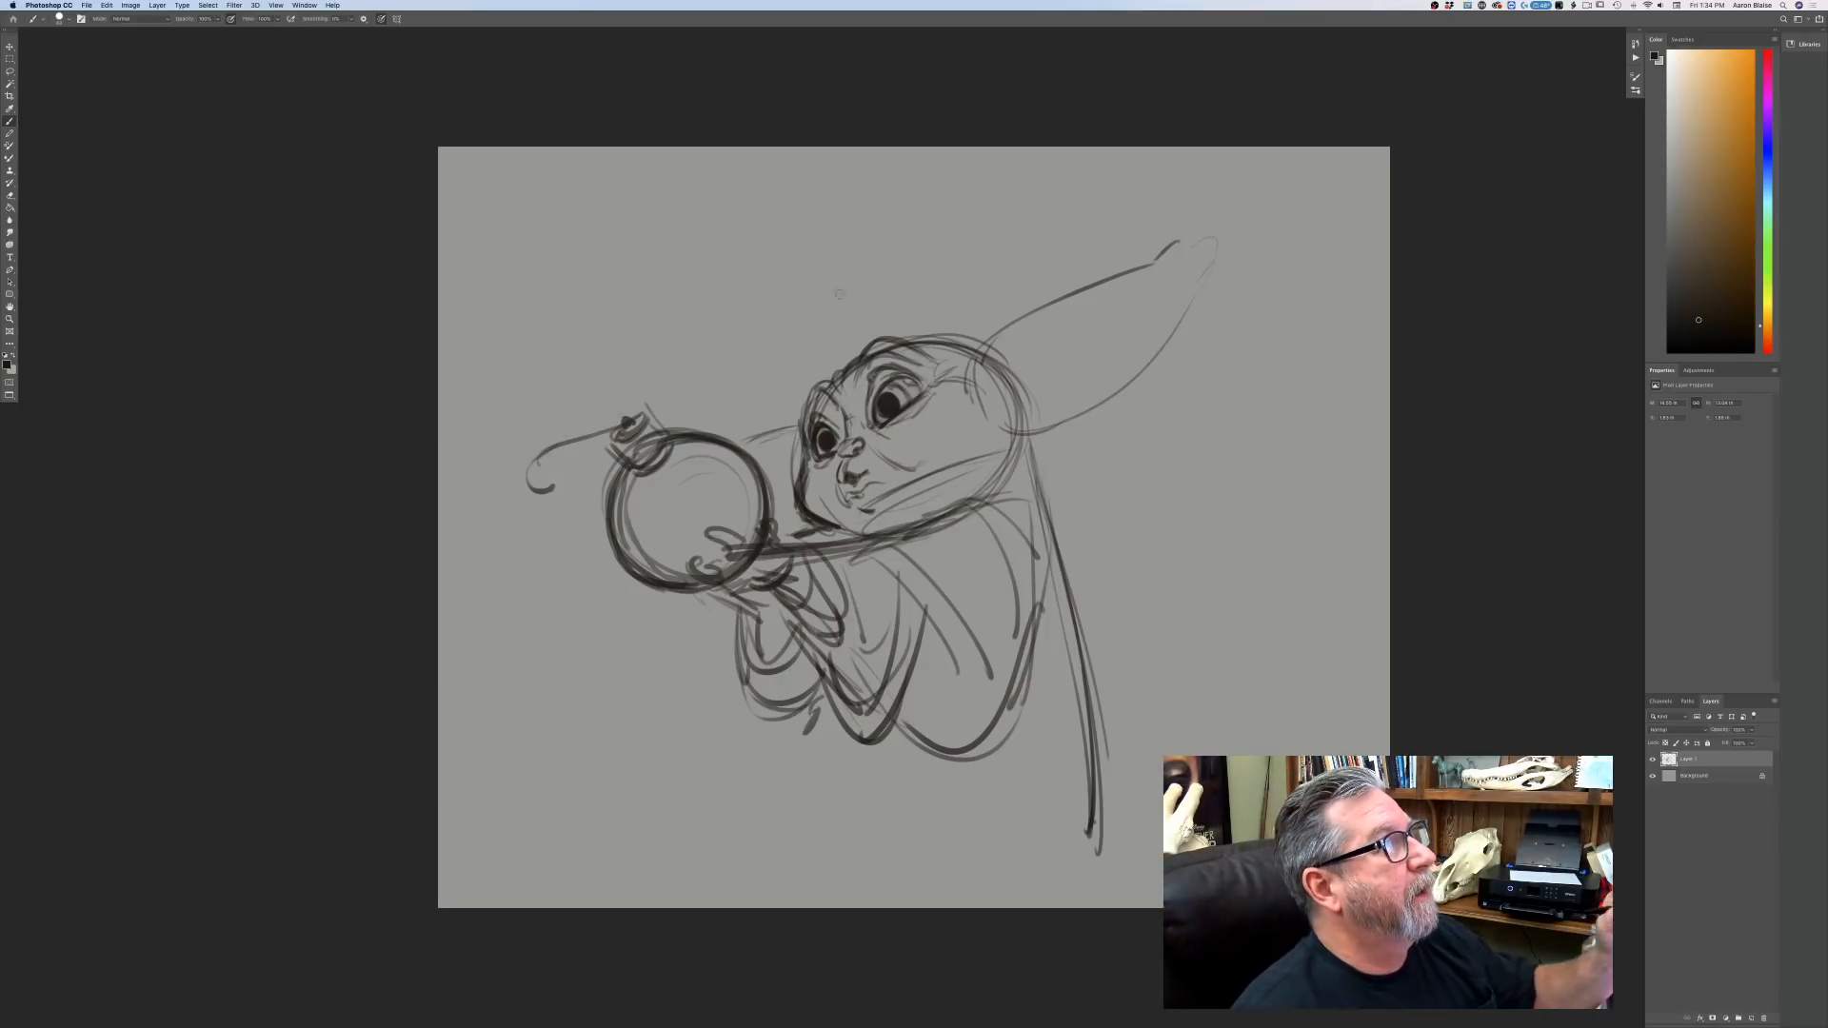
Sketch a rounded hat outline over the head from the far brow across to the near ear's base.
mouse_move(809, 323)
mouse_down()
mouse_move(780, 401)
mouse_move(792, 430)
mouse_move(825, 300)
mouse_move(1009, 318)
mouse_up()
drag(822, 278, 981, 291)
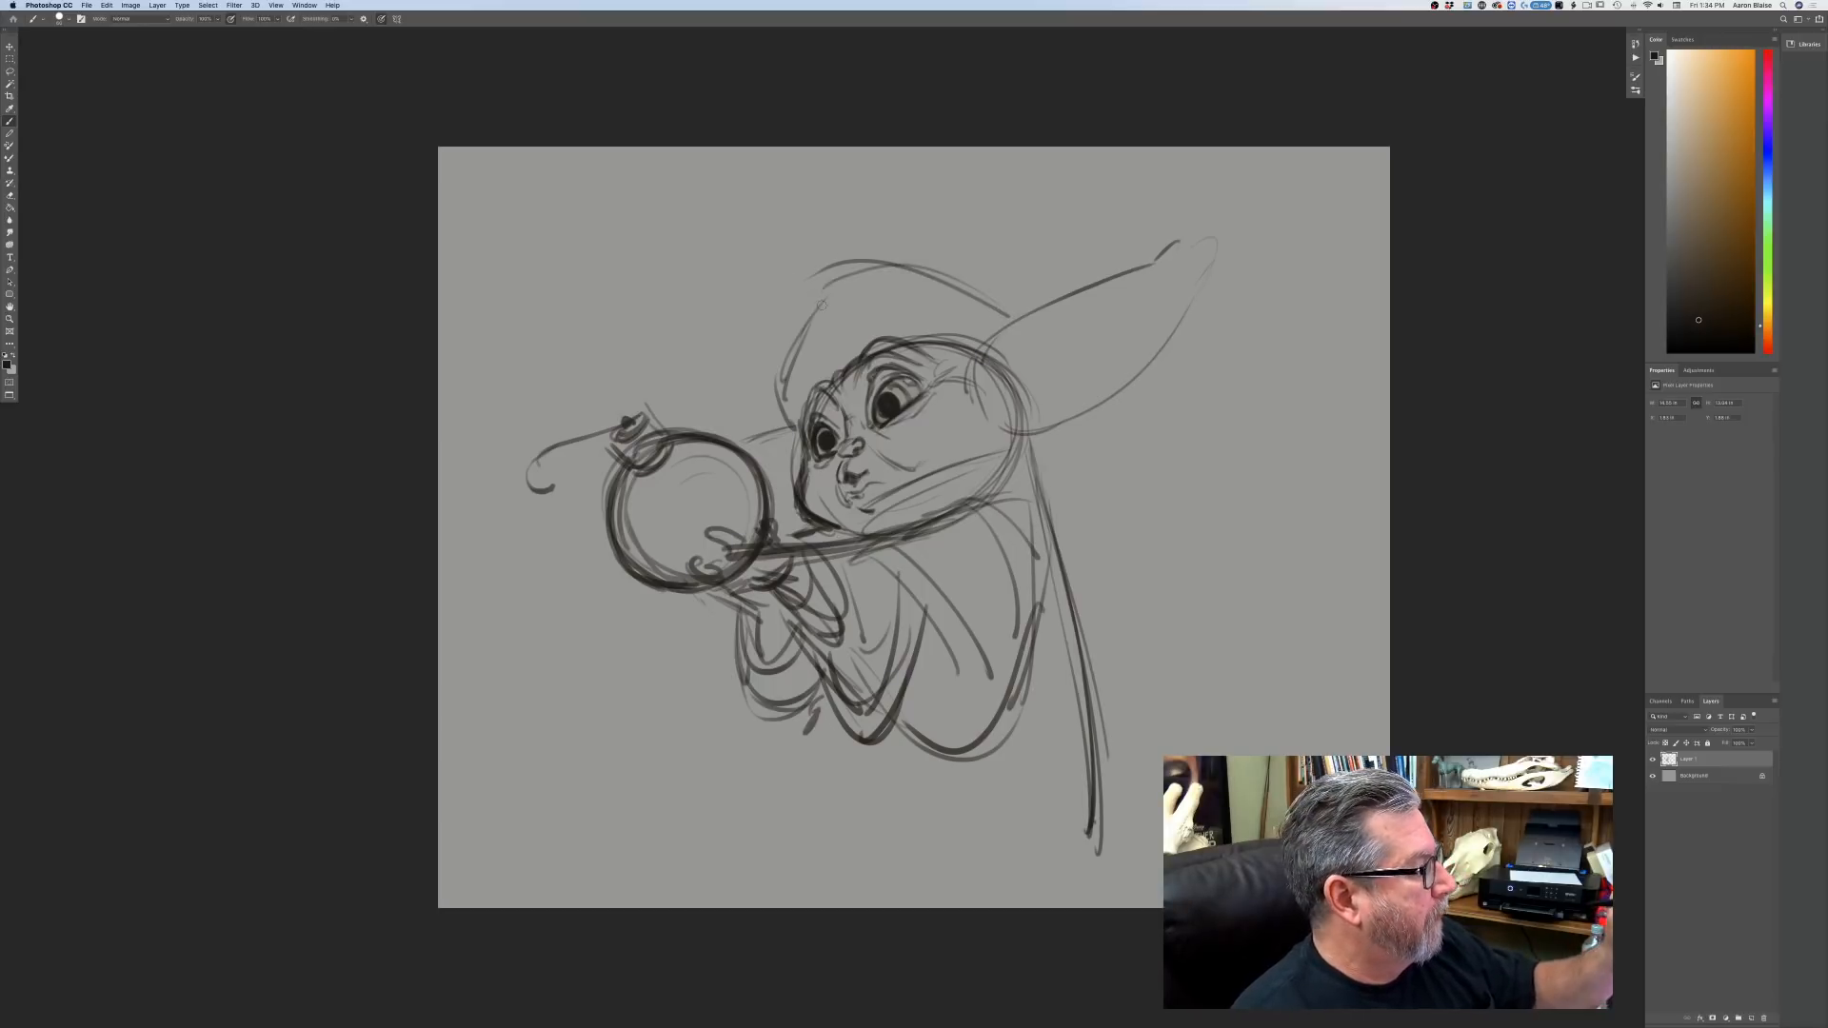
mouse_move(802, 316)
mouse_down()
mouse_move(919, 265)
mouse_move(988, 329)
mouse_up()
drag(914, 260, 1025, 337)
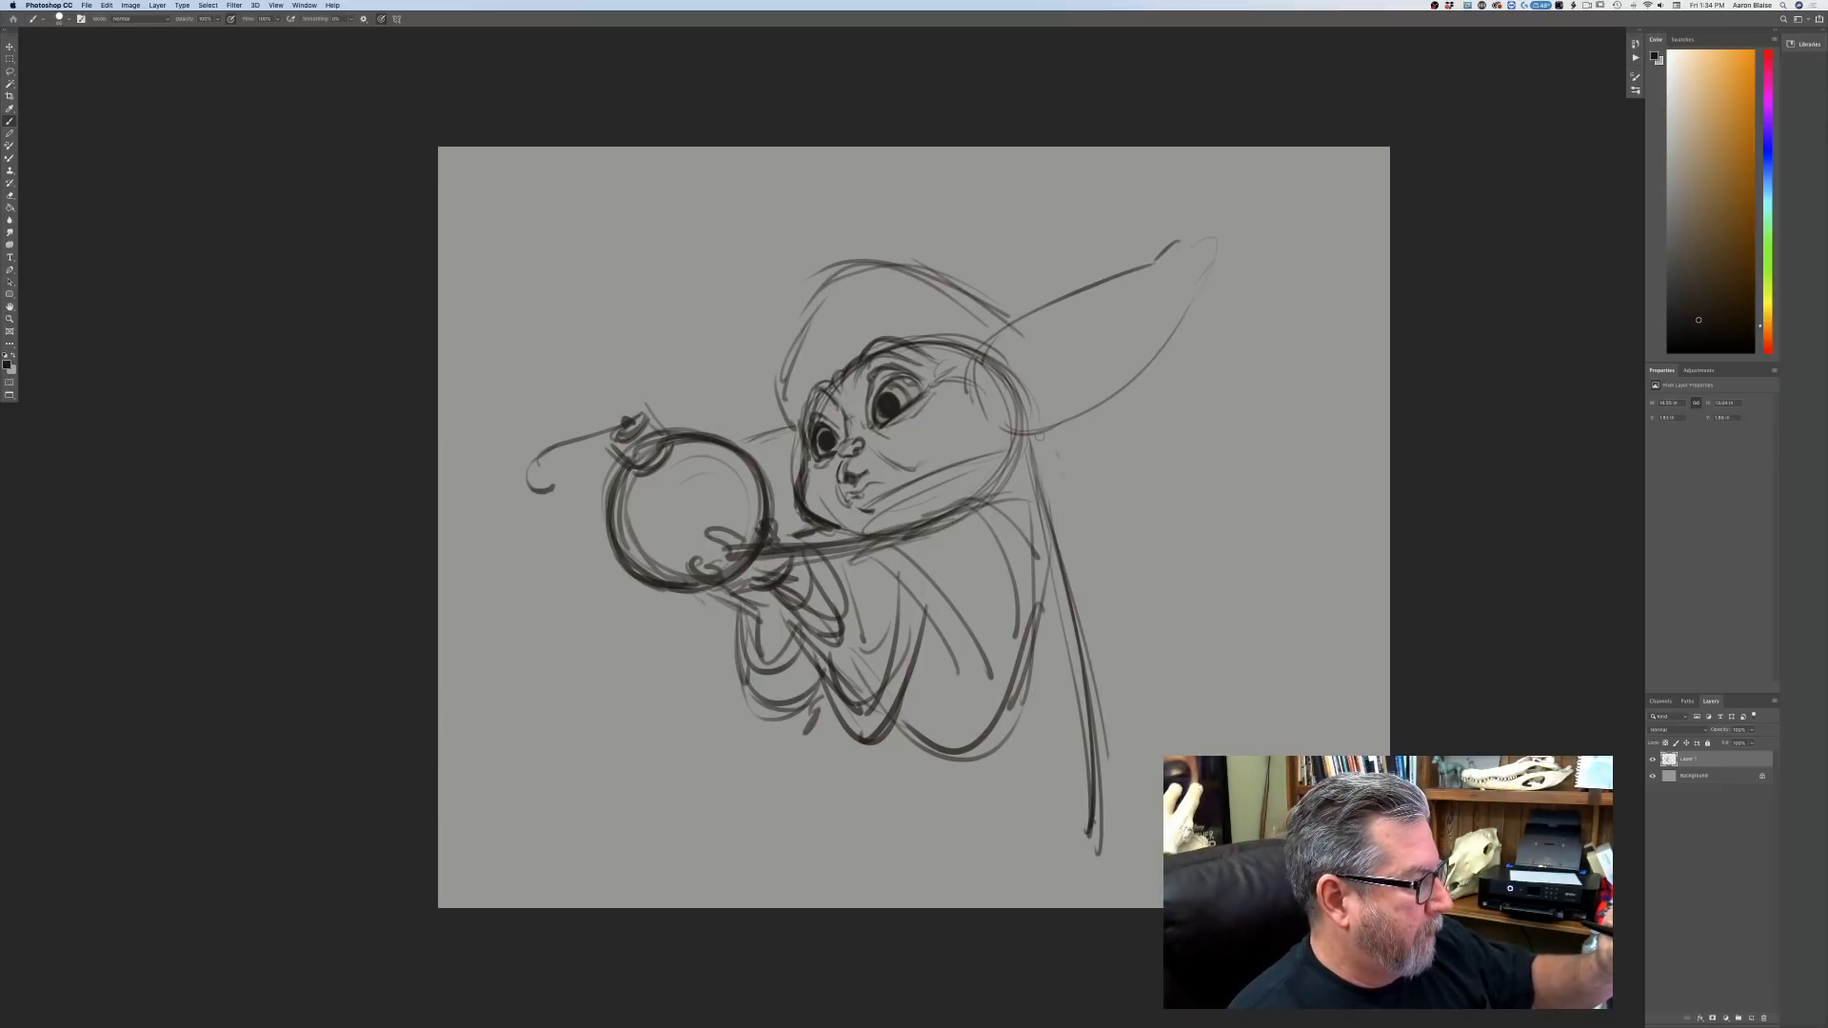
Shade the nape below the near ear, draw a rounded hood shape behind the back, and reinforce the hat's outline.
mouse_move(1036, 434)
mouse_down()
mouse_move(1064, 535)
mouse_move(1065, 508)
mouse_up()
drag(977, 298, 1015, 318)
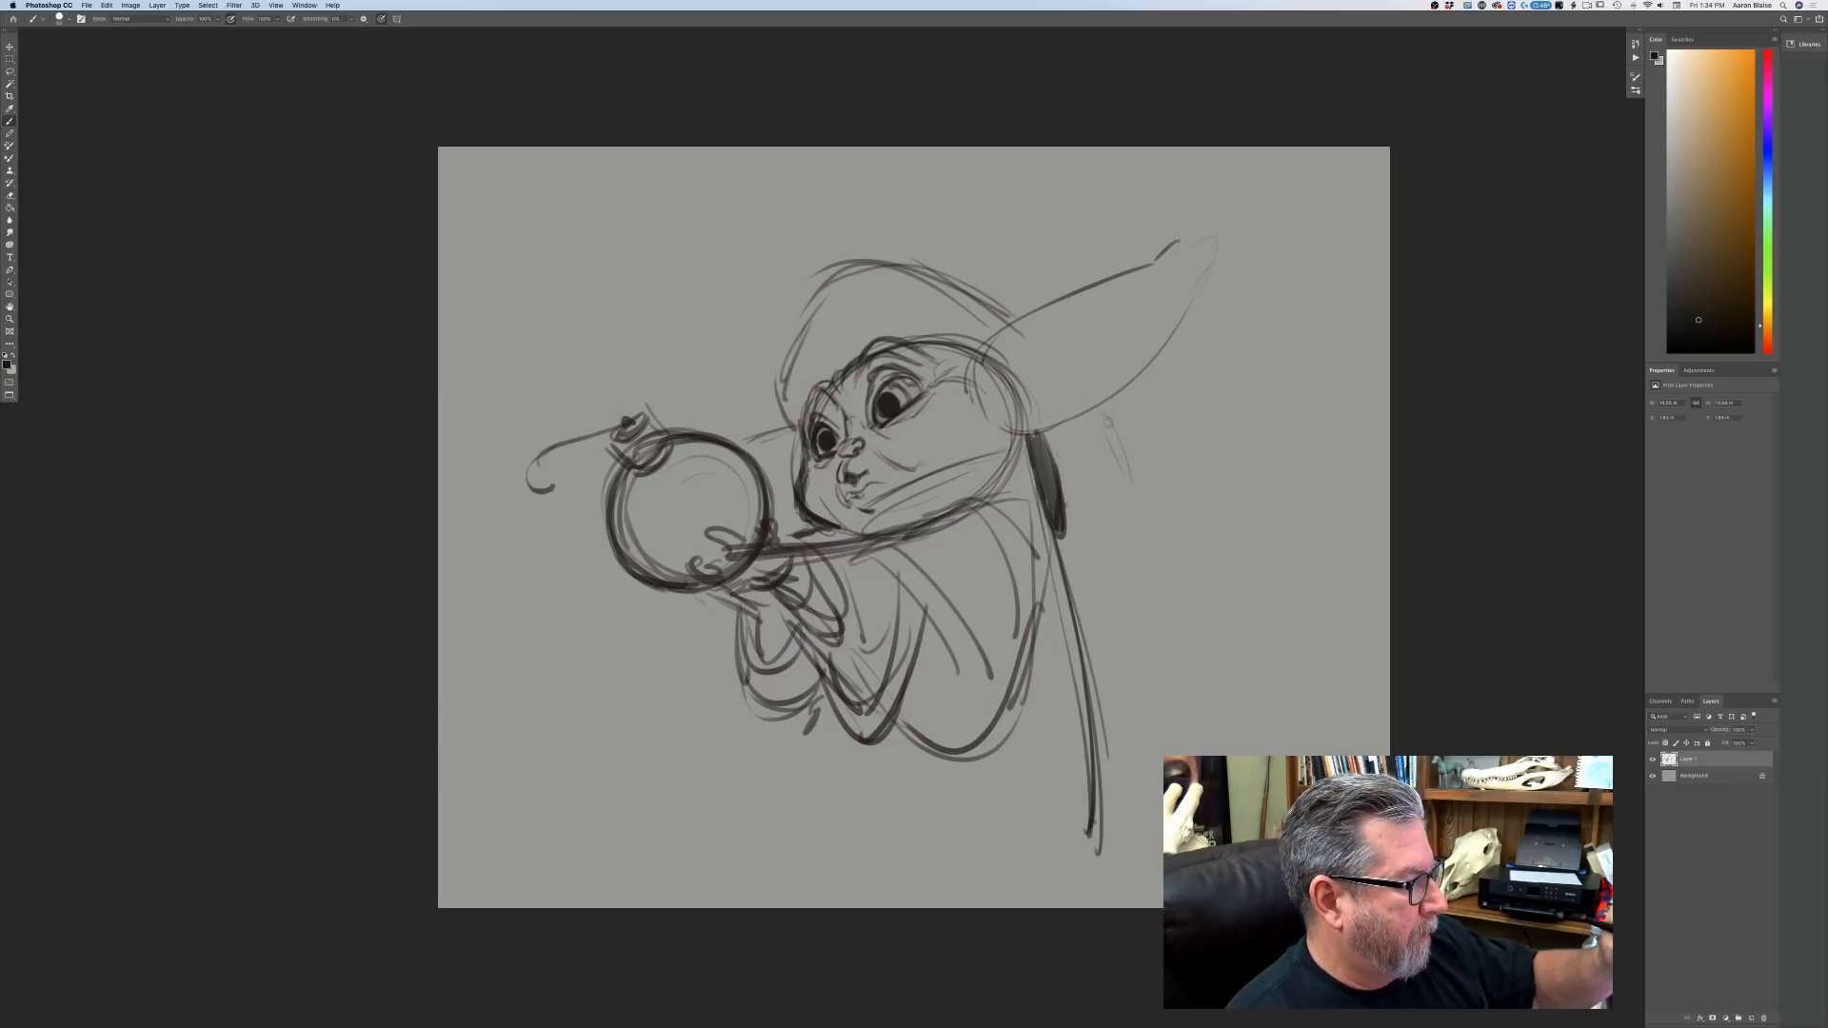
mouse_move(1108, 422)
mouse_down()
mouse_move(1069, 612)
mouse_move(1123, 548)
mouse_up()
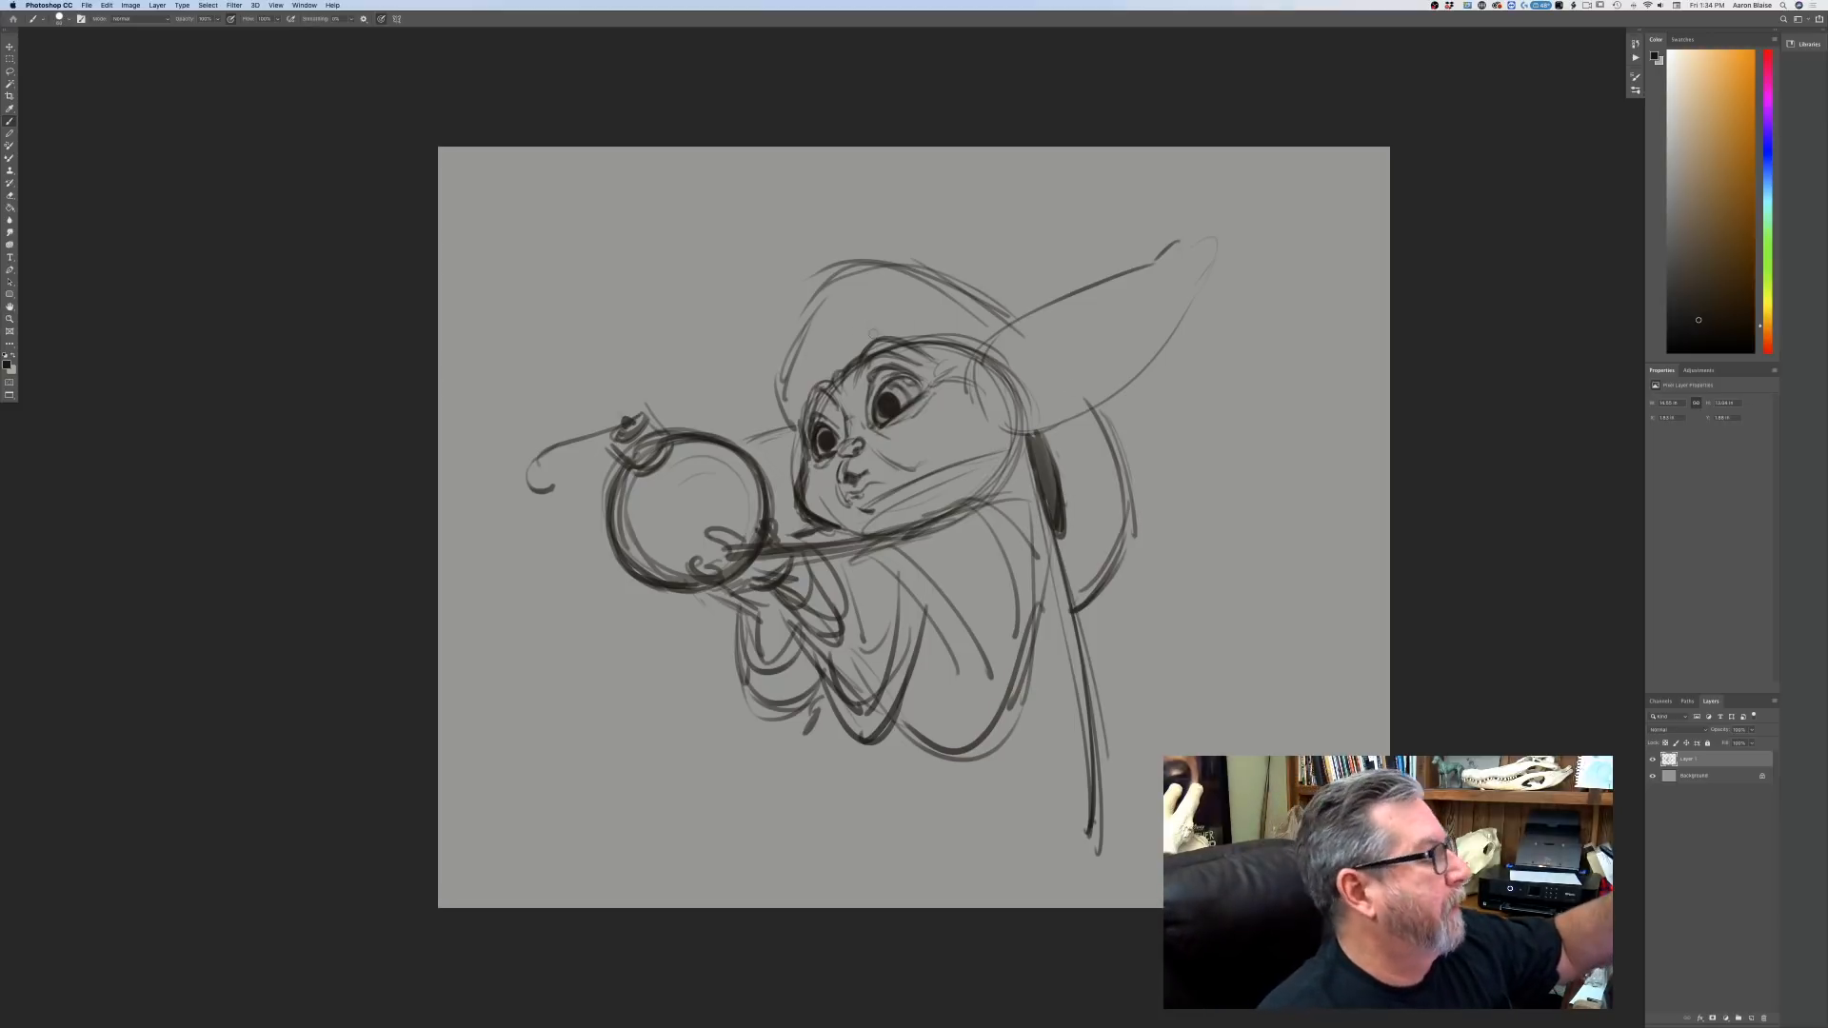
drag(824, 294, 778, 398)
drag(928, 258, 1045, 288)
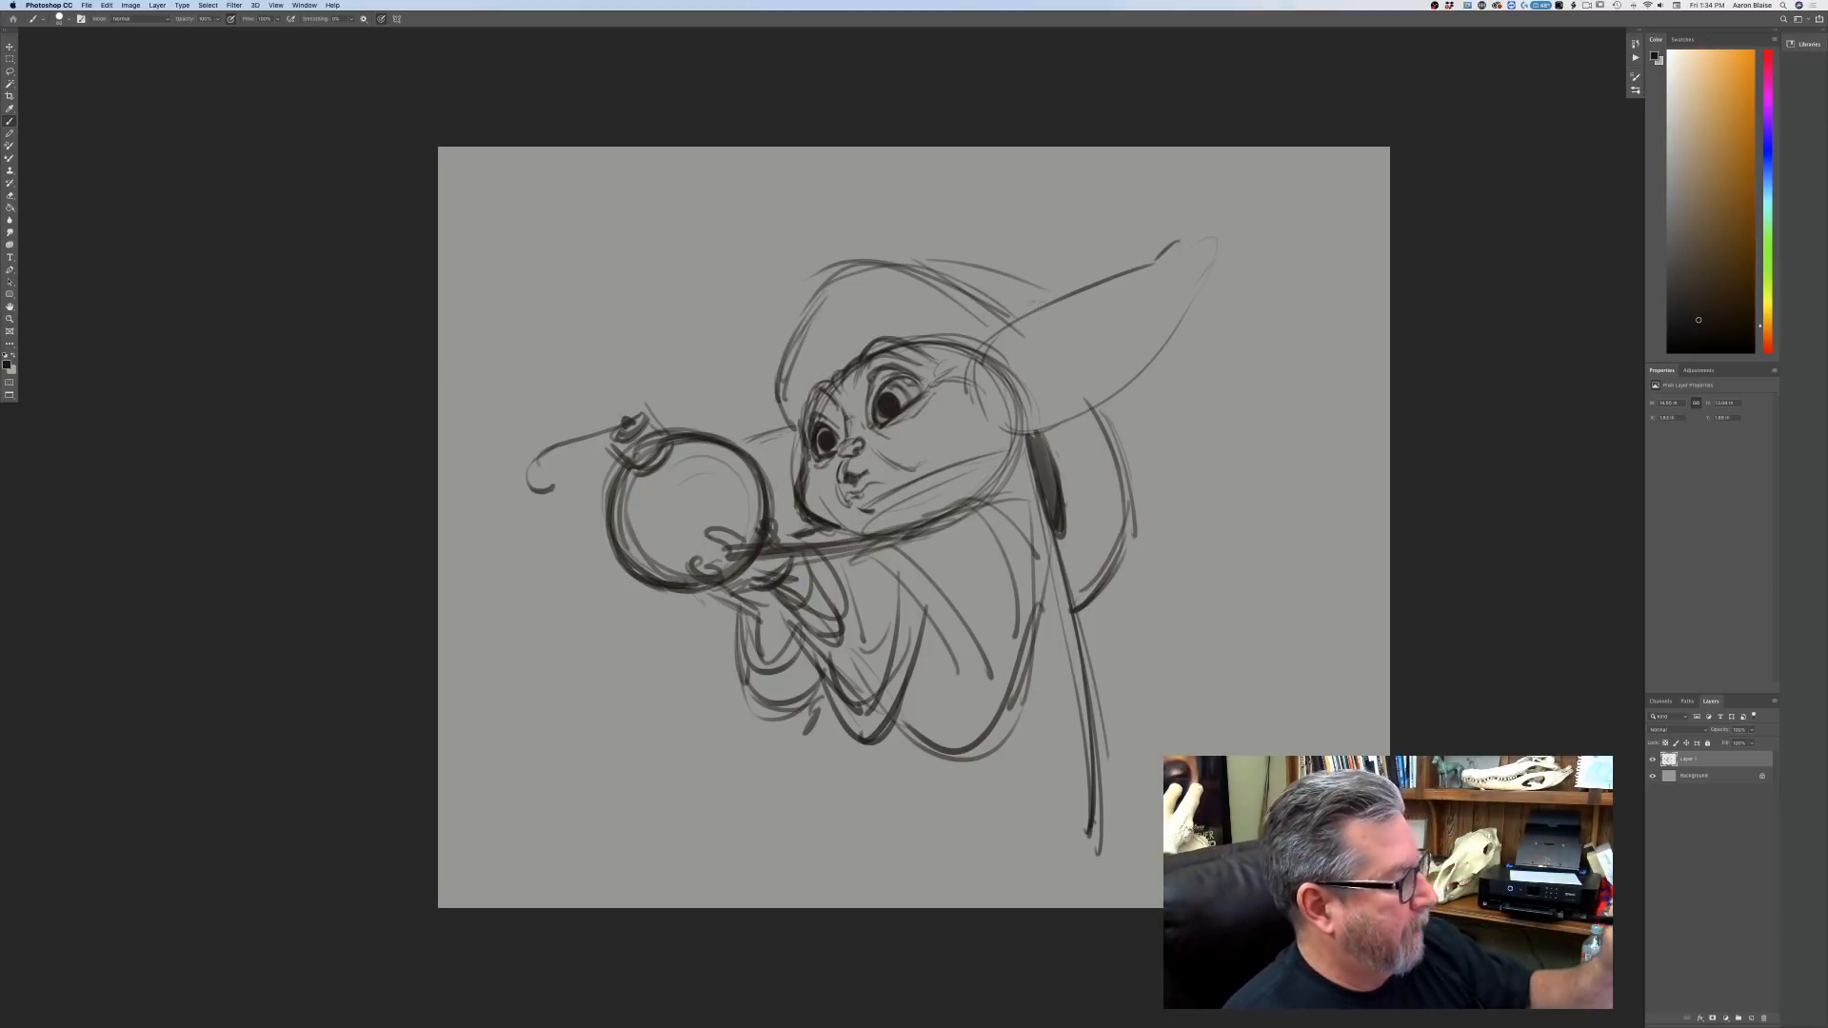
Scale the whole sketch down proportionally with a transform and reposition it on the canvas to leave room below.
click(108, 6)
click(143, 218)
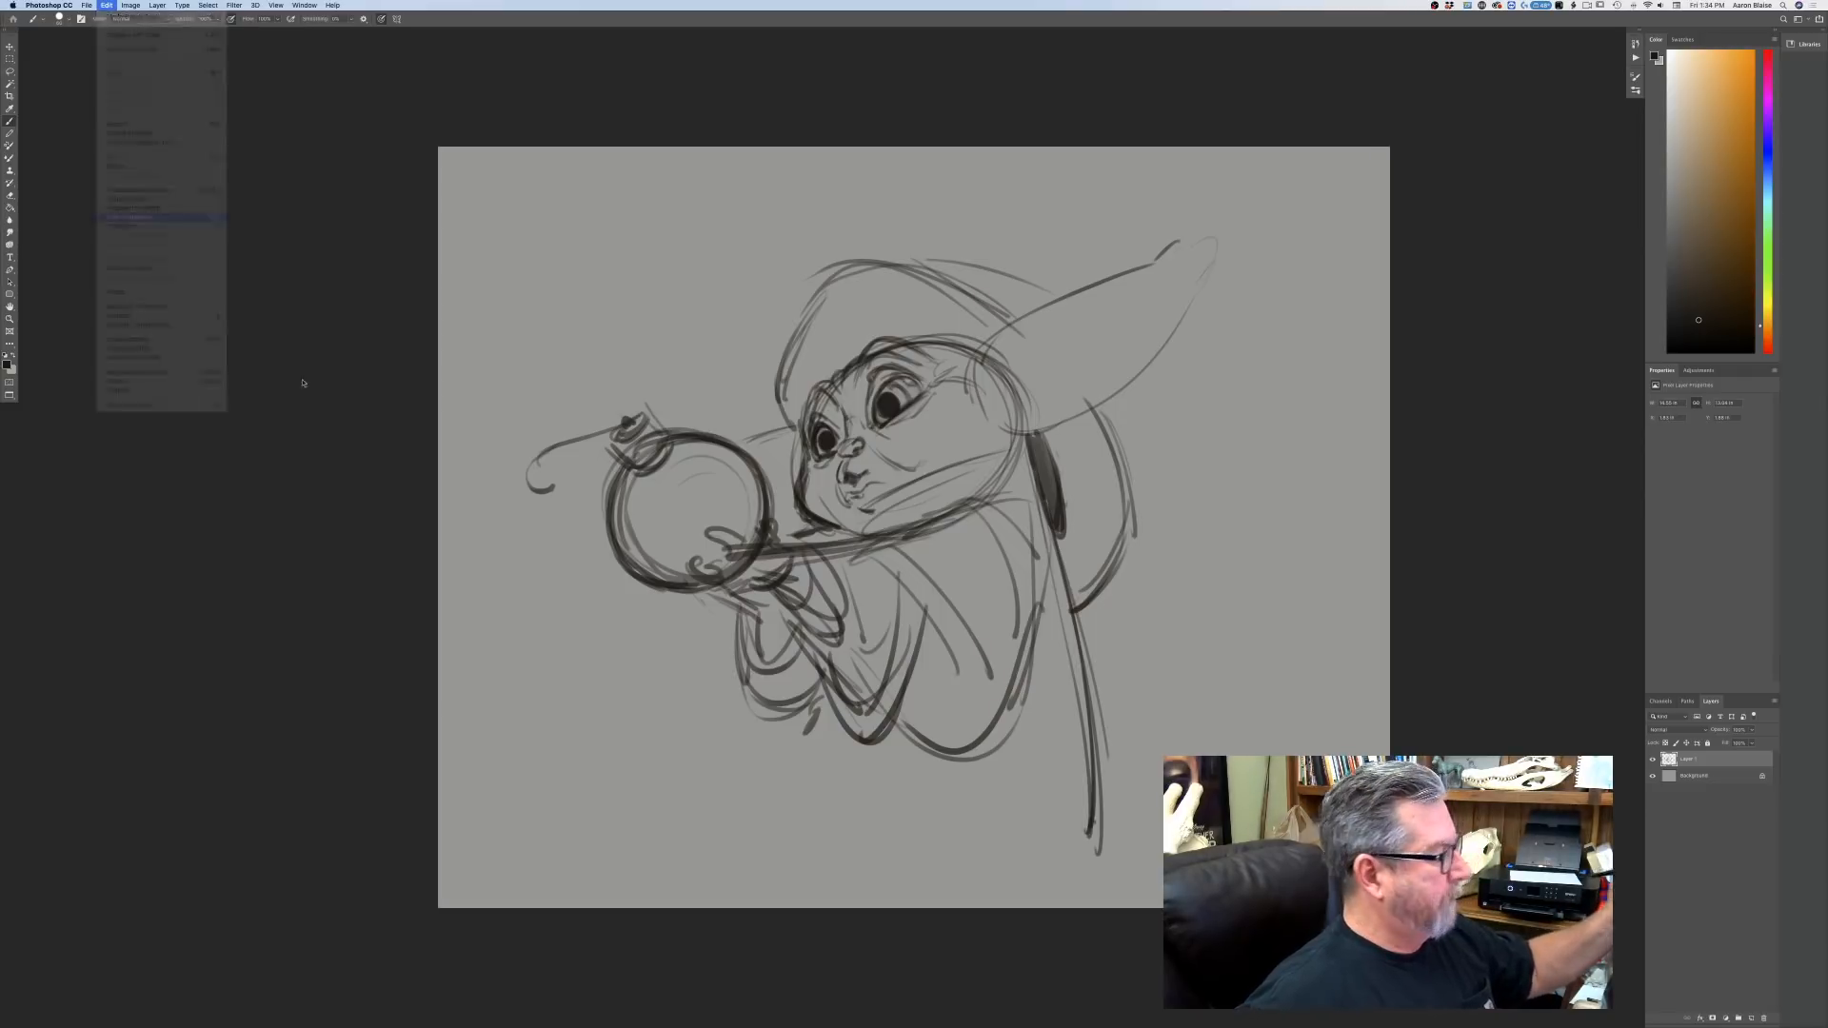
drag(1217, 856, 1125, 774)
drag(684, 721, 702, 711)
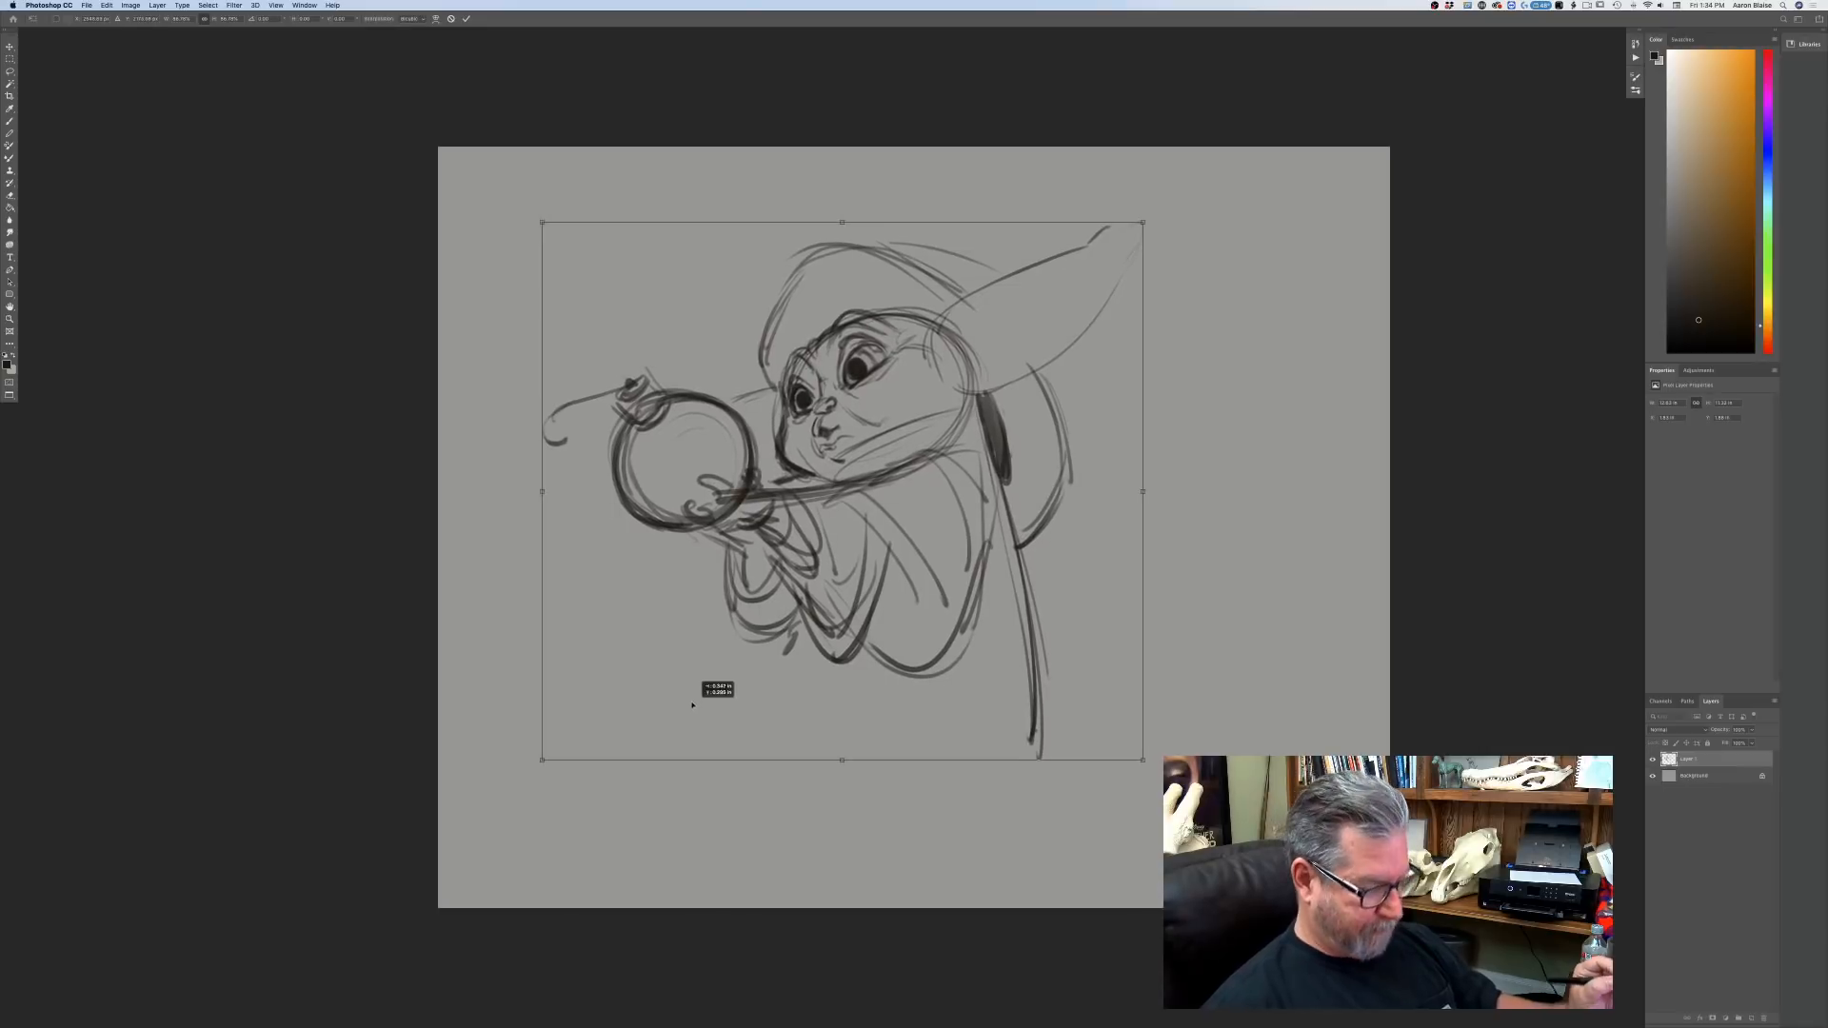
key(Return)
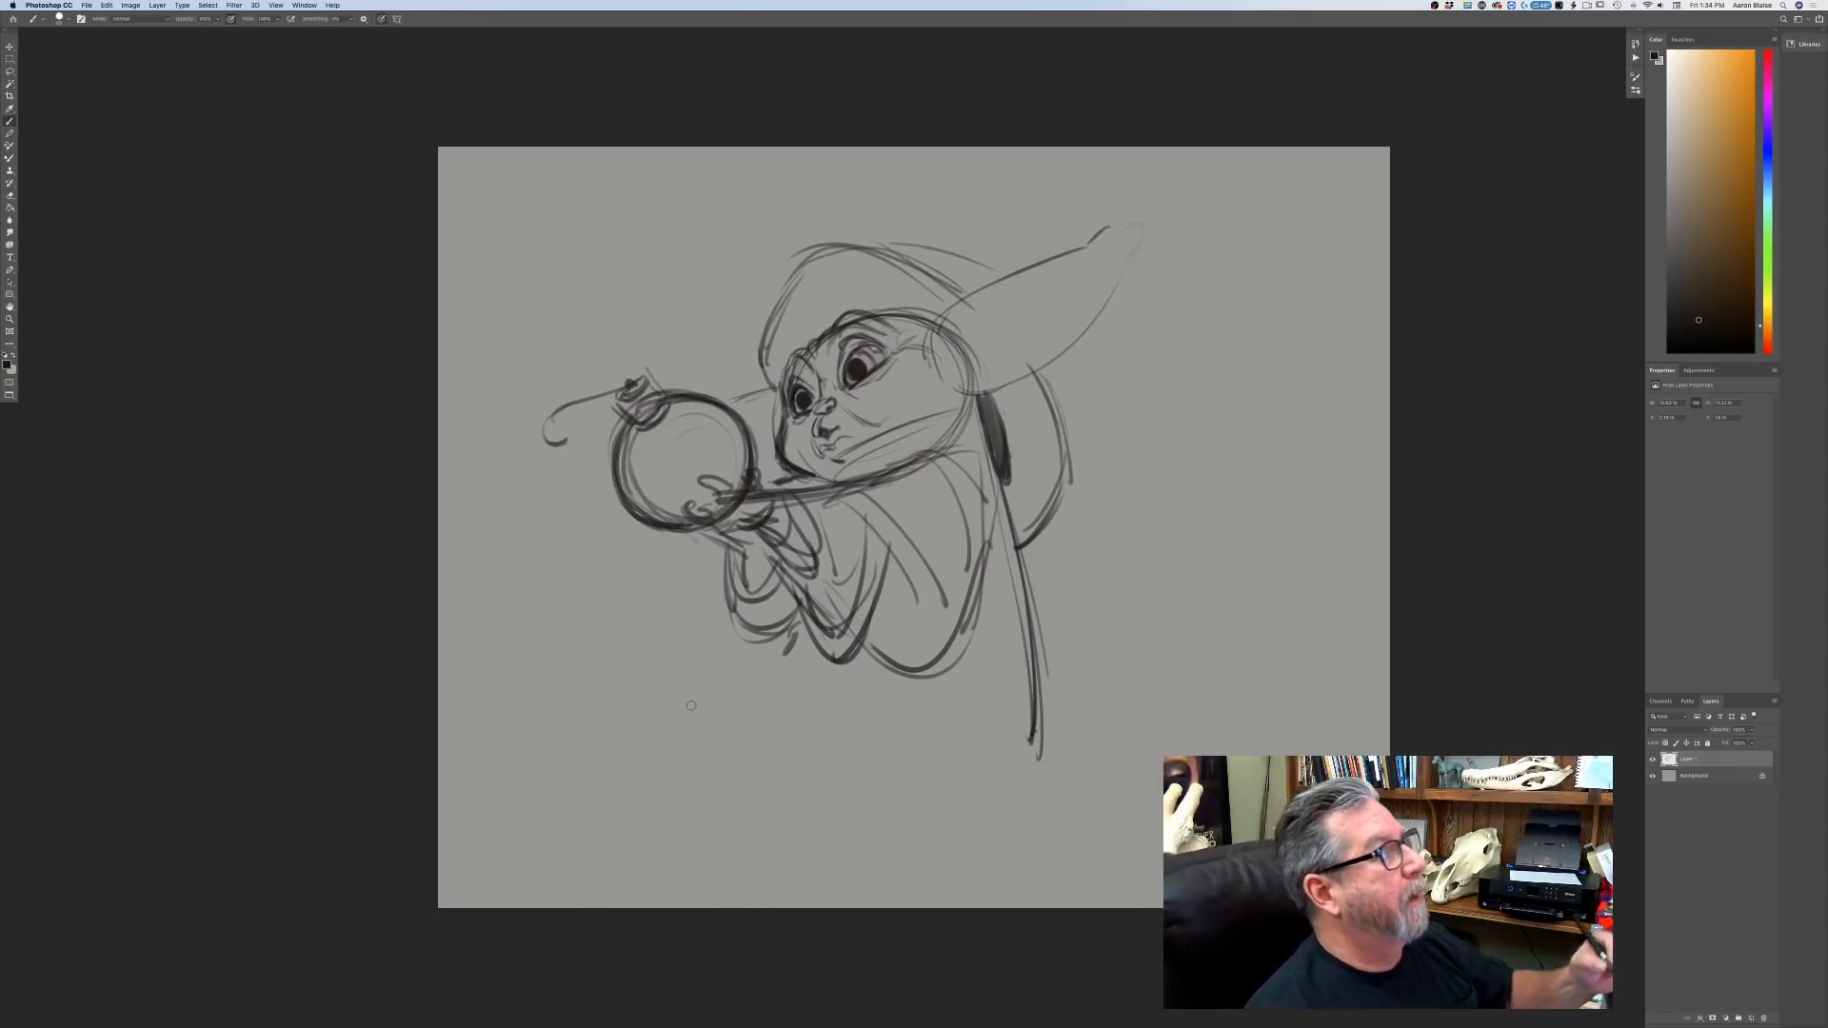
Draw the front line of the body running down from beneath the far sleeve.
drag(782, 588, 773, 741)
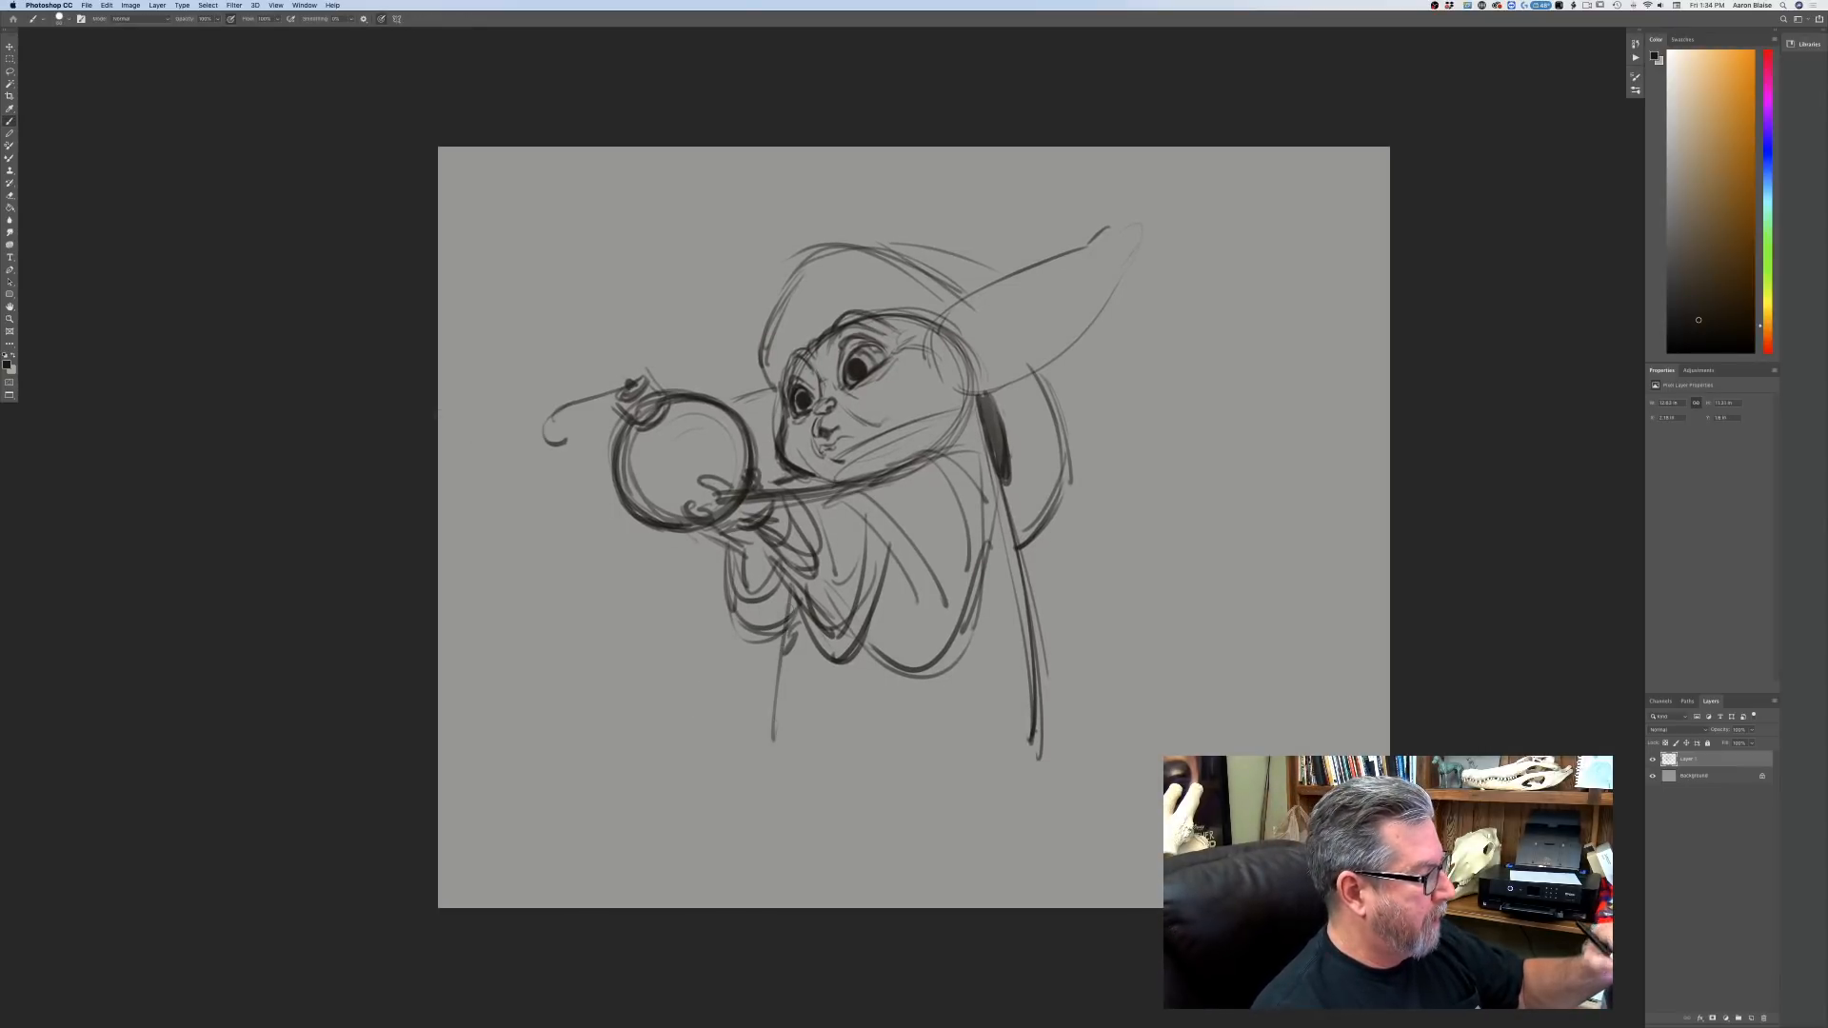
drag(787, 634, 770, 745)
drag(786, 598, 776, 667)
Darken the lower jaw line from the nape to the chin and draw small collar folds beneath the chin.
drag(812, 476, 803, 495)
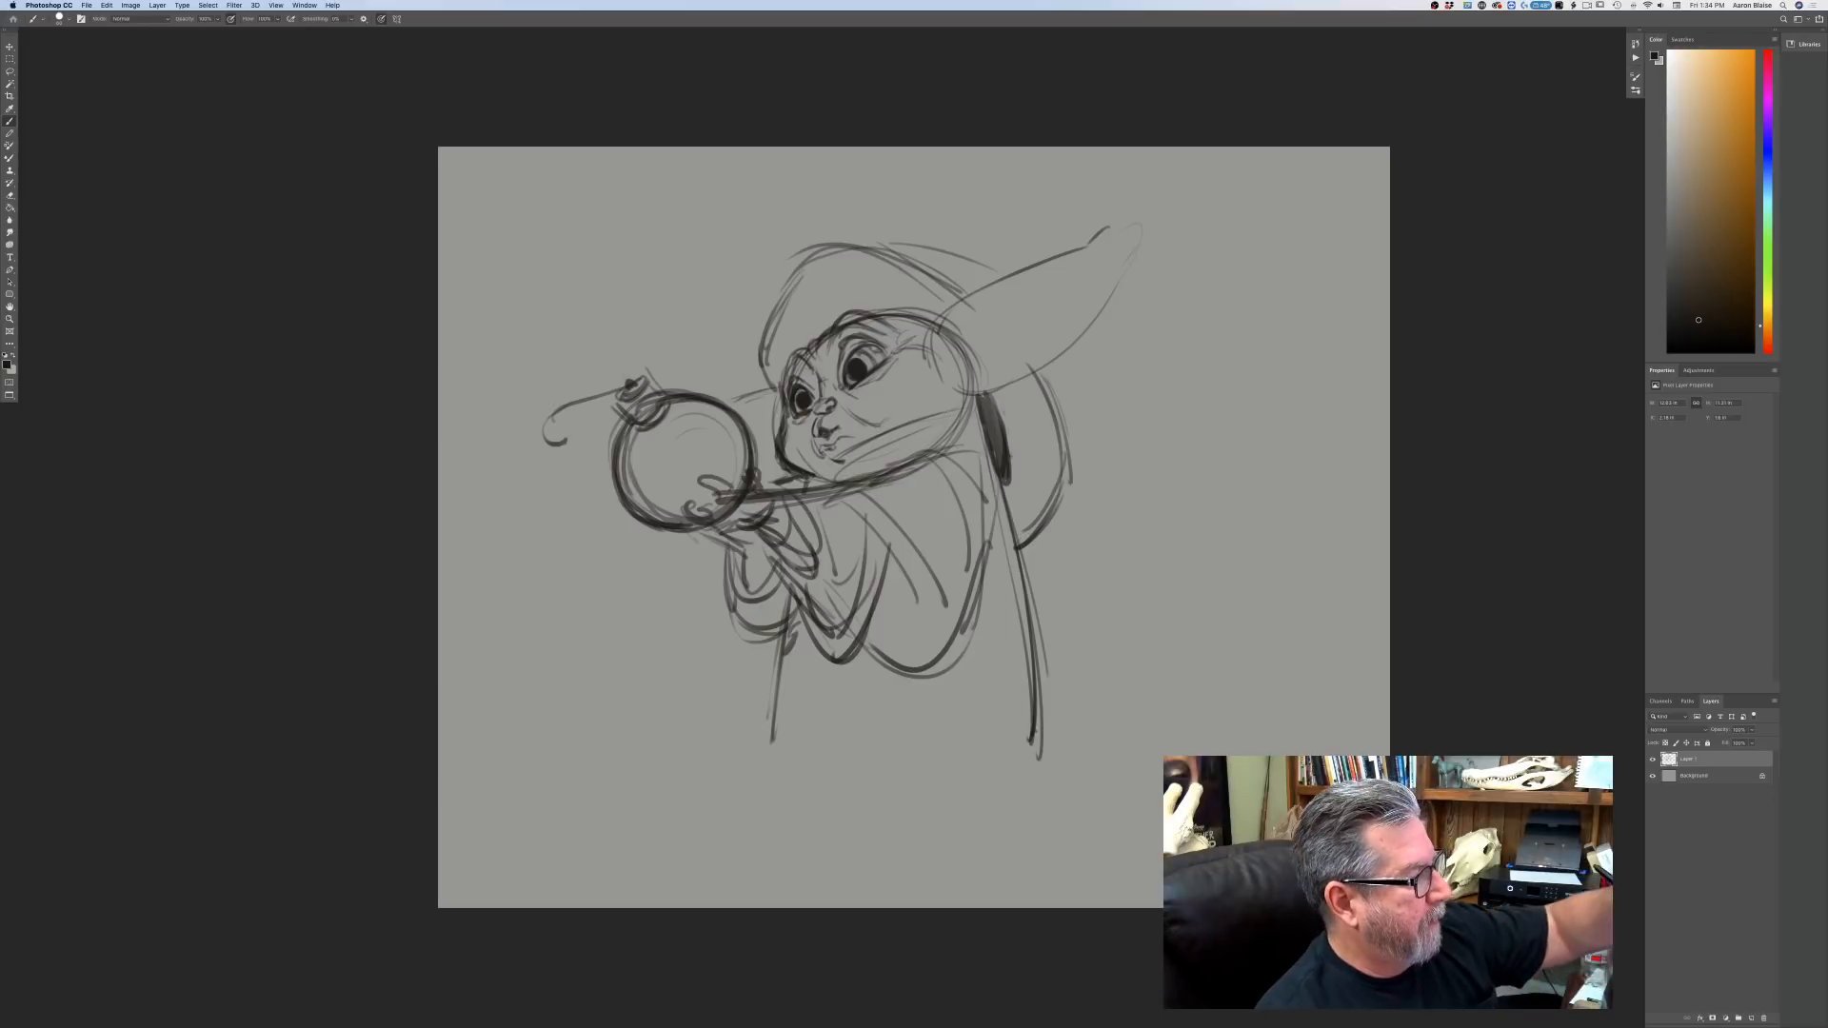
mouse_move(986, 410)
mouse_down()
mouse_move(891, 431)
mouse_move(817, 474)
mouse_up()
drag(925, 422, 795, 484)
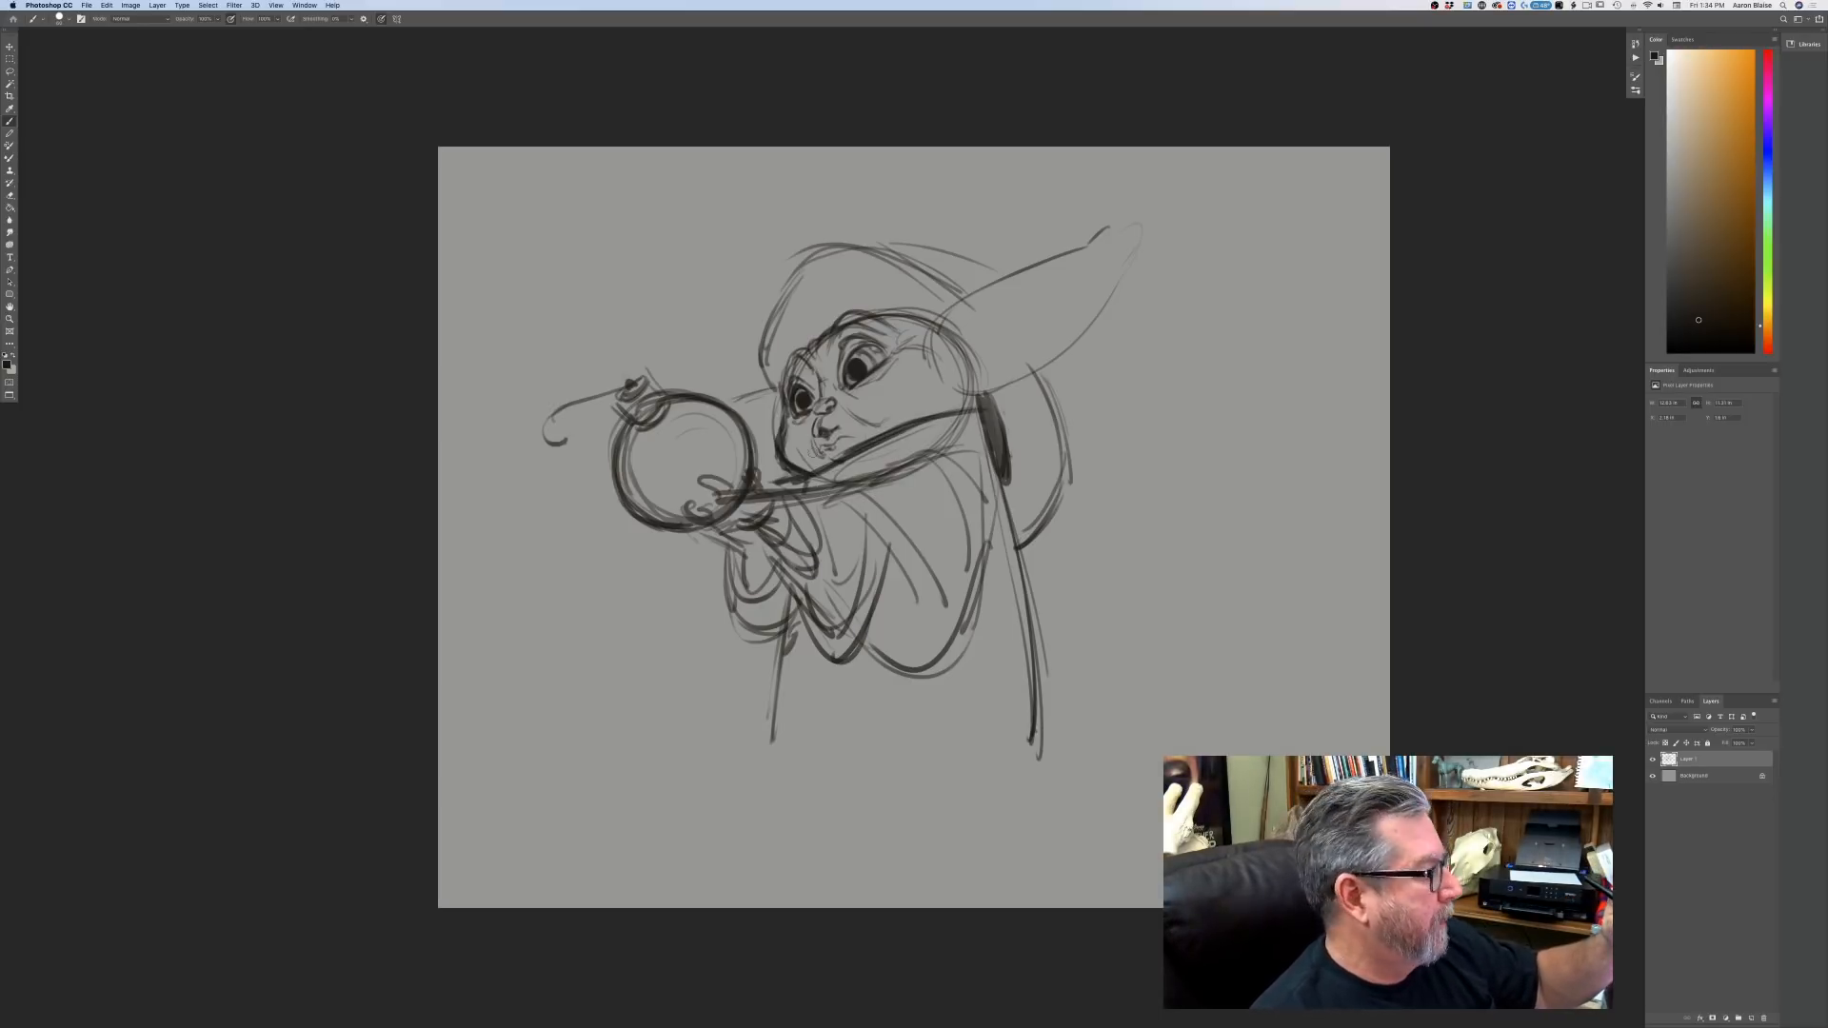
mouse_move(820, 465)
mouse_down()
mouse_move(814, 493)
mouse_move(793, 473)
mouse_move(780, 491)
mouse_up()
drag(817, 468, 815, 498)
drag(836, 462, 771, 473)
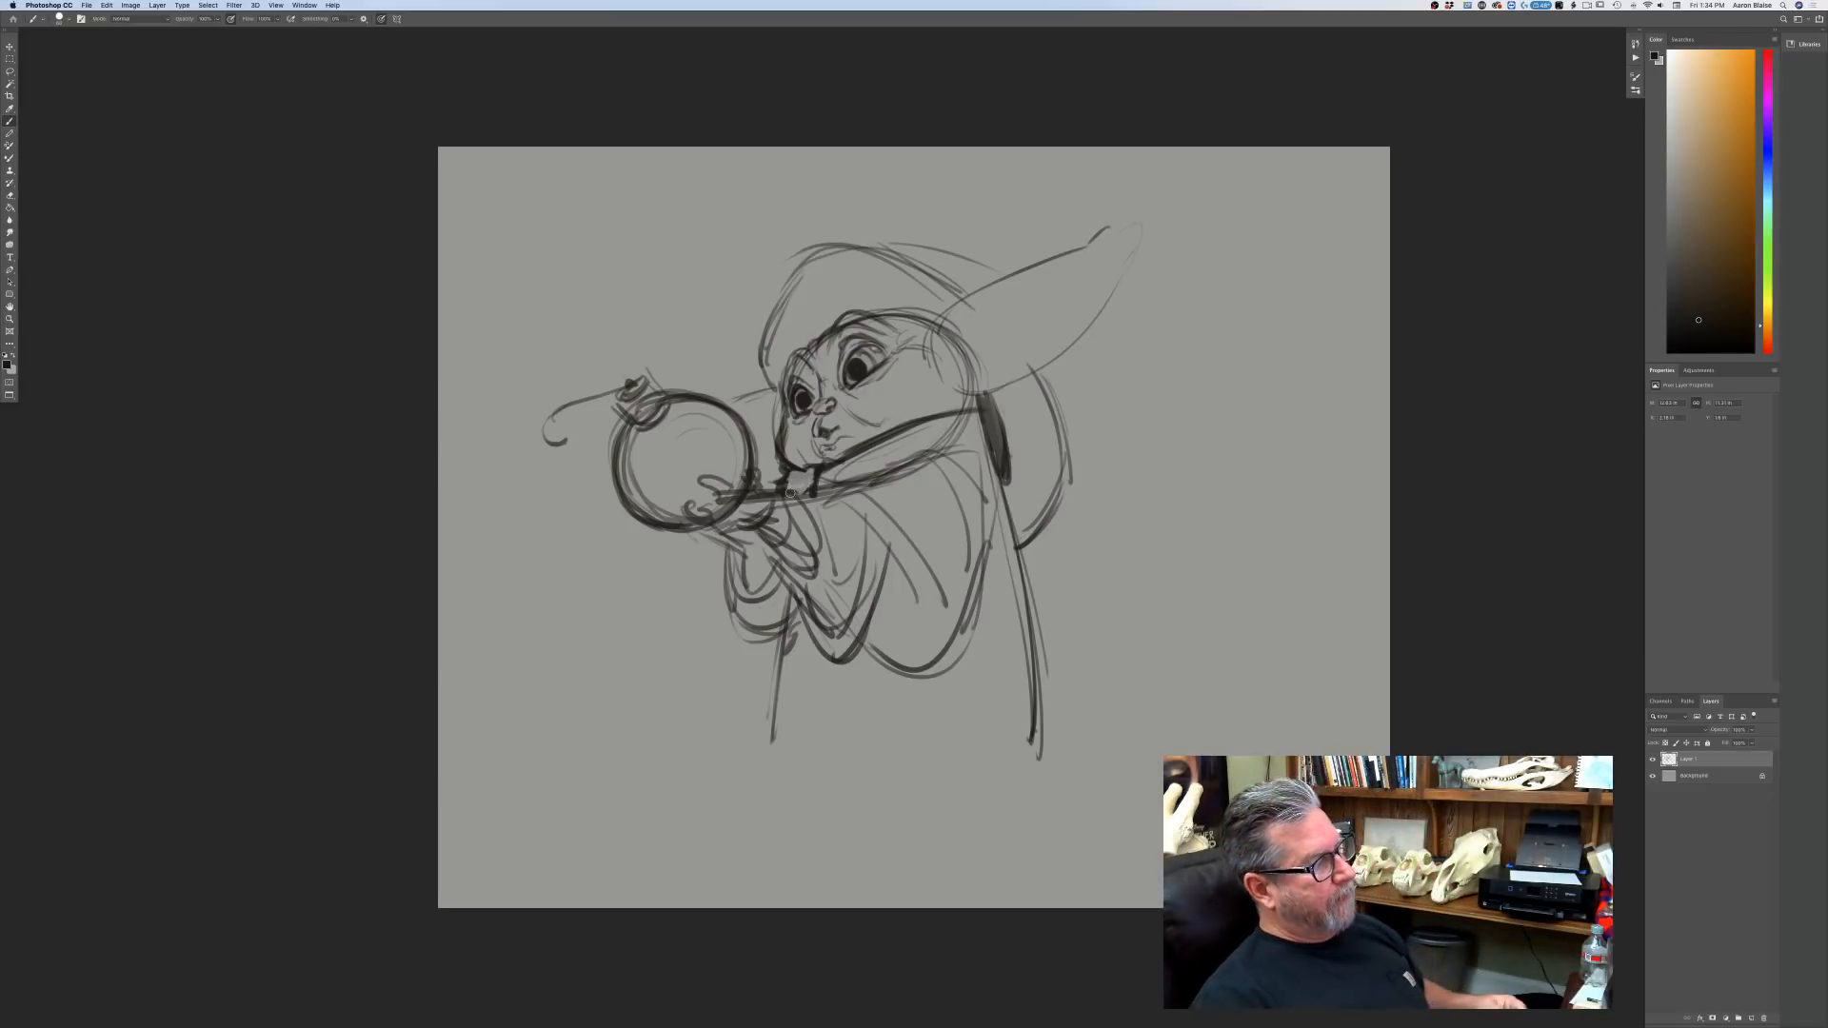
Reinforce the collar's lower edge and thicken its back edge below the near ear.
drag(886, 476, 997, 469)
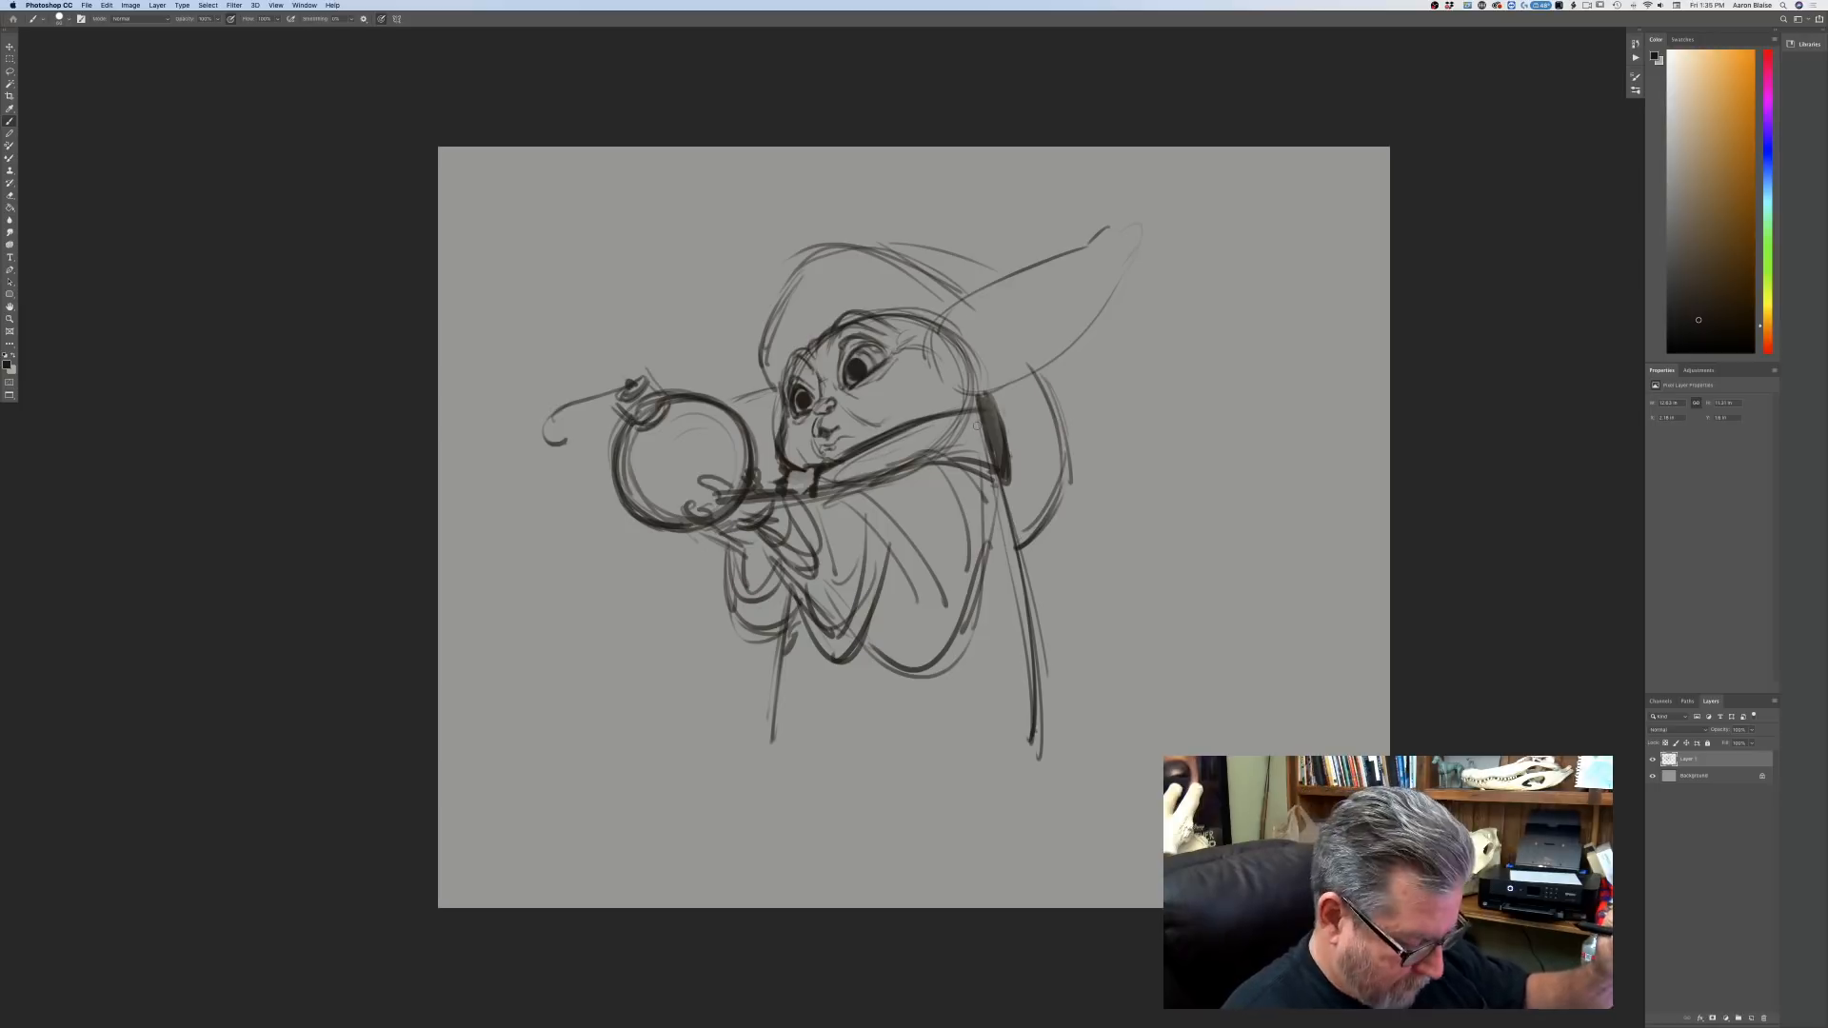
mouse_move(977, 415)
mouse_down()
mouse_move(990, 453)
mouse_move(998, 419)
mouse_move(1000, 483)
mouse_up()
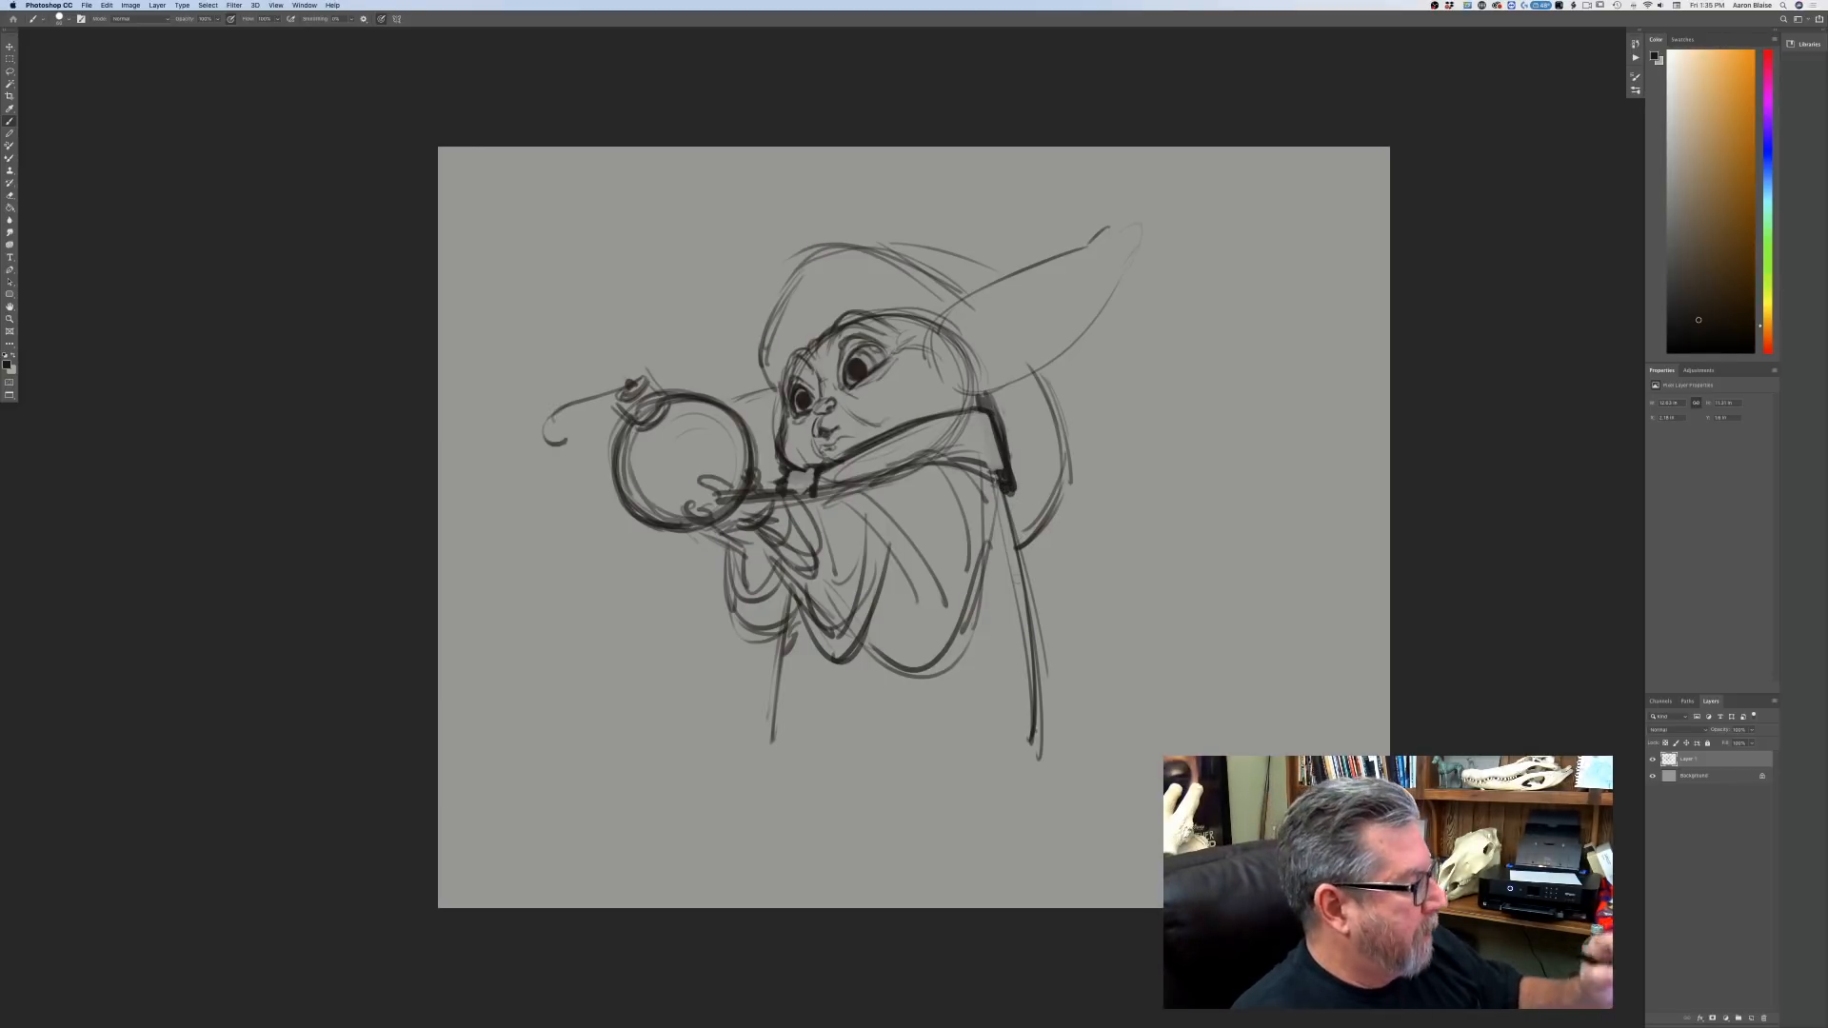
Extend the robe to the ground with a flared back edge, a wavy hem, a central fold and a front edge.
mouse_move(1017, 550)
mouse_down()
mouse_move(1049, 775)
mouse_move(1038, 757)
mouse_move(1078, 784)
mouse_move(1029, 762)
mouse_move(1049, 752)
mouse_up()
mouse_move(1007, 625)
mouse_down()
mouse_move(1053, 779)
mouse_move(908, 782)
mouse_up()
mouse_move(928, 714)
mouse_down()
mouse_move(909, 781)
mouse_move(866, 777)
mouse_up()
drag(904, 784, 770, 788)
drag(774, 653, 750, 786)
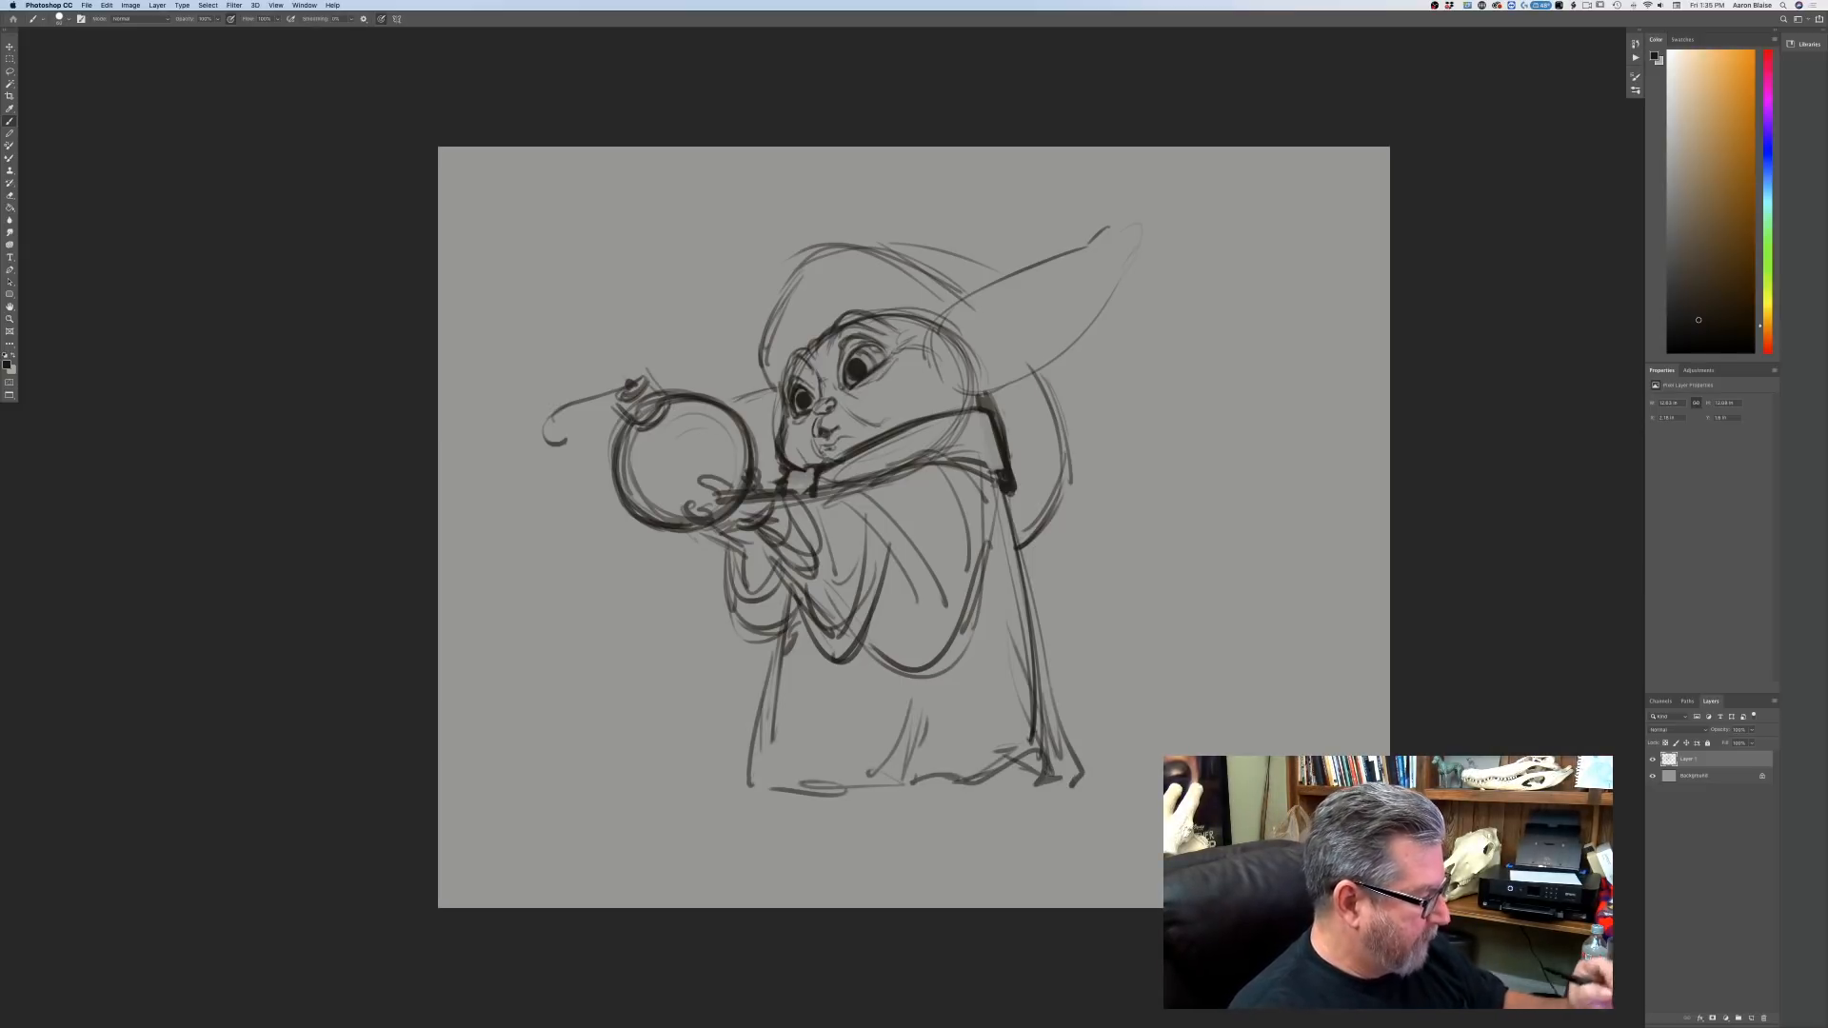
Flare the robe's lower front corner and reinforce the front part of the hem.
drag(775, 685, 753, 785)
mouse_move(753, 731)
mouse_down()
mouse_move(739, 765)
mouse_move(830, 767)
mouse_up()
drag(827, 784, 873, 780)
drag(759, 763, 884, 789)
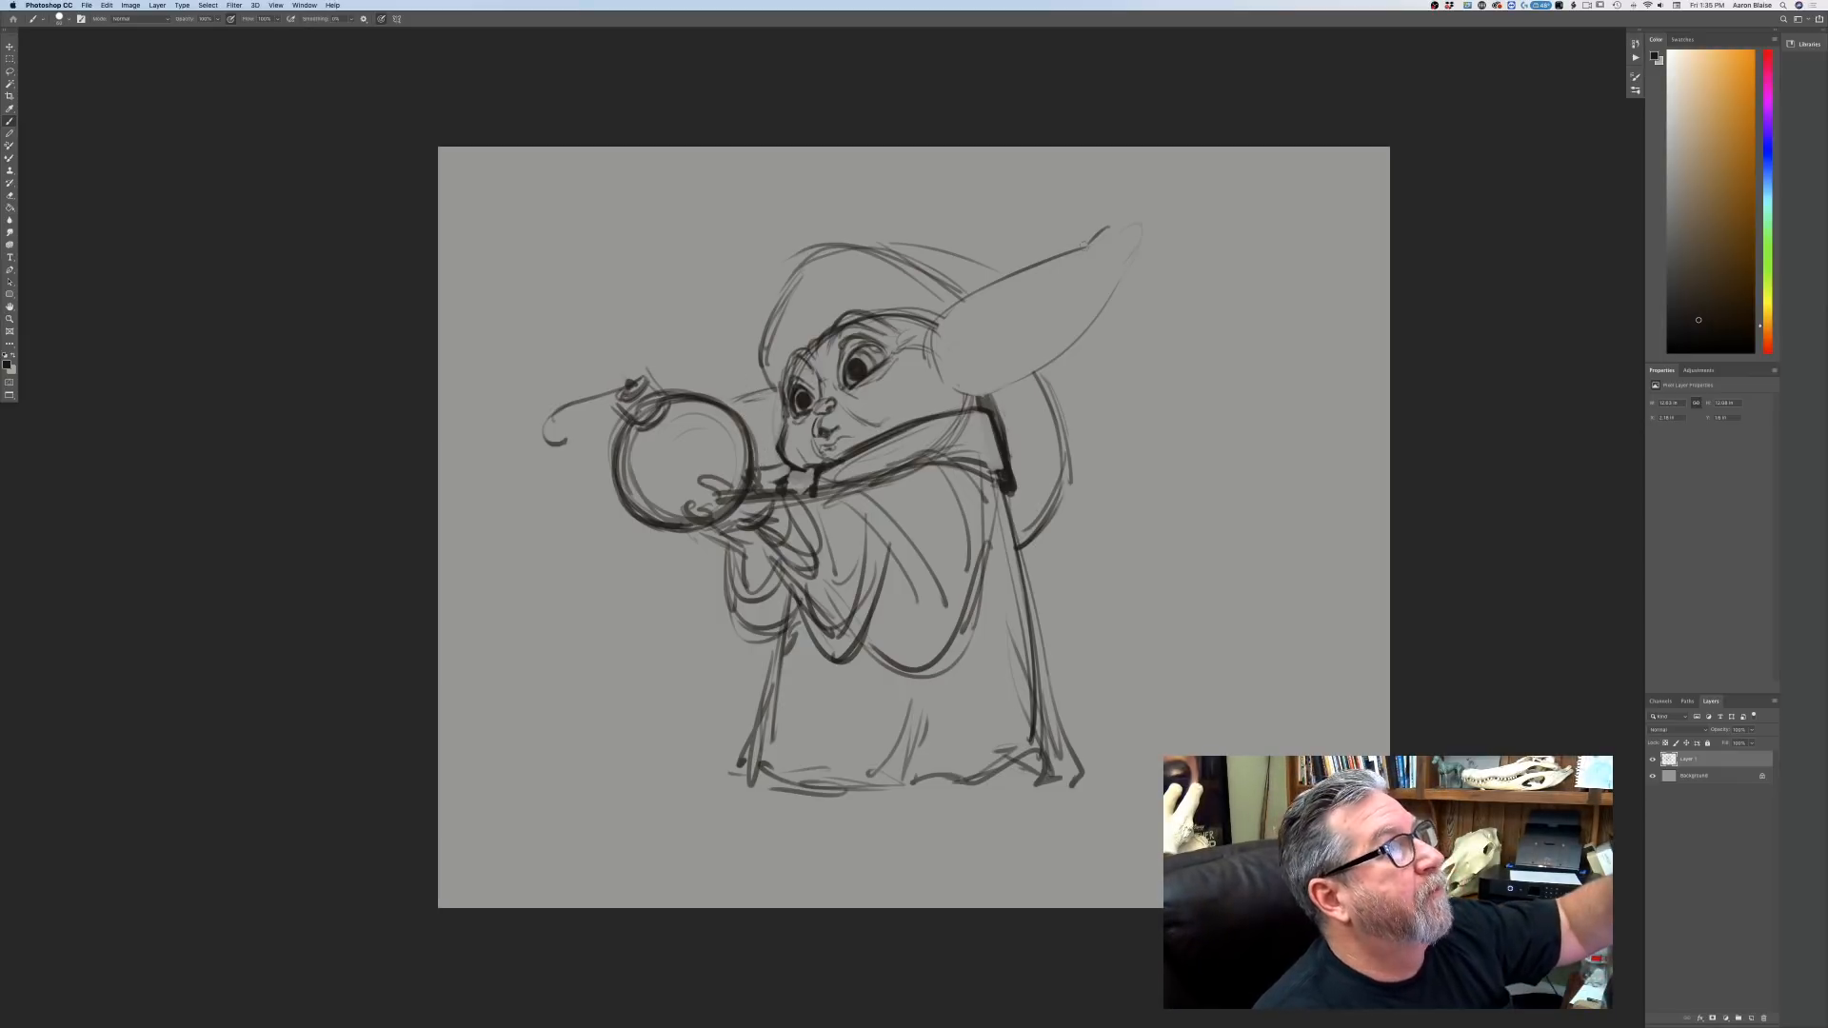
Draw the near ear's inner contour, darken its lower edge, and rough in the far ear's base between the head and the ornament.
mouse_move(1094, 249)
mouse_down()
mouse_move(973, 326)
mouse_move(989, 307)
mouse_move(956, 360)
mouse_move(968, 381)
mouse_move(1106, 277)
mouse_move(928, 390)
mouse_up()
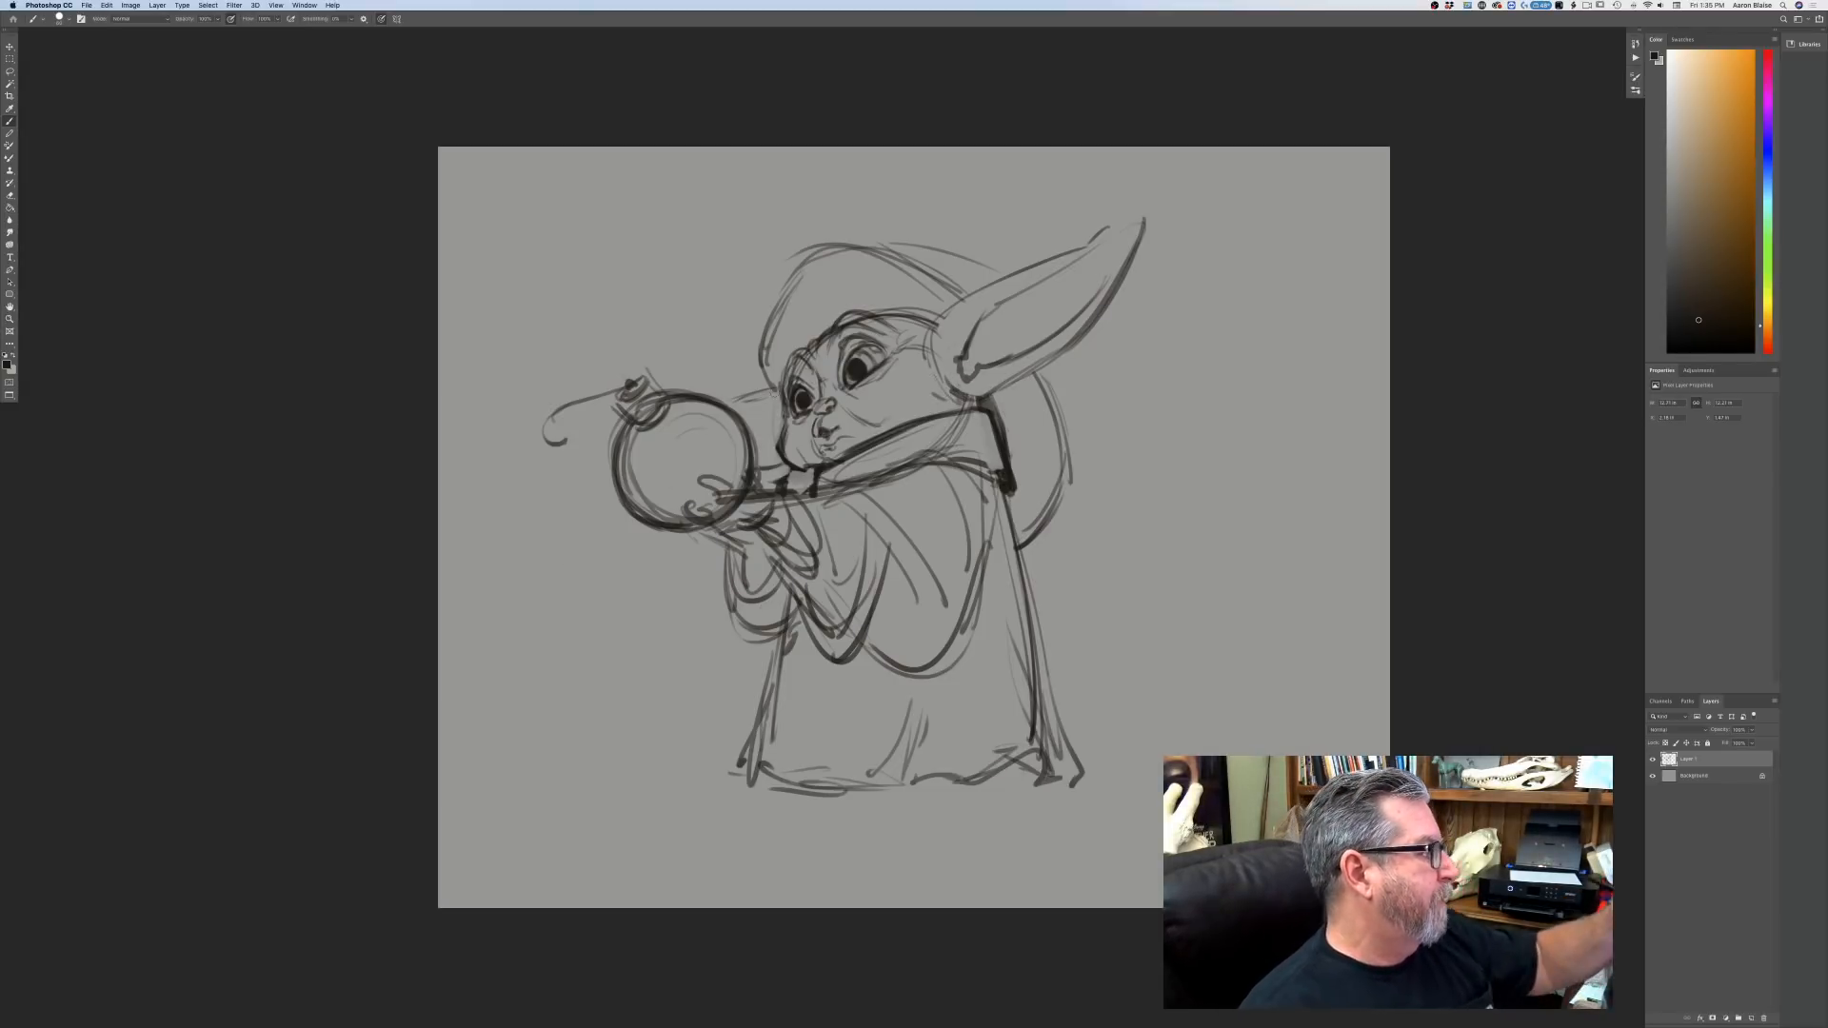
drag(780, 390, 738, 404)
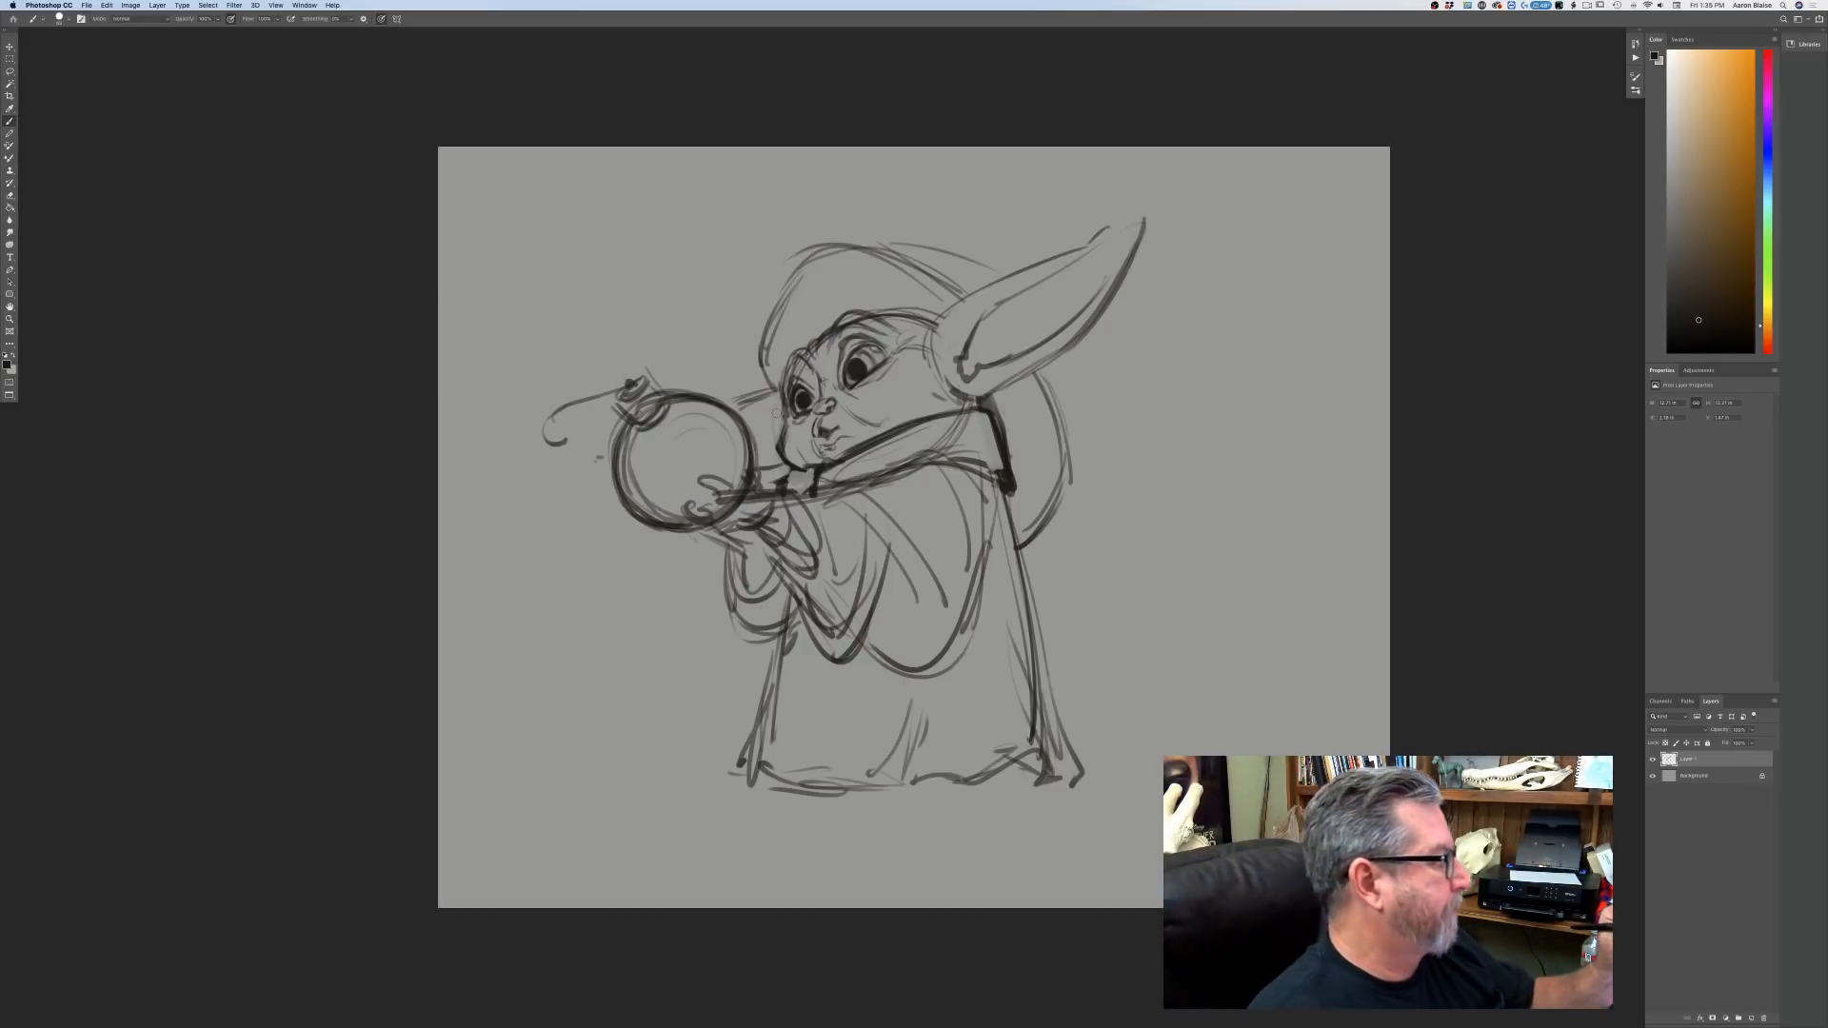
mouse_move(780, 409)
mouse_down()
mouse_move(746, 419)
mouse_move(666, 349)
mouse_move(662, 392)
mouse_up()
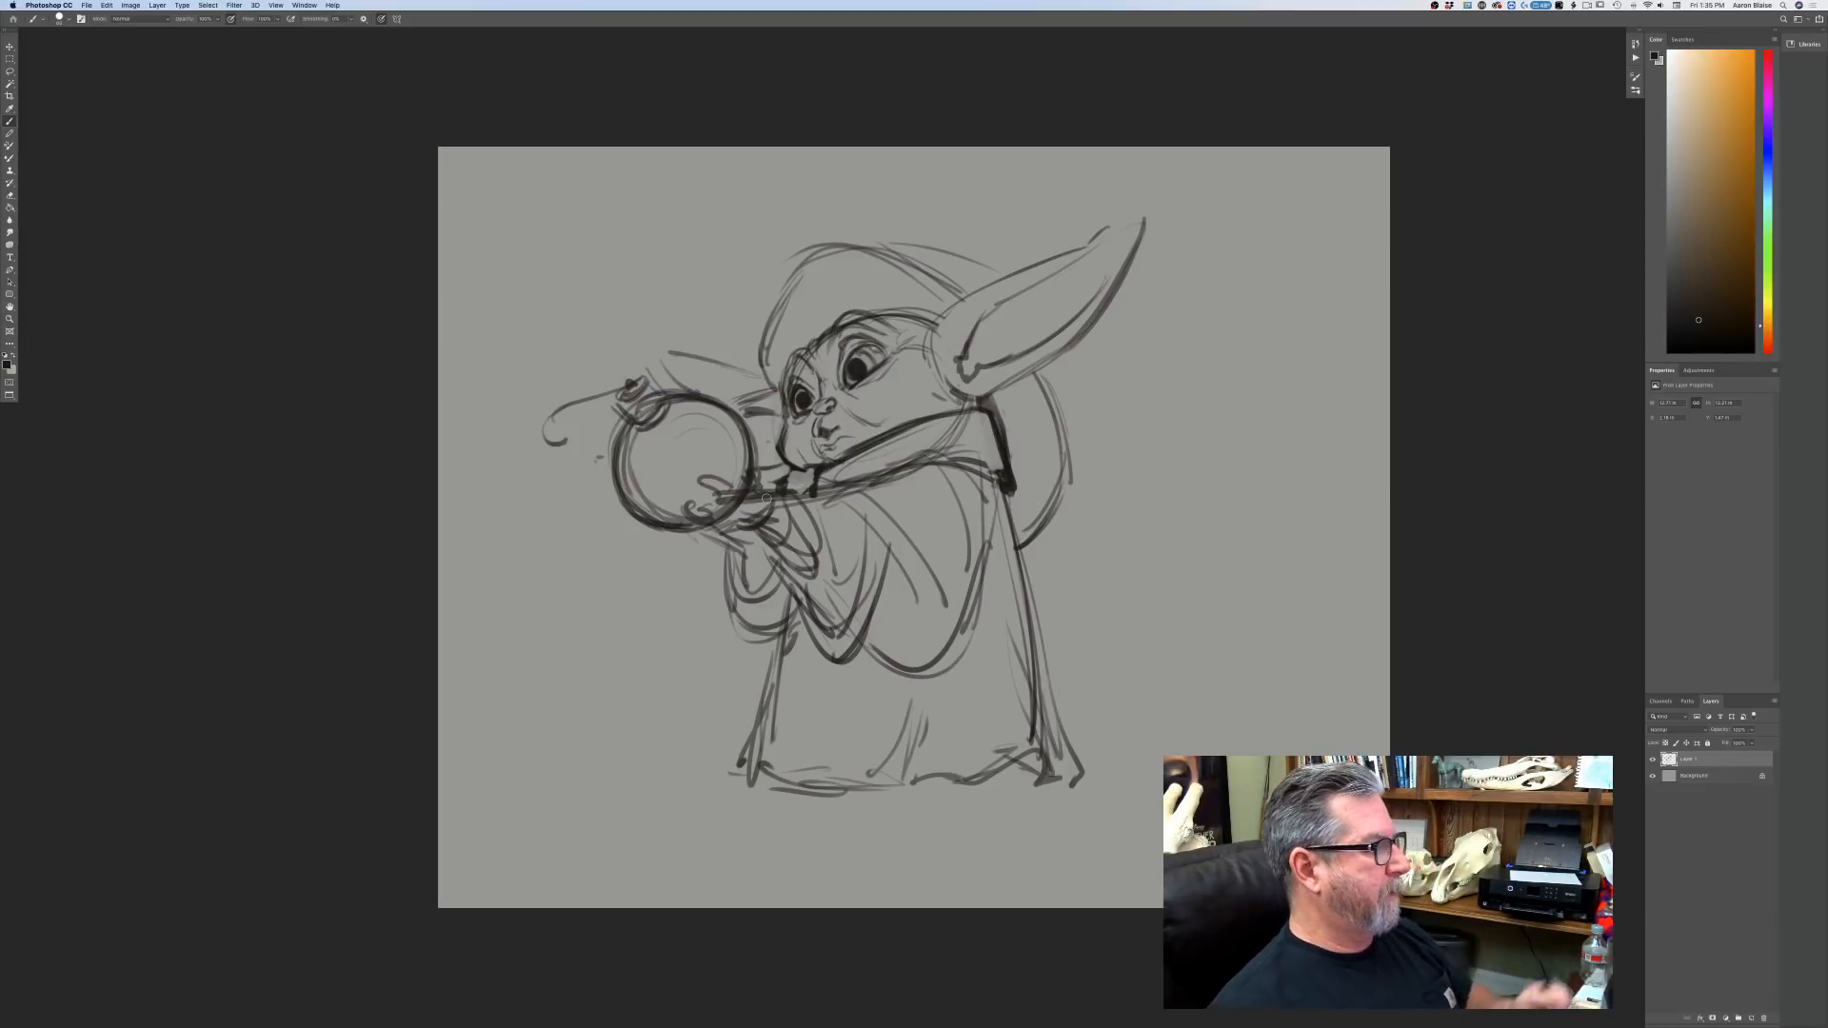
key(super+z)
key(super+z)
key(super+z)
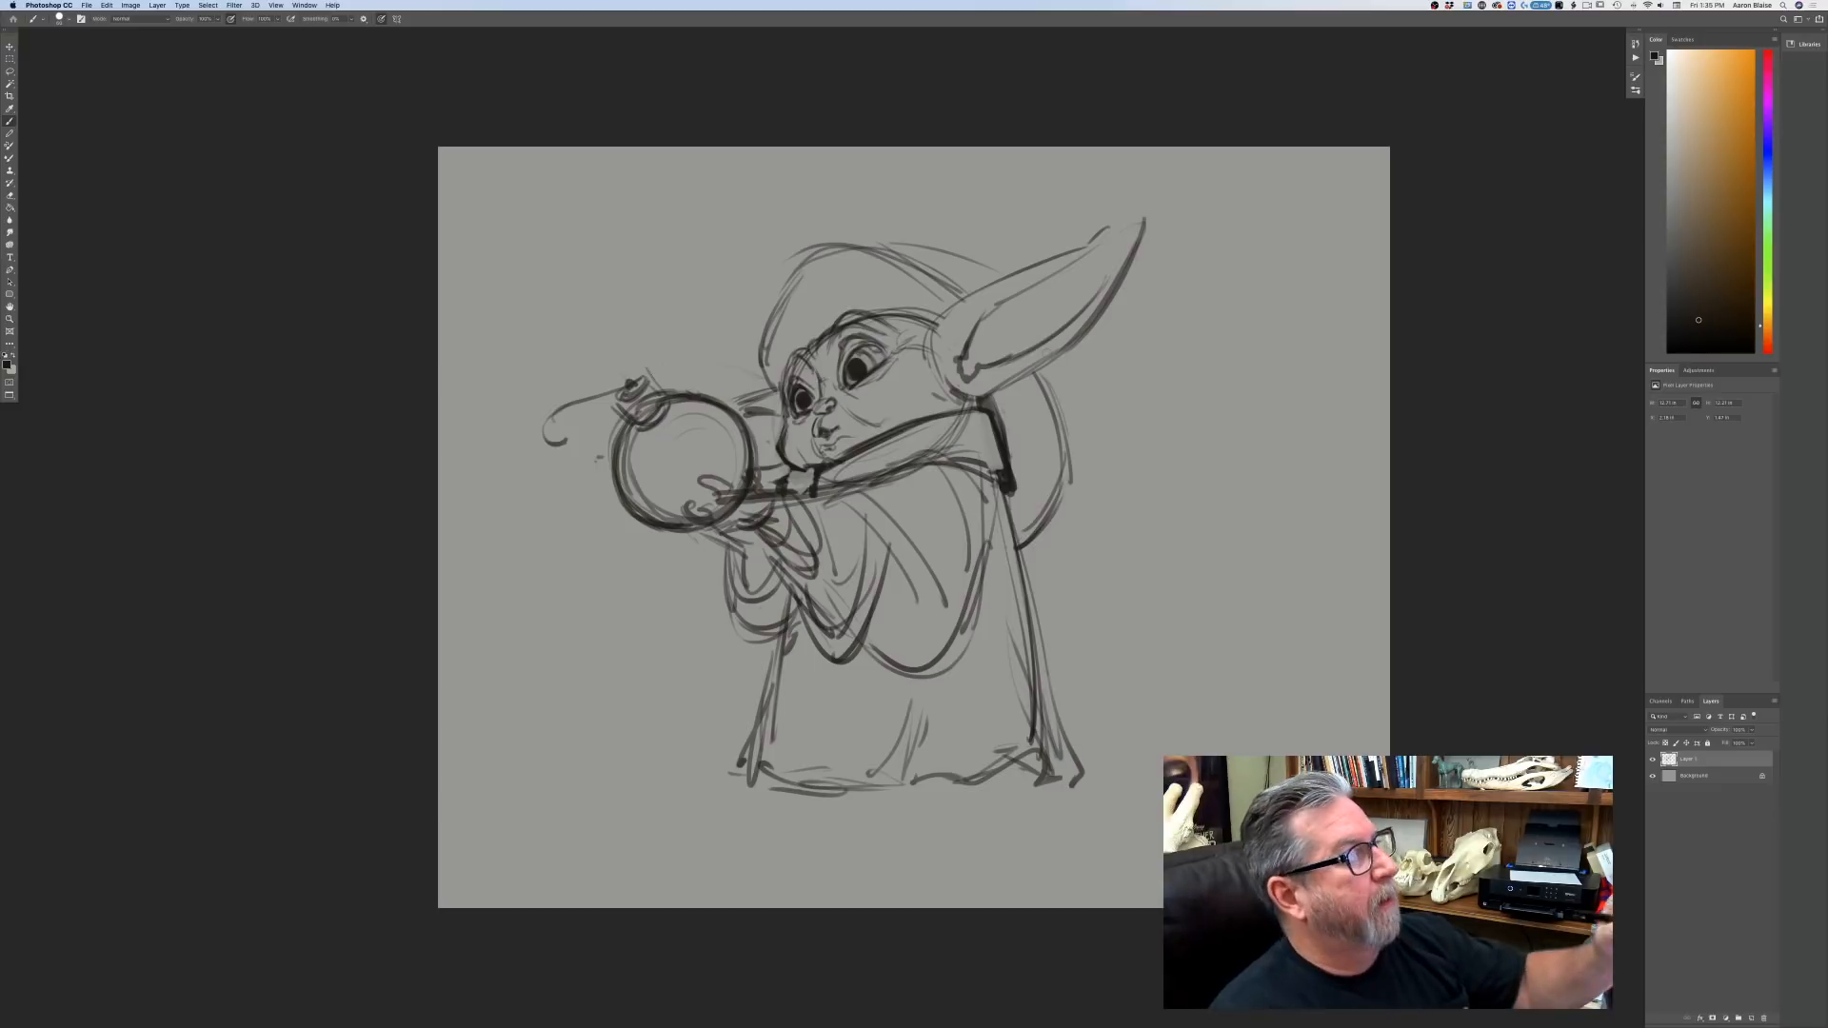
Darken the hat's back outline and draw its long tail hanging behind the body to the ground, ending in a round pompom.
drag(905, 246, 1013, 291)
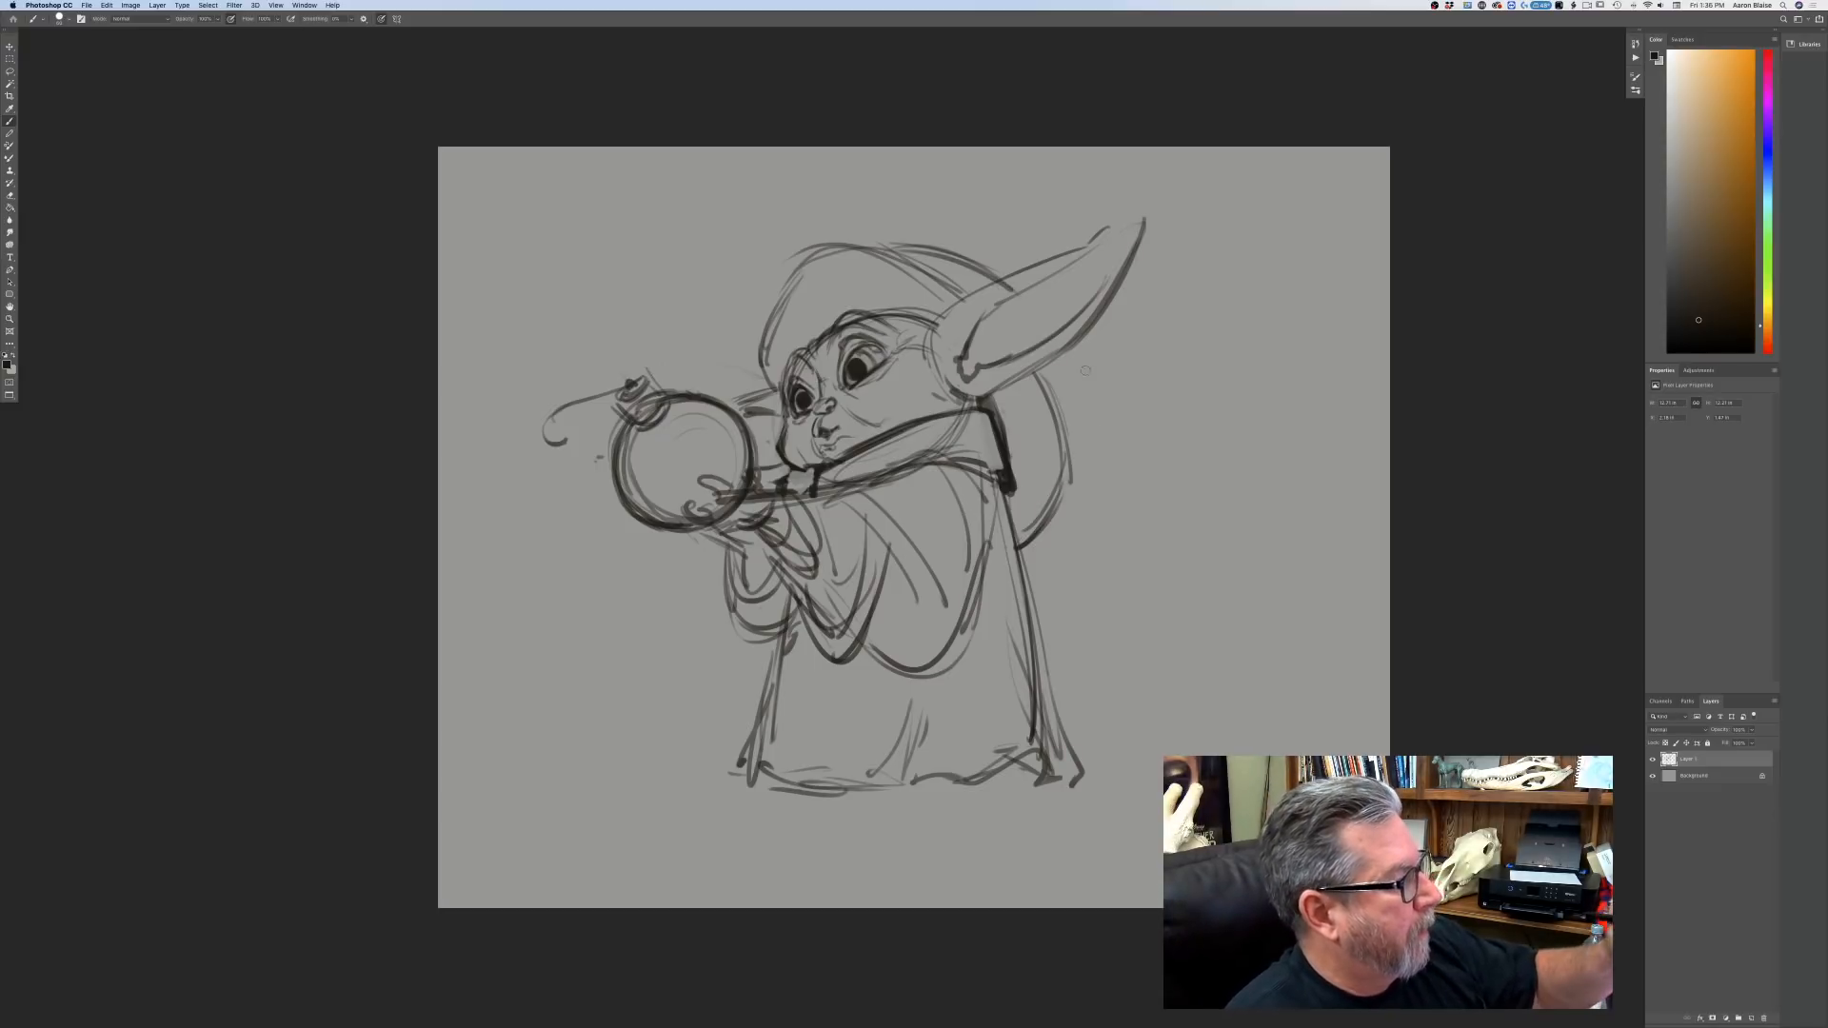
drag(1082, 374, 1122, 640)
drag(1071, 362, 1126, 761)
mouse_move(1092, 537)
mouse_down()
mouse_move(1149, 731)
mouse_move(1173, 757)
mouse_move(1262, 716)
mouse_move(1277, 745)
mouse_up()
drag(1087, 779, 1154, 782)
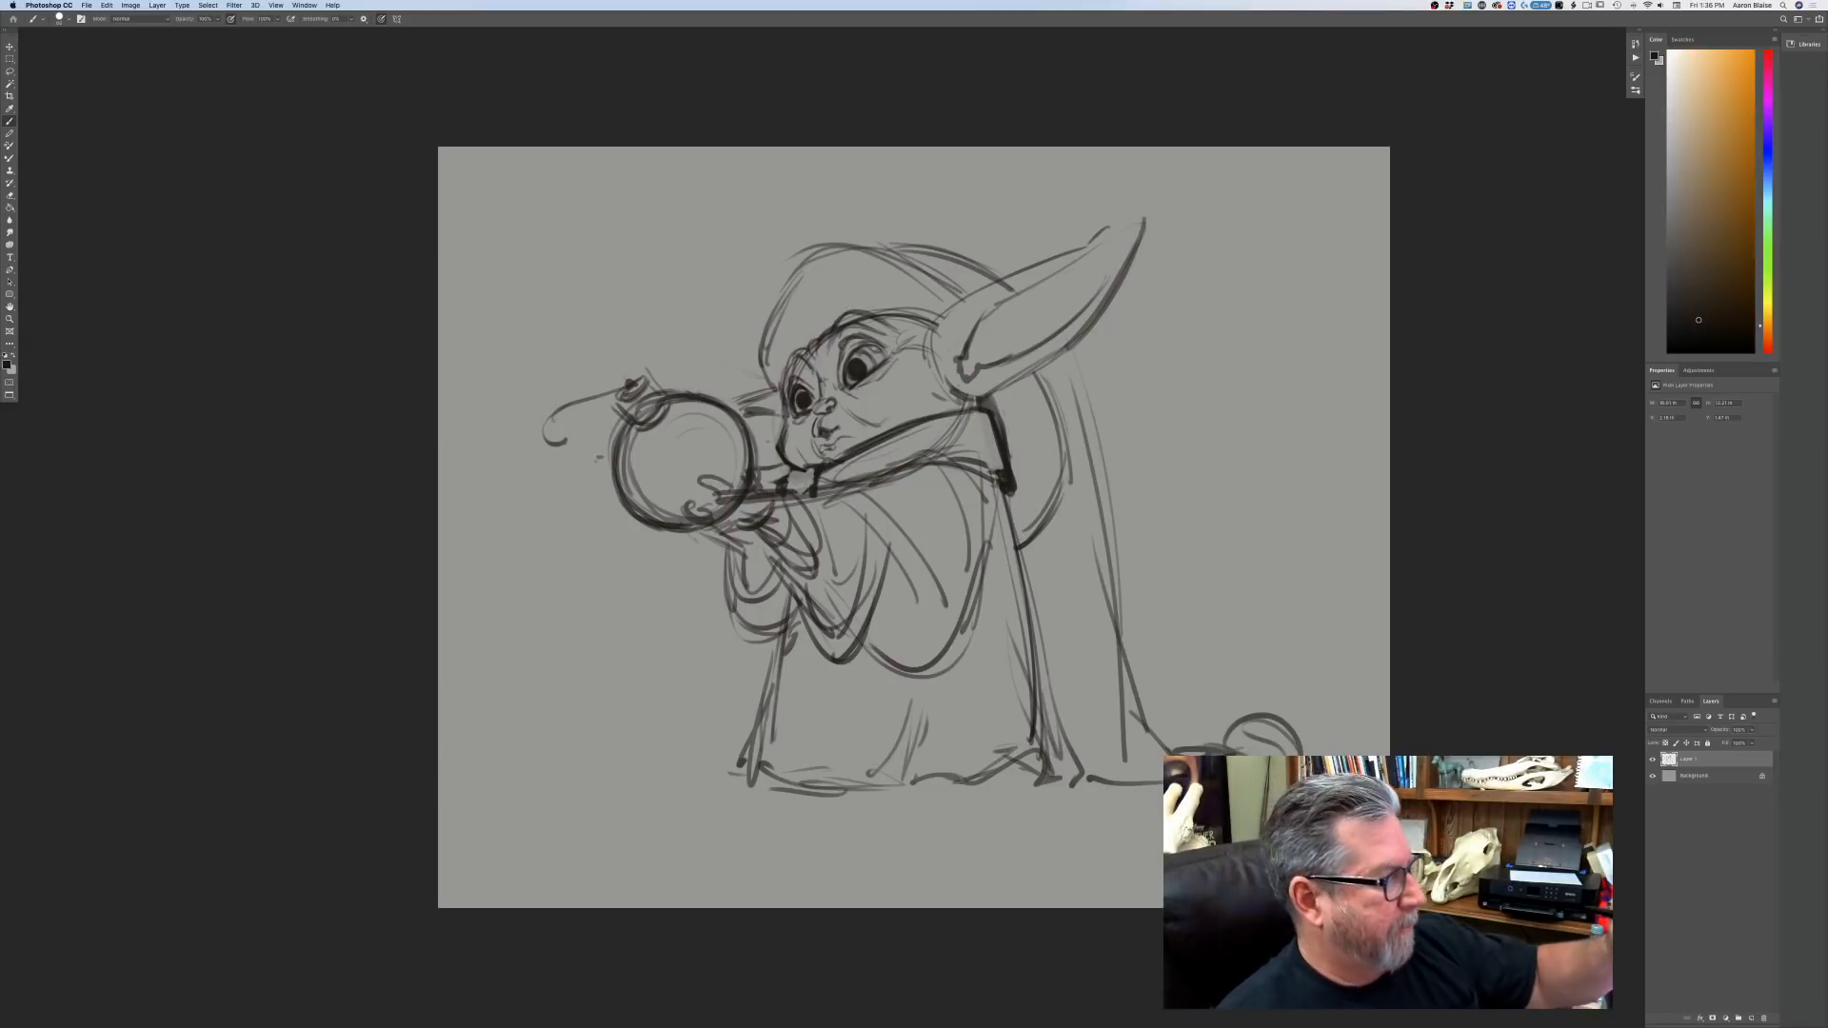
drag(1068, 350, 1124, 729)
mouse_move(1087, 459)
mouse_down()
mouse_move(1144, 768)
mouse_move(1298, 726)
mouse_up()
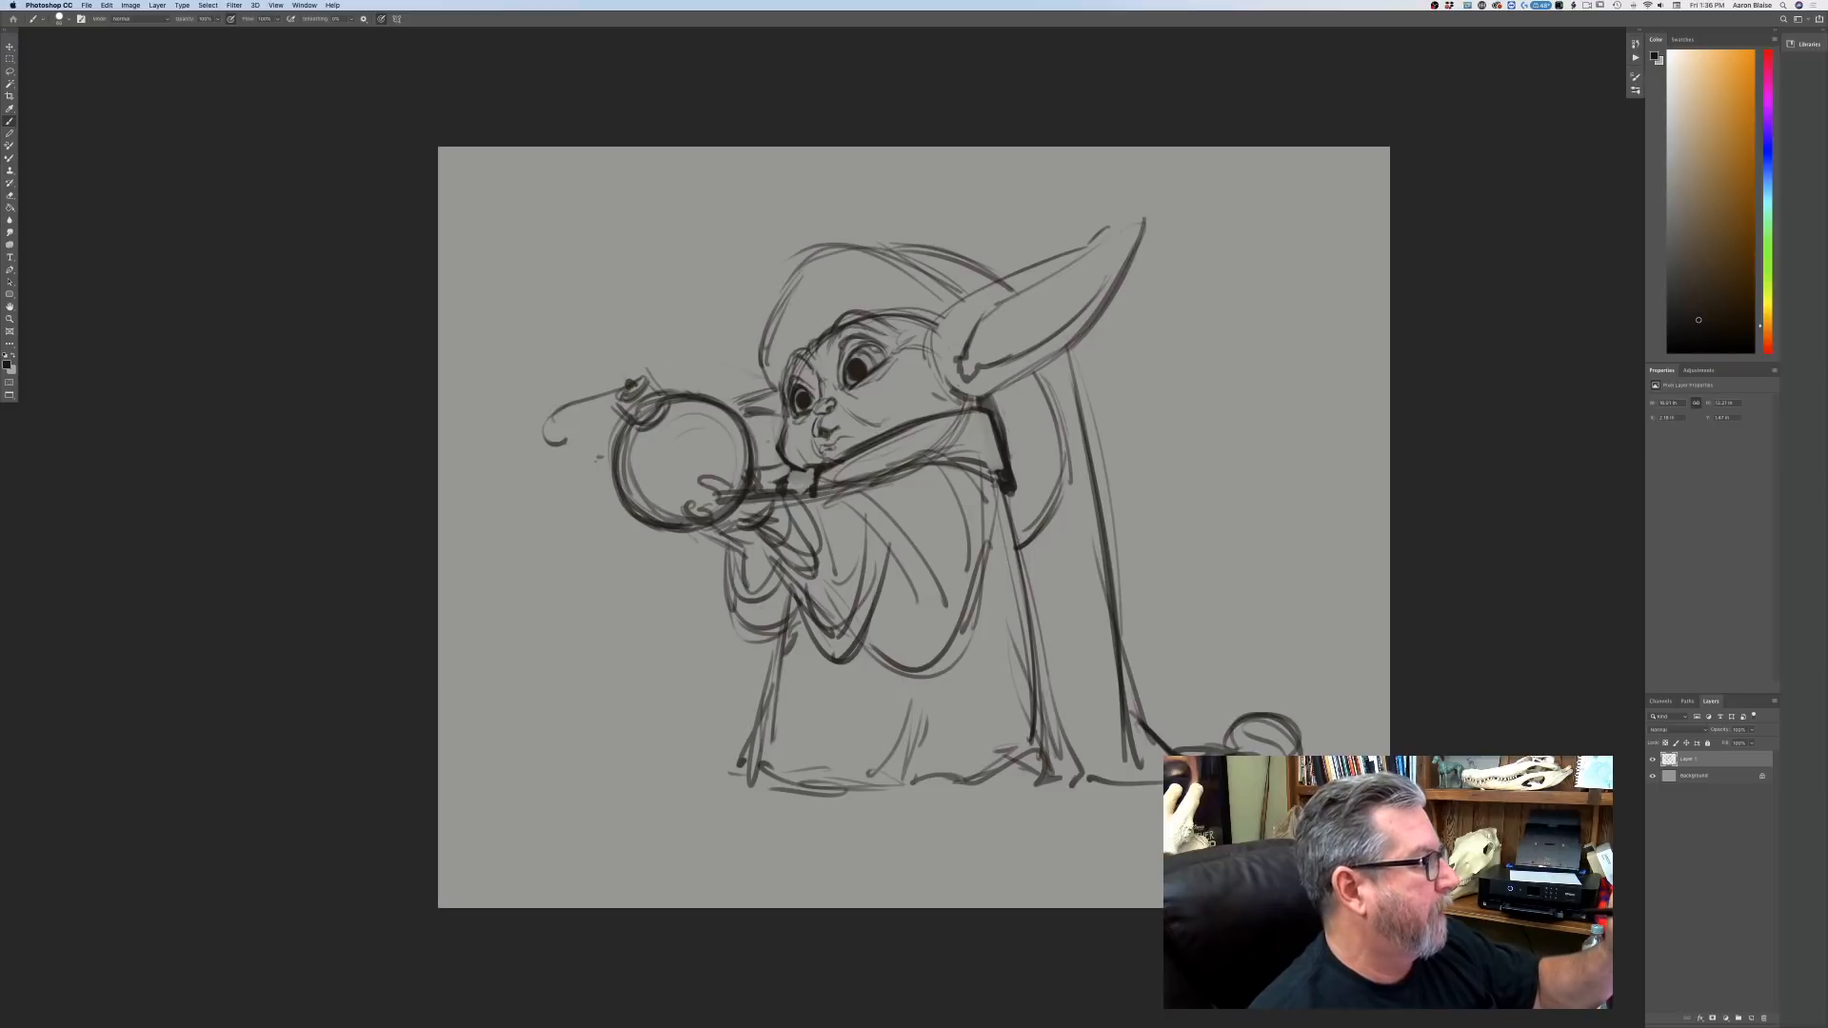
Darken the brow lines above both eyes and thicken the collar's back and lower edges.
mouse_move(853, 339)
mouse_down()
mouse_move(892, 320)
mouse_move(845, 327)
mouse_up()
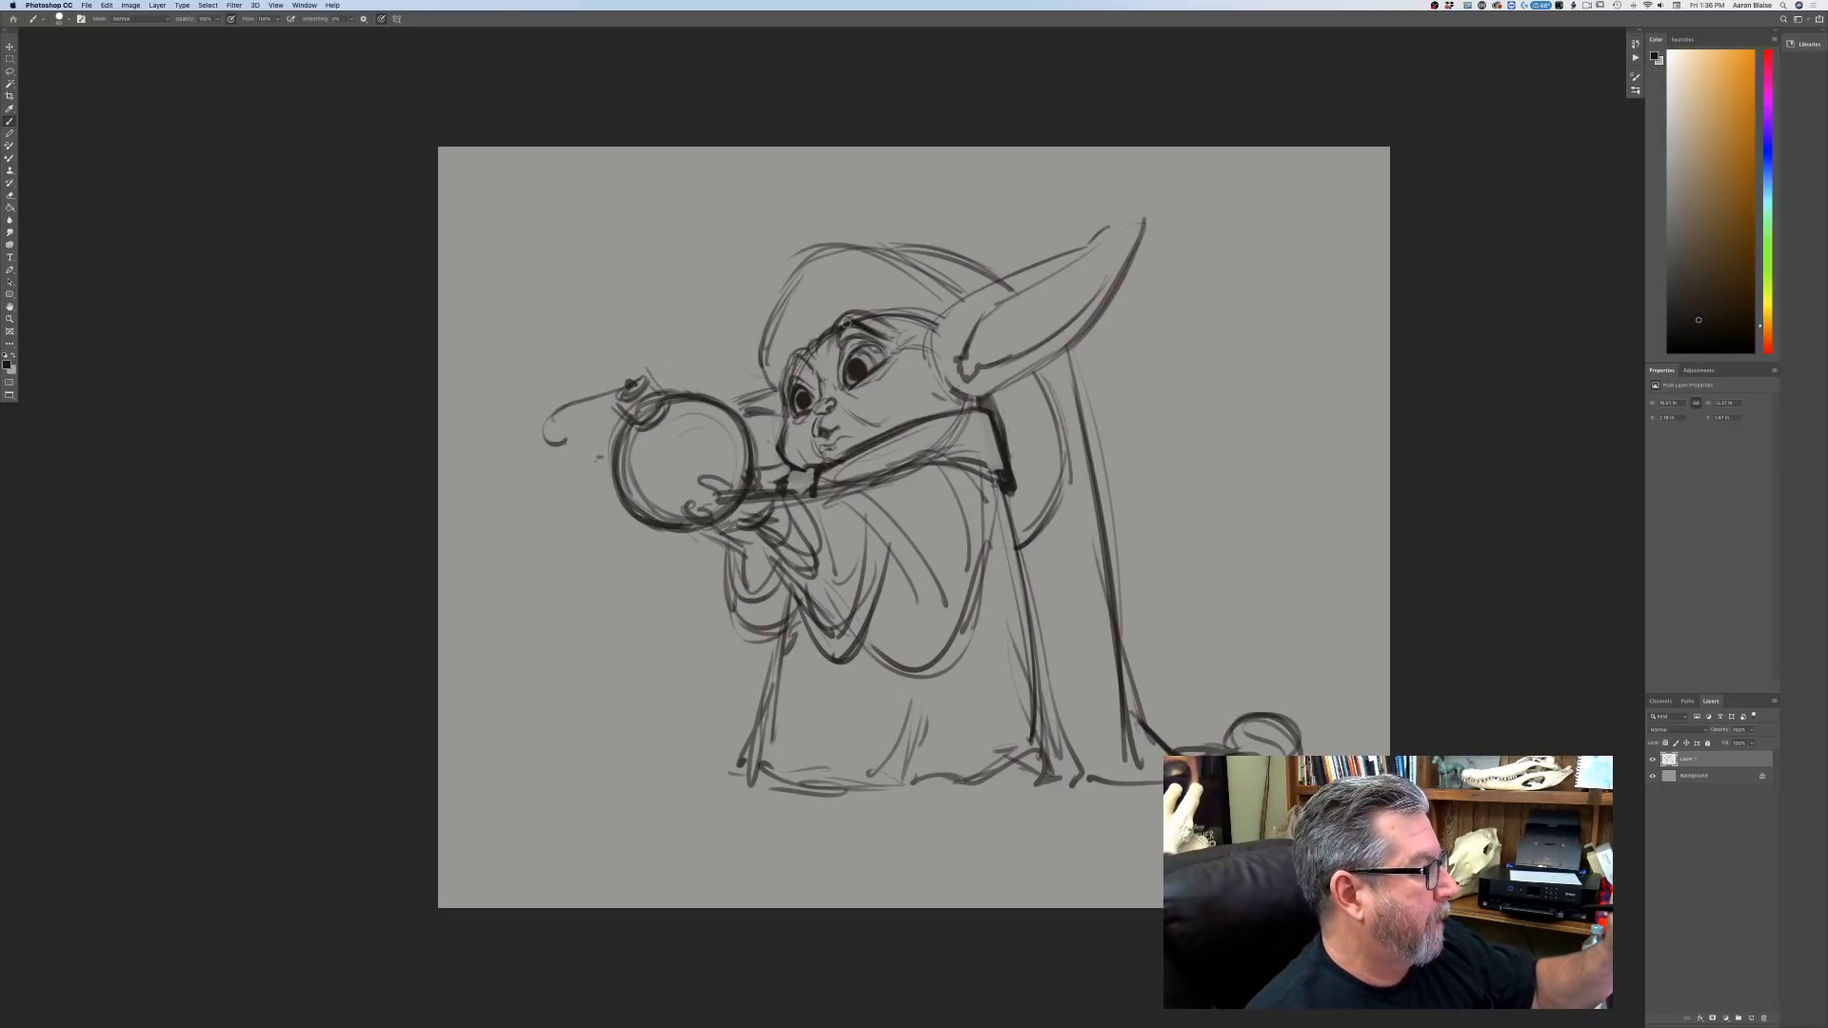
drag(784, 392, 796, 361)
mouse_move(795, 367)
mouse_down()
mouse_move(810, 355)
mouse_move(792, 347)
mouse_up()
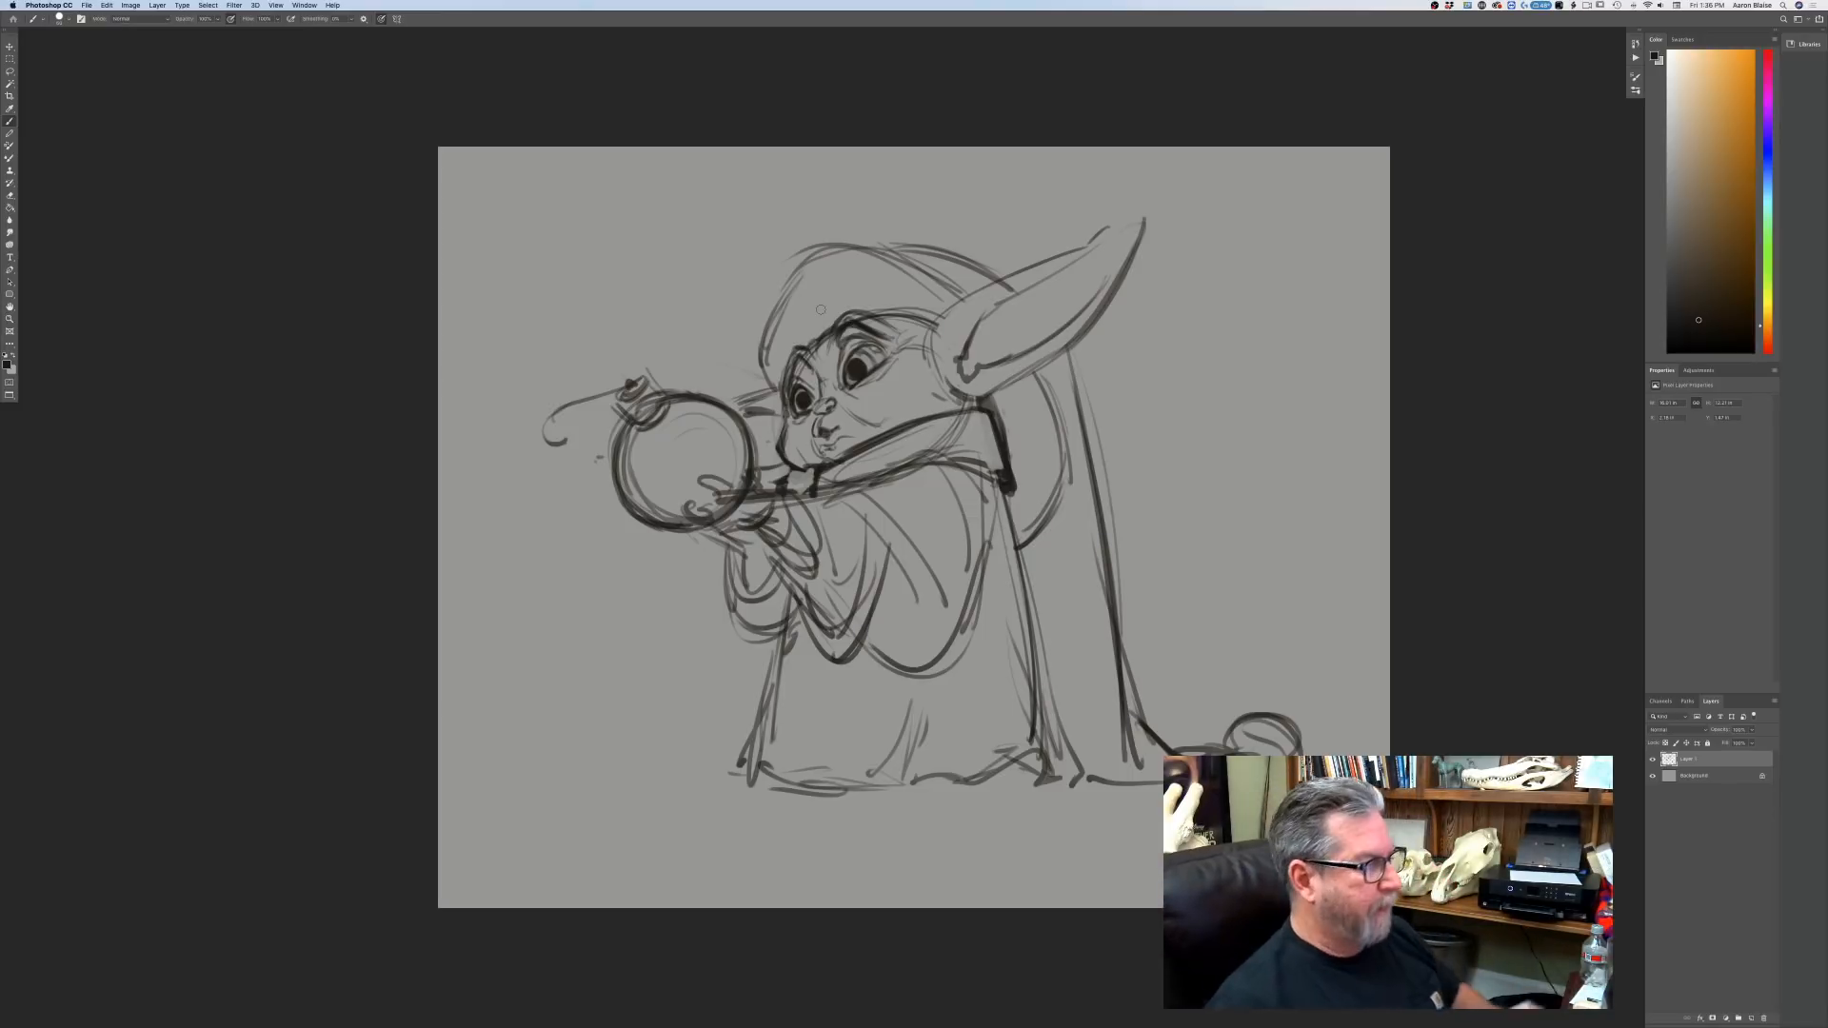
mouse_move(1009, 434)
mouse_down()
mouse_move(1014, 476)
mouse_move(1002, 439)
mouse_up()
mouse_move(1007, 492)
mouse_down()
mouse_move(904, 449)
mouse_move(920, 447)
mouse_move(897, 418)
mouse_move(939, 417)
mouse_move(938, 443)
mouse_move(901, 434)
mouse_move(856, 457)
mouse_move(871, 445)
mouse_up()
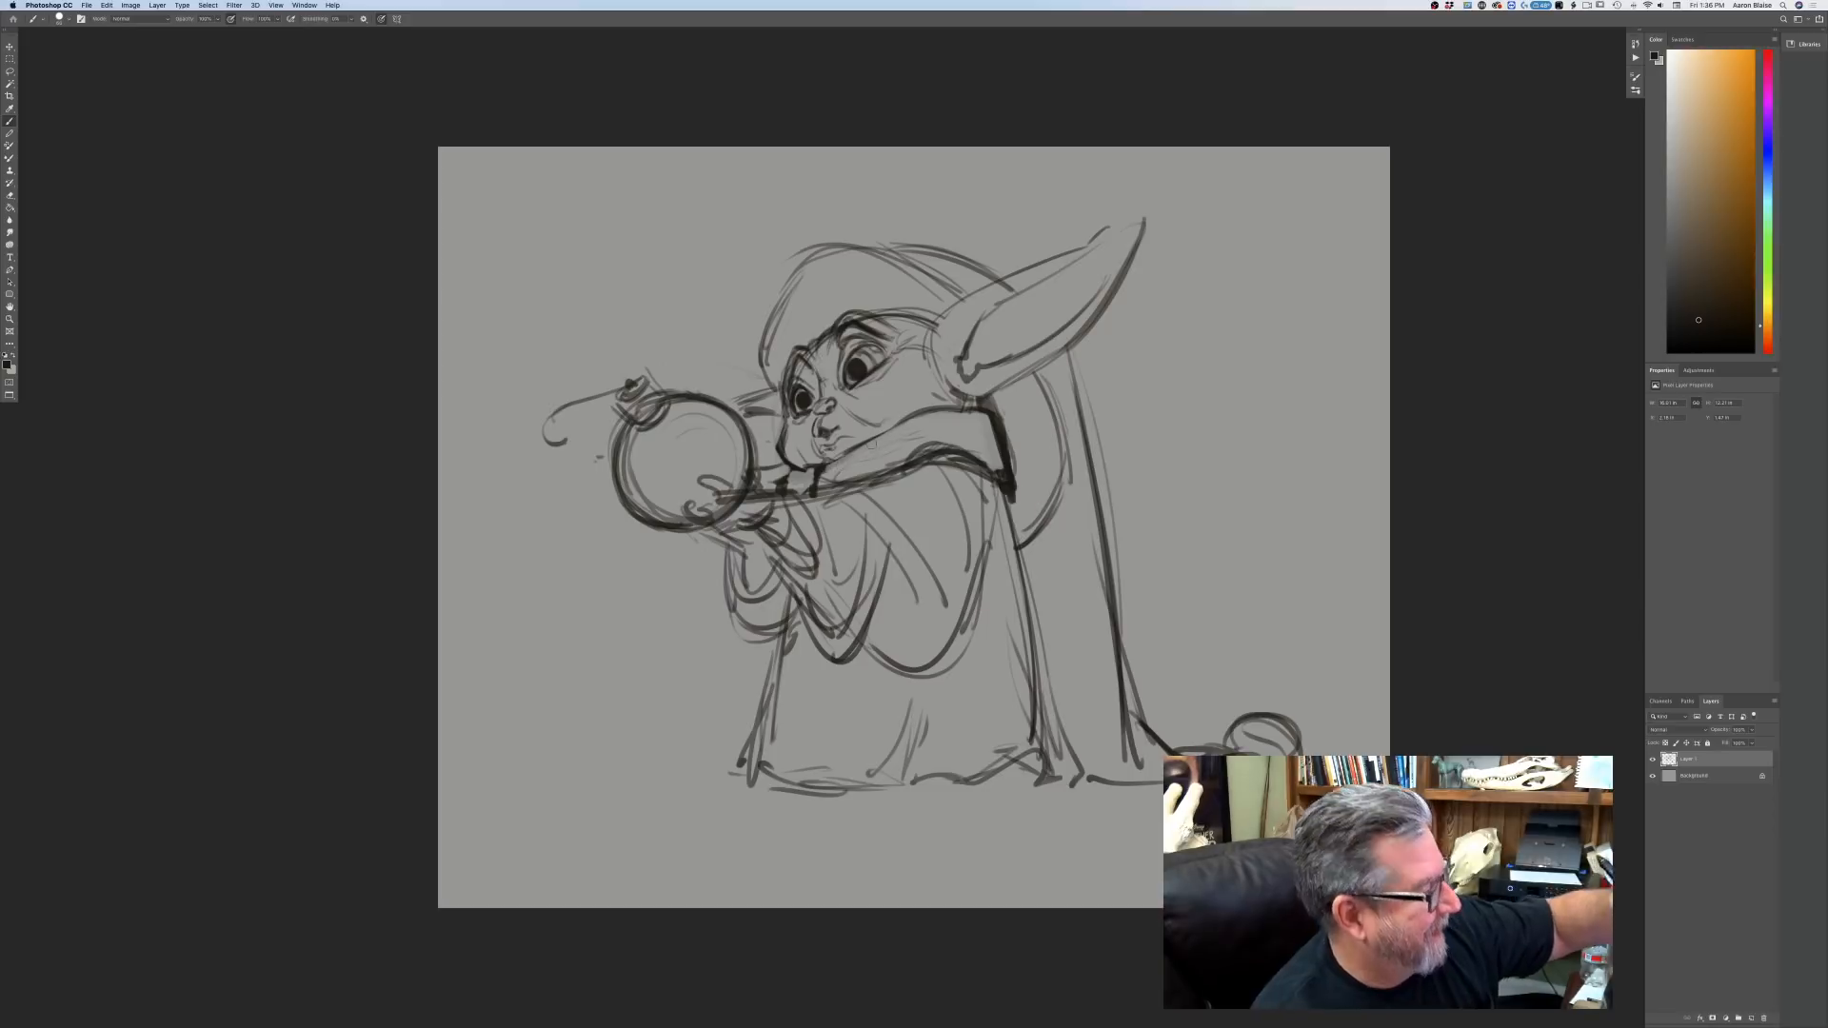
Enlarge and fill both eyes with dark tone.
key(super+equal)
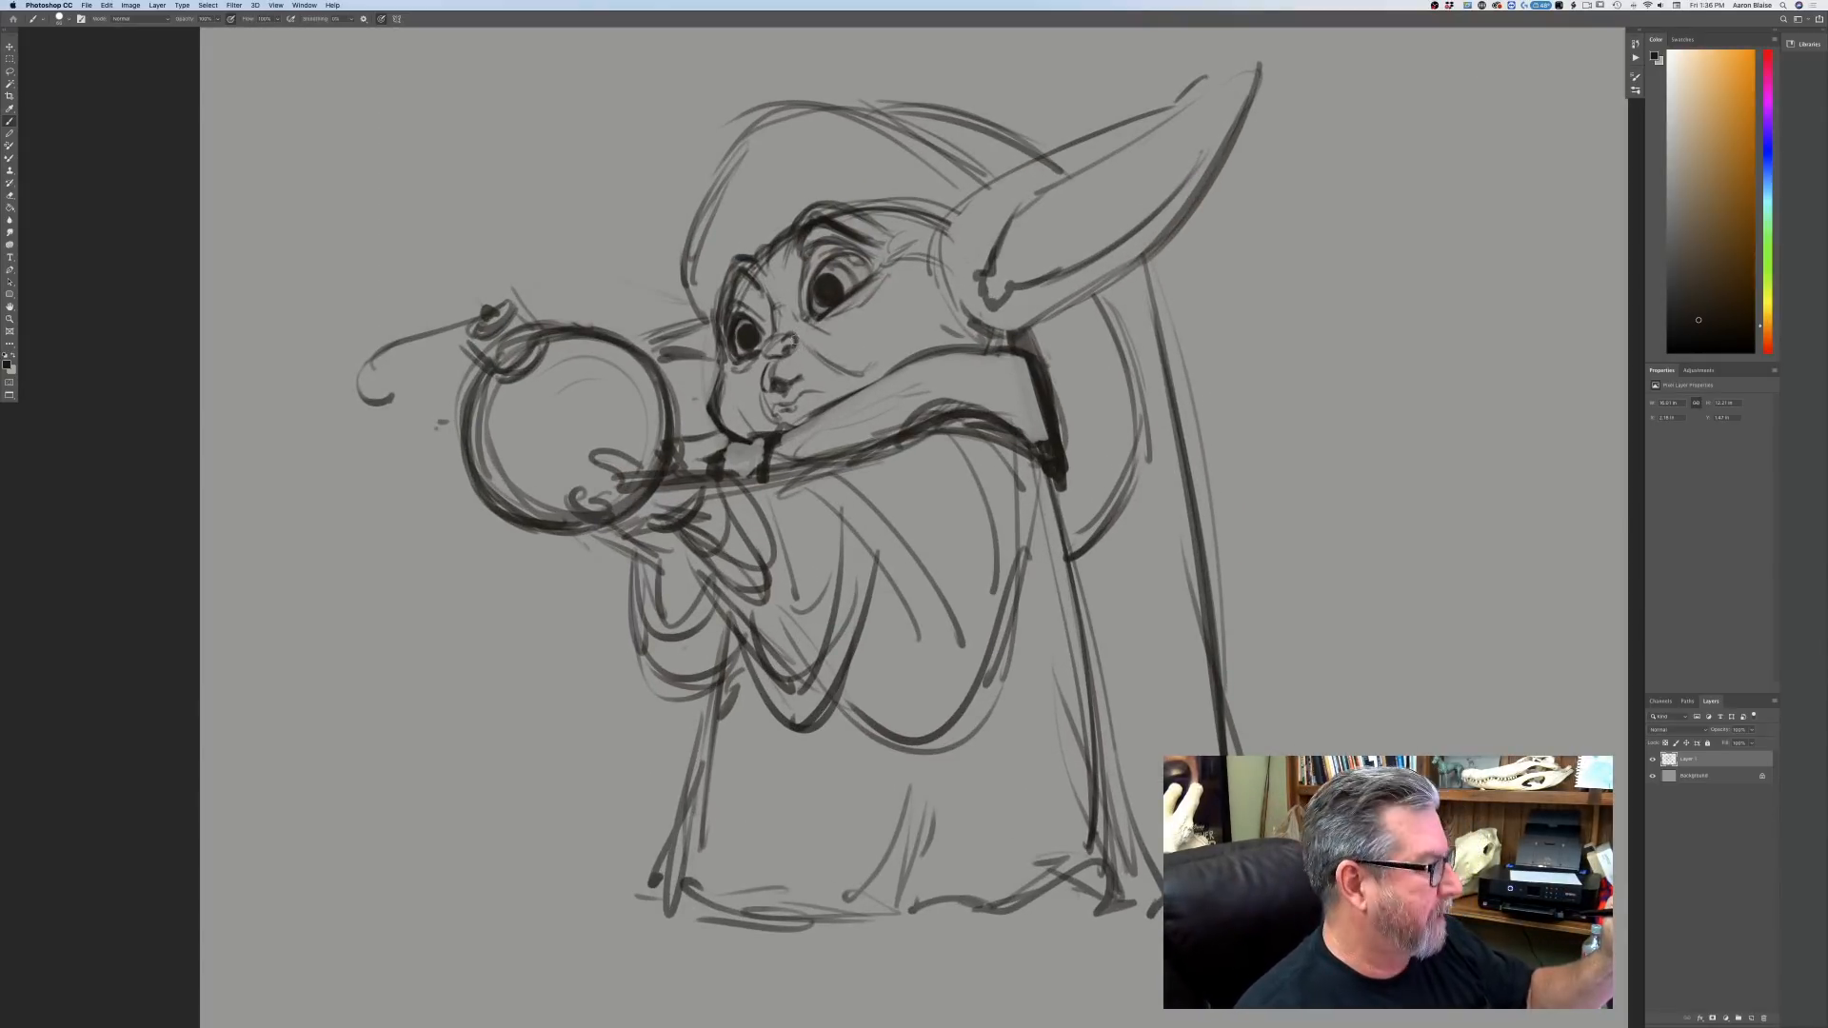
drag(812, 347, 850, 372)
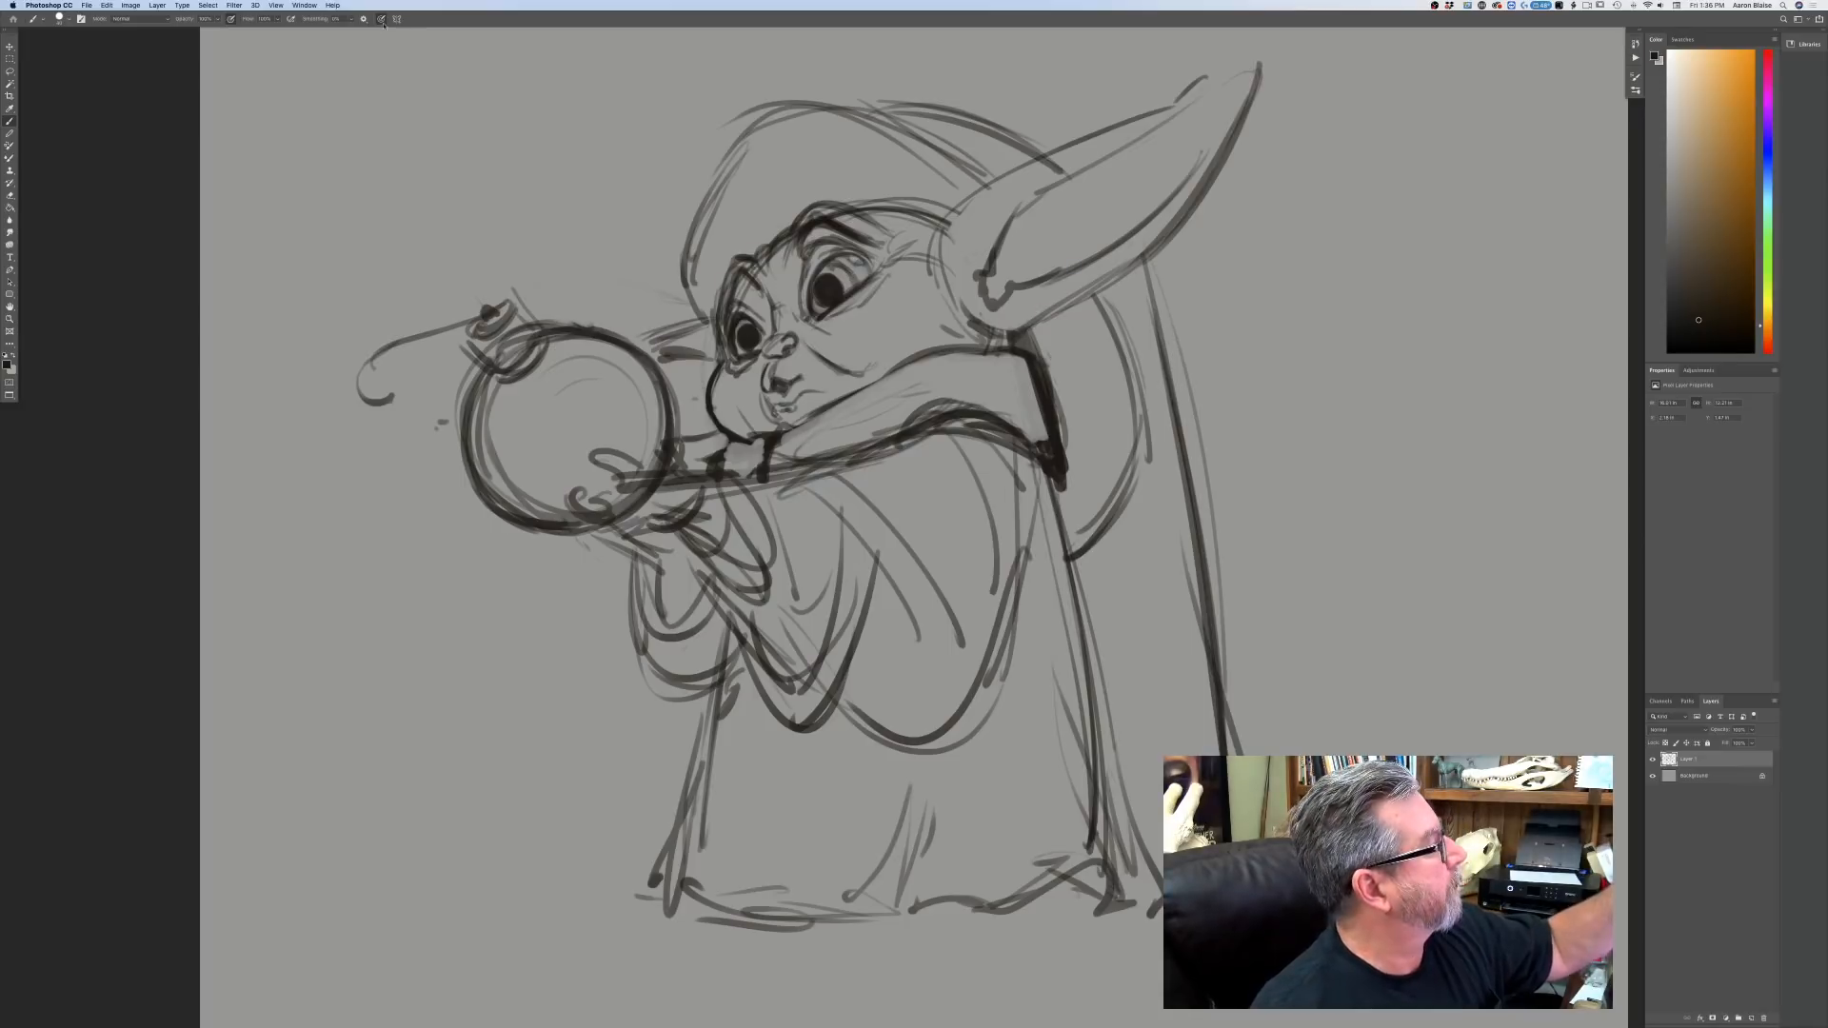
mouse_move(859, 270)
mouse_down()
mouse_move(829, 267)
mouse_move(825, 304)
mouse_move(818, 285)
mouse_move(732, 335)
mouse_up()
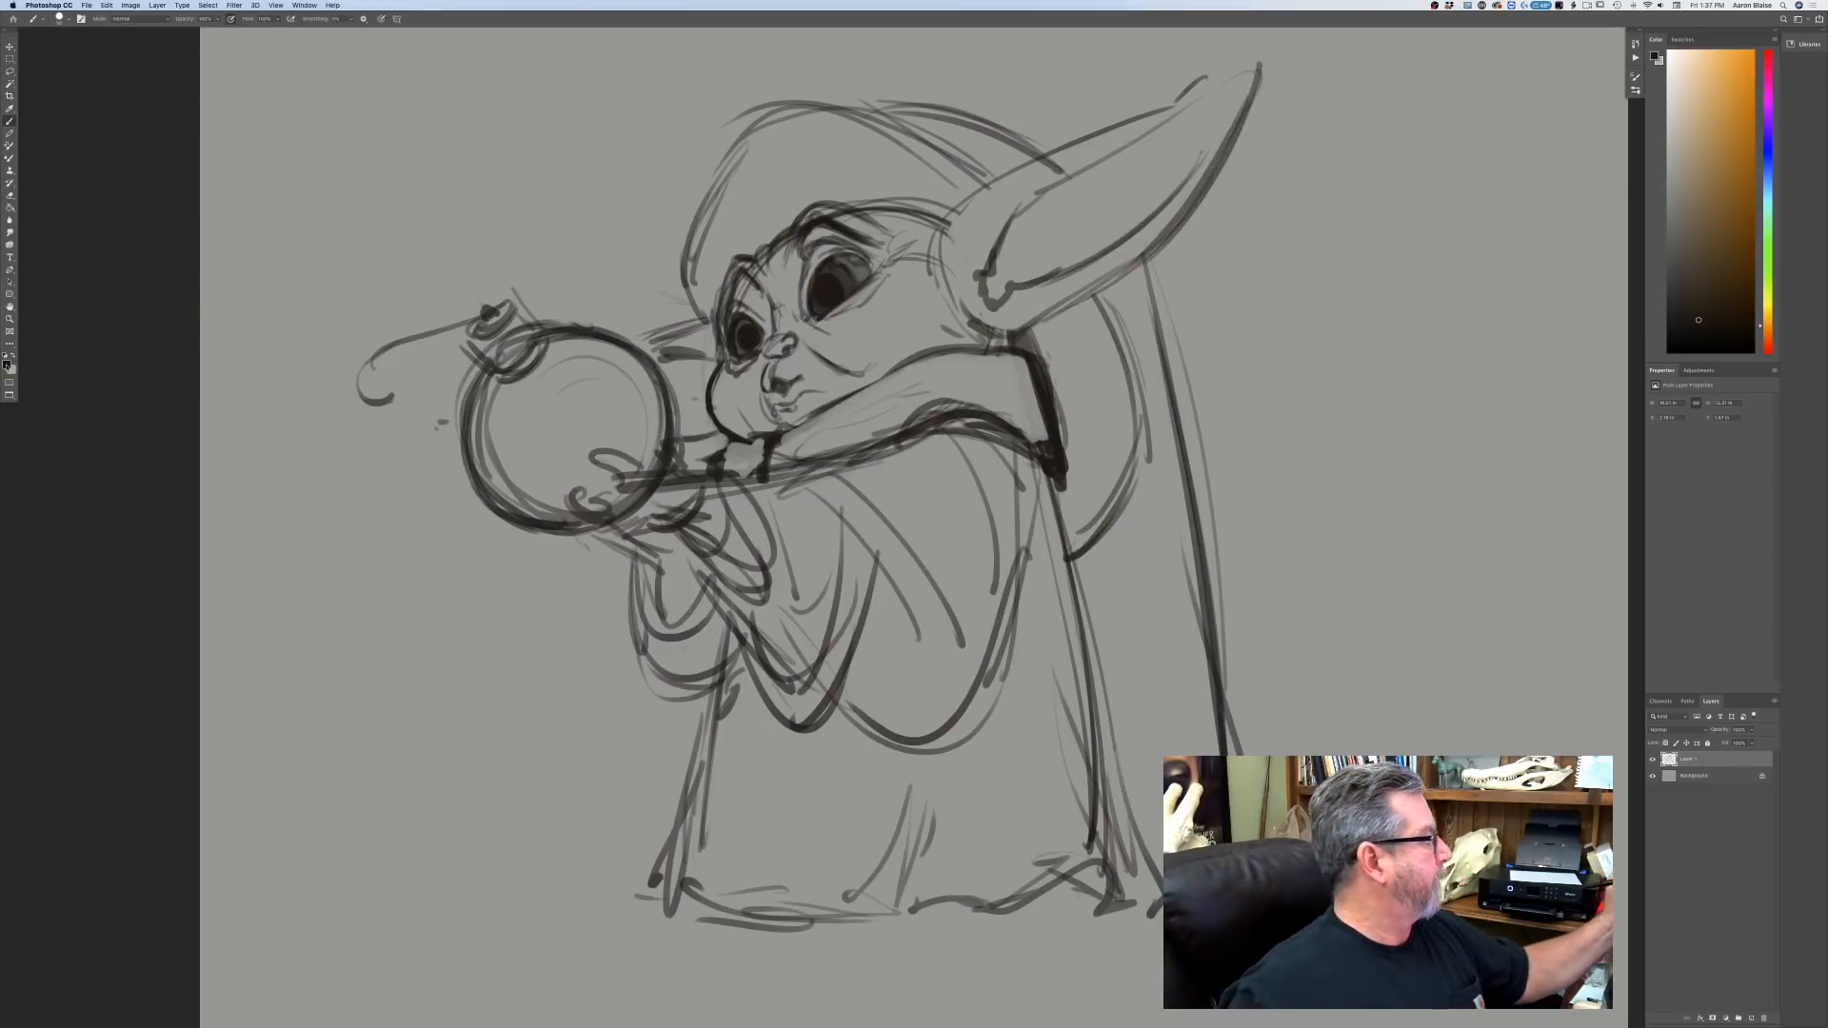
Switch the brush colour to near-white and add small highlights to both eyes.
click(7, 365)
click(112, 271)
click(325, 263)
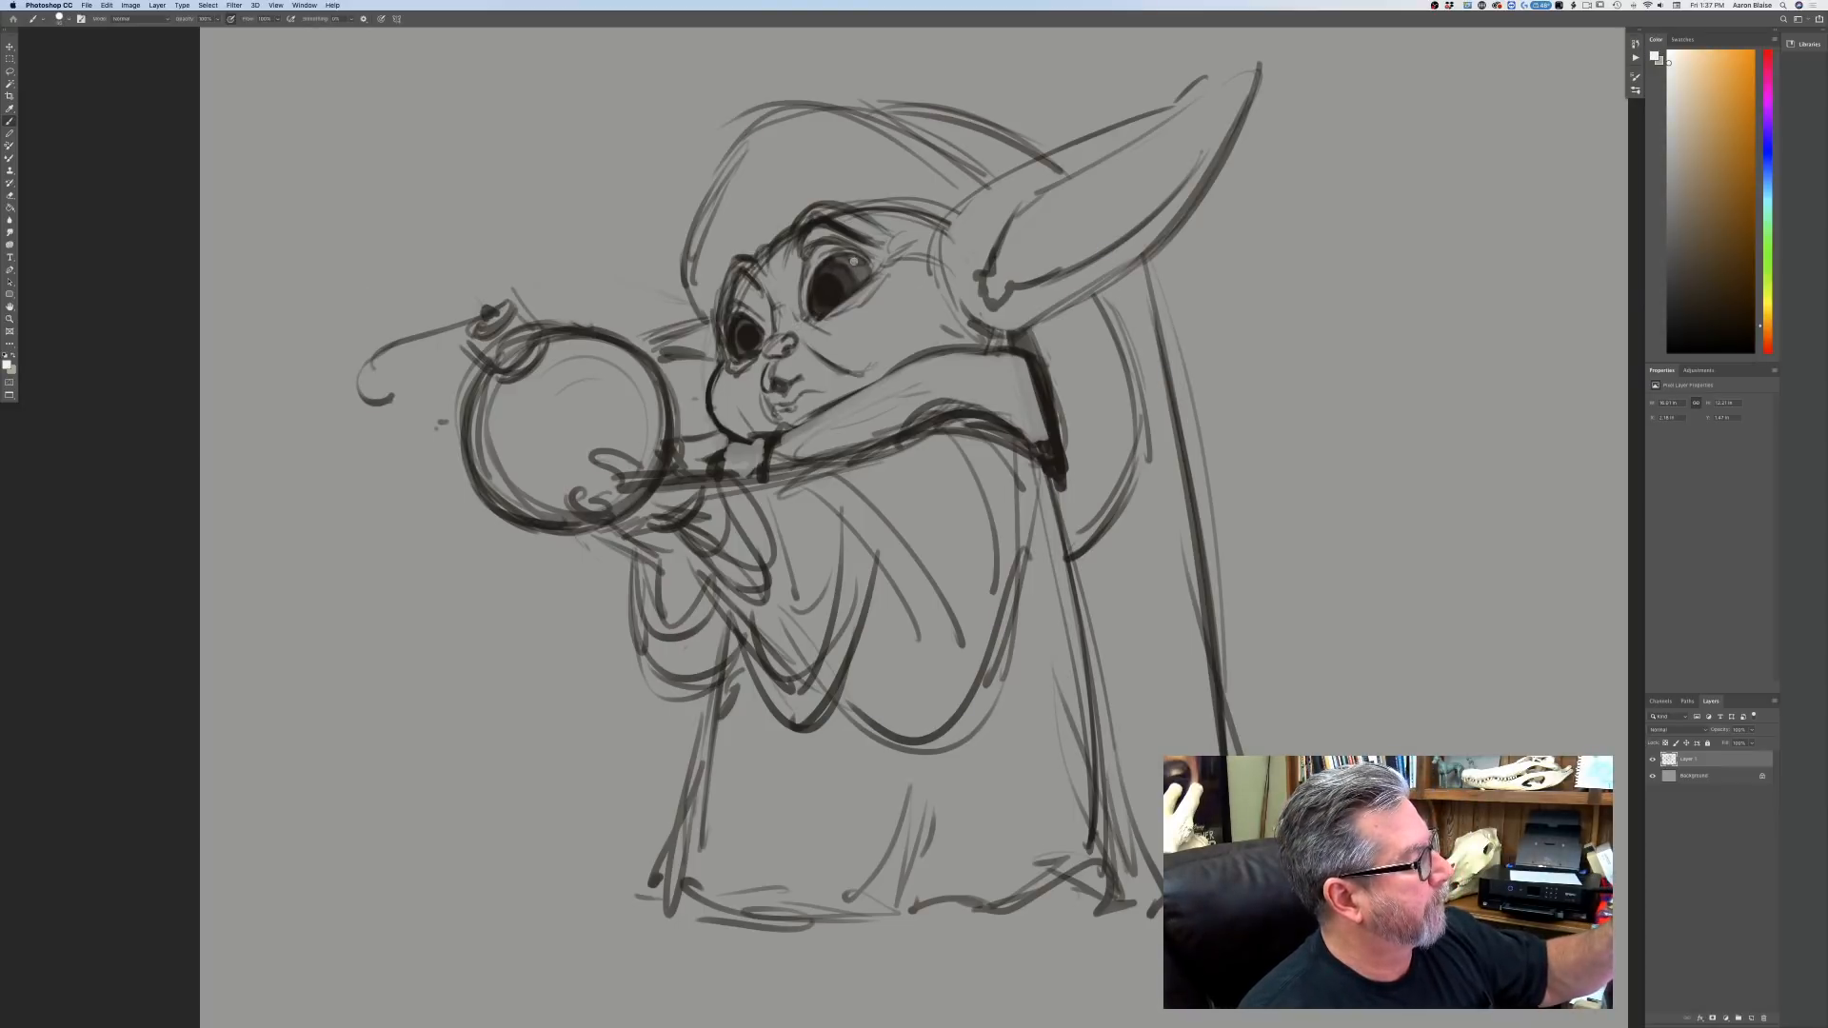
drag(854, 261, 842, 262)
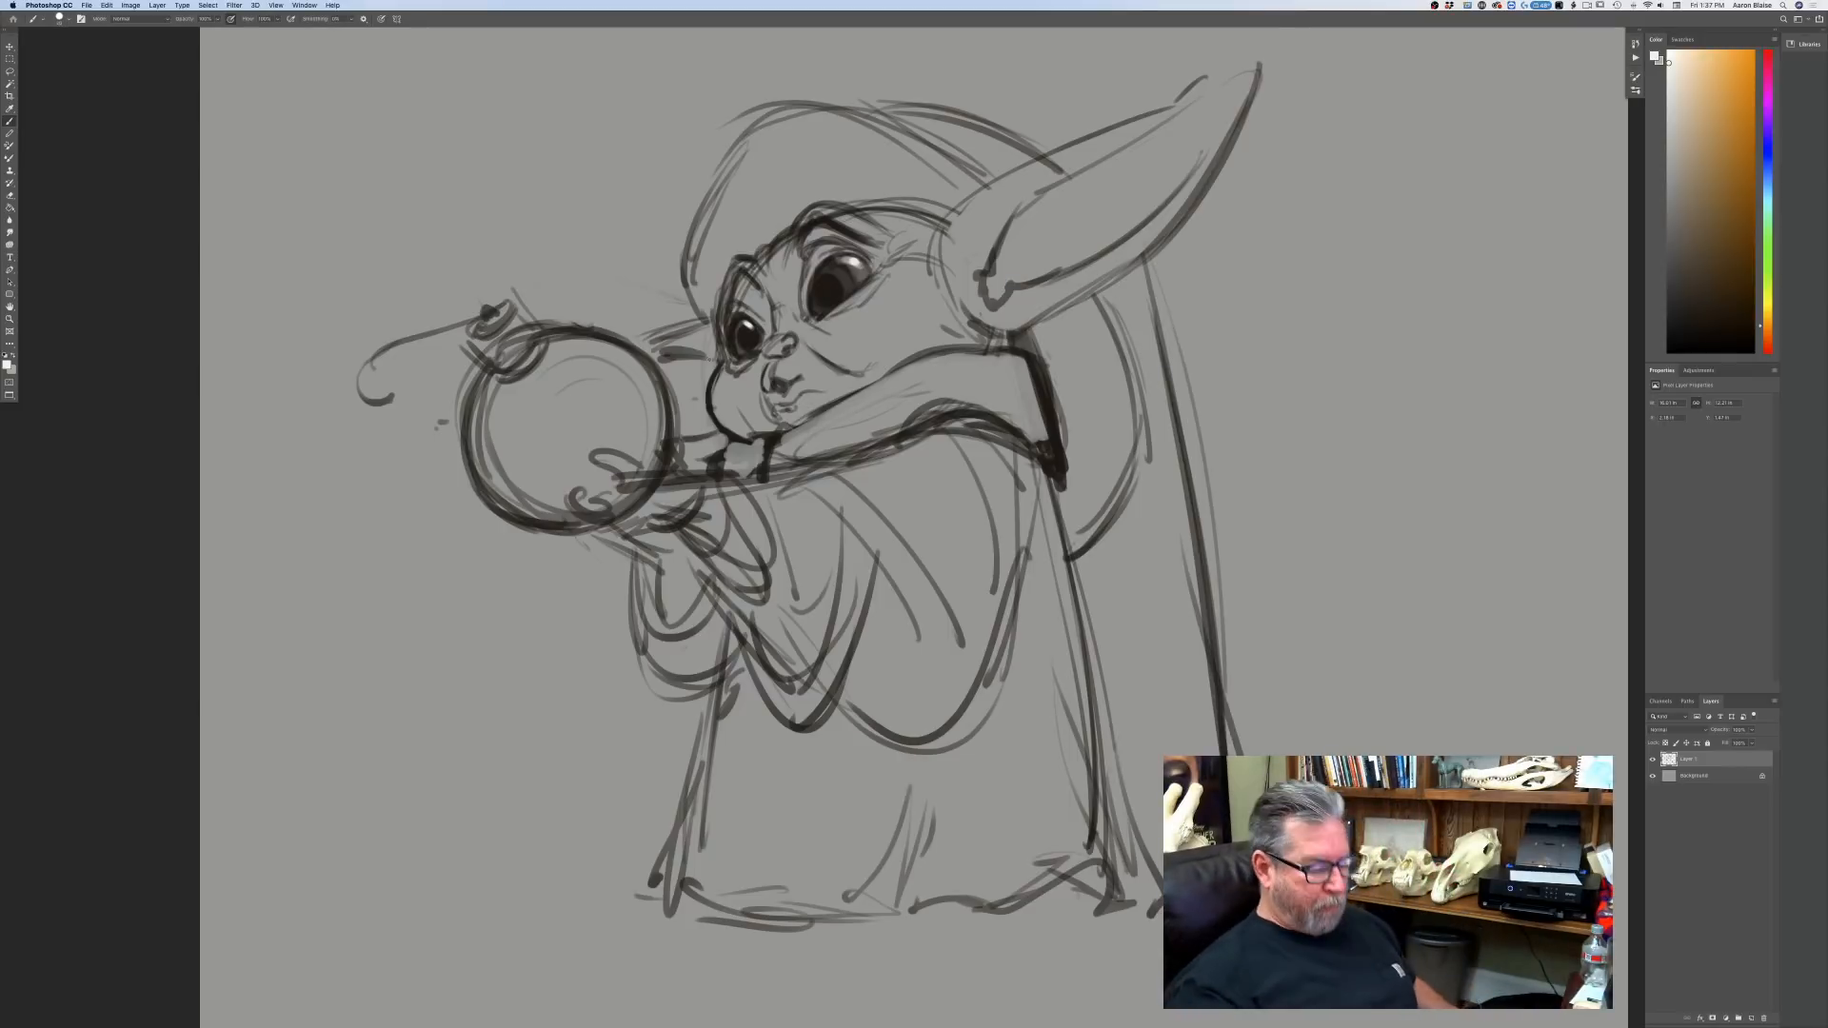
Paint a soft white highlight on the upper part of the ornament nearest the face.
key(super+0)
key(super+minus)
key(super+minus)
key(super+equal)
key(super+equal)
key(super+equal)
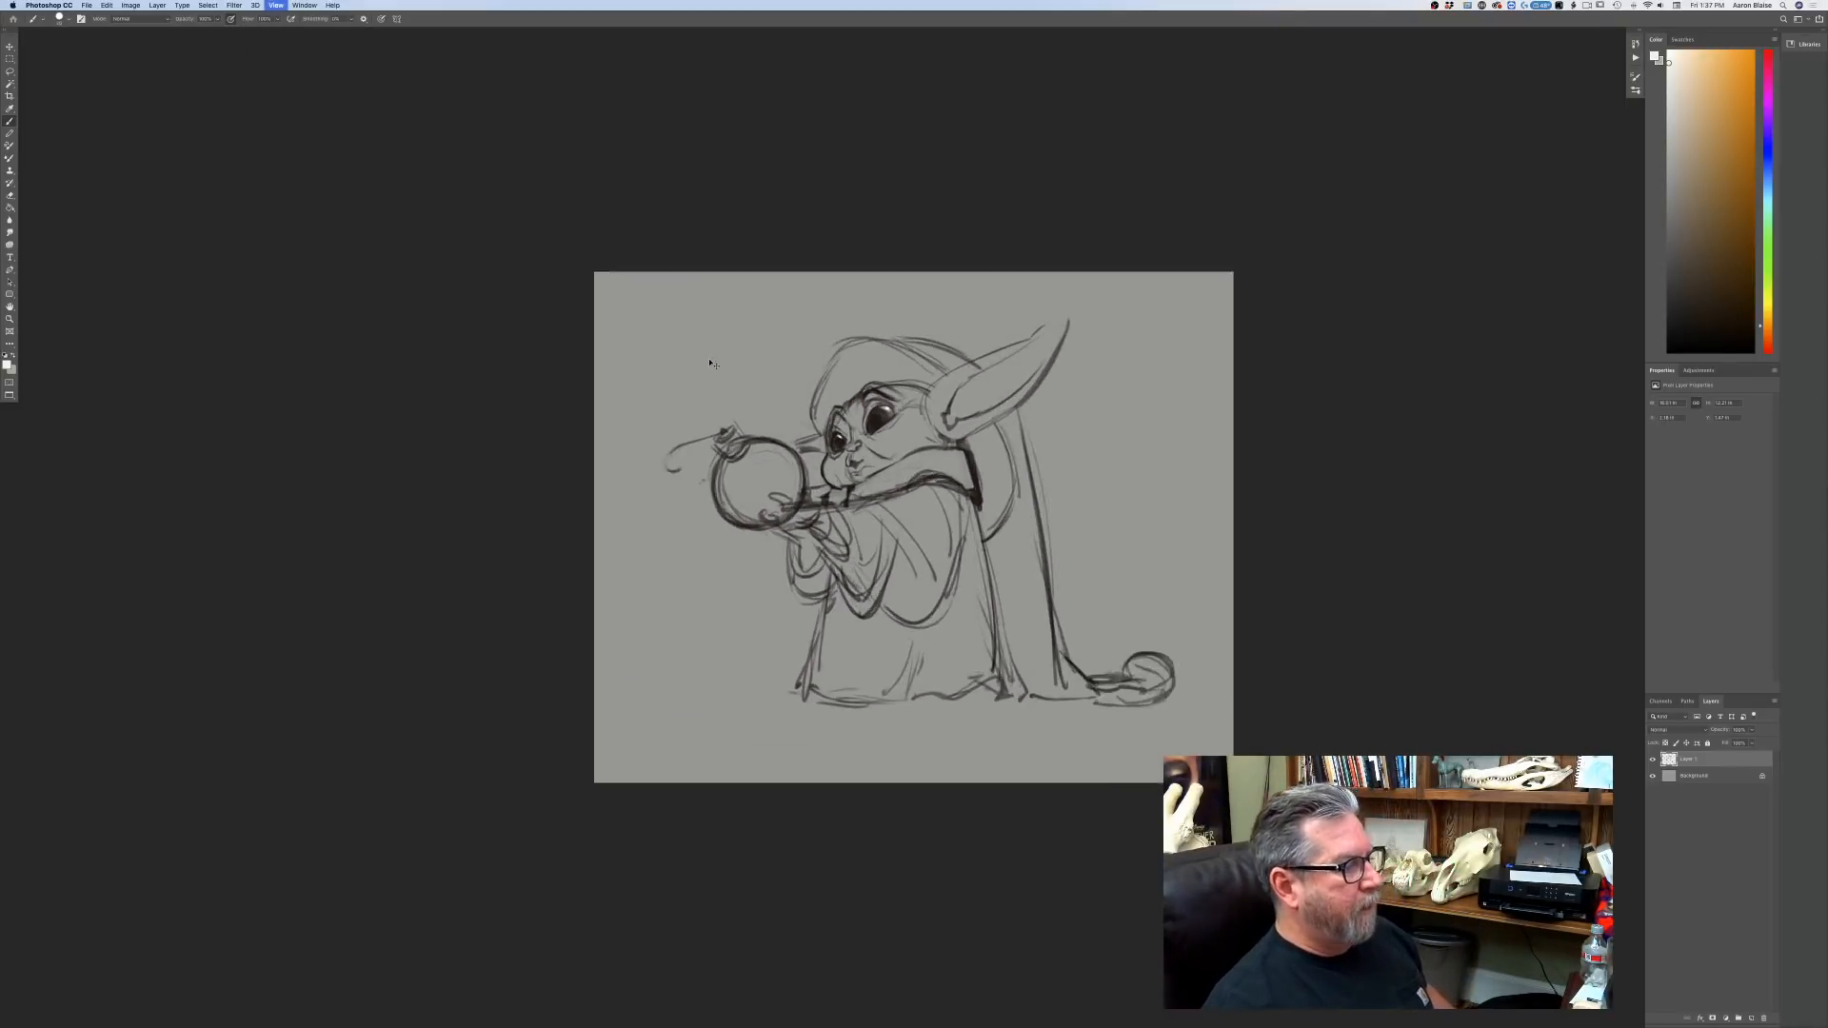
key(super+equal)
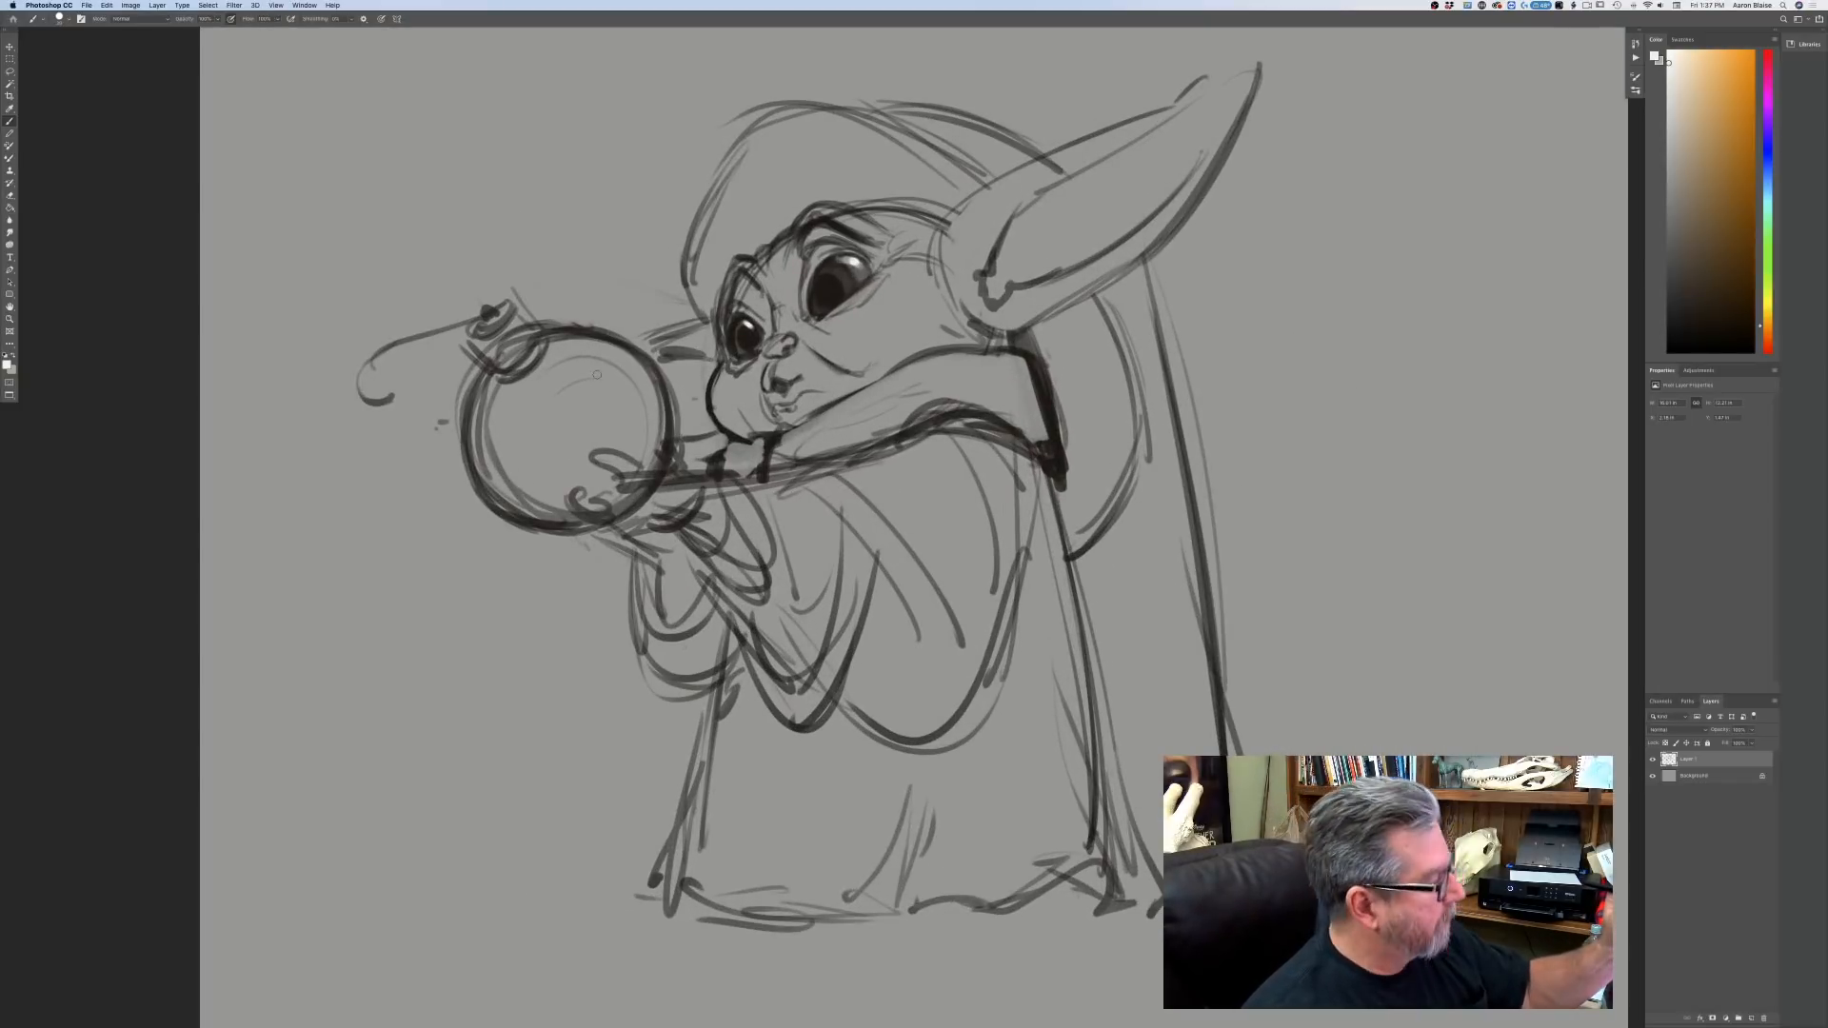
drag(613, 367, 618, 381)
Set the brush colour to near-black and shade the ornament's lower half with dark, glossy reflections.
key(super+minus)
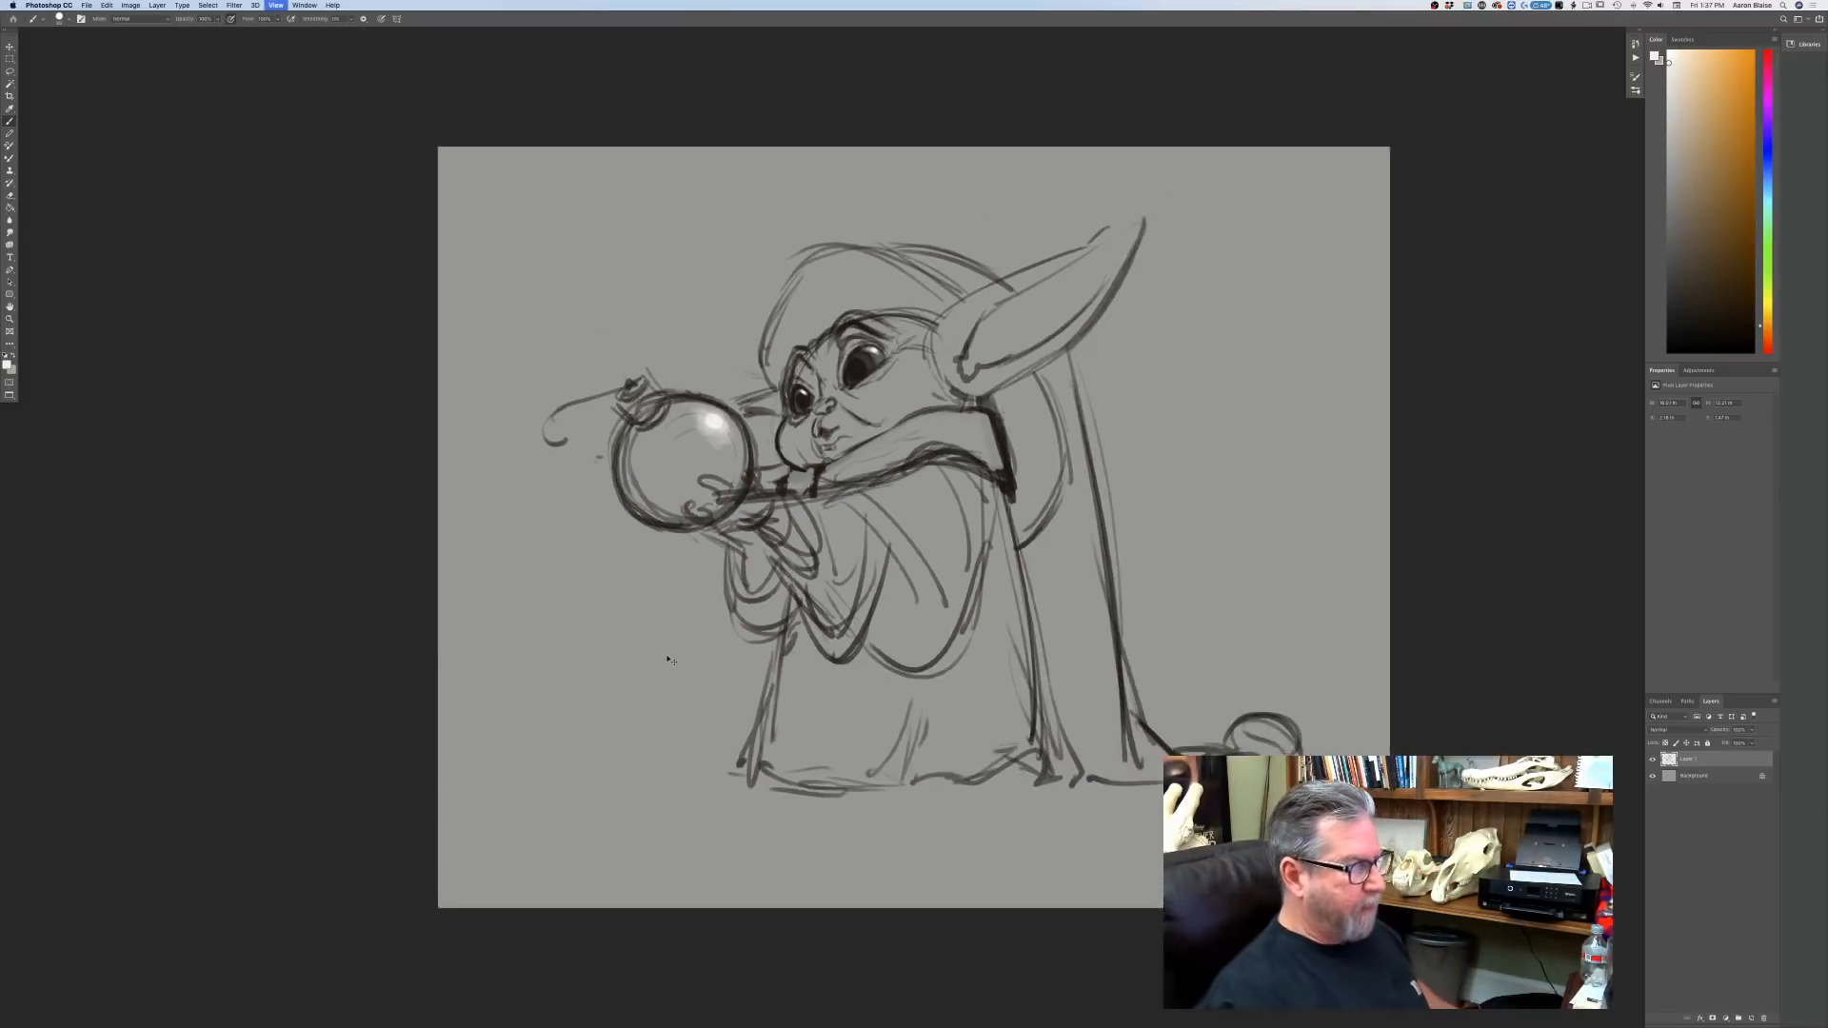
key(super+minus)
click(14, 369)
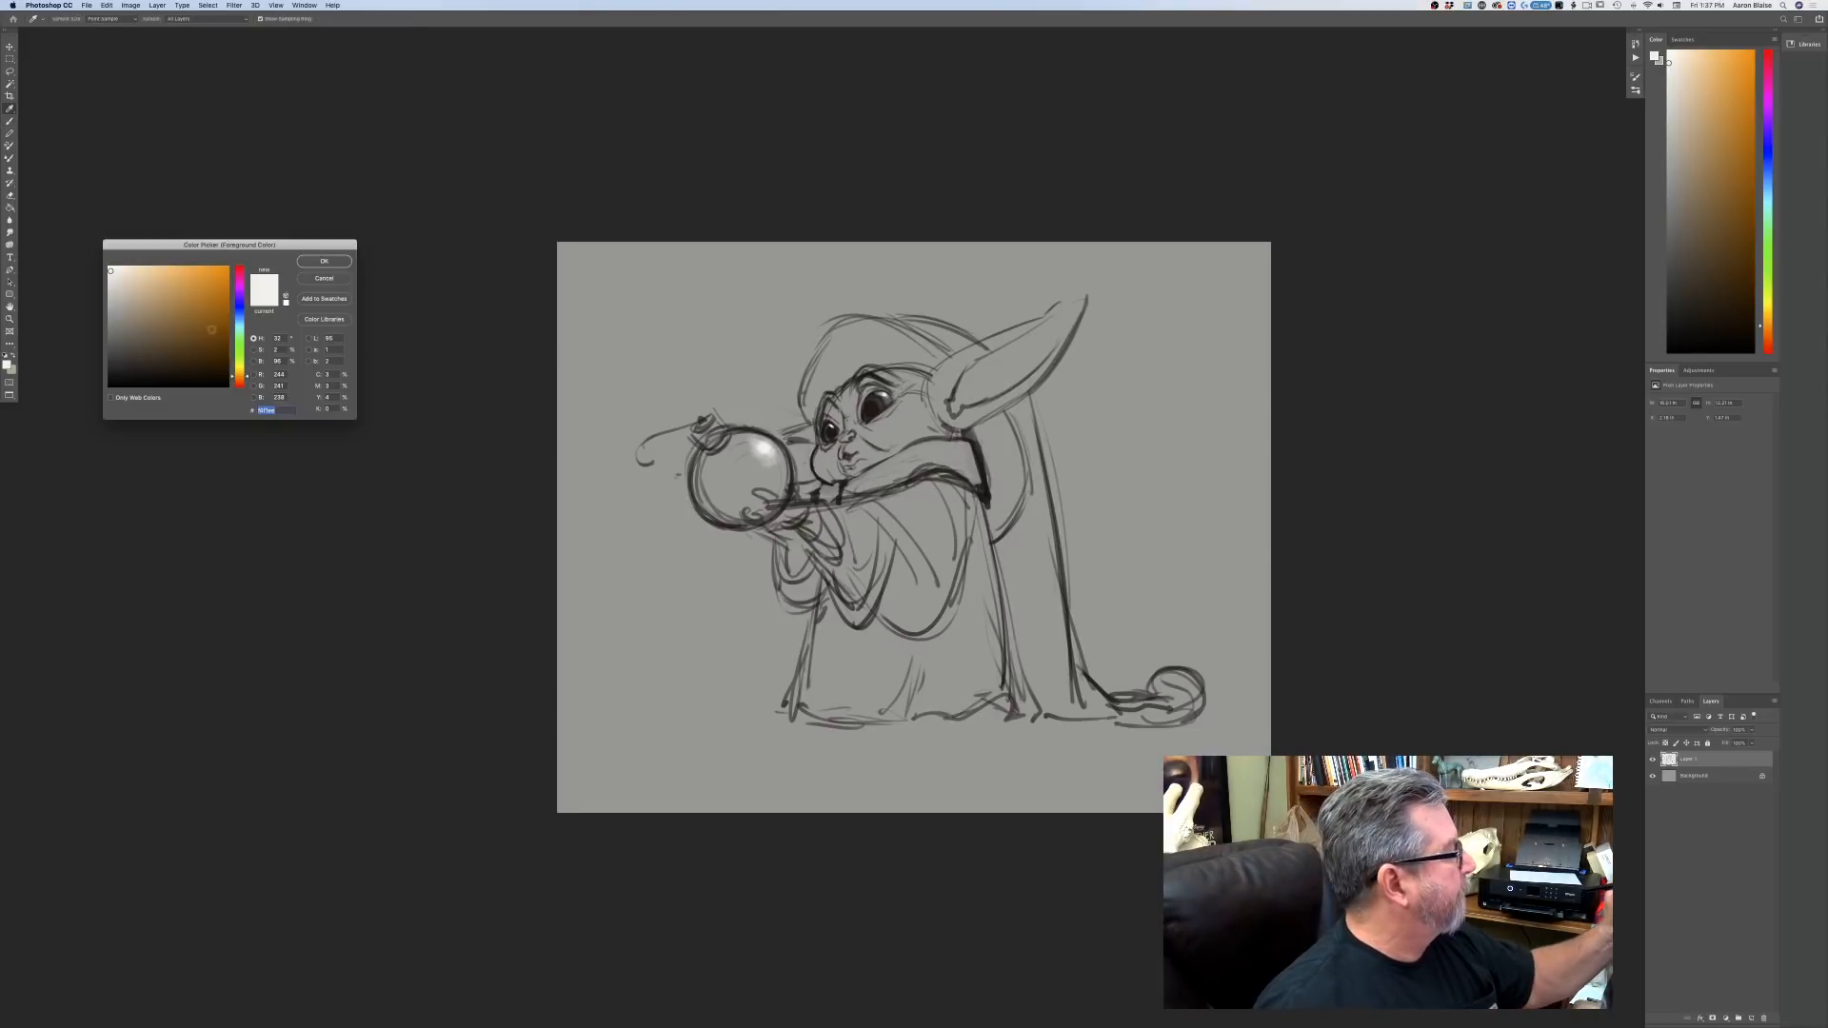
click(148, 374)
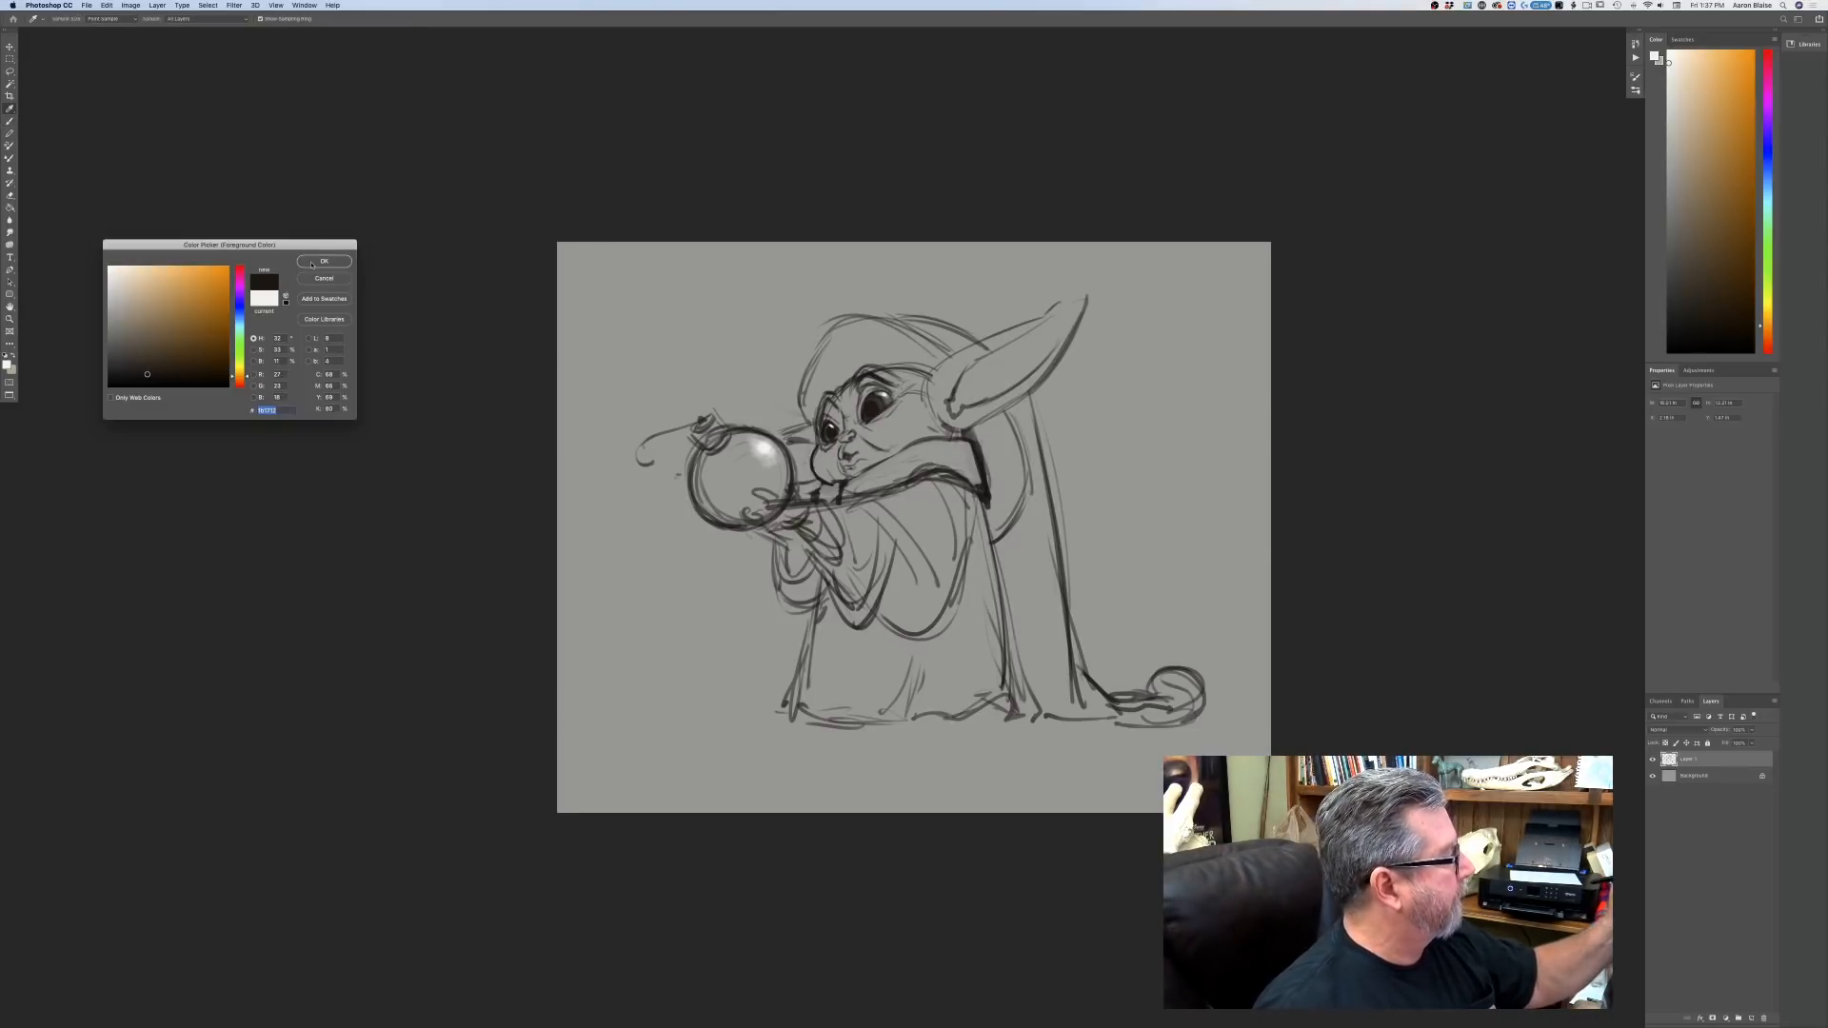
key(Return)
mouse_move(783, 468)
mouse_down()
mouse_move(716, 488)
mouse_move(703, 465)
mouse_move(798, 472)
mouse_move(705, 476)
mouse_move(776, 492)
mouse_move(706, 510)
mouse_move(705, 455)
mouse_move(717, 495)
mouse_move(703, 466)
mouse_move(787, 476)
mouse_move(710, 476)
mouse_move(701, 507)
mouse_up()
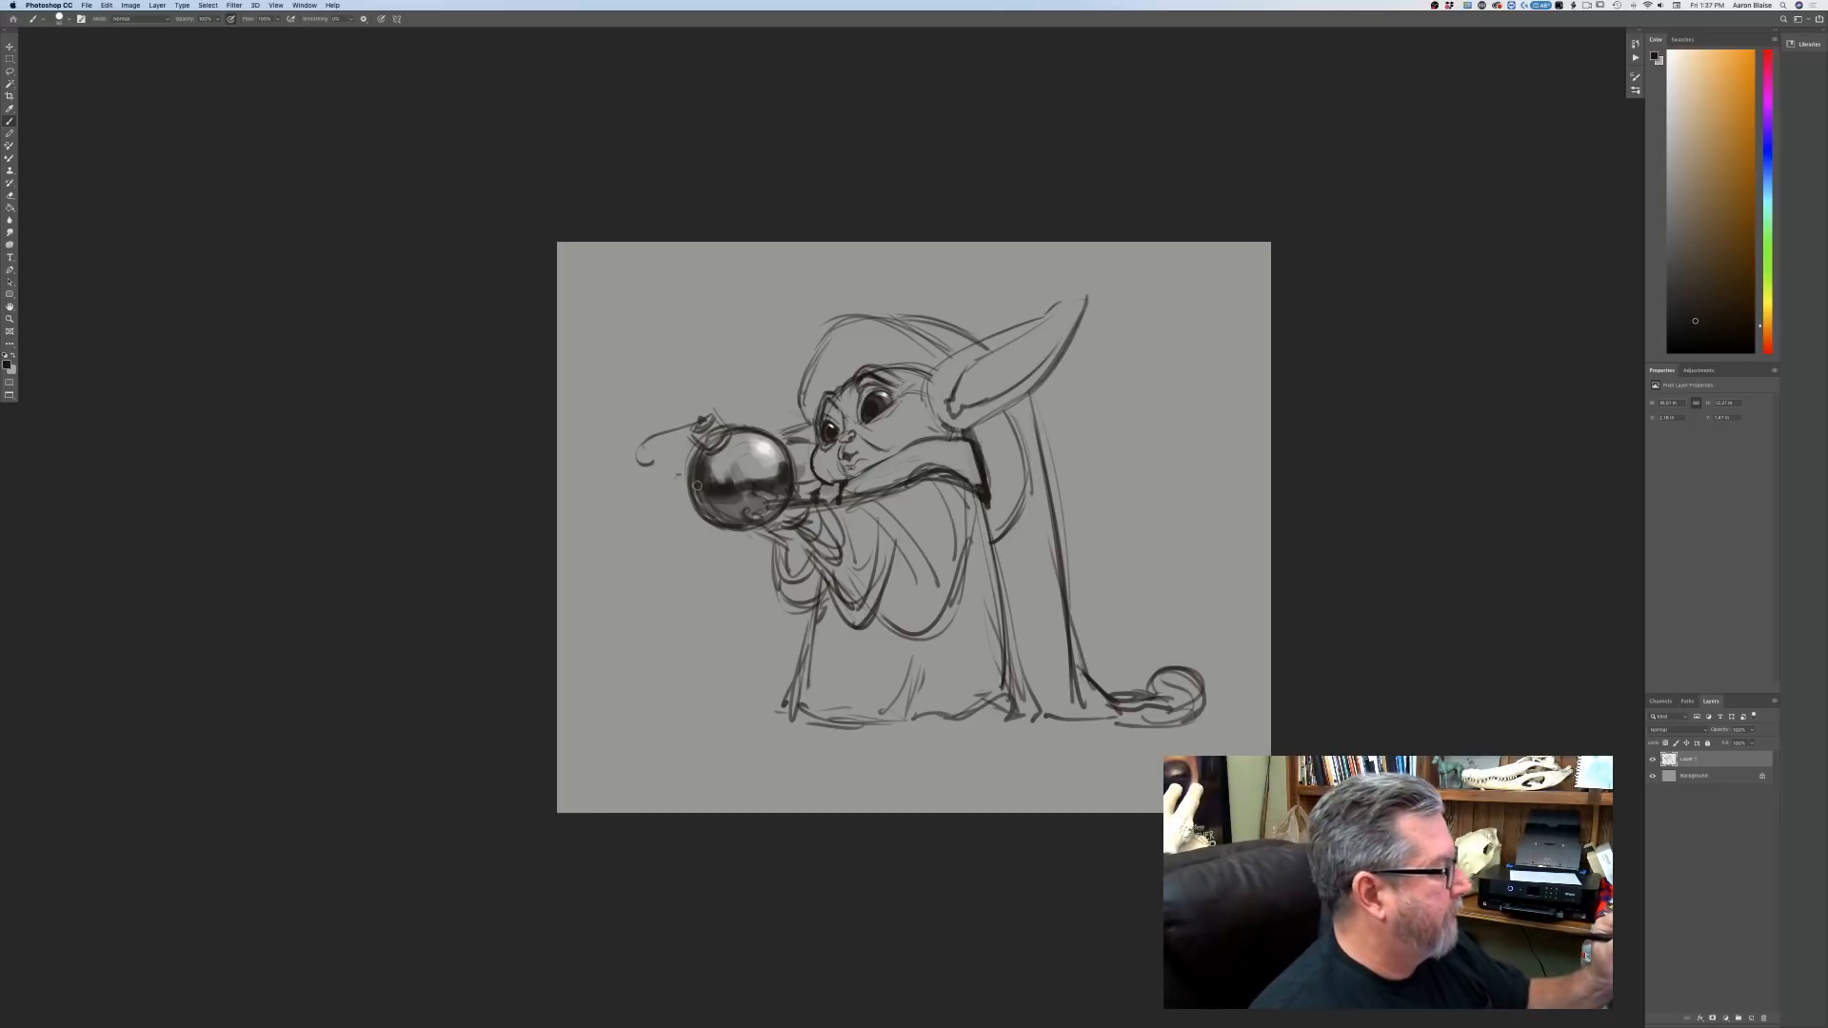
drag(697, 485, 729, 509)
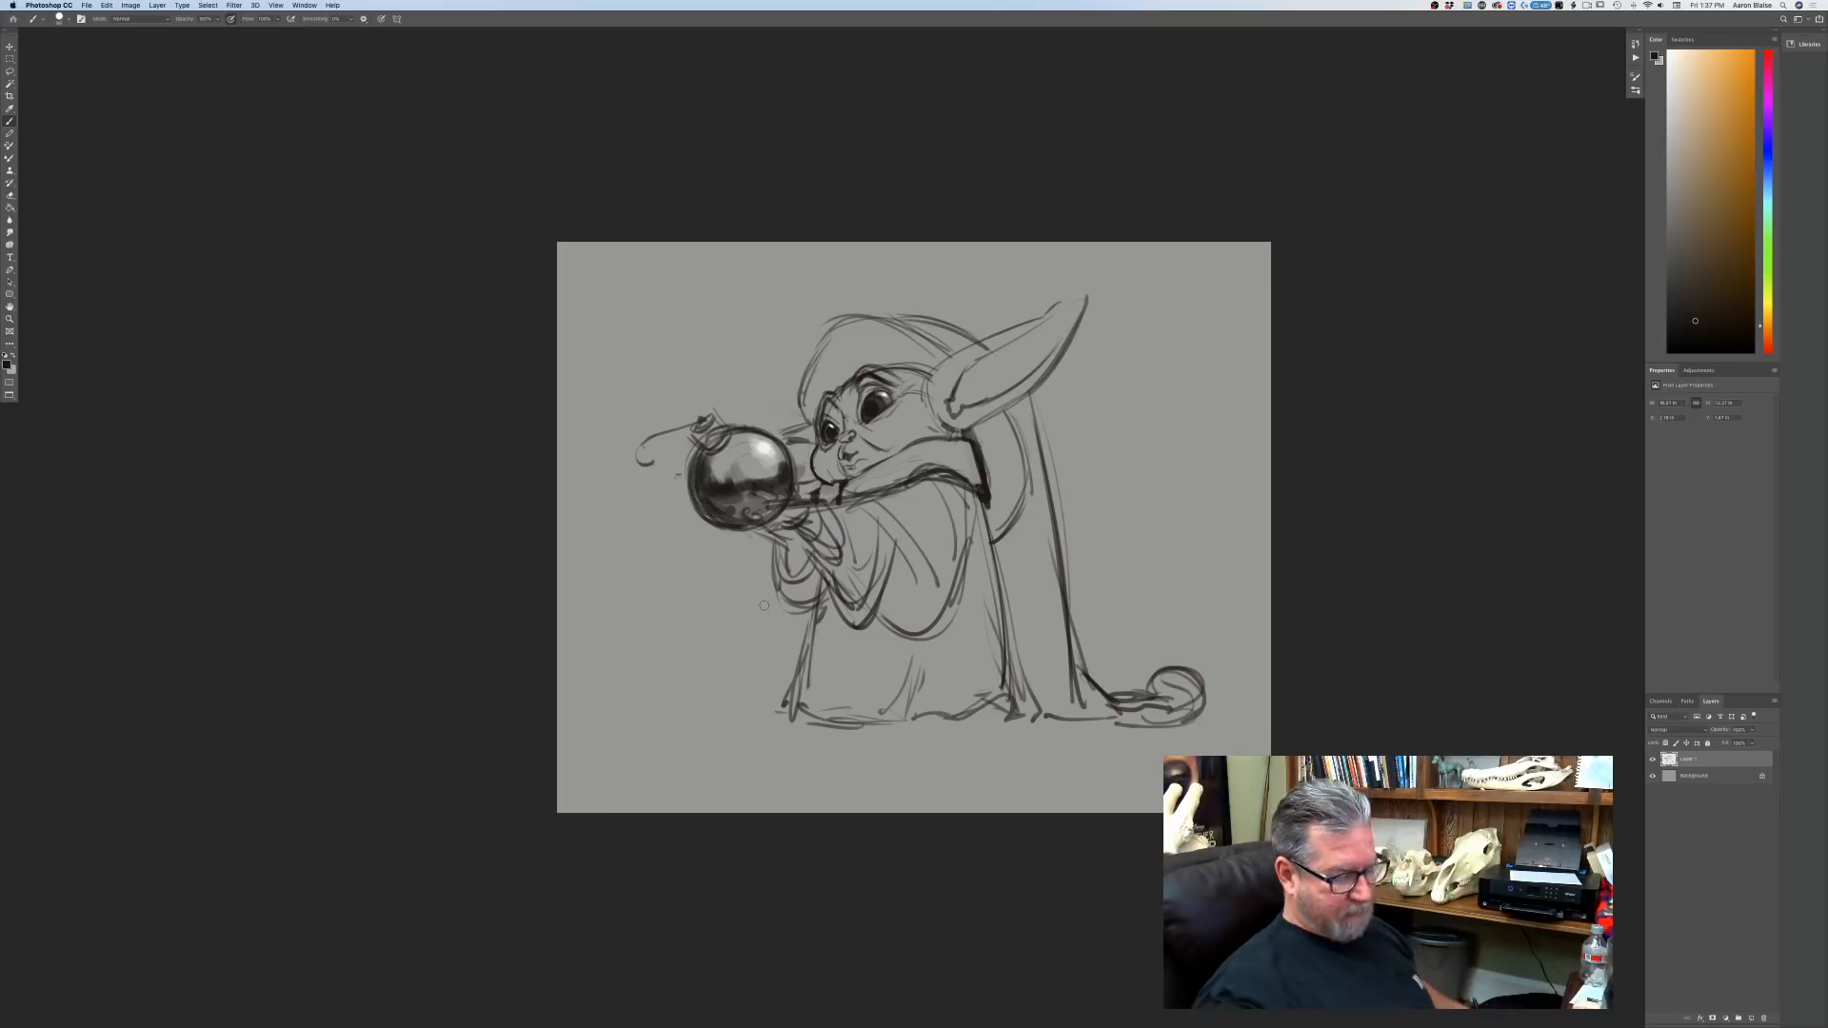
Darken and define the ornament's metal cap where it meets the ball.
scroll(764, 606, up, 3)
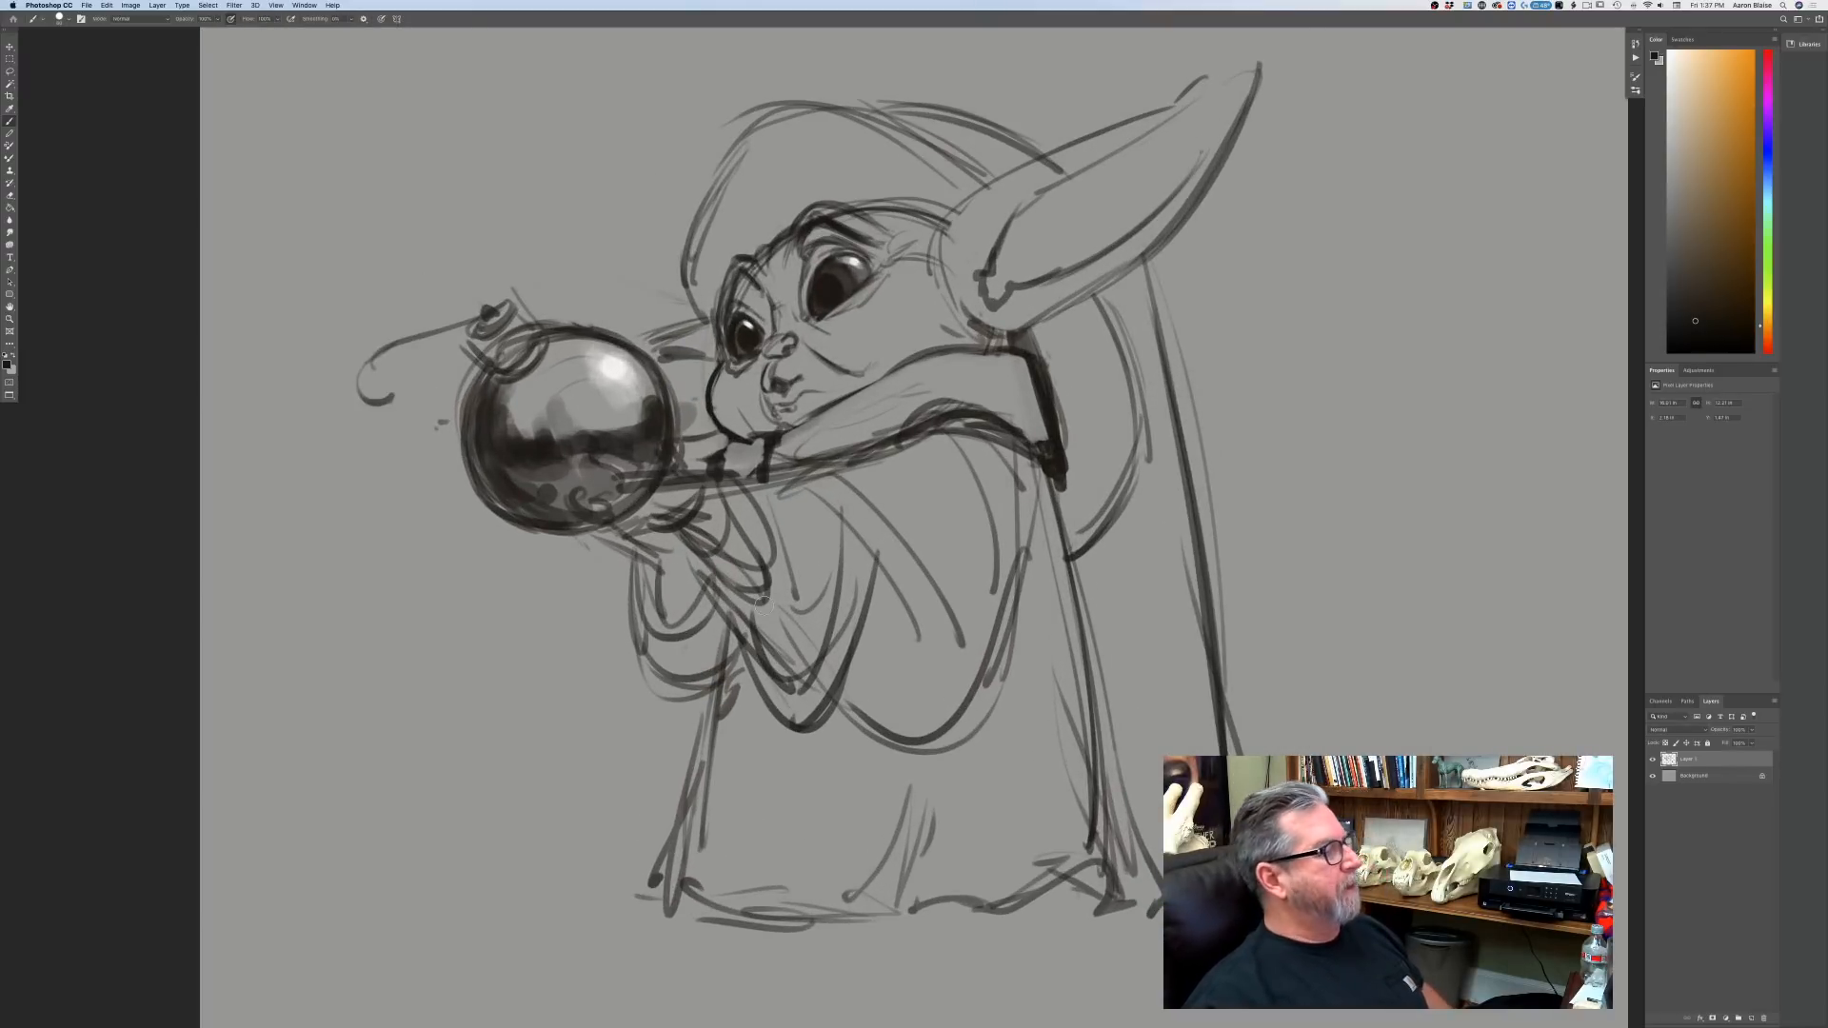
drag(532, 319, 477, 364)
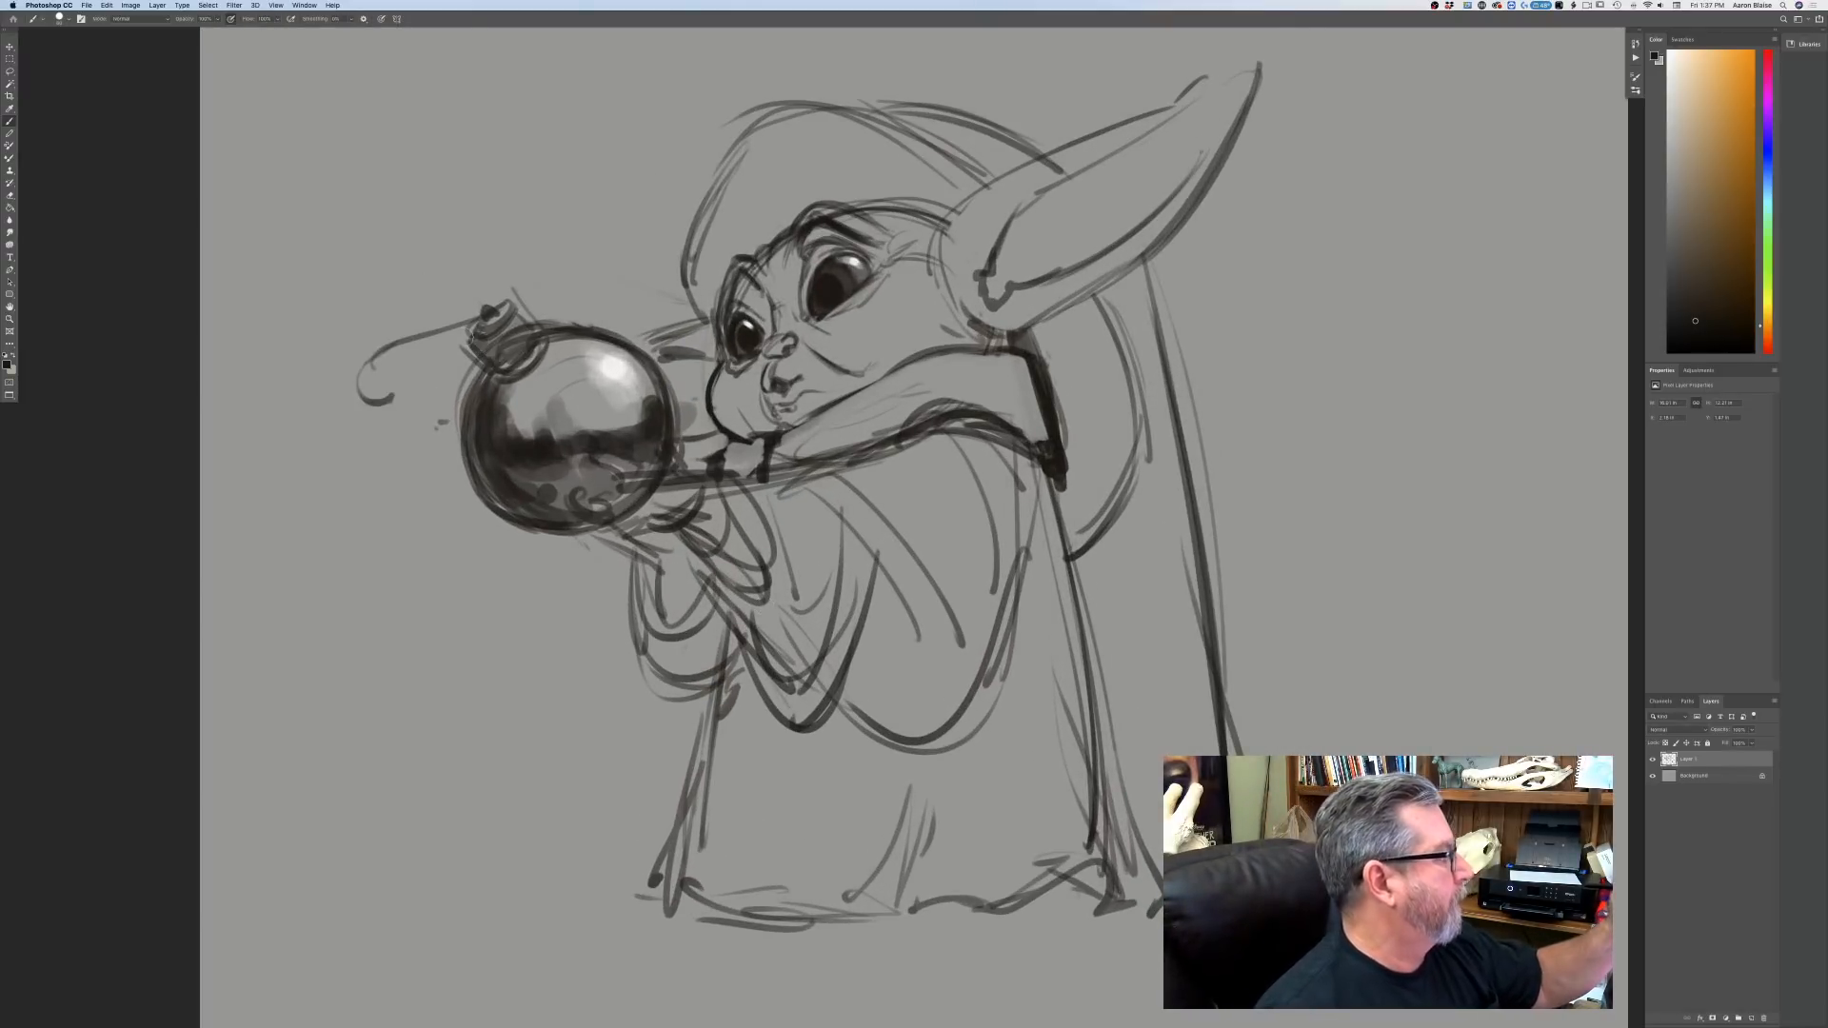
key(super+minus)
key(super+minus)
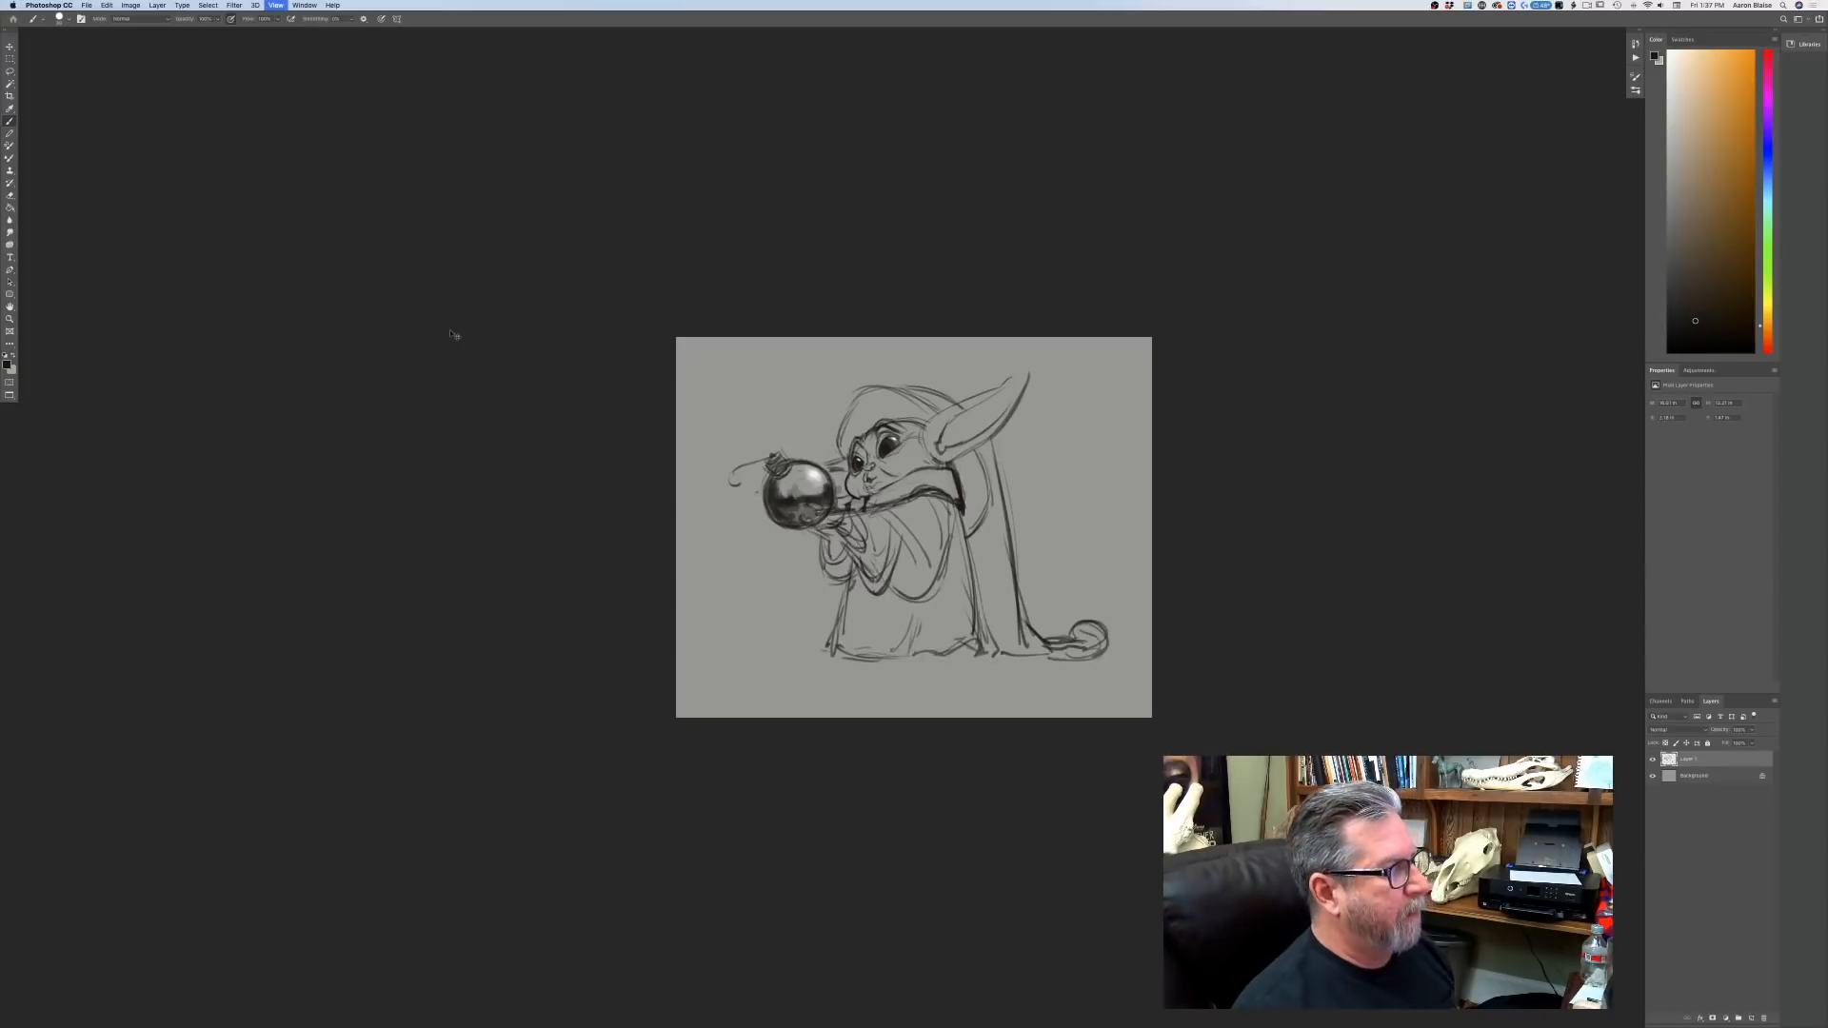
Thicken the robe's back line from the collar down to the hem.
key(super+plus)
drag(988, 506, 1000, 570)
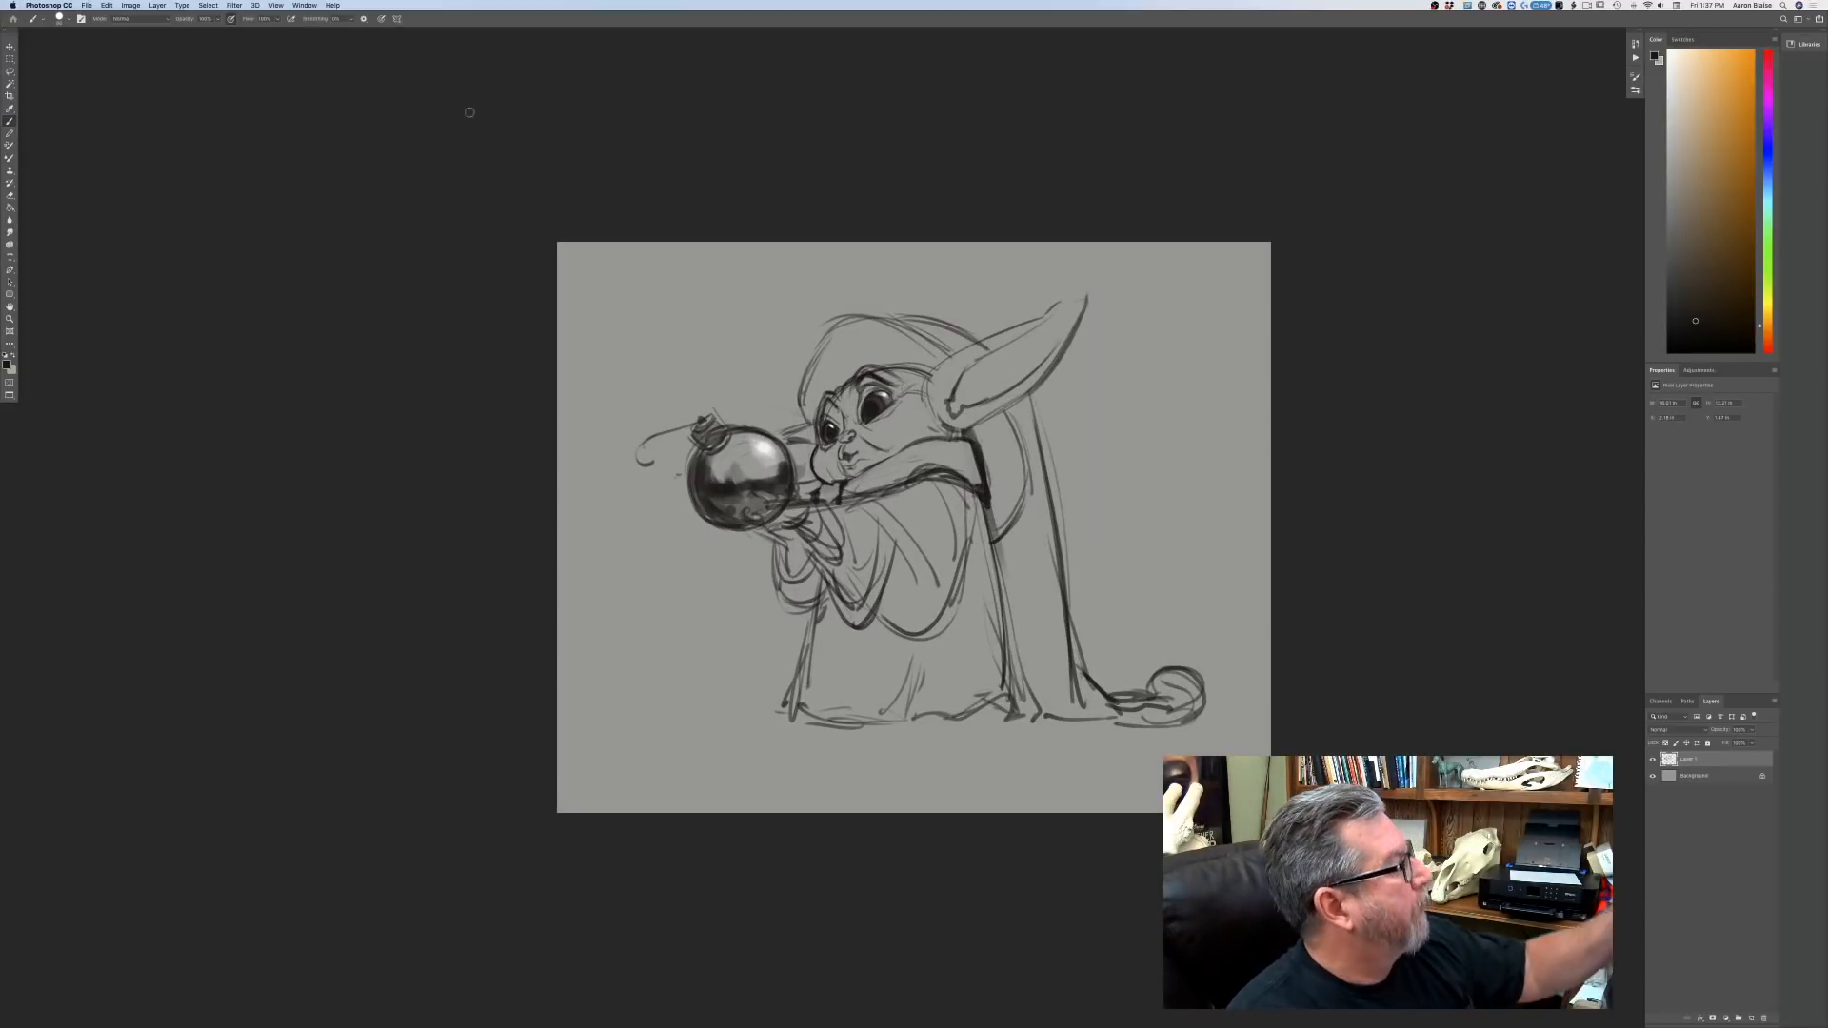
click(382, 19)
drag(984, 499, 1013, 676)
drag(998, 582, 1013, 687)
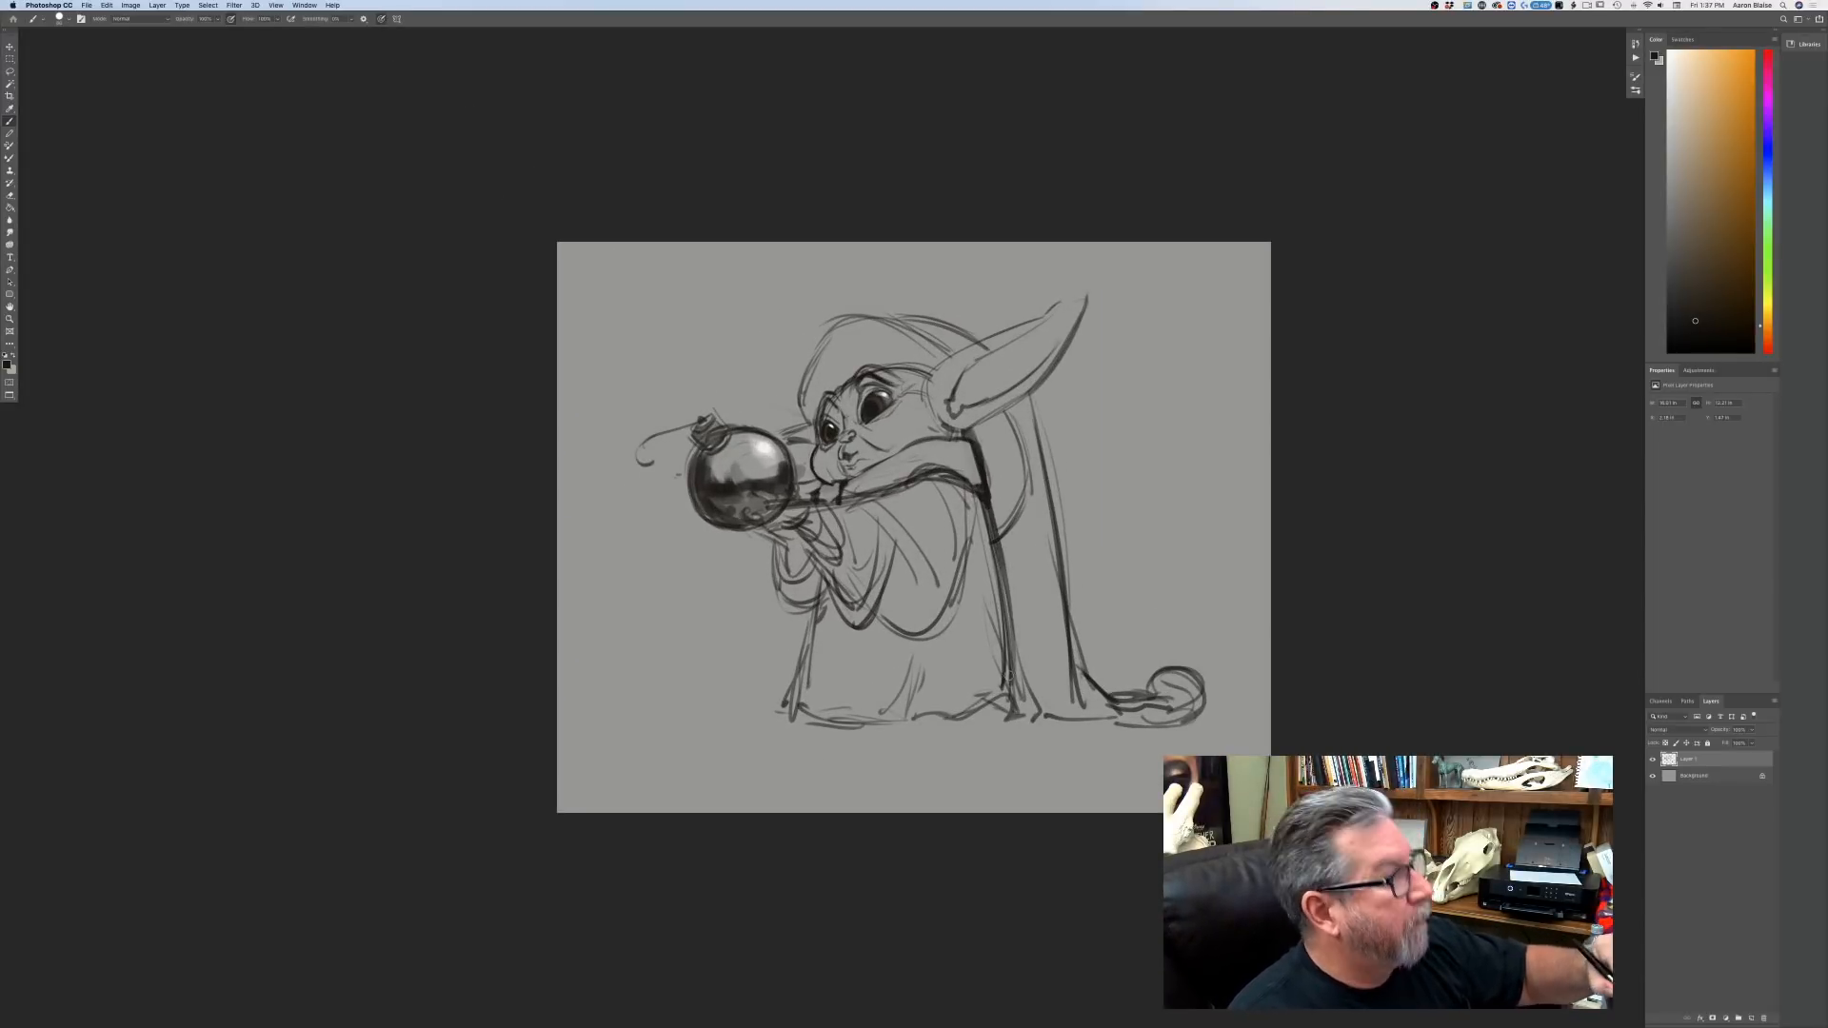
Darken the near sleeve's back edge and add shadow strokes along its underside.
mouse_move(985, 531)
mouse_down()
mouse_move(961, 618)
mouse_move(933, 620)
mouse_up()
drag(986, 582, 941, 632)
drag(970, 636, 928, 639)
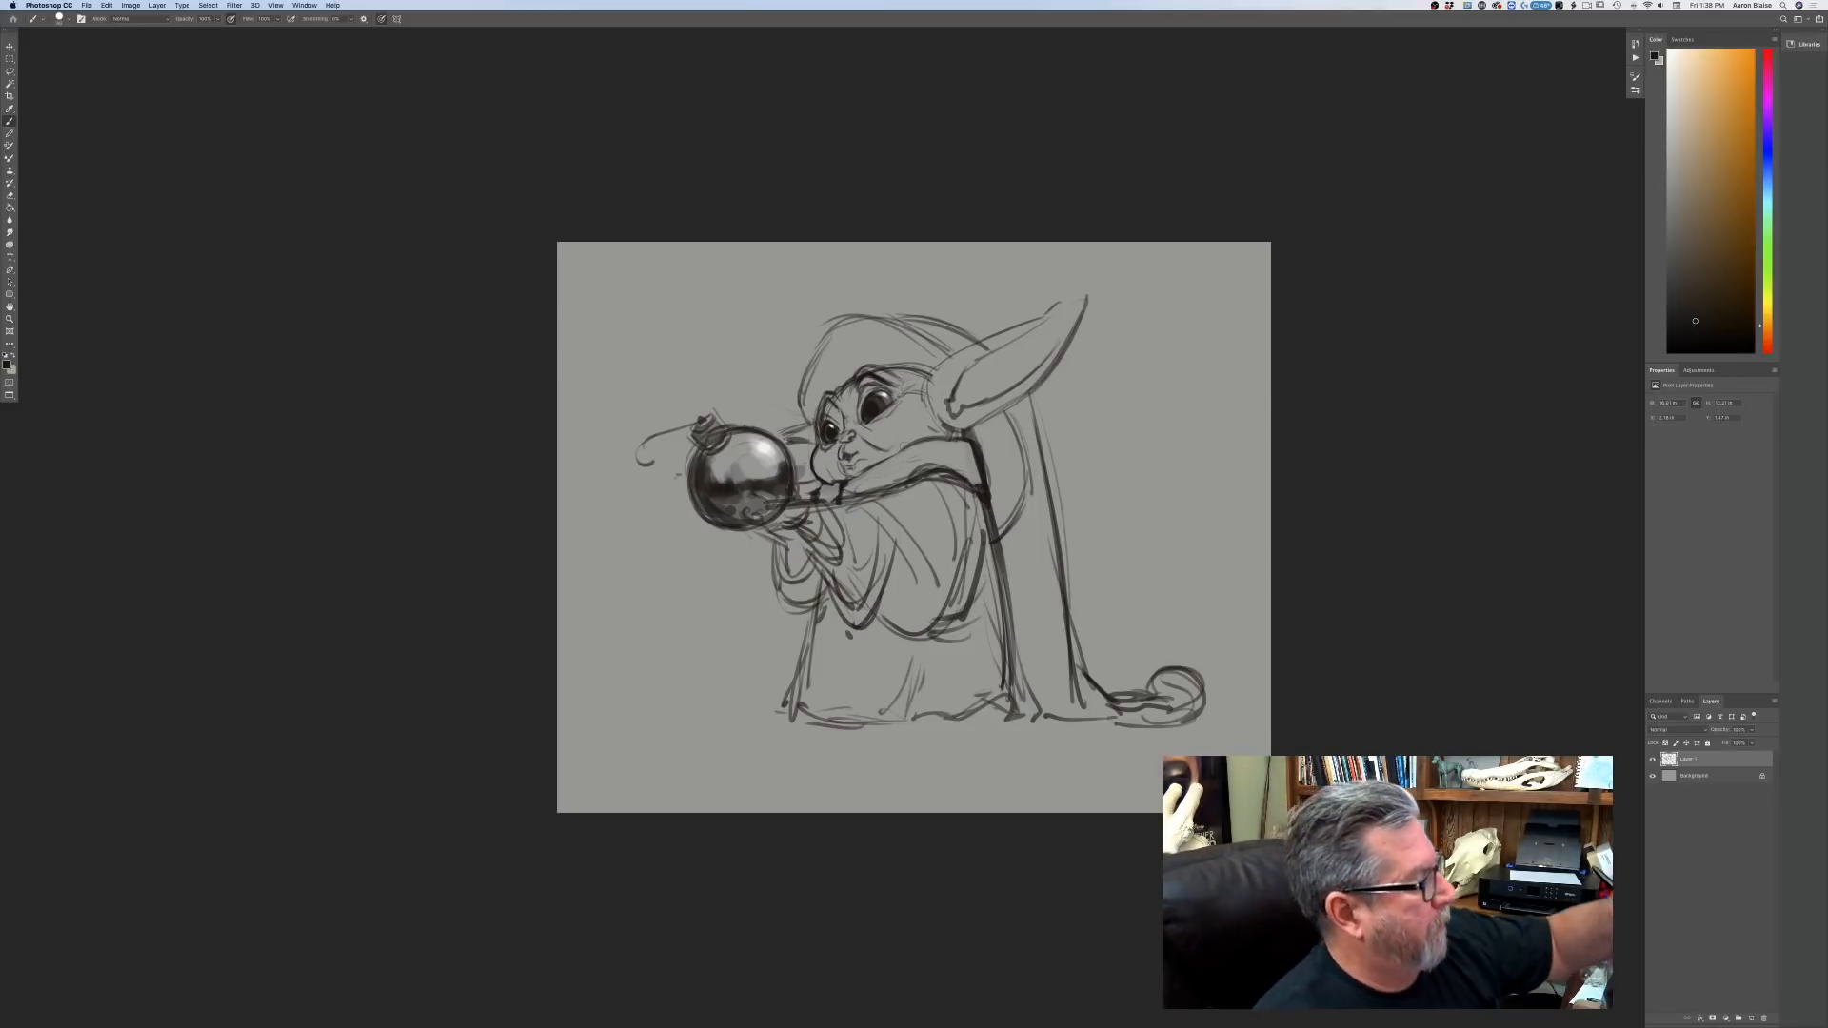
Add short, rough strokes along the hat's edge and the hood shape behind the back.
drag(903, 448, 849, 479)
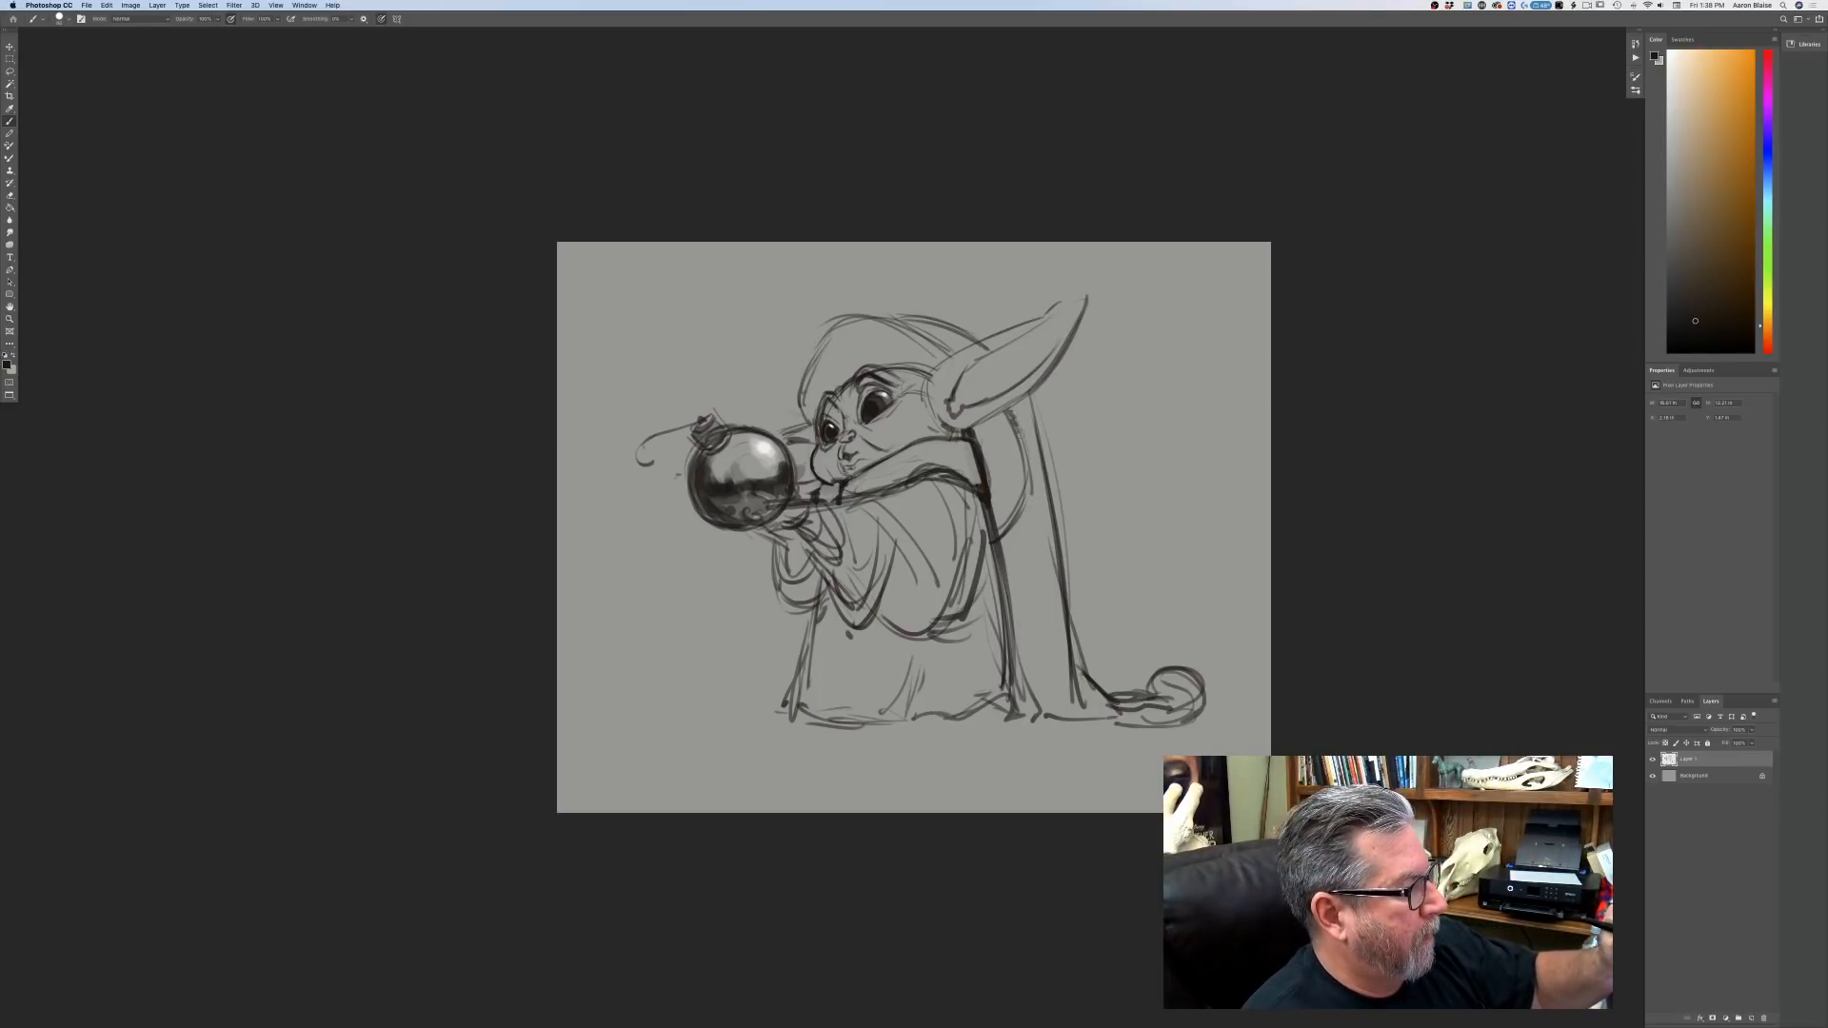
mouse_move(948, 348)
mouse_down()
mouse_move(819, 344)
mouse_move(805, 377)
mouse_up()
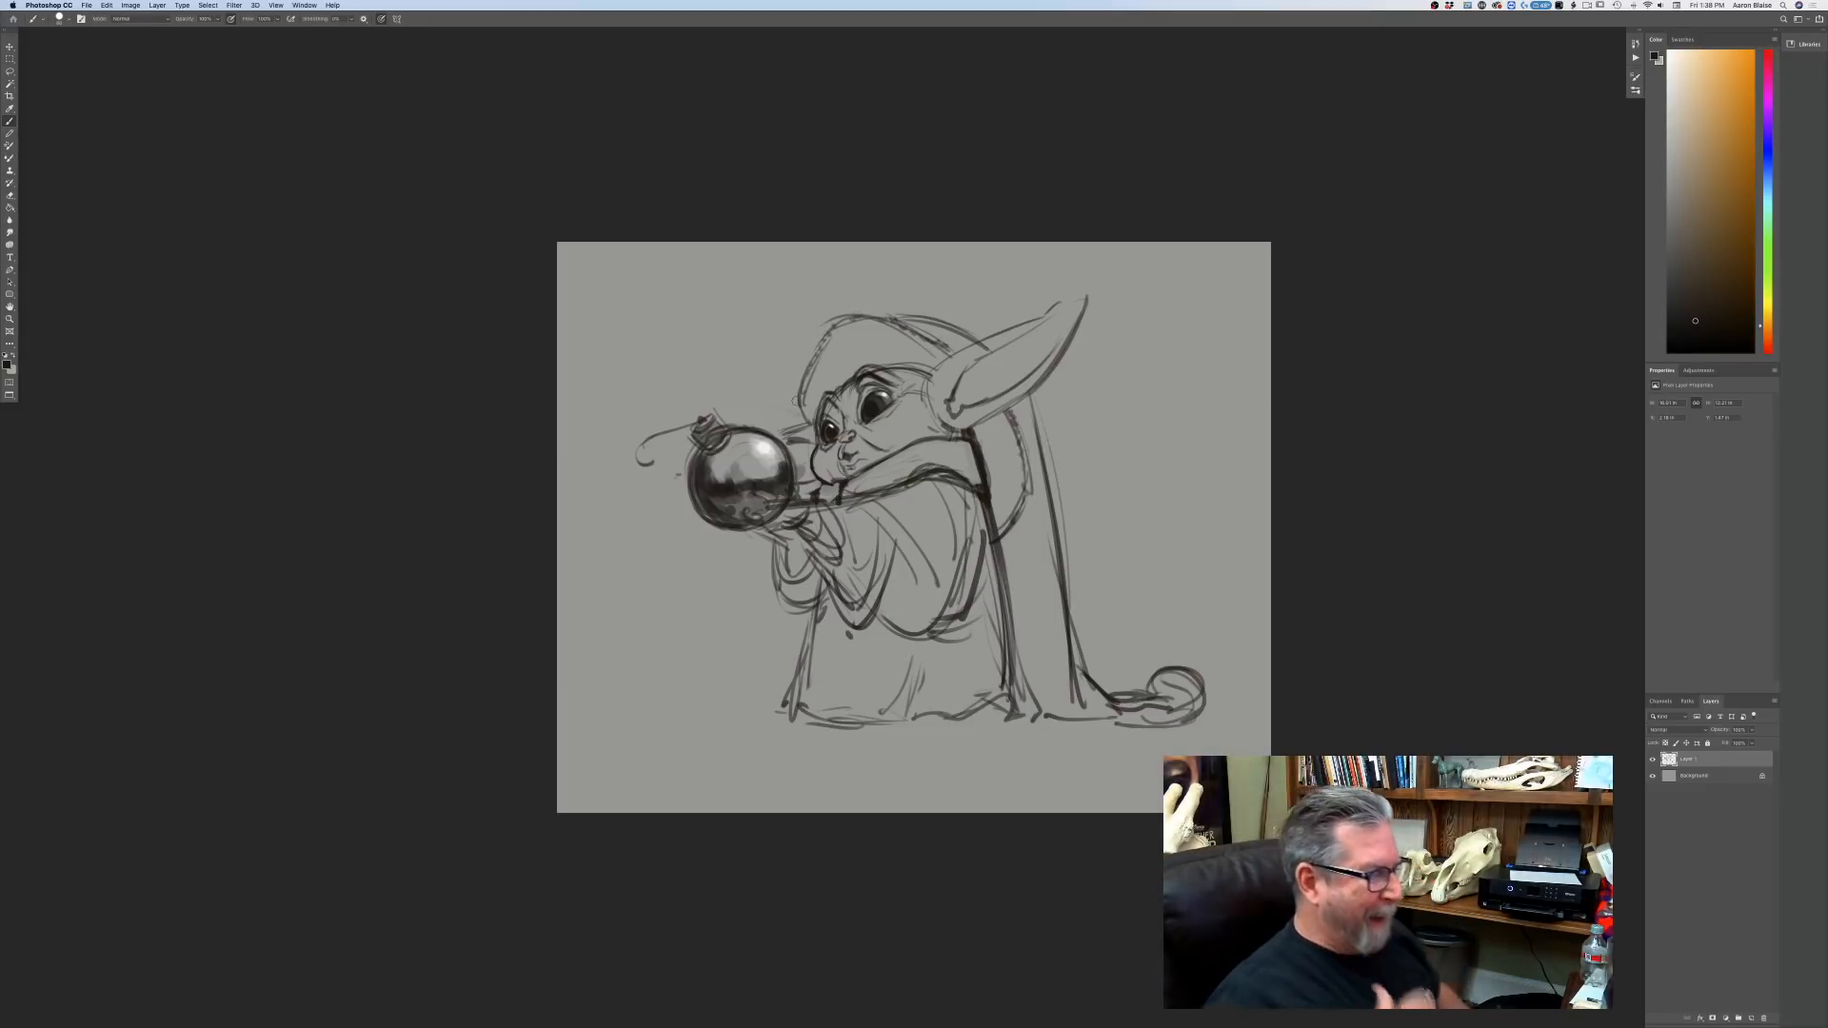
key(super+equal)
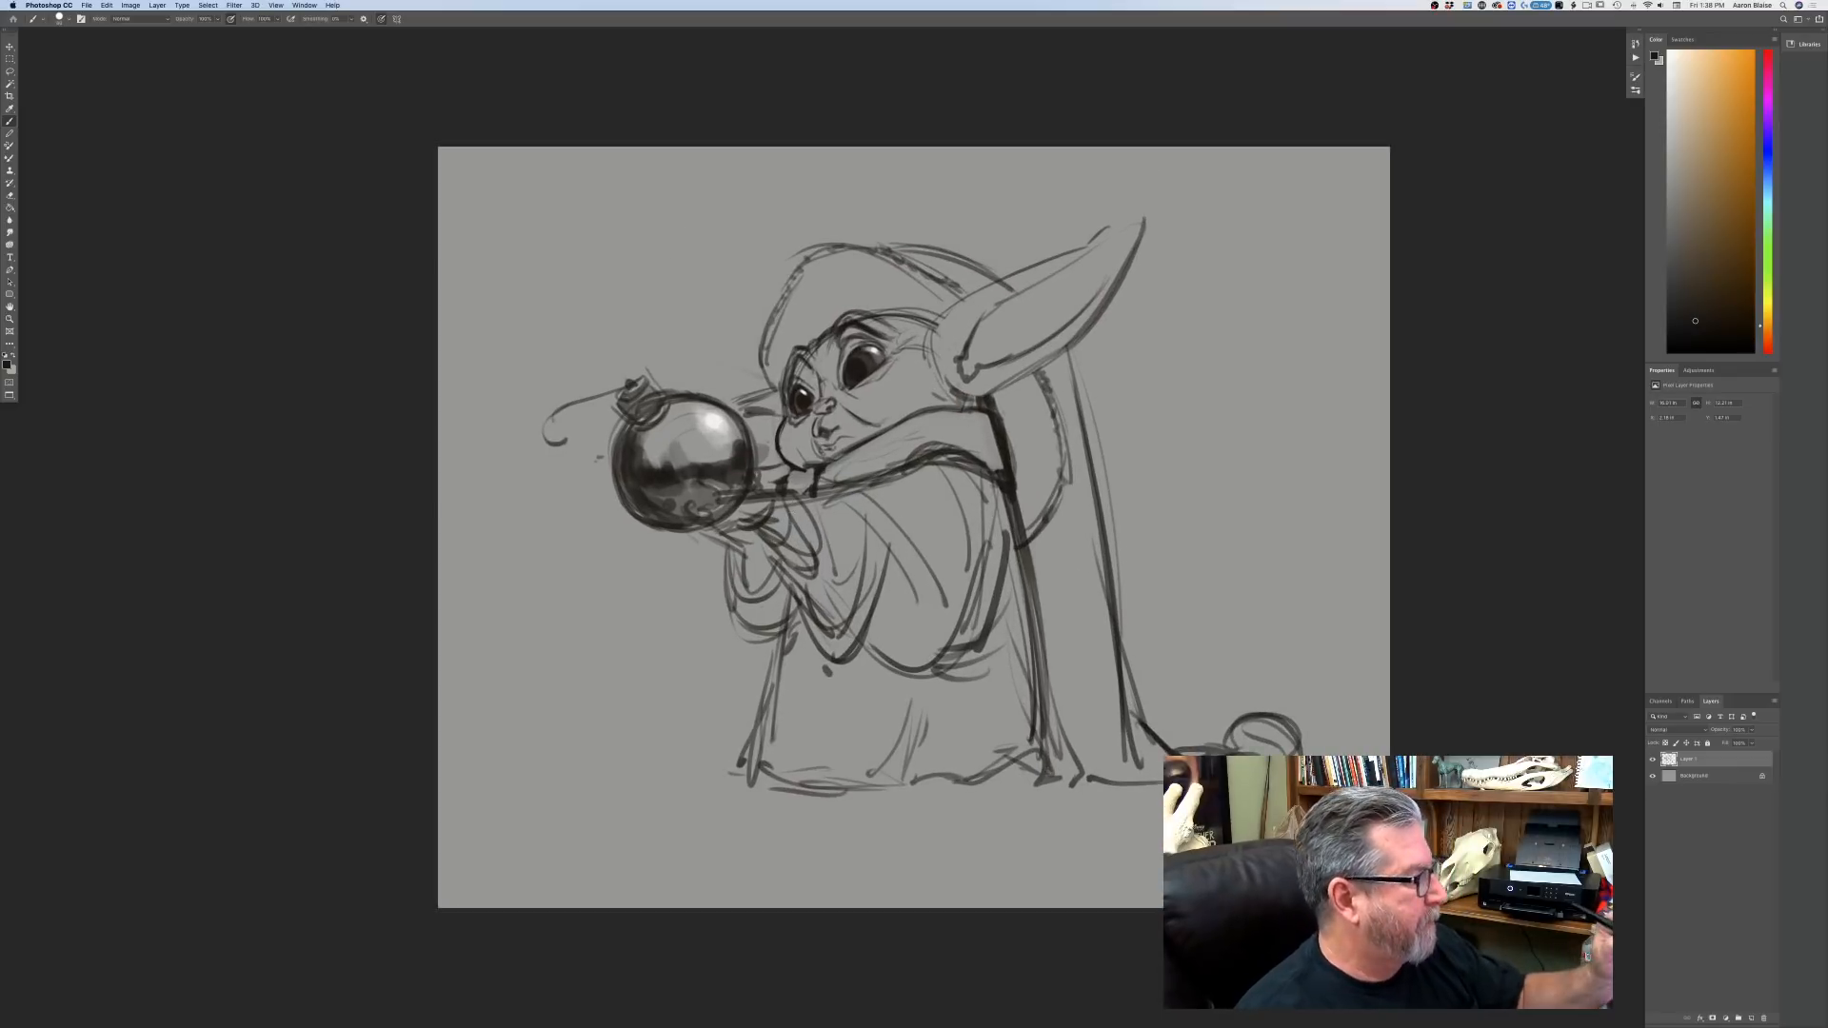
Define the near sleeve's opening below the wrist and darken the ornament around the fingers that support its underside.
drag(796, 496, 808, 569)
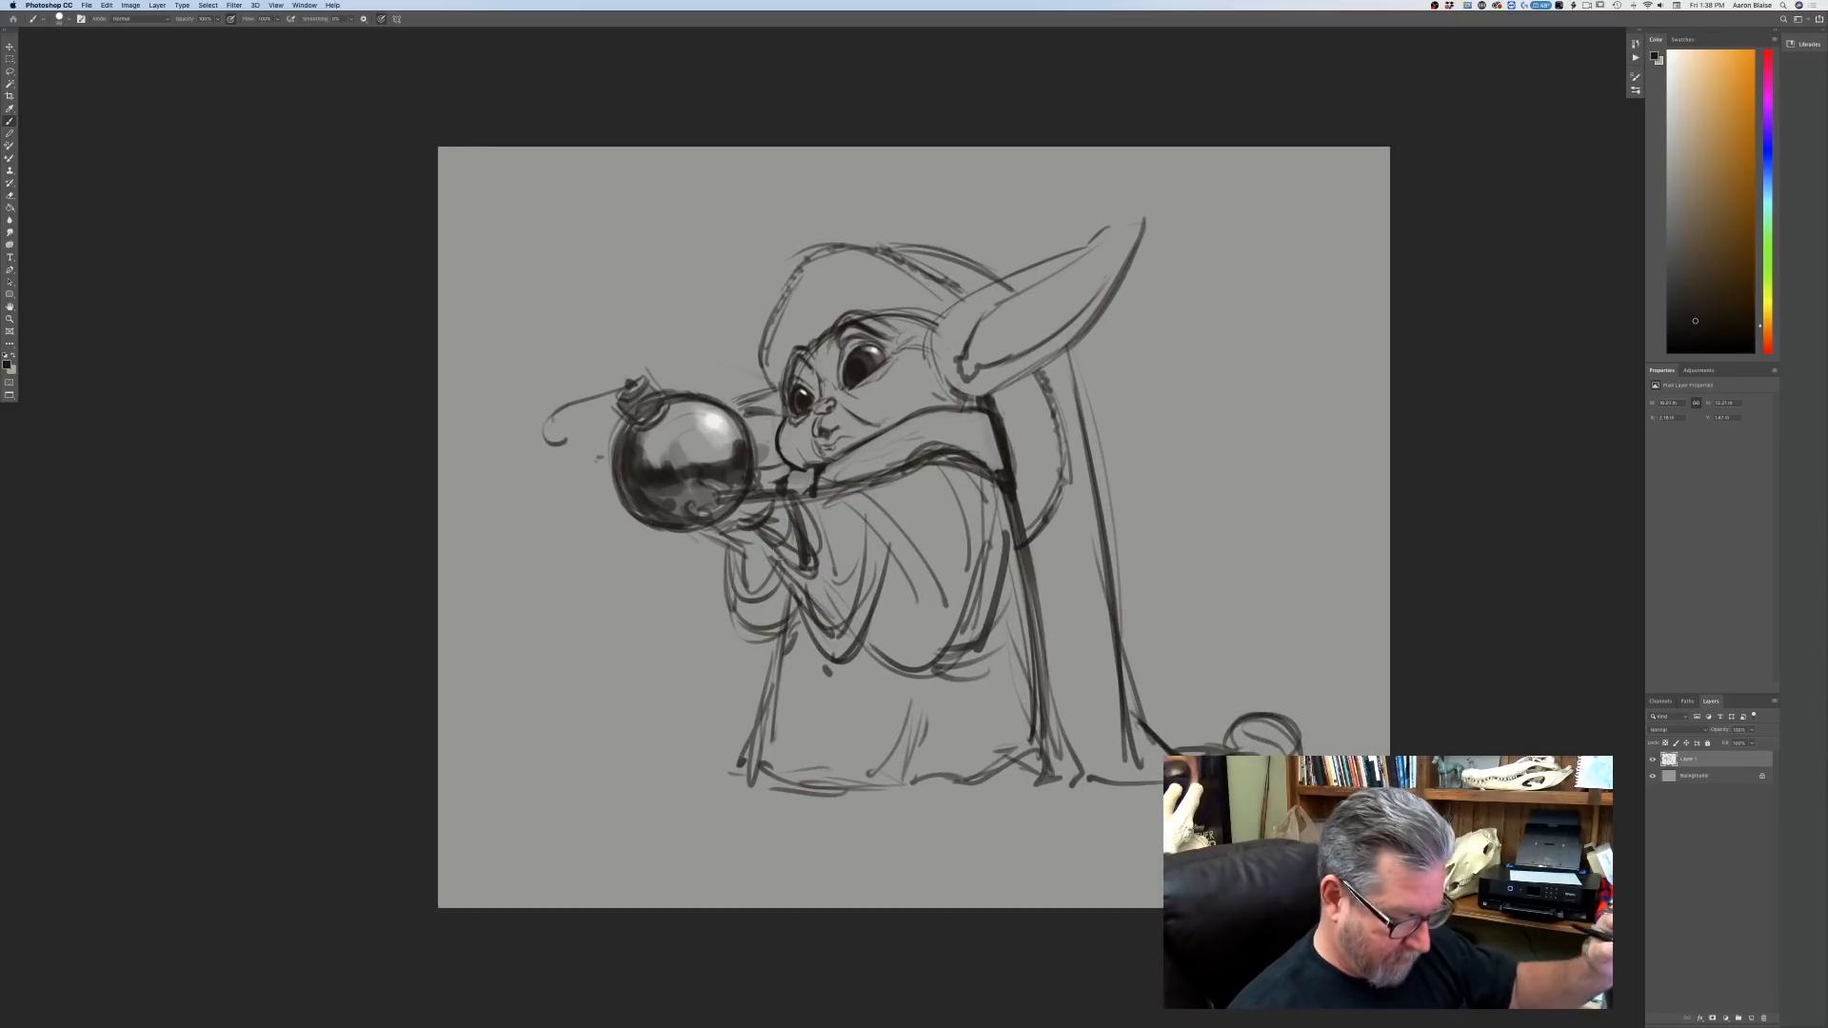
drag(766, 538, 800, 566)
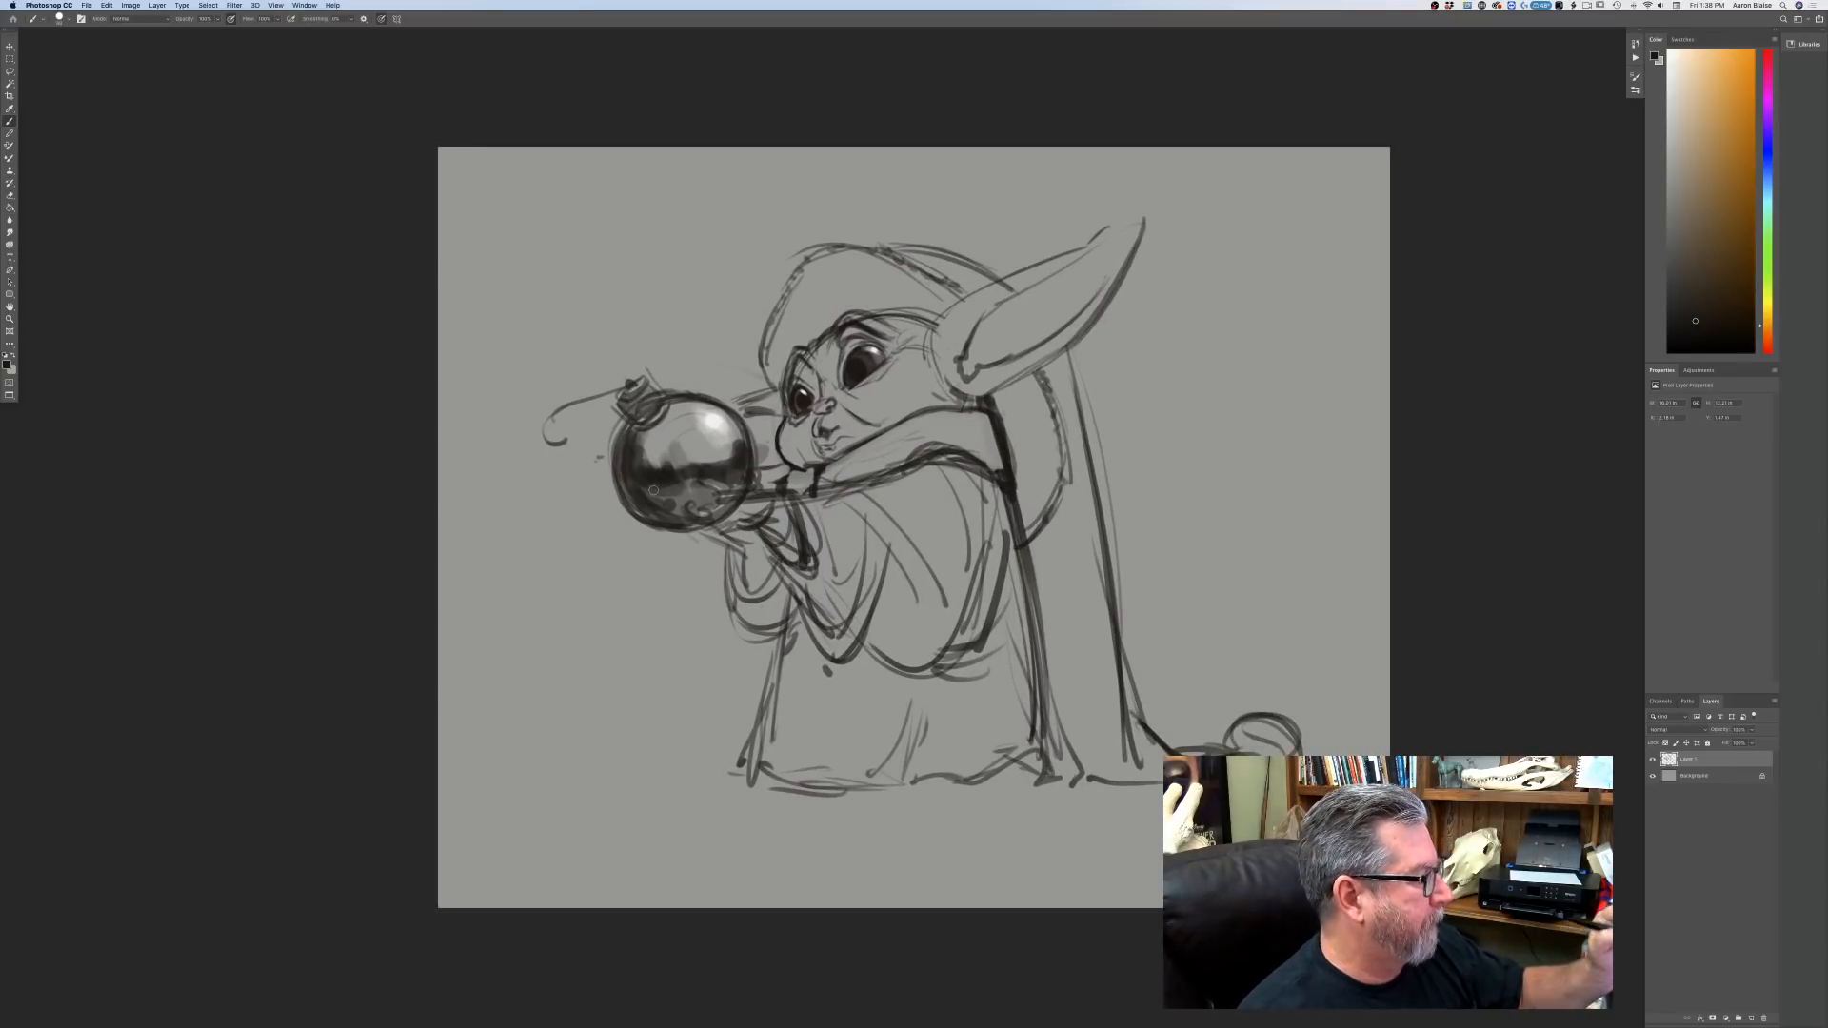
mouse_move(752, 469)
mouse_down()
mouse_move(769, 501)
mouse_move(713, 482)
mouse_move(694, 513)
mouse_move(736, 531)
mouse_up()
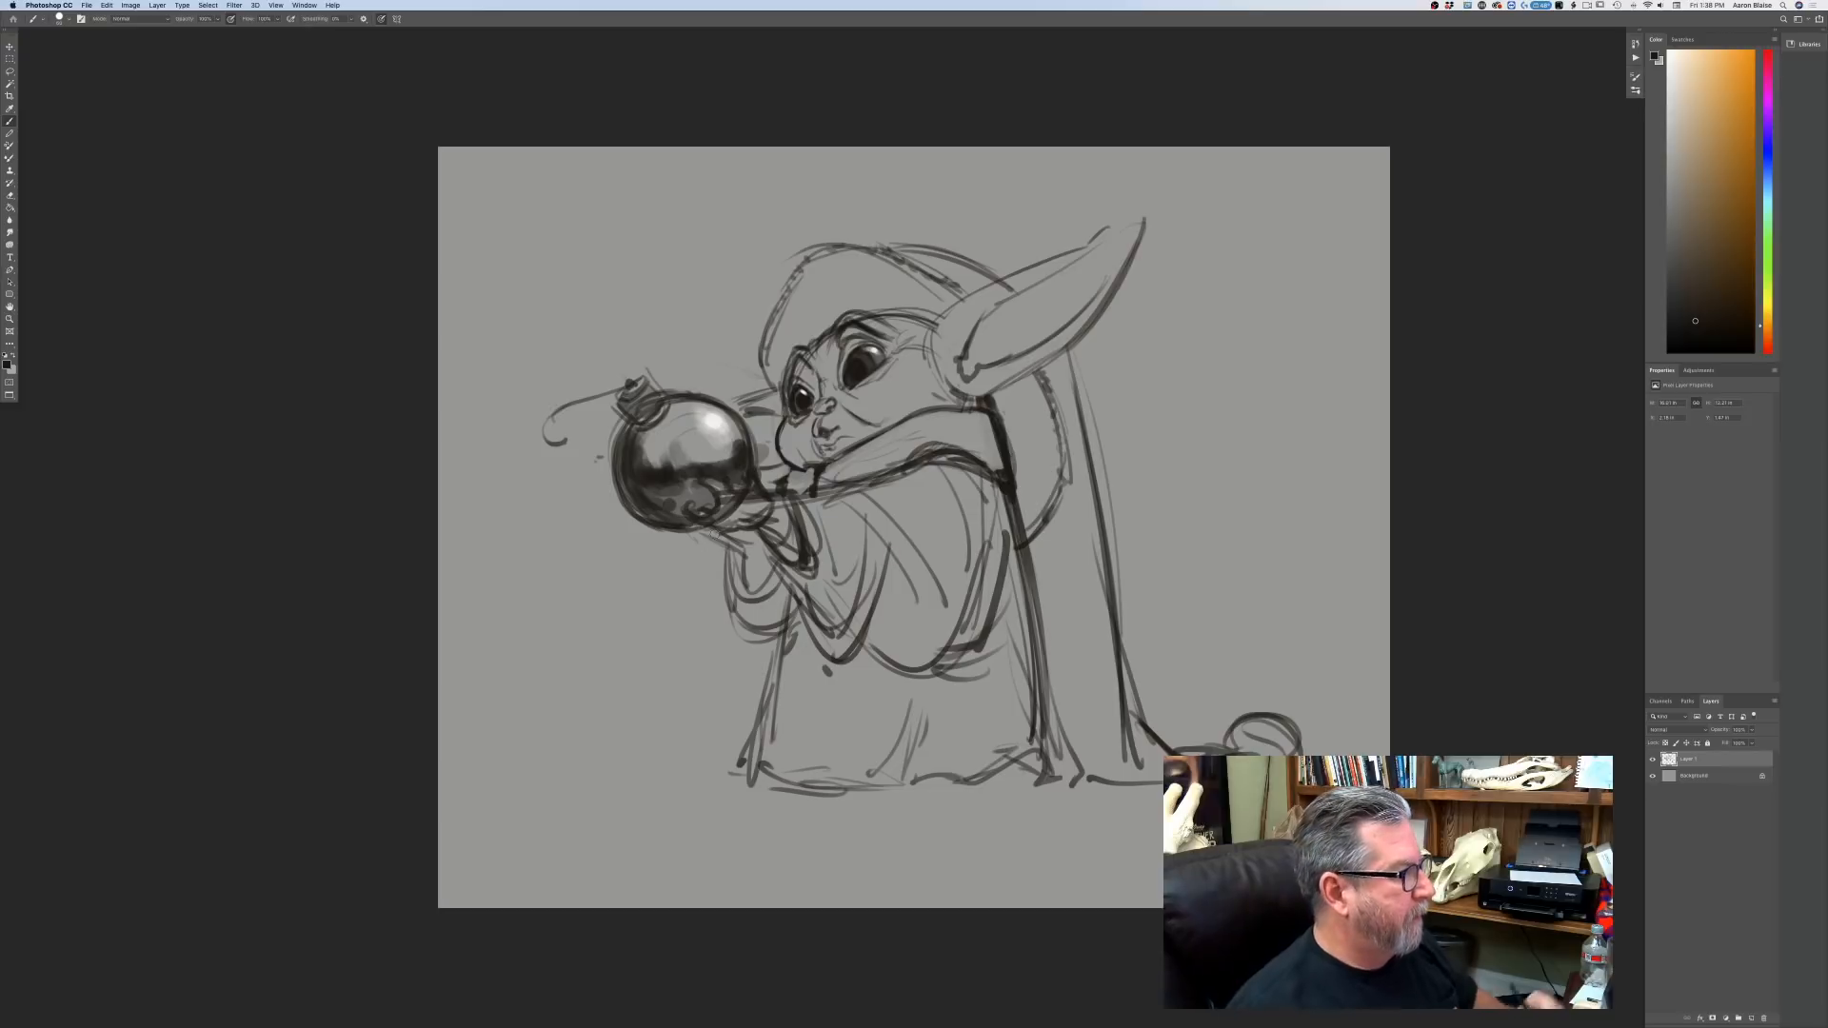
mouse_move(712, 483)
mouse_down()
mouse_move(738, 496)
mouse_move(699, 517)
mouse_up()
mouse_move(747, 494)
mouse_down()
mouse_move(762, 484)
mouse_move(739, 519)
mouse_up()
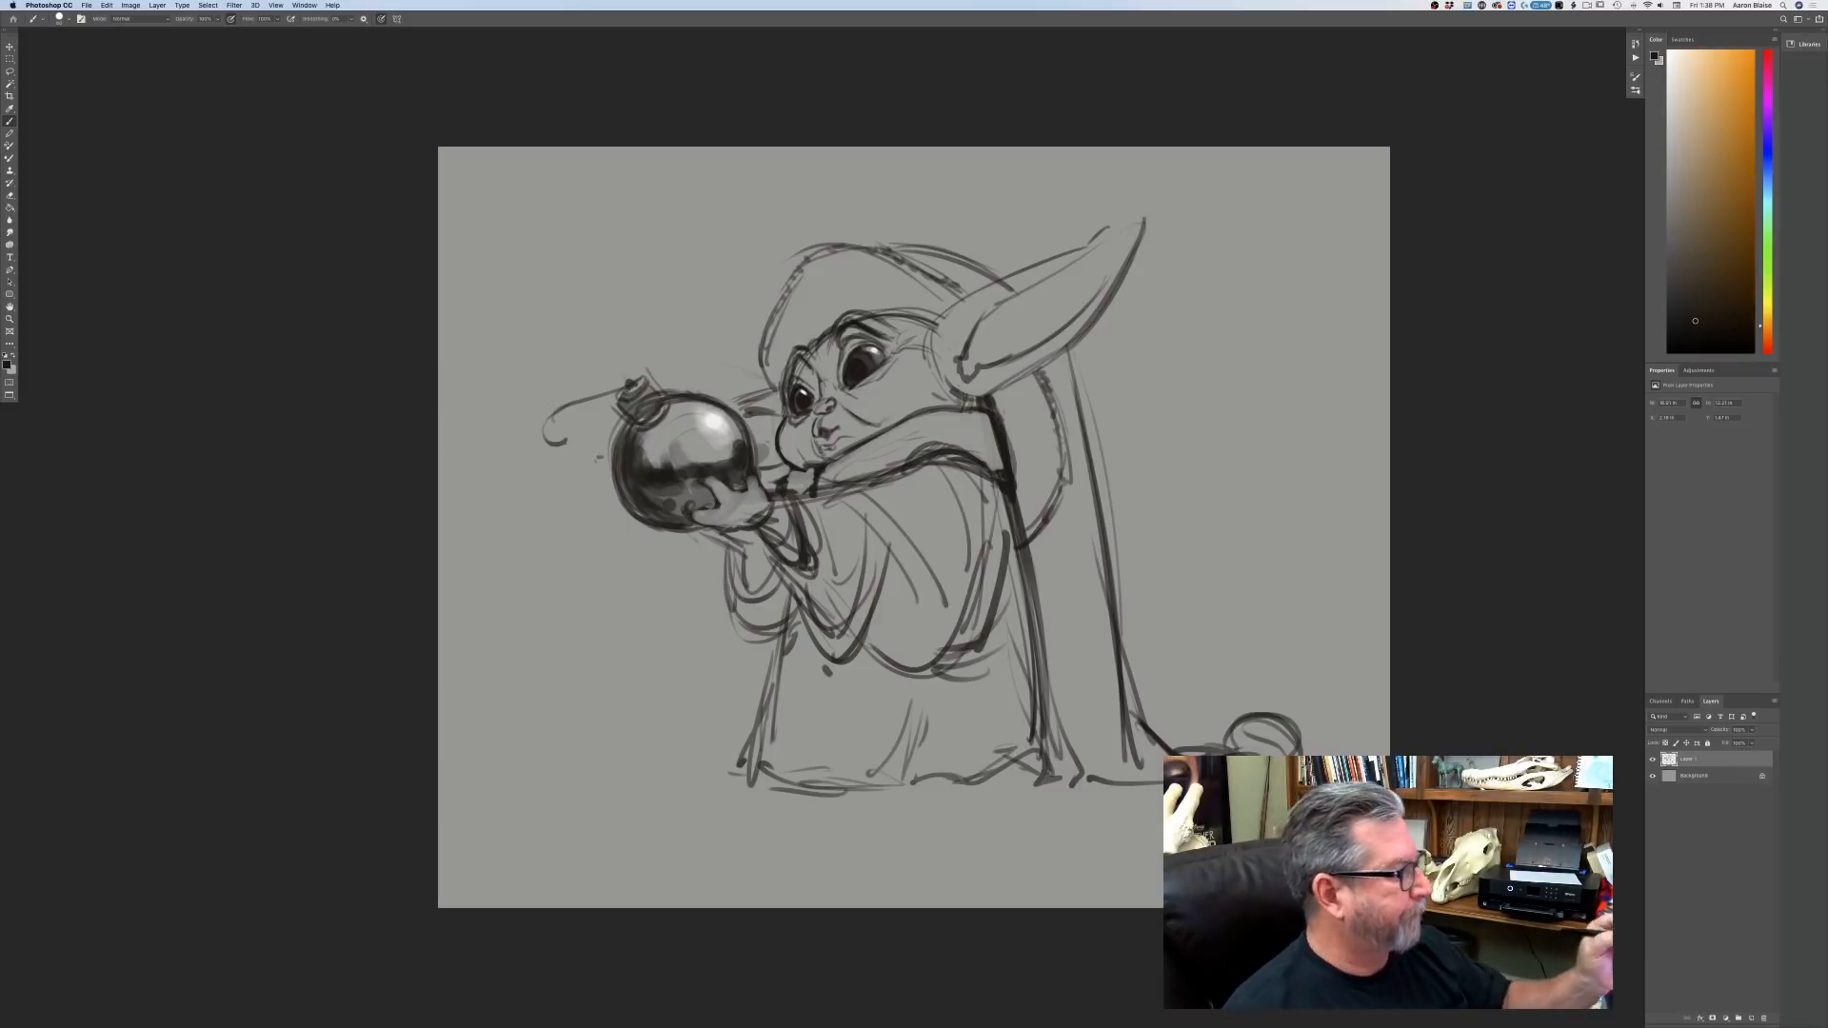
Fill both sleeve openings with dark shading and add long, sweeping fold strokes across the near sleeve.
mouse_move(789, 514)
mouse_down()
mouse_move(795, 556)
mouse_move(769, 533)
mouse_move(784, 559)
mouse_move(809, 519)
mouse_move(795, 576)
mouse_up()
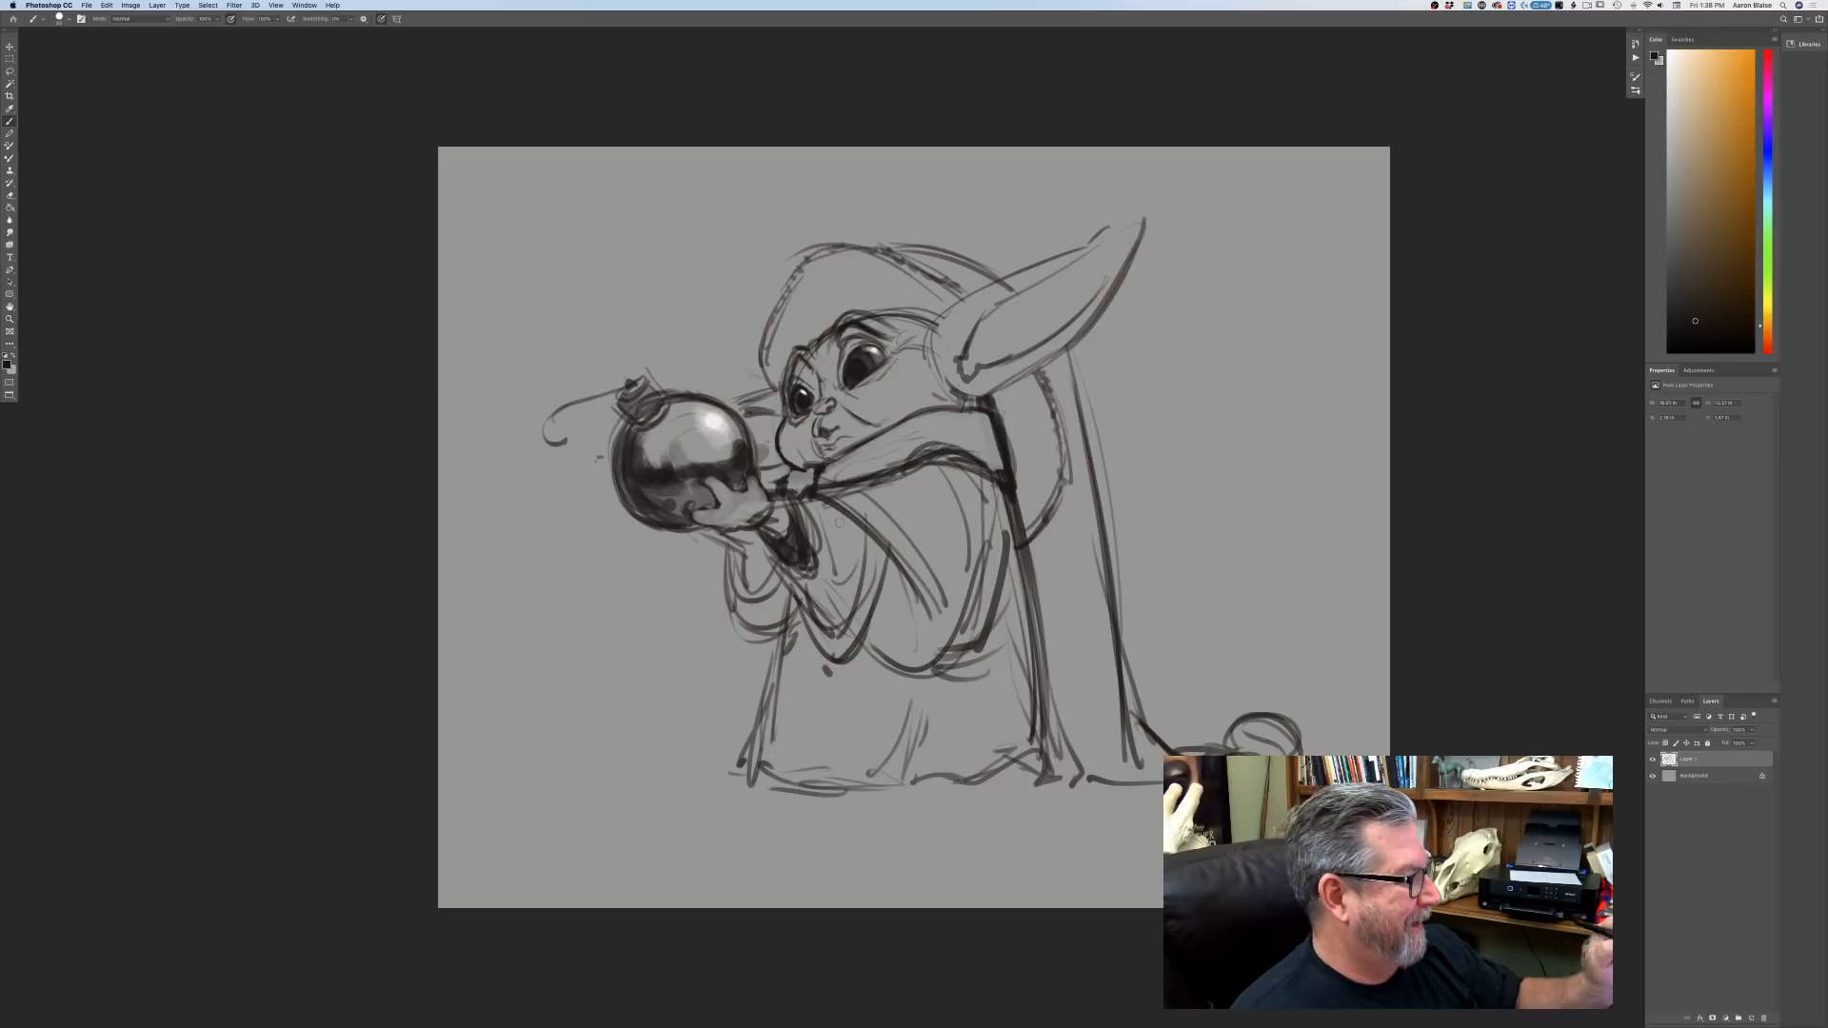
drag(842, 513, 913, 648)
mouse_move(891, 574)
mouse_down()
mouse_move(902, 677)
mouse_move(863, 646)
mouse_move(898, 643)
mouse_up()
drag(886, 656, 856, 660)
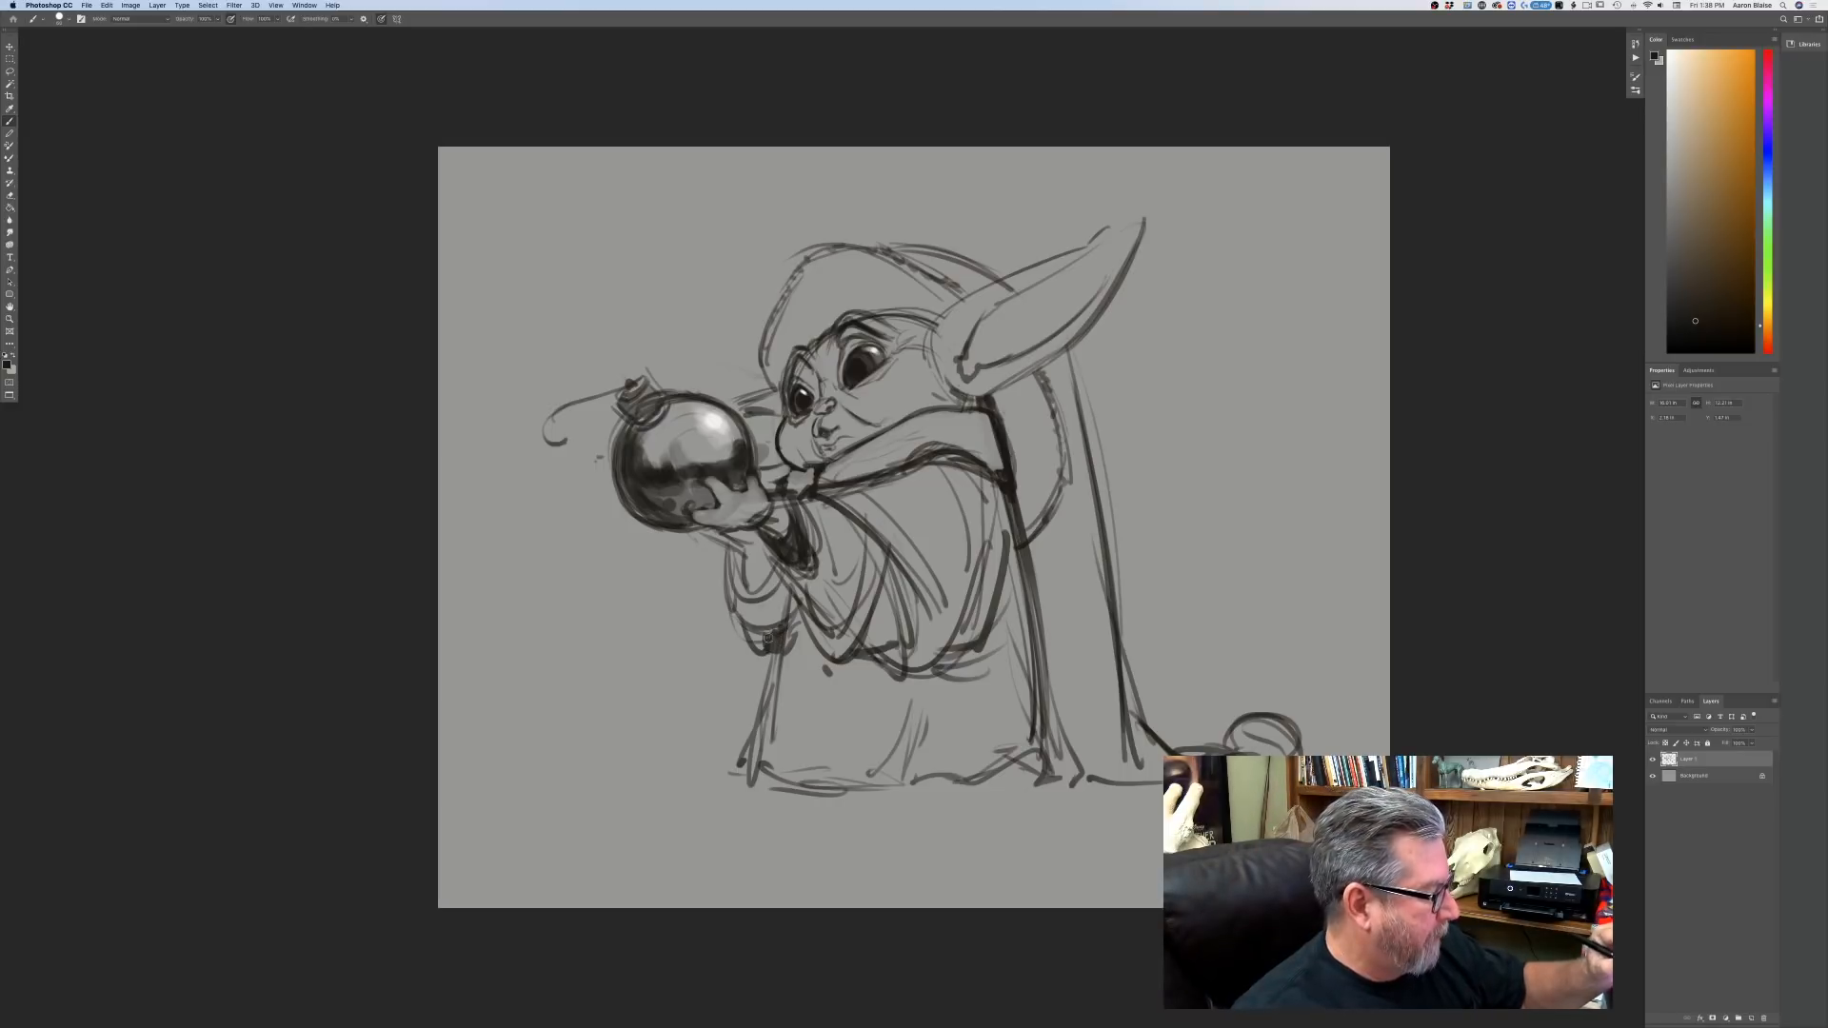
mouse_move(768, 638)
mouse_down()
mouse_move(747, 630)
mouse_move(757, 657)
mouse_move(738, 667)
mouse_up()
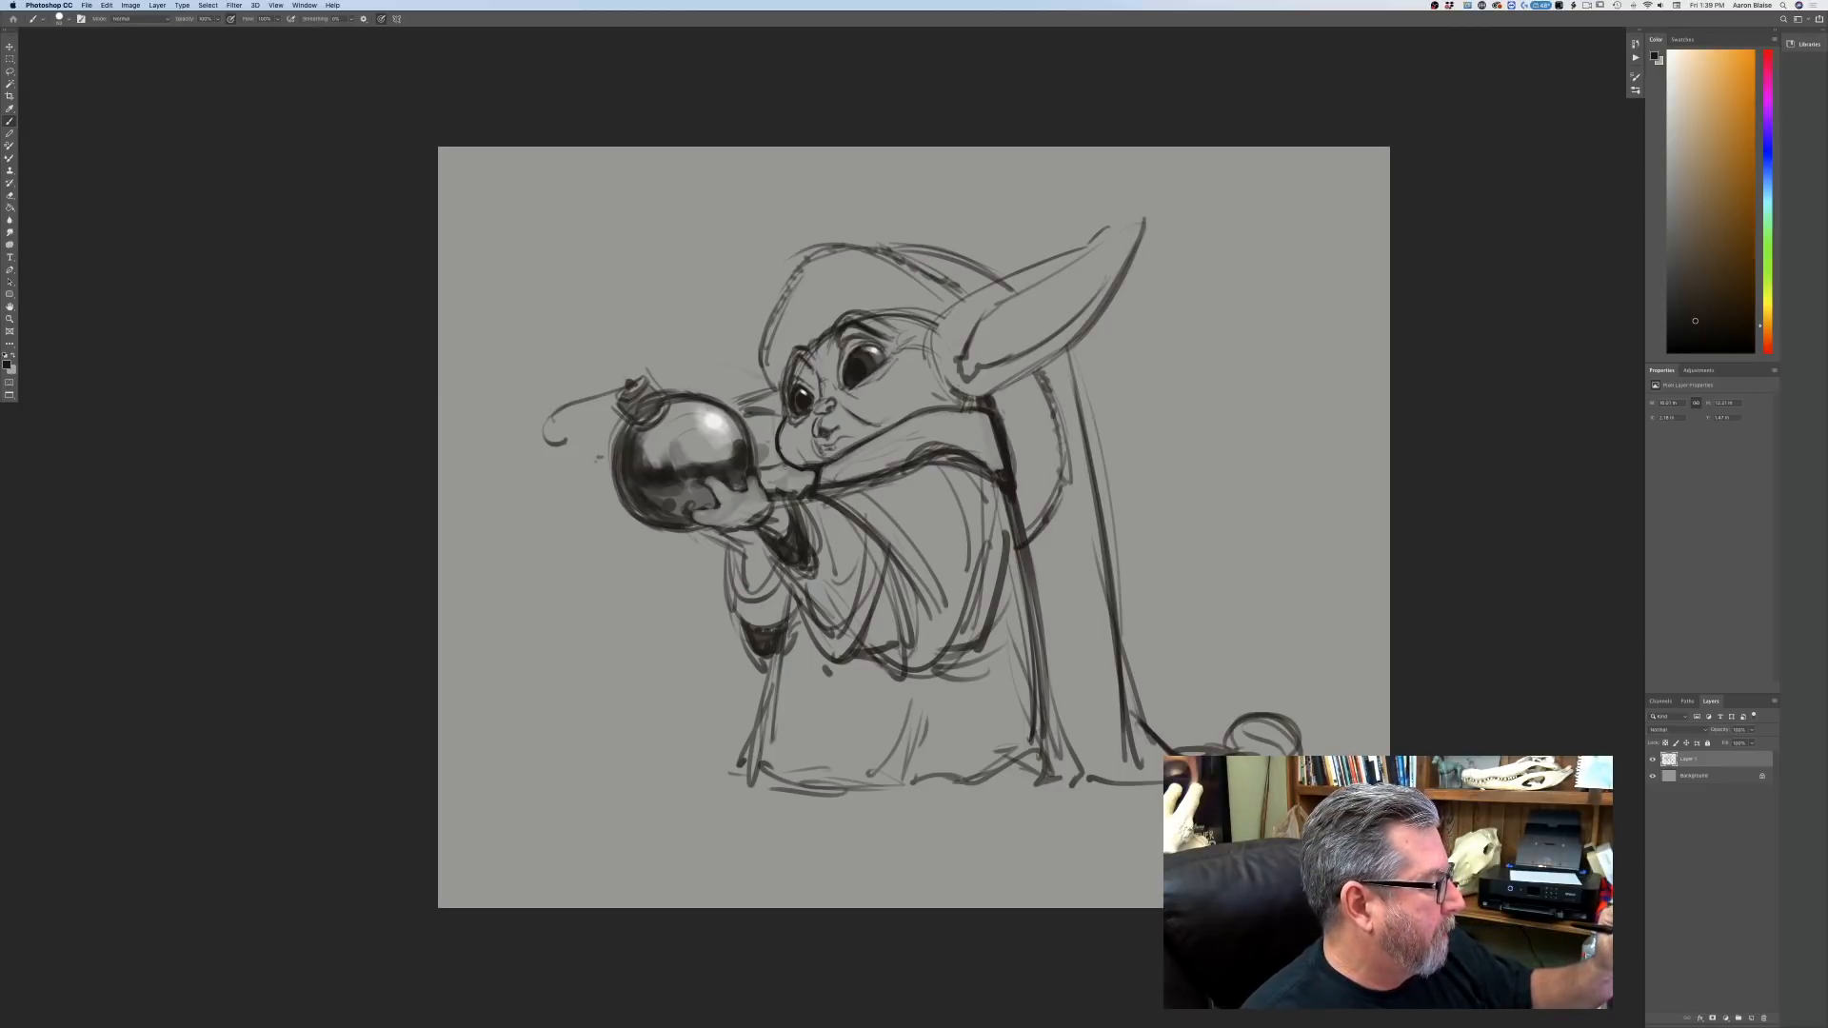
Draw short lines beneath the chin to define the front of the collar near the hand.
mouse_move(786, 457)
mouse_down()
mouse_move(775, 489)
mouse_move(797, 469)
mouse_up()
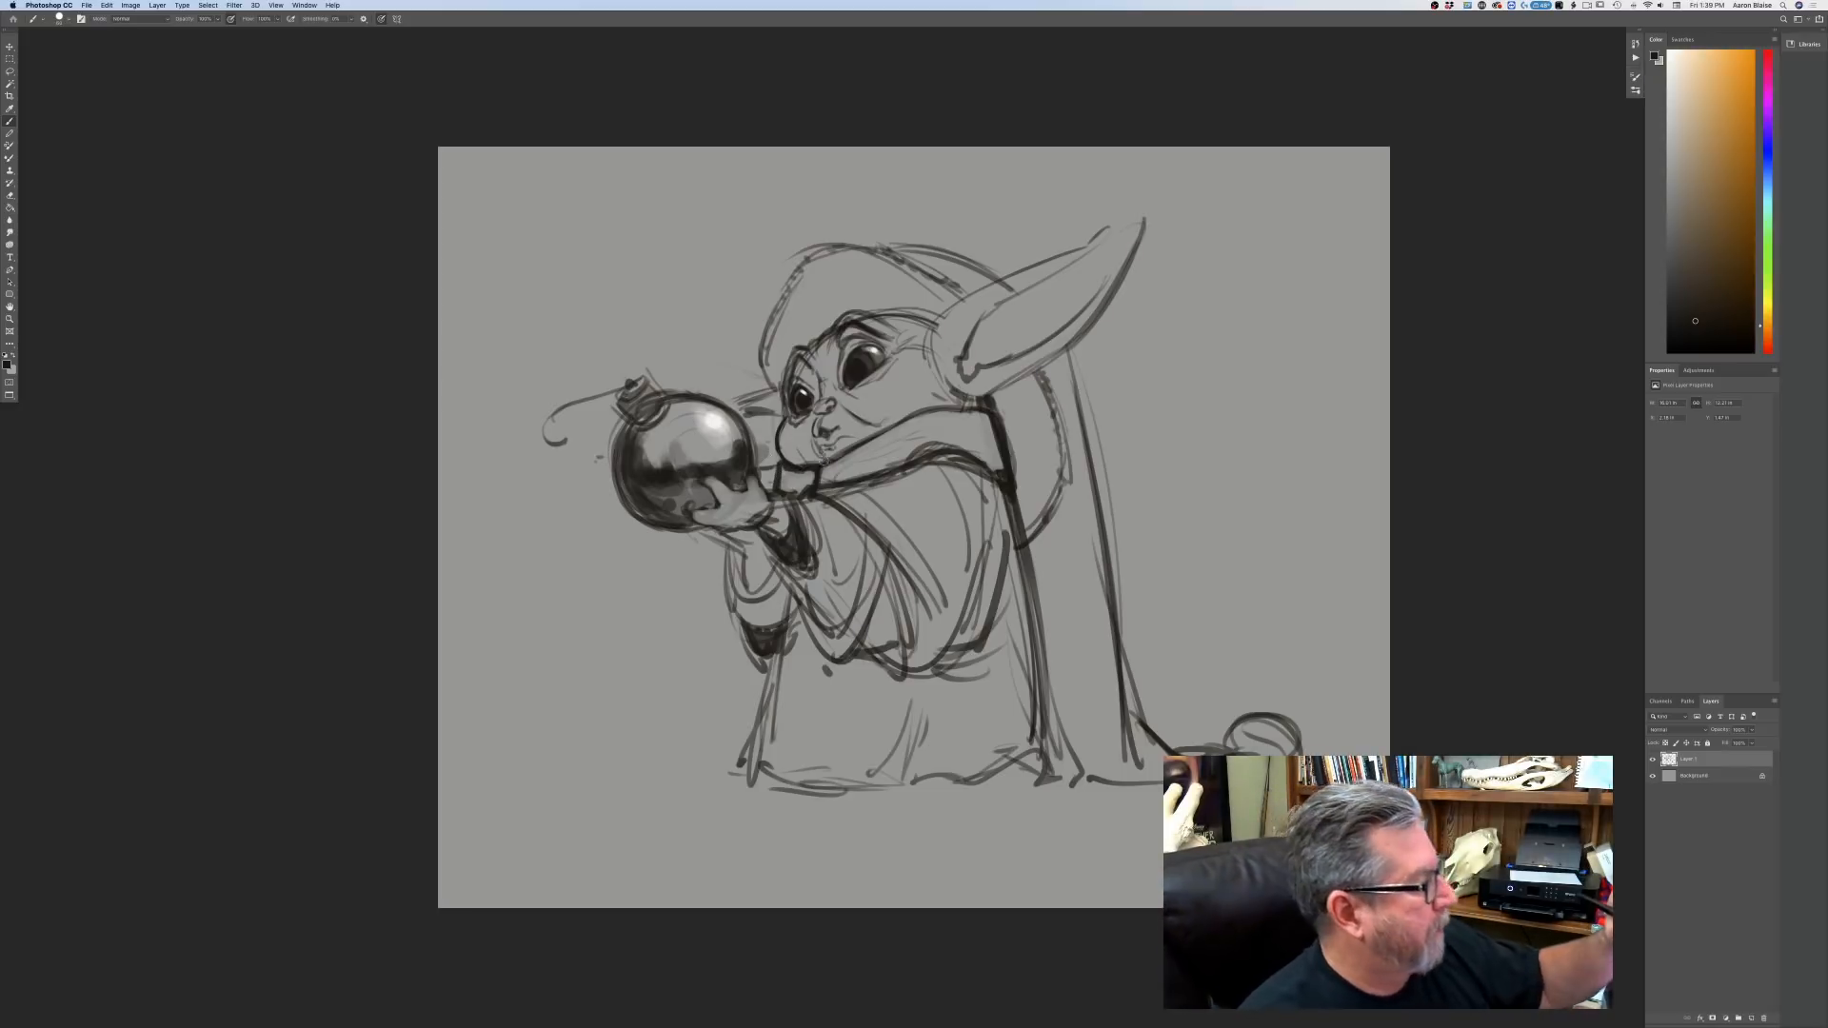
drag(809, 491, 821, 463)
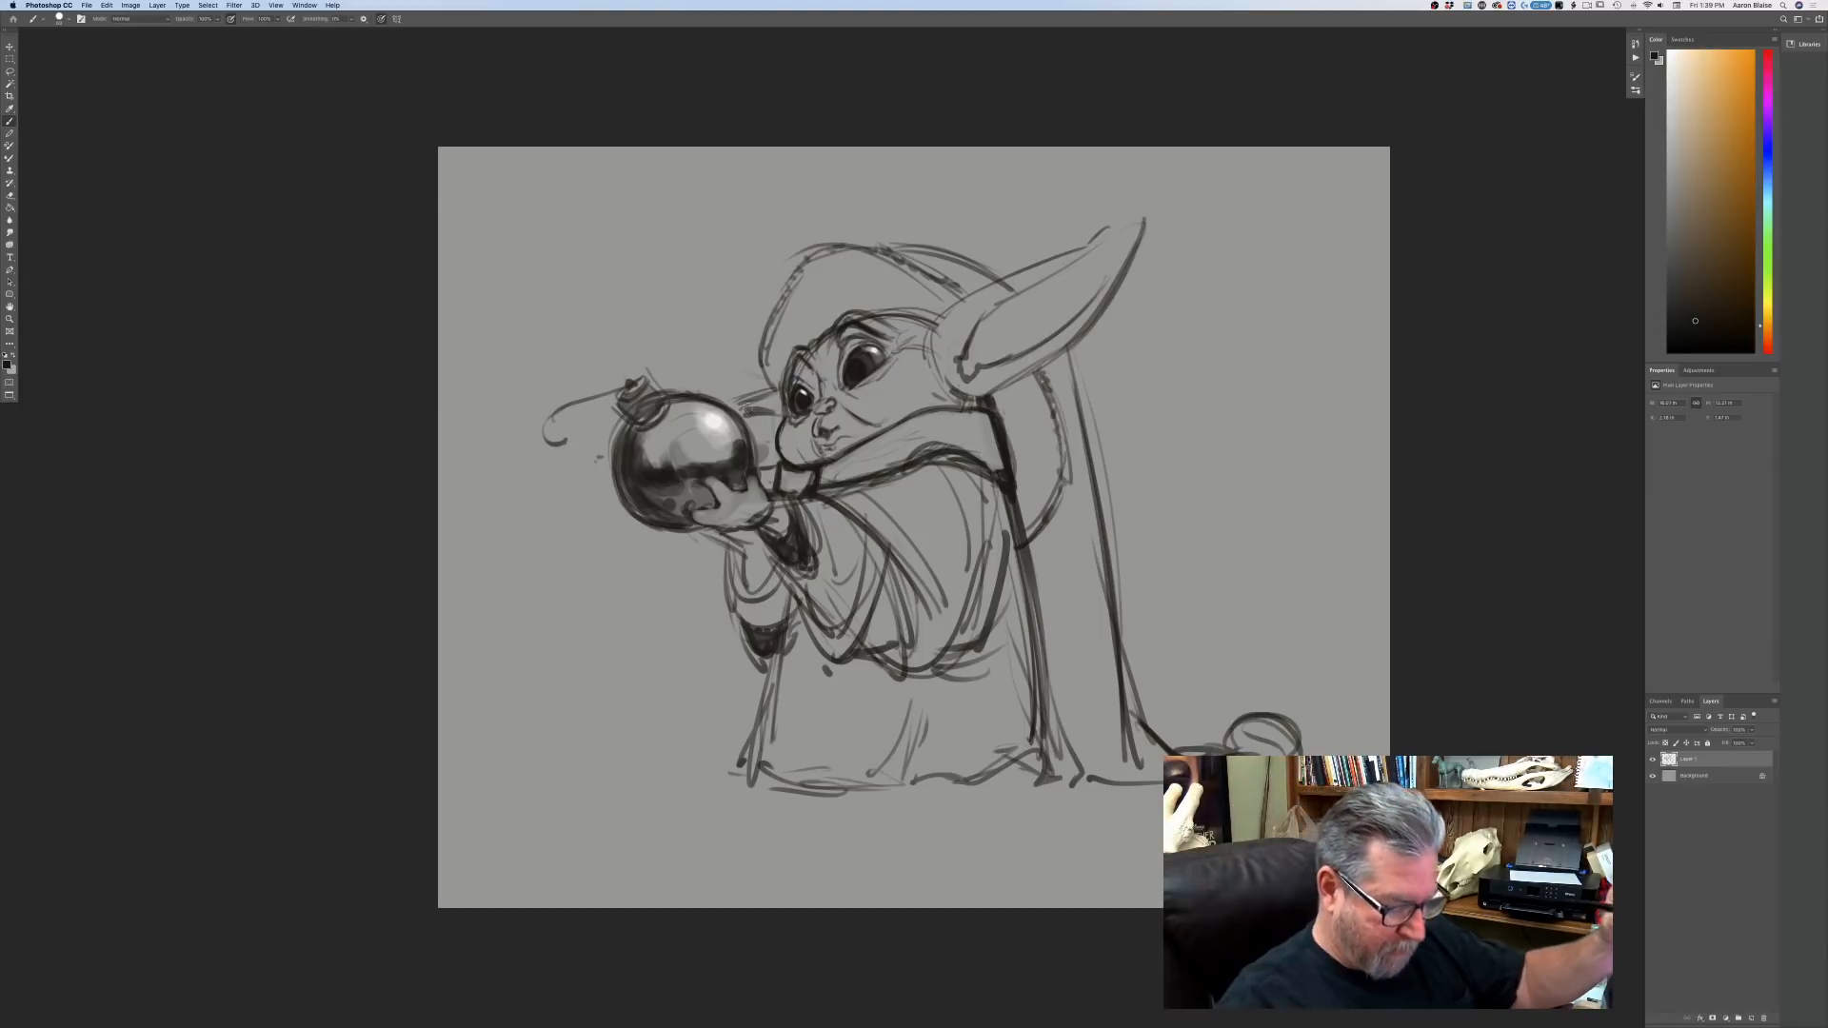
key(Delete)
key(super+z)
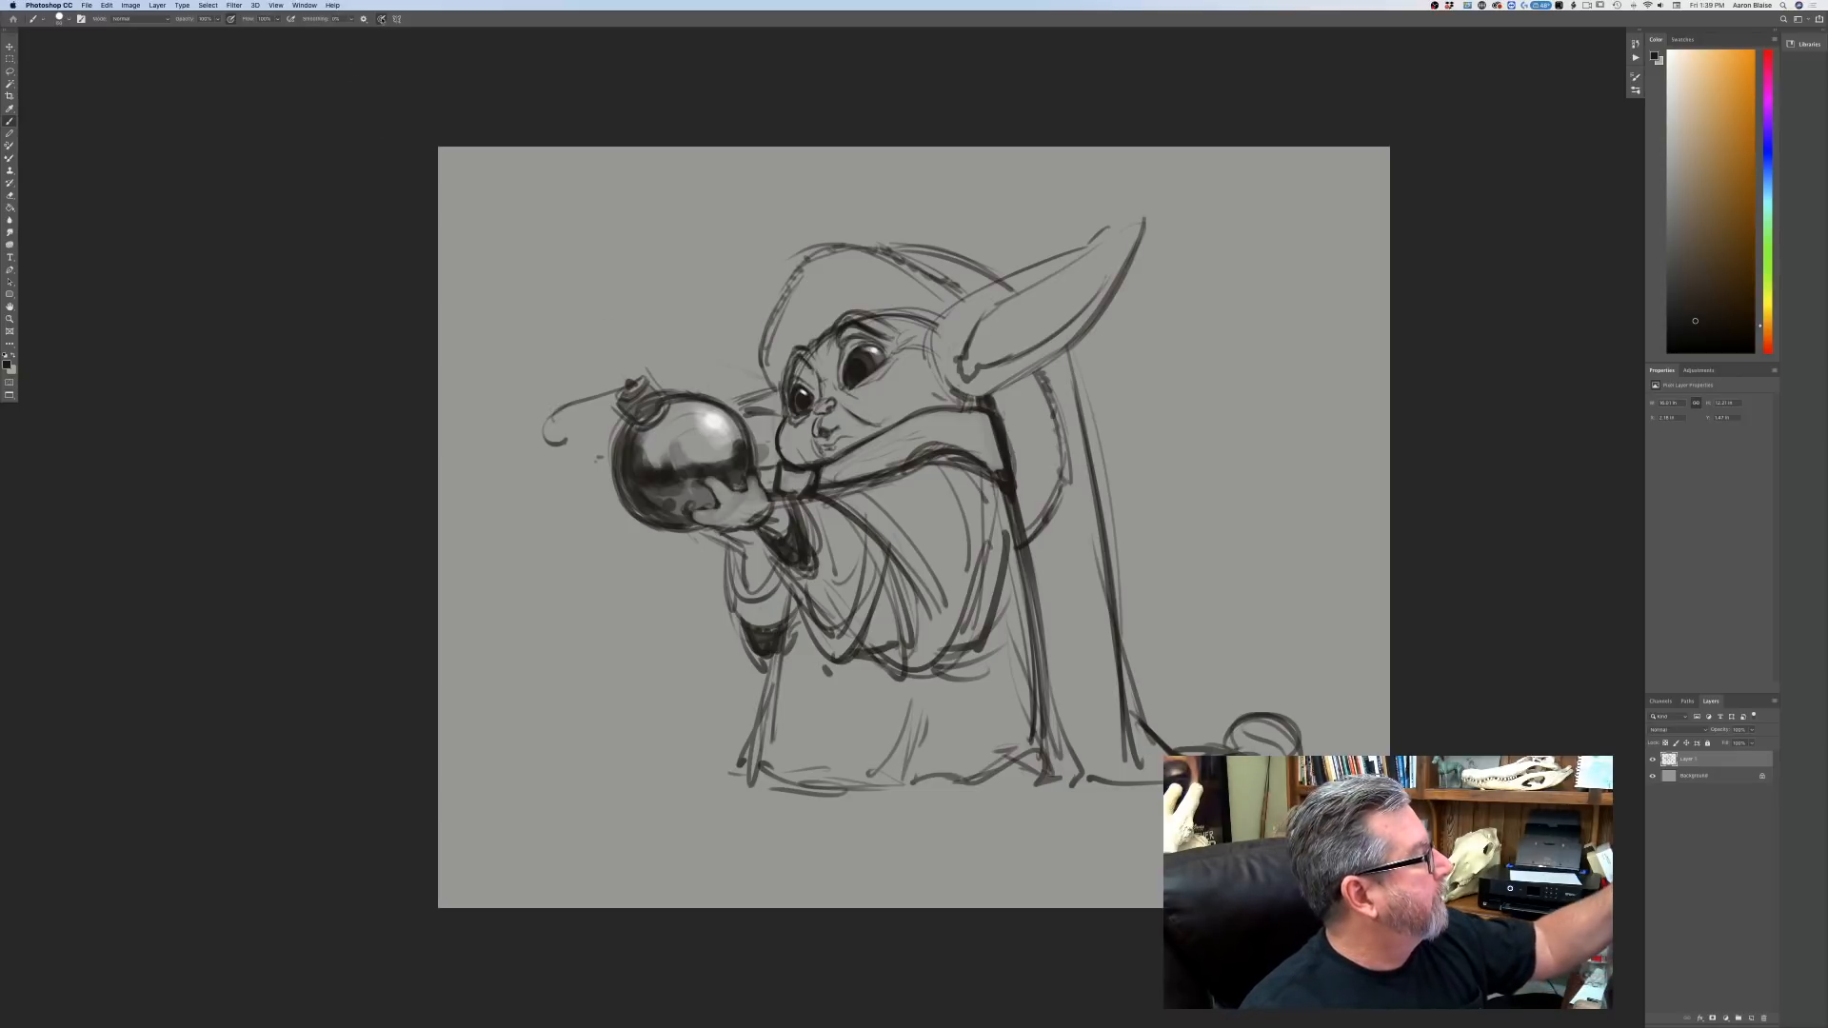
Shade the inside of both ears, fill the hood's shadow behind the neck, and thicken the hat's edge above the brow.
mouse_move(770, 424)
mouse_down()
mouse_move(760, 461)
mouse_move(753, 422)
mouse_up()
mouse_move(990, 320)
mouse_down()
mouse_move(971, 354)
mouse_move(1124, 238)
mouse_up()
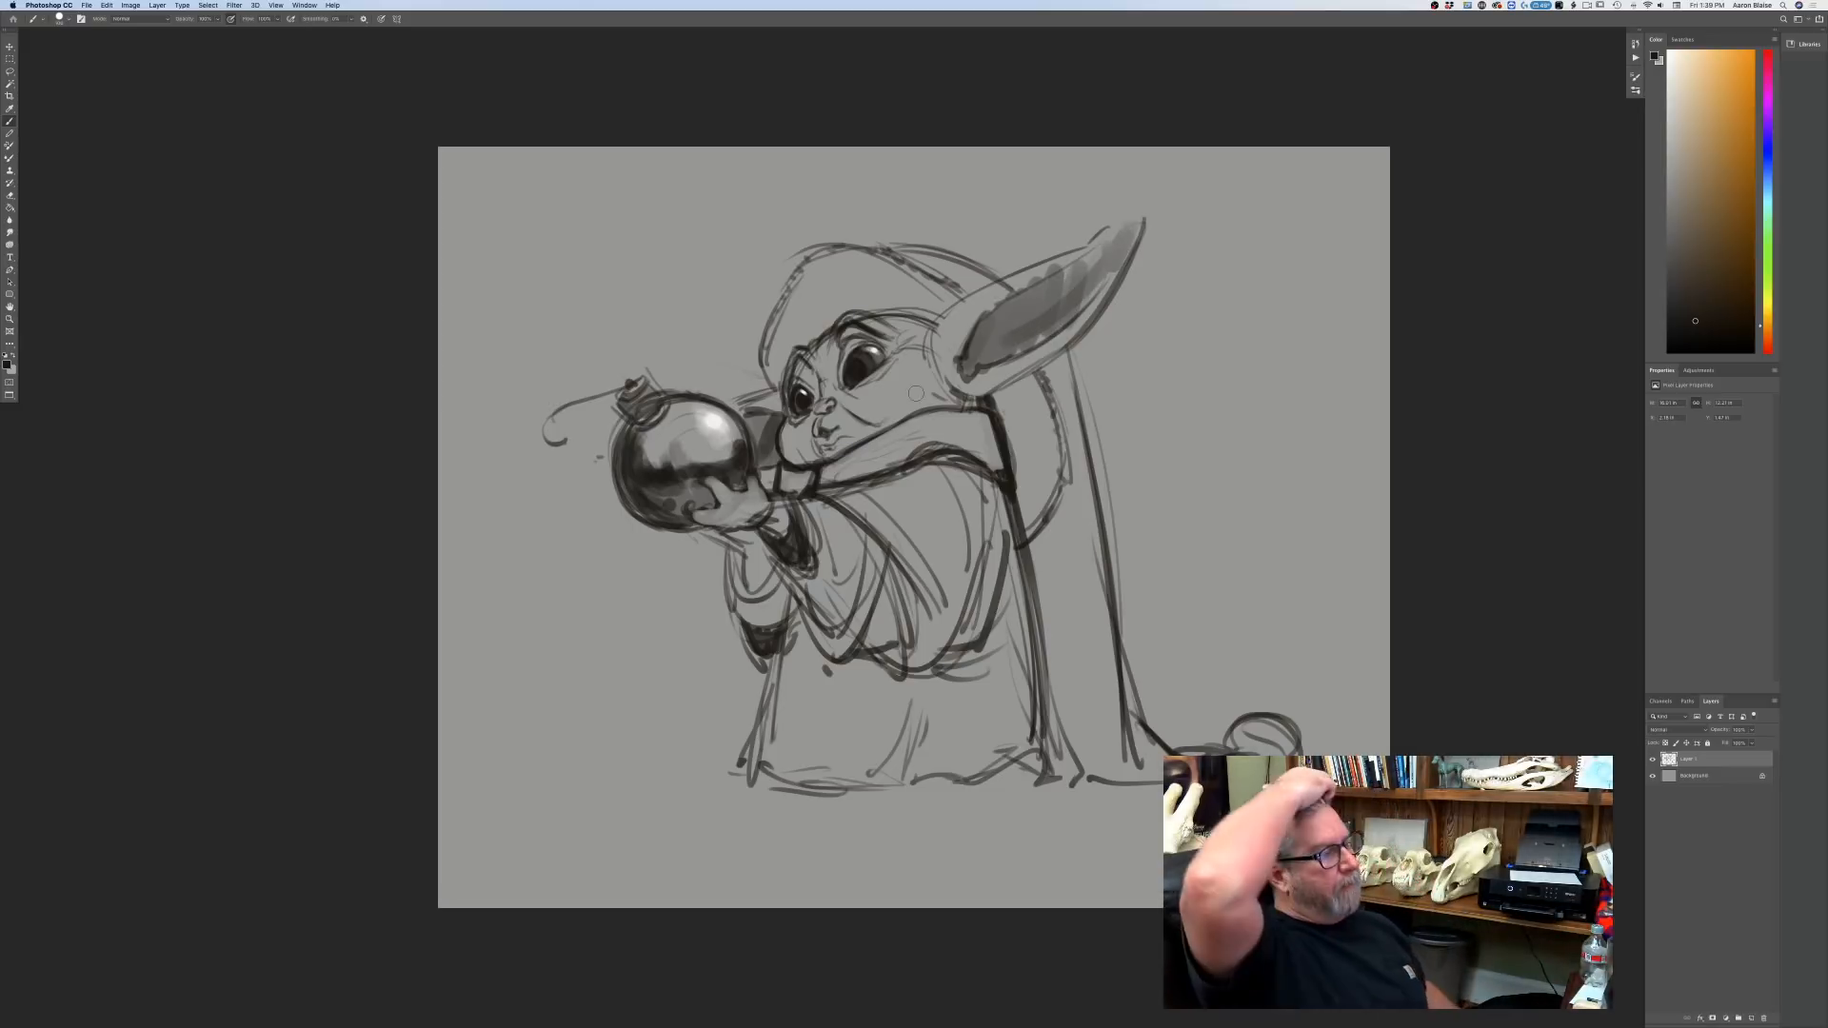
mouse_move(989, 401)
mouse_down()
mouse_move(1023, 455)
mouse_move(1020, 492)
mouse_move(994, 400)
mouse_move(1020, 465)
mouse_move(1013, 507)
mouse_move(1023, 468)
mouse_move(996, 399)
mouse_move(1030, 462)
mouse_move(1018, 524)
mouse_up()
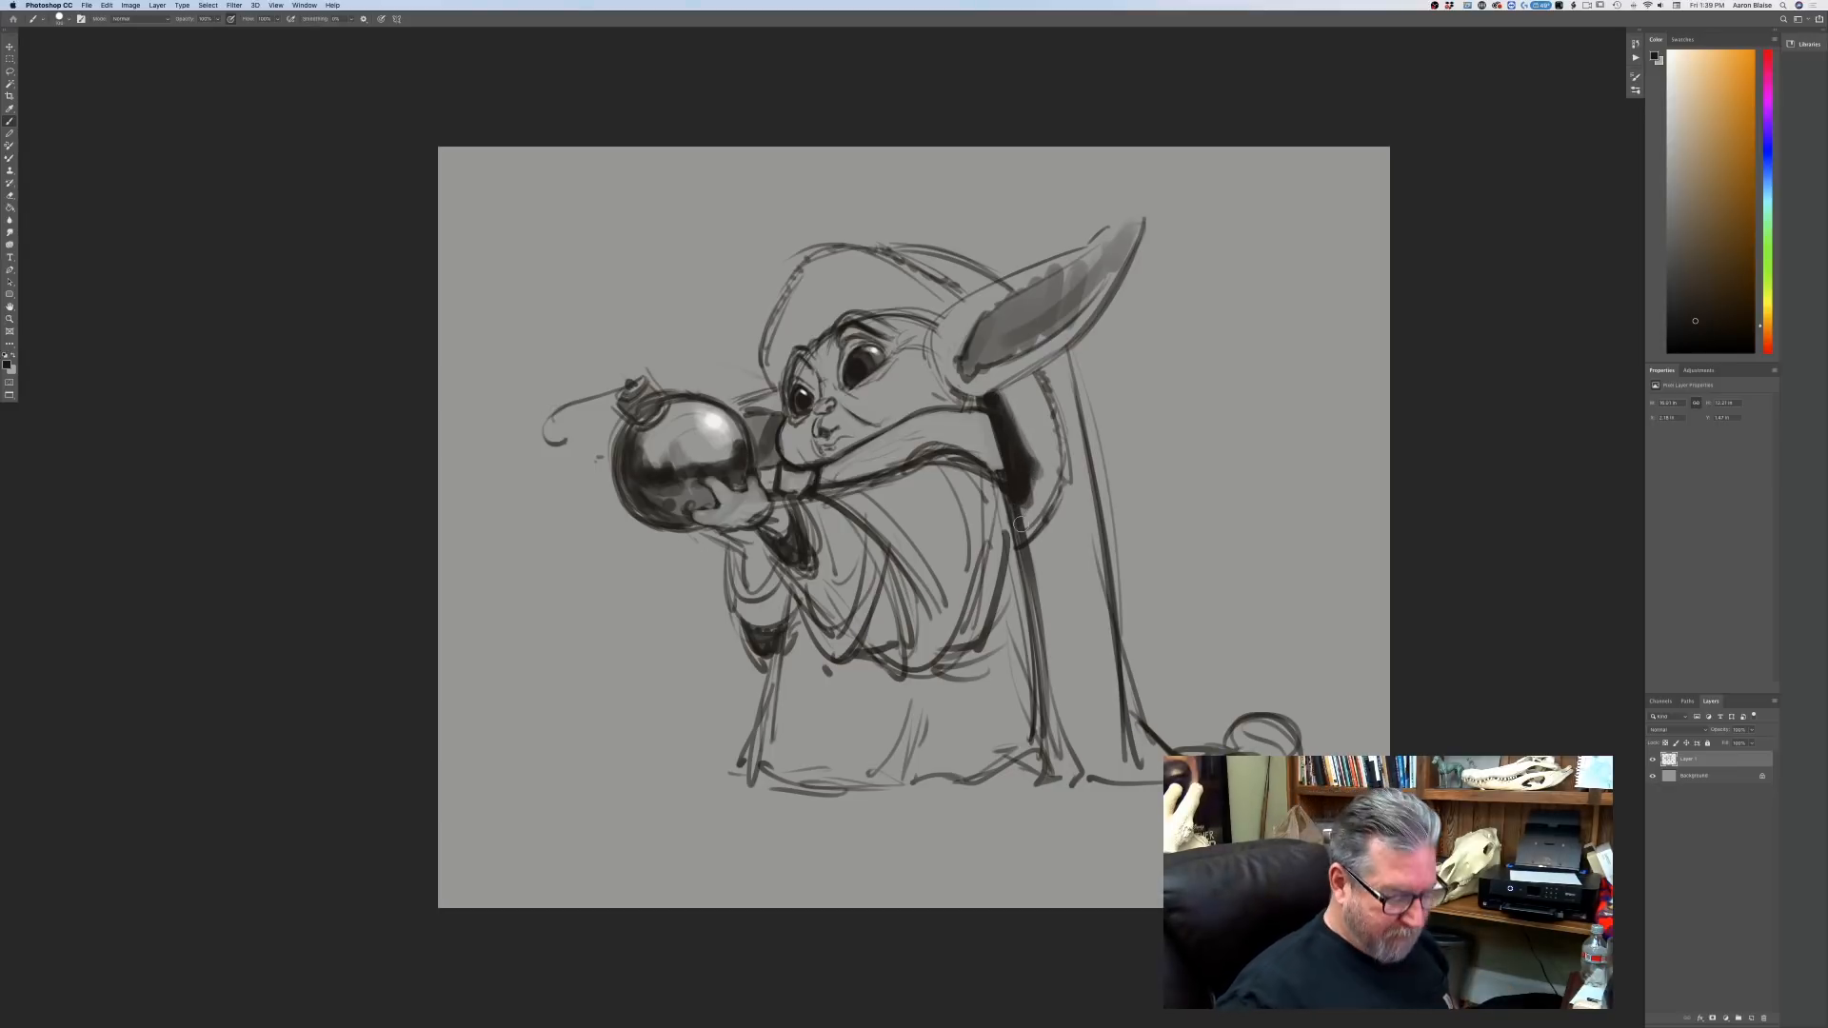
drag(922, 318, 854, 324)
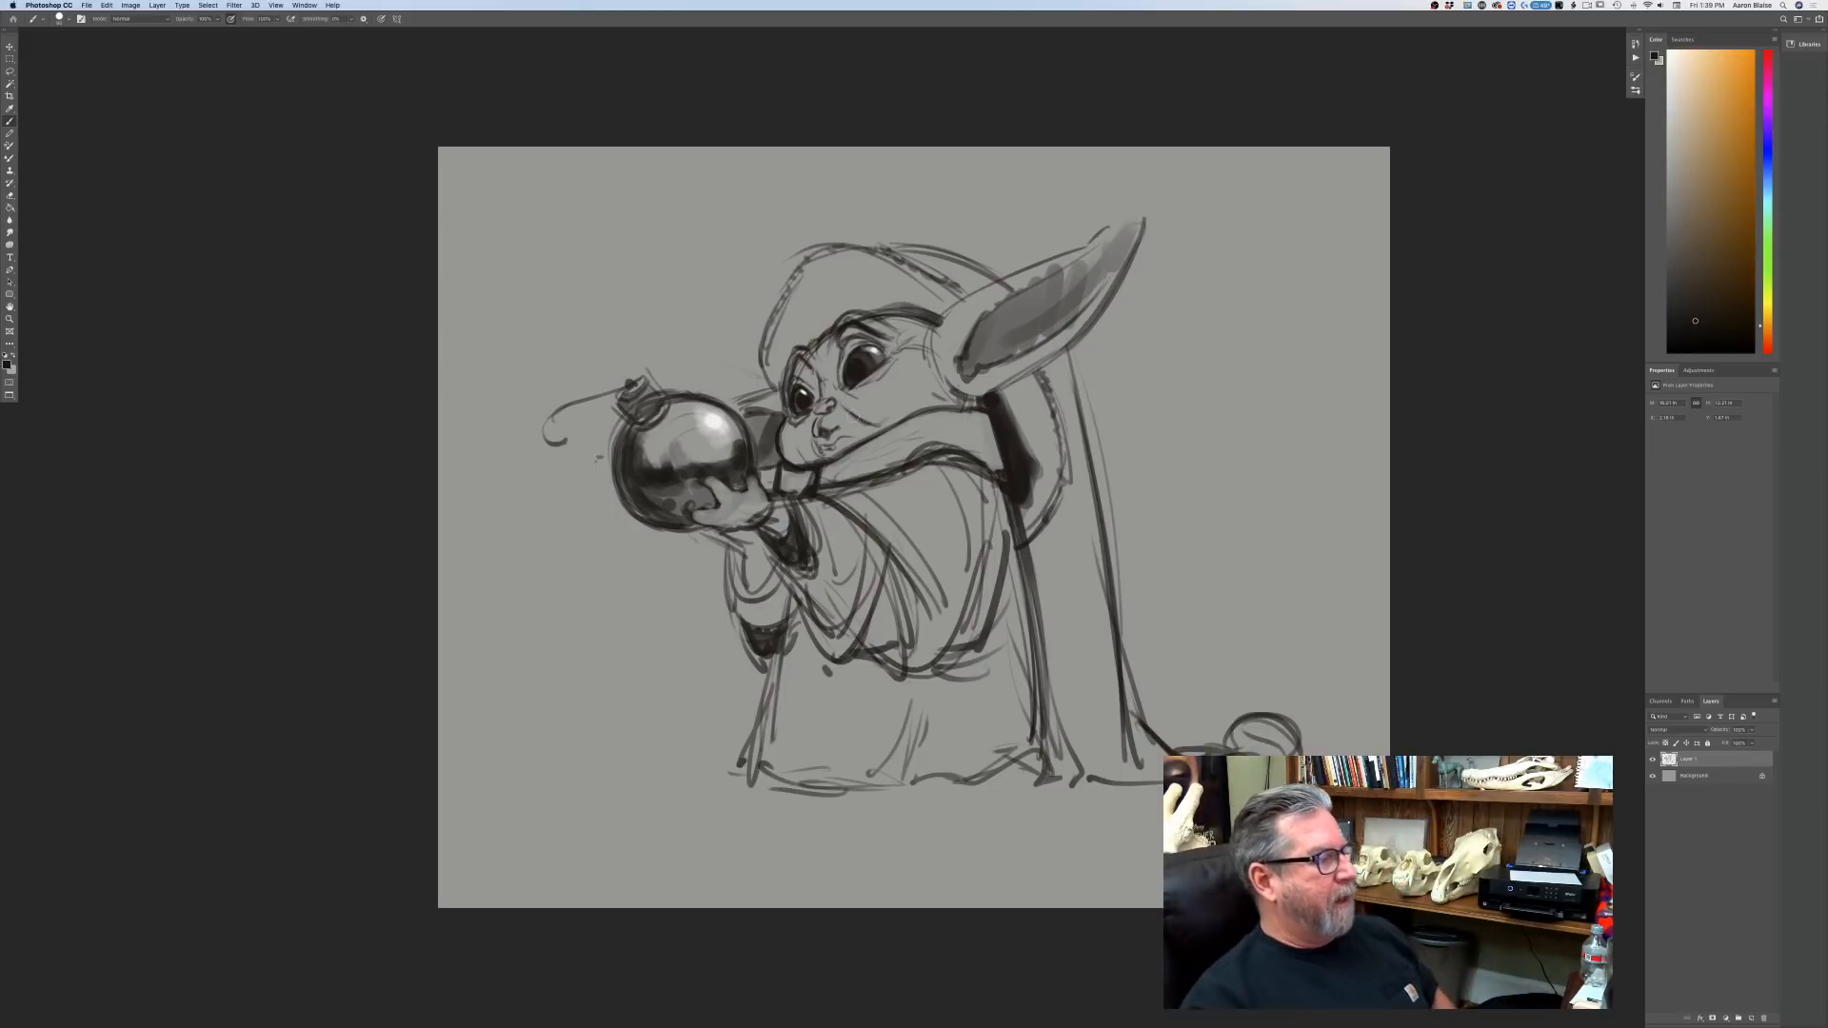
Flip the whole canvas horizontally to check the drawing in mirror image.
key(super+minus)
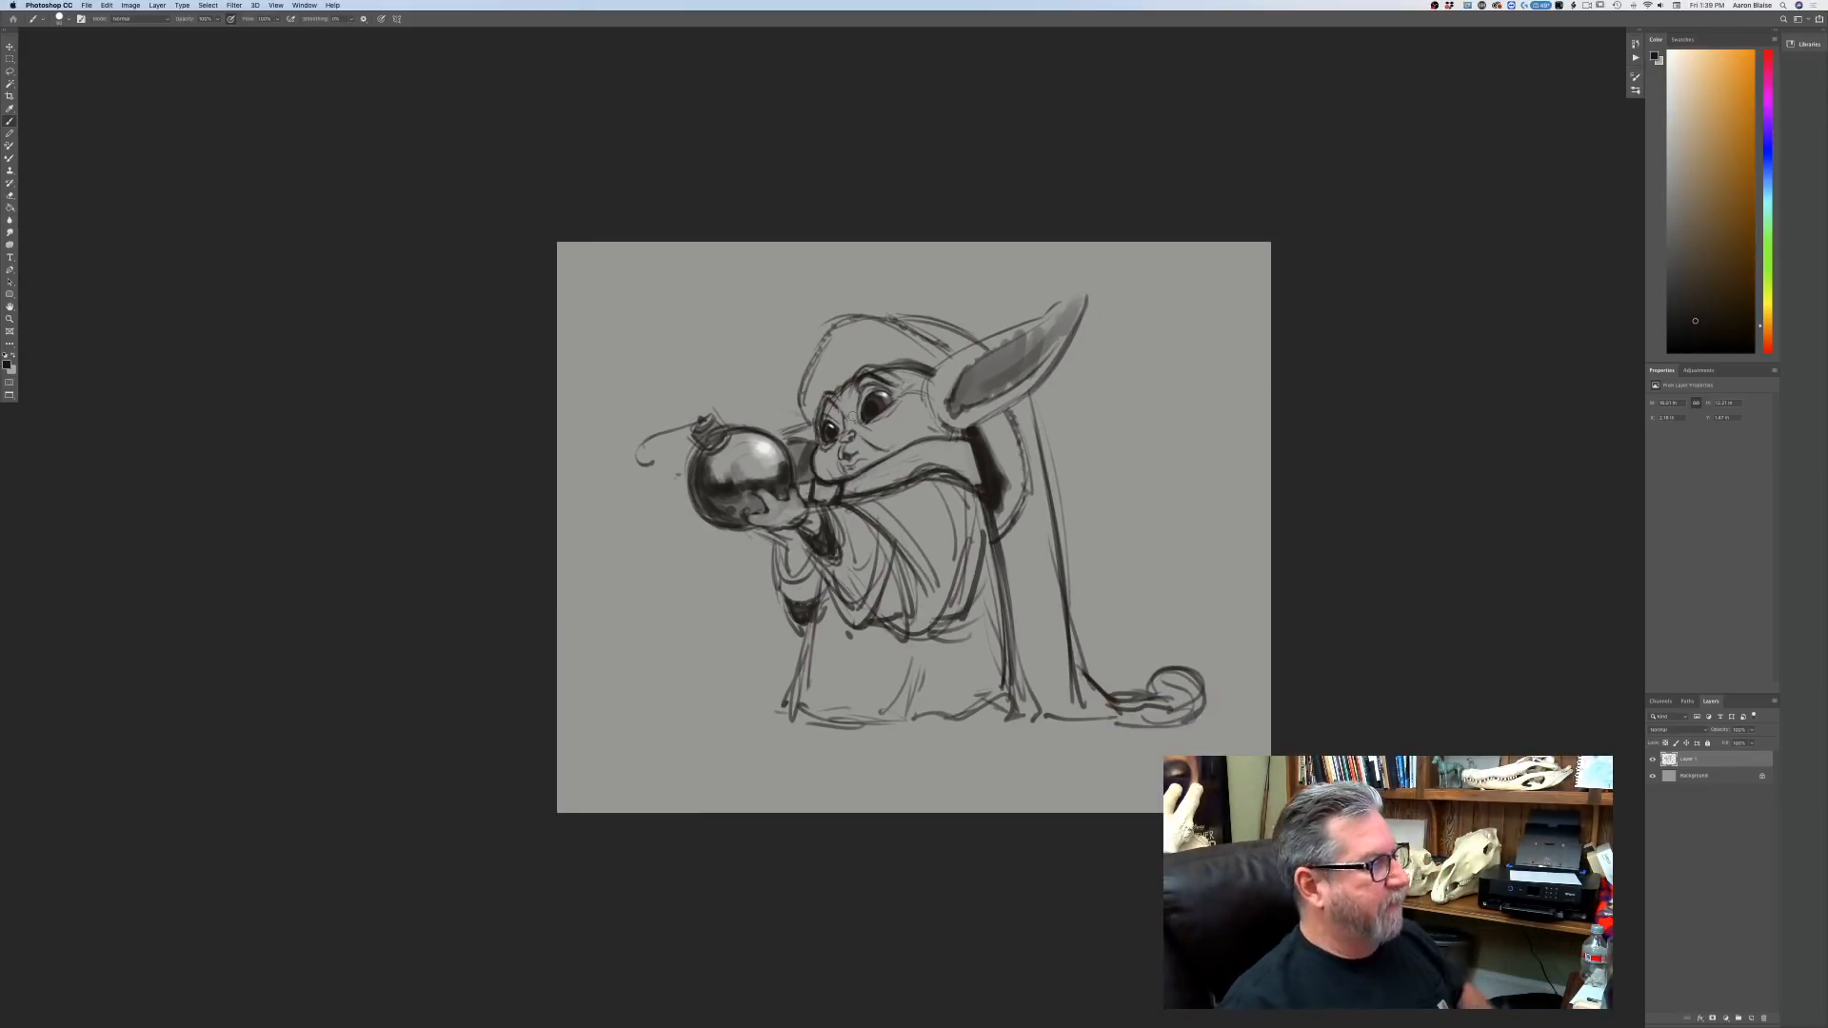
click(131, 4)
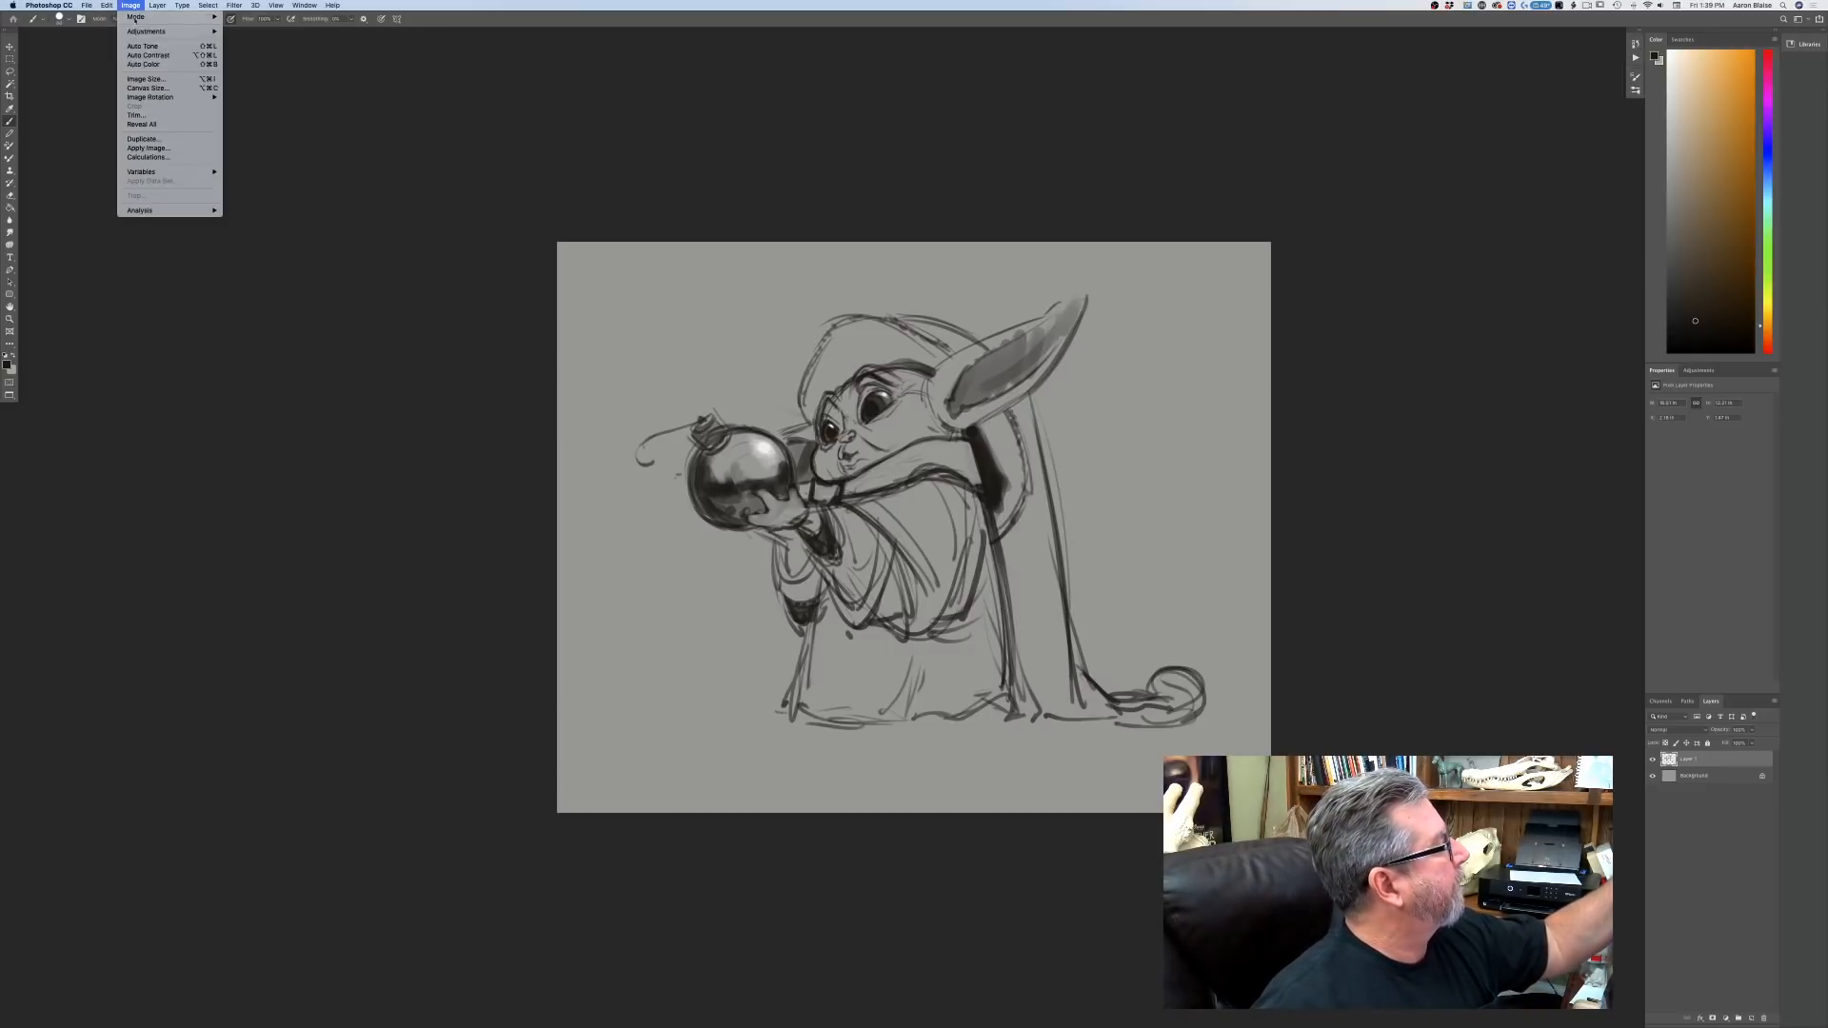
mouse_move(191, 97)
click(258, 139)
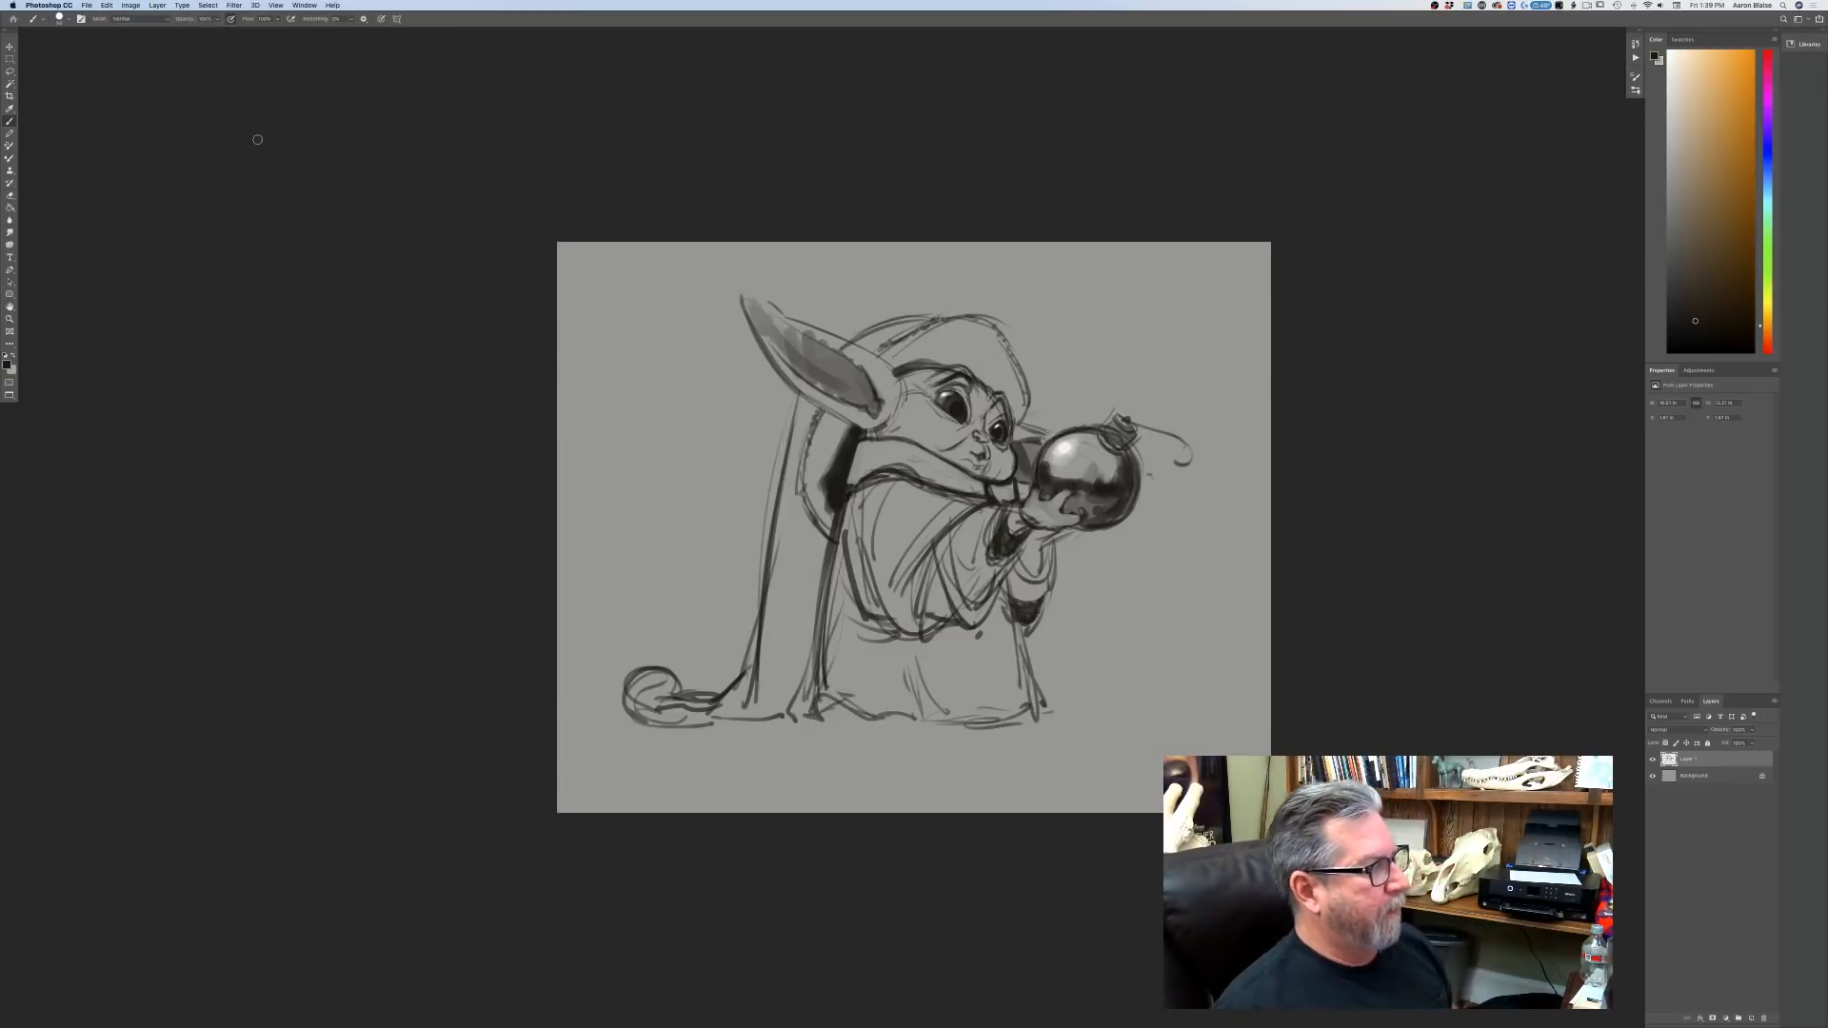
key(super+equal)
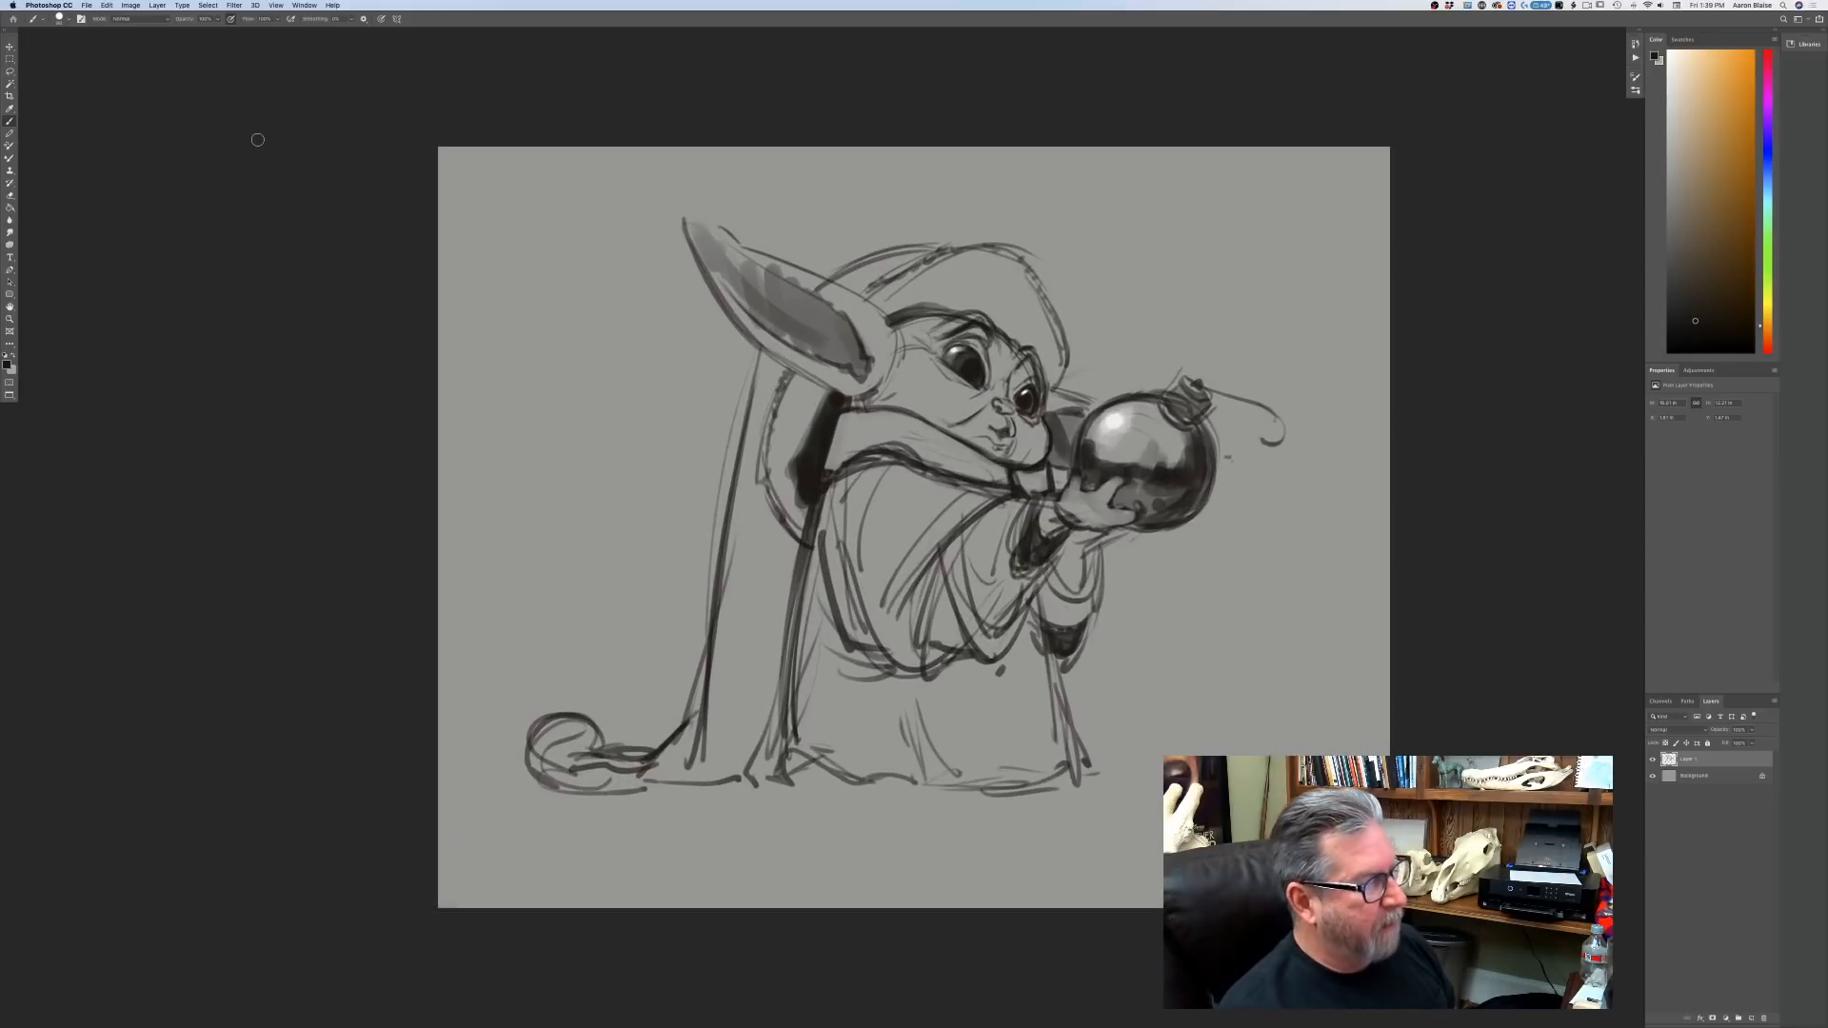
Refine the nose and mouth and add fine wrinkle lines between and around the eyes.
key(super+equal)
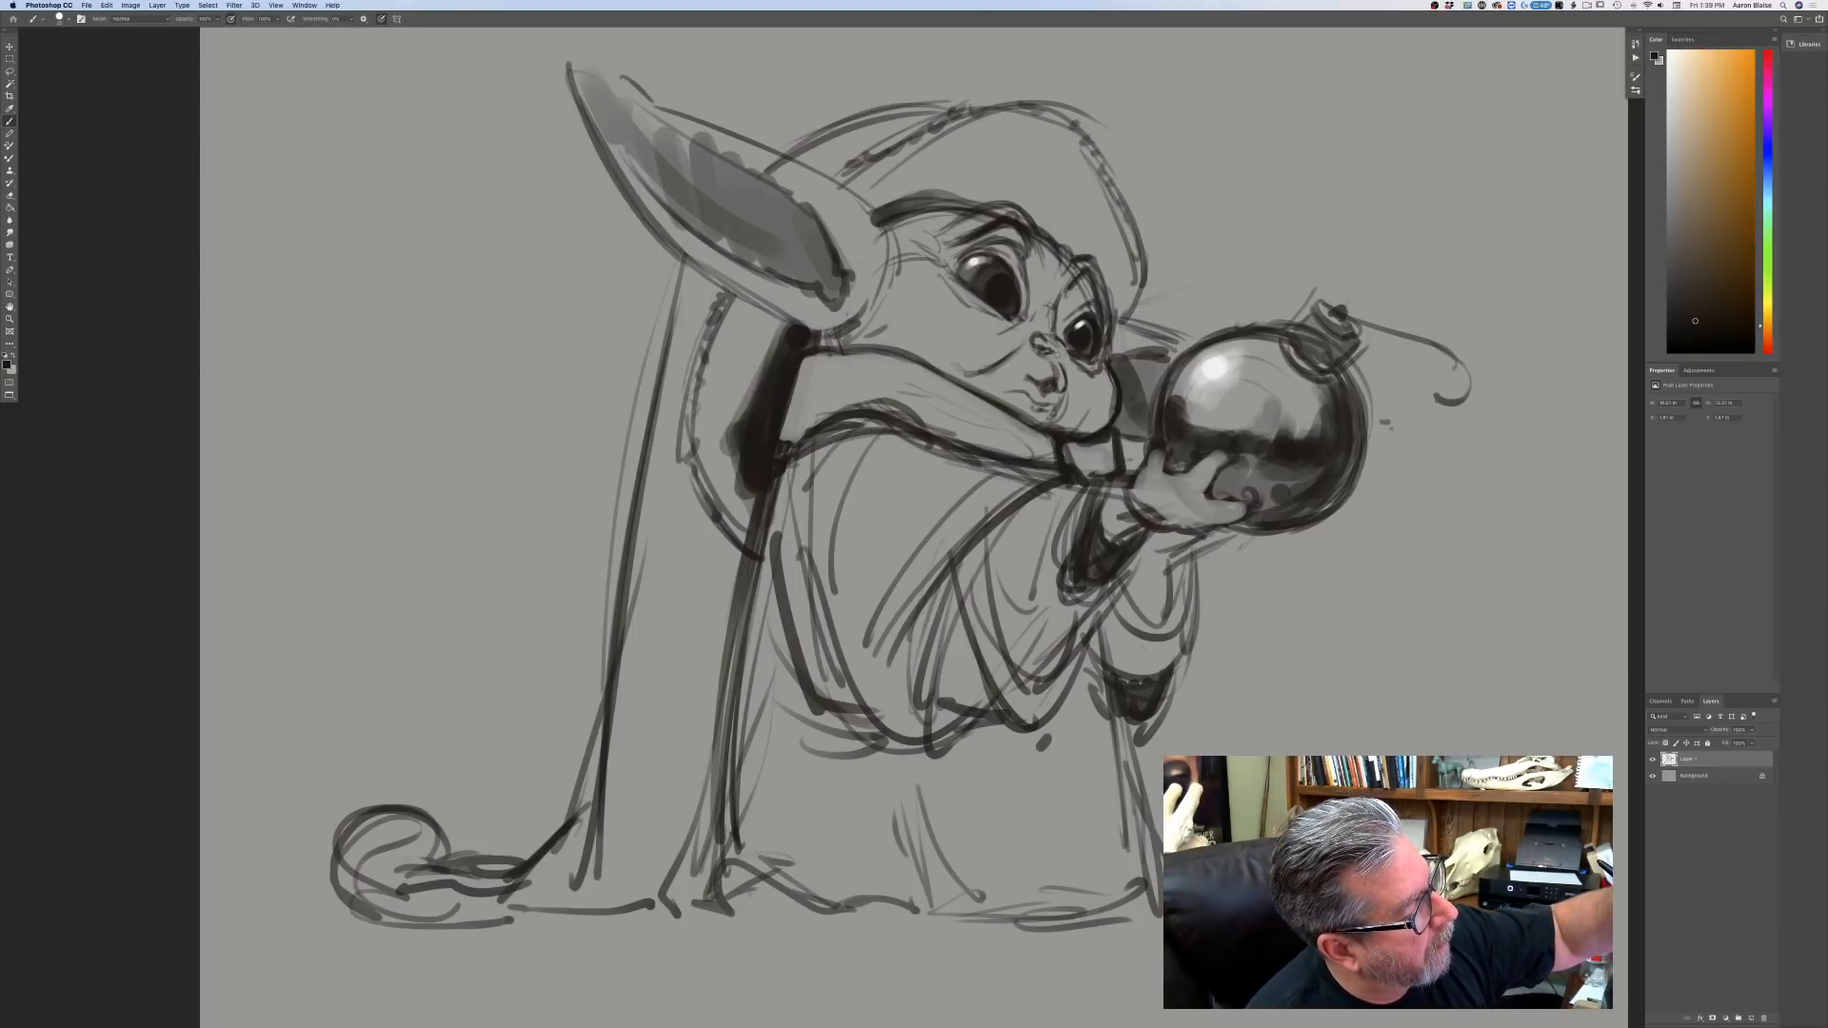
drag(1056, 350, 1068, 360)
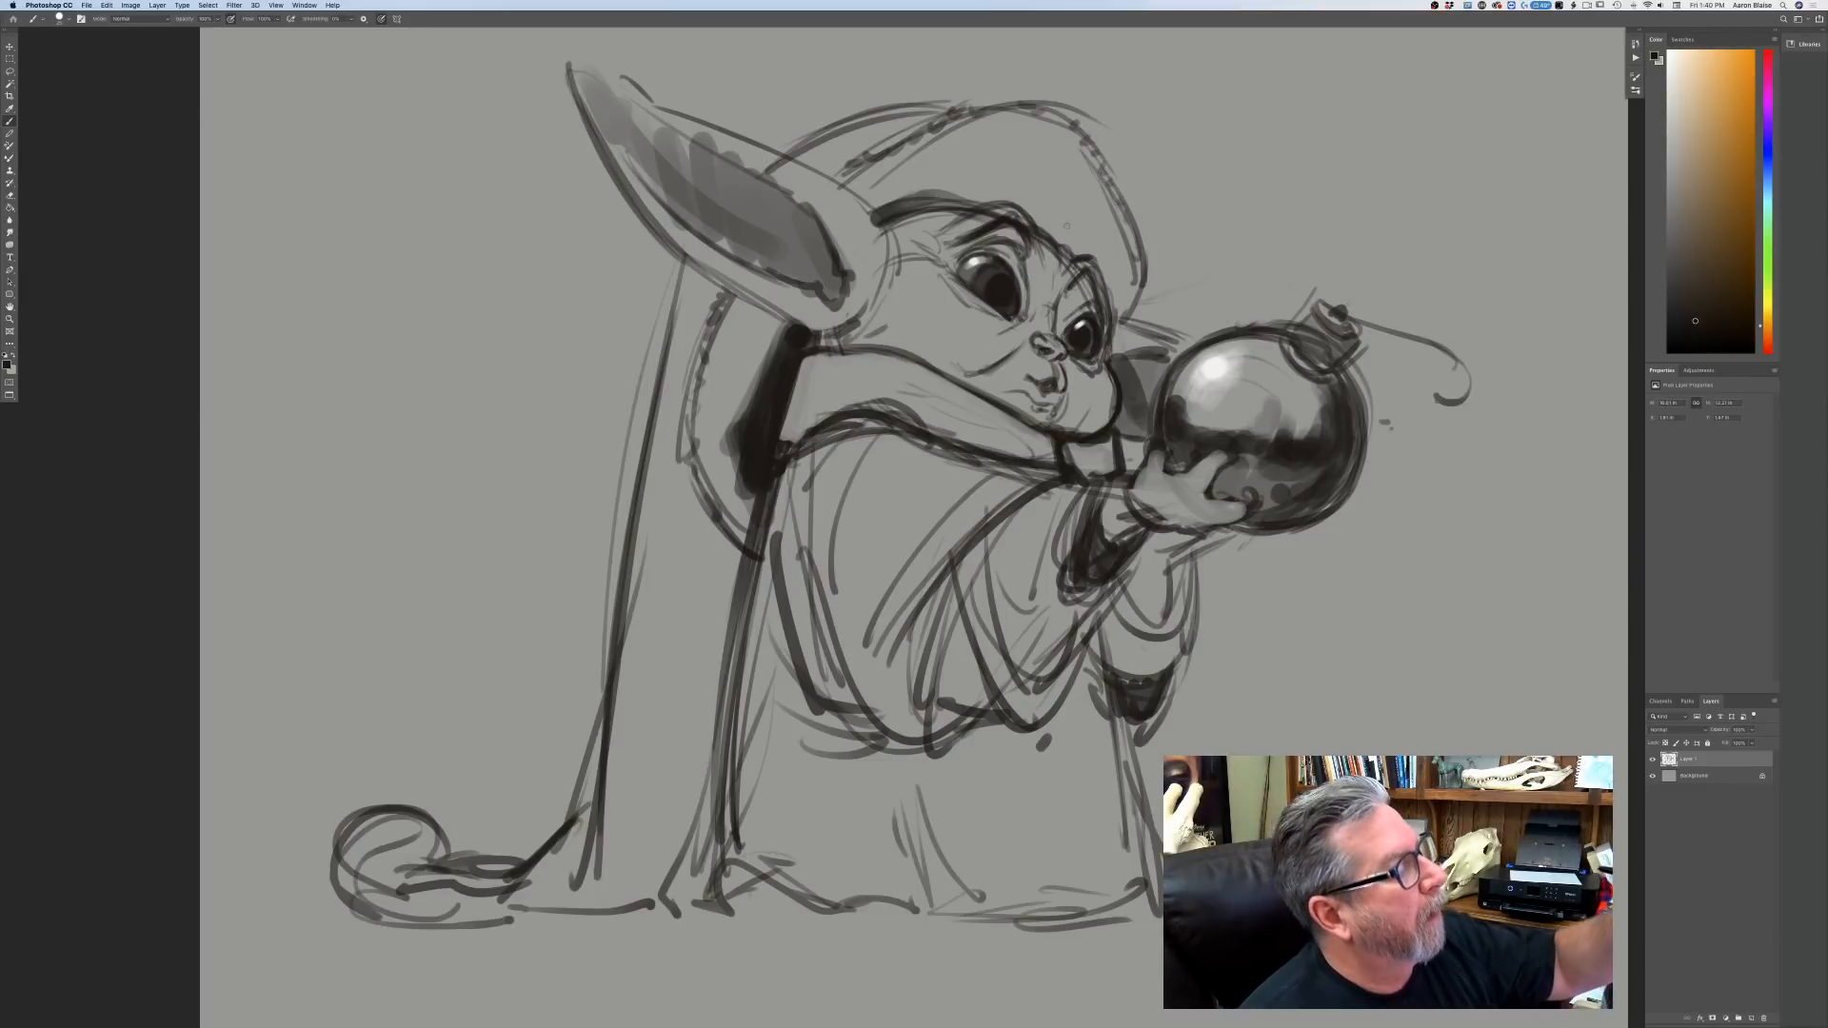
mouse_move(1046, 250)
mouse_down()
mouse_move(1055, 280)
mouse_move(992, 364)
mouse_up()
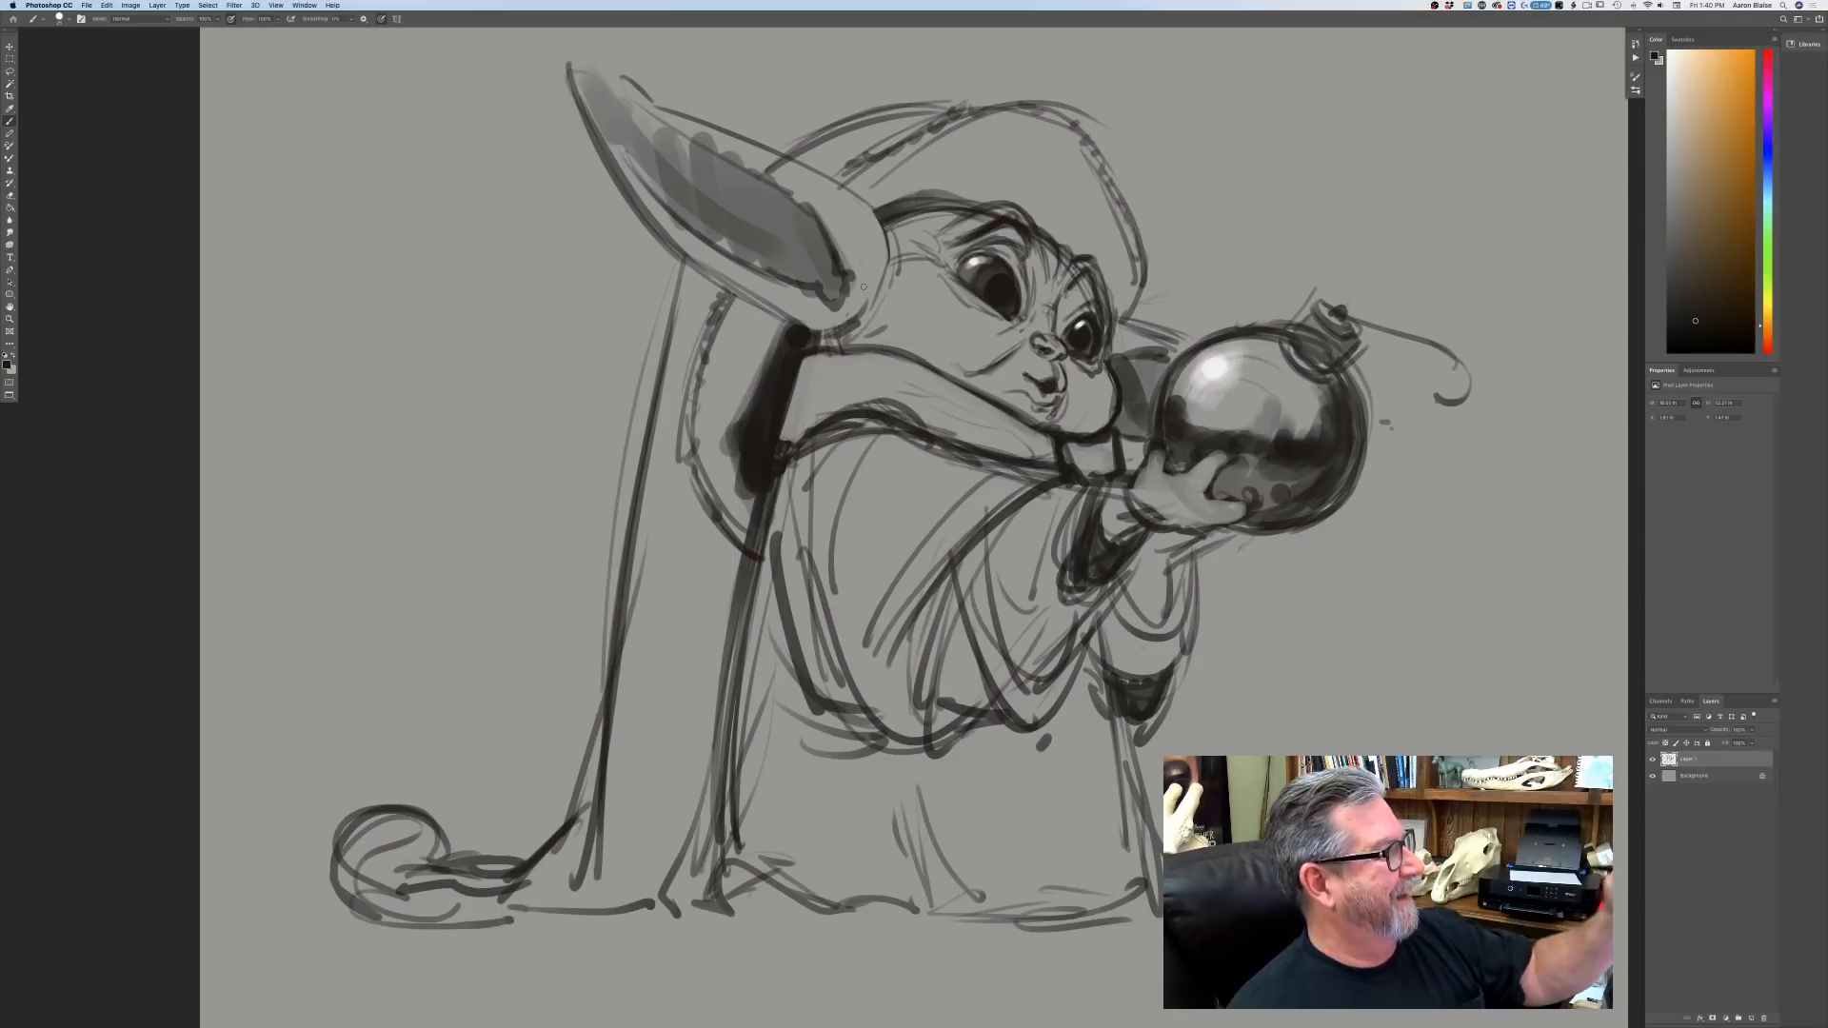
Darken the large ear's upper contour from the head to the tip and touch up the near eye's outer corner.
mouse_move(780, 165)
mouse_down()
mouse_move(764, 173)
mouse_move(832, 180)
mouse_move(795, 164)
mouse_up()
mouse_move(881, 230)
mouse_down()
mouse_move(571, 53)
mouse_move(604, 143)
mouse_up()
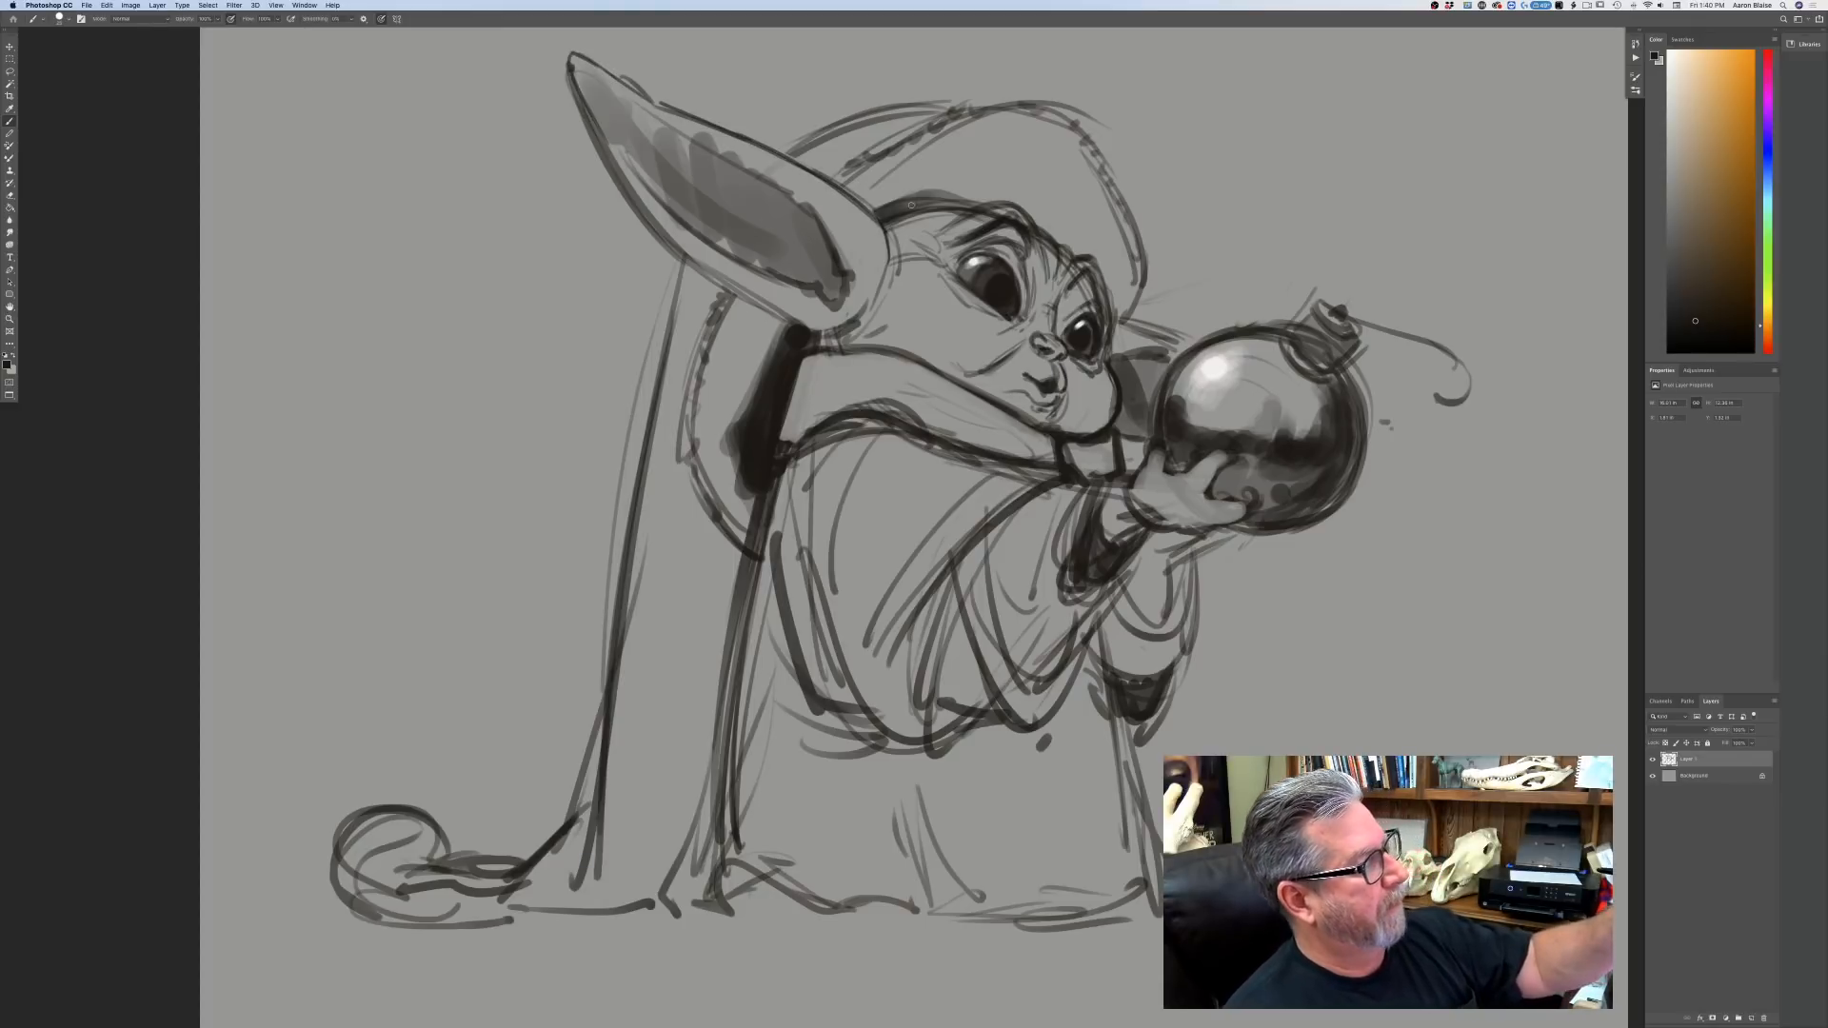
key(super+minus)
key(super+minus)
key(super+minus)
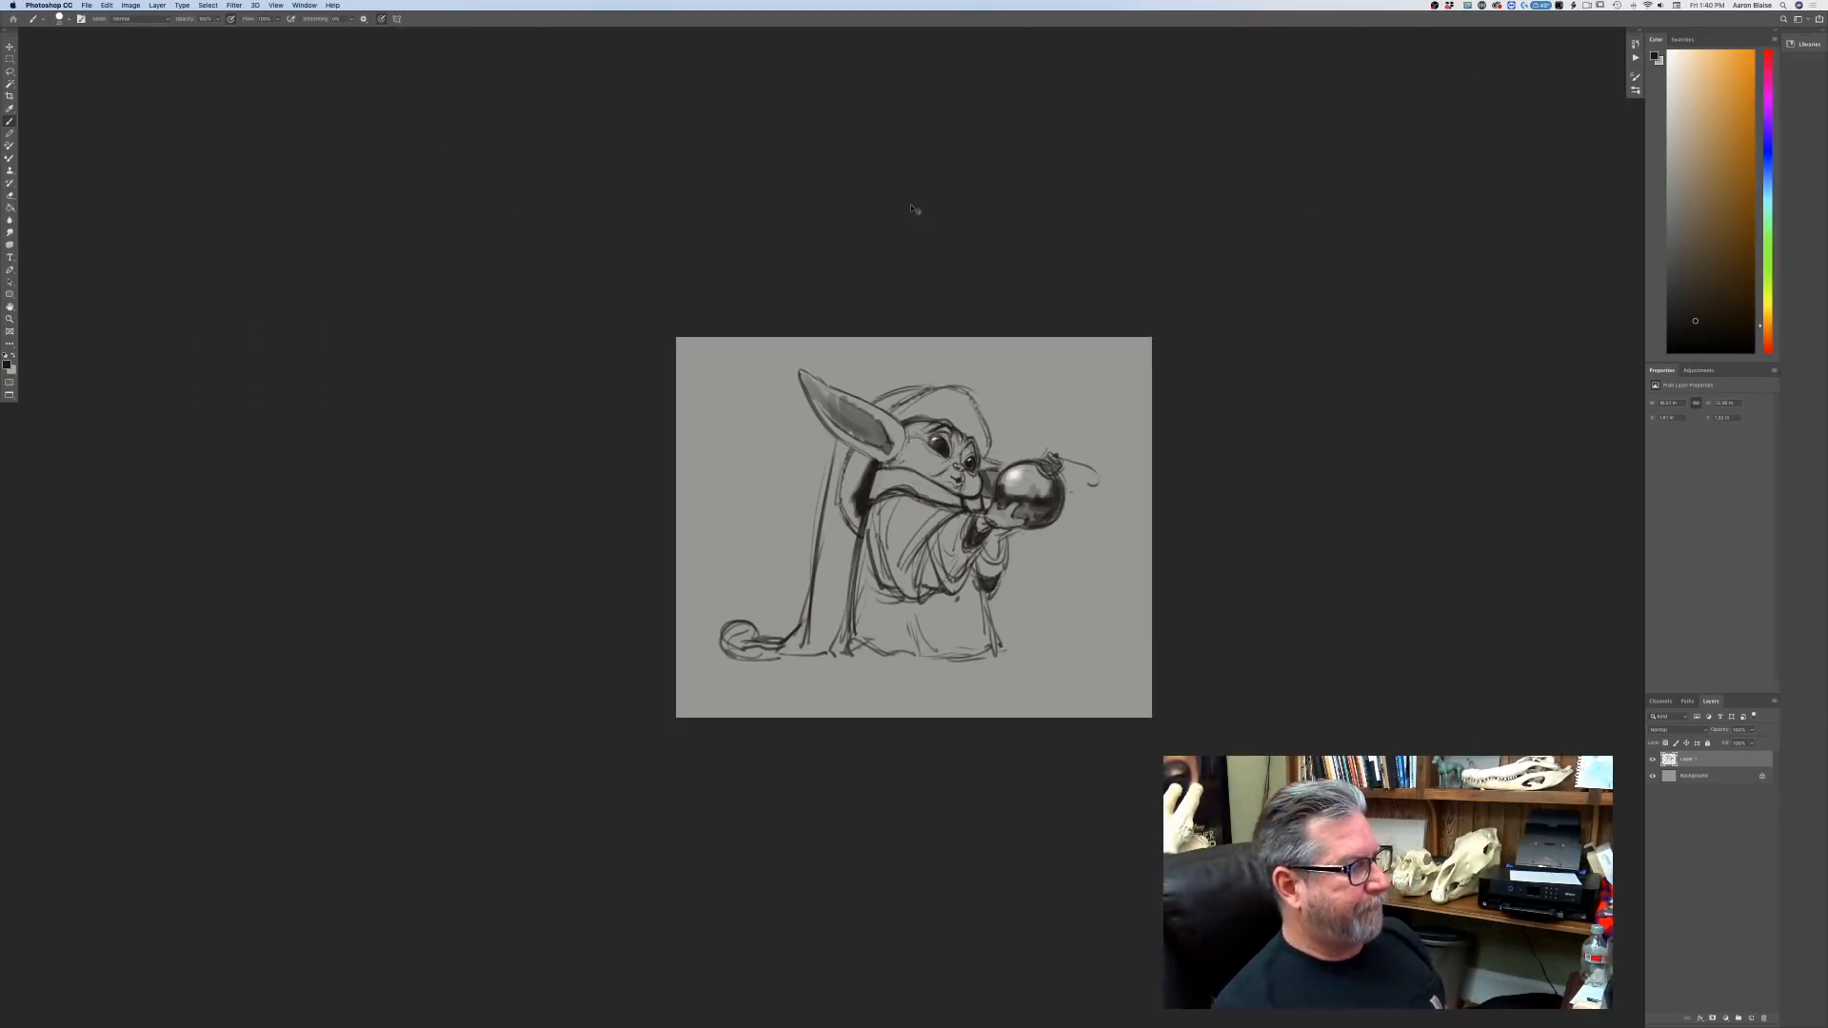
key(super+equal)
key(super+equal)
key(super+equal)
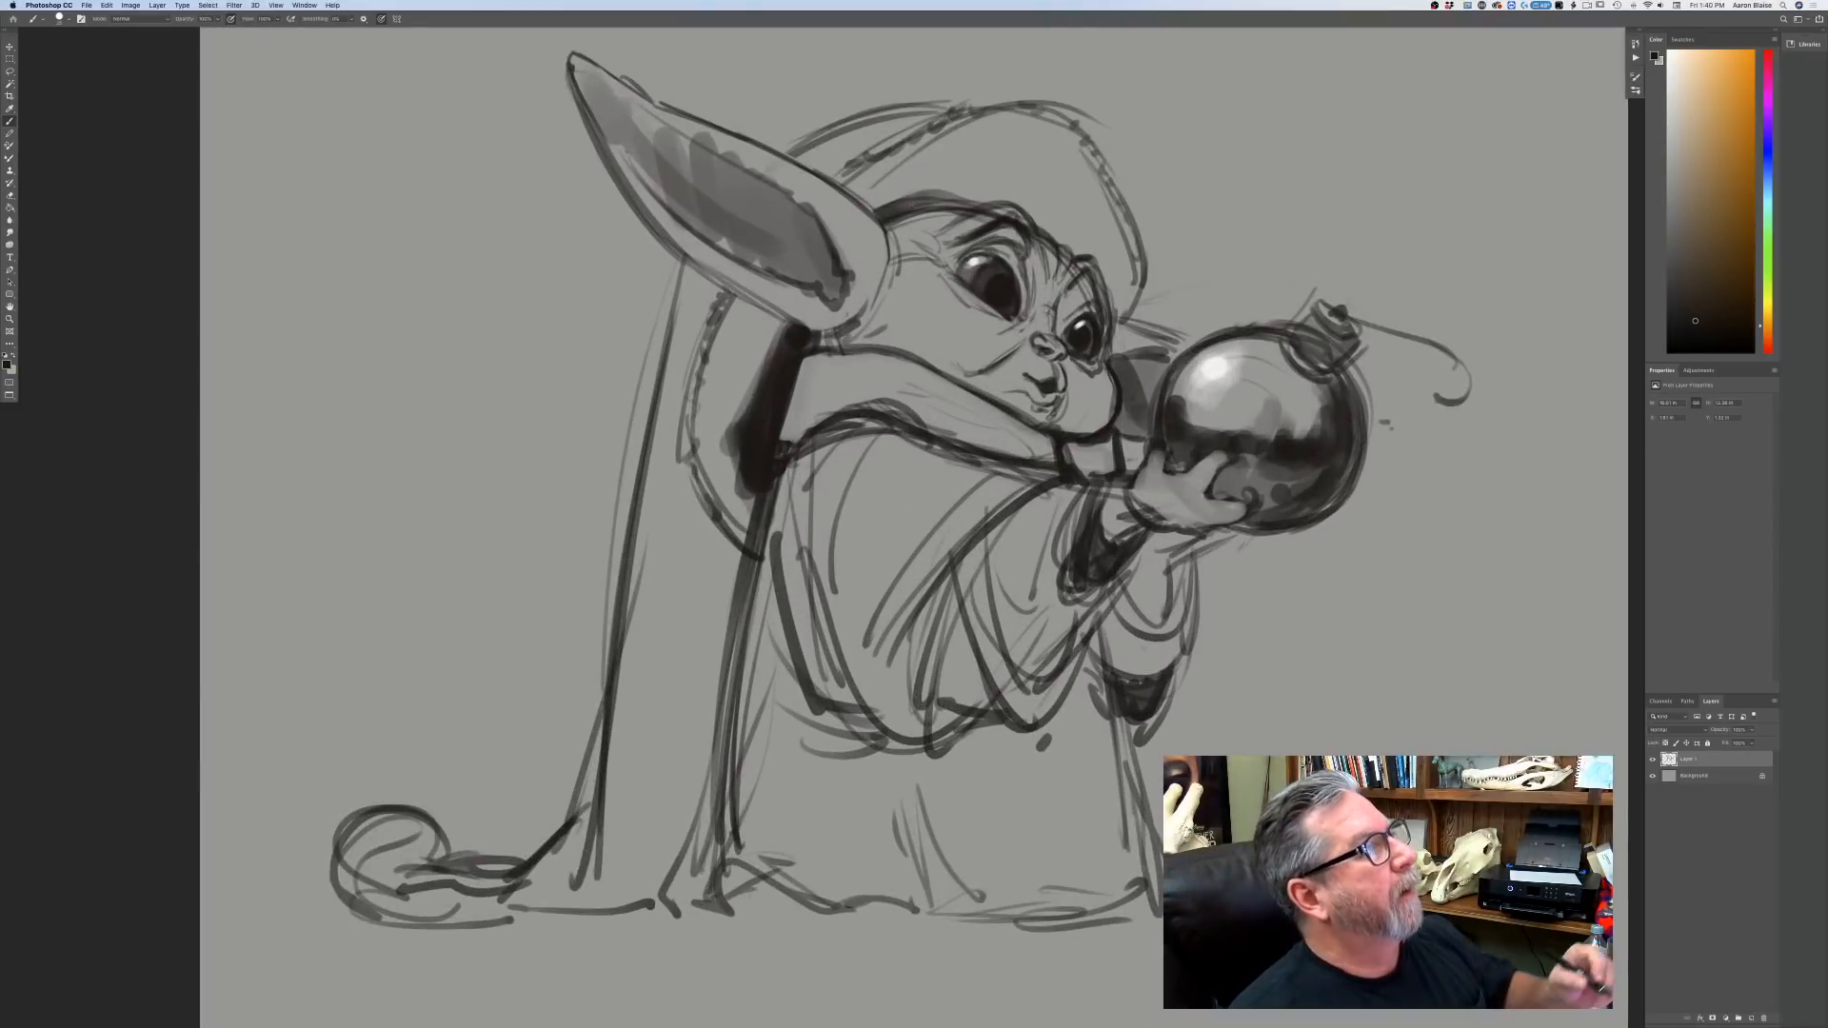
mouse_move(953, 267)
mouse_down()
mouse_move(977, 254)
mouse_move(1018, 275)
mouse_move(950, 270)
mouse_up()
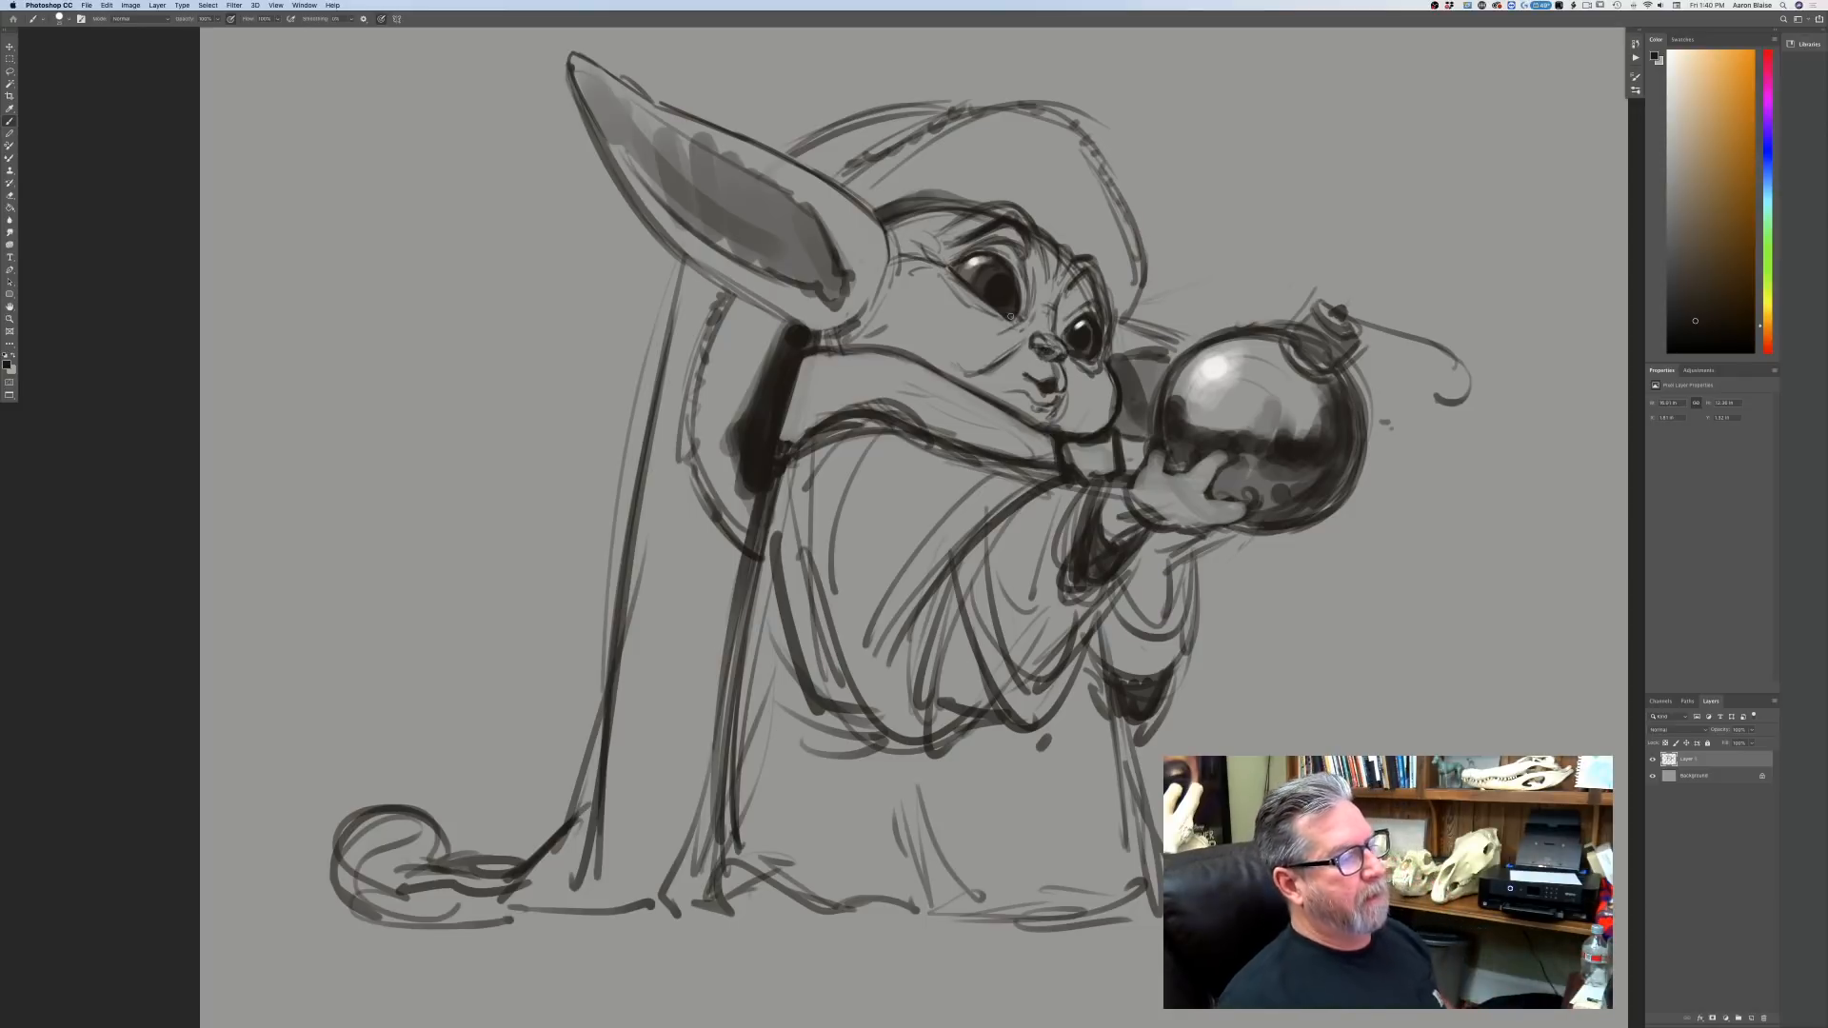
Flip the canvas horizontally again so the creature faces its original direction.
key(super+minus)
key(super+minus)
key(super+minus)
key(super+plus)
key(super+plus)
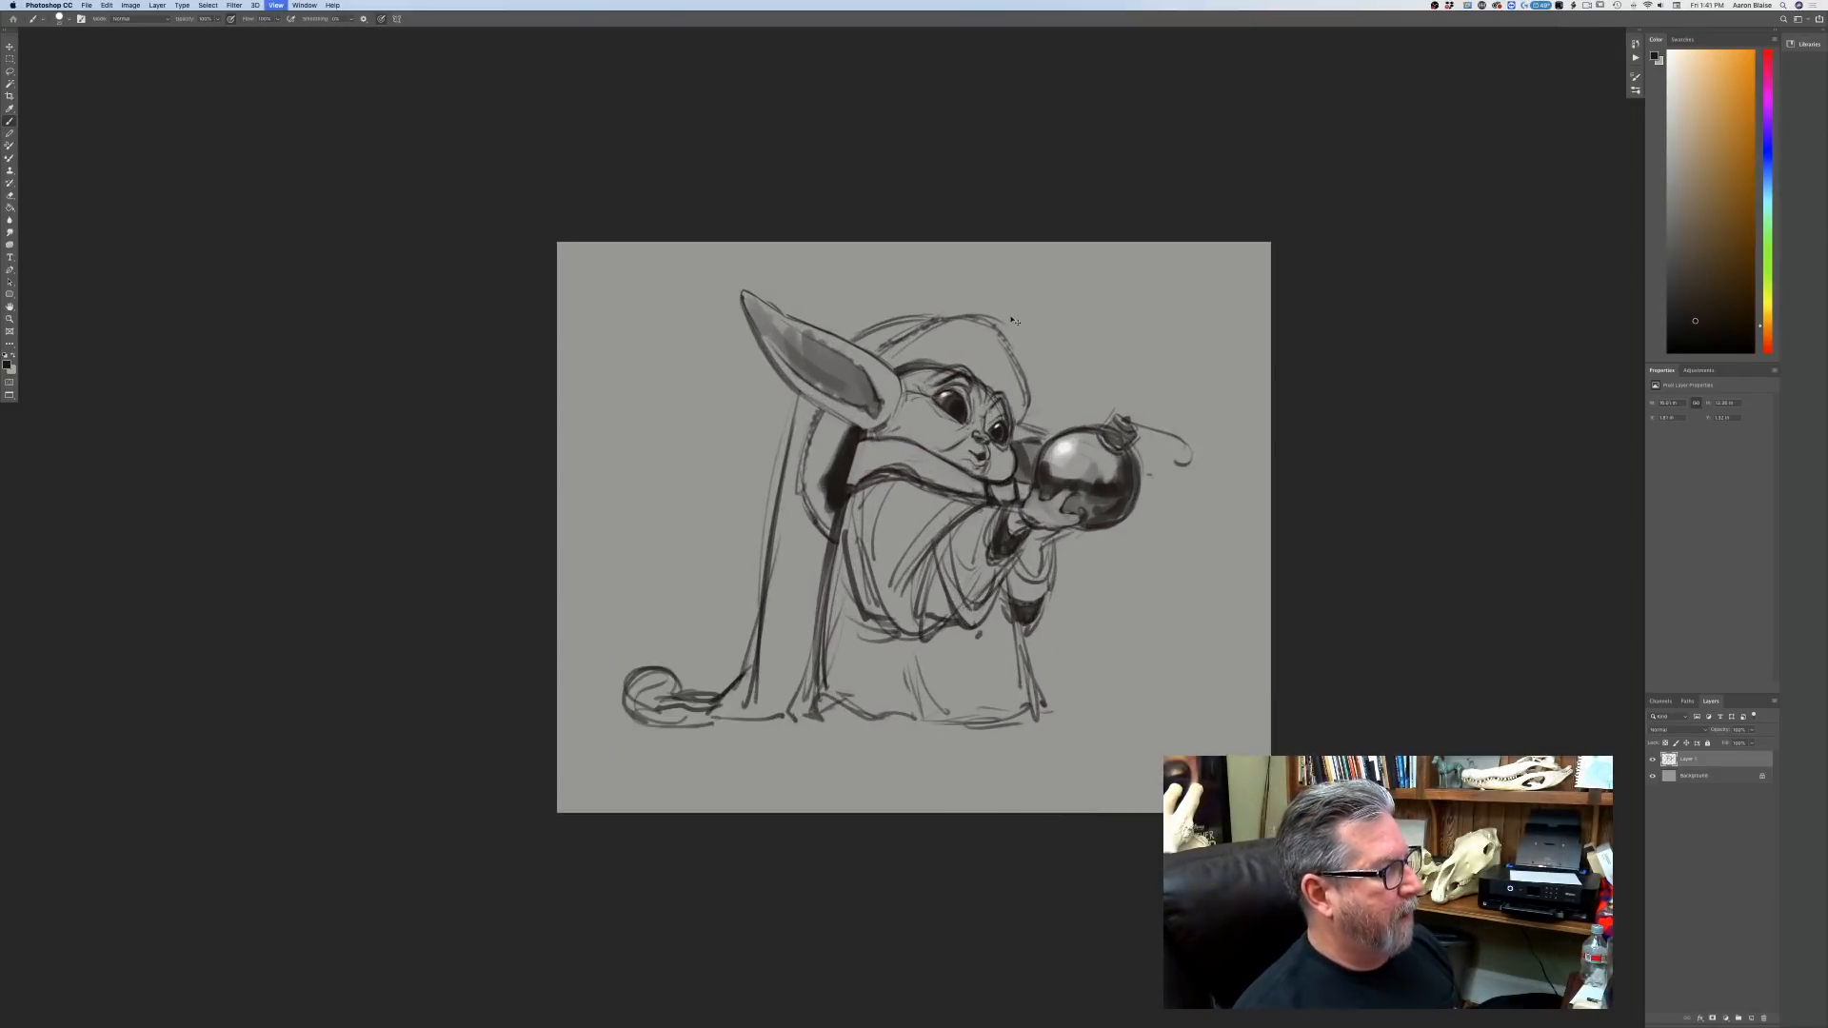
click(131, 5)
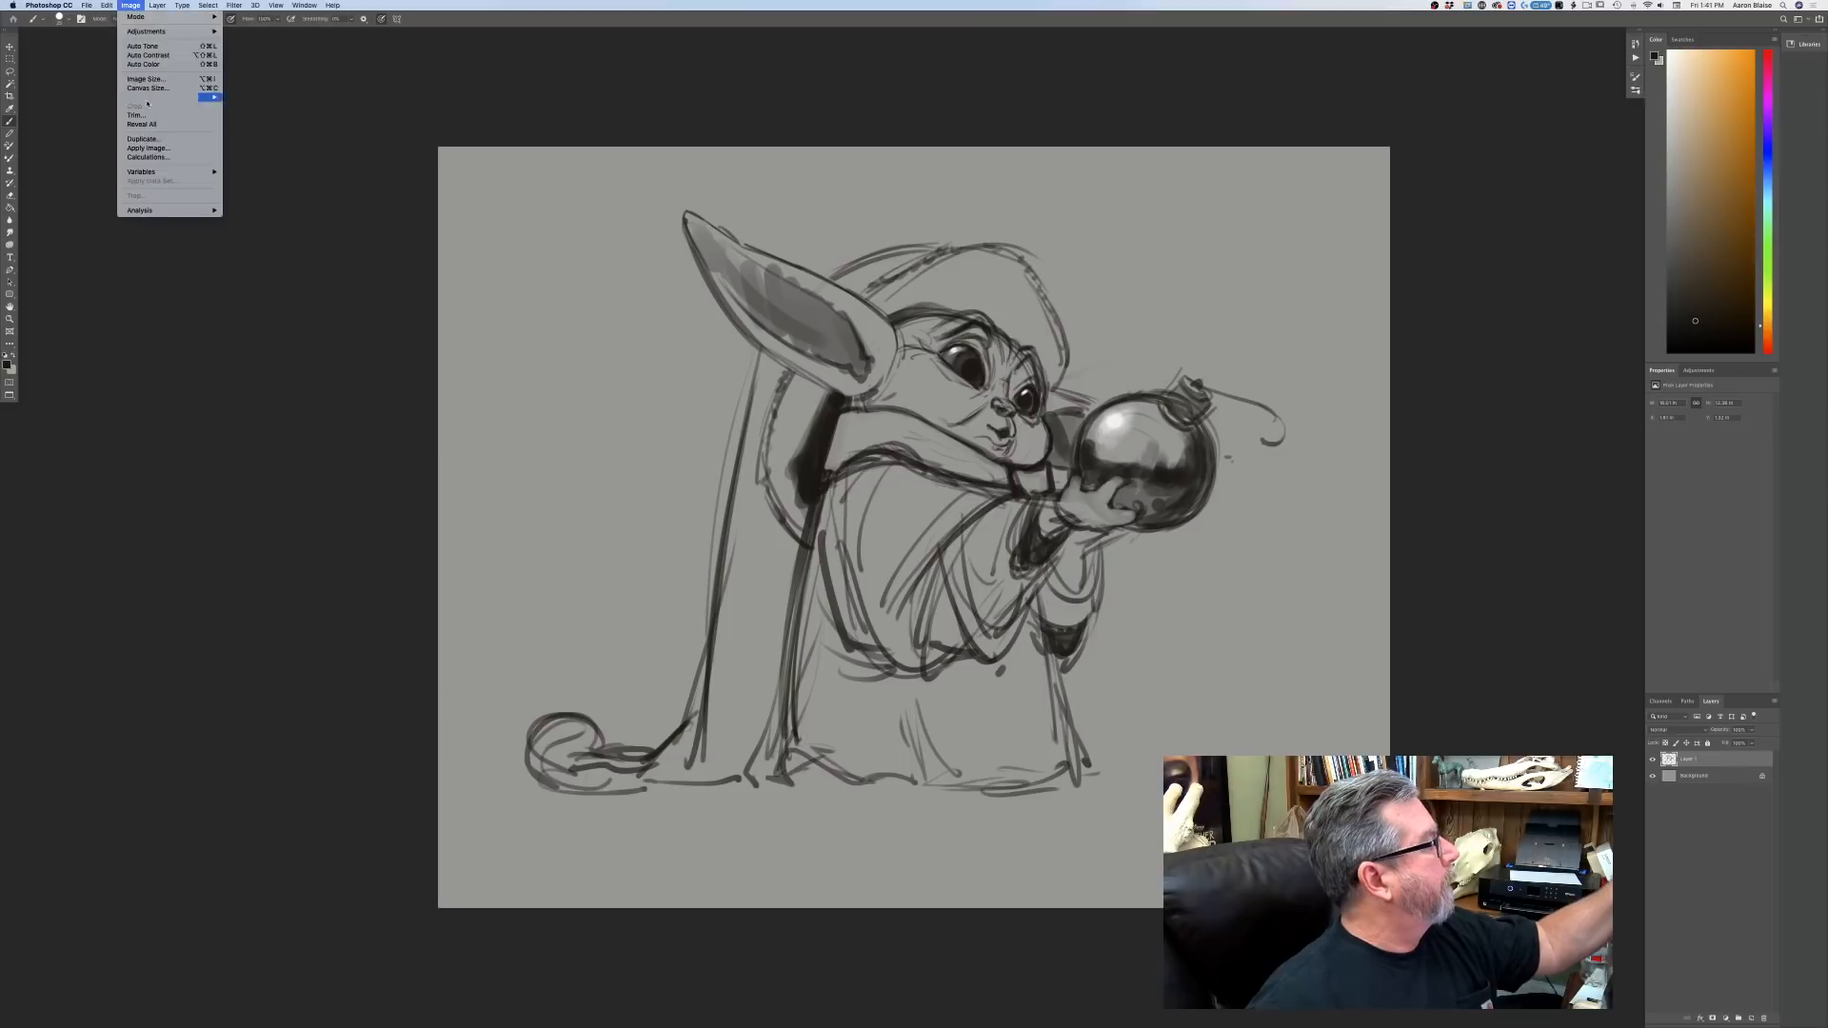
mouse_move(150, 97)
click(259, 140)
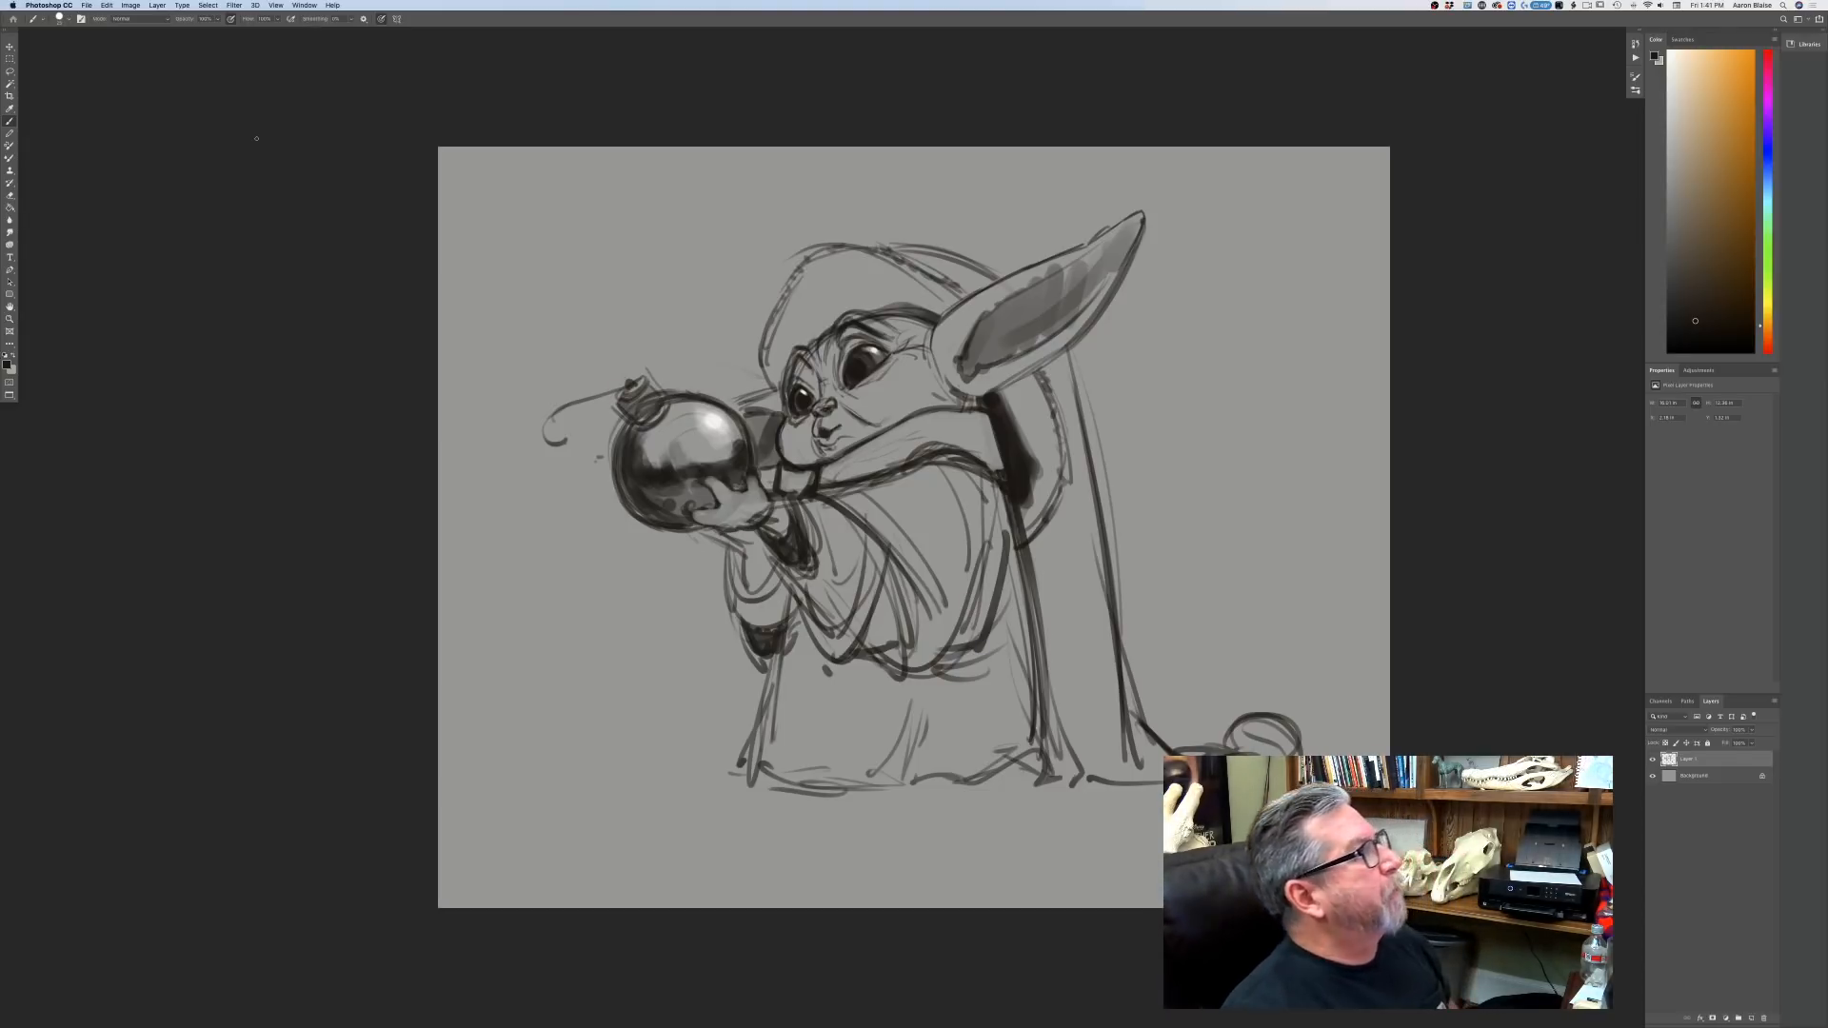
Lower the sketch layer's opacity to a faint guide and add a new empty layer above it.
drag(1752, 730, 1724, 745)
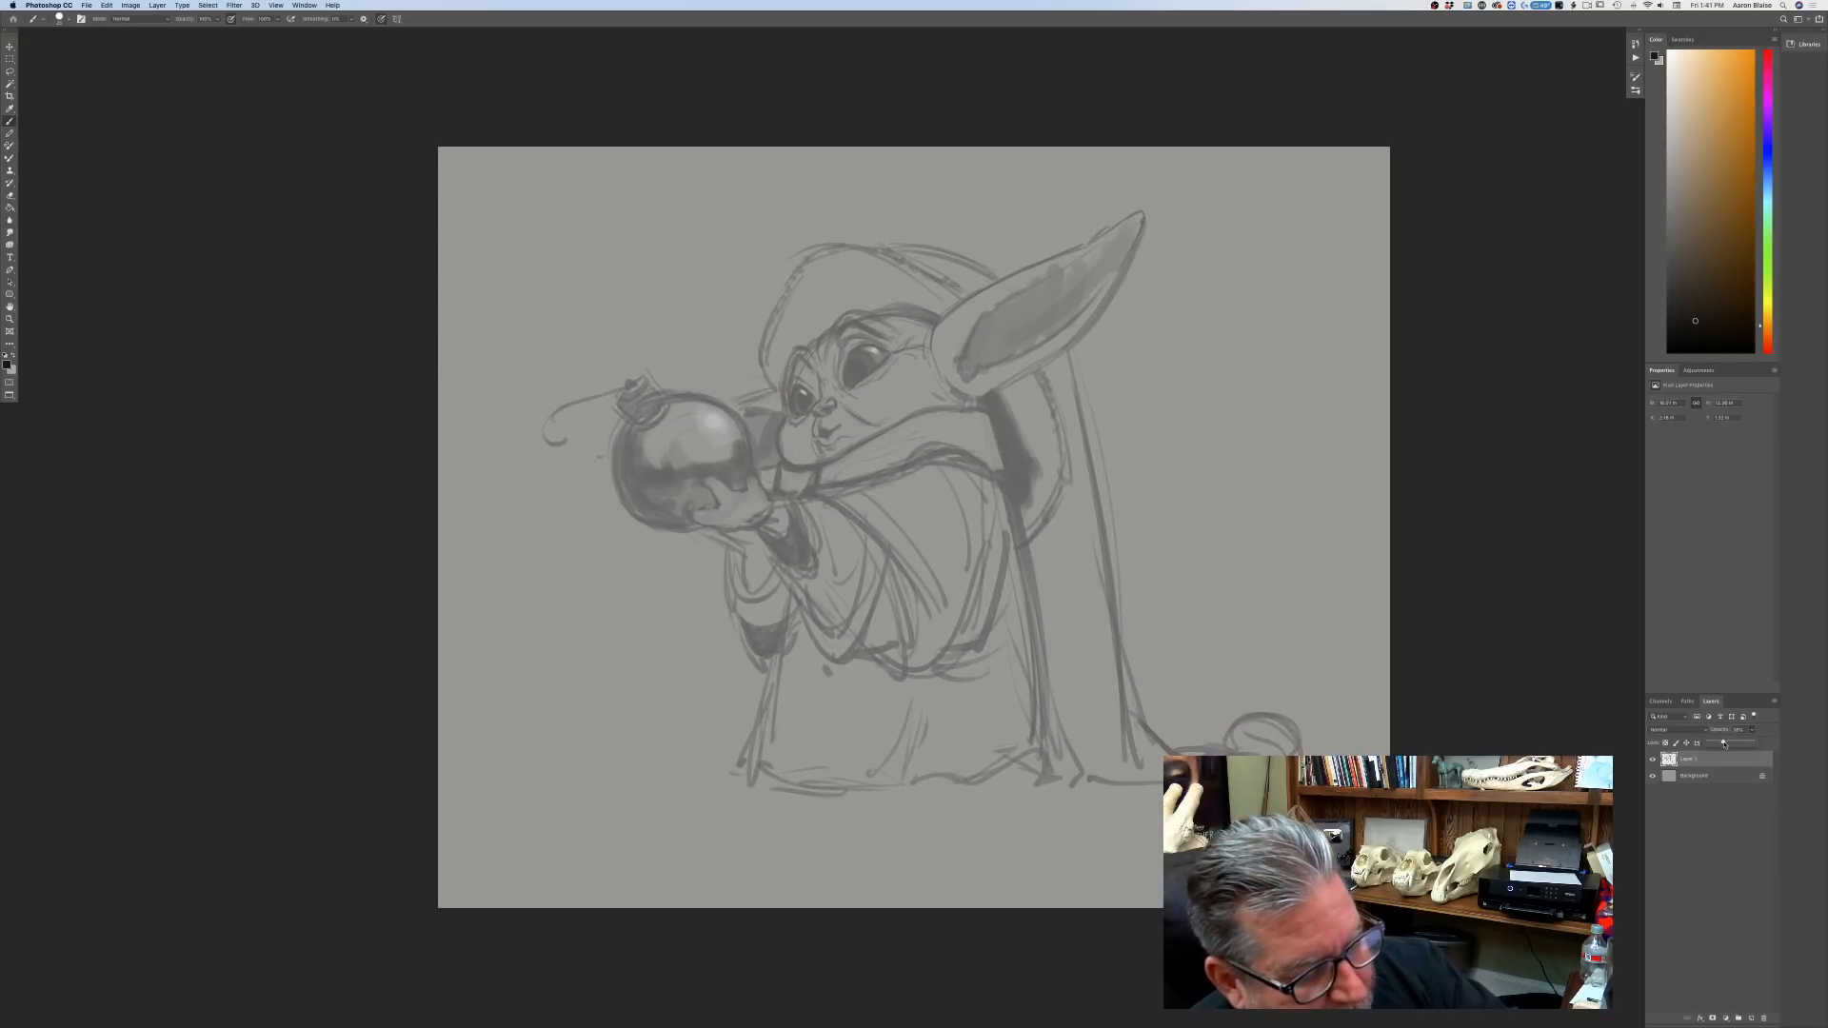
click(1750, 1019)
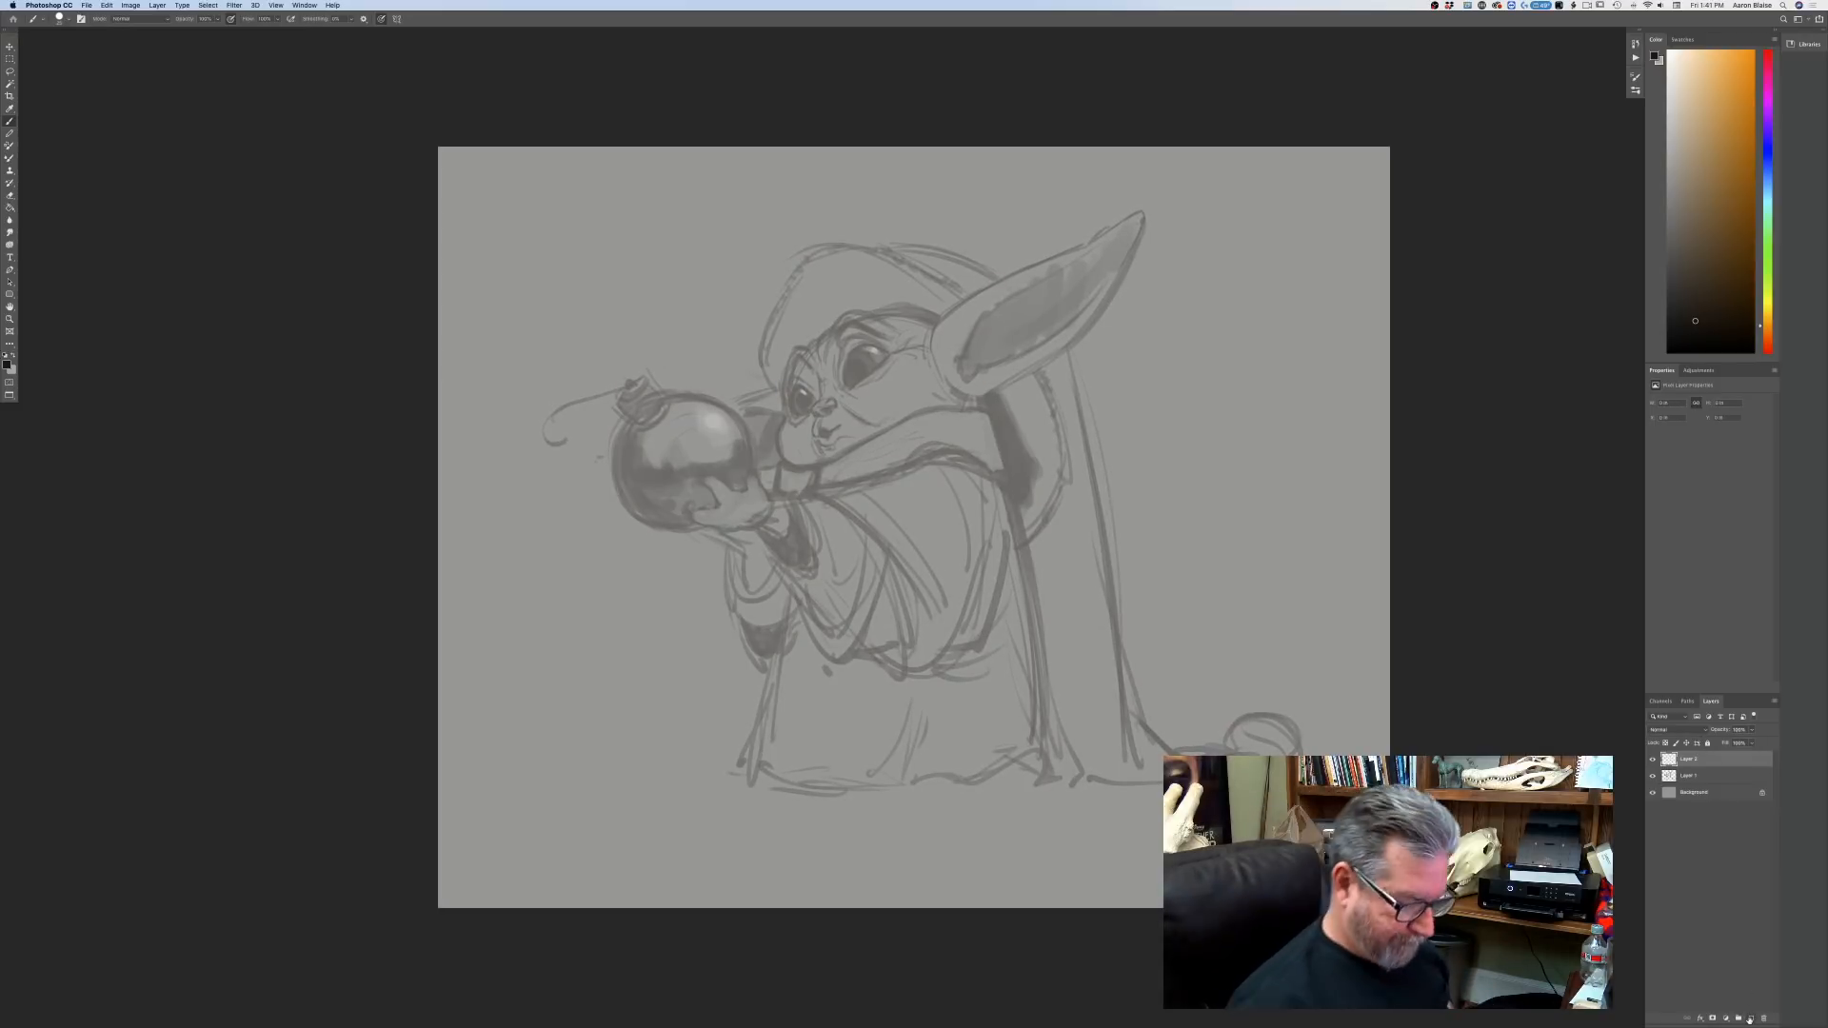
Outline the near eye on the new layer with dark lid lines and small creases at its outer corner.
key(super+equal)
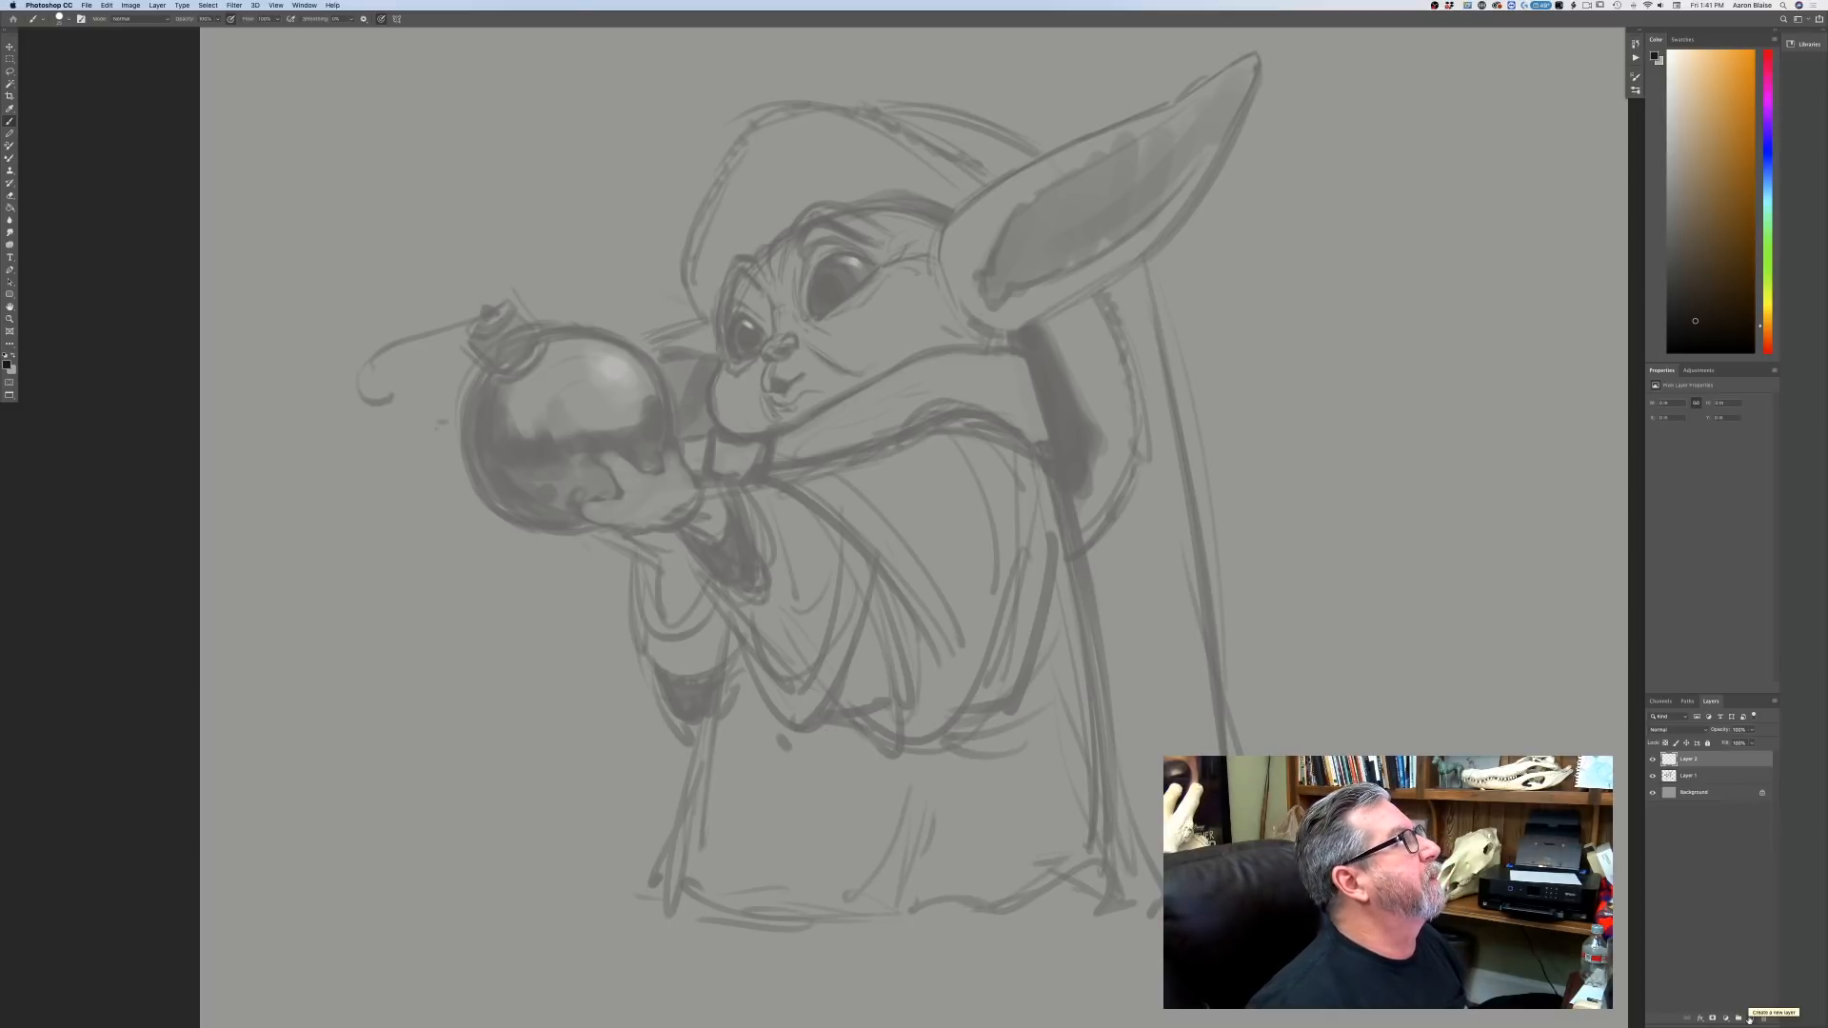
key(super+equal)
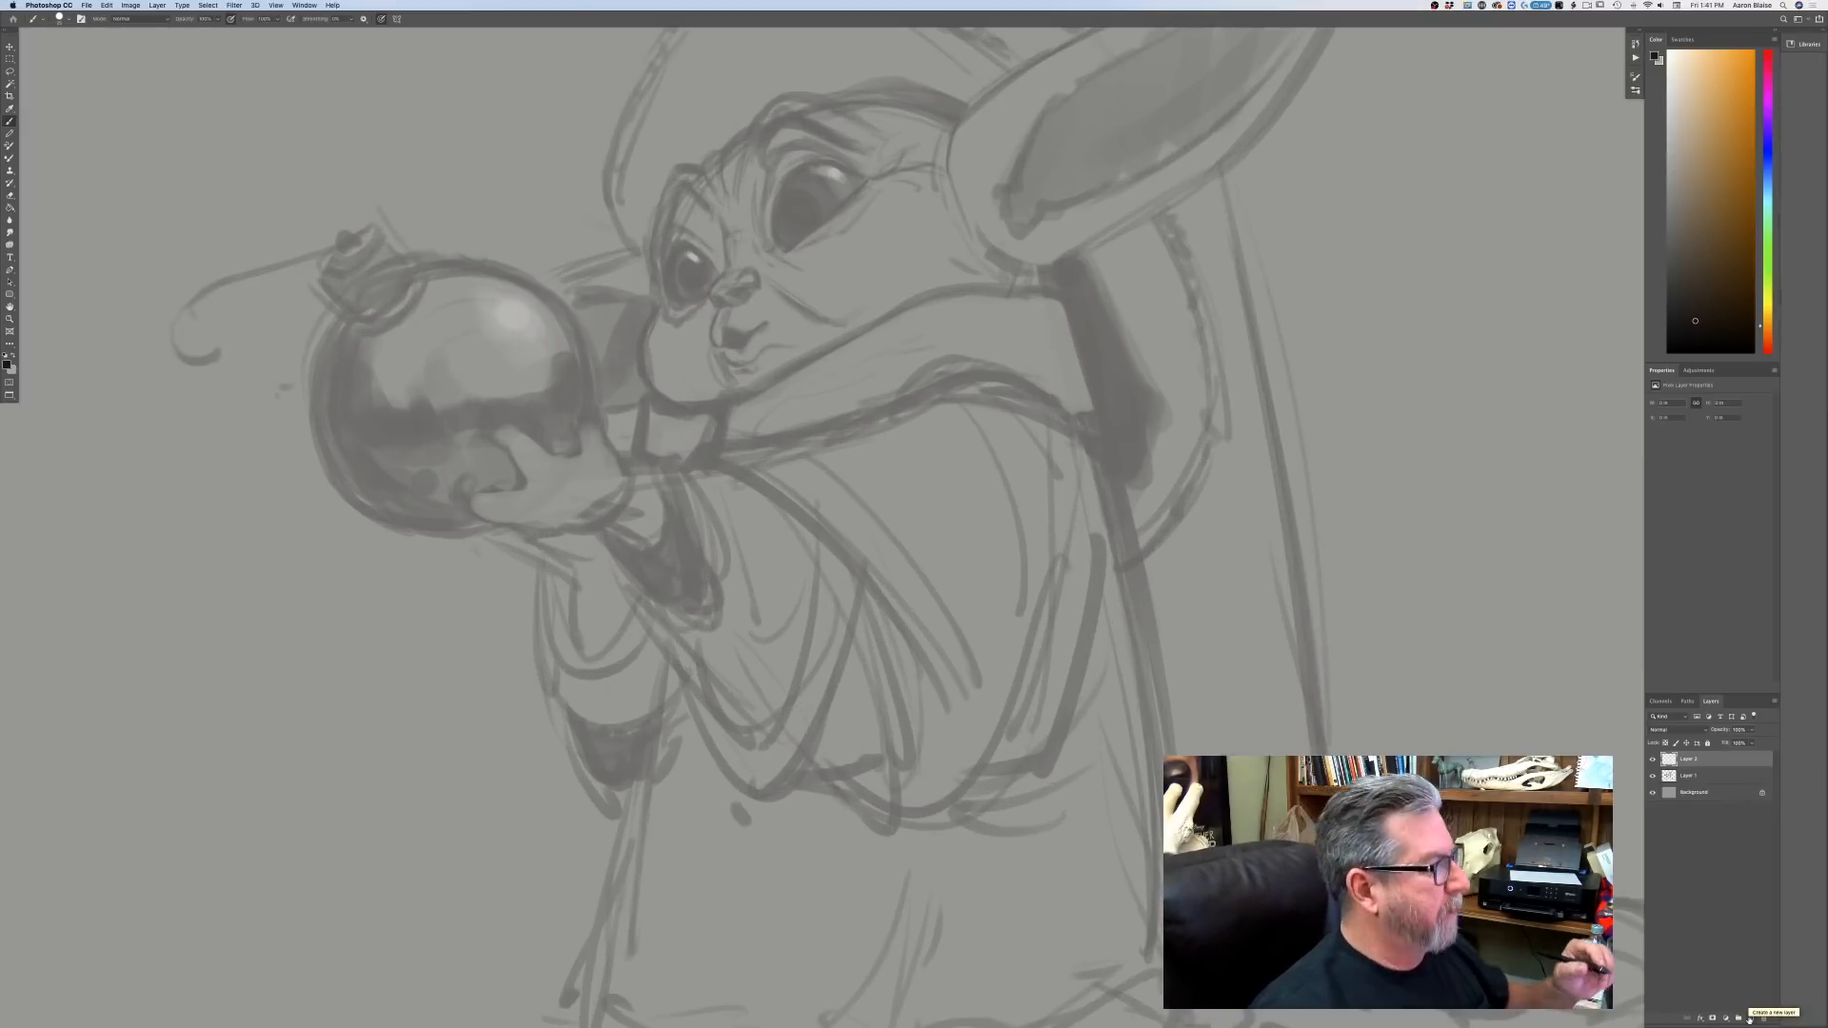
mouse_move(480, 595)
mouse_down()
mouse_move(471, 743)
mouse_move(495, 826)
mouse_up()
key(super+minus)
key(super+minus)
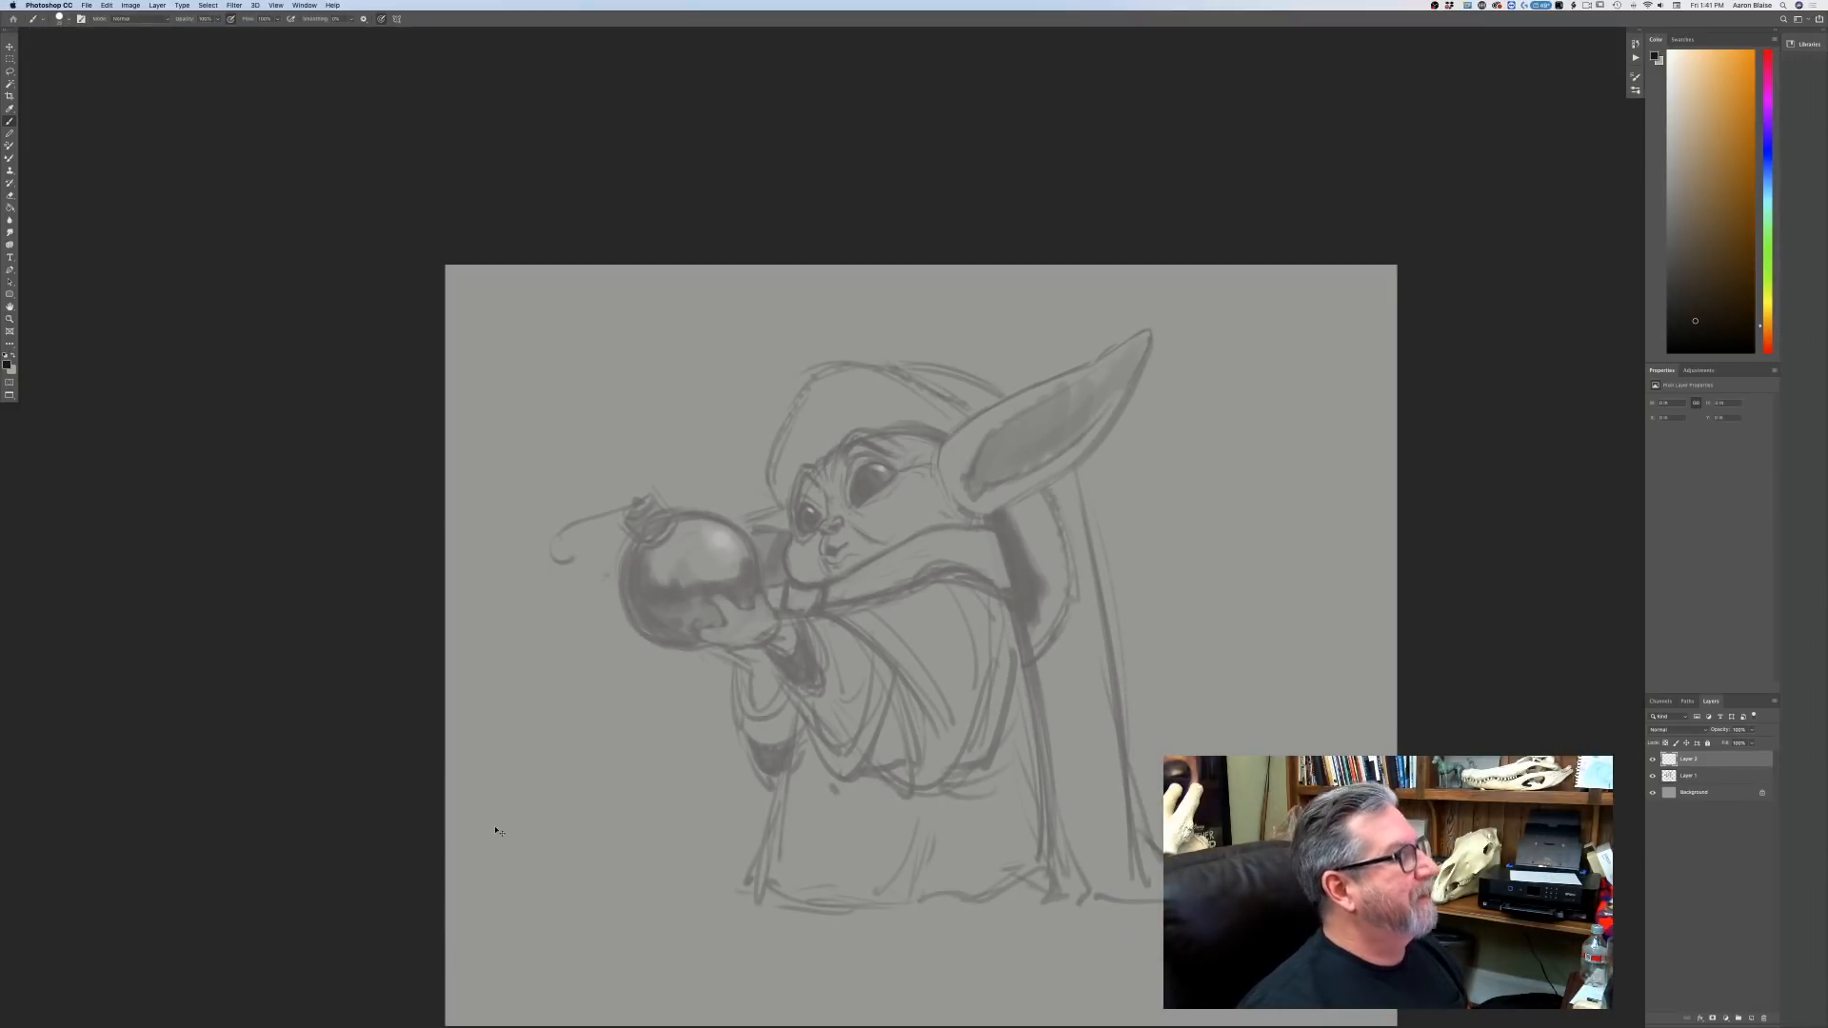
key(super+equal)
key(super+equal)
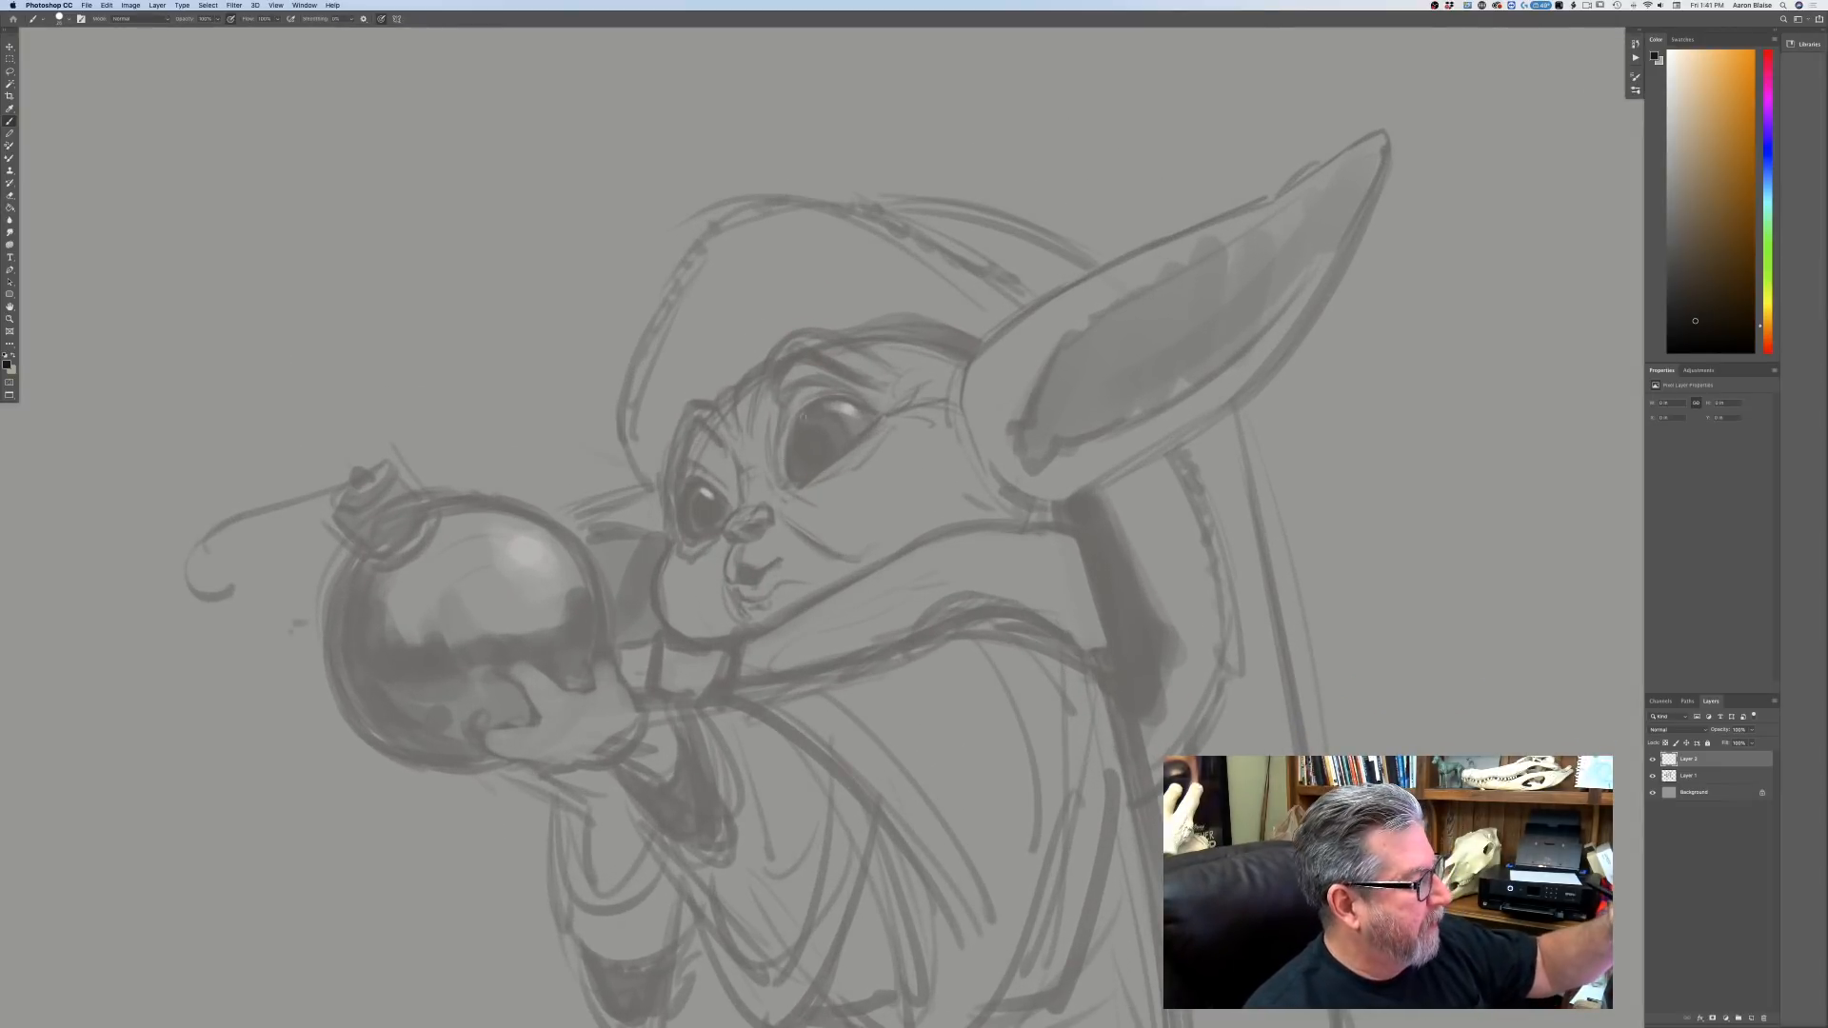
drag(800, 421, 790, 472)
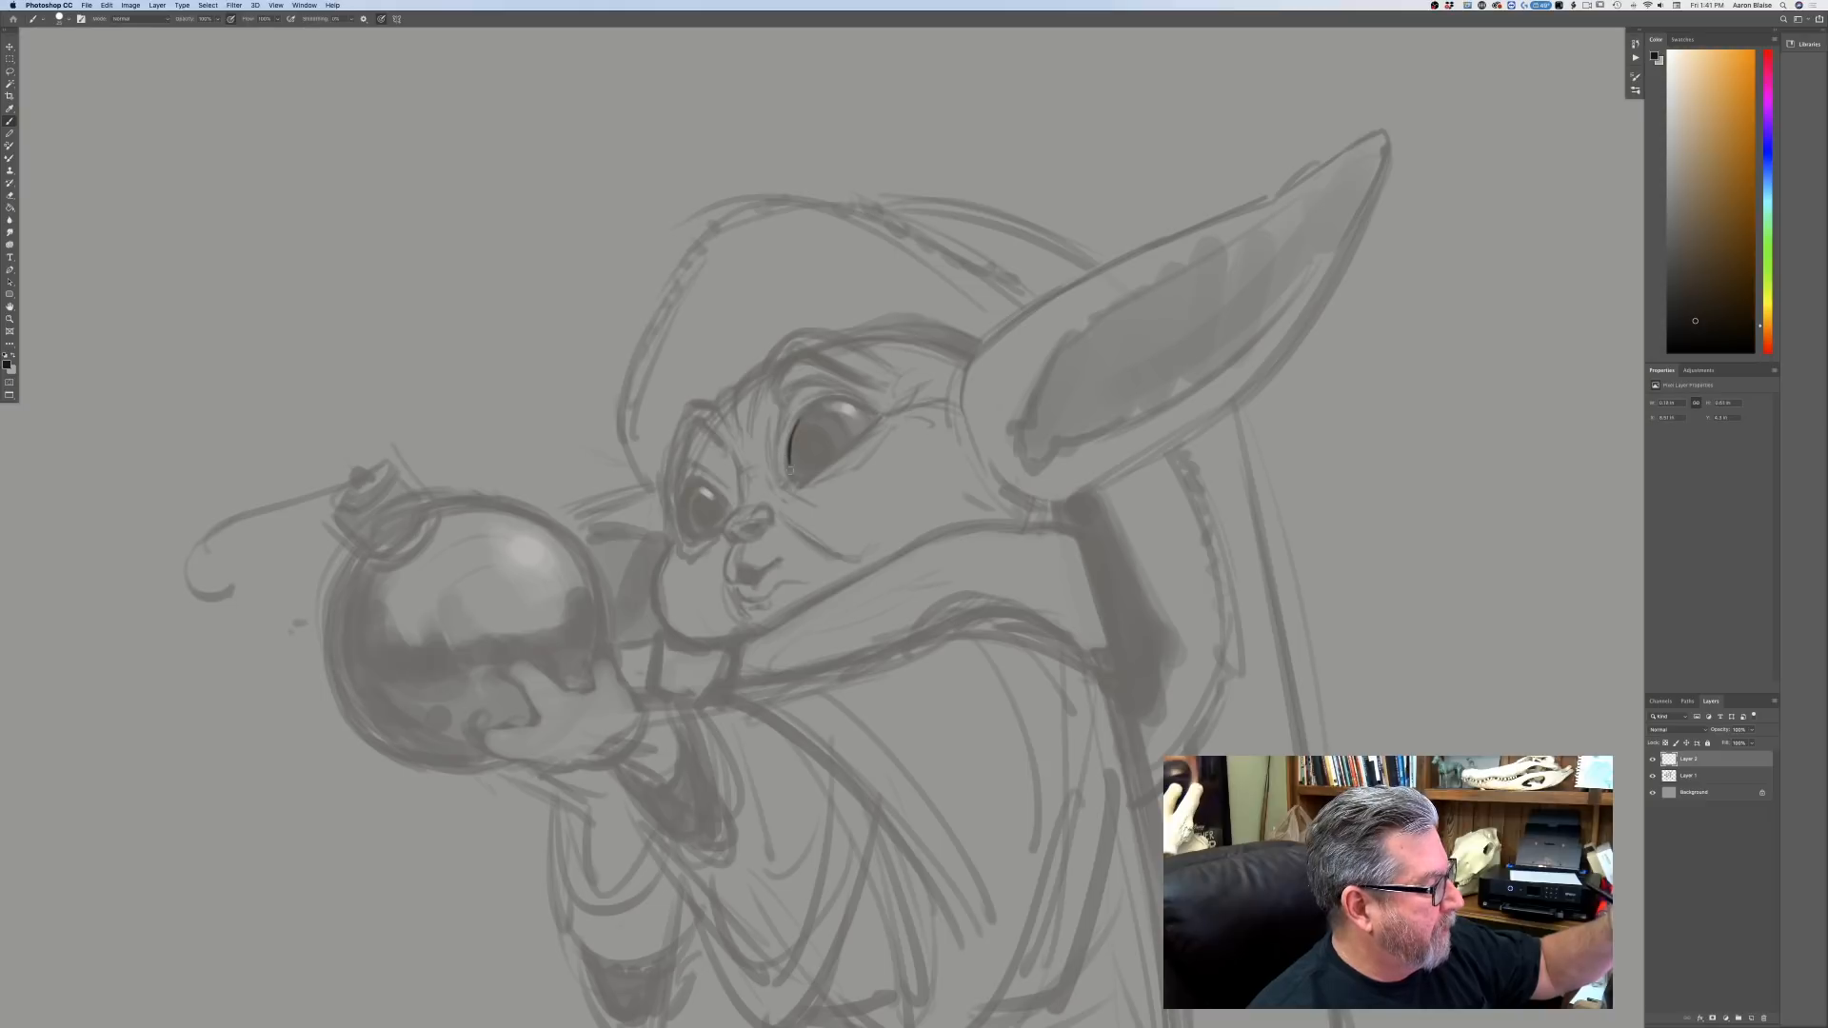
mouse_move(871, 411)
mouse_down()
mouse_move(819, 405)
mouse_move(787, 476)
mouse_move(872, 430)
mouse_up()
mouse_move(794, 481)
mouse_down()
mouse_move(929, 382)
mouse_move(914, 416)
mouse_up()
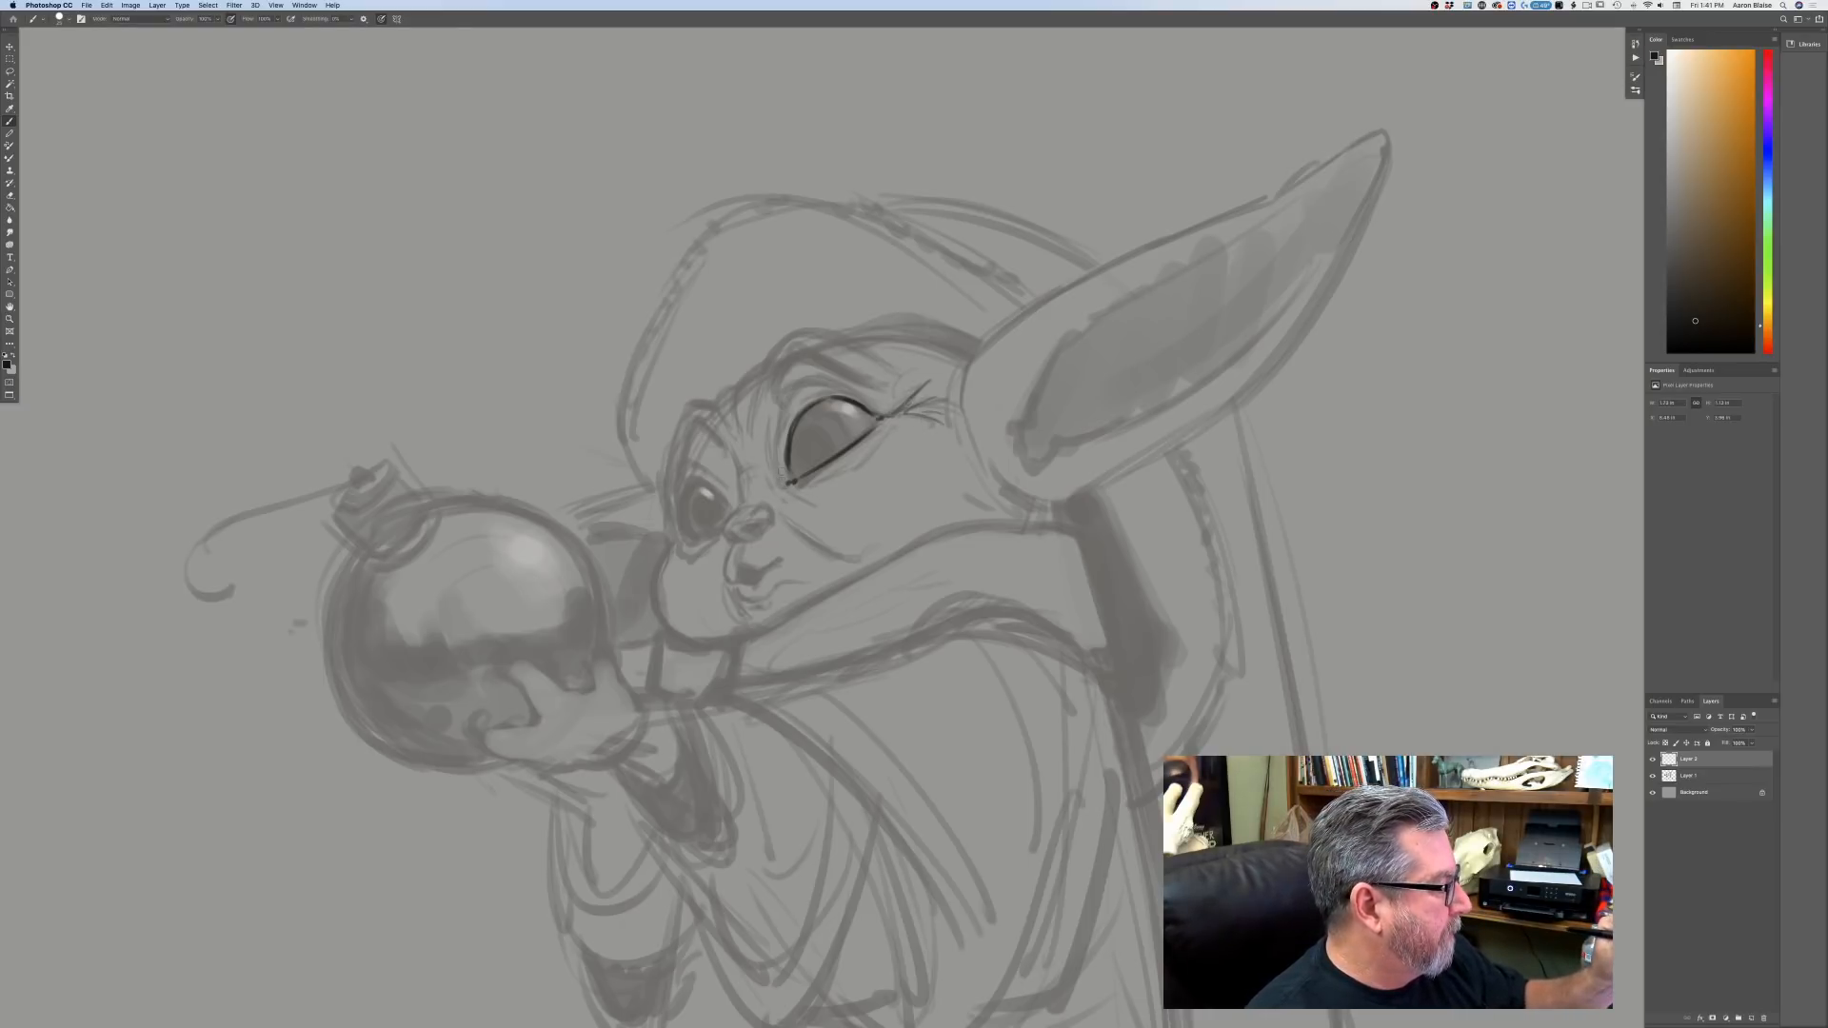
Draw the near eye's lower lid fold and a dark line from the far brow down the bridge of the nose.
drag(789, 482, 802, 500)
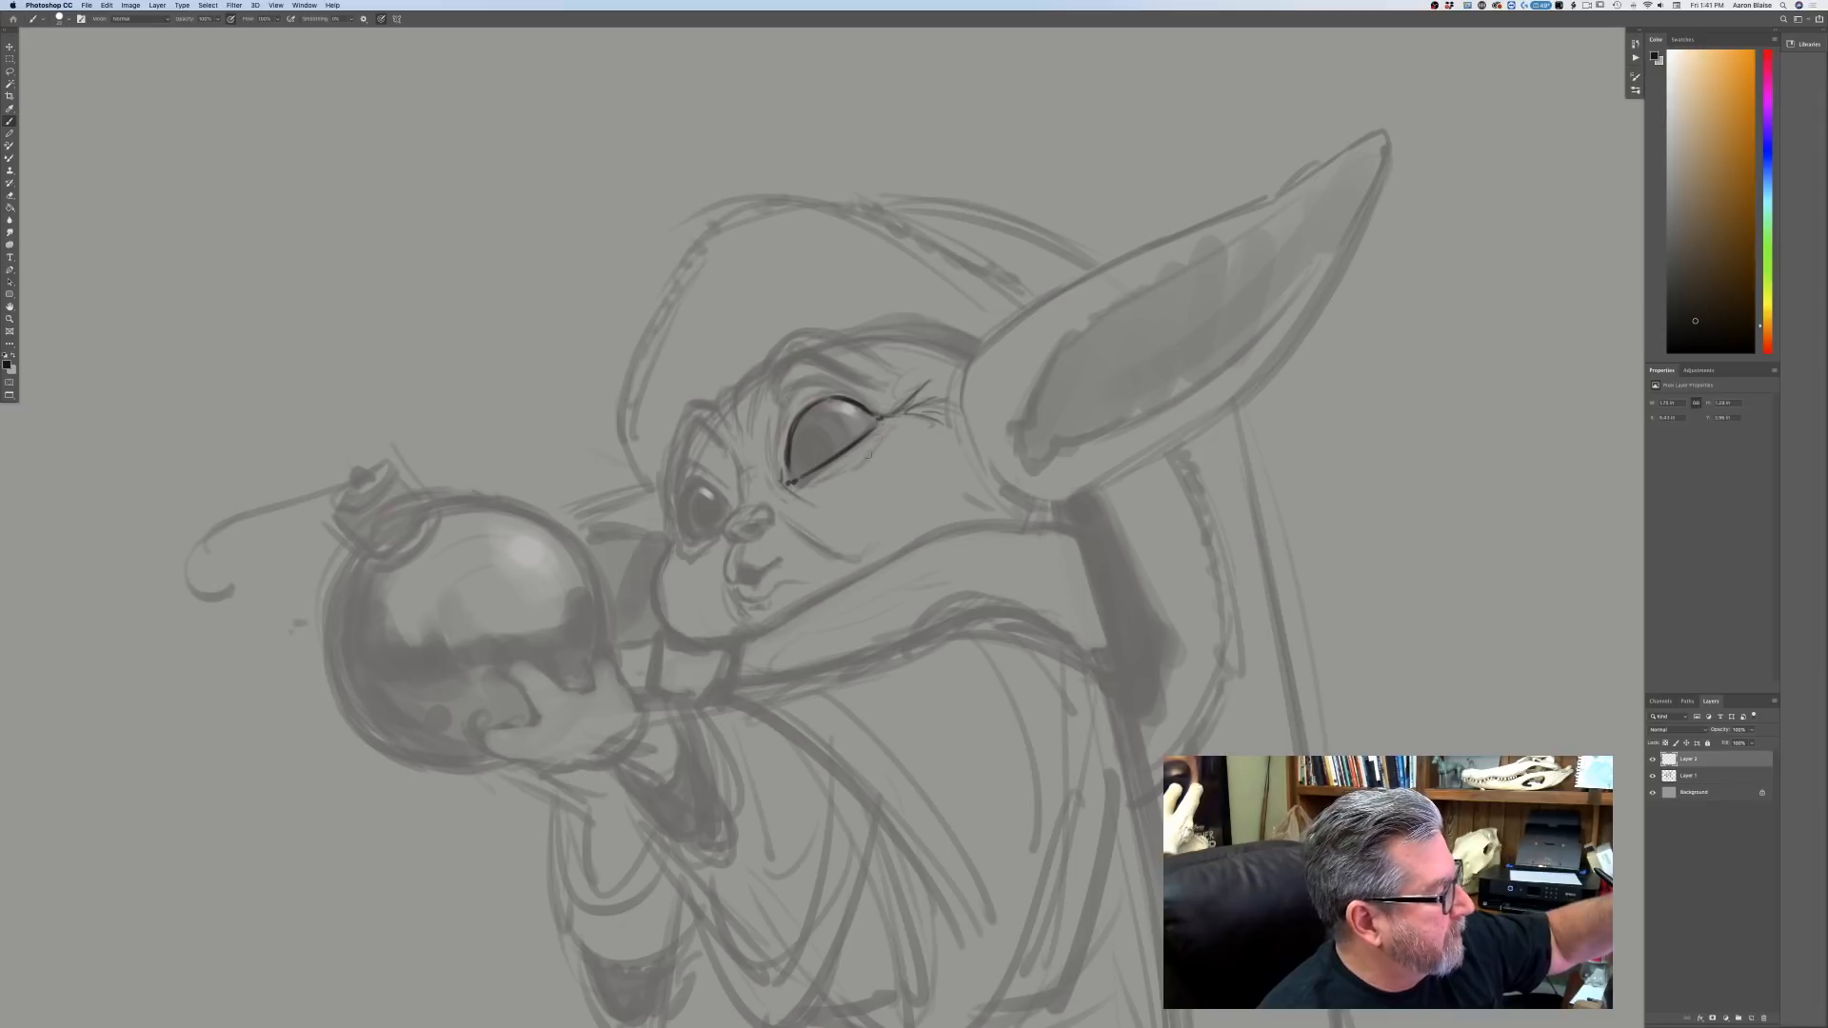
mouse_move(886, 426)
mouse_down()
mouse_move(862, 465)
mouse_move(796, 485)
mouse_up()
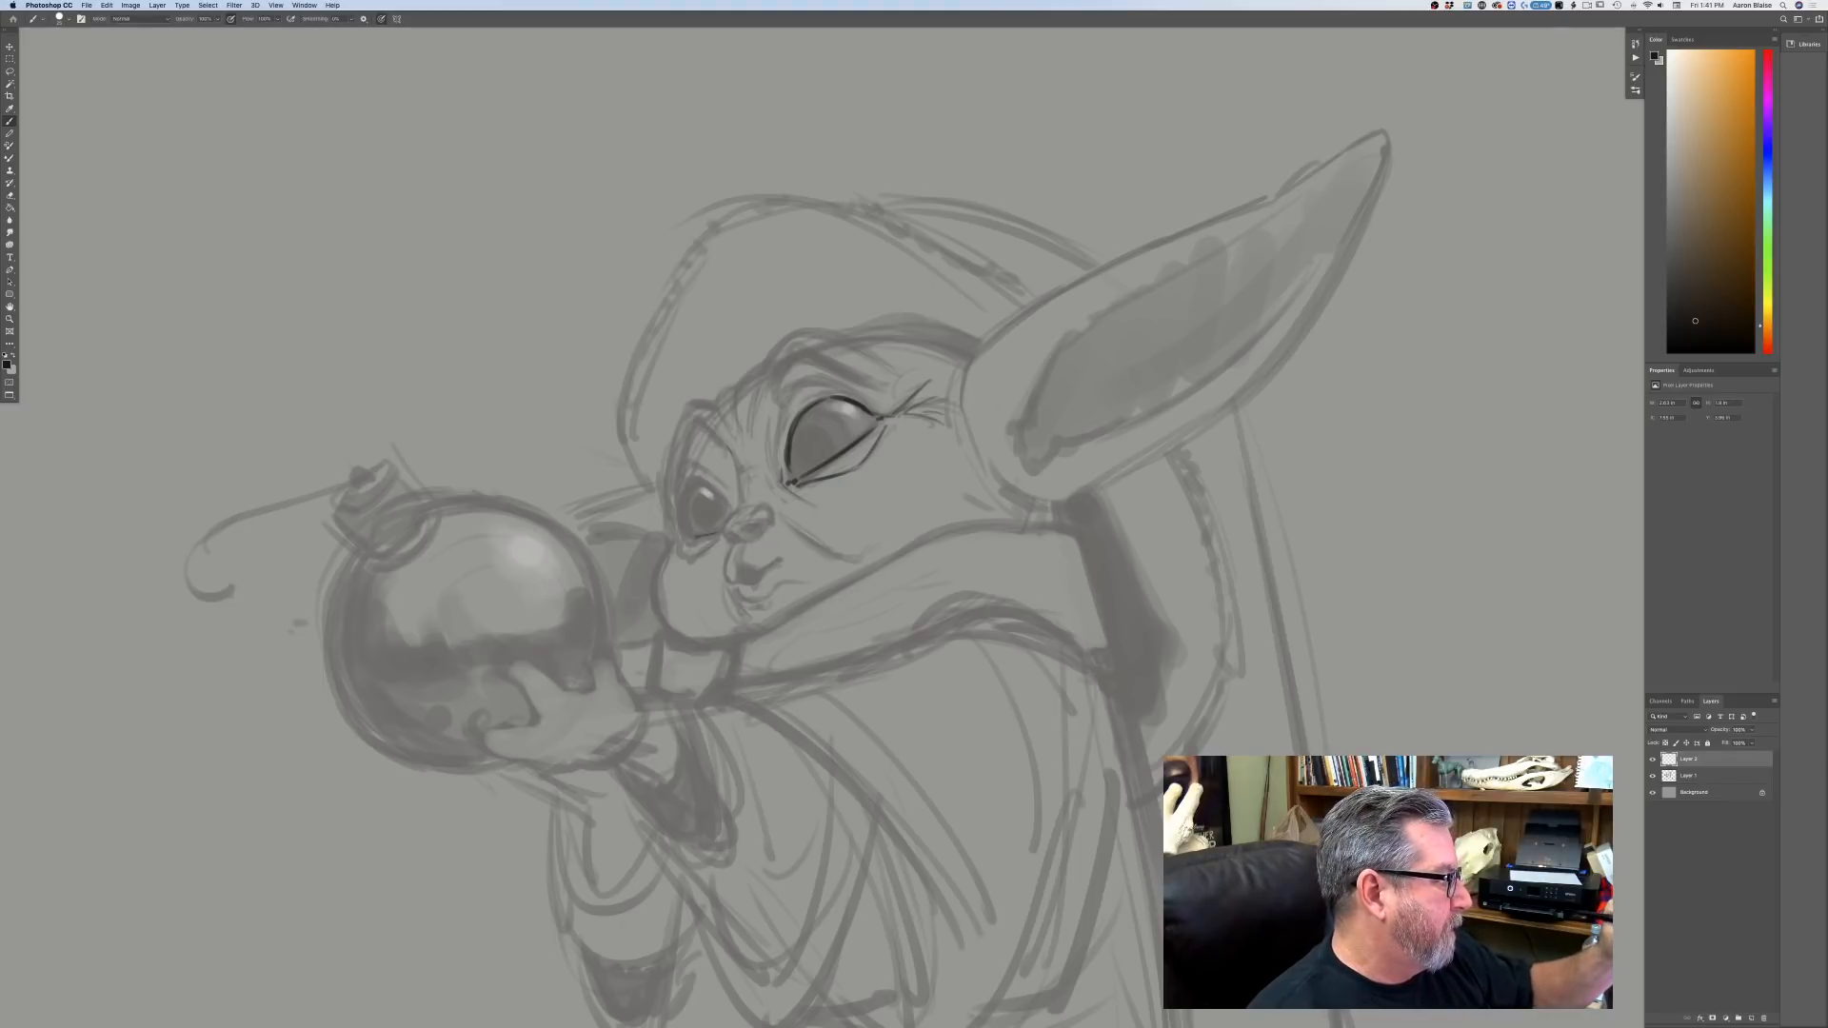
drag(732, 452, 742, 493)
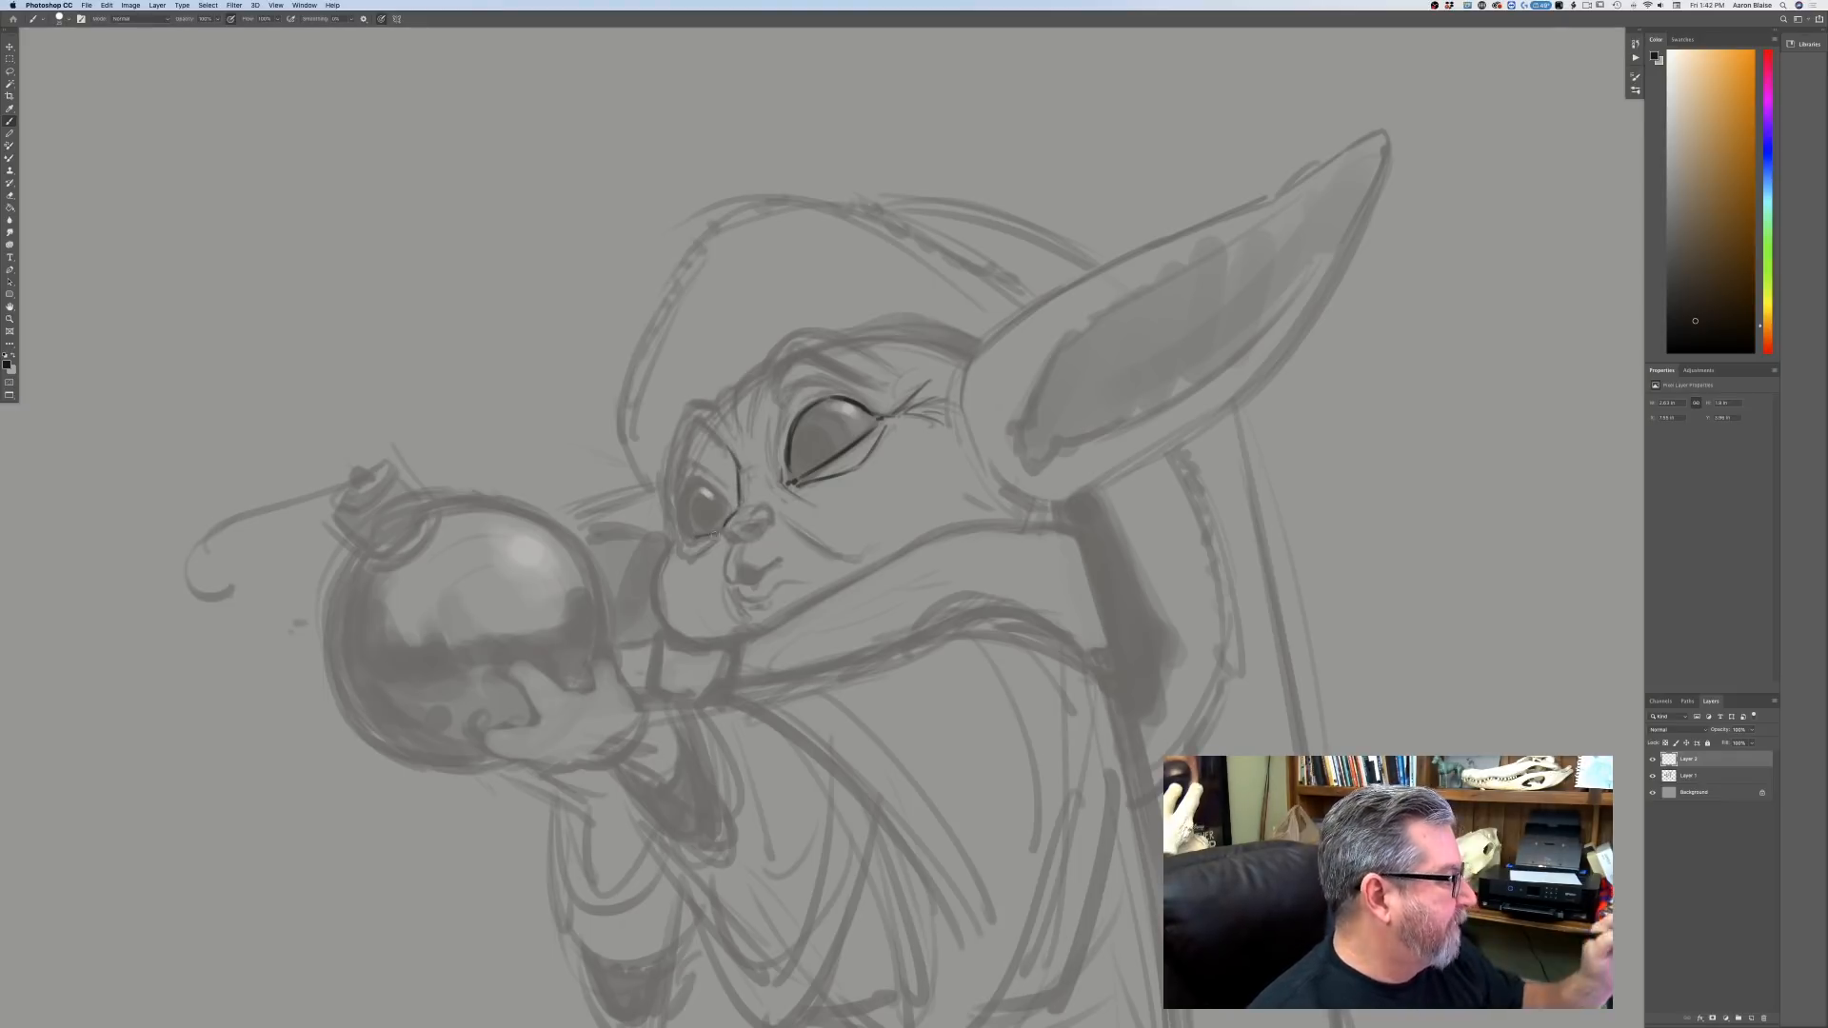
Outline the small nose with dark nostrils and add short wrinkle lines across its bridge.
key(super+plus)
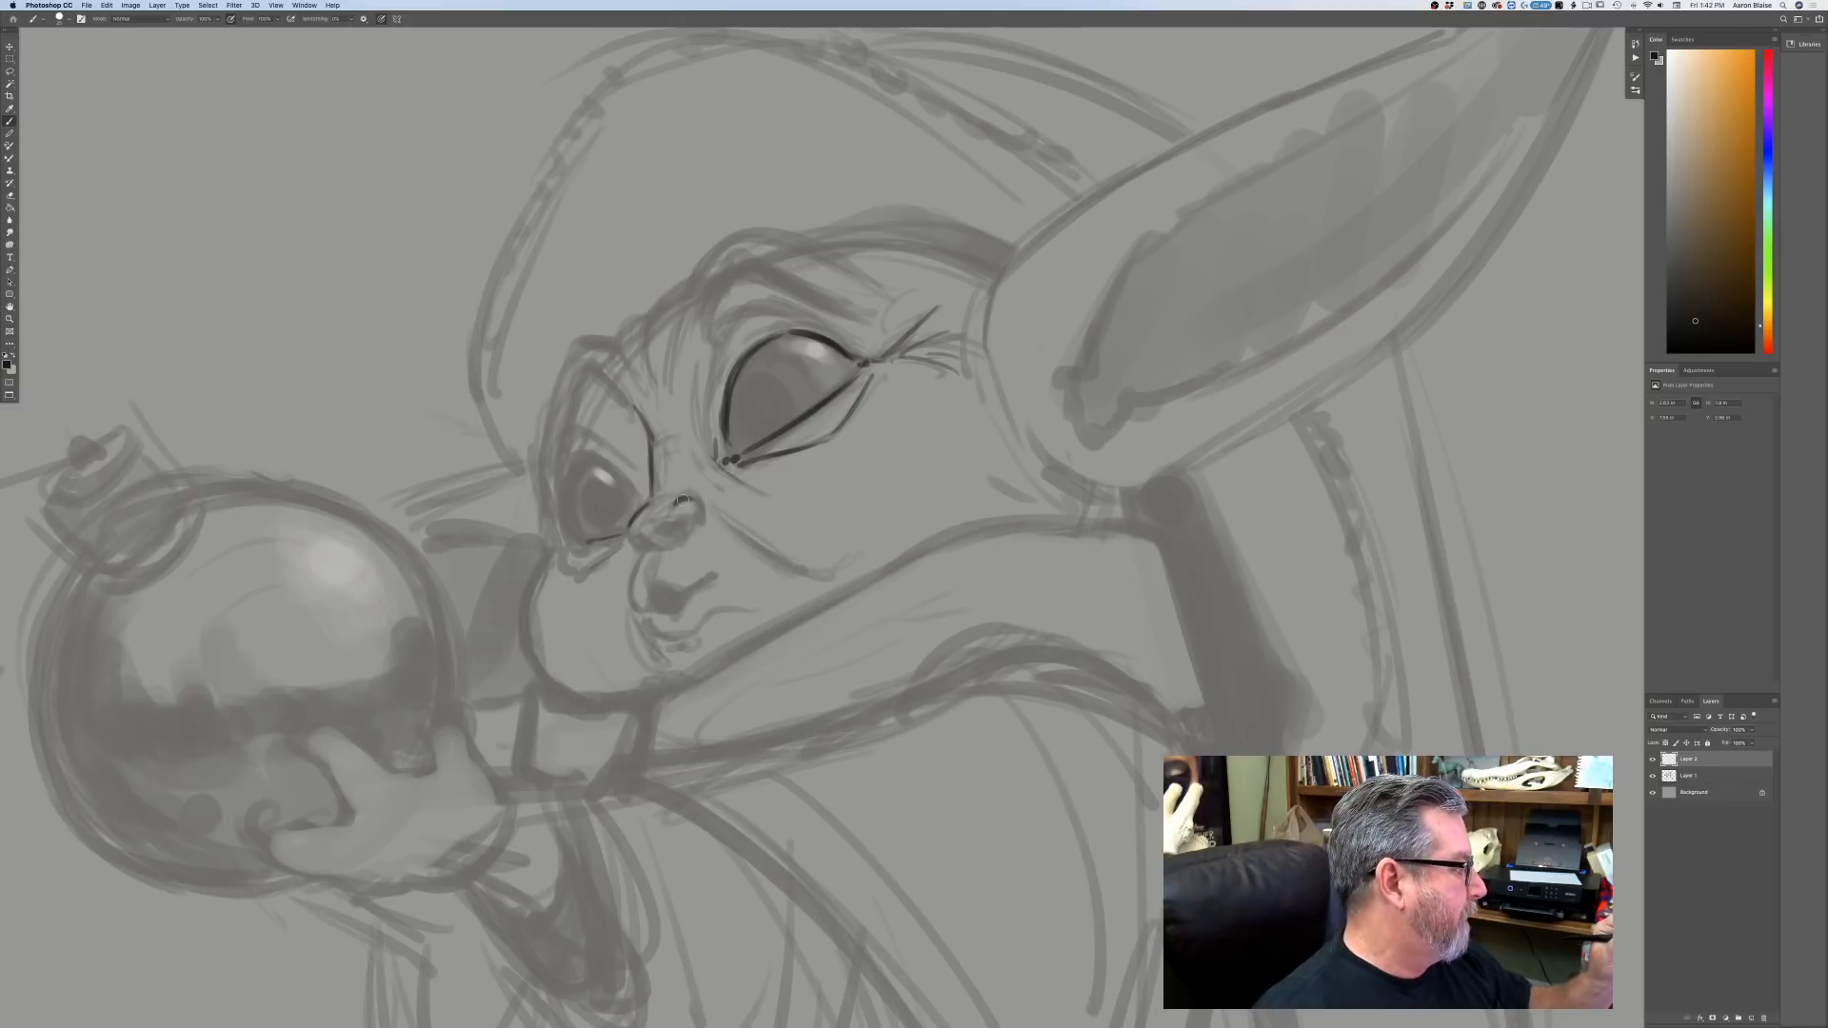
mouse_move(694, 499)
mouse_down()
mouse_move(696, 520)
mouse_move(630, 543)
mouse_up()
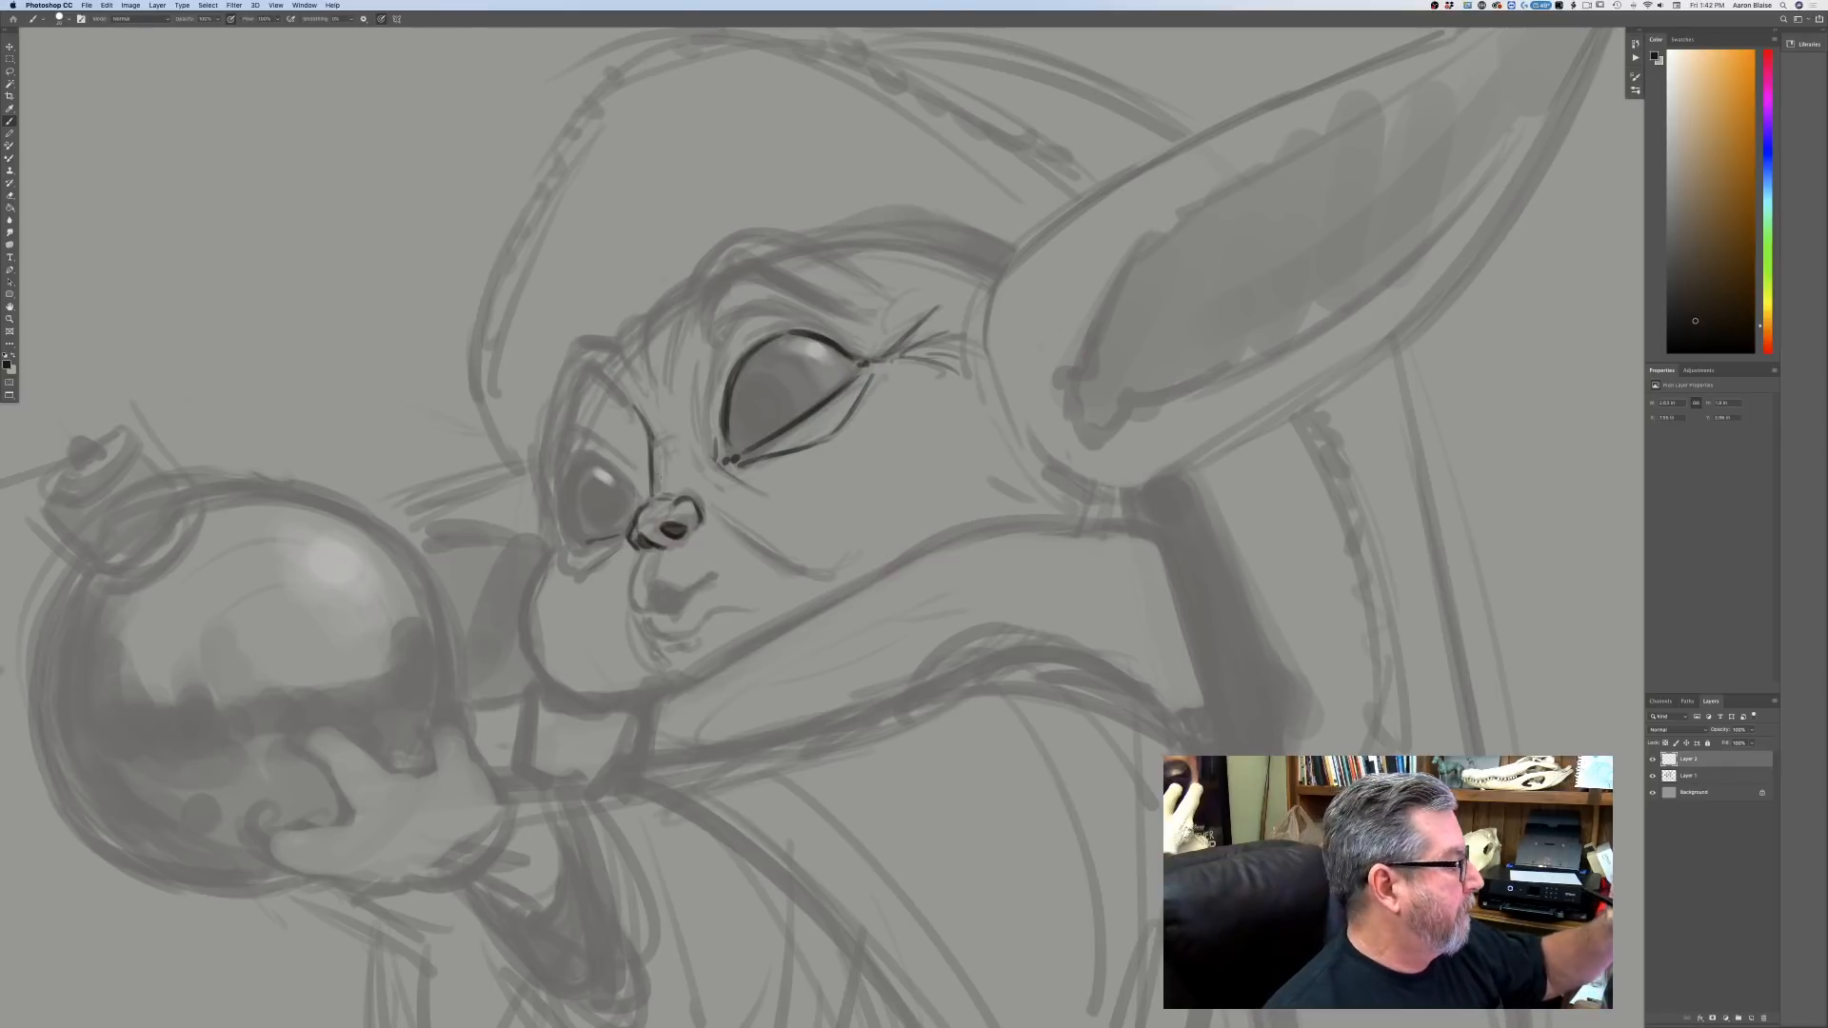
drag(651, 470, 654, 490)
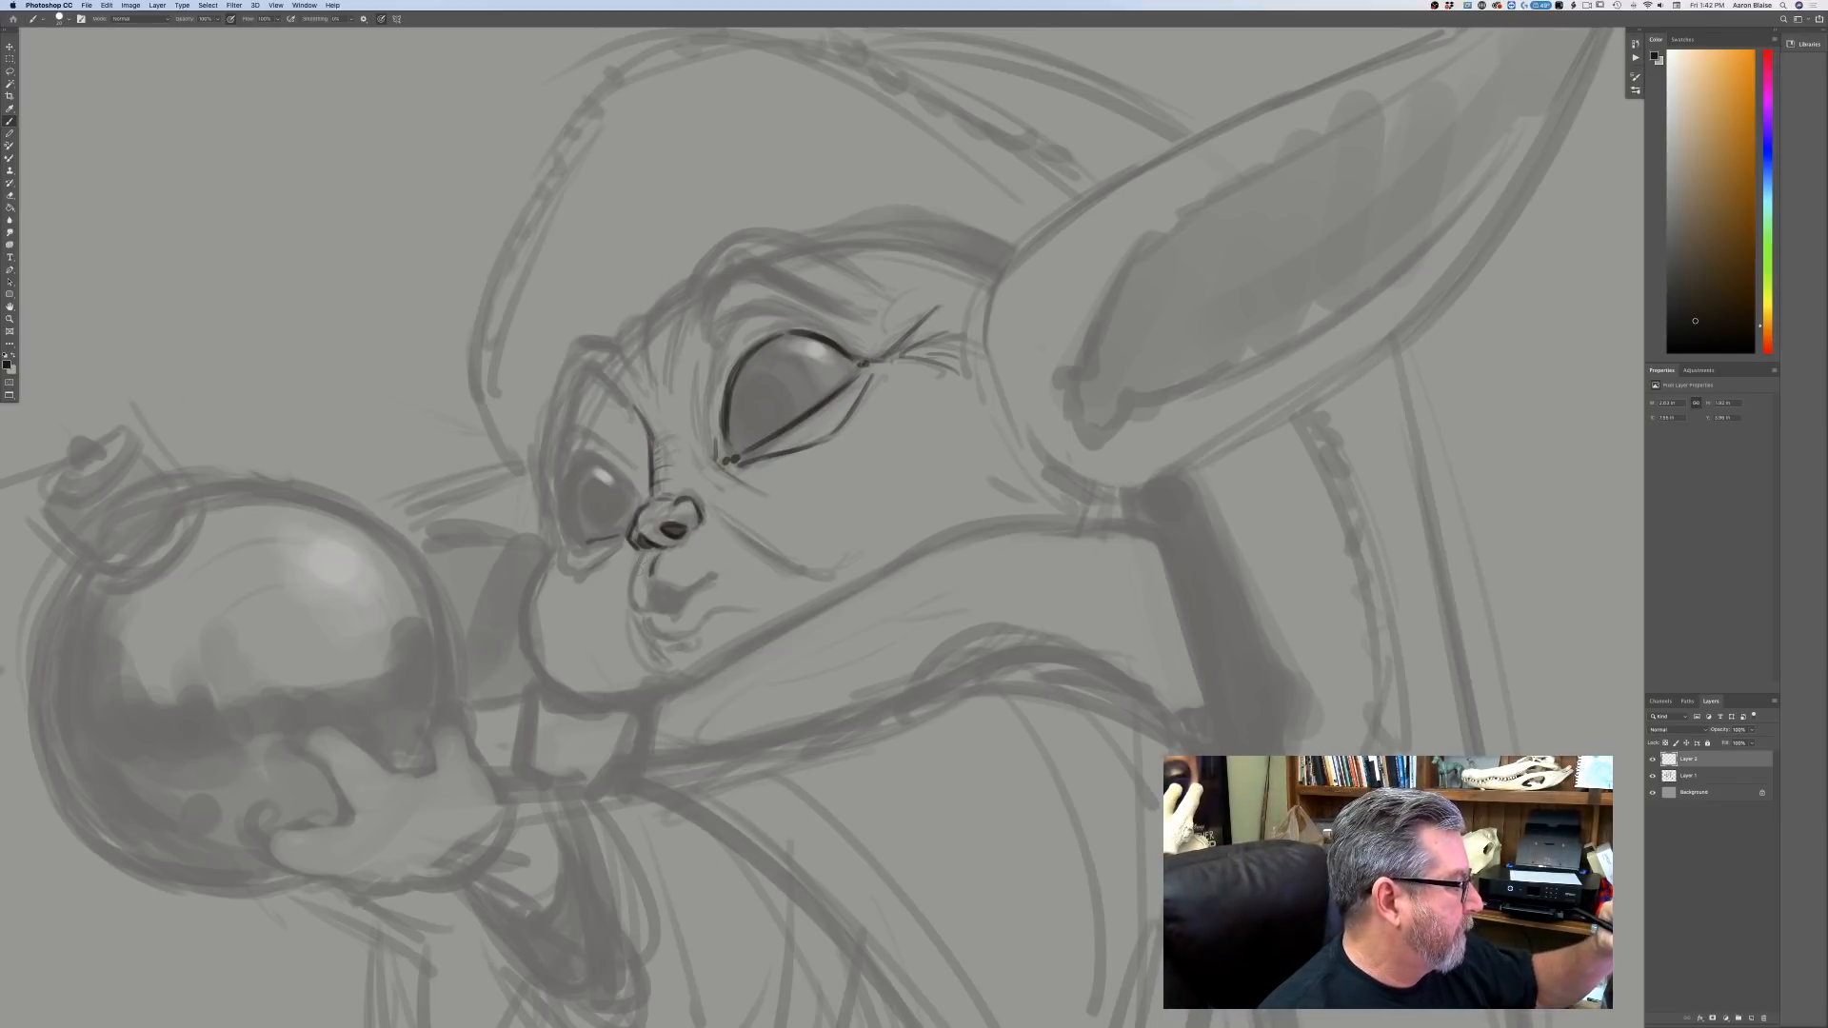
Draw the upper lip and the slightly open mouth below the nose, darkening the inside of the opening.
drag(640, 559, 628, 601)
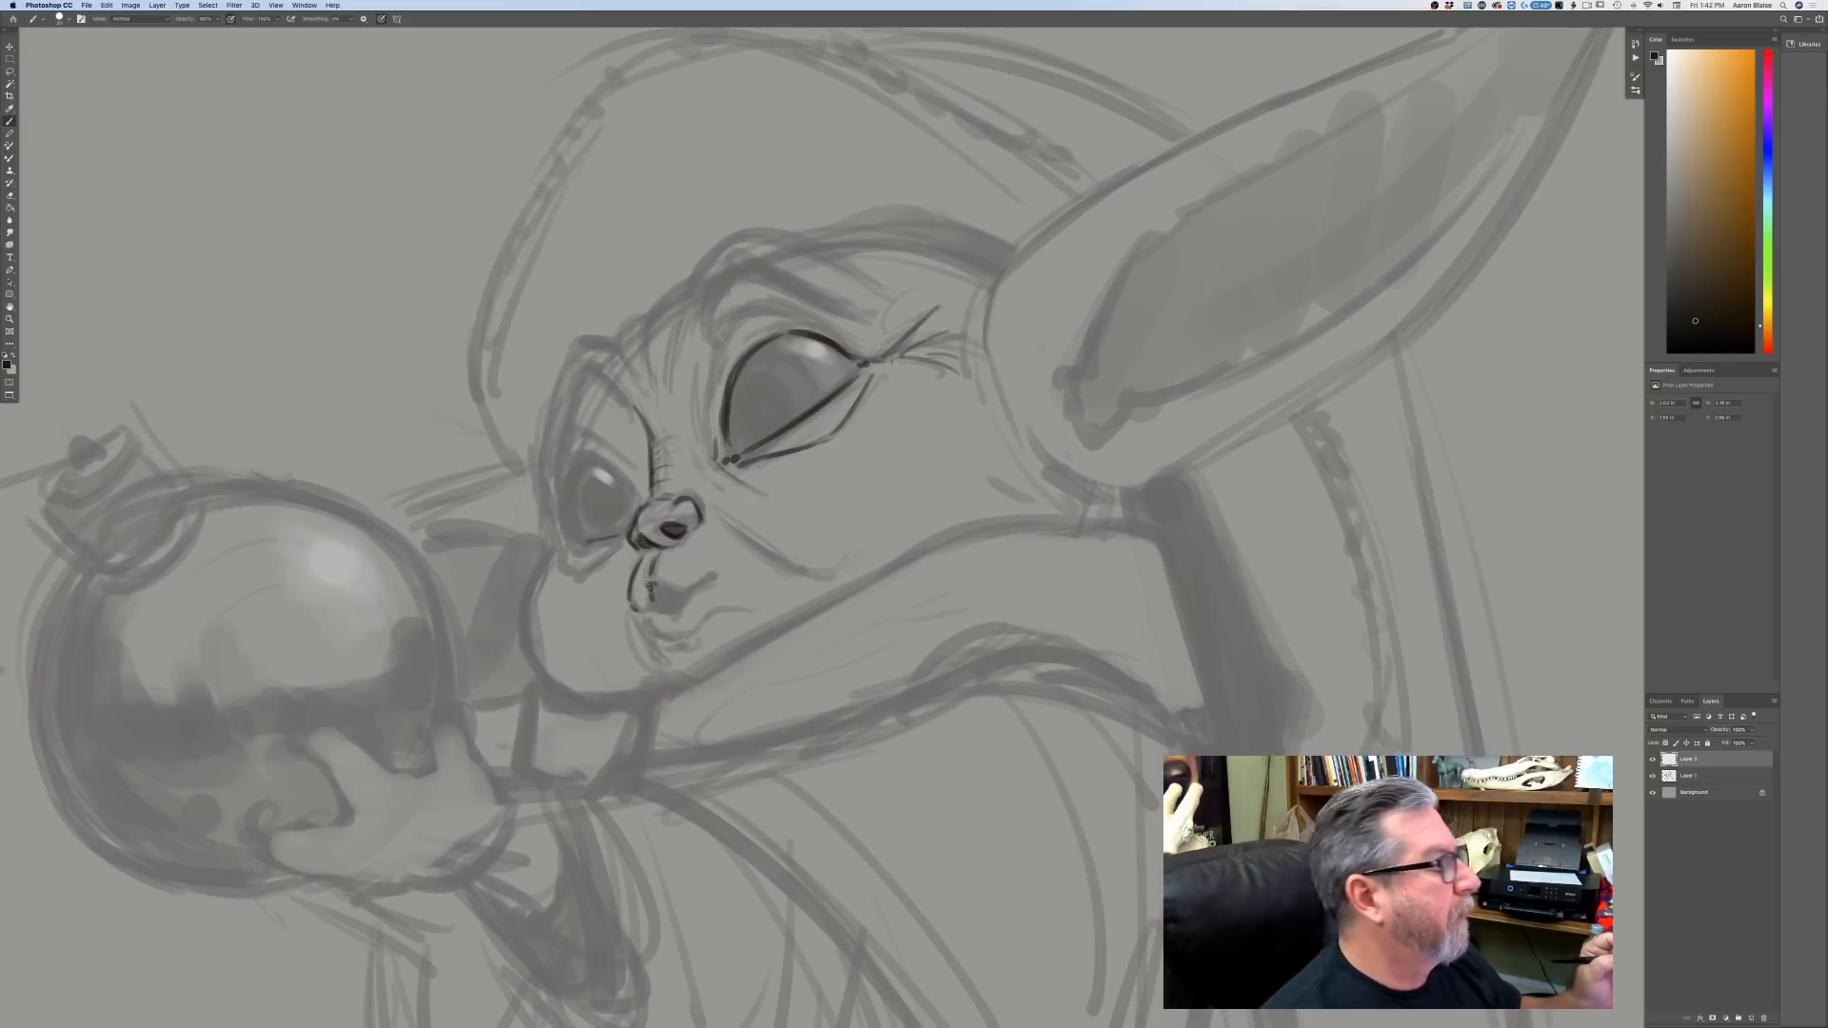
drag(652, 585, 700, 585)
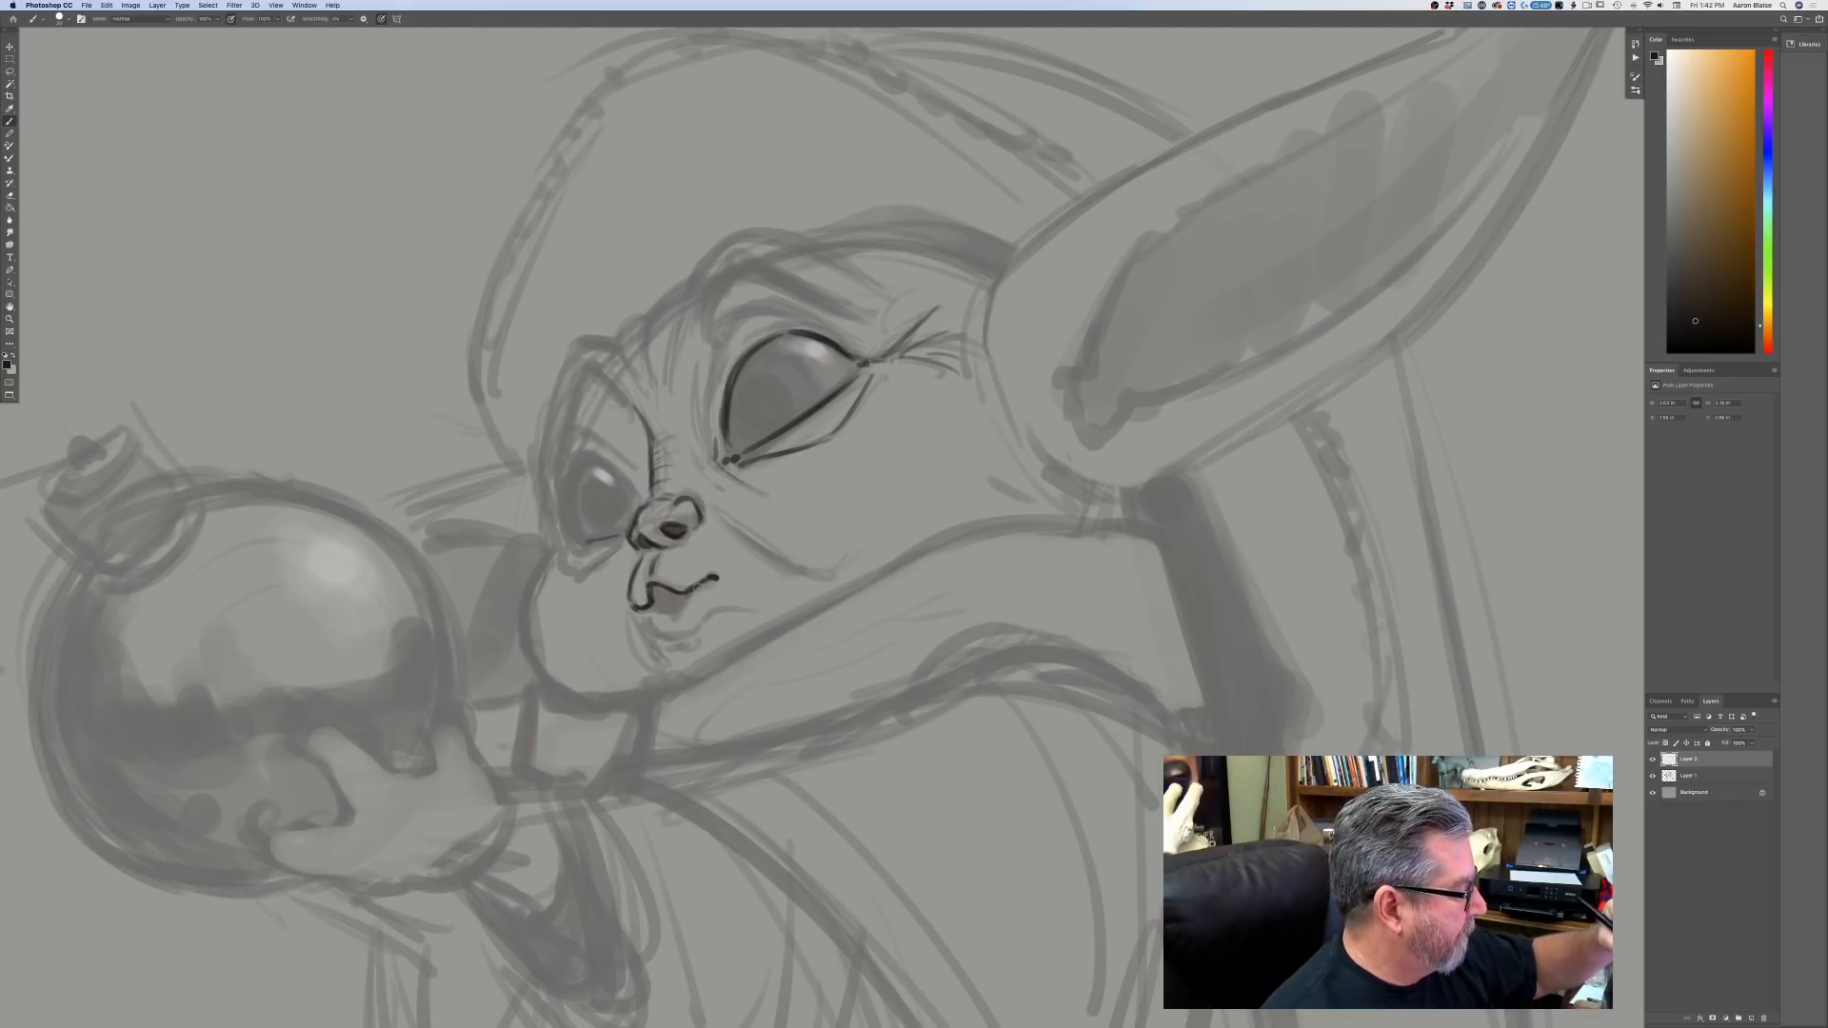
mouse_move(700, 585)
mouse_down()
mouse_move(668, 618)
mouse_move(674, 604)
mouse_up()
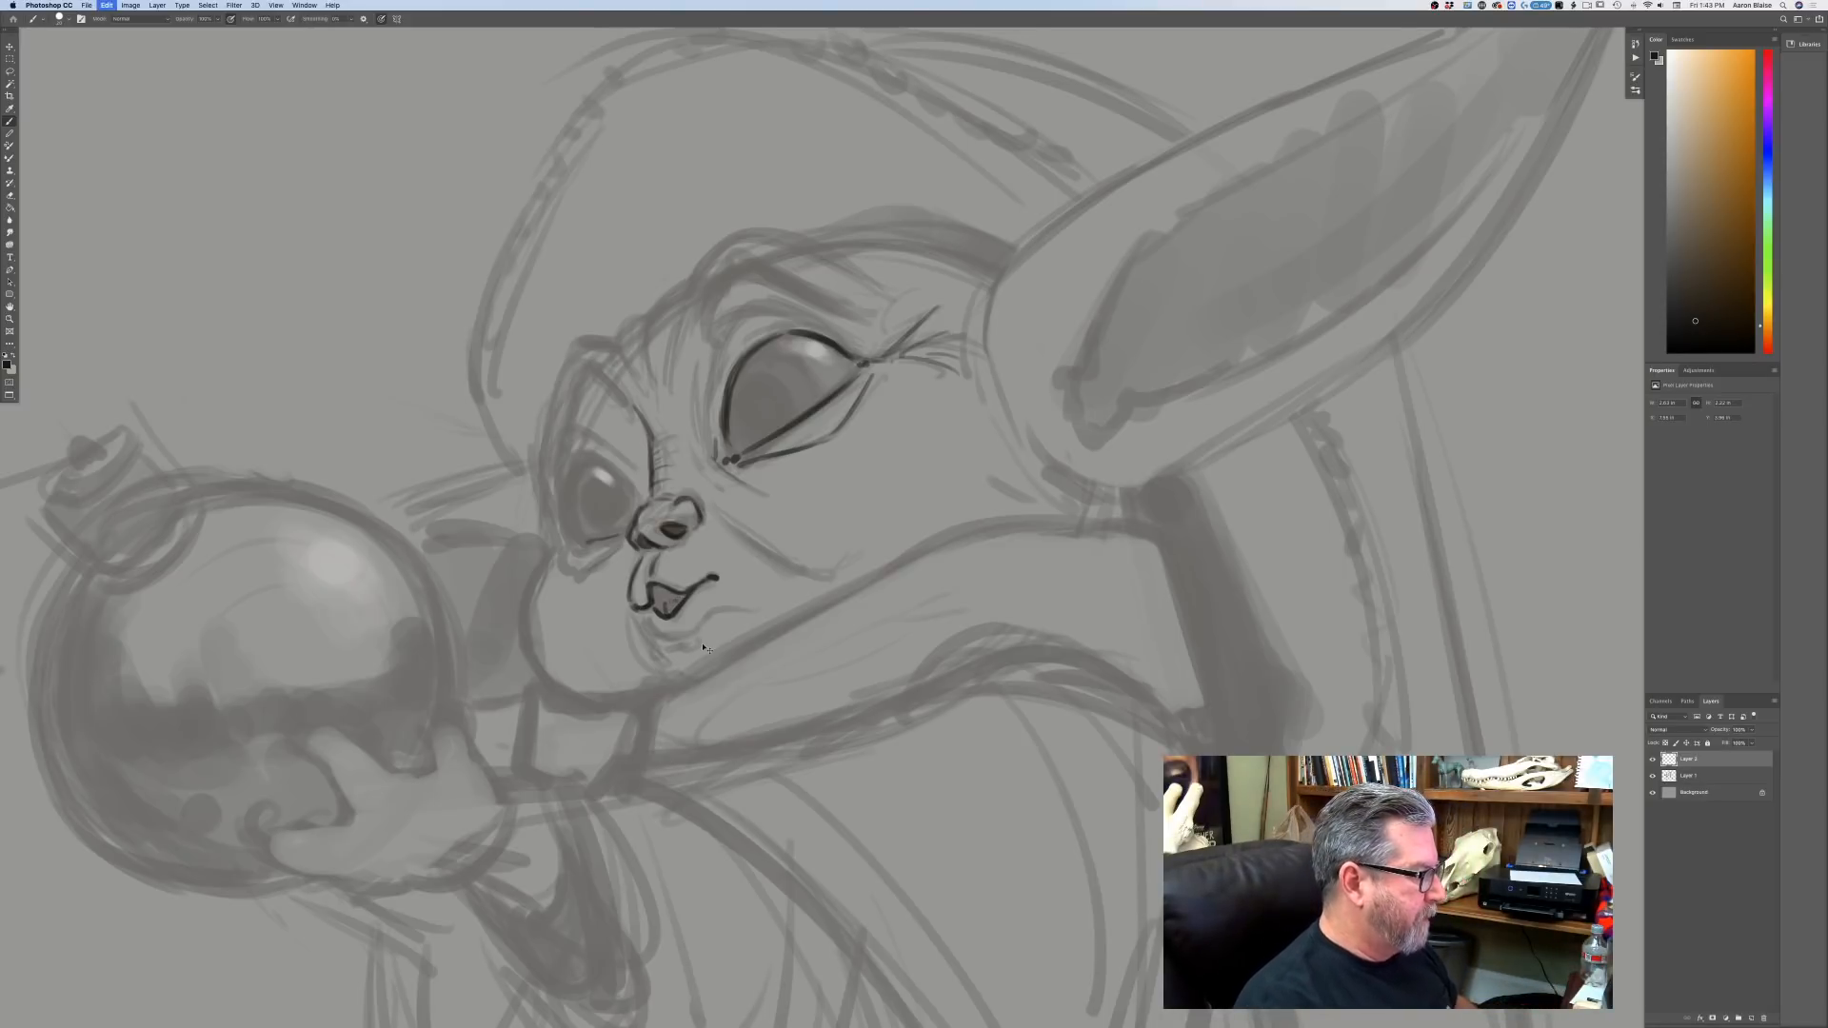
drag(664, 605, 651, 599)
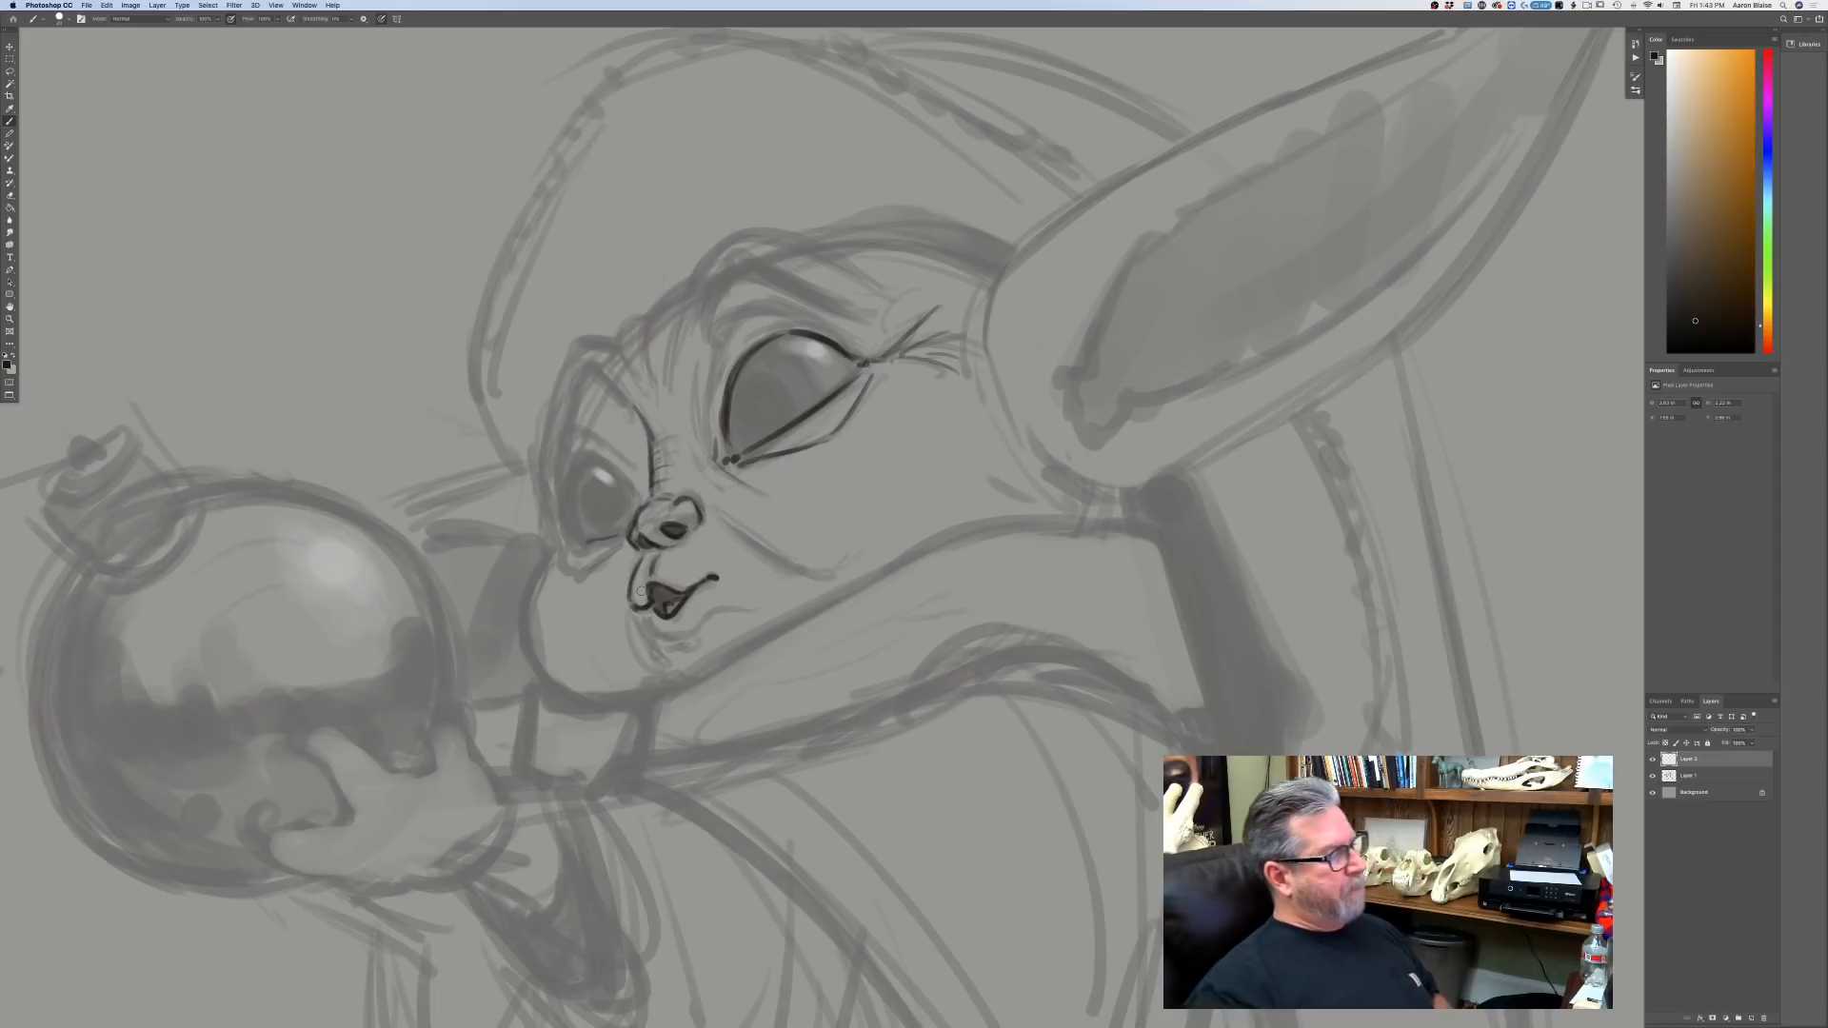
Draw the cheek fold running back from the nose, strengthen the upper lip's front edge, and add creases under the mouth and at the chin.
key(super+plus)
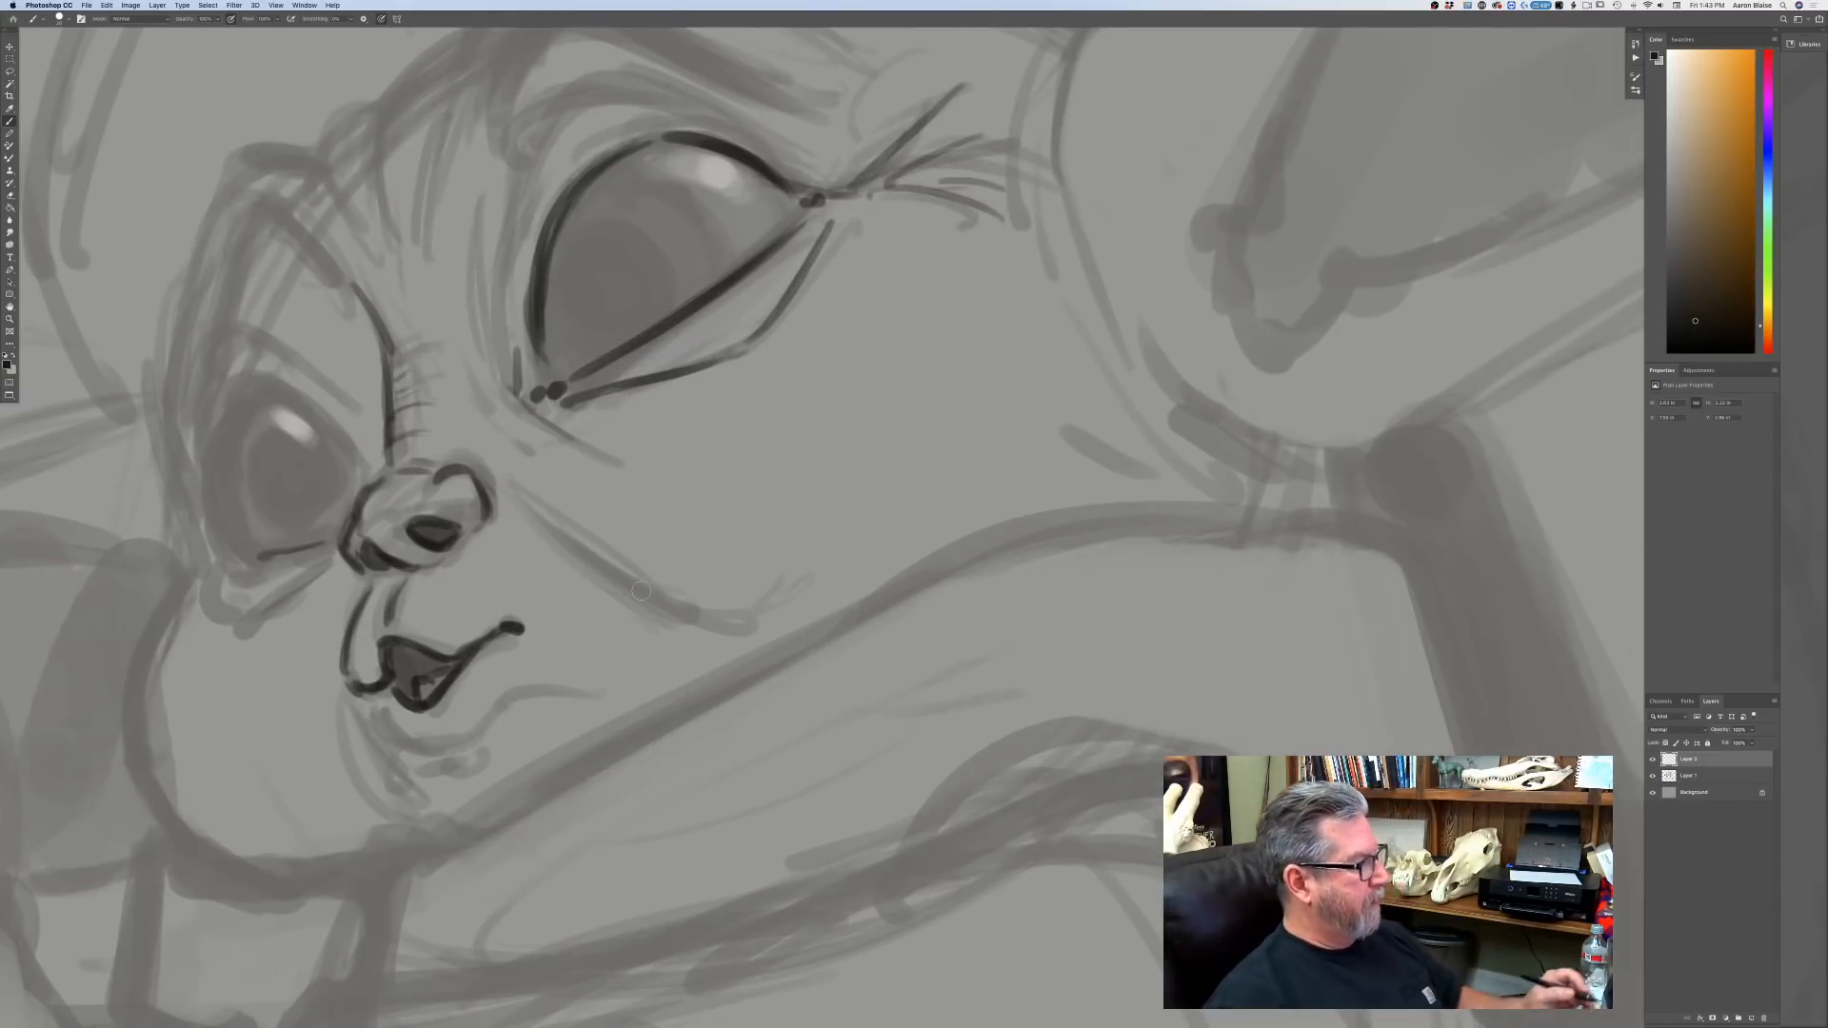
drag(747, 899, 1173, 926)
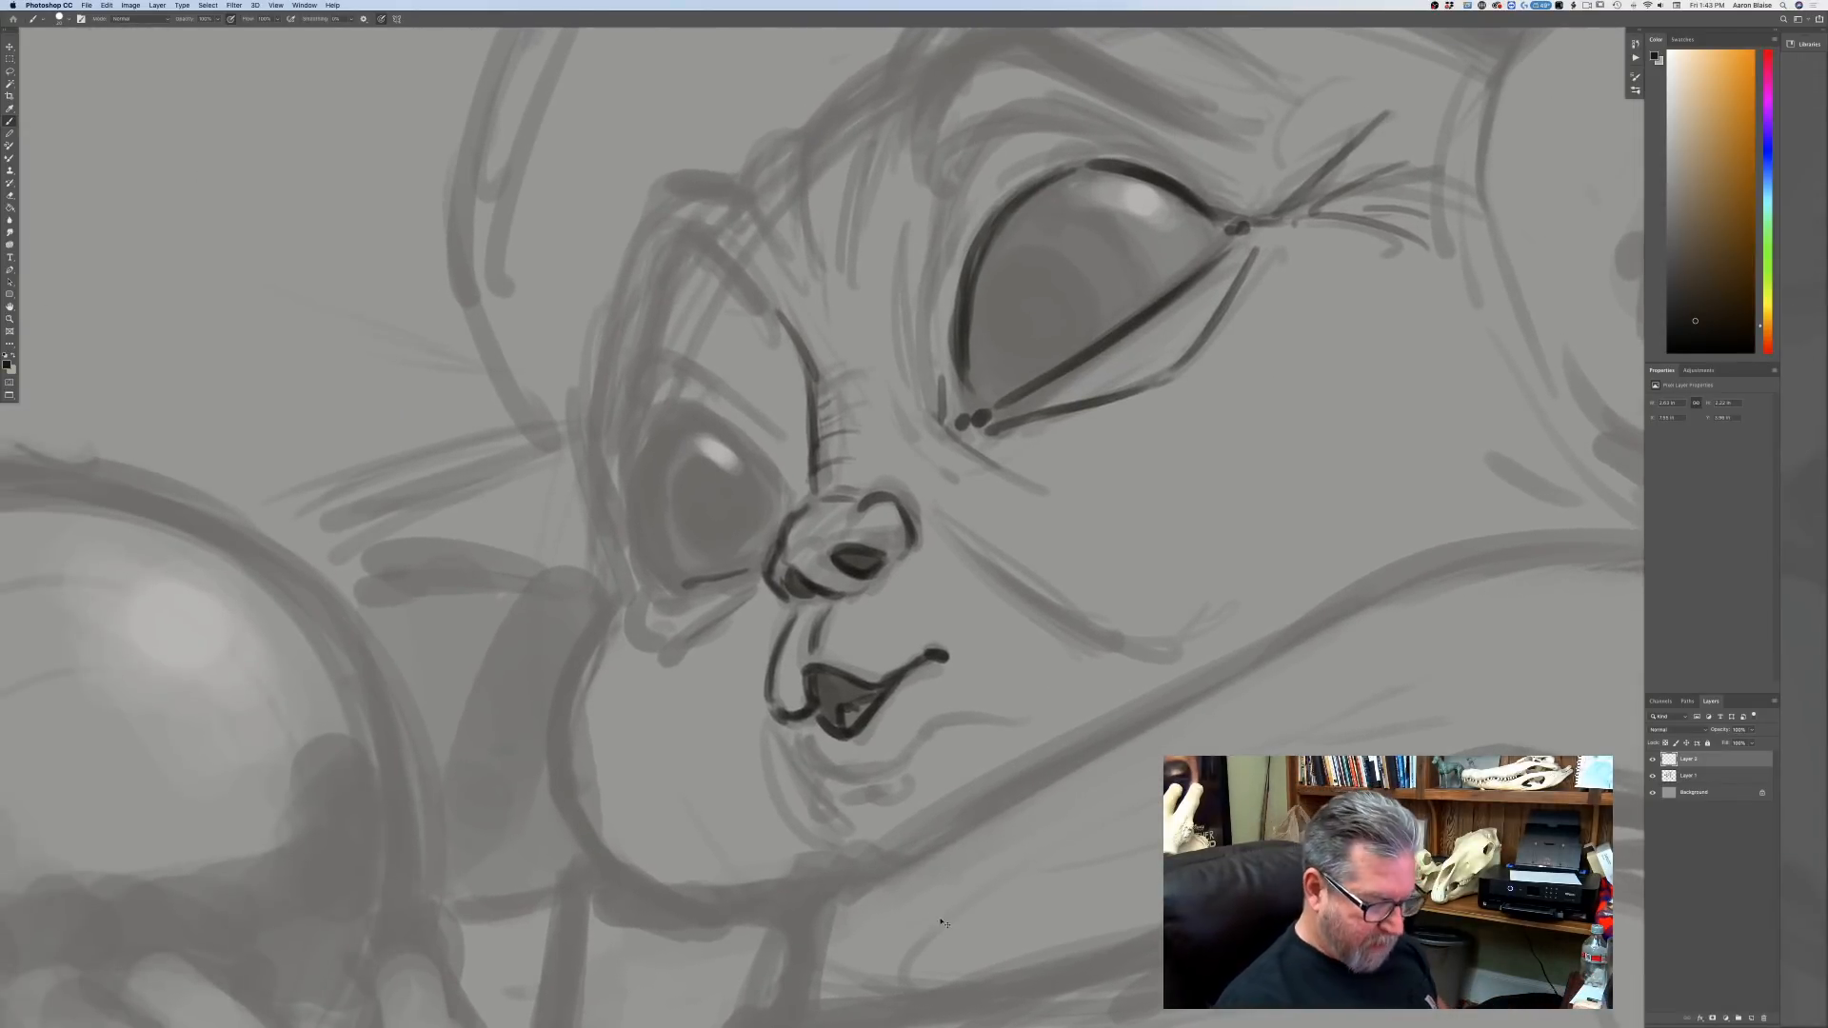
key(super+minus)
key(super+minus)
key(super+minus)
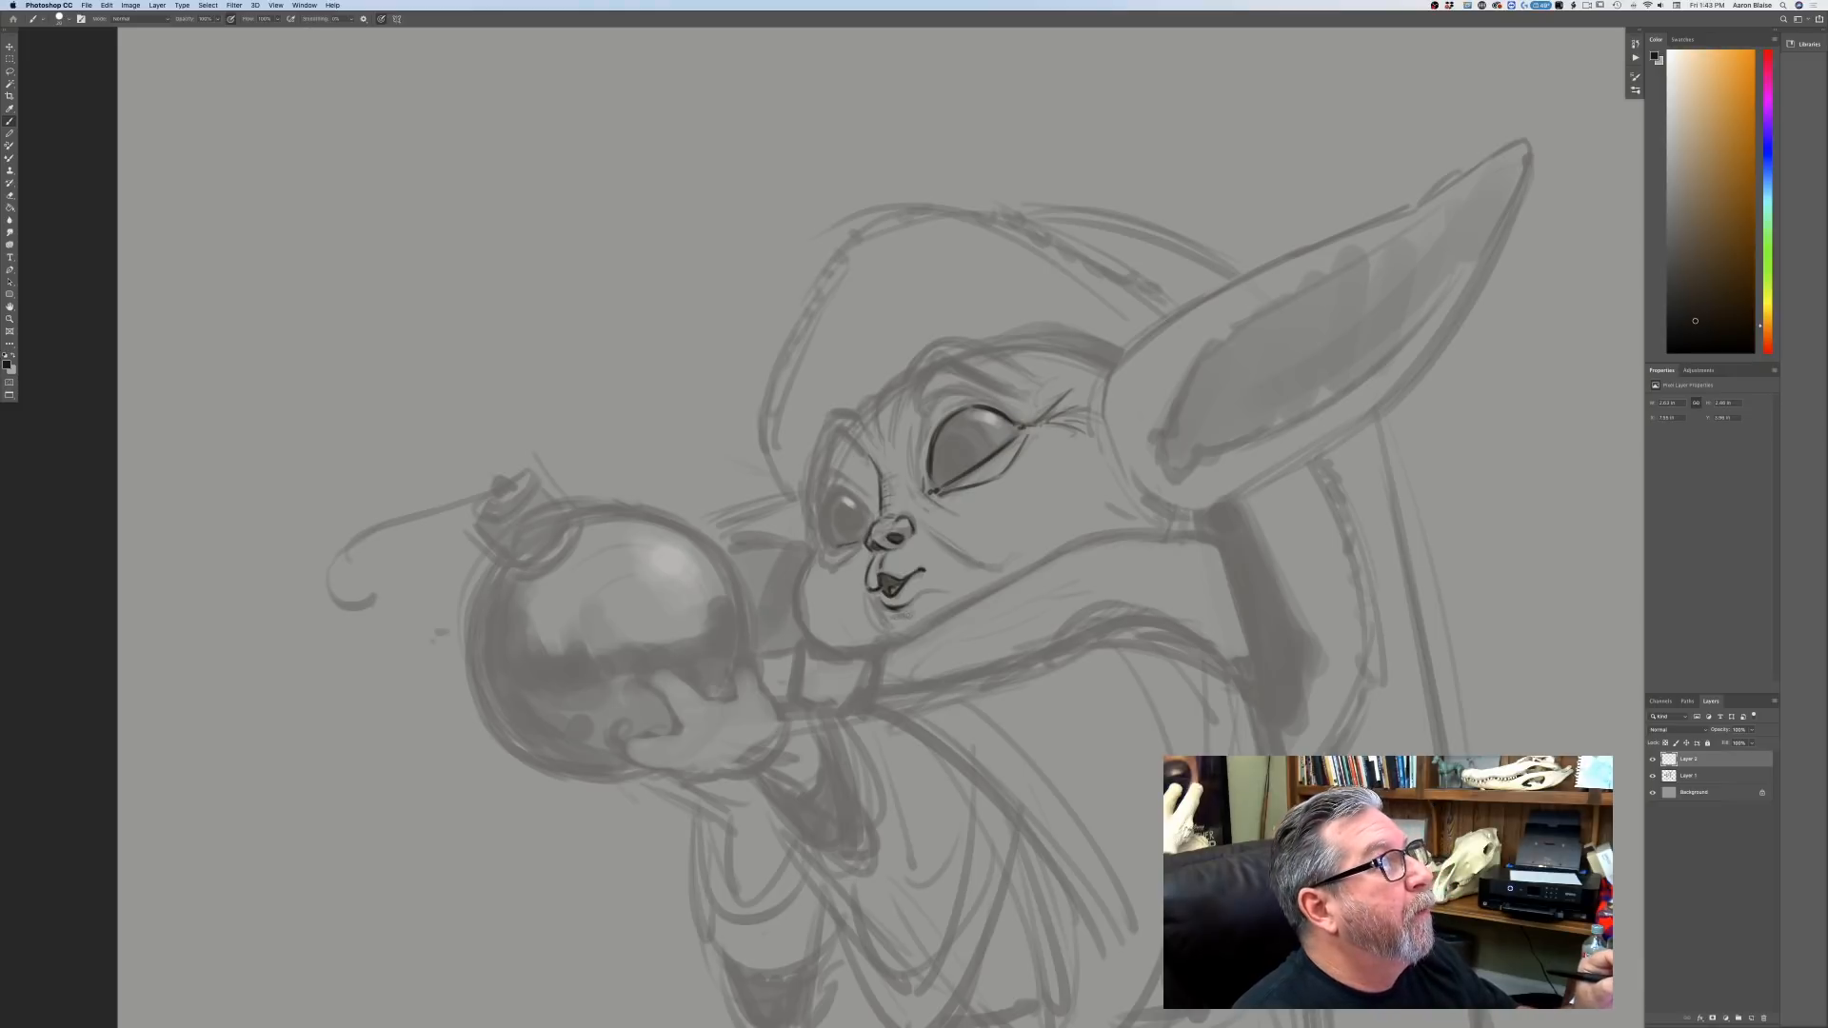
drag(898, 621, 916, 635)
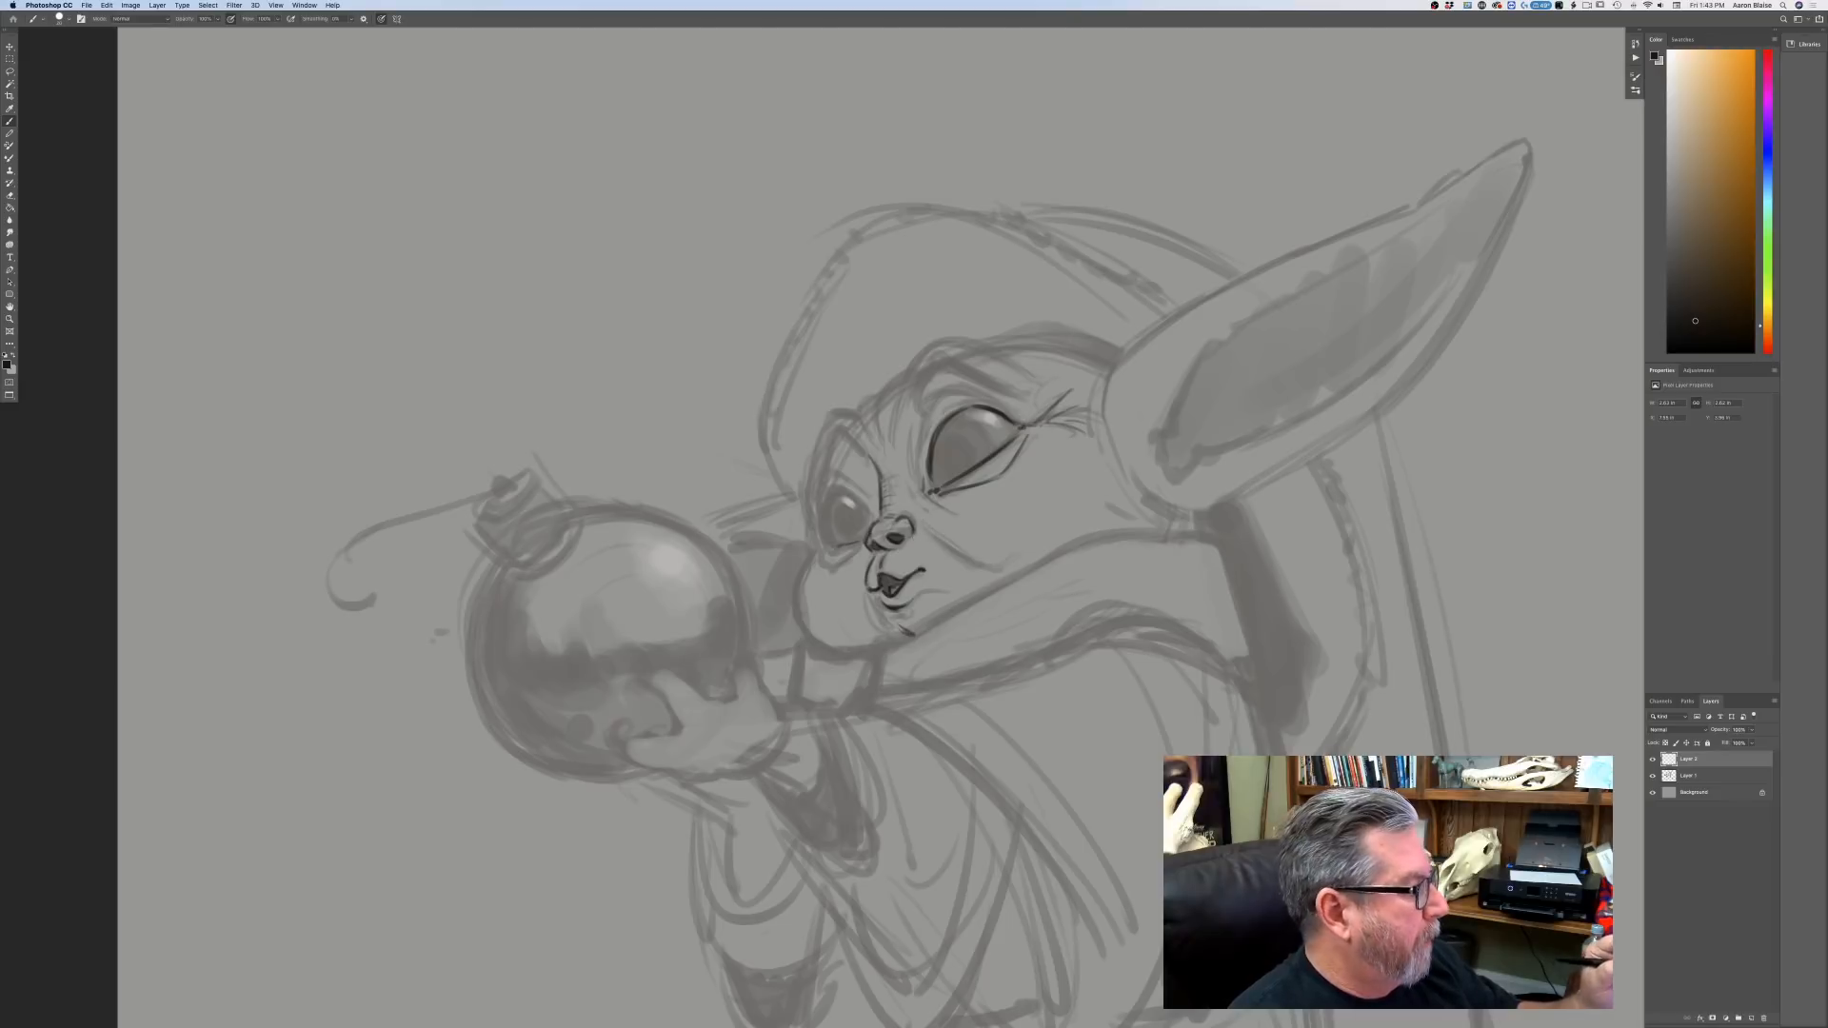
drag(918, 523, 967, 562)
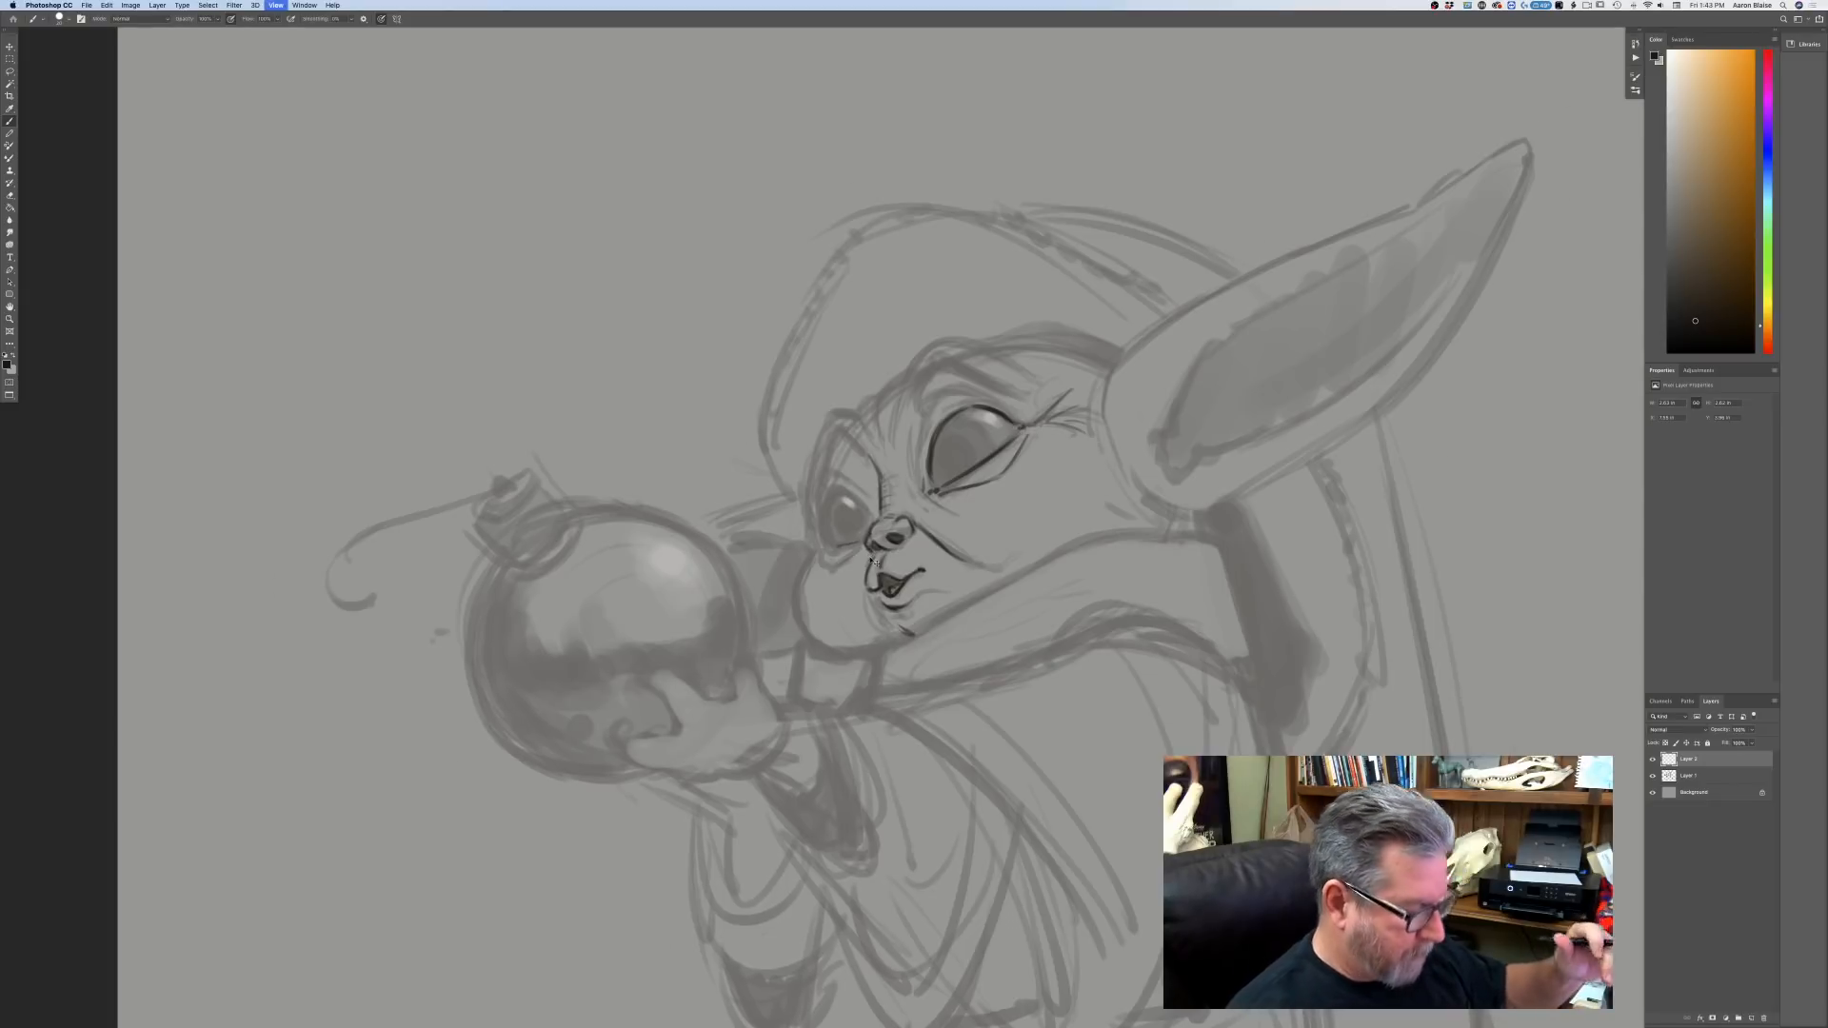
key(super+equal)
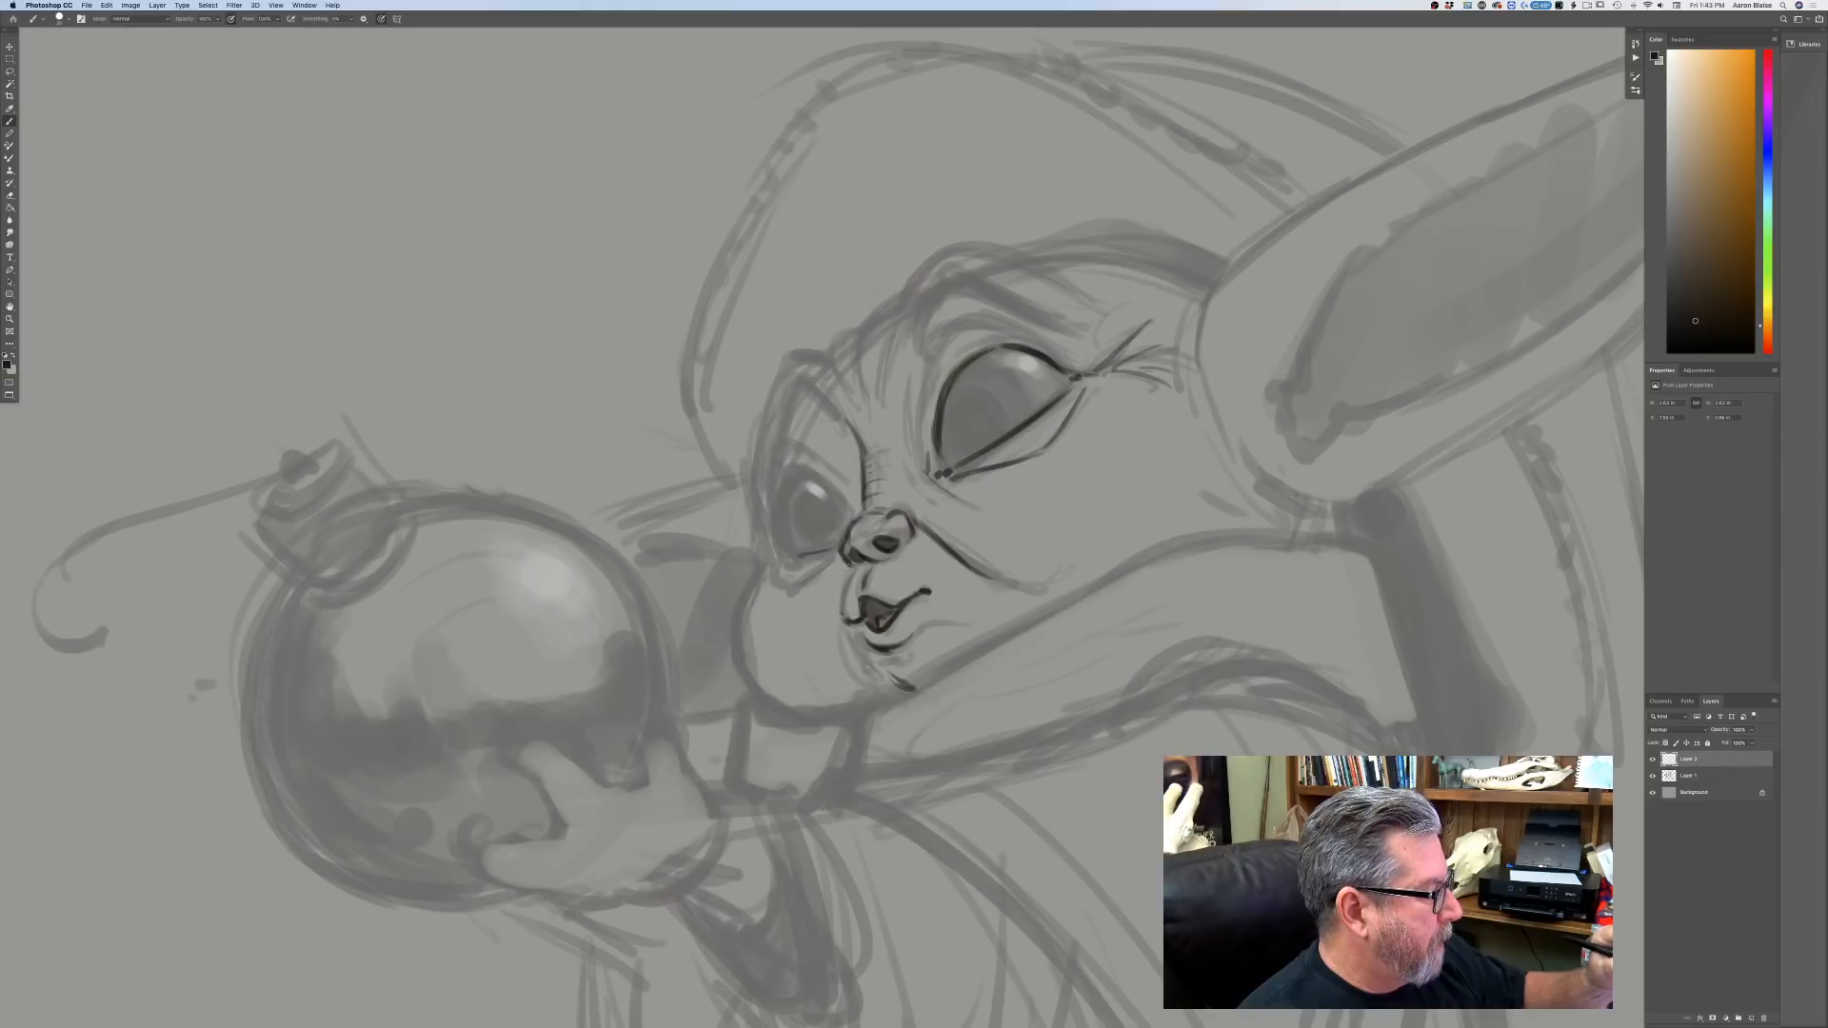
drag(844, 584, 841, 608)
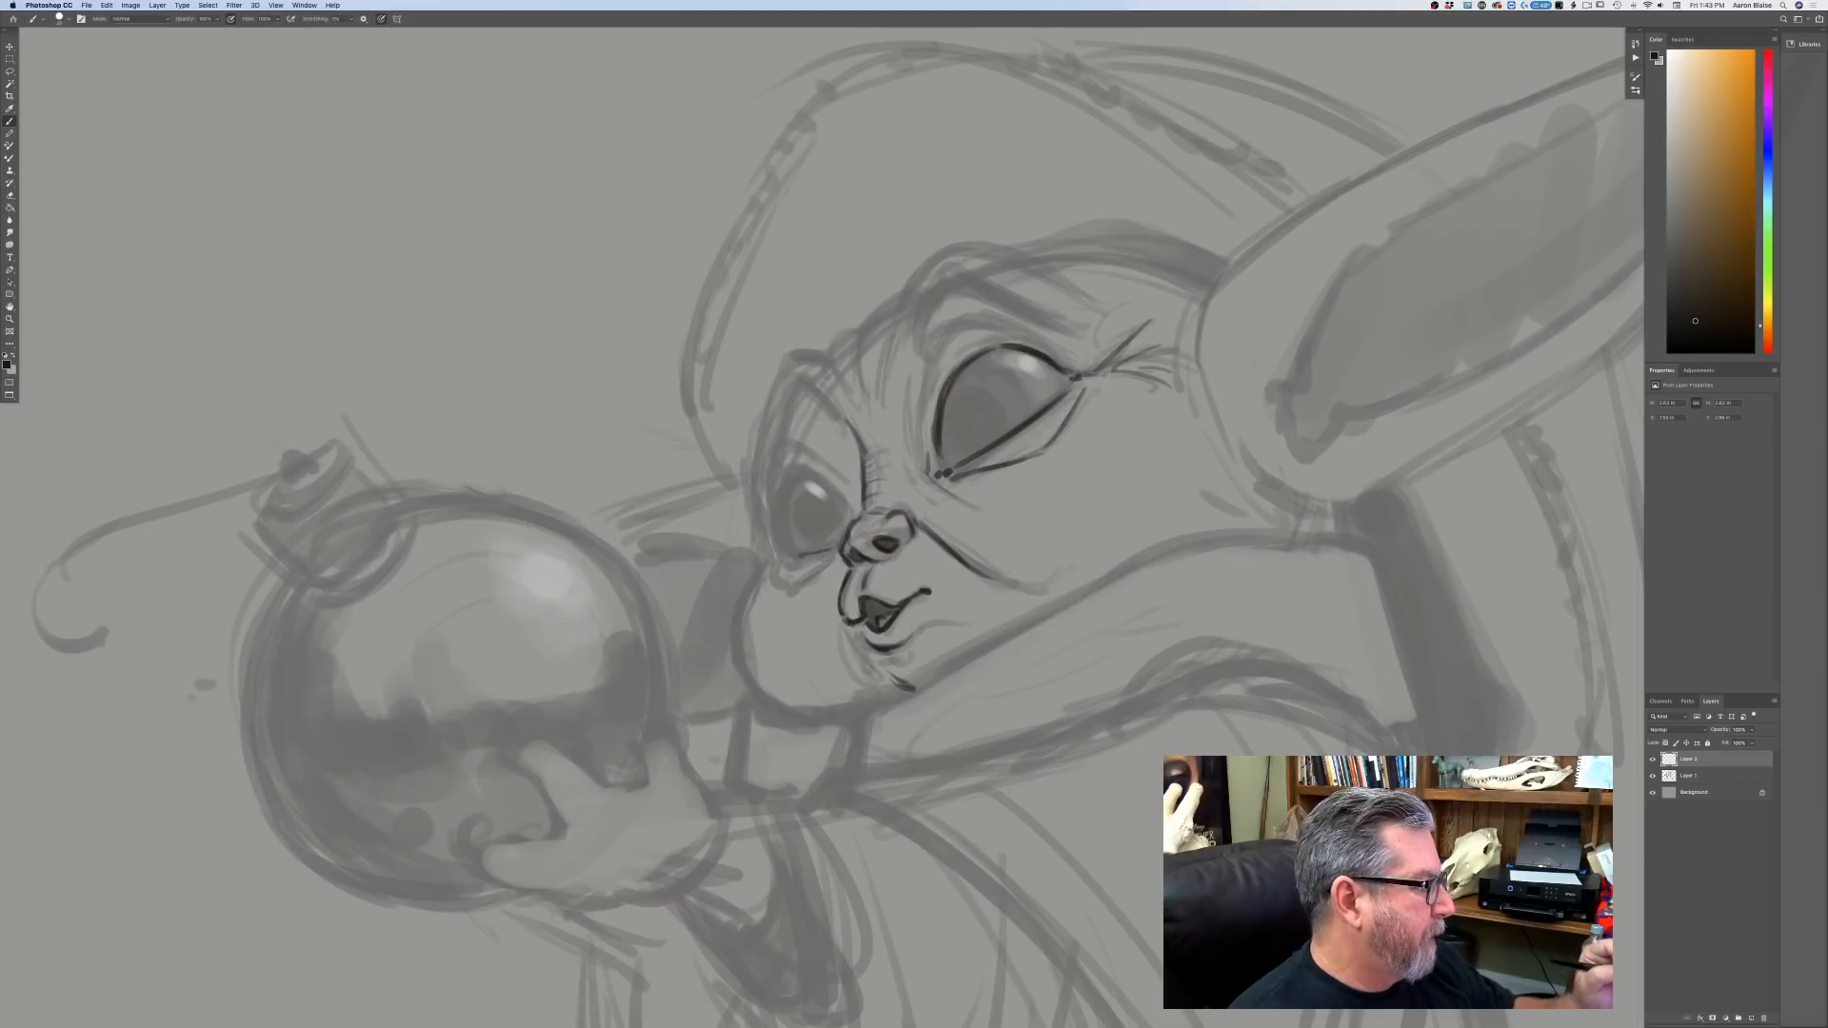
drag(852, 635, 870, 660)
drag(852, 636, 865, 658)
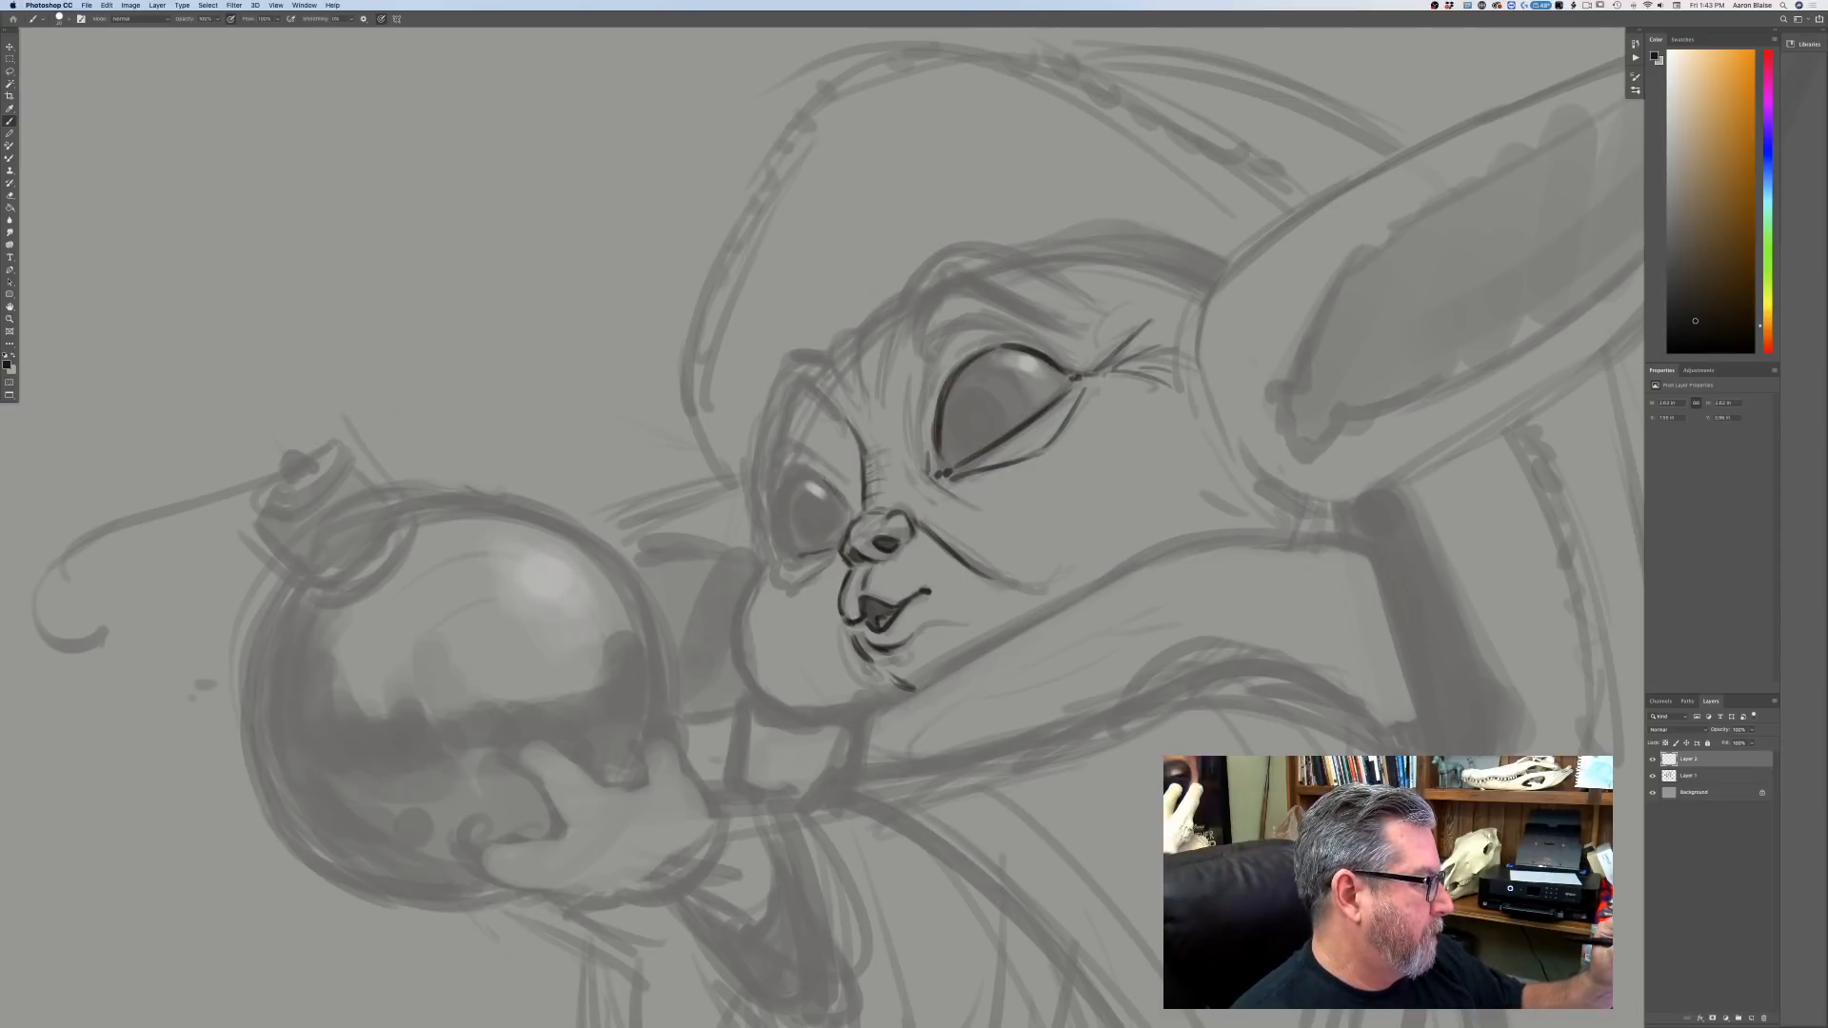
Outline the far eye with a dark rounded contour and add a short crease above it.
mouse_move(846, 502)
mouse_down()
mouse_move(796, 468)
mouse_move(783, 481)
mouse_up()
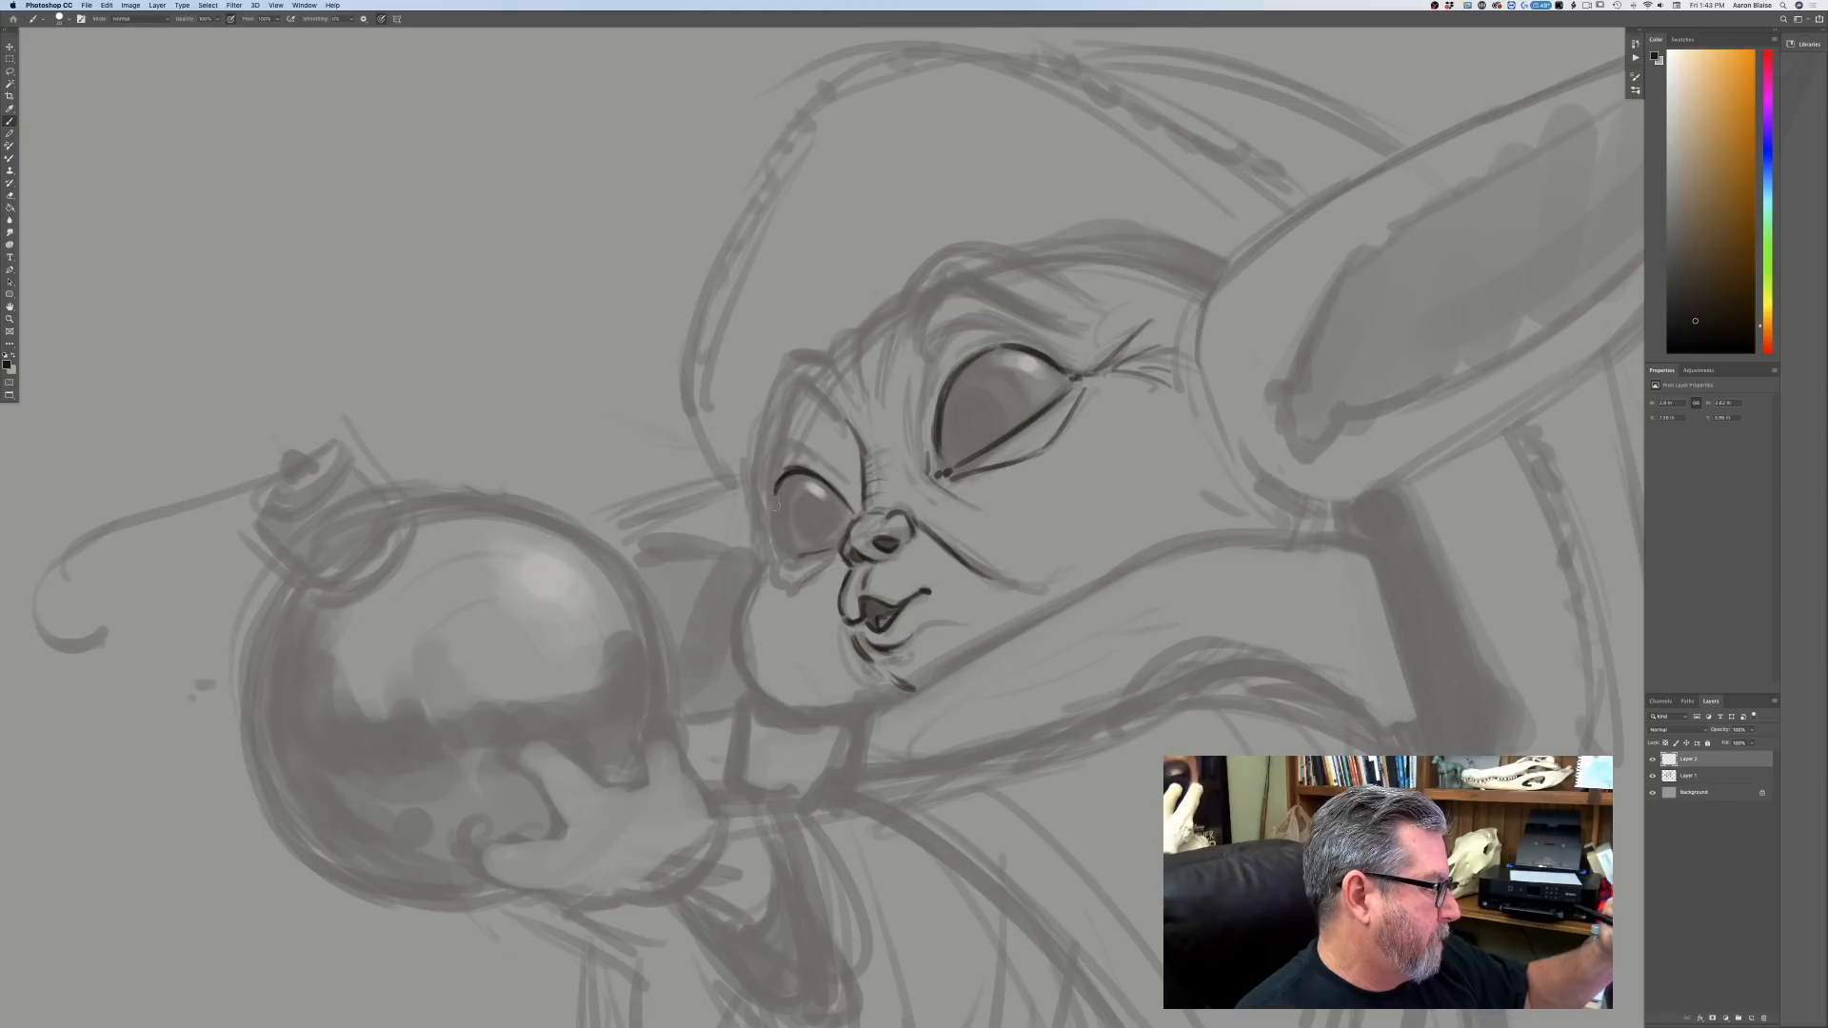
mouse_move(775, 497)
mouse_down()
mouse_move(773, 547)
mouse_move(809, 555)
mouse_up()
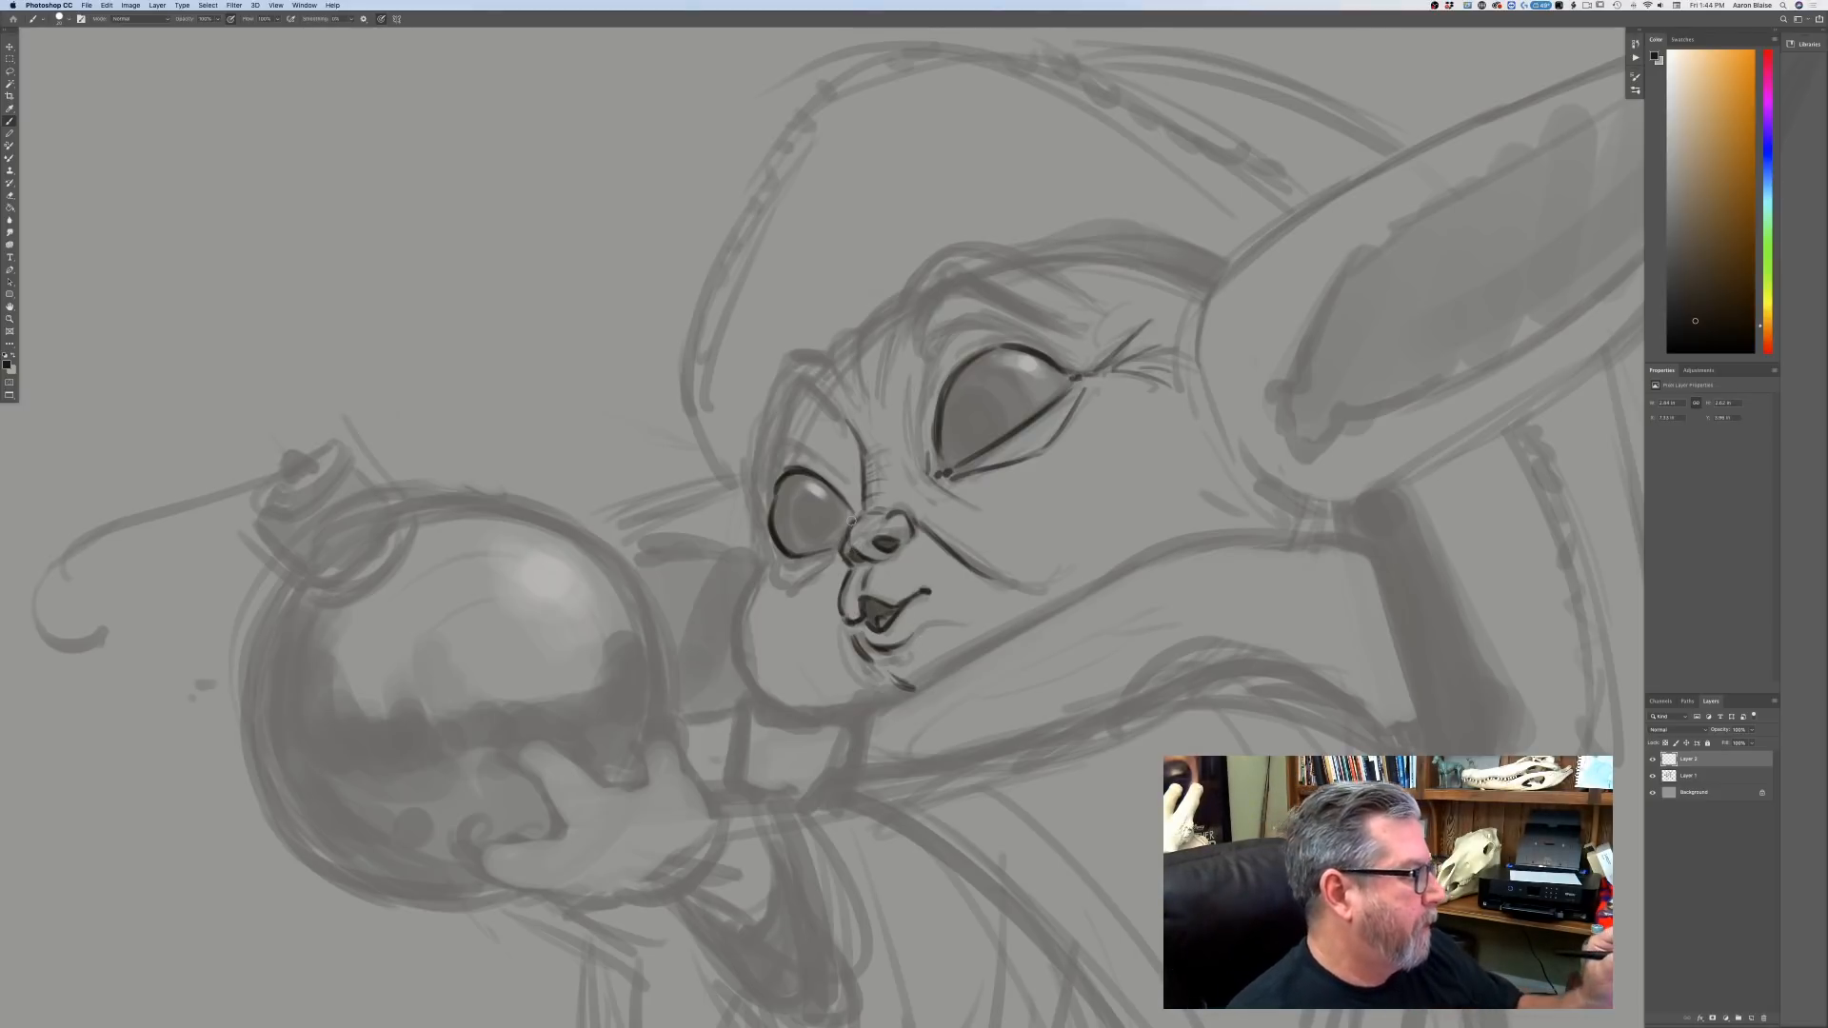
drag(817, 452, 832, 470)
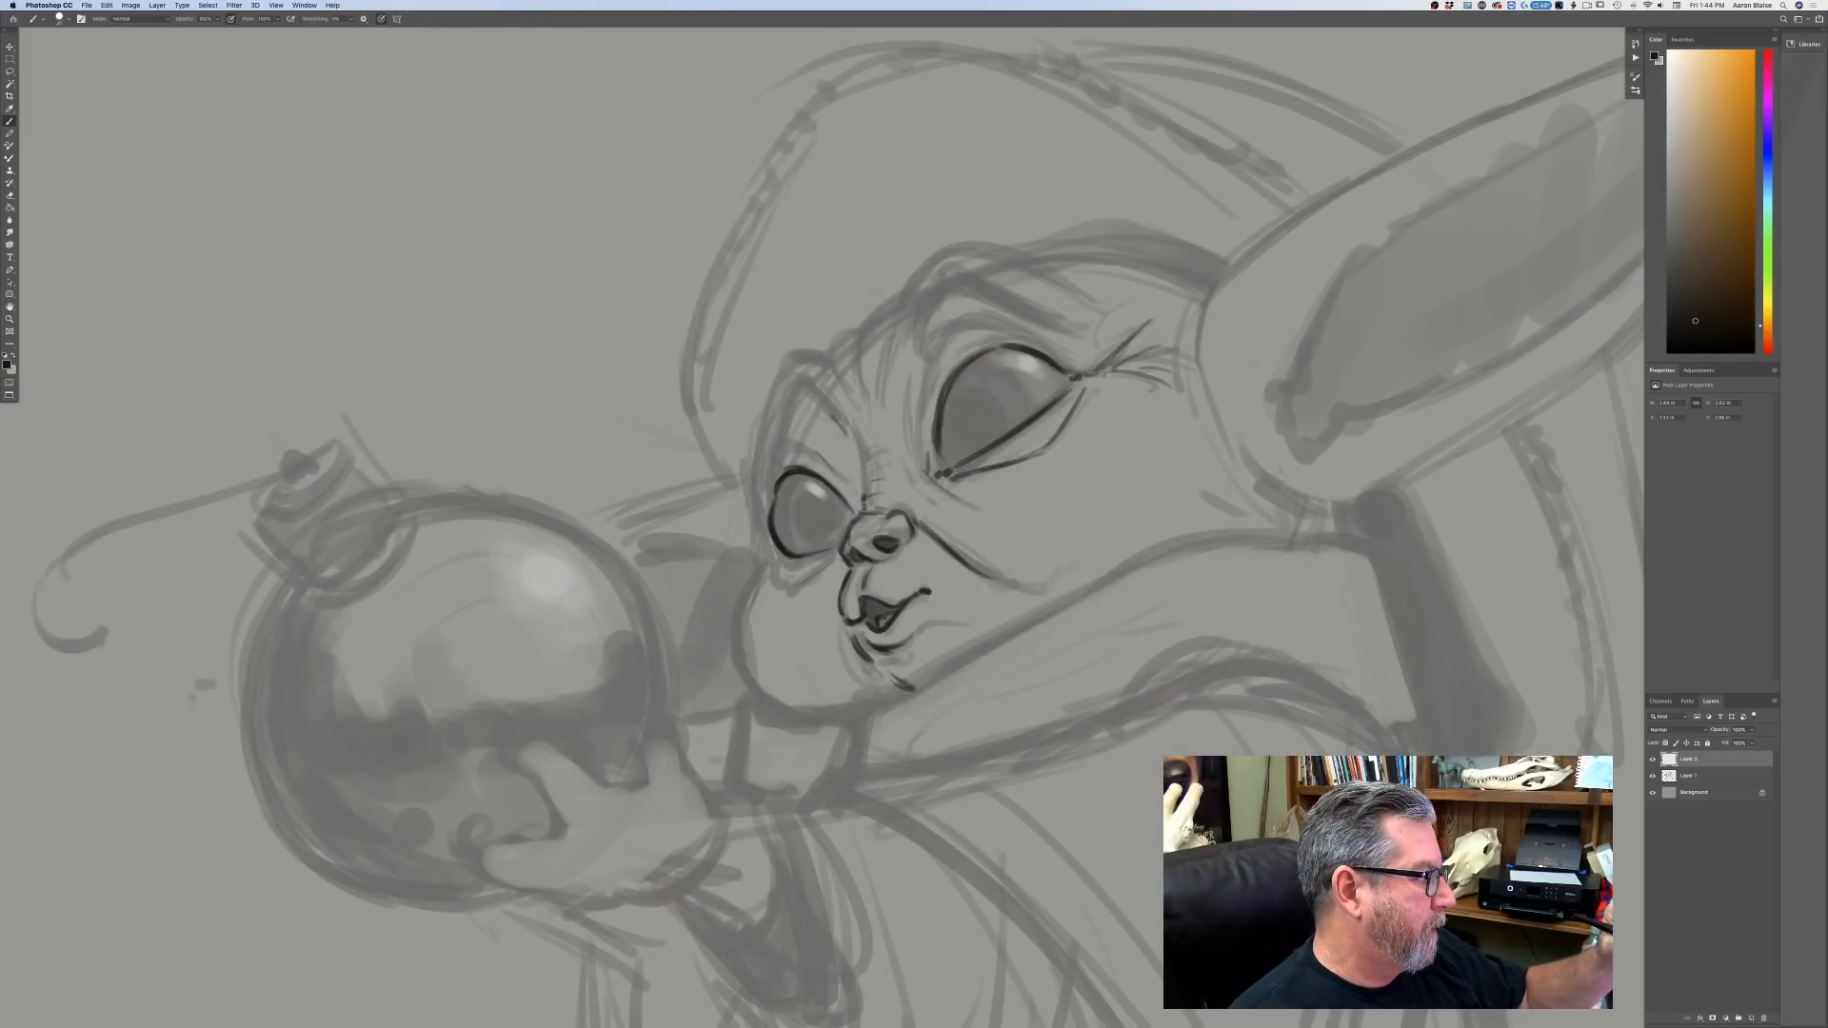
Draw the far eye's slanted brow line and surrounding lid folds, and darken the near eye's lower lid at its outer corner.
mouse_move(863, 475)
mouse_down()
mouse_move(861, 496)
mouse_move(860, 457)
mouse_up()
mouse_move(820, 406)
mouse_down()
mouse_move(856, 454)
mouse_move(862, 507)
mouse_up()
drag(862, 490, 779, 385)
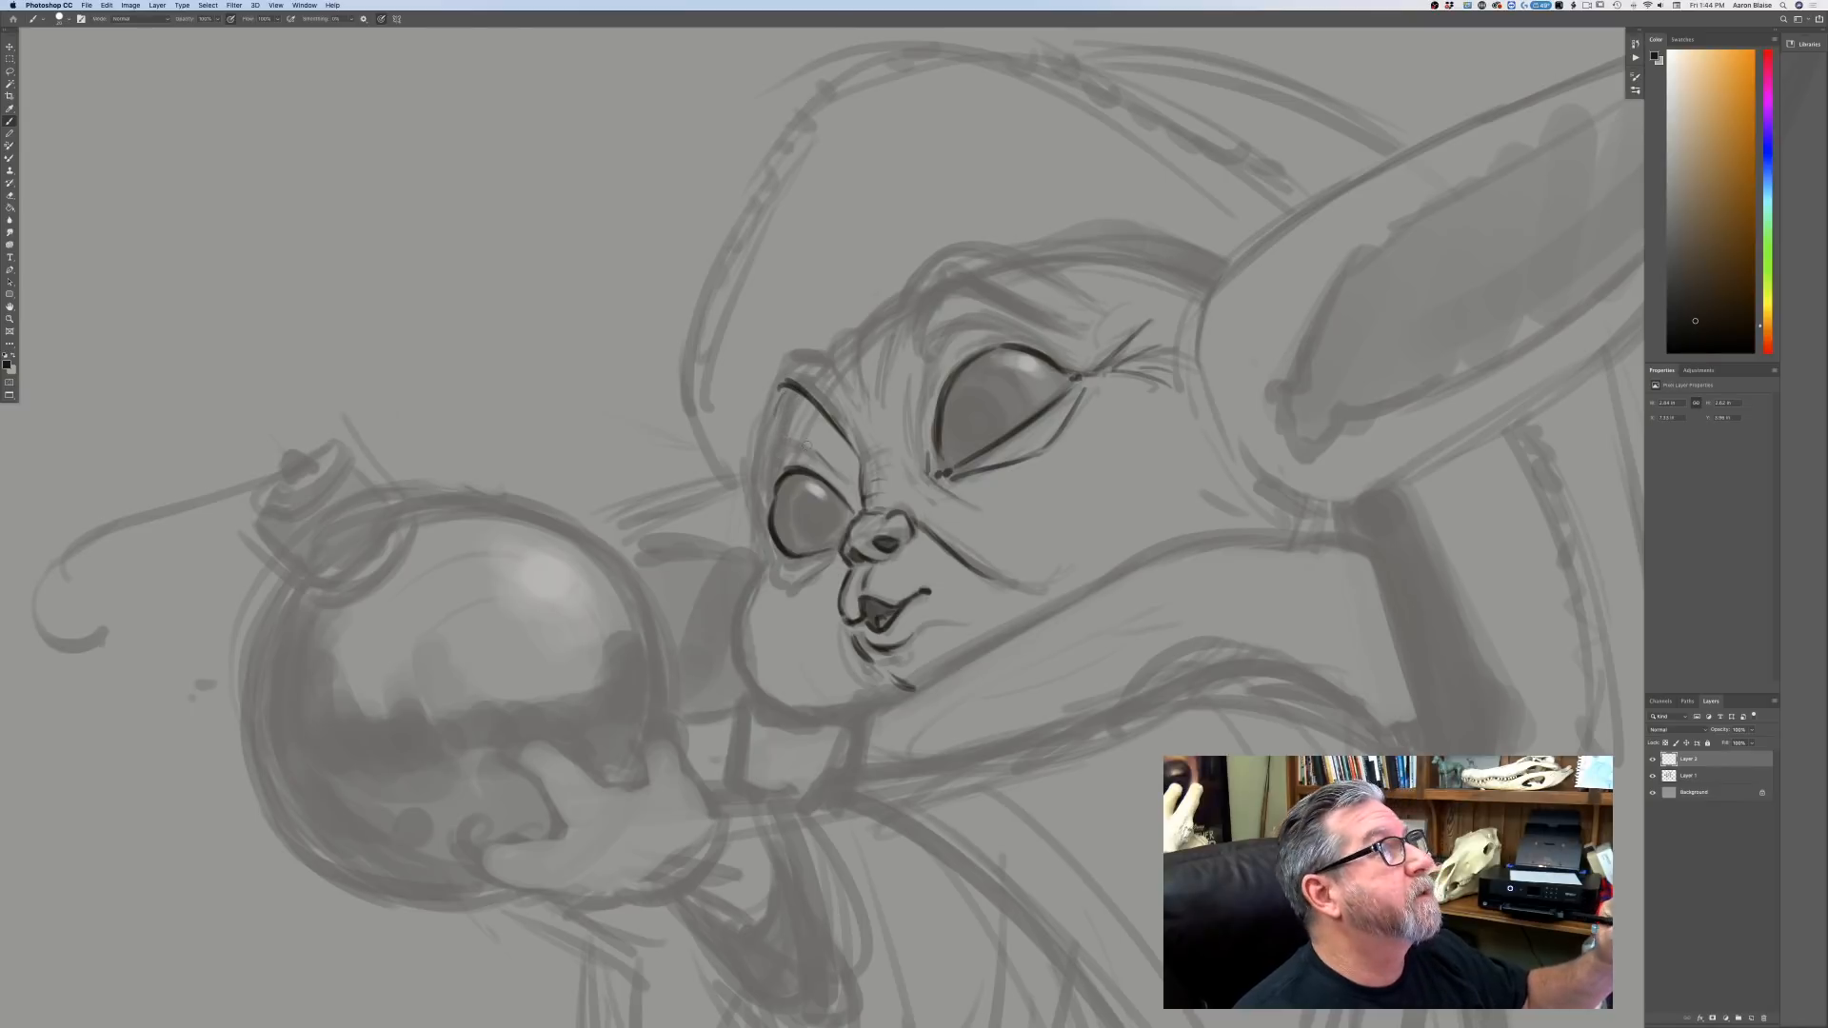
mouse_move(837, 467)
mouse_down()
mouse_move(787, 431)
mouse_move(759, 508)
mouse_move(758, 487)
mouse_up()
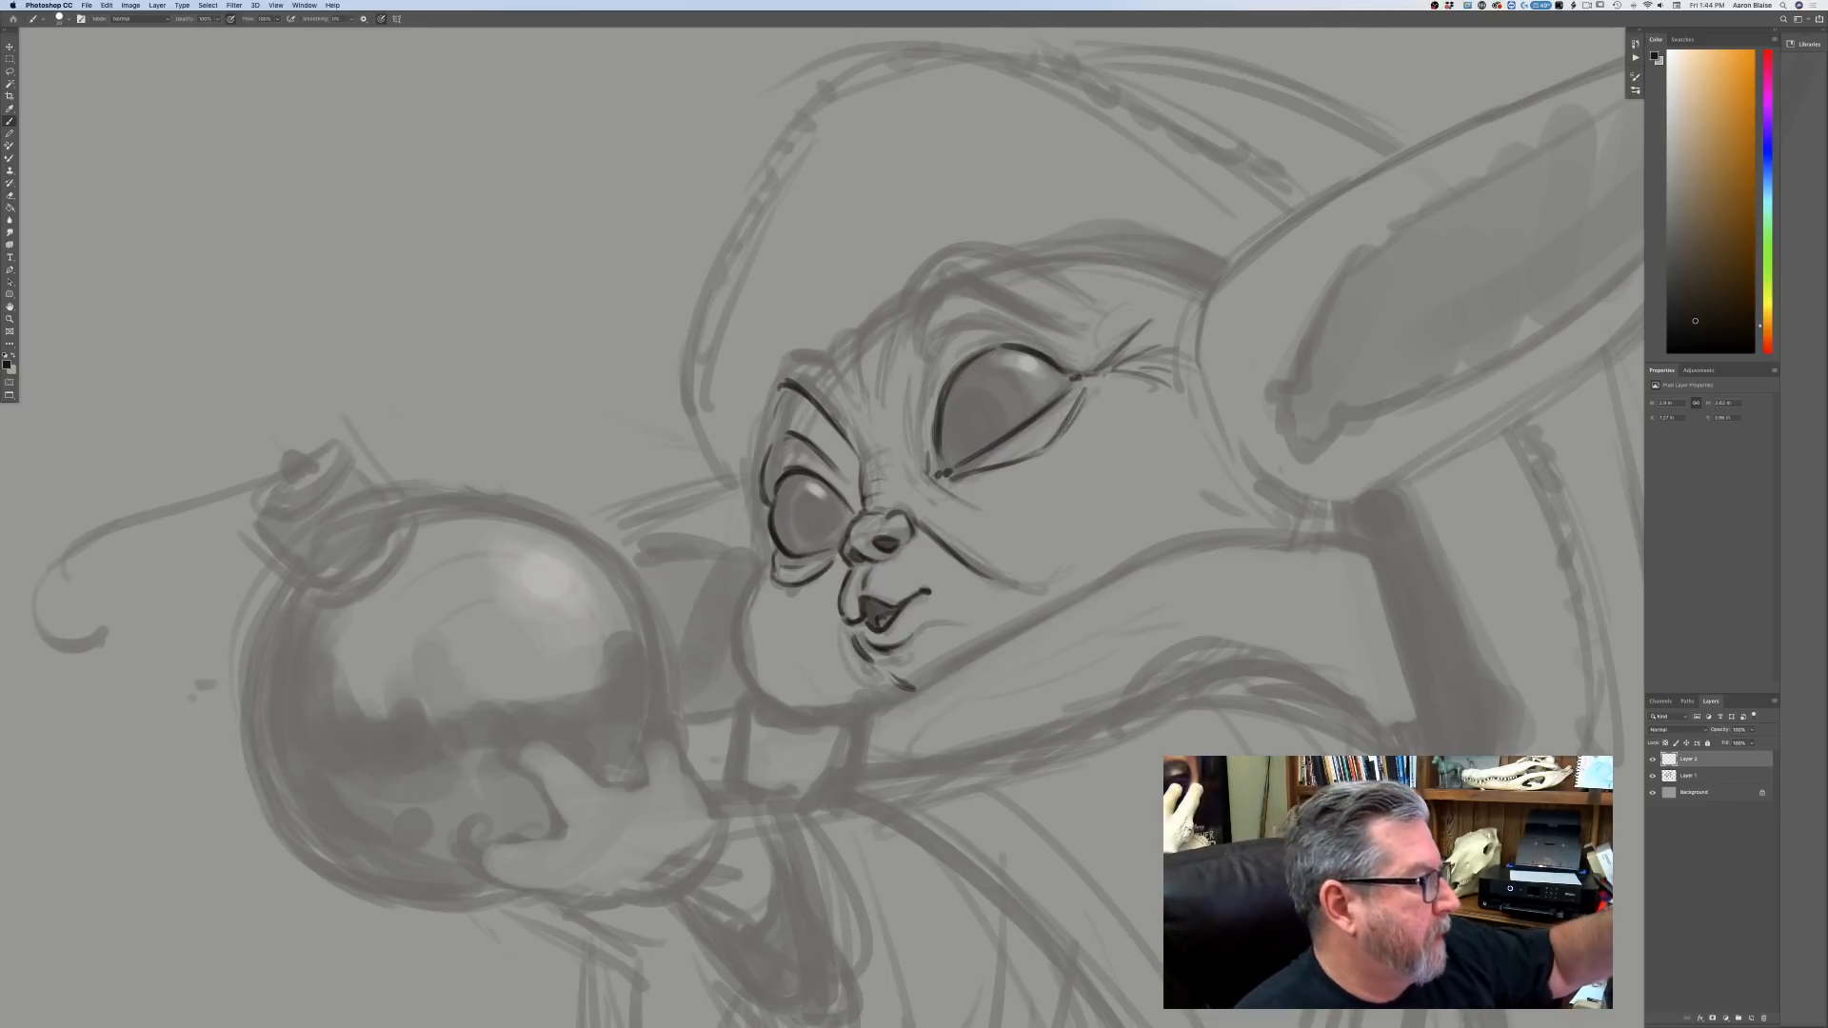
drag(1080, 385, 1057, 437)
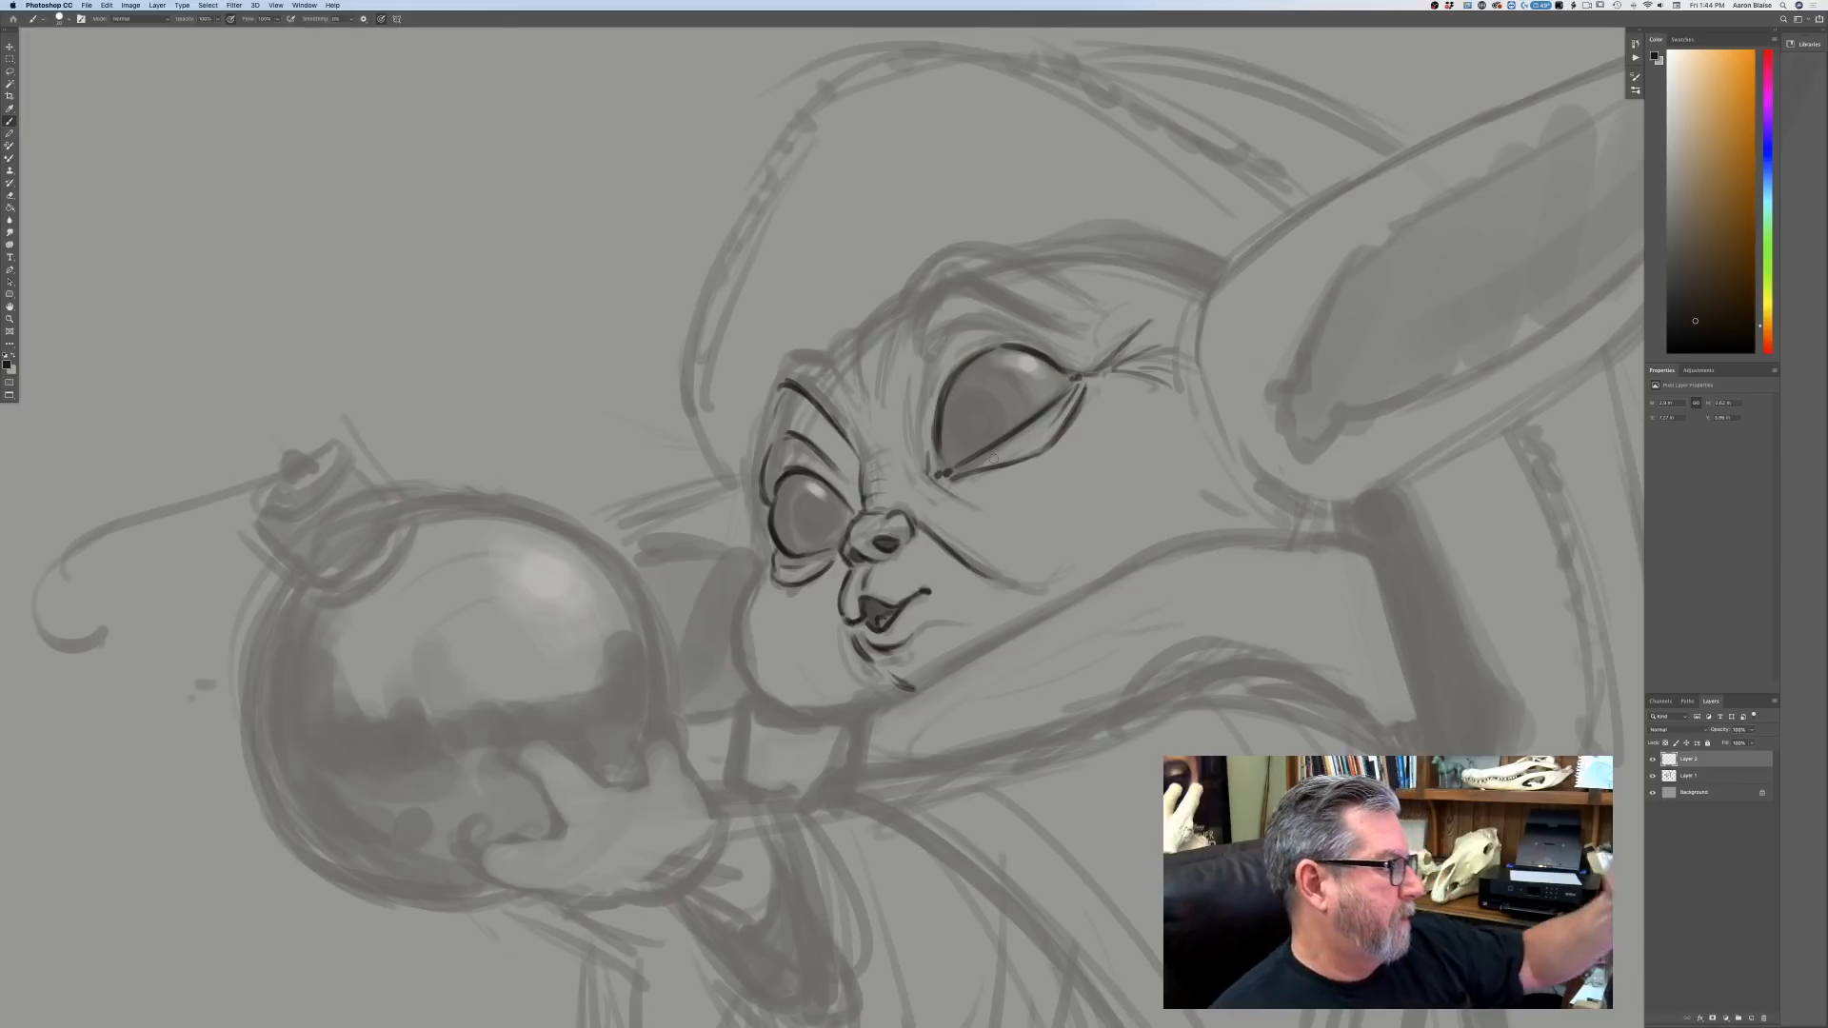
Lasso the nose, shrink it slightly with Free Transform, and clear the selection.
key(super+minus)
key(super+minus)
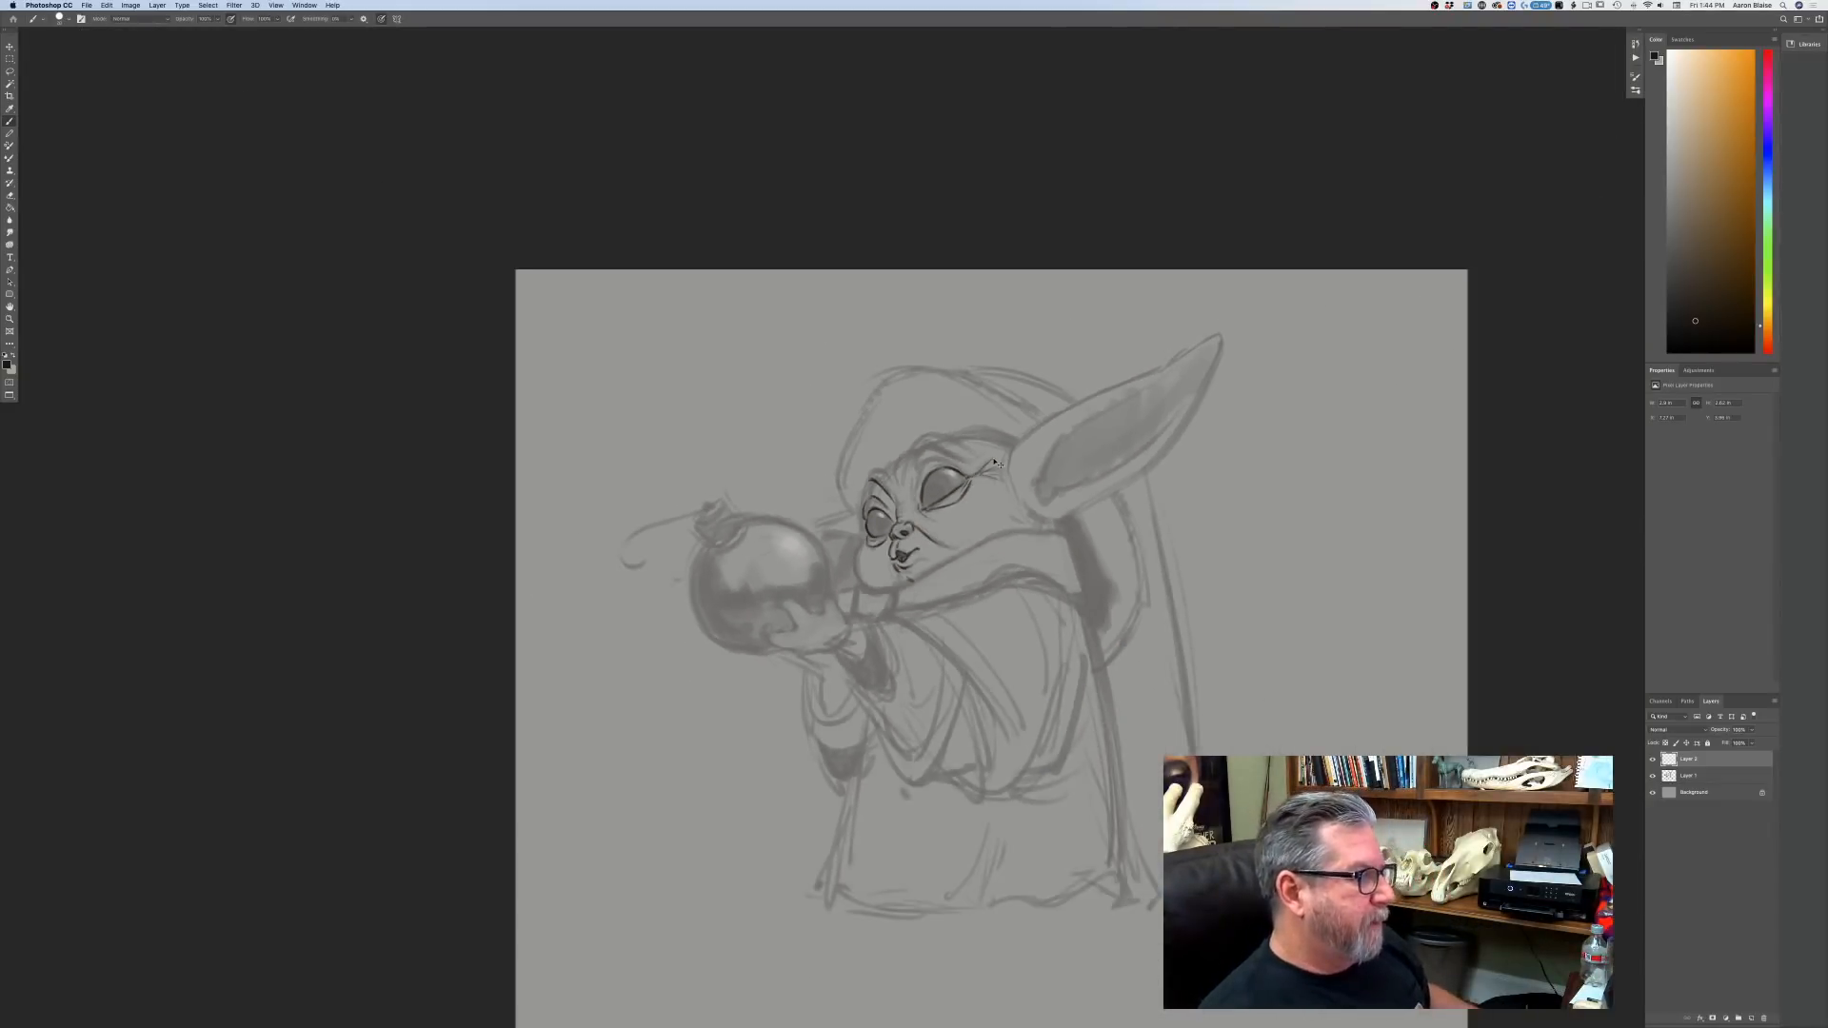
key(super+plus)
key(super+plus)
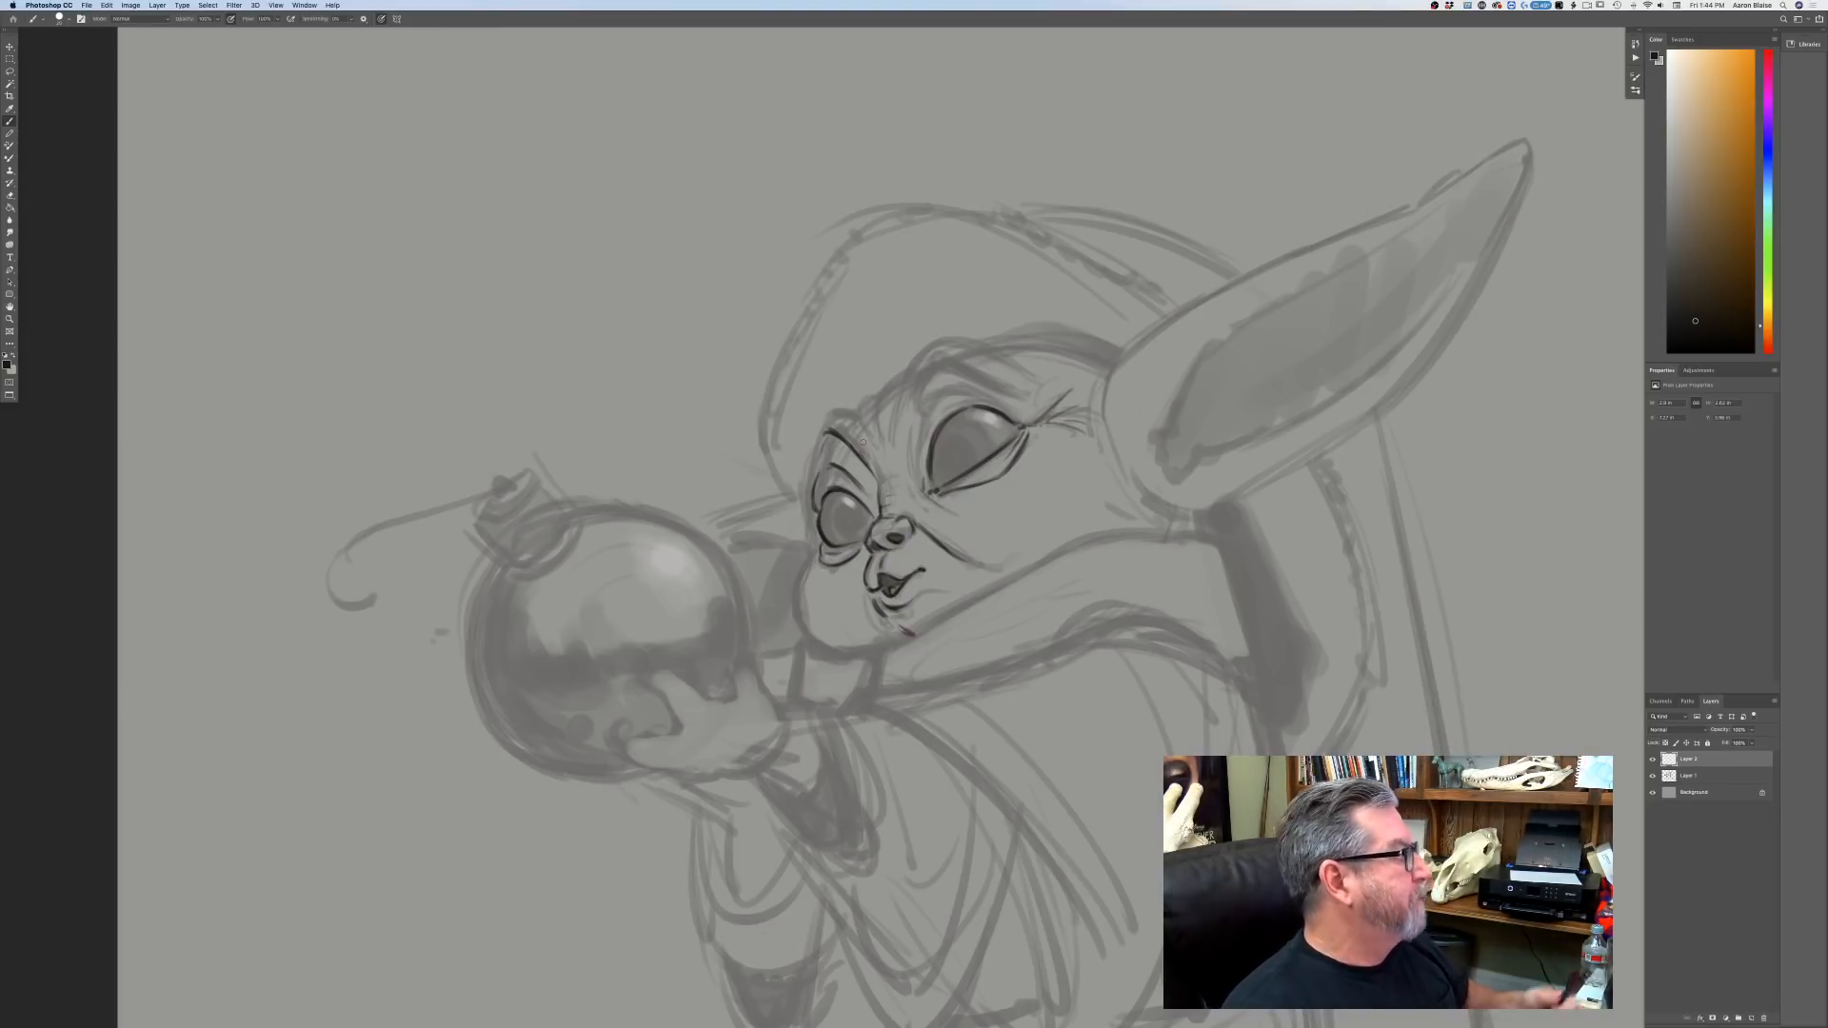
click(10, 72)
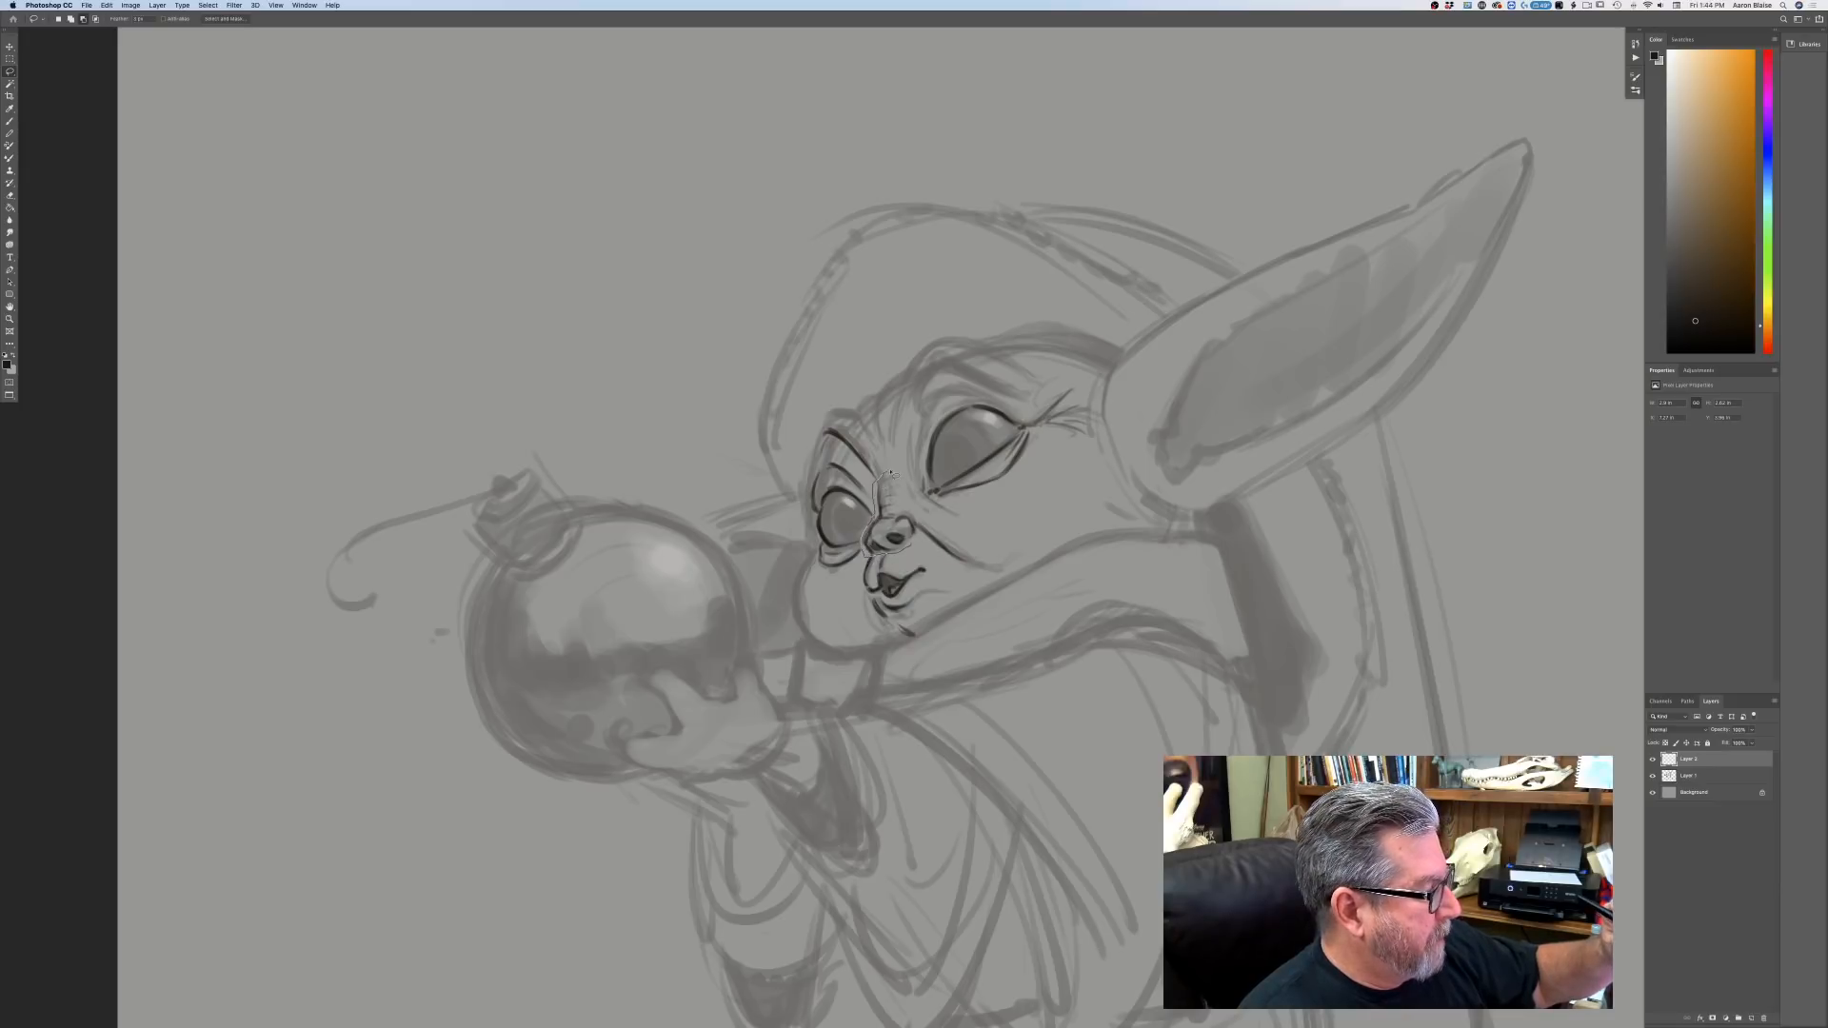
mouse_move(914, 497)
mouse_down()
mouse_move(976, 569)
mouse_move(911, 545)
mouse_up()
click(106, 5)
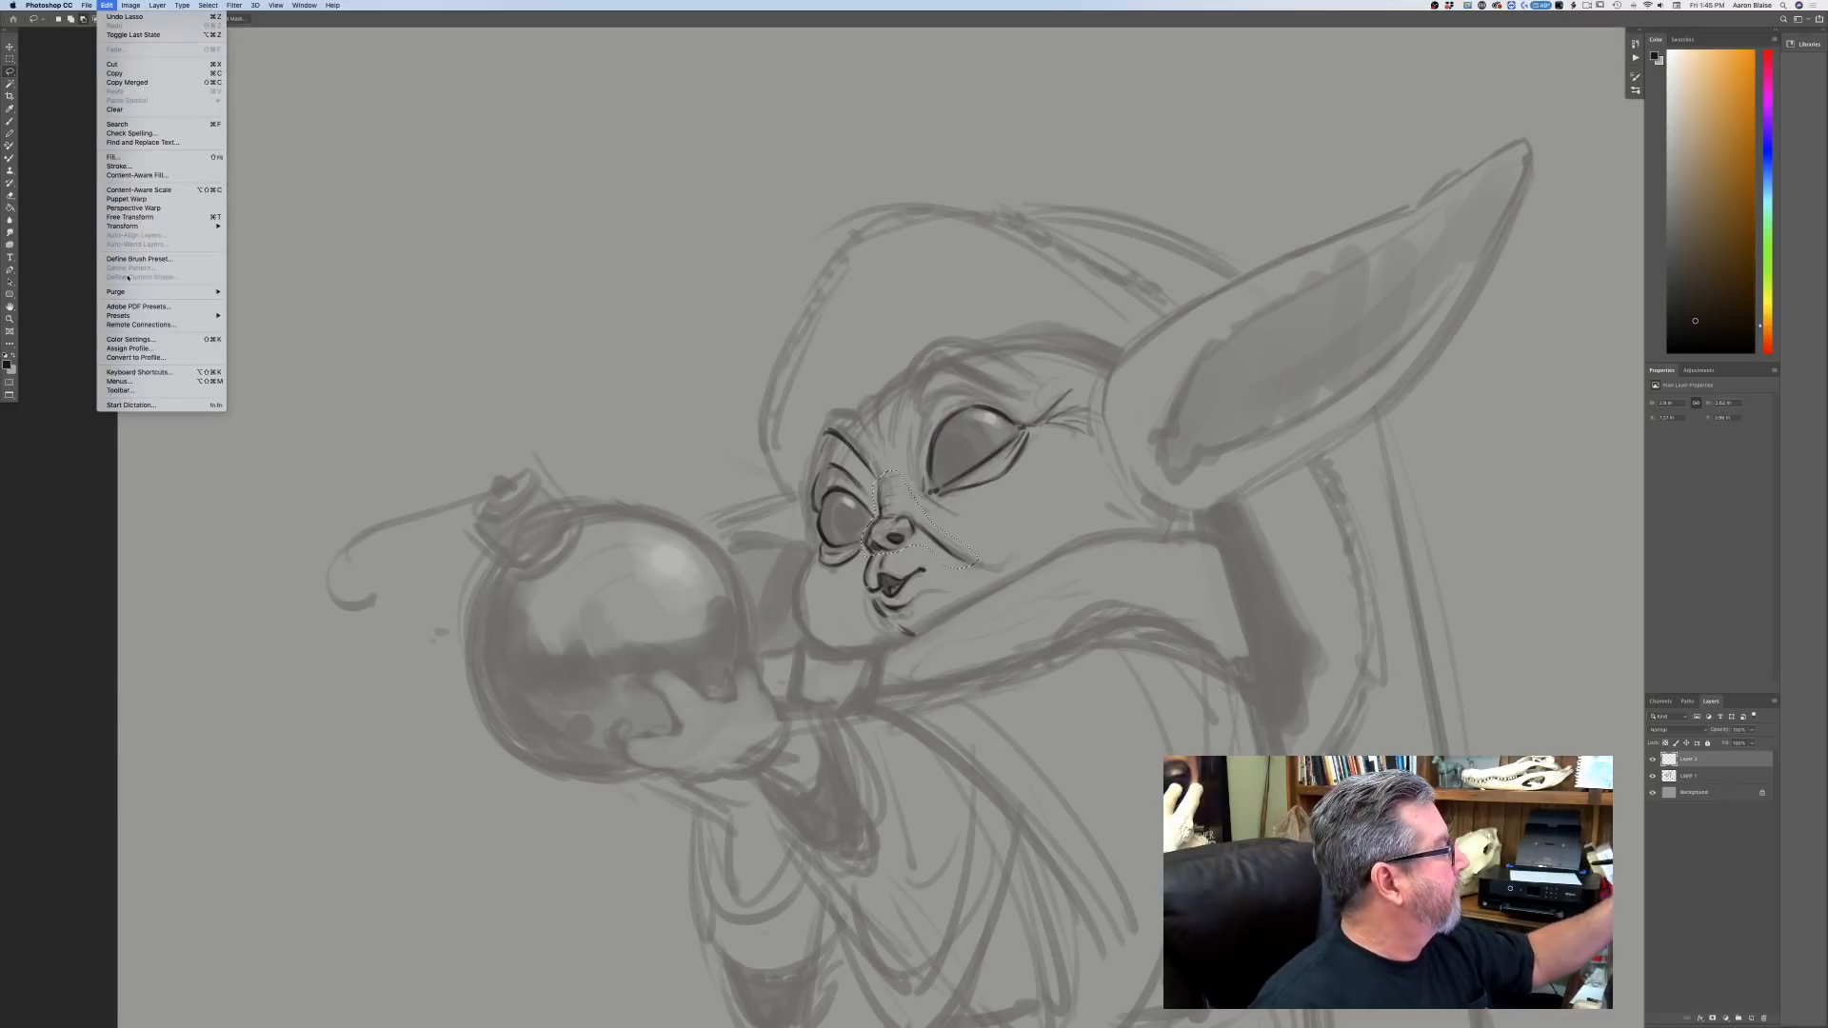
click(141, 218)
drag(979, 569, 873, 544)
key(Return)
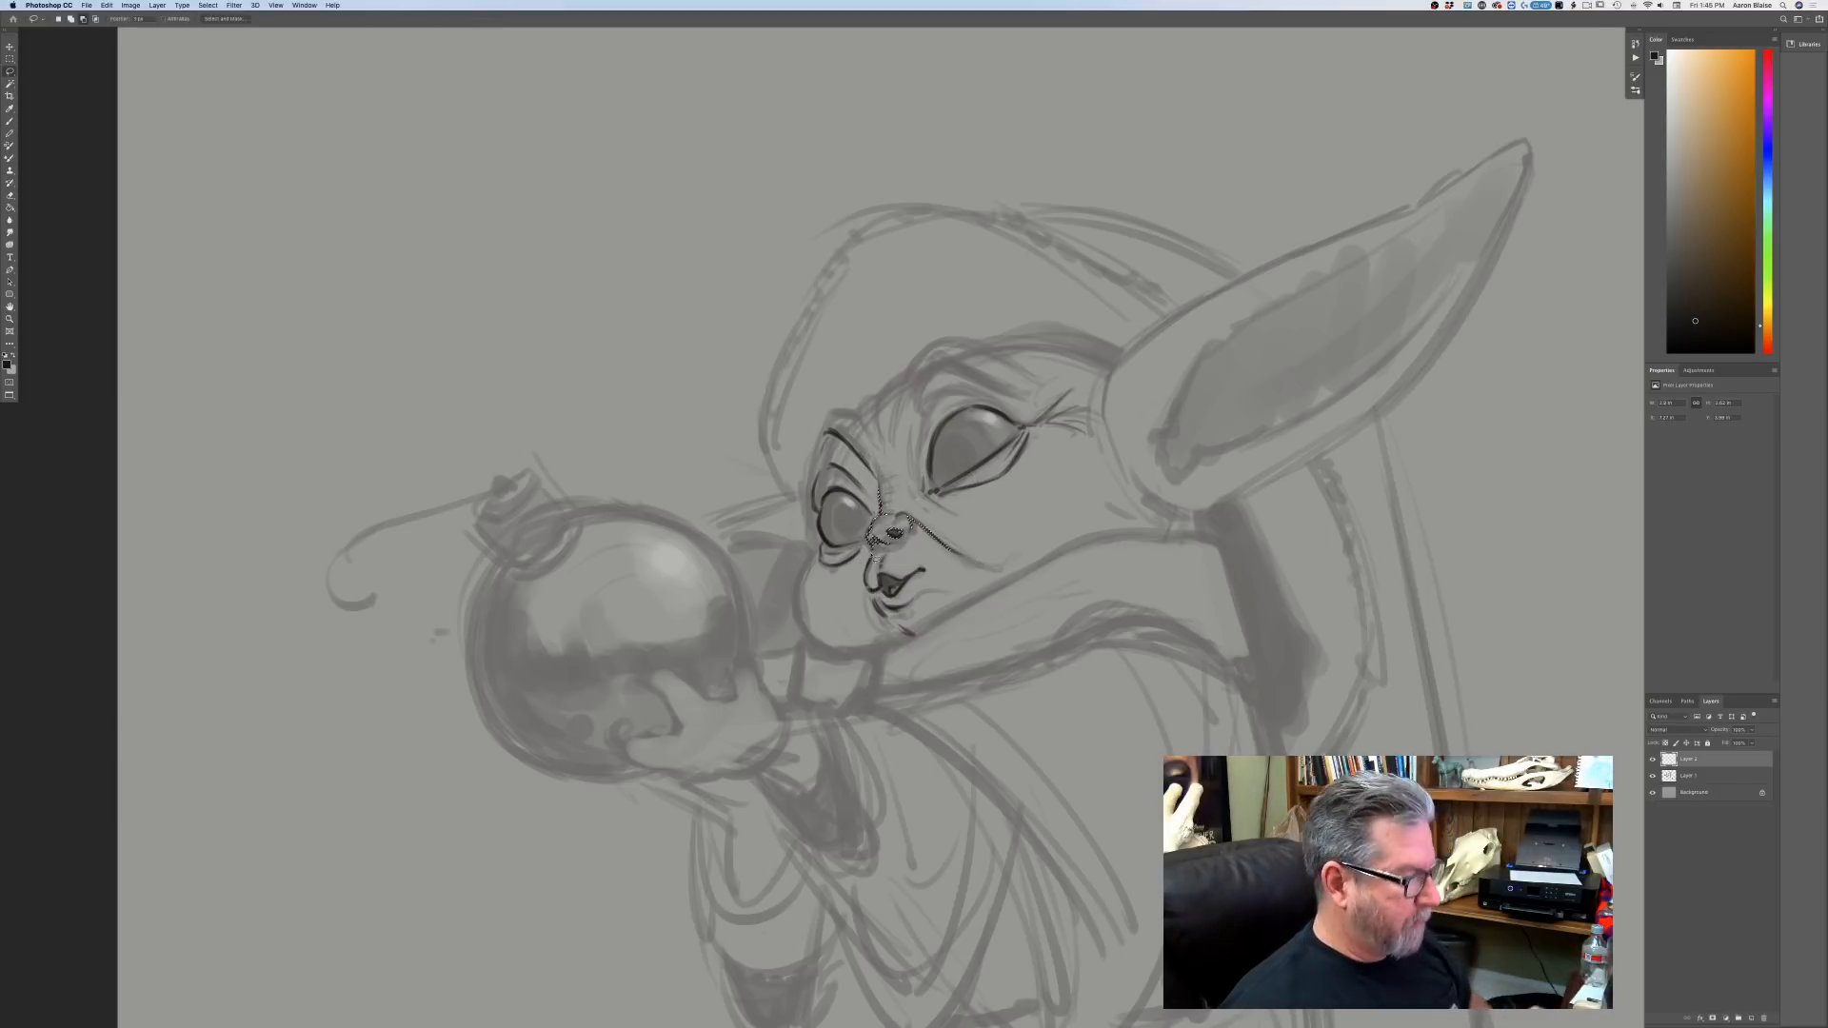
click(208, 5)
click(209, 29)
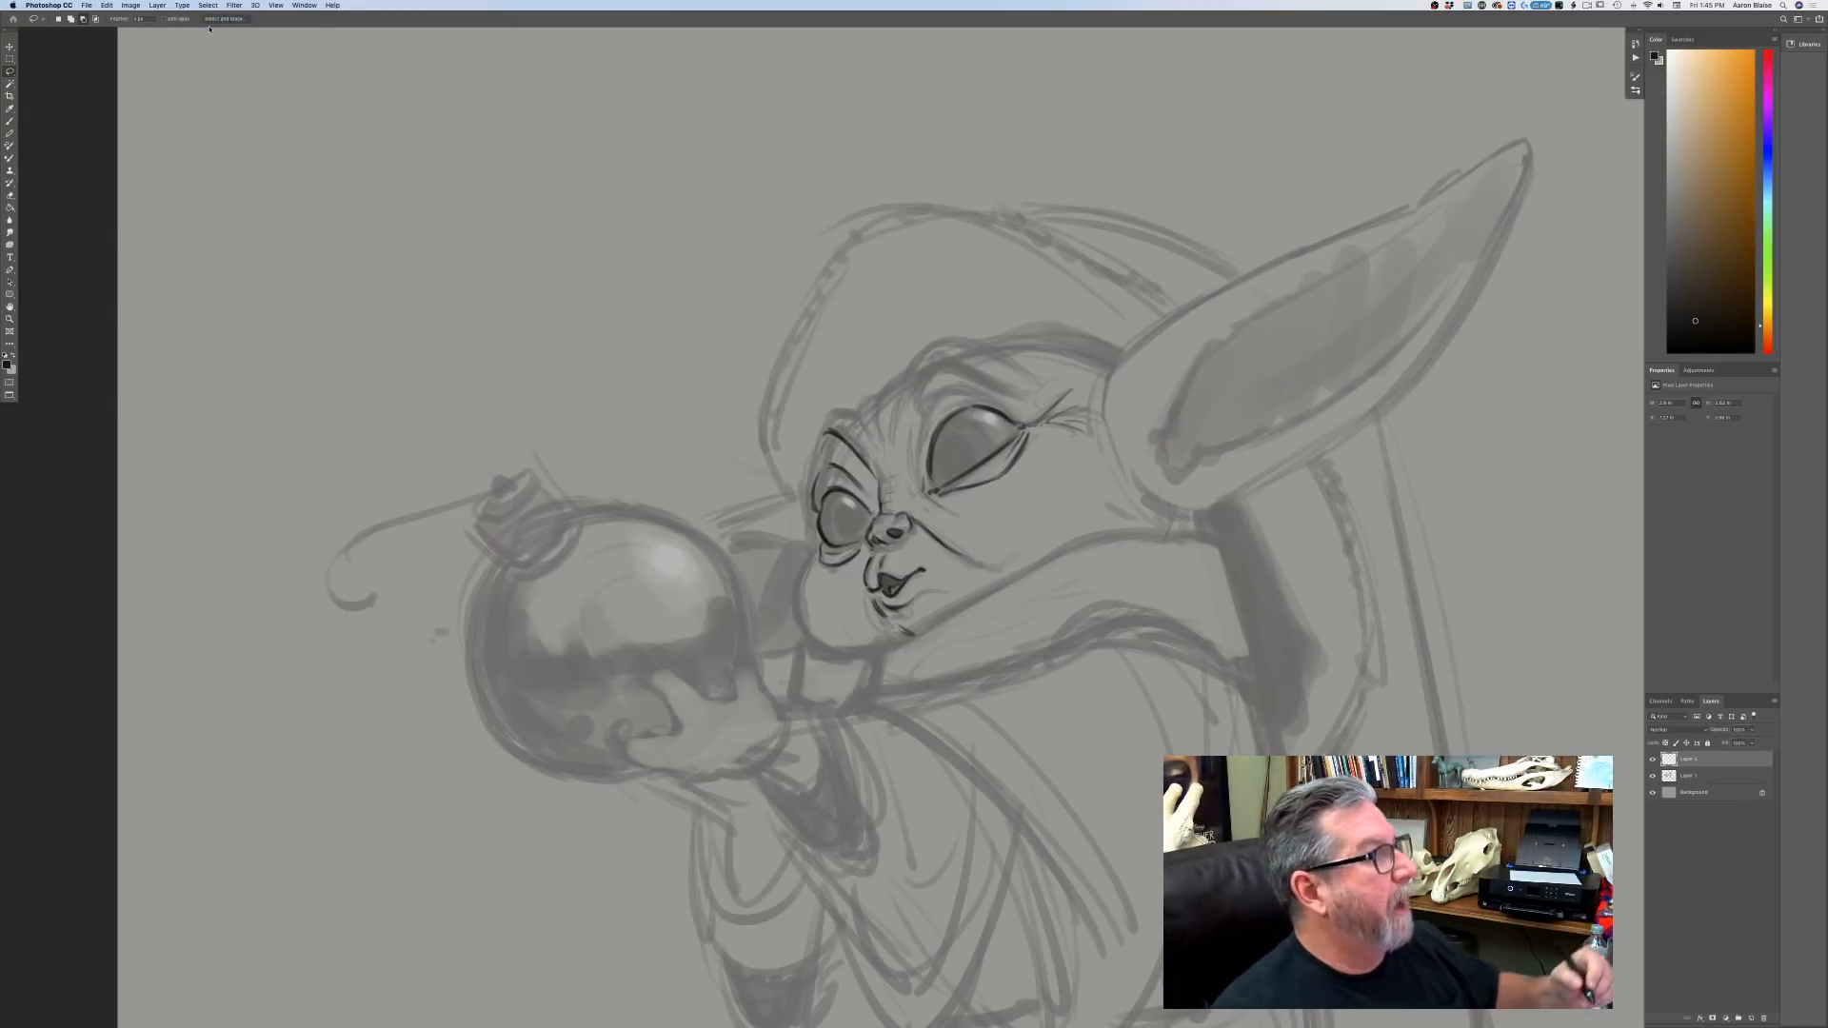
With the brush, outline the far side of the face from the forehead around the cheek to the chin and add wrinkles between the brows.
click(9, 122)
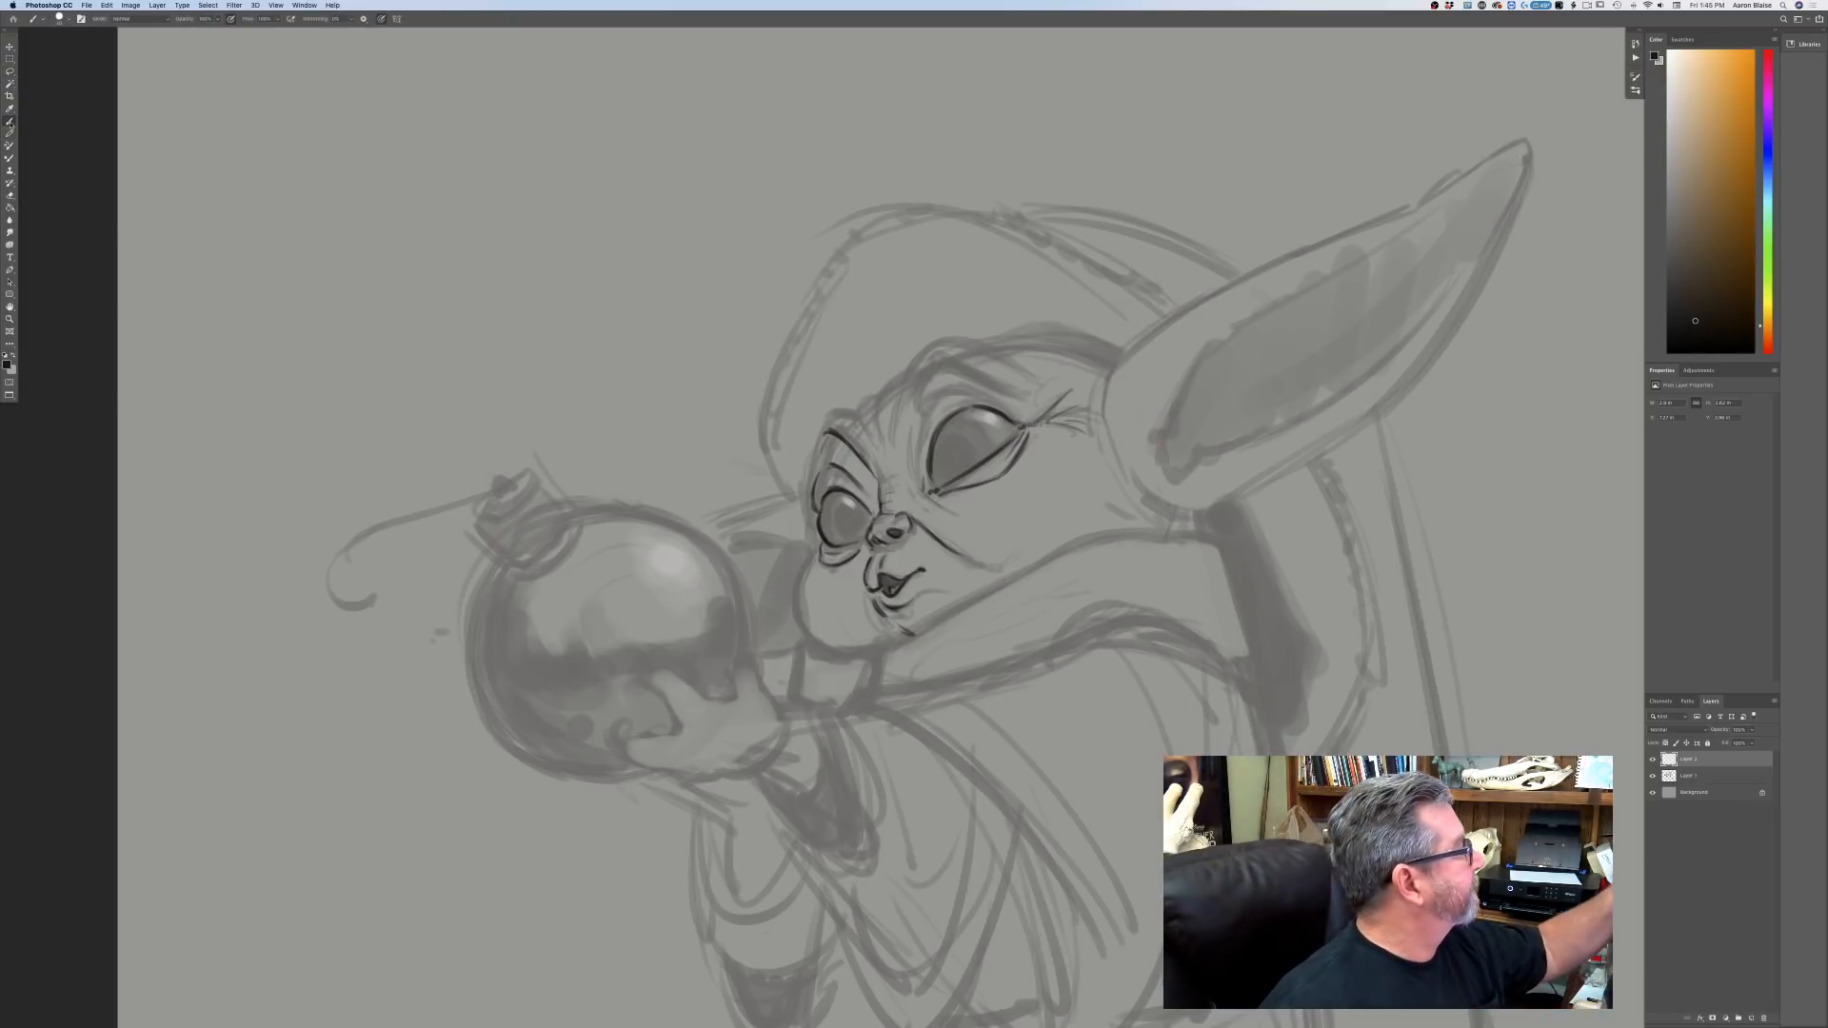
drag(802, 502, 812, 524)
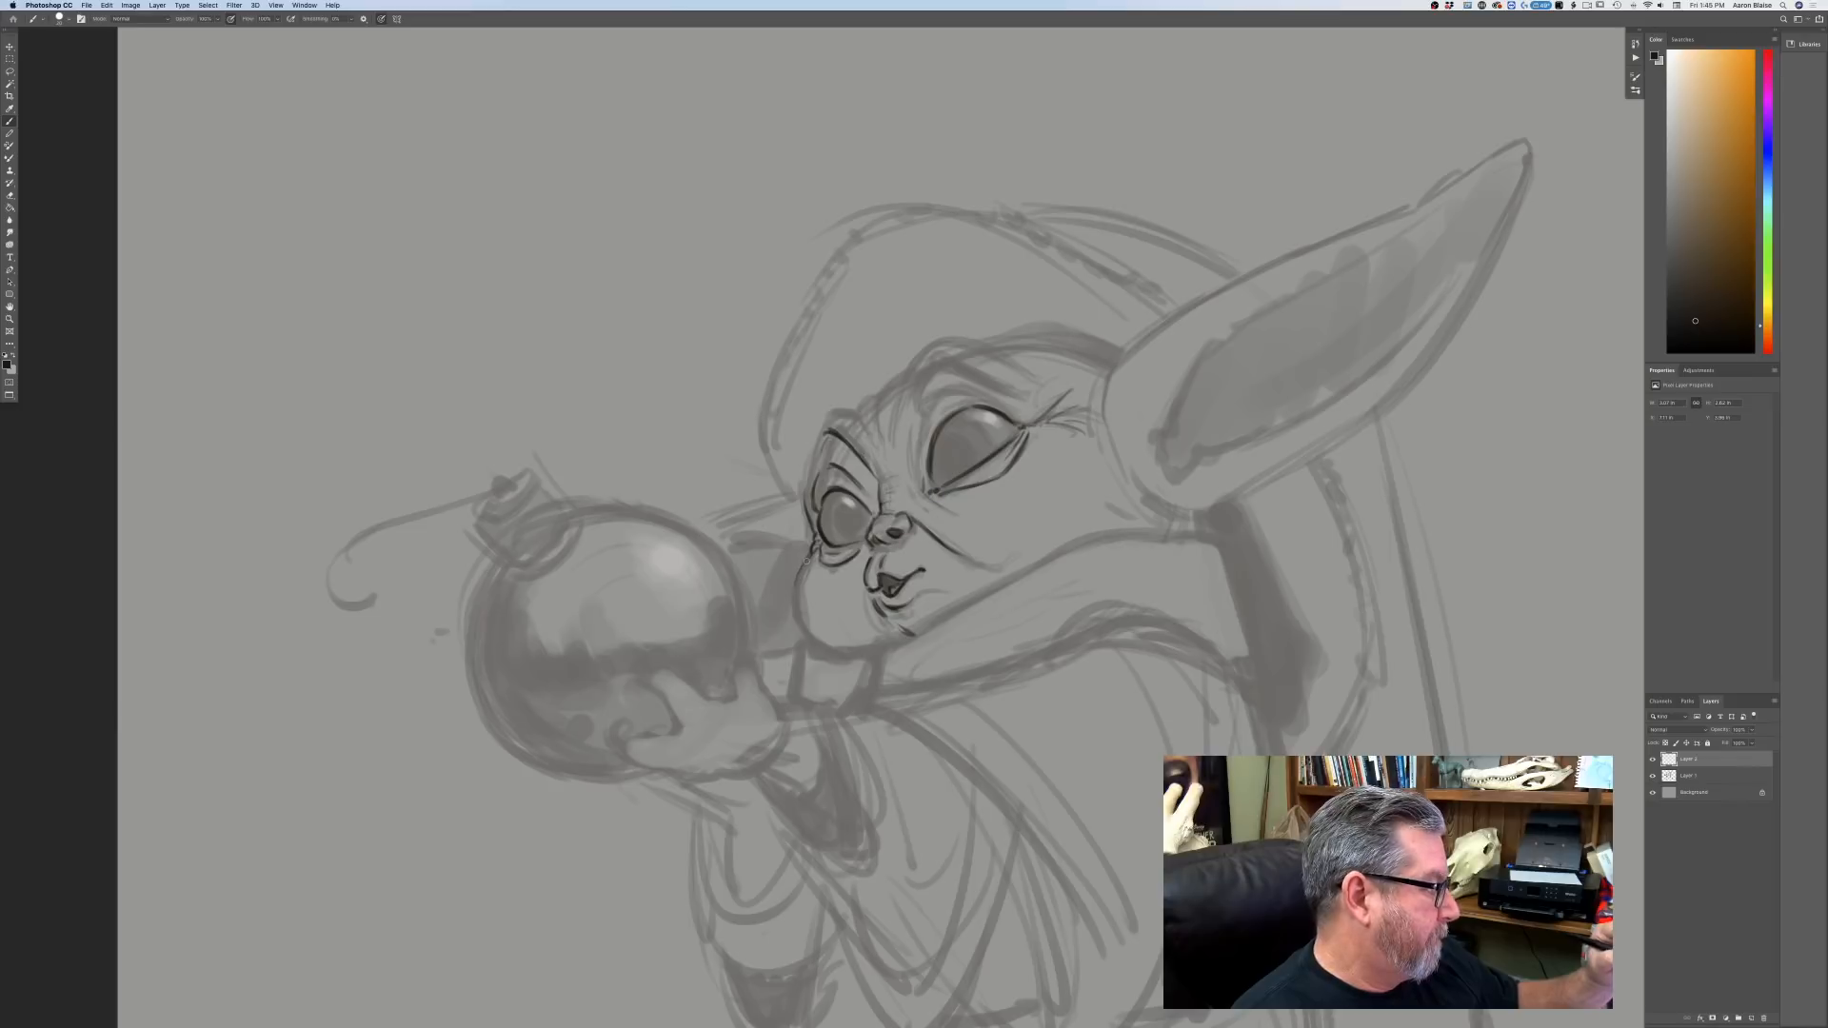
mouse_move(813, 555)
mouse_down()
mouse_move(799, 588)
mouse_move(821, 642)
mouse_up()
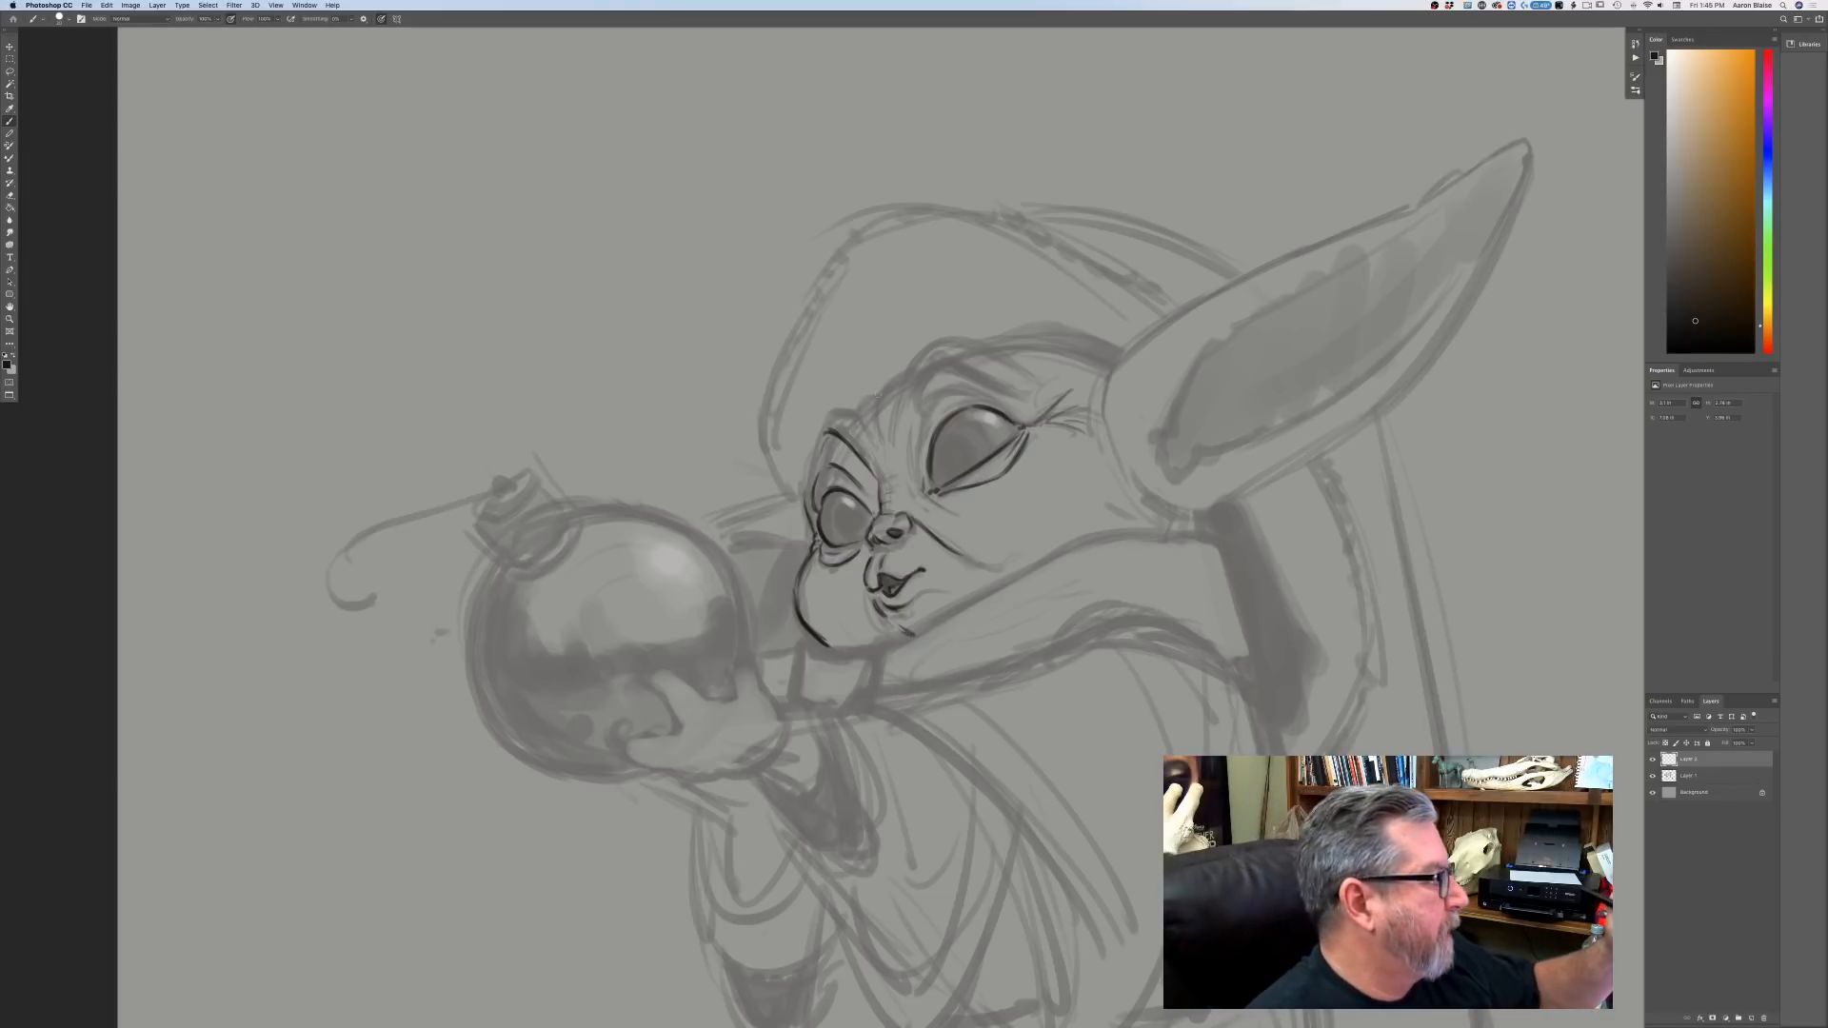
drag(877, 399, 882, 443)
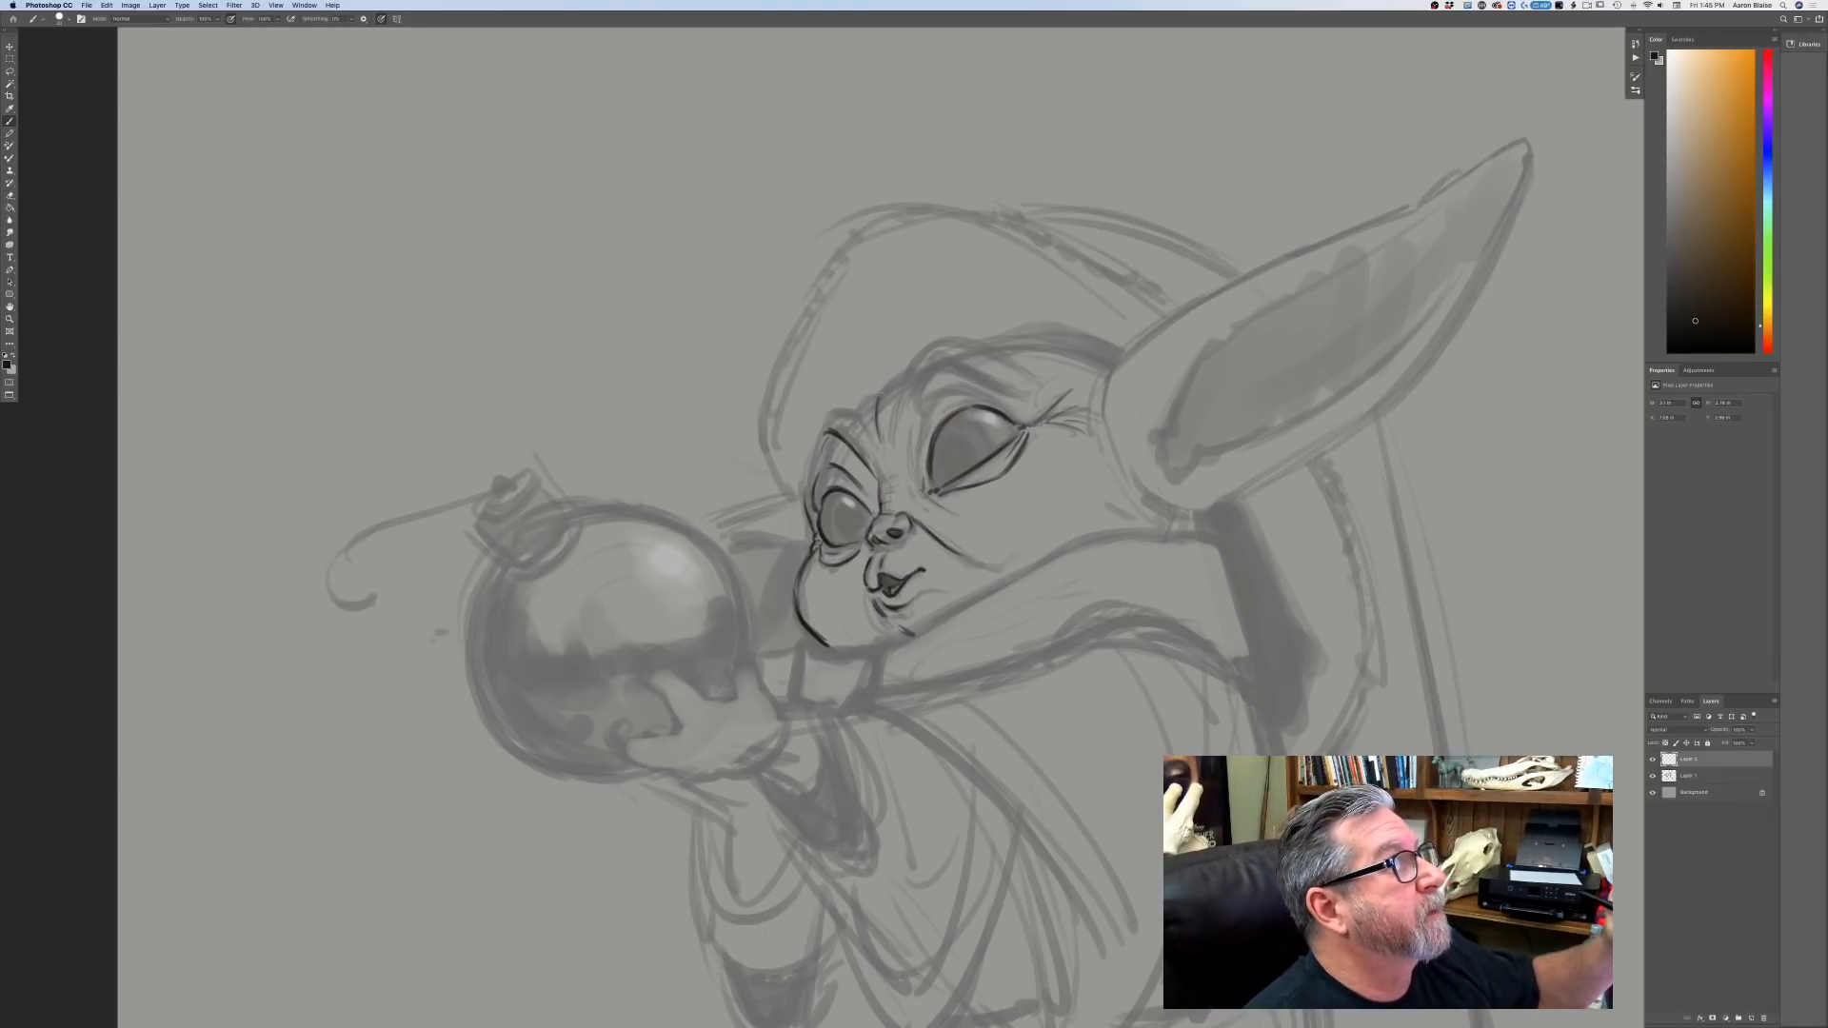
mouse_move(903, 387)
mouse_down()
mouse_move(896, 421)
mouse_move(887, 379)
mouse_up()
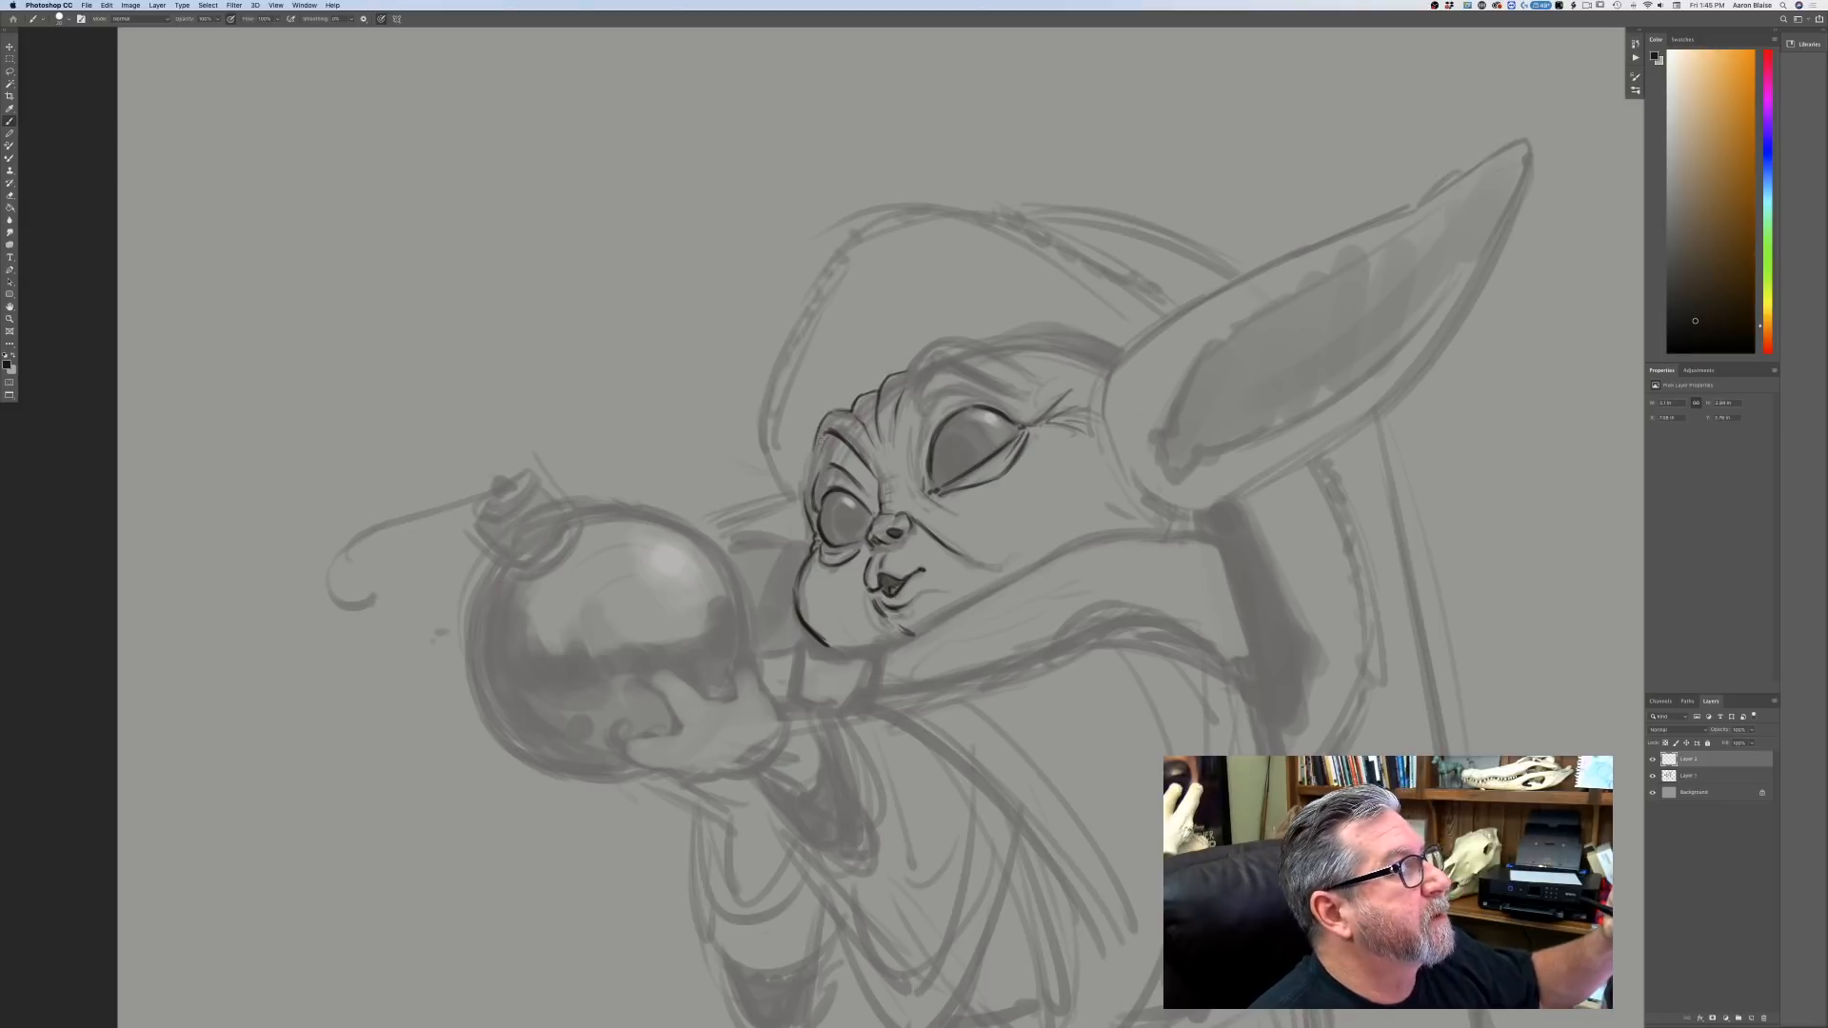
Ink the wrinkles on the face's far edge and between the brows, and the layered folds around the near eye.
drag(811, 445, 801, 497)
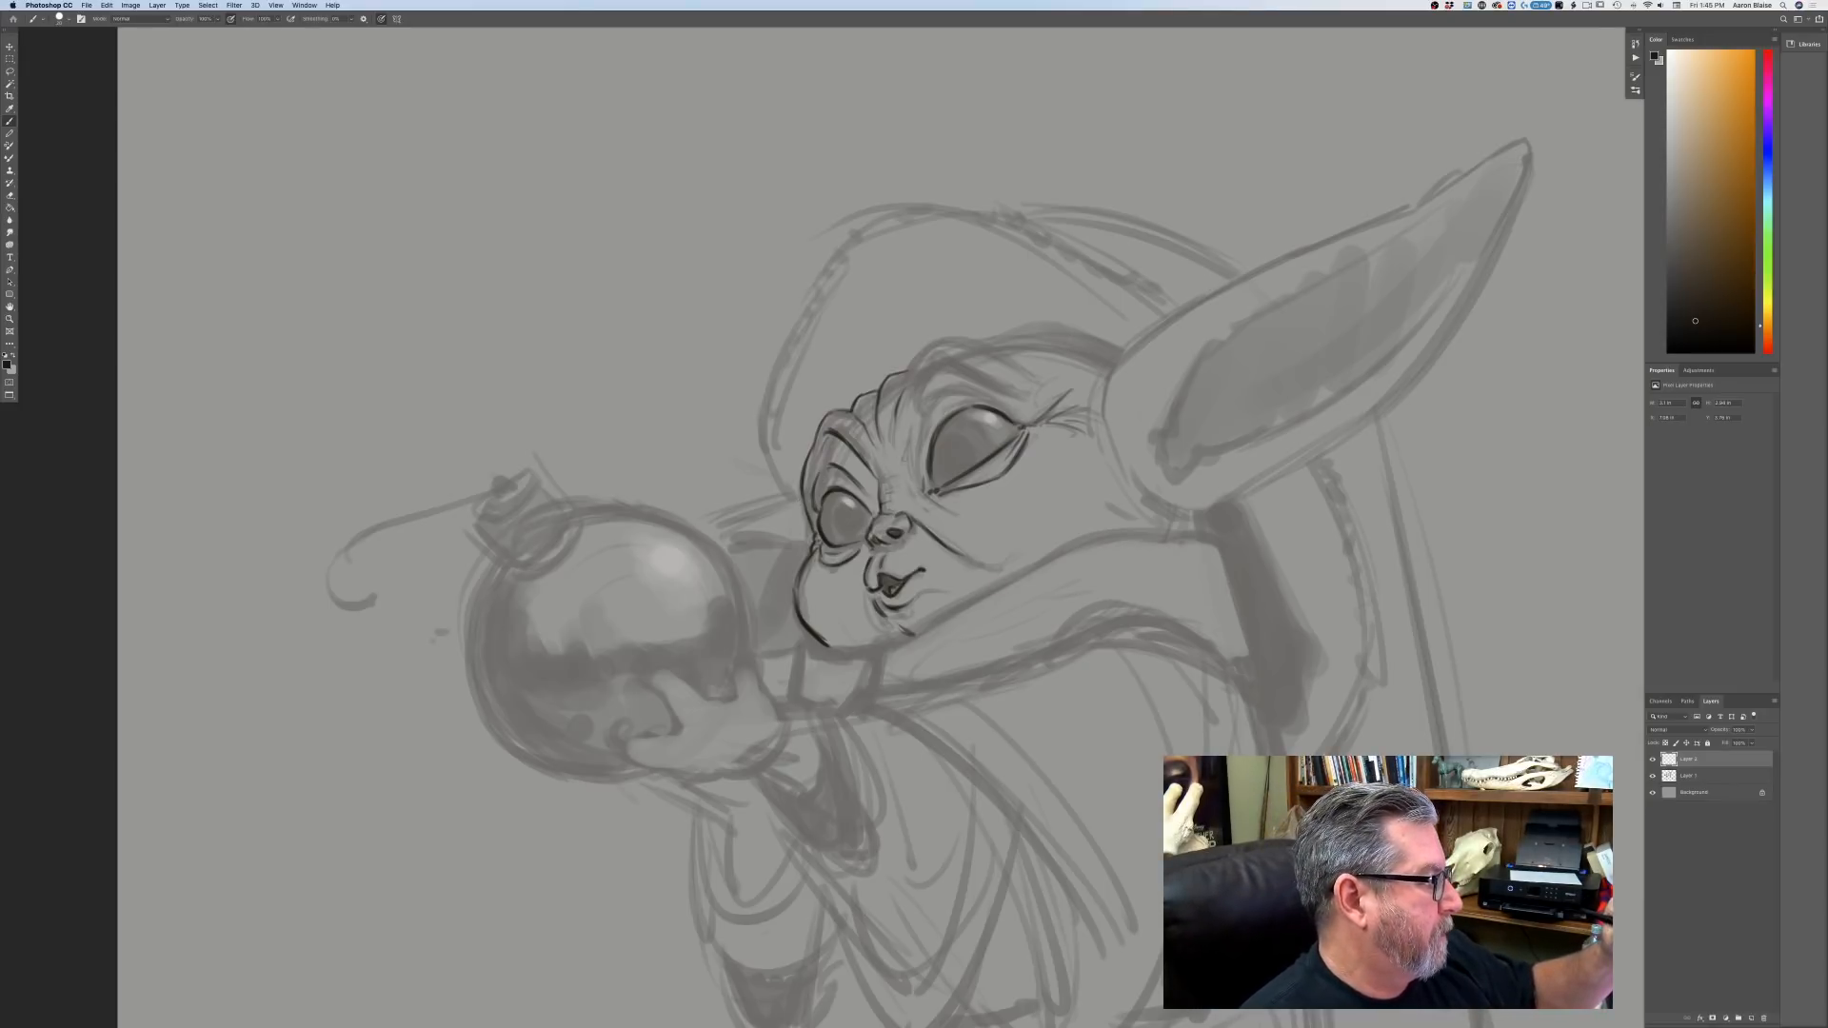
drag(911, 426, 906, 472)
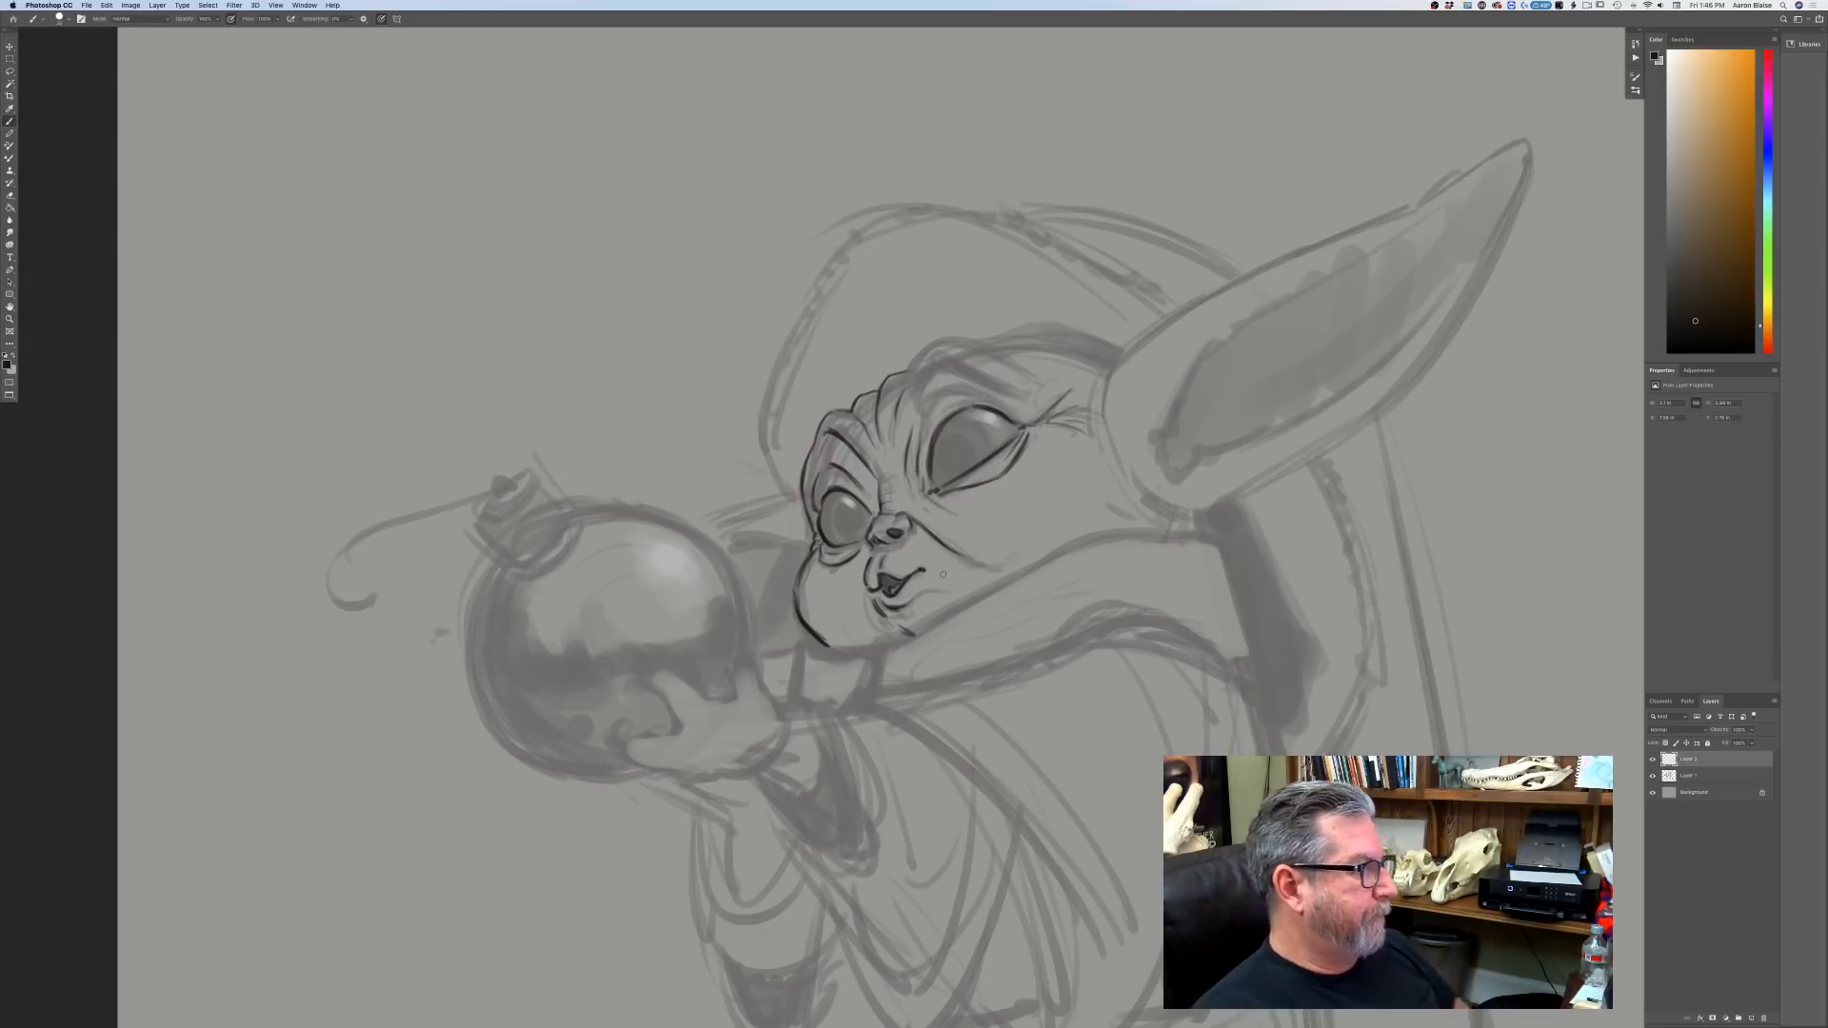
drag(941, 365, 1012, 393)
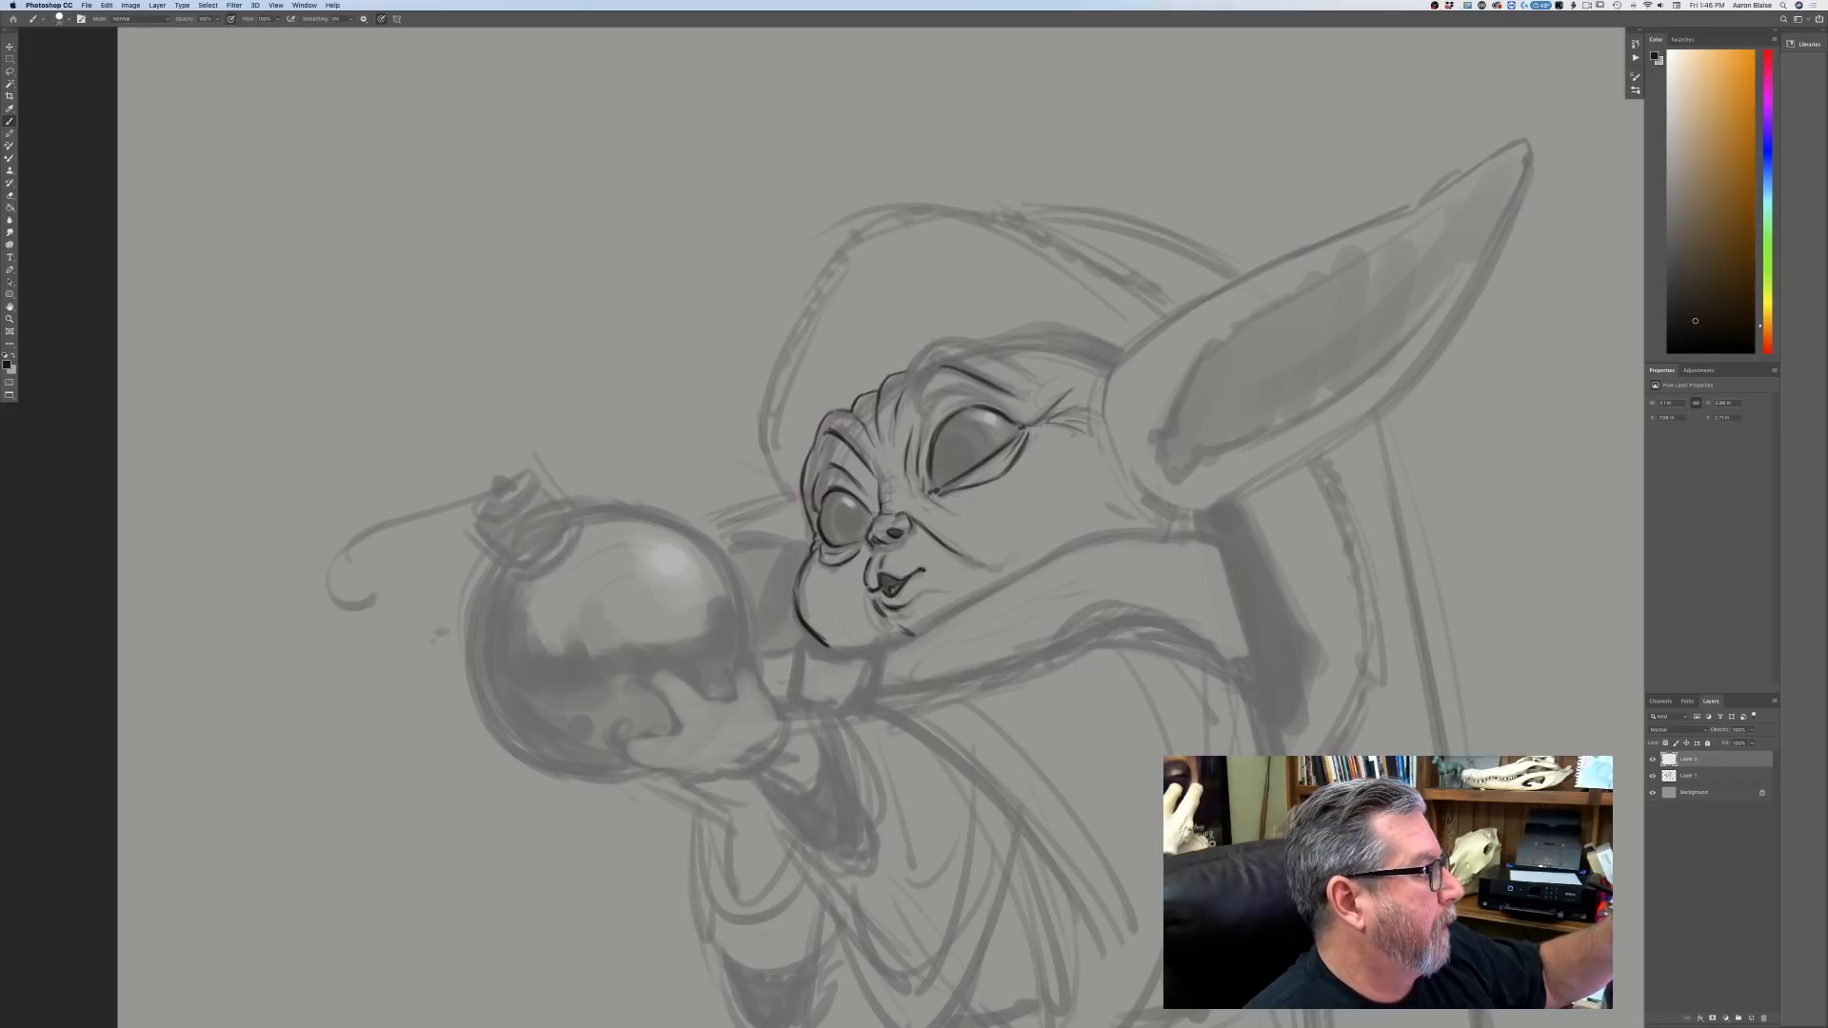
mouse_move(924, 387)
mouse_down()
mouse_move(915, 410)
mouse_move(950, 415)
mouse_move(931, 413)
mouse_up()
drag(935, 399, 919, 426)
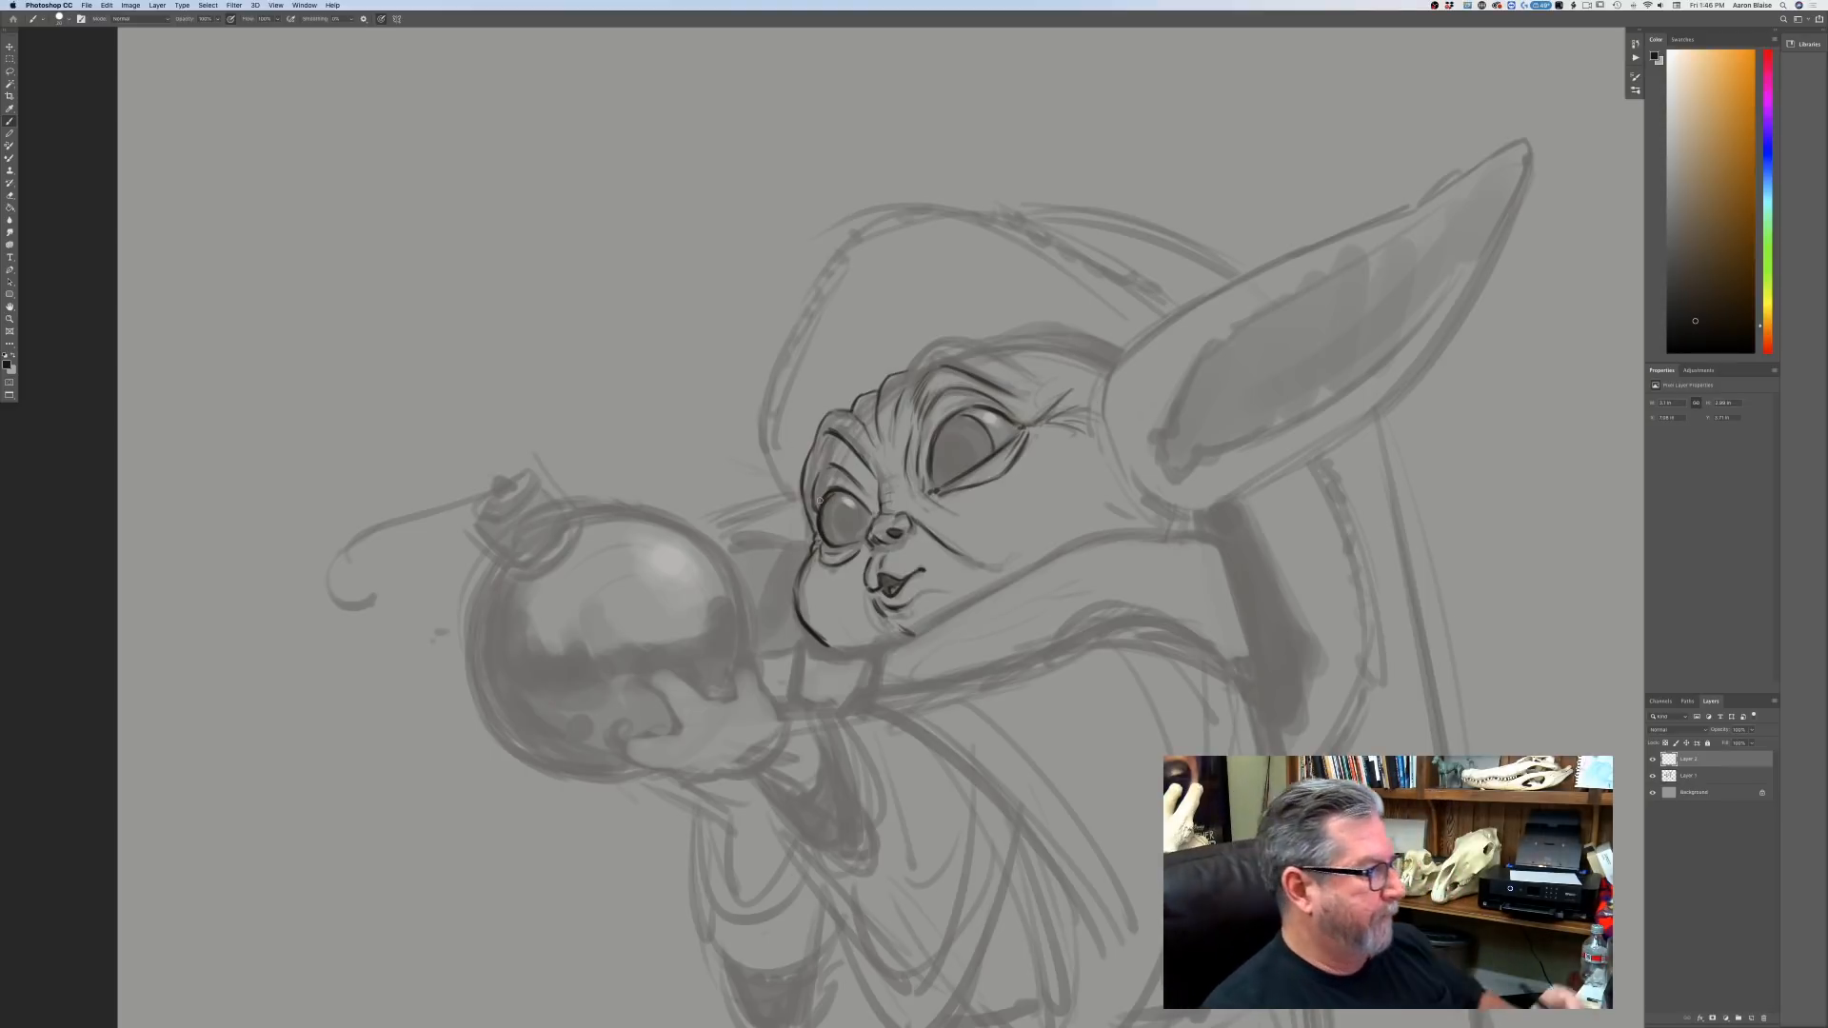
key(super+minus)
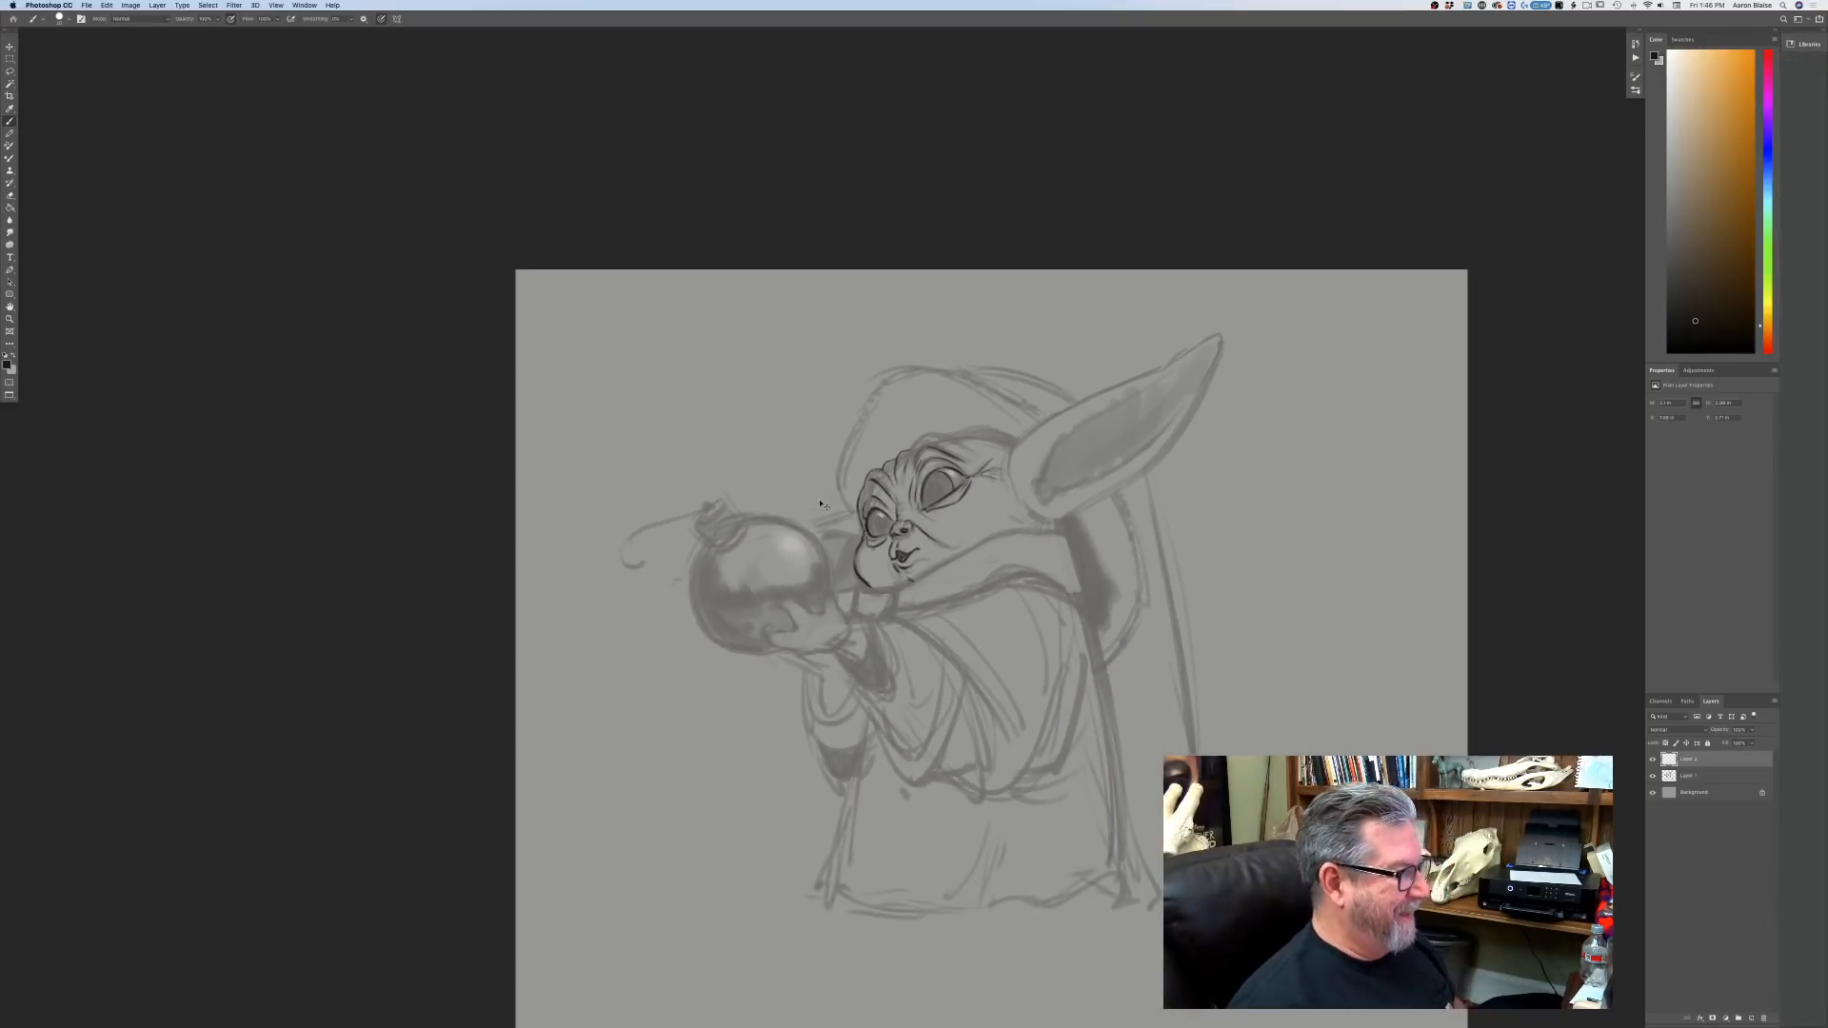
key(super+equal)
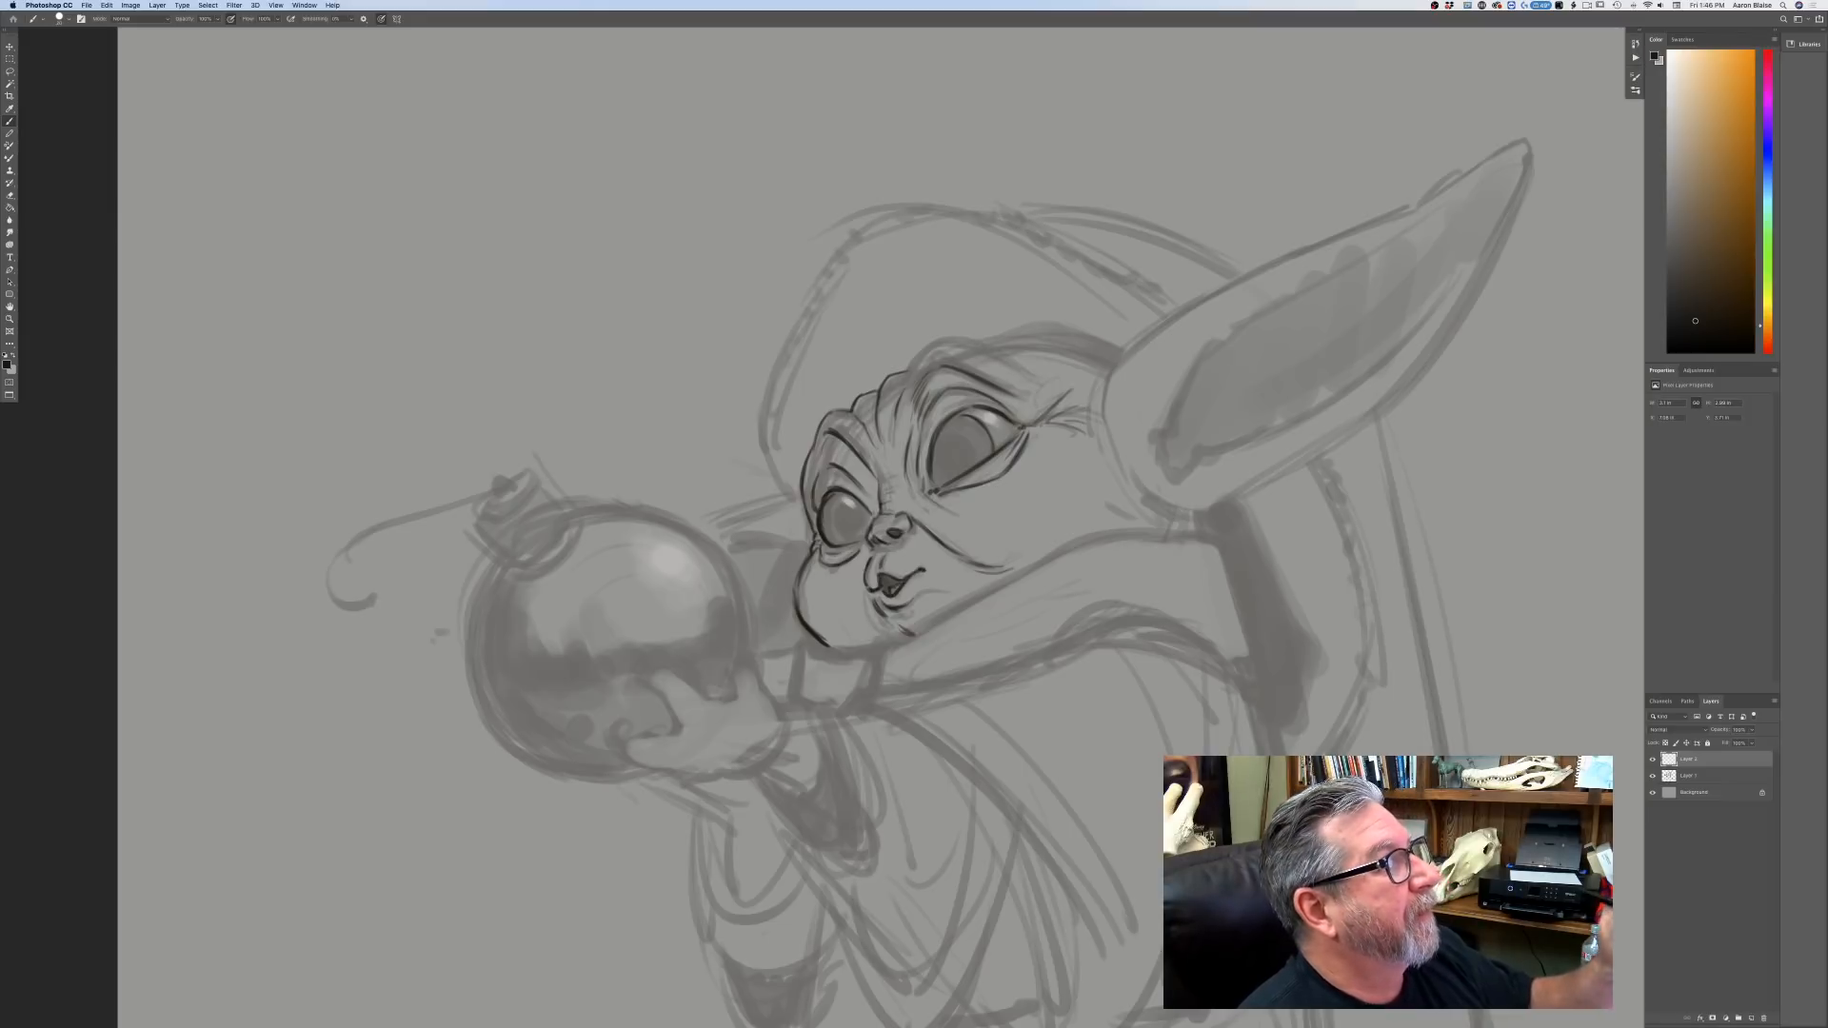
Outline the near brow ridge and continue the line over the head to the ear, adding short strokes at the hairline.
drag(1019, 367, 945, 339)
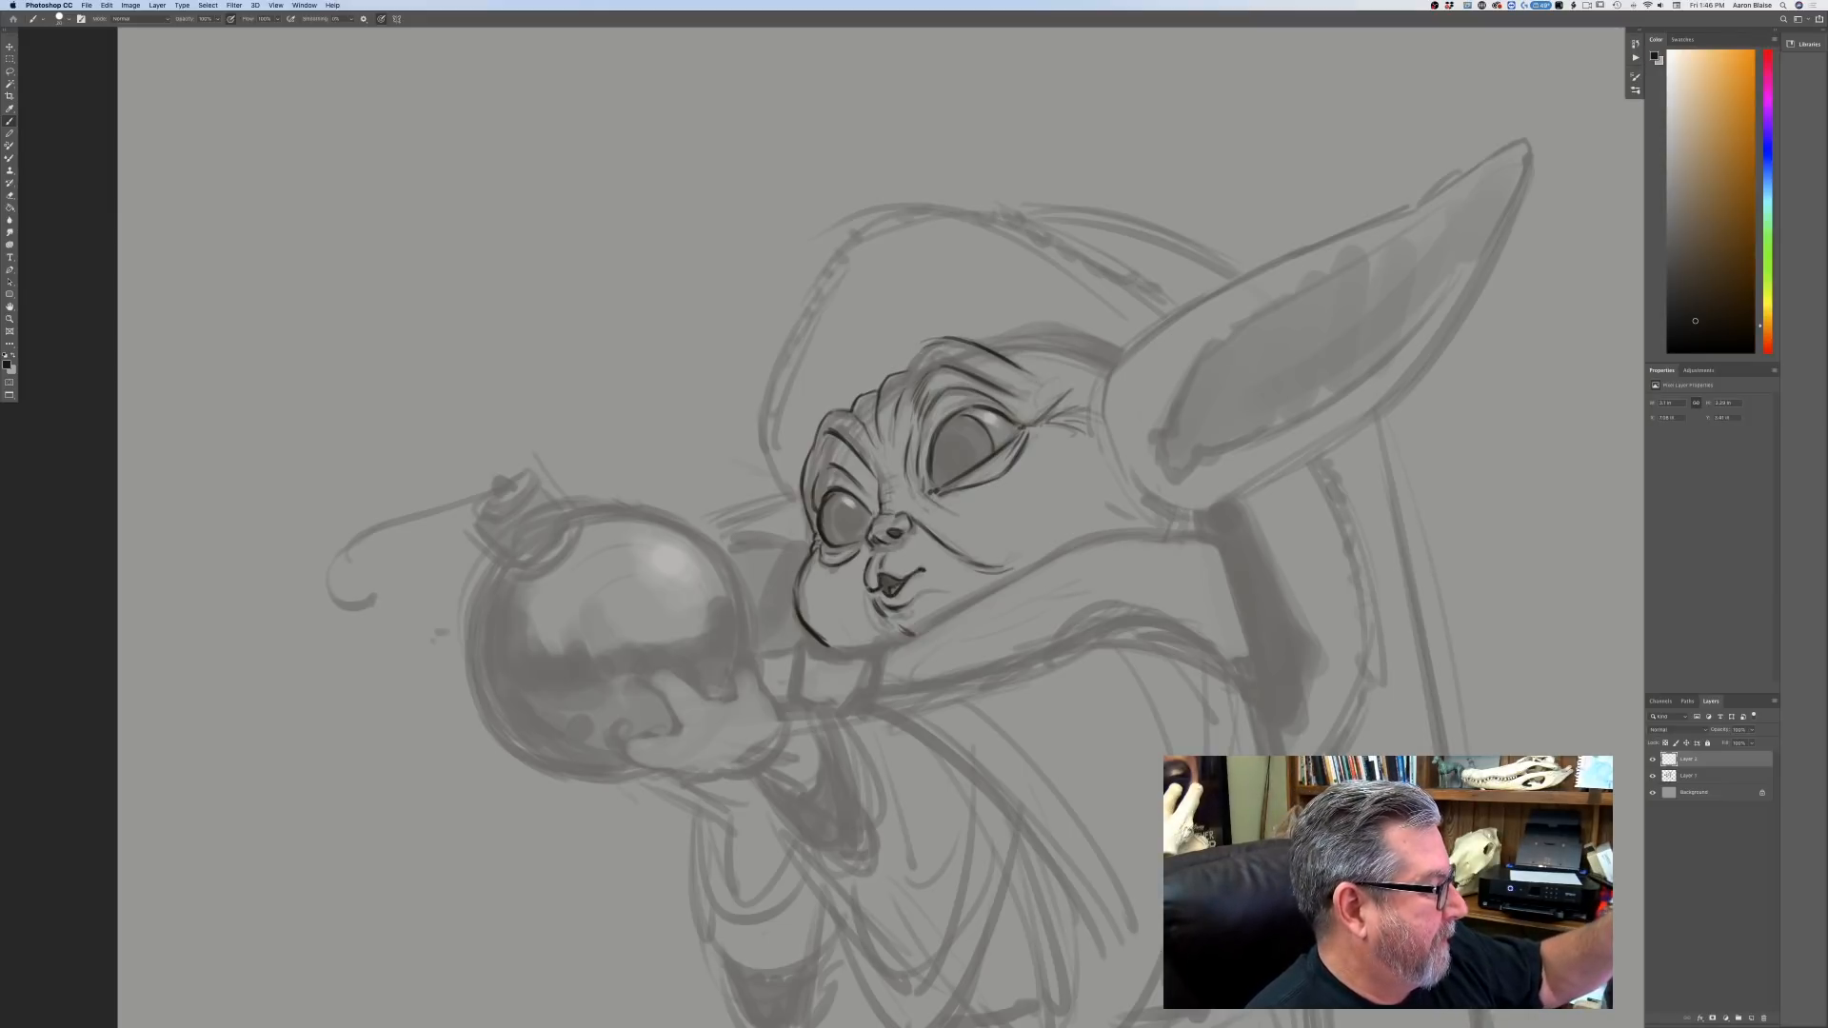
drag(909, 358, 902, 391)
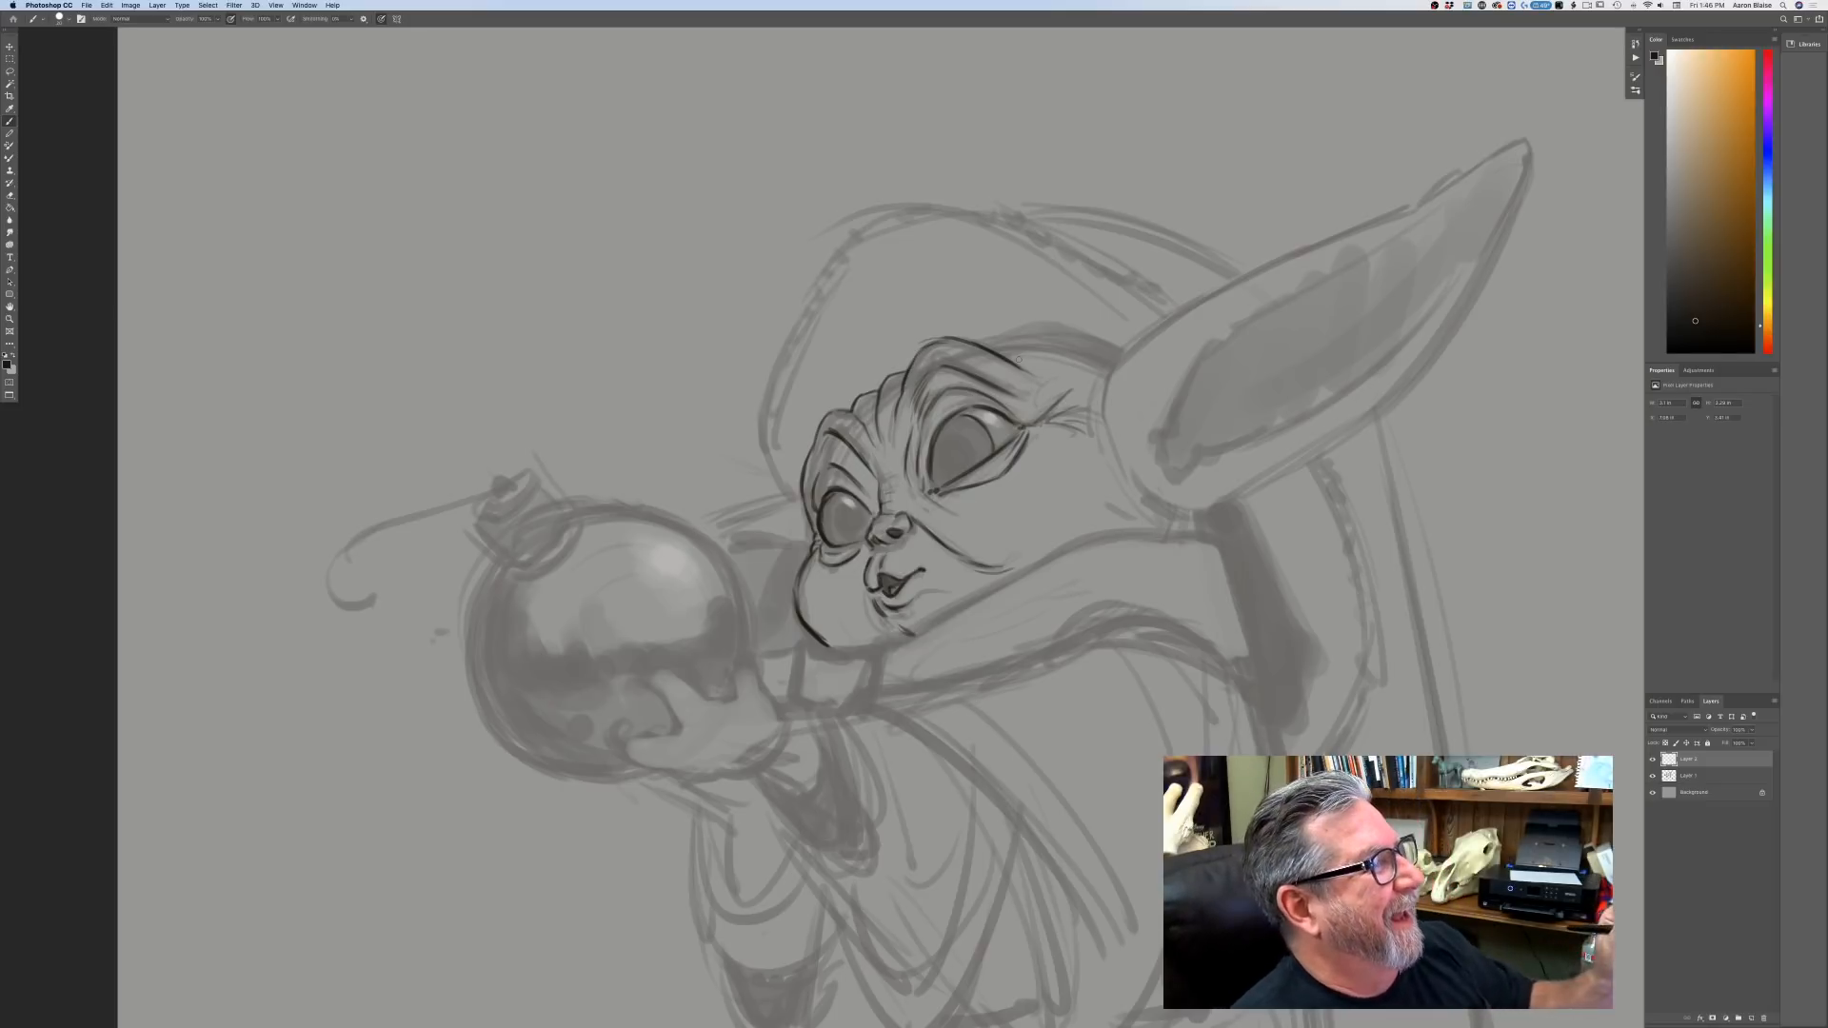
drag(1022, 362, 1096, 376)
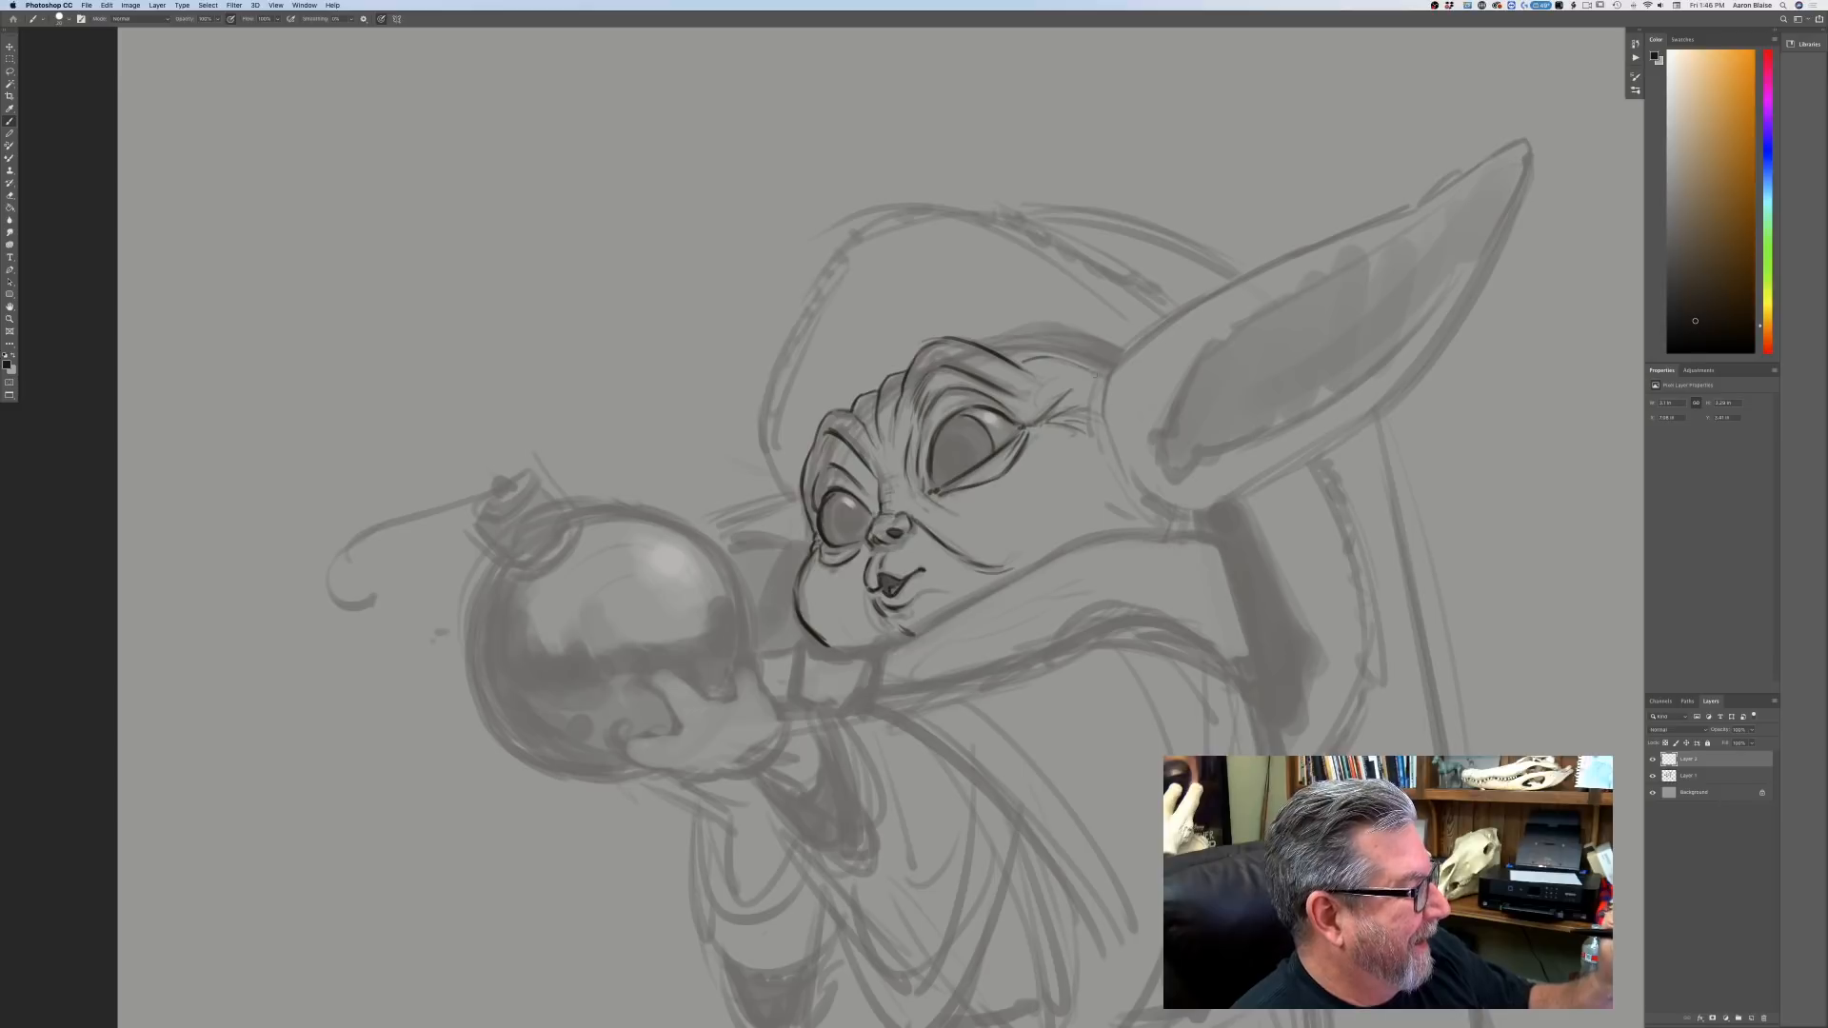
drag(997, 346, 1049, 349)
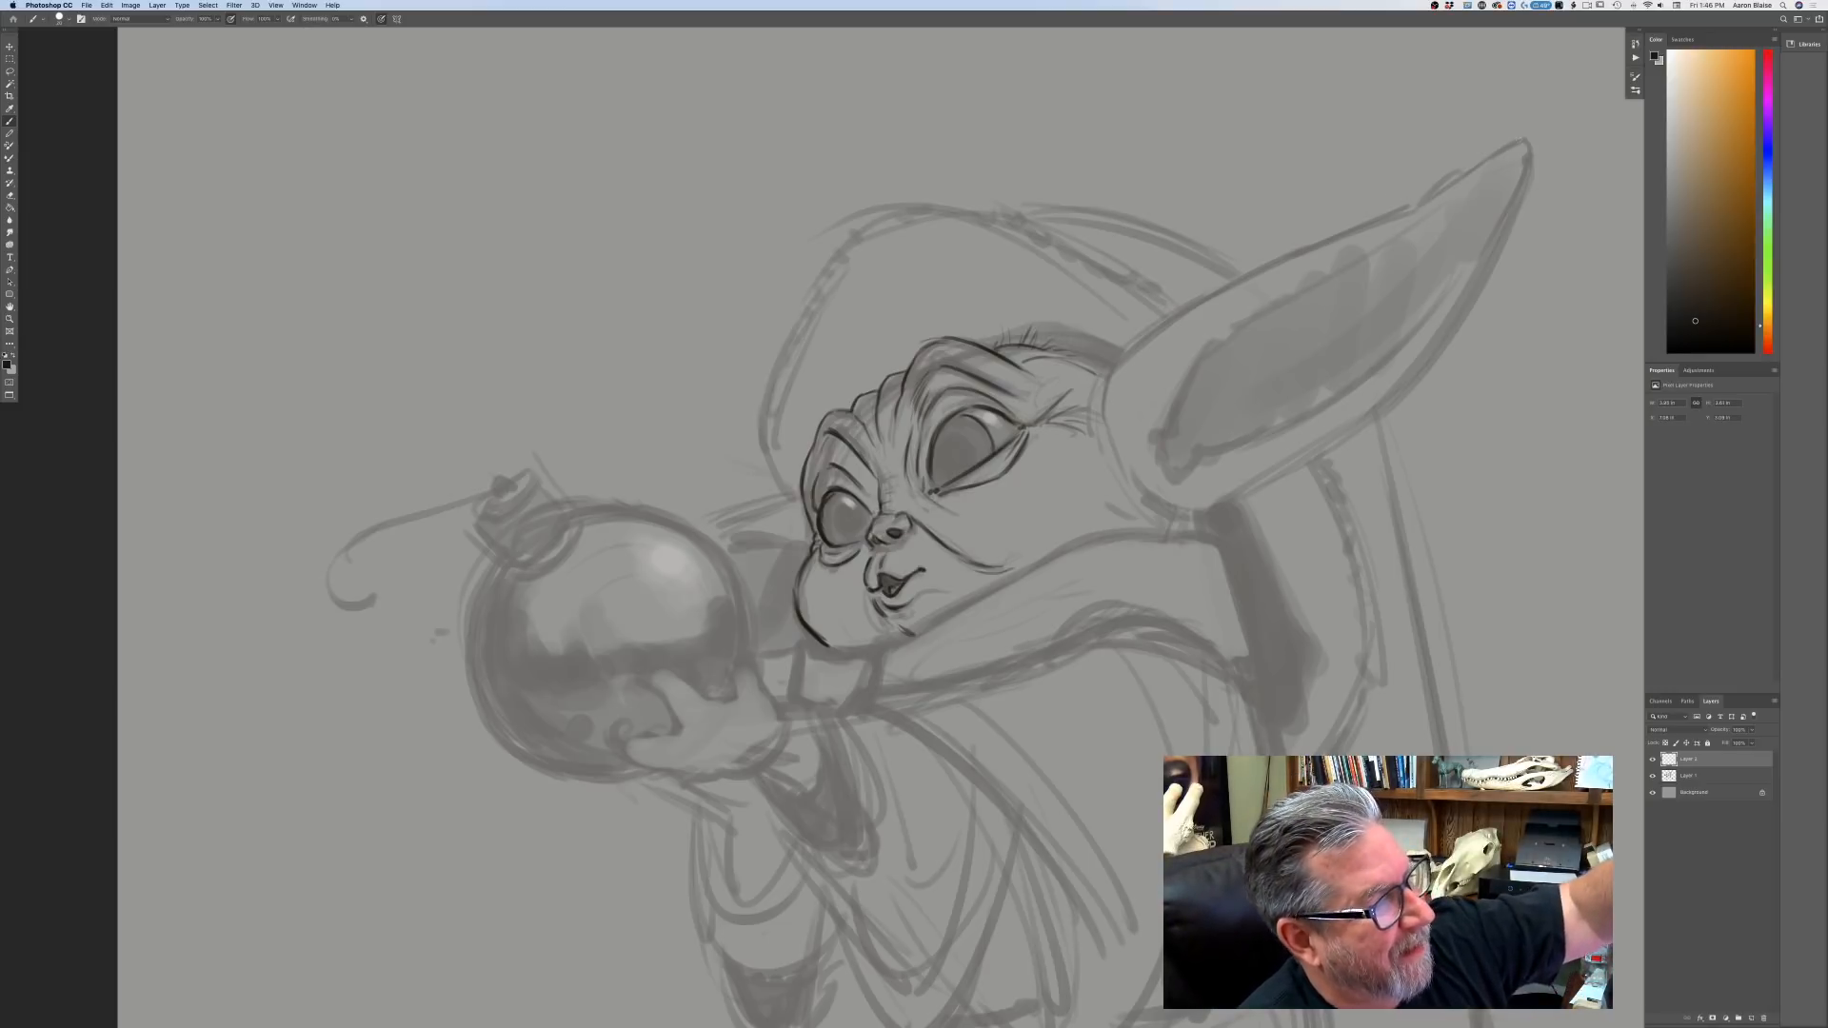
Ink the long ear's full outer contour from tip to base and trace the edge of its inner hollow.
mouse_move(1522, 143)
mouse_down()
mouse_move(1122, 355)
mouse_move(1092, 440)
mouse_up()
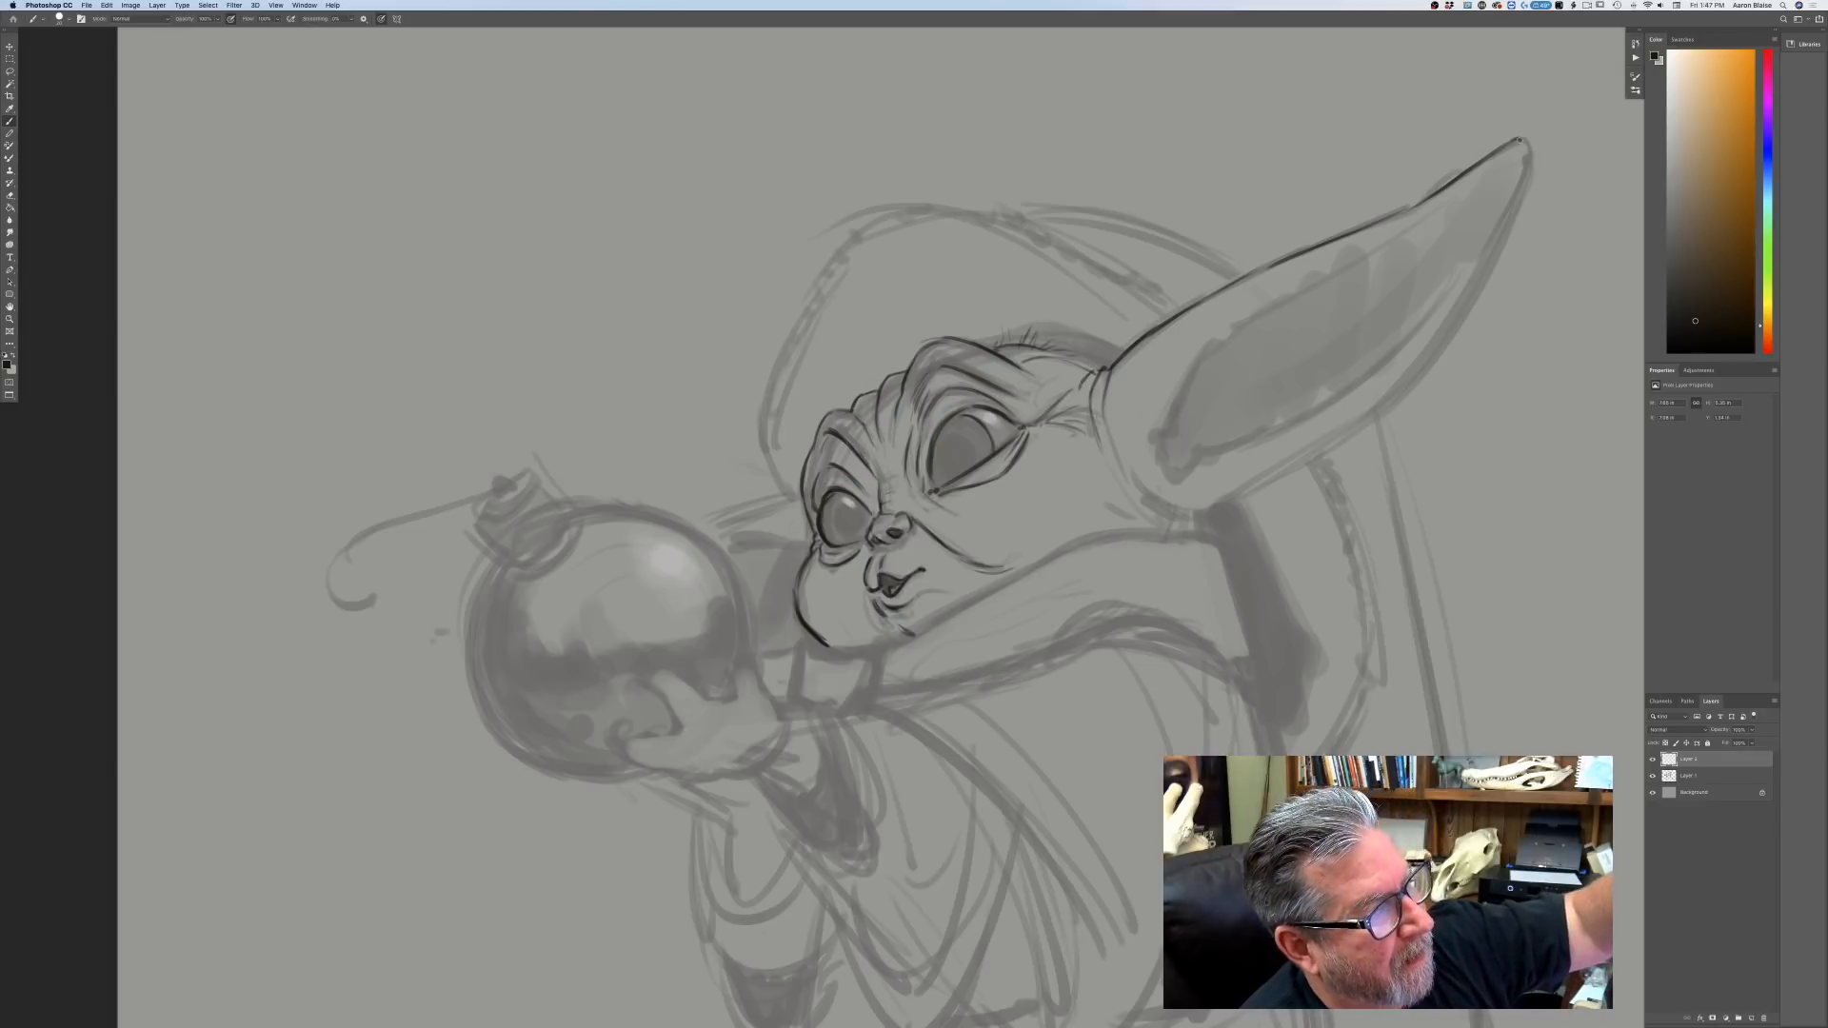
mouse_move(1520, 141)
mouse_down()
mouse_move(1487, 272)
mouse_move(1495, 255)
mouse_move(1414, 376)
mouse_move(1282, 470)
mouse_up()
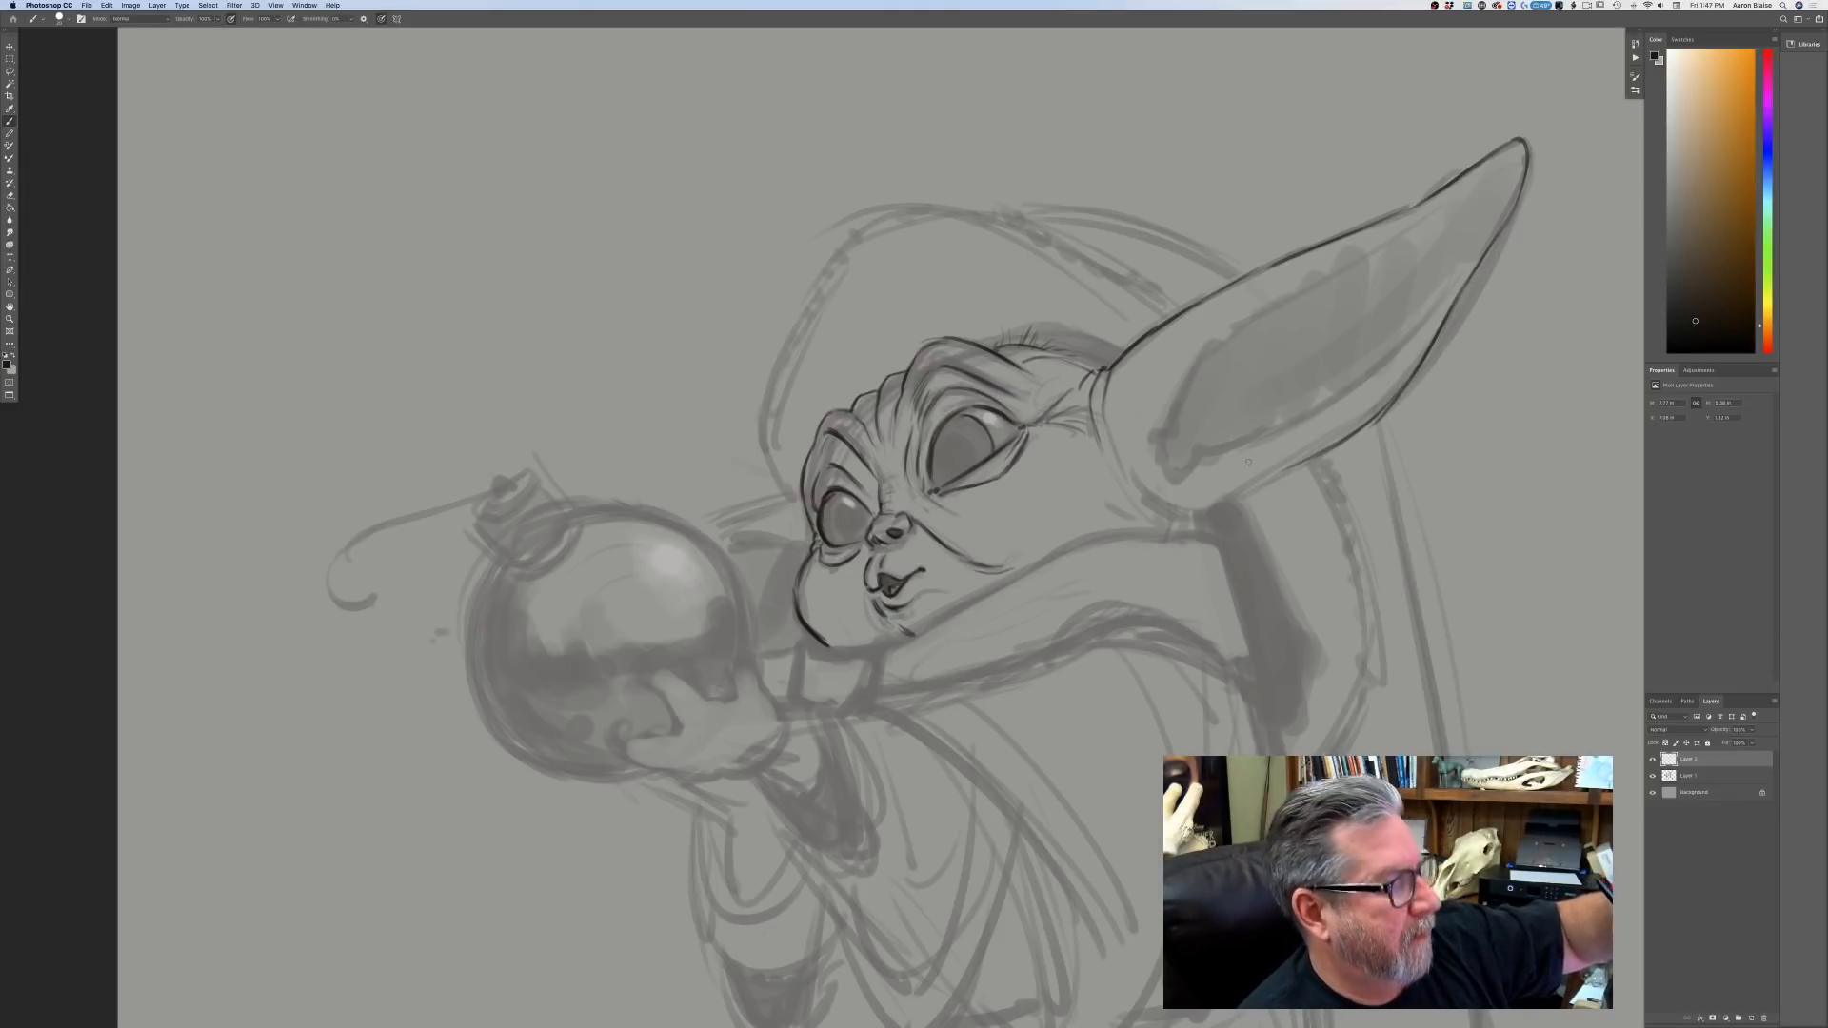
mouse_move(1285, 470)
mouse_down()
mouse_move(1190, 512)
mouse_move(1147, 505)
mouse_move(1179, 516)
mouse_up()
mouse_move(1134, 501)
mouse_down()
mouse_move(1165, 516)
mouse_move(1144, 513)
mouse_up()
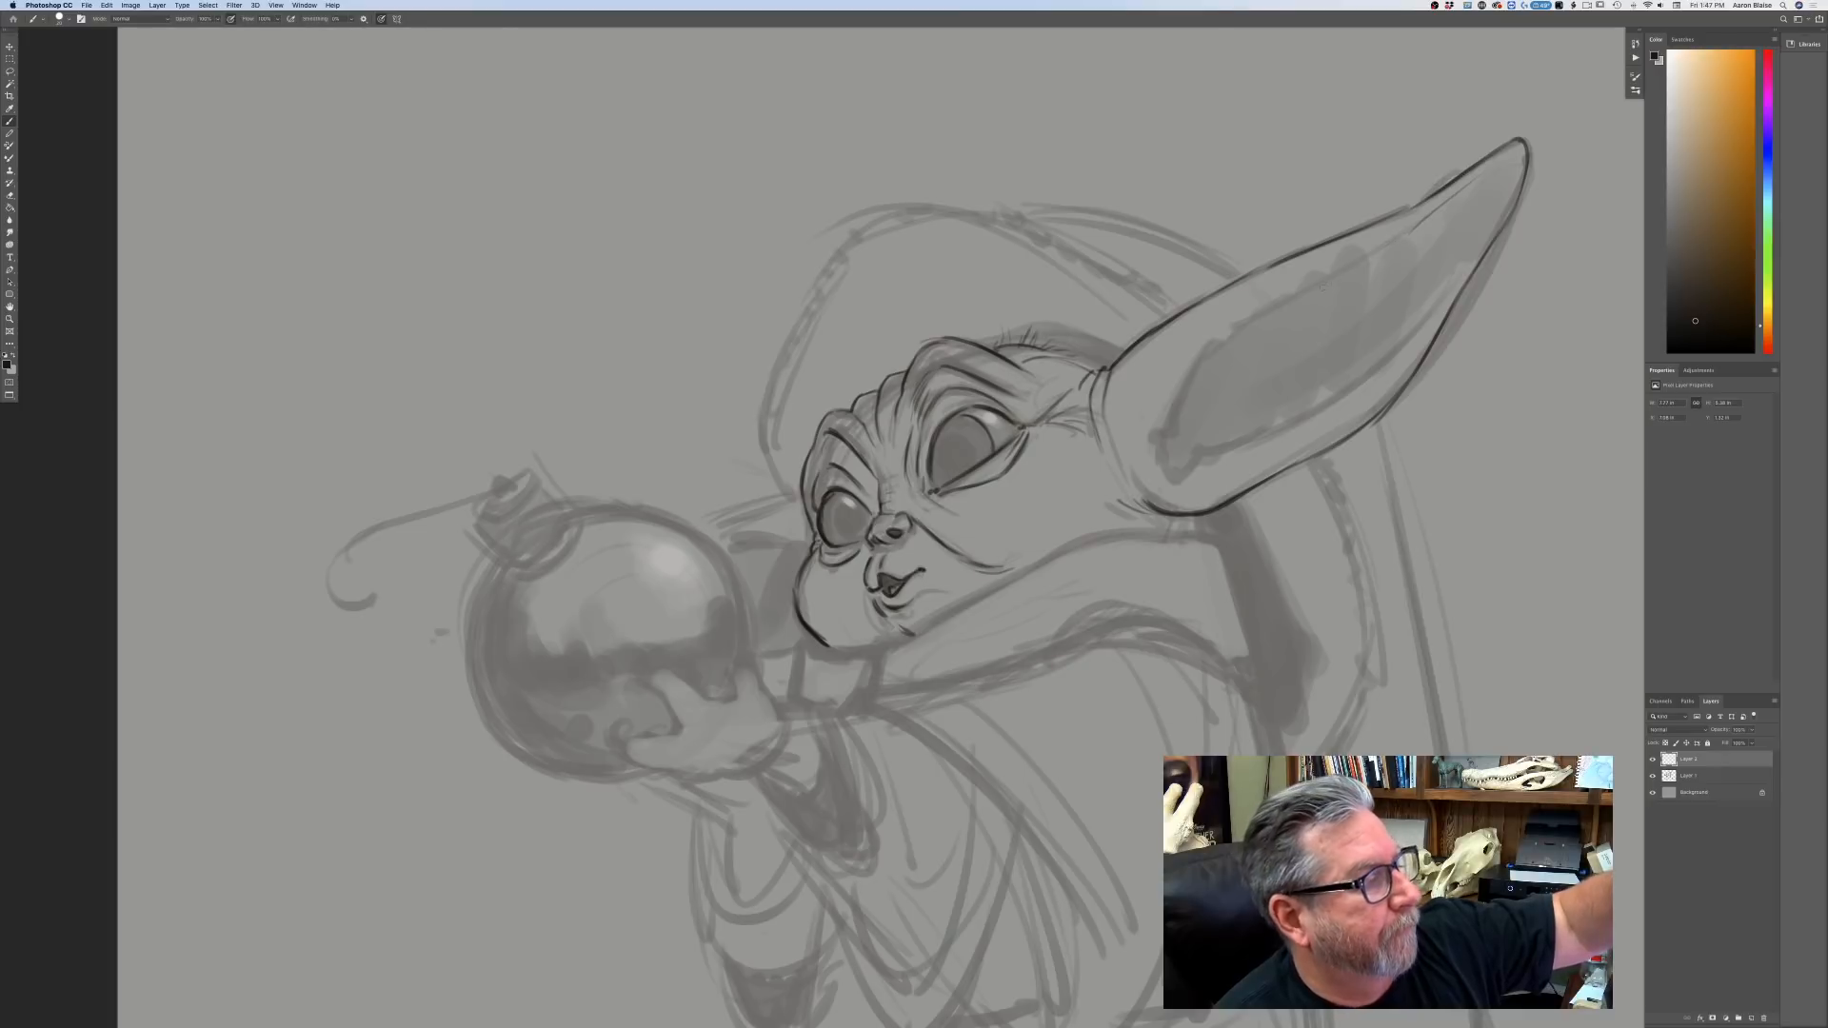
mouse_move(1399, 240)
mouse_down()
mouse_move(1242, 324)
mouse_move(1163, 441)
mouse_up()
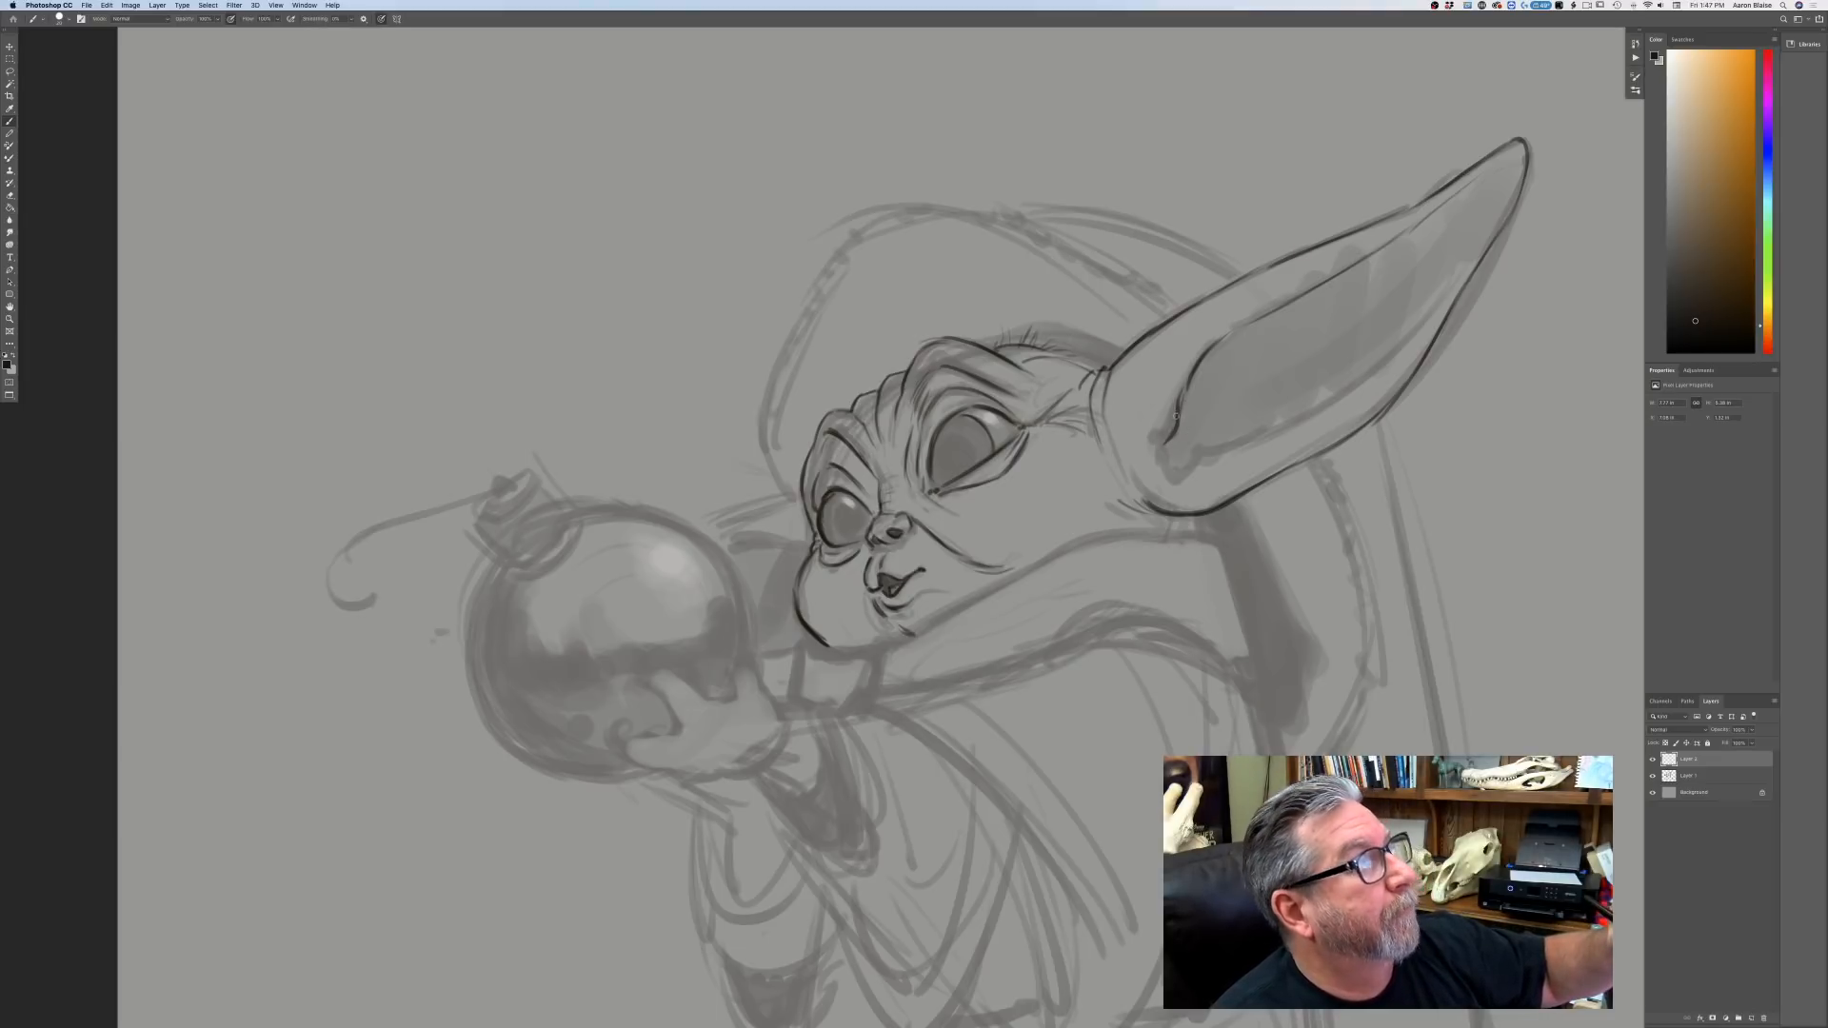
mouse_move(1163, 440)
mouse_down()
mouse_move(1167, 468)
mouse_move(1238, 450)
mouse_move(1172, 469)
mouse_move(1184, 393)
mouse_up()
mouse_move(1186, 456)
mouse_down()
mouse_move(1266, 452)
mouse_move(1220, 448)
mouse_up()
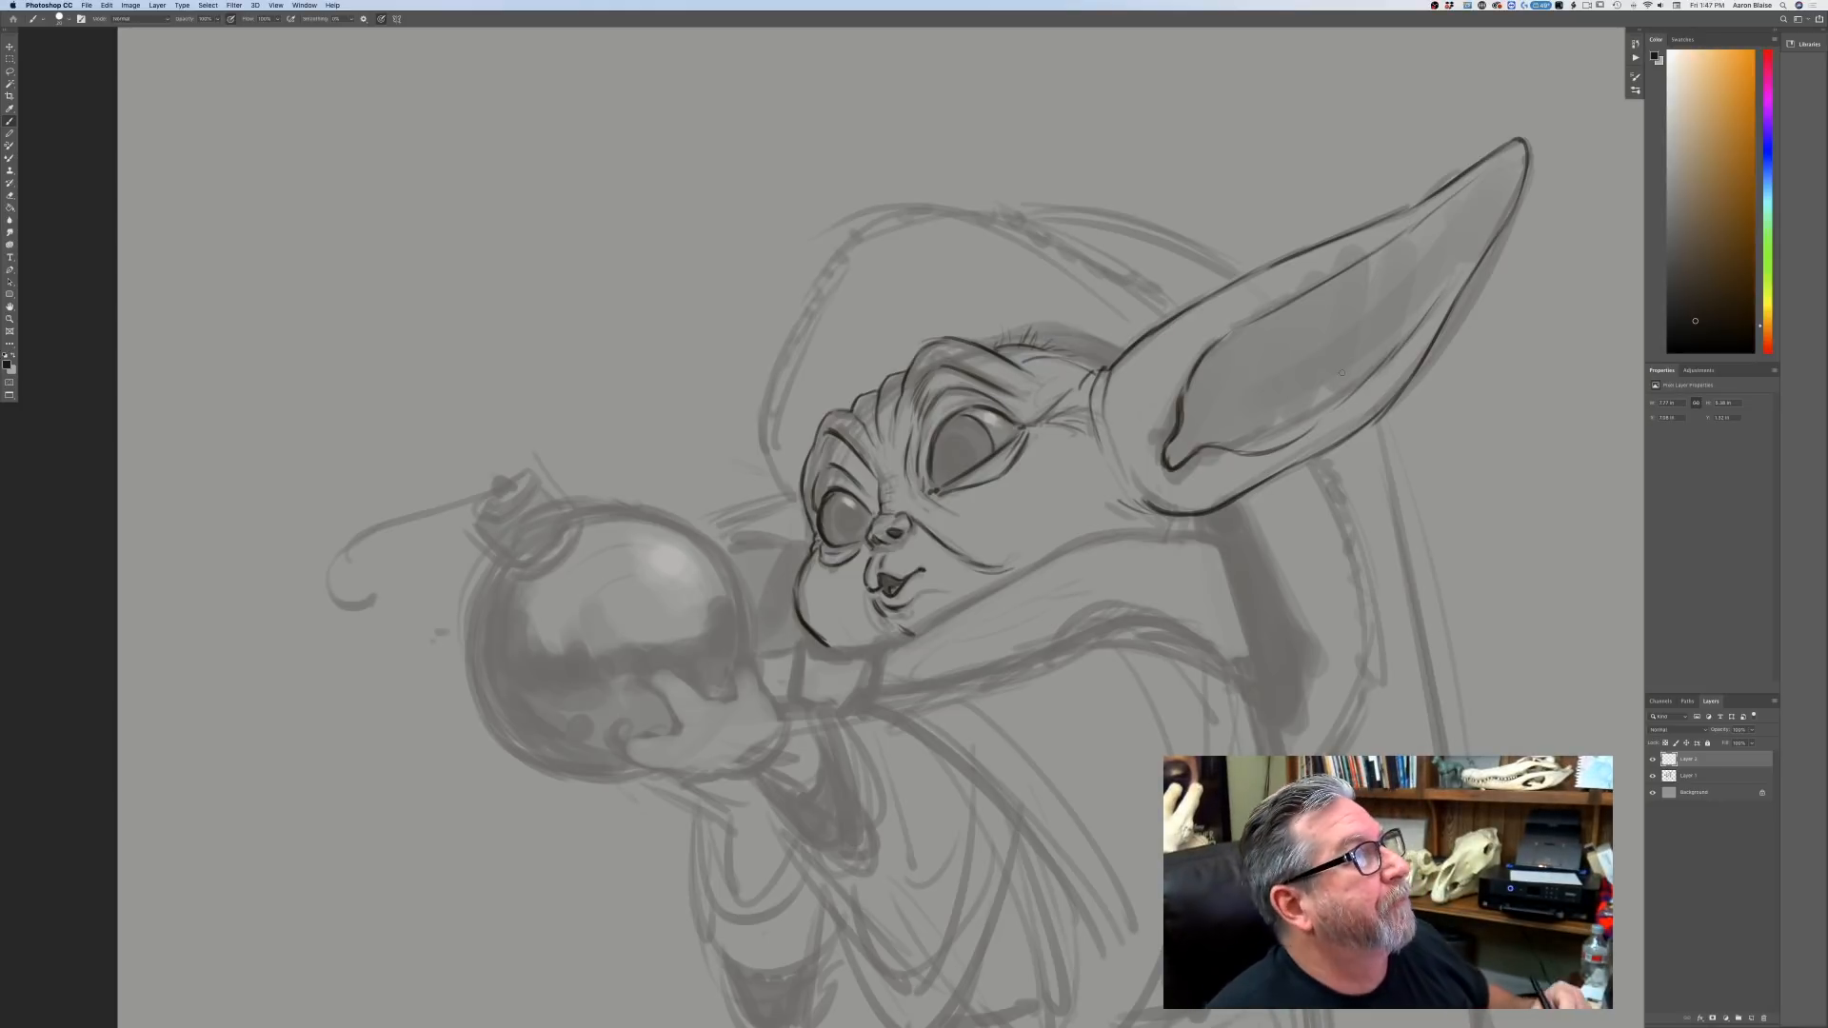
Draw the creases below the ear and ink the collar's upper edge from the chin along the jaw and down its back.
mouse_move(1104, 473)
mouse_down()
mouse_move(1099, 519)
mouse_move(1122, 522)
mouse_up()
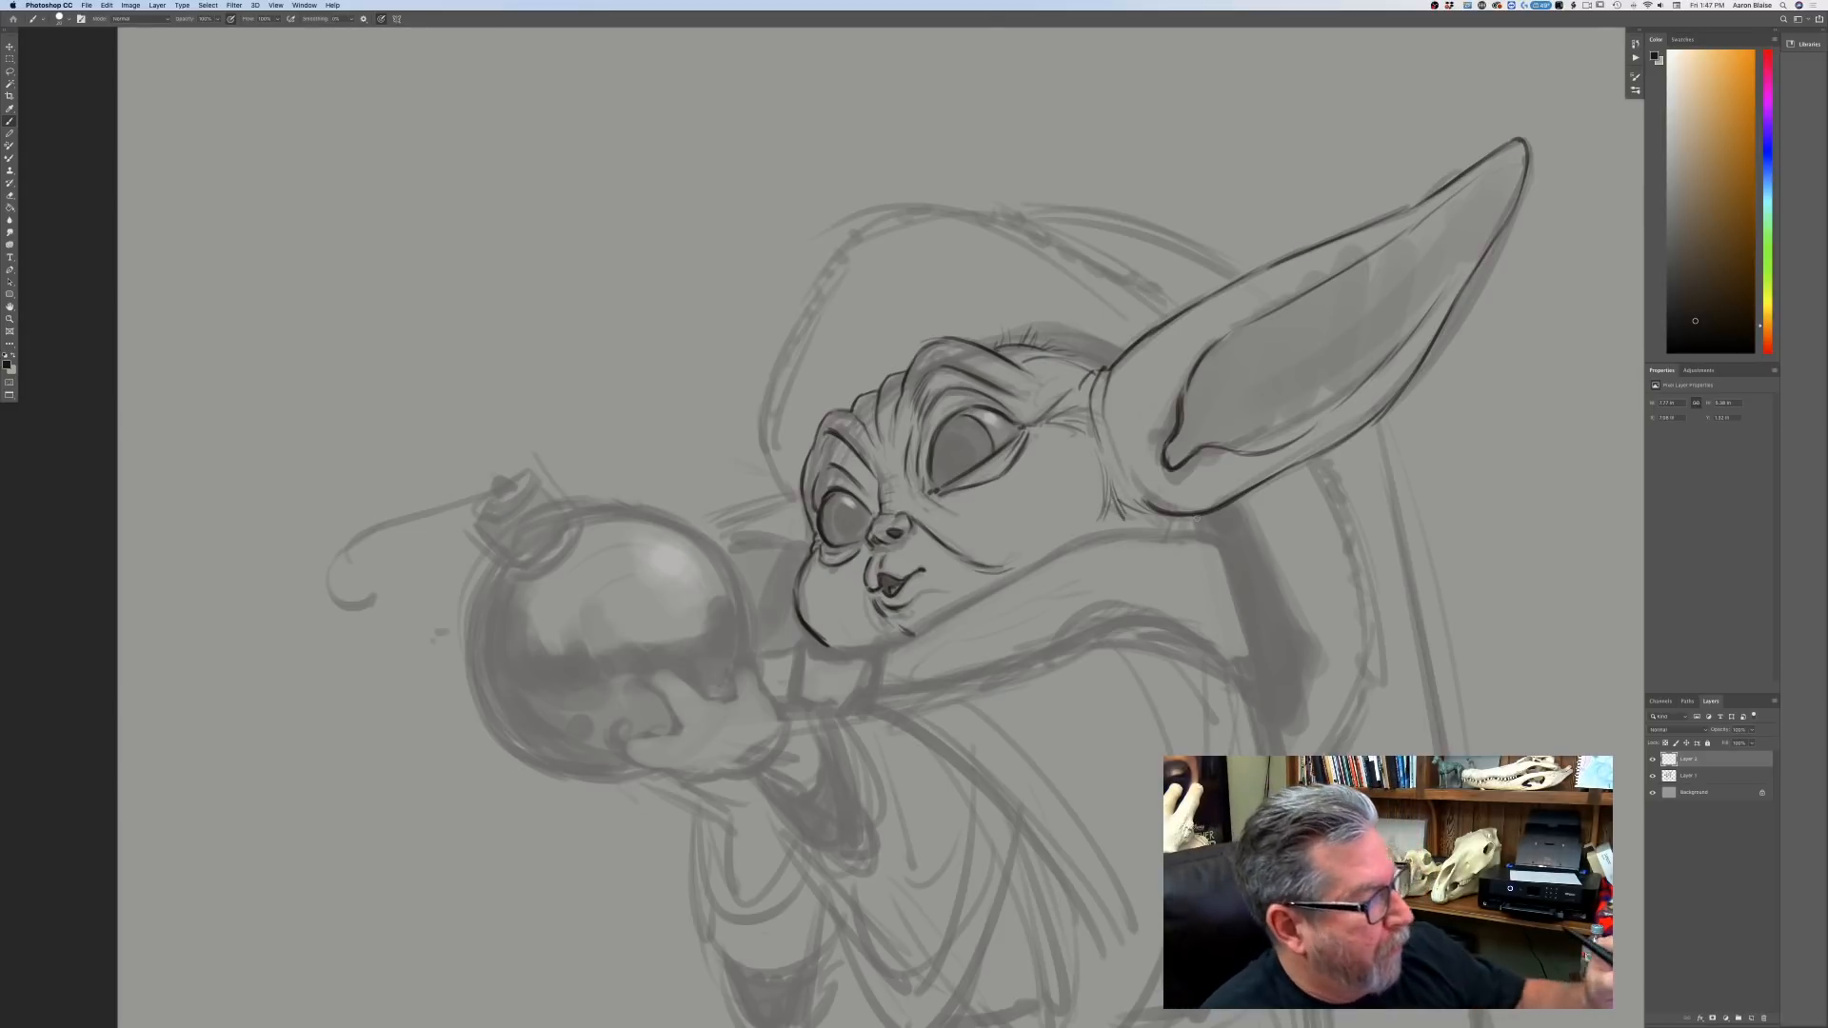
drag(1137, 520, 1214, 542)
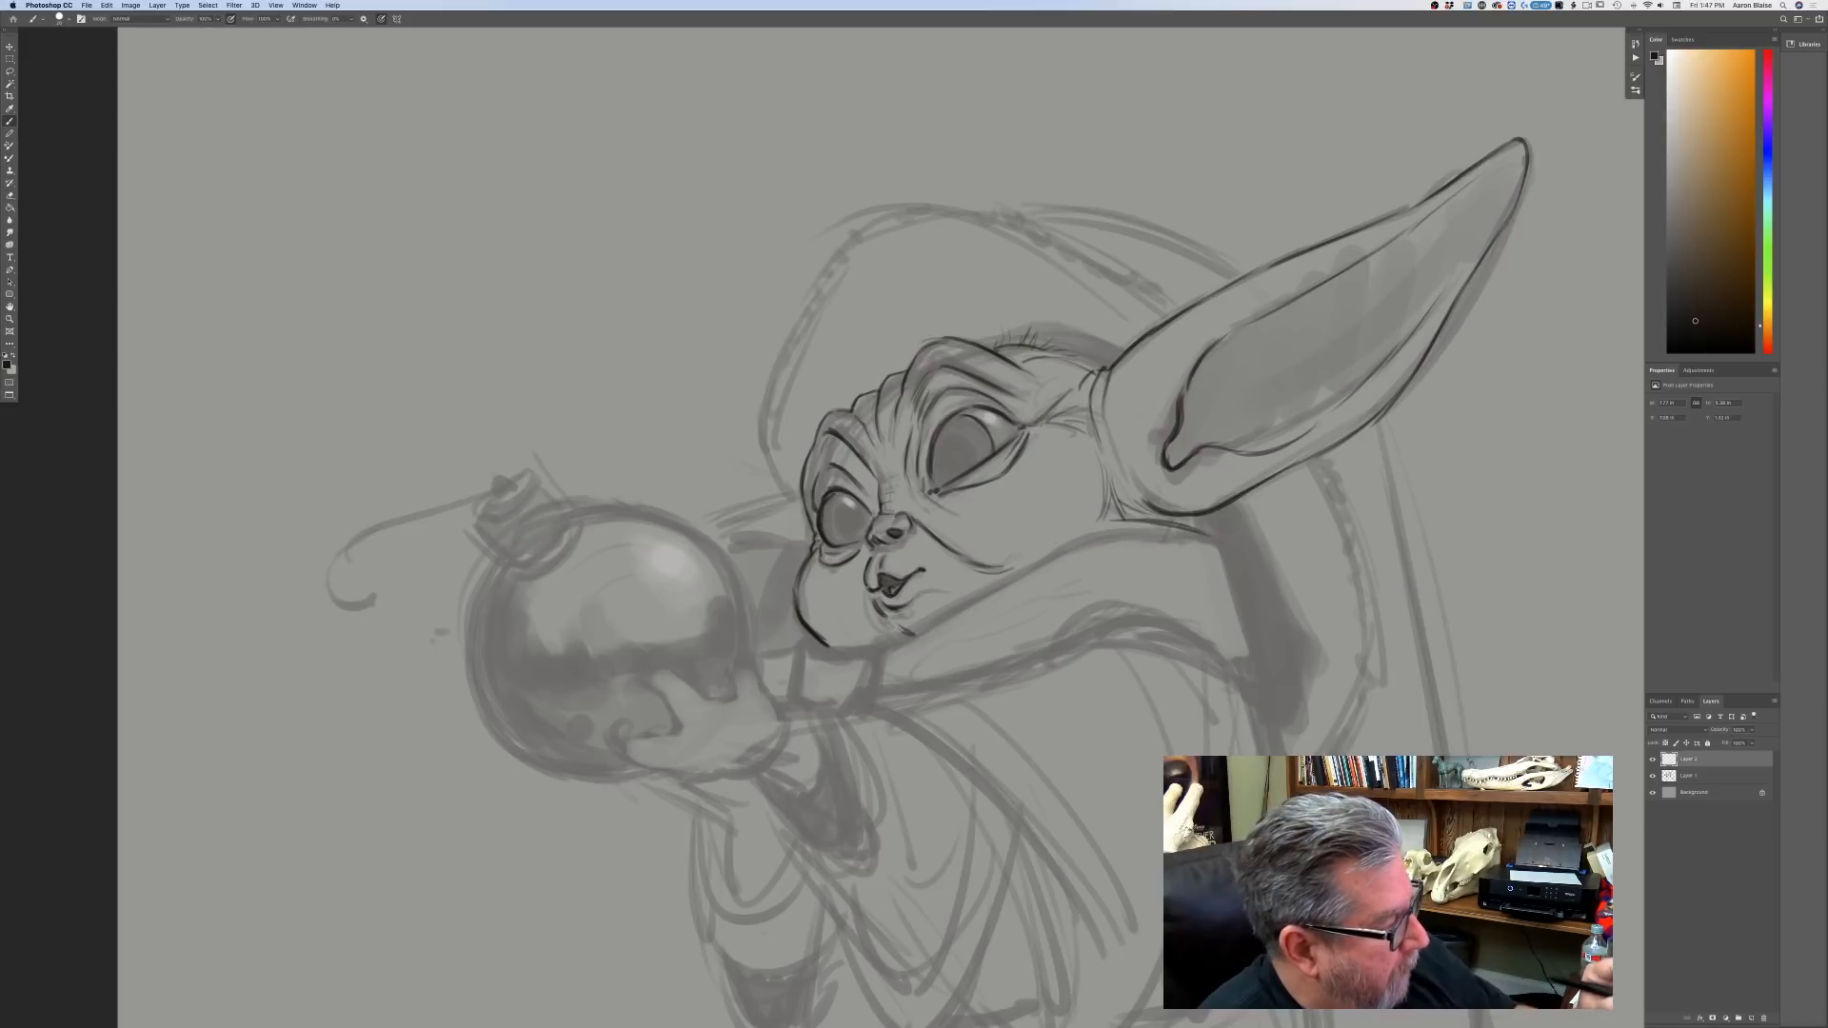
mouse_move(1084, 532)
mouse_down()
mouse_move(1182, 524)
mouse_move(1239, 598)
mouse_move(1268, 673)
mouse_move(1254, 685)
mouse_up()
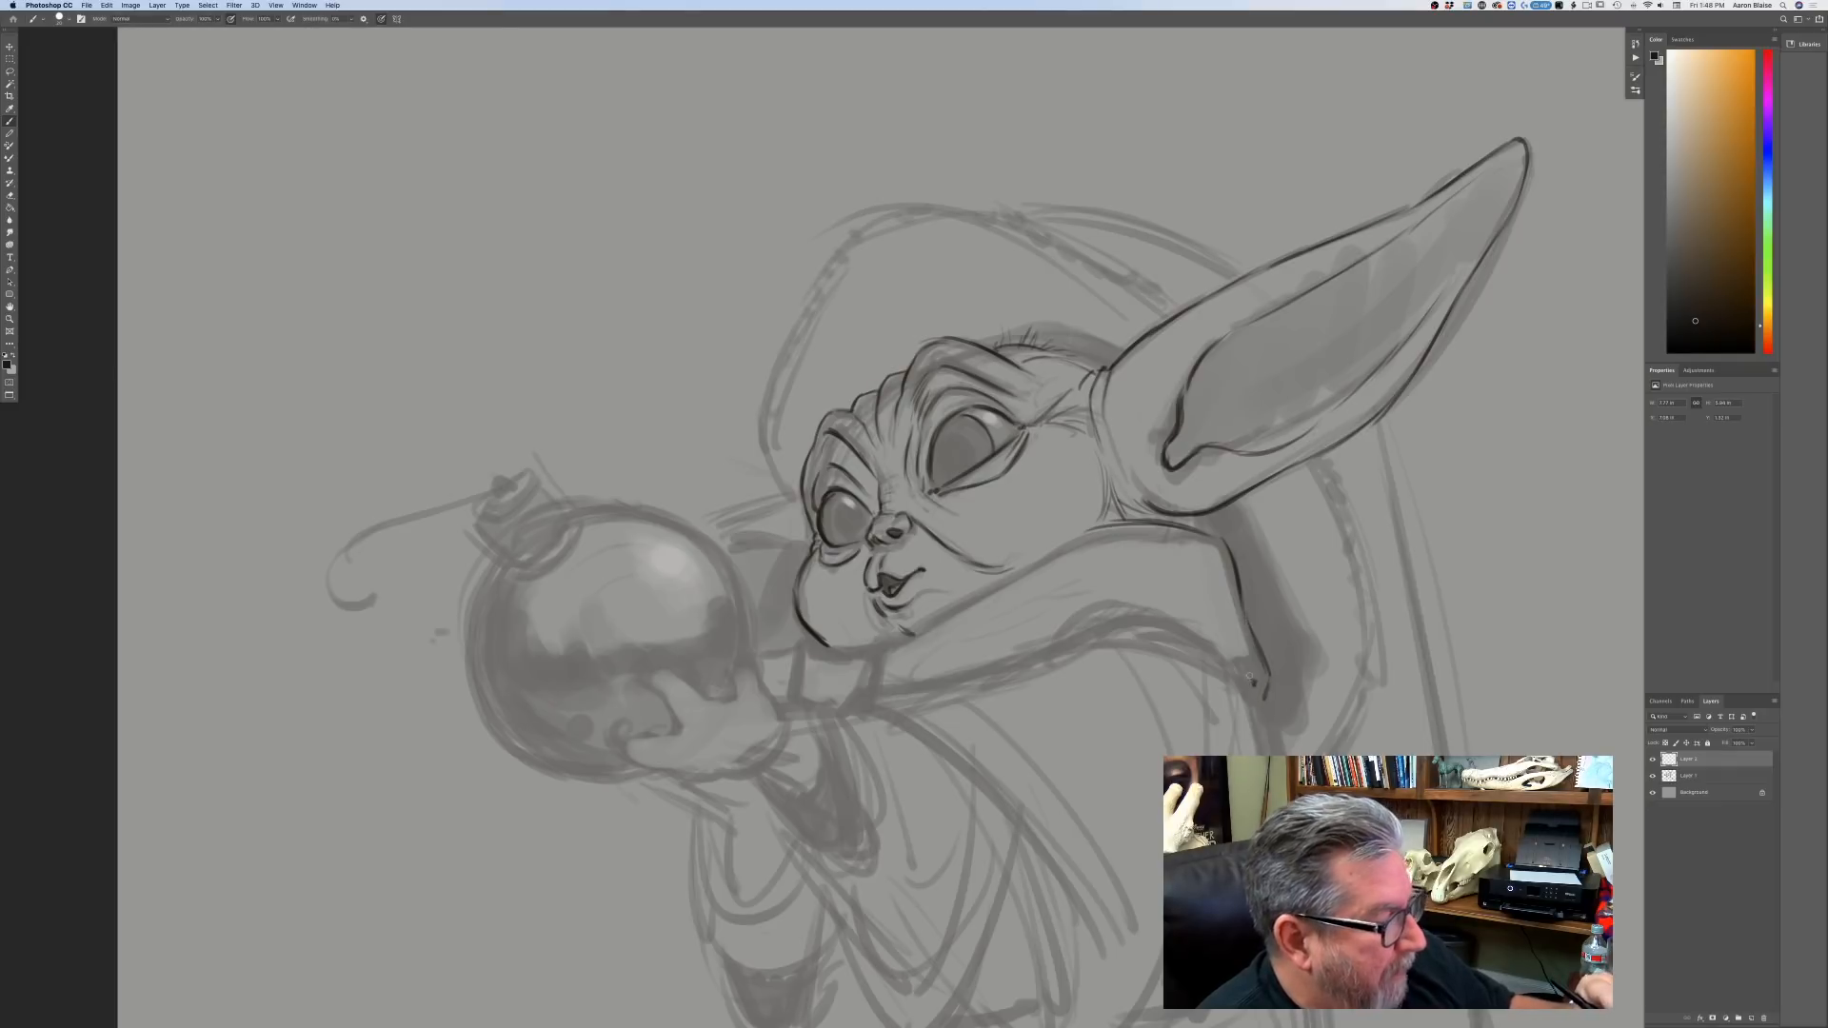
drag(1093, 529, 893, 646)
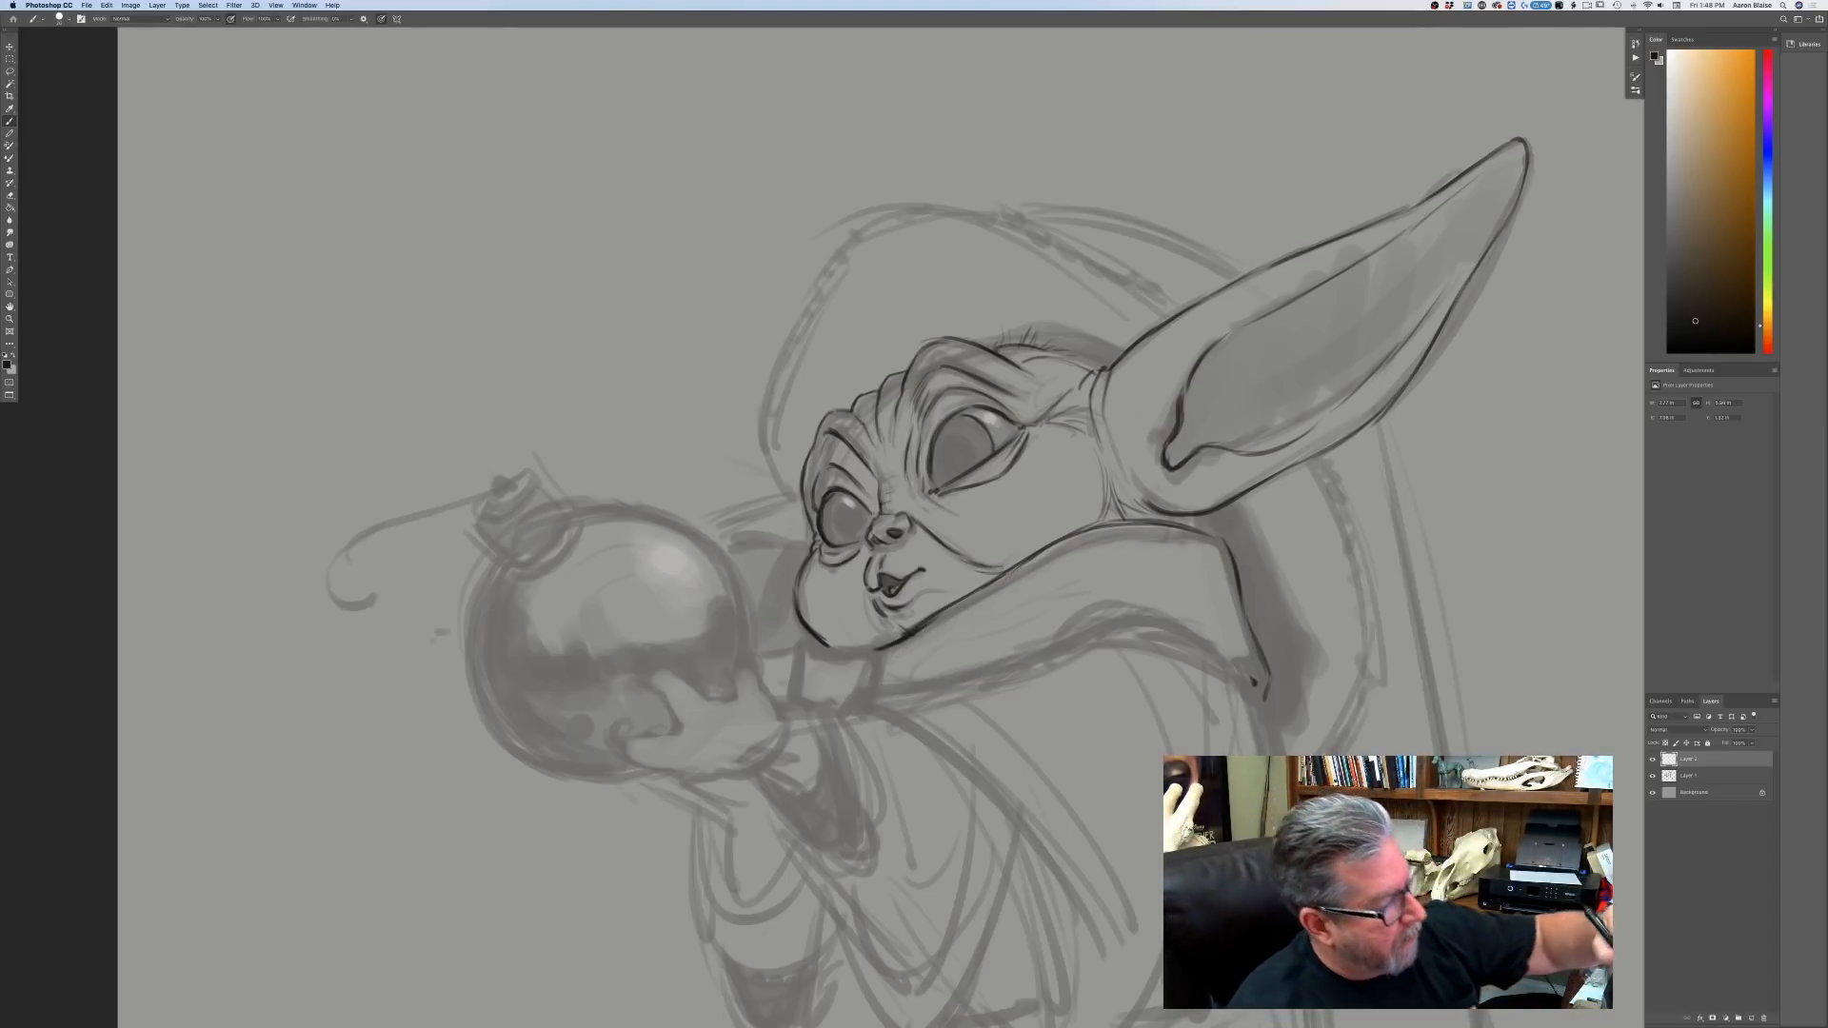
mouse_move(943, 607)
mouse_down()
mouse_move(1063, 539)
mouse_move(1158, 522)
mouse_up()
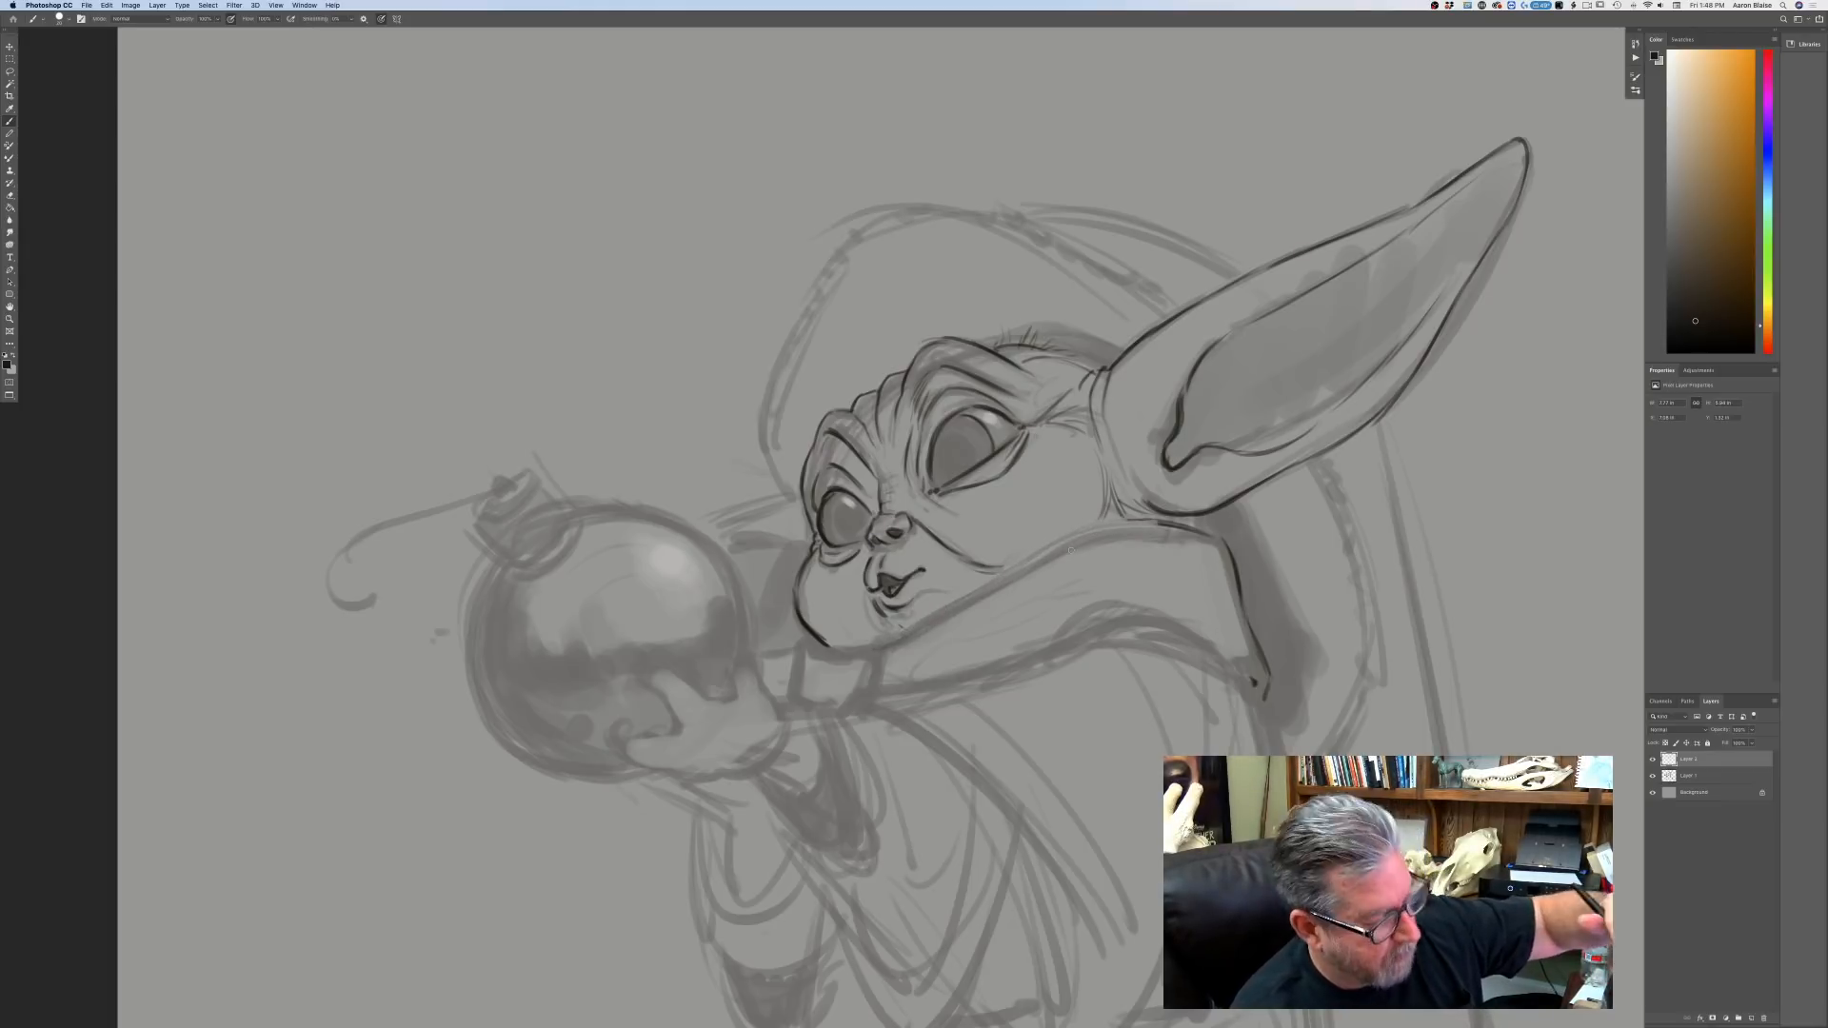
drag(1201, 562, 1236, 532)
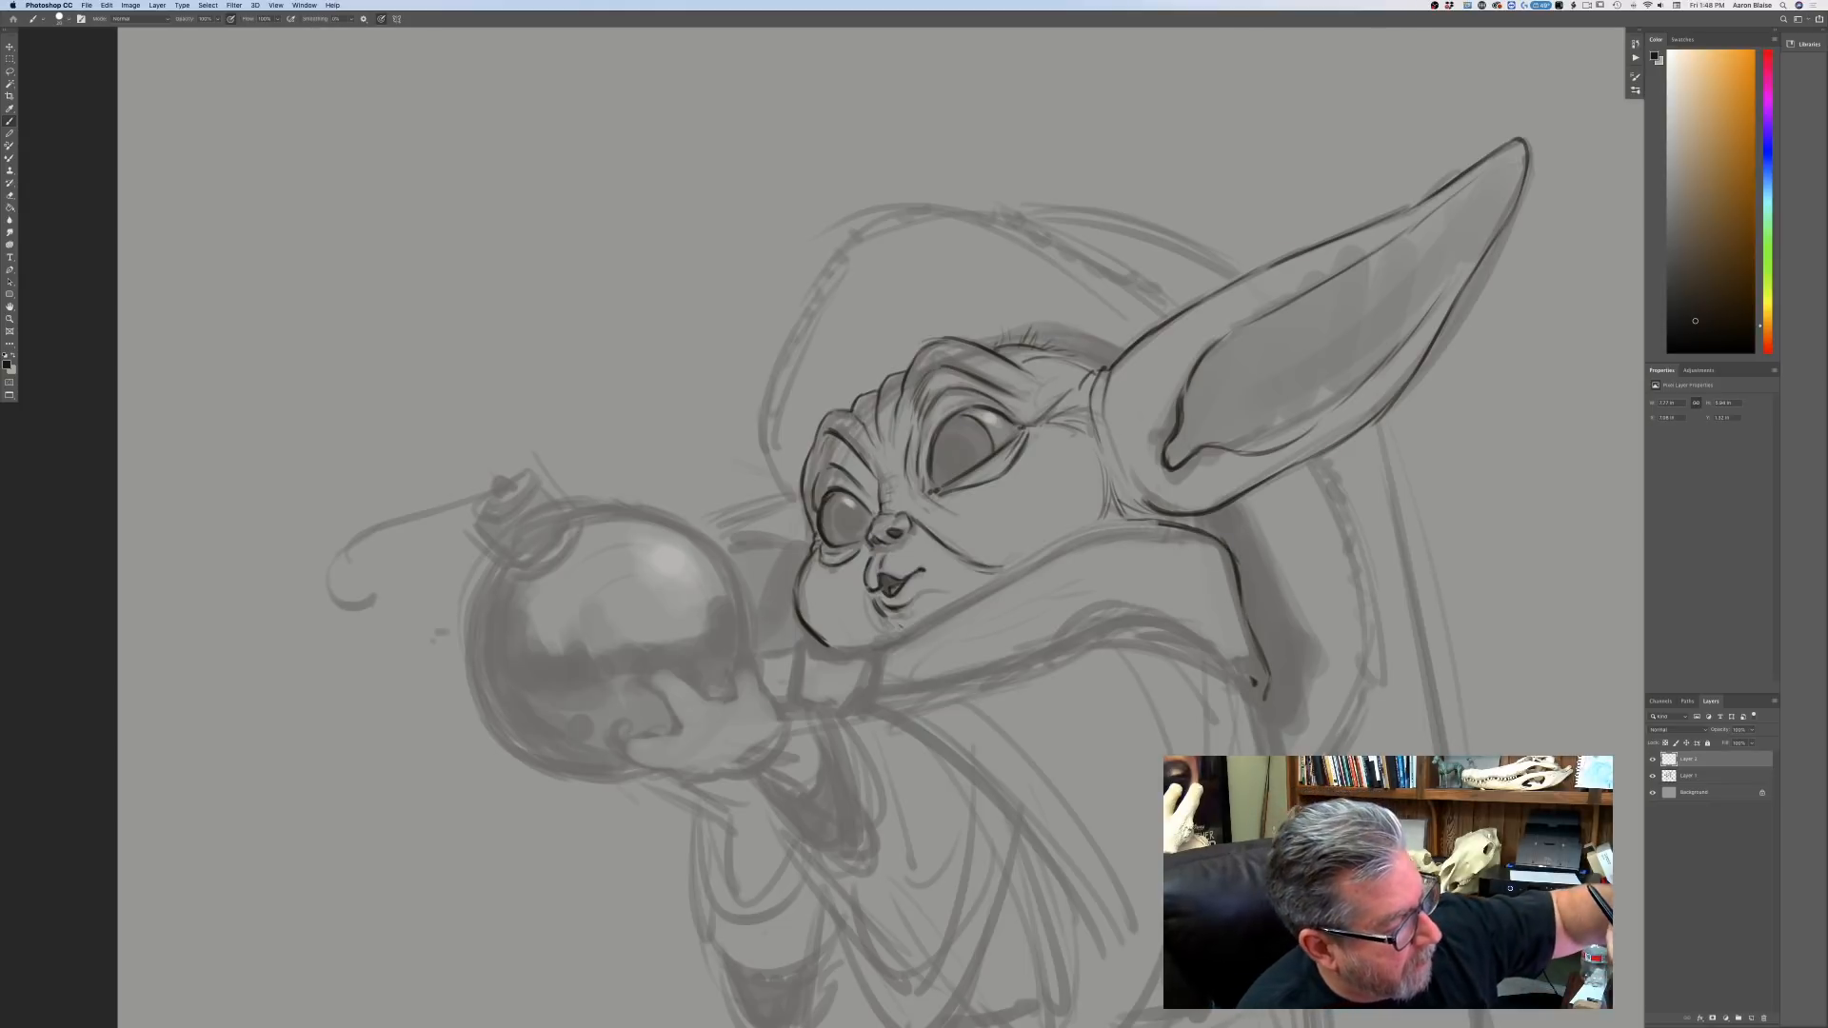
mouse_move(1162, 522)
mouse_down()
mouse_move(1066, 536)
mouse_move(876, 649)
mouse_up()
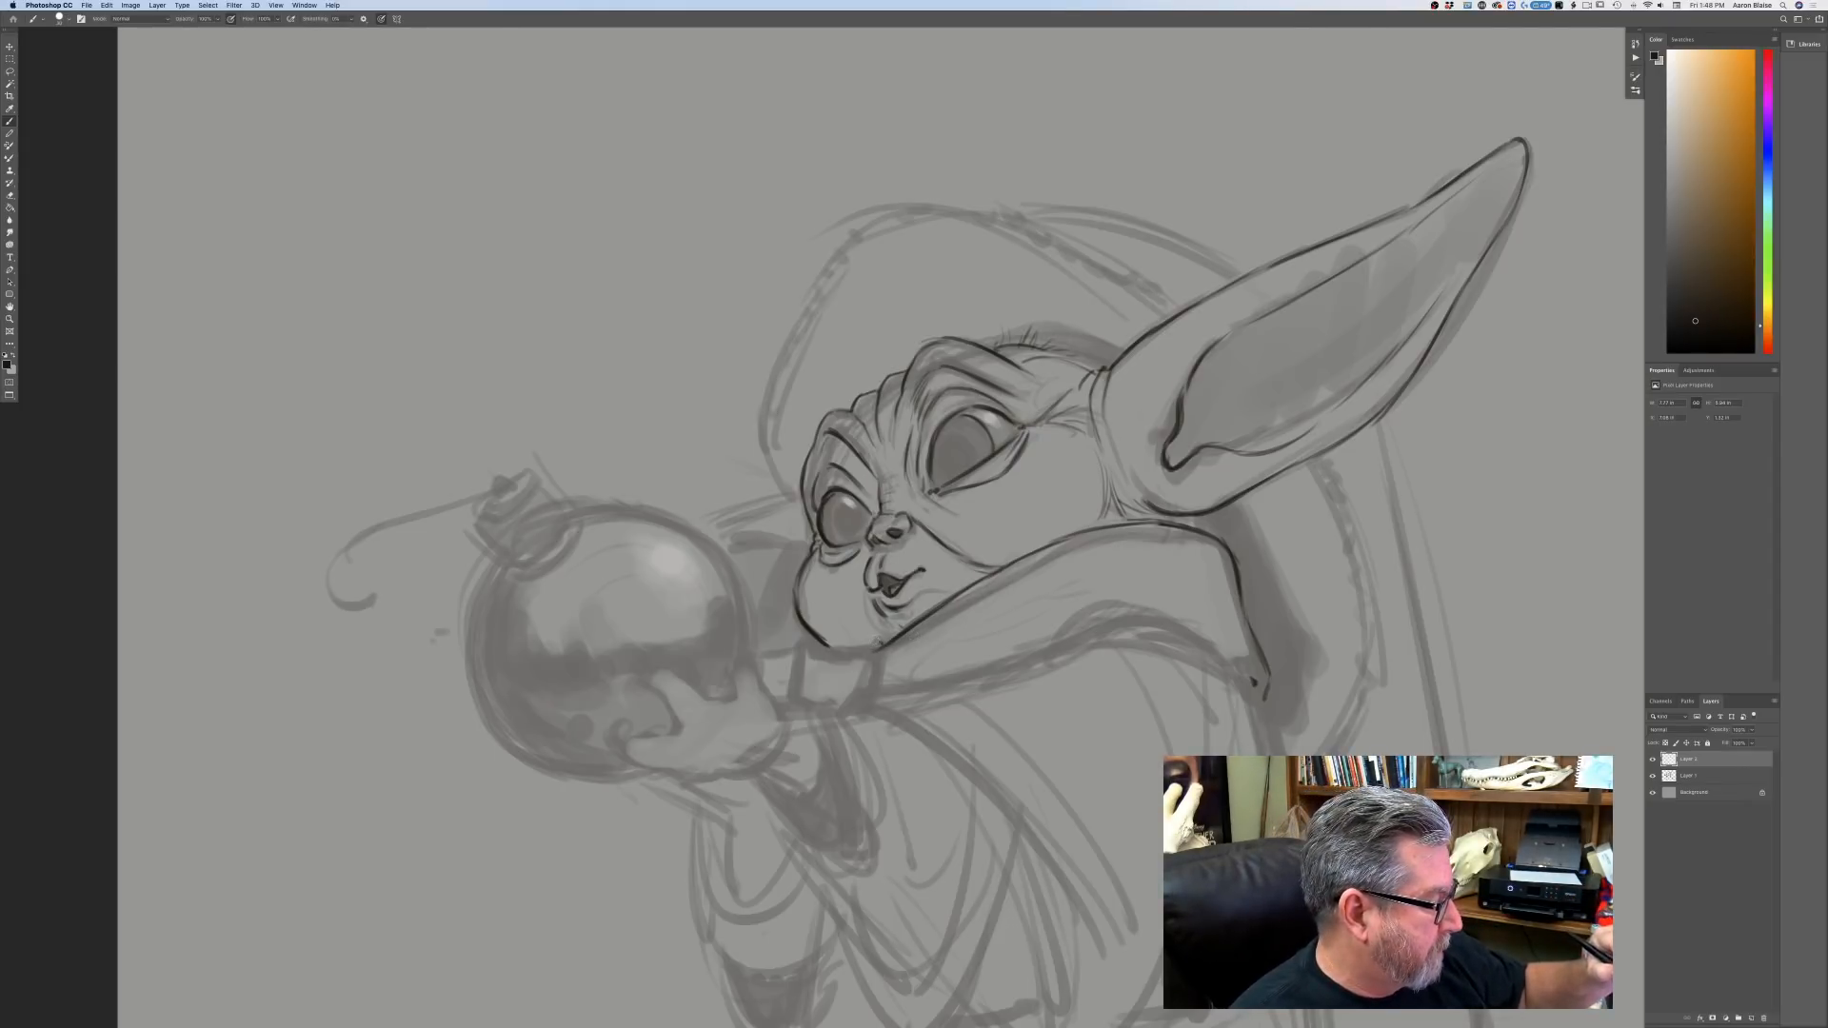
Ink the collar's front opening beneath the chin and outline the dark gap behind the collar's back edge.
drag(881, 638, 864, 692)
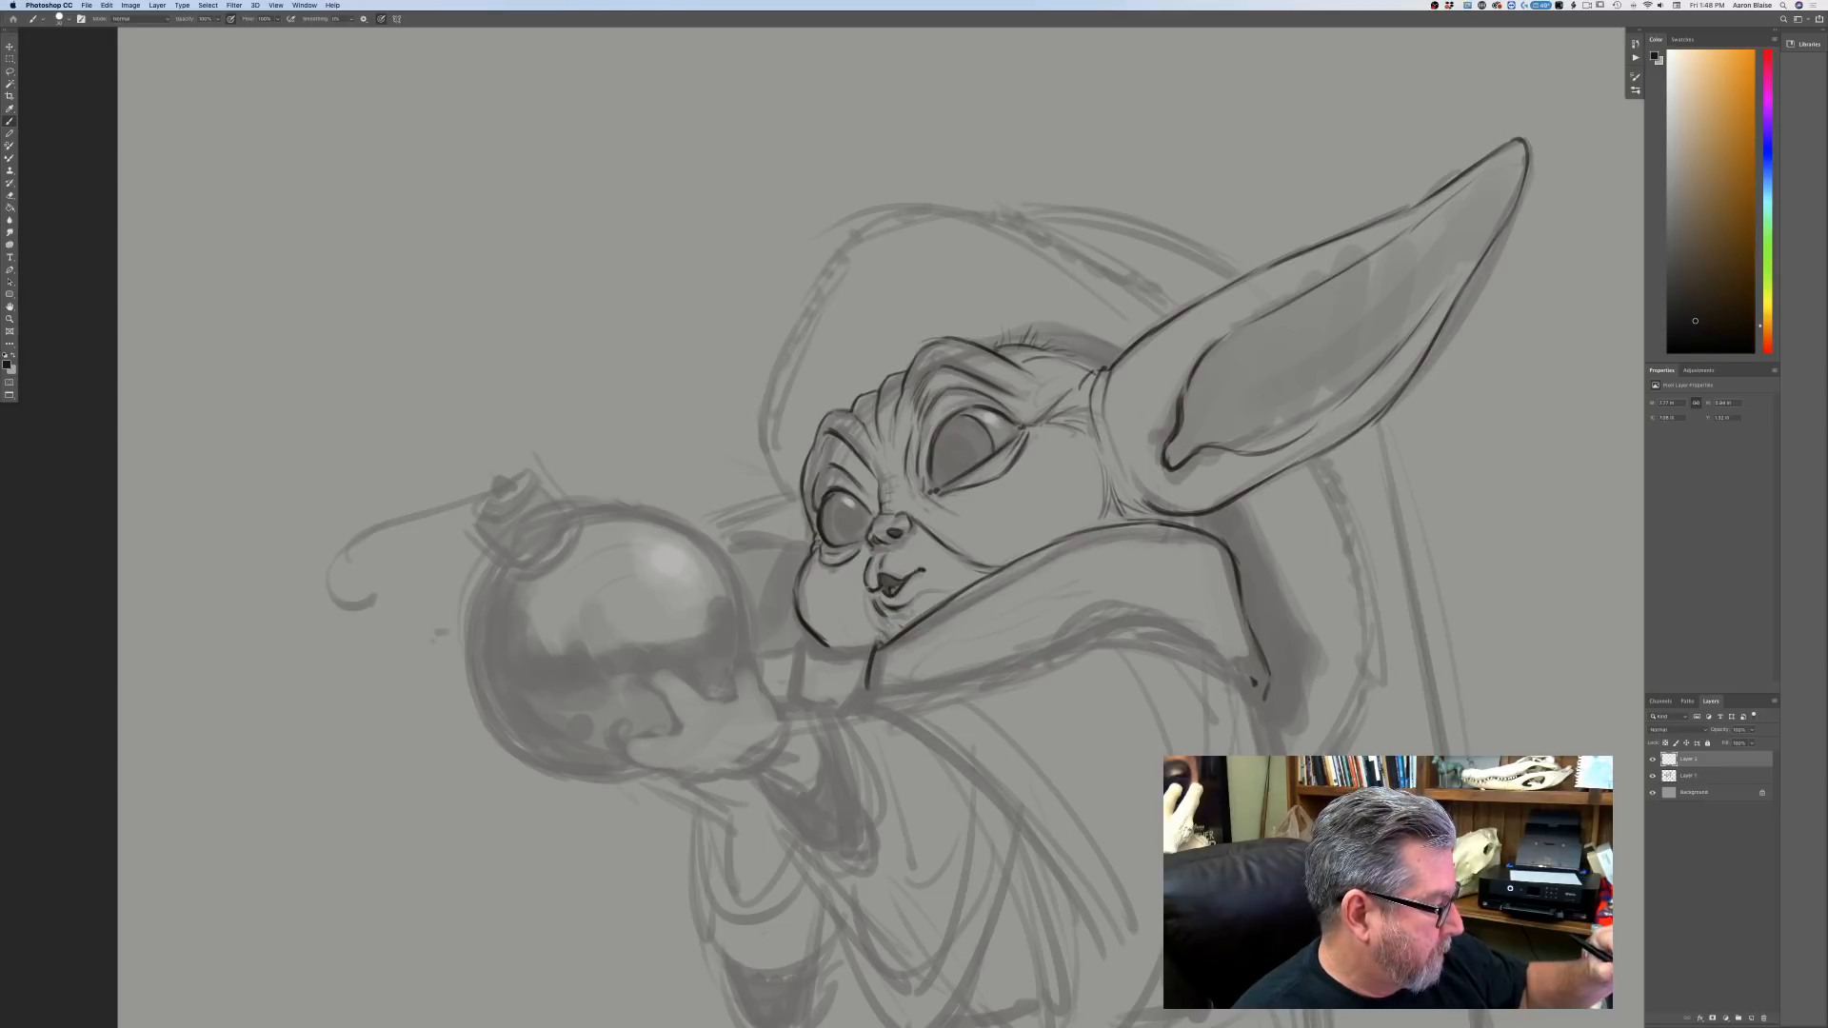
mouse_move(892, 631)
mouse_down()
mouse_move(795, 638)
mouse_move(787, 695)
mouse_up()
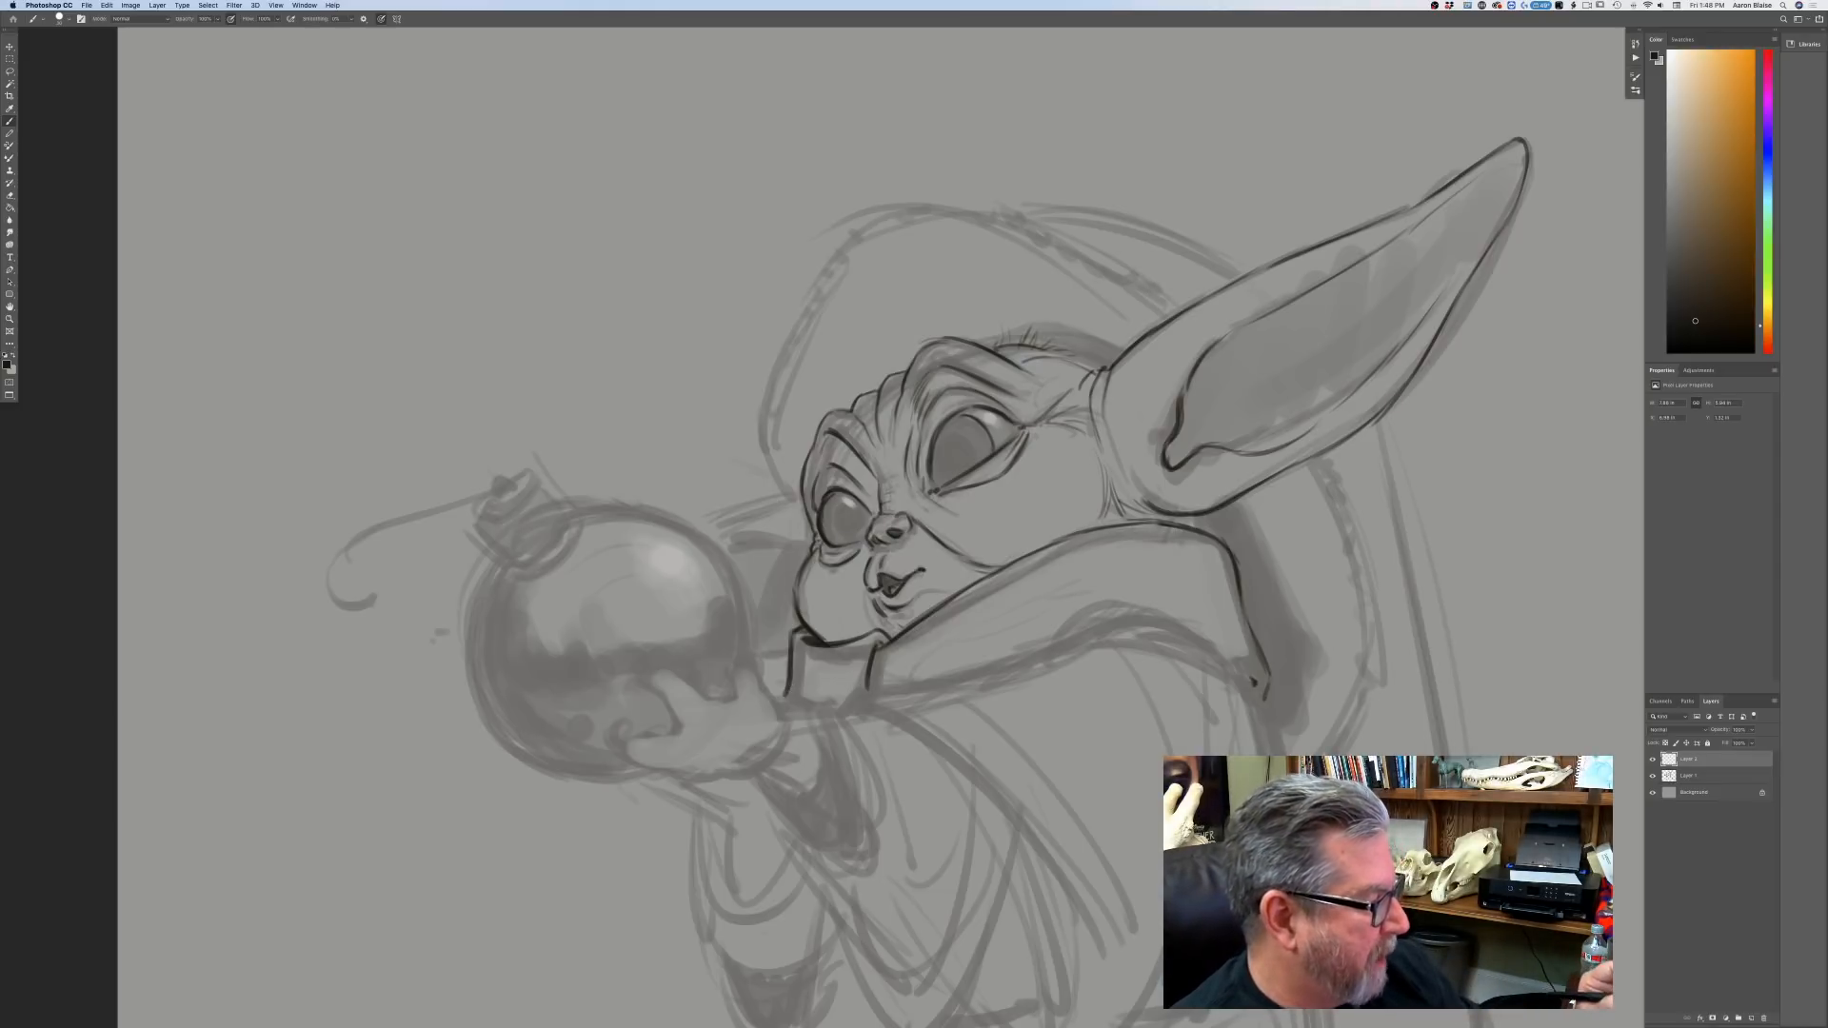
mouse_move(1129, 524)
mouse_down()
mouse_move(1224, 538)
mouse_move(1249, 523)
mouse_move(1296, 667)
mouse_move(1280, 729)
mouse_up()
Outline the hat's crown, front edge and fold down to the ear, and add a short line between face and ornament.
key(super+minus)
key(super+minus)
key(super+minus)
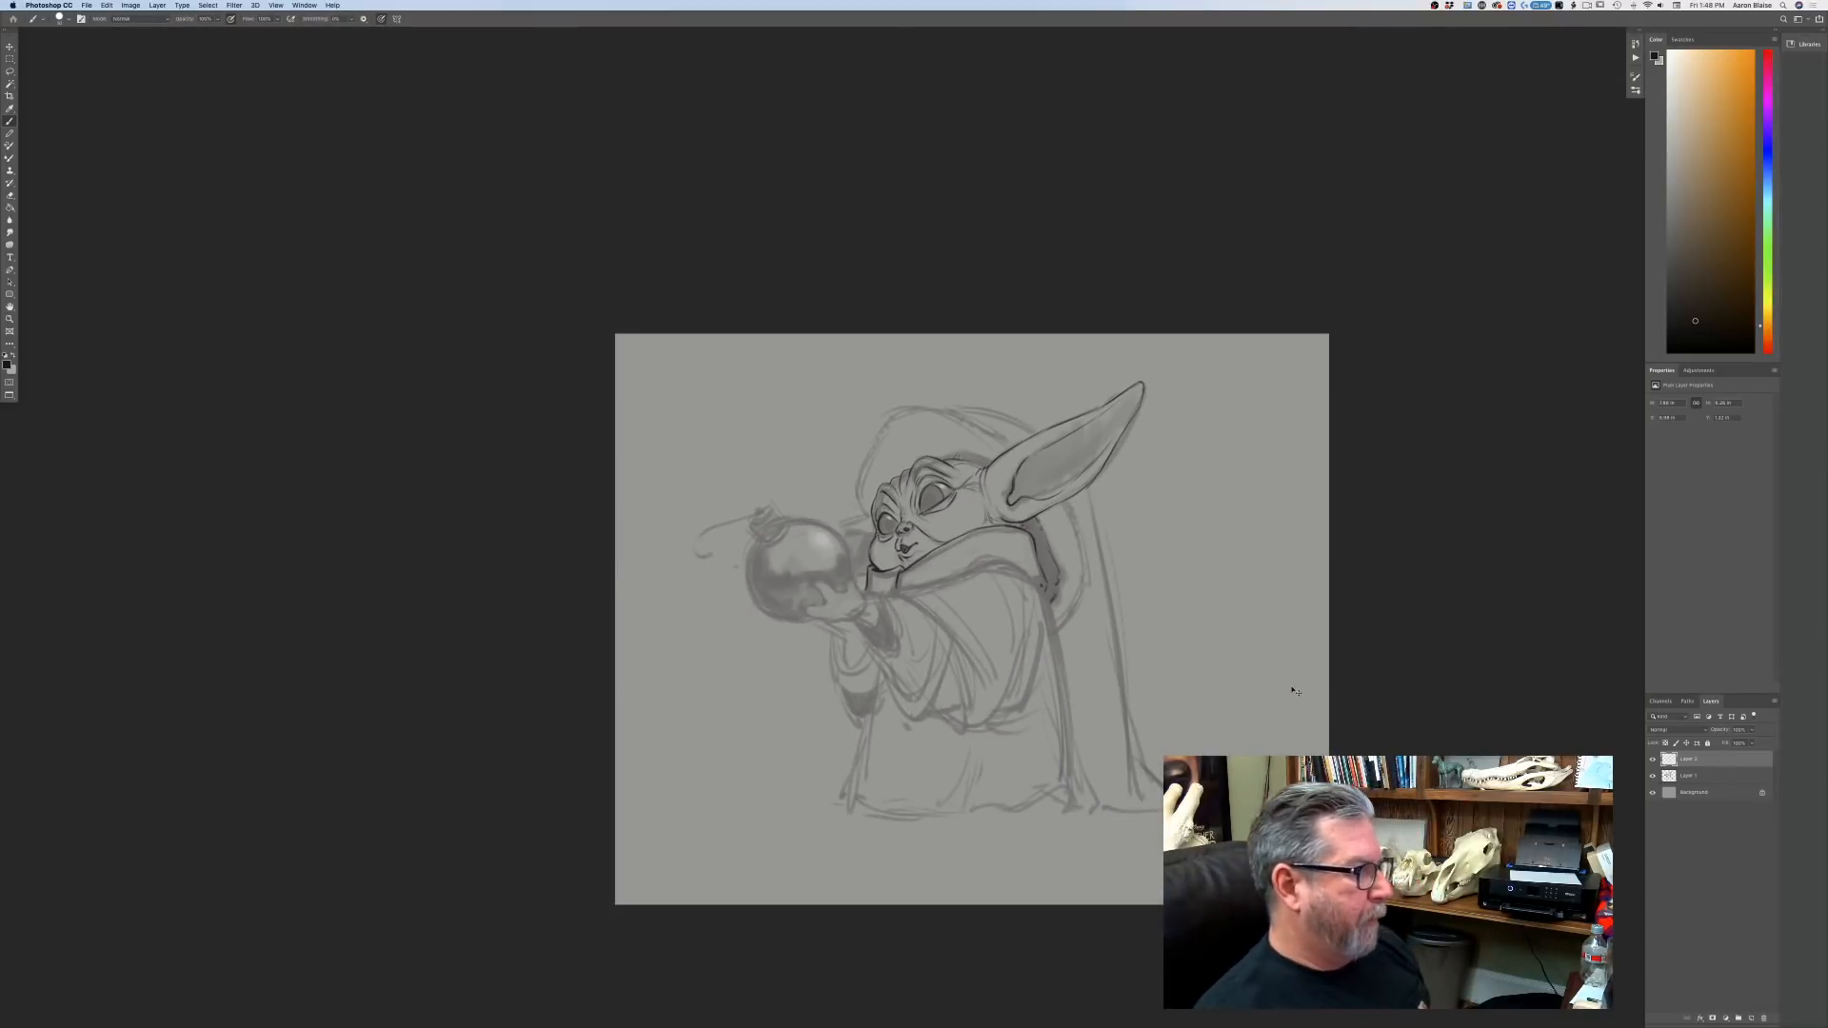
key(super+plus)
drag(804, 478, 828, 508)
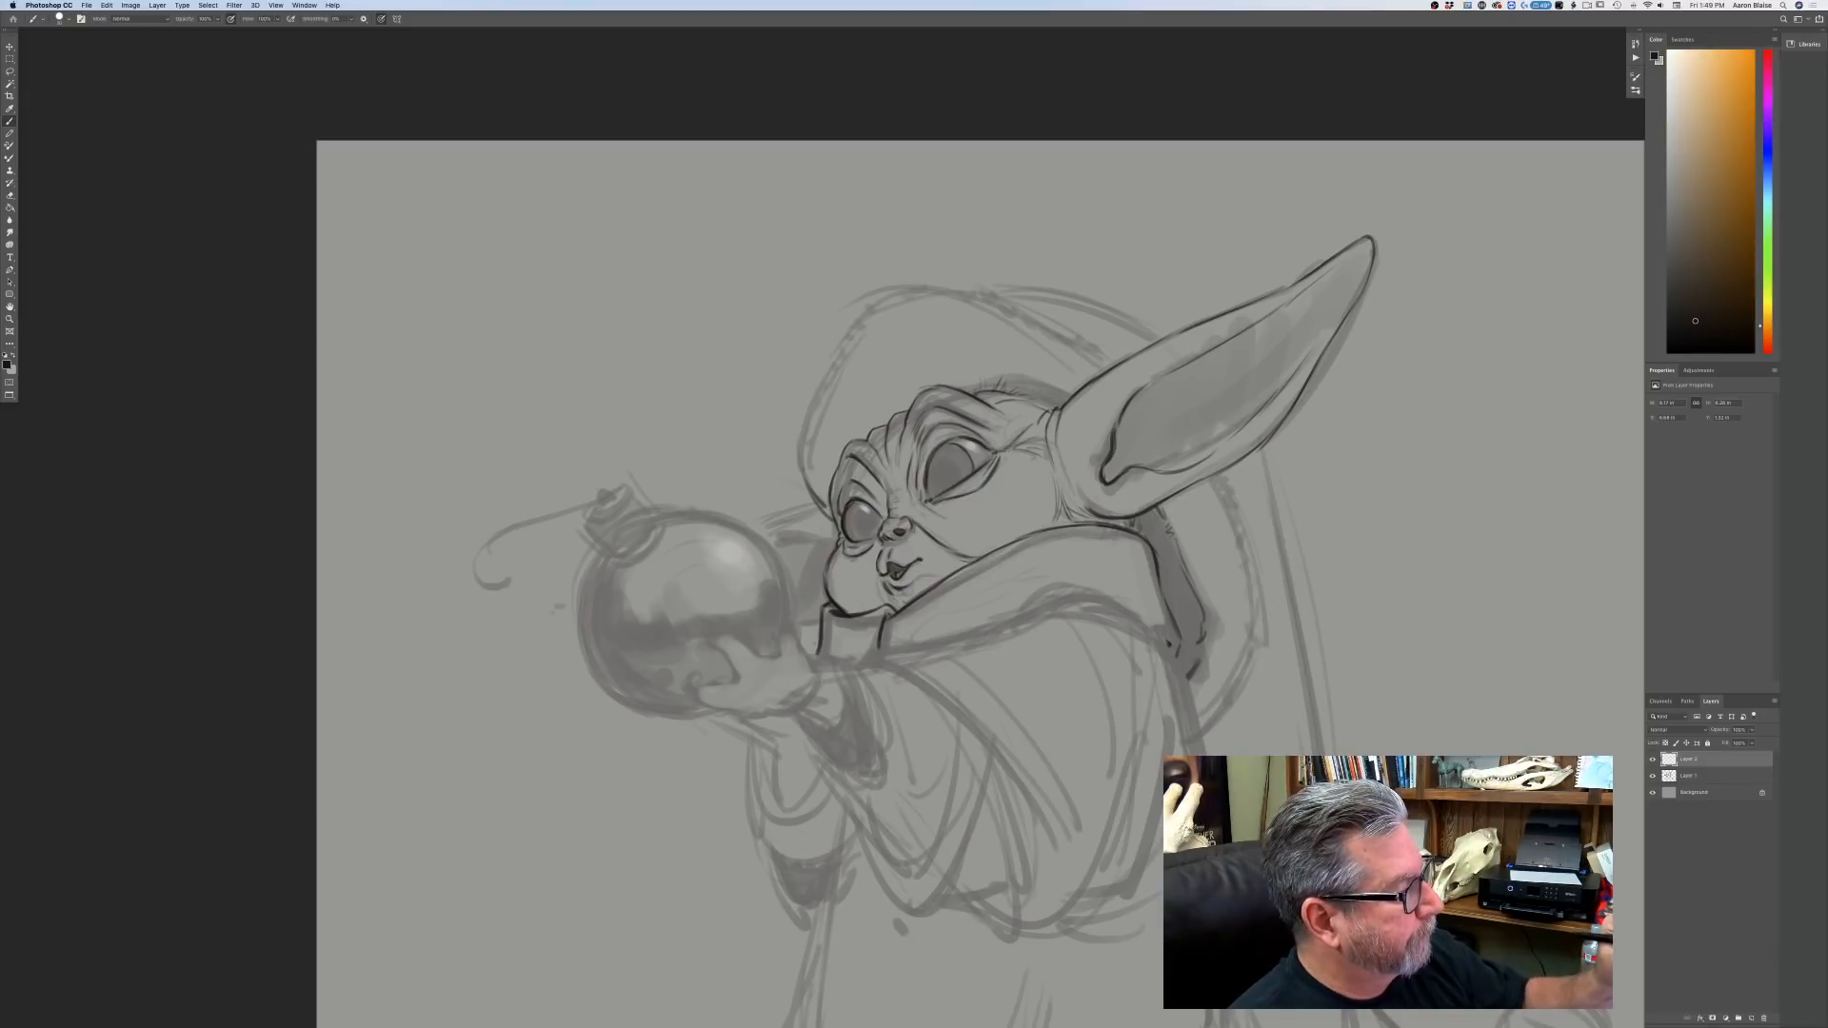
drag(1022, 390, 1051, 409)
drag(1072, 338, 1104, 360)
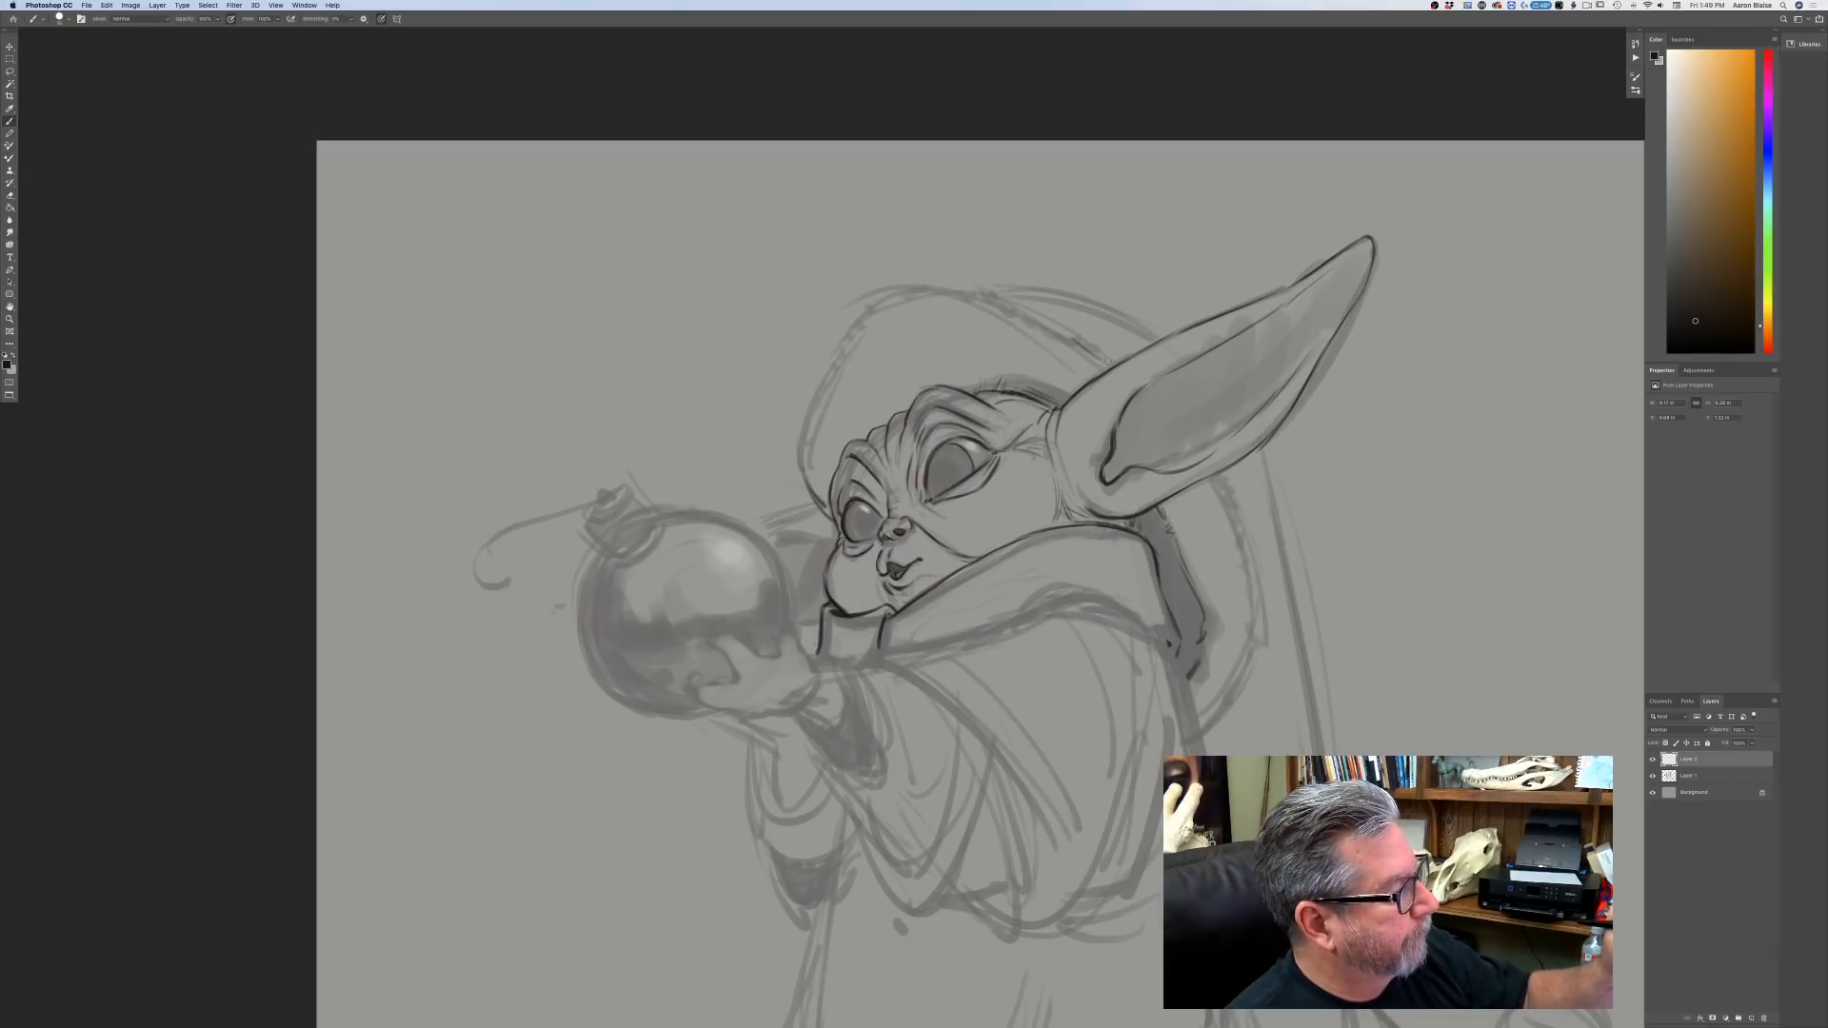
drag(978, 293, 1079, 345)
mouse_move(923, 286)
mouse_down()
mouse_move(881, 292)
mouse_move(794, 459)
mouse_up()
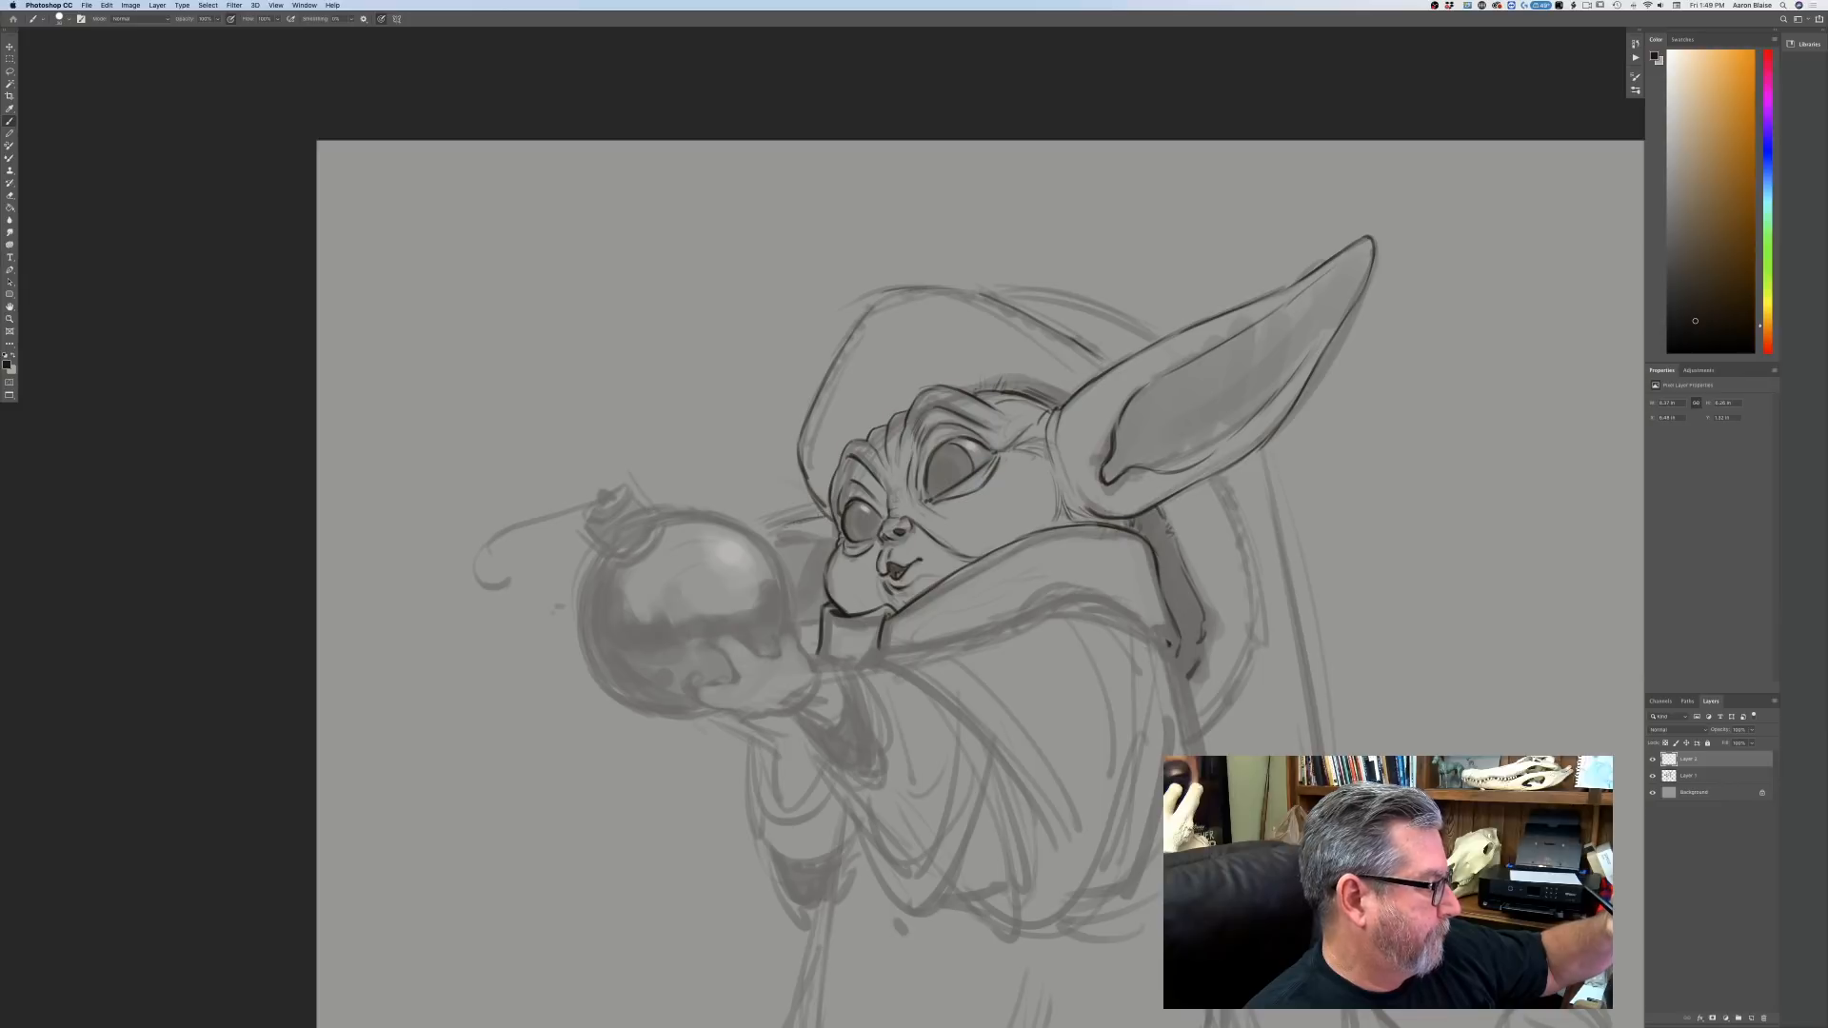
drag(817, 517, 762, 529)
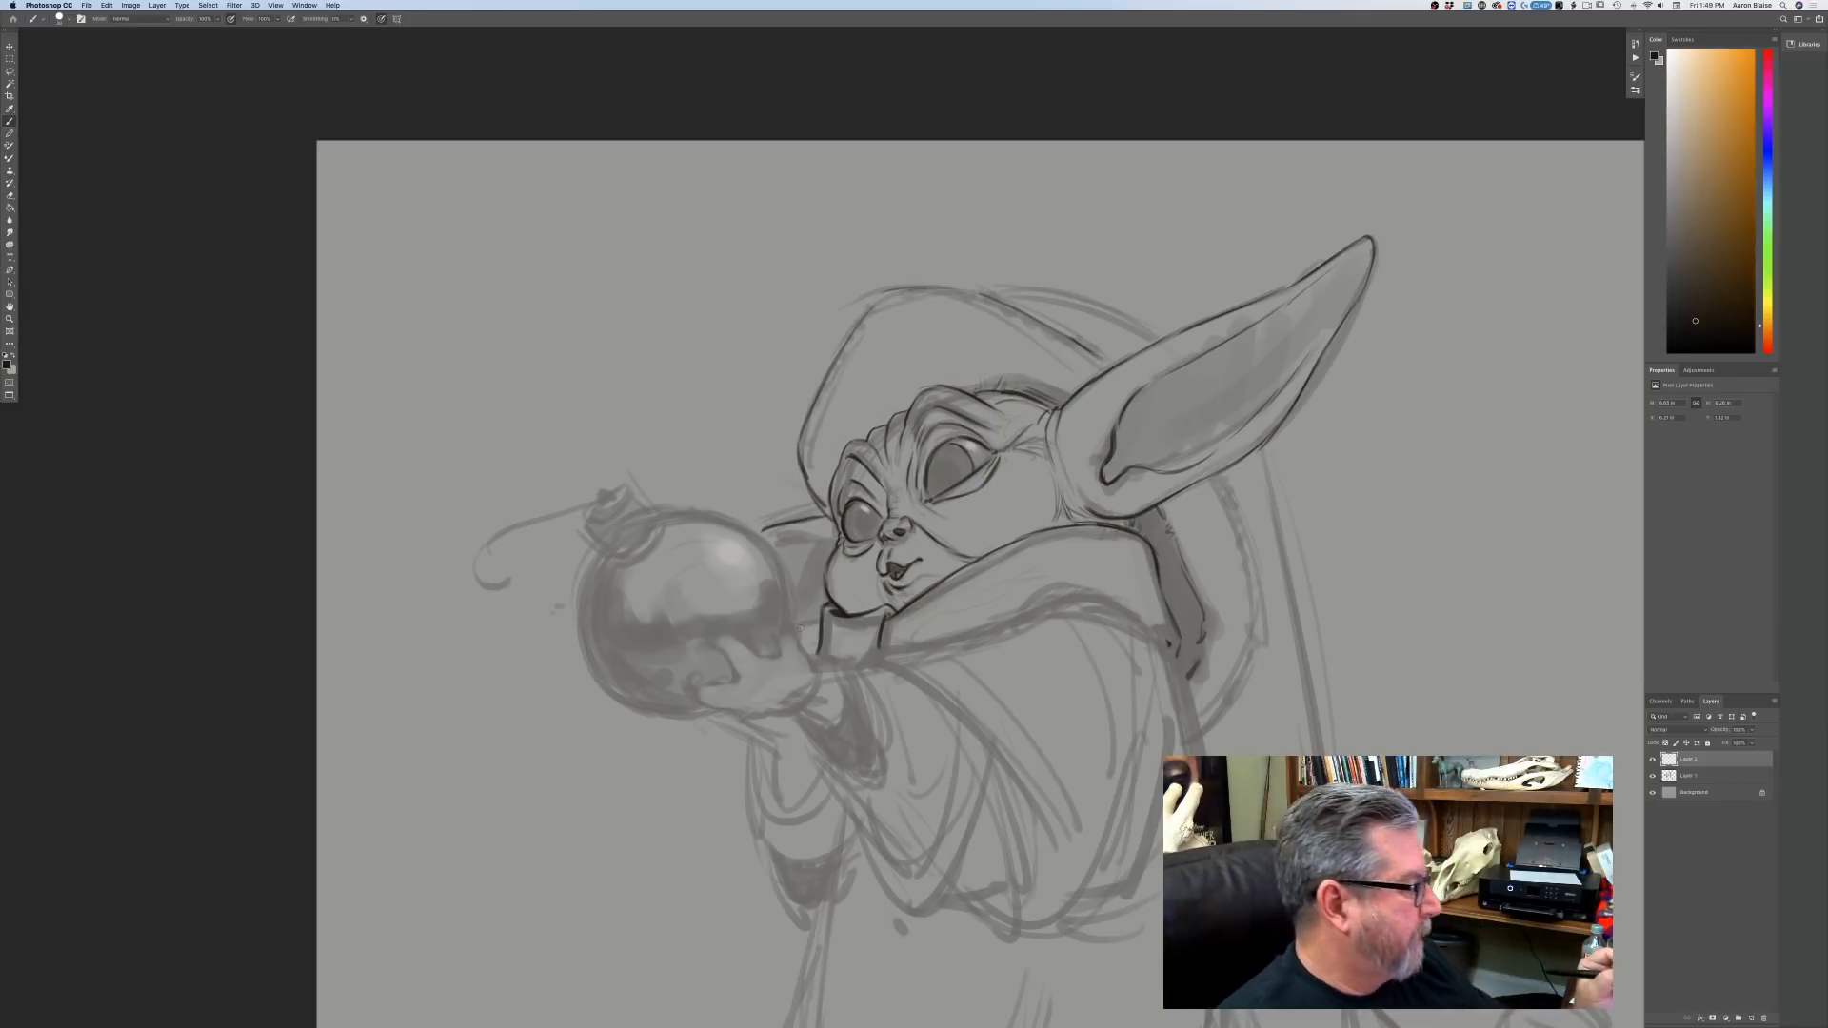
Ink the robe edge below the chin, the near sleeve's cuff and upper folds, and the hand's fingers gripping the ornament.
mouse_move(800, 629)
mouse_down()
mouse_move(825, 626)
mouse_move(810, 629)
mouse_up()
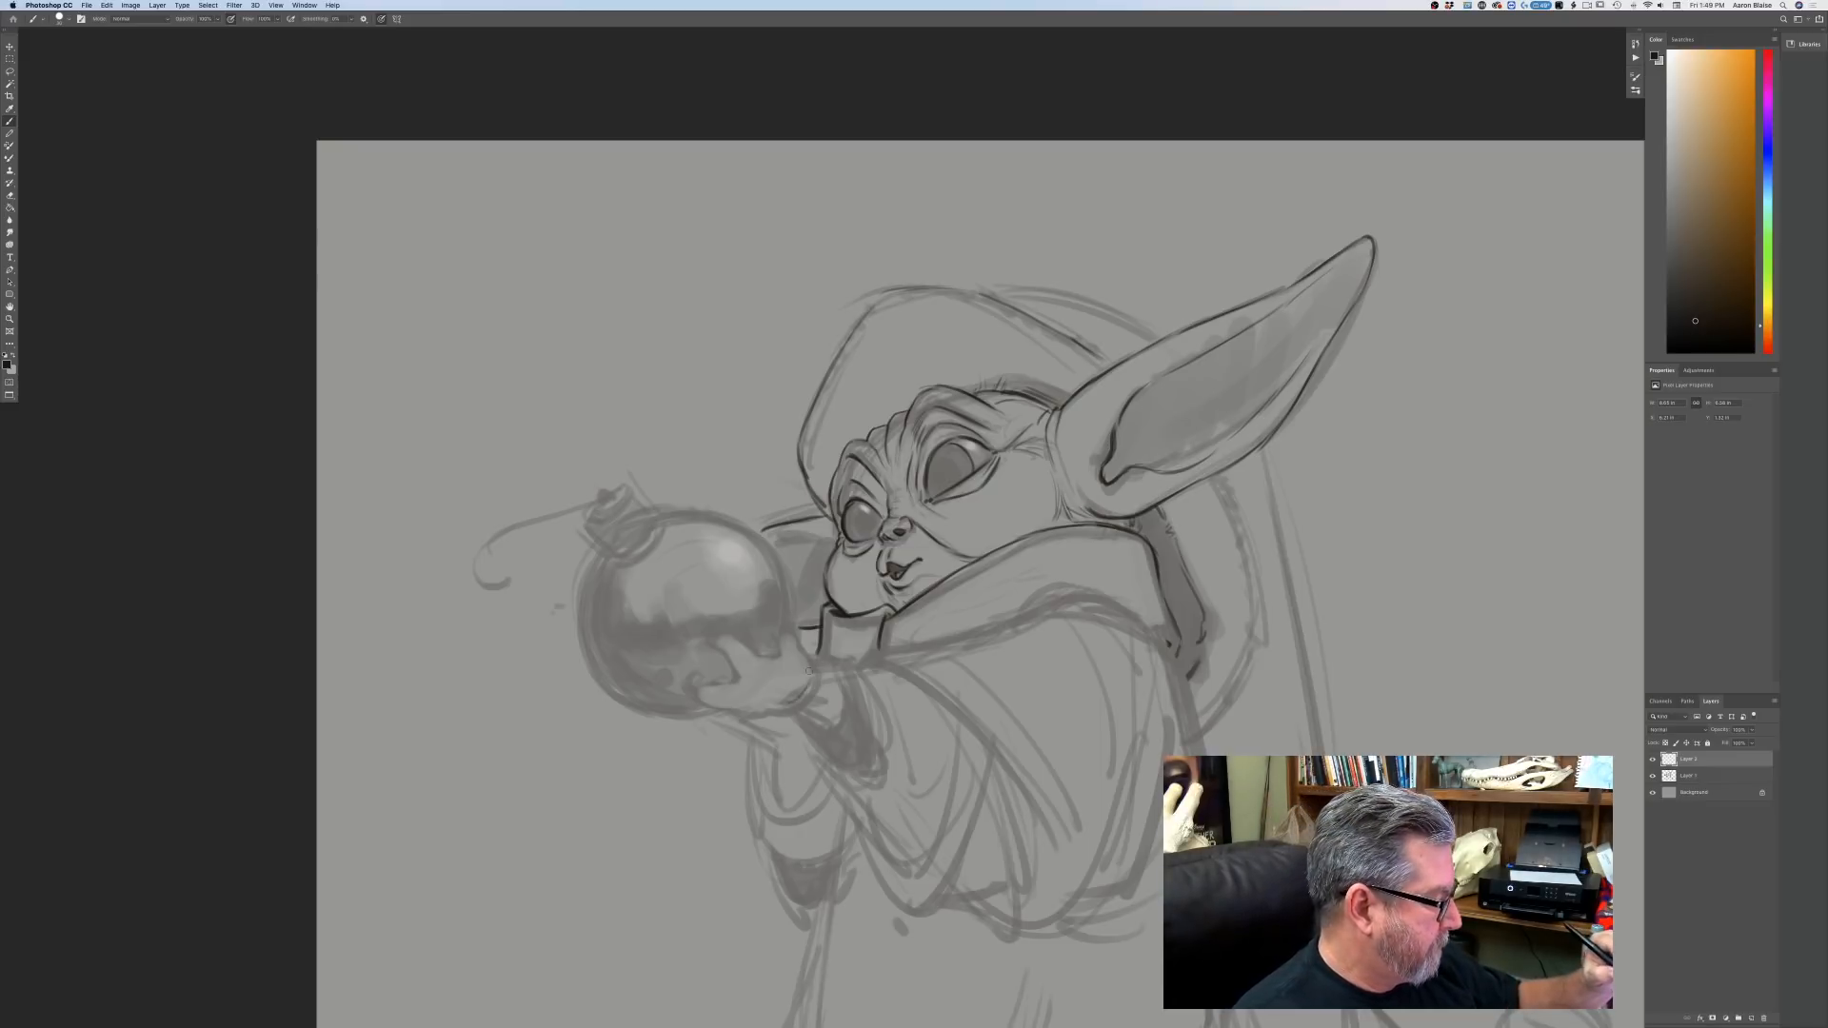
mouse_move(808, 673)
mouse_down()
mouse_move(780, 702)
mouse_move(835, 659)
mouse_move(865, 718)
mouse_up()
mouse_move(836, 658)
mouse_down()
mouse_move(860, 712)
mouse_move(840, 659)
mouse_move(823, 662)
mouse_move(1015, 622)
mouse_move(881, 646)
mouse_move(962, 728)
mouse_up()
drag(891, 668, 972, 749)
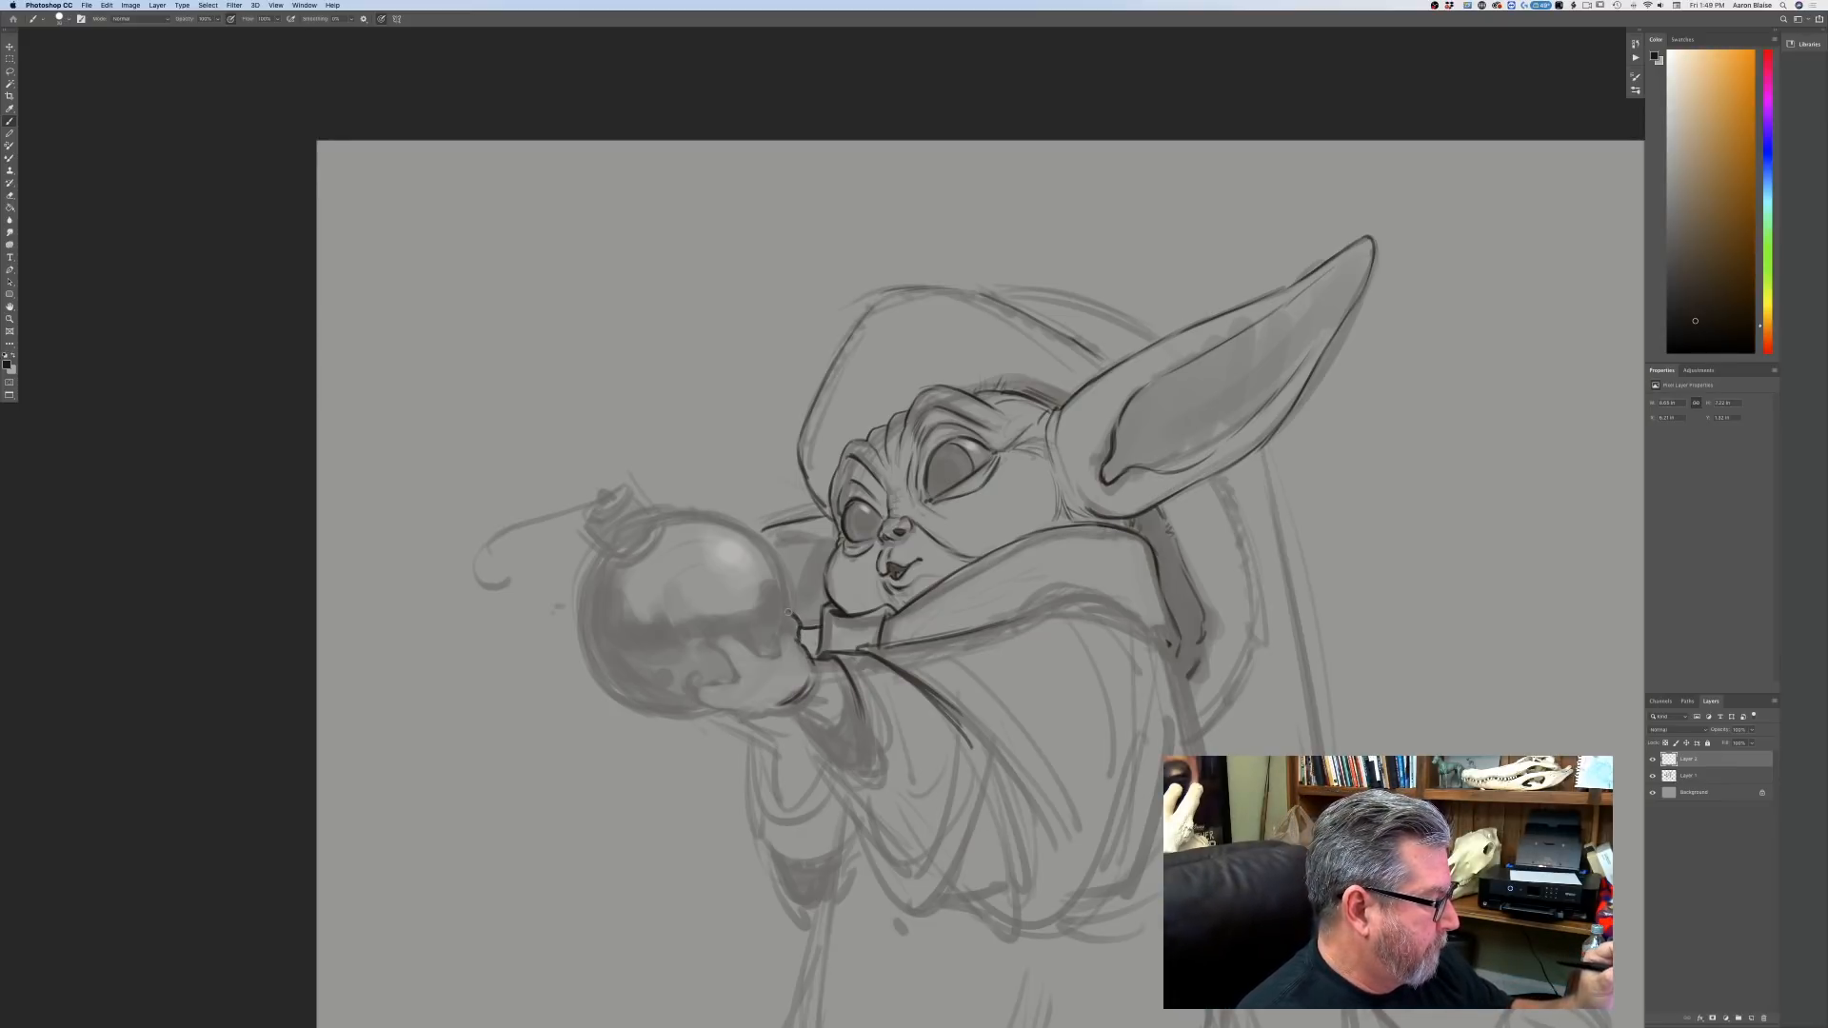
drag(777, 632, 773, 654)
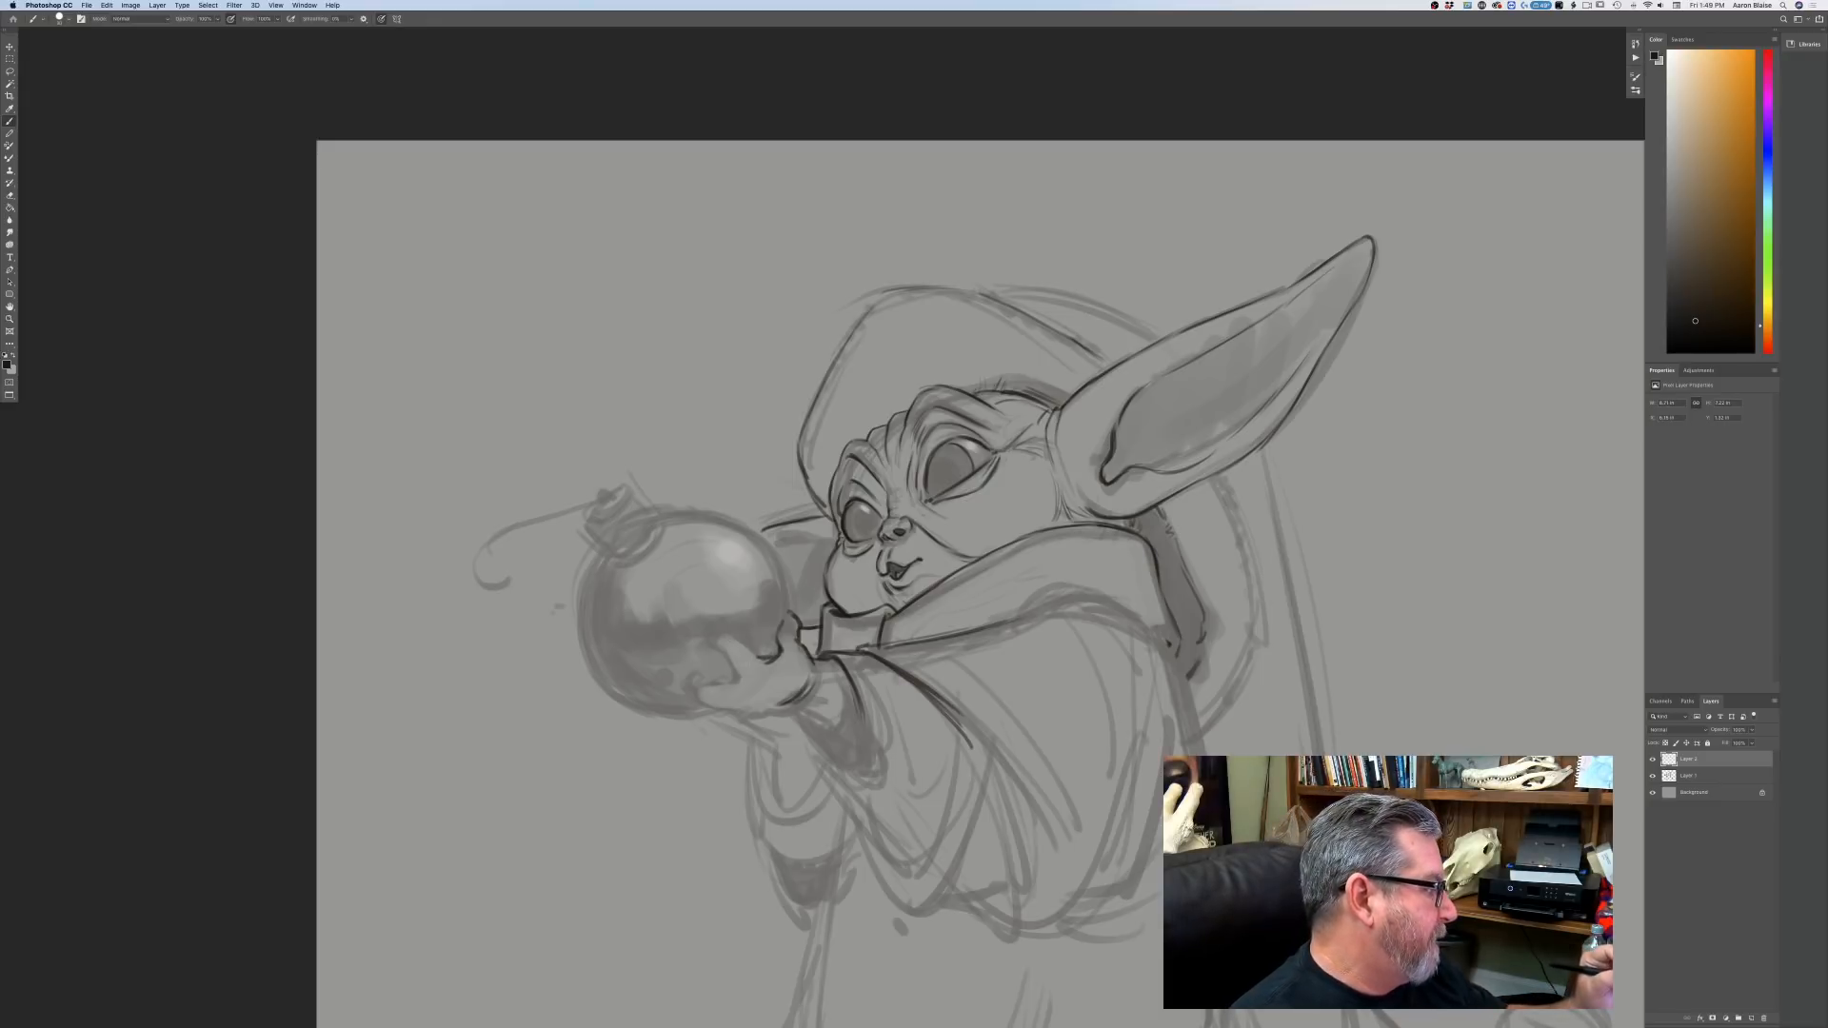
mouse_move(771, 685)
mouse_down()
mouse_move(737, 713)
mouse_move(727, 636)
mouse_up()
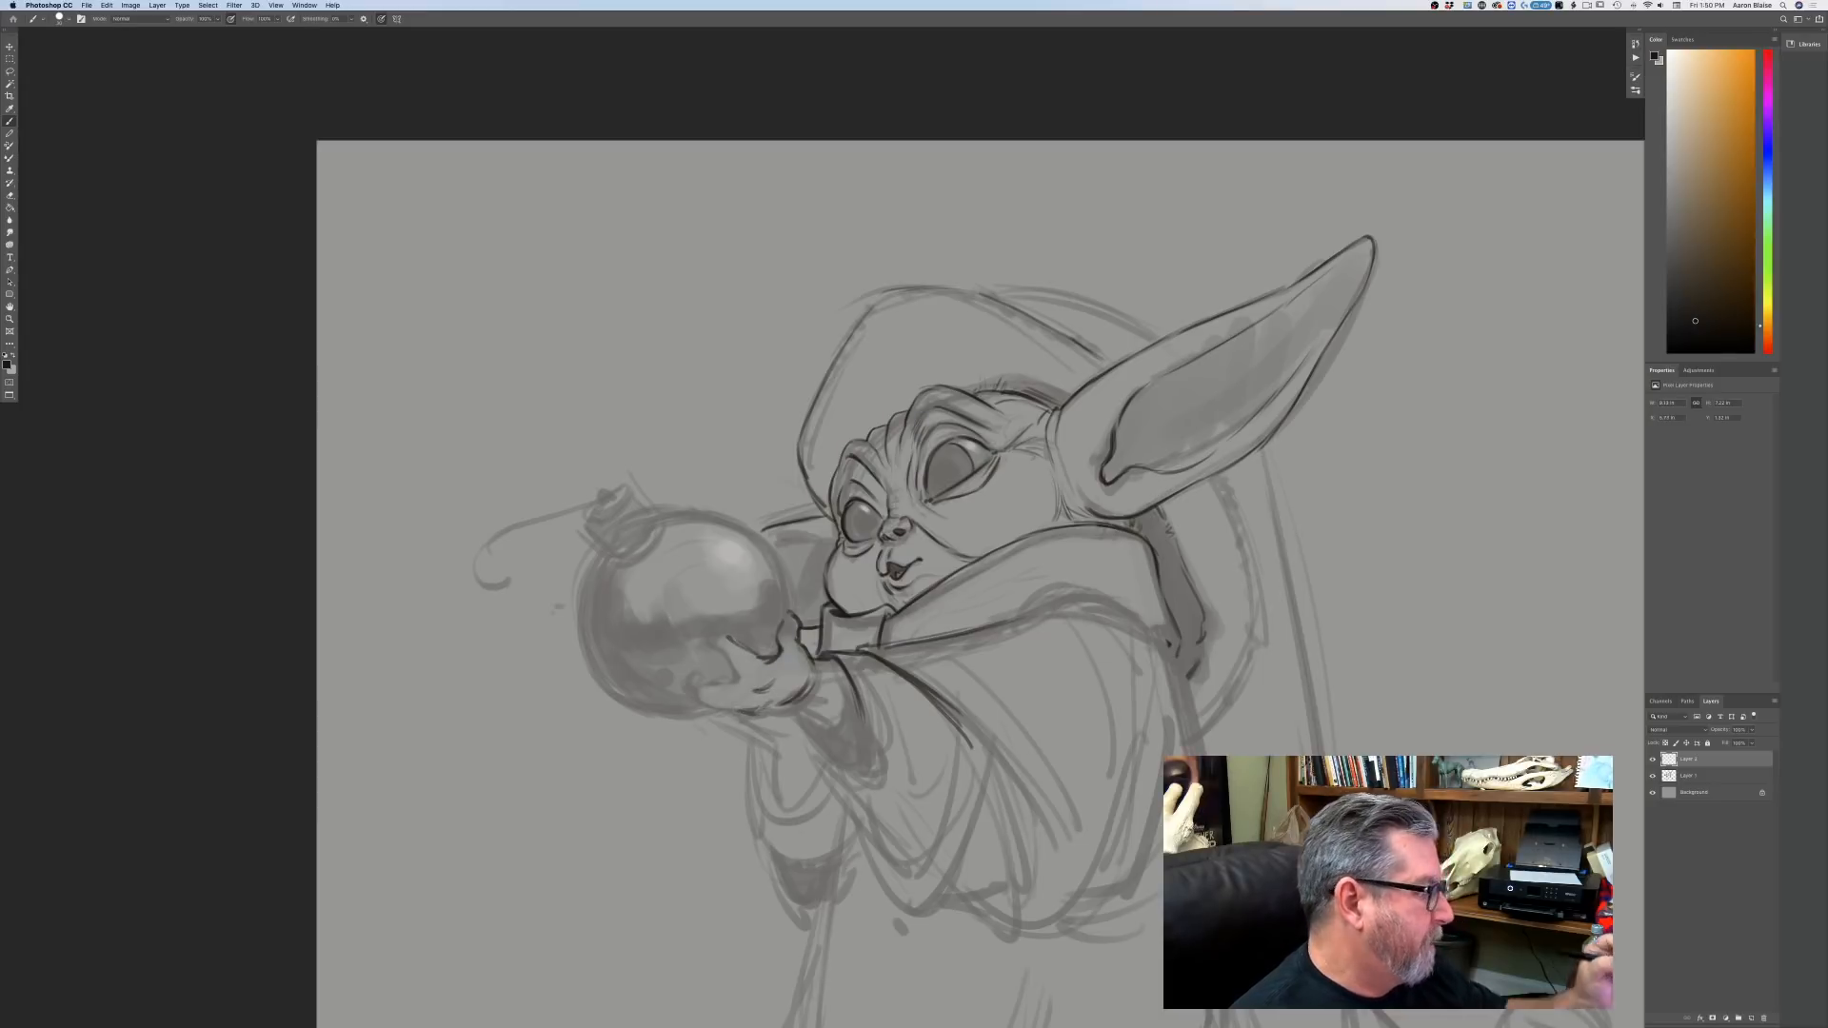
Ink the collar's lower edge from the chest over the shoulder to its back corner.
mouse_move(885, 645)
mouse_down()
mouse_move(1133, 596)
mouse_move(980, 624)
mouse_up()
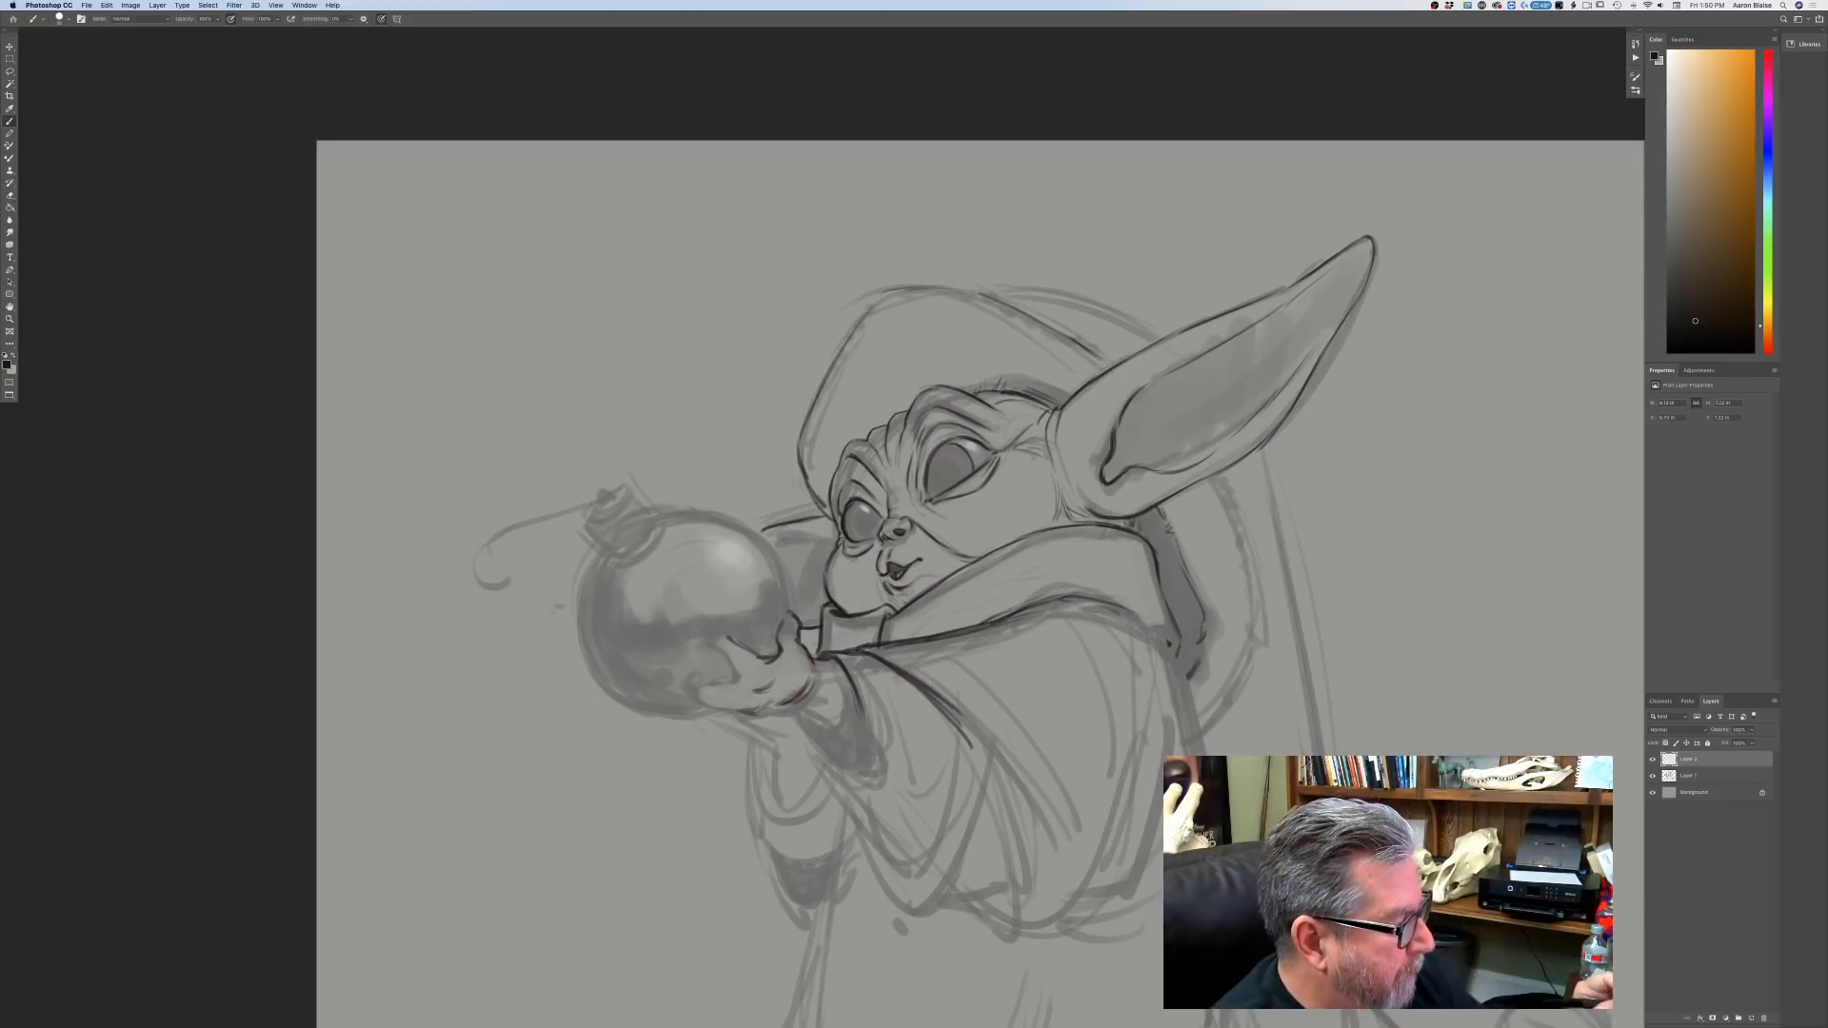
drag(1124, 614, 1168, 644)
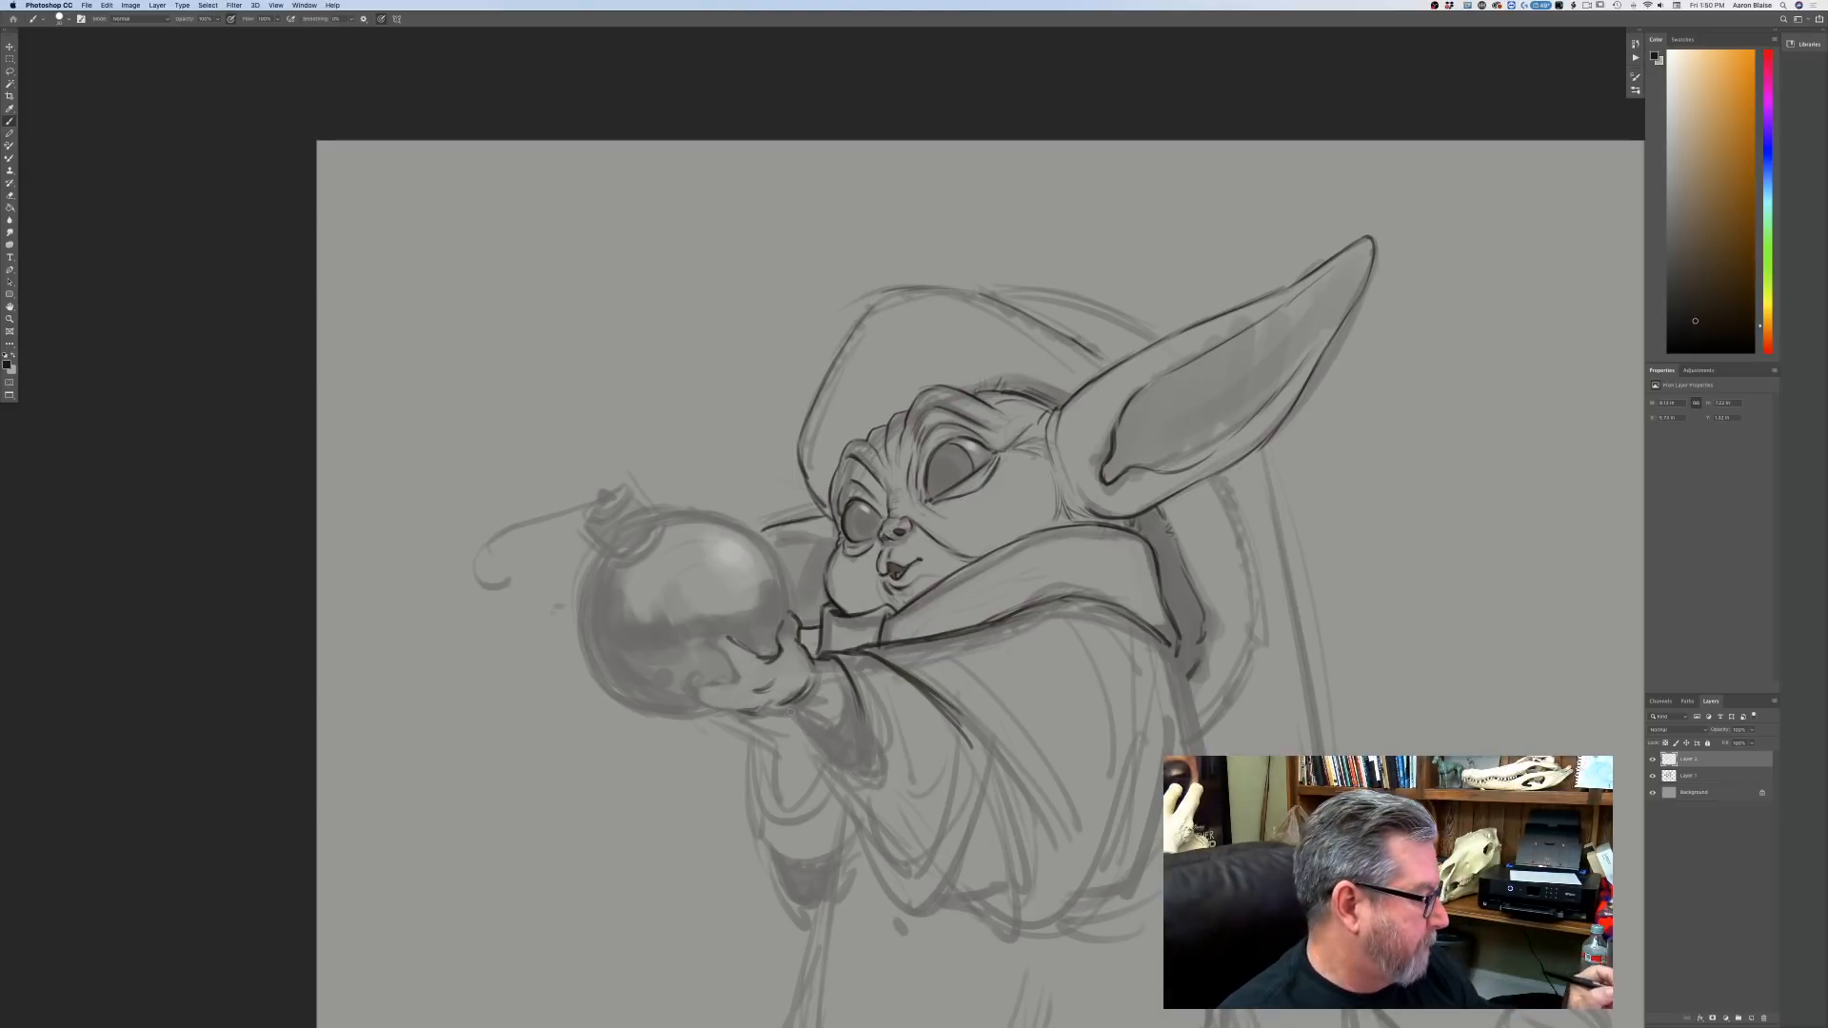
Ink the underside of the near wrist running into the sleeve and outline the fingers and thumb gripping the ornament.
mouse_move(779, 710)
mouse_down()
mouse_move(852, 745)
mouse_move(760, 710)
mouse_up()
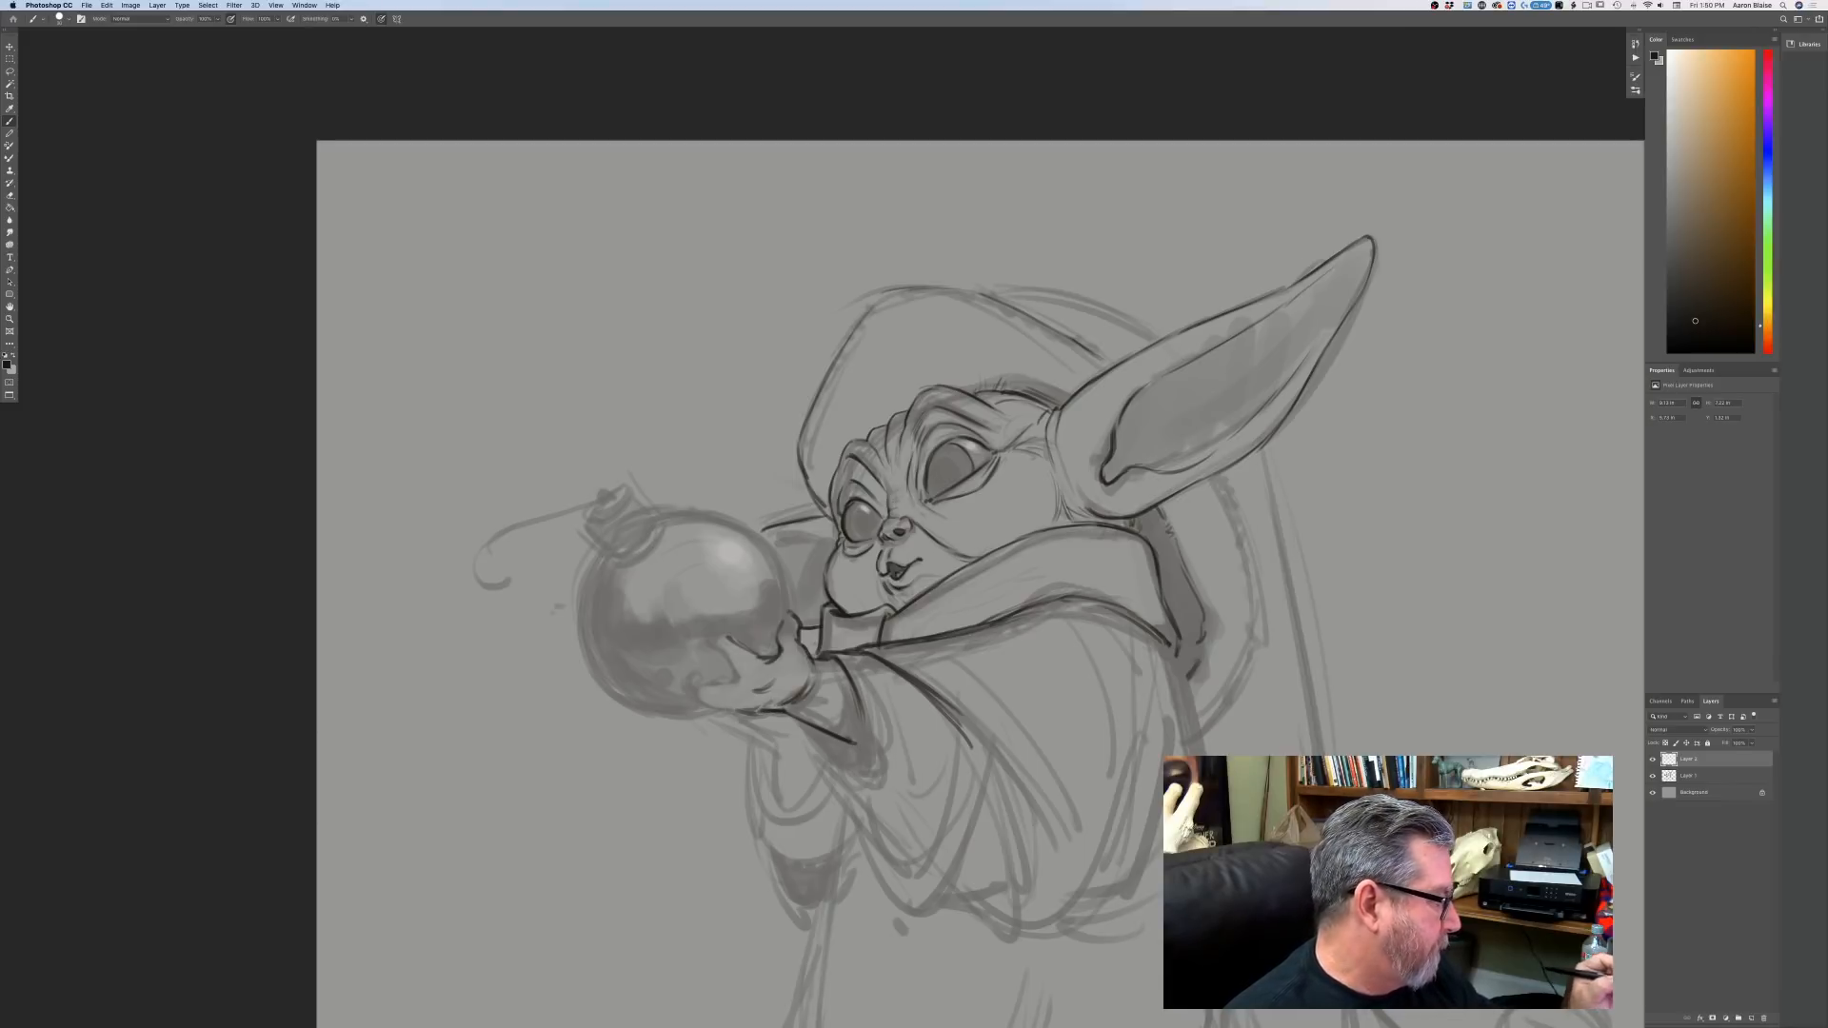
drag(728, 658, 738, 681)
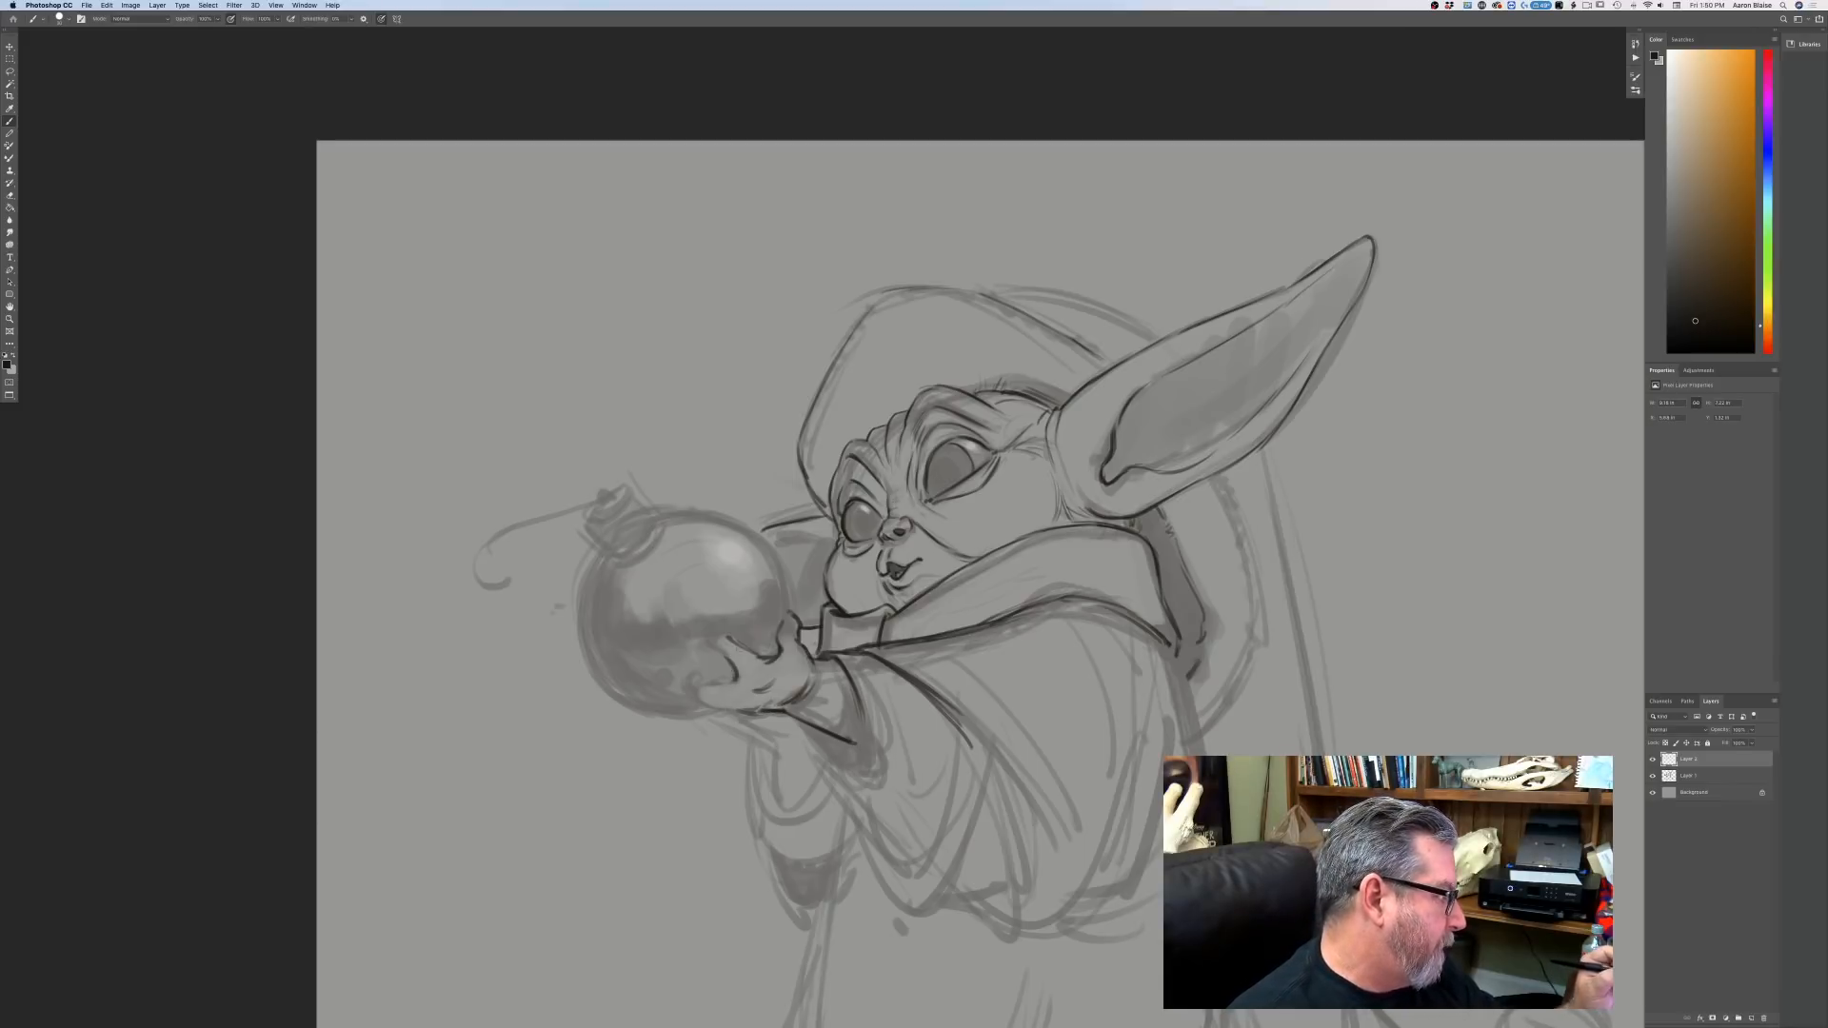
mouse_move(729, 637)
mouse_down()
mouse_move(709, 635)
mouse_move(735, 667)
mouse_move(686, 688)
mouse_move(696, 710)
mouse_move(757, 713)
mouse_up()
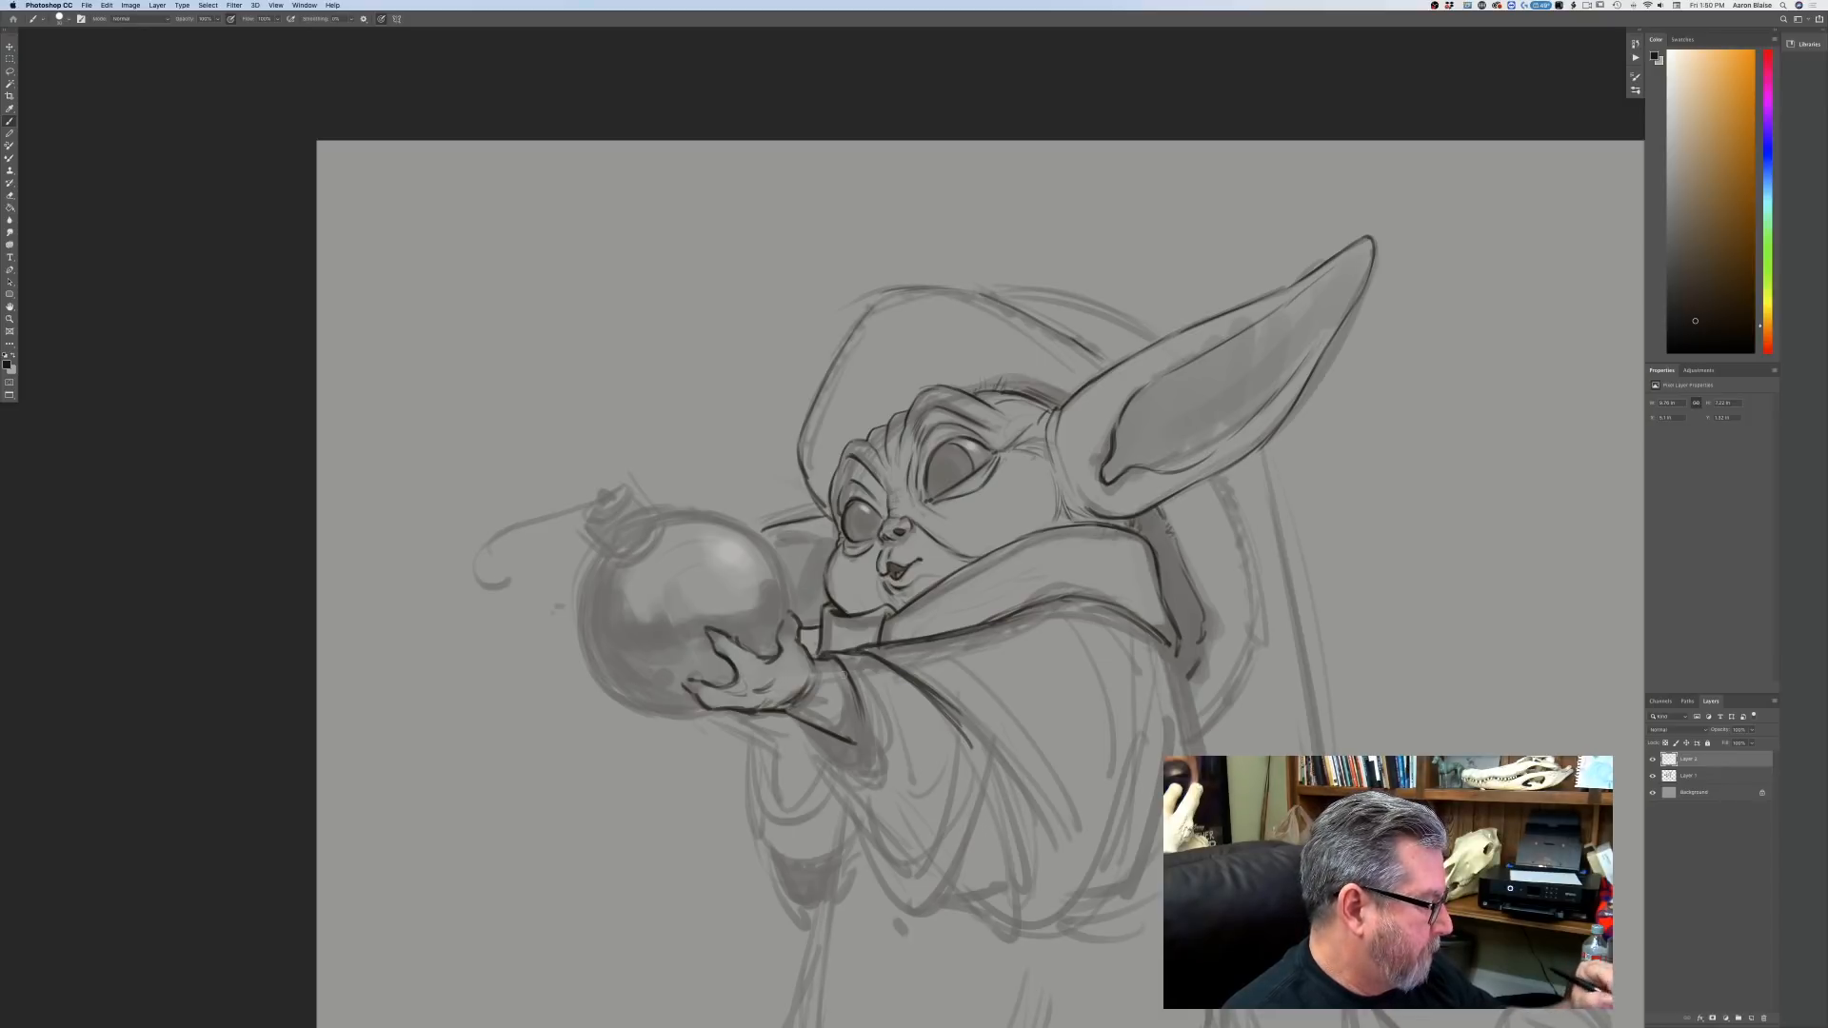
Ink the near sleeve's curved cuff opening below the wrist and its lower edge running back toward the elbow.
mouse_move(861, 712)
mouse_down()
mouse_move(862, 770)
mouse_move(832, 767)
mouse_move(846, 779)
mouse_up()
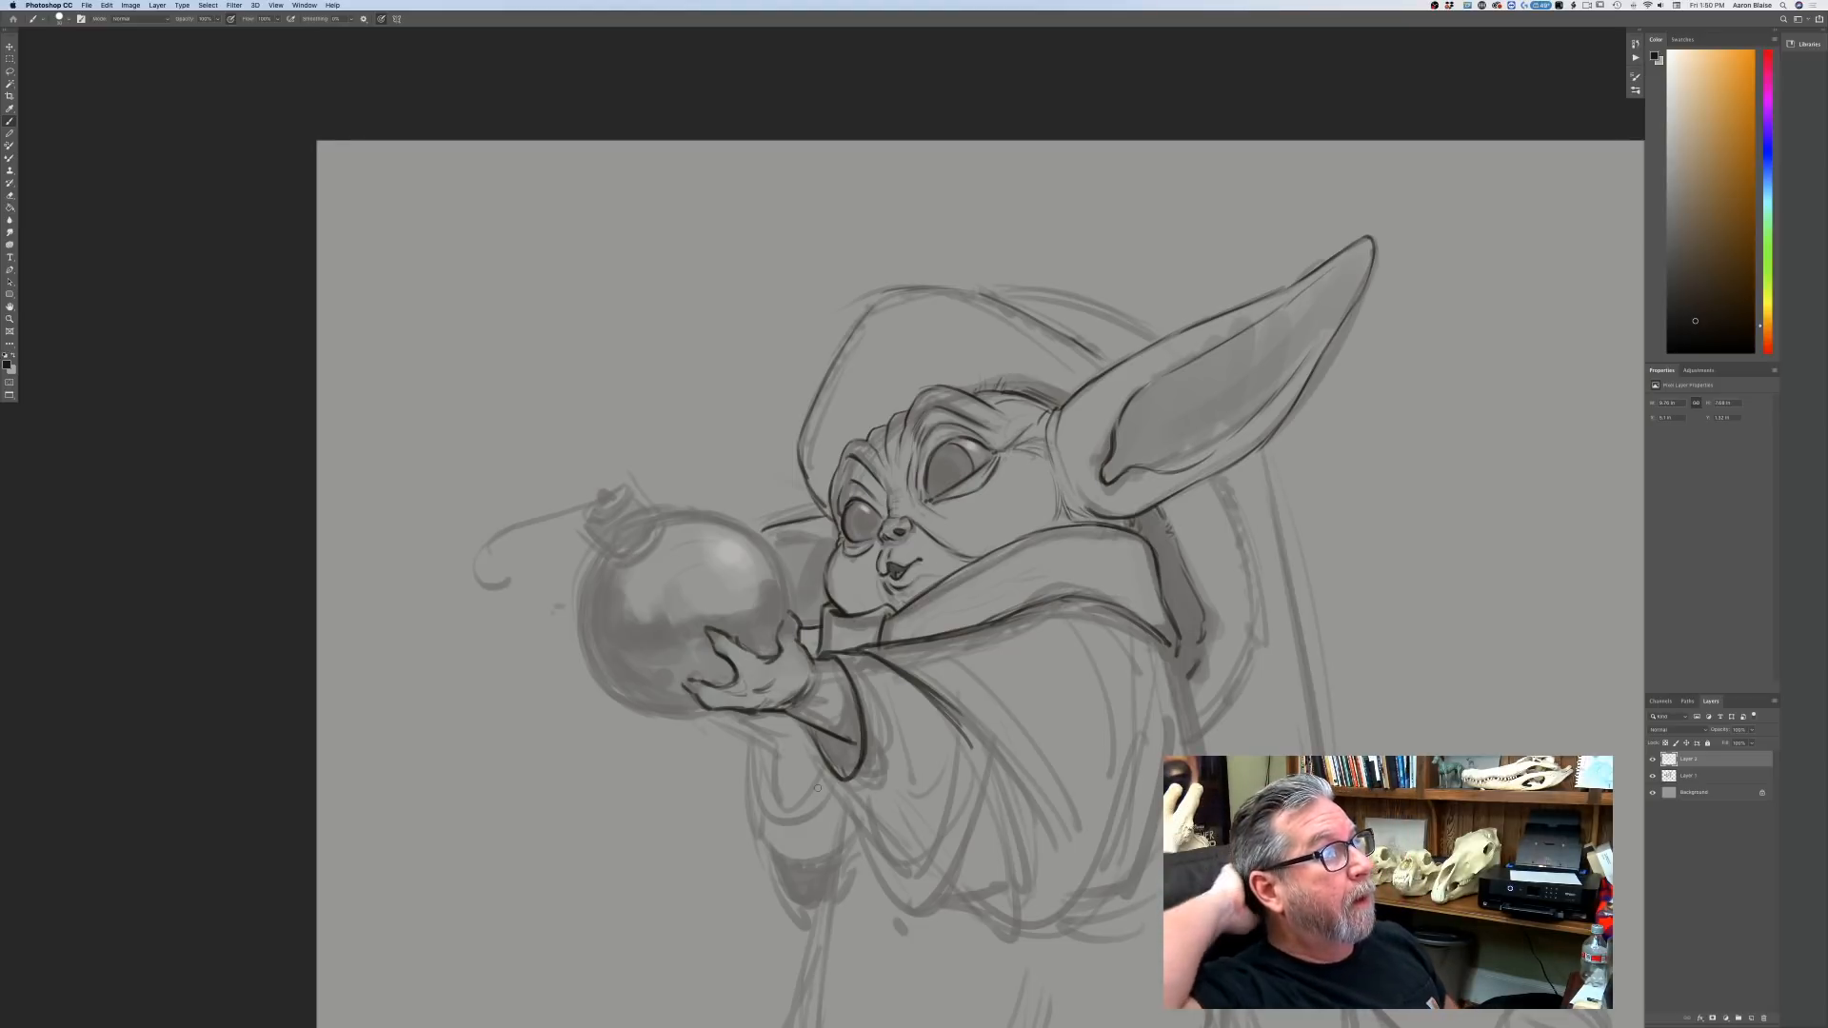
mouse_move(863, 705)
mouse_down()
mouse_move(854, 774)
mouse_move(821, 753)
mouse_up()
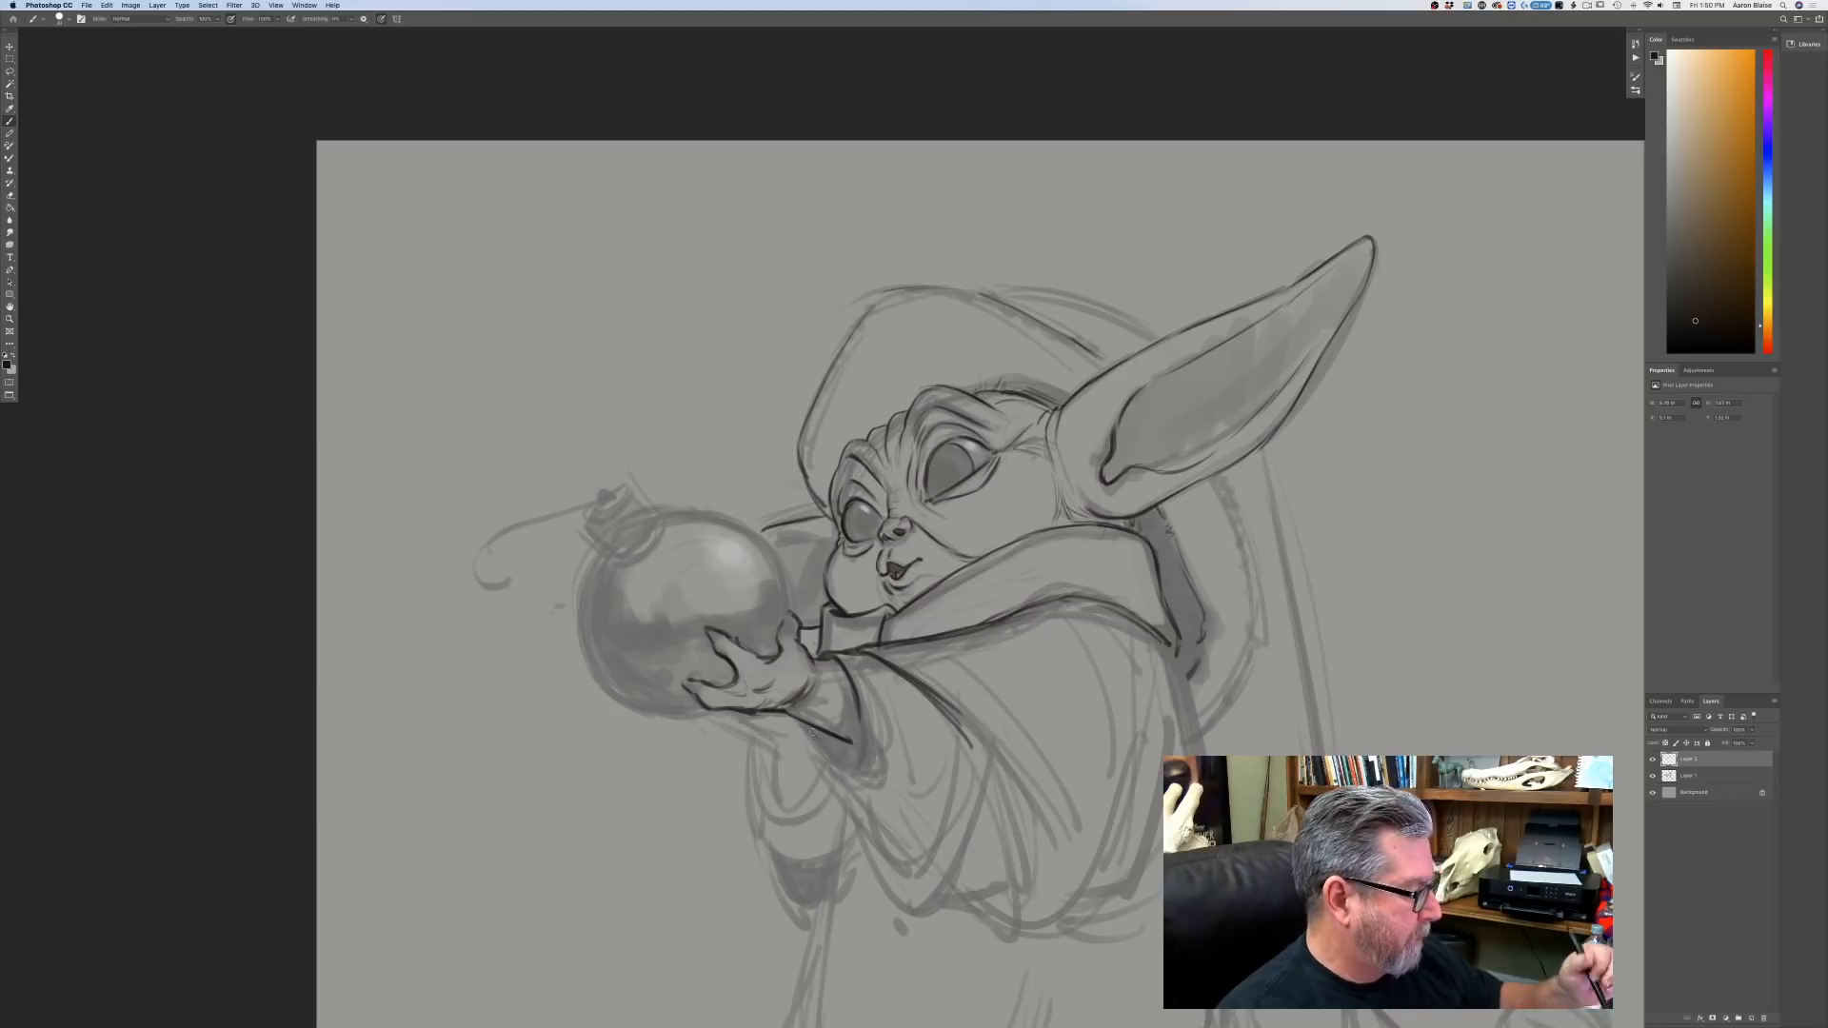
drag(849, 686, 857, 794)
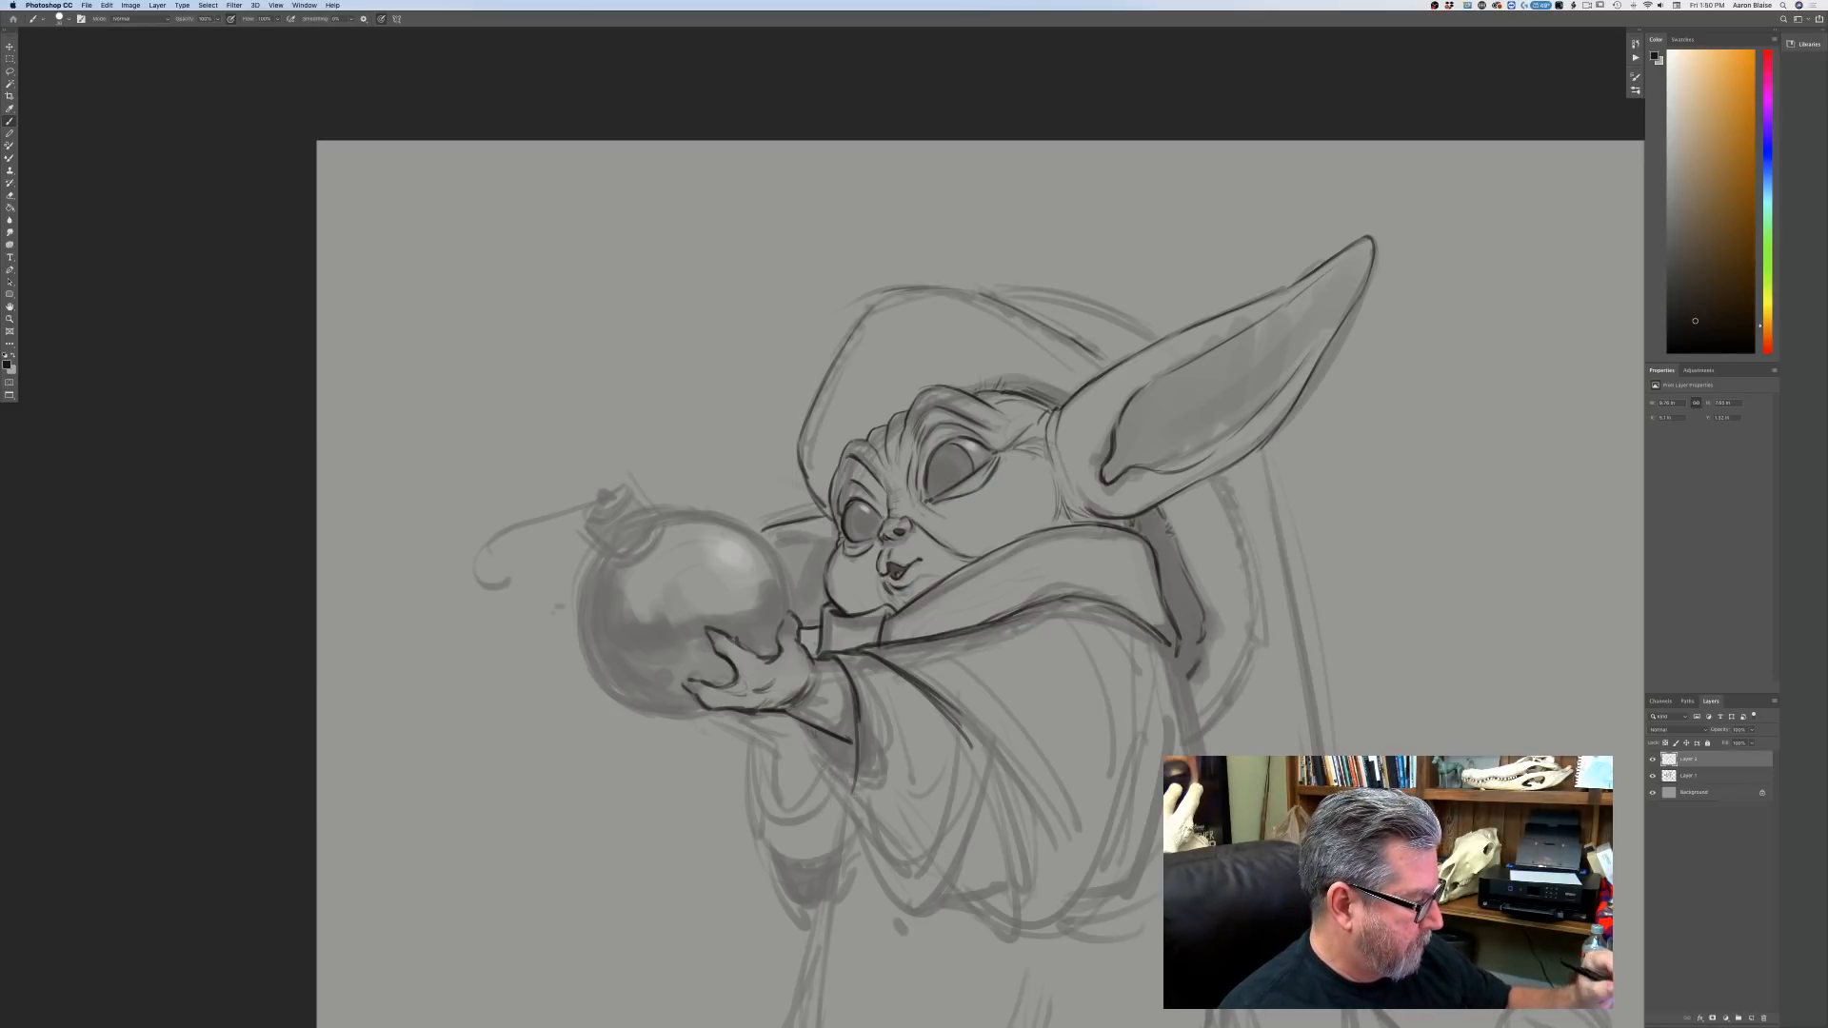
drag(854, 719, 858, 801)
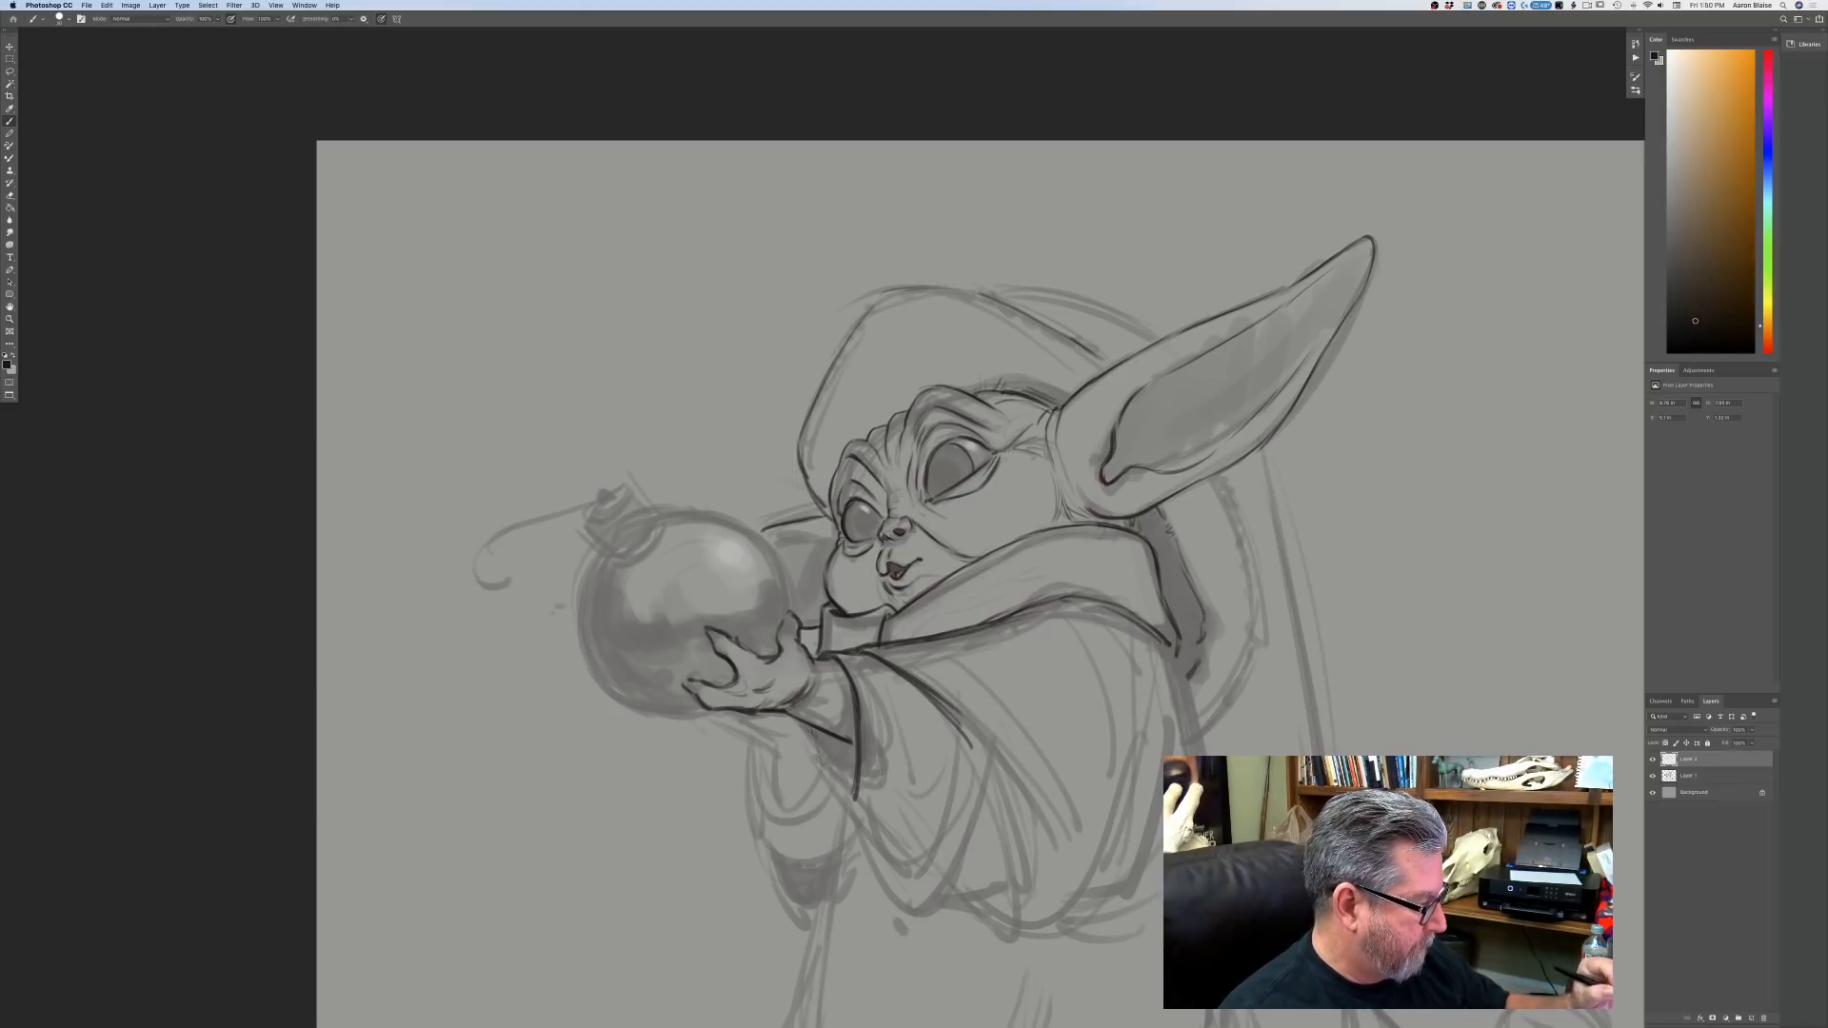
mouse_move(809, 723)
mouse_down()
mouse_move(847, 812)
mouse_move(936, 832)
mouse_up()
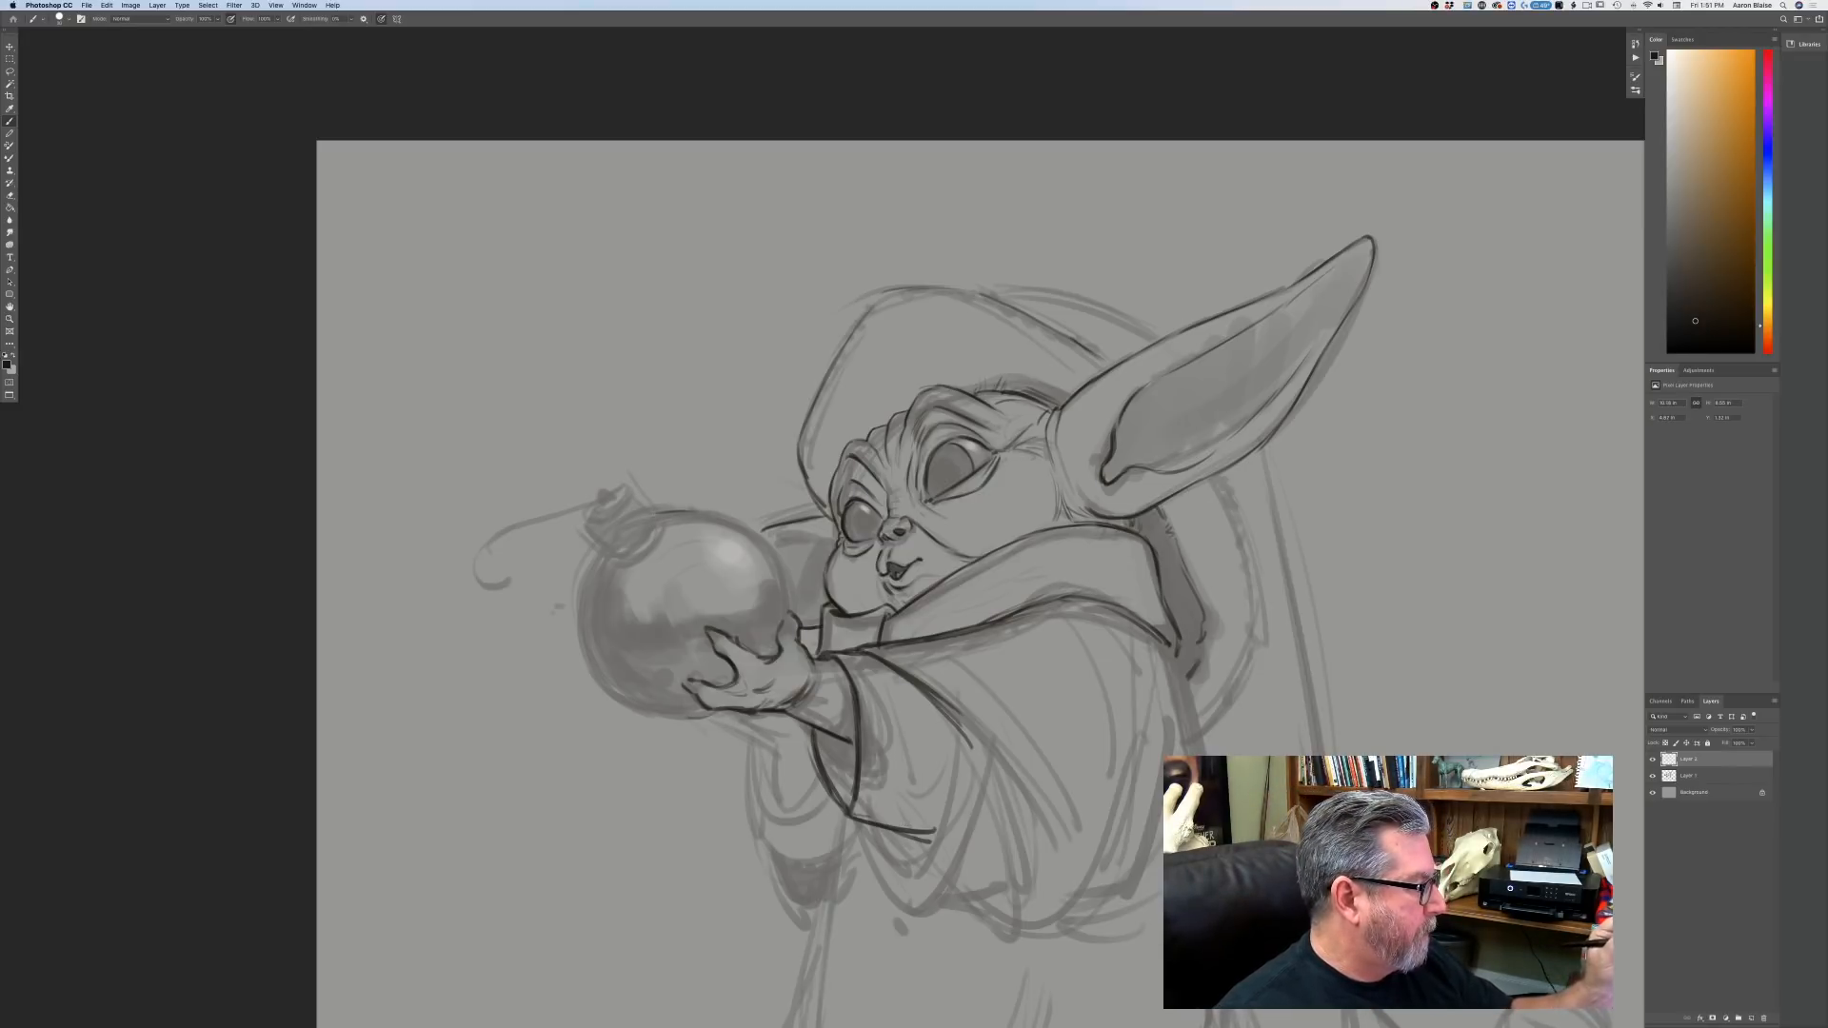
Outline the ornament's round contour from its top around both sides to the underside beneath the hand.
drag(759, 537, 791, 613)
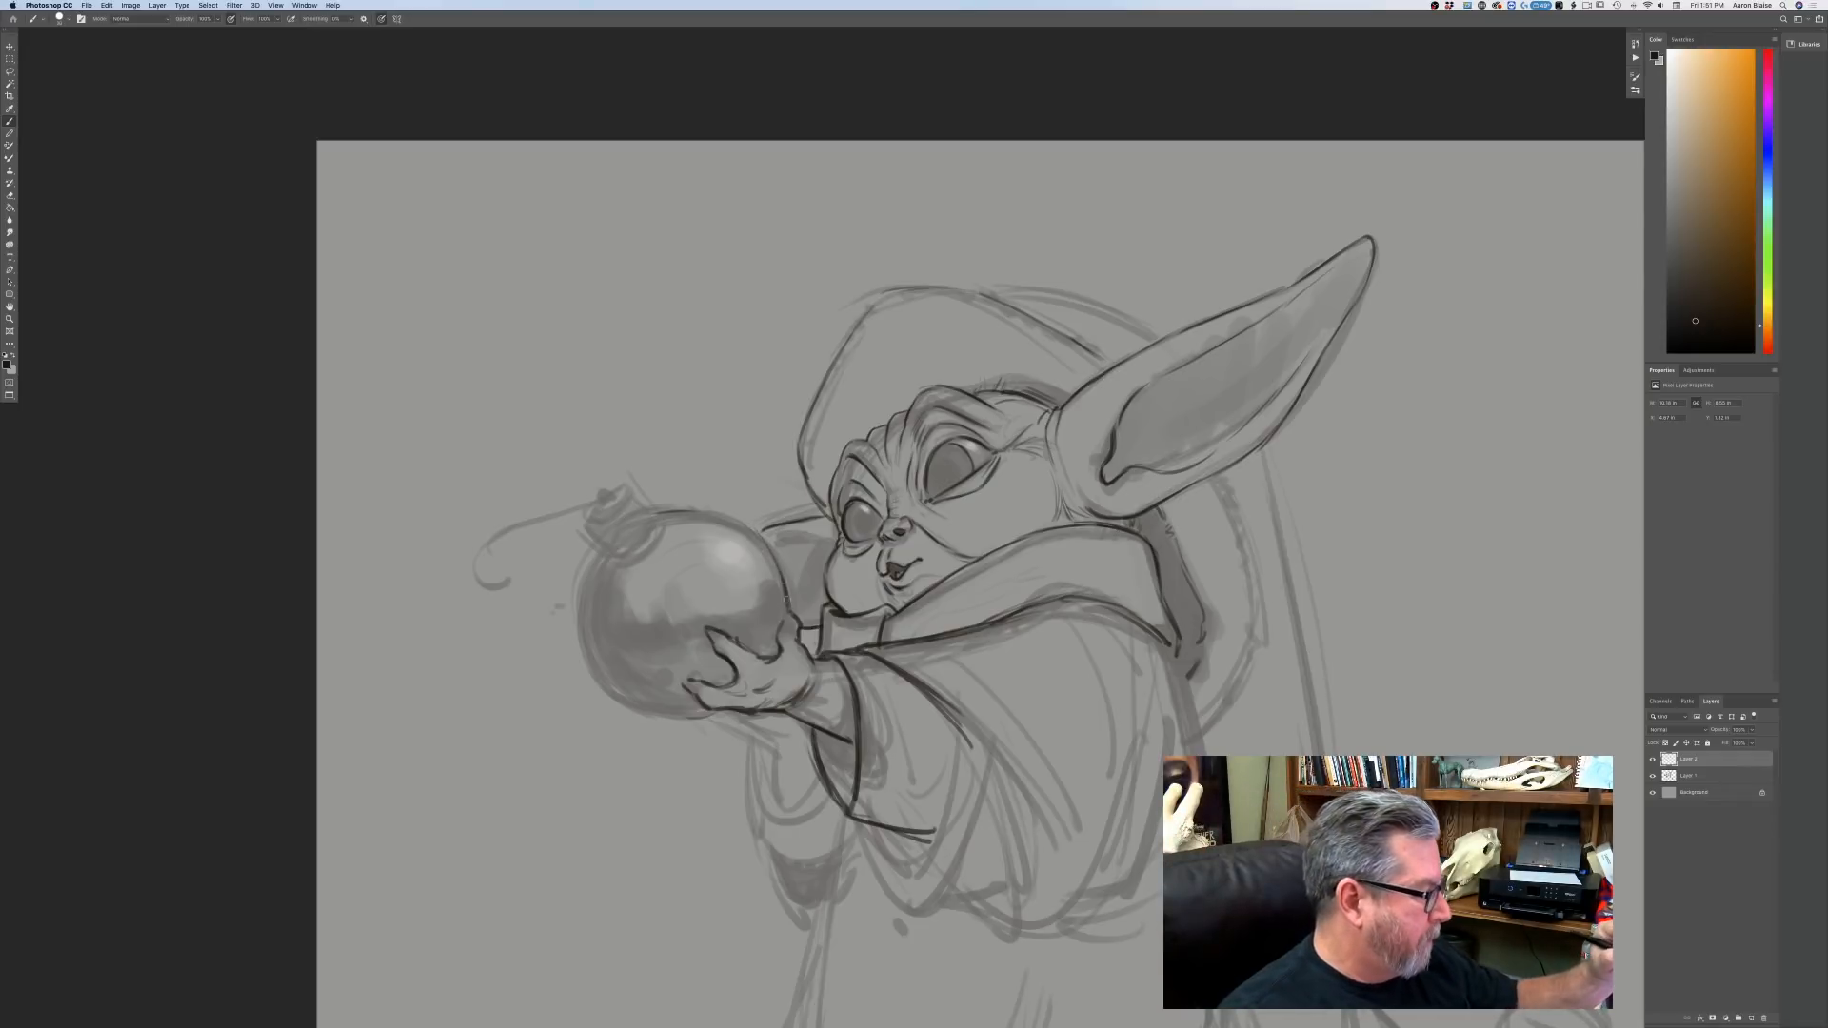
drag(780, 592, 790, 616)
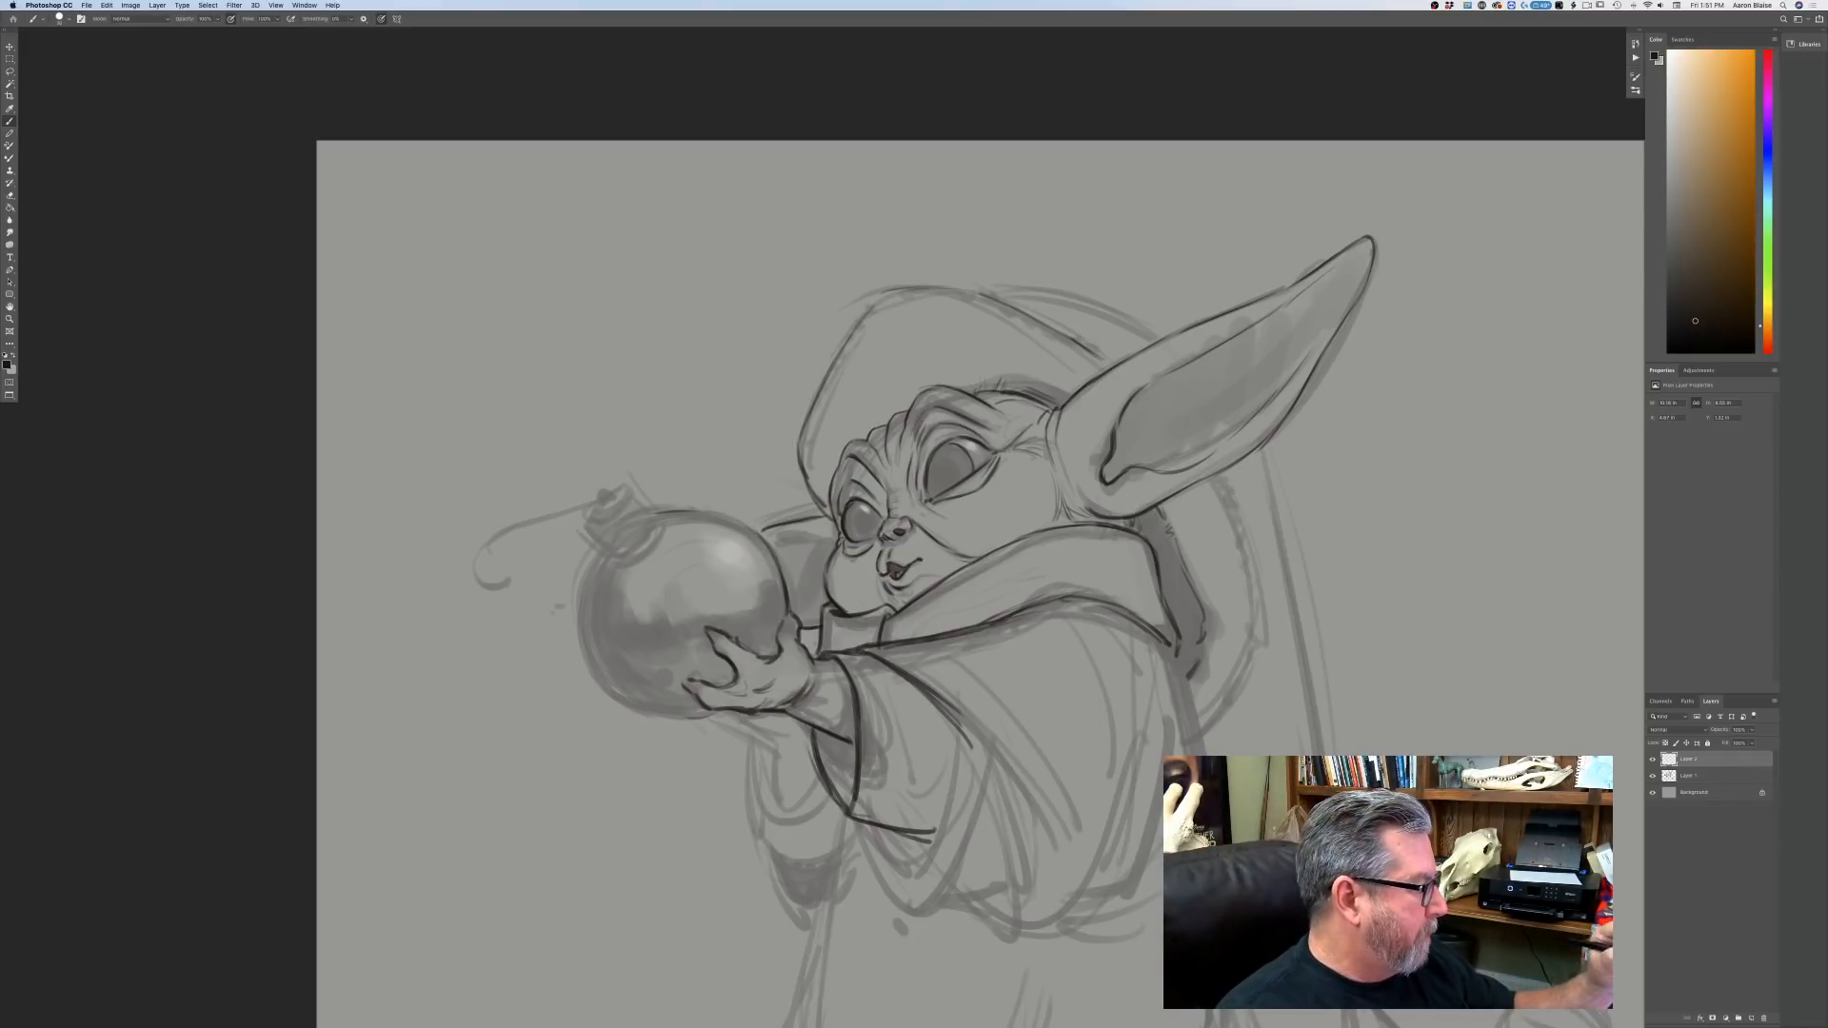
mouse_move(761, 539)
mouse_down()
mouse_move(654, 513)
mouse_move(578, 594)
mouse_move(592, 680)
mouse_move(680, 718)
mouse_move(729, 710)
mouse_up()
mouse_move(579, 619)
mouse_down()
mouse_move(591, 668)
mouse_move(638, 709)
mouse_up()
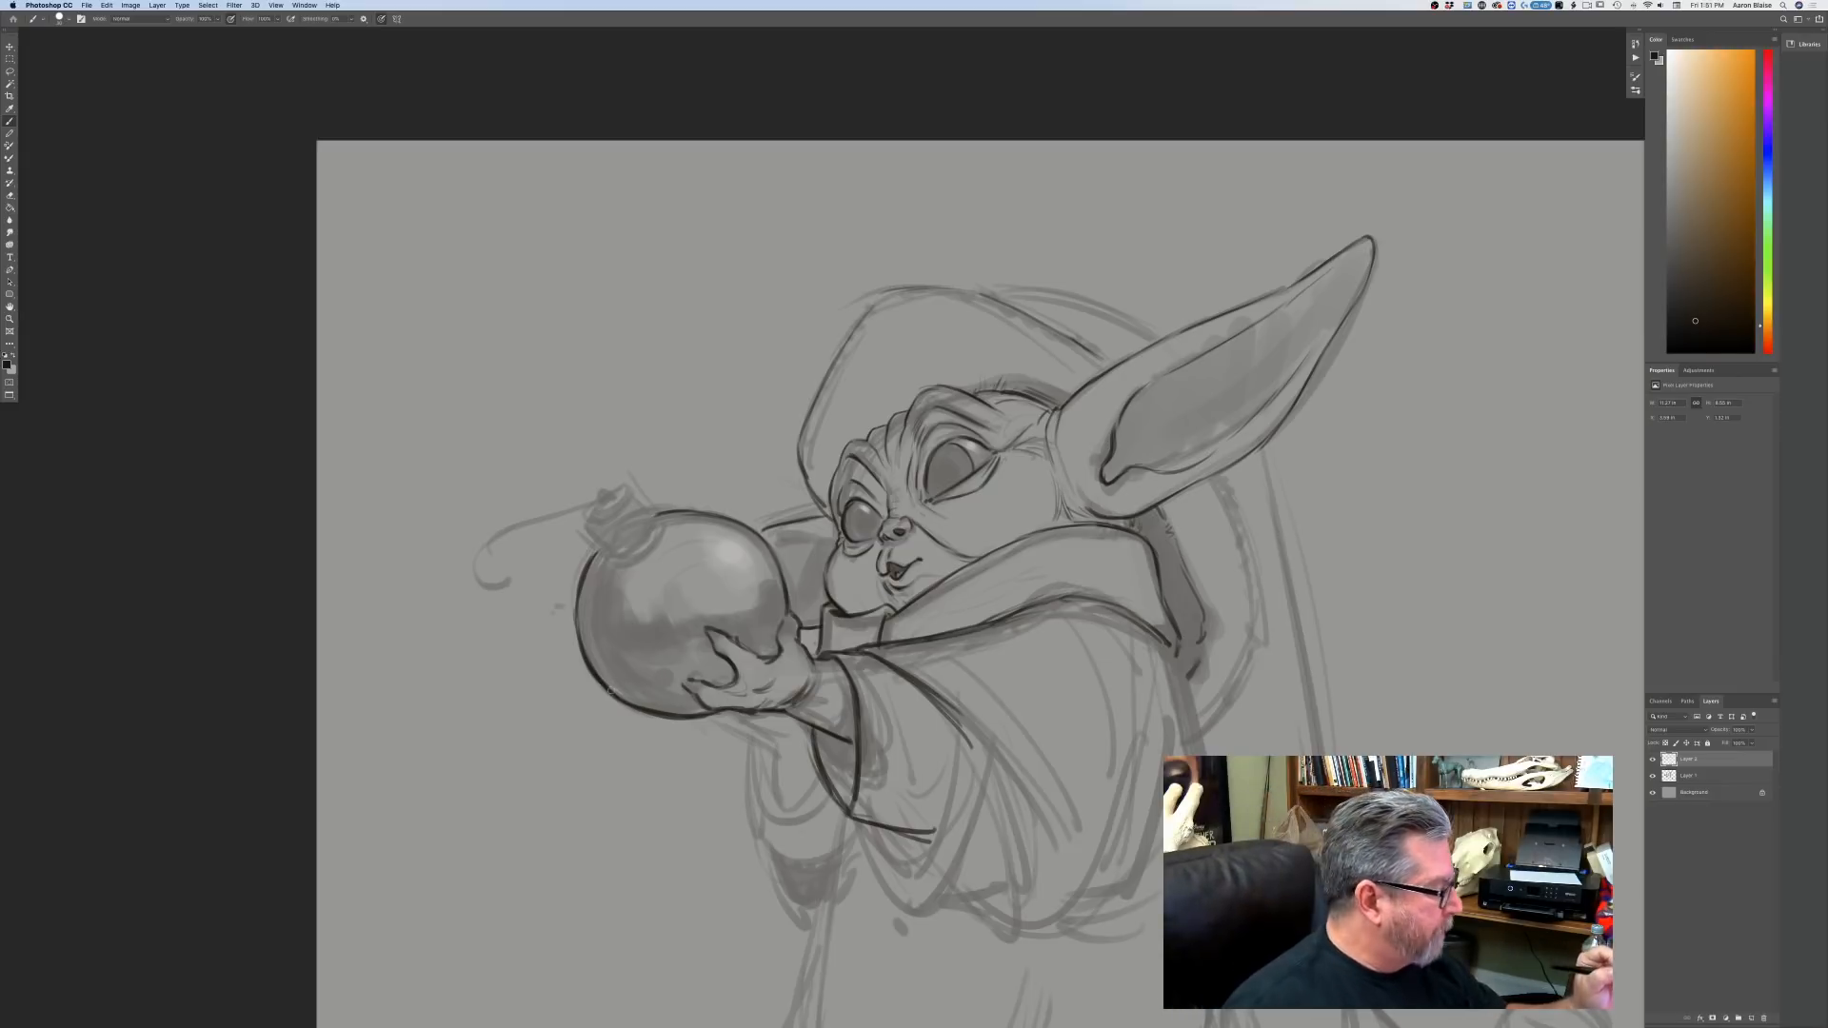
drag(704, 510, 778, 562)
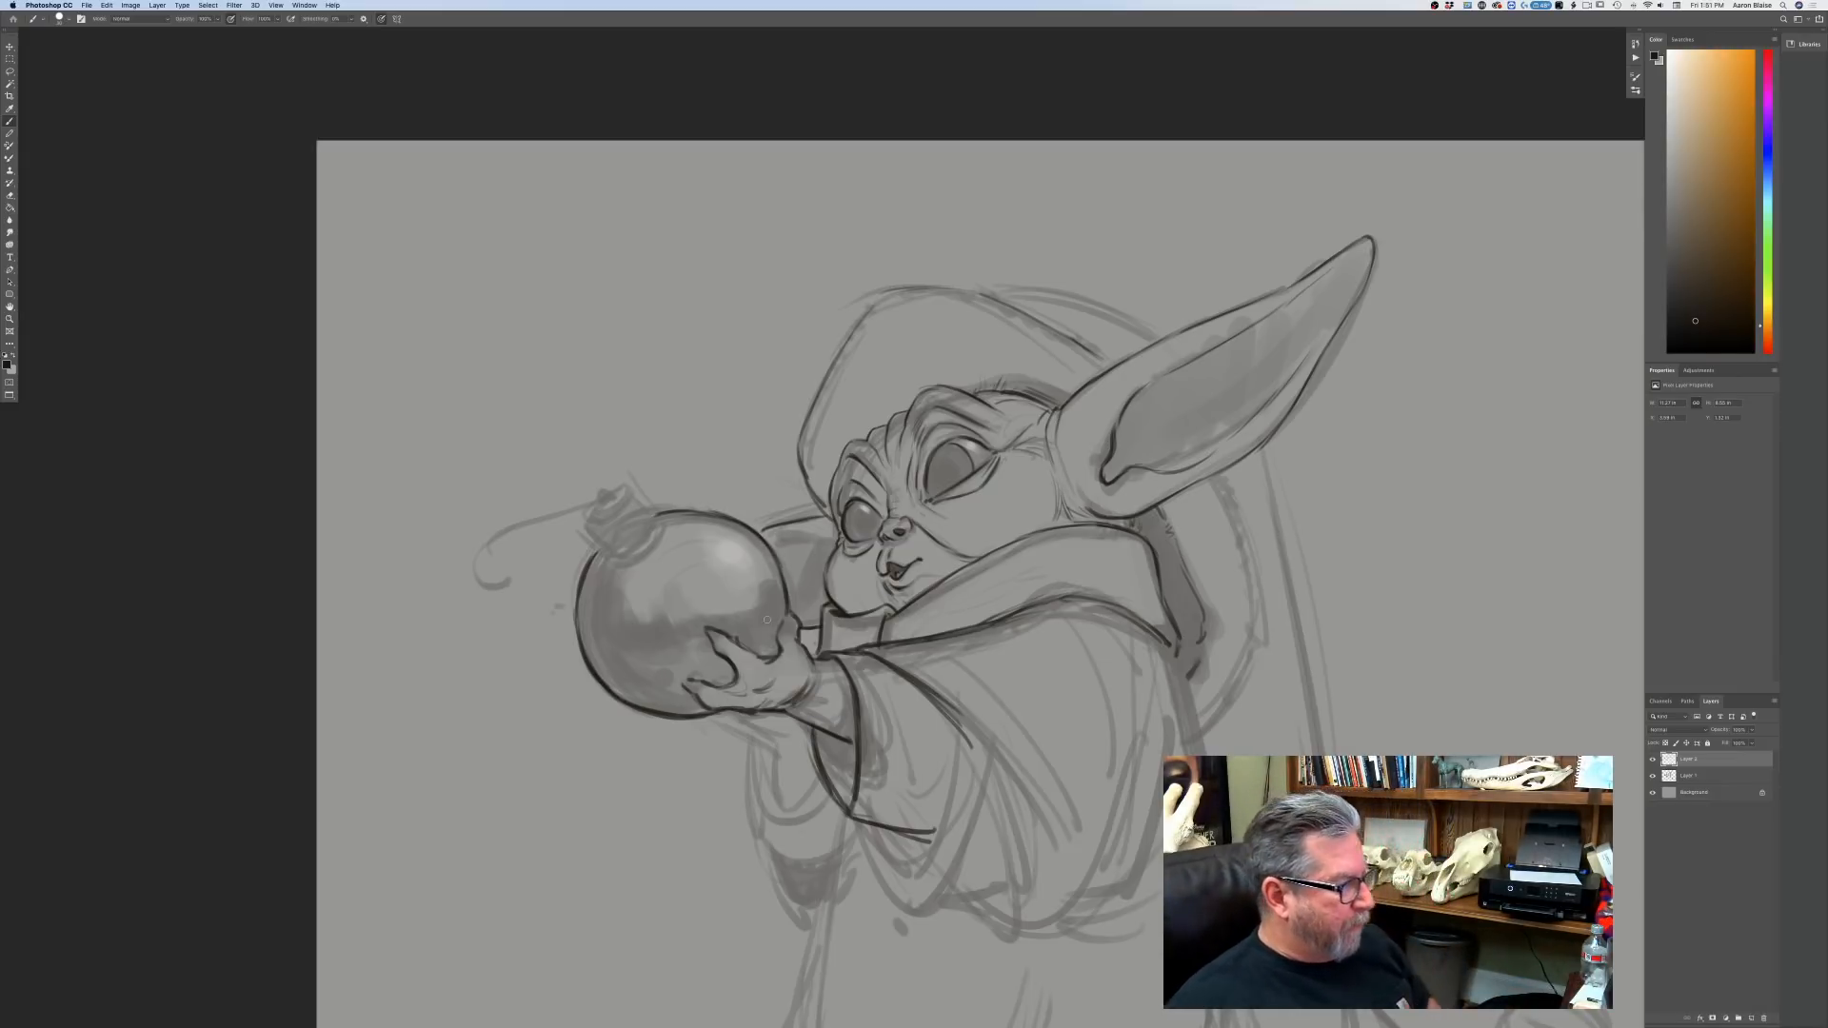
Ink the far hand beneath the ornament and the far sleeve's cuff, outer edge and lower folds.
drag(746, 723, 809, 758)
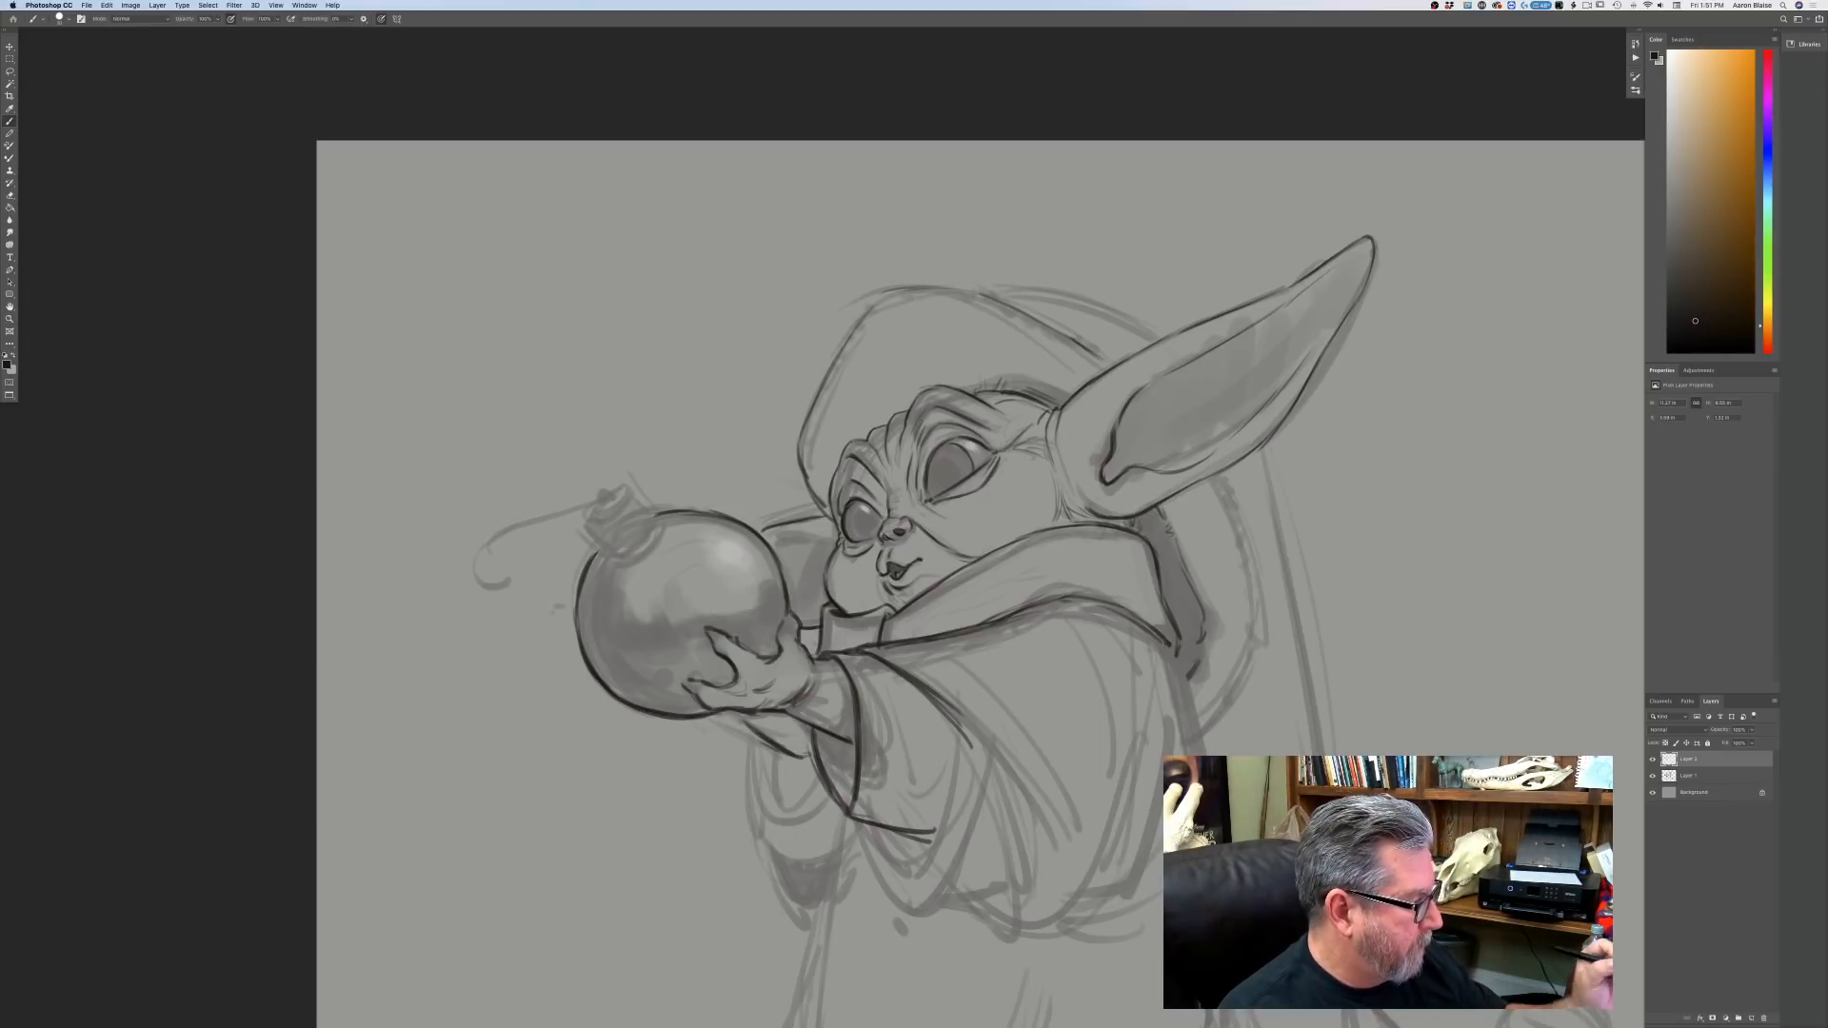
mouse_move(754, 725)
mouse_down()
mouse_move(716, 716)
mouse_move(791, 817)
mouse_move(821, 793)
mouse_move(811, 830)
mouse_up()
drag(767, 742, 802, 830)
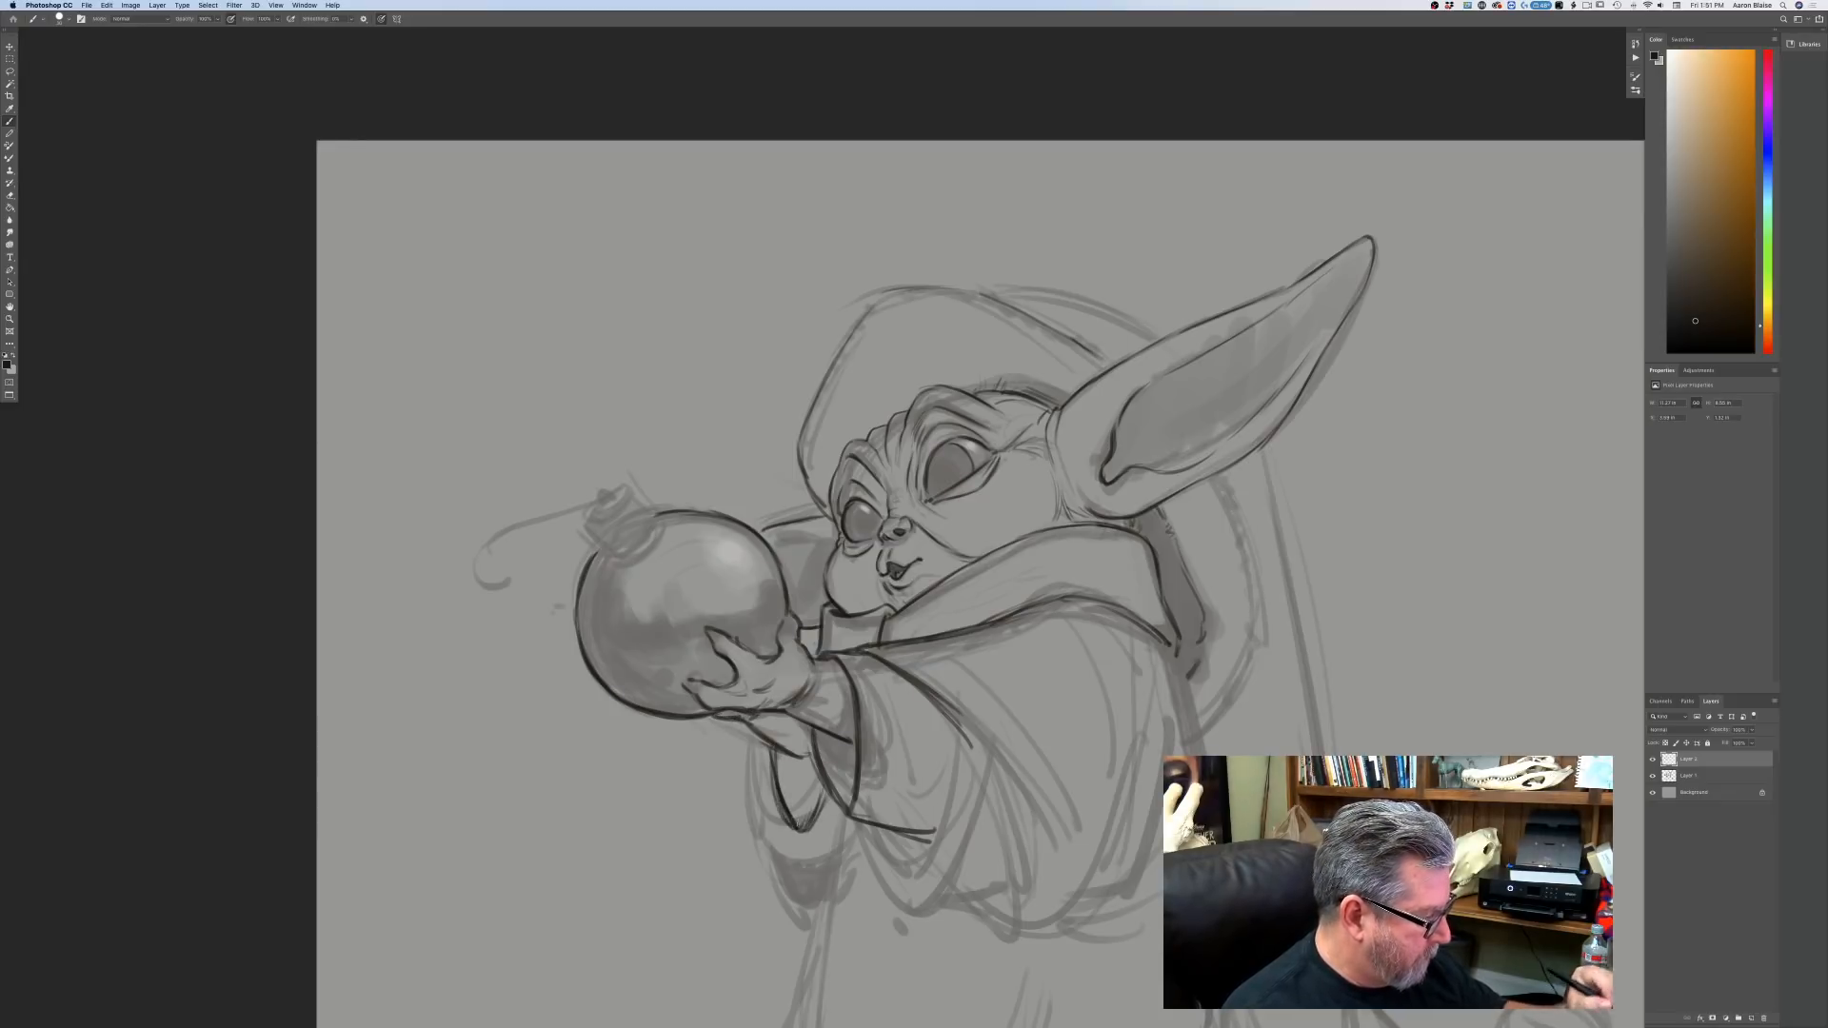
mouse_move(744, 733)
mouse_down()
mouse_move(745, 807)
mouse_move(825, 887)
mouse_up()
drag(744, 796, 806, 924)
drag(764, 848, 809, 941)
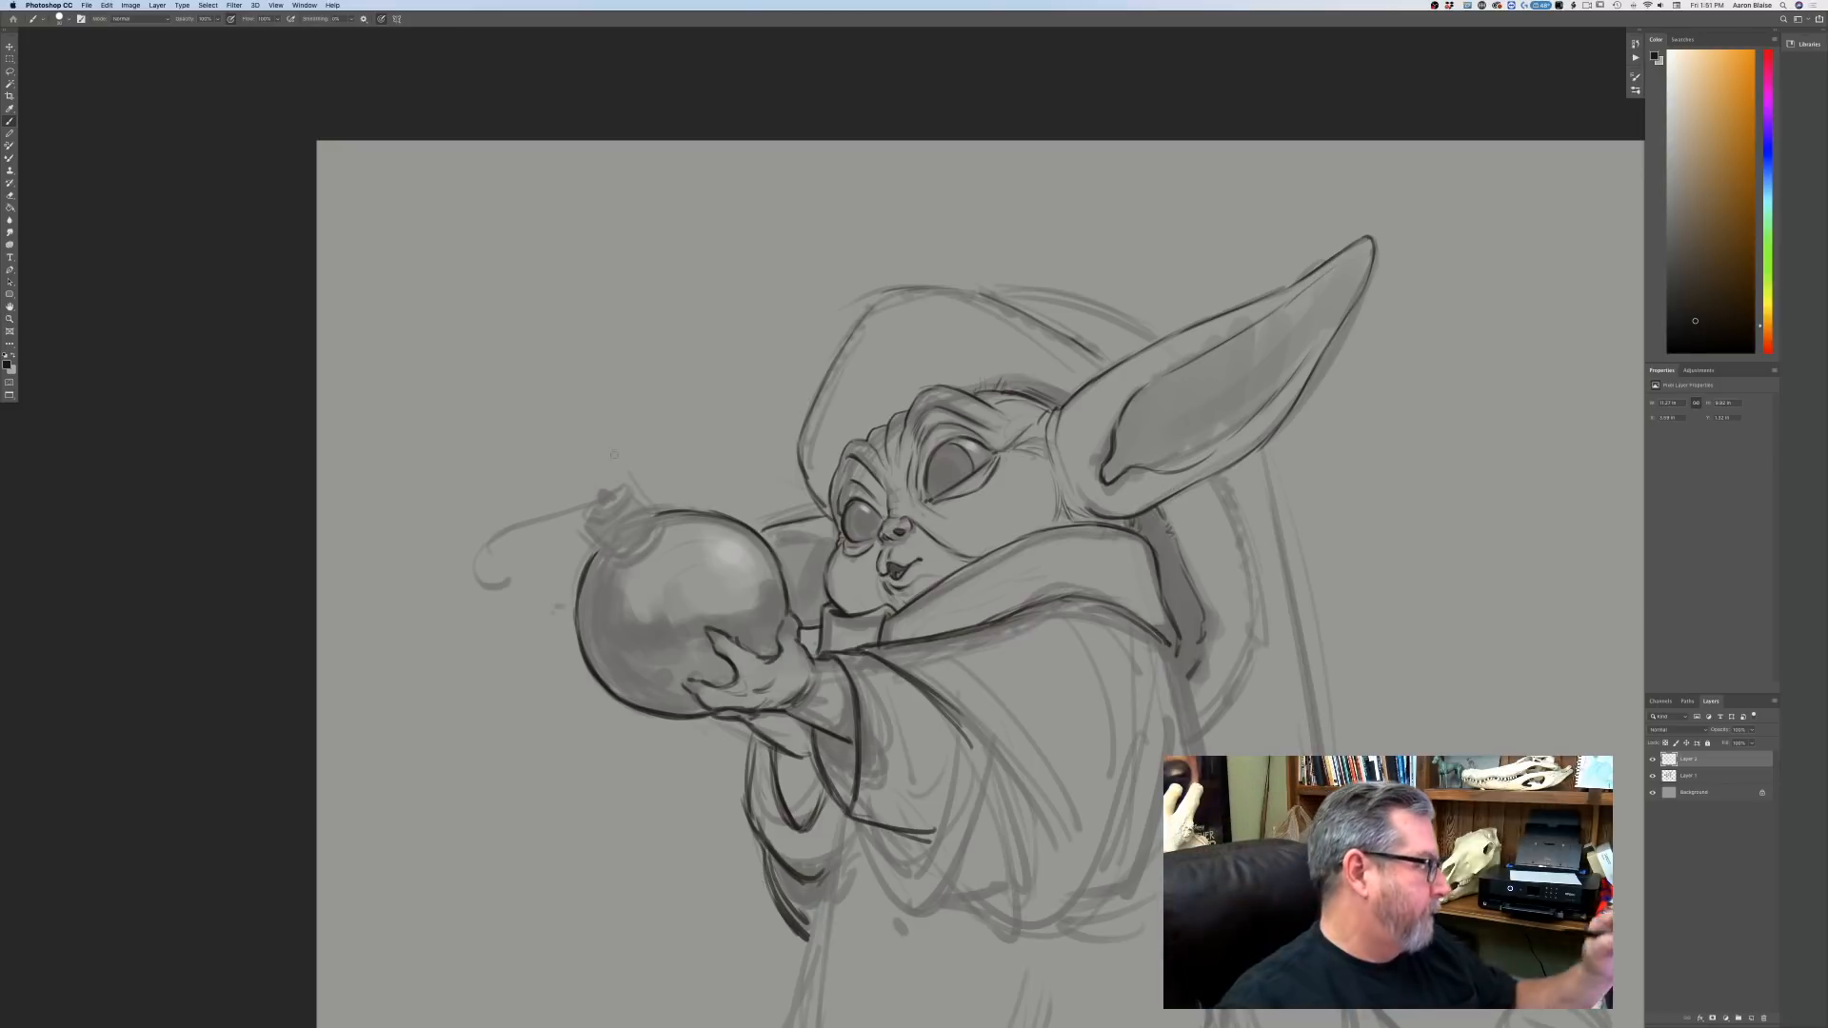
Outline the ornament's cylindrical cap and ink its long curved wire hook.
mouse_move(636, 491)
mouse_down()
mouse_move(602, 547)
mouse_move(659, 518)
mouse_move(623, 552)
mouse_move(593, 532)
mouse_move(650, 532)
mouse_move(634, 487)
mouse_up()
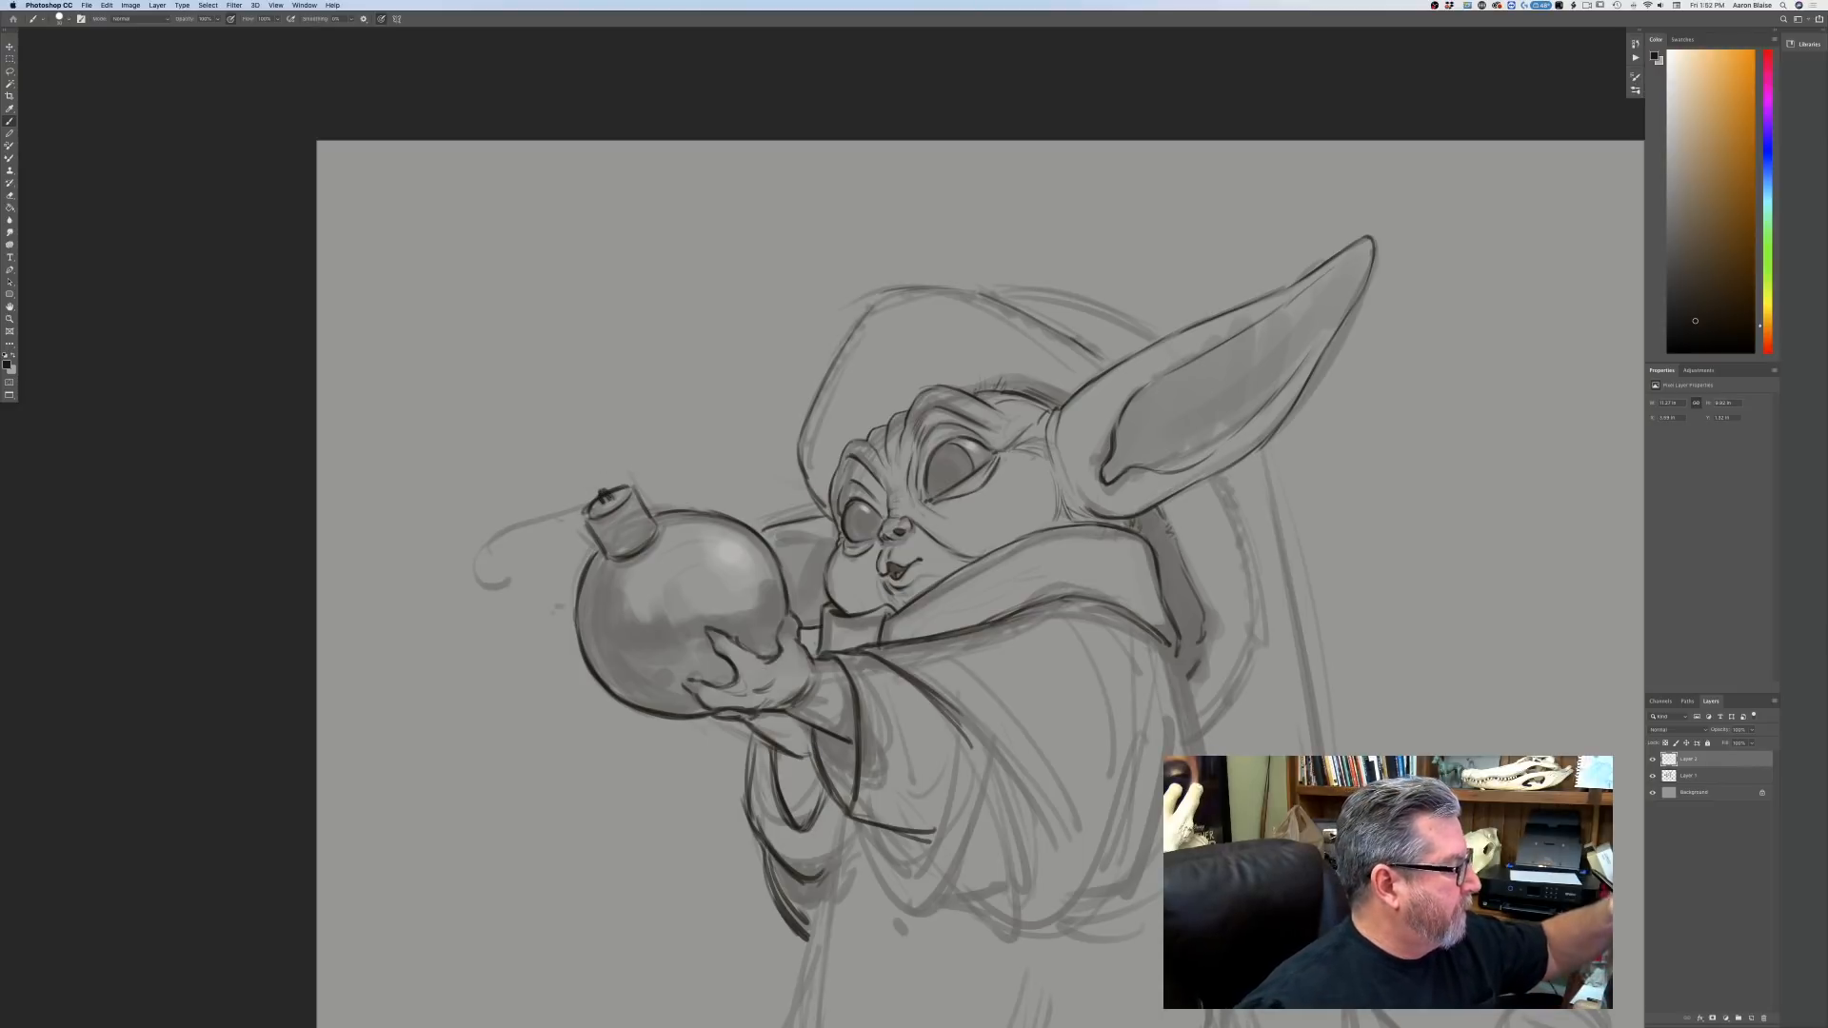
mouse_move(587, 511)
mouse_down()
mouse_move(494, 546)
mouse_move(479, 583)
mouse_move(511, 575)
mouse_move(479, 577)
mouse_up()
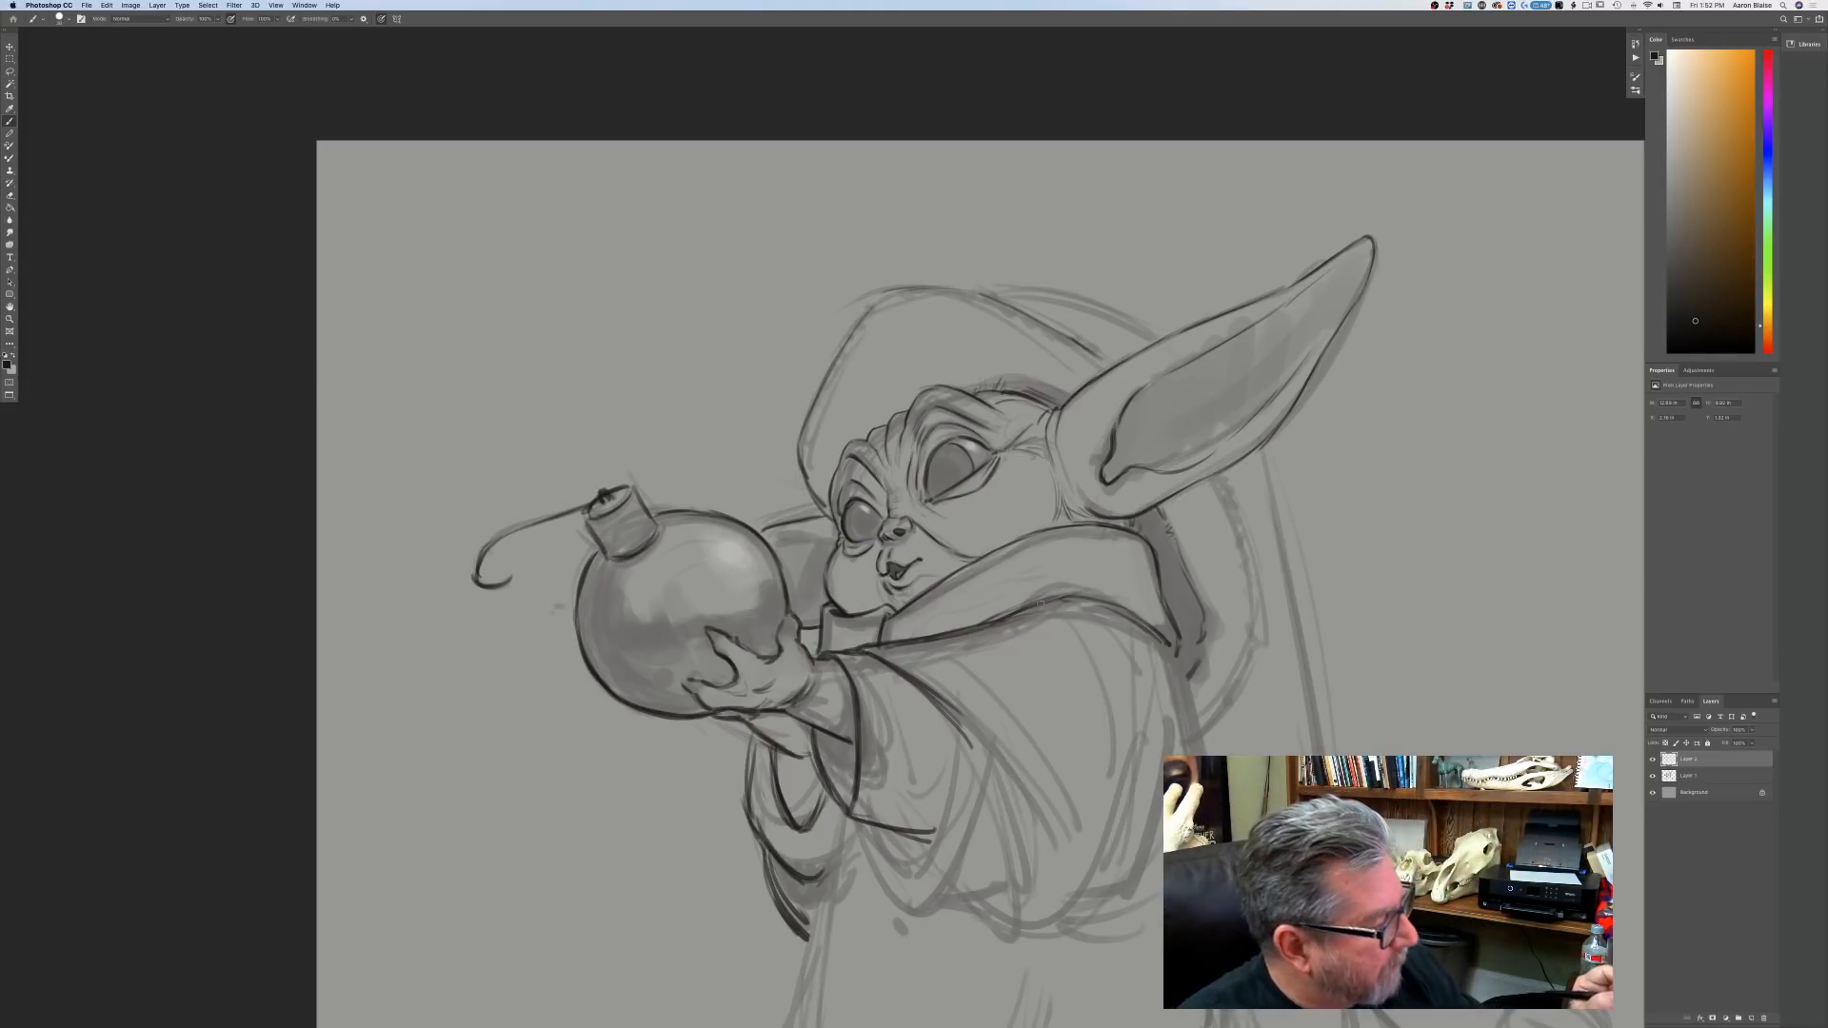
Darken the collar's lower edge, ink the shadowed gap behind it, and outline the hat's rear edge from the ear to the robe's back.
mouse_move(1040, 604)
mouse_down()
mouse_move(1112, 603)
mouse_move(1146, 626)
mouse_move(1034, 609)
mouse_up()
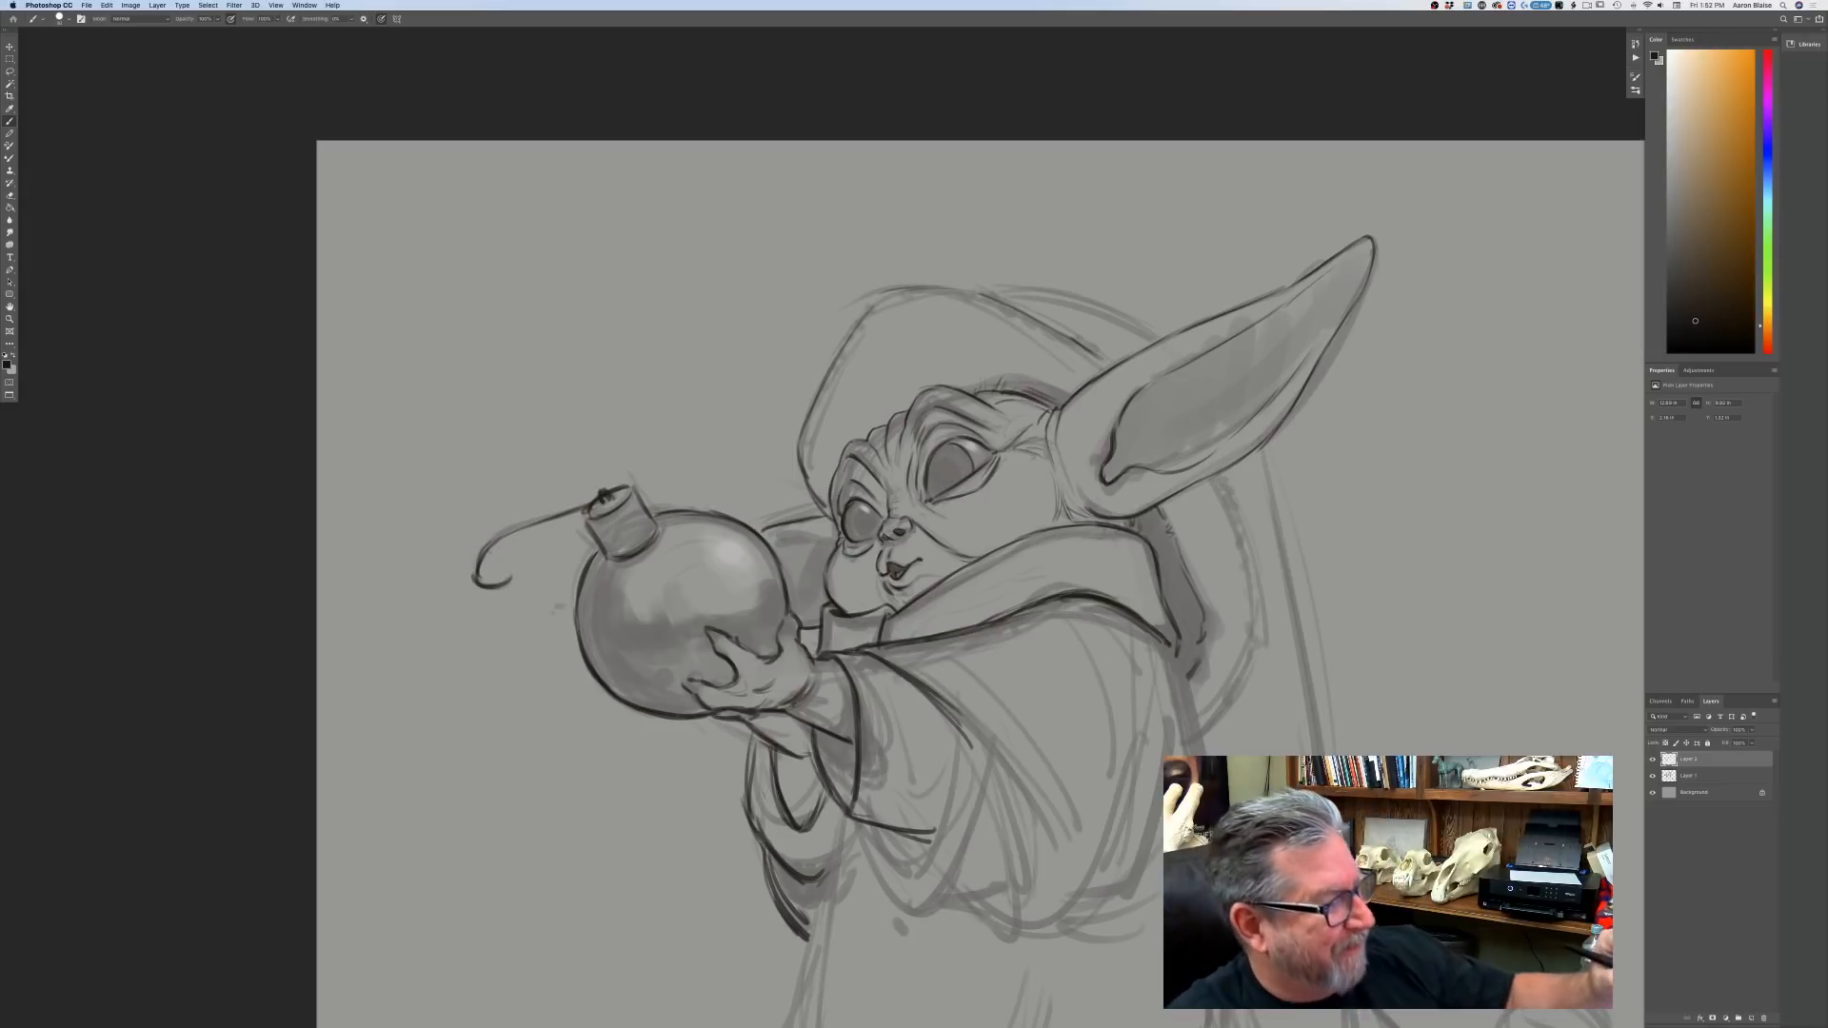
drag(1169, 530, 1191, 676)
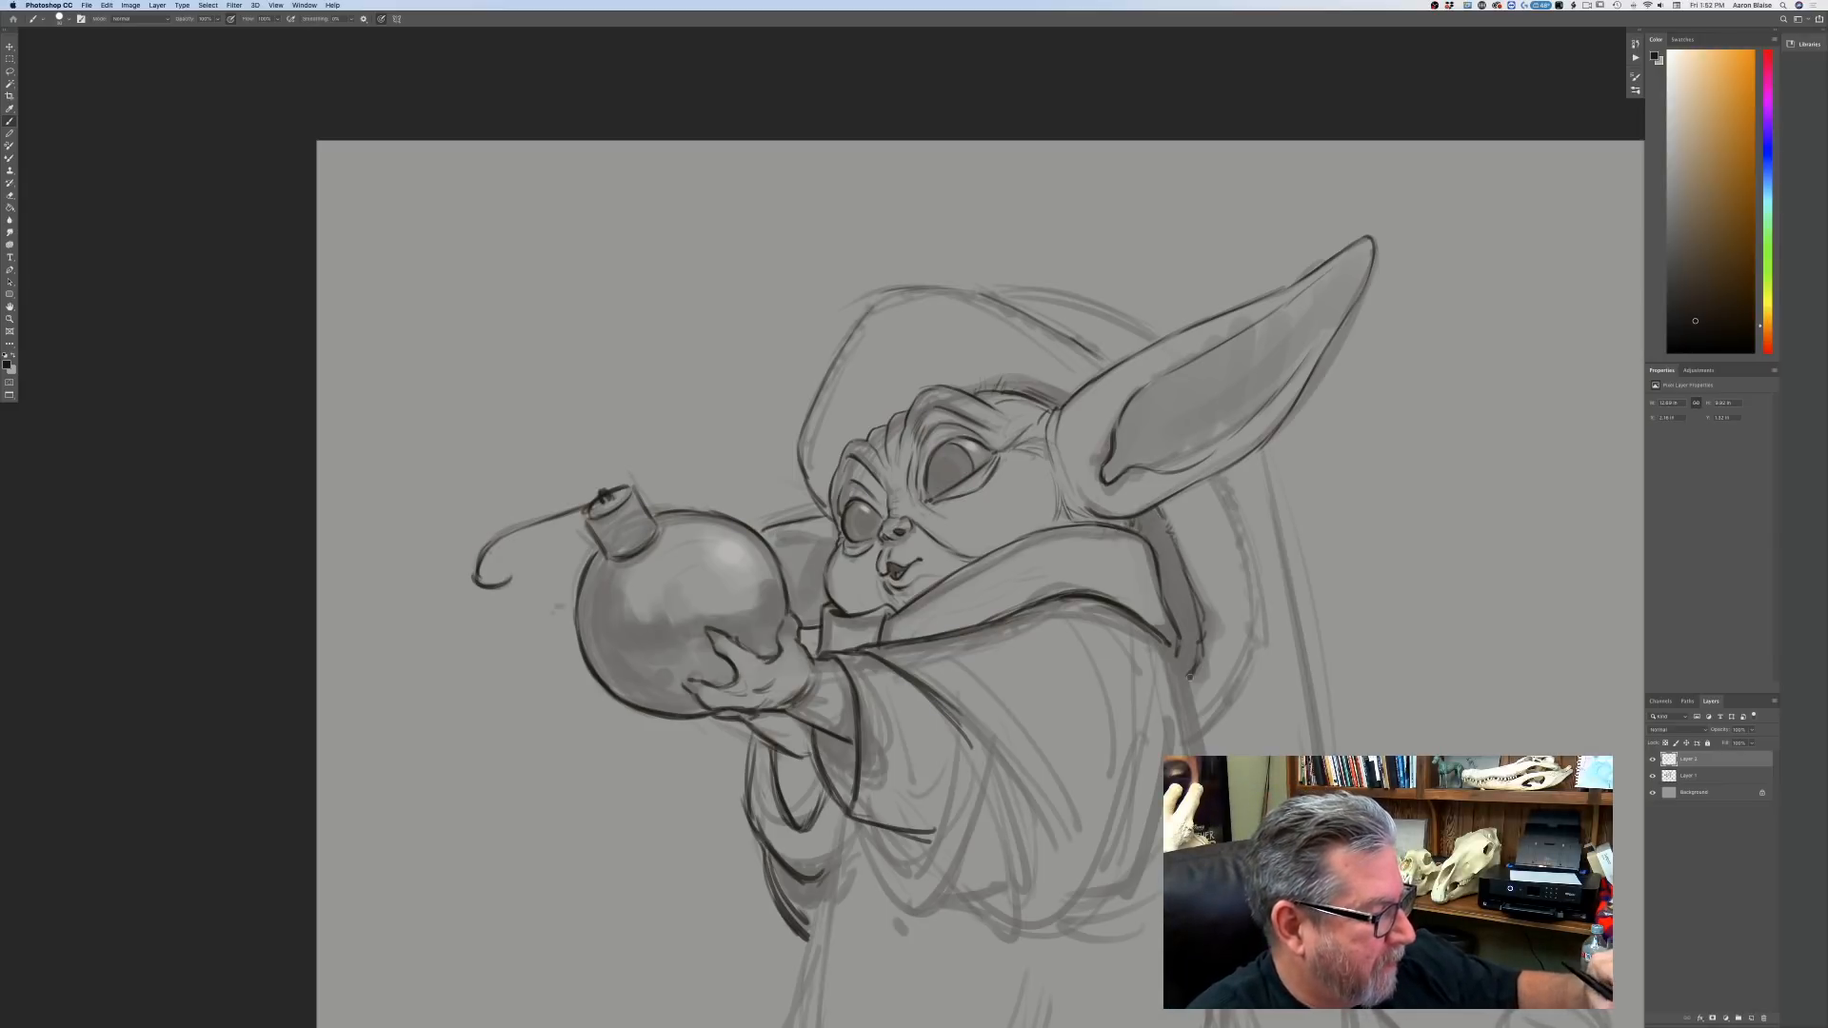
mouse_move(1231, 481)
mouse_down()
mouse_move(1280, 597)
mouse_move(1205, 731)
mouse_up()
drag(1270, 636, 1198, 740)
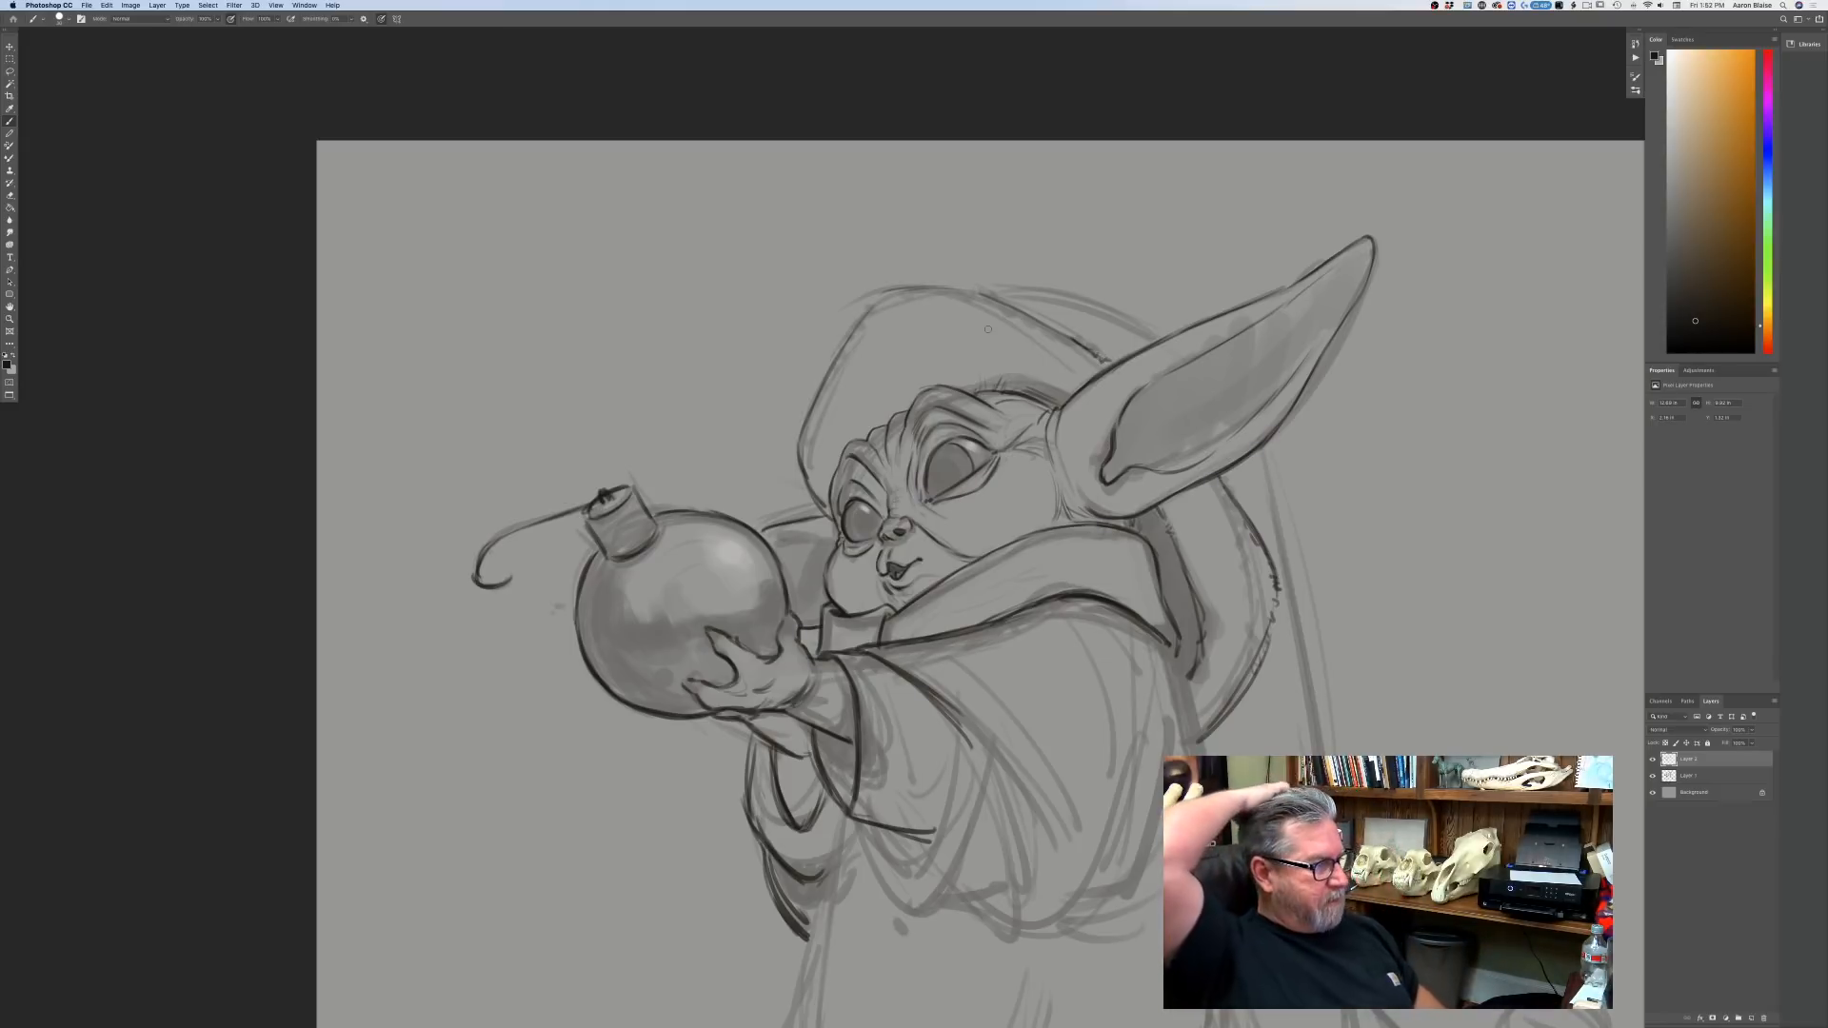
Add short fuzzy marks along the hat's front crown edge and ink the rear crown curve down to the ear.
key(super+minus)
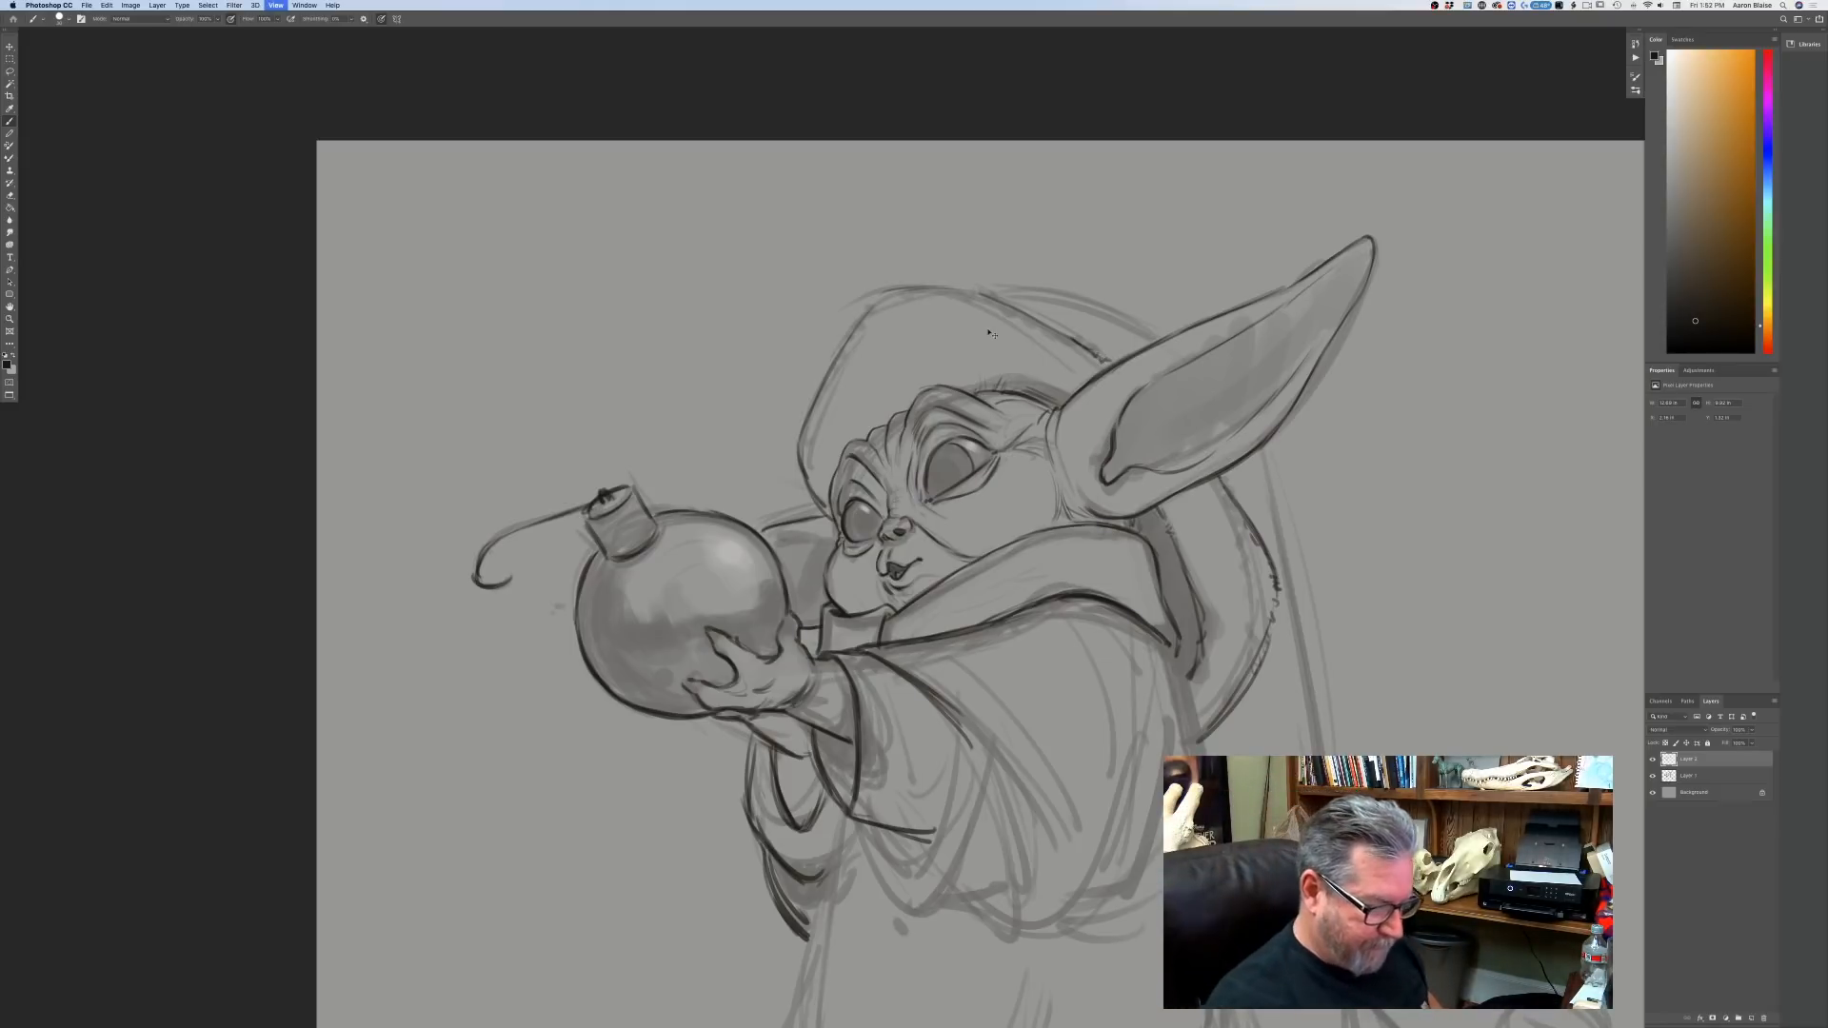
key(super+minus)
key(super+minus)
key(super+plus)
key(super+plus)
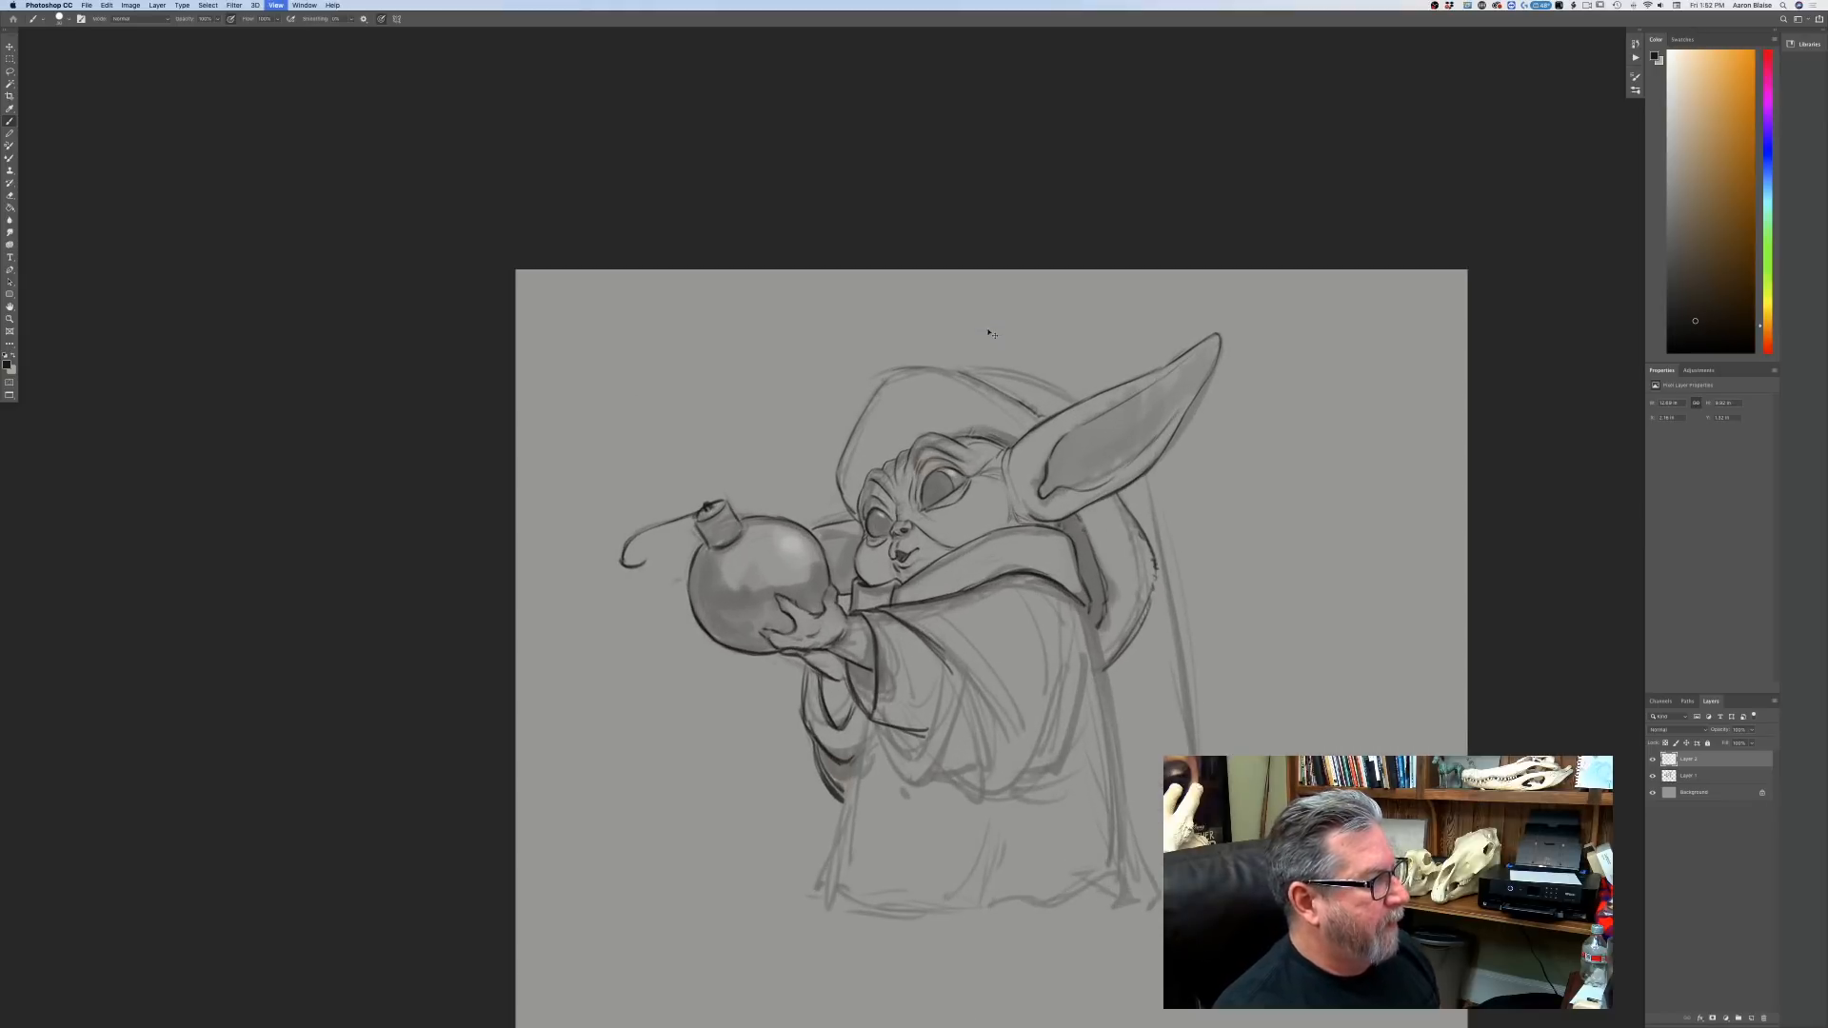
key(super+plus)
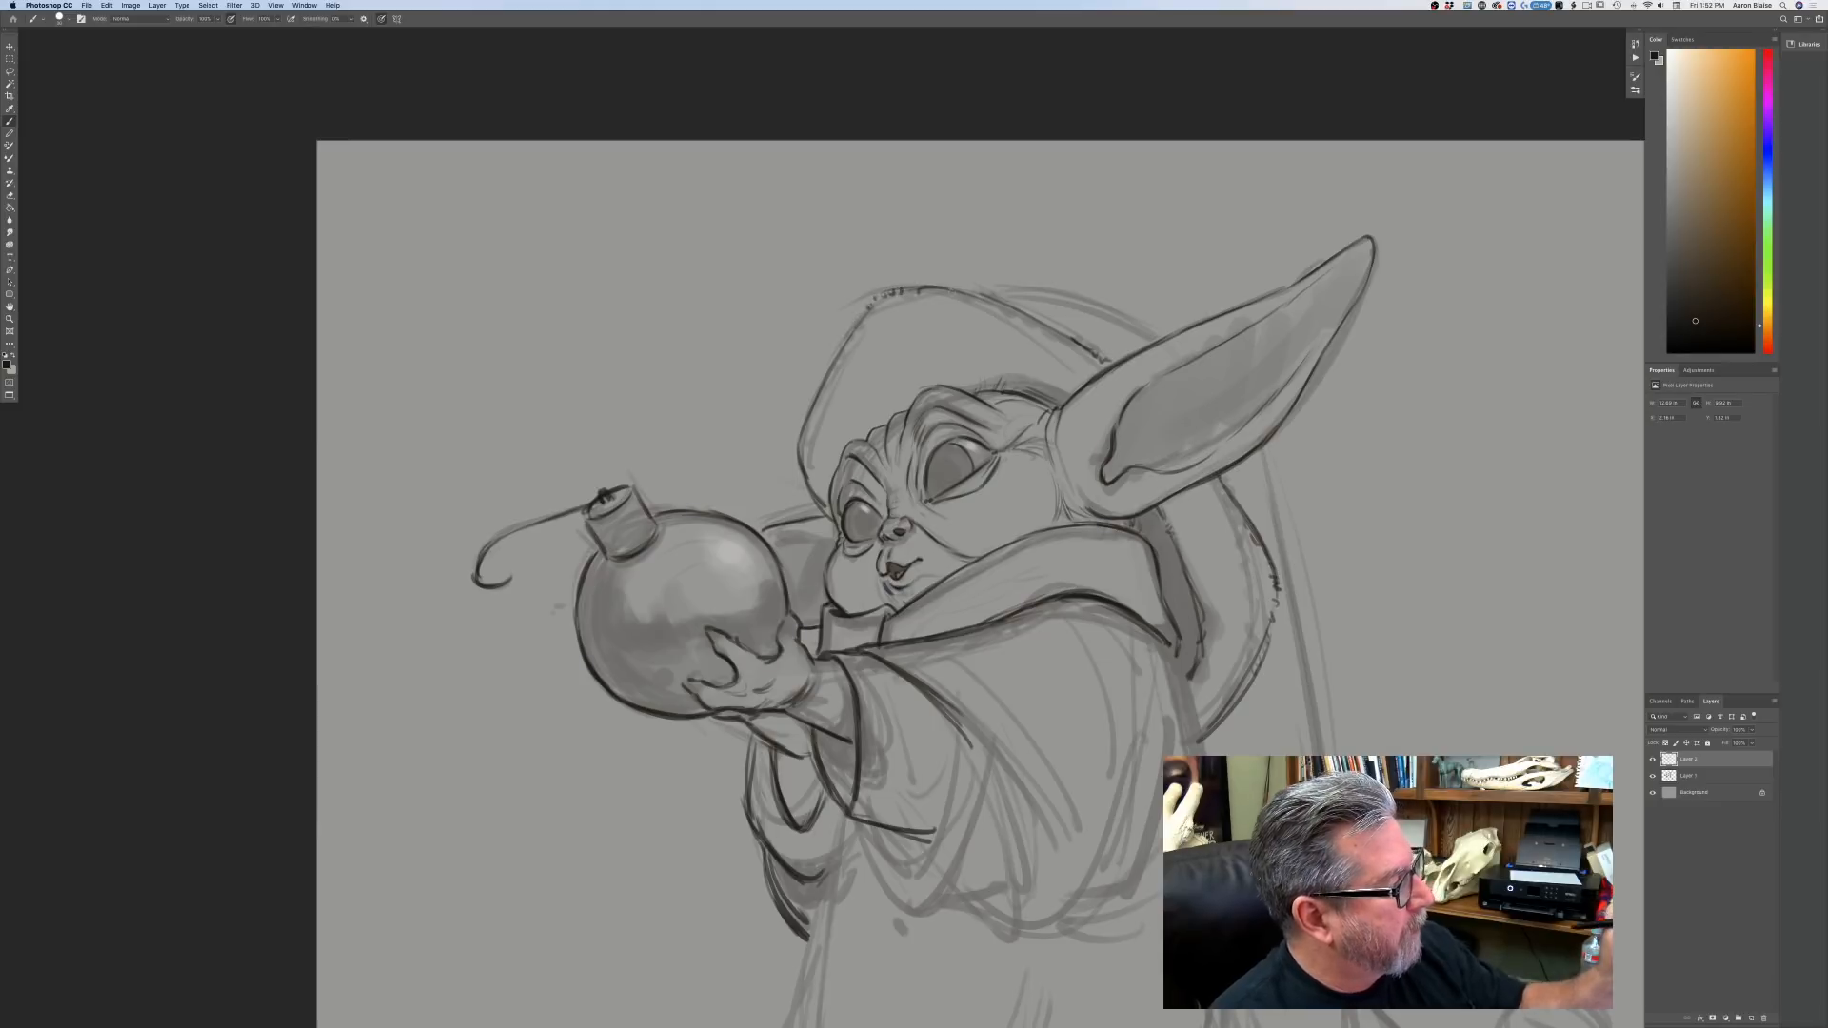
mouse_move(975, 293)
mouse_down()
mouse_move(1145, 331)
mouse_move(1028, 296)
mouse_up()
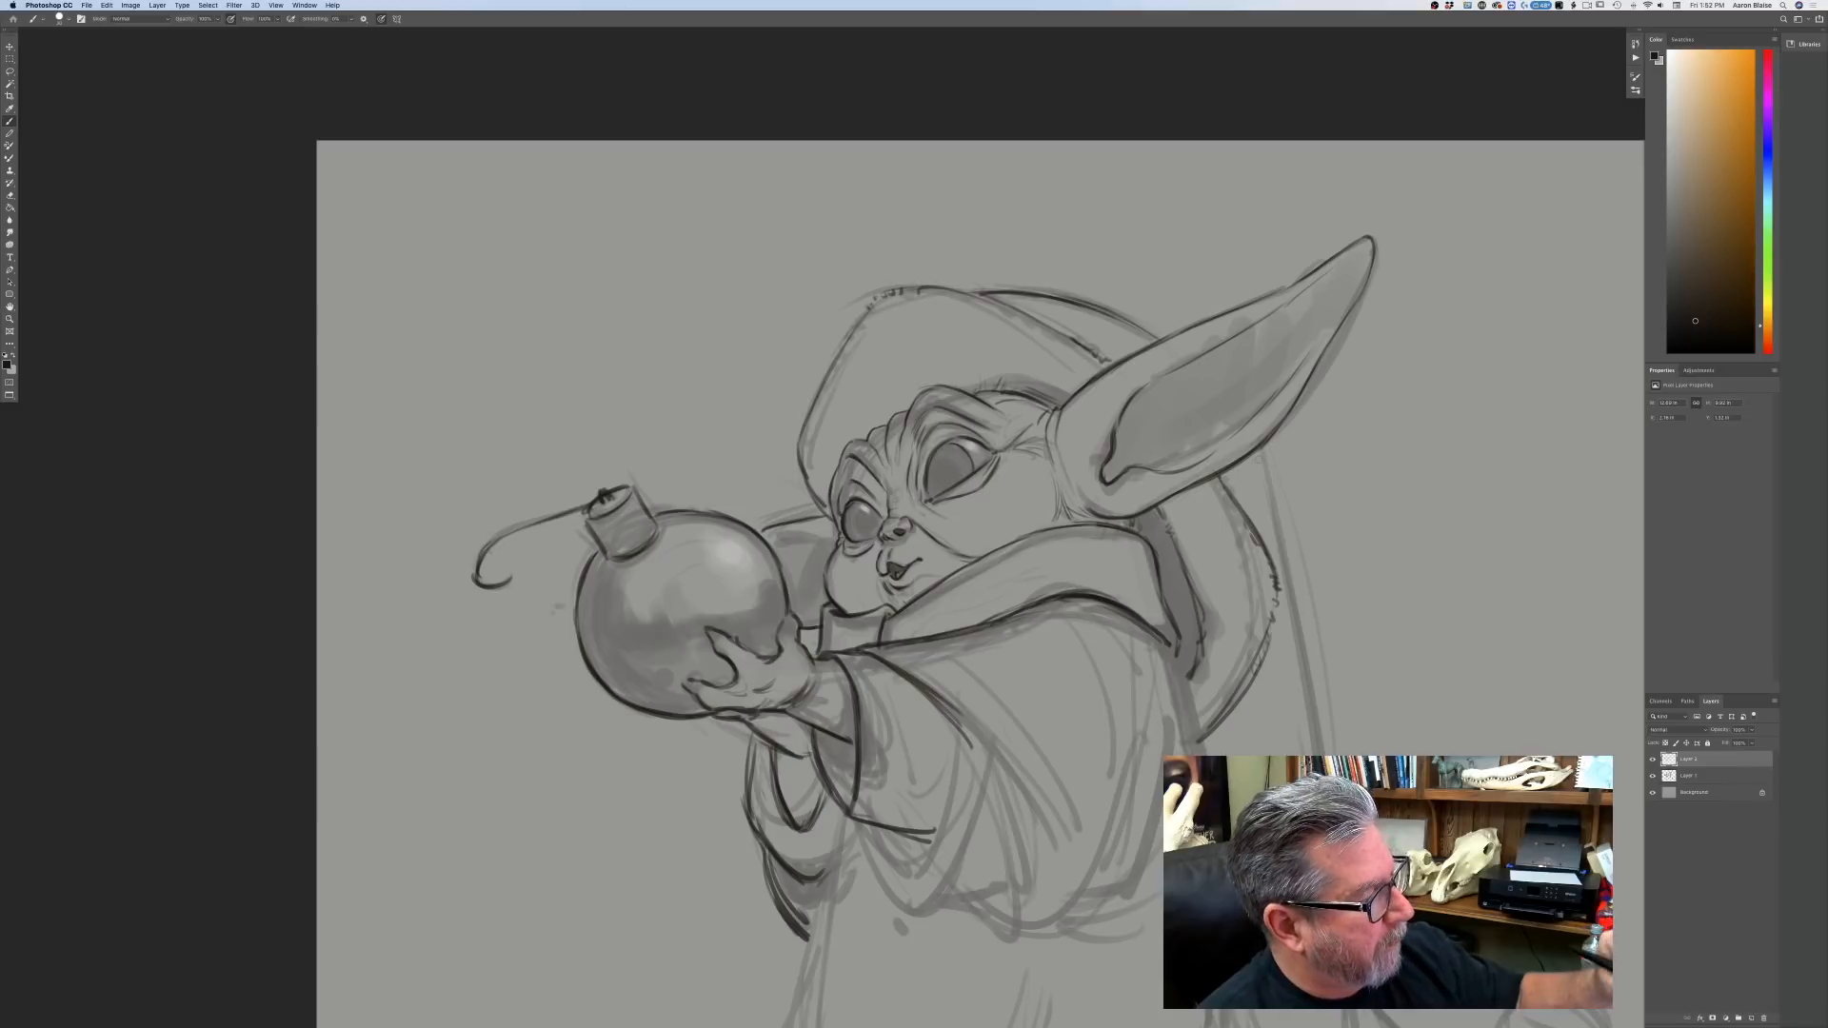
Ink the hat's long tail hanging from behind the ear to the floor and start its bend along the ground.
drag(1265, 463, 1303, 617)
drag(1292, 549, 1316, 731)
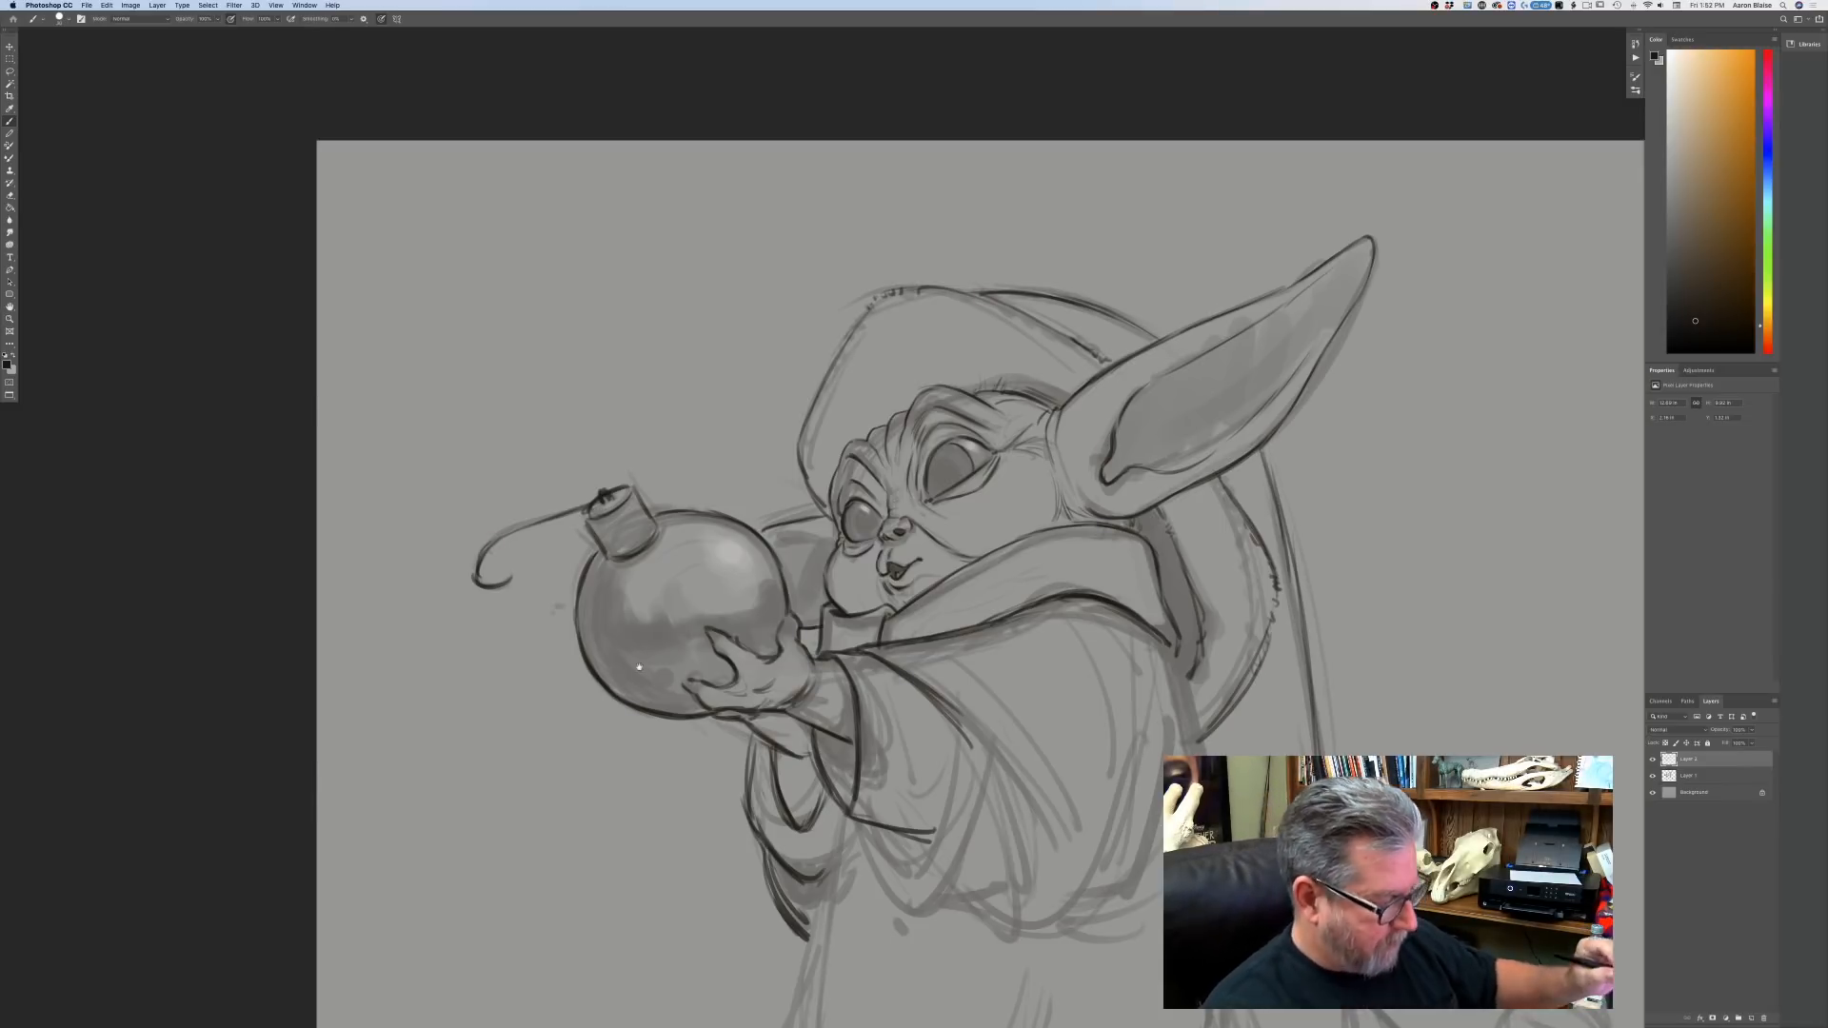
drag(687, 718, 469, 418)
drag(1116, 583, 1148, 762)
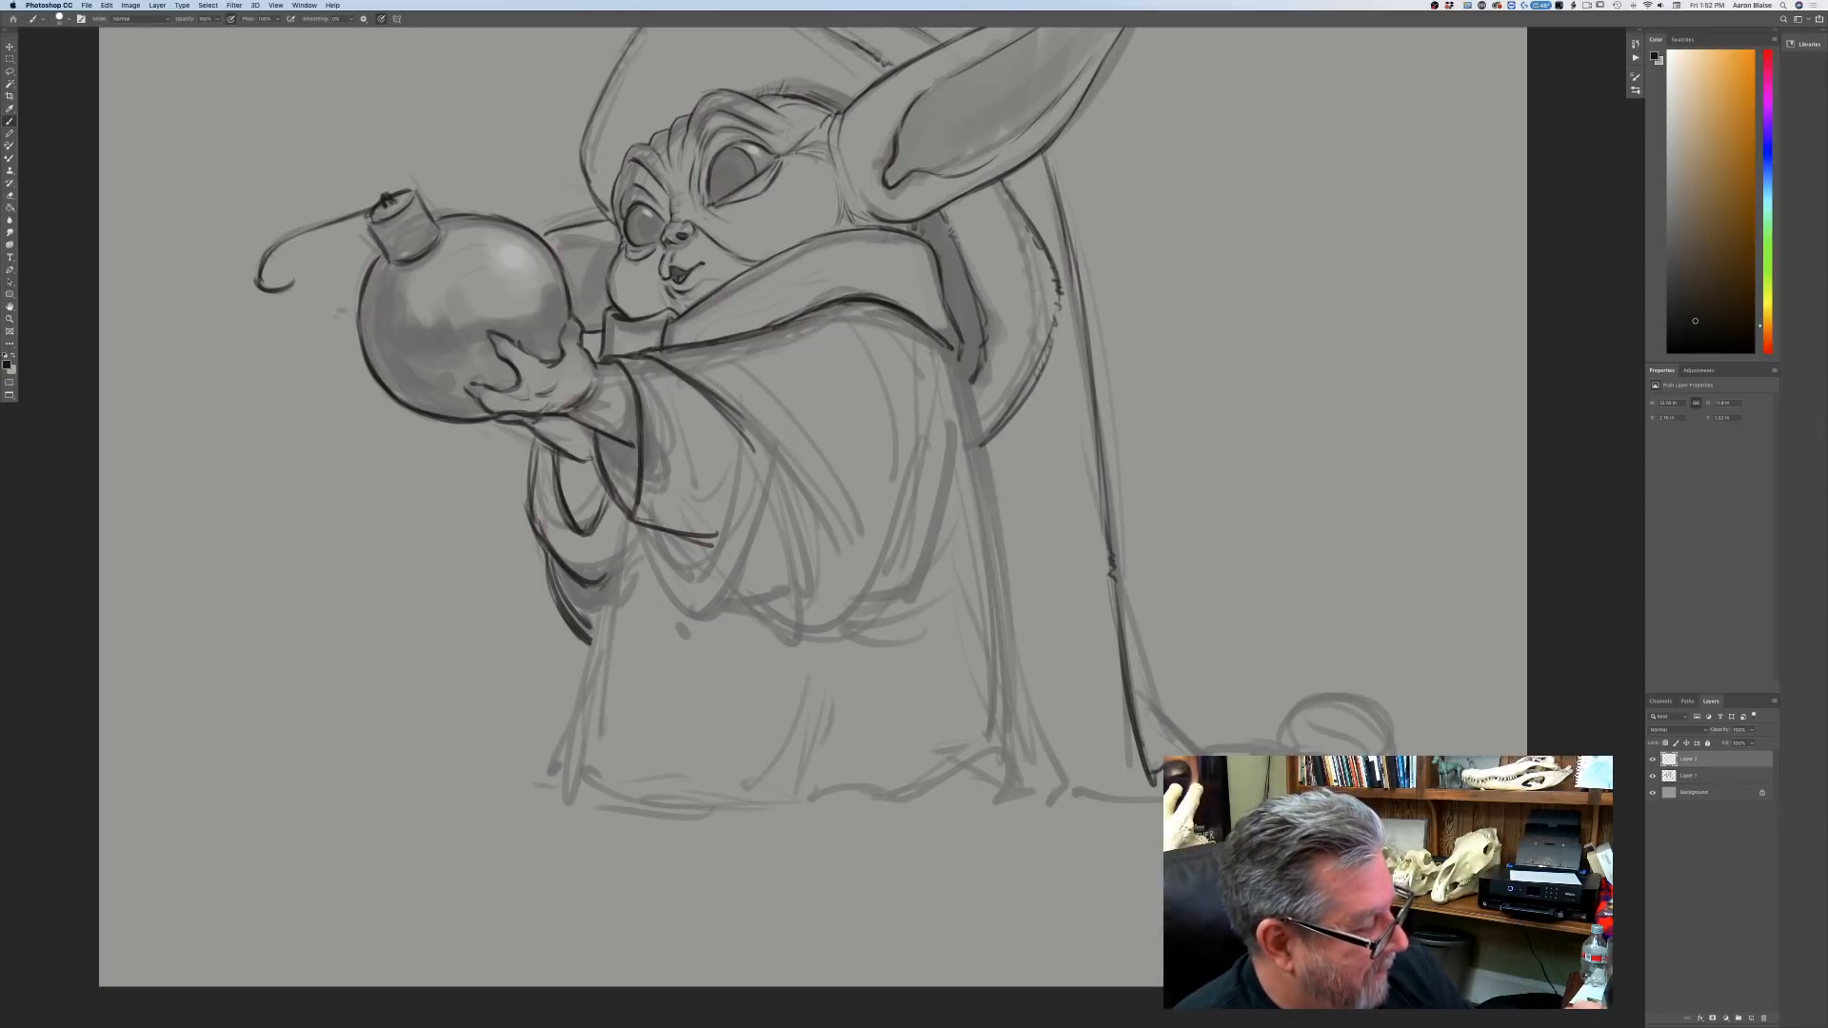
drag(1142, 731, 1188, 748)
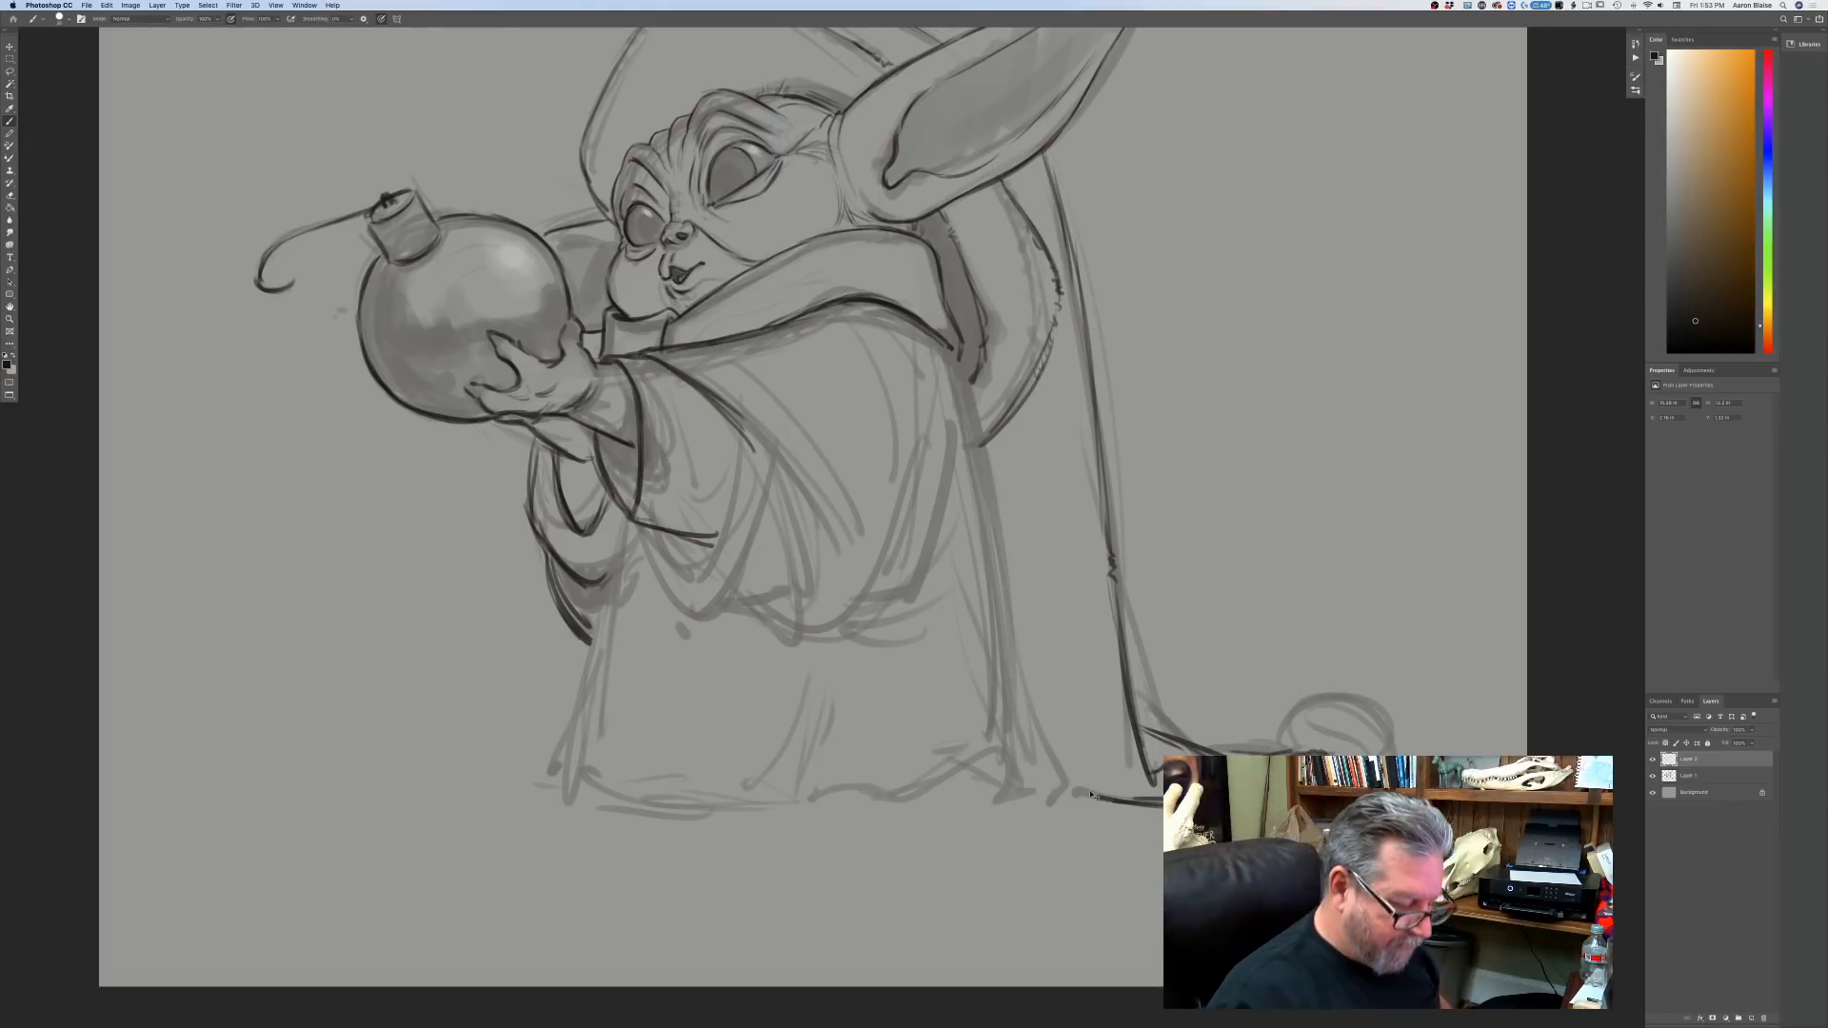
Finish the tail's end along the floor and outline the round pom-pom with short fuzzy marks.
key(super+minus)
key(super+minus)
key(super+minus)
key(super+plus)
key(super+plus)
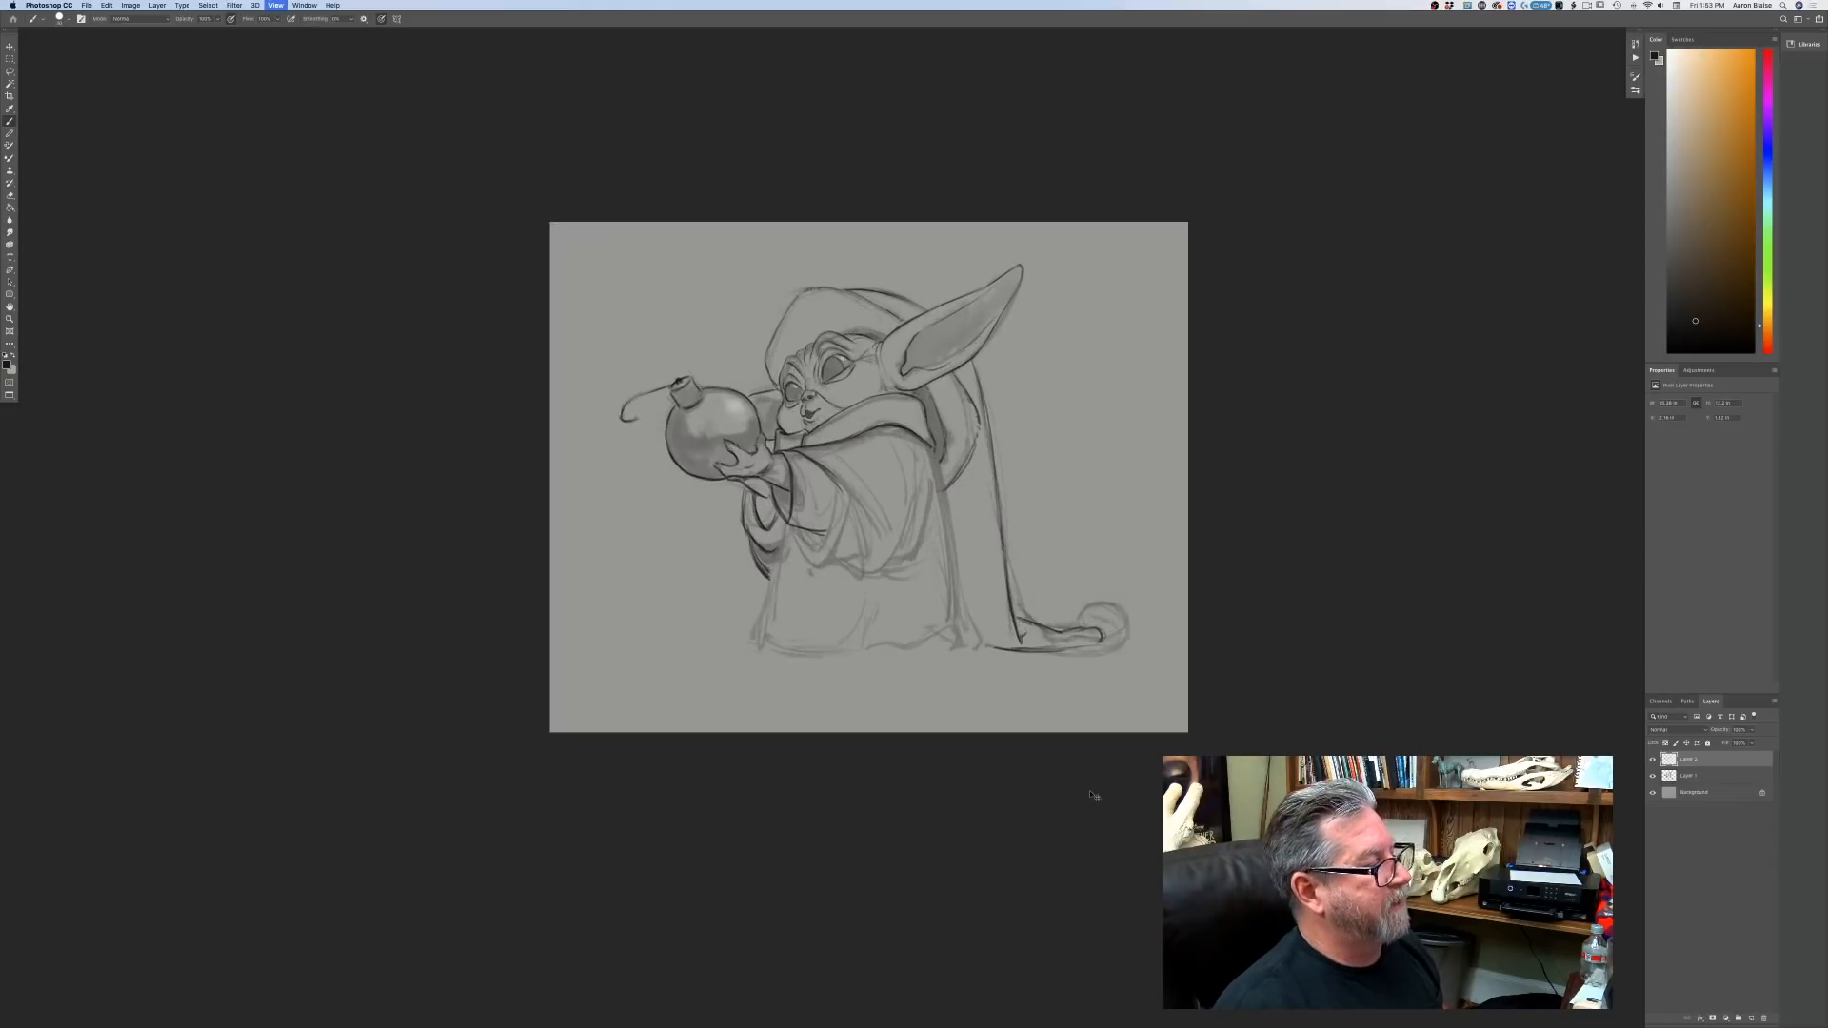
mouse_move(1067, 709)
mouse_down()
mouse_move(1191, 701)
mouse_move(1146, 678)
mouse_move(1190, 626)
mouse_move(1253, 665)
mouse_move(1224, 710)
mouse_up()
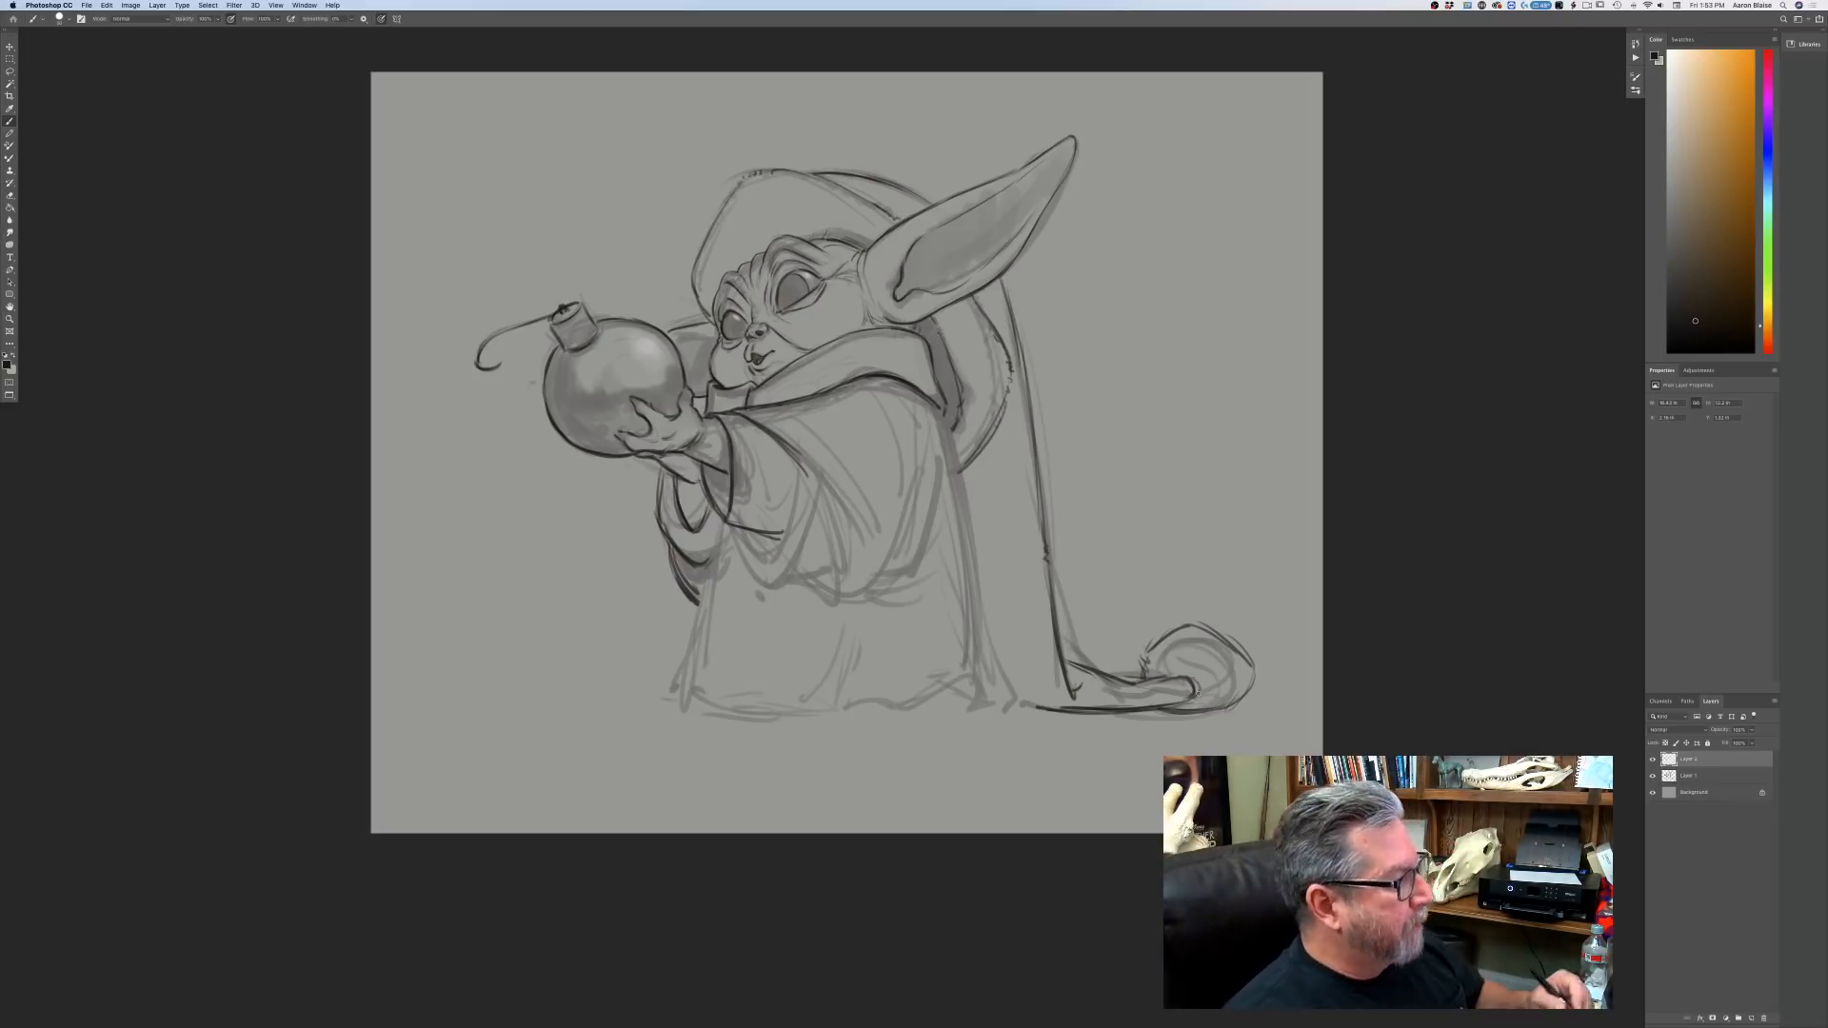
Ink the robe's back edge in a long line from the collar's rear corner down to the flared hem.
key(super+equal)
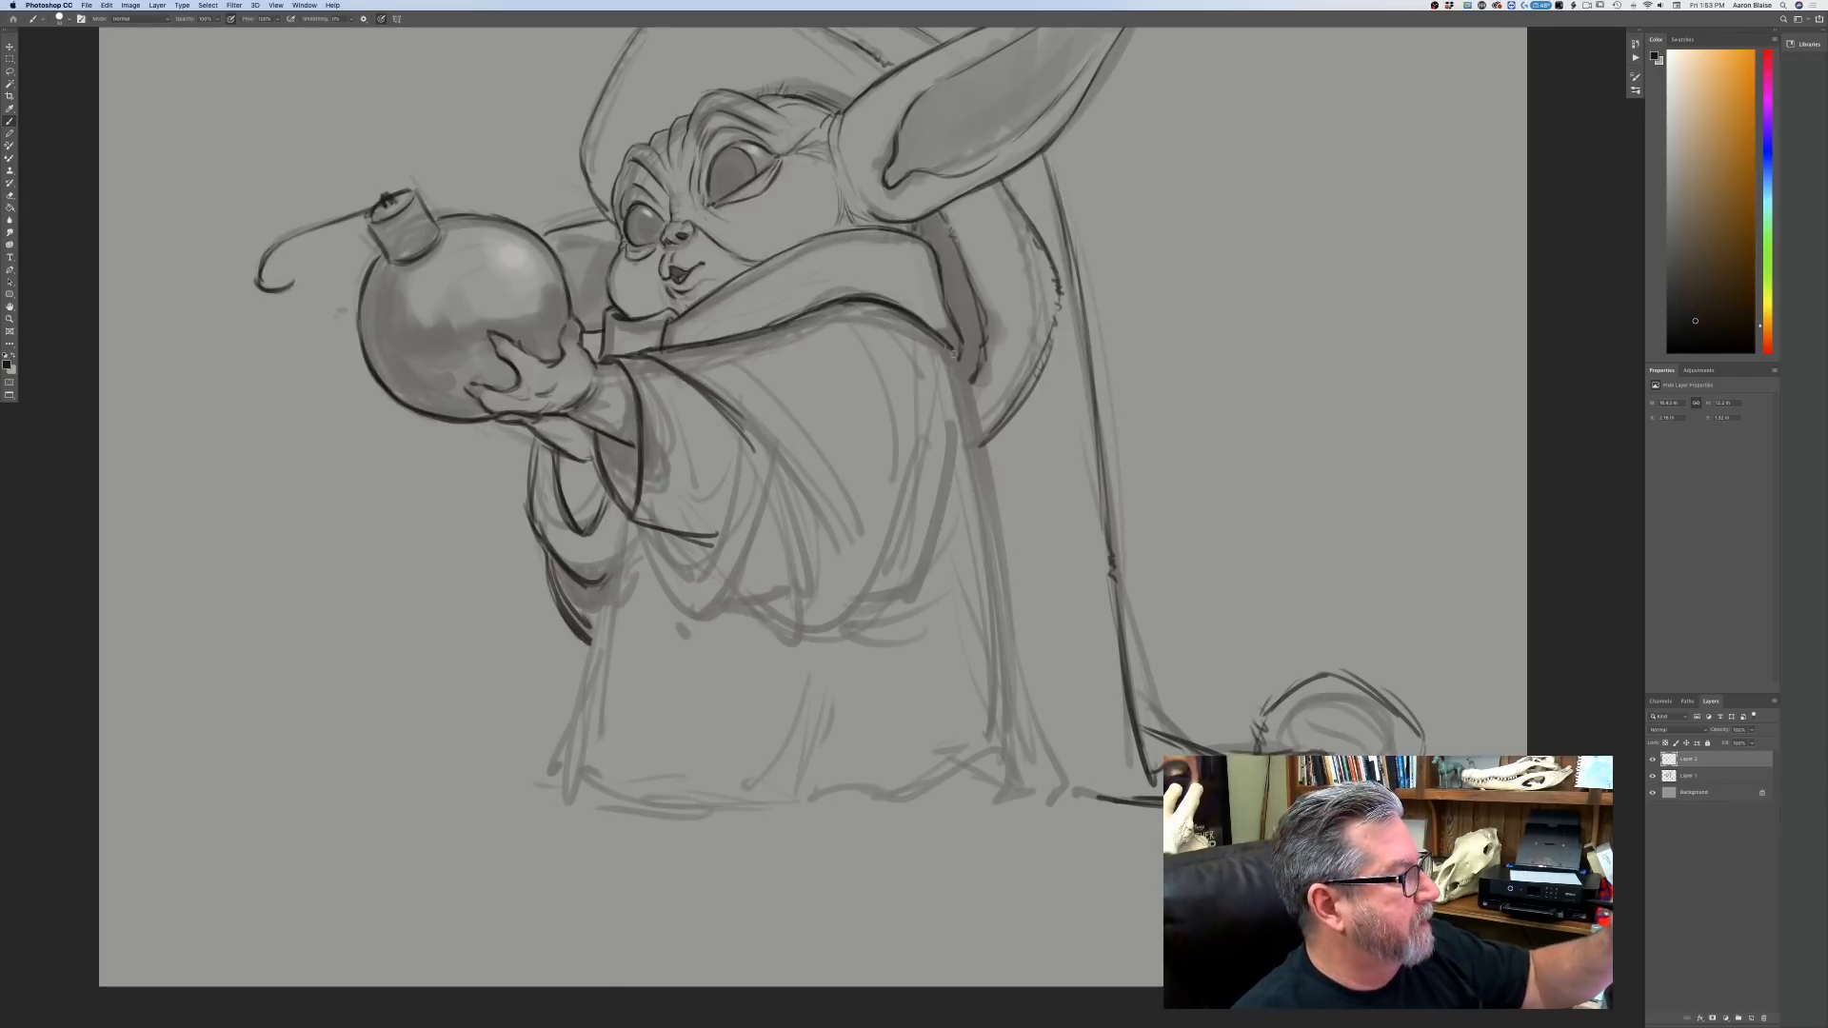
drag(953, 350, 909, 314)
drag(962, 379, 993, 642)
mouse_move(979, 444)
mouse_down()
mouse_move(1013, 733)
mouse_move(1053, 797)
mouse_up()
drag(950, 349, 997, 598)
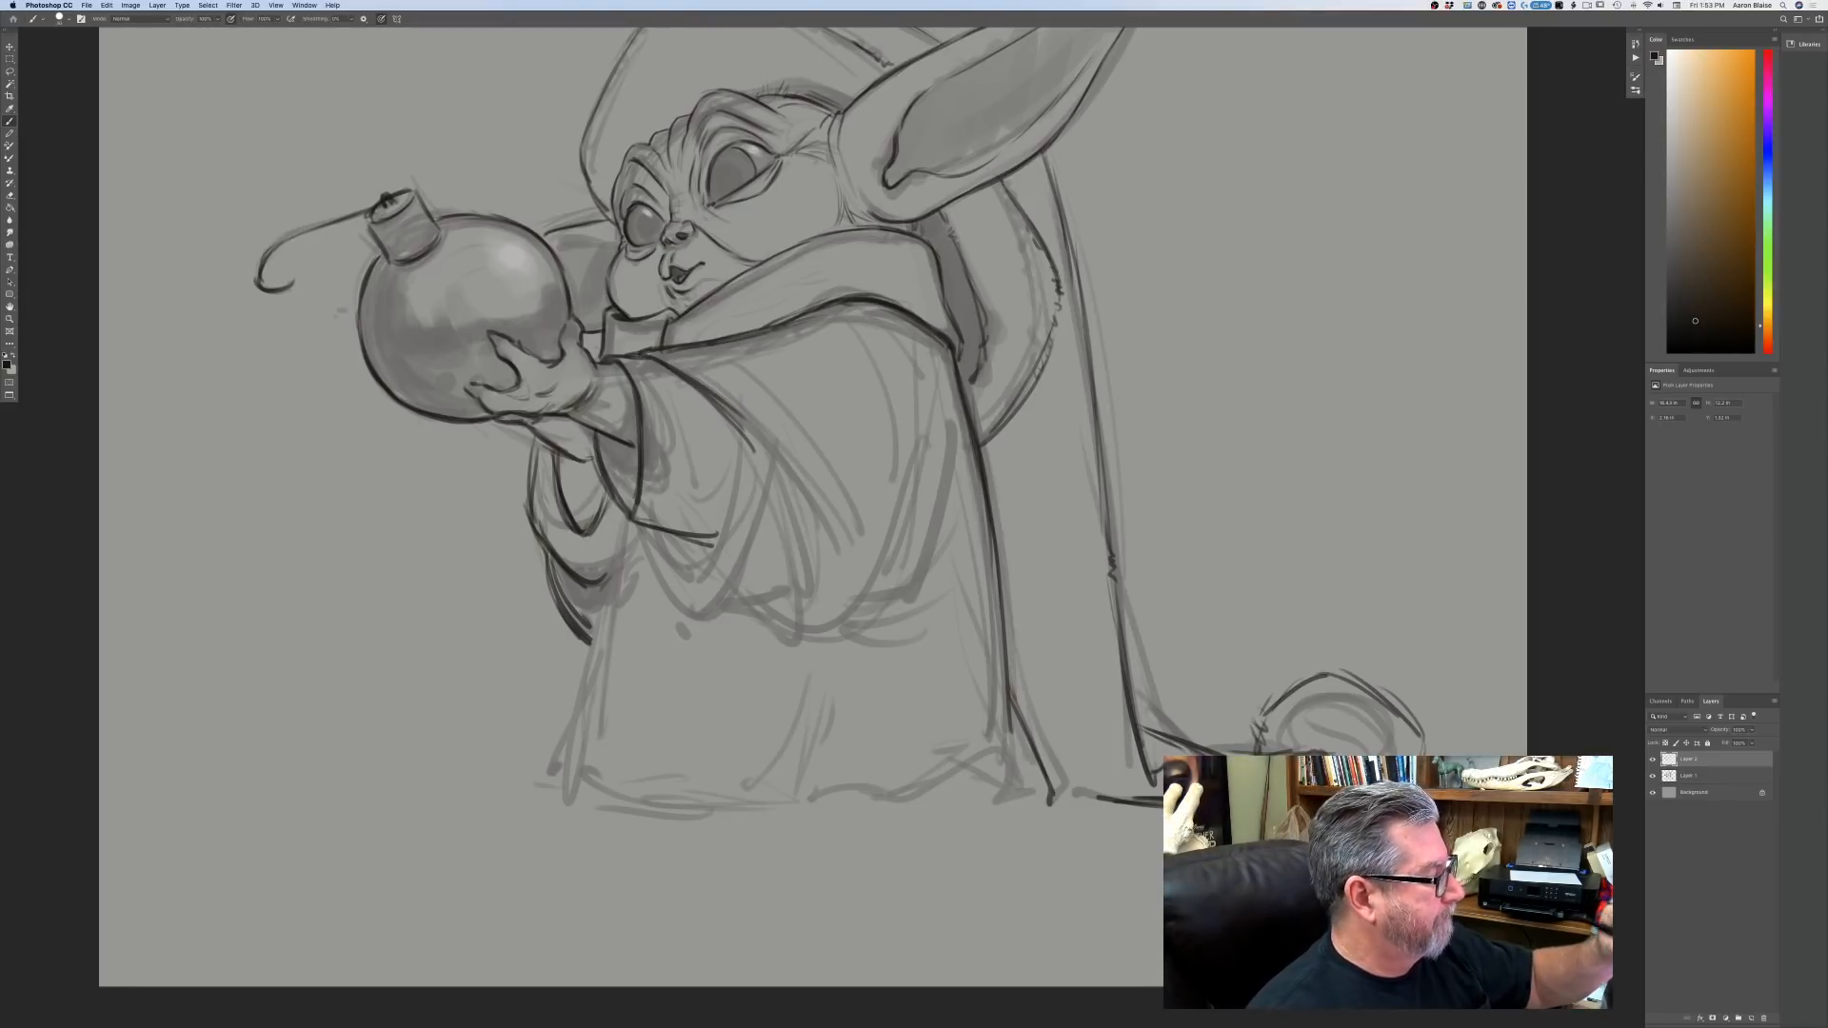
Ink the near sleeve's long draping fold to its lowest point and the overlapping folds behind the cuff.
mouse_move(712, 396)
mouse_down()
mouse_move(752, 442)
mouse_move(809, 587)
mouse_move(782, 651)
mouse_up()
mouse_move(801, 562)
mouse_down()
mouse_move(788, 650)
mouse_move(794, 636)
mouse_up()
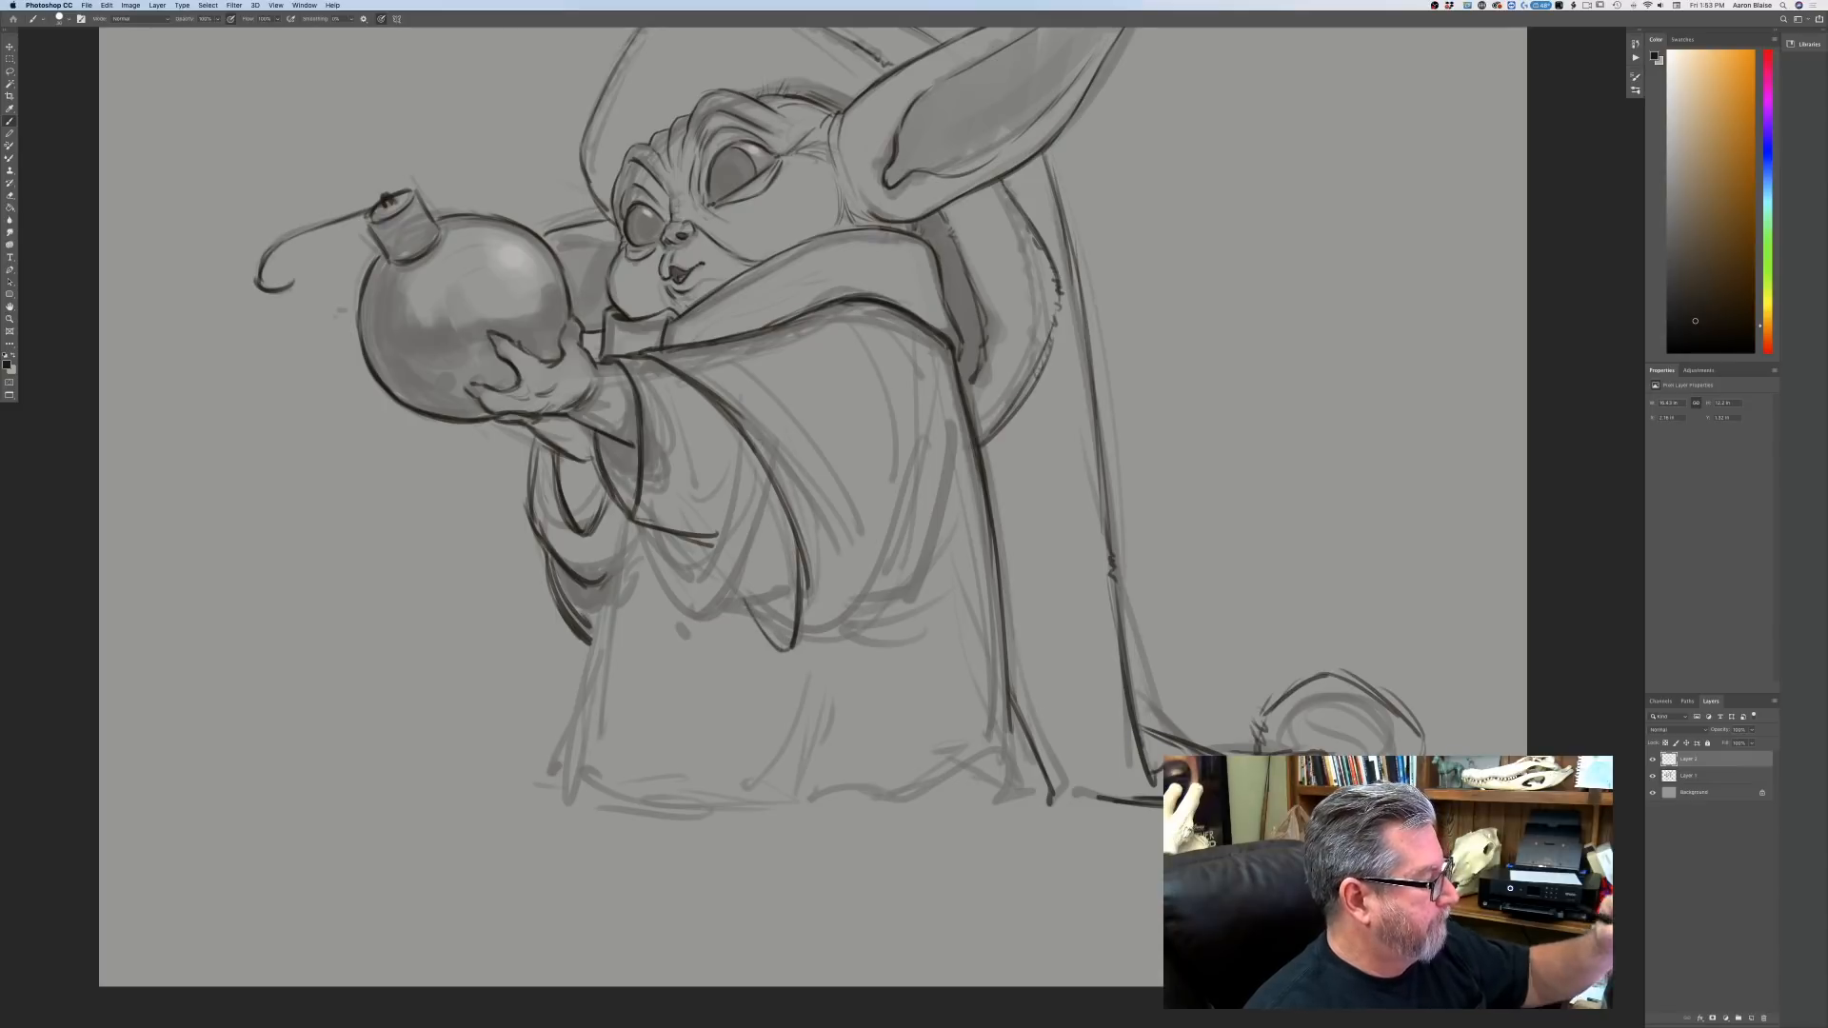
drag(731, 419, 707, 571)
drag(731, 455, 697, 582)
drag(722, 510, 695, 615)
mouse_move(771, 545)
mouse_down()
mouse_move(744, 583)
mouse_move(758, 594)
mouse_move(732, 599)
mouse_move(789, 583)
mouse_move(736, 597)
mouse_move(786, 665)
mouse_up()
mouse_move(808, 536)
mouse_down()
mouse_move(795, 657)
mouse_move(814, 653)
mouse_up()
Ink the near sleeve's rear drape from the shoulder down to its lower edge, closing the rounded bottom of the hanging fold.
drag(914, 476, 851, 617)
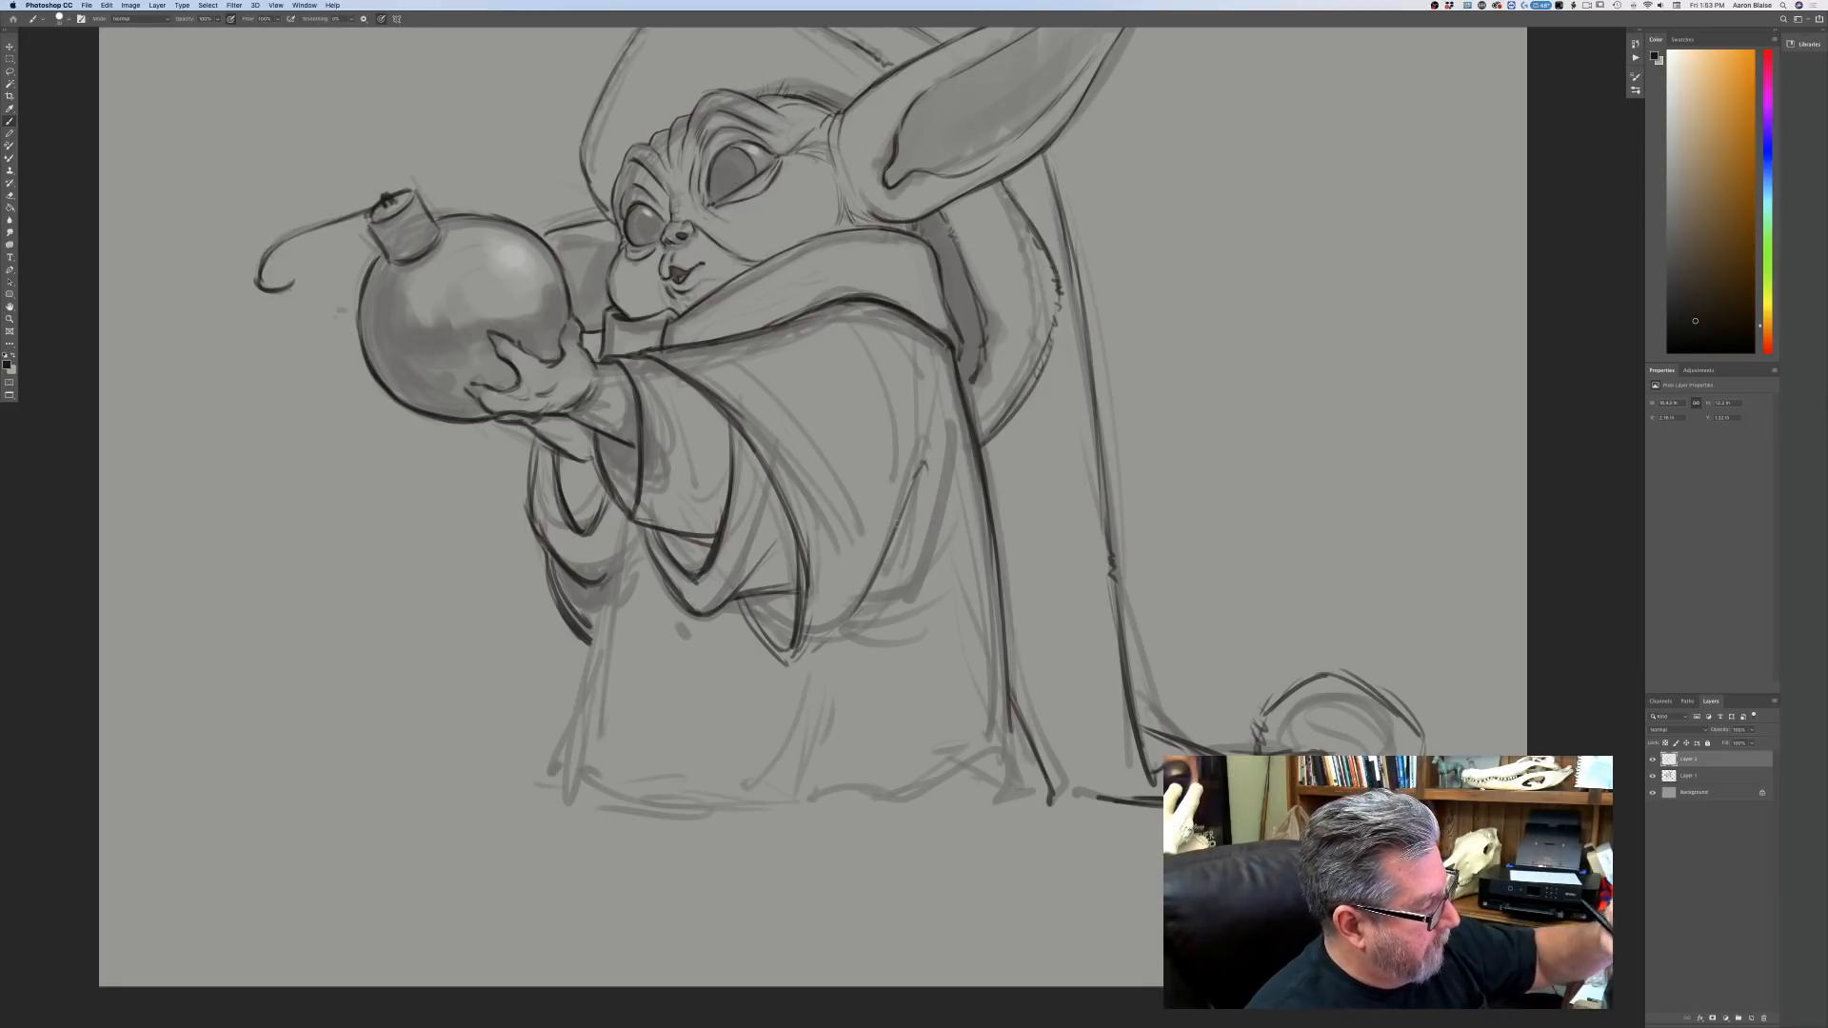
drag(892, 533, 802, 657)
drag(889, 592, 867, 620)
drag(949, 376, 910, 582)
mouse_move(947, 425)
mouse_down()
mouse_move(888, 603)
mouse_move(850, 603)
mouse_up()
drag(930, 351, 941, 541)
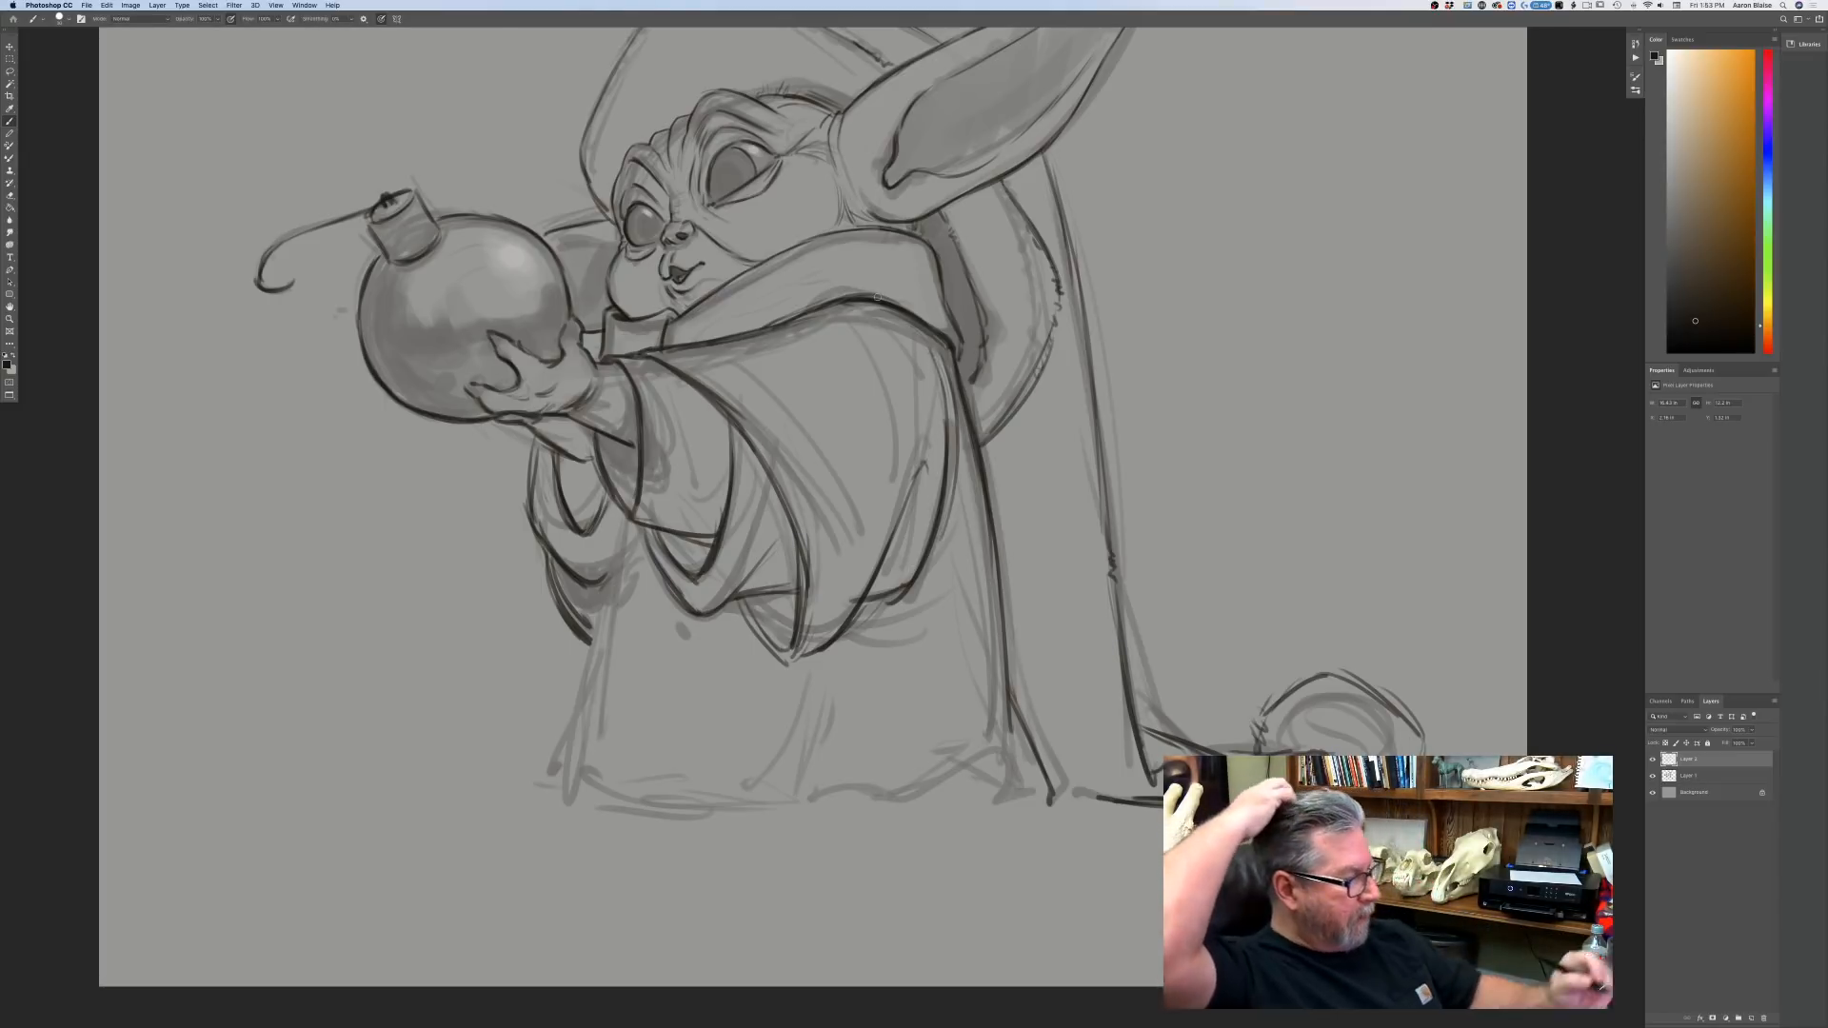
drag(731, 602, 799, 661)
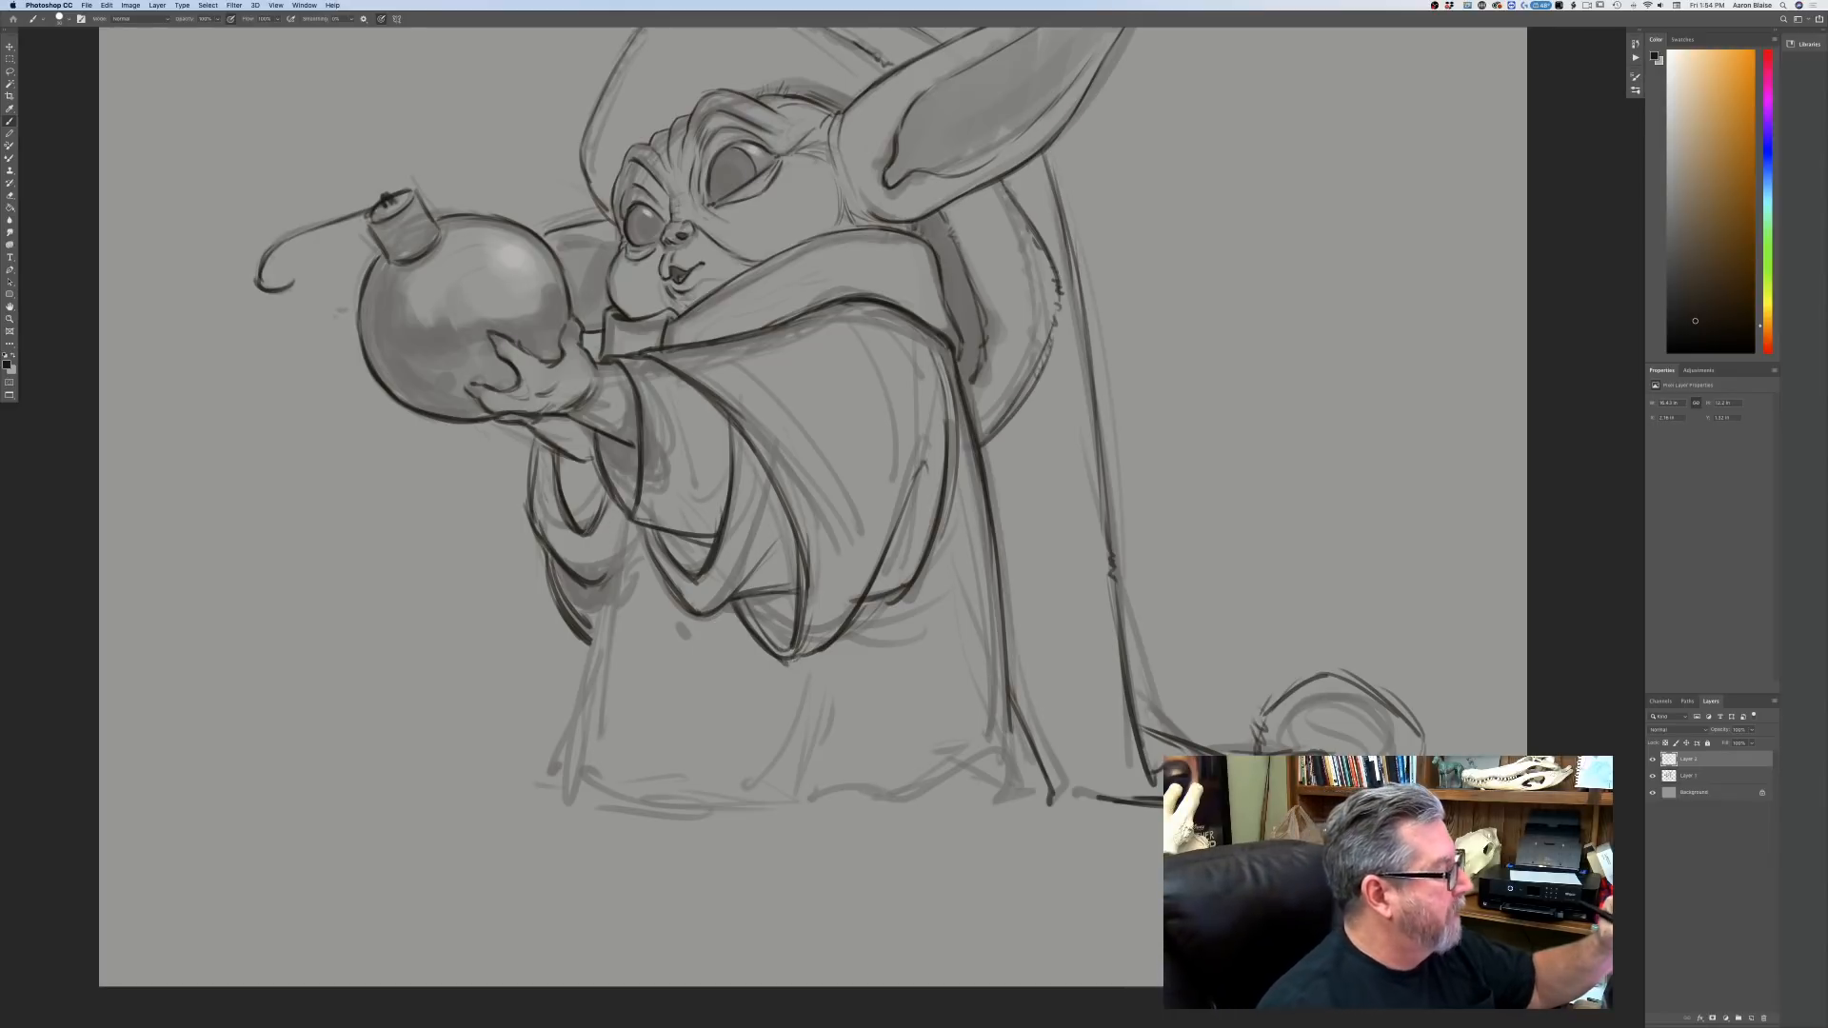
Ink the robe's front edge from beneath the sleeve to the hem and the curled fold at its rear lower corner.
mouse_move(621, 505)
mouse_down()
mouse_move(600, 648)
mouse_move(547, 783)
mouse_up()
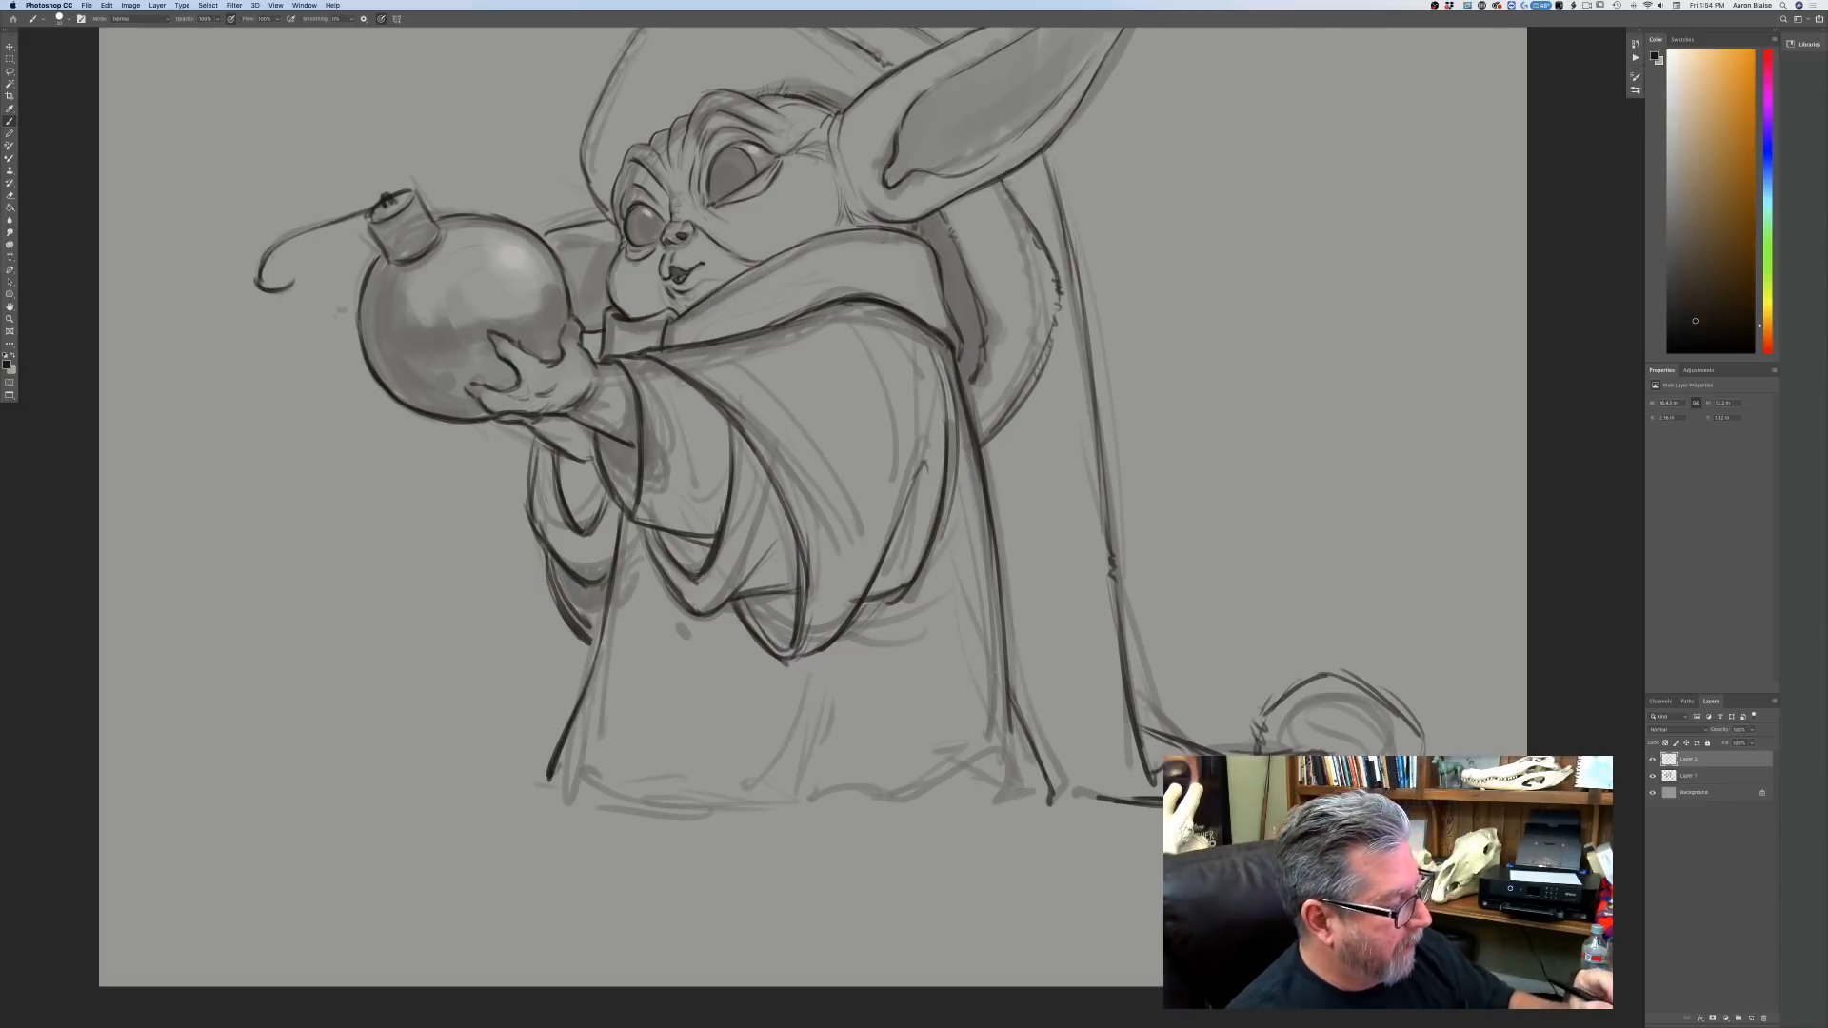
drag(994, 667, 1015, 767)
drag(995, 703, 1015, 768)
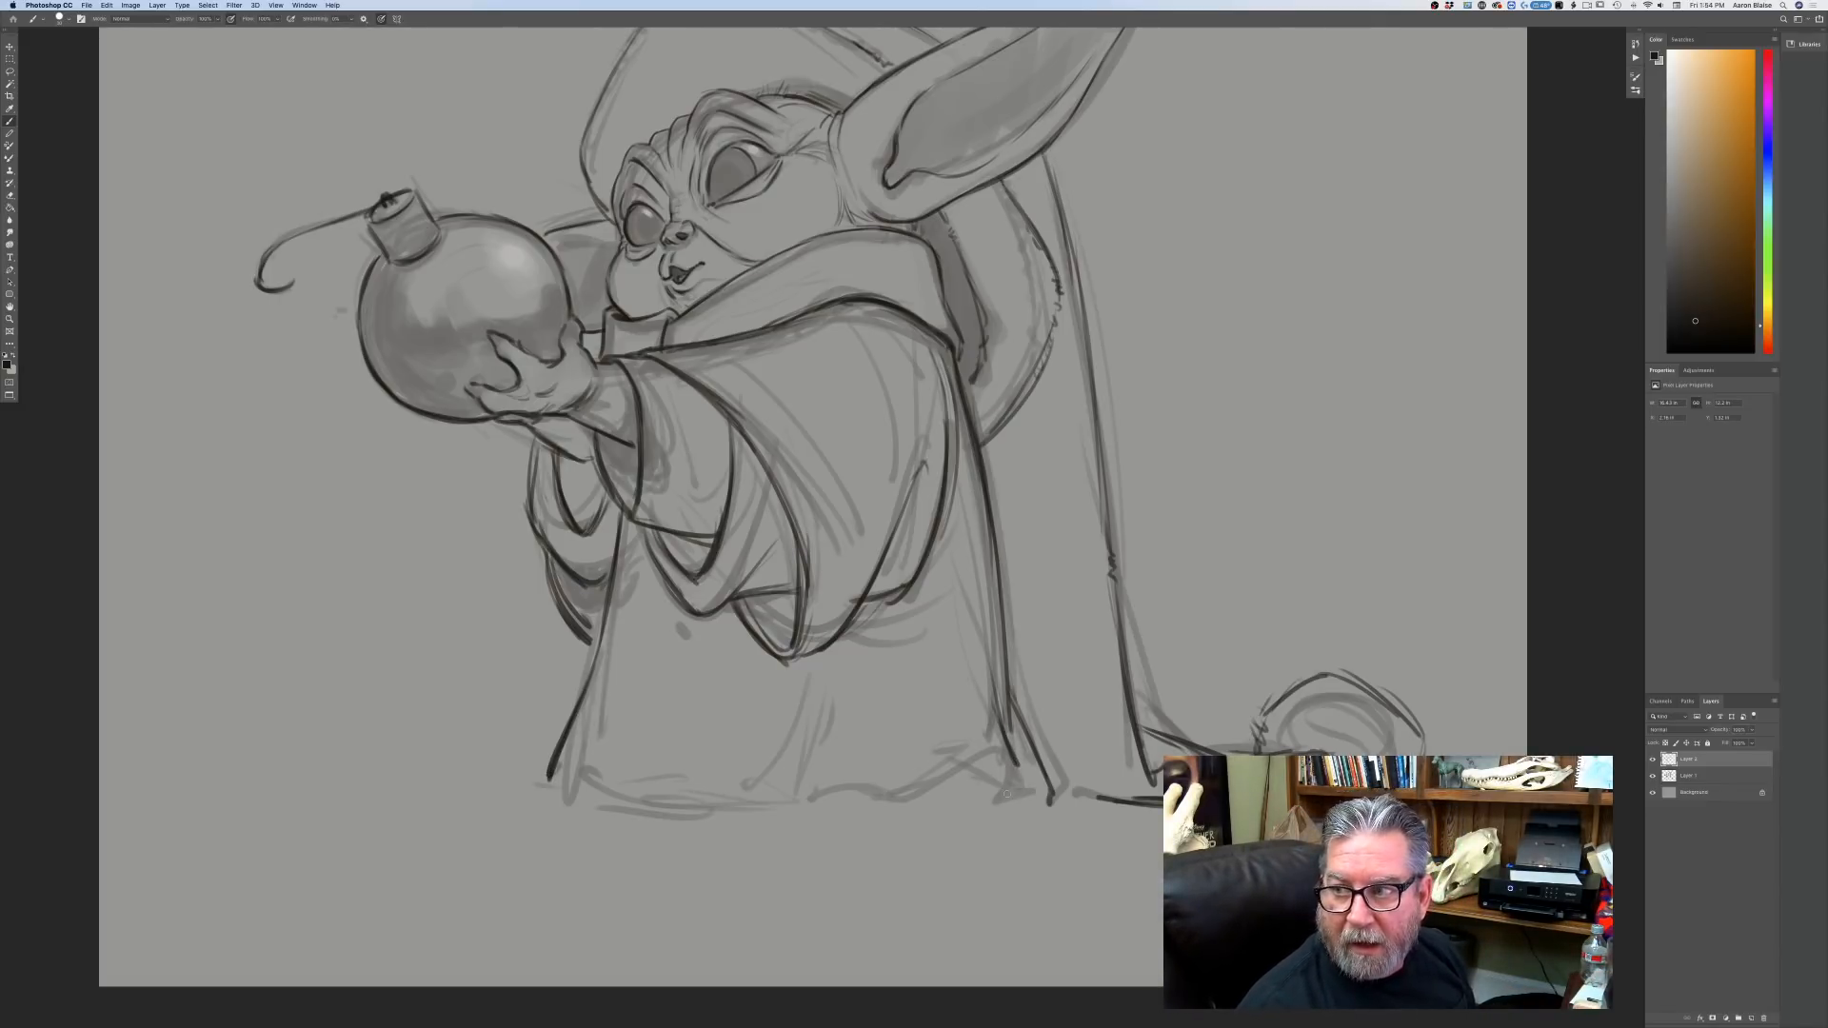
mouse_move(1009, 769)
mouse_down()
mouse_move(1021, 788)
mouse_move(997, 802)
mouse_move(973, 767)
mouse_move(945, 779)
mouse_move(1050, 801)
mouse_up()
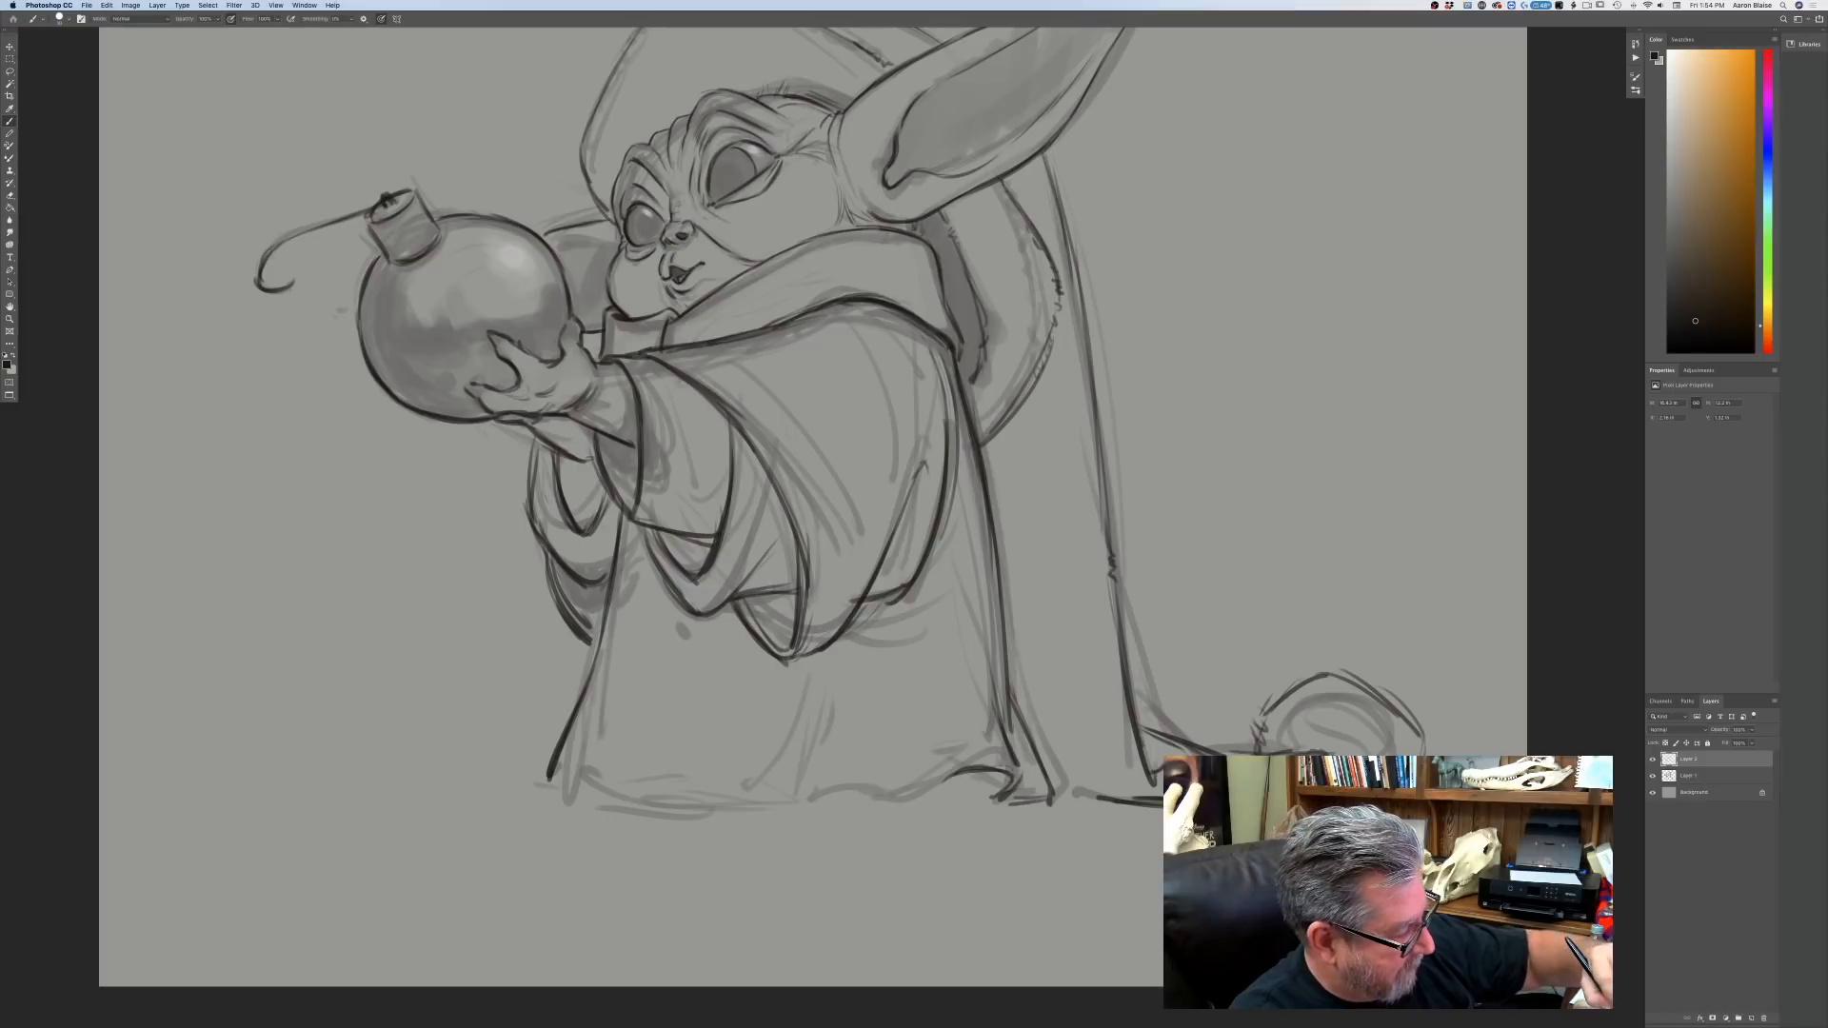
Ink the robe's wavy bottom hem from the rear fold to the front corner and join it to the hat tail's floor line.
mouse_move(948, 778)
mouse_down()
mouse_move(848, 805)
mouse_move(998, 806)
mouse_move(549, 803)
mouse_up()
drag(717, 797, 536, 792)
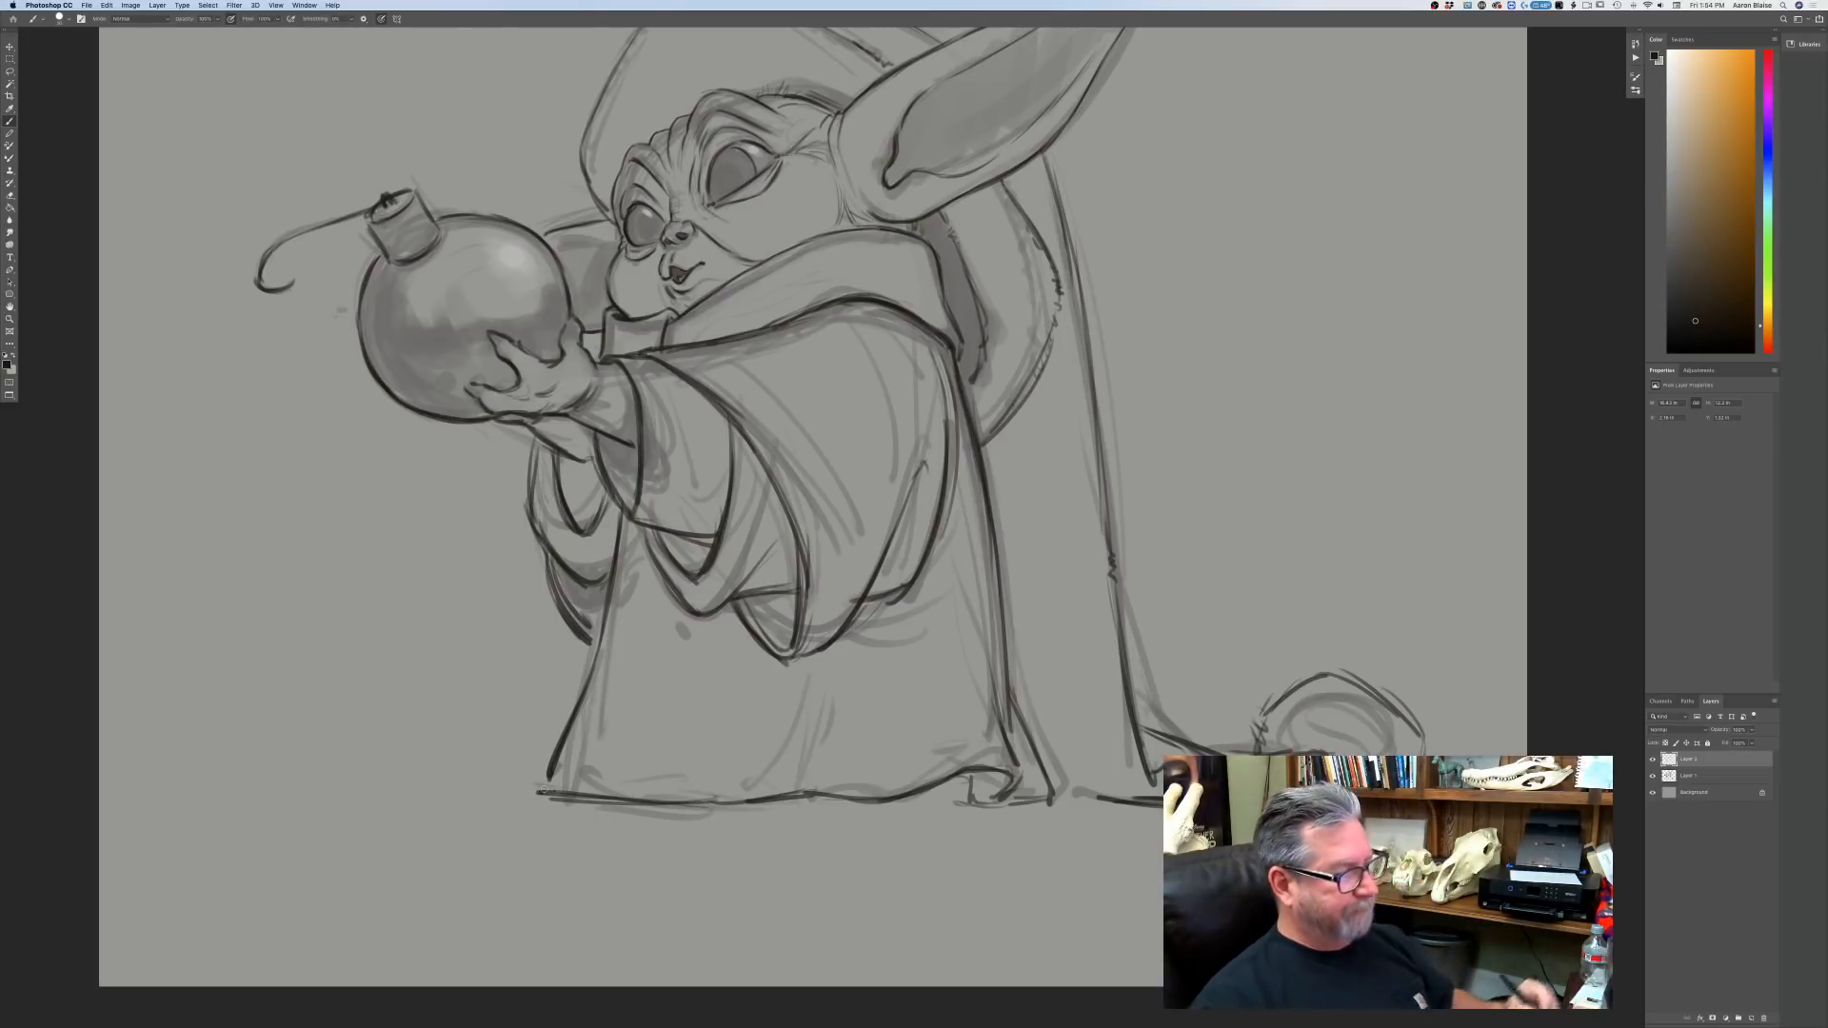
key(super+minus)
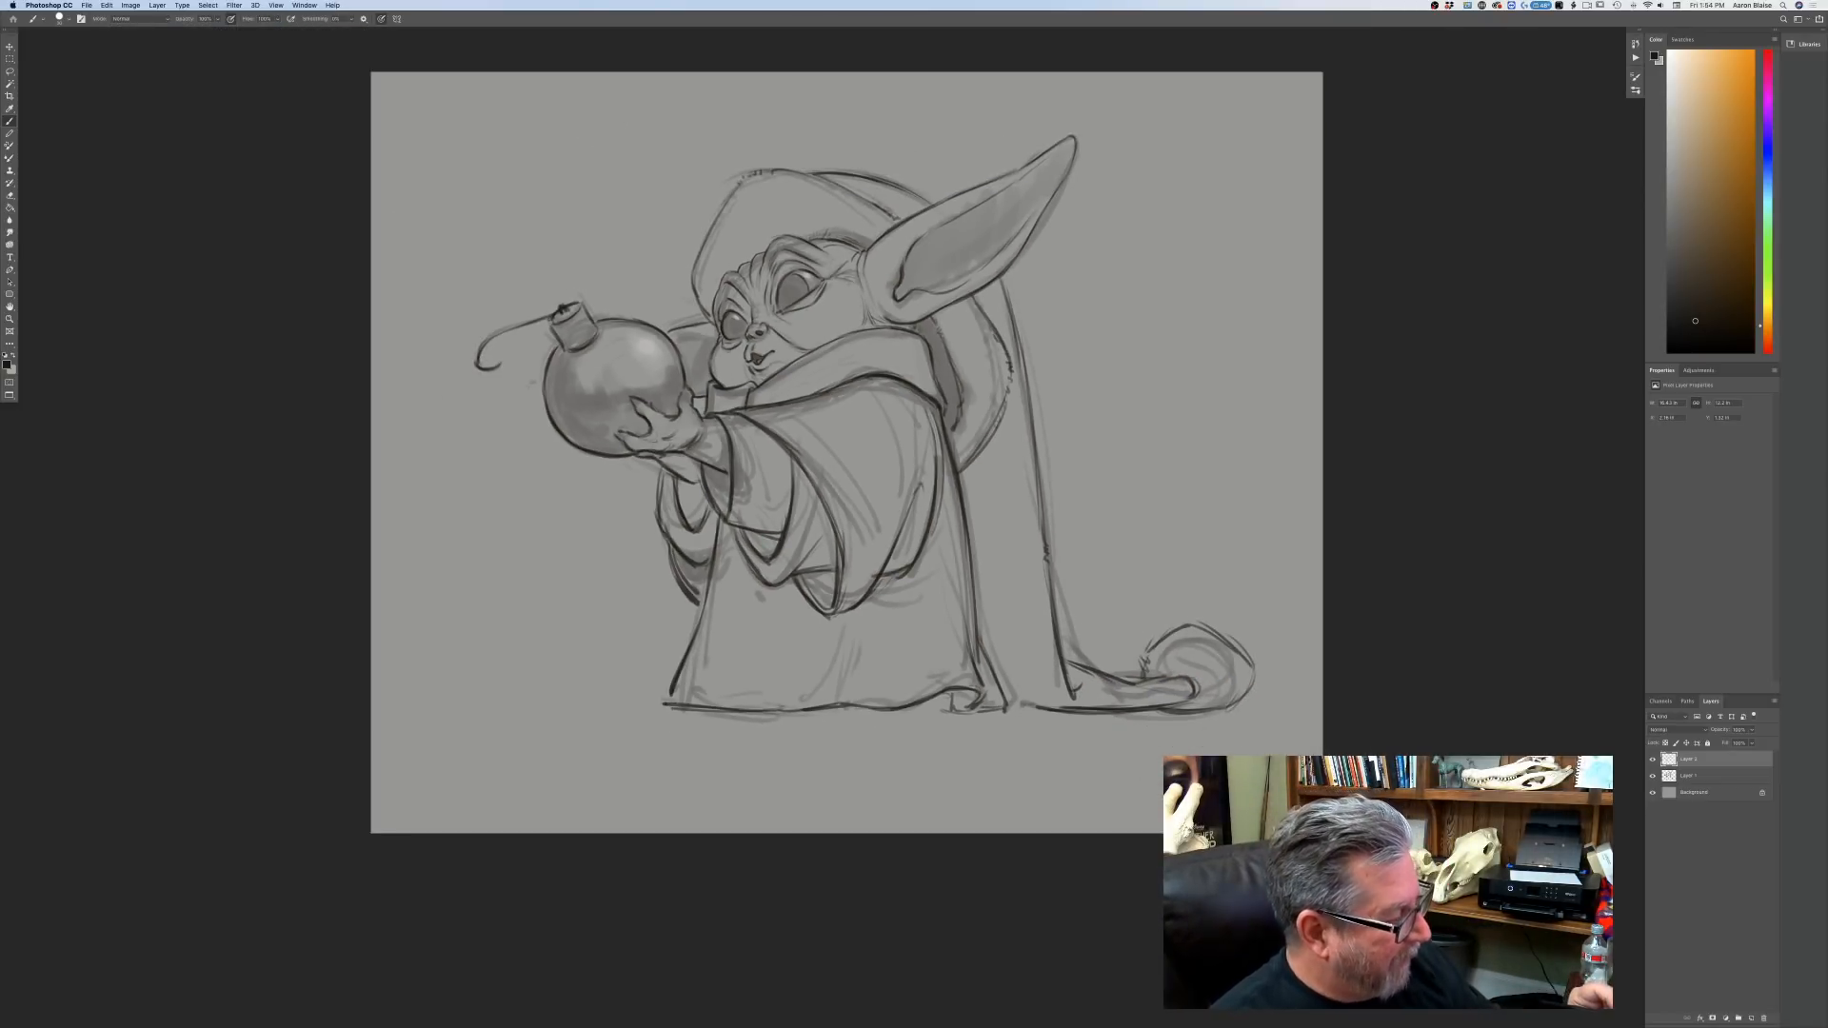
drag(1038, 708, 1007, 704)
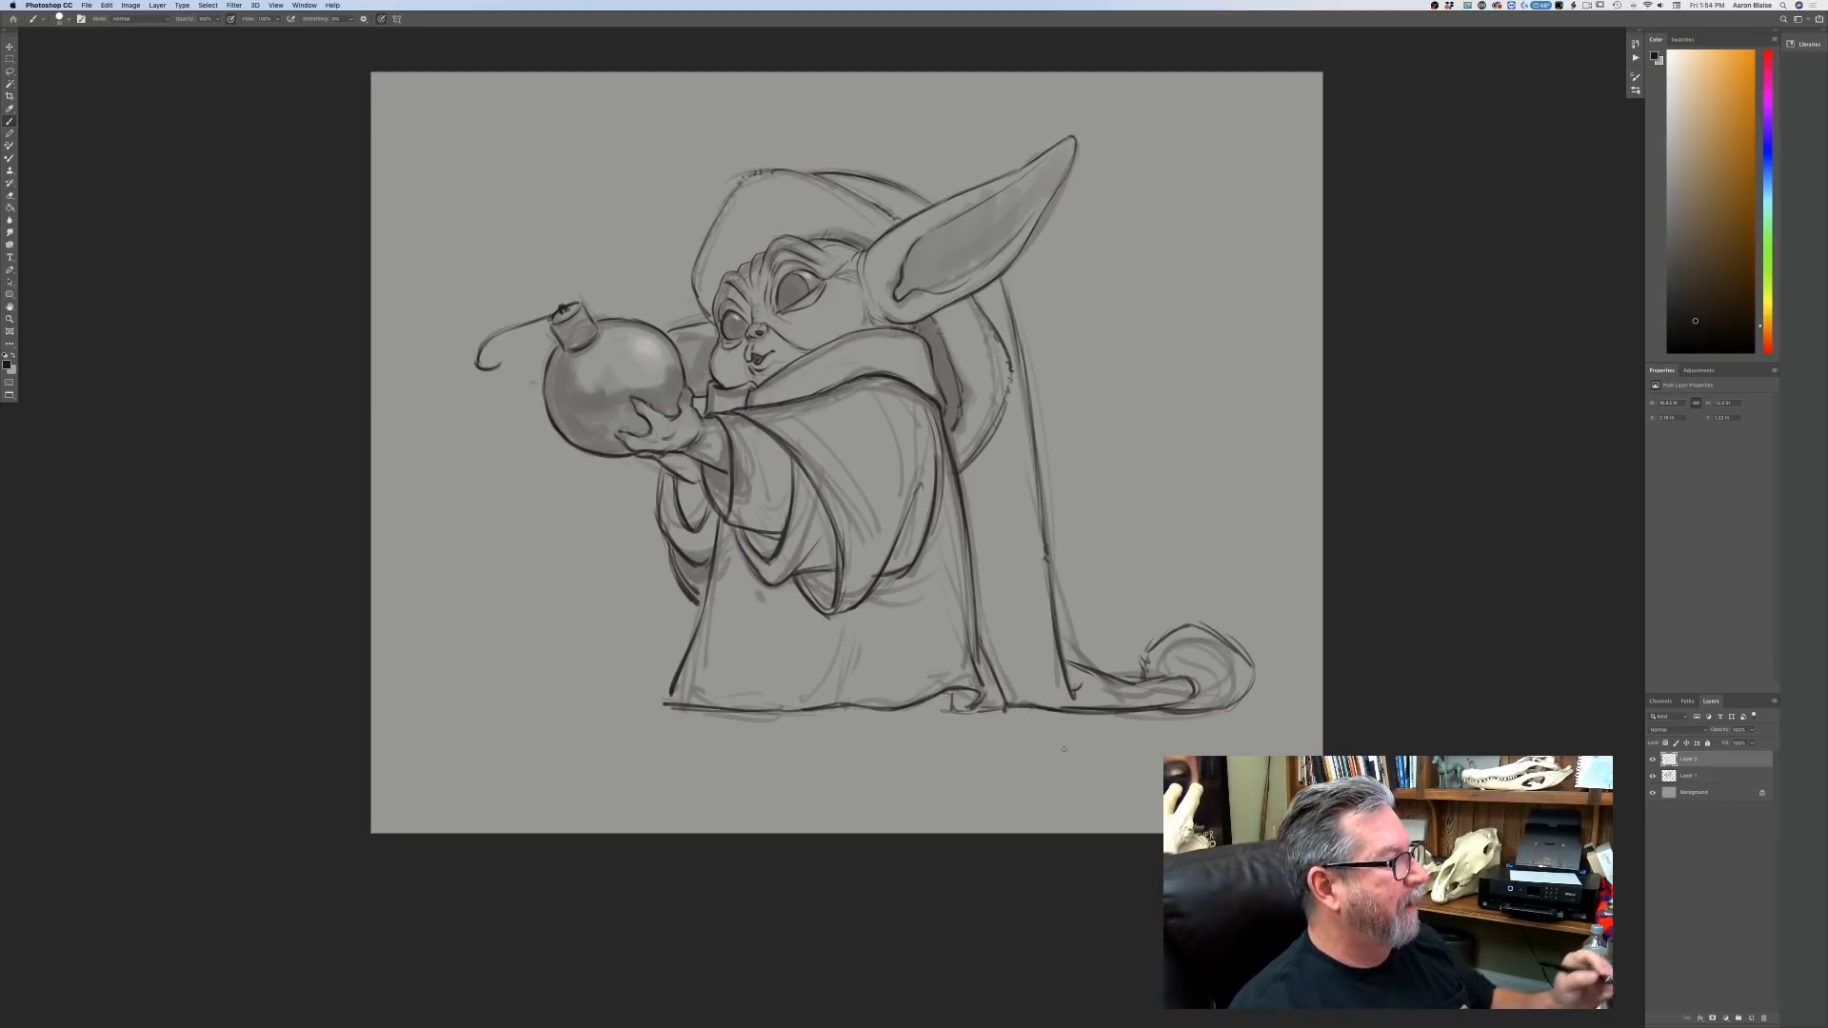
Examine the overall composition and silhouette of the inked figure from the ornament to the hat's tail.
drag(595, 667, 619, 769)
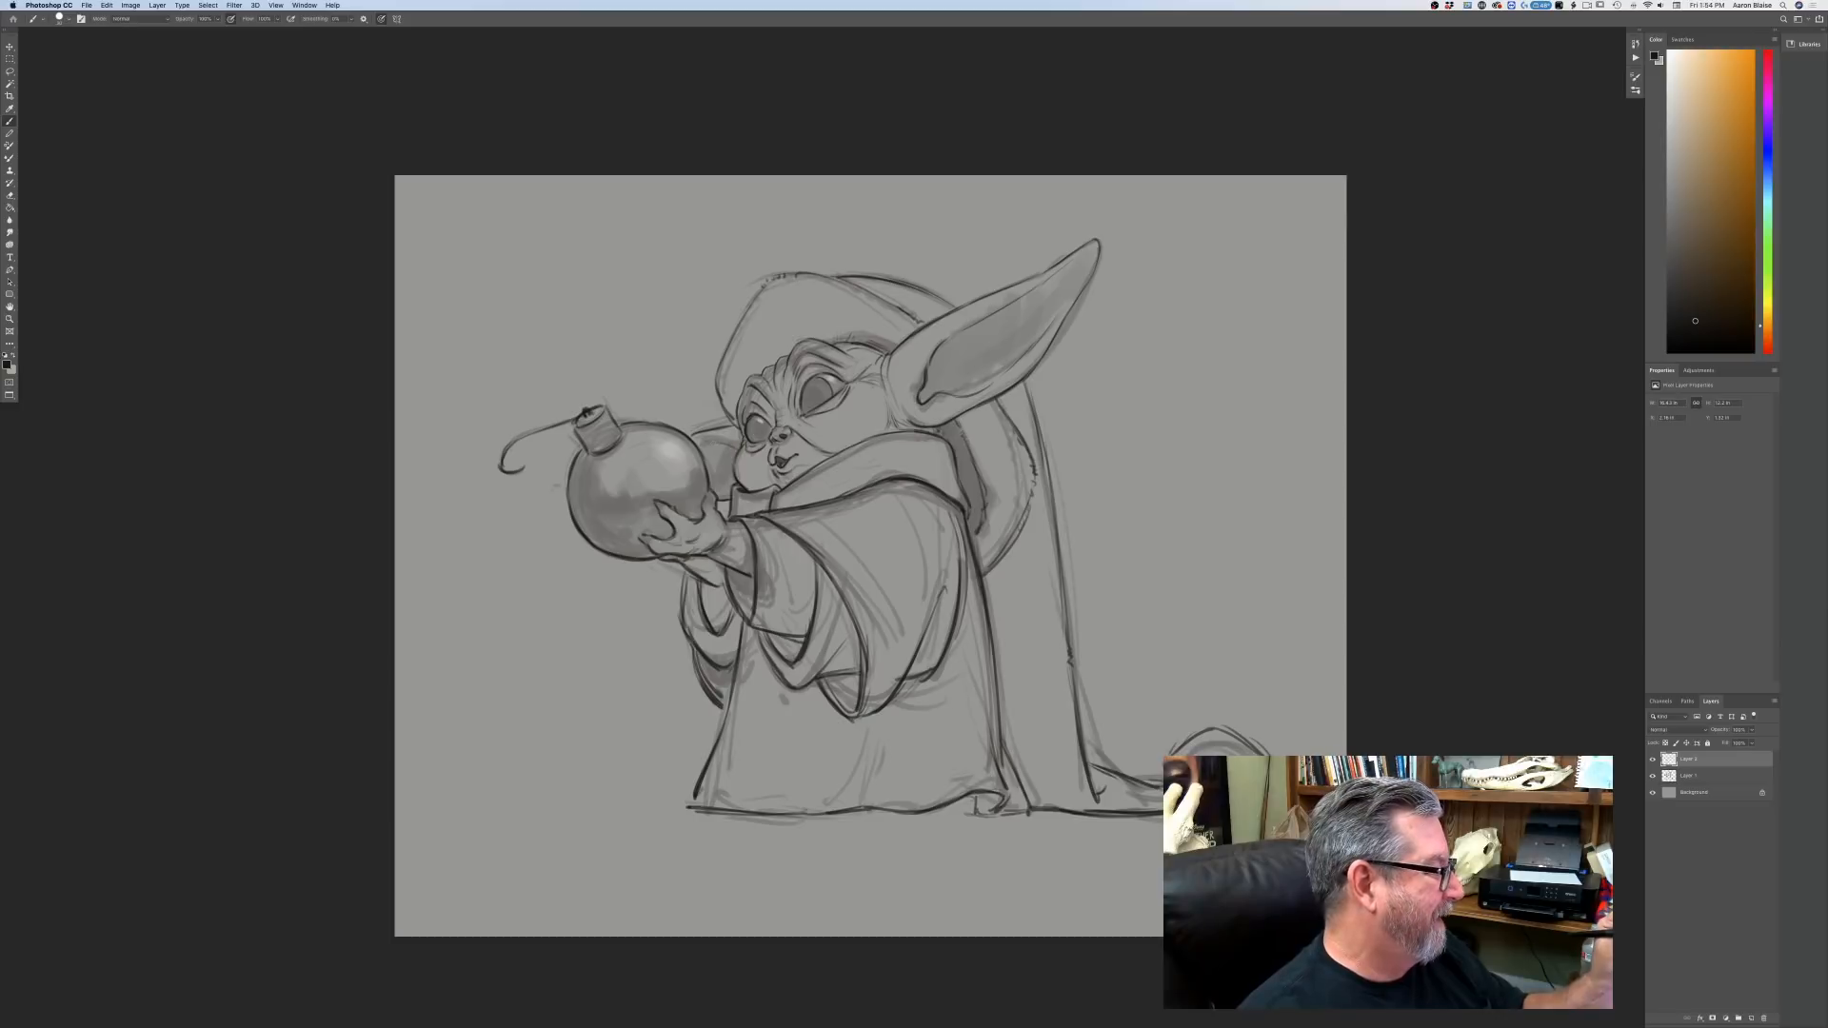
drag(706, 443, 738, 453)
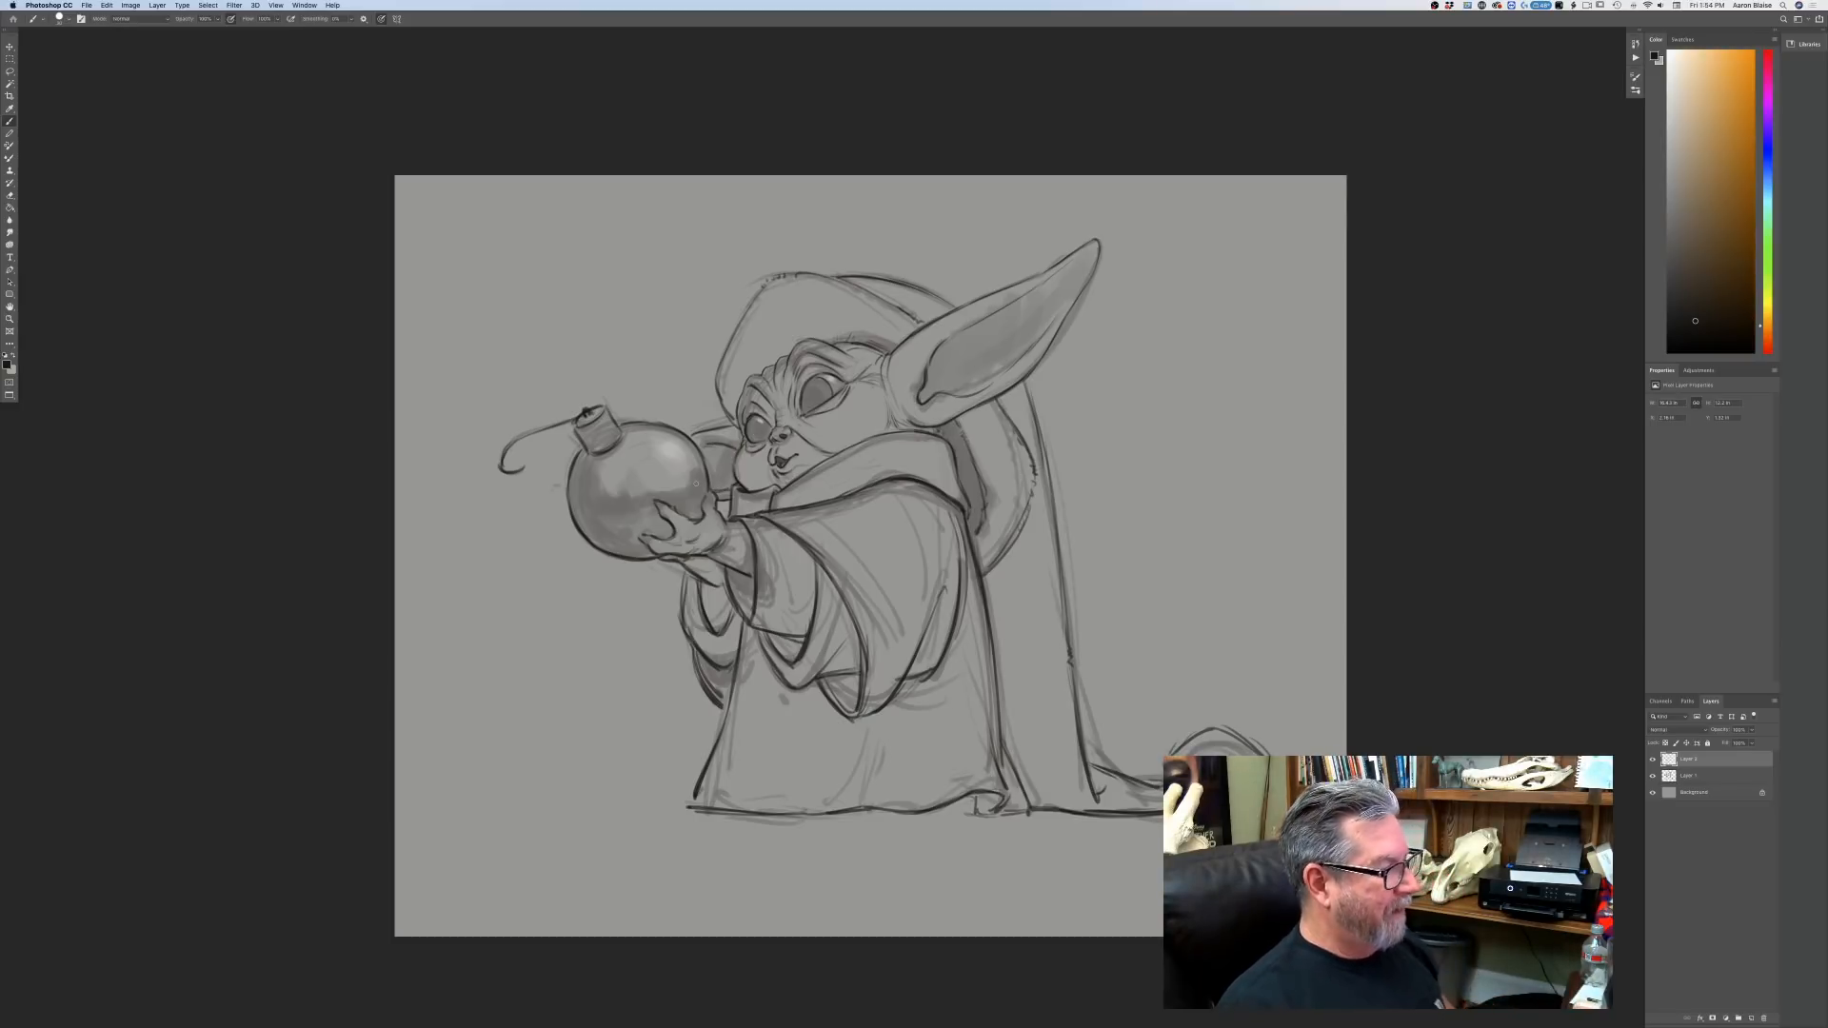
key(super+minus)
key(super+minus)
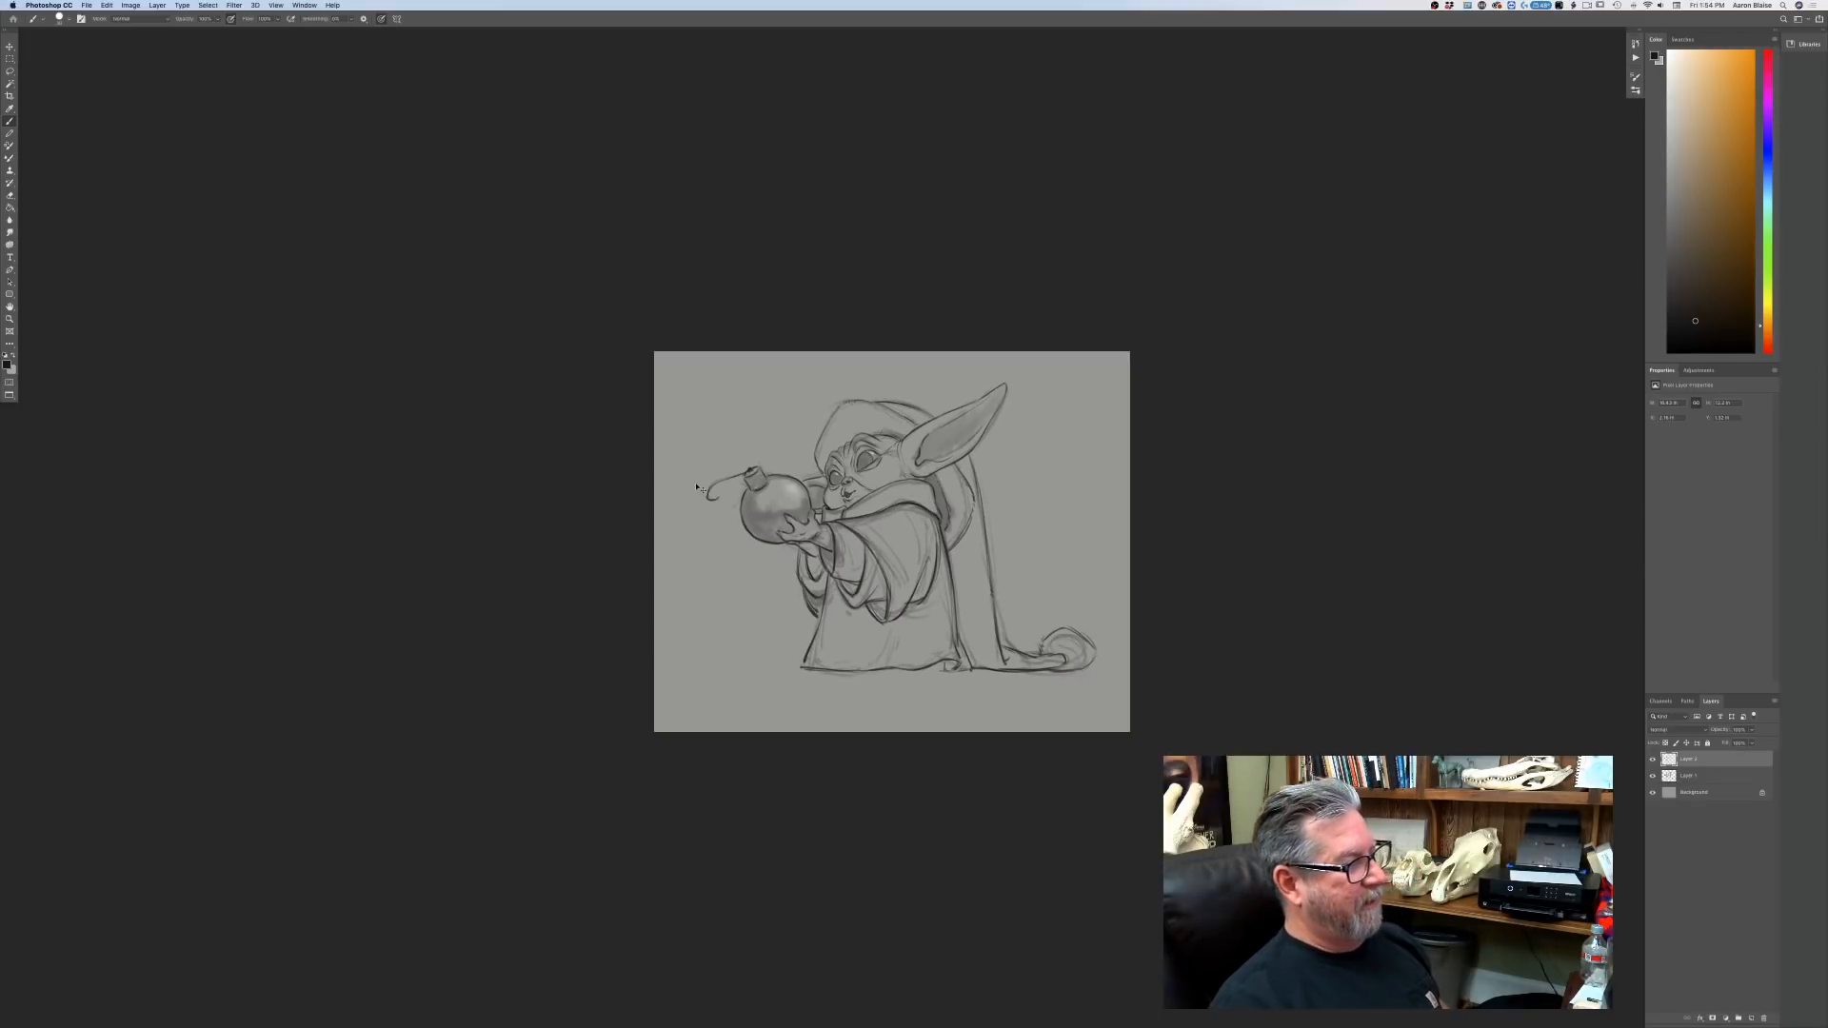
key(super+plus)
key(super+plus)
key(super+plus)
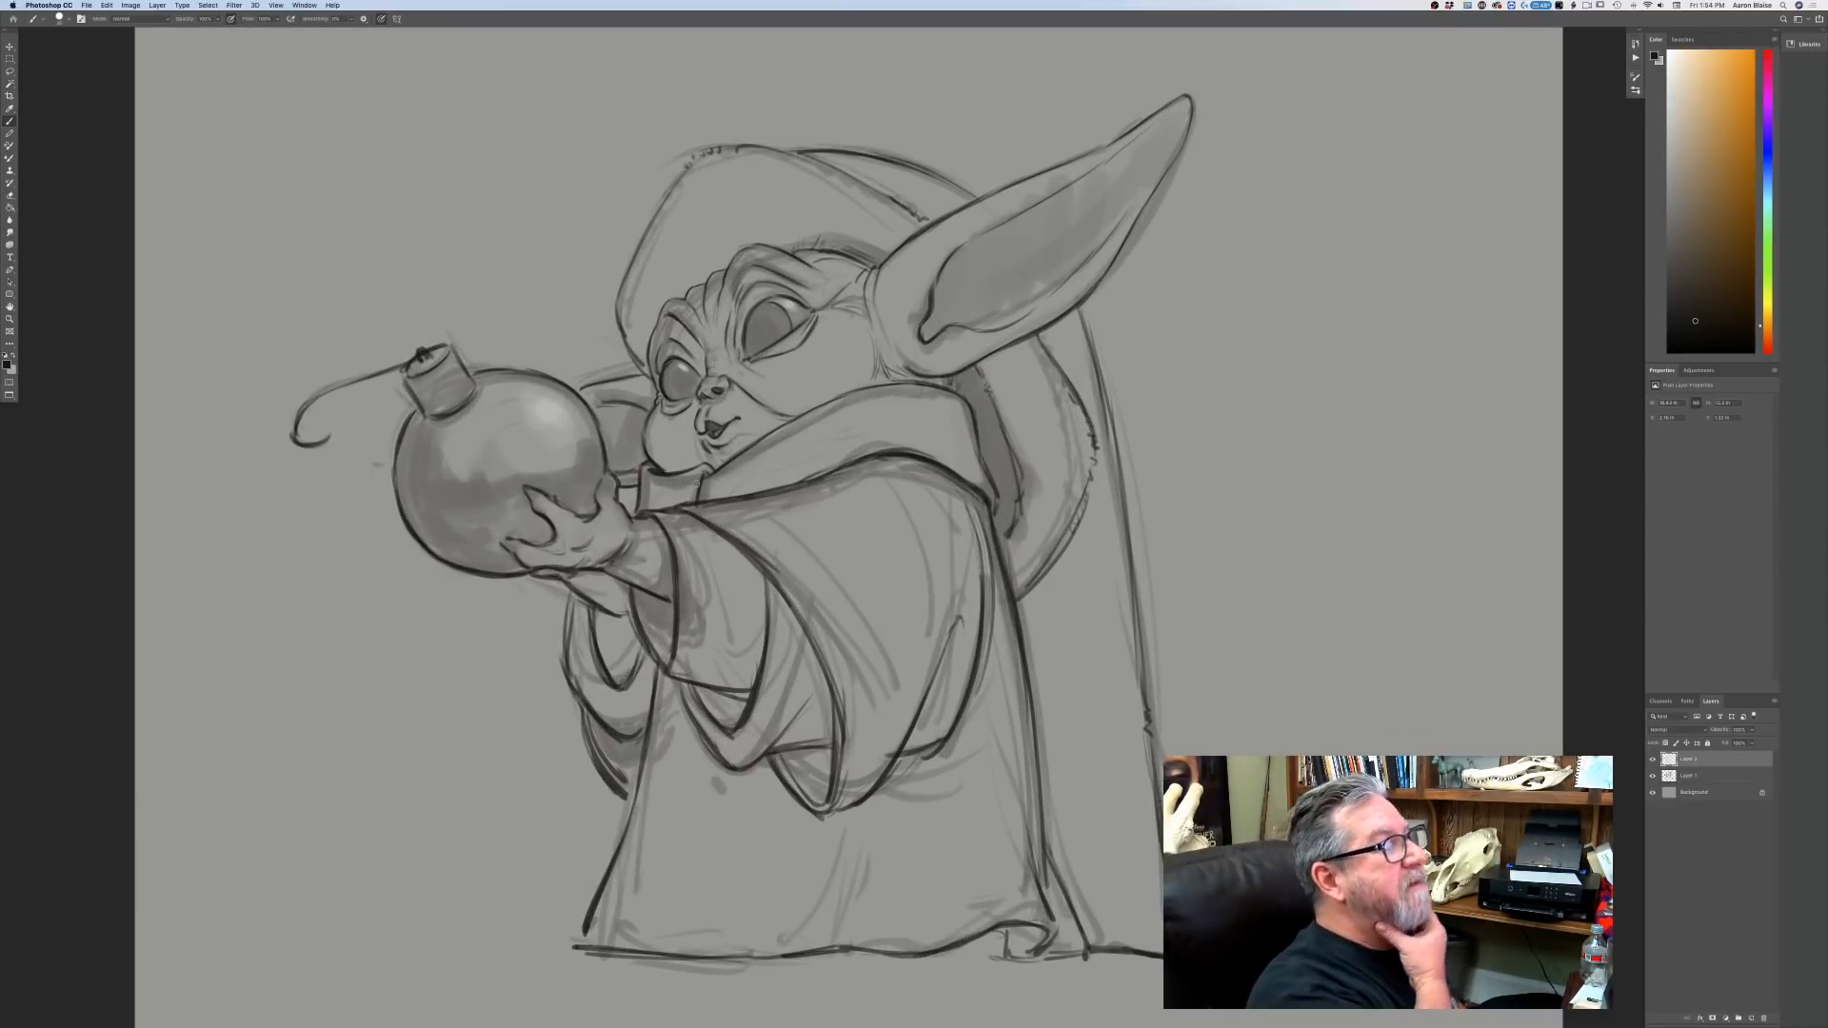
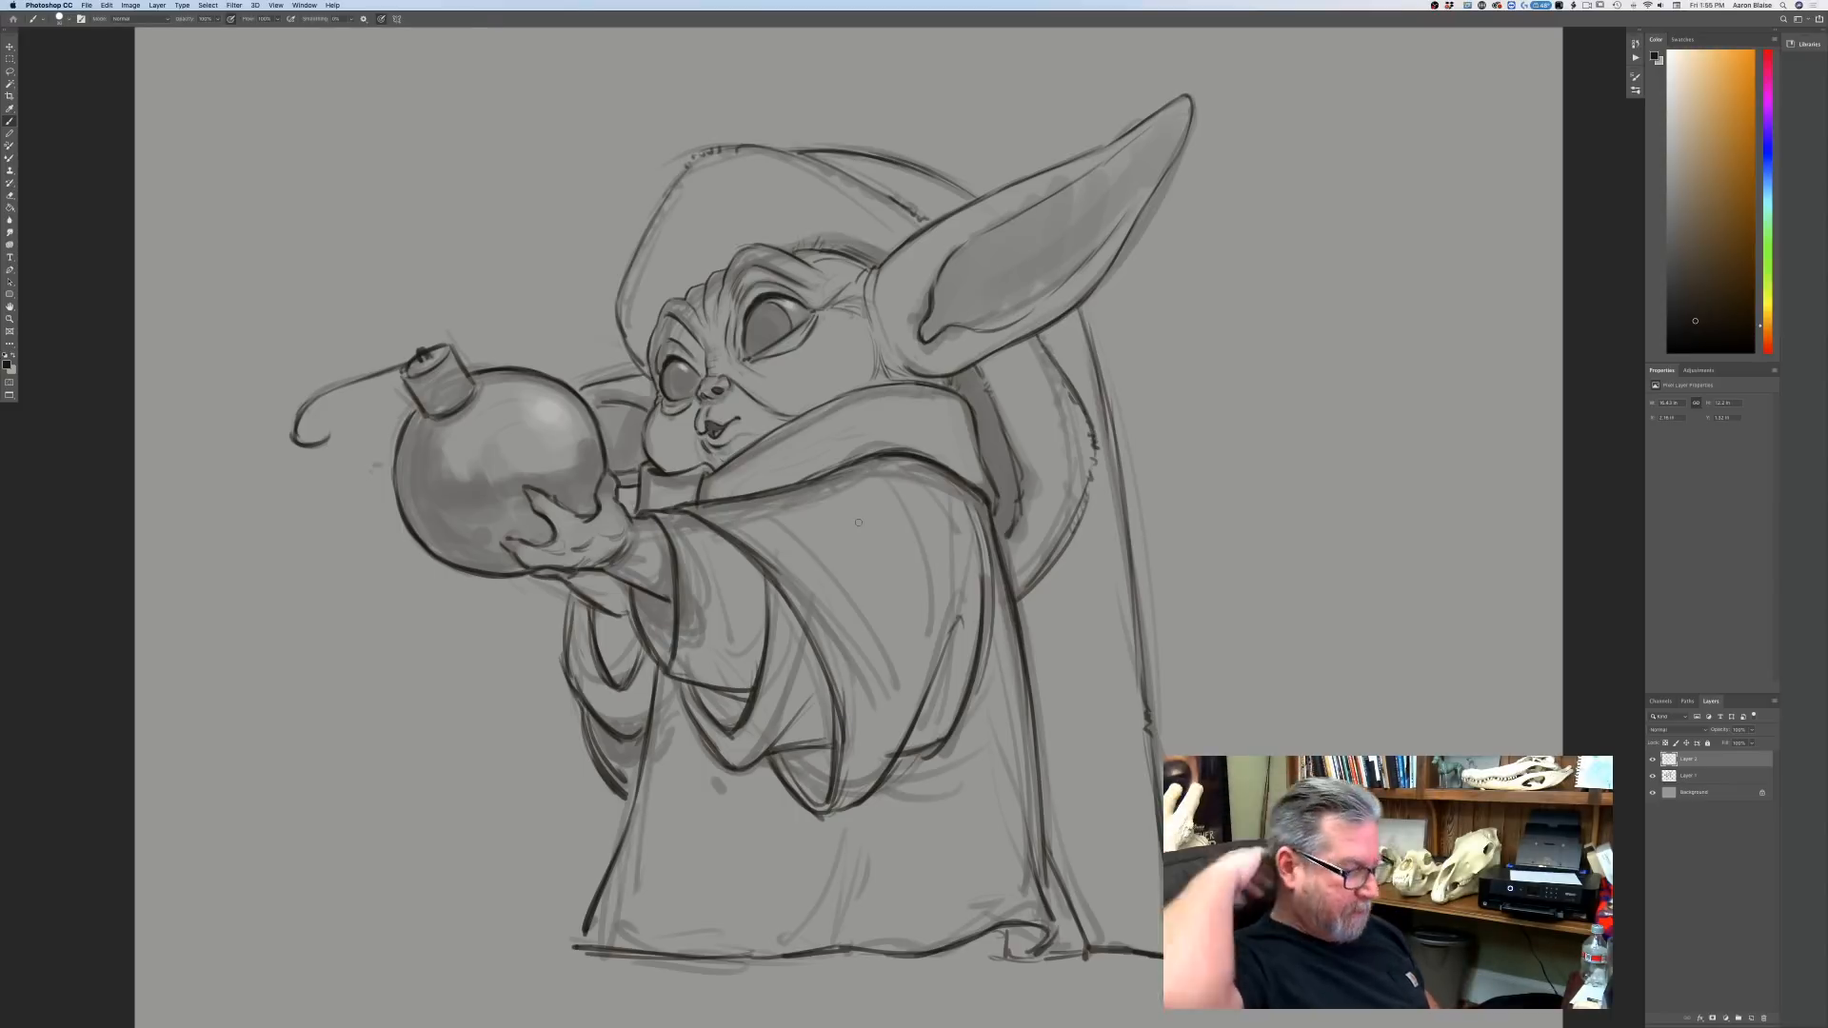
key(super+minus)
key(super+minus)
key(super+minus)
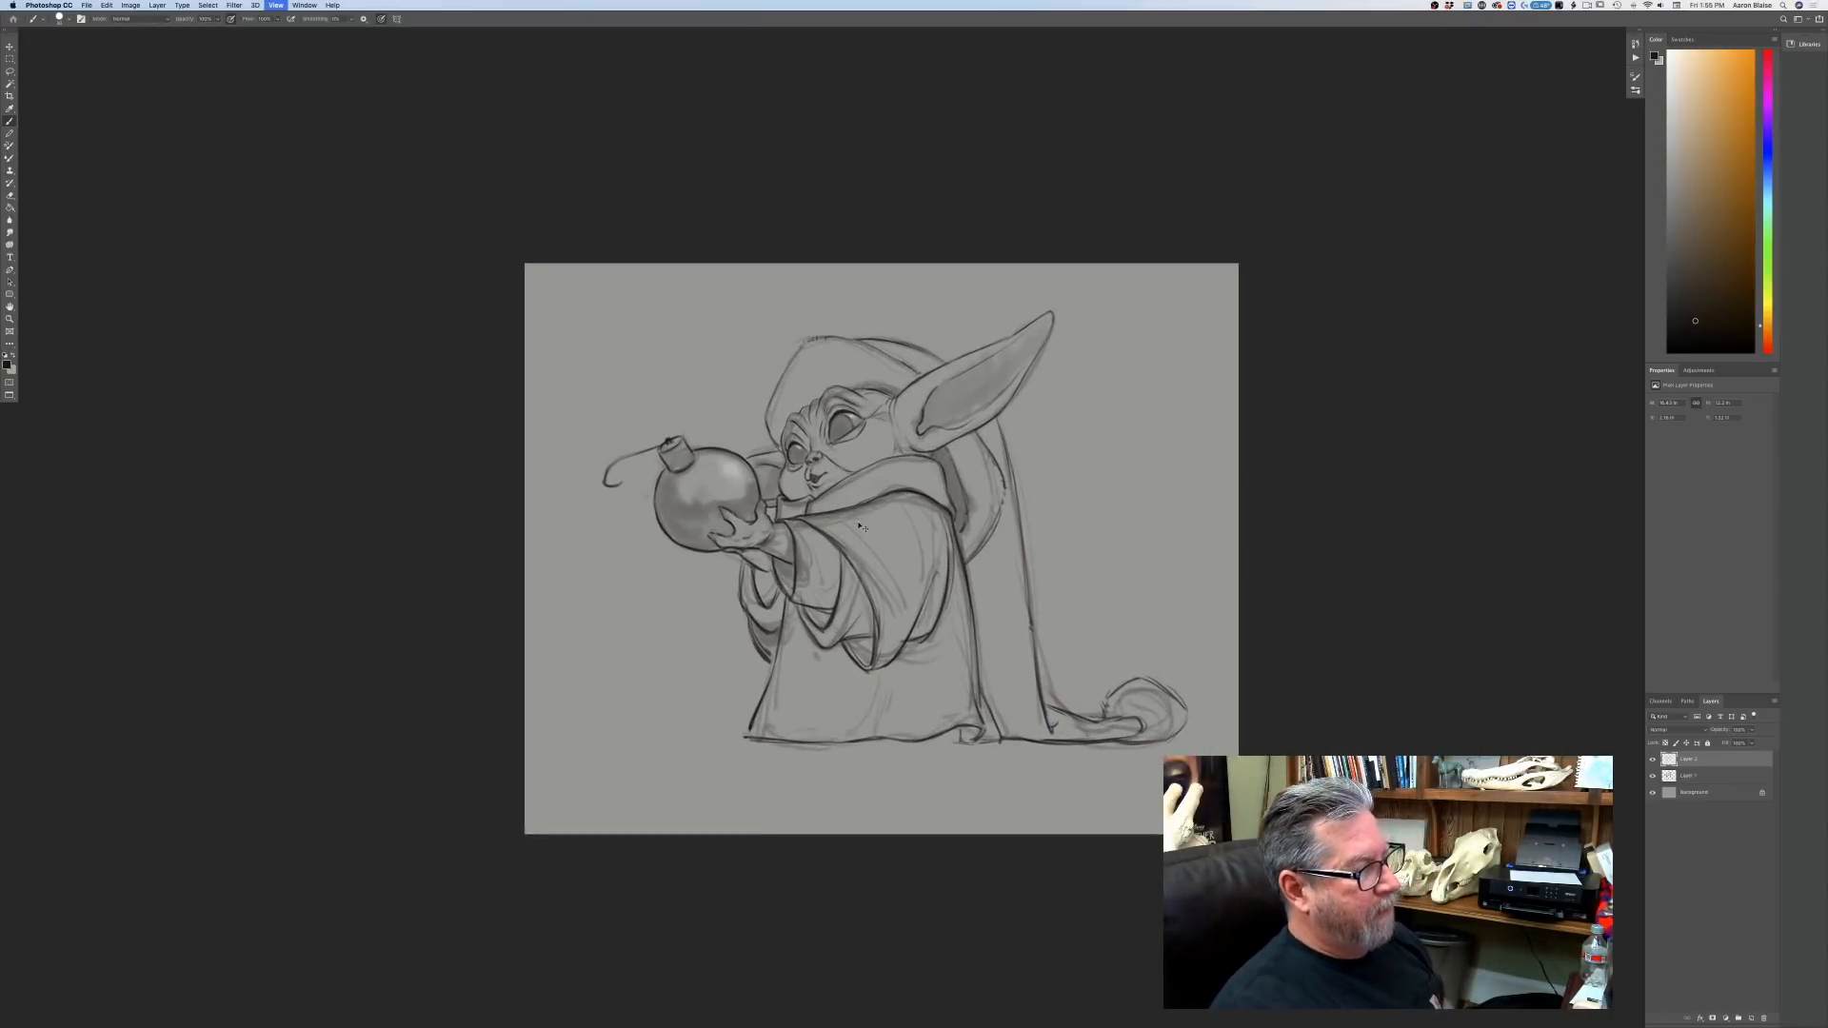
Lower the opacity of the rough sketch layer, Layer 1, so it fades further beneath the ink lines.
key(super+plus)
click(1690, 775)
click(1750, 729)
drag(1745, 742, 1741, 749)
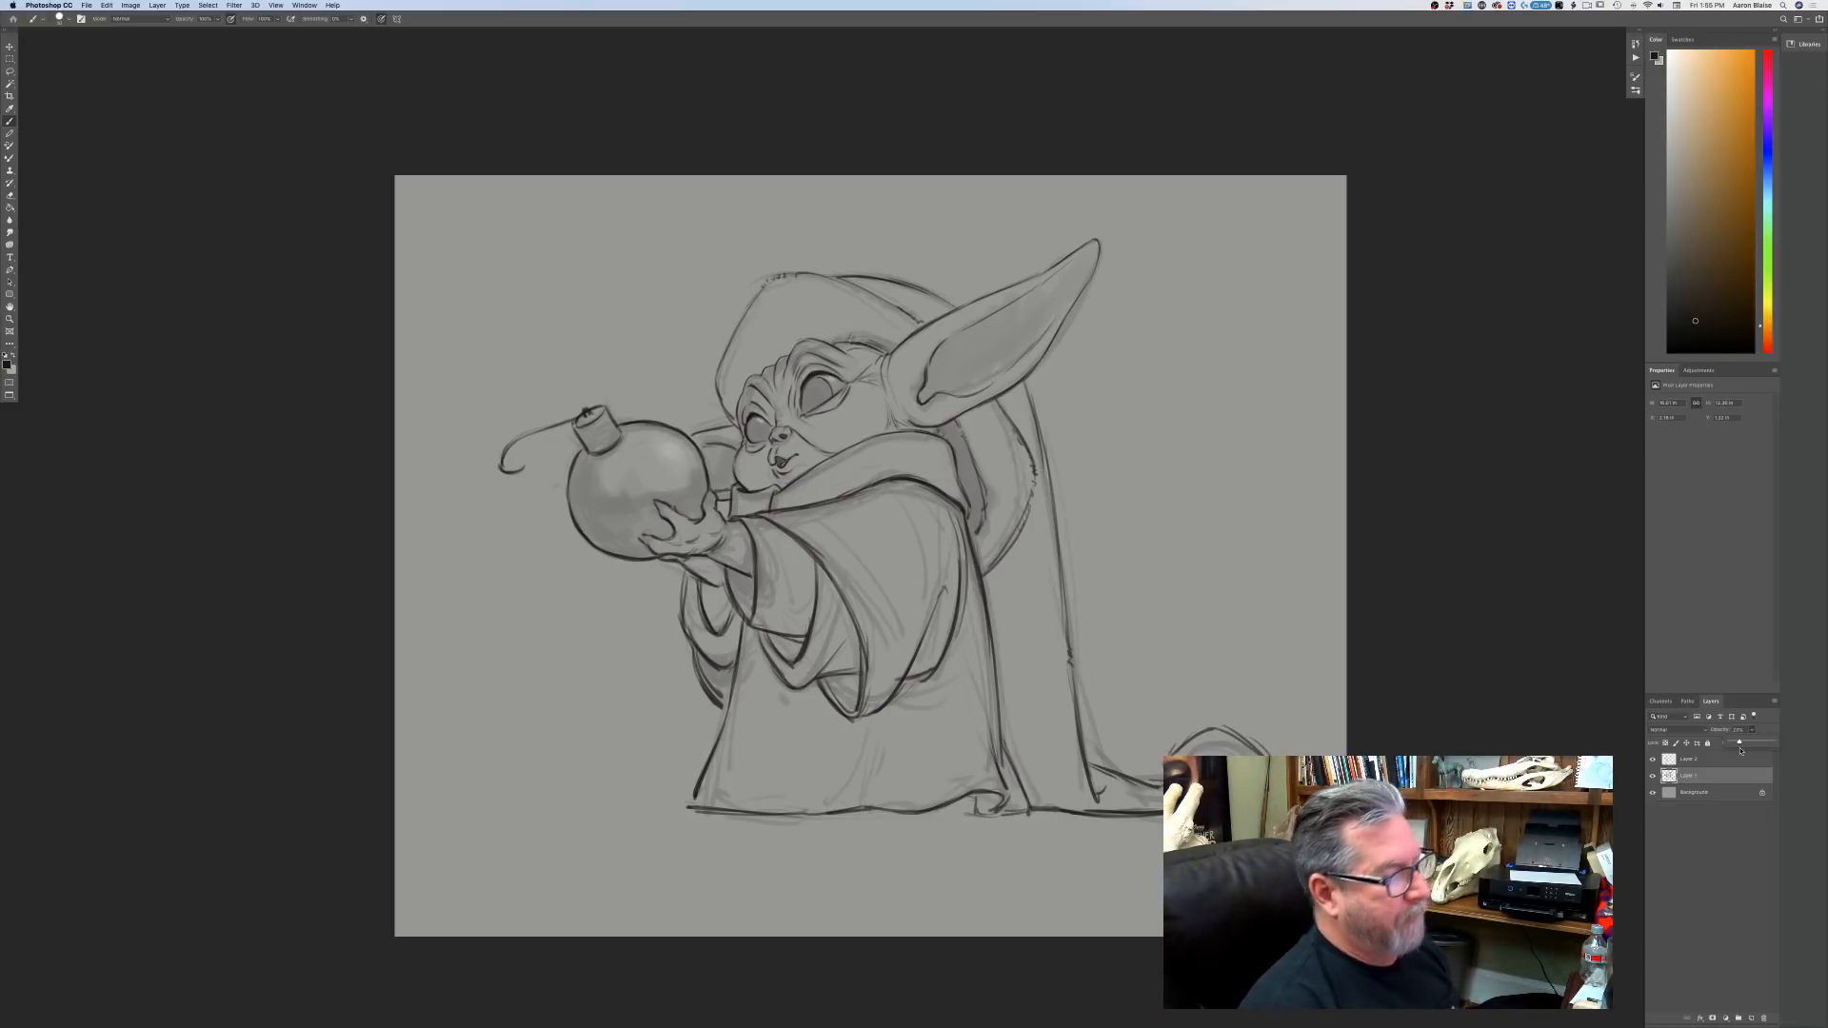
Add a new layer directly above the Background layer and choose a muted tan brown as the brush colour.
click(1737, 792)
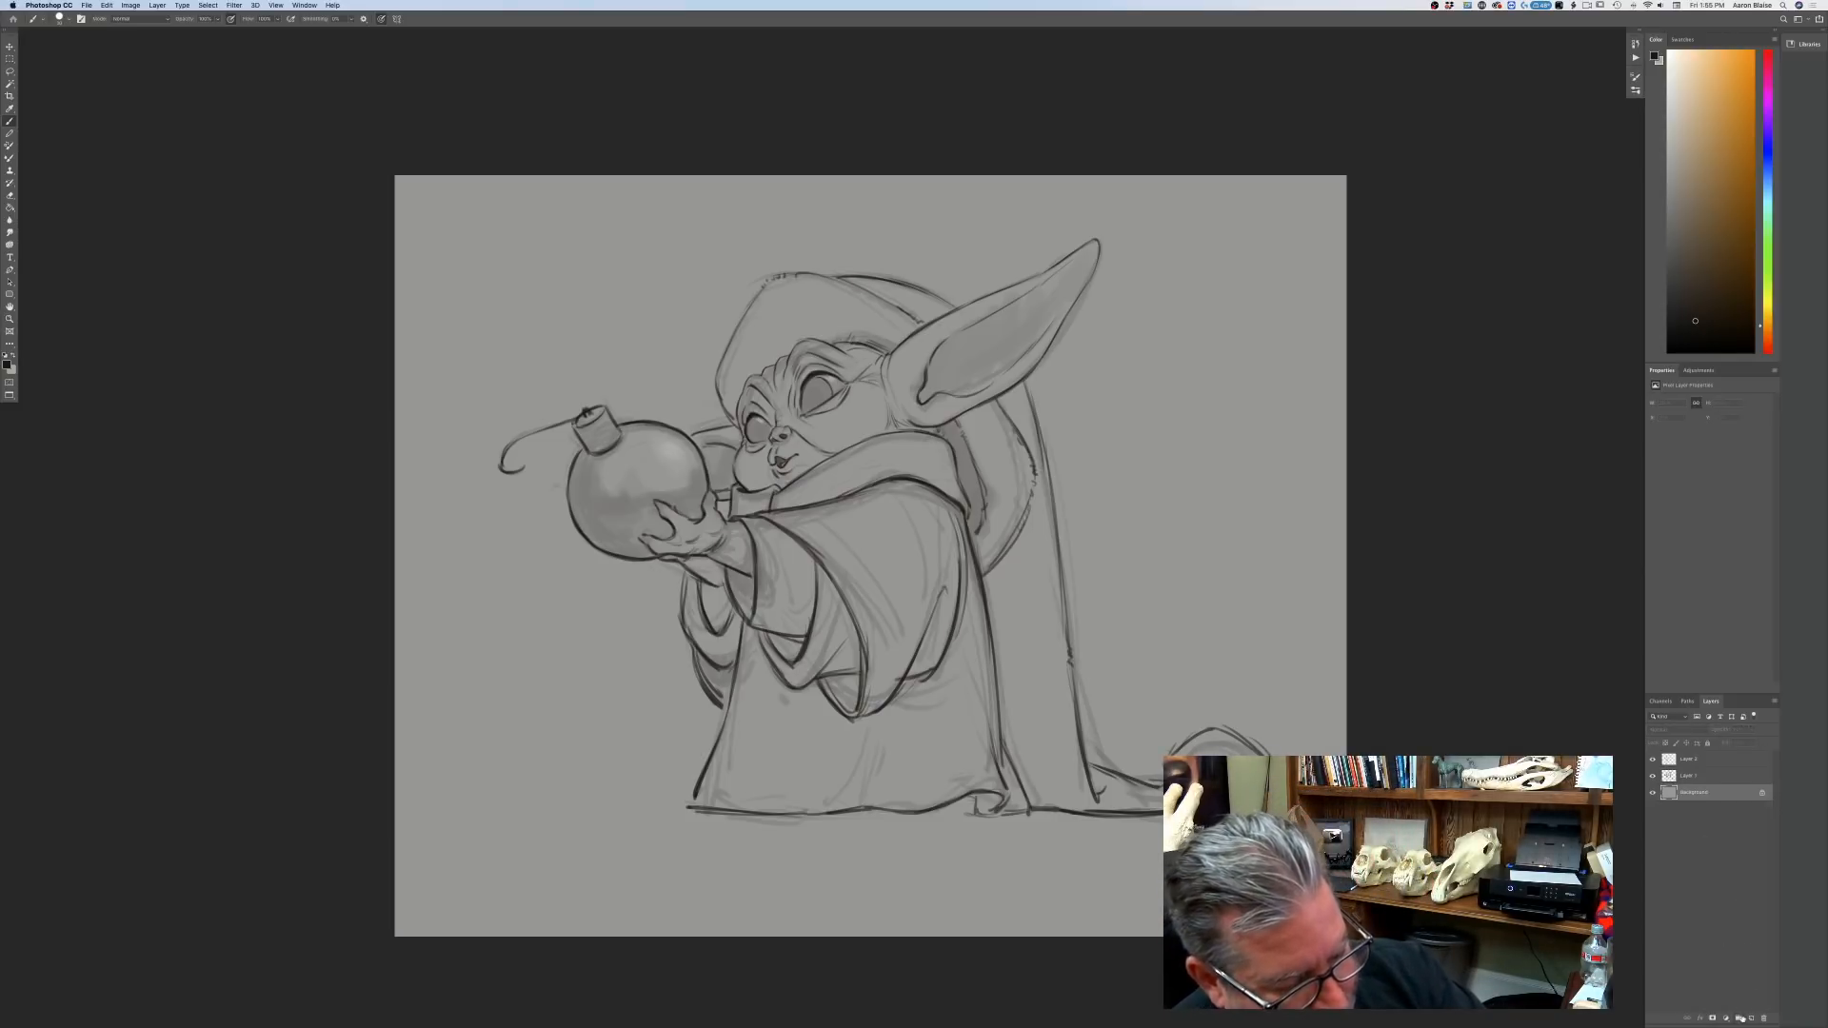
click(1739, 1018)
click(7, 362)
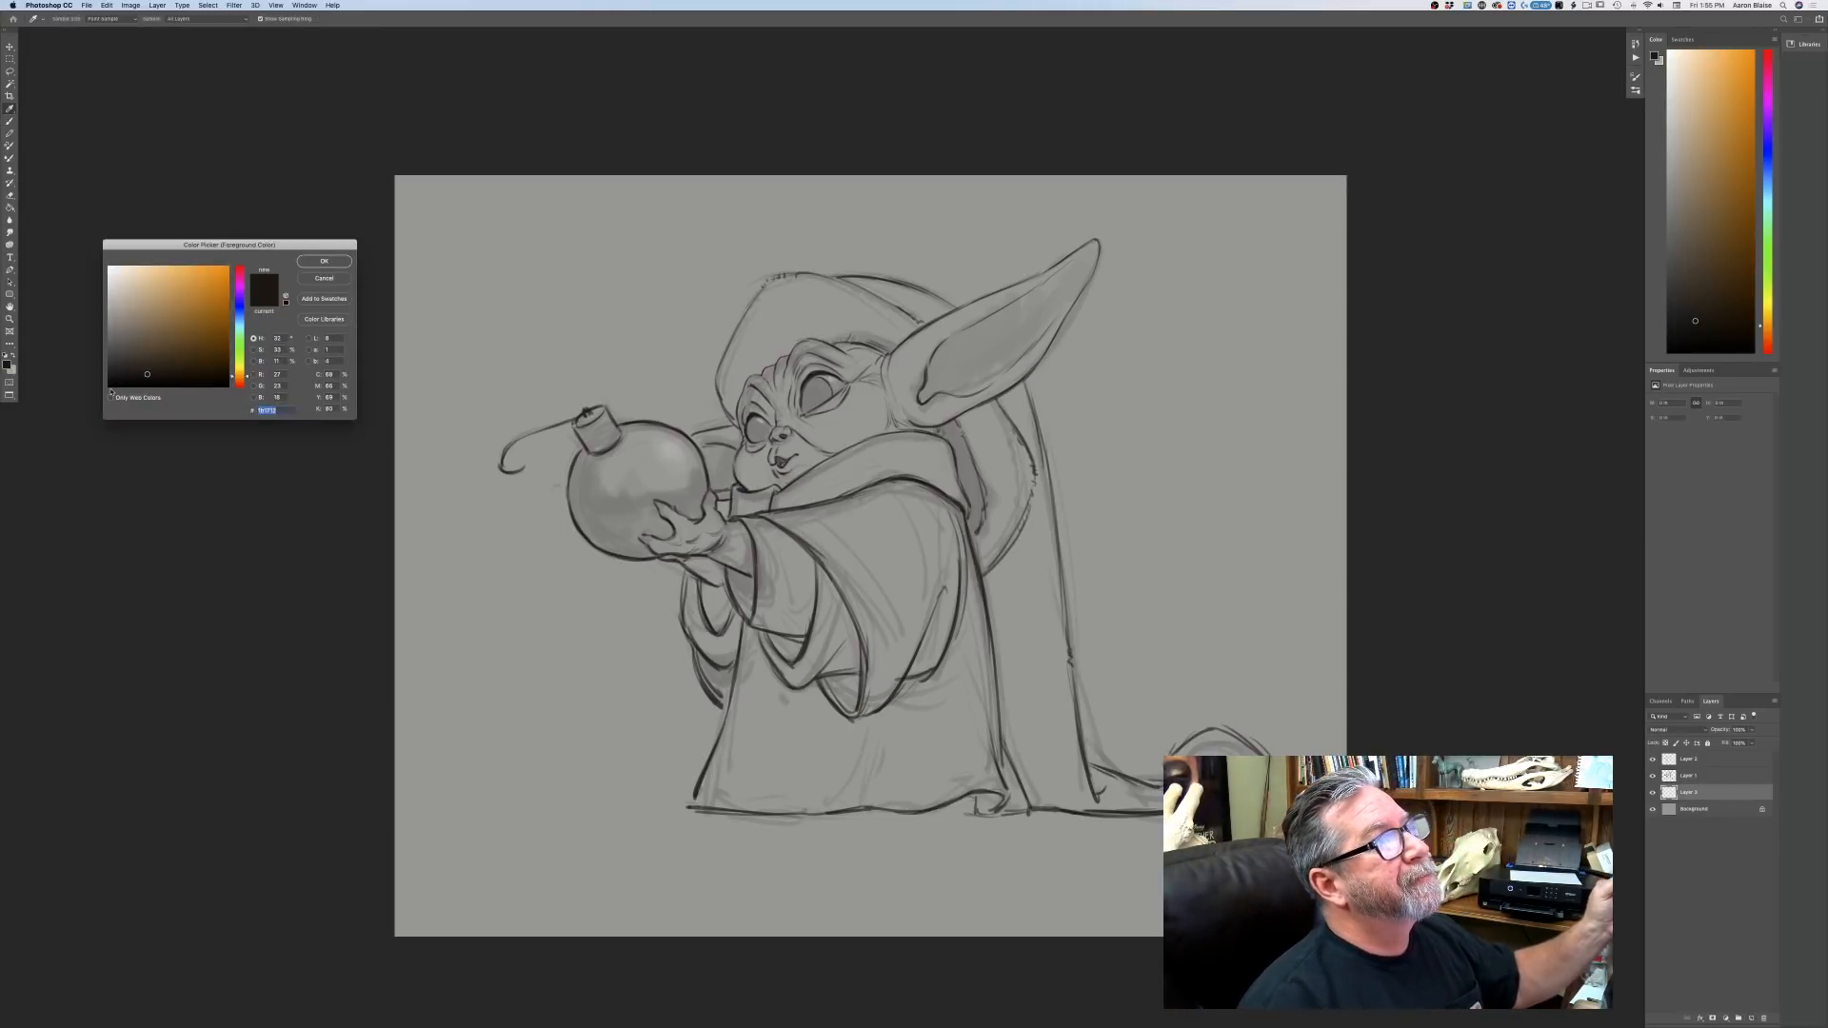
drag(147, 322, 148, 314)
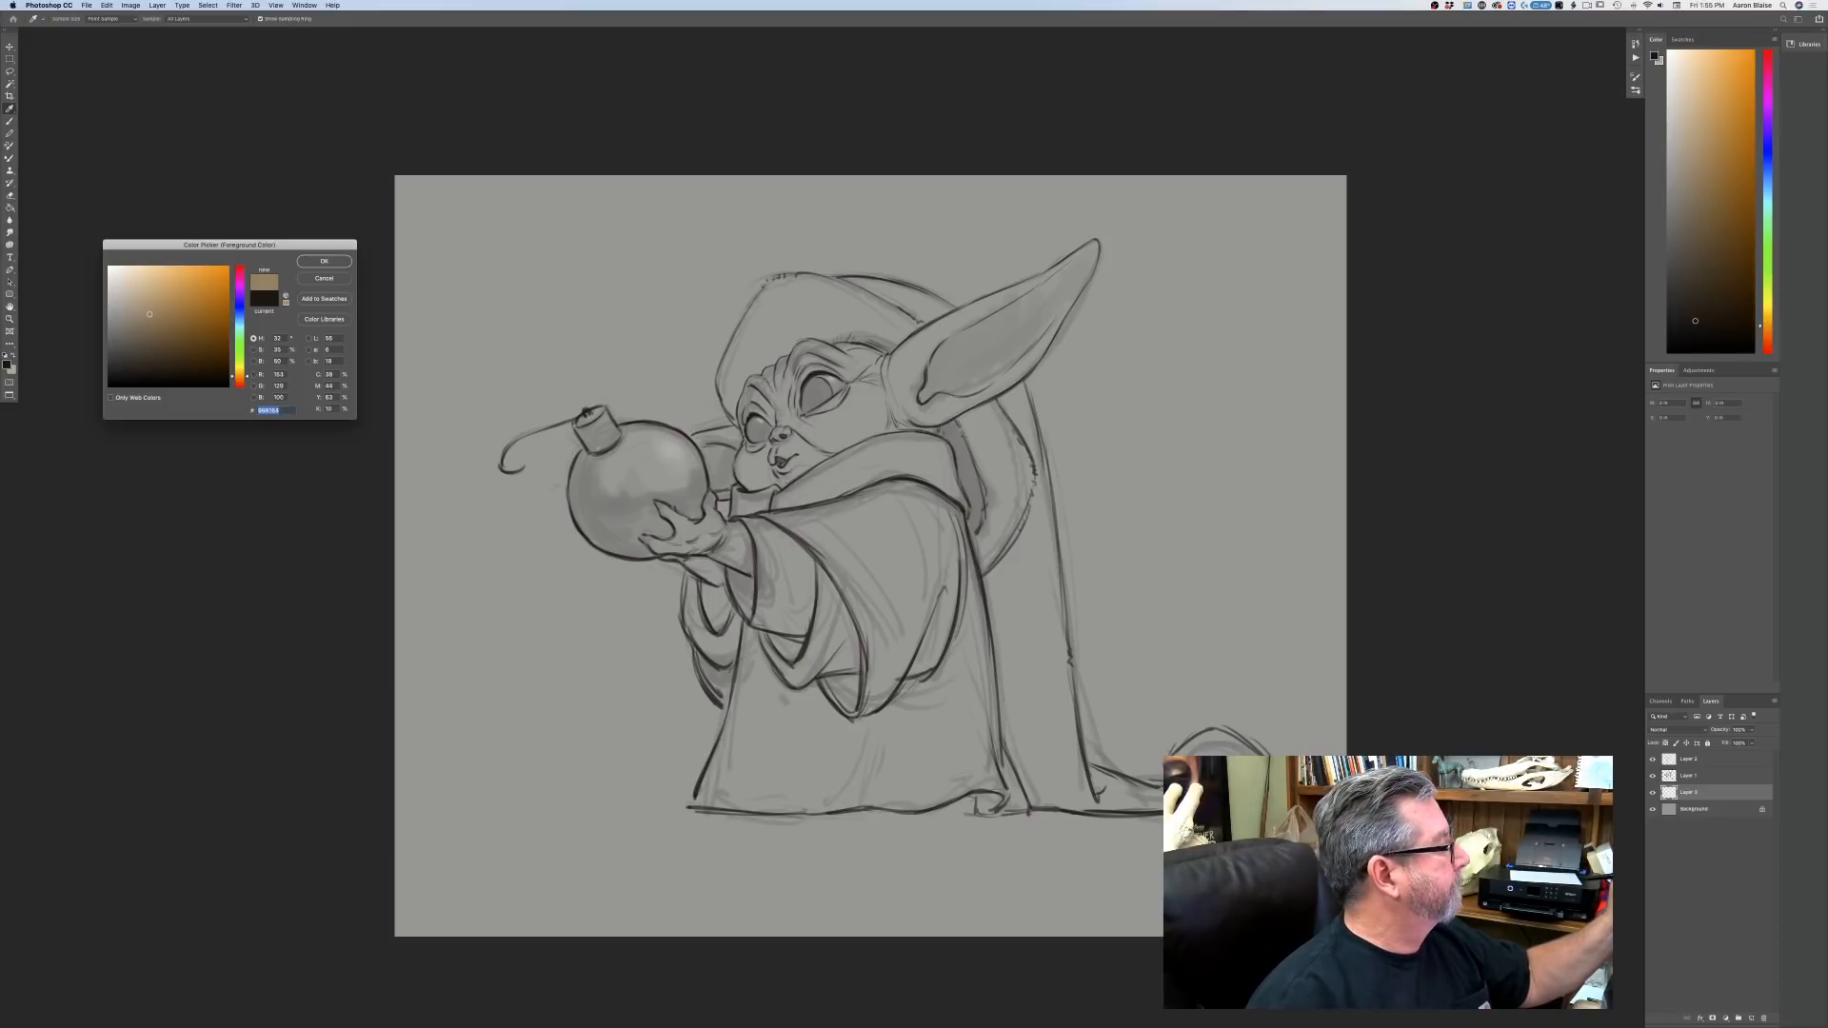
key(Return)
key(b)
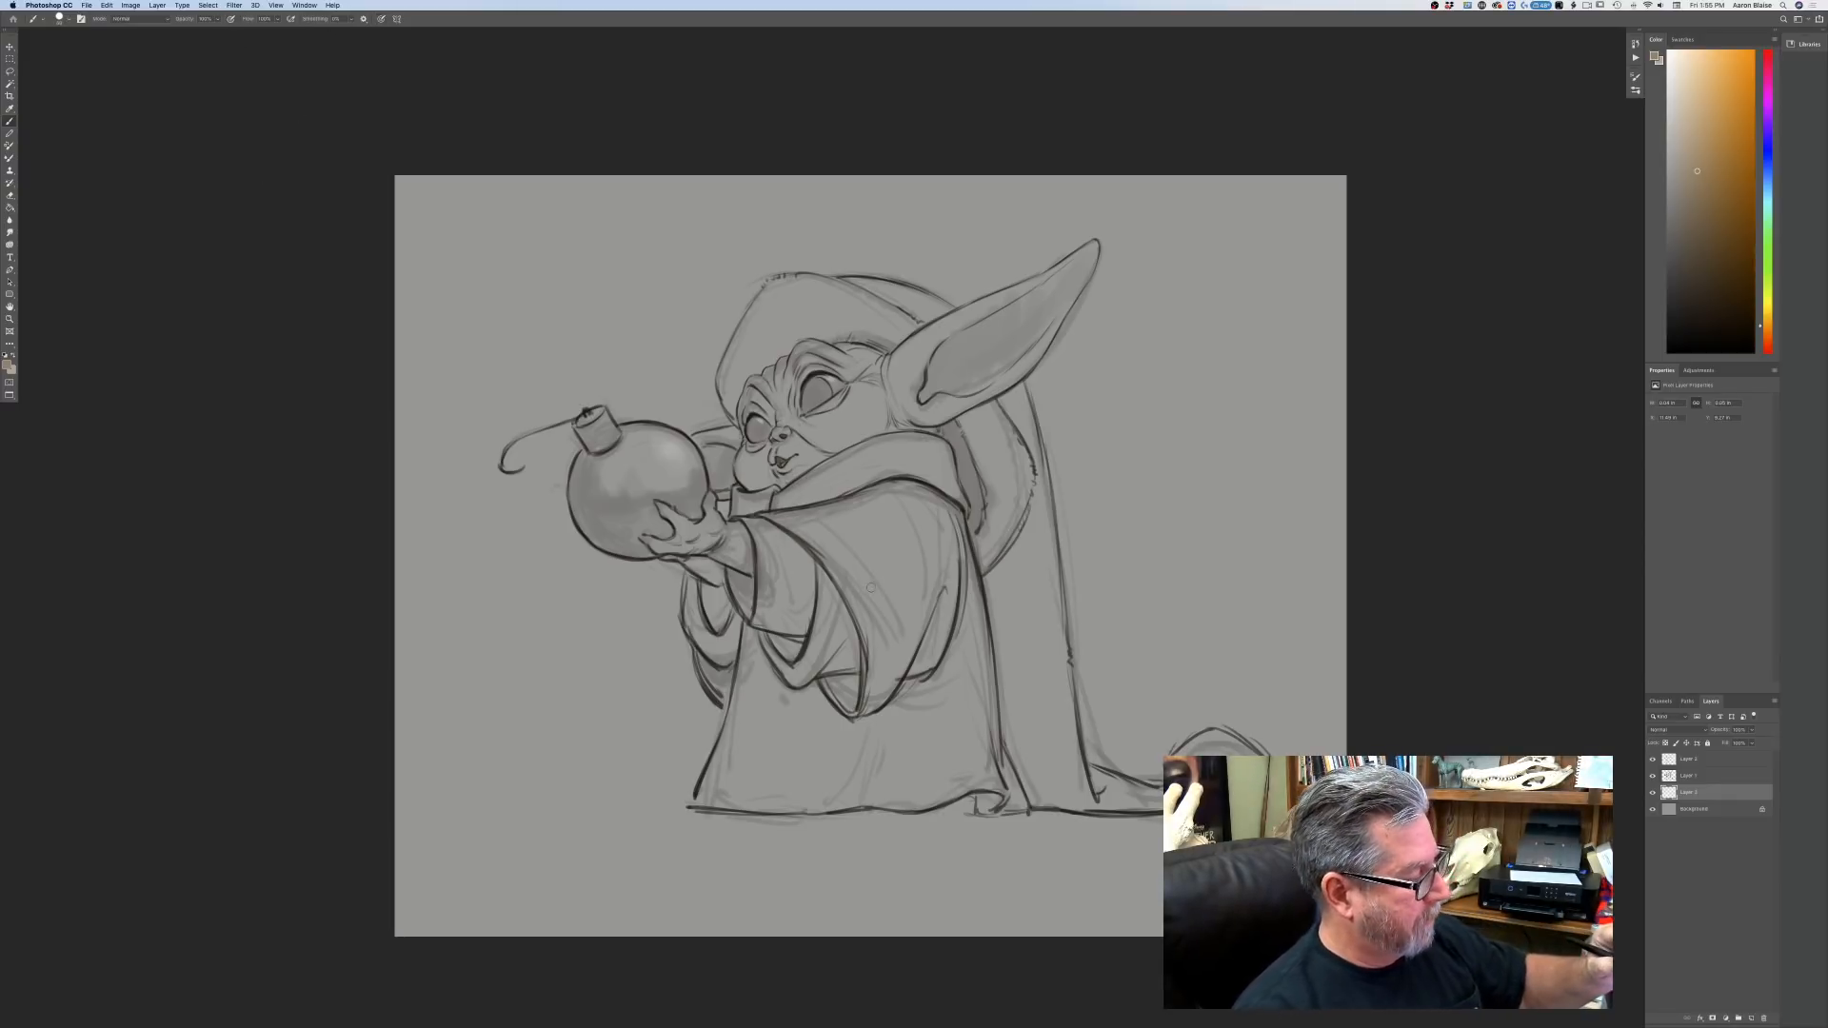
Paint flat tan over the near sleeve, the far sleeve, the robe just beneath them and the collar's front end.
mouse_move(871, 587)
mouse_down()
mouse_move(904, 572)
mouse_move(919, 533)
mouse_move(895, 667)
mouse_move(795, 705)
mouse_move(762, 542)
mouse_move(774, 560)
mouse_up()
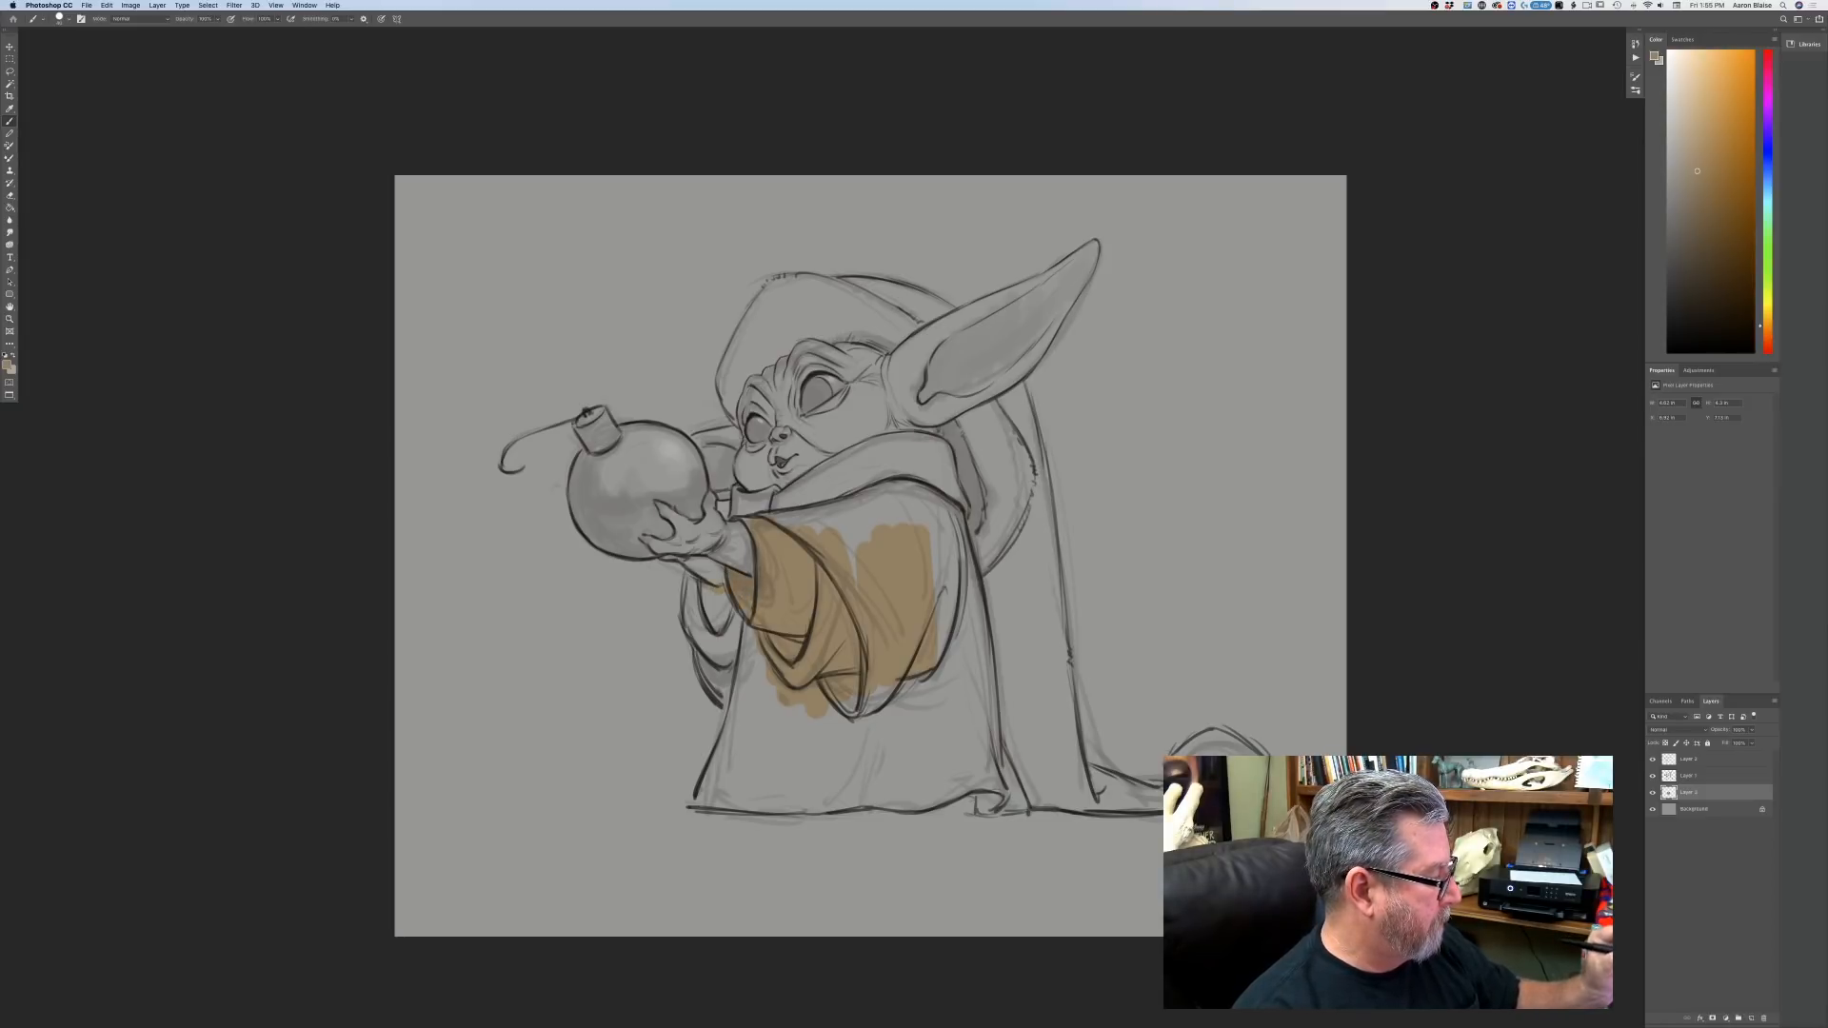
drag(719, 589, 690, 584)
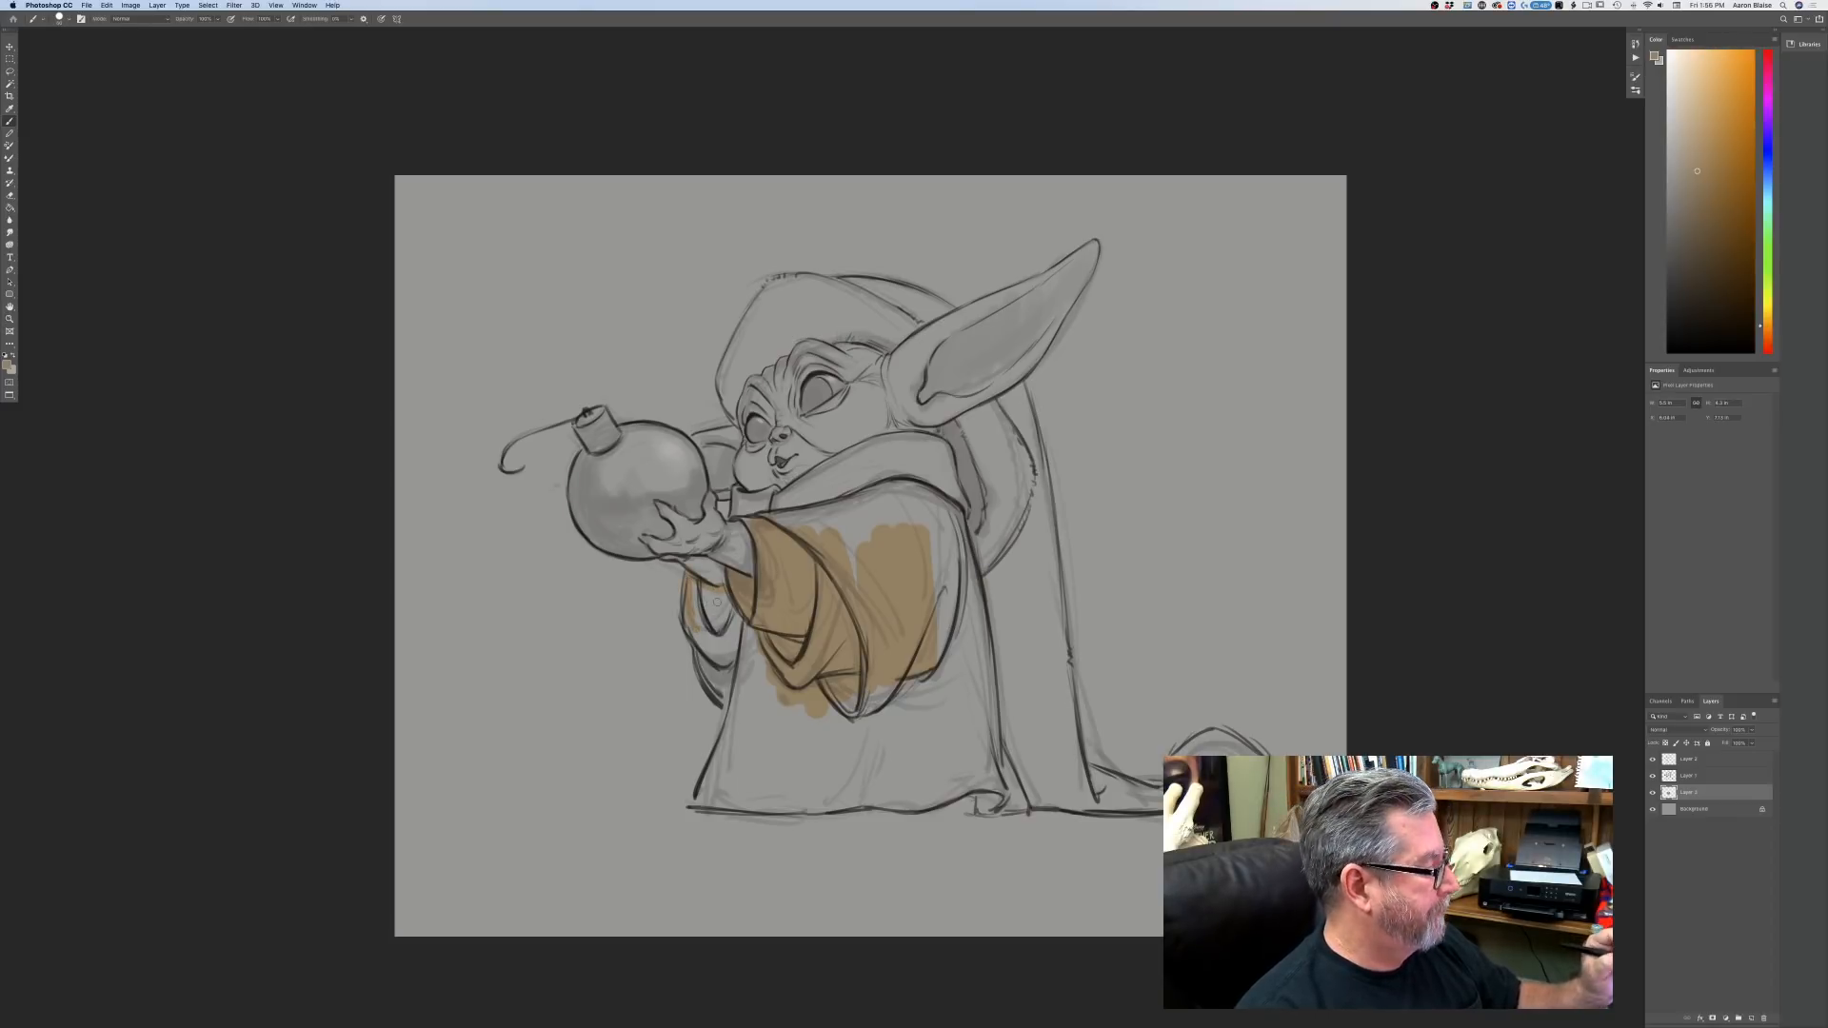
mouse_move(717, 602)
mouse_down()
mouse_move(735, 614)
mouse_move(695, 601)
mouse_move(722, 639)
mouse_move(752, 634)
mouse_move(703, 661)
mouse_move(741, 706)
mouse_move(770, 674)
mouse_move(825, 727)
mouse_move(857, 709)
mouse_up()
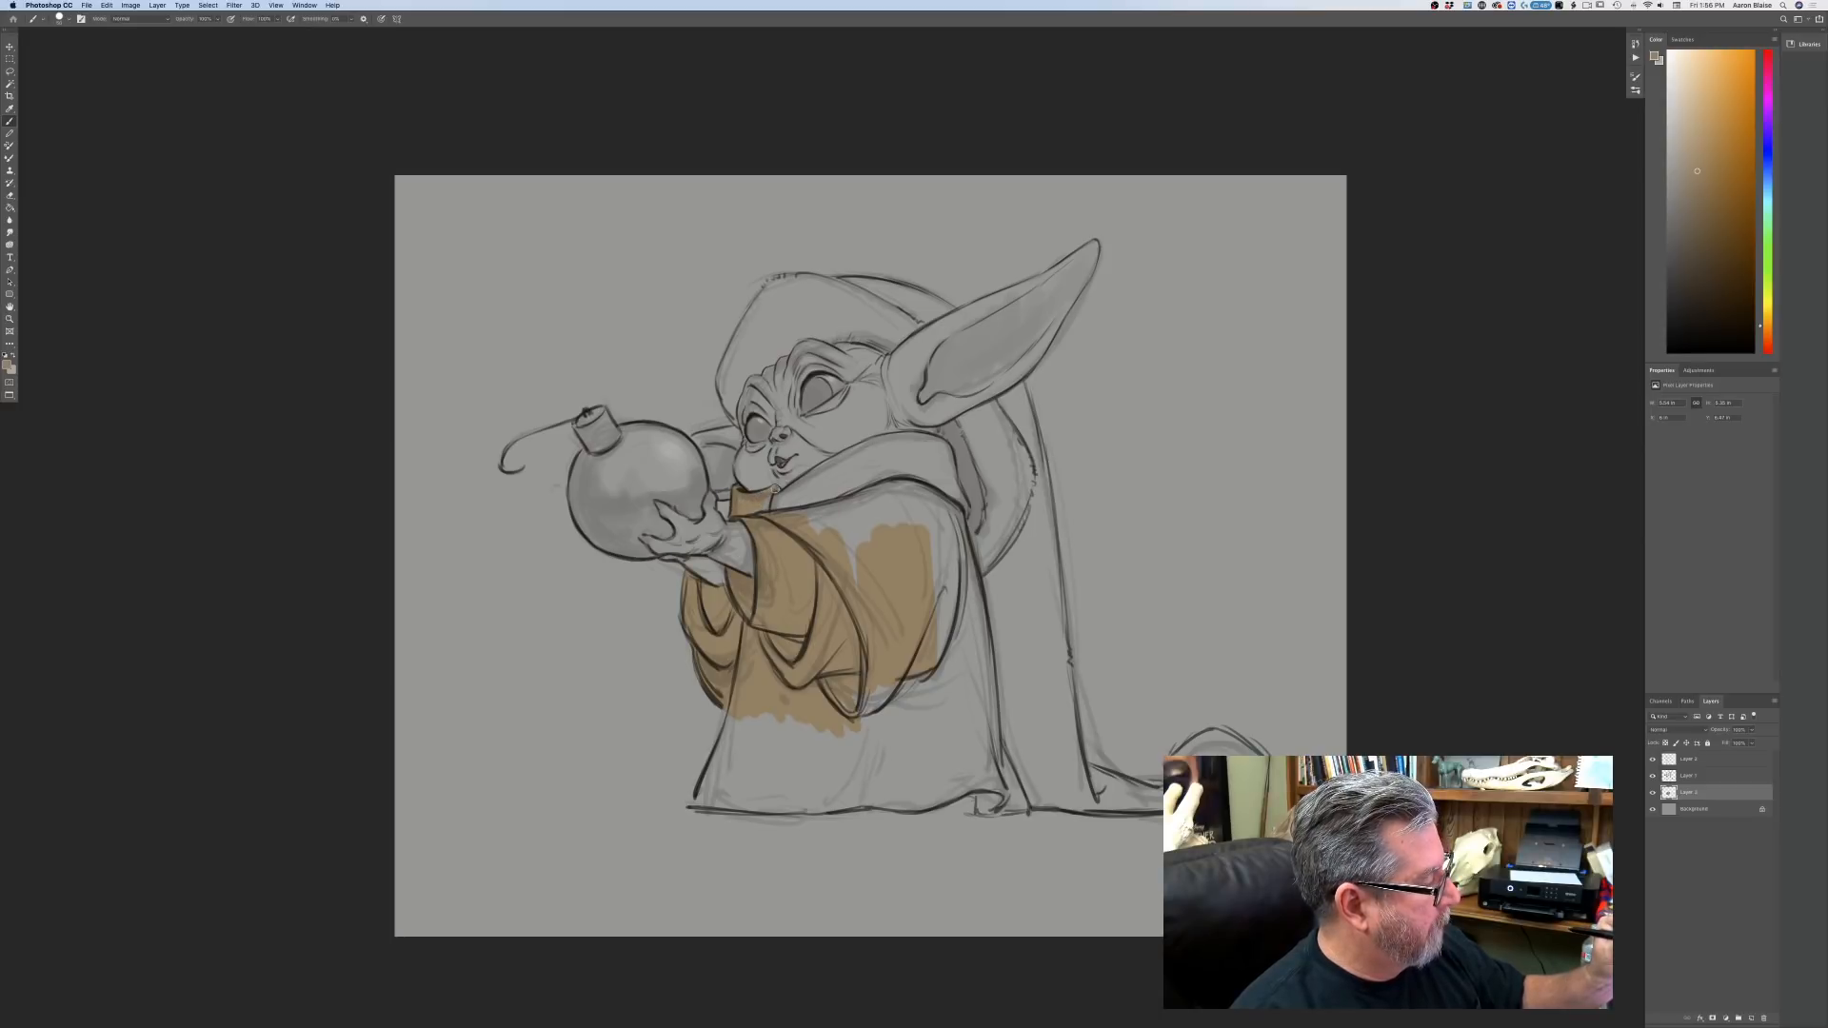
drag(776, 490, 777, 496)
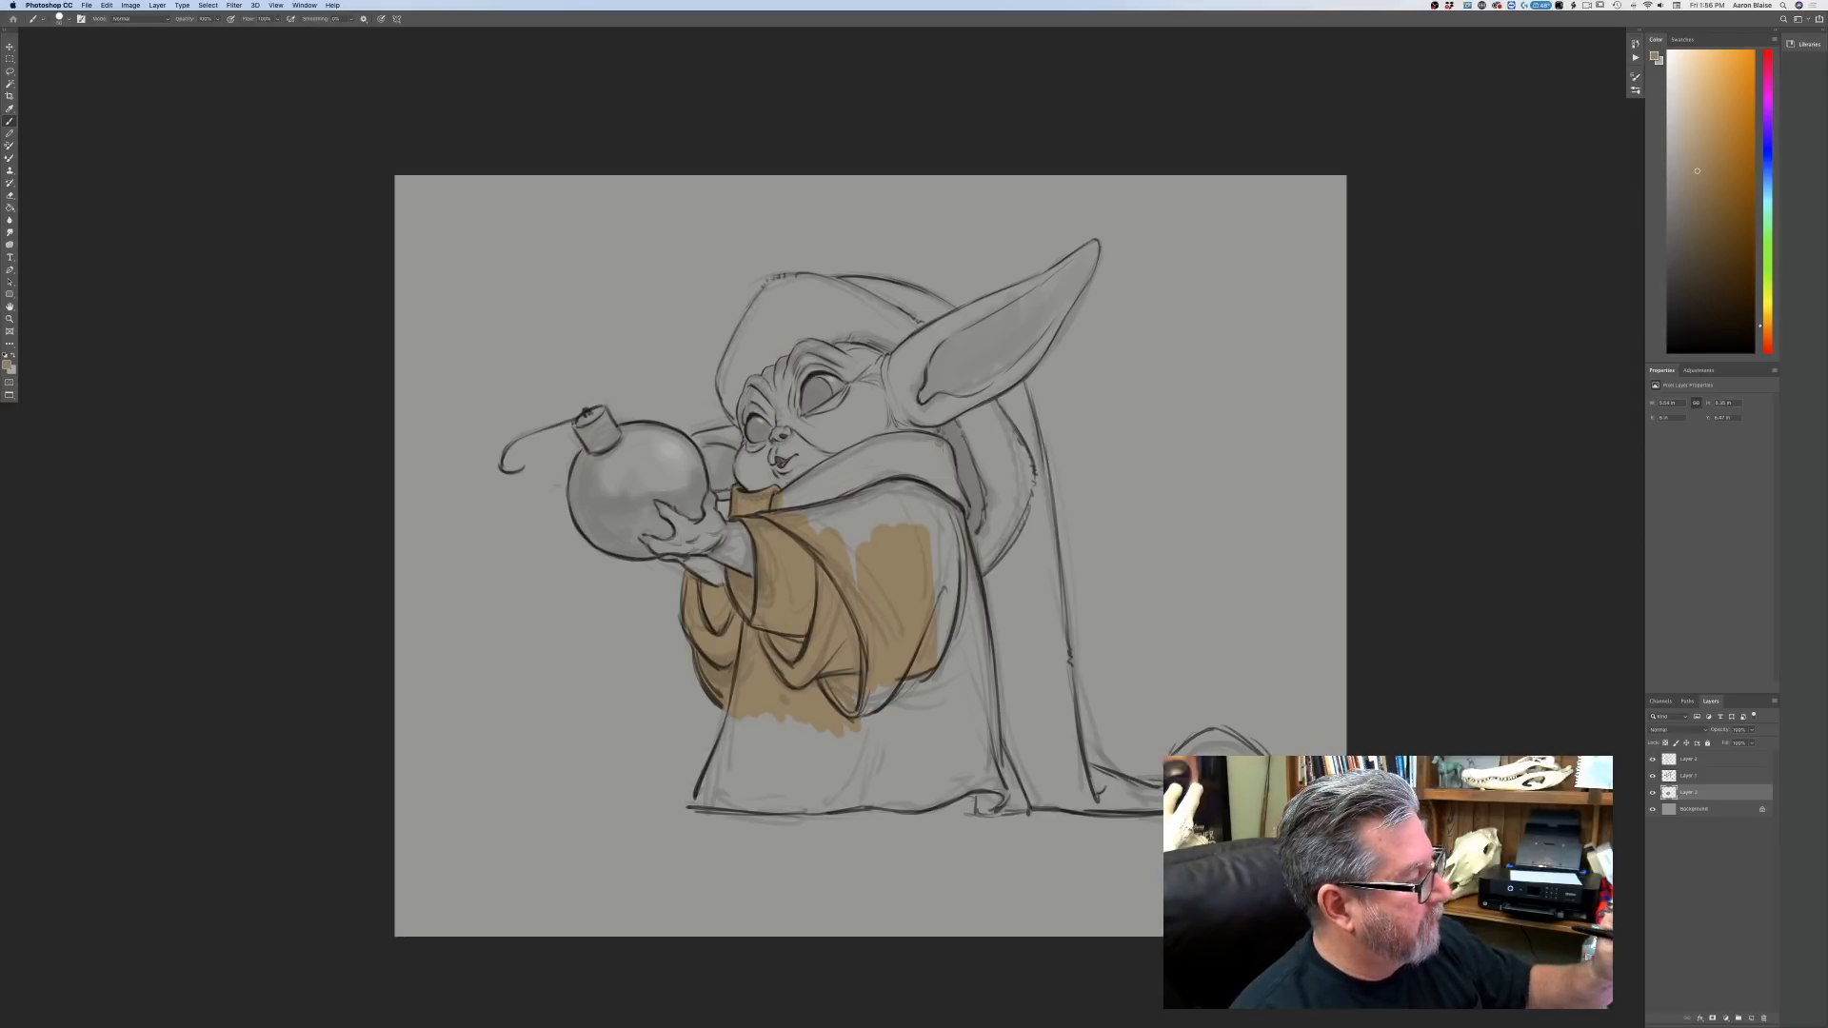
Fill the large collar, the shoulder and the robe's upper back edge with flat tan.
drag(948, 455, 952, 485)
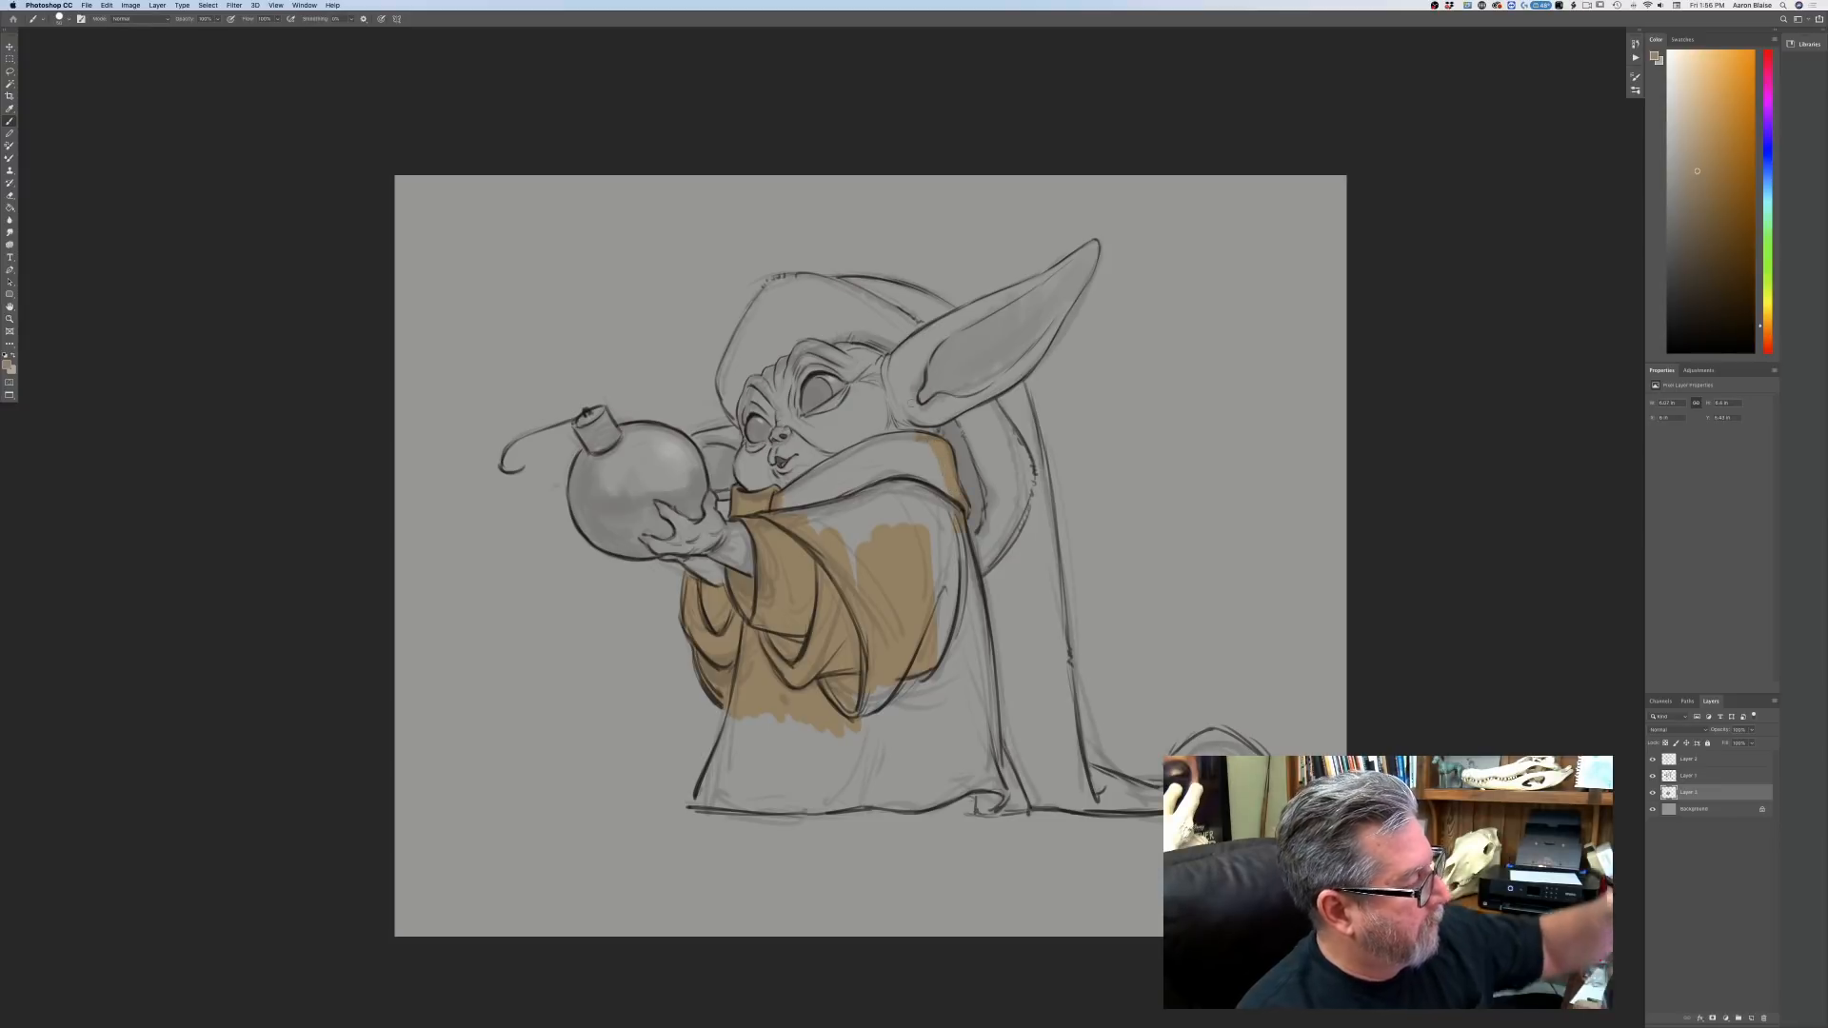
drag(938, 440, 829, 464)
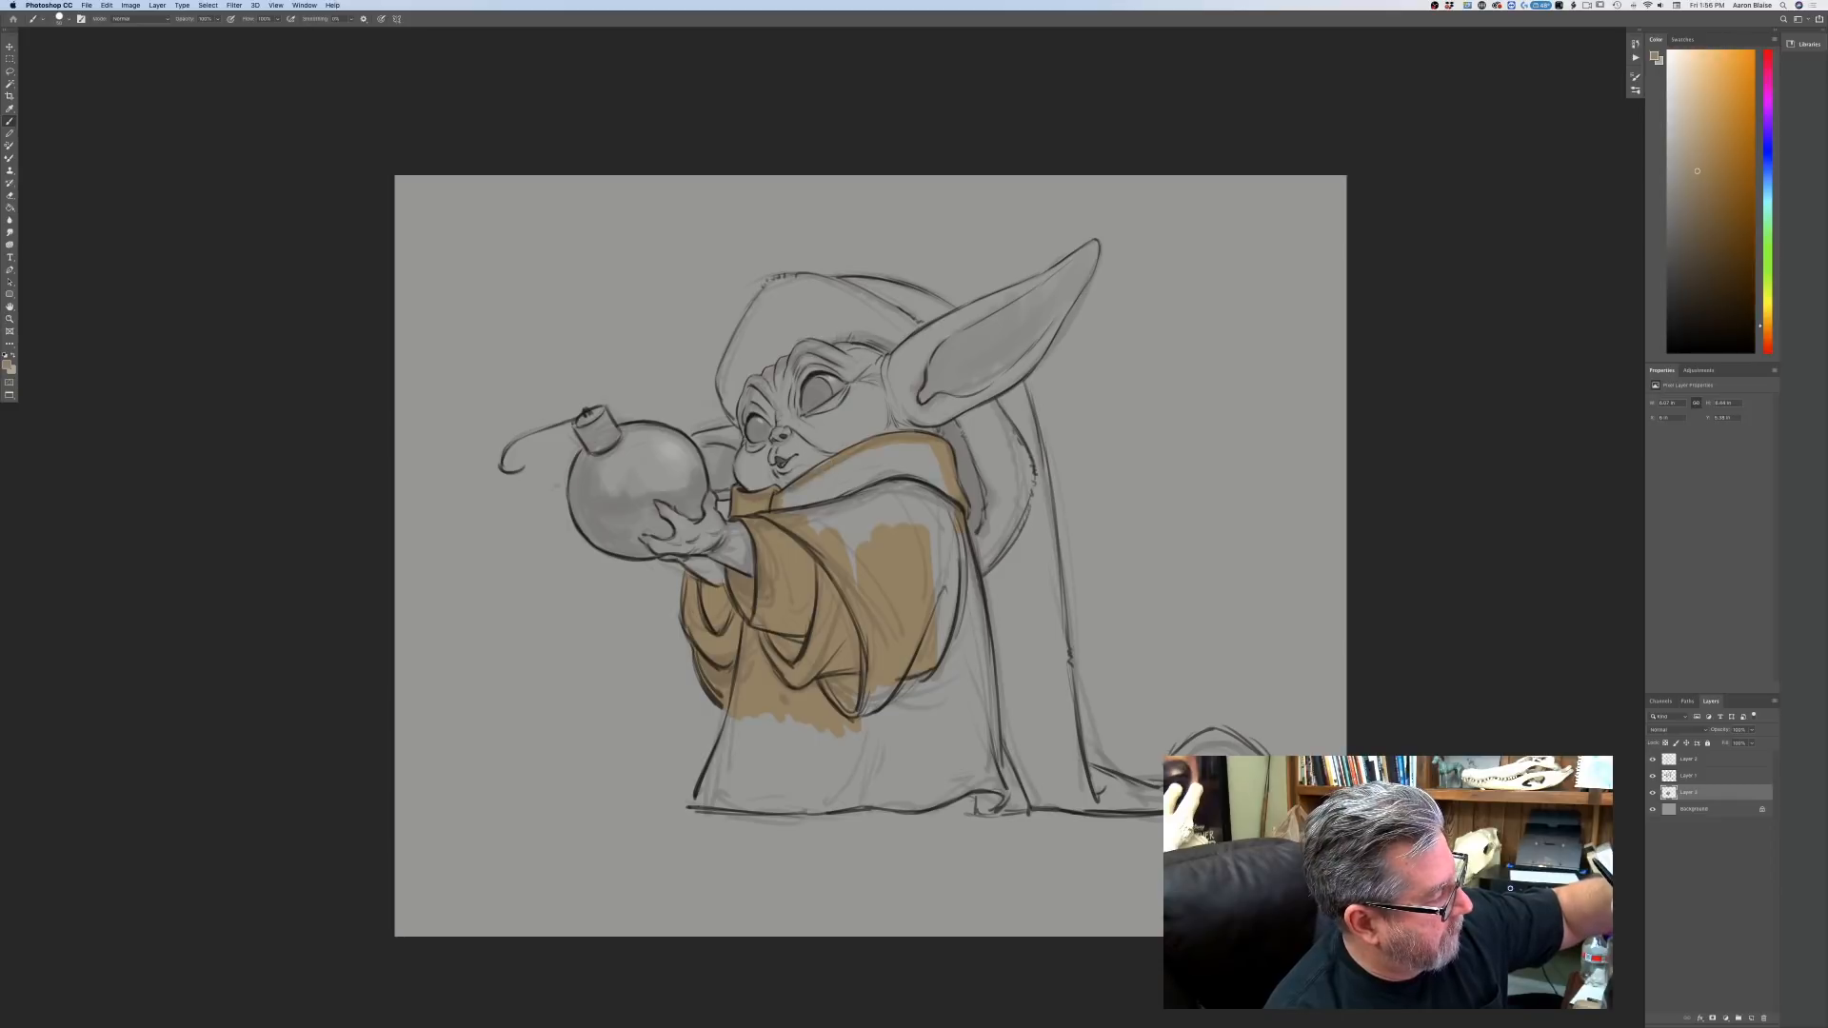
drag(815, 480, 789, 498)
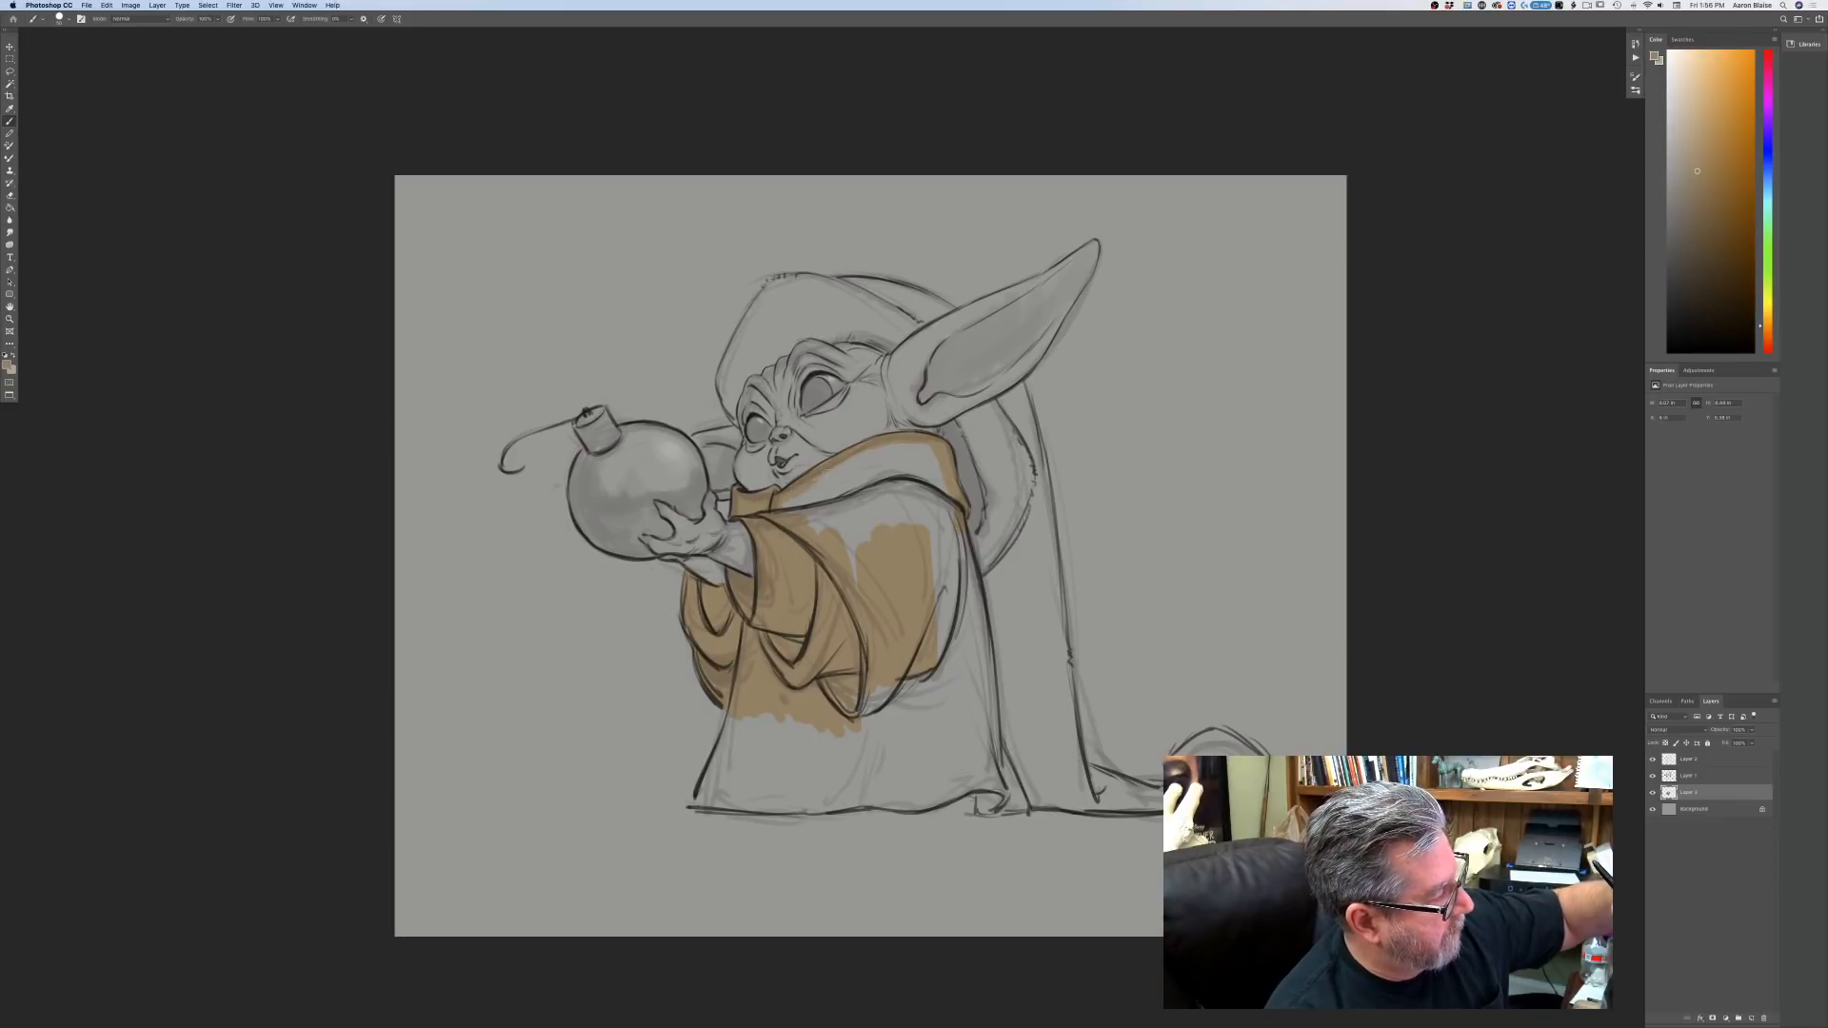
mouse_move(935, 446)
mouse_down()
mouse_move(942, 497)
mouse_move(912, 474)
mouse_move(818, 487)
mouse_move(844, 519)
mouse_move(820, 523)
mouse_move(900, 495)
mouse_move(937, 571)
mouse_up()
mouse_move(929, 504)
mouse_down()
mouse_move(975, 621)
mouse_move(990, 740)
mouse_move(990, 696)
mouse_up()
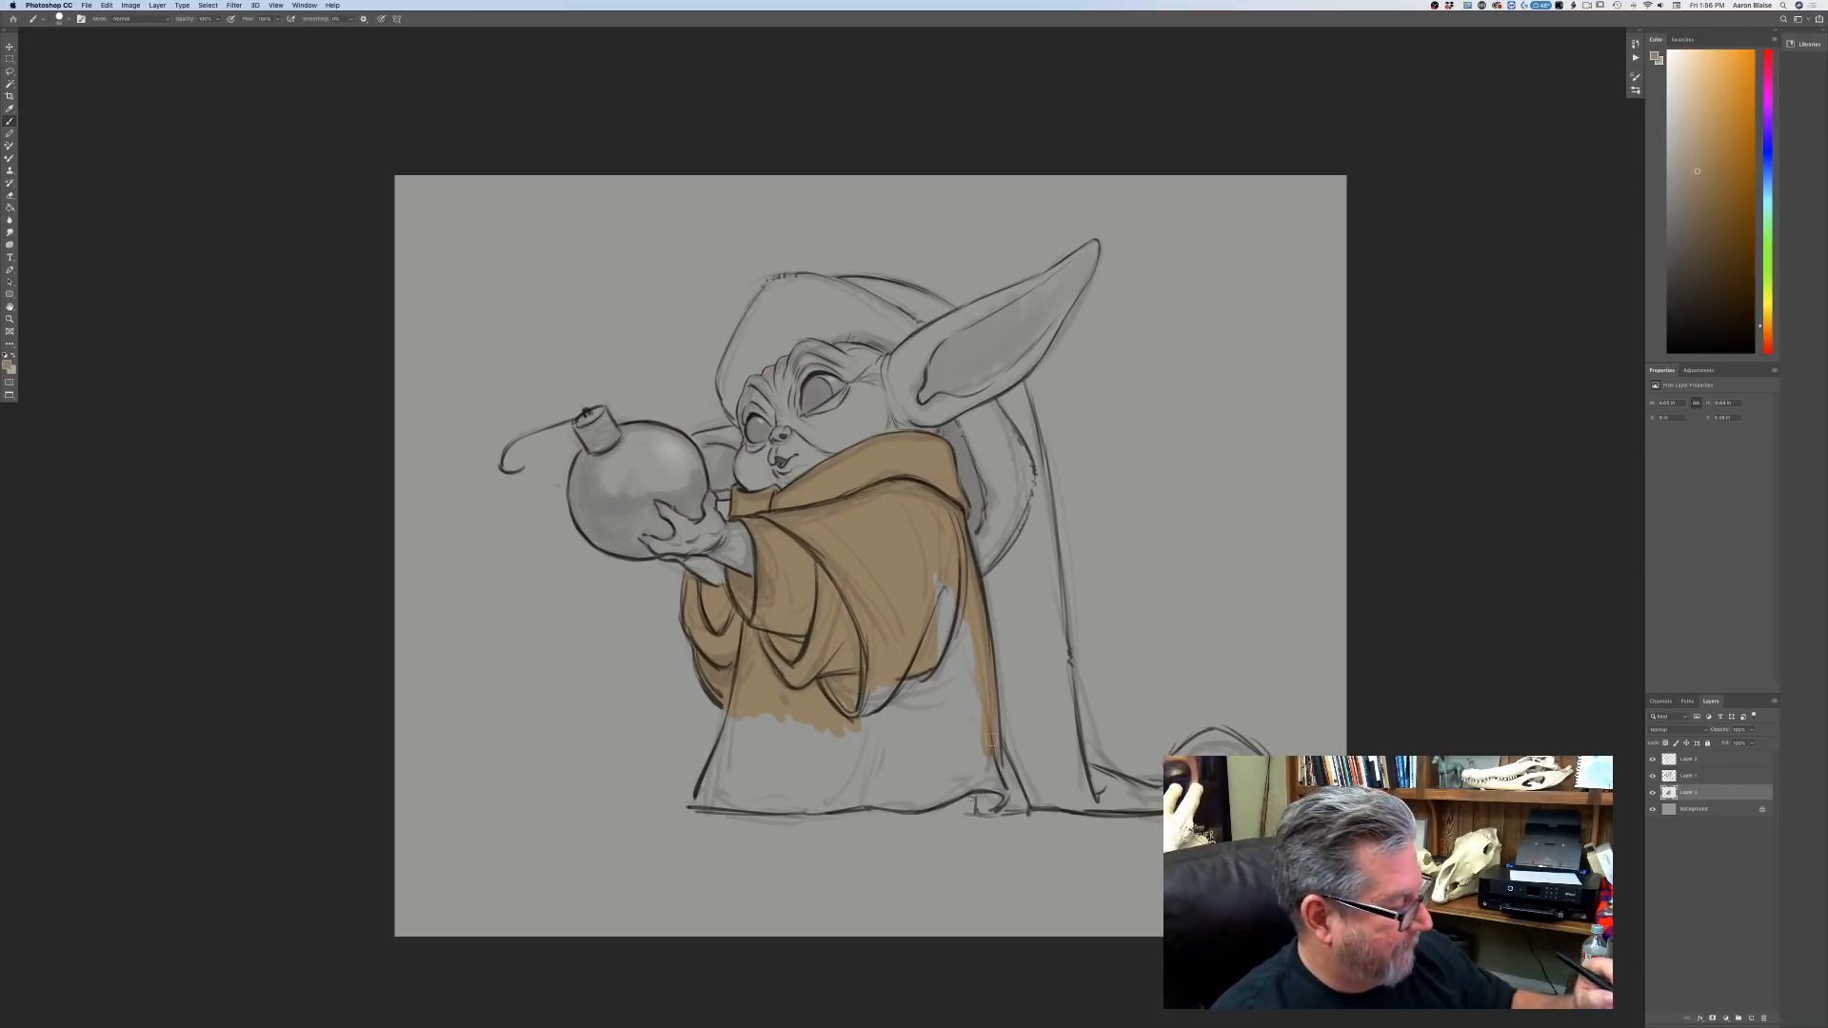
Fill the robe's lower skirt with flat tan down to the hem, including the rear fold and front corner.
mouse_move(992, 725)
mouse_down()
mouse_move(1018, 805)
mouse_move(982, 786)
mouse_move(961, 807)
mouse_move(904, 804)
mouse_move(983, 761)
mouse_move(938, 565)
mouse_move(942, 753)
mouse_move(865, 696)
mouse_move(807, 754)
mouse_move(771, 689)
mouse_move(714, 763)
mouse_up()
mouse_move(963, 762)
mouse_down()
mouse_move(865, 798)
mouse_move(810, 802)
mouse_move(857, 776)
mouse_move(705, 792)
mouse_up()
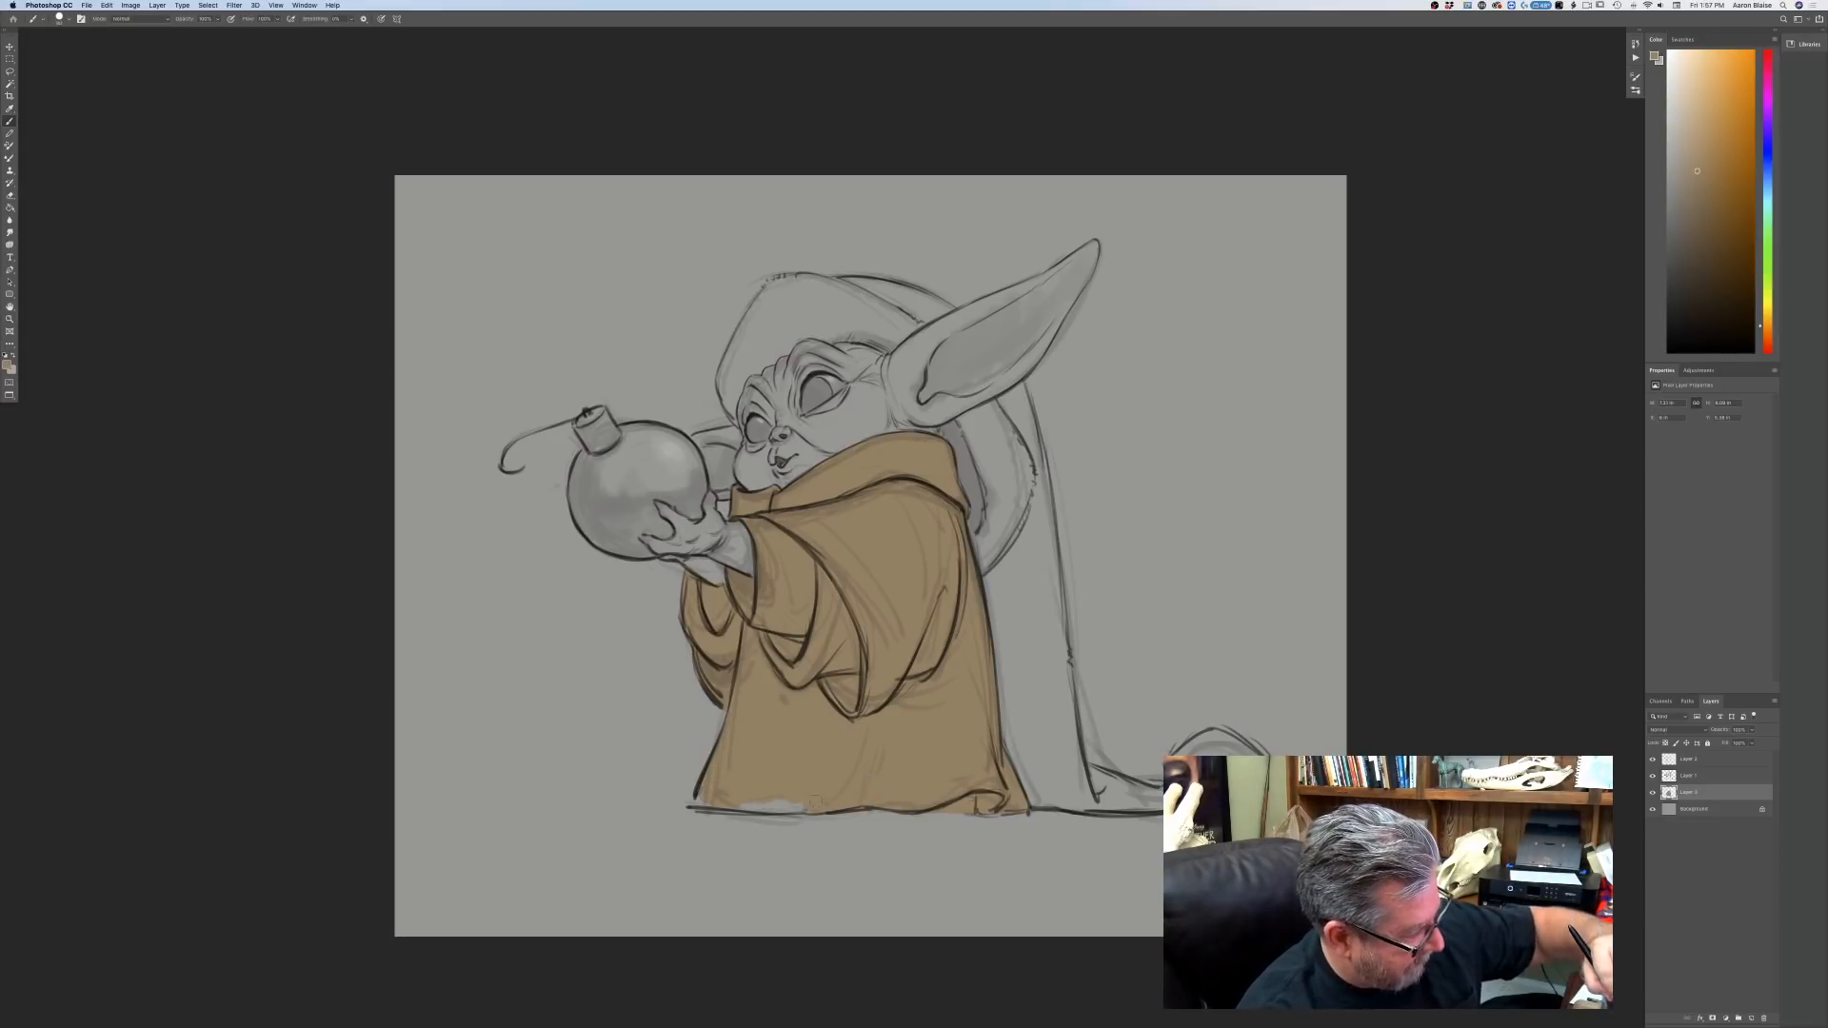
drag(814, 802, 743, 808)
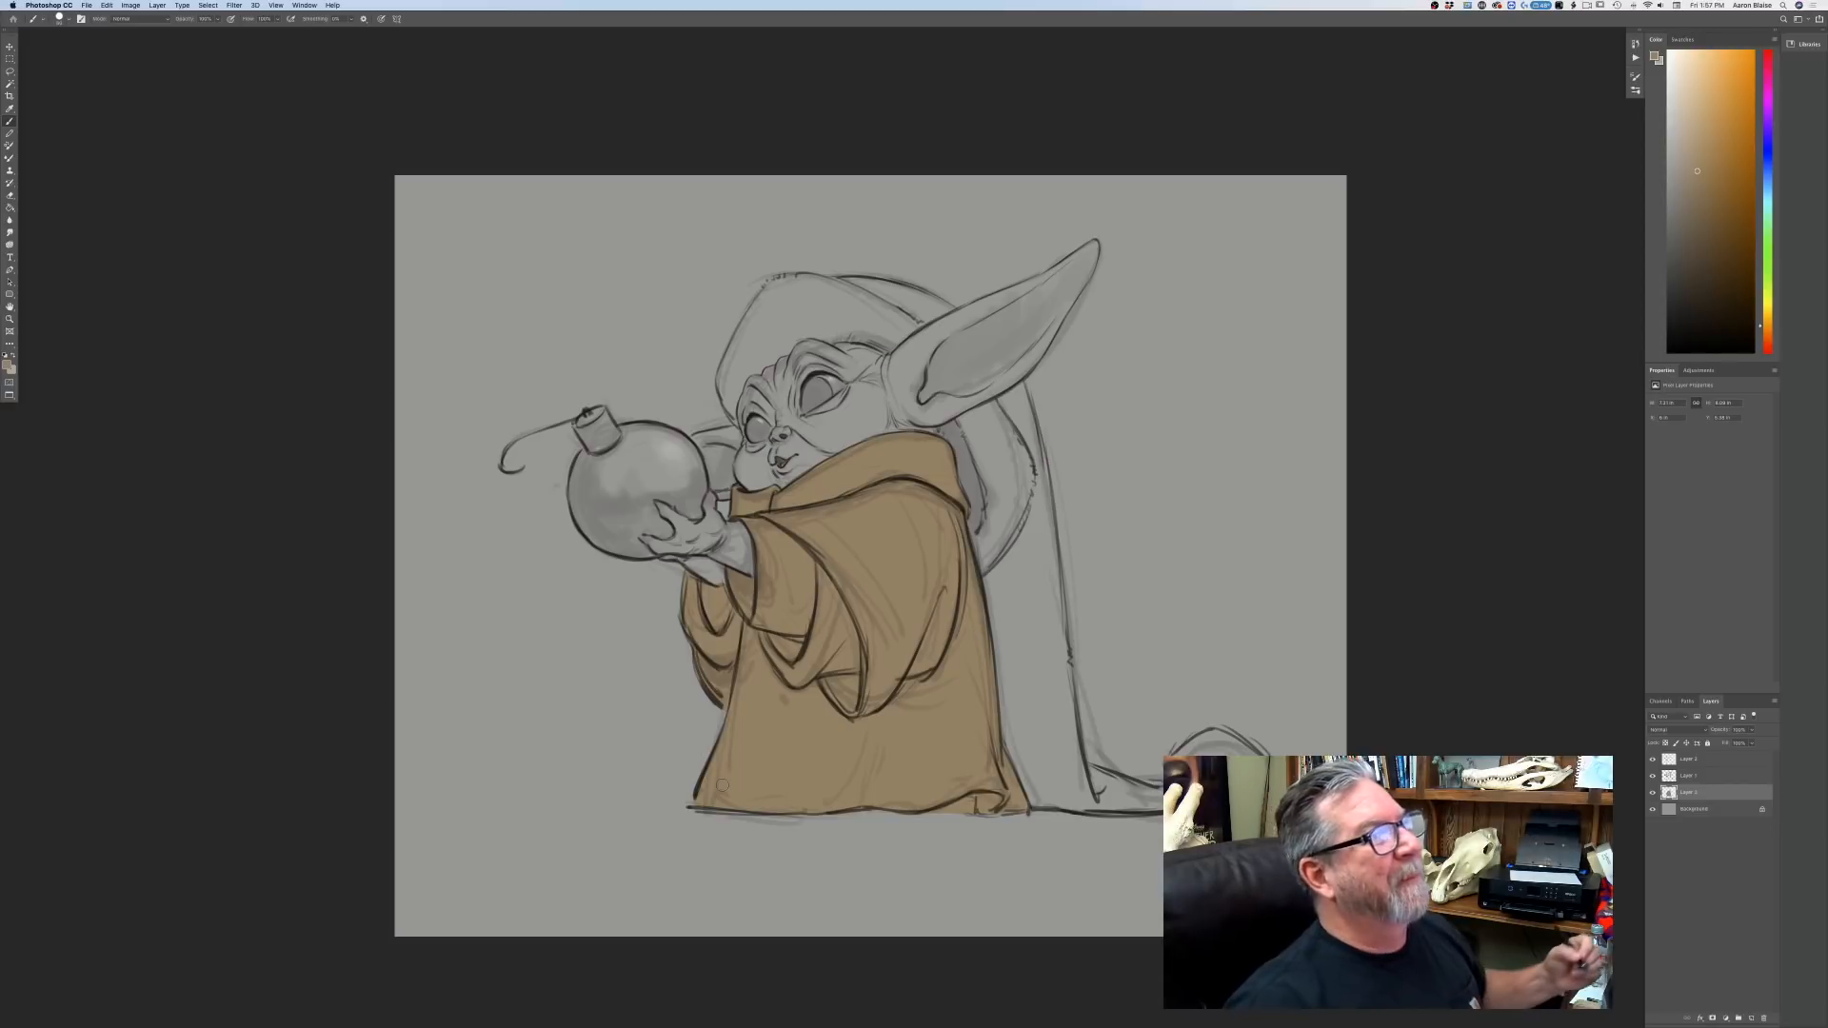
Choose a lighter, greyer beige and paint it over the near sleeve, shoulder and upper back below the collar.
click(9, 366)
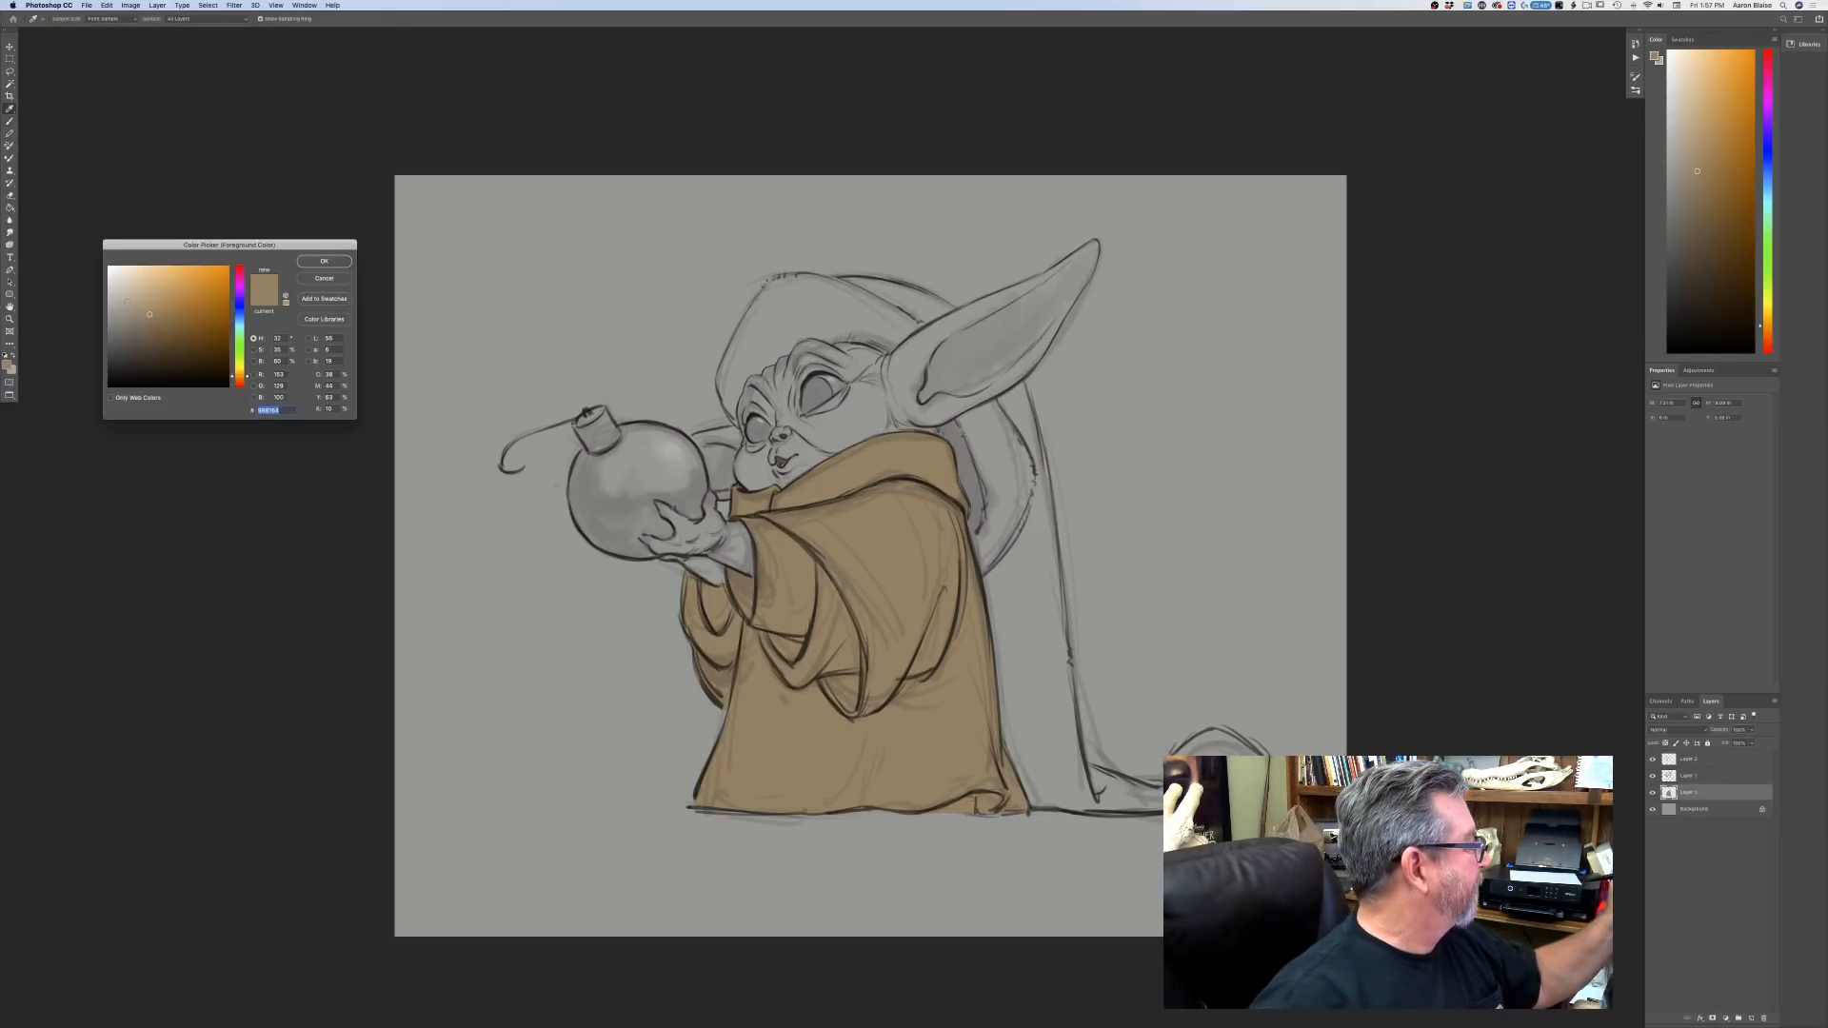
click(132, 305)
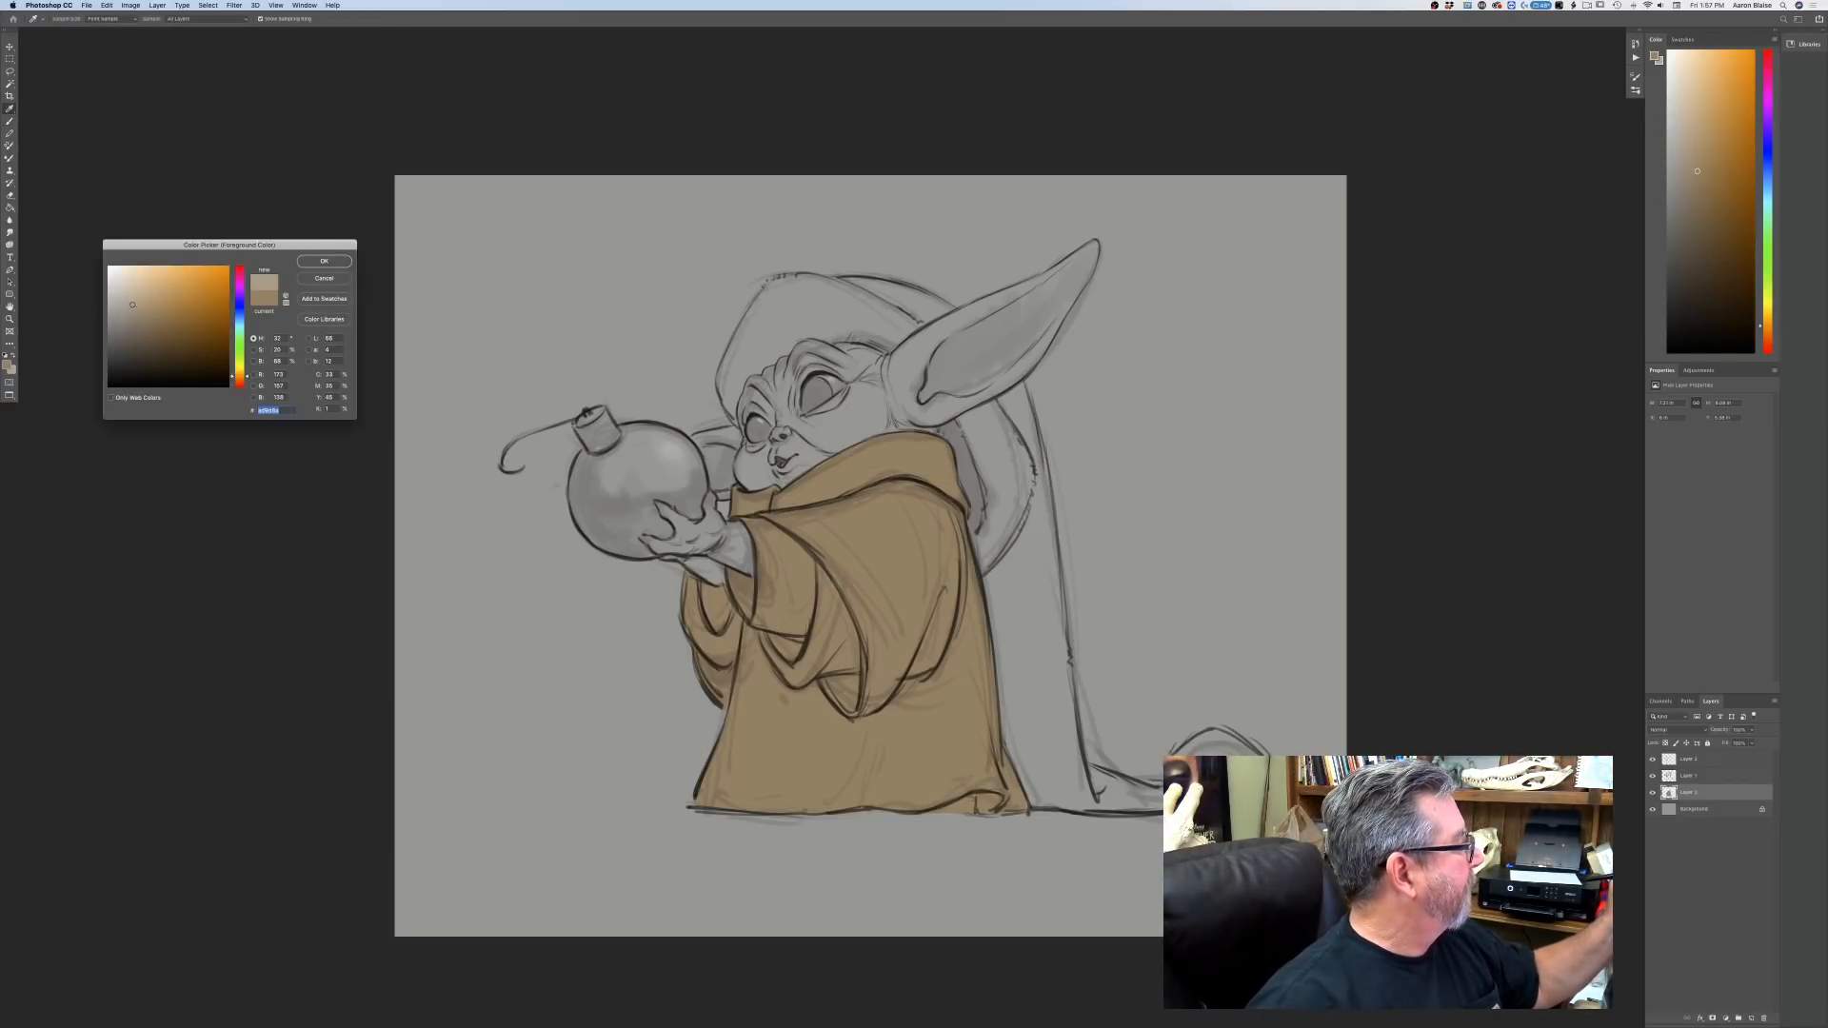
click(319, 262)
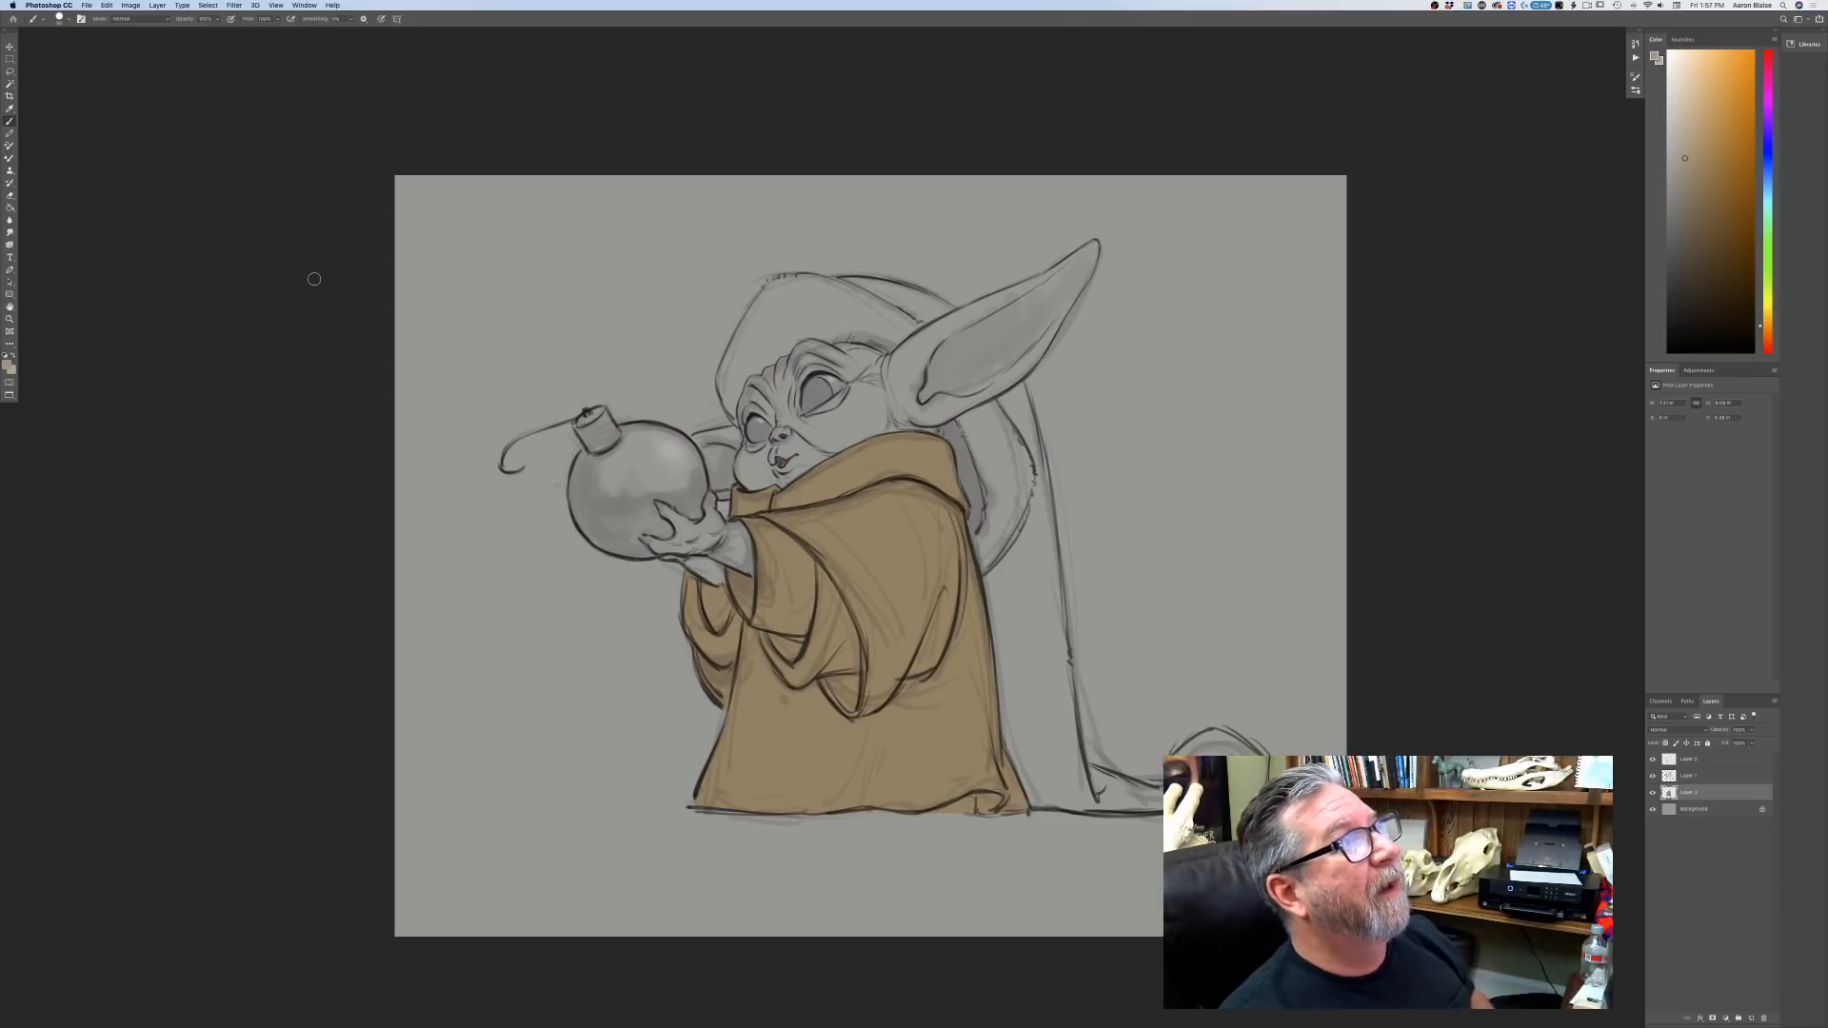
mouse_move(900, 522)
mouse_down()
mouse_move(880, 610)
mouse_move(853, 571)
mouse_move(828, 619)
mouse_move(779, 571)
mouse_move(766, 590)
mouse_move(757, 528)
mouse_up()
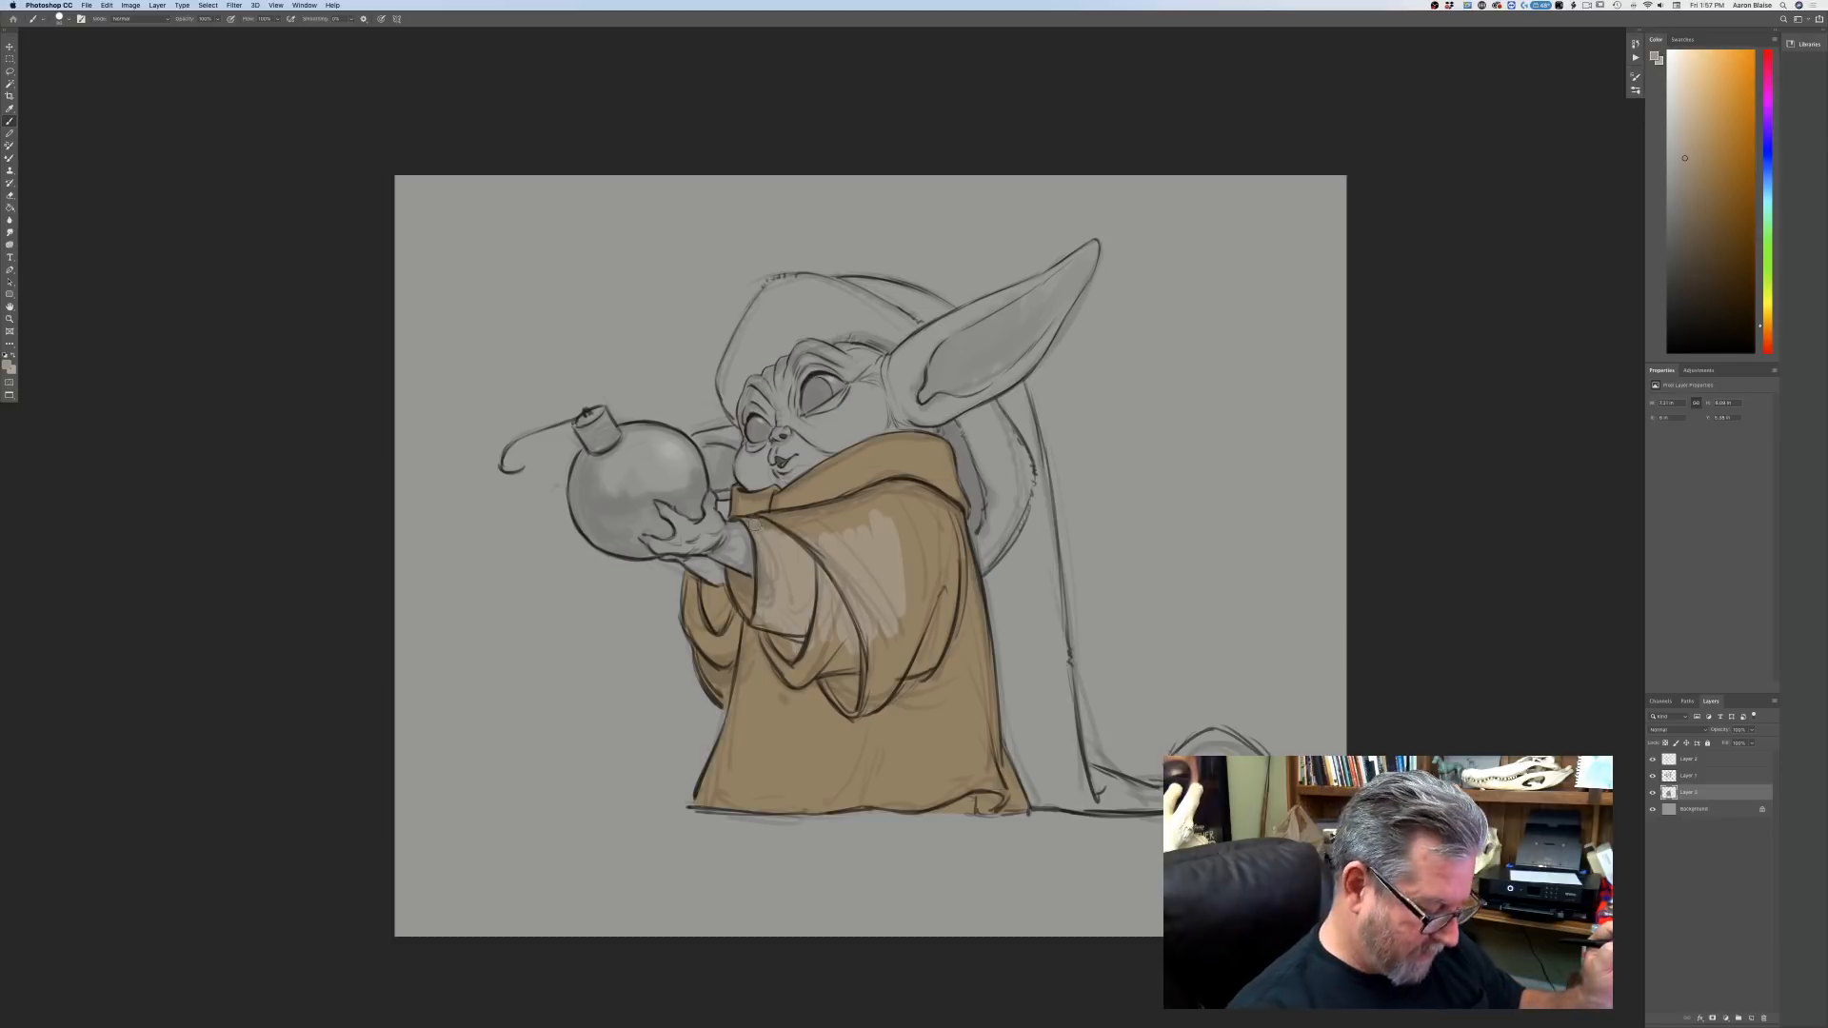
mouse_move(761, 515)
mouse_down()
mouse_move(838, 522)
mouse_move(905, 482)
mouse_move(937, 495)
mouse_move(910, 497)
mouse_move(893, 530)
mouse_move(890, 498)
mouse_move(931, 609)
mouse_up()
mouse_move(933, 517)
mouse_down()
mouse_move(959, 598)
mouse_move(971, 581)
mouse_move(966, 628)
mouse_move(943, 640)
mouse_up()
mouse_move(925, 609)
mouse_down()
mouse_move(919, 647)
mouse_move(904, 640)
mouse_up()
Lock the robe layer's transparent pixels and repaint the far sleeve and skirt in the lighter beige, keeping the collar tan.
click(1666, 744)
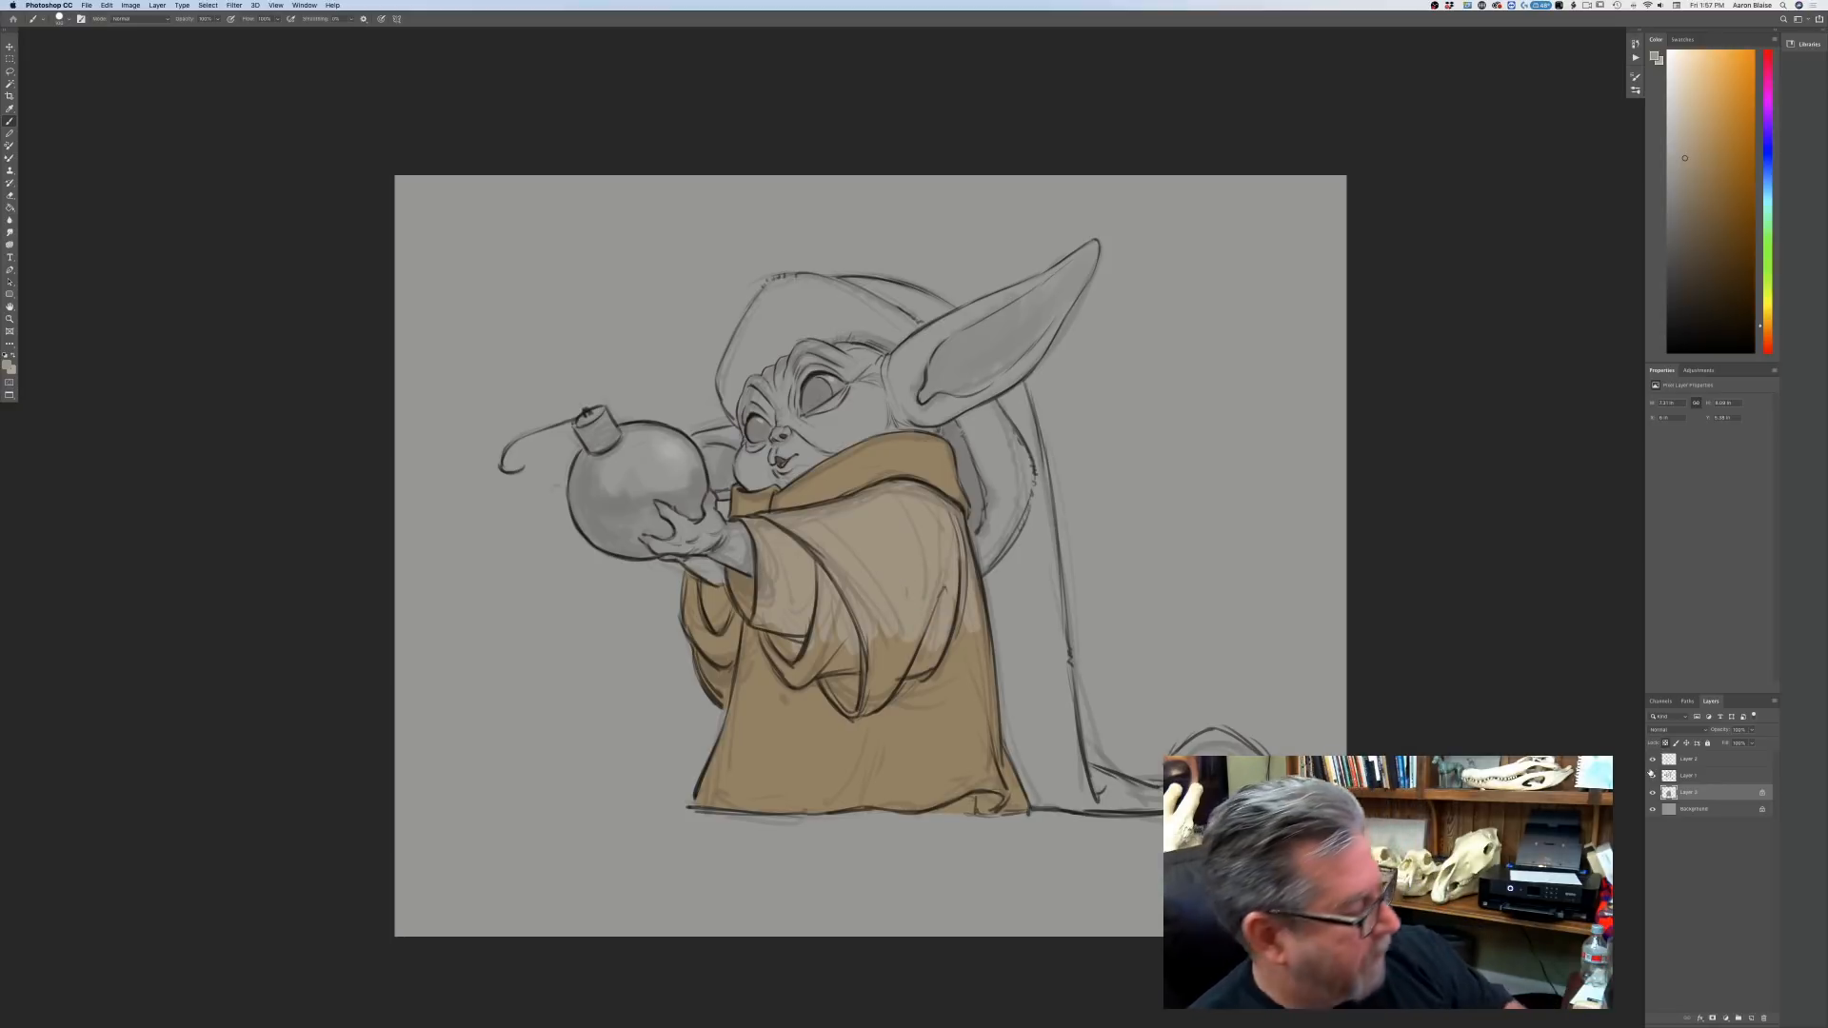
mouse_move(751, 597)
mouse_down()
mouse_move(735, 583)
mouse_move(724, 619)
mouse_move(762, 786)
mouse_move(704, 798)
mouse_move(782, 724)
mouse_move(767, 657)
mouse_move(788, 617)
mouse_move(914, 705)
mouse_move(928, 657)
mouse_move(985, 647)
mouse_move(976, 724)
mouse_move(952, 686)
mouse_move(938, 800)
mouse_move(885, 838)
mouse_up()
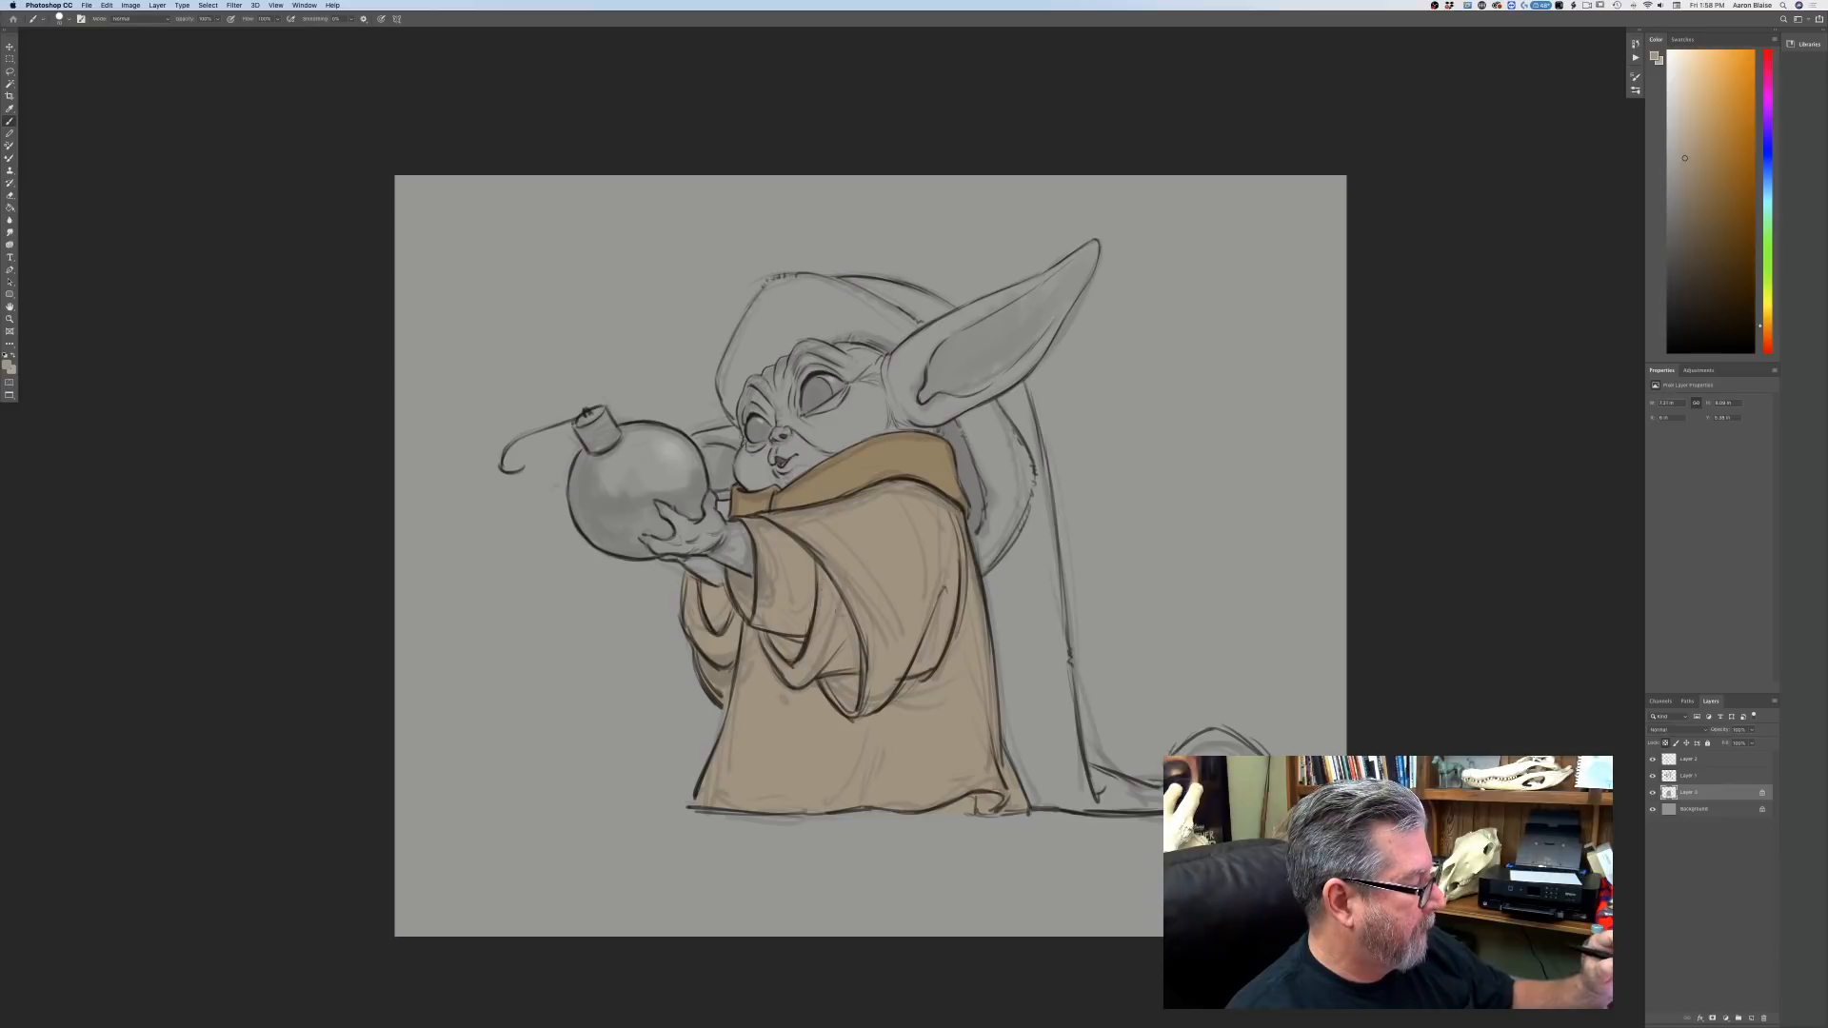
Choose a darker brown and repaint the robe's sleeves, shoulder, back and skirt with it, keeping the collar tan.
click(6, 368)
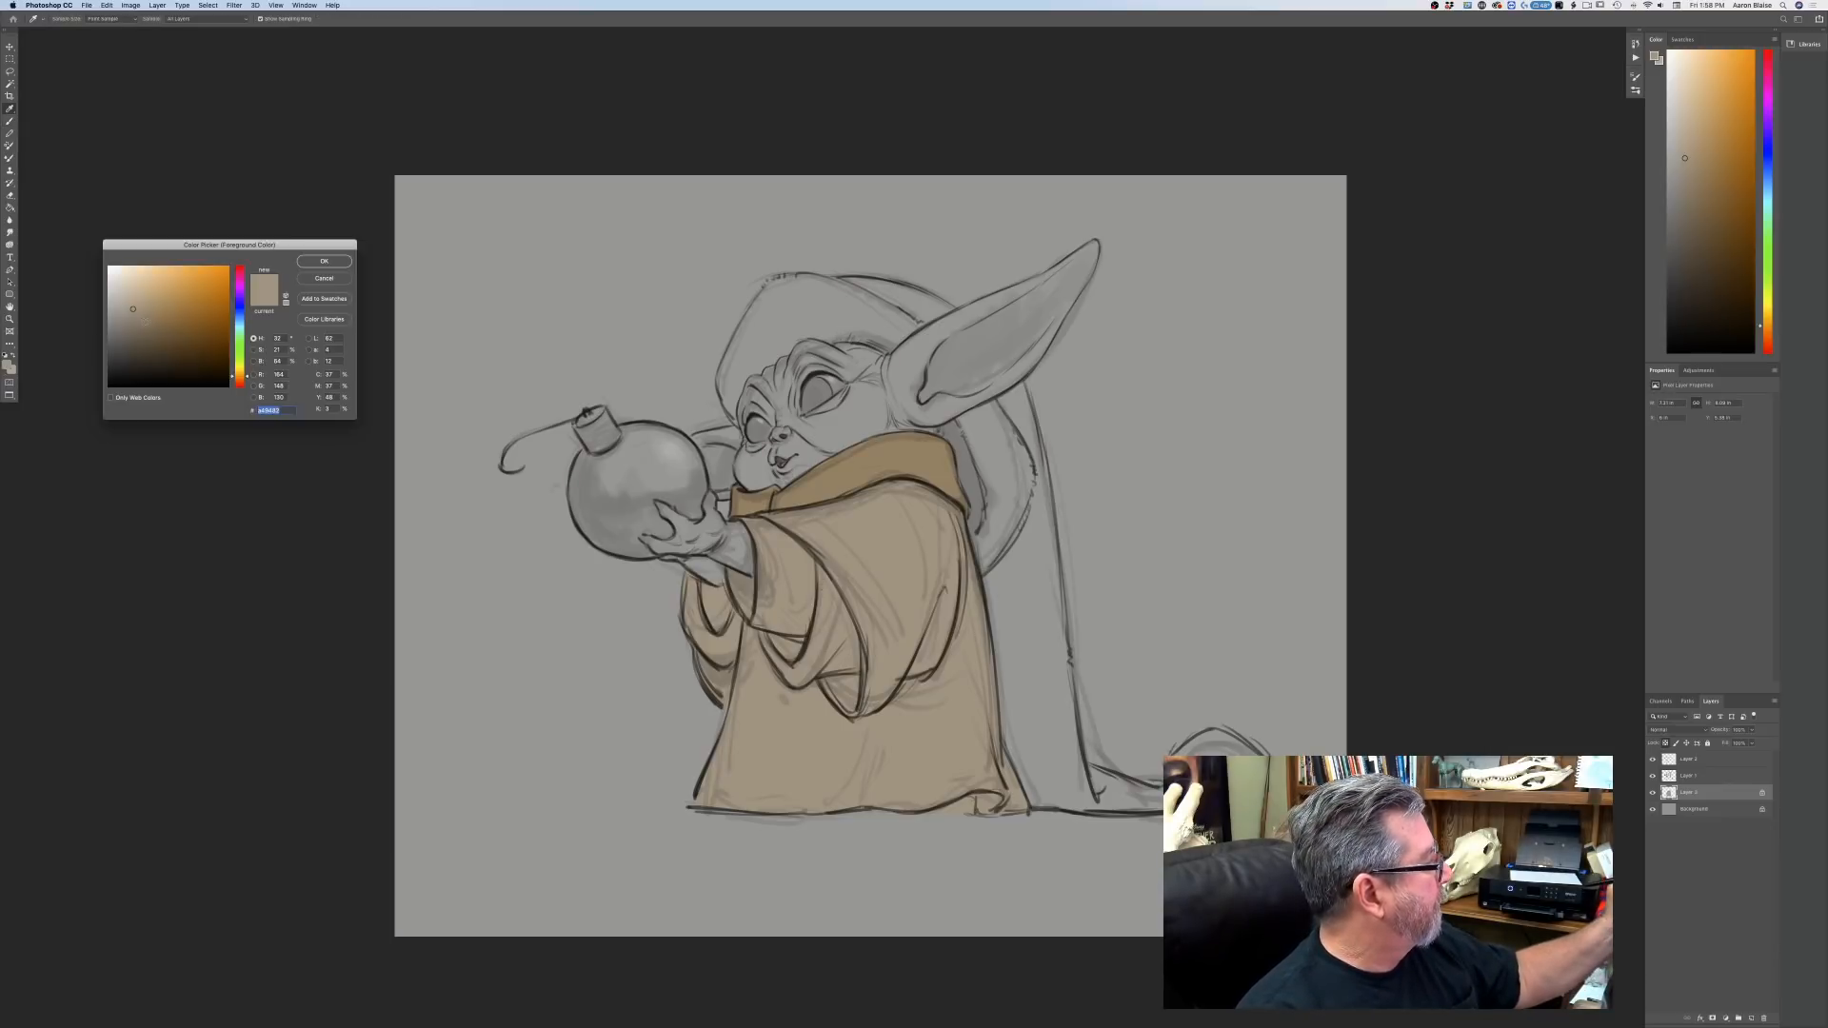
click(150, 325)
click(324, 262)
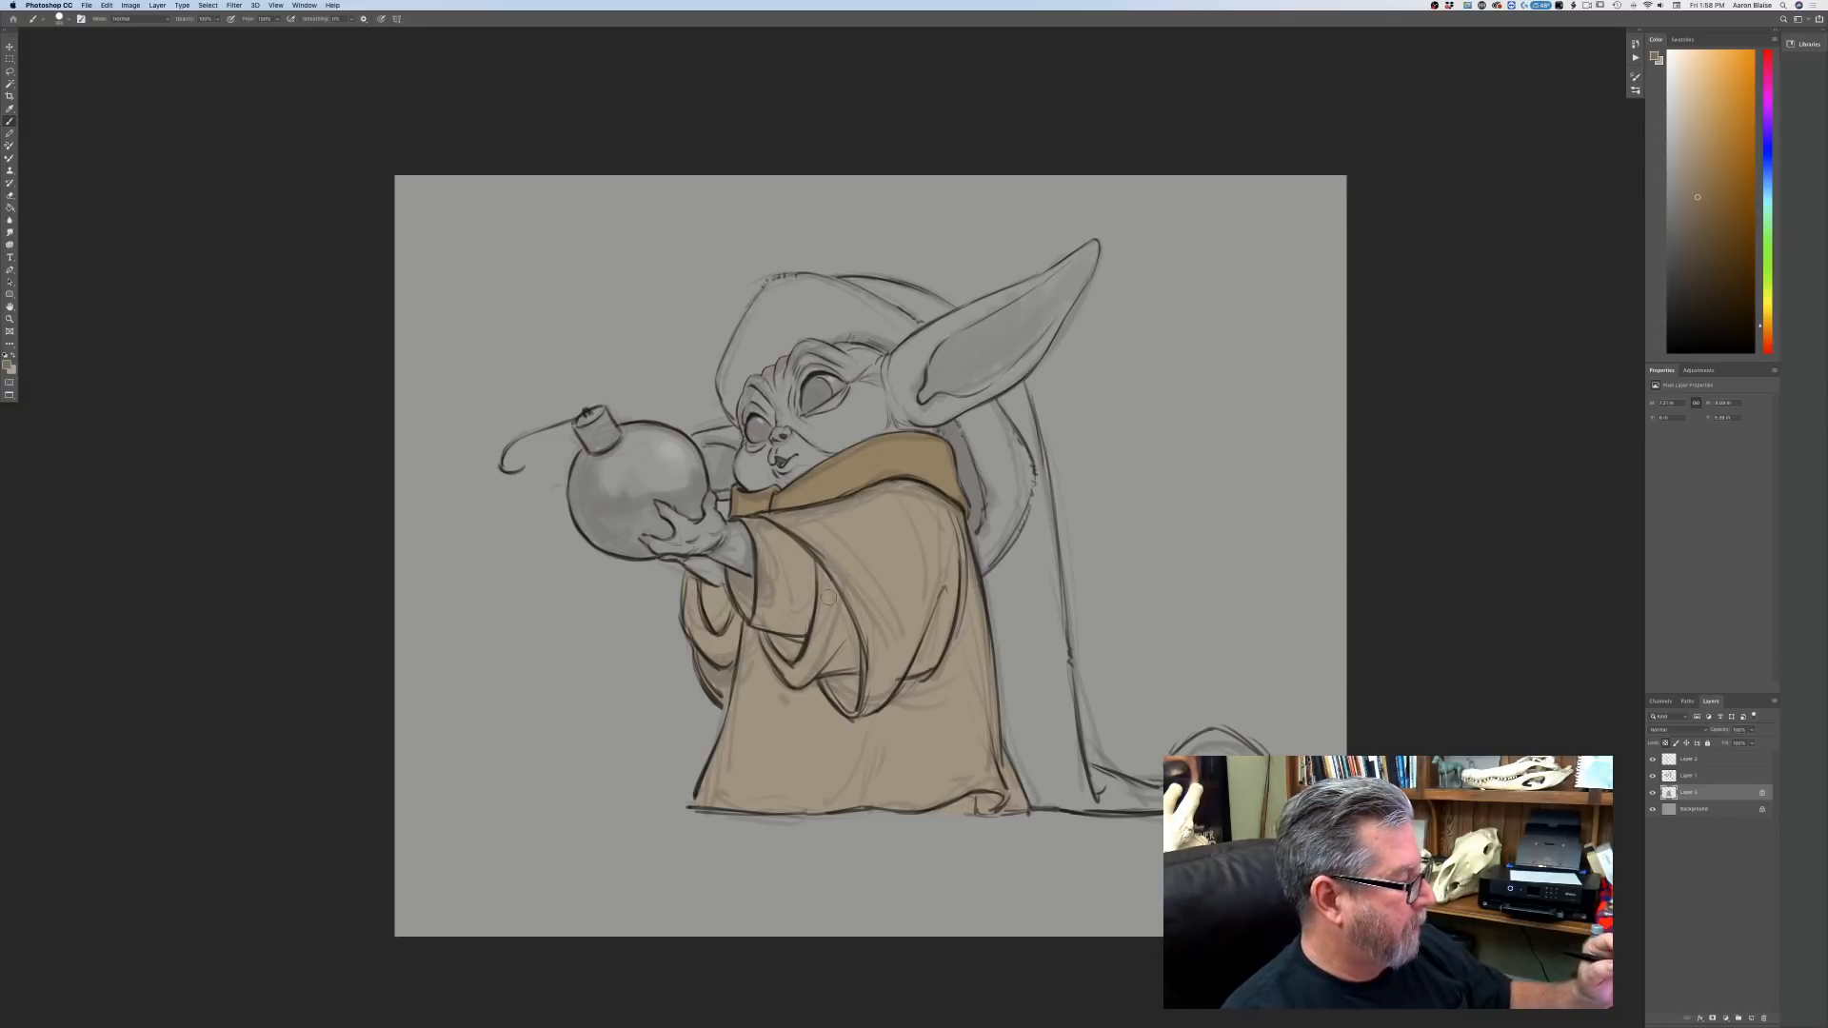
mouse_move(808, 565)
mouse_down()
mouse_move(824, 572)
mouse_move(790, 728)
mouse_move(762, 543)
mouse_move(748, 633)
mouse_move(728, 610)
mouse_move(707, 671)
mouse_move(679, 647)
mouse_move(728, 724)
mouse_move(776, 657)
mouse_move(862, 800)
mouse_move(781, 742)
mouse_move(738, 795)
mouse_up()
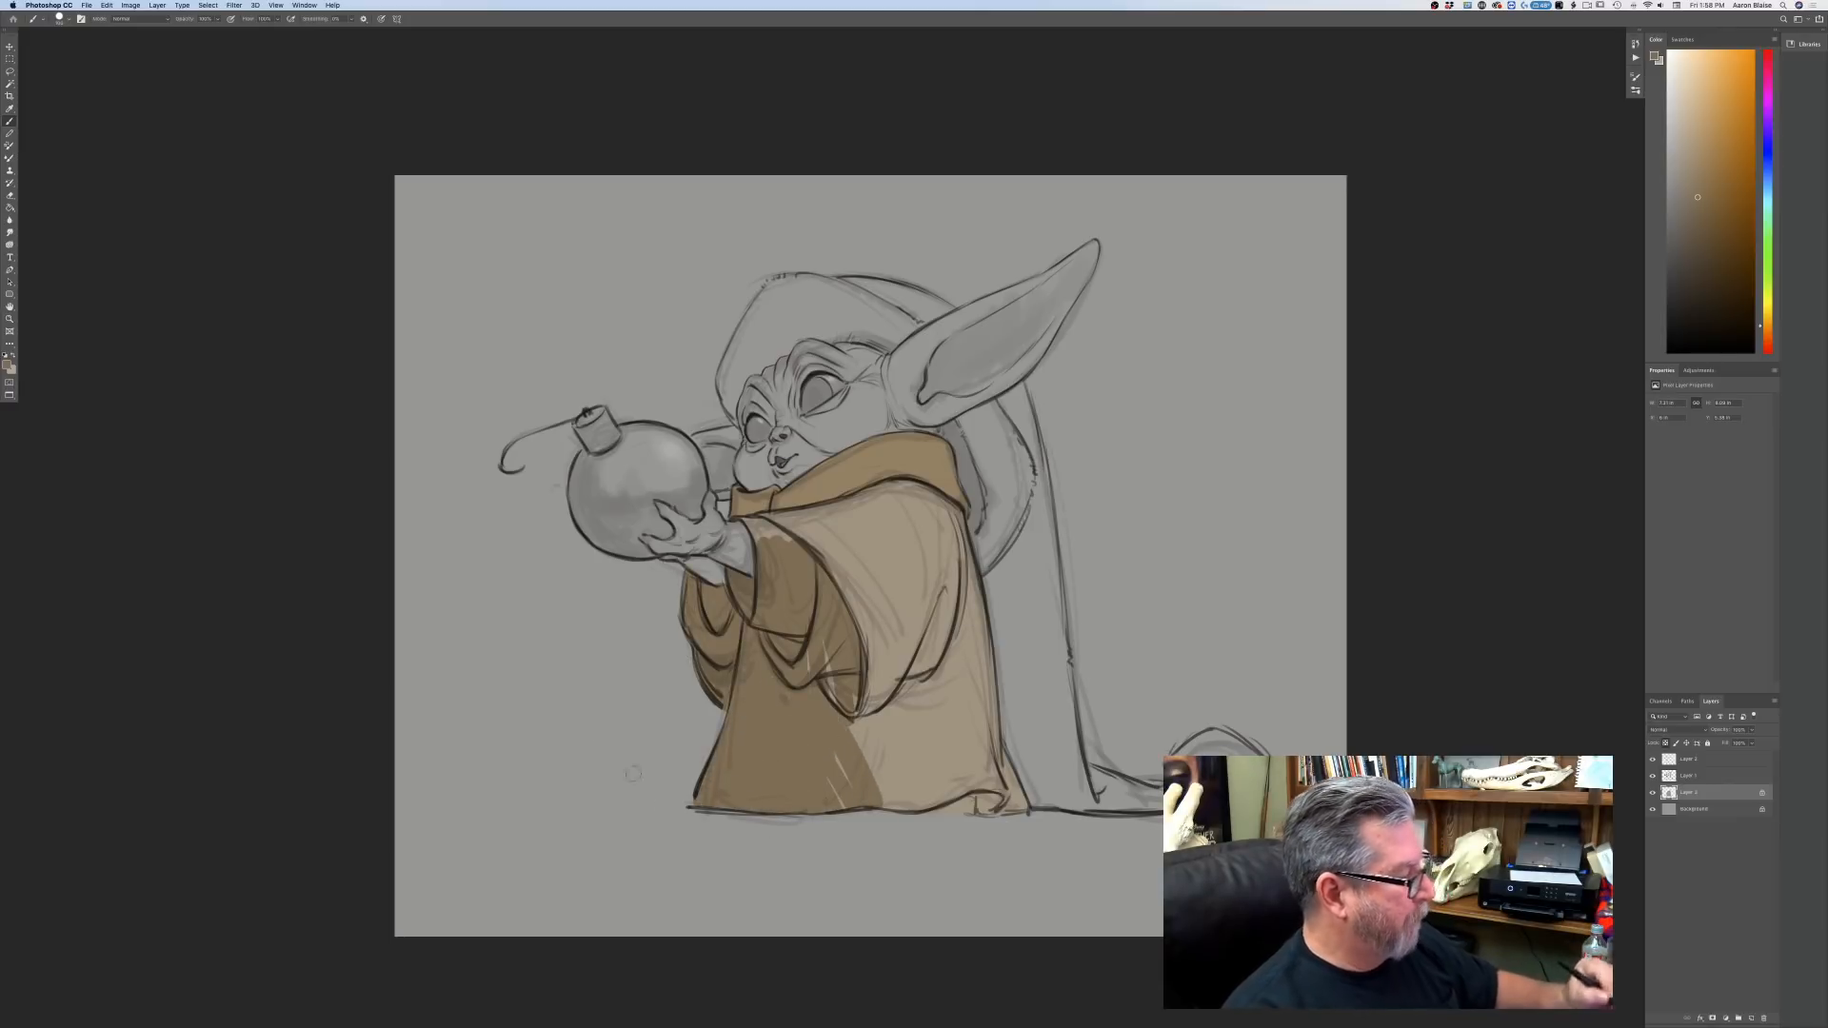
mouse_move(857, 757)
mouse_down()
mouse_move(912, 805)
mouse_move(991, 704)
mouse_move(962, 590)
mouse_move(917, 550)
mouse_move(852, 571)
mouse_move(827, 659)
mouse_up()
mouse_move(819, 548)
mouse_down()
mouse_move(856, 529)
mouse_move(867, 495)
mouse_move(914, 494)
mouse_move(954, 523)
mouse_move(809, 514)
mouse_move(741, 533)
mouse_move(776, 540)
mouse_up()
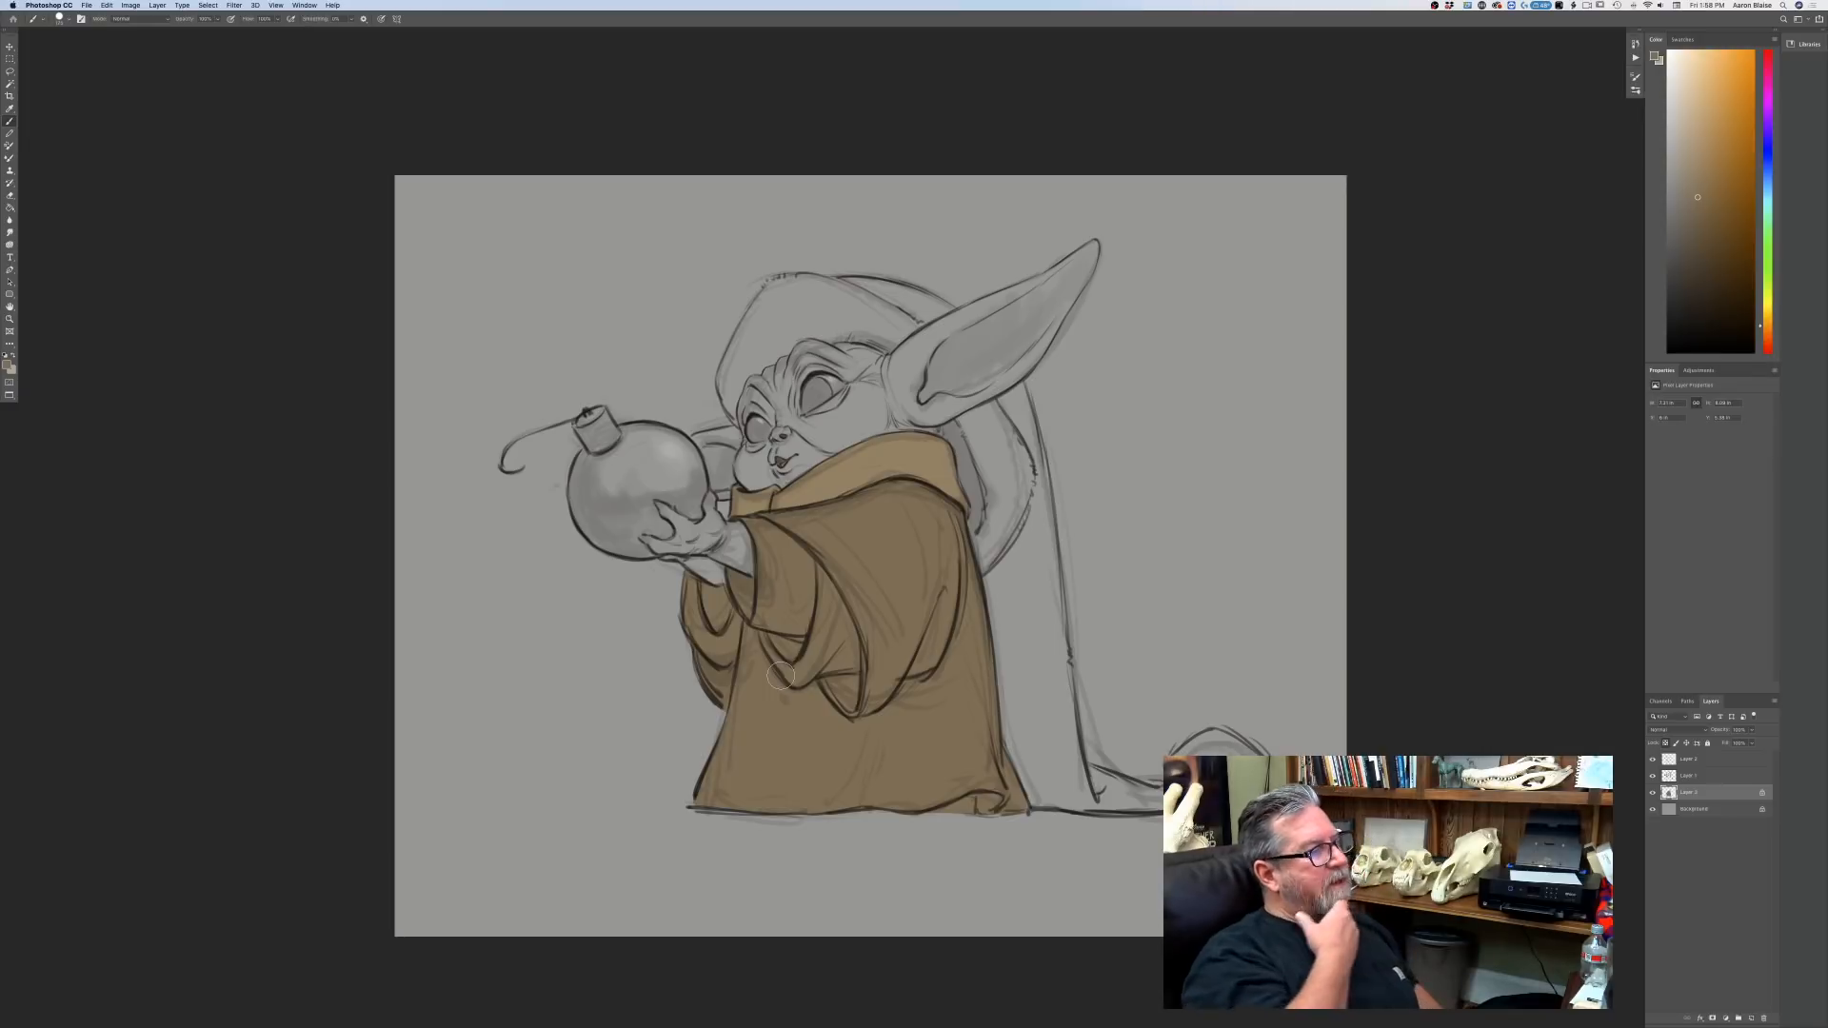
key(super+minus)
key(super+minus)
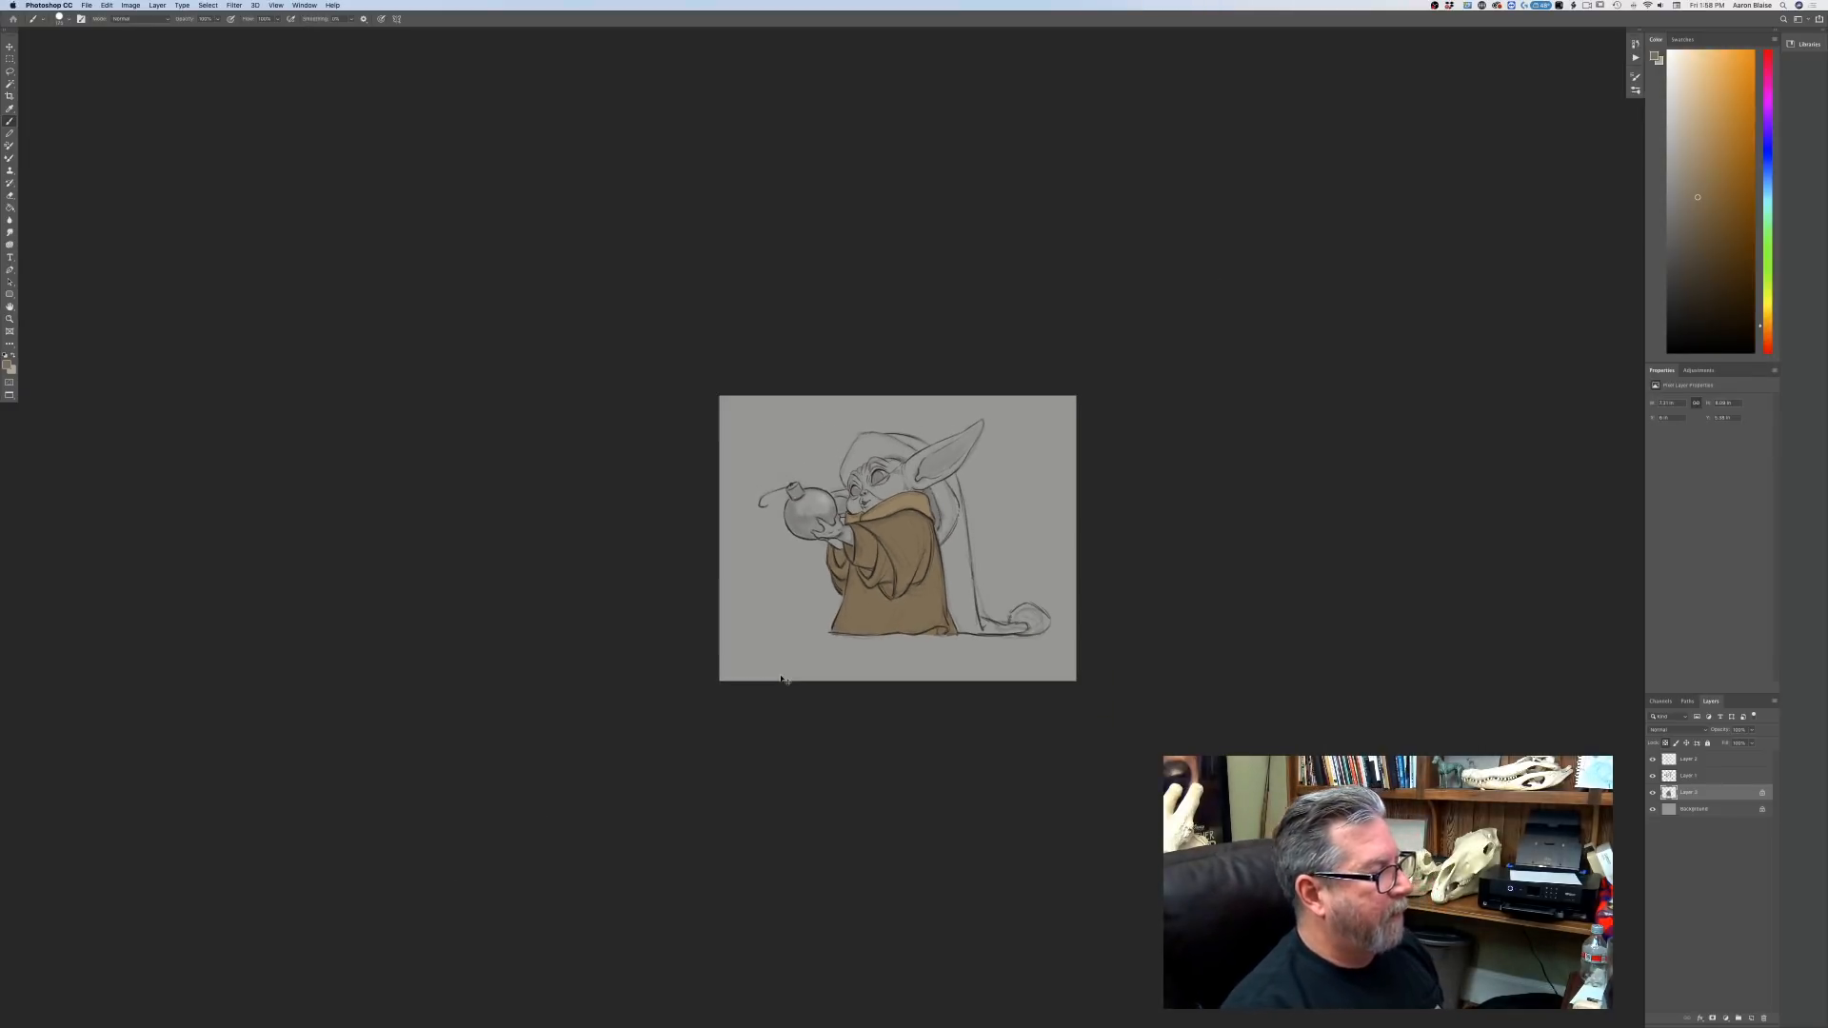
key(super+plus)
key(super+plus)
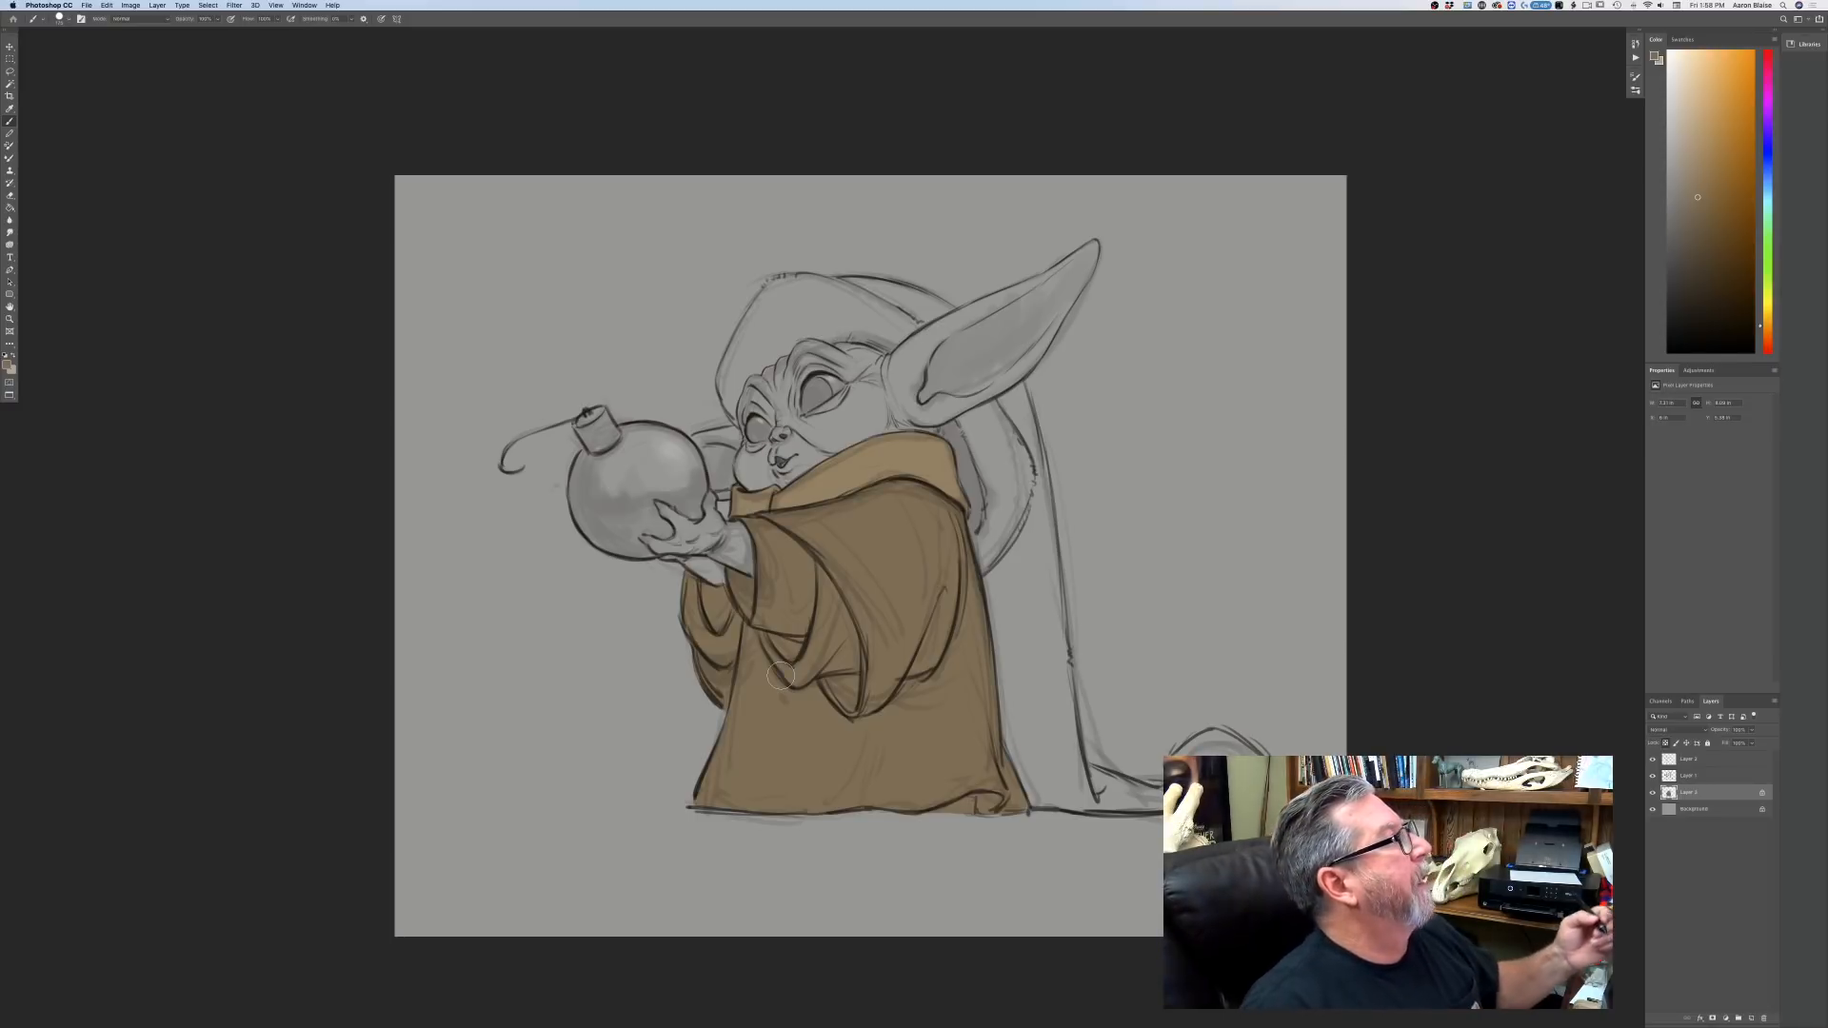
Choose a yellow-green and, on a new layer just above the Background, paint the lower face, cheek and both ears.
click(8, 363)
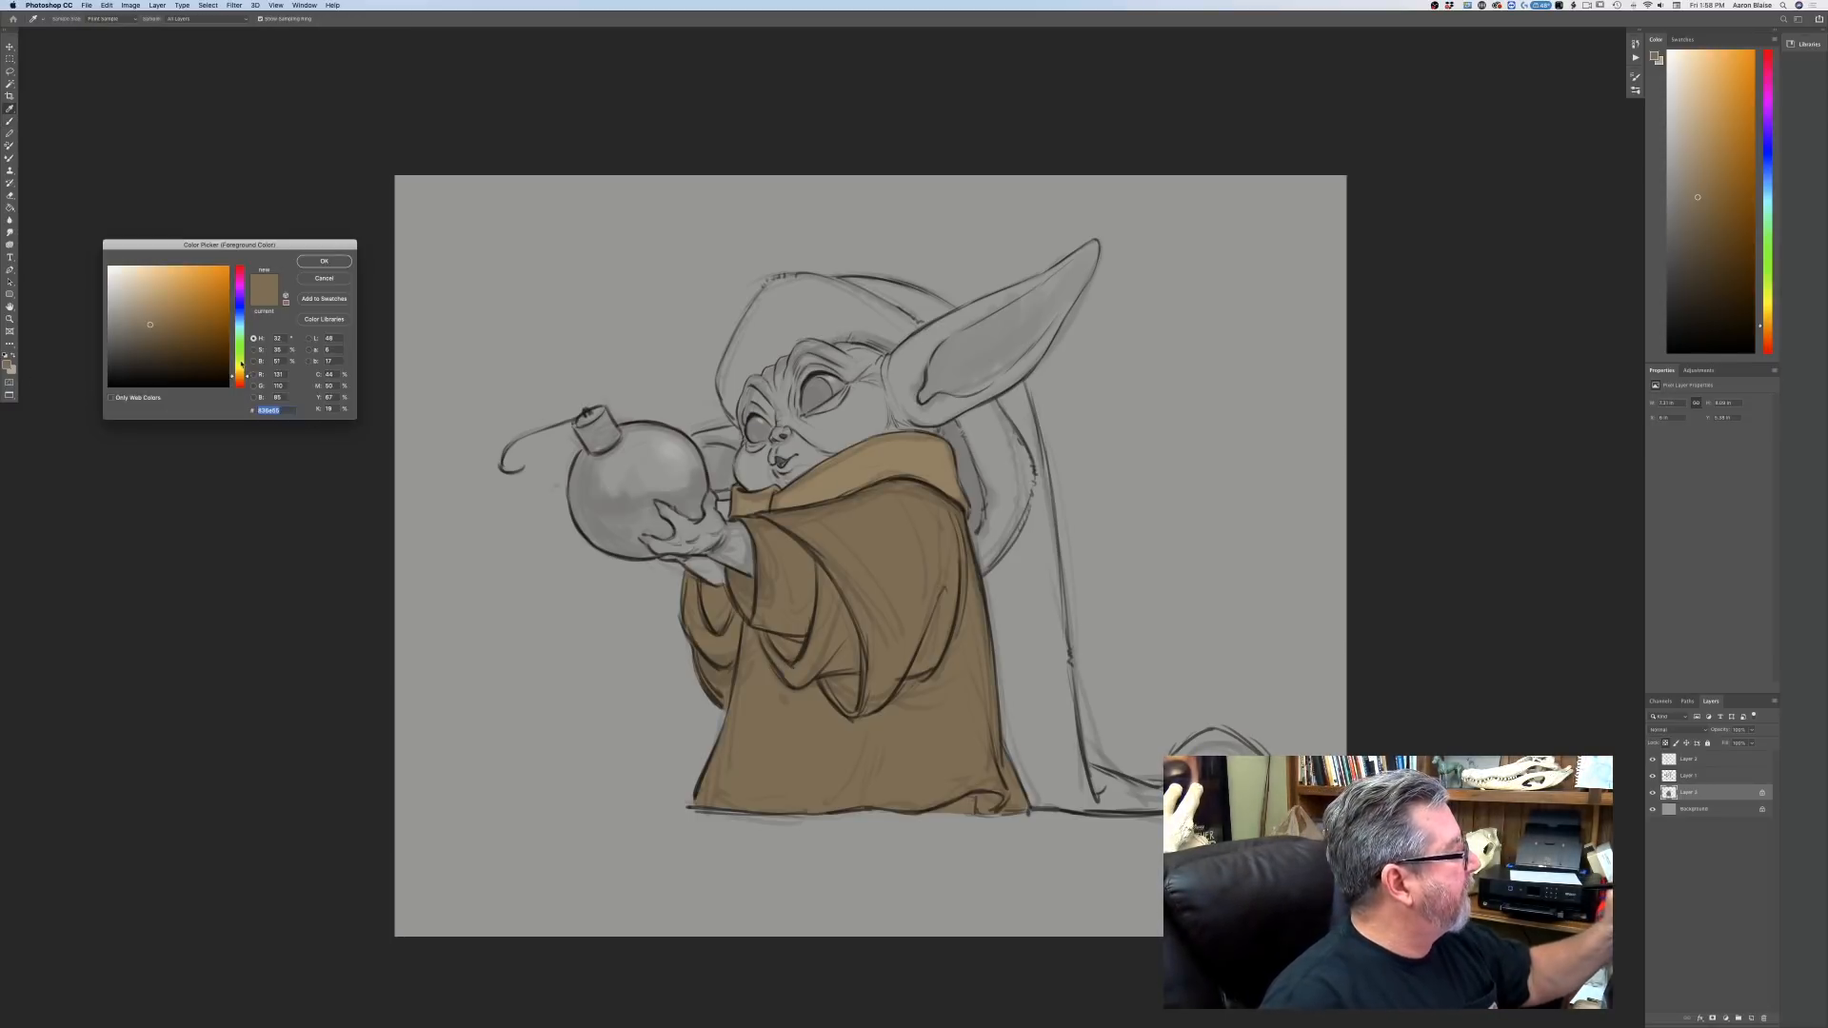
drag(241, 364, 239, 359)
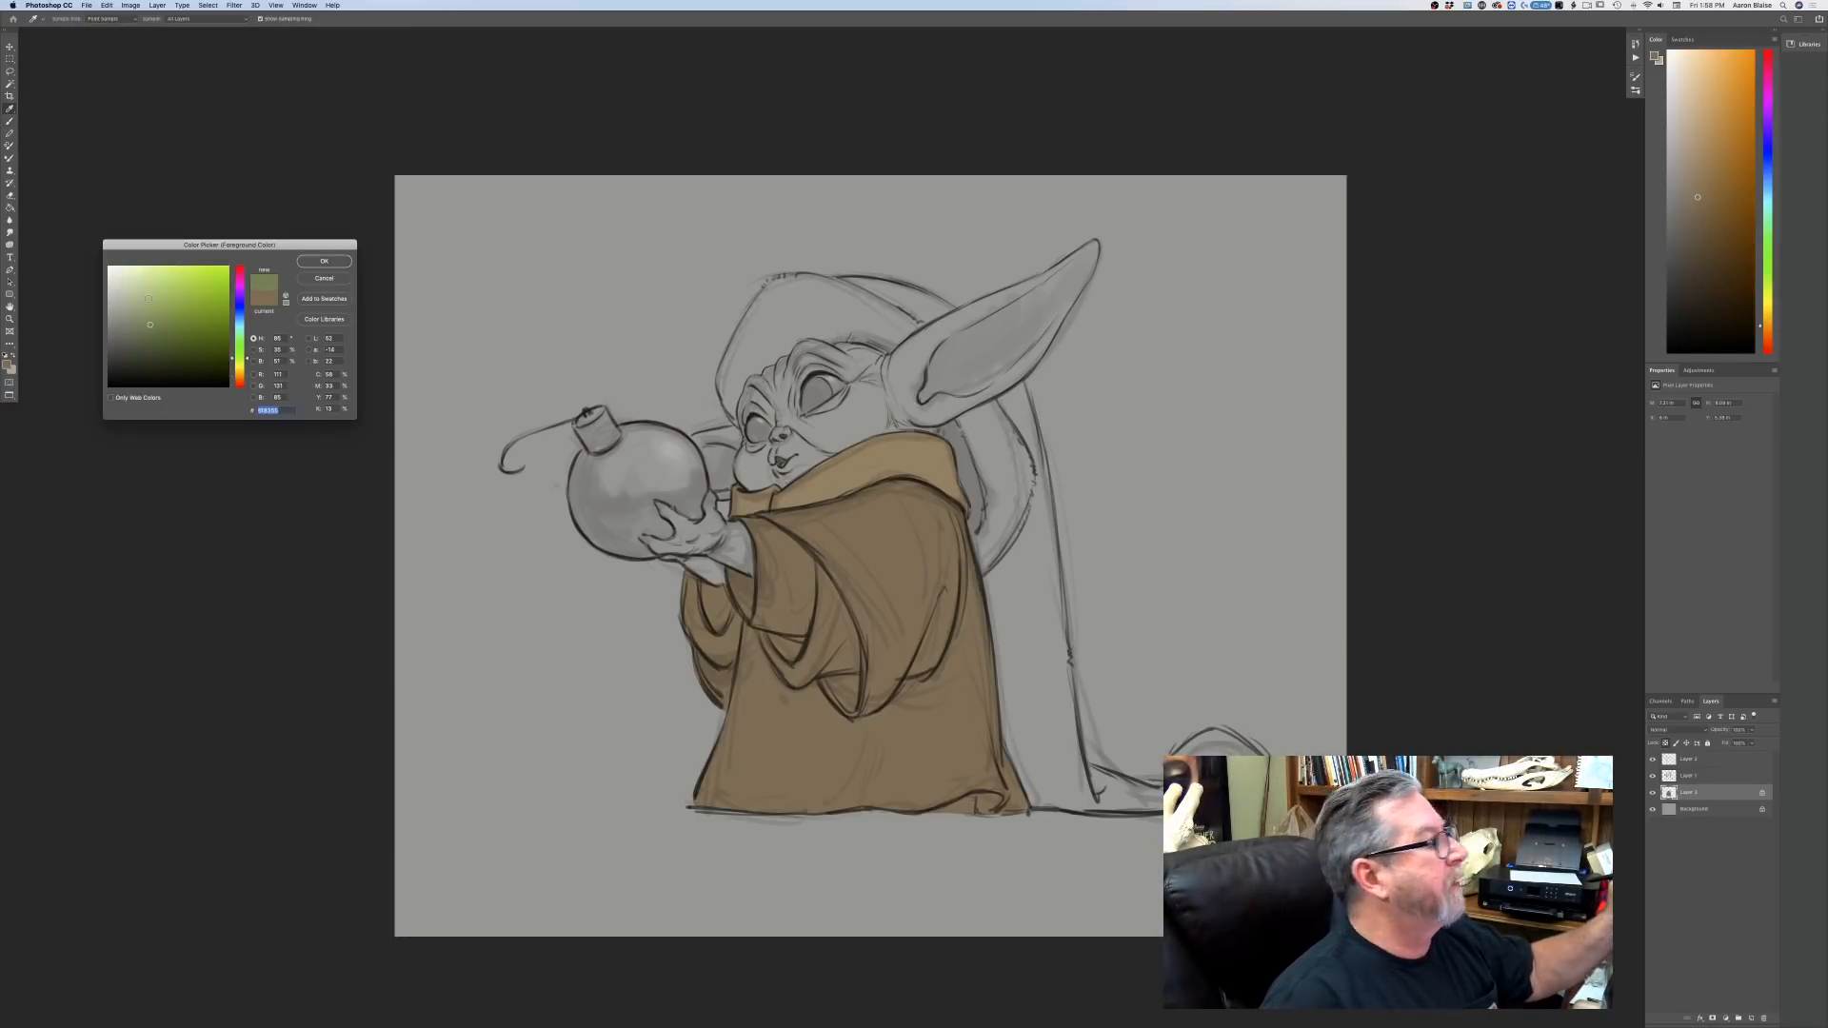
click(169, 307)
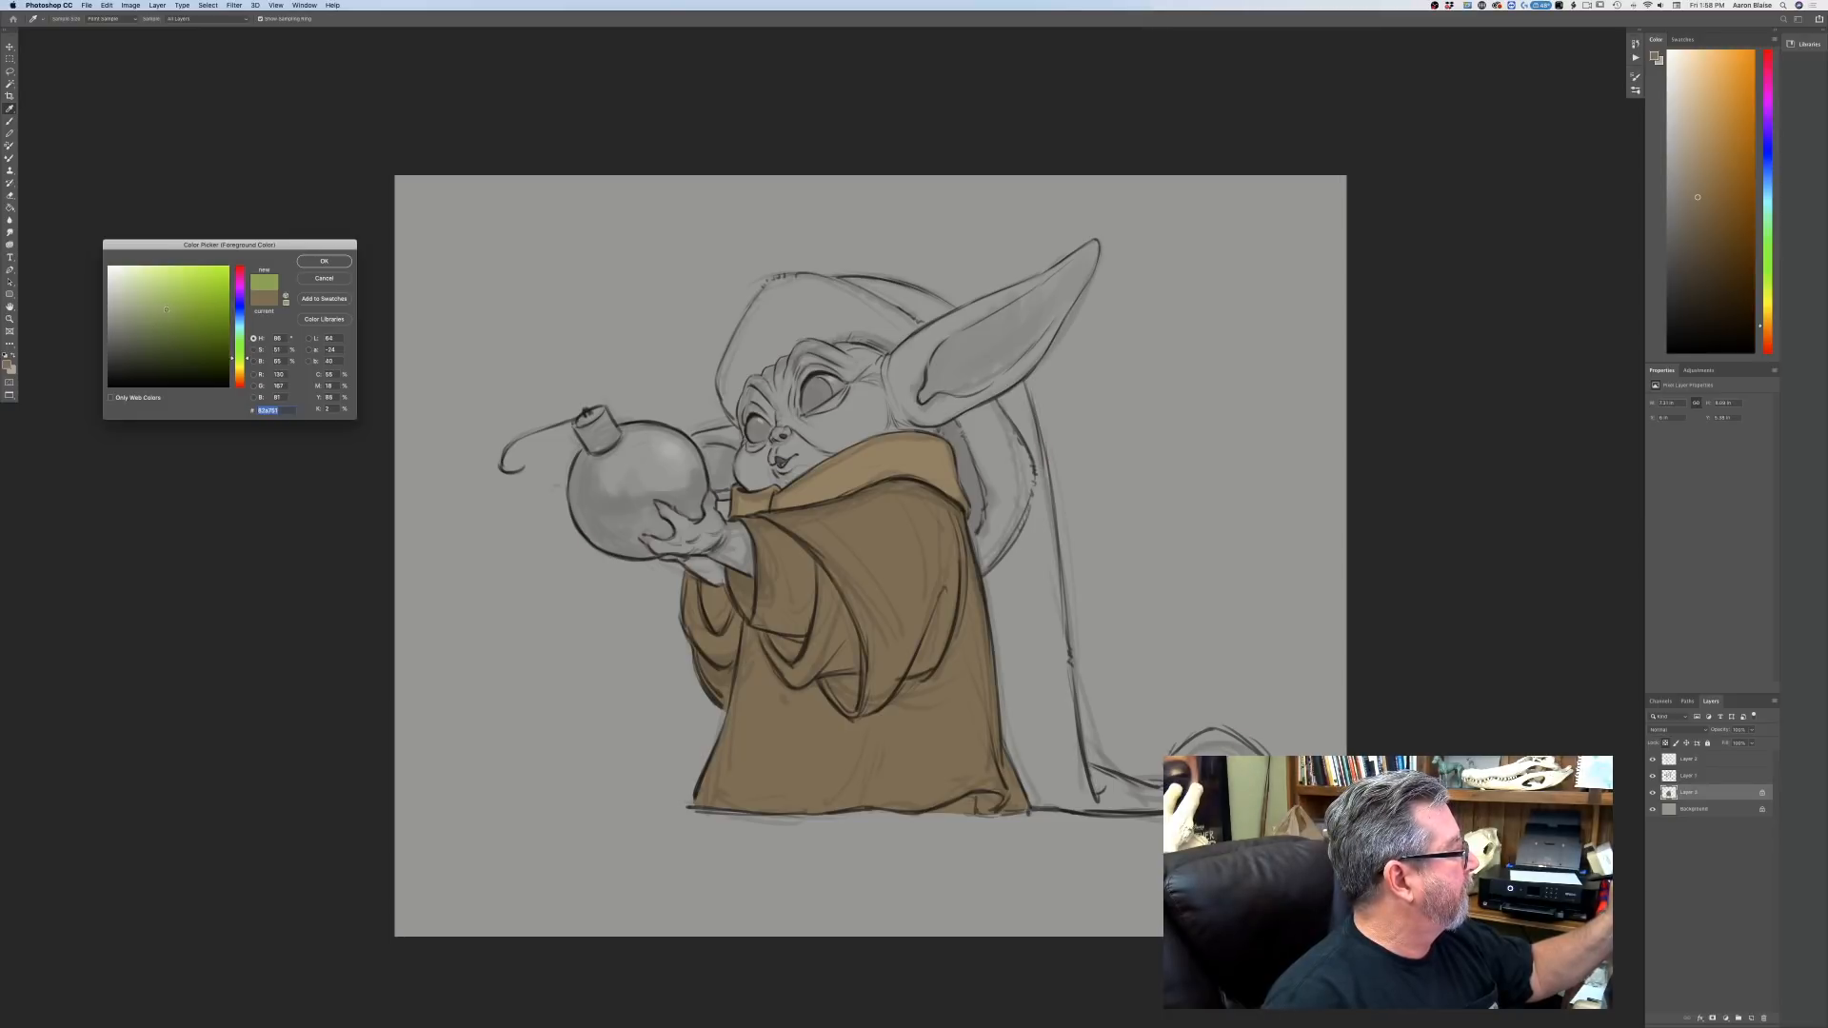
key(Return)
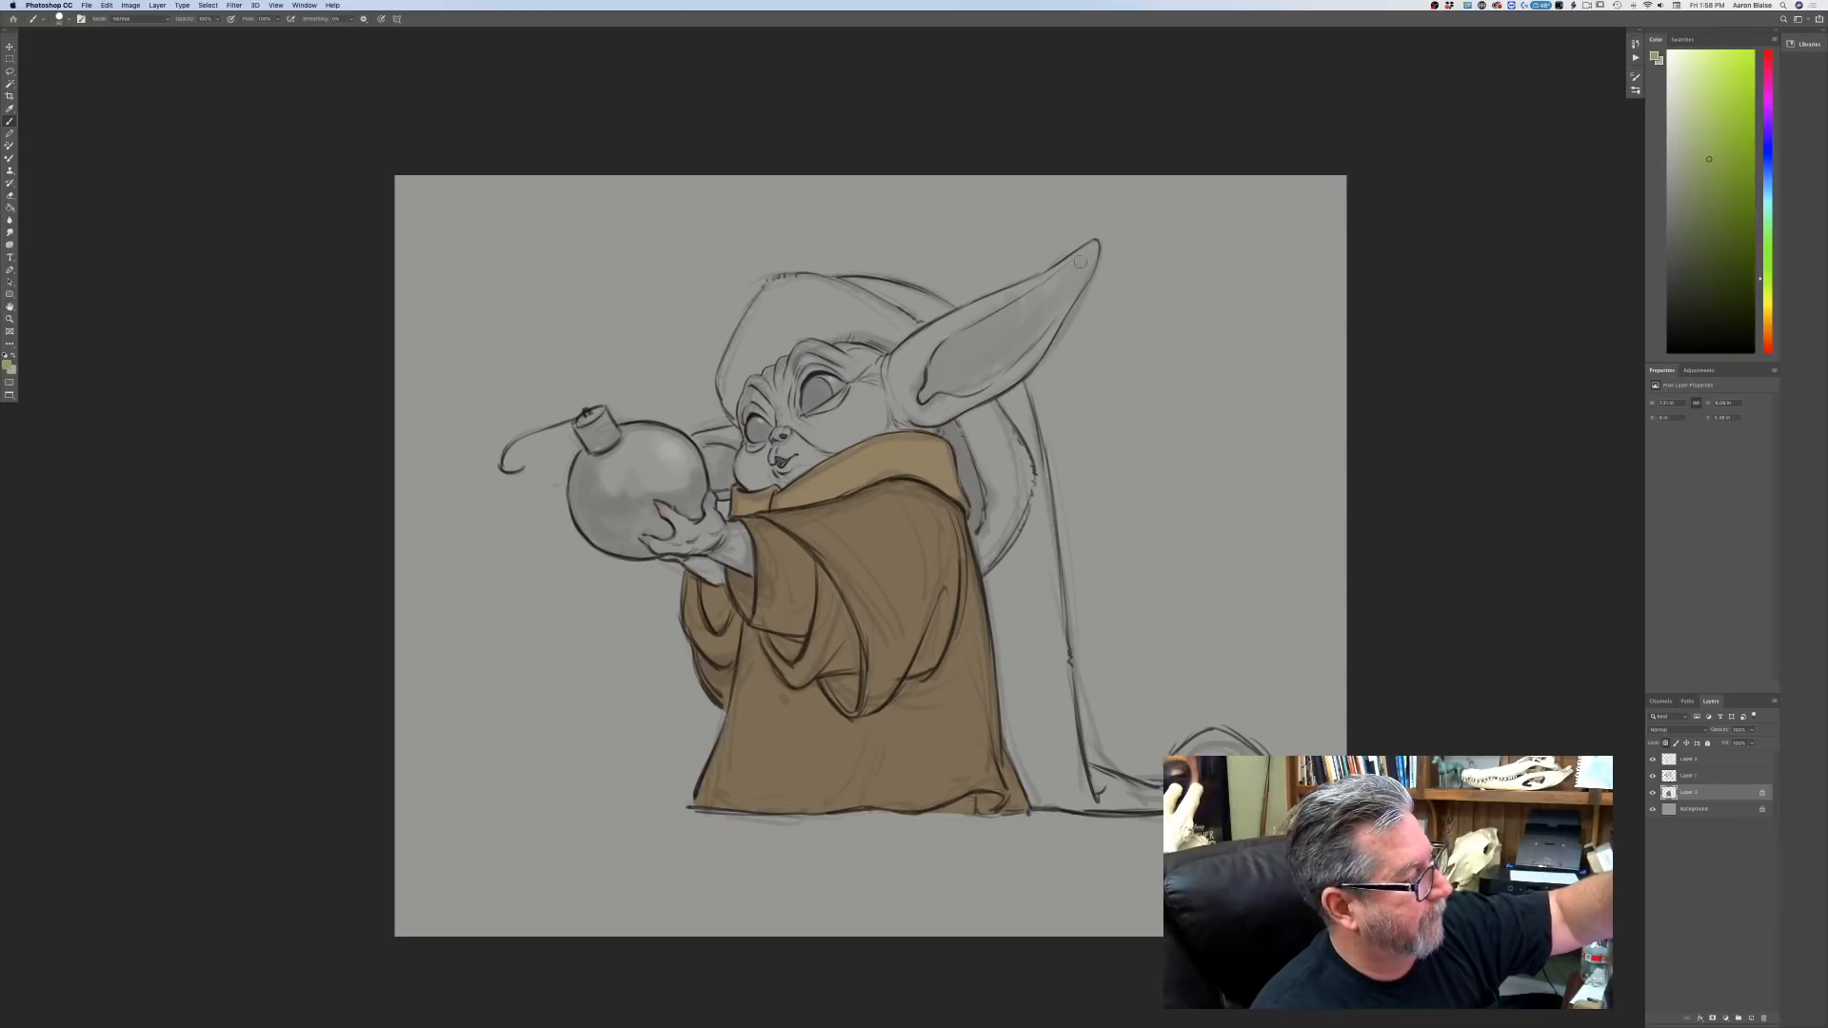
click(1704, 808)
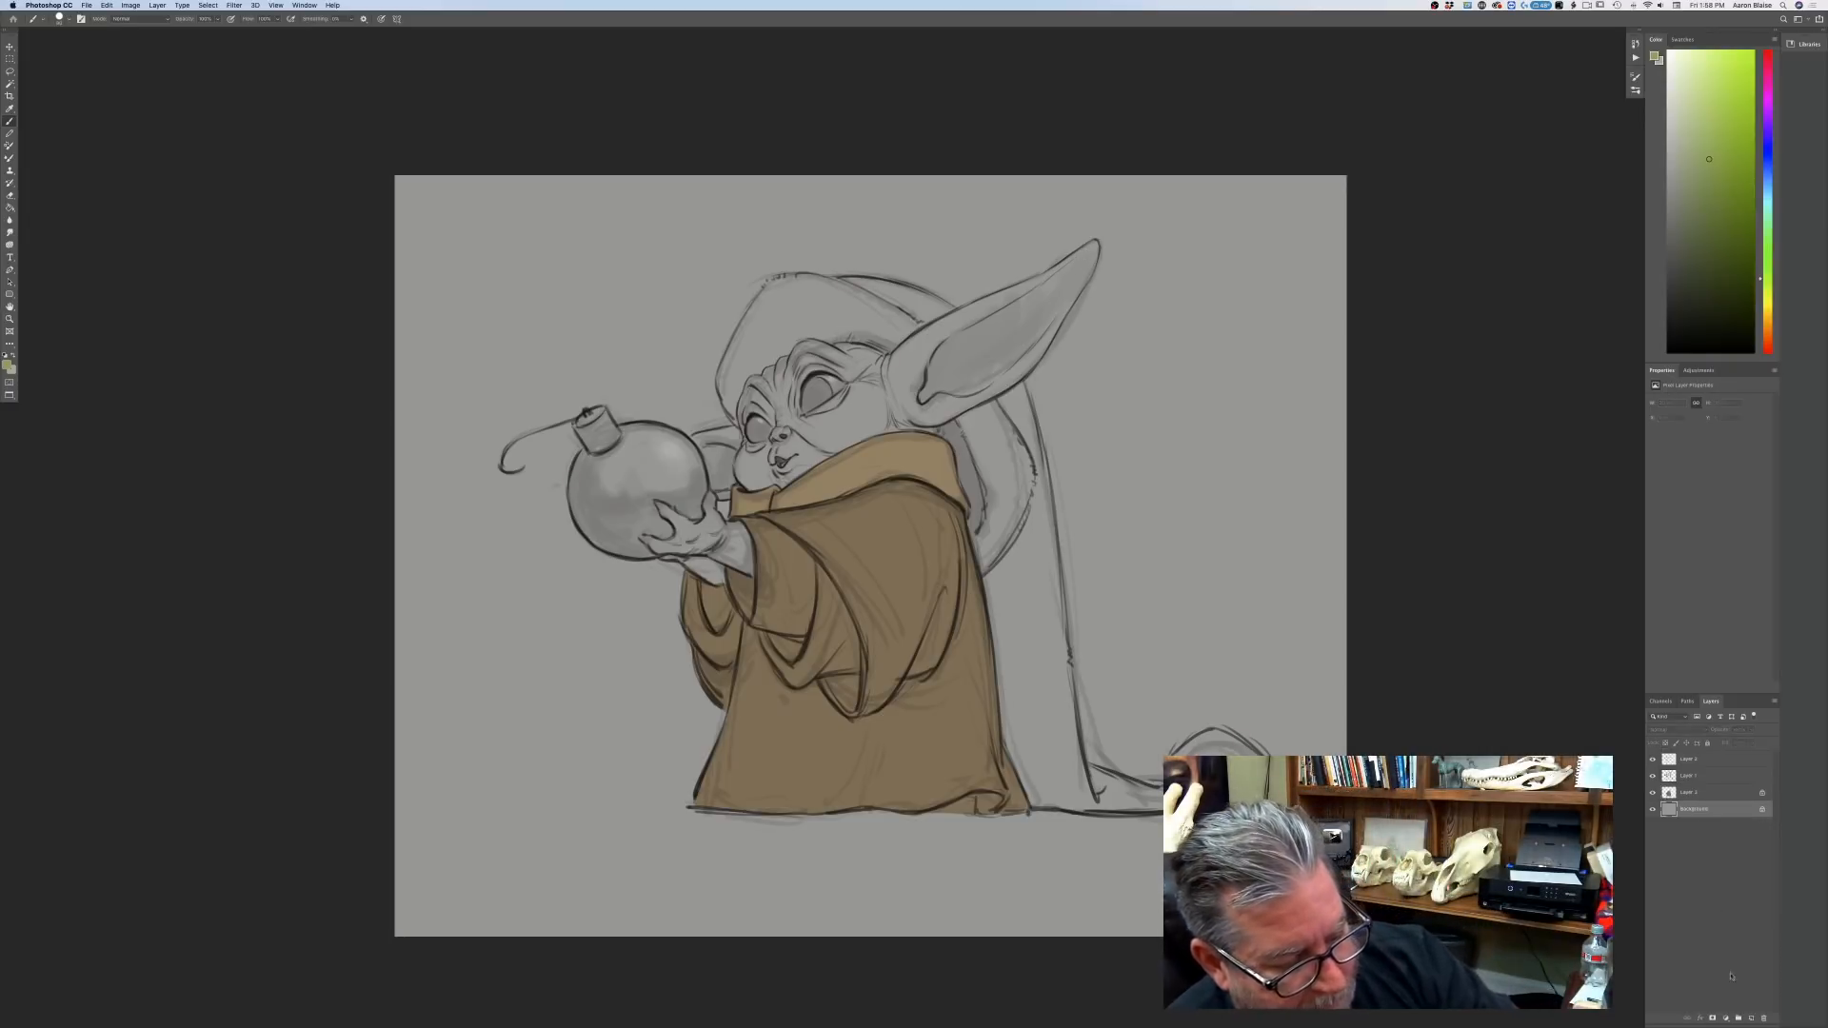
click(1750, 1019)
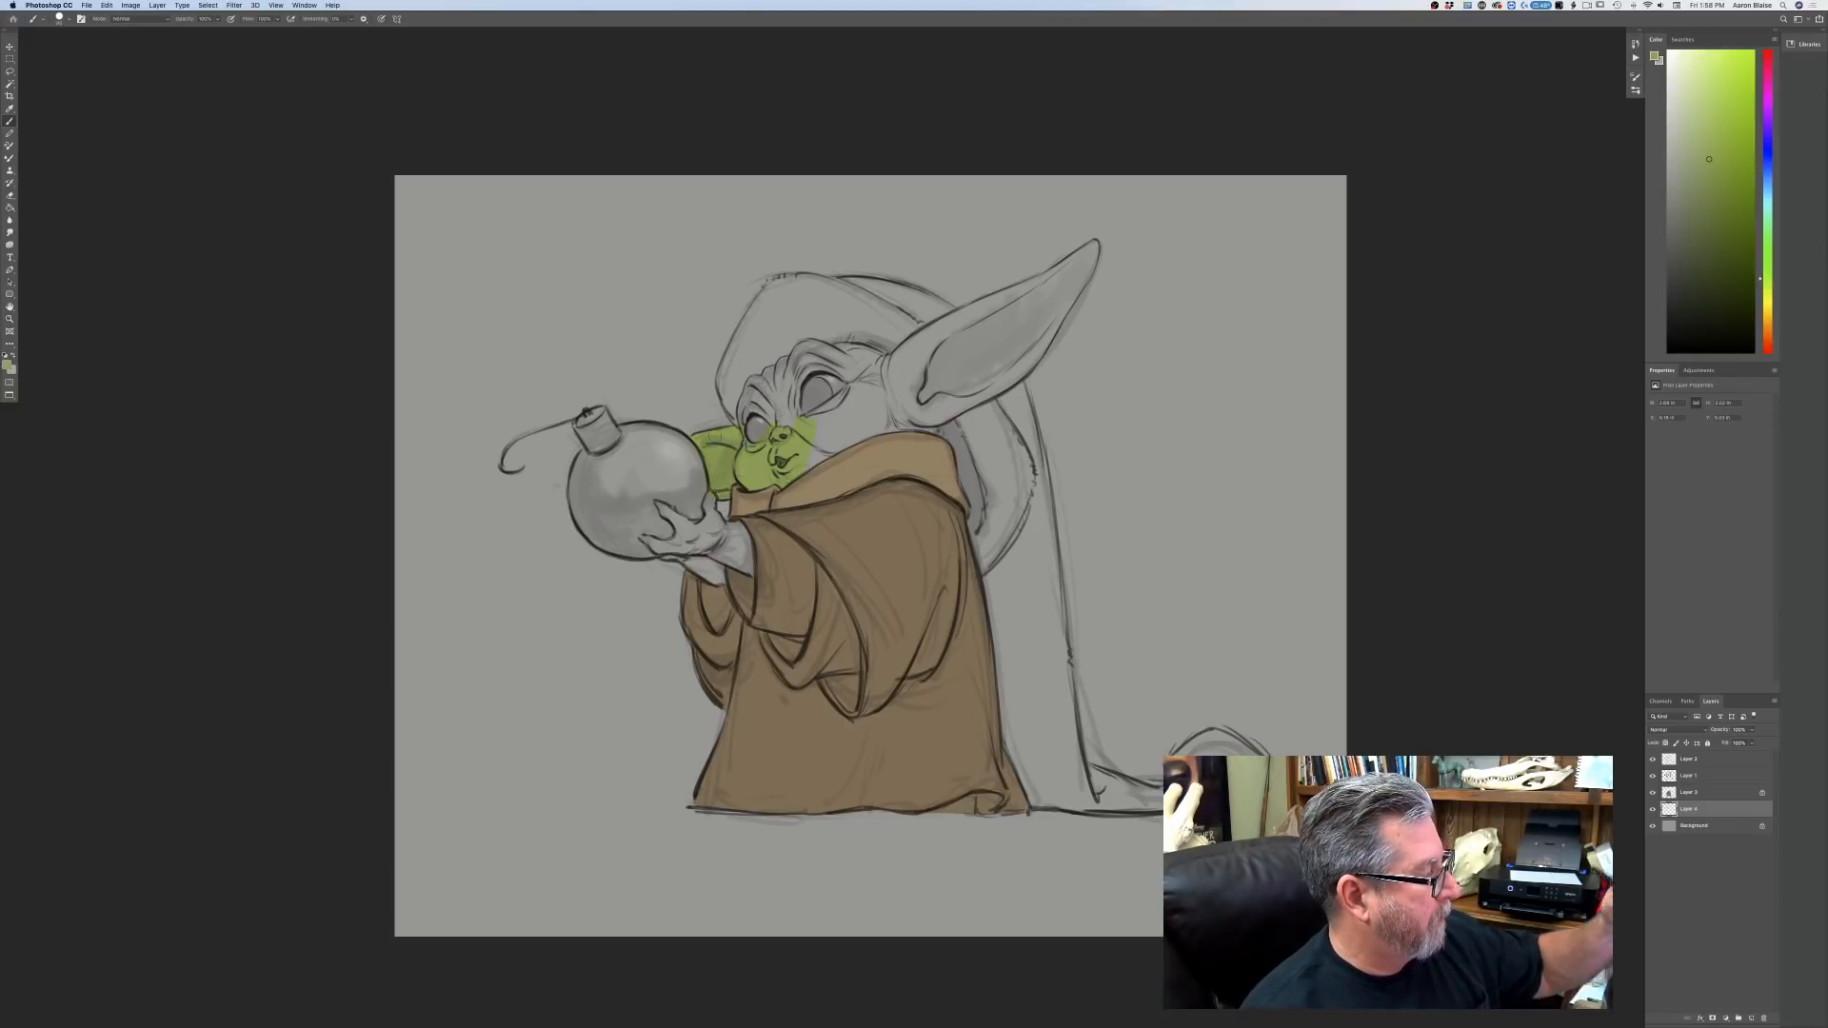
key(super+plus)
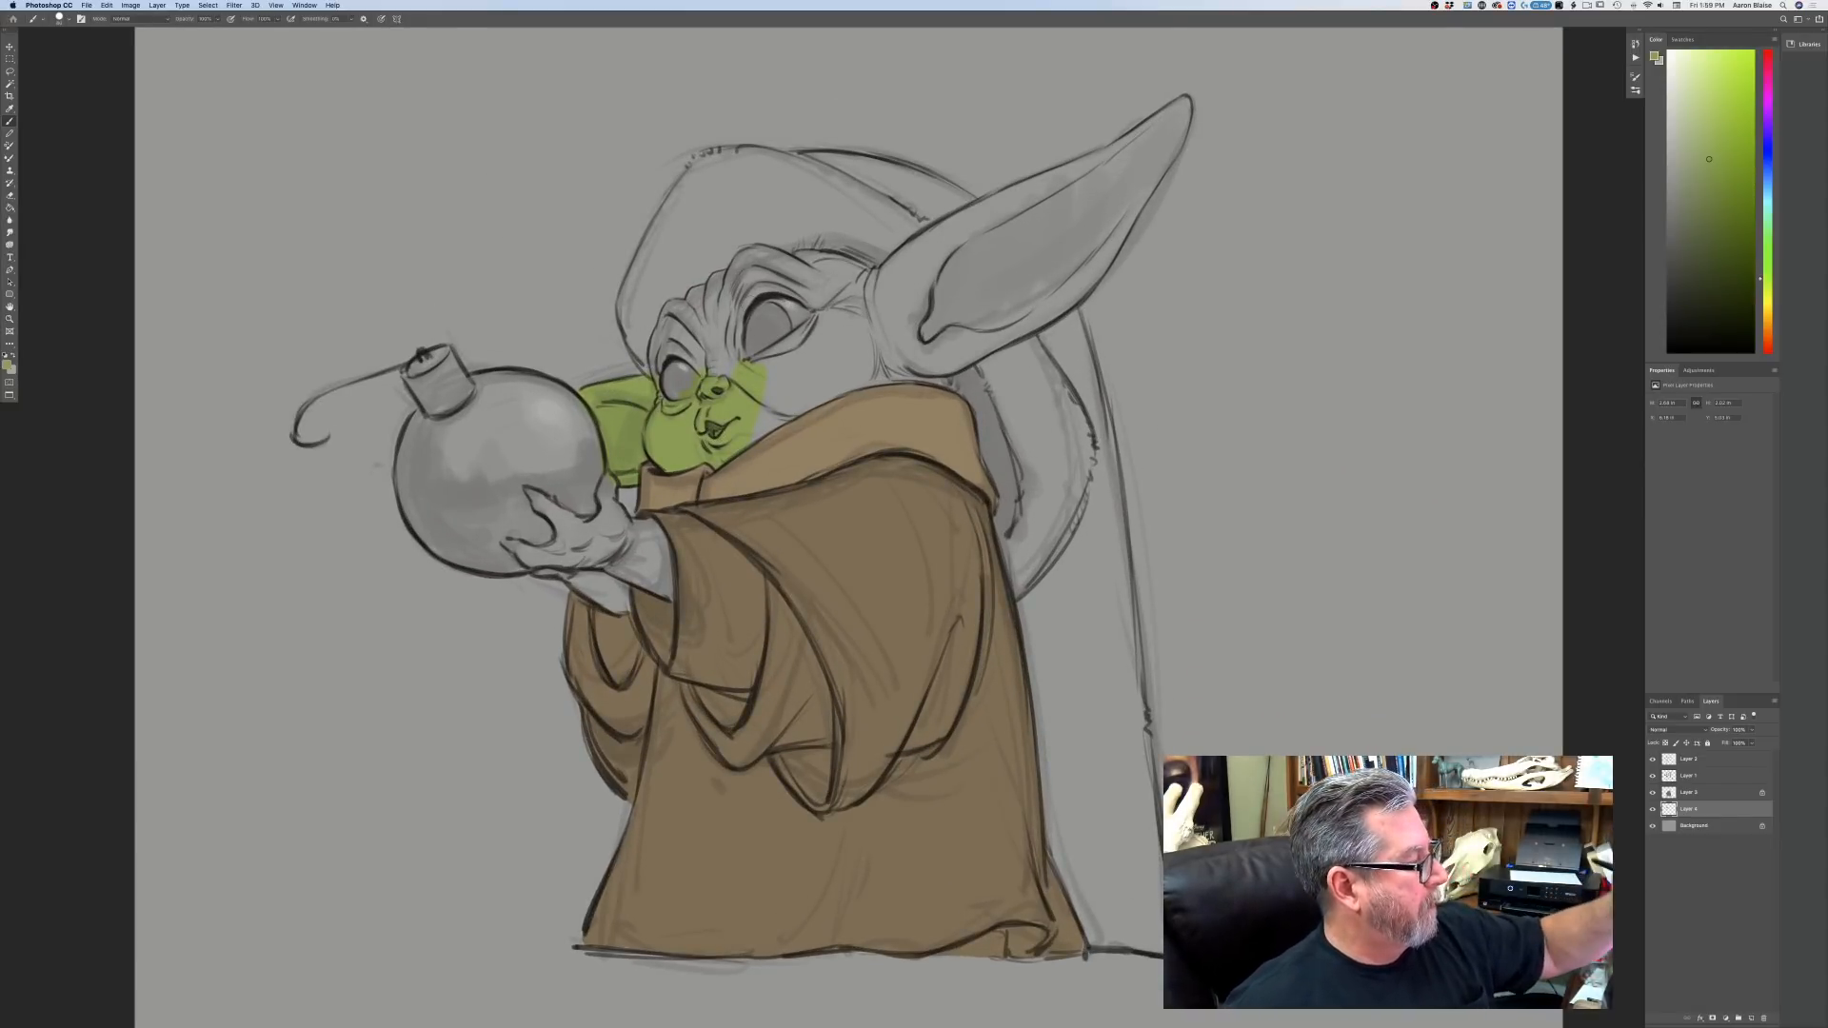
drag(759, 386, 765, 348)
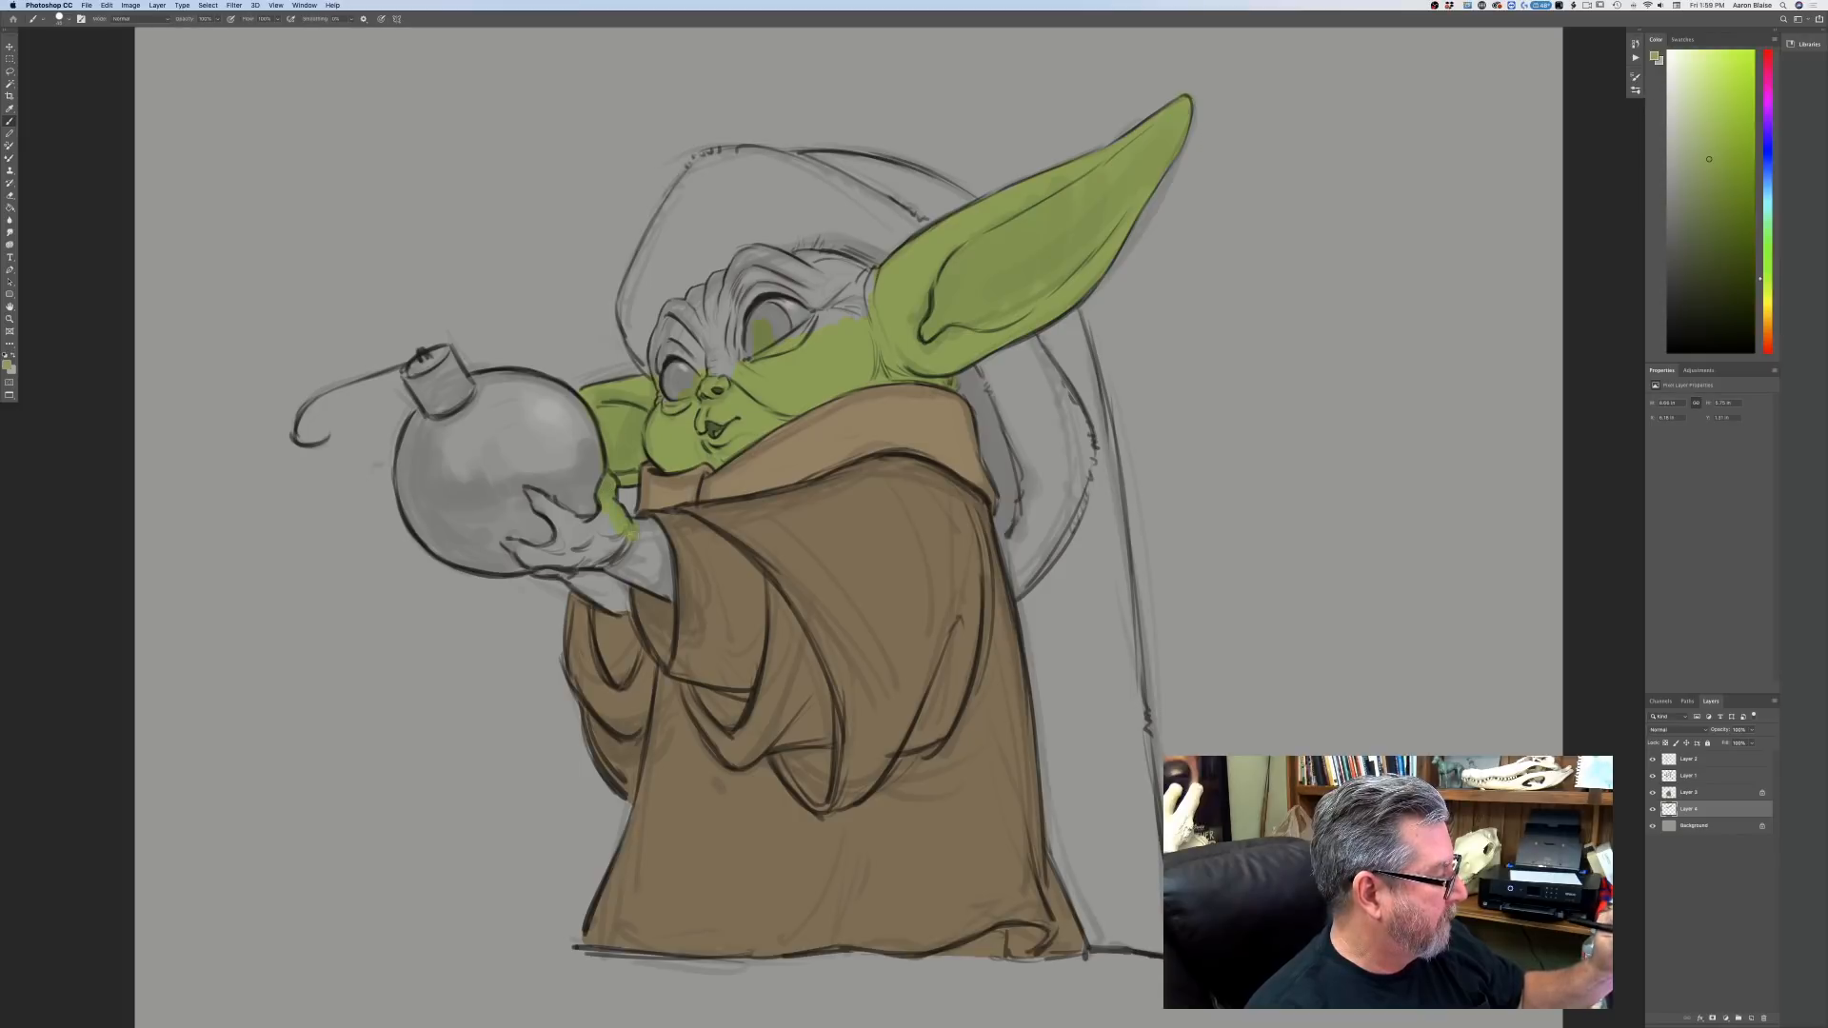
Fill the hand holding the ornament, its fingers and the forearm up to the sleeve with the same green.
drag(616, 505, 657, 585)
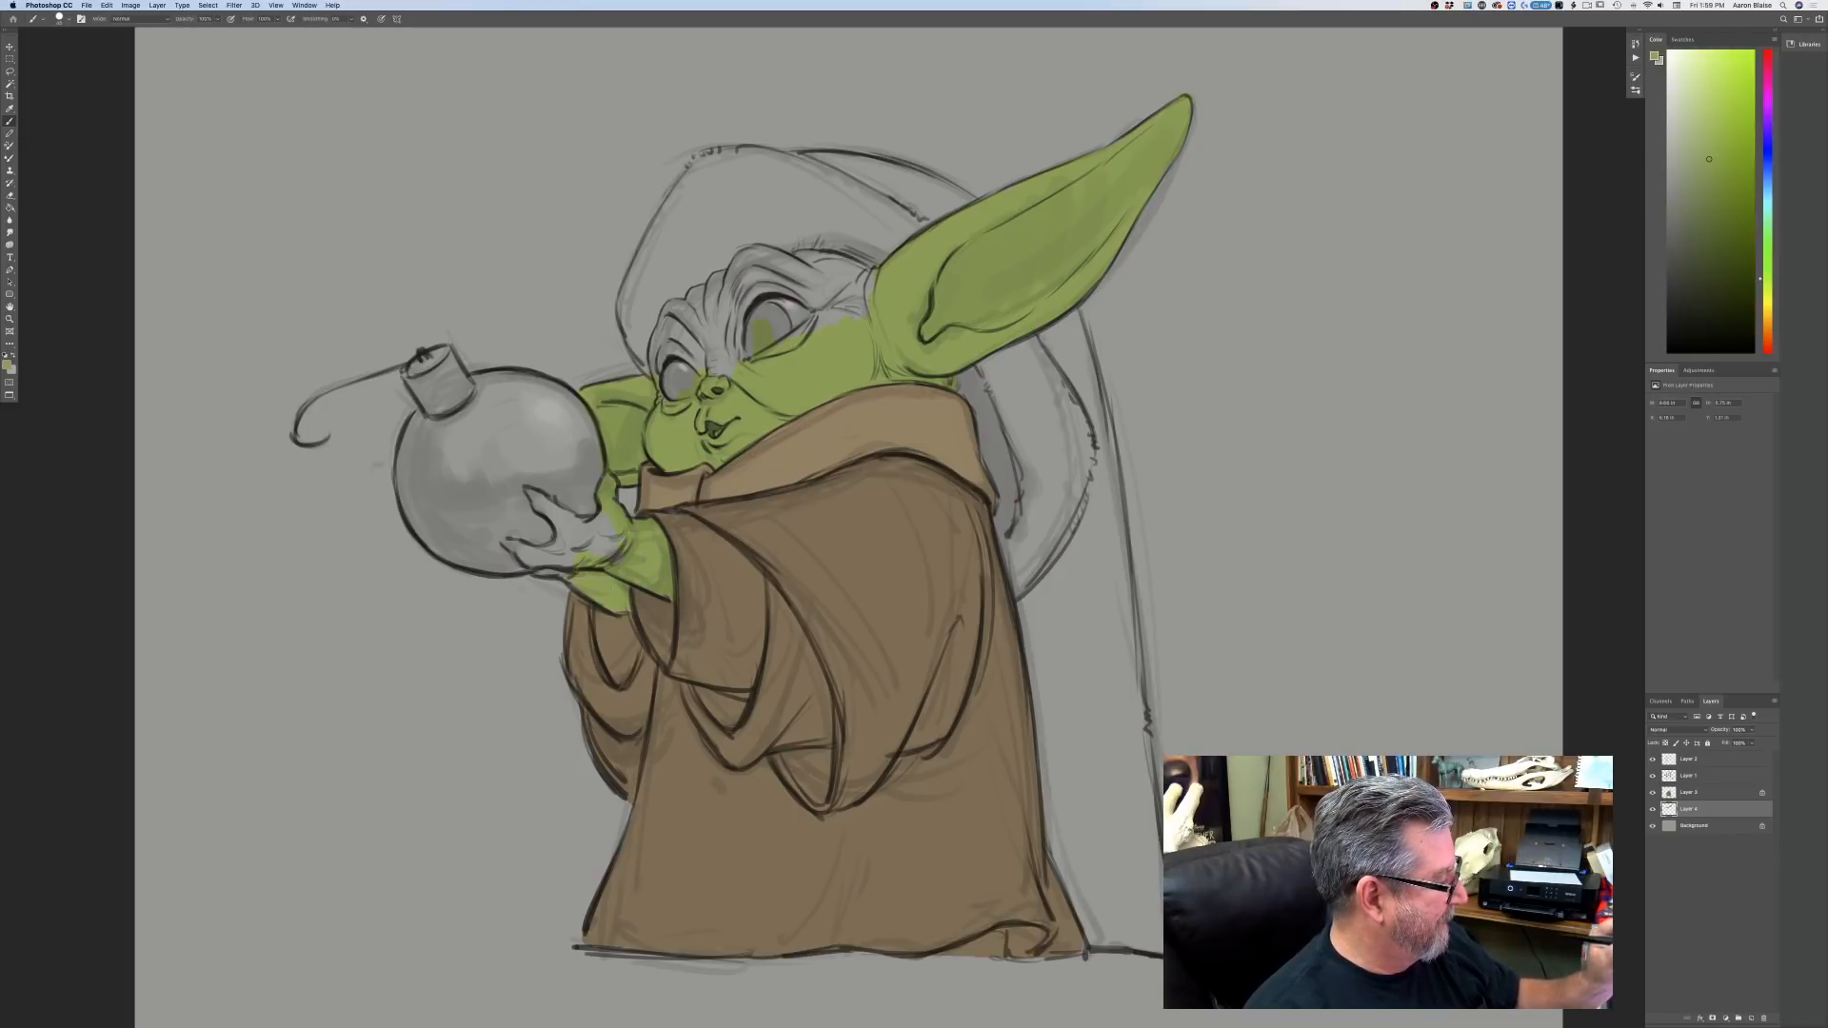
drag(540, 569, 532, 570)
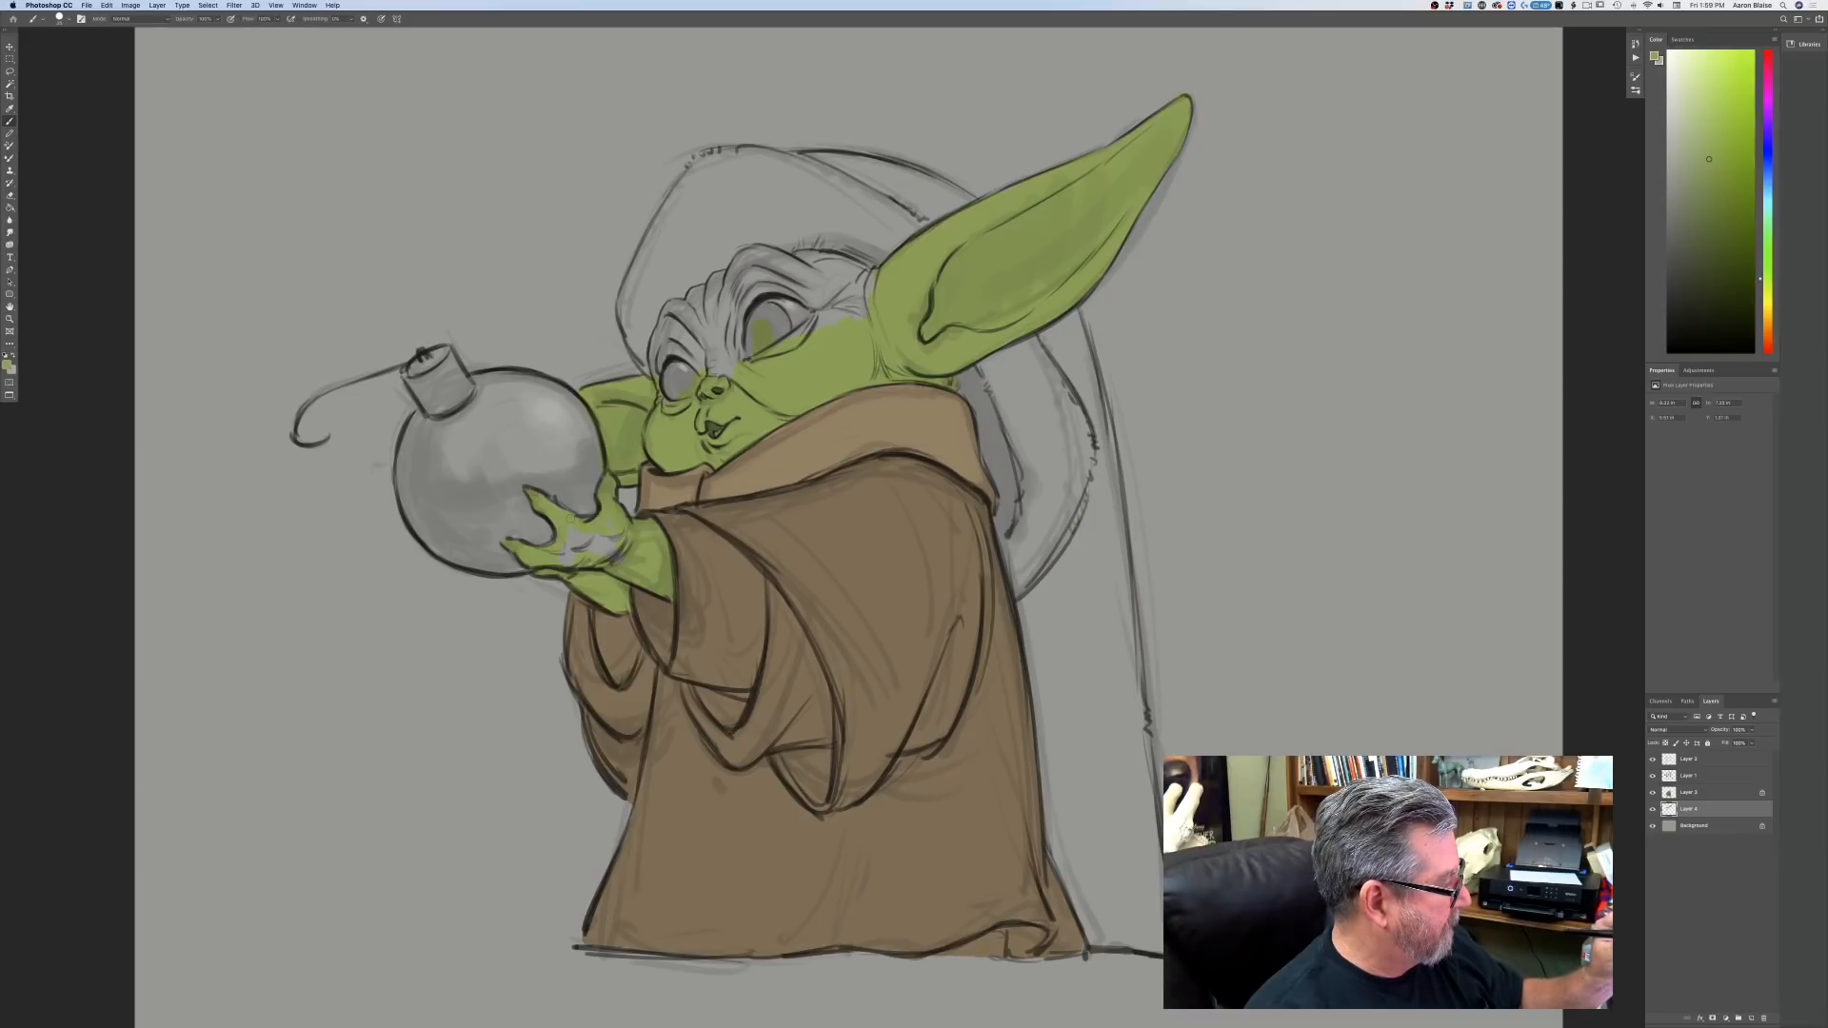
drag(570, 519, 617, 549)
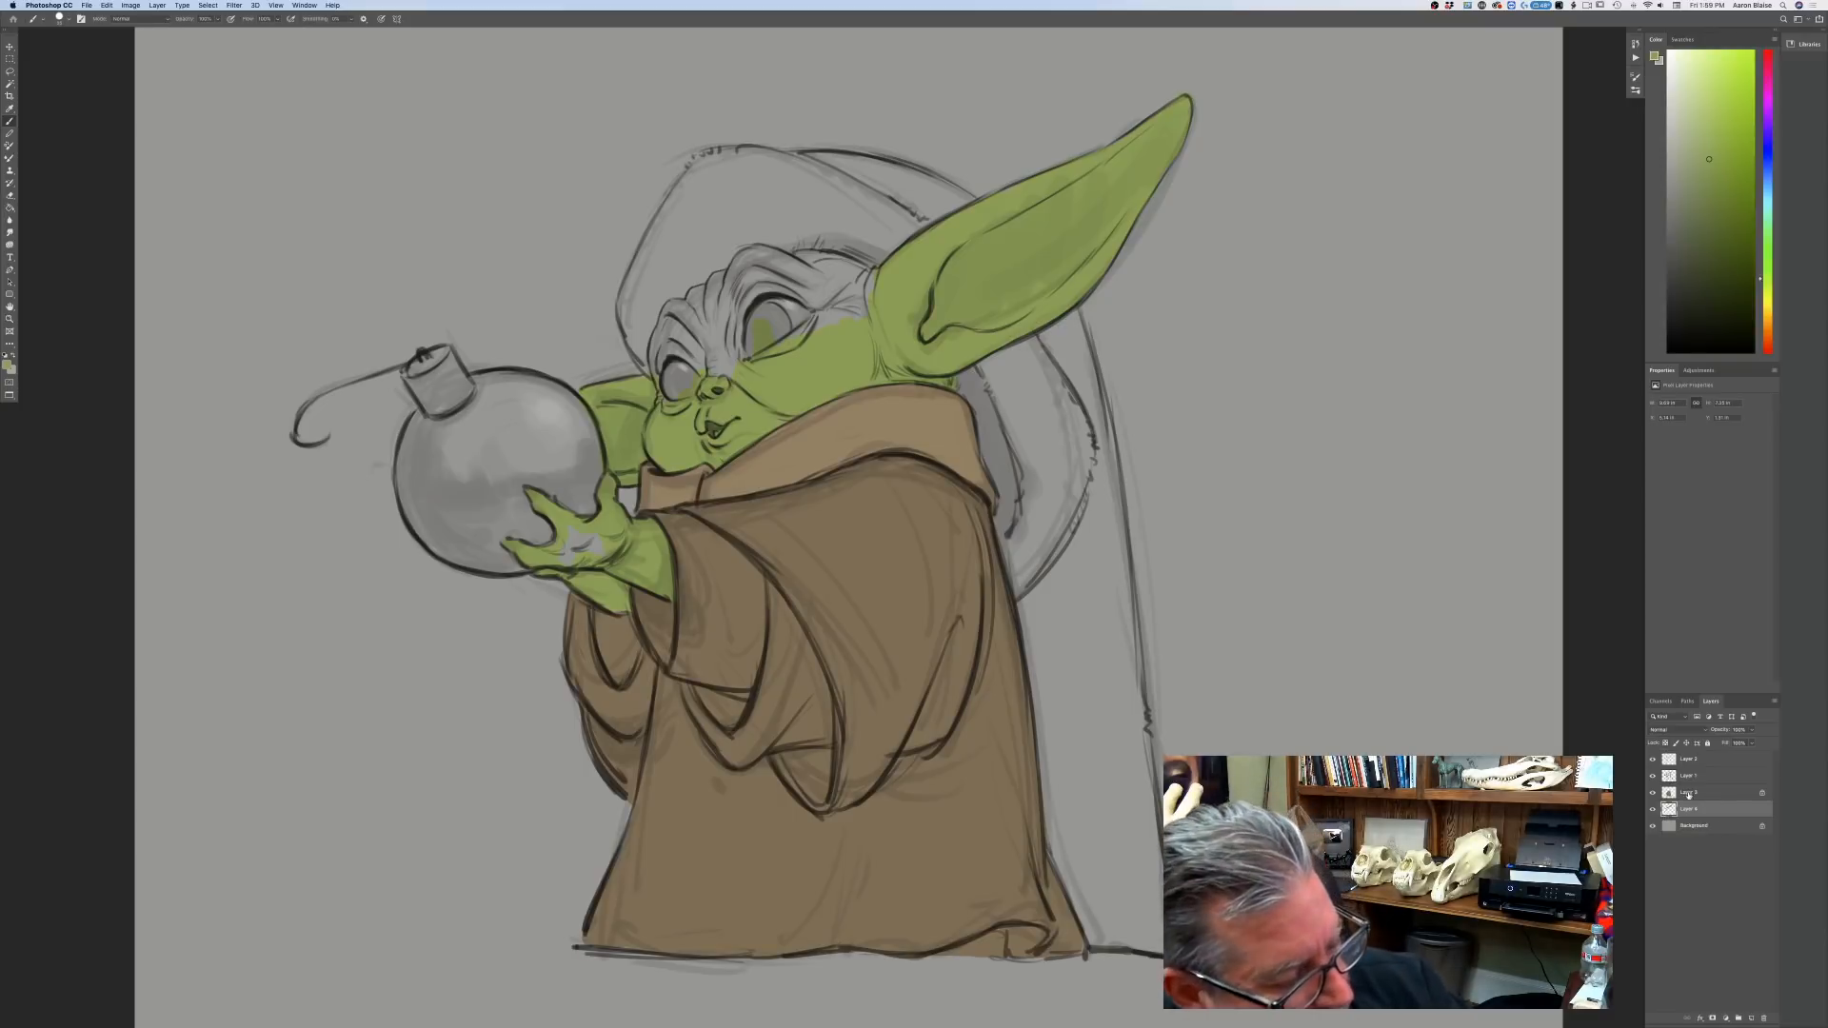
Fill the forehead, brow wrinkles and eye surrounds with green on the skin layer, covering the remaining gaps in the hand.
click(1689, 793)
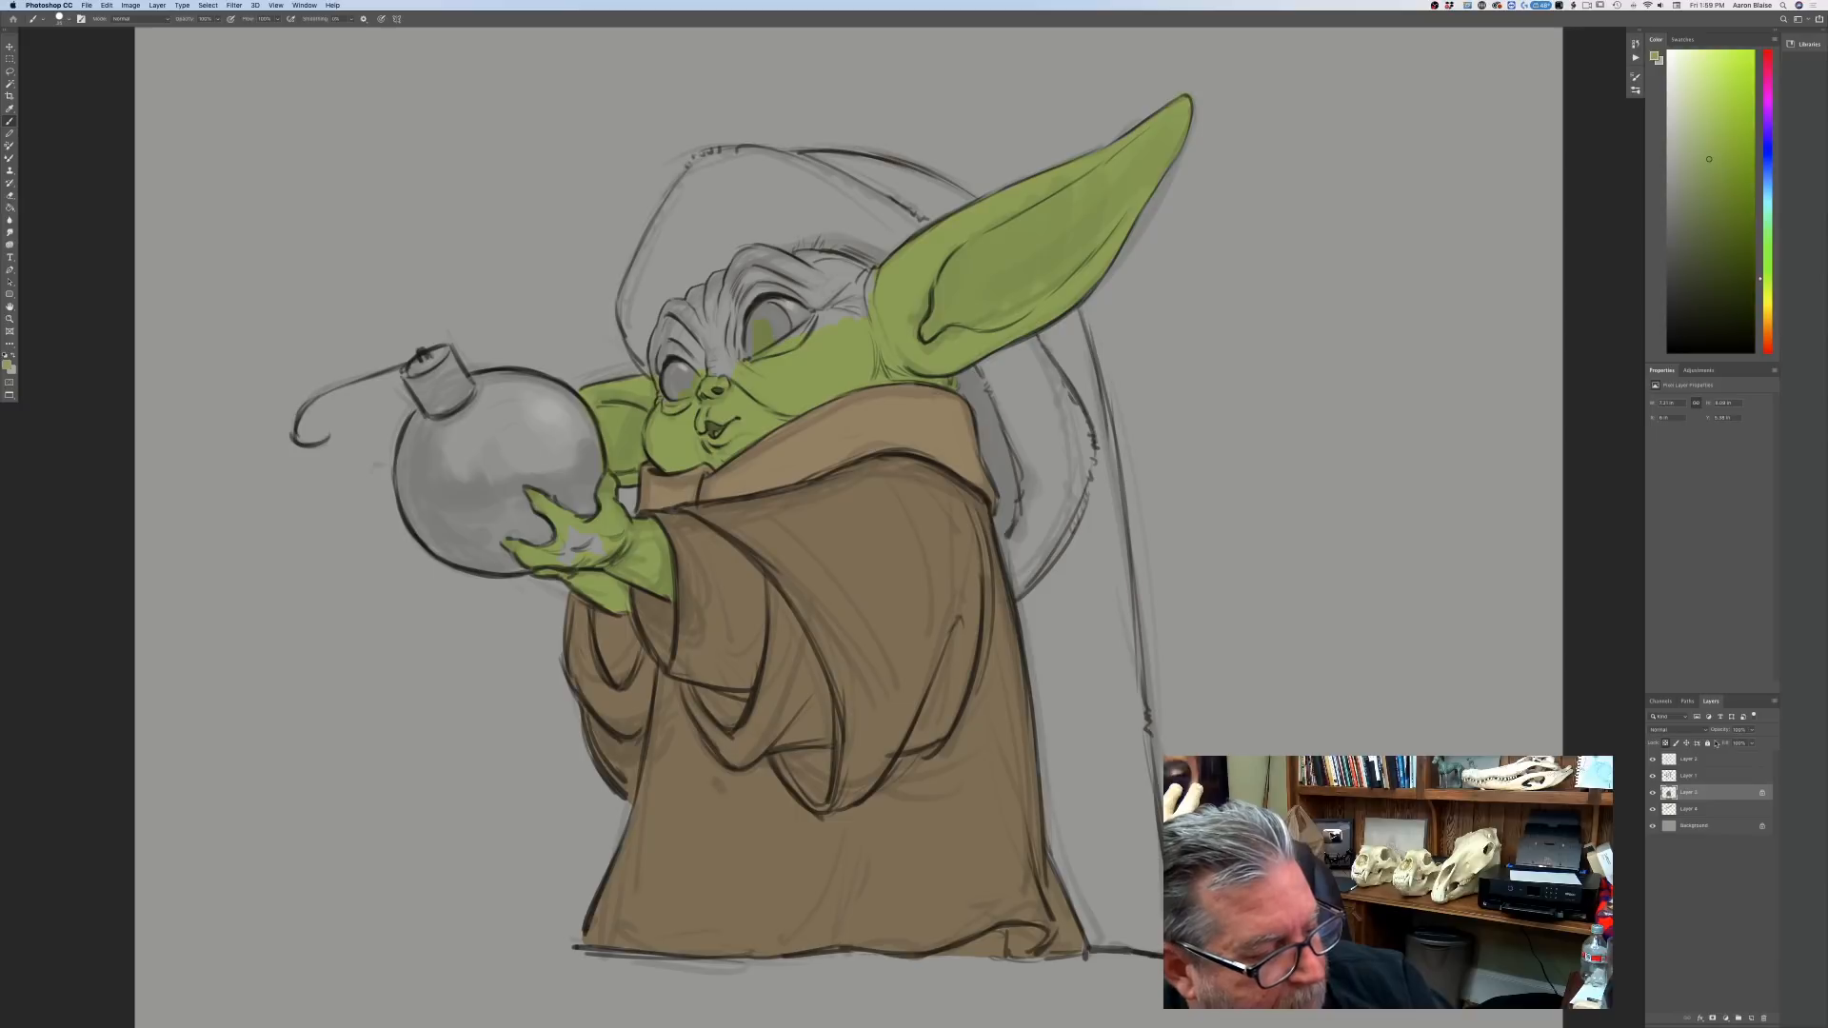
click(1687, 812)
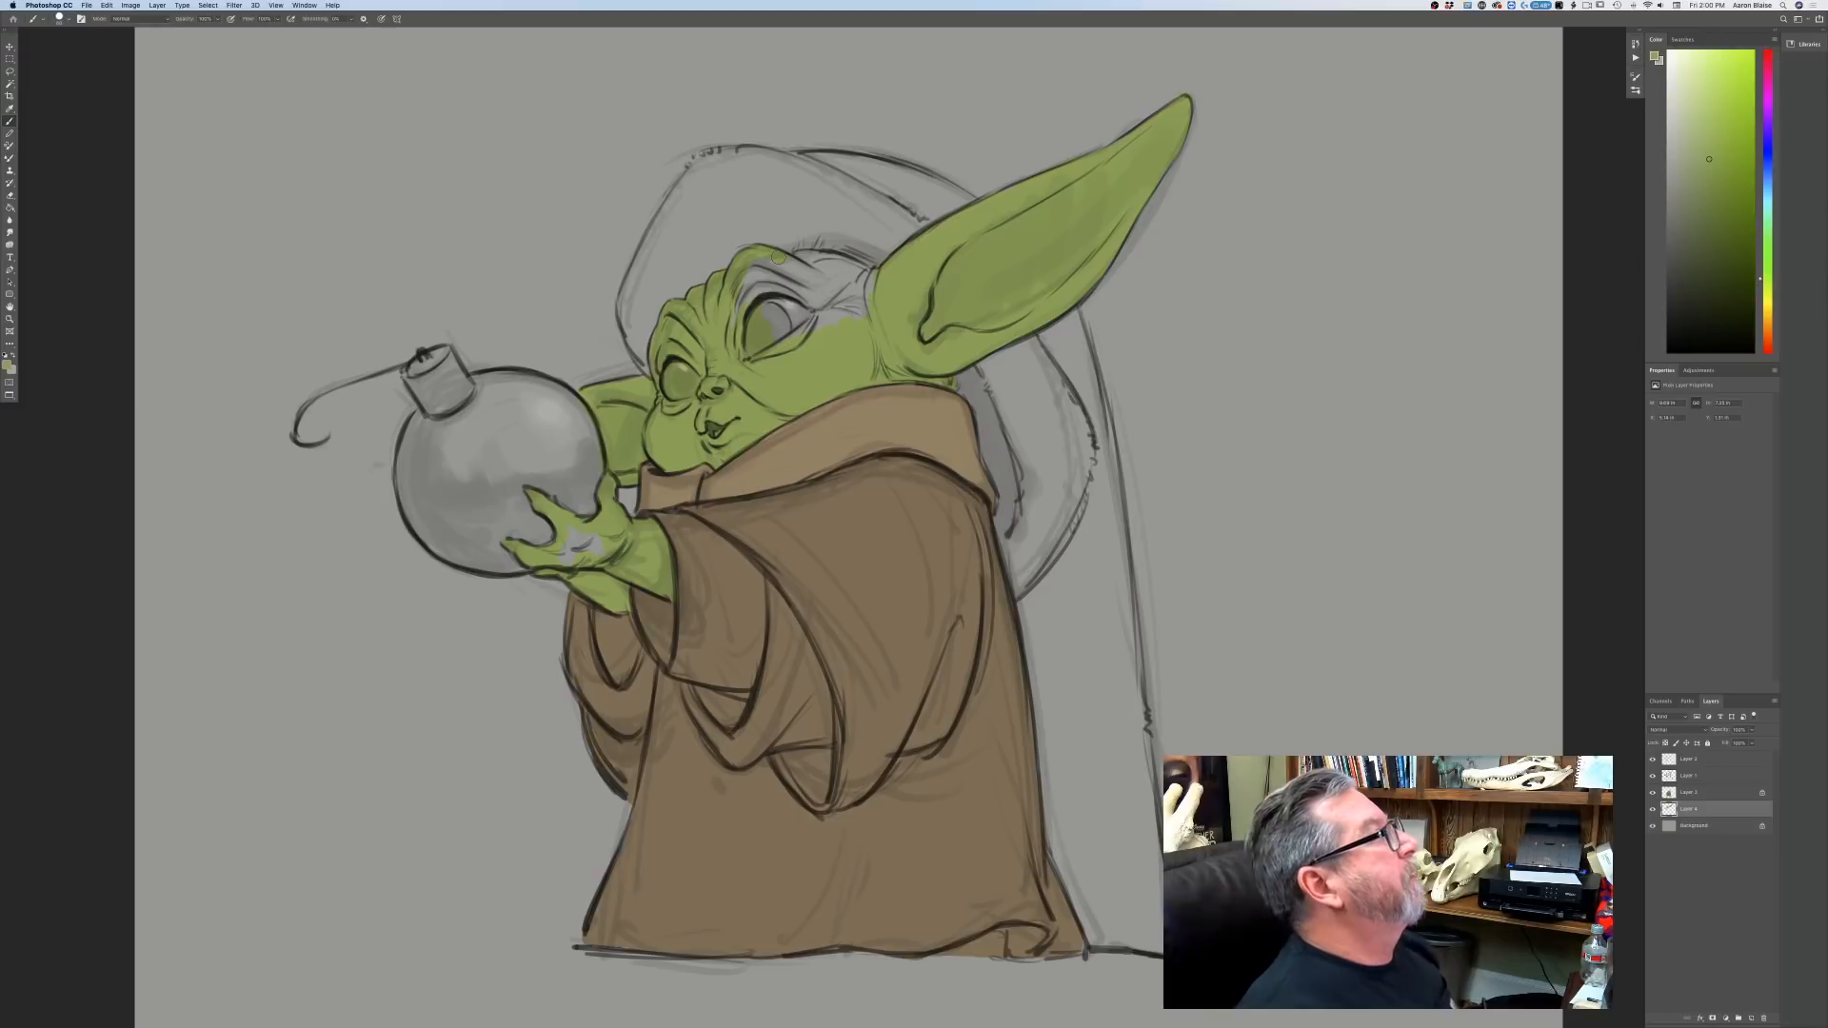
drag(779, 257, 789, 276)
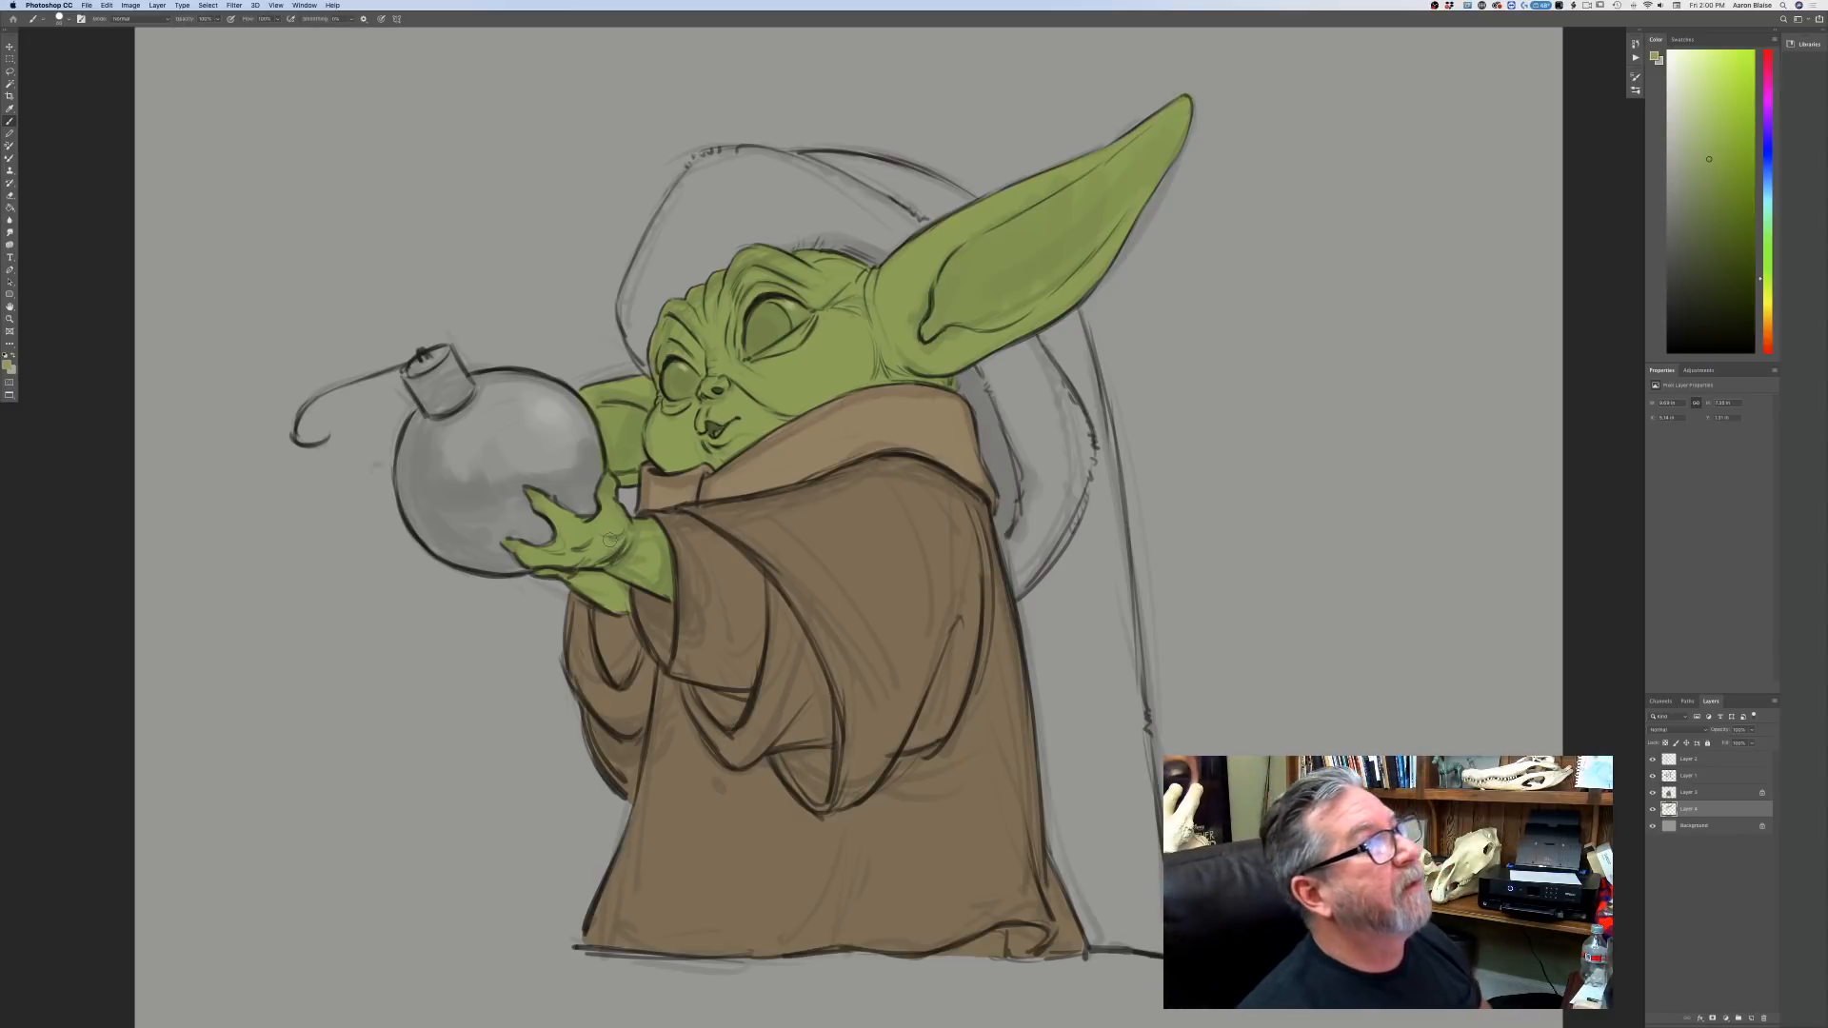
Choose a light warm grey and paint it over the near eyeball inside the eyelid lines.
click(9, 364)
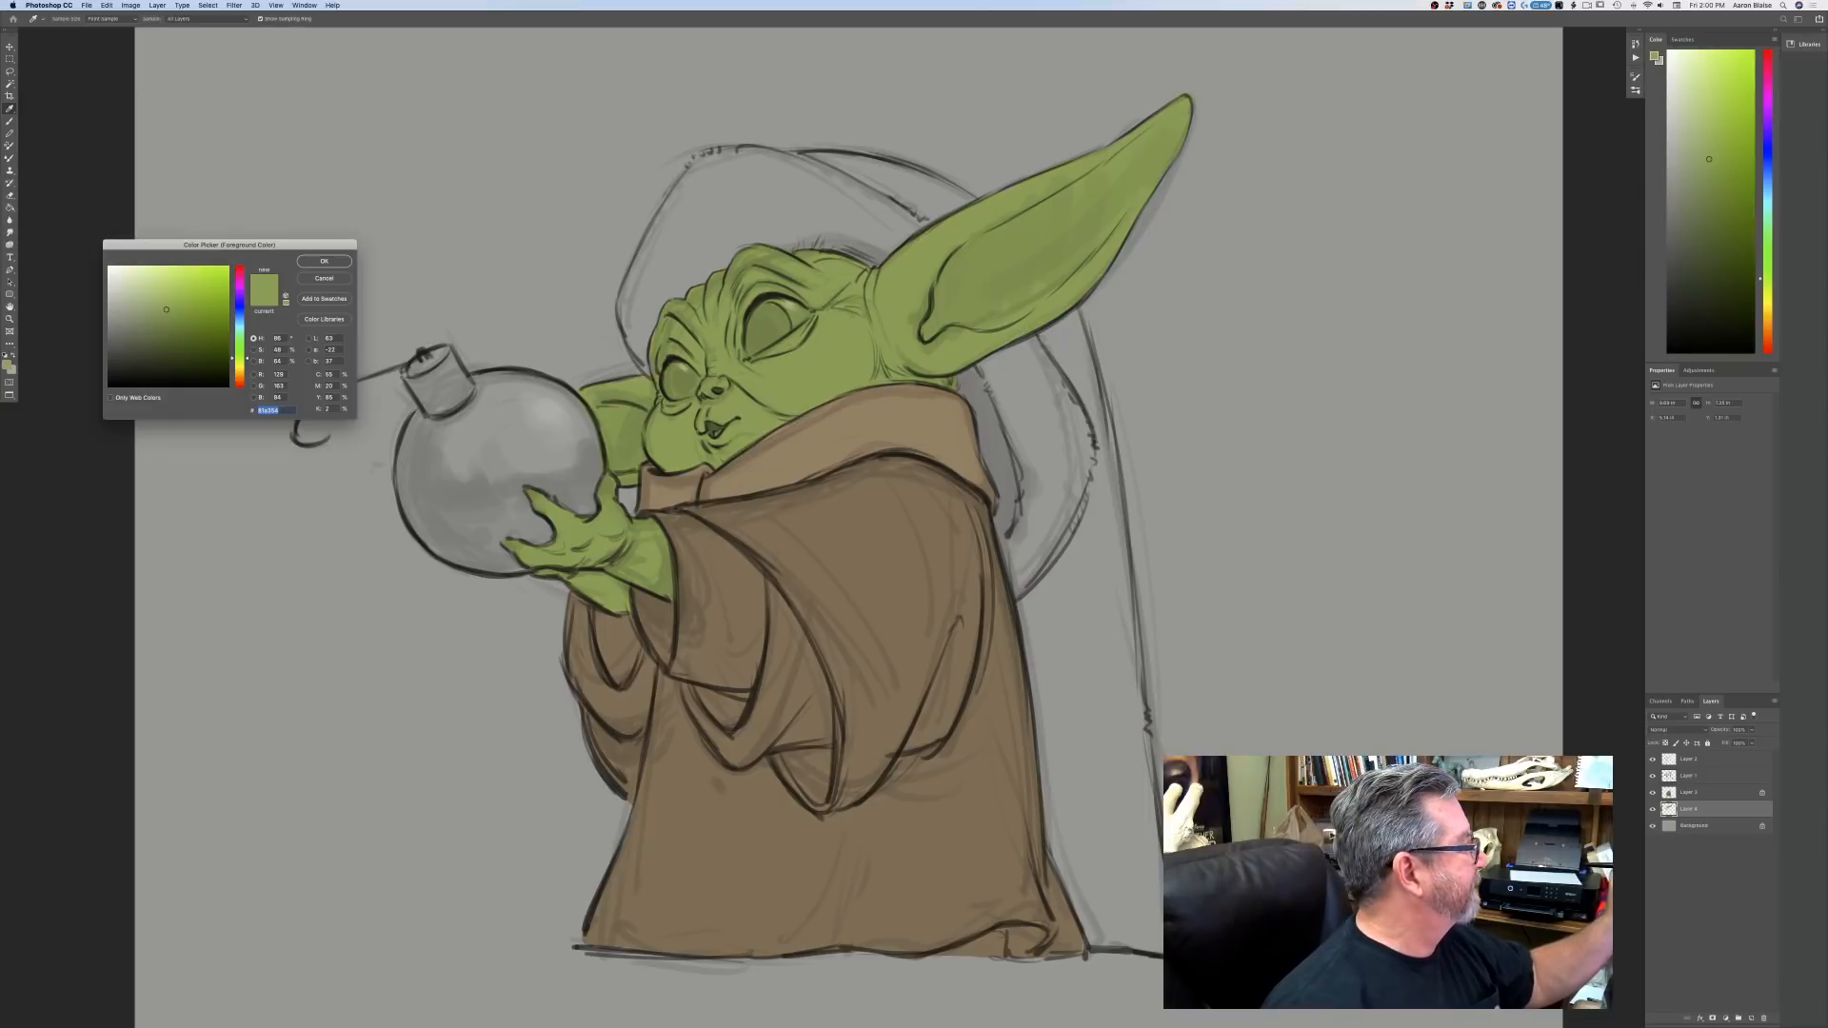
click(239, 377)
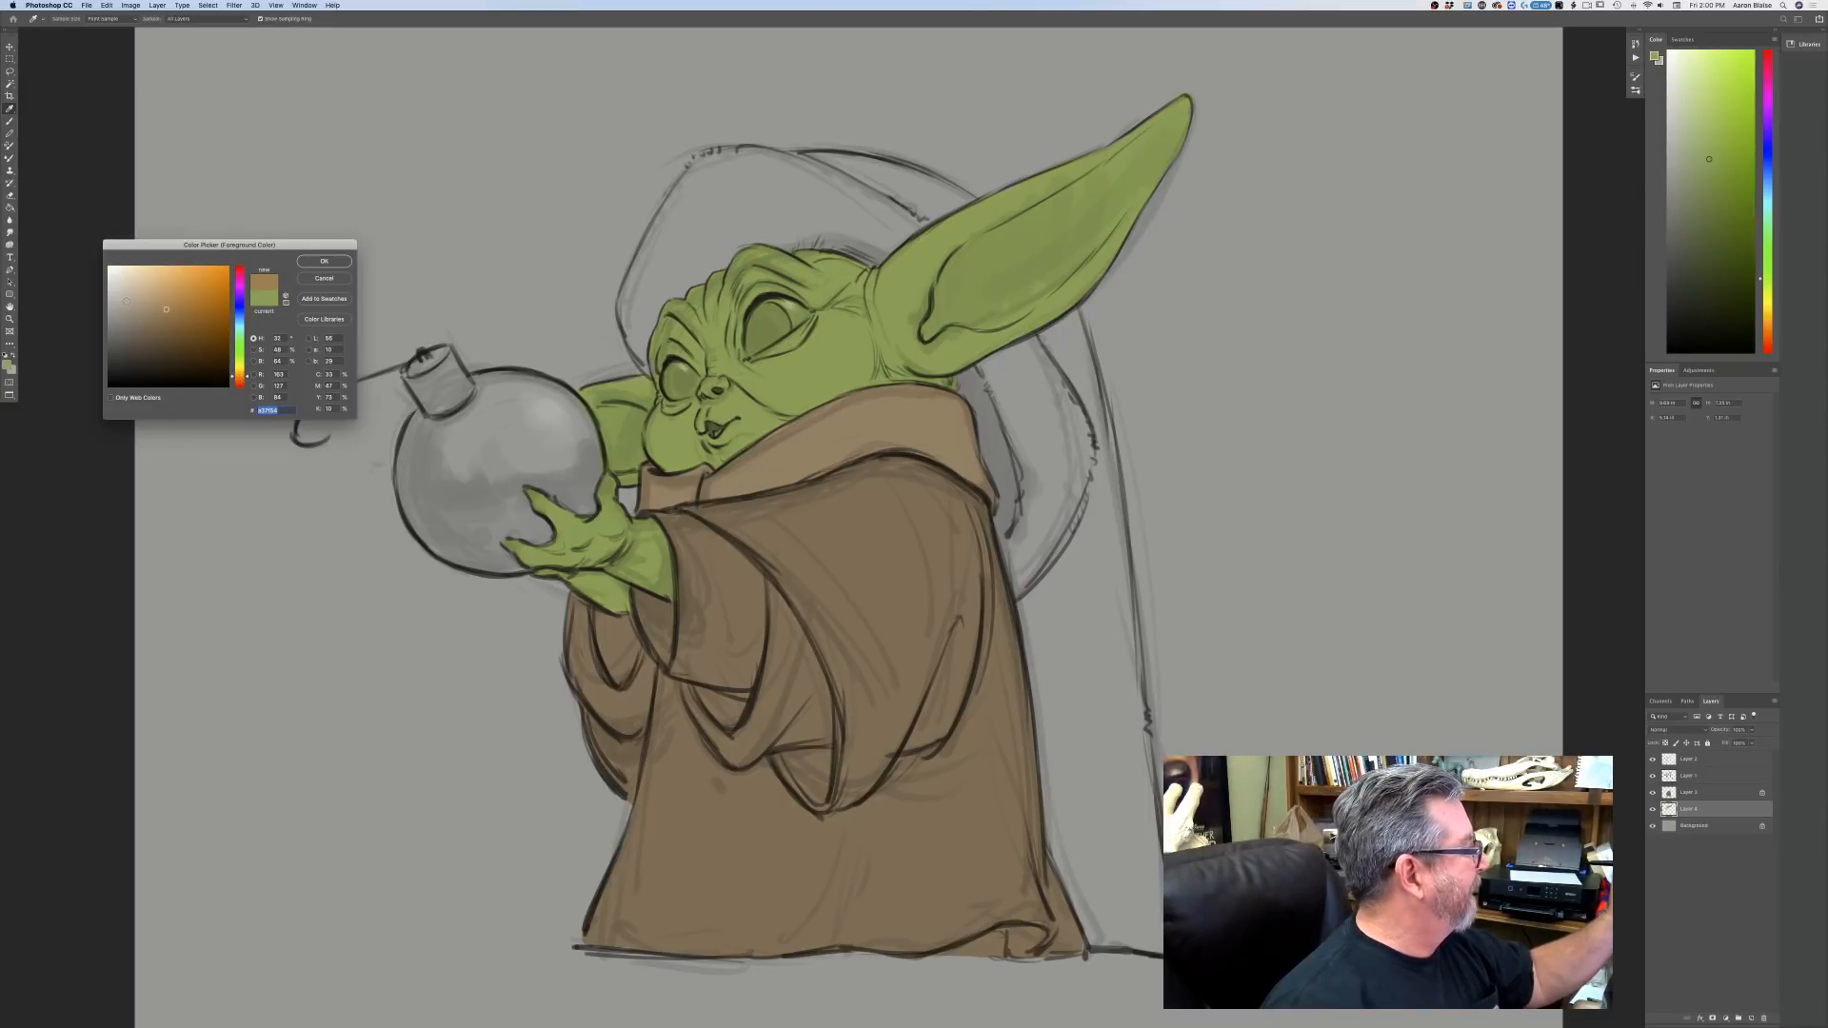
click(124, 303)
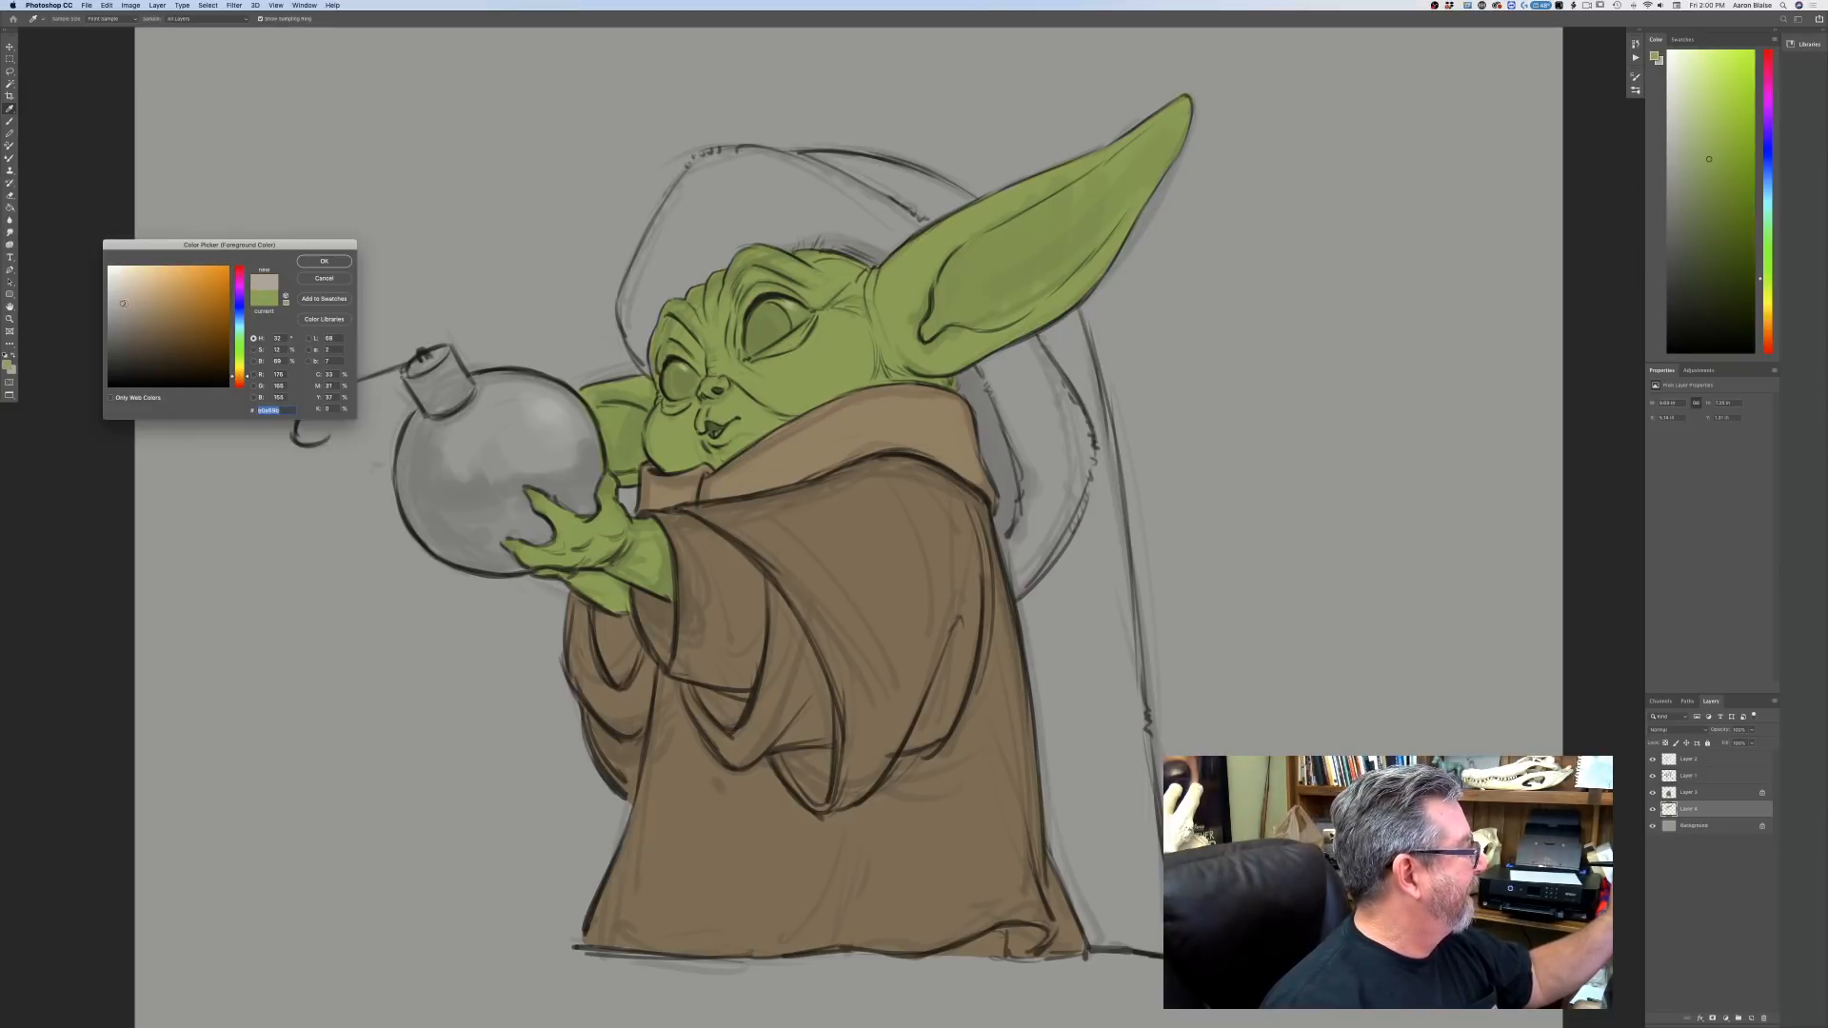
click(324, 260)
key(b)
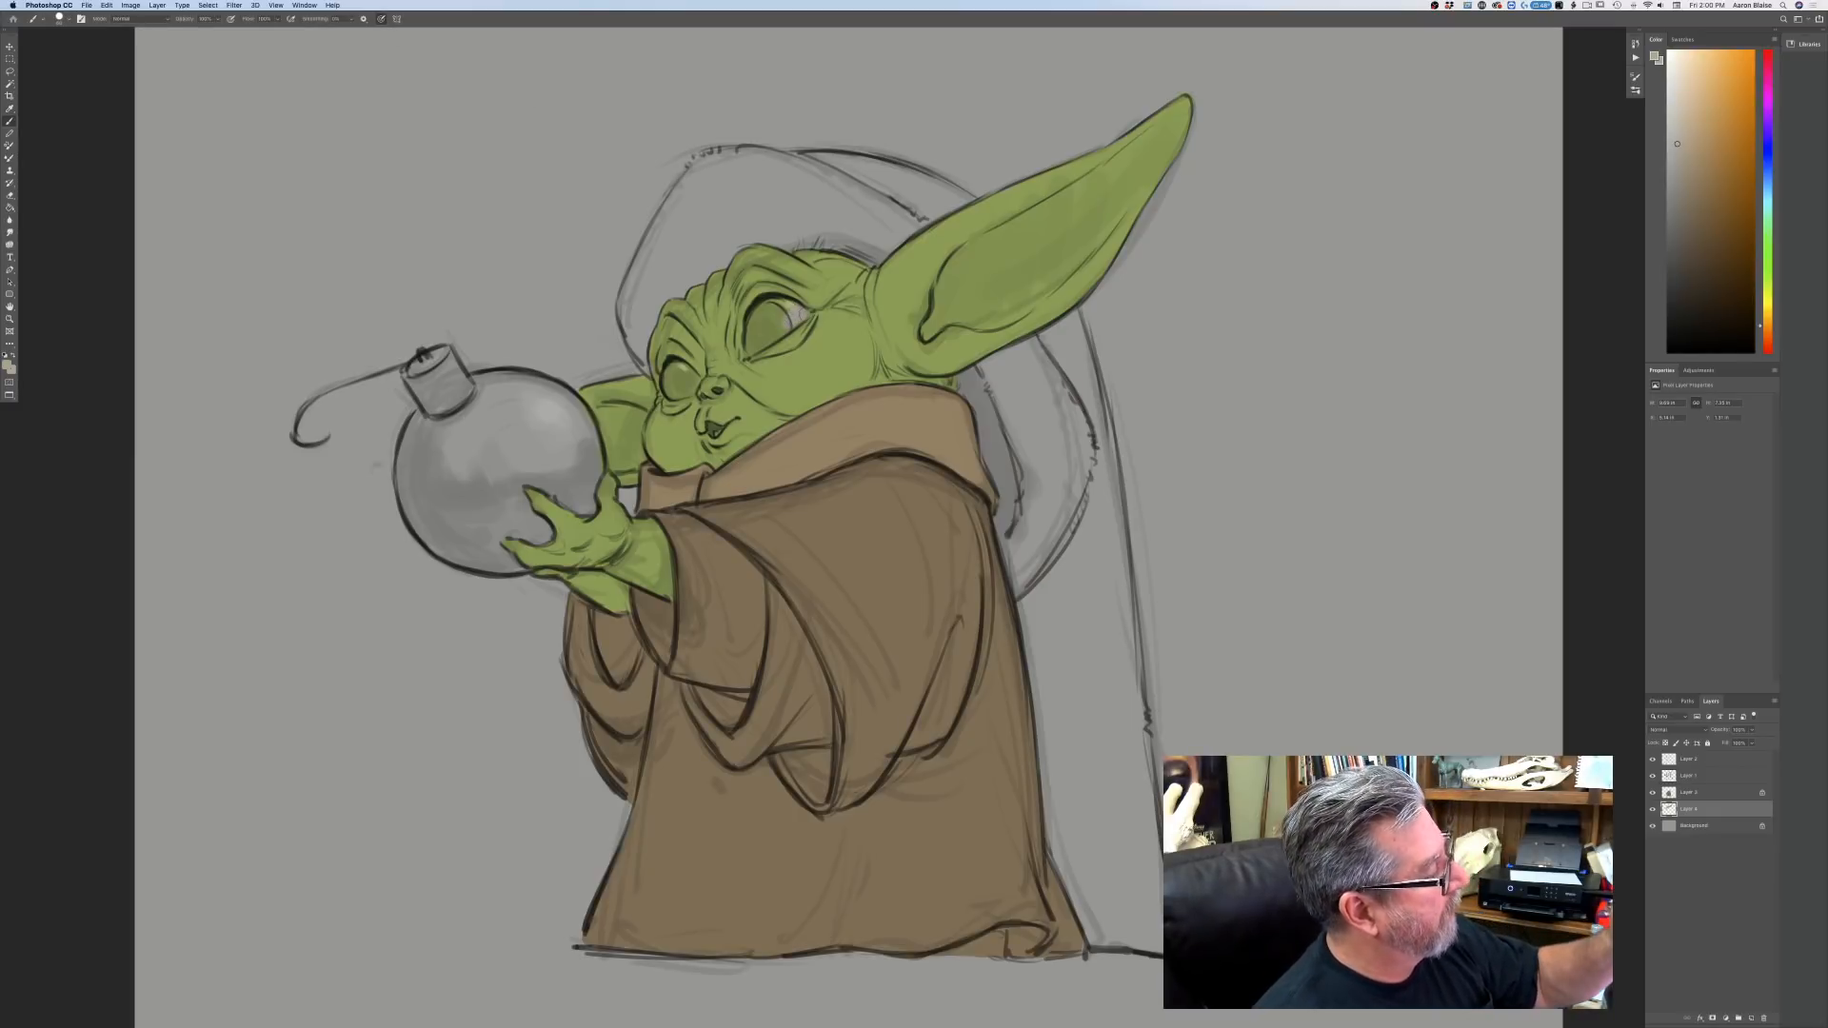
drag(795, 299, 754, 317)
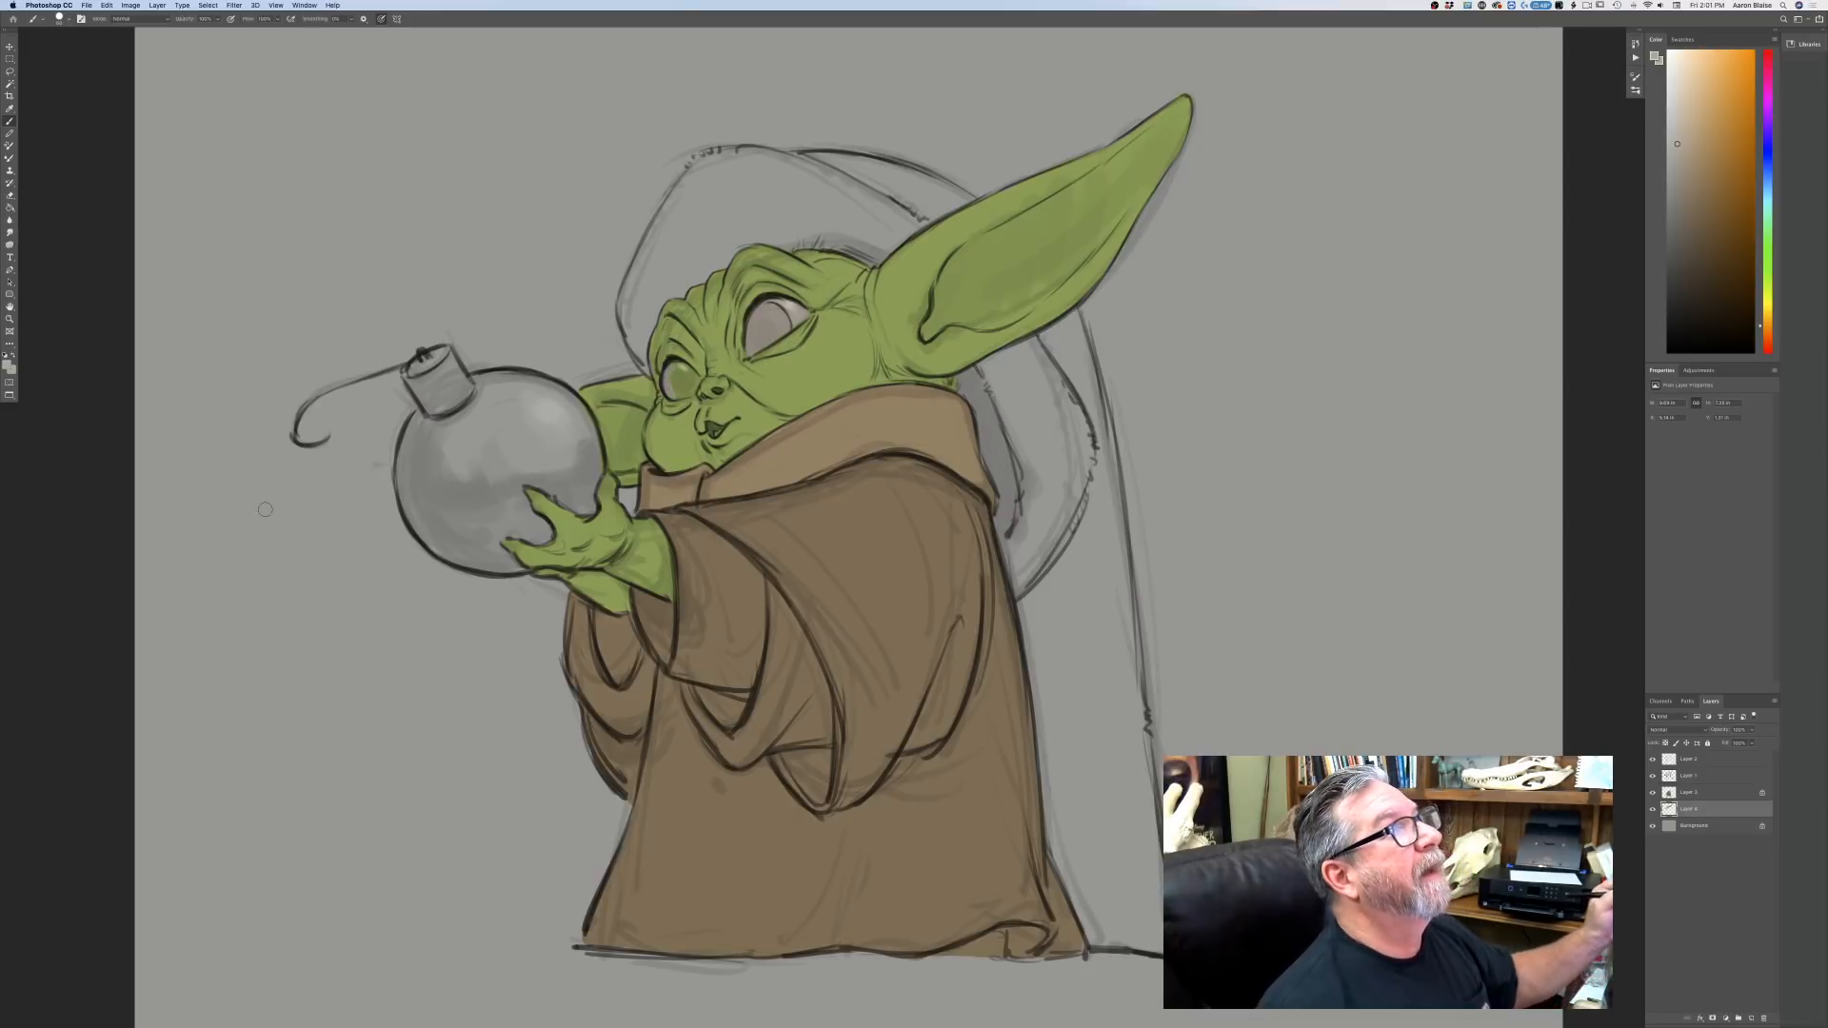
Choose a deep saturated brown and fill the large irises of both eyes, leaving a light corner in the near eye.
click(7, 363)
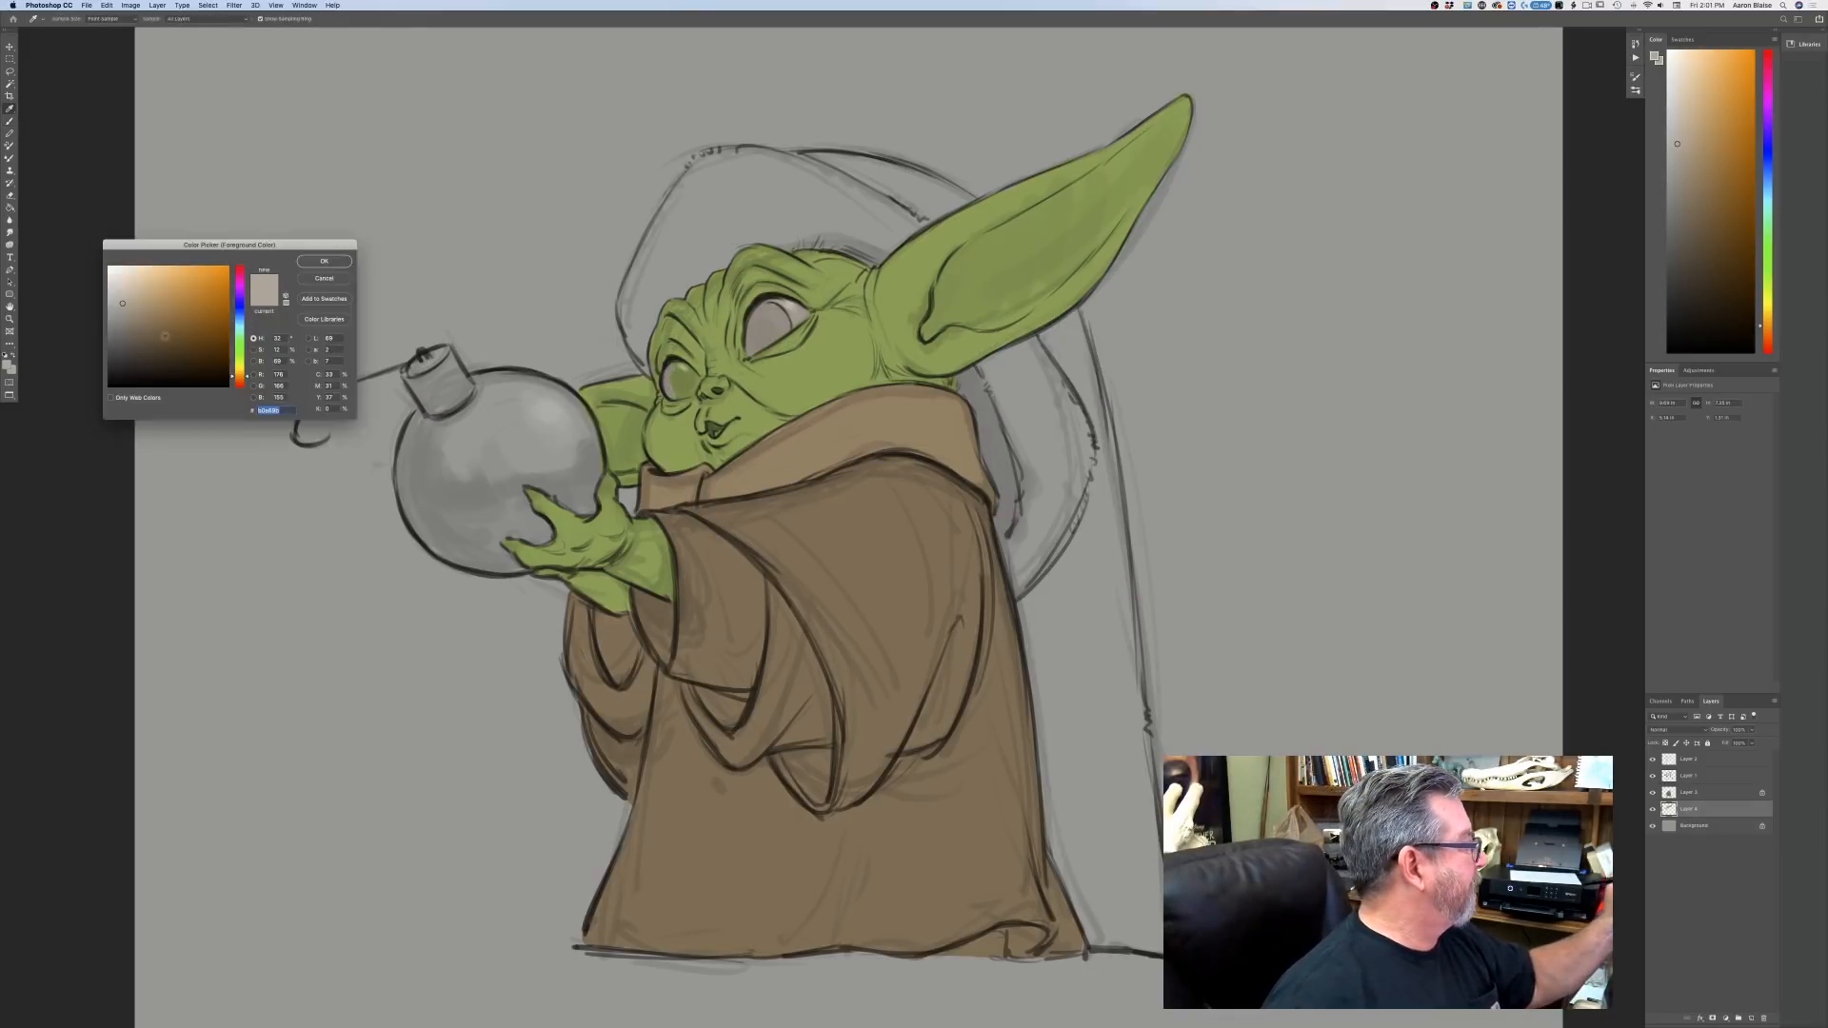
click(217, 336)
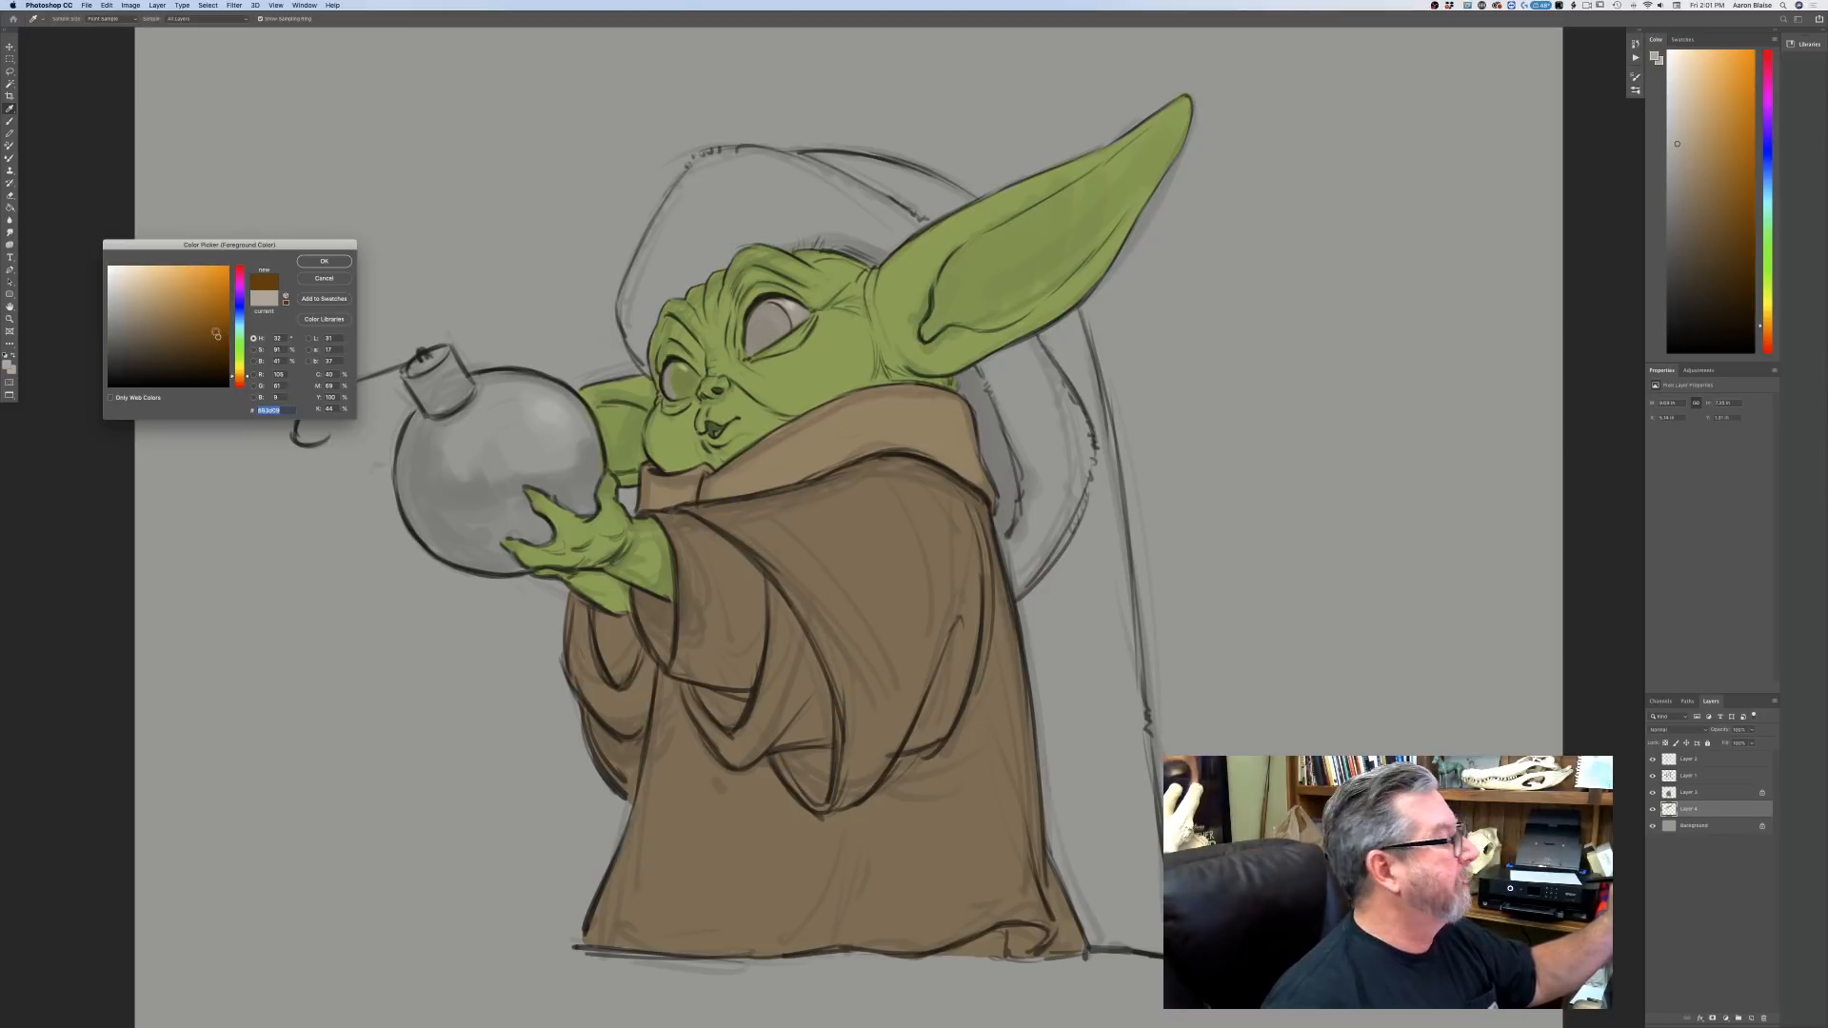
click(324, 261)
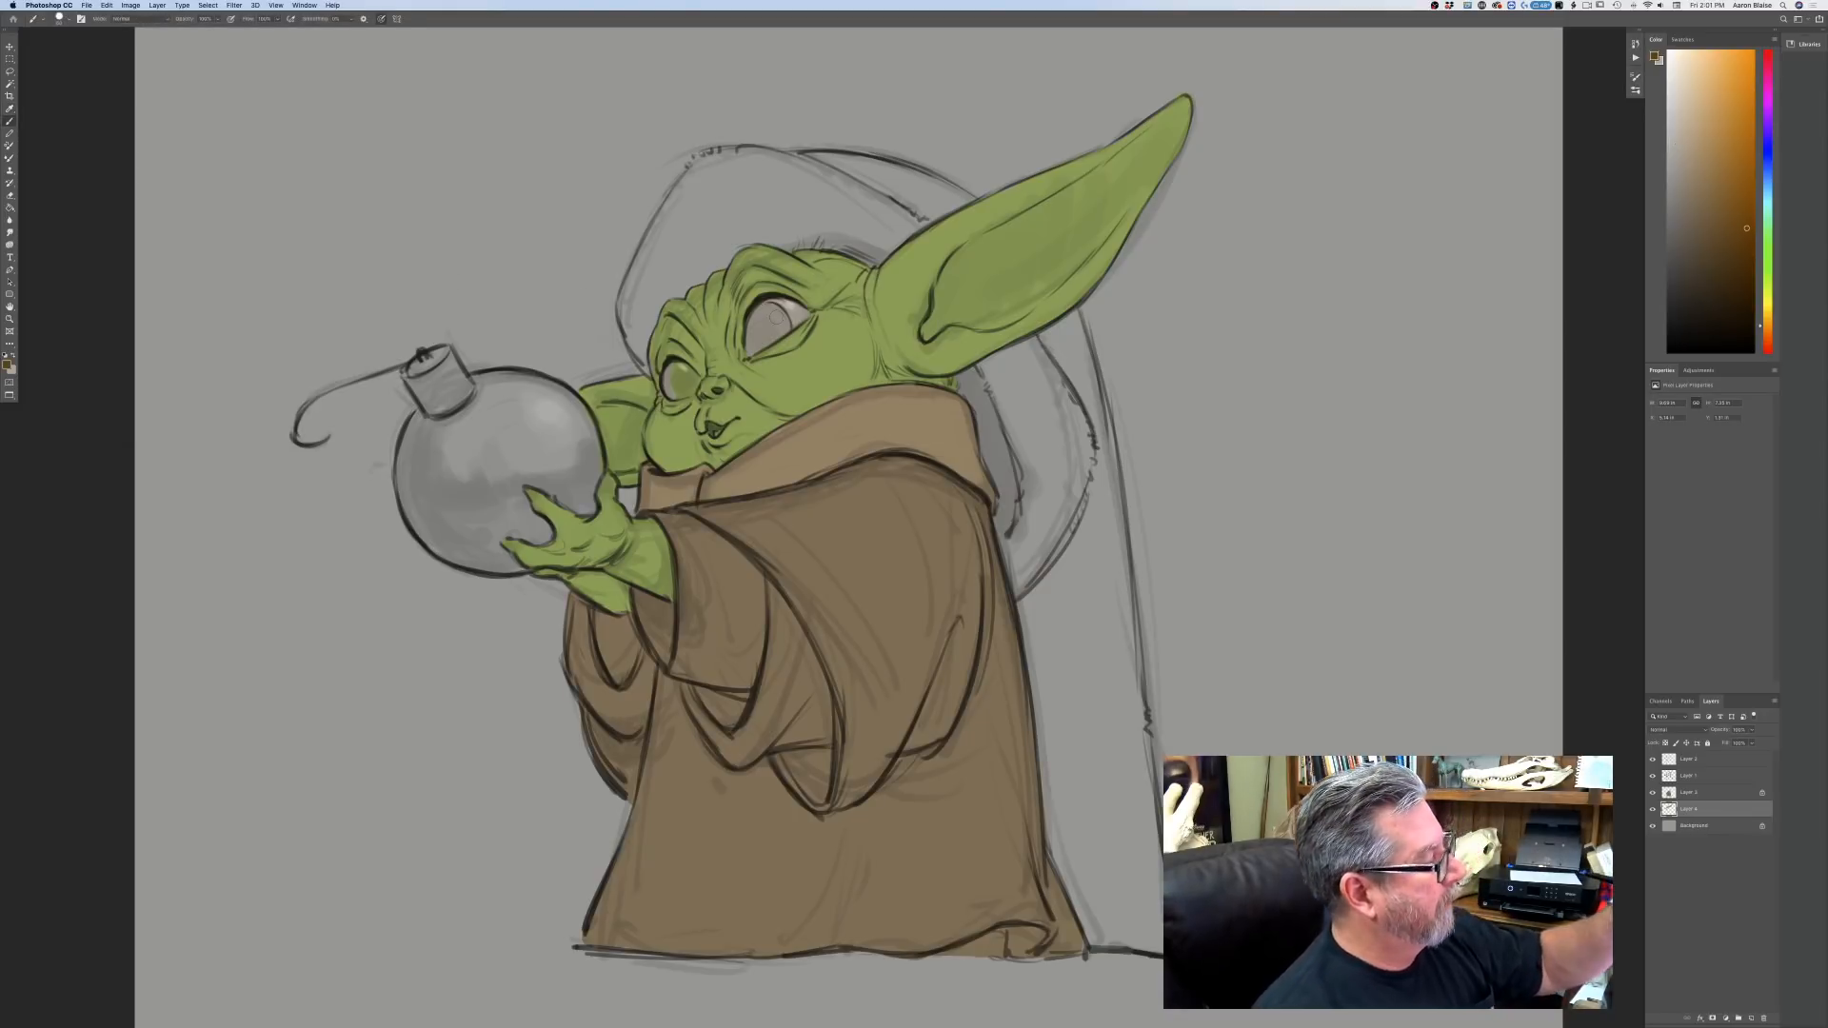
drag(778, 312, 780, 326)
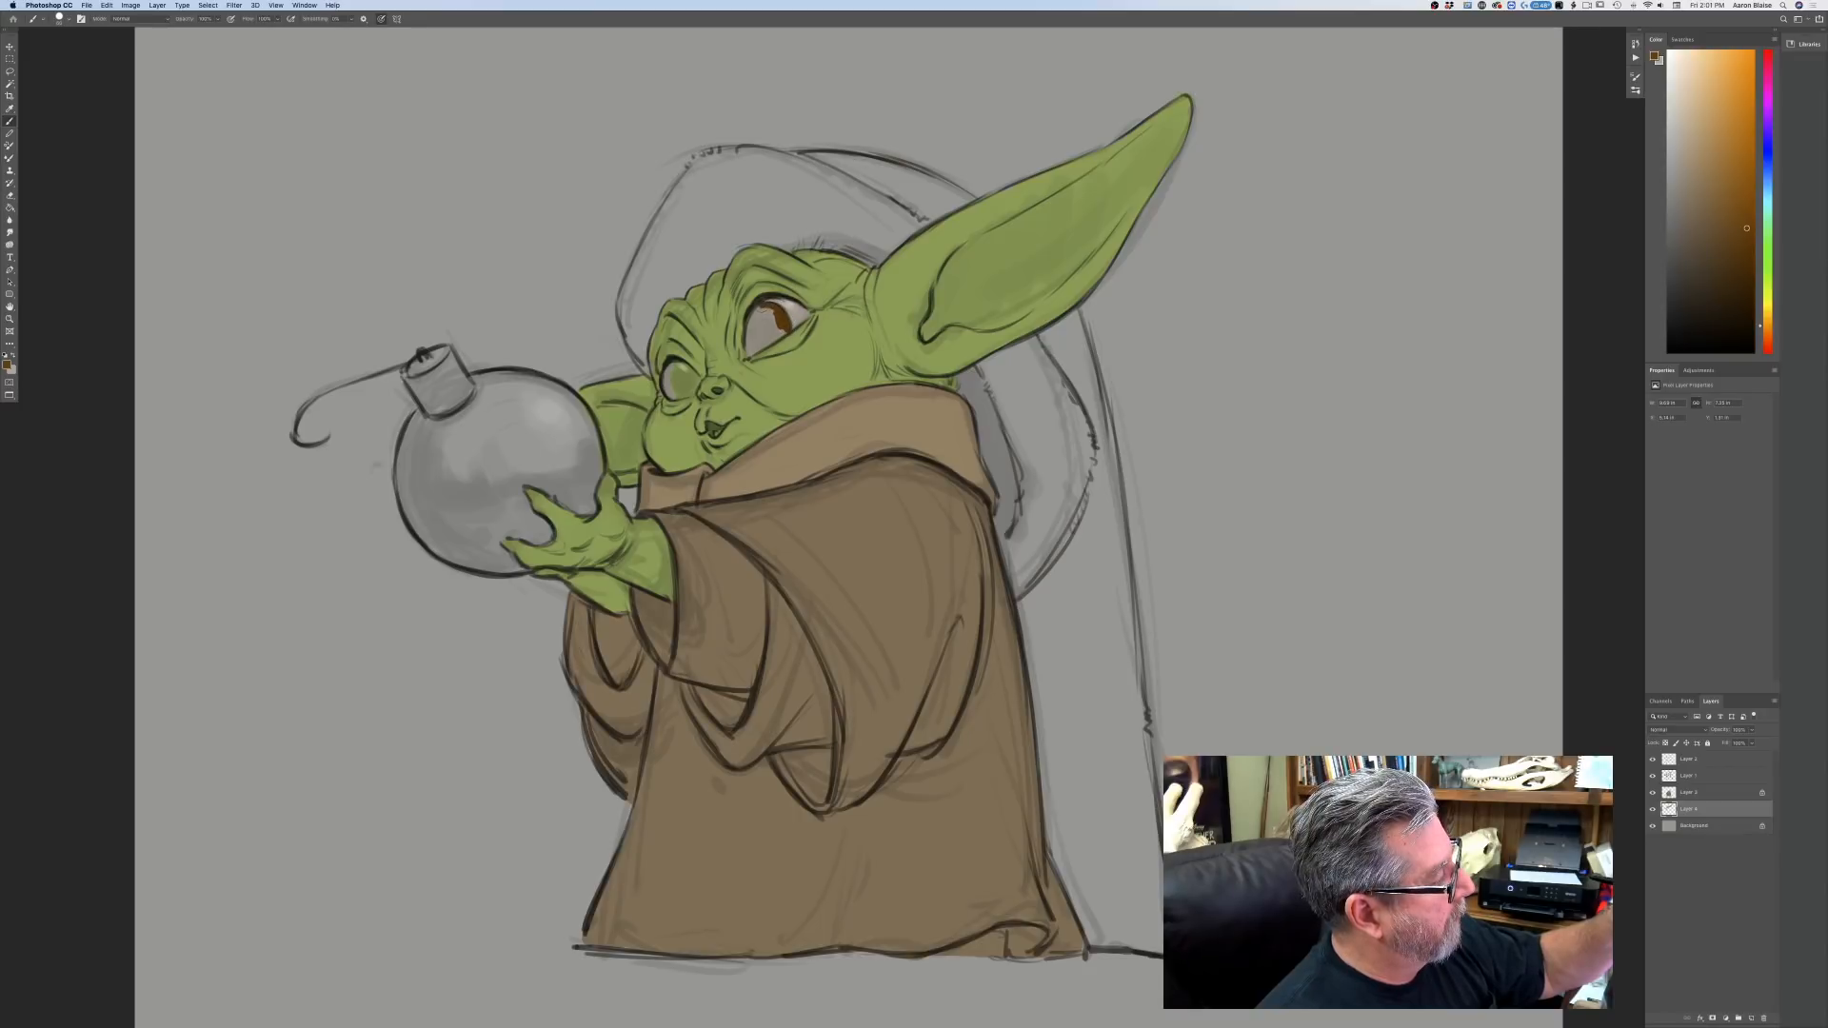
mouse_move(749, 325)
mouse_down()
mouse_move(772, 307)
mouse_move(770, 343)
mouse_move(752, 339)
mouse_up()
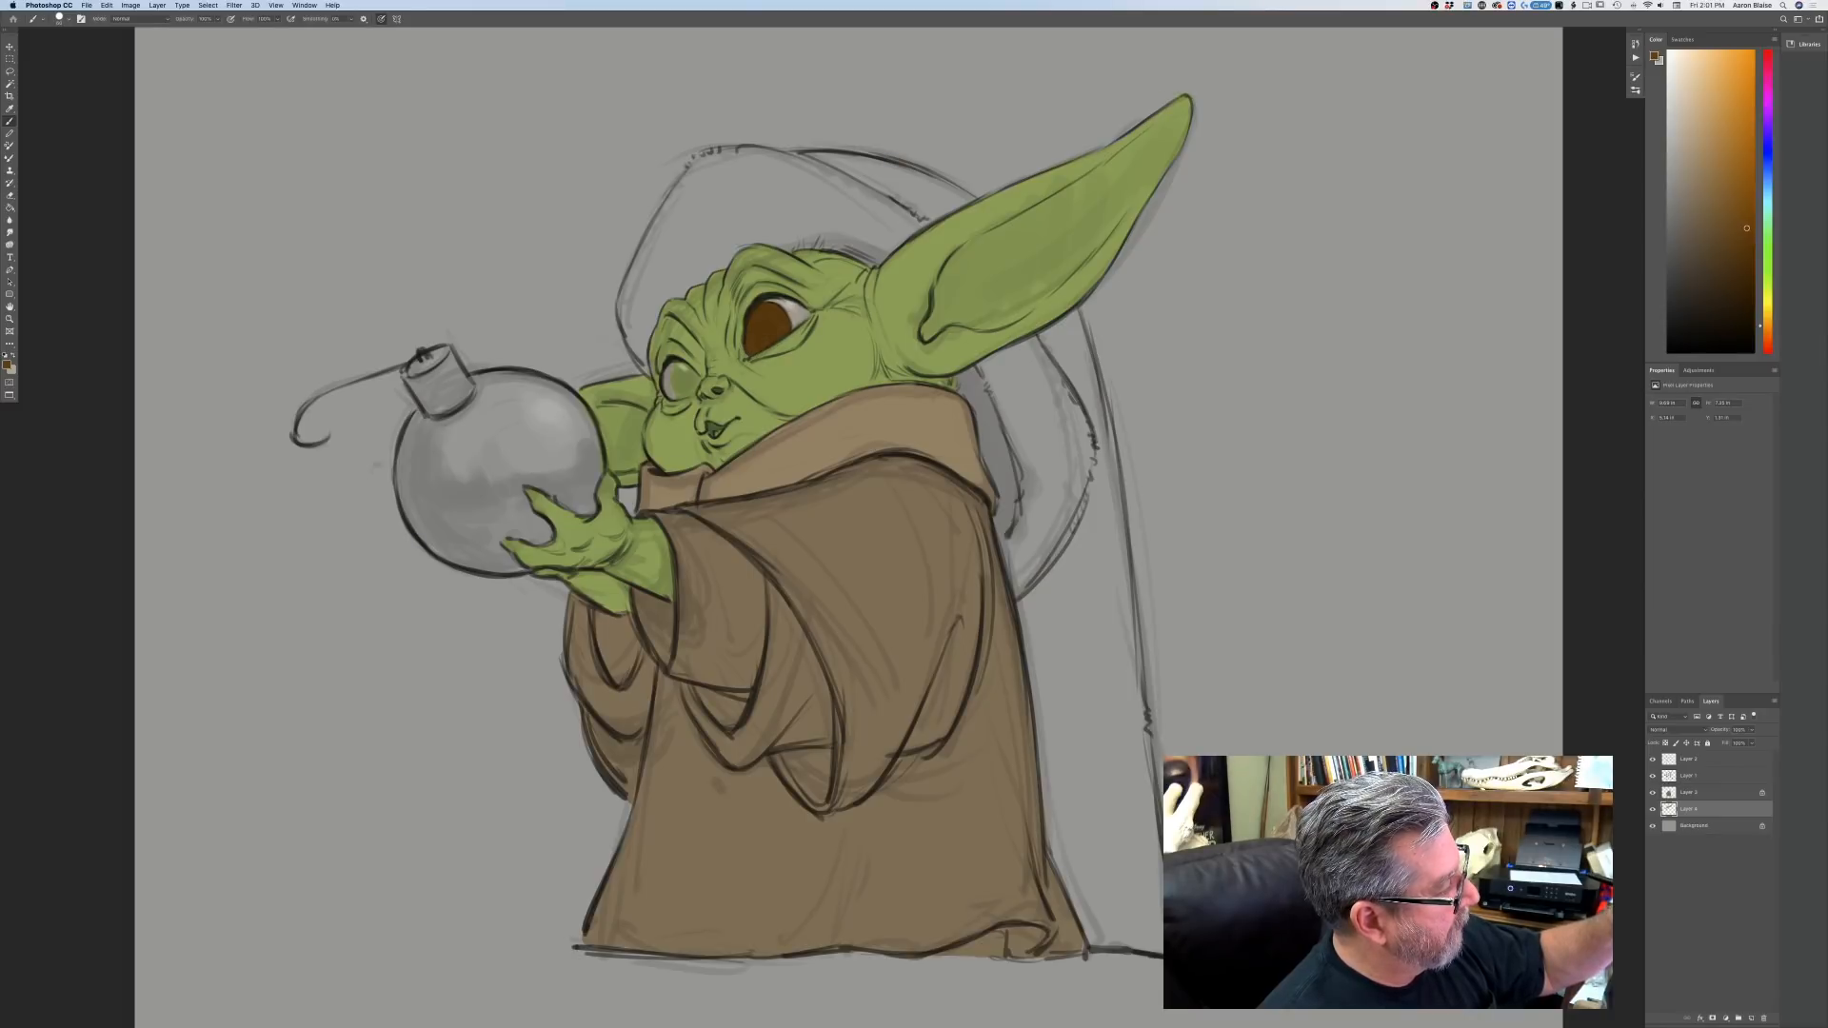
mouse_move(677, 369)
mouse_down()
mouse_move(693, 377)
mouse_move(676, 362)
mouse_move(670, 392)
mouse_up()
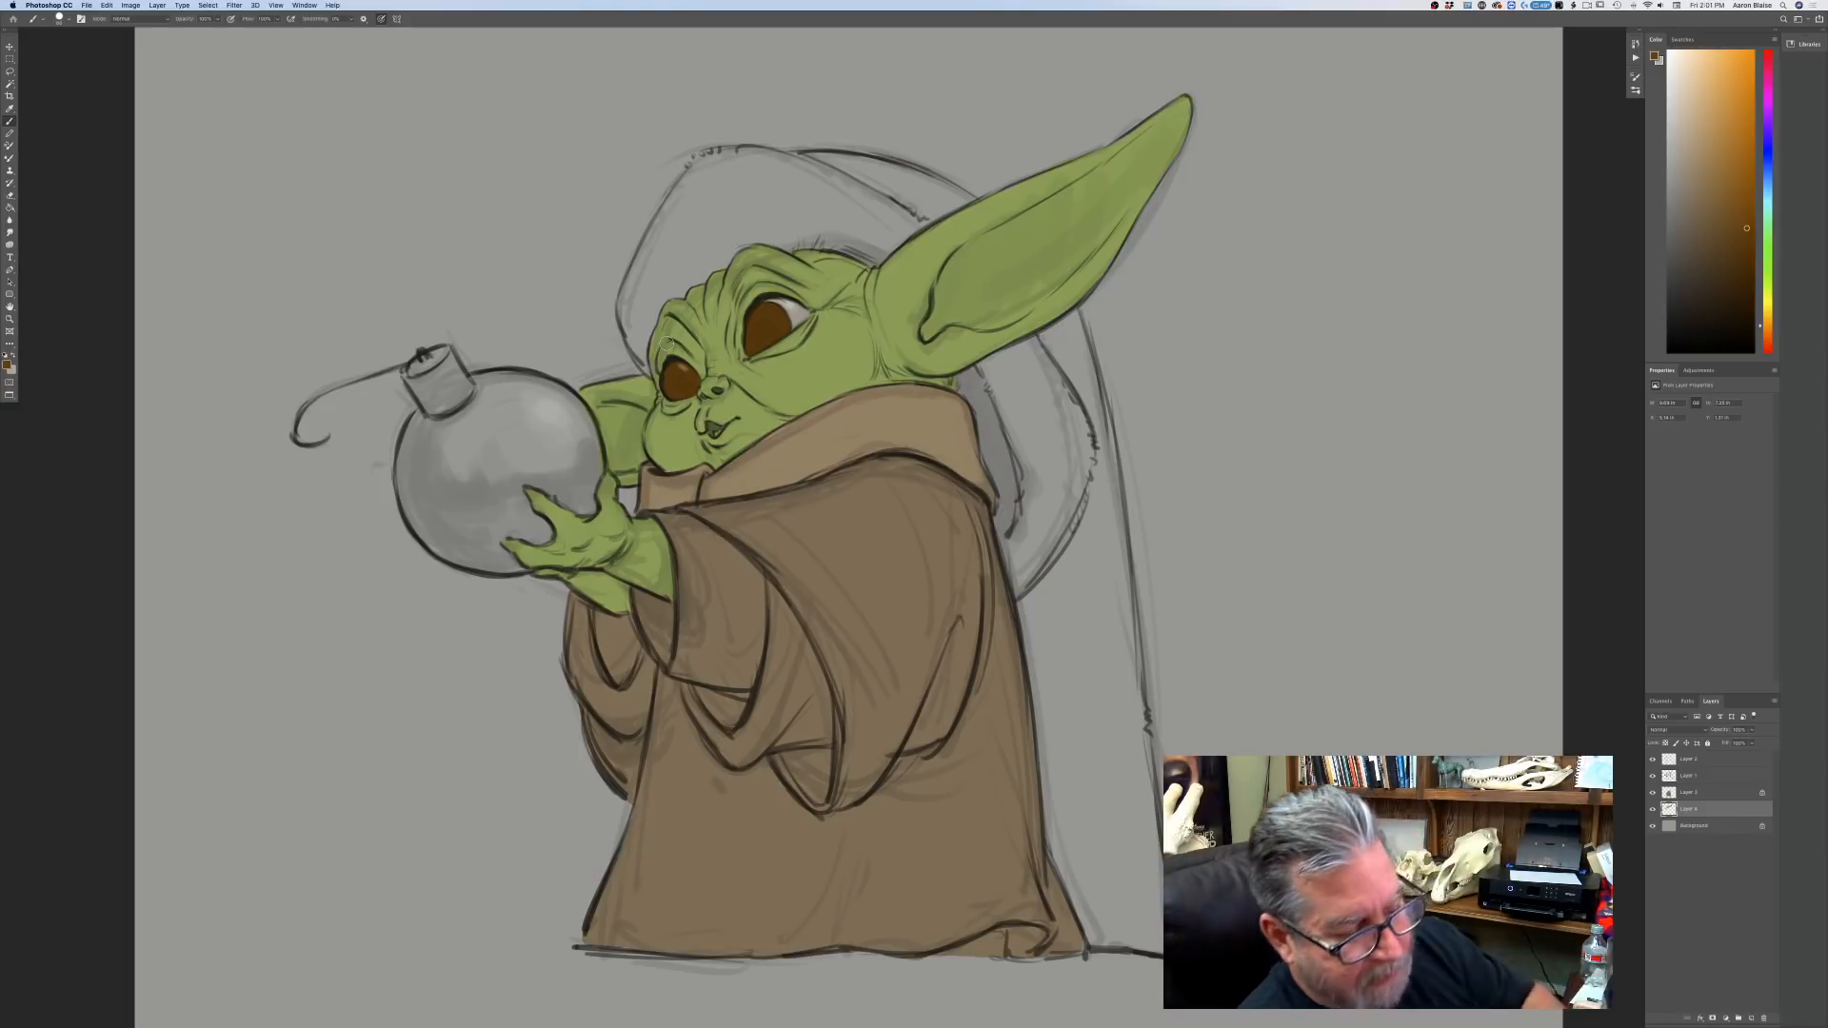
Add a layer just above the background and paint the hat's fur brim around the head in a light warm grey.
click(1691, 827)
key(super+alt+shift+n)
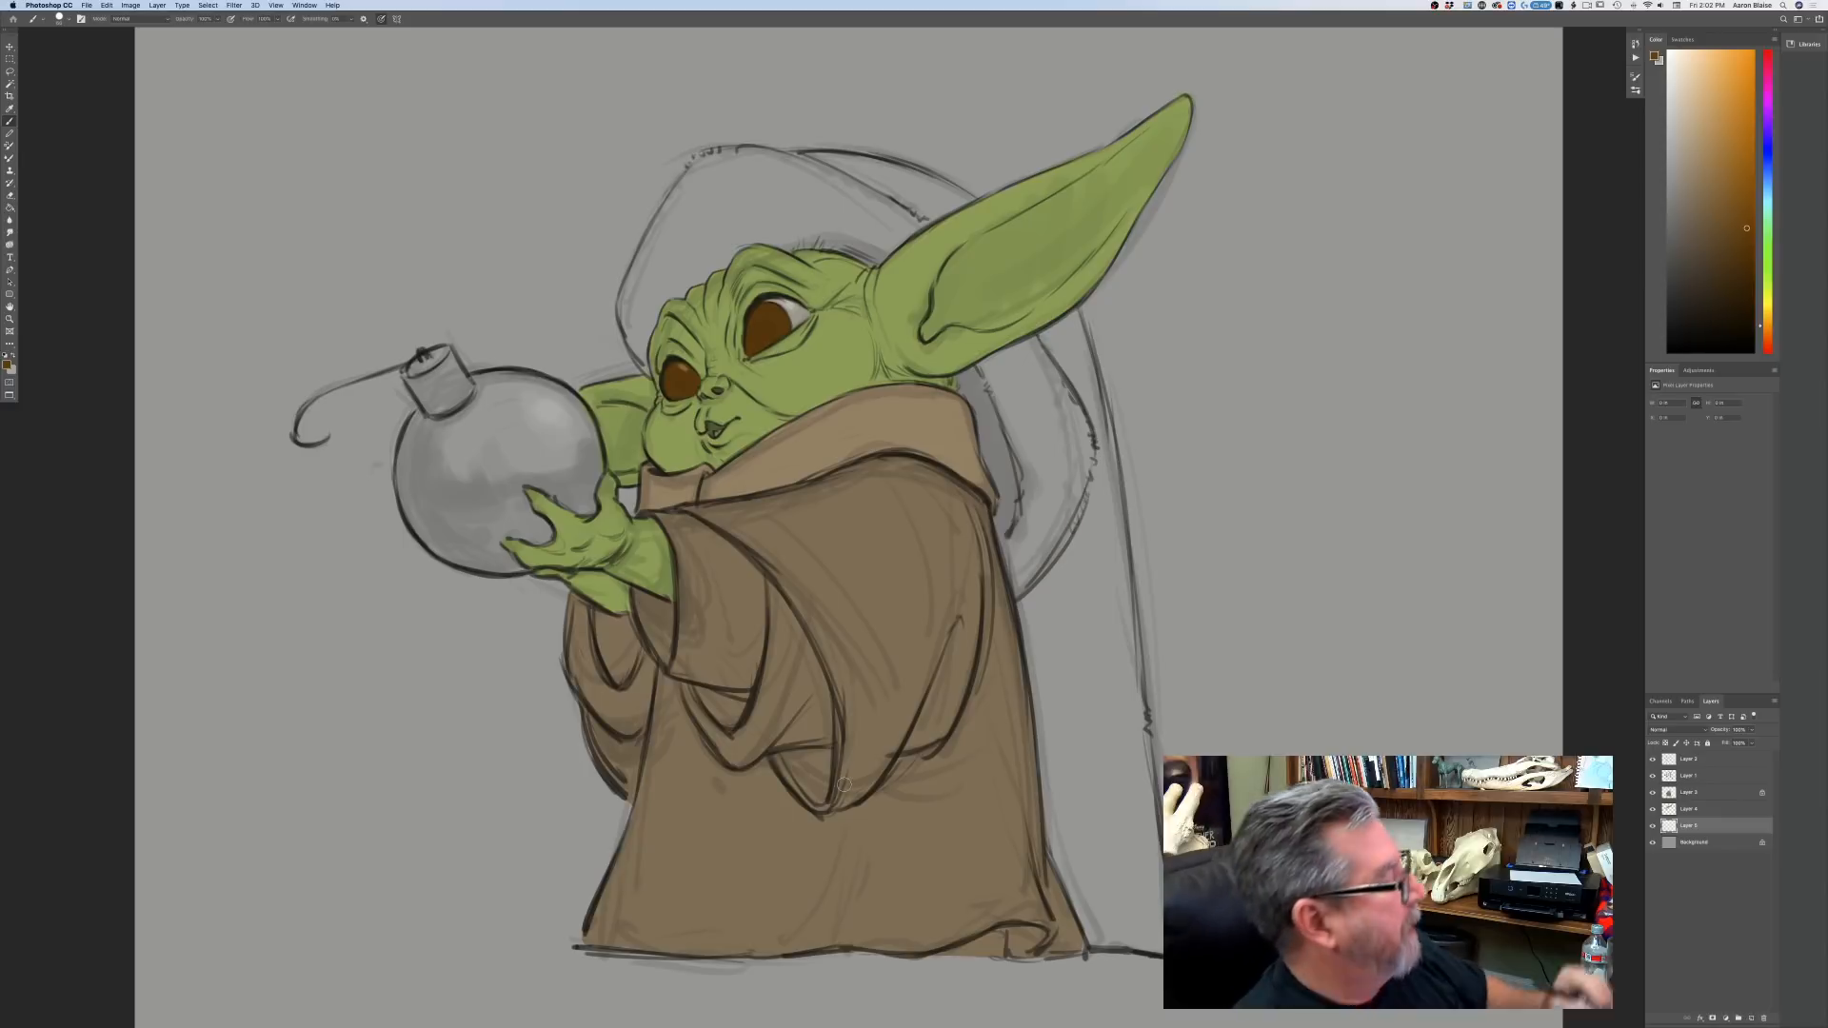
click(9, 364)
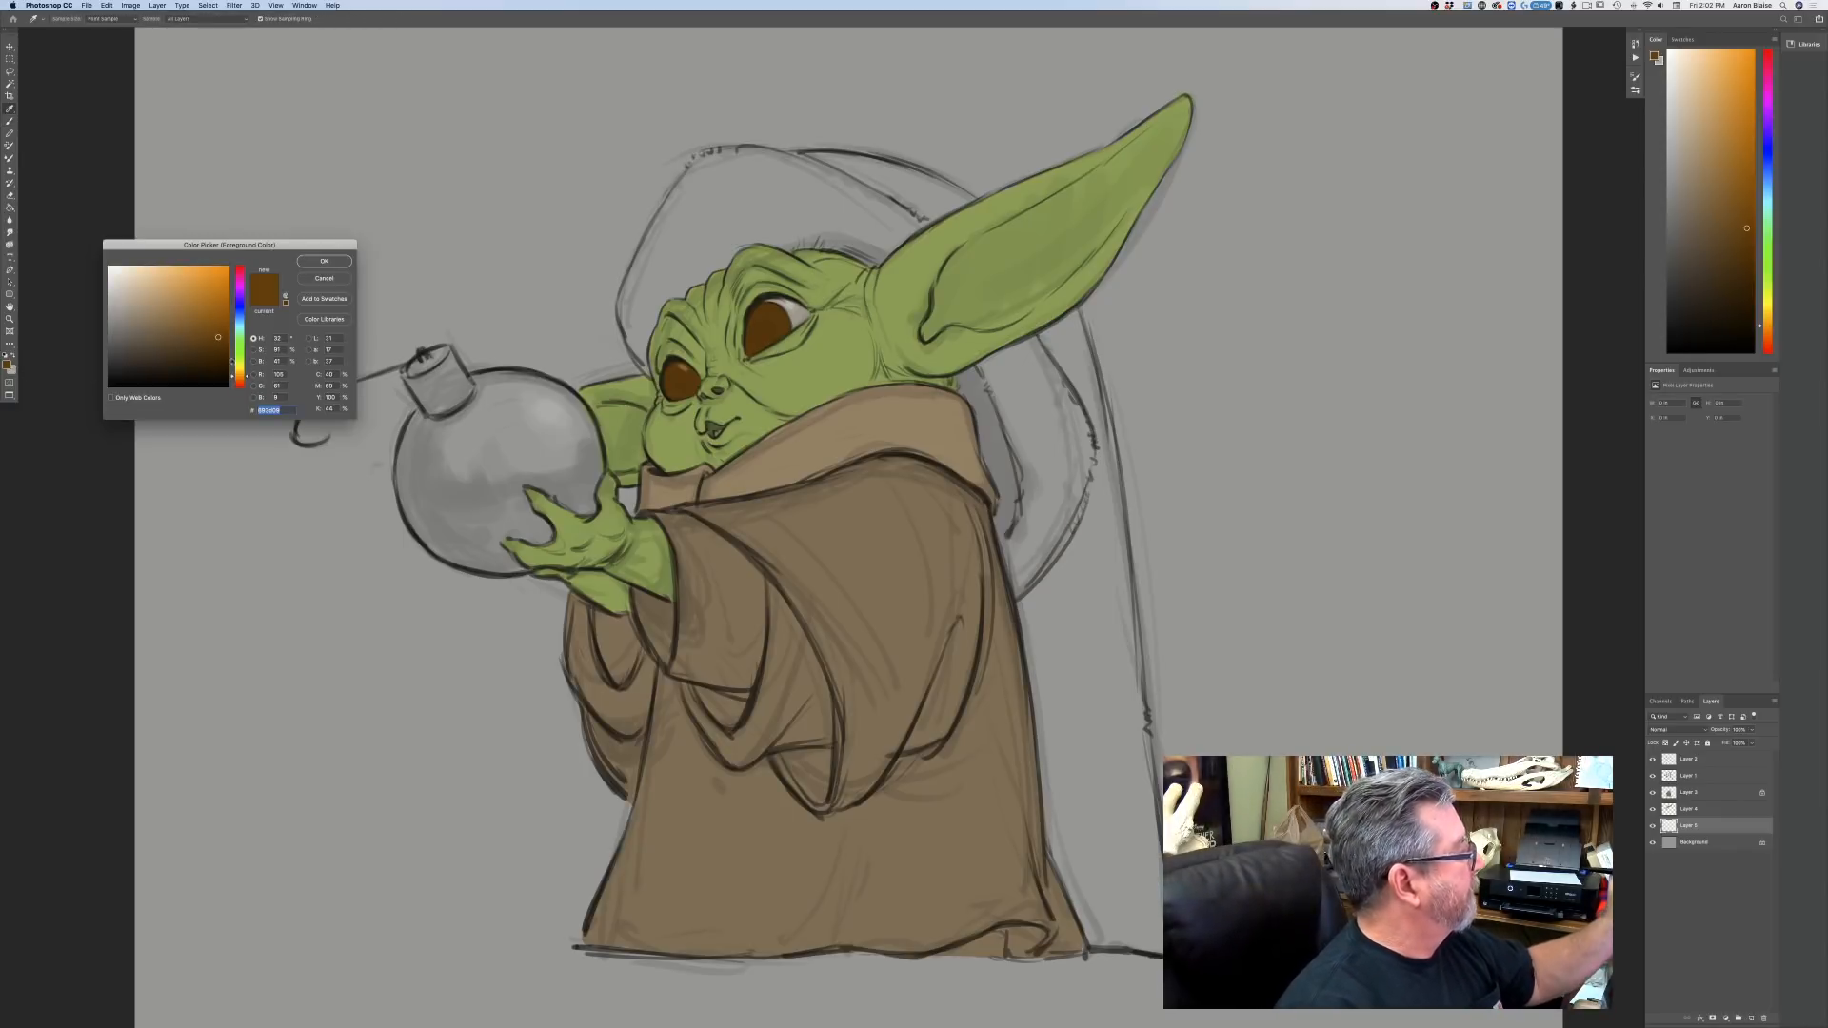
click(124, 285)
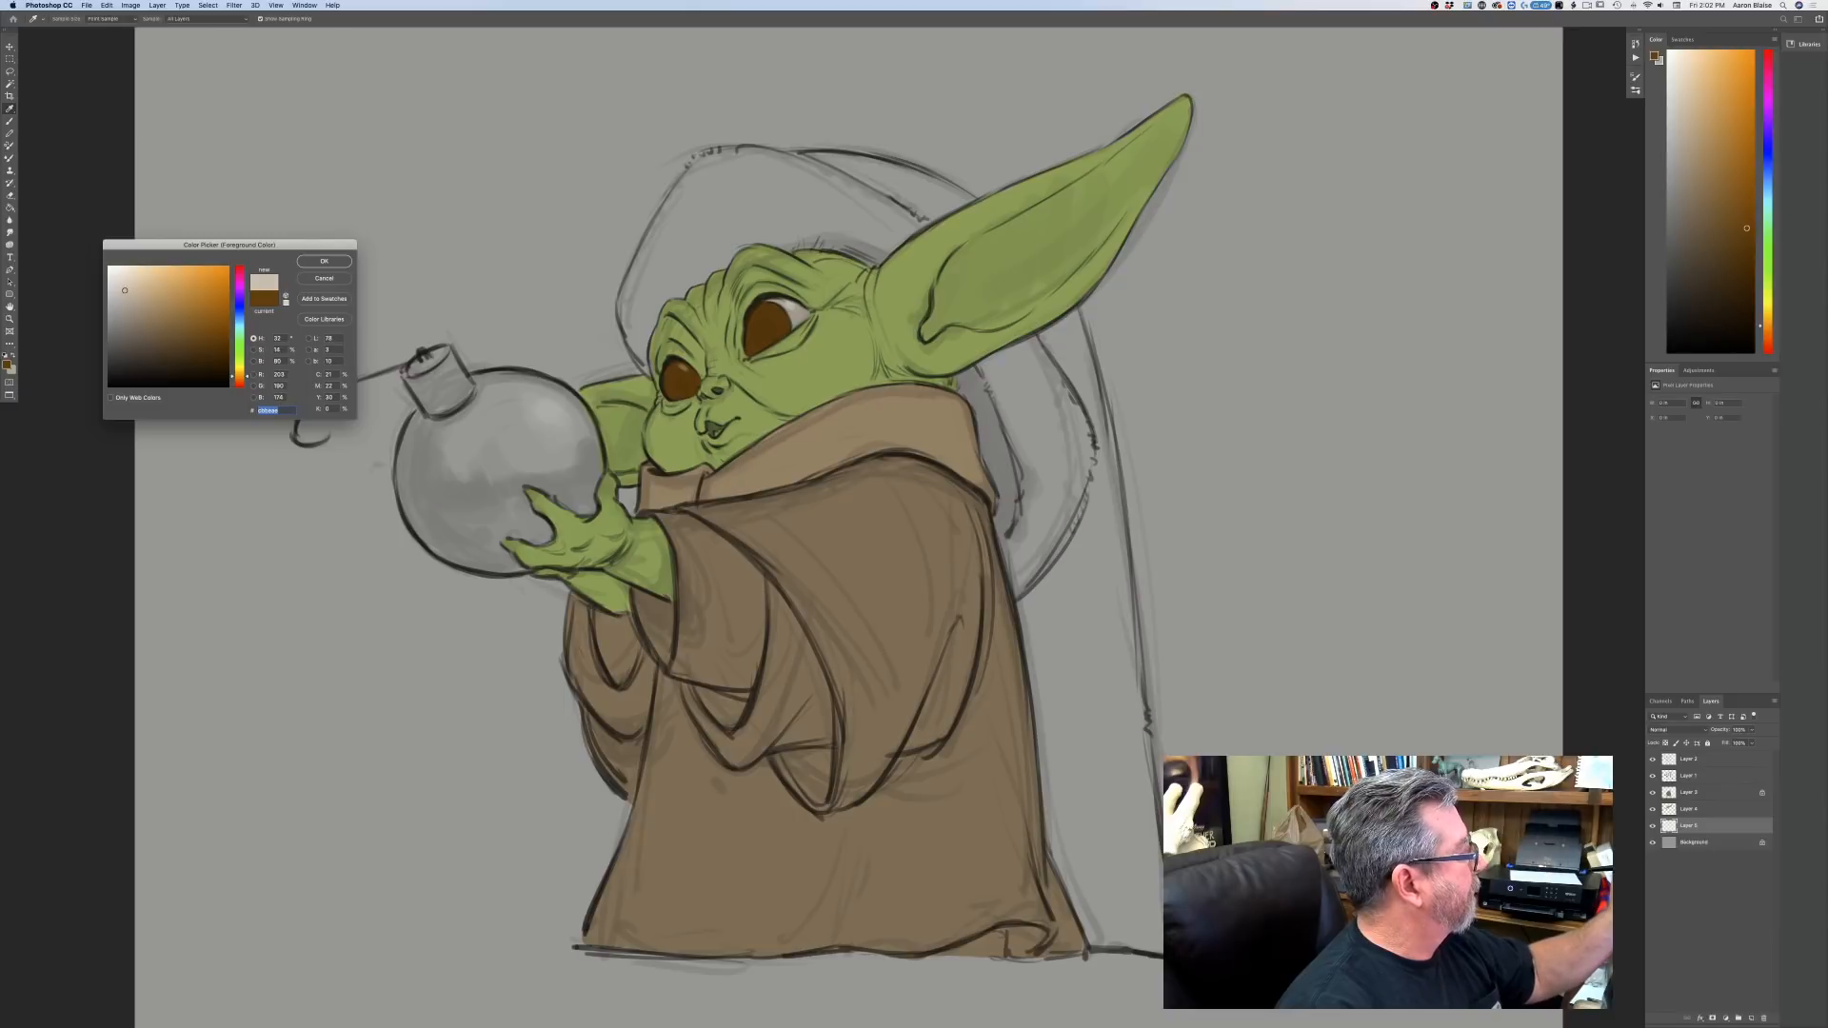
key(Return)
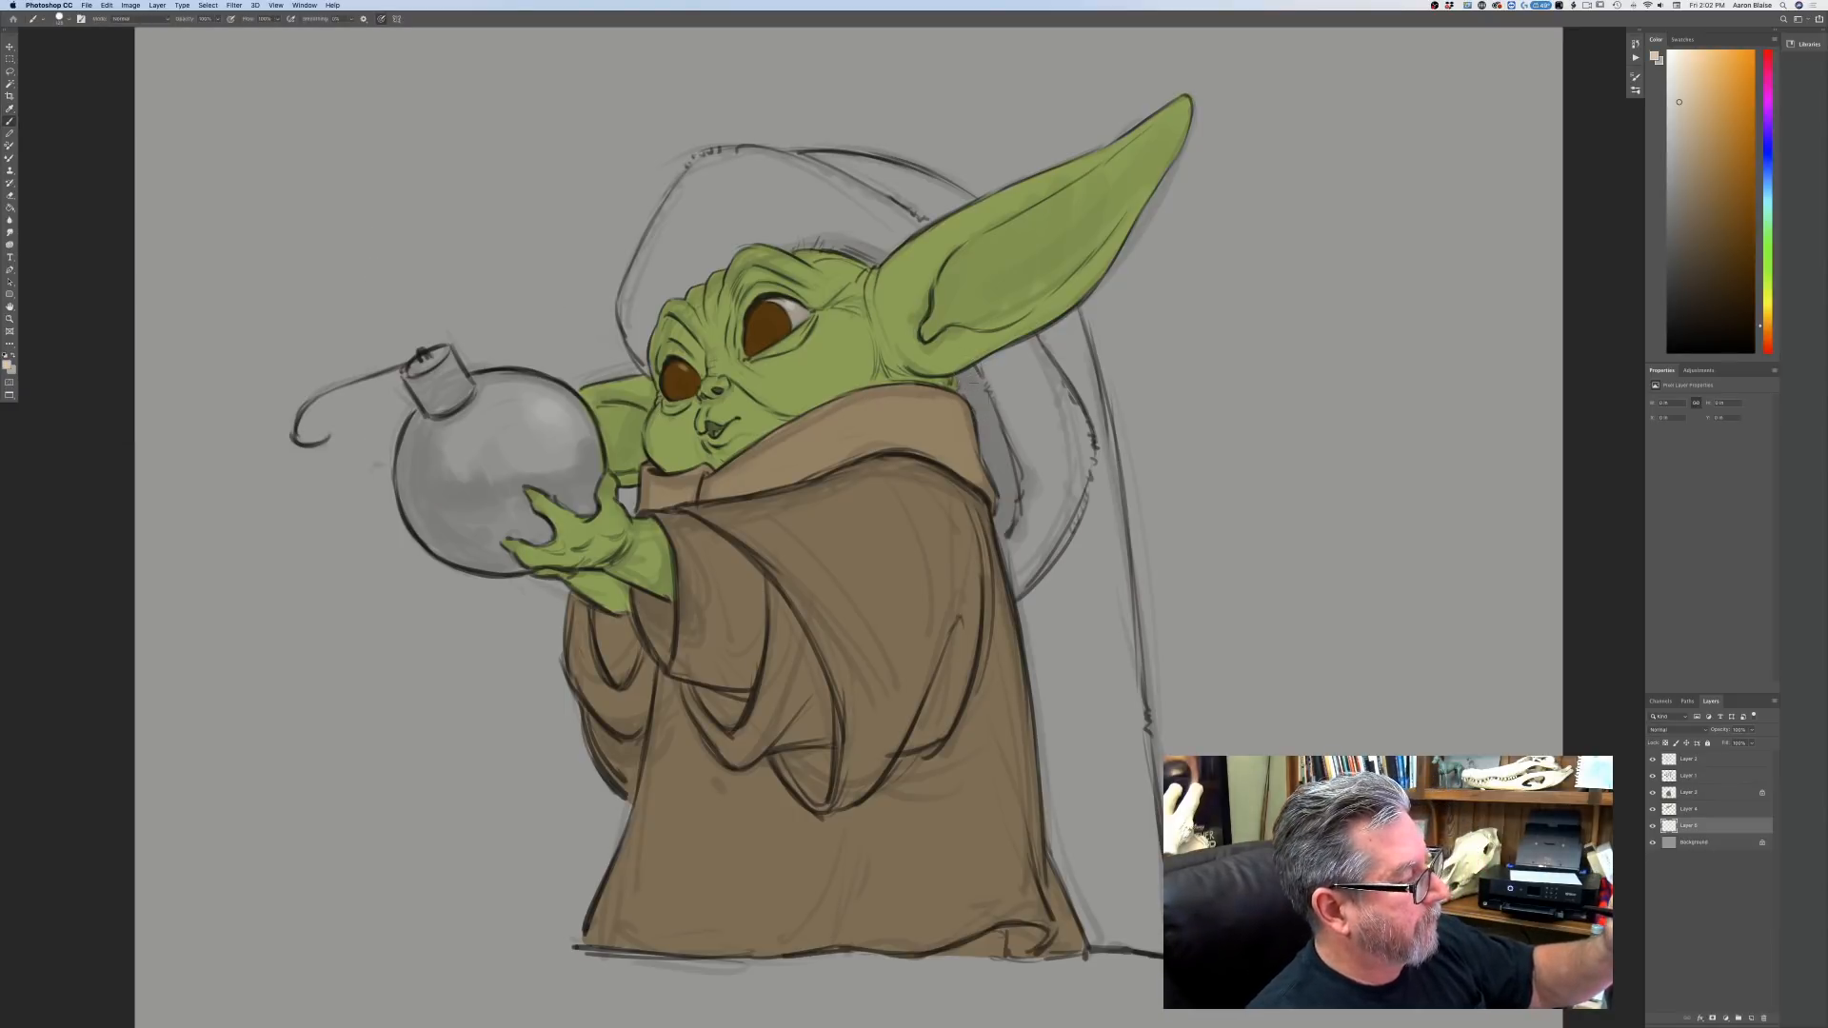
mouse_move(969, 383)
mouse_down()
mouse_move(986, 442)
mouse_move(1055, 416)
mouse_move(1062, 390)
mouse_move(1074, 419)
mouse_move(1059, 522)
mouse_move(1023, 576)
mouse_move(1043, 433)
mouse_move(1011, 533)
mouse_move(998, 438)
mouse_up()
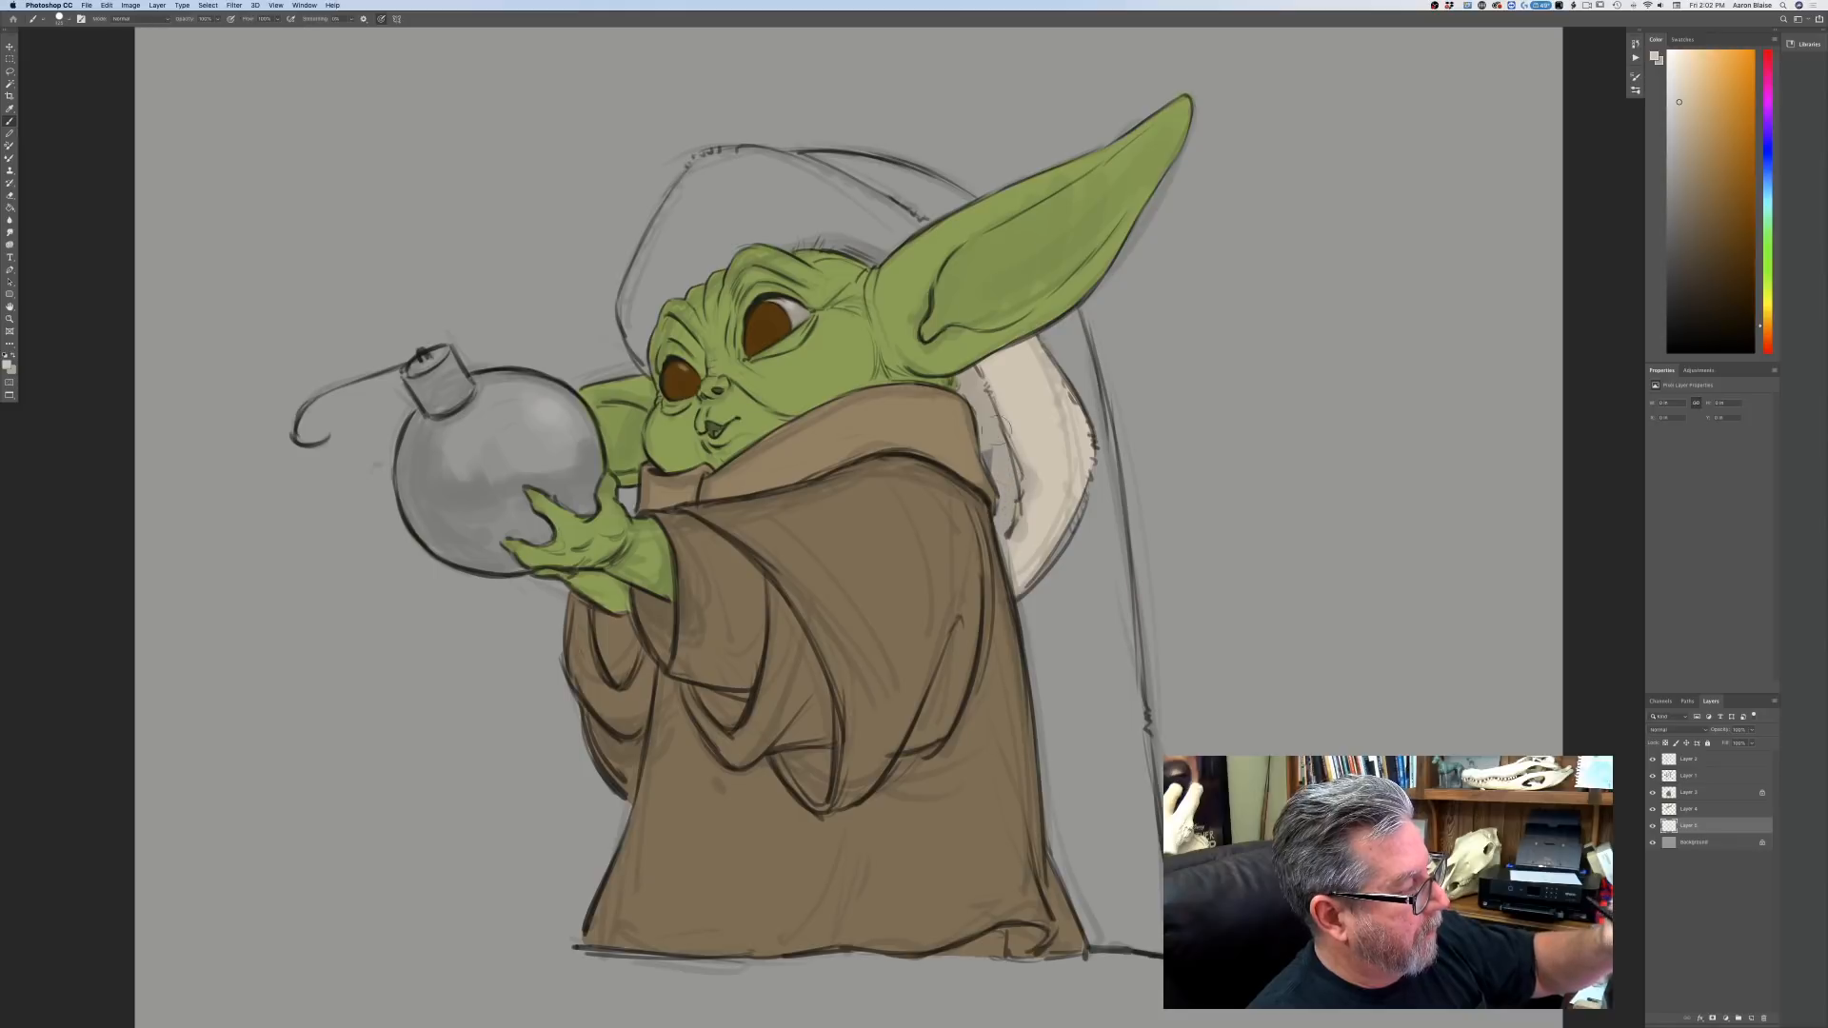
mouse_move(867, 243)
mouse_down()
mouse_move(785, 205)
mouse_move(743, 214)
mouse_move(667, 286)
mouse_move(876, 219)
mouse_move(931, 238)
mouse_move(804, 170)
mouse_move(789, 195)
mouse_move(743, 157)
mouse_move(702, 168)
mouse_move(671, 223)
mouse_move(760, 171)
mouse_move(633, 285)
mouse_move(636, 328)
mouse_move(654, 291)
mouse_up()
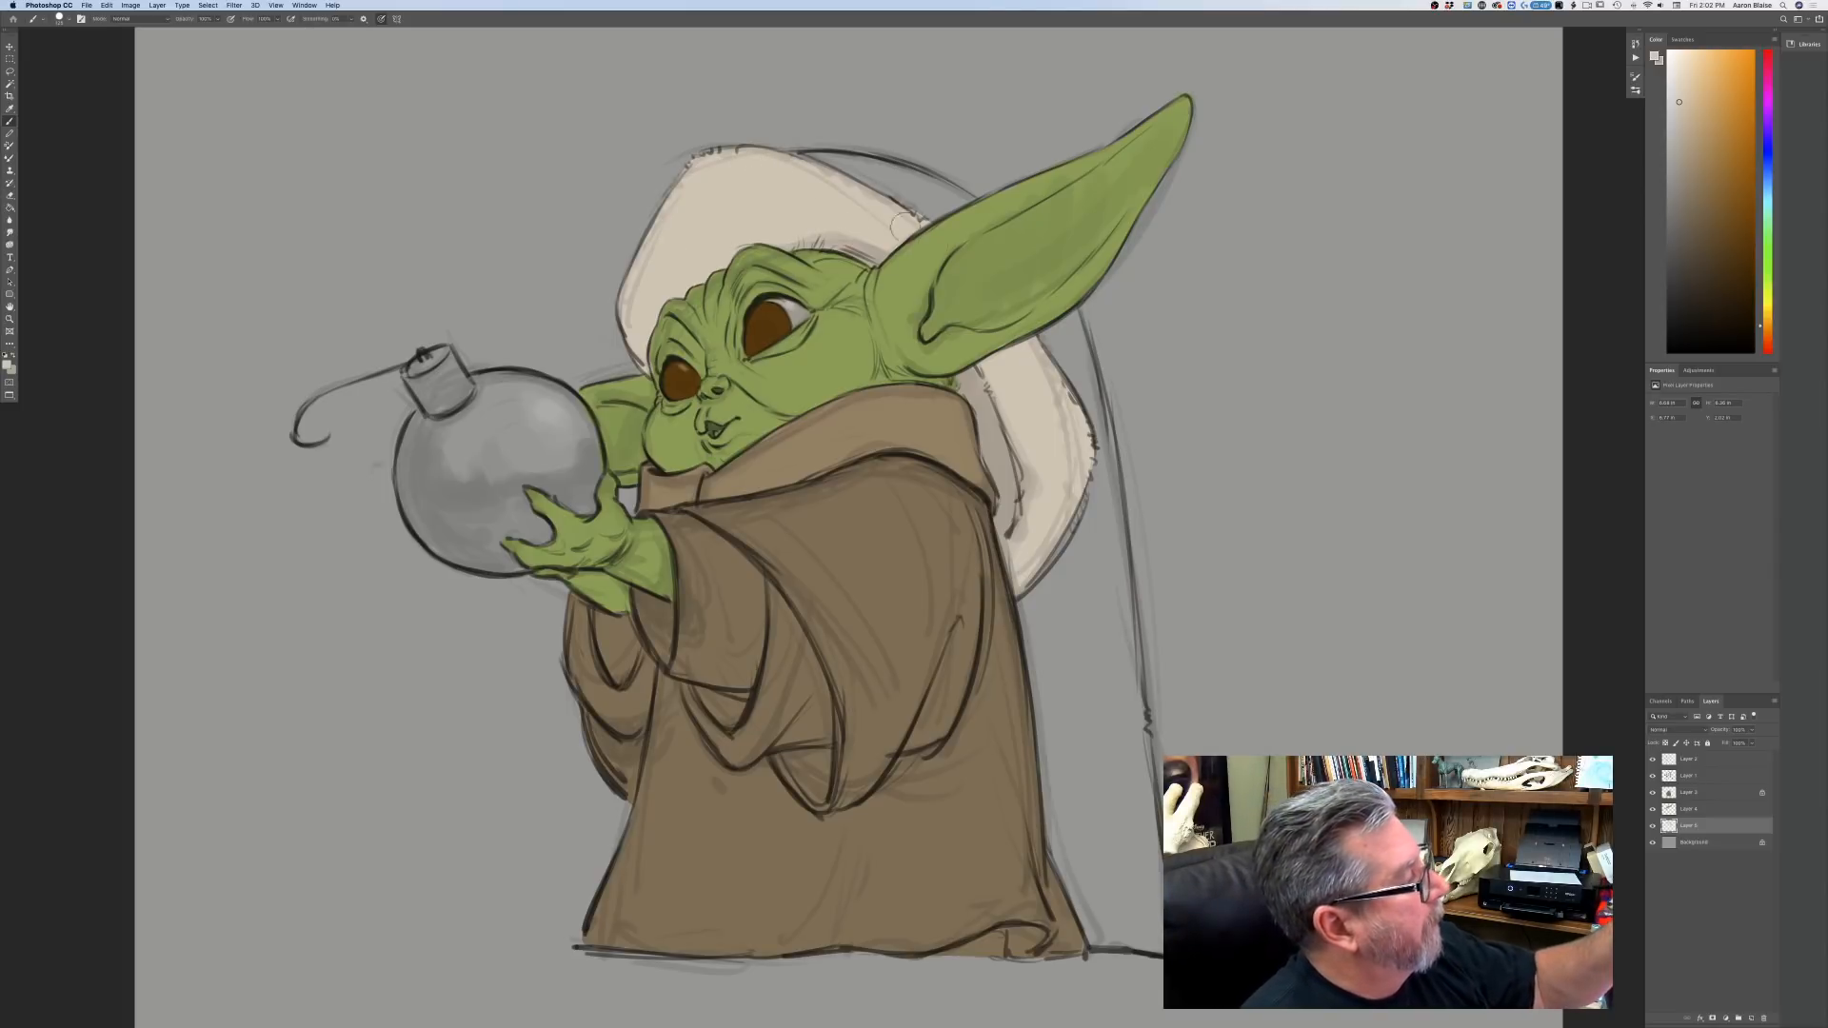
Add another layer directly above the background and choose a strong medium red as the painting colour.
click(1705, 842)
click(1749, 1017)
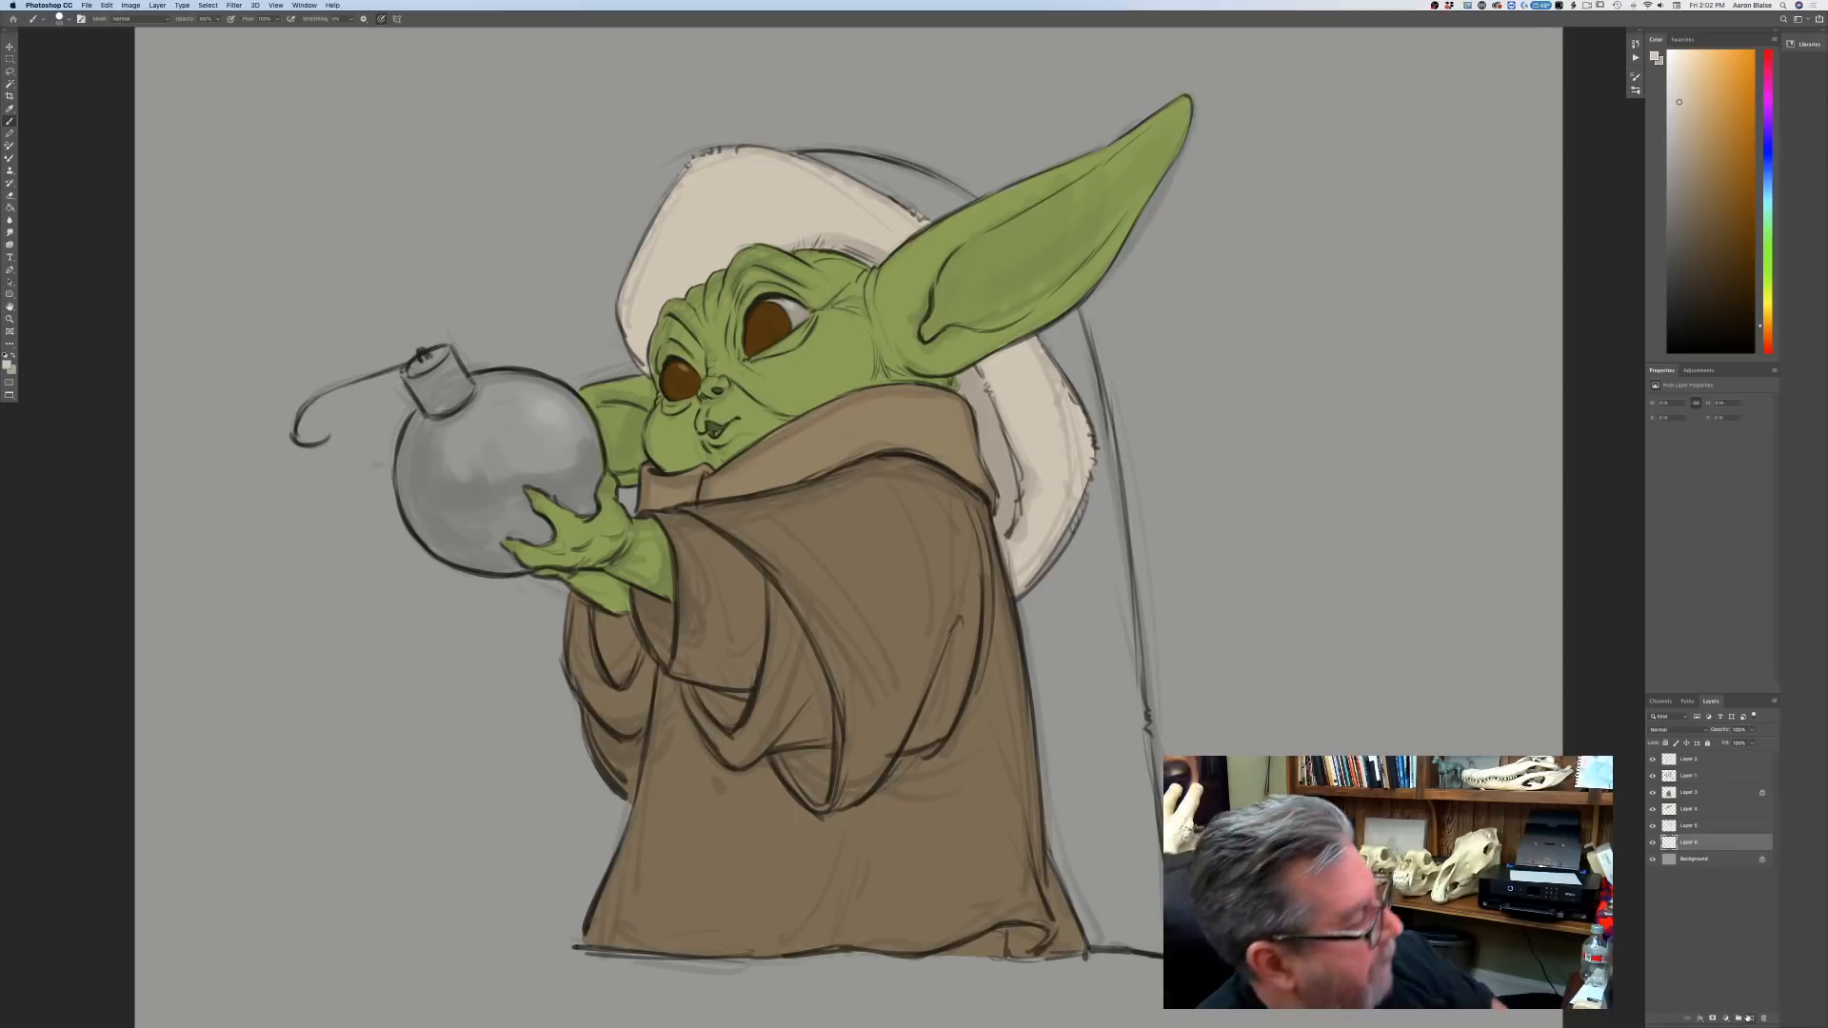
click(8, 365)
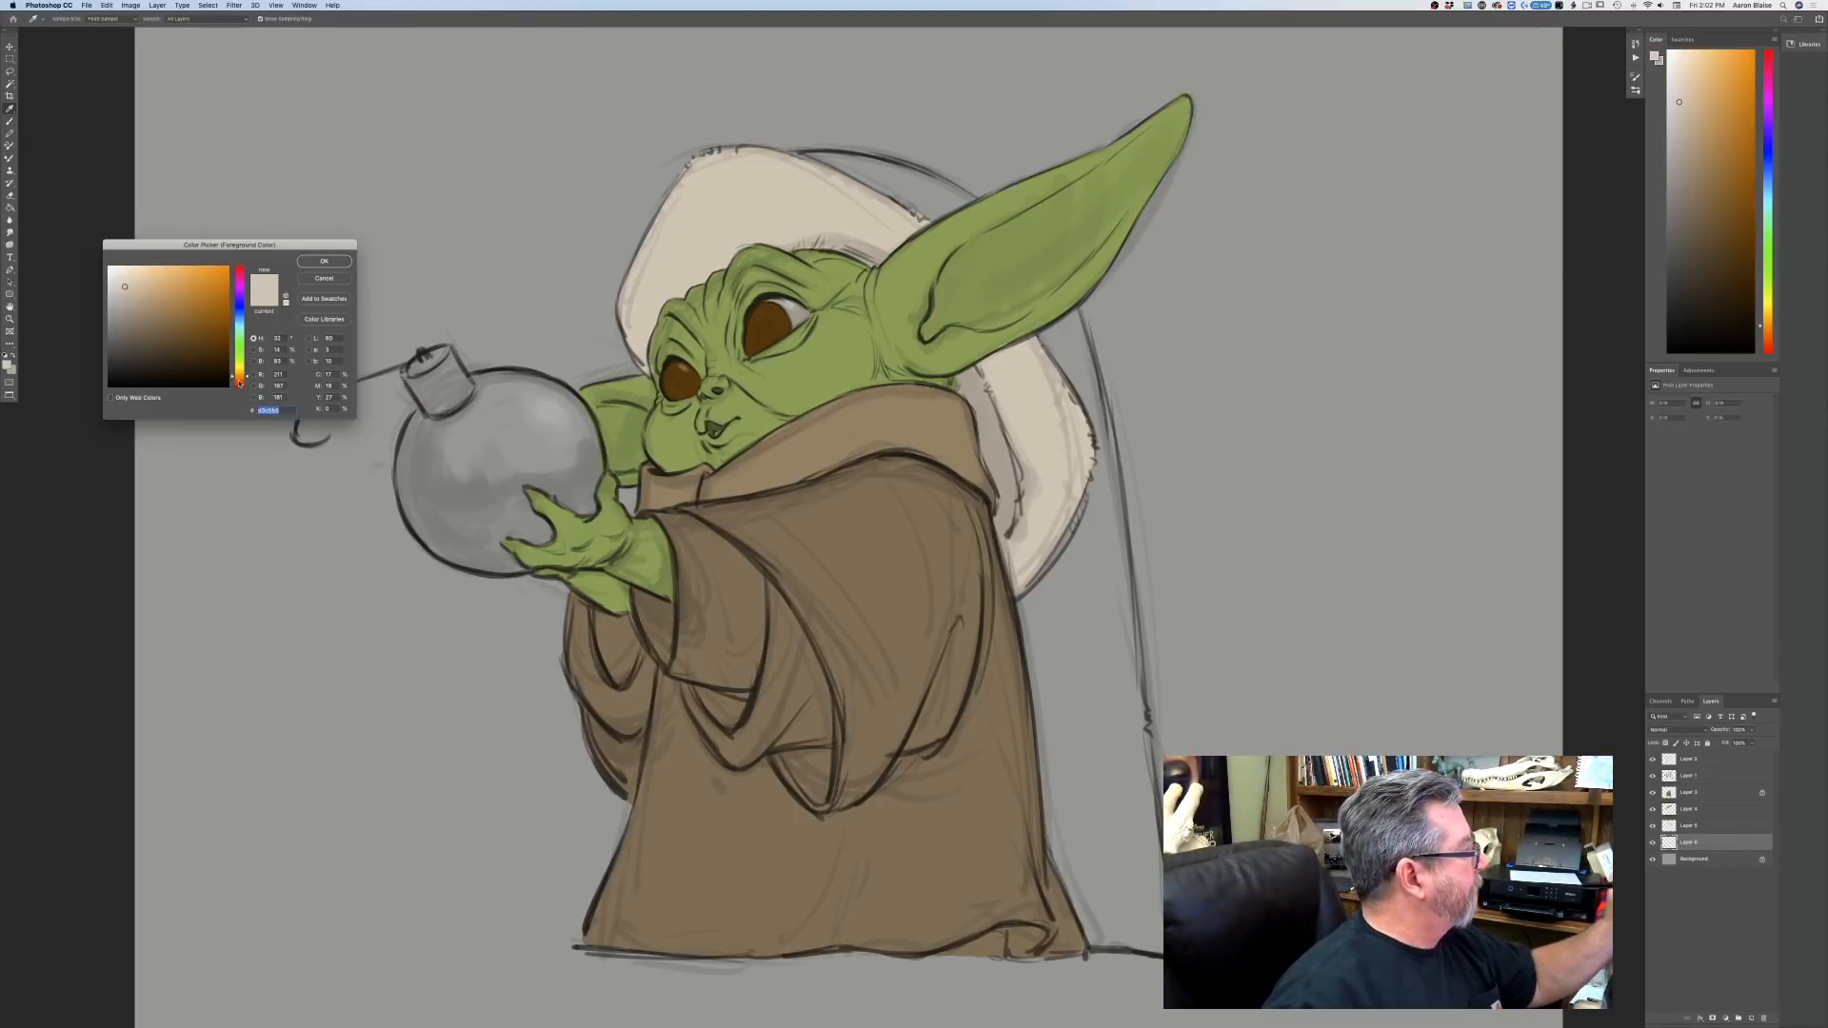
drag(242, 279, 207, 267)
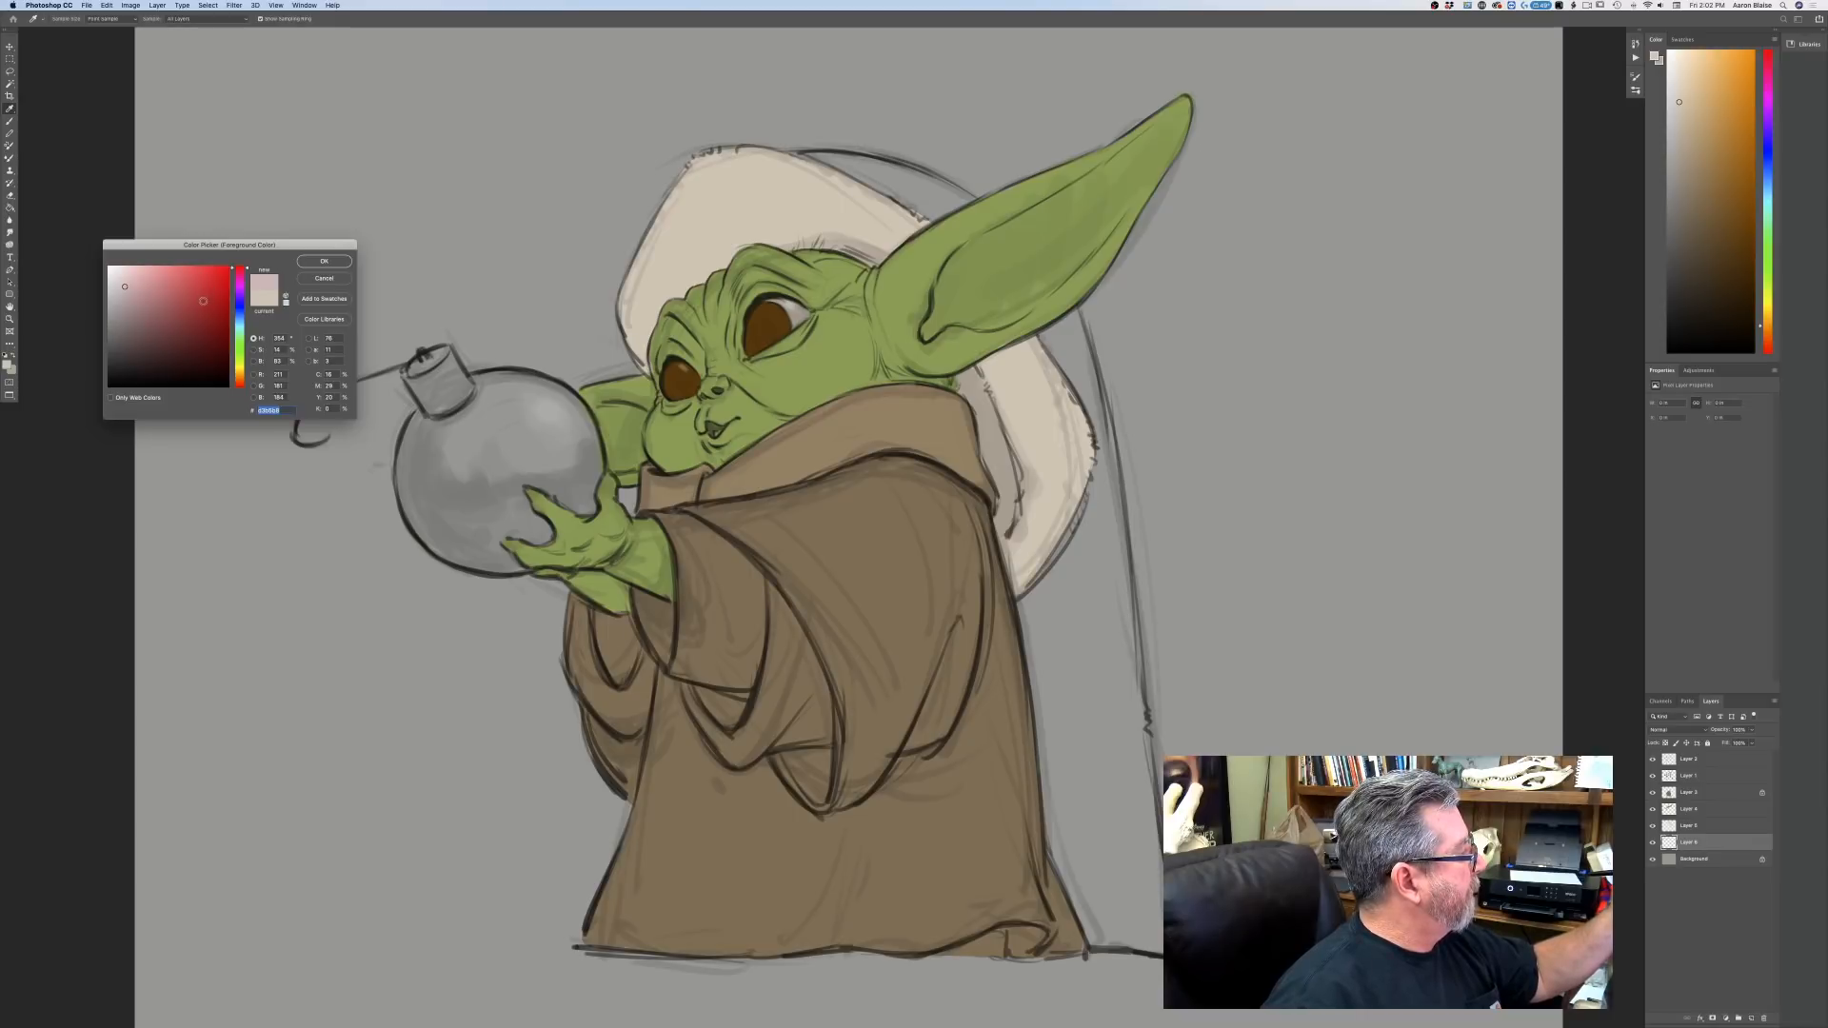
click(203, 301)
click(322, 261)
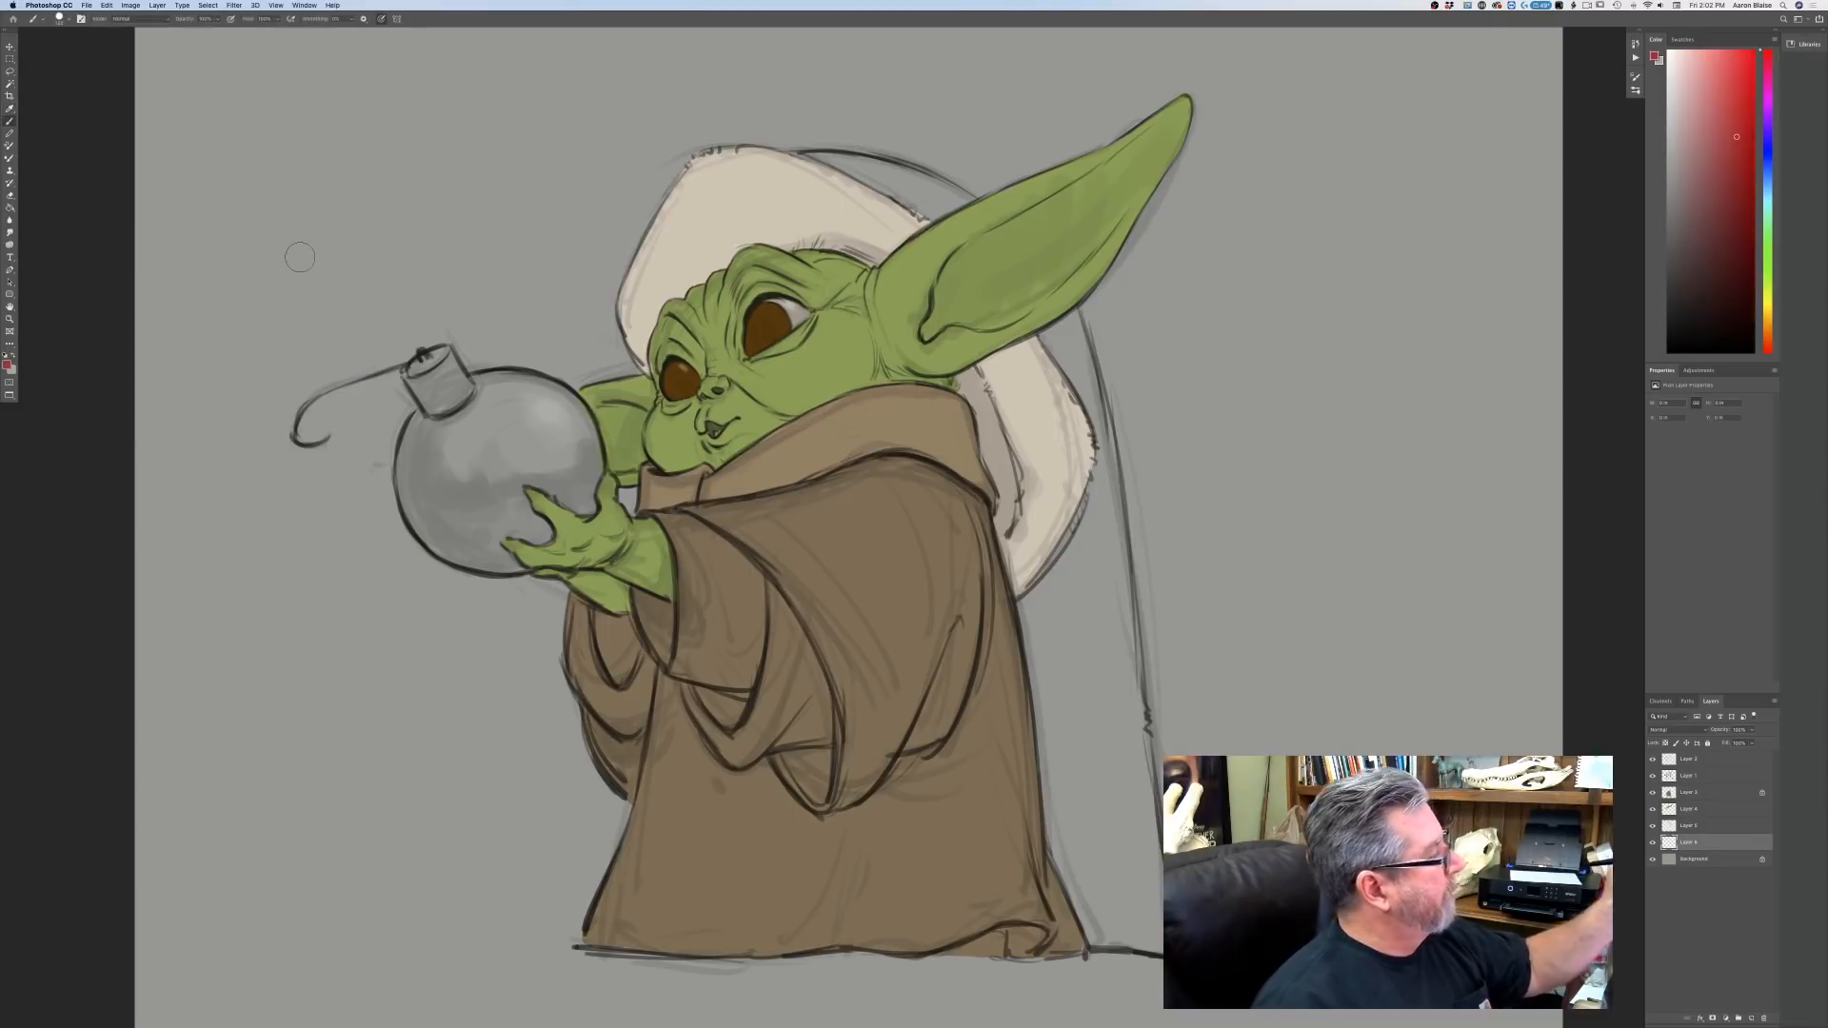
Fill the hat's long tail with red, from below the ear down behind the robe and along the ground to the pom-pom.
mouse_move(1126, 475)
mouse_down()
mouse_move(1044, 632)
mouse_move(1043, 558)
mouse_move(1089, 463)
mouse_move(1028, 582)
mouse_up()
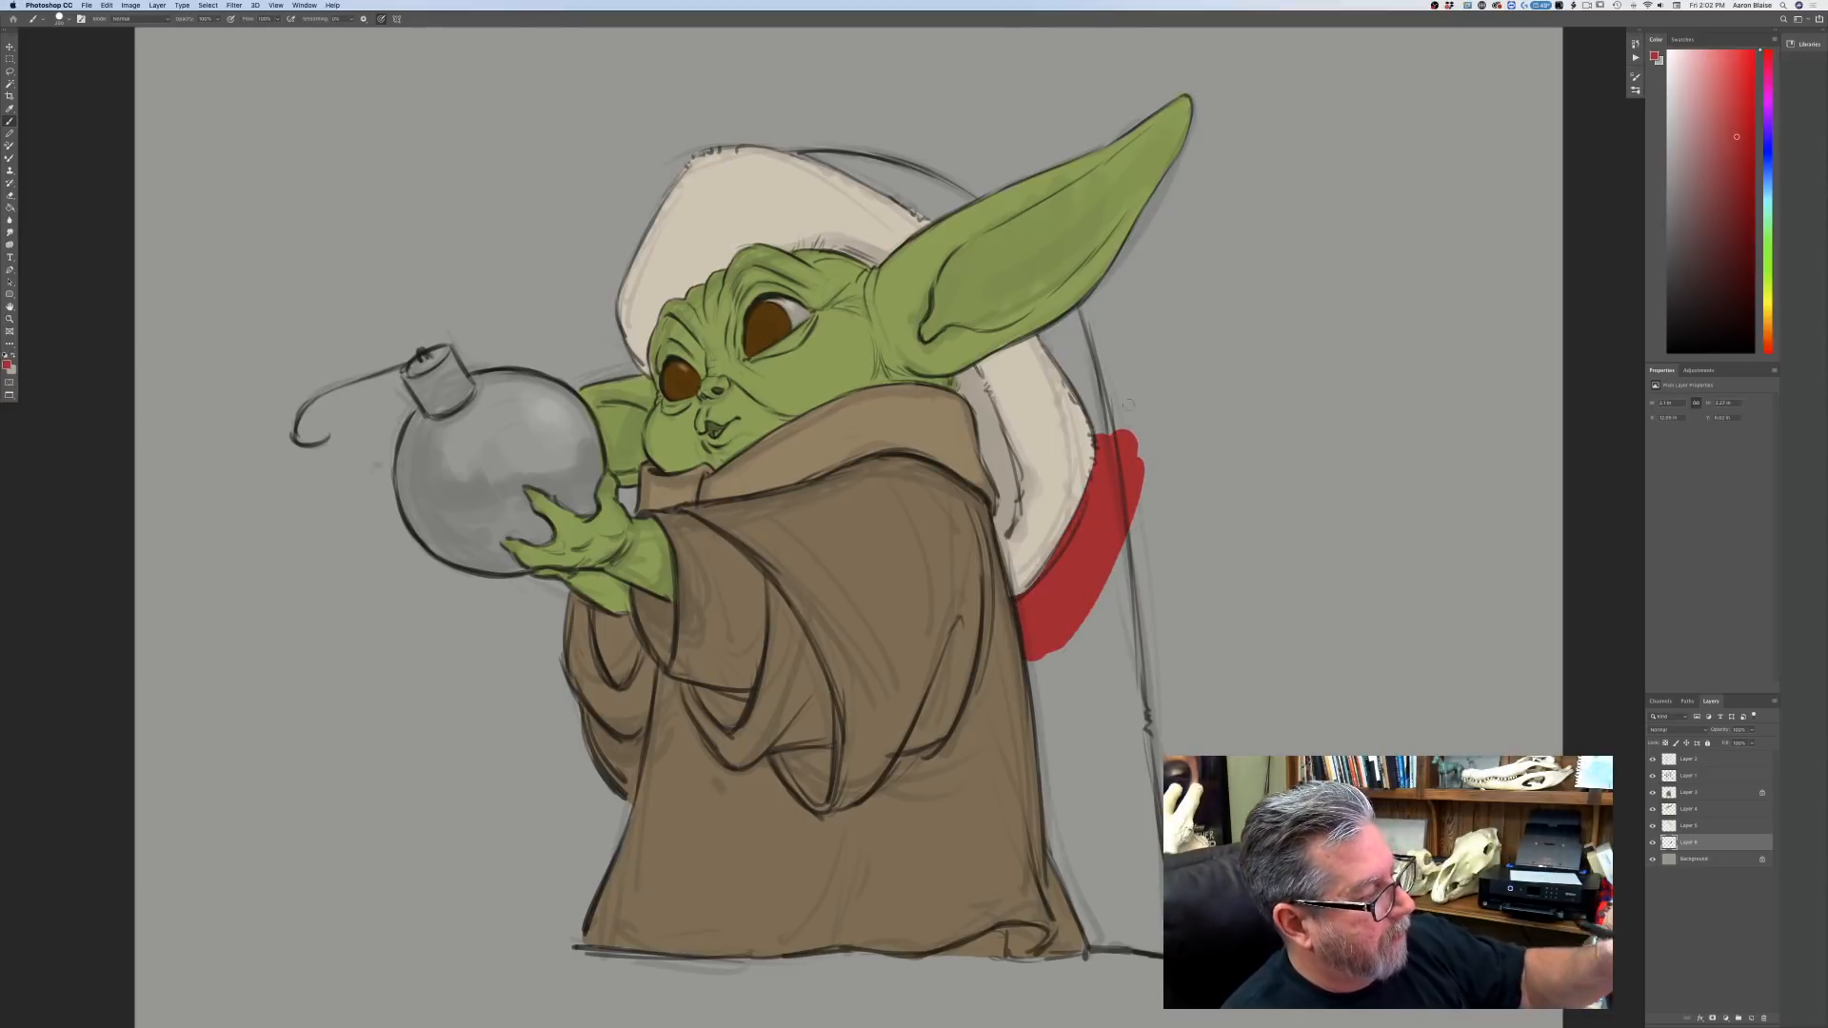
drag(1130, 419, 1144, 514)
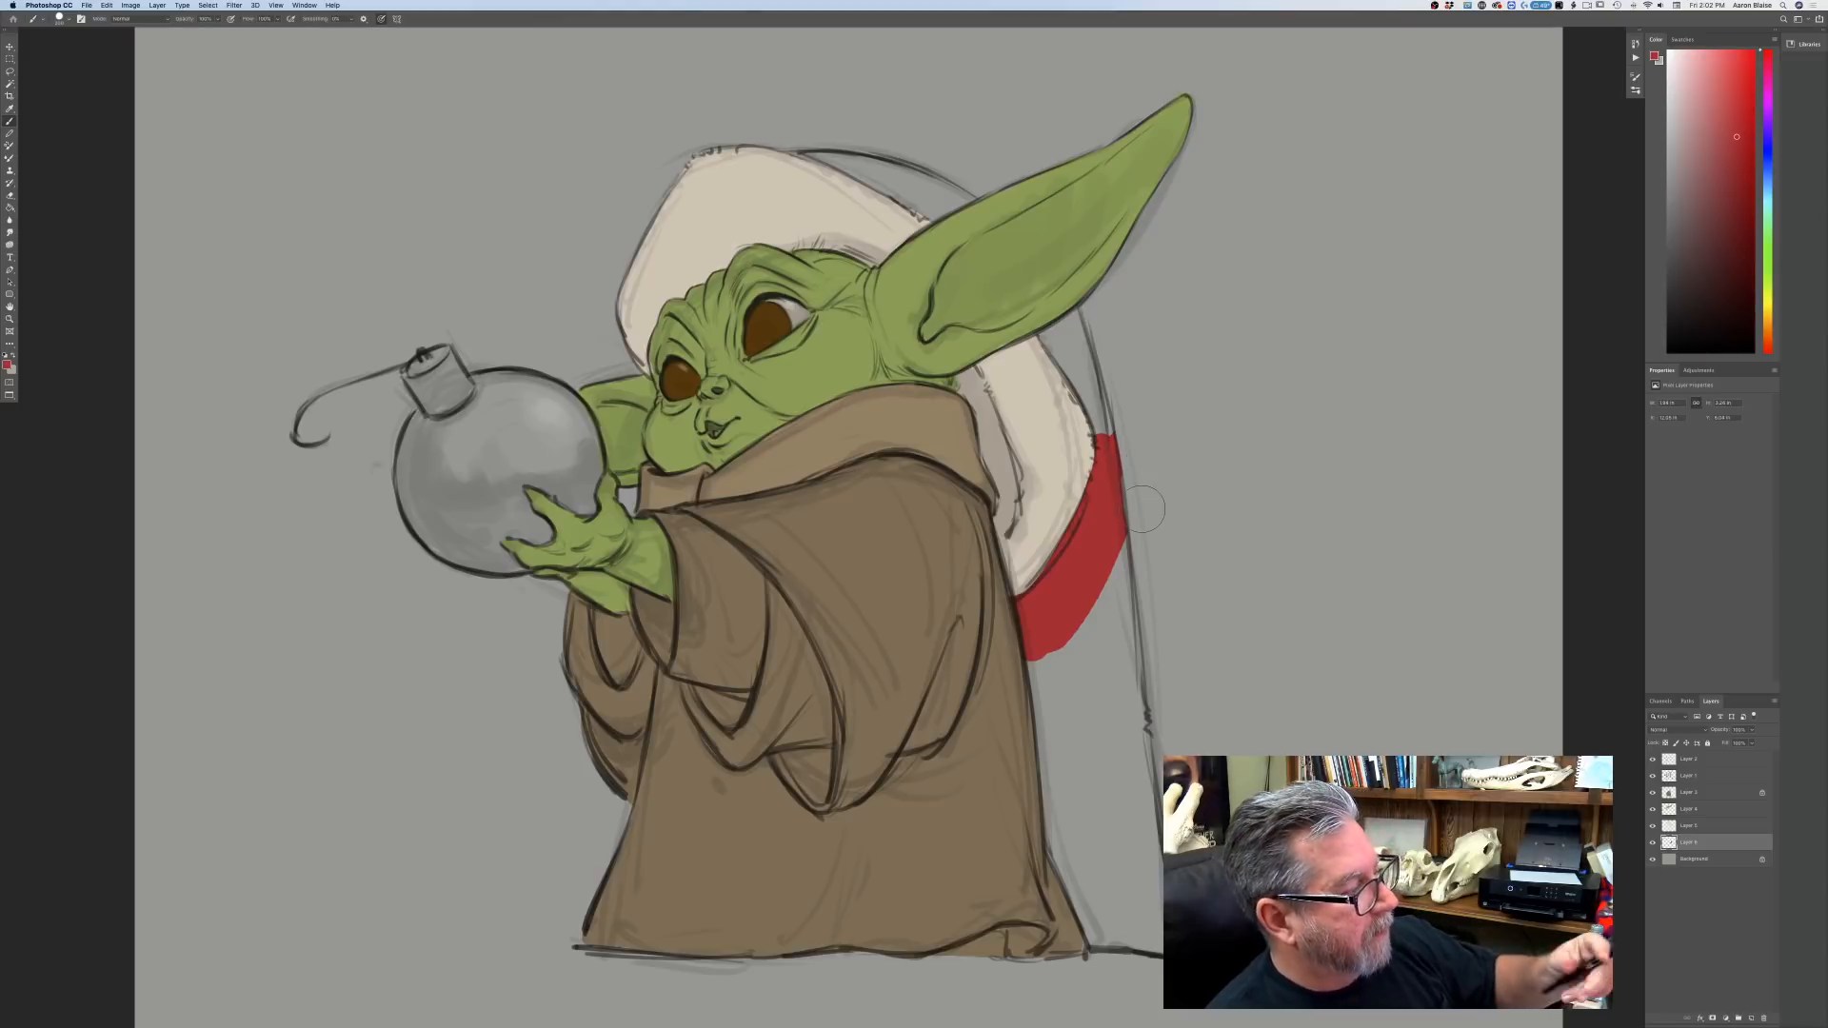
mouse_move(1099, 514)
mouse_down()
mouse_move(1120, 647)
mouse_move(1124, 622)
mouse_up()
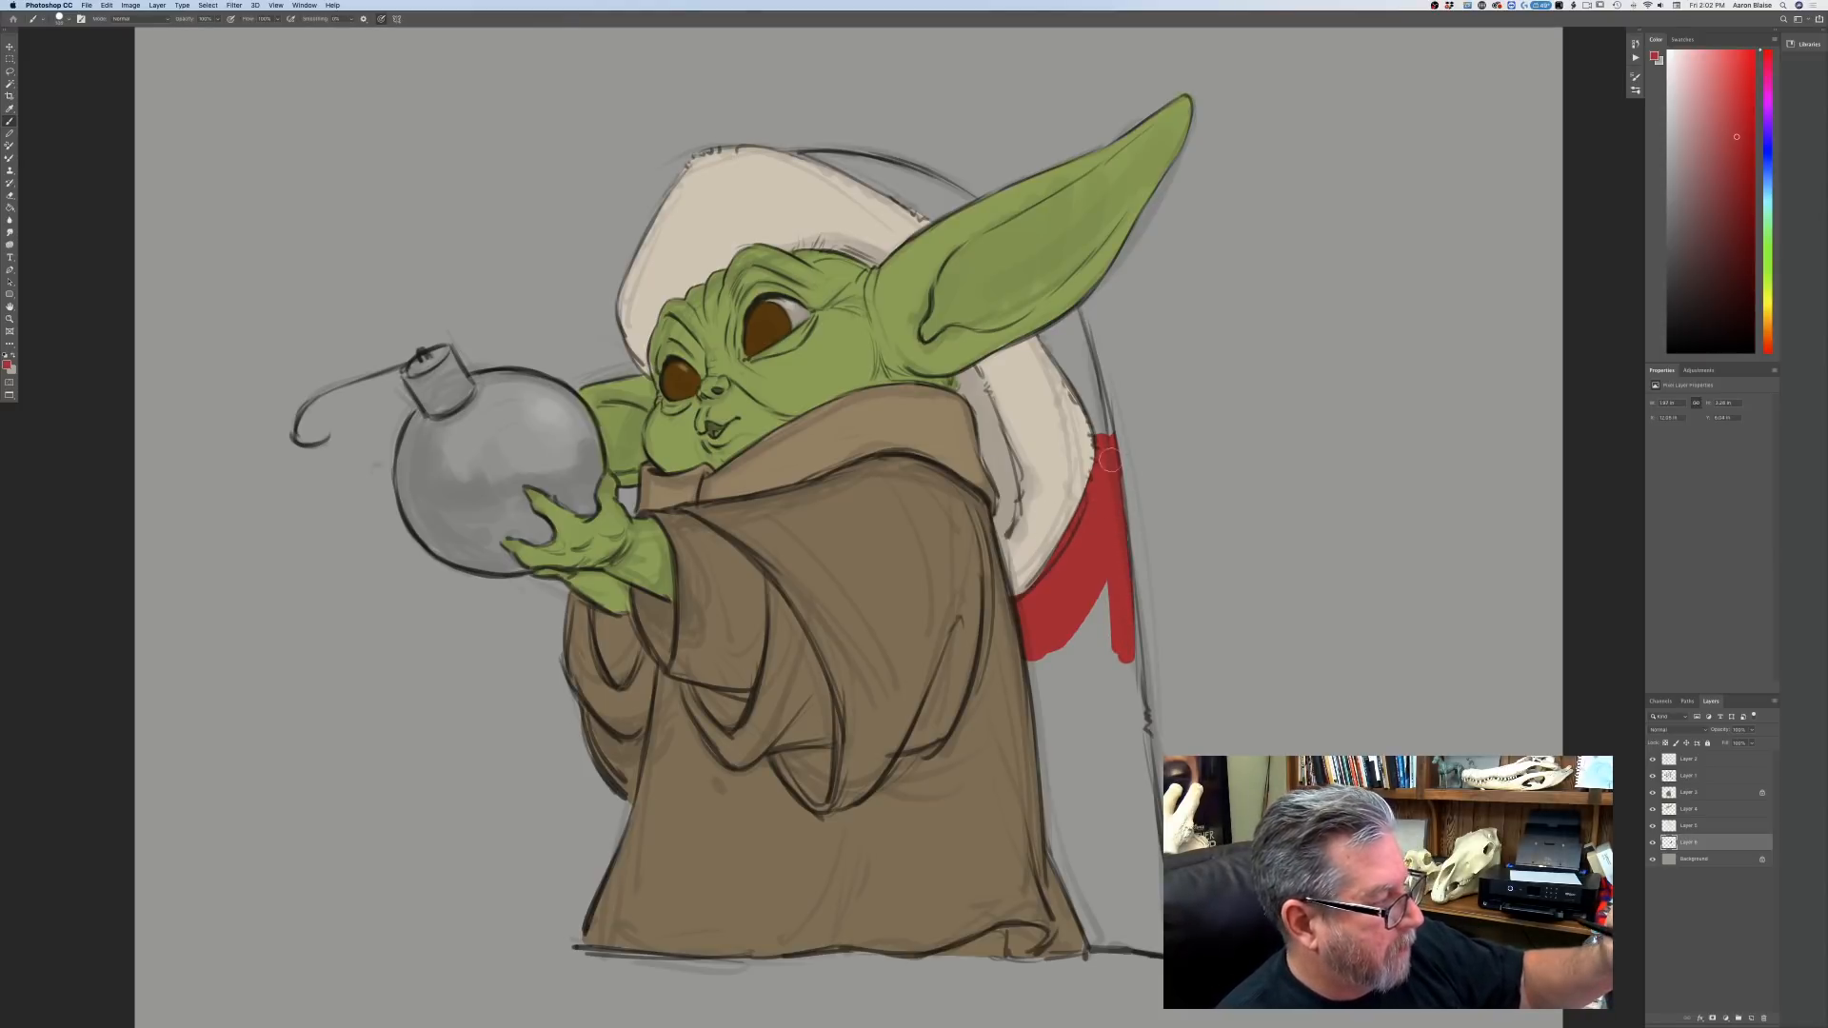
mouse_move(1102, 404)
mouse_down()
mouse_move(1052, 328)
mouse_move(1085, 404)
mouse_move(1059, 319)
mouse_move(1074, 324)
mouse_up()
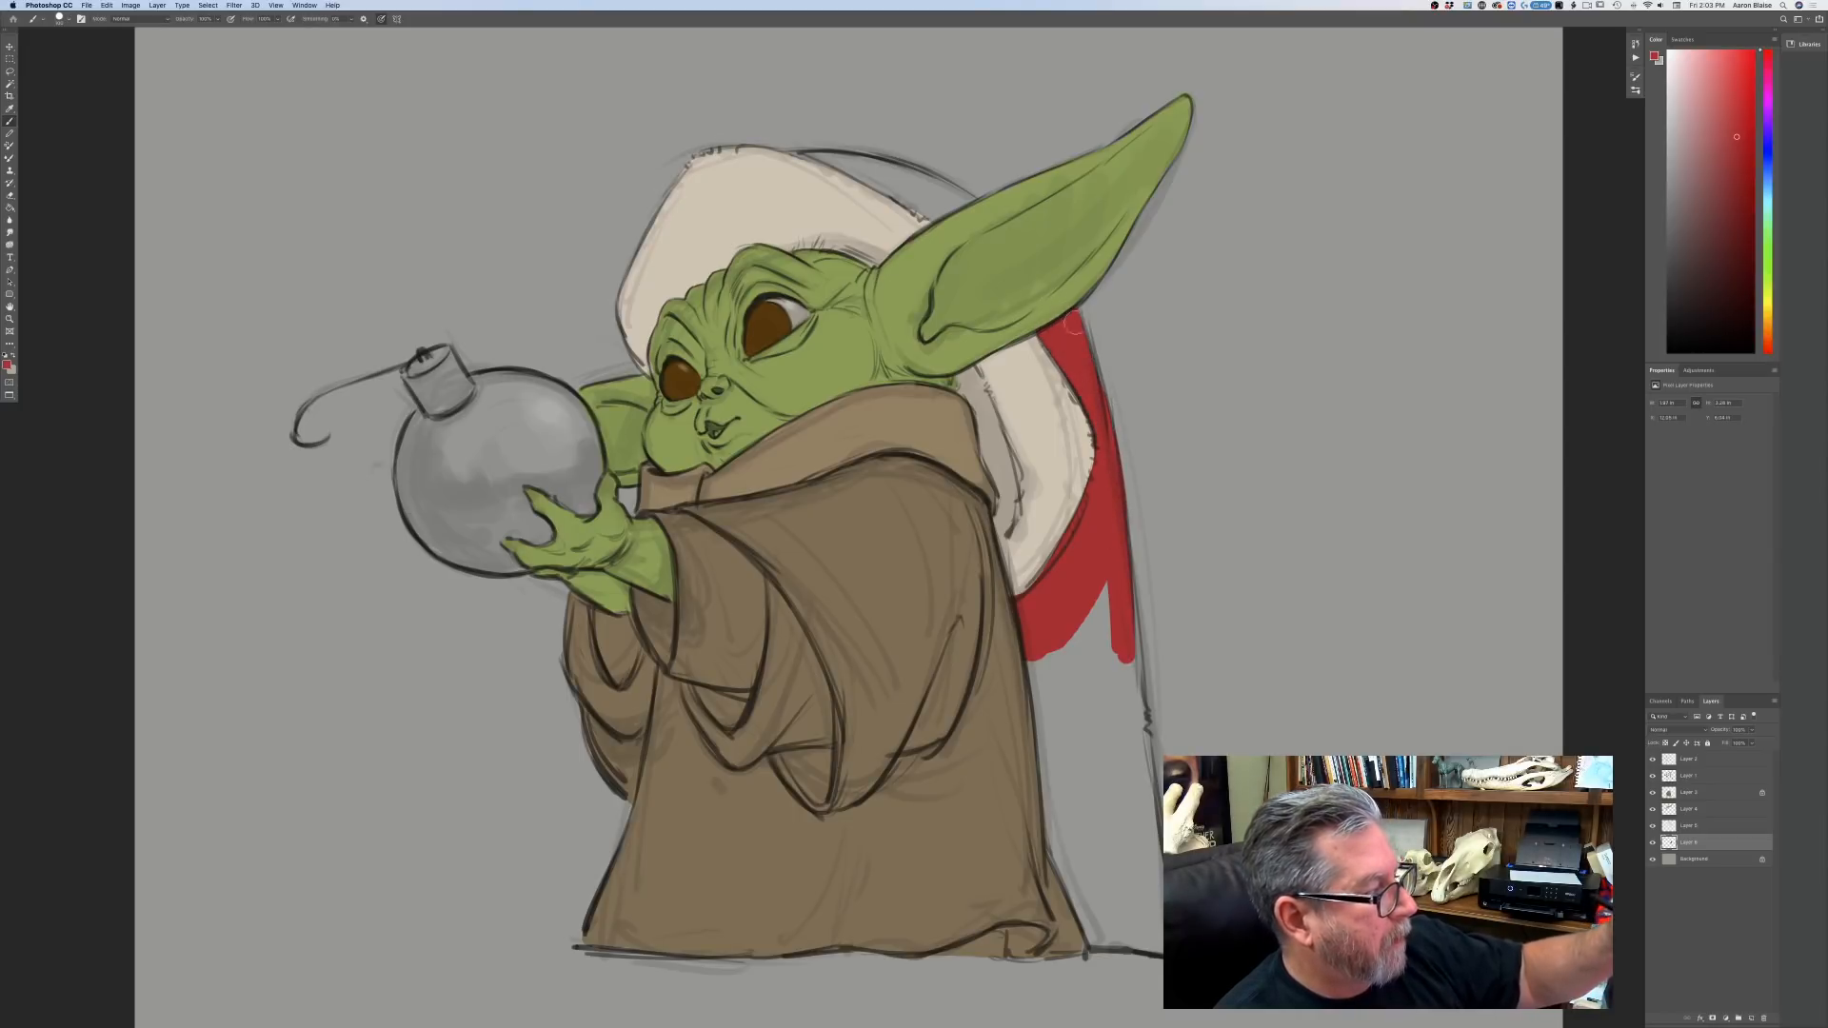
mouse_move(1098, 405)
mouse_down()
mouse_move(1073, 317)
mouse_move(1100, 415)
mouse_move(1090, 590)
mouse_move(1114, 705)
mouse_move(1112, 724)
mouse_move(1105, 684)
mouse_move(1086, 720)
mouse_move(1066, 596)
mouse_move(1062, 757)
mouse_up()
mouse_move(1048, 695)
mouse_down()
mouse_move(1097, 827)
mouse_move(1128, 748)
mouse_move(1127, 674)
mouse_up()
mouse_move(1120, 564)
mouse_down()
mouse_move(1148, 814)
mouse_move(1129, 772)
mouse_move(1137, 918)
mouse_move(1052, 830)
mouse_move(1064, 871)
mouse_up()
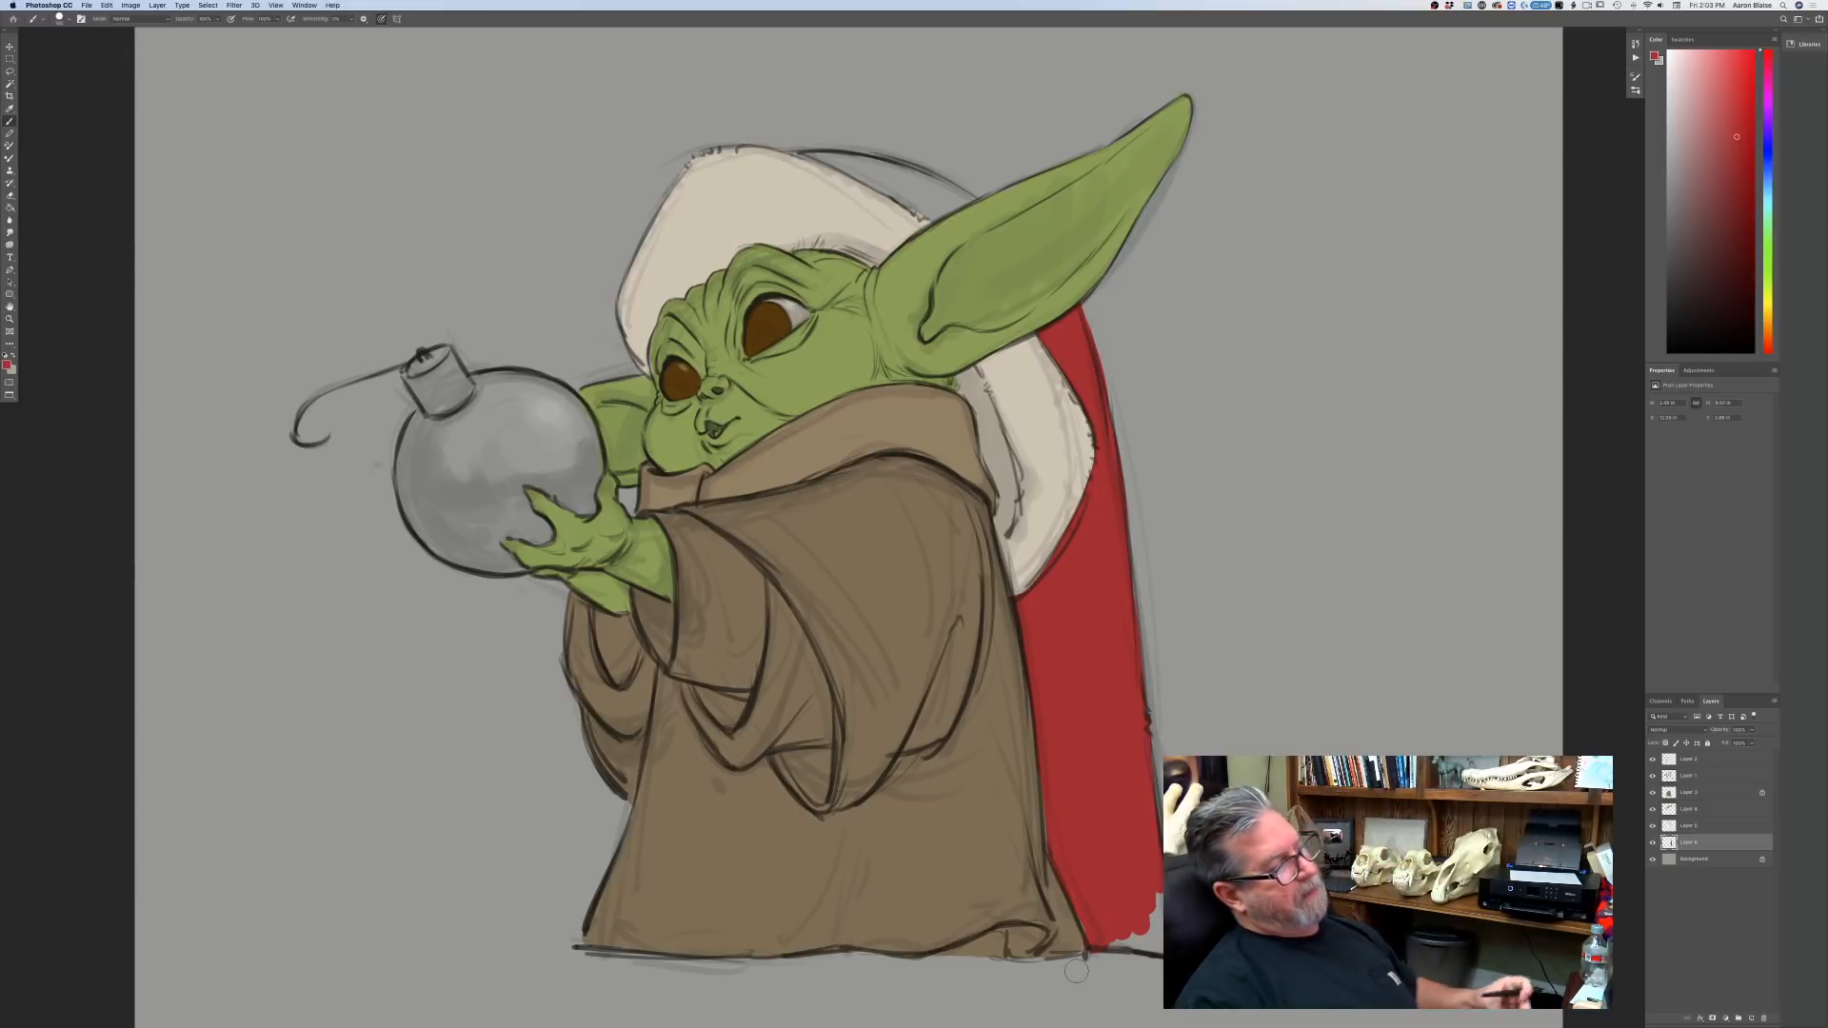
mouse_move(498, 841)
mouse_down()
mouse_move(260, 661)
mouse_move(229, 666)
mouse_up()
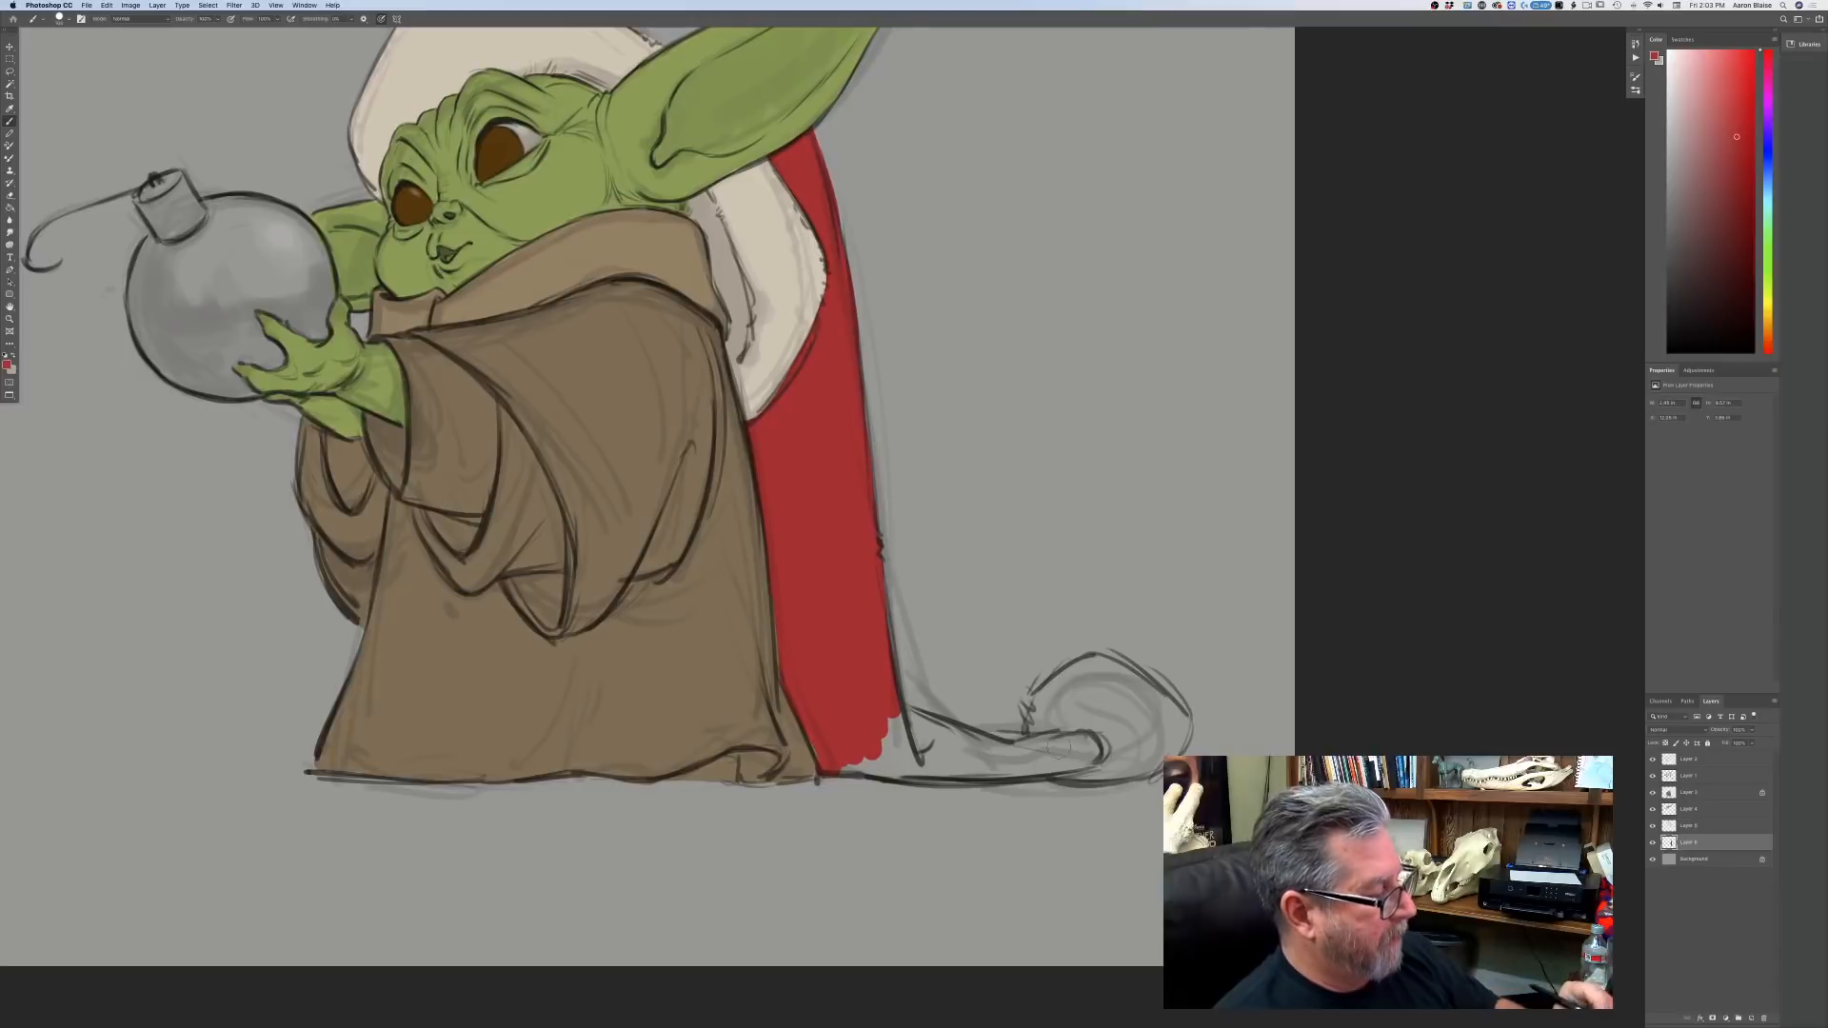
mouse_move(1086, 746)
mouse_down()
mouse_move(965, 767)
mouse_move(948, 756)
mouse_move(1014, 724)
mouse_move(966, 747)
mouse_move(983, 749)
mouse_move(881, 709)
mouse_move(980, 746)
mouse_move(908, 718)
mouse_move(885, 751)
mouse_move(994, 774)
mouse_move(843, 765)
mouse_move(976, 774)
mouse_move(861, 770)
mouse_up()
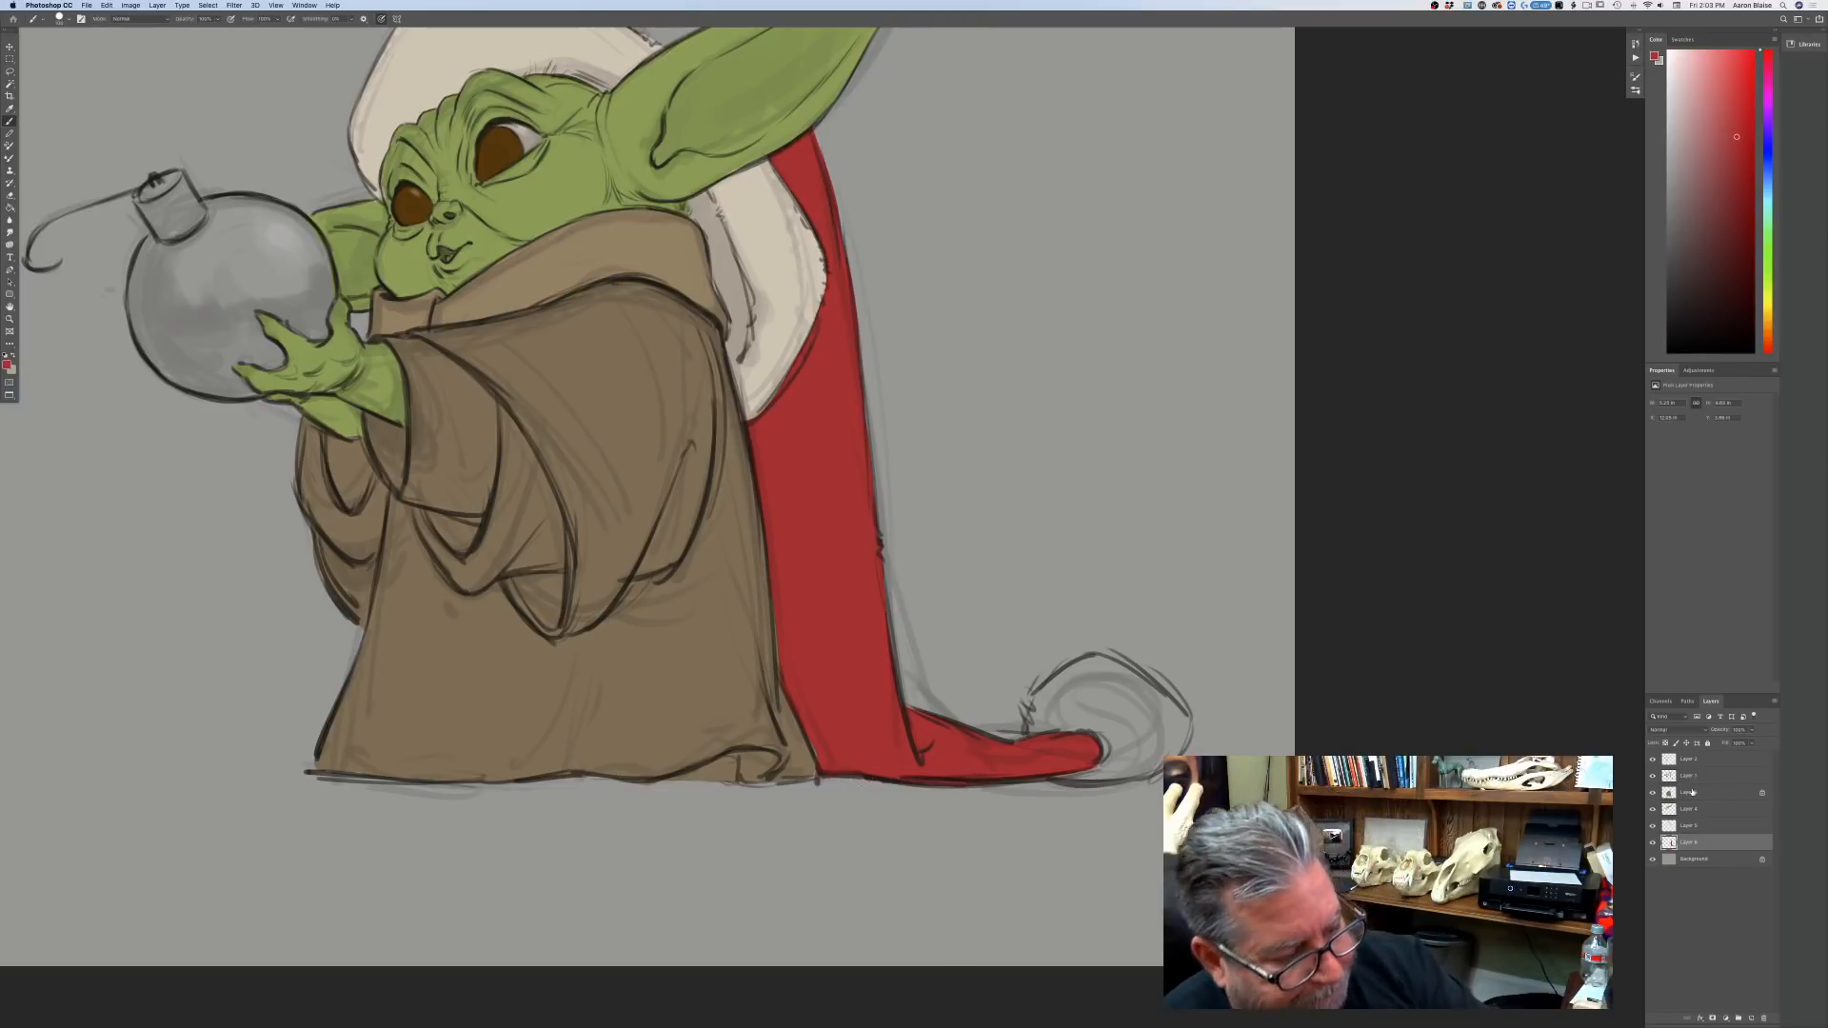
Duplicate the robe's colour layer, hide the original and choose a darker red for the copy.
drag(1698, 794, 1751, 1018)
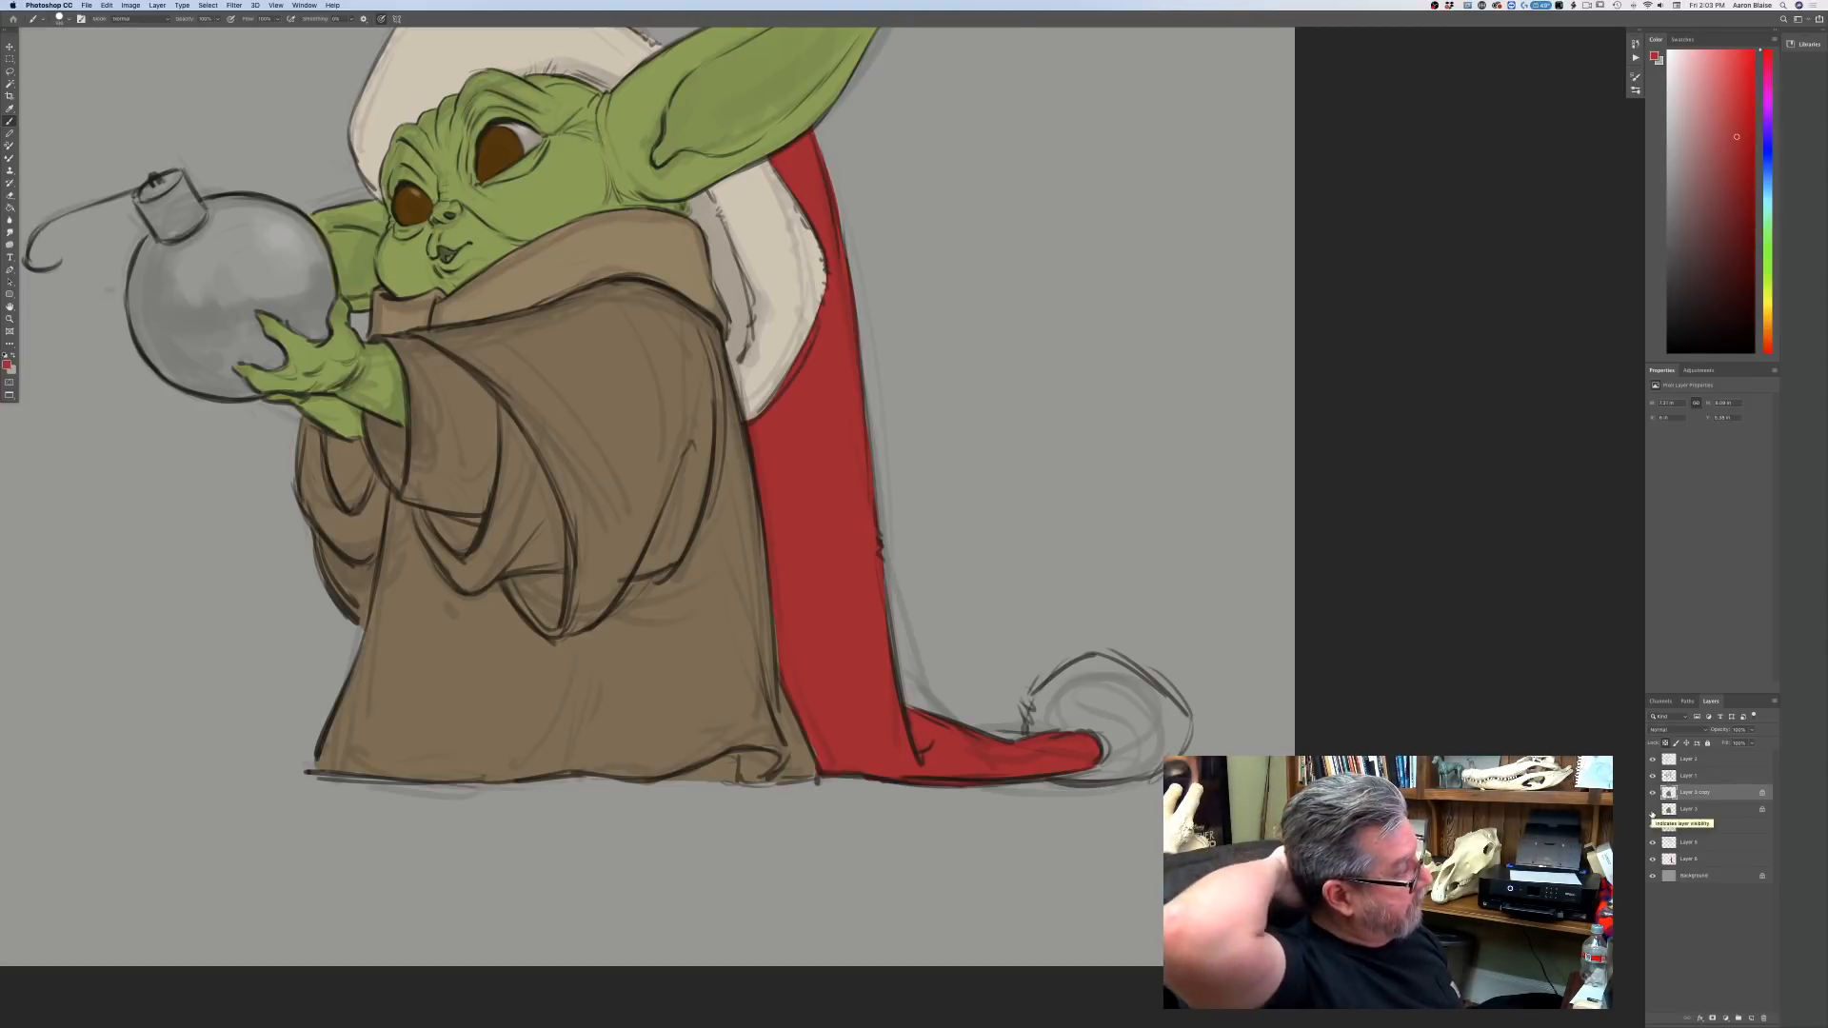
drag(188, 646, 397, 790)
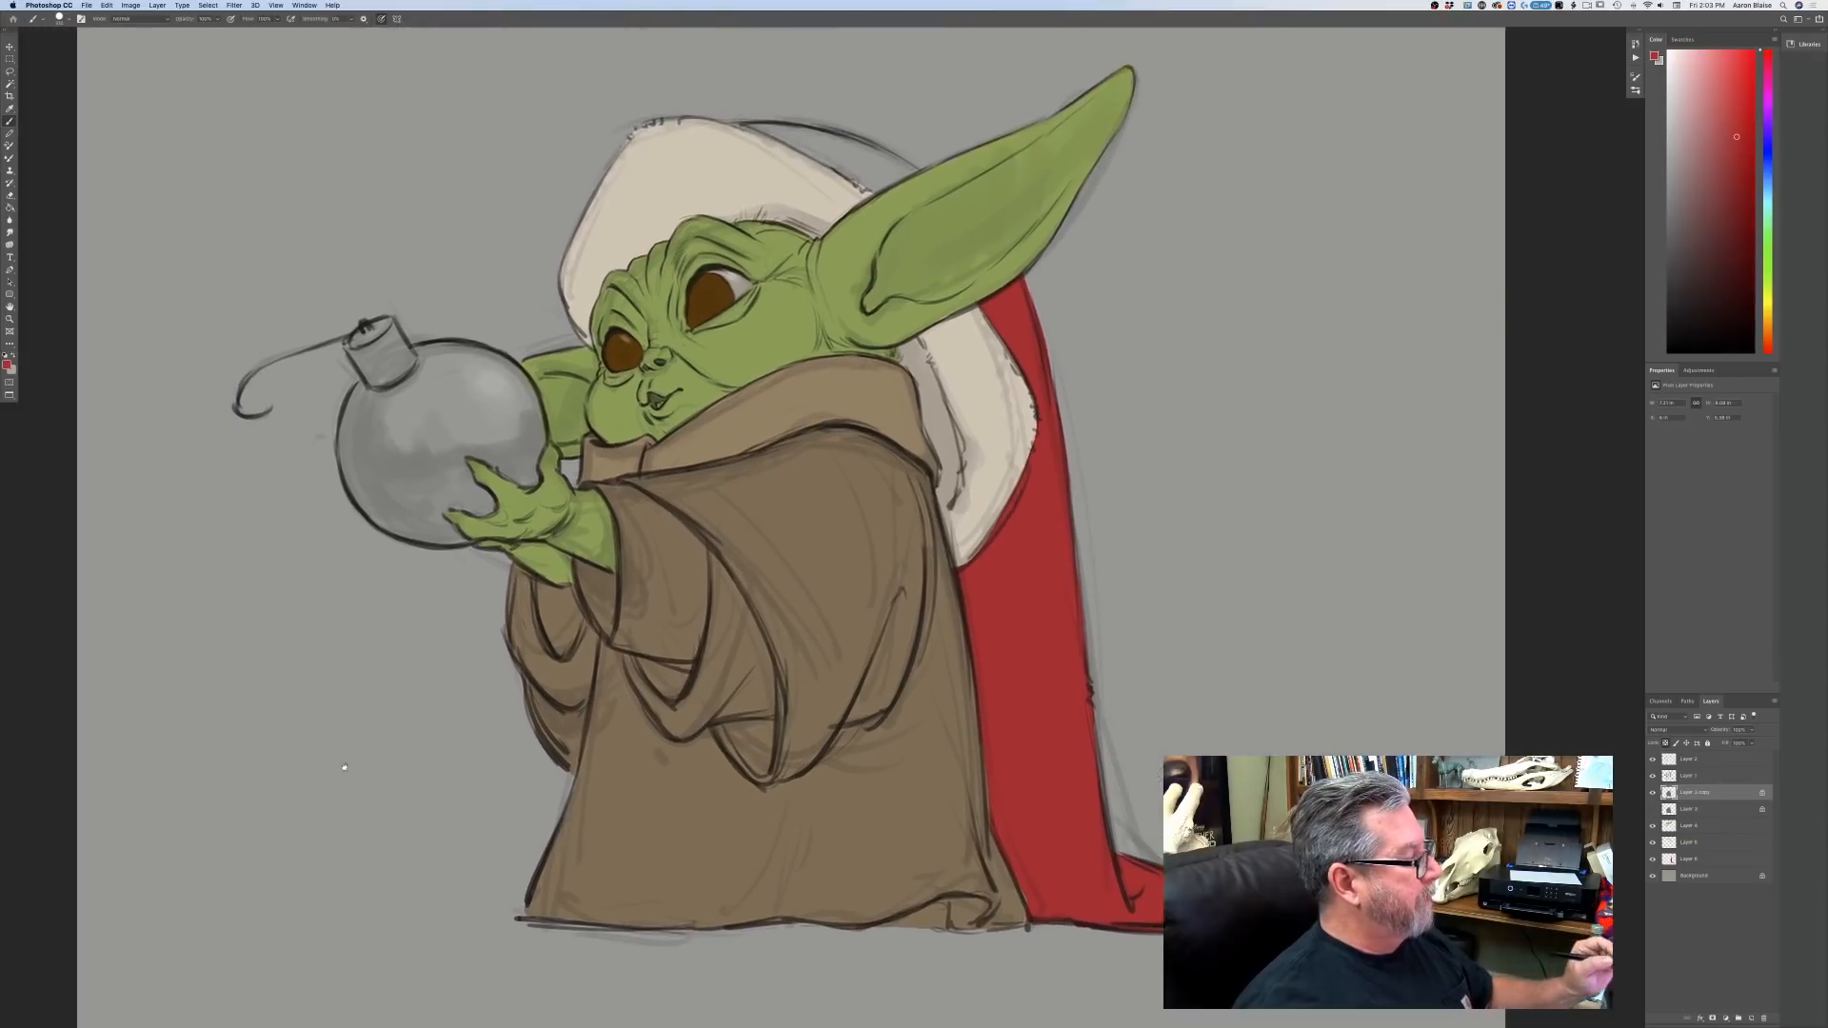
click(8, 364)
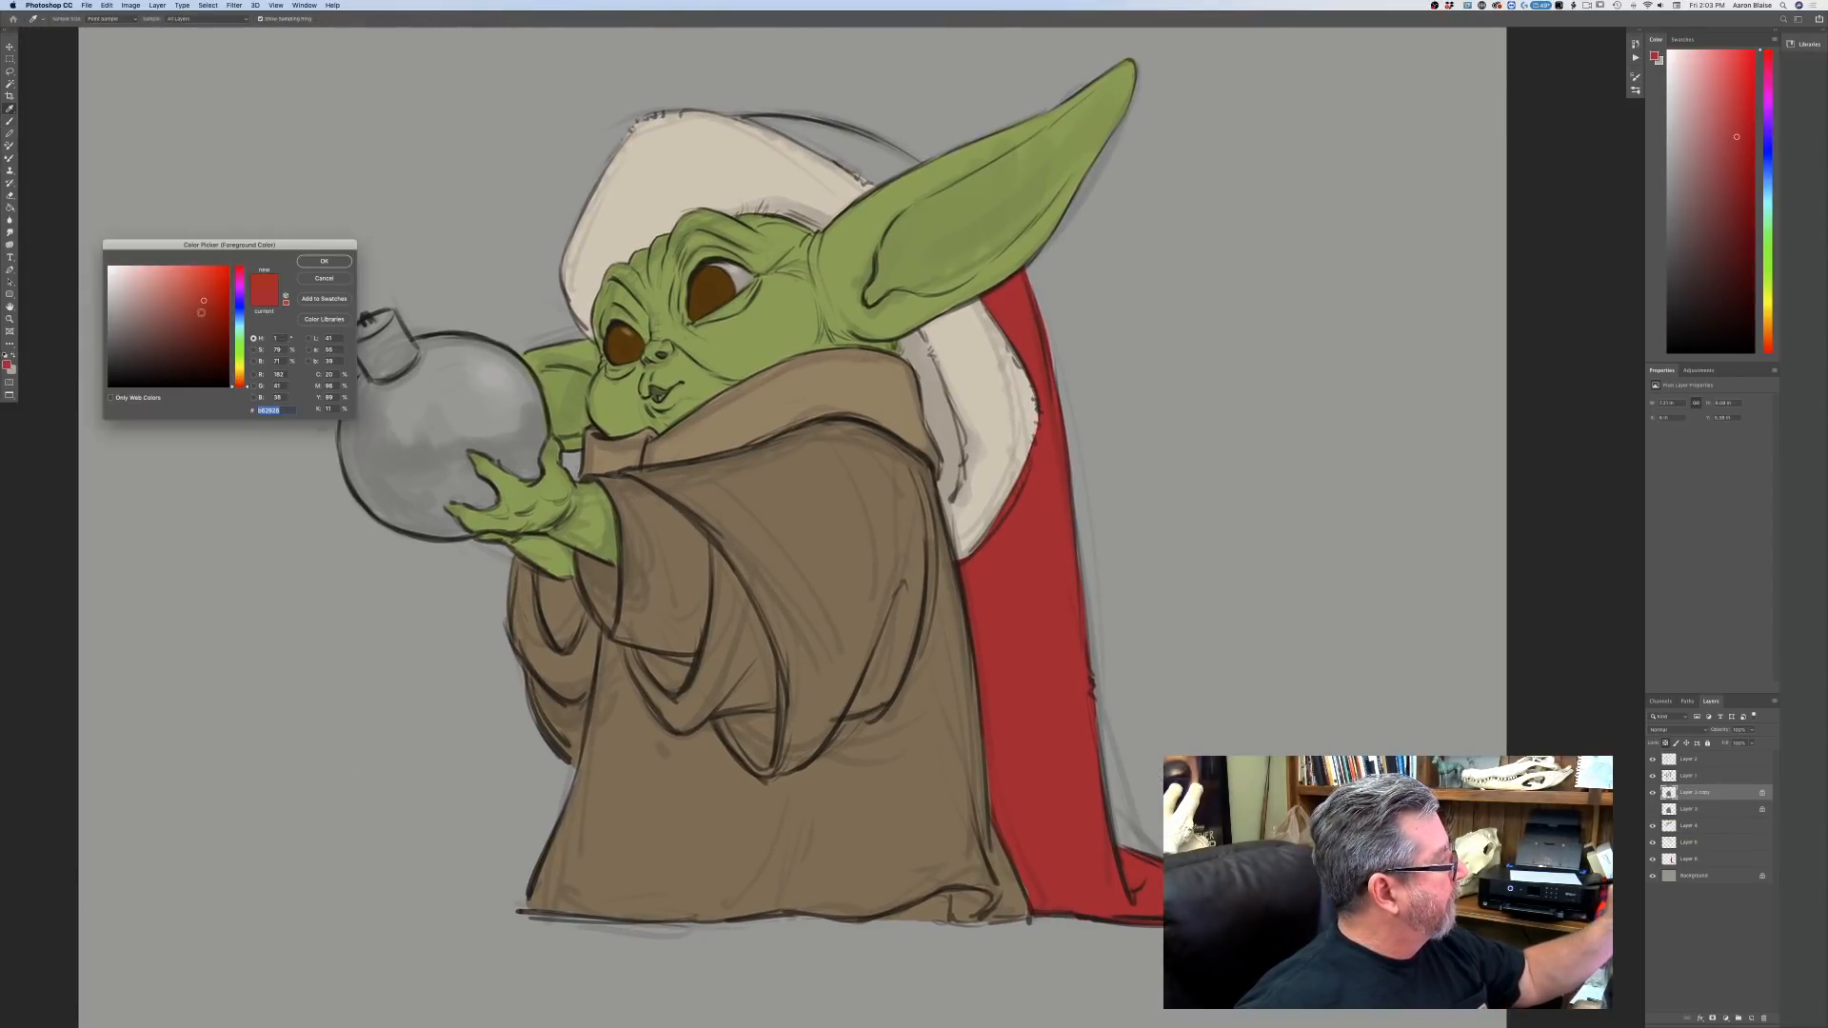
click(200, 319)
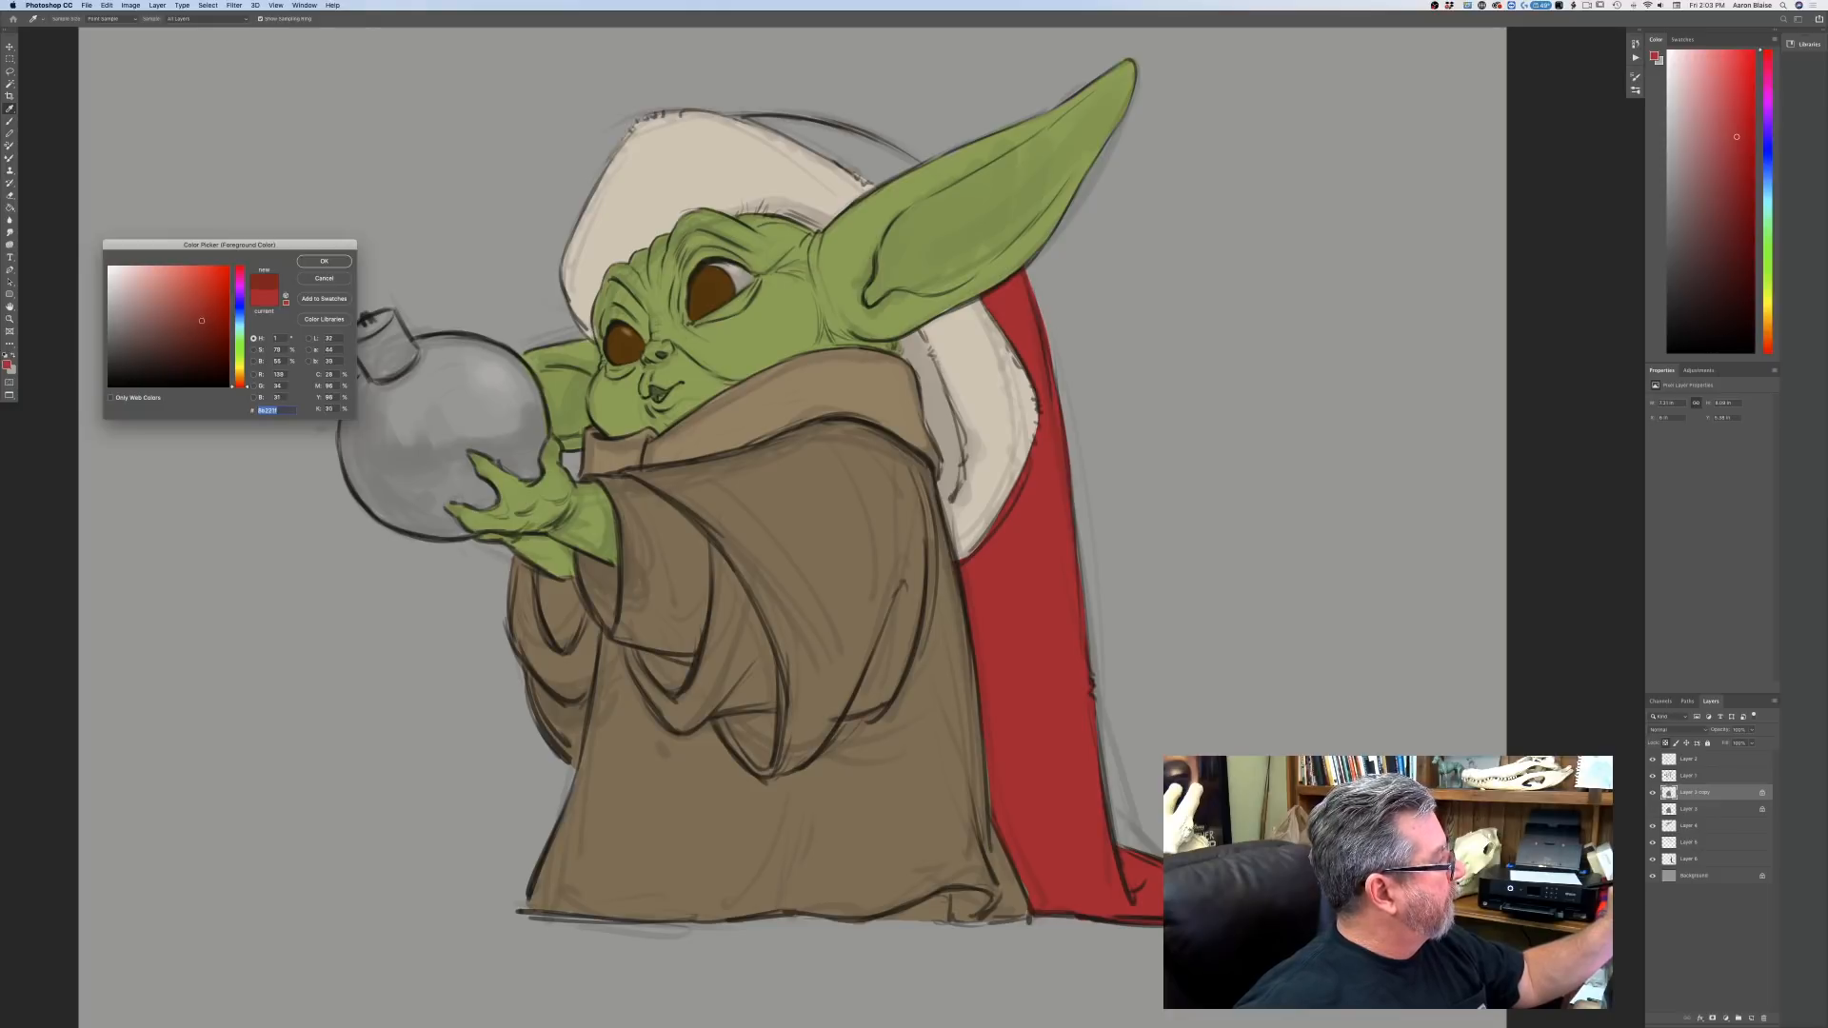
click(323, 262)
Try recolouring the sleeves and body of the robe in dark red on the duplicate layer, leaving the collar brown.
key(b)
drag(364, 322, 272, 400)
mouse_move(829, 547)
mouse_down()
mouse_move(838, 790)
mouse_move(700, 904)
mouse_move(678, 577)
mouse_move(628, 533)
mouse_move(614, 609)
mouse_move(581, 572)
mouse_move(522, 647)
mouse_move(590, 762)
mouse_move(715, 794)
mouse_move(679, 898)
mouse_move(547, 893)
mouse_up()
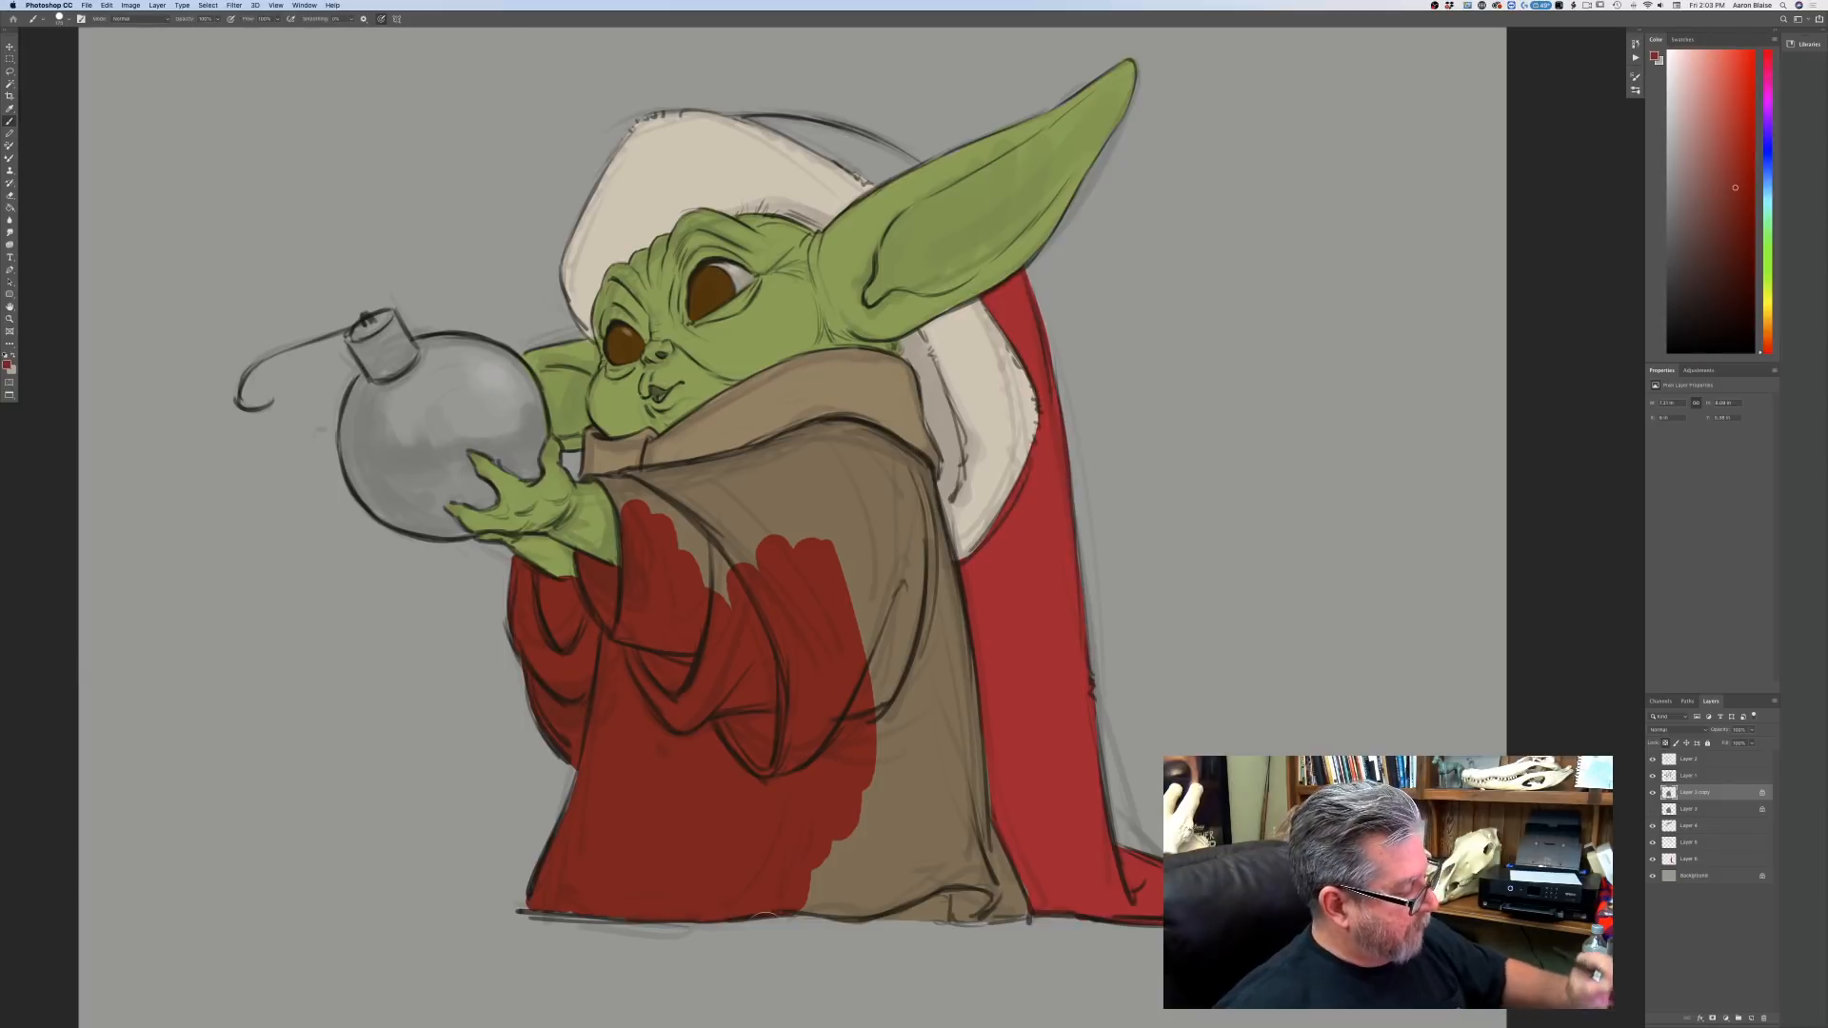
mouse_move(766, 916)
mouse_down()
mouse_move(822, 916)
mouse_move(855, 843)
mouse_move(926, 836)
mouse_move(1029, 914)
mouse_up()
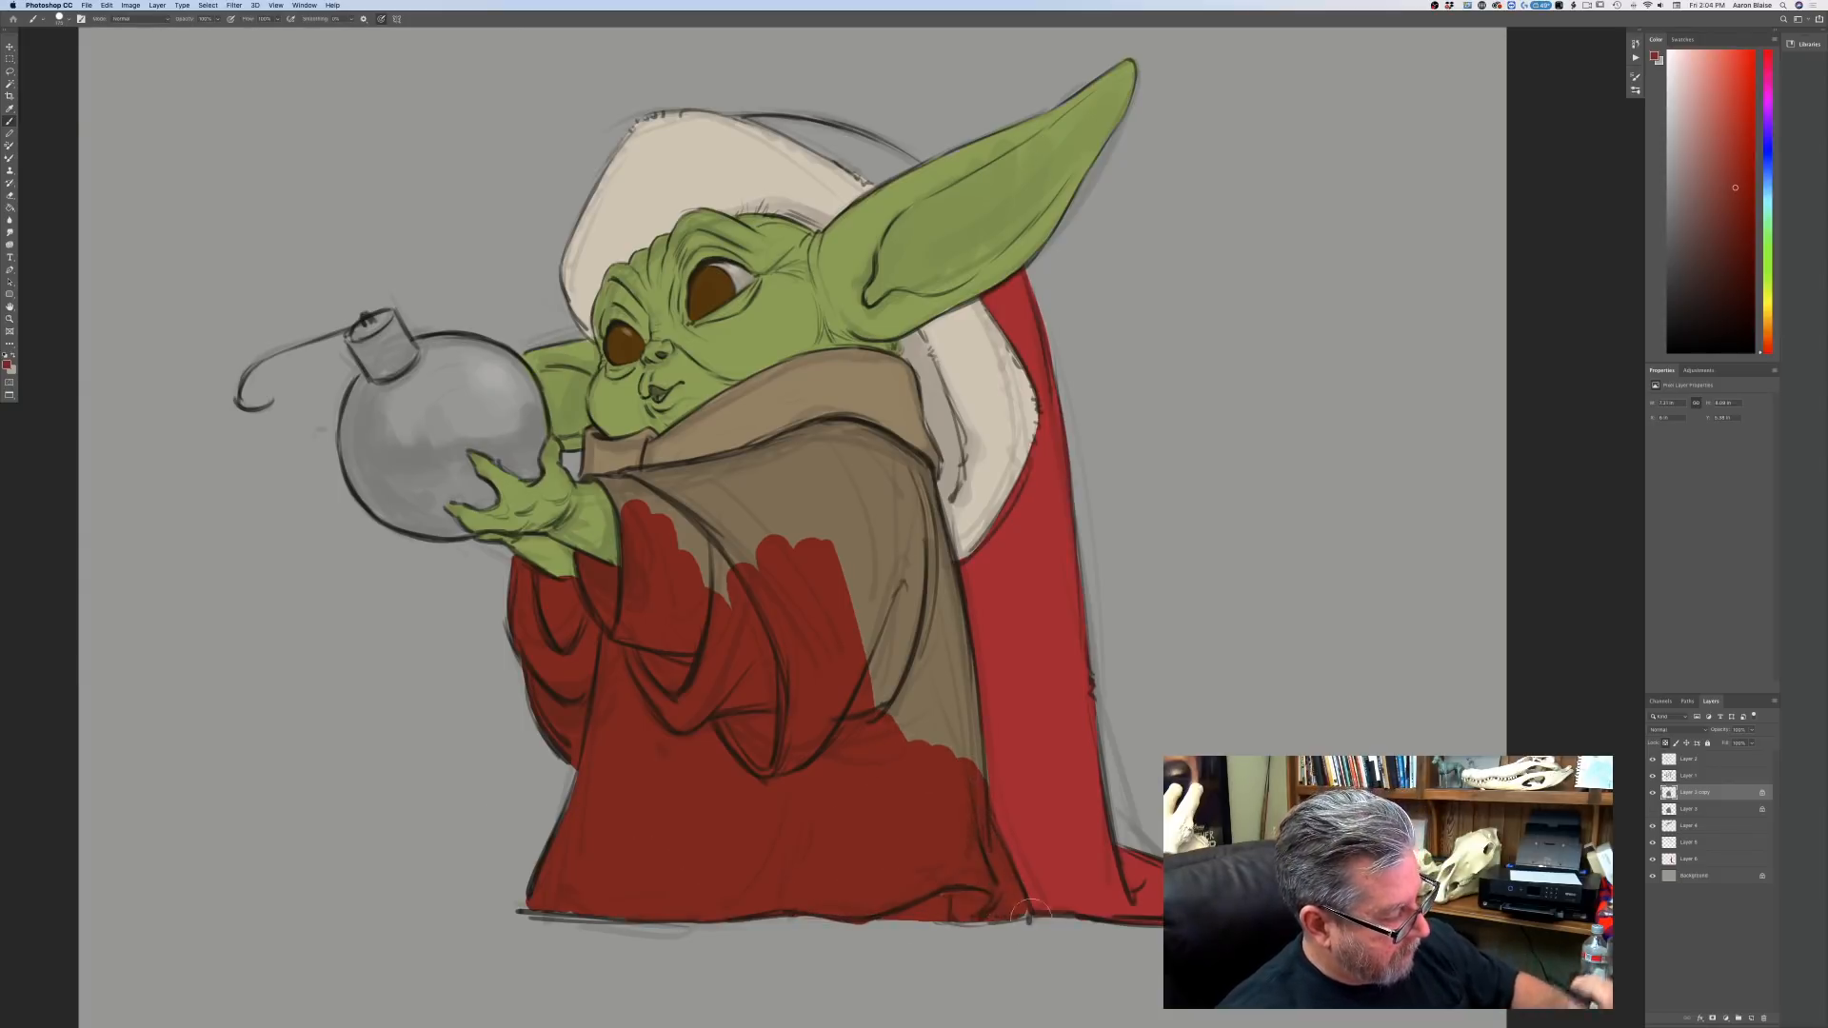
mouse_move(880, 733)
mouse_down()
mouse_move(926, 678)
mouse_move(907, 527)
mouse_move(924, 522)
mouse_move(934, 559)
mouse_move(920, 485)
mouse_move(866, 440)
mouse_move(792, 443)
mouse_move(723, 483)
mouse_move(839, 458)
mouse_move(908, 504)
mouse_move(878, 522)
mouse_move(746, 501)
mouse_move(698, 561)
mouse_move(629, 565)
mouse_move(667, 587)
mouse_move(660, 553)
mouse_move(746, 457)
mouse_move(598, 481)
mouse_move(635, 532)
mouse_move(631, 498)
mouse_move(698, 517)
mouse_move(672, 480)
mouse_move(738, 506)
mouse_up()
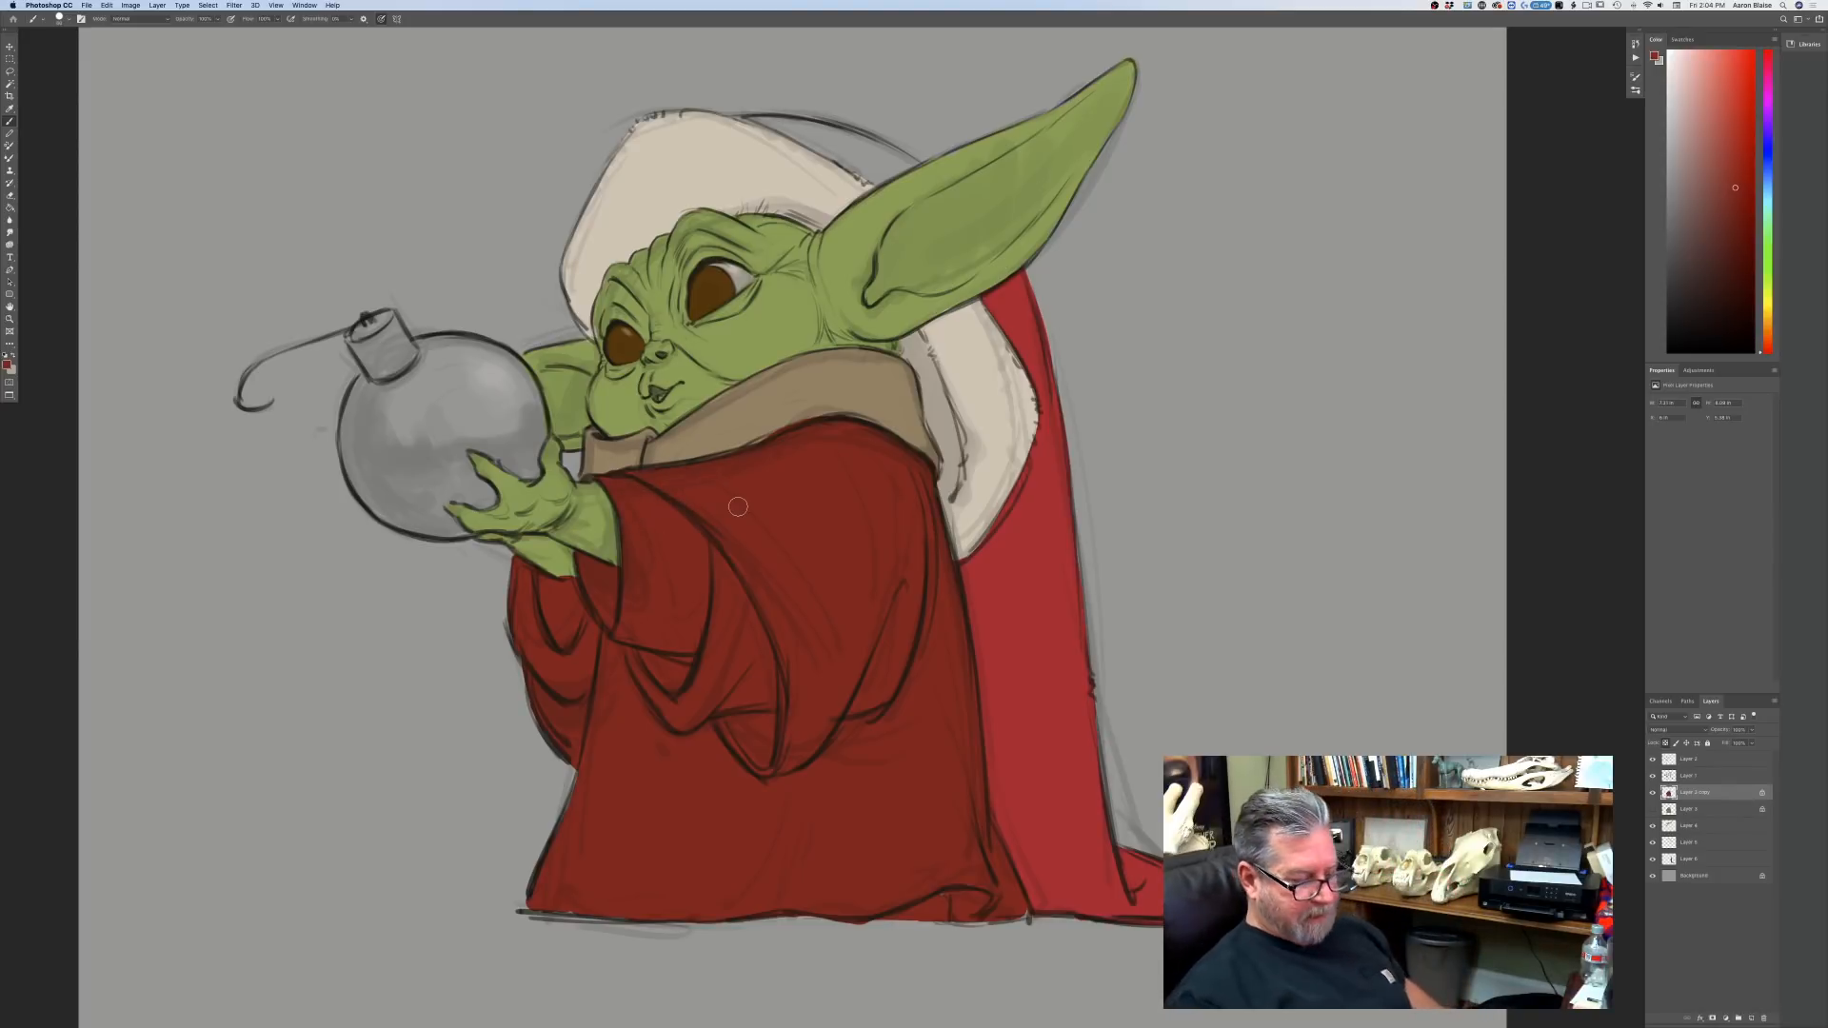
Delete the duplicate layer holding the dark red robe.
key(super+minus)
key(super+minus)
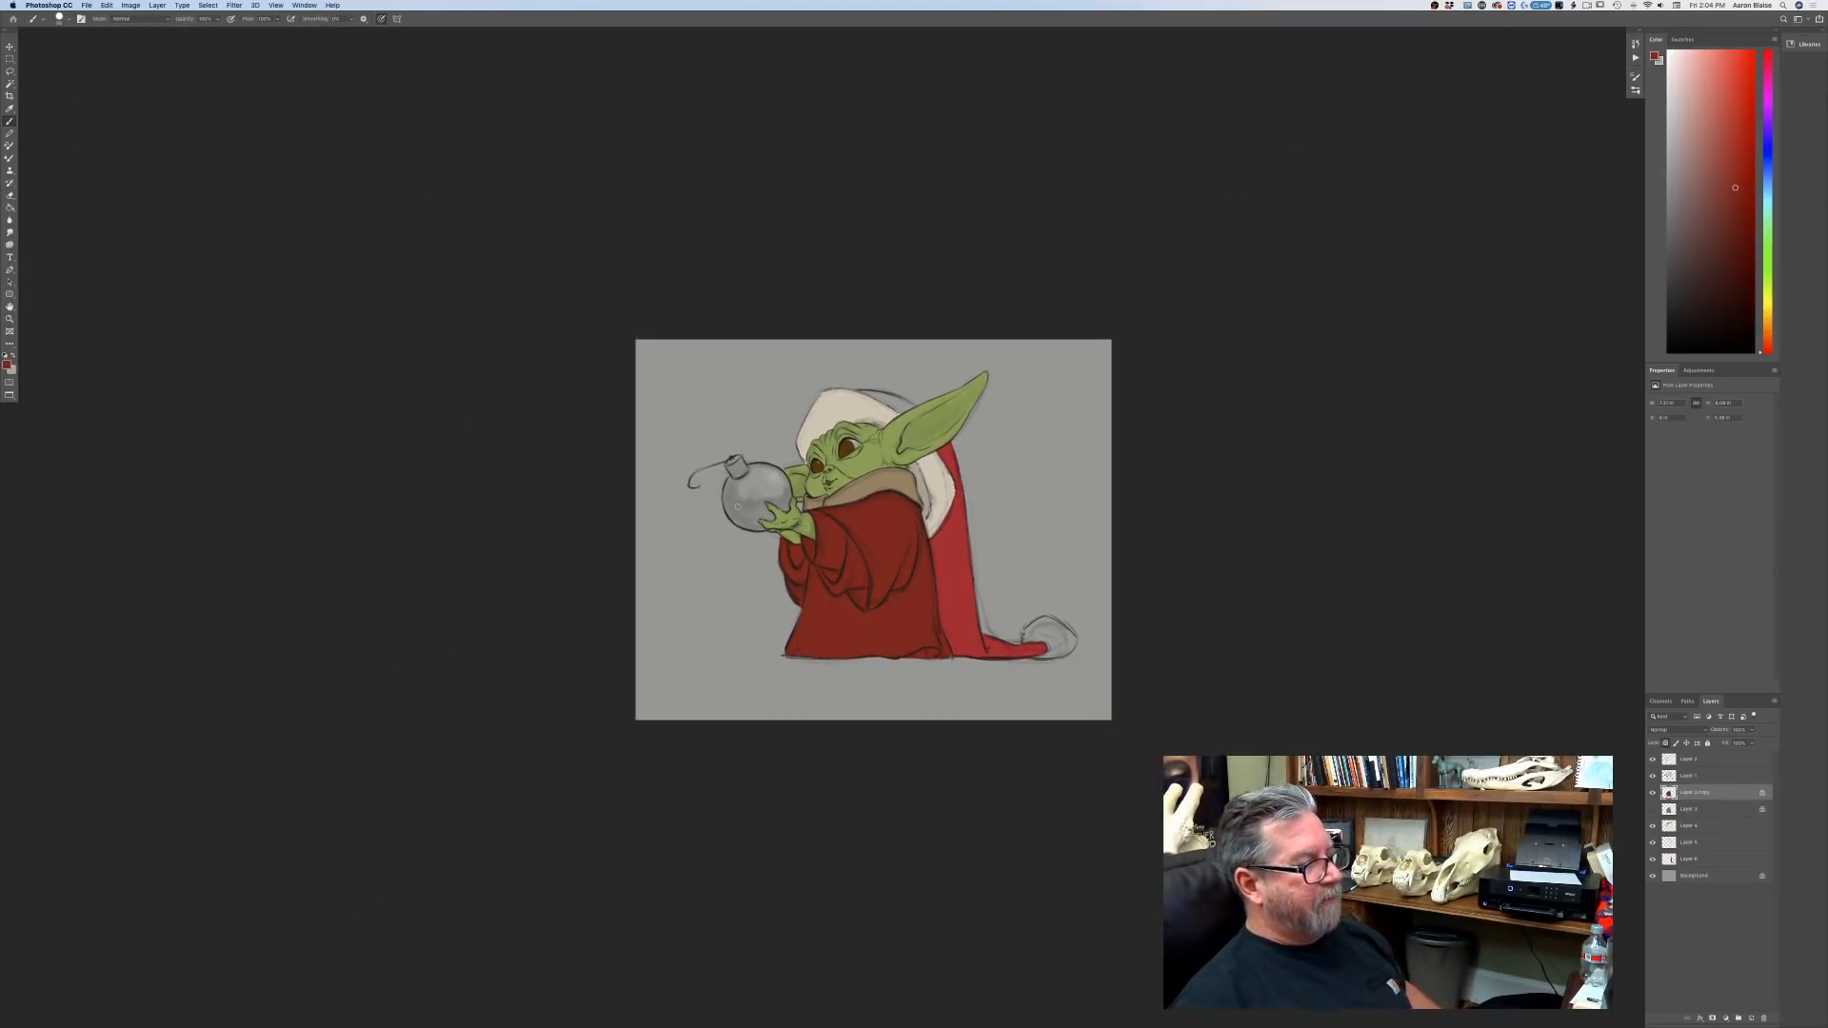
drag(1752, 793, 1764, 1016)
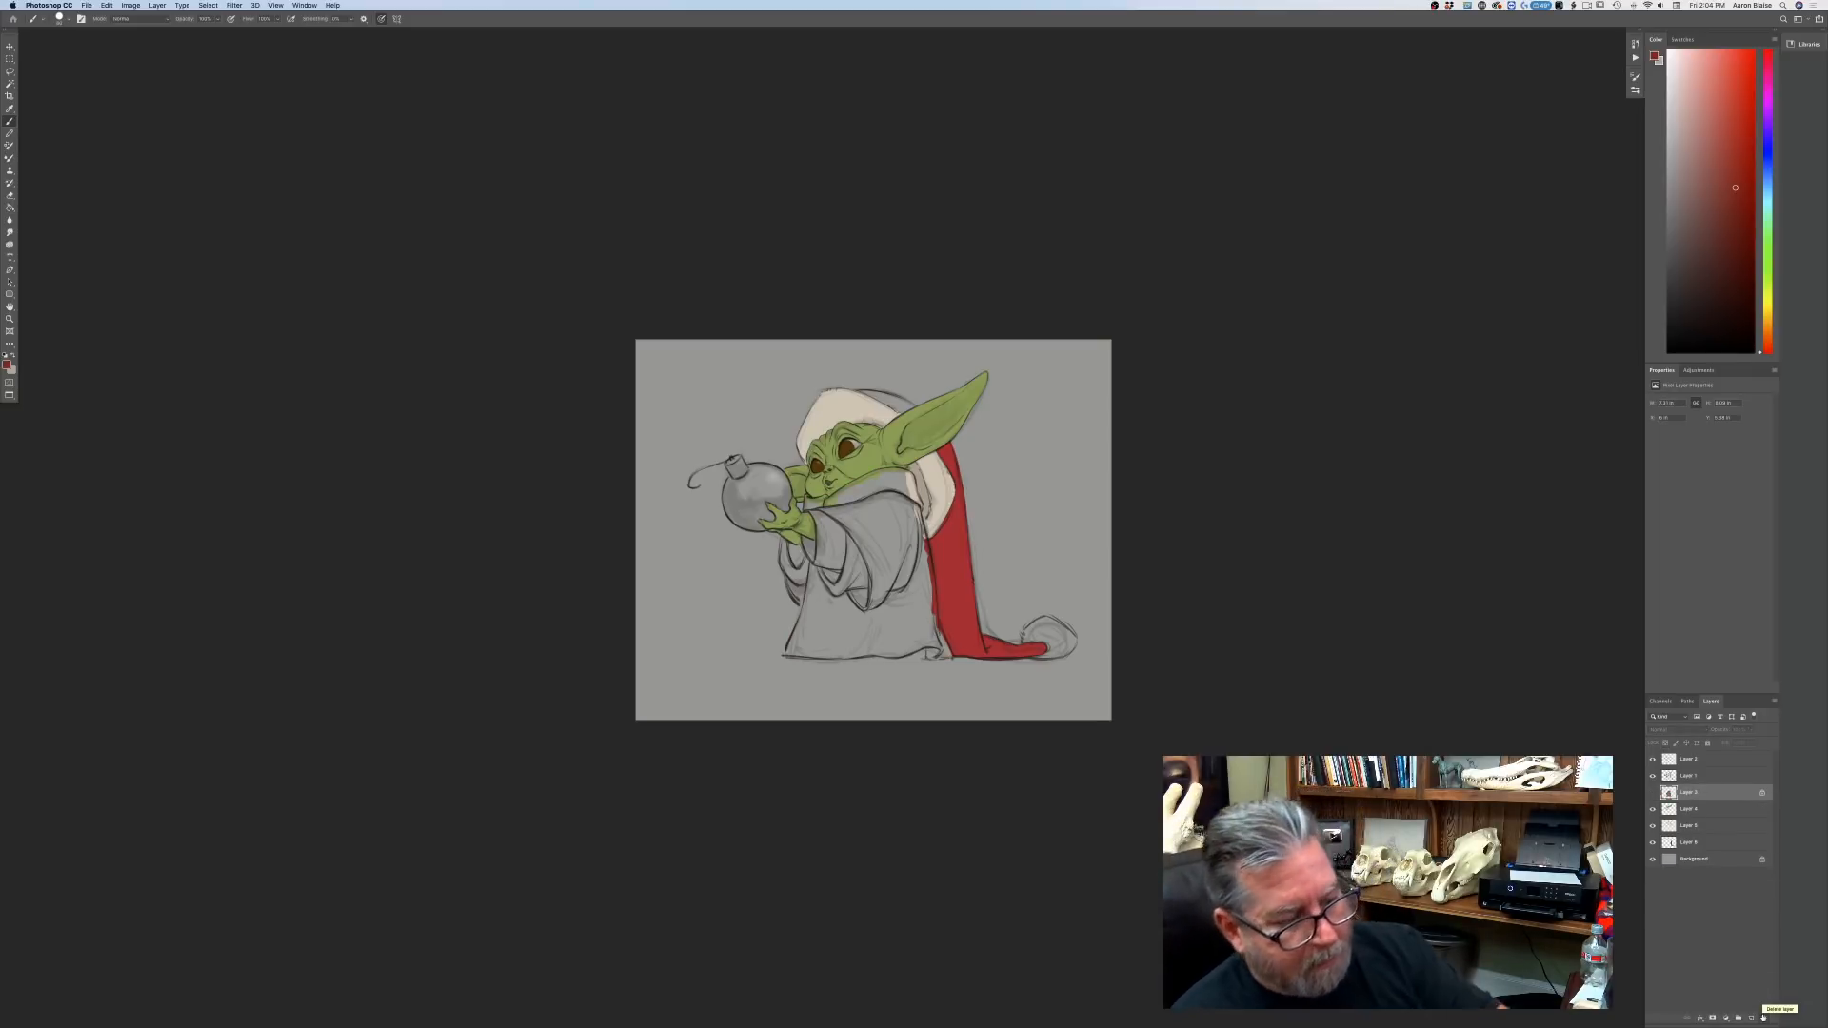
Show the brown robe layer again and sample the red of the hat's tail as the brush color.
click(1653, 792)
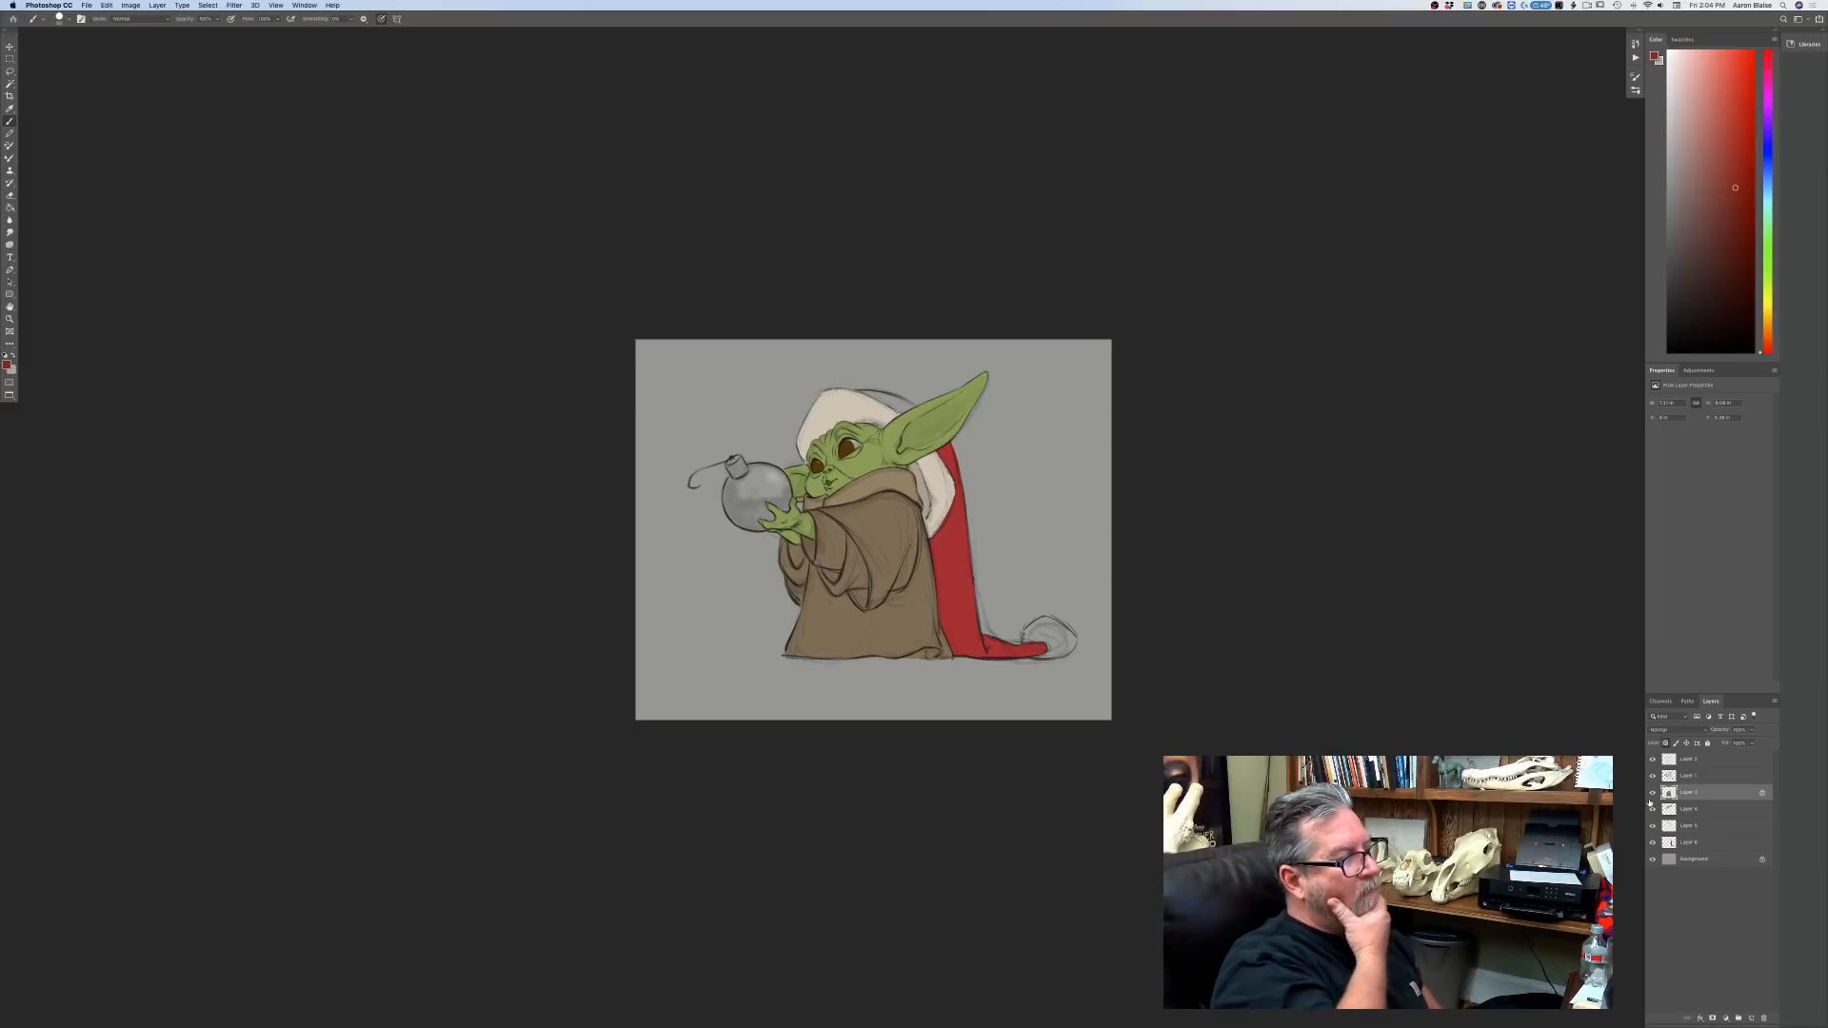
key(super+plus)
key(super+plus)
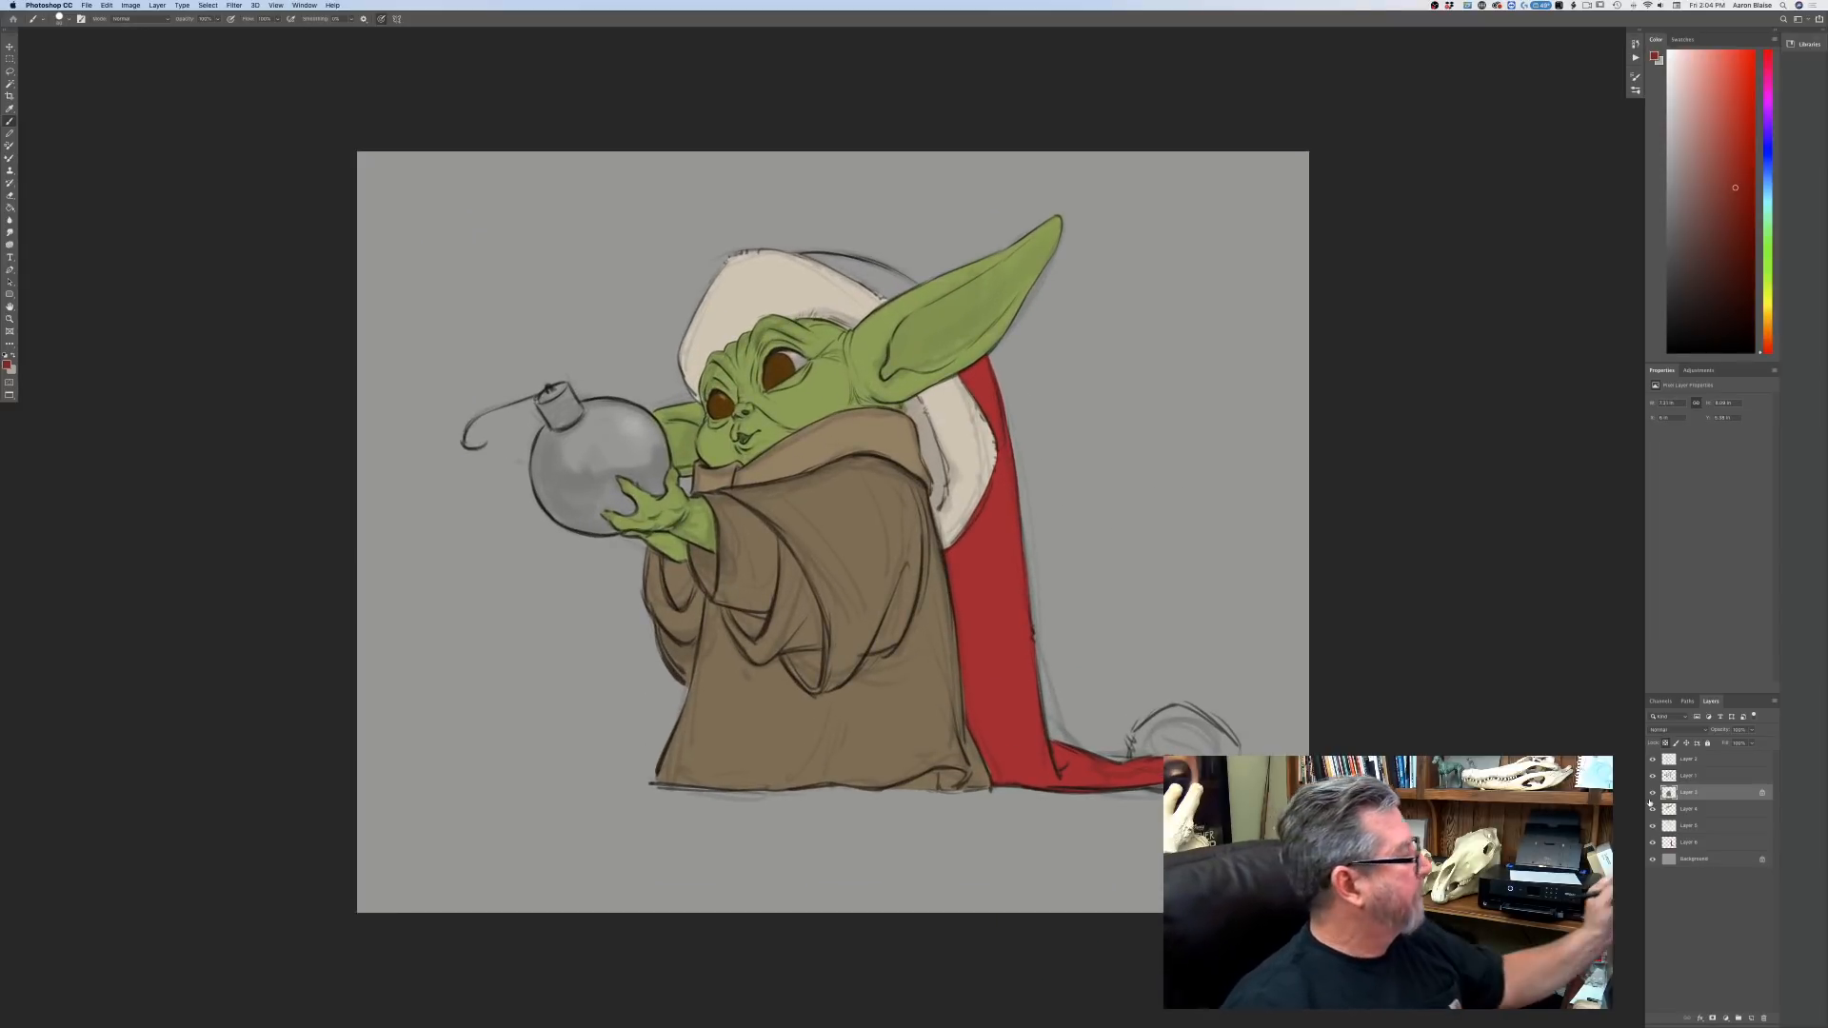
key(n)
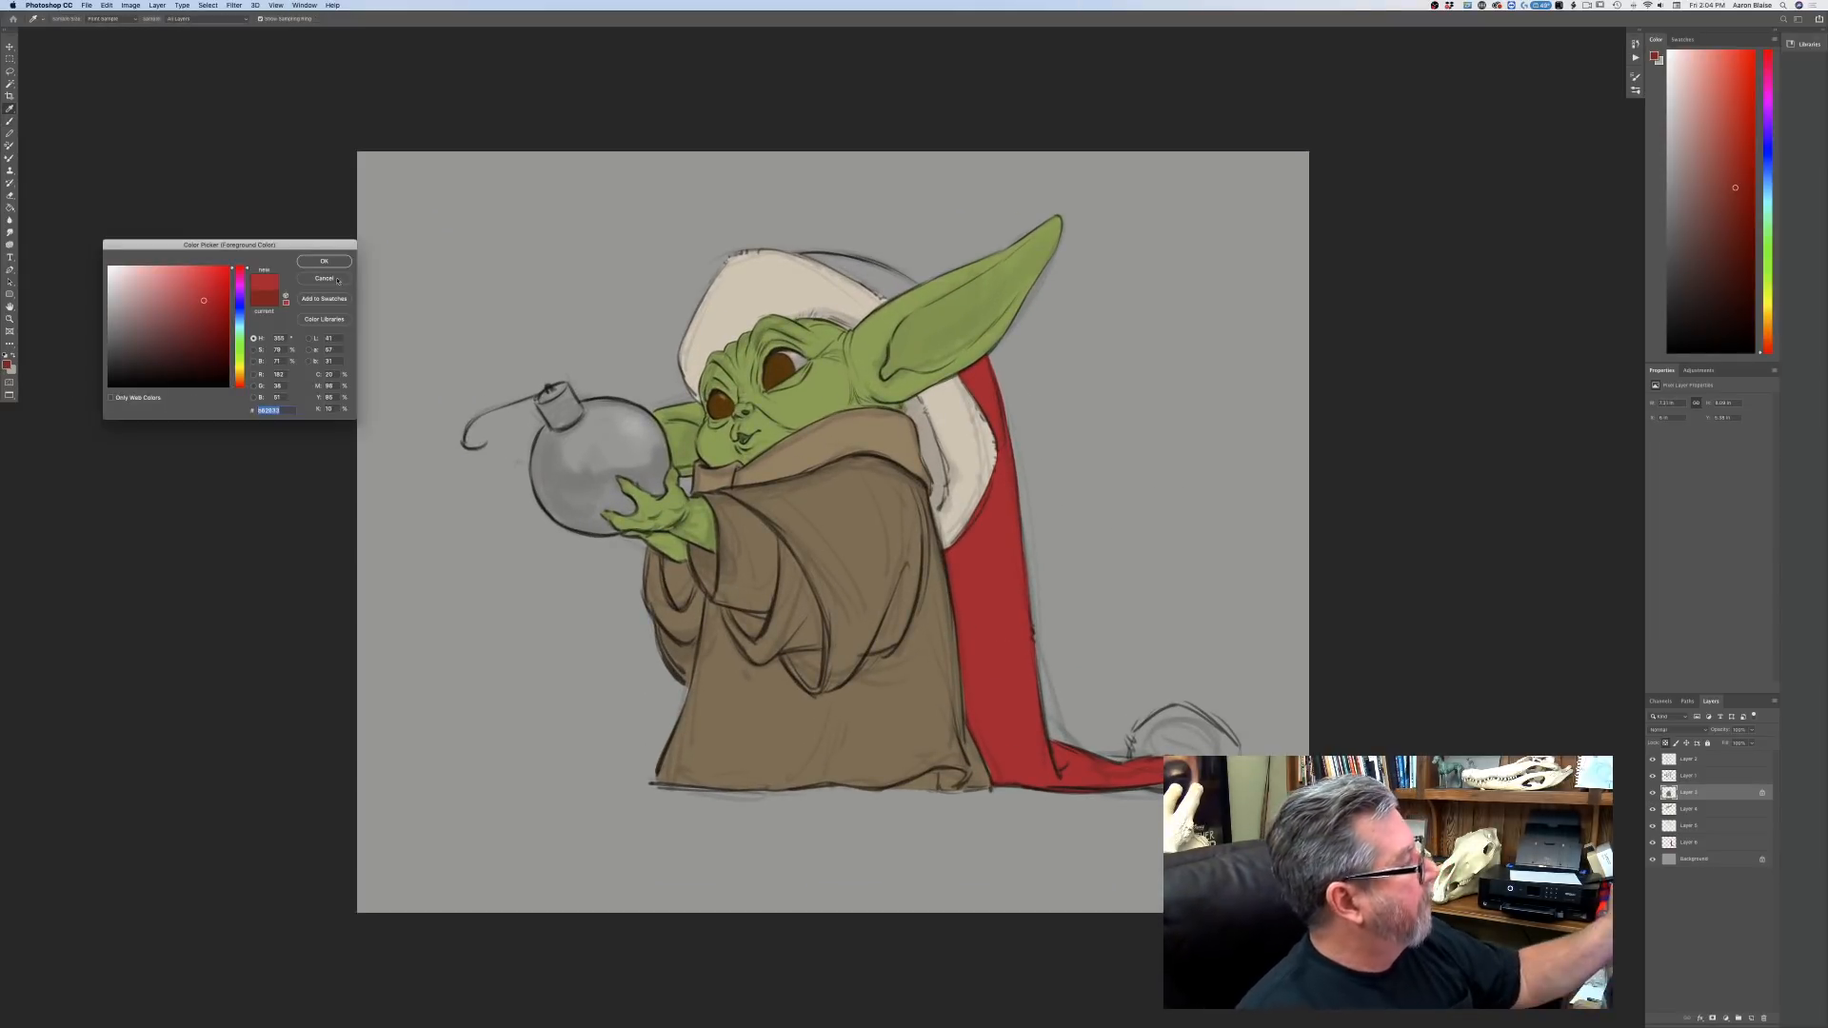
key(Return)
key(b)
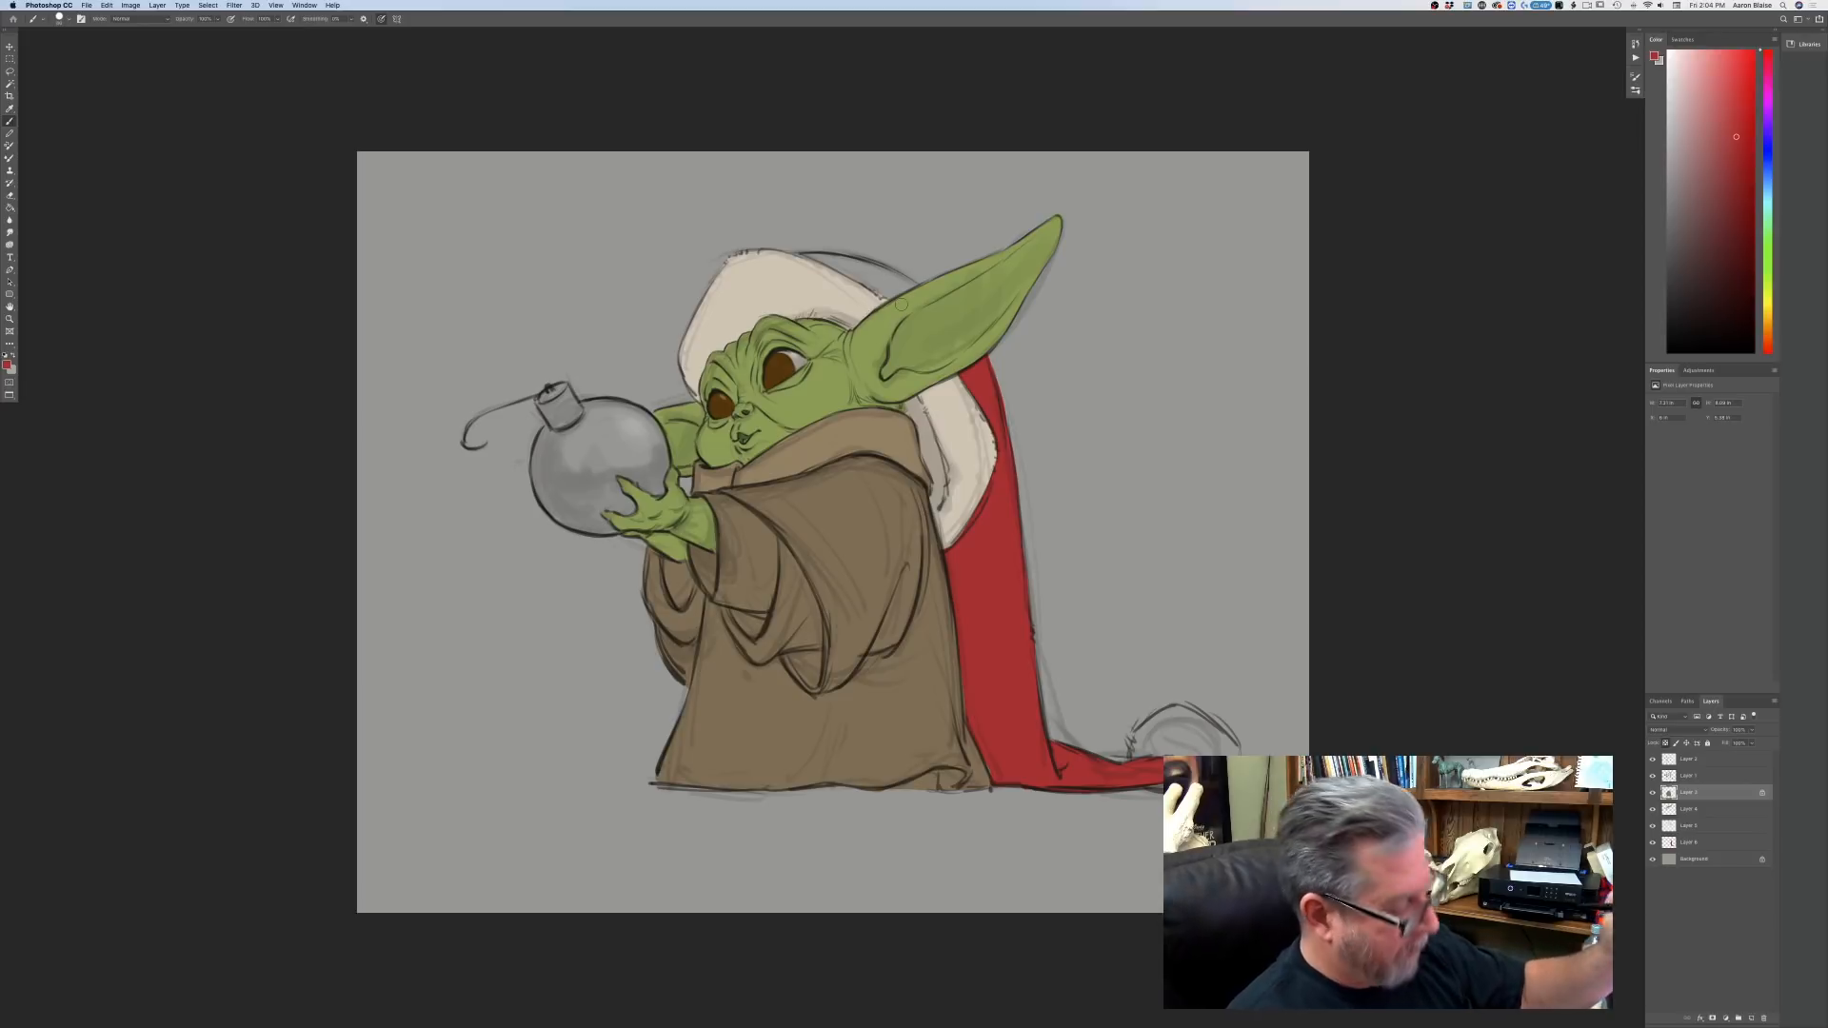
Paint the crown of the hat between the white trim and the ear solid red on Layer 6.
key(super+plus)
drag(376, 664, 302, 942)
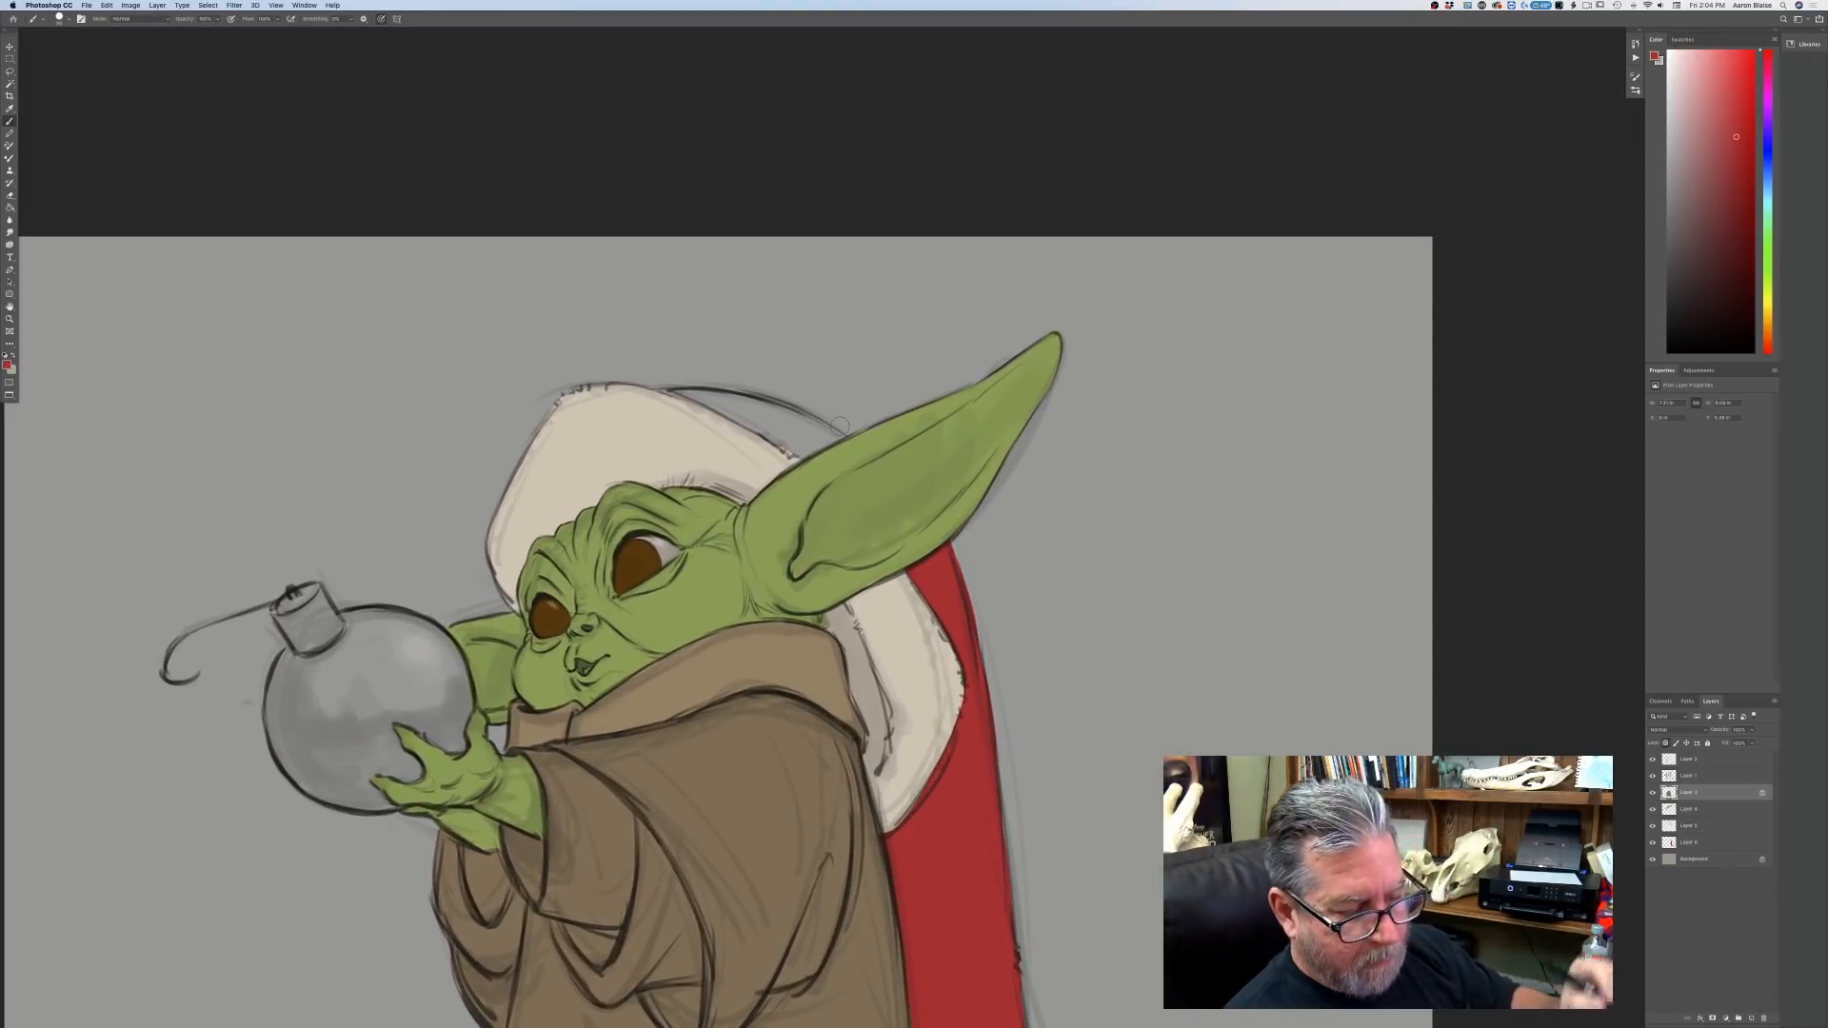
click(1671, 846)
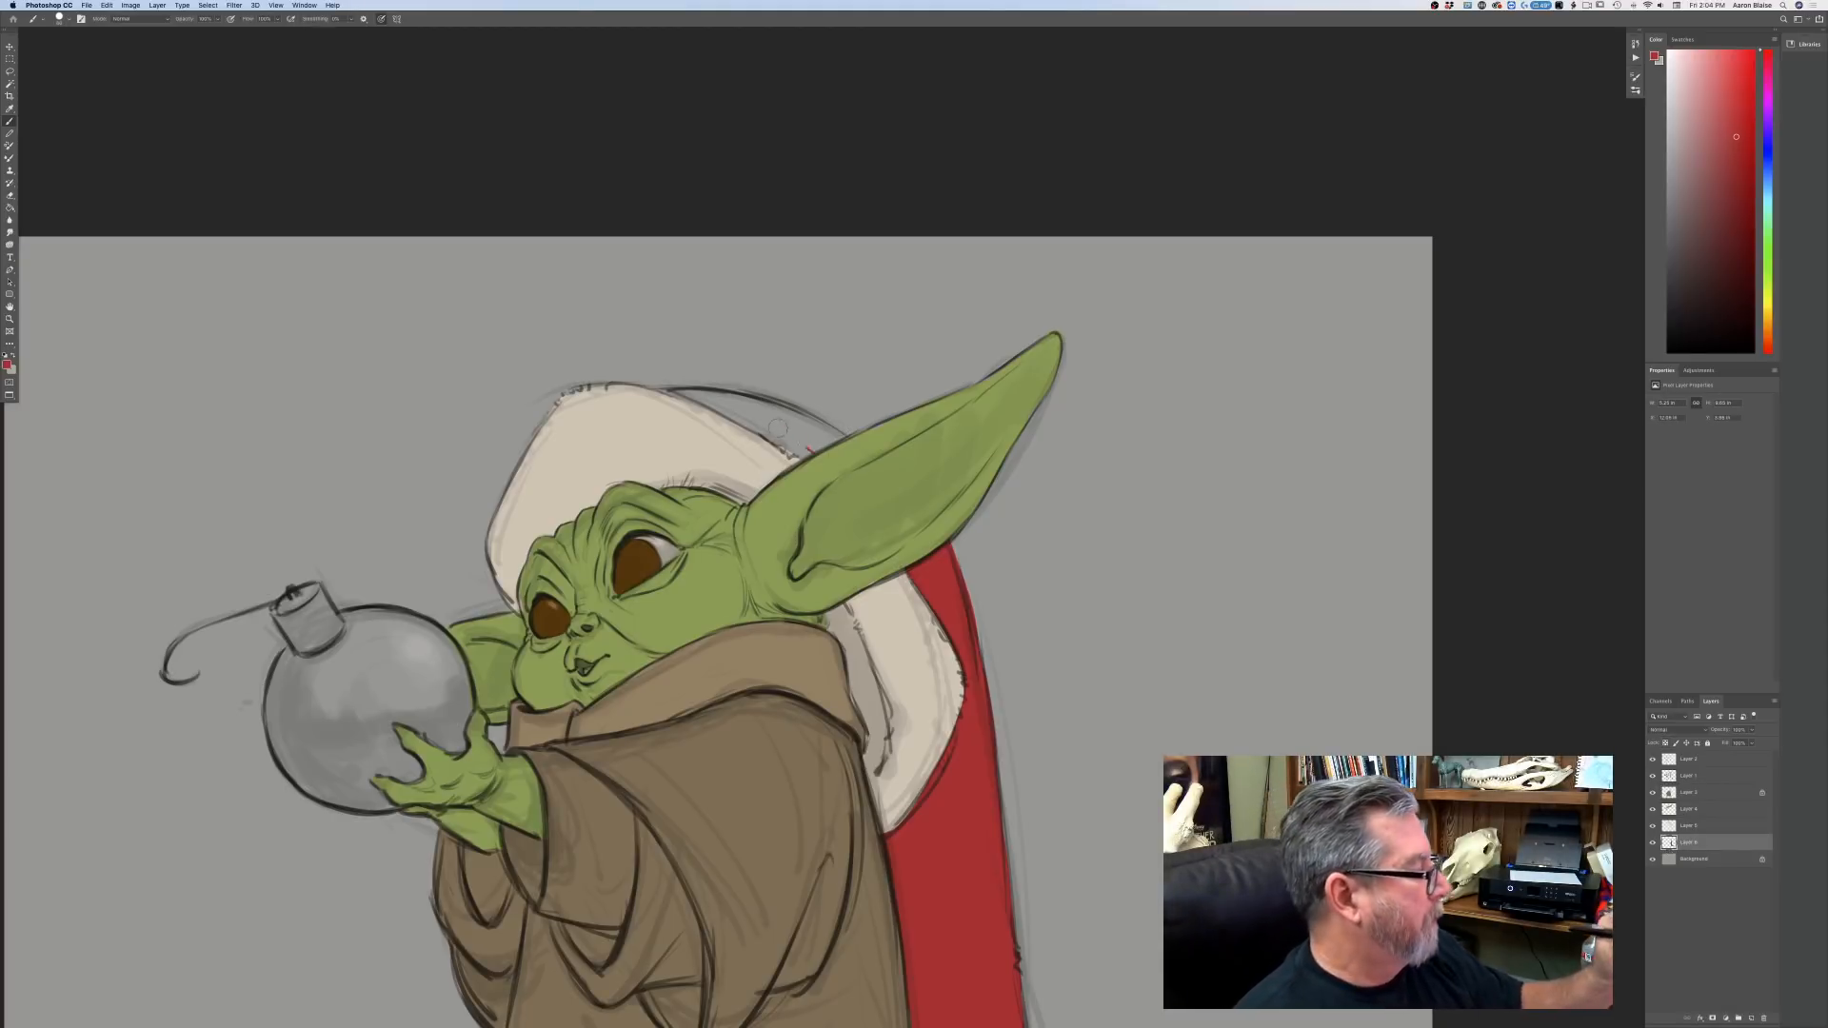
mouse_move(753, 417)
mouse_down()
mouse_move(814, 455)
mouse_move(710, 403)
mouse_up()
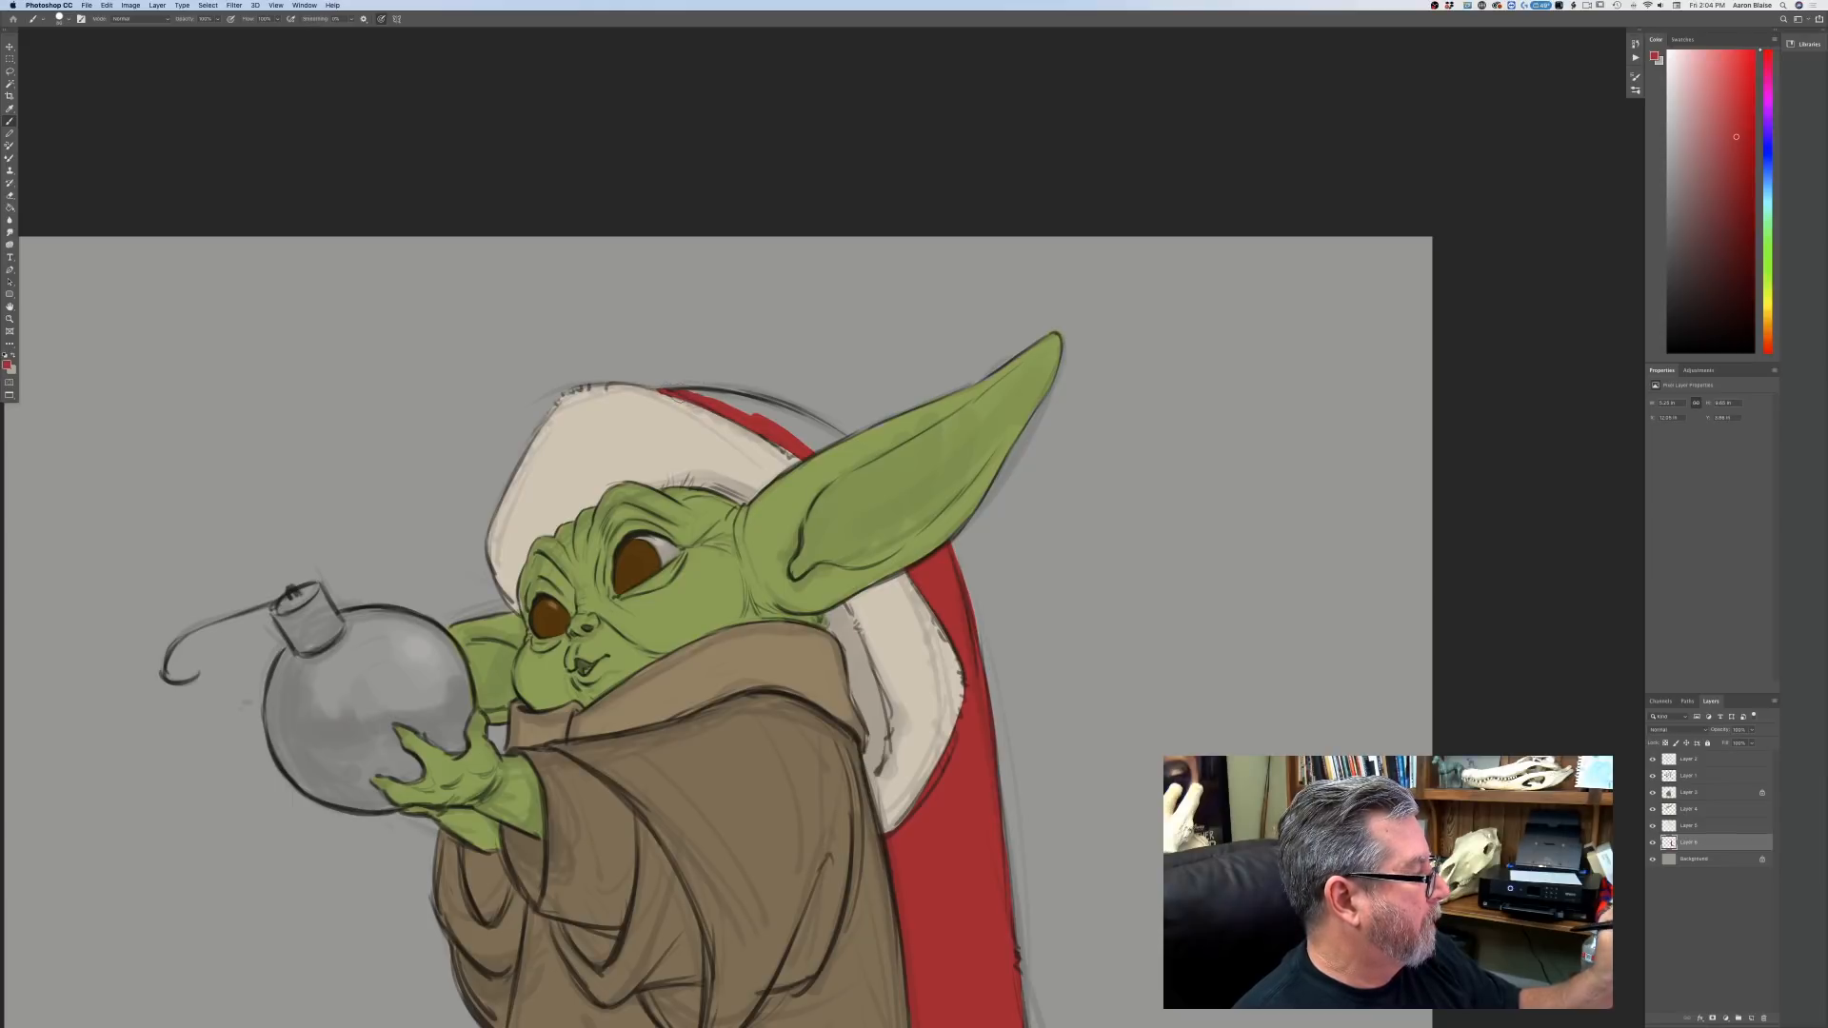
mouse_move(724, 401)
mouse_down()
mouse_move(836, 439)
mouse_move(743, 409)
mouse_up()
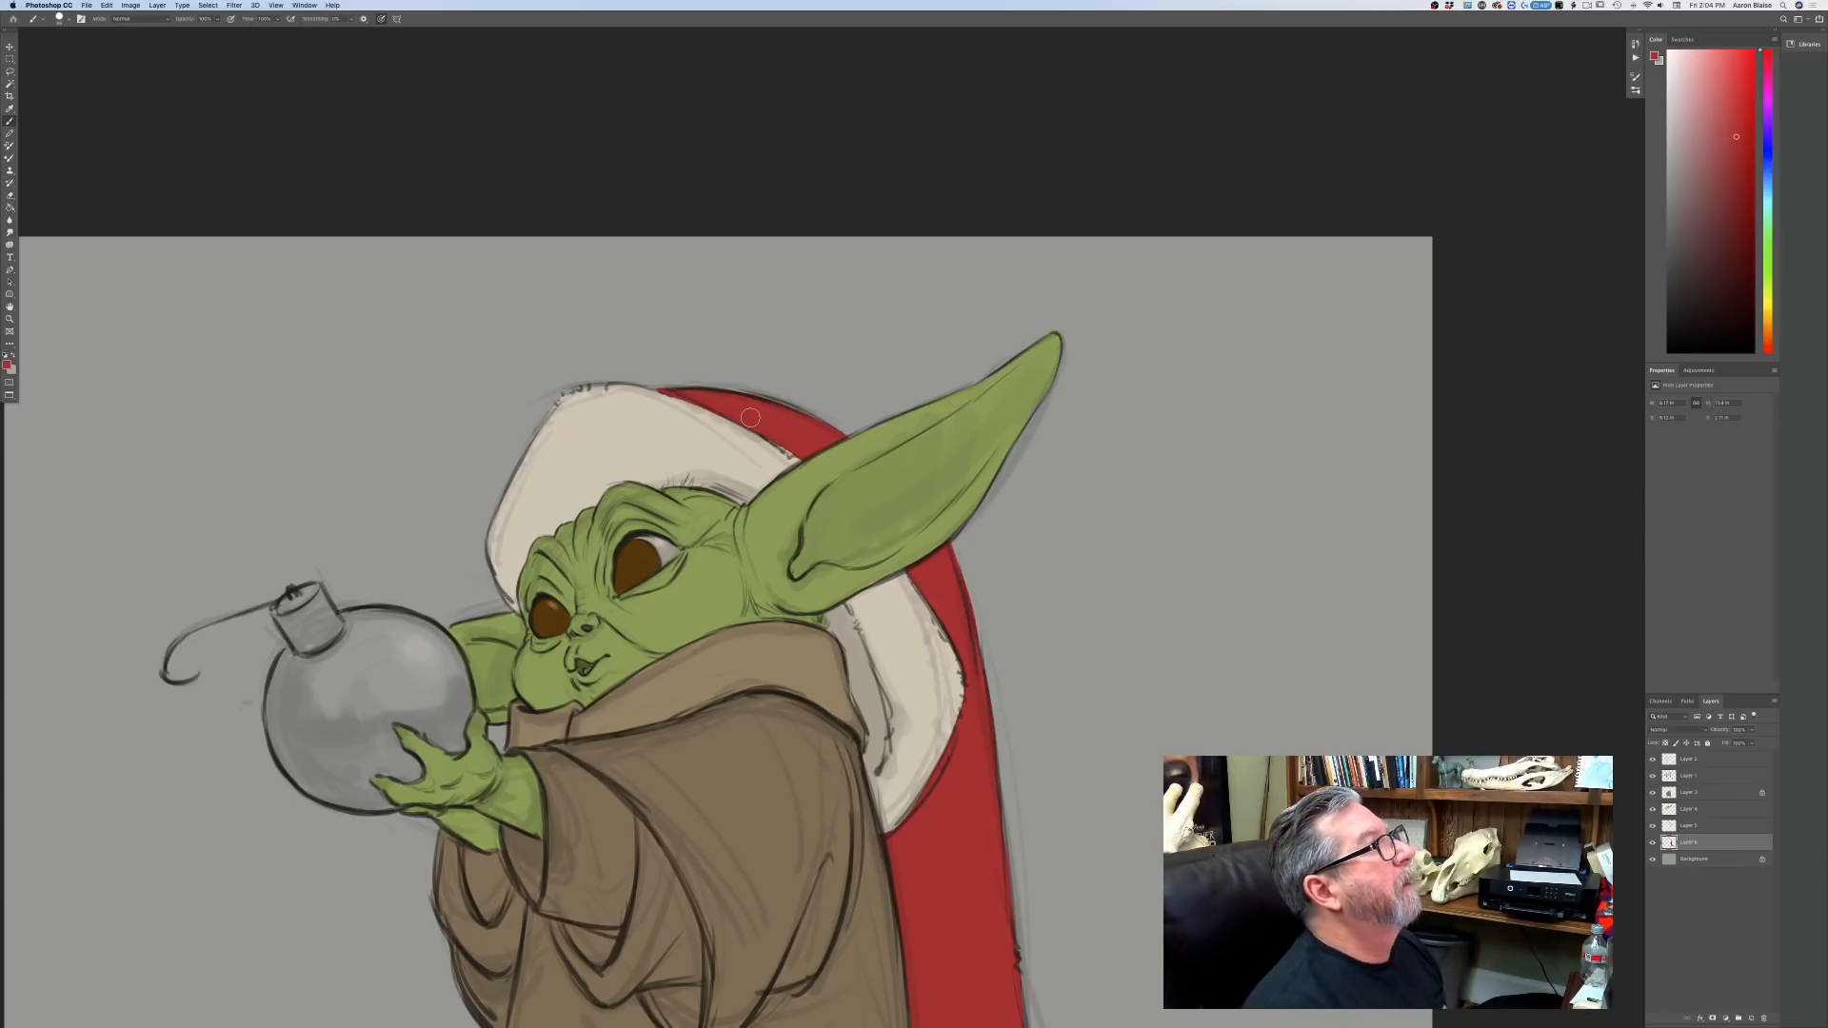
scroll(887, 815, down, 3)
scroll(887, 816, left, 3)
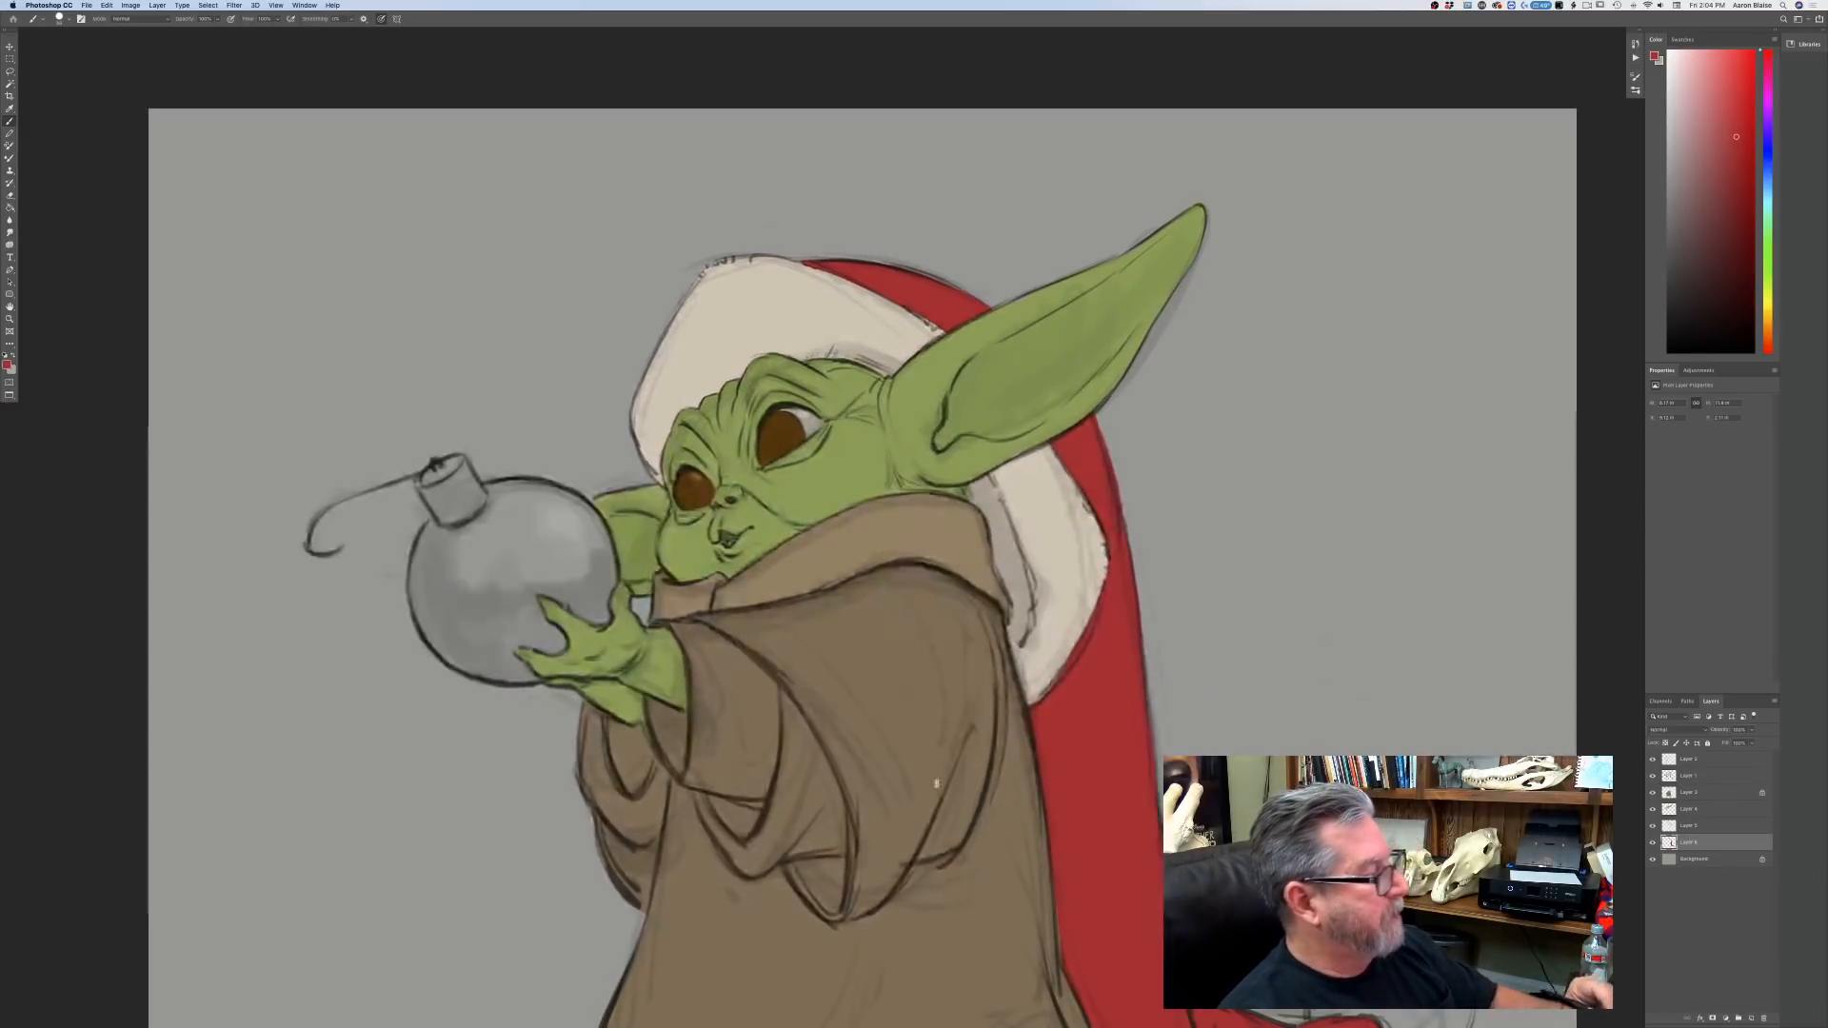
key(super+minus)
key(super+minus)
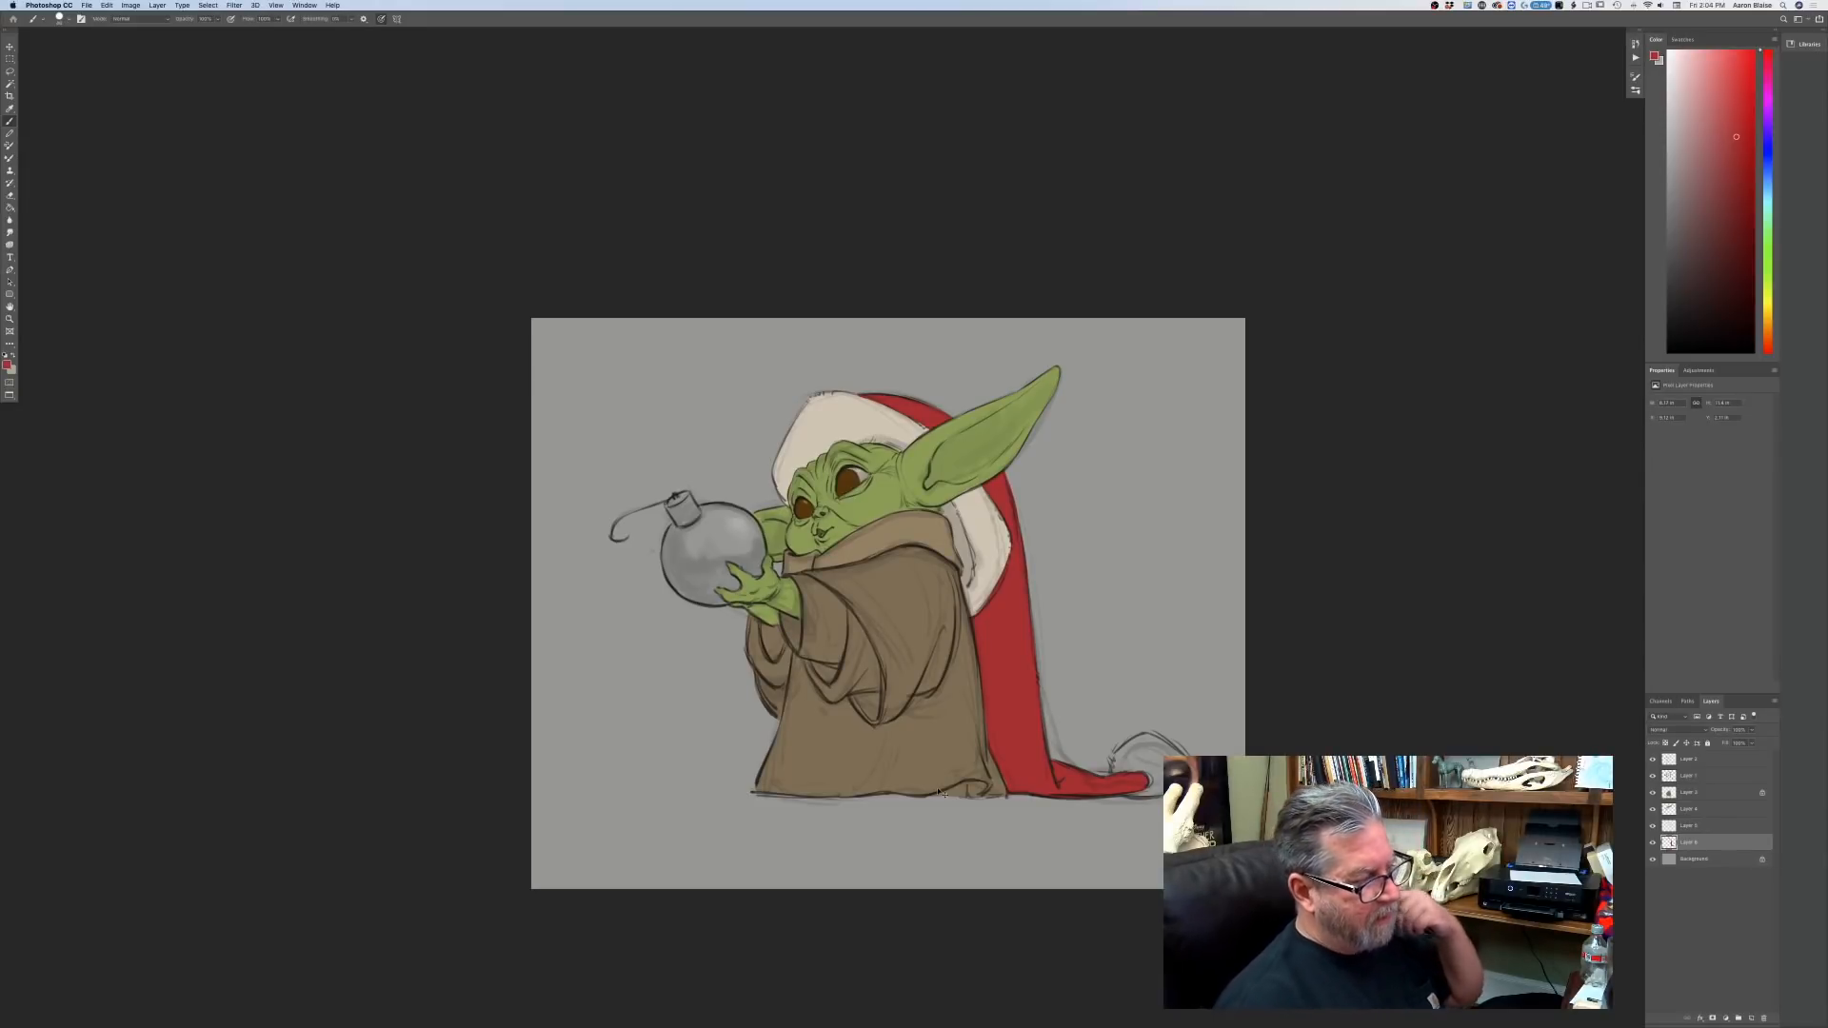
Sample the cream of the hat trim and paint the pom-pom with it on a new layer above the background.
key(super+plus)
click(6, 364)
click(764, 393)
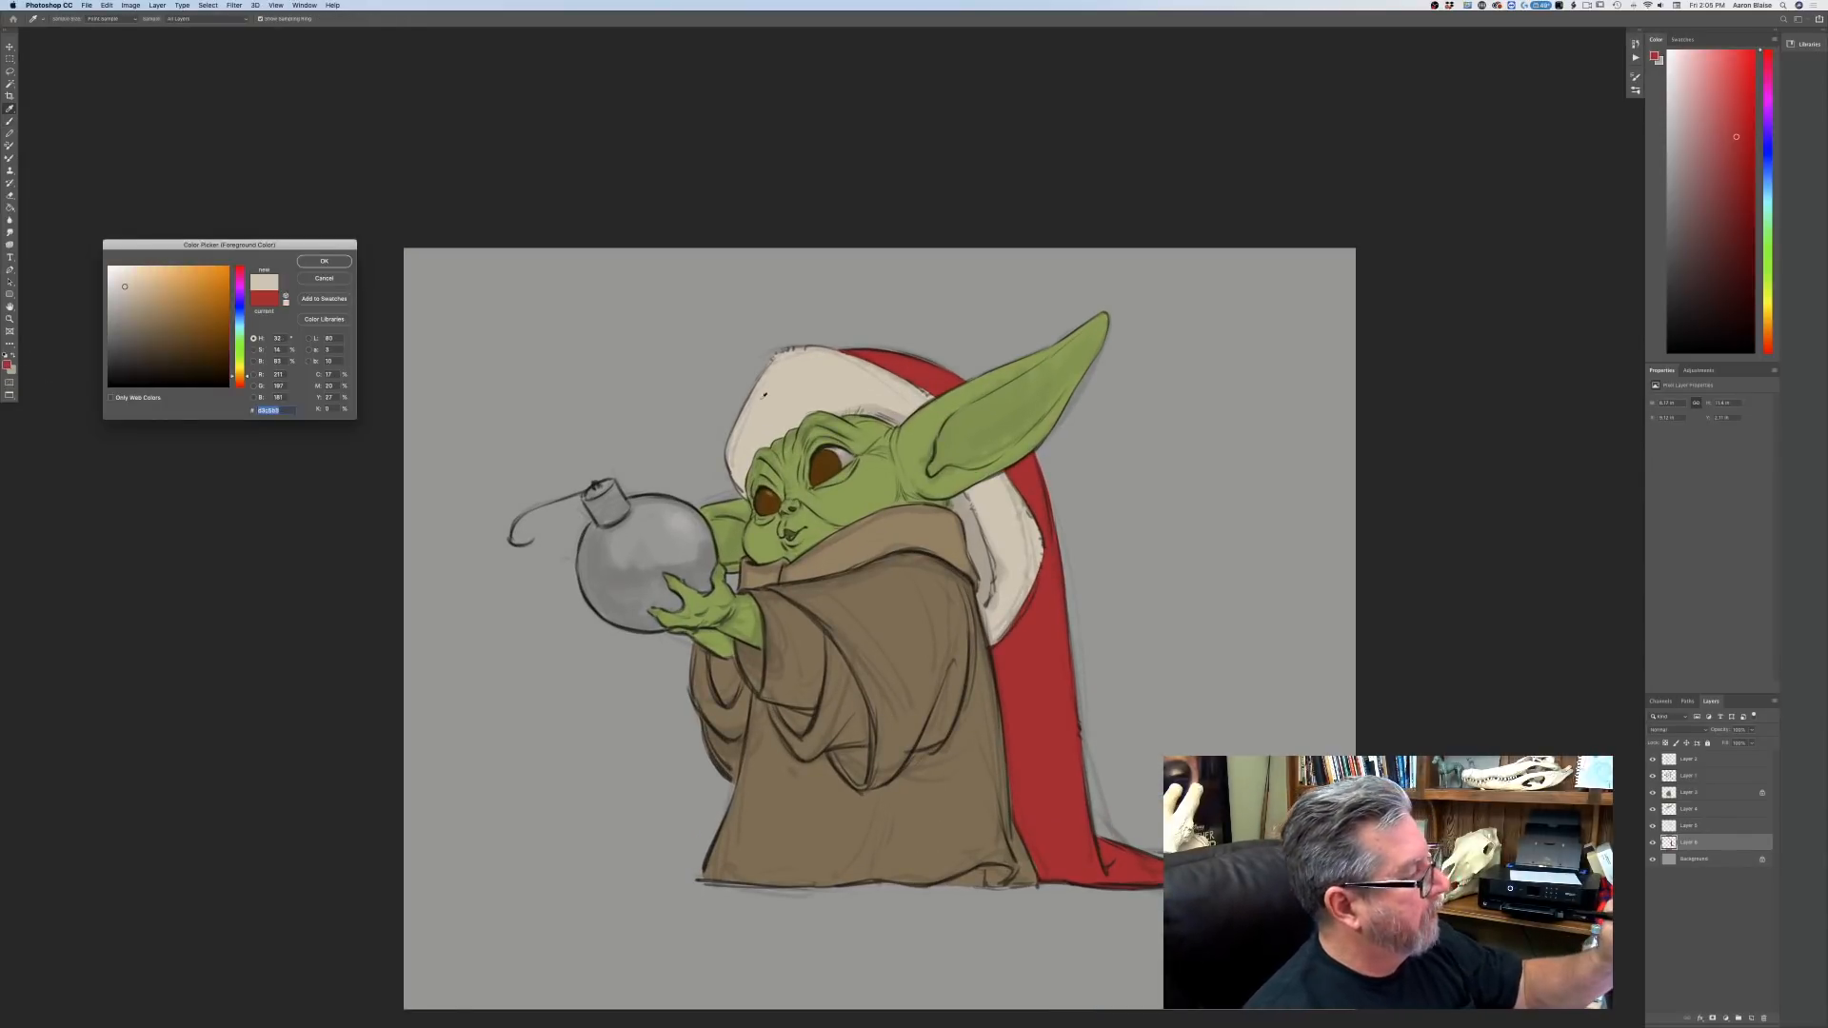
key(Return)
key(b)
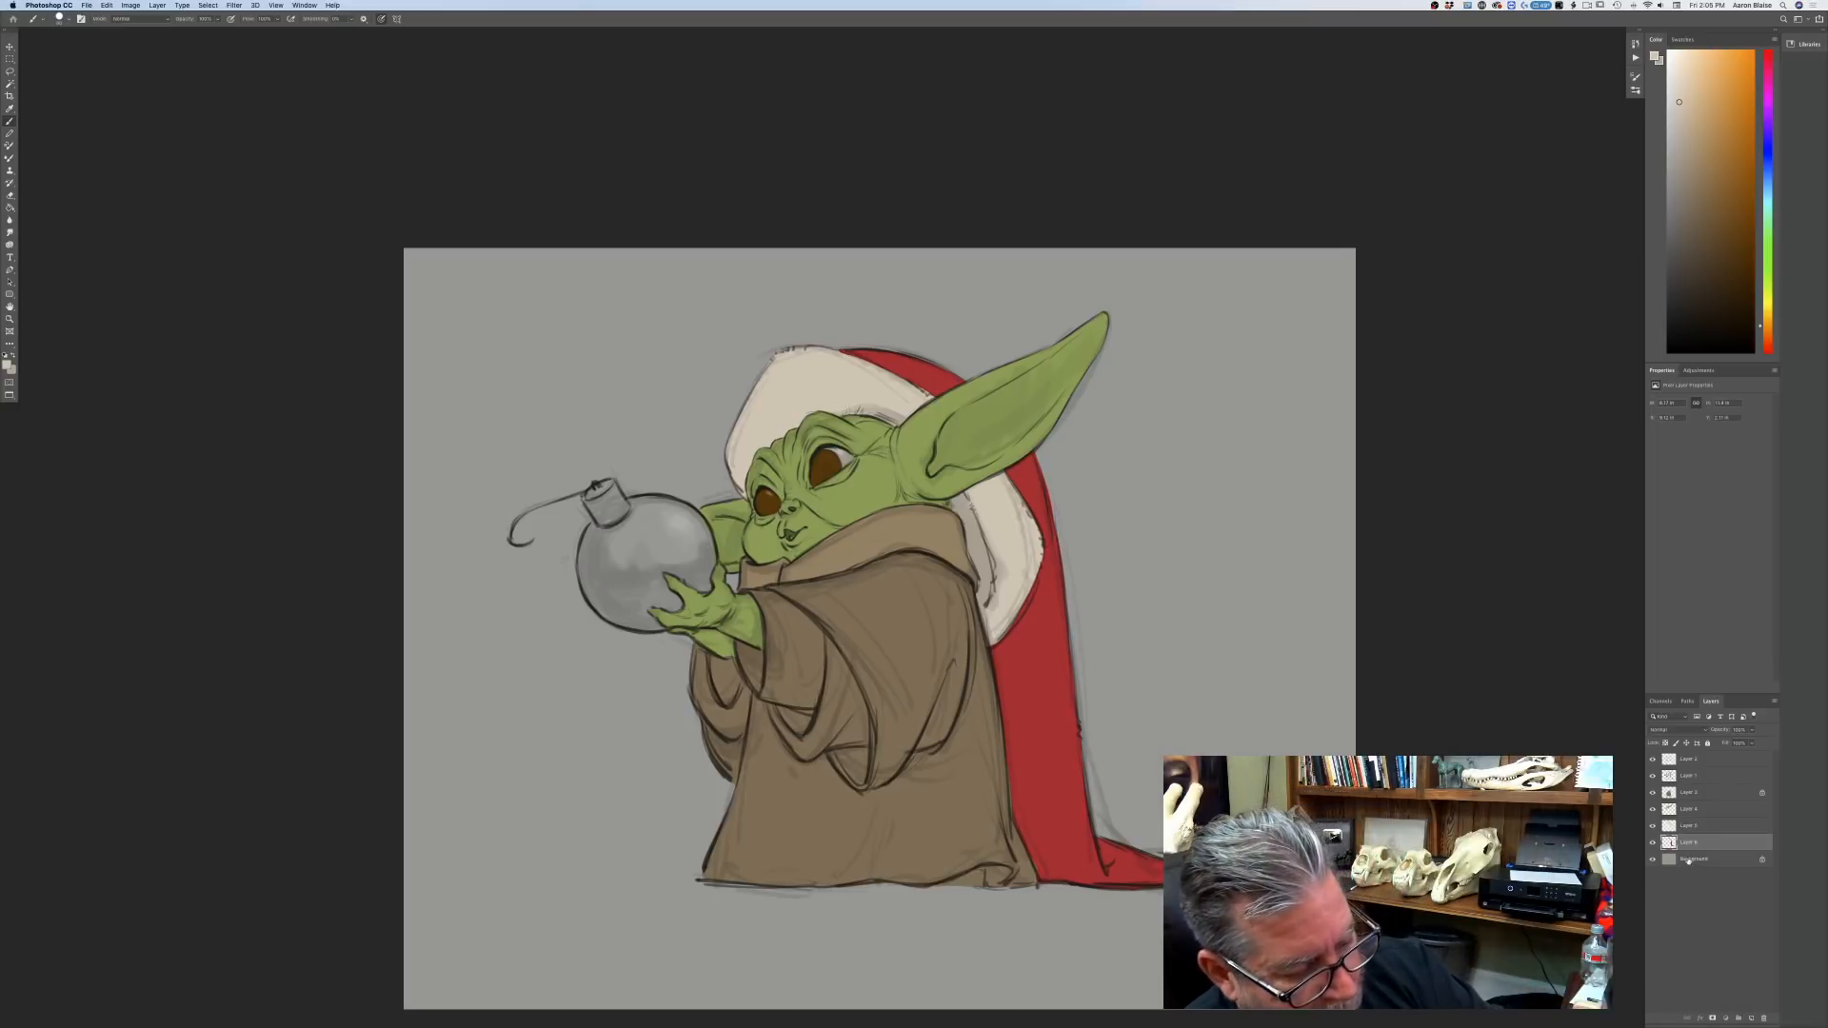
click(1749, 1018)
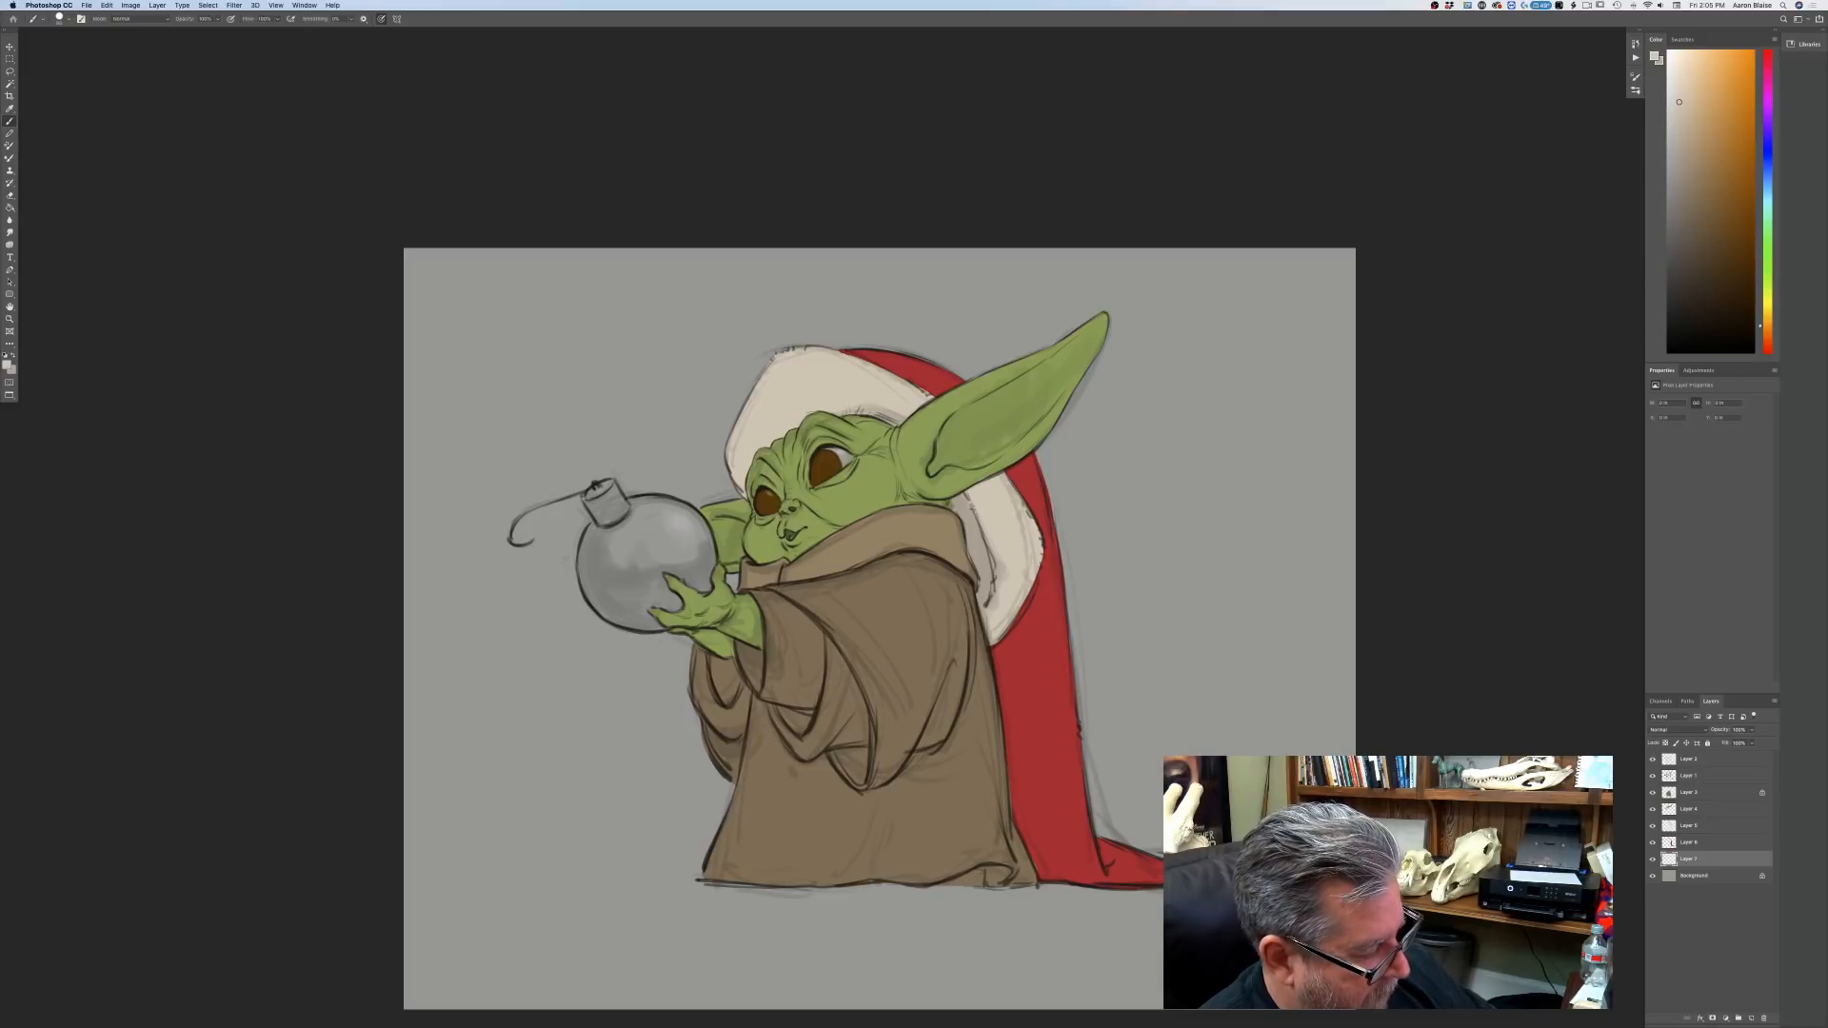
drag(1190, 837, 1272, 843)
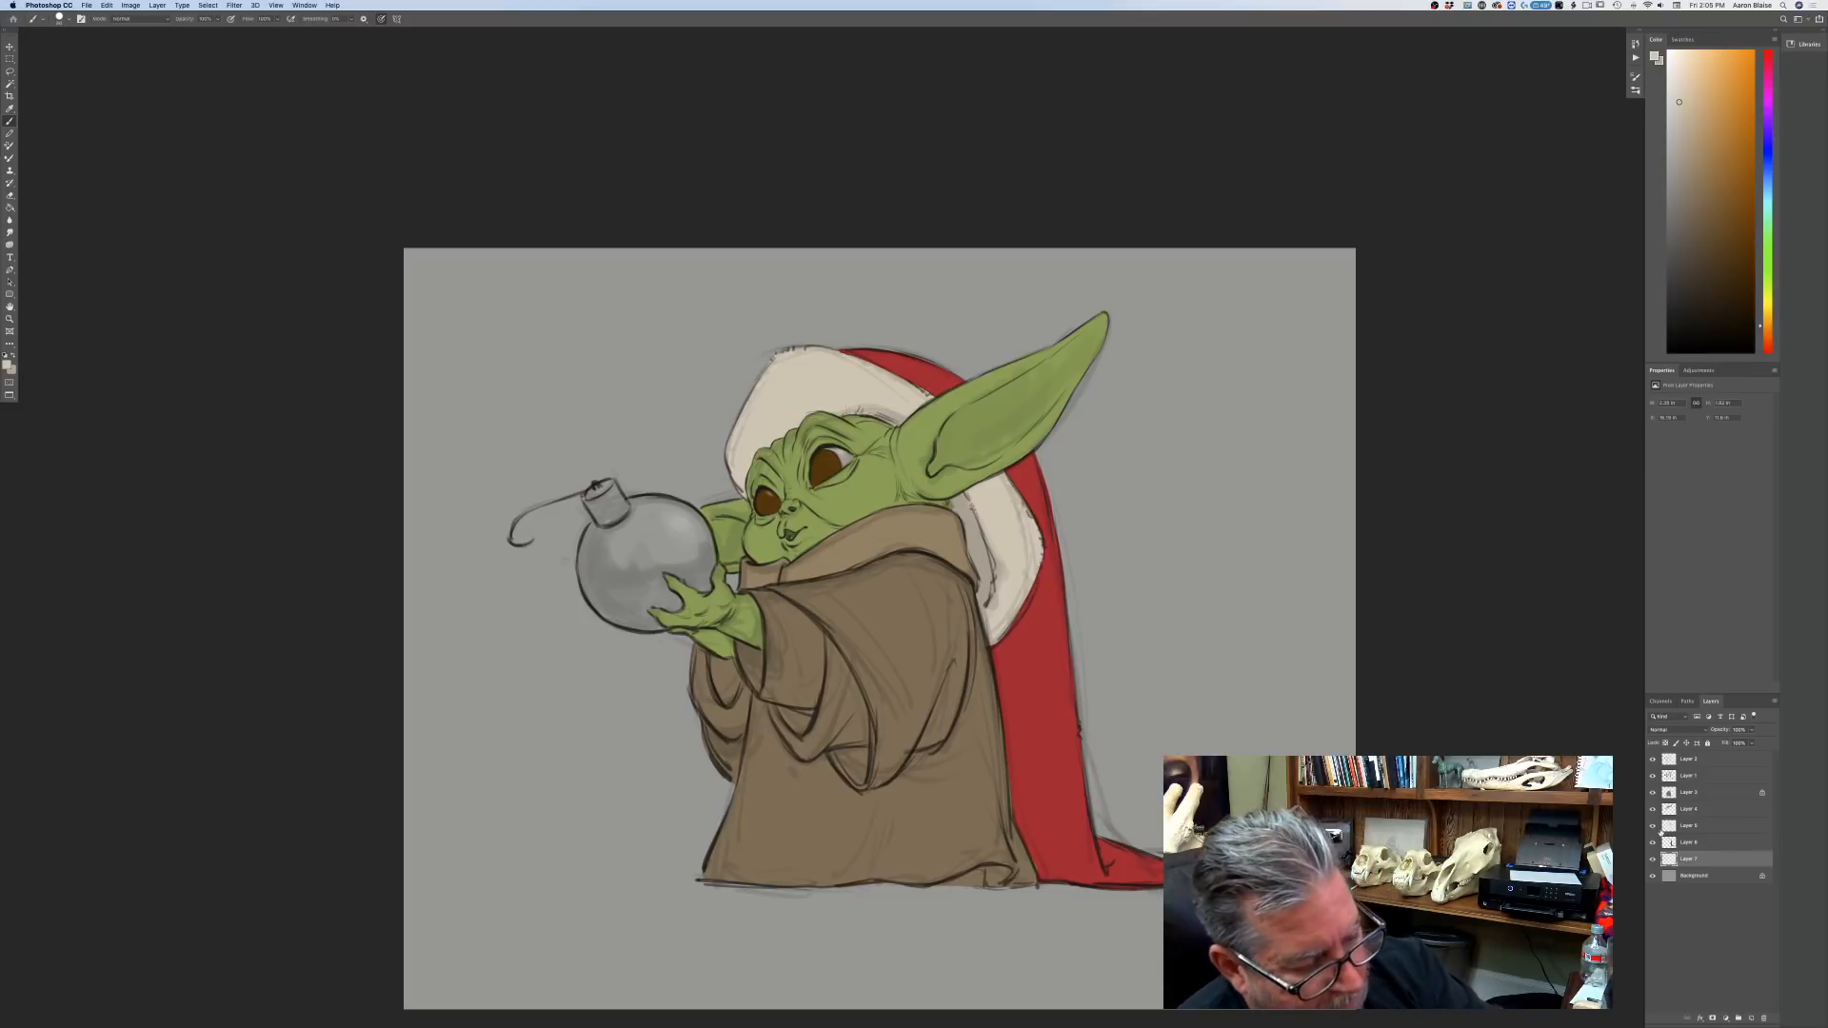
Erase the stray rough sketch lines along the hat's tail beside the pom-pom on Layer 1.
click(1683, 776)
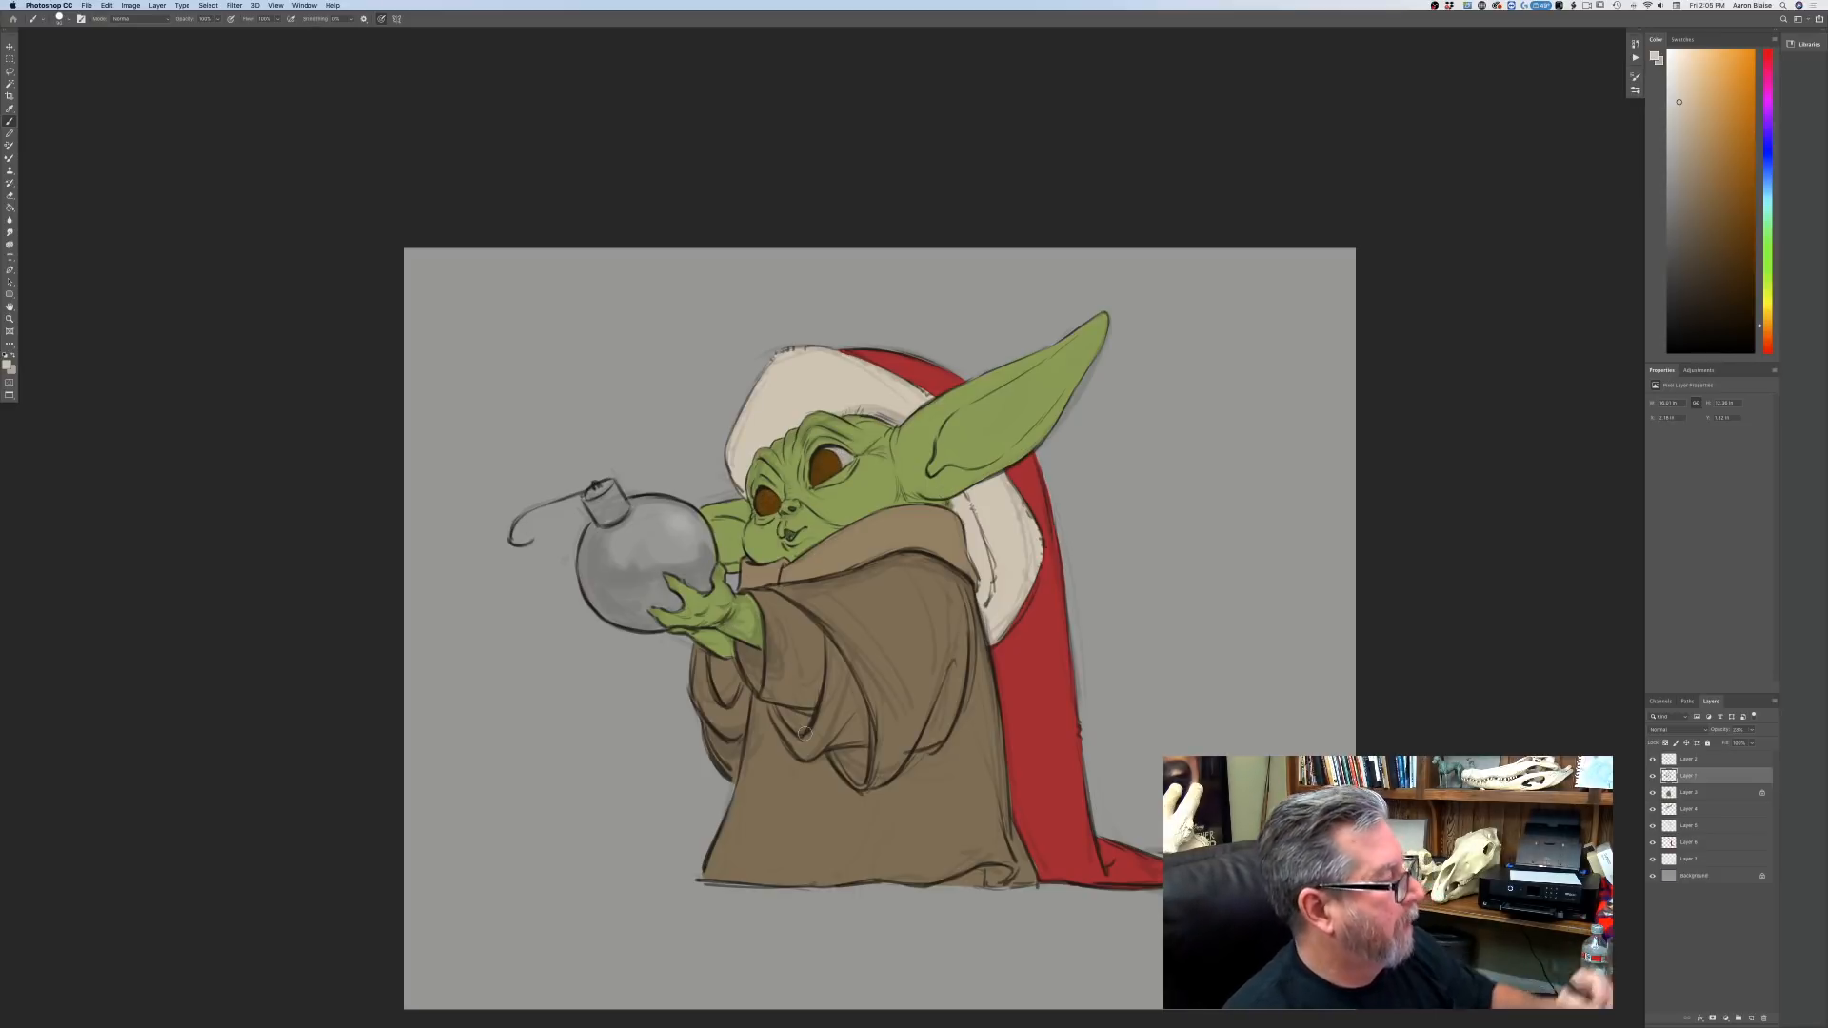
key(super+minus)
key(super+minus)
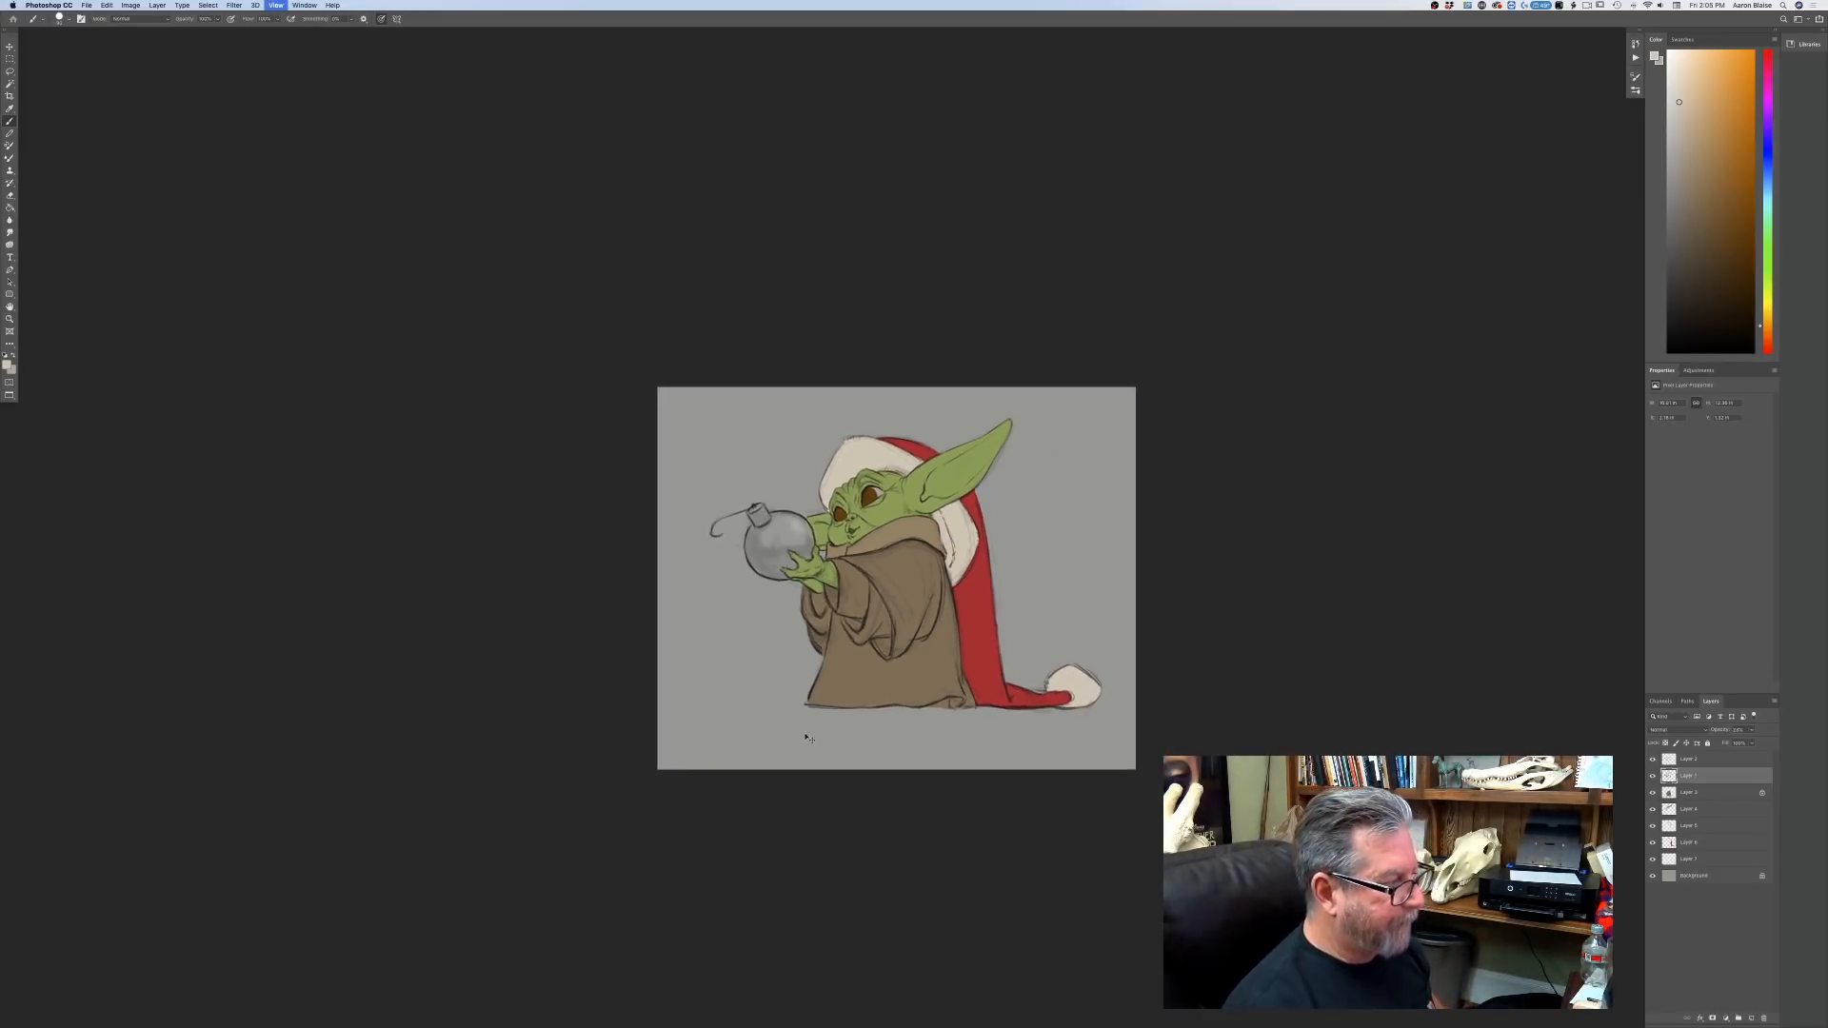
key(super+plus)
key(super+plus)
key(super+plus)
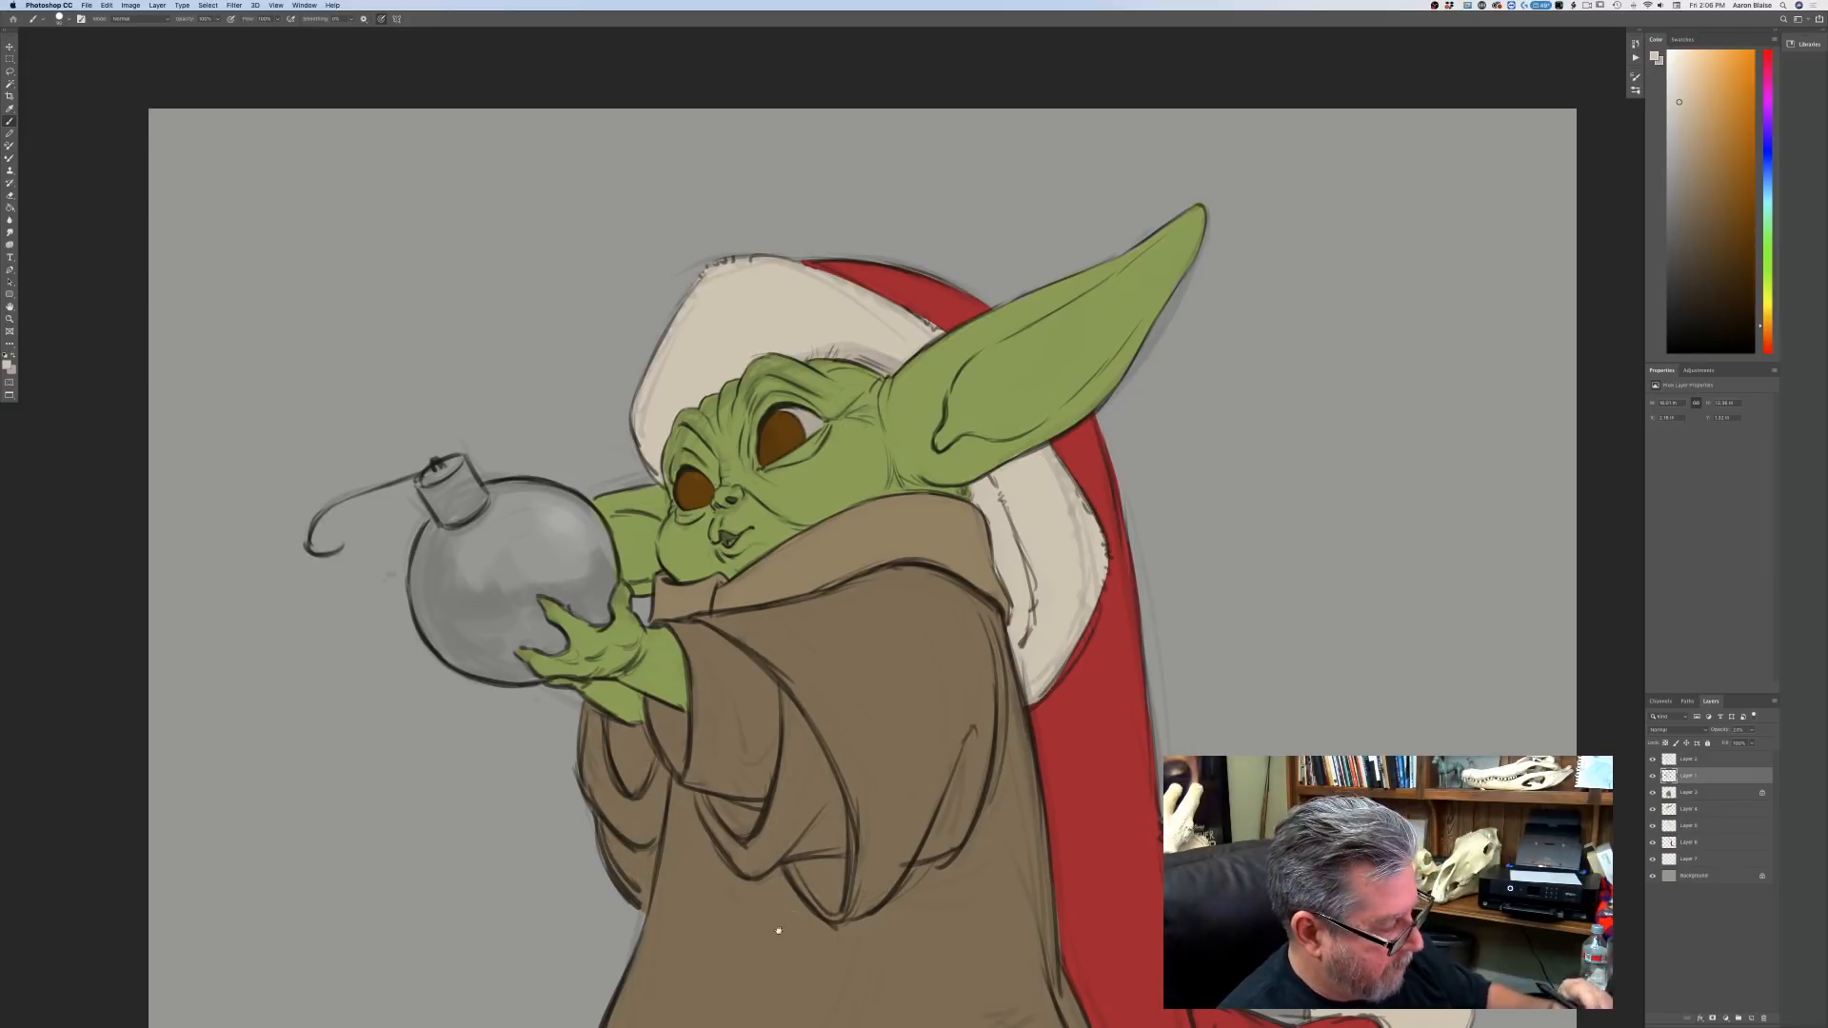
mouse_move(779, 930)
mouse_down()
mouse_move(711, 657)
mouse_move(701, 525)
mouse_up()
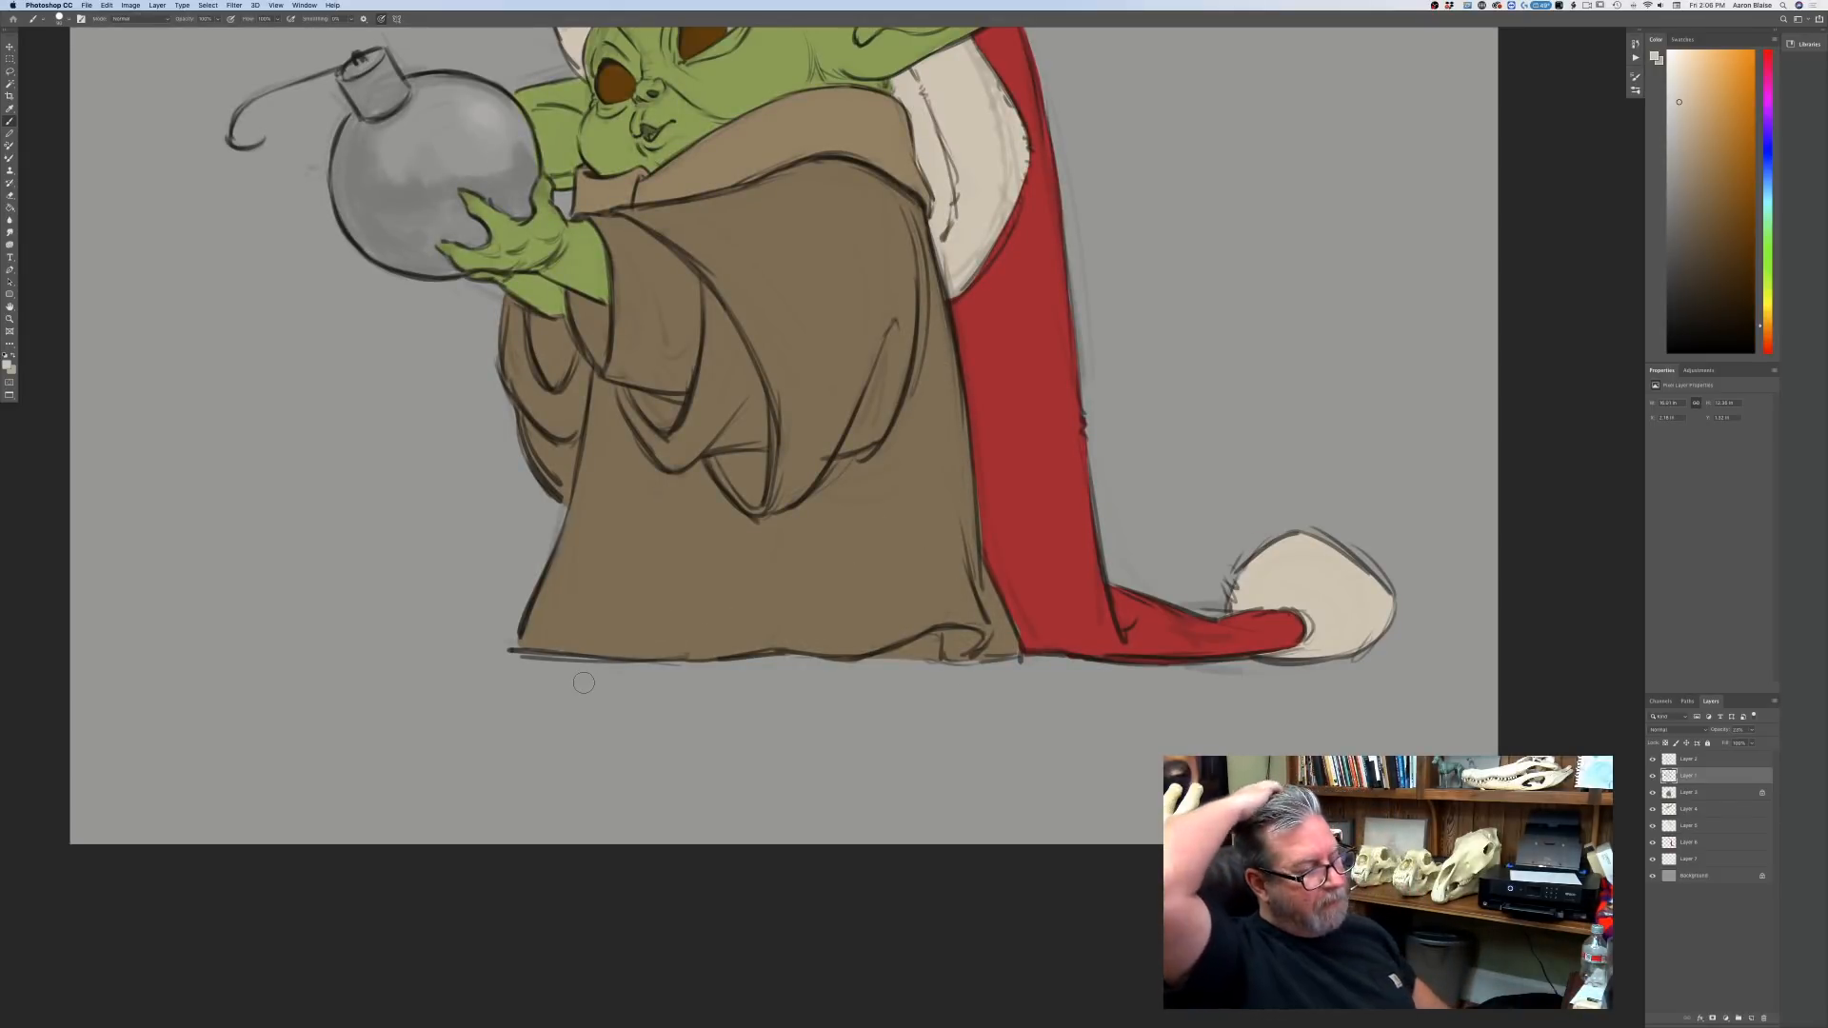
drag(1202, 601, 1226, 593)
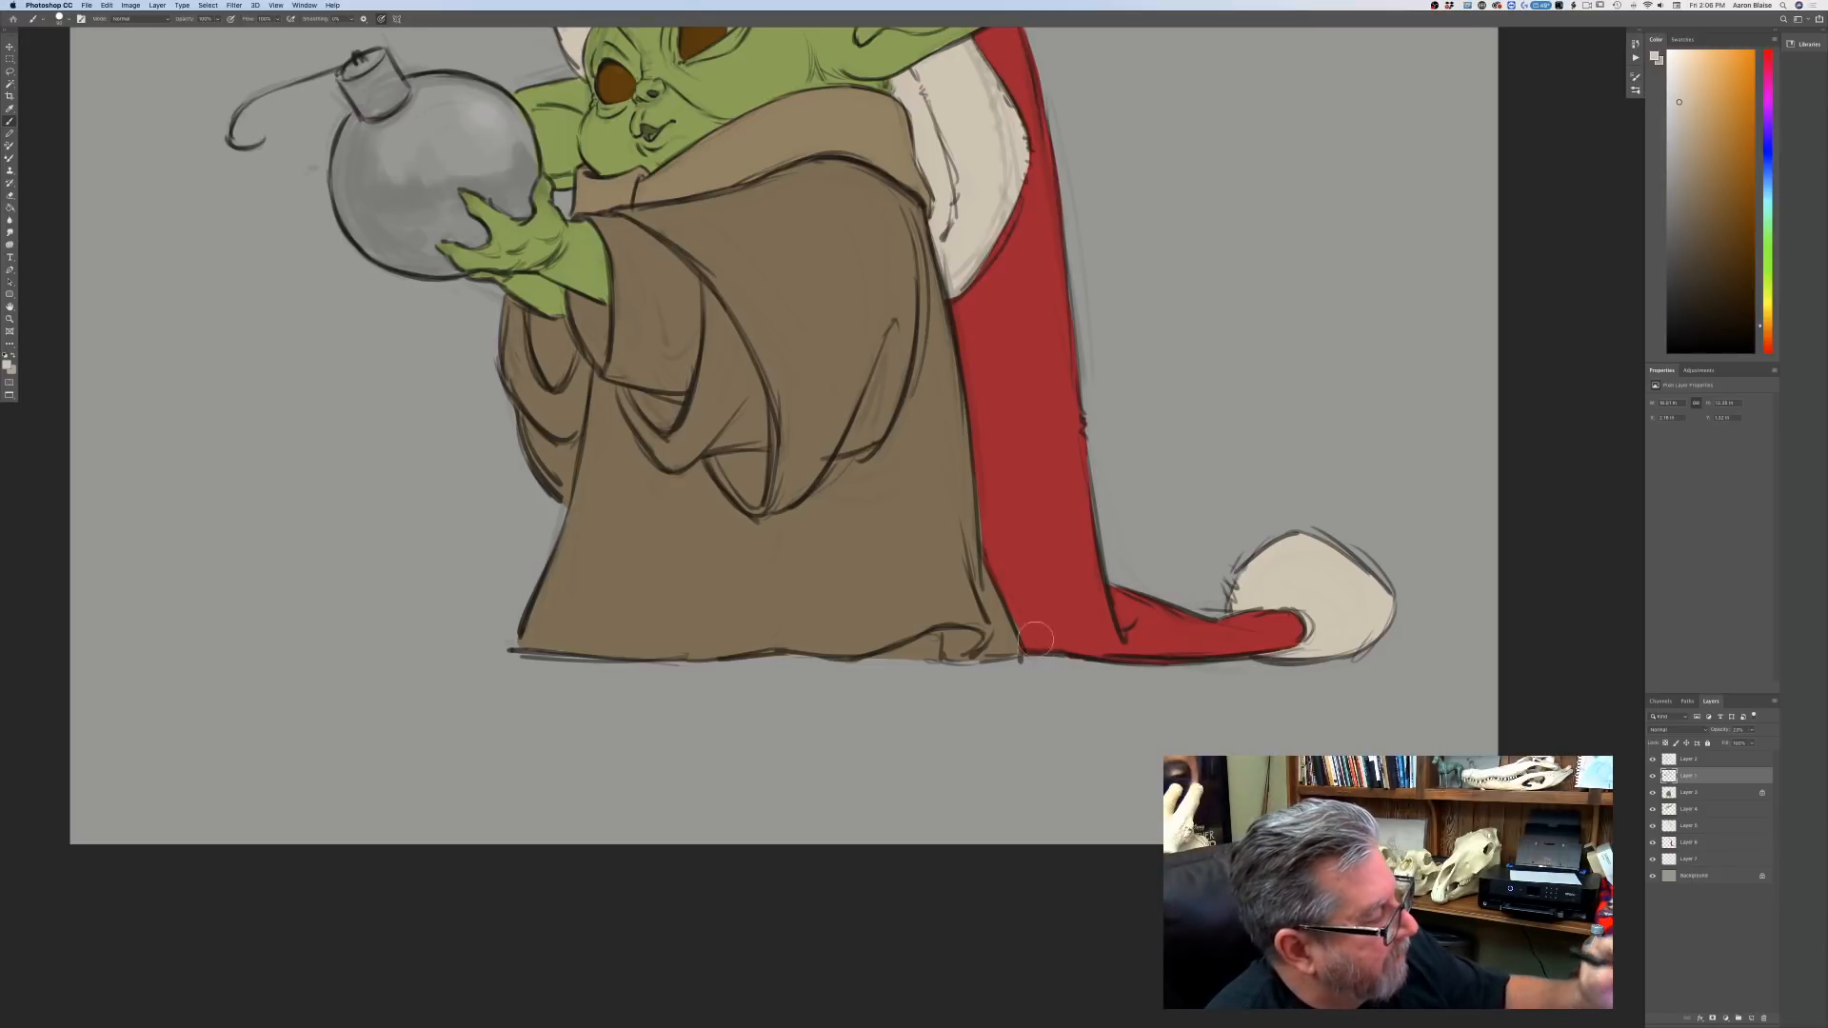
Erase the rough sketch lines crossing the hat's white fur trim behind the collar and over the forehead.
mouse_move(958, 274)
mouse_down()
mouse_move(978, 243)
mouse_move(966, 61)
mouse_up()
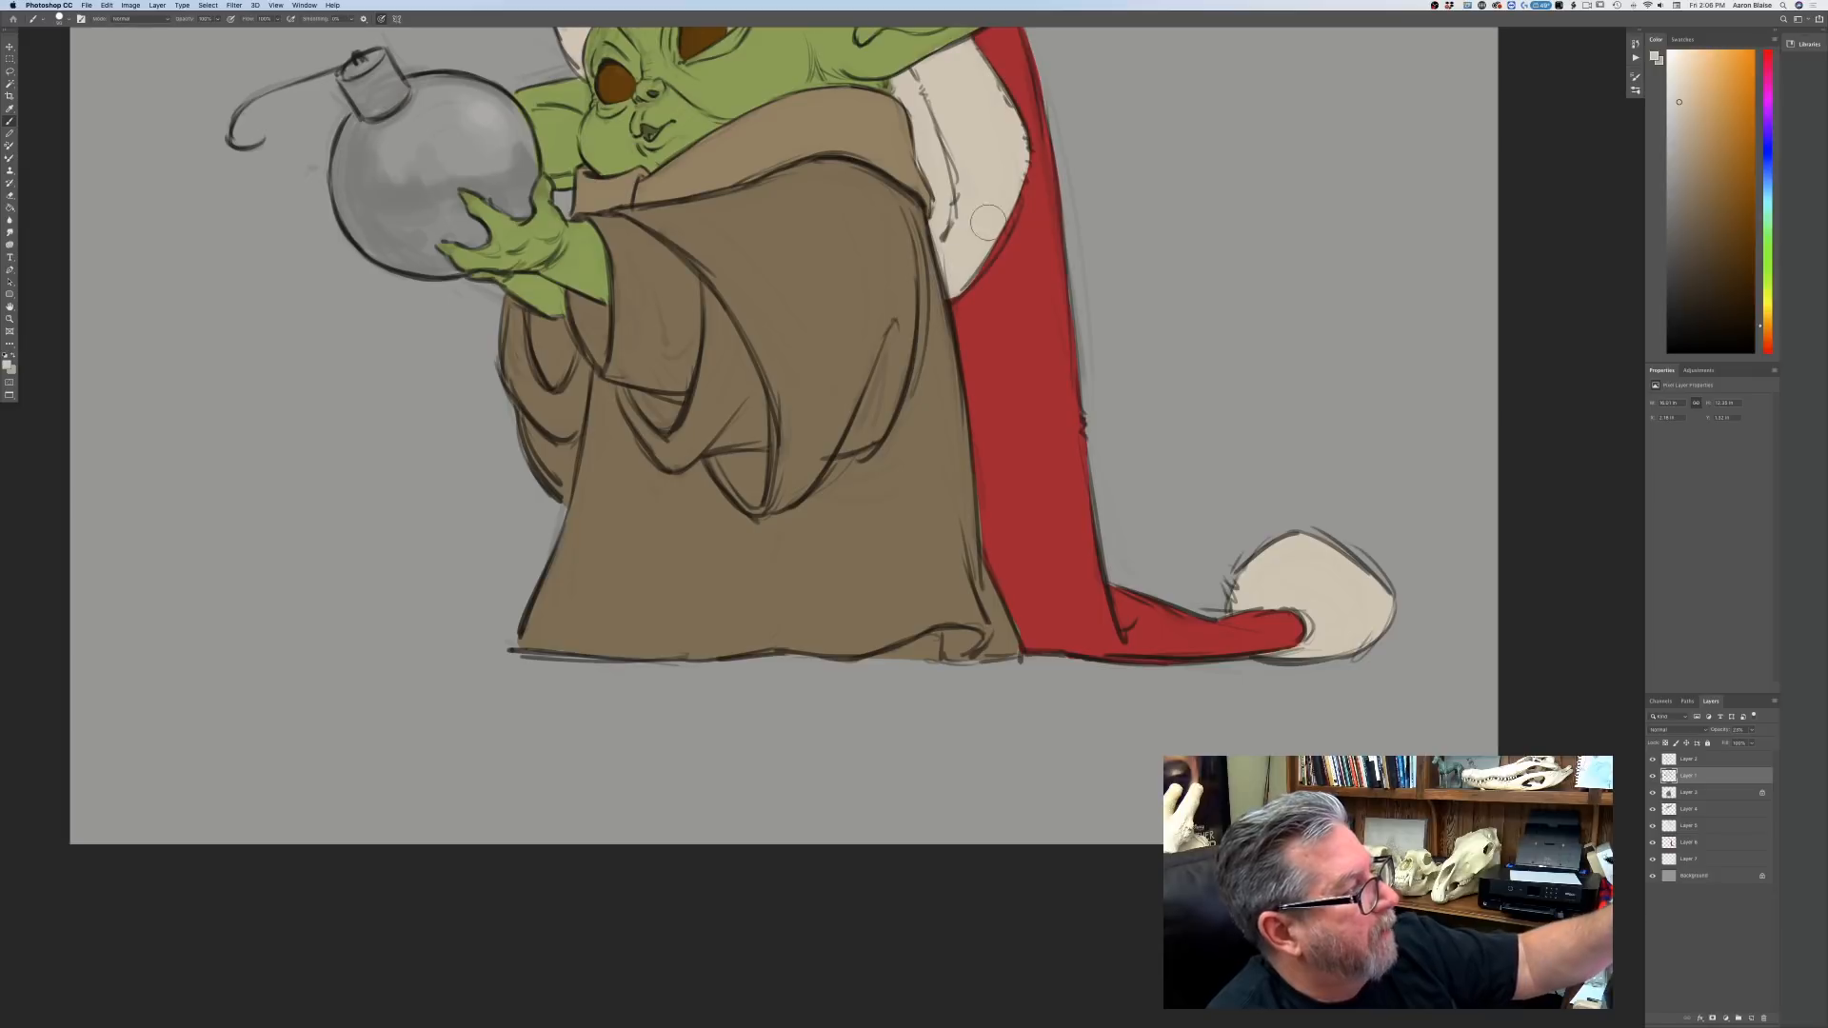
drag(317, 738, 391, 1018)
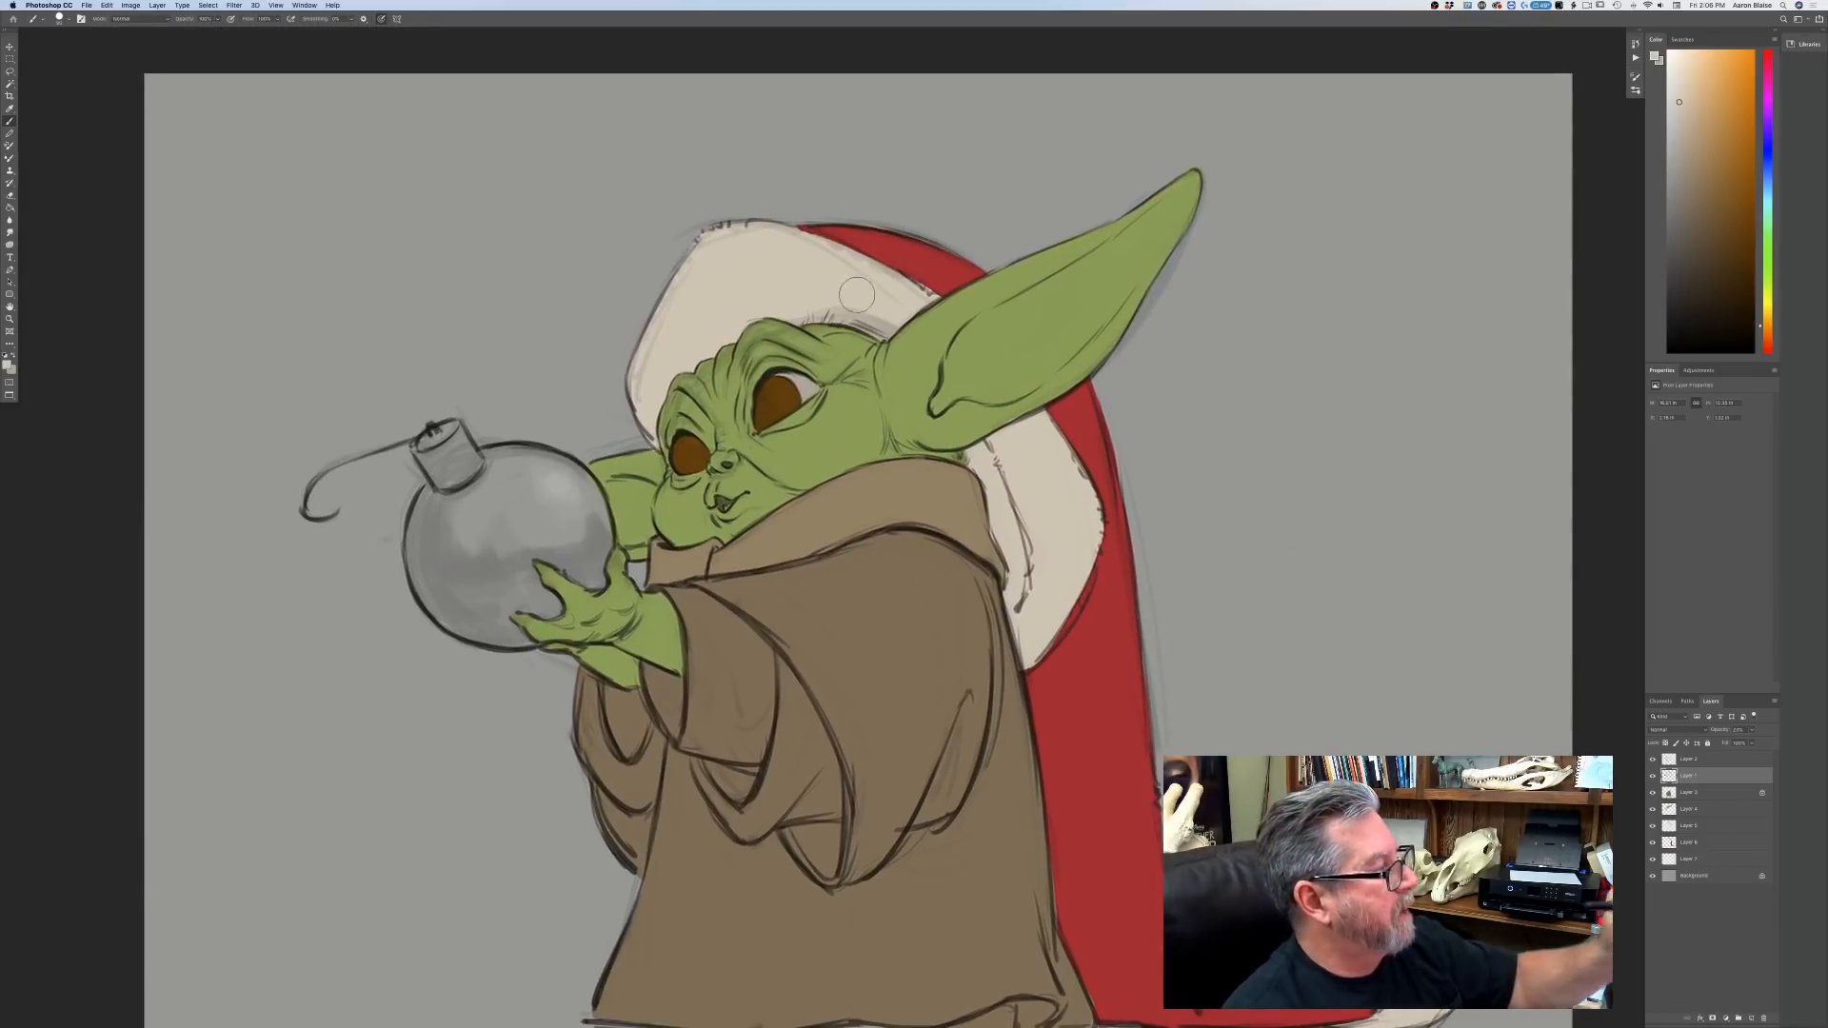
mouse_move(874, 316)
mouse_down()
mouse_move(766, 310)
mouse_move(728, 231)
mouse_move(655, 319)
mouse_up()
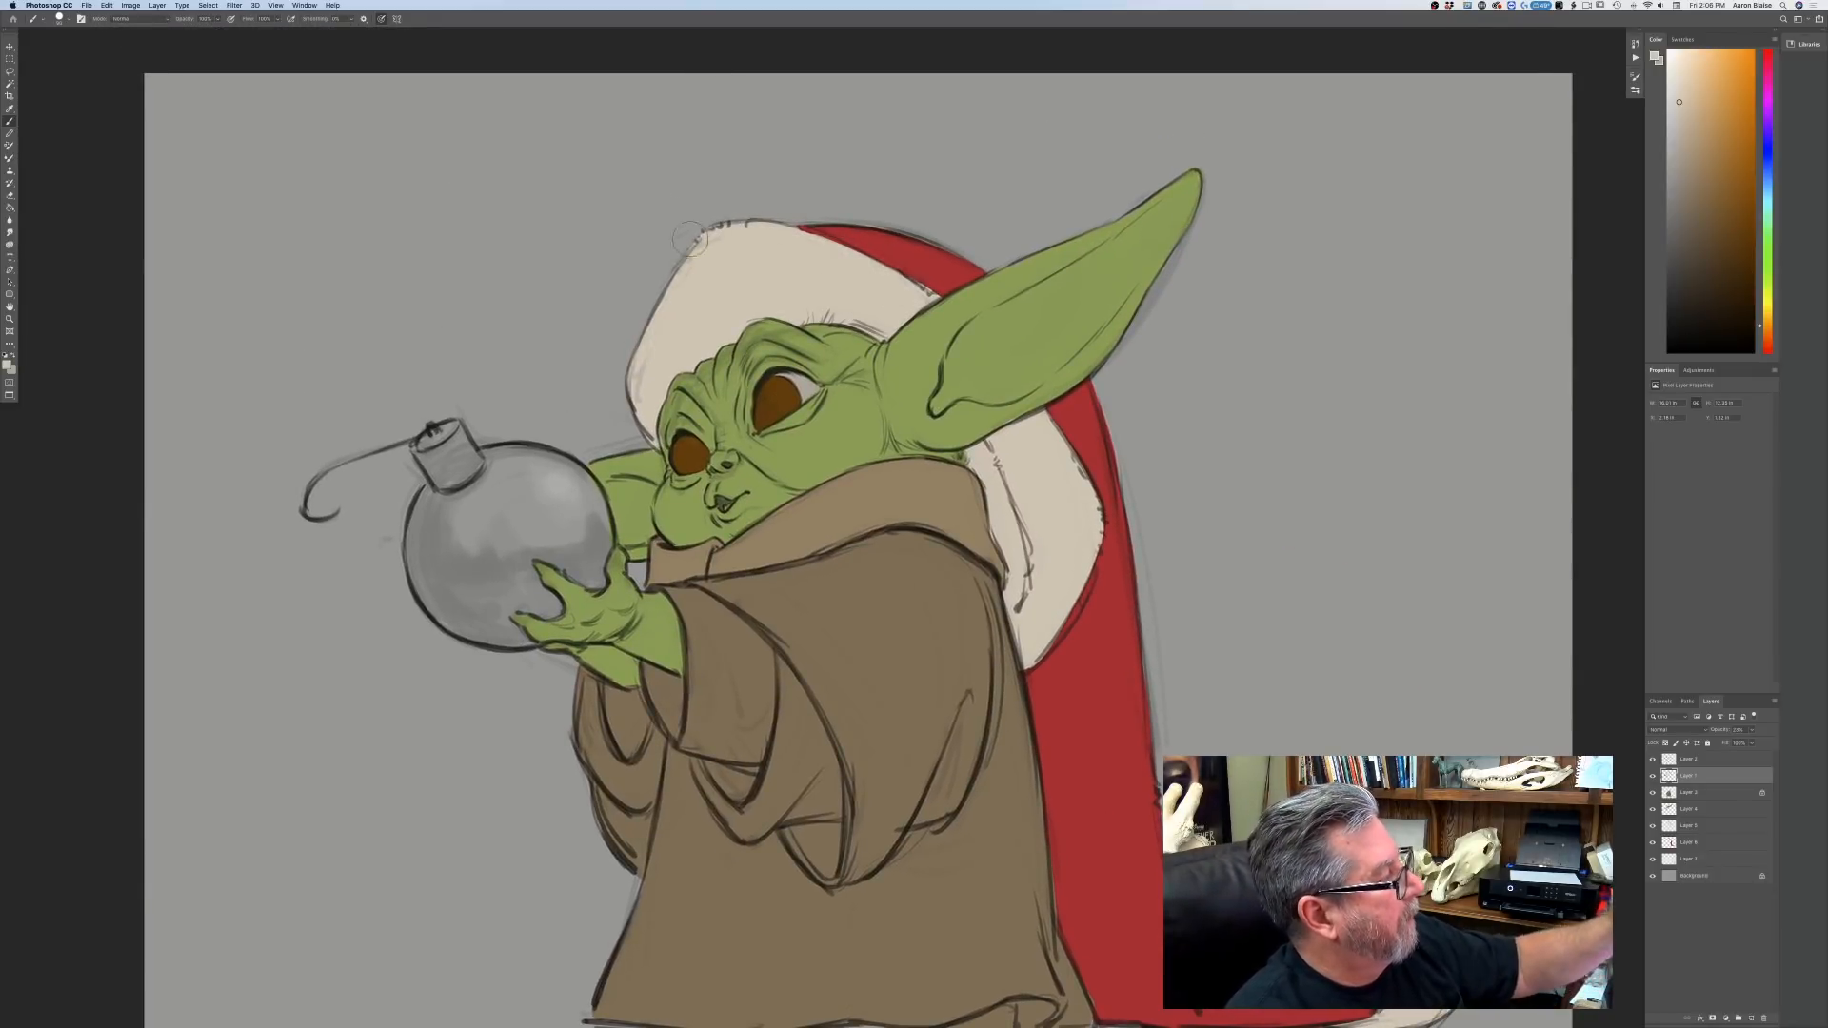
key(super+minus)
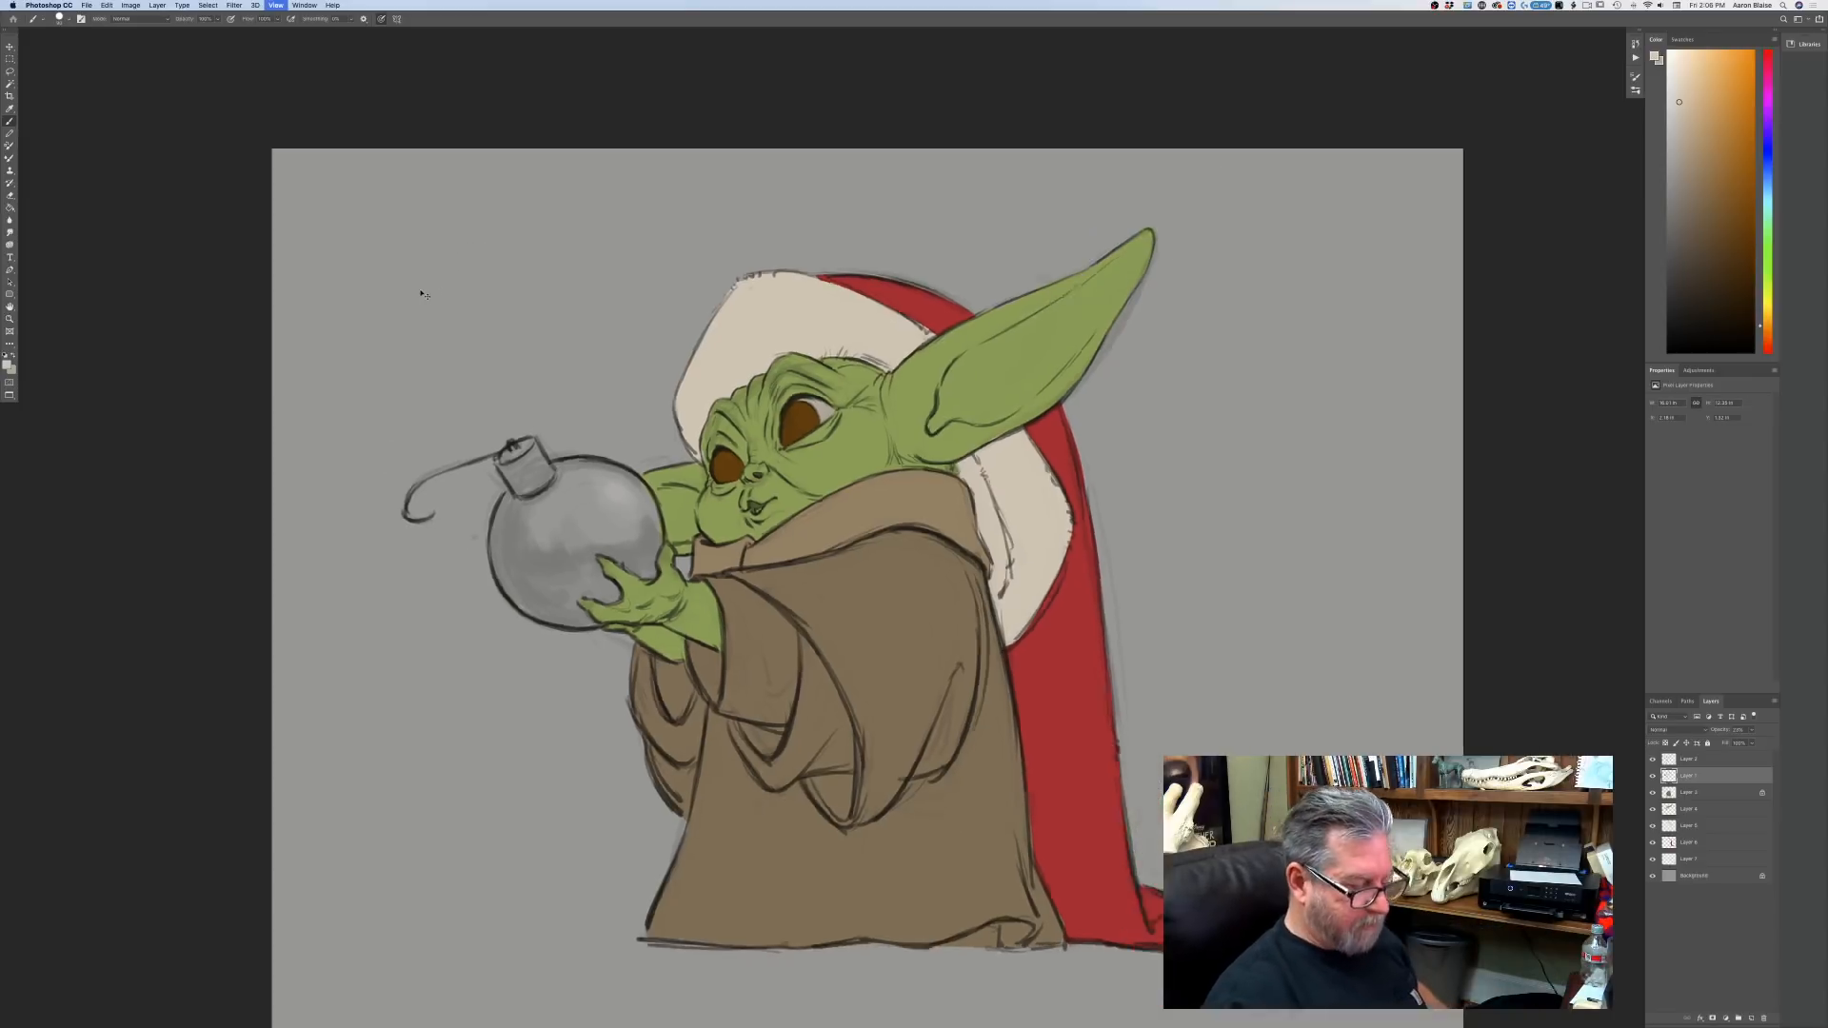
key(super+minus)
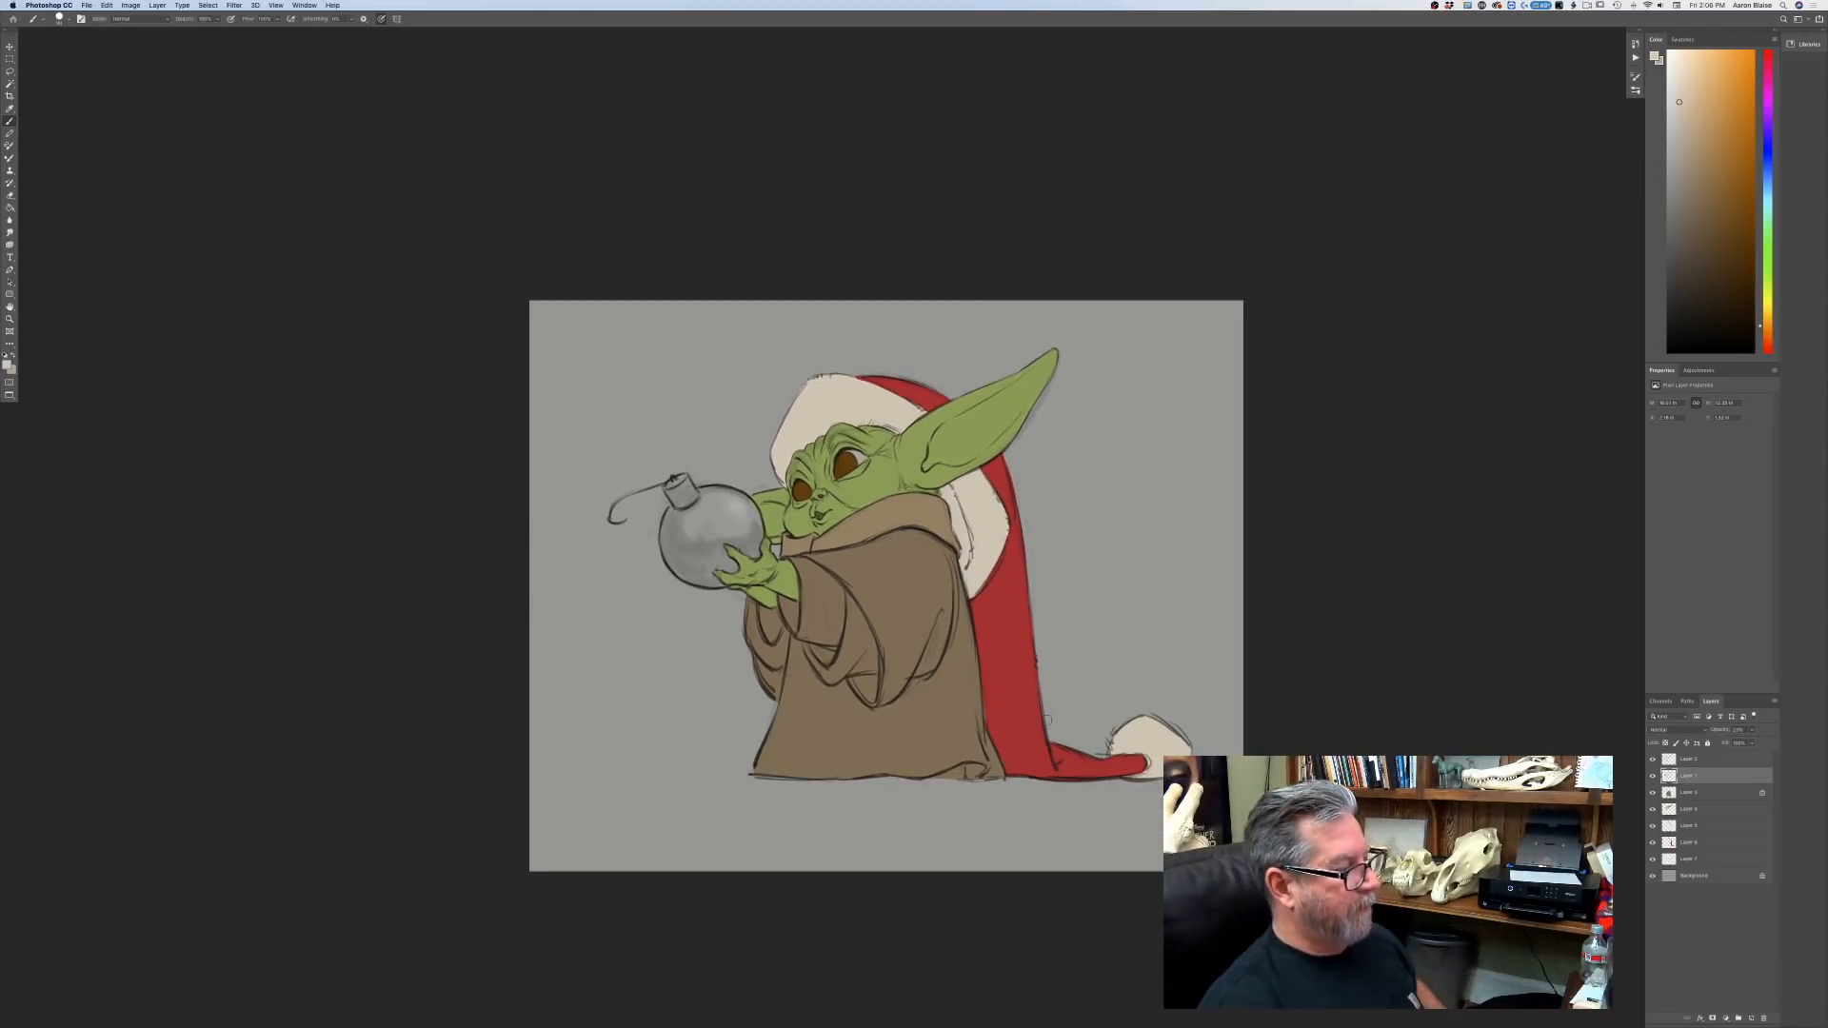
Rename the topmost line-art layer as "drawing layer".
key(super+plus)
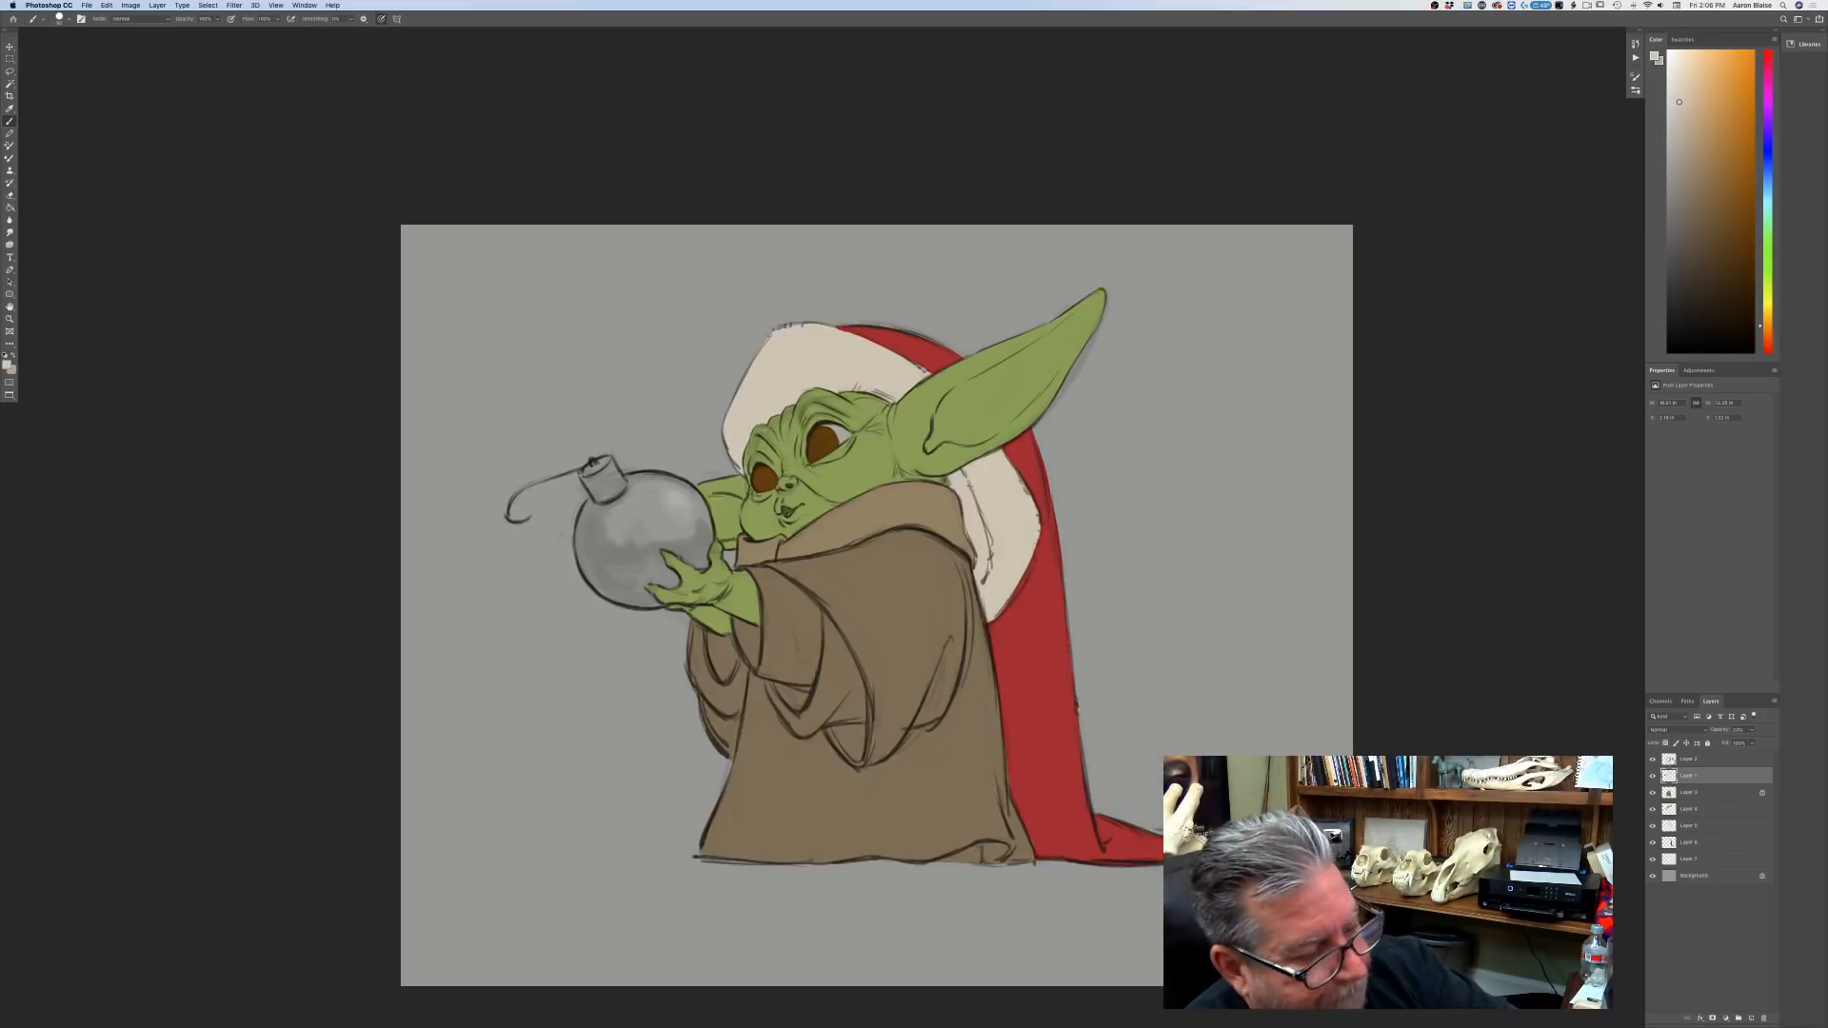
double_click(1686, 760)
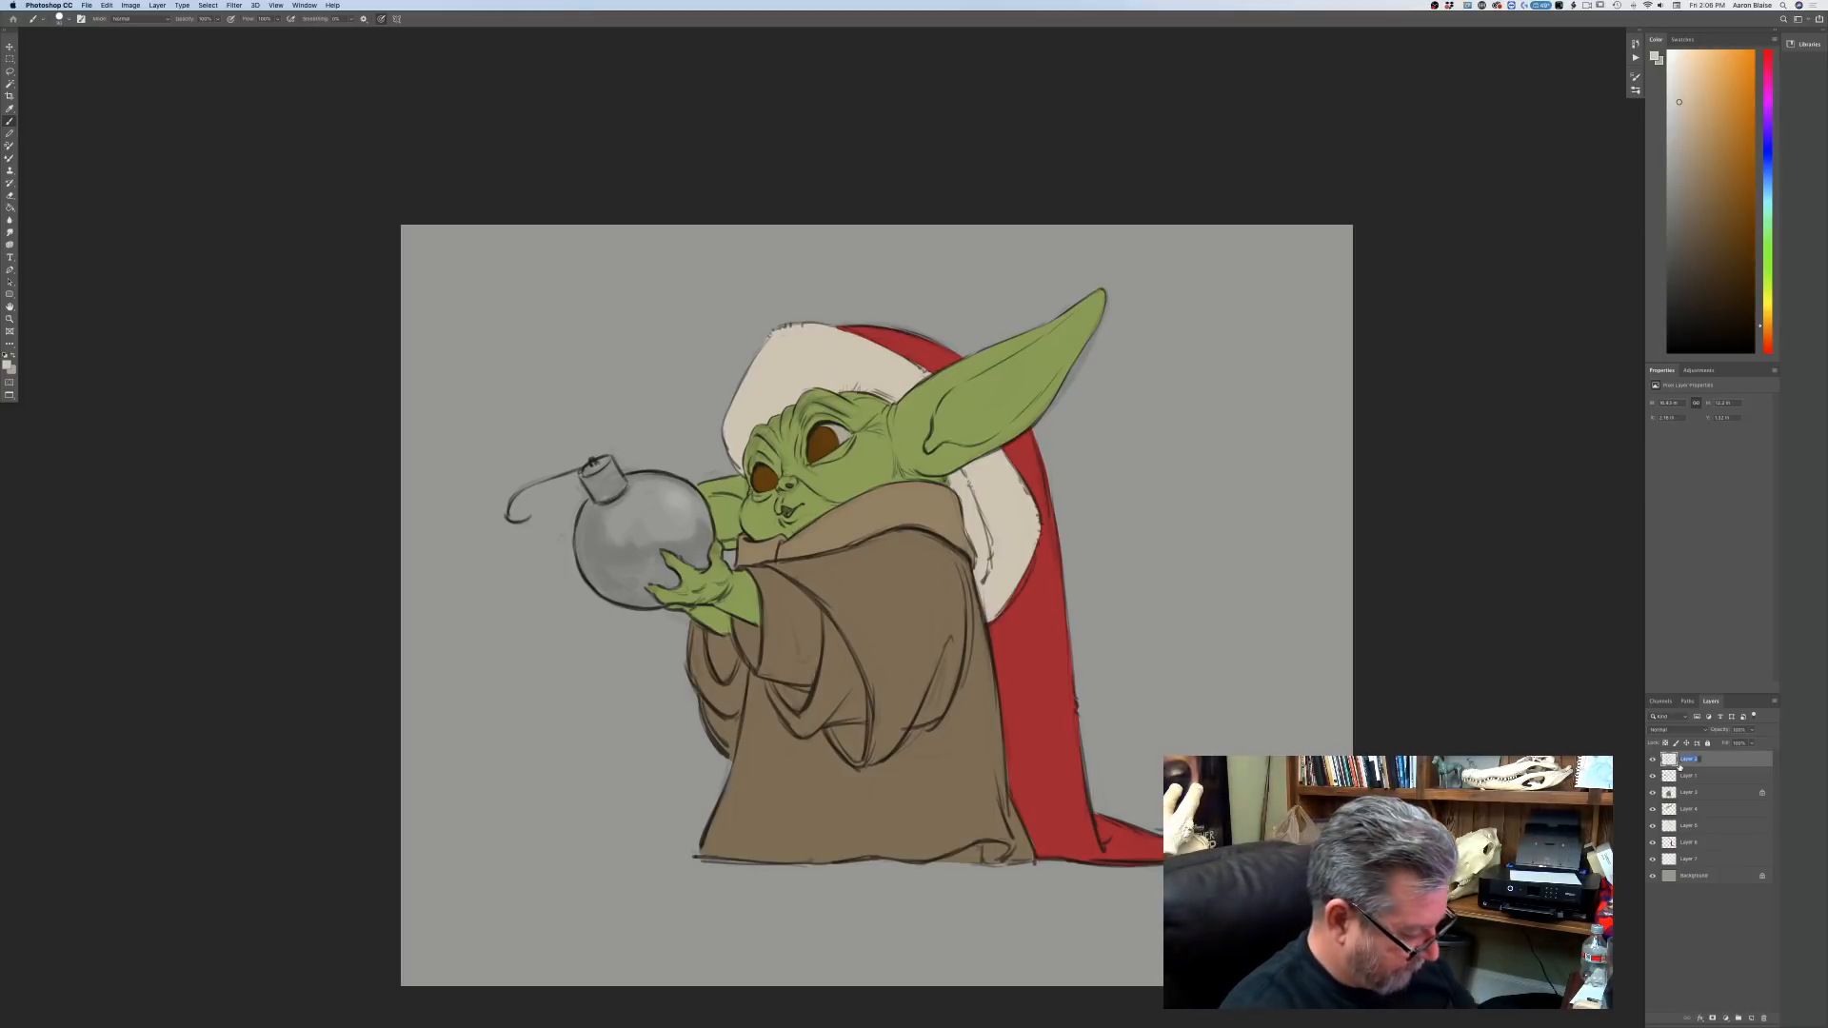
text(drawing)
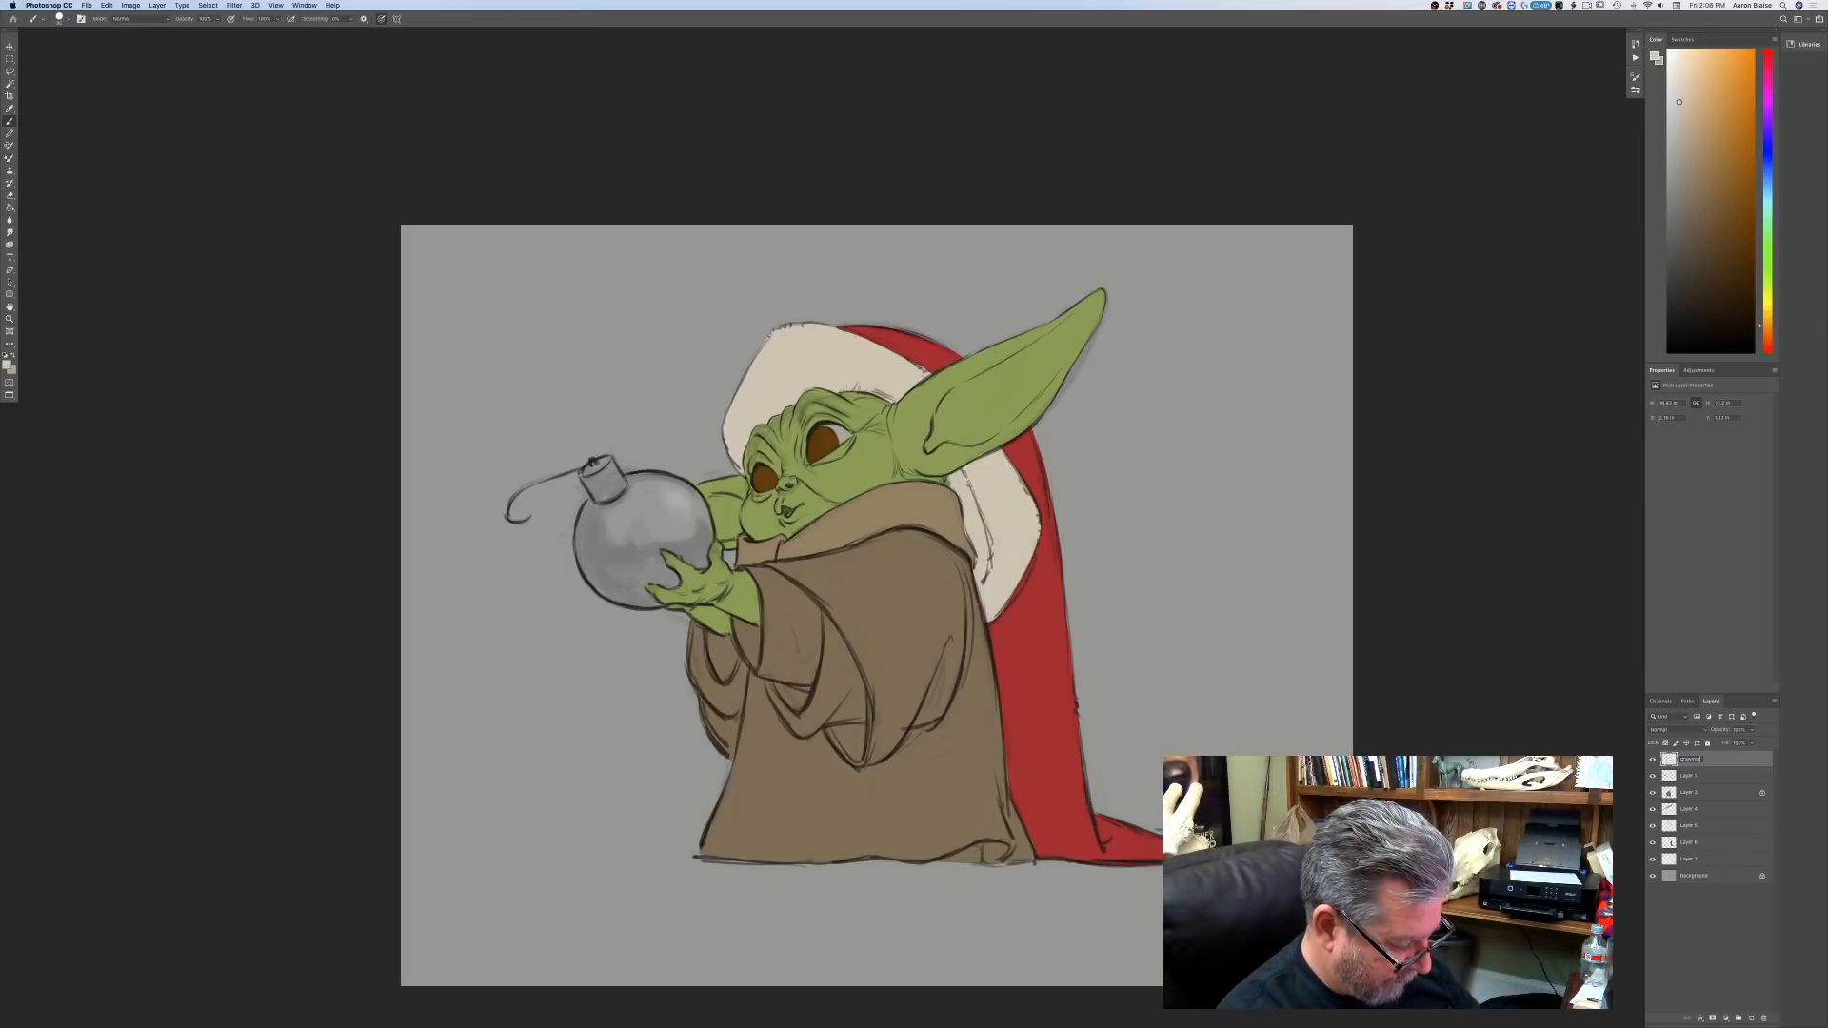
text( layer)
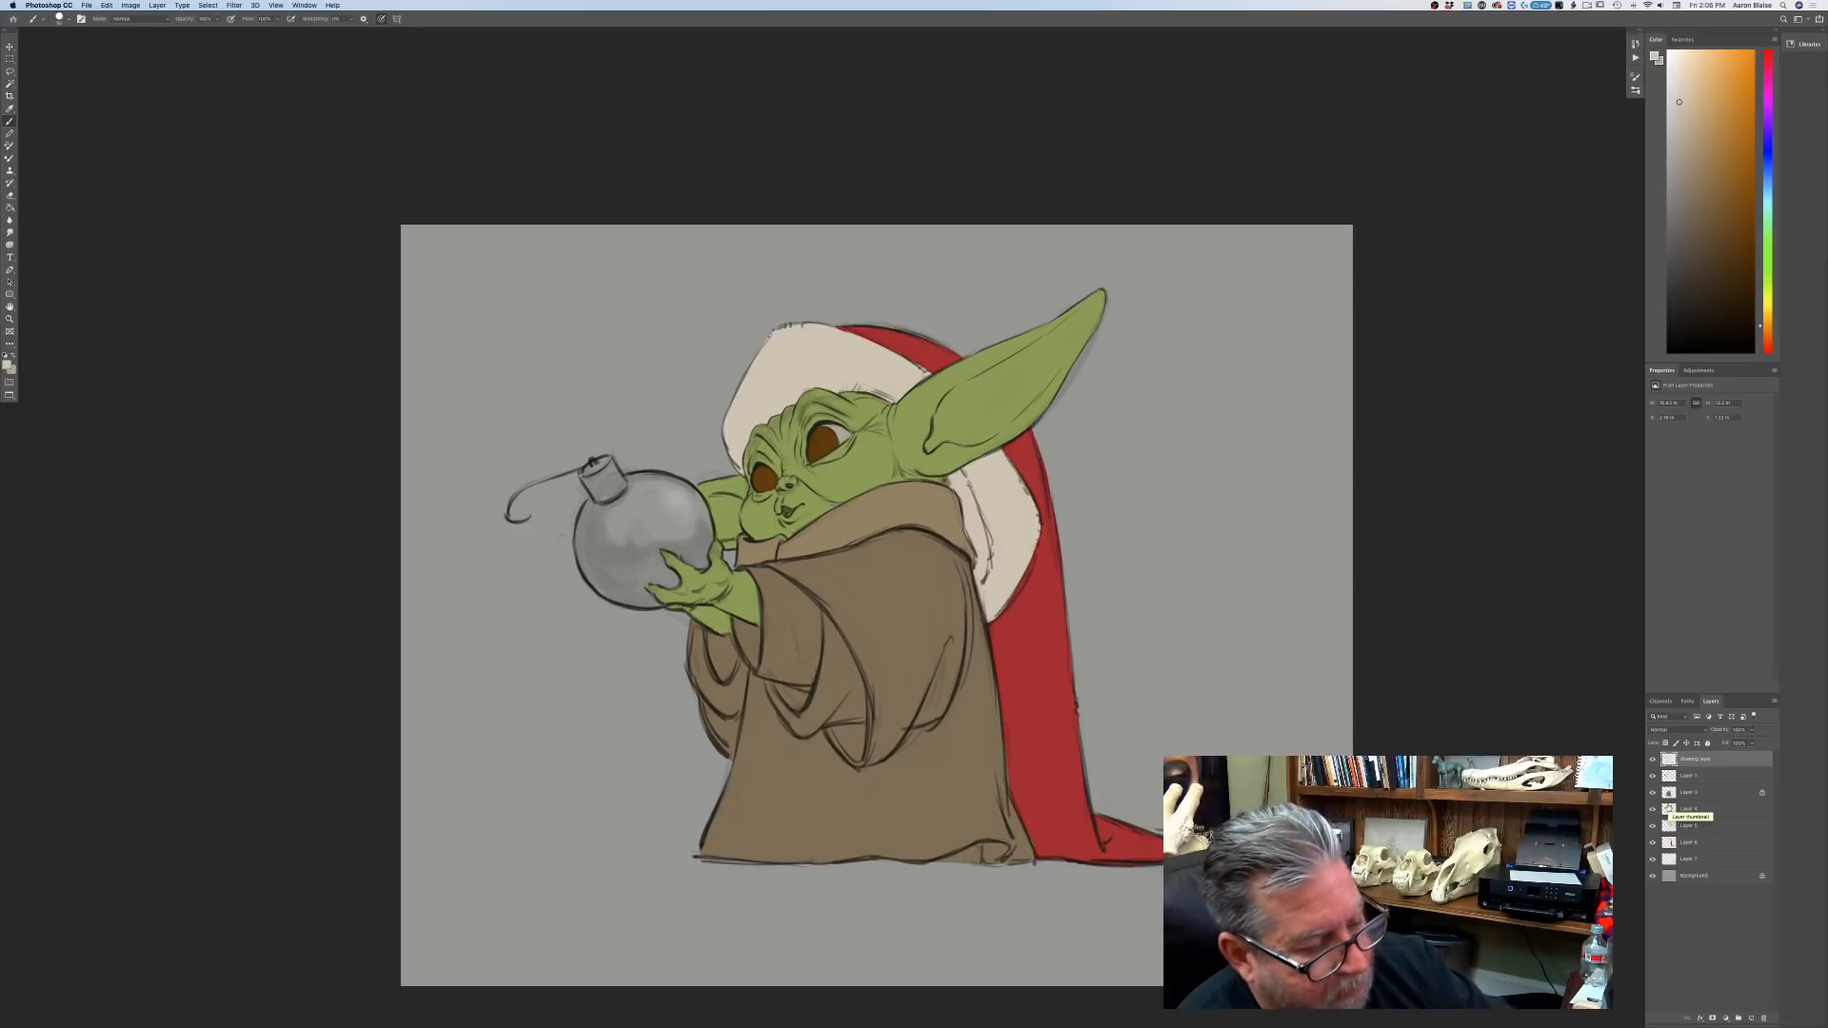
Add a new layer above the drawing layer and name it "shadows".
click(1752, 1018)
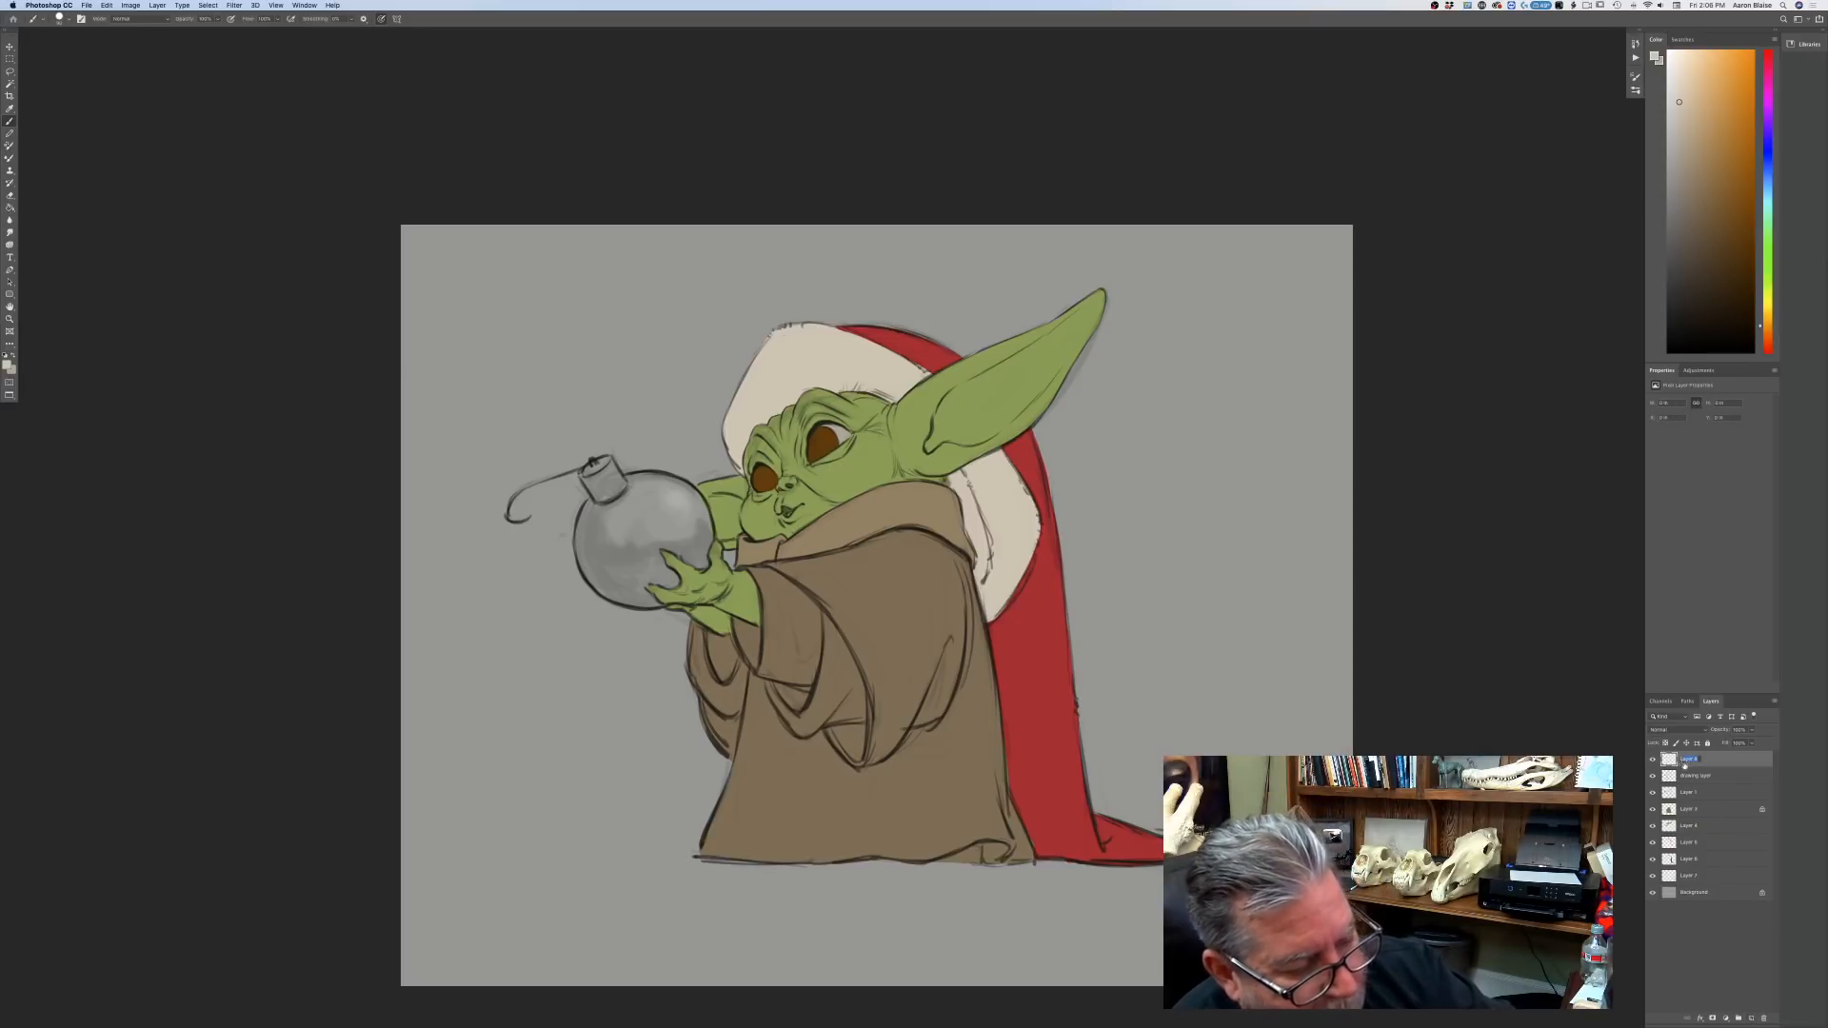
text(sha)
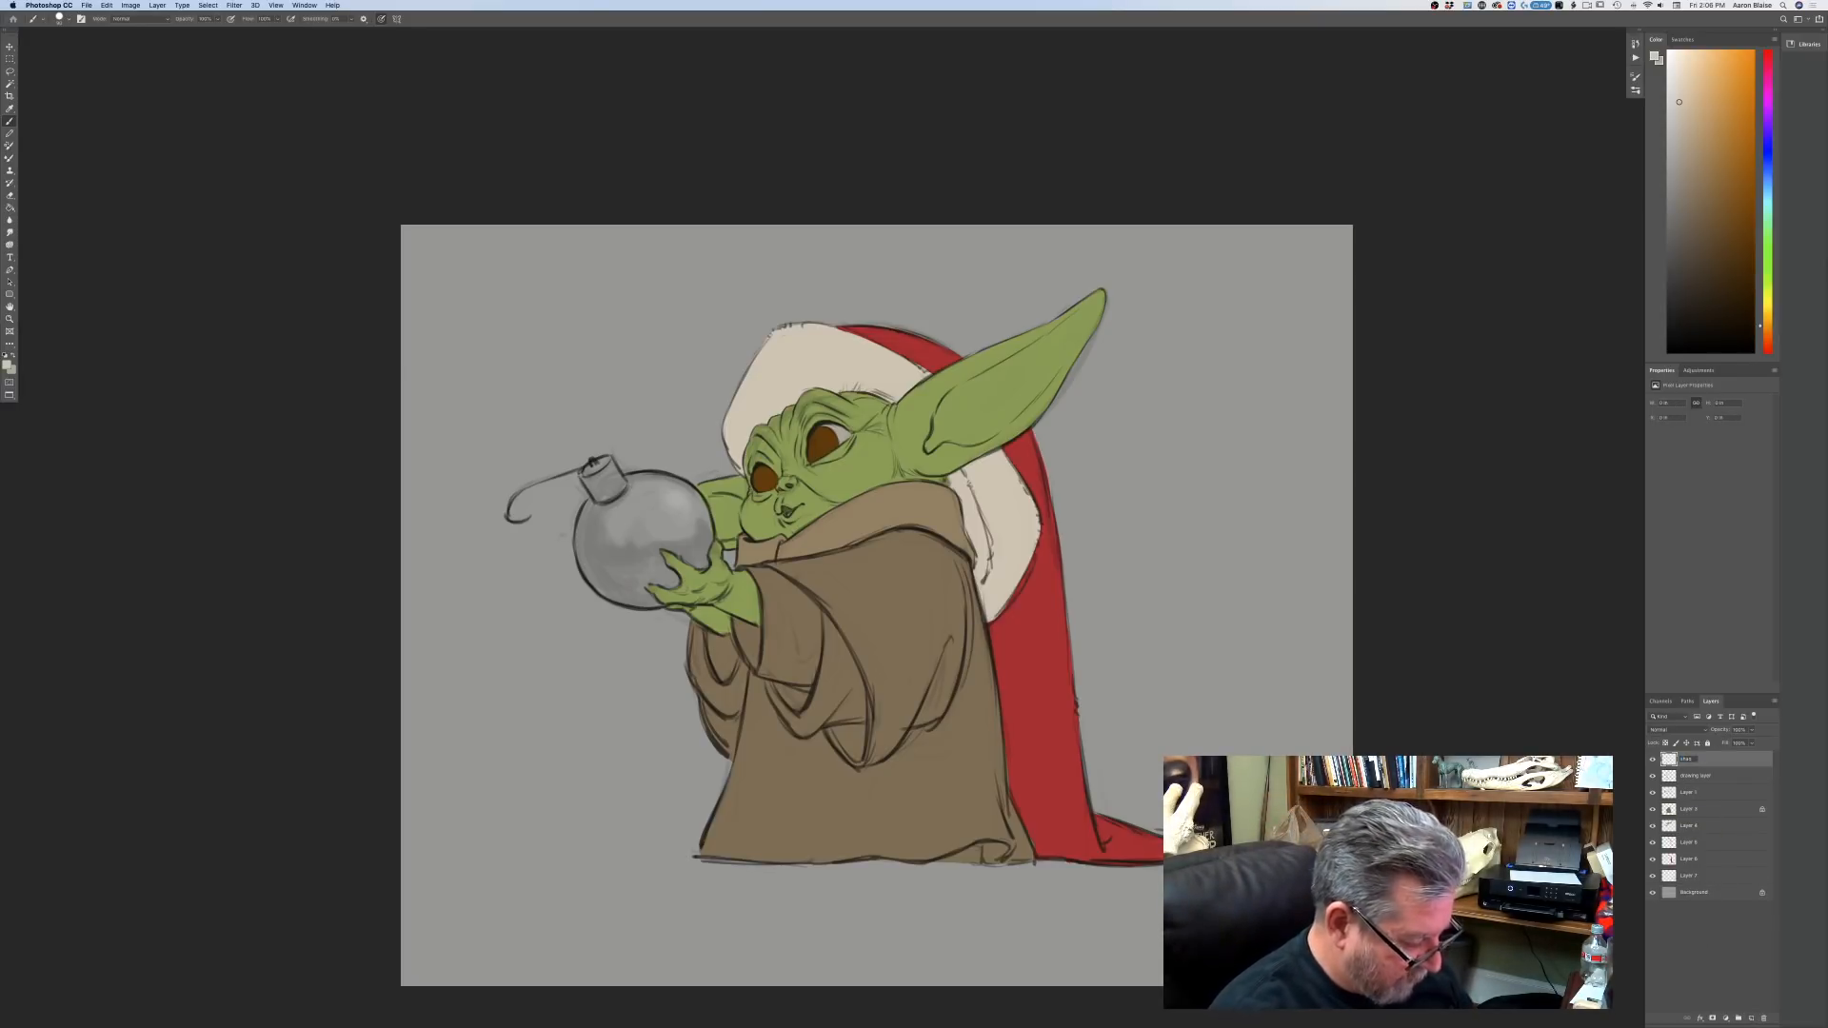
text(dows)
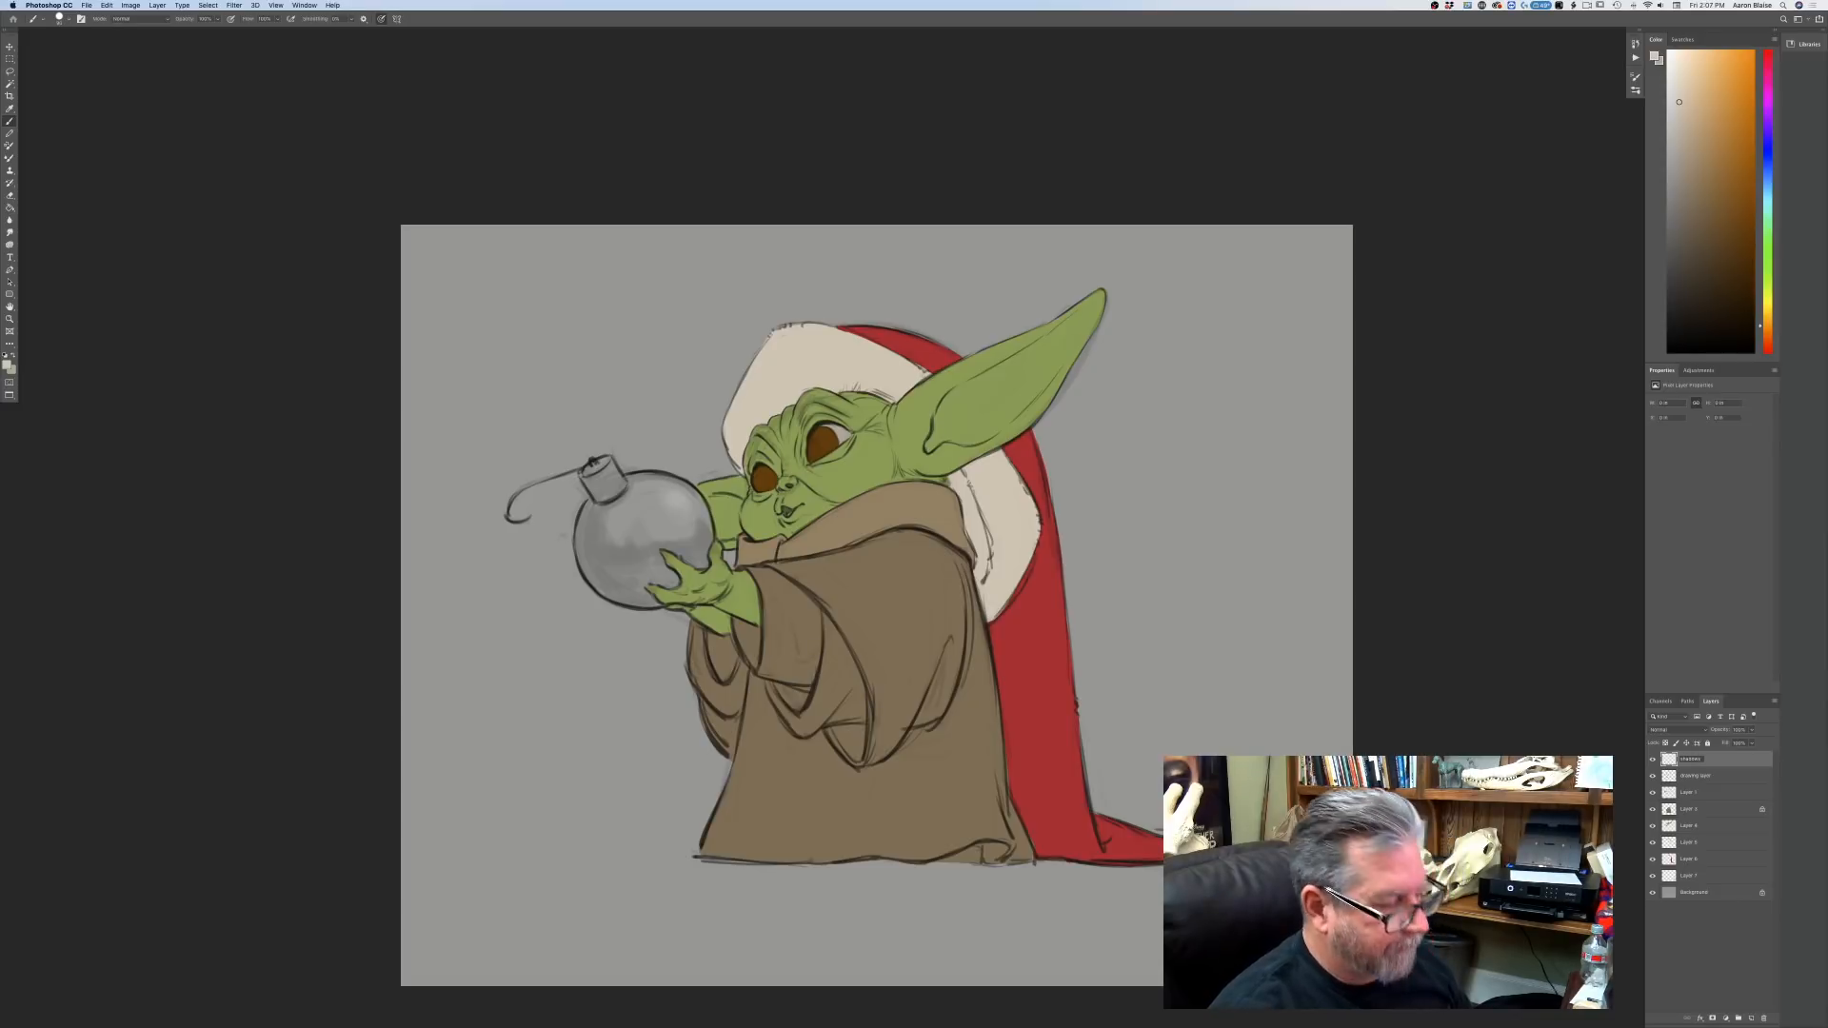
key(Return)
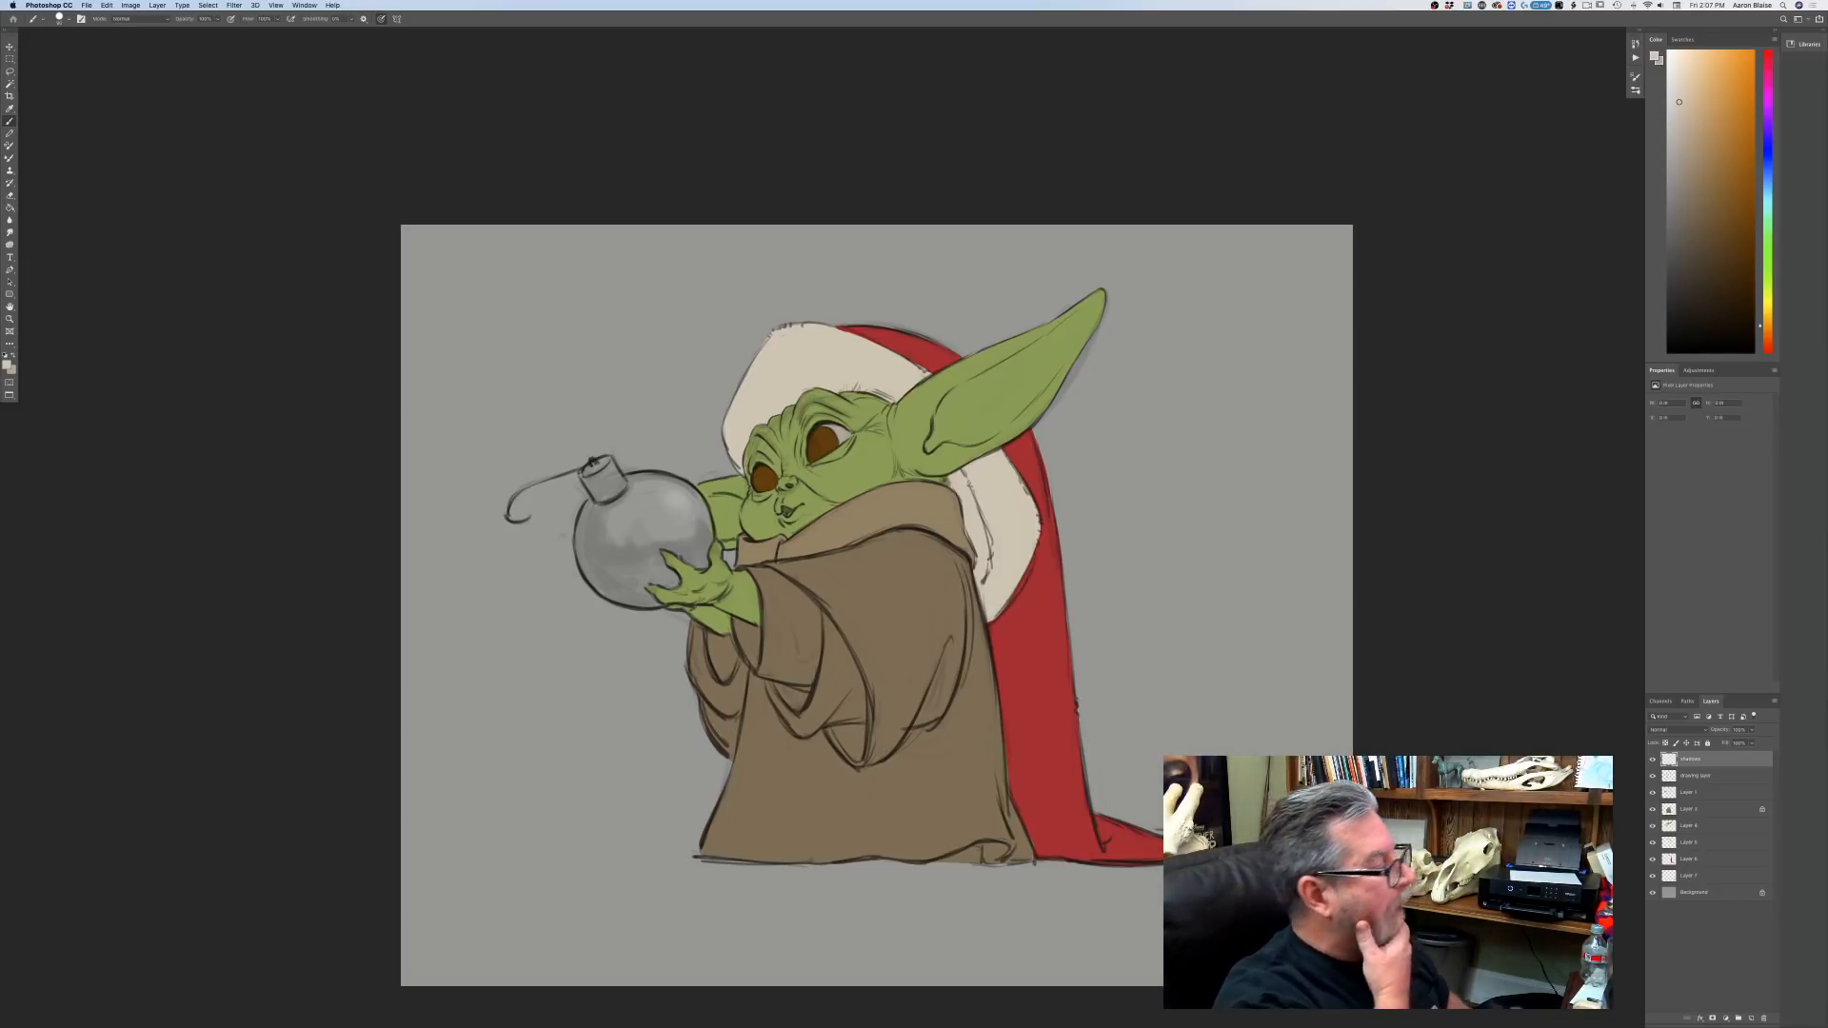
Choose a muted mid-tone blue-gray as the foreground color for painting on the shadows layer.
click(7, 366)
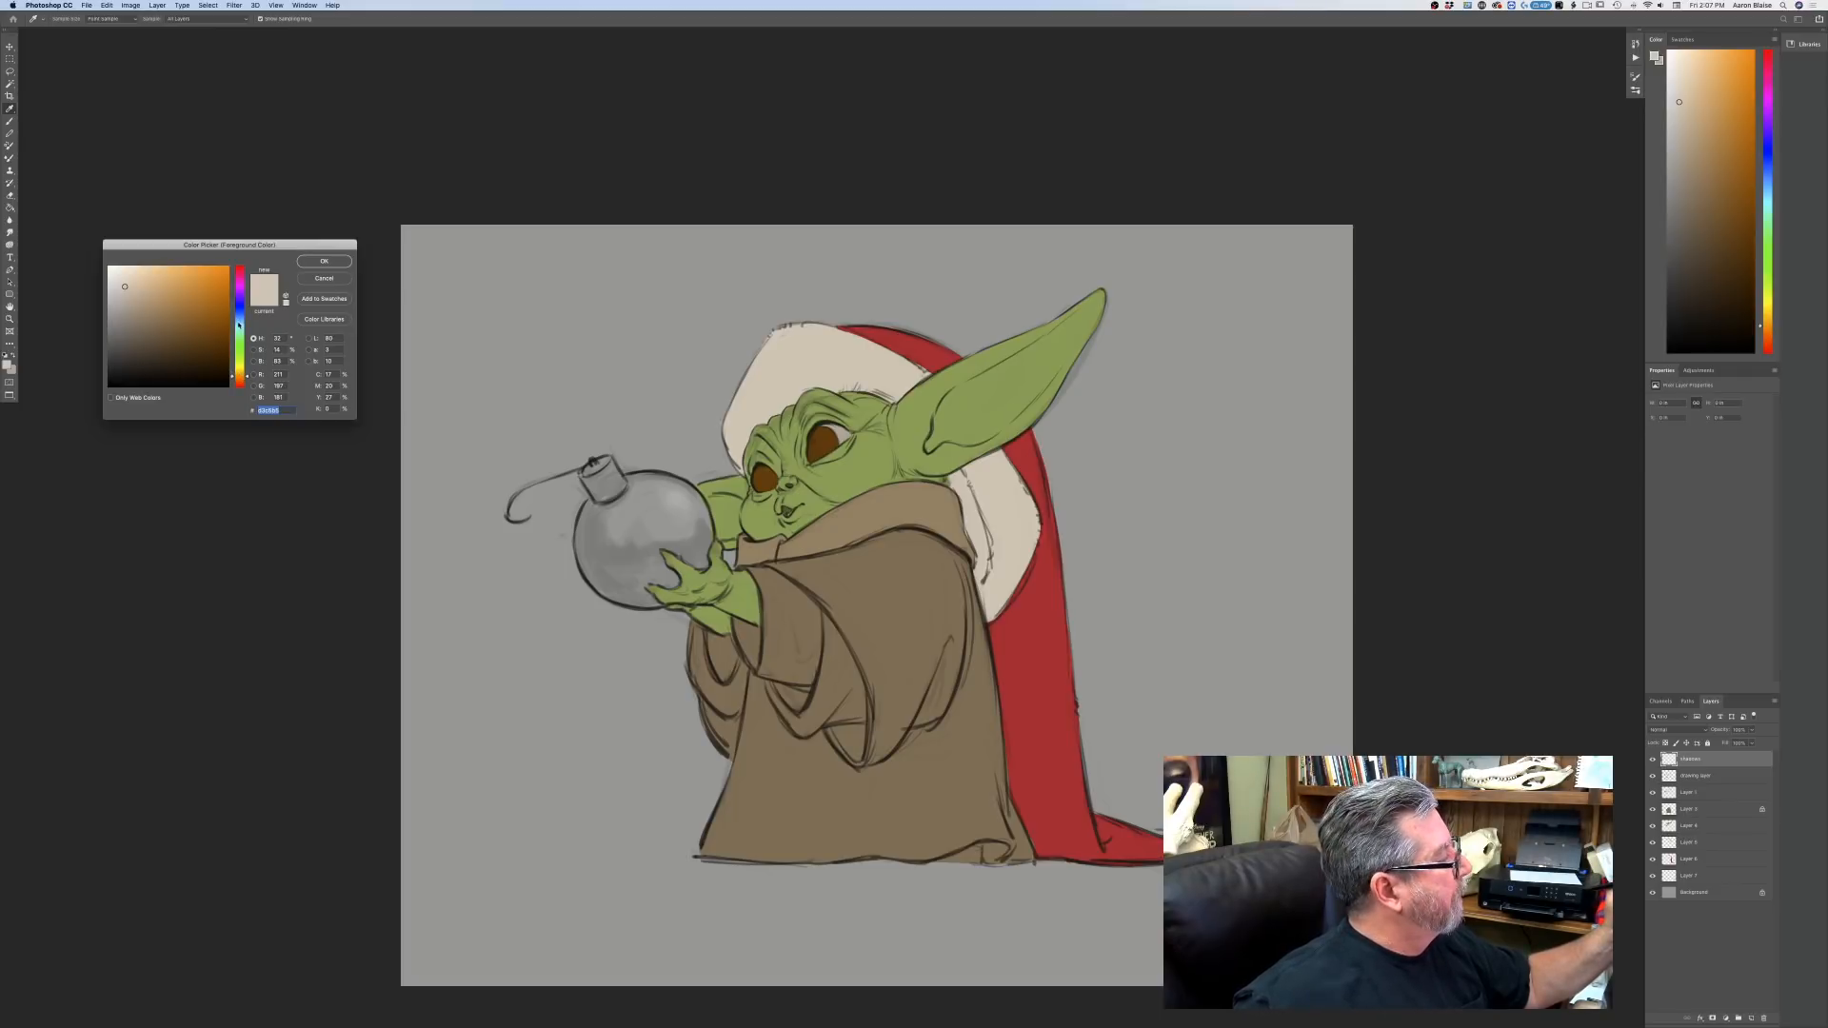
click(239, 325)
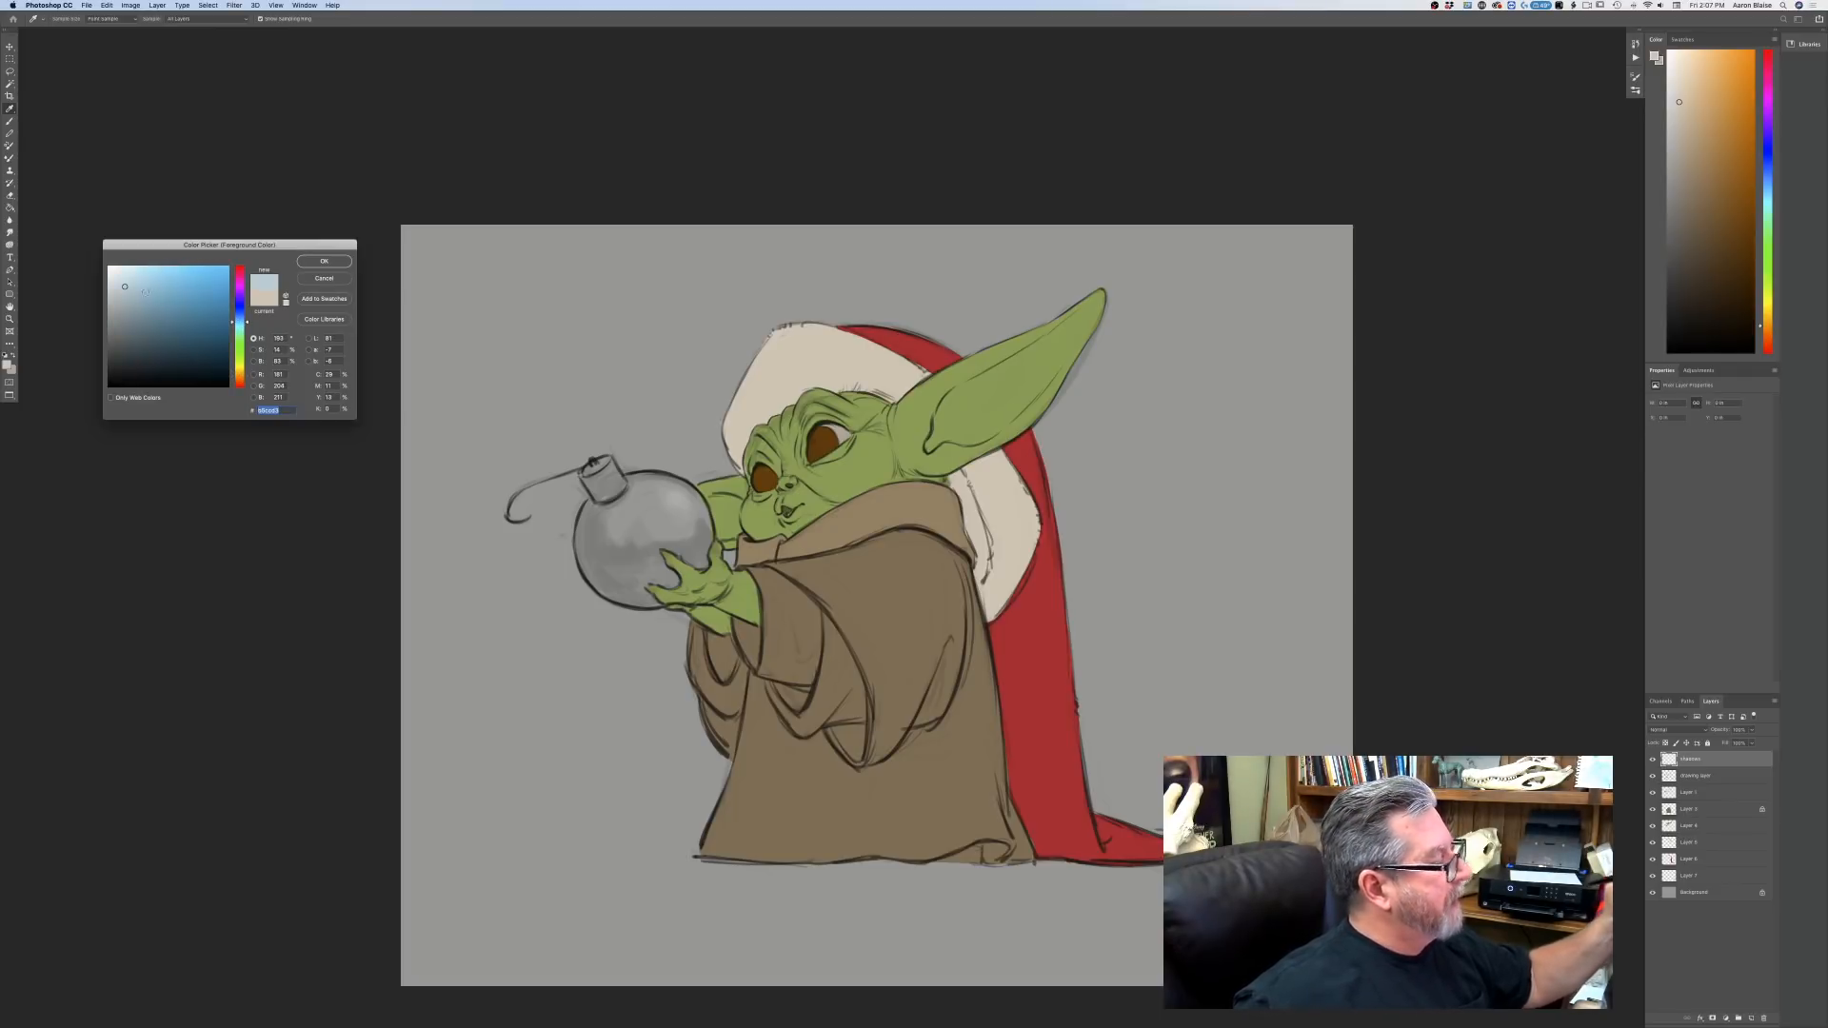
click(123, 318)
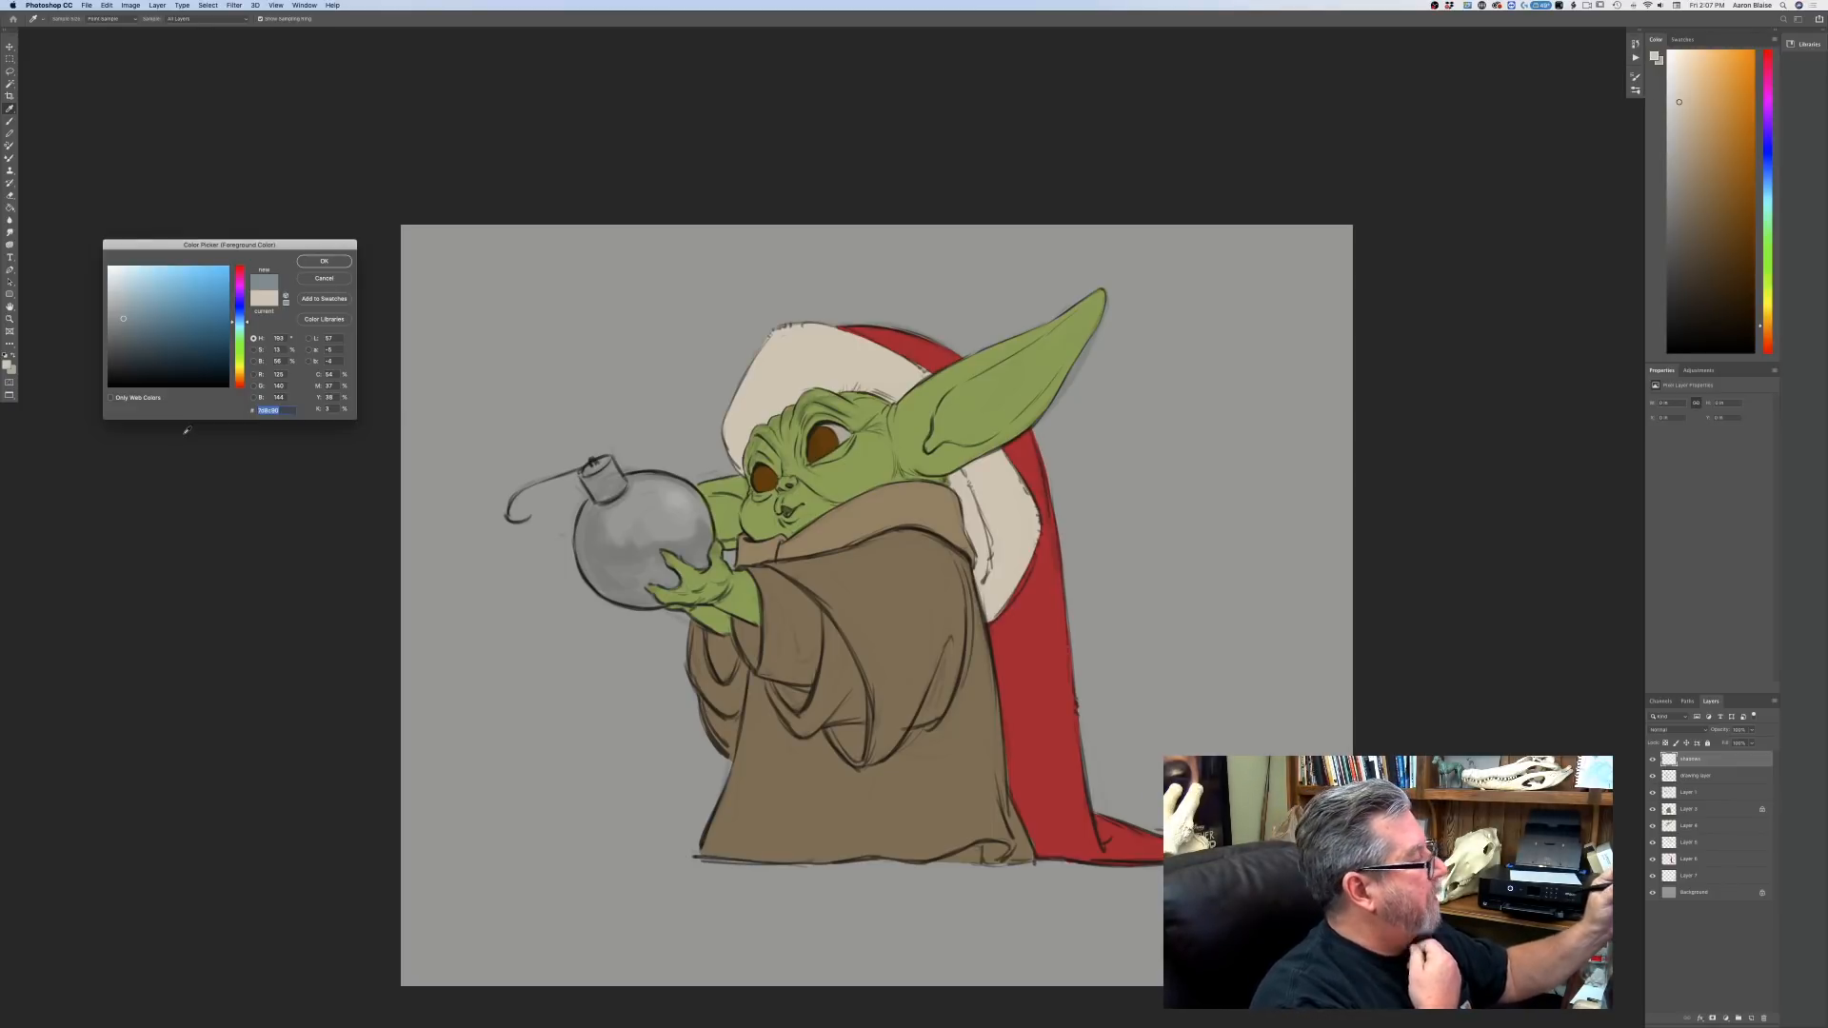
click(124, 311)
click(322, 263)
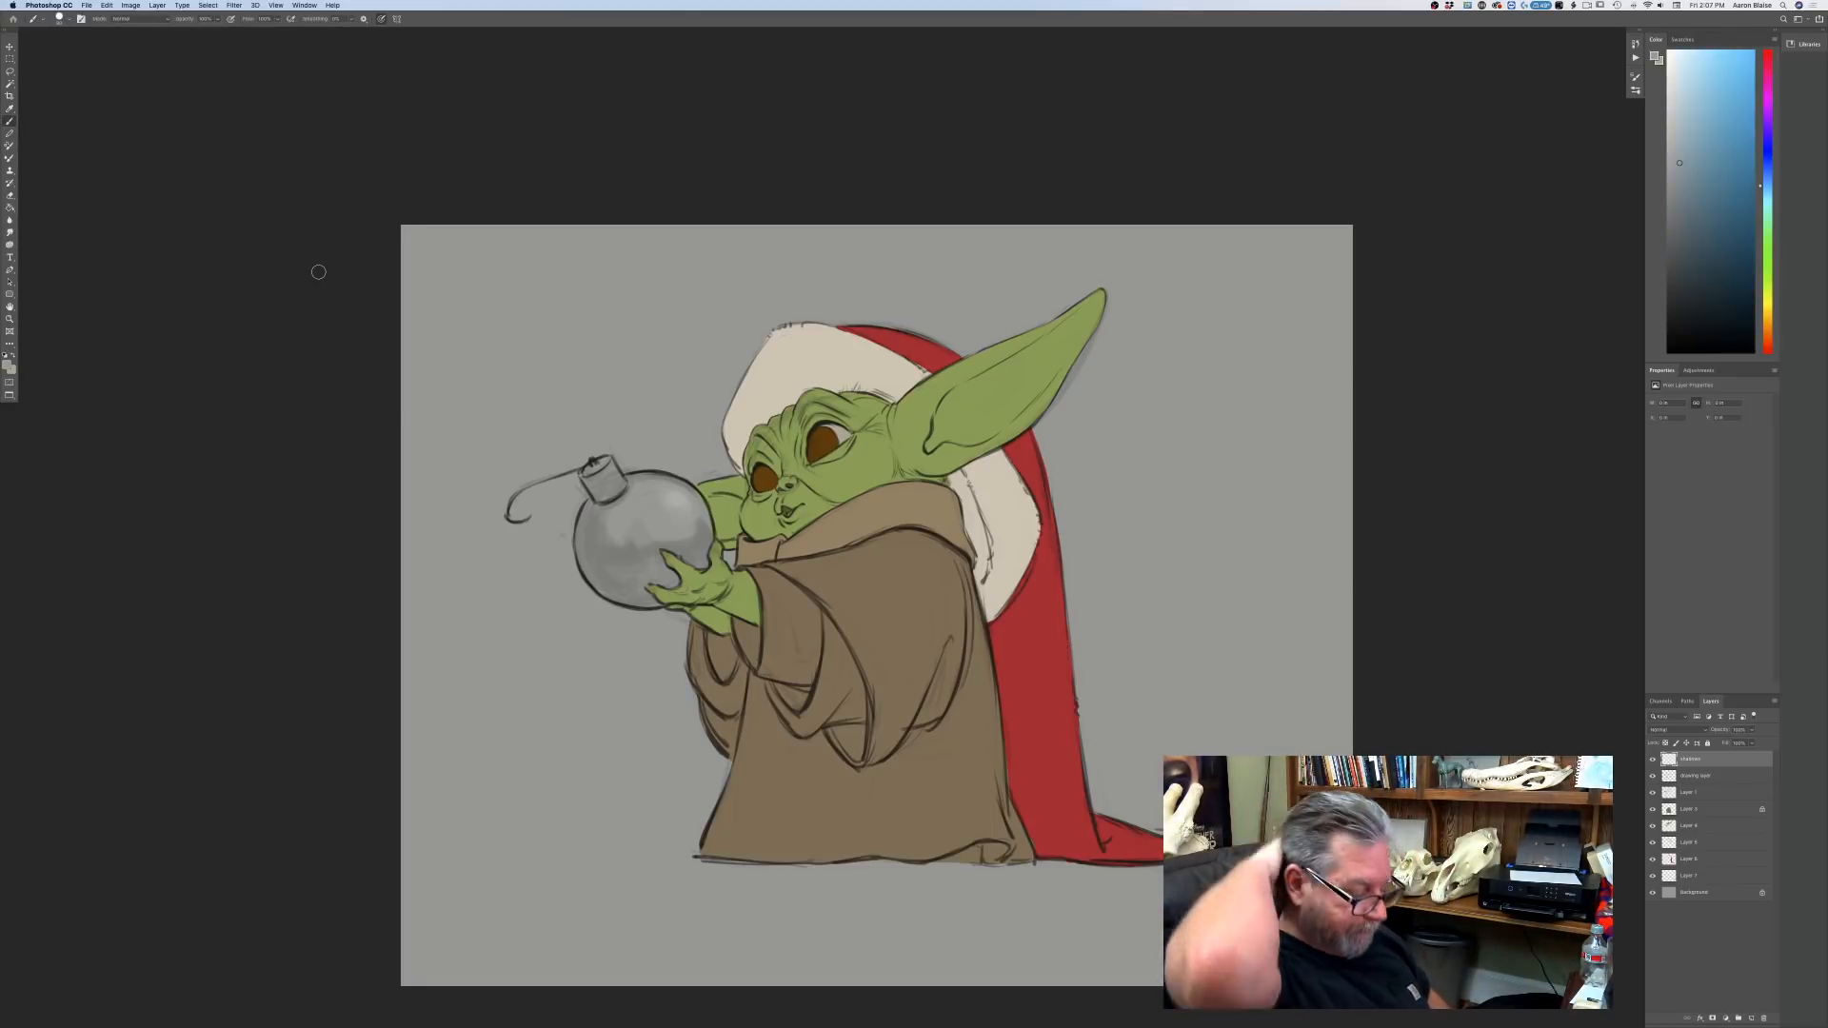
key(super+equal)
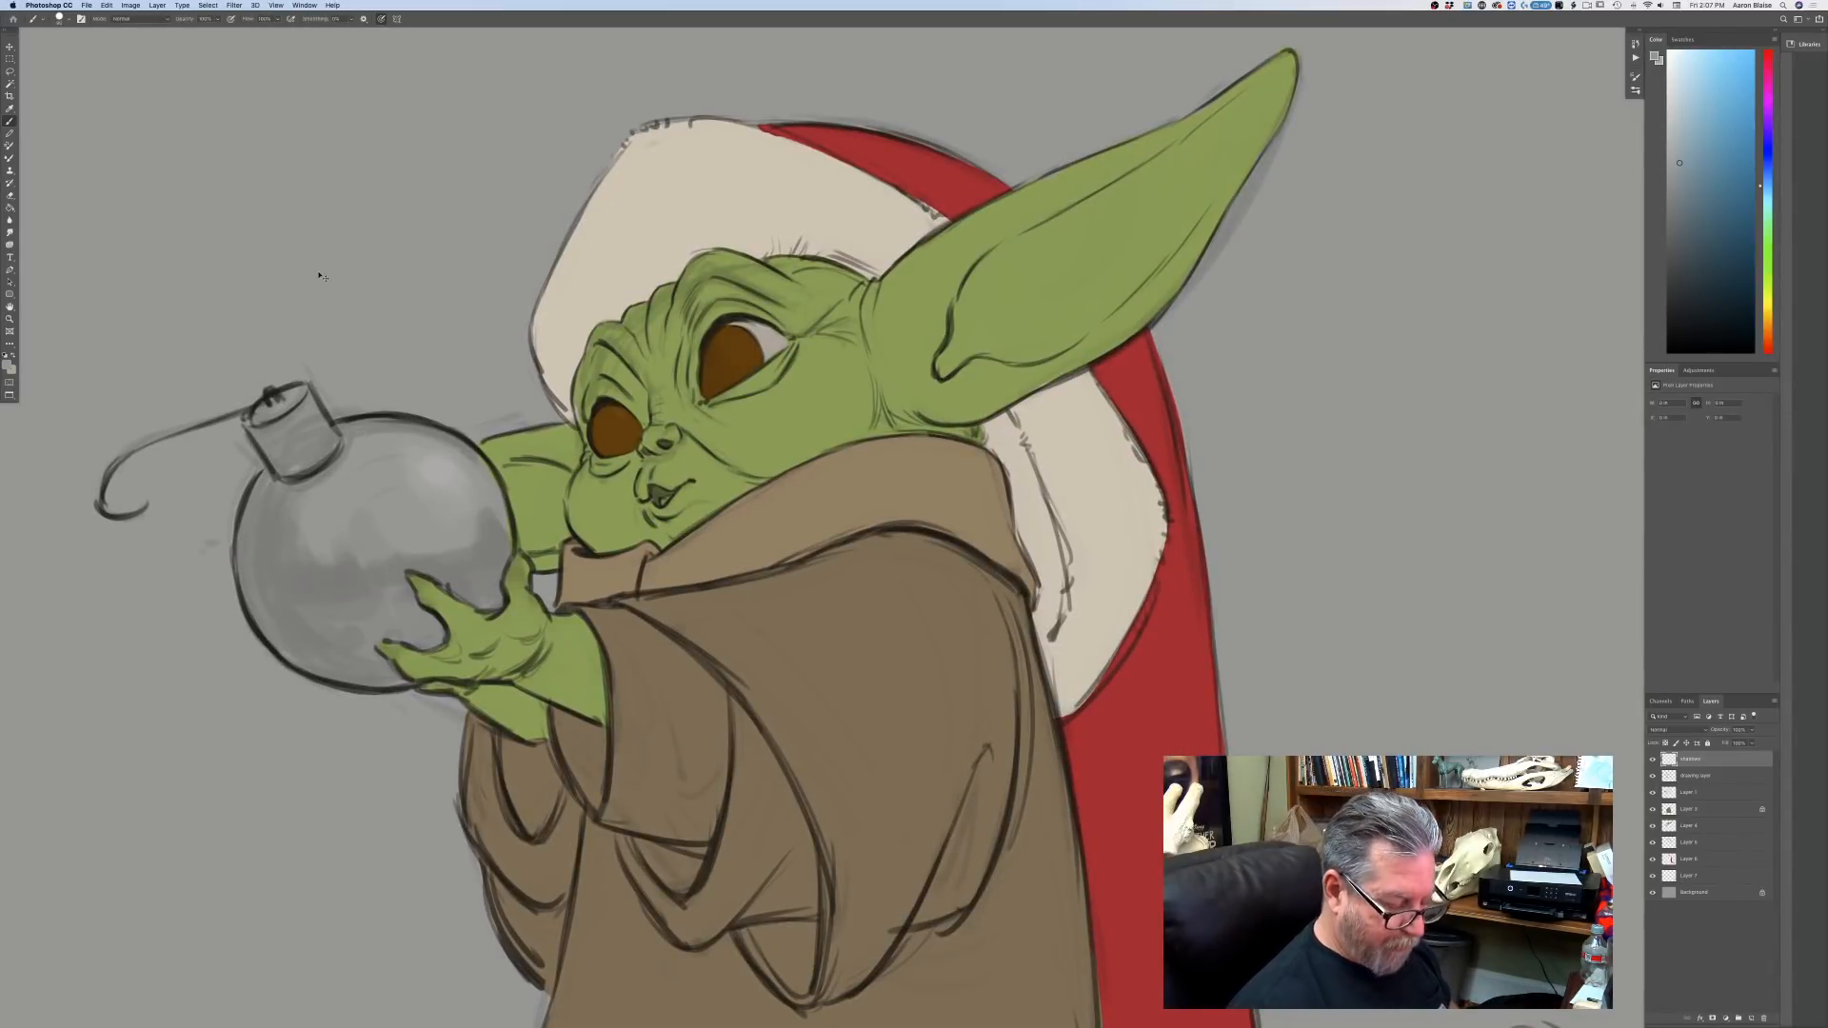
key(super+minus)
key(super+minus)
key(super+equal)
key(super+equal)
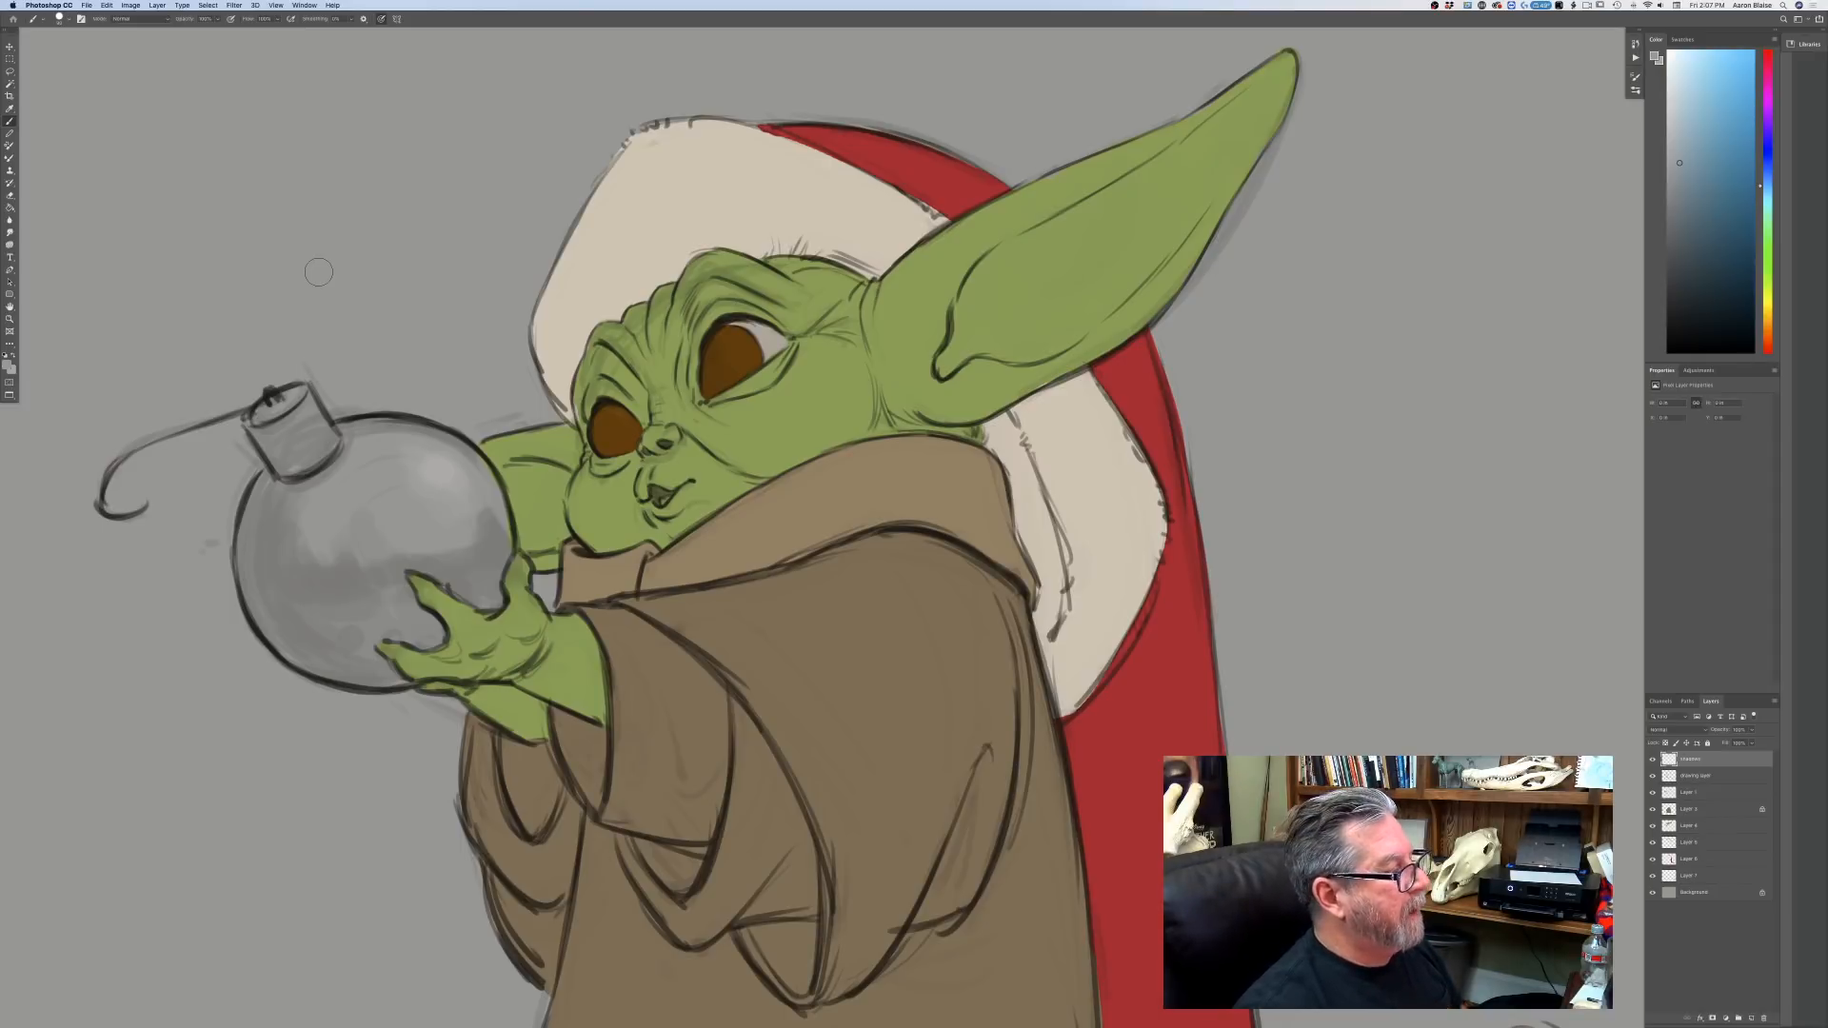
key(super+minus)
key(super+minus)
key(super+minus)
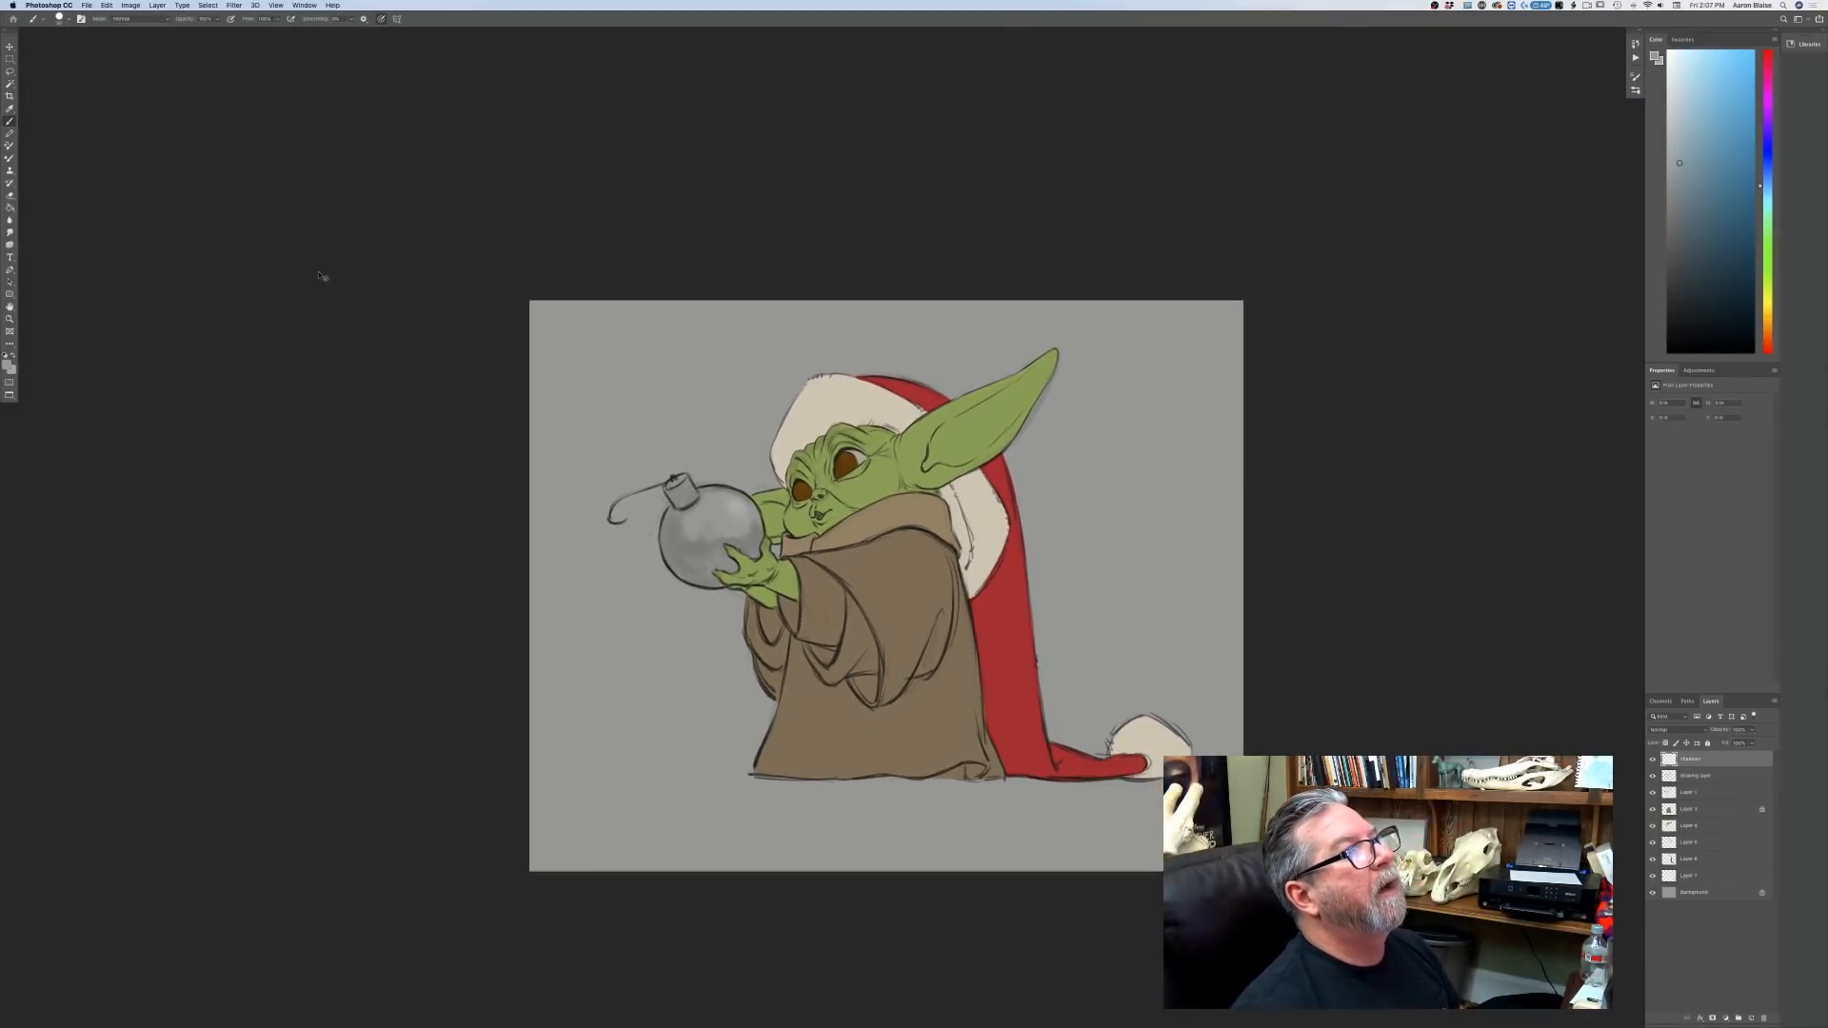
key(super+plus)
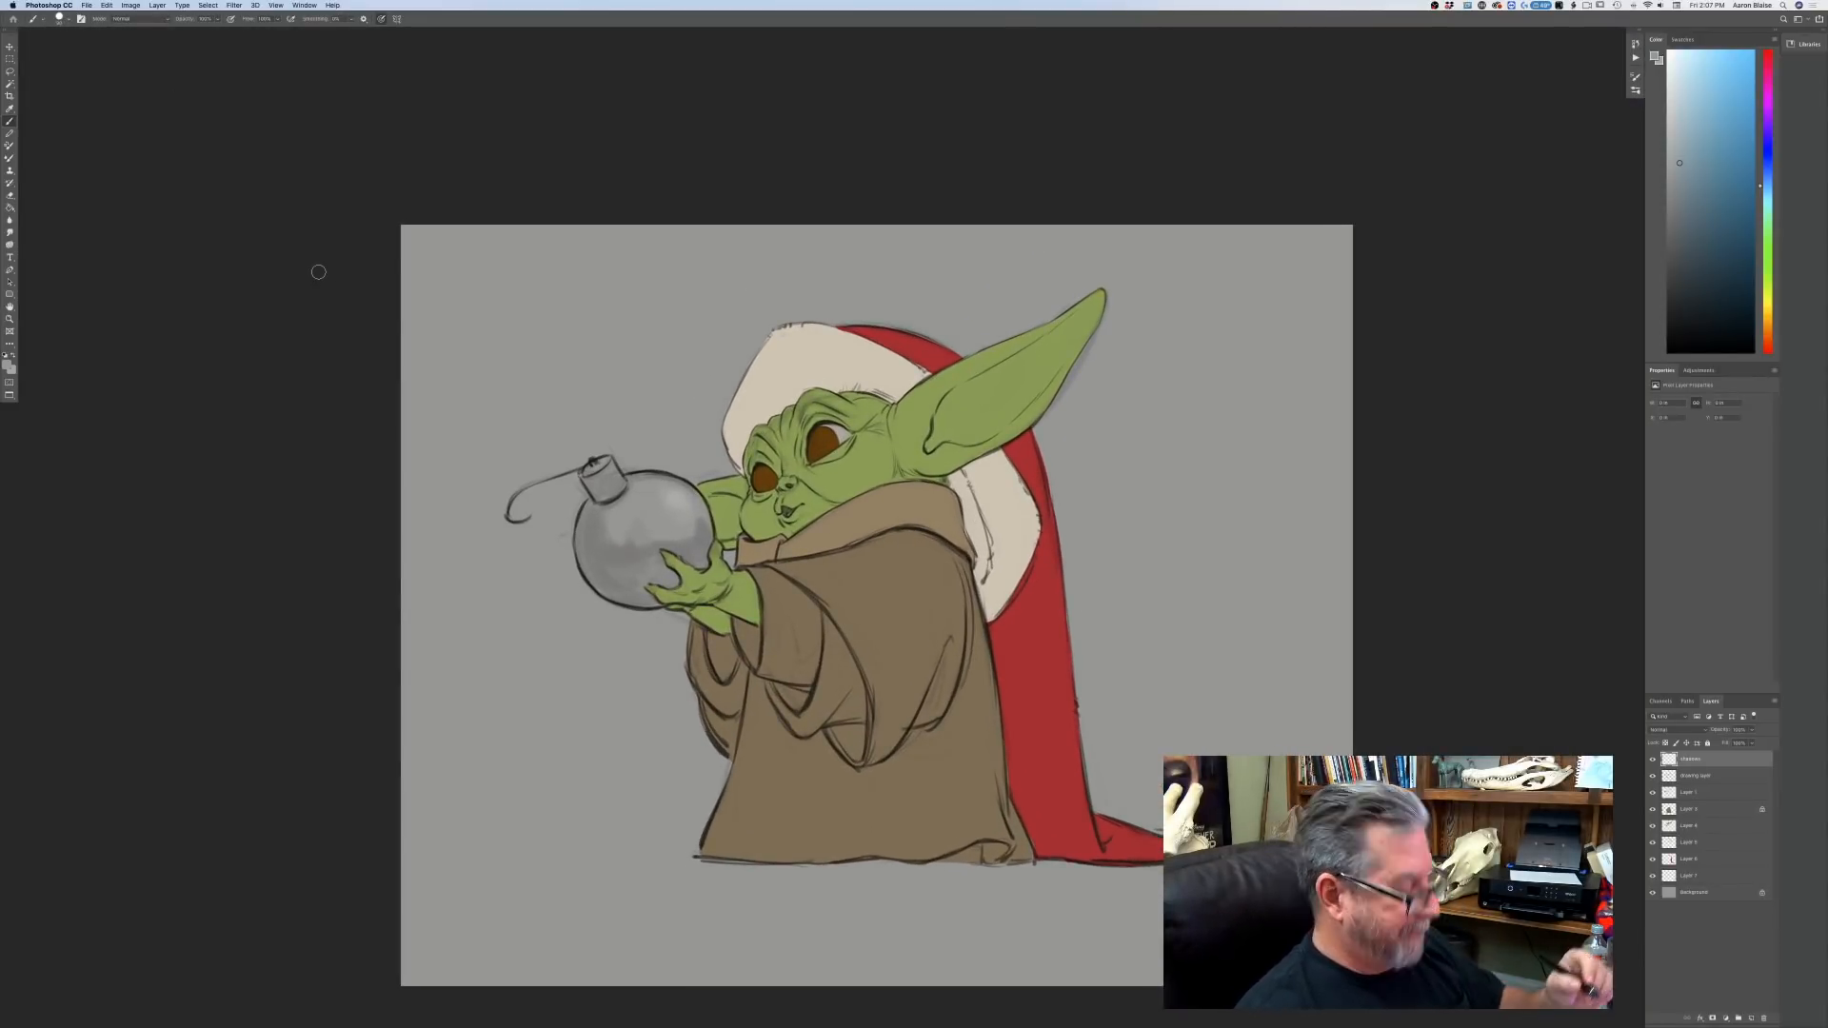
key(super+plus)
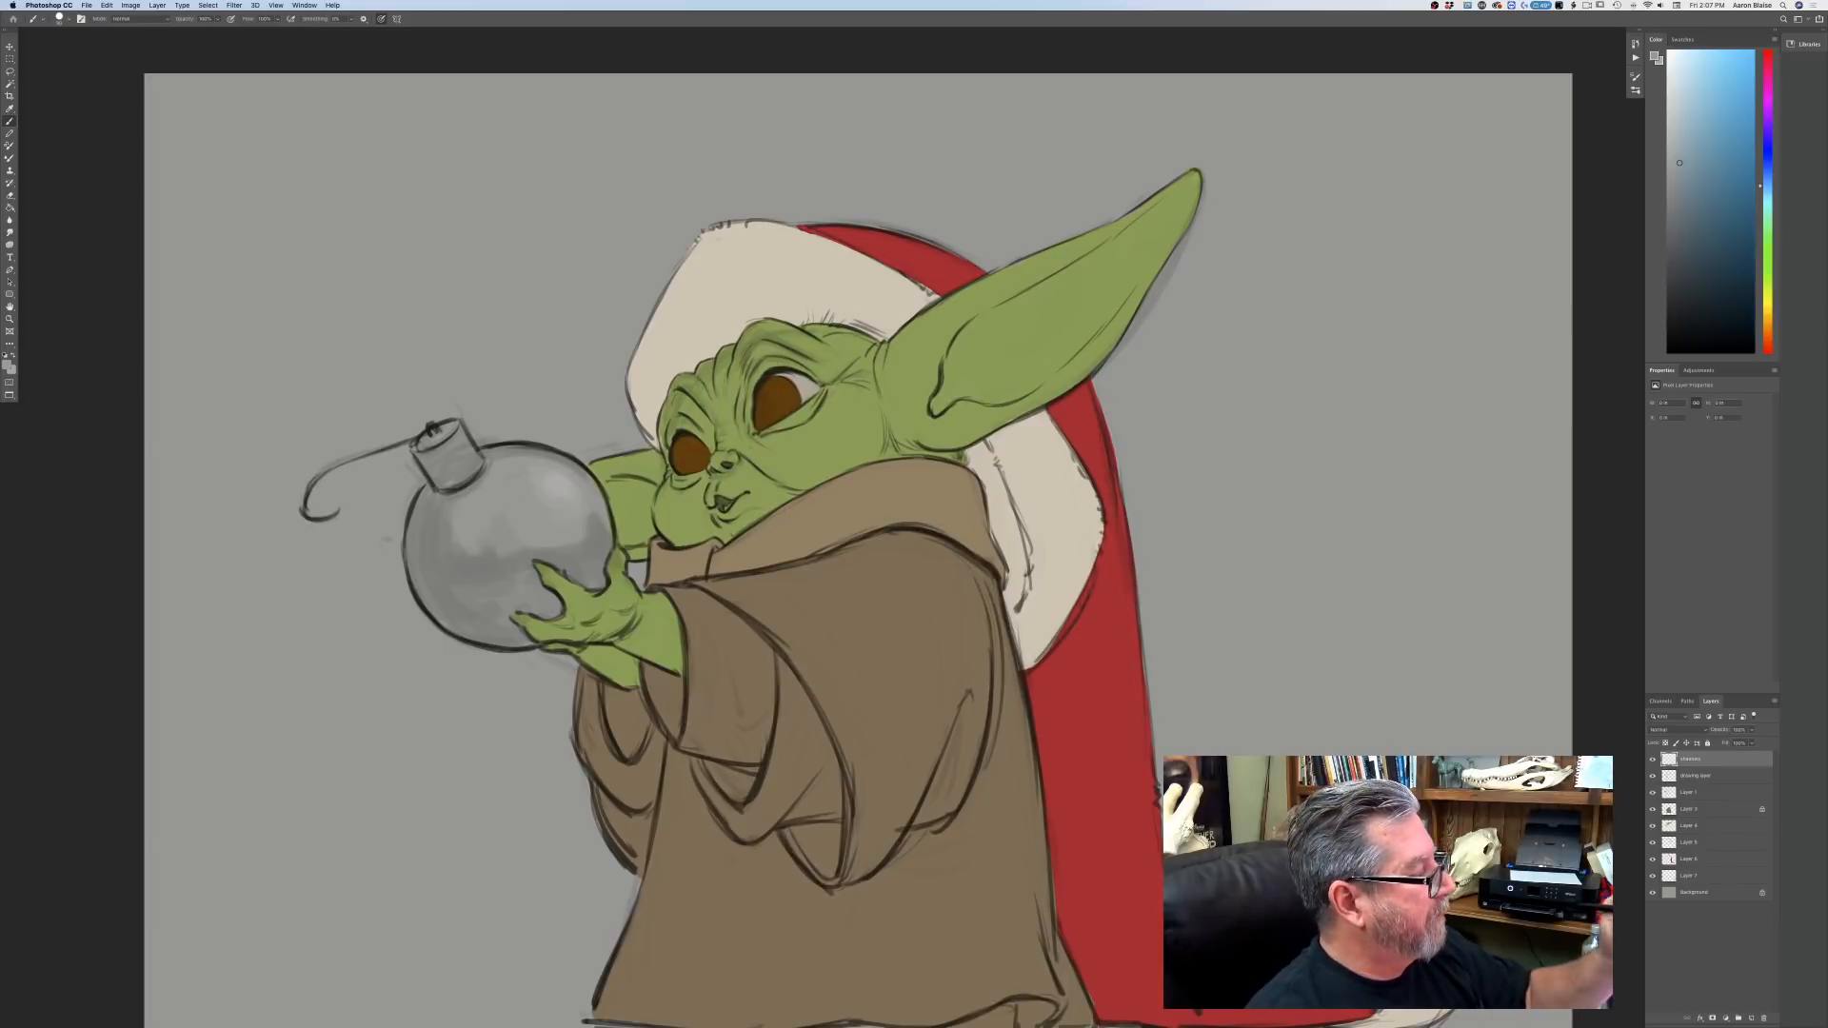
Try a short shadow stroke beside the character's larger eye and undo it.
mouse_move(811, 358)
mouse_down()
mouse_move(768, 343)
mouse_move(817, 360)
mouse_up()
key(super+z)
key(super+z)
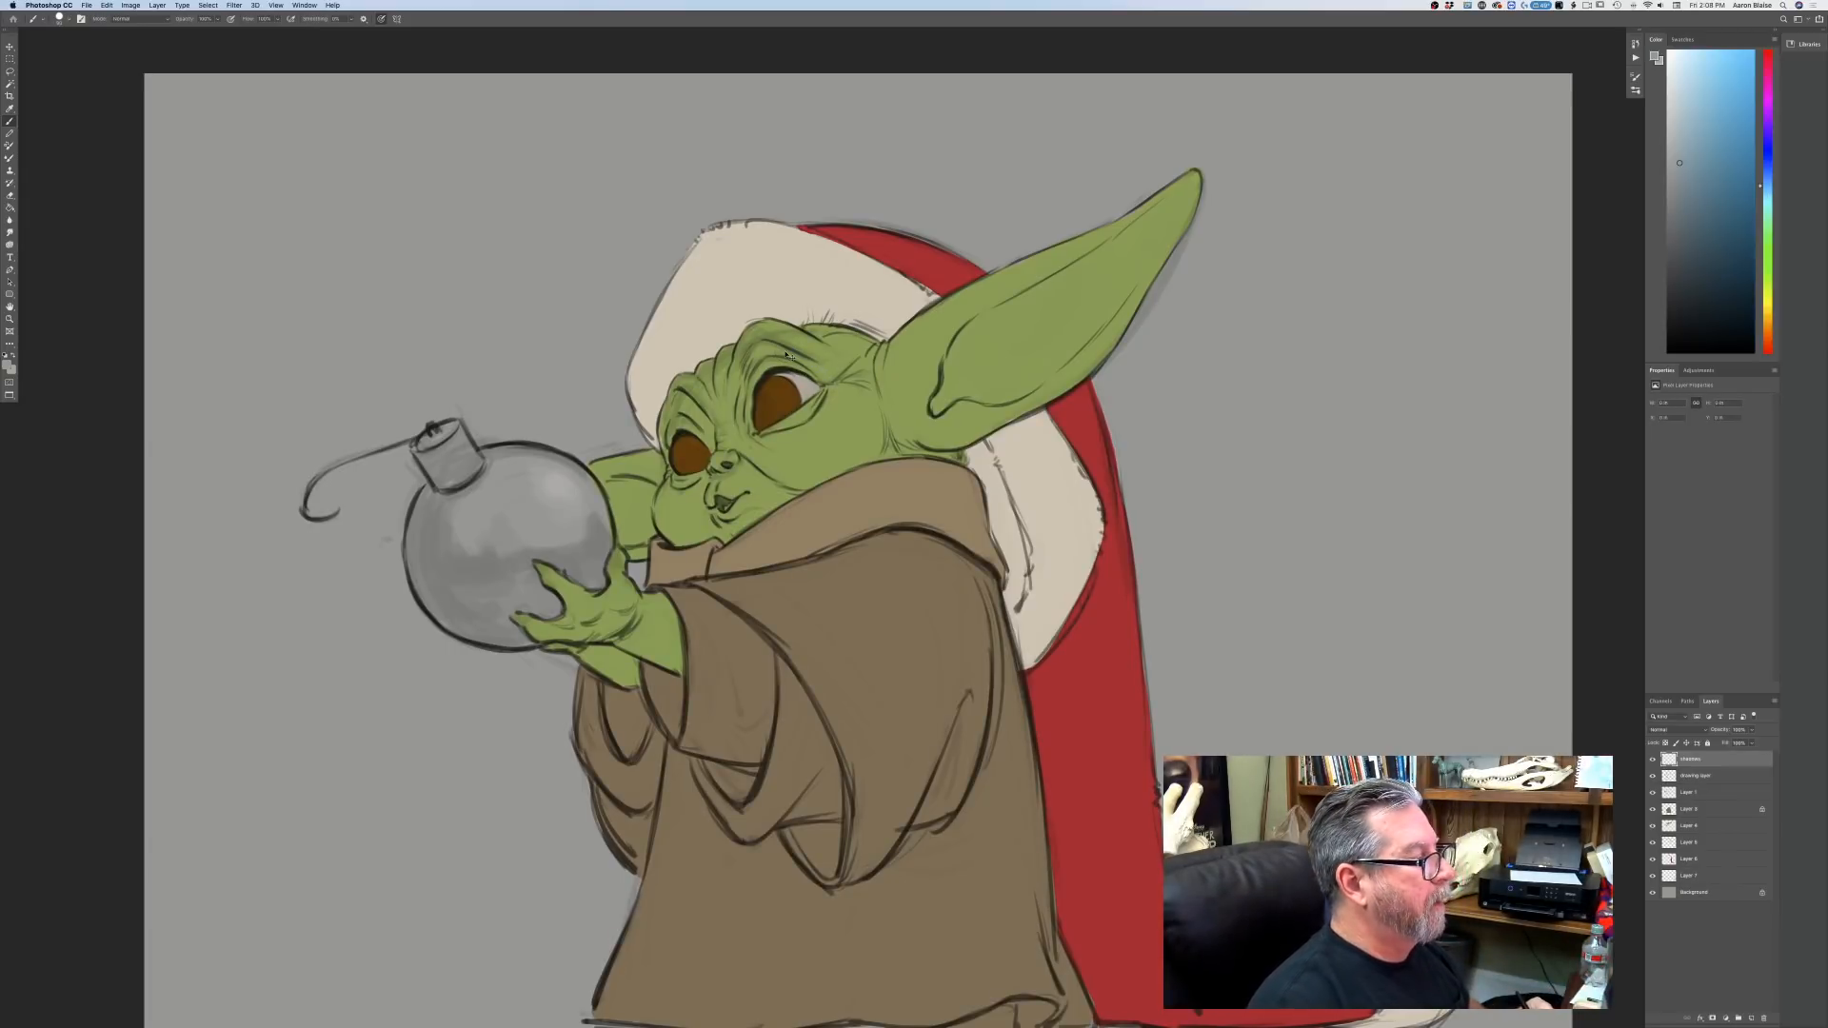
Set the shadows layer's blend mode to Multiply and lower the brush opacity.
click(1664, 729)
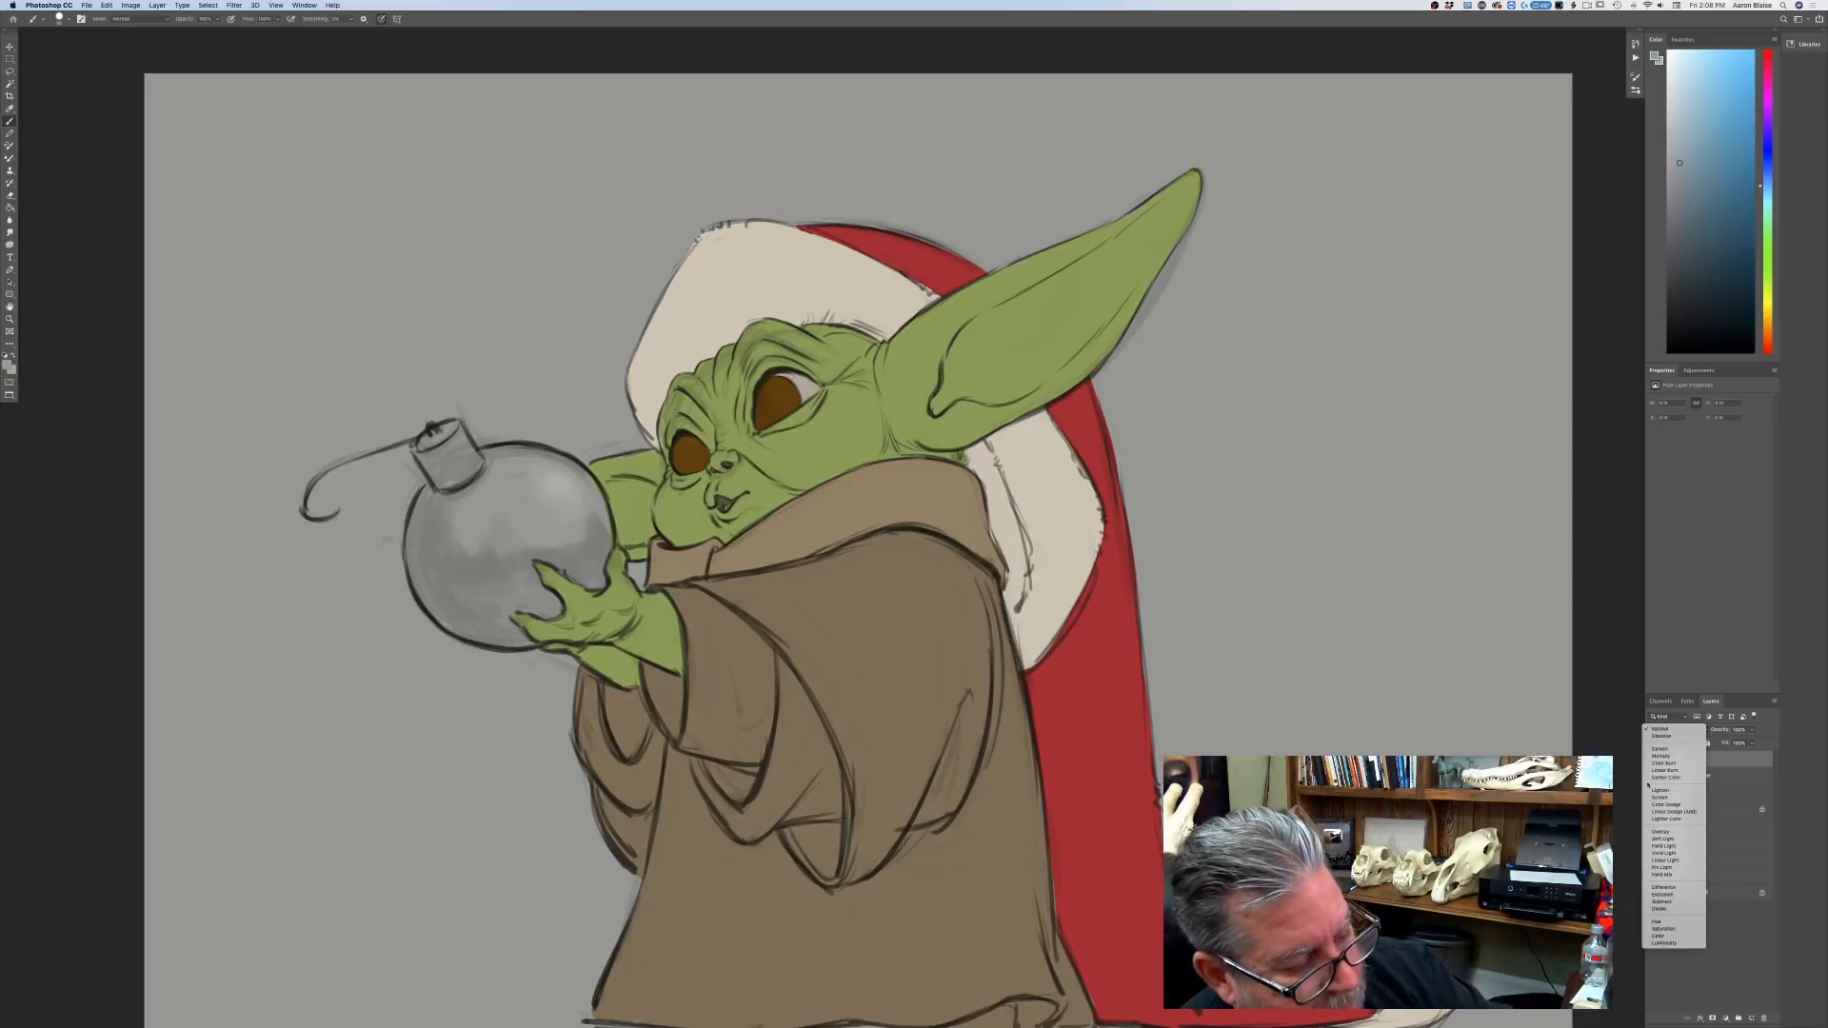
click(1657, 756)
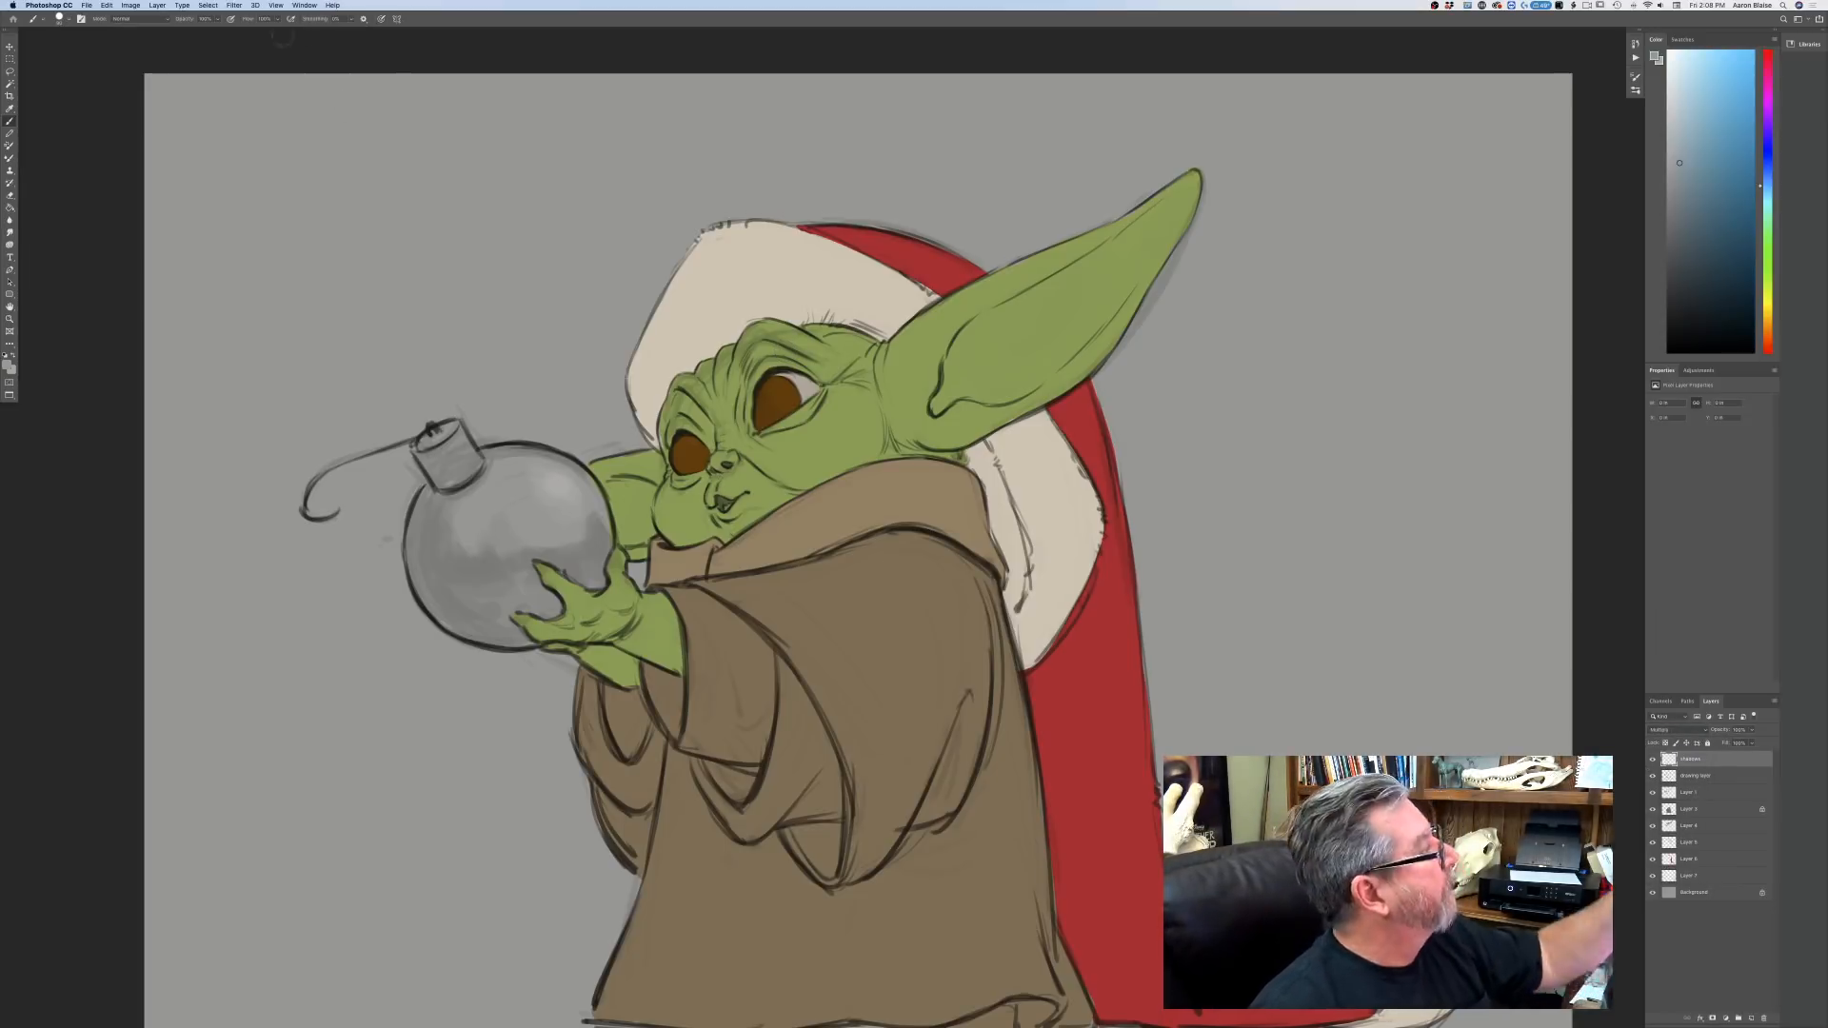
click(217, 19)
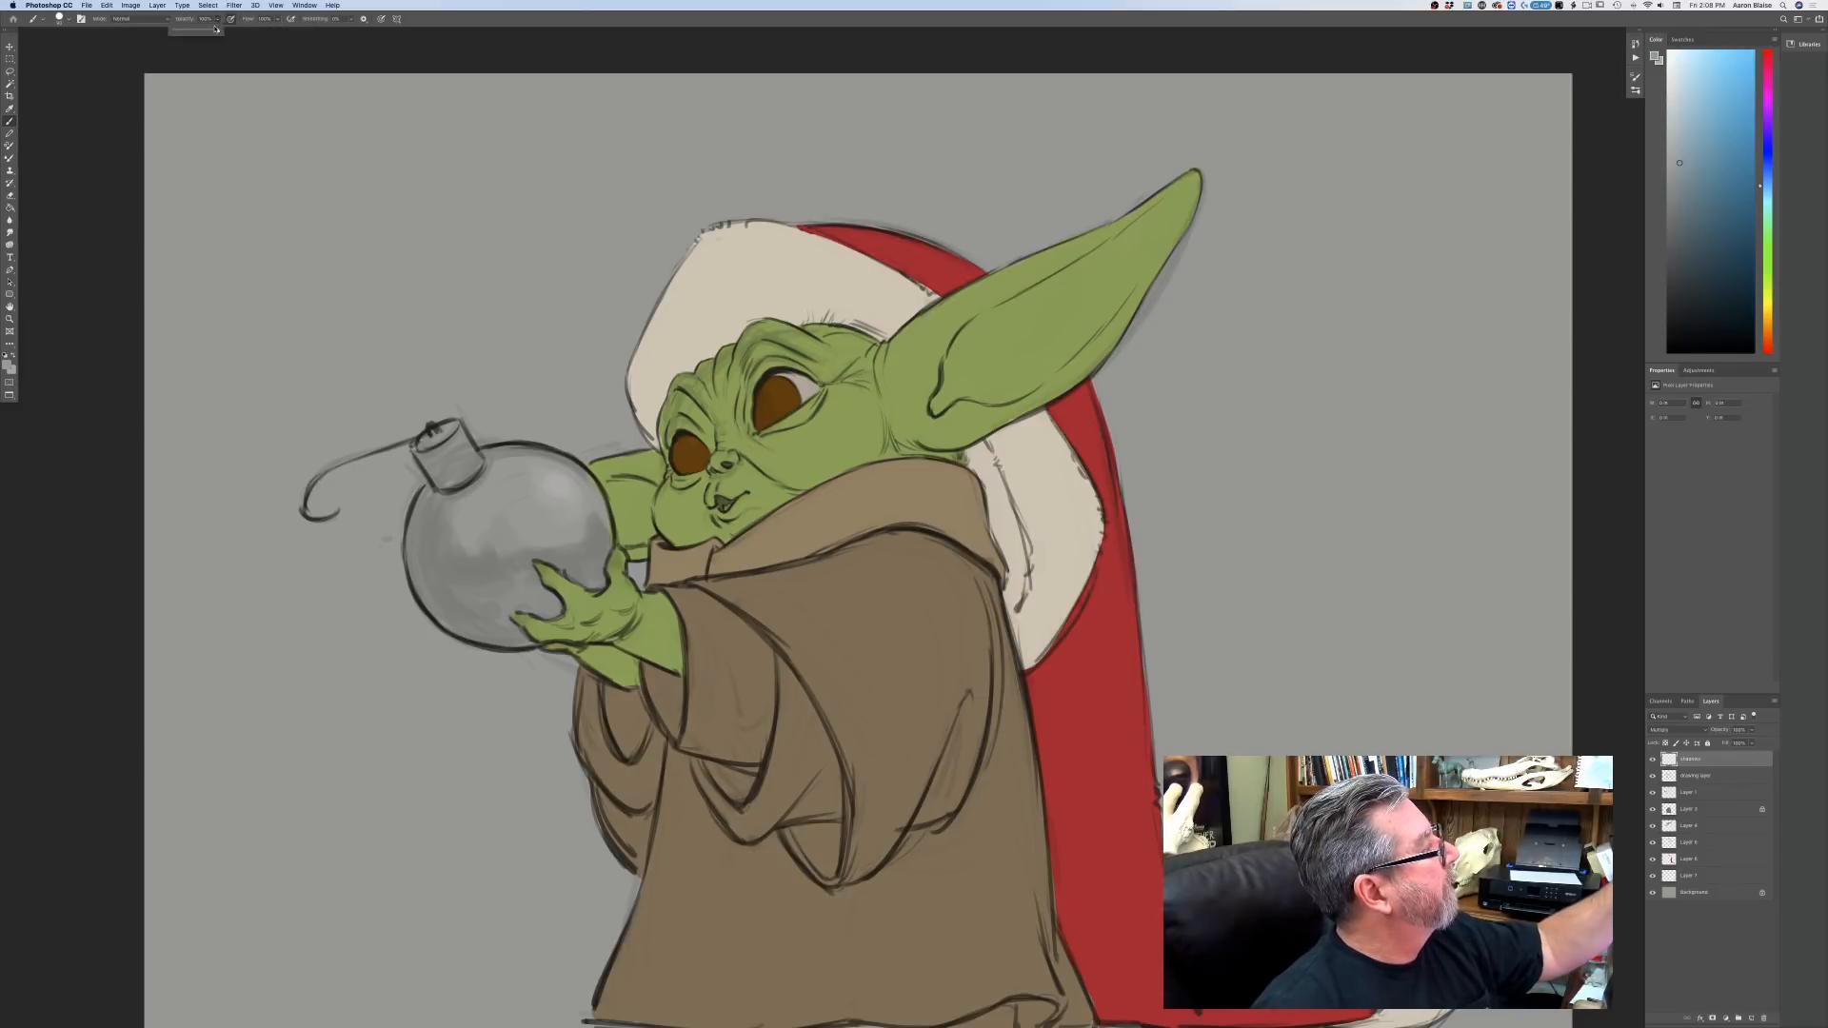
drag(216, 29, 207, 30)
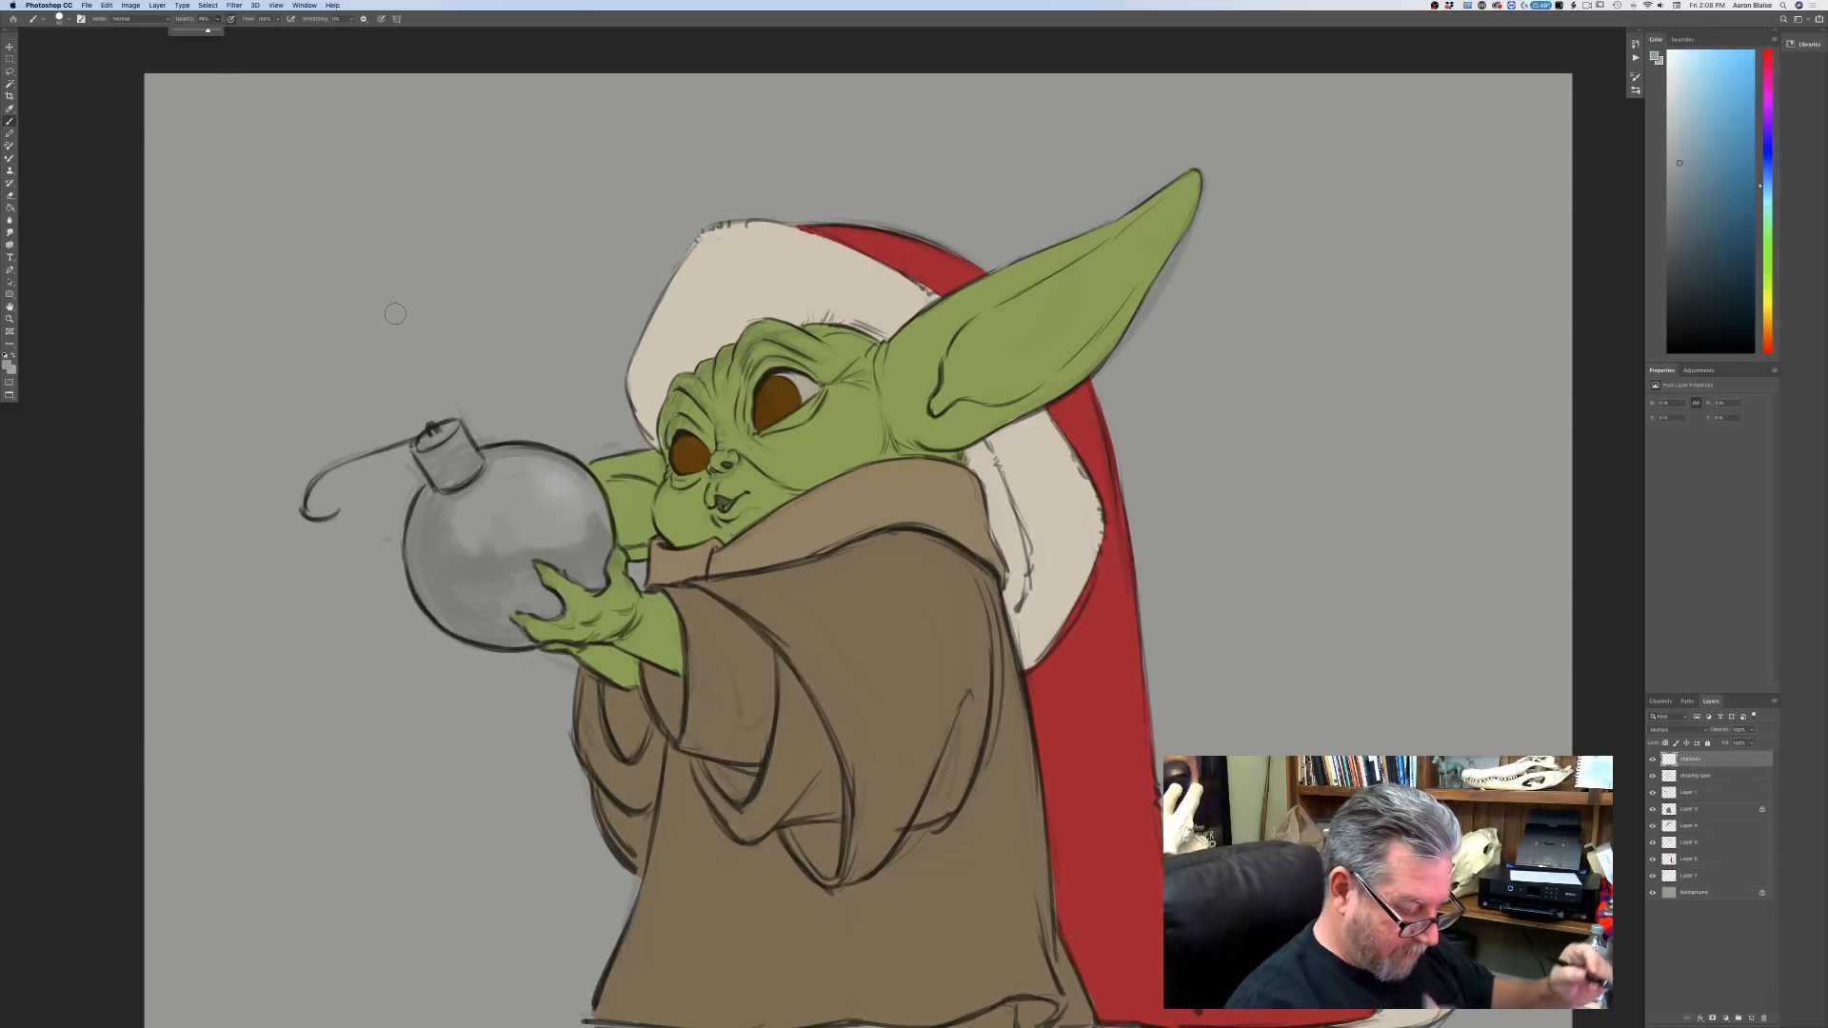
click(755, 489)
Enlarge the brush and shade the hat's fur trim above the forehead and the inside of the large ear.
key(bracketright)
key(bracketright)
key(bracketright)
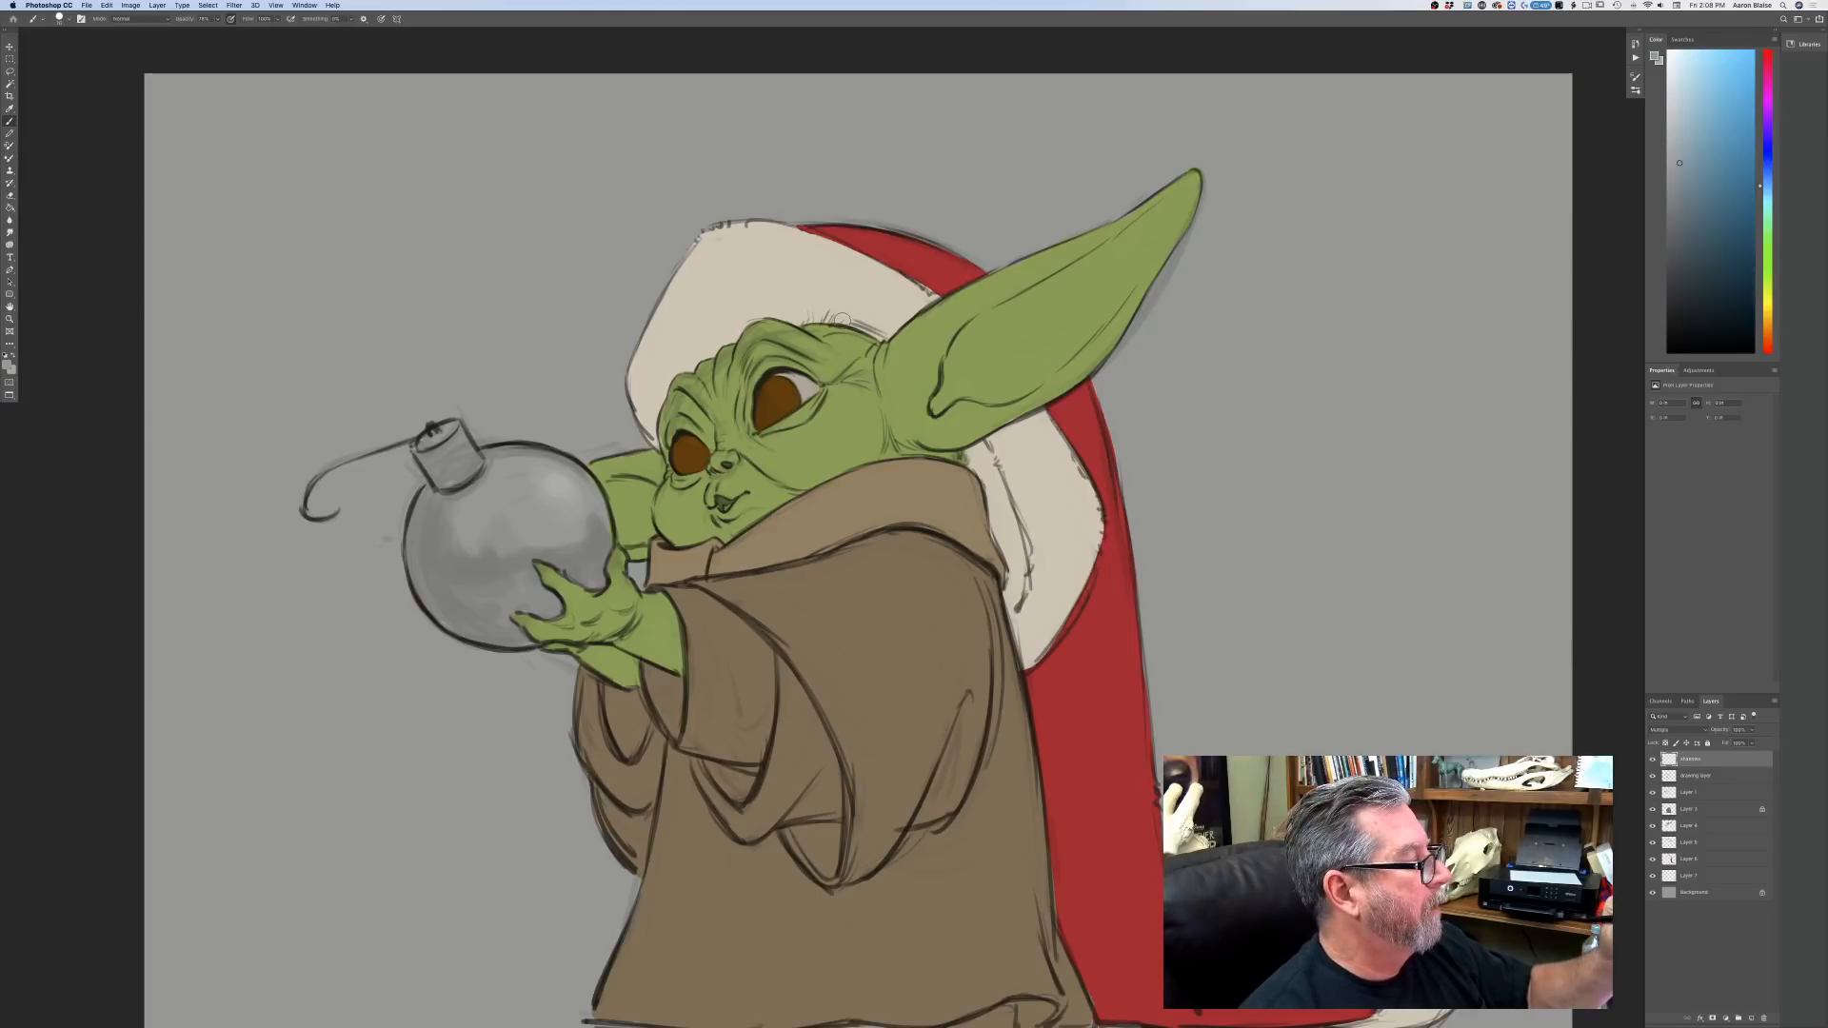
drag(832, 318, 884, 340)
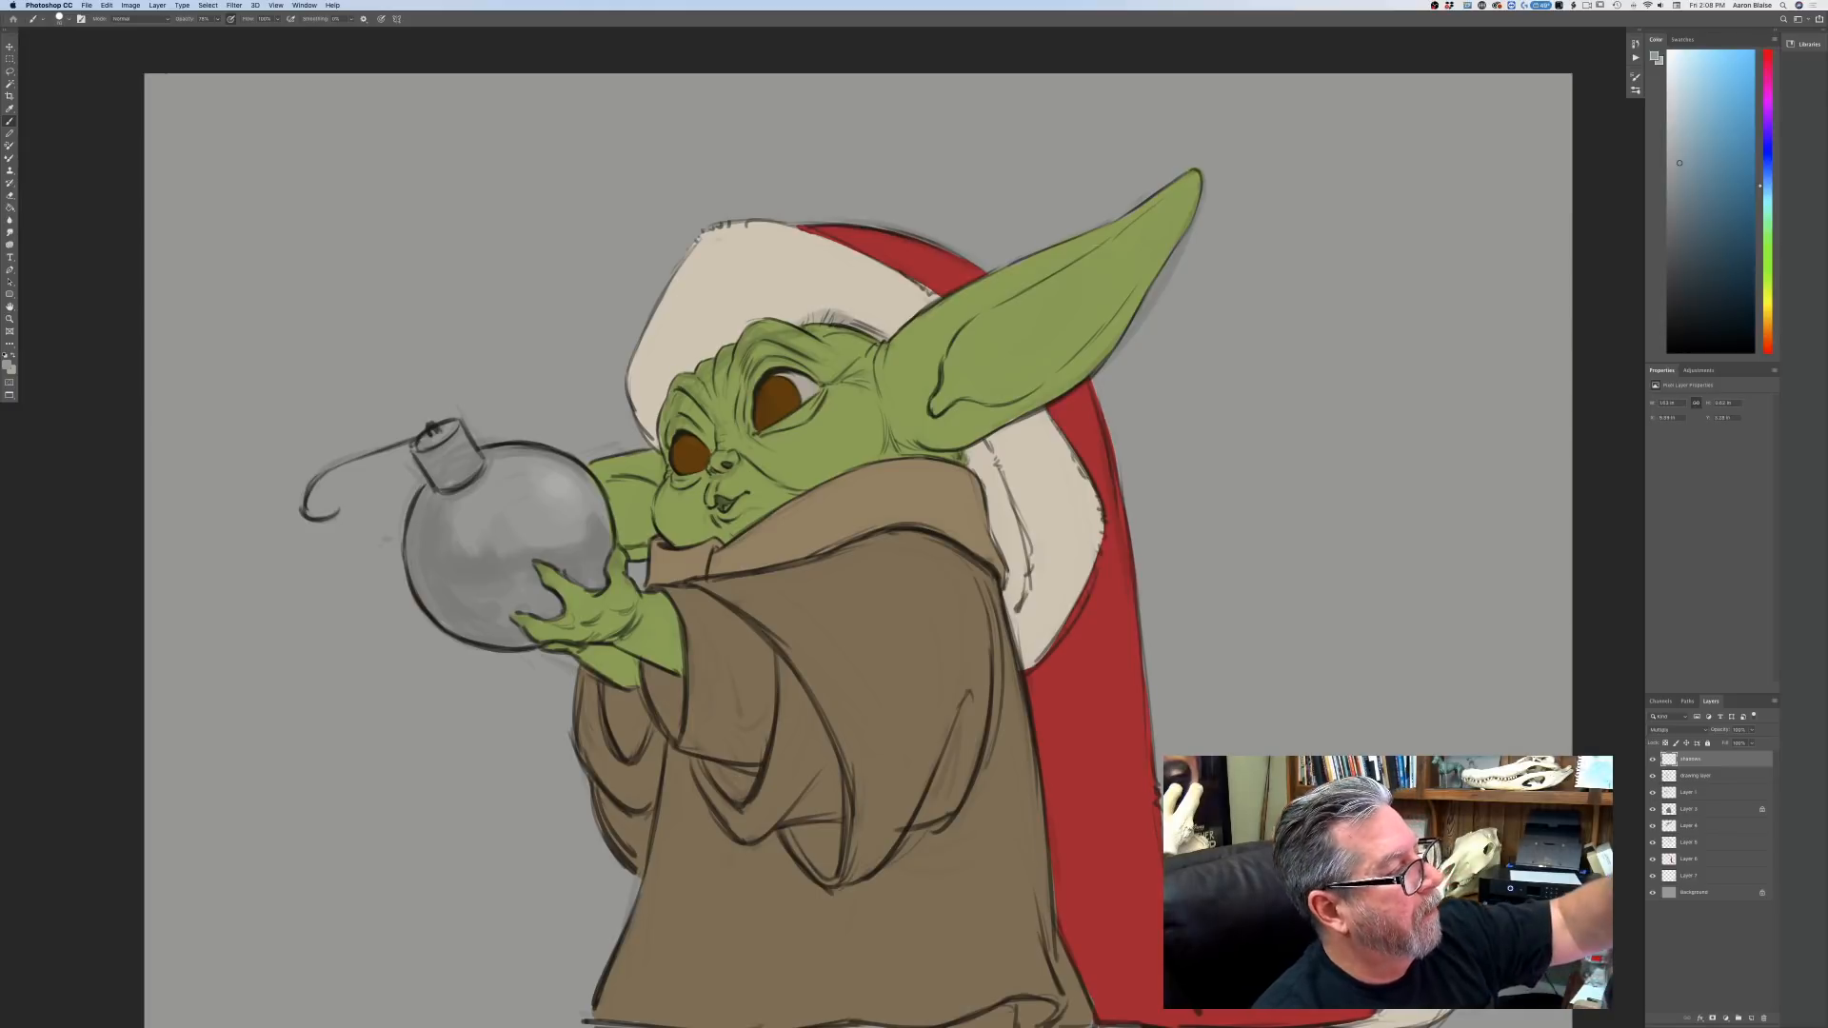
drag(1023, 300, 1133, 219)
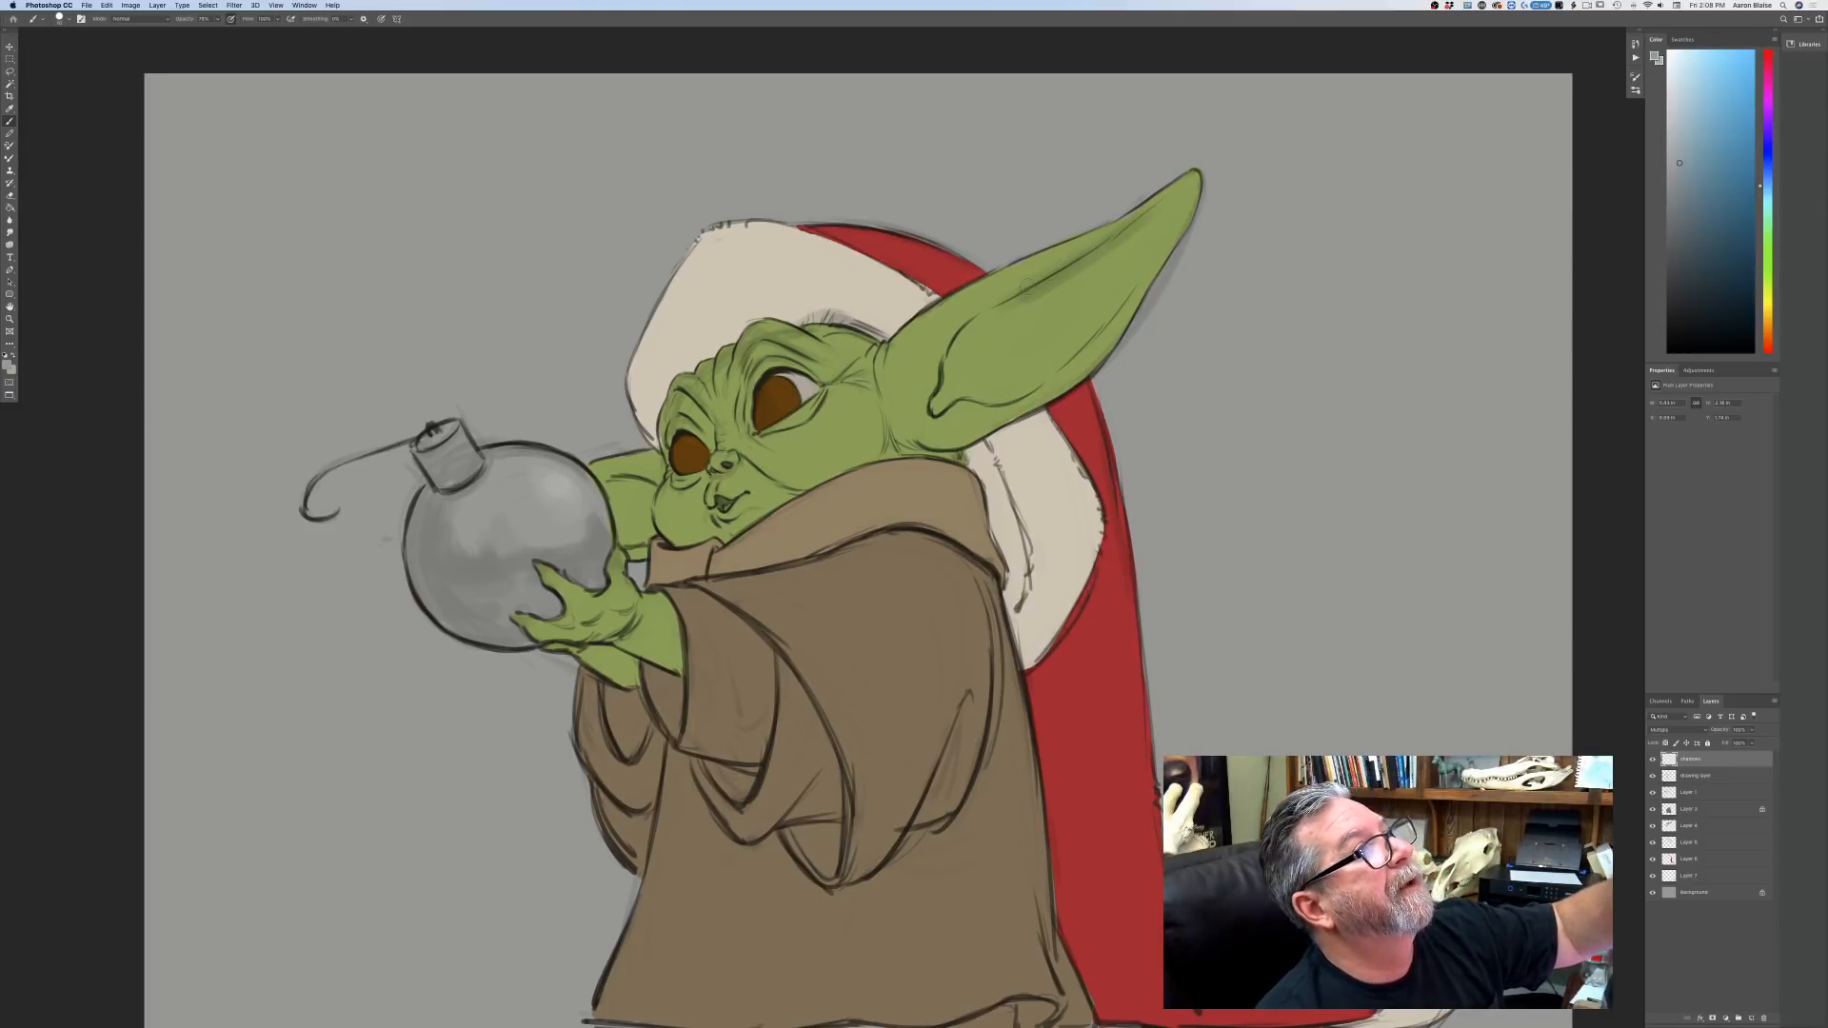
mouse_move(1009, 299)
mouse_down()
mouse_move(950, 334)
mouse_move(938, 369)
mouse_move(981, 309)
mouse_move(942, 335)
mouse_move(928, 385)
mouse_move(891, 410)
mouse_move(916, 428)
mouse_move(991, 405)
mouse_move(941, 453)
mouse_move(988, 422)
mouse_move(949, 426)
mouse_move(944, 390)
mouse_move(998, 403)
mouse_move(946, 383)
mouse_move(998, 402)
mouse_move(1036, 381)
mouse_up()
mouse_move(1055, 326)
mouse_down()
mouse_move(1047, 368)
mouse_move(960, 367)
mouse_move(958, 401)
mouse_move(980, 396)
mouse_up()
drag(998, 327, 1001, 357)
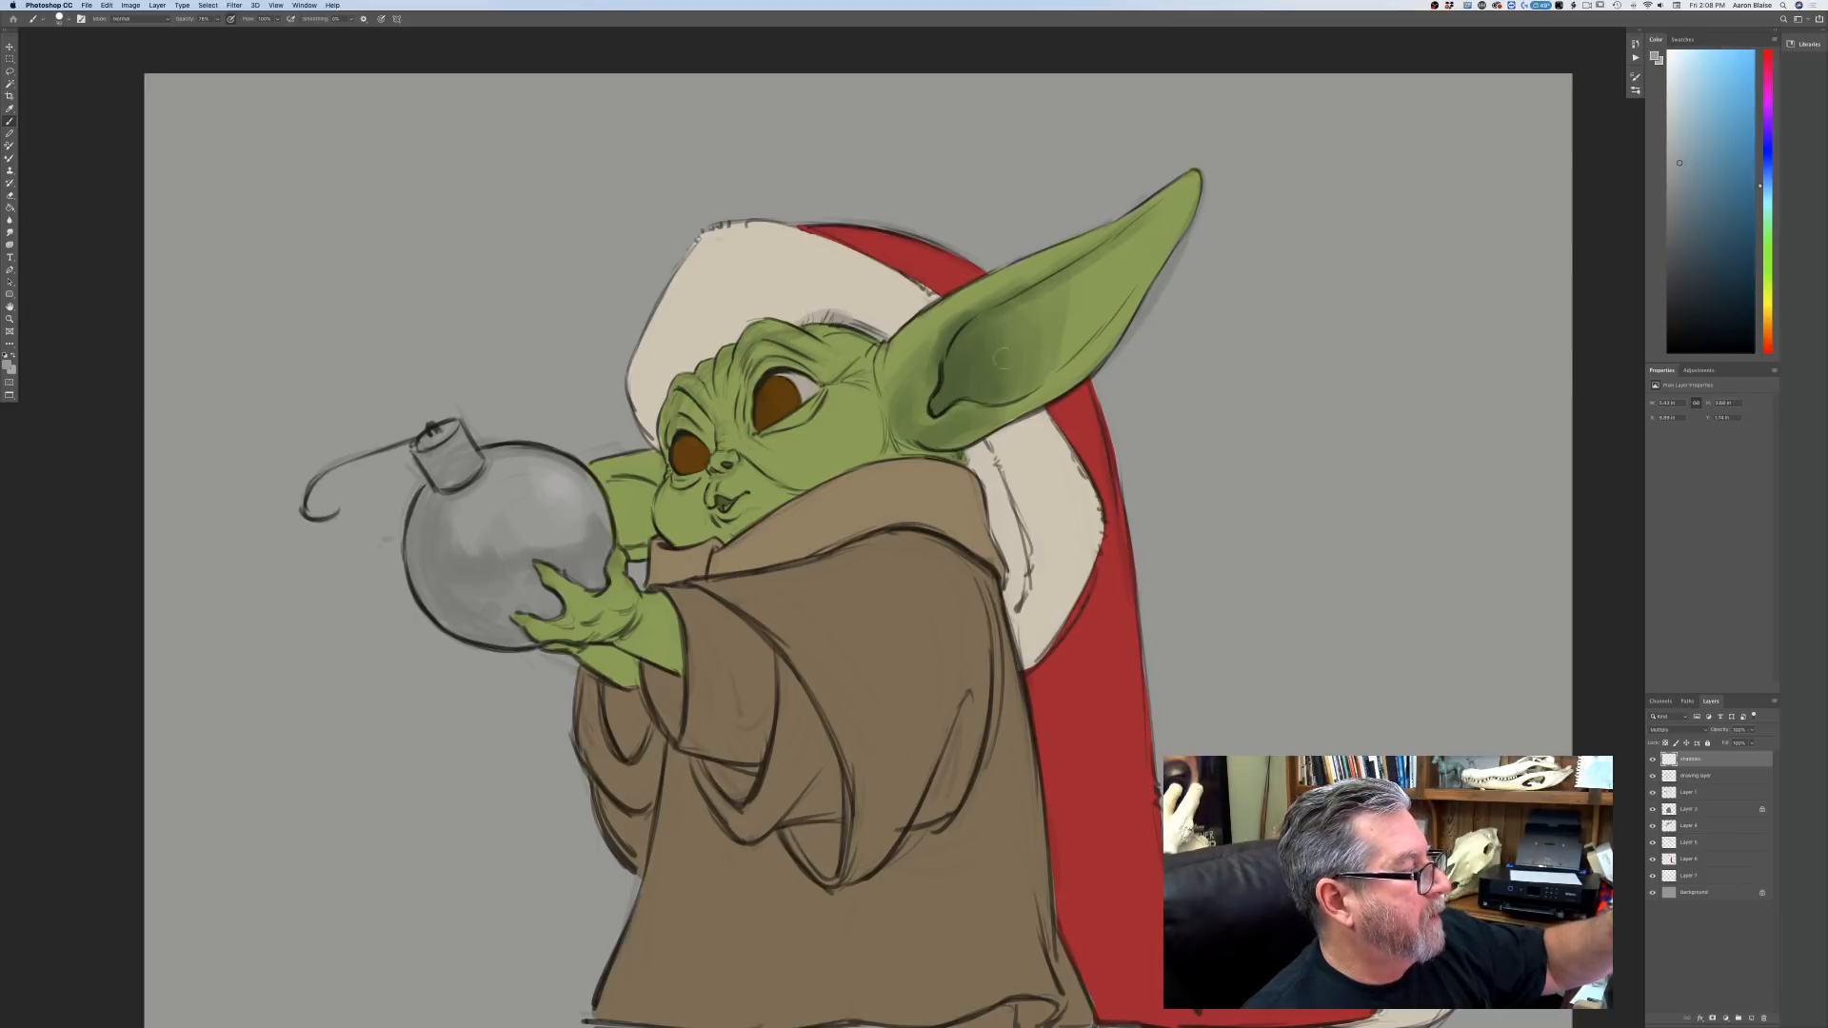
Shade the base of the large ear, the cheek and jaw above the collar, the nose and the chin.
key(super+minus)
key(super+minus)
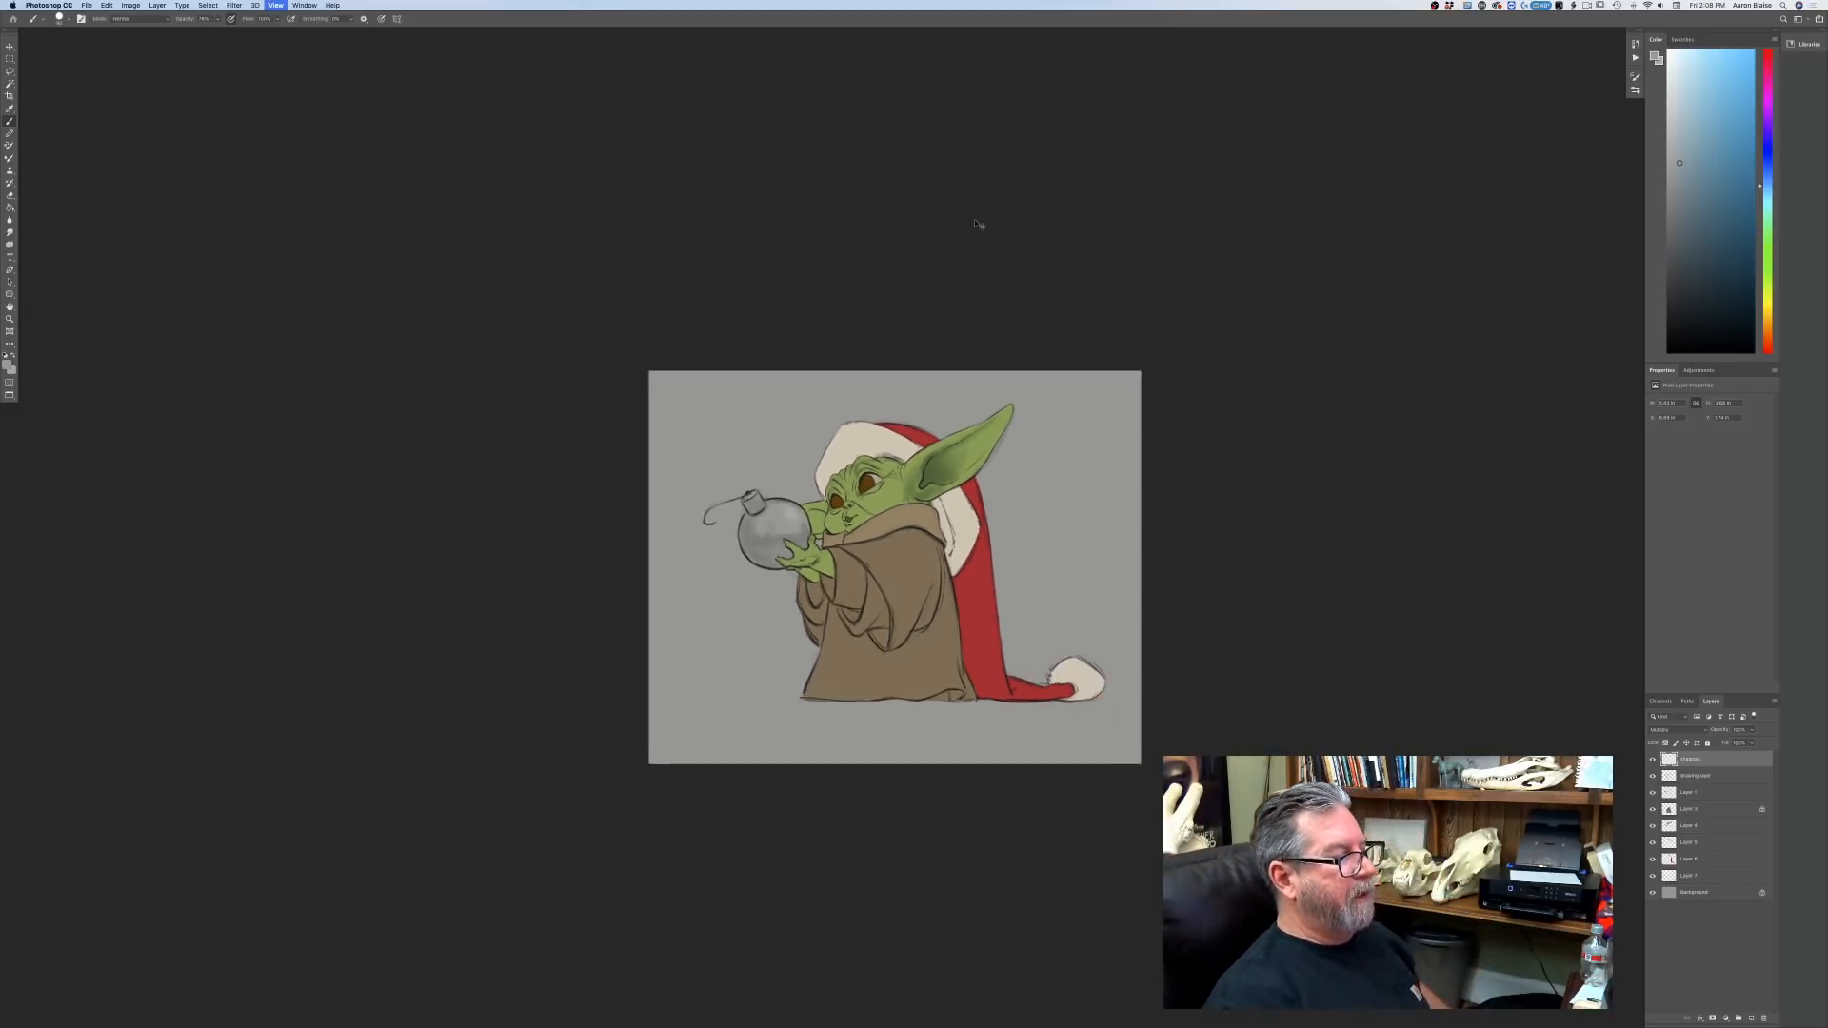
key(super+plus)
key(super+plus)
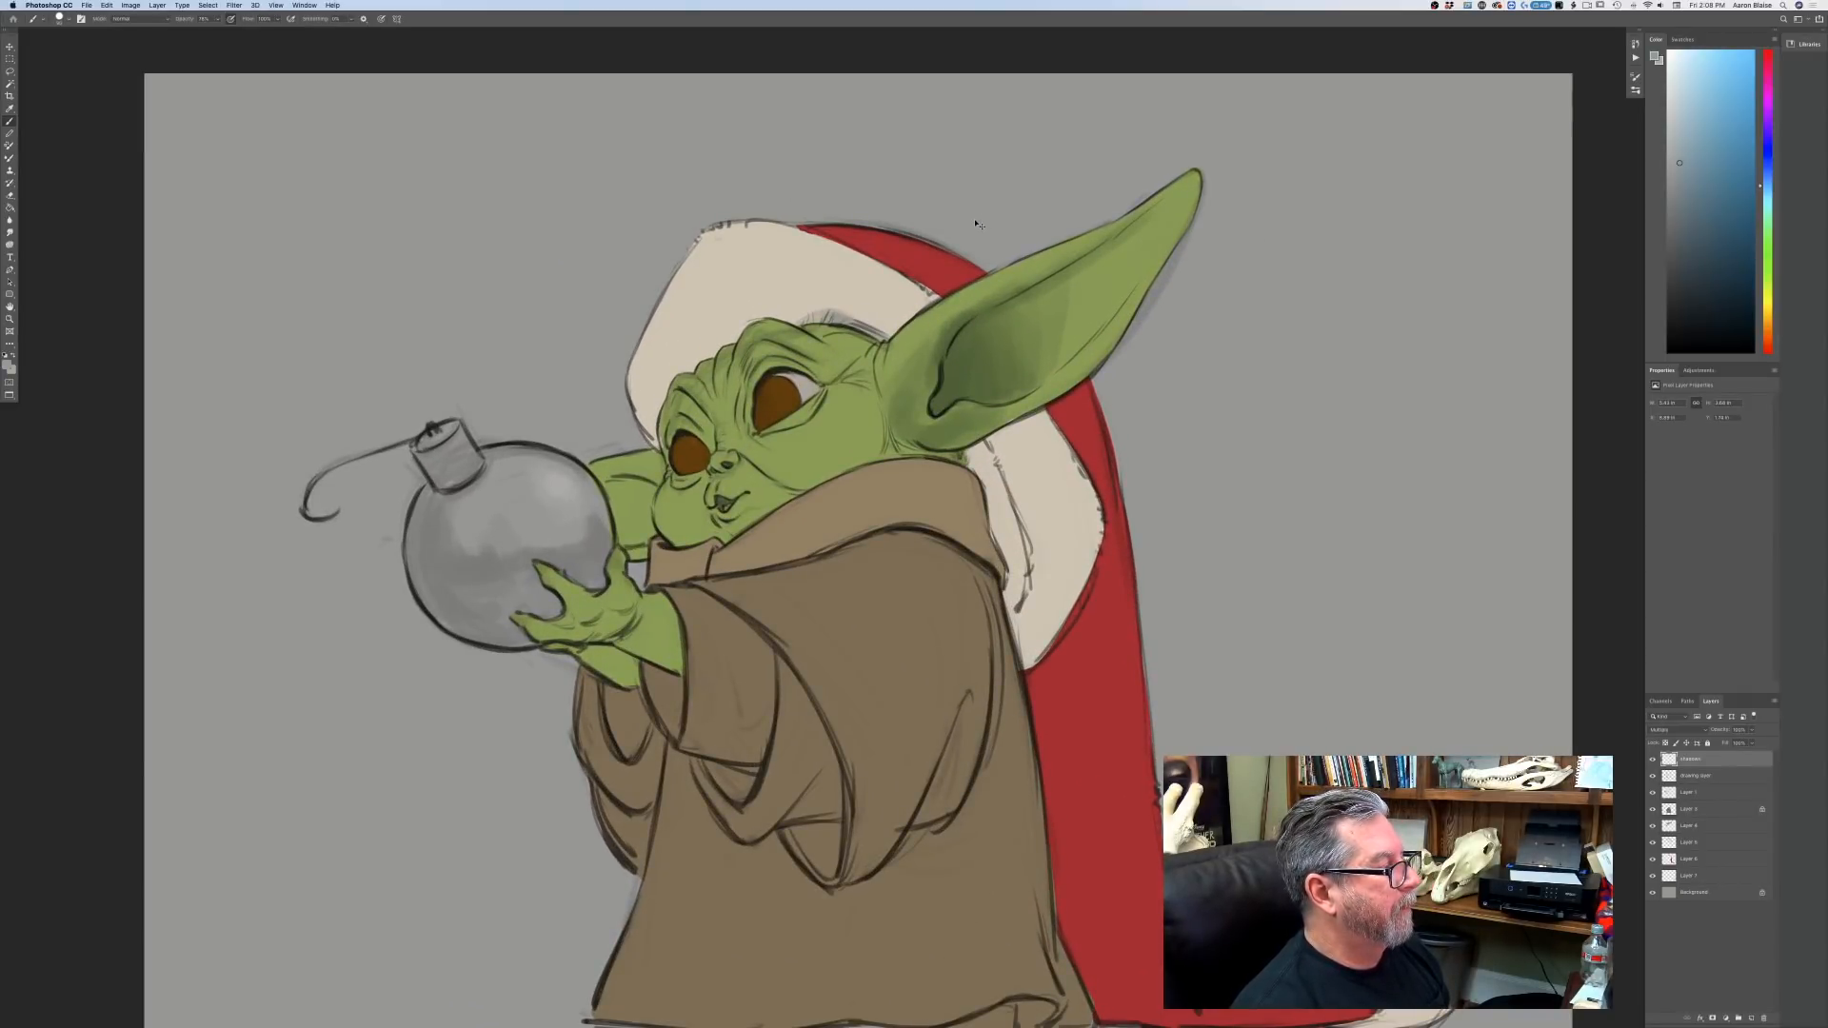
key(super+plus)
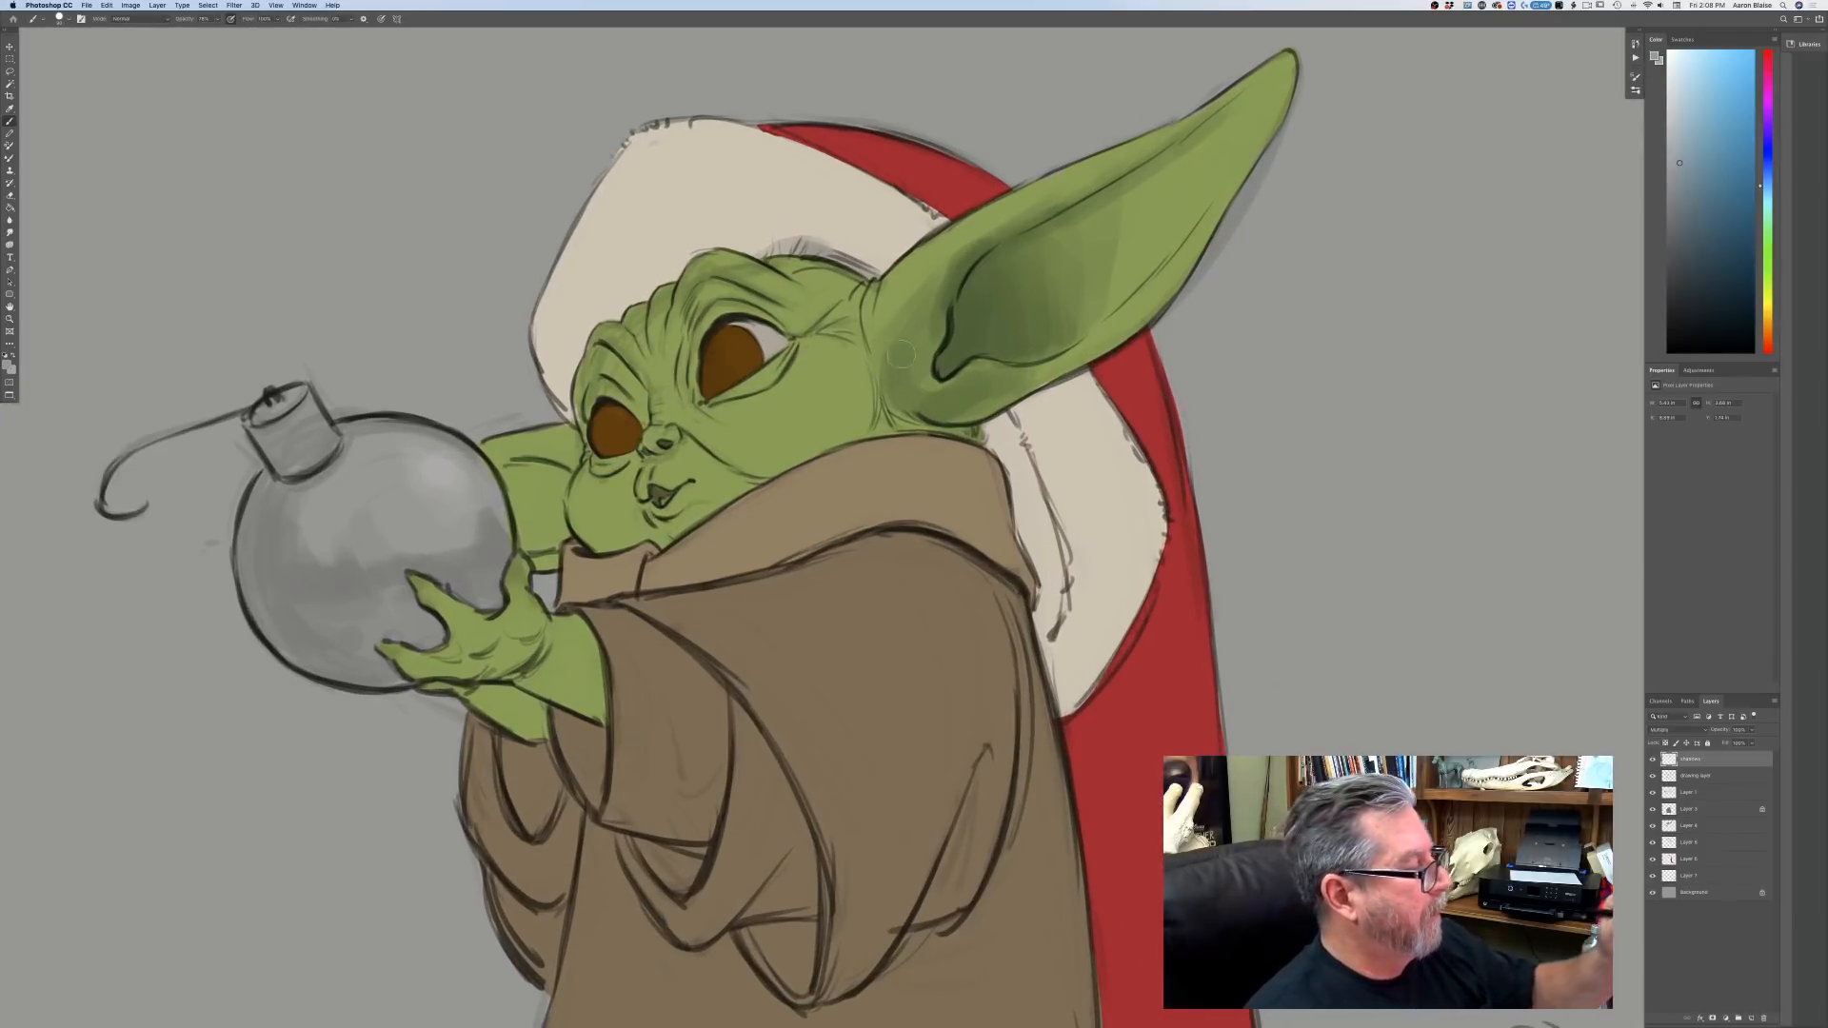
mouse_move(921, 322)
mouse_down()
mouse_move(897, 426)
mouse_move(779, 473)
mouse_up()
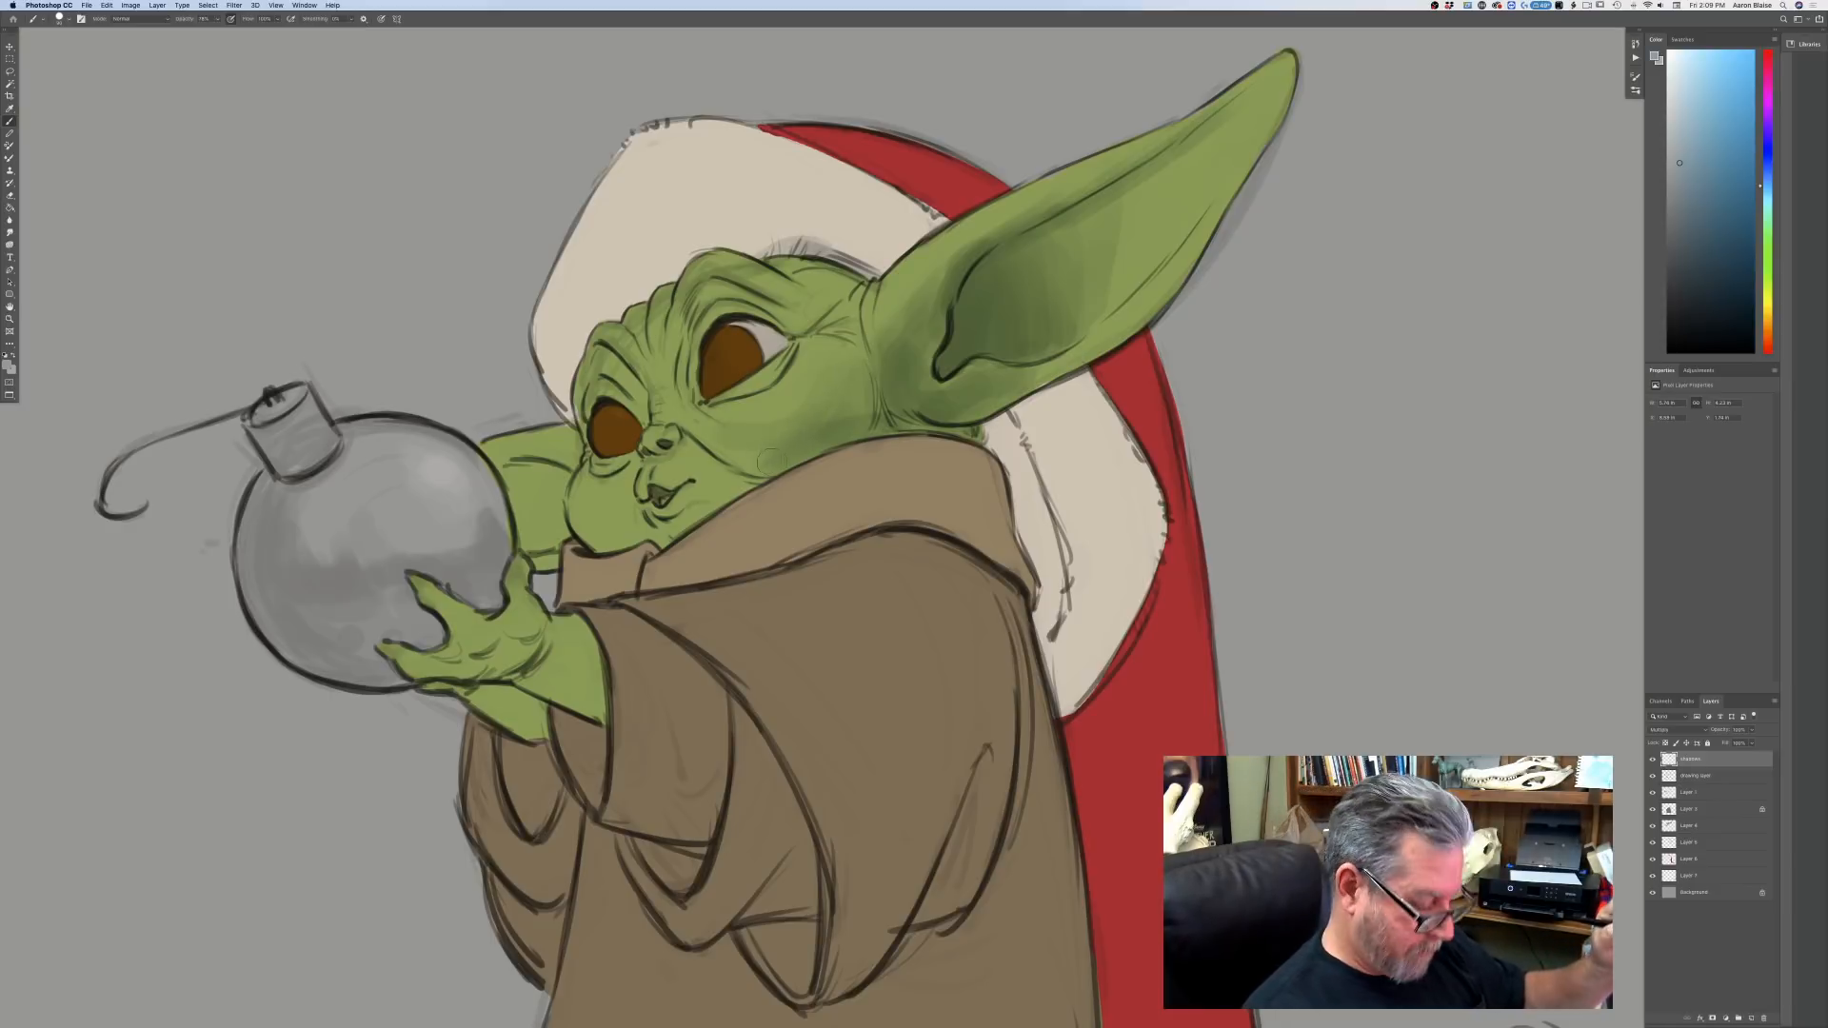
drag(690, 428, 737, 455)
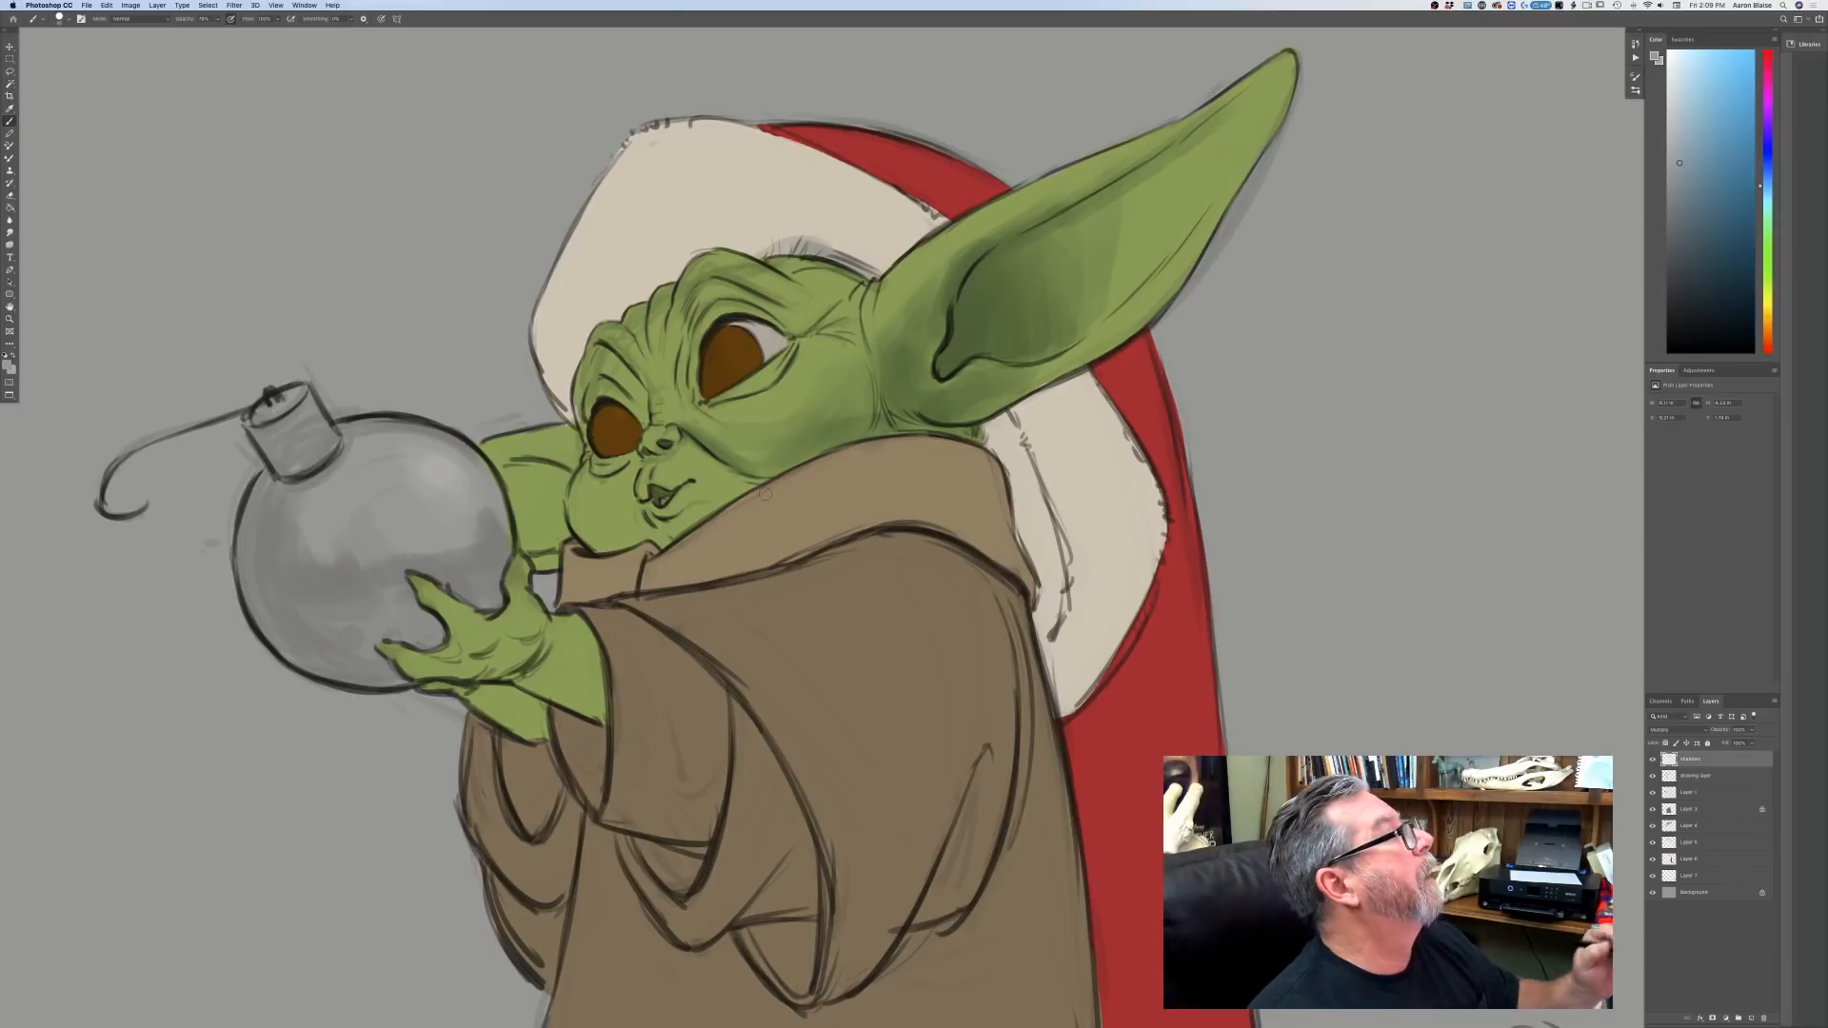
drag(647, 440, 664, 458)
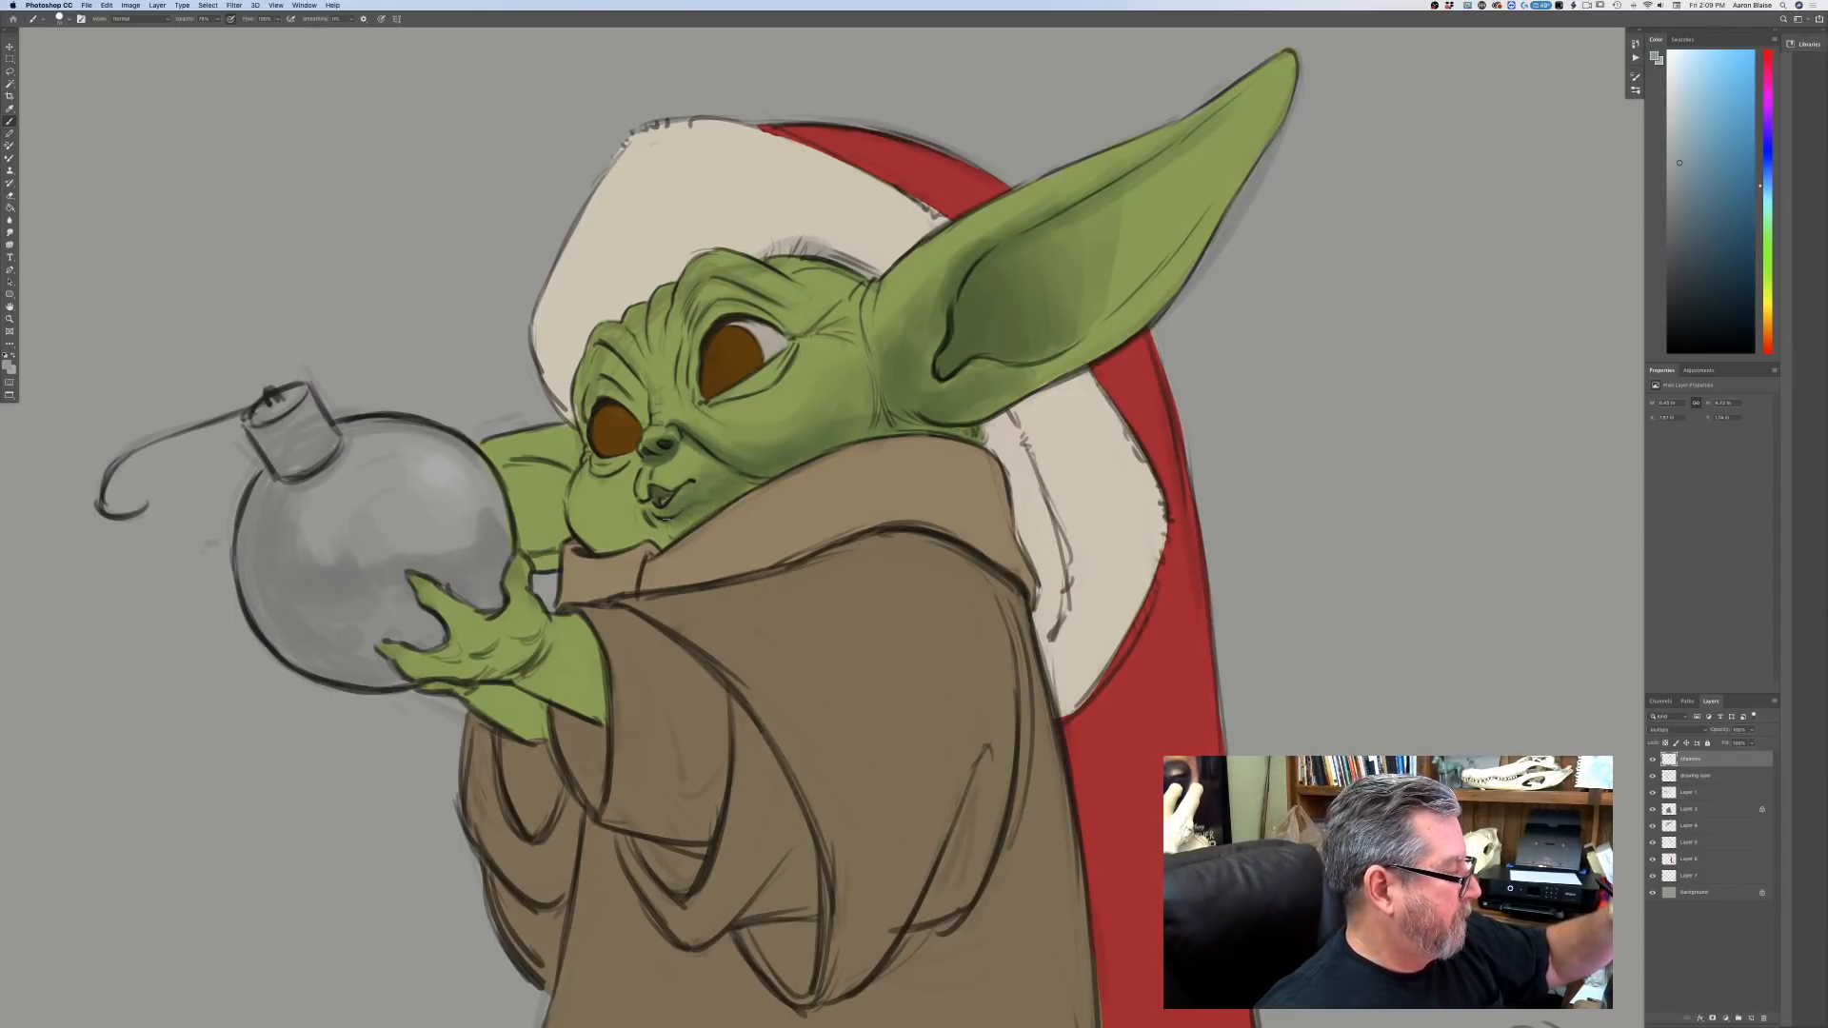
drag(655, 512, 576, 543)
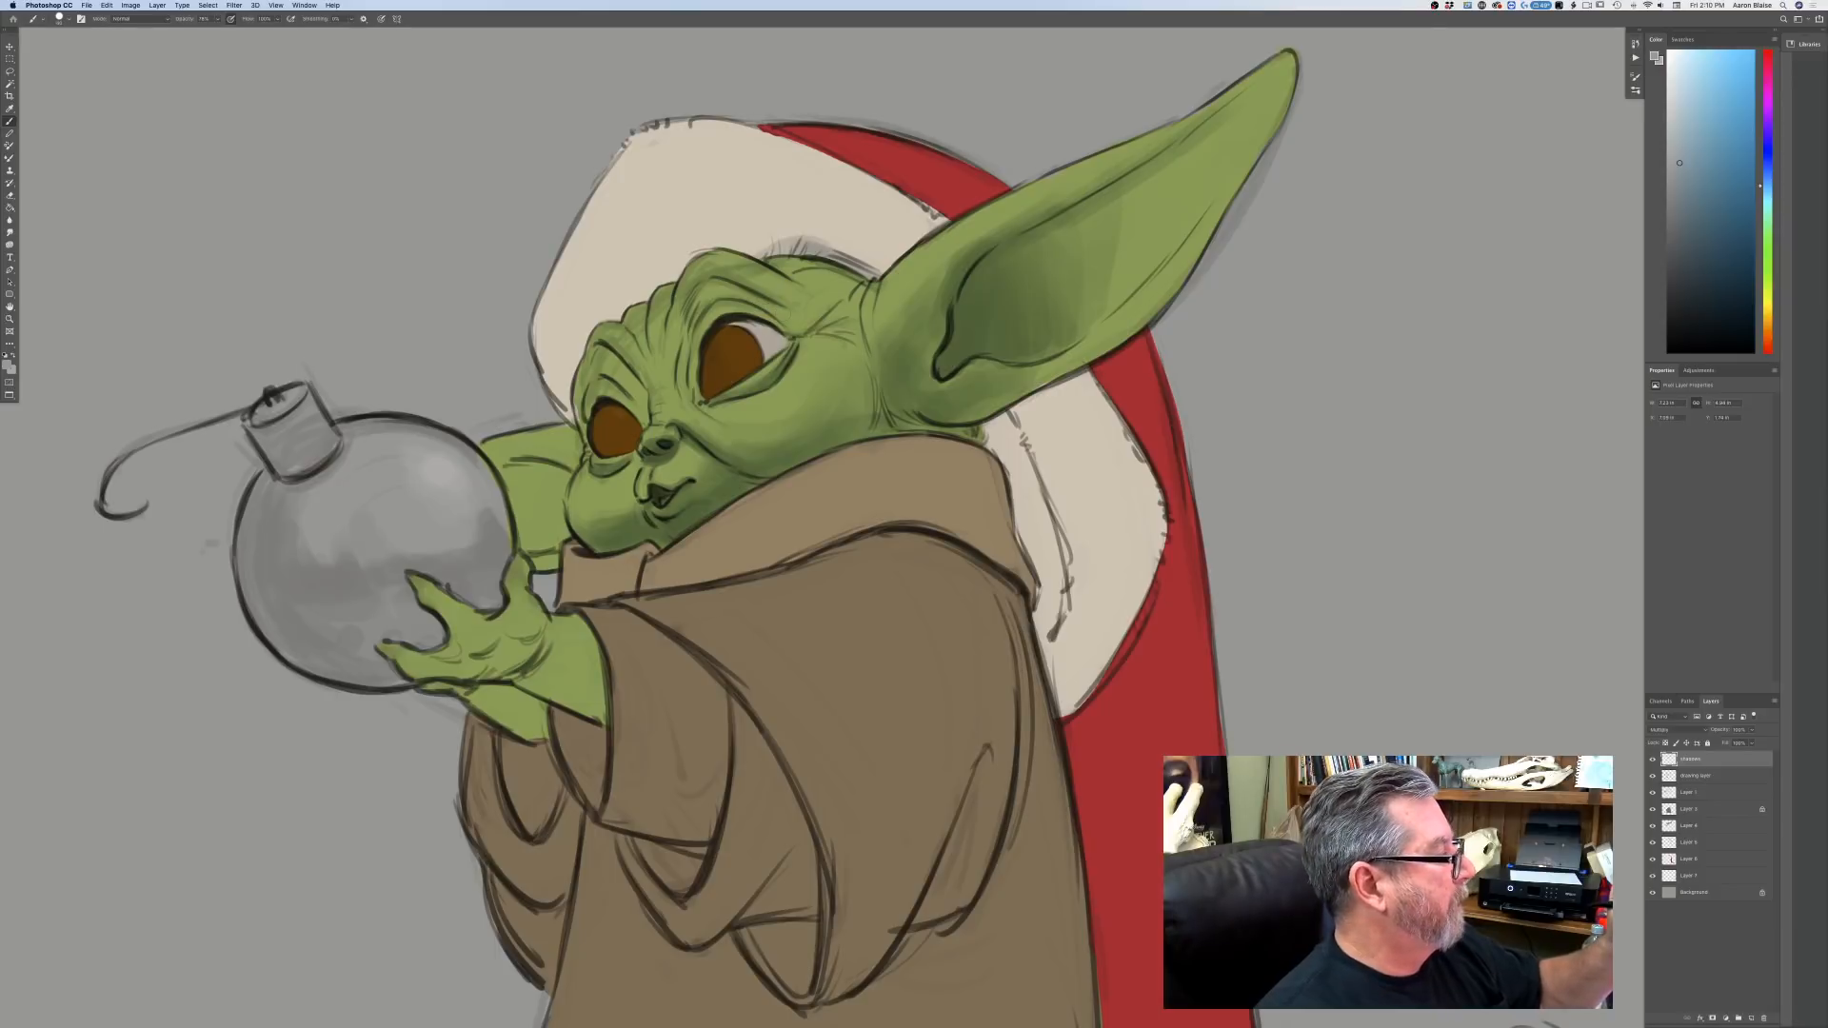
Shade the brow folds, the forehead wrinkles and the sockets around both eyes.
mouse_move(781, 305)
mouse_down()
mouse_move(719, 286)
mouse_move(690, 319)
mouse_move(704, 283)
mouse_move(823, 307)
mouse_move(710, 298)
mouse_move(676, 358)
mouse_move(685, 378)
mouse_up()
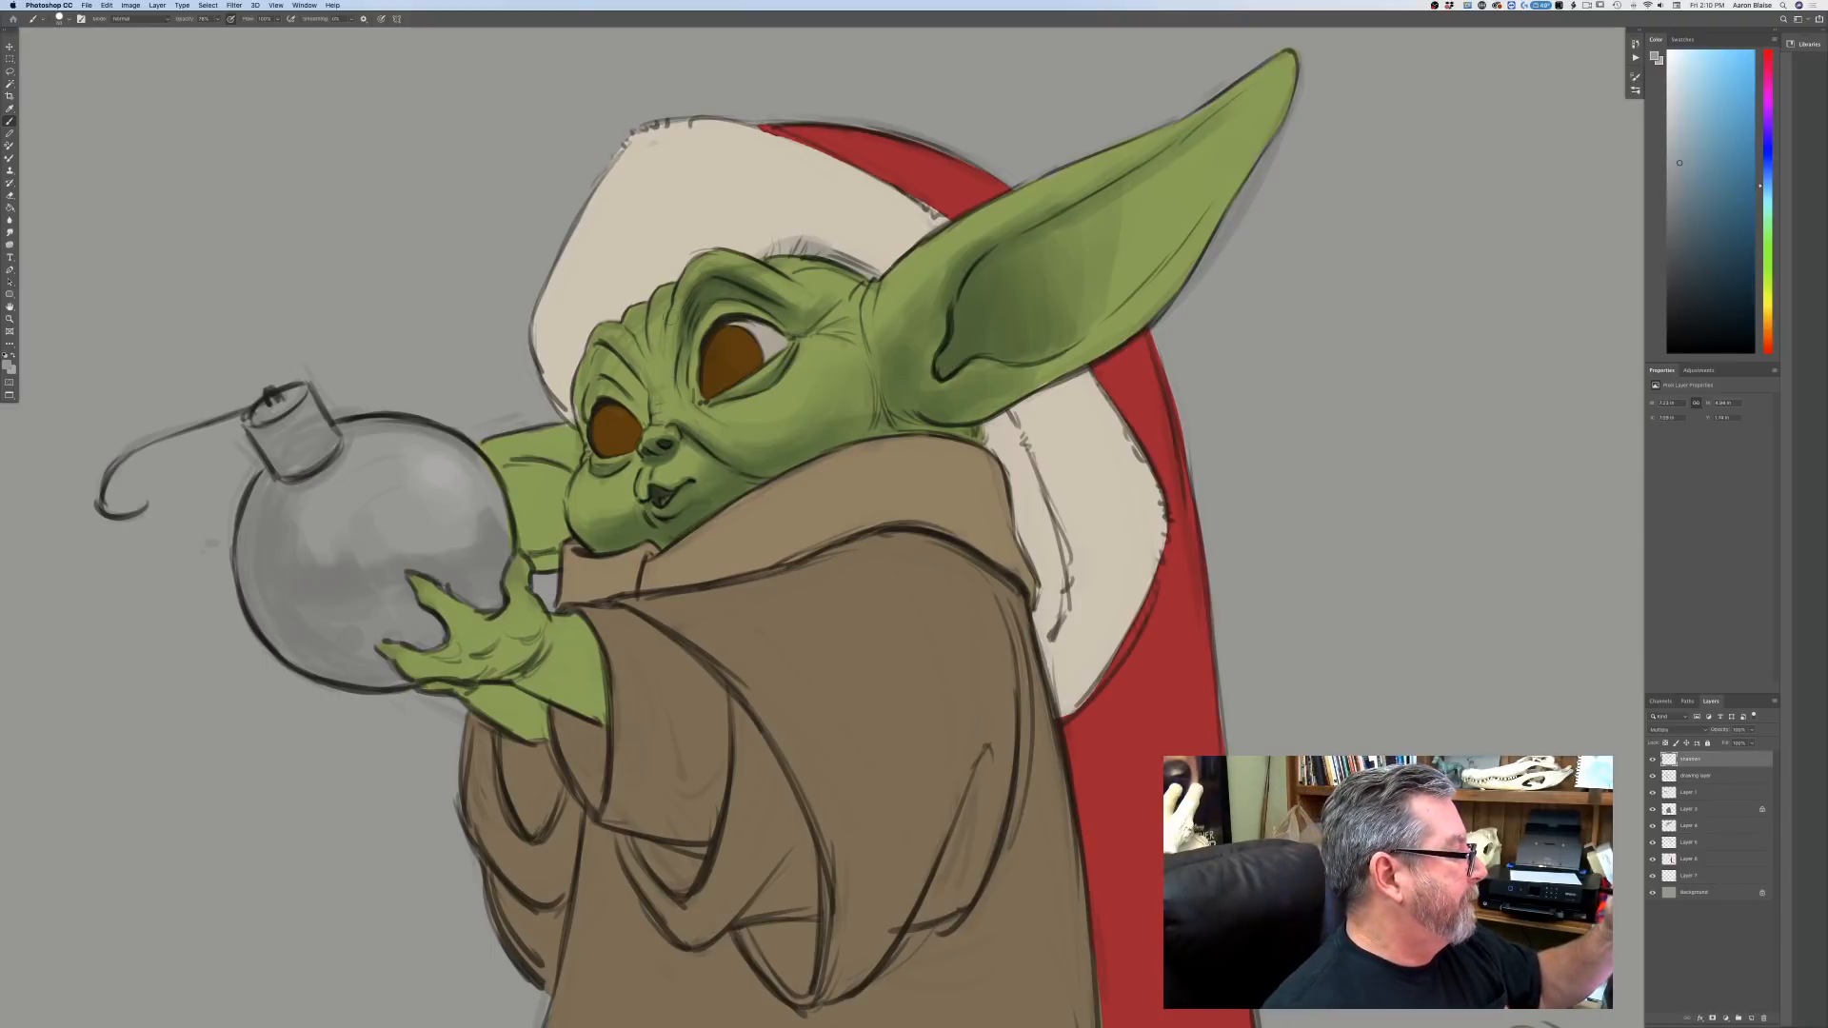
mouse_move(659, 344)
mouse_down()
mouse_move(653, 382)
mouse_move(600, 344)
mouse_up()
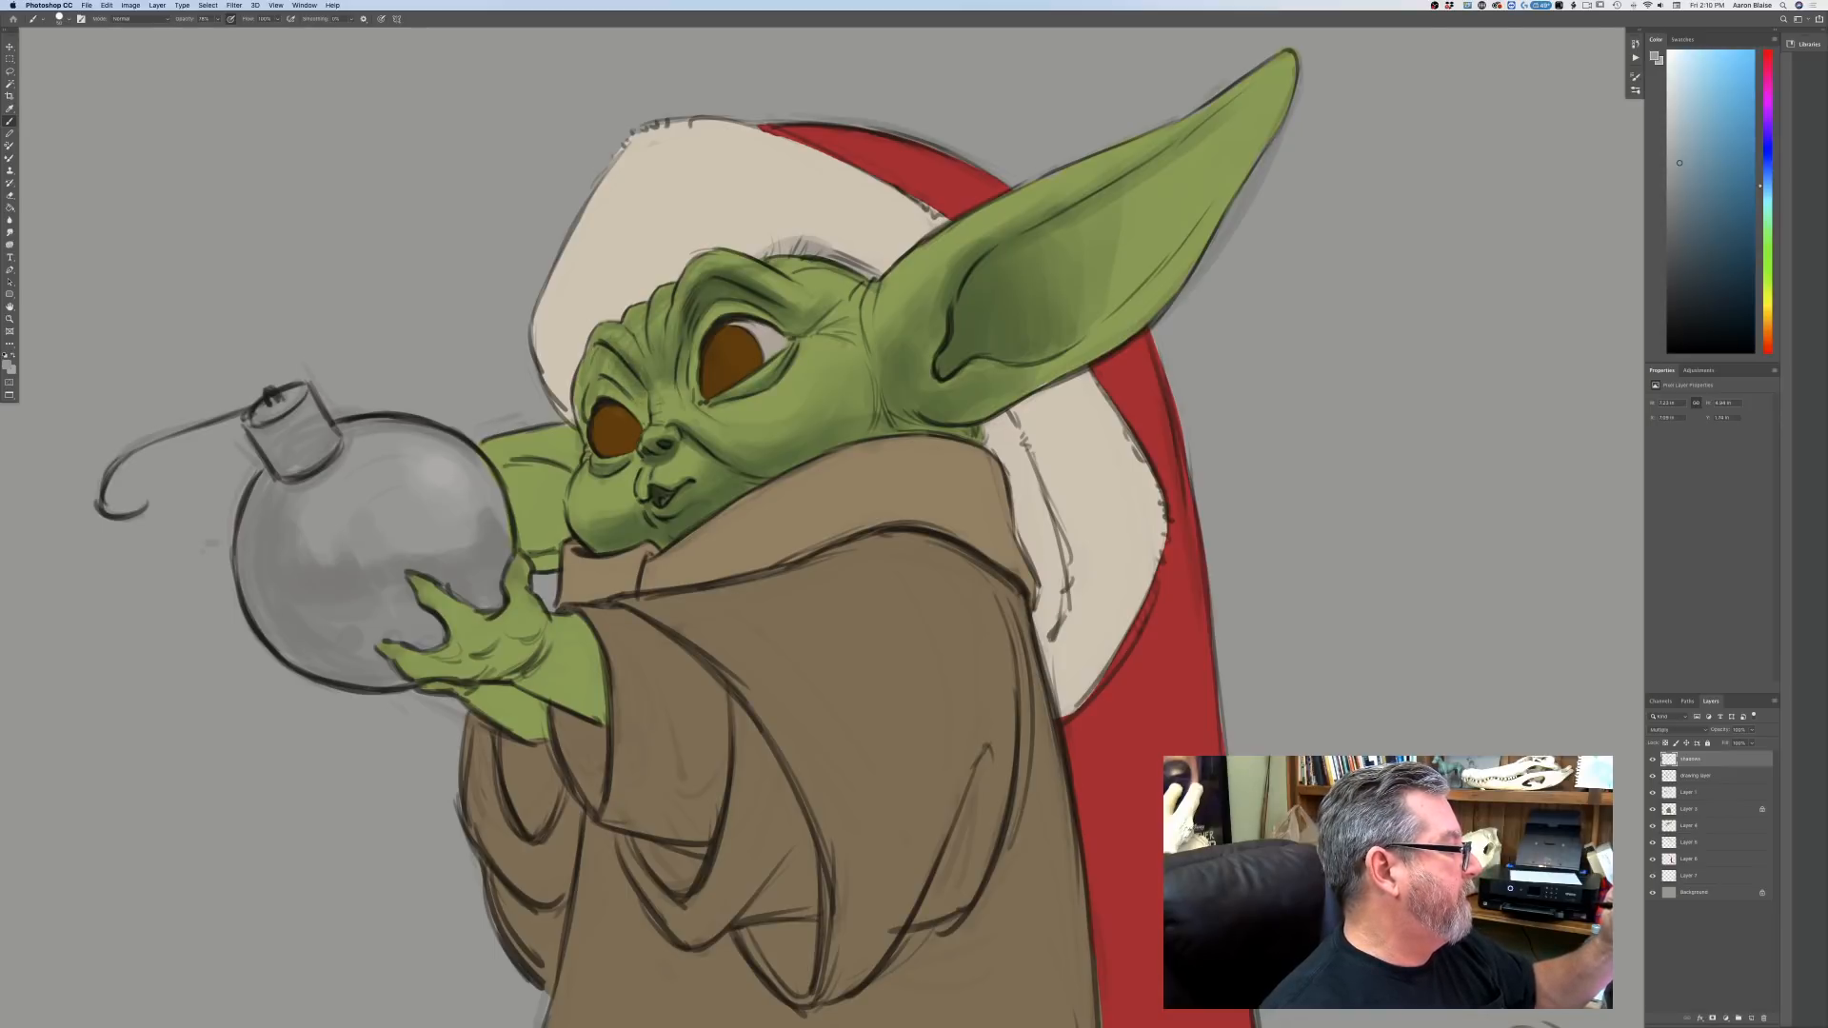
mouse_move(640, 413)
mouse_down()
mouse_move(602, 370)
mouse_move(622, 368)
mouse_move(597, 362)
mouse_move(581, 395)
mouse_move(625, 410)
mouse_move(594, 417)
mouse_up()
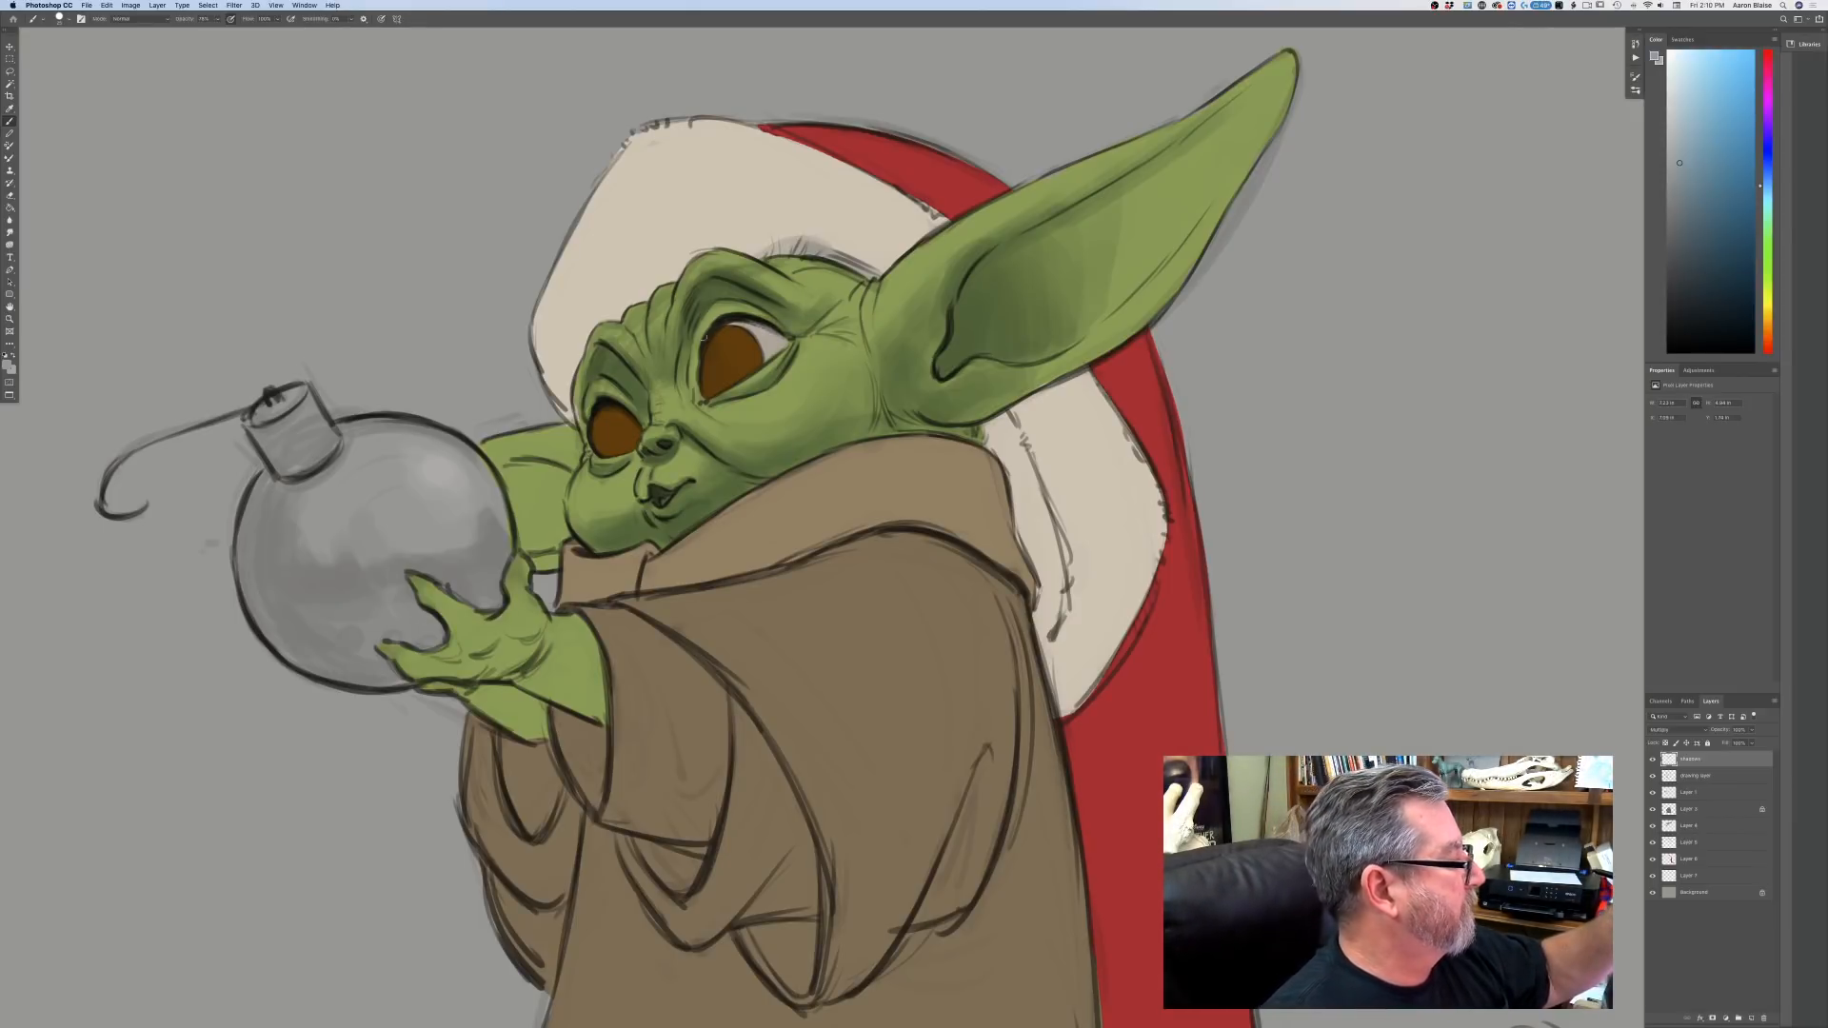
drag(705, 334, 698, 400)
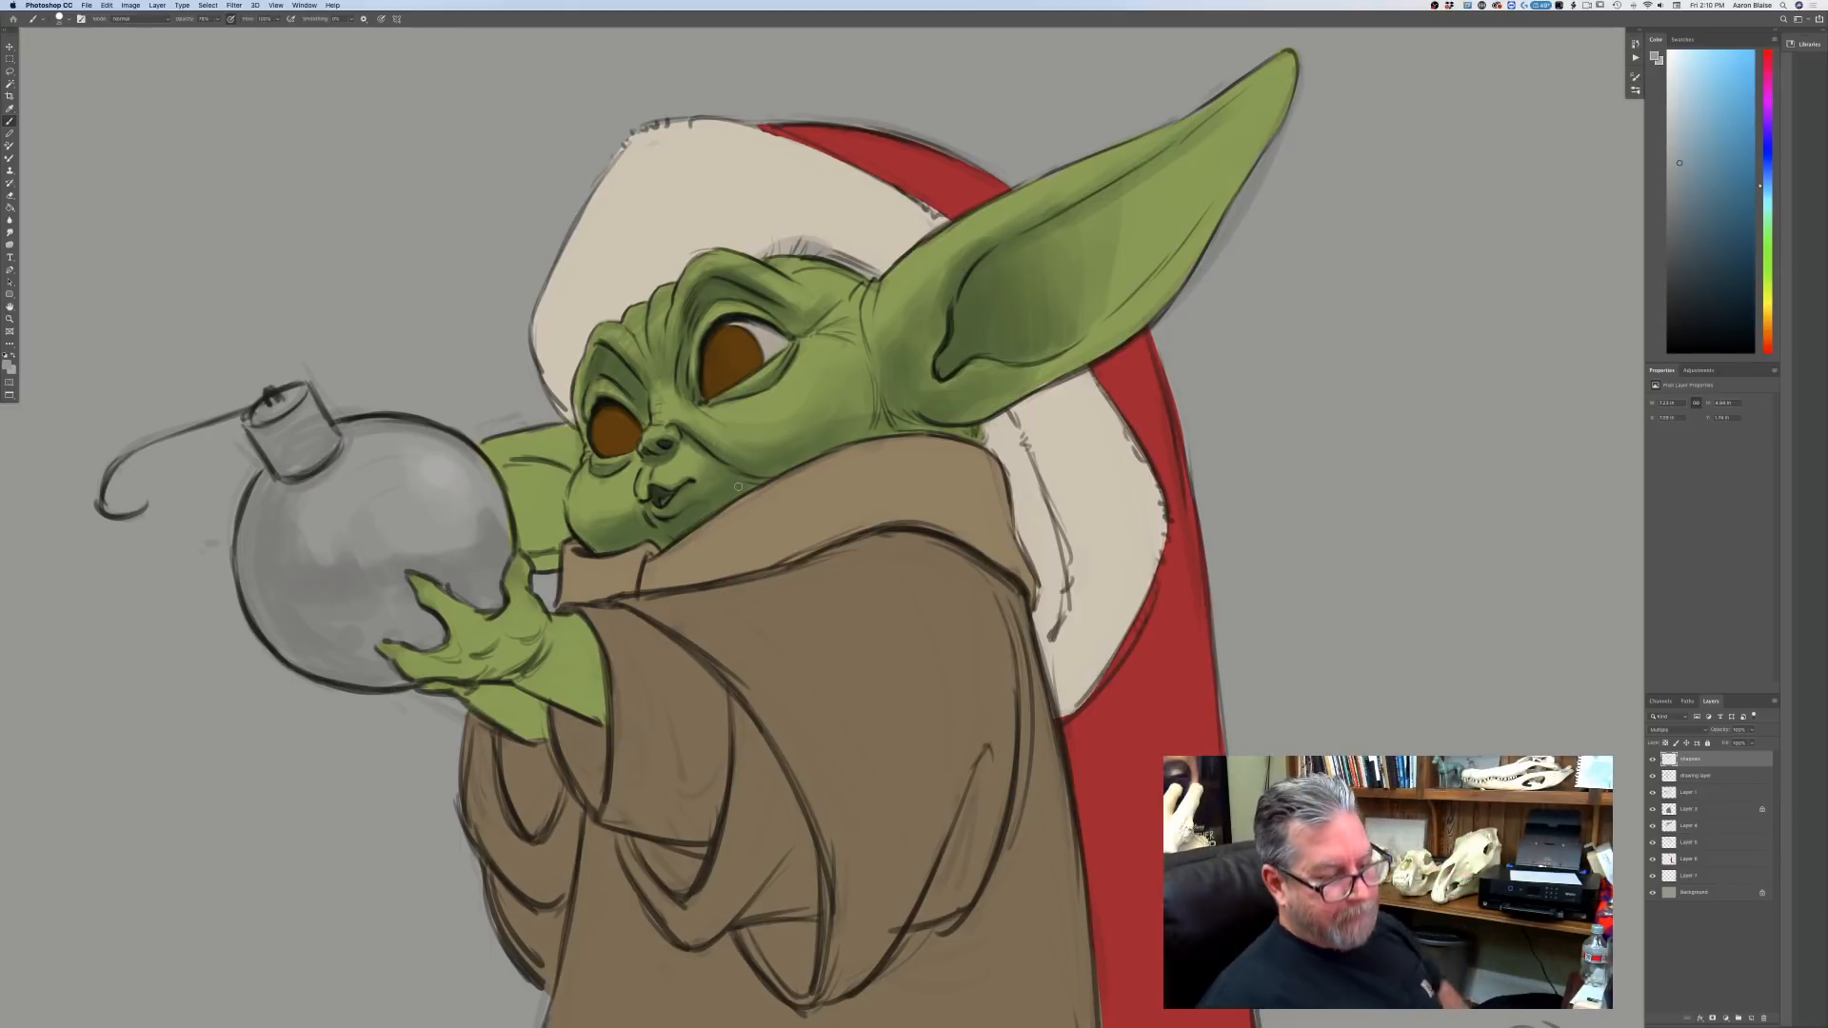
Select the skin color layer, choose a muted reddish-orange foreground color for tinting, and undo the last edit.
click(1682, 829)
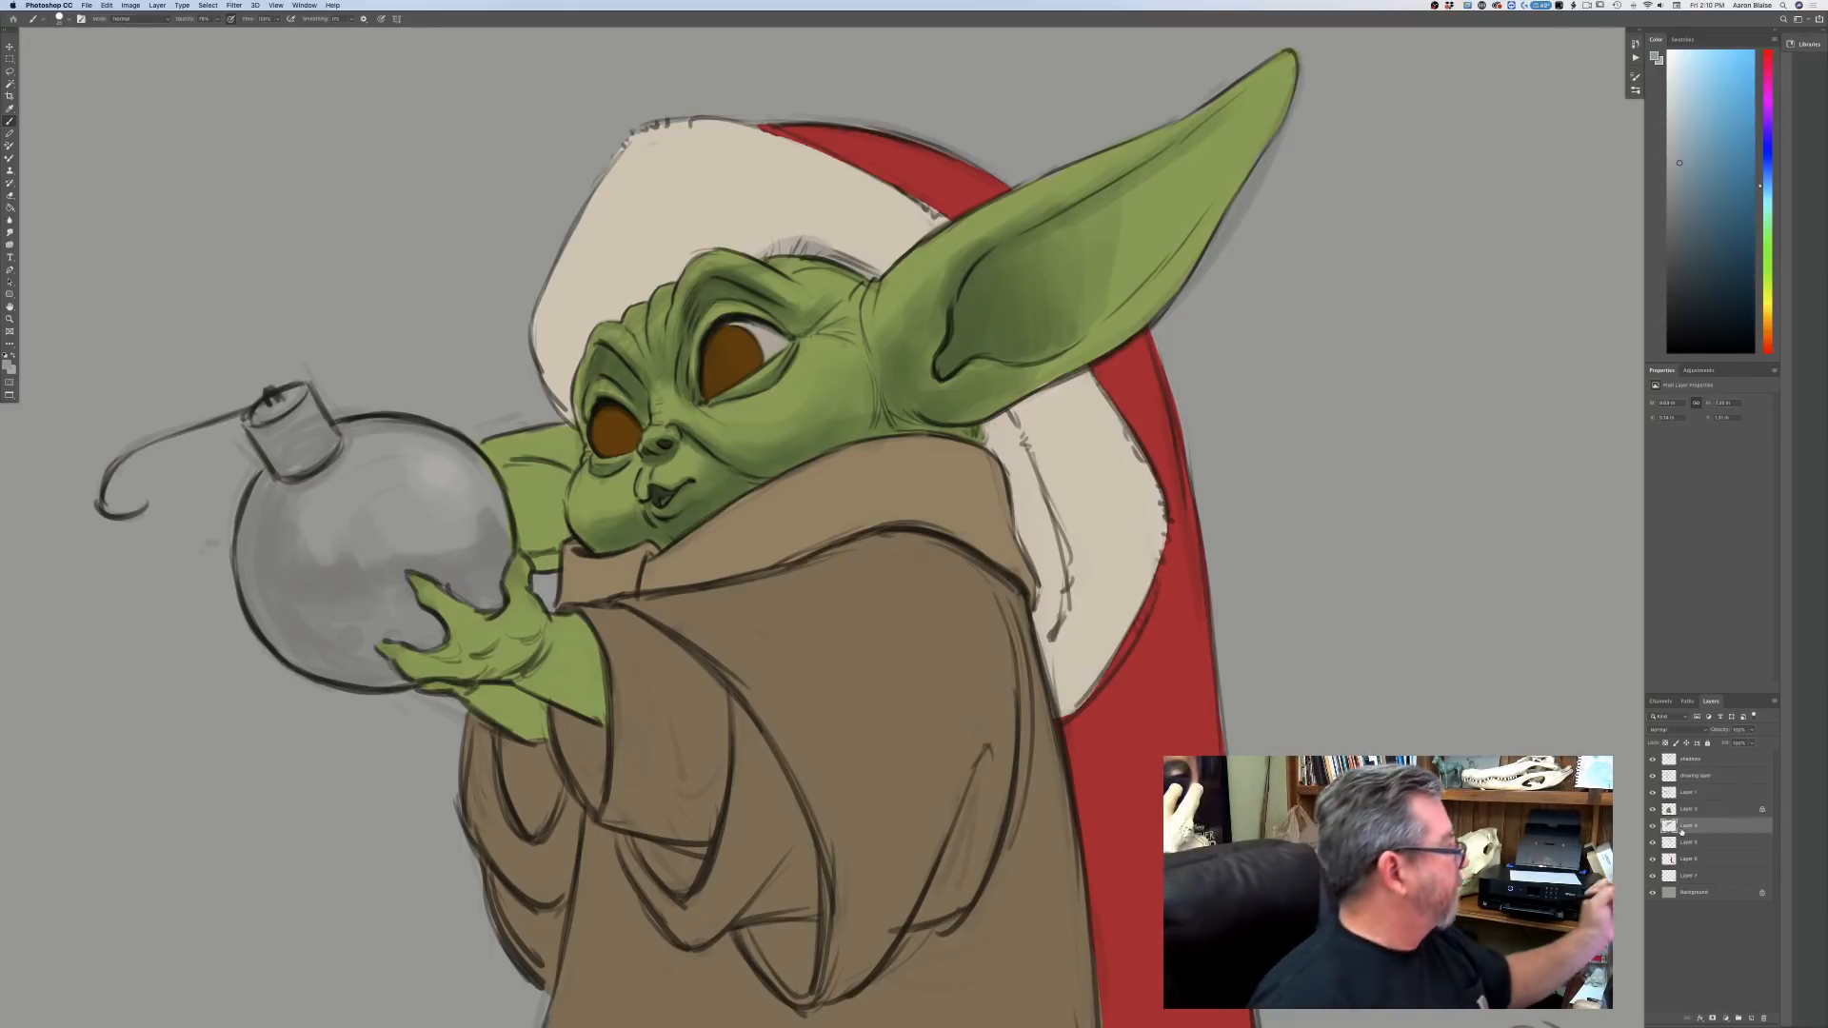
click(7, 366)
click(240, 378)
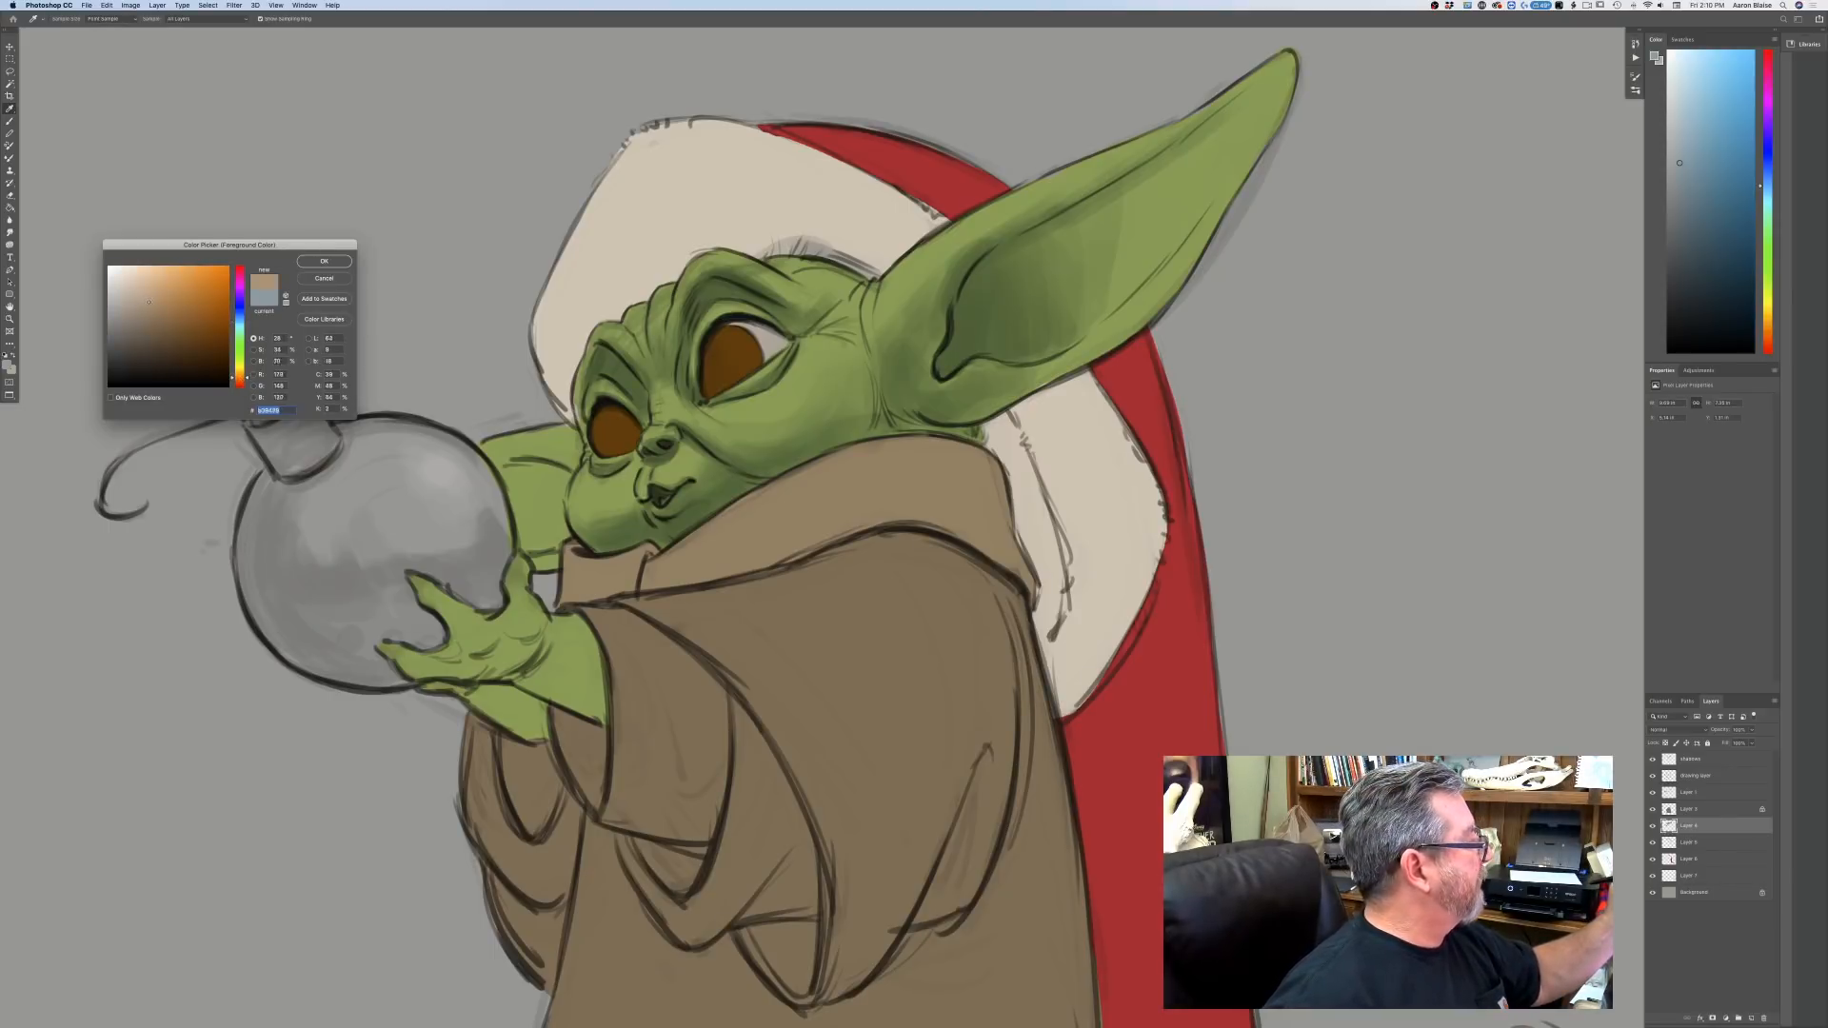
click(323, 261)
key(b)
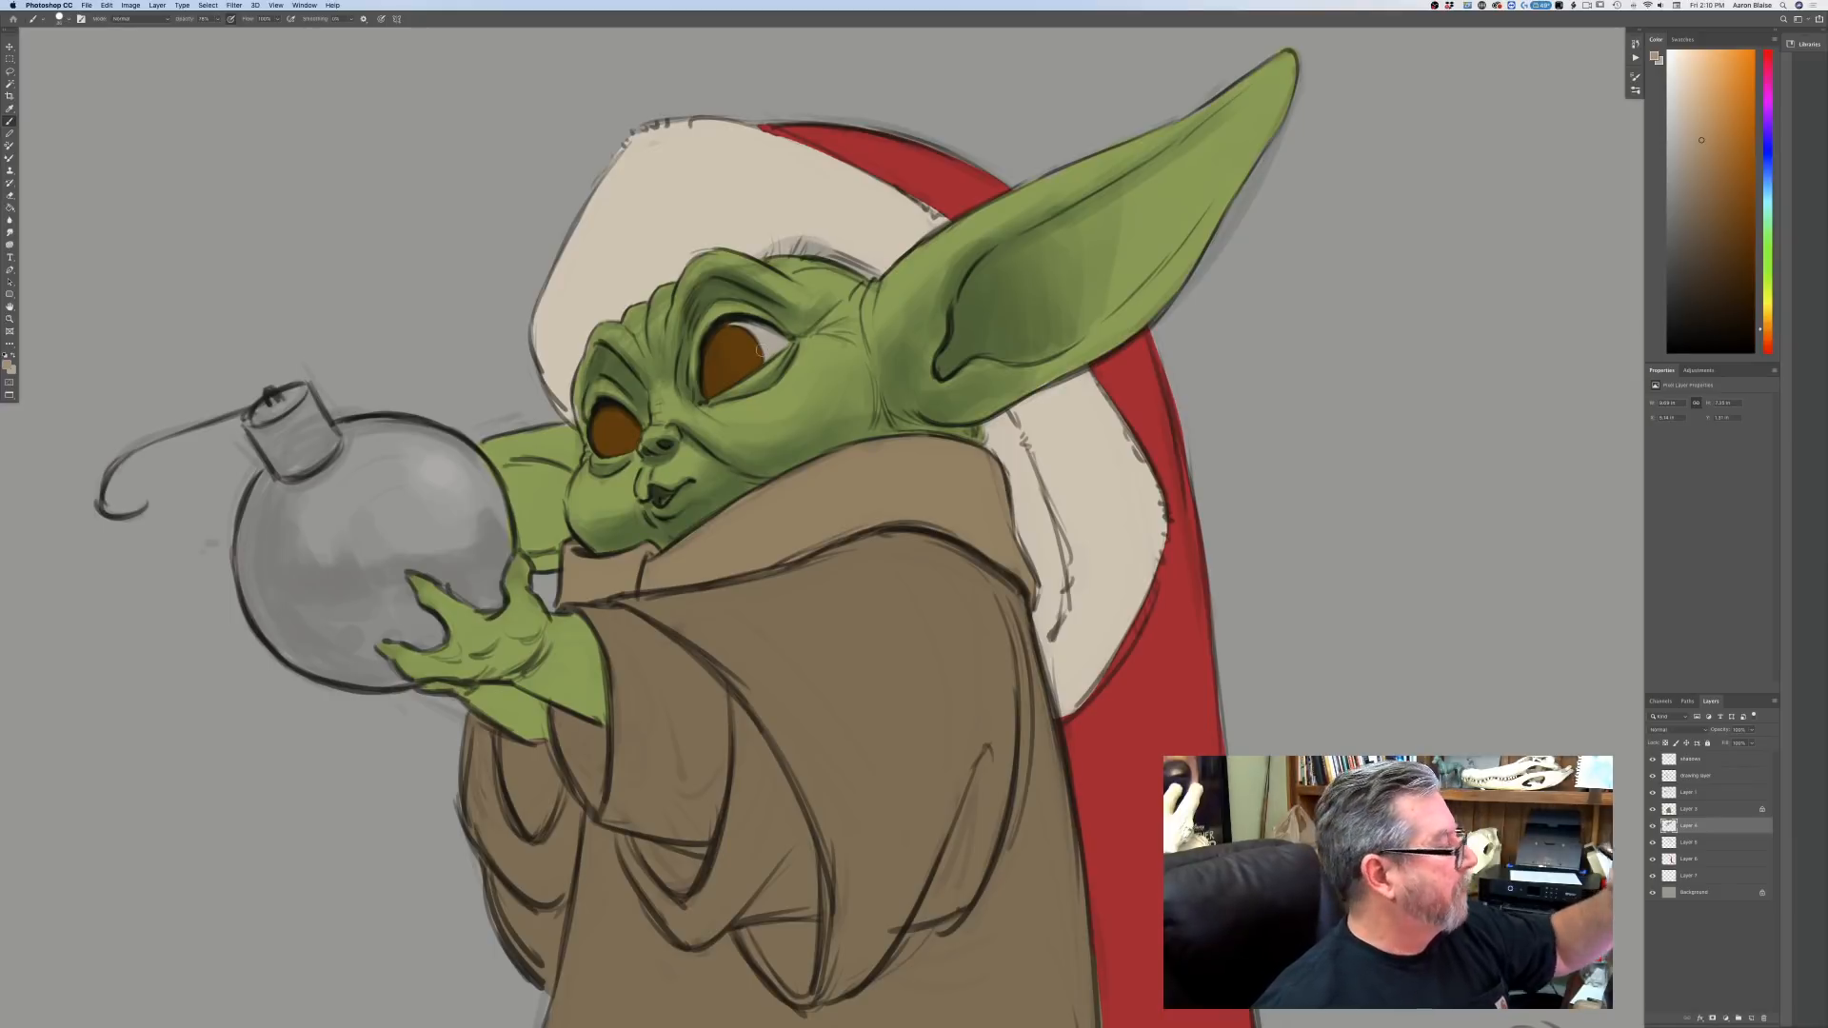
click(8, 365)
click(239, 381)
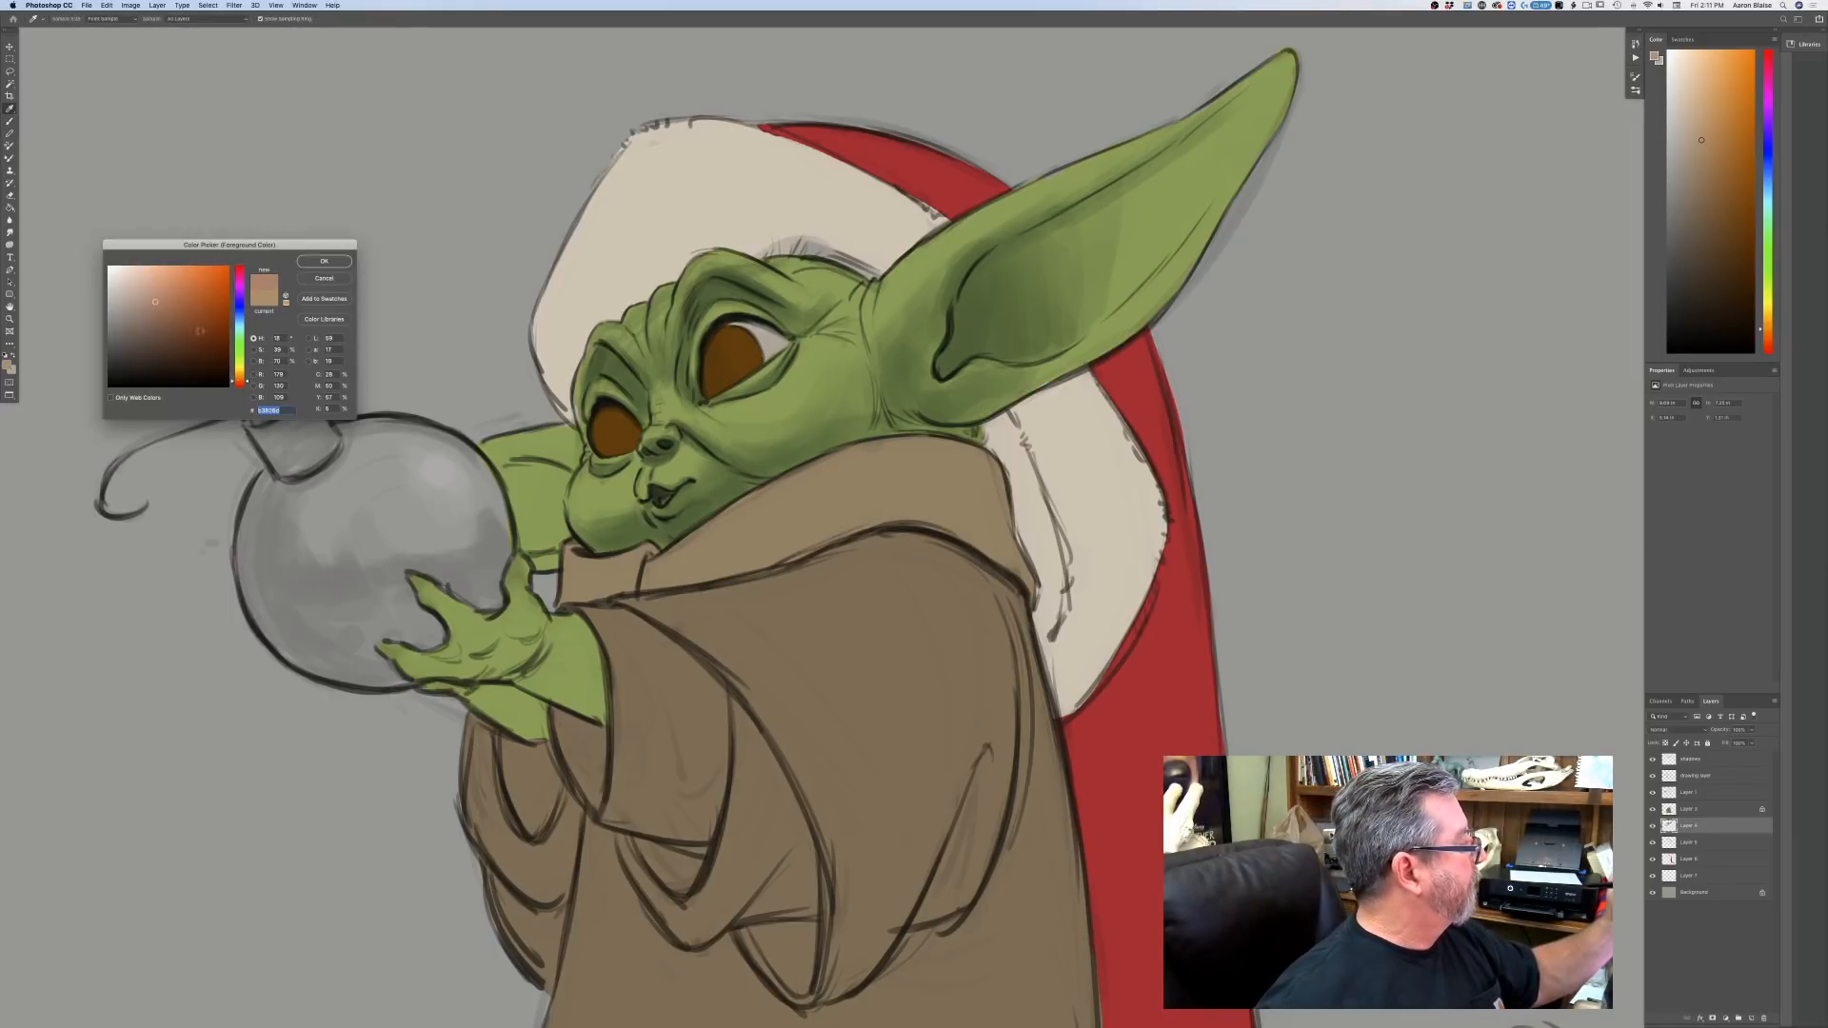
click(305, 264)
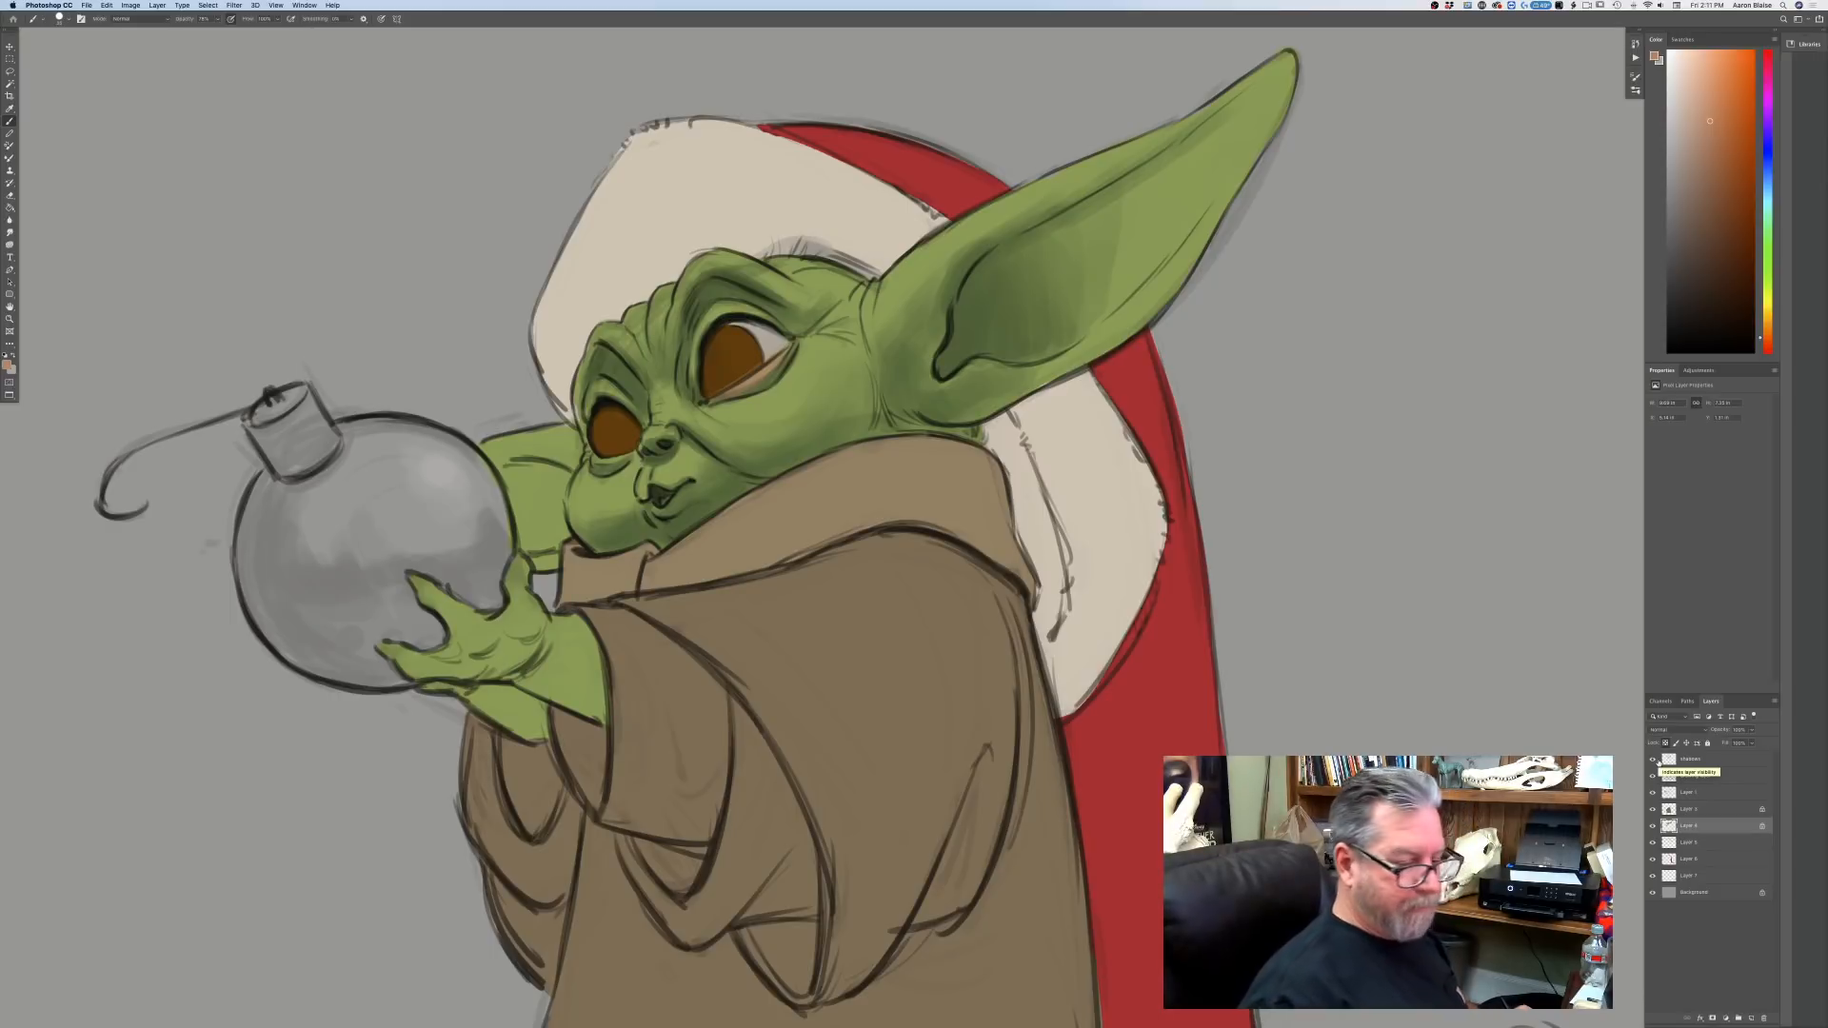
key(super+z)
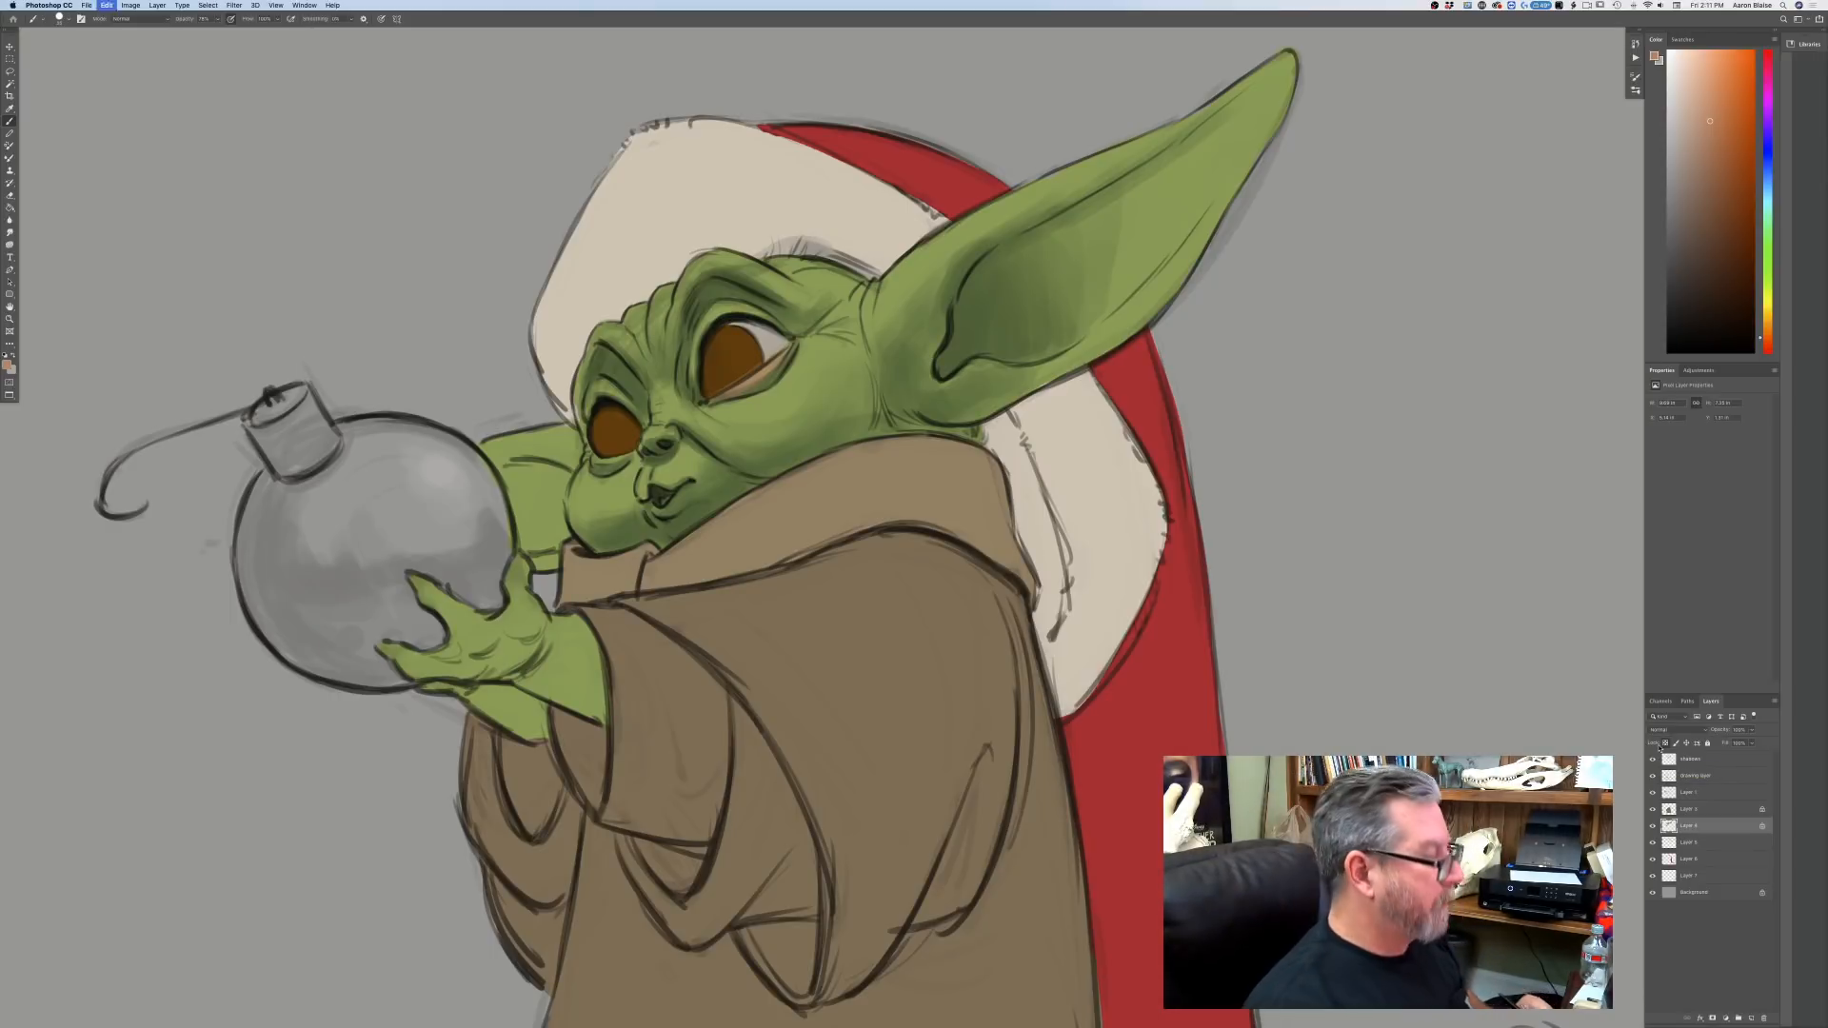
Undo the recent edits and lock the transparent pixels of the skin color layer.
key(super+z)
key(super+z)
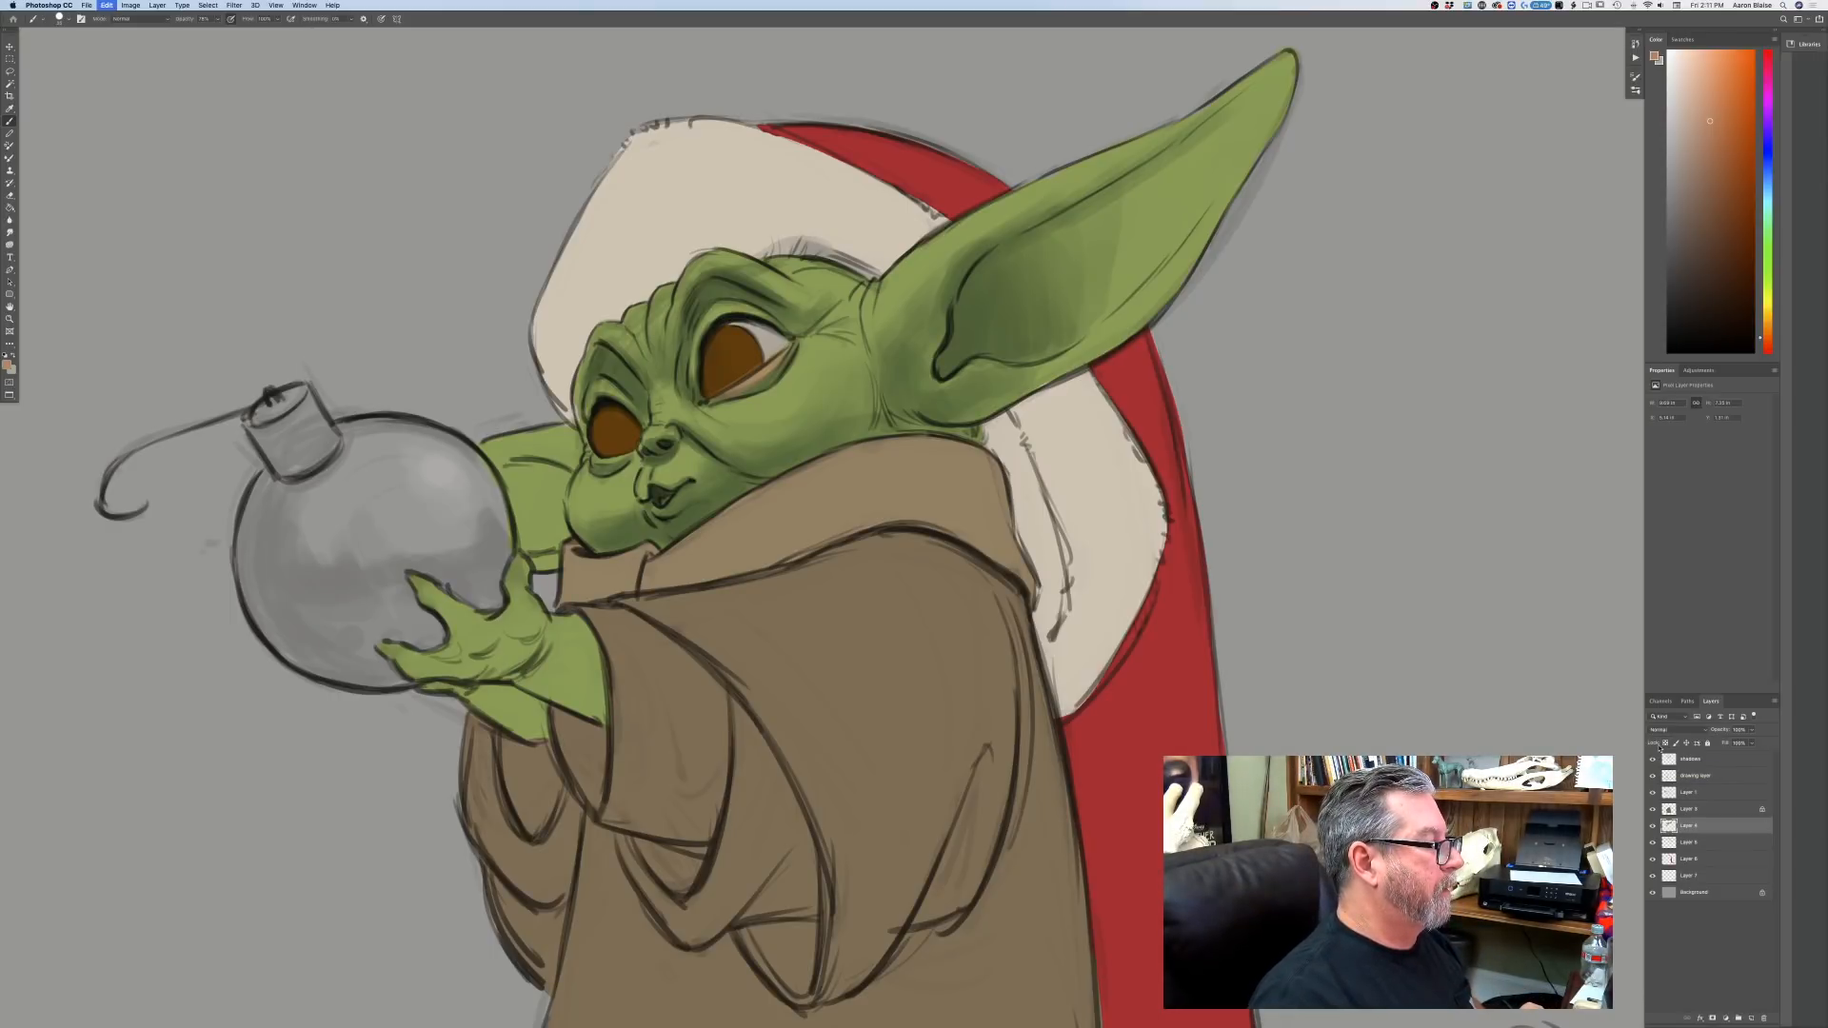
key(super+z)
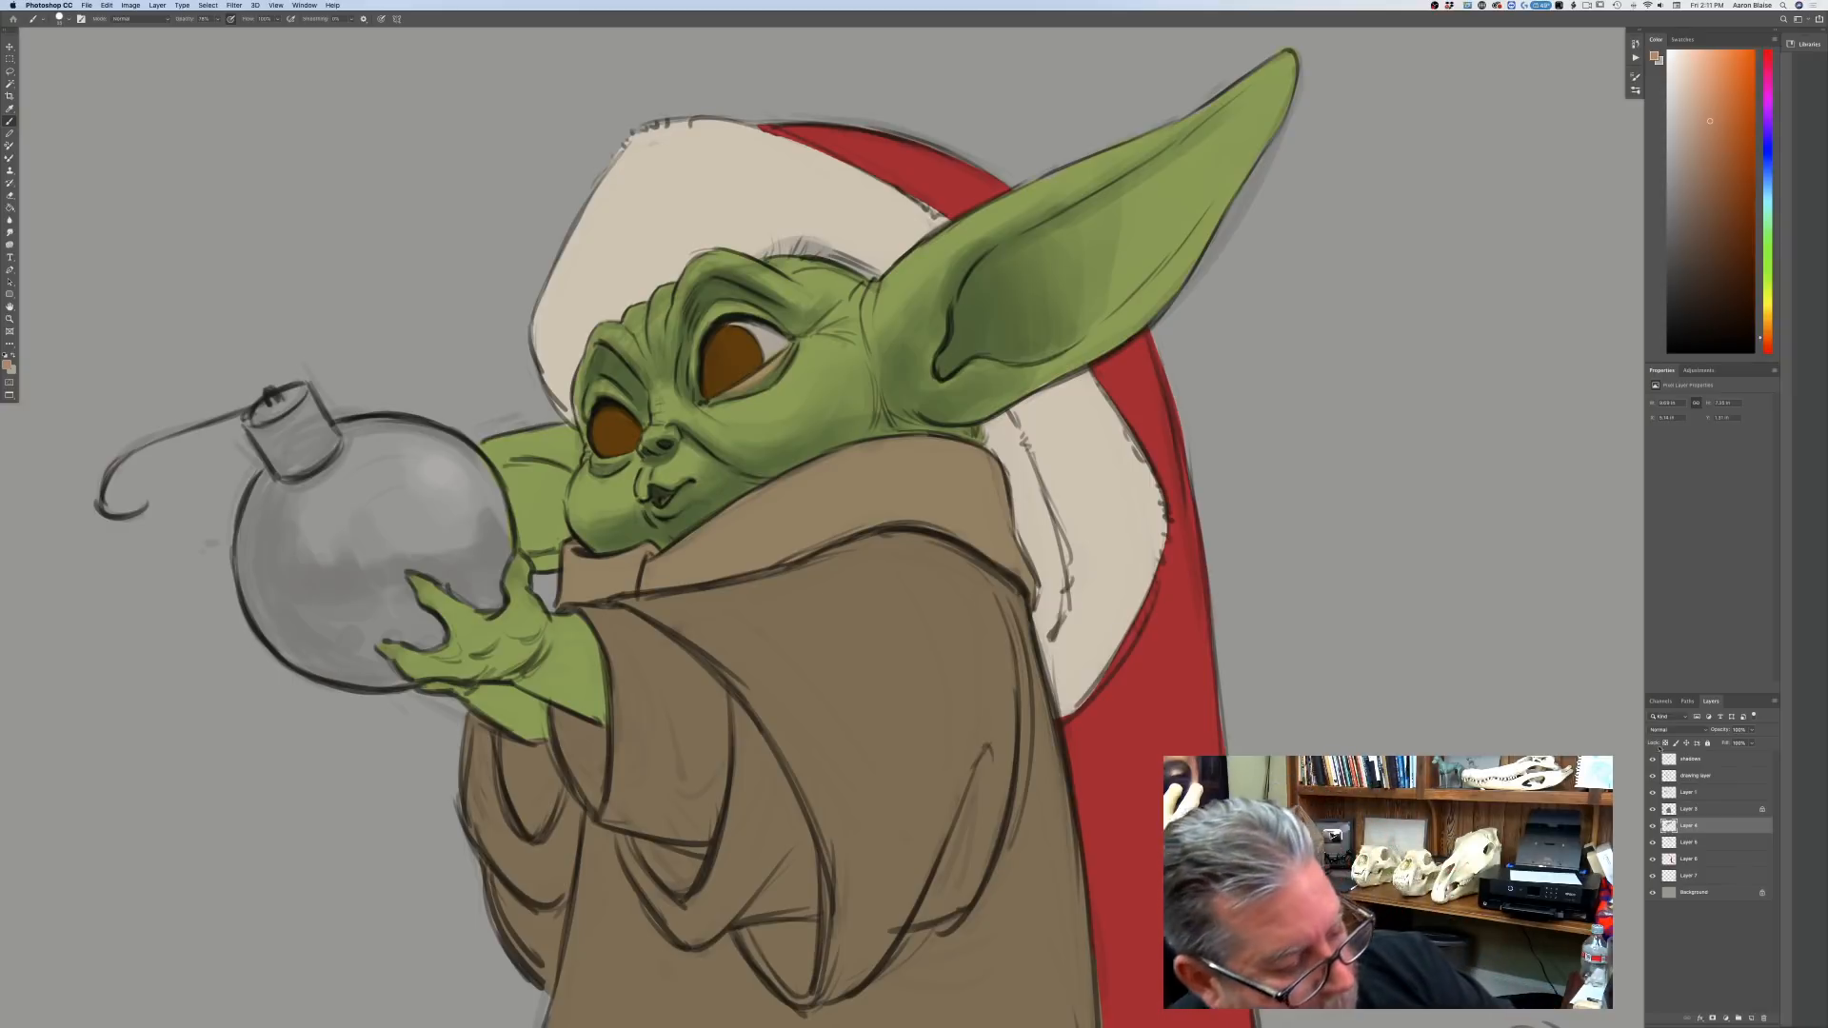
click(1665, 743)
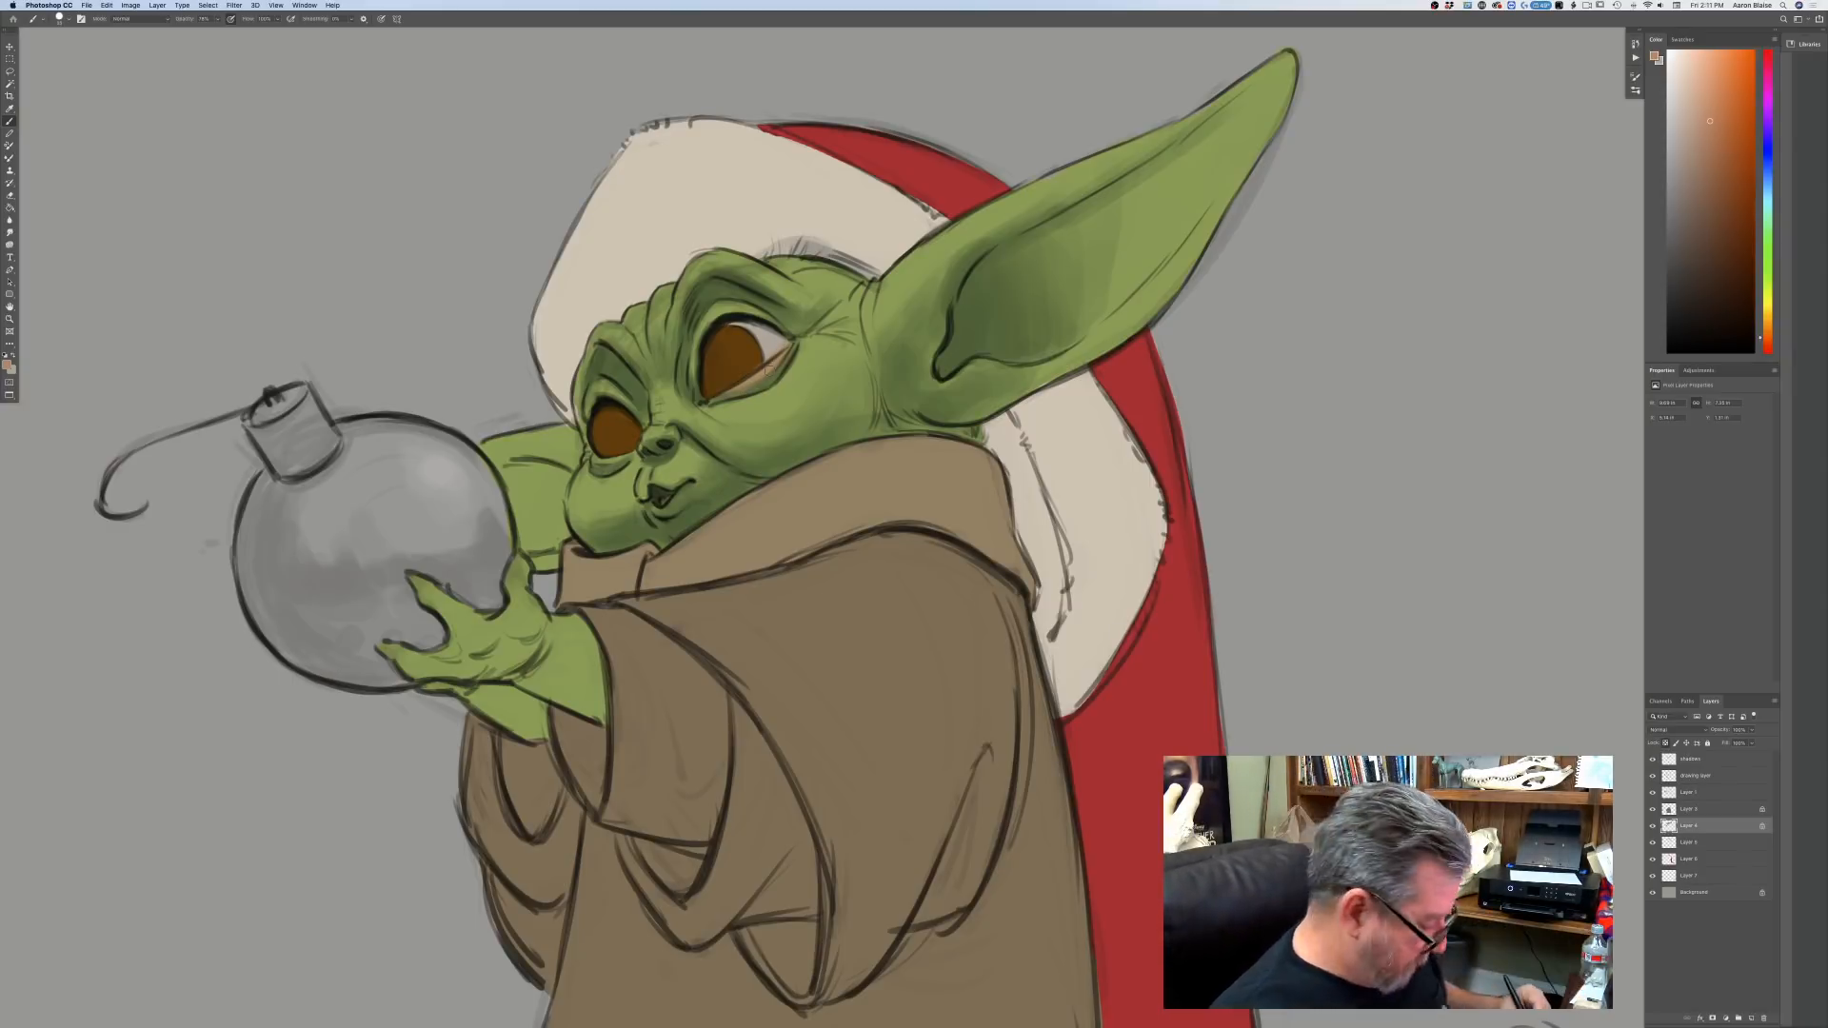
key(super+z)
key(super+z)
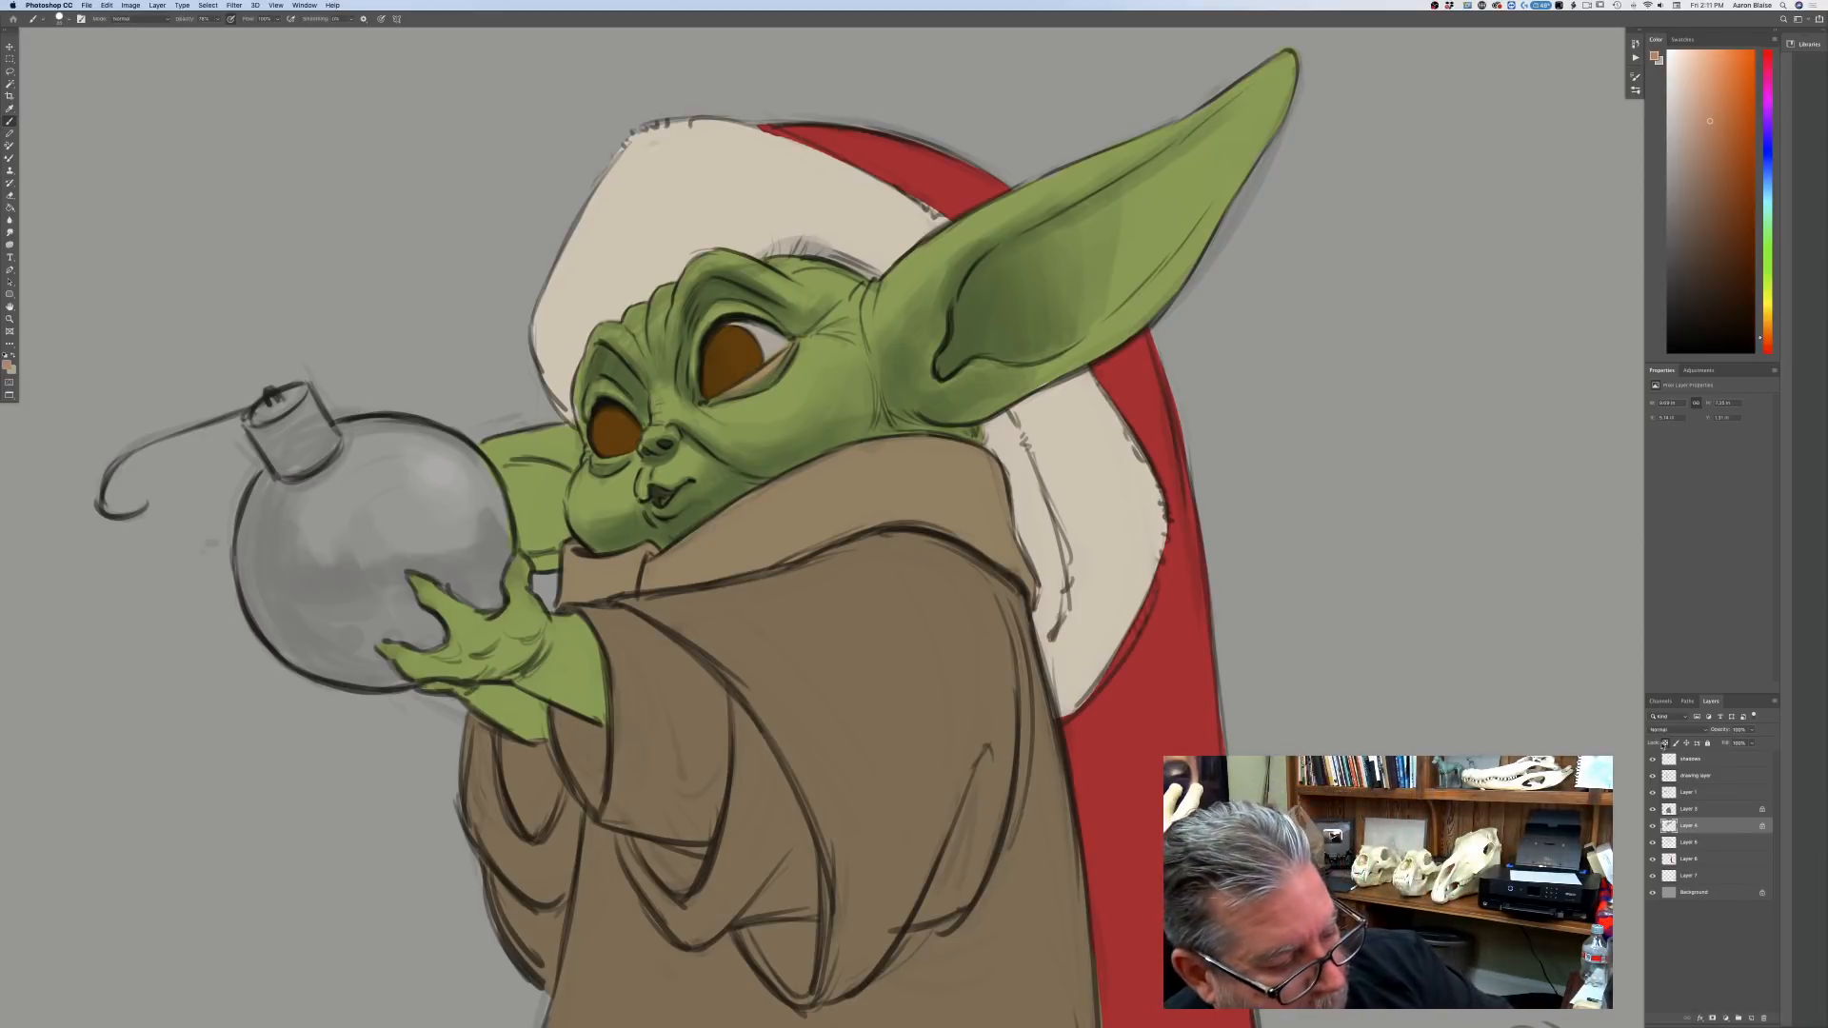
Hide and show the skin color layer repeatedly to check which parts of the character it contains.
click(1652, 827)
click(1651, 826)
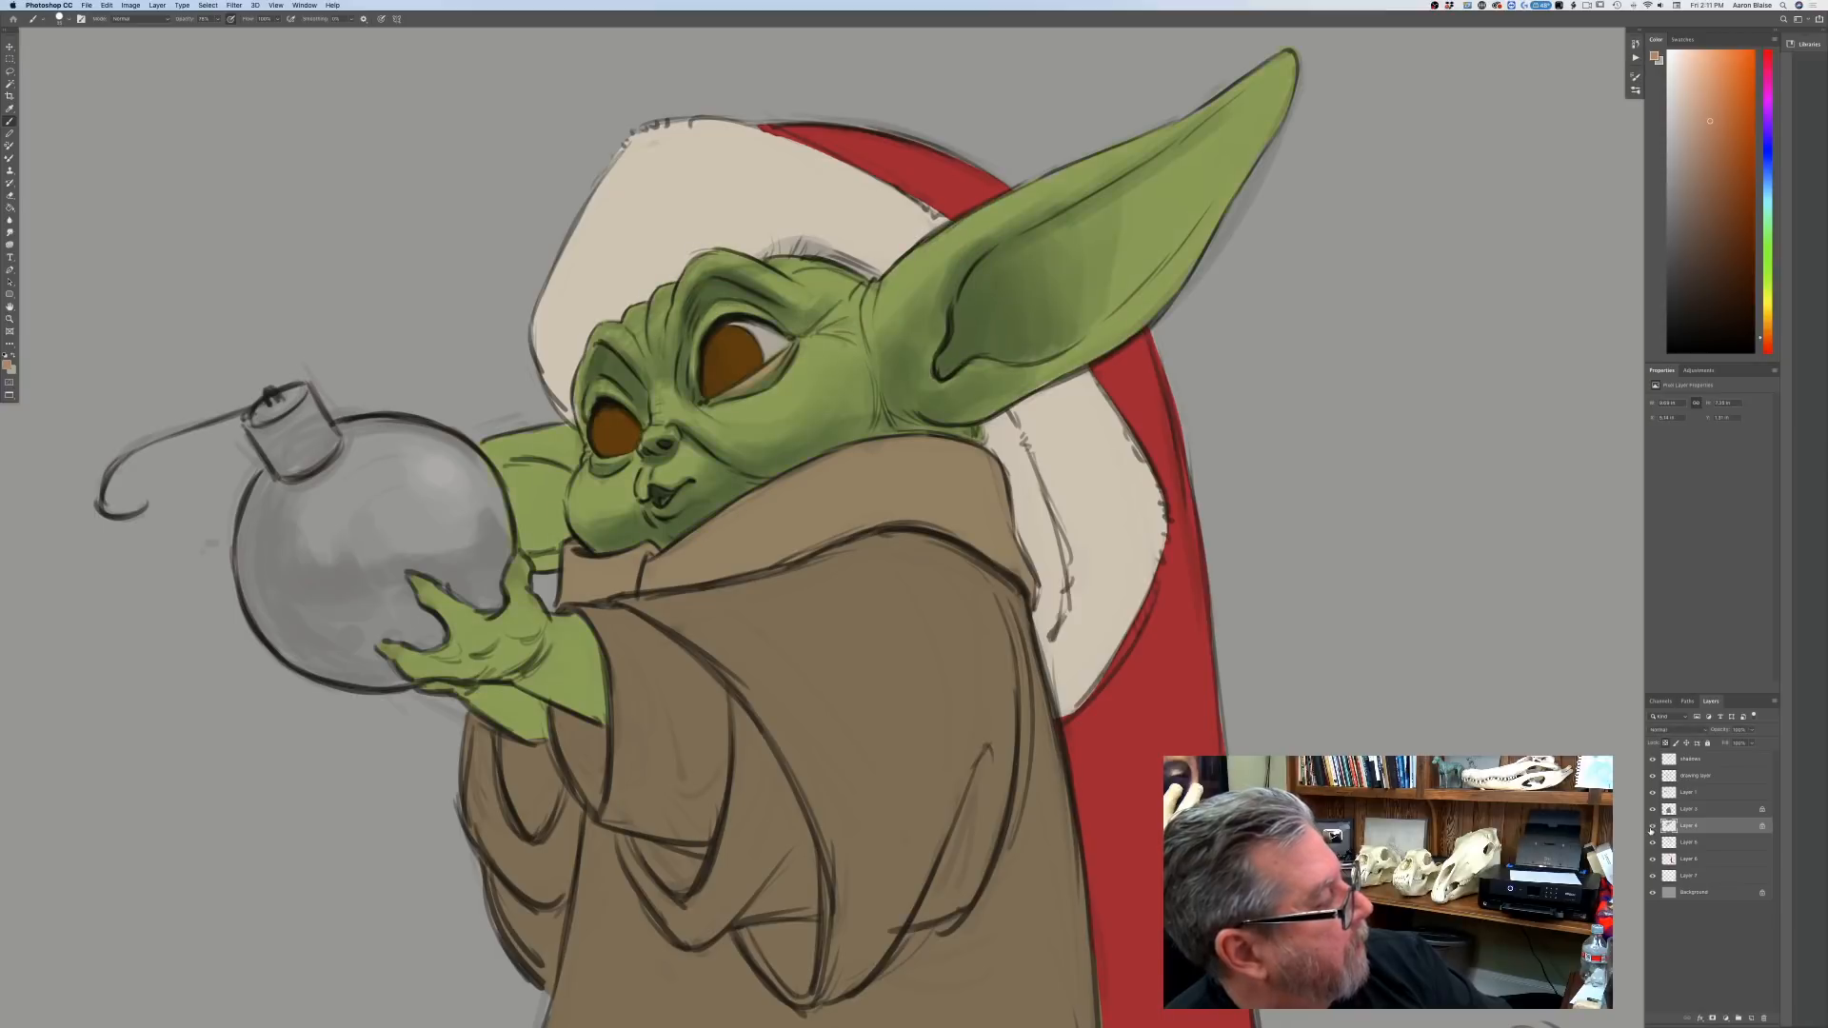
click(1652, 826)
click(1651, 826)
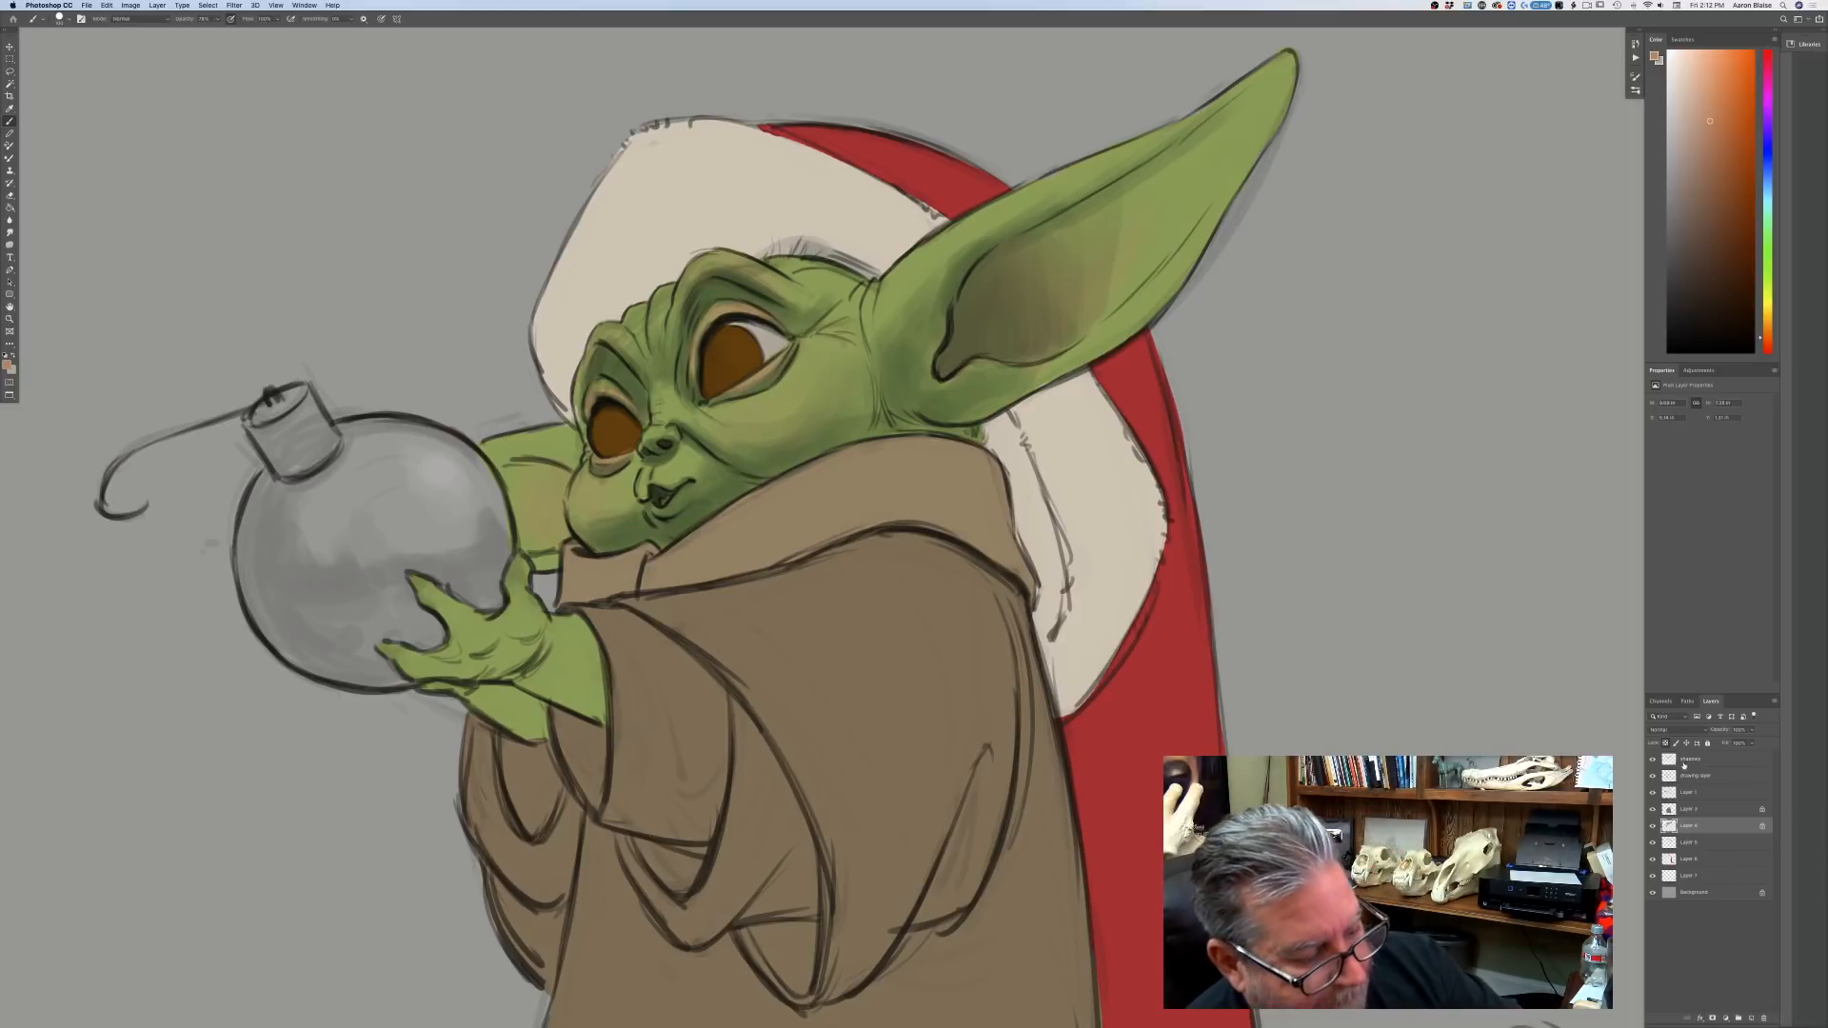
Select the topmost Multiply shadow layer and choose a muted grayish-blue foreground color for the brush.
click(1691, 759)
click(6, 365)
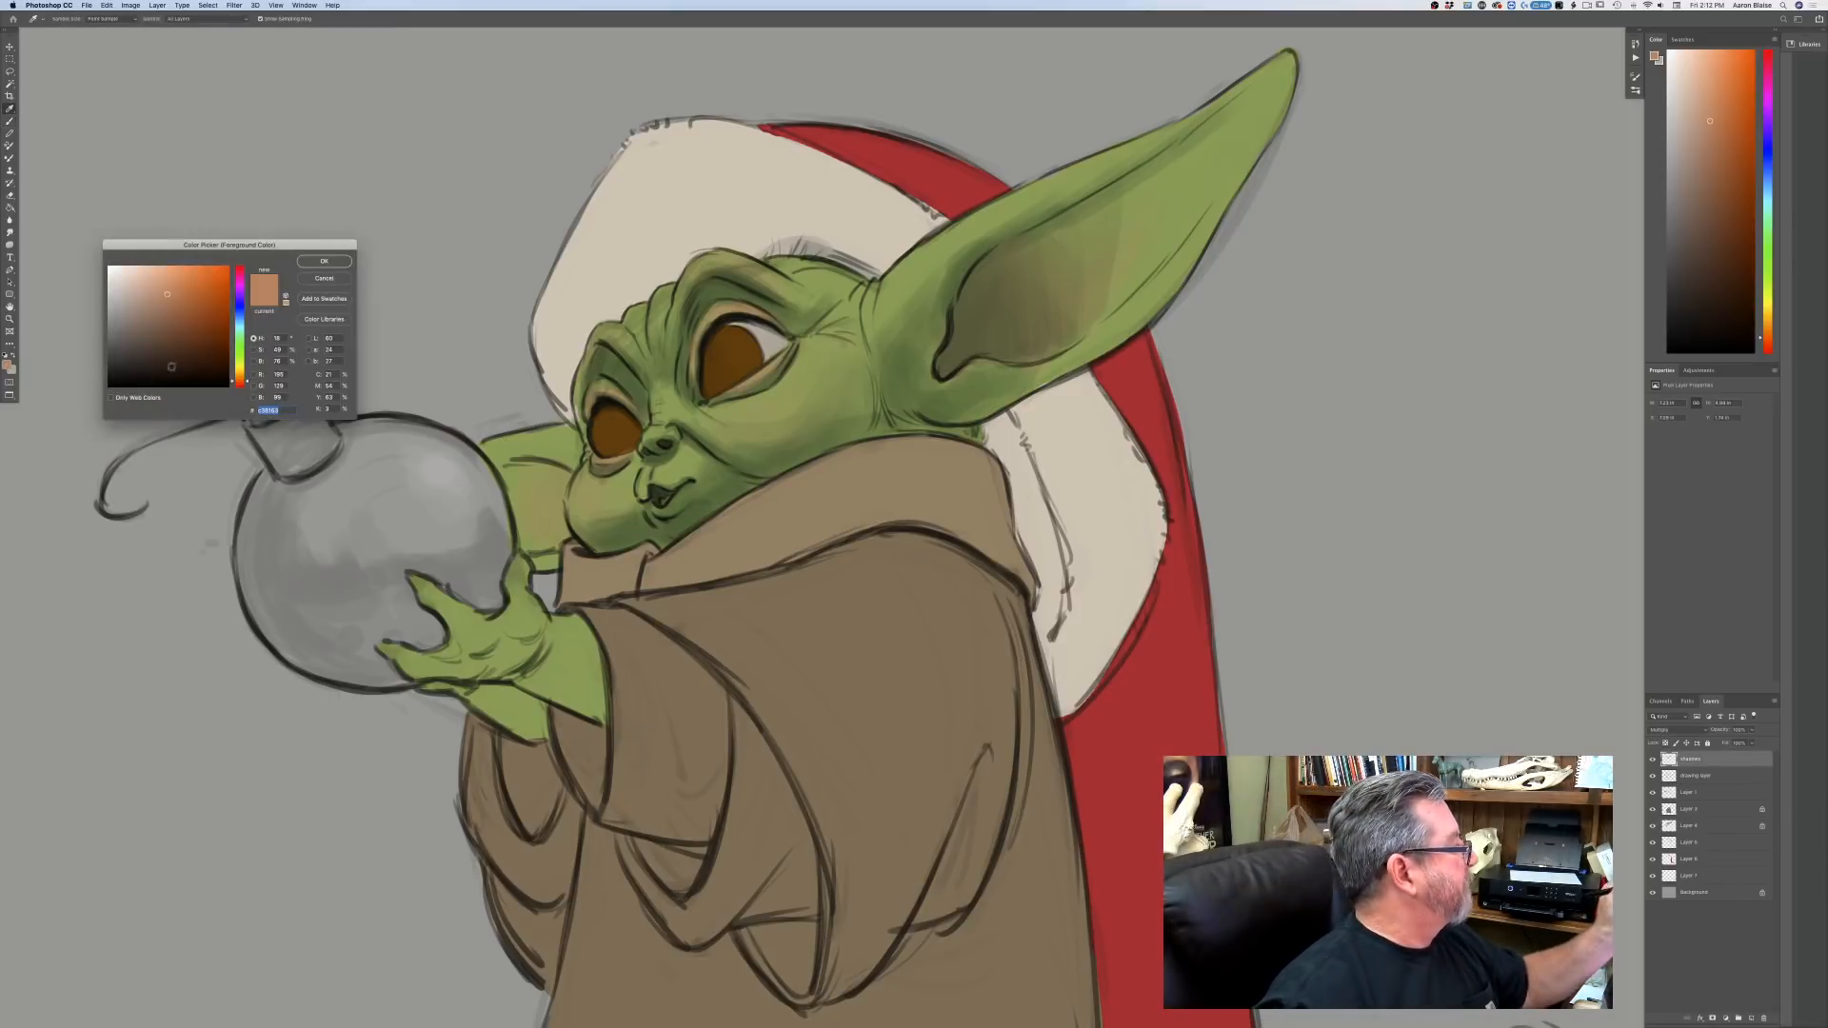
click(239, 320)
click(140, 316)
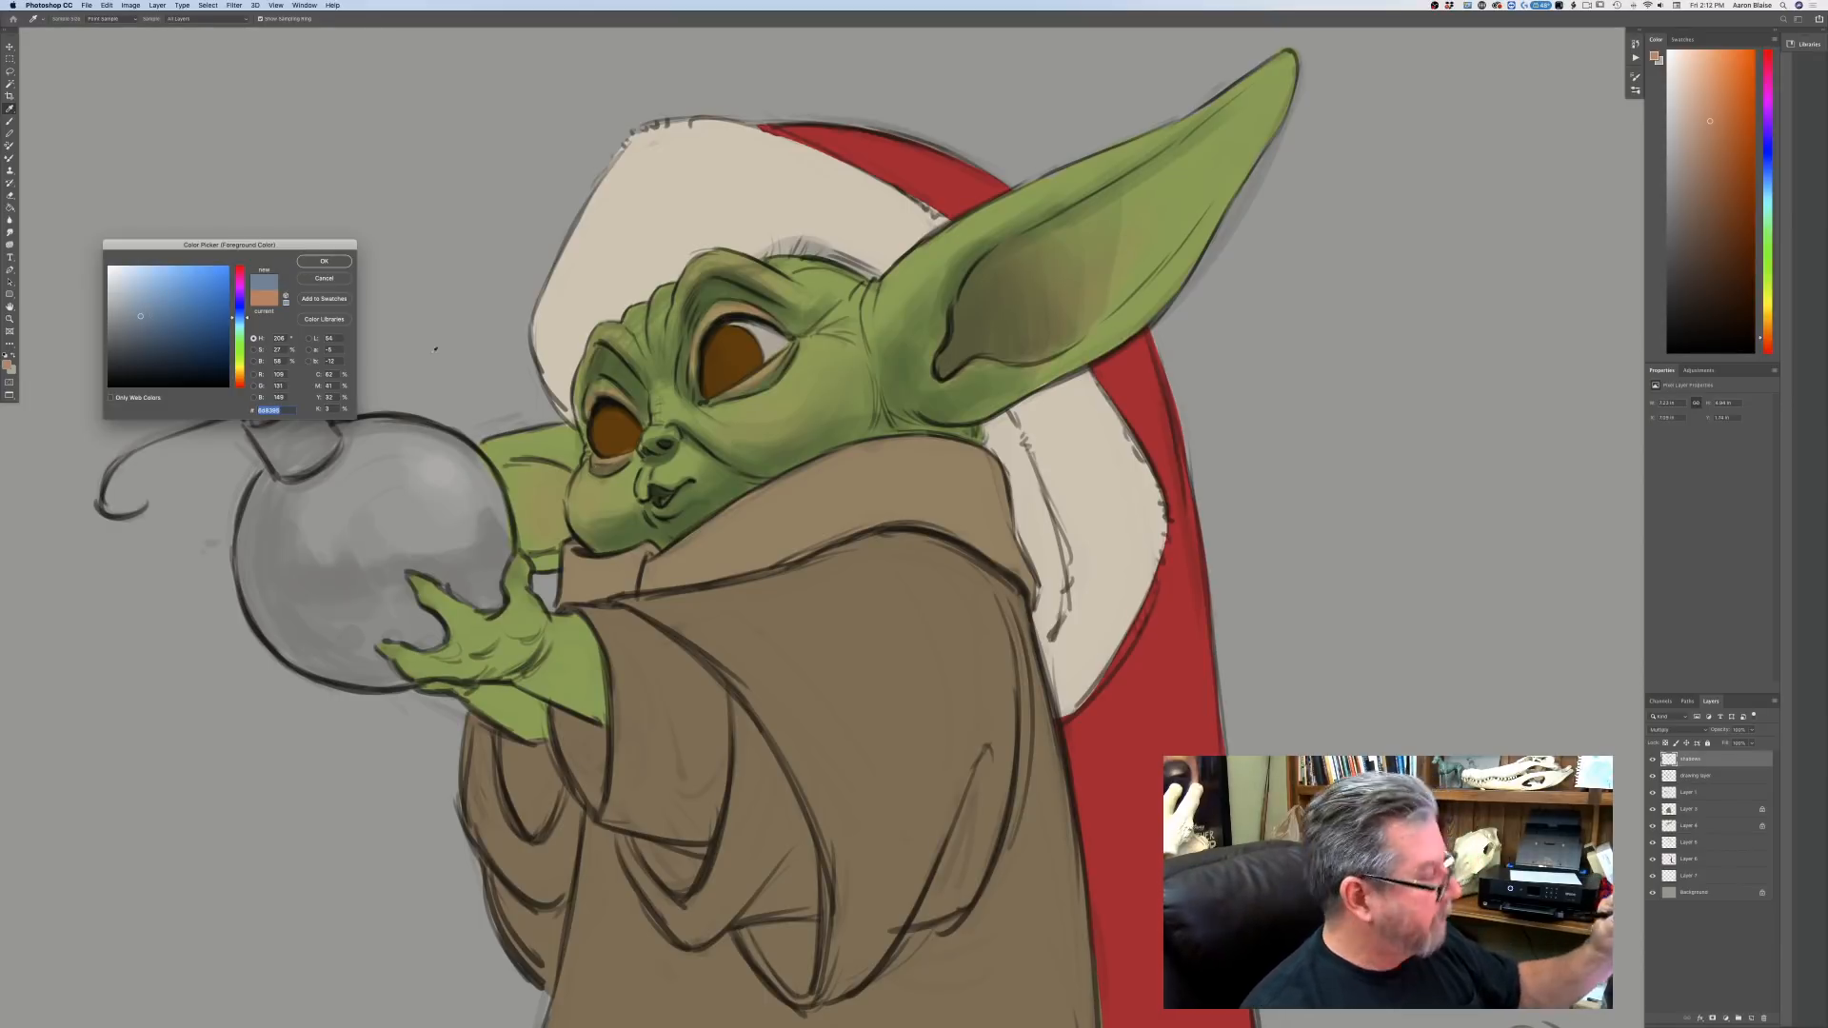
click(325, 260)
key(b)
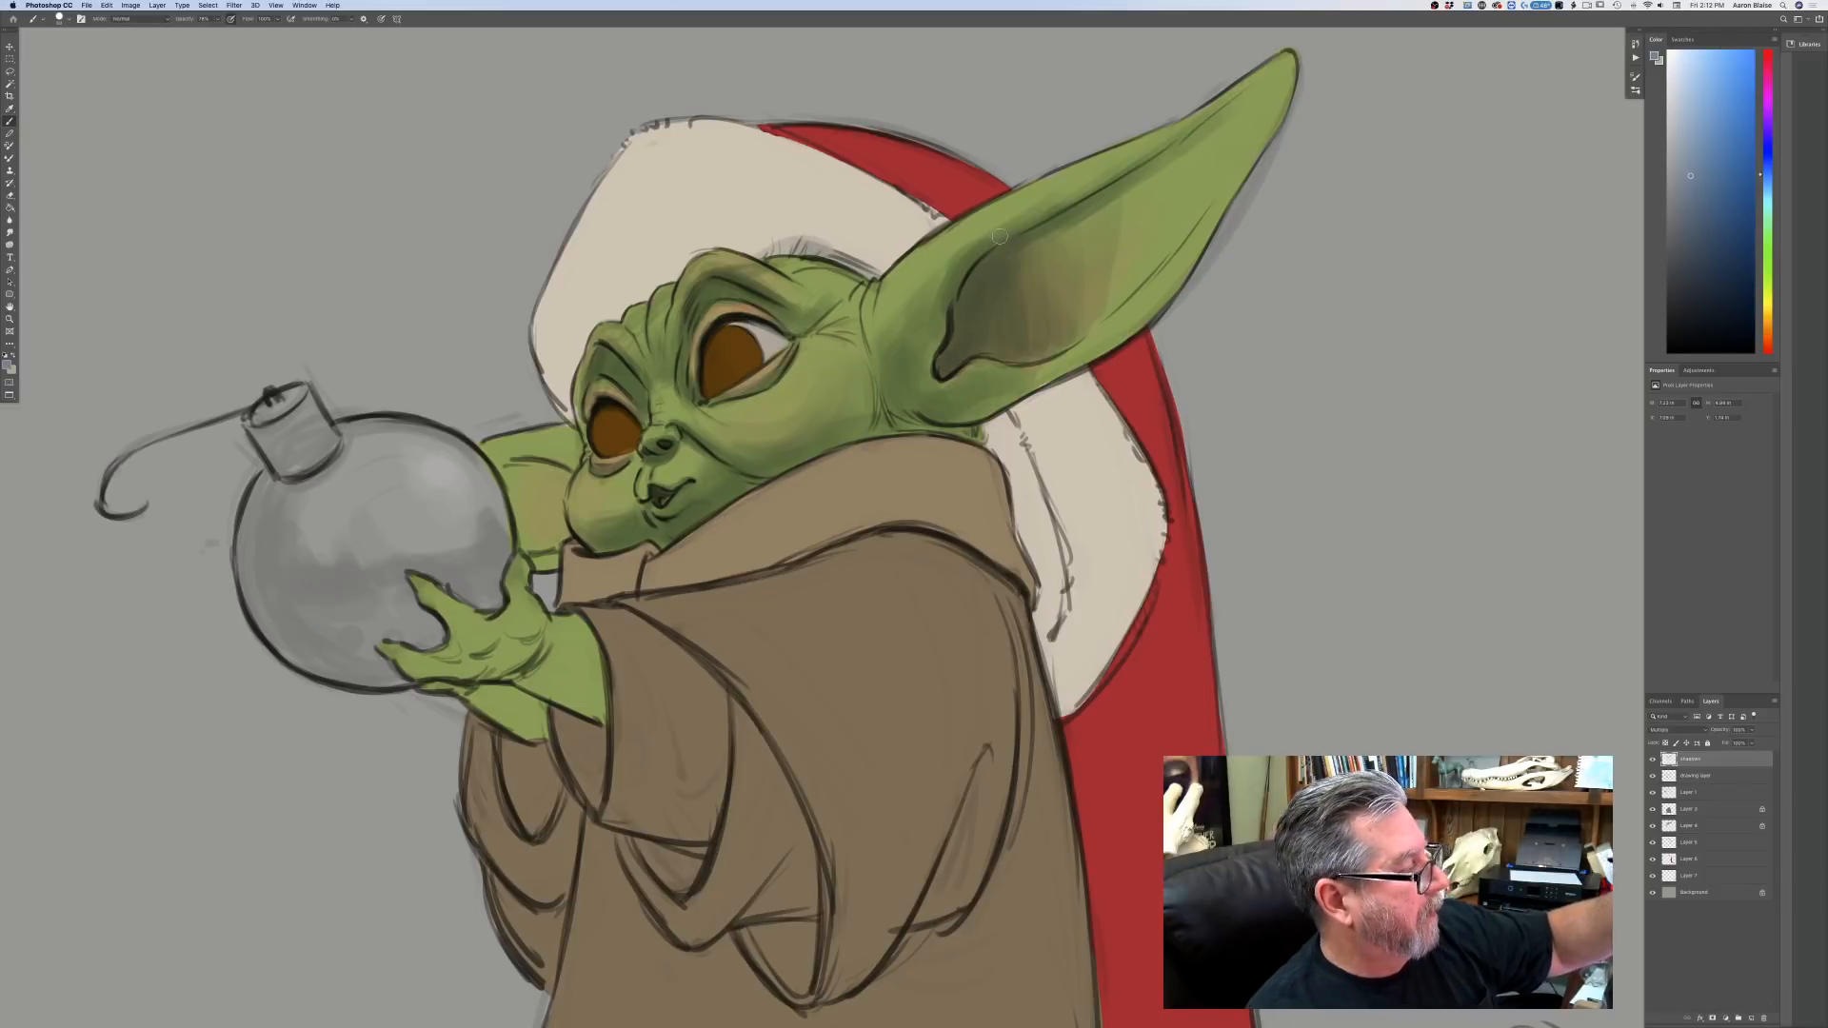
Paint a blue-gray shadow on the inside of the hat's fur trim behind the robe's collar.
mouse_move(971, 433)
mouse_down()
mouse_move(898, 425)
mouse_move(1007, 455)
mouse_move(989, 434)
mouse_move(1004, 414)
mouse_move(1028, 500)
mouse_move(995, 428)
mouse_move(990, 471)
mouse_move(1030, 535)
mouse_move(985, 438)
mouse_move(1037, 572)
mouse_up()
mouse_move(1032, 504)
mouse_down()
mouse_move(1051, 586)
mouse_move(1028, 457)
mouse_move(1049, 636)
mouse_up()
mouse_move(1038, 571)
mouse_down()
mouse_move(1028, 525)
mouse_move(1035, 627)
mouse_move(1049, 550)
mouse_move(1017, 419)
mouse_up()
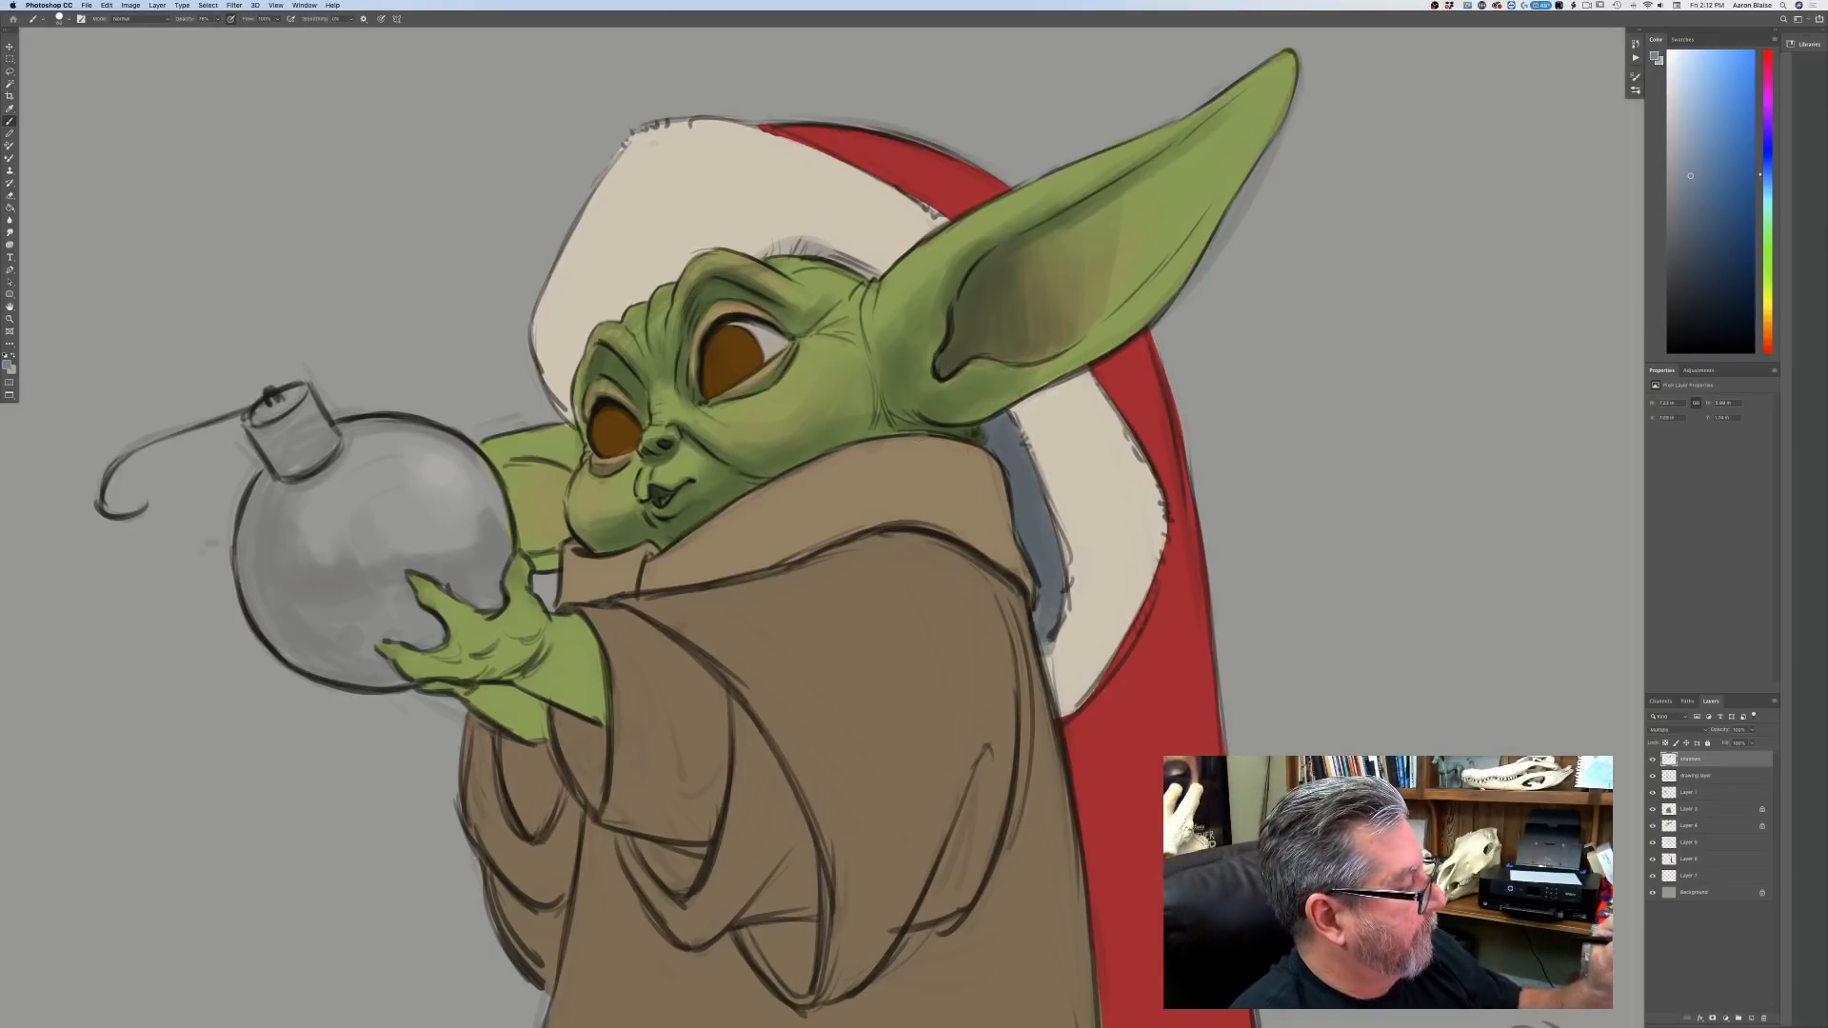
Shade the folds along the robe's thick collar below the ear and touch up the shadow around the mouth.
mouse_move(963, 457)
mouse_down()
mouse_move(1008, 524)
mouse_move(884, 495)
mouse_move(1024, 556)
mouse_move(1028, 597)
mouse_move(925, 529)
mouse_move(1013, 576)
mouse_move(970, 547)
mouse_move(895, 532)
mouse_move(978, 473)
mouse_move(977, 508)
mouse_move(887, 495)
mouse_up()
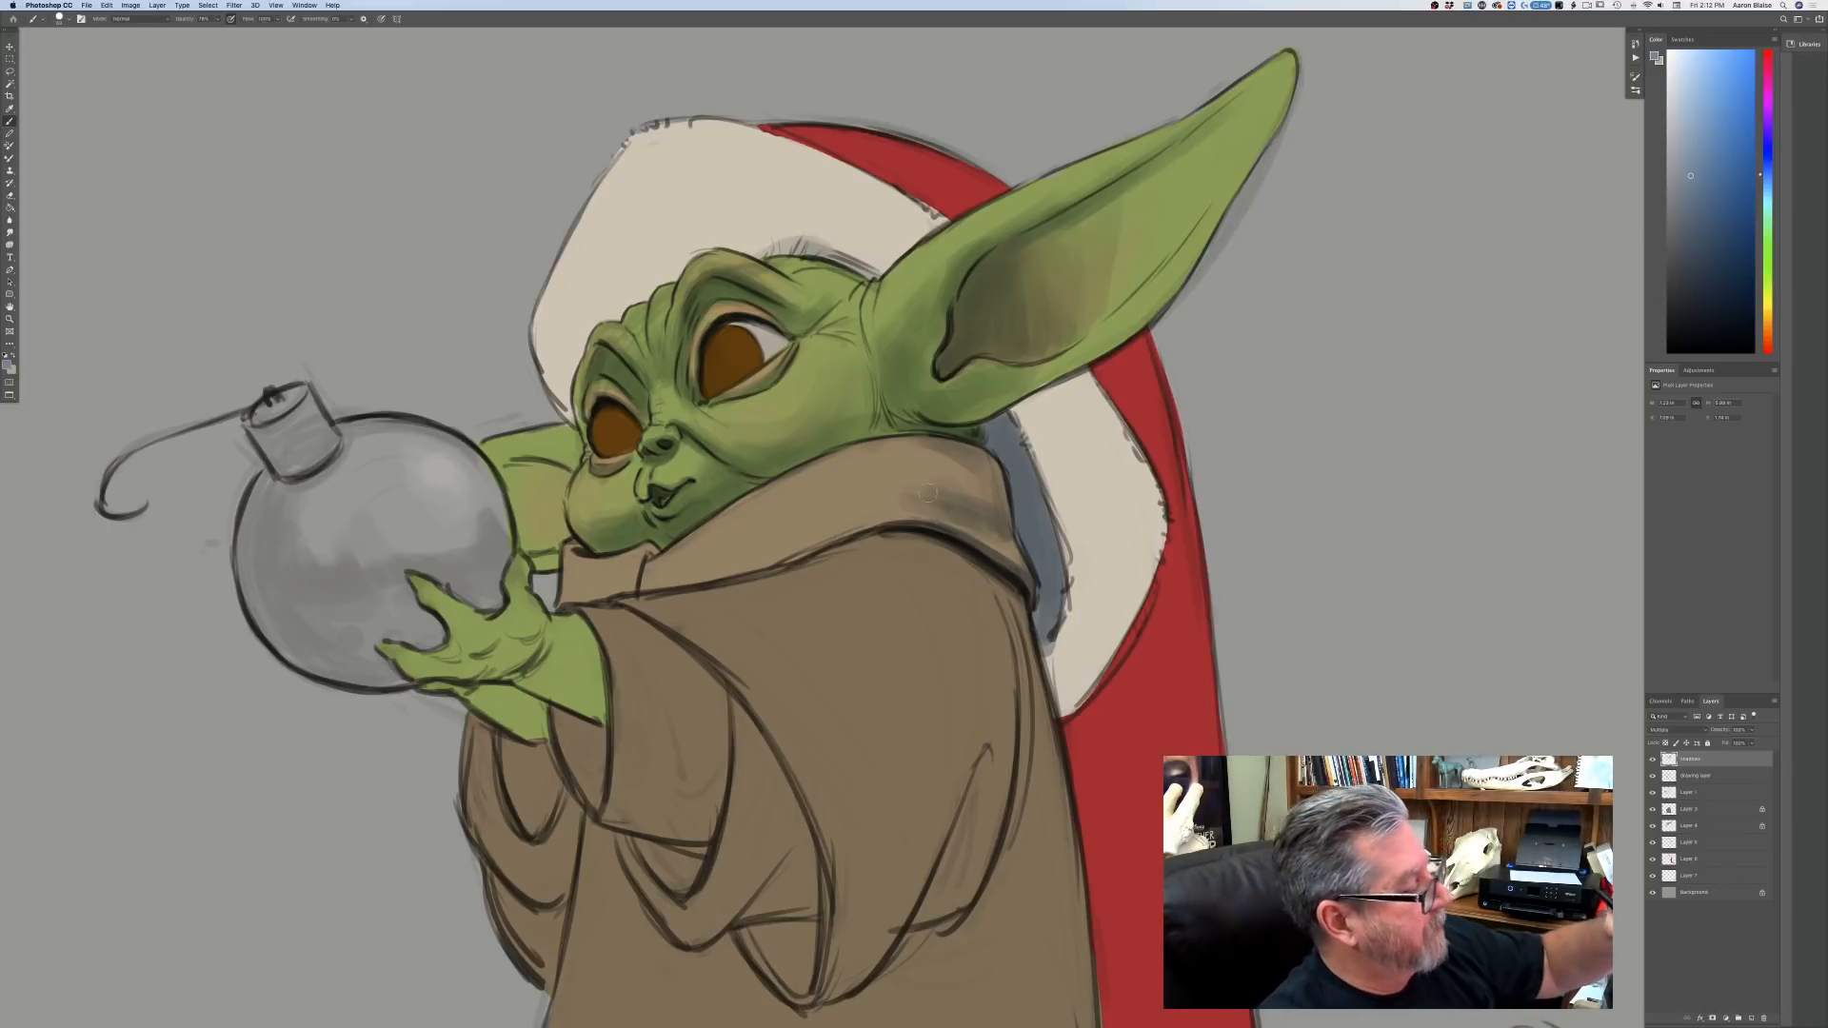
drag(935, 495, 874, 506)
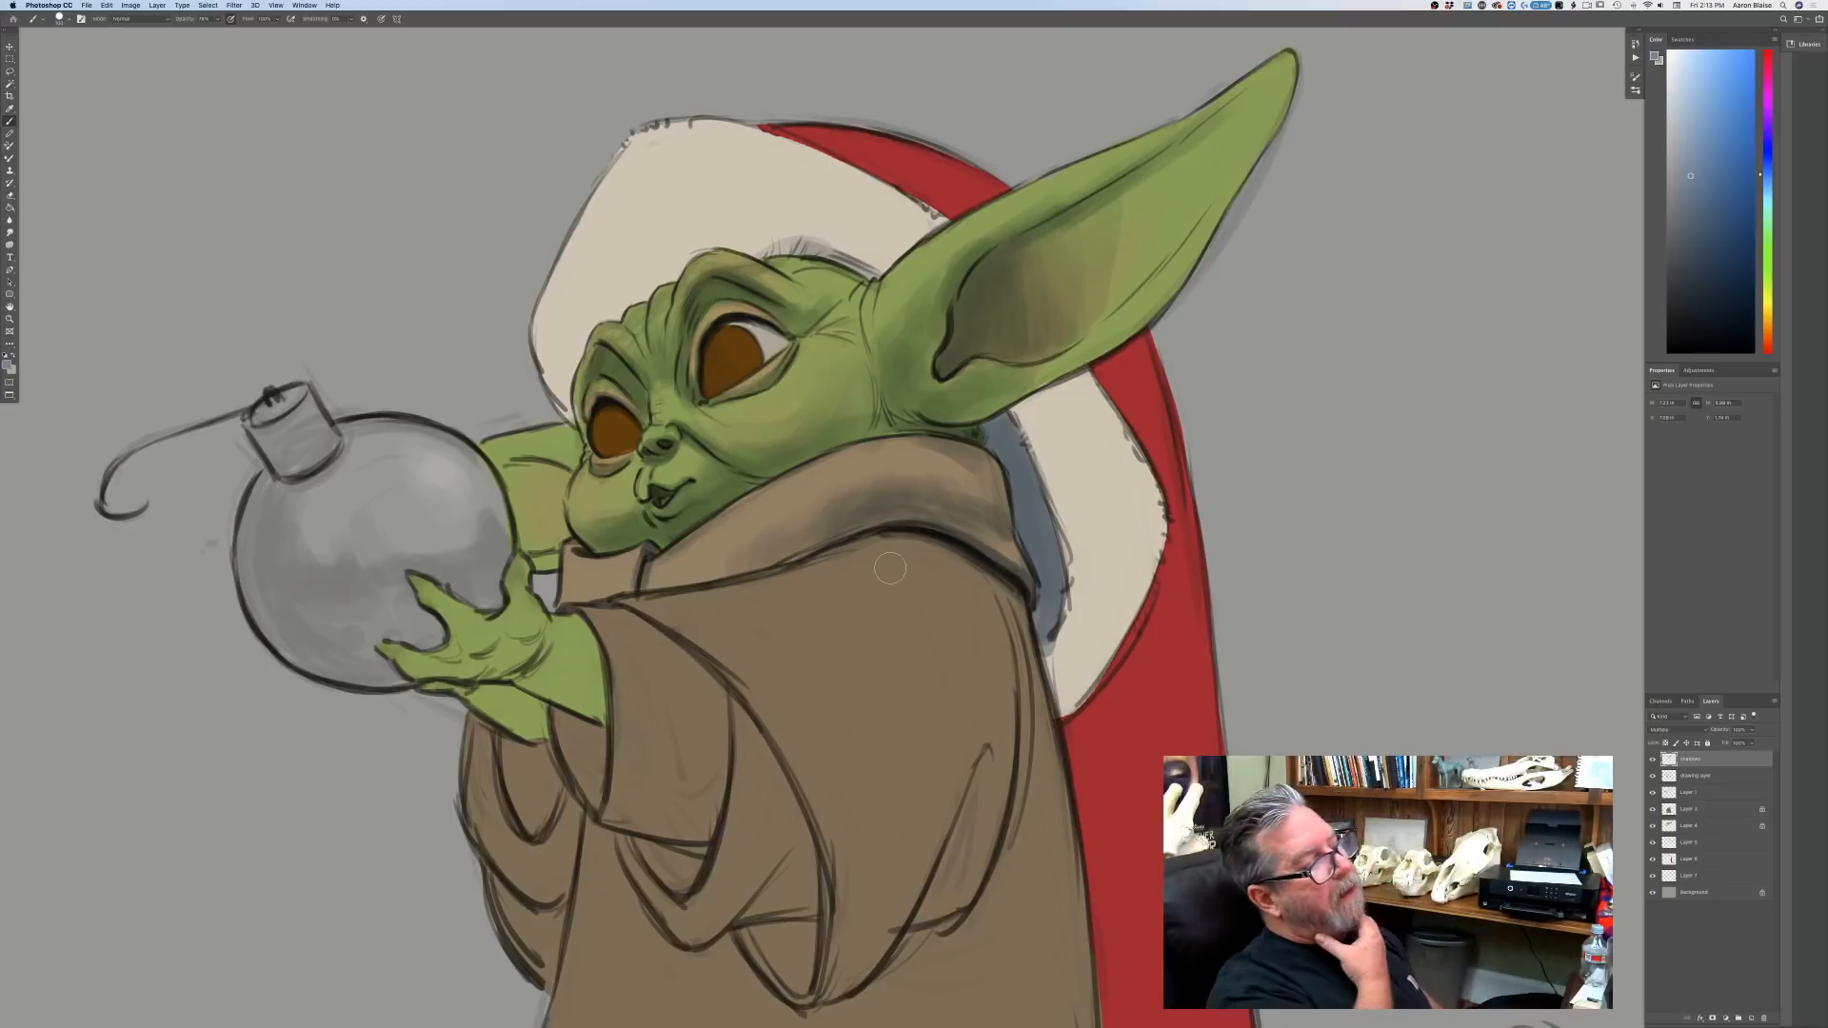
mouse_move(972, 449)
mouse_down()
mouse_move(999, 530)
mouse_move(998, 507)
mouse_move(919, 432)
mouse_move(996, 510)
mouse_up()
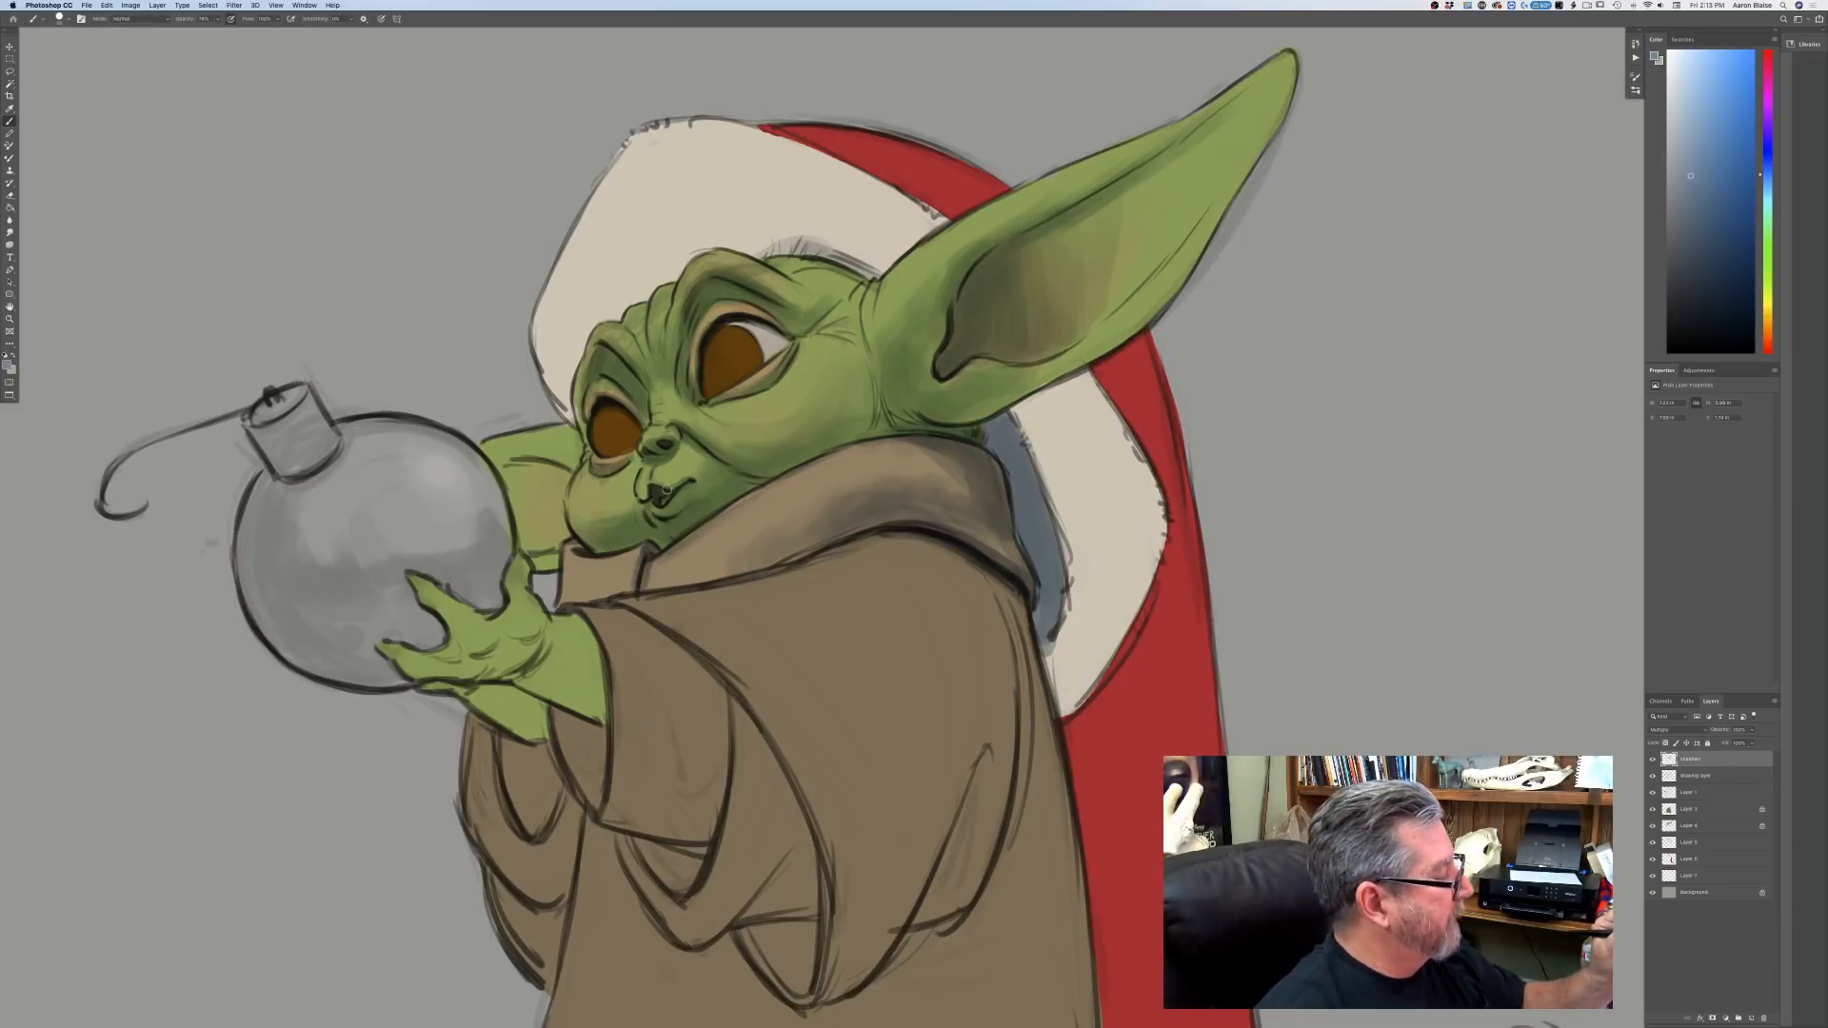
mouse_move(652, 485)
mouse_down()
mouse_move(671, 494)
mouse_move(647, 499)
mouse_up()
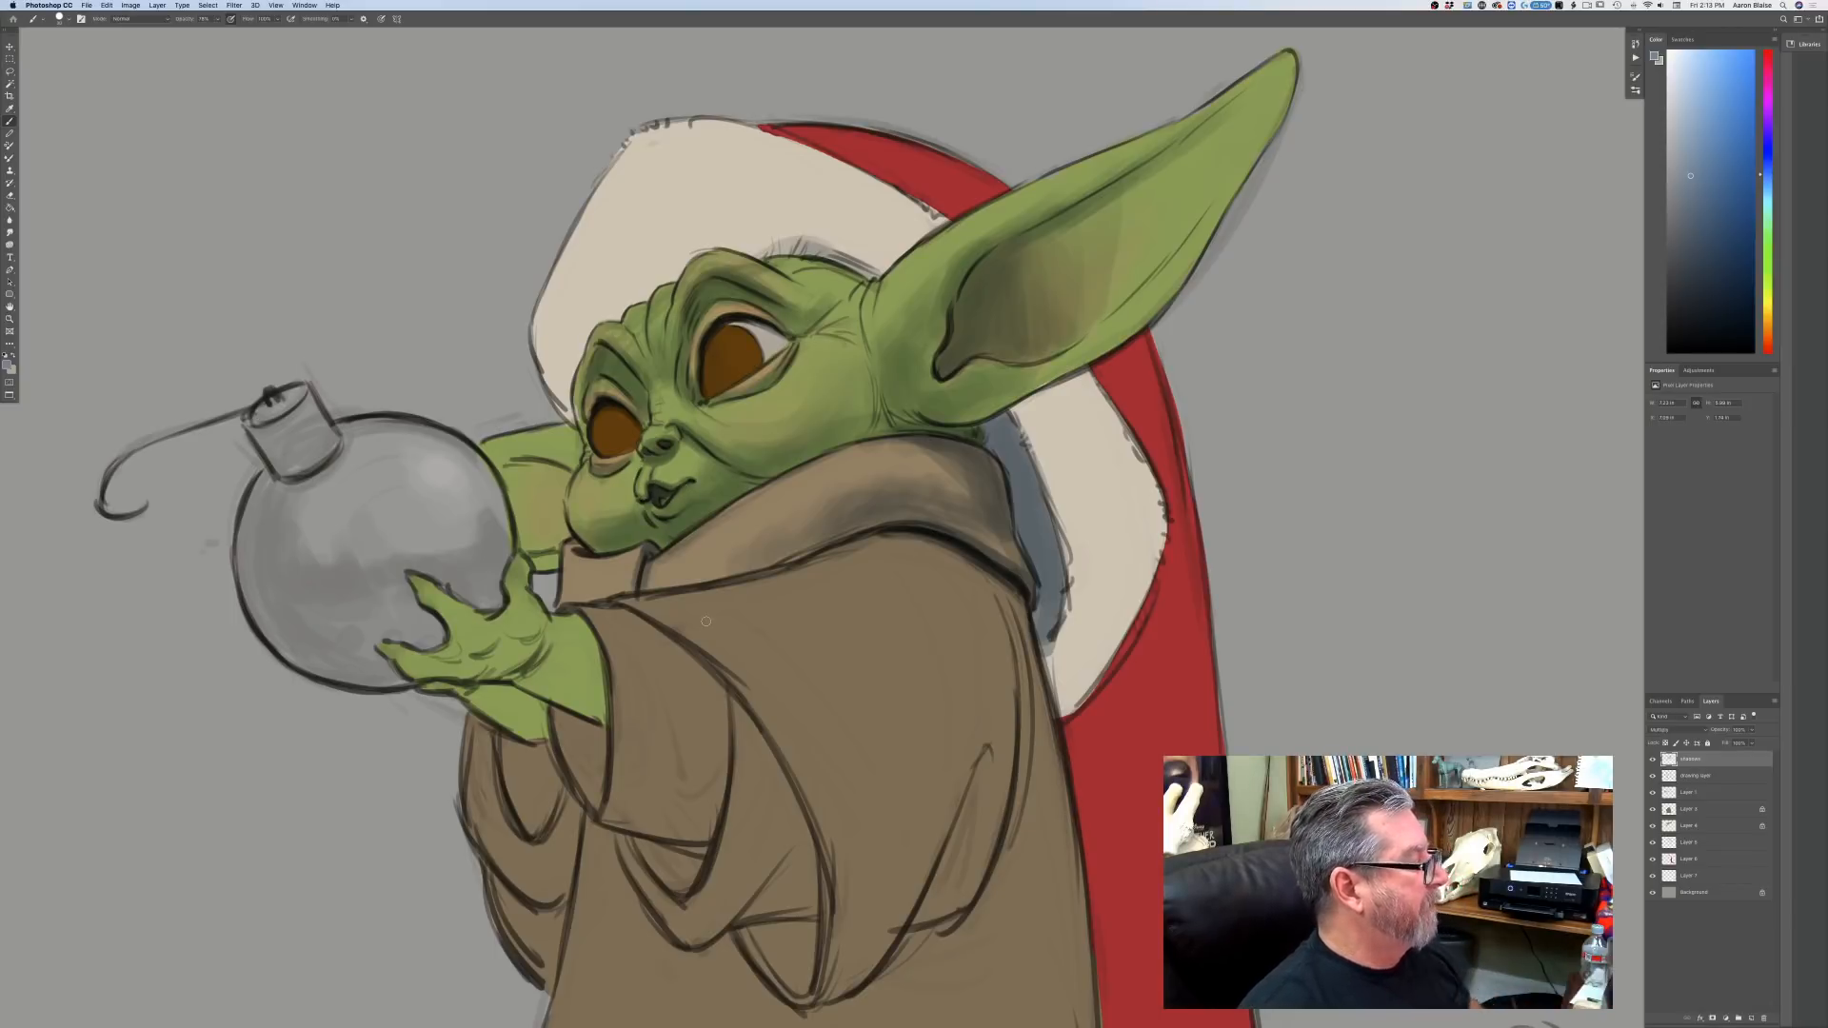
Sample the eye's brown, change the foreground color to a pale tan of the same hue, and select the skin color layer.
key(super+equal)
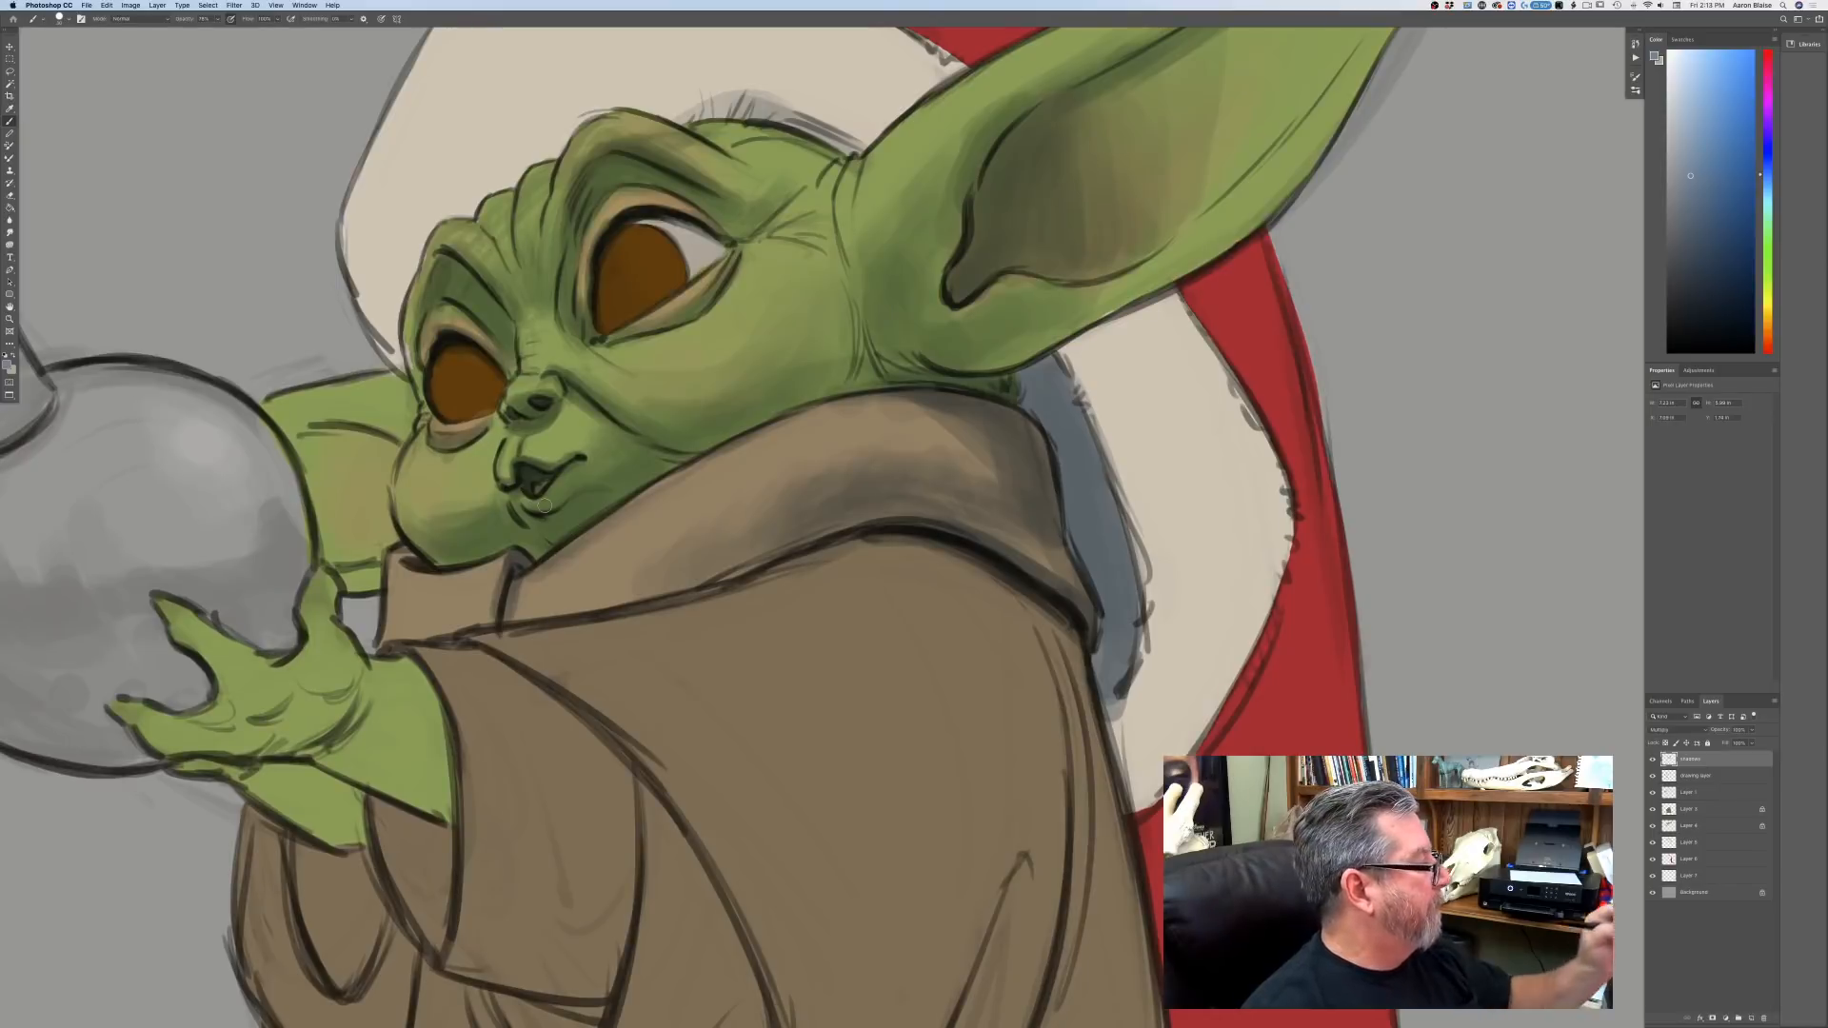
click(9, 366)
click(465, 385)
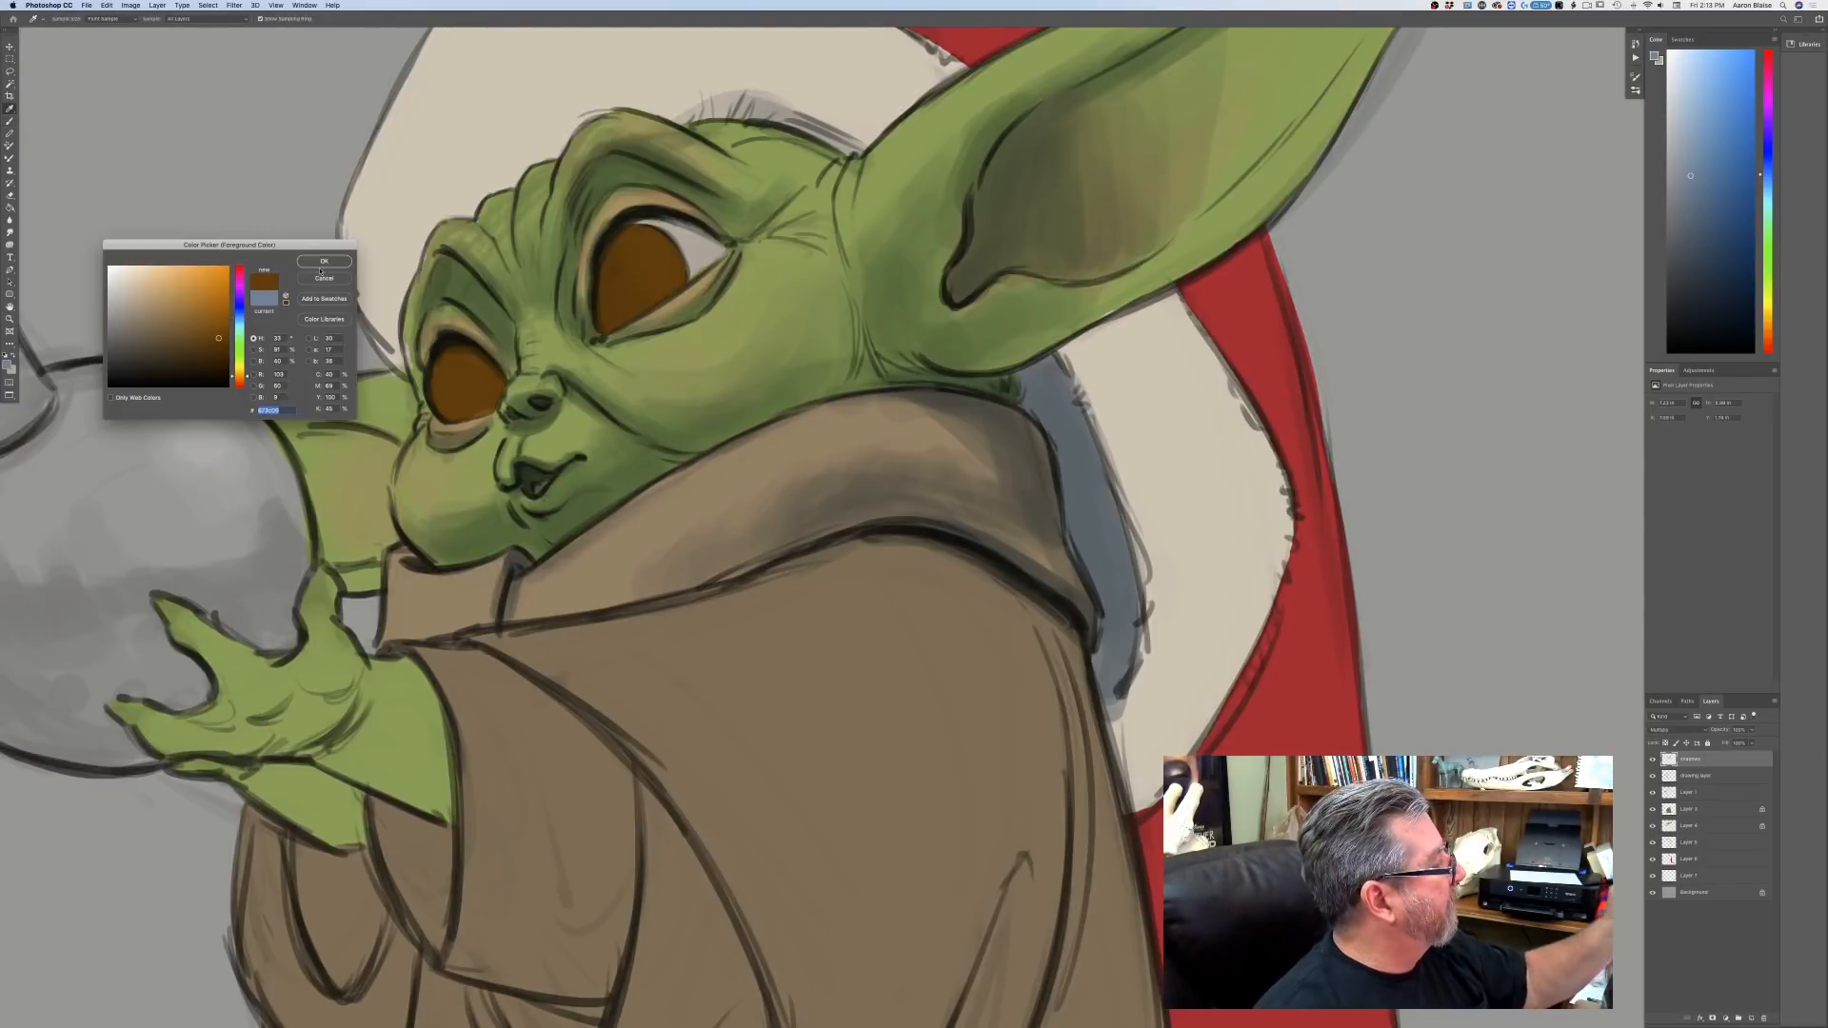
click(334, 265)
click(8, 366)
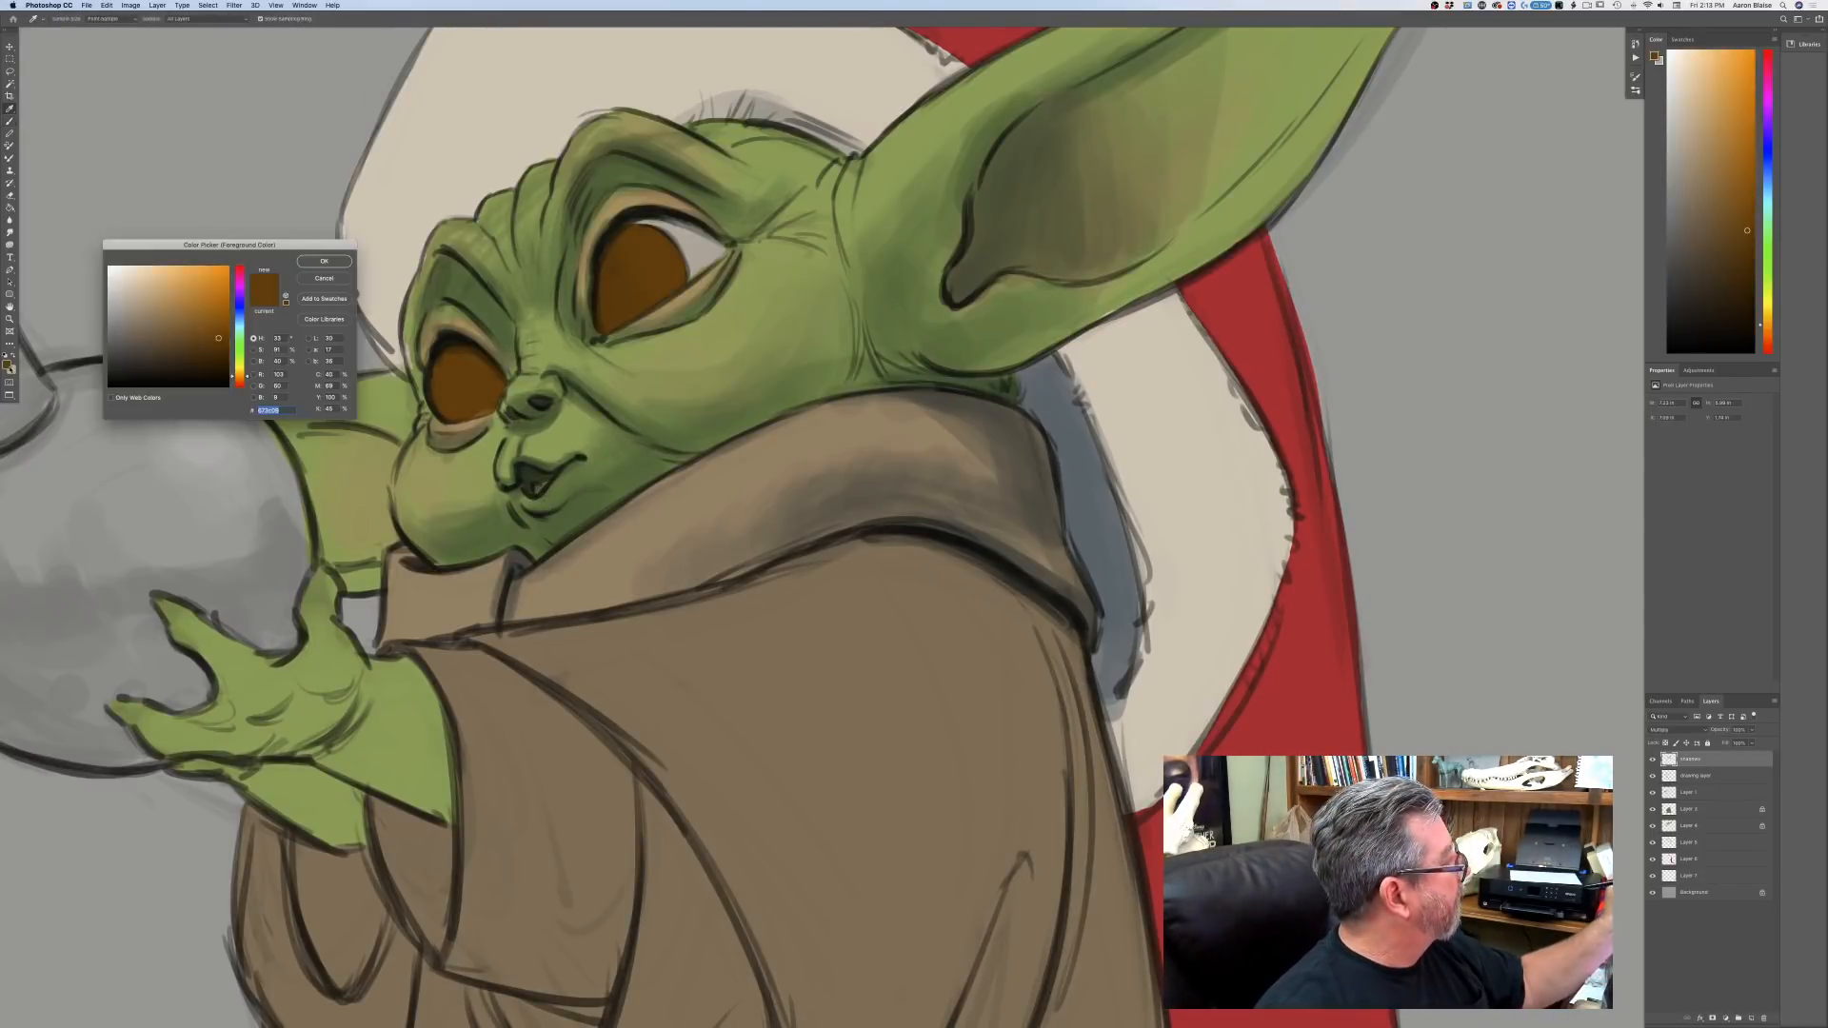
click(148, 294)
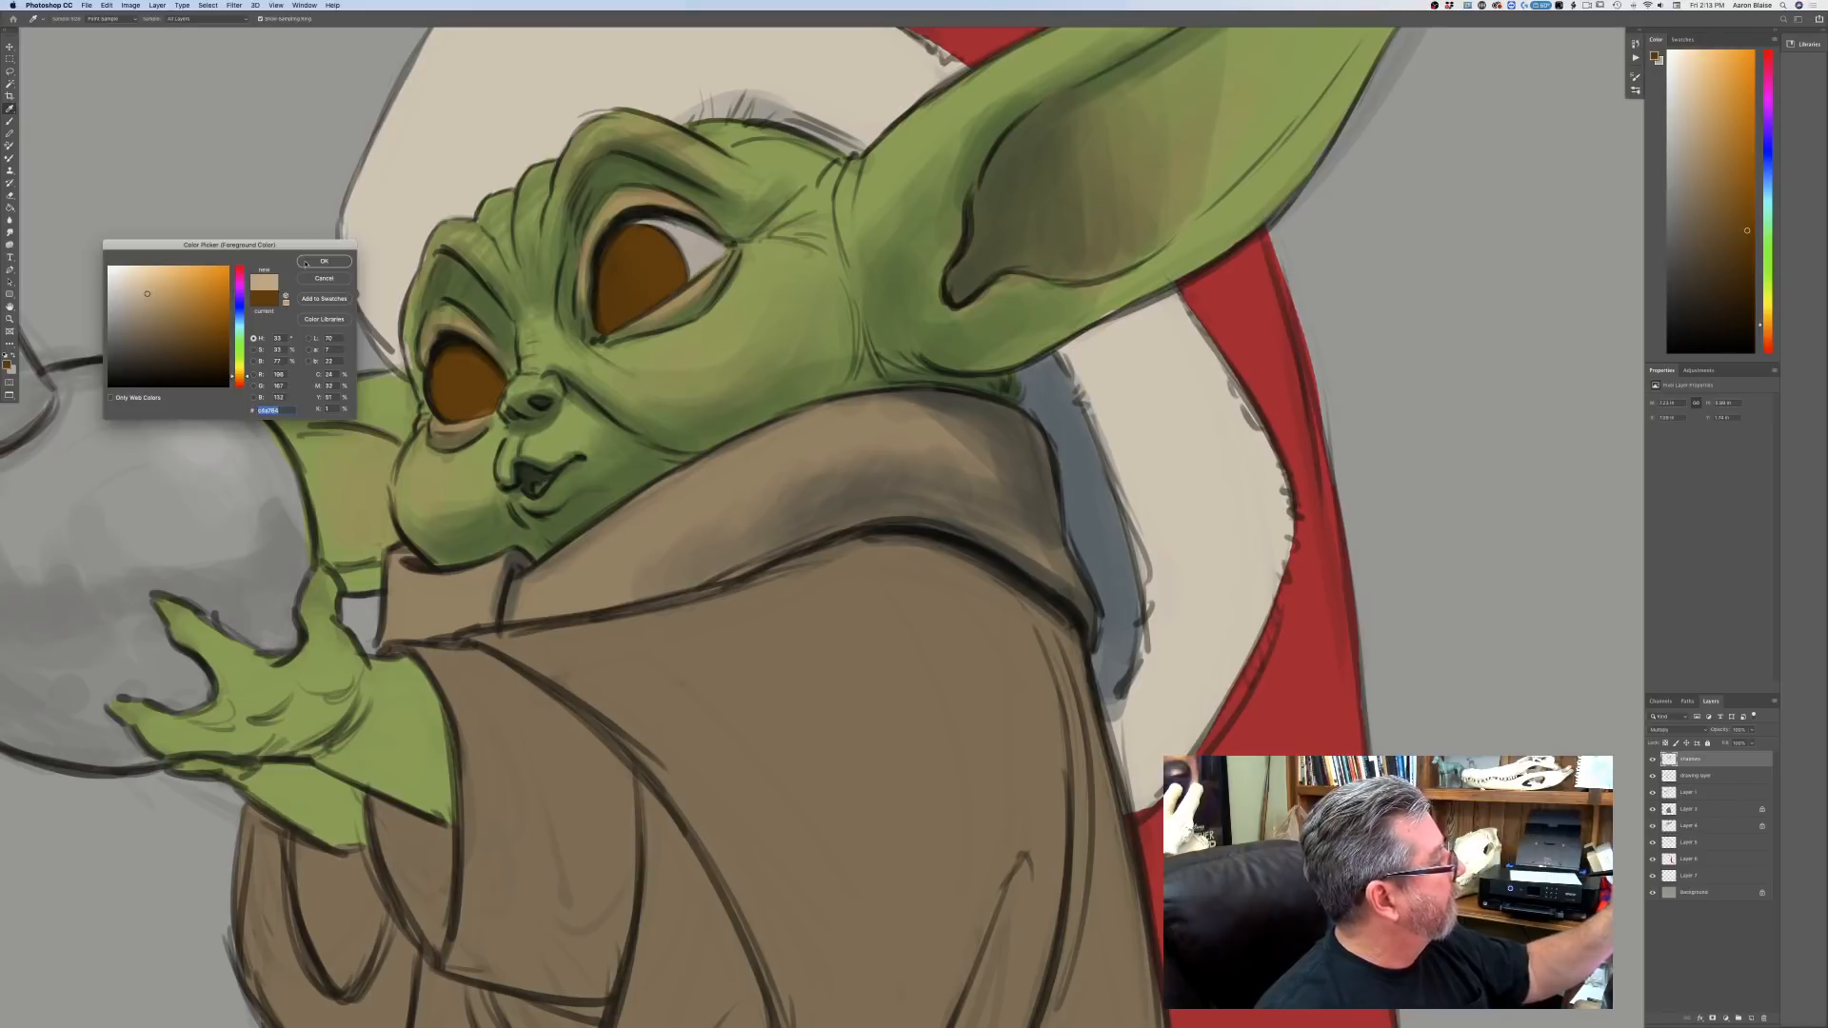
click(328, 262)
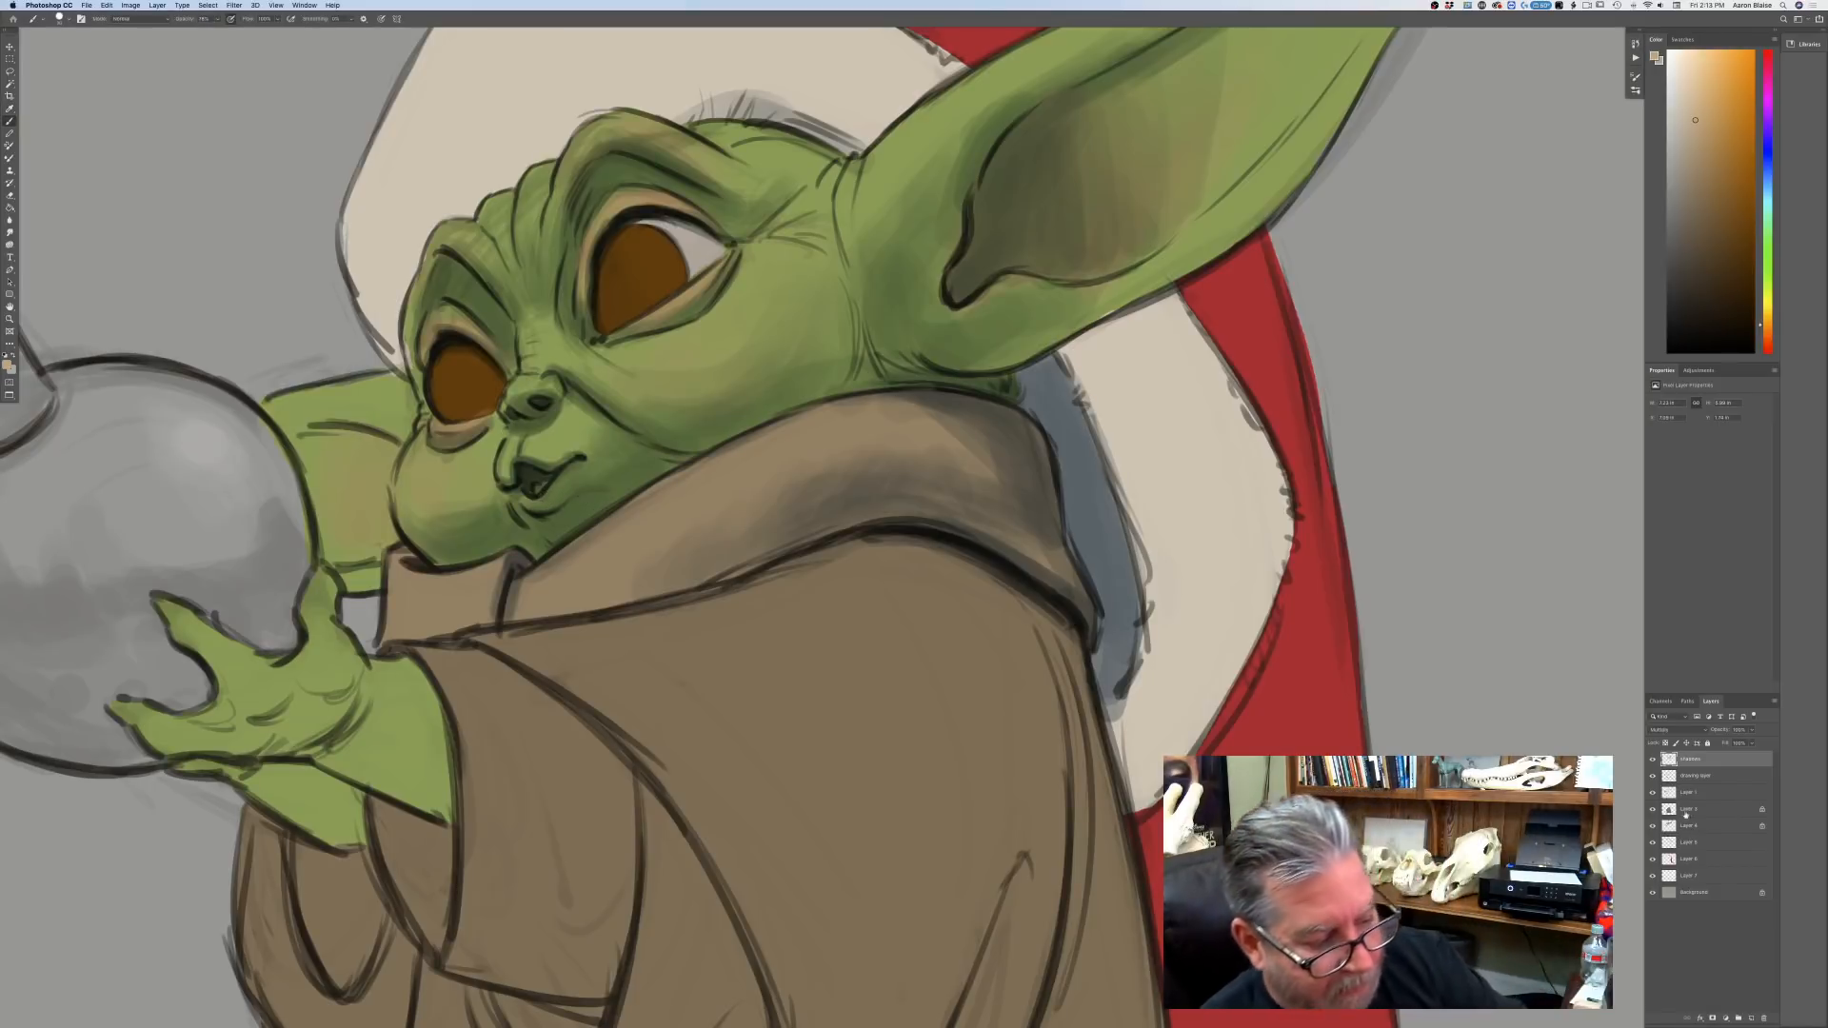
click(1670, 826)
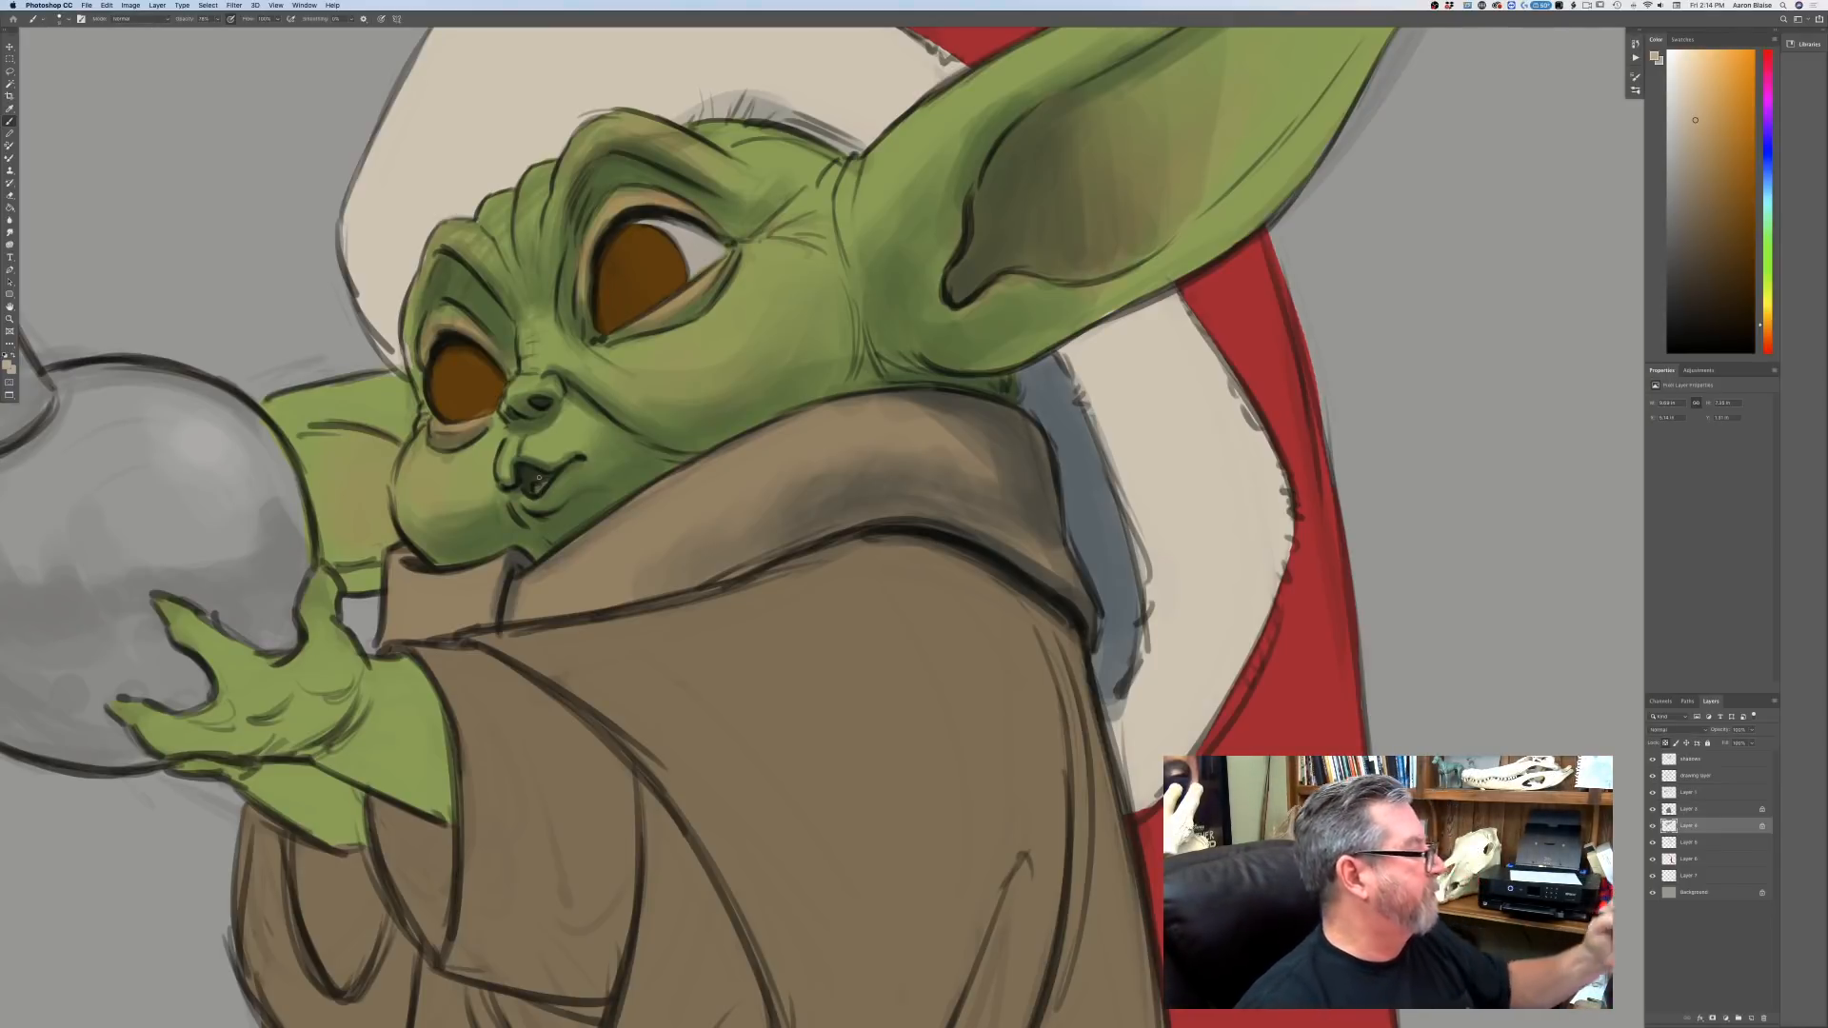
Change the foreground color back to a muted grayish blue and select the Multiply shadow layer.
key(super+0)
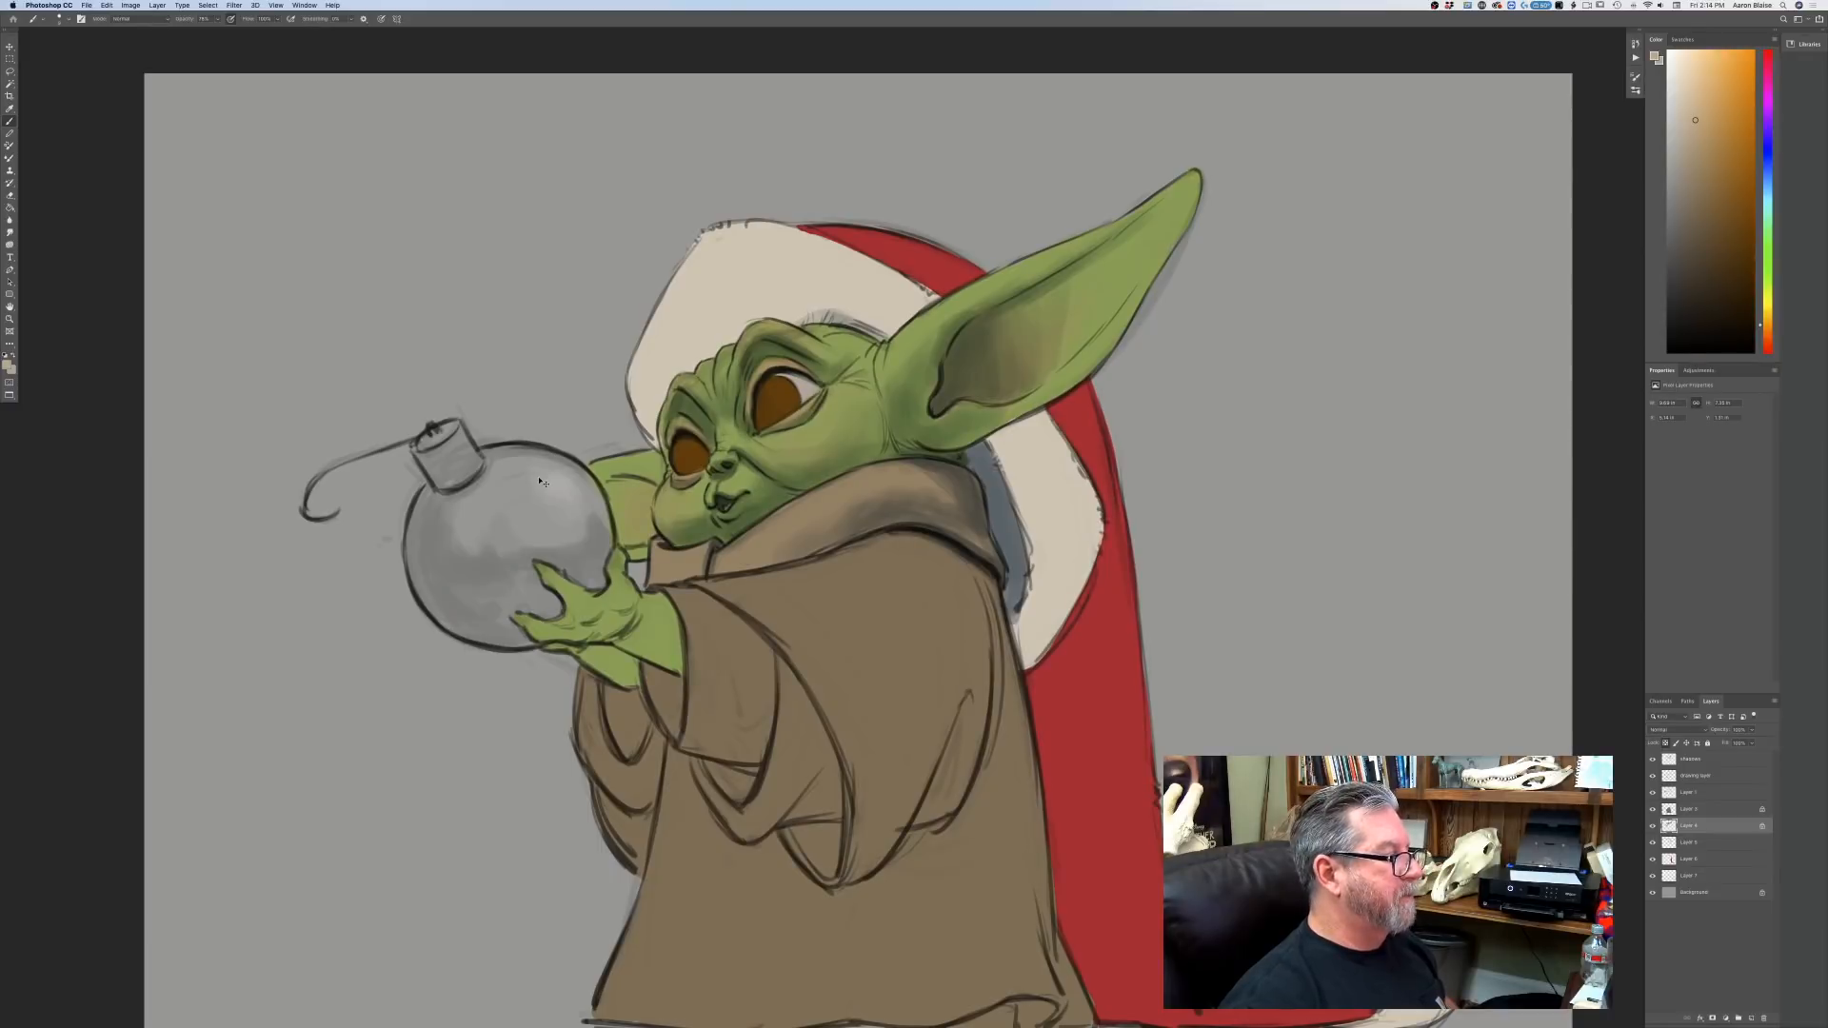
key(super+plus)
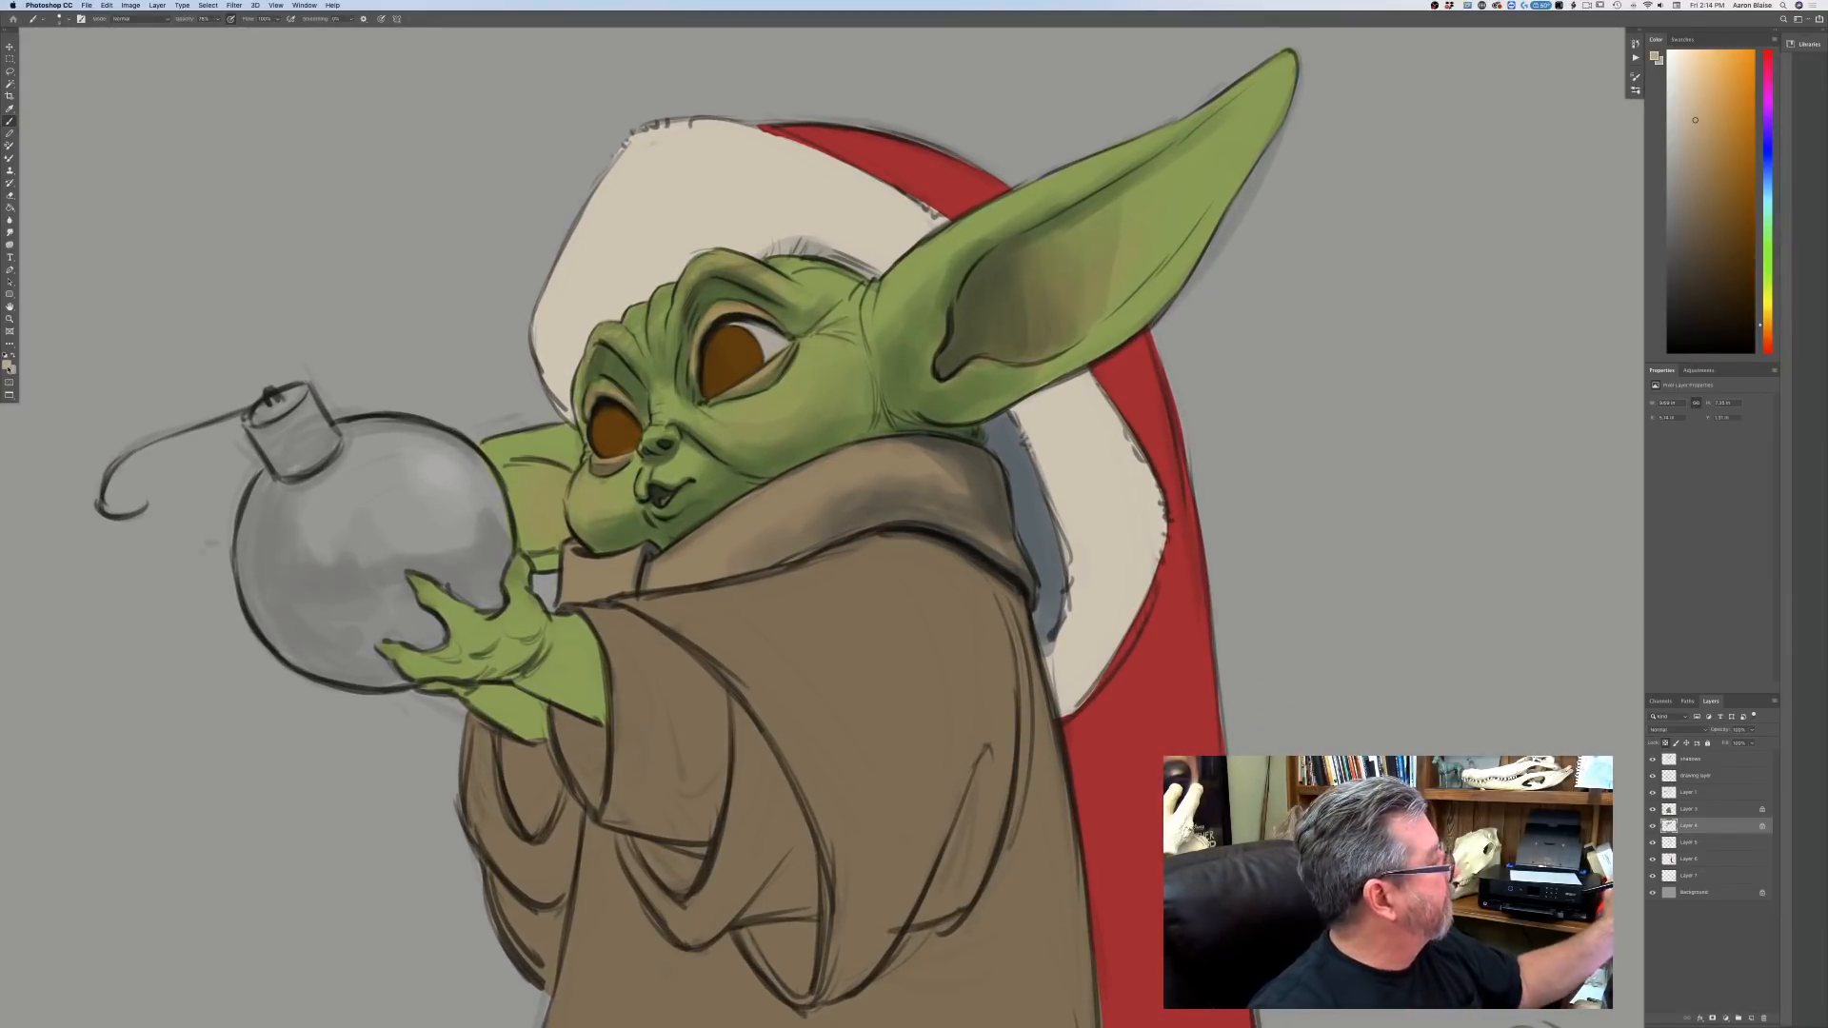
click(8, 364)
click(240, 318)
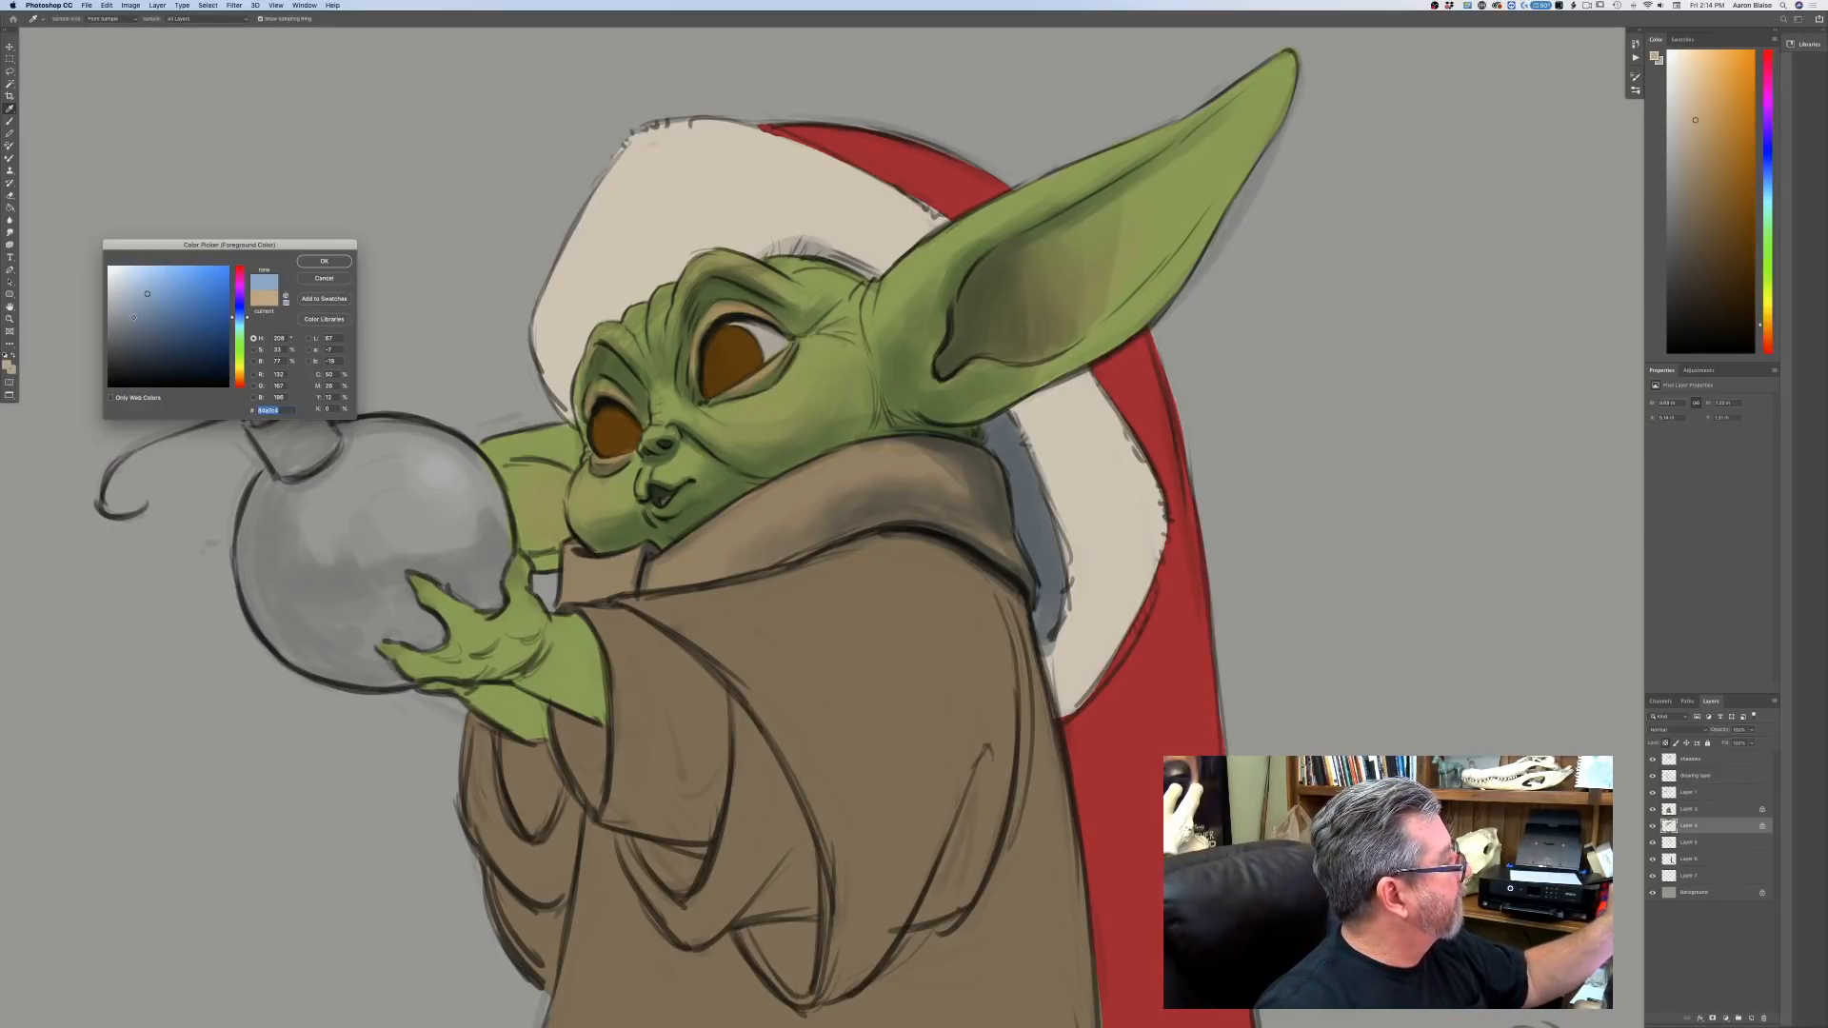
click(133, 317)
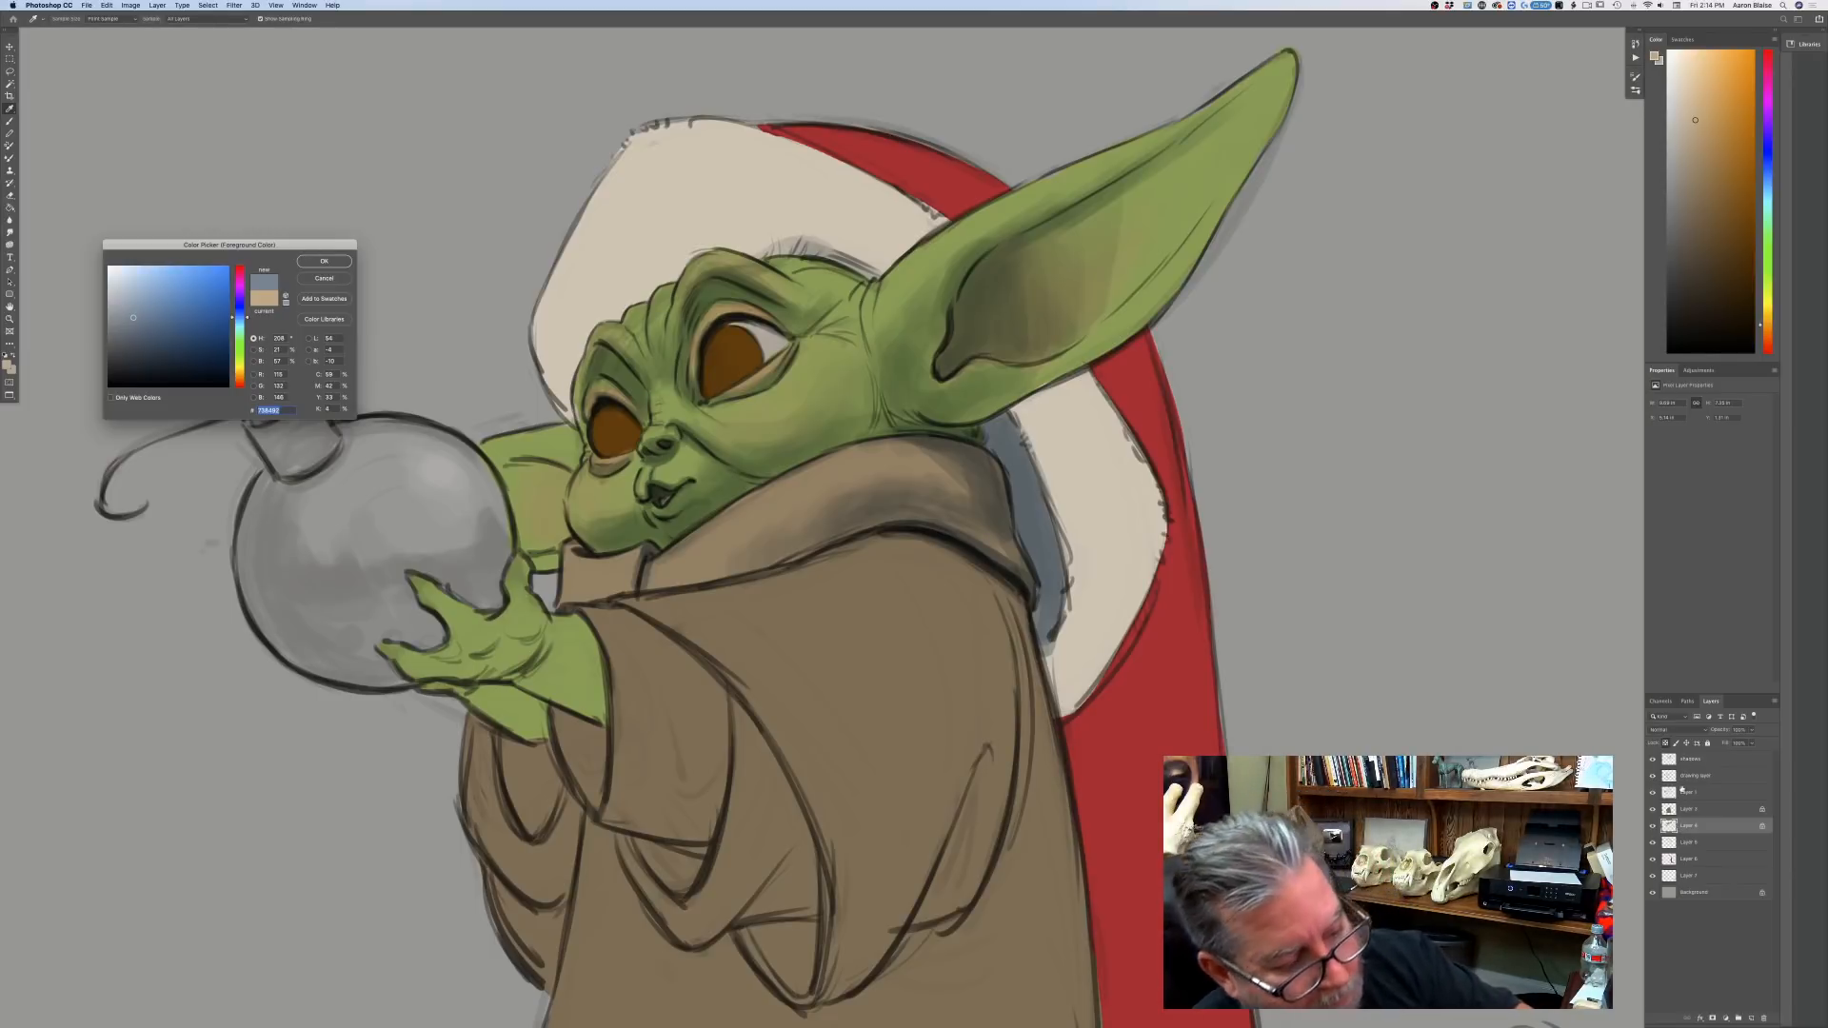
key(Return)
key(b)
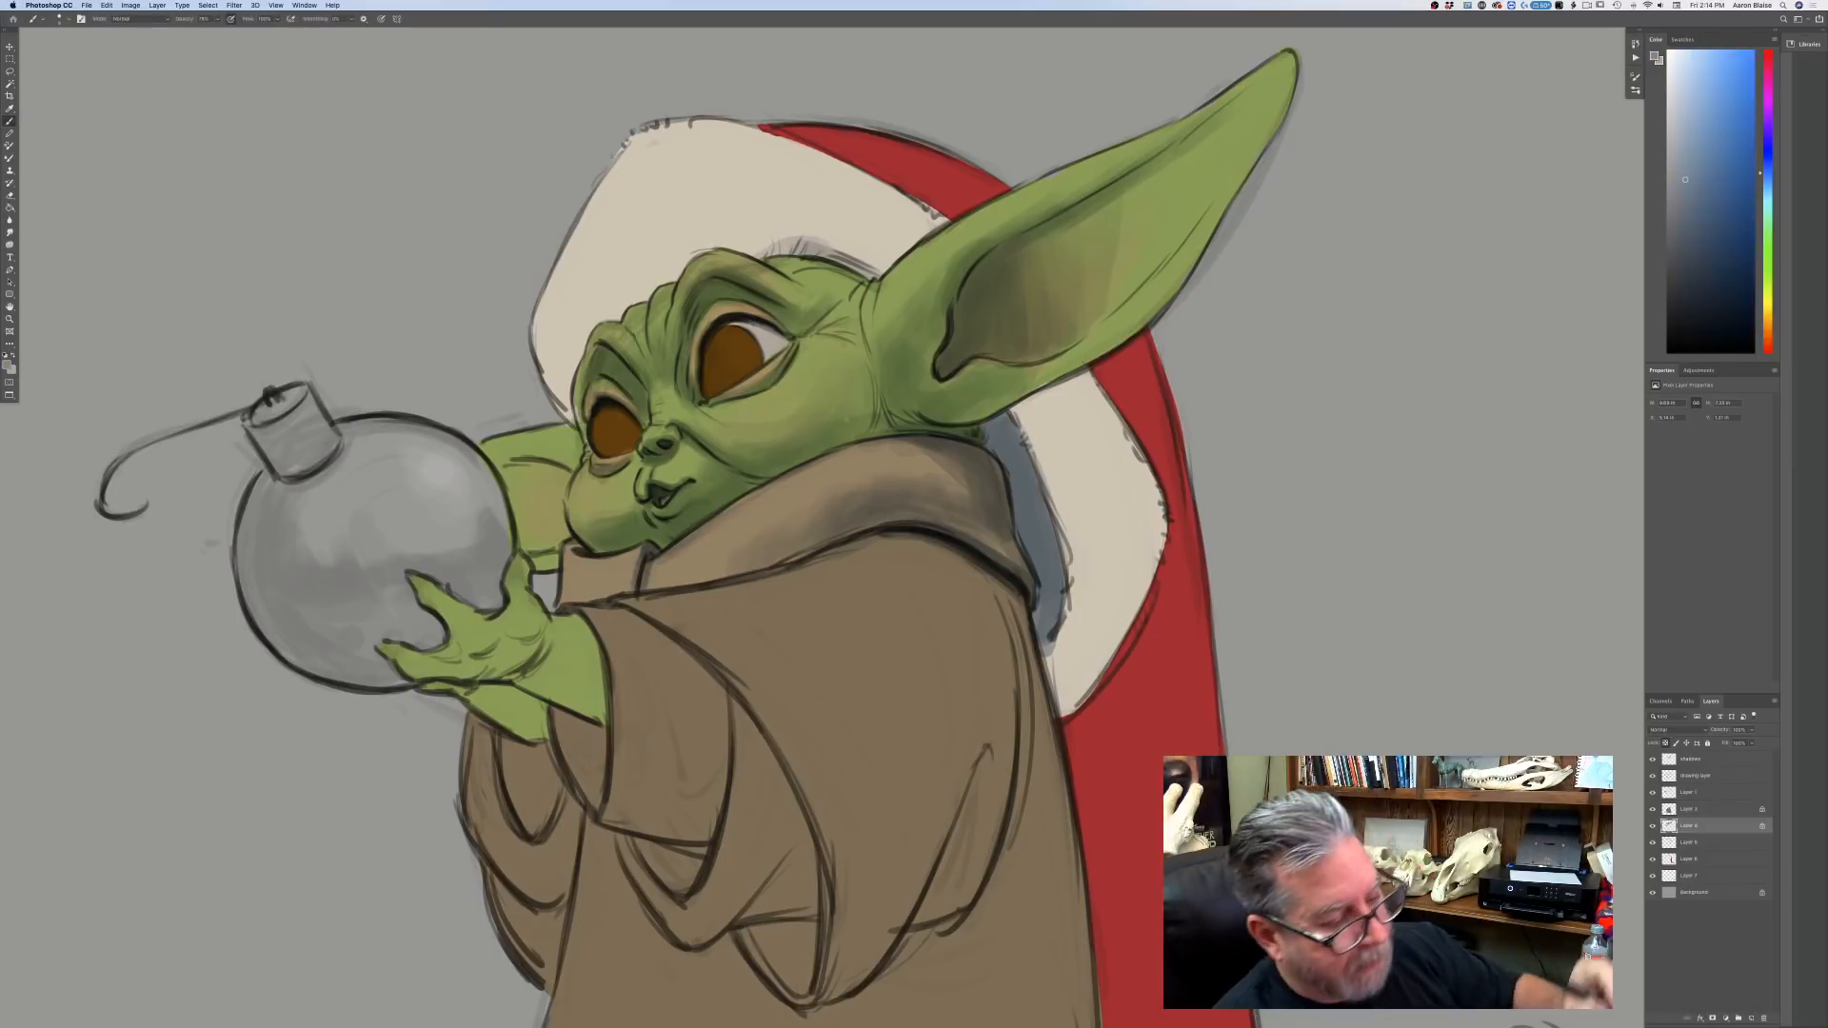
click(1688, 761)
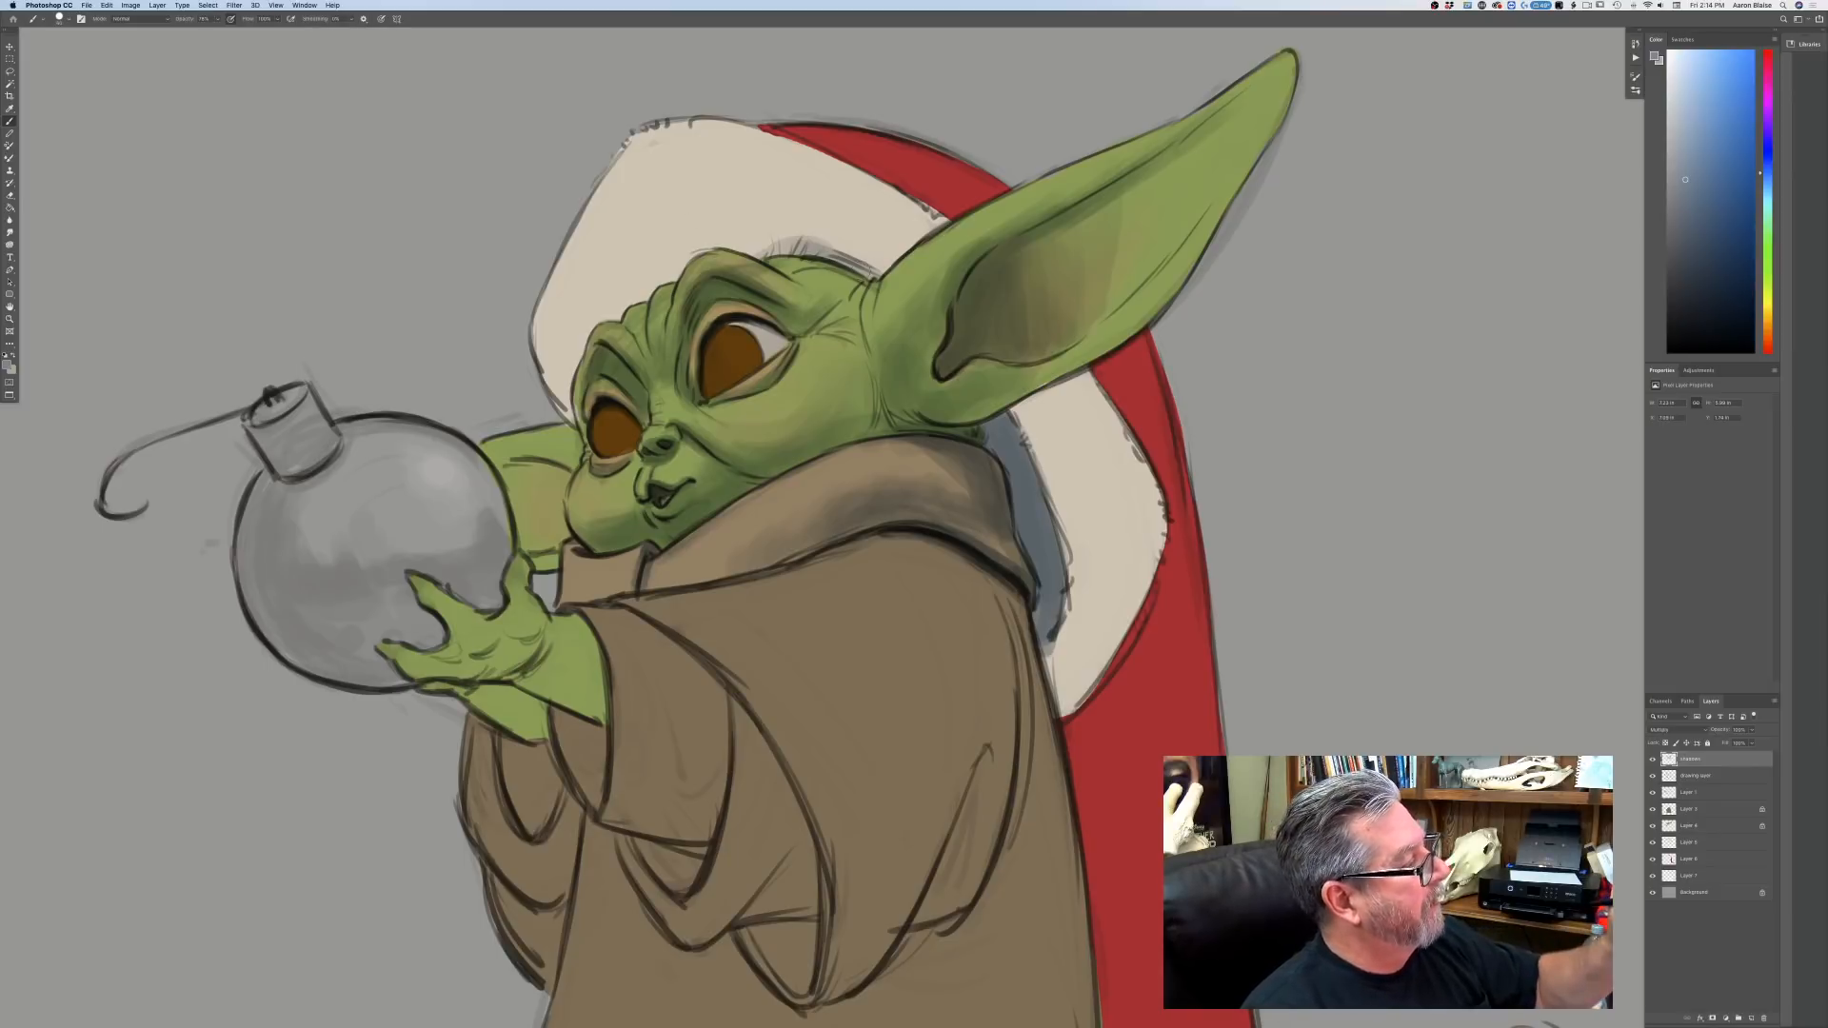
Shade the hat's fur trim above the forehead and along the lower outer edge behind the robe.
mouse_move(874, 269)
mouse_down()
mouse_move(776, 229)
mouse_move(733, 248)
mouse_move(755, 218)
mouse_move(867, 257)
mouse_move(670, 239)
mouse_move(619, 306)
mouse_move(685, 229)
mouse_move(557, 353)
mouse_move(583, 302)
mouse_up()
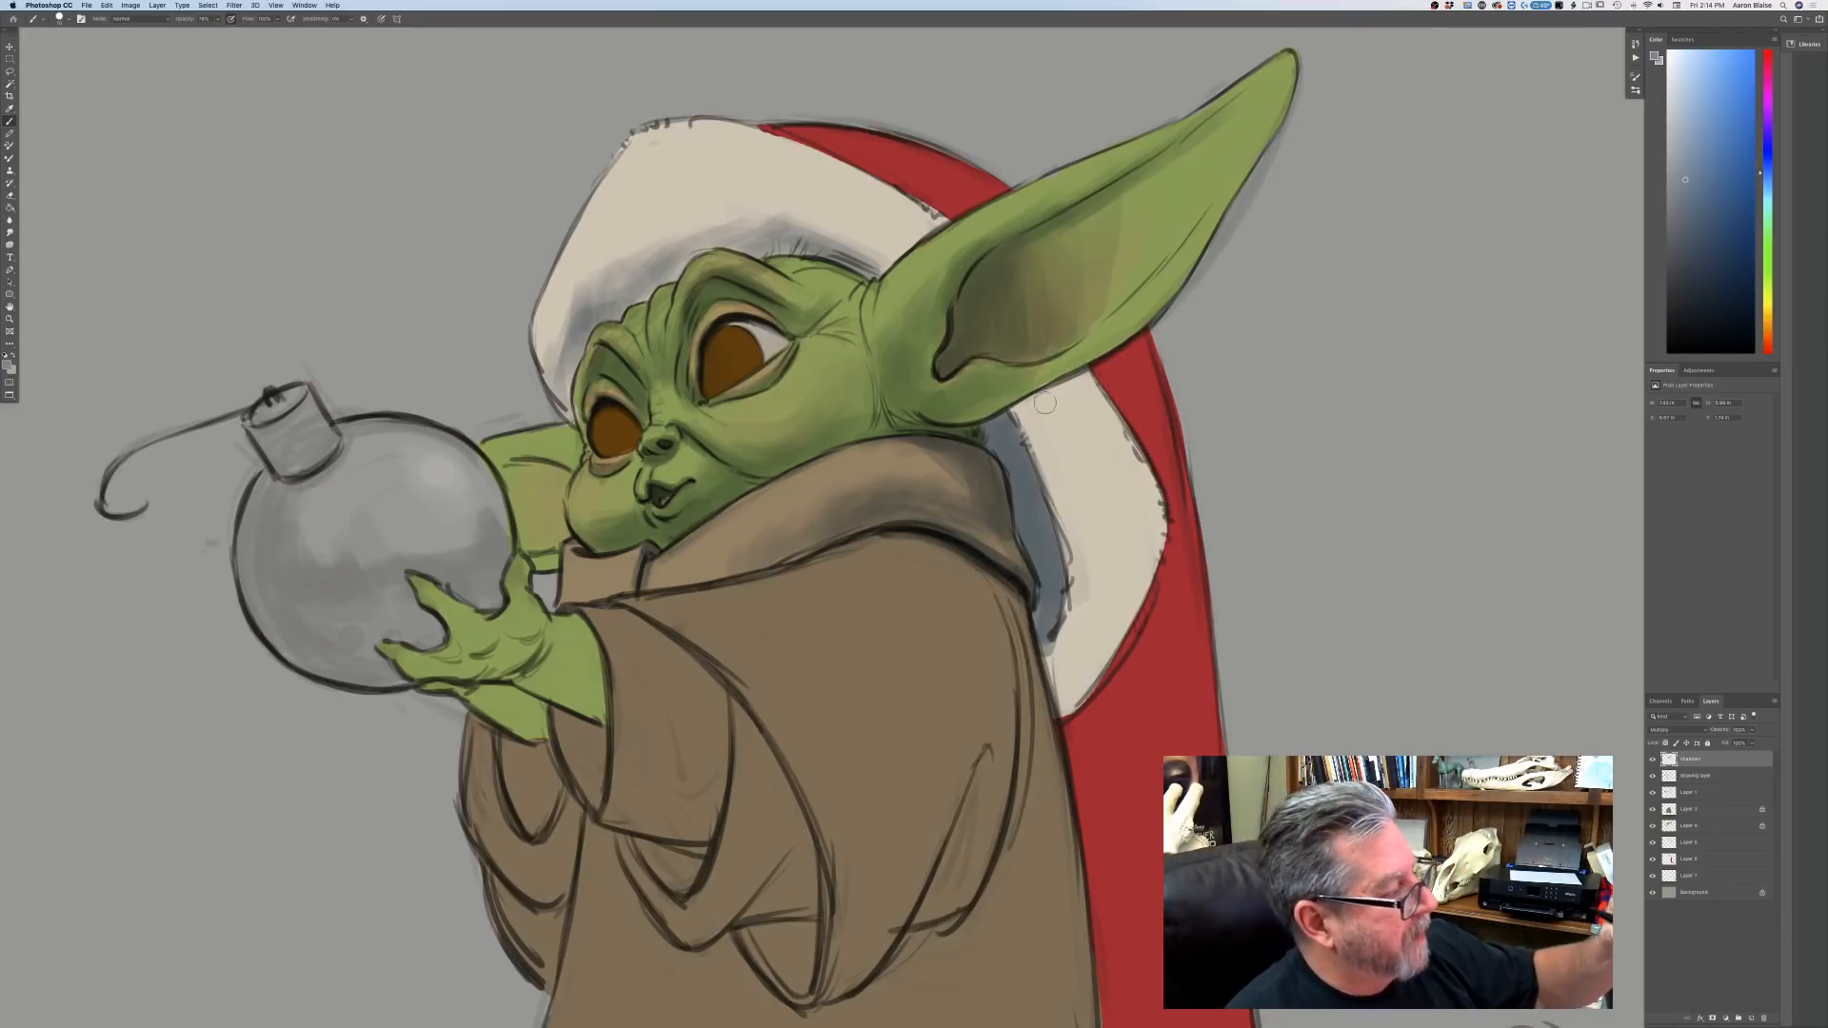
drag(1153, 541, 1078, 678)
drag(1143, 550, 1072, 699)
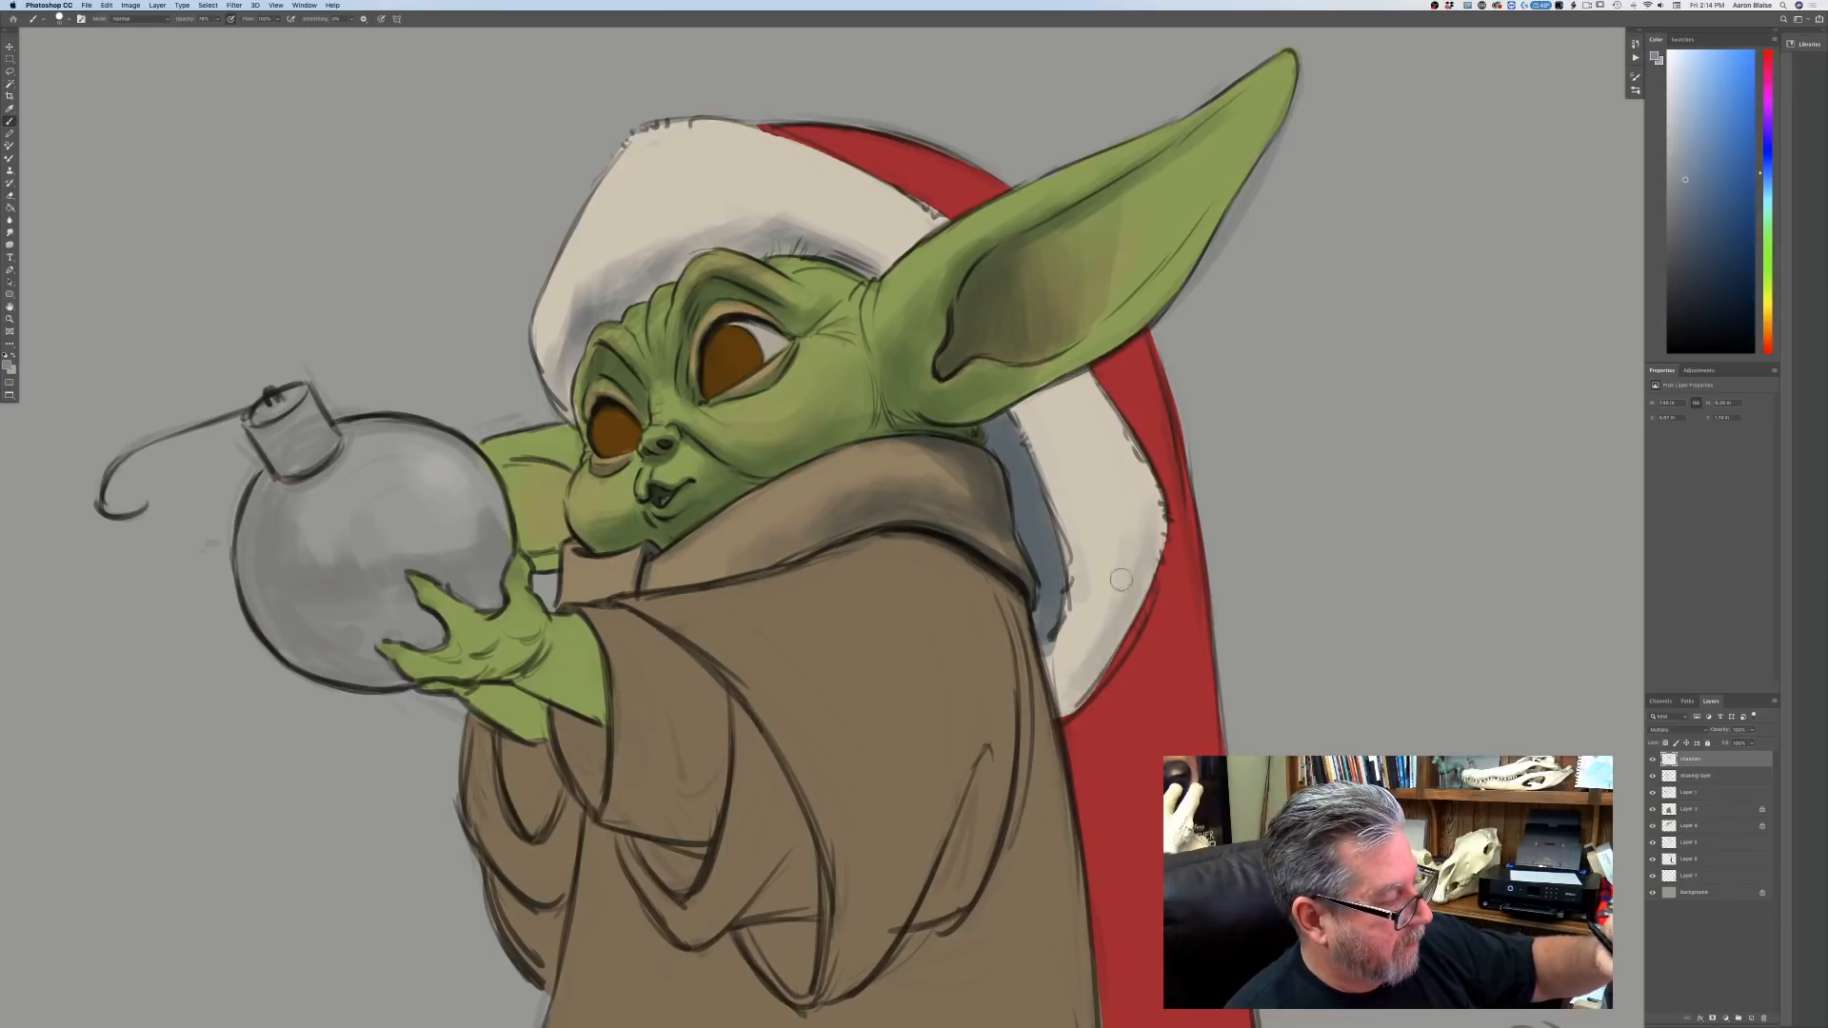
drag(1126, 579, 1095, 647)
drag(1101, 549, 1083, 620)
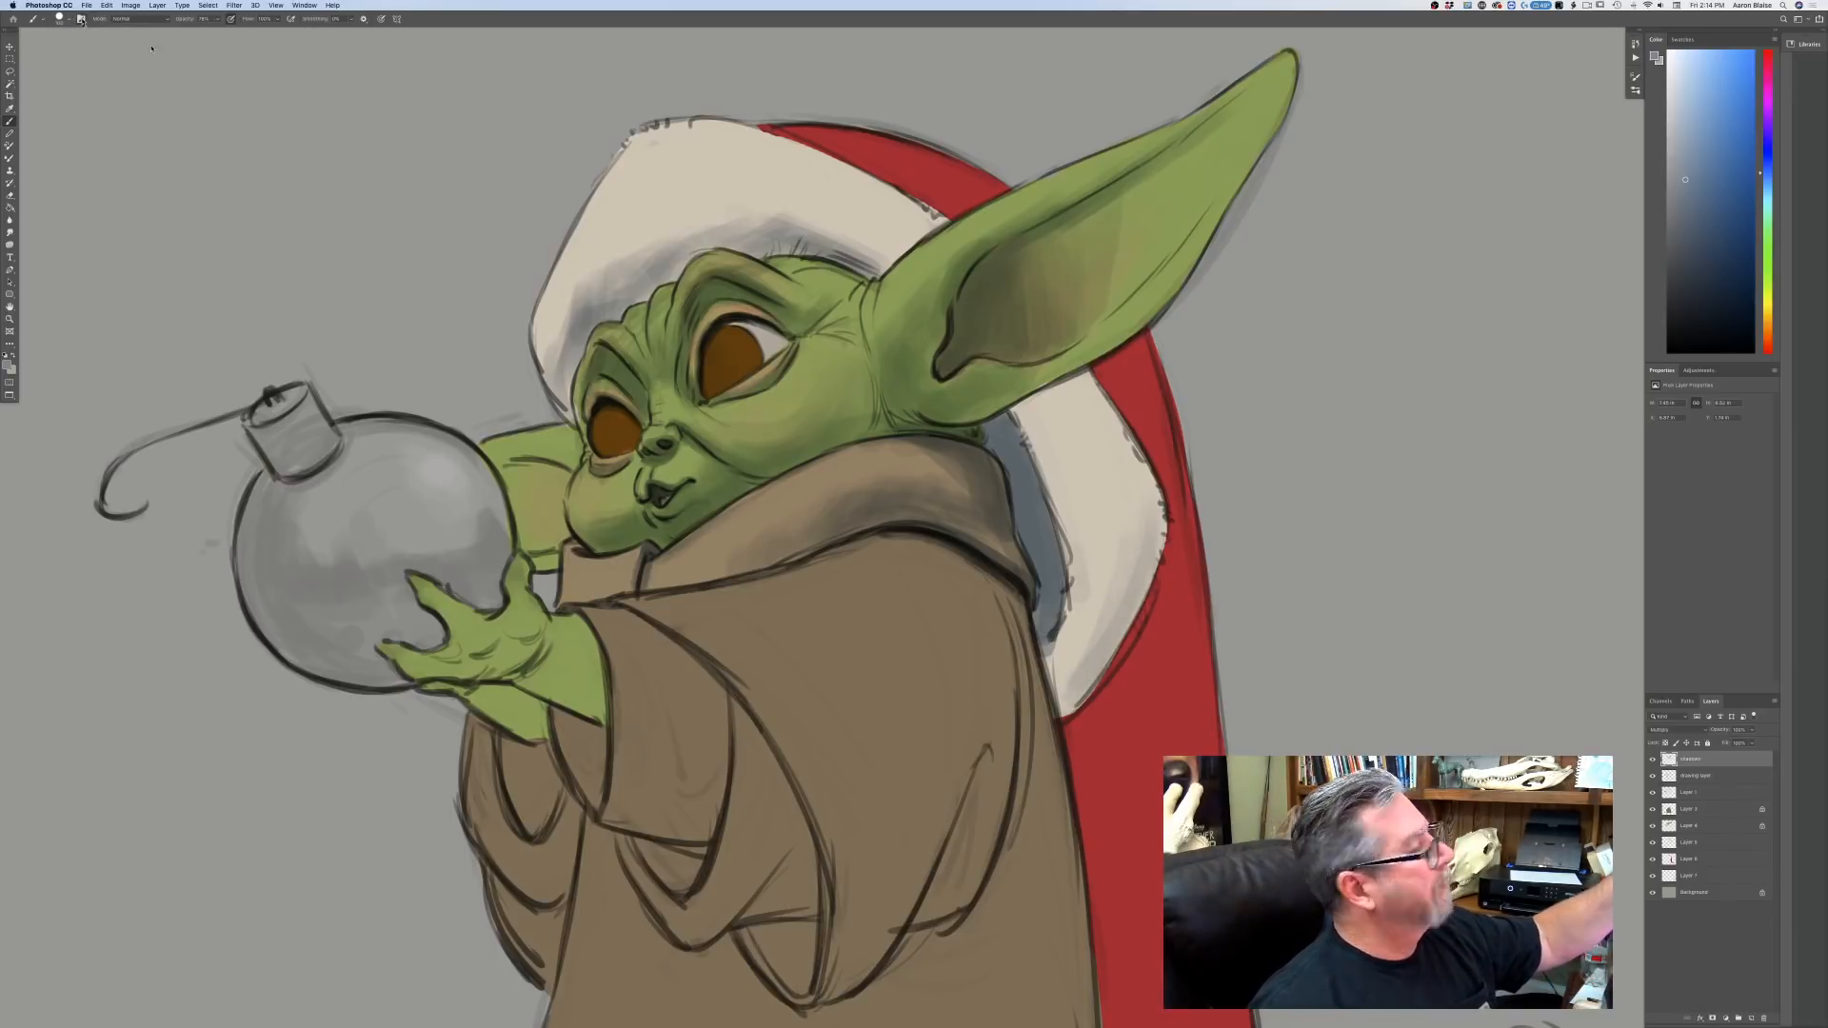
Enlarge the brush and paint broad soft shadows over the fur trim behind the collar and the red fabric just below it.
click(81, 19)
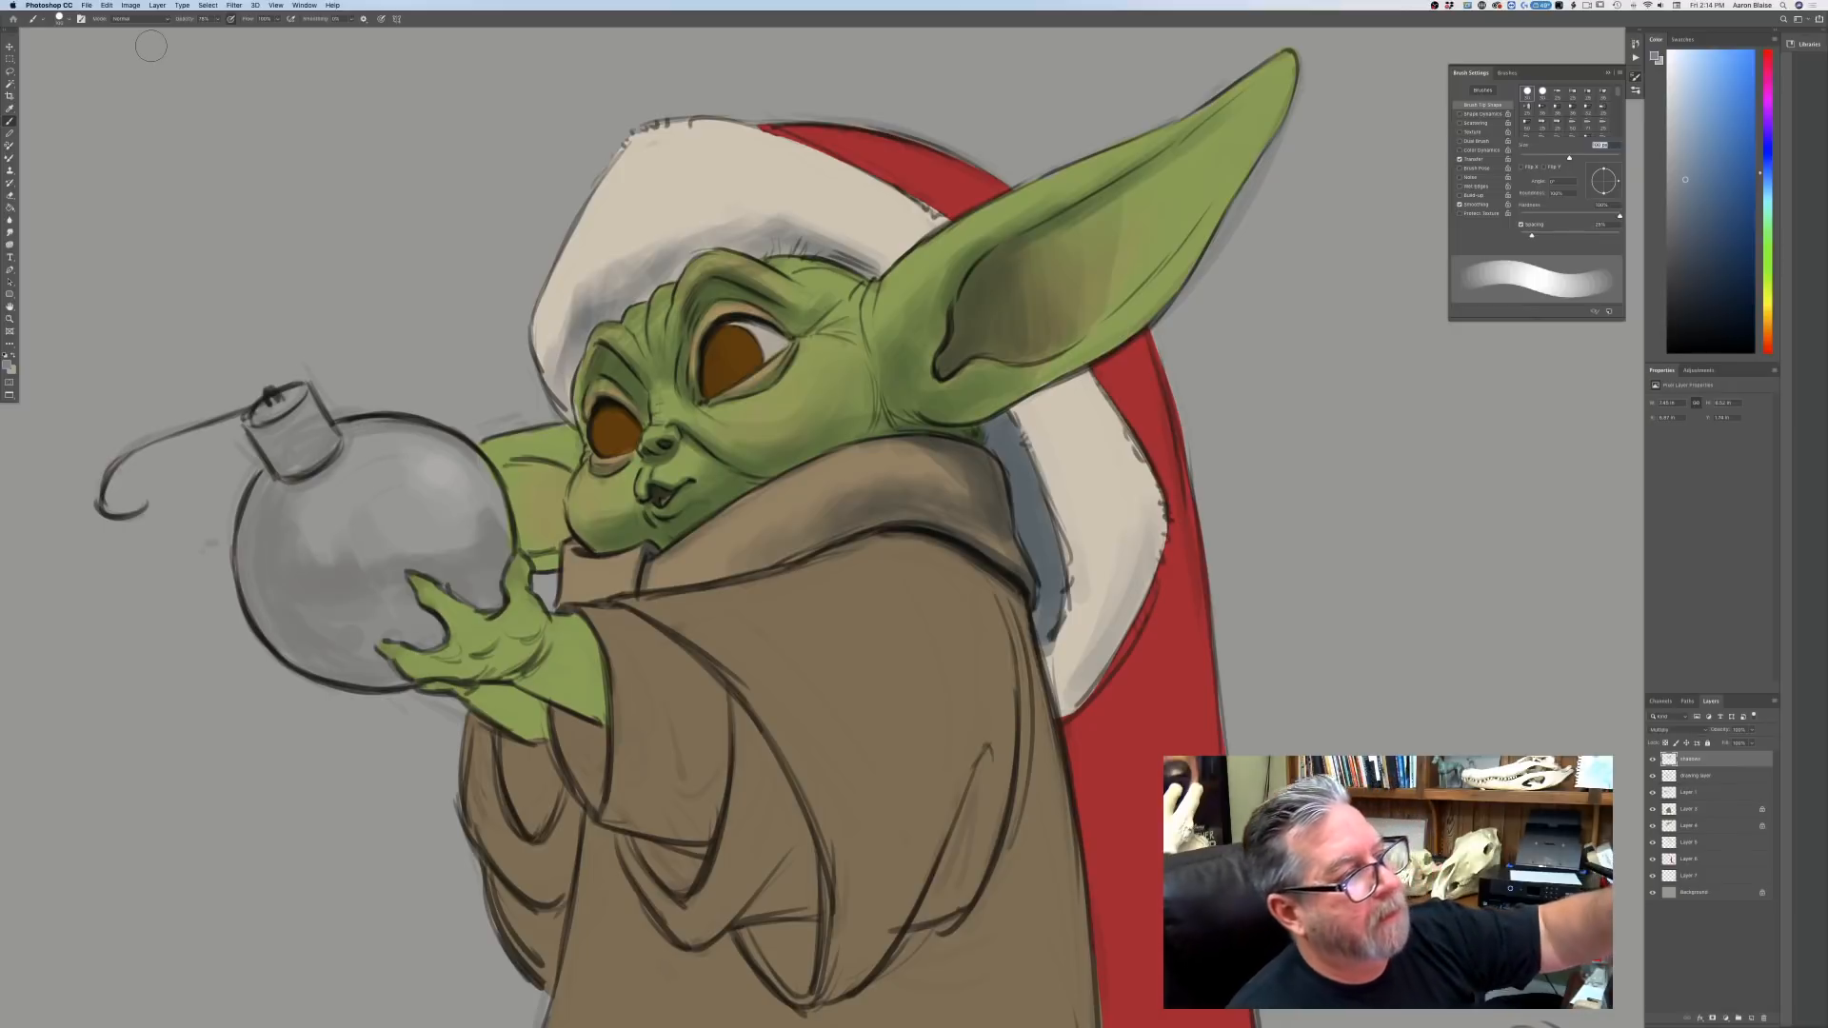
click(1460, 74)
key(])
key(])
key(])
mouse_move(1074, 641)
mouse_down()
mouse_move(1076, 706)
mouse_move(1057, 533)
mouse_up()
mouse_move(1094, 690)
mouse_down()
mouse_move(1152, 538)
mouse_move(1072, 529)
mouse_up()
mouse_move(1105, 624)
mouse_down()
mouse_move(1084, 561)
mouse_move(1098, 588)
mouse_move(1135, 570)
mouse_move(1133, 590)
mouse_move(1061, 520)
mouse_move(1033, 445)
mouse_up()
mouse_move(1034, 449)
mouse_down()
mouse_move(1076, 714)
mouse_move(1125, 632)
mouse_up()
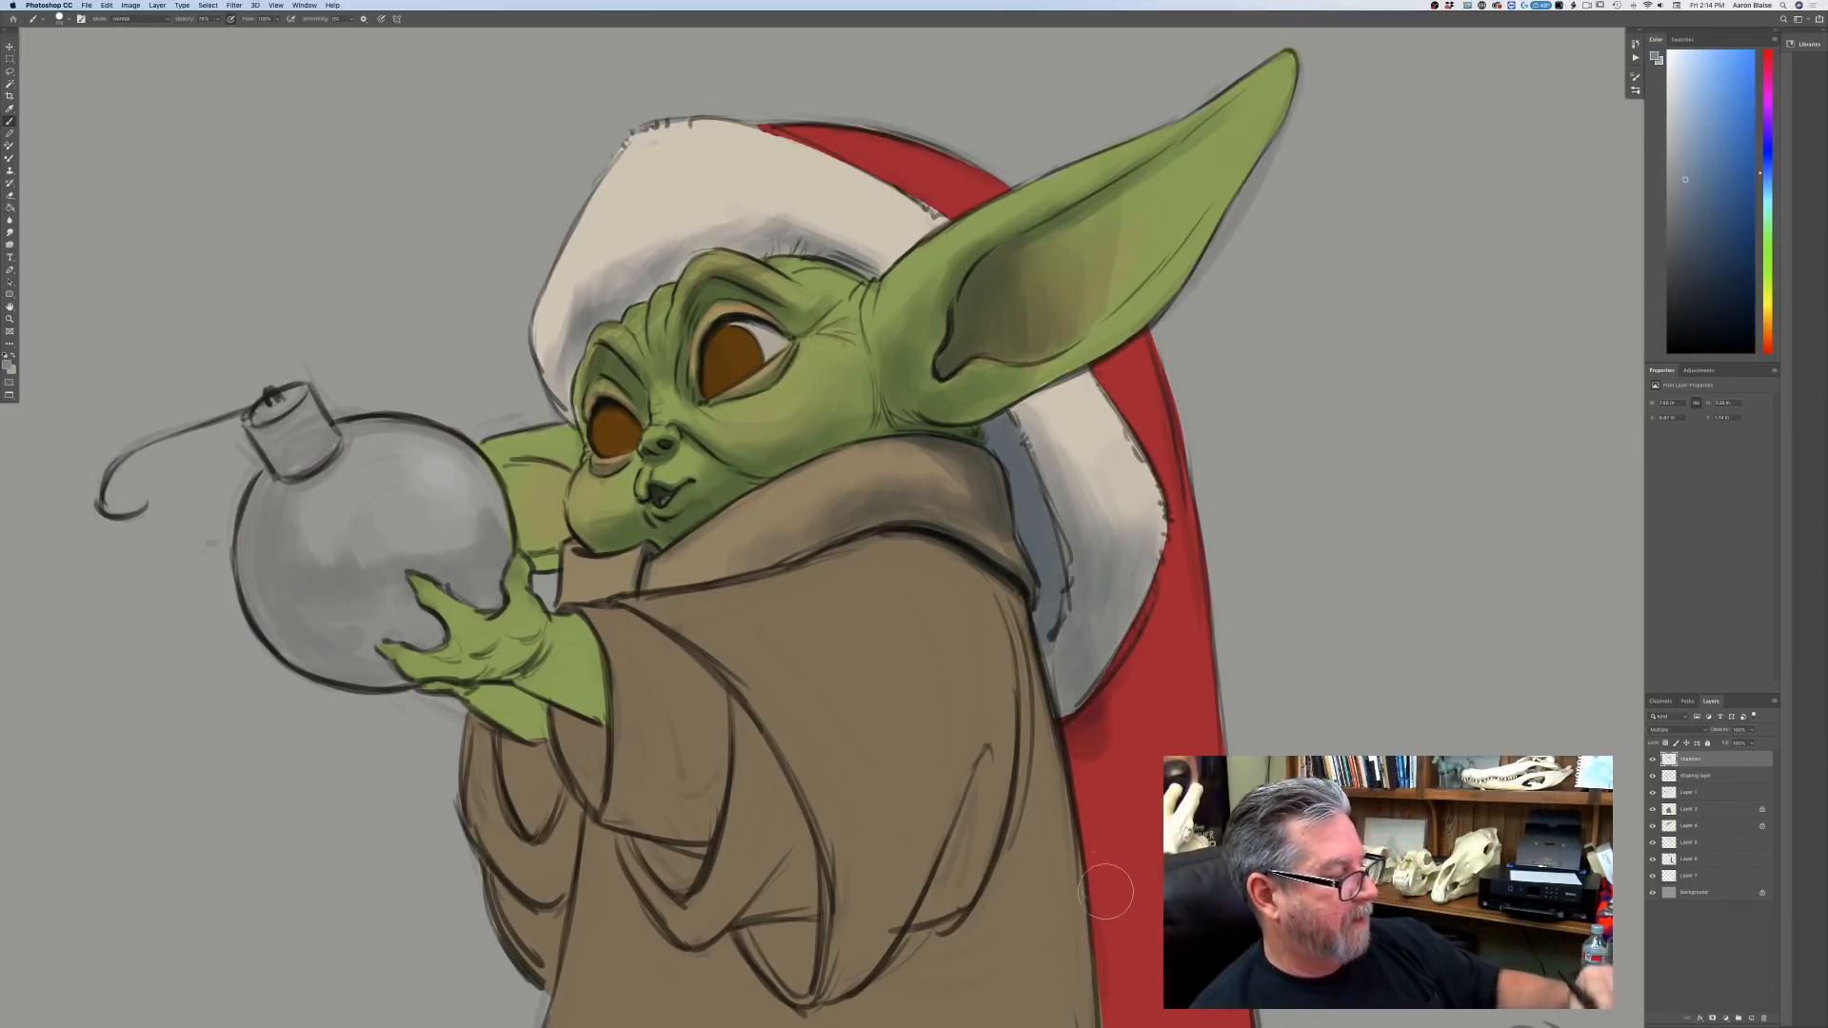
Shade the robe's fold at the elbow and the deep folds inside the near sleeve.
key(super+minus)
key(super+minus)
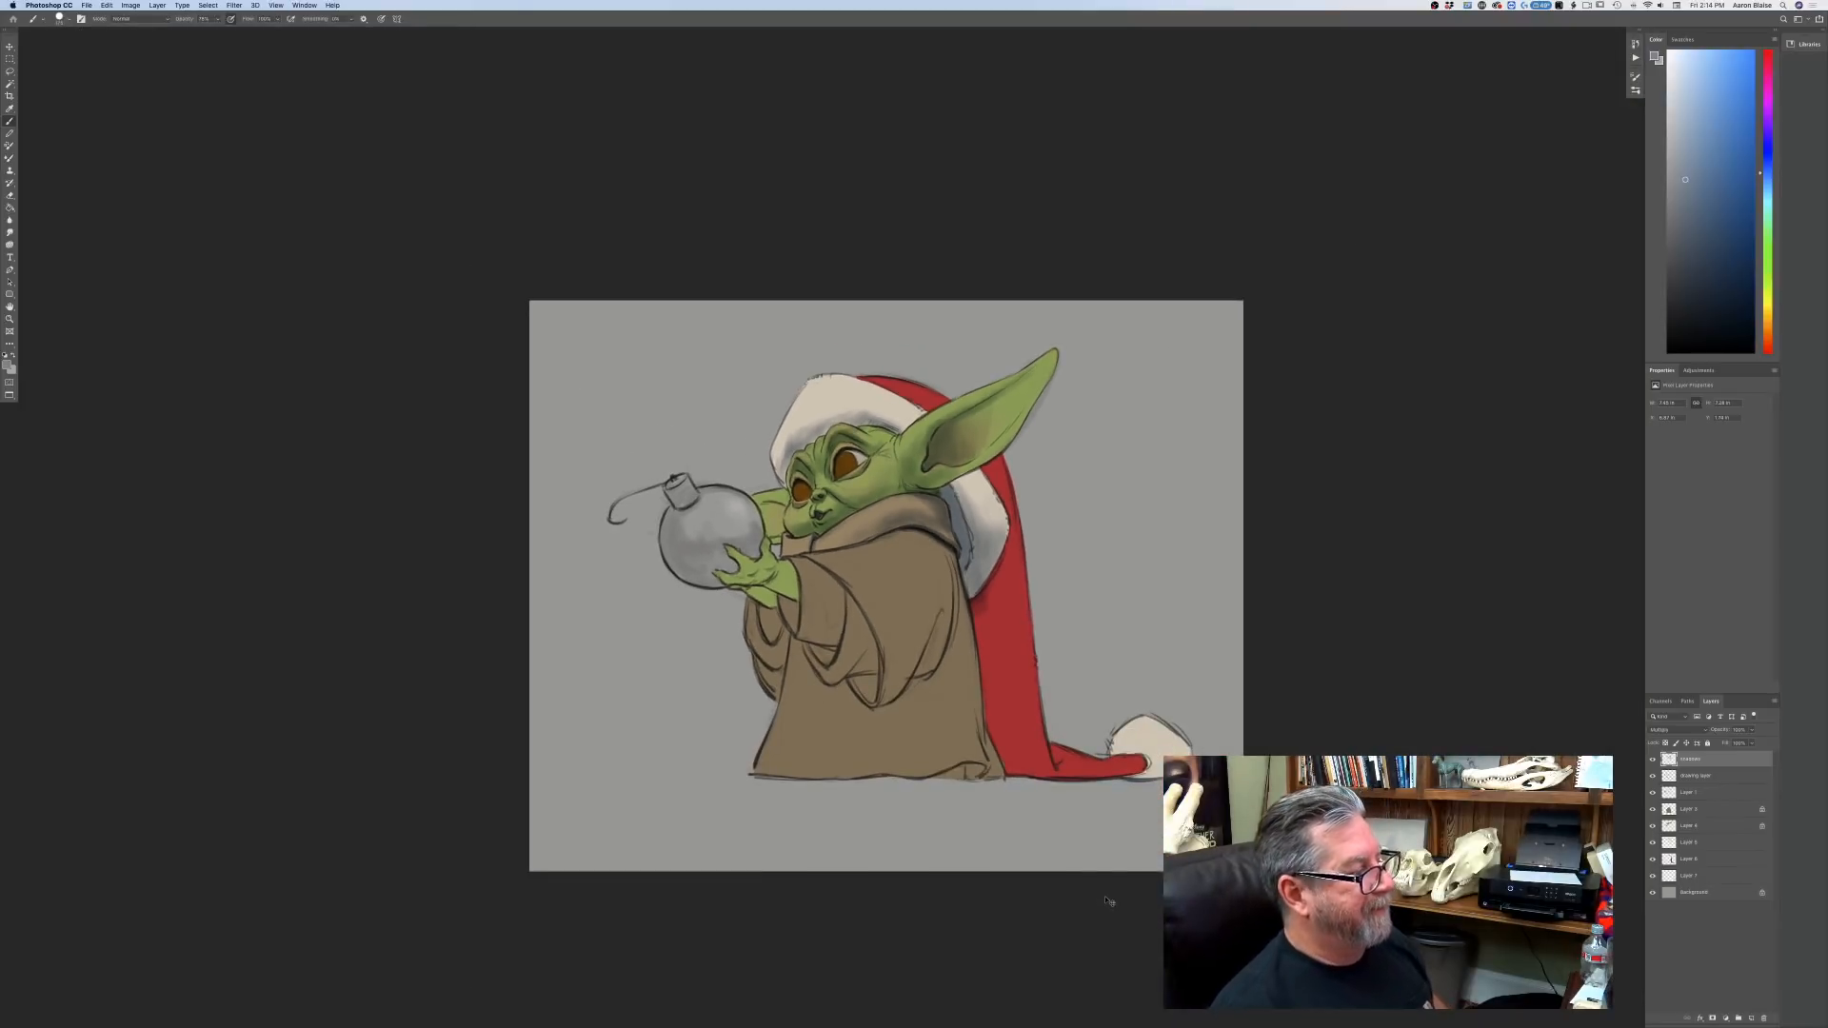
key(super+plus)
key(super+plus)
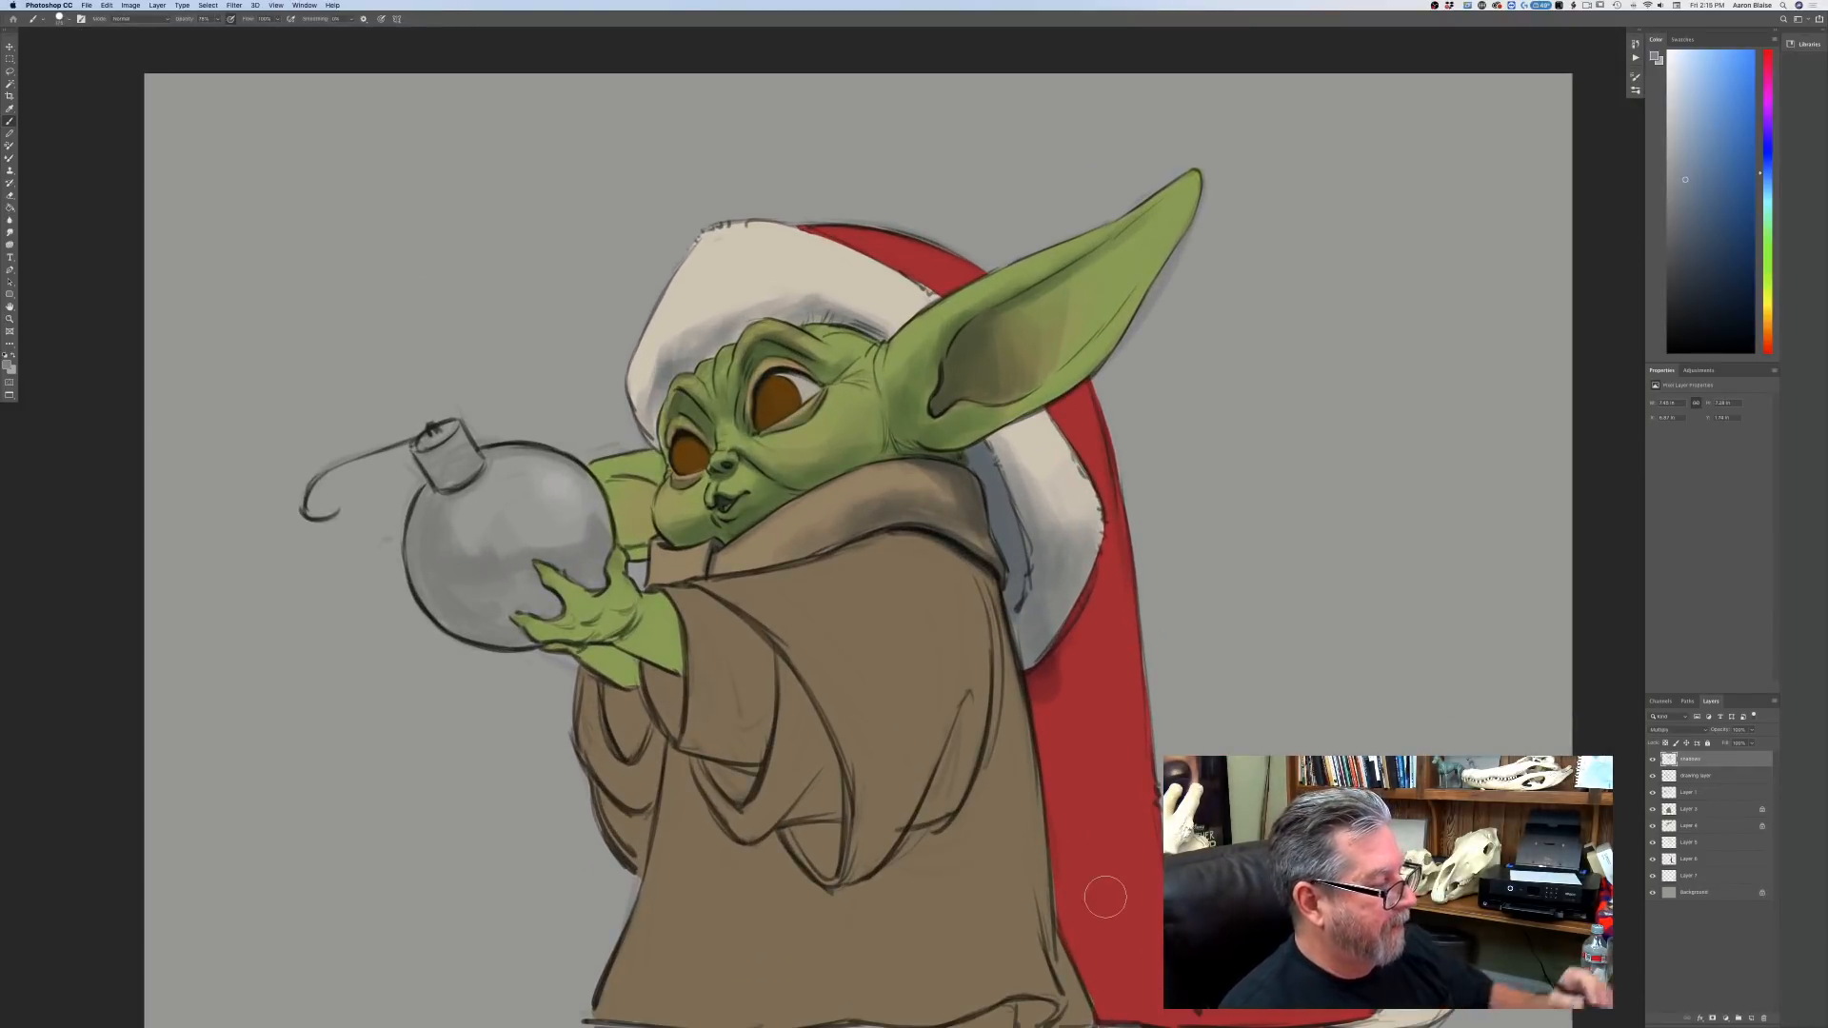
mouse_move(969, 588)
mouse_down()
mouse_move(959, 800)
mouse_move(970, 705)
mouse_move(893, 835)
mouse_up()
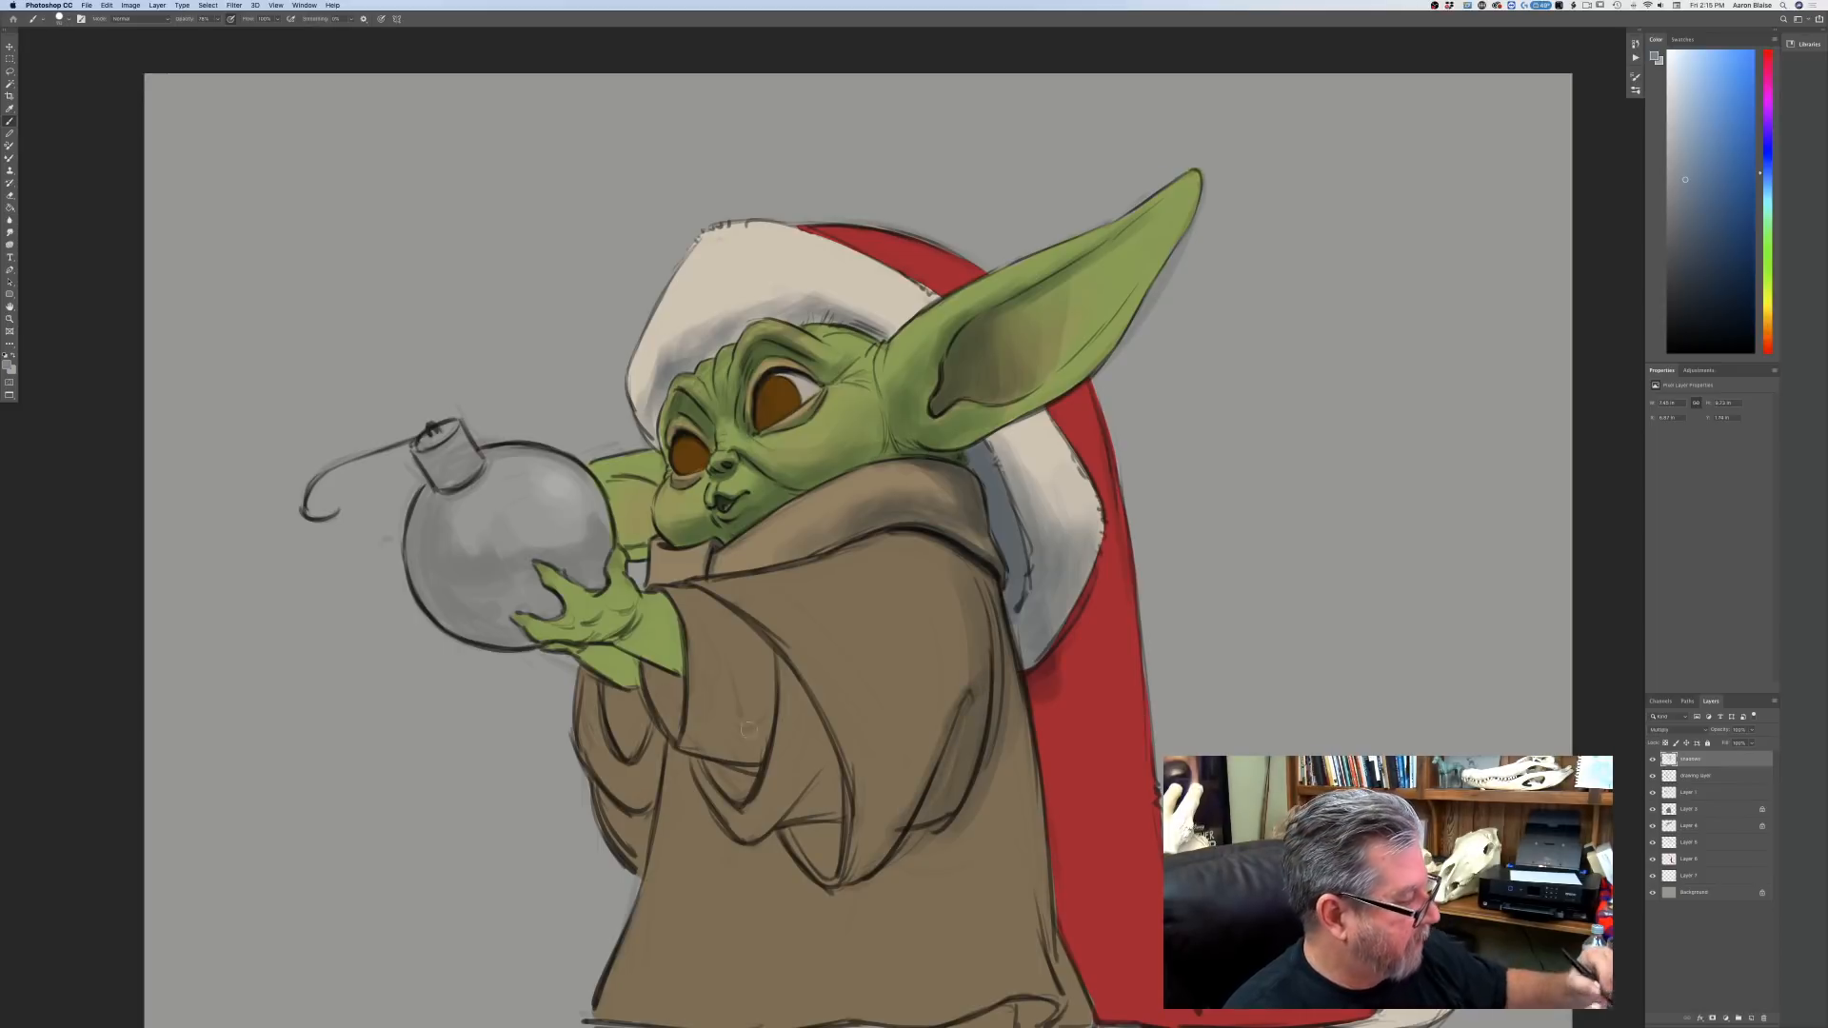
mouse_move(698, 591)
mouse_down()
mouse_move(783, 694)
mouse_move(821, 804)
mouse_up()
mouse_move(785, 674)
mouse_down()
mouse_move(843, 838)
mouse_move(788, 714)
mouse_move(766, 804)
mouse_move(699, 766)
mouse_move(803, 804)
mouse_move(824, 738)
mouse_move(809, 725)
mouse_move(828, 857)
mouse_move(805, 861)
mouse_move(833, 829)
mouse_up()
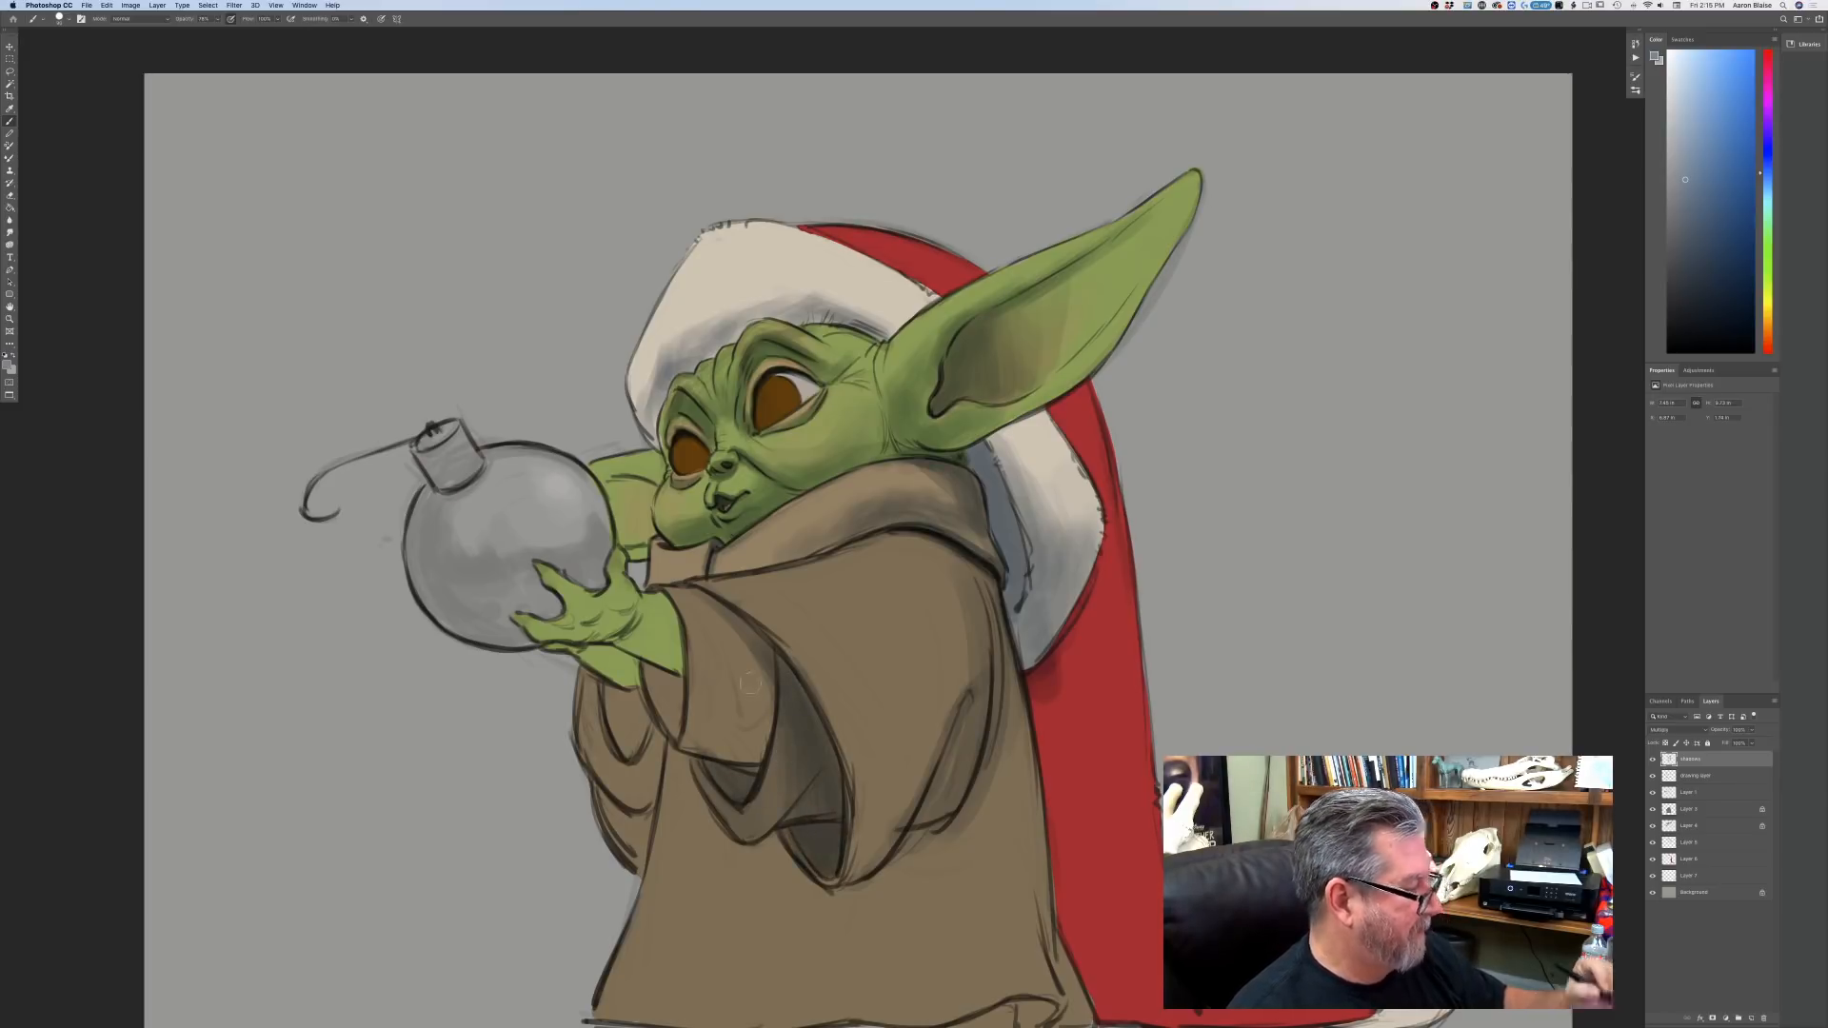
Shade the near sleeve's cuff, upper arm and lower folds with broad, soft shadow strokes.
mouse_move(765, 724)
mouse_down()
mouse_move(747, 759)
mouse_move(734, 671)
mouse_move(736, 766)
mouse_move(718, 676)
mouse_move(708, 739)
mouse_move(745, 727)
mouse_move(732, 655)
mouse_move(703, 682)
mouse_move(696, 737)
mouse_move(657, 645)
mouse_move(677, 725)
mouse_move(639, 677)
mouse_move(624, 723)
mouse_move(616, 685)
mouse_move(649, 643)
mouse_up()
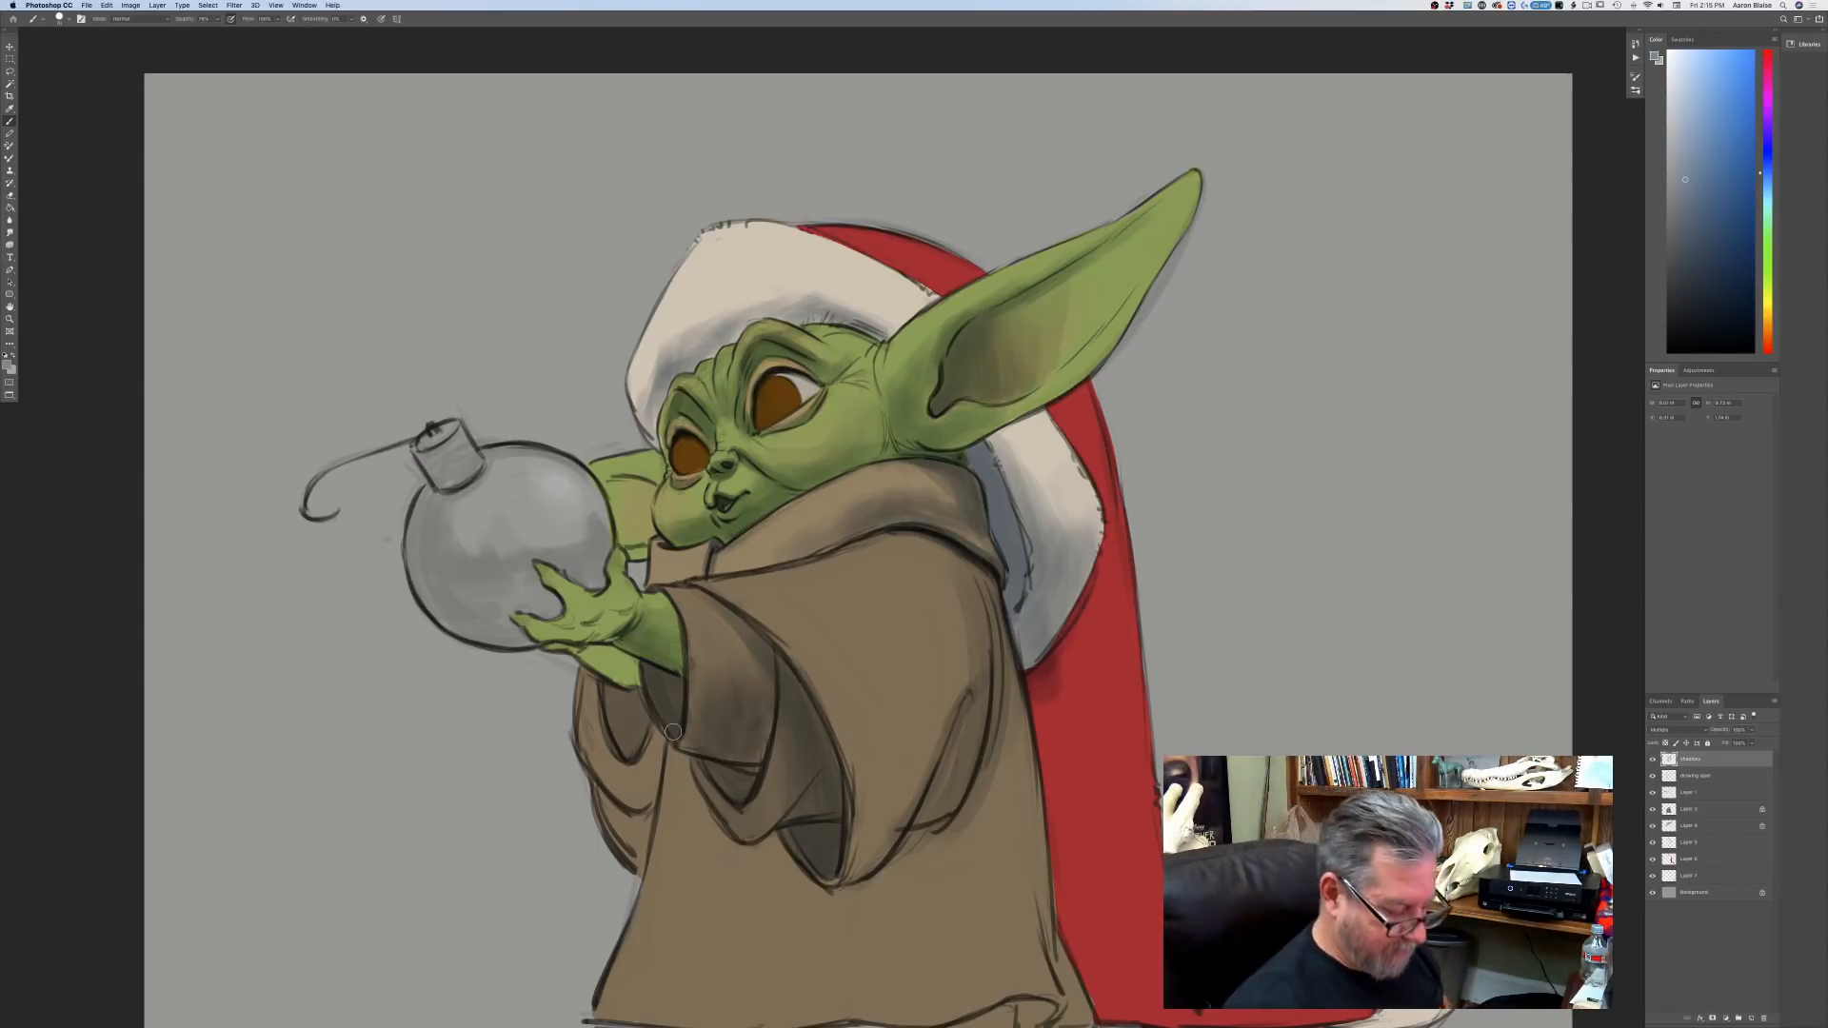
key(super+minus)
key(super+minus)
key(super+minus)
key(super+plus)
key(super+plus)
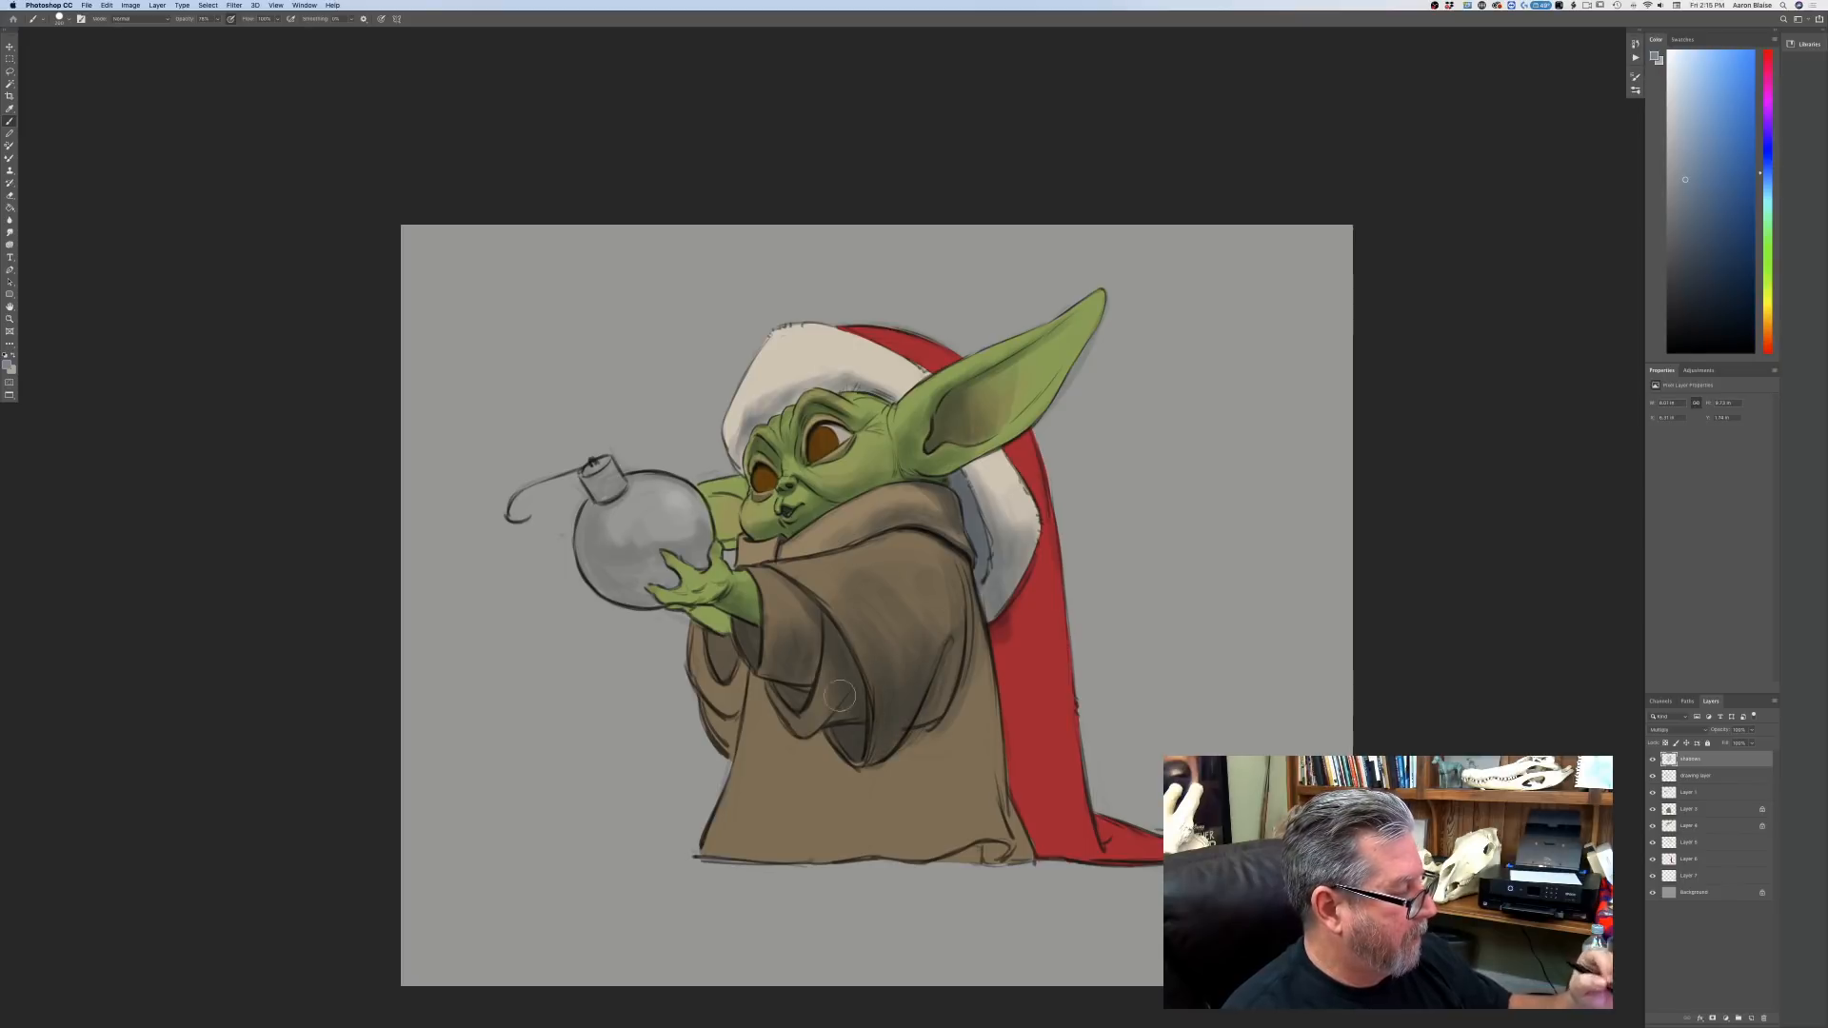
drag(840, 696, 797, 716)
Paint broad shadows on the robe's lower back edge and beneath the near sleeve down to the hem.
mouse_move(943, 662)
mouse_down()
mouse_move(954, 795)
mouse_move(964, 667)
mouse_move(945, 745)
mouse_move(994, 853)
mouse_move(959, 856)
mouse_move(1027, 859)
mouse_up()
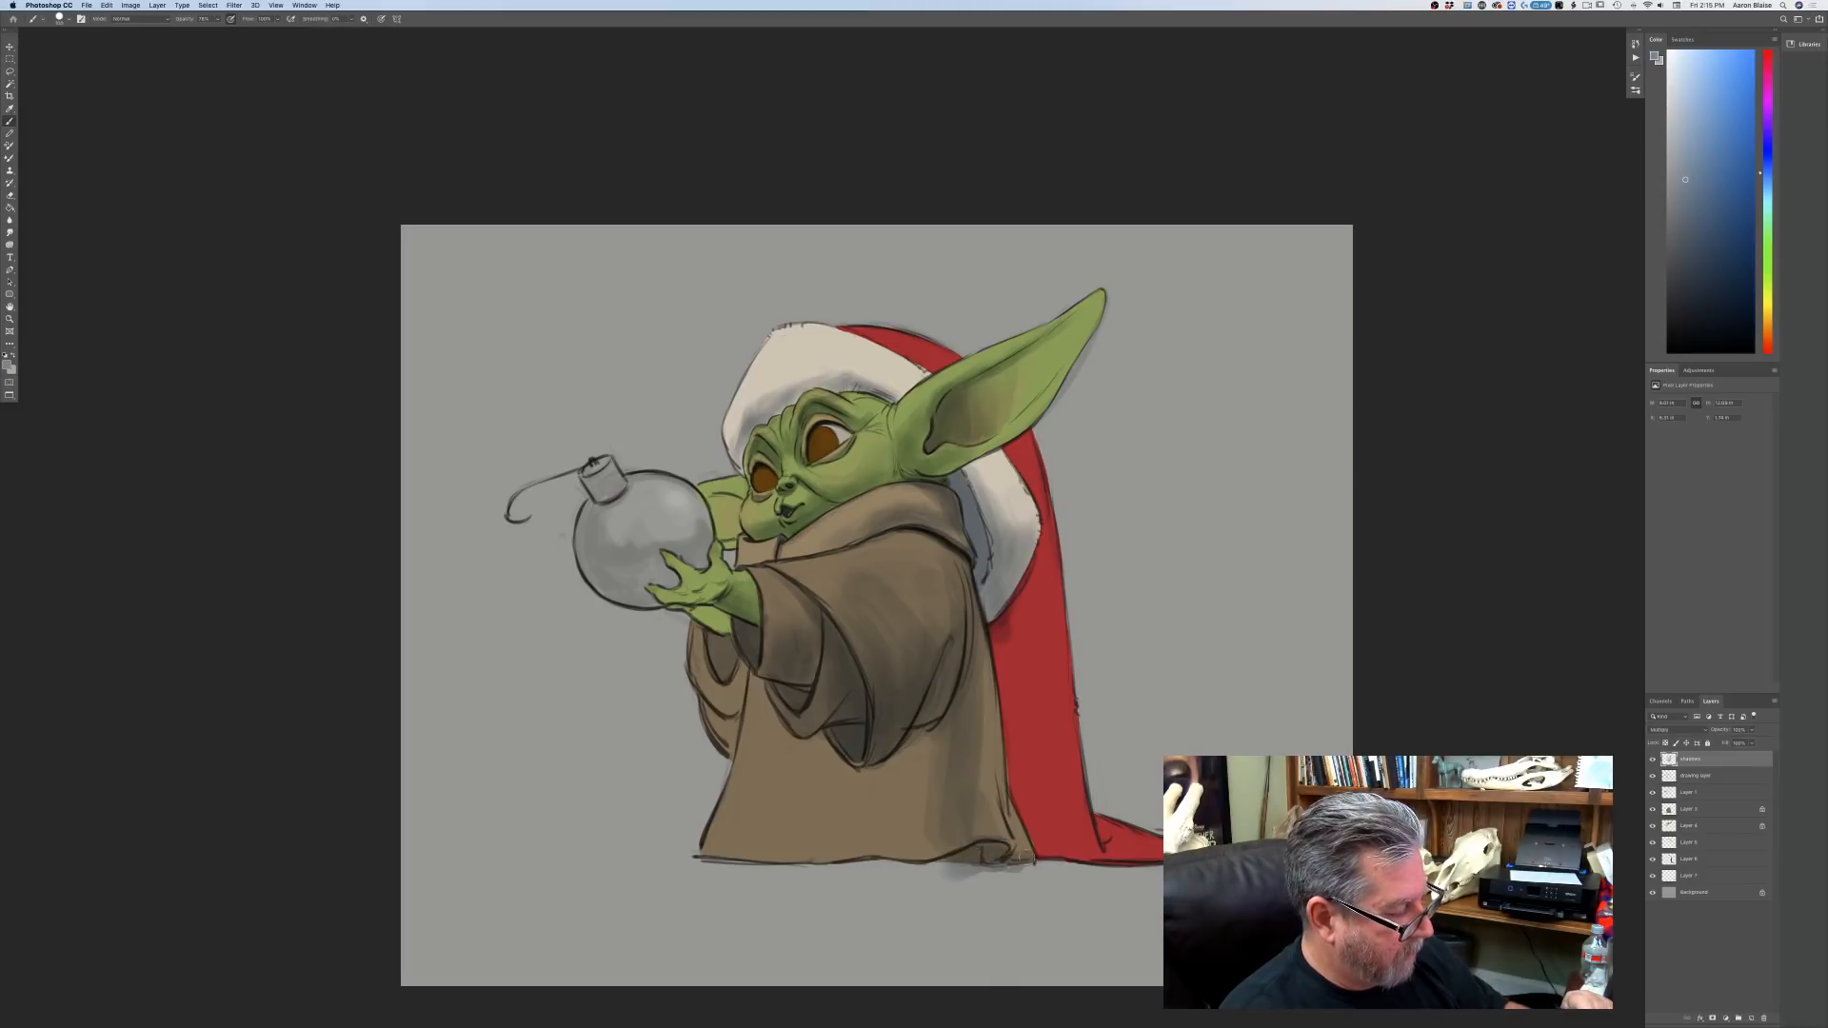
mouse_move(941, 743)
mouse_down()
mouse_move(942, 842)
mouse_move(920, 838)
mouse_up()
drag(824, 748, 871, 857)
mouse_move(885, 762)
mouse_down()
mouse_move(909, 847)
mouse_move(947, 853)
mouse_move(890, 861)
mouse_up()
mouse_move(932, 727)
mouse_down()
mouse_move(903, 809)
mouse_move(891, 785)
mouse_move(892, 842)
mouse_move(862, 769)
mouse_move(838, 844)
mouse_move(824, 809)
mouse_move(879, 801)
mouse_move(941, 844)
mouse_move(912, 847)
mouse_move(903, 762)
mouse_move(923, 741)
mouse_move(946, 756)
mouse_move(929, 825)
mouse_move(929, 755)
mouse_move(873, 845)
mouse_up()
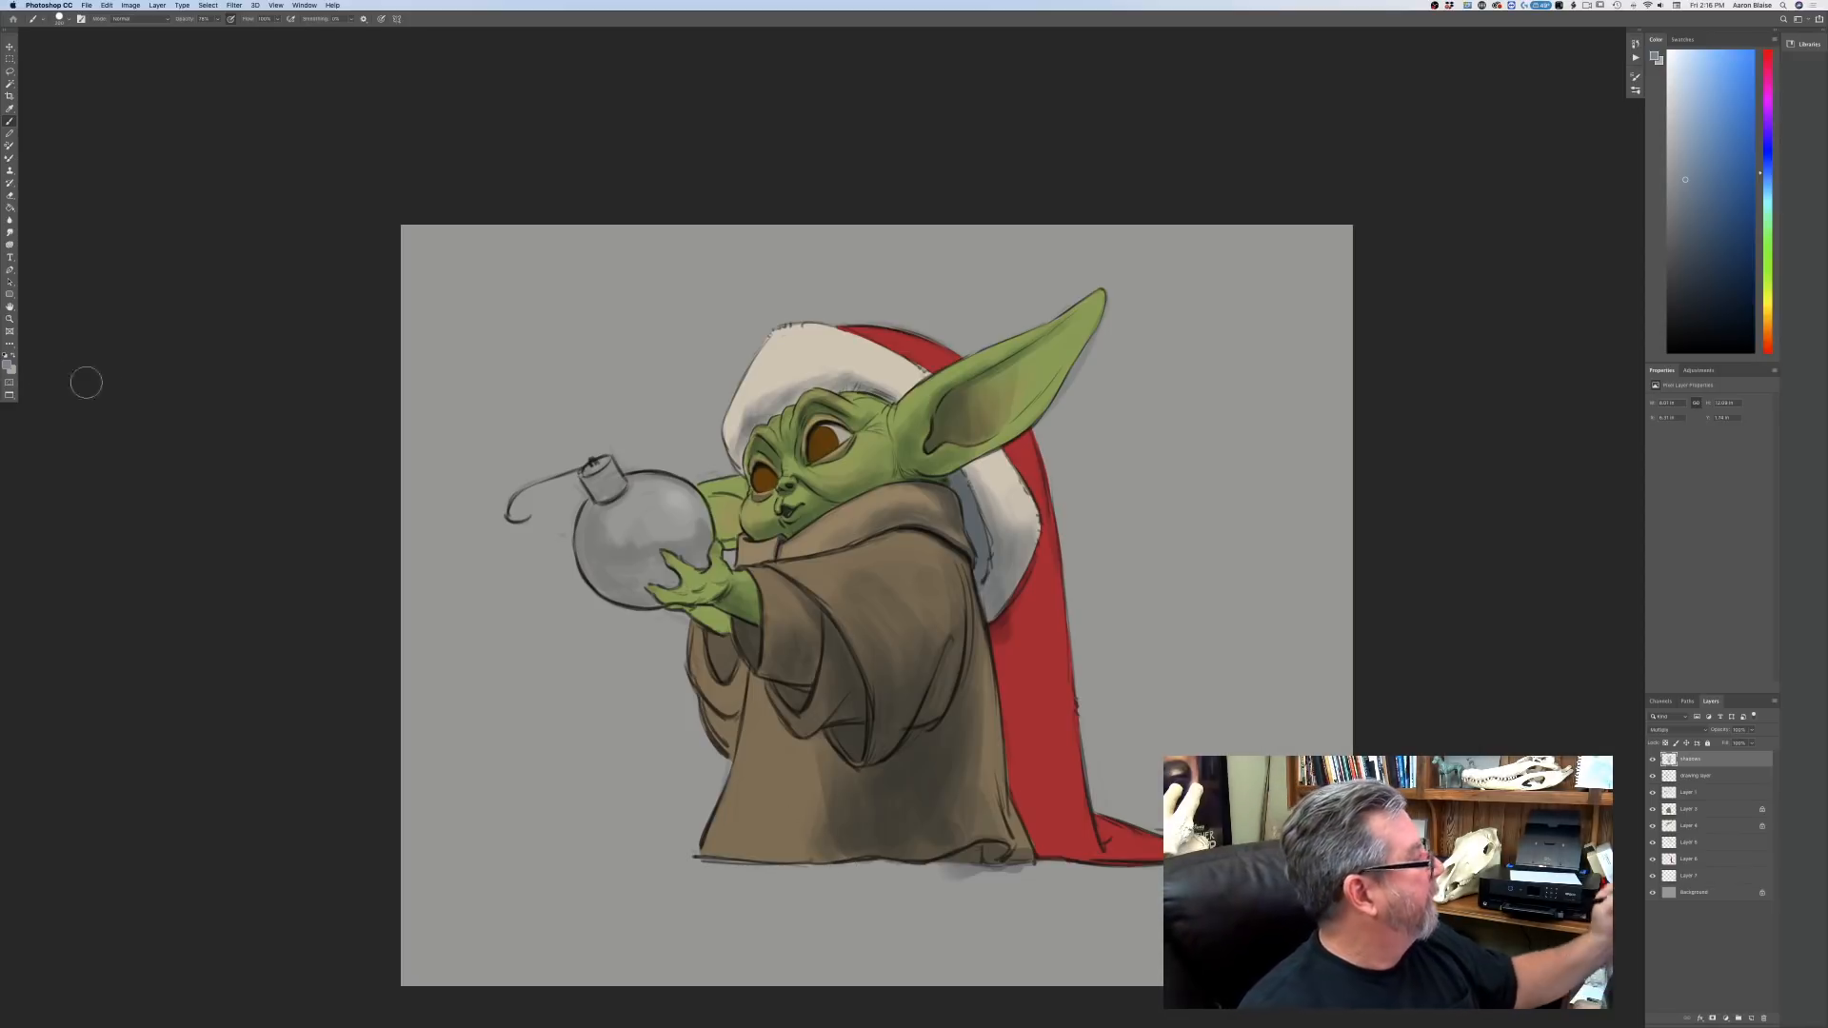
Change the foreground color to a muted warm brown and lasso the shadowed area of the robe.
click(8, 366)
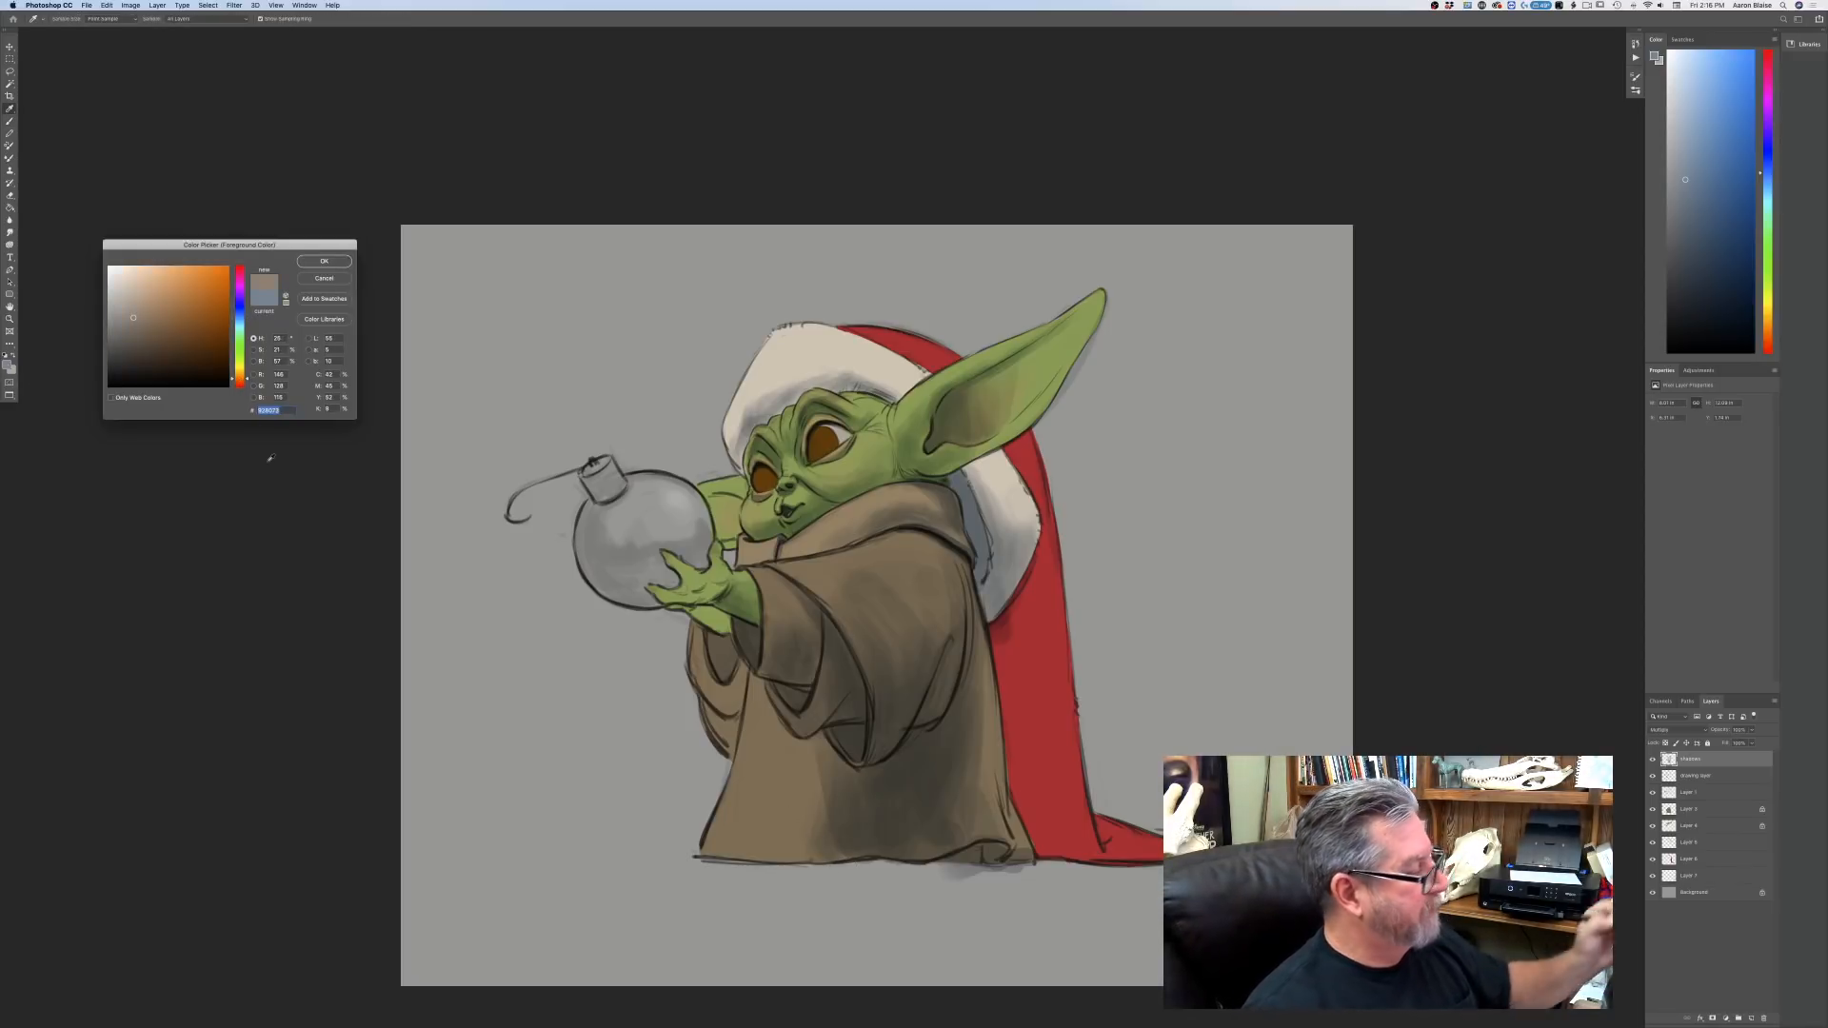
key(Return)
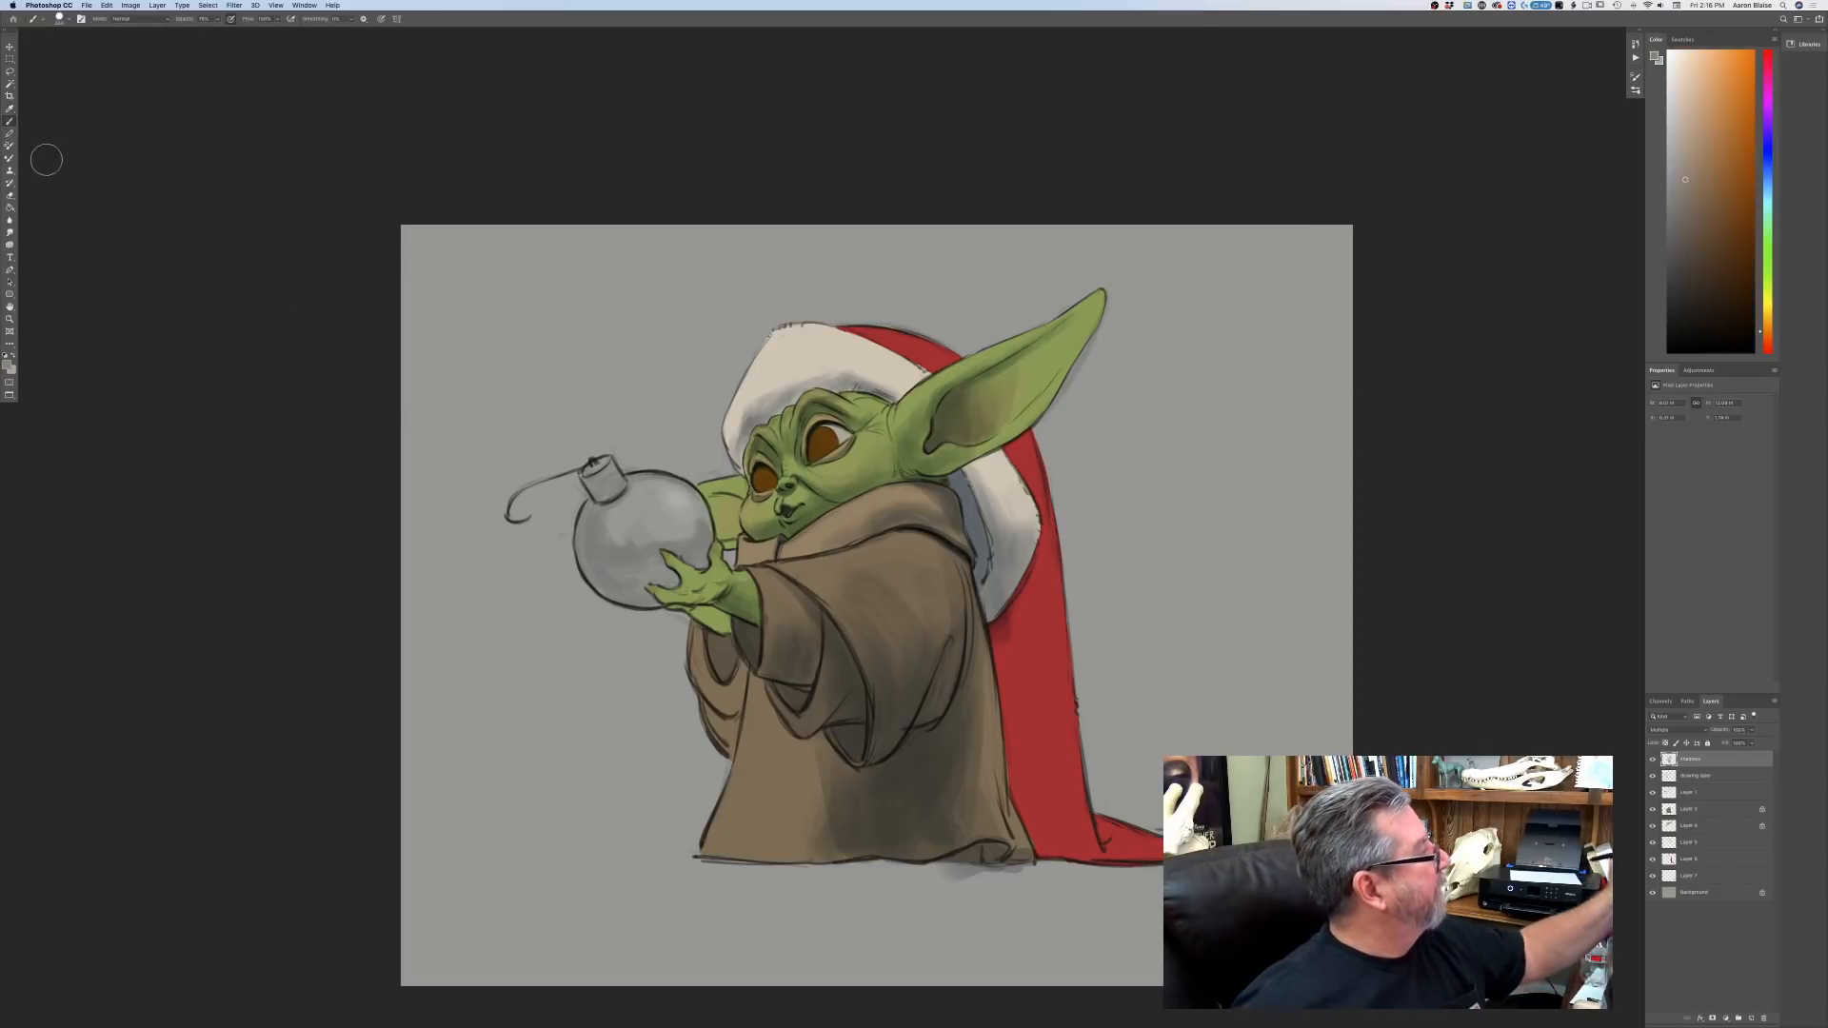
click(10, 71)
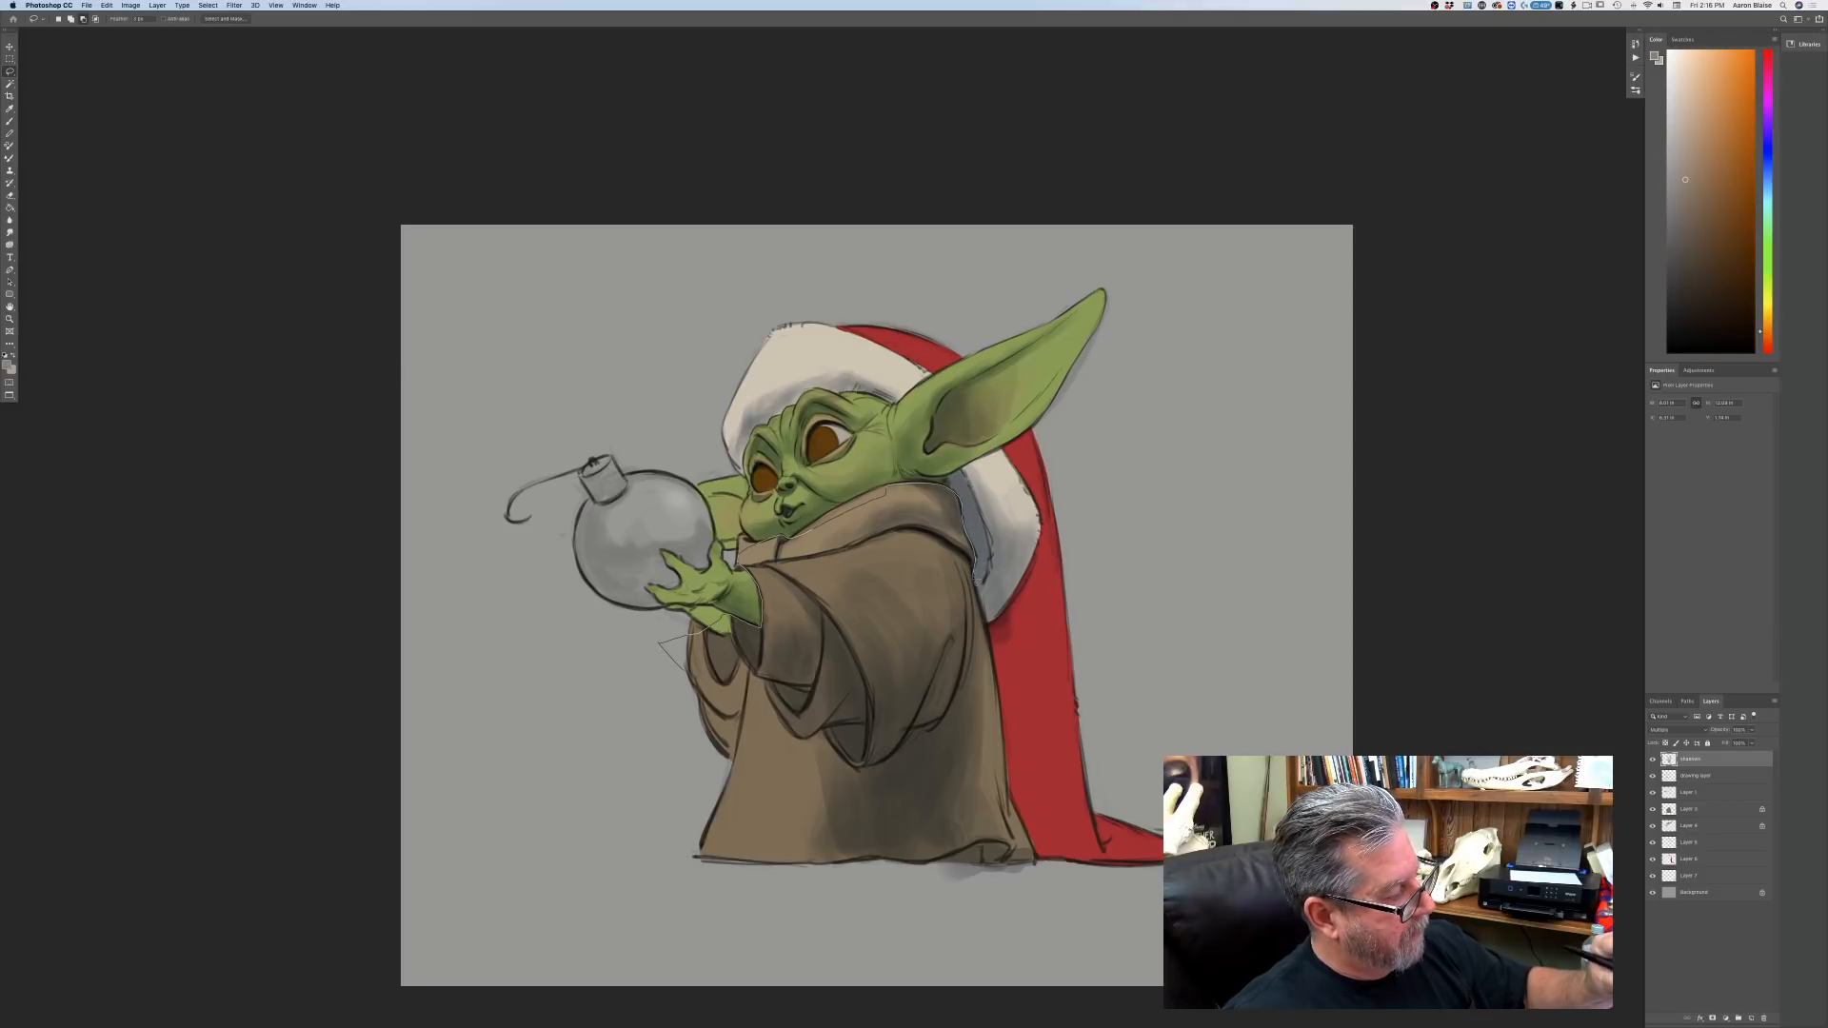
mouse_move(975, 580)
mouse_down()
mouse_move(1042, 883)
mouse_move(889, 927)
mouse_move(733, 902)
mouse_move(760, 778)
mouse_move(683, 676)
mouse_up()
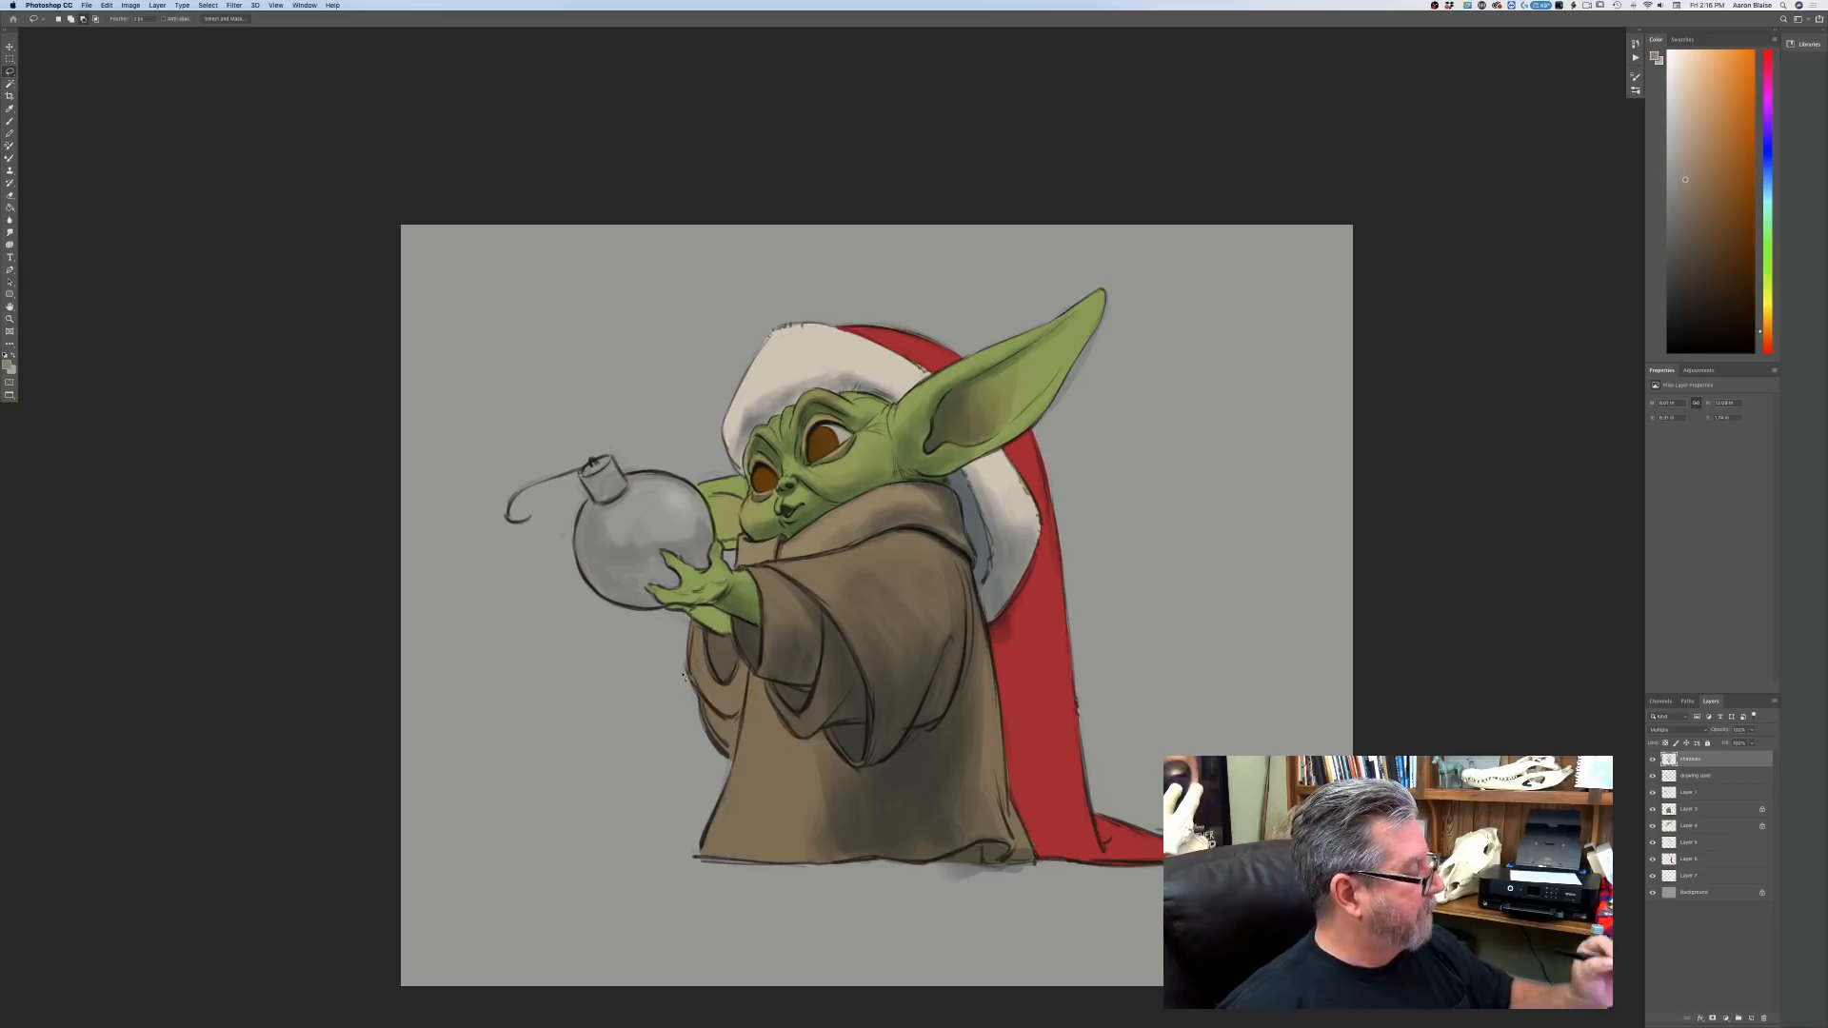
Shift the selected robe shadows to a warm brown by moving the Hue/Saturation hue to its positive end, and deselect.
click(157, 6)
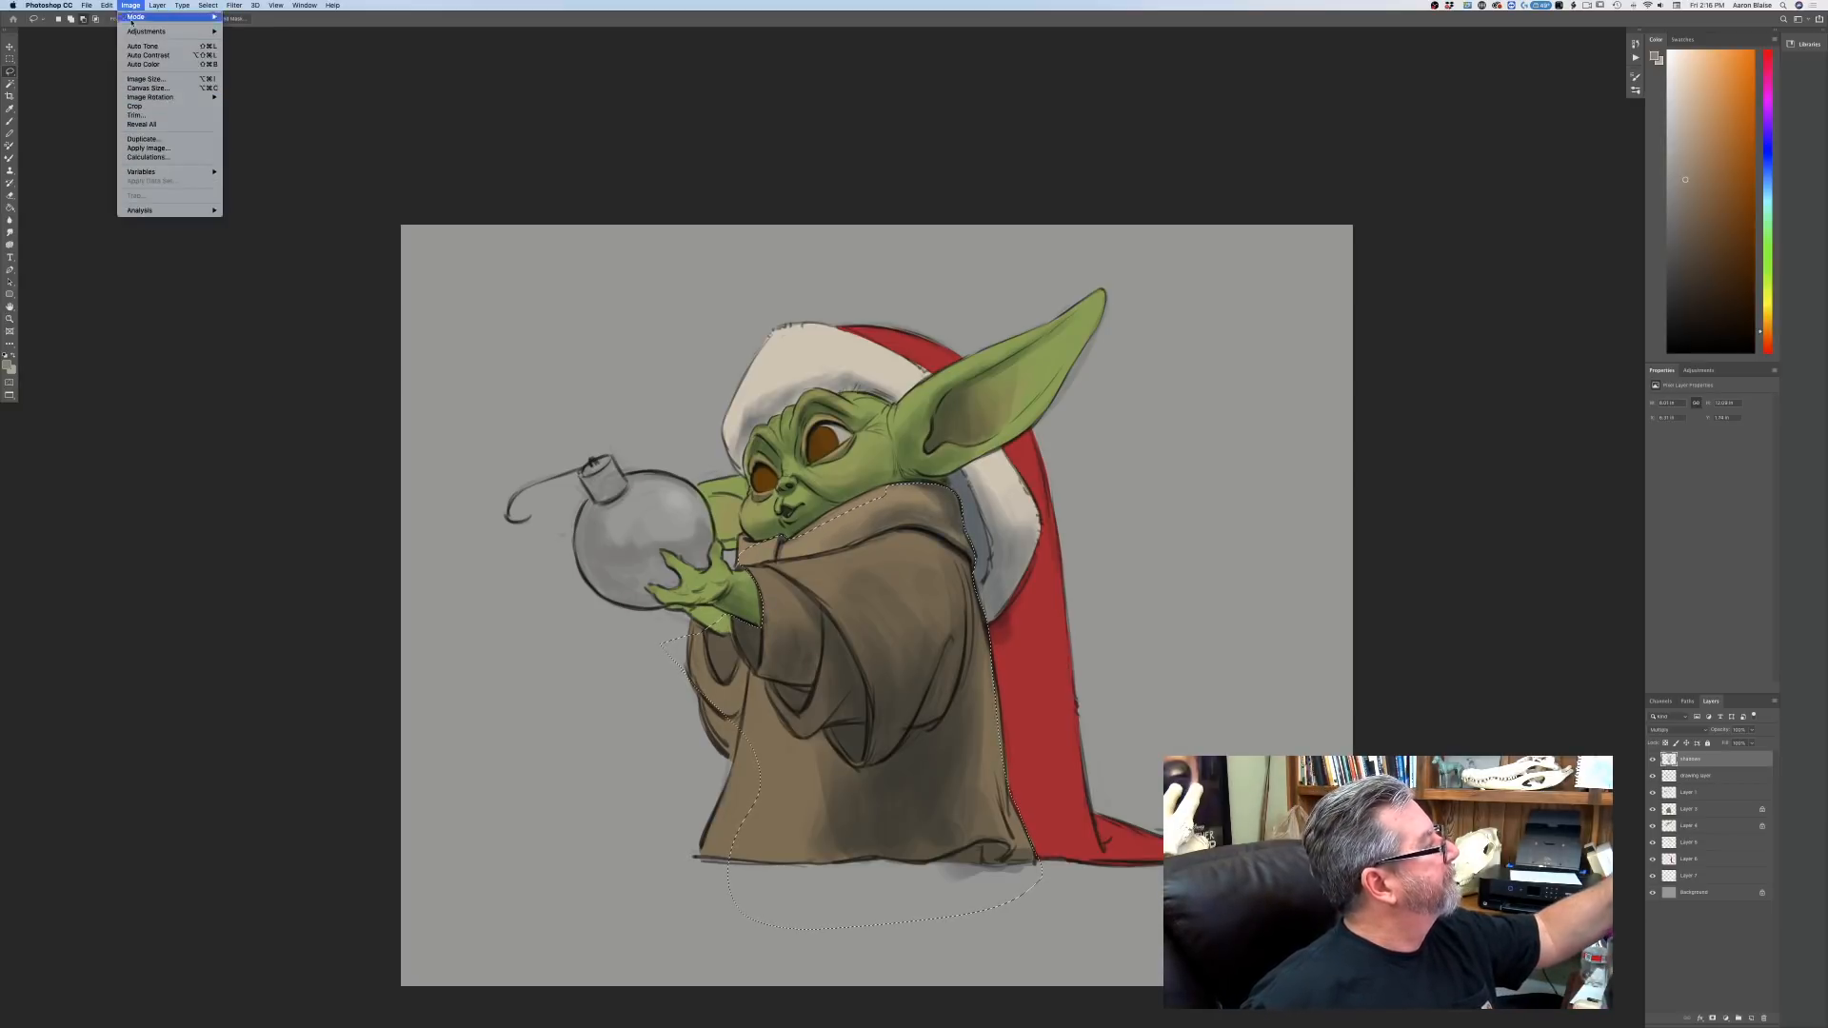
mouse_move(146, 32)
click(238, 85)
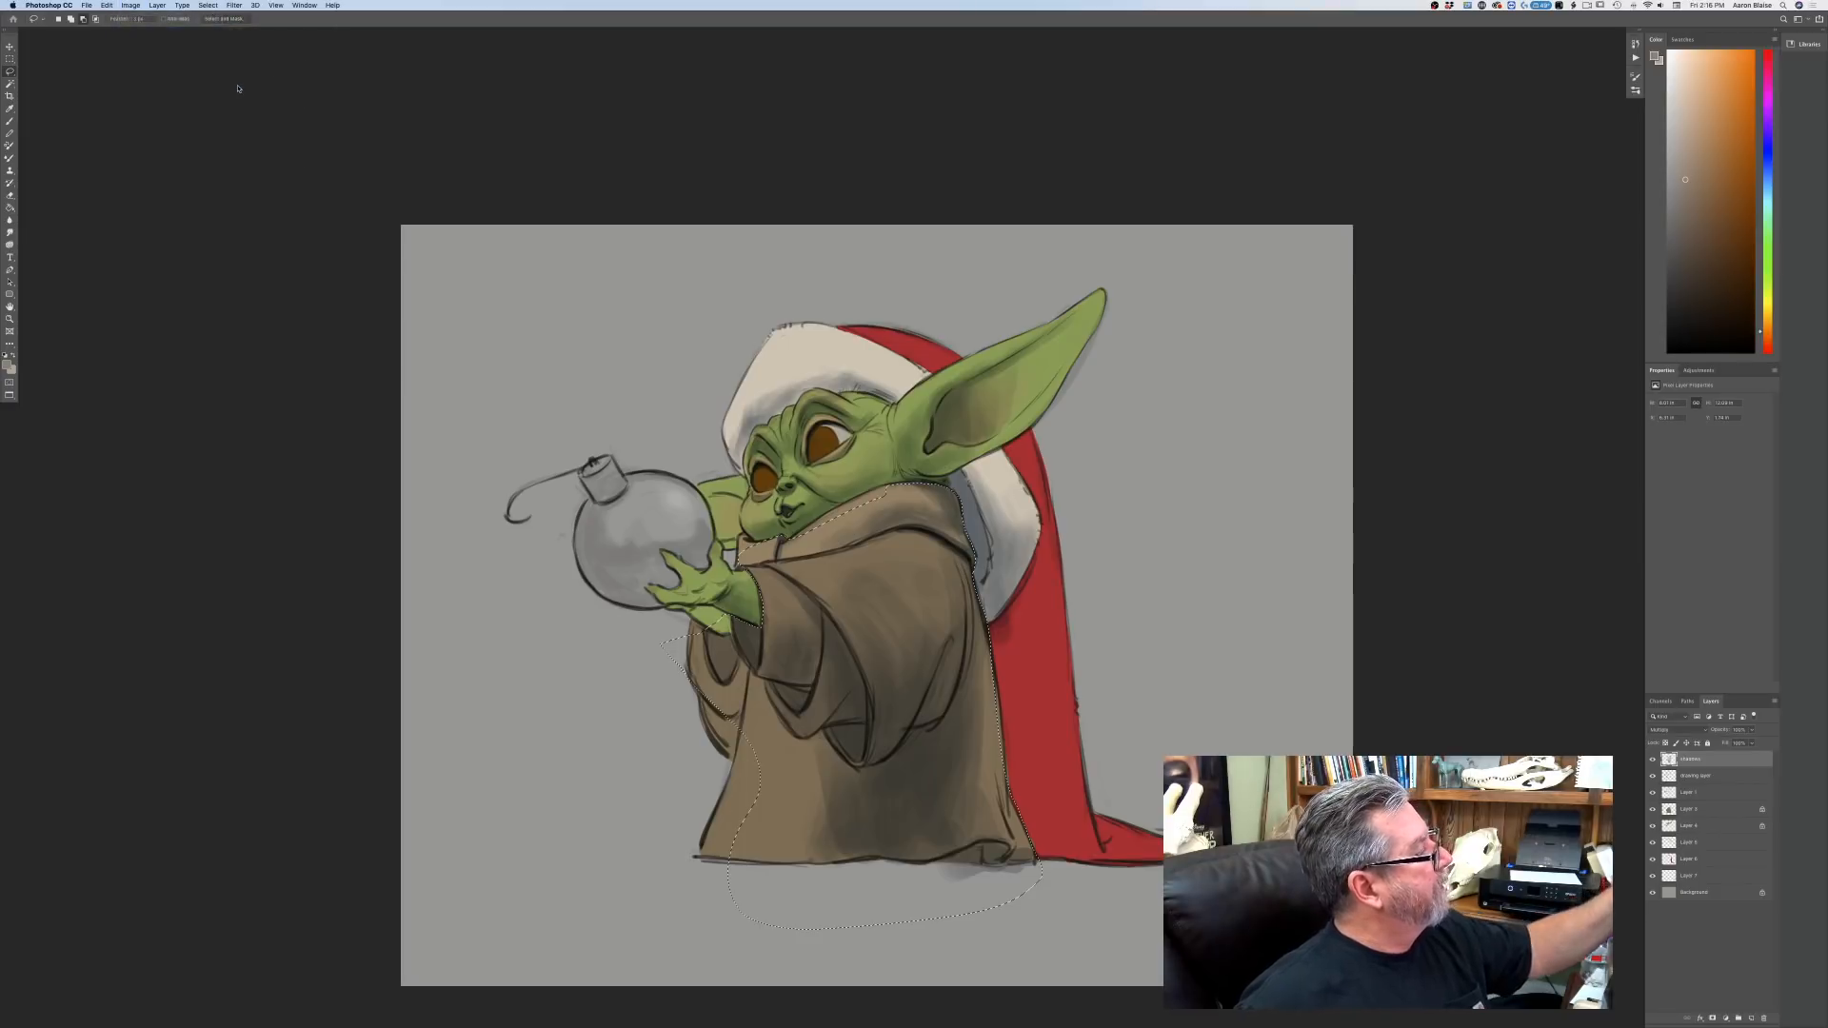
drag(178, 167, 212, 169)
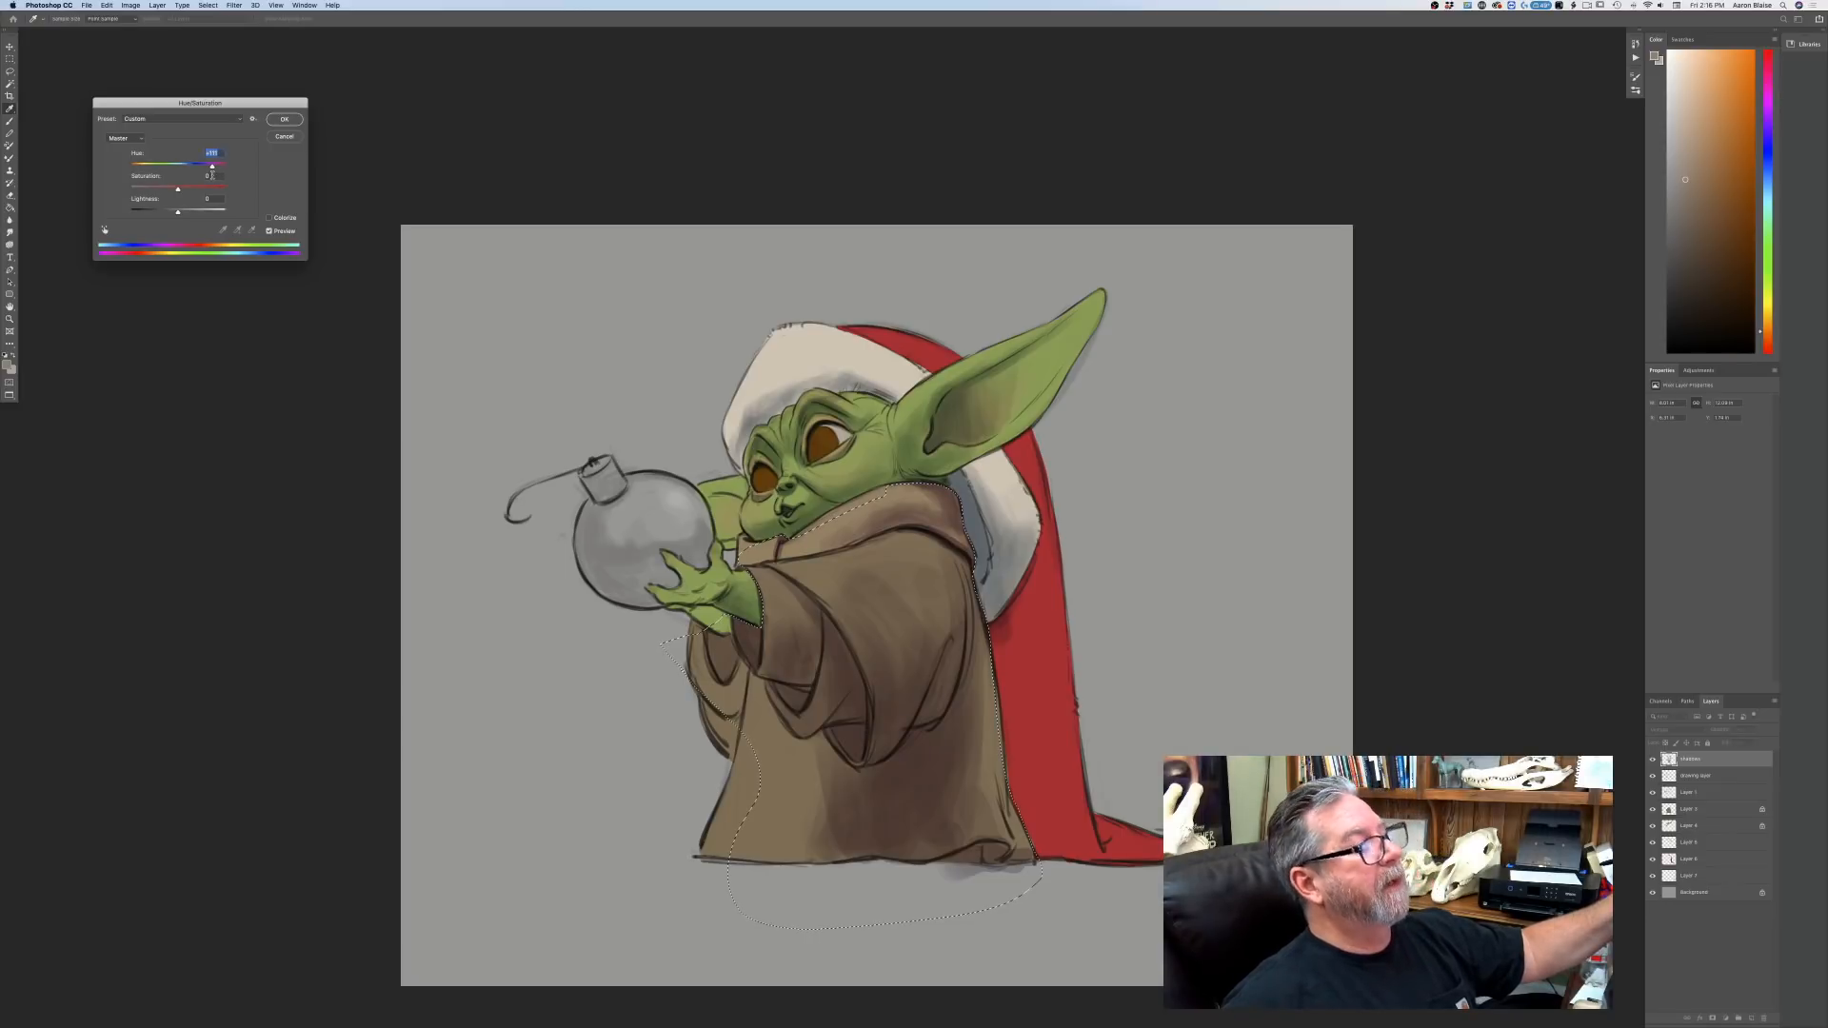
drag(220, 176, 228, 181)
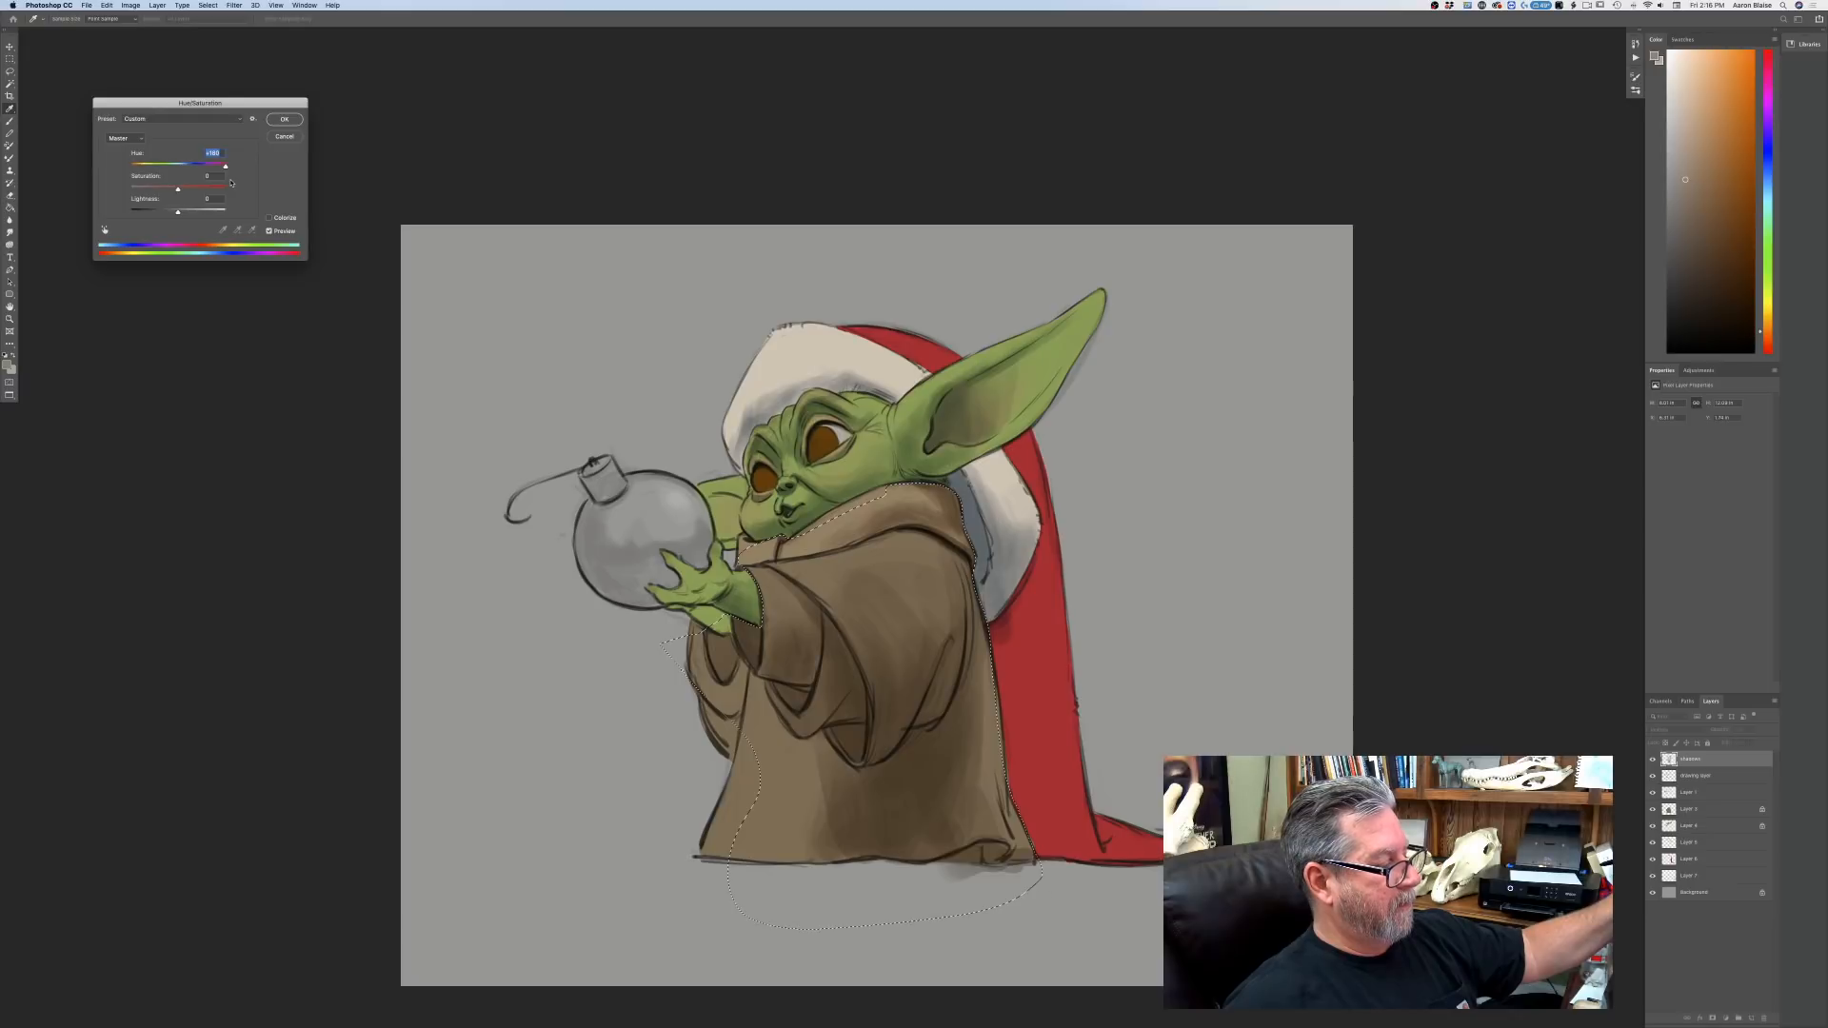
click(282, 123)
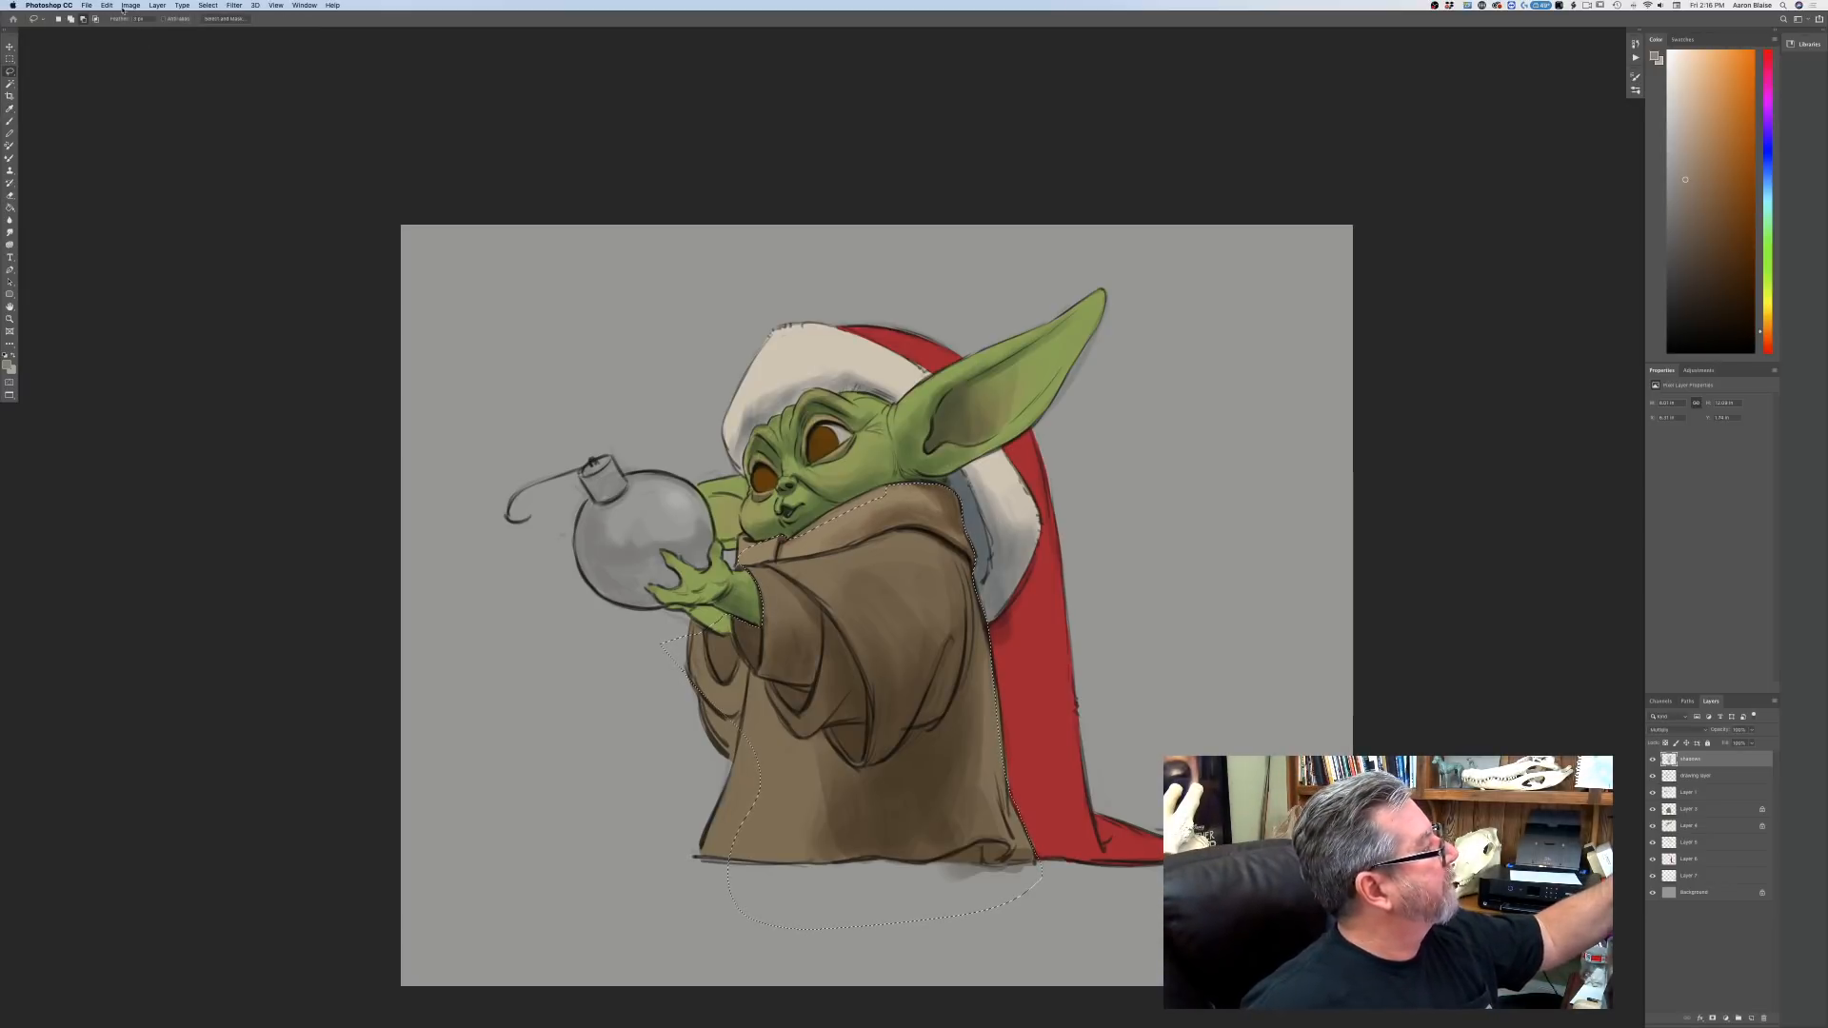
click(207, 6)
click(212, 34)
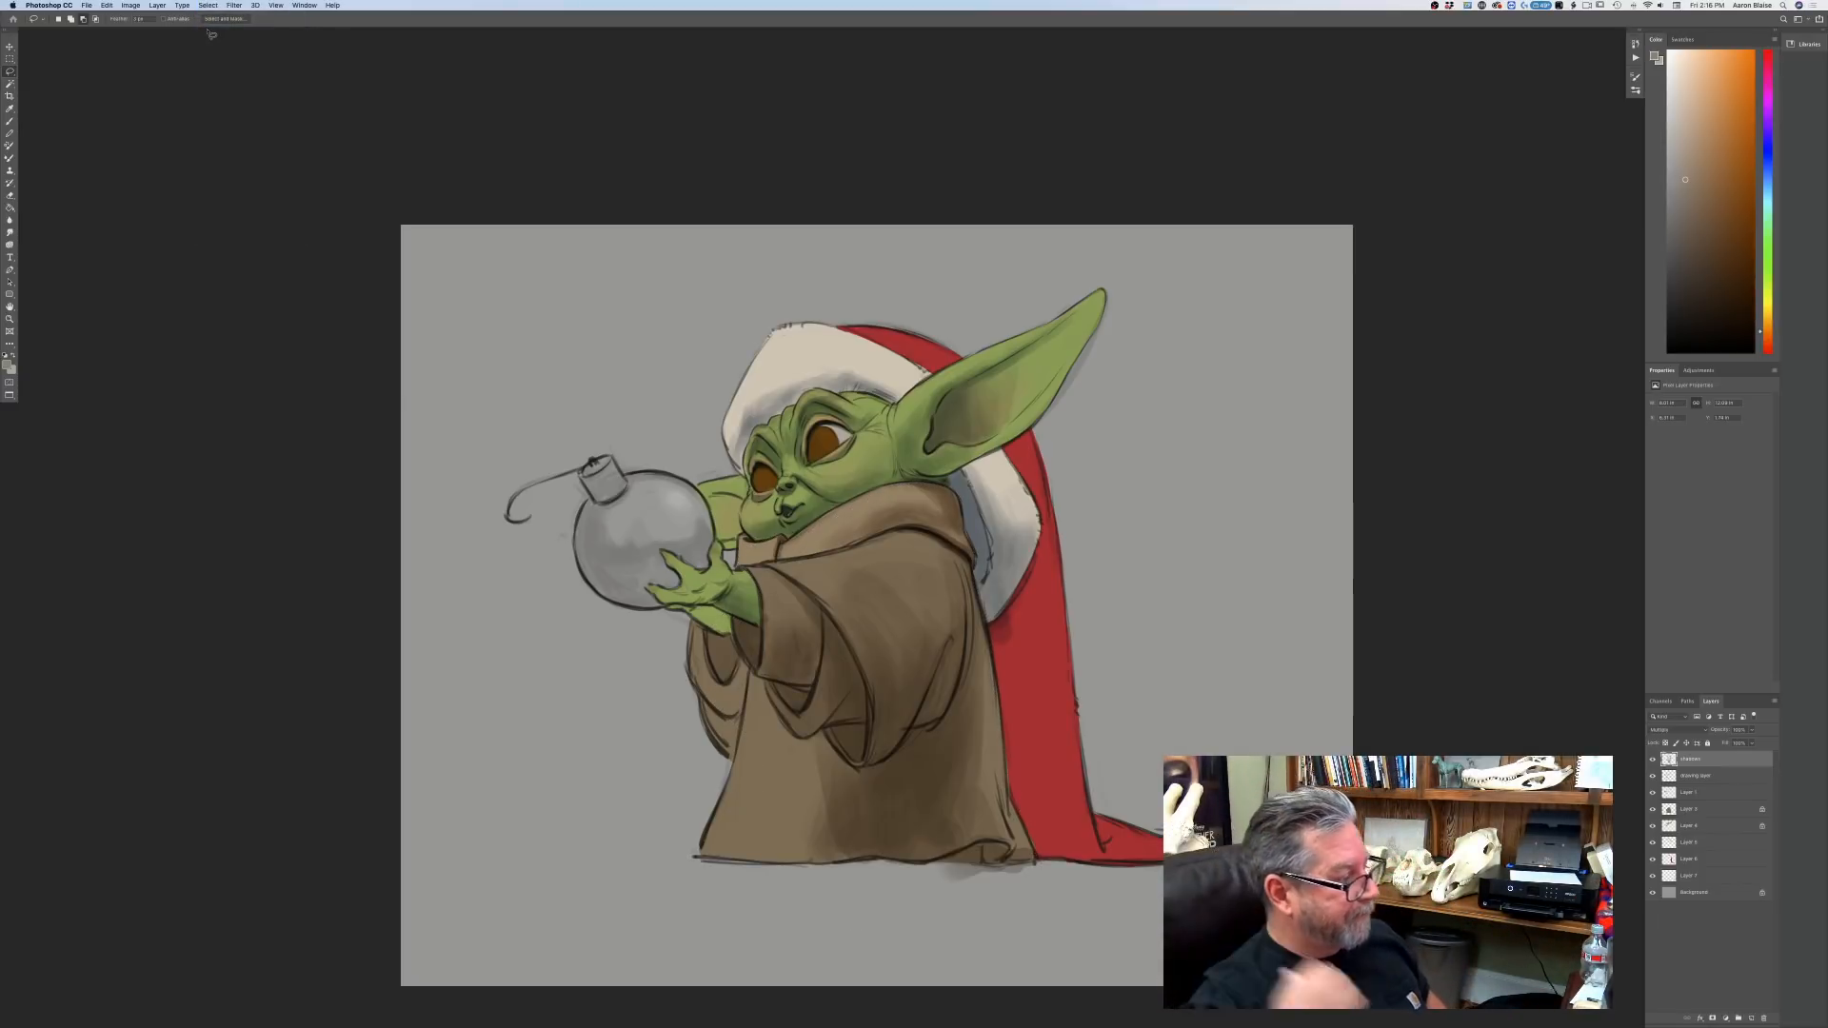
Temporarily set the shadow layer to Normal to sample the robe's brown shadow as the foreground color, and restore Multiply.
click(1668, 729)
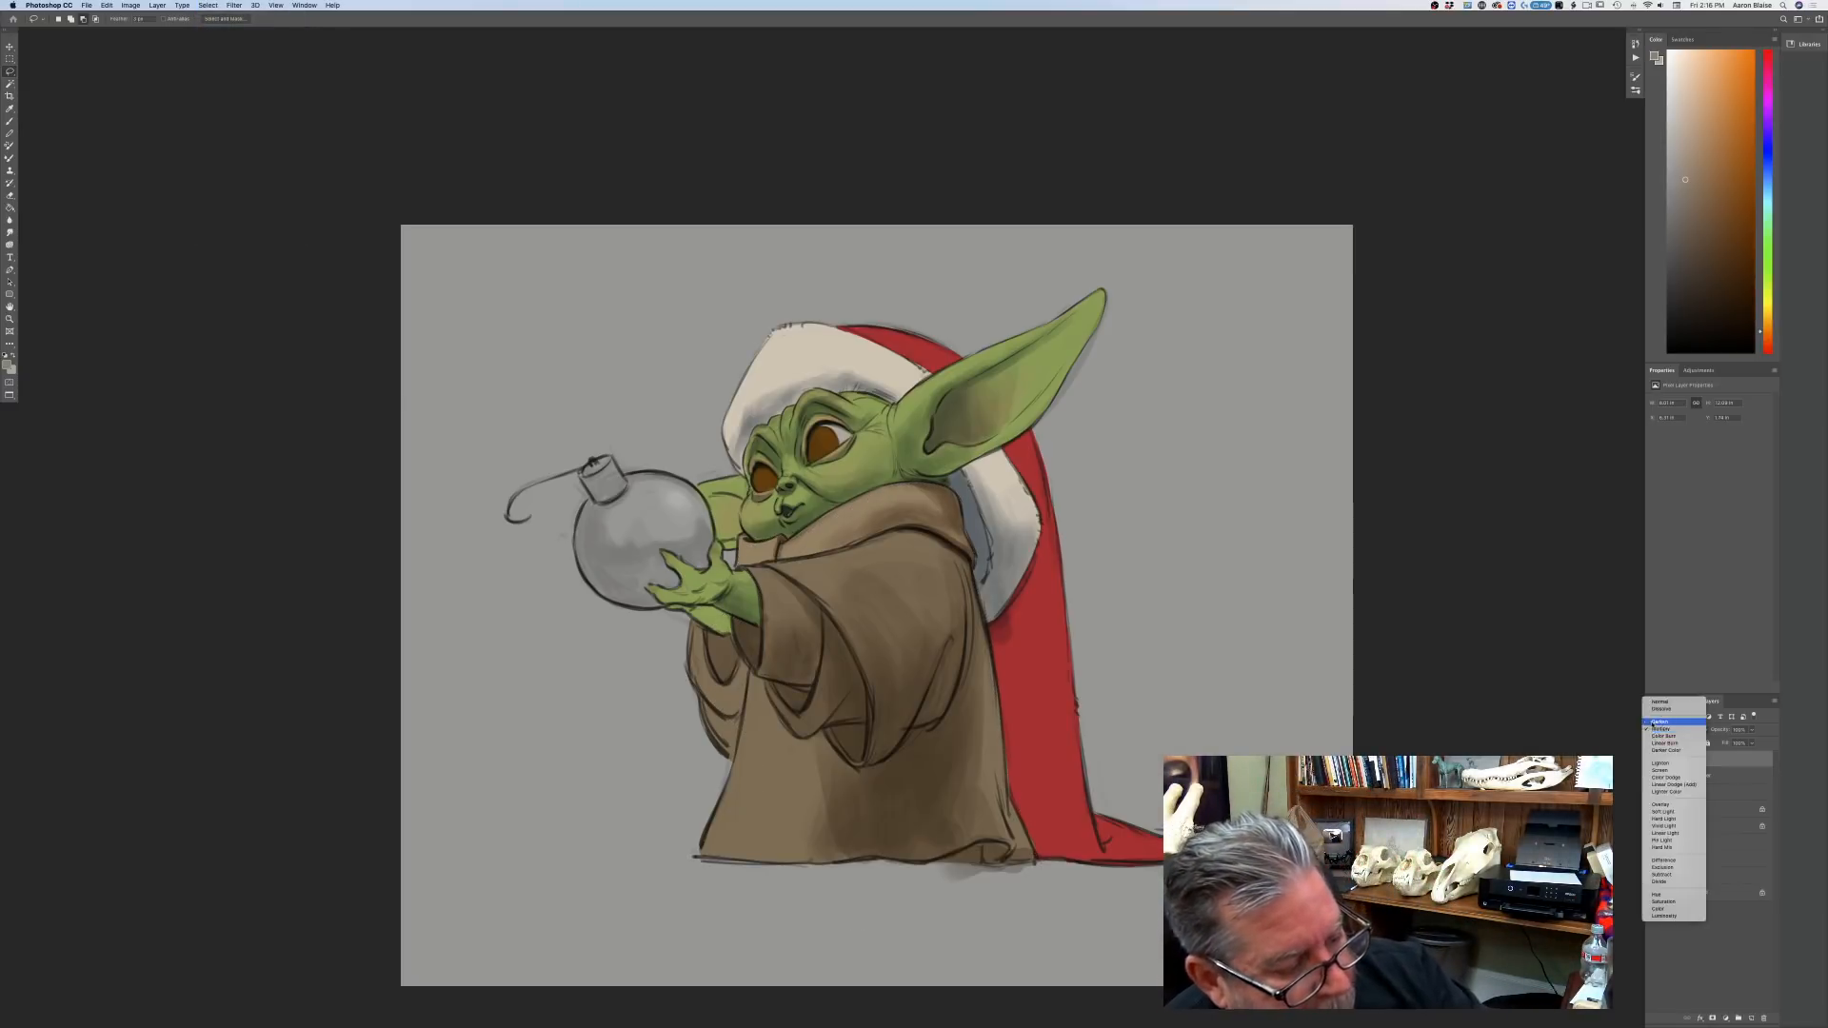
click(1652, 705)
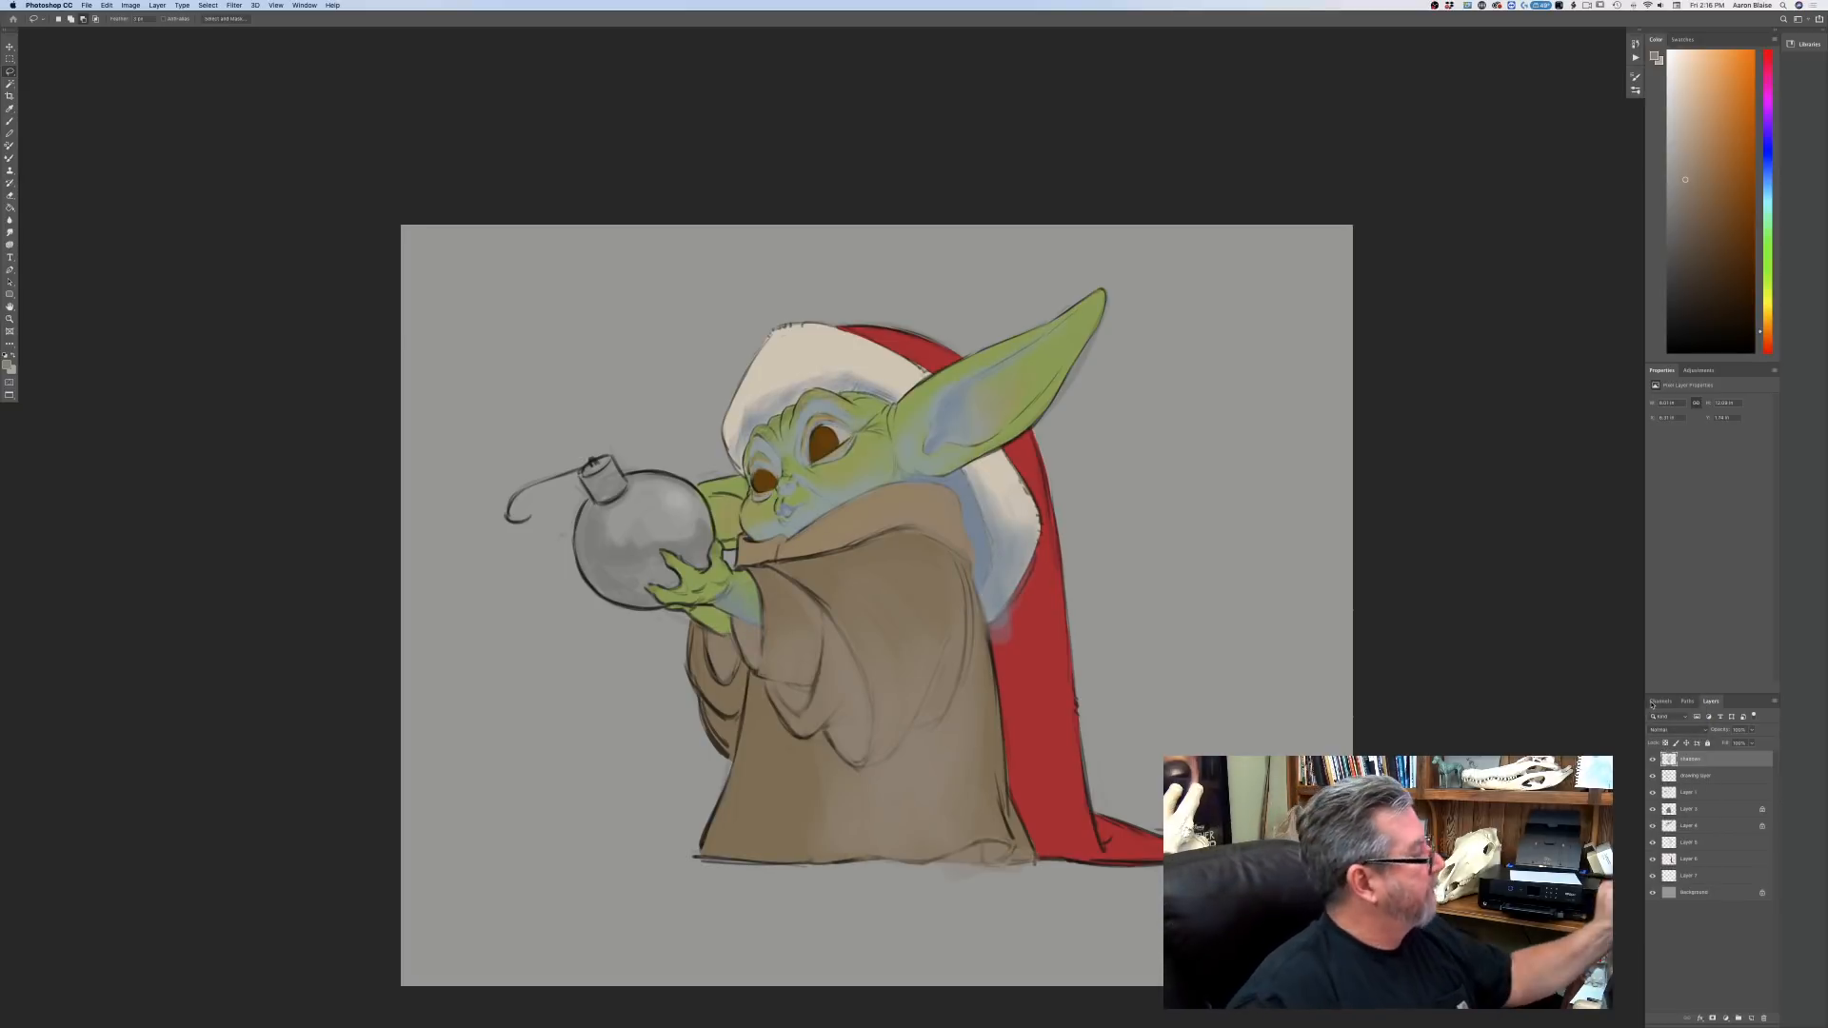
click(8, 367)
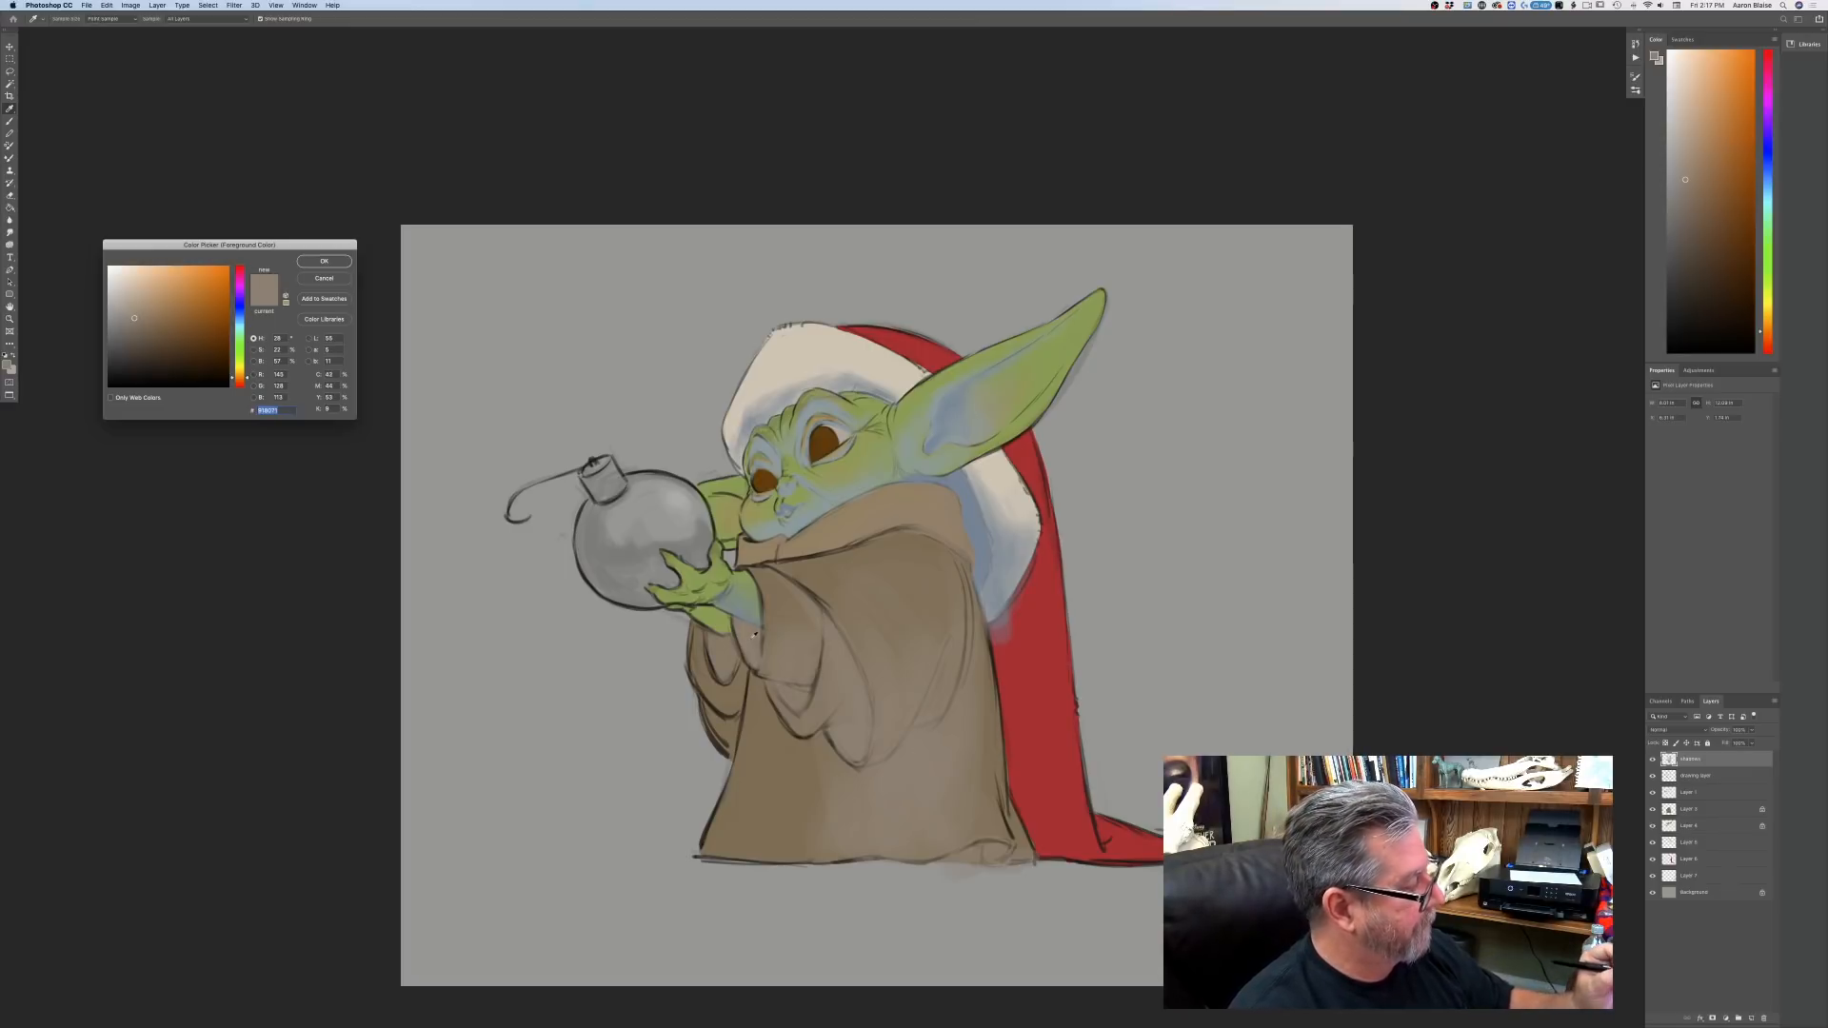
click(327, 266)
key(l)
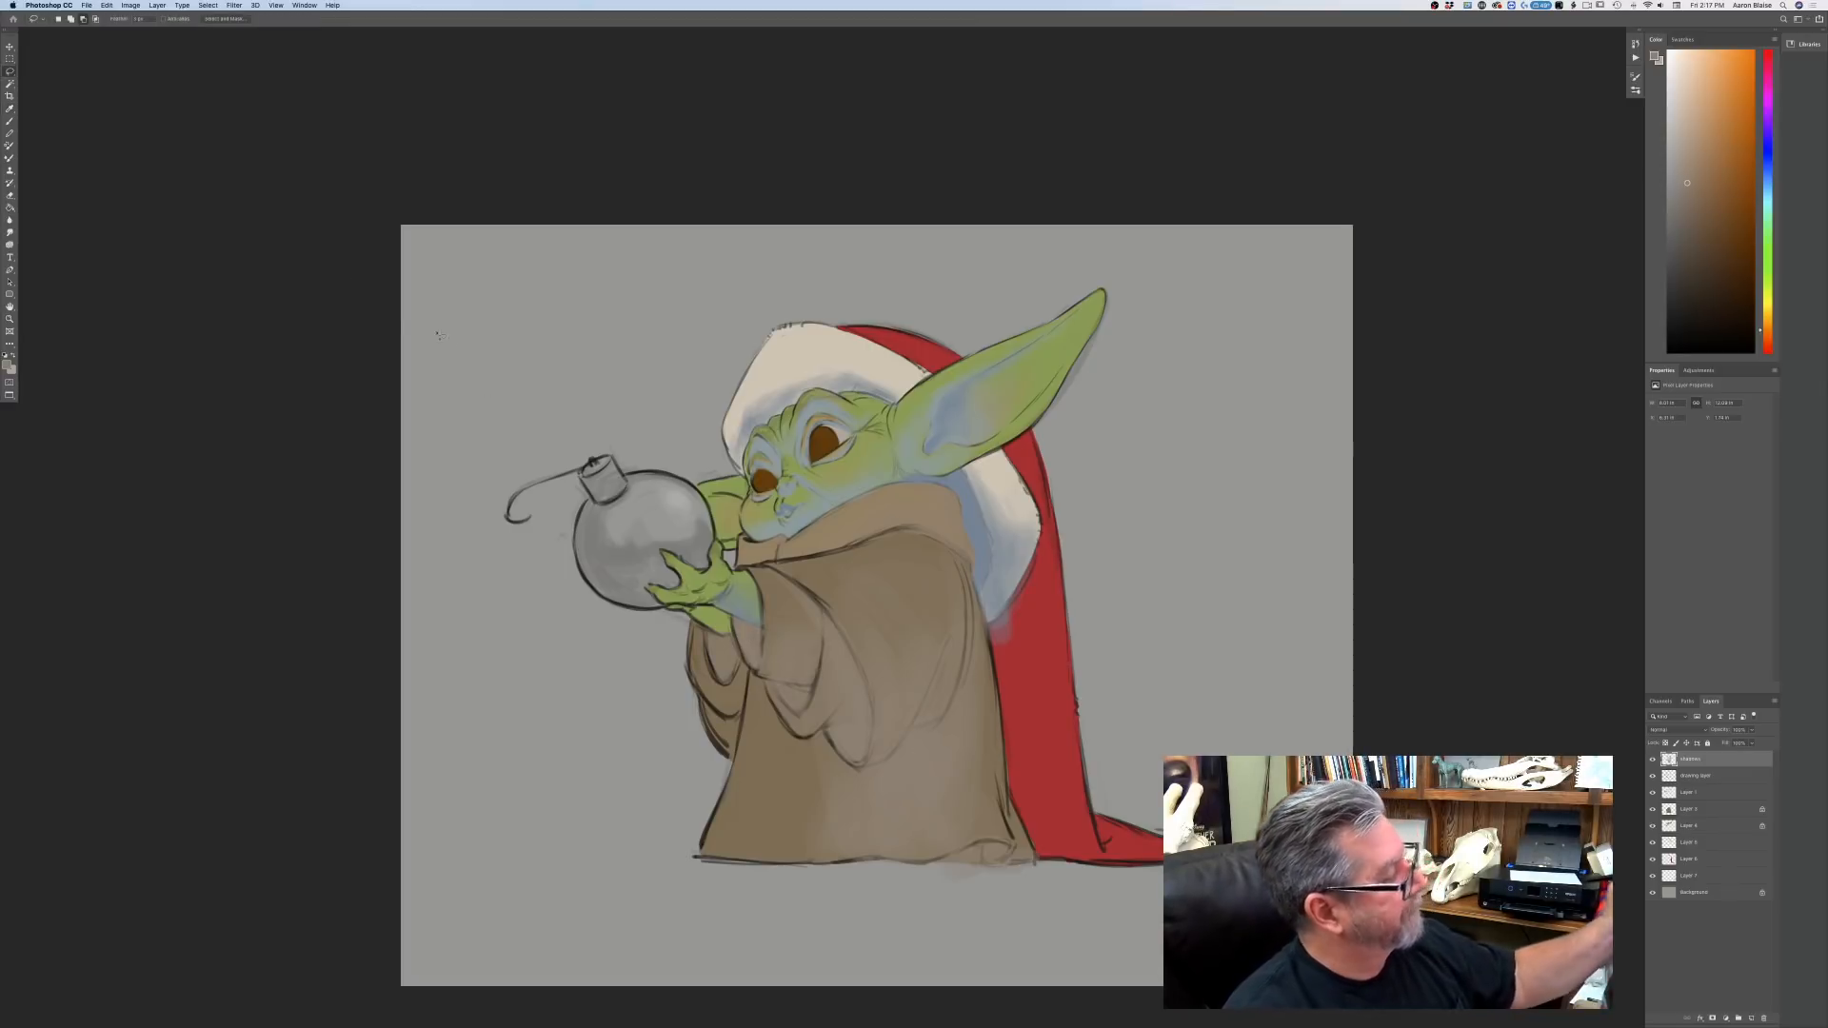
click(1675, 731)
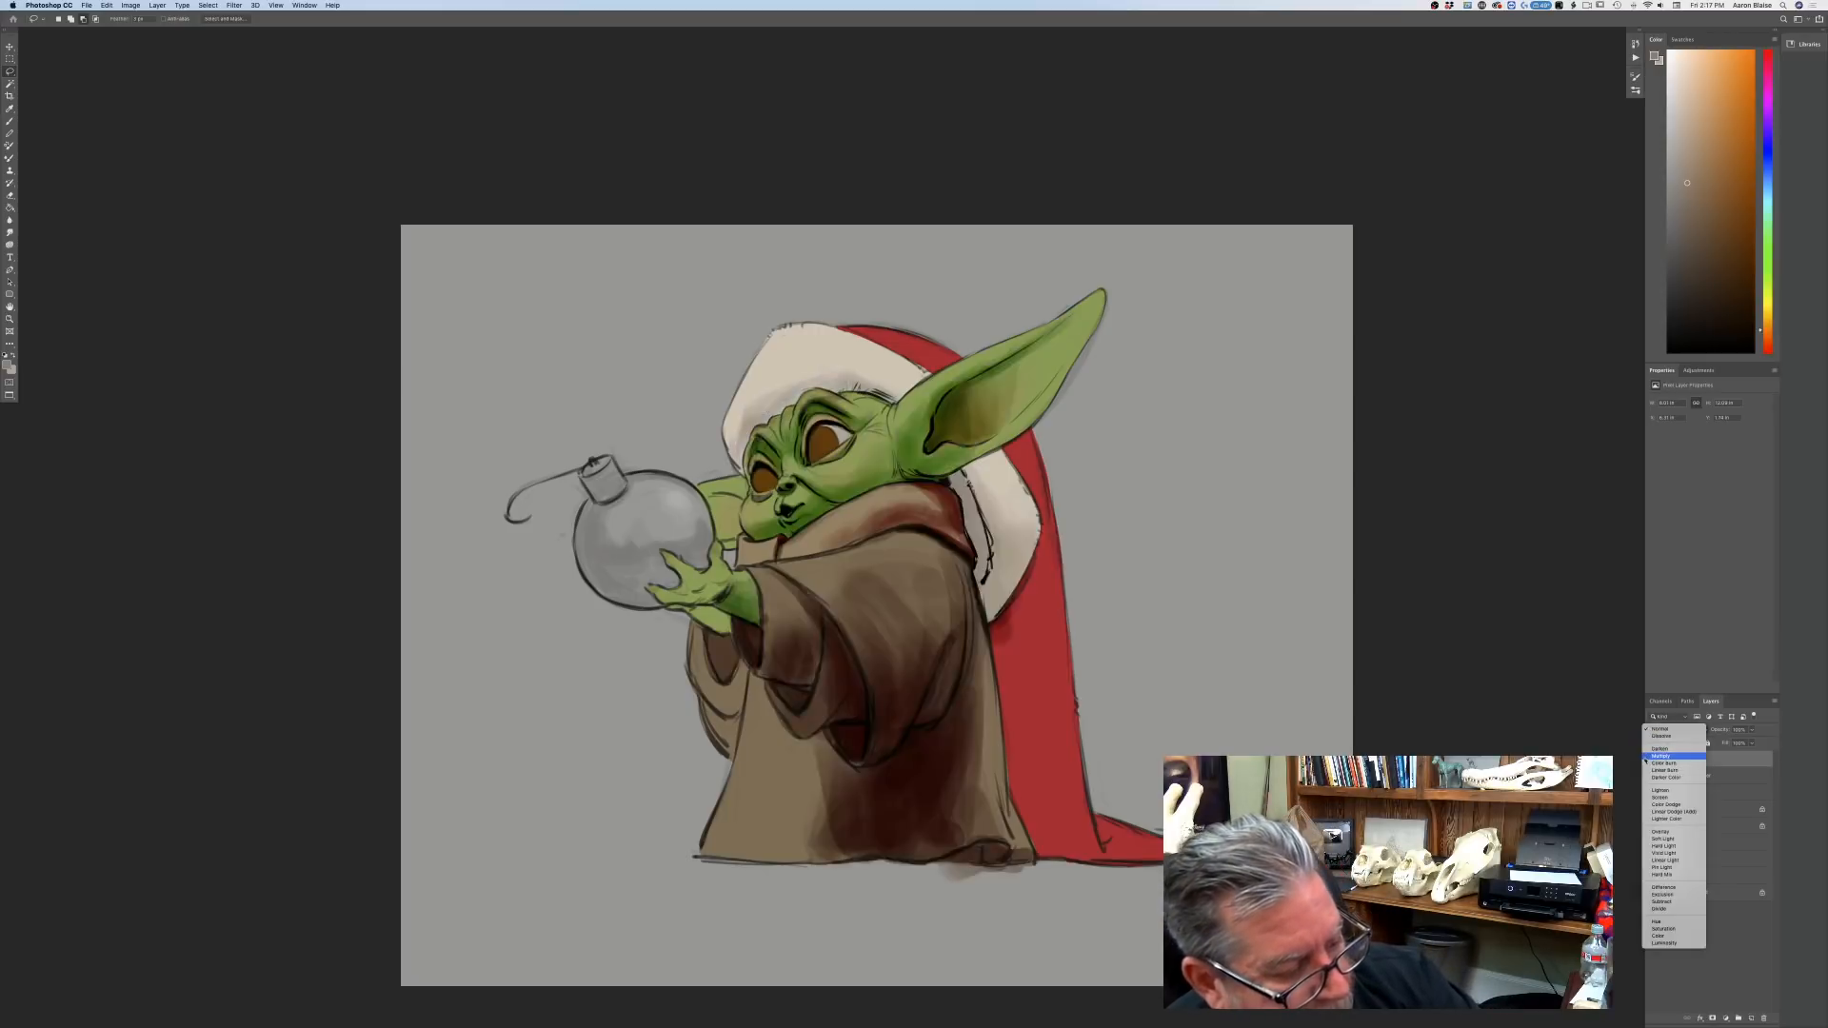
click(1664, 757)
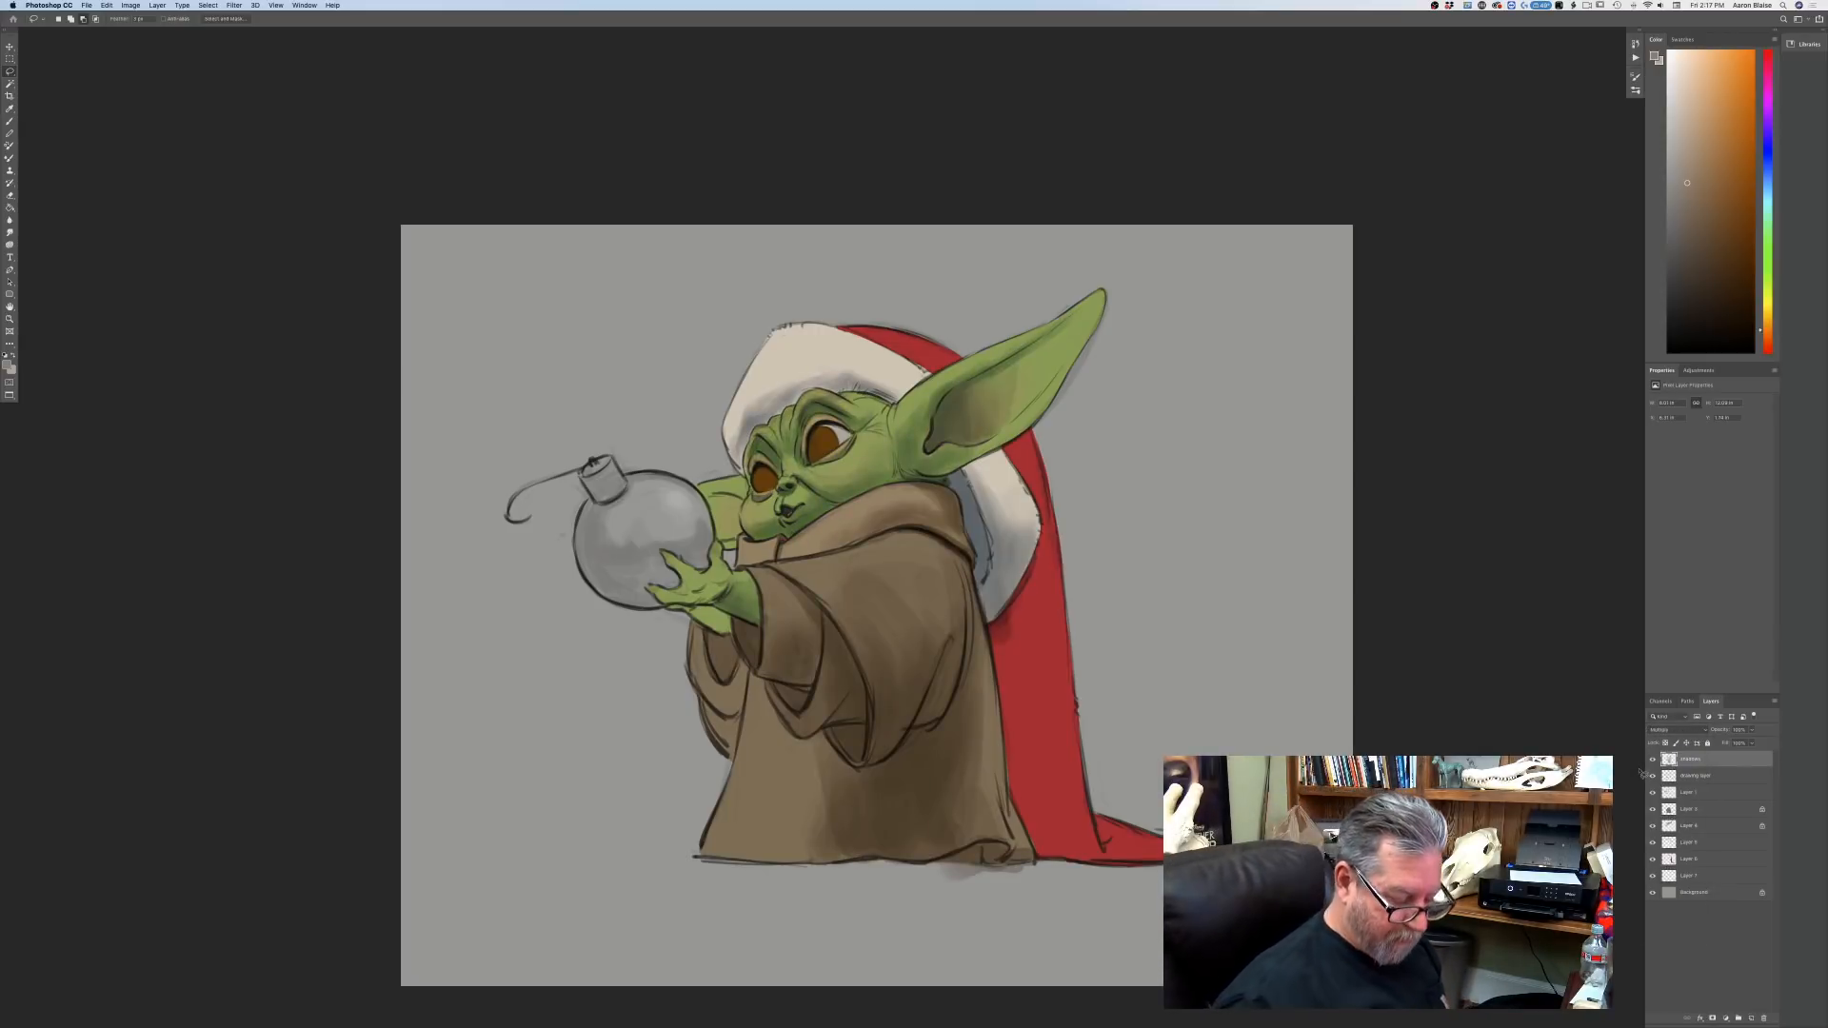
Brush brown shadows over the far sleeve's folds and across the lower front of the robe near the hem.
key(super+plus)
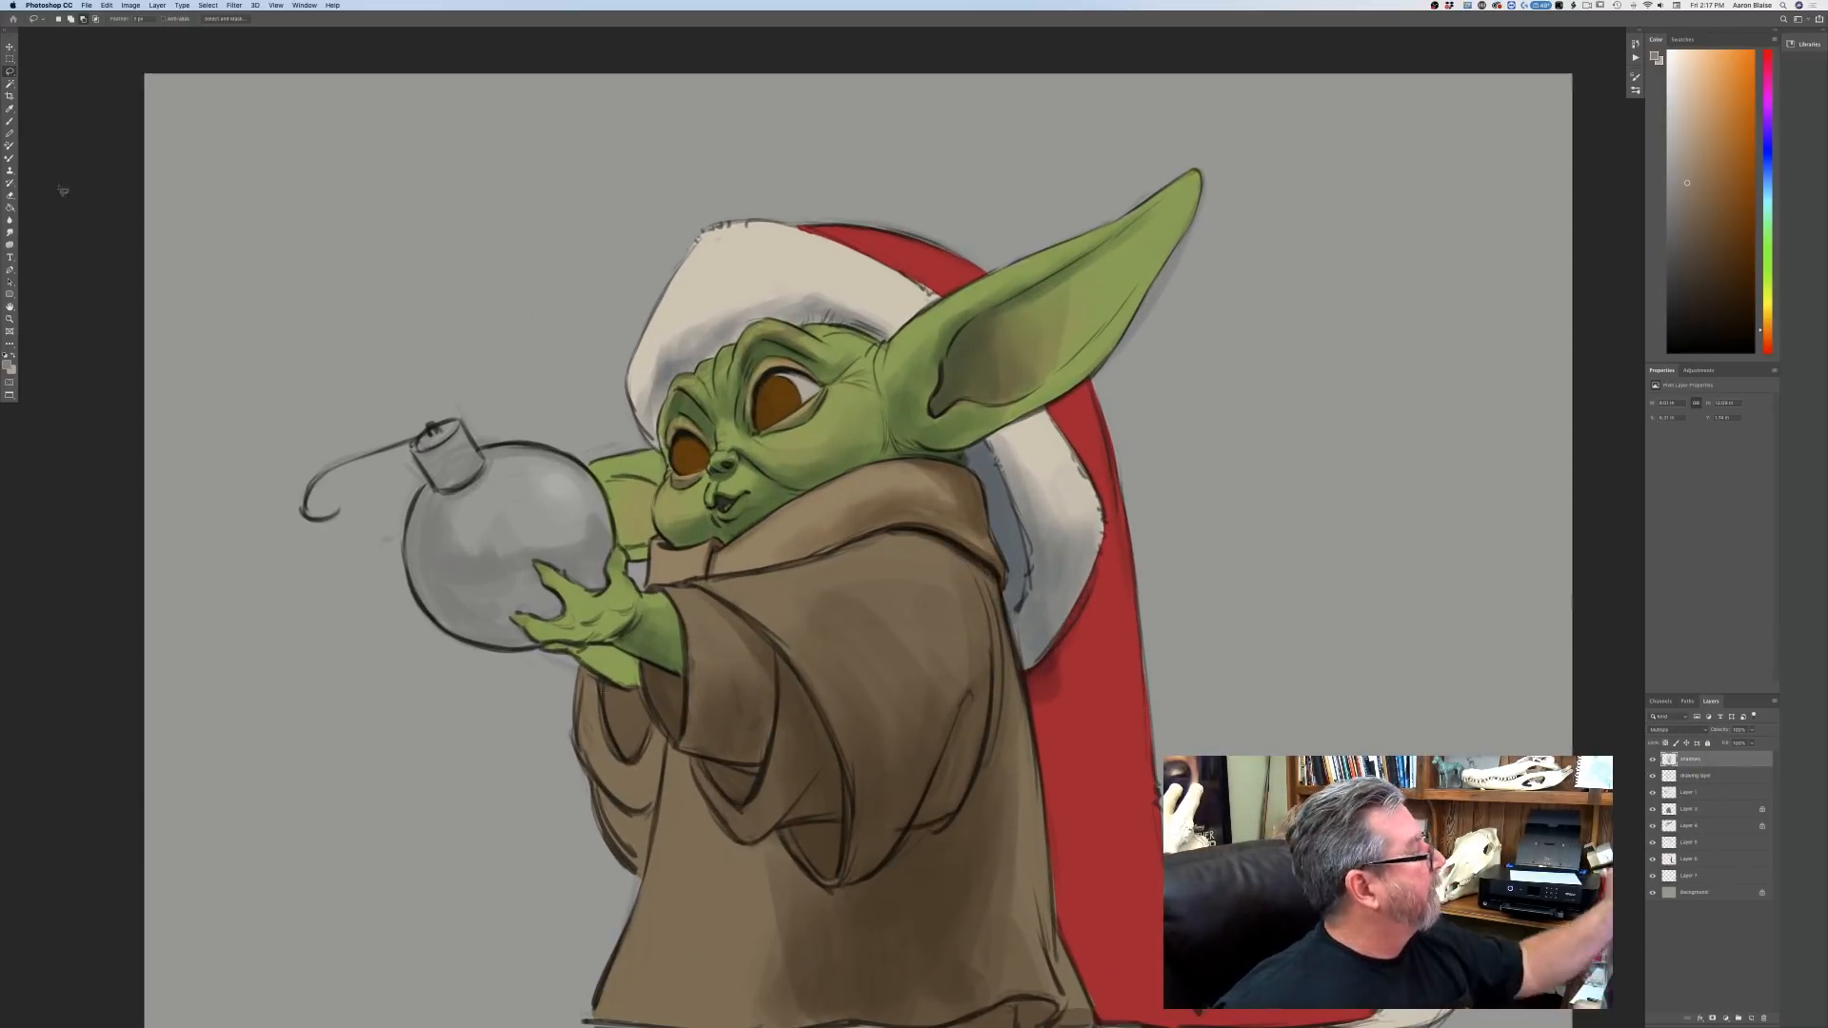
click(11, 123)
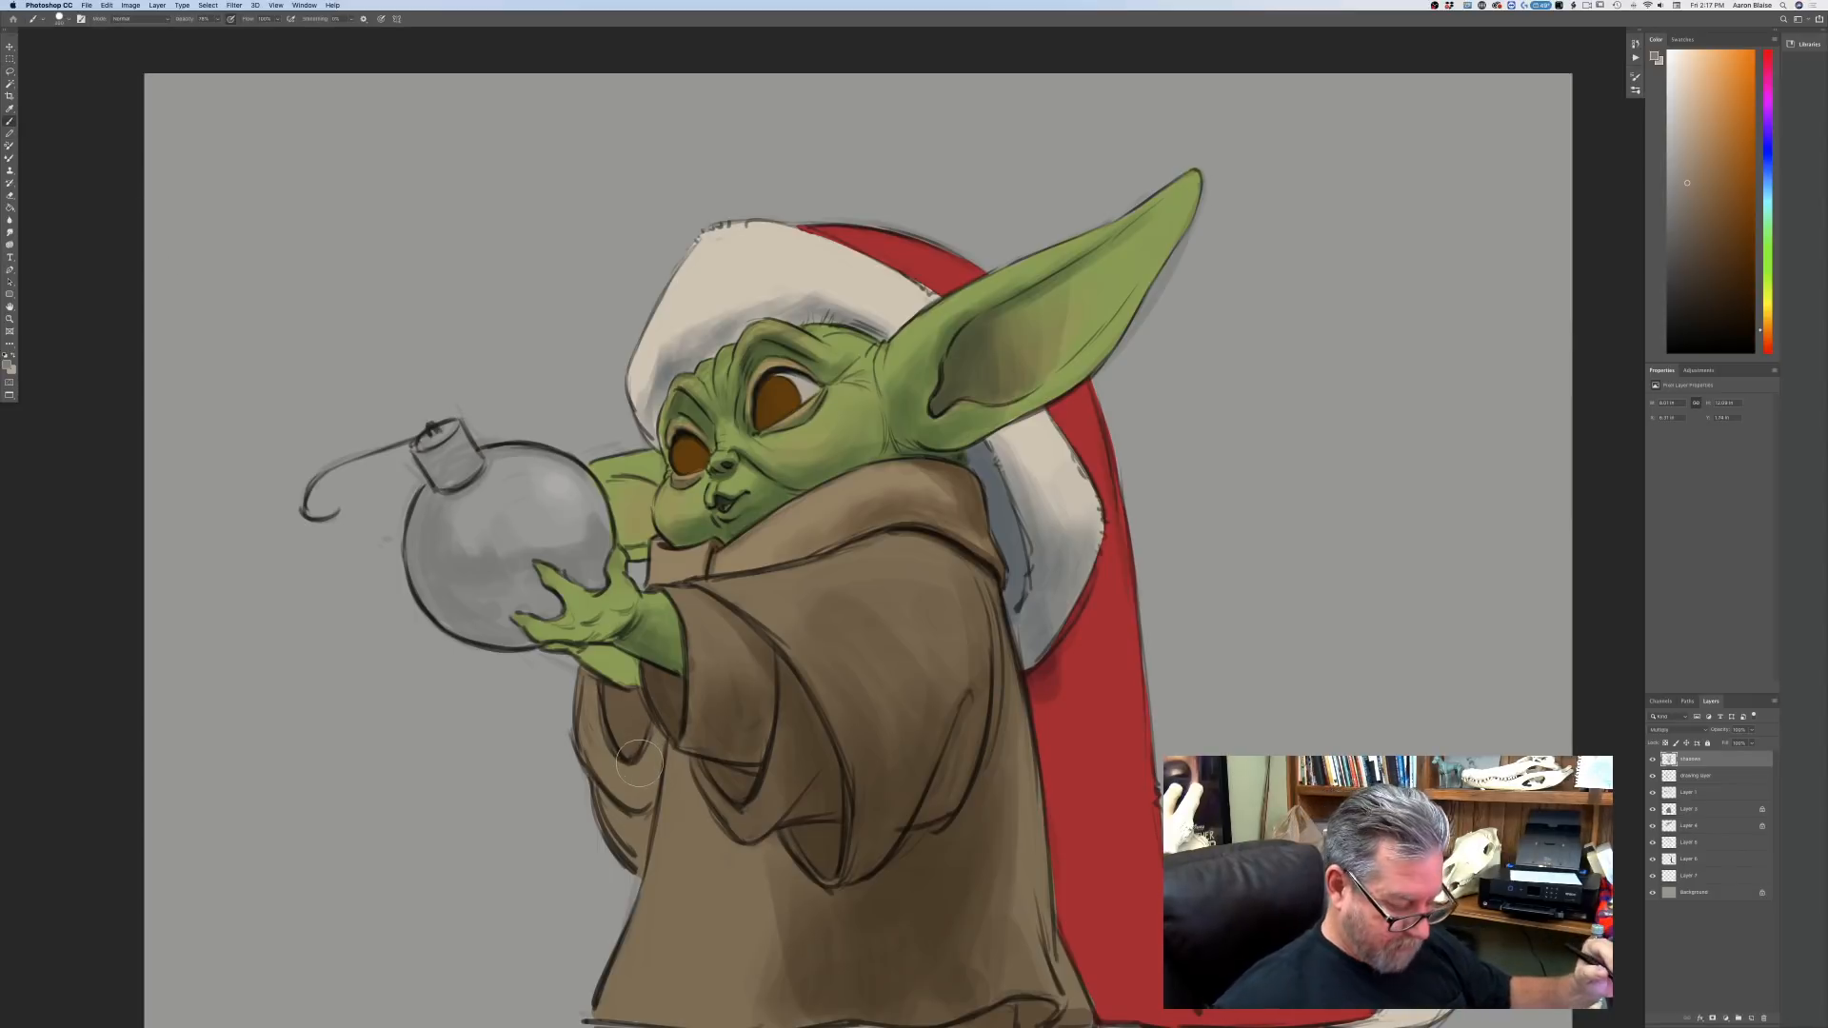
mouse_move(655, 737)
mouse_down()
mouse_move(642, 805)
mouse_move(650, 725)
mouse_move(627, 742)
mouse_move(616, 720)
mouse_move(631, 733)
mouse_move(641, 709)
mouse_move(606, 694)
mouse_move(618, 775)
mouse_move(605, 694)
mouse_move(627, 768)
mouse_move(643, 740)
mouse_move(641, 855)
mouse_move(637, 802)
mouse_move(625, 844)
mouse_move(595, 762)
mouse_up()
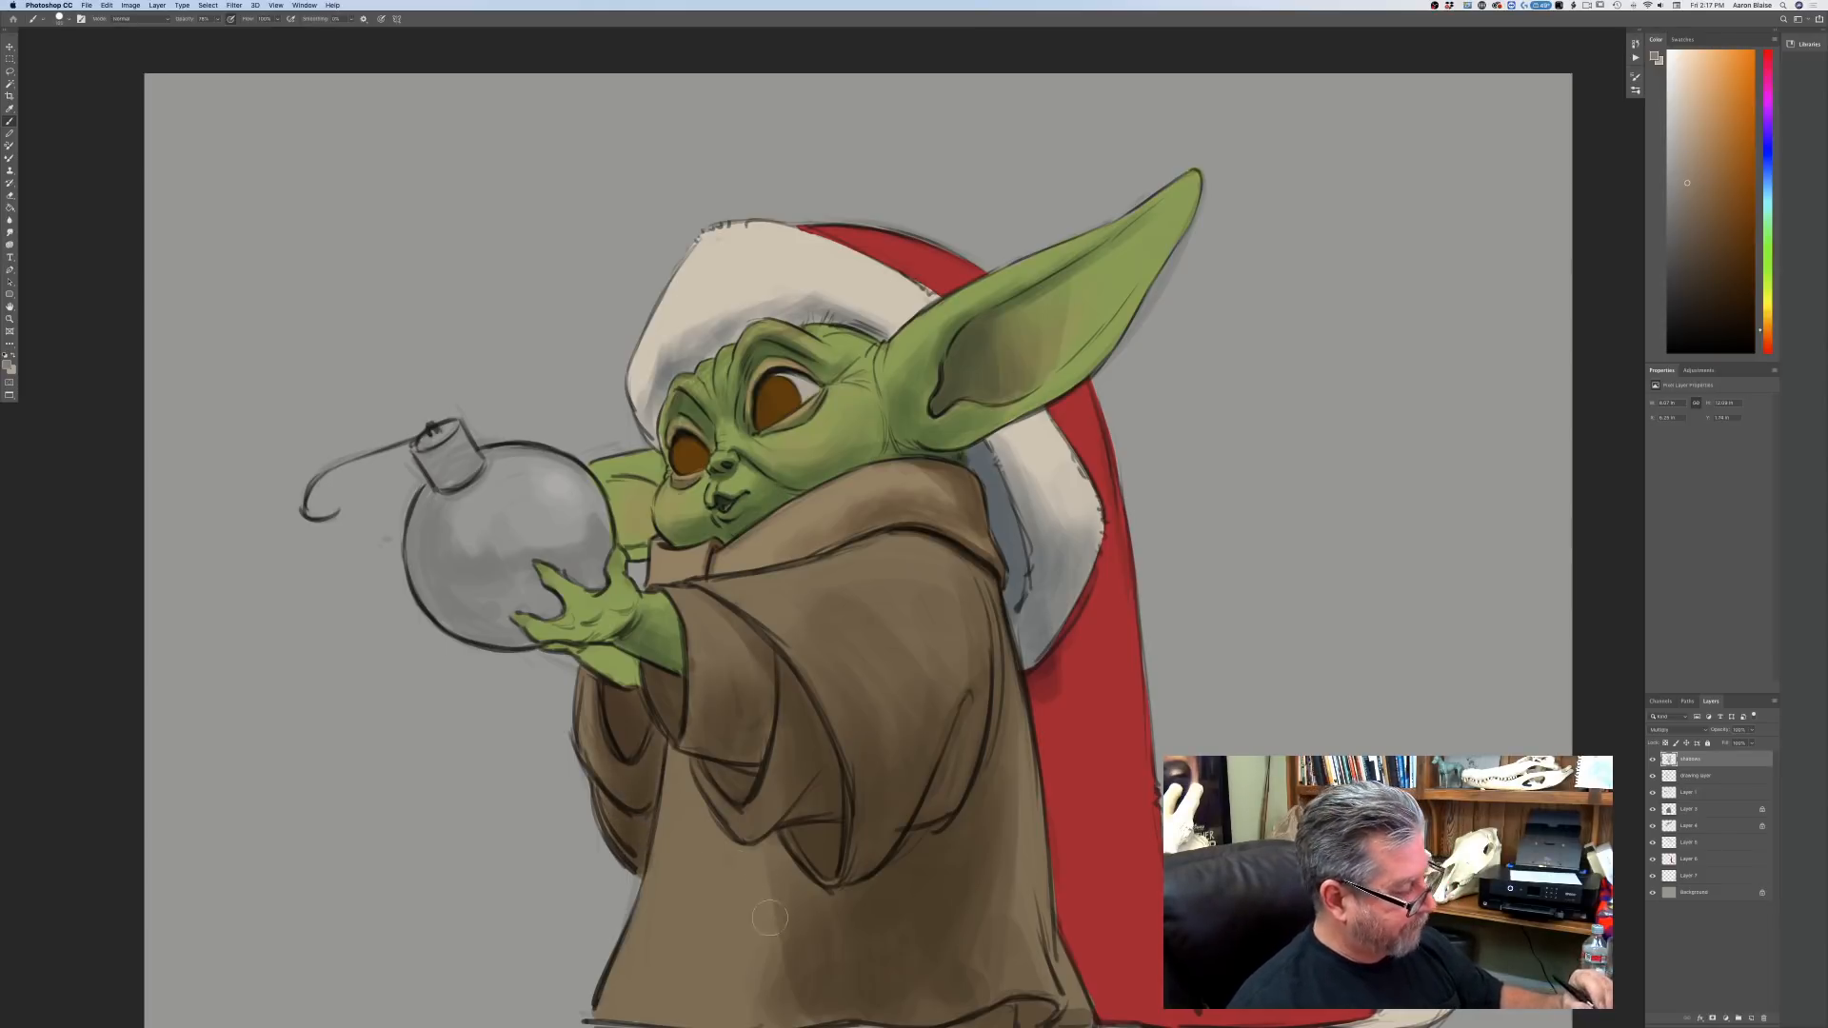
scroll(551, 802, down, 5)
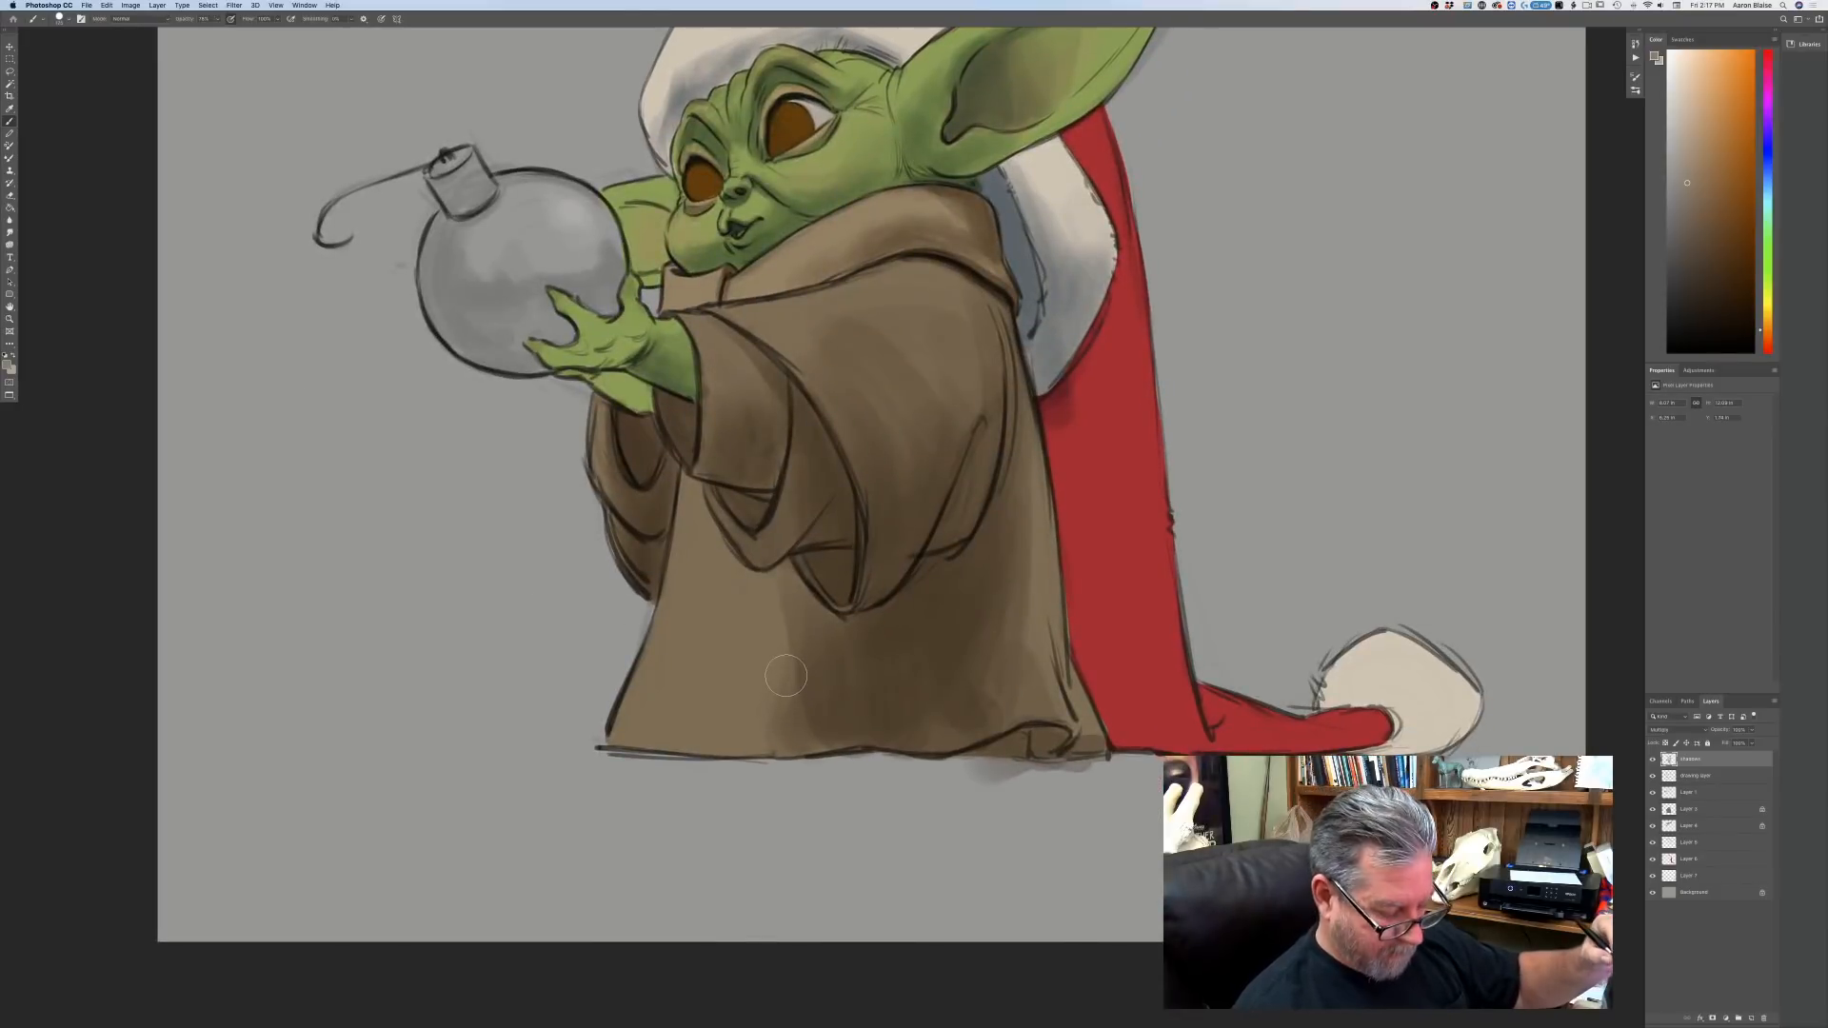
mouse_move(838, 684)
mouse_down()
mouse_move(732, 738)
mouse_move(772, 687)
mouse_move(696, 737)
mouse_move(667, 682)
mouse_move(689, 729)
mouse_move(726, 741)
mouse_move(820, 707)
mouse_move(733, 710)
mouse_move(963, 649)
mouse_move(966, 594)
mouse_up()
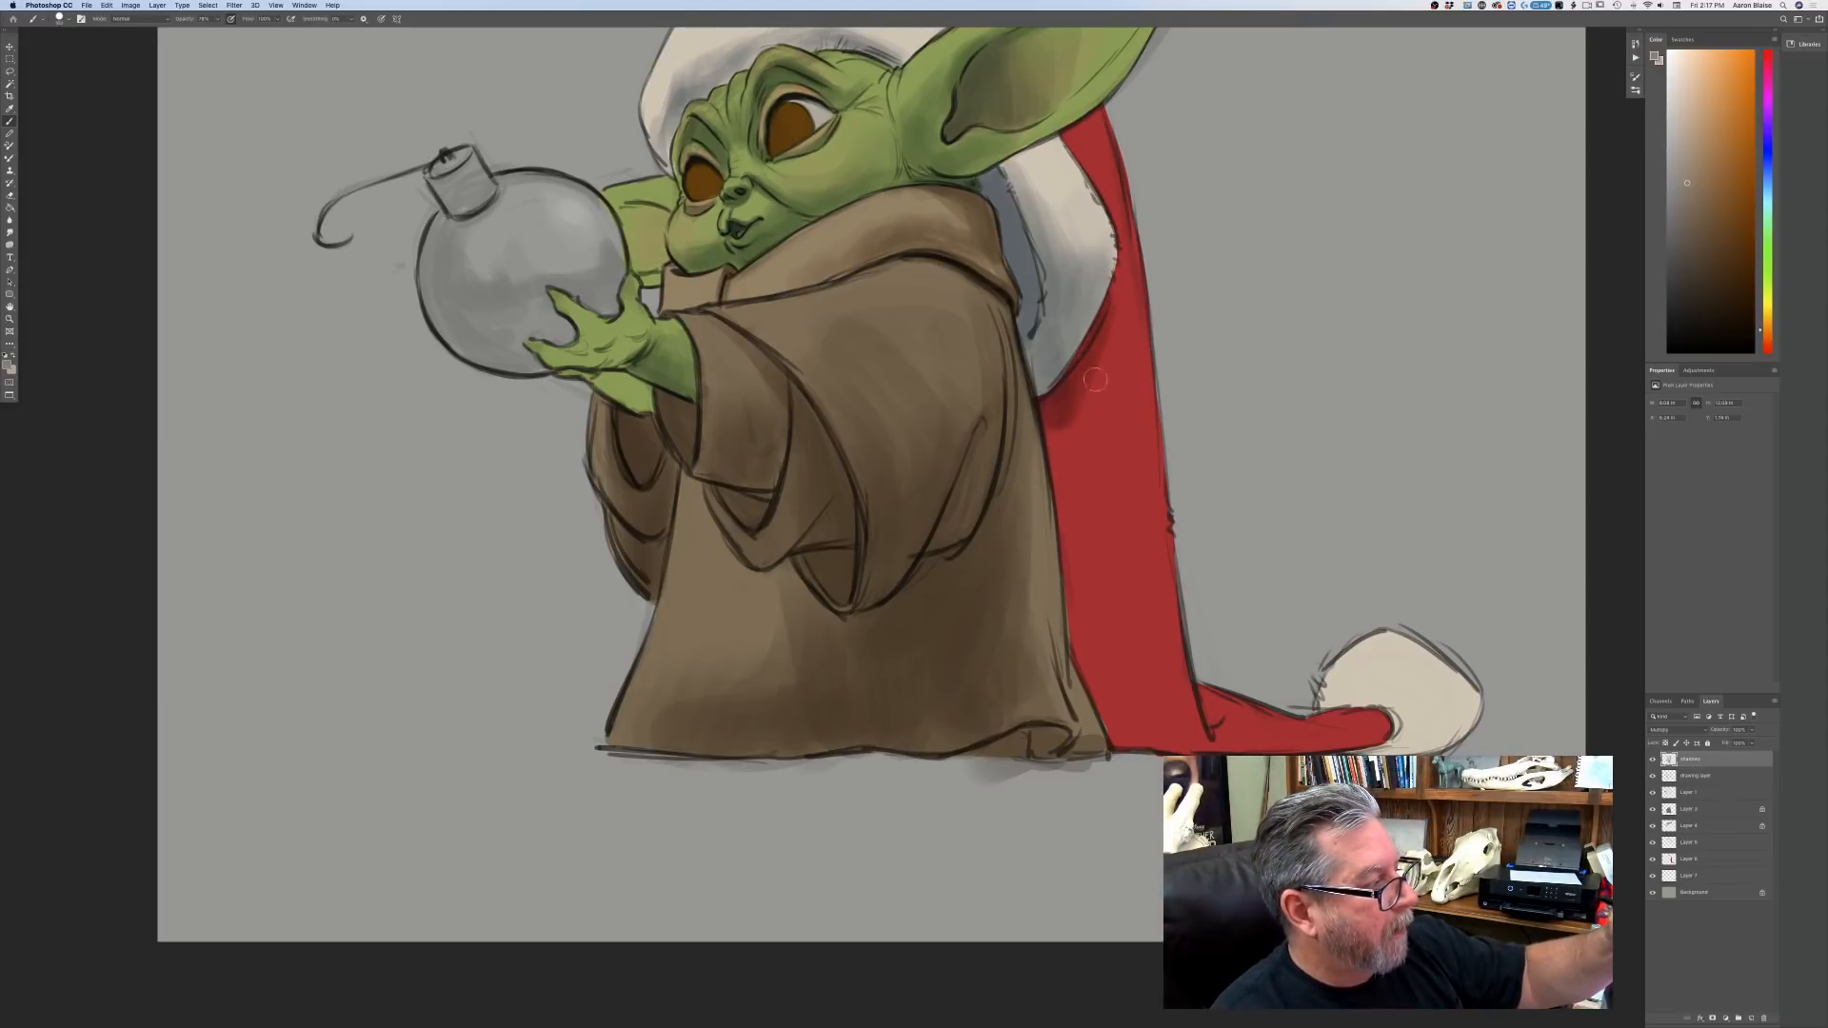
Shade the red hat tail from the fur trim down to the floor and the underside of its pom-pom.
mouse_move(1095, 380)
mouse_down()
mouse_move(1110, 509)
mouse_move(1105, 404)
mouse_move(1084, 413)
mouse_move(1093, 588)
mouse_move(1054, 409)
mouse_move(1085, 610)
mouse_up()
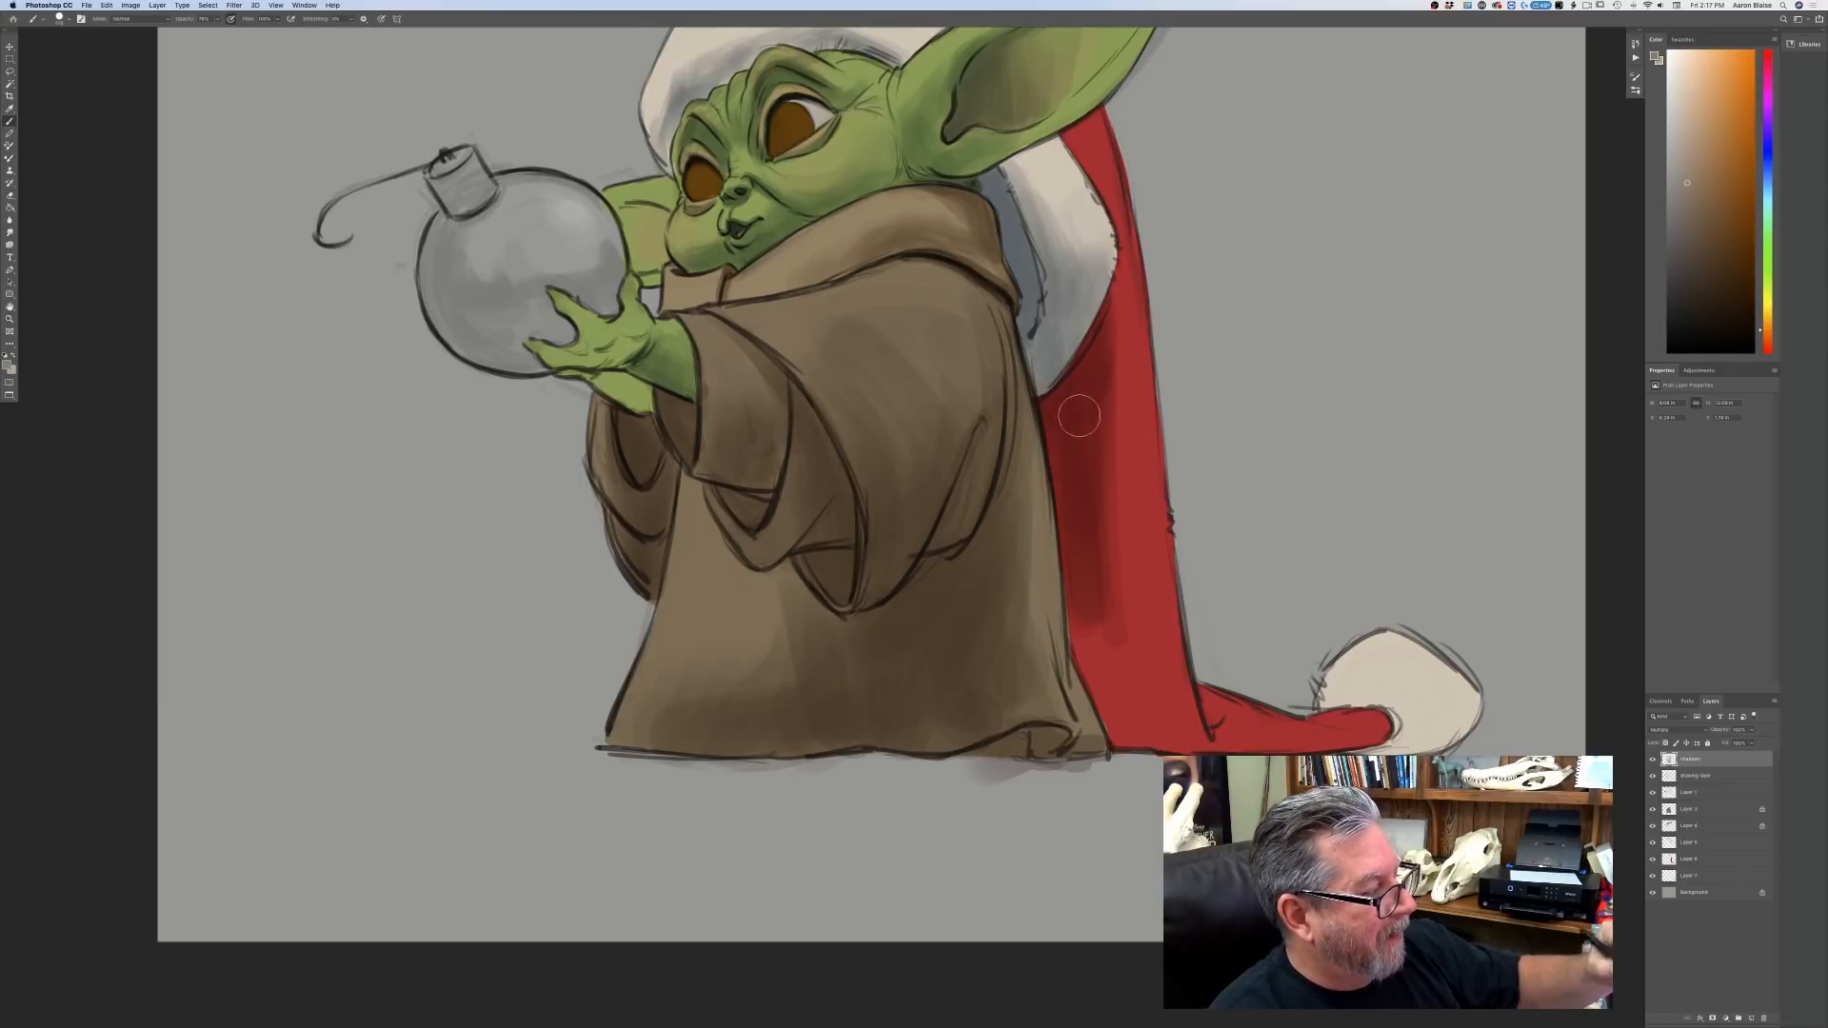
mouse_move(1079, 416)
mouse_down()
mouse_move(1089, 571)
mouse_move(1084, 373)
mouse_move(1120, 609)
mouse_move(1114, 295)
mouse_move(1076, 414)
mouse_move(1097, 382)
mouse_move(1096, 490)
mouse_move(1096, 332)
mouse_move(1135, 681)
mouse_move(1089, 486)
mouse_move(1105, 674)
mouse_move(1080, 580)
mouse_move(1148, 730)
mouse_move(1117, 583)
mouse_move(1157, 717)
mouse_move(1109, 652)
mouse_move(1100, 698)
mouse_move(1092, 655)
mouse_move(1139, 742)
mouse_up()
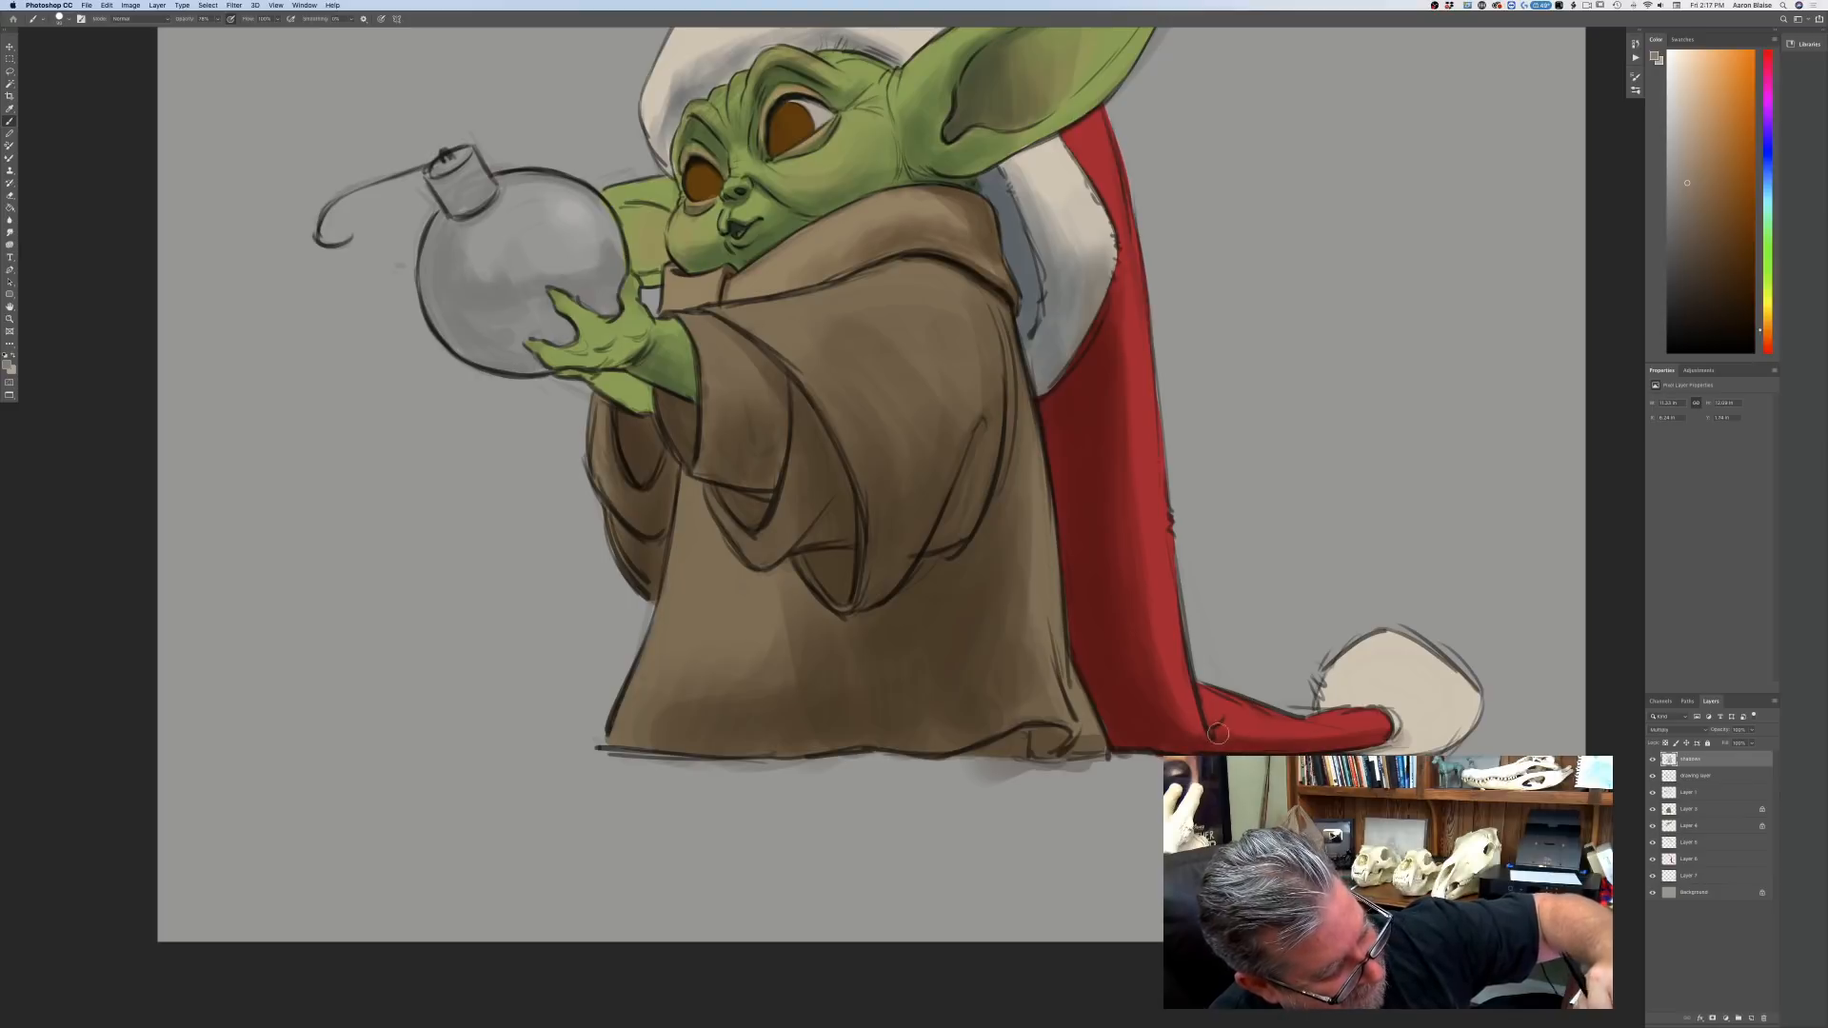
mouse_move(1434, 736)
mouse_down()
mouse_move(1467, 695)
mouse_move(1448, 719)
mouse_move(1401, 669)
mouse_up()
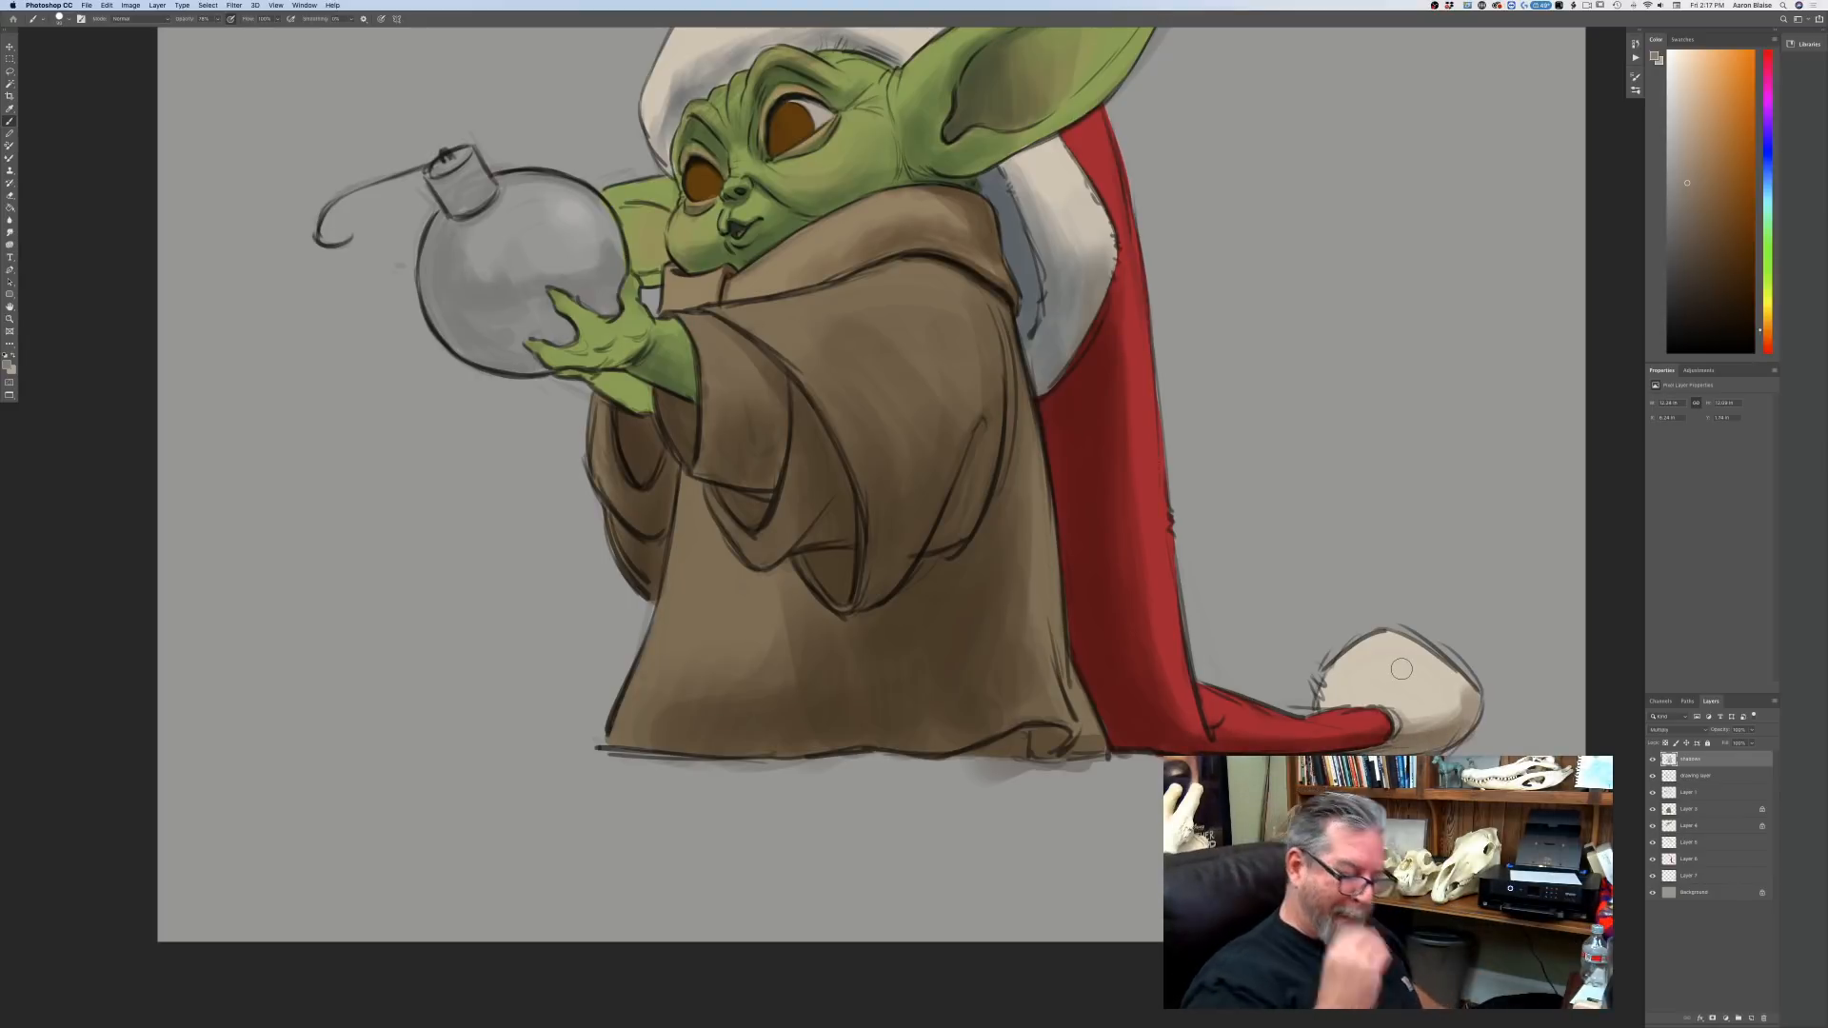
Warm the bluish shadow on the fur trim behind the collar with the brown color and check the whole figure.
key(super+minus)
key(super+minus)
key(super+minus)
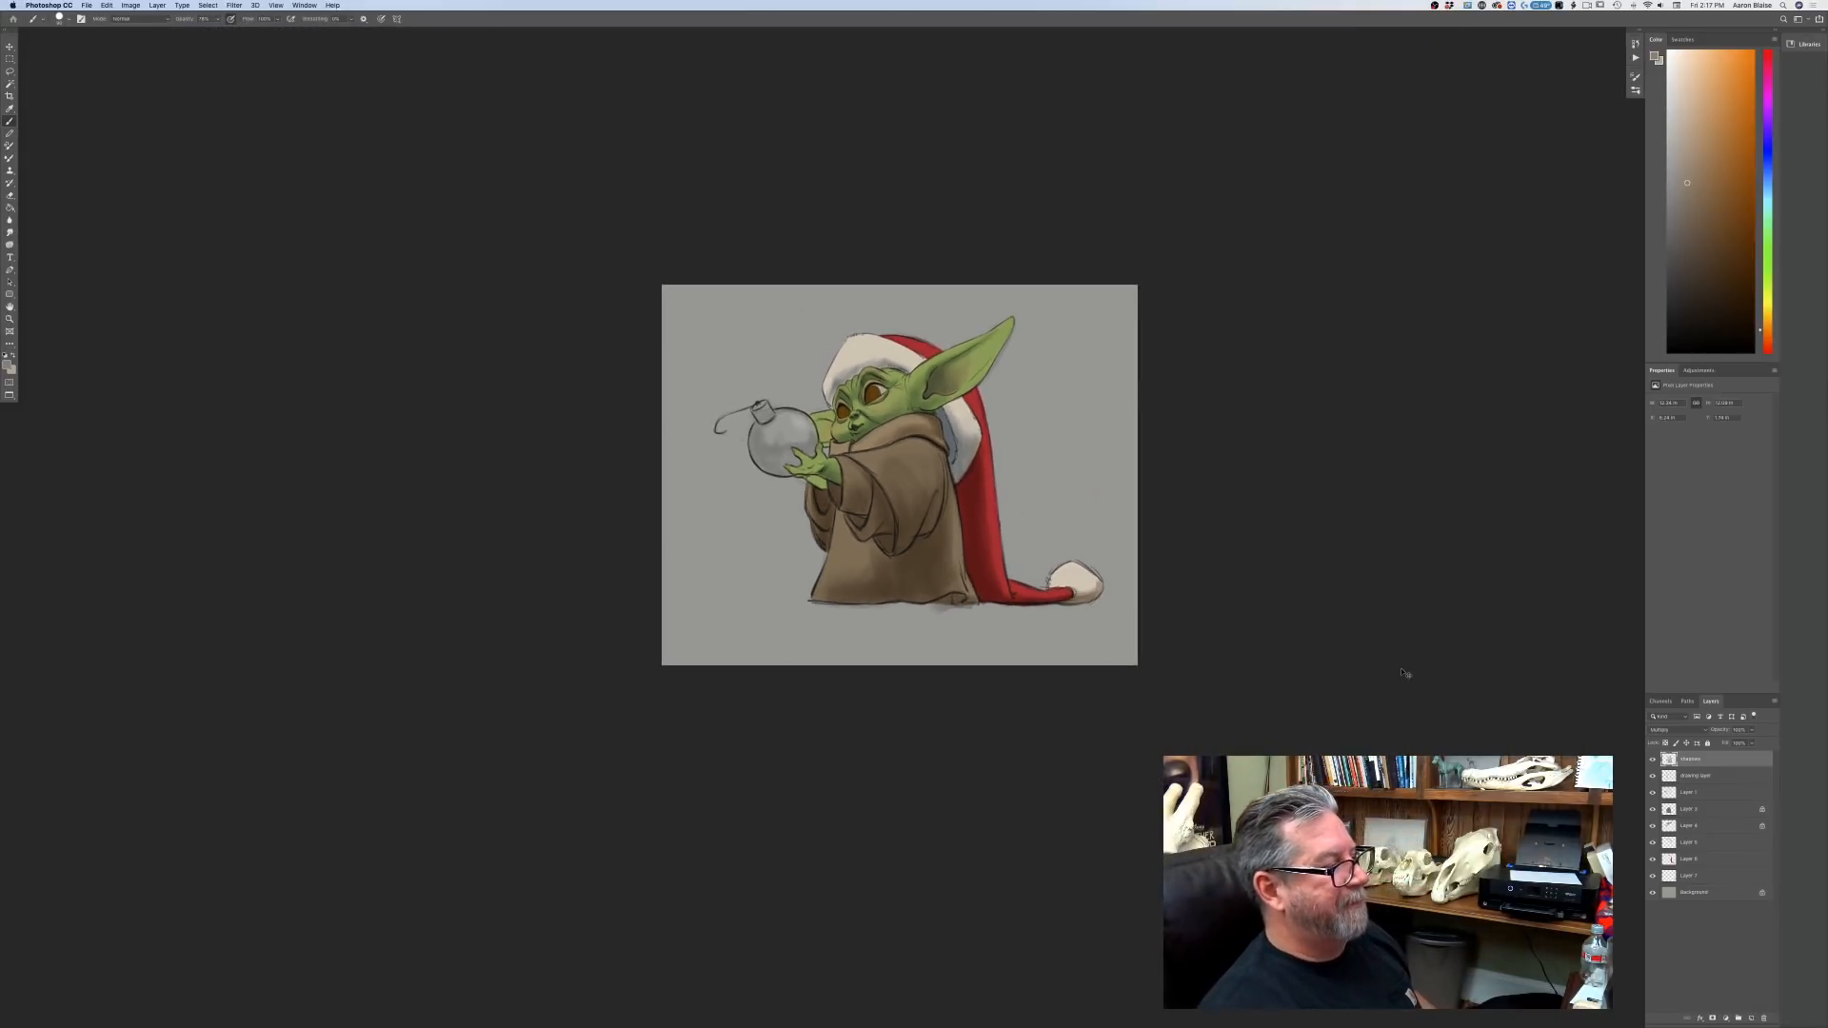
key(super+plus)
key(super+plus)
key(super+plus)
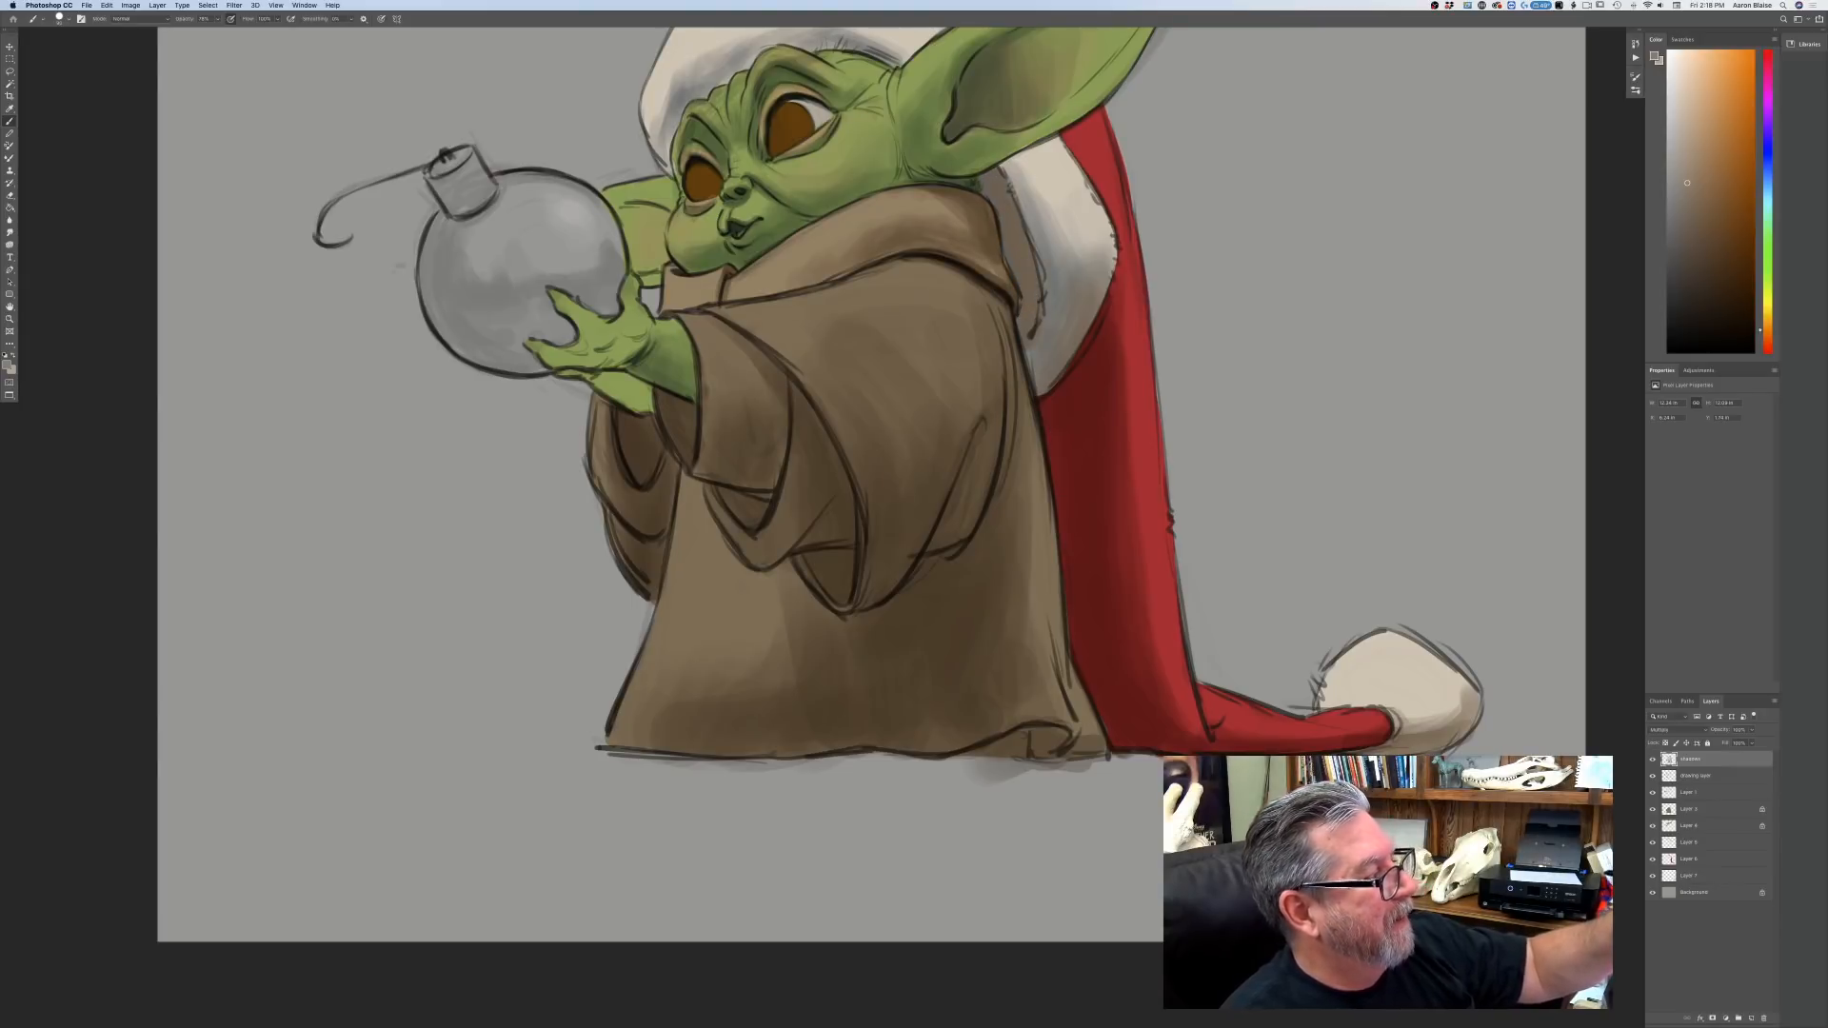
key(super+minus)
key(super+minus)
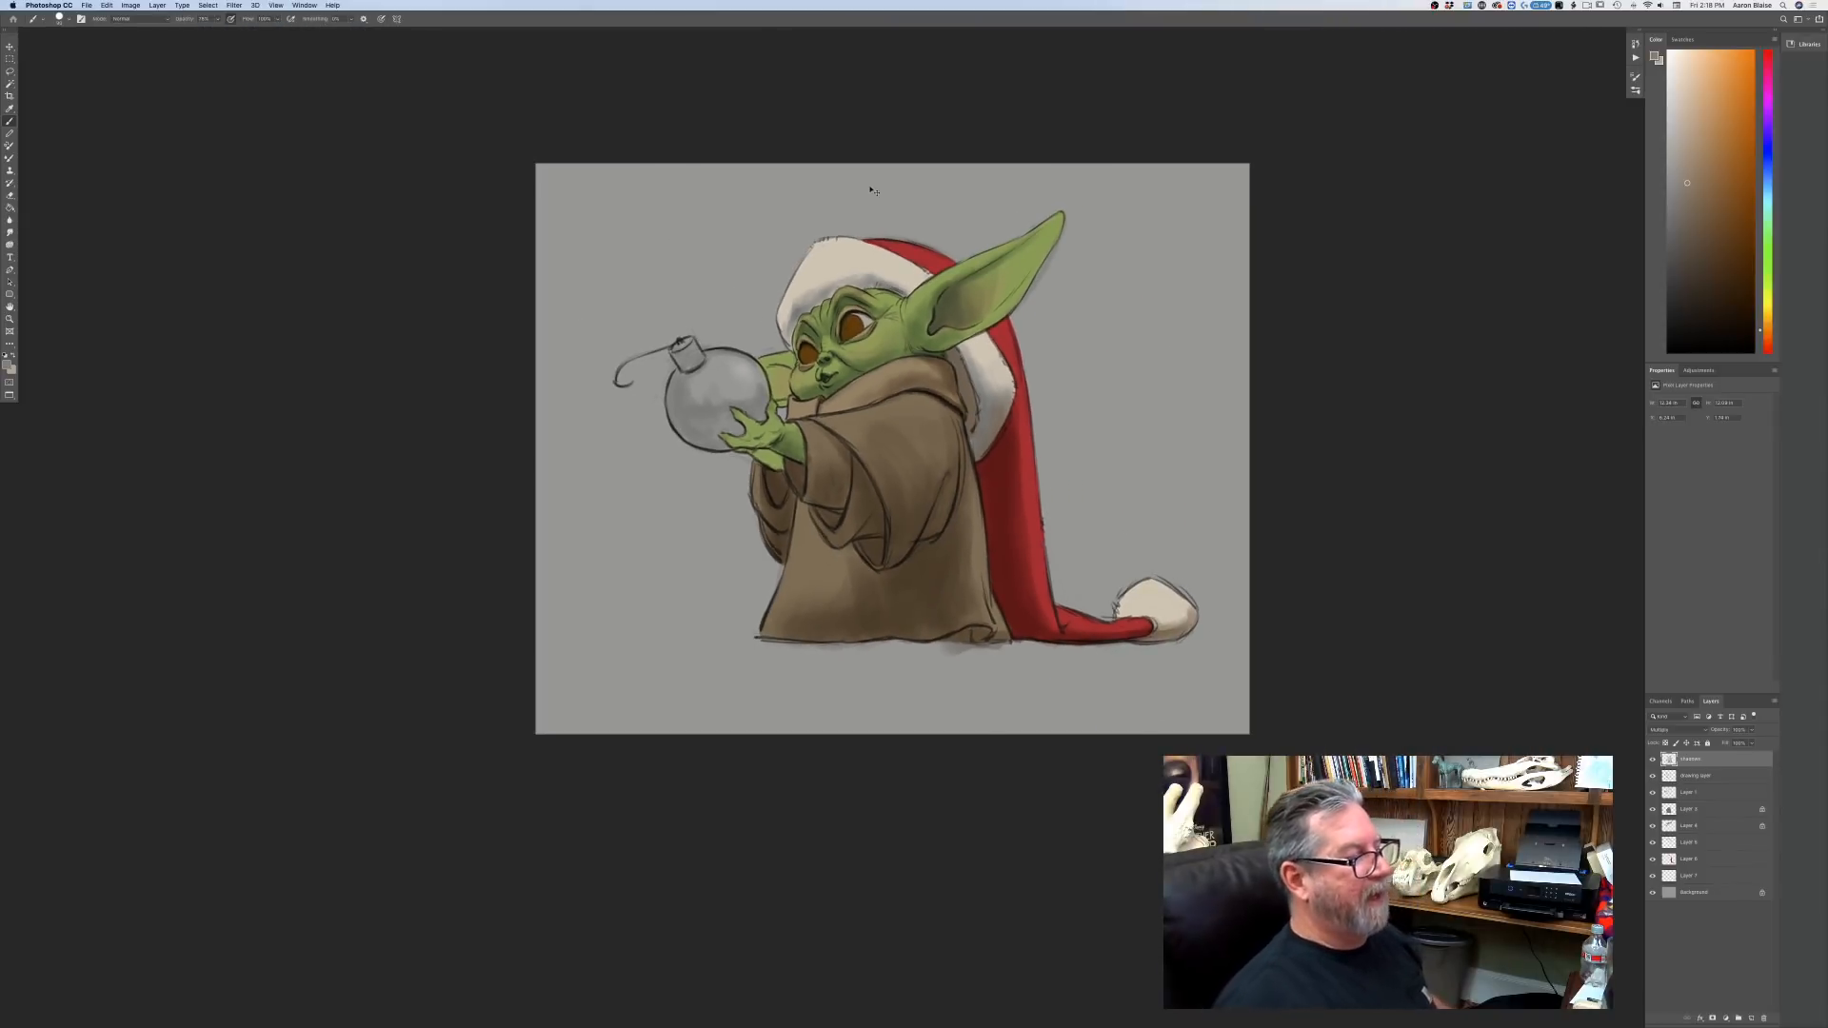
Set the foreground color to the muted grayish blue 6e818f and shade the far ear behind the ornament.
key(super+plus)
key(super+plus)
drag(453, 722, 521, 965)
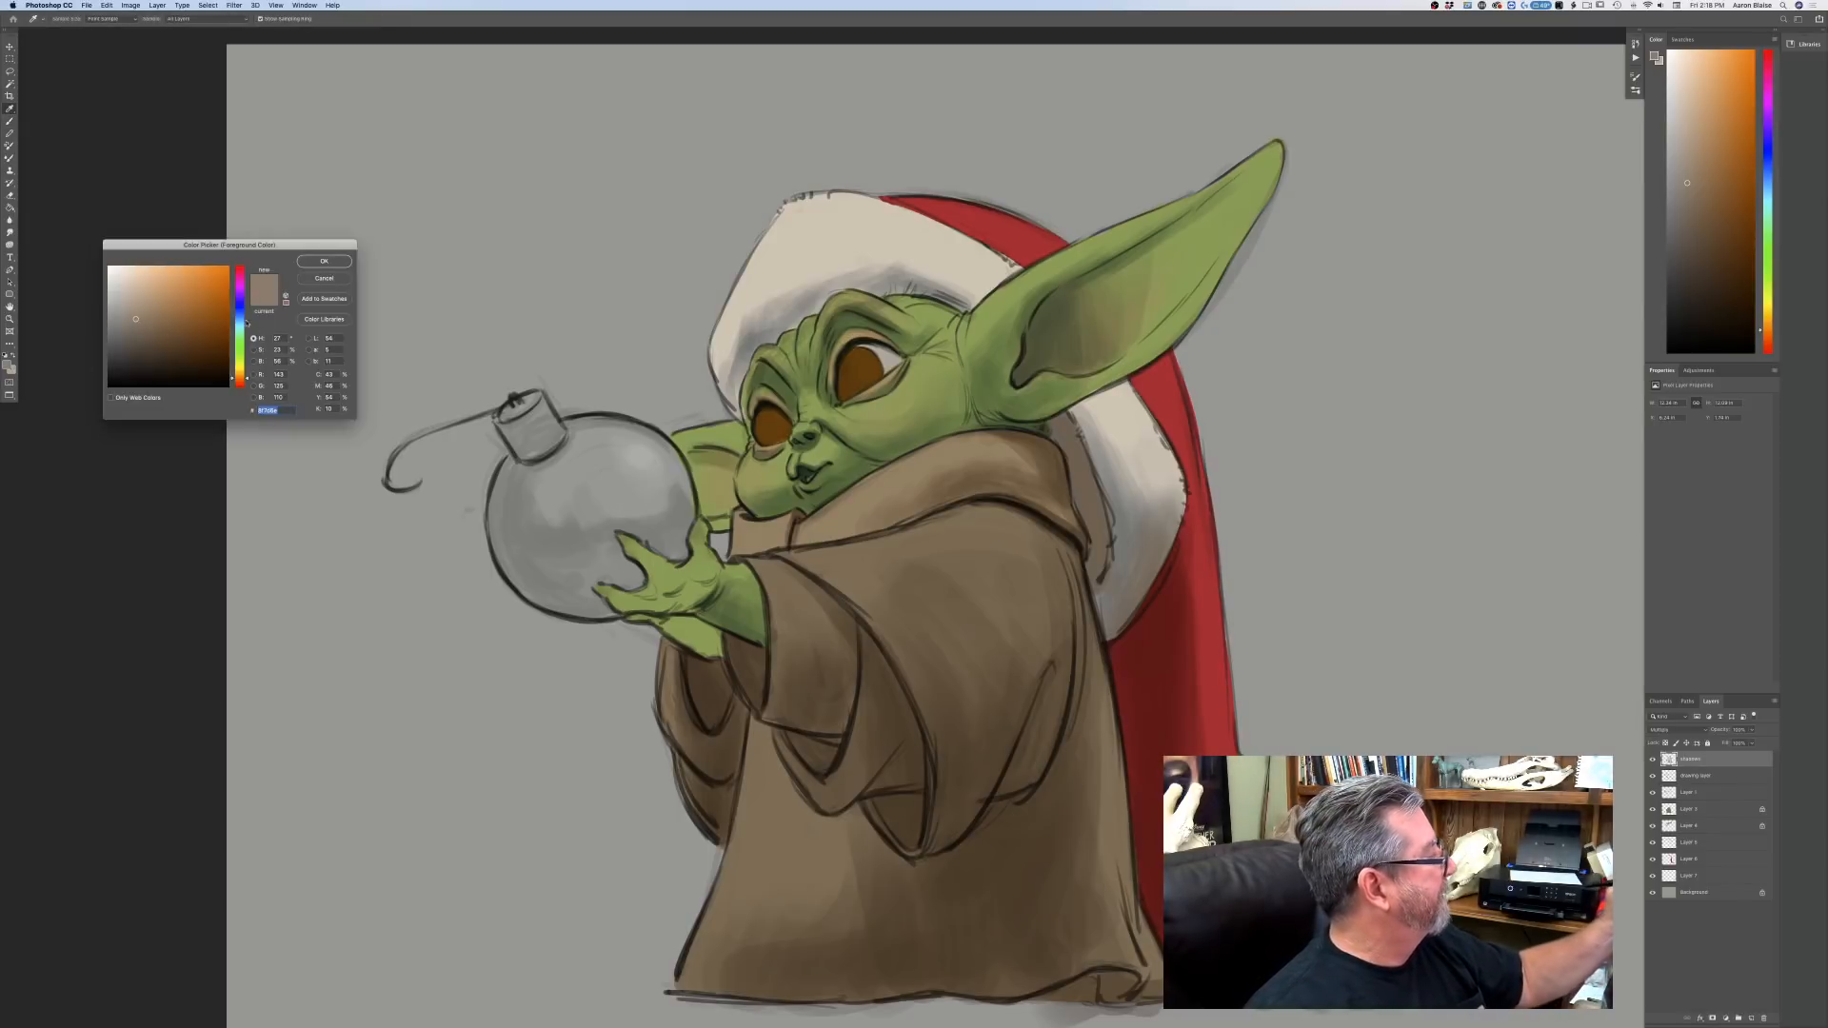
text(6e818f)
key(Return)
key(b)
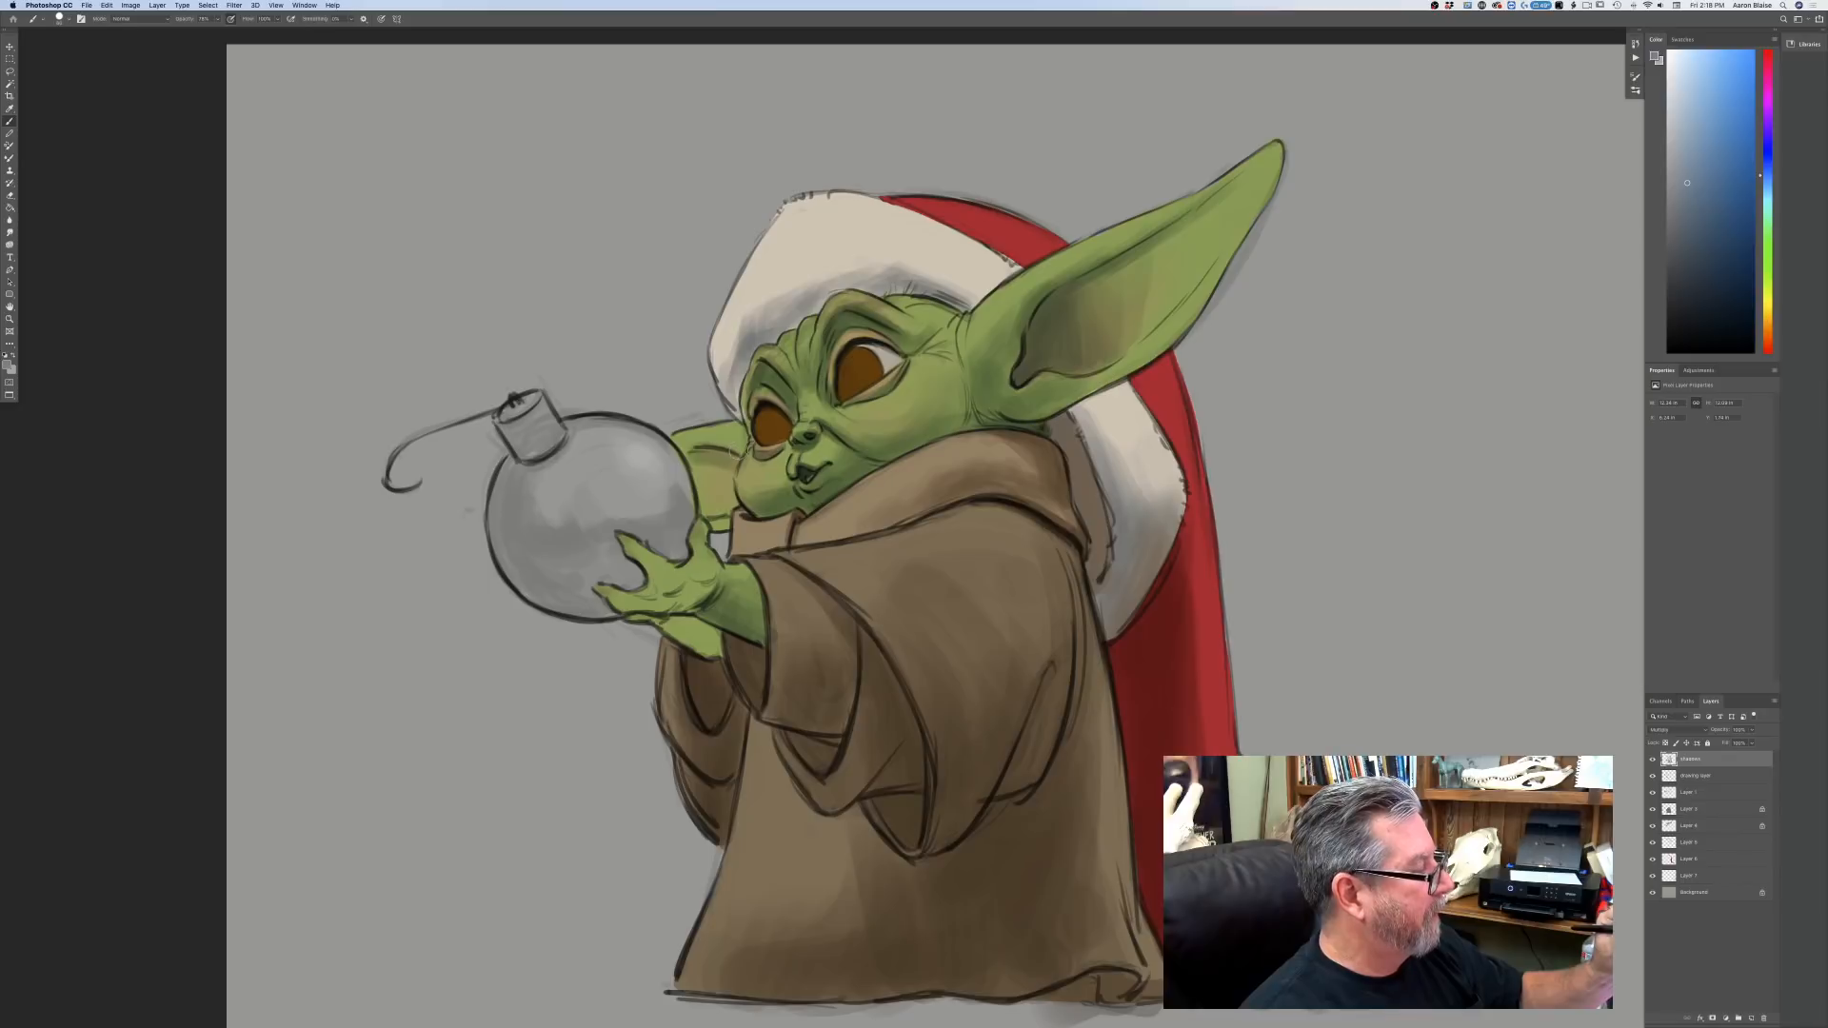
mouse_move(729, 453)
mouse_down()
mouse_move(691, 448)
mouse_move(743, 443)
mouse_up()
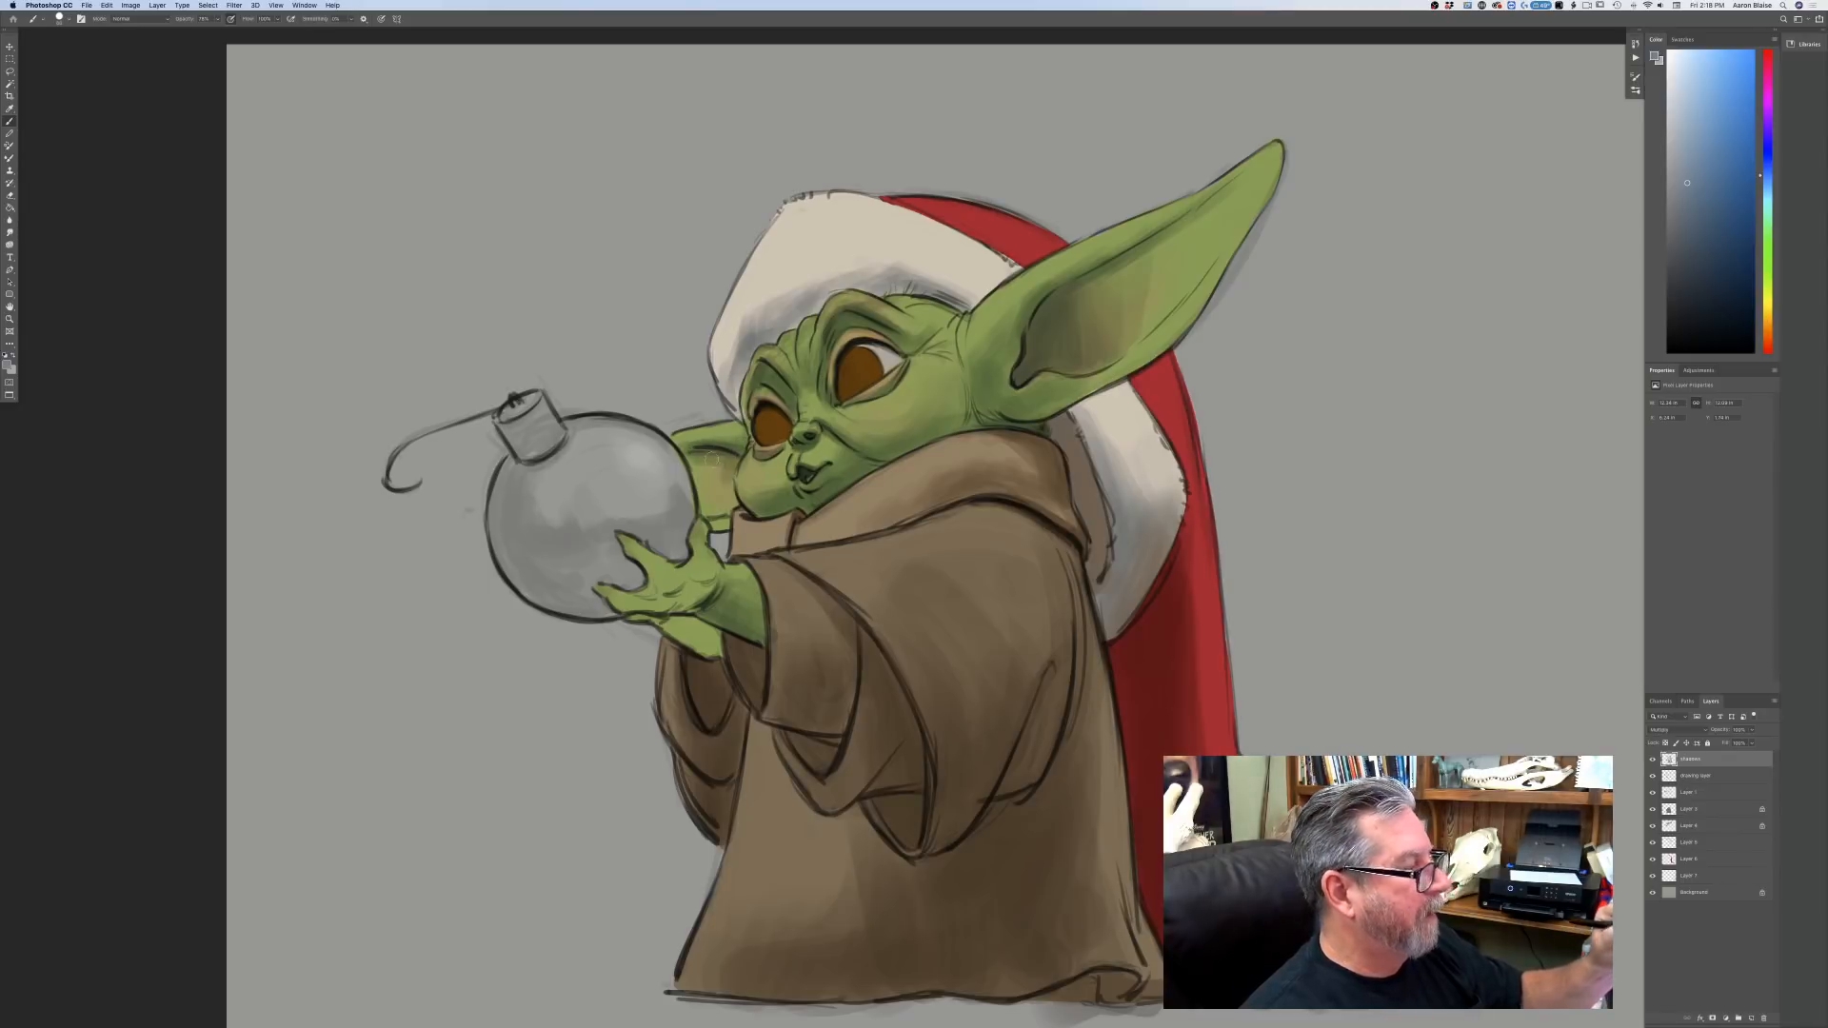
mouse_move(730, 463)
mouse_down()
mouse_move(714, 514)
mouse_move(702, 459)
mouse_move(724, 457)
mouse_move(694, 466)
mouse_move(725, 505)
mouse_move(707, 511)
mouse_up()
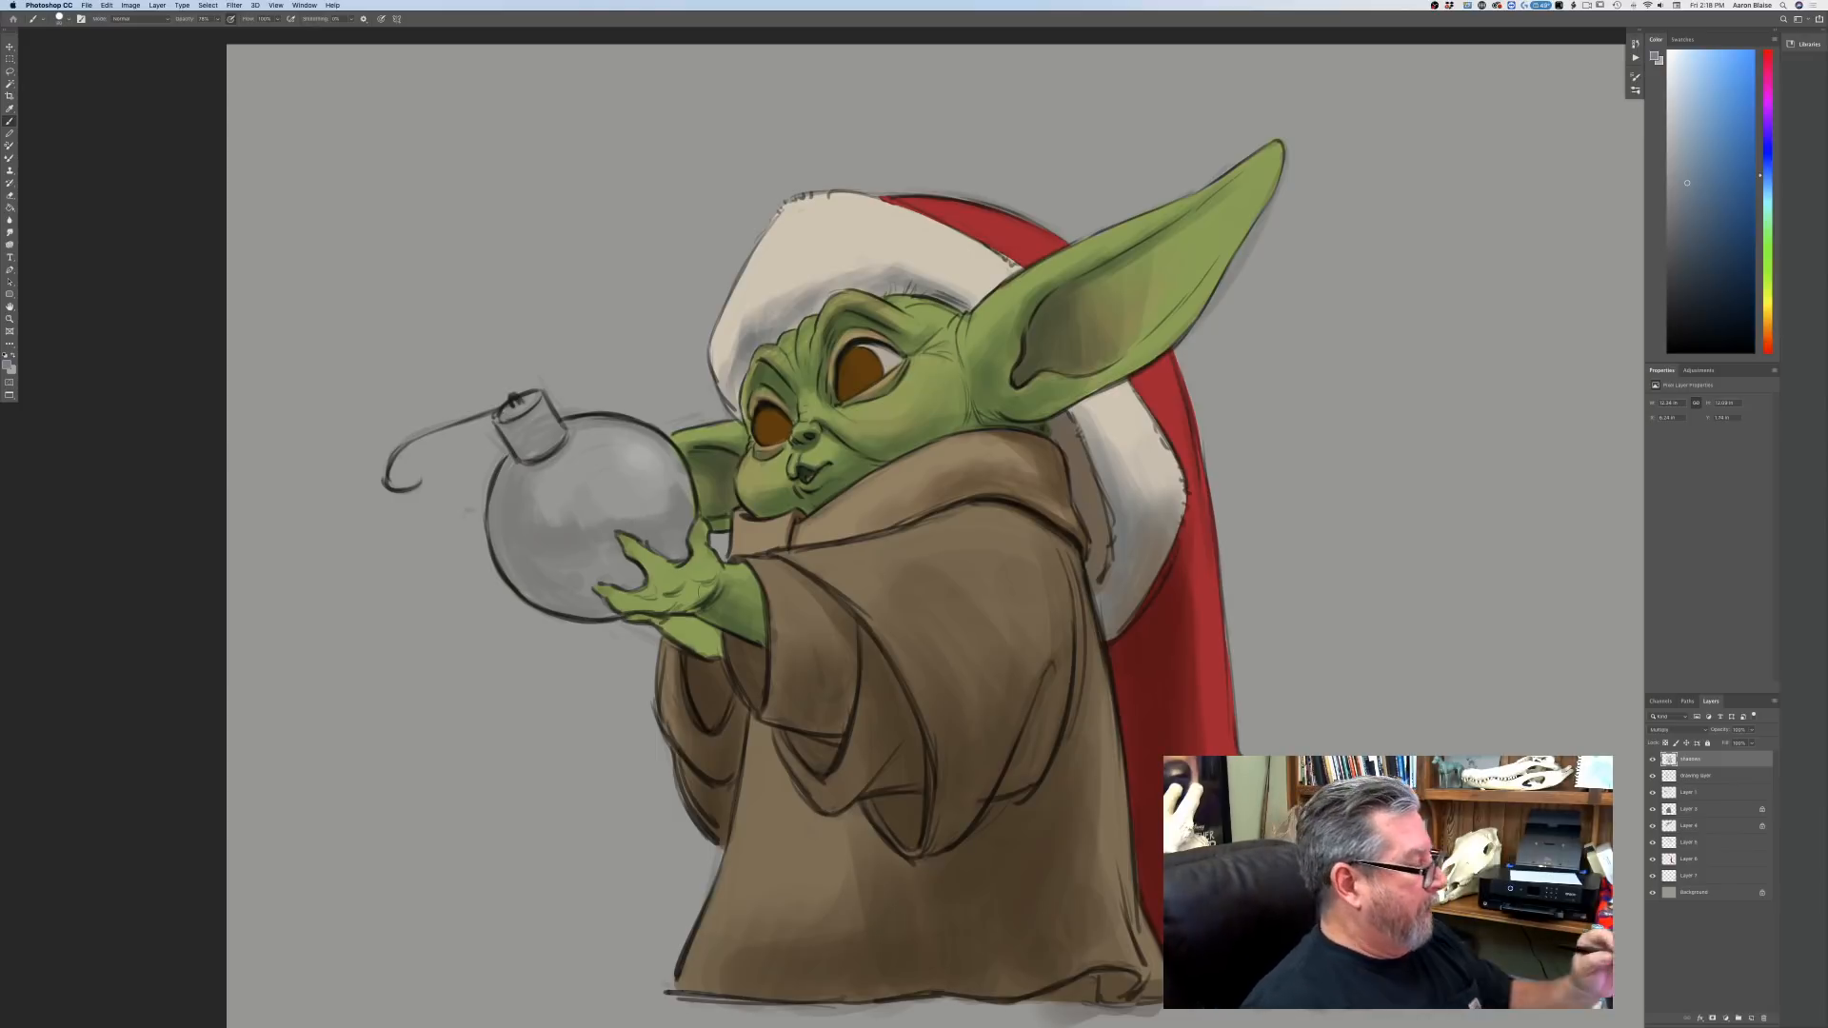
Enlarge the brush and shade both hands and the lower forearms around the ornament with the muted grayish blue.
key(bracketright)
key(bracketright)
mouse_move(718, 579)
mouse_down()
mouse_move(683, 609)
mouse_move(709, 571)
mouse_move(676, 601)
mouse_move(641, 597)
mouse_move(634, 554)
mouse_move(712, 566)
mouse_move(638, 611)
mouse_move(602, 609)
mouse_up()
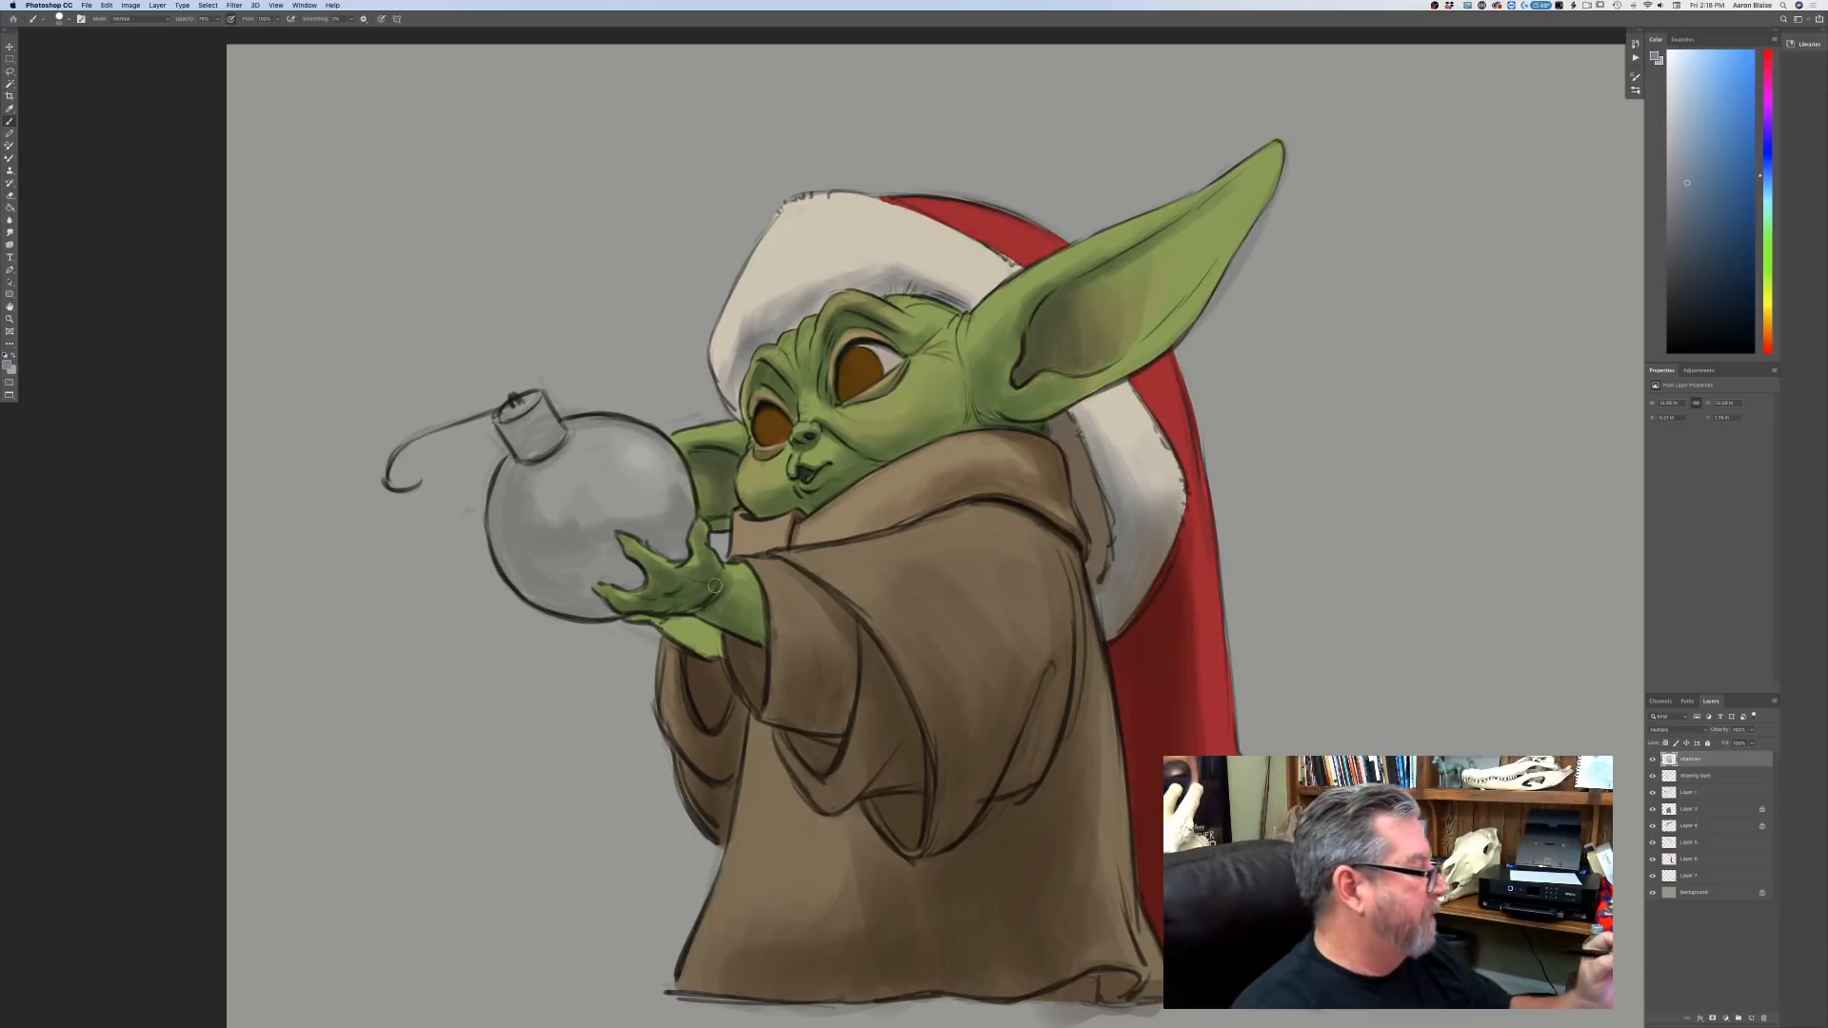
mouse_move(717, 582)
mouse_down()
mouse_move(706, 599)
mouse_move(753, 599)
mouse_move(678, 639)
mouse_move(657, 624)
mouse_move(702, 649)
mouse_move(670, 617)
mouse_up()
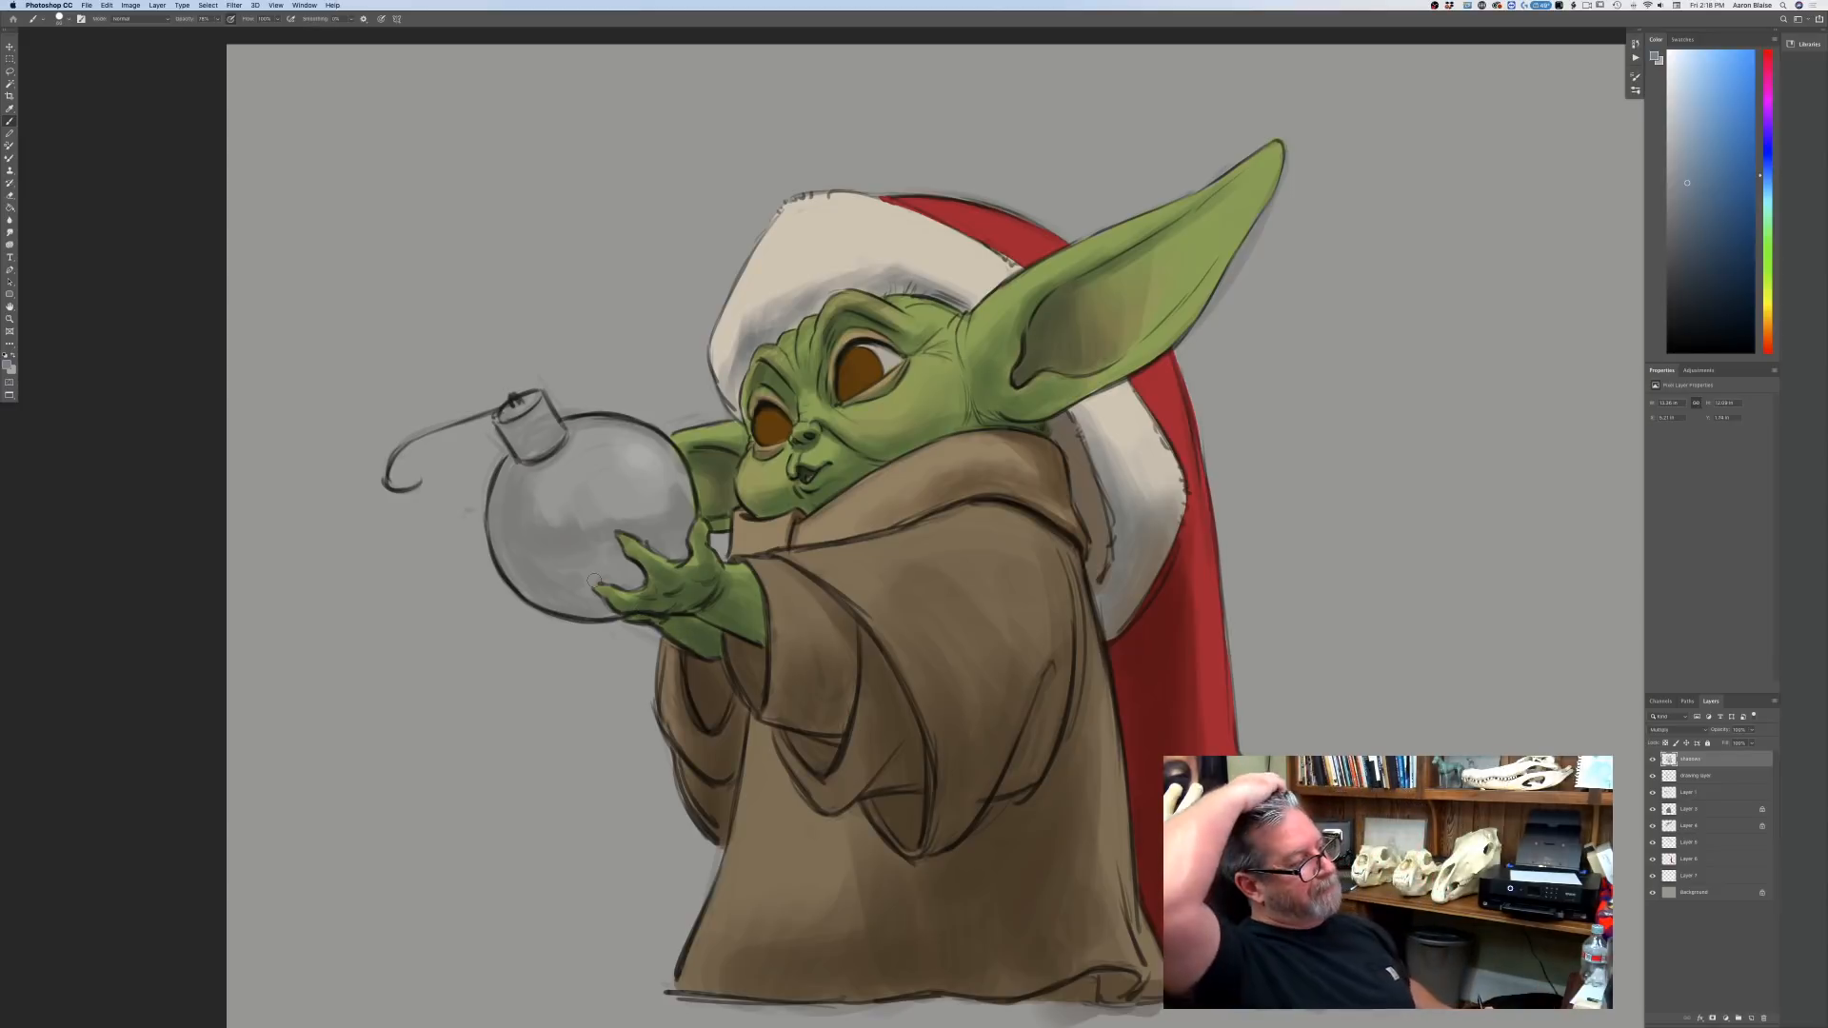
mouse_move(685, 543)
mouse_down()
mouse_move(623, 543)
mouse_move(686, 572)
mouse_move(619, 596)
mouse_up()
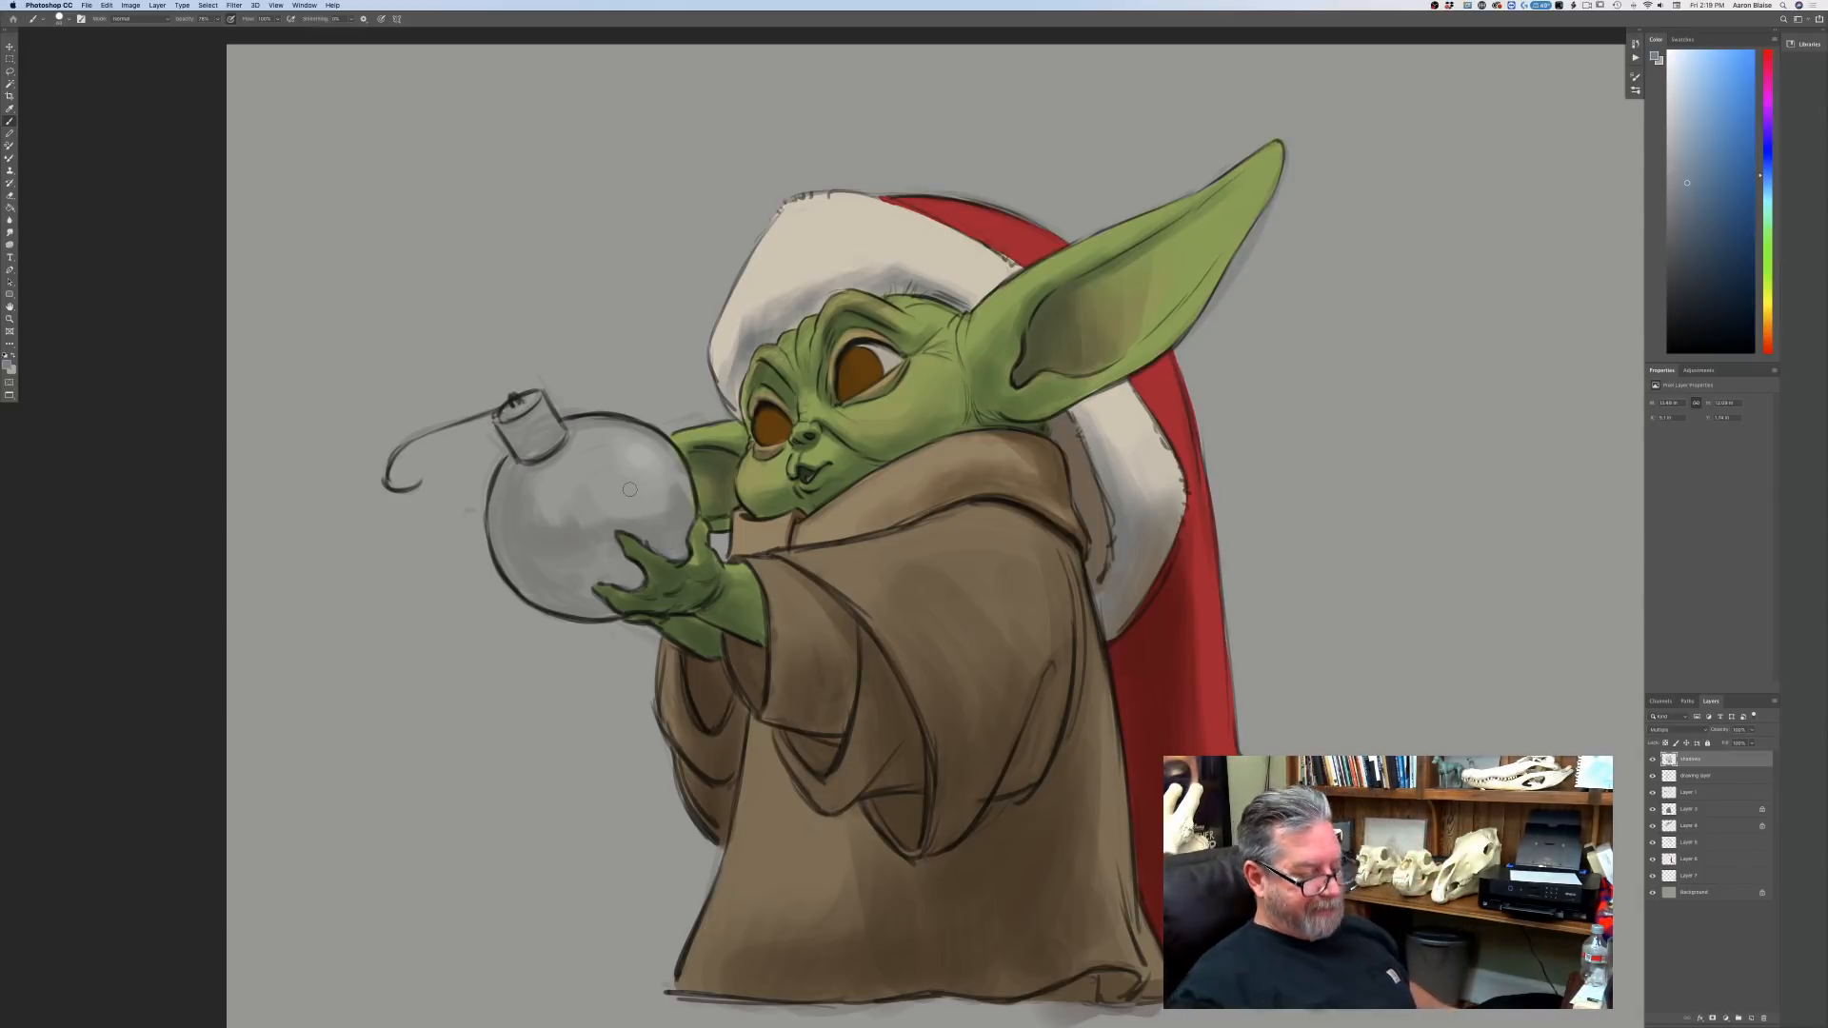
Examine the shading on the head, hands, ornament and robe both up close and across the whole figure.
key(super+minus)
key(super+equal)
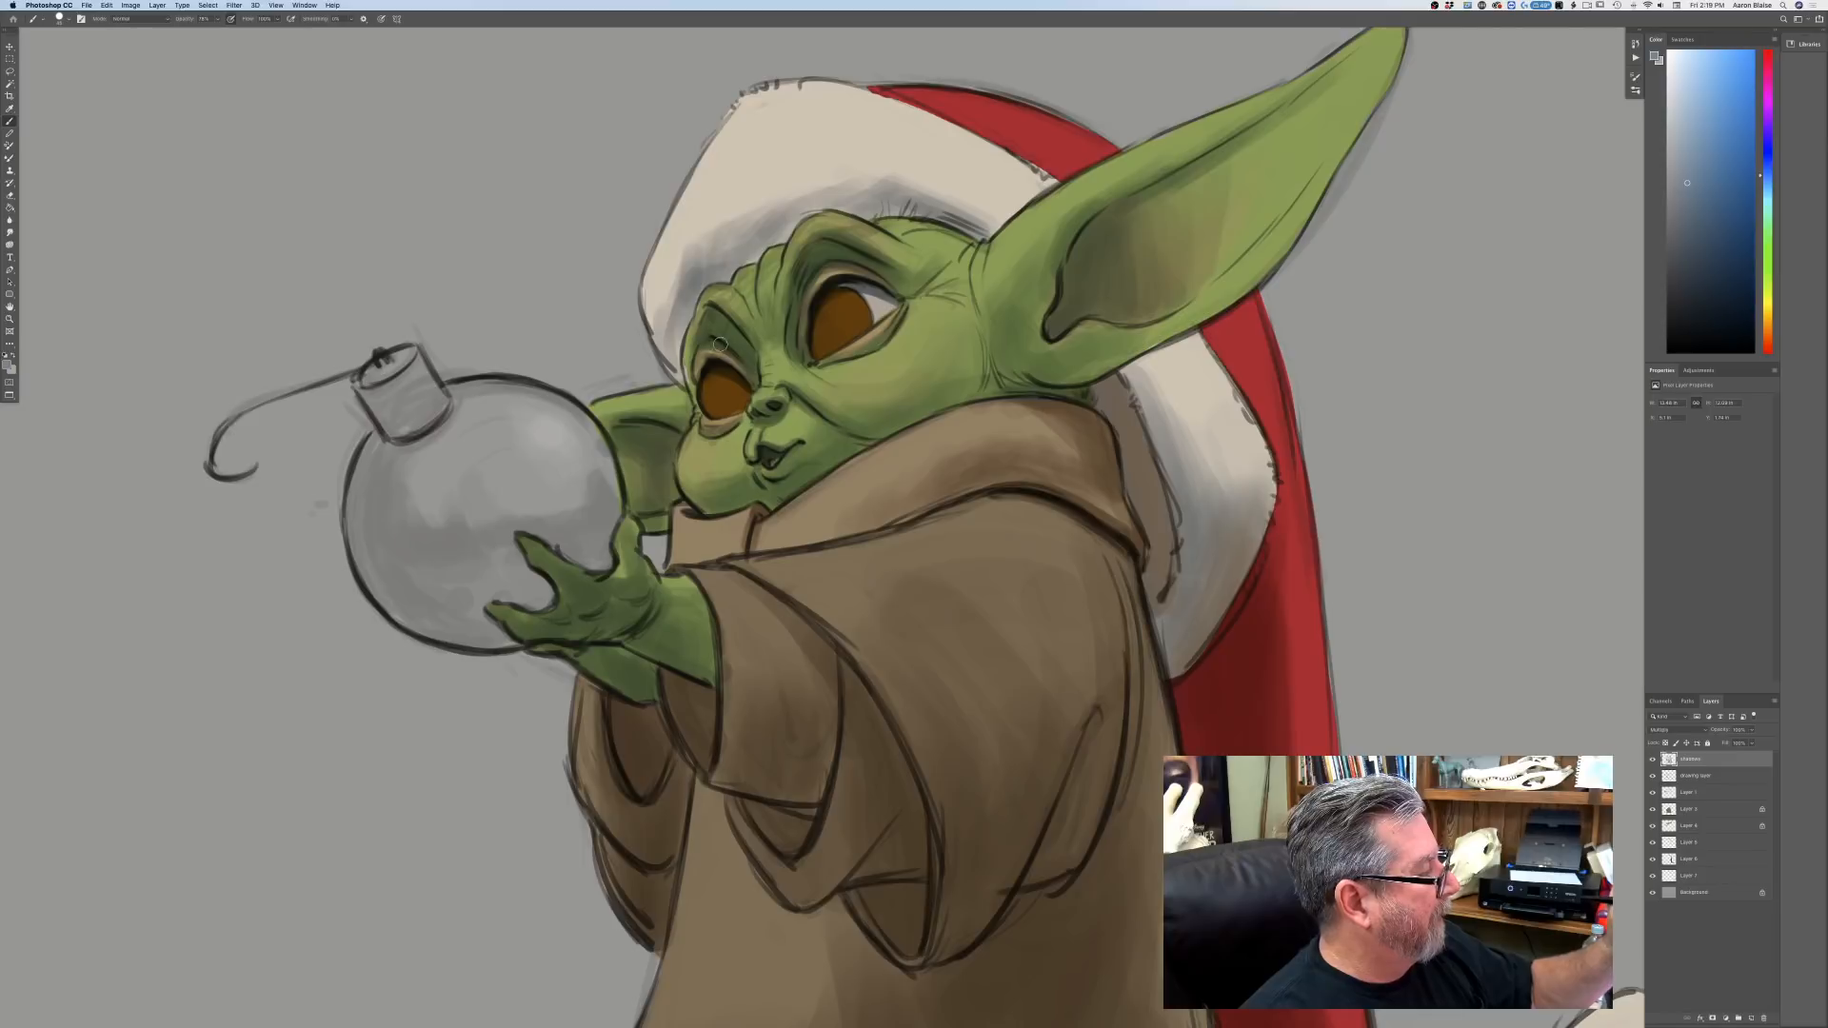
mouse_move(697, 367)
mouse_down()
mouse_move(692, 317)
mouse_move(691, 388)
mouse_up()
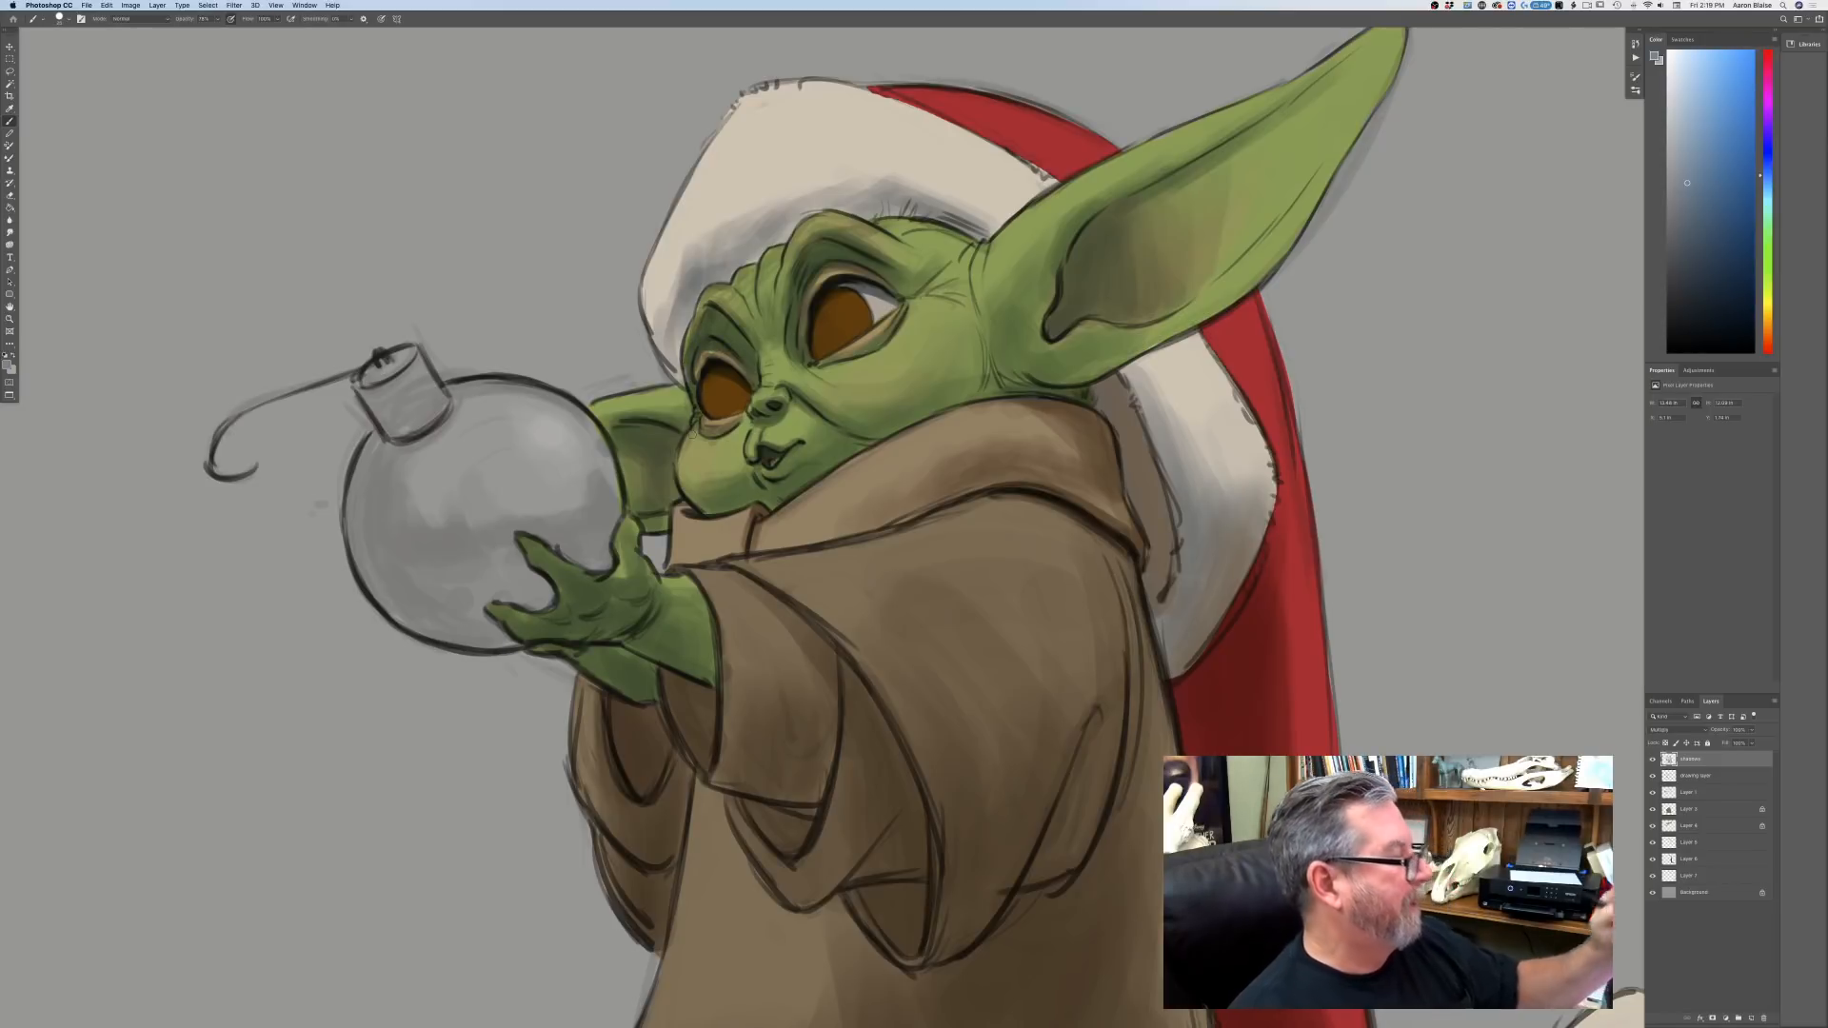
key(super+0)
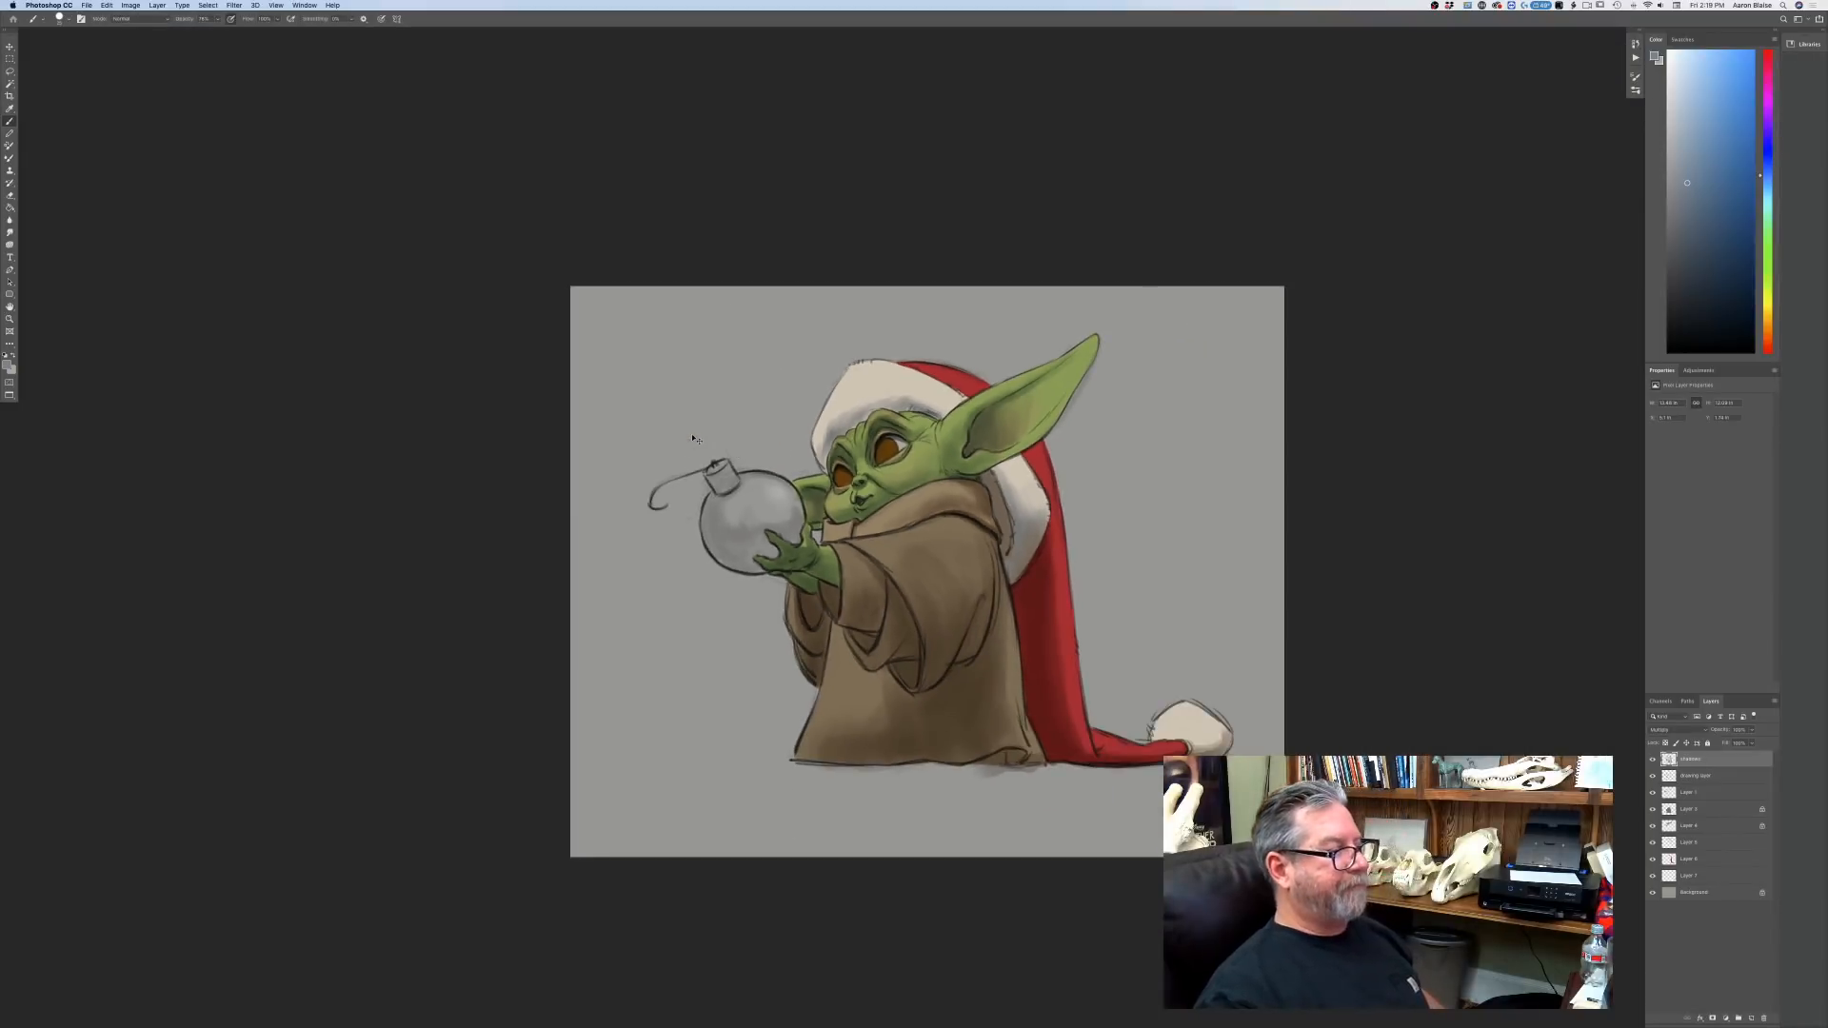
key(super+plus)
key(super+plus)
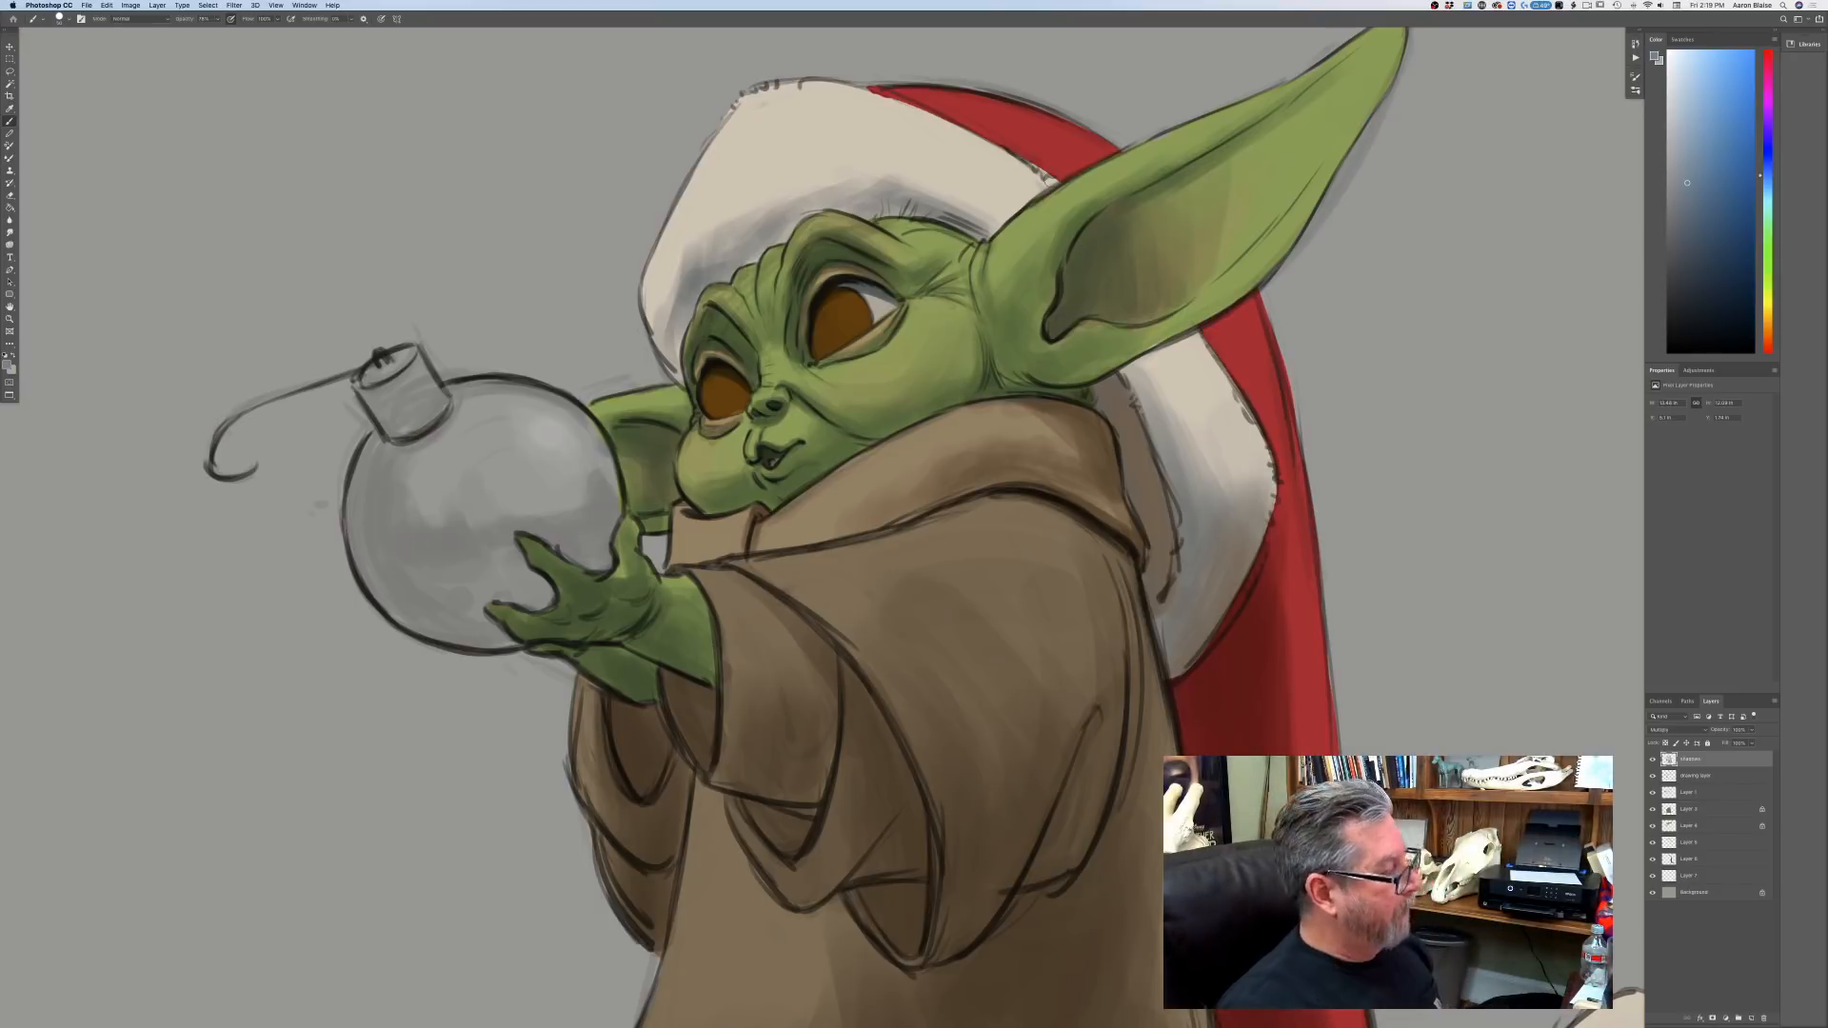
key(ctrl+minus)
key(ctrl+minus)
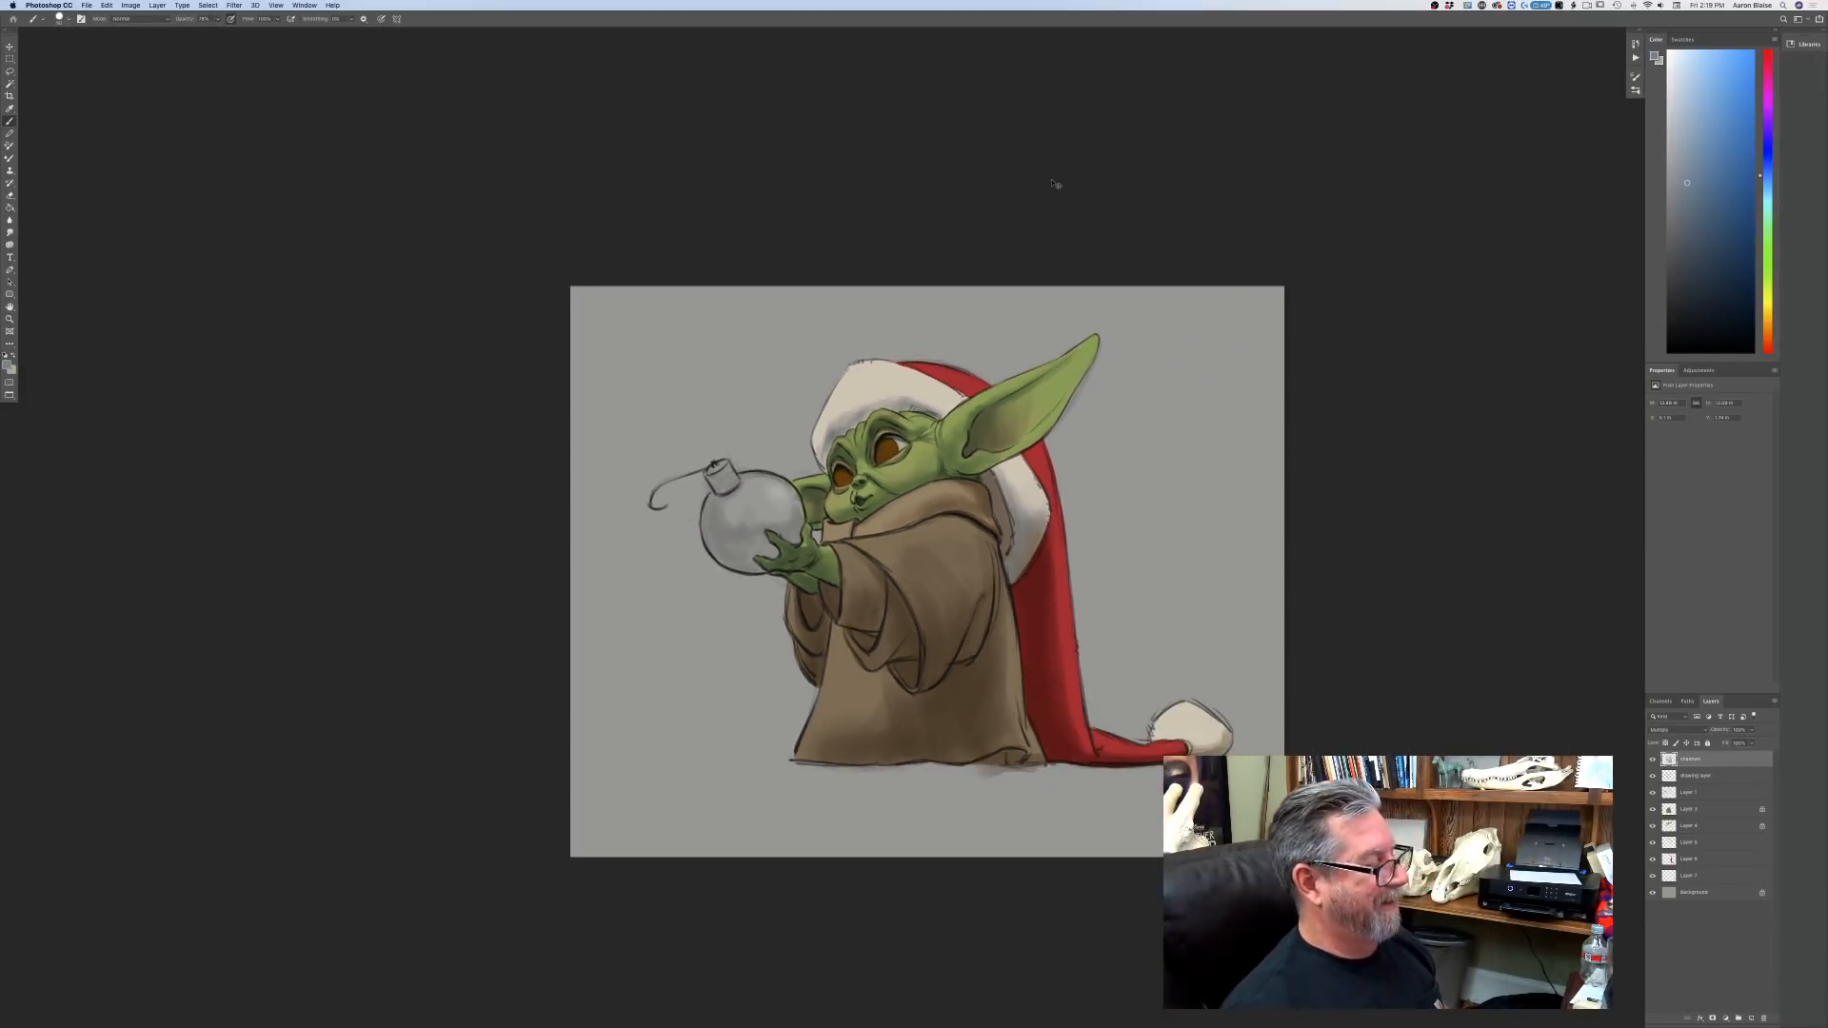
key(ctrl+plus)
key(ctrl+plus)
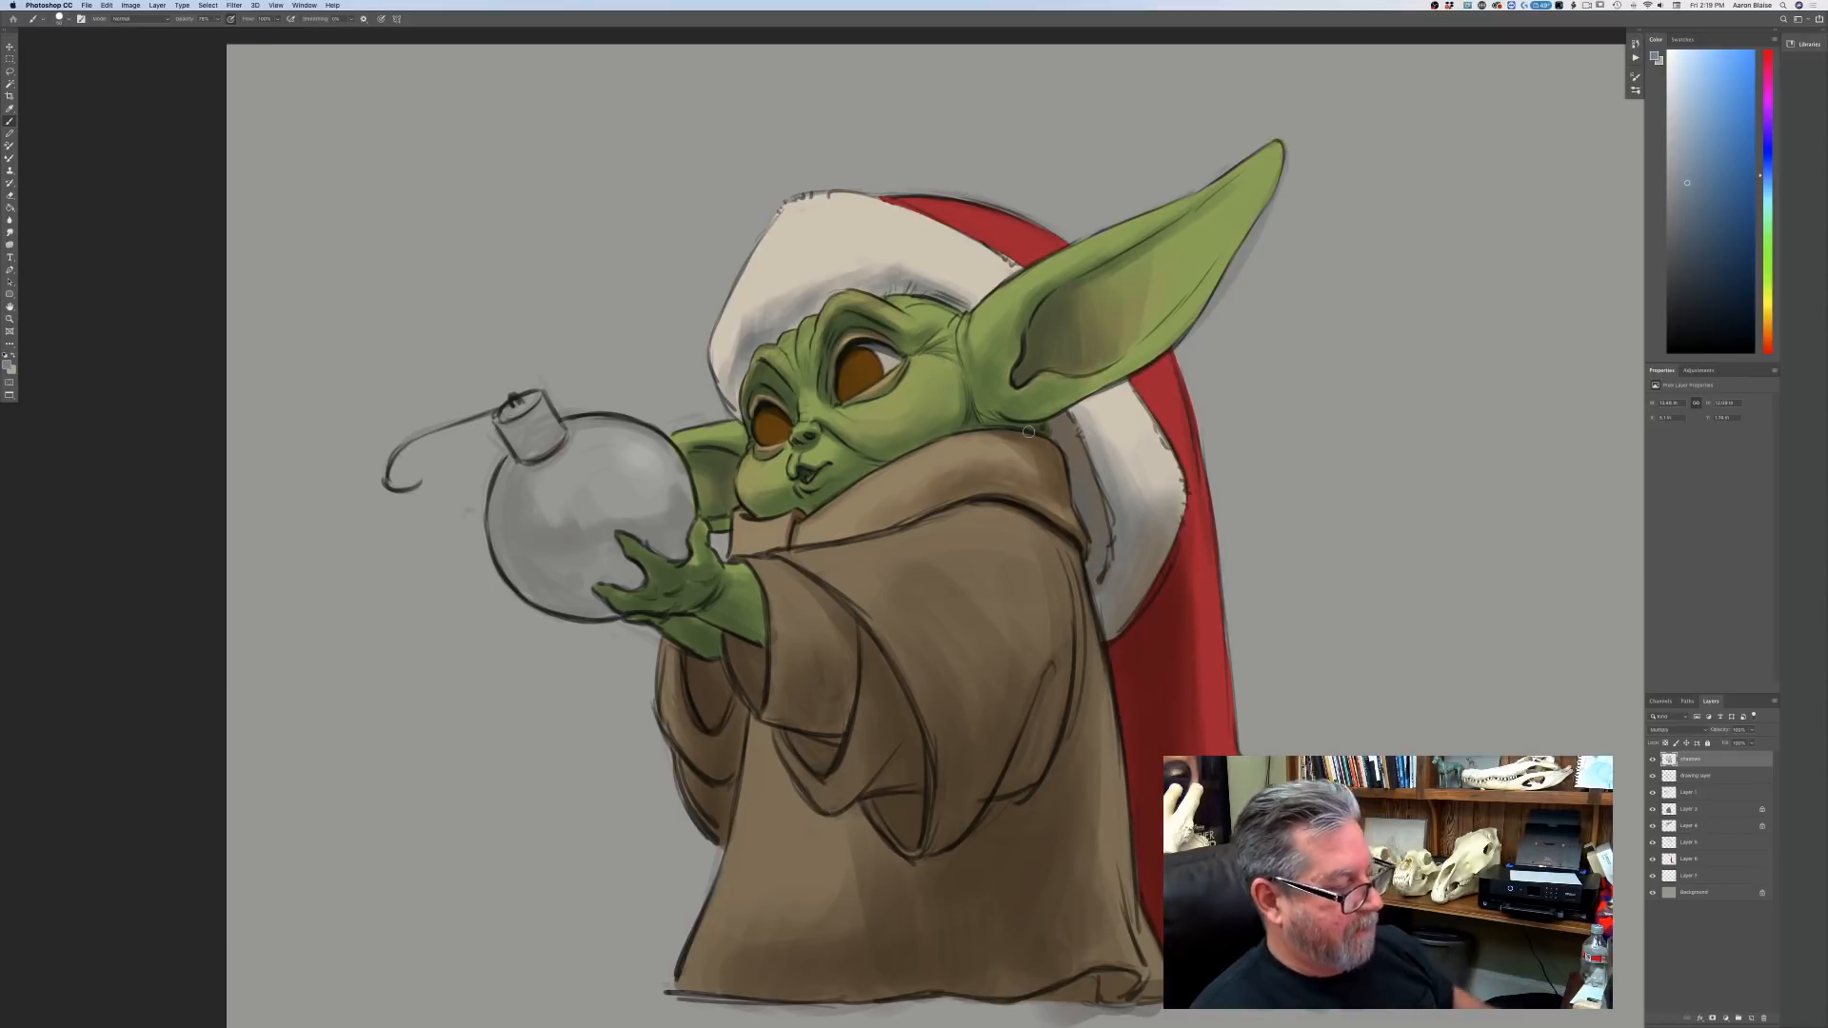
key(ctrl+minus)
key(ctrl+minus)
key(ctrl+minus)
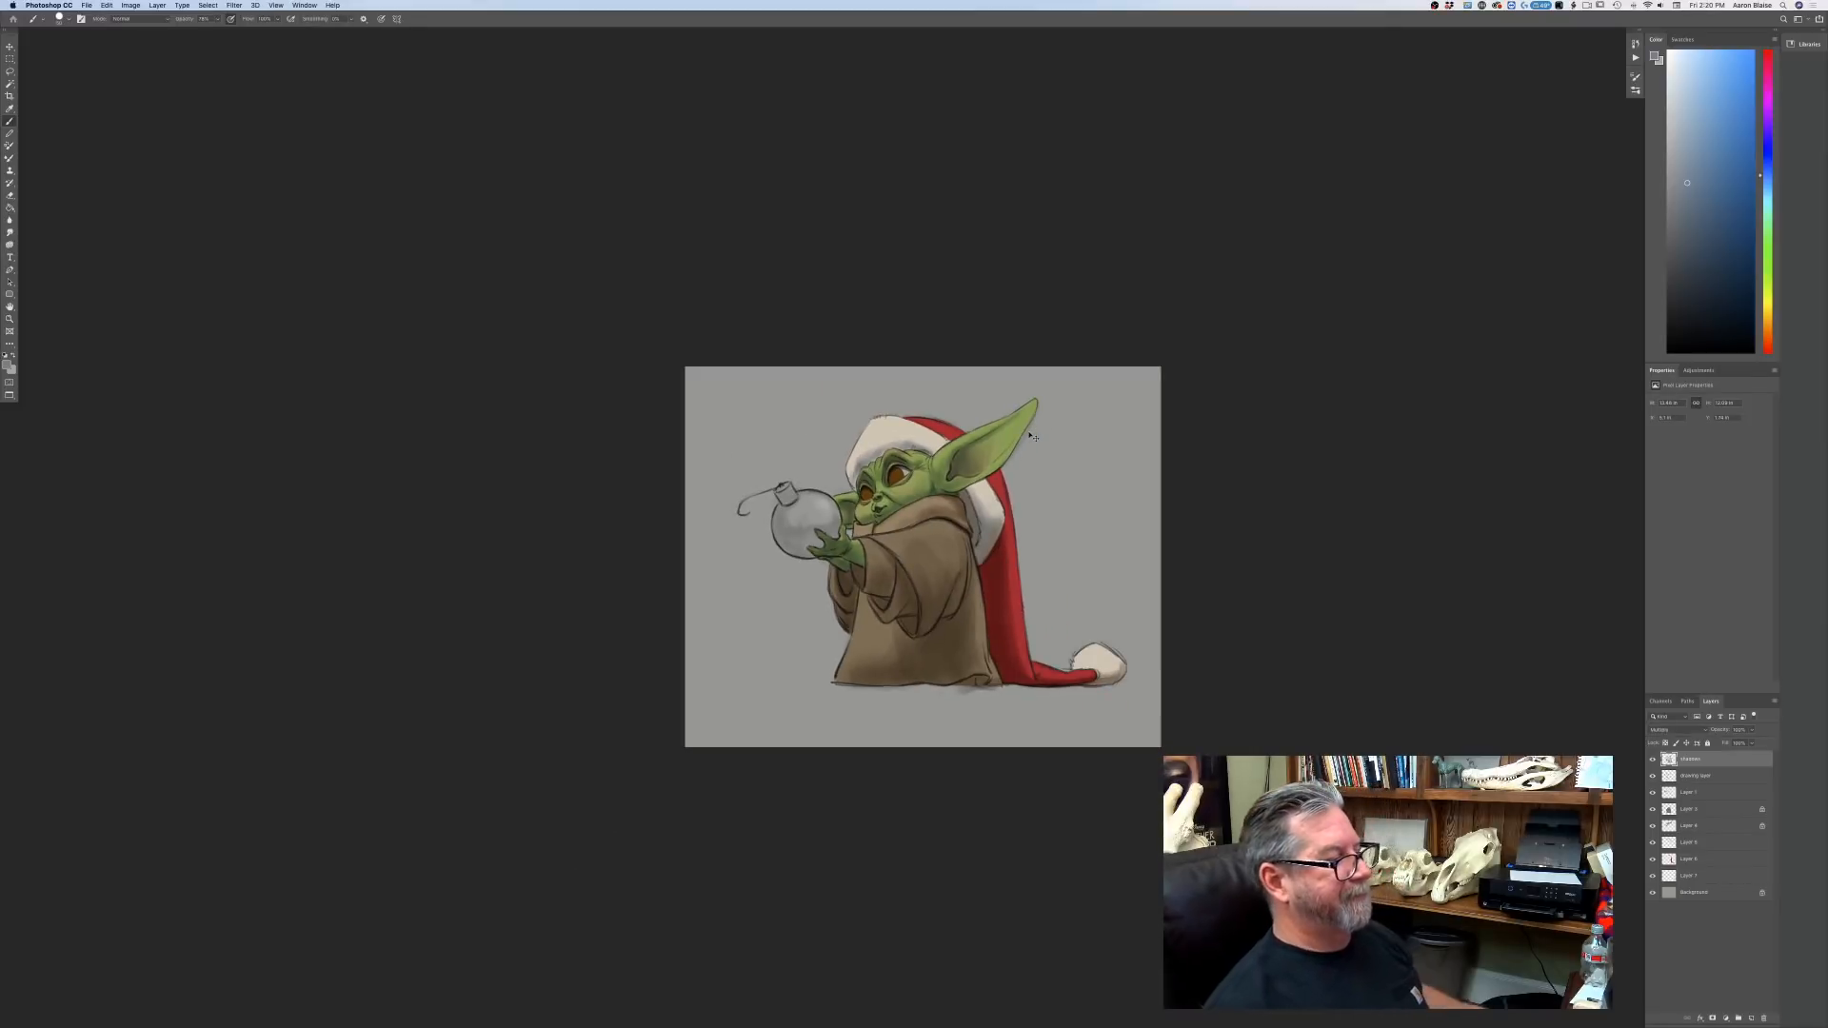
key(ctrl+plus)
key(ctrl+plus)
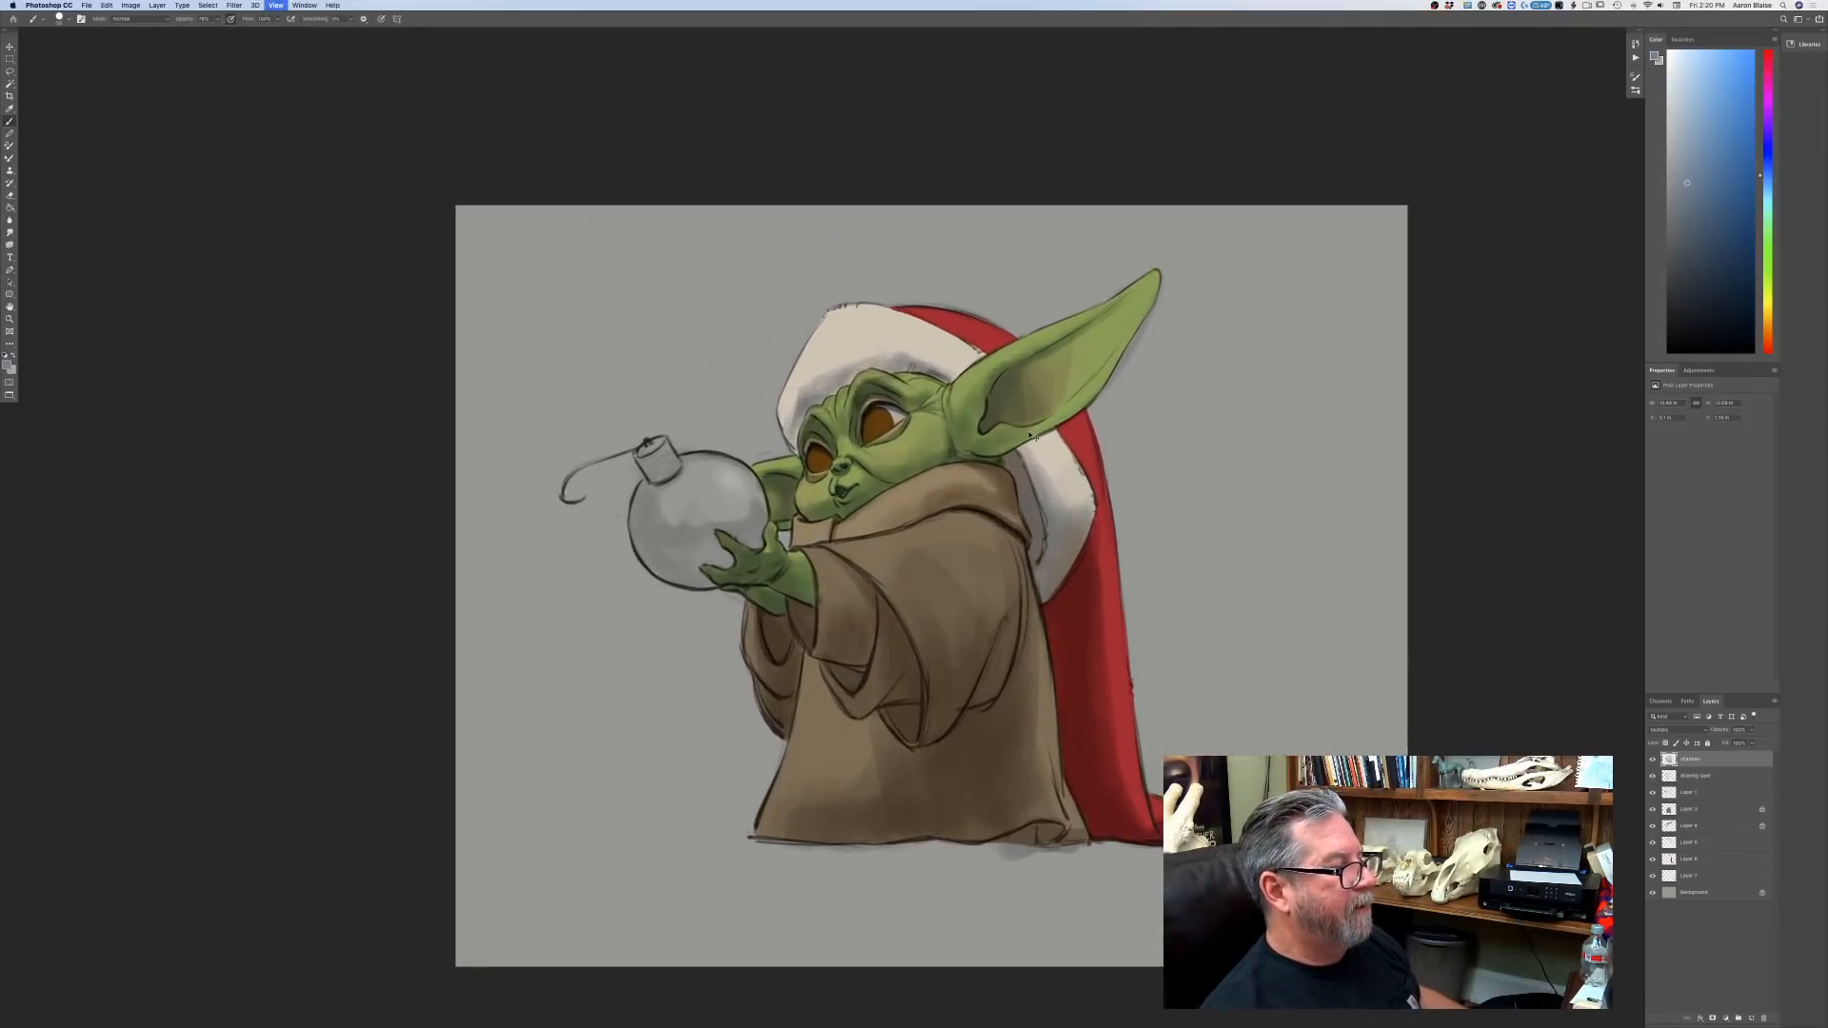
Flip the canvas horizontally to check the drawing mirrored at different sizes, and undo the flip.
click(130, 5)
mouse_move(149, 97)
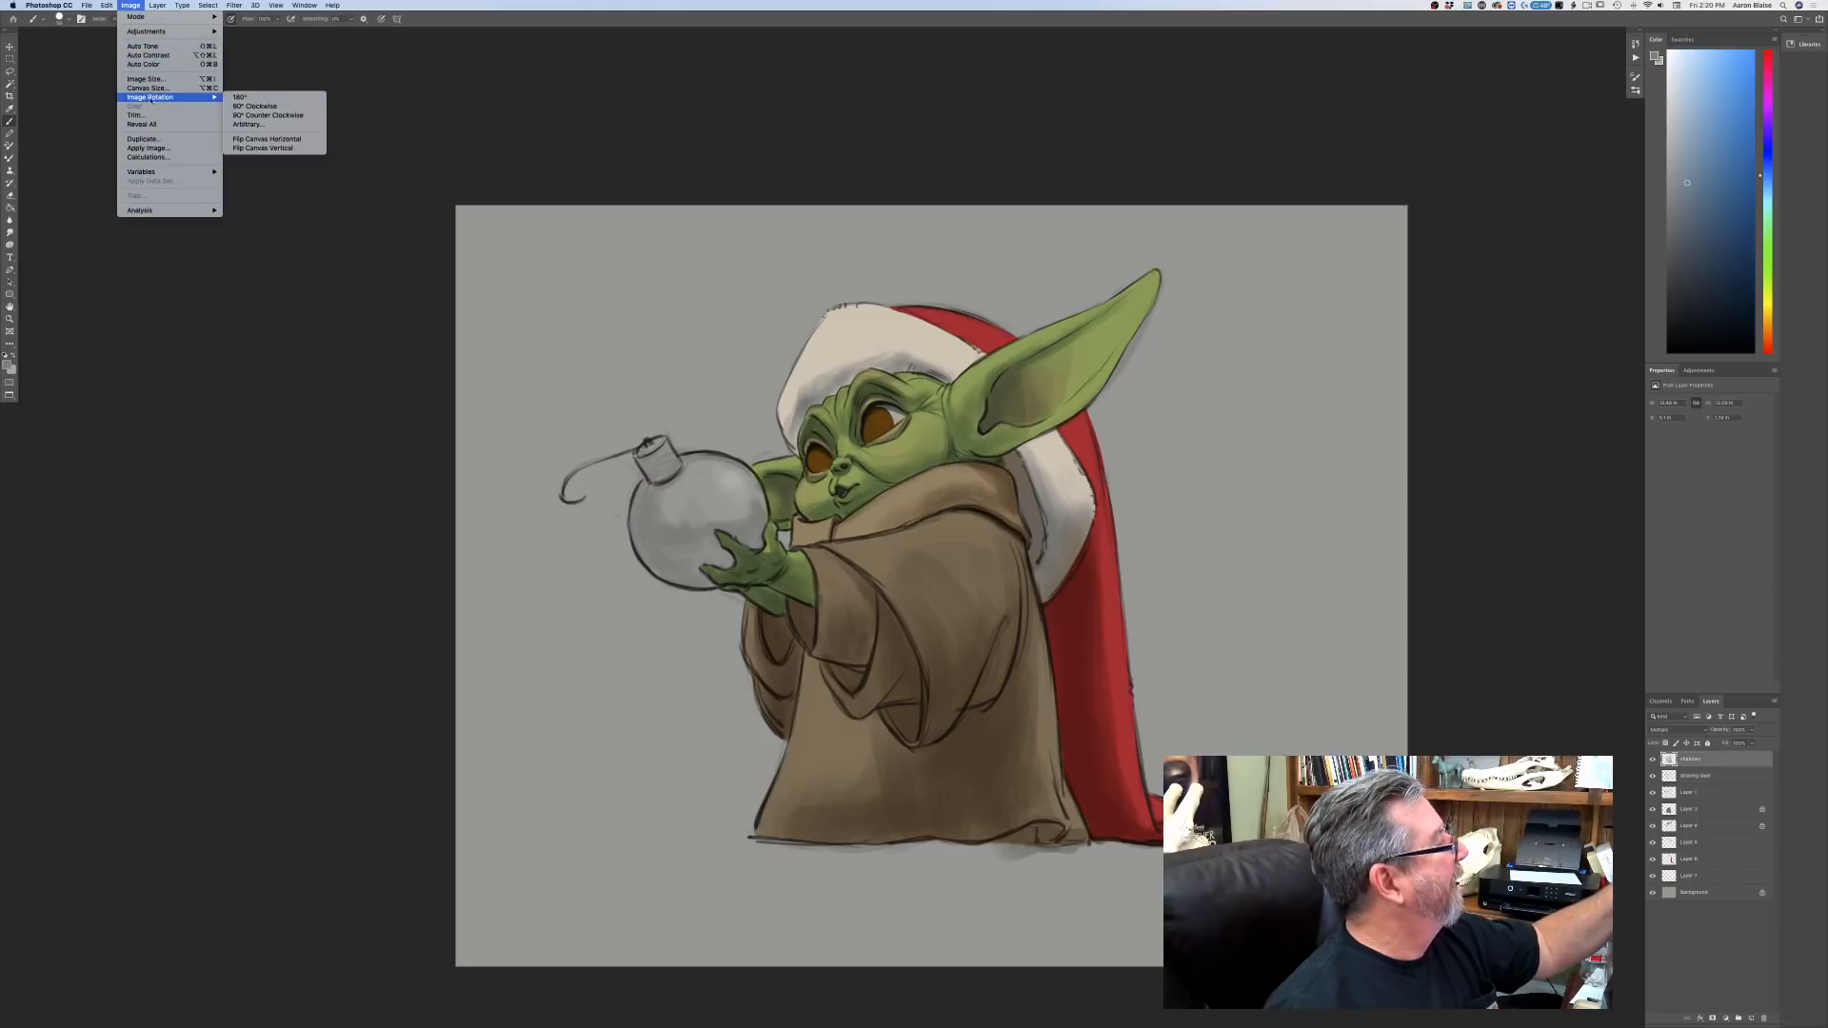
click(262, 139)
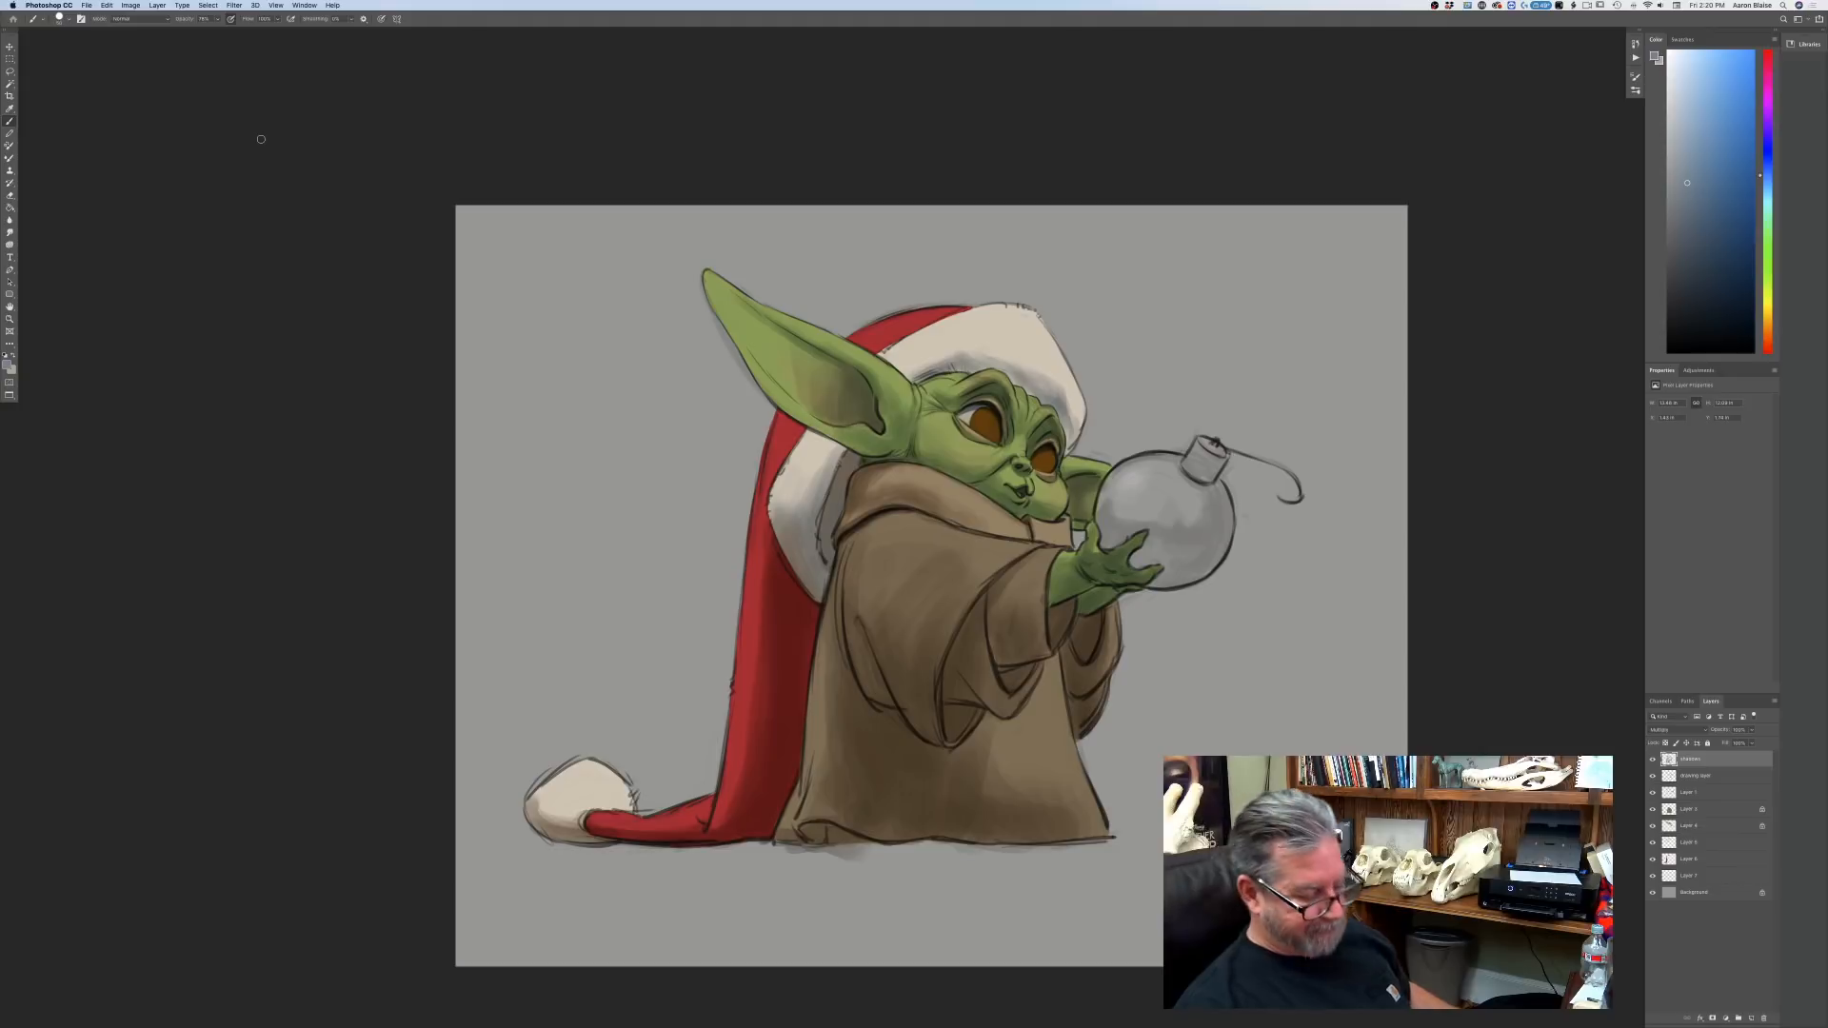
key(super+equal)
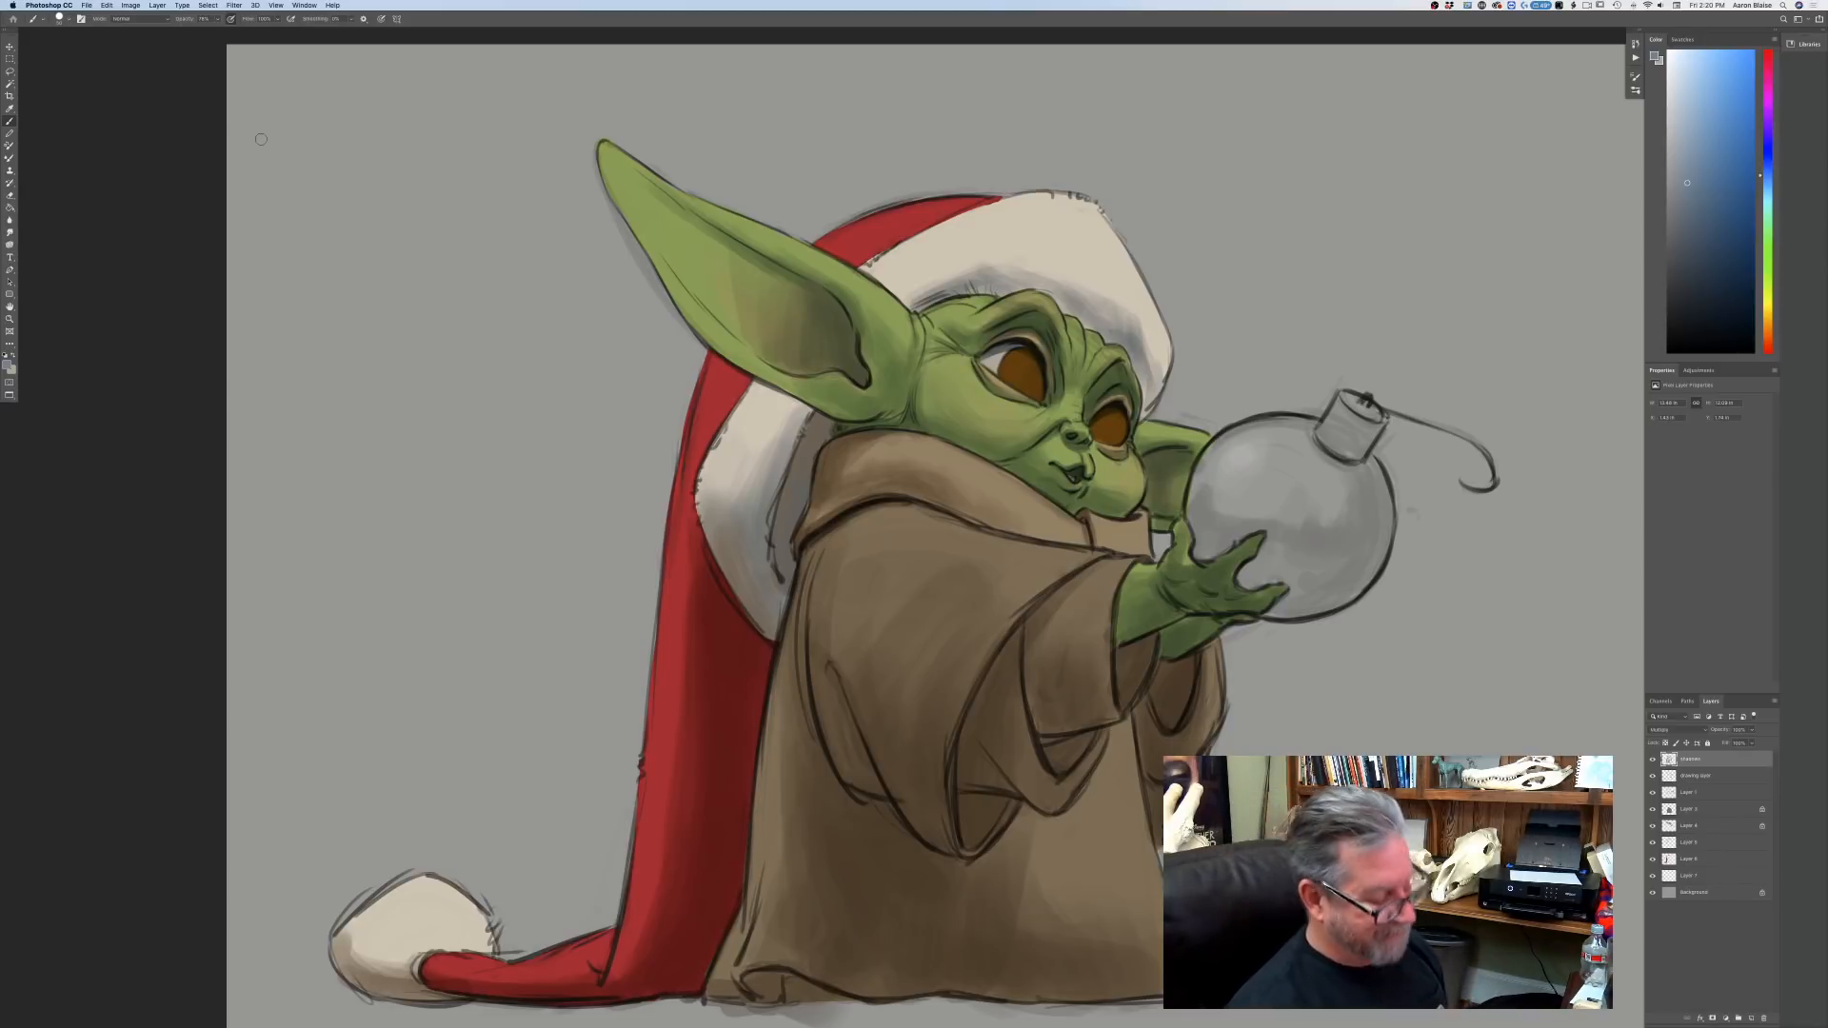
key(super+minus)
key(super+minus)
key(super+minus)
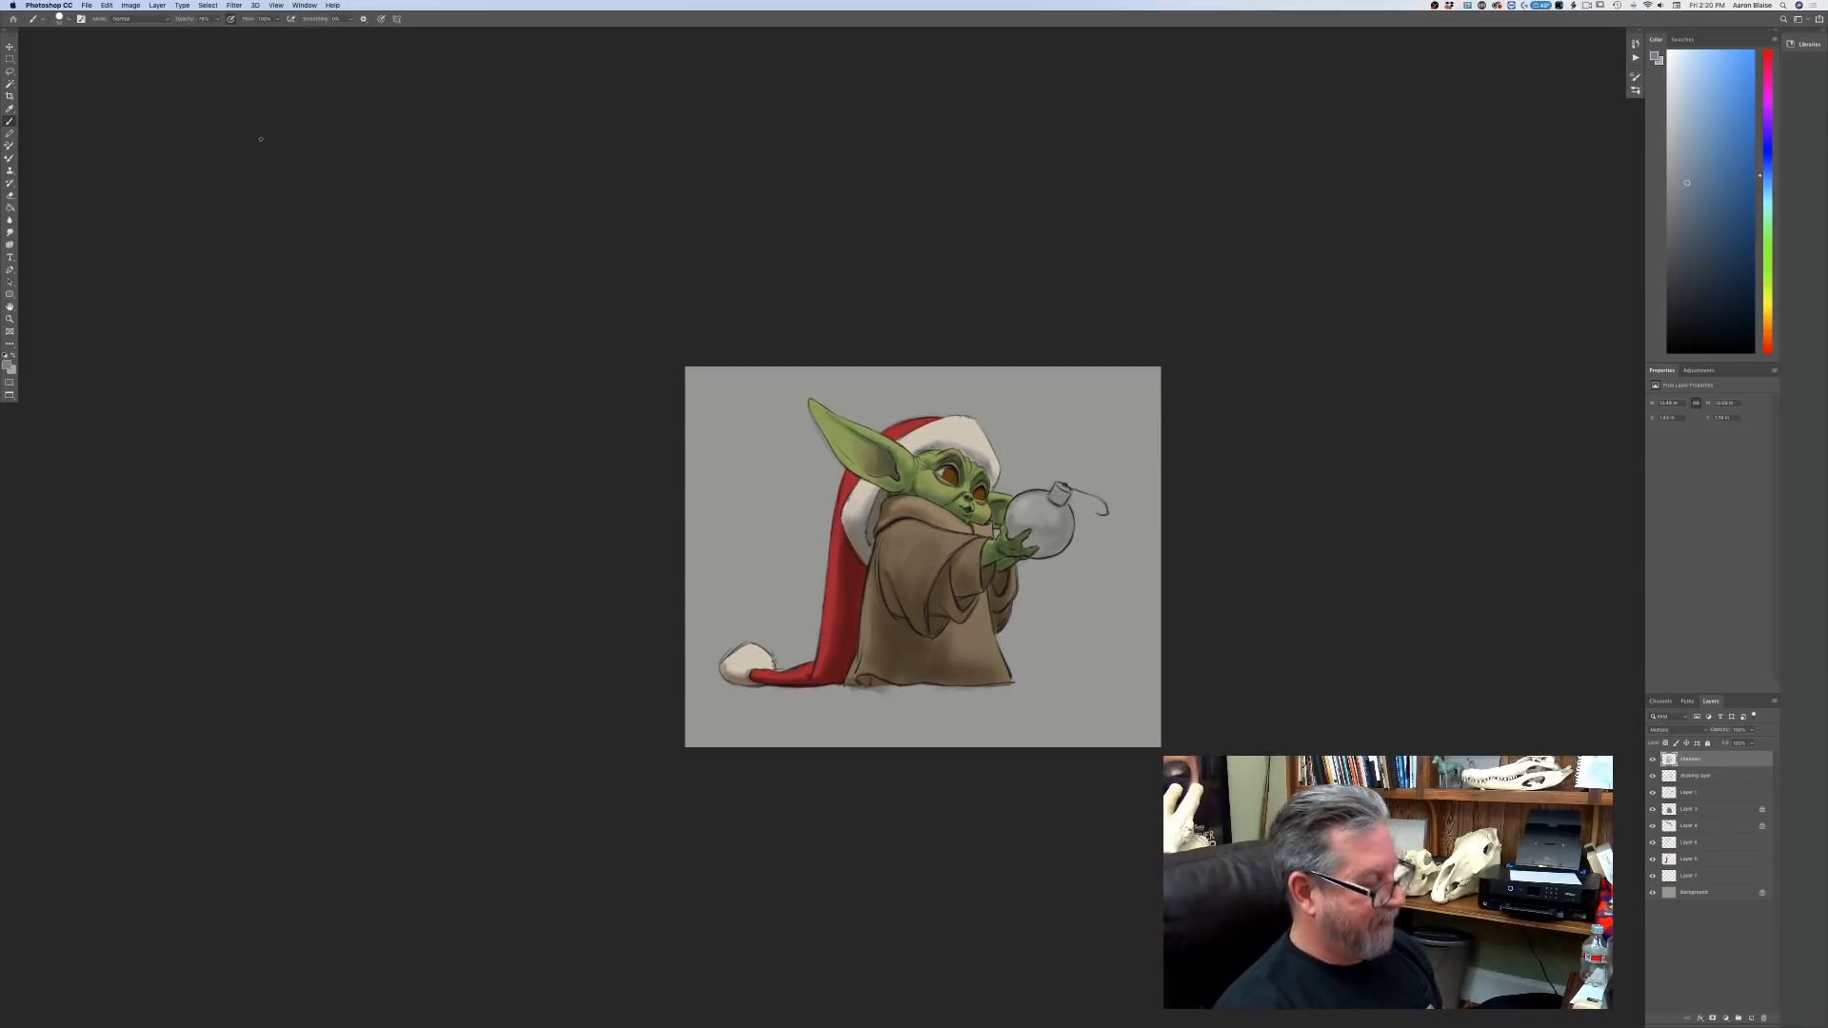
key(super+z)
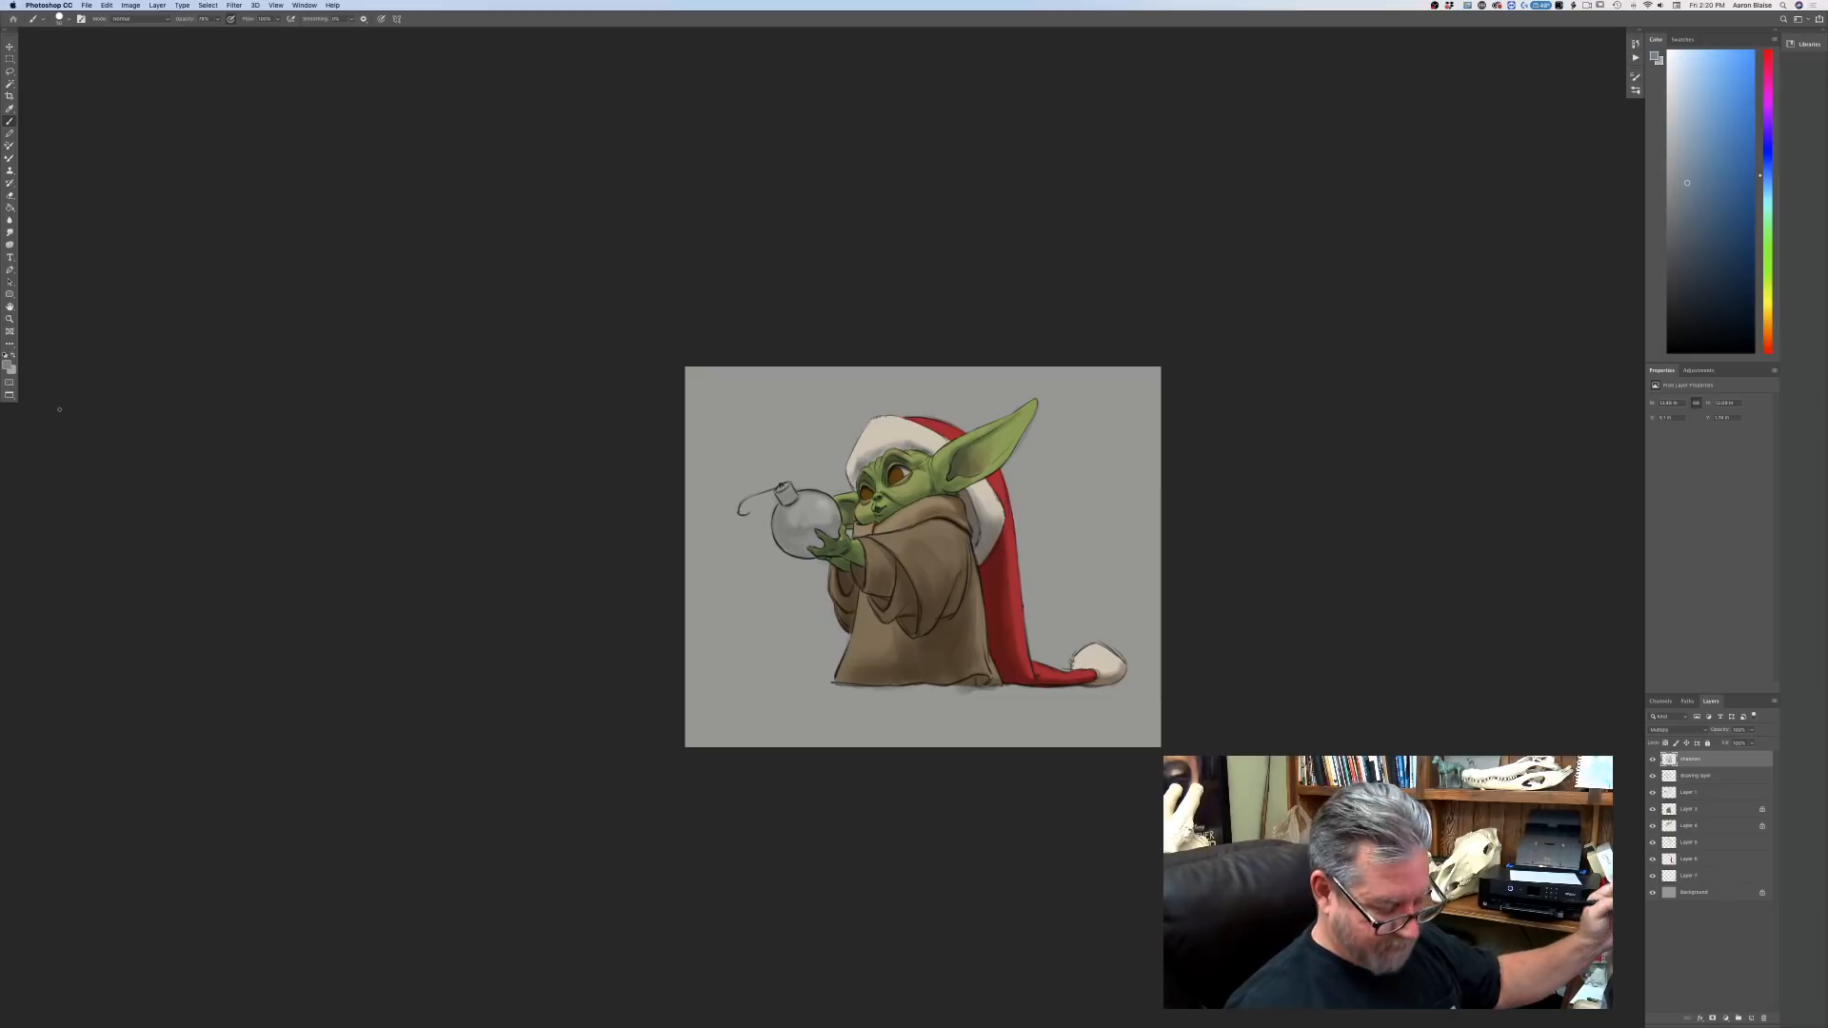
Identify the layer holding the hat's fur trim by toggling its visibility, and make that layer active.
key(super+equal)
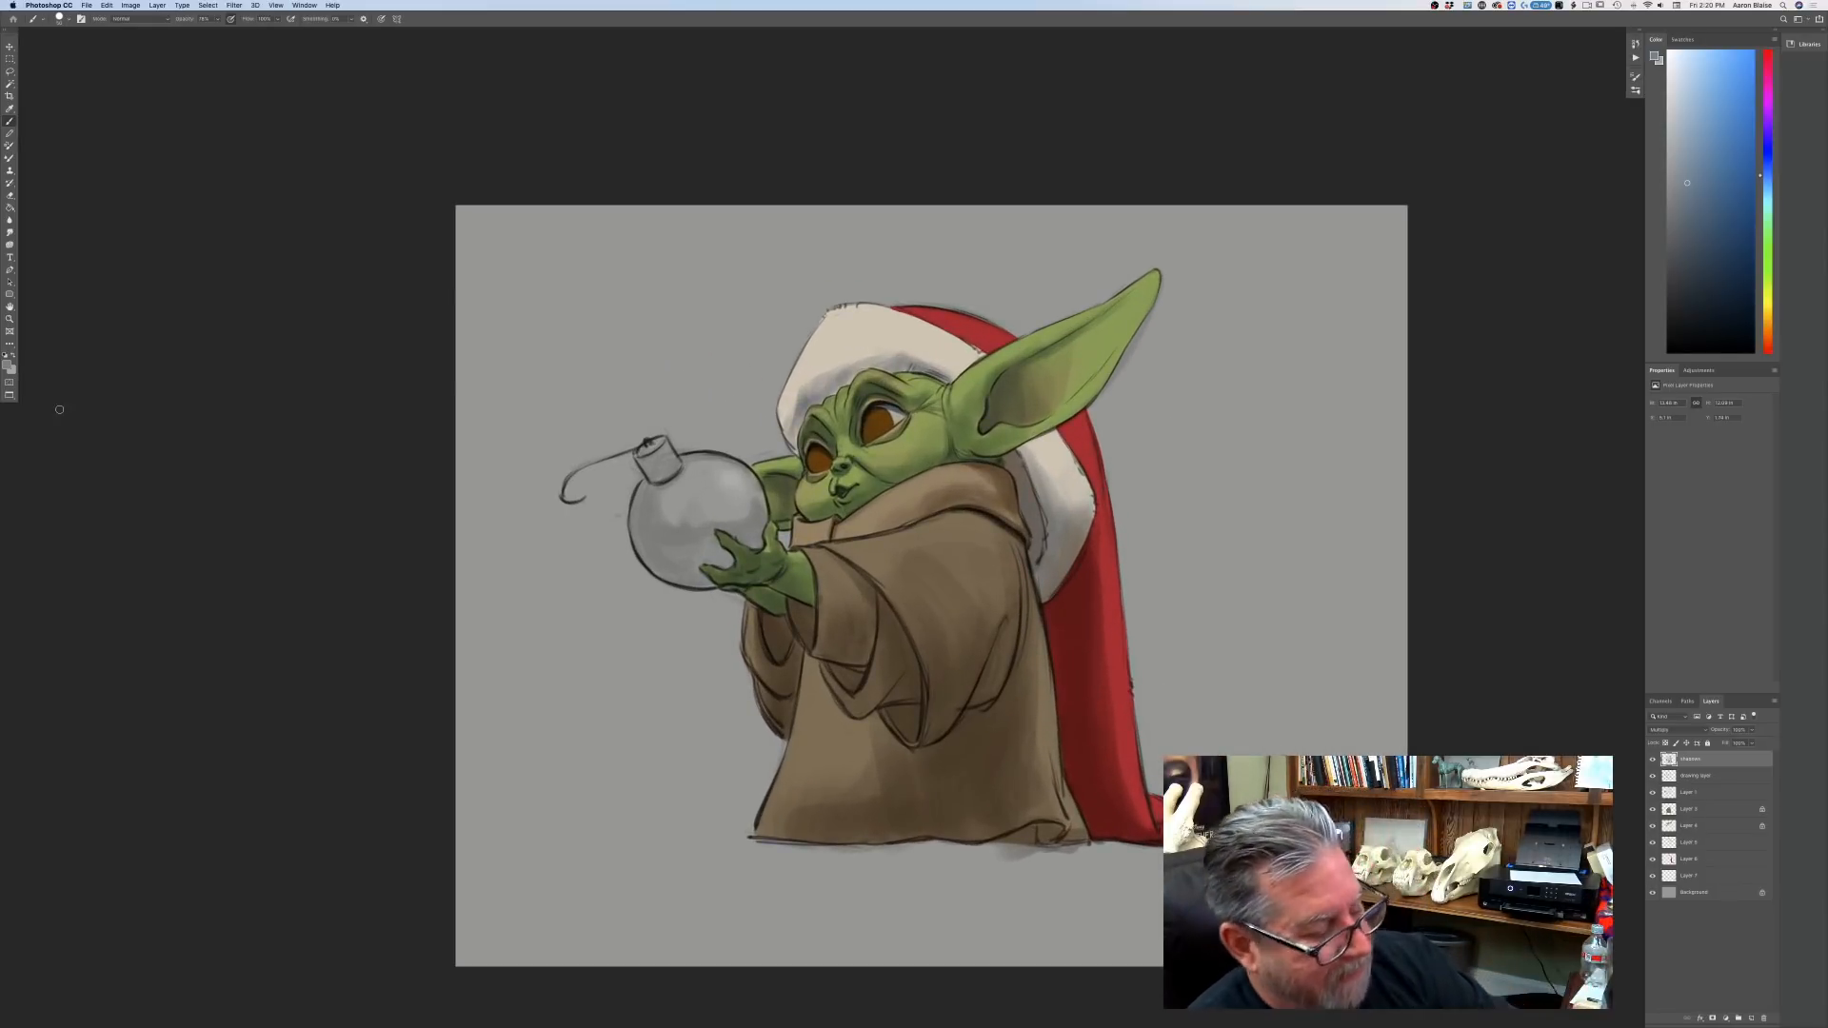
key(super+equal)
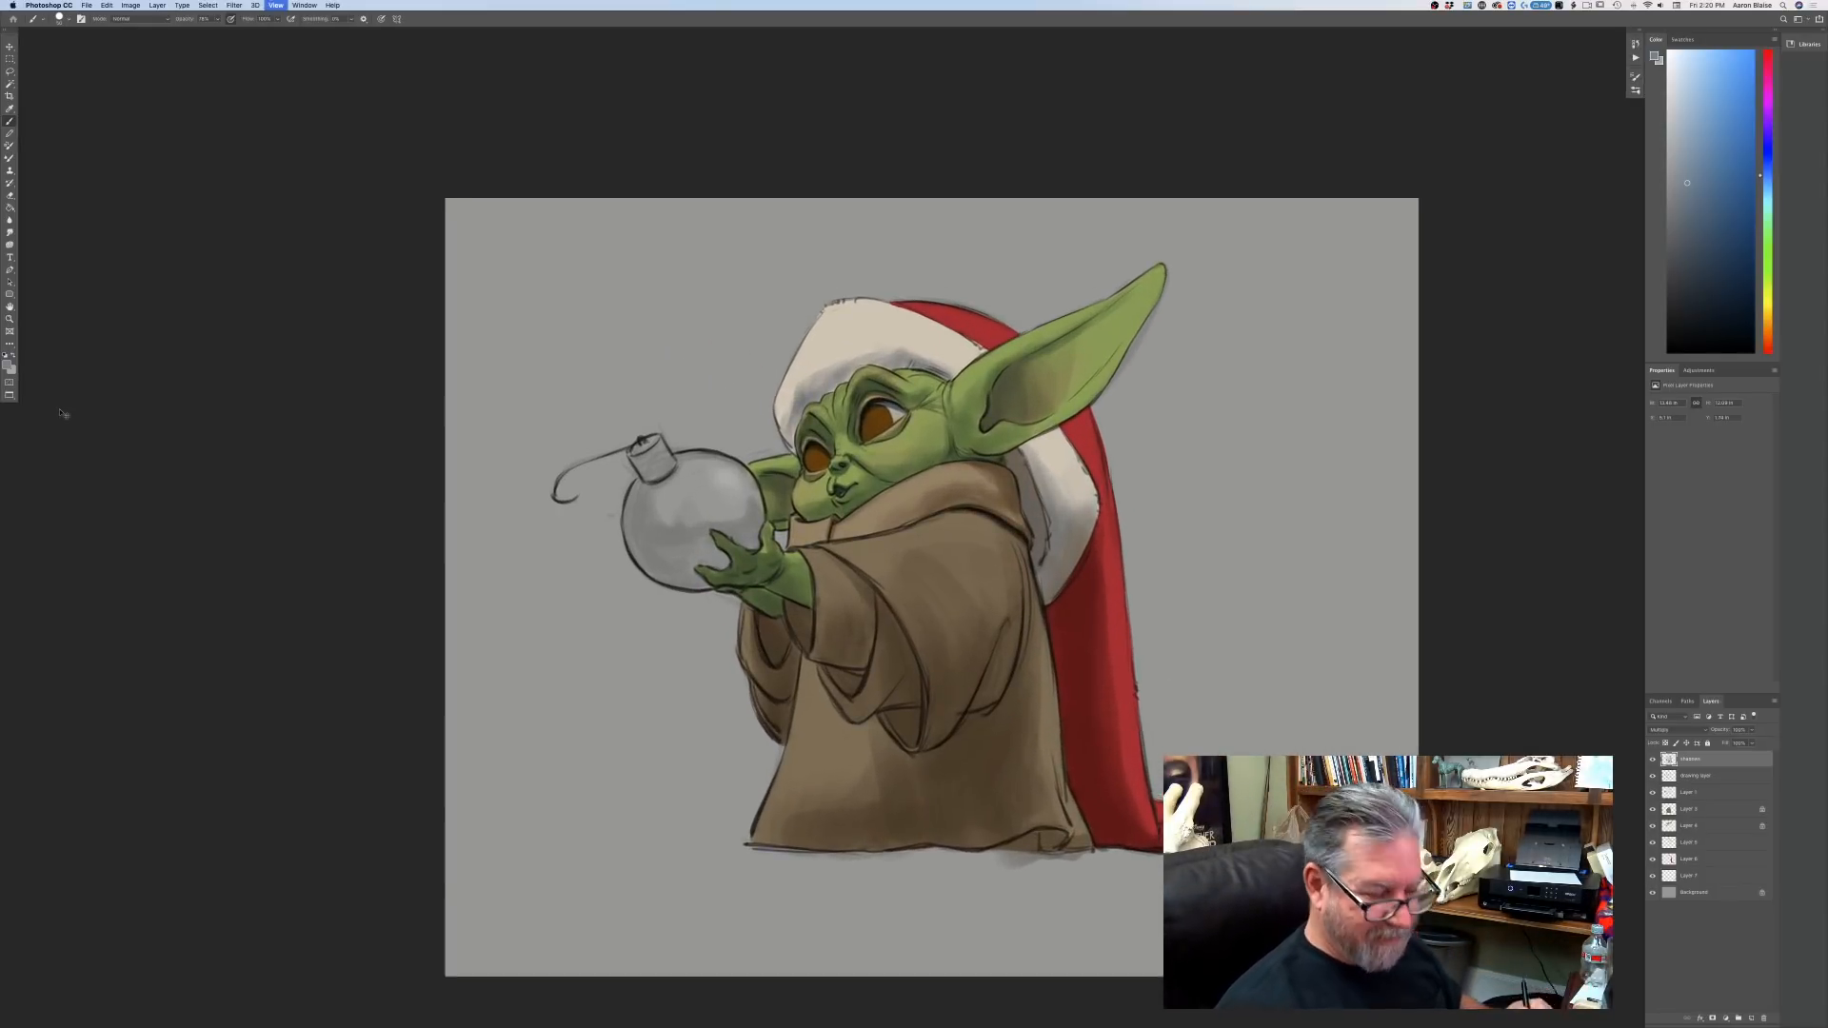
click(1687, 828)
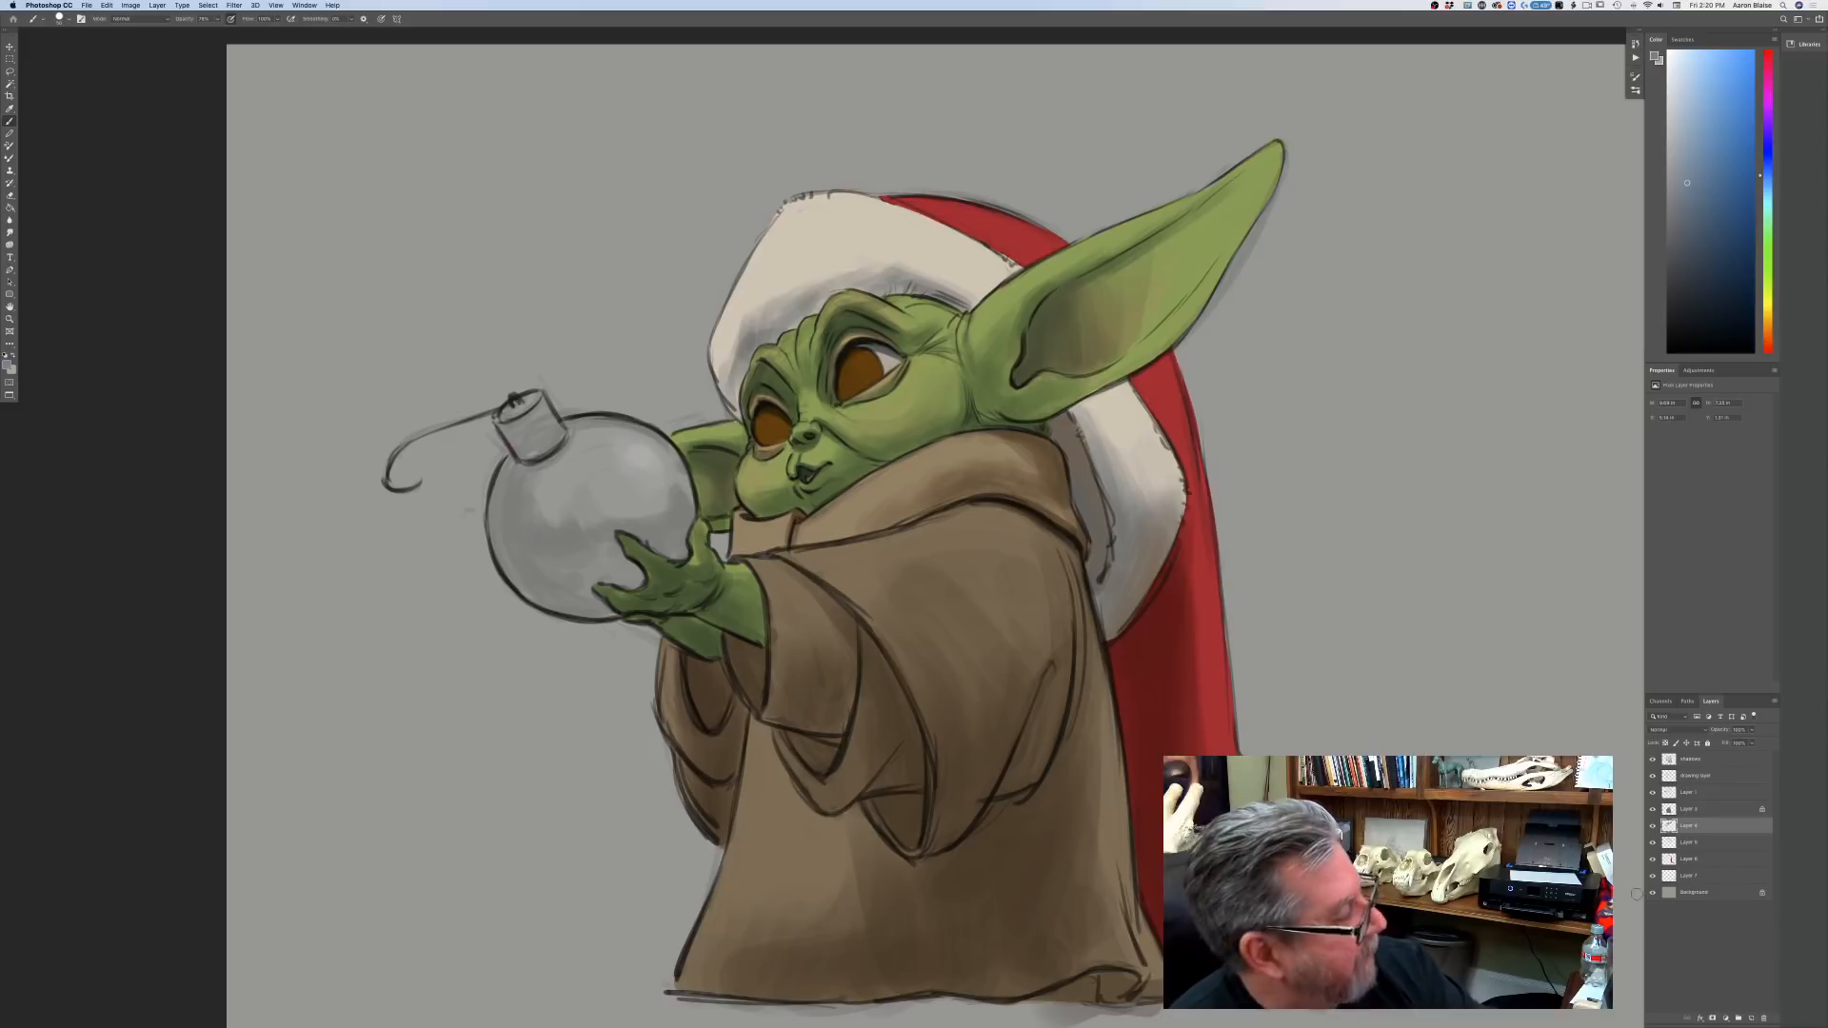
click(1654, 843)
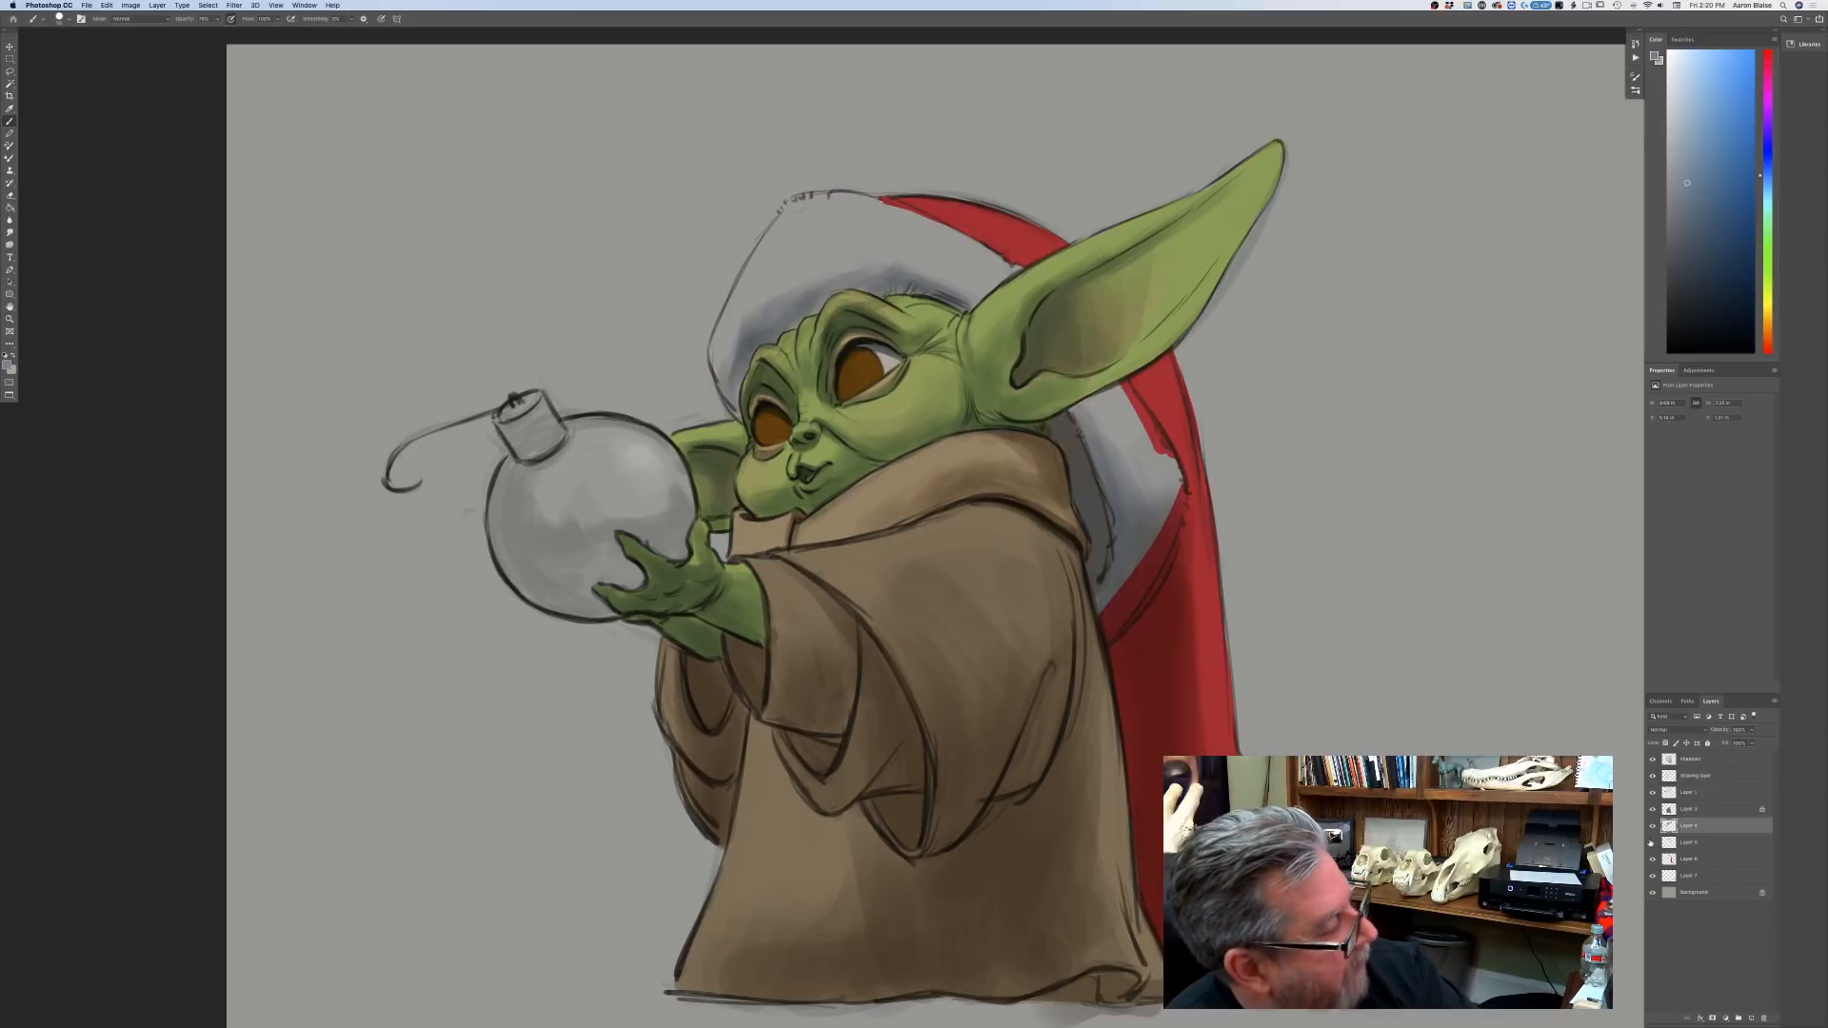
click(1654, 843)
click(1686, 843)
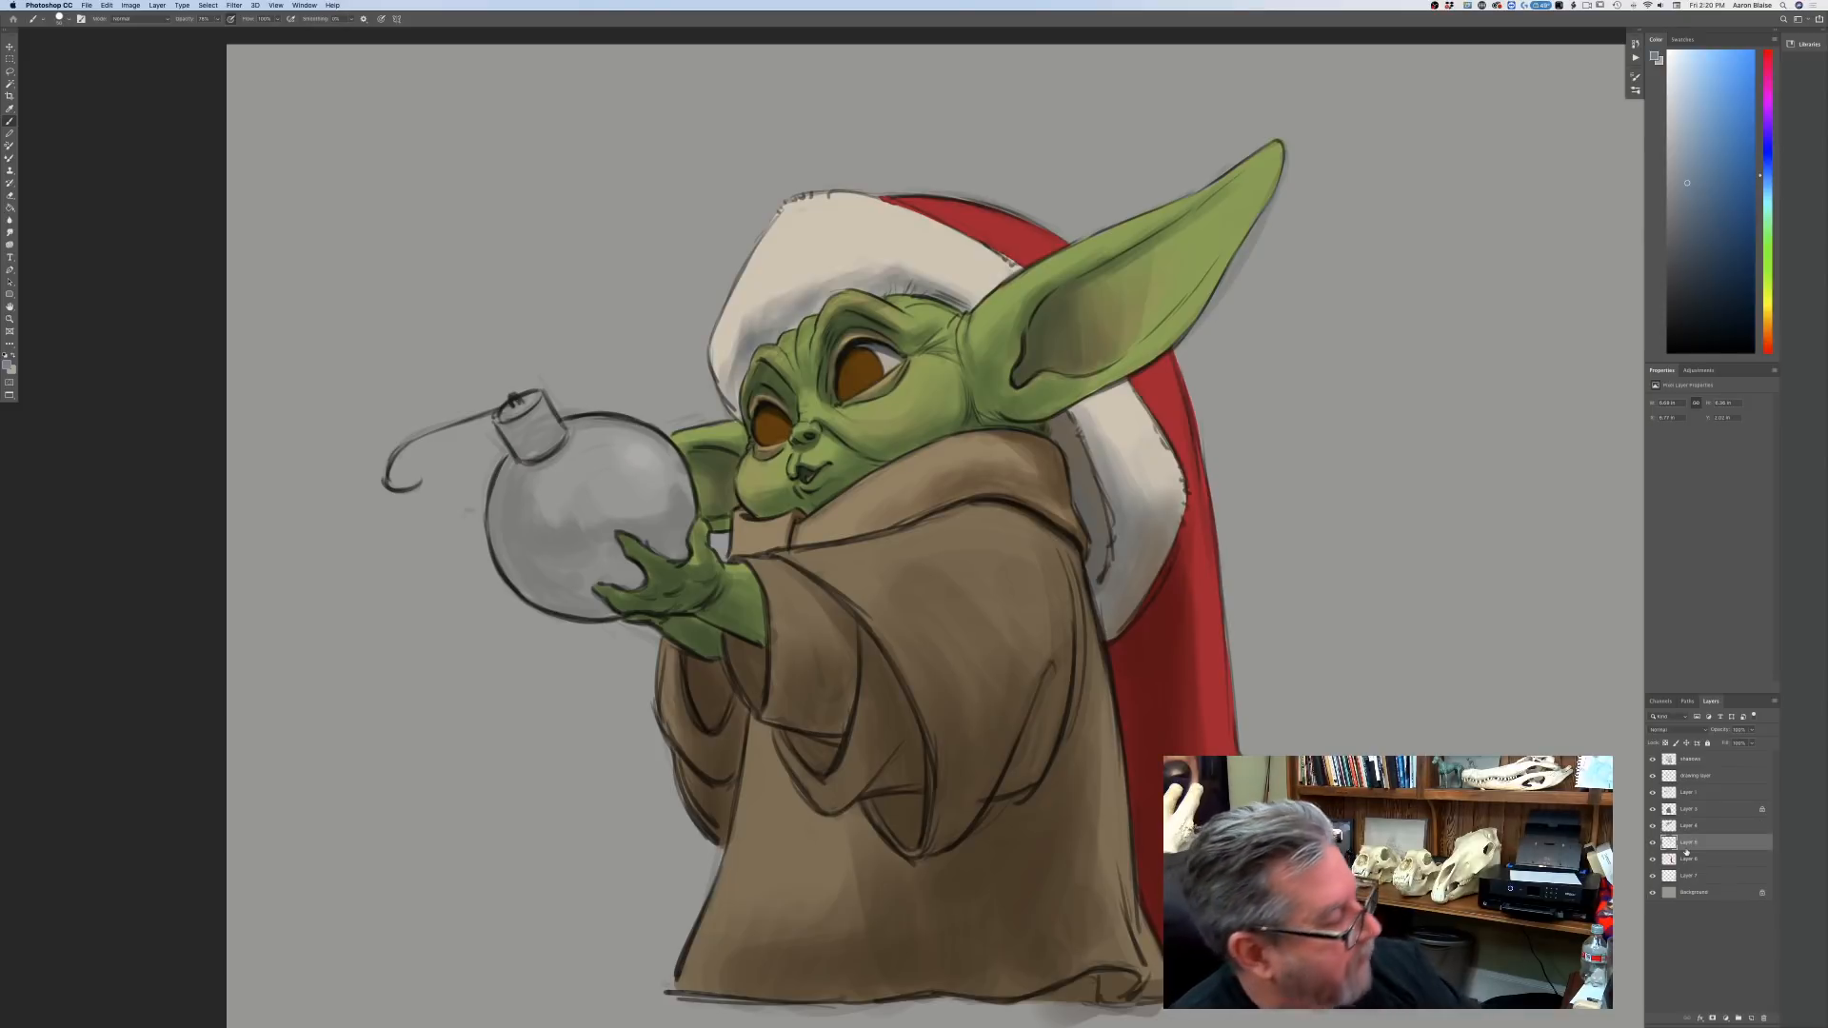
Sample the cream color of the hat's fur, raise the brush opacity and fill in the ornament's ball and cap.
click(6, 366)
click(748, 277)
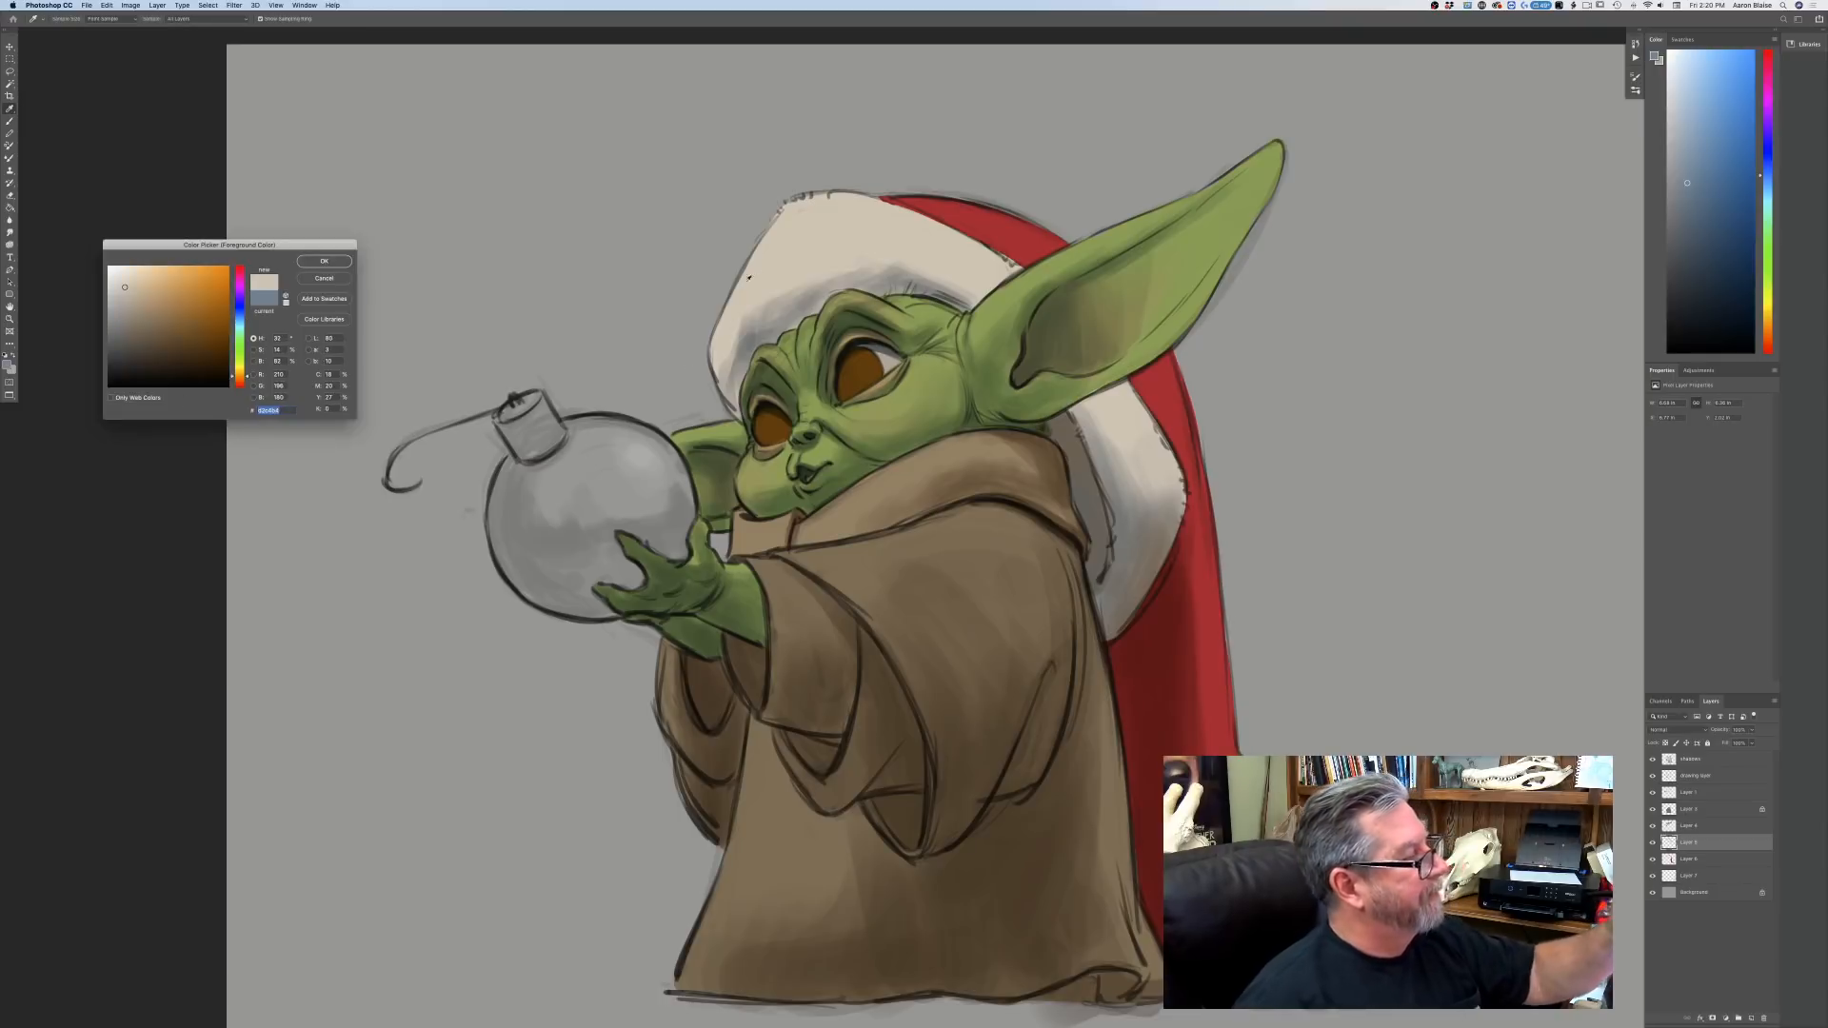
click(324, 261)
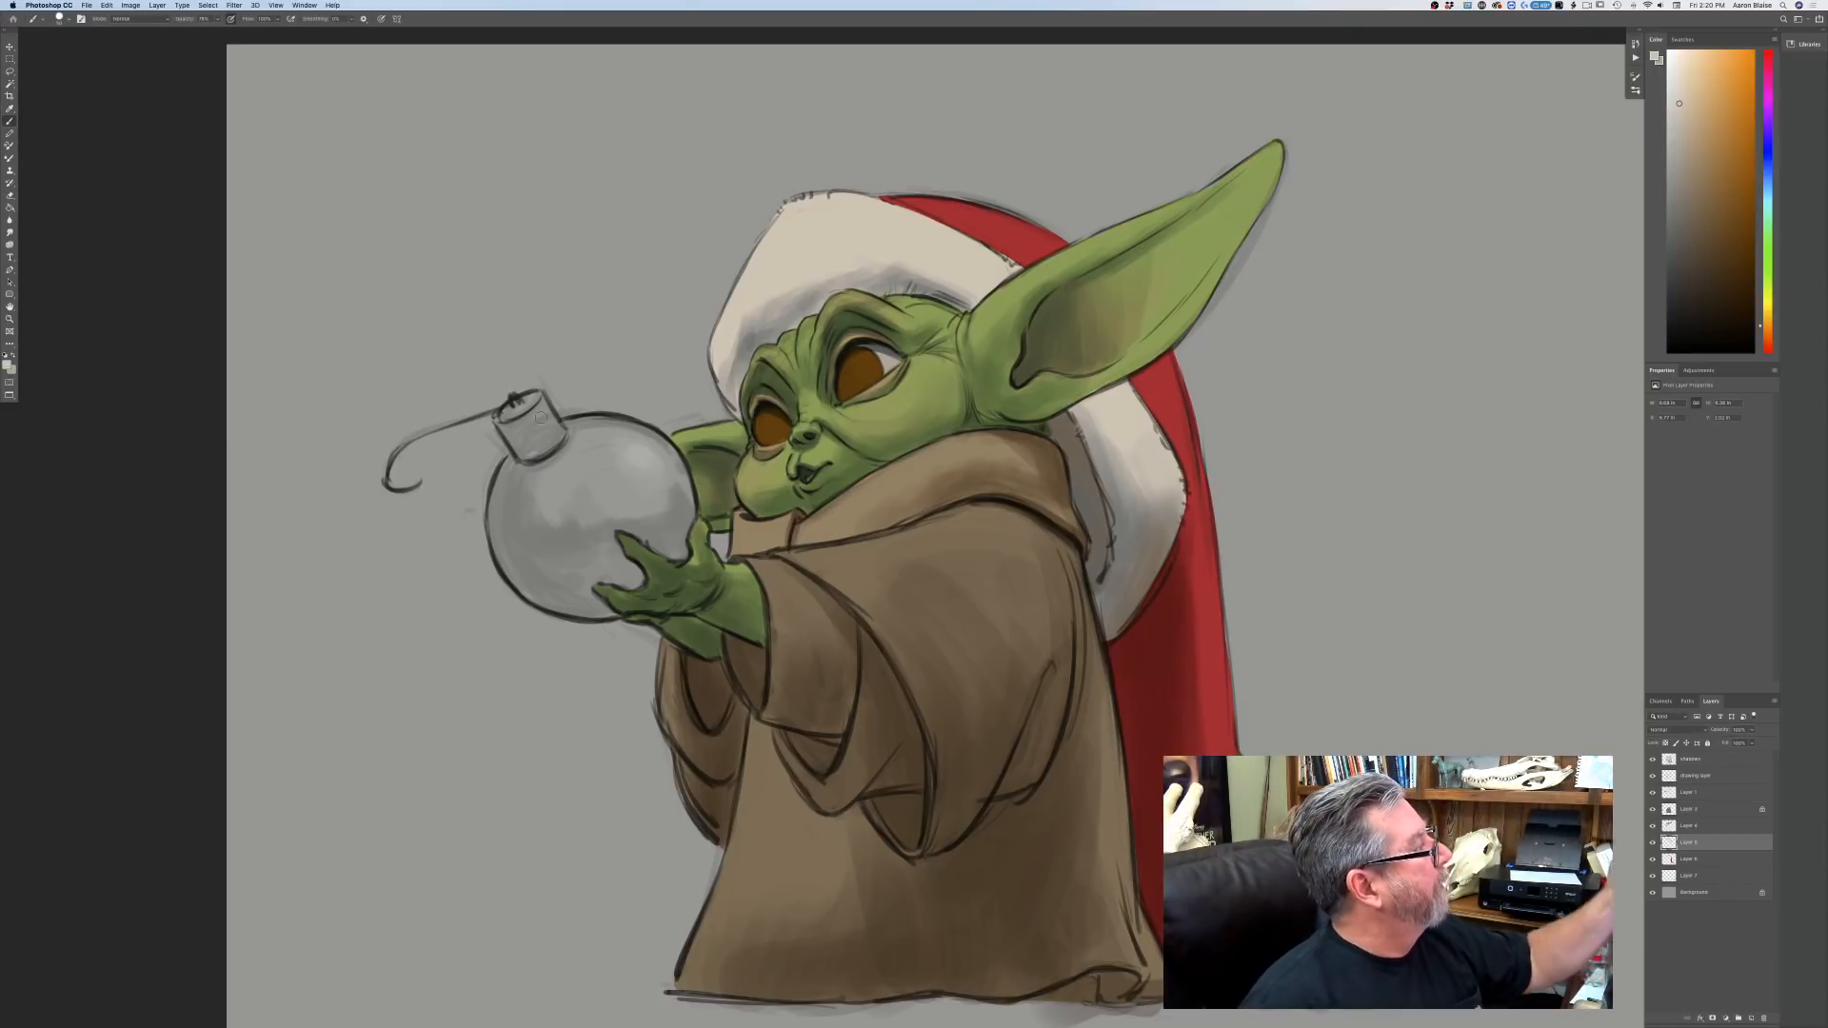
click(217, 19)
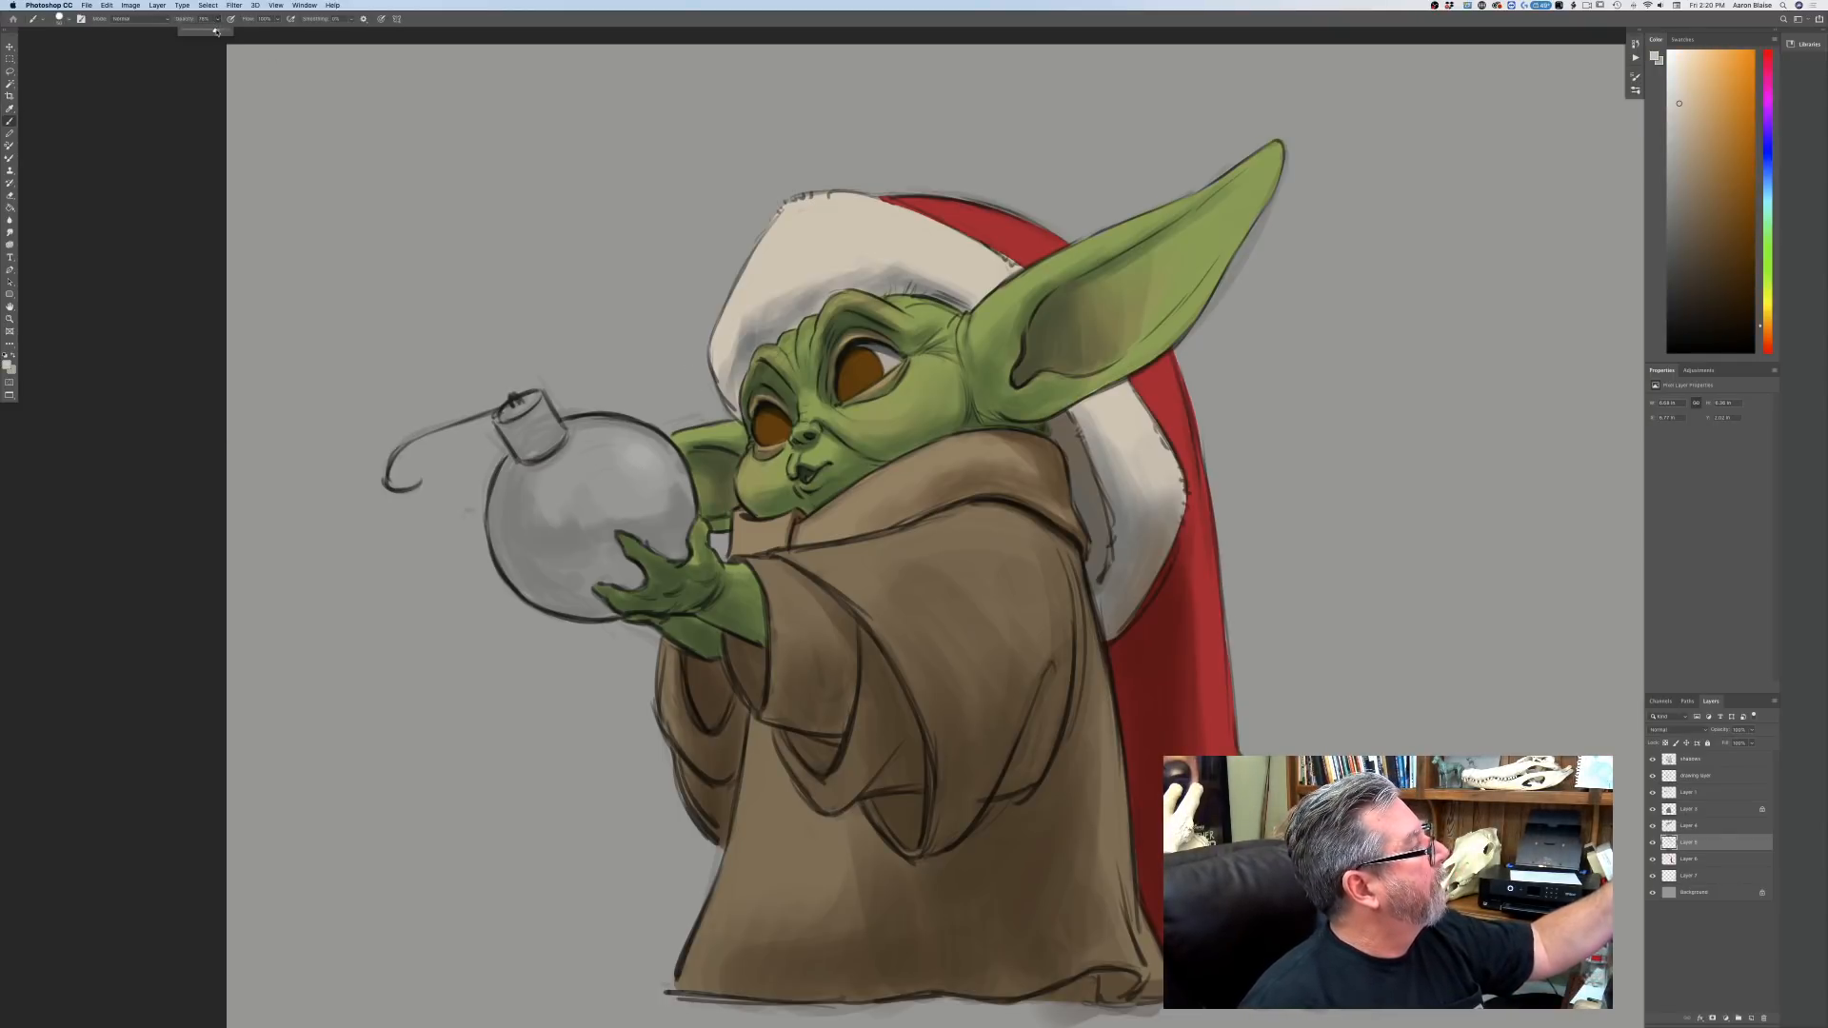
mouse_move(606, 471)
mouse_down()
mouse_move(579, 513)
mouse_move(575, 475)
mouse_move(535, 510)
mouse_move(508, 482)
mouse_move(503, 534)
mouse_move(504, 497)
mouse_move(520, 544)
mouse_move(554, 474)
mouse_move(546, 440)
mouse_move(594, 427)
mouse_move(673, 470)
mouse_move(678, 533)
mouse_move(663, 474)
mouse_move(654, 537)
mouse_move(613, 441)
mouse_move(572, 464)
mouse_up()
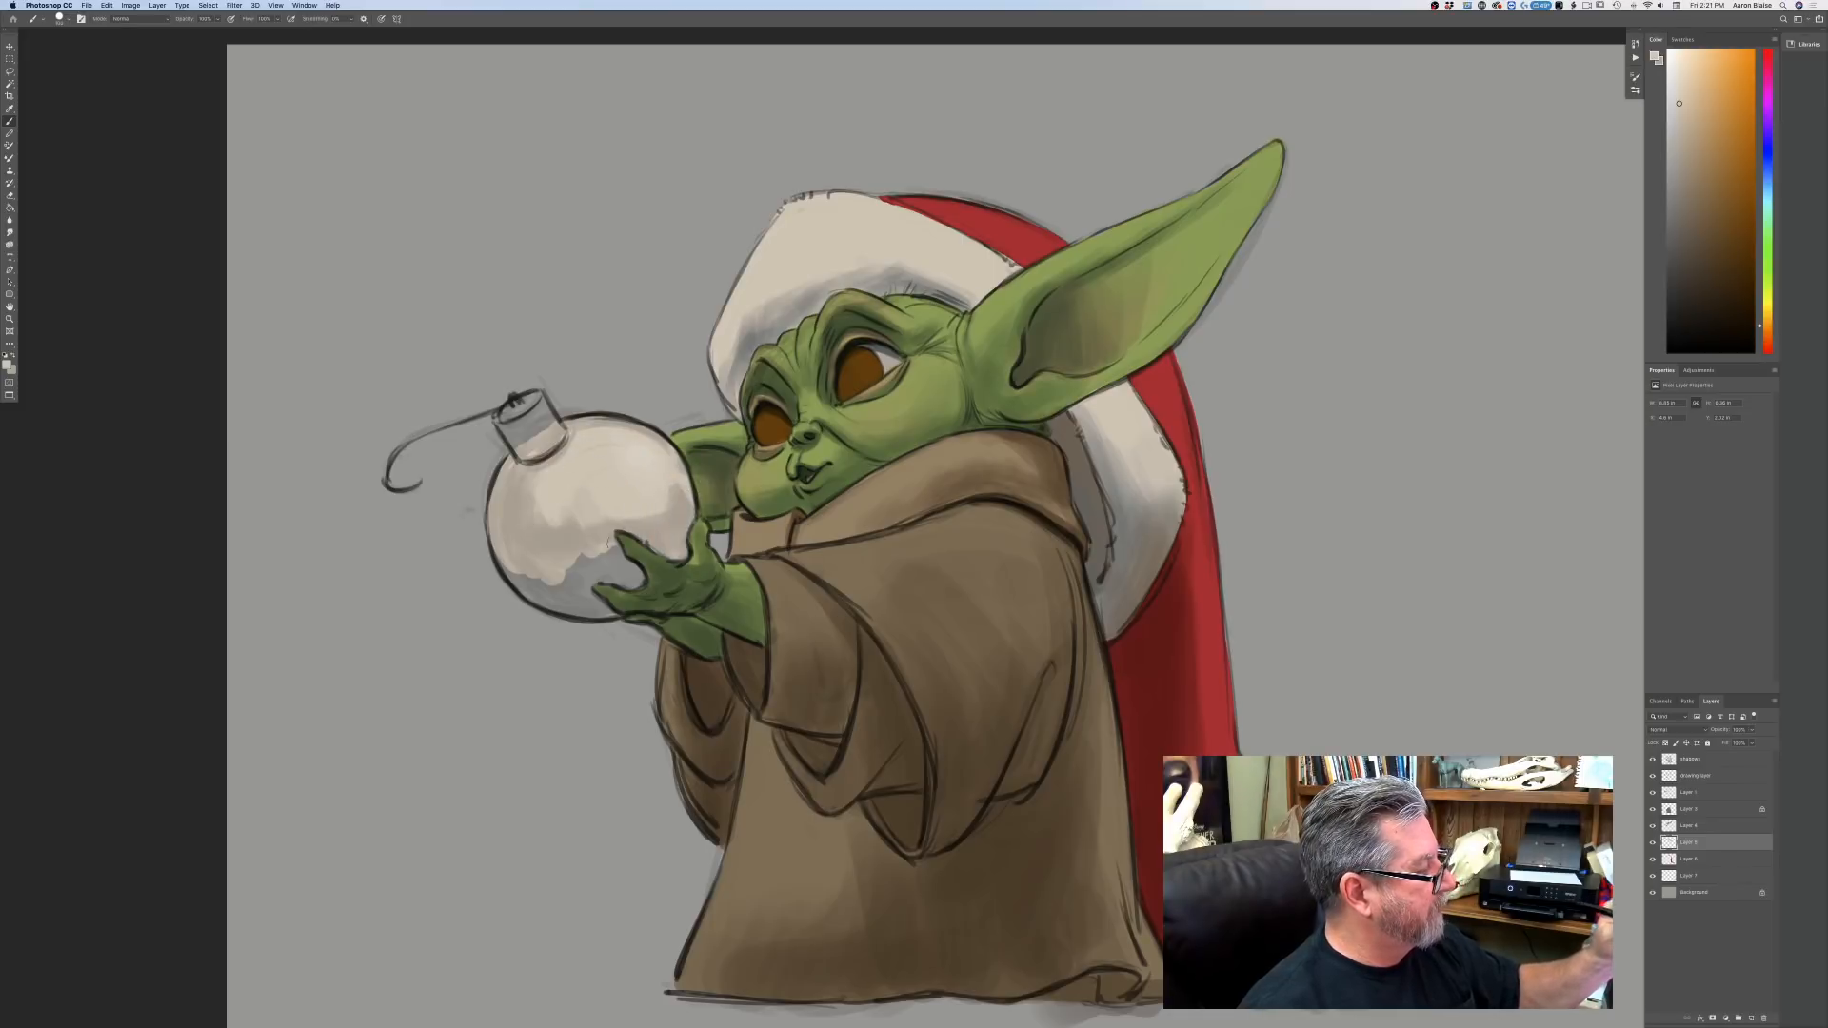
mouse_move(615, 548)
mouse_down()
mouse_move(619, 568)
mouse_move(584, 579)
mouse_move(600, 596)
mouse_move(567, 602)
mouse_move(508, 554)
mouse_up()
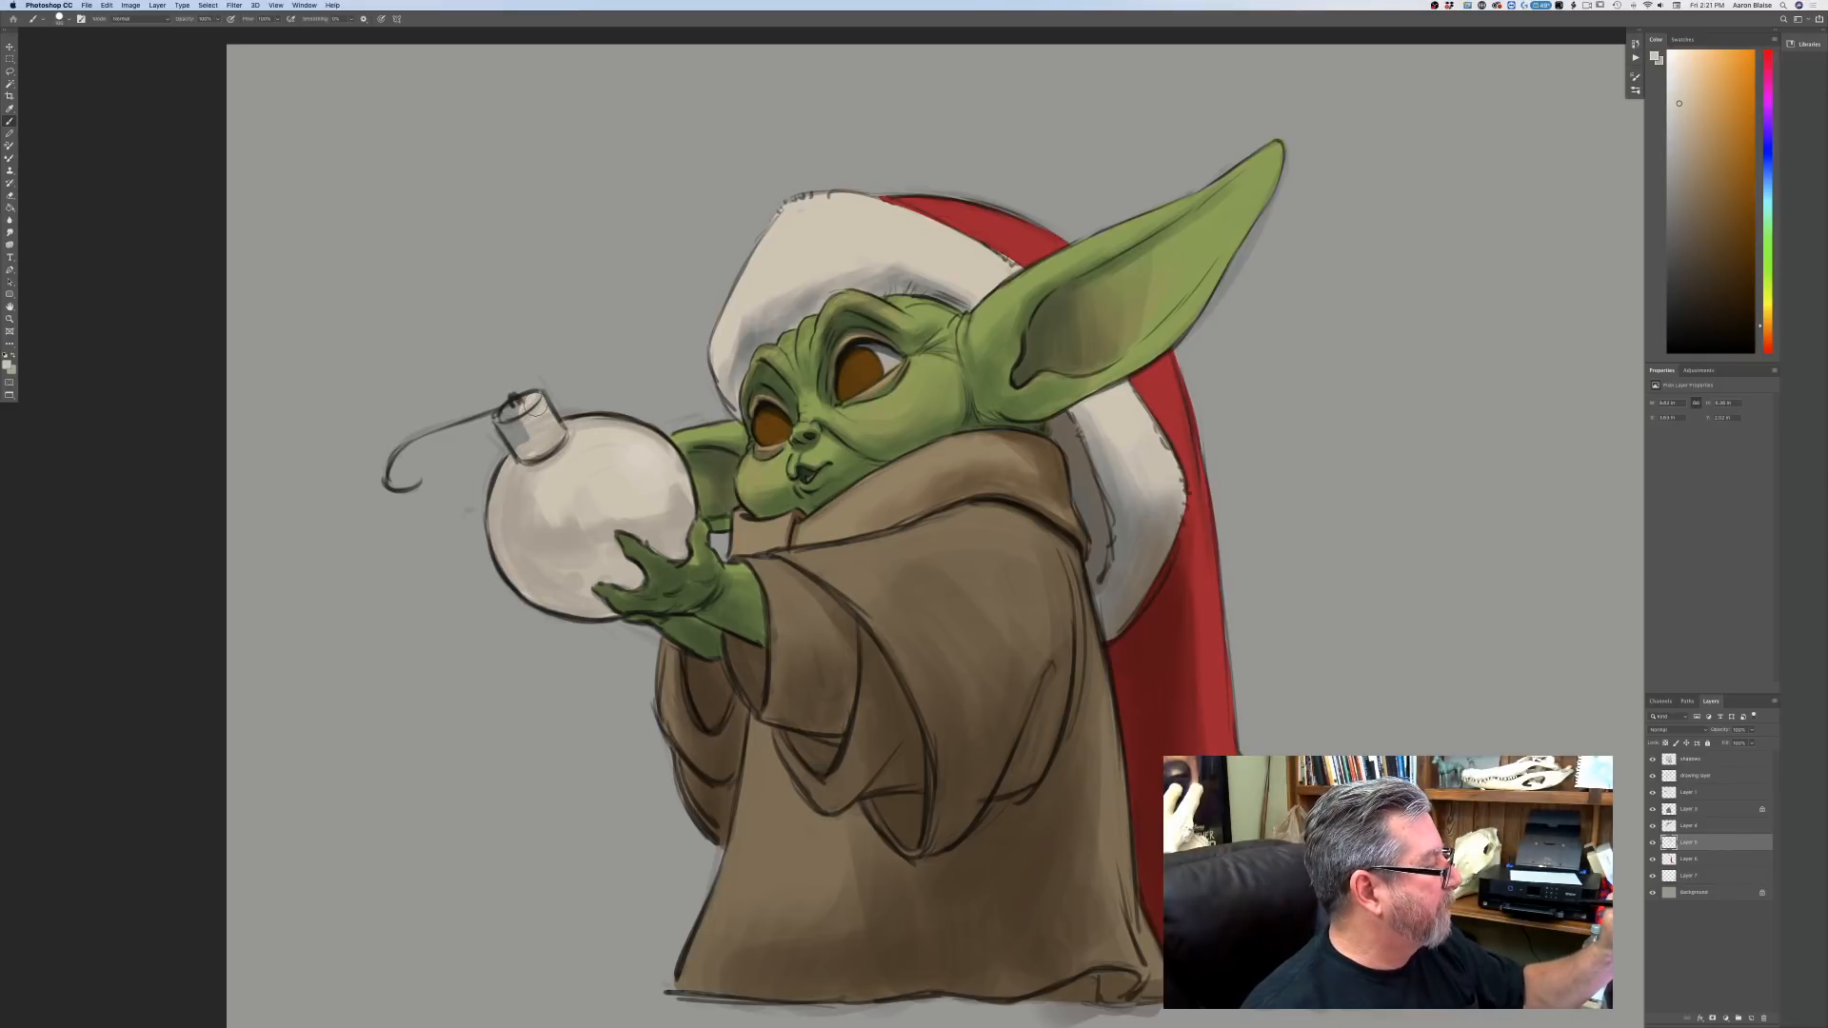
mouse_move(538, 407)
mouse_down()
mouse_move(512, 421)
mouse_move(520, 440)
mouse_move(509, 420)
mouse_up()
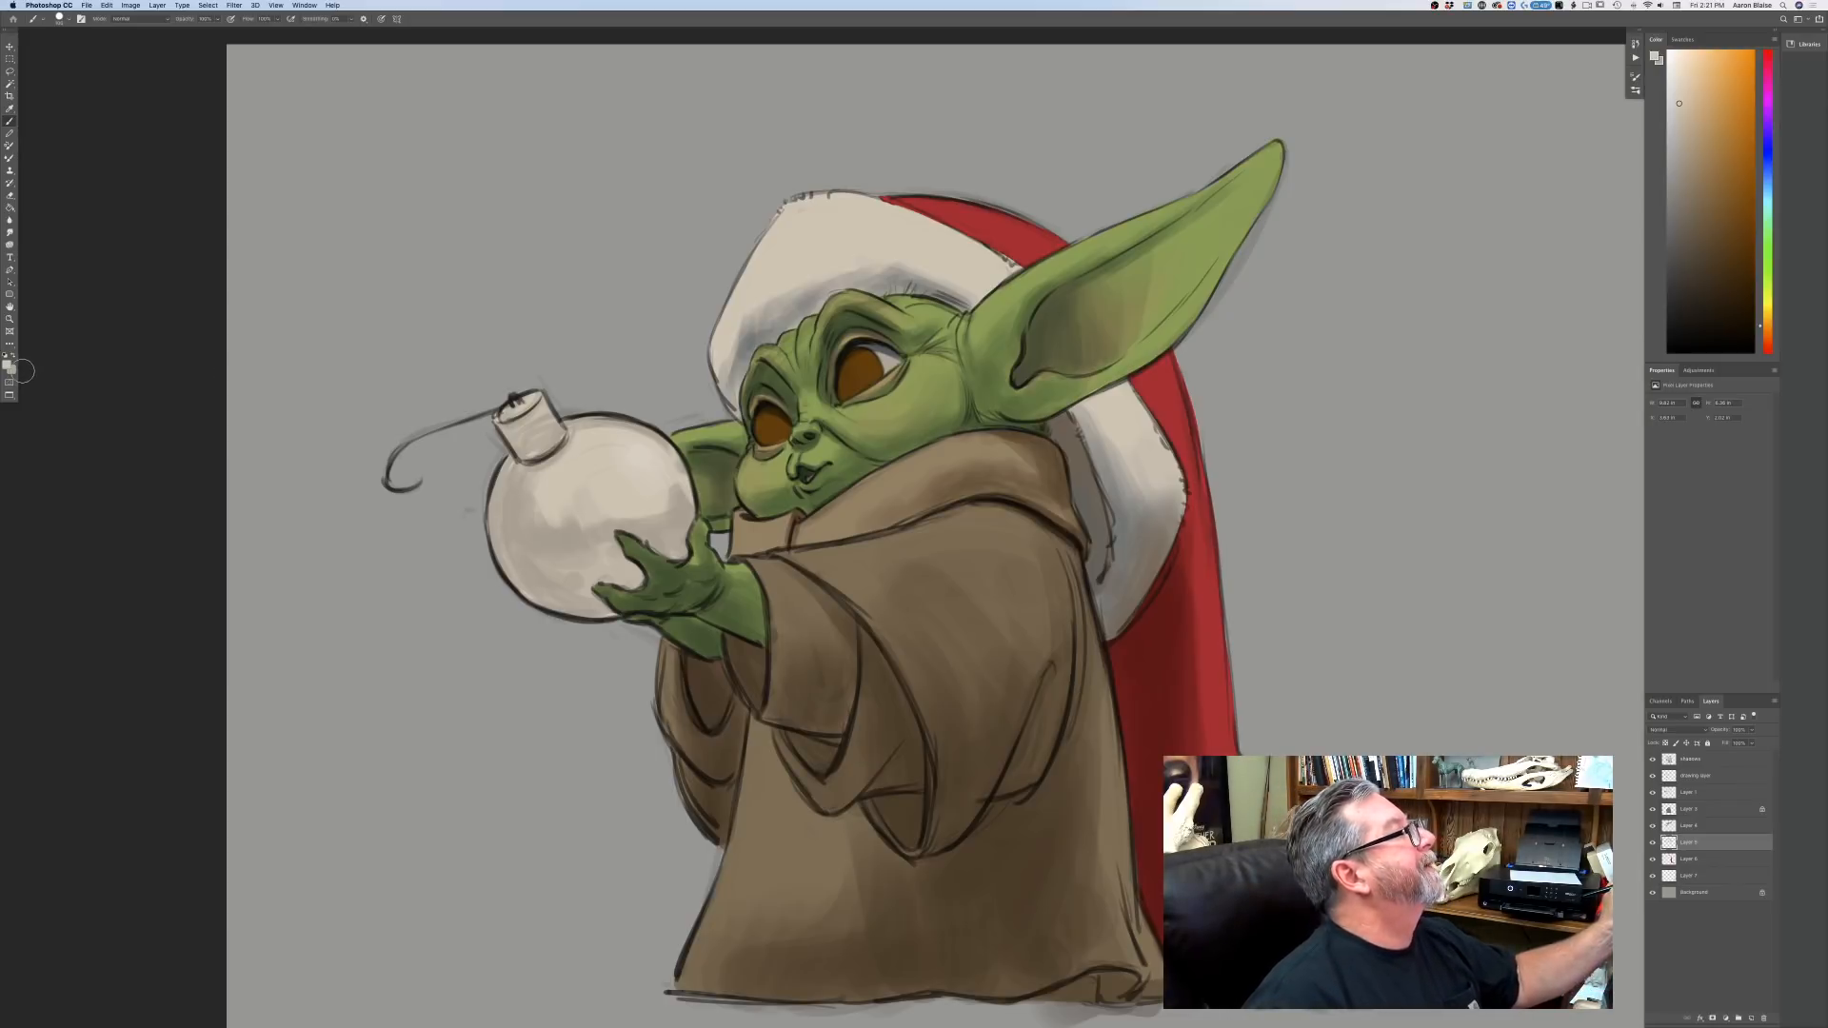
Lock the transparent pixels of the ornament's layer and set the foreground color to a medium blue.
click(1664, 743)
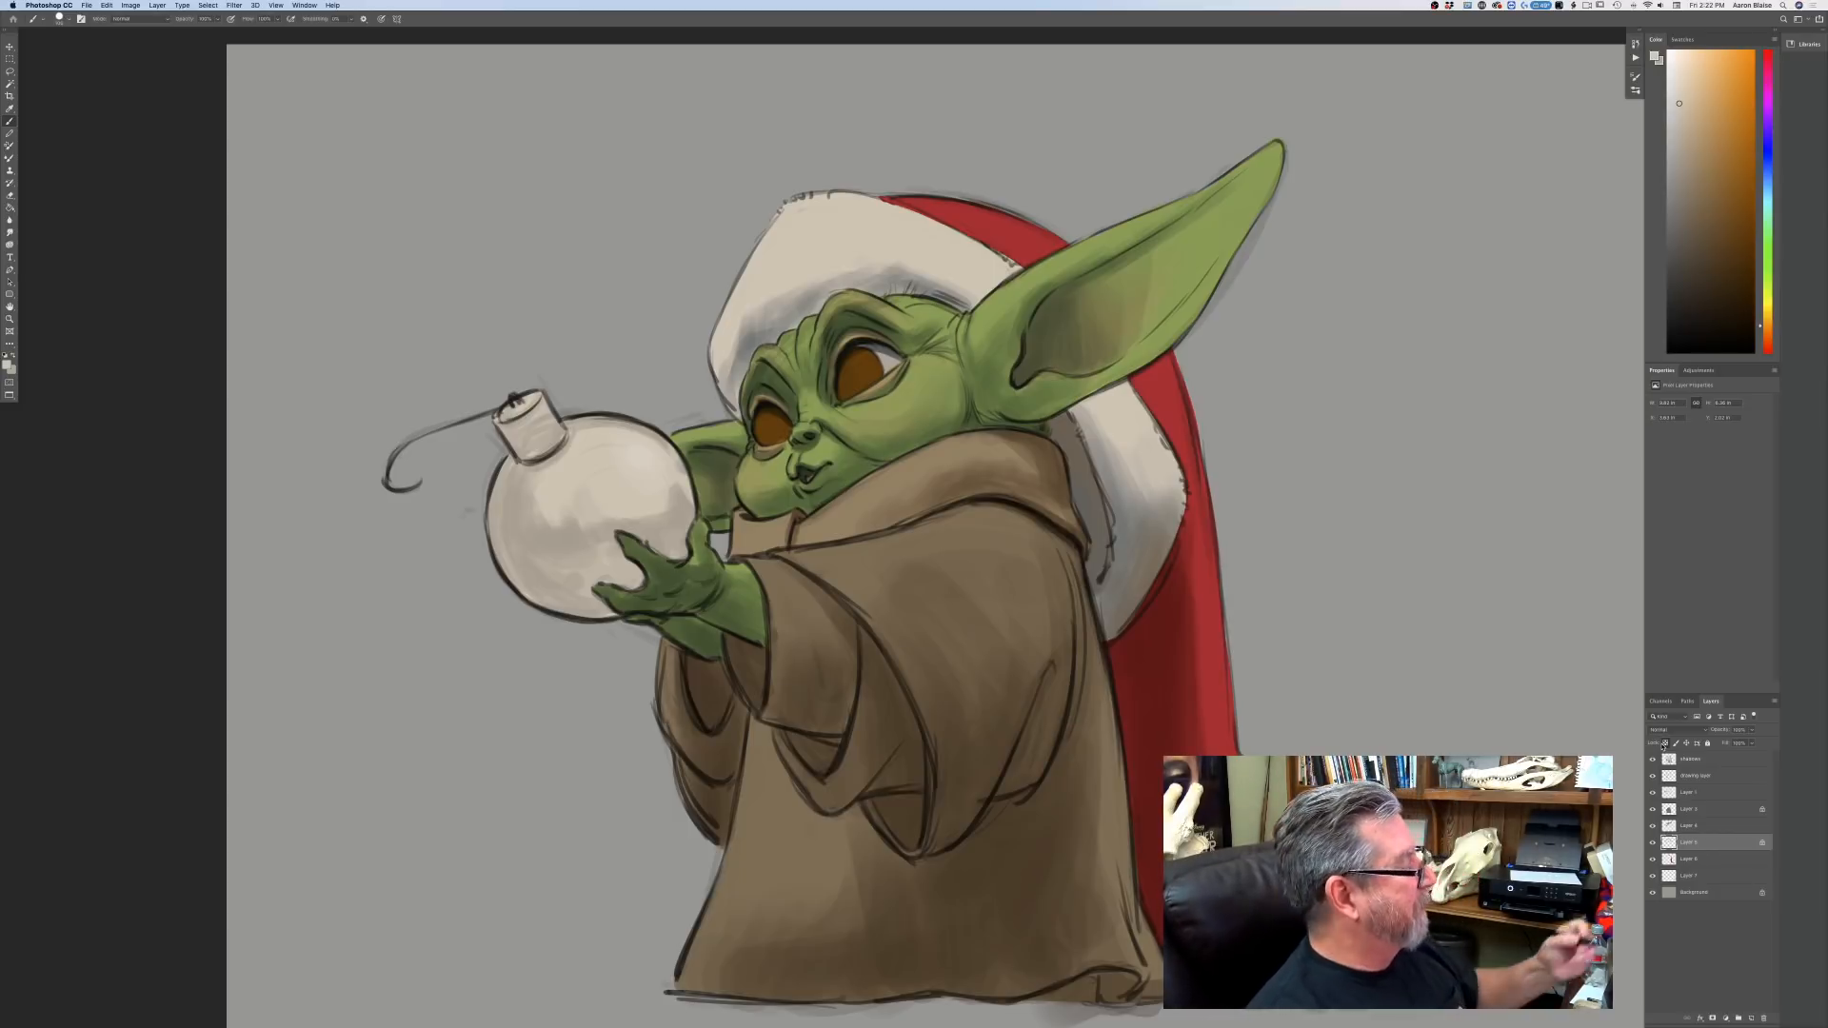
click(9, 366)
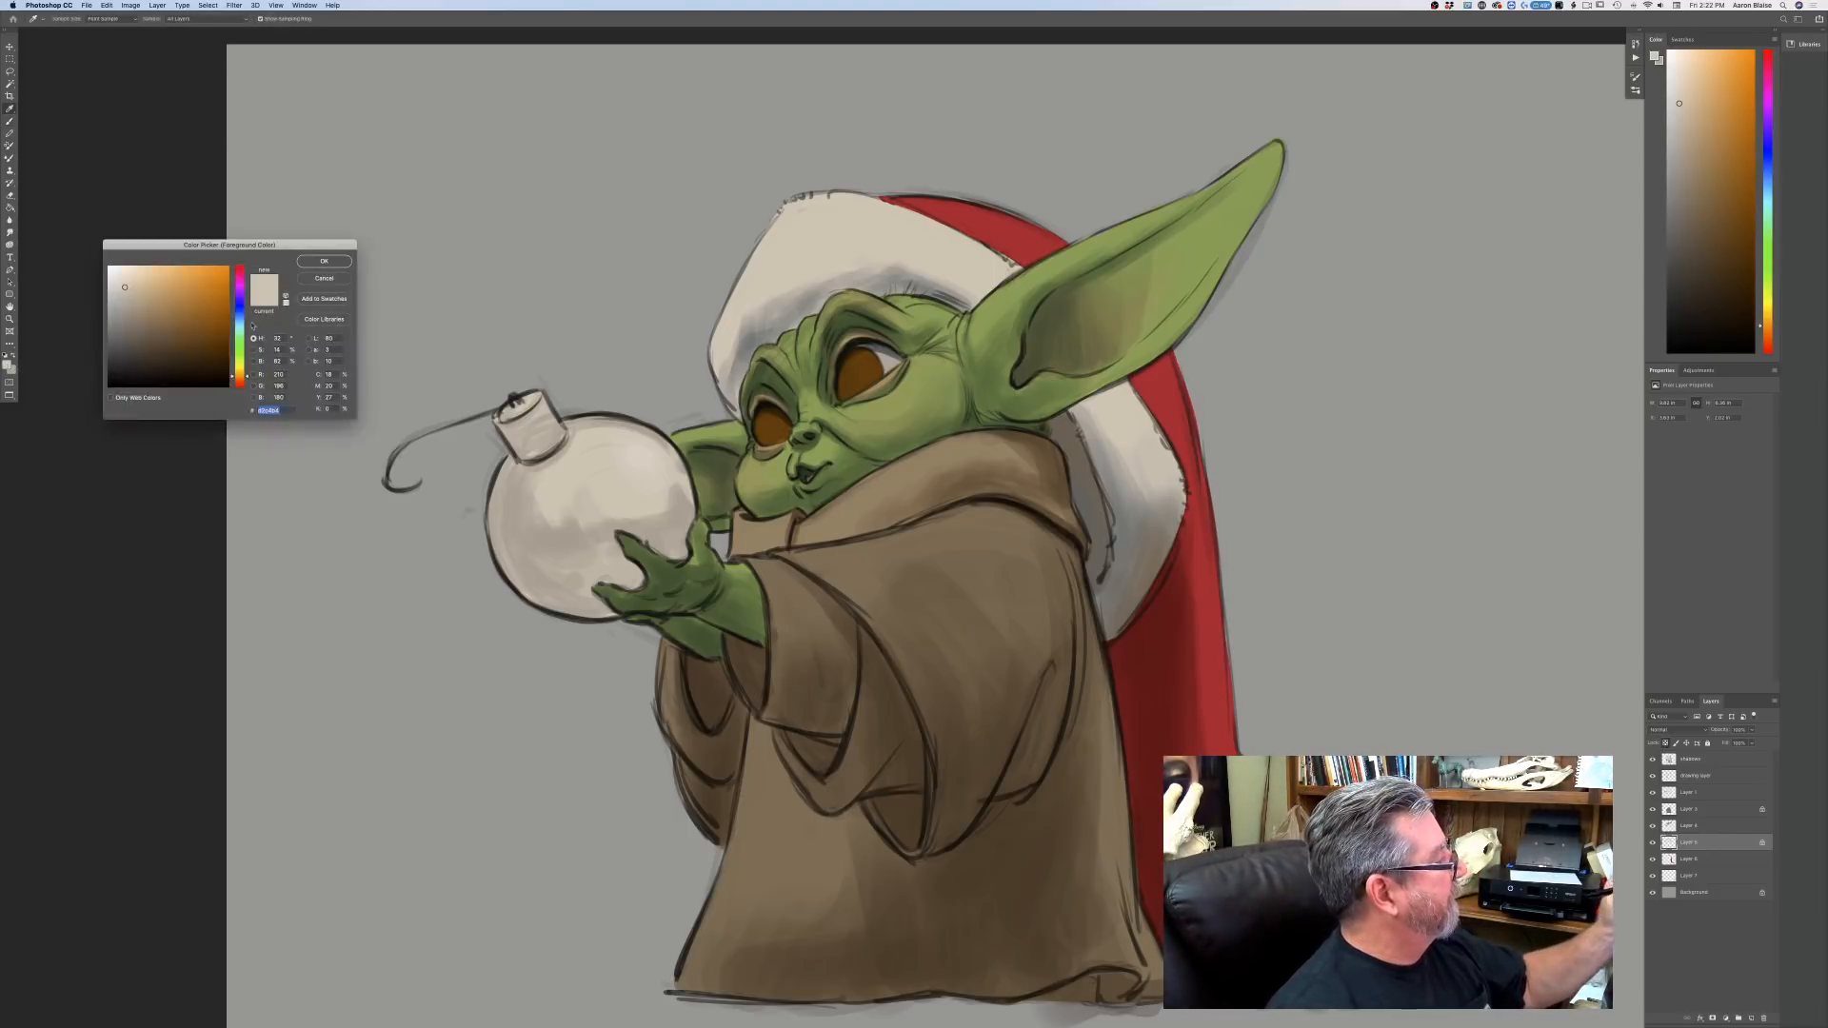
click(238, 323)
drag(238, 322, 238, 320)
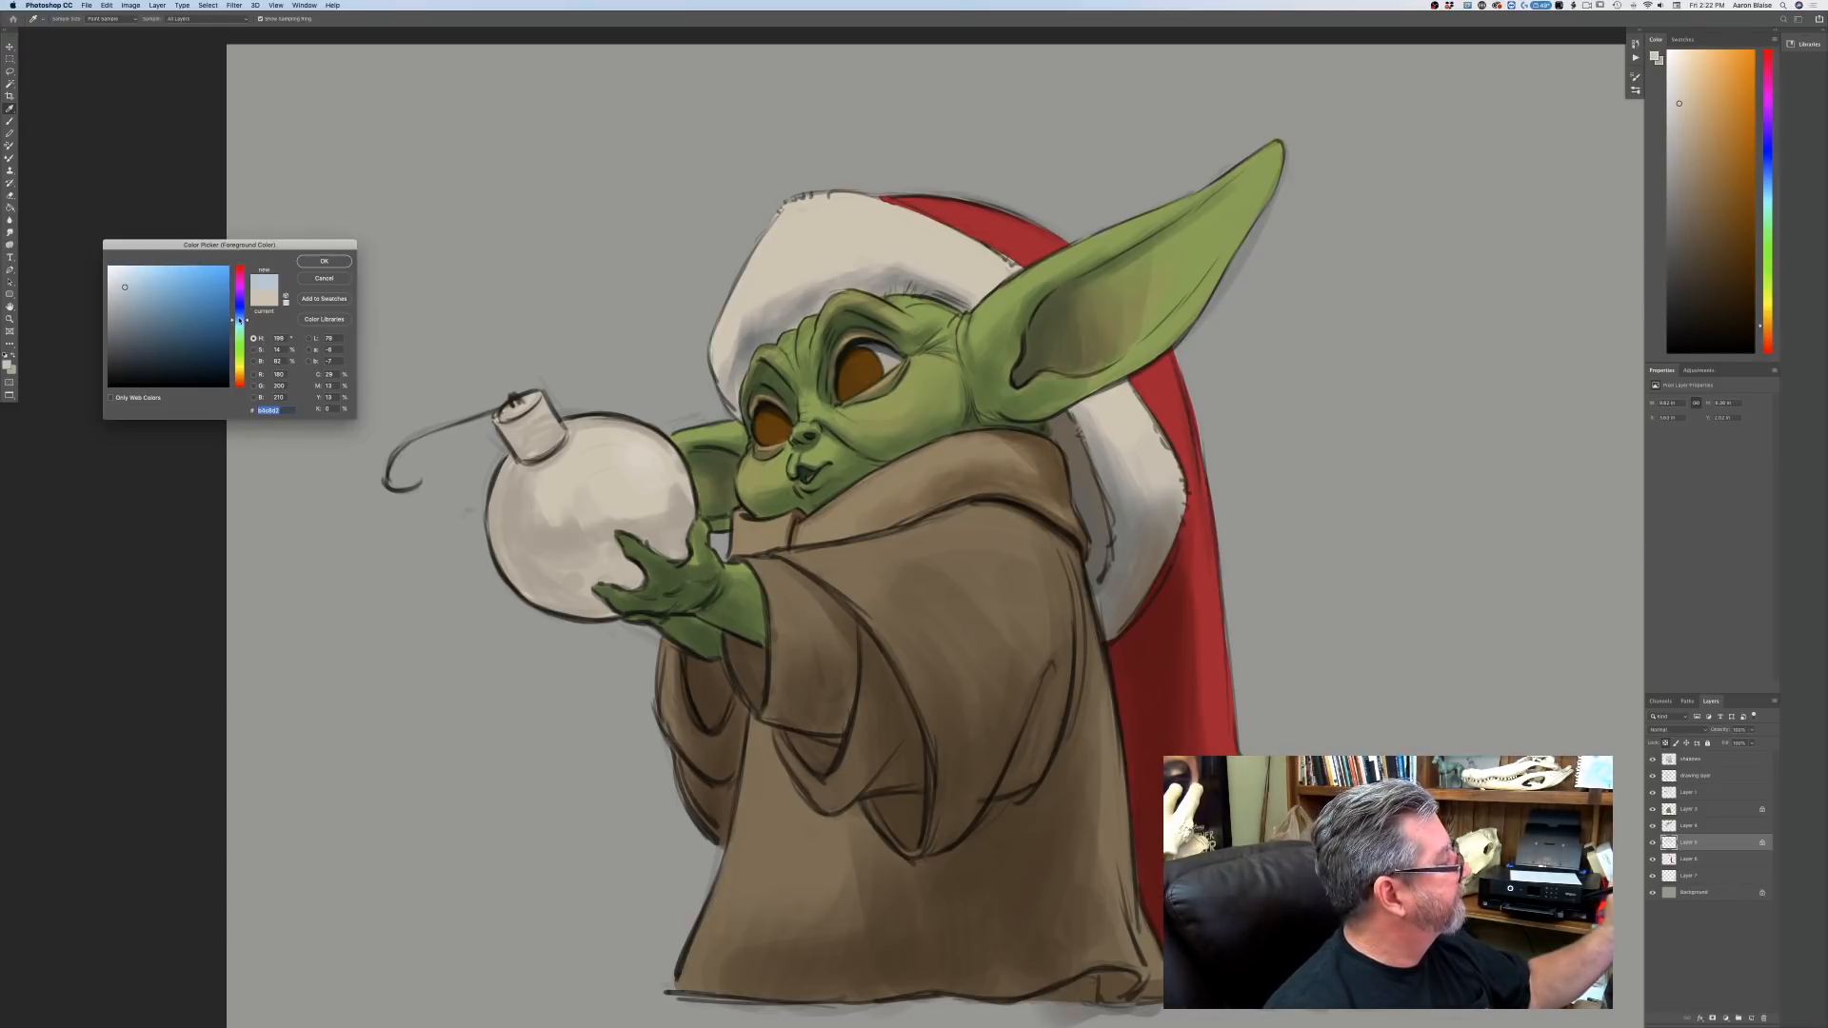
drag(239, 321, 240, 314)
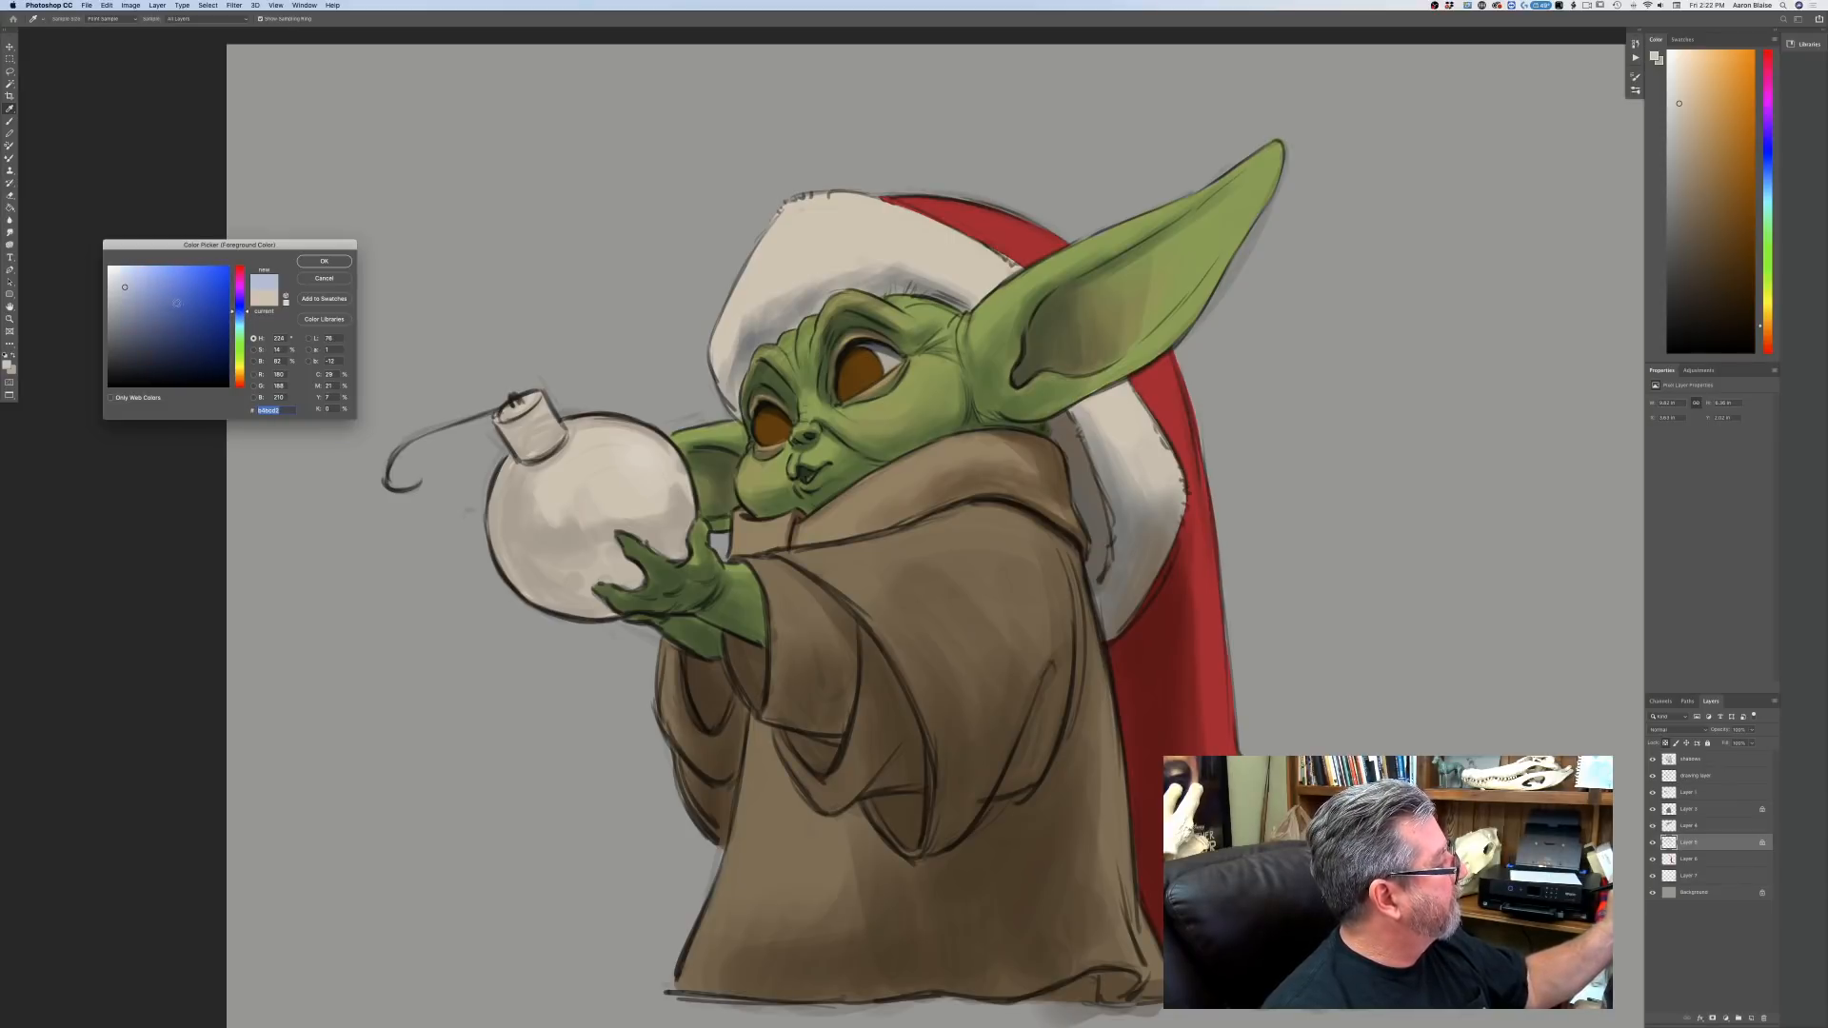
click(176, 303)
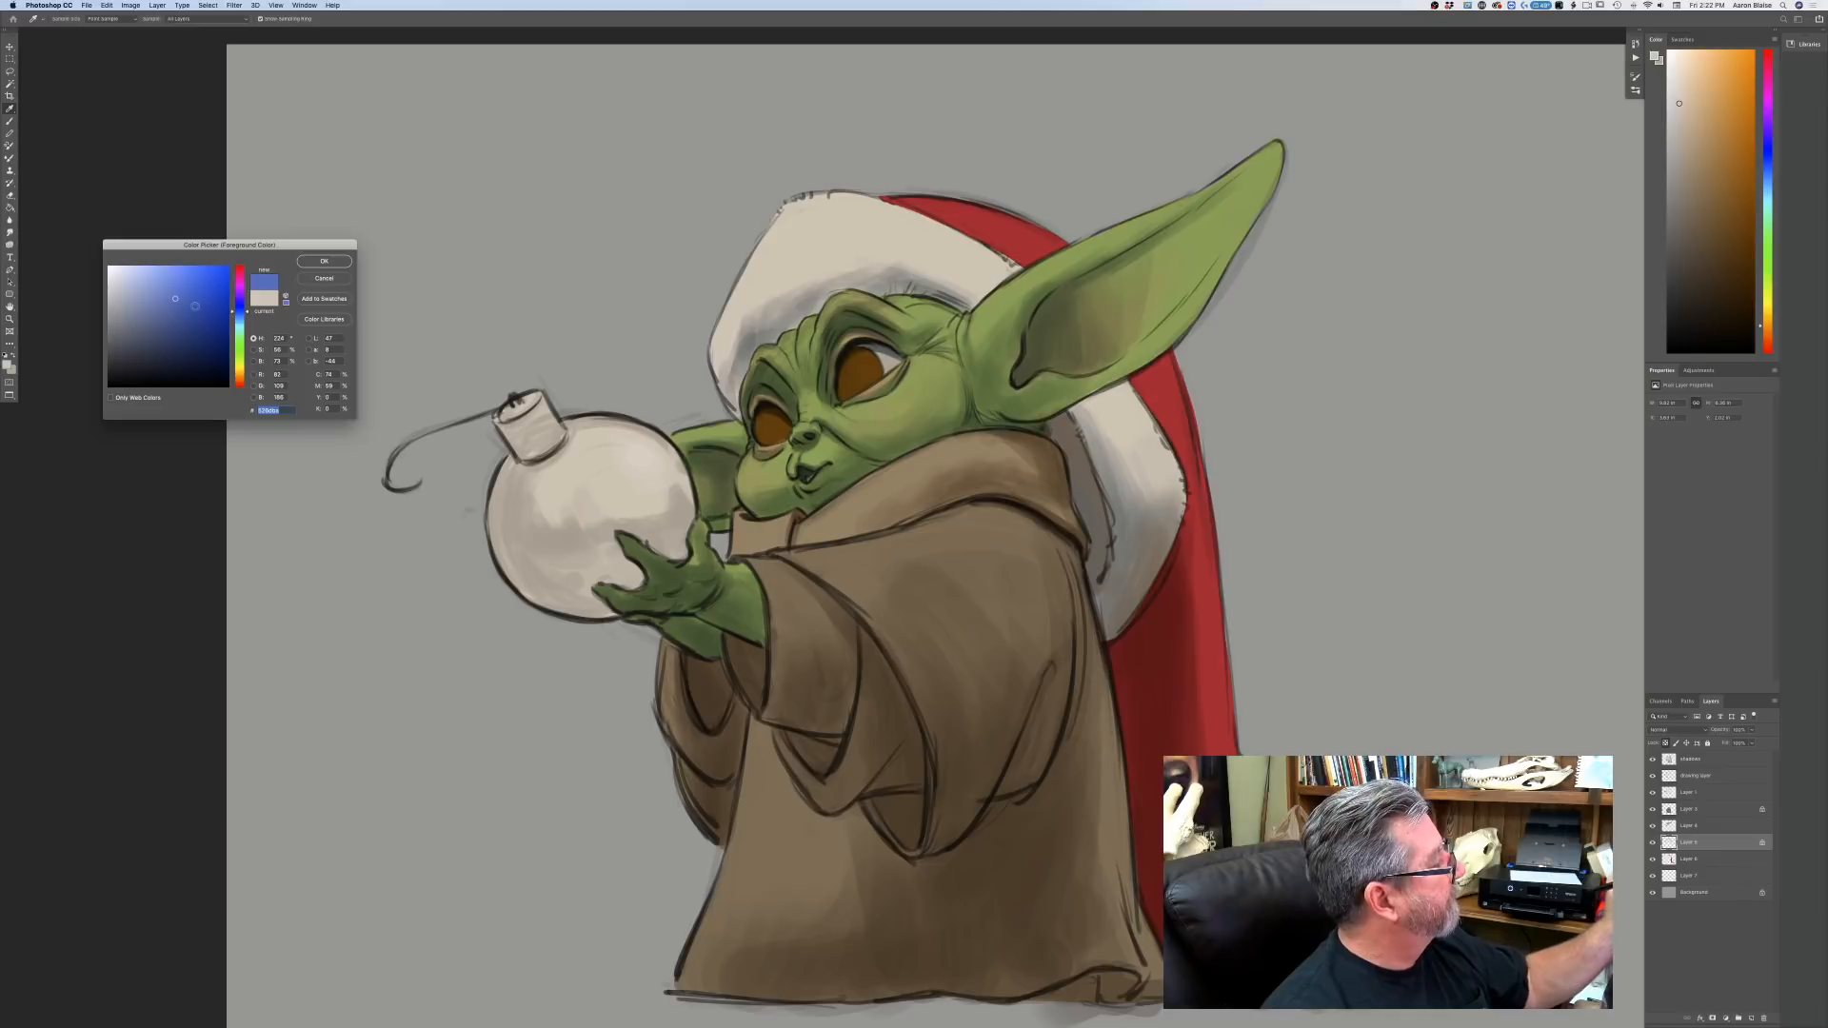
click(324, 260)
Brush the blue over the ornament's ball and cap and check it against the whole figure.
key(b)
mouse_move(614, 428)
mouse_down()
mouse_move(648, 524)
mouse_move(581, 562)
mouse_move(524, 419)
mouse_move(533, 590)
mouse_move(505, 562)
mouse_move(633, 581)
mouse_move(671, 514)
mouse_move(685, 533)
mouse_move(657, 442)
mouse_move(619, 421)
mouse_move(660, 489)
mouse_up()
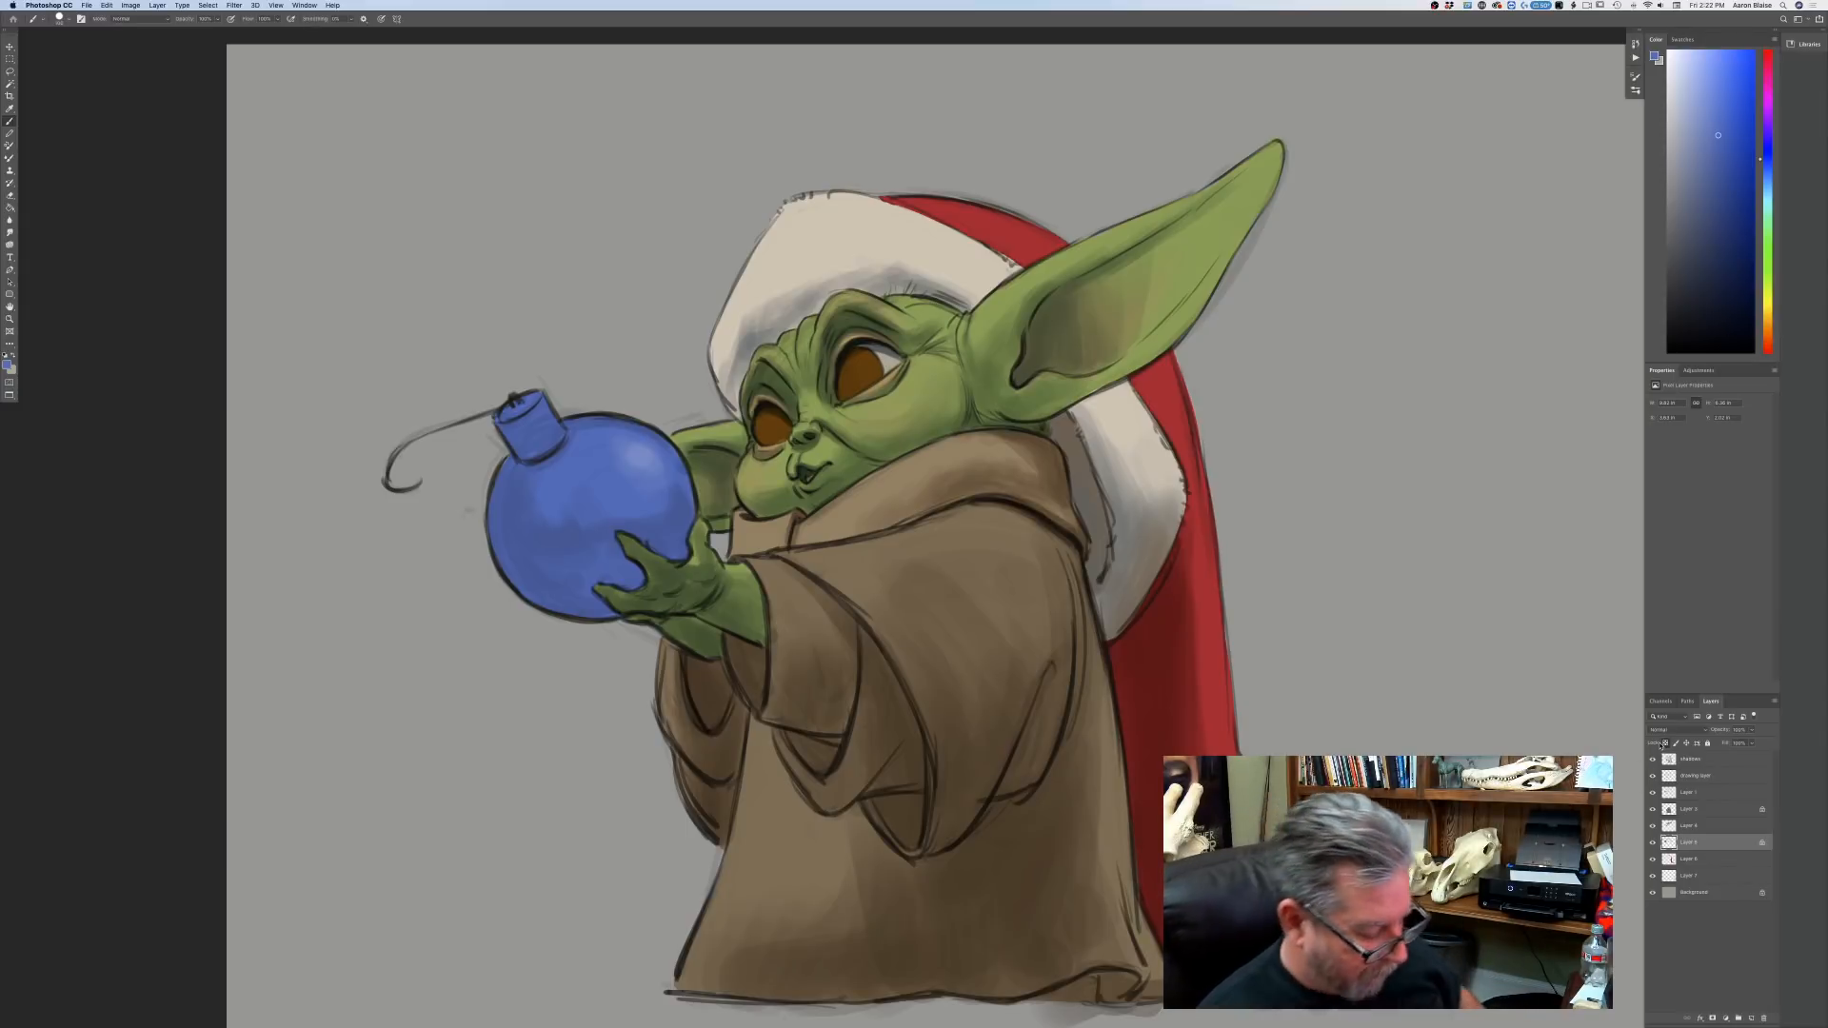
key(super+minus)
key(super+minus)
key(super+minus)
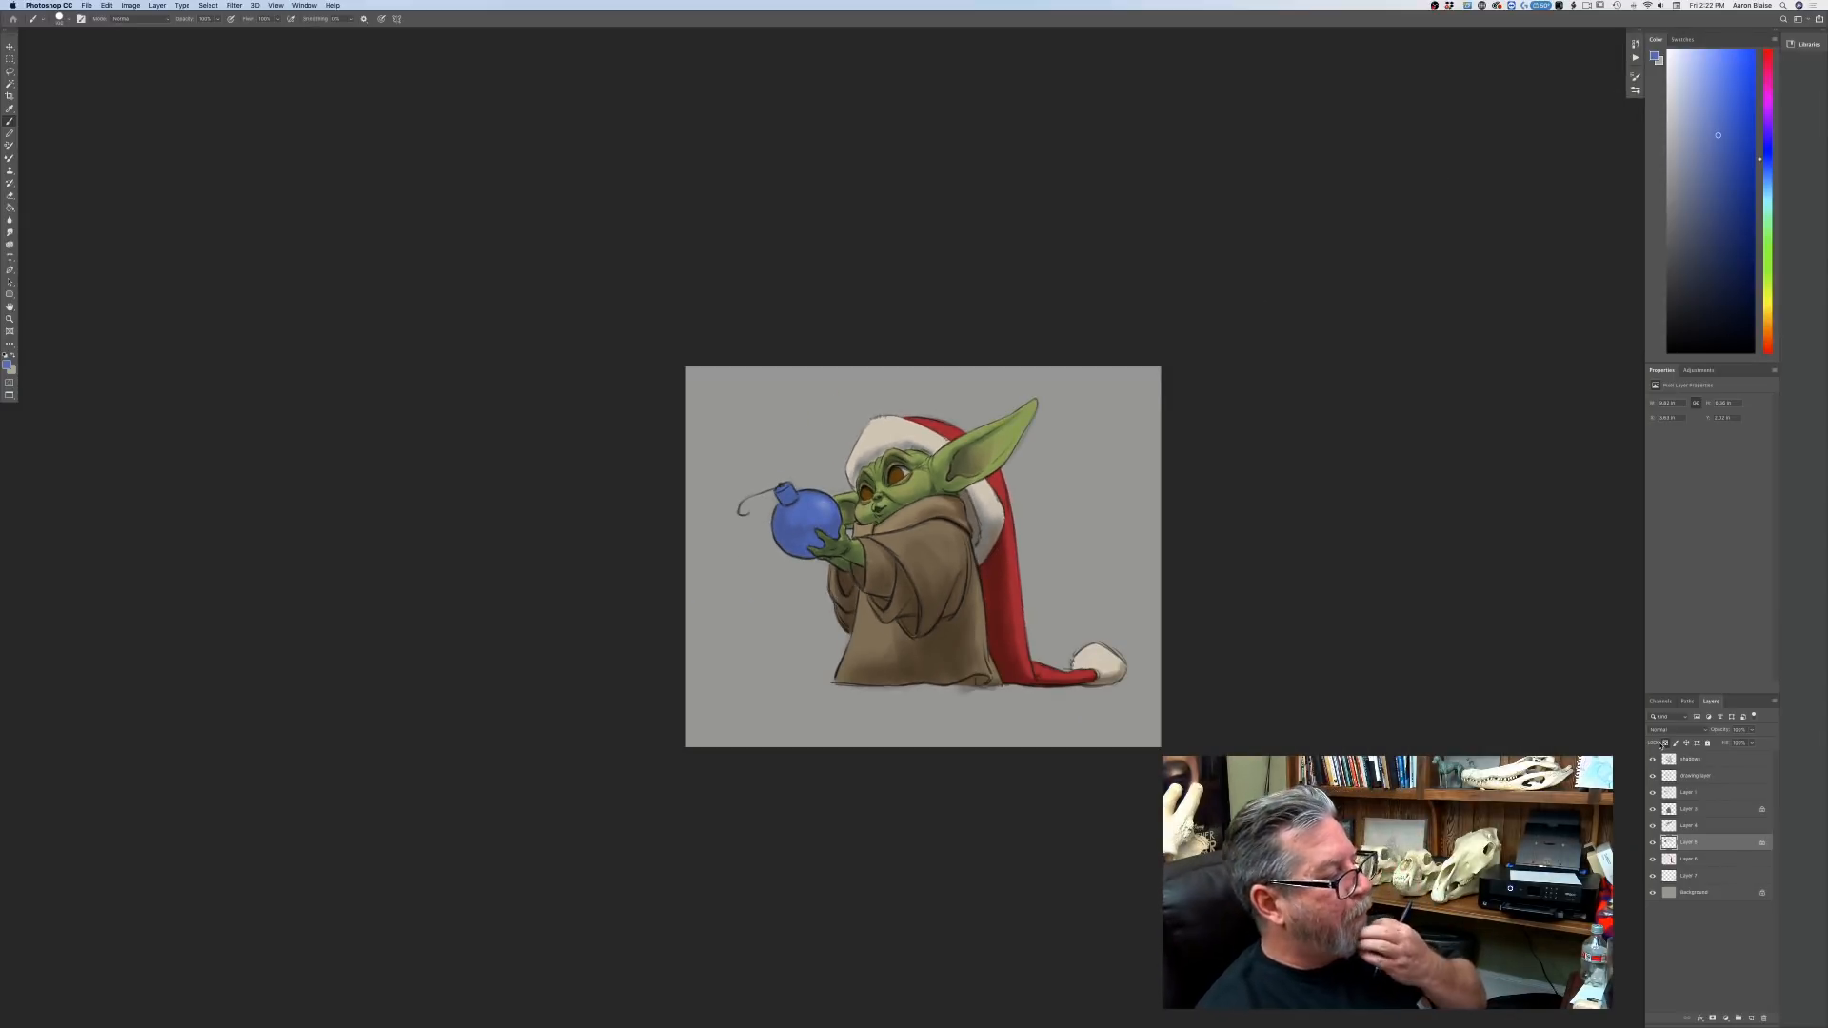
key(super+plus)
key(super+plus)
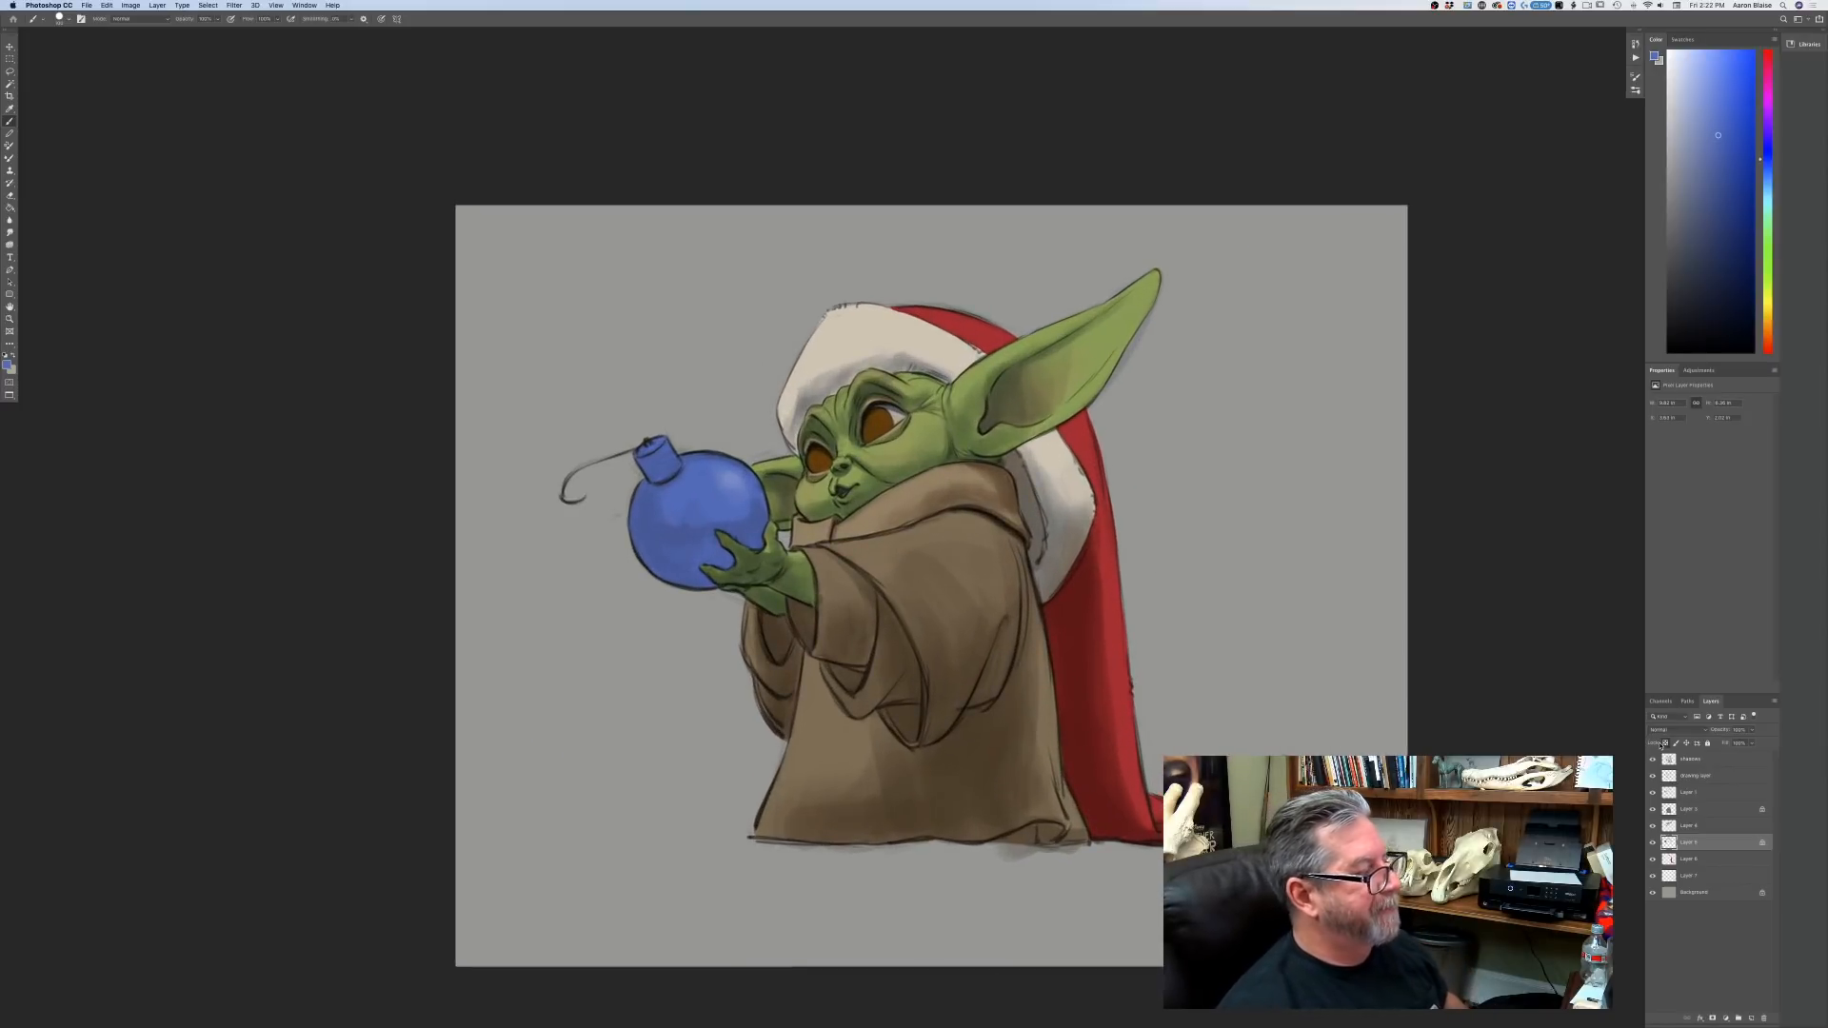
Add a new layer above the shadows layer and set its blending mode to Overlay.
key(super+plus)
click(1683, 762)
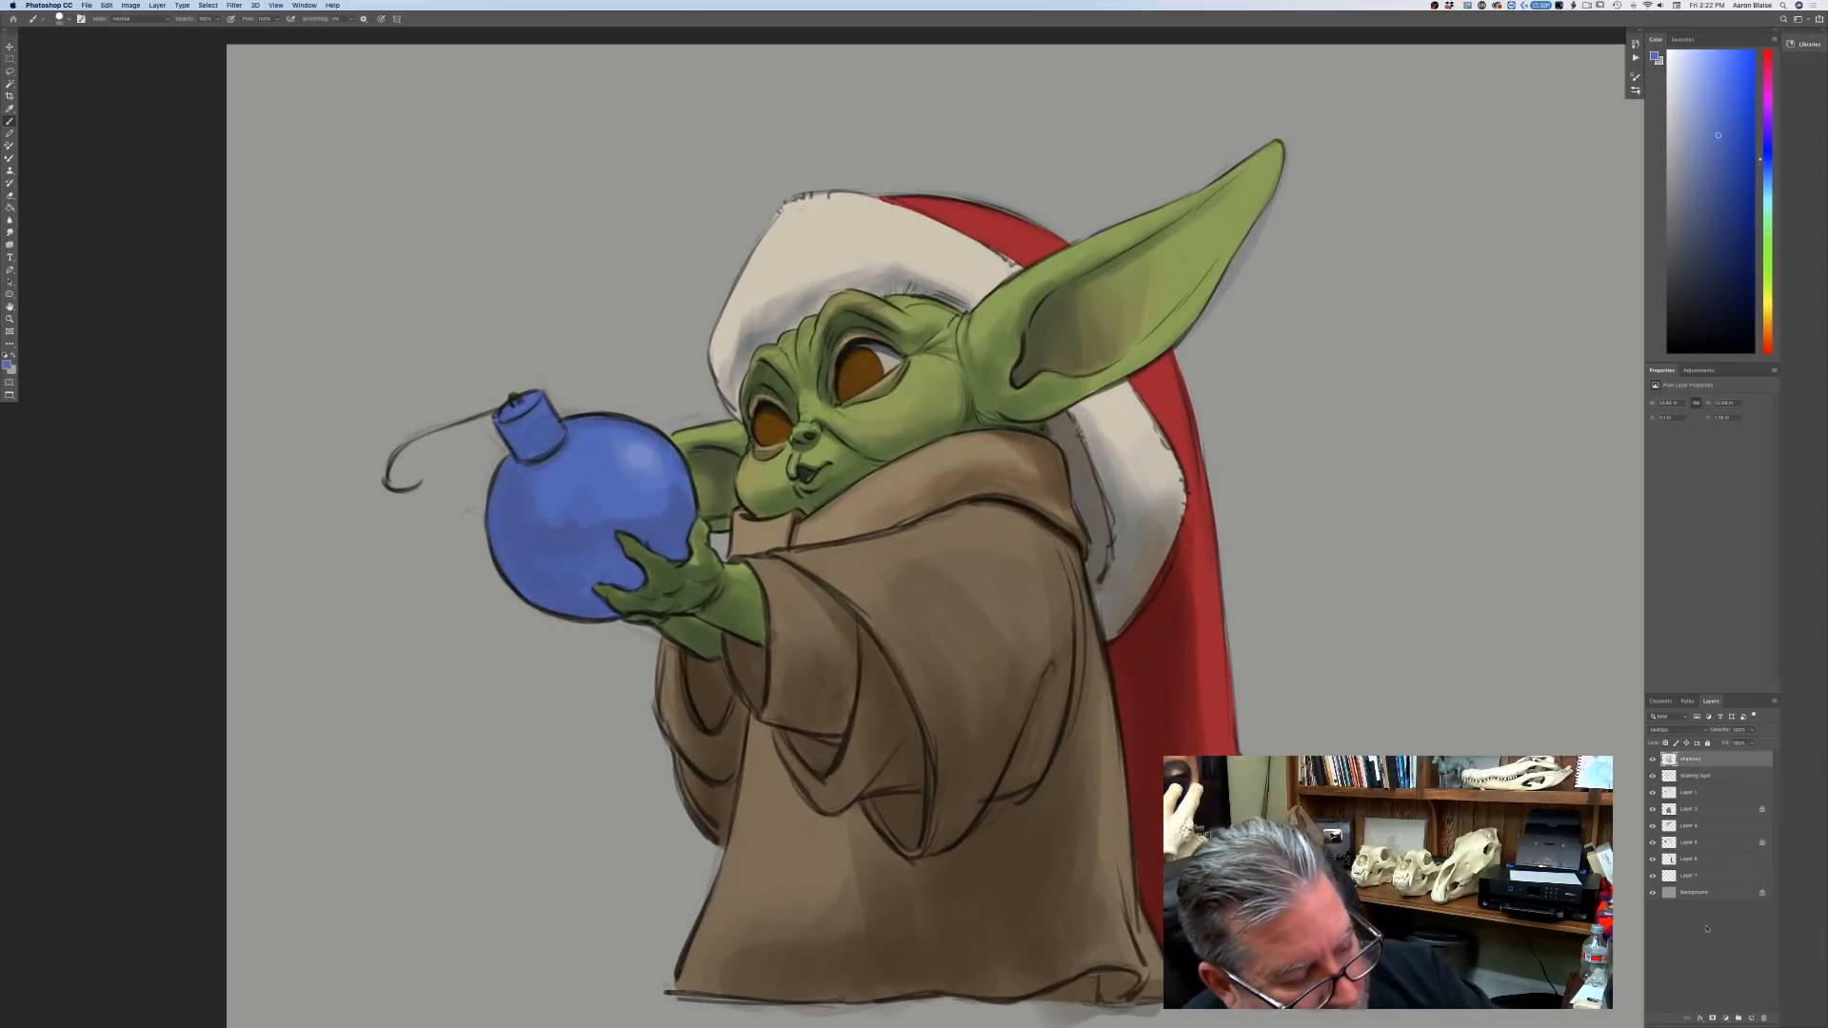
click(1753, 1018)
click(1652, 731)
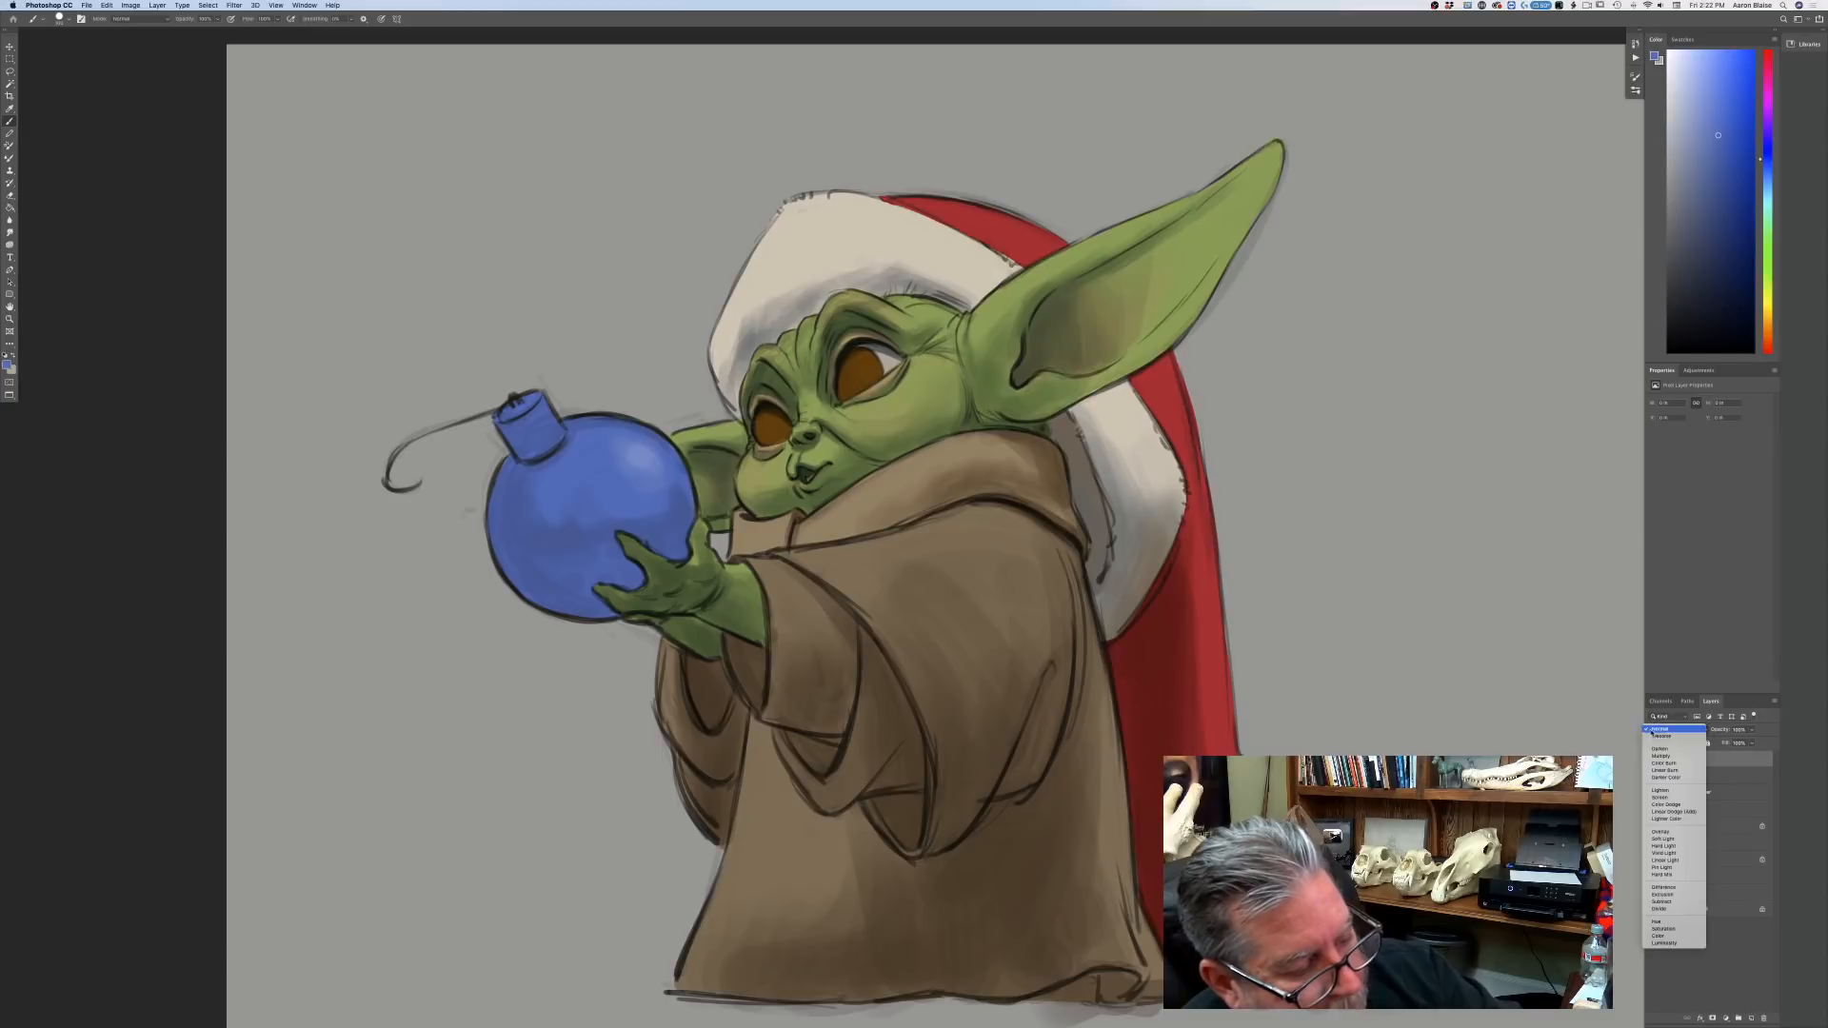
click(1652, 834)
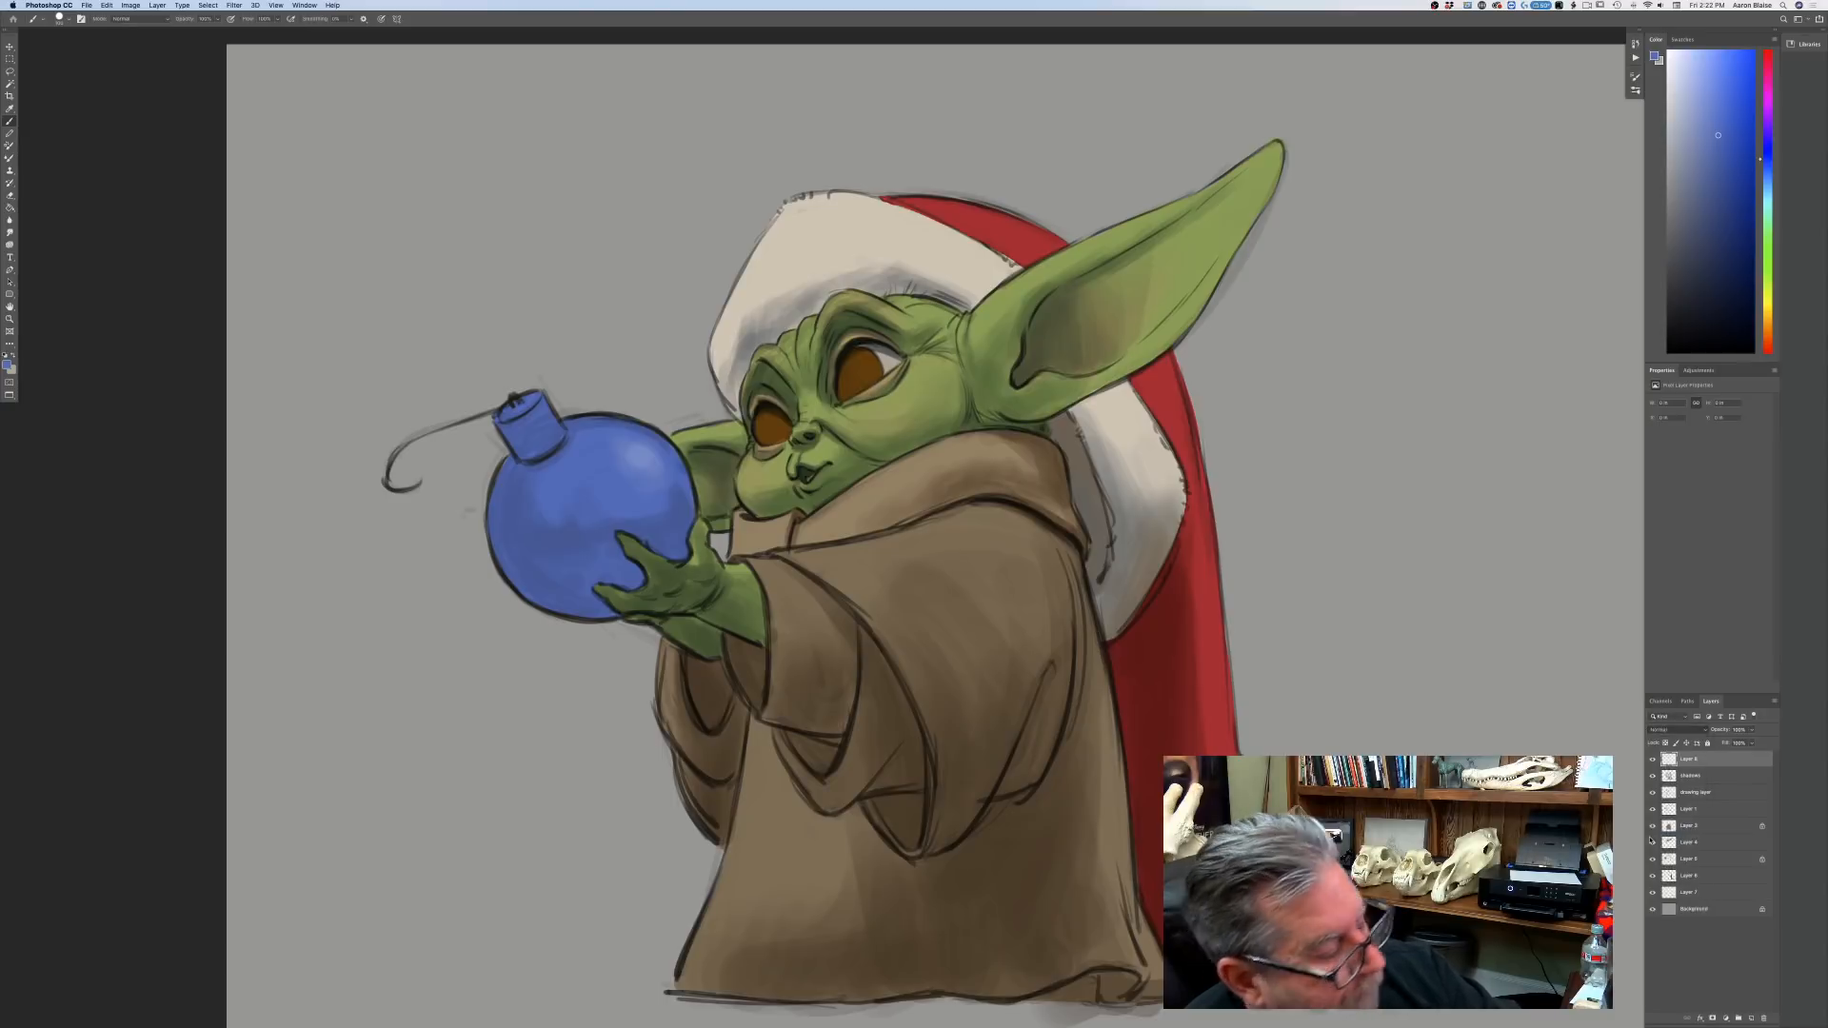
Set the foreground color to a light warm tan for brushing highlights.
click(8, 365)
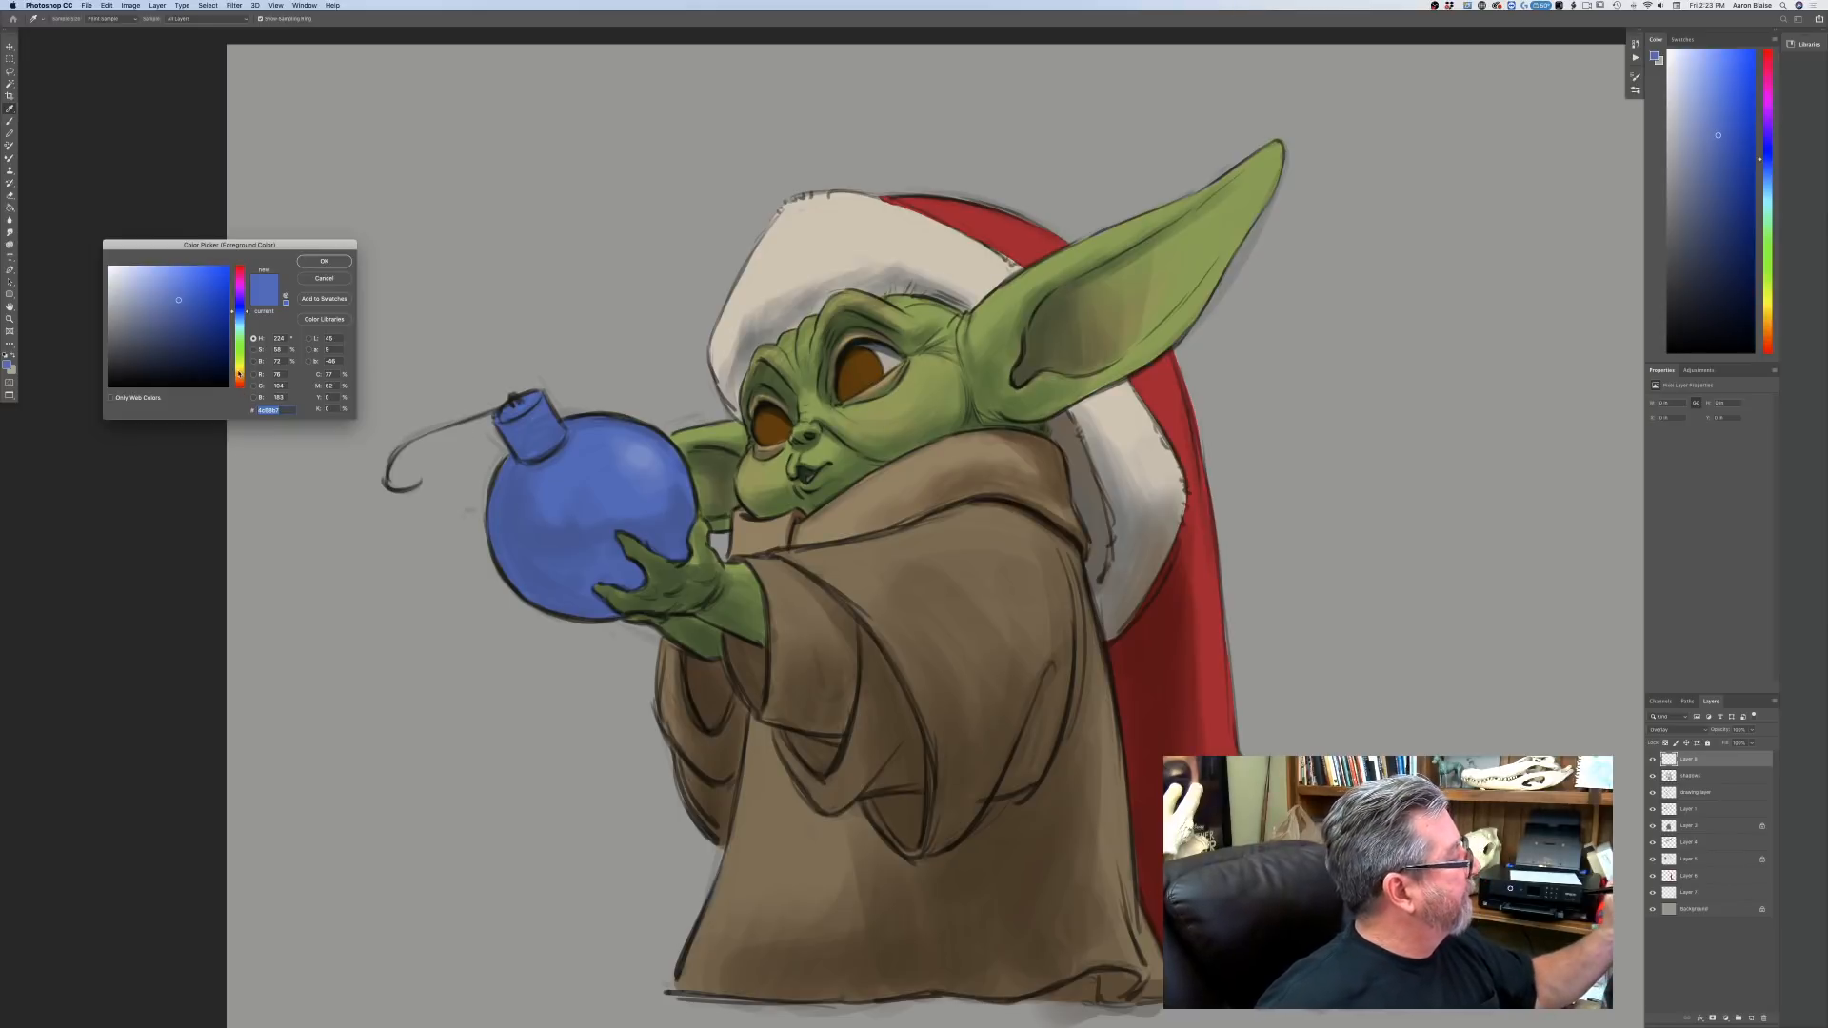
click(238, 372)
drag(238, 372, 239, 378)
click(145, 294)
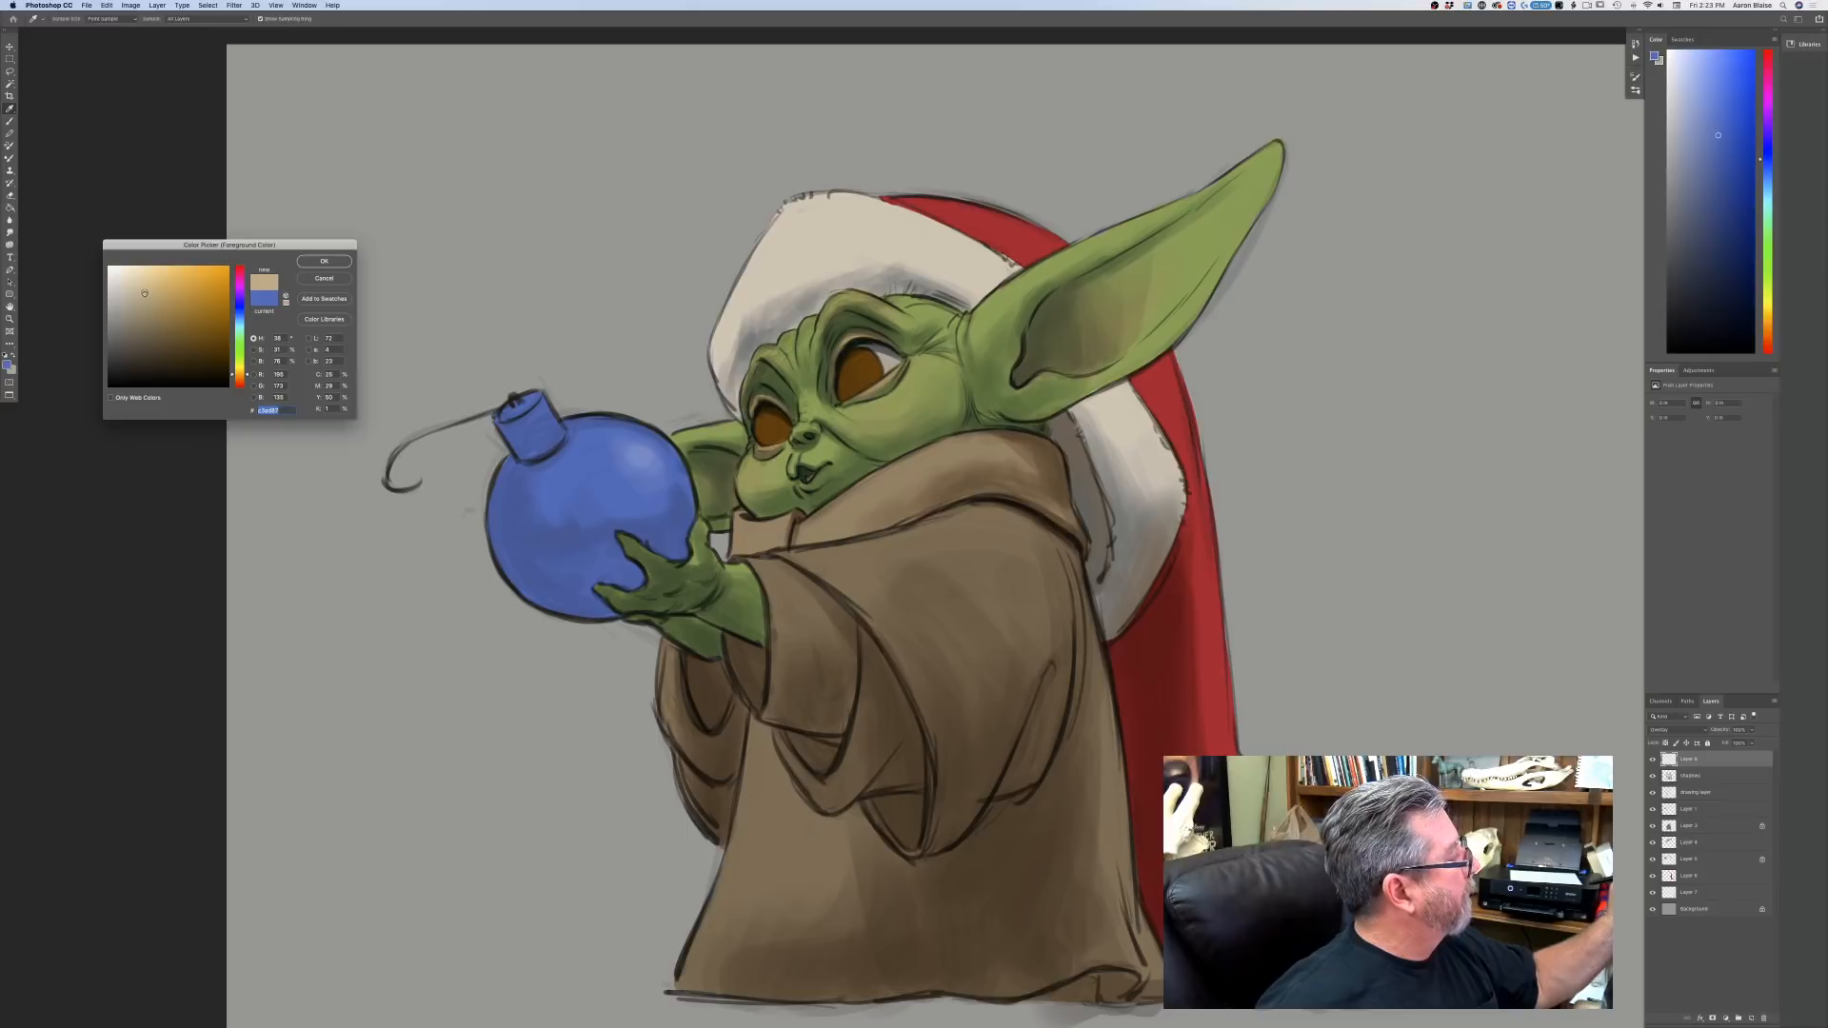
click(314, 266)
key(b)
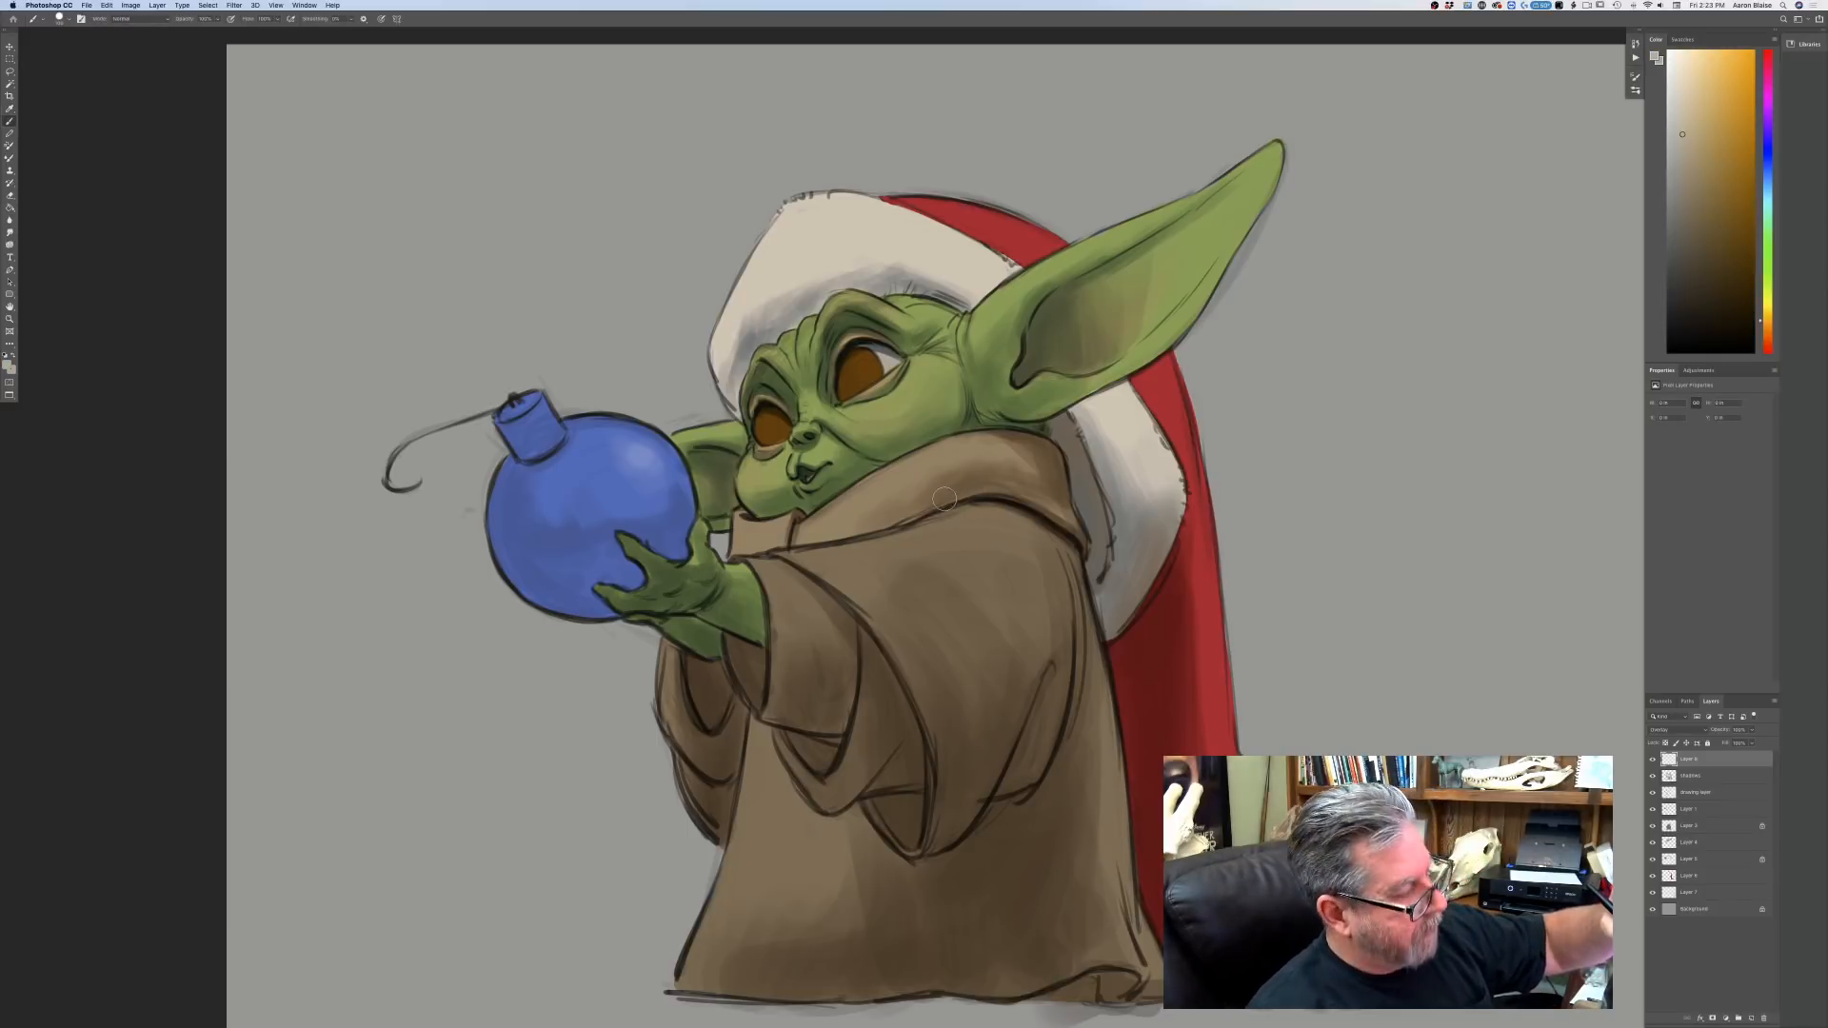
drag(944, 498, 1011, 517)
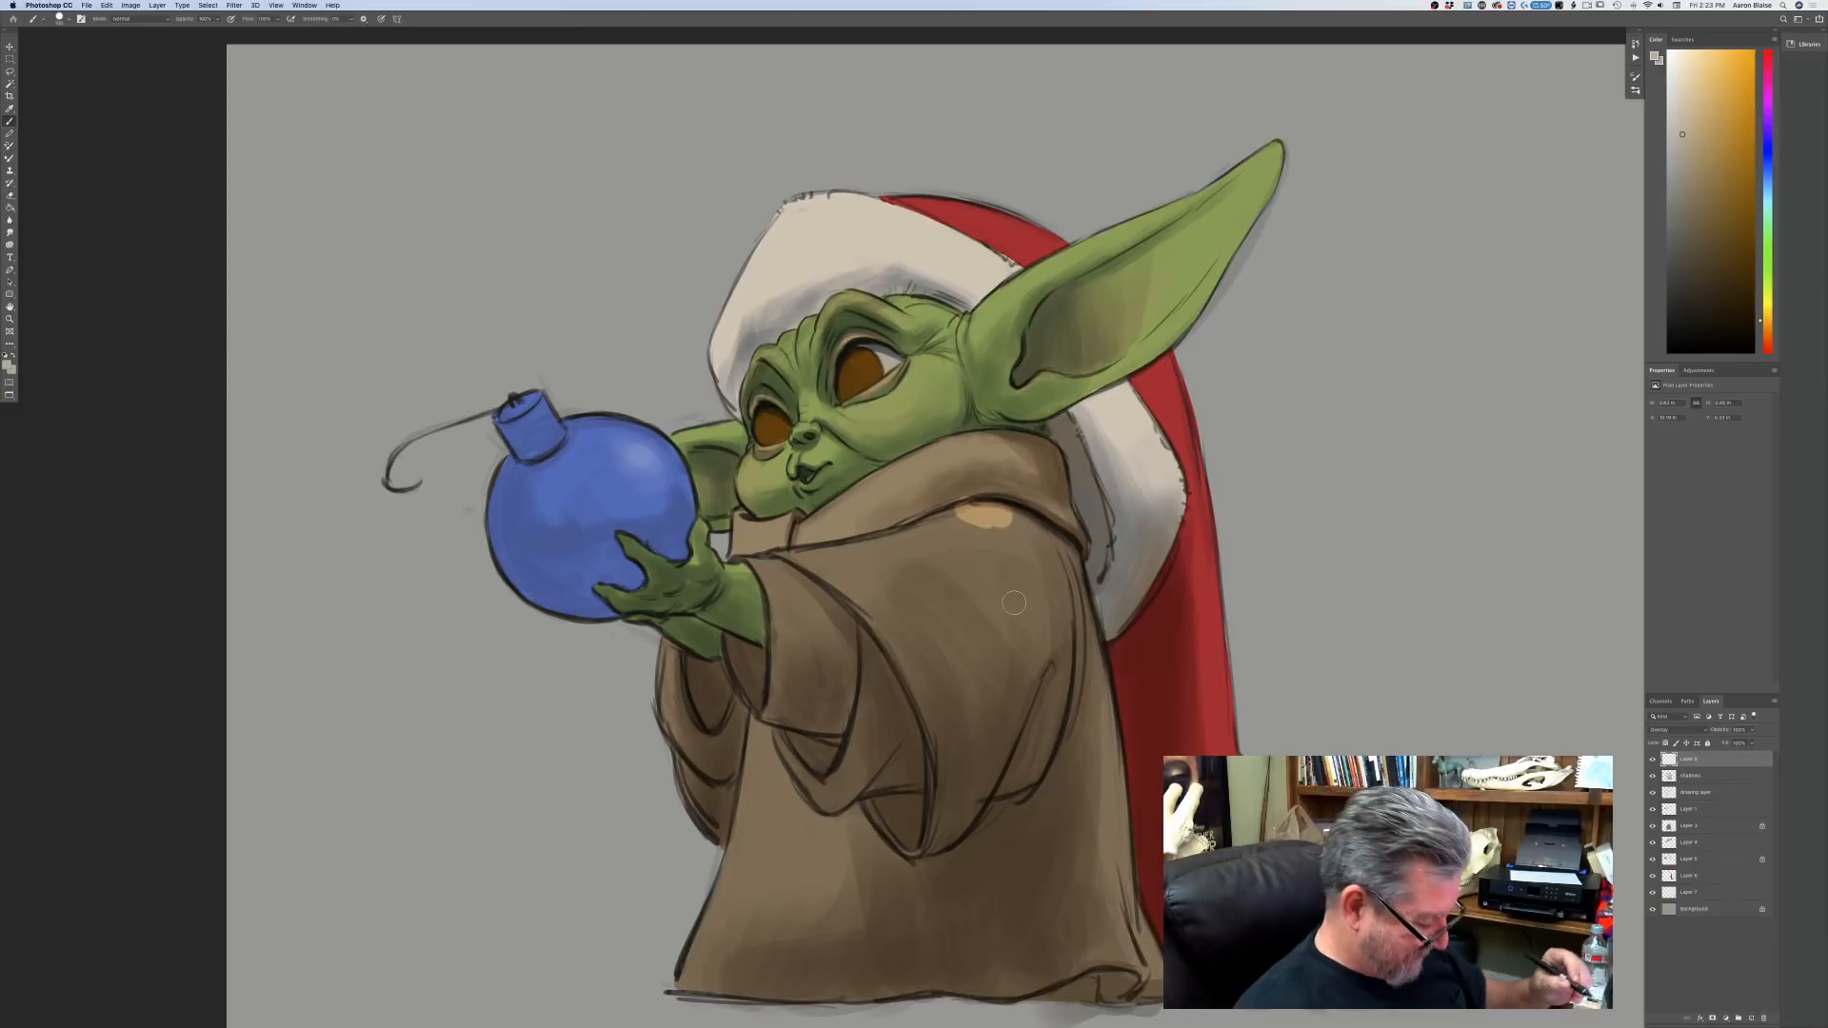
key(super+z)
key(super+z)
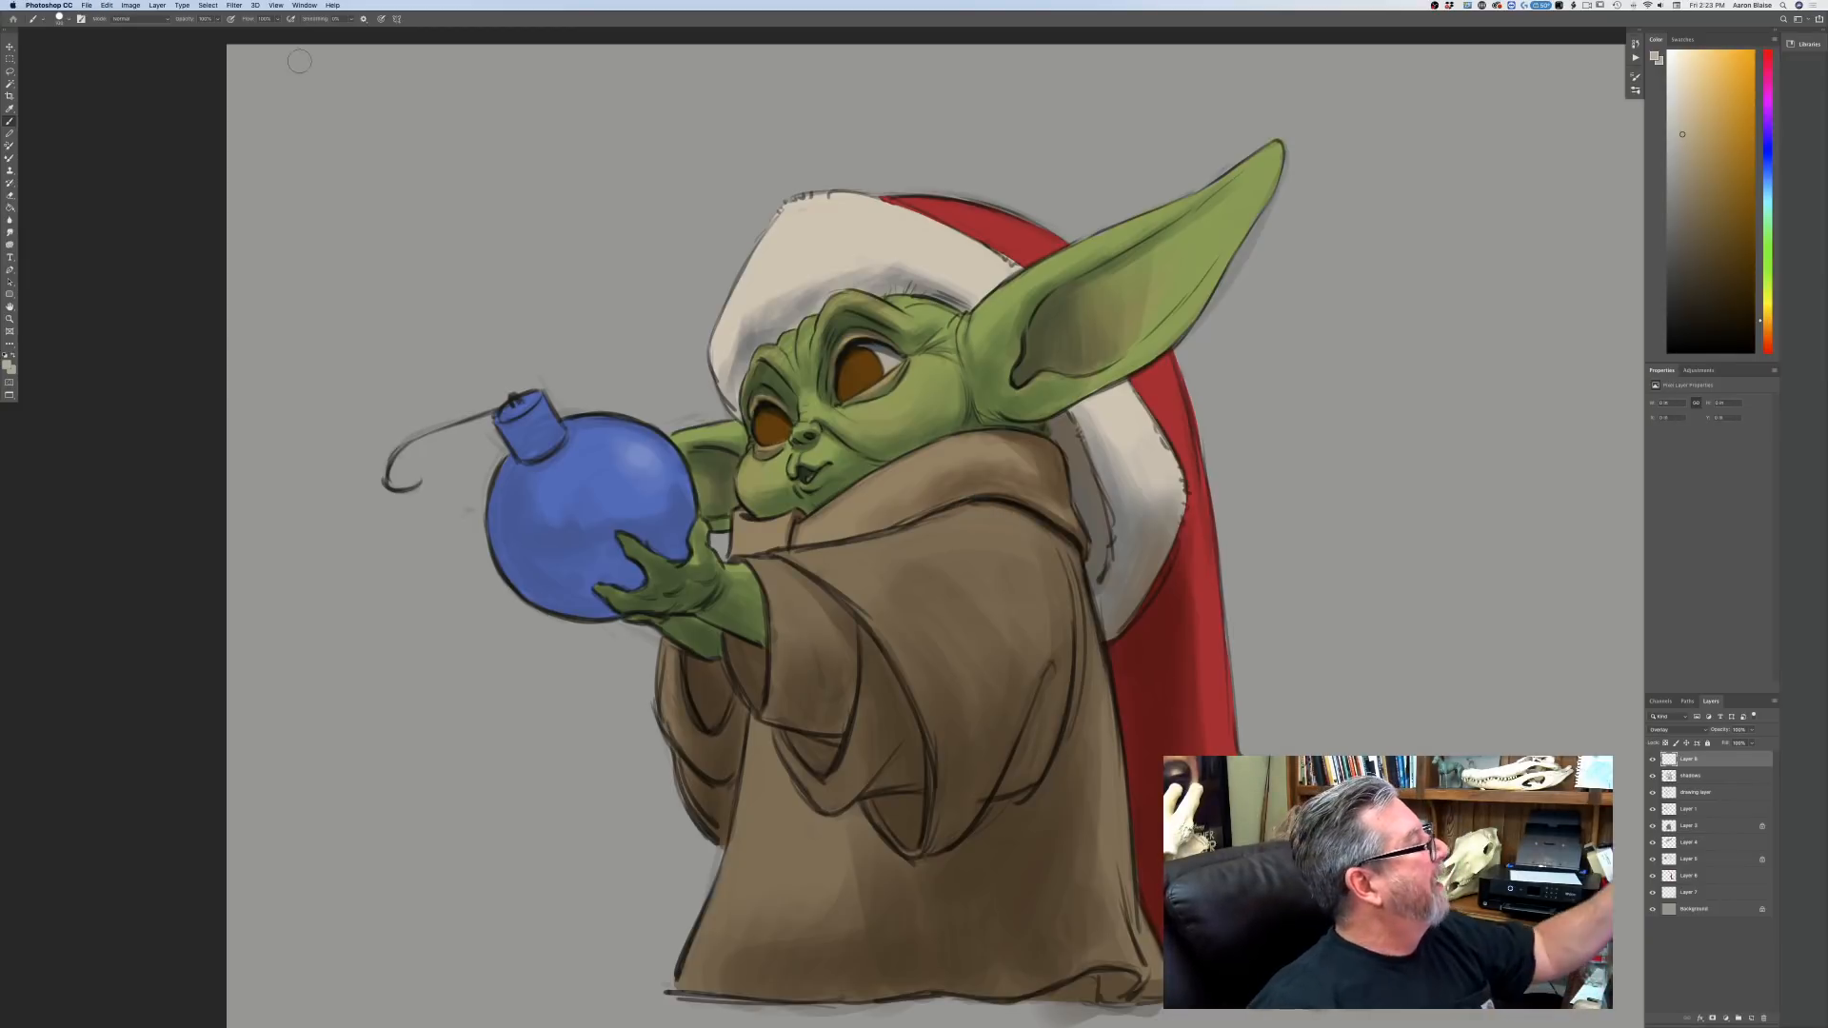
Lower the brush opacity and brush soft tan highlights along the shoulder of the robe.
click(230, 19)
drag(218, 20, 202, 33)
drag(971, 511, 982, 517)
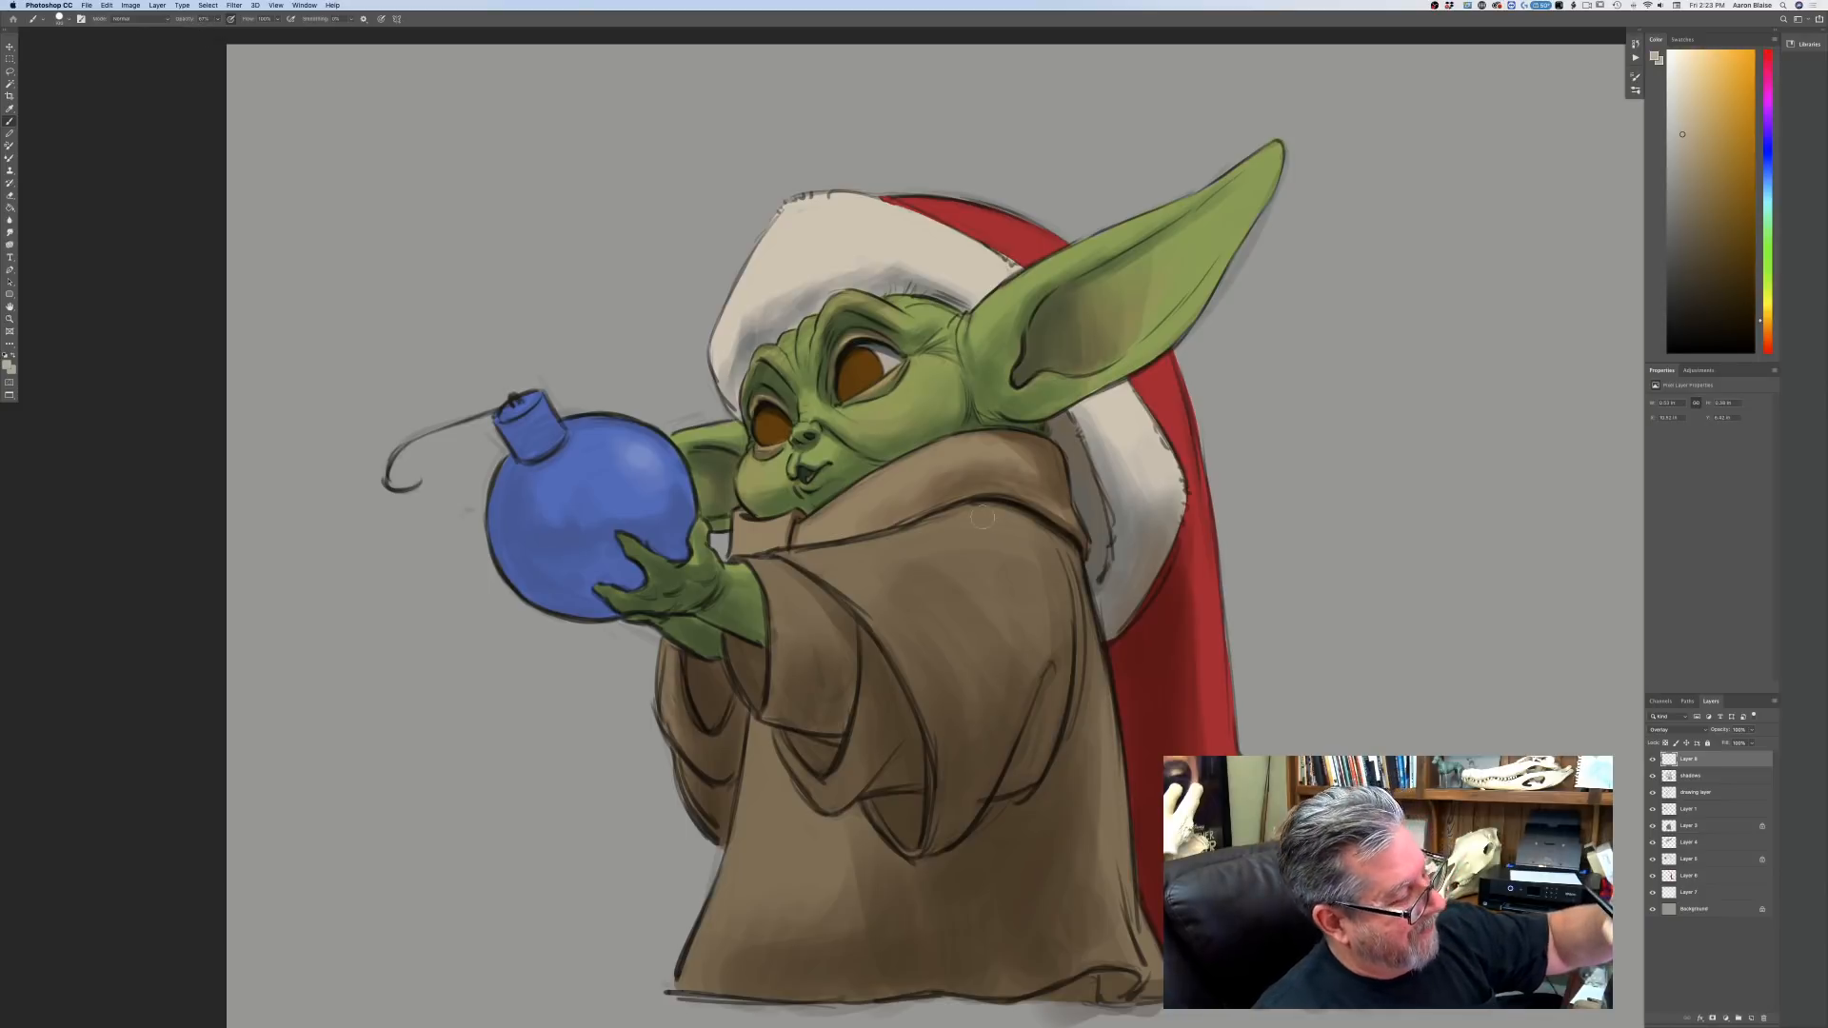
mouse_move(880, 553)
mouse_down()
mouse_move(937, 518)
mouse_move(866, 547)
mouse_move(837, 591)
mouse_move(831, 571)
mouse_up()
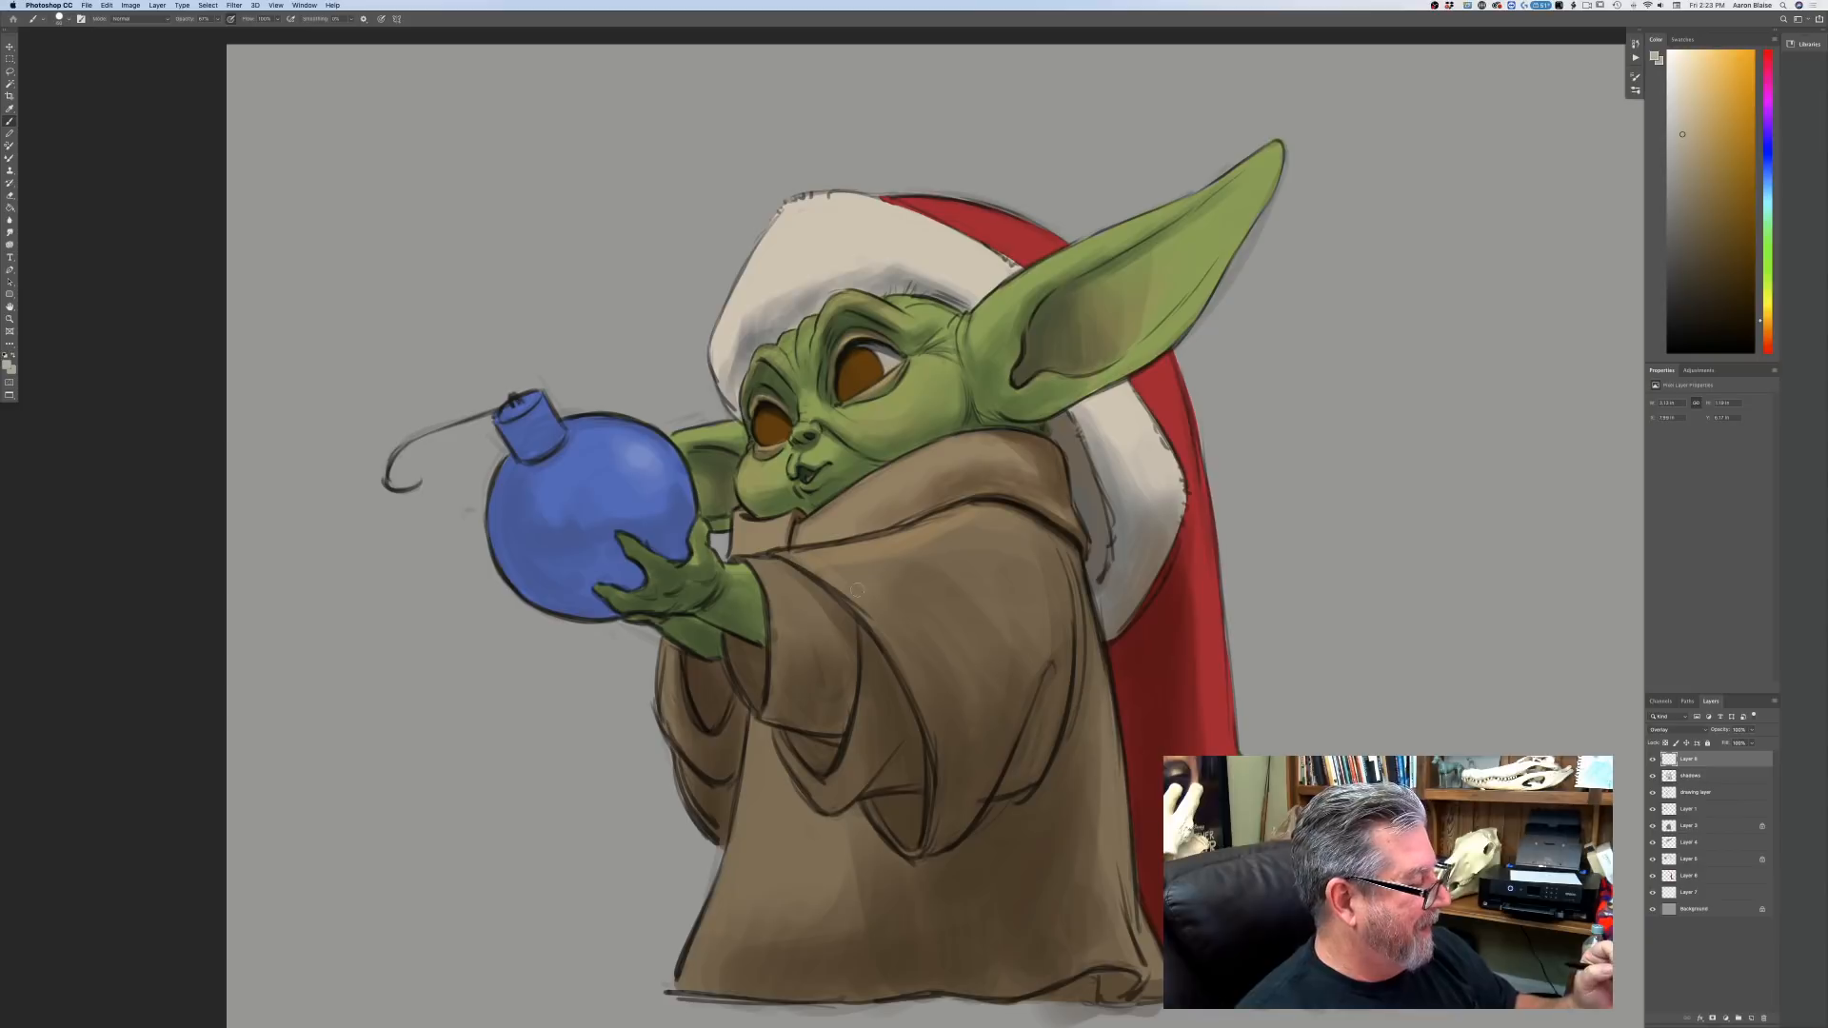
mouse_move(941, 544)
mouse_down()
mouse_move(991, 501)
mouse_move(915, 569)
mouse_move(830, 568)
mouse_up()
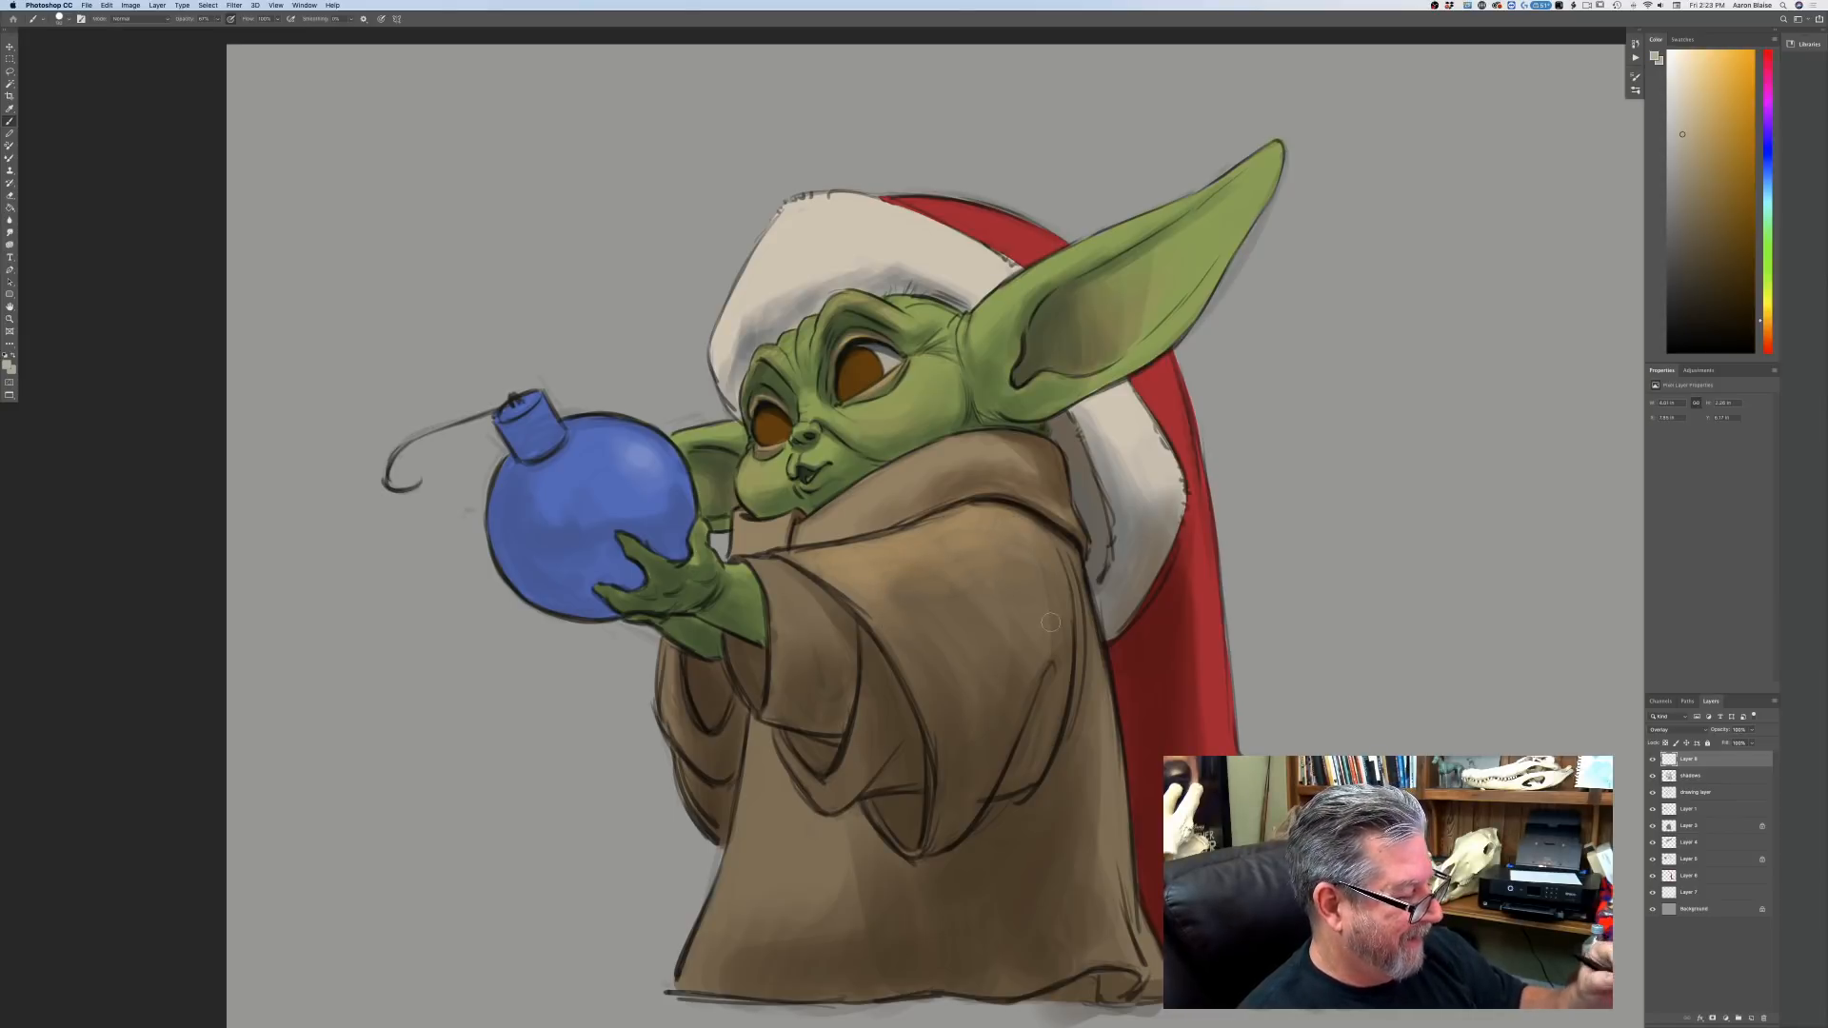
Brush highlights along the sleeve's rear fold, the robe's back edge down to the hem, and the front cuff.
mouse_move(1051, 622)
mouse_down()
mouse_move(951, 846)
mouse_move(1025, 759)
mouse_move(1016, 786)
mouse_up()
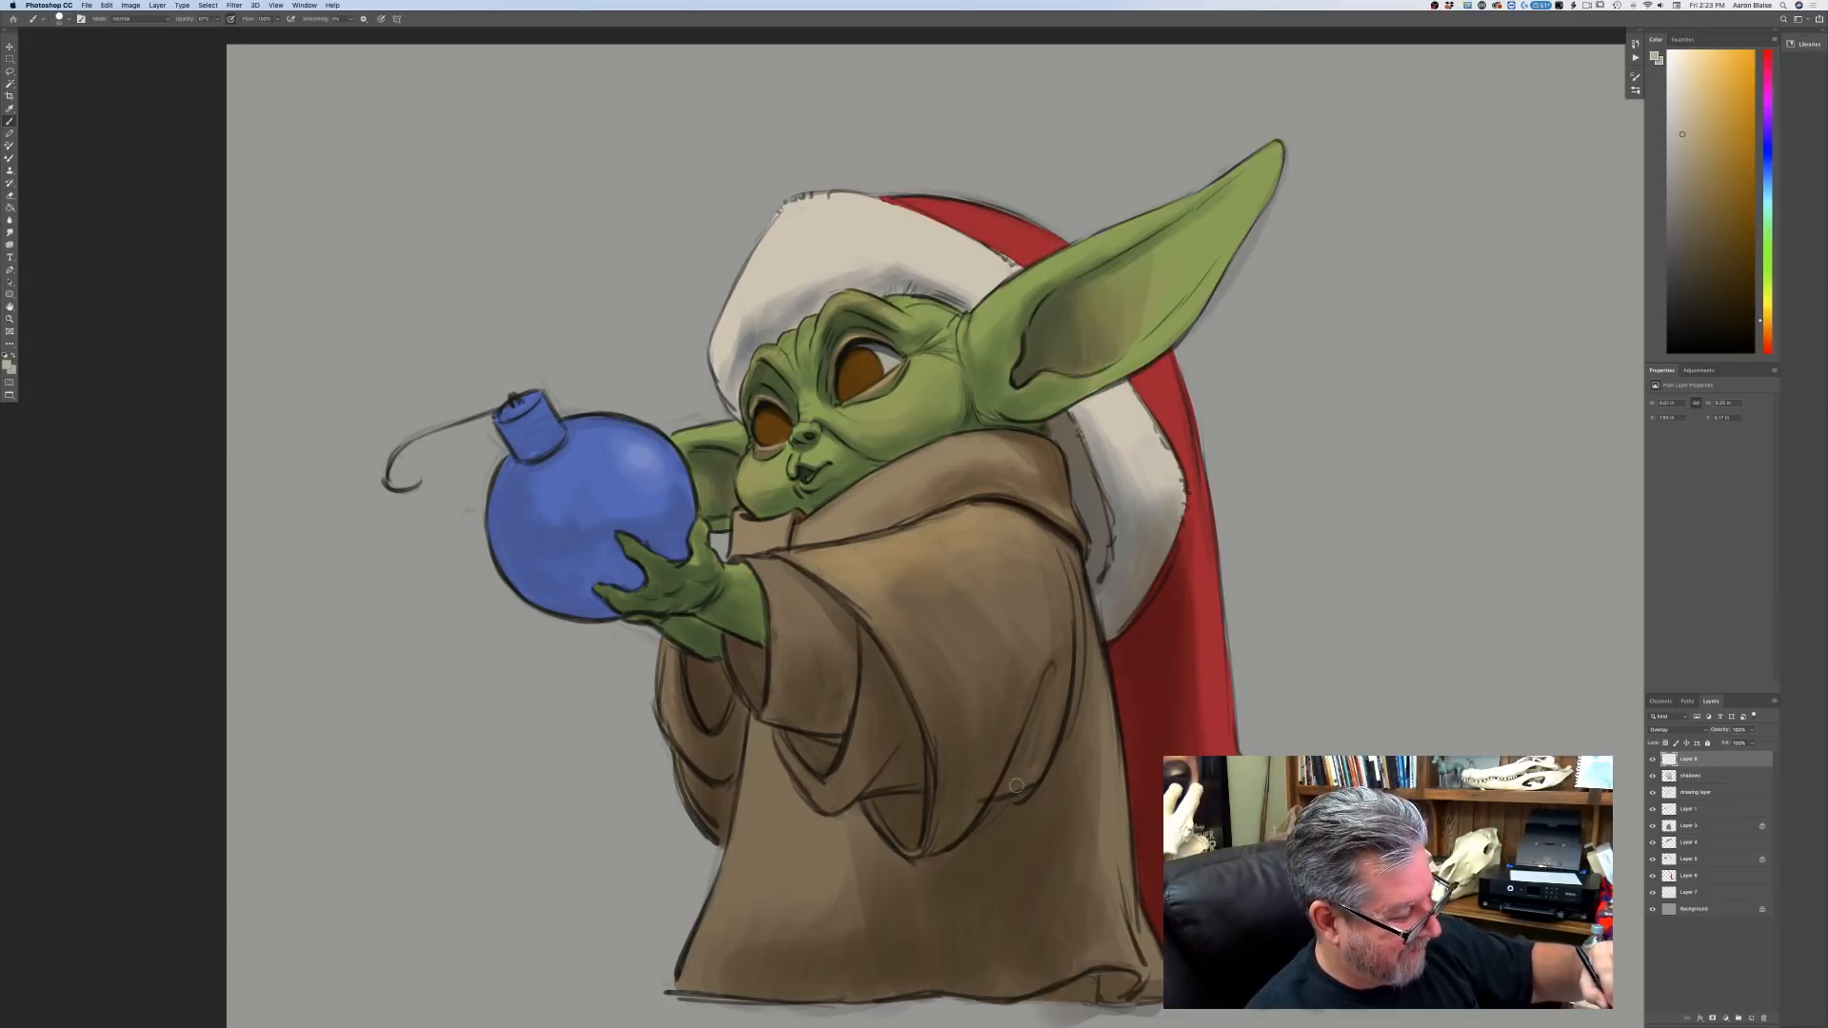
mouse_move(1112, 716)
mouse_down()
mouse_move(1129, 960)
mouse_move(1114, 962)
mouse_up()
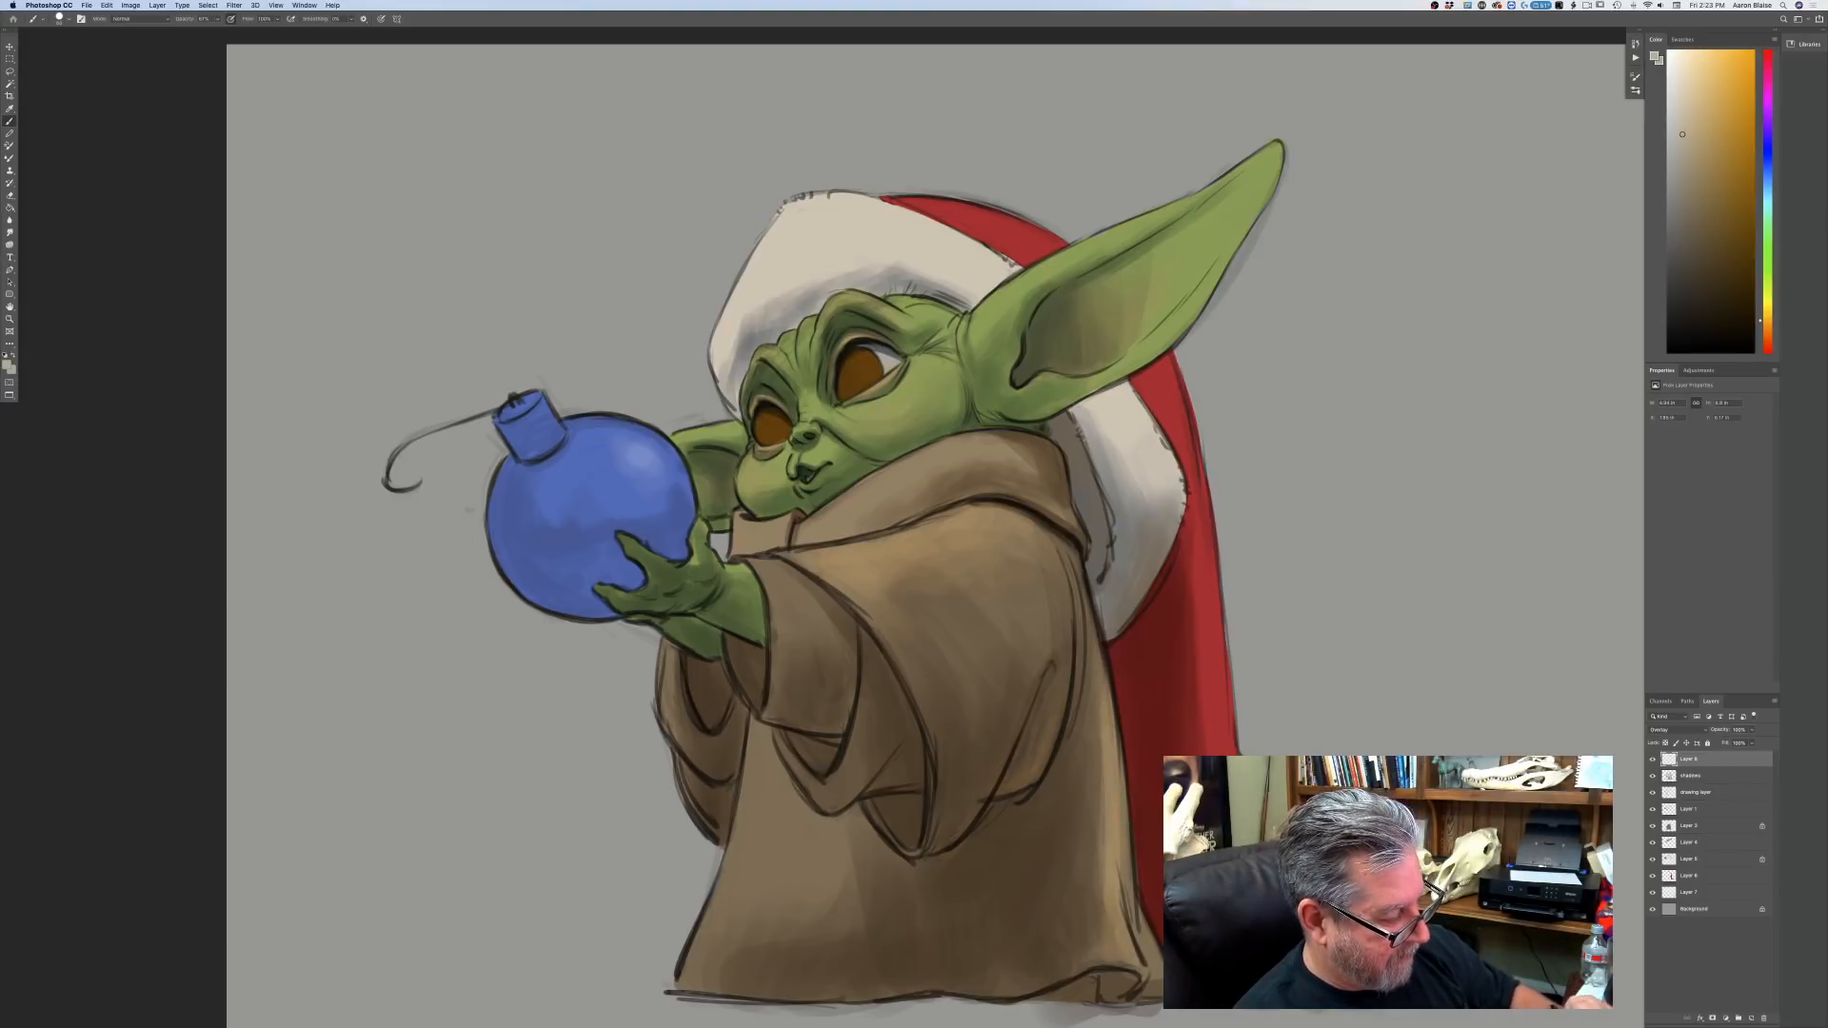
drag(1135, 899, 1152, 979)
mouse_move(754, 559)
mouse_down()
mouse_move(818, 614)
mouse_move(779, 630)
mouse_up()
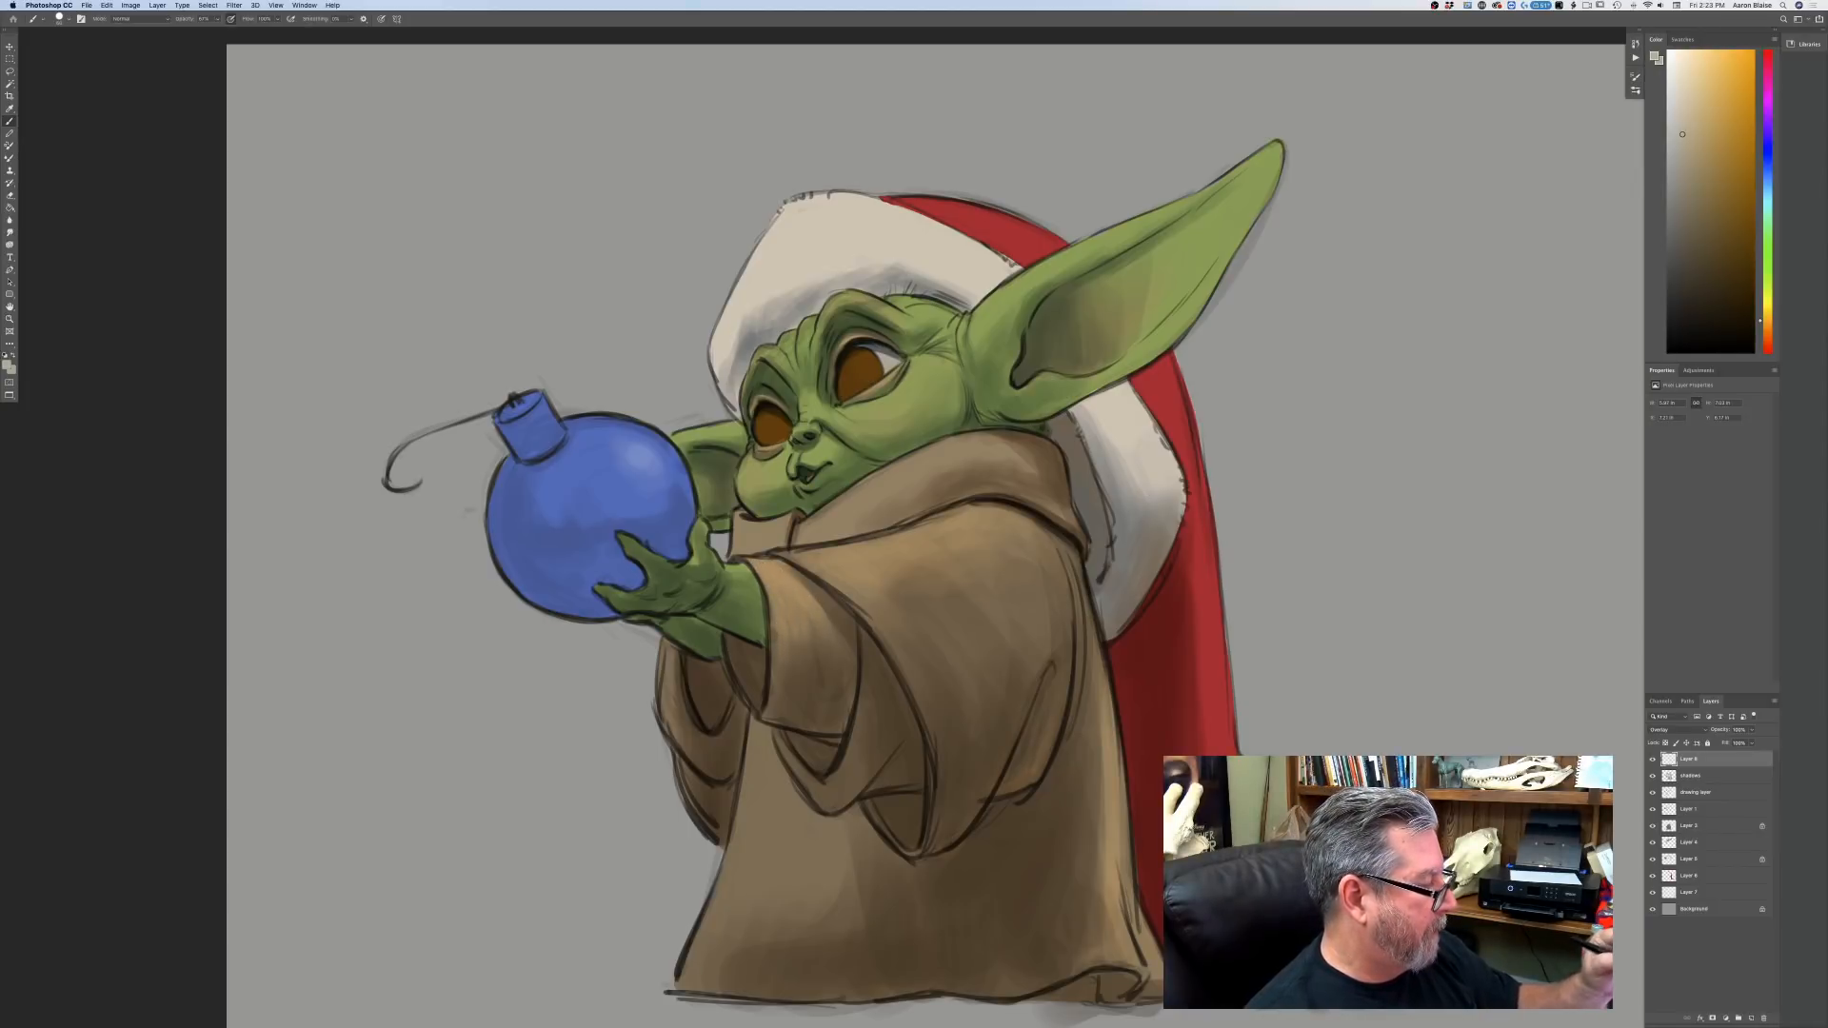
Brush highlights over the raised hand, the robe's collar and the character's cheek, brow and face wrinkles.
drag(736, 566, 694, 560)
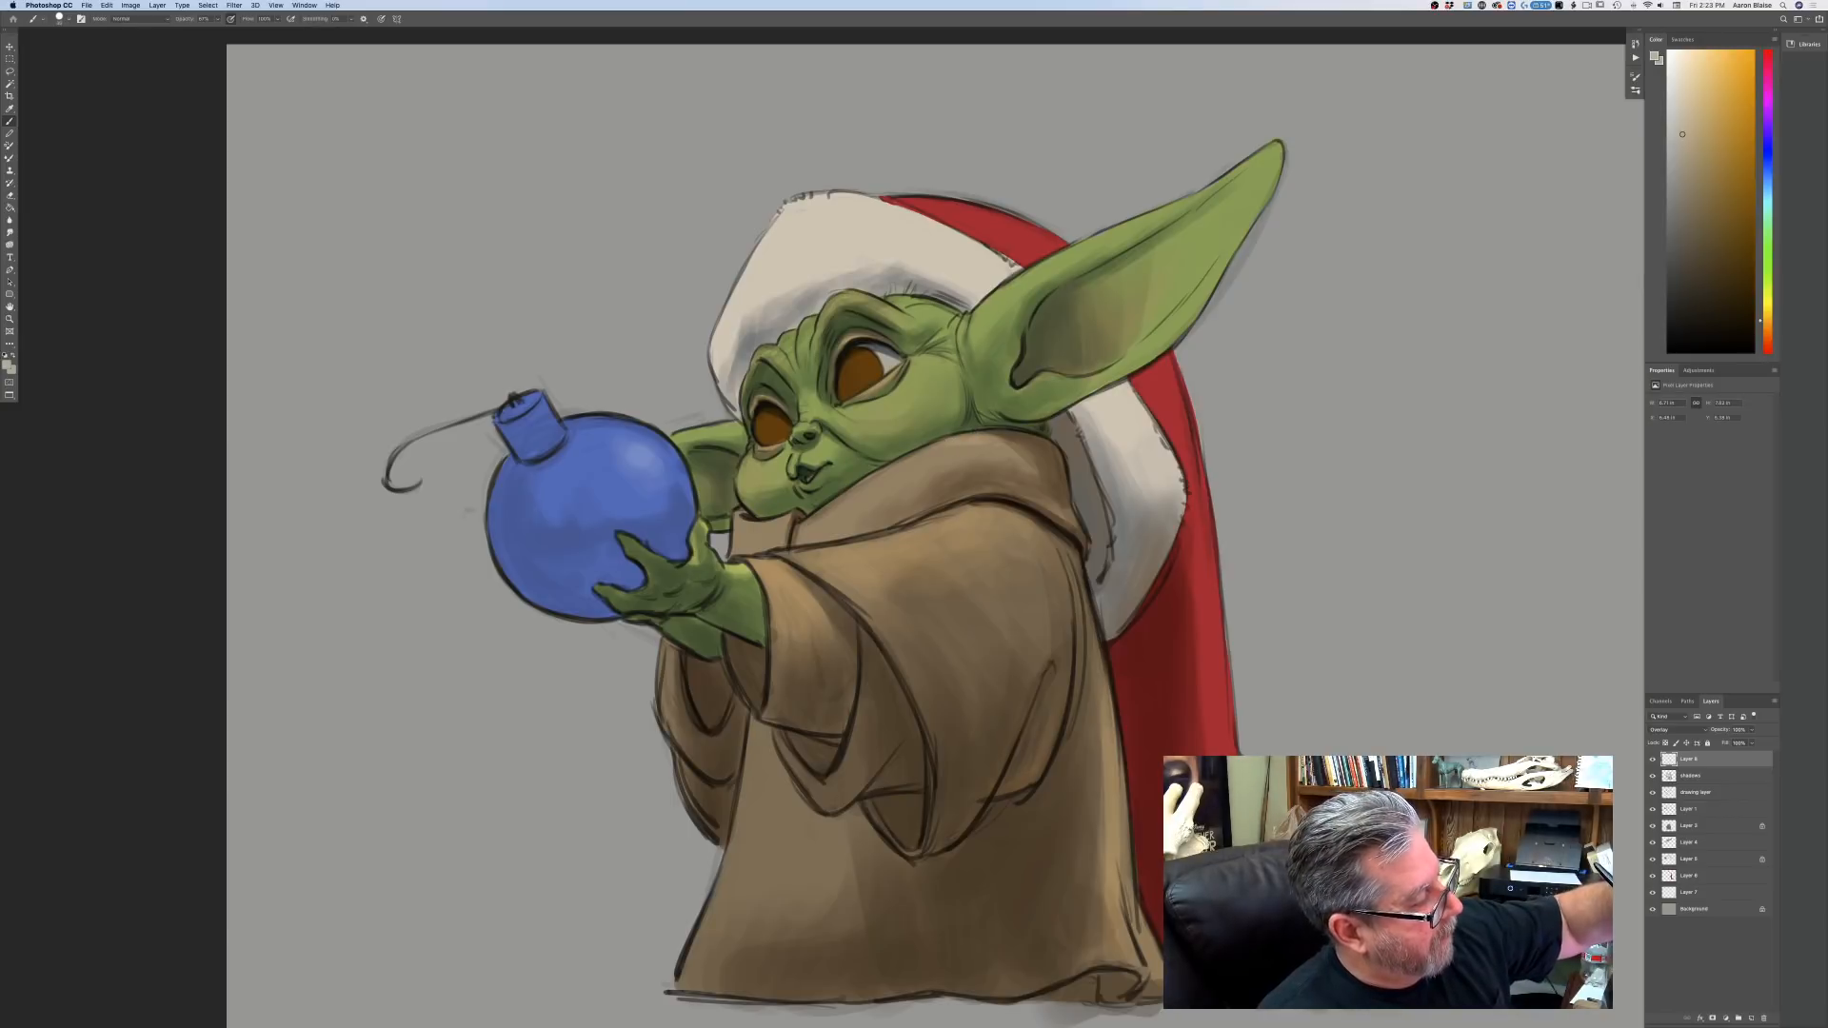
mouse_move(885, 476)
mouse_down()
mouse_move(952, 451)
mouse_move(902, 483)
mouse_up()
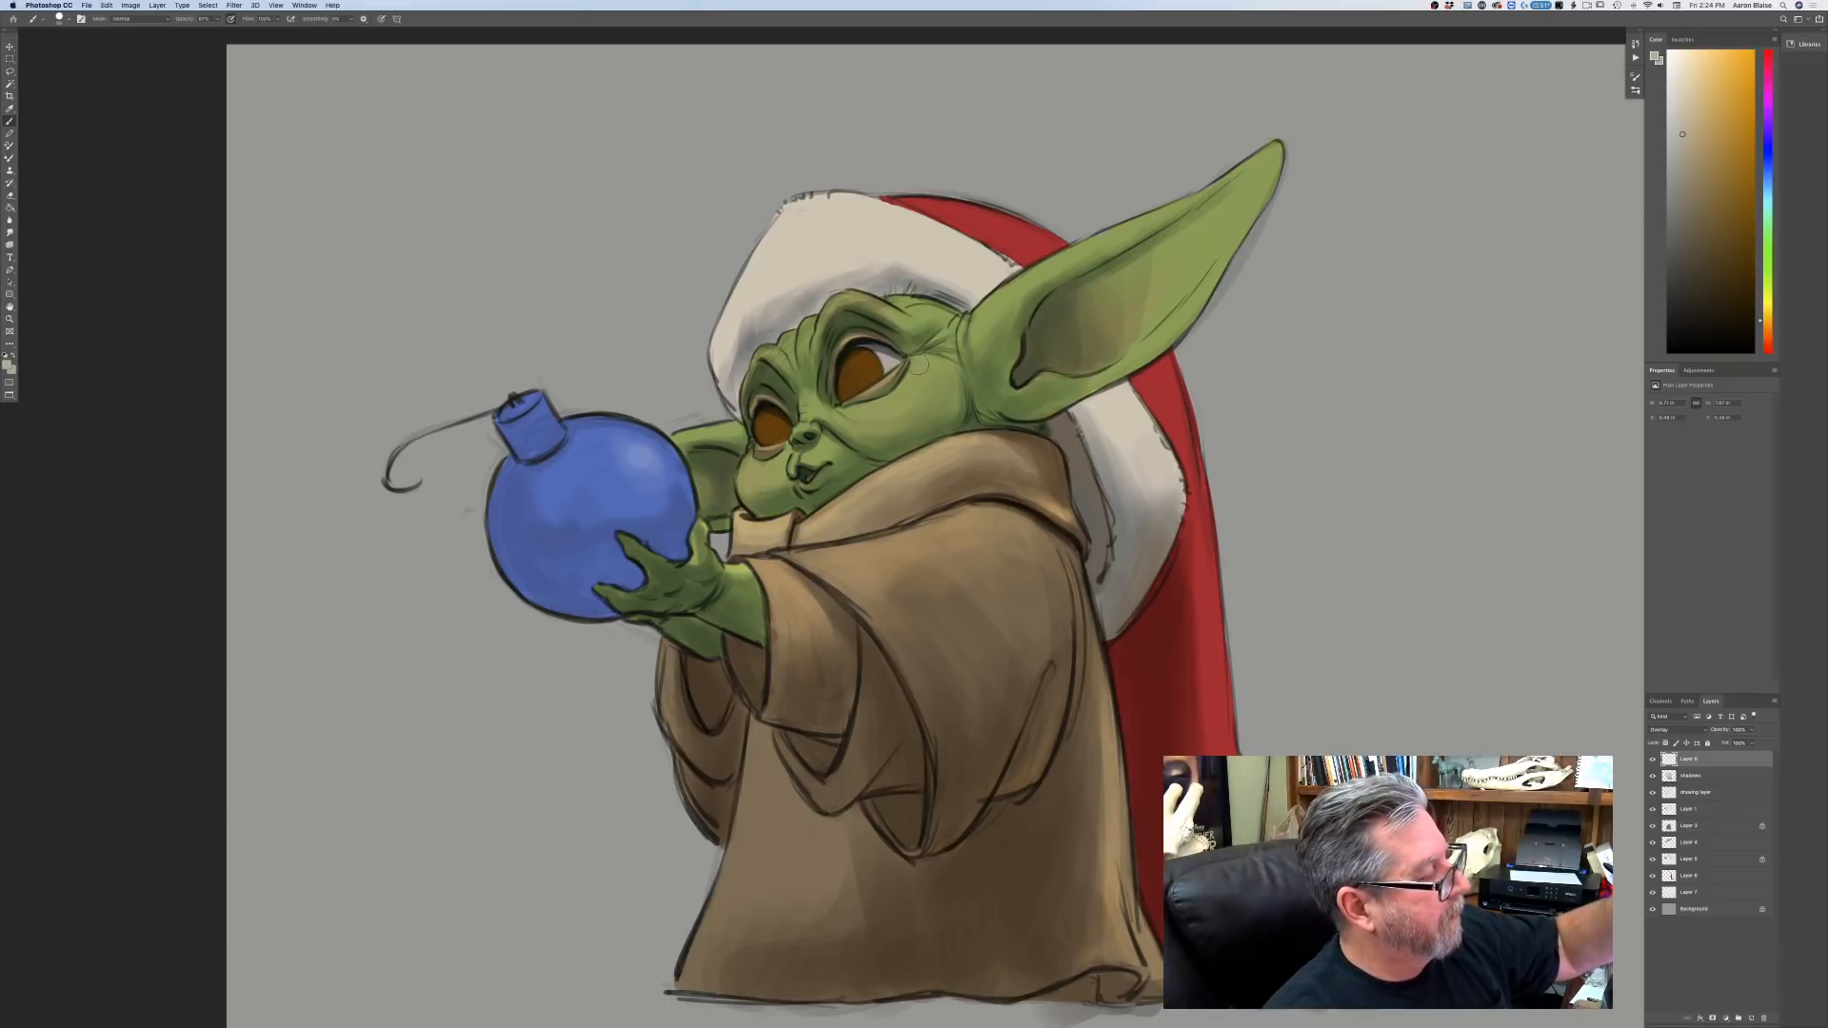
mouse_move(919, 365)
mouse_down()
mouse_move(937, 373)
mouse_move(906, 390)
mouse_up()
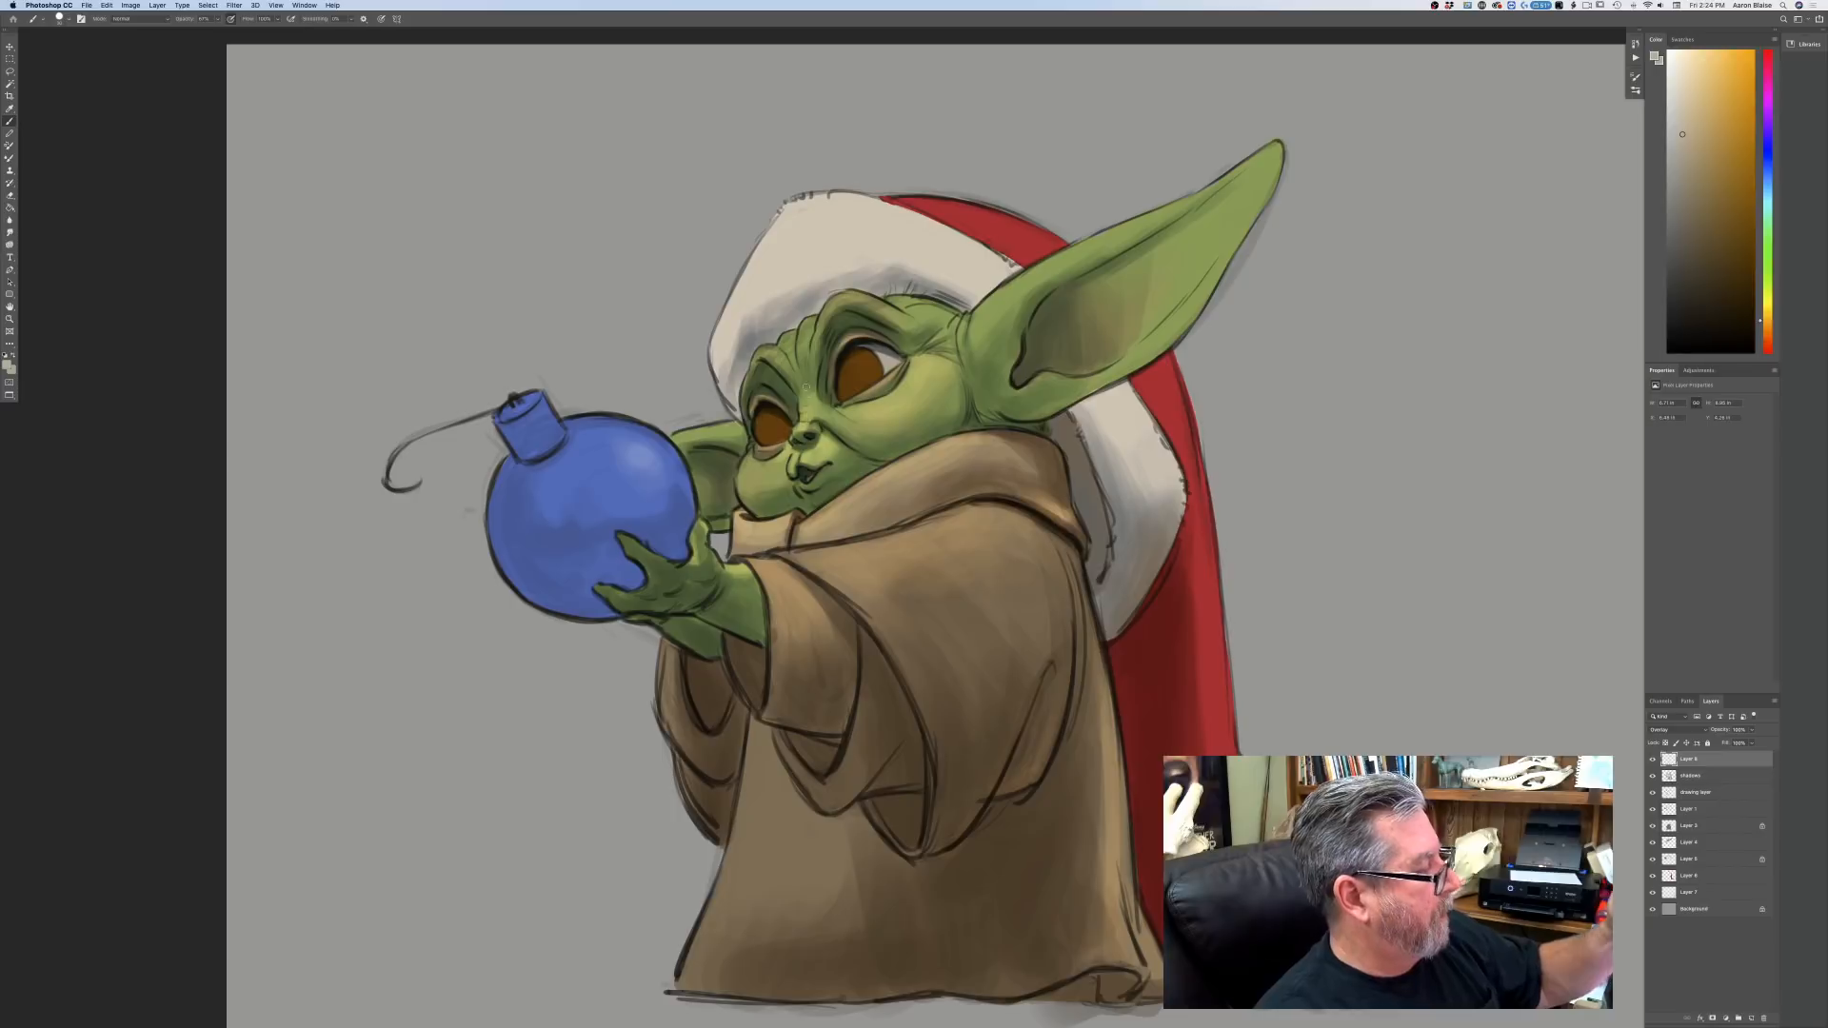
key(super+plus)
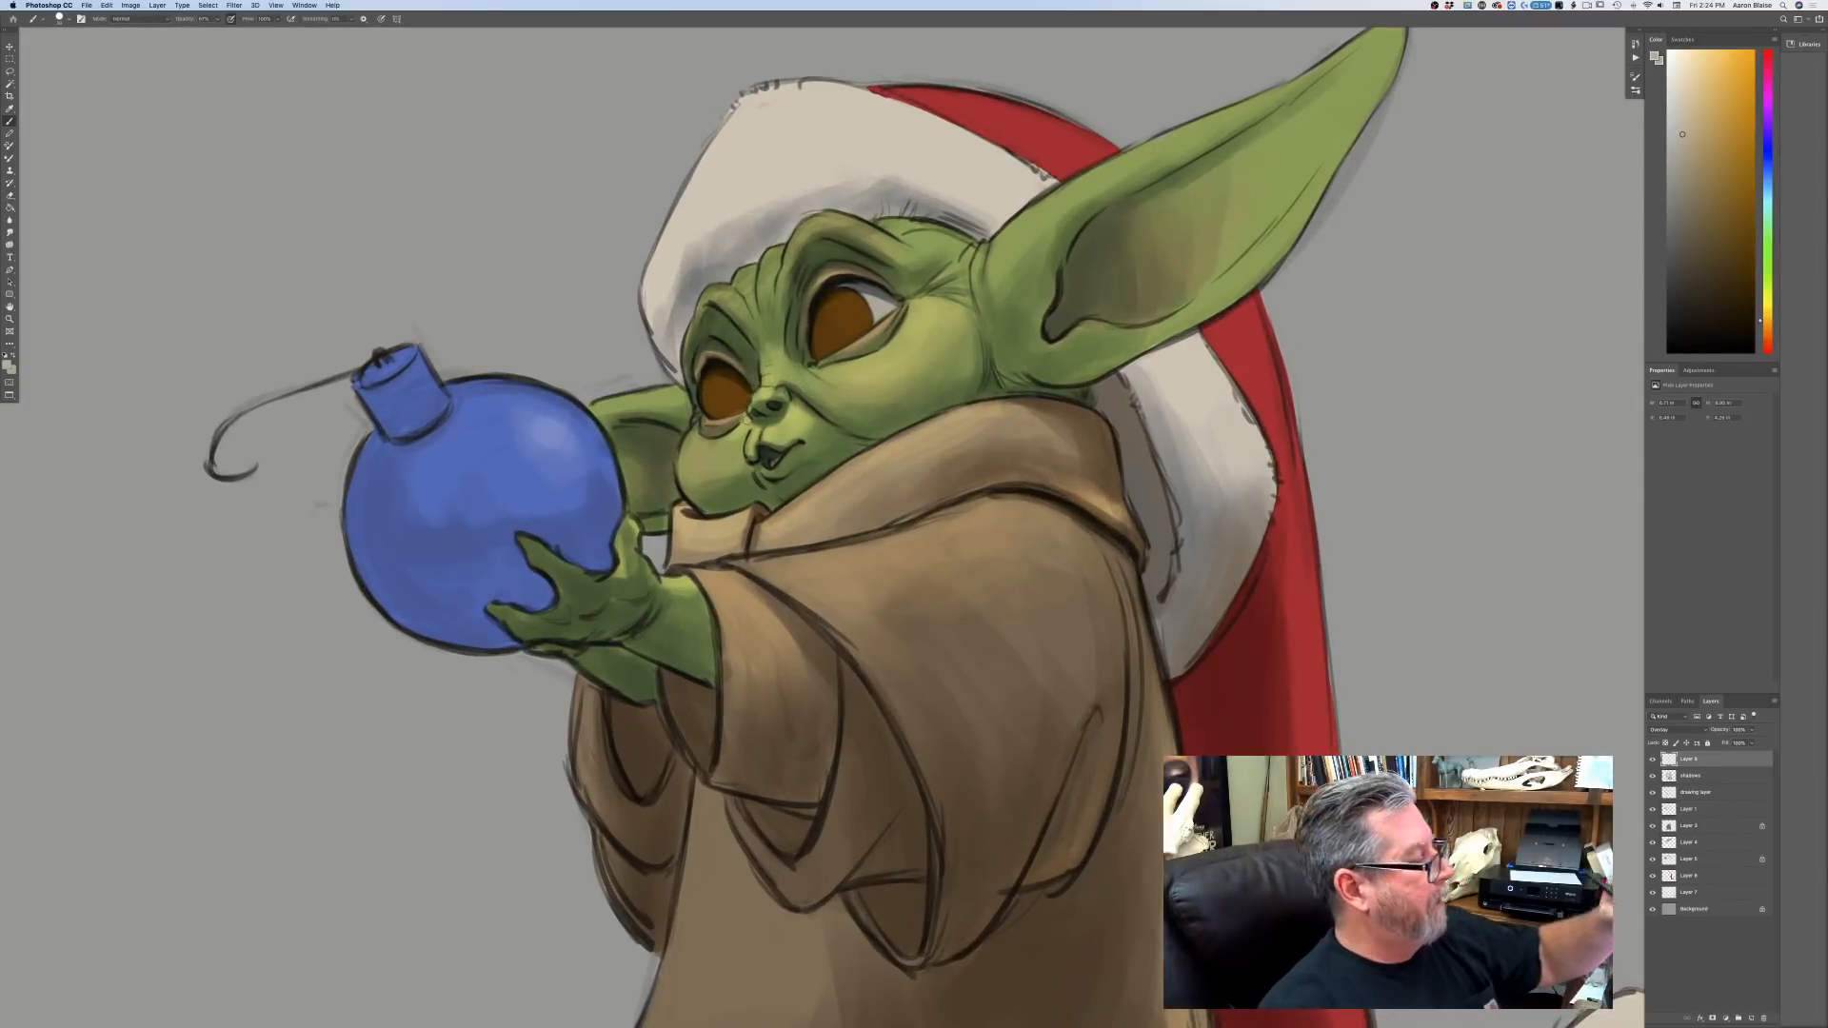
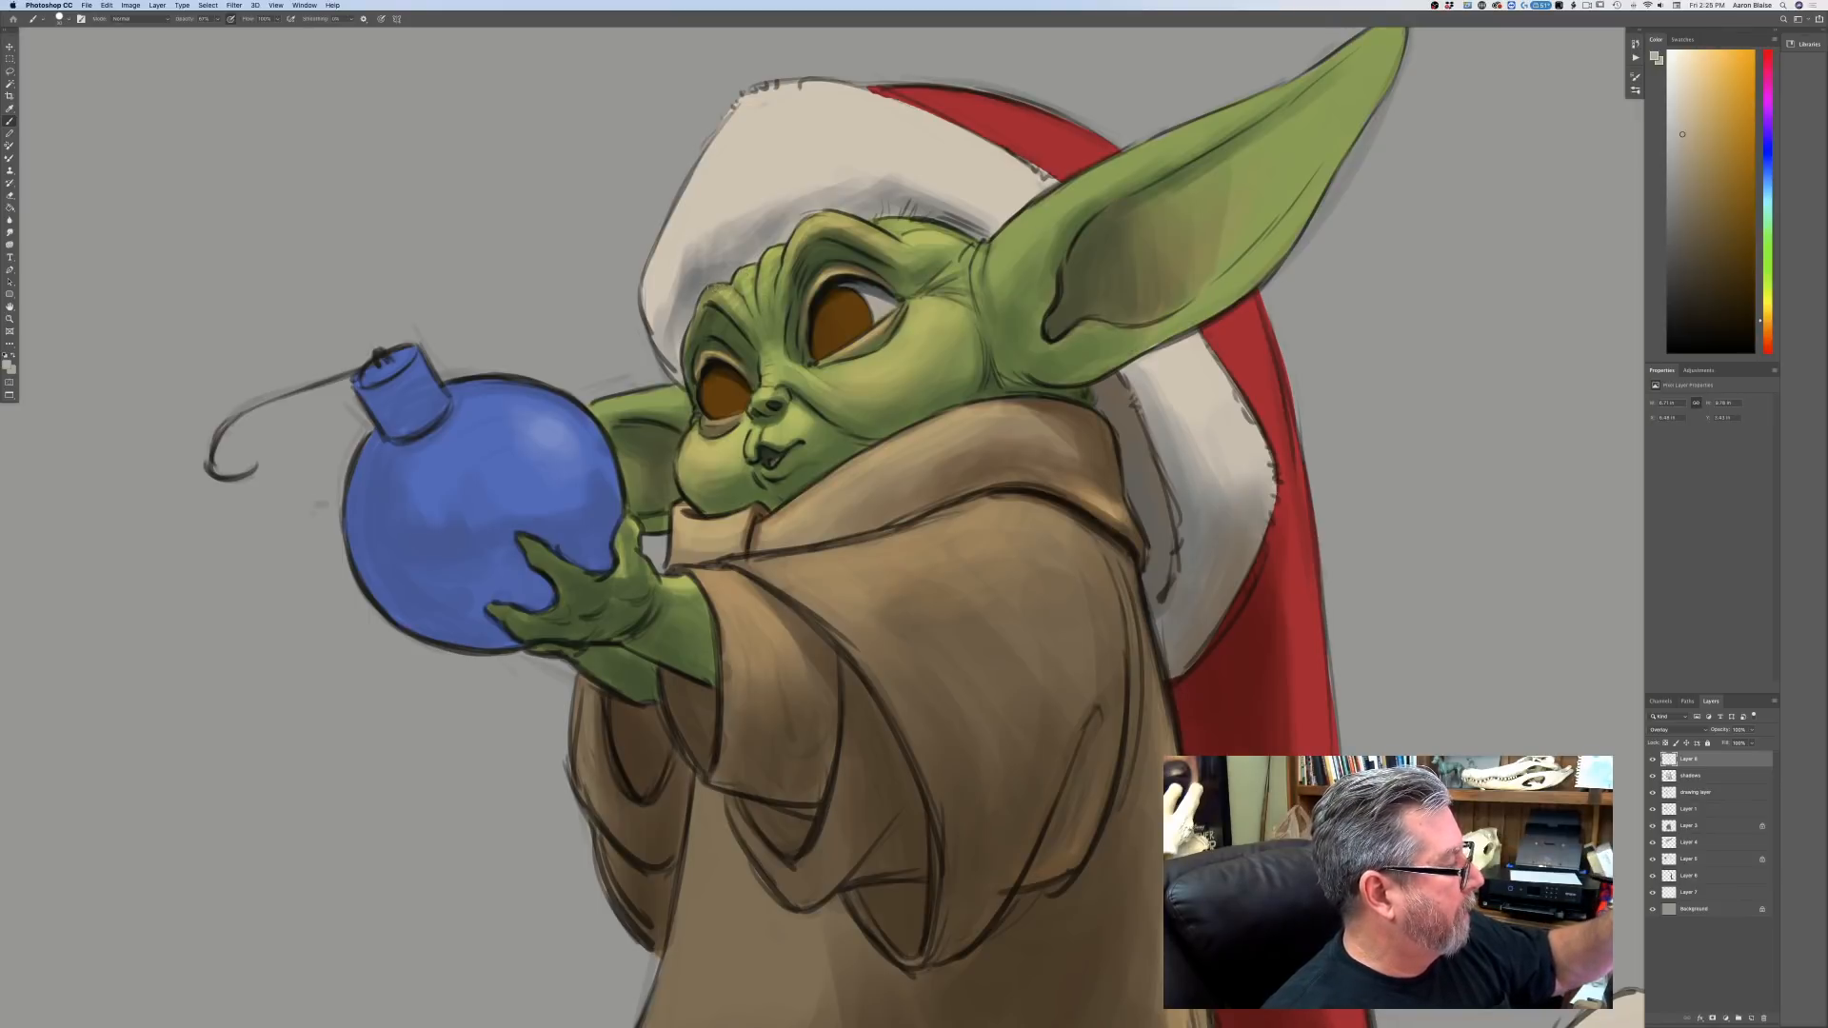
drag(701, 290, 689, 391)
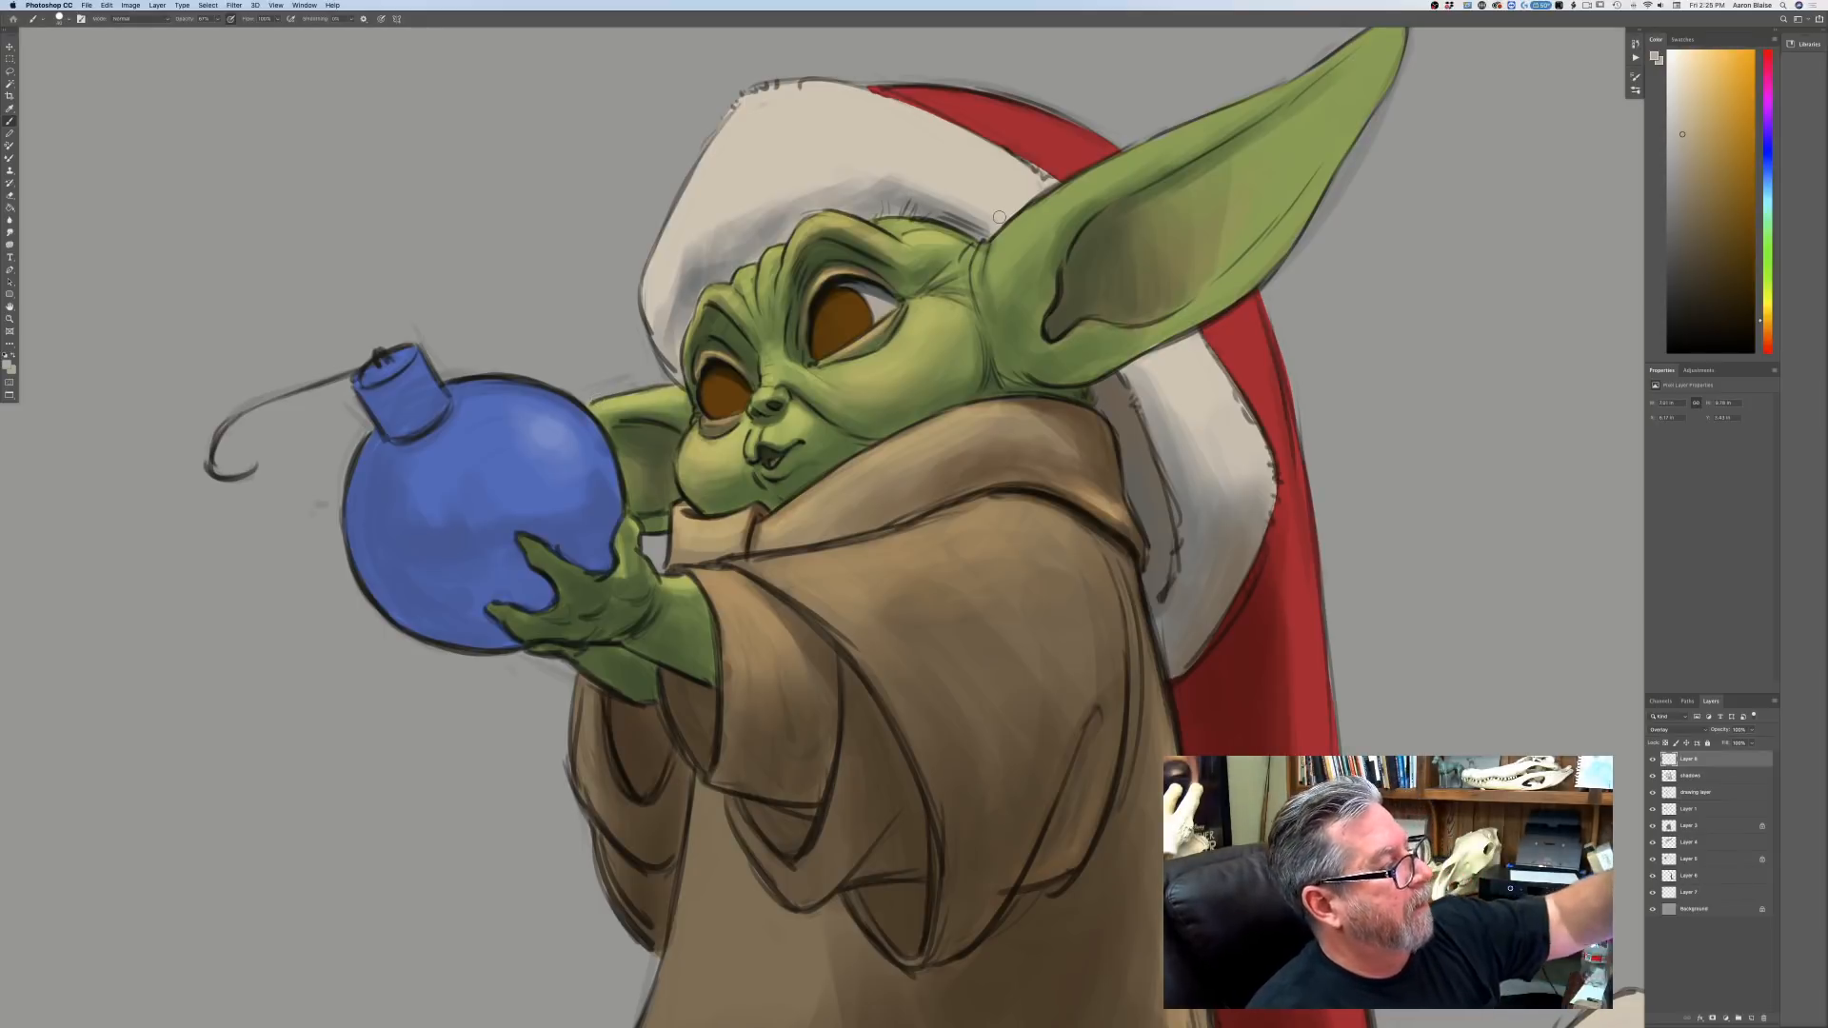
Brush highlights along the upper rim and base of the large ear and check them against the whole figure.
drag(345, 222, 193, 347)
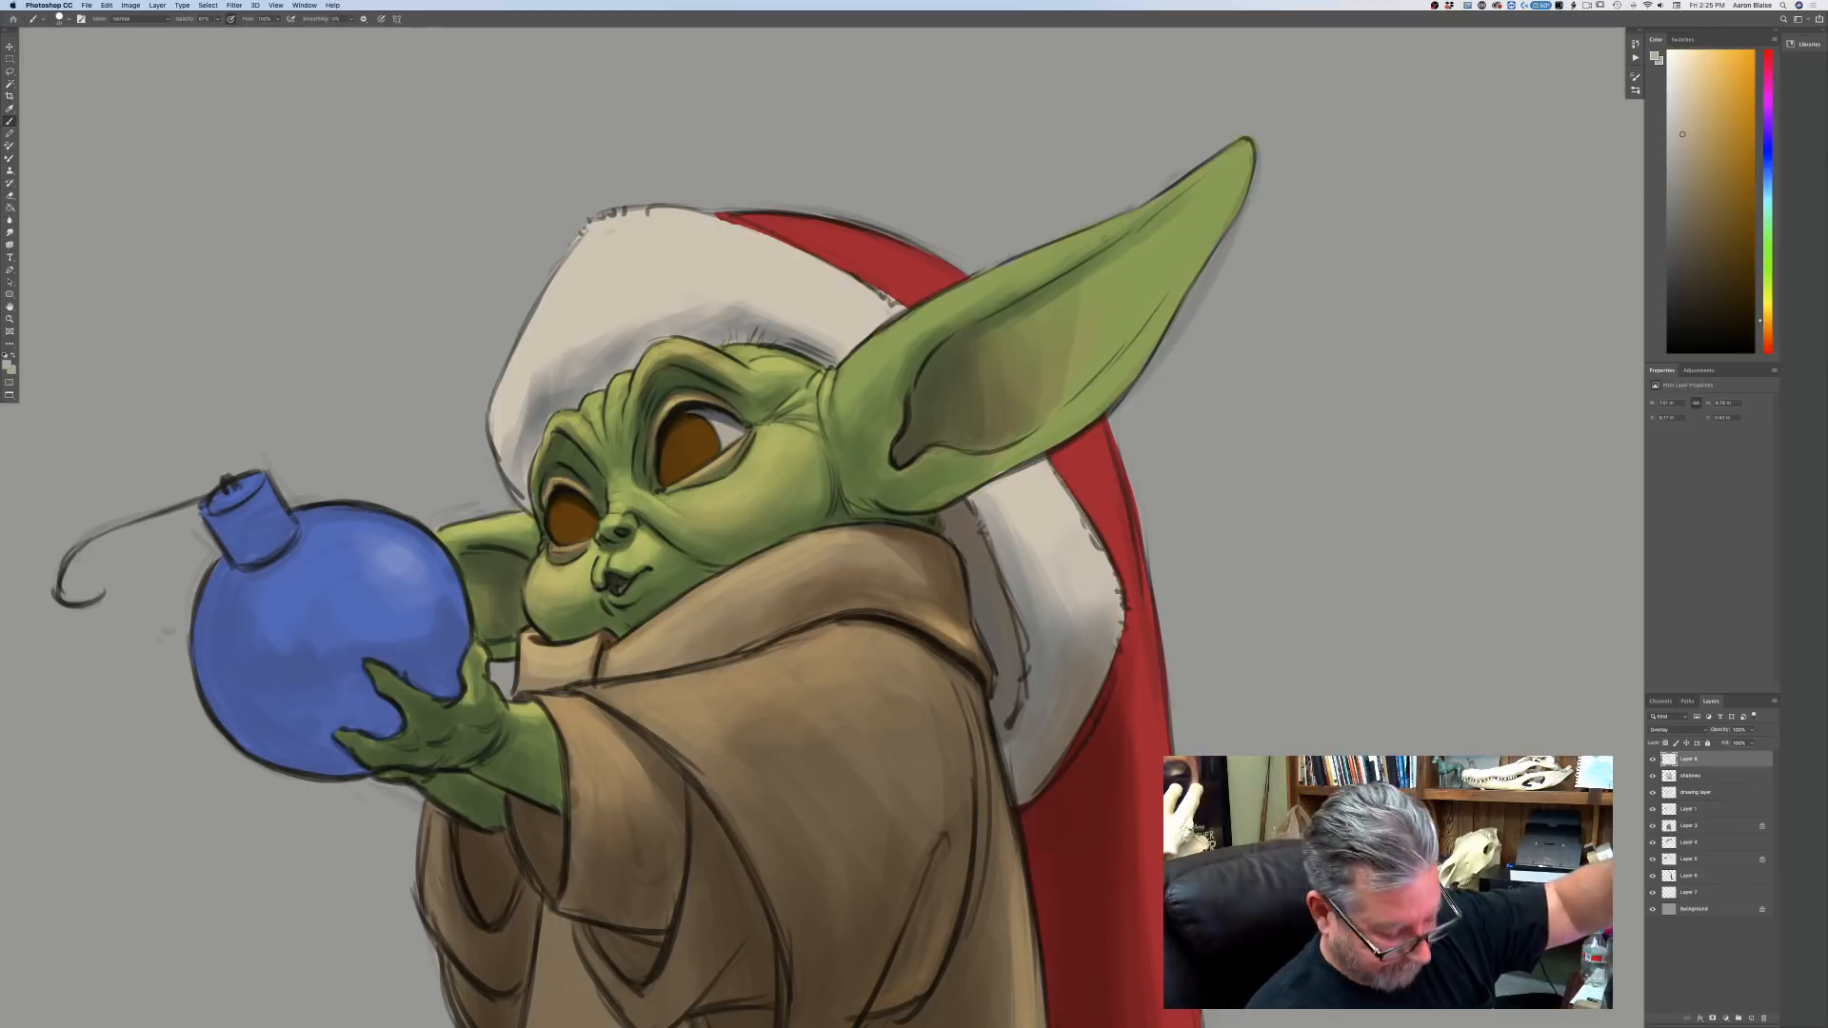
drag(1228, 153, 897, 335)
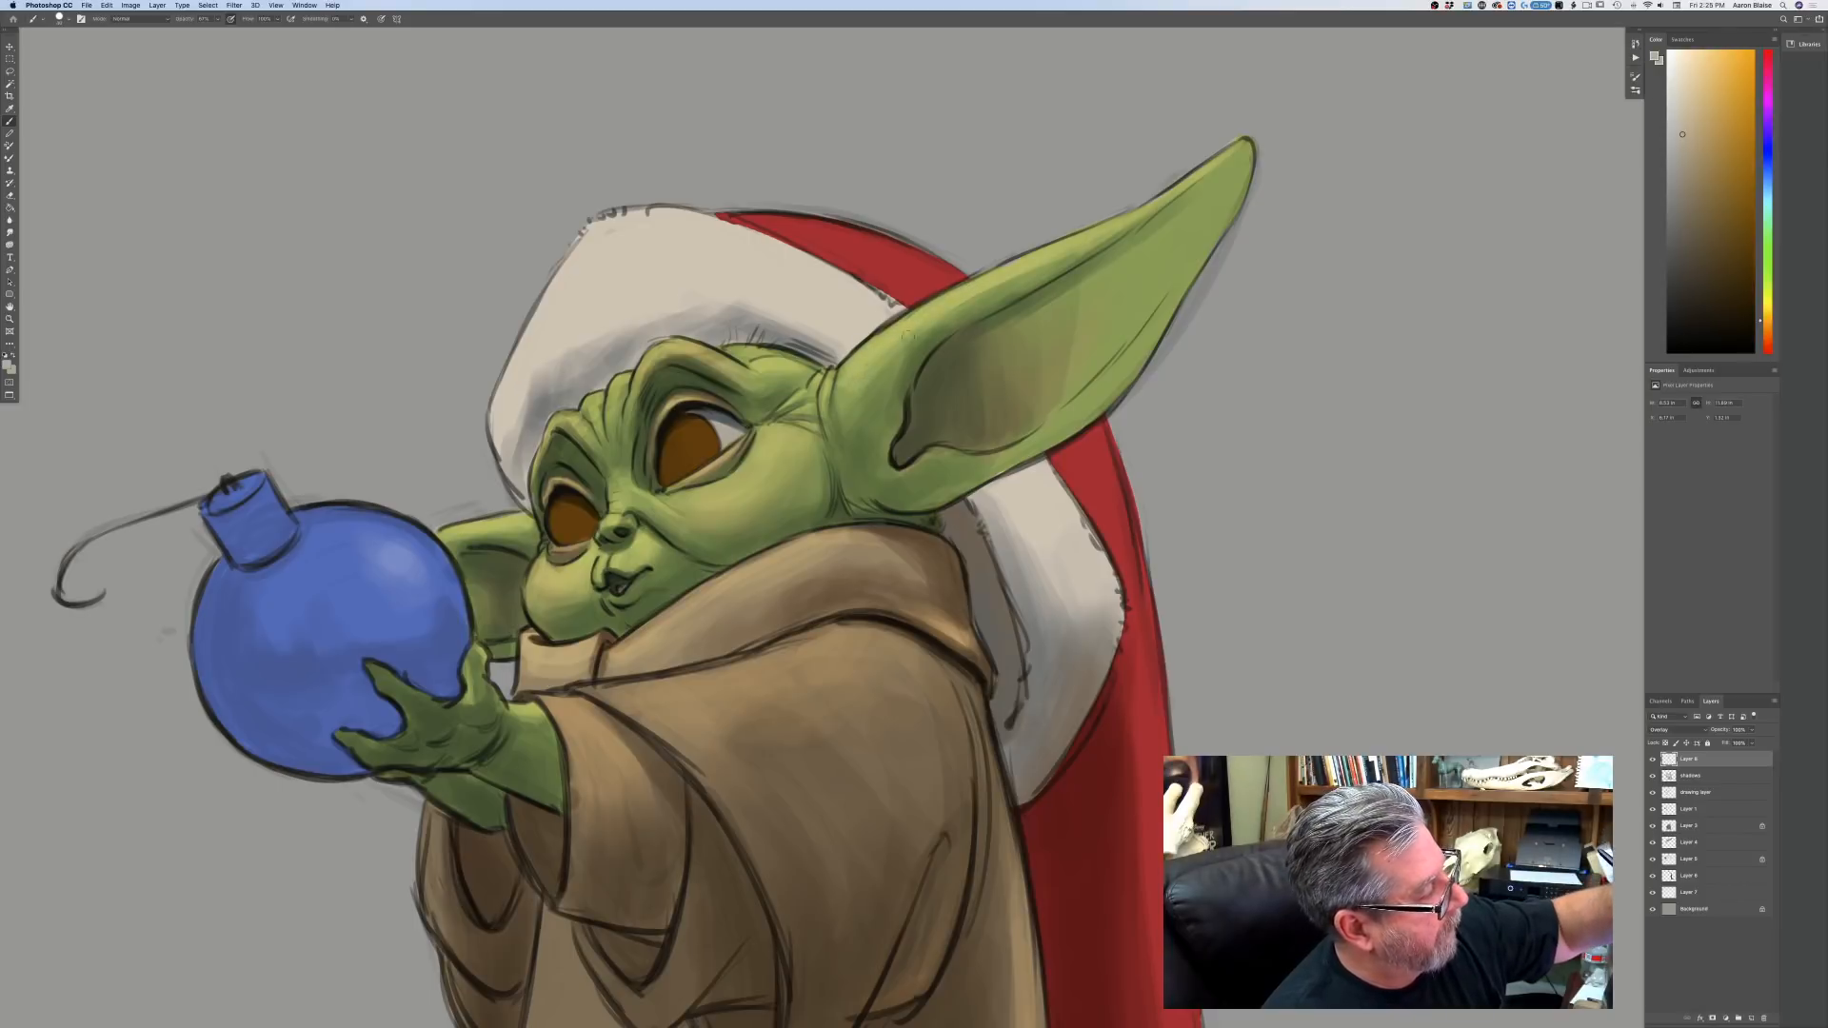
mouse_move(851, 427)
mouse_down()
mouse_move(849, 404)
mouse_move(881, 390)
mouse_up()
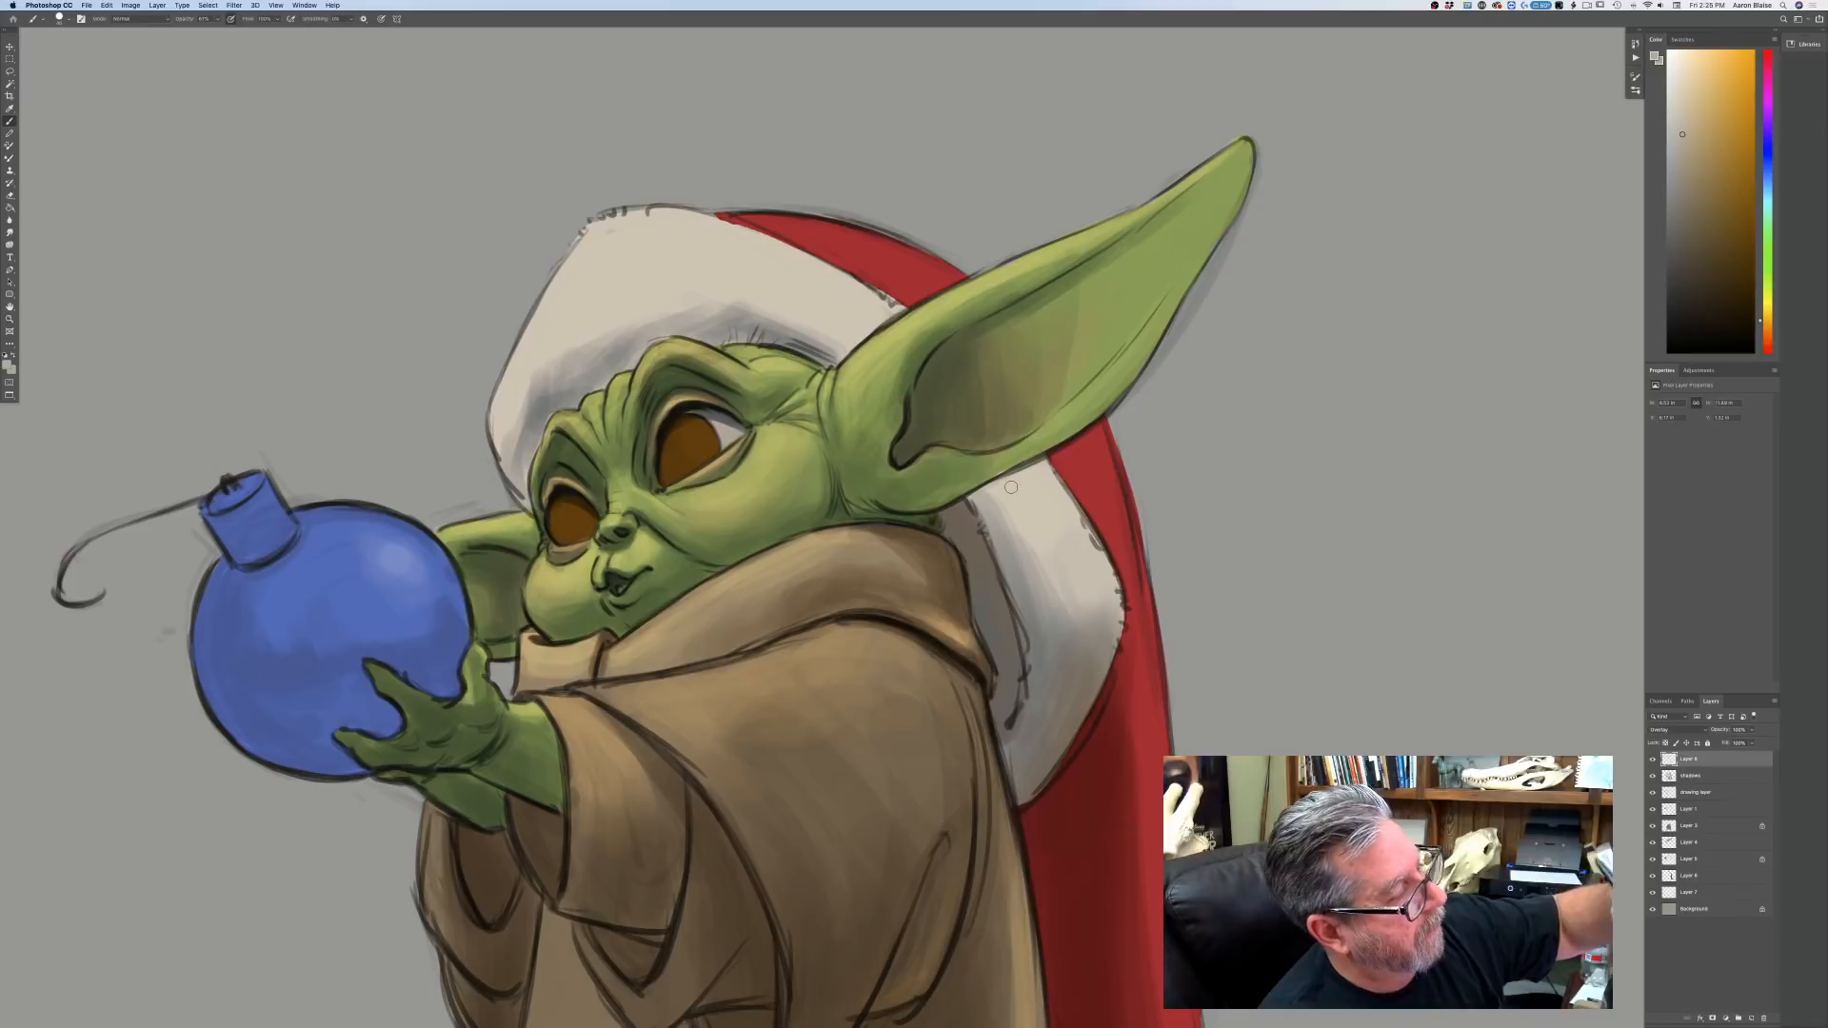
key(super+minus)
key(super+minus)
key(super+minus)
key(super+minus)
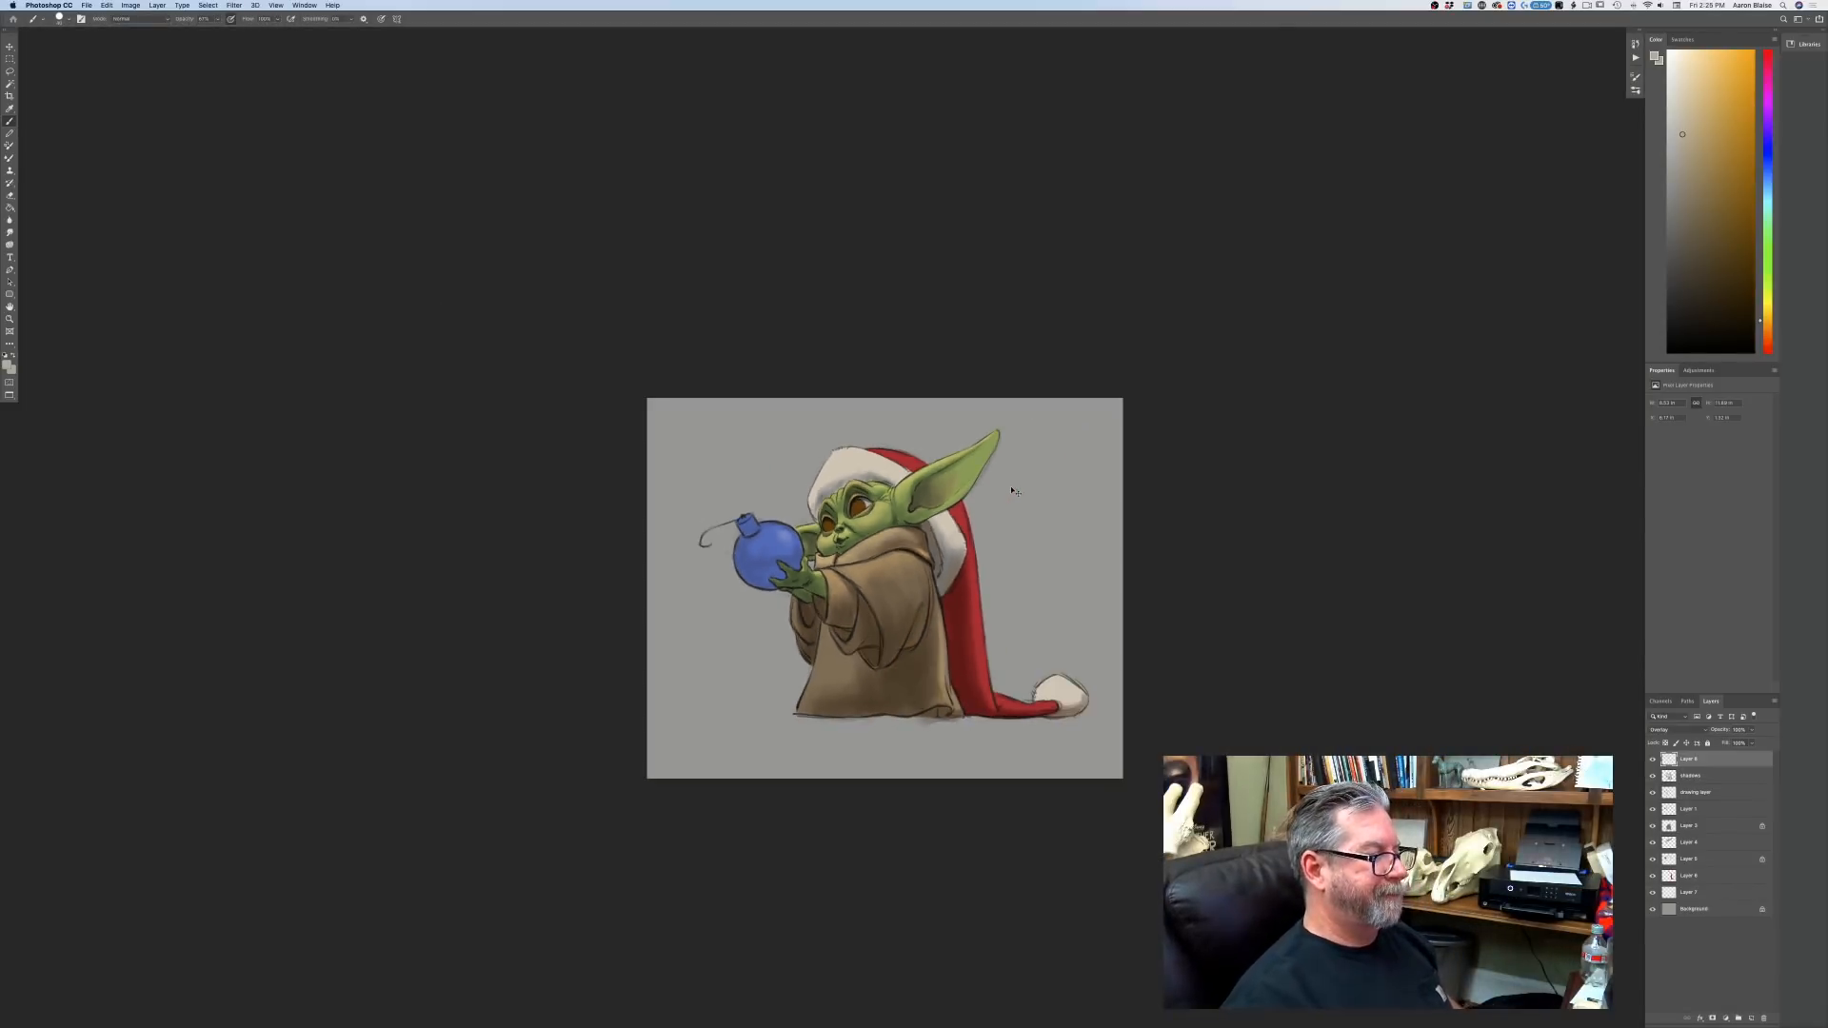
Make the shadows layer active and set the foreground color to a darker grayish brown.
key(super+equal)
key(super+equal)
key(super+equal)
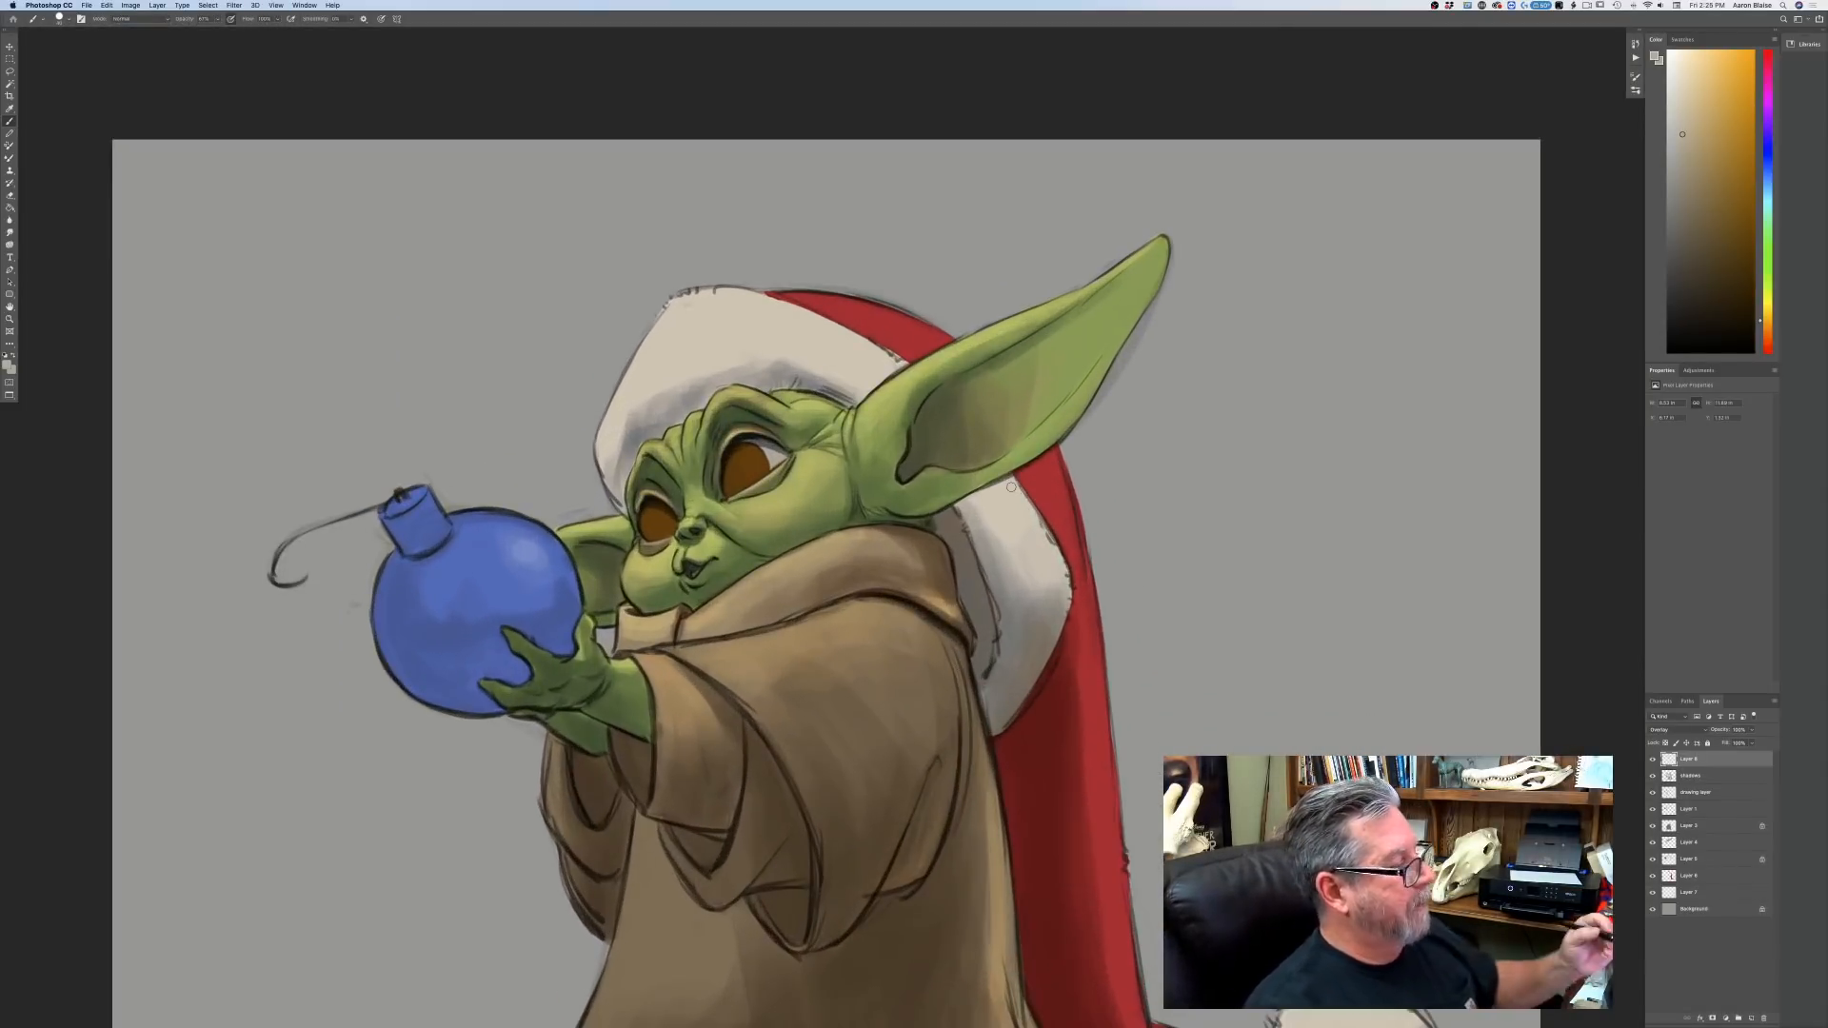
key(alt+bracketleft)
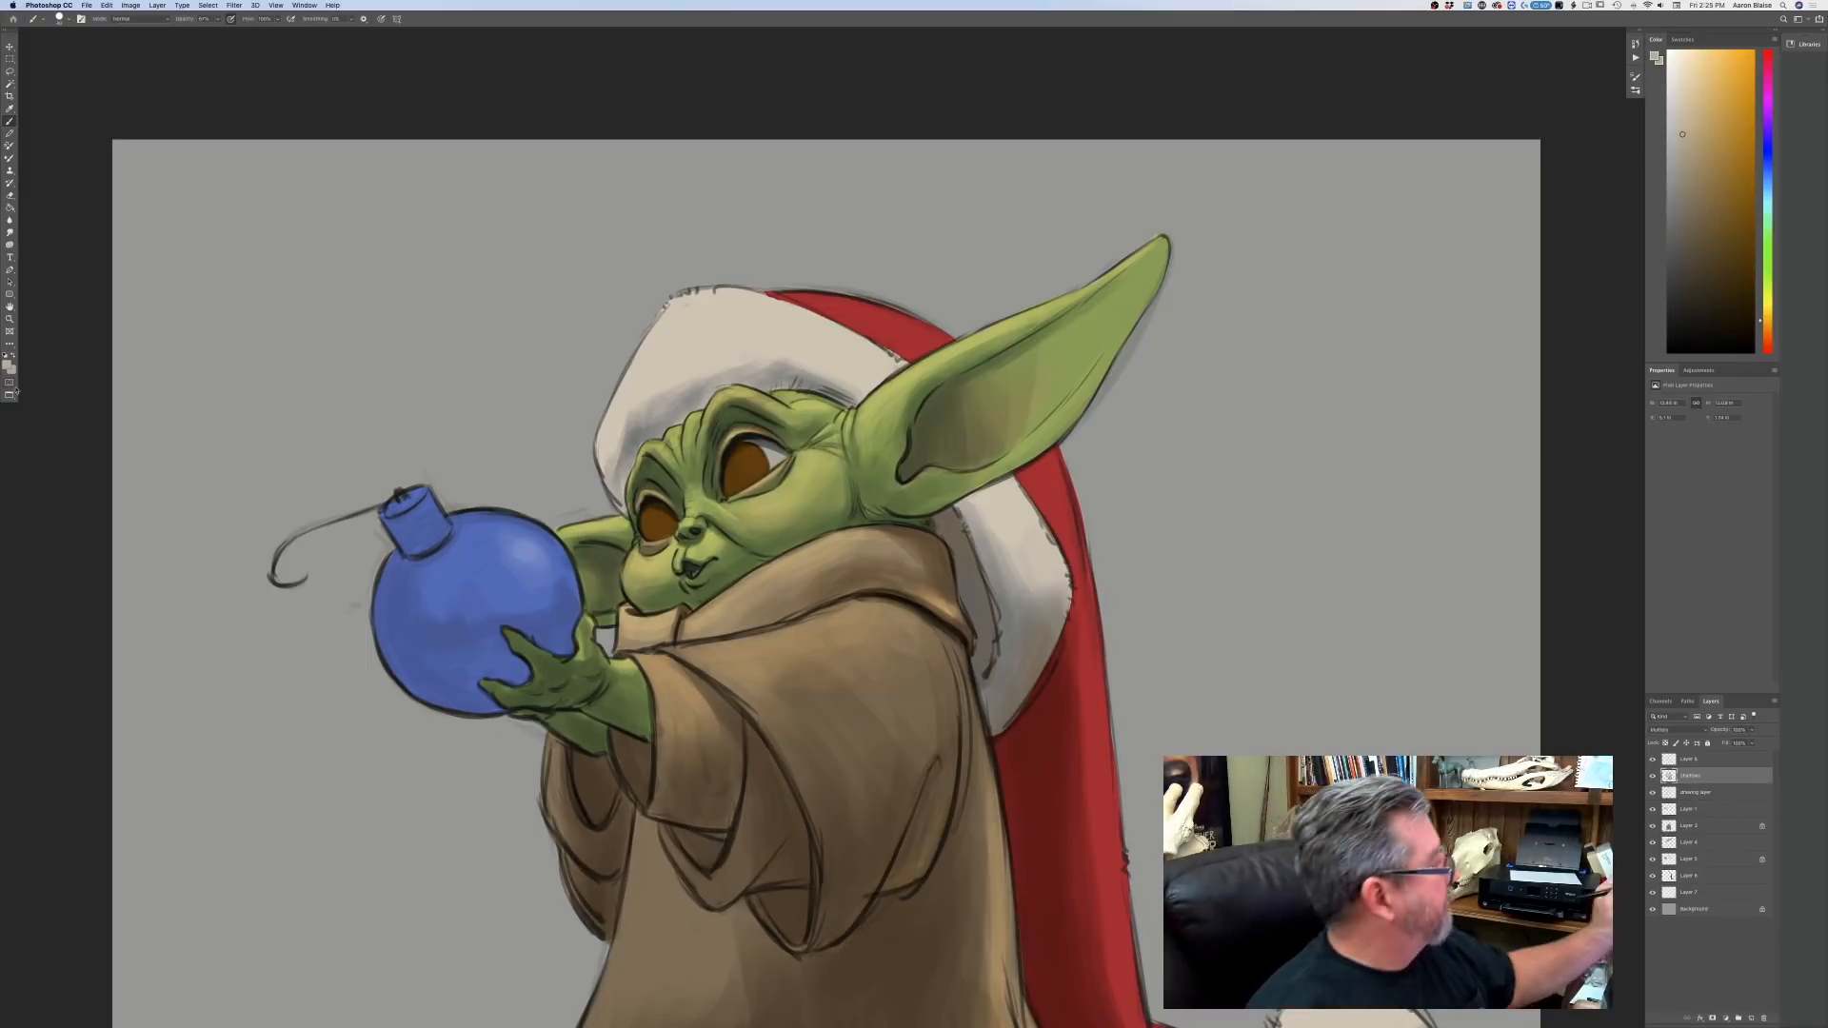
click(9, 366)
drag(129, 299, 129, 320)
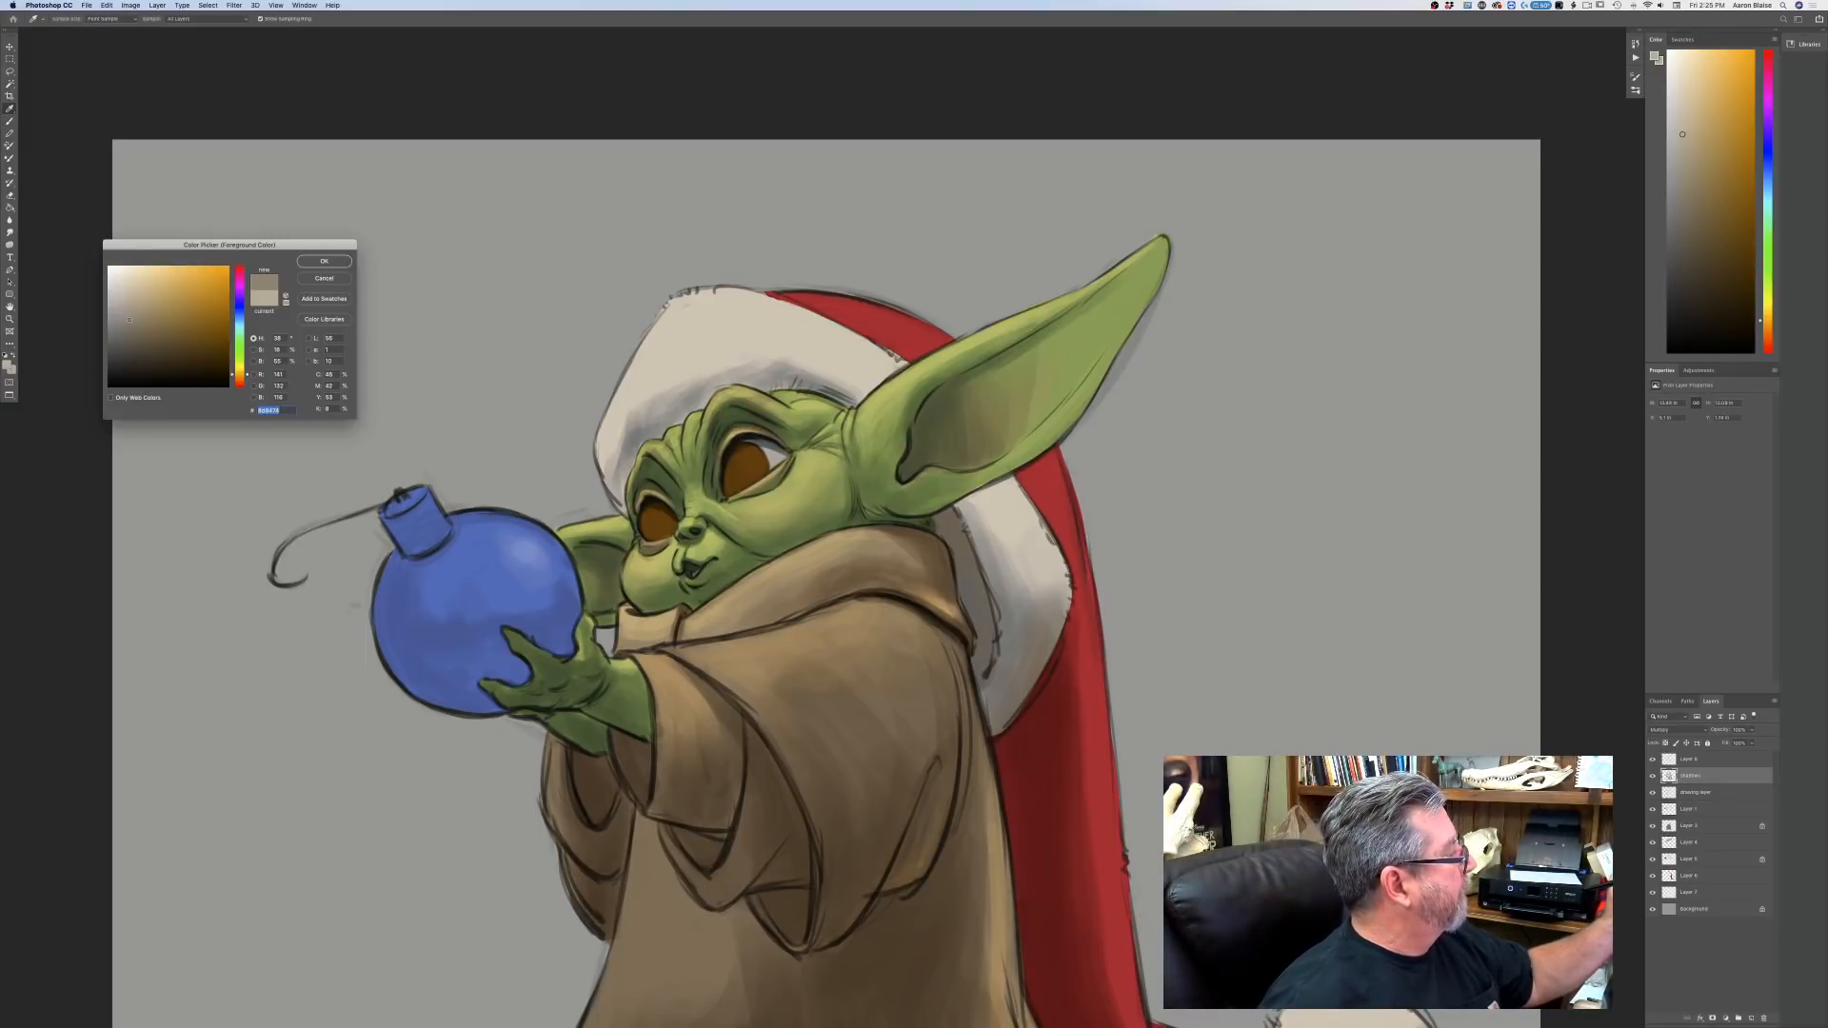
click(323, 260)
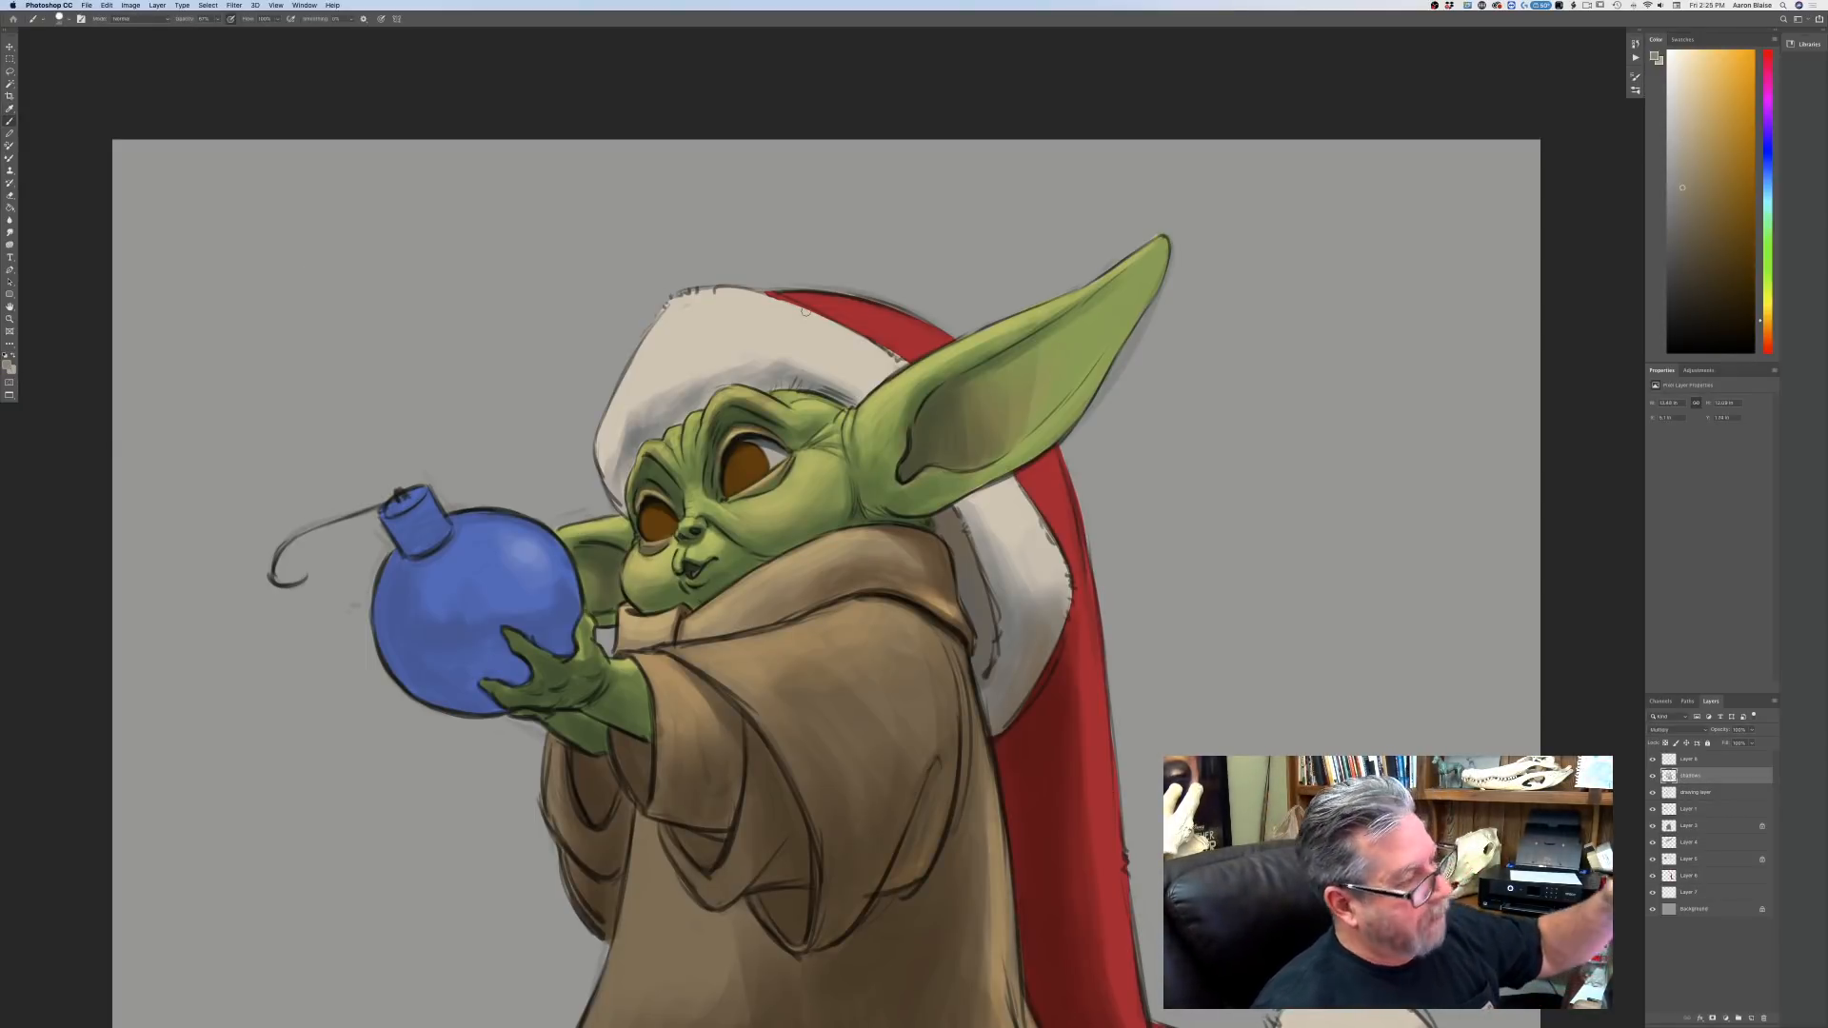
Brush grayish-brown shadows inside the large ear and along its lower edge from the tip to the base.
mouse_move(1126, 278)
mouse_down()
mouse_move(1047, 350)
mouse_move(1086, 343)
mouse_move(1140, 273)
mouse_move(1037, 419)
mouse_move(1043, 351)
mouse_move(1002, 405)
mouse_up()
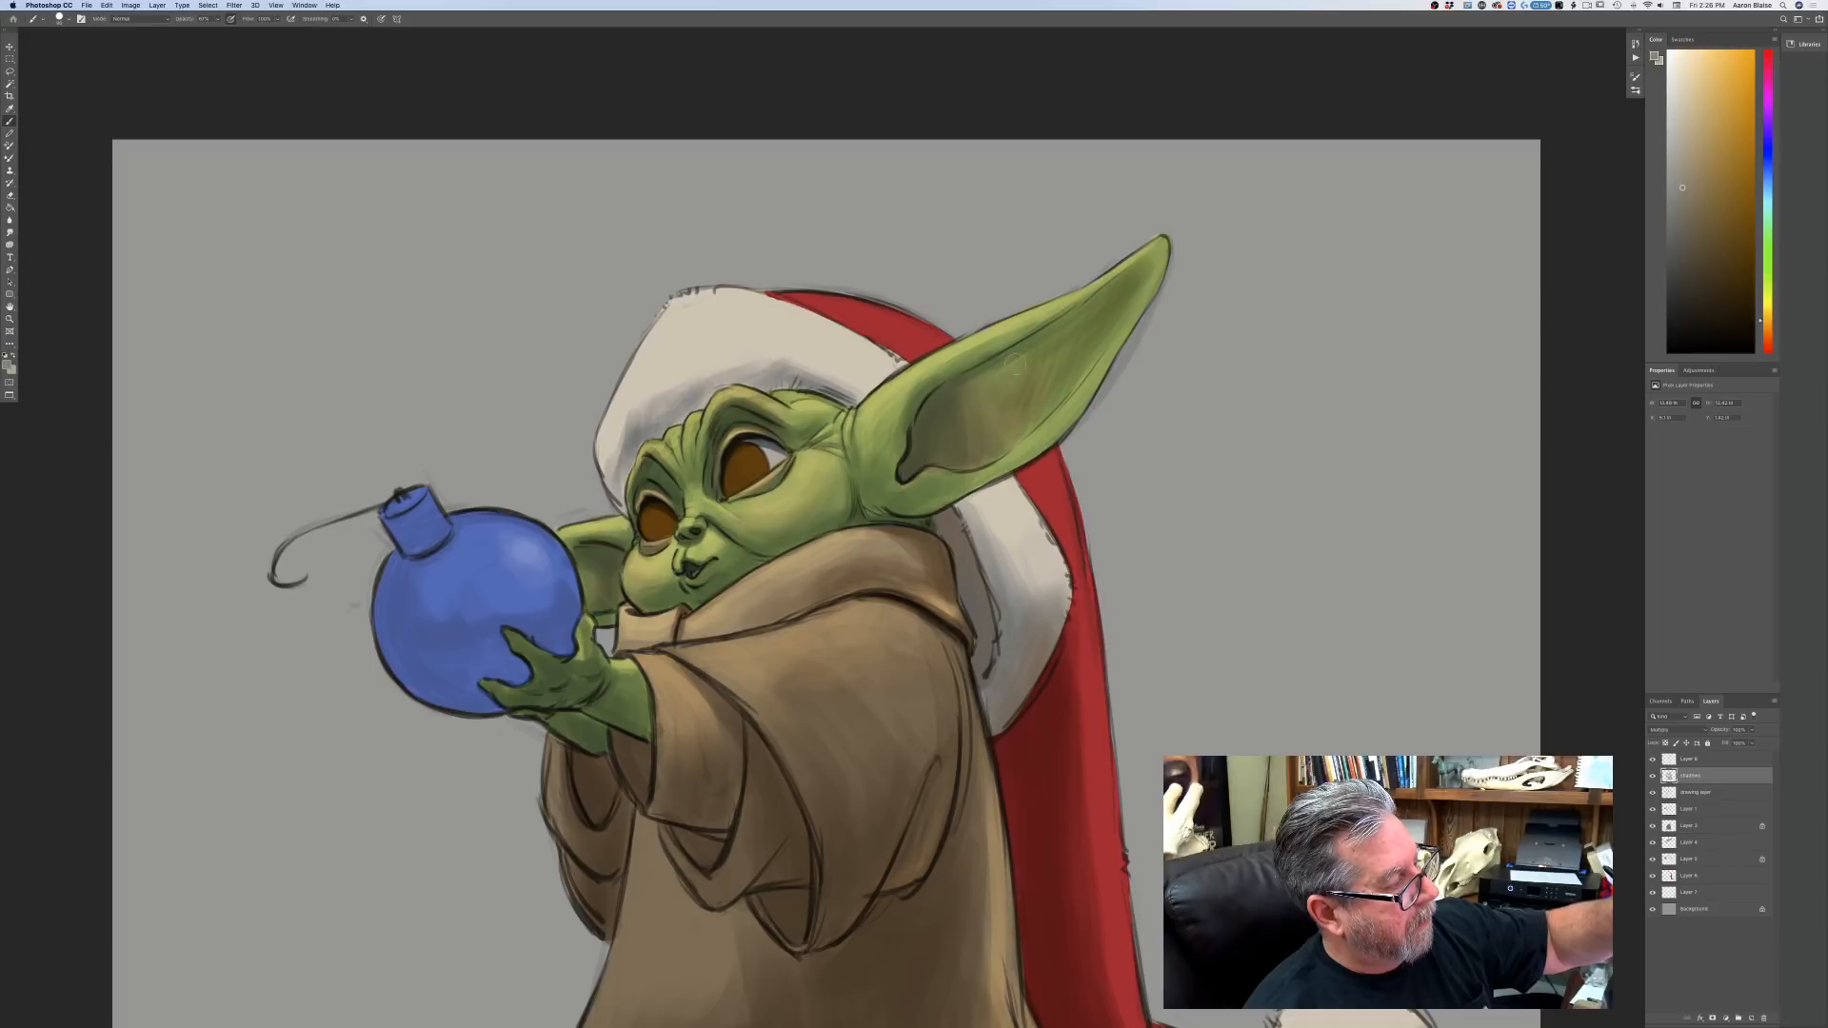
mouse_move(1036, 339)
mouse_down()
mouse_move(1005, 365)
mouse_move(1016, 404)
mouse_move(977, 448)
mouse_move(959, 437)
mouse_move(991, 372)
mouse_move(932, 411)
mouse_up()
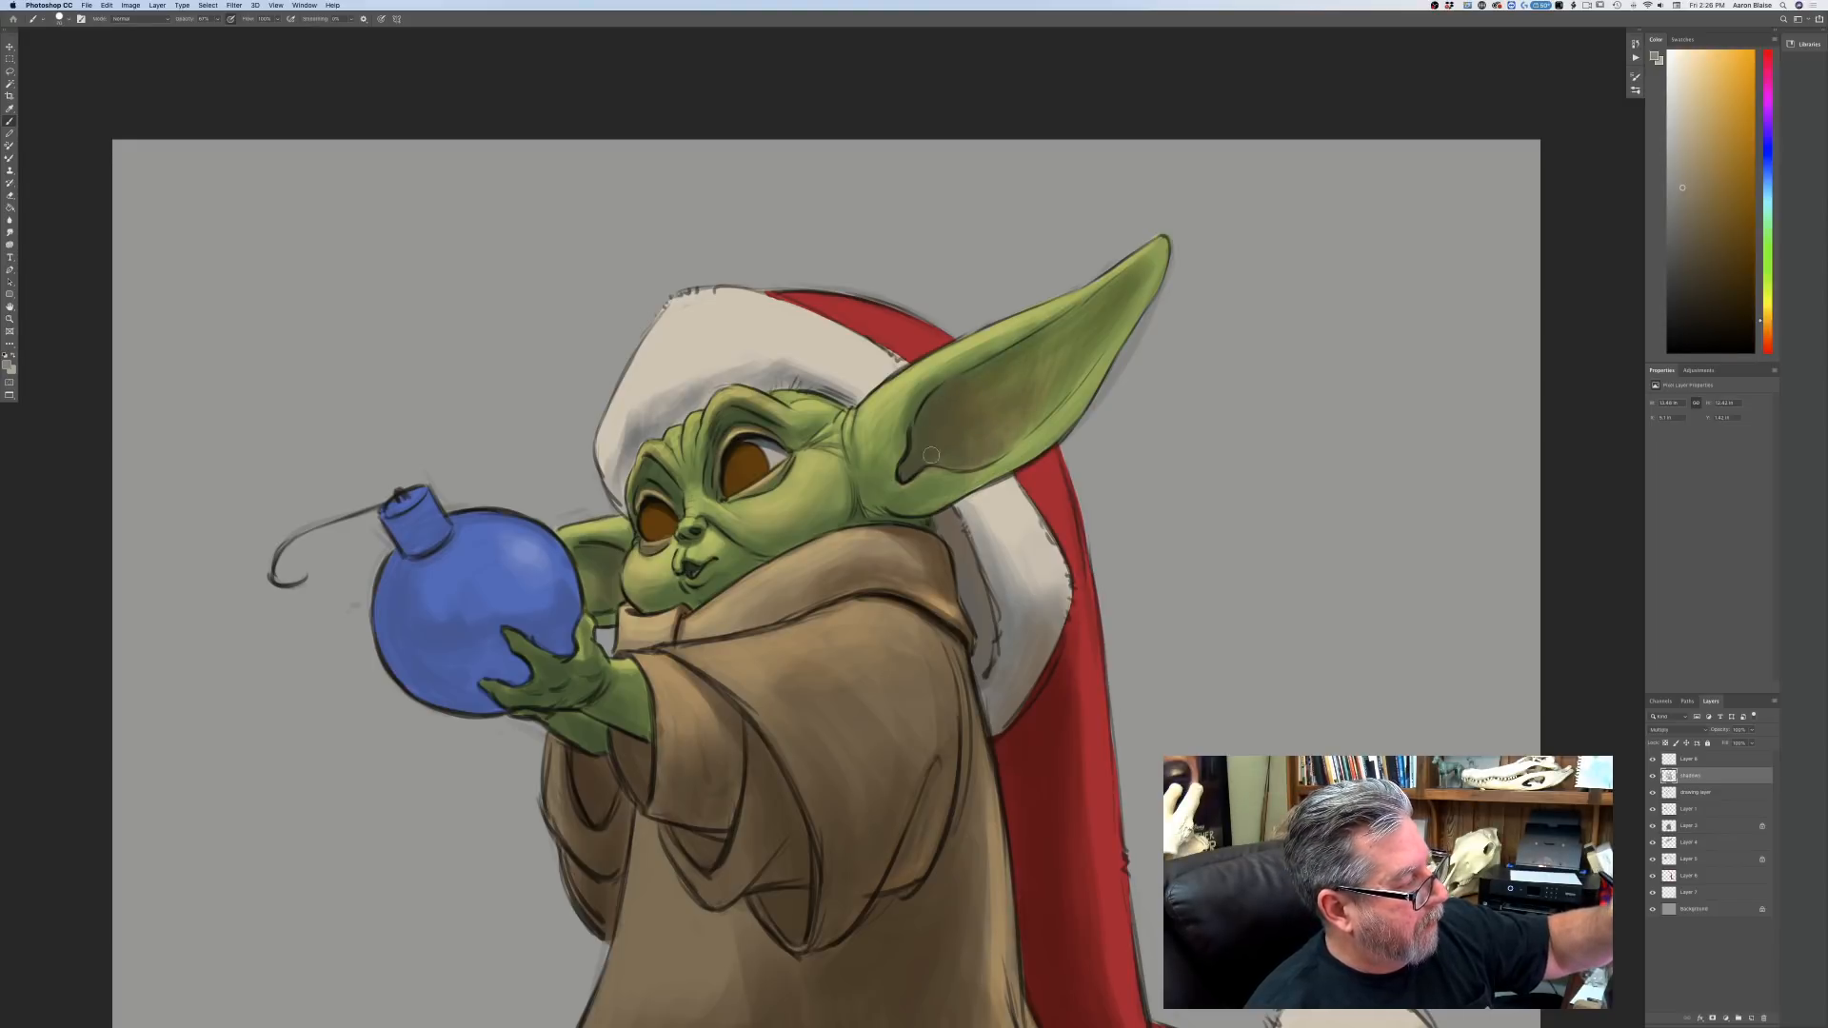
mouse_move(1162, 246)
mouse_down()
mouse_move(1150, 307)
mouse_move(1054, 431)
mouse_up()
mouse_move(1100, 373)
mouse_down()
mouse_move(1014, 466)
mouse_move(901, 506)
mouse_up()
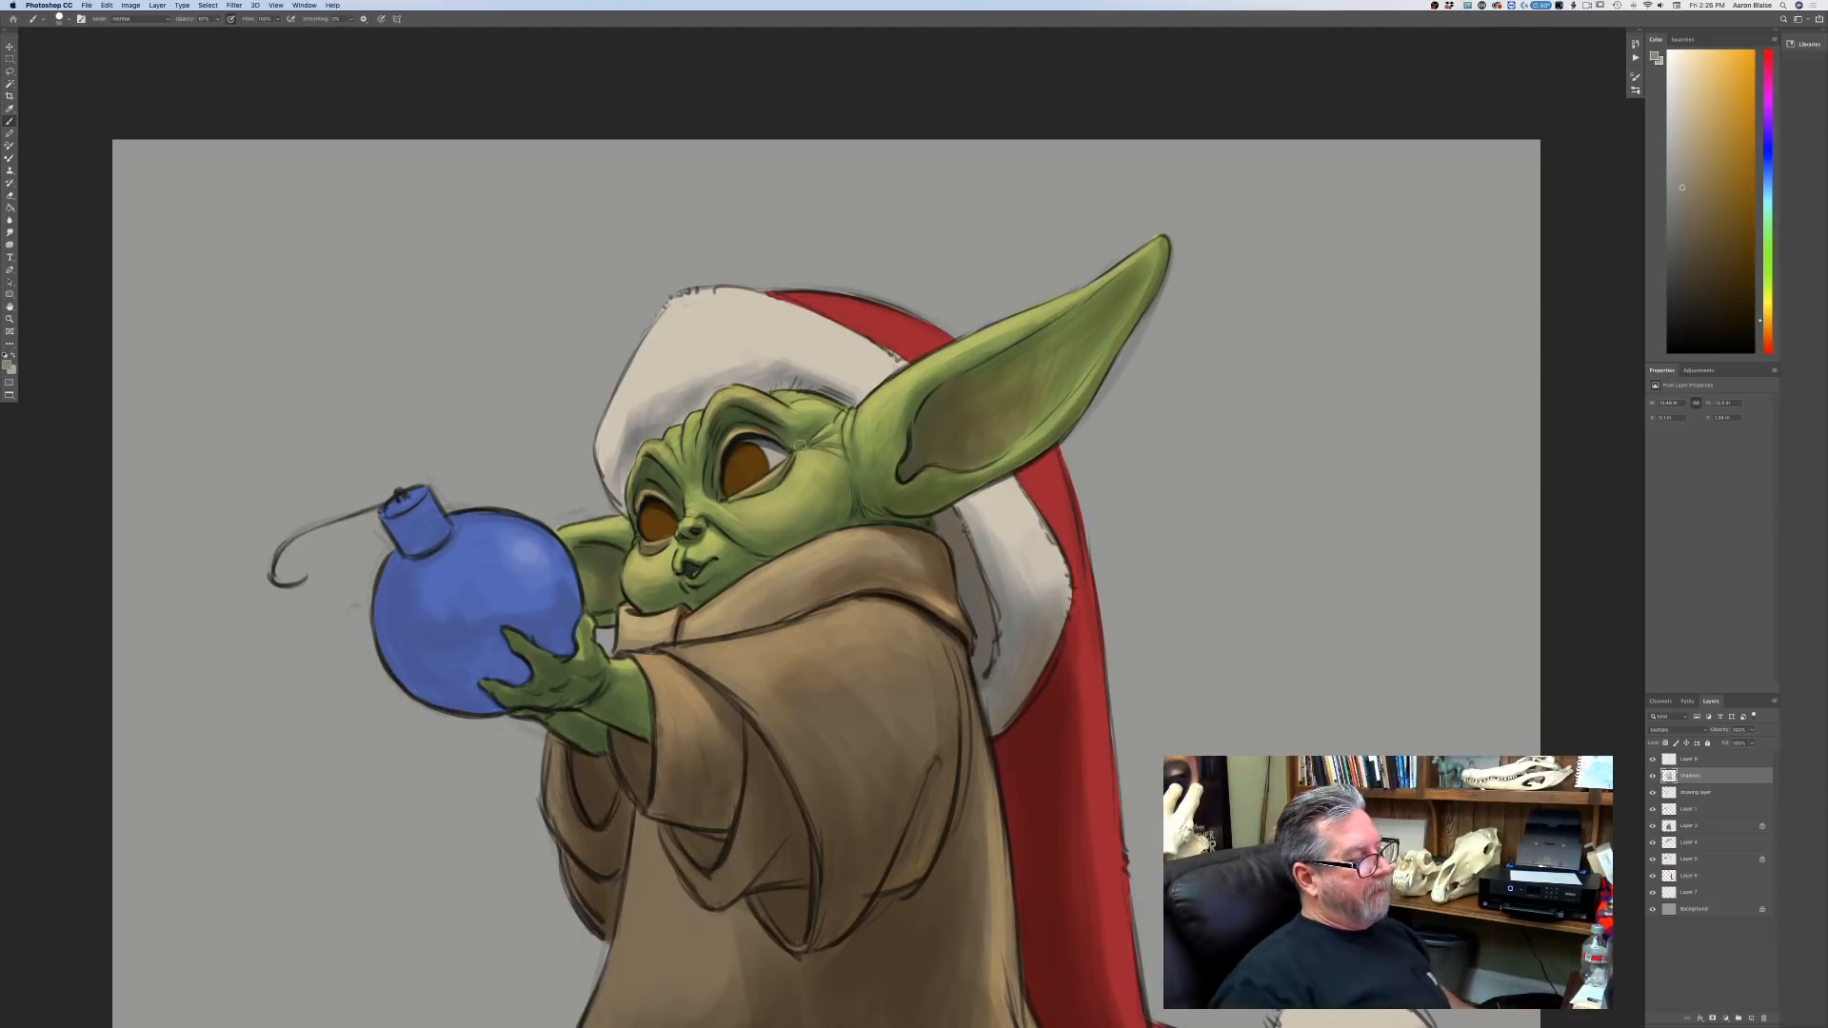
Change the foreground color to a muted blue-gray and return to the Brush tool.
click(7, 366)
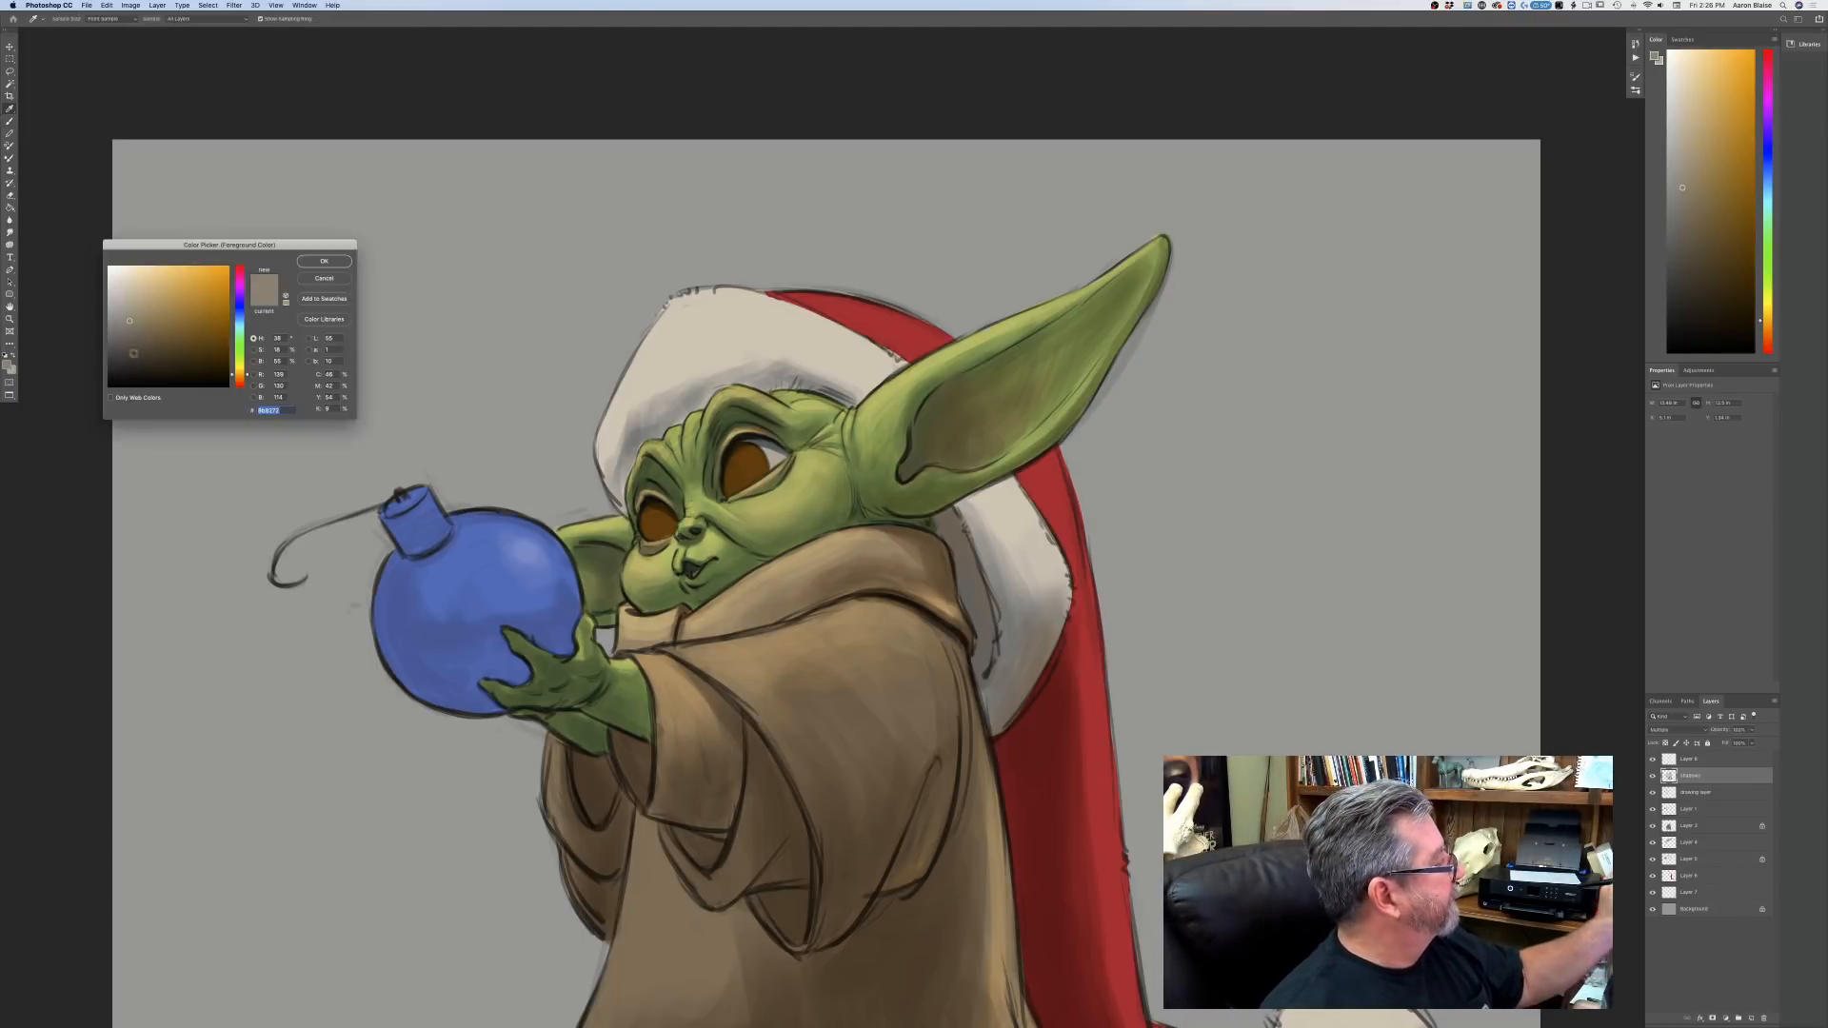
drag(235, 329, 238, 315)
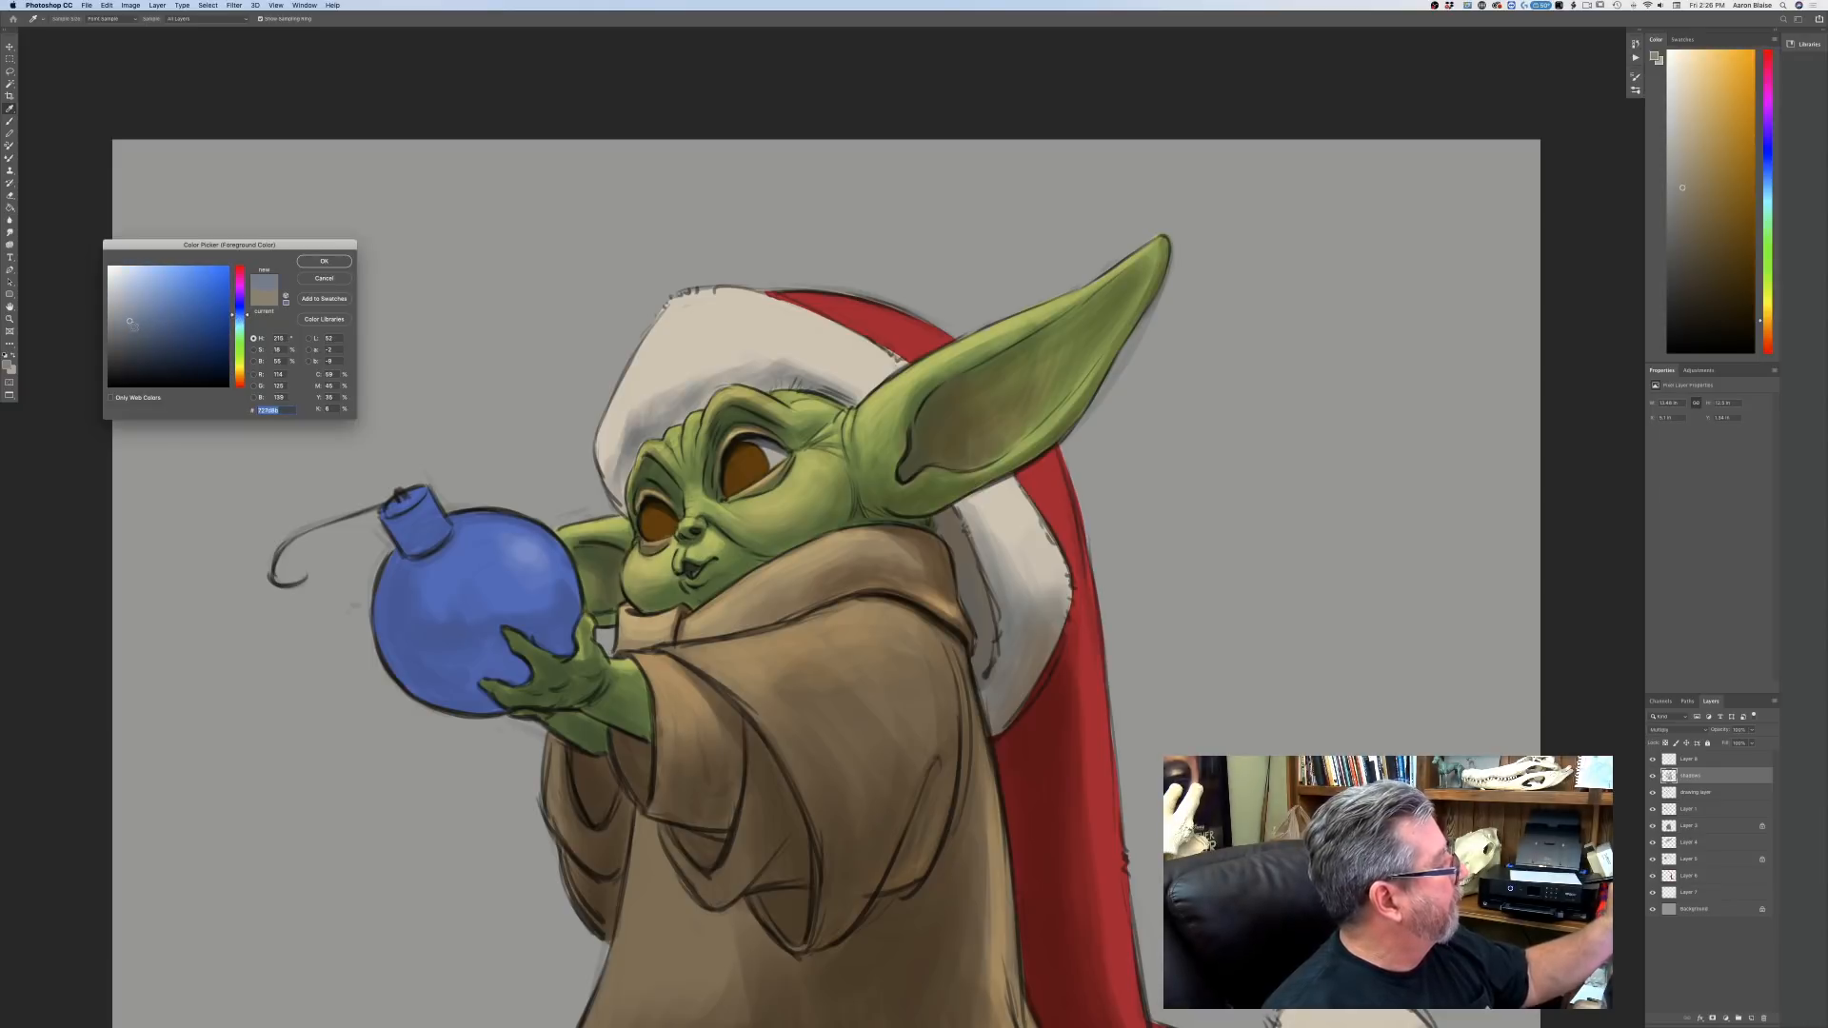
click(131, 324)
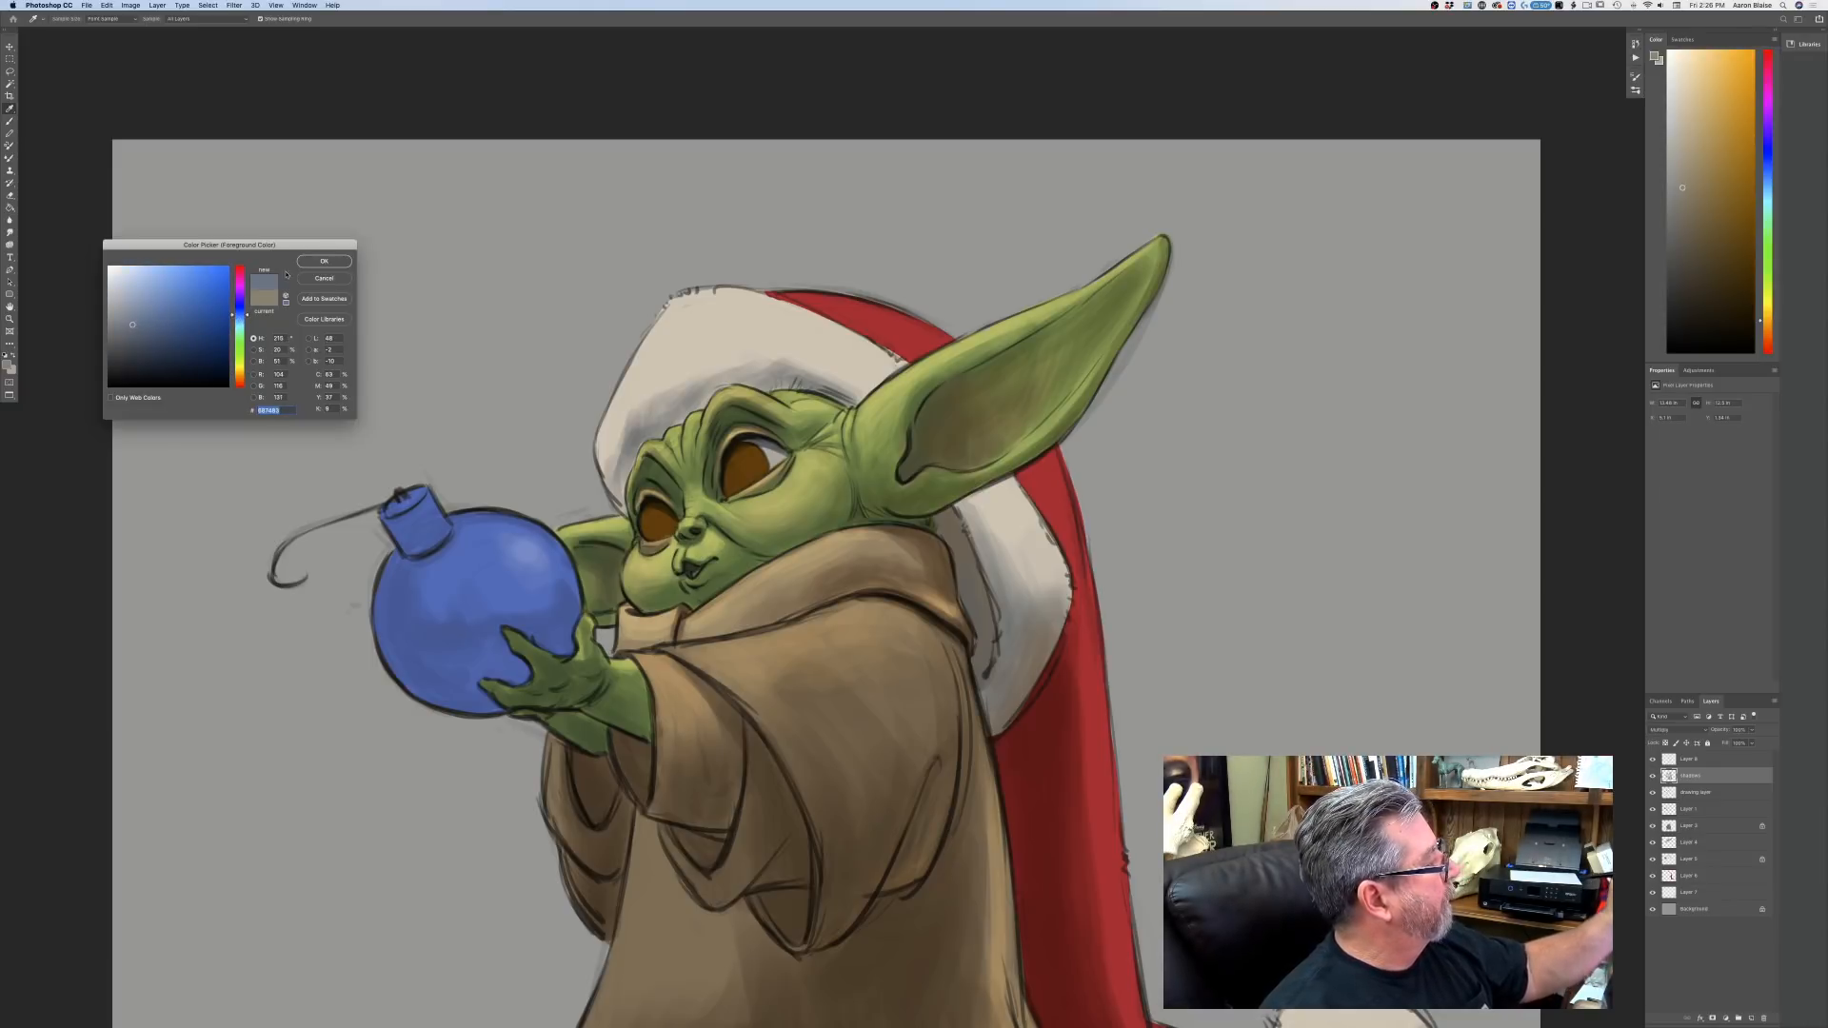
key(Return)
key(b)
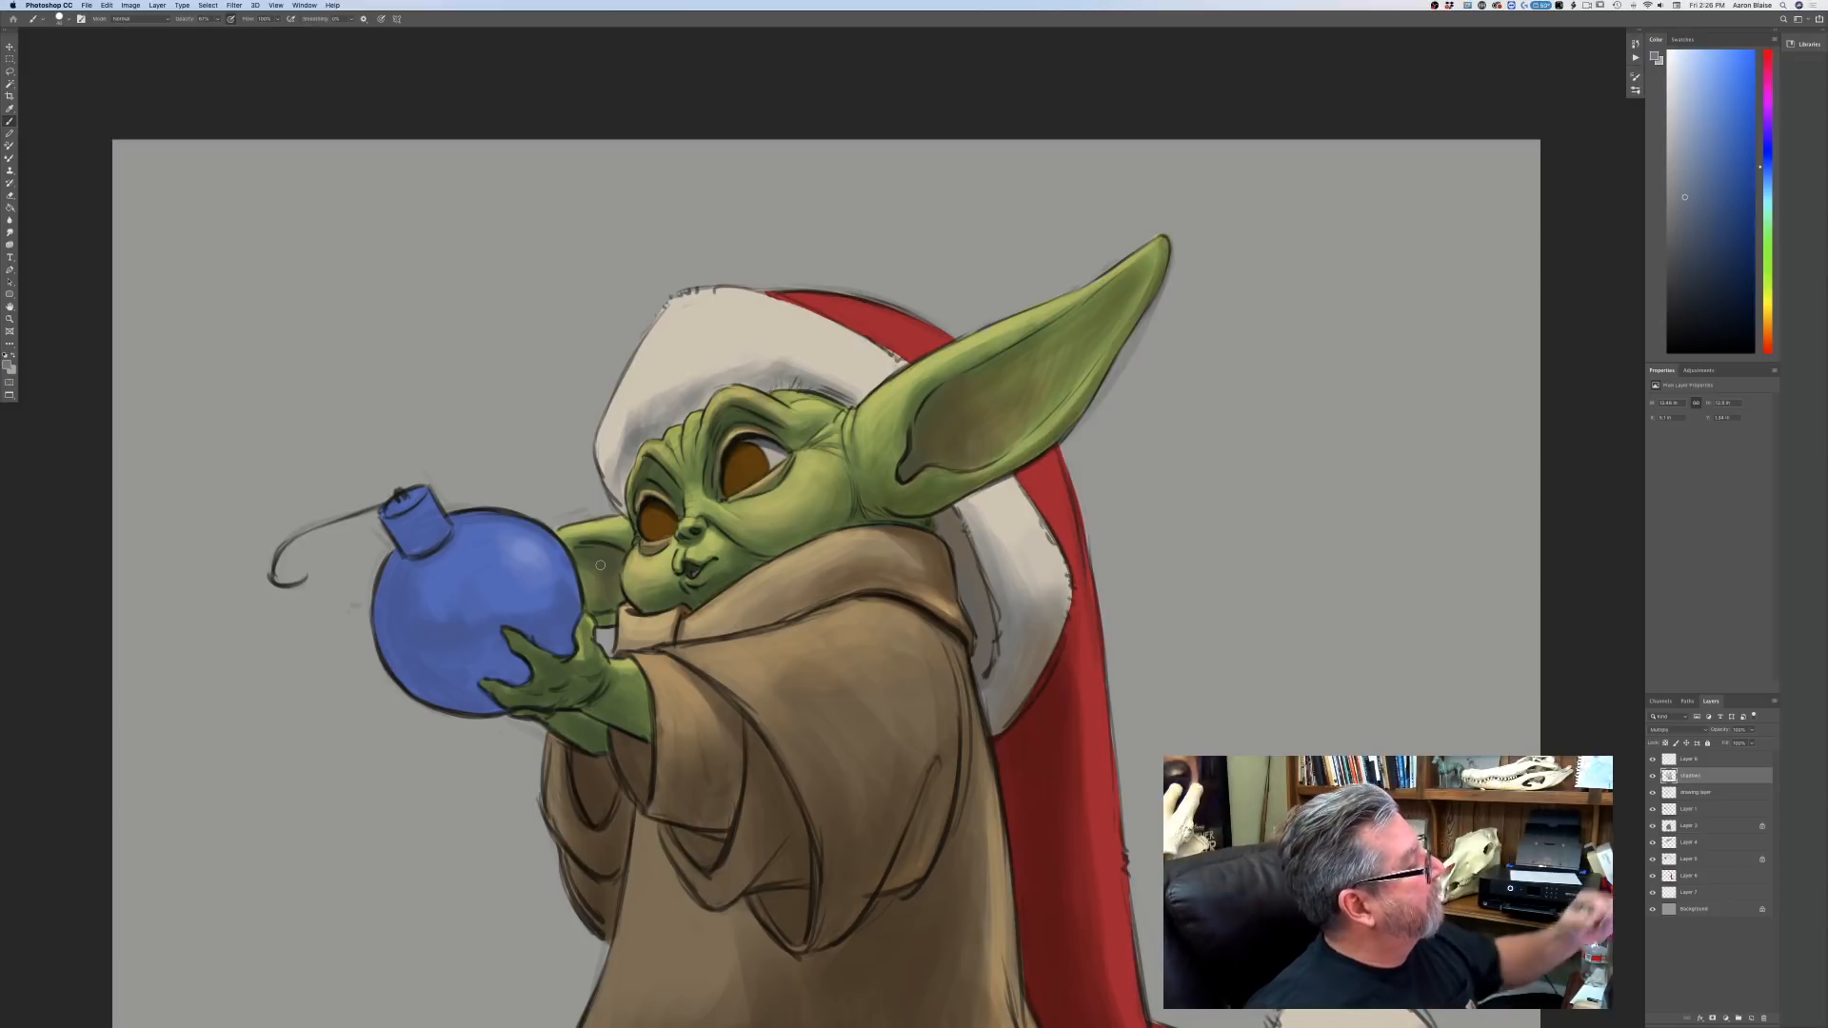
Save the document in Photoshop format as "Baby Yoda.psd".
click(85, 6)
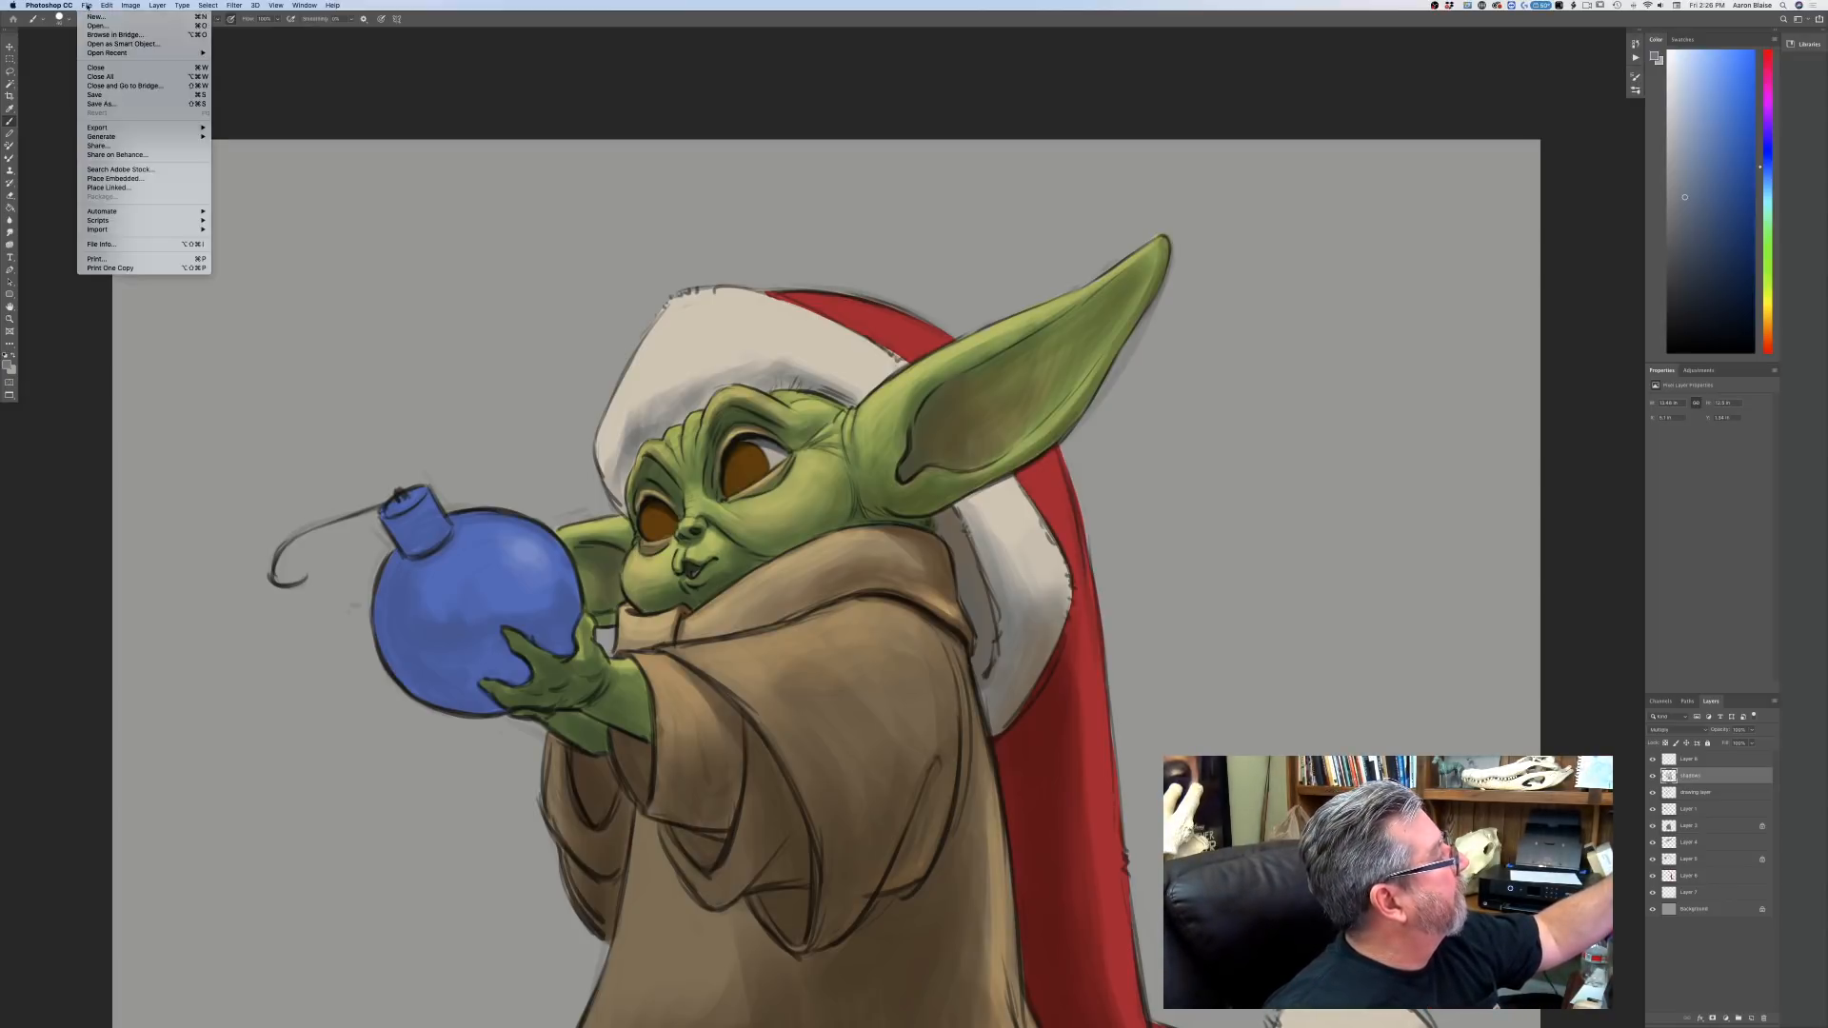
click(94, 96)
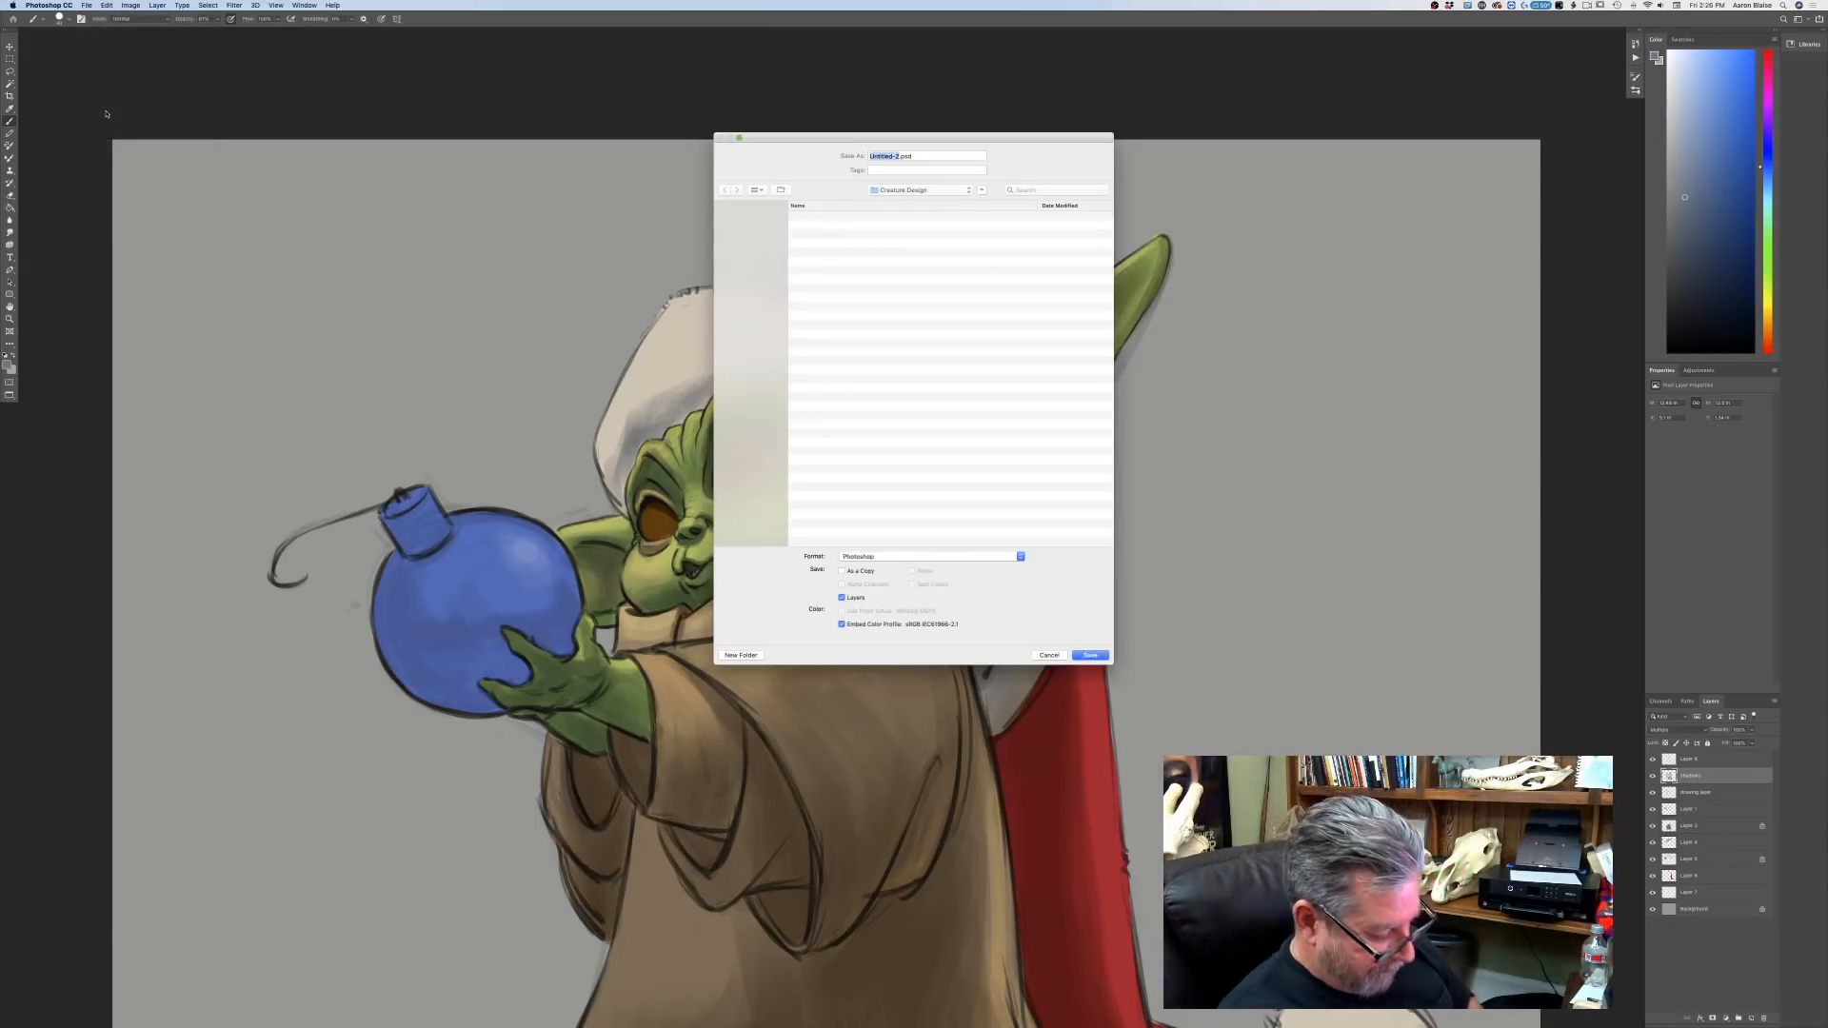
text(Baby Yoda)
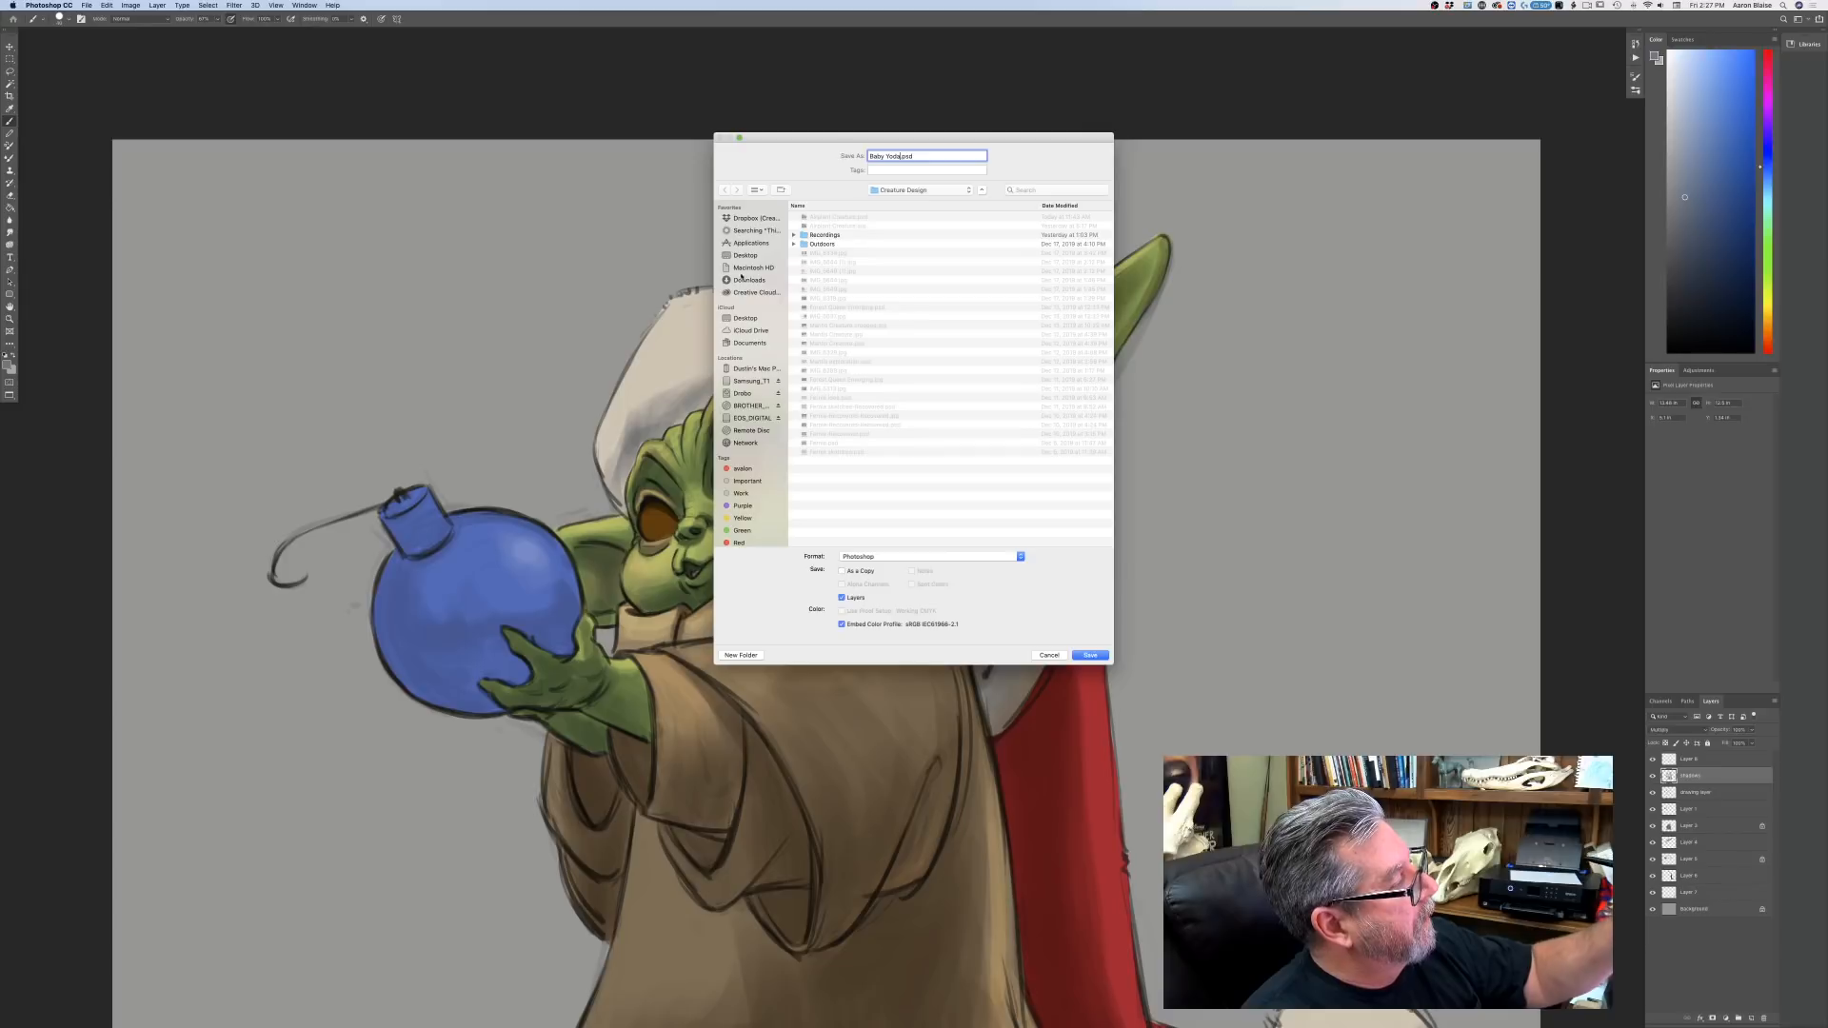
click(742, 393)
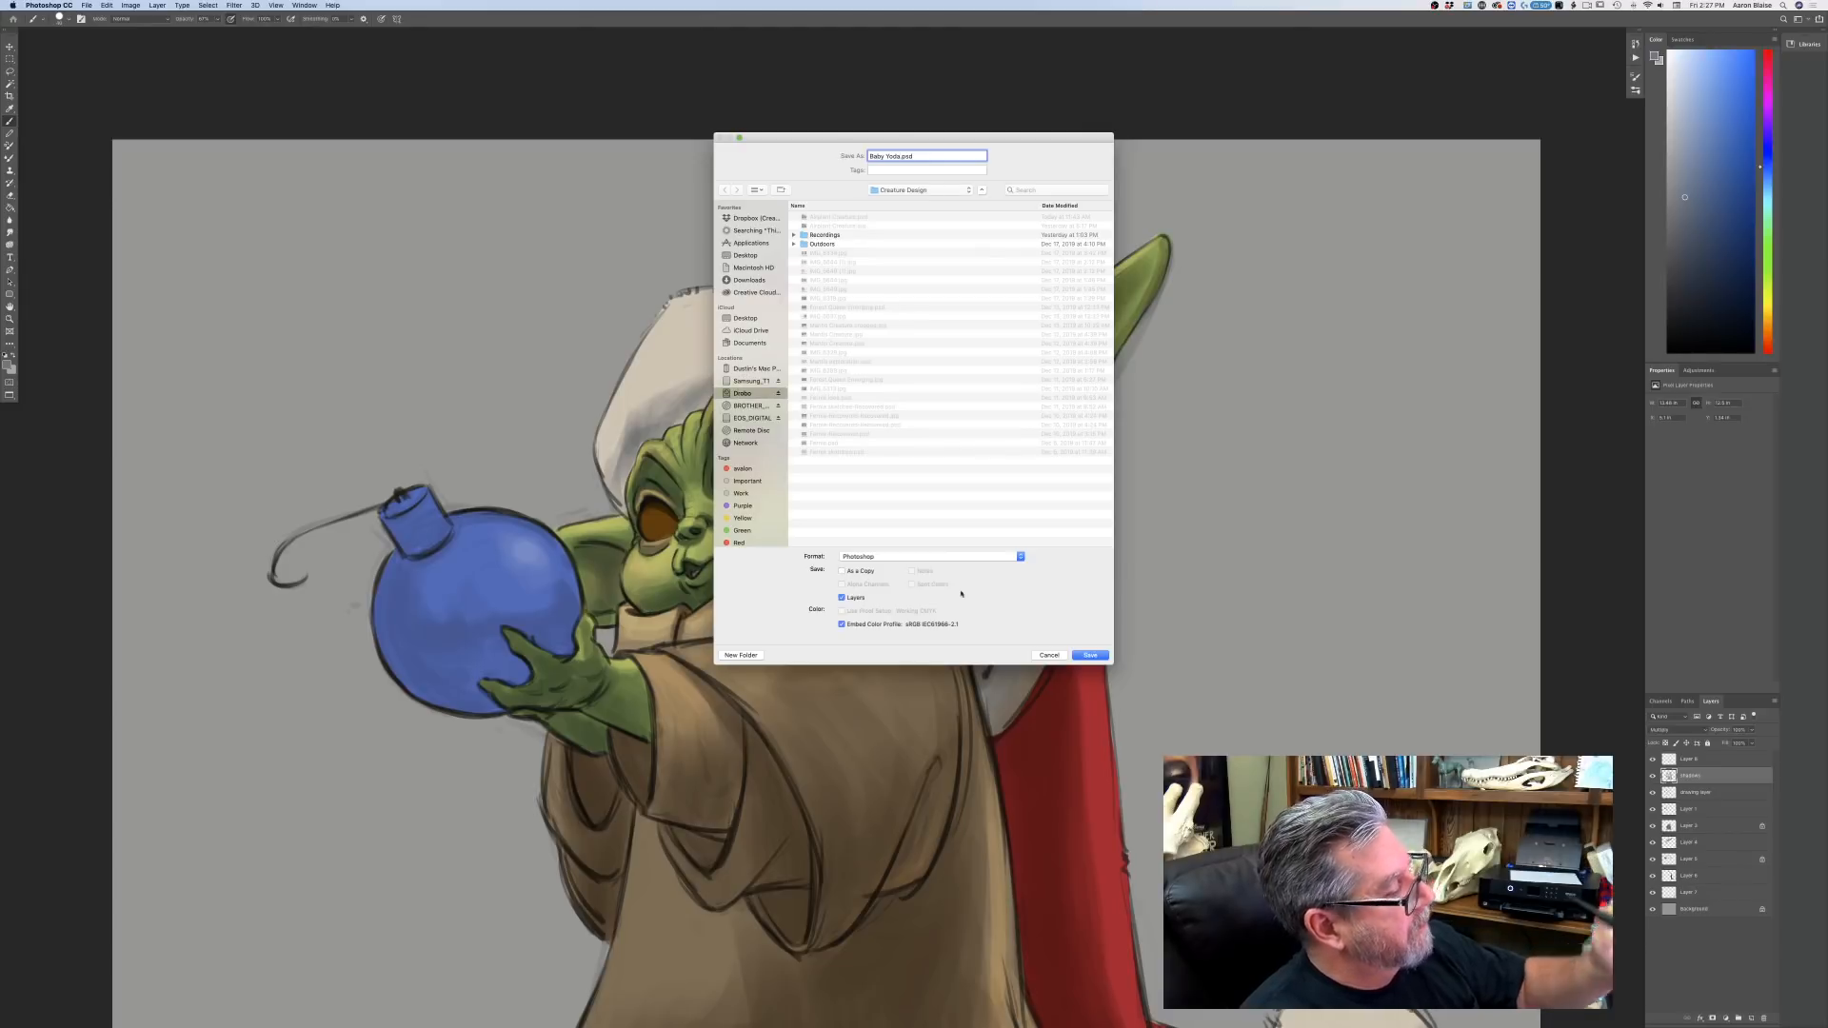
click(1088, 656)
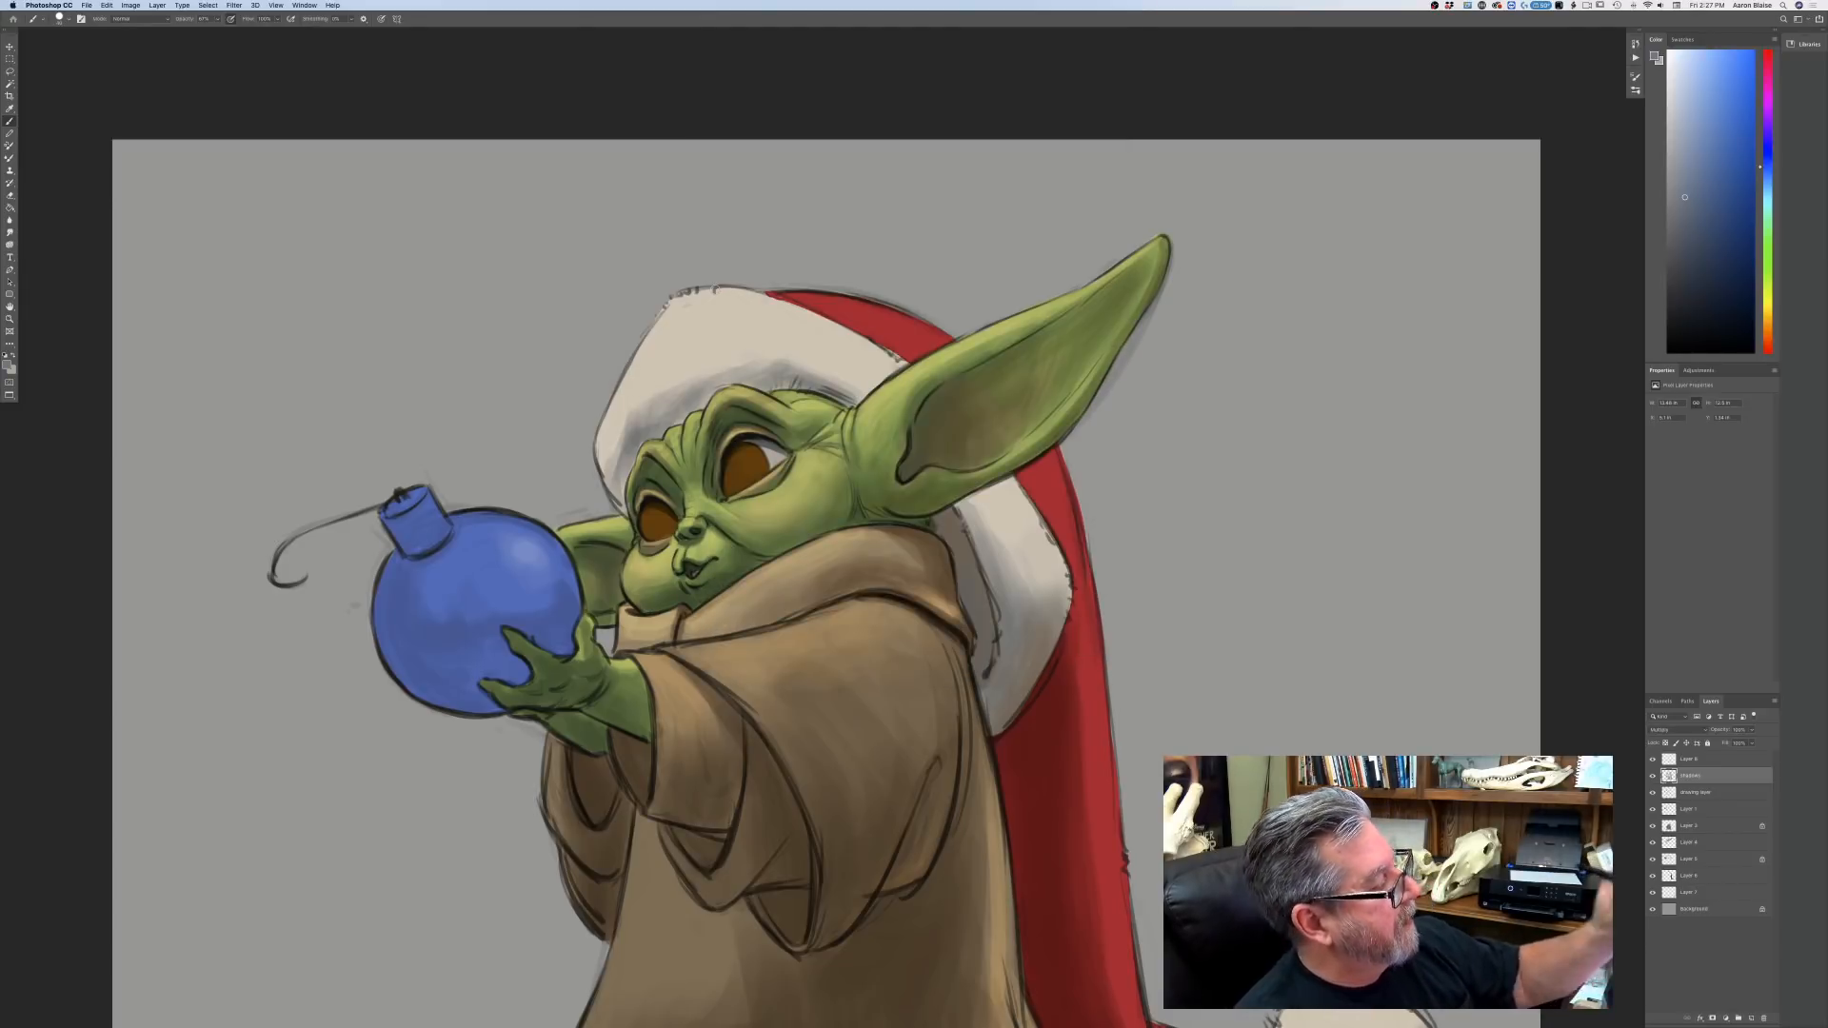
Rename the Overlay layer directly above the shadows layer as "highlights".
key(ctrl+minus)
key(ctrl+minus)
key(ctrl+minus)
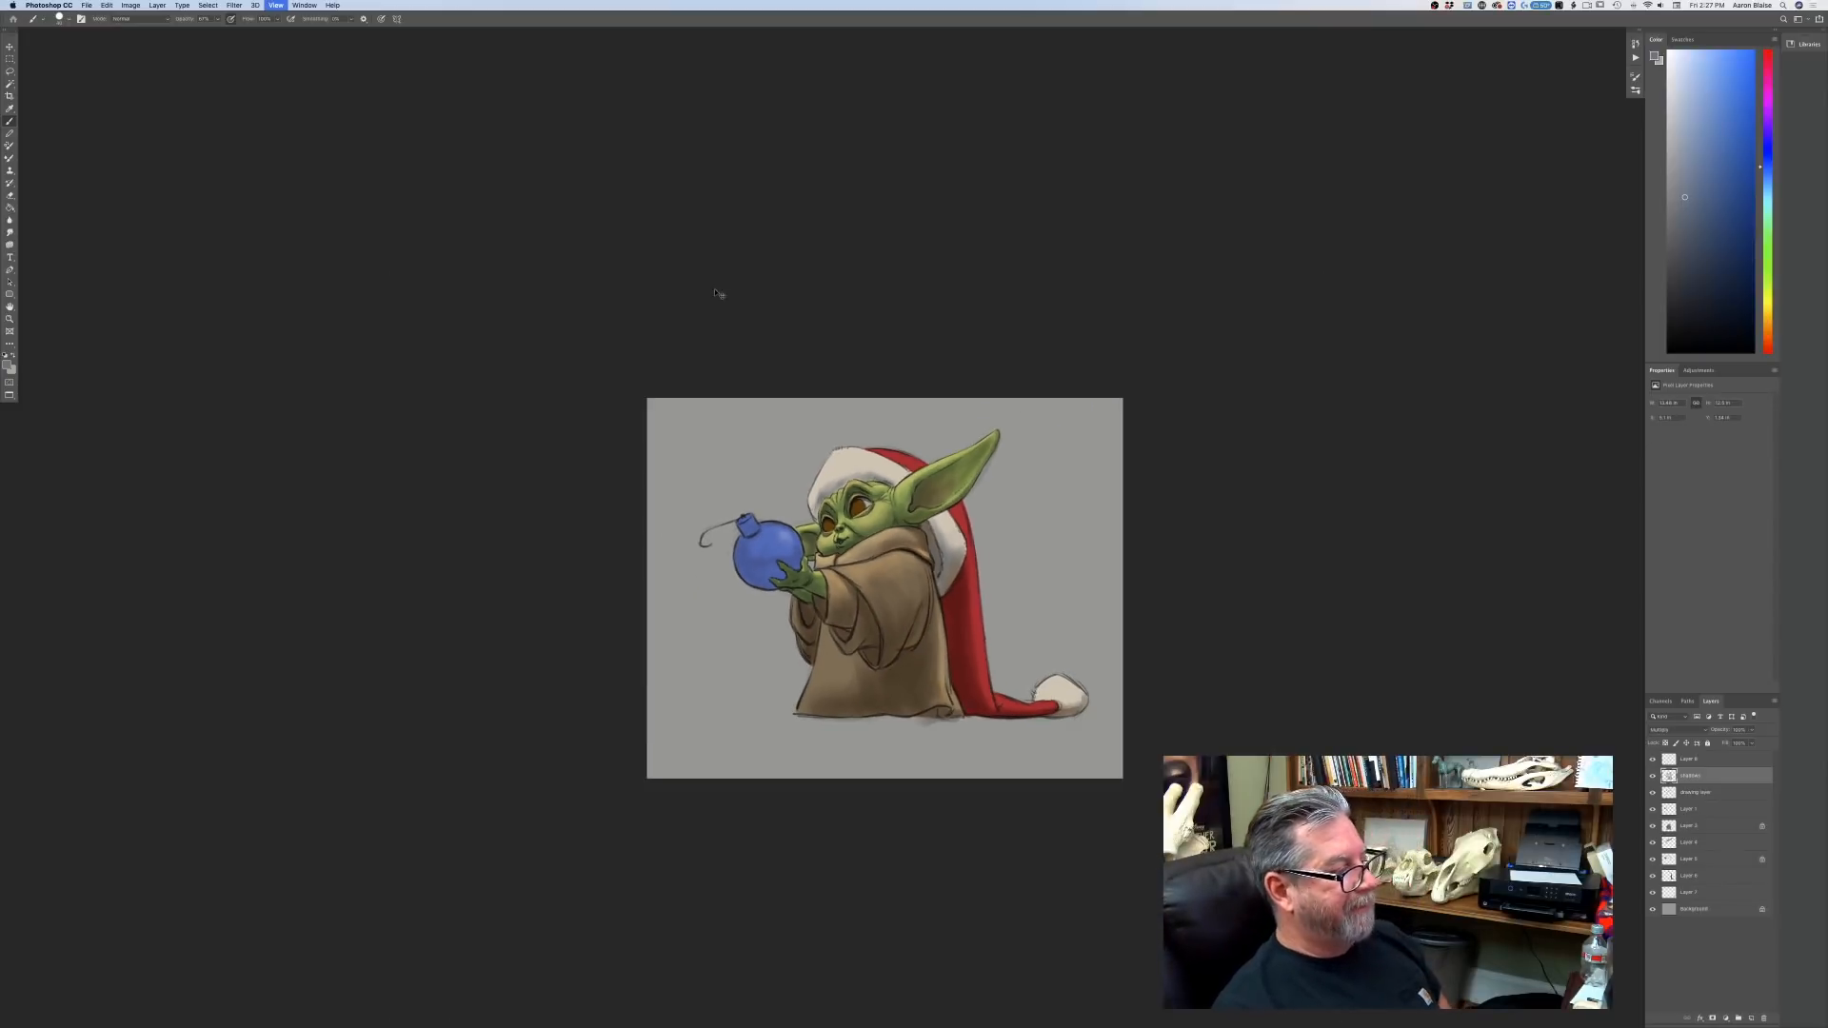
key(ctrl+plus)
key(ctrl+plus)
key(ctrl+plus)
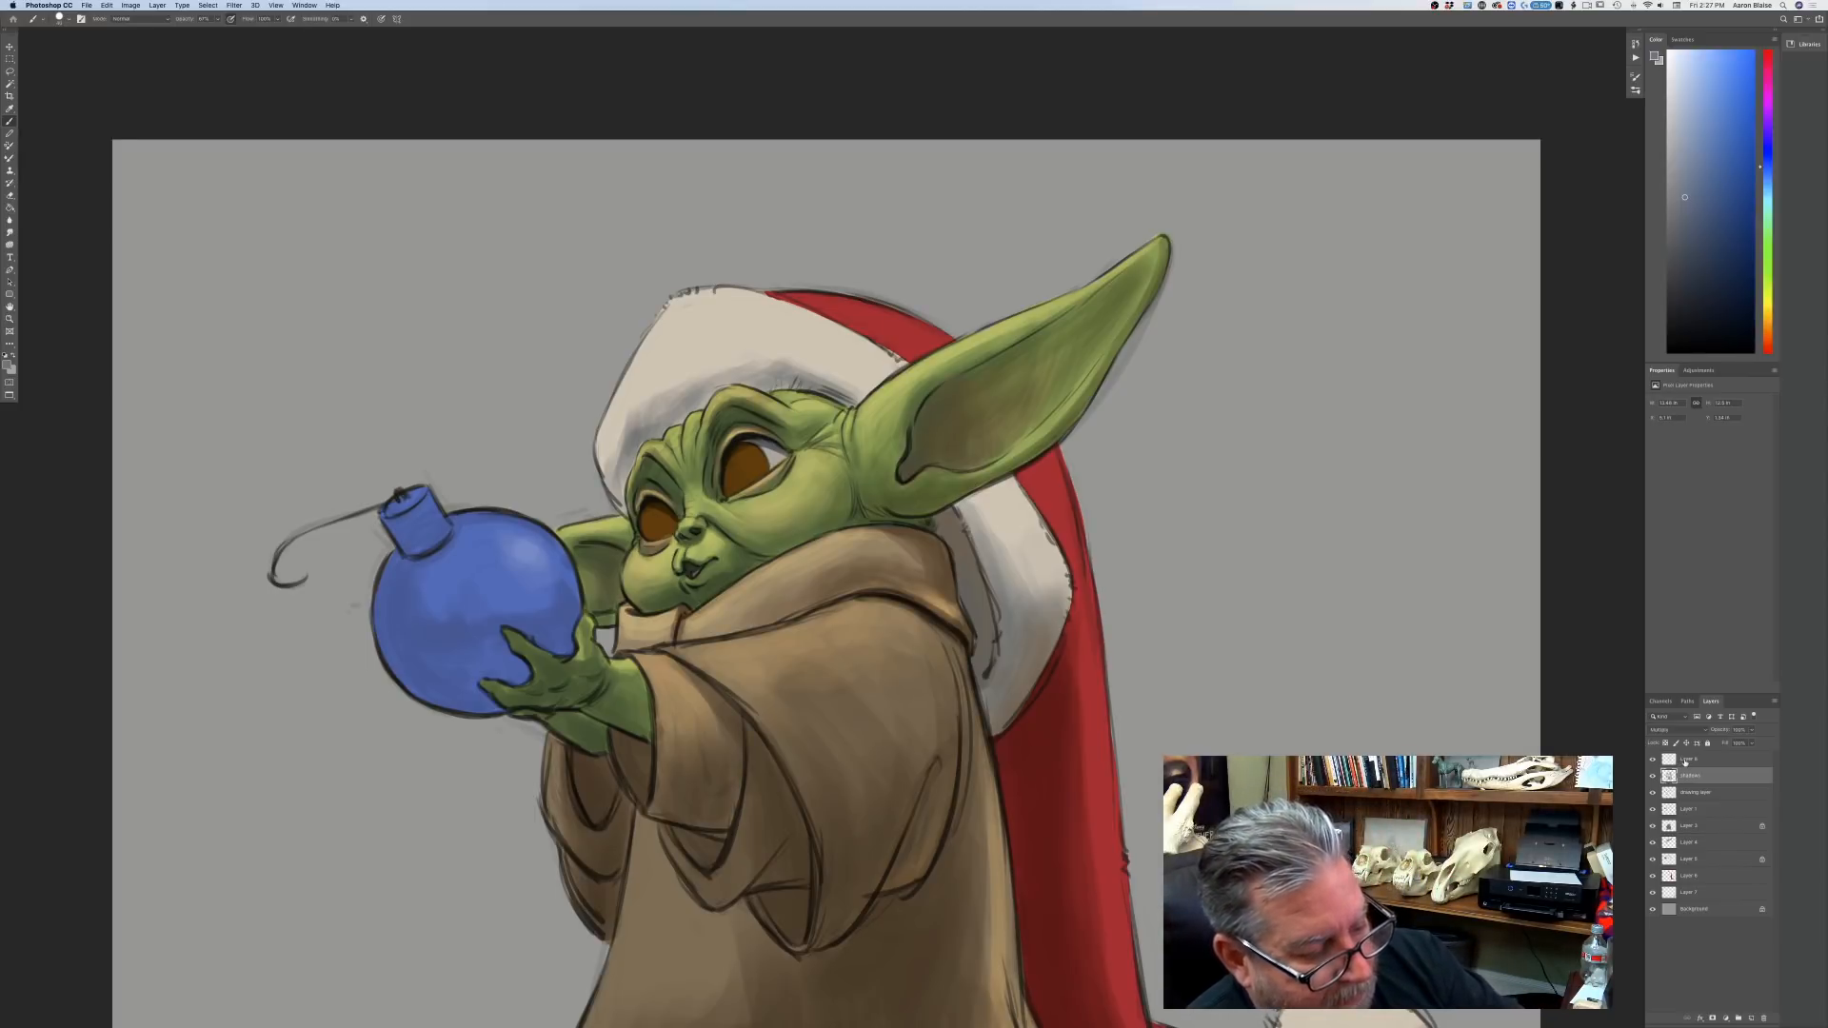
double_click(1685, 760)
text(highlights)
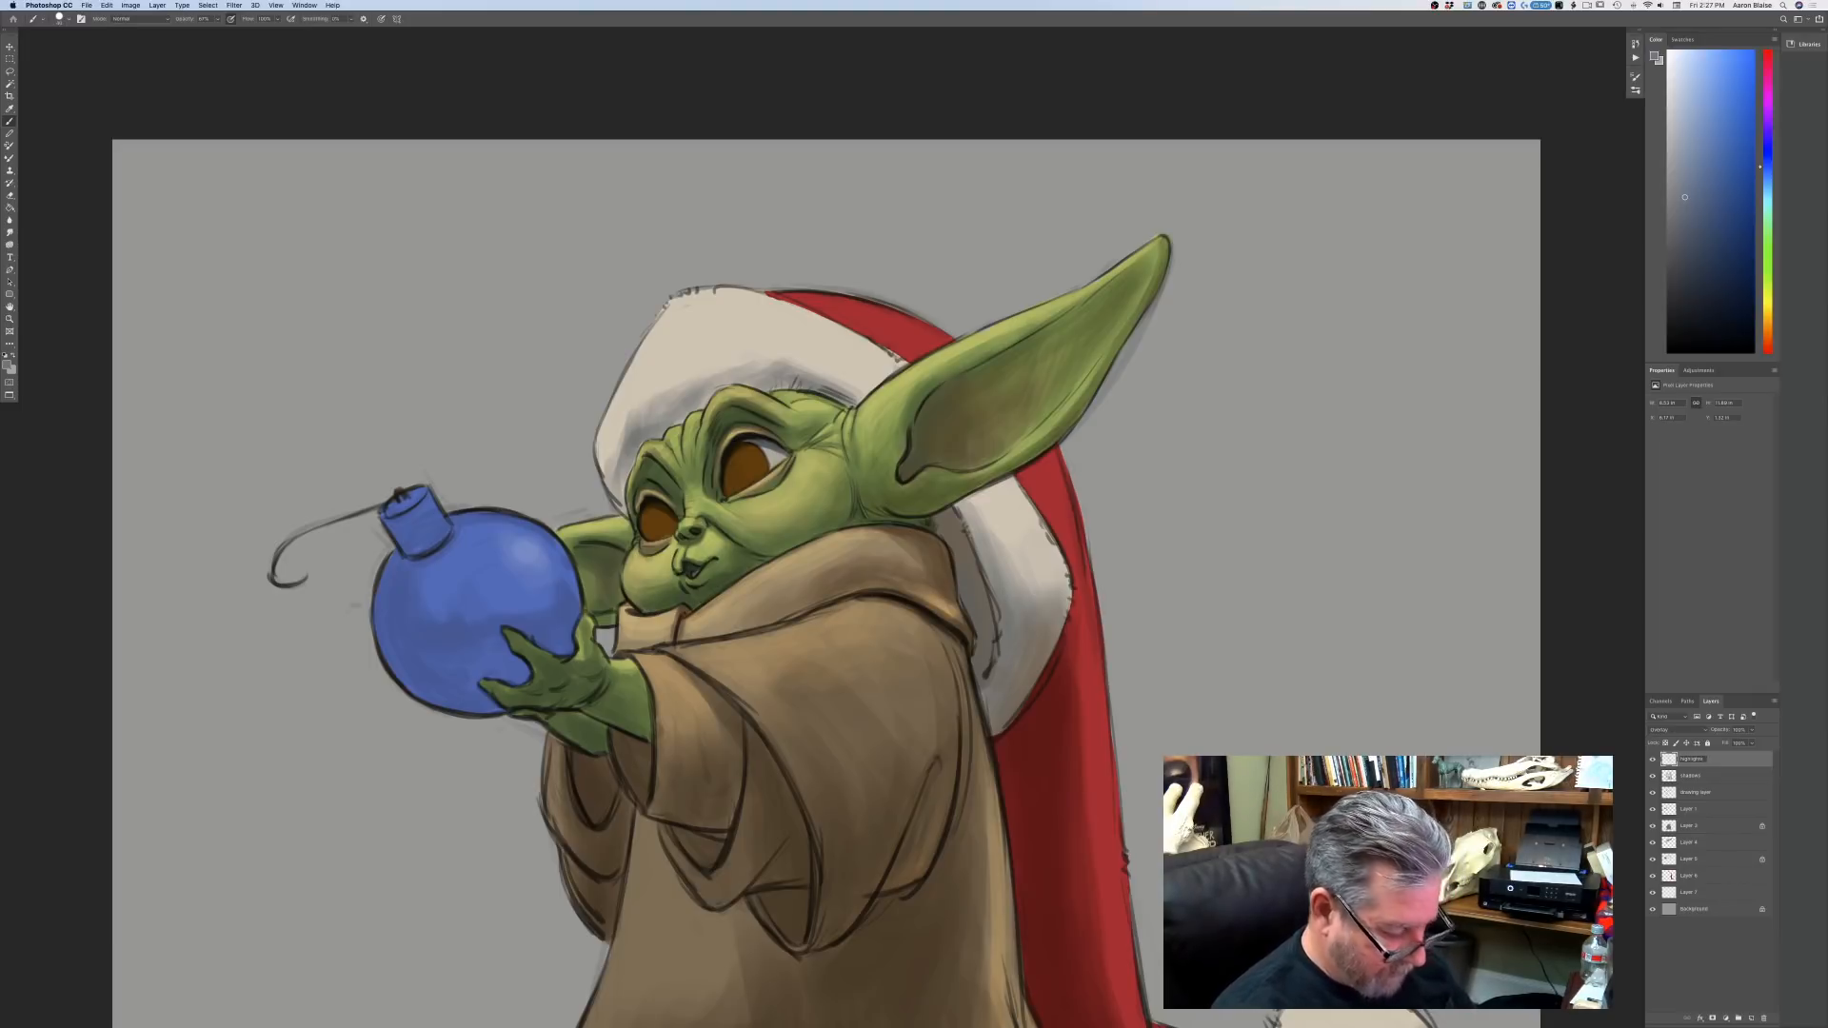
key(Return)
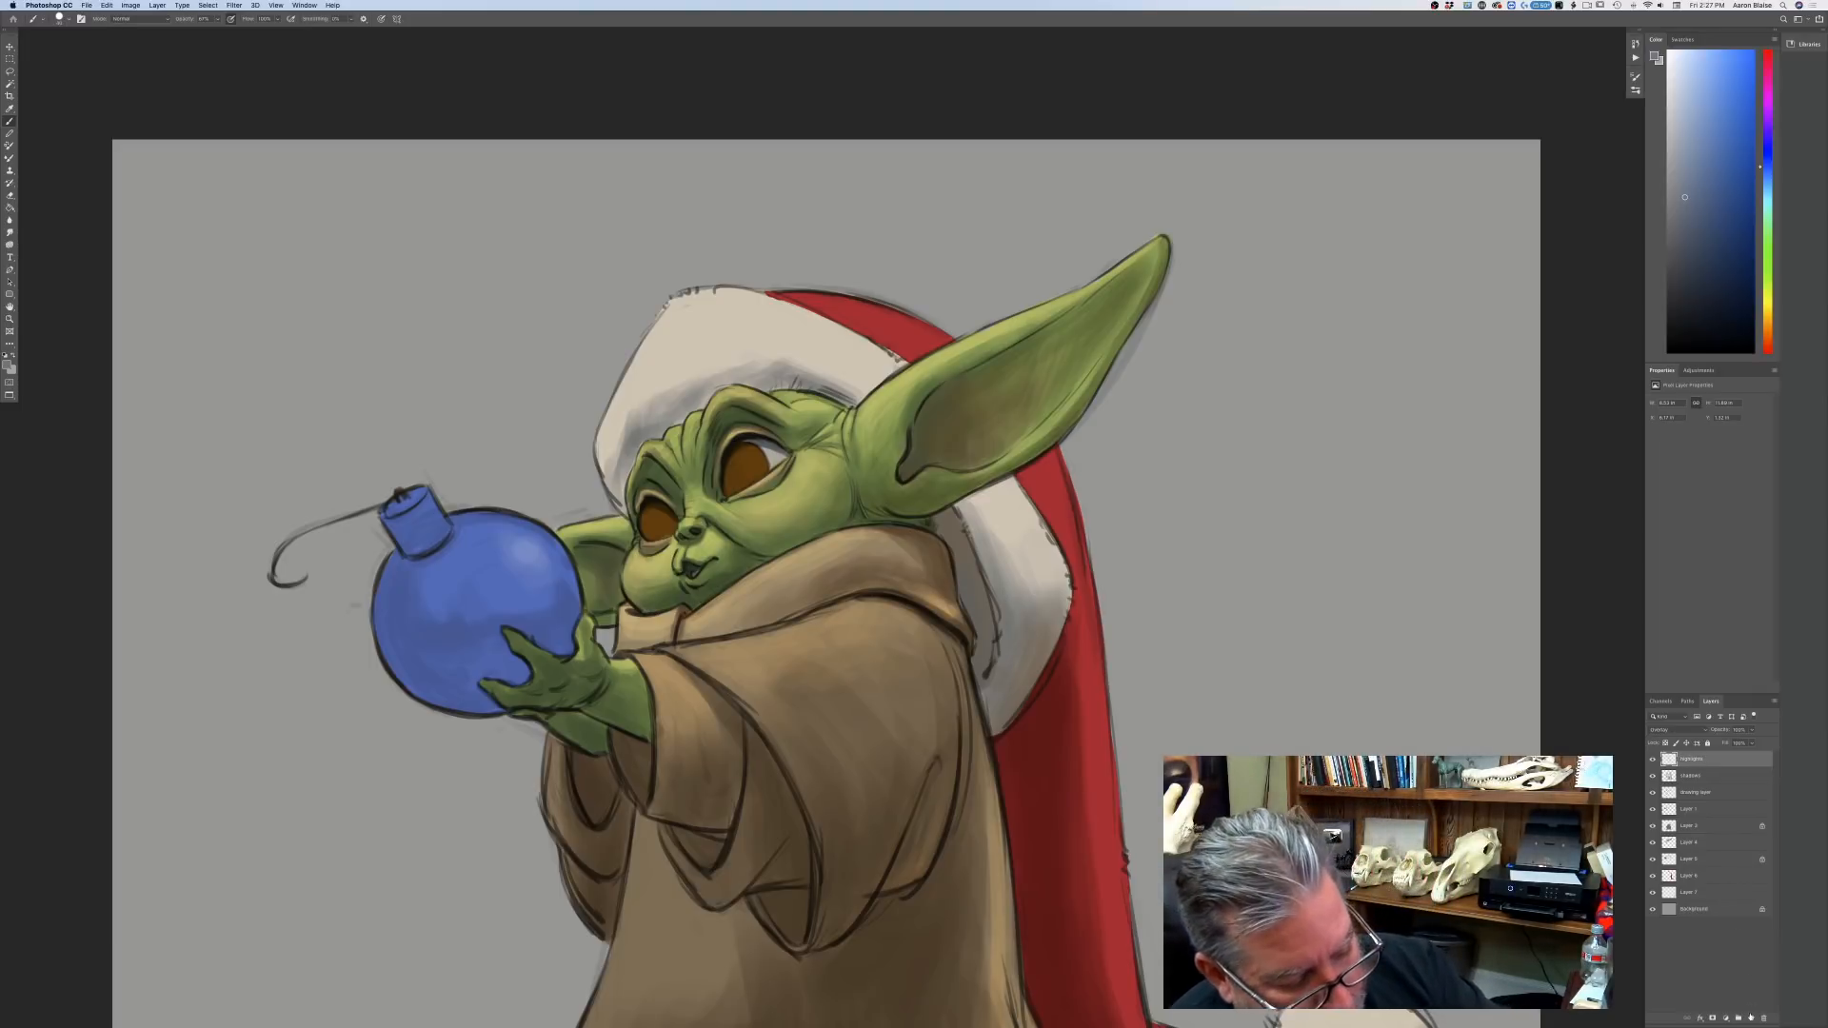
Add a new layer above the highlights layer and name it "eye highlights".
key(super+shift+alt+n)
double_click(1687, 760)
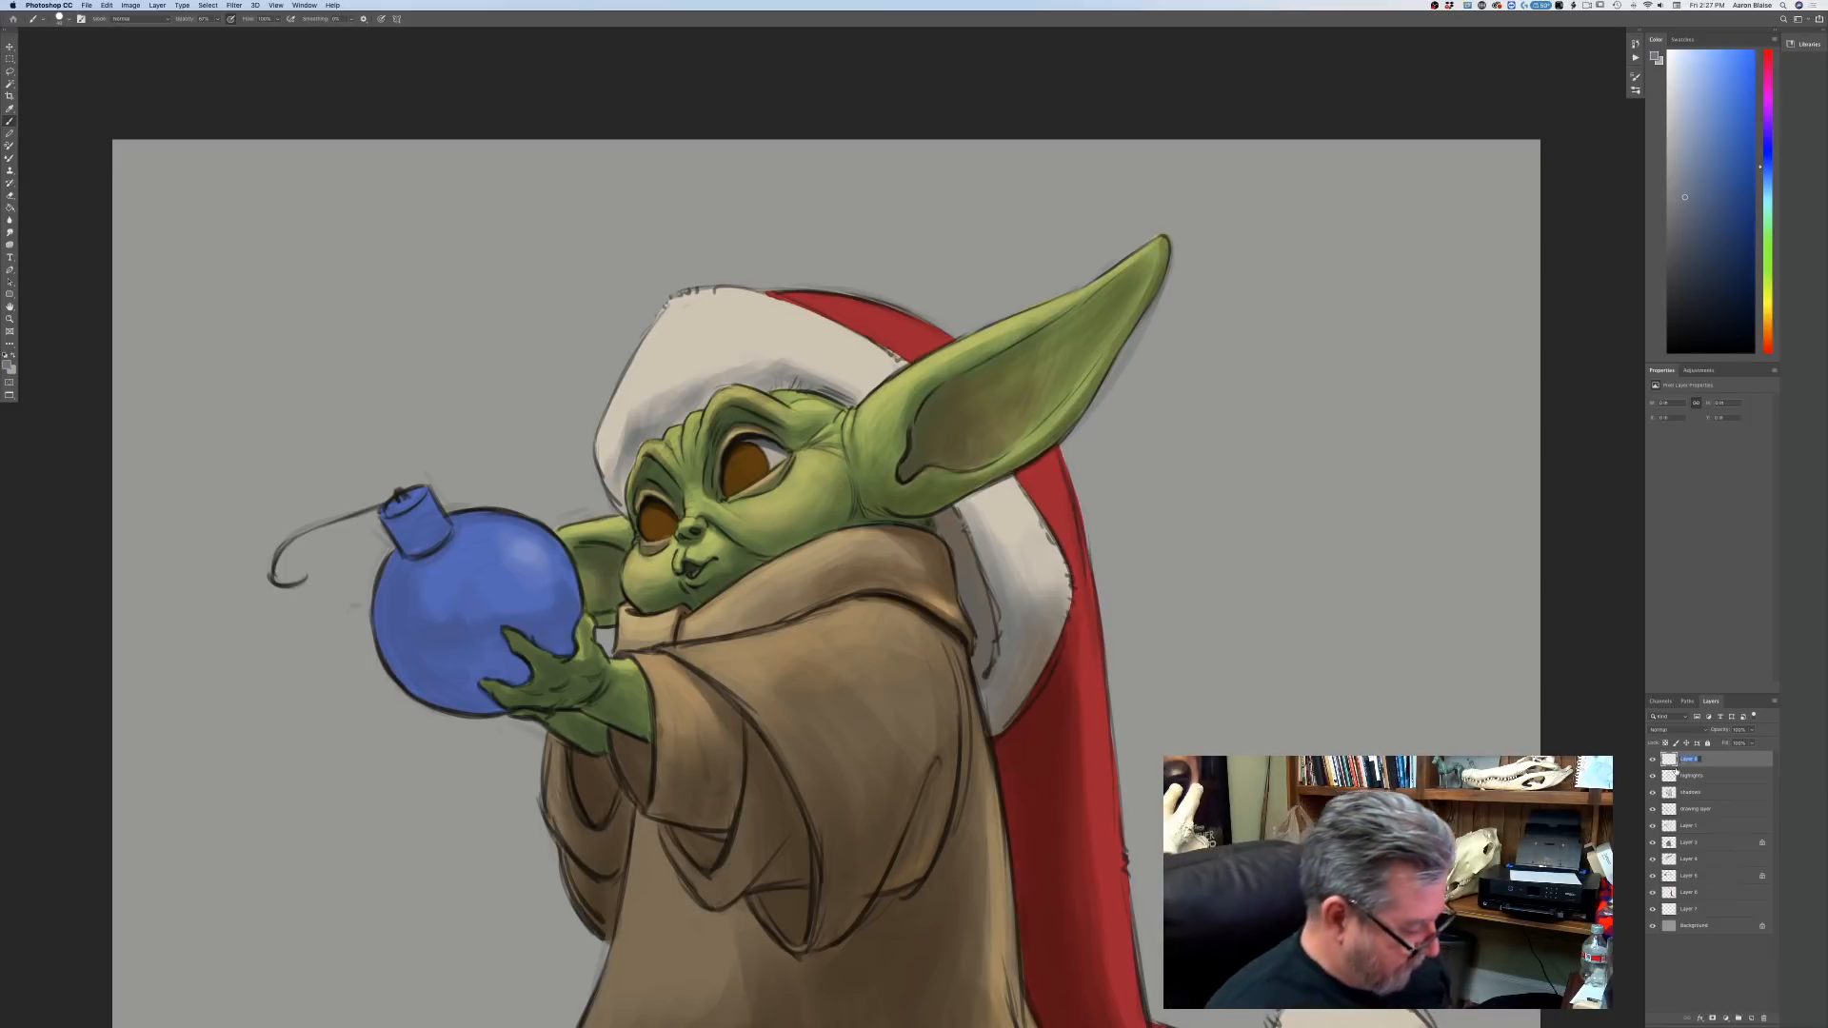
text(eye highlights)
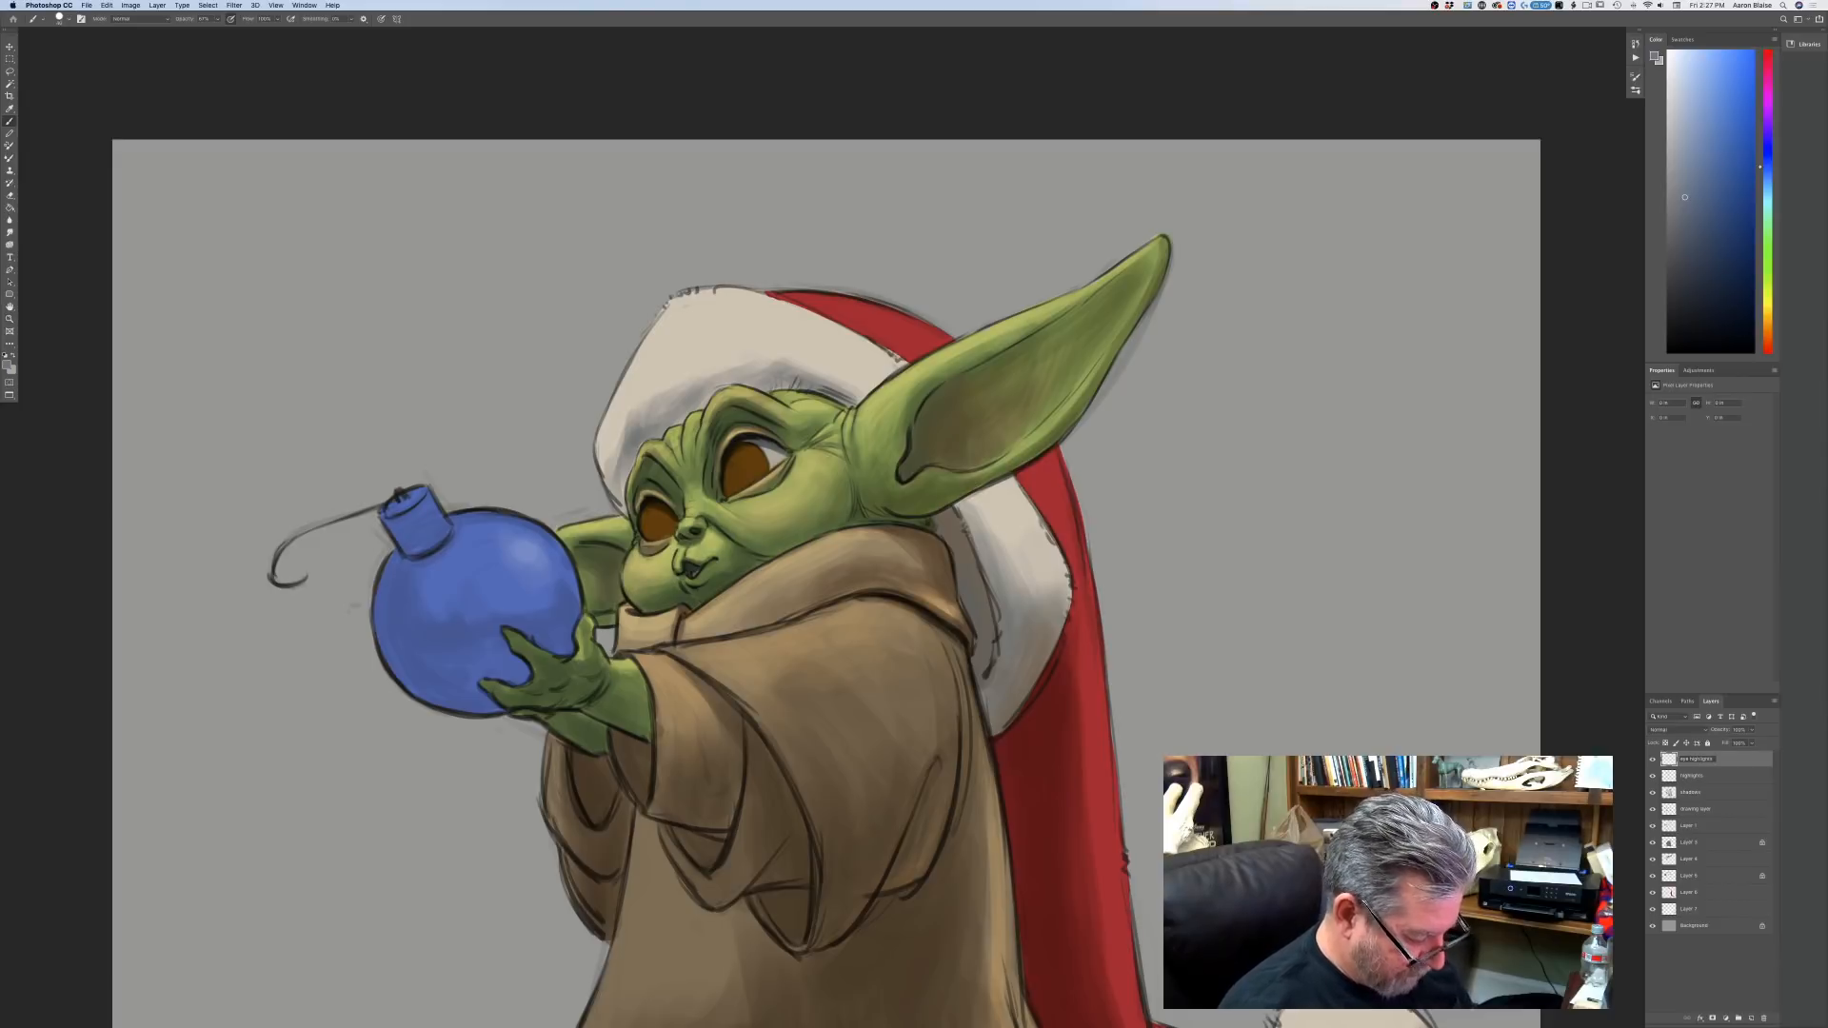
key(Return)
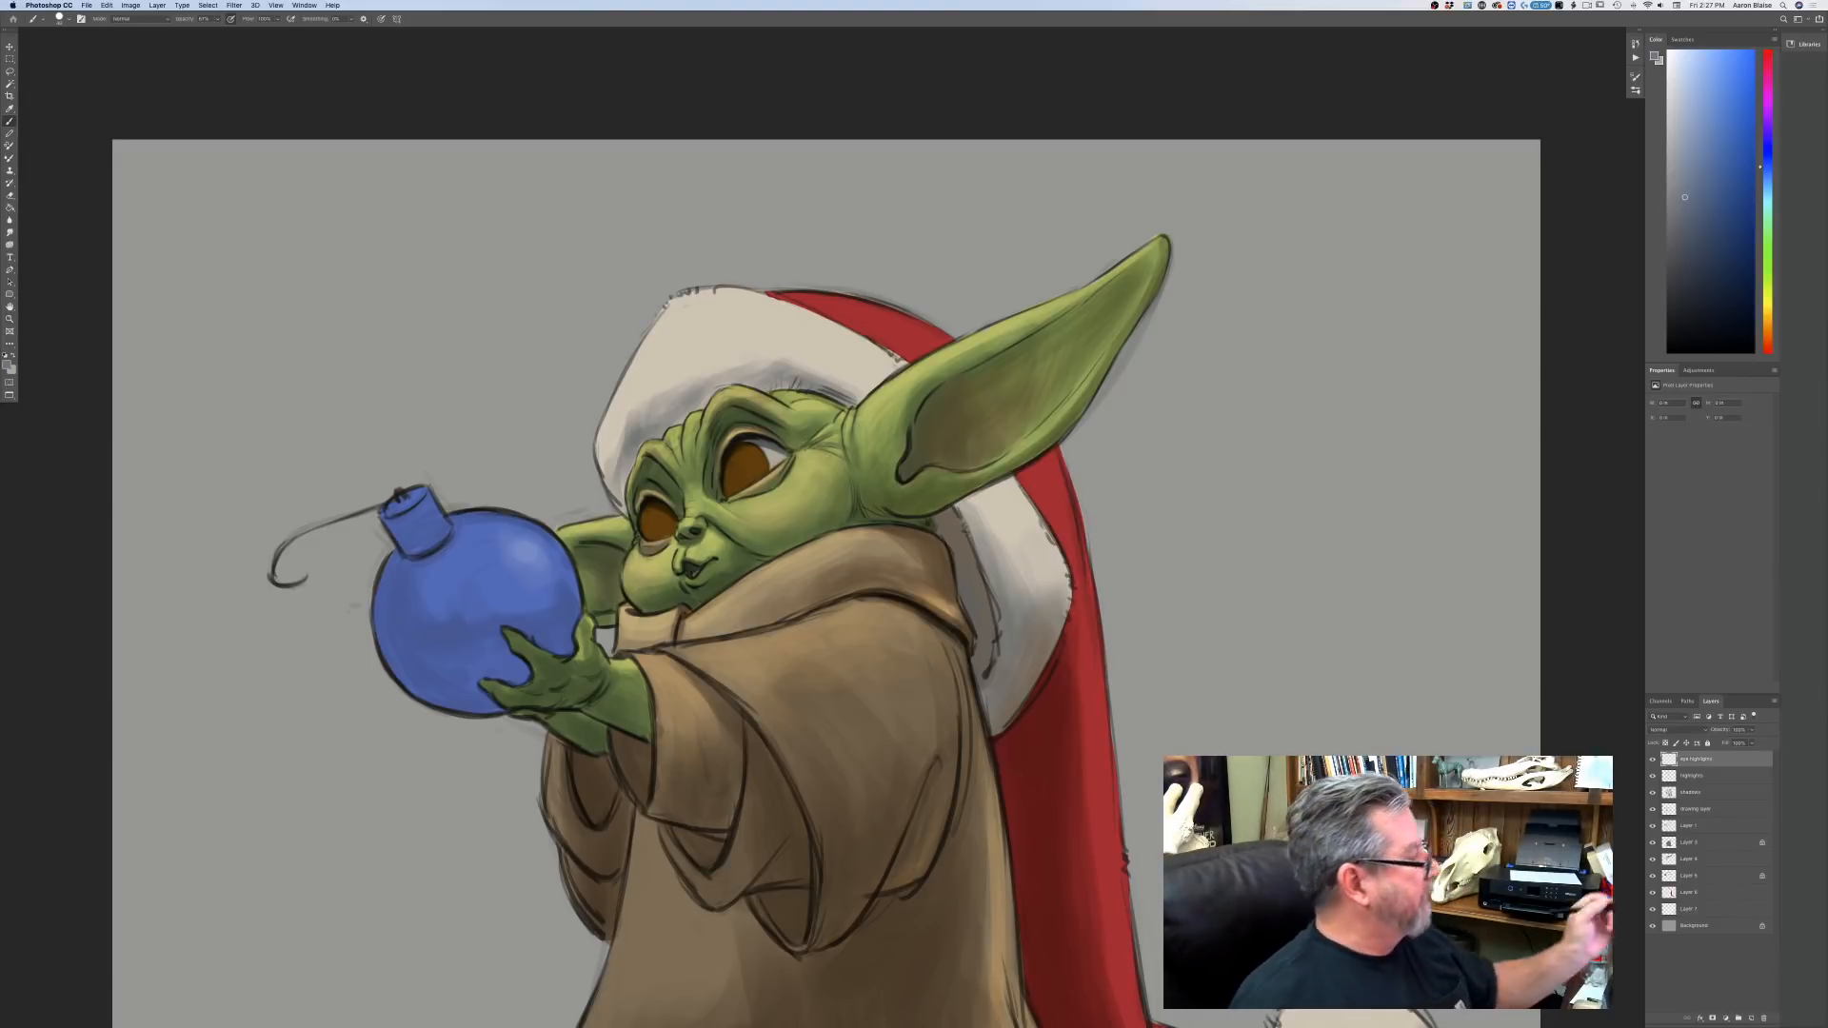
Set the foreground color to a light blue and adjust the brush opacity.
click(7, 364)
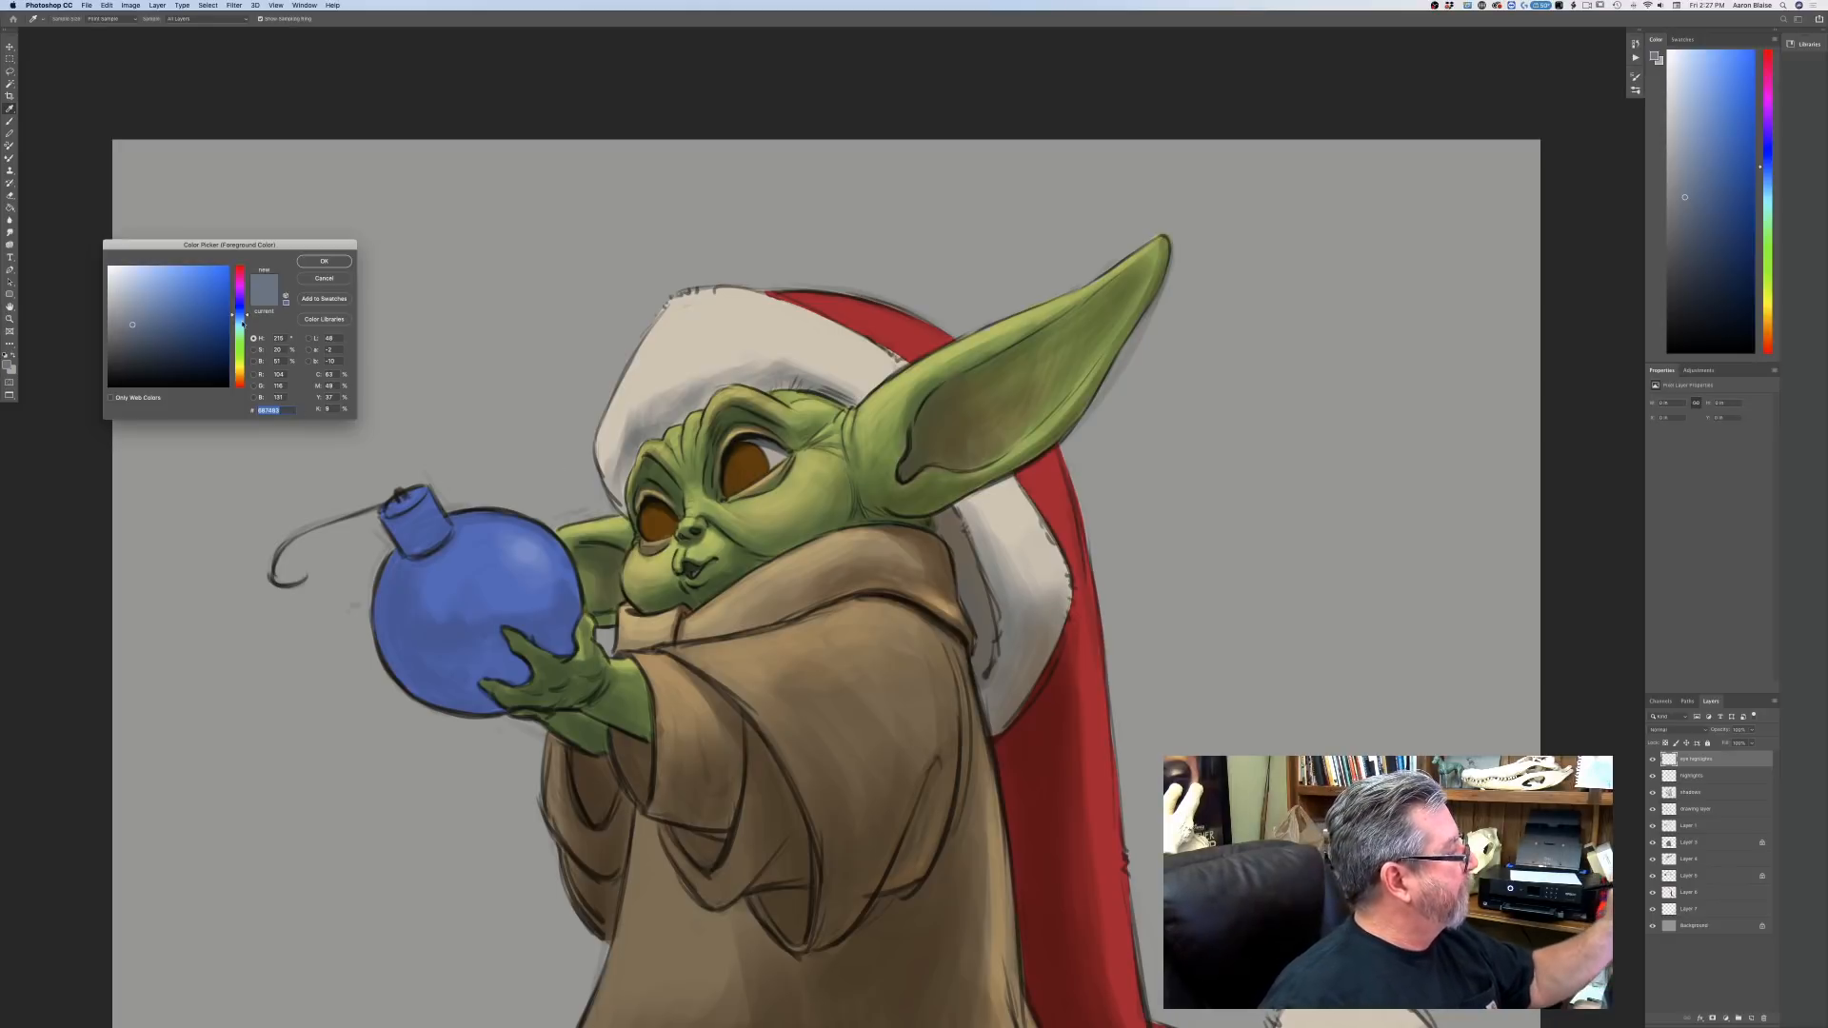
drag(239, 322, 233, 326)
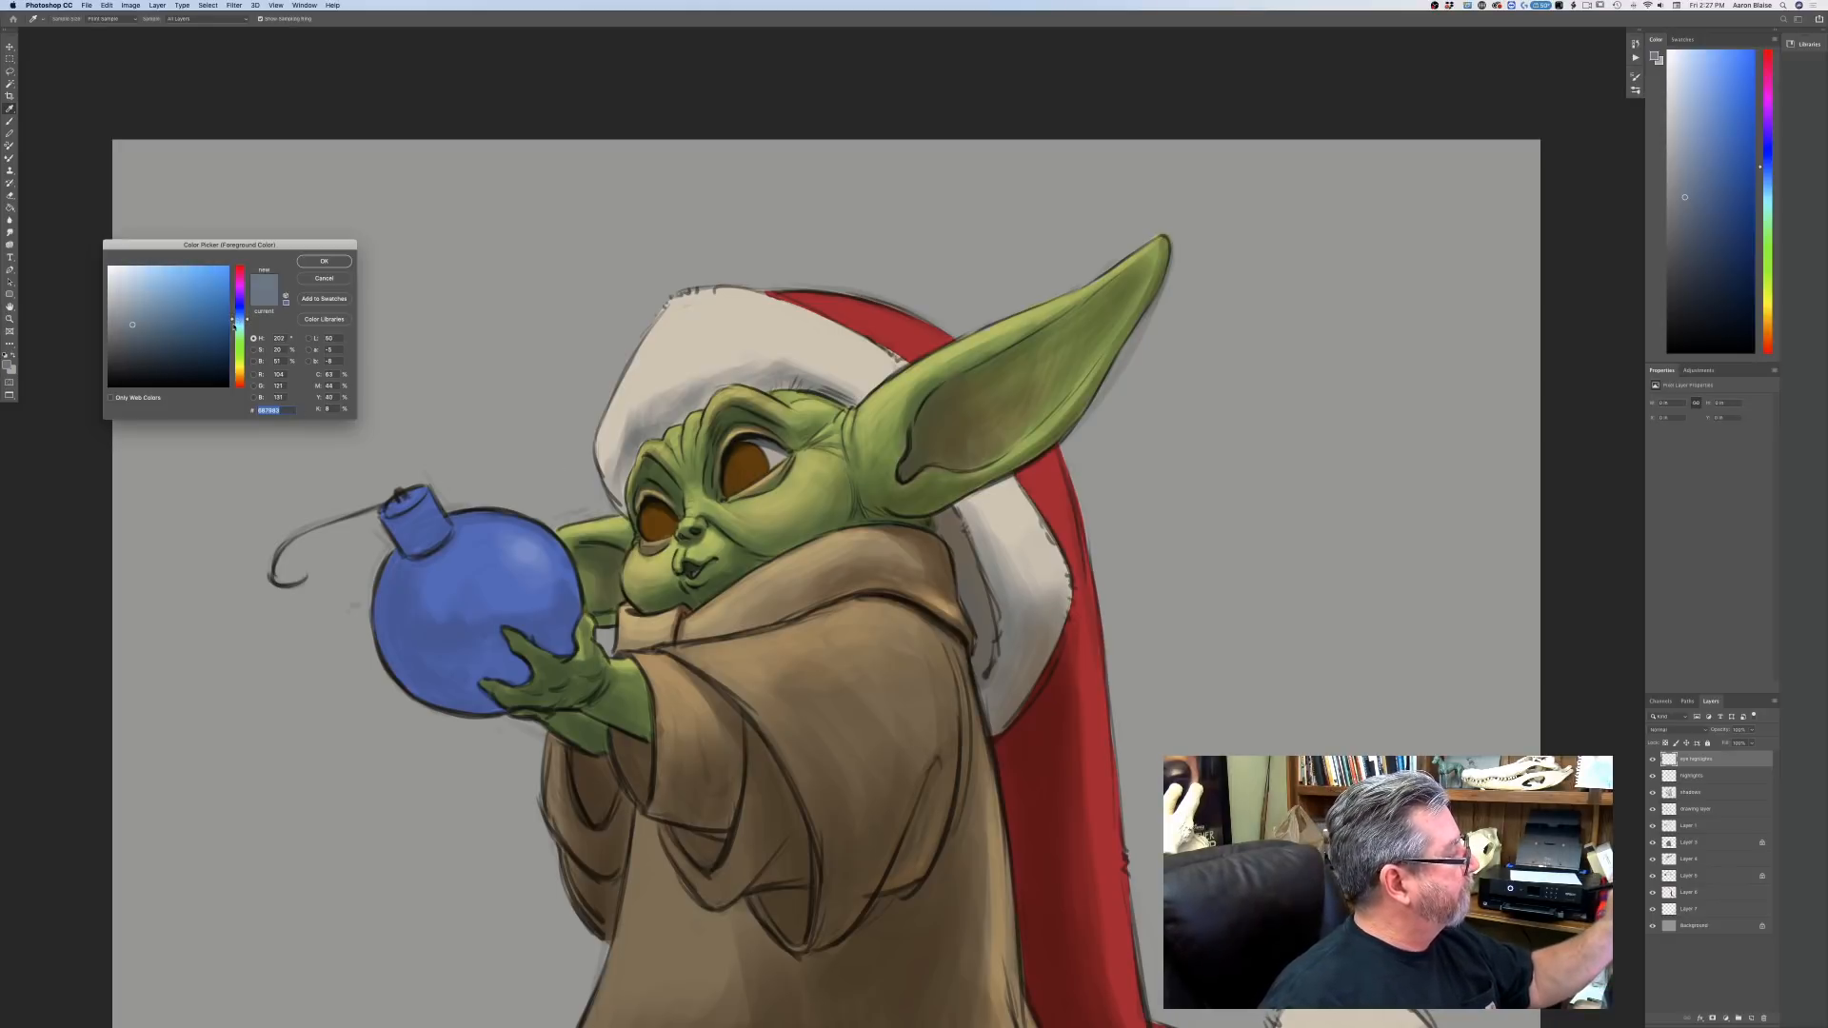
click(165, 283)
click(309, 263)
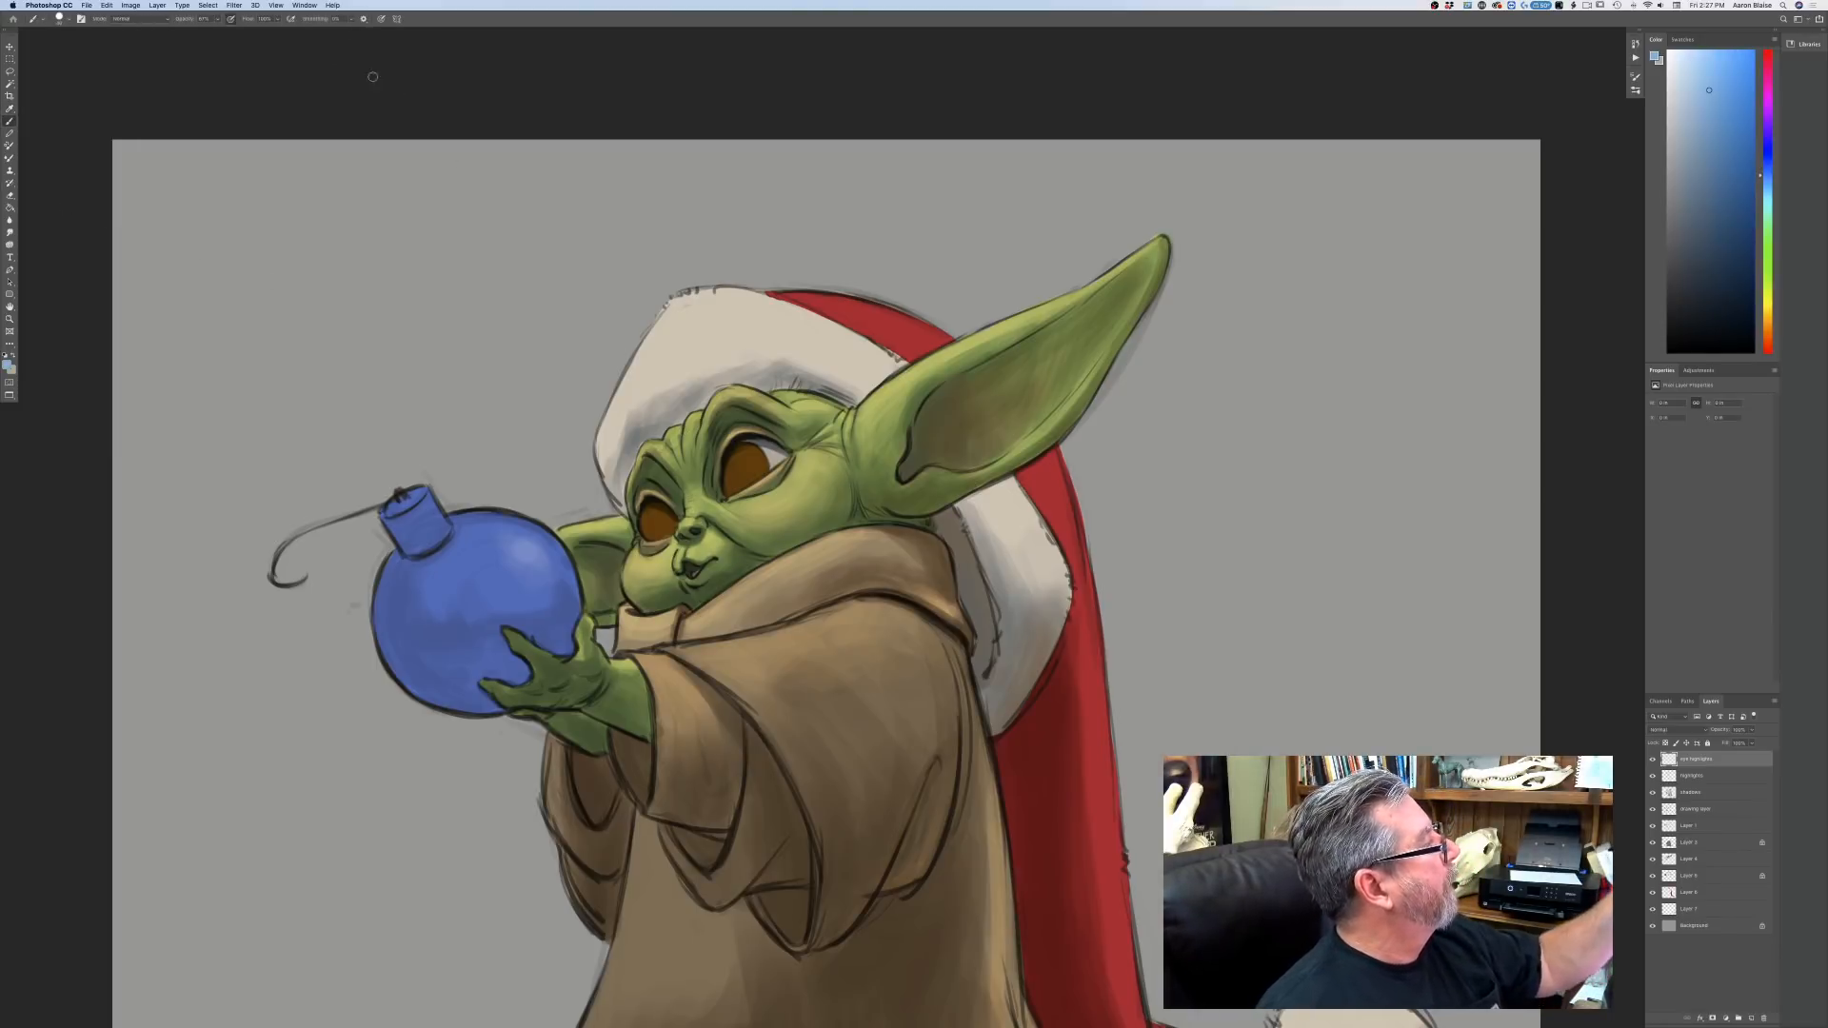
click(217, 21)
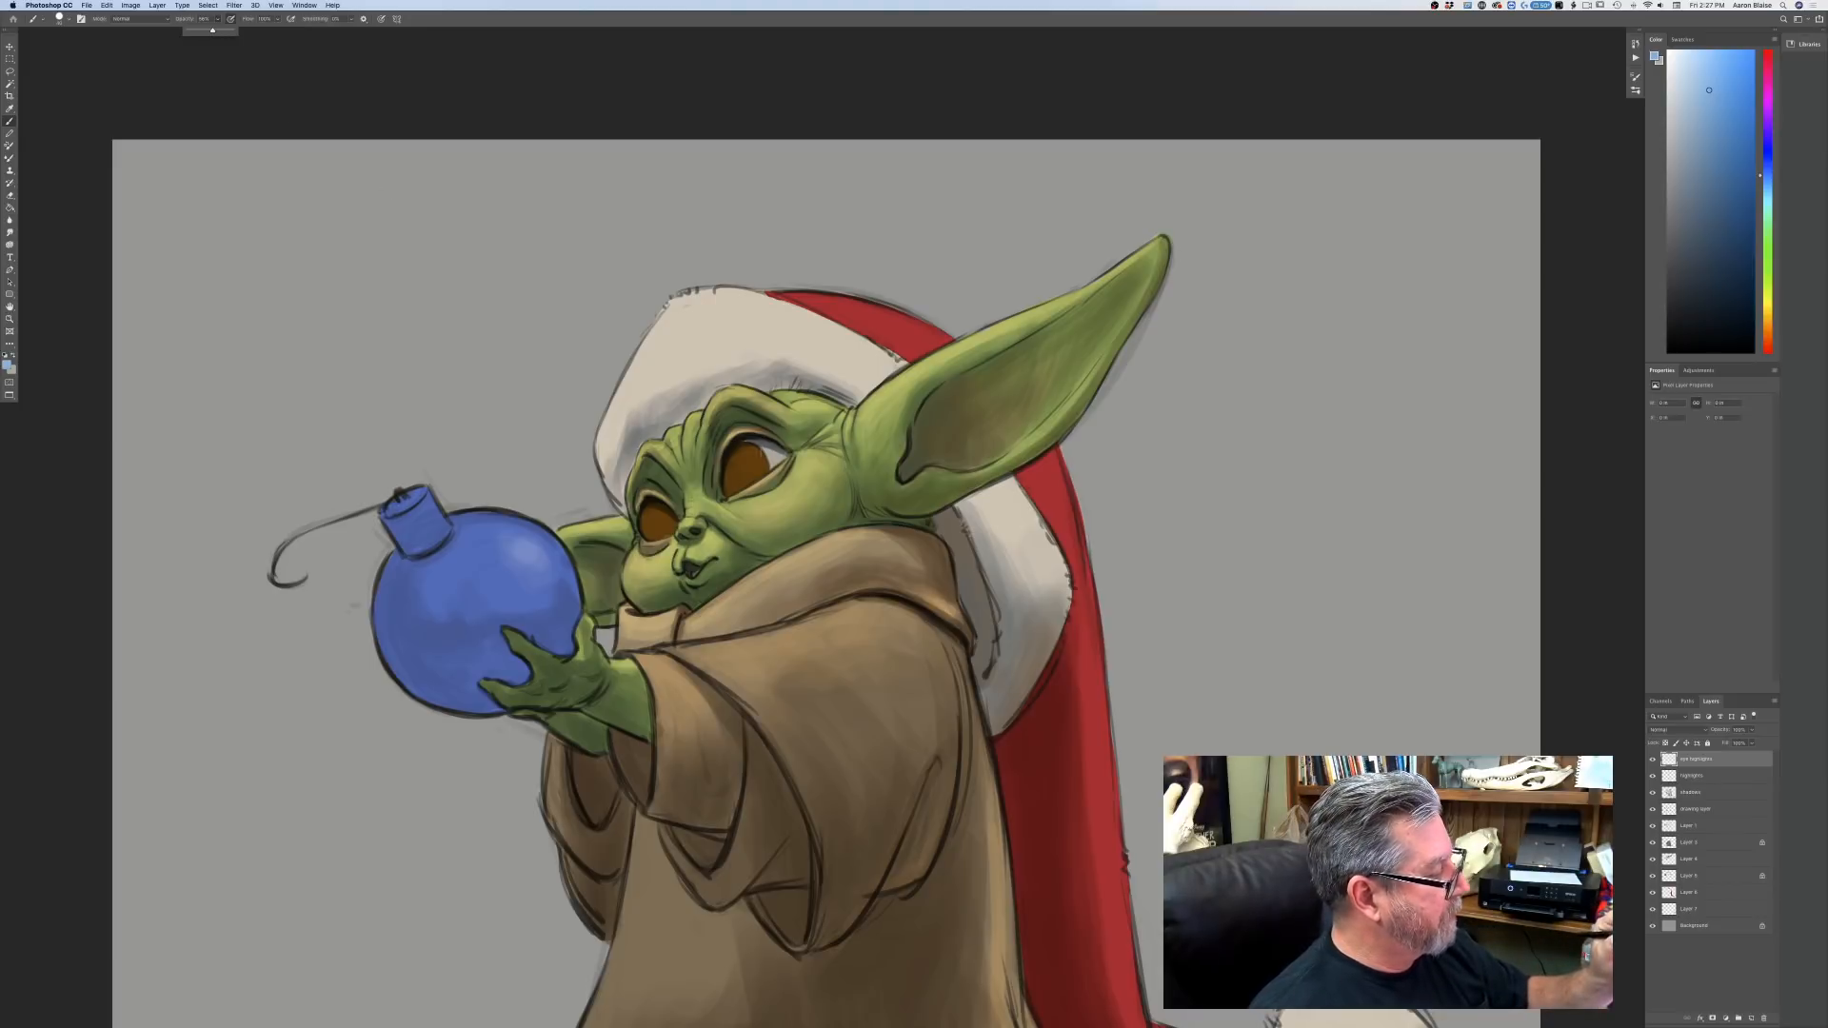
Brush light blue reflections across the upper part of both eyes, reducing the brush size for the finer areas.
drag(746, 448, 768, 454)
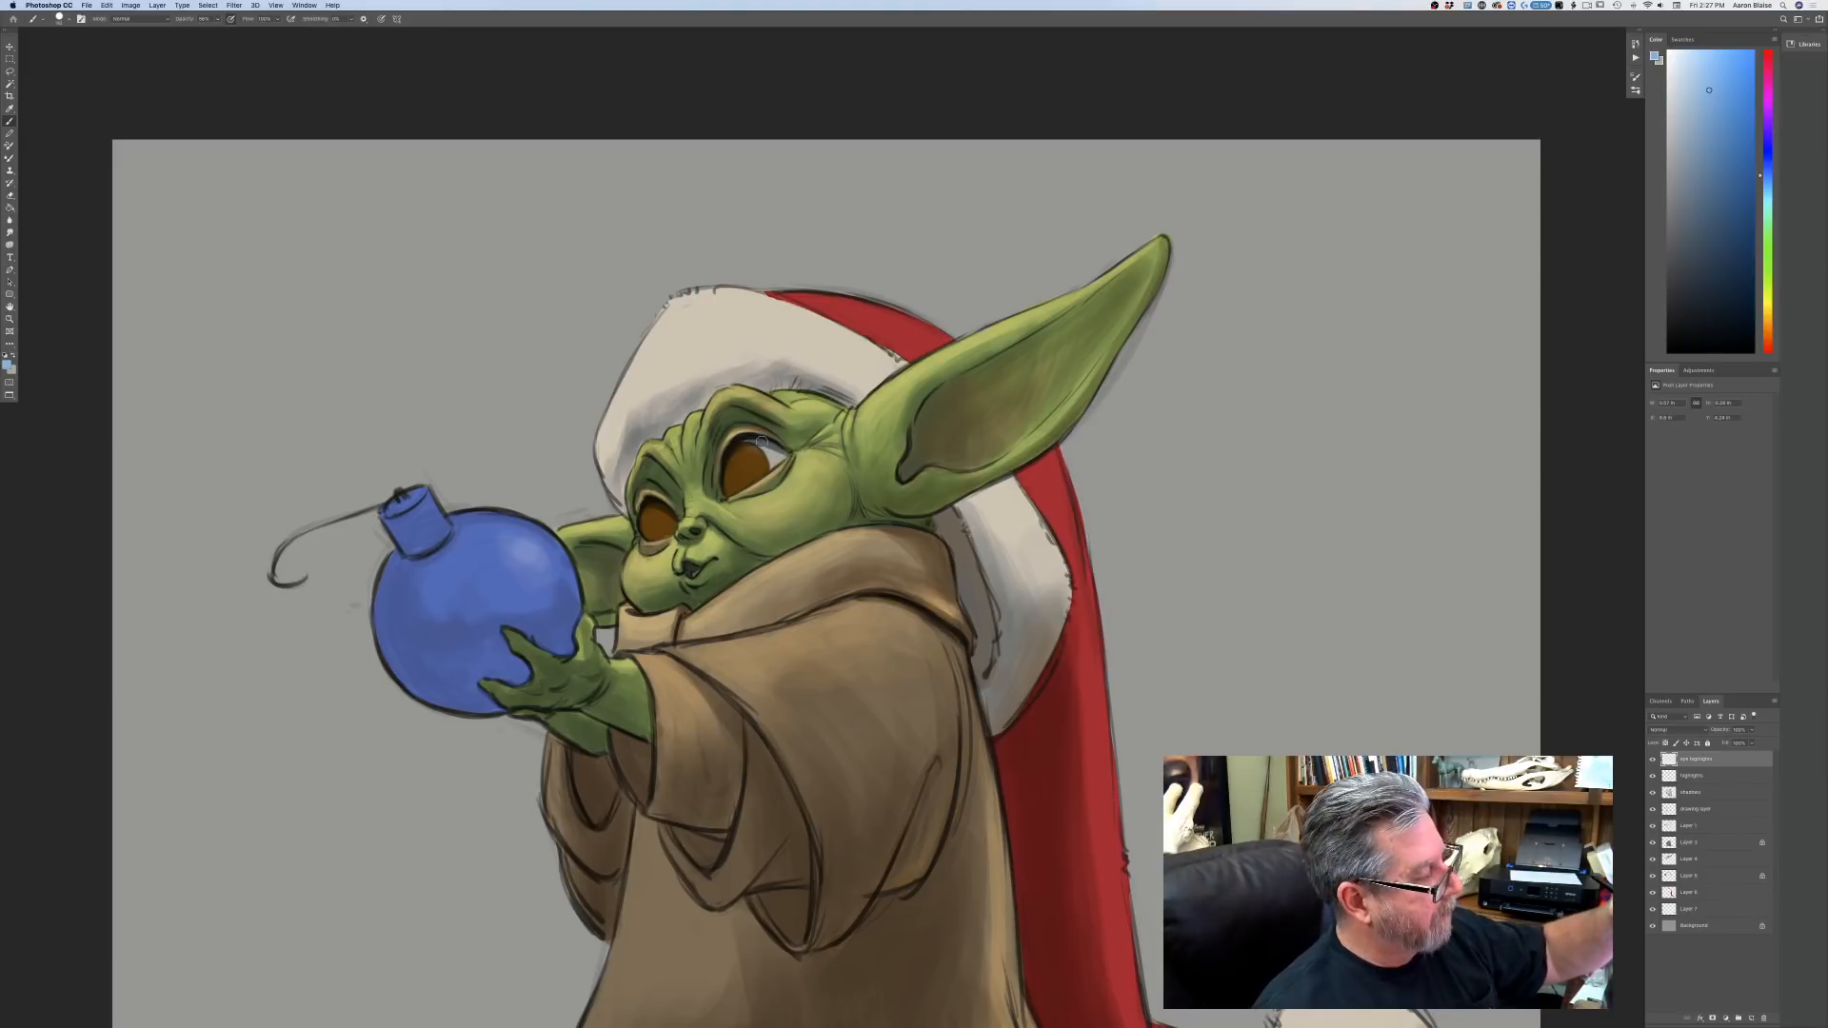
click(82, 19)
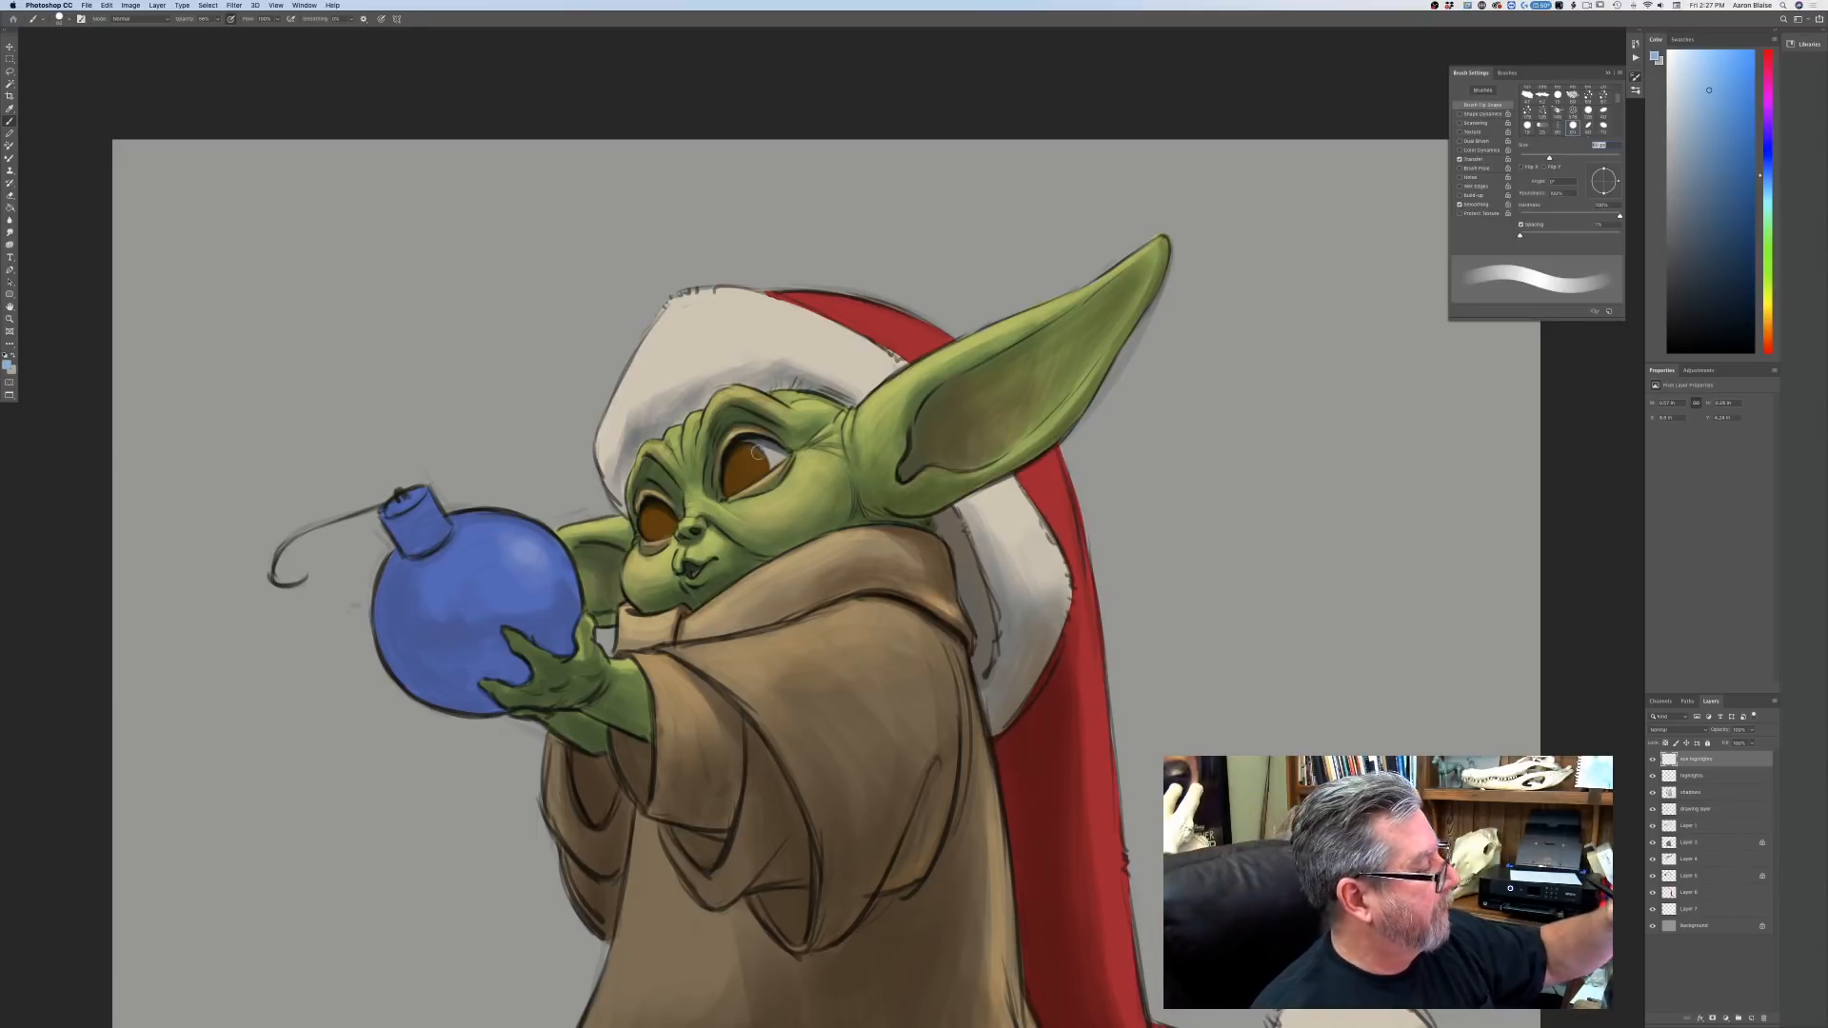
key([)
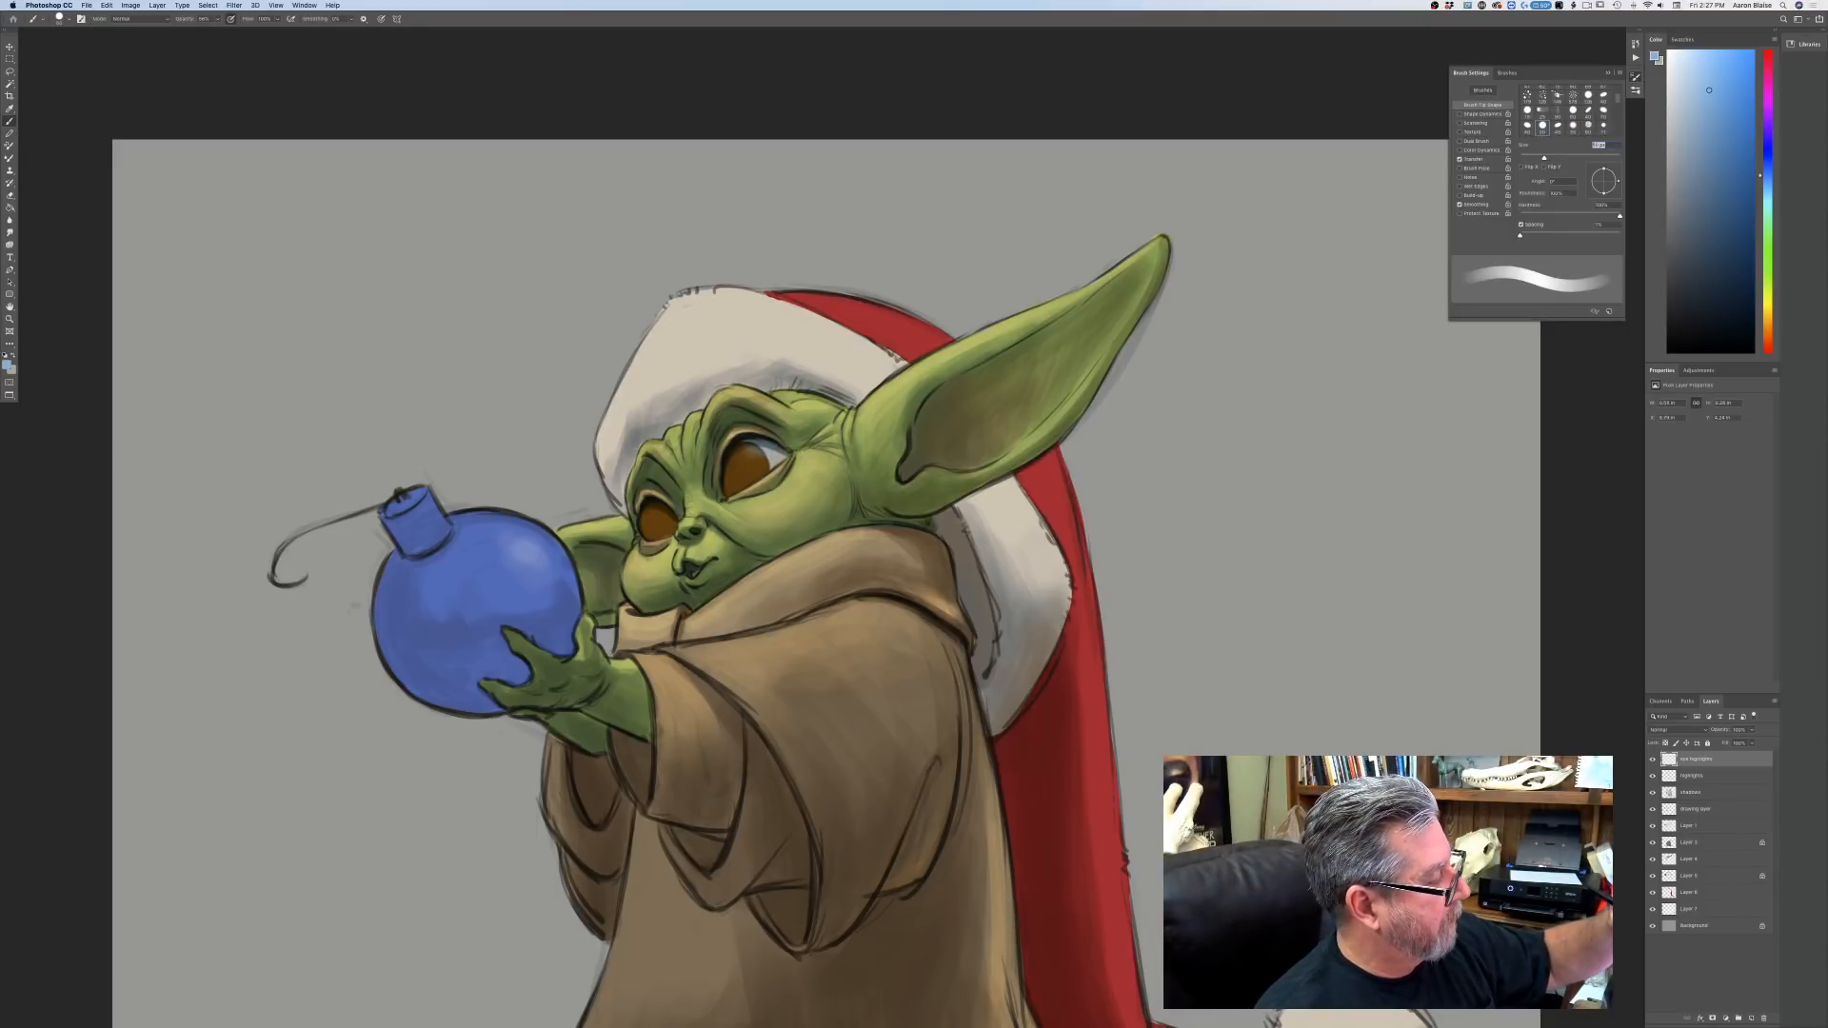
mouse_move(747, 454)
mouse_down()
mouse_move(711, 441)
mouse_move(658, 520)
mouse_up()
key([)
key([)
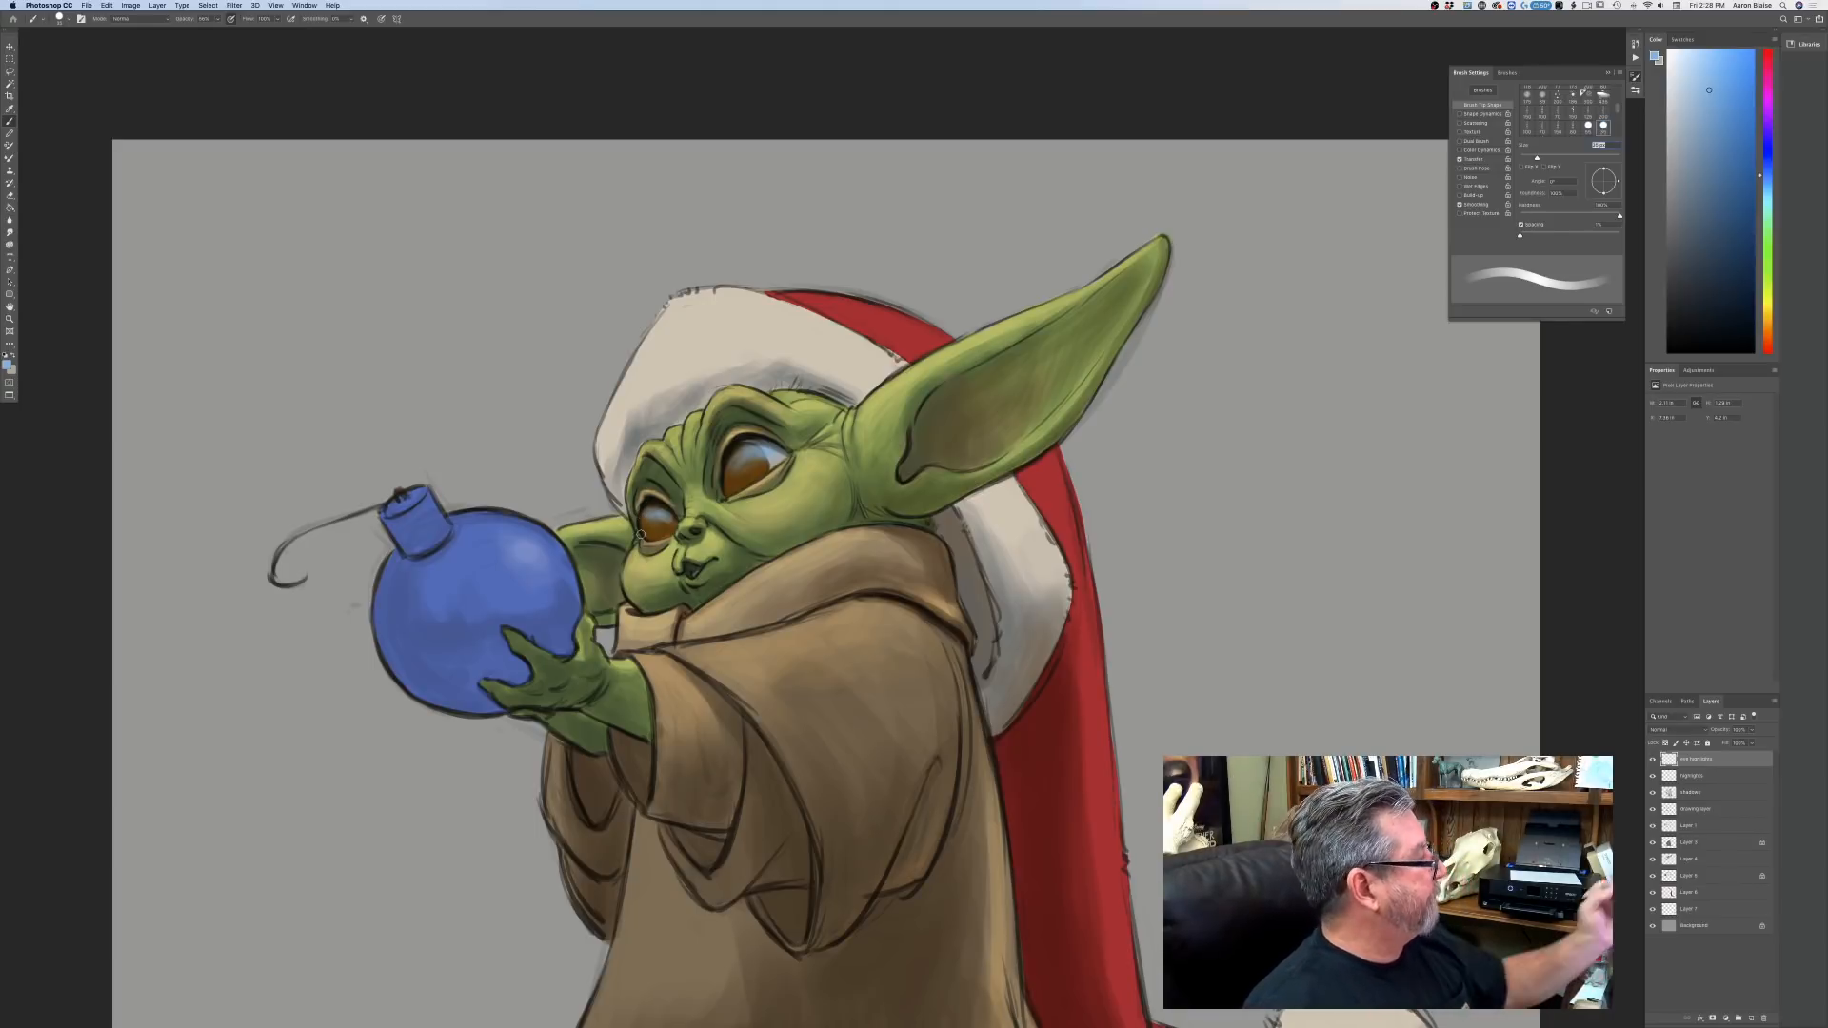
Sample the ornament's blue as the foreground color and brush its reflection into the eyes.
key(F12)
click(508, 579)
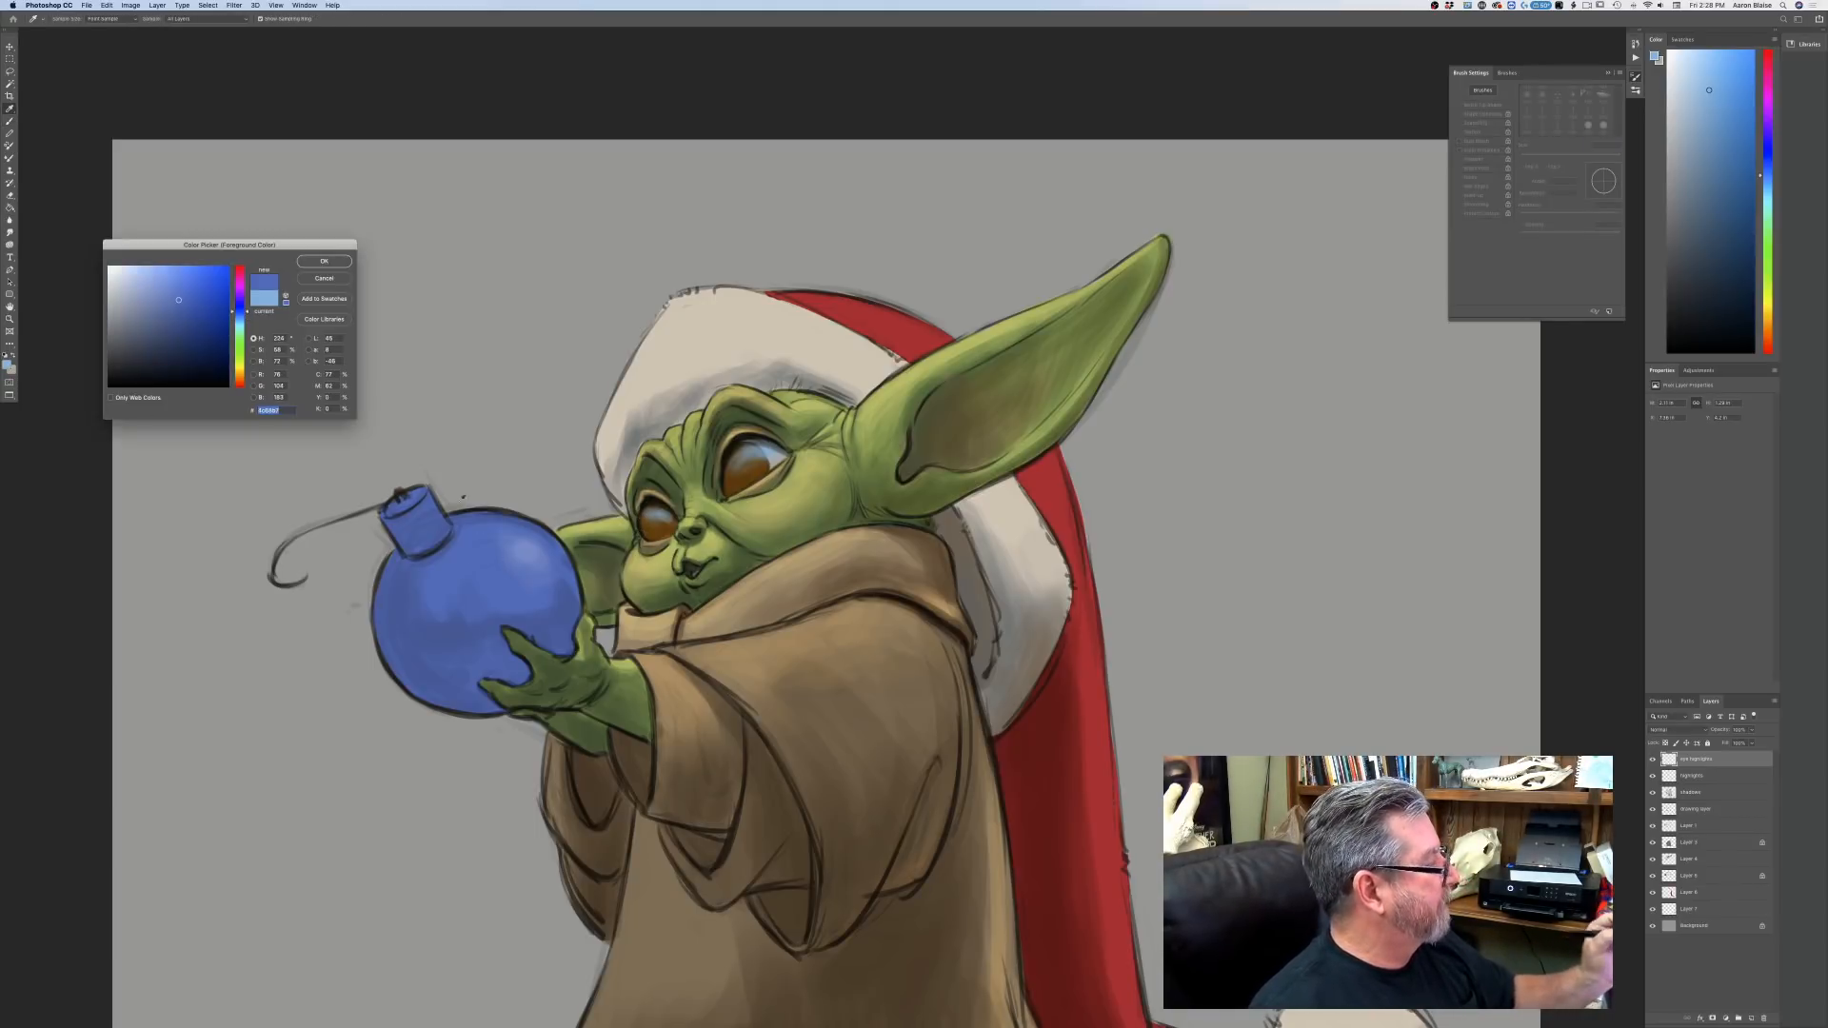
key(Return)
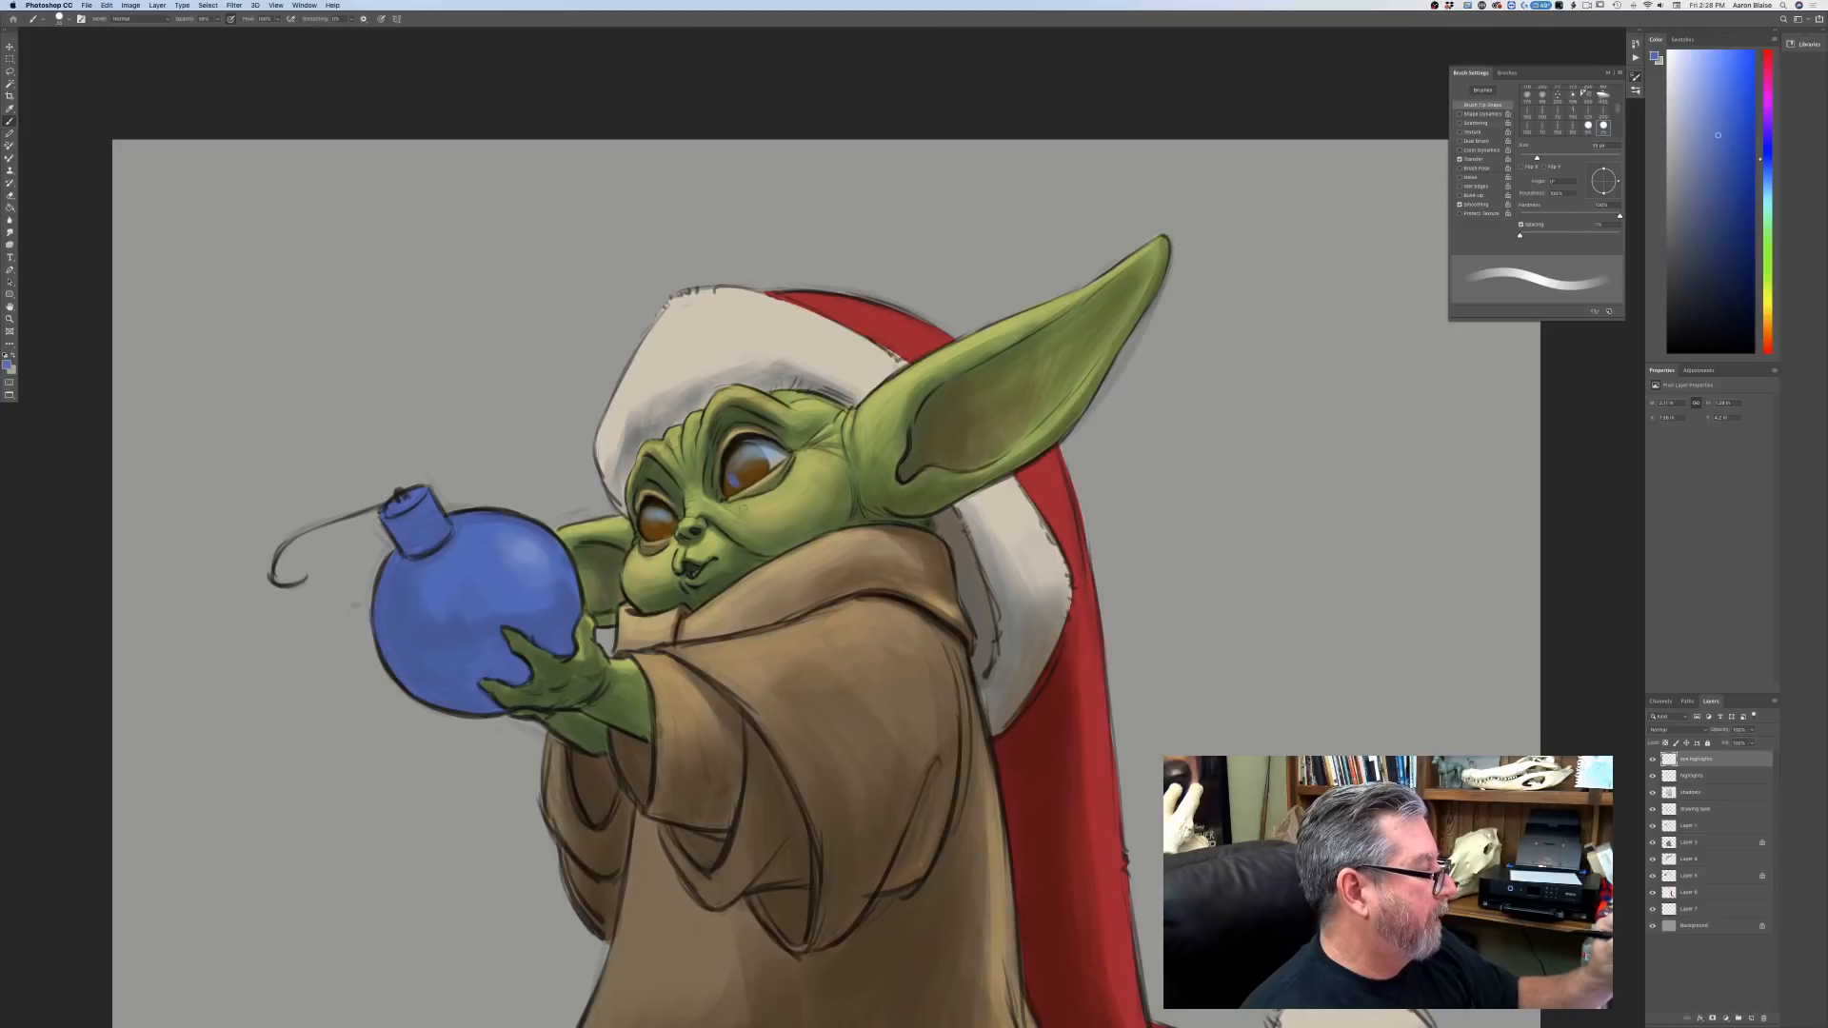
click(650, 531)
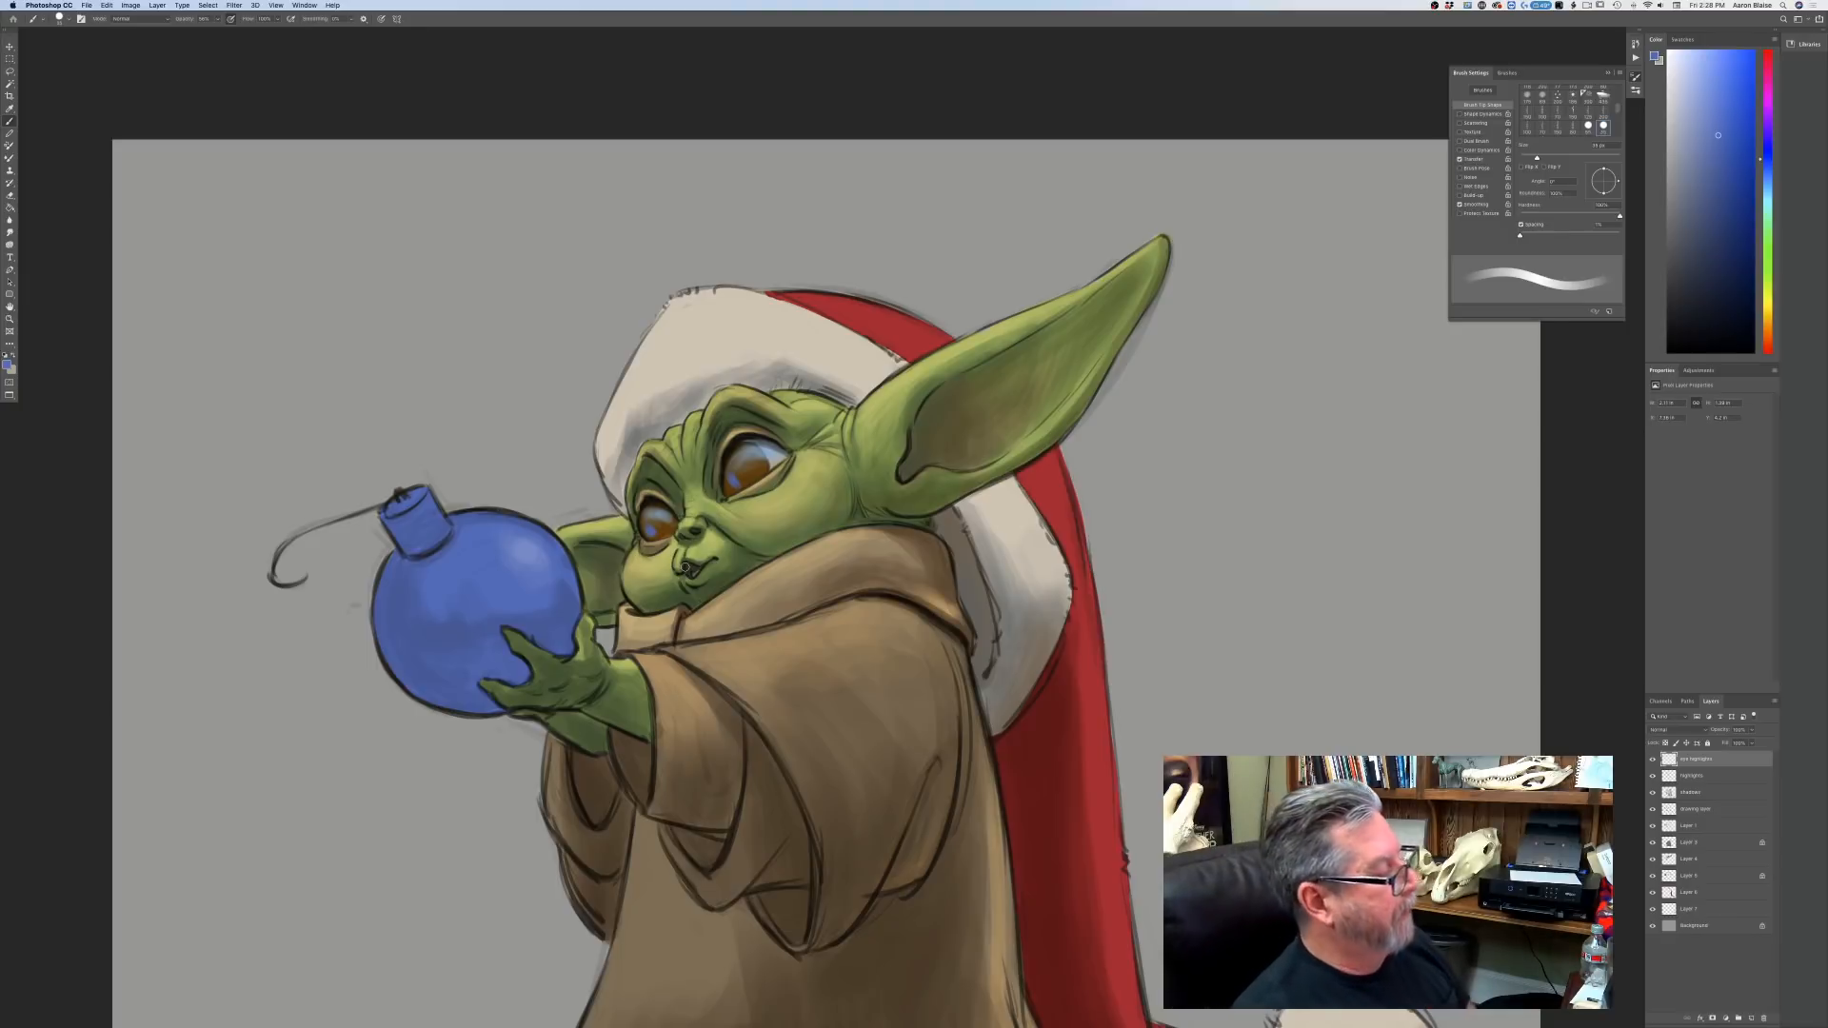
Change the foreground color to a light cyan and brighten the reflections in both eyes.
click(8, 365)
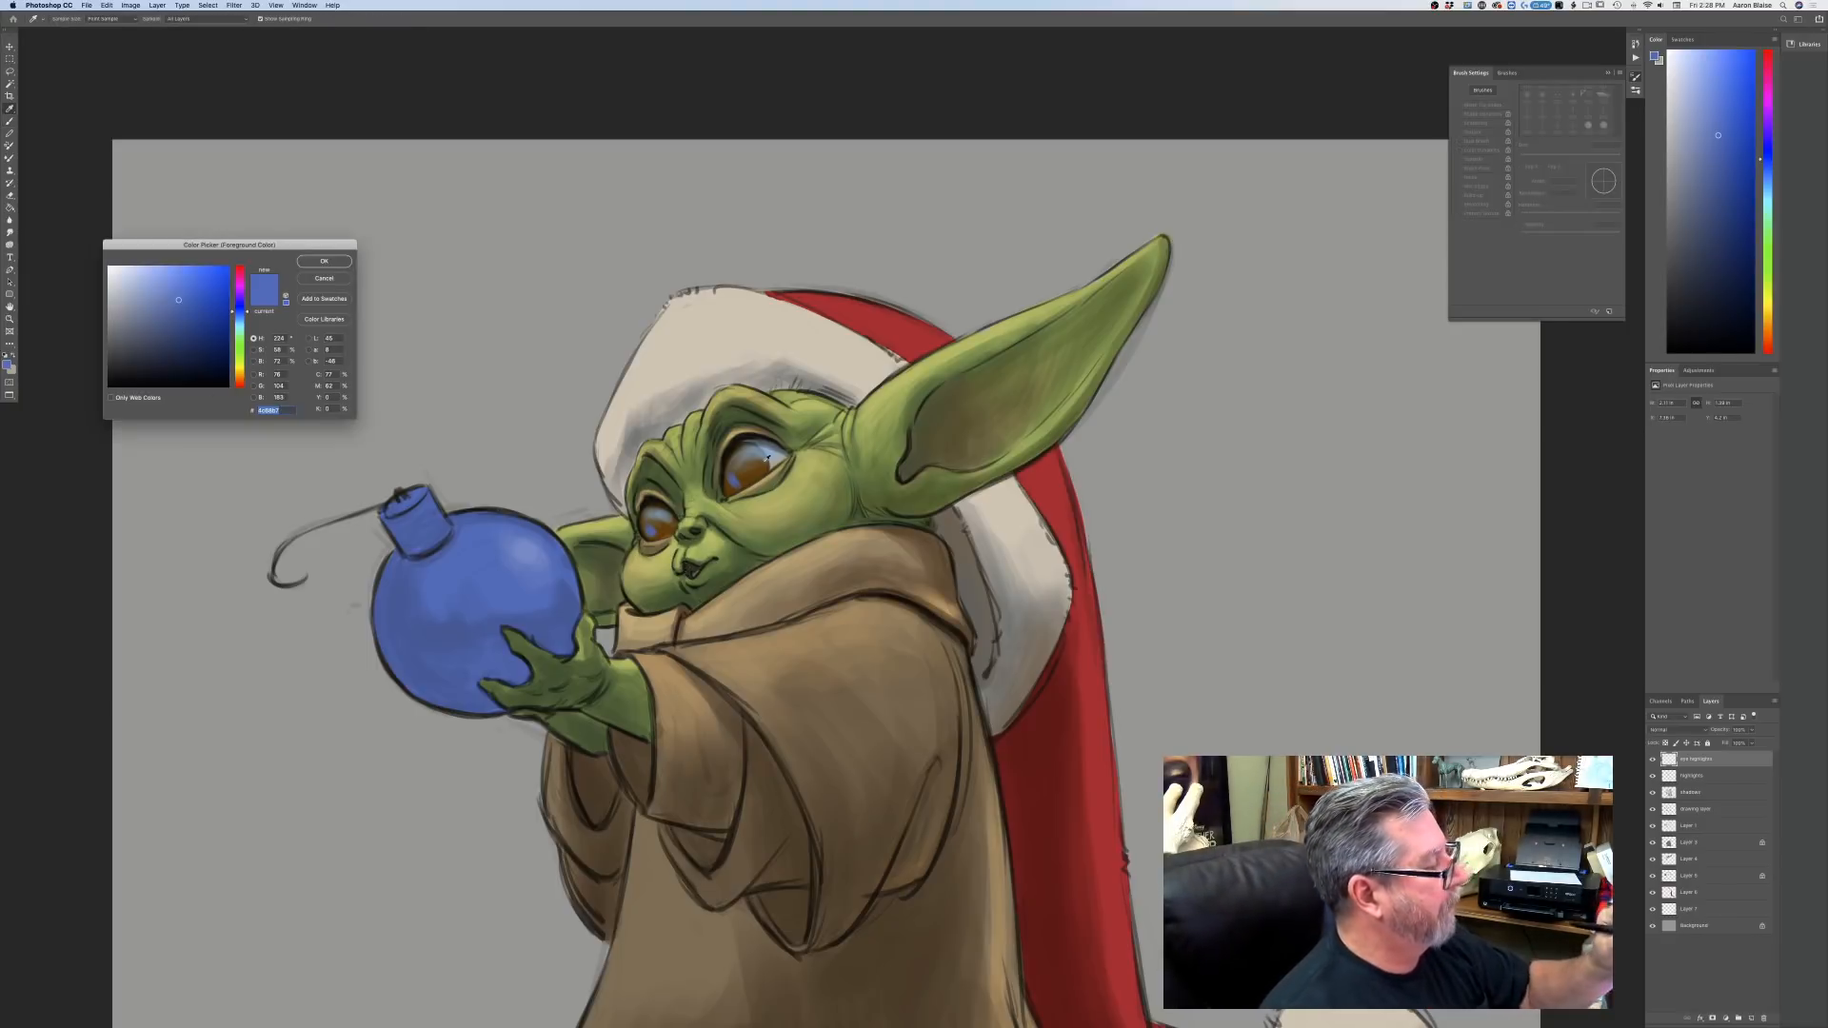
click(237, 329)
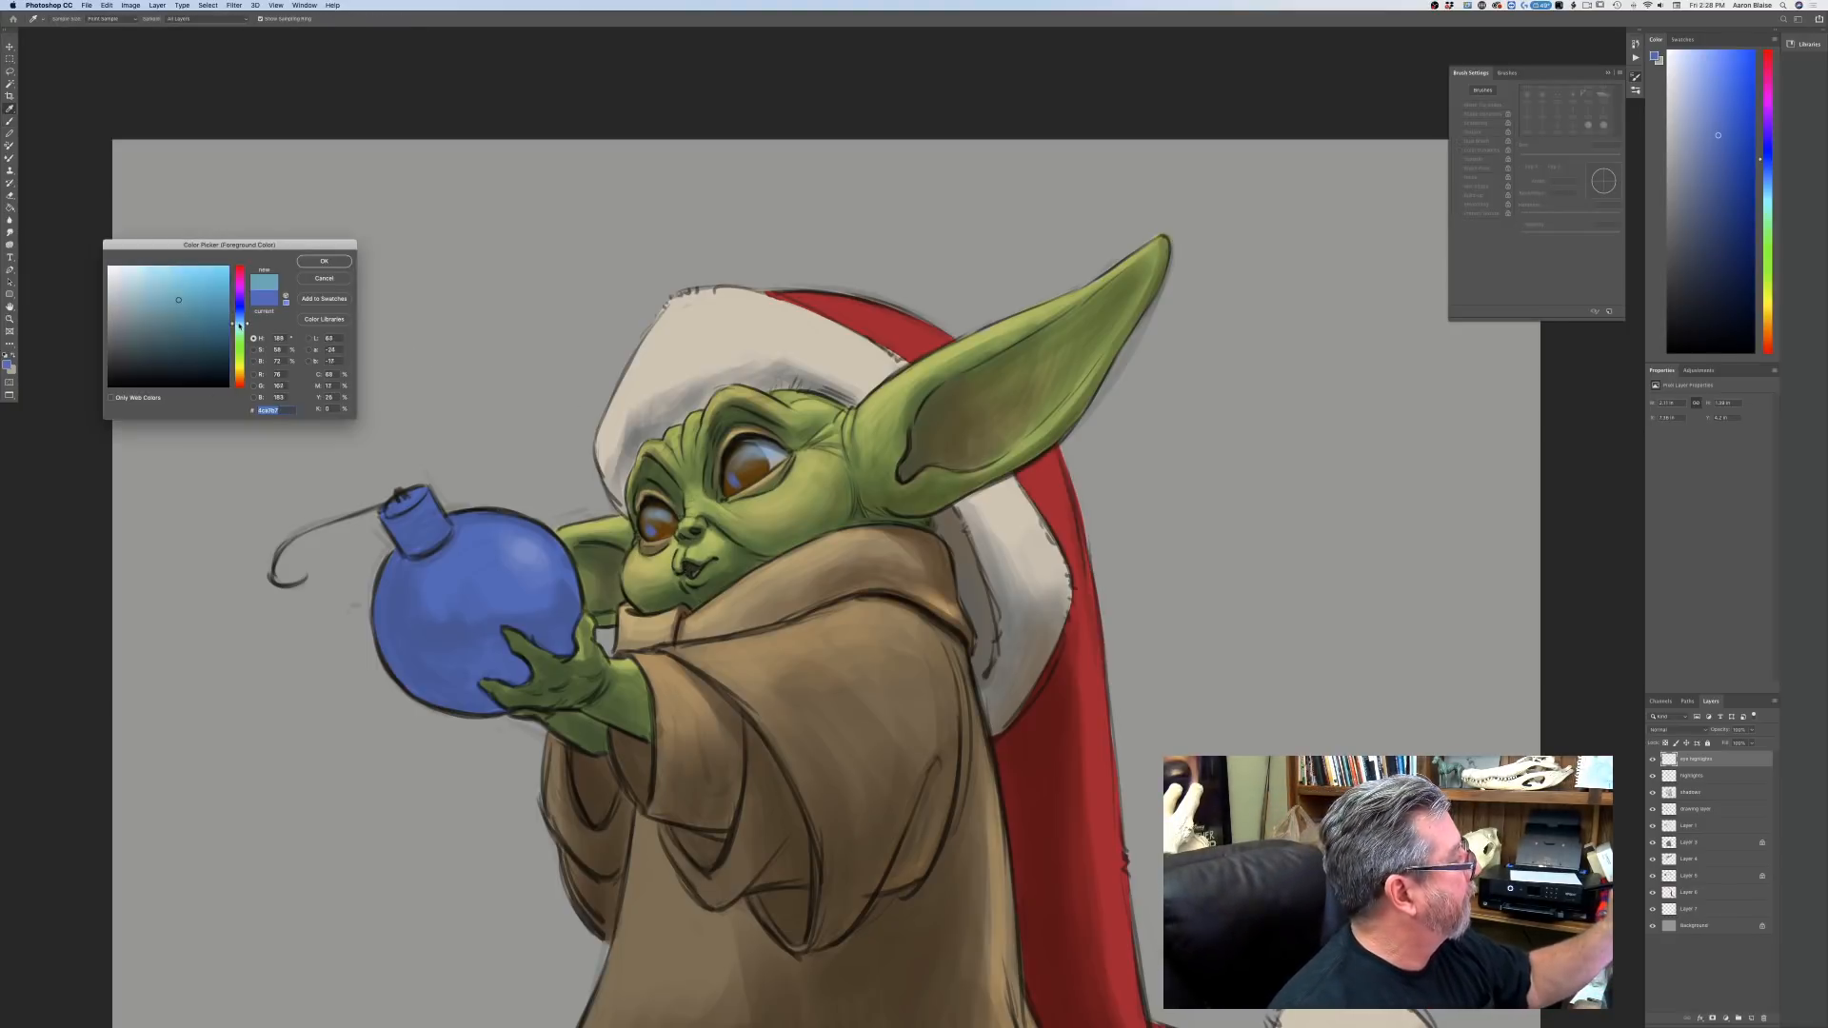
click(172, 277)
click(320, 263)
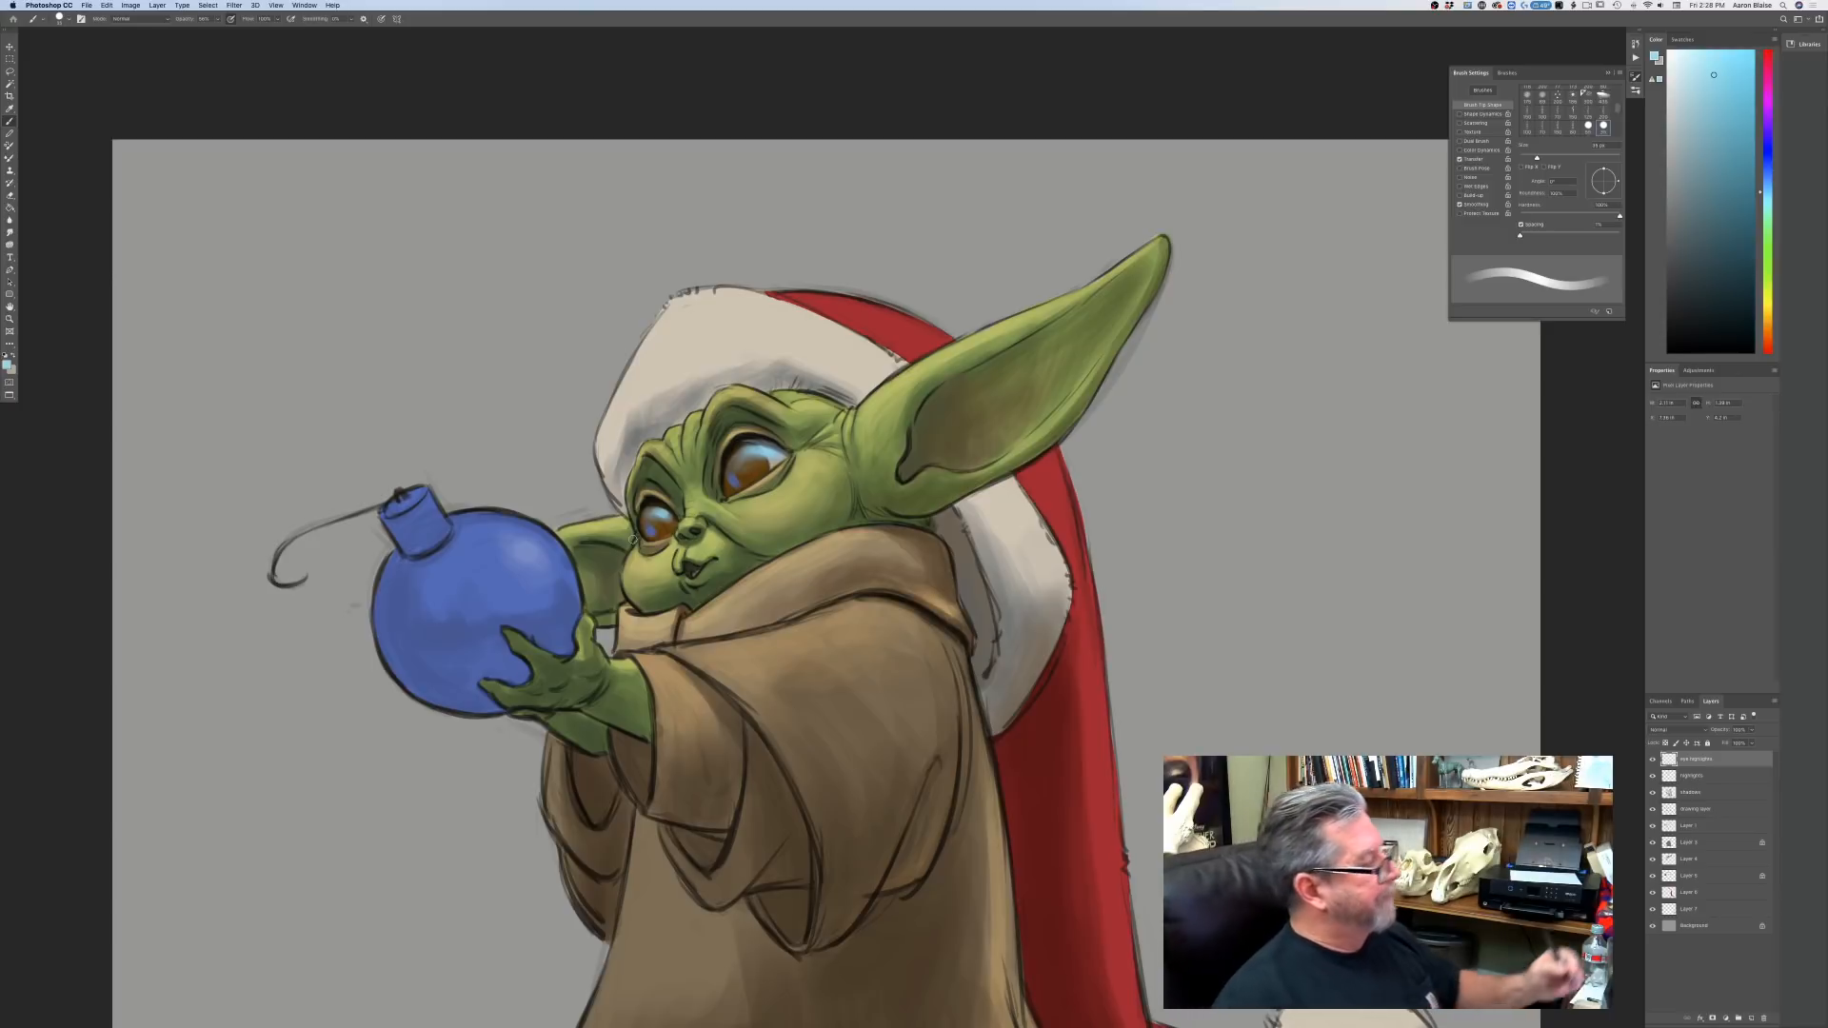
Change the foreground color to a near-white cyan and brush bright highlights onto the reflections in the eyes.
click(7, 363)
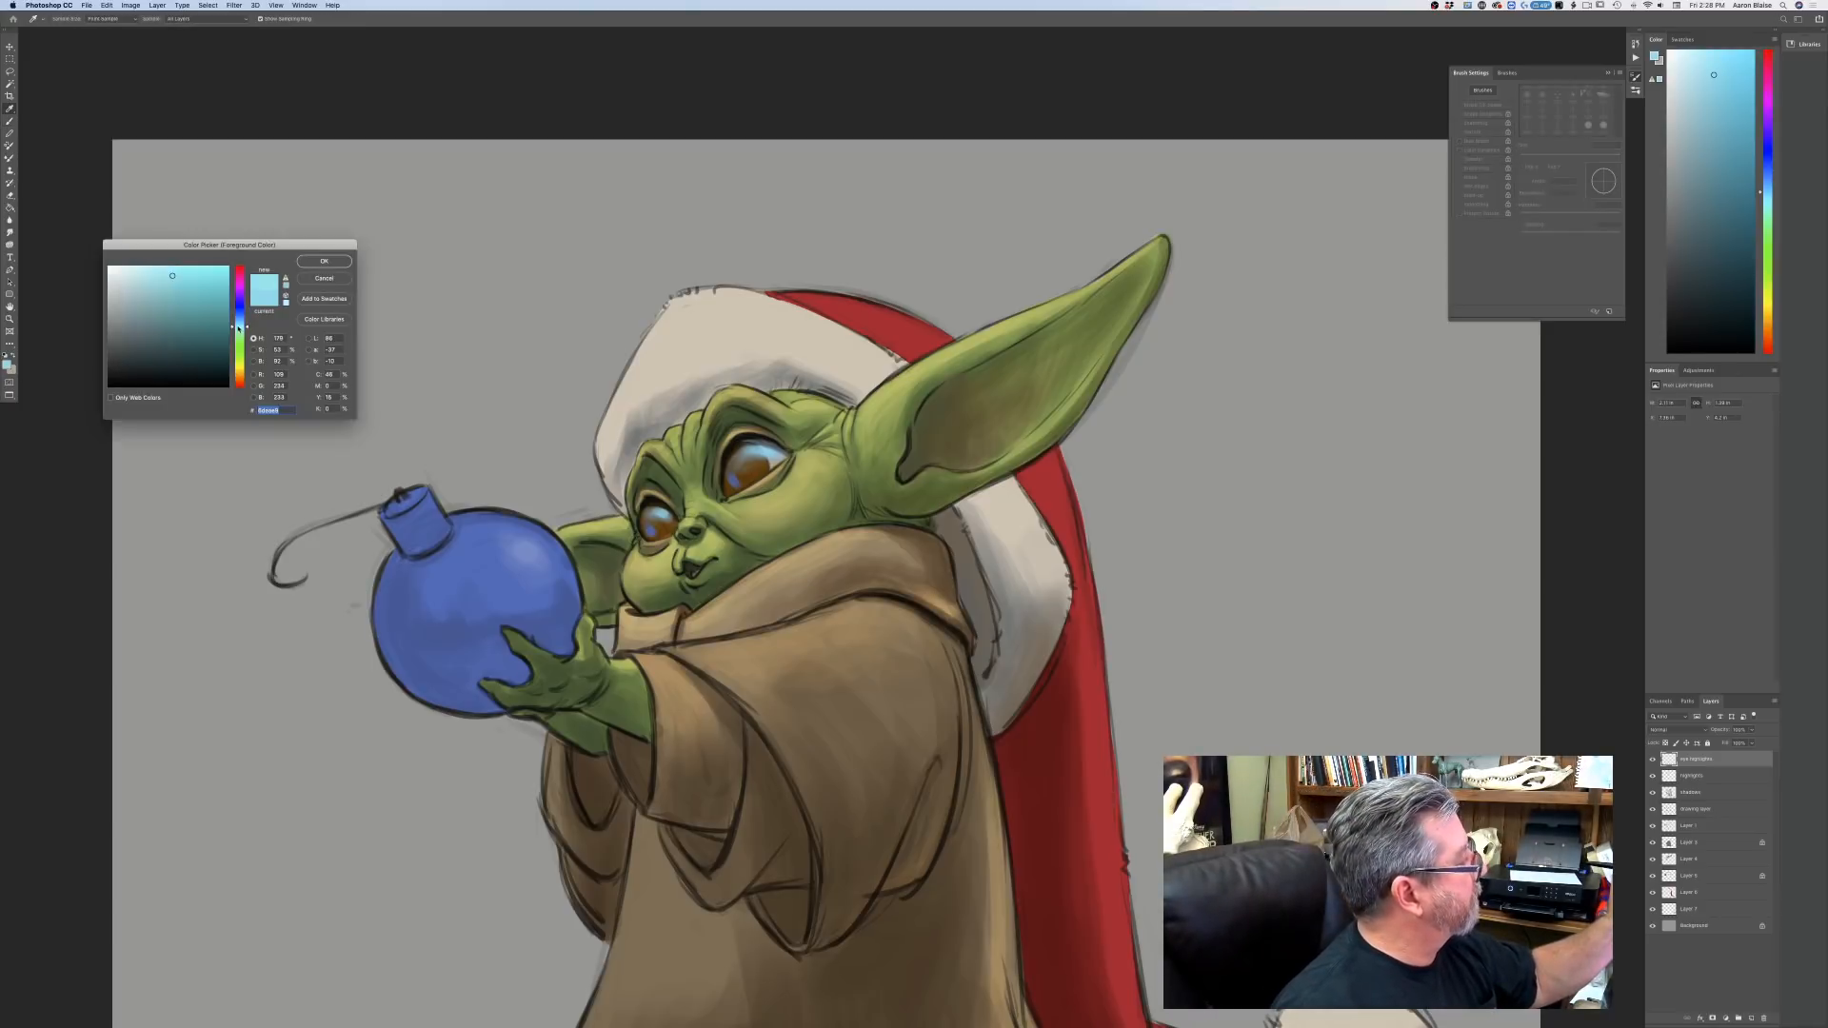
click(128, 269)
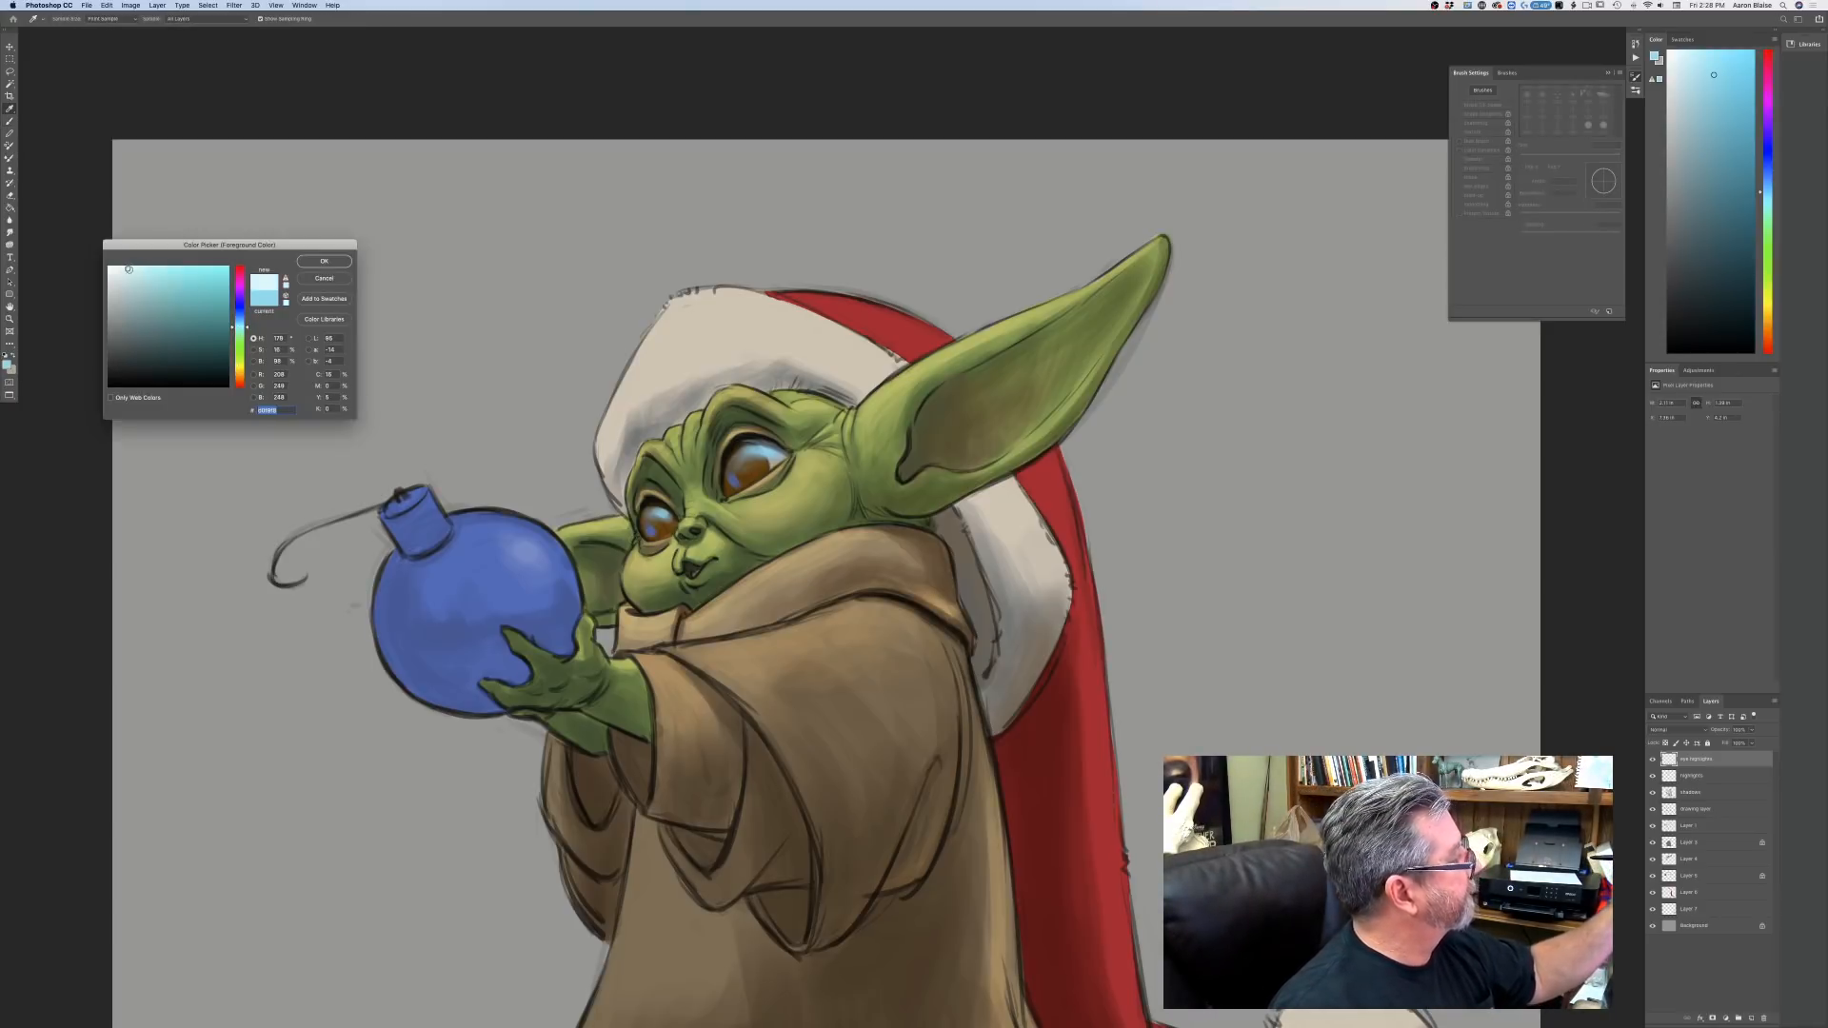
key(Return)
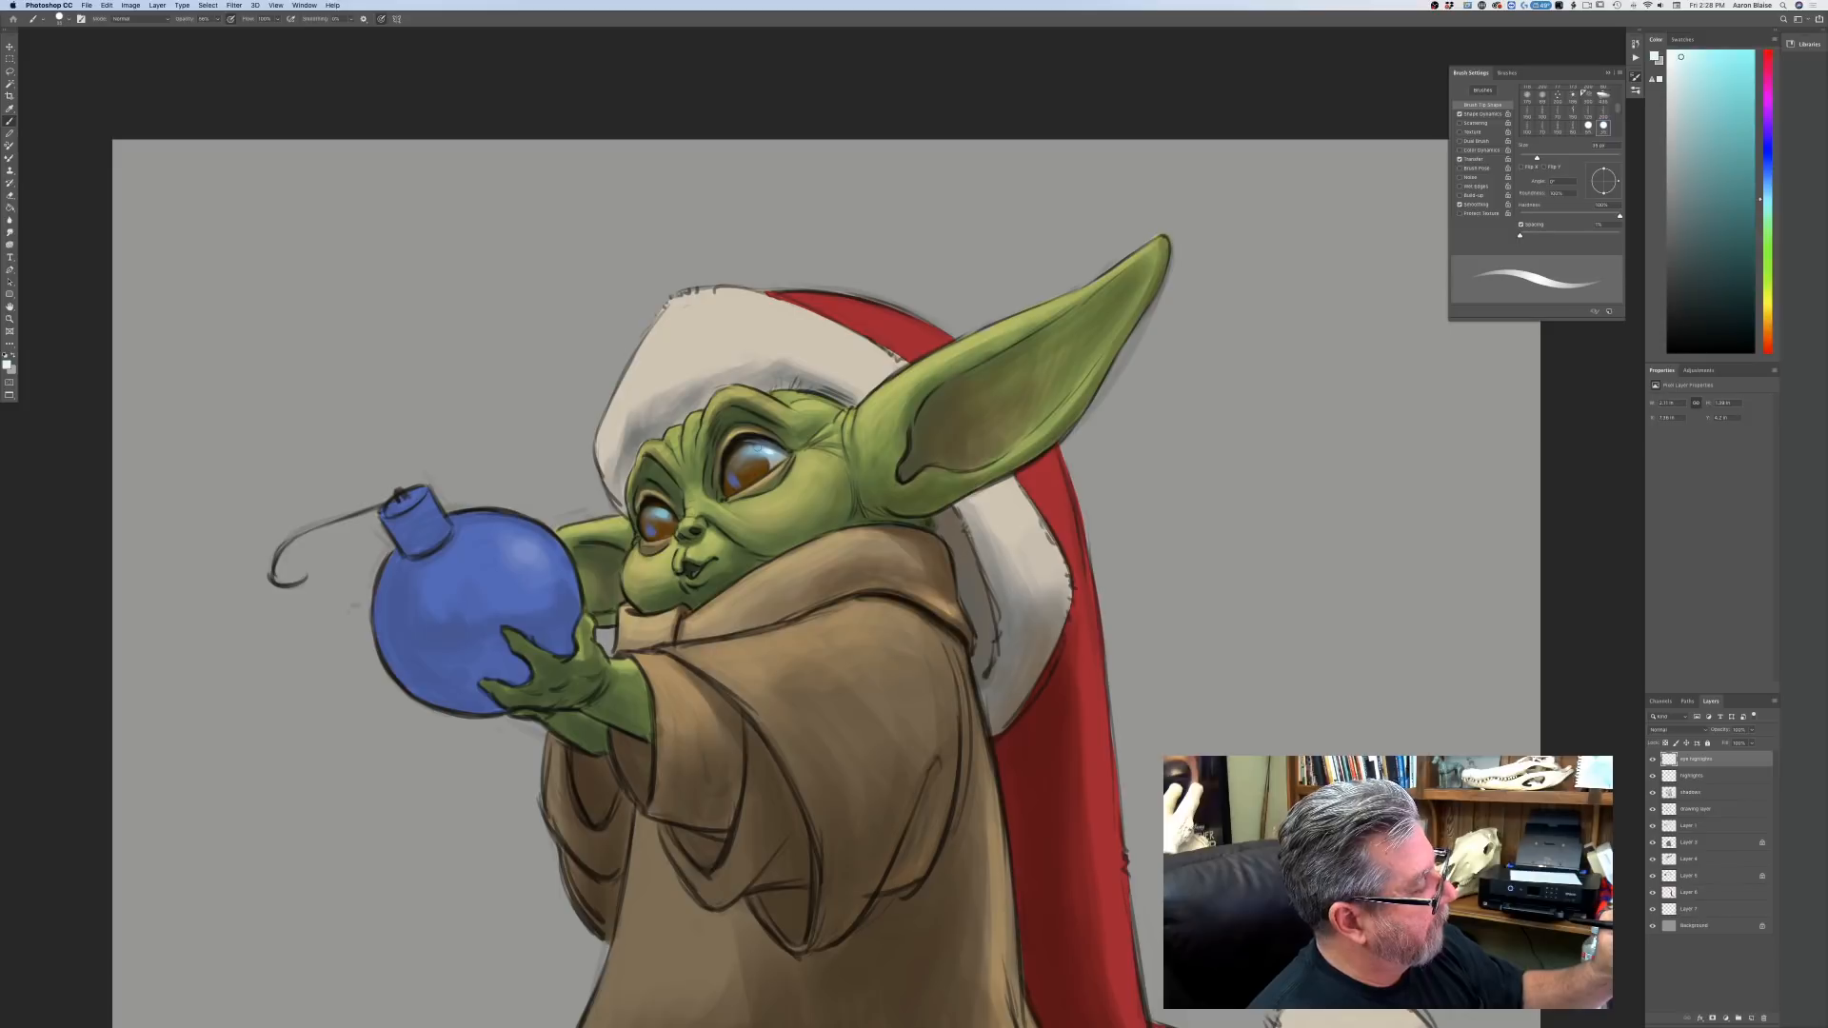
drag(758, 446, 769, 451)
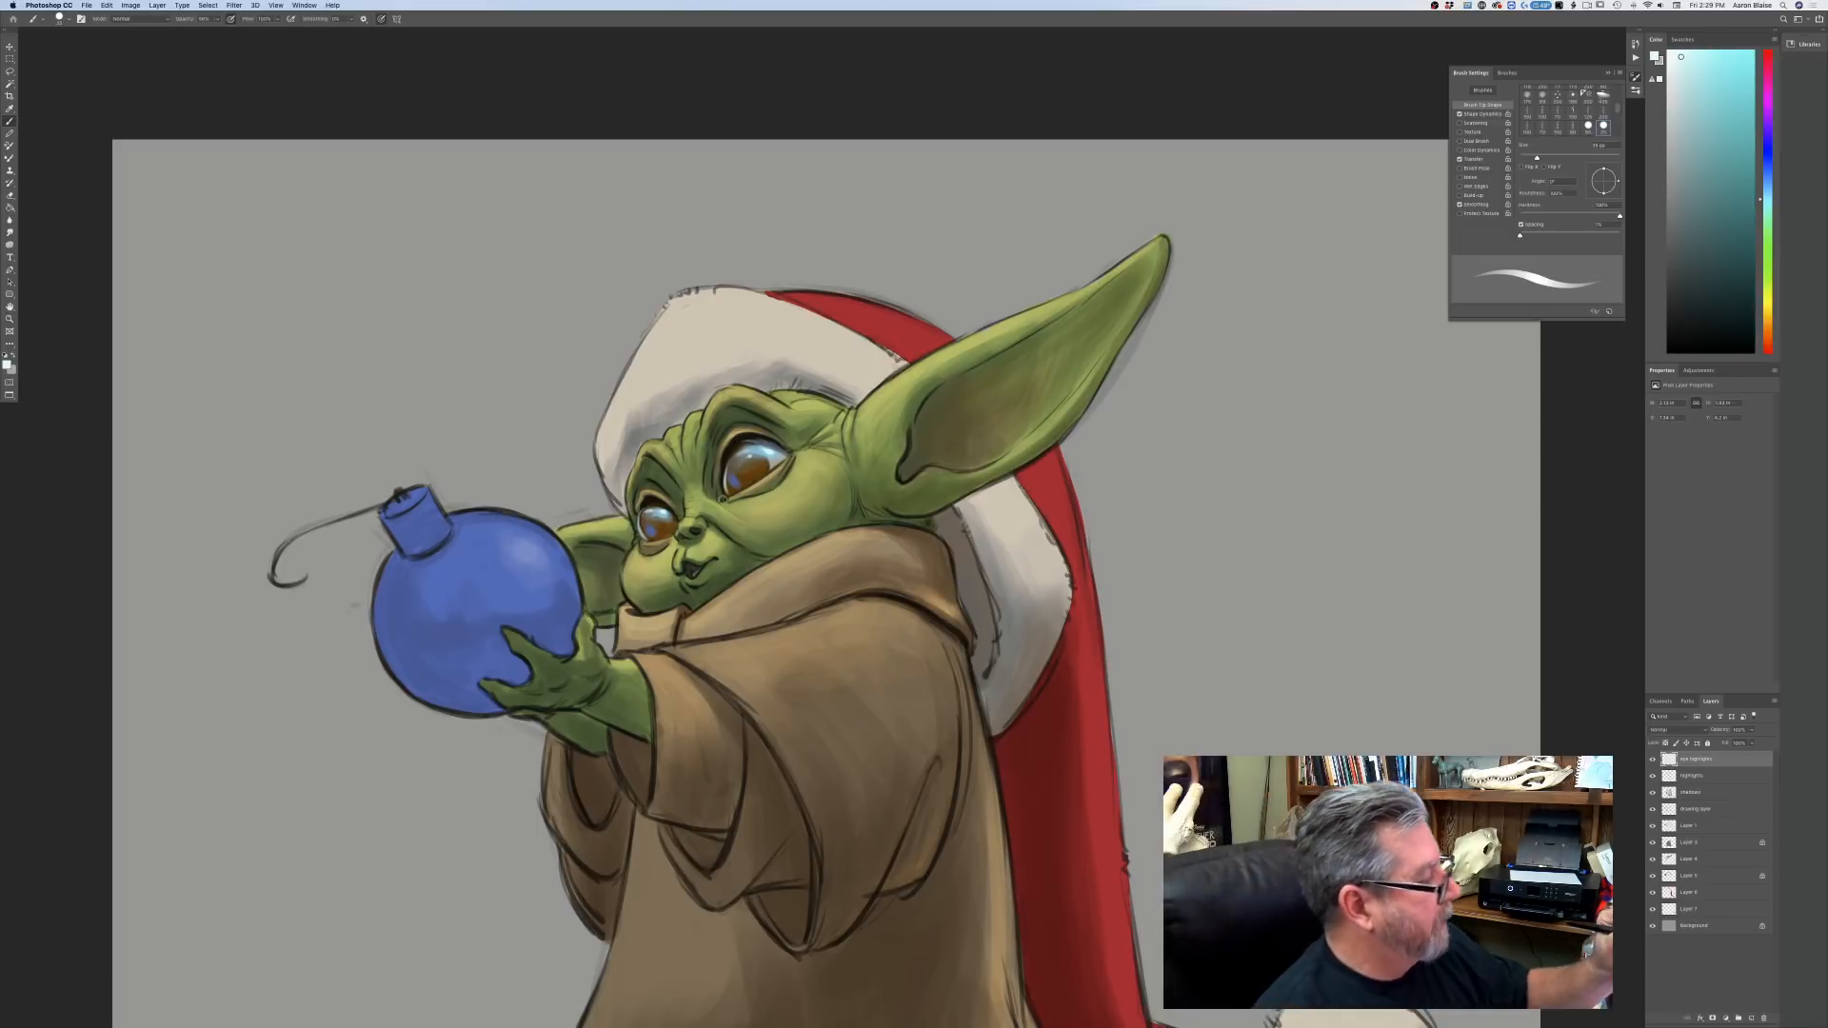
Brush small near-white highlights onto the larger eye and its inner corner, progressively reducing the brush size.
key(super+plus)
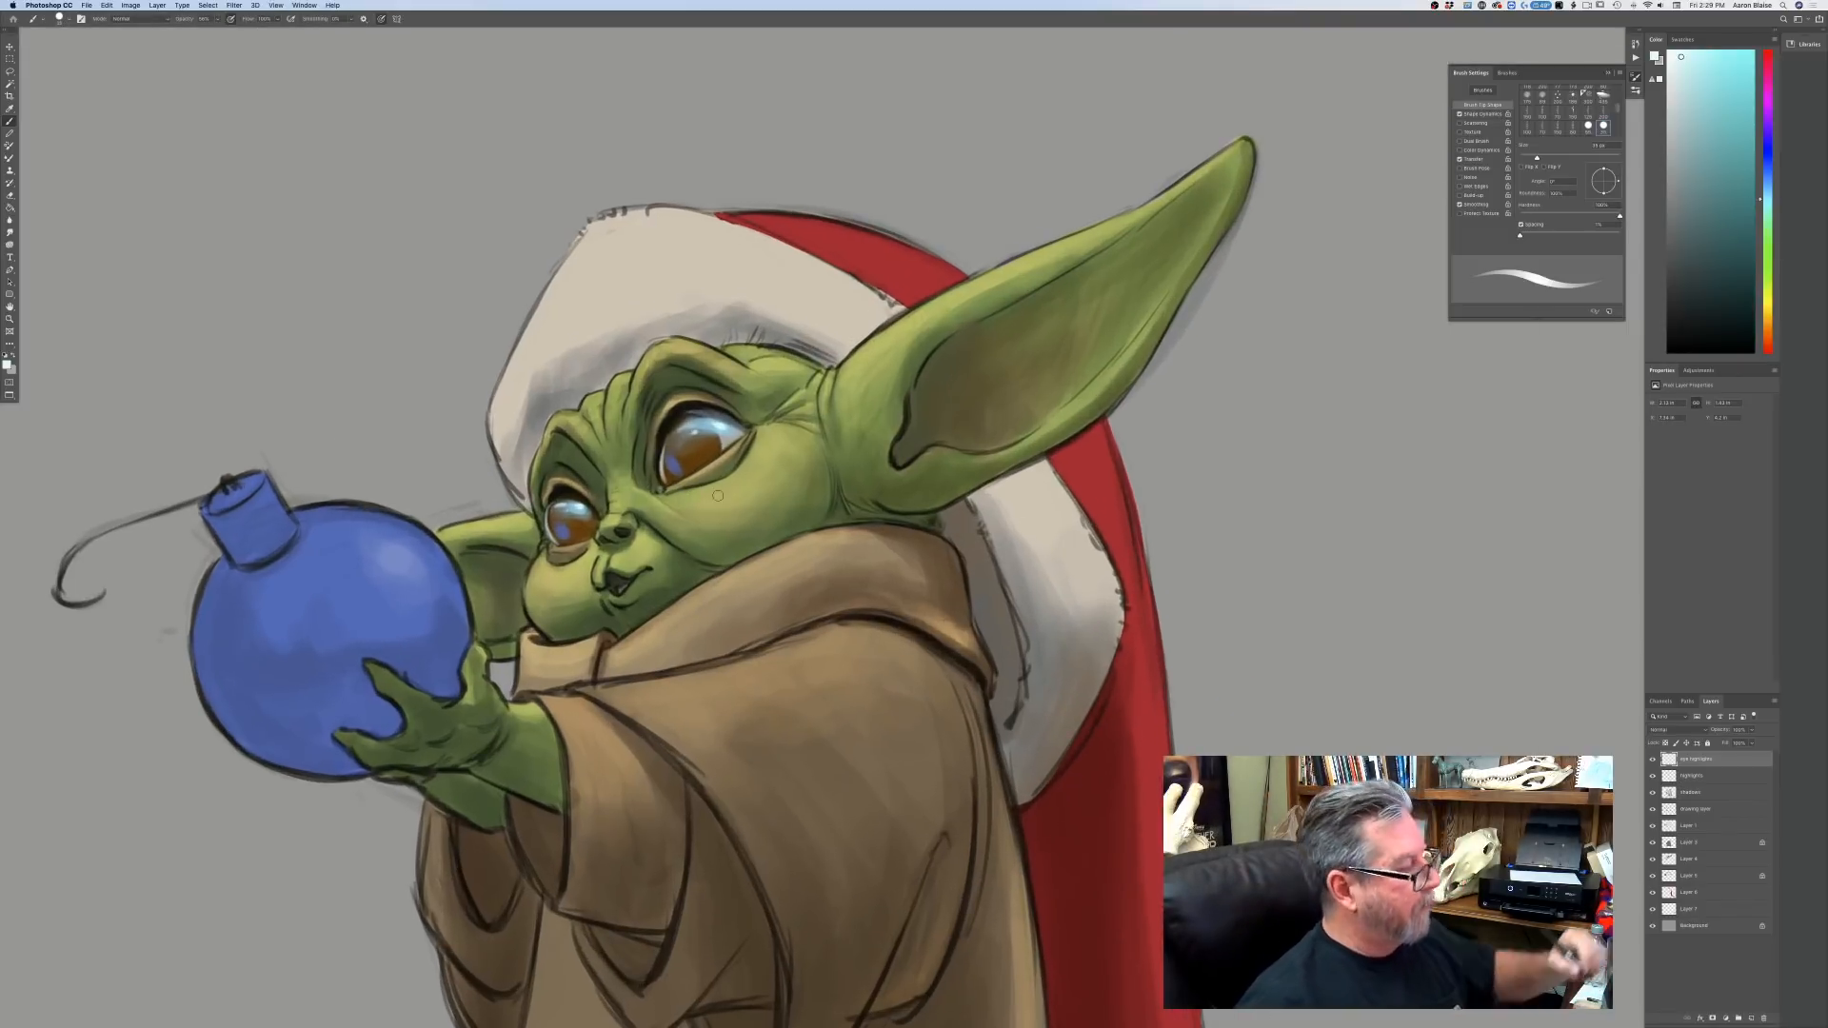
click(661, 488)
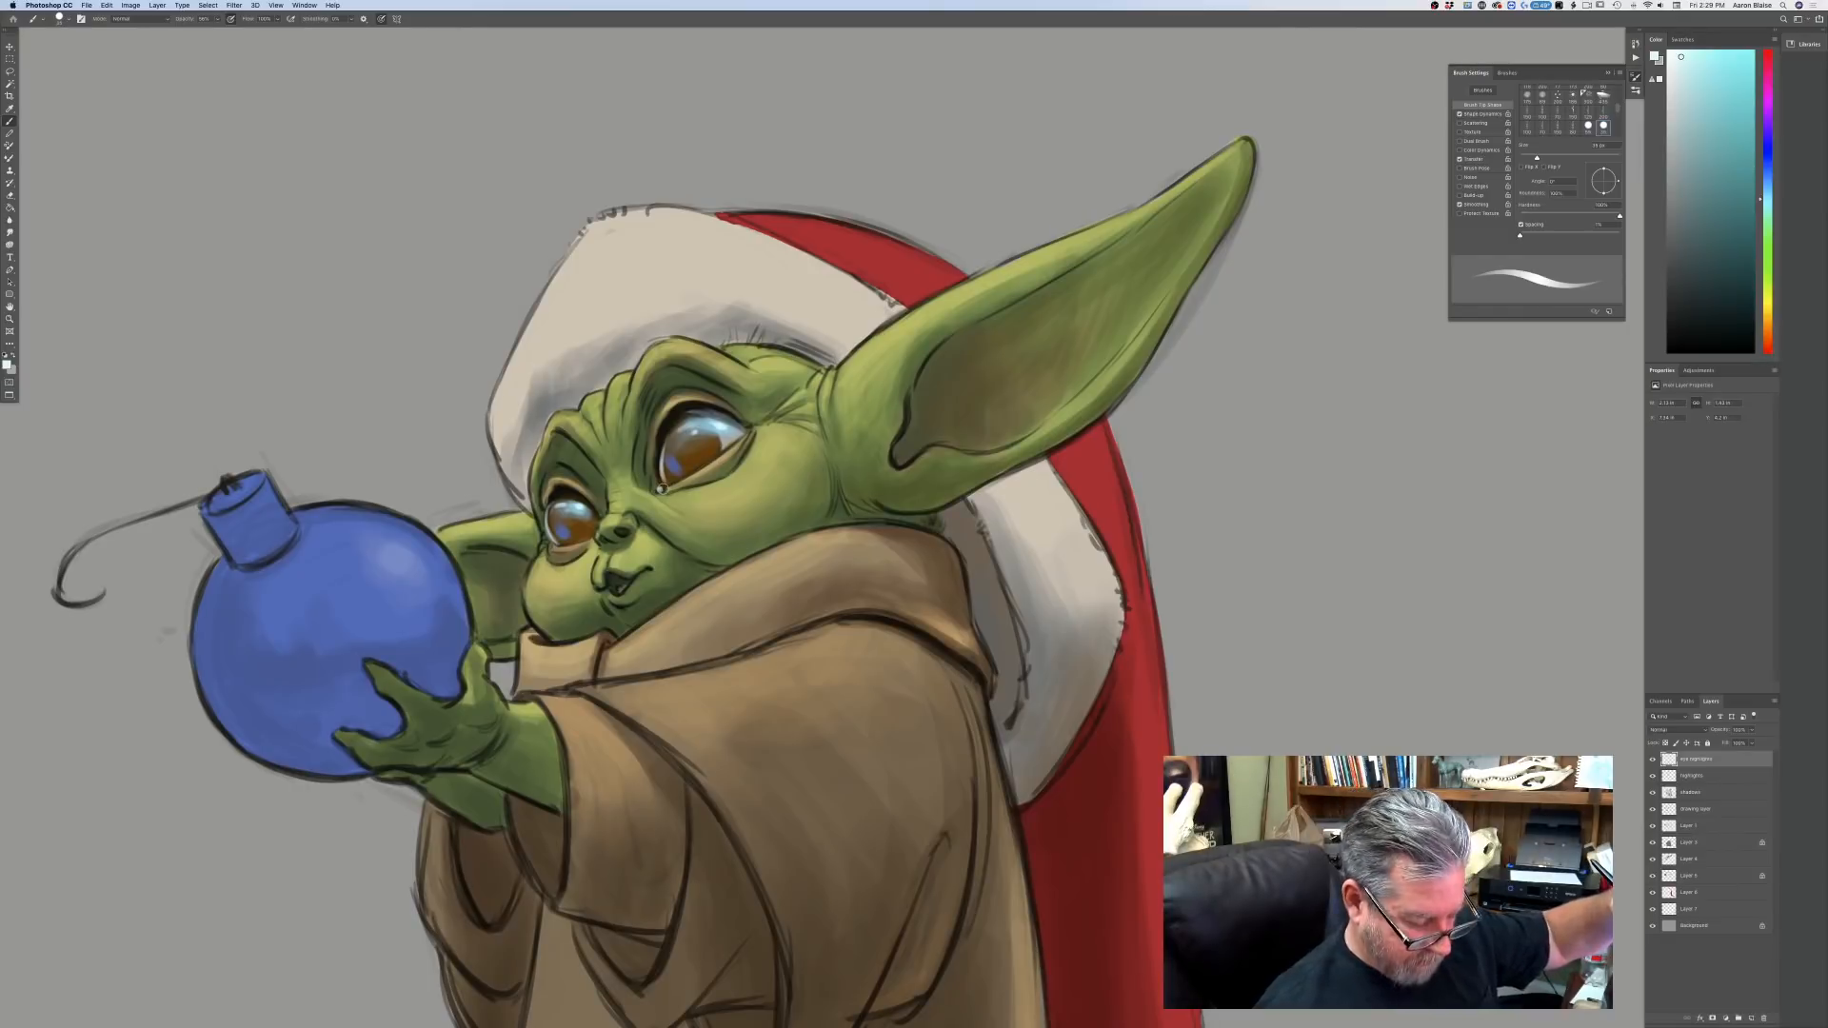
key(bracketleft)
key(bracketleft)
key(bracketleft)
key(bracketleft)
key(bracketleft)
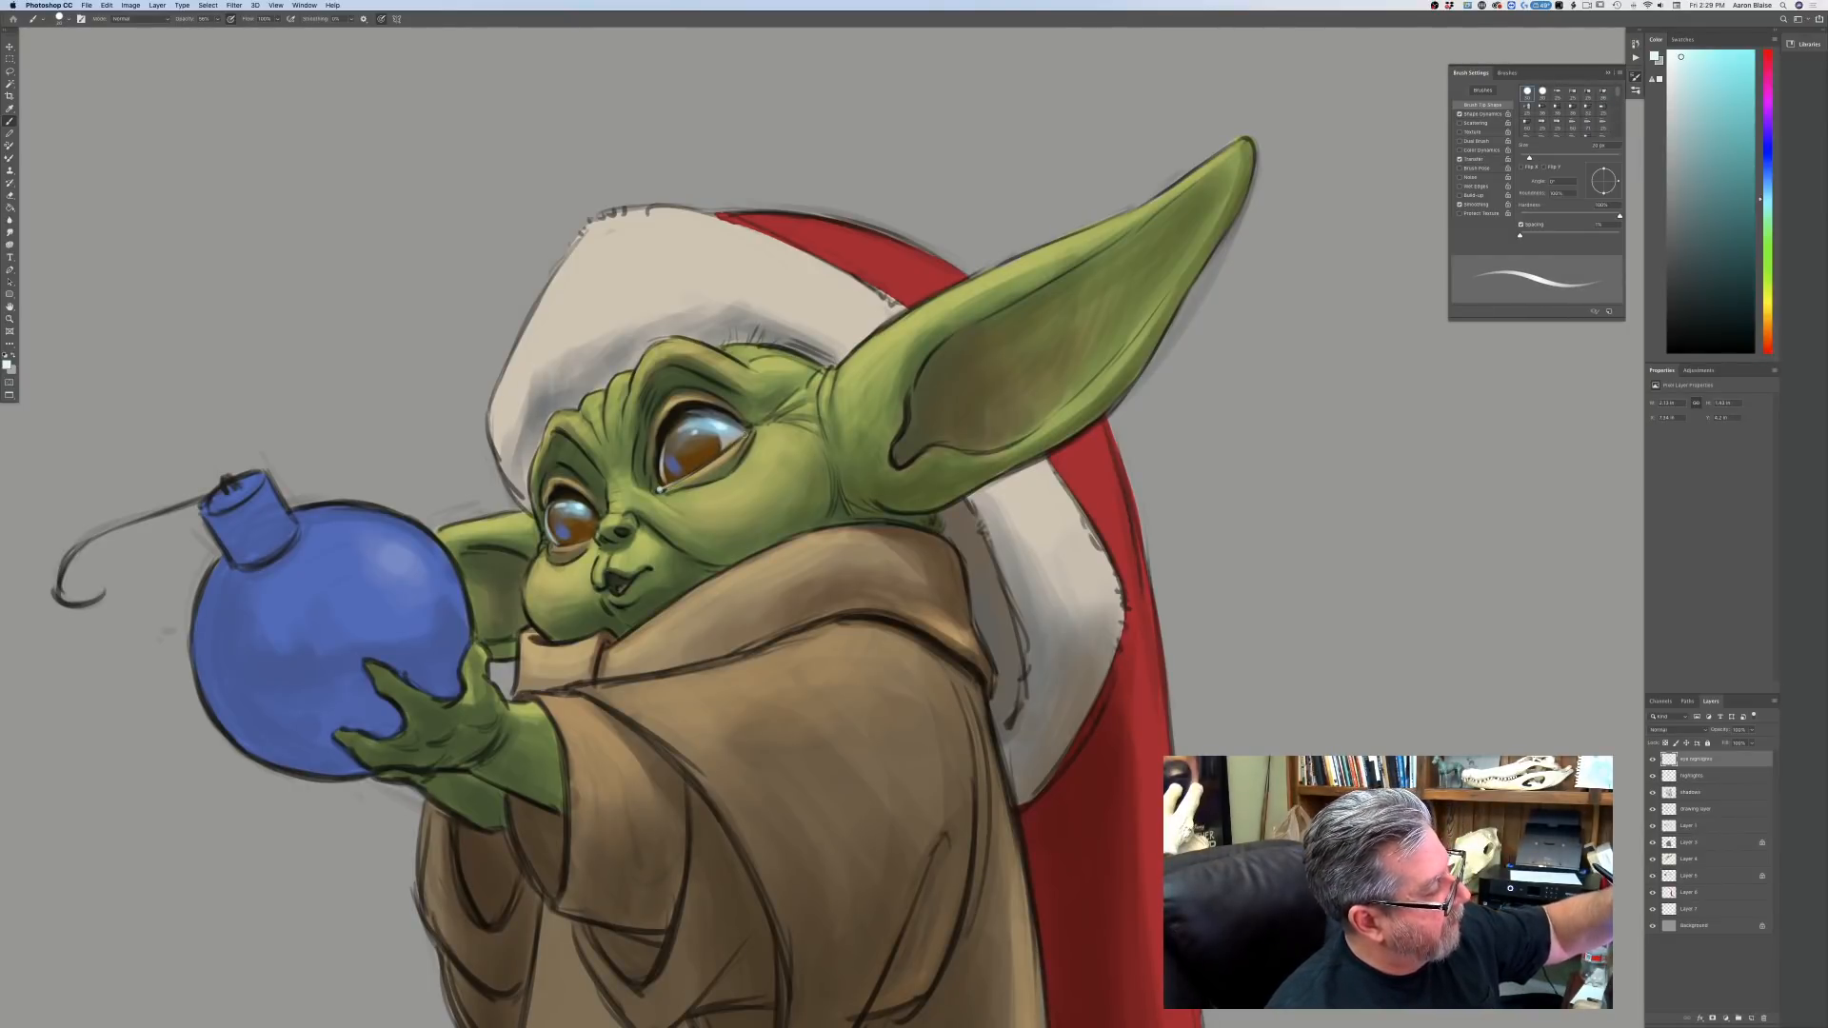
drag(742, 438, 702, 467)
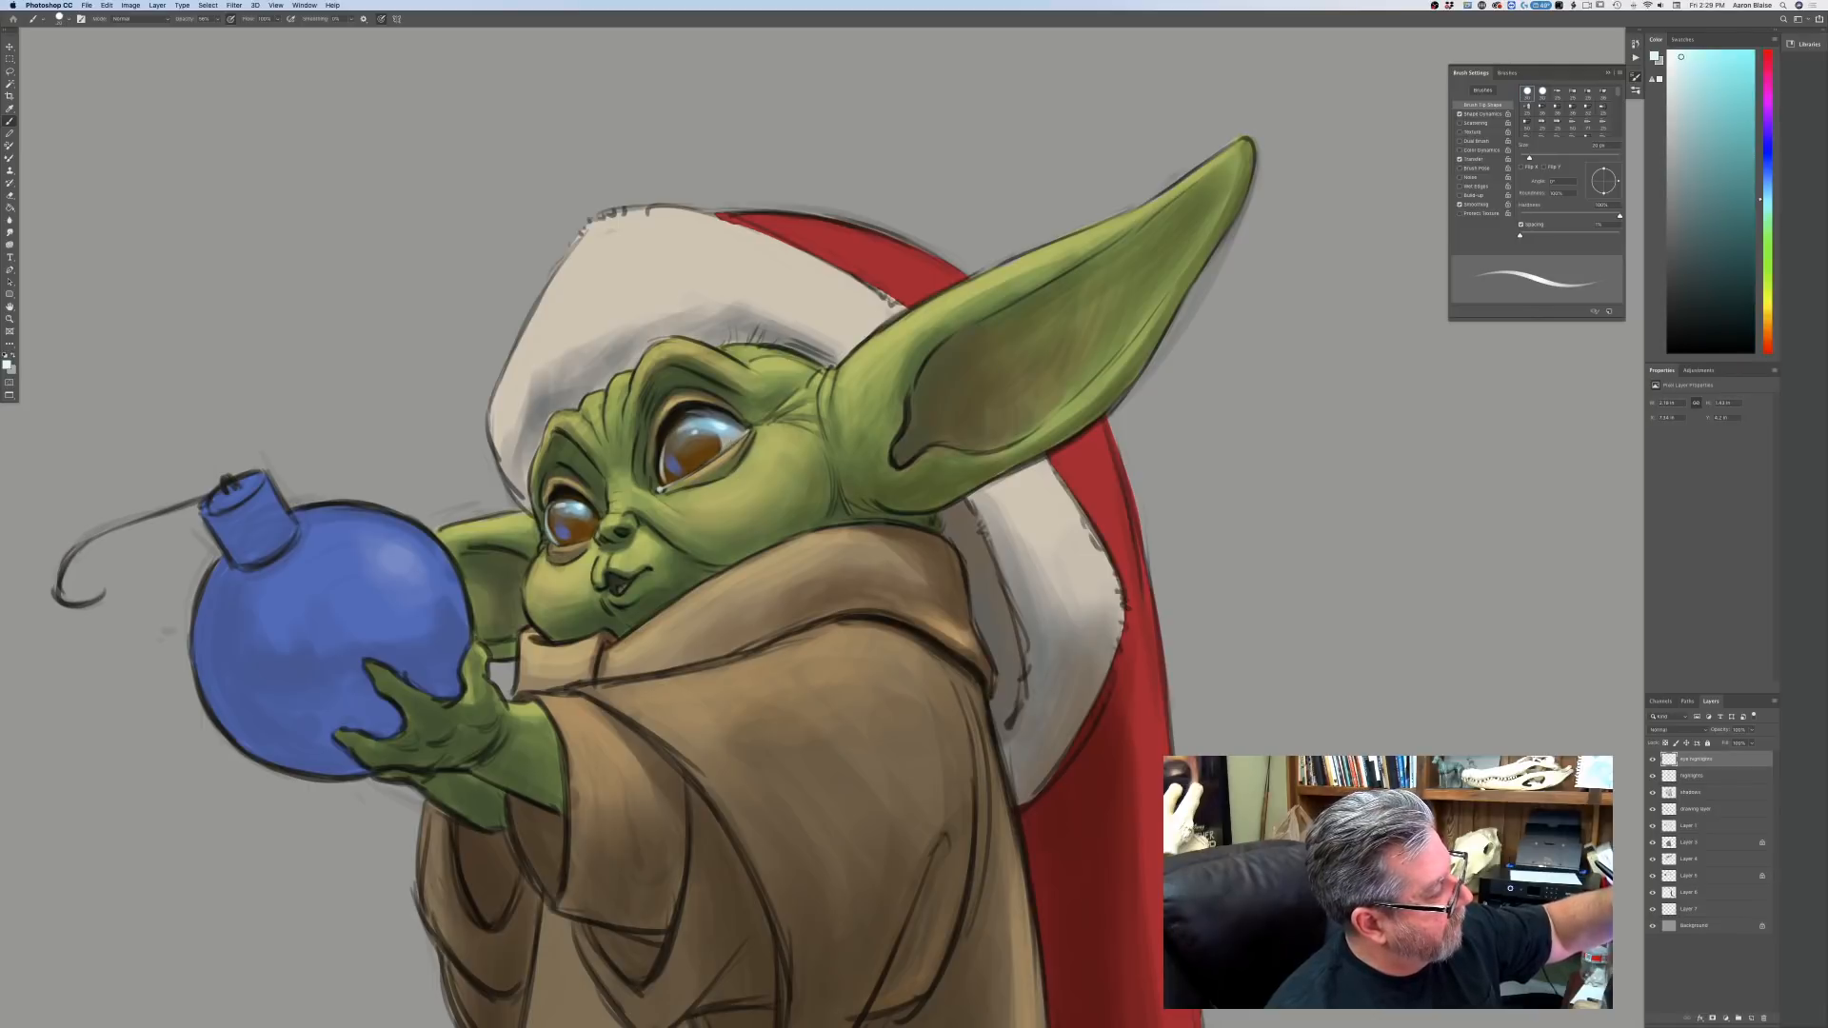
key(bracketleft)
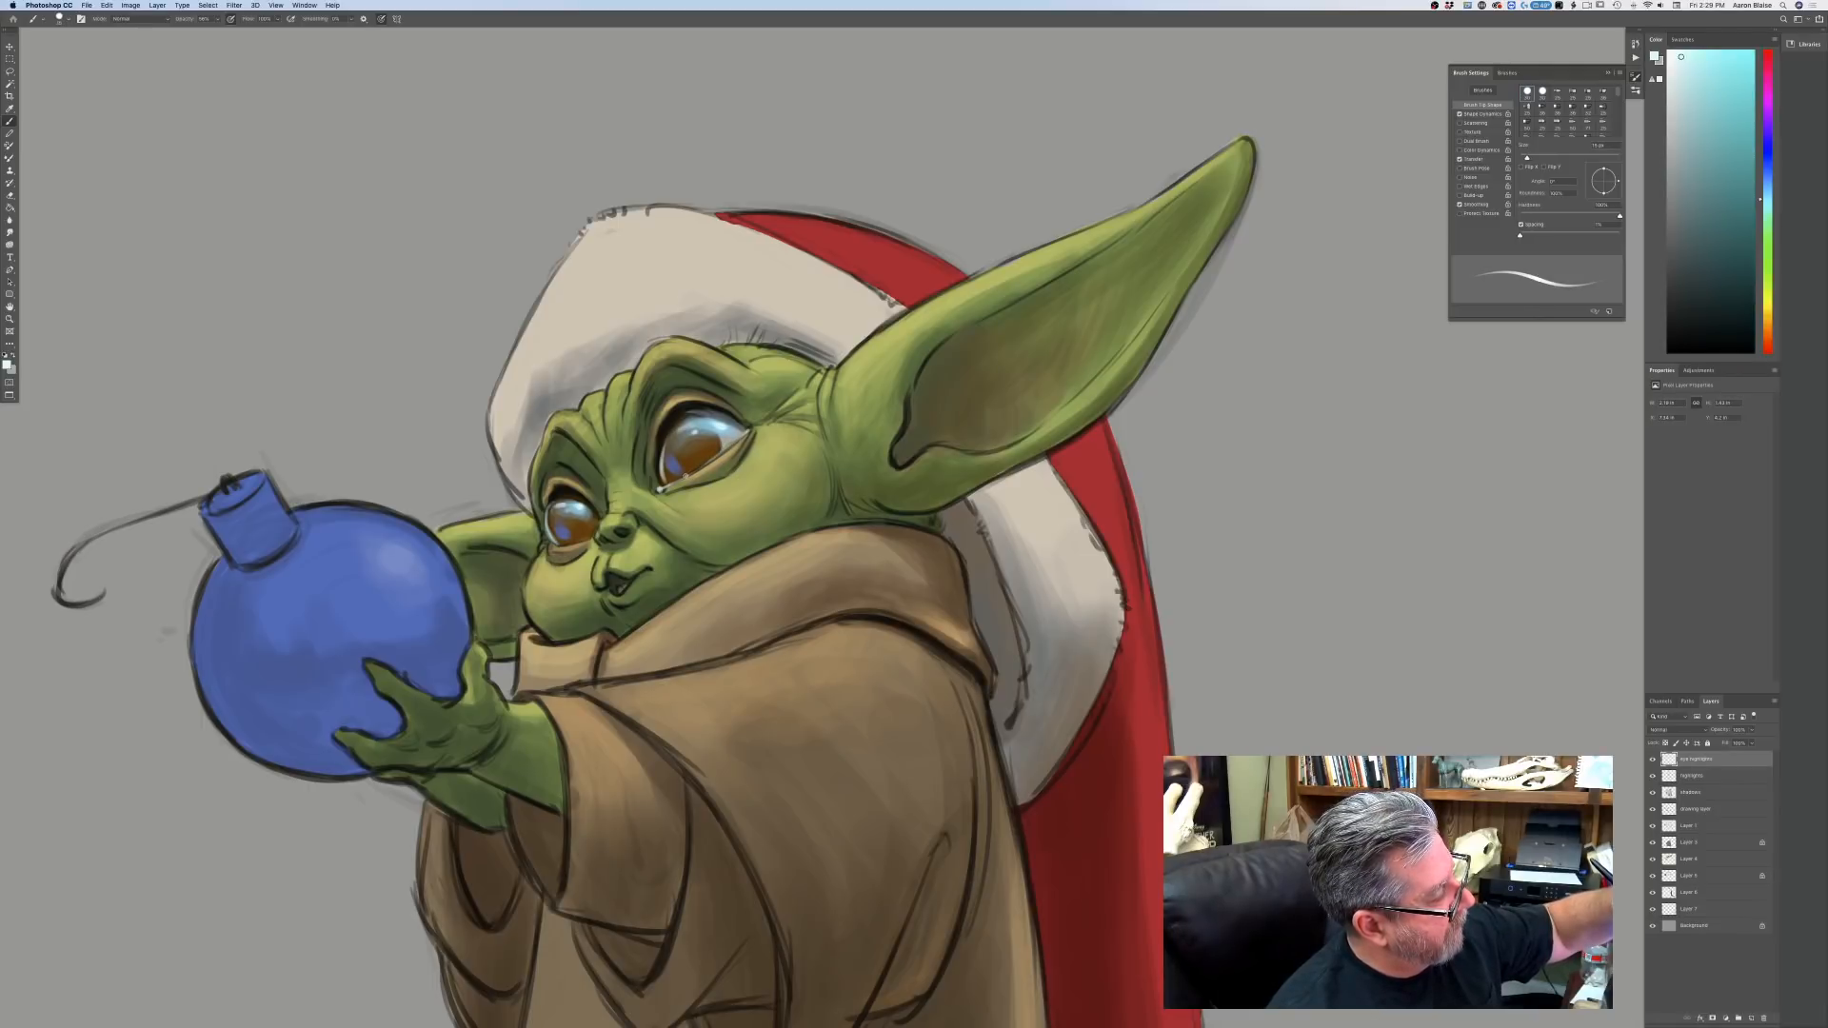
key(bracketleft)
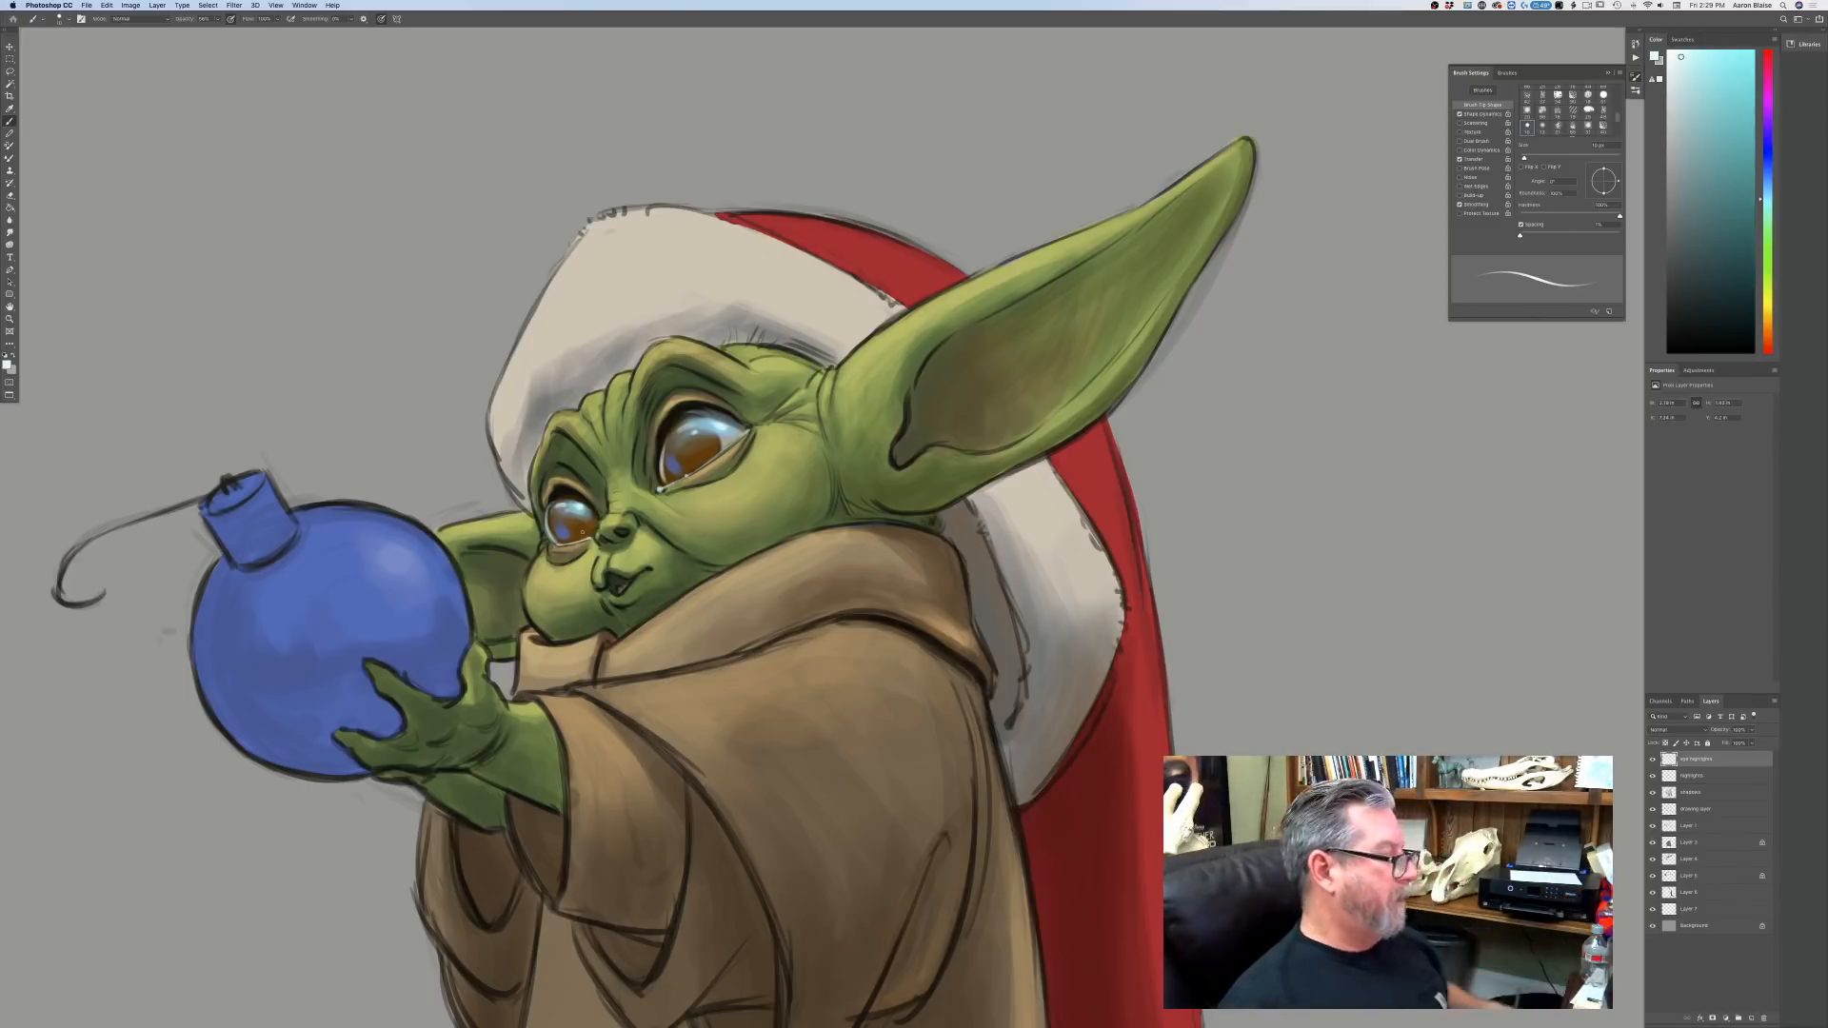
key(super+minus)
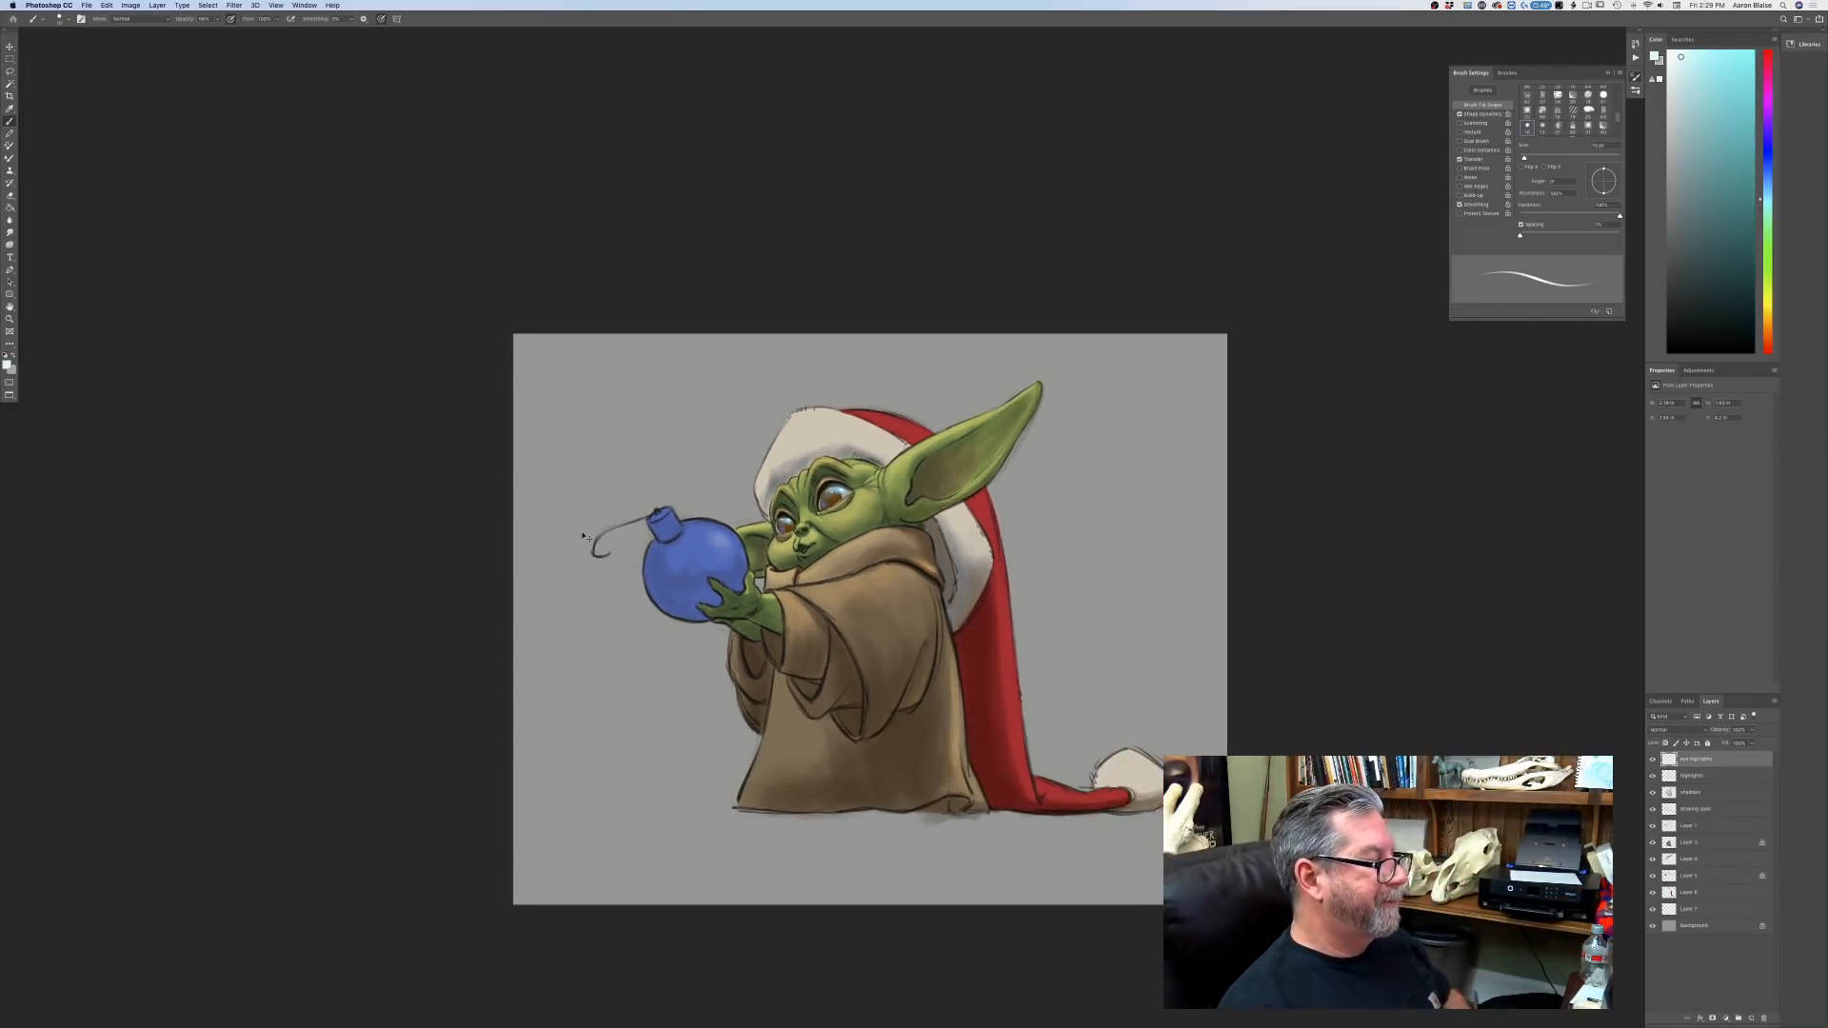
key(super+equal)
key(super+equal)
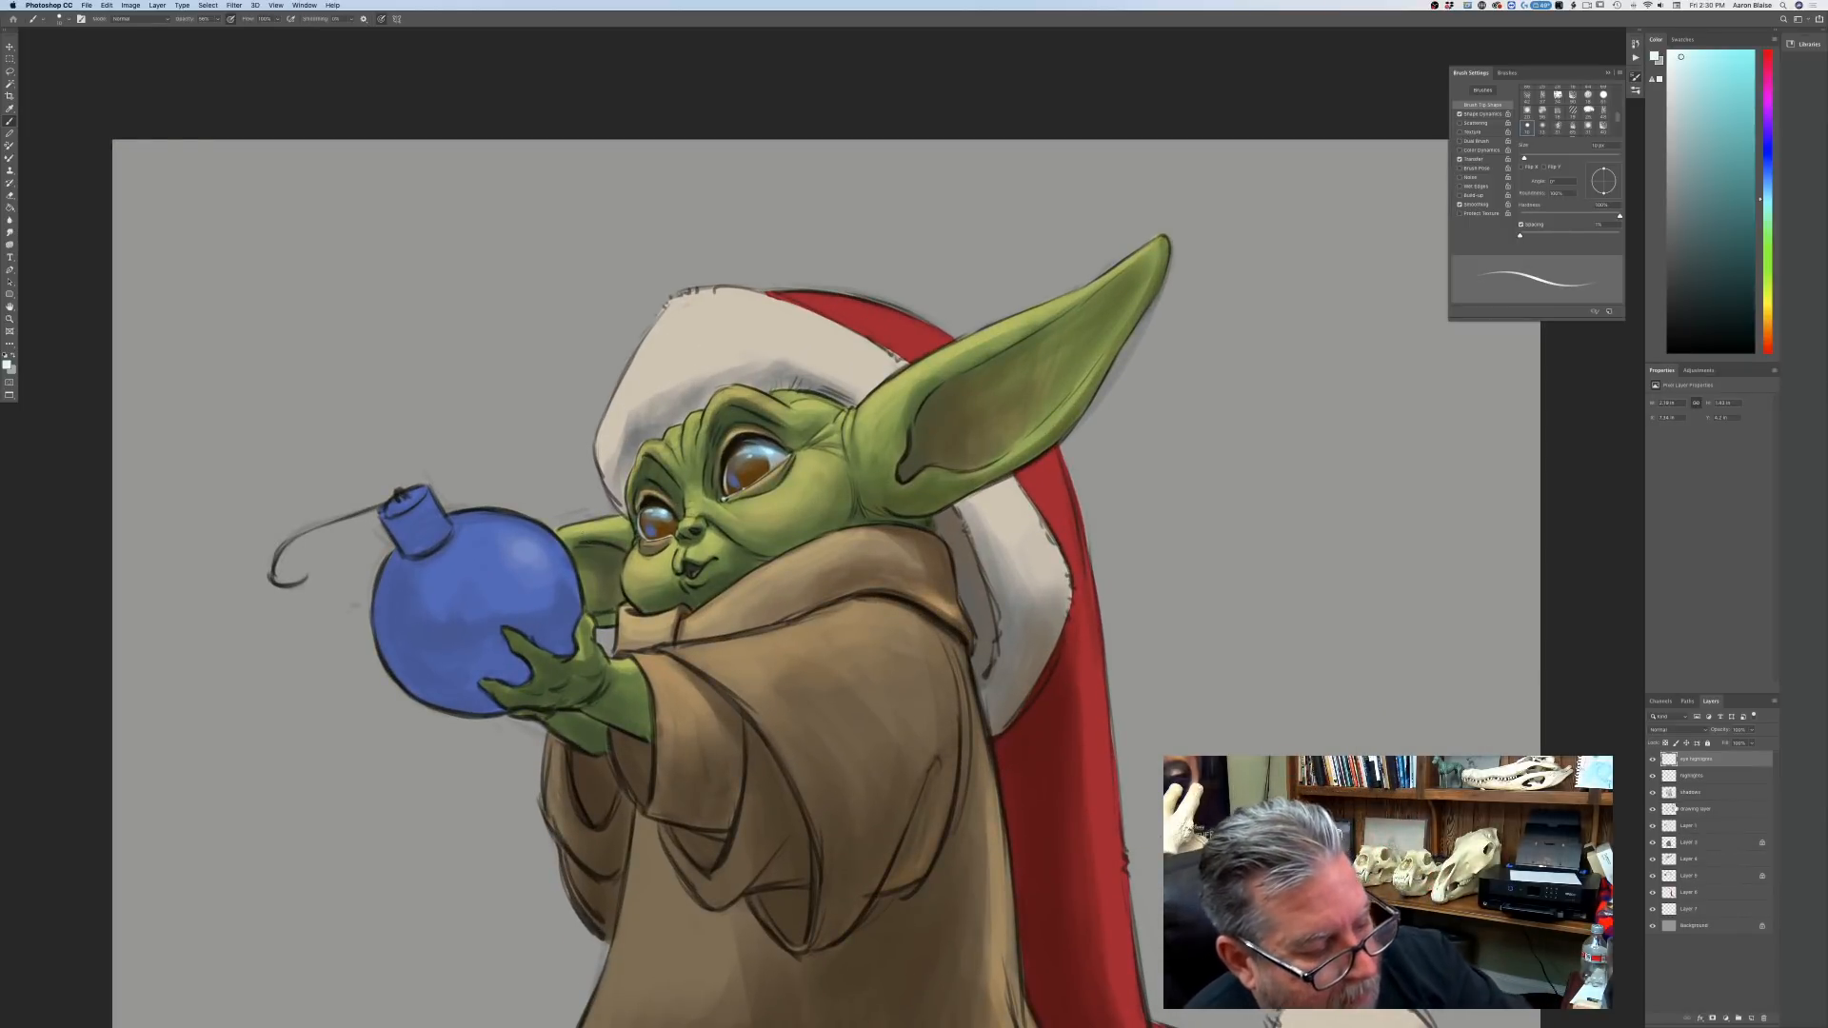
Add a new layer between the eye highlights and highlights layers and rename it "iris details".
key(super+alt+shift+n)
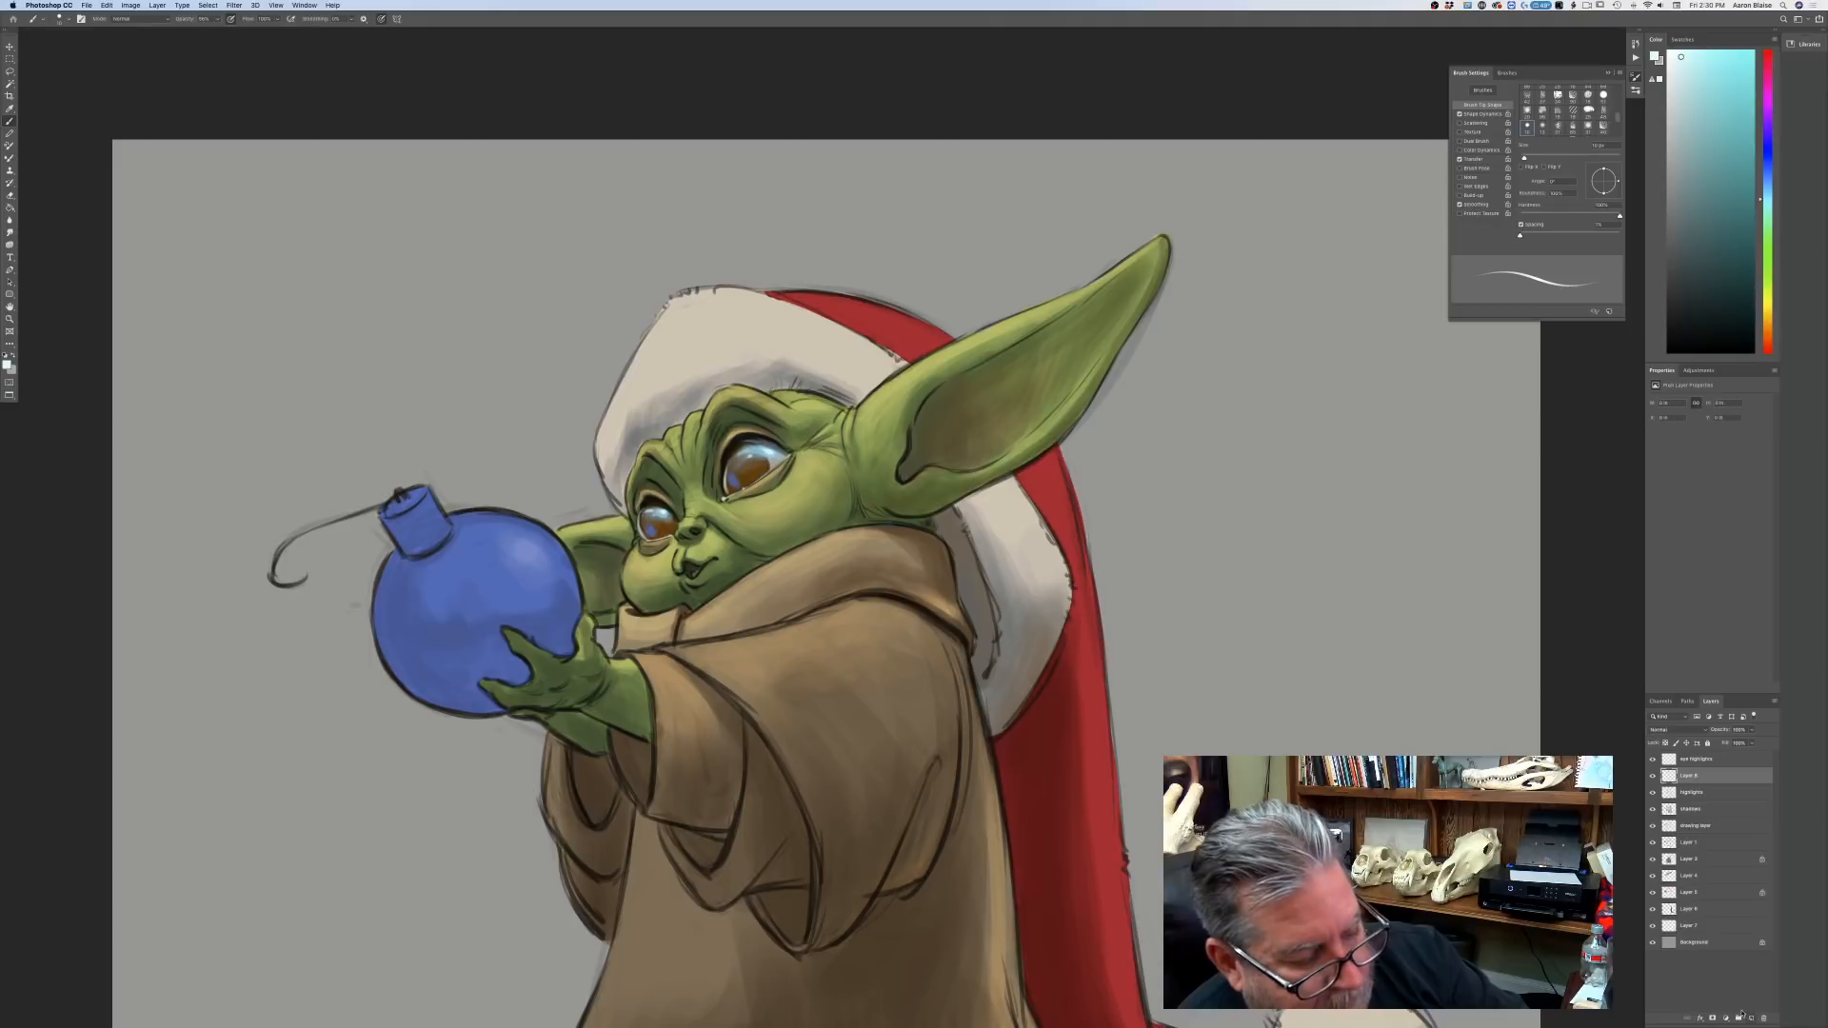
double_click(1687, 775)
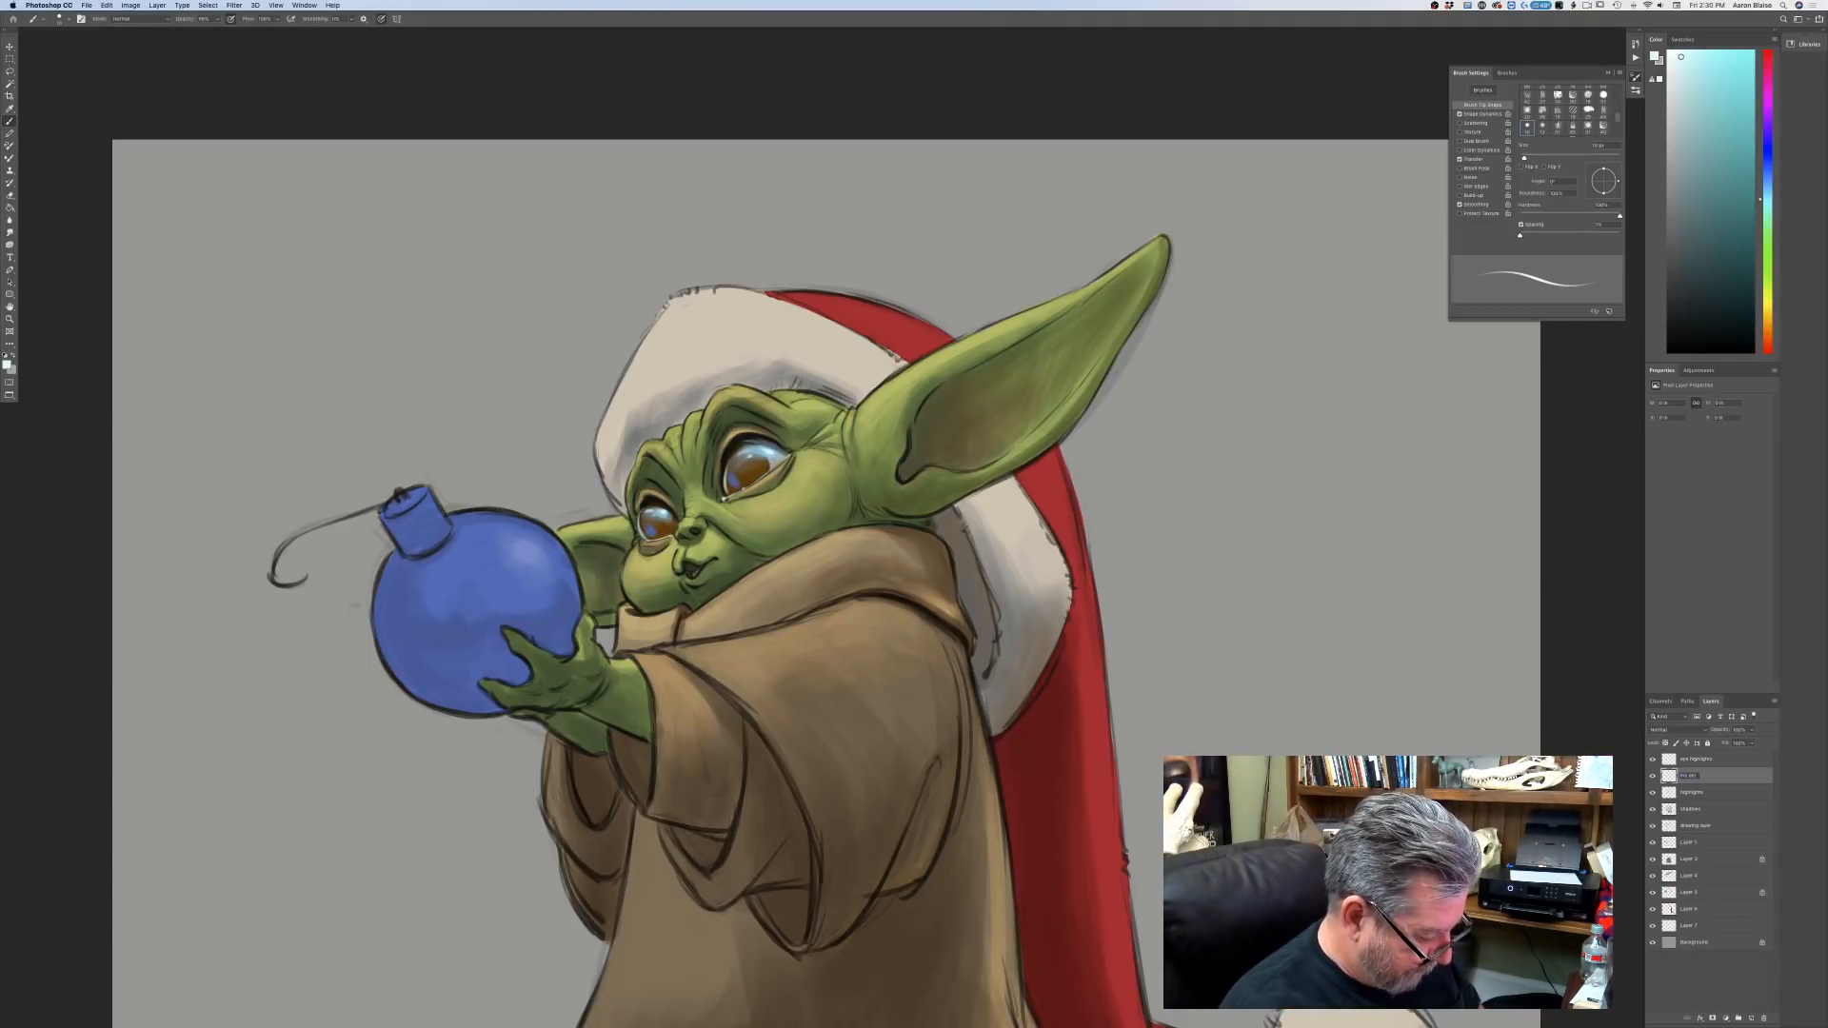
text(iris details)
key(Return)
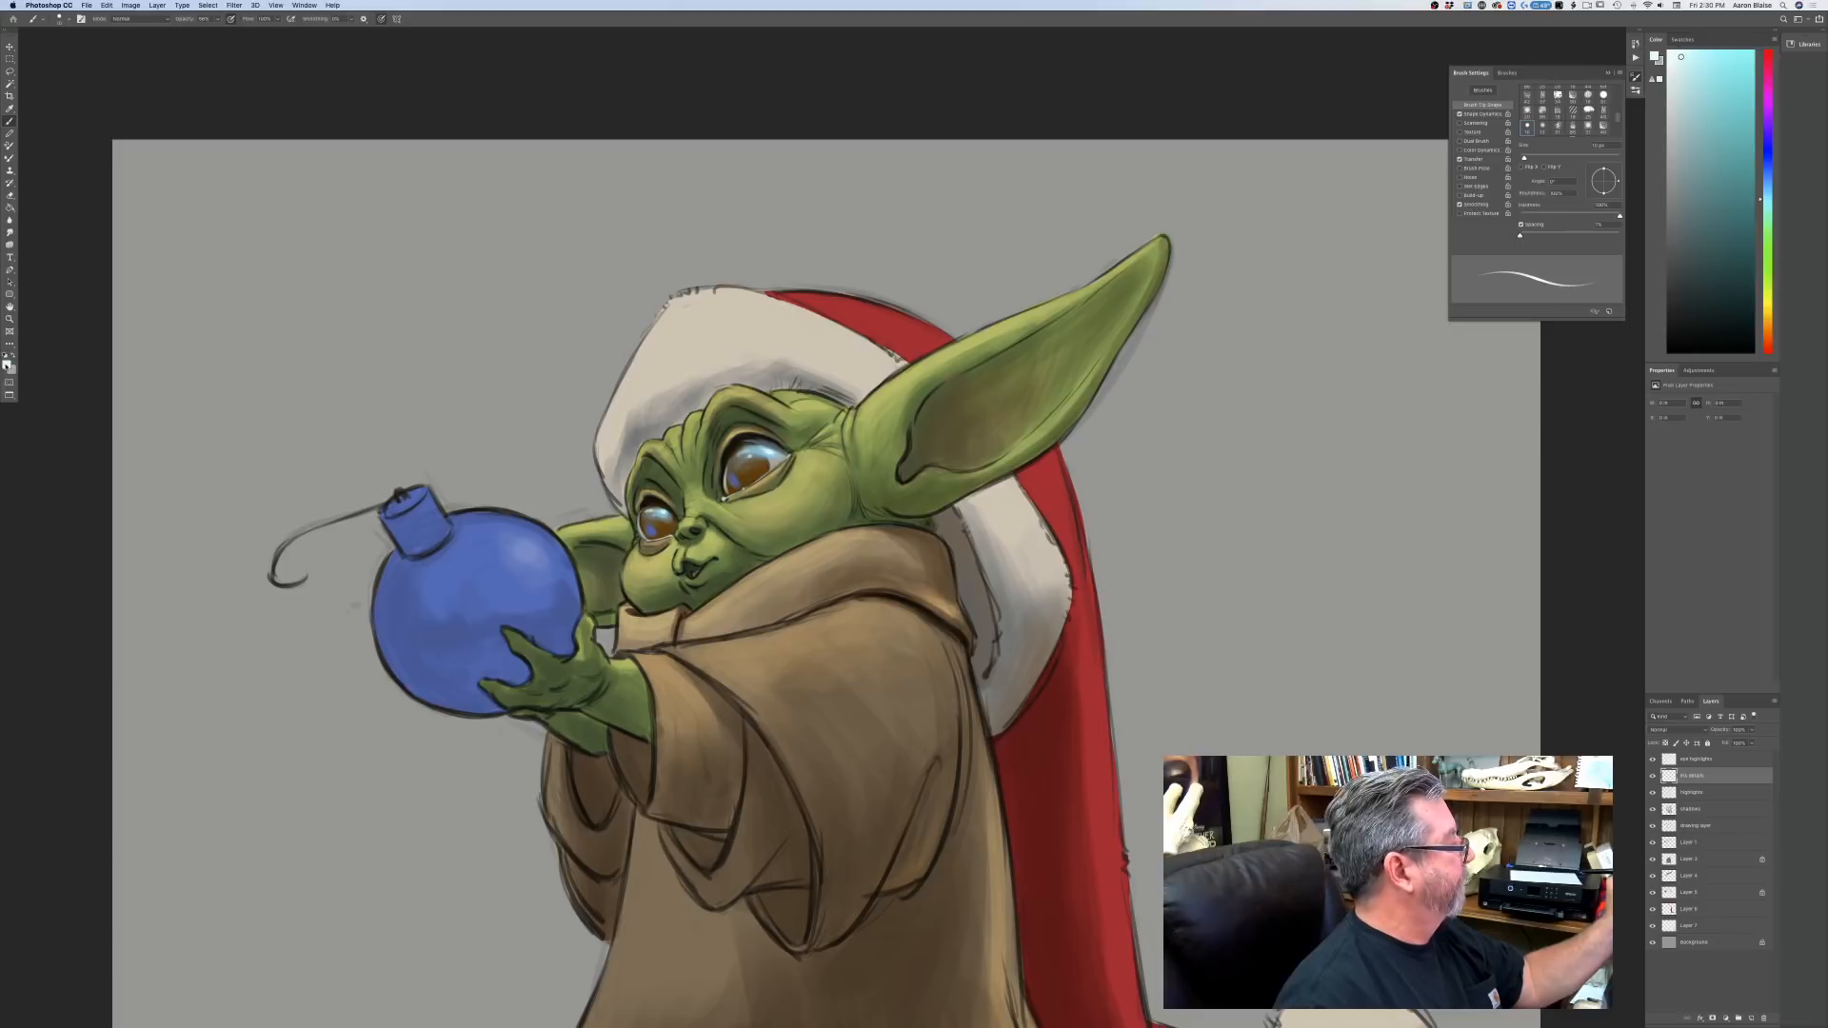
Change the foreground color to a near-black brown, enlarge the brush and paint the dark pupil in the larger eye at full opacity.
click(7, 363)
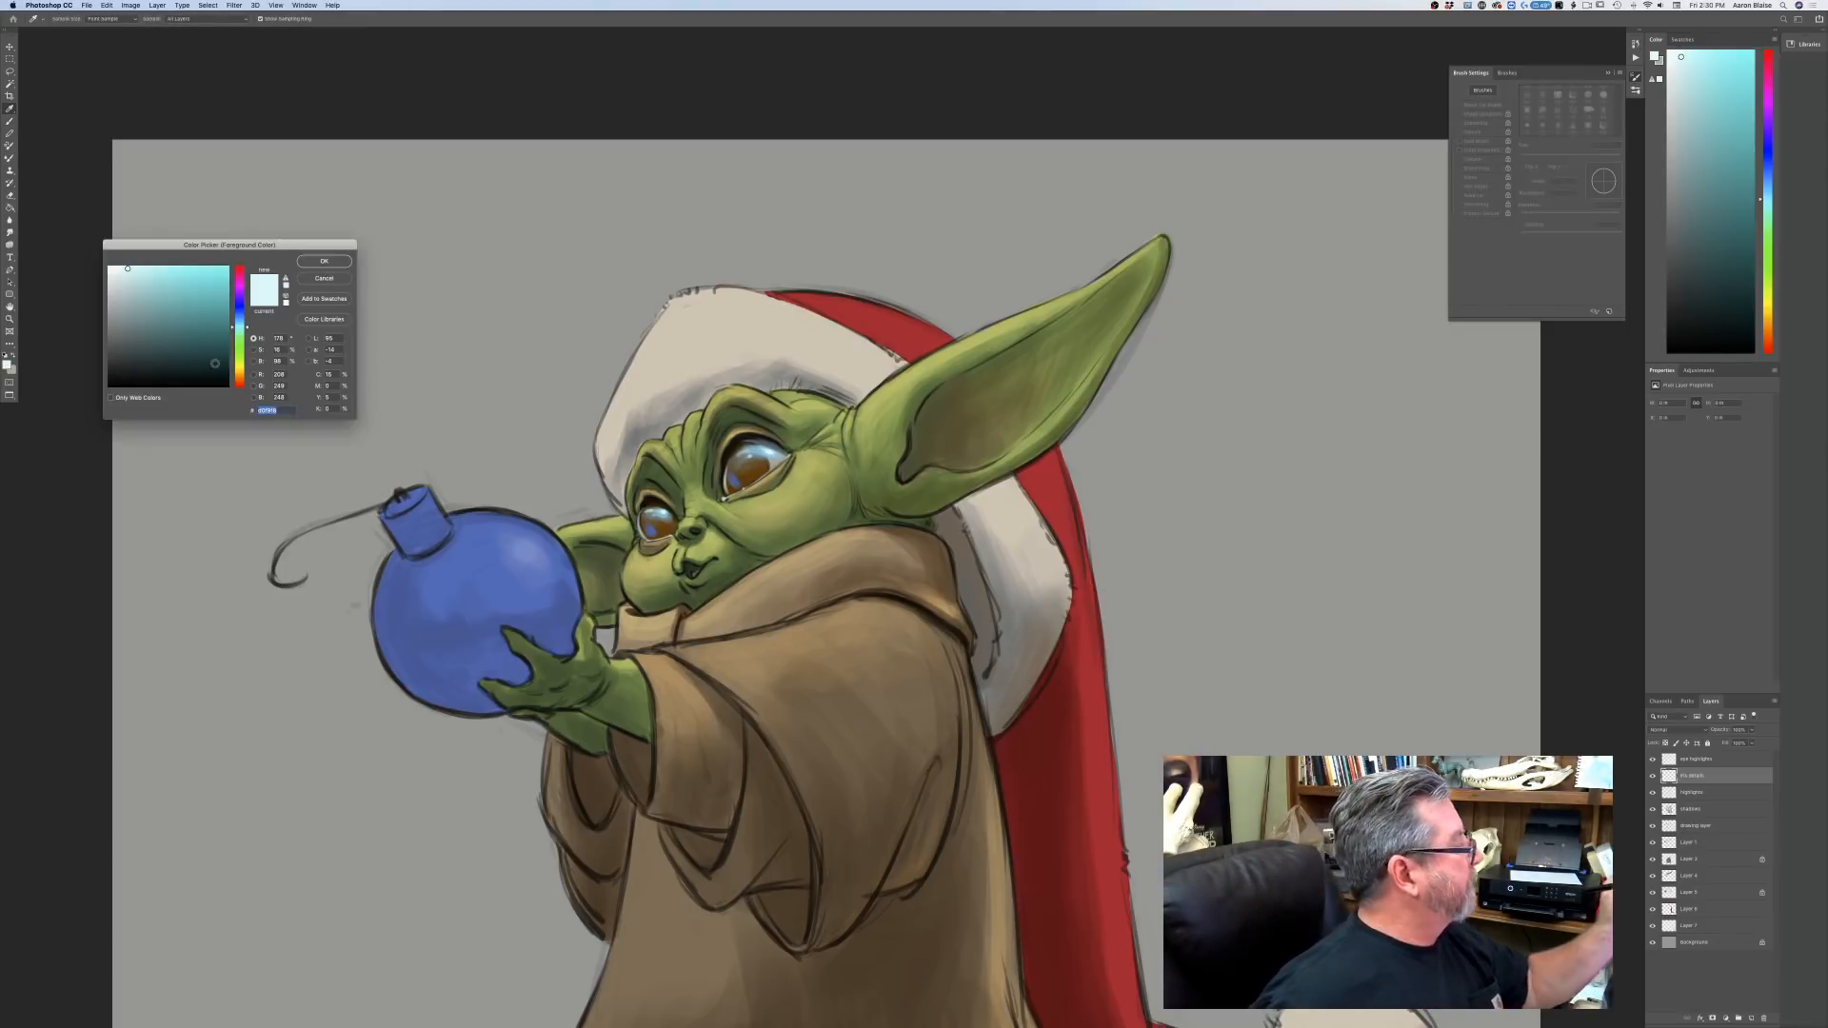
click(240, 381)
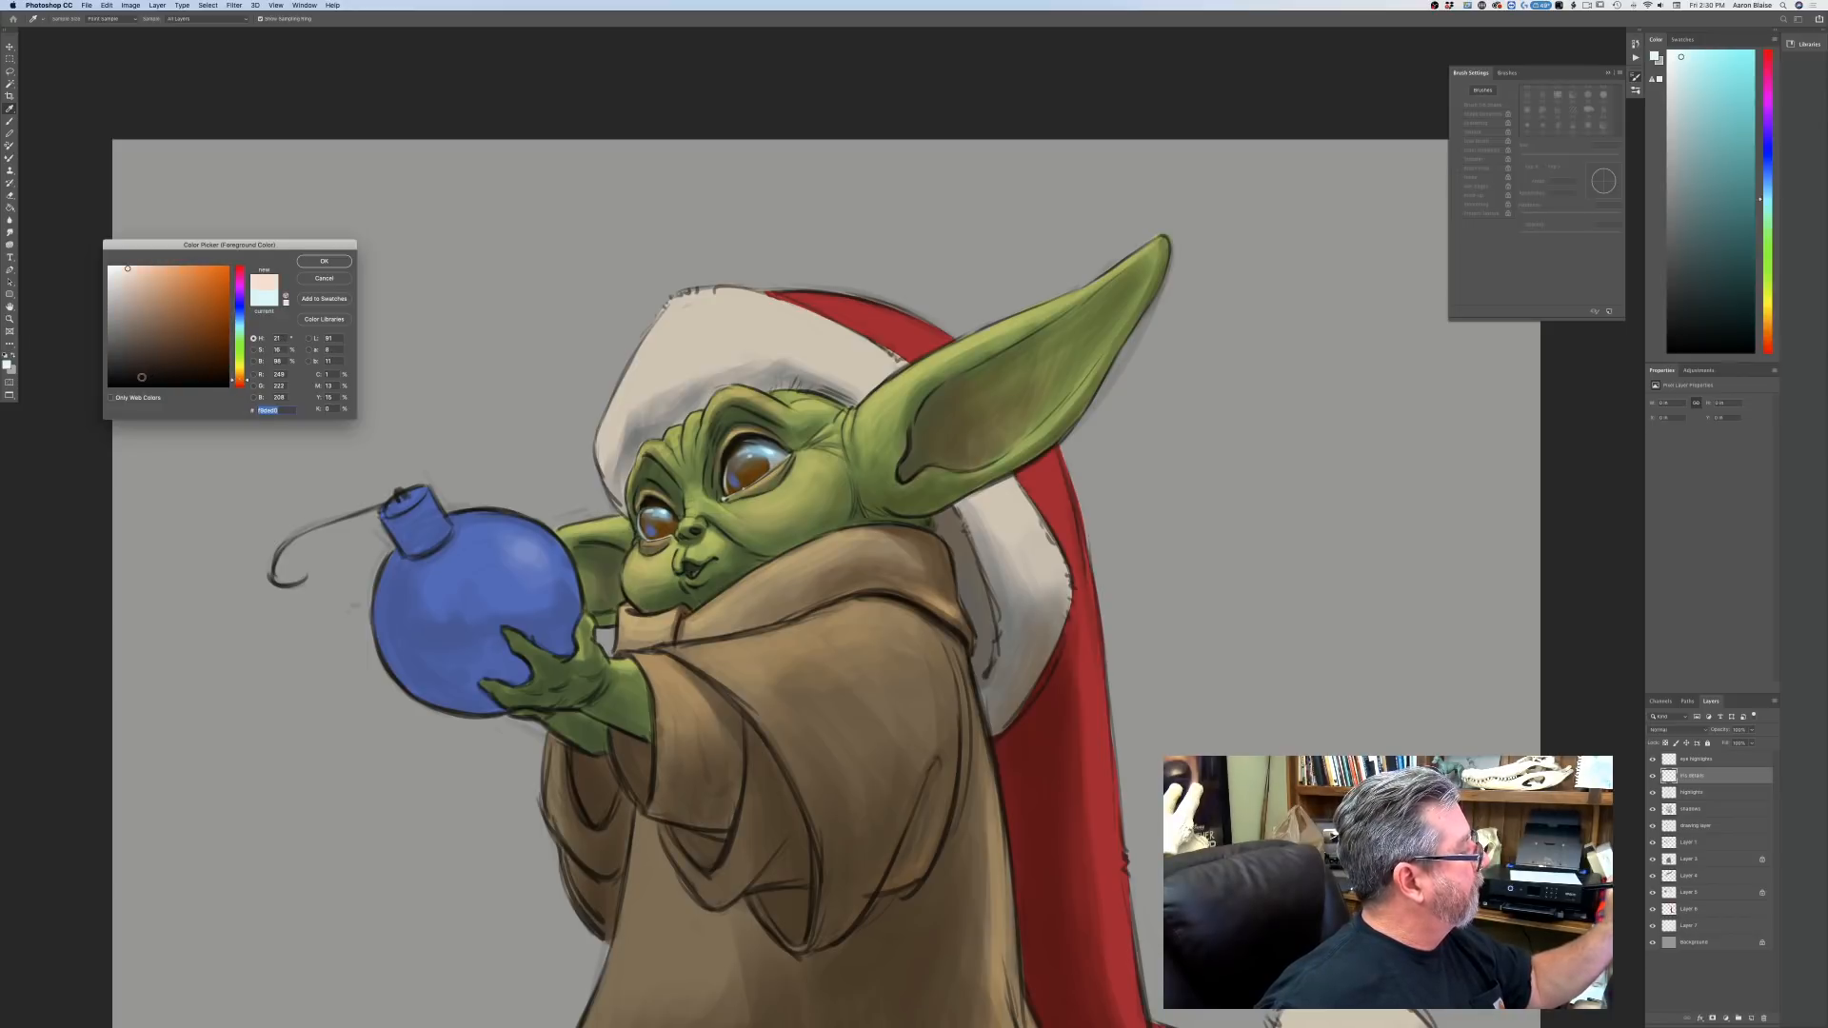
click(128, 383)
click(318, 263)
key(b)
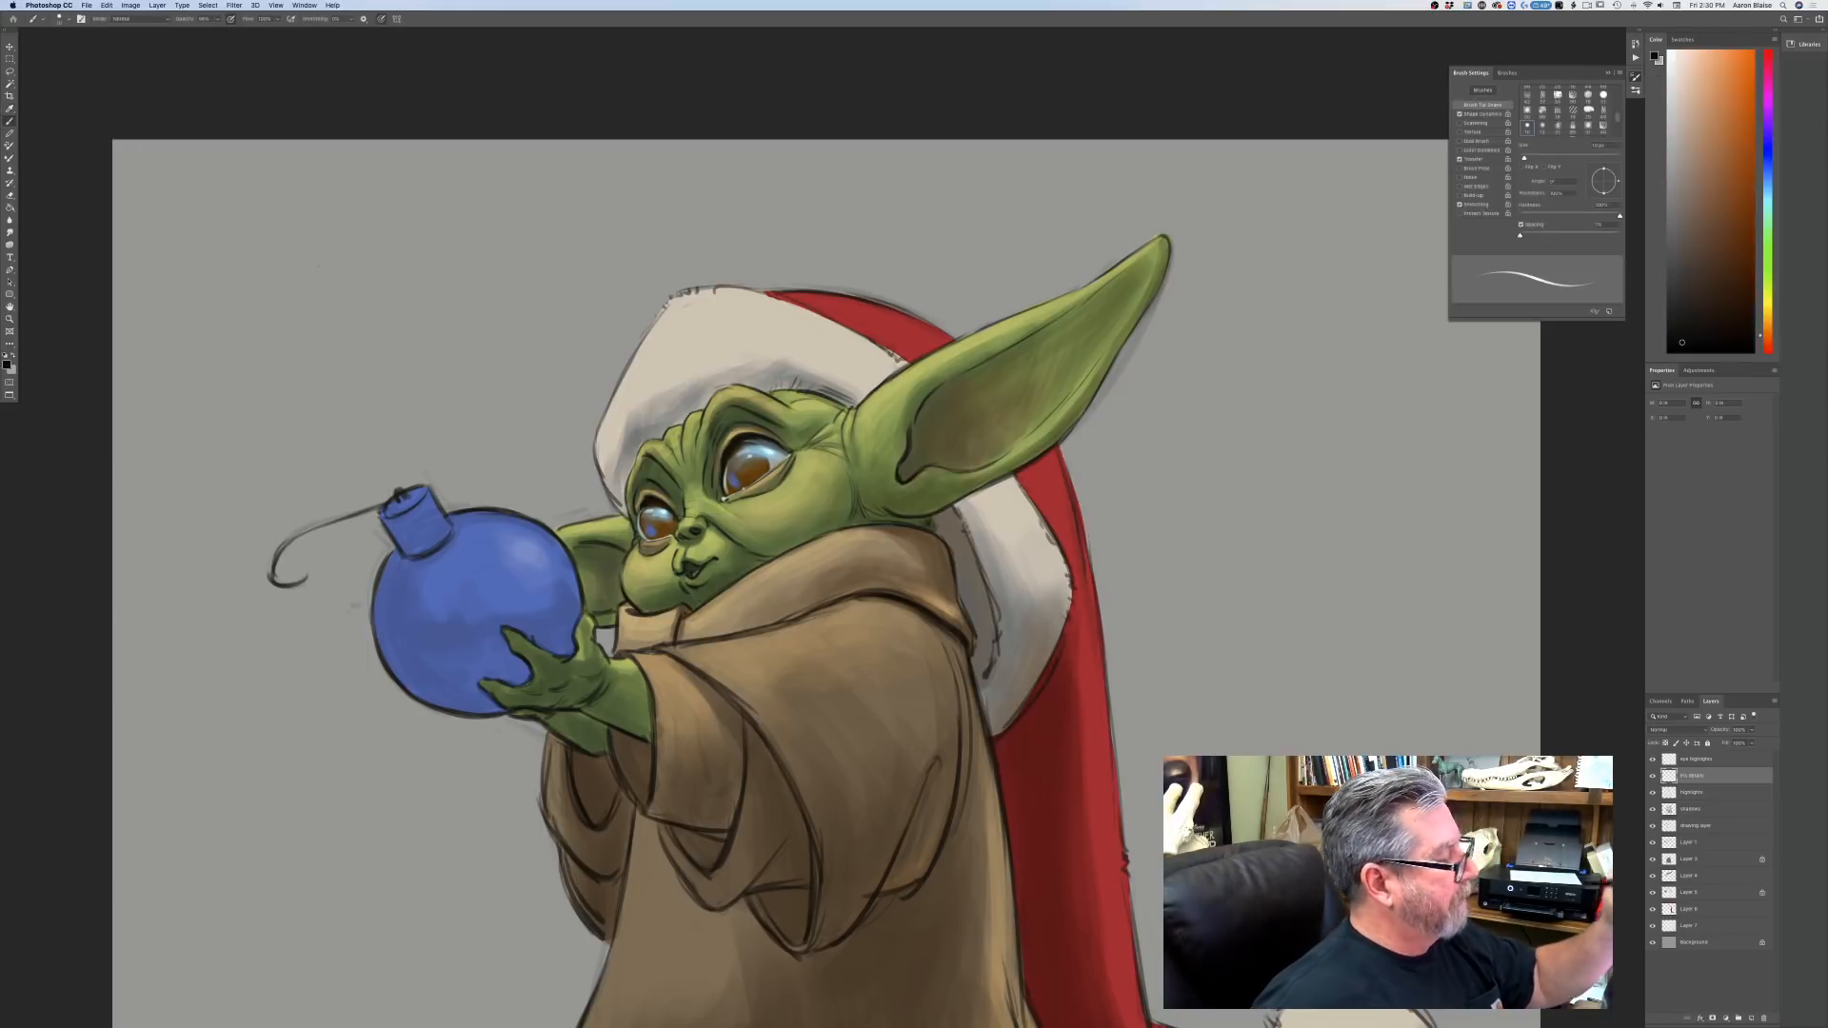
key(bracketright)
key(bracketright)
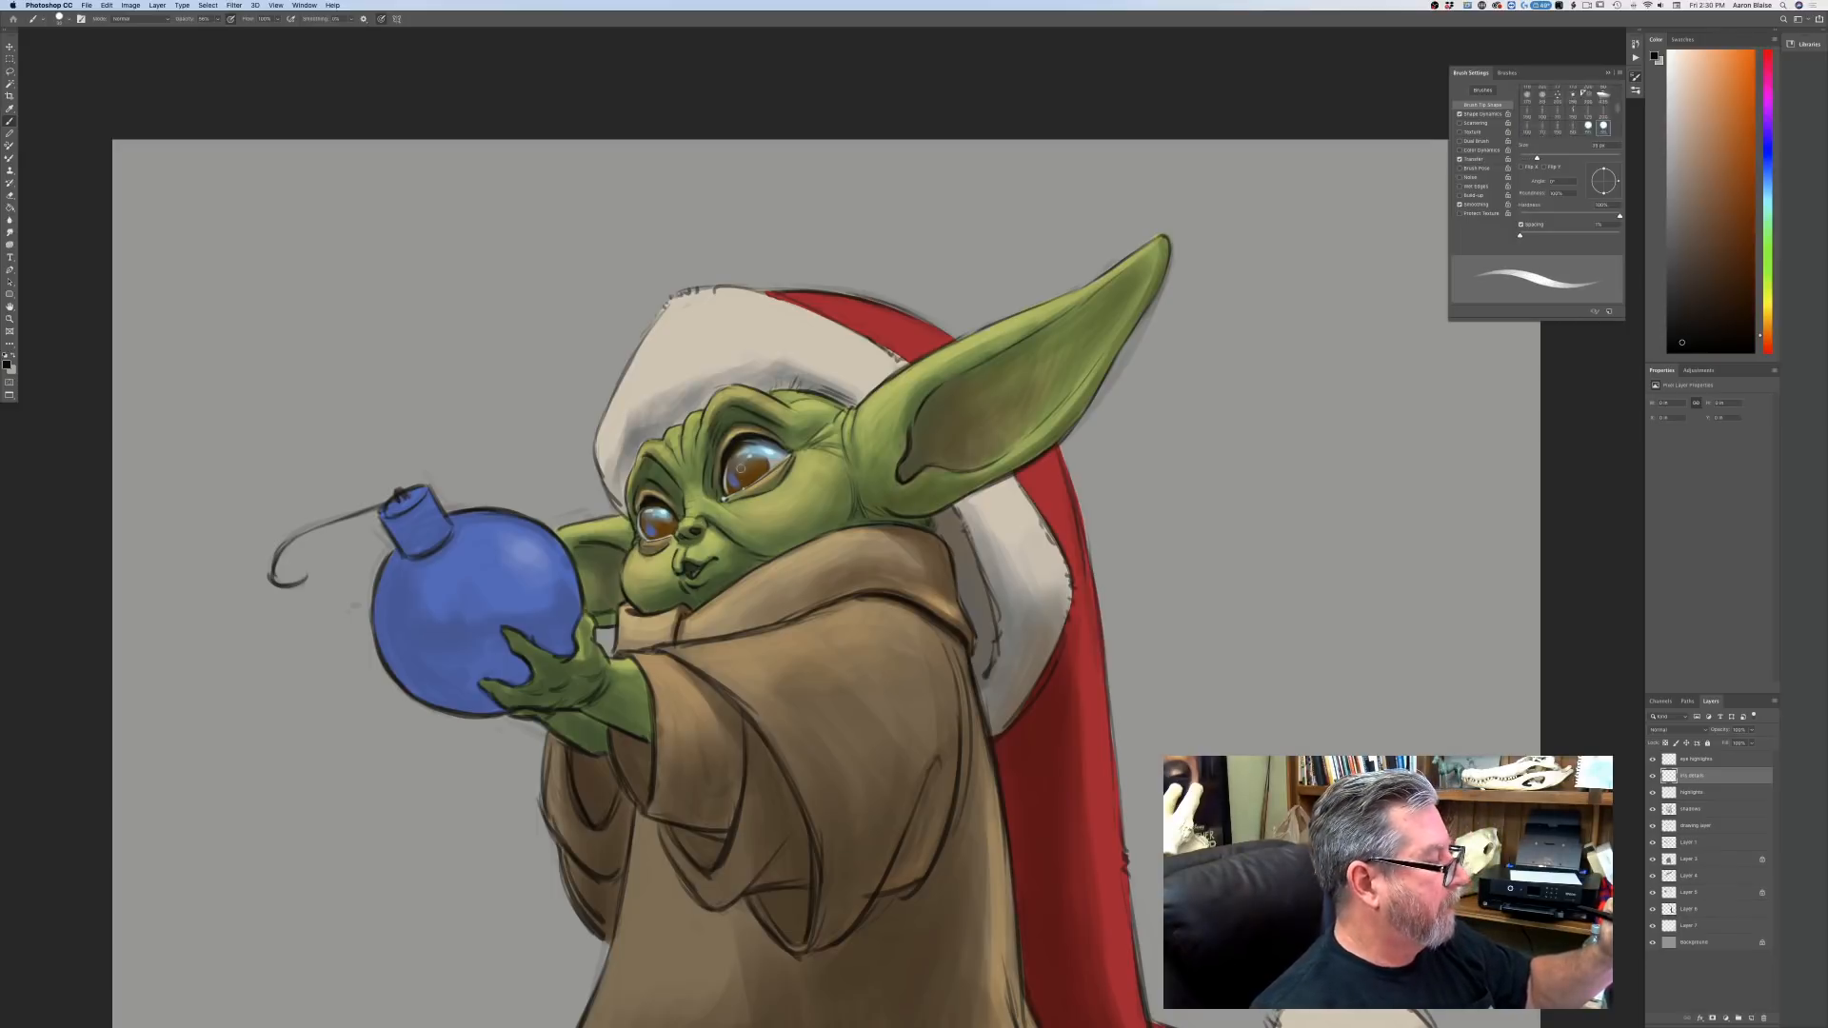
drag(739, 475, 741, 469)
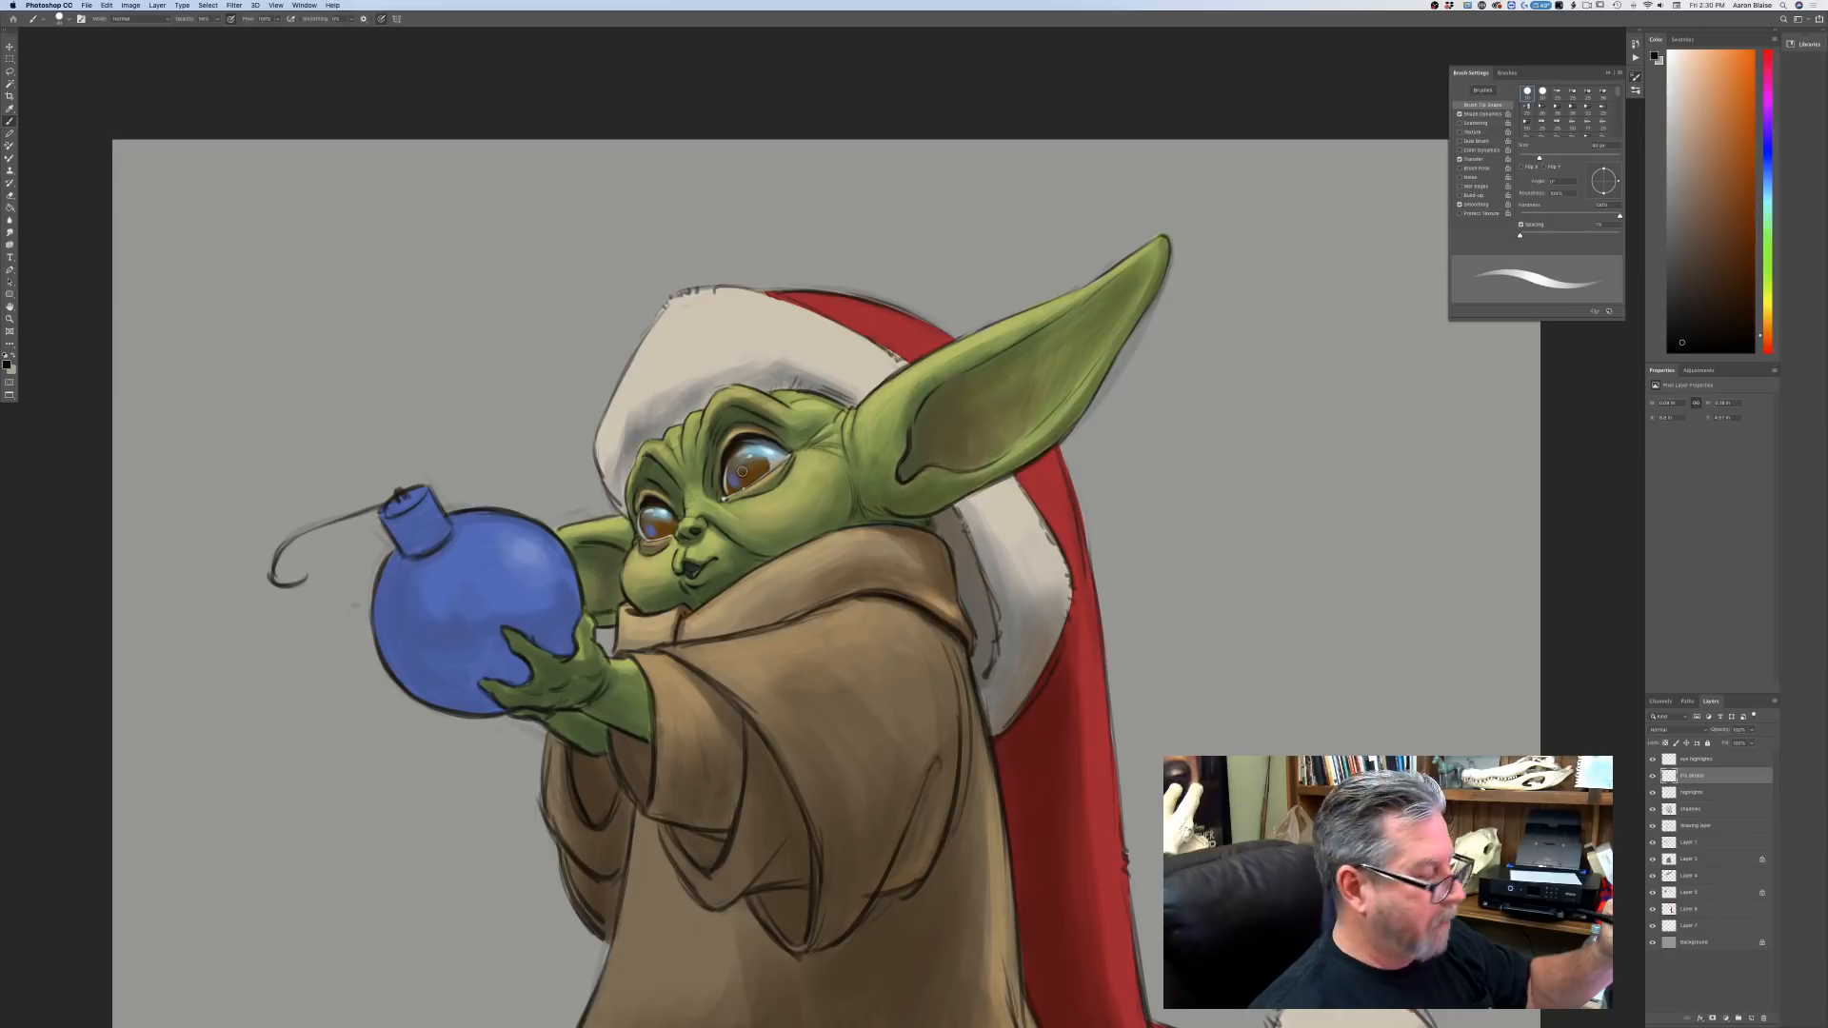
key(0)
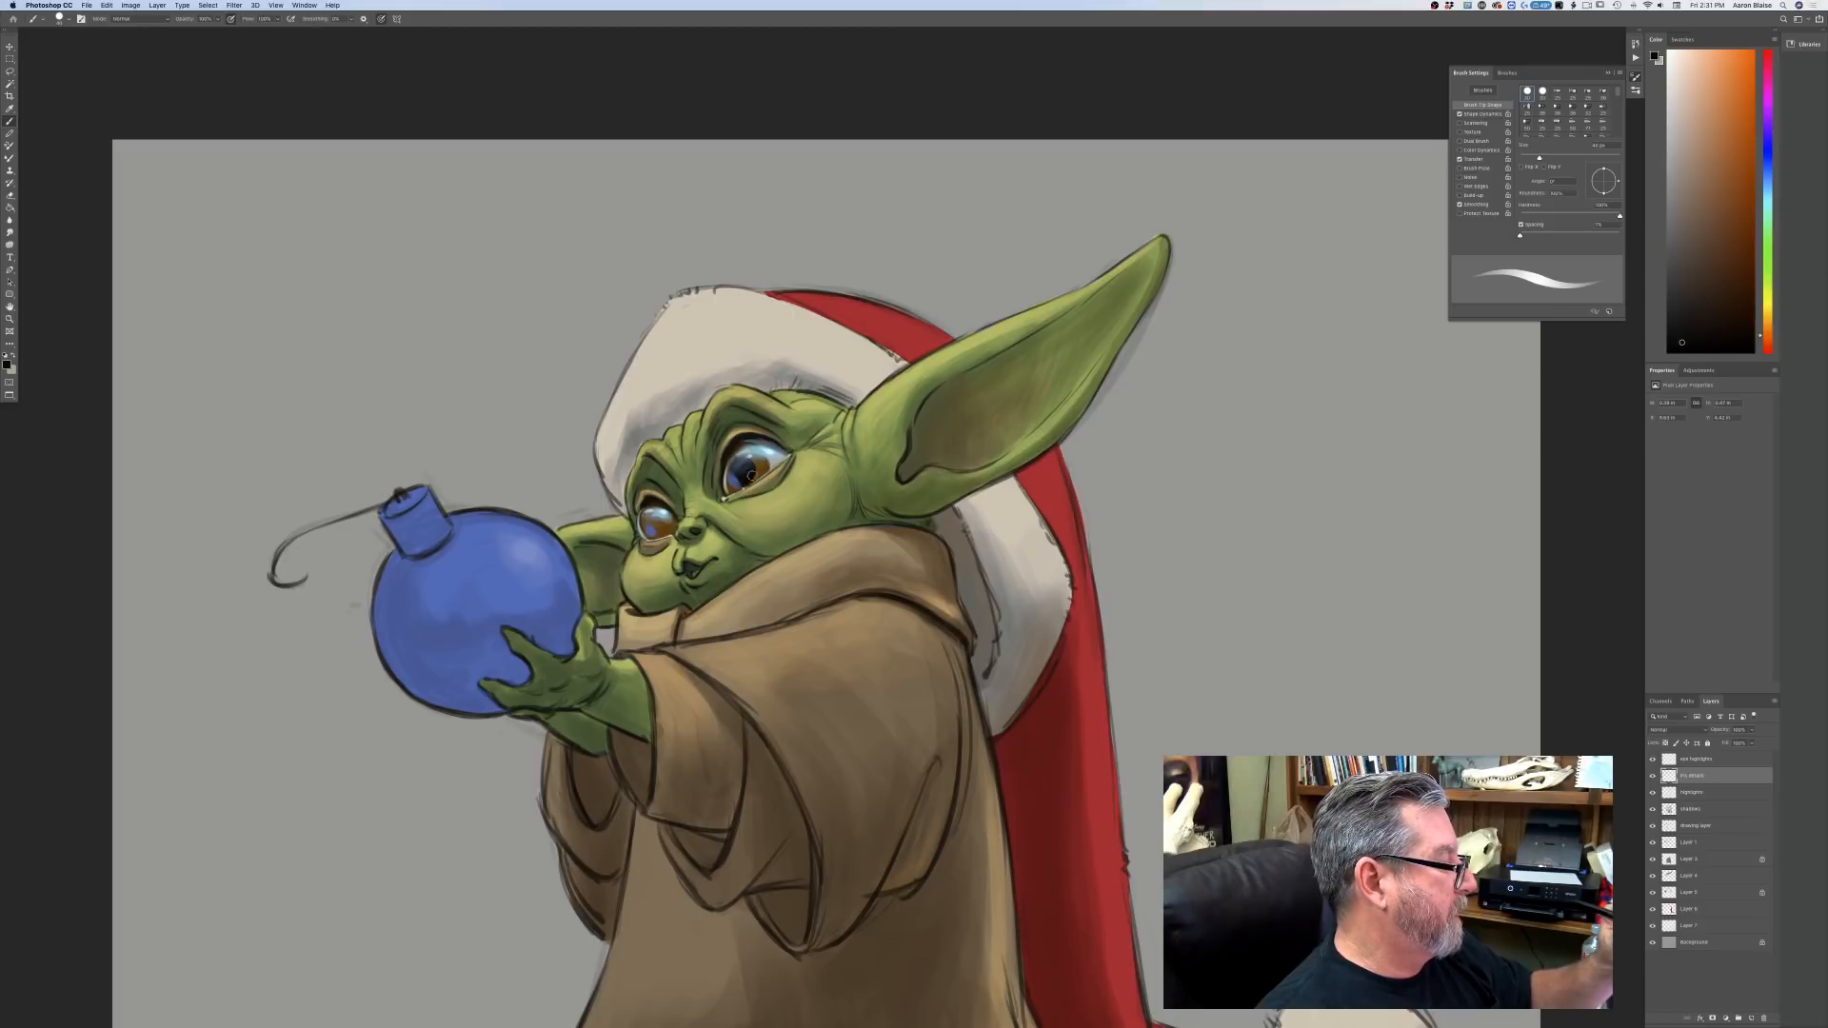
mouse_move(751, 475)
mouse_down()
mouse_move(733, 473)
mouse_move(751, 472)
mouse_up()
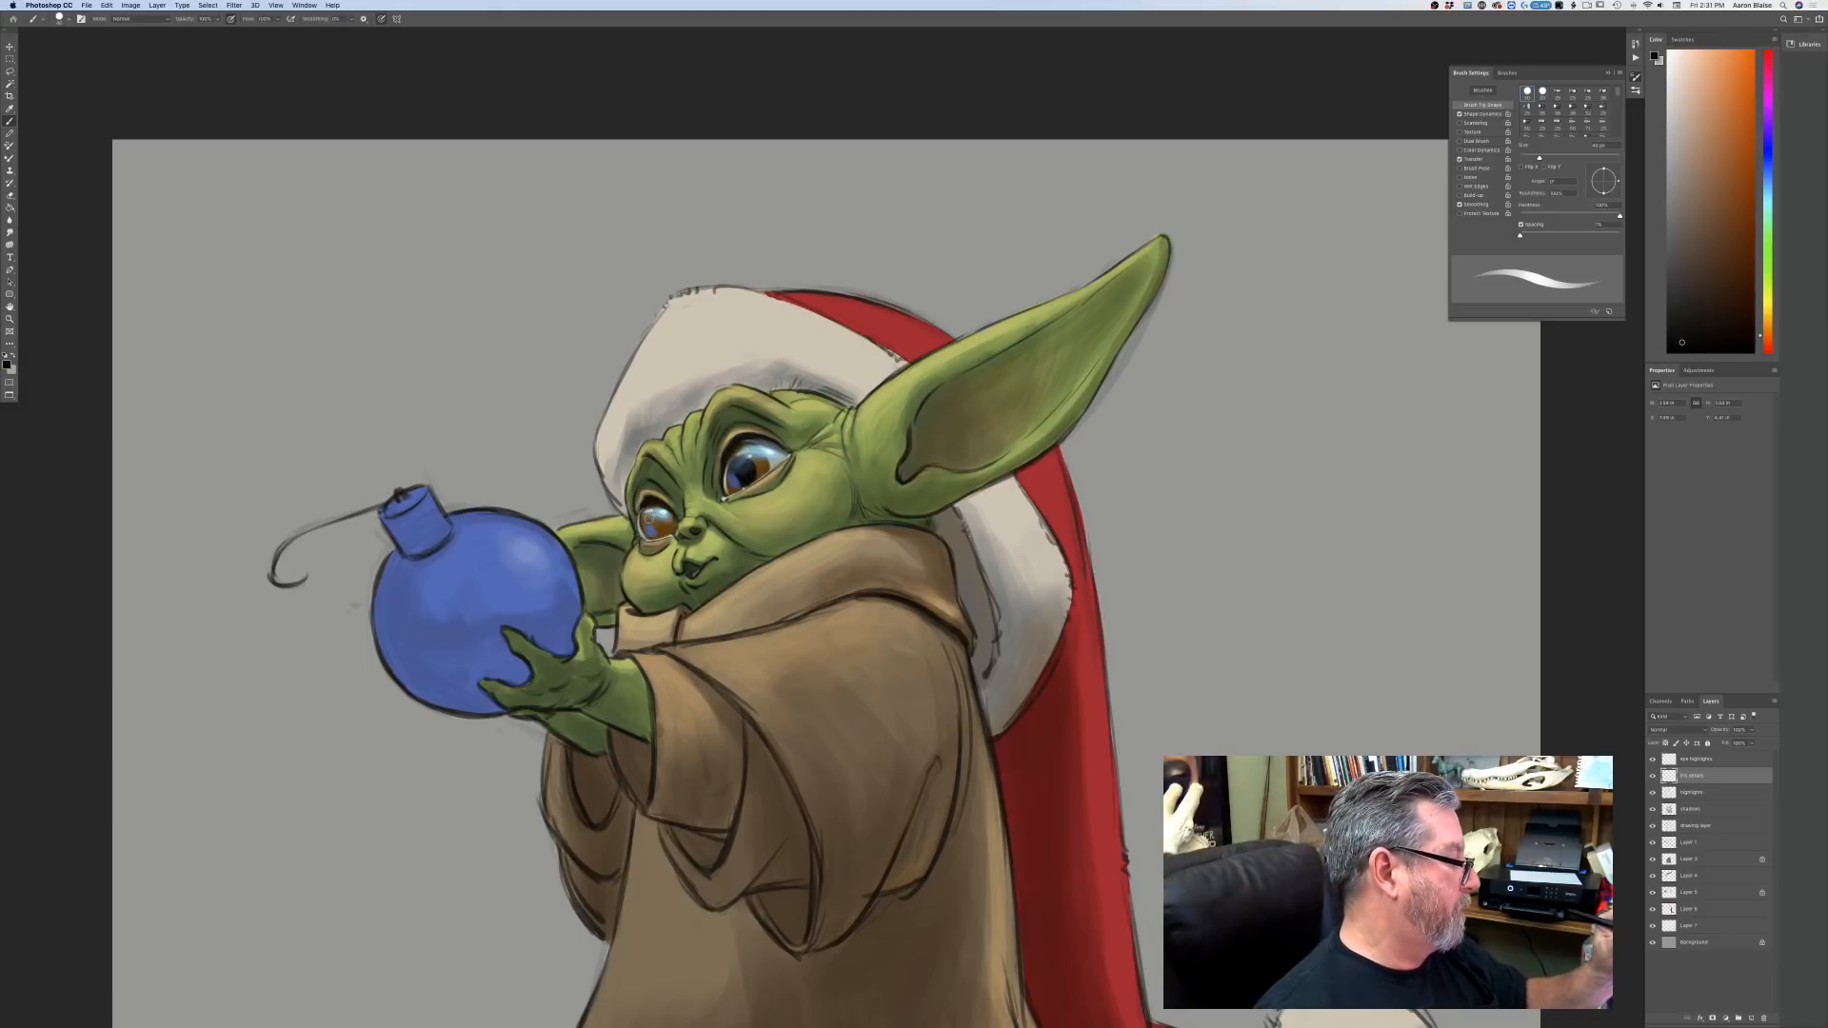
Paint the dark pupil in the smaller eye and deepen the pupil of the larger eye.
drag(649, 524, 659, 525)
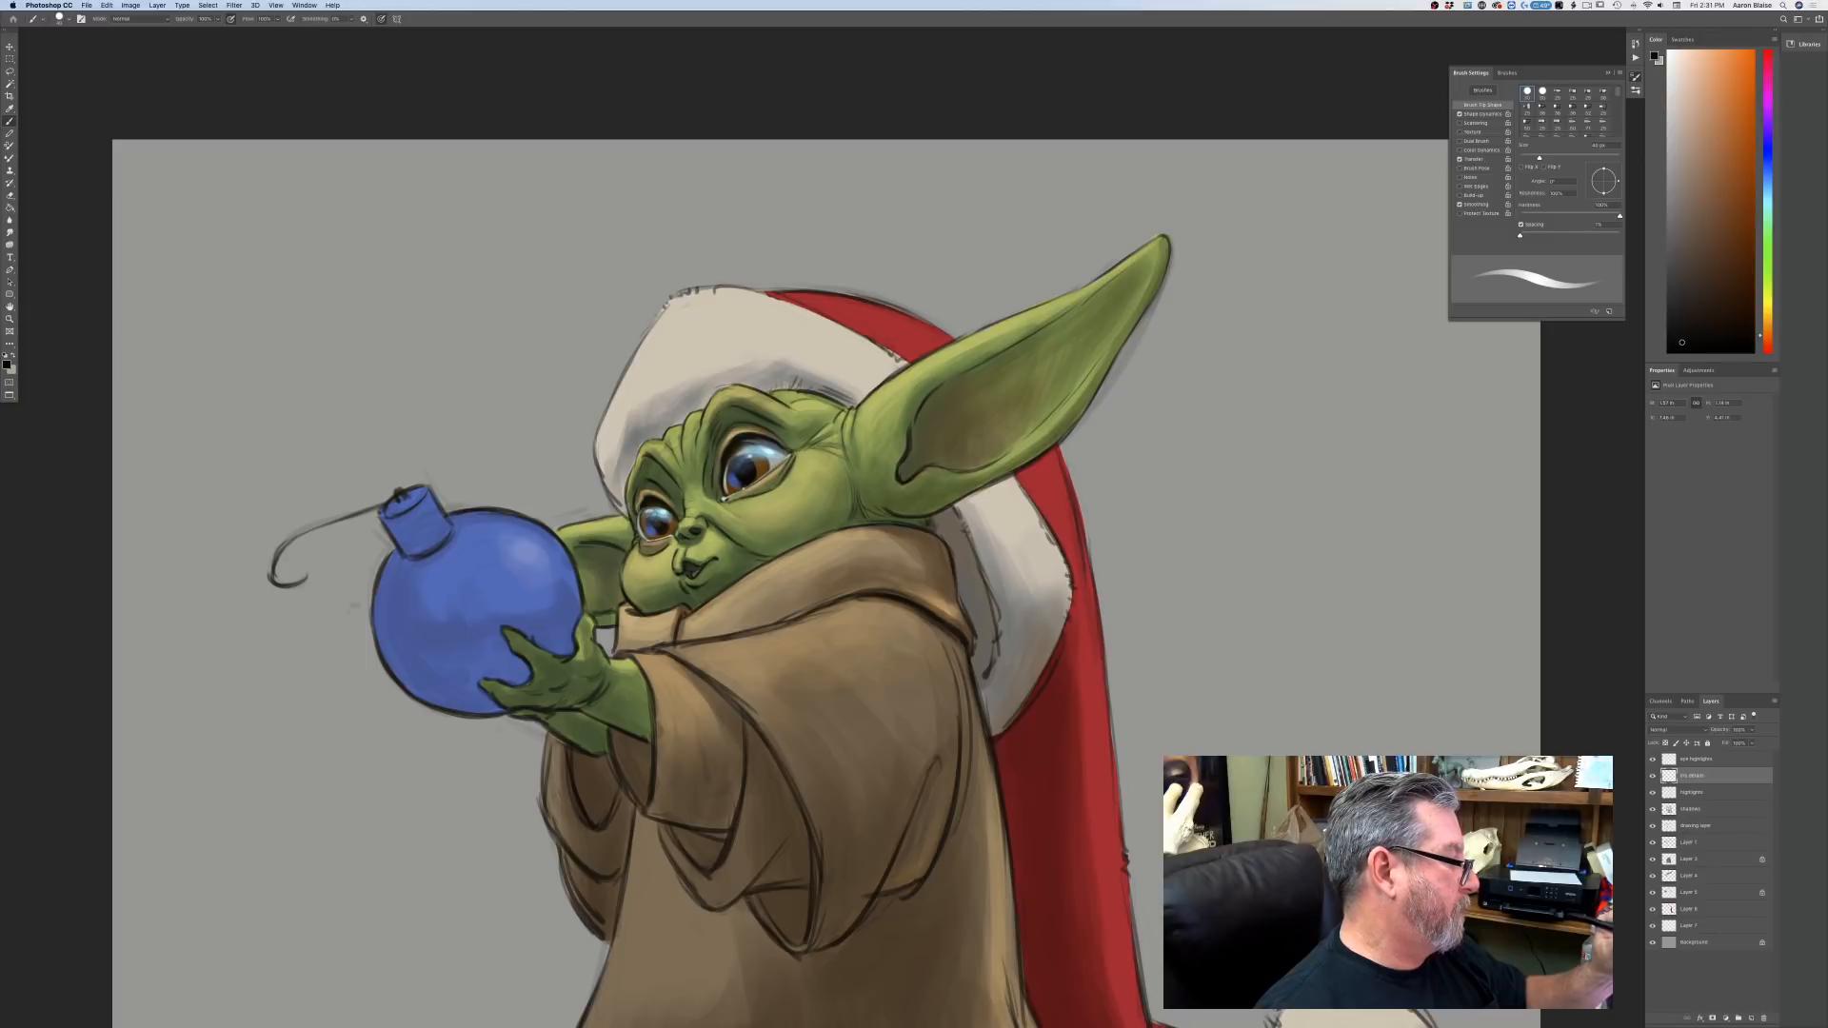
drag(656, 527, 657, 522)
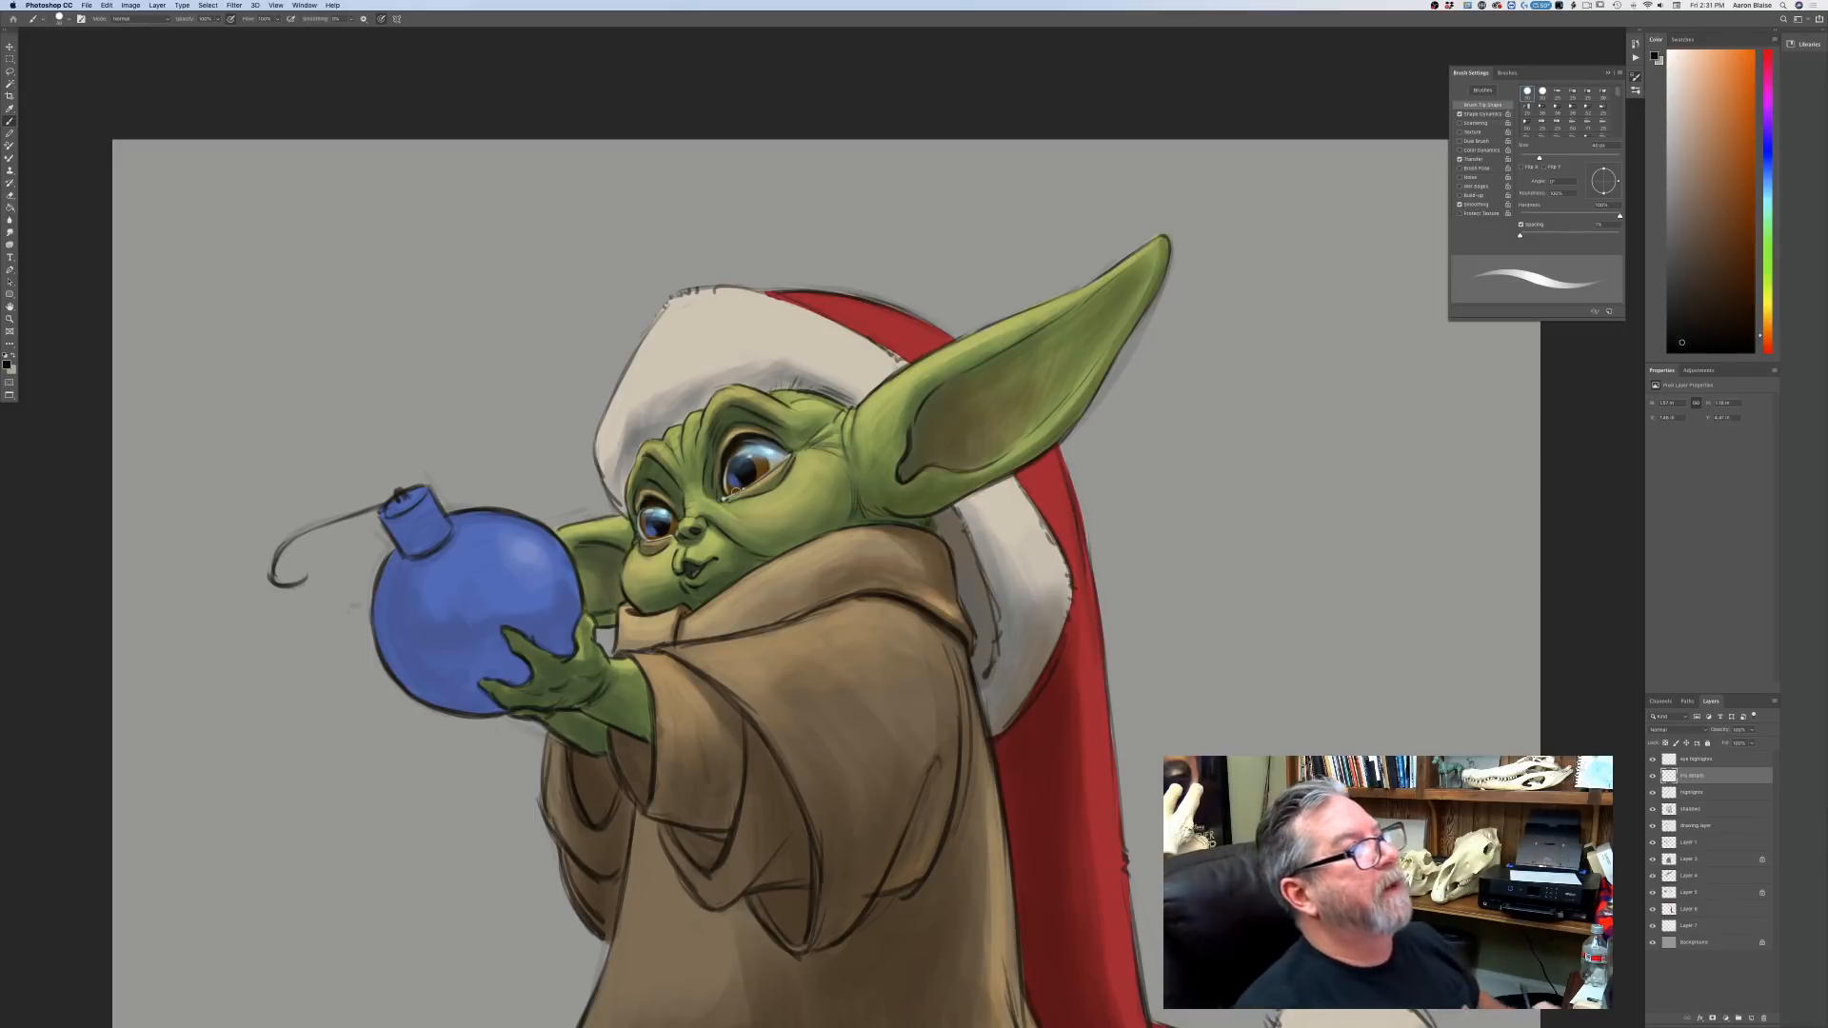
drag(745, 461, 752, 475)
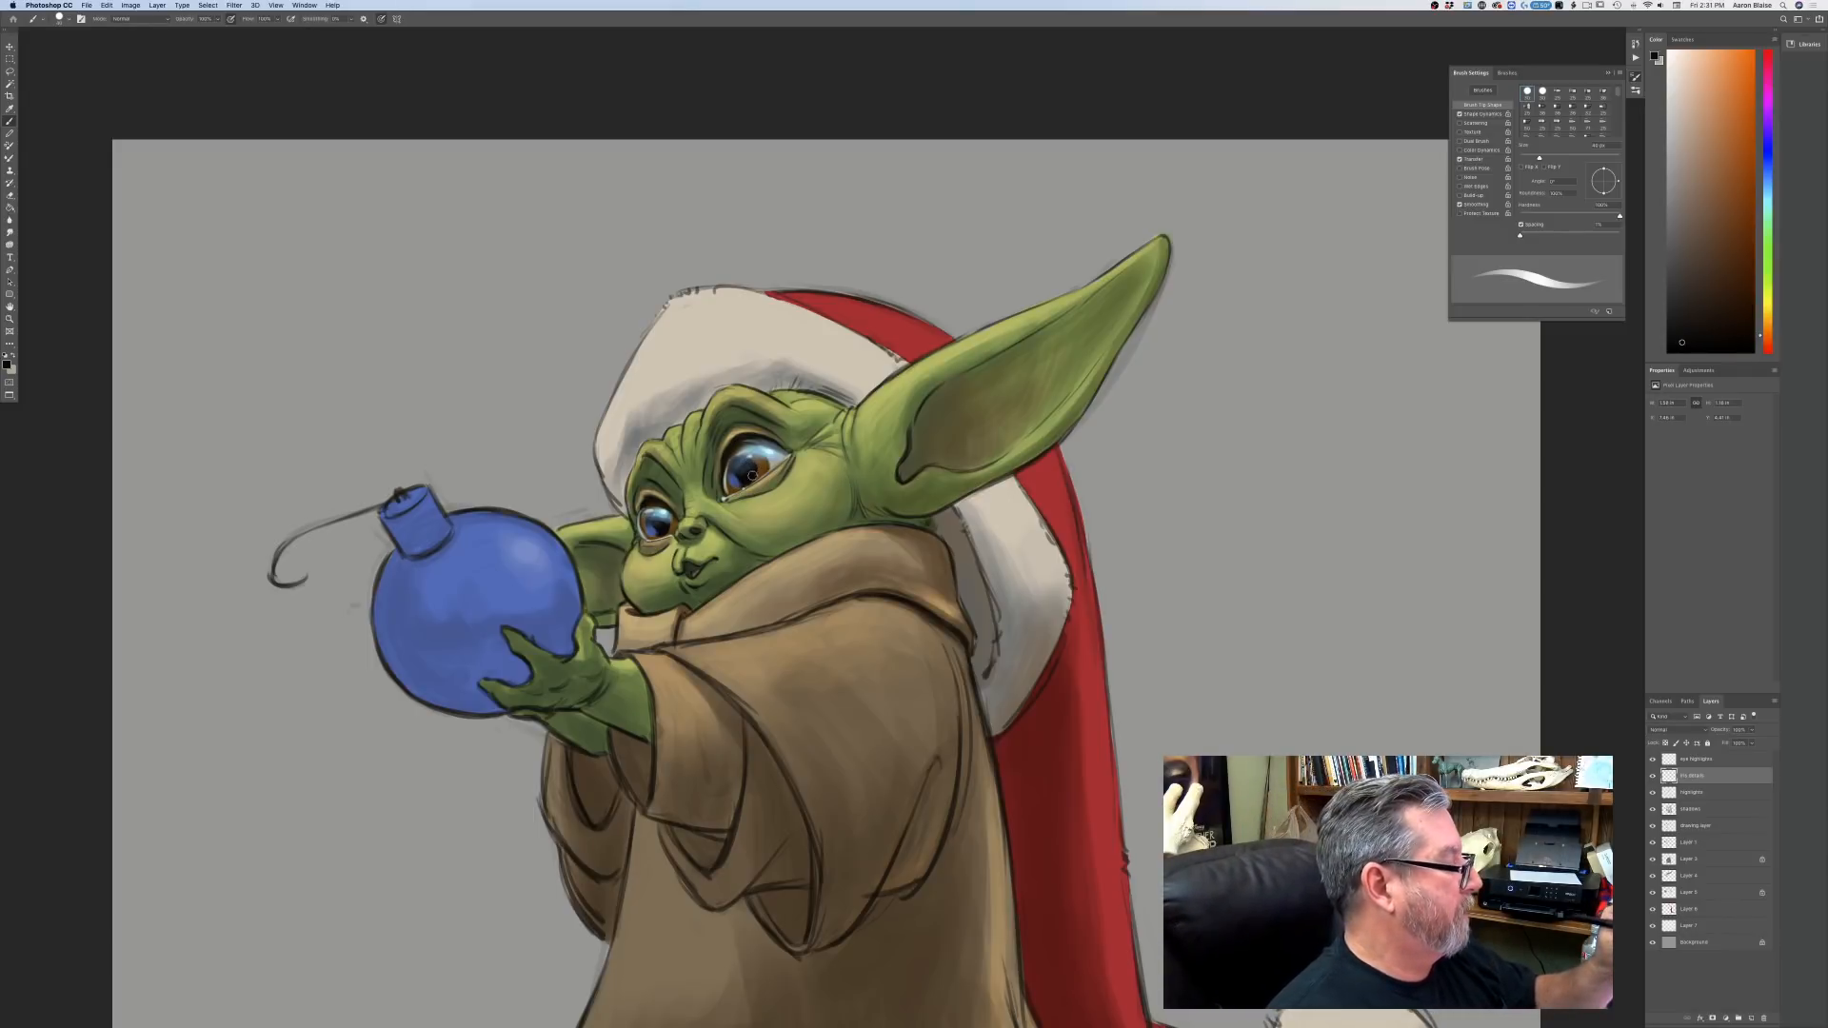
drag(657, 523, 657, 526)
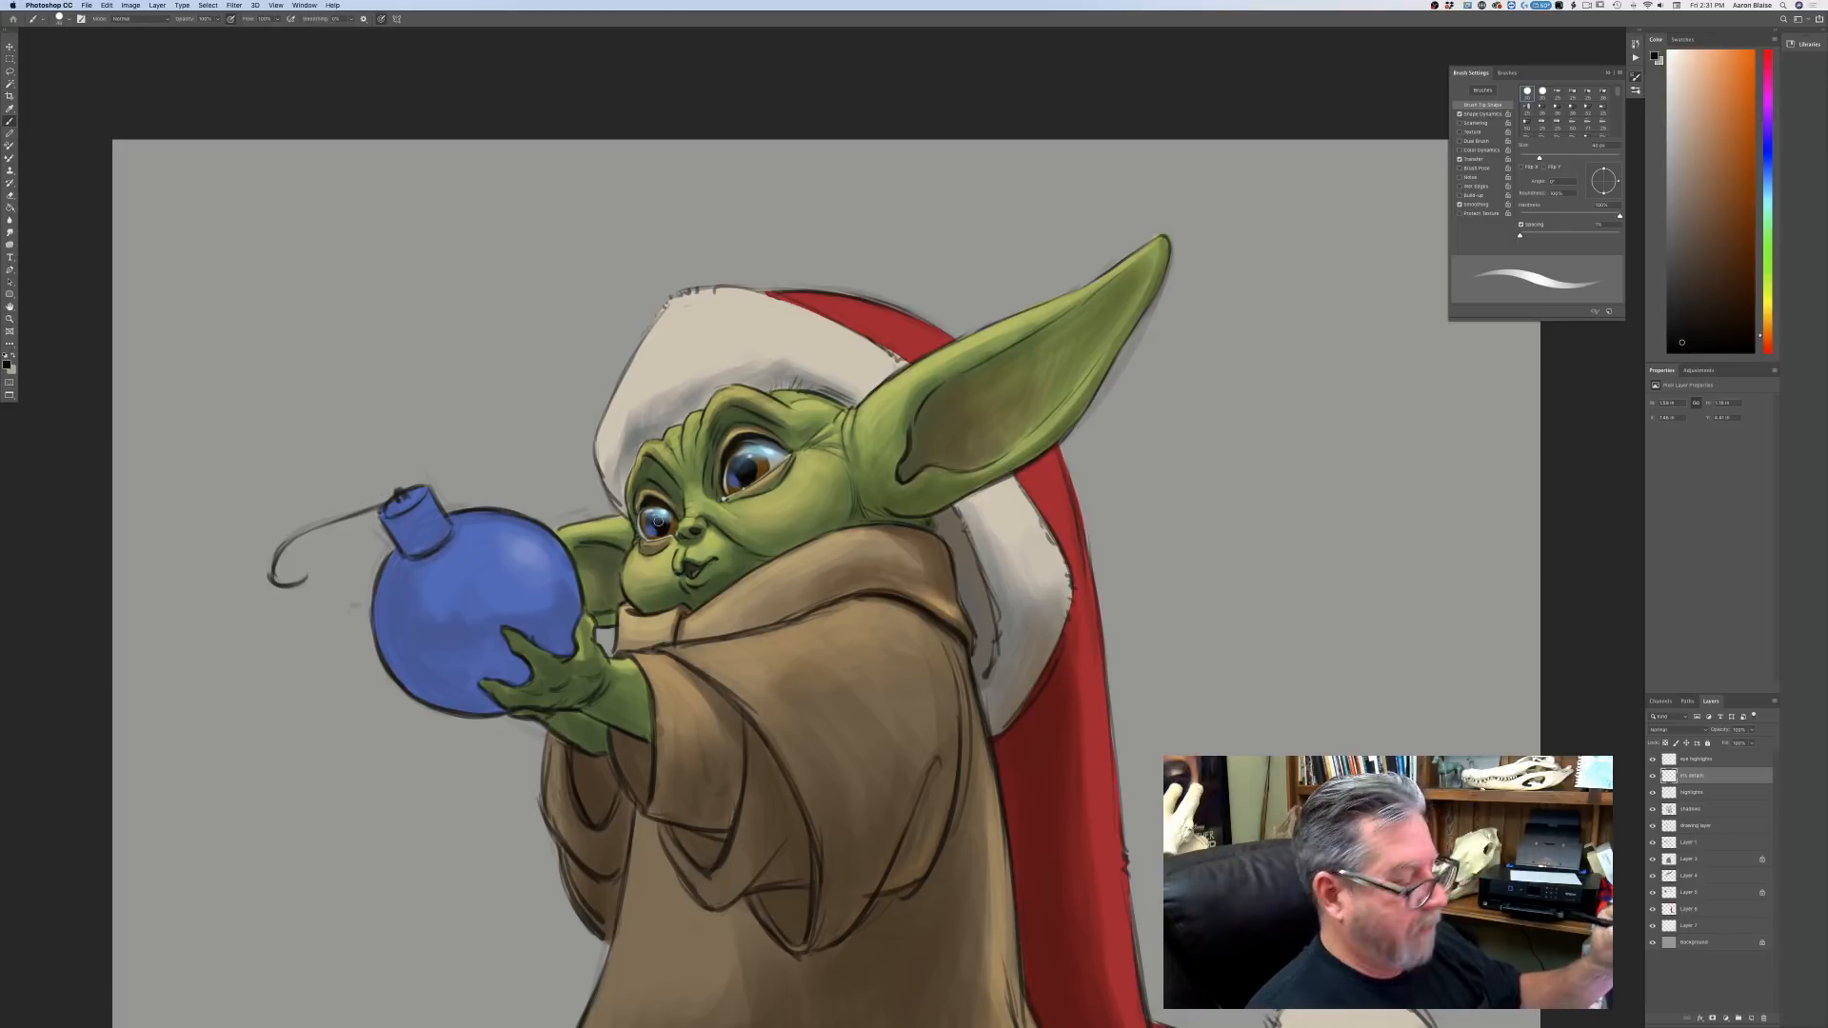
Add another new layer directly above the highlights layer and rename it.
click(1684, 795)
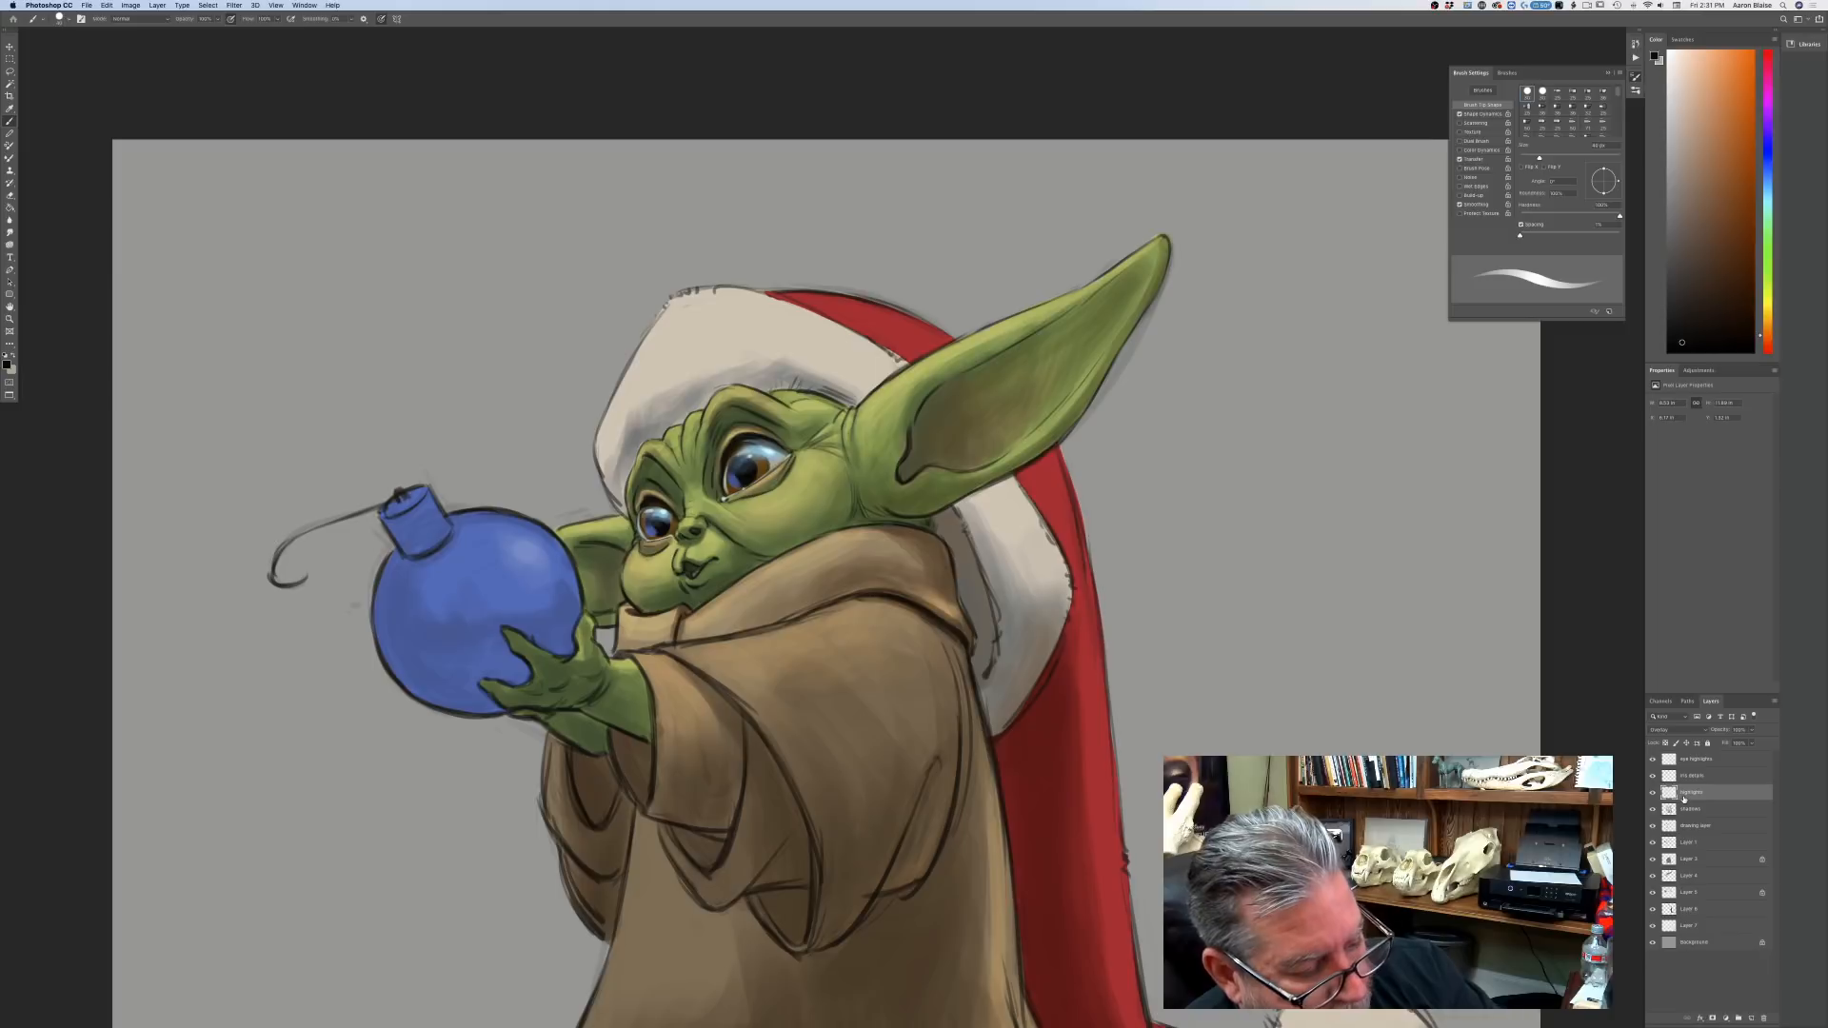
key(super+shift+alt+n)
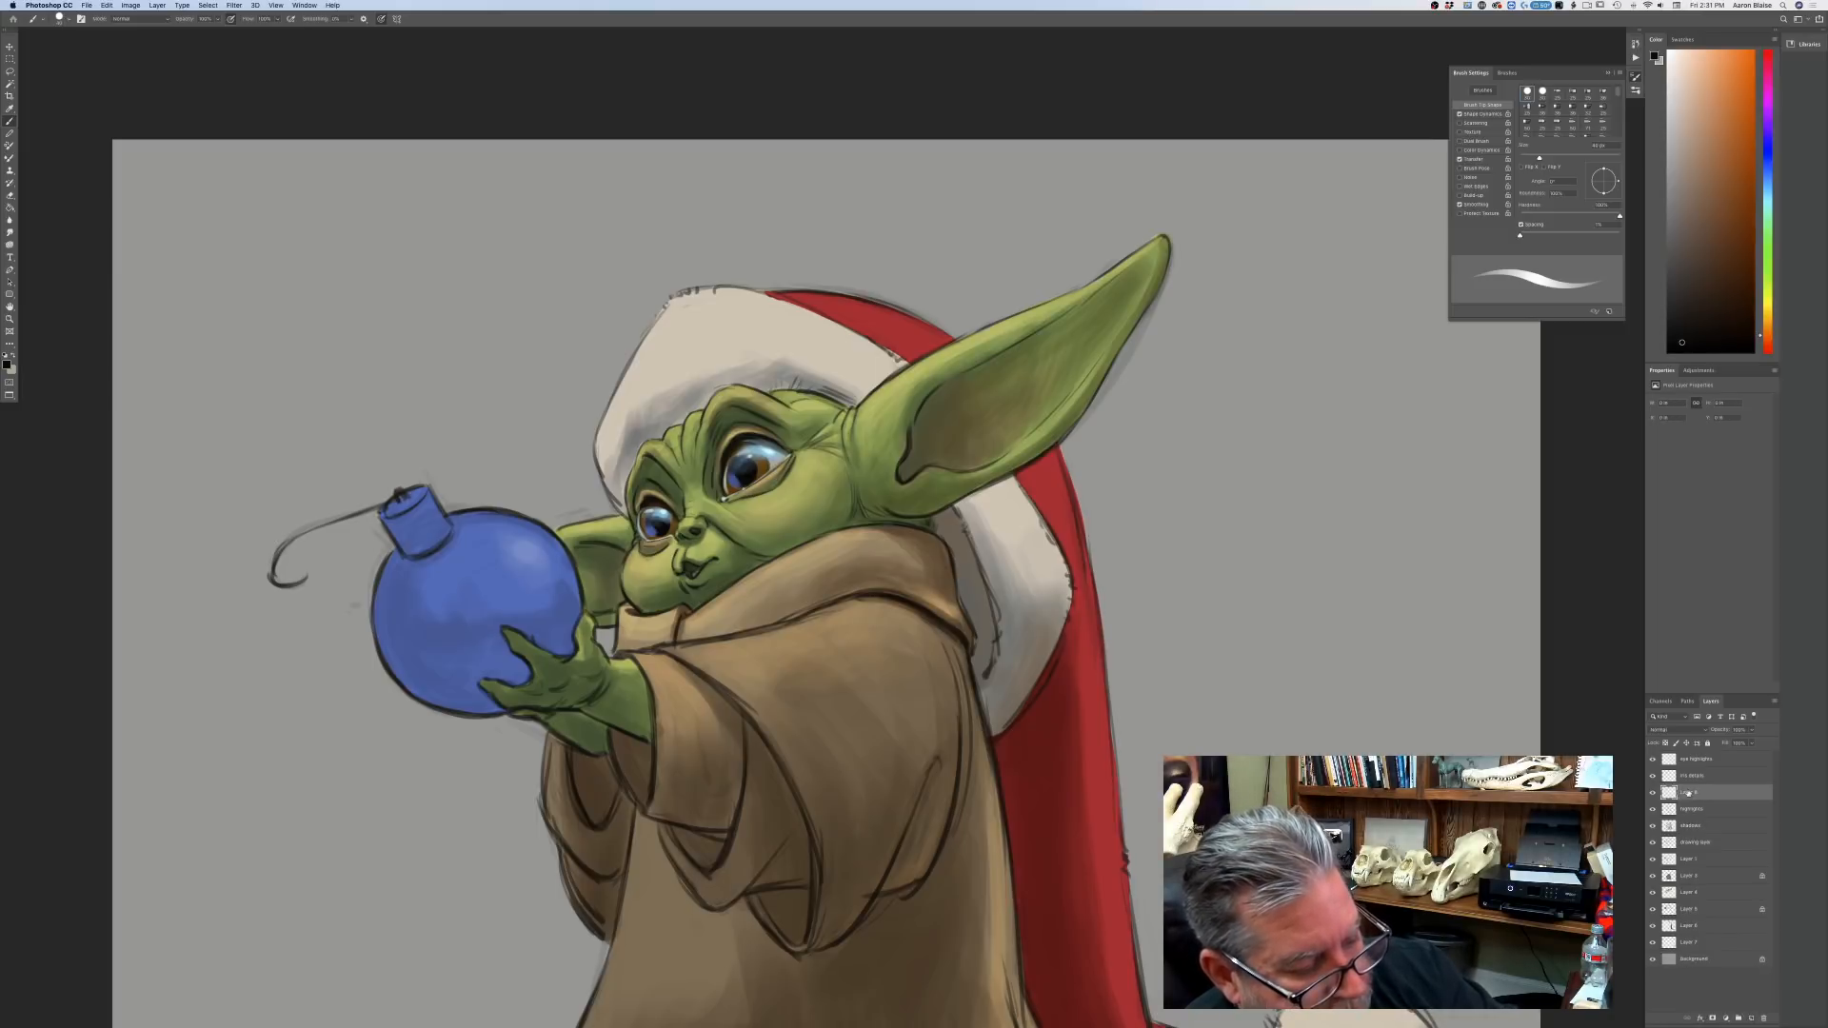
double_click(1687, 792)
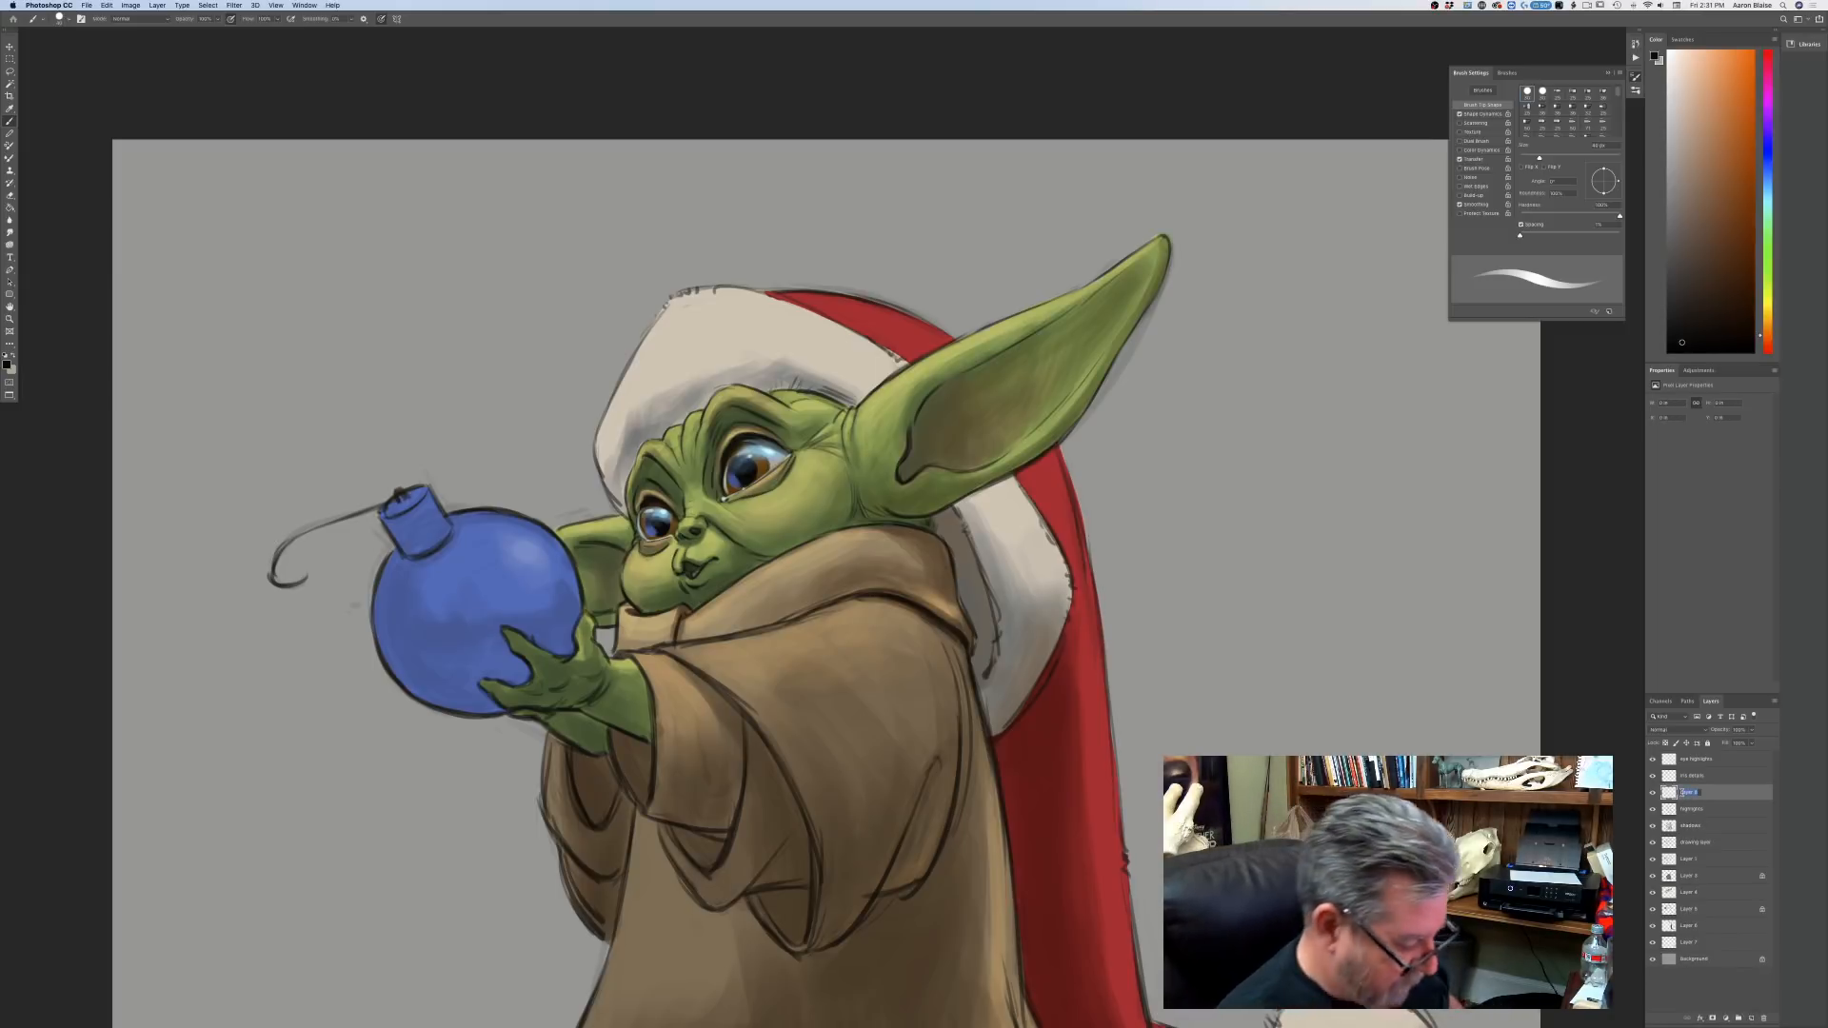
text(pu)
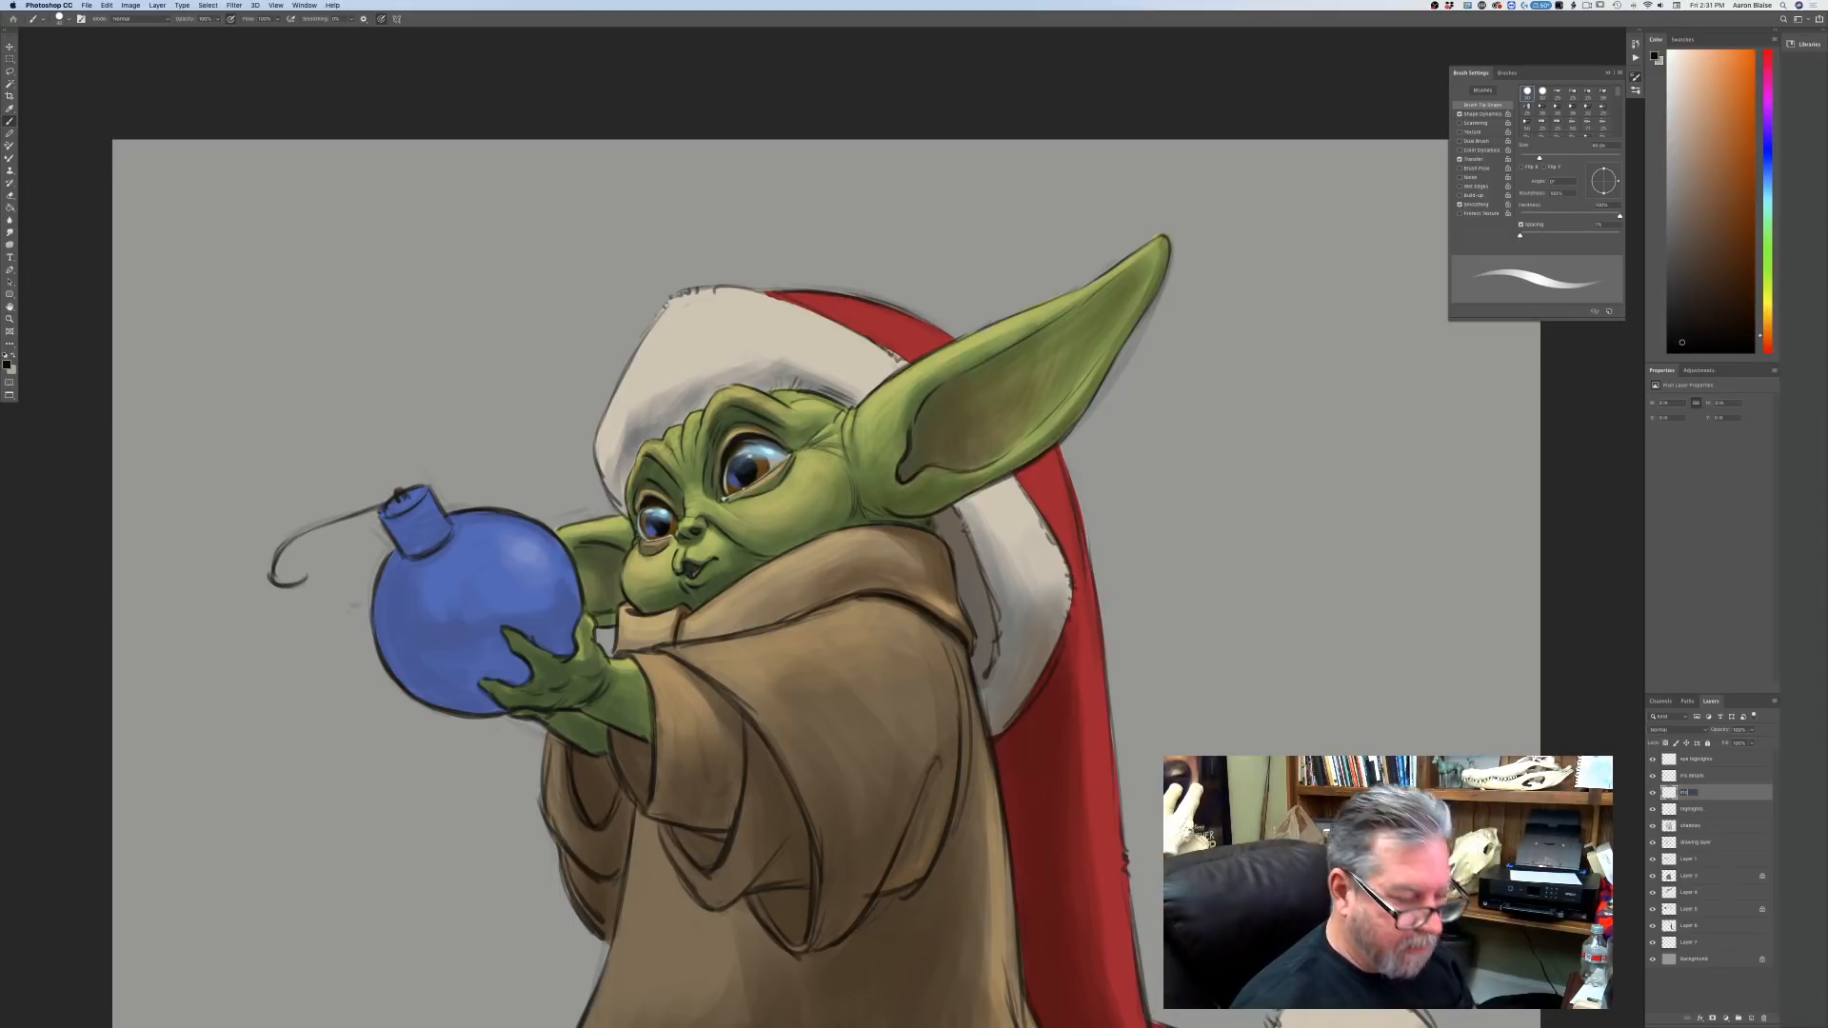
key(Return)
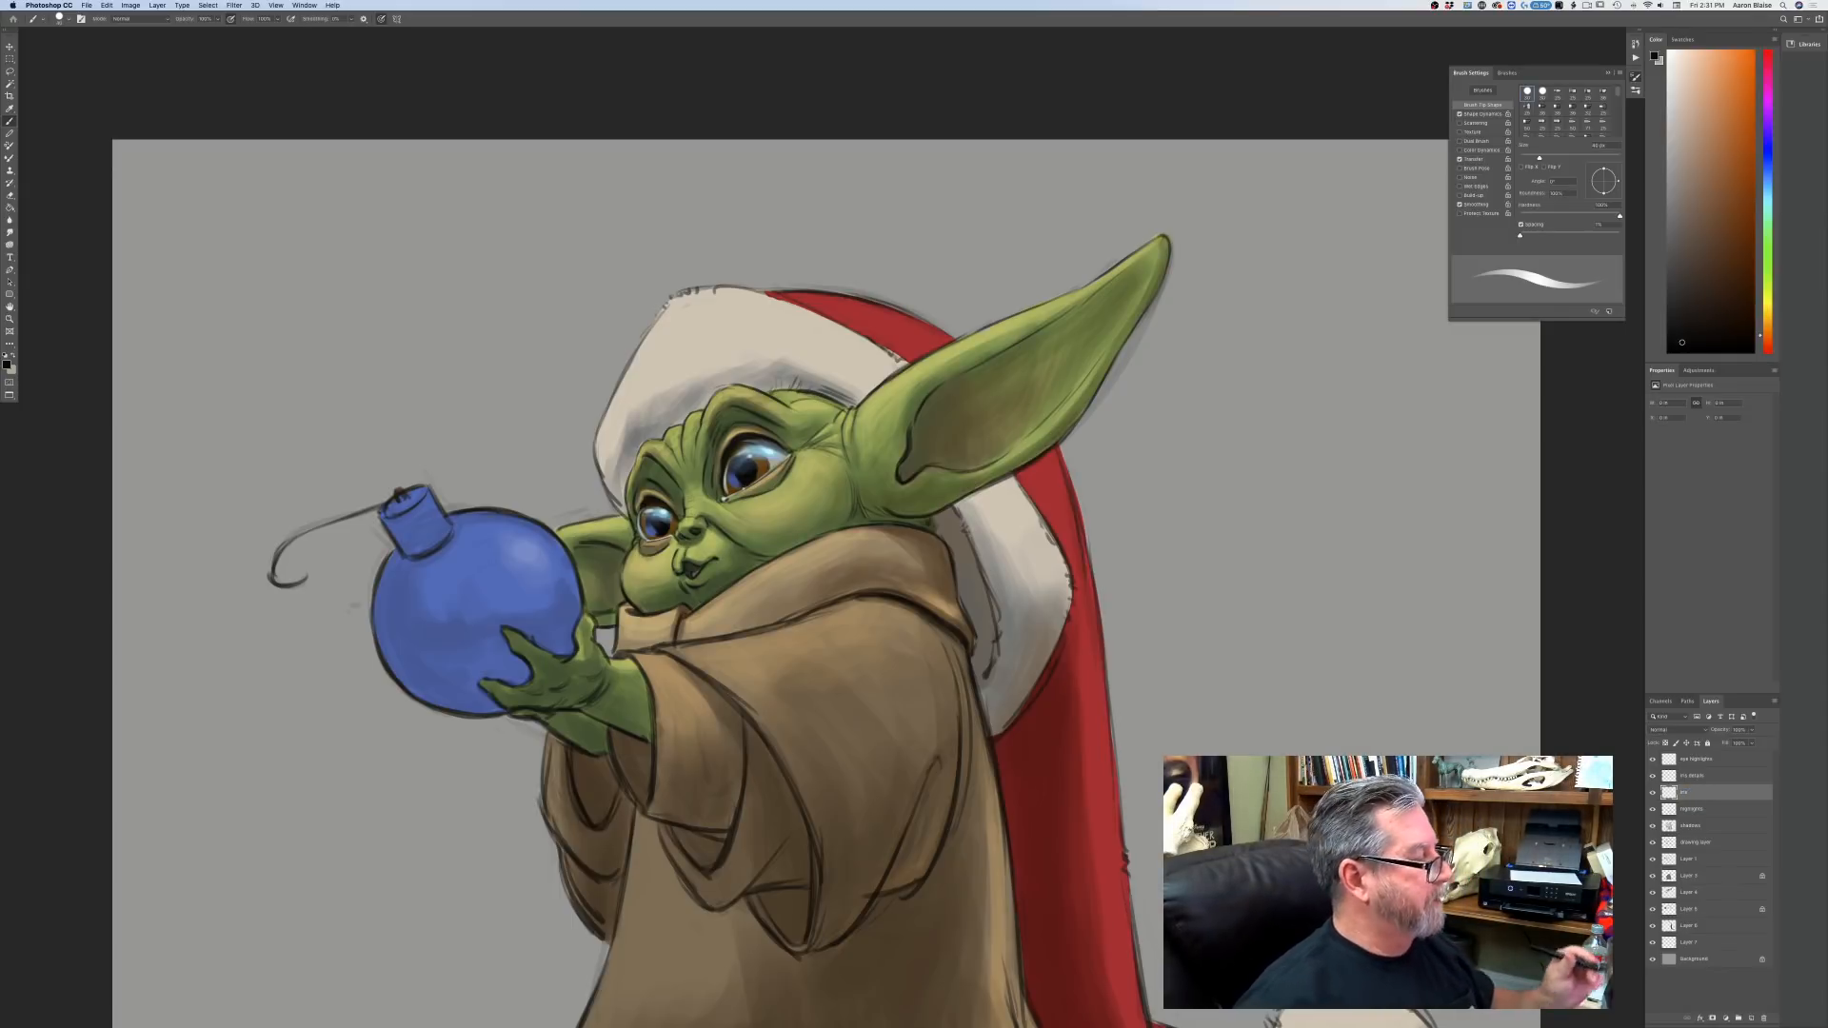
Change the foreground color to a dark brown and brush darker shading around the irises of both eyes.
click(6, 364)
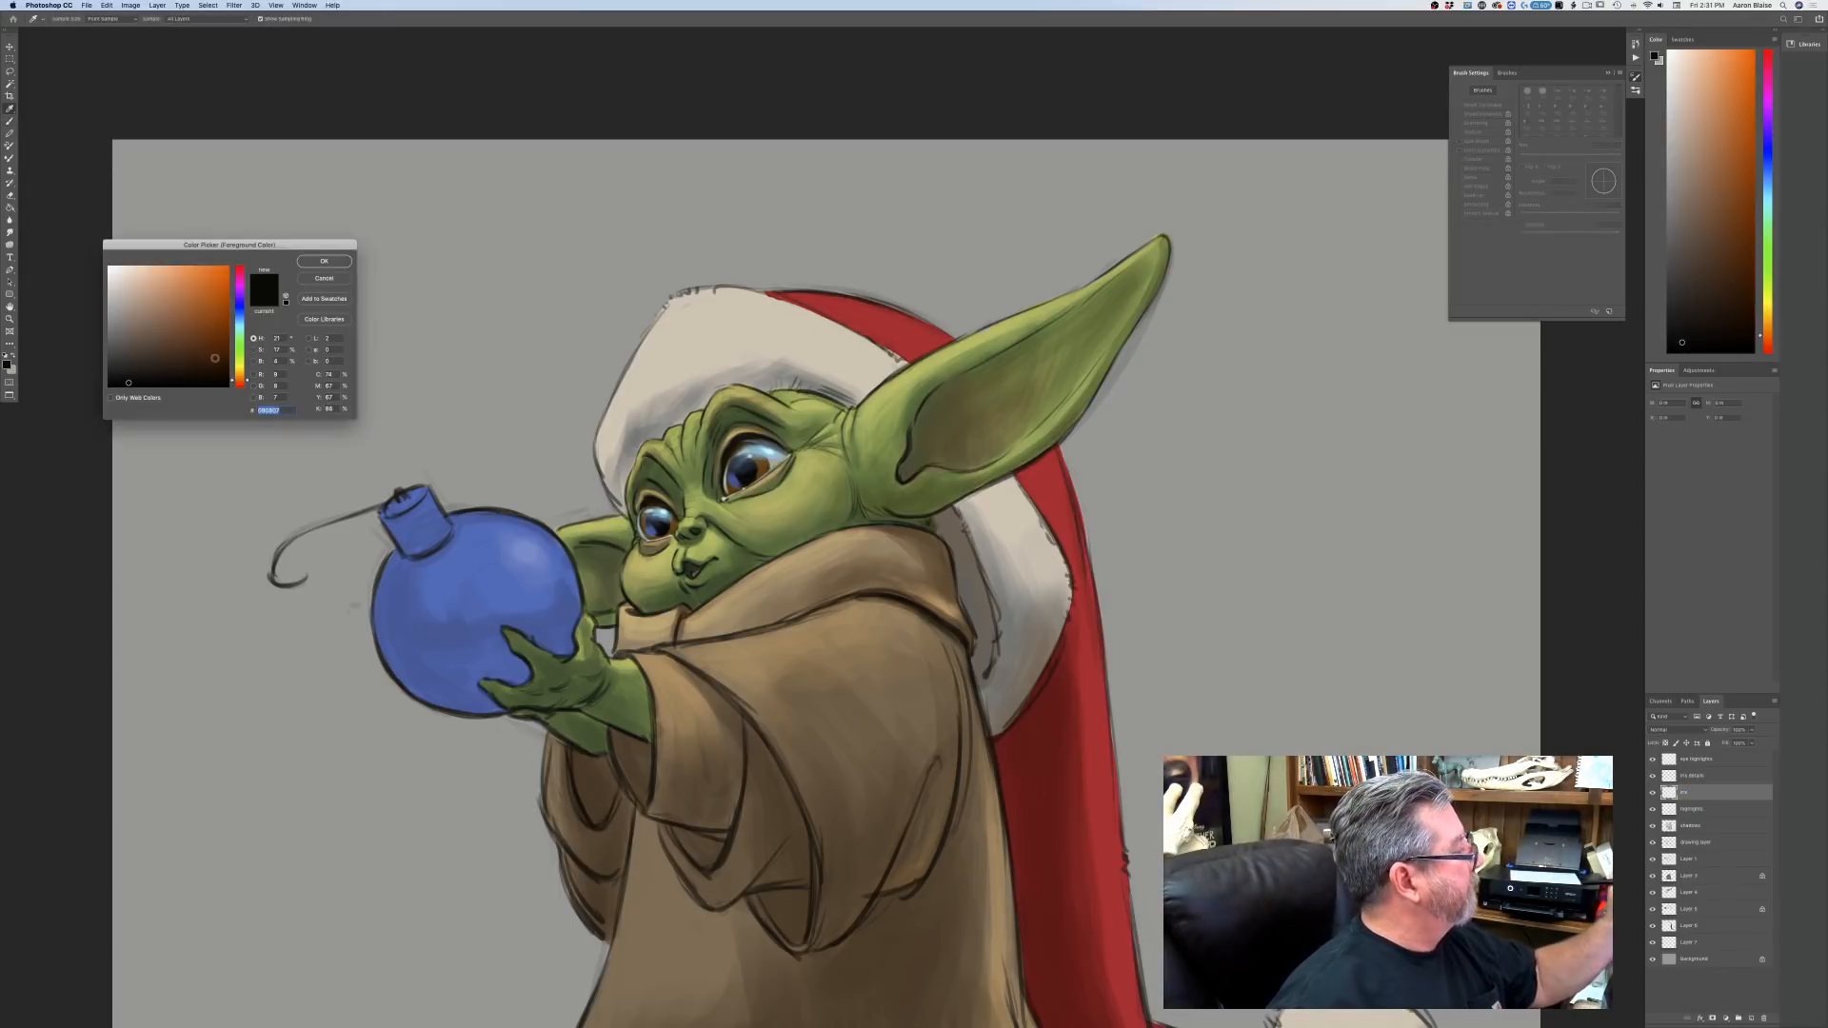
click(216, 358)
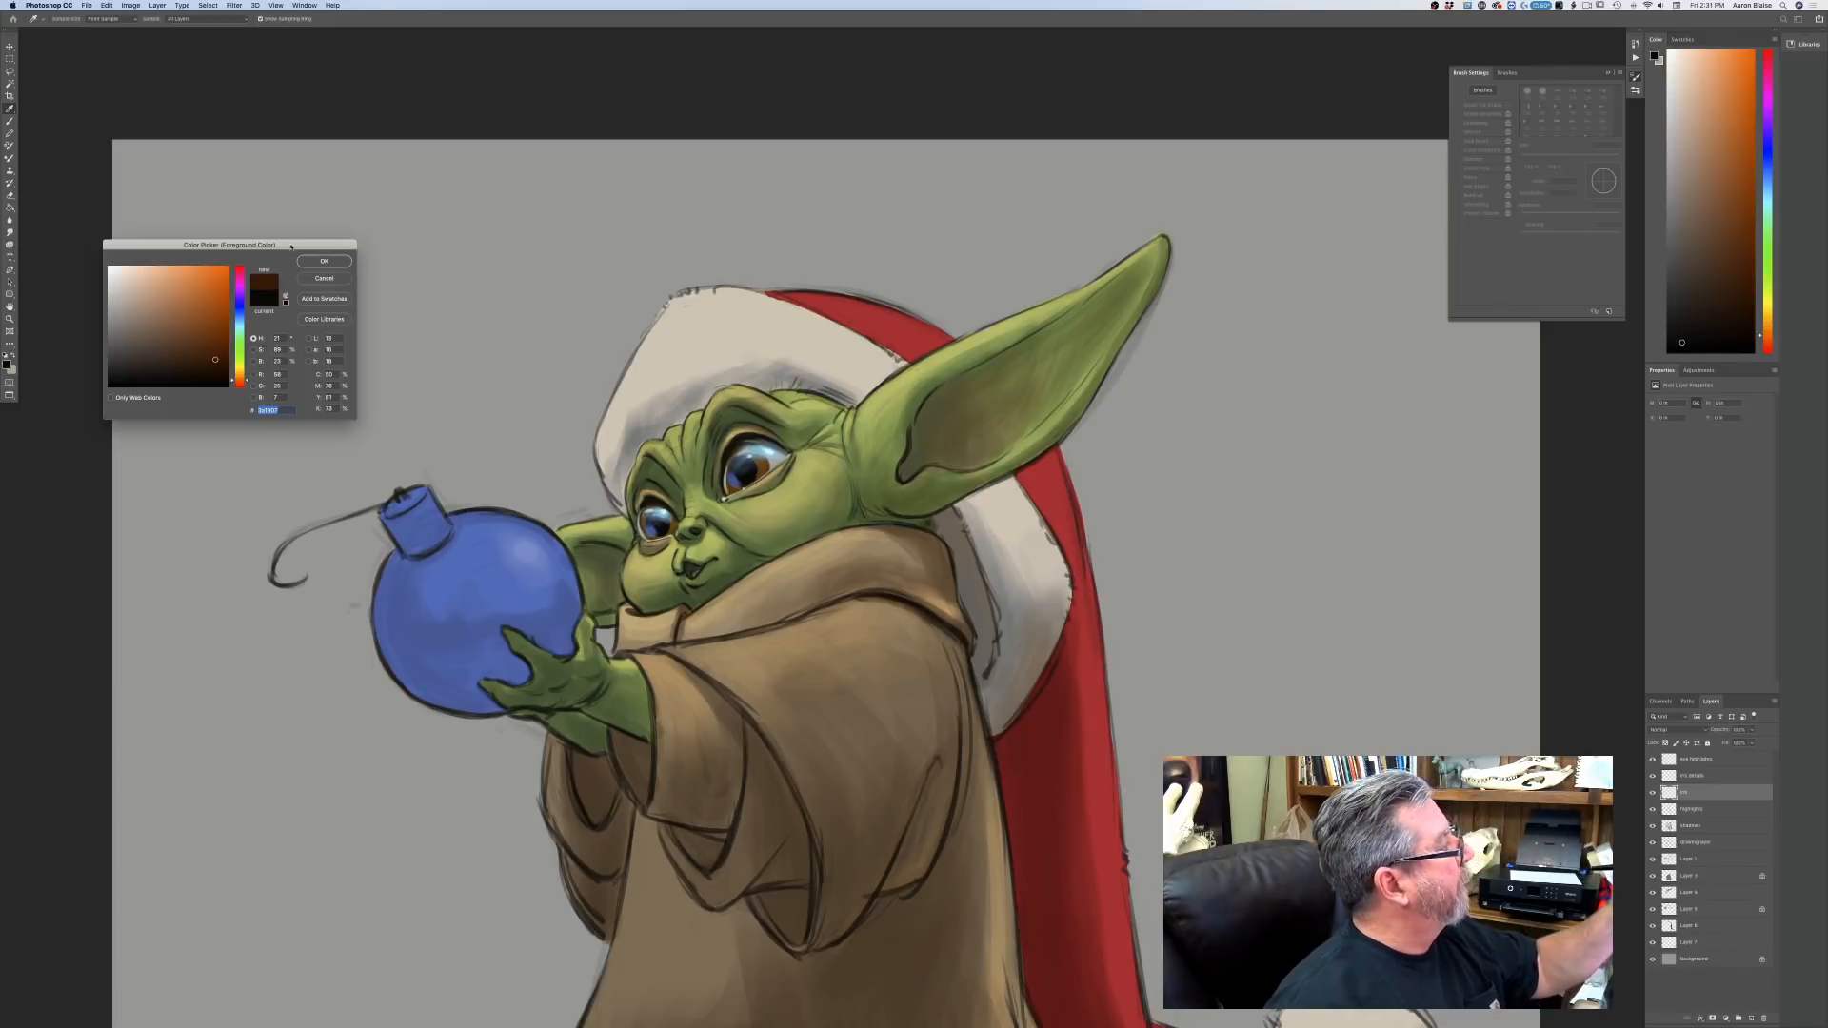
click(324, 261)
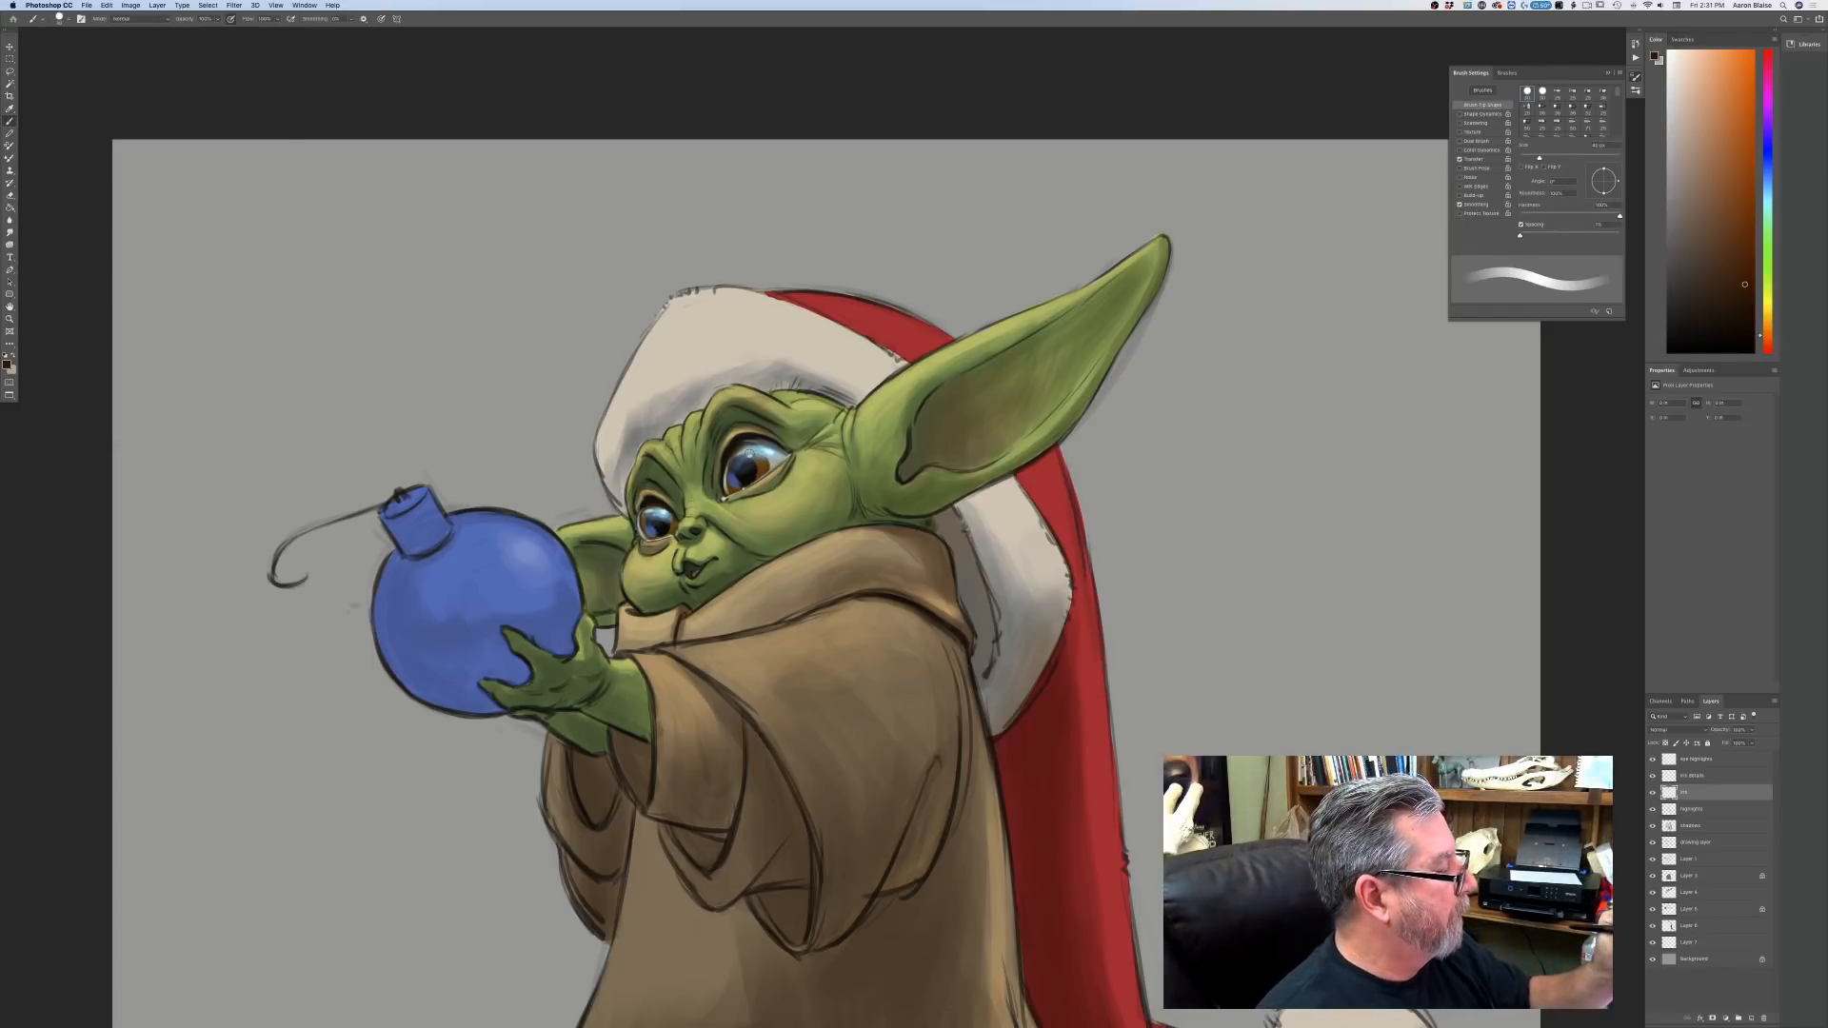
click(754, 468)
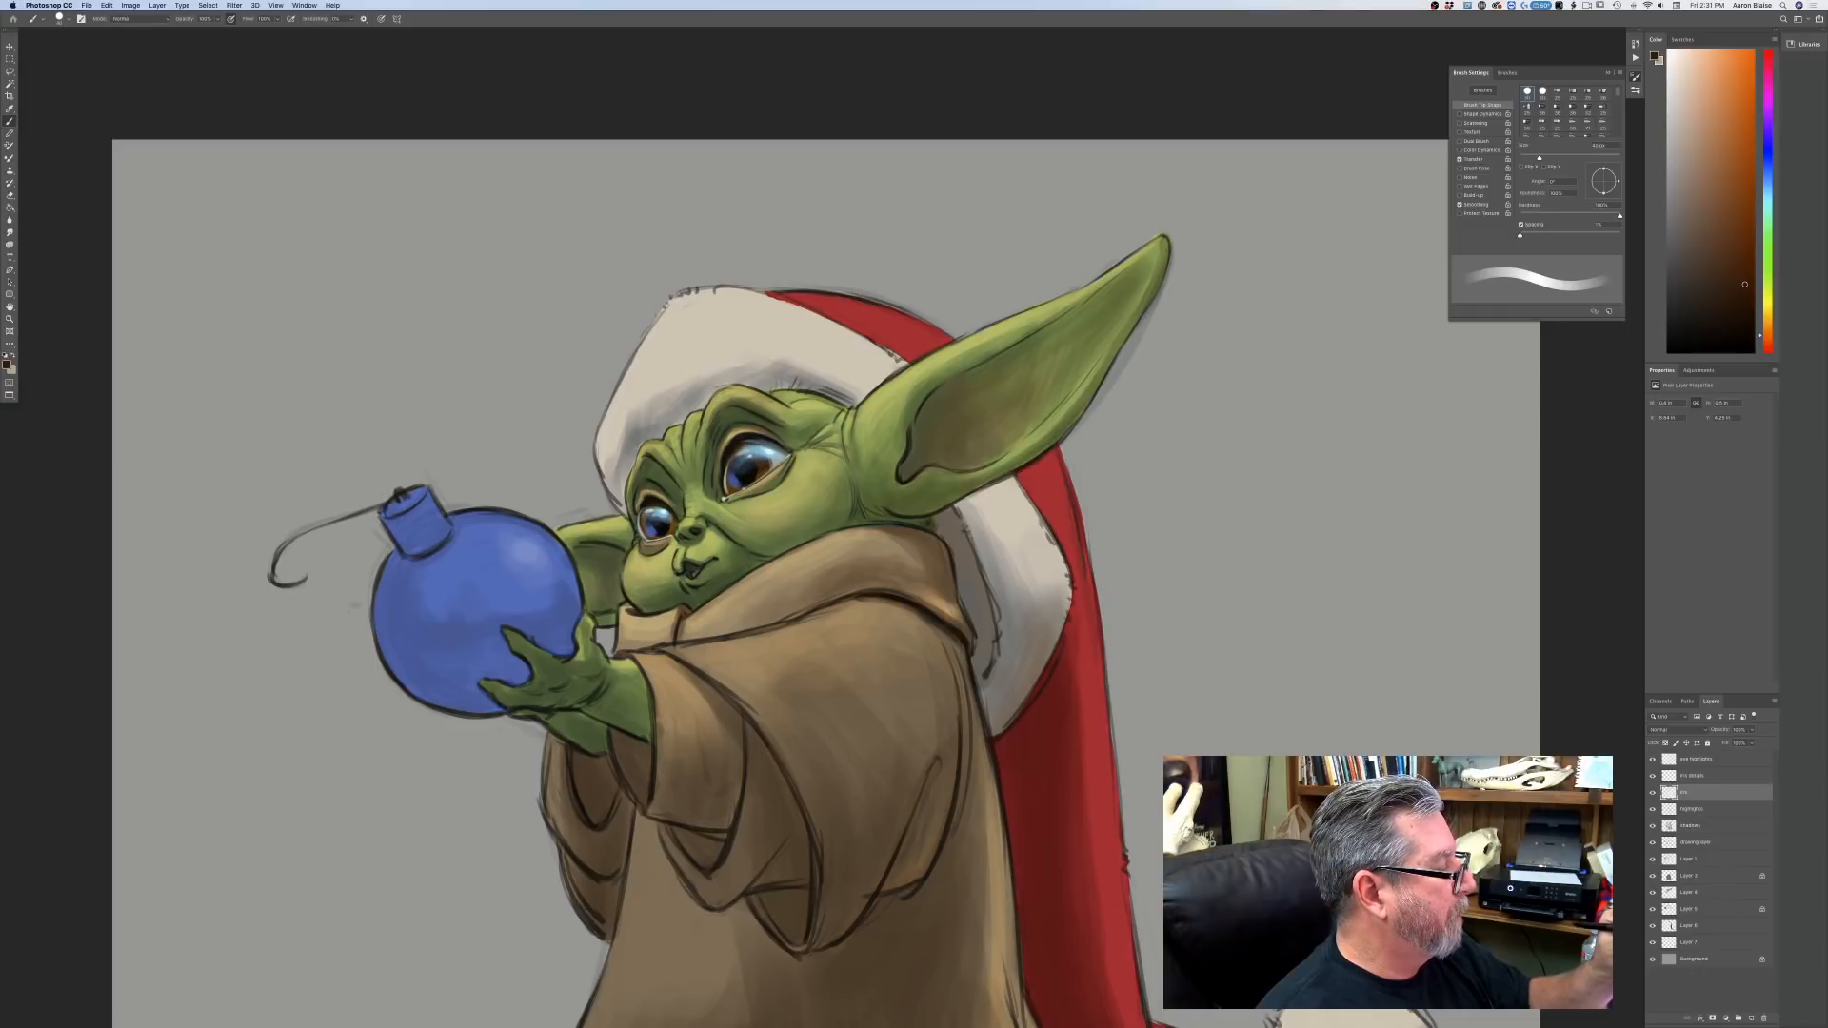
click(760, 449)
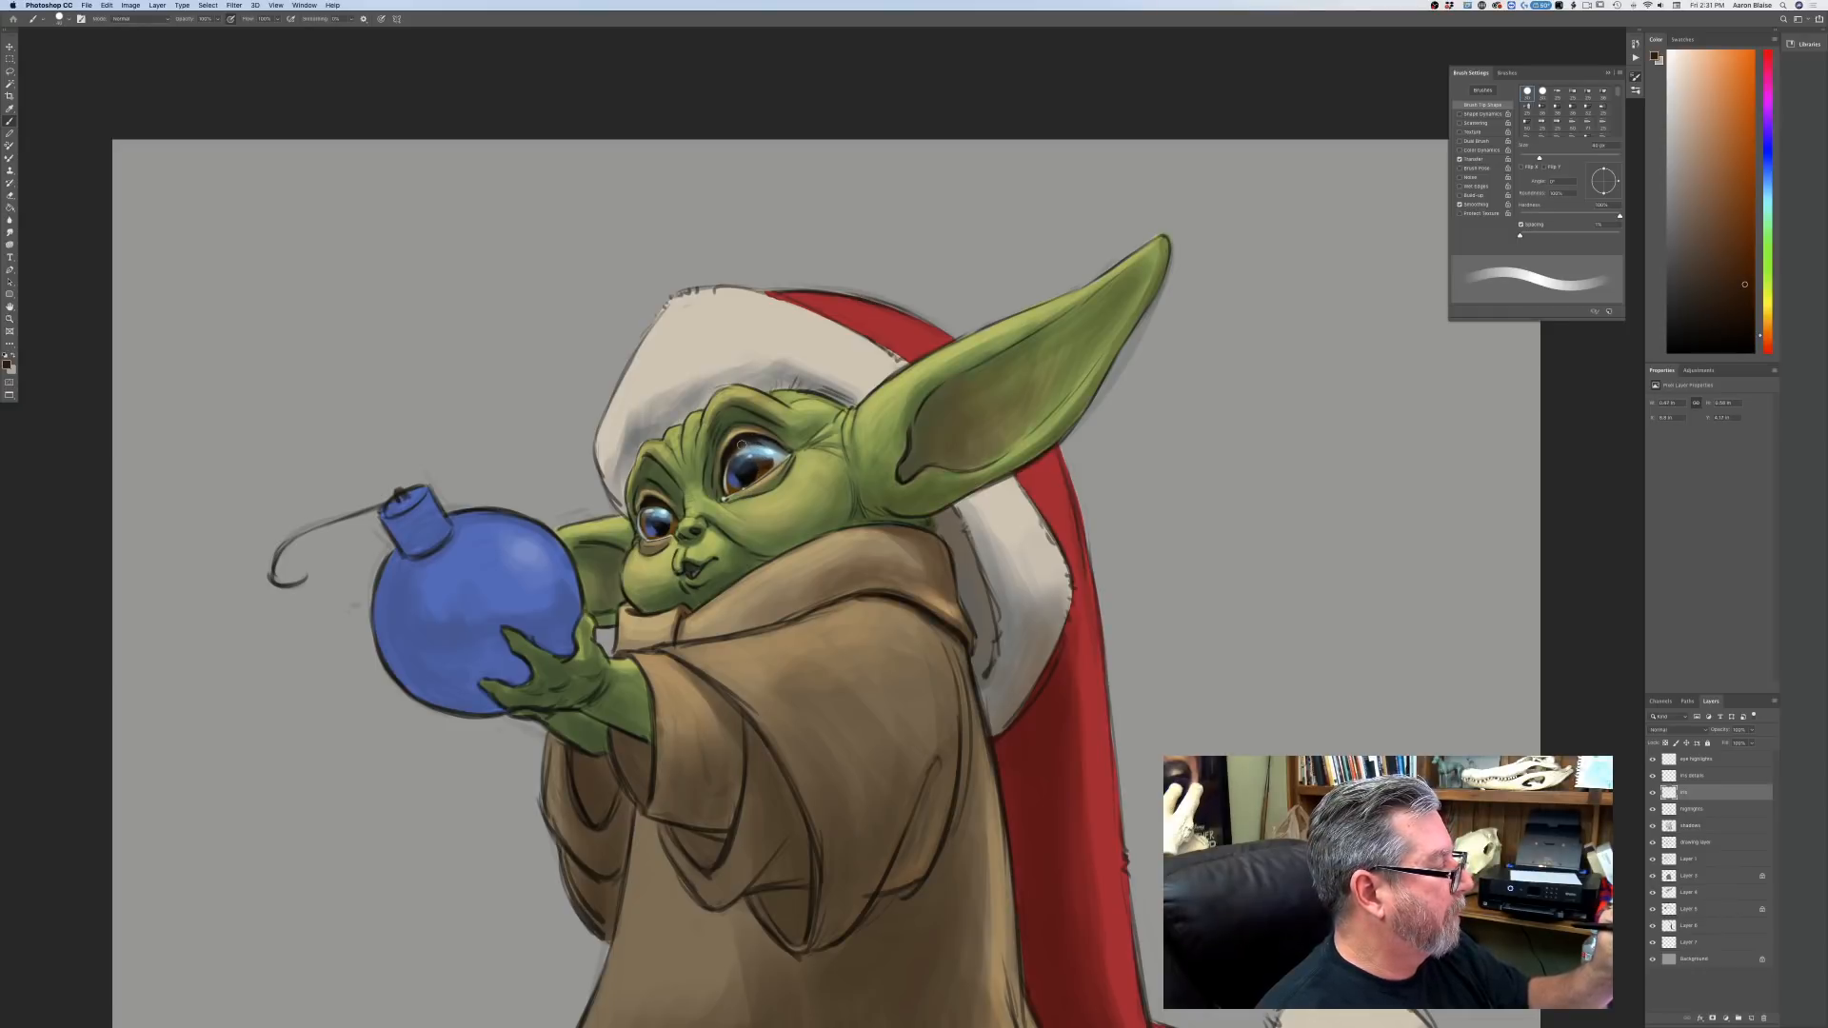
drag(761, 450, 772, 461)
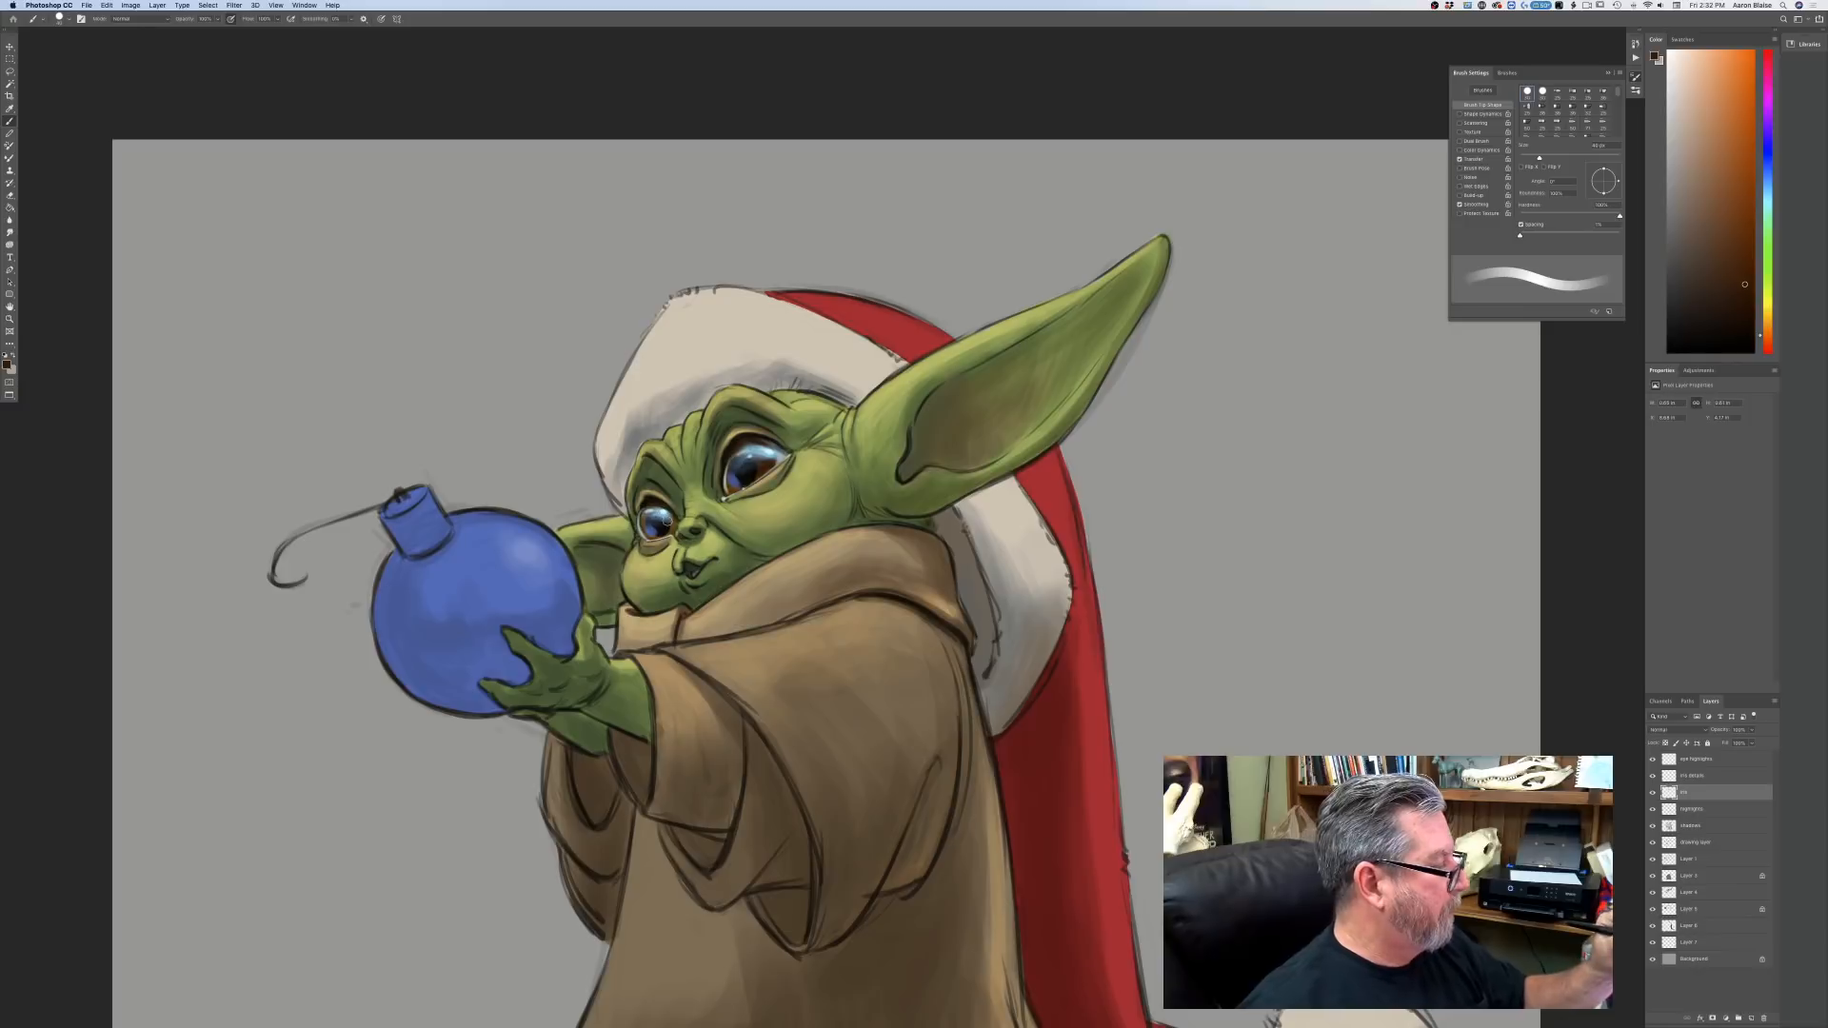
click(669, 523)
click(671, 520)
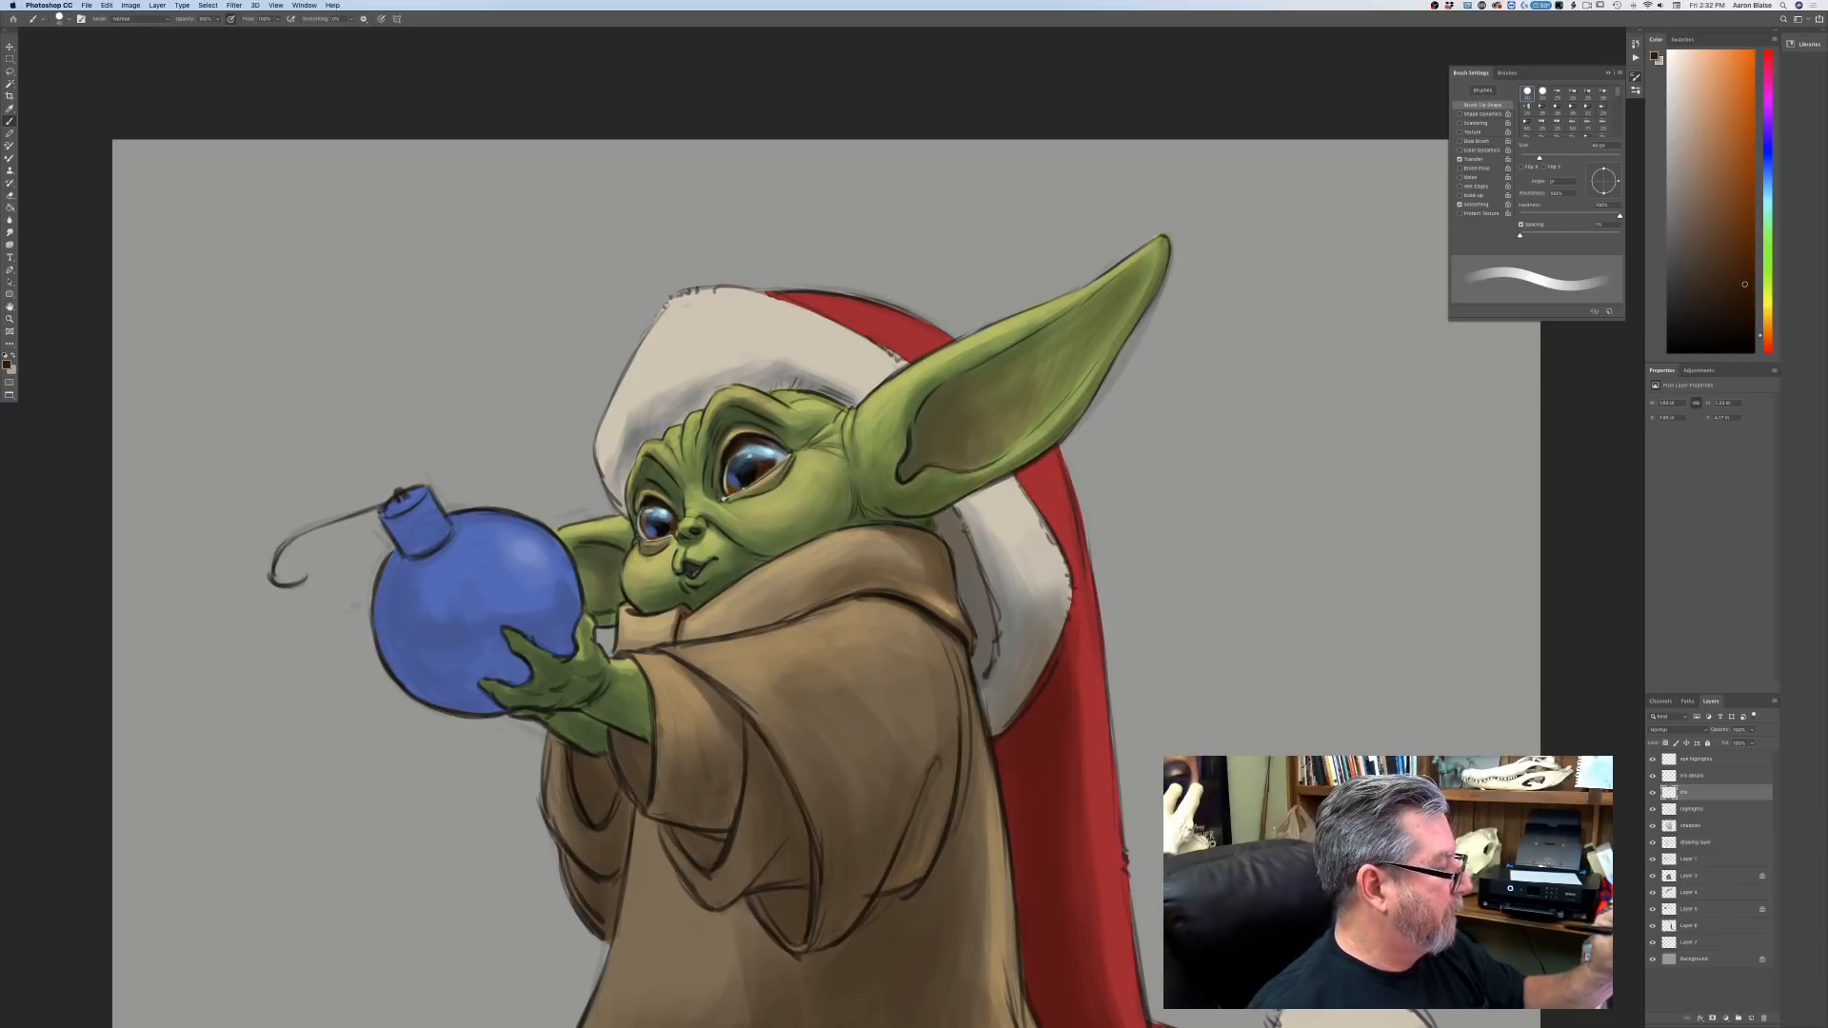
click(655, 519)
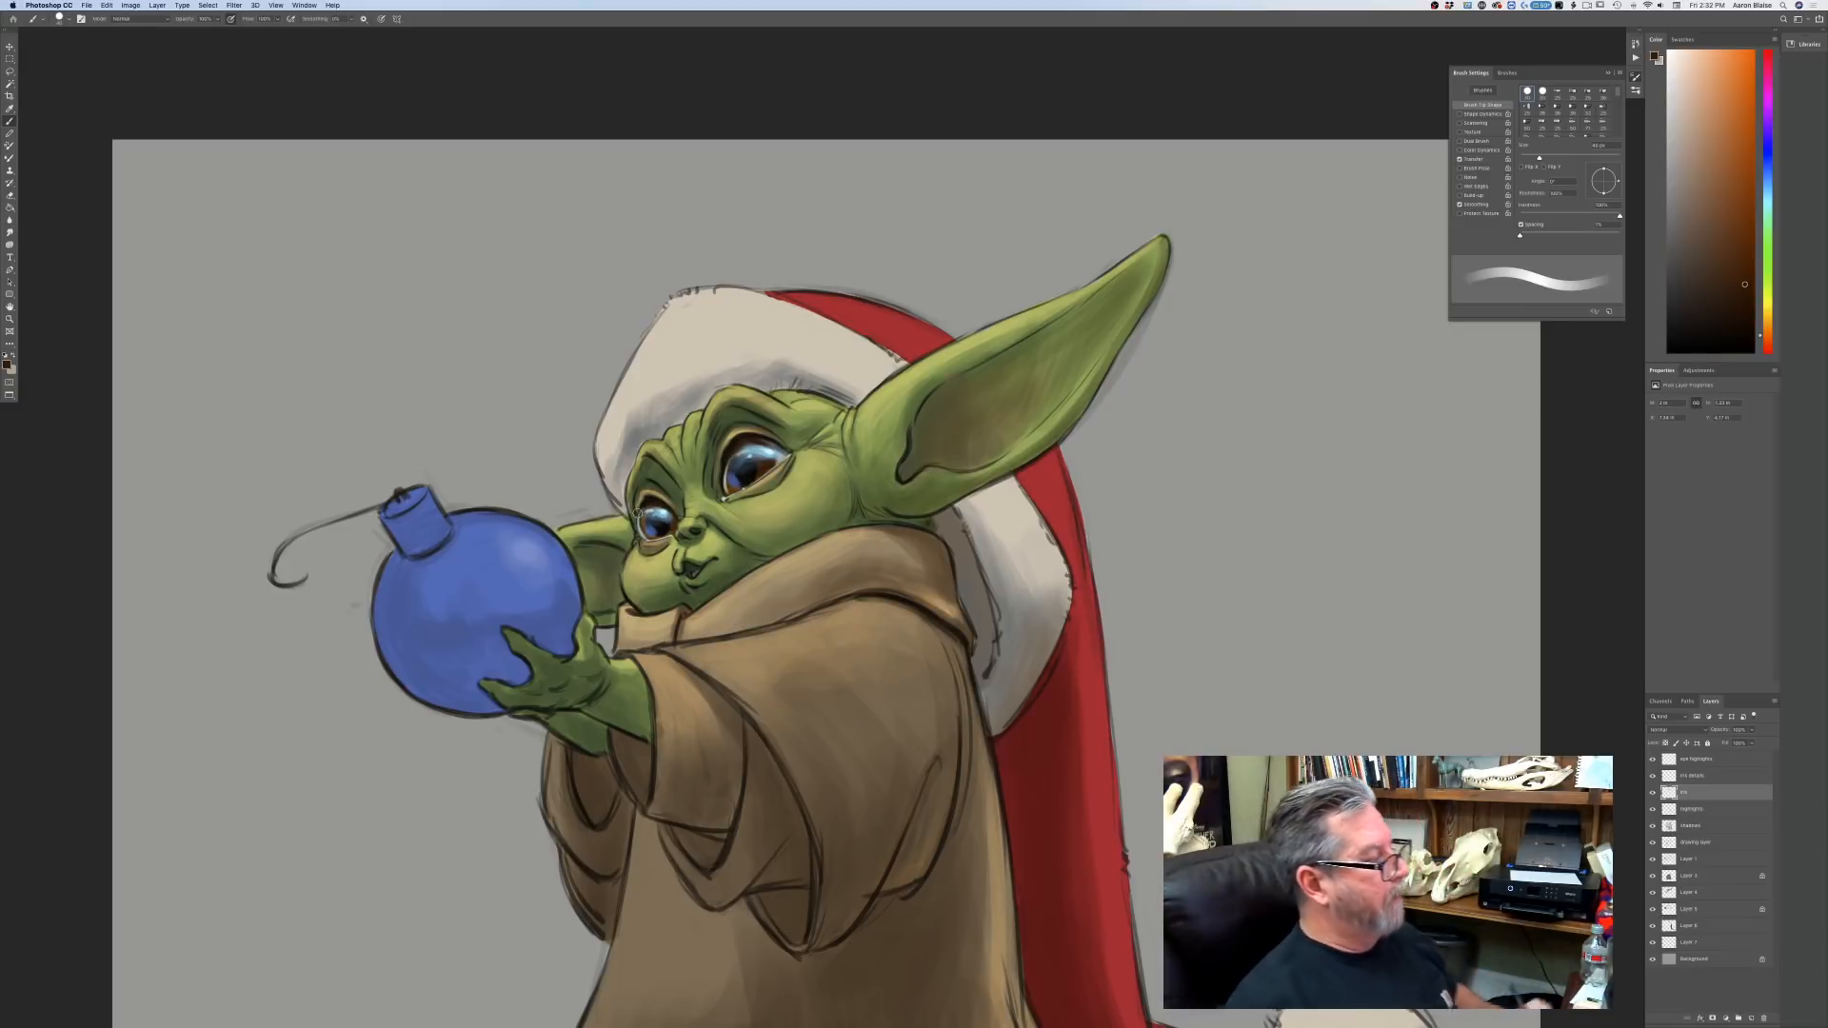
Change the foreground color to a darker brown and deepen the shading around the iris of the smaller eye.
click(7, 362)
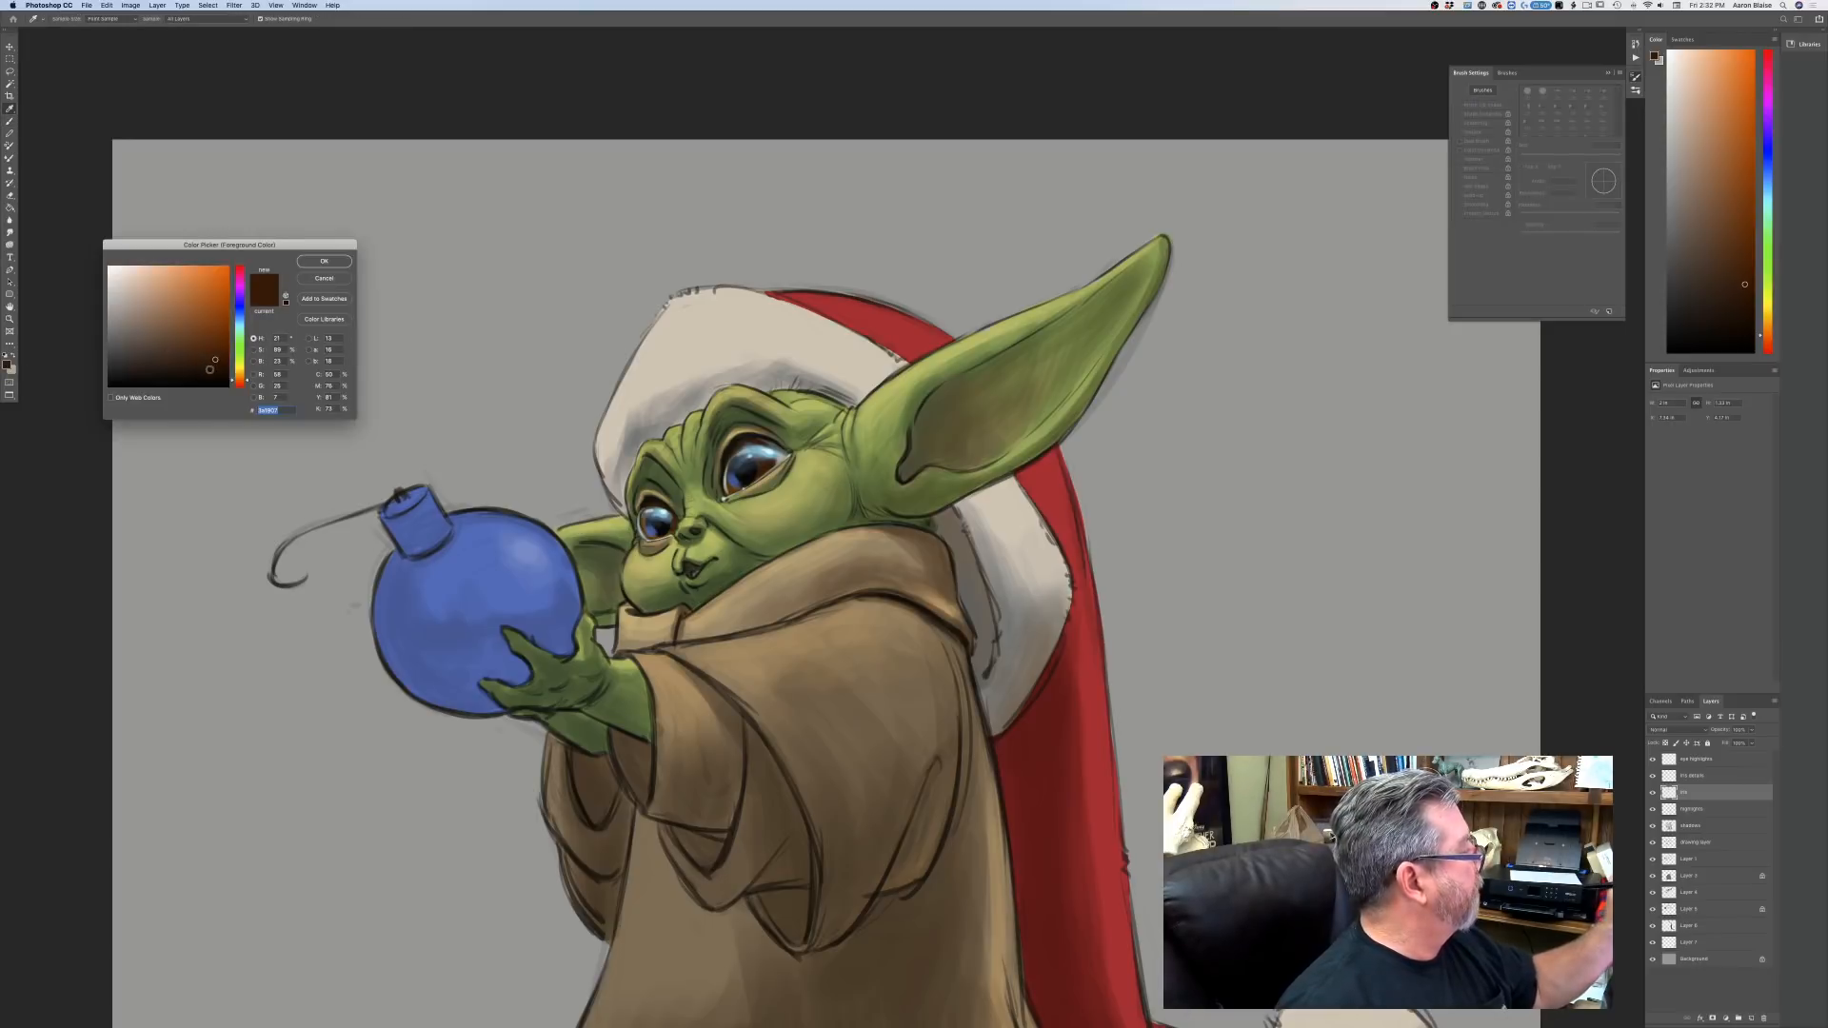
click(211, 372)
click(331, 263)
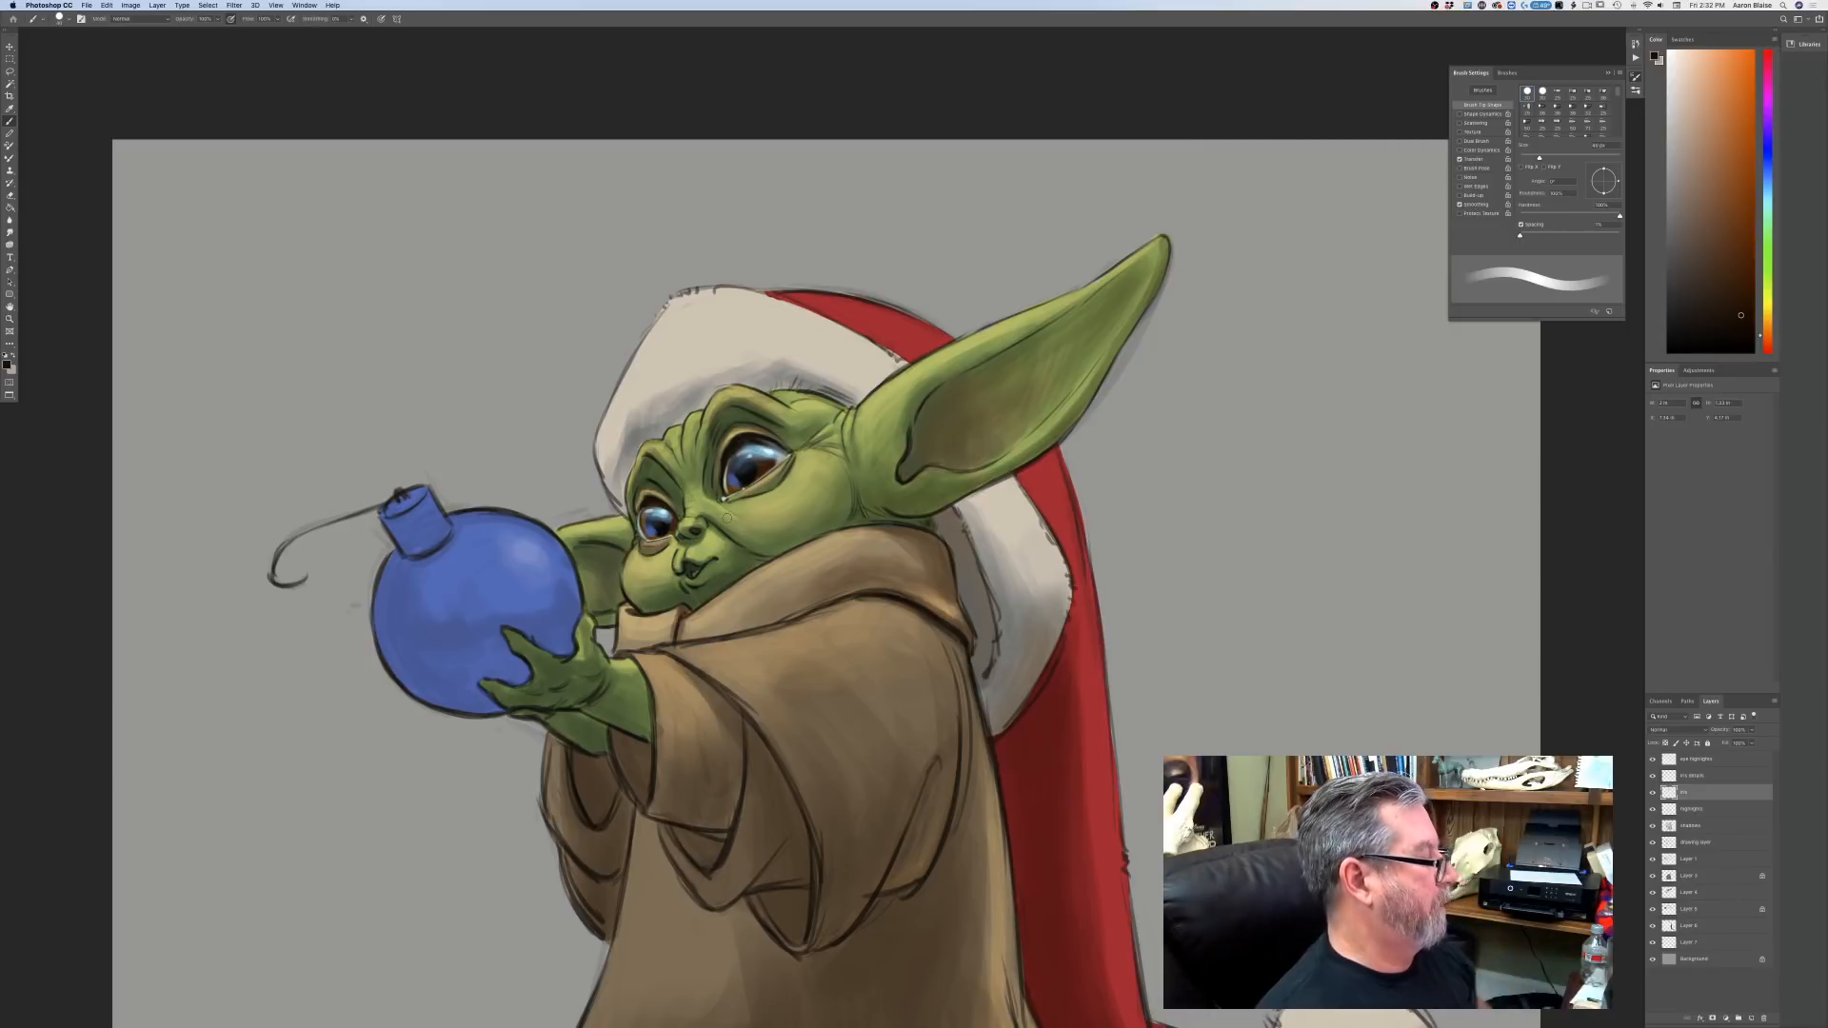
drag(670, 515, 668, 513)
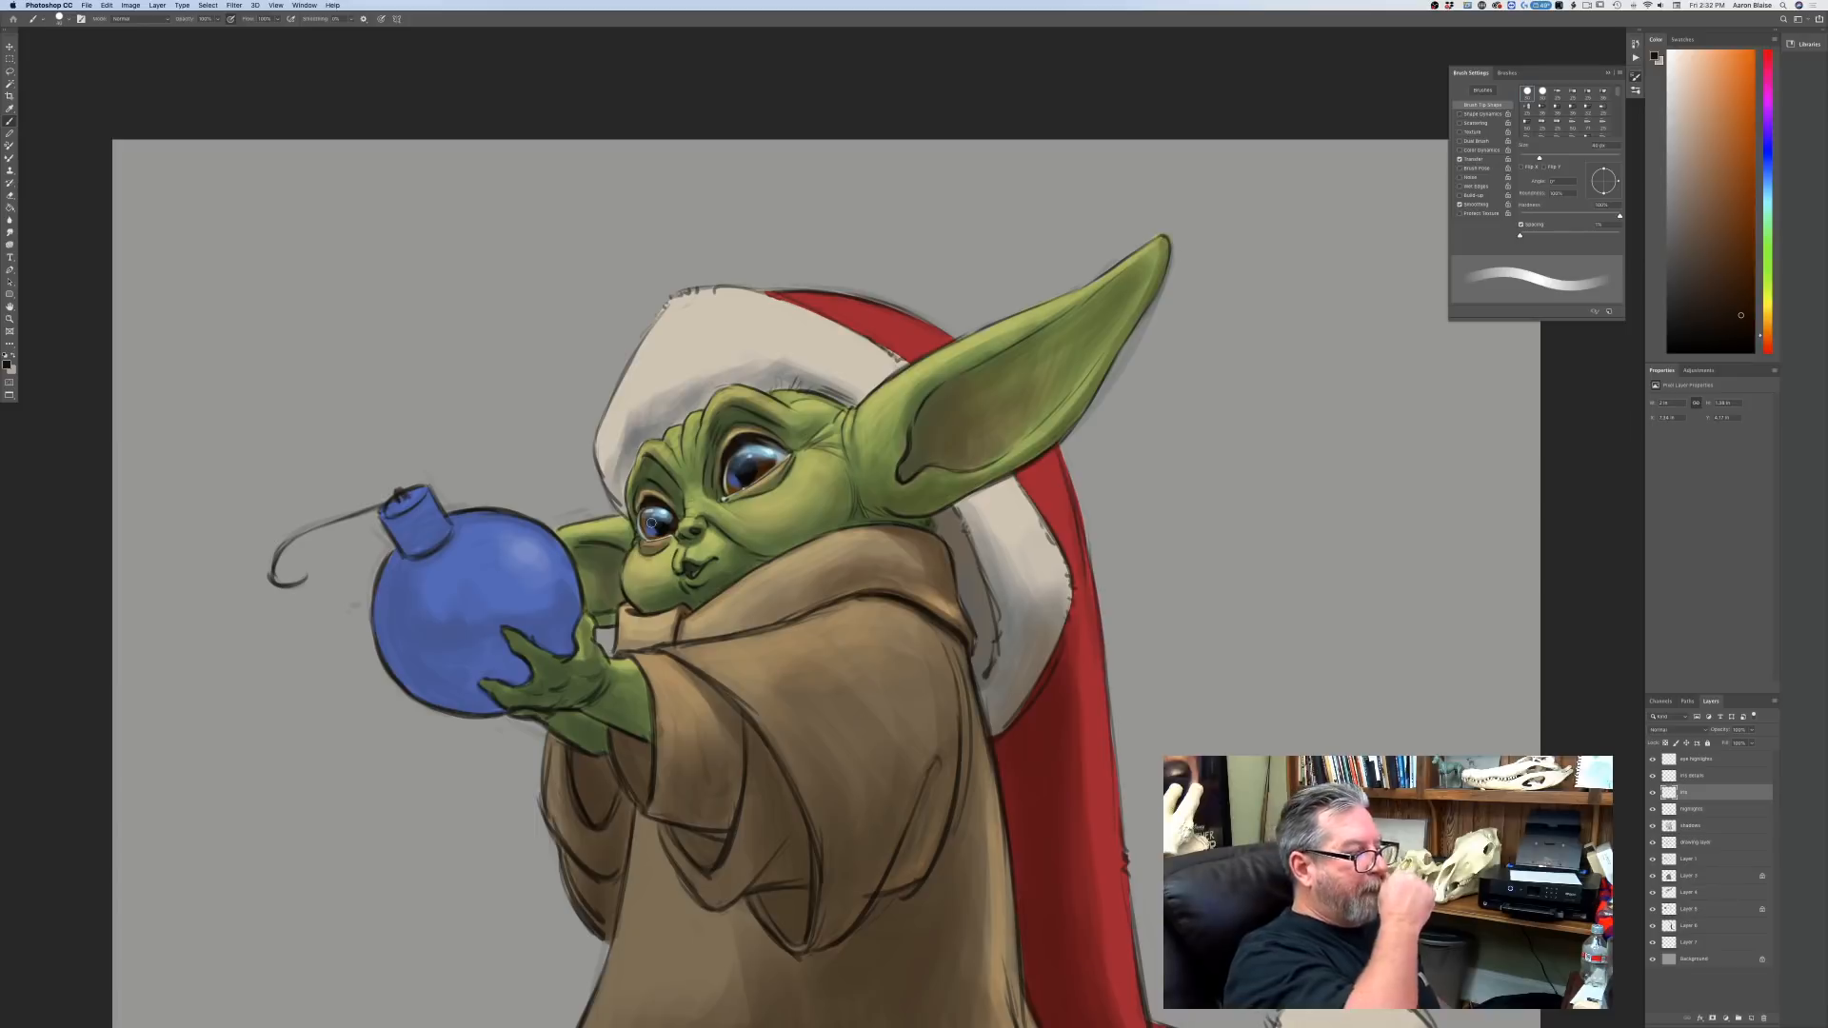
key(super+equal)
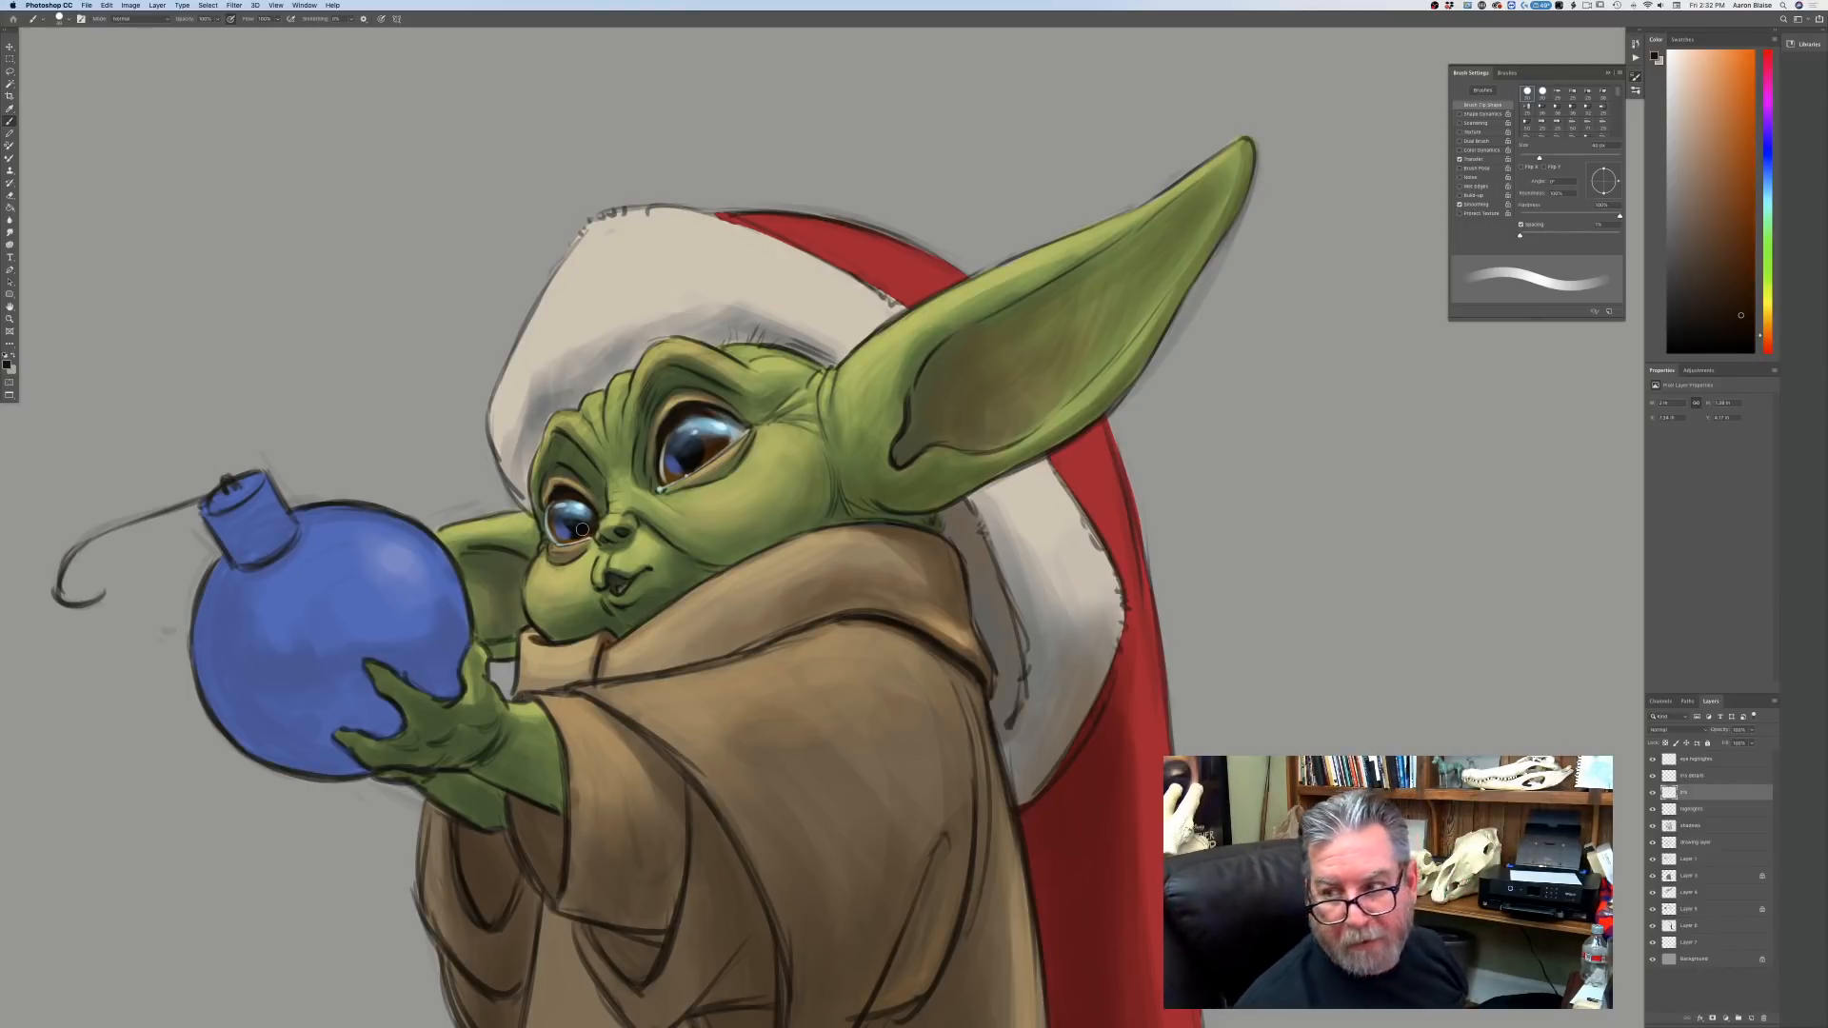
Change the foreground color to an orange-brown and paint warm lower iris tones in both eyes with a smaller brush.
click(6, 364)
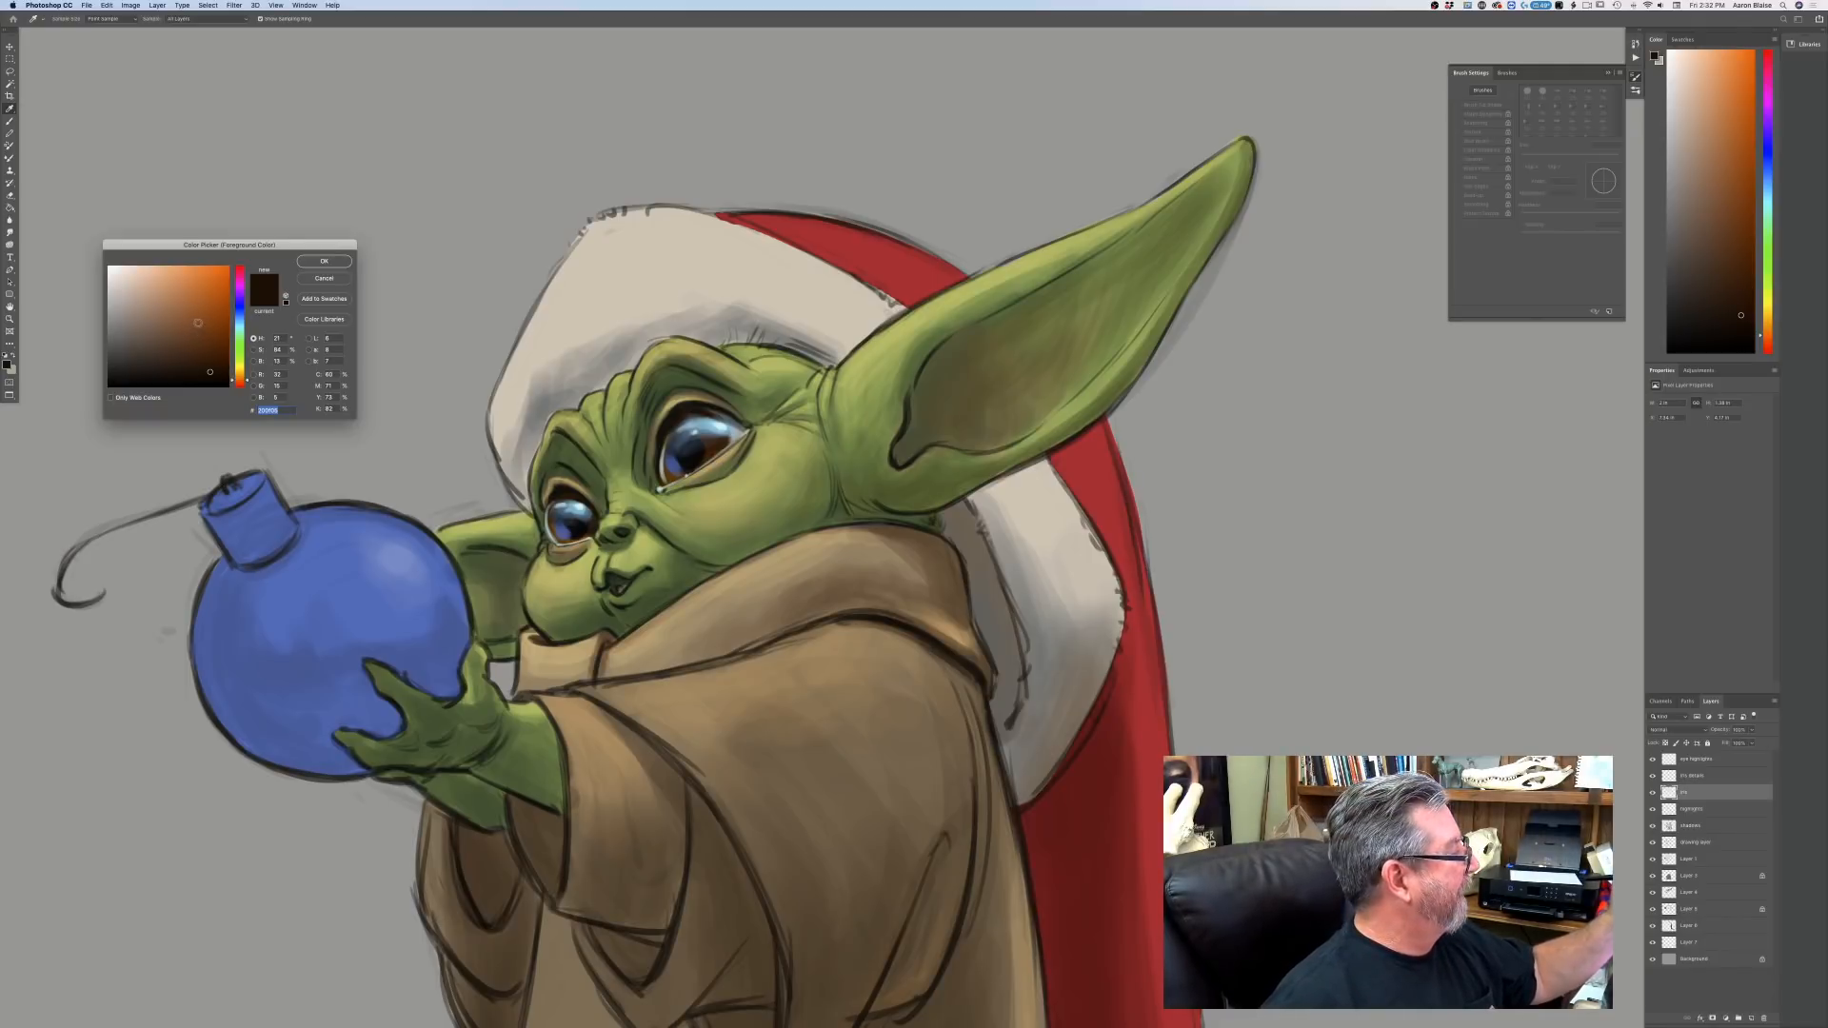
click(198, 323)
key(Return)
key(b)
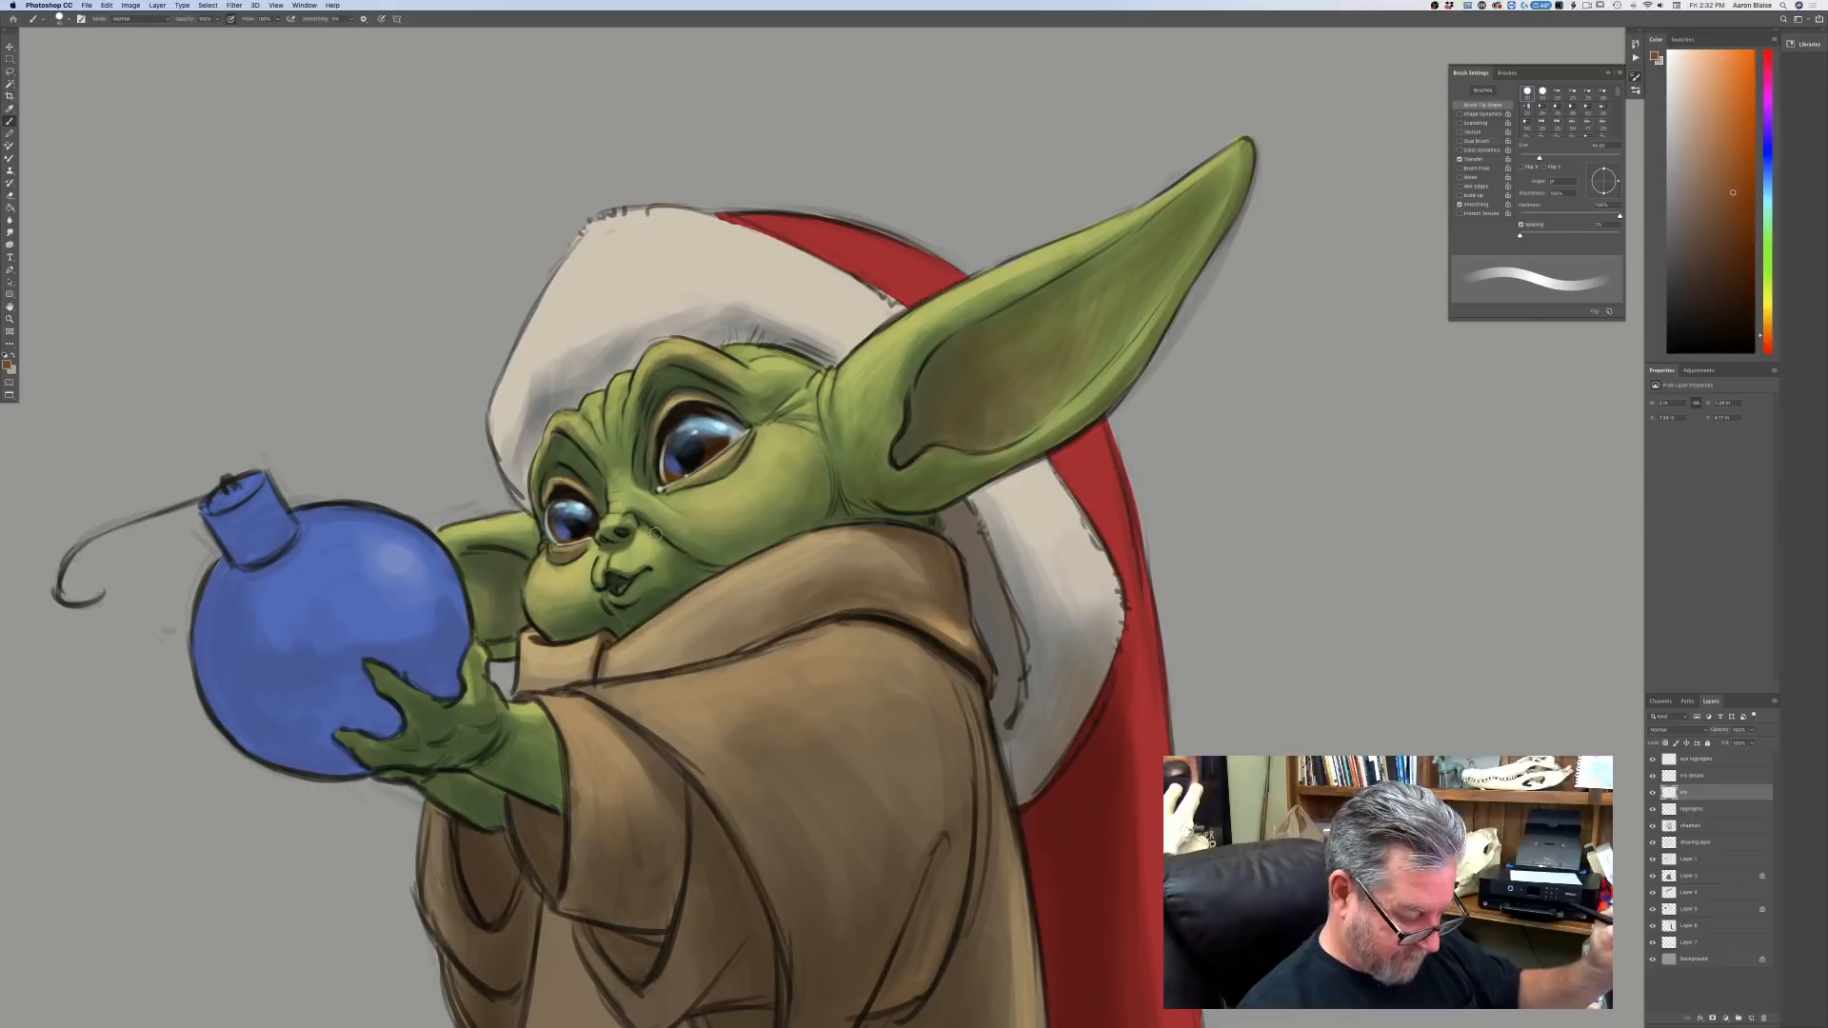
key(bracketleft)
key(bracketleft)
key(bracketleft)
key(bracketleft)
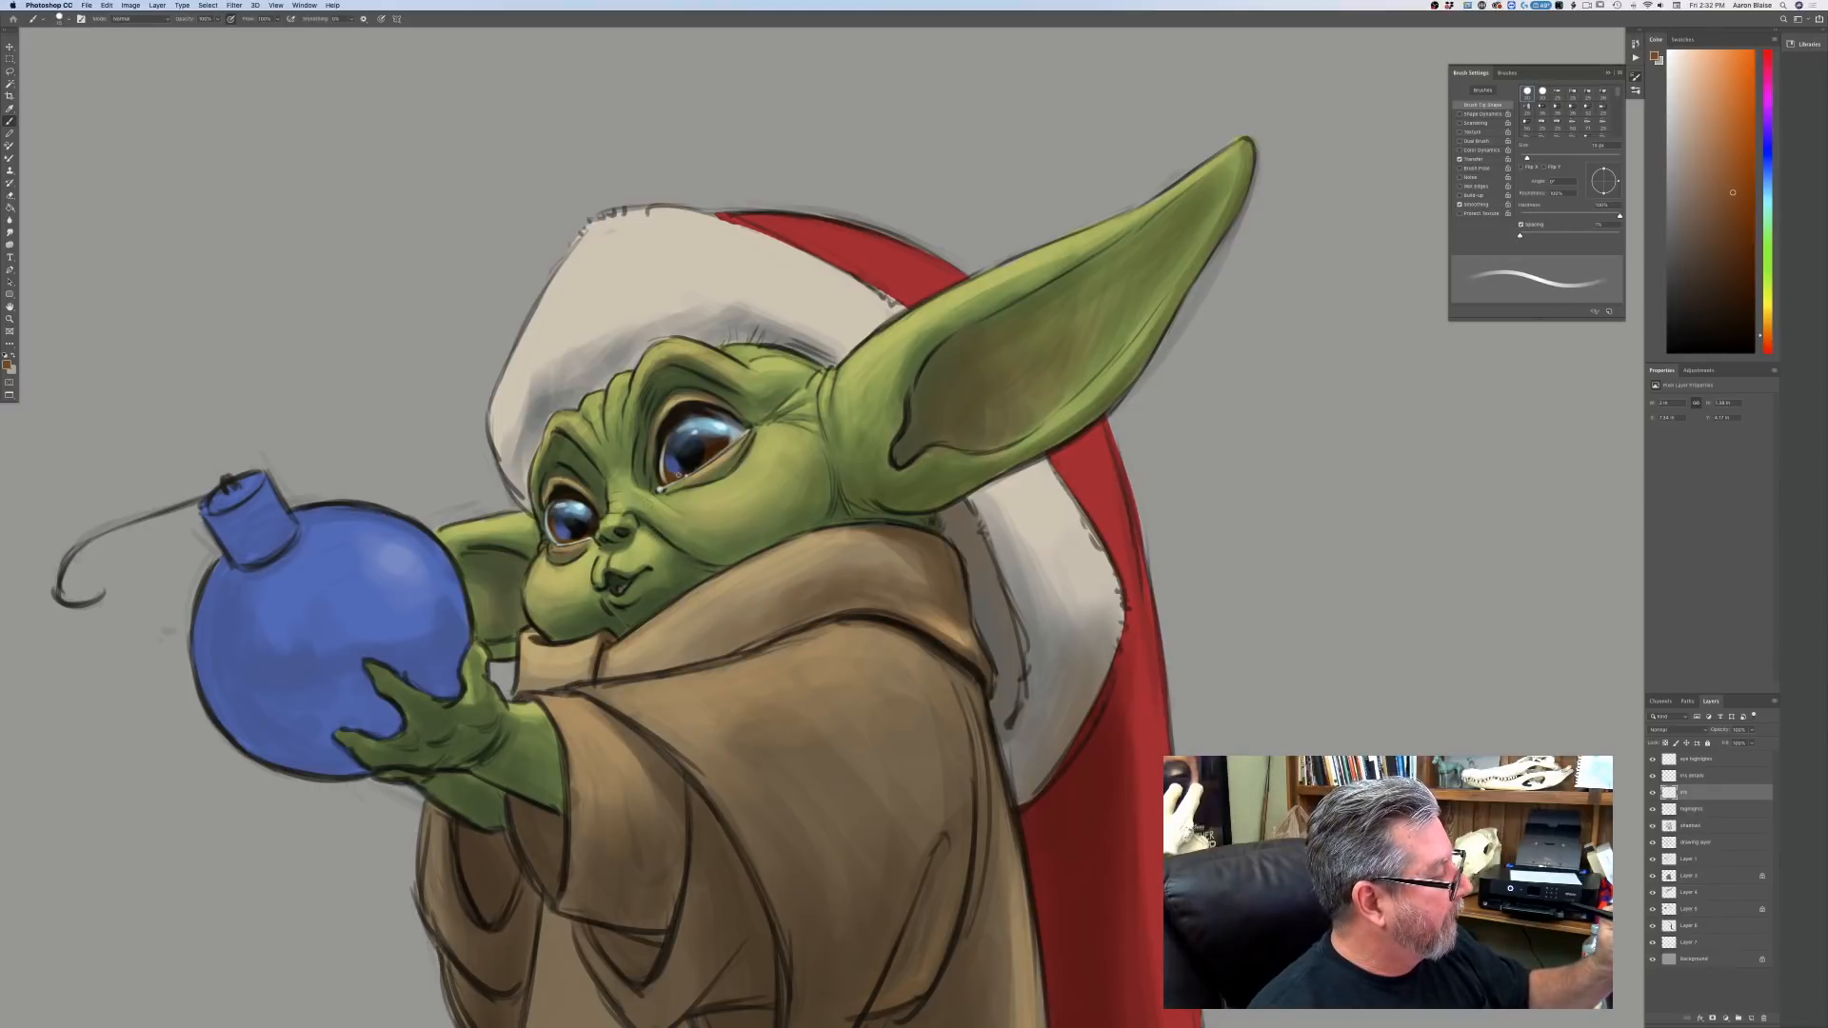
key(bracketright)
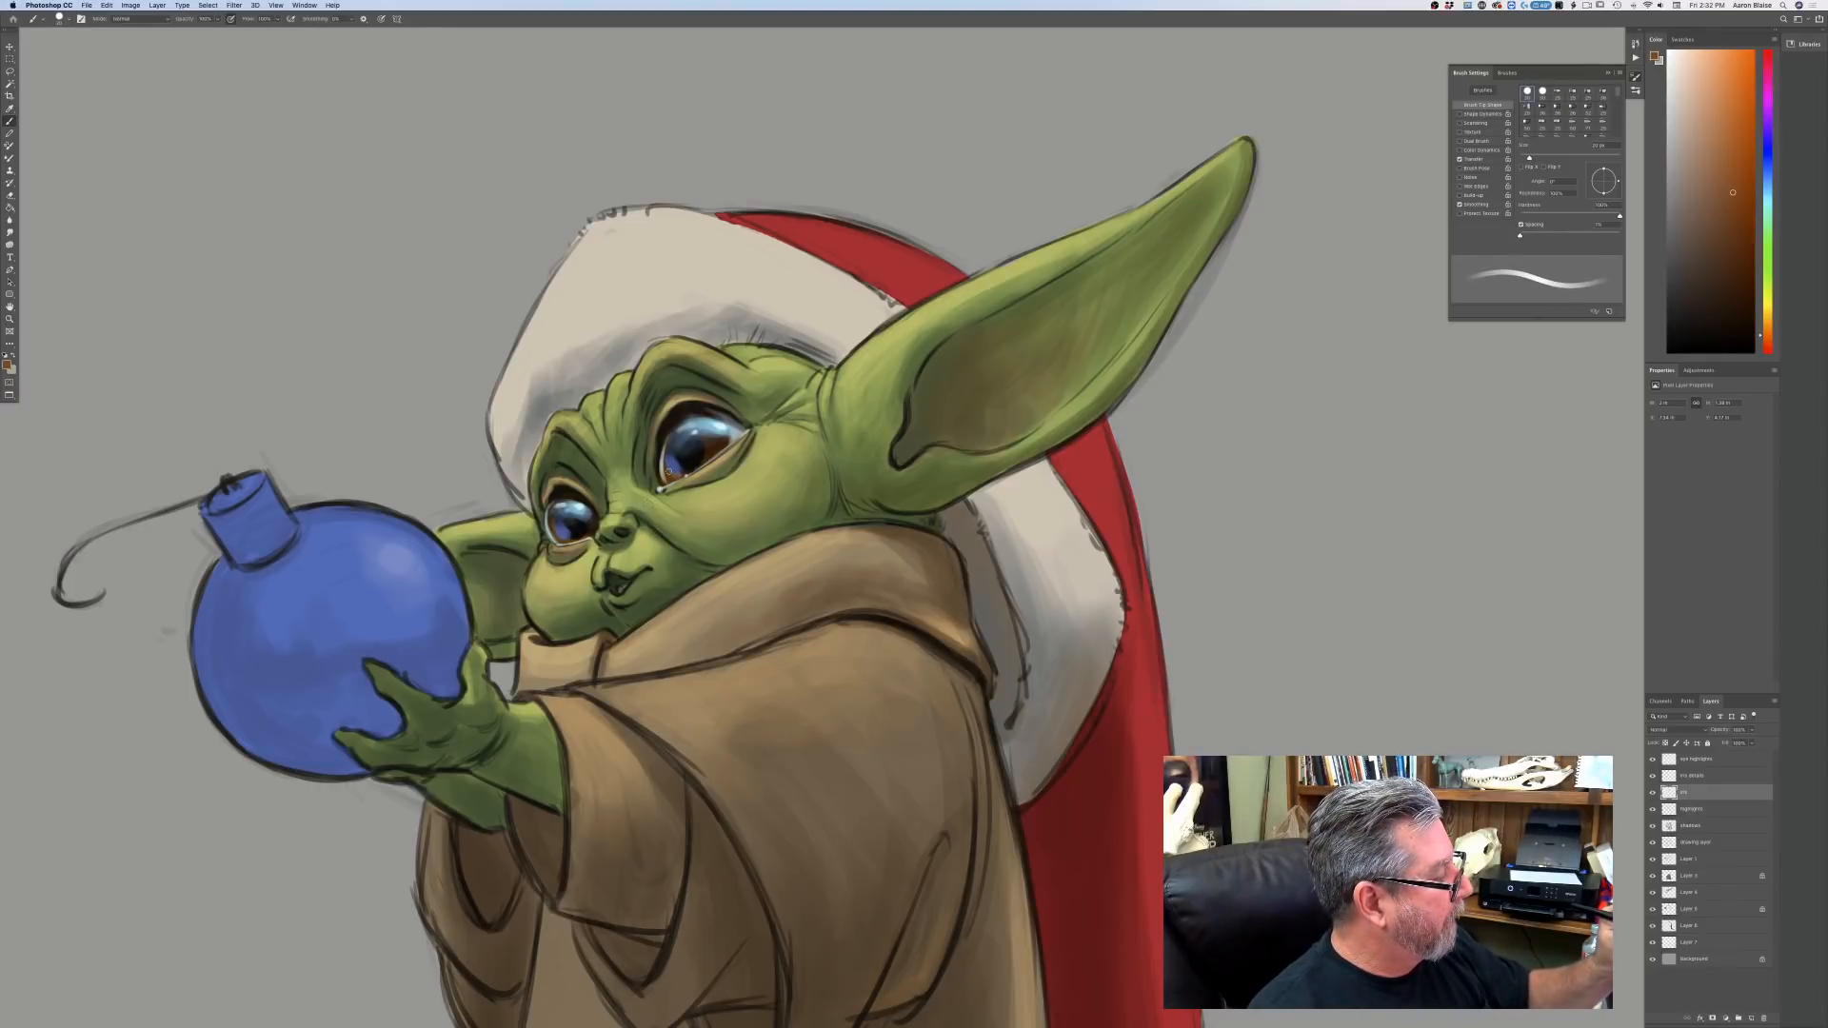
drag(668, 471, 684, 475)
drag(563, 536, 566, 539)
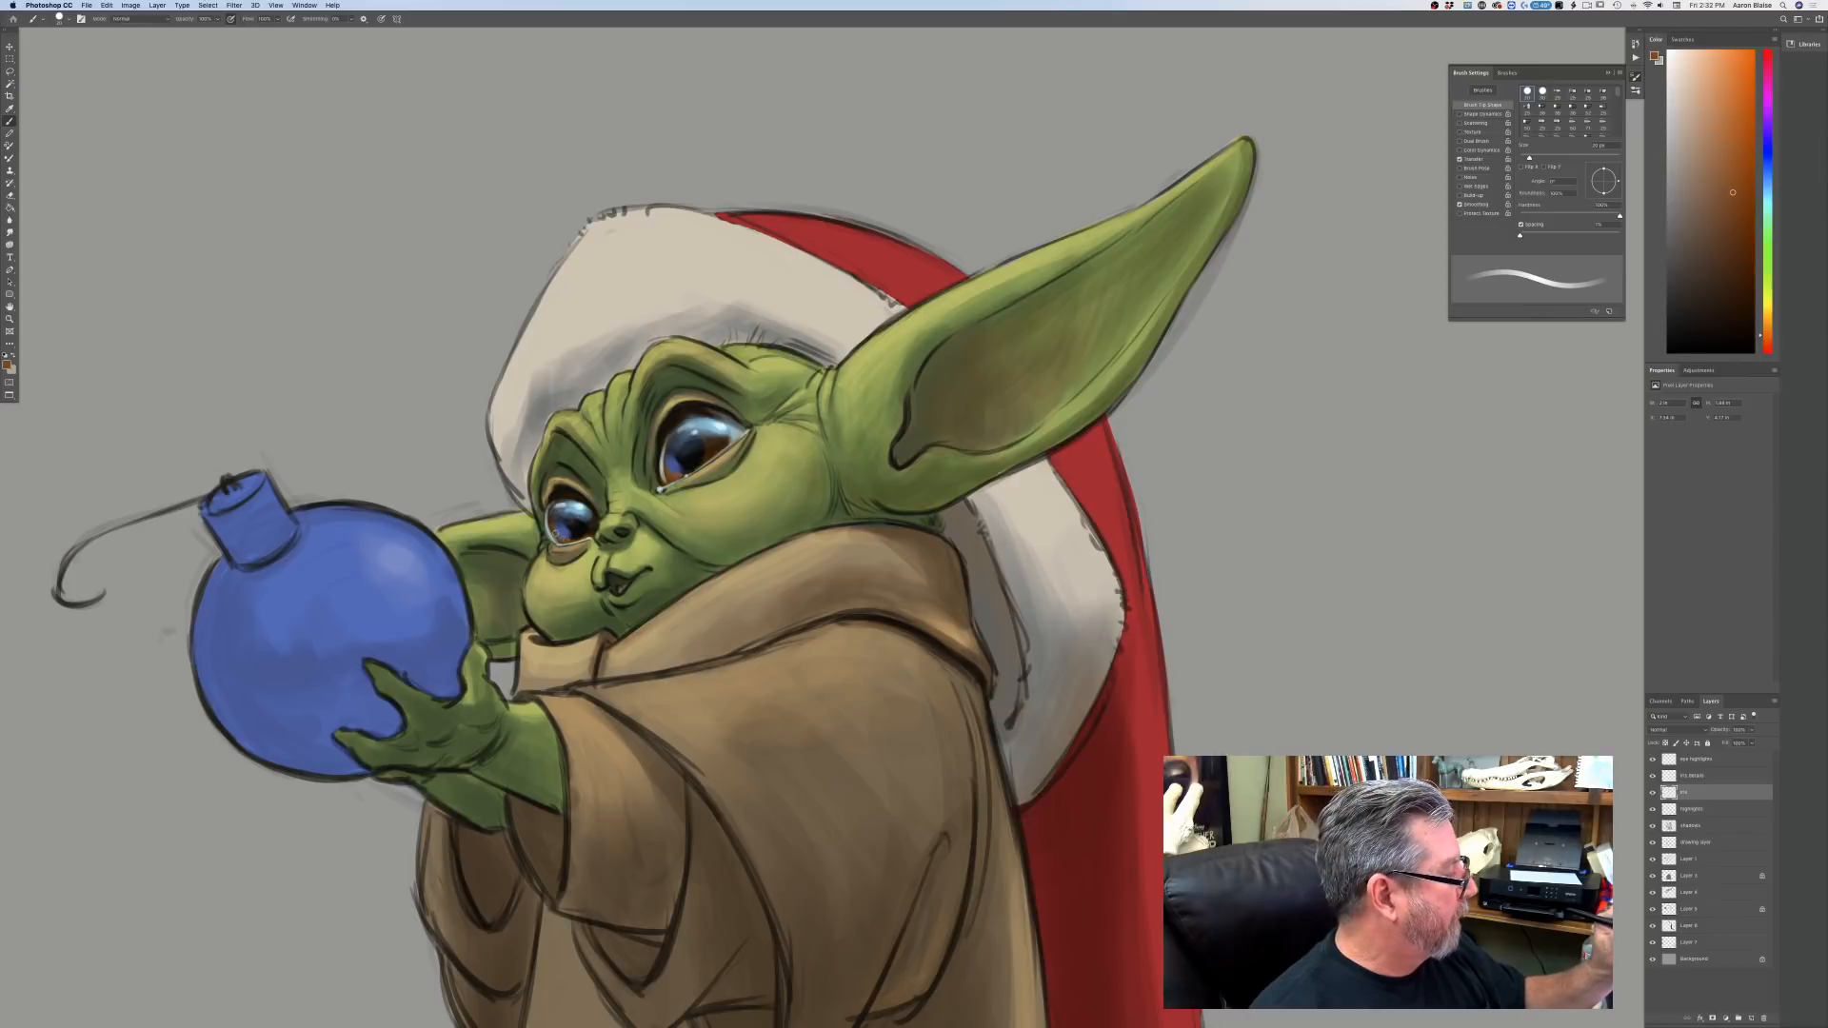
Reduce the brush size further and add finer orange-brown detail to the irises.
key(bracketleft)
key(bracketleft)
key(bracketleft)
key(bracketleft)
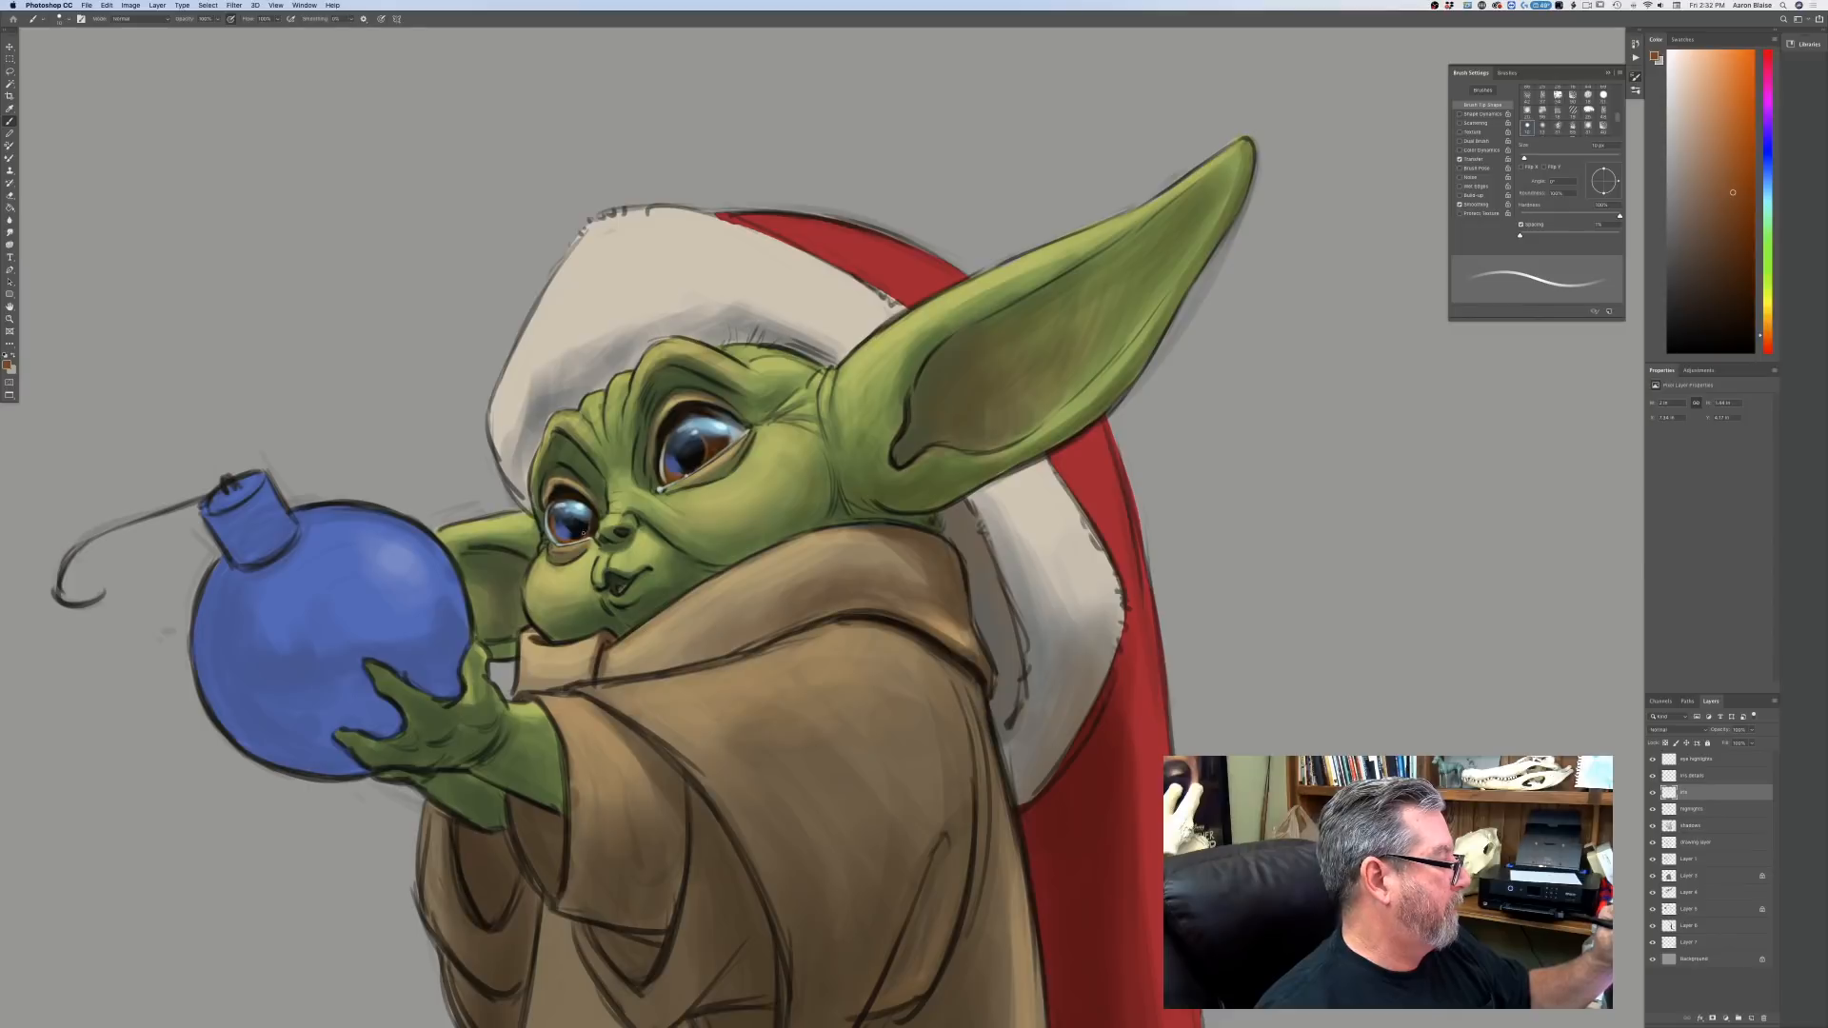
key(super+0)
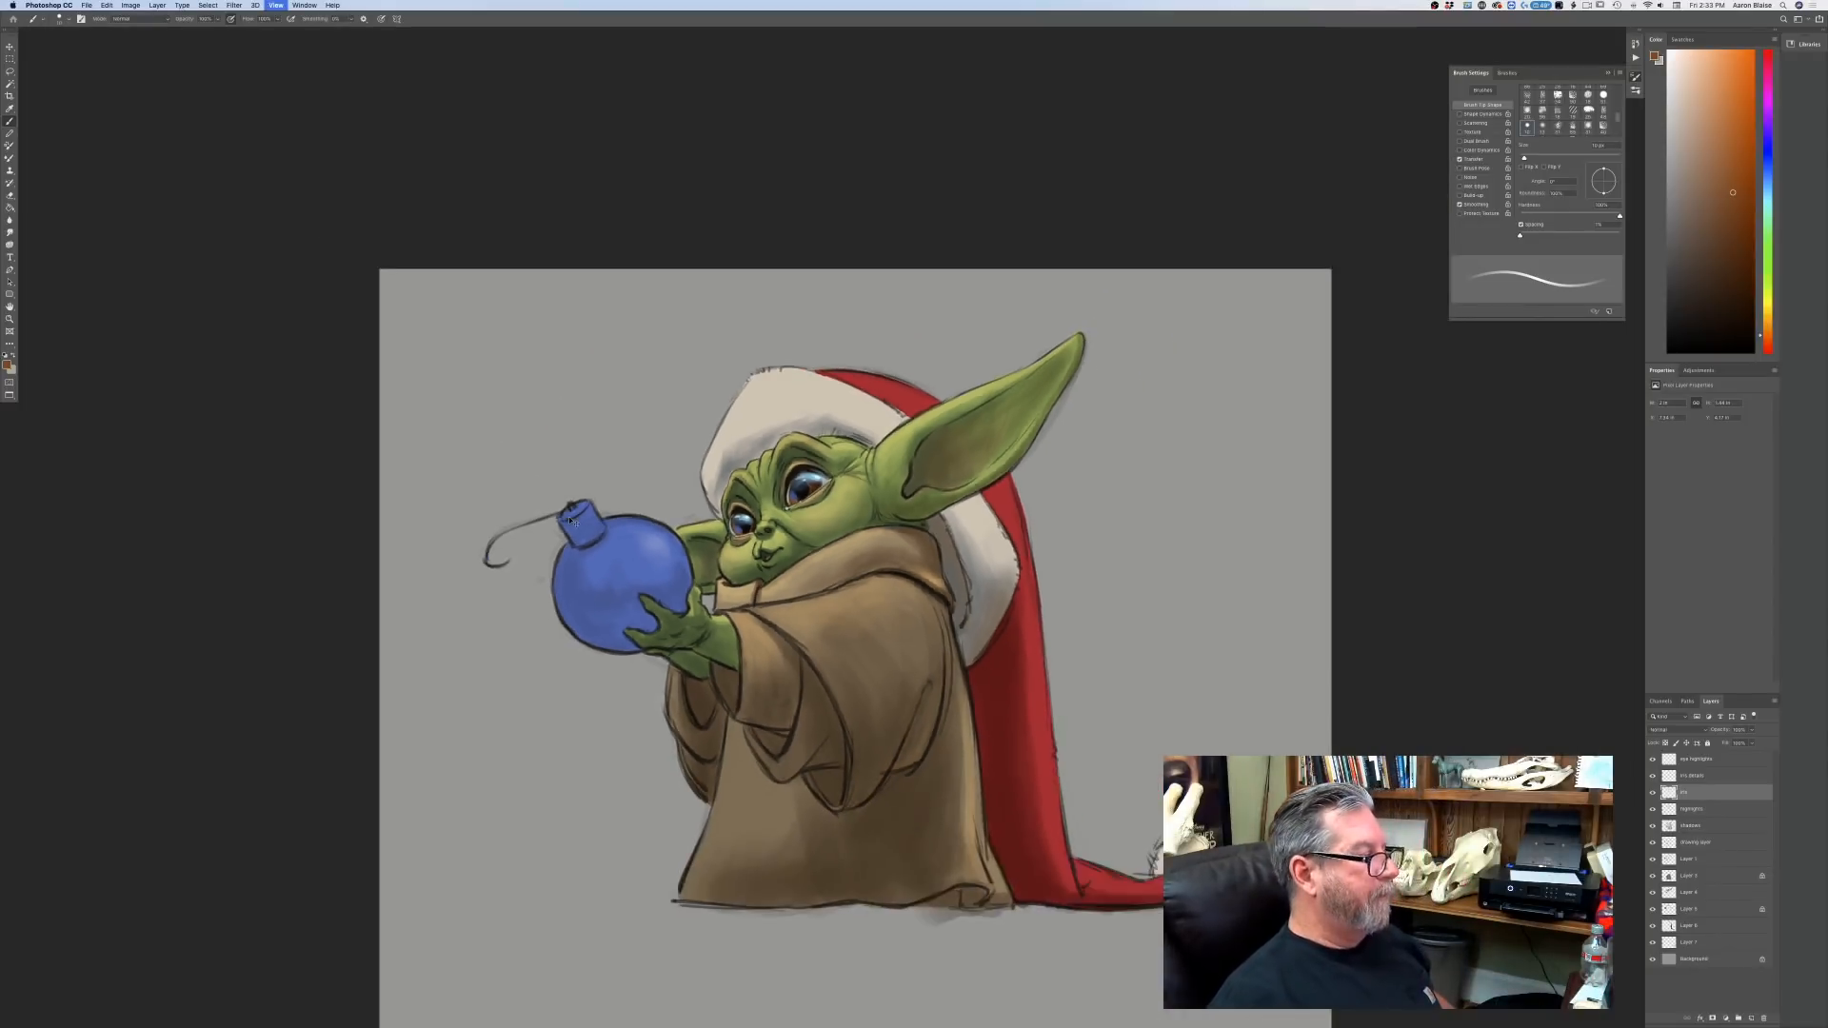
key(super+equal)
key(super+equal)
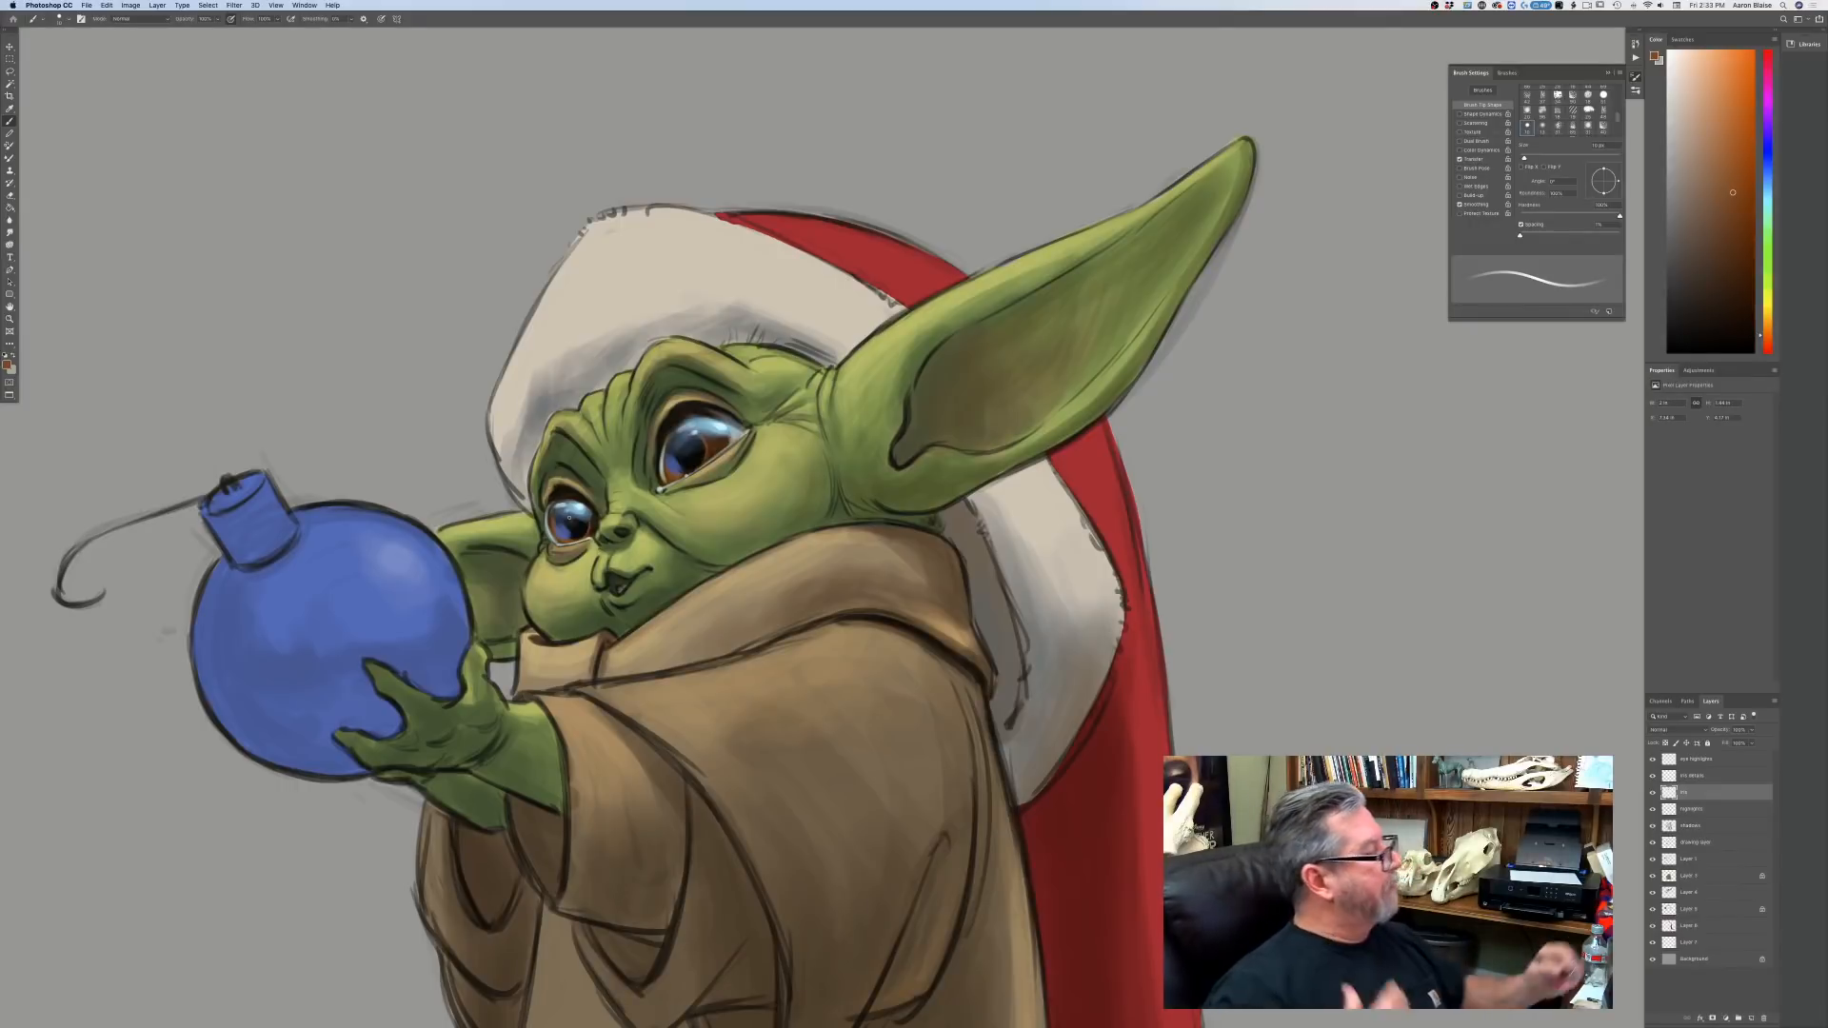
Change the foreground color to a medium blue and brush soft blue reflections into the eyes on the eye highlights layer.
key(n)
click(659, 481)
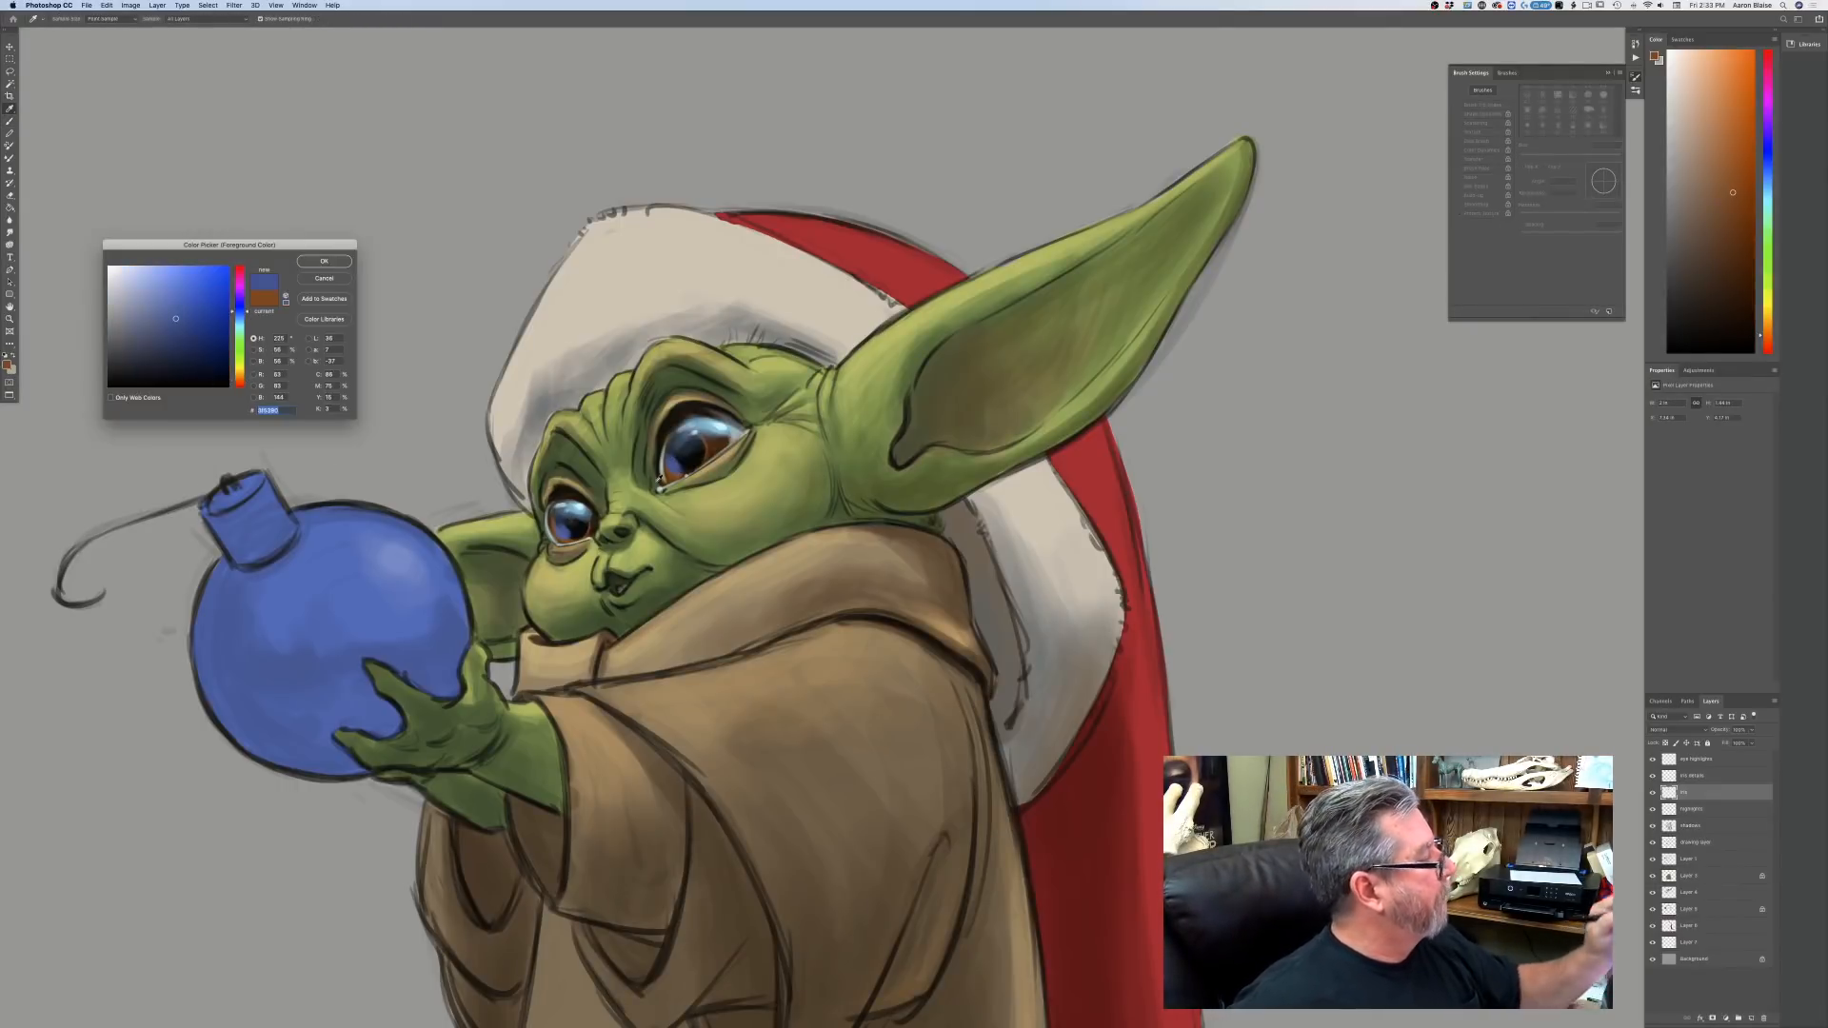
click(172, 299)
key(Return)
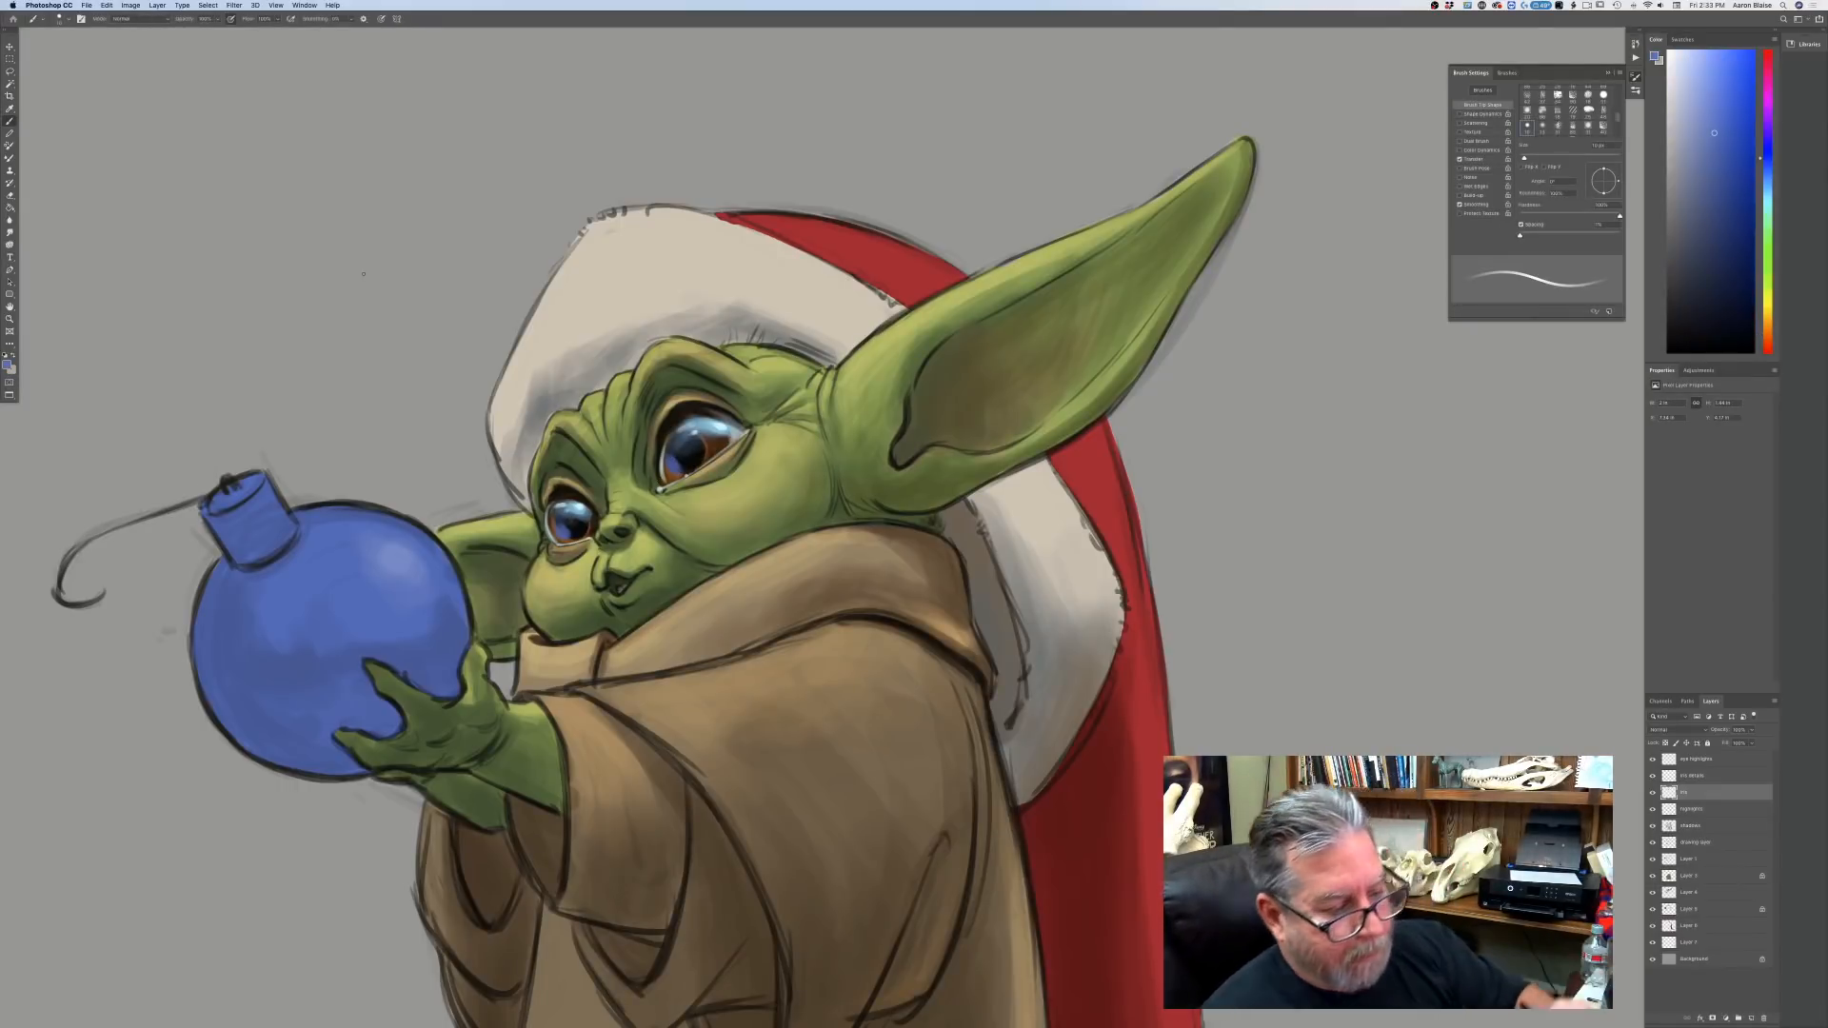
click(1680, 759)
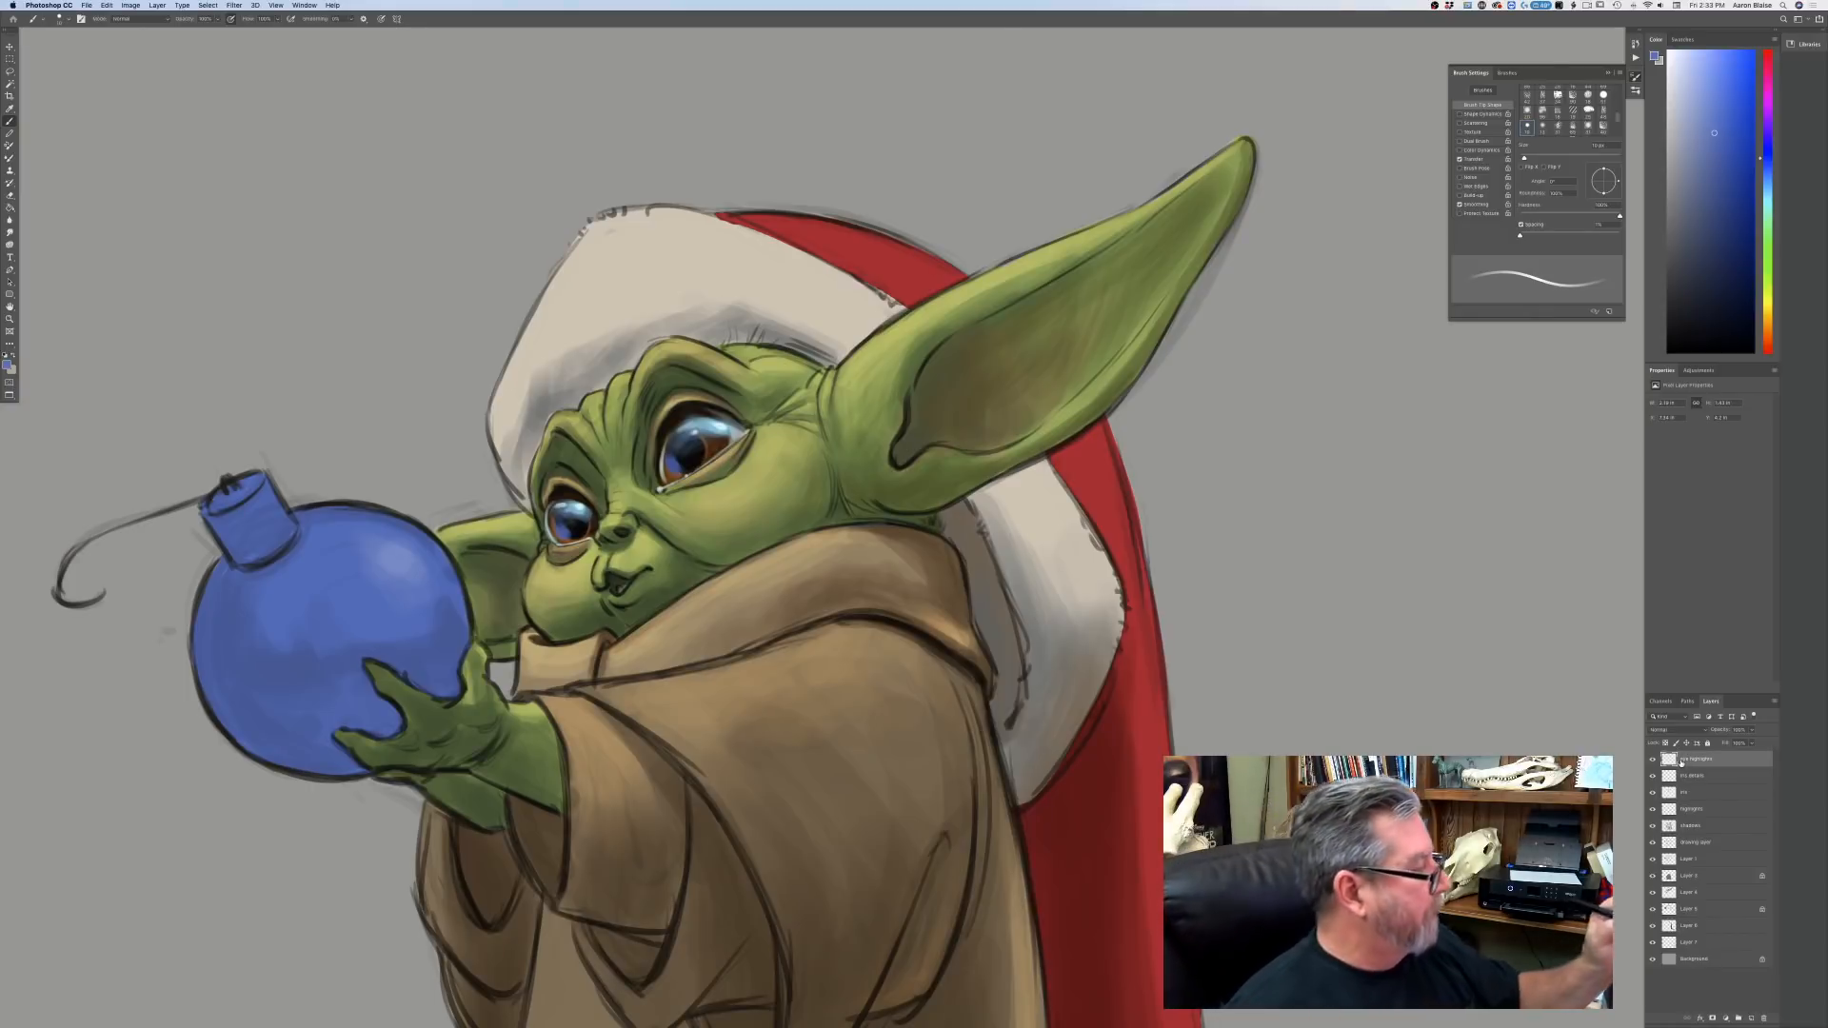
key(bracketright)
key(bracketright)
key(bracketright)
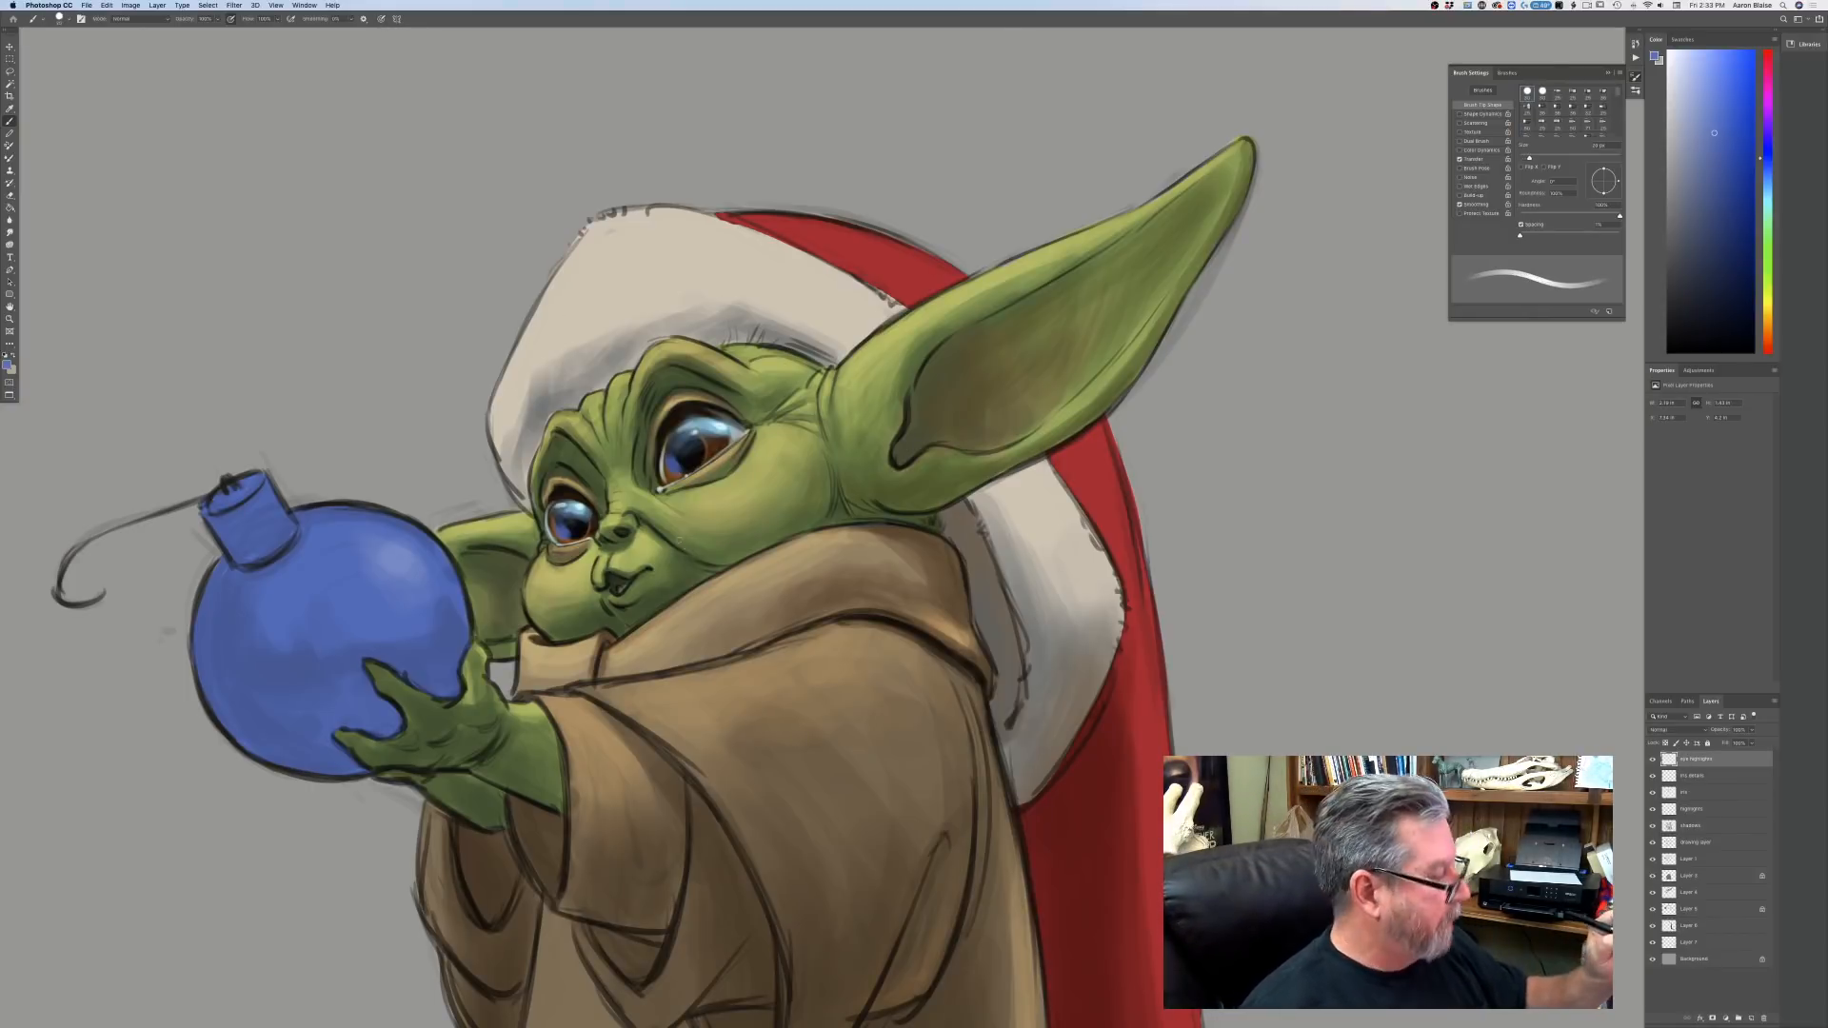
key(bracketleft)
key(bracketleft)
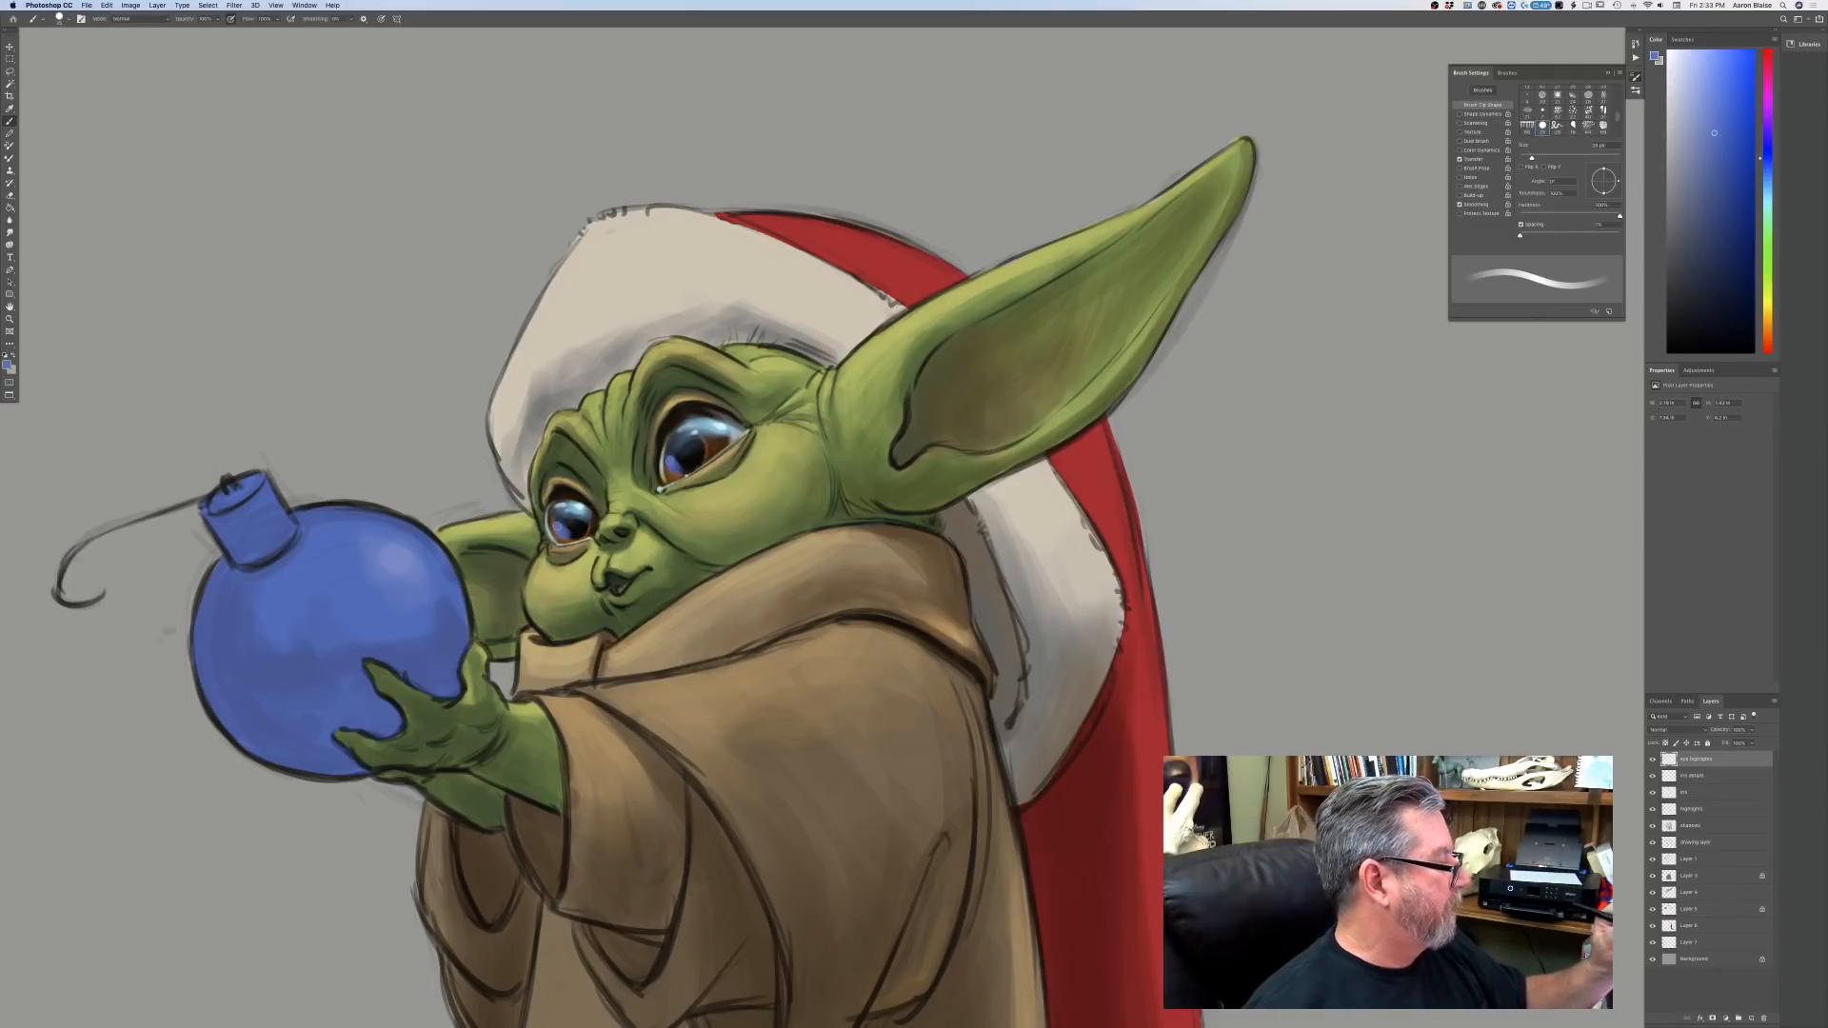
Examine the painted eyes up close and in relation to the rest of the figure.
key(super+minus)
key(super+minus)
key(super+minus)
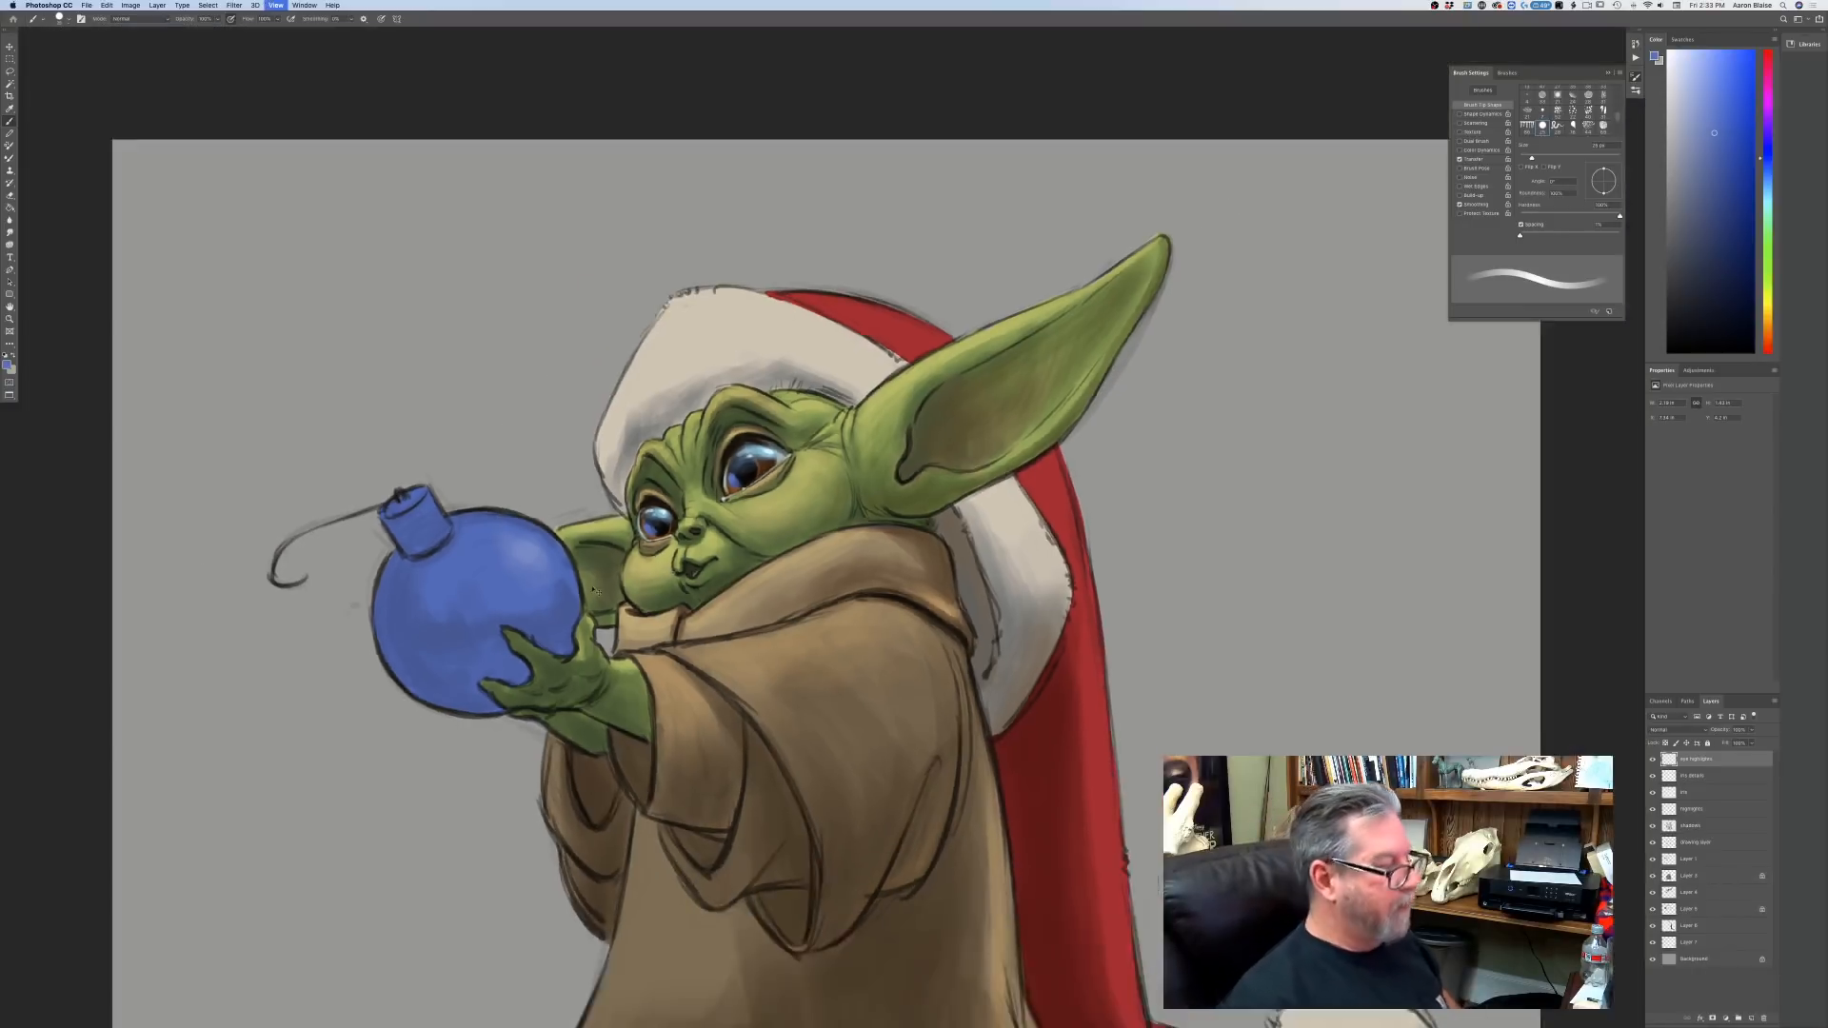
key(super+equal)
key(super+equal)
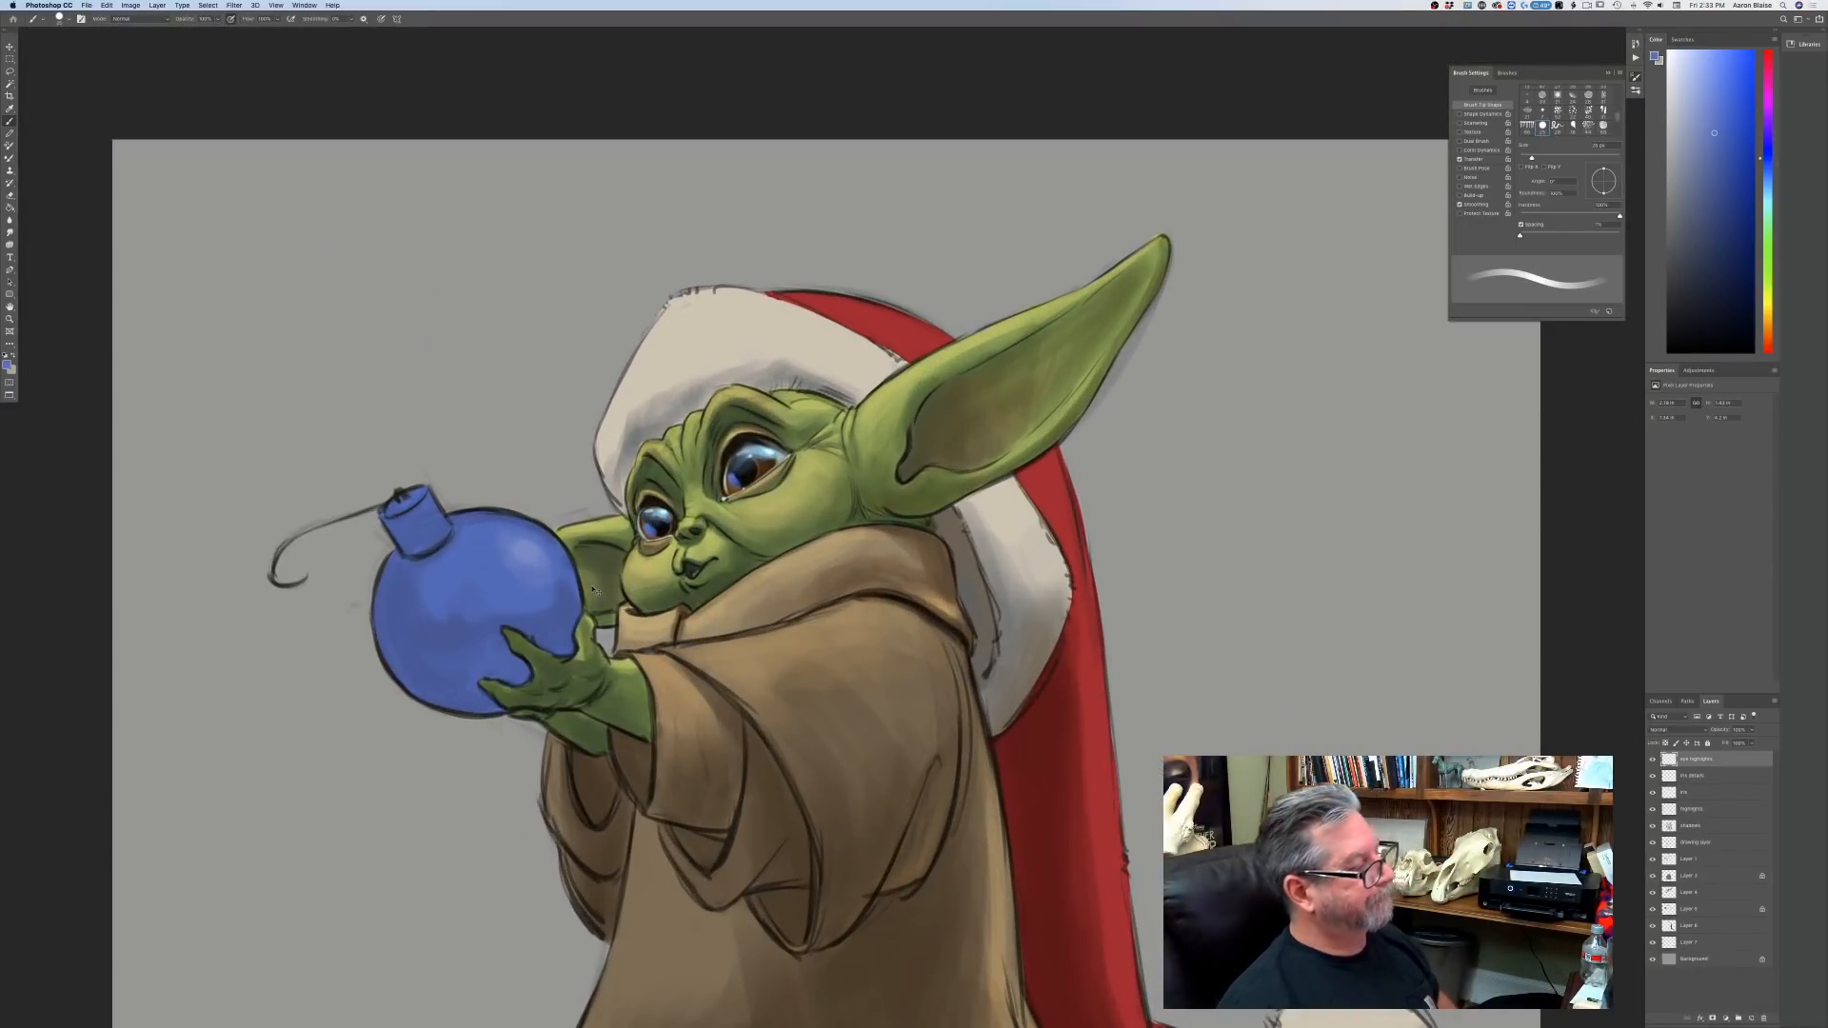
key(super+equal)
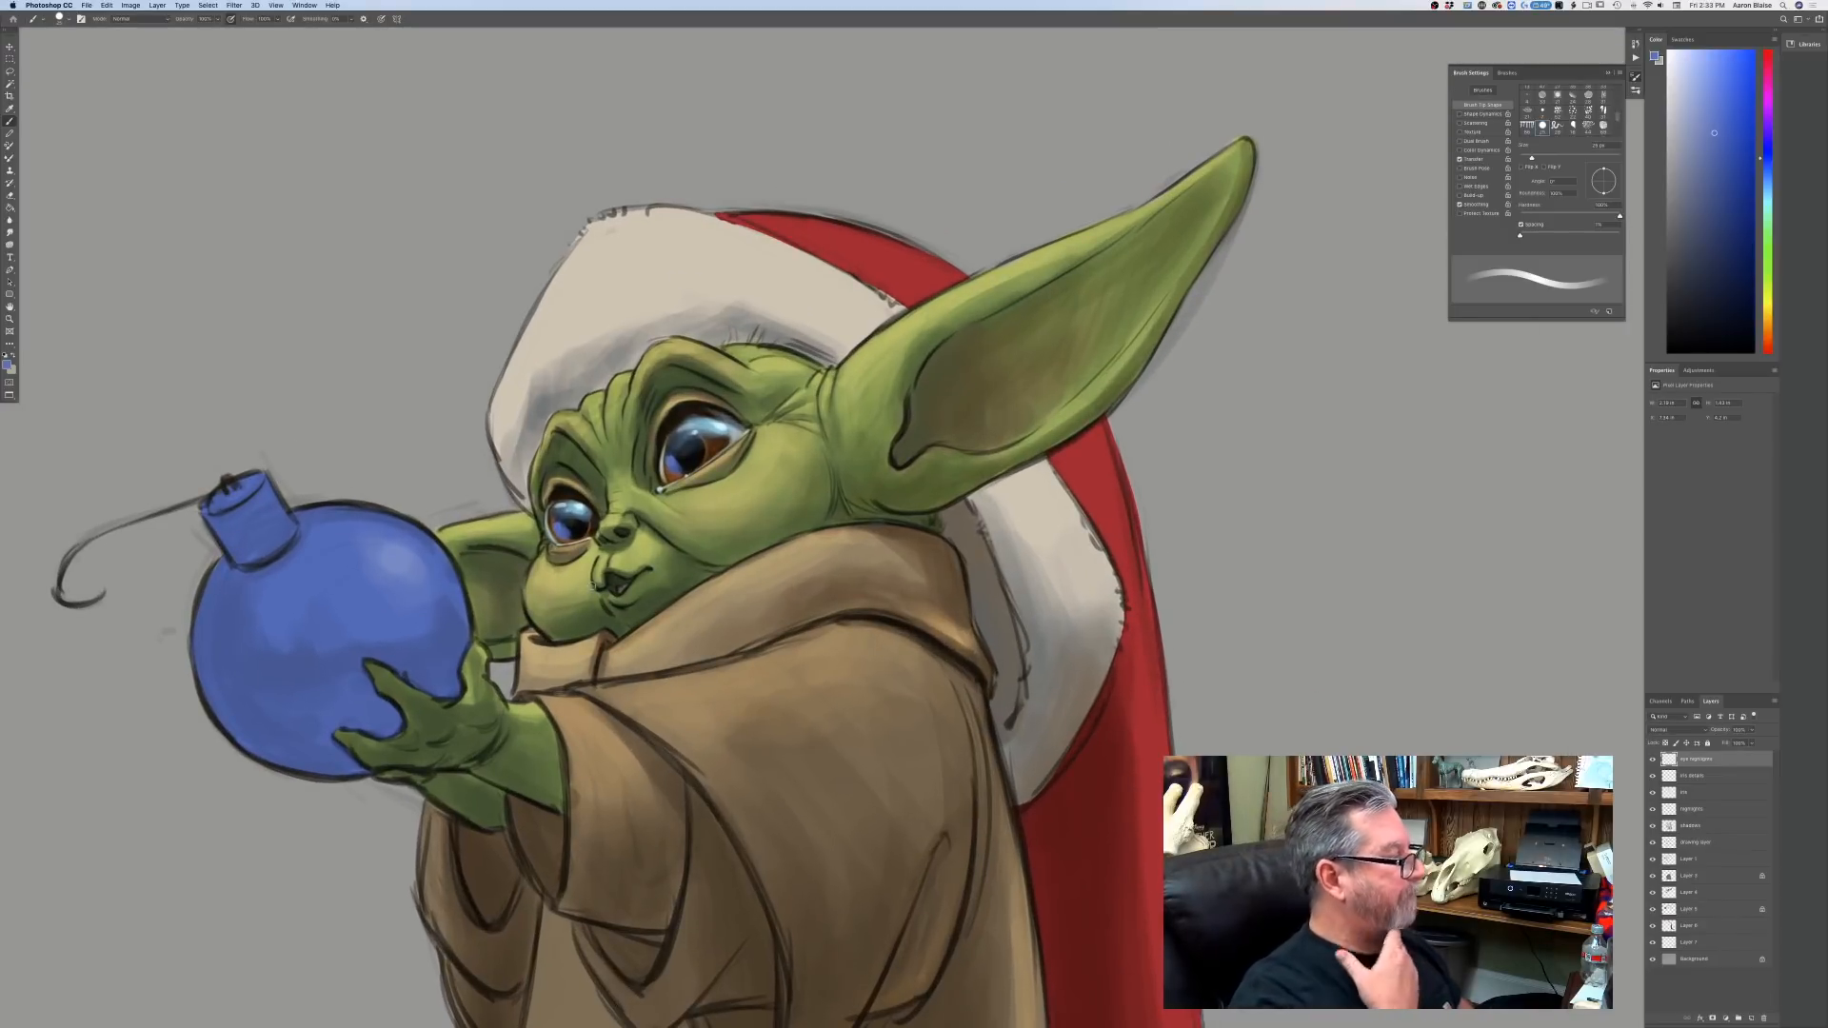
key(super+minus)
key(super+minus)
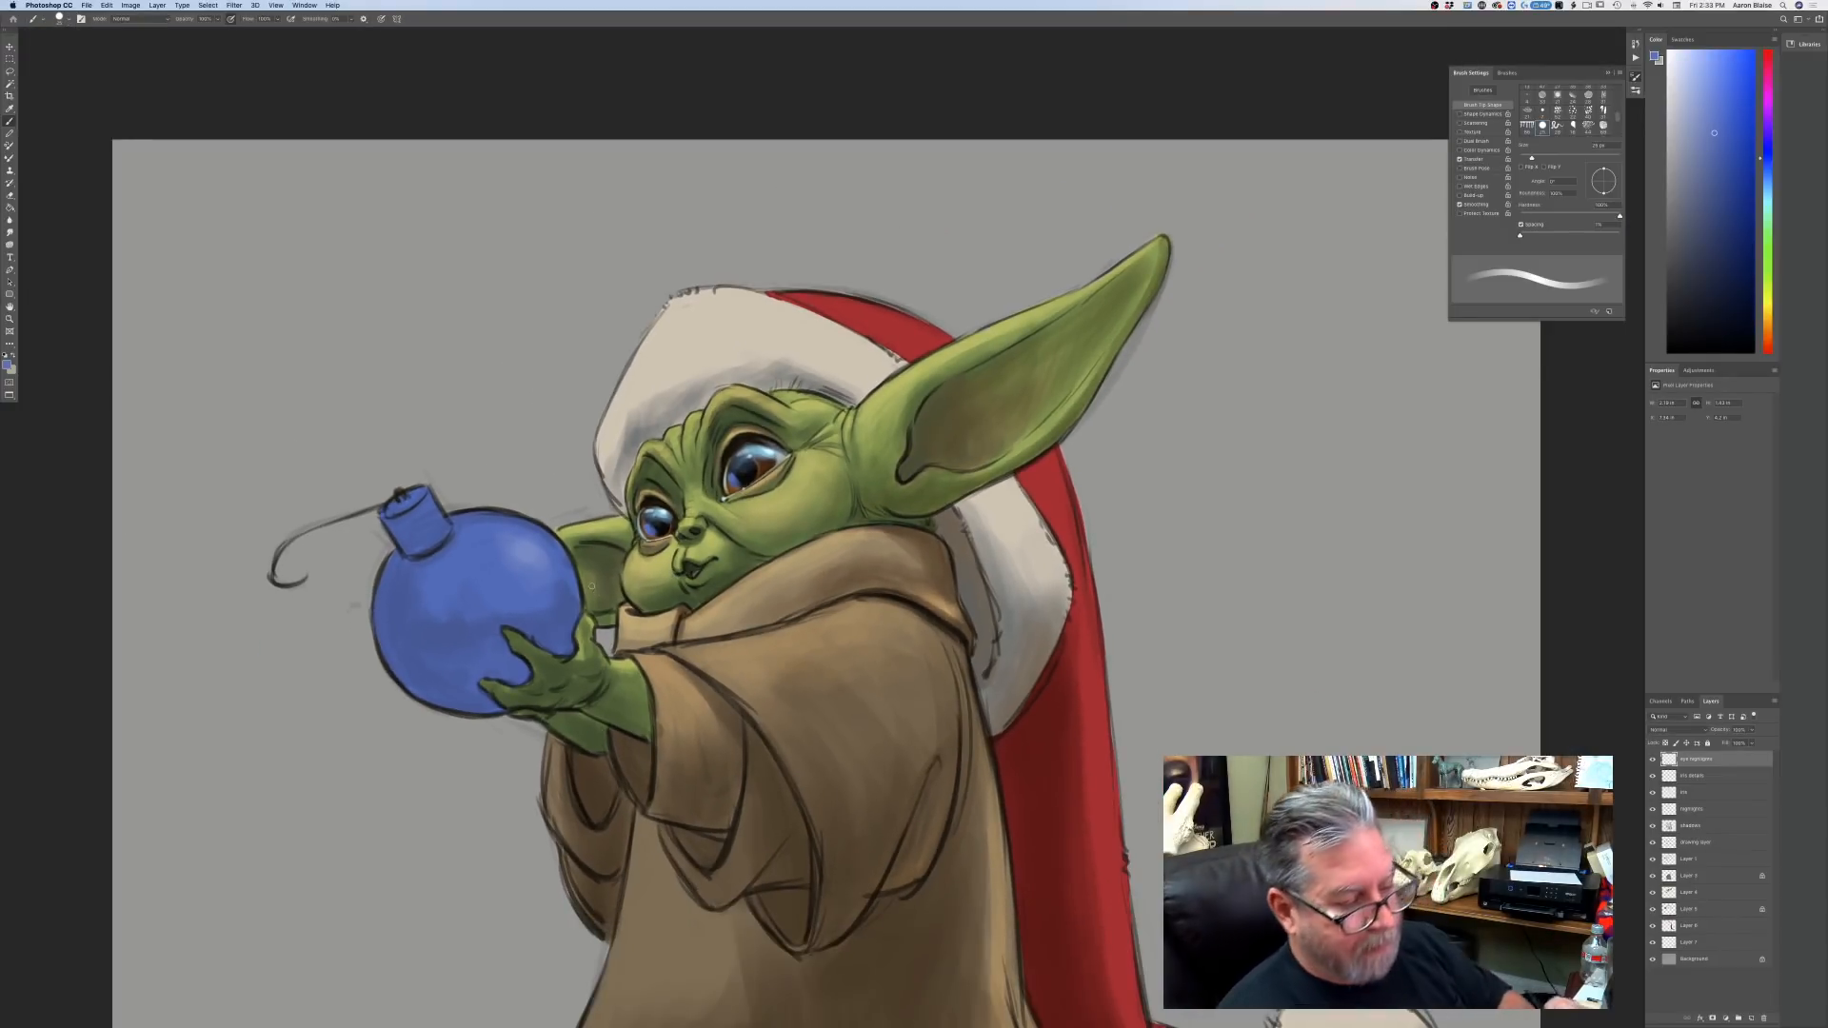
Add a new layer above the eye highlights layer and change the foreground color to a near-black brown.
click(1741, 1017)
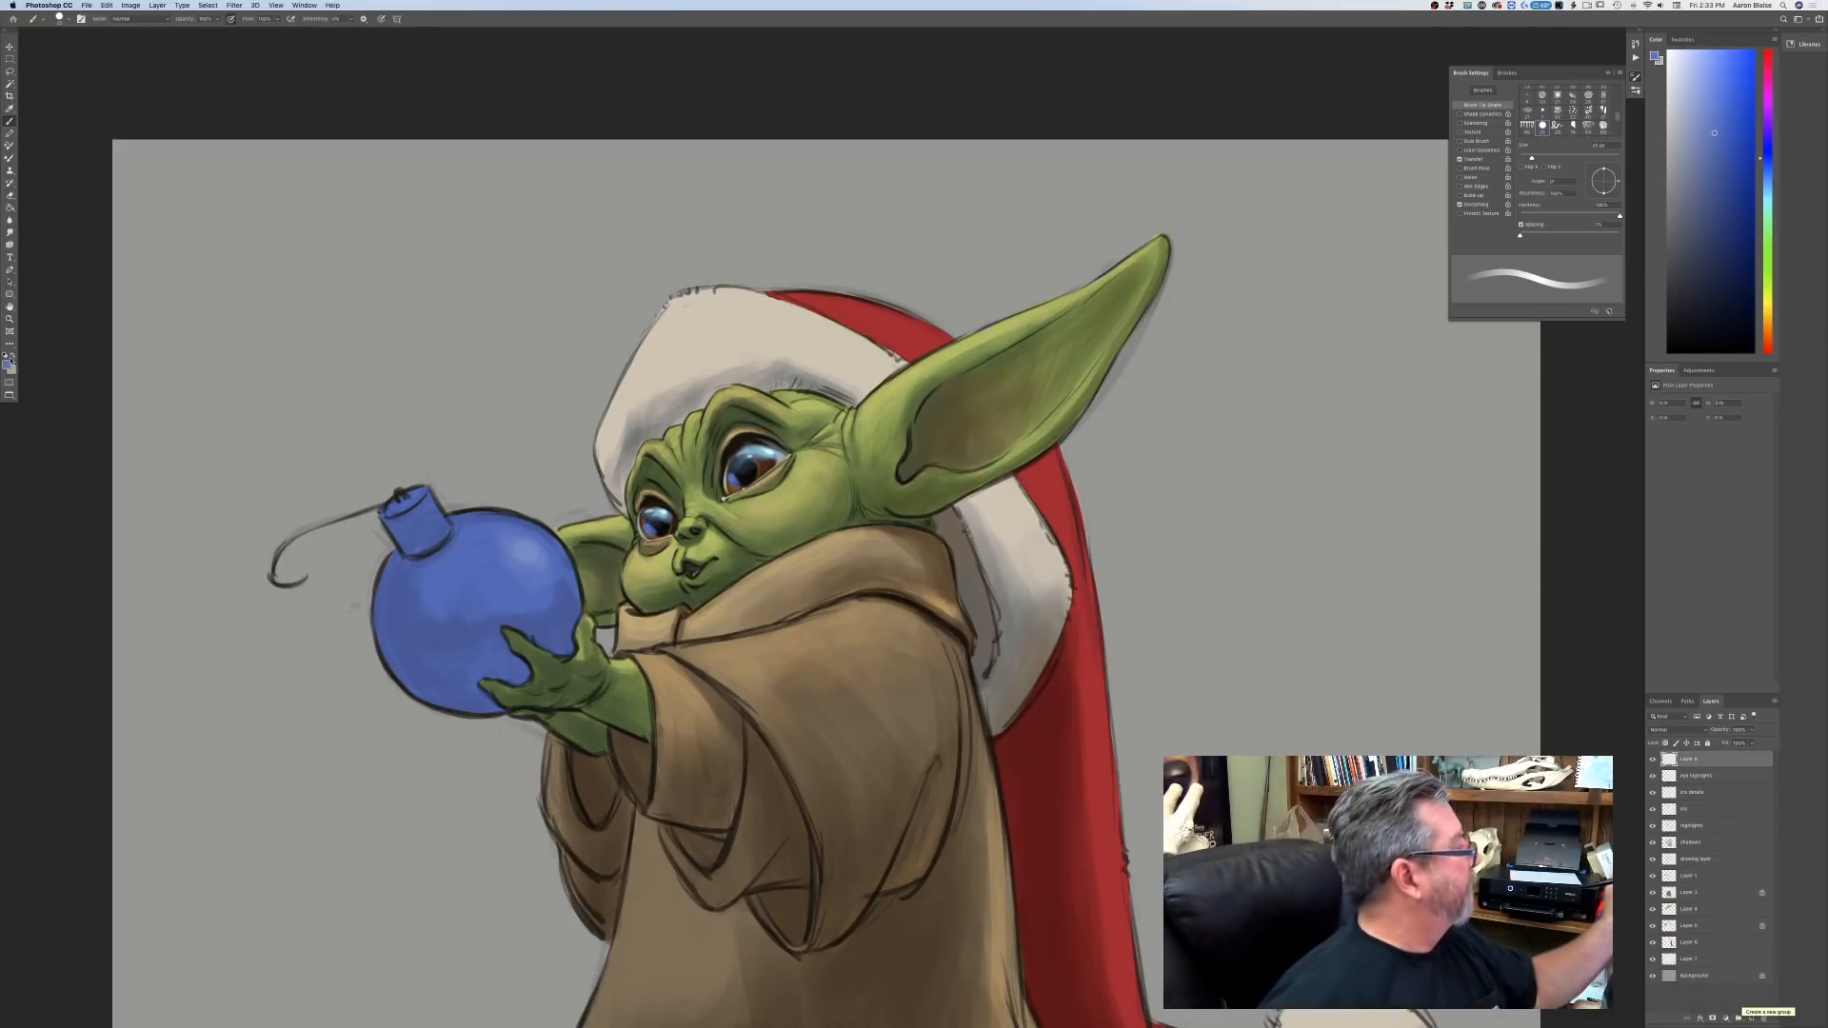
click(7, 364)
click(239, 379)
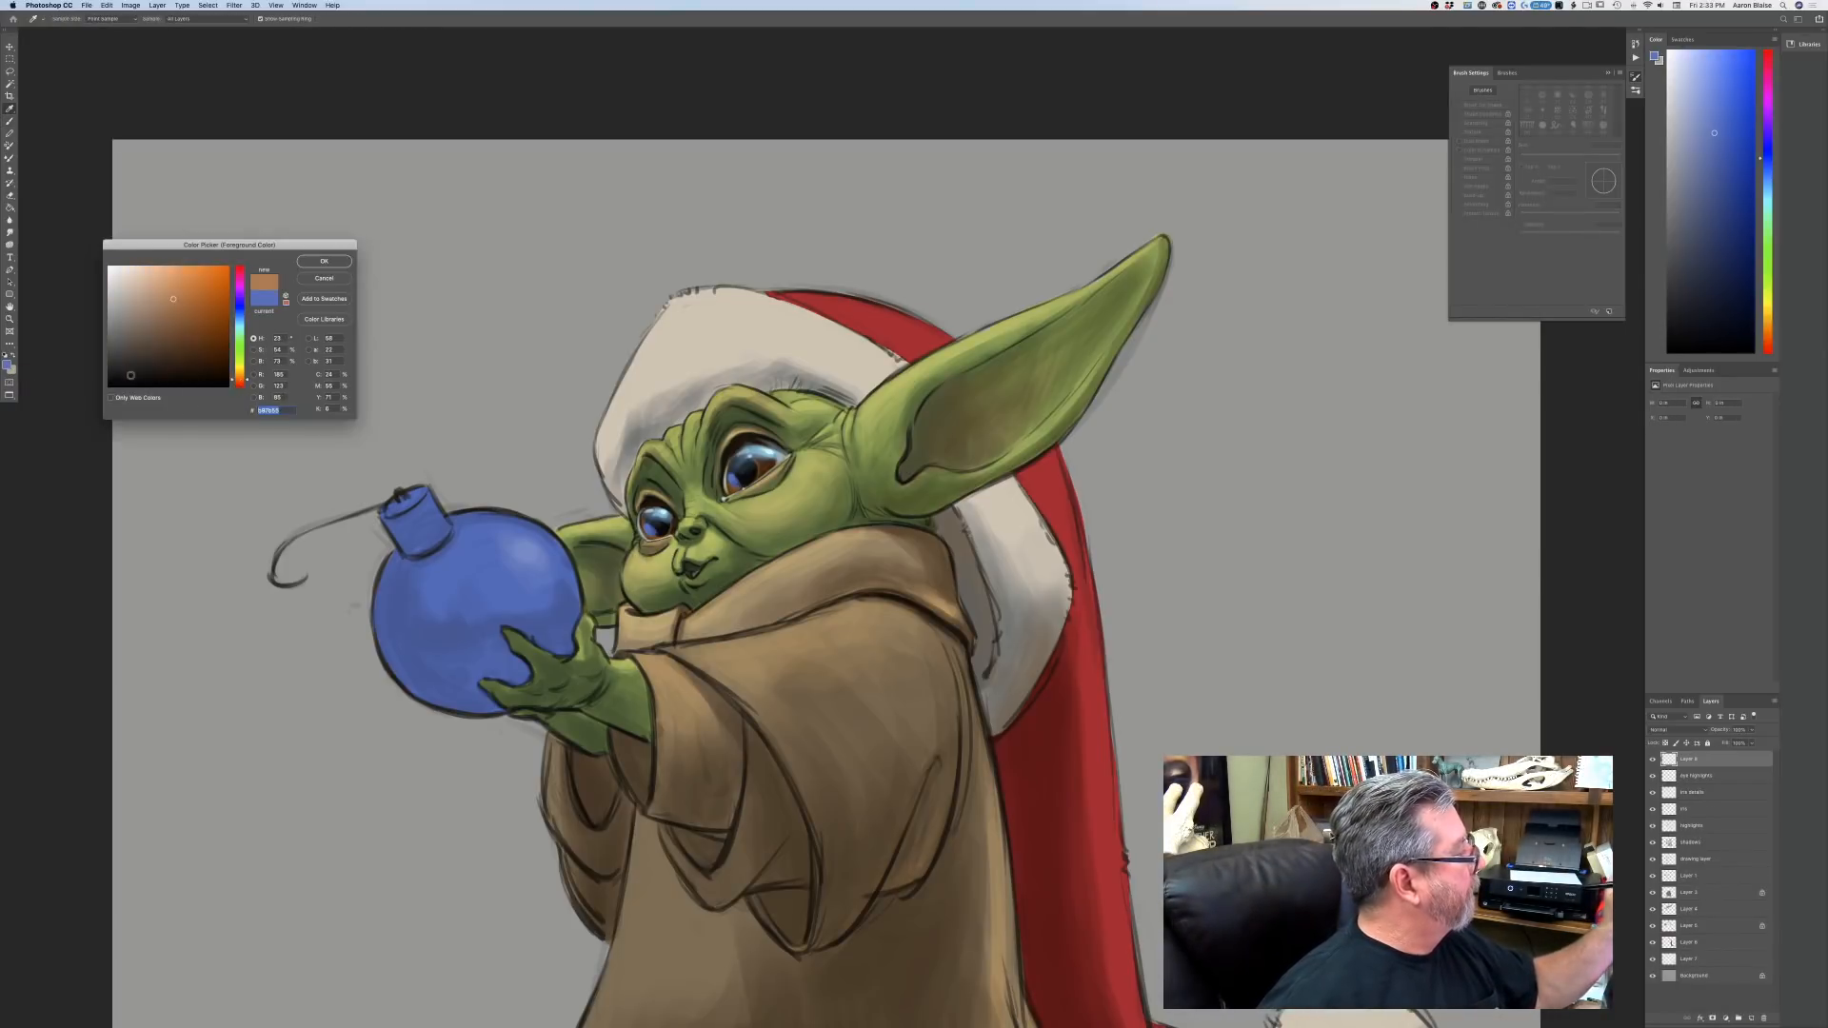
click(240, 377)
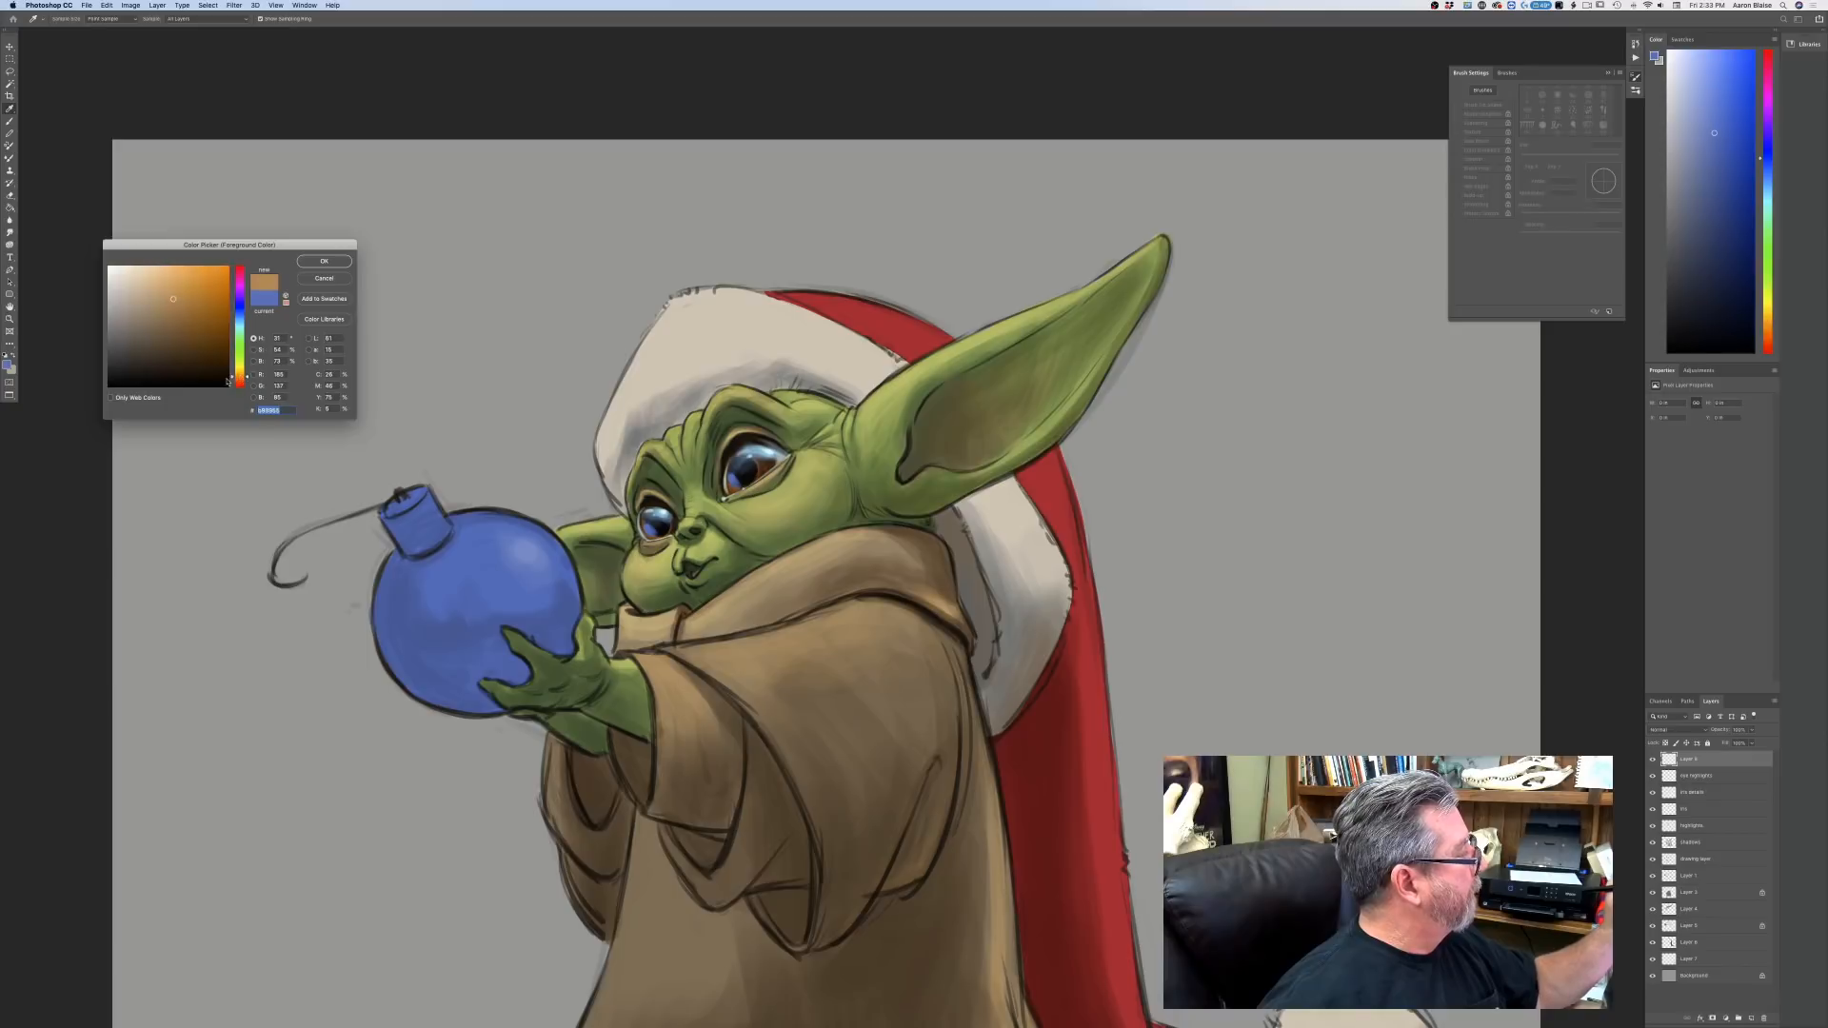
click(156, 380)
key(Return)
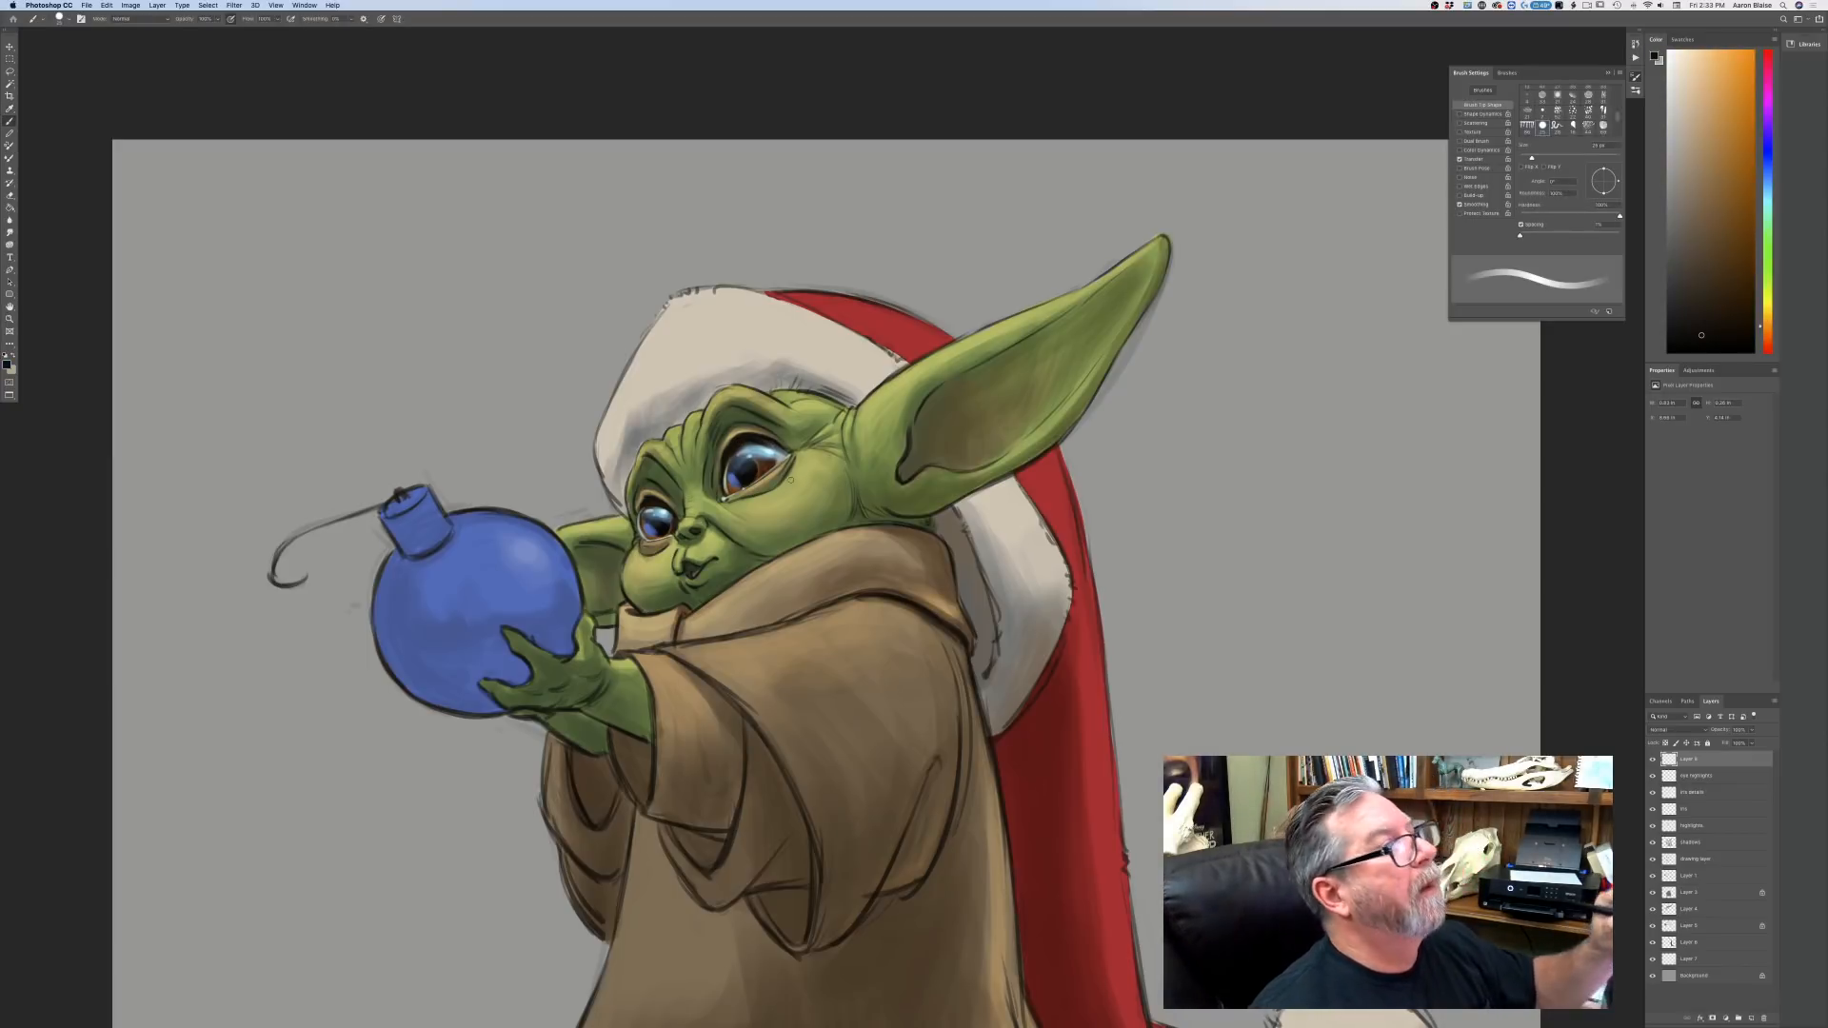
Brush dark shading along the inner rim of the larger eye, reducing the brush size for finer strokes.
drag(728, 455, 723, 473)
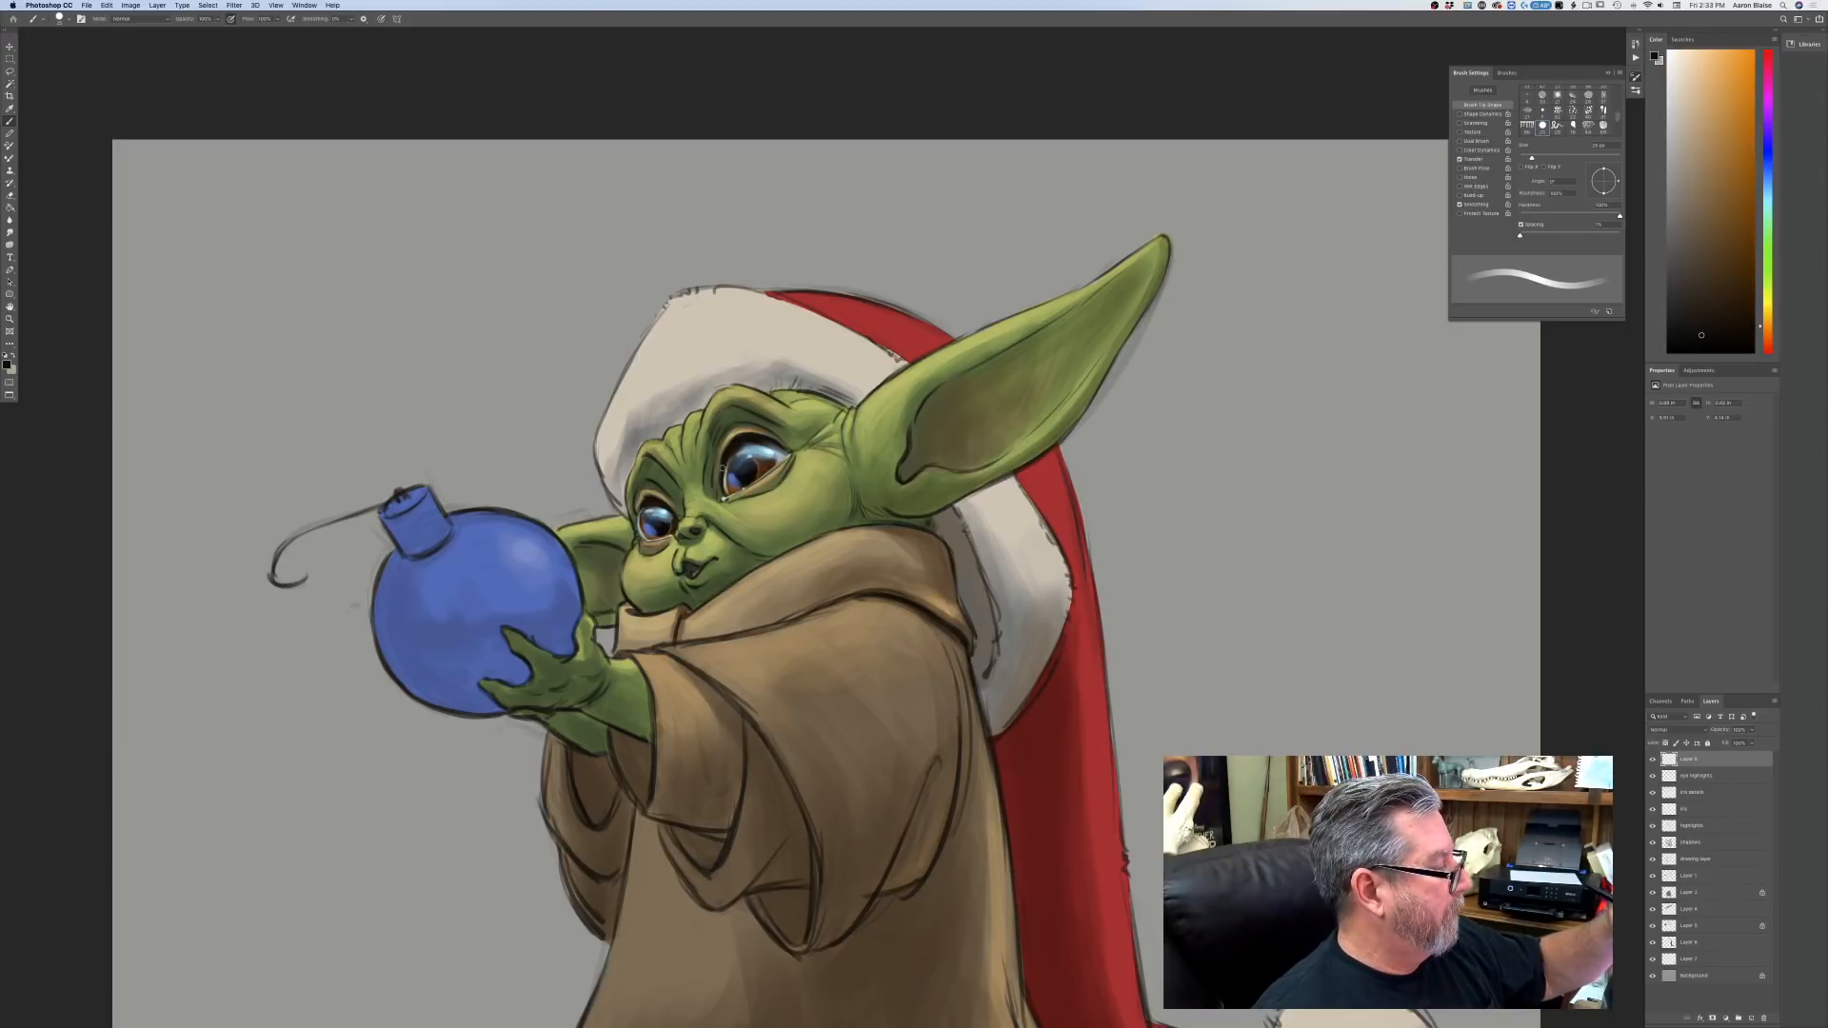
key(super+plus)
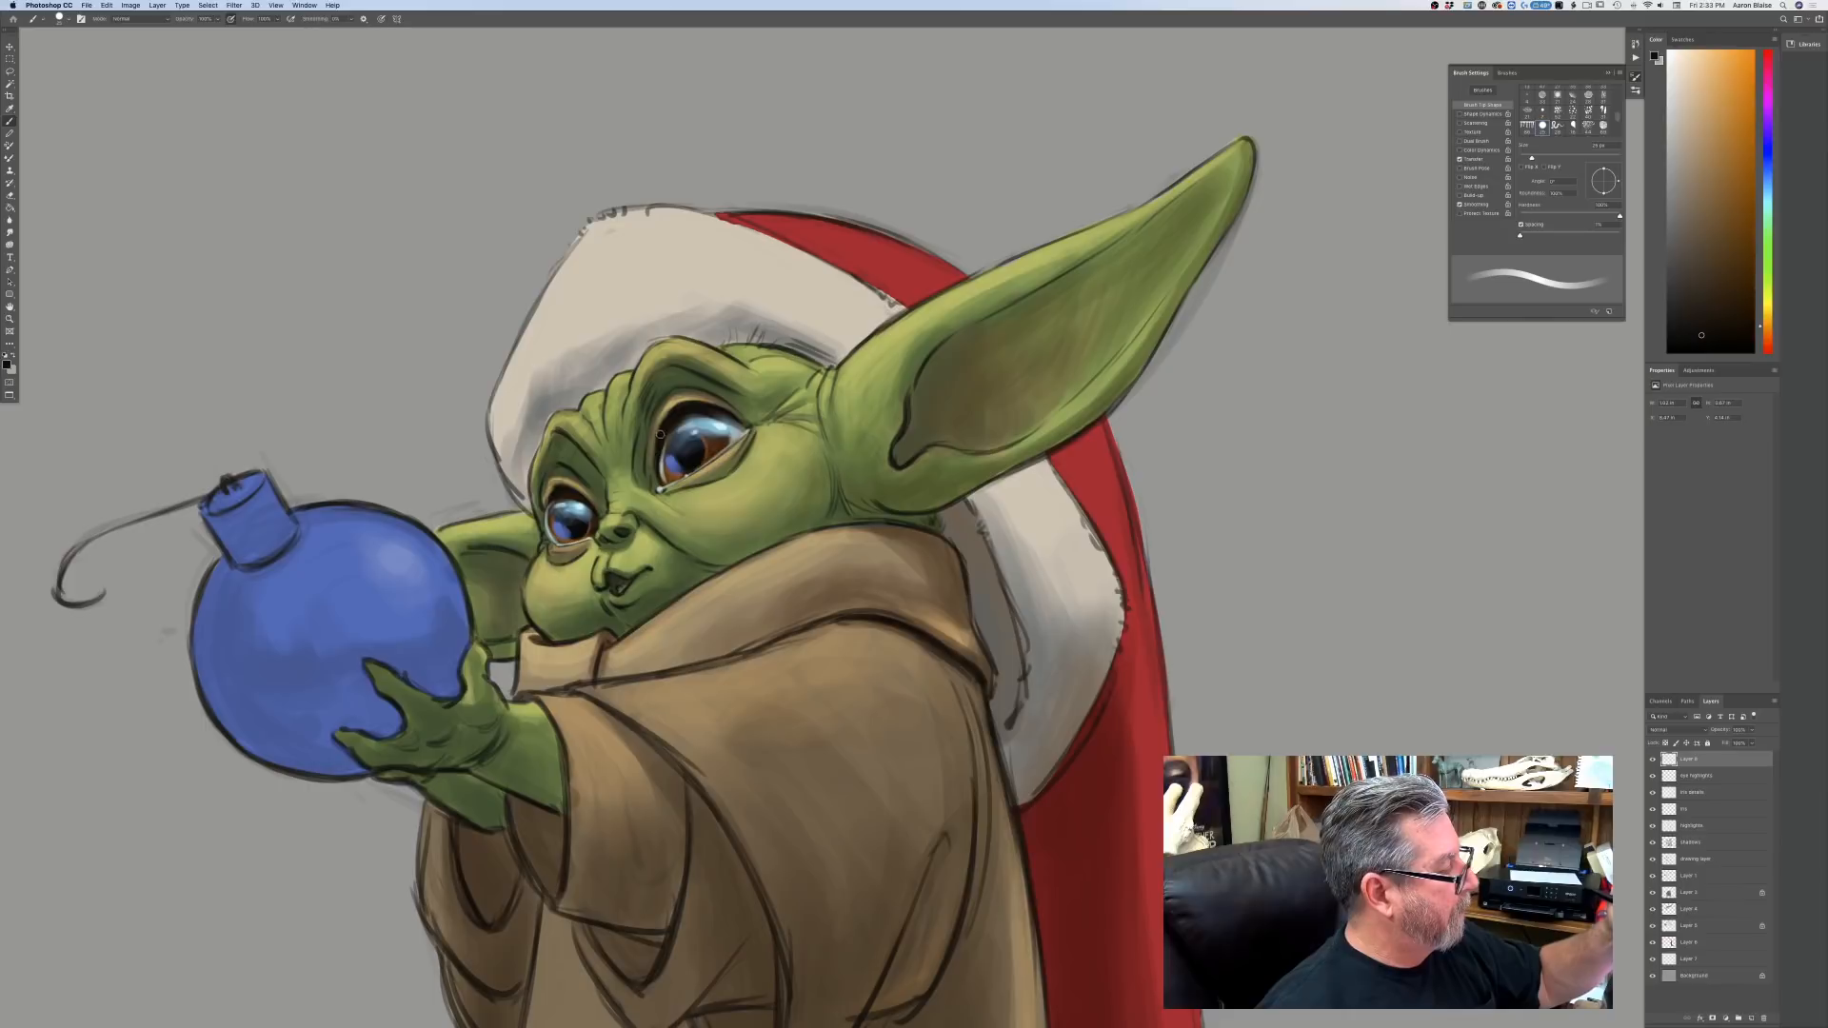
drag(659, 473, 659, 449)
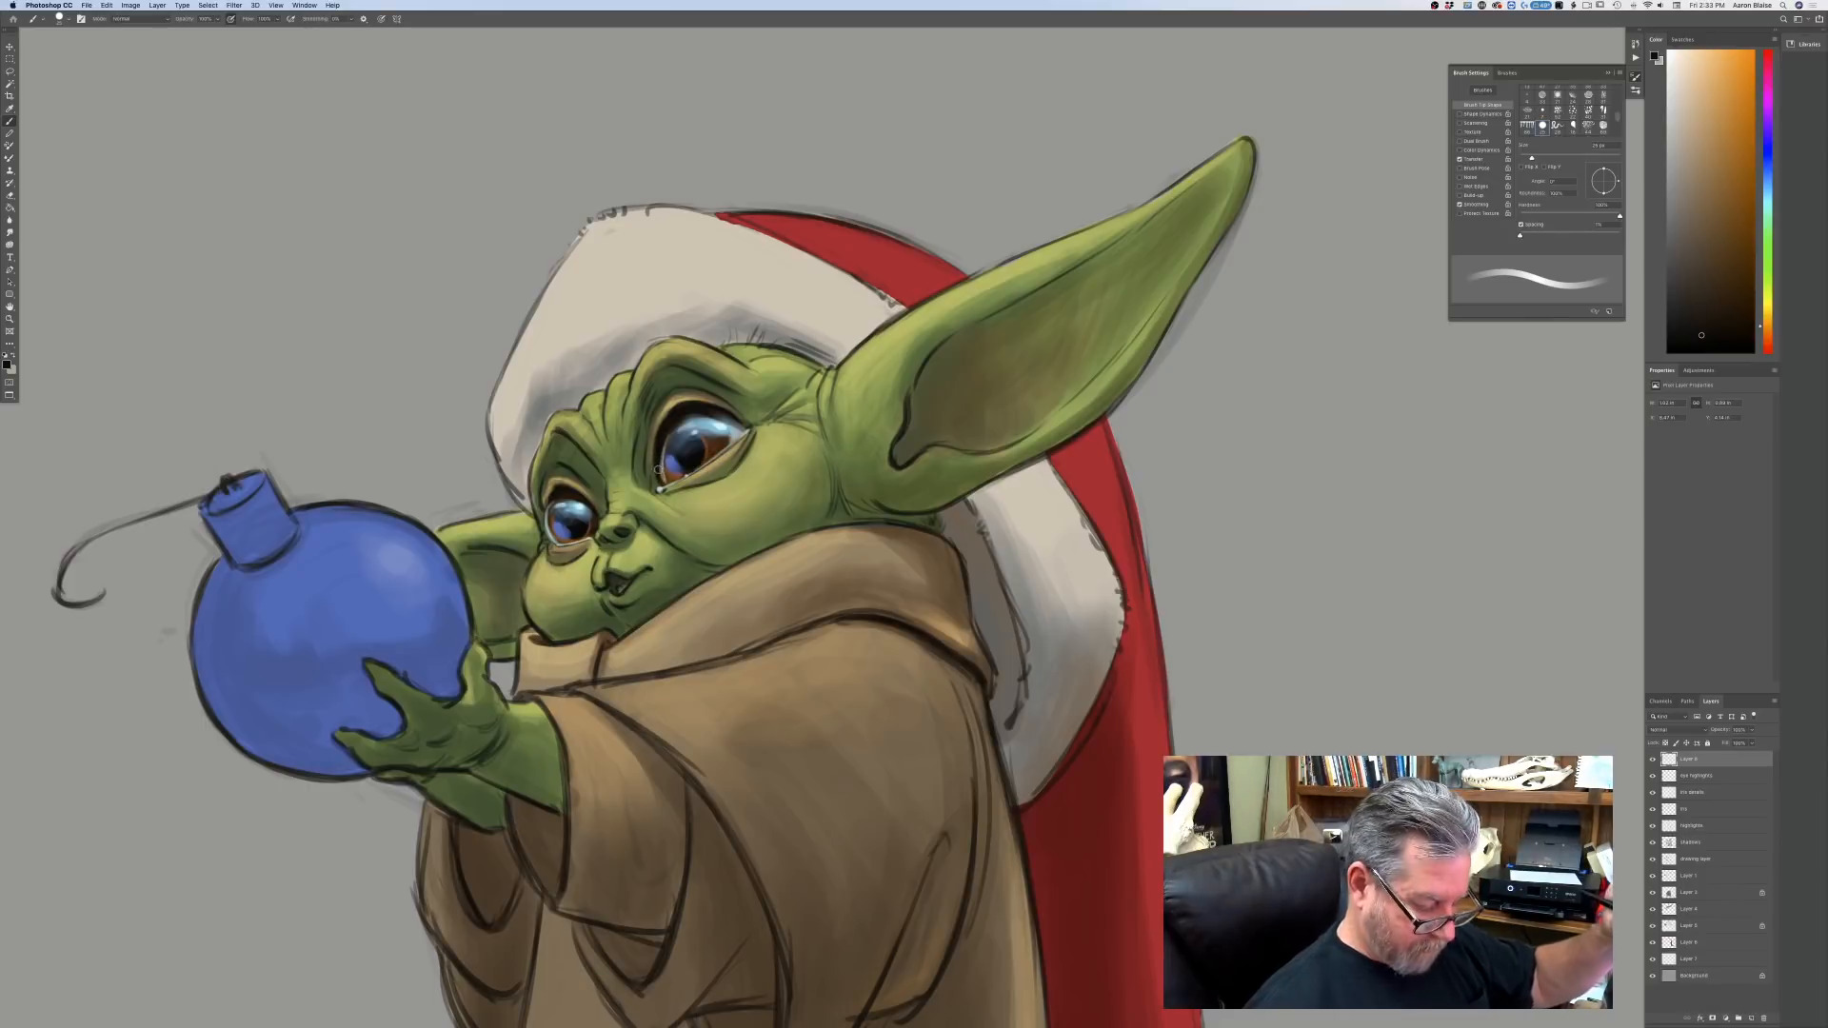
key(bracketleft)
key(bracketleft)
key(bracketleft)
key(bracketleft)
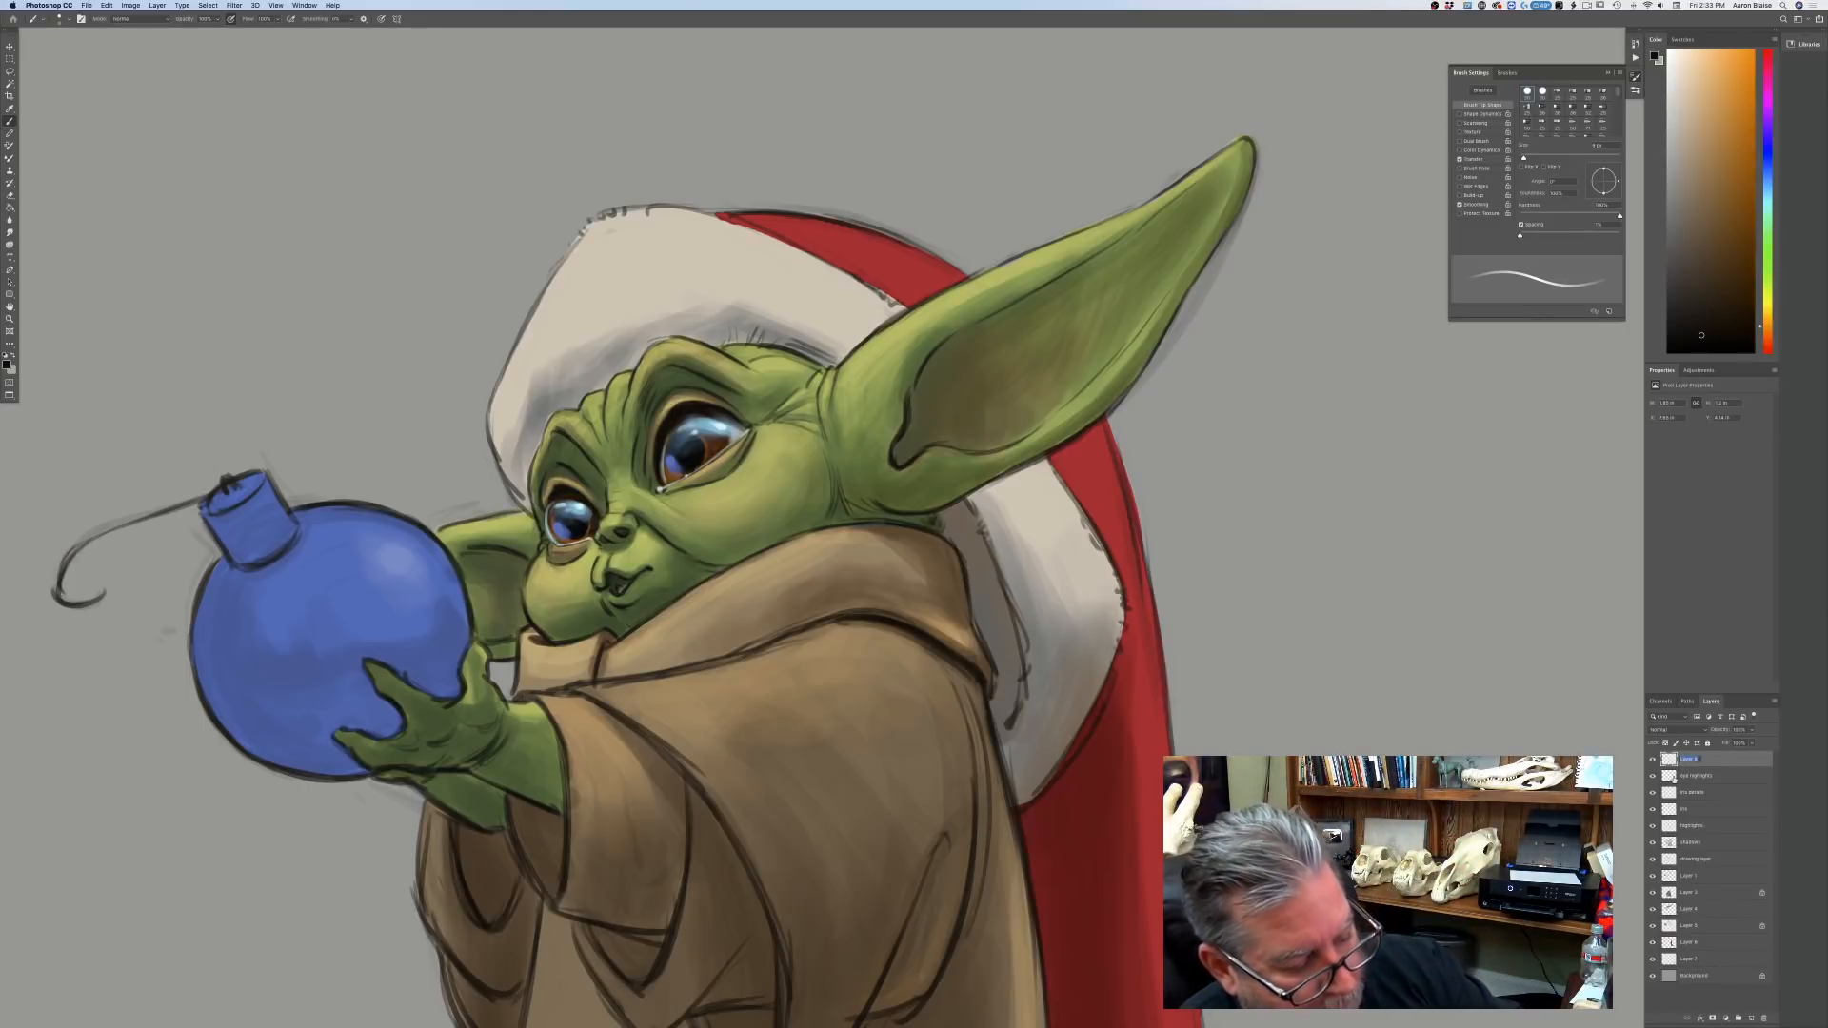
Rename the new top layer for the eye shading and set its blend mode to Multiply.
double_click(1687, 760)
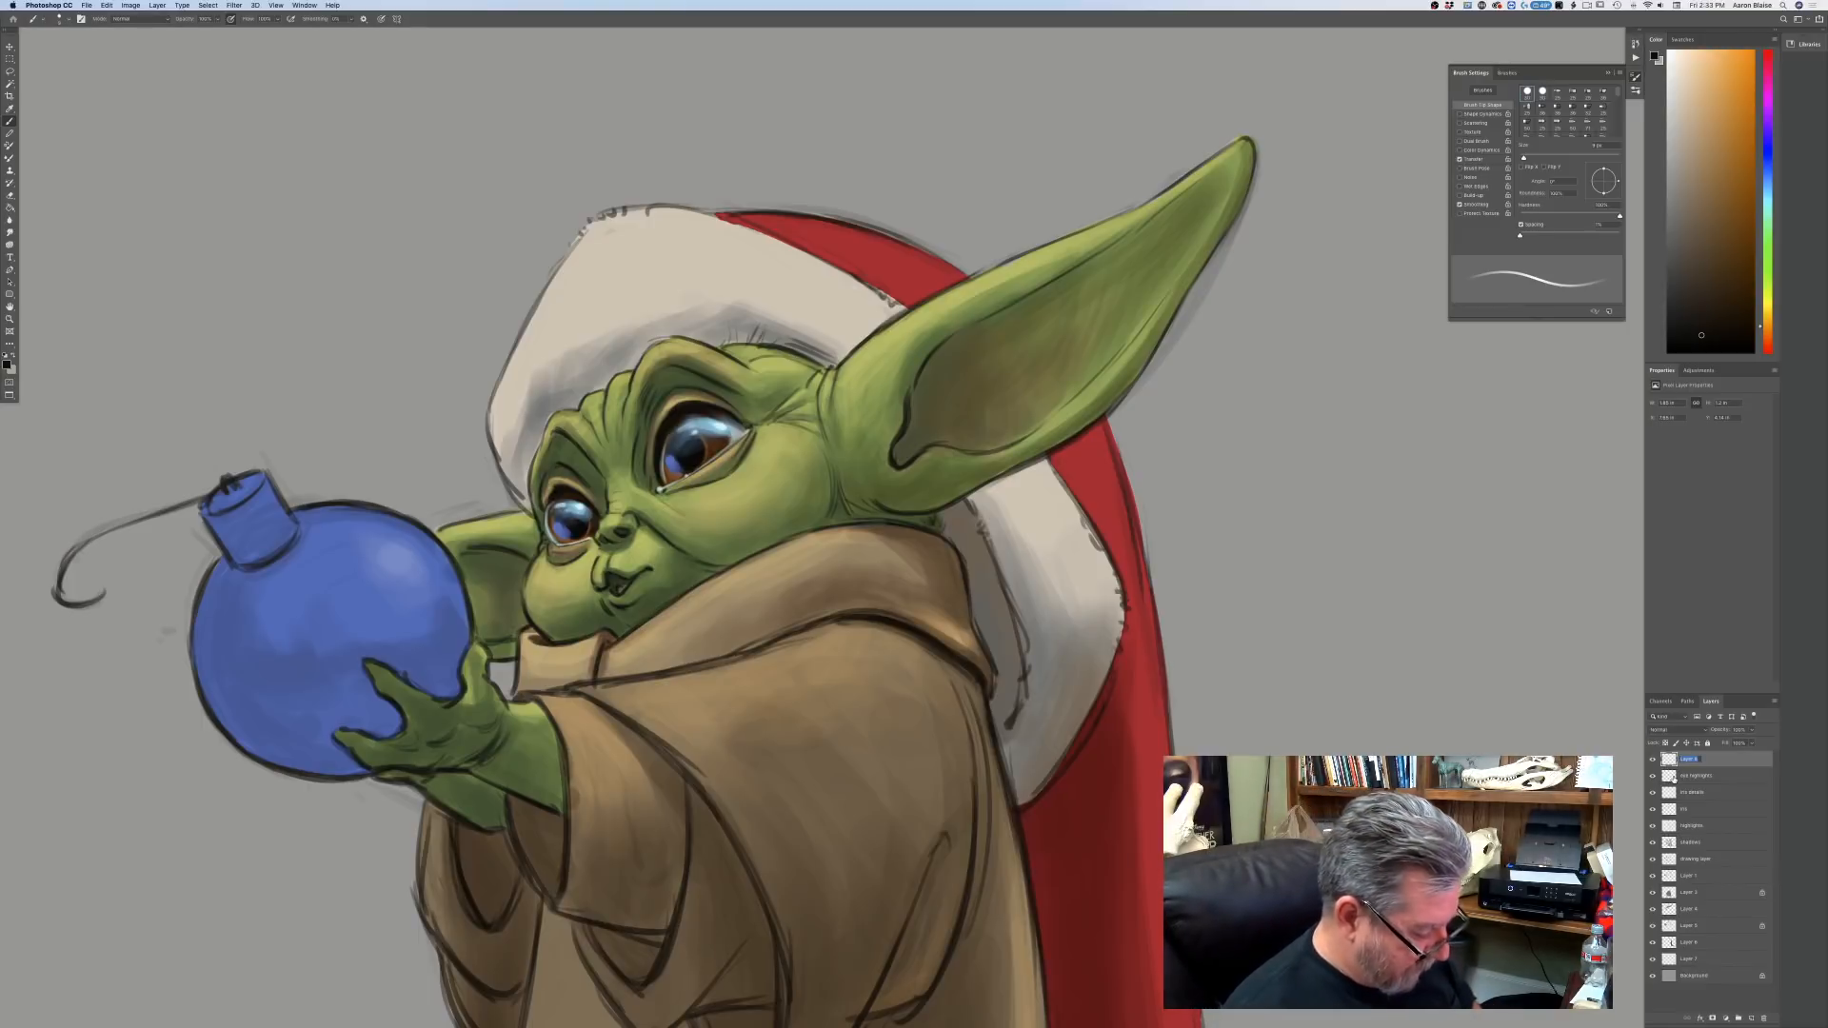
text(ey)
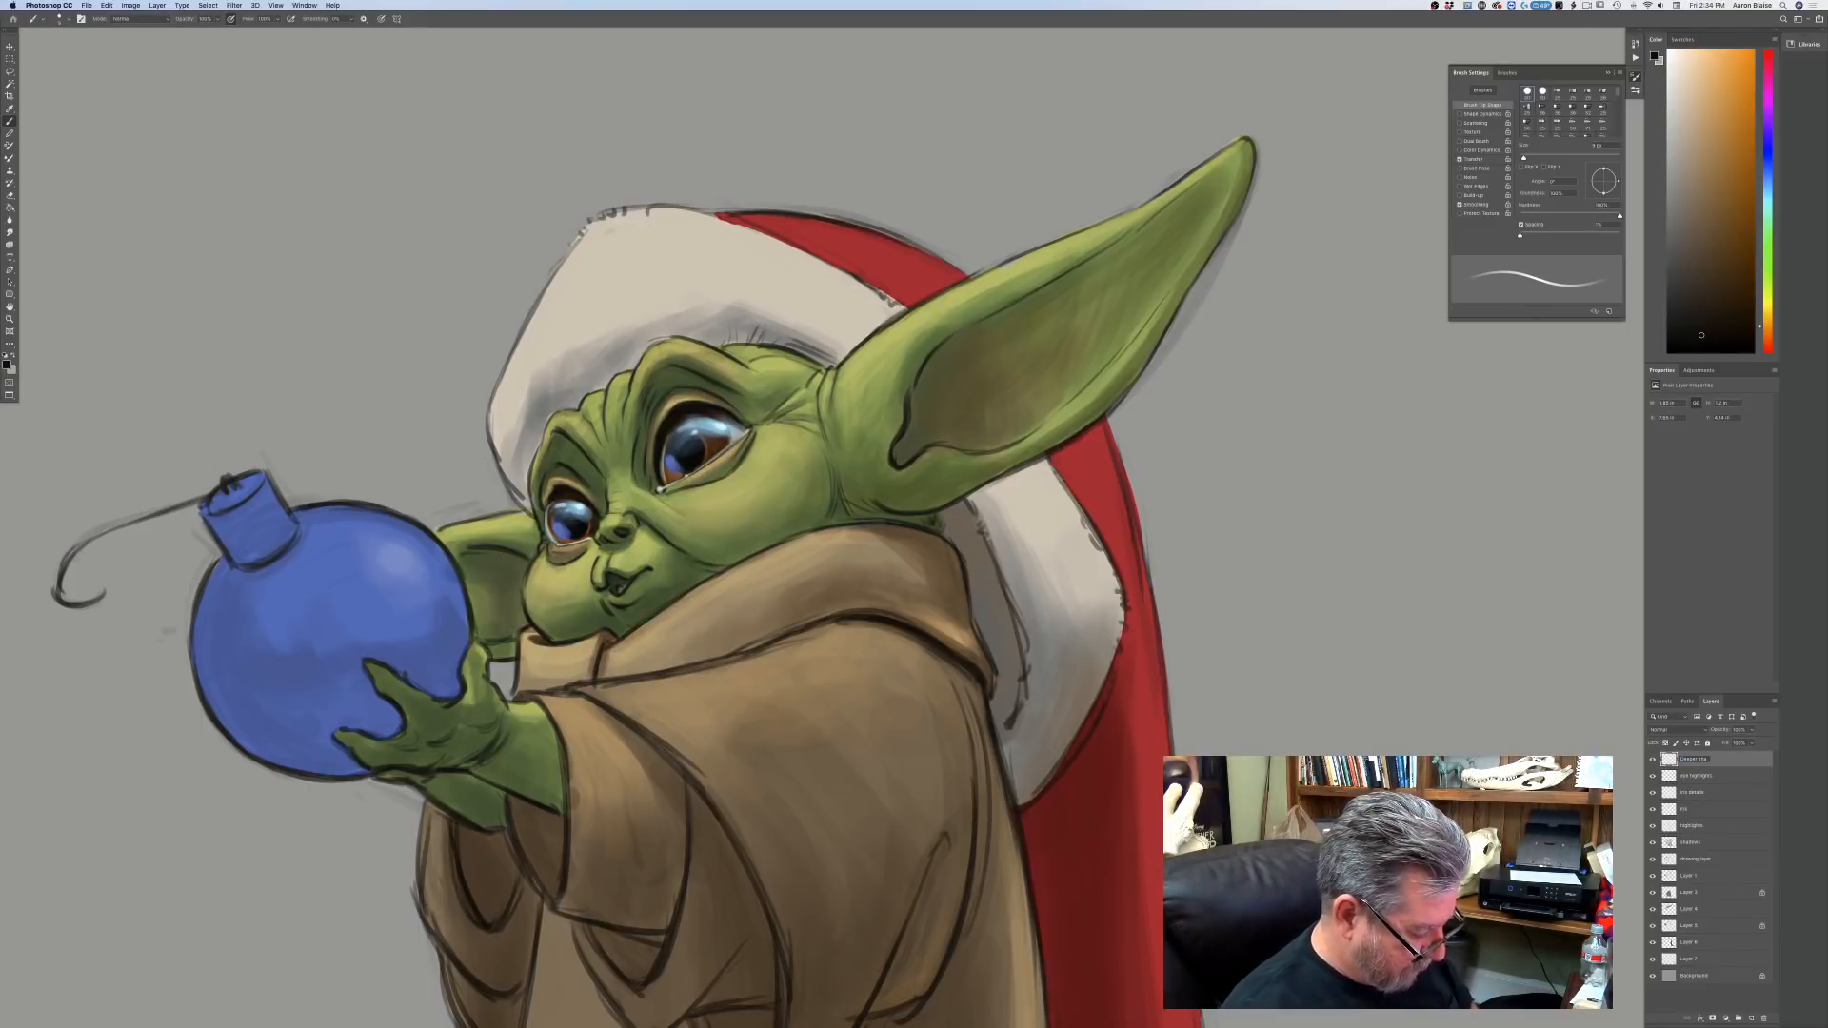
key(Return)
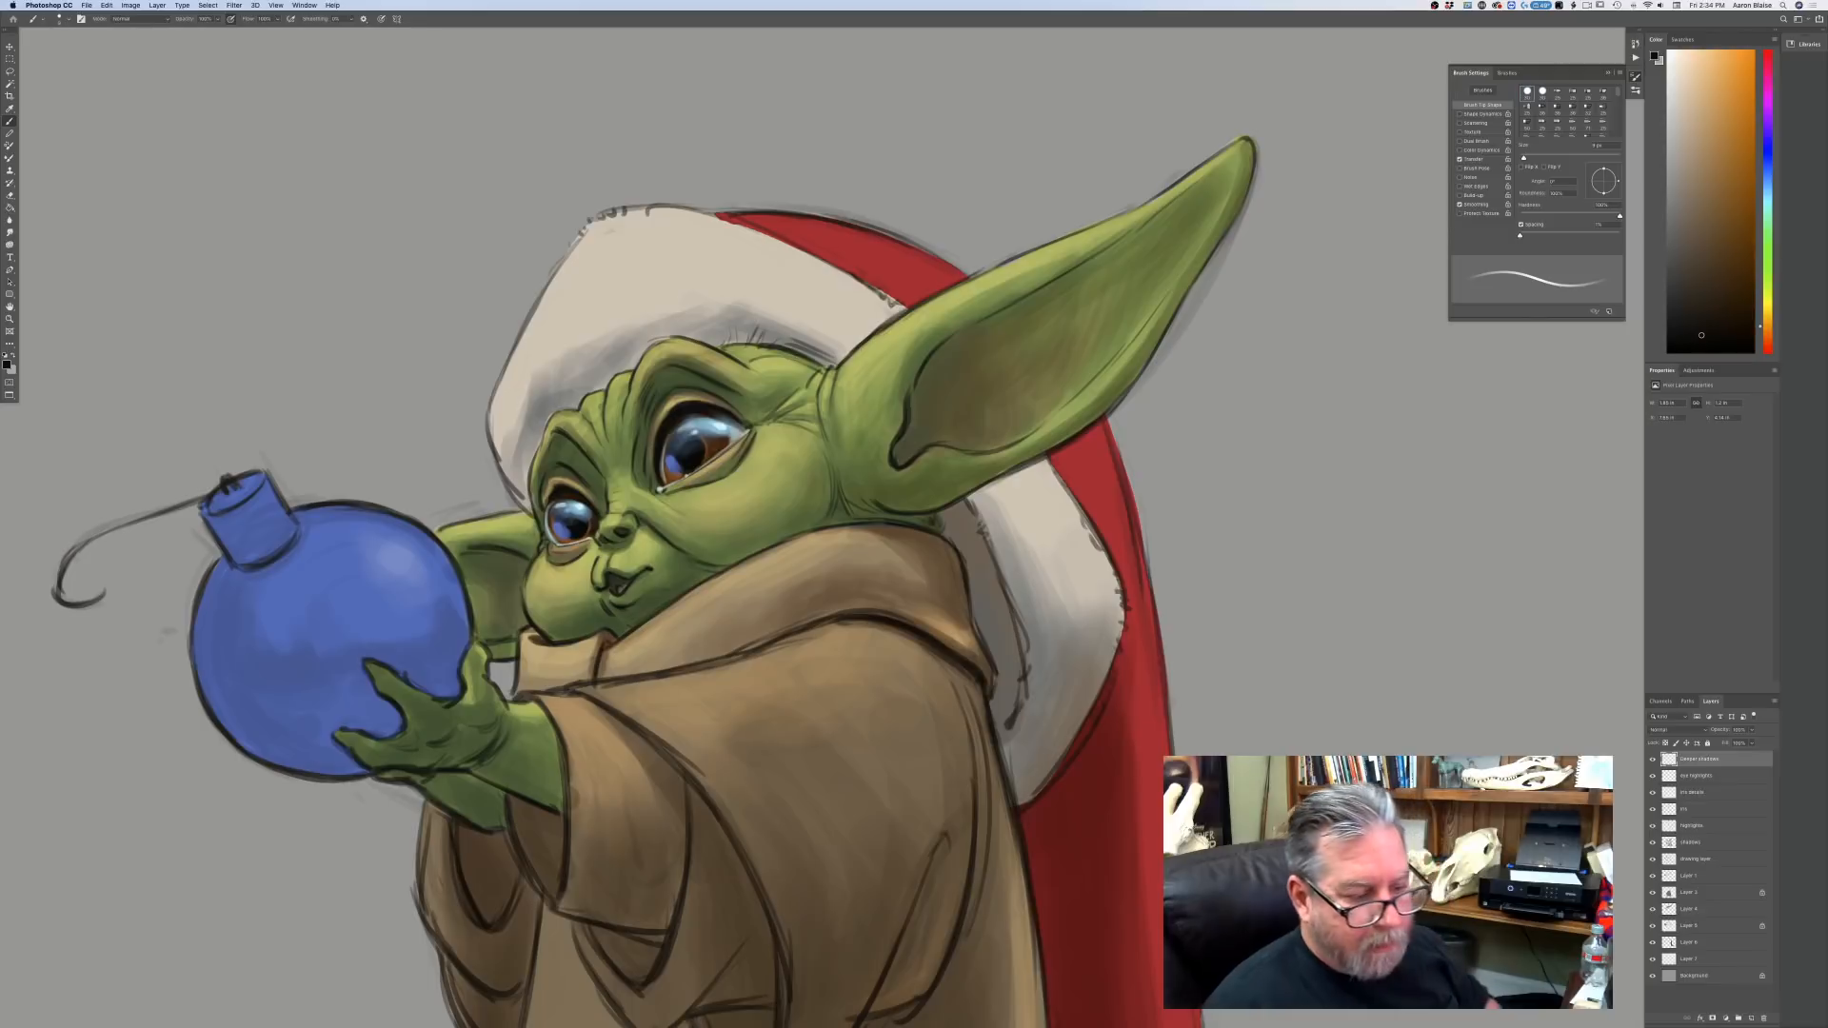
click(1666, 729)
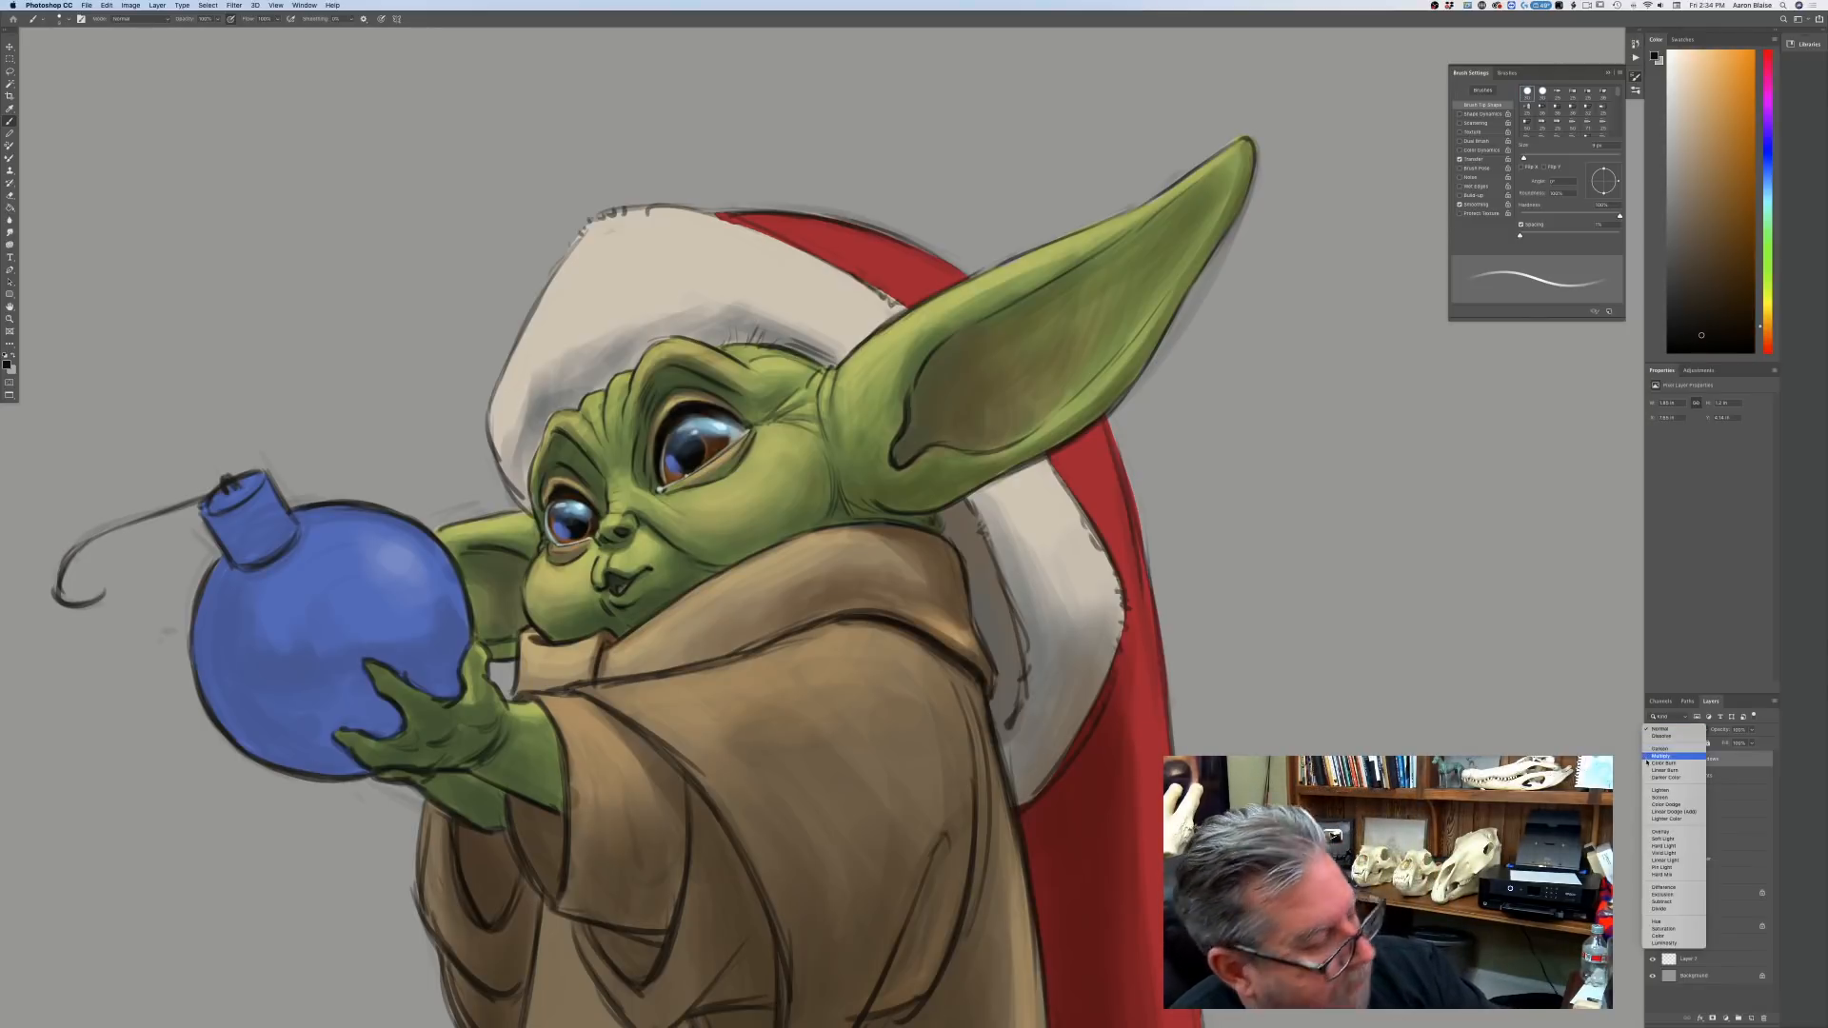
click(1648, 756)
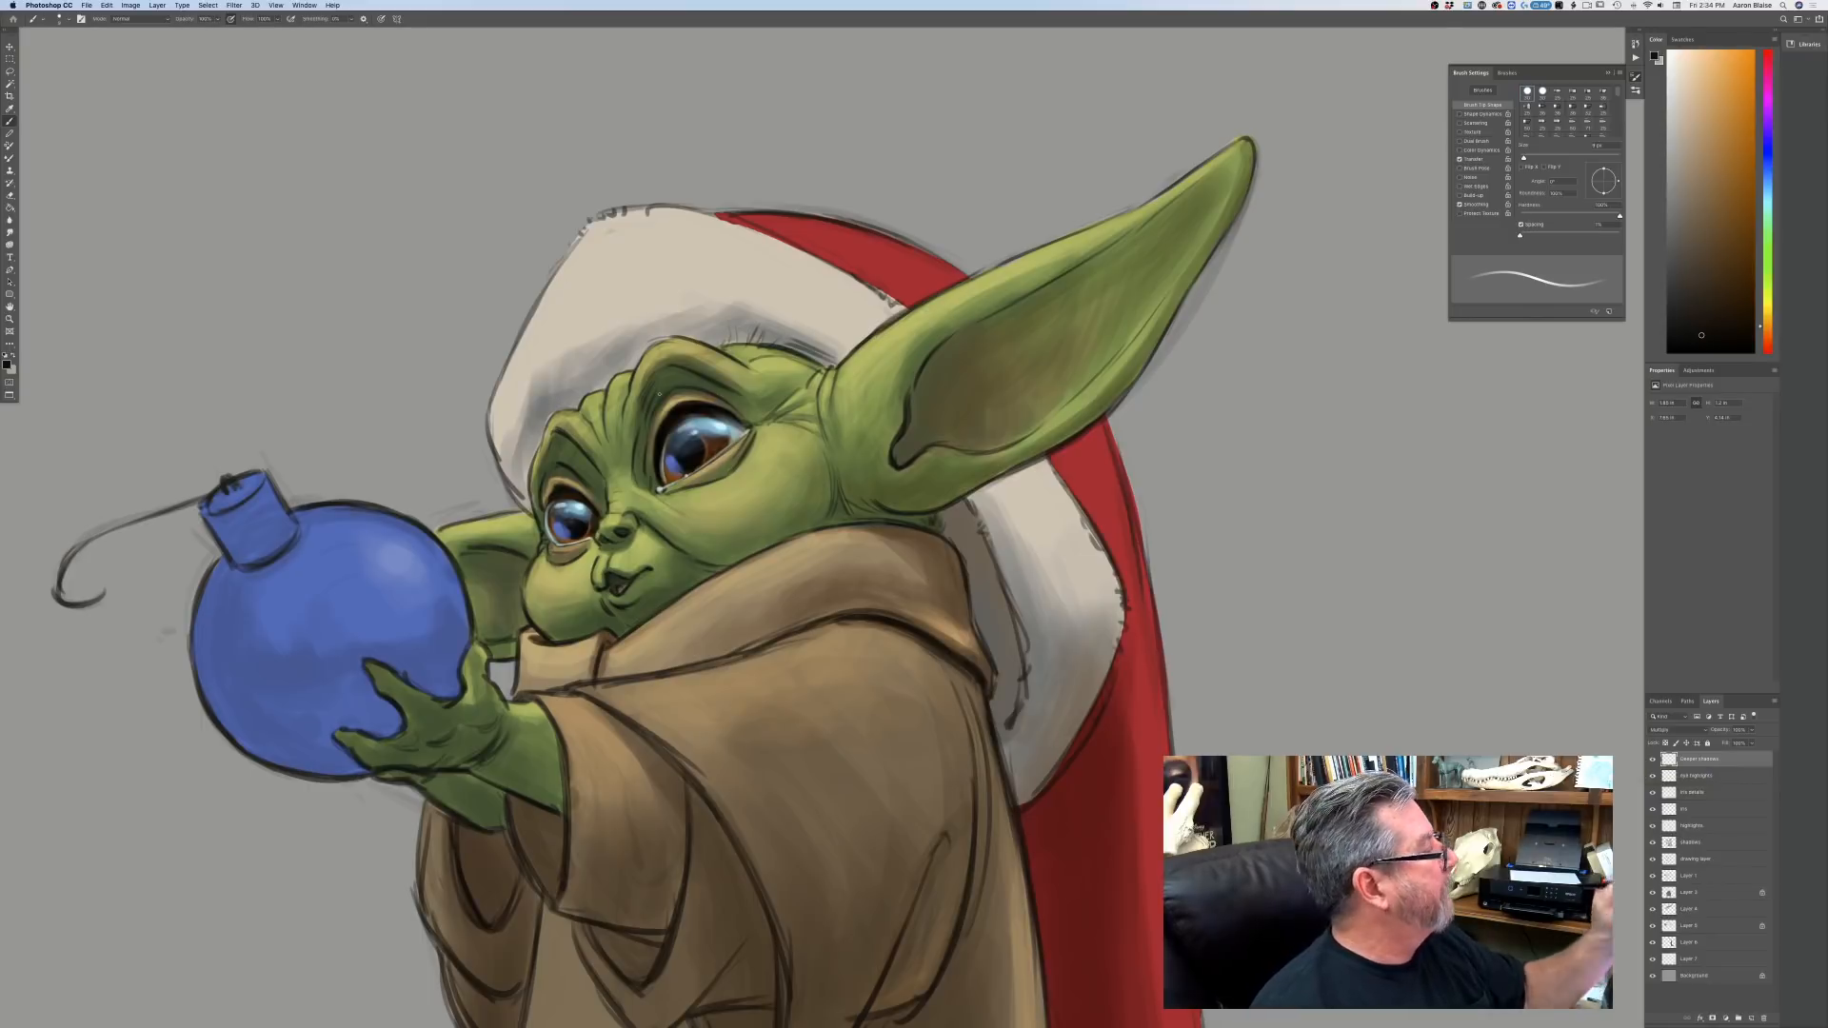
Set the foreground color to a muted gray-blue and return to the Brush tool.
click(10, 364)
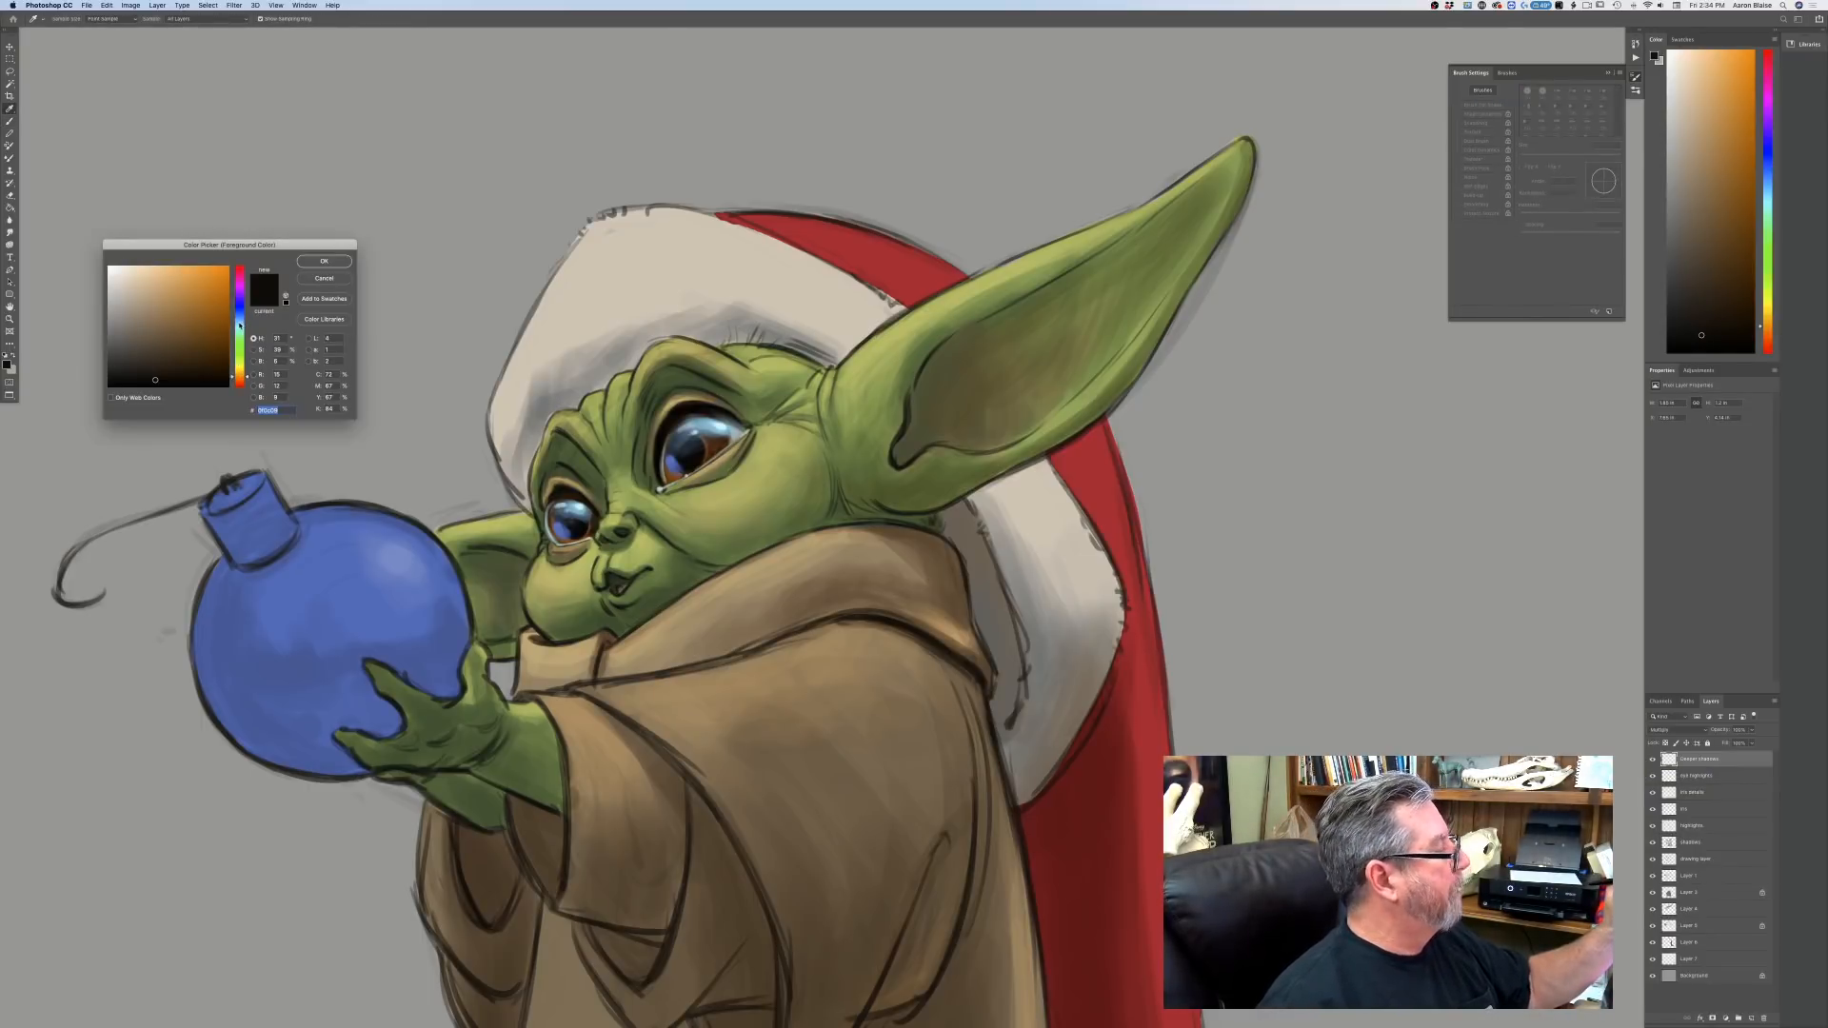
drag(239, 325, 236, 321)
click(133, 325)
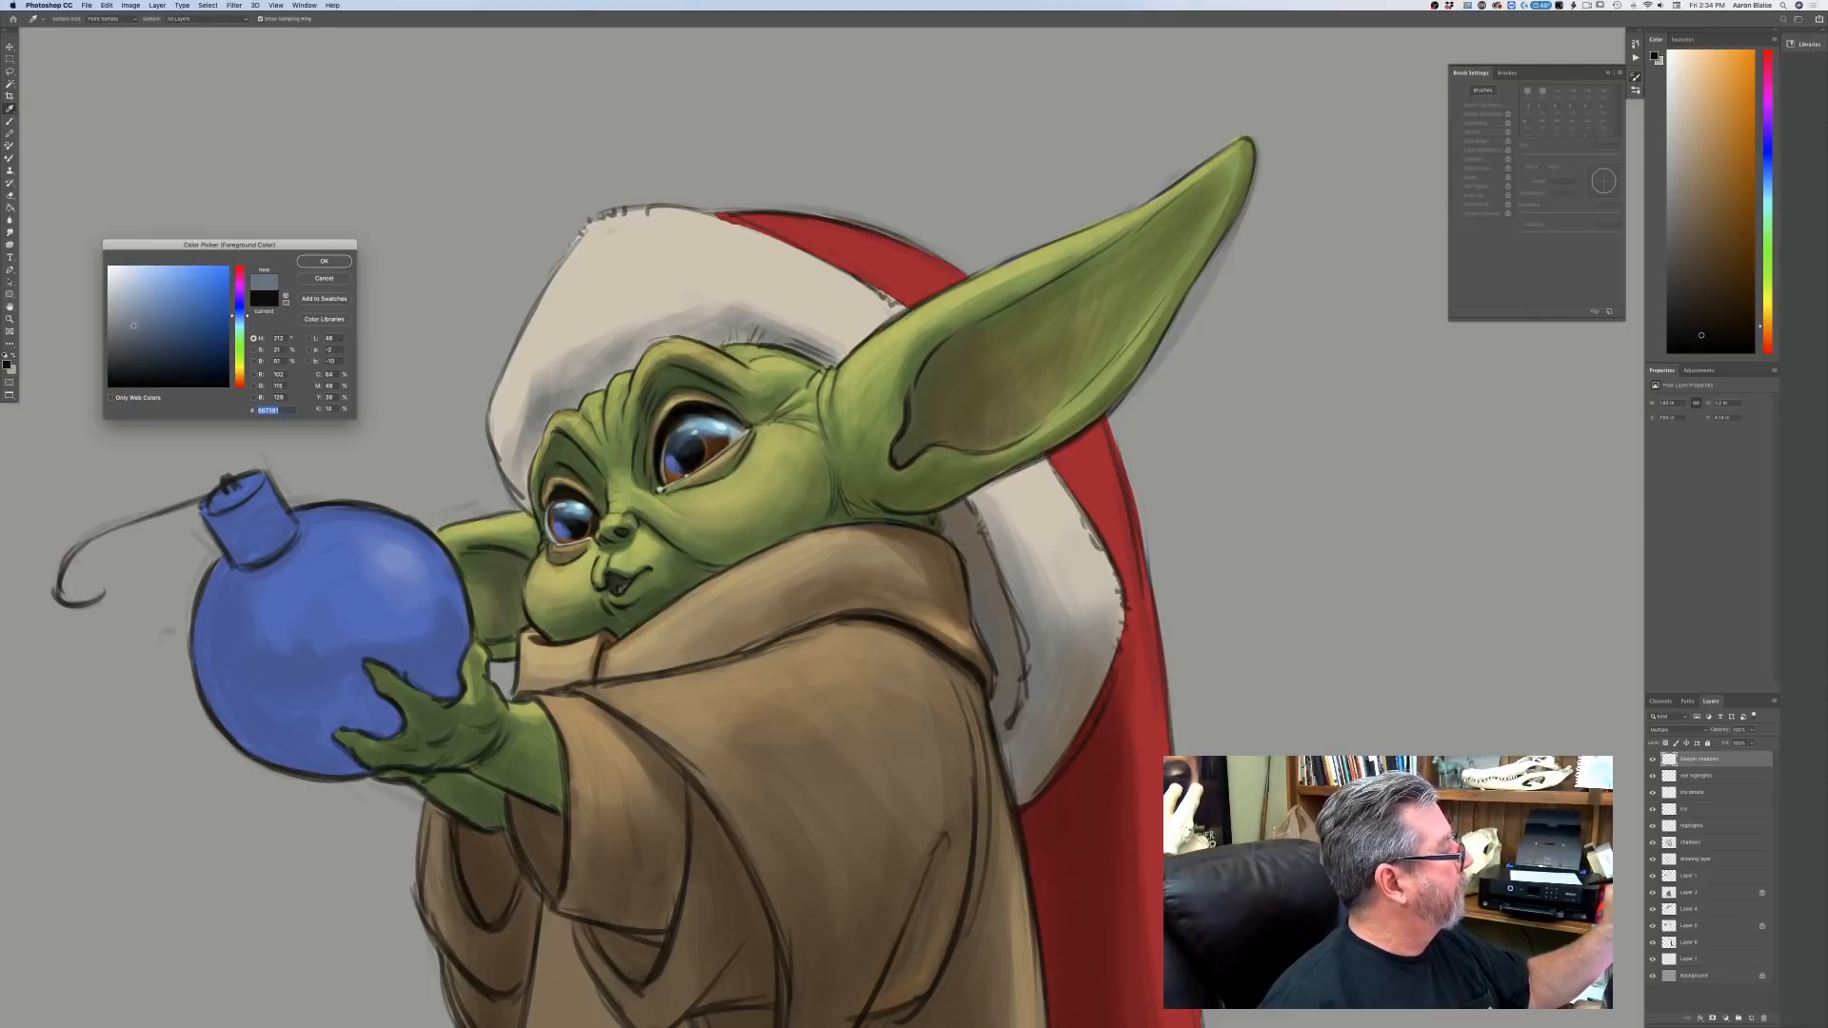
click(315, 263)
key(b)
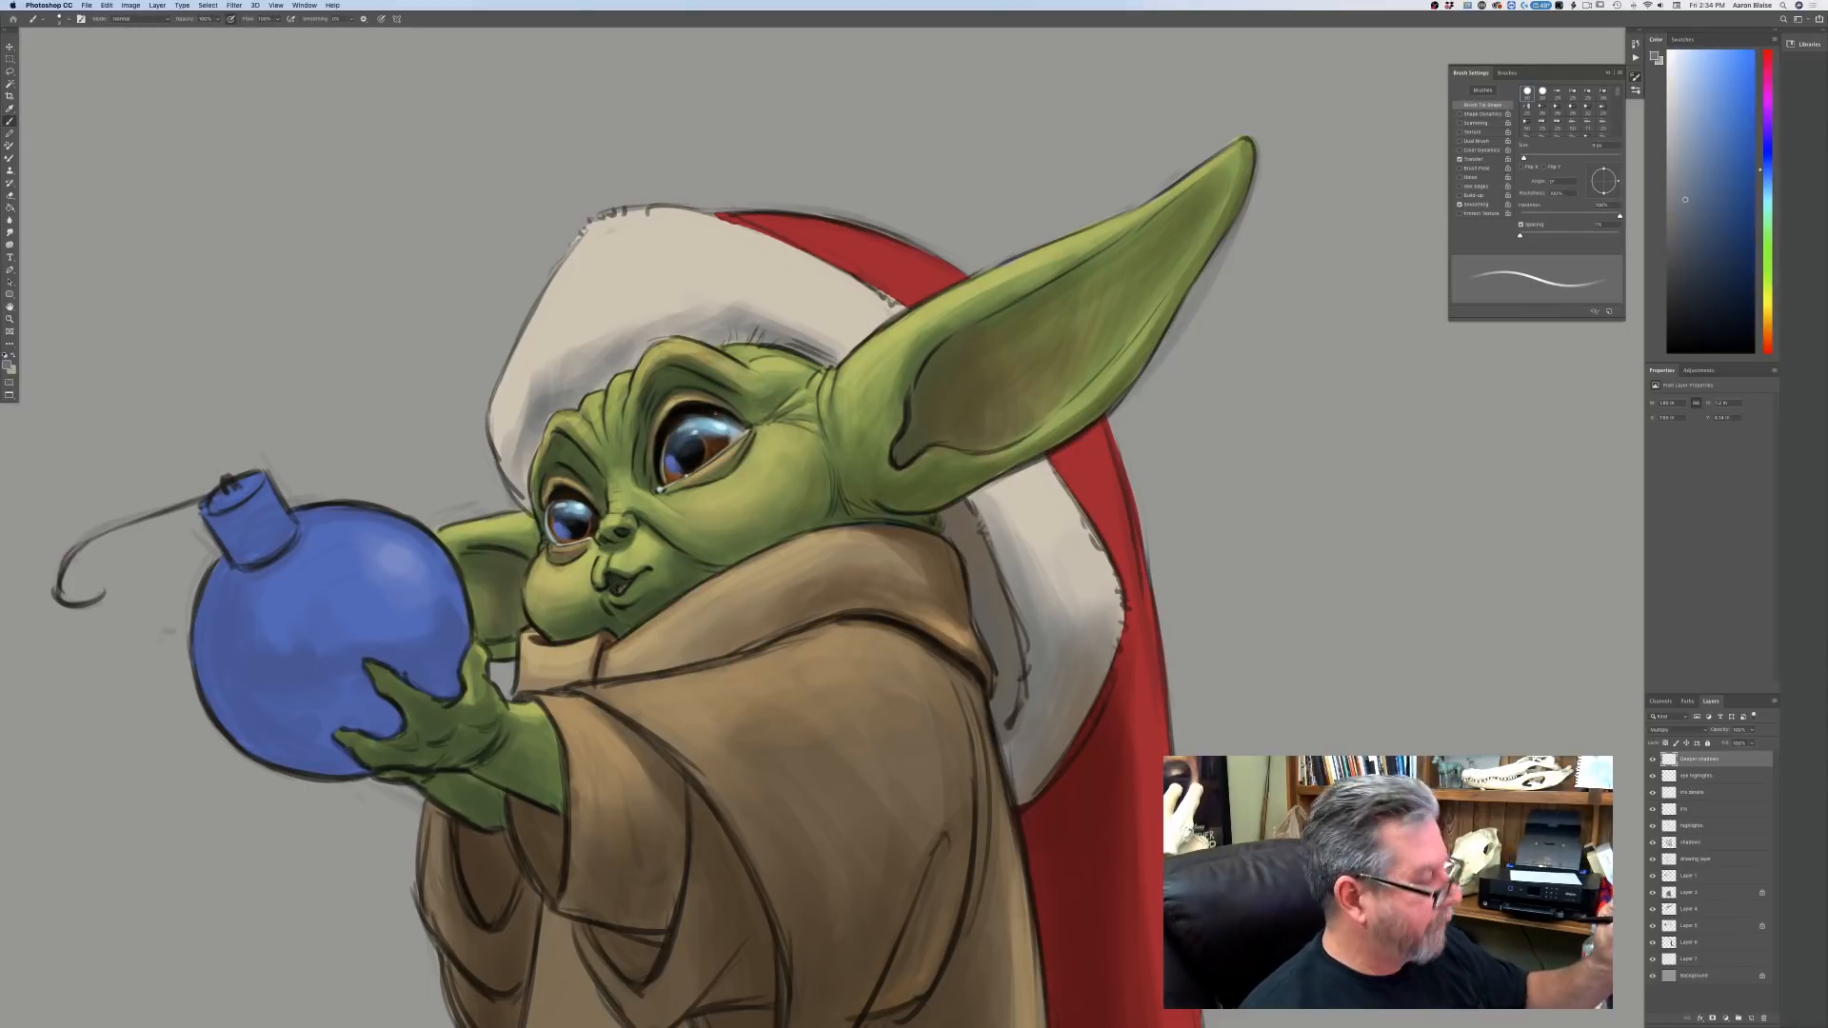
Shade the upper lid and brow fold of the larger eye using an enlarged brush with adjusted opacity.
key(])
key(])
key(])
key(])
key(])
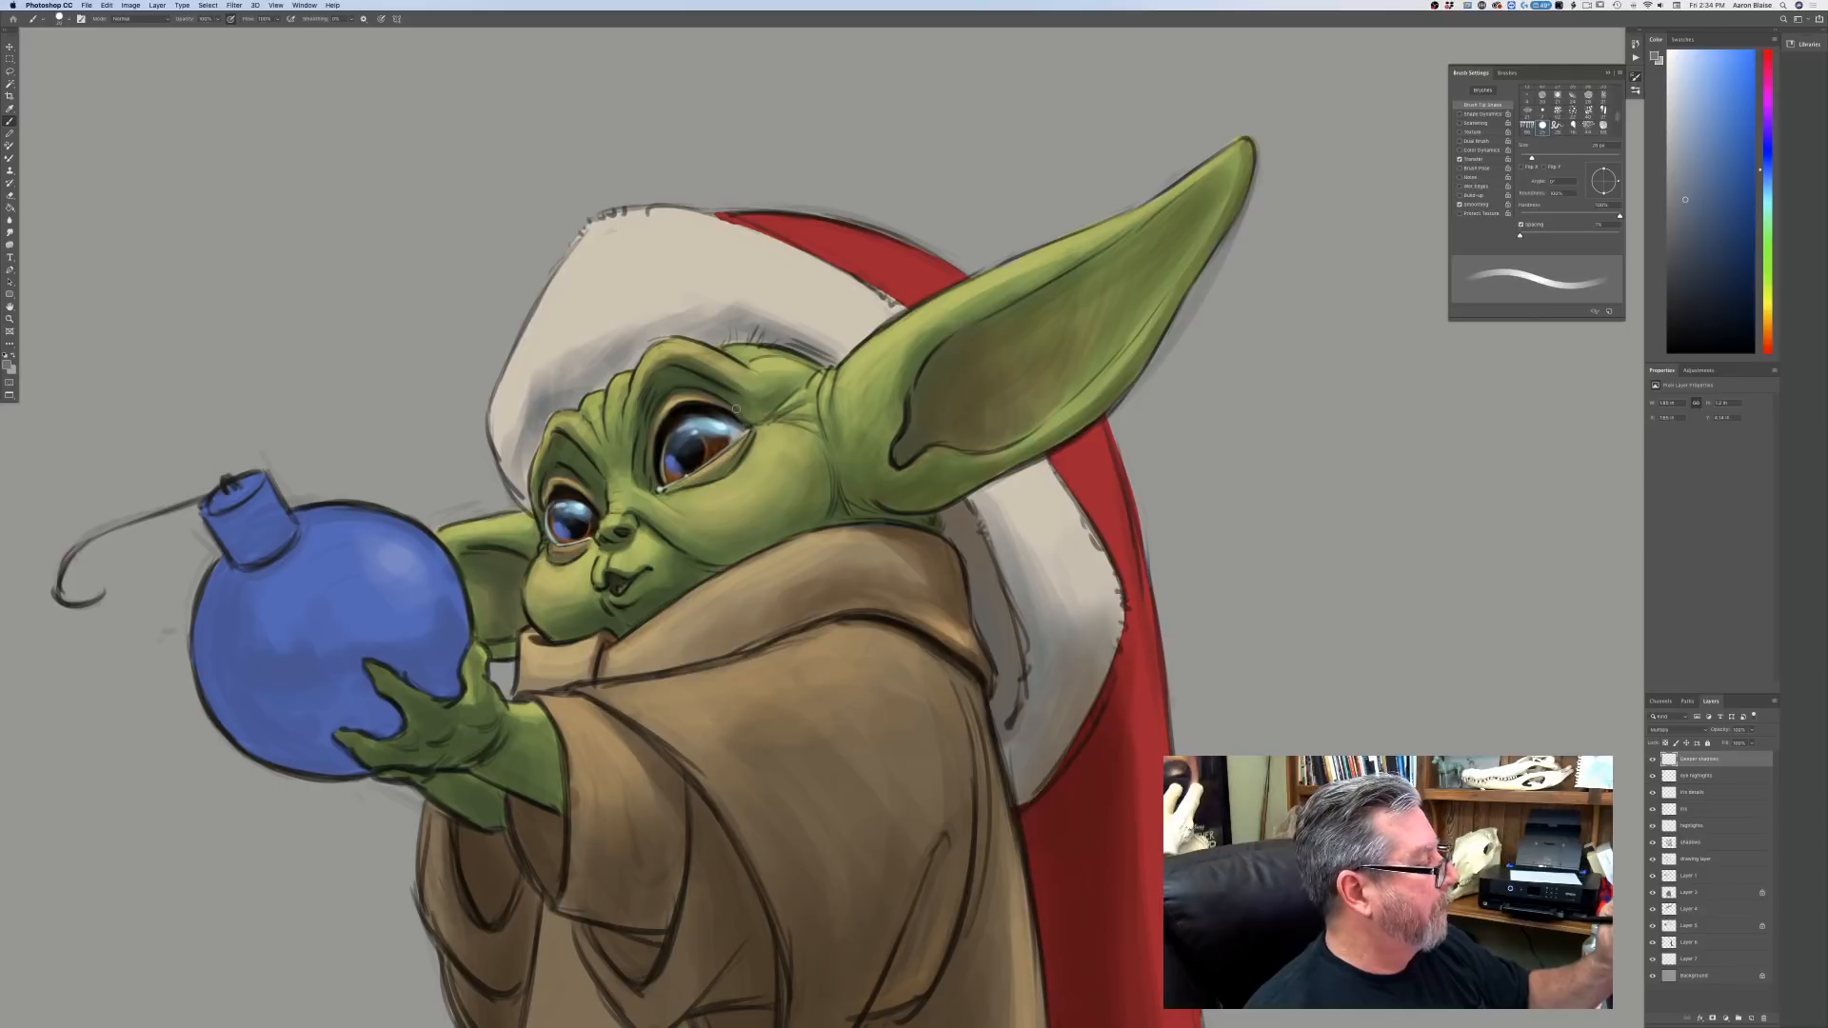
click(215, 19)
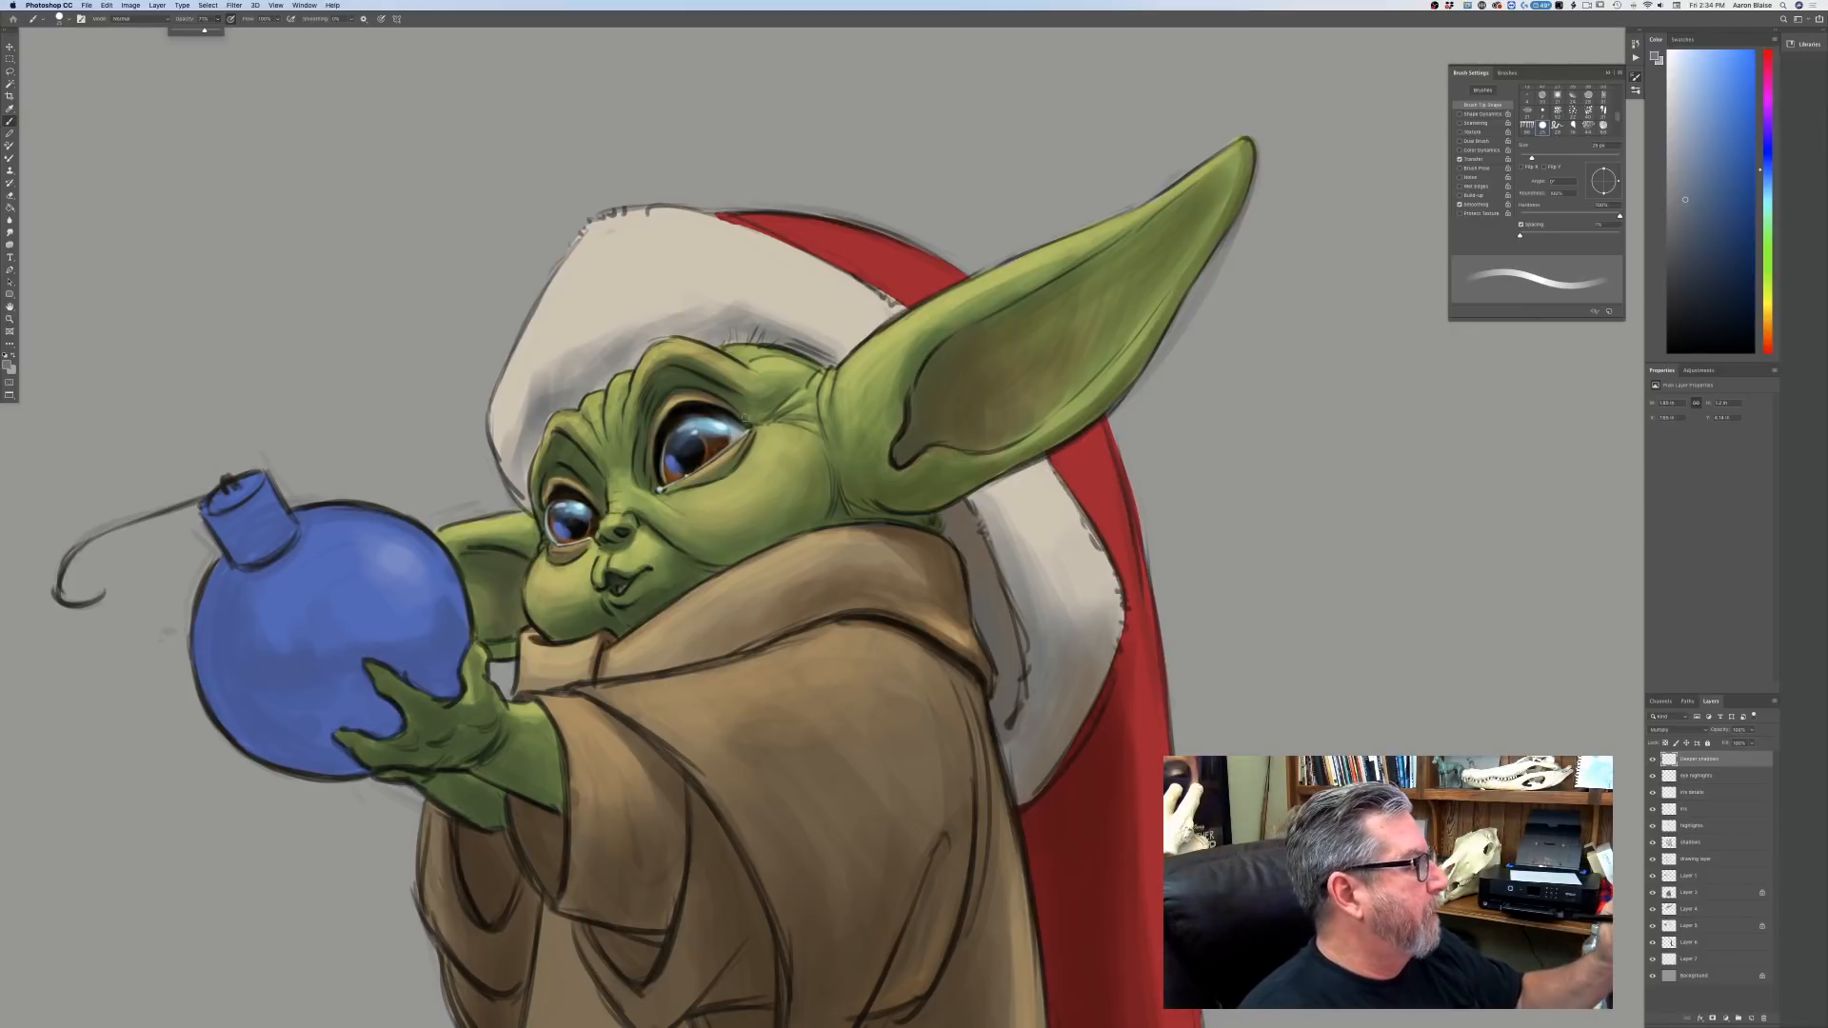
drag(746, 417, 708, 394)
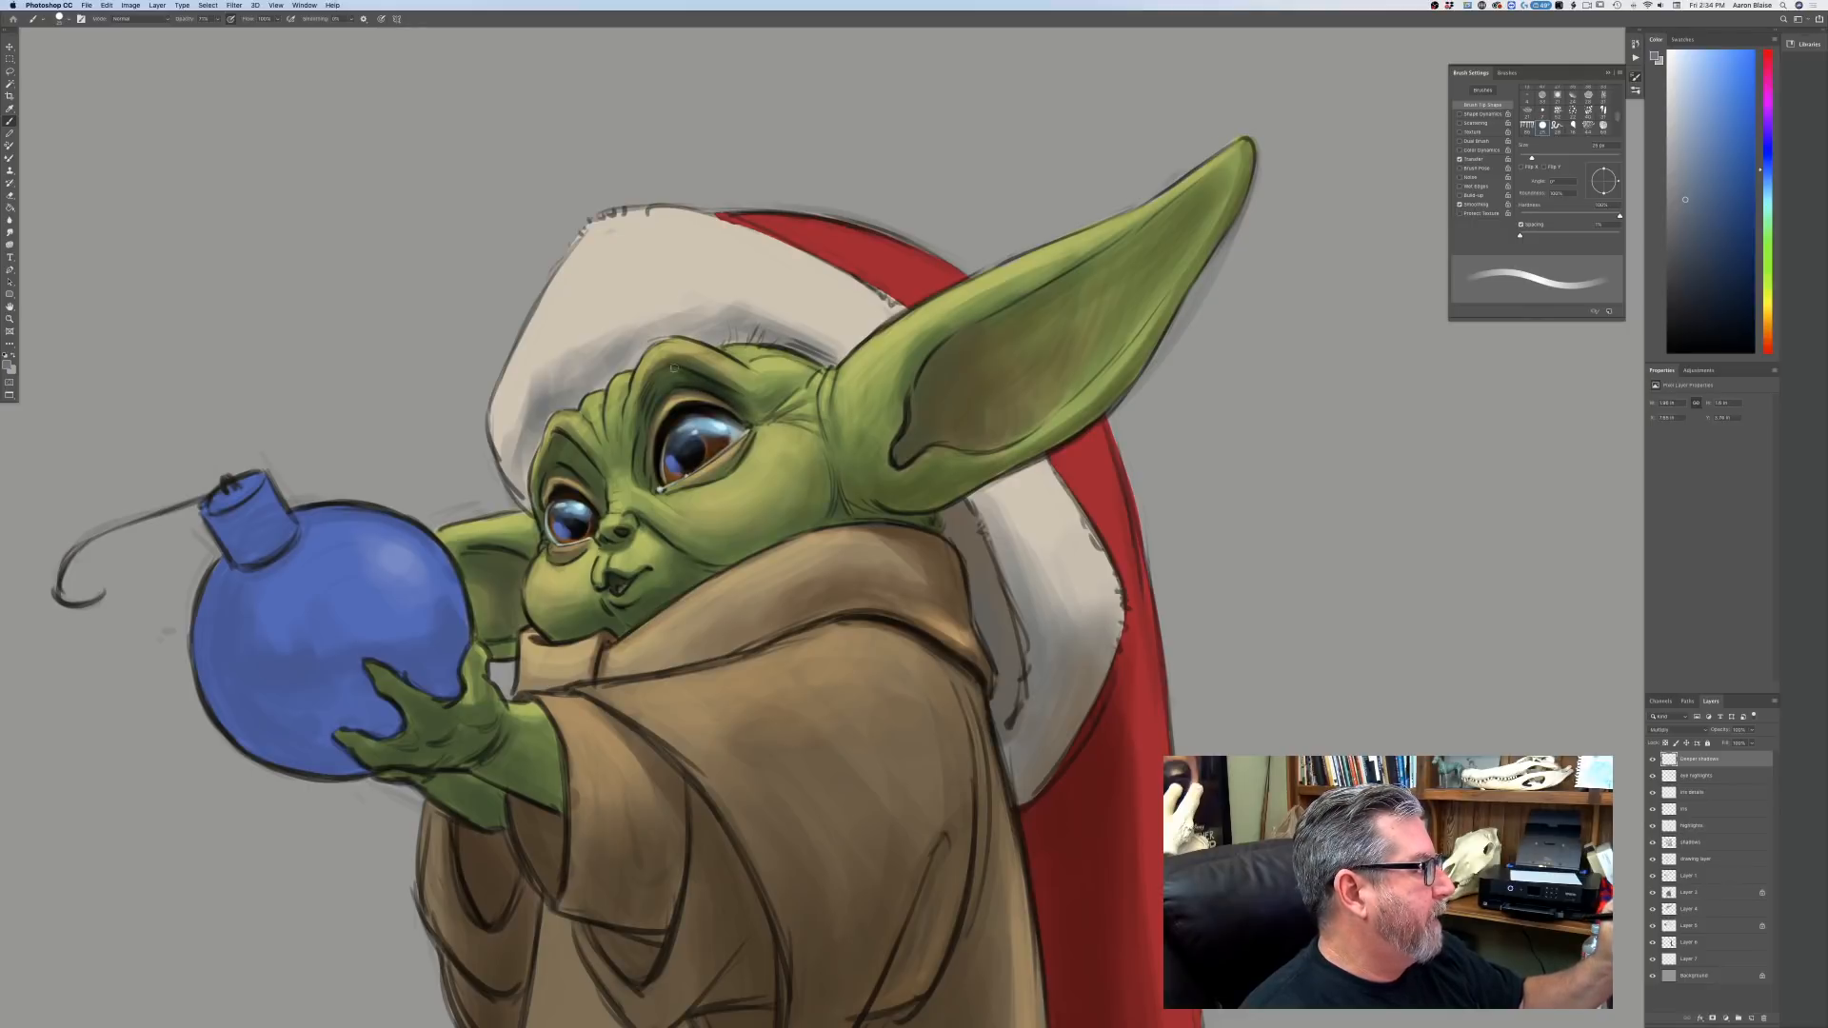
drag(675, 367, 663, 374)
Deepen the shadows beneath the larger eye and from its outer corner toward the temple, refining the brush size.
key(bracketright)
key(bracketright)
key(bracketright)
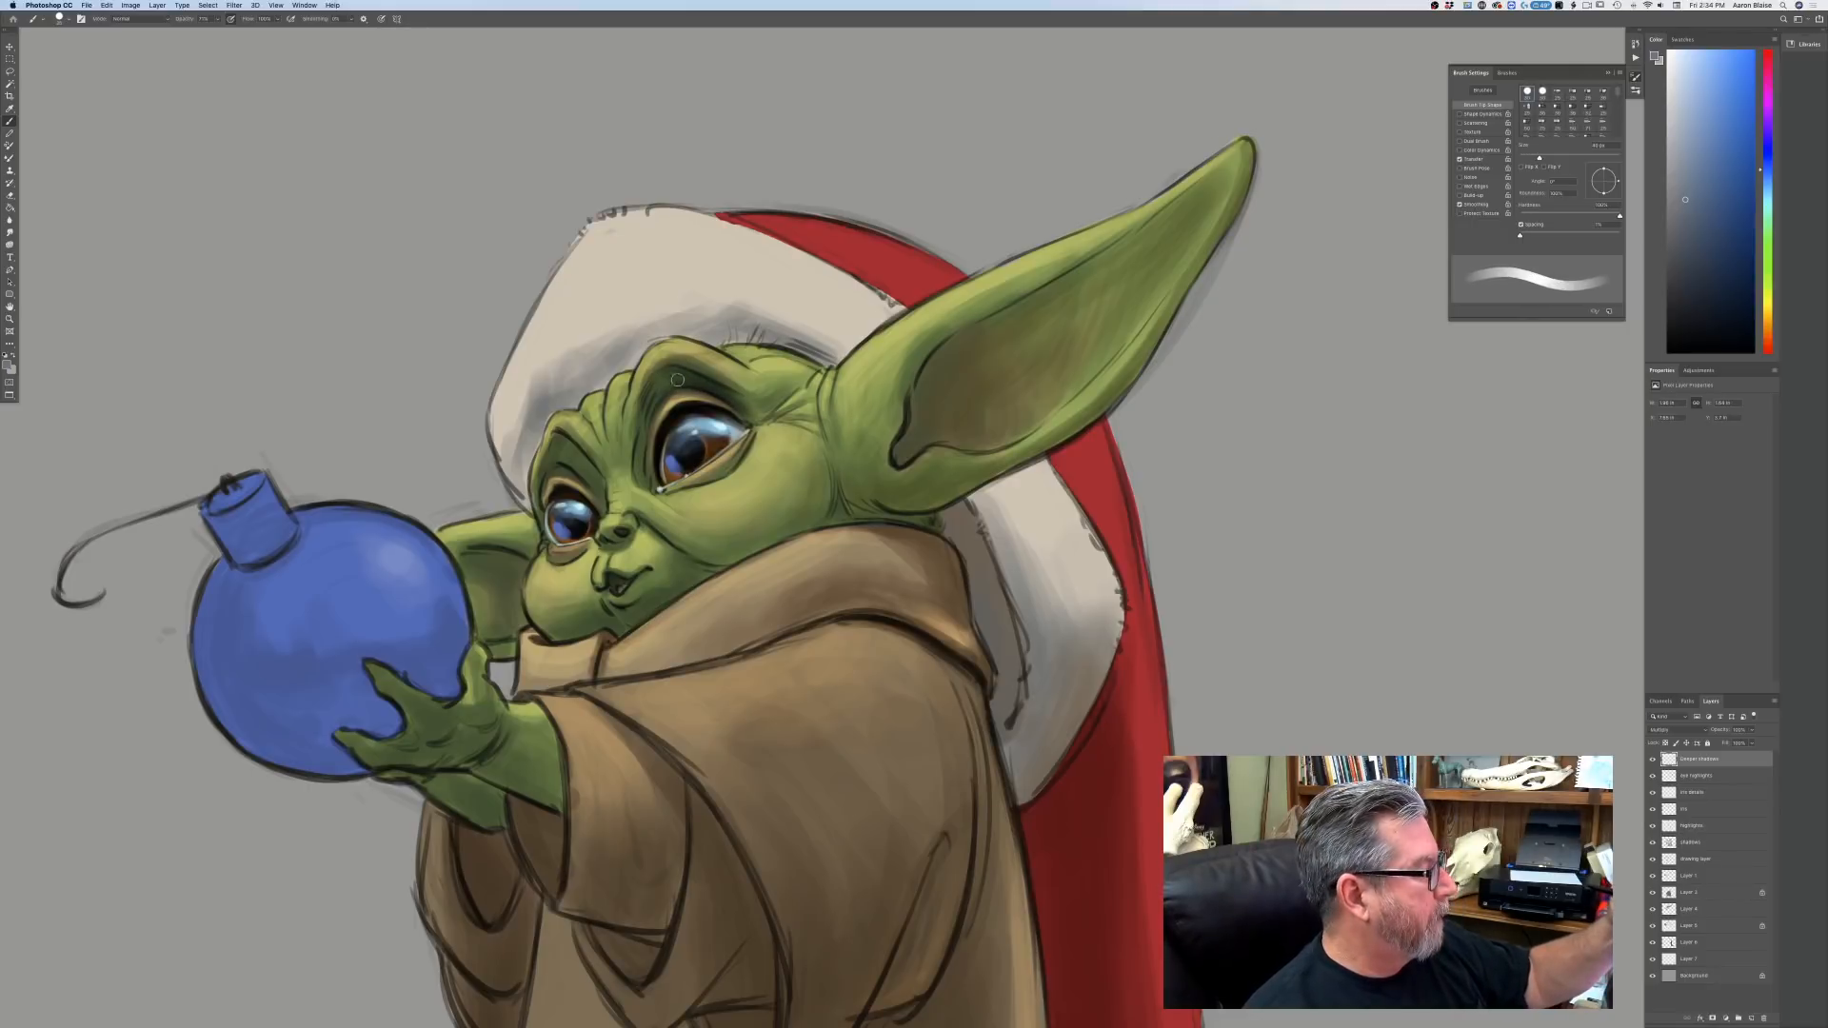
key(bracketleft)
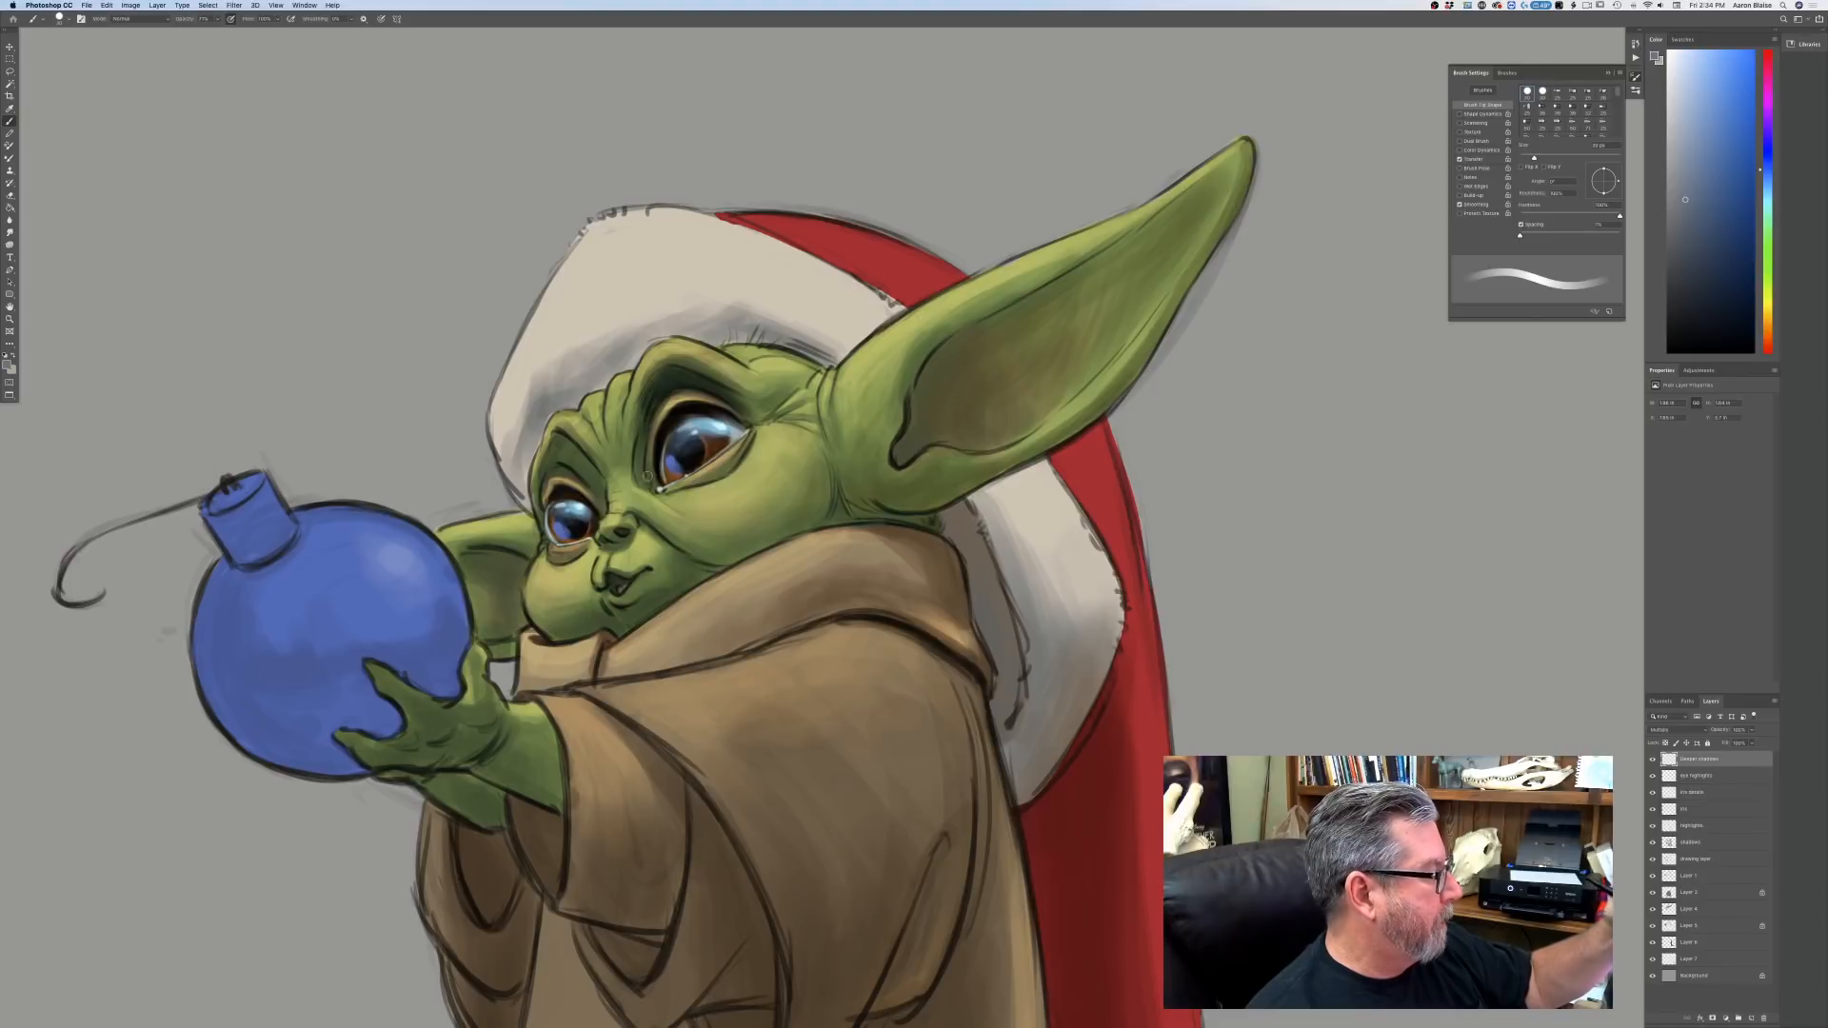
key(bracketleft)
drag(751, 435, 712, 481)
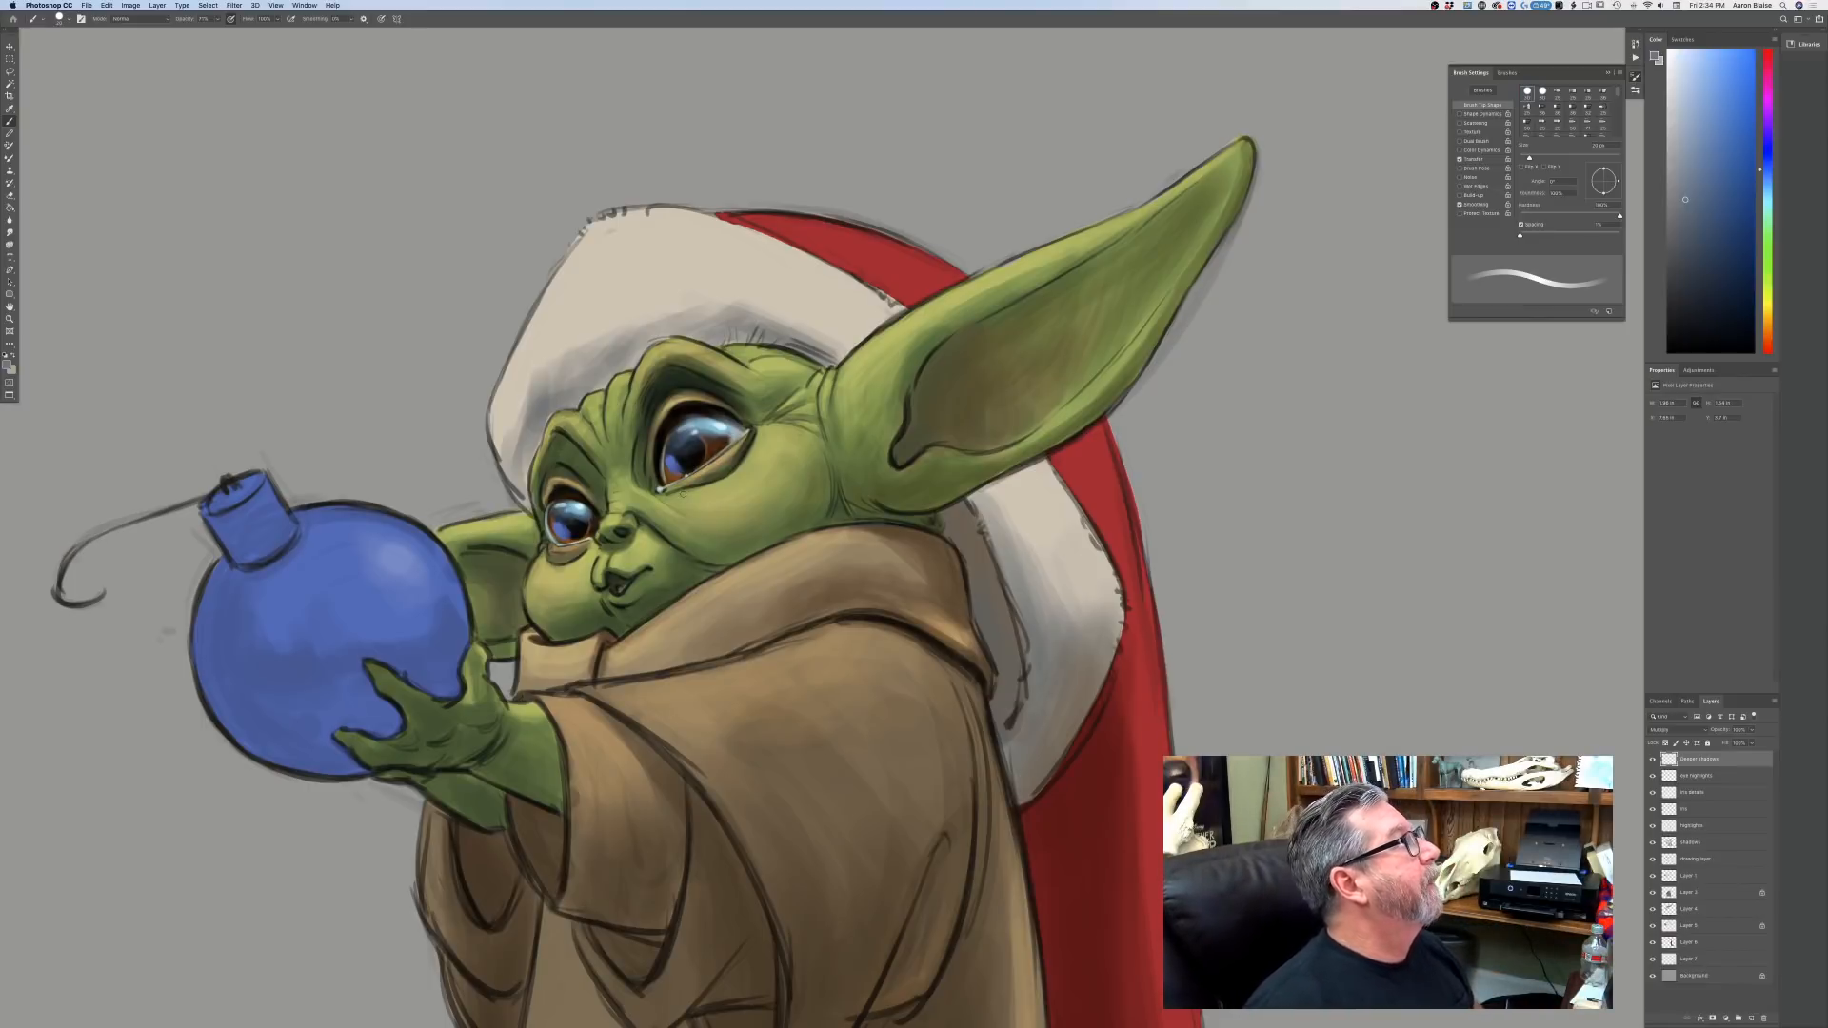
key(bracketleft)
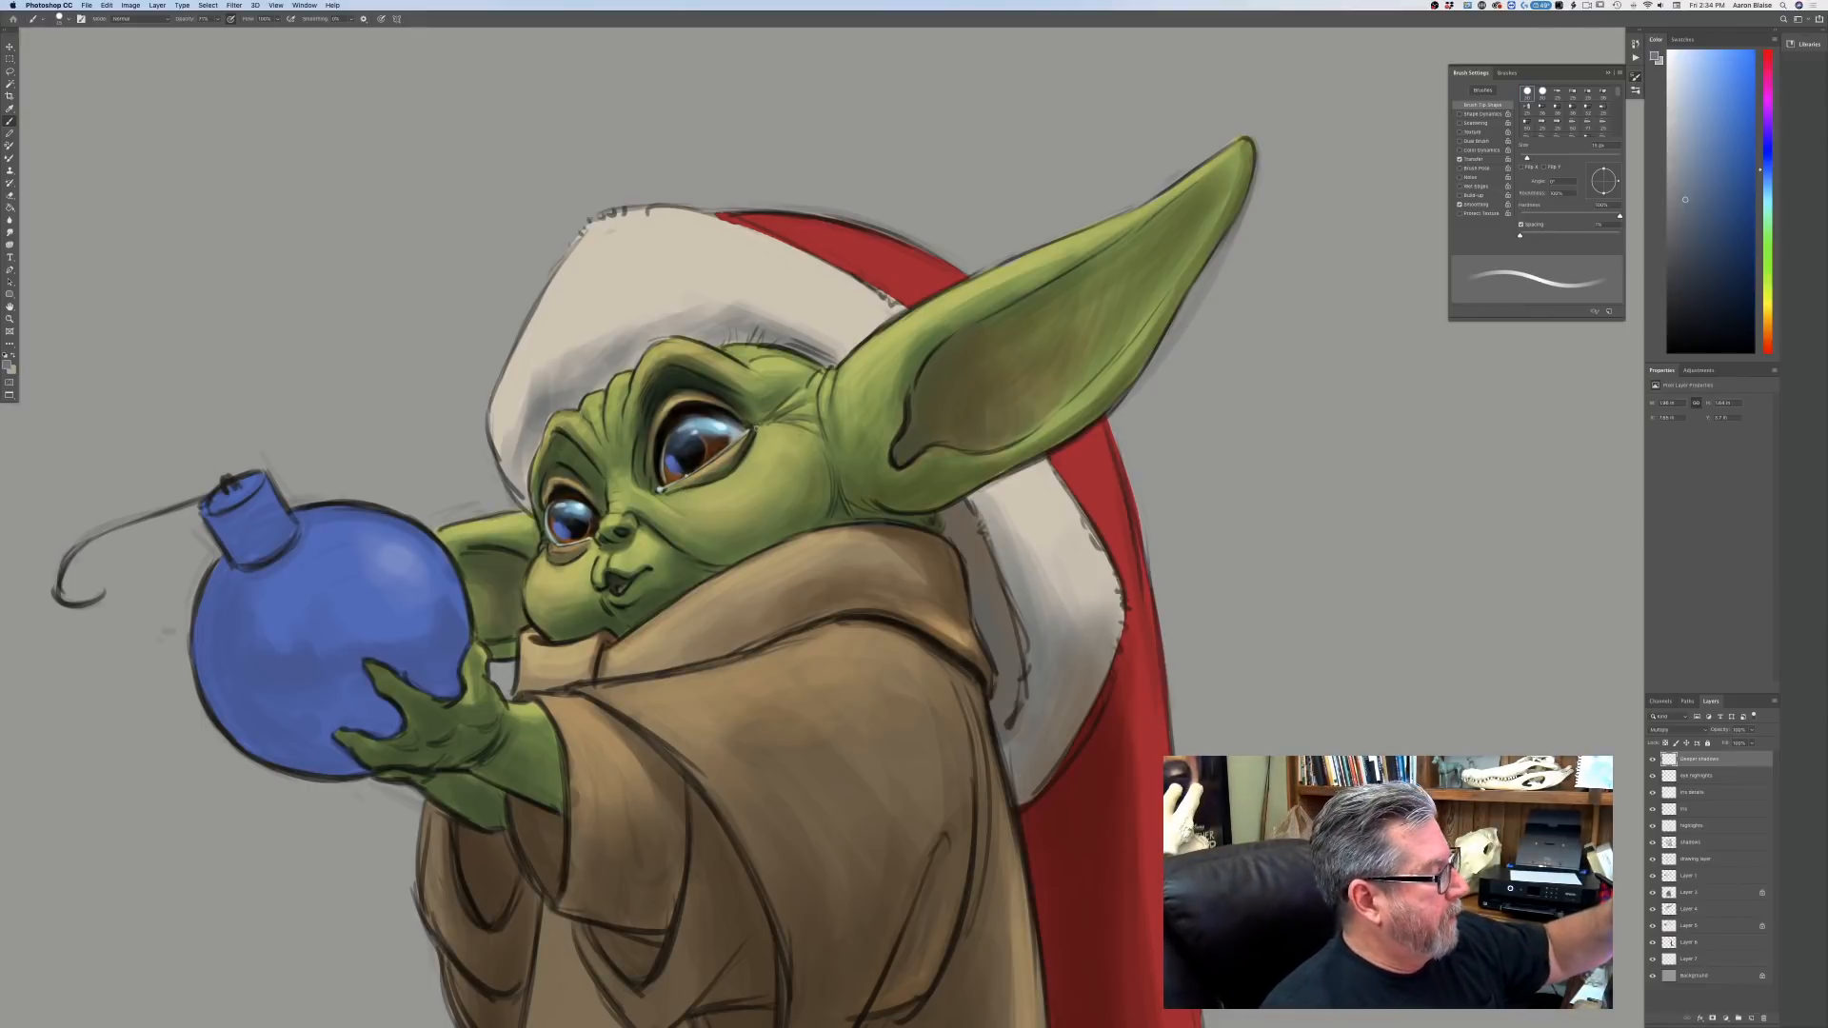
drag(755, 425, 806, 404)
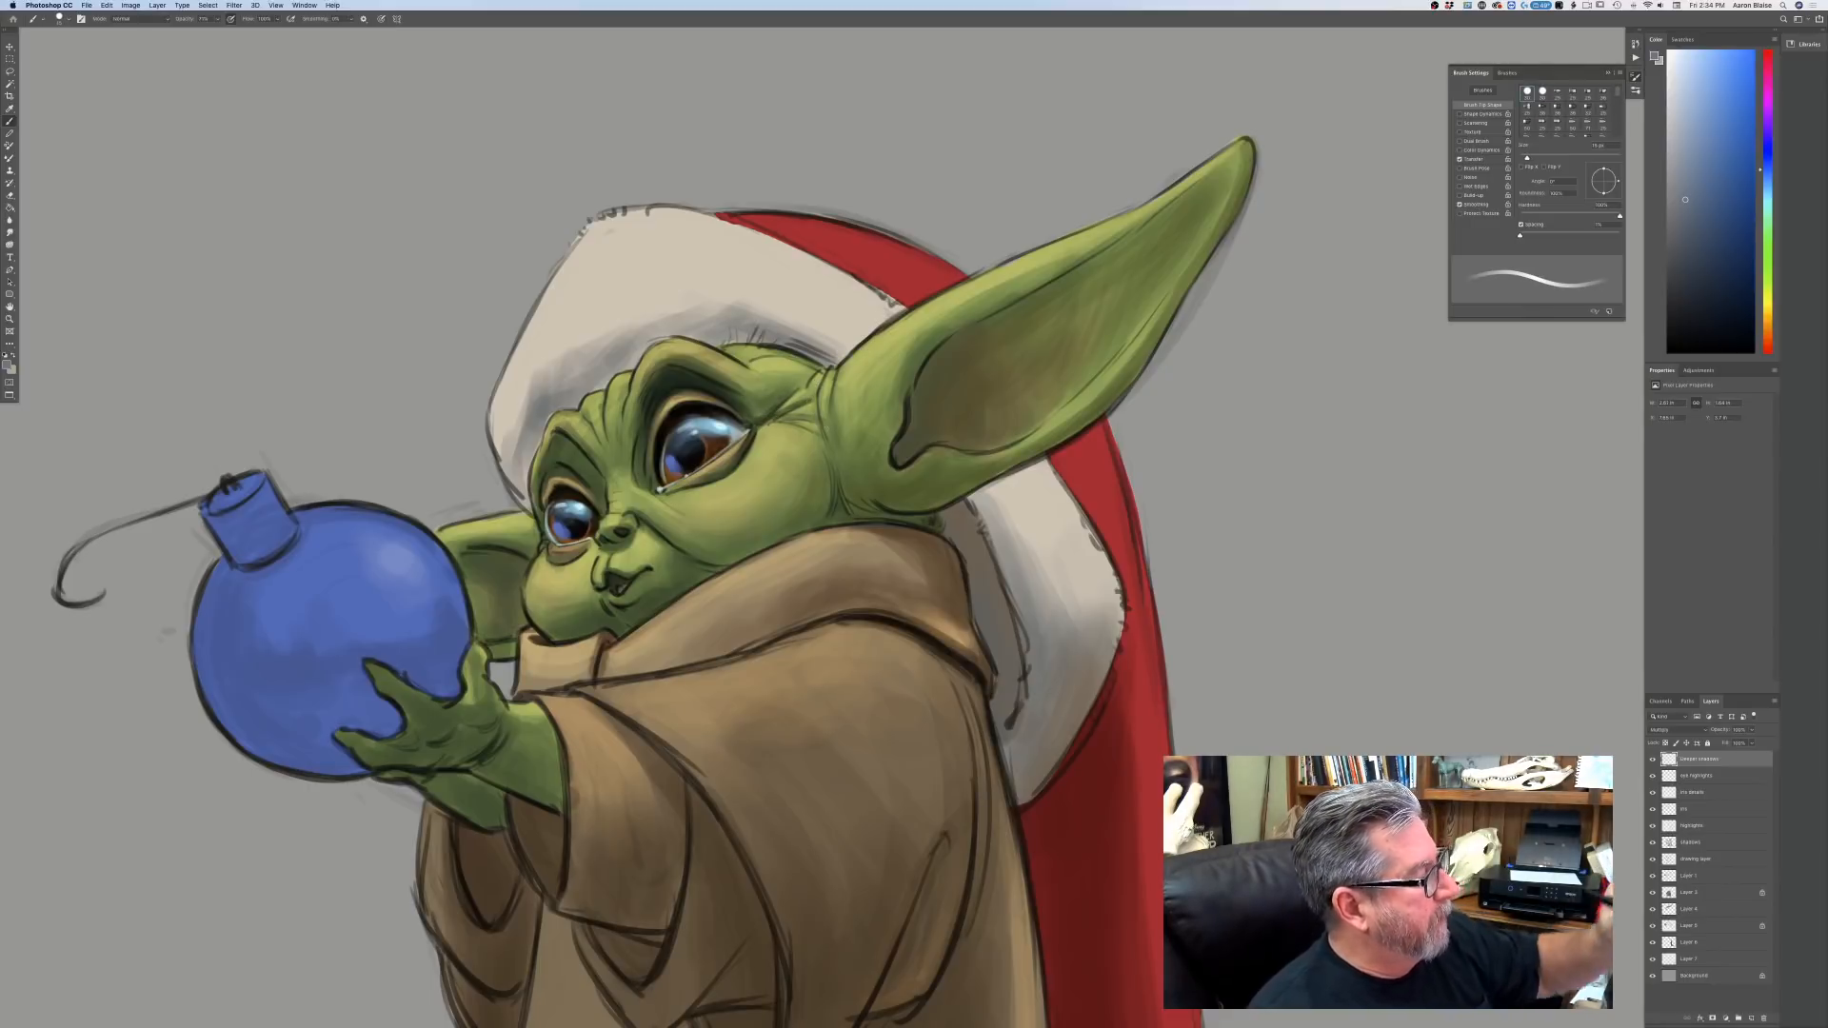
Shade the side of the head in front of the large ear and beneath the ear's base with a larger brush.
key(bracketright)
key(bracketright)
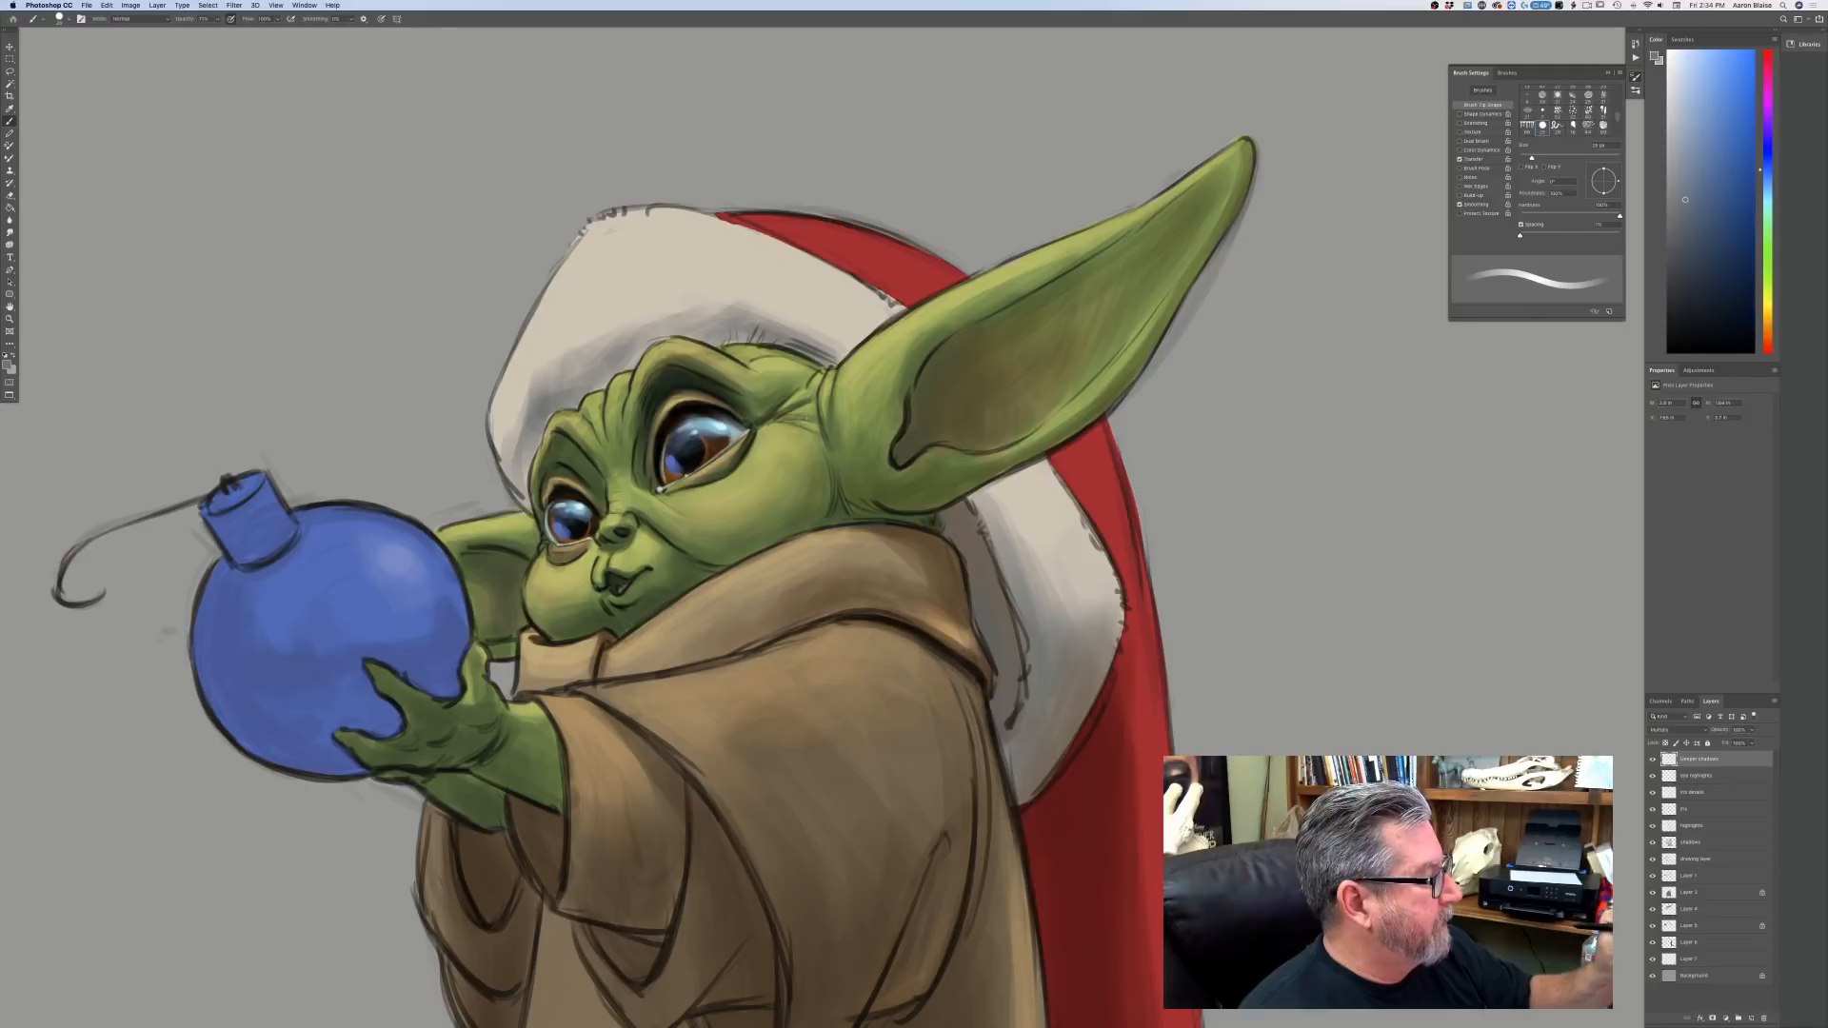
mouse_move(815, 417)
mouse_down()
mouse_move(784, 421)
mouse_move(818, 434)
mouse_move(844, 511)
mouse_up()
key(bracketright)
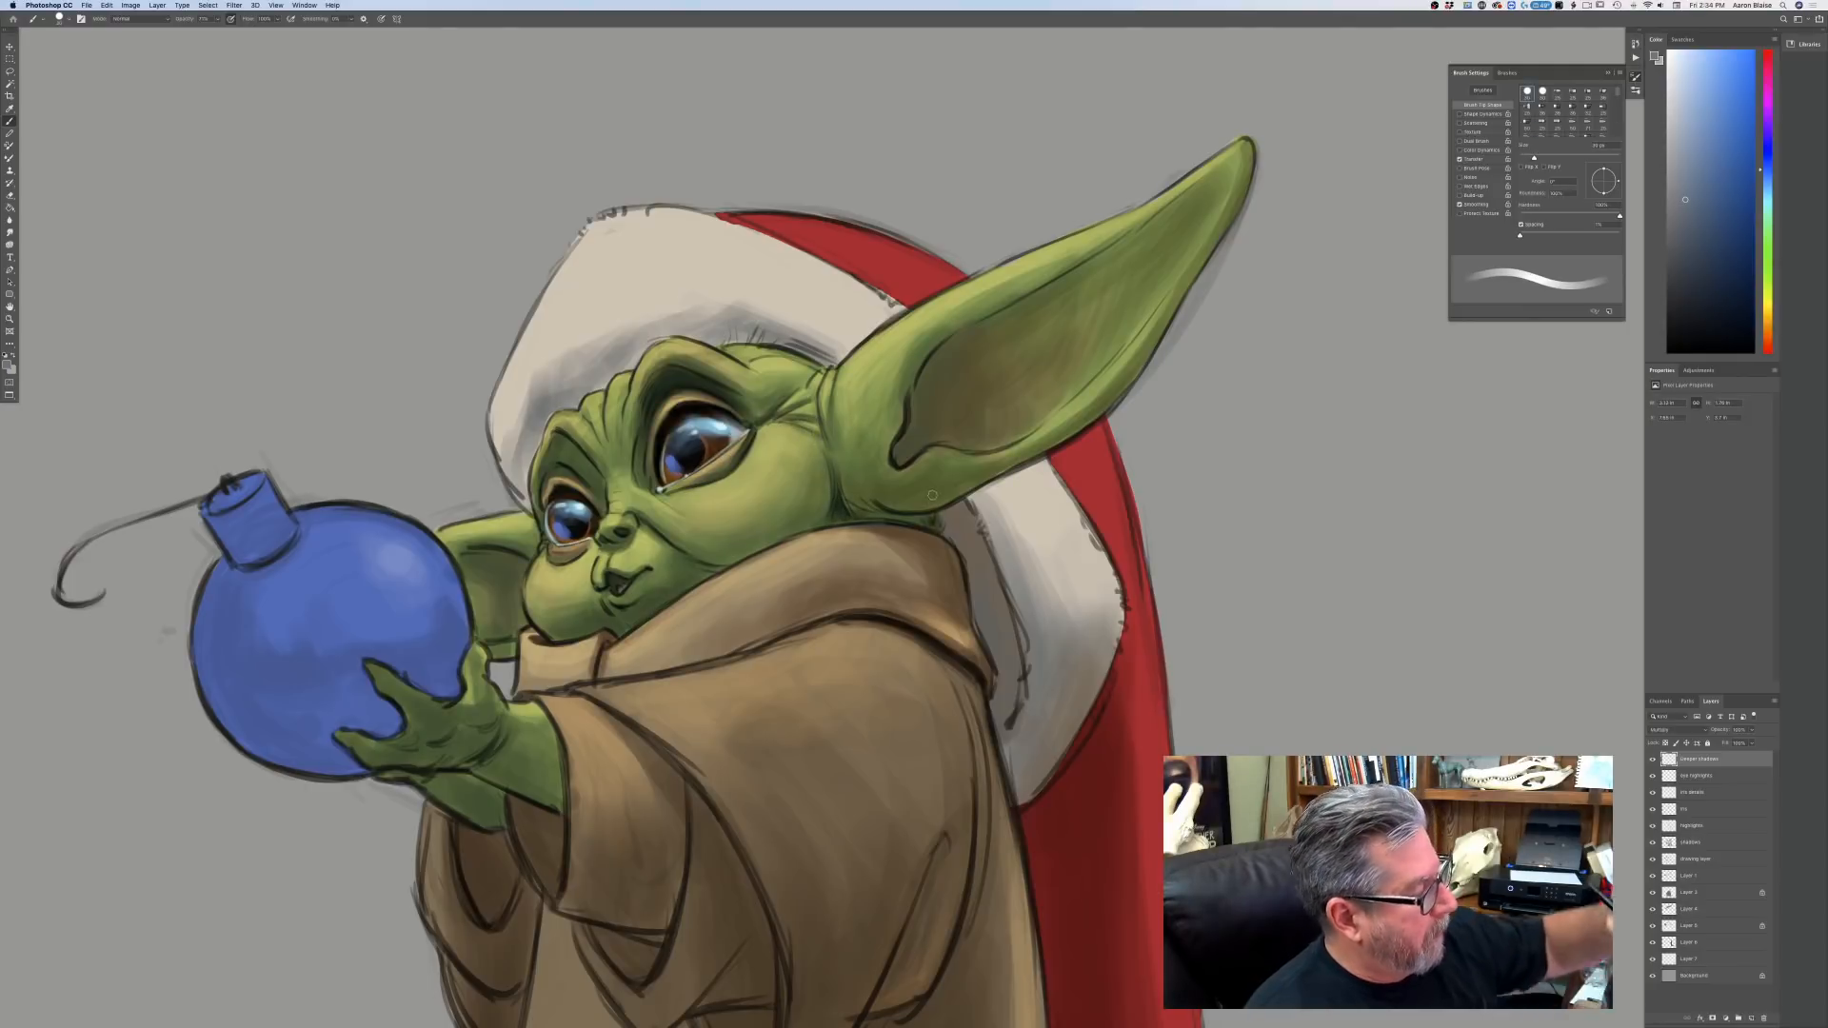
mouse_move(936, 519)
mouse_down()
mouse_move(863, 516)
mouse_move(848, 477)
mouse_move(870, 508)
mouse_up()
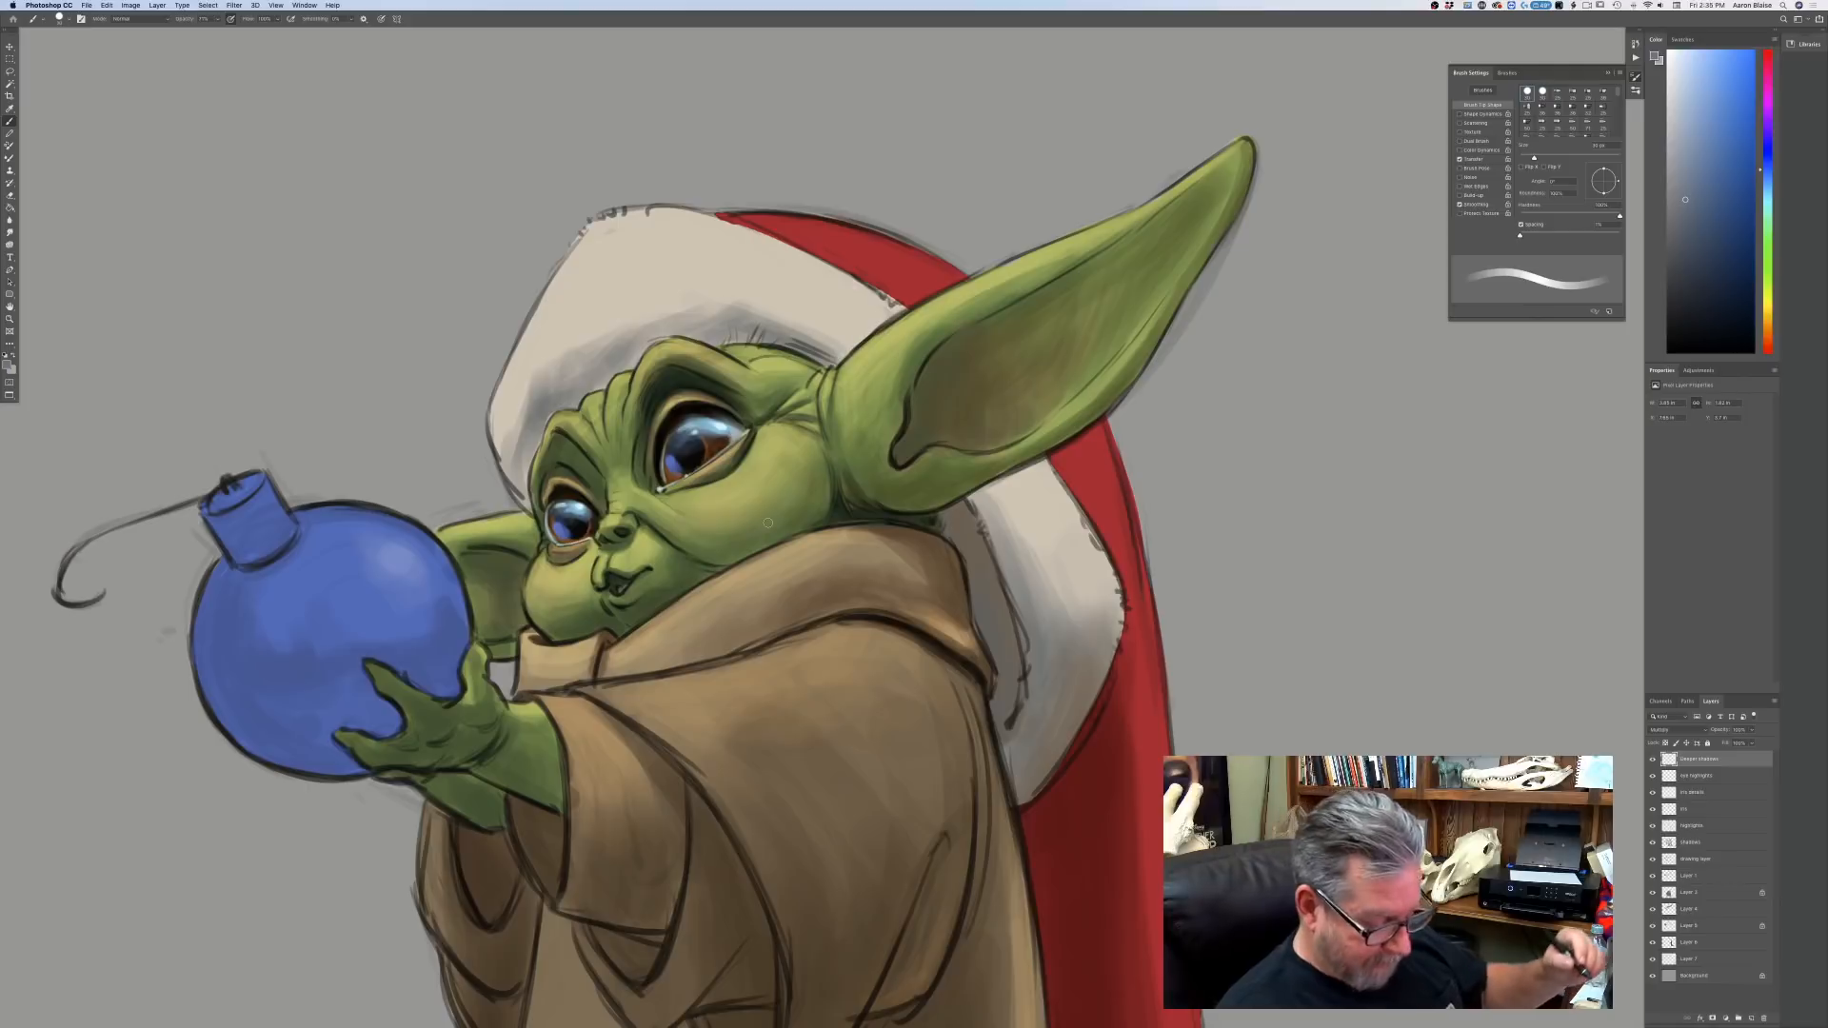
Brush broad, soft shadow over the lower cheek along the robe collar with a much larger brush.
key(])
key(])
key(])
key(])
key(])
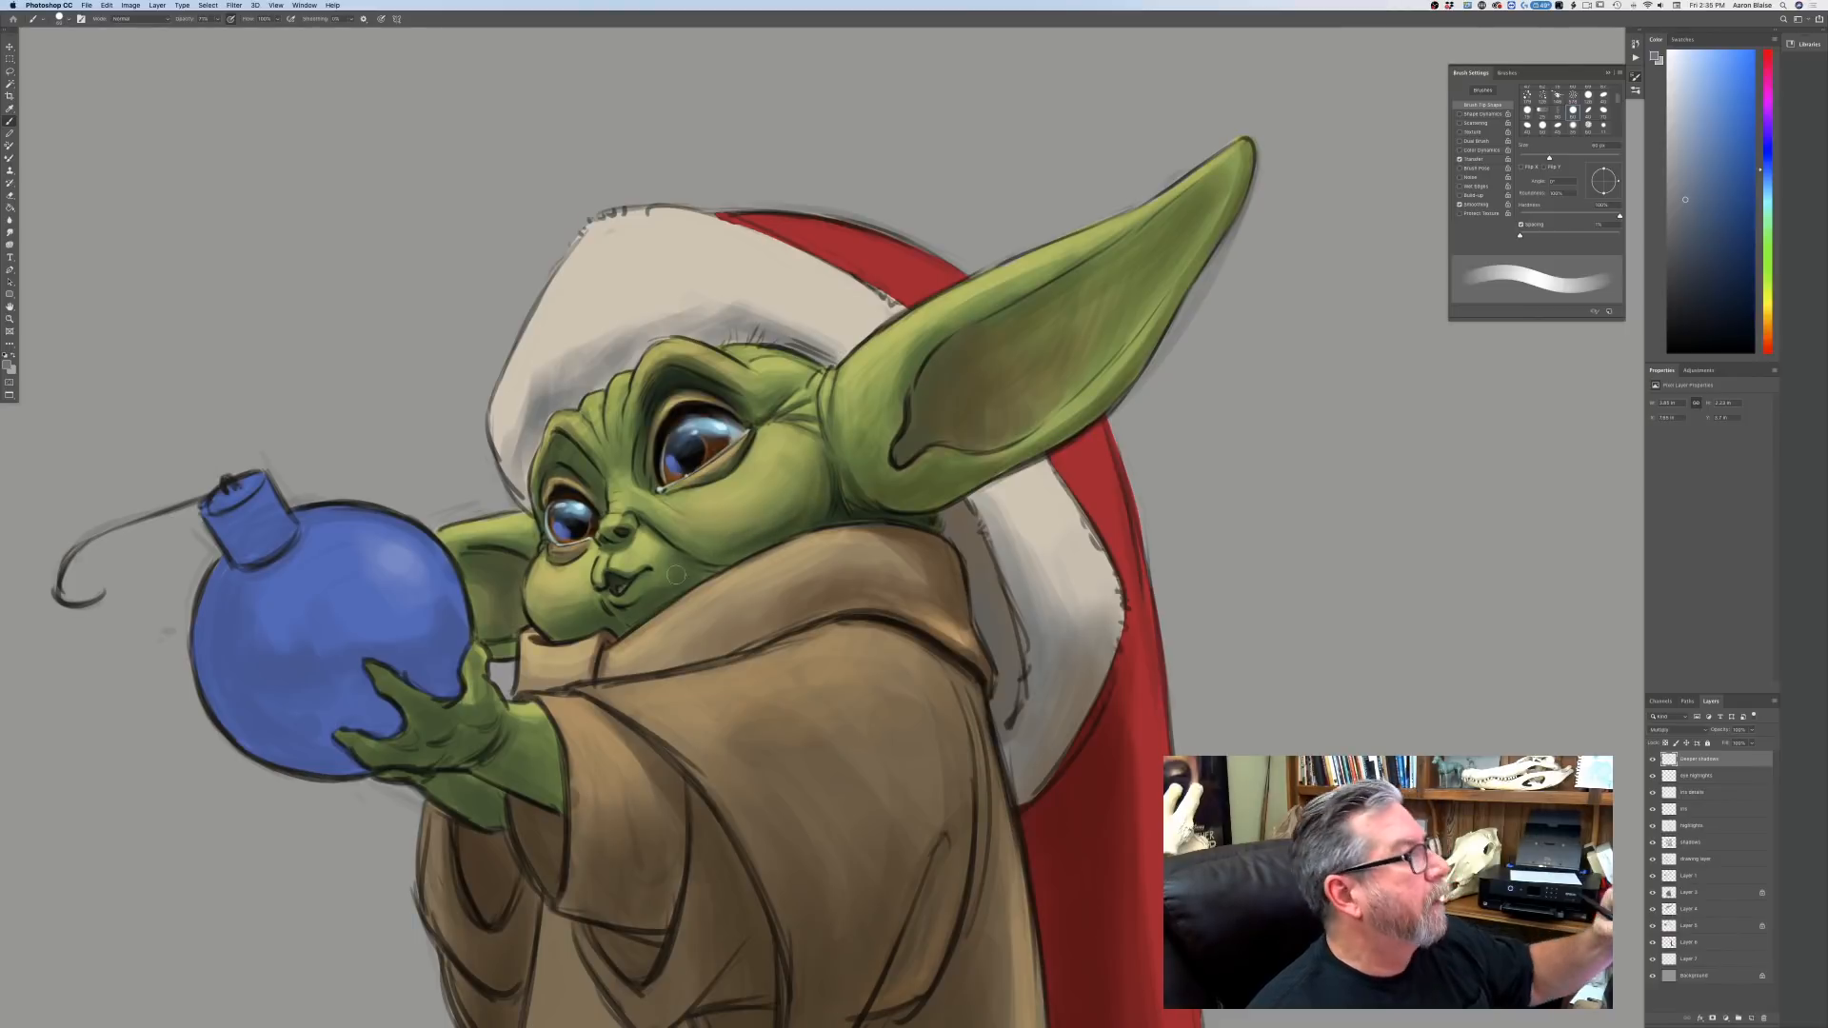
key(bracketright)
key(bracketright)
key(bracketright)
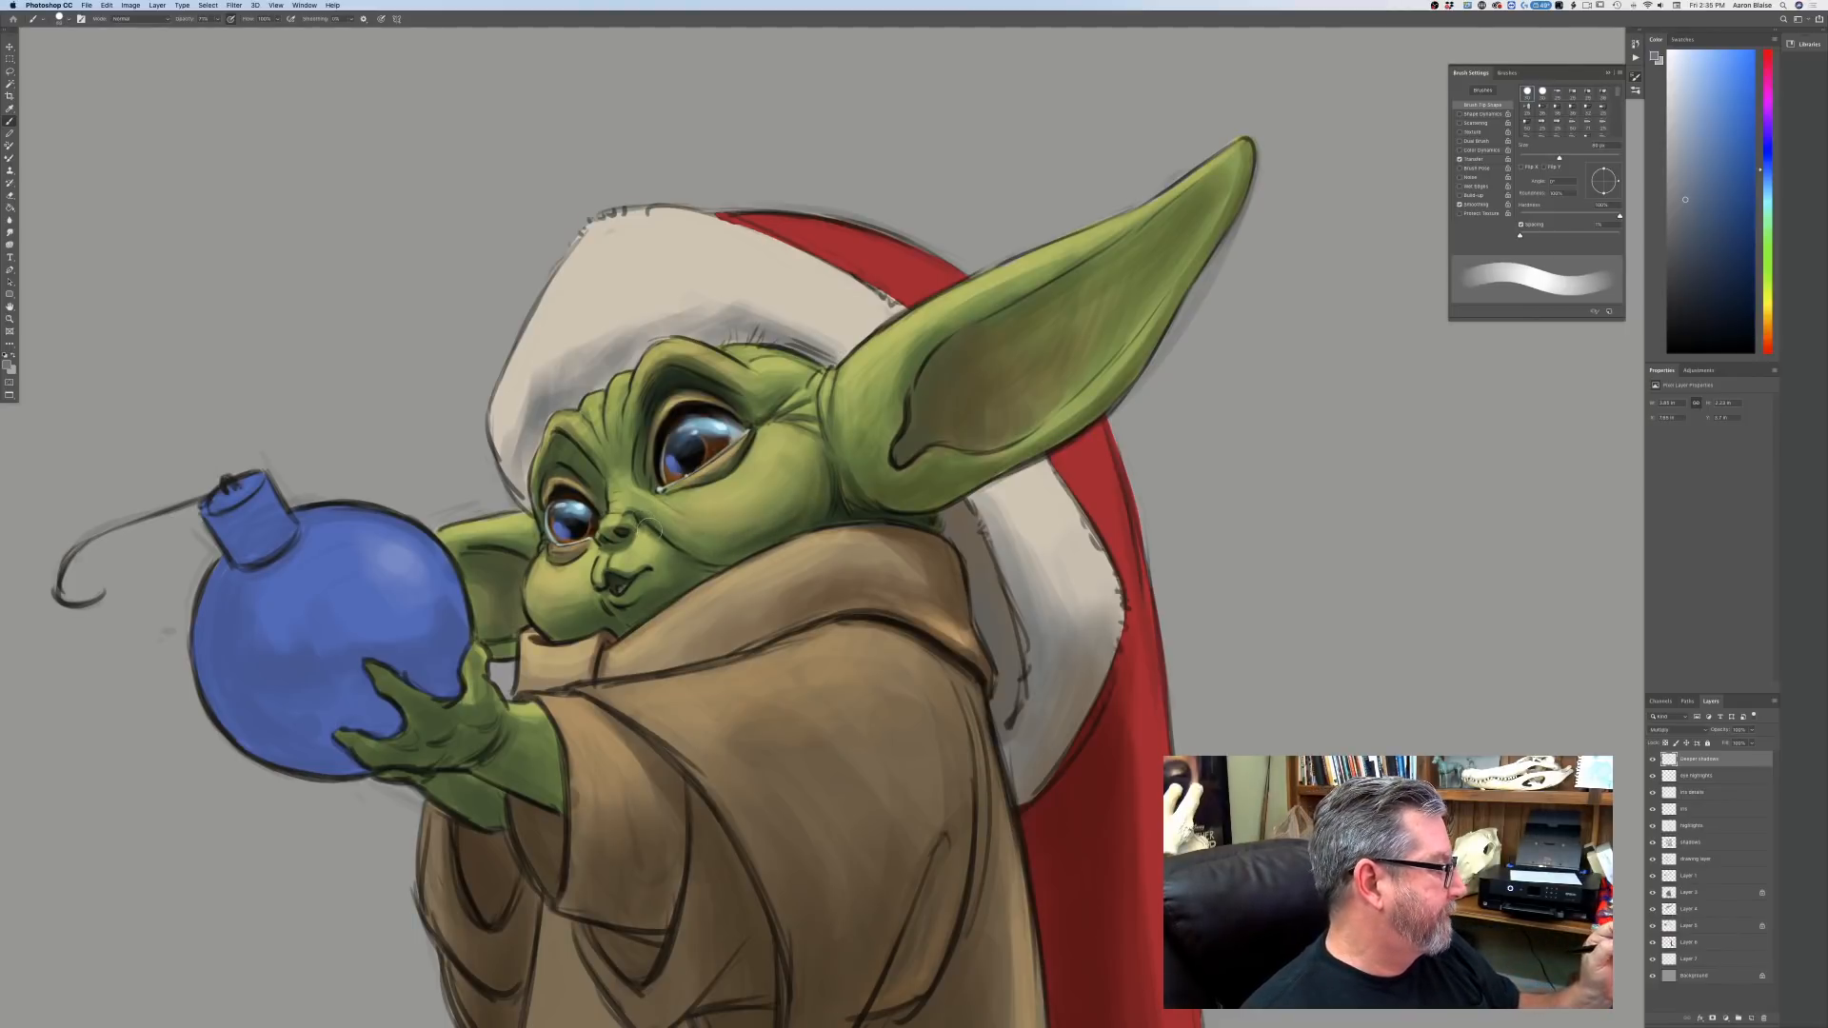
Shade the cheek beside the mouth down to the collar with a smaller brush.
key(bracketleft)
key(bracketleft)
key(bracketleft)
key(bracketleft)
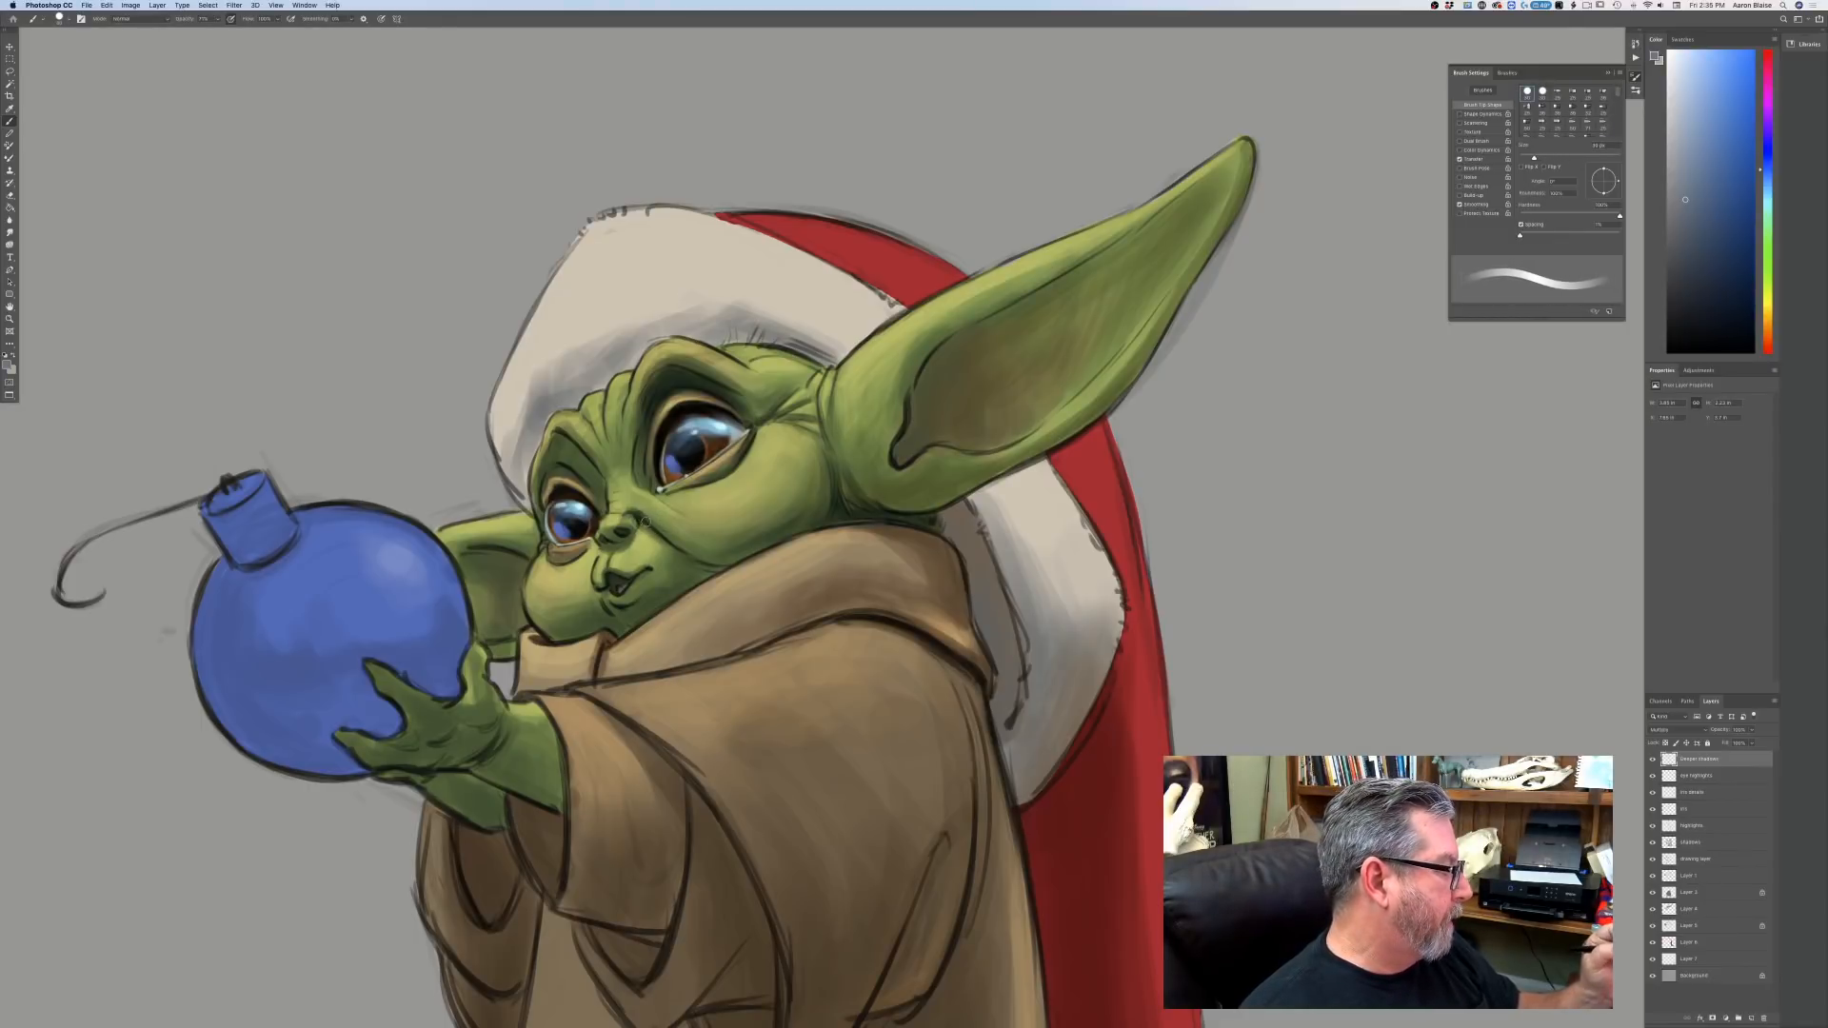
key(bracketright)
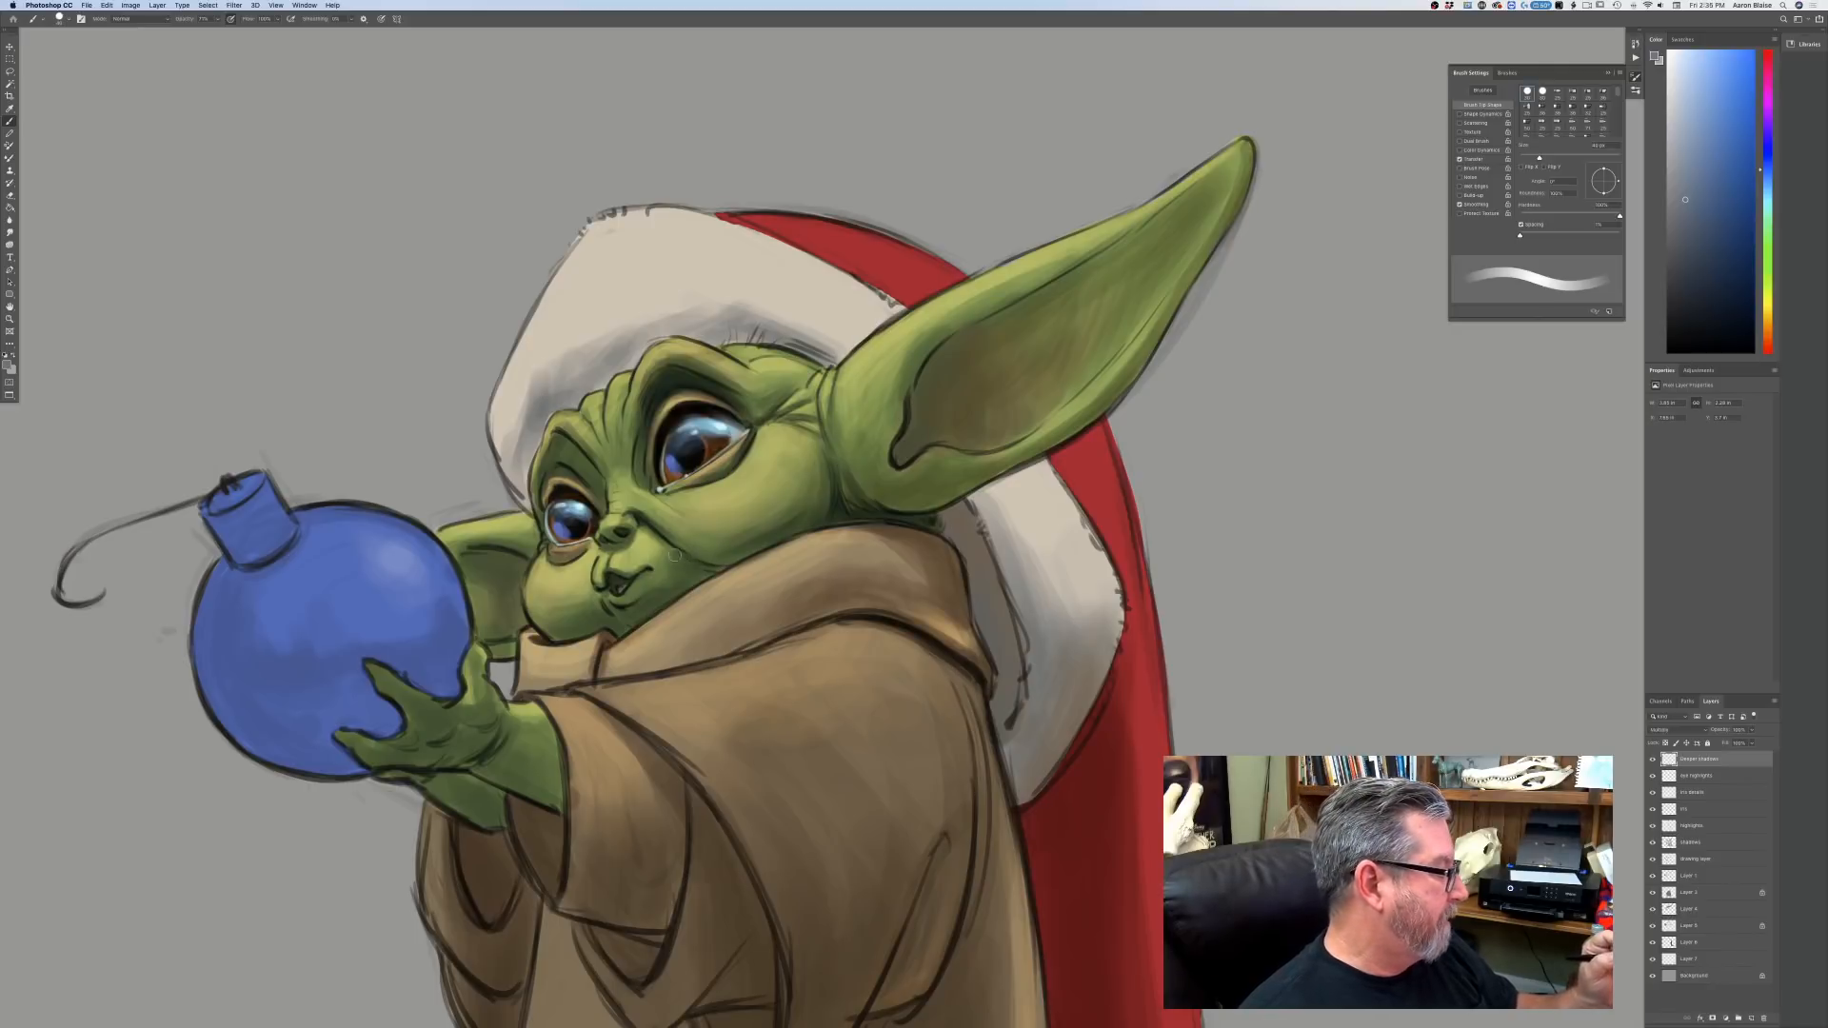
key(bracketright)
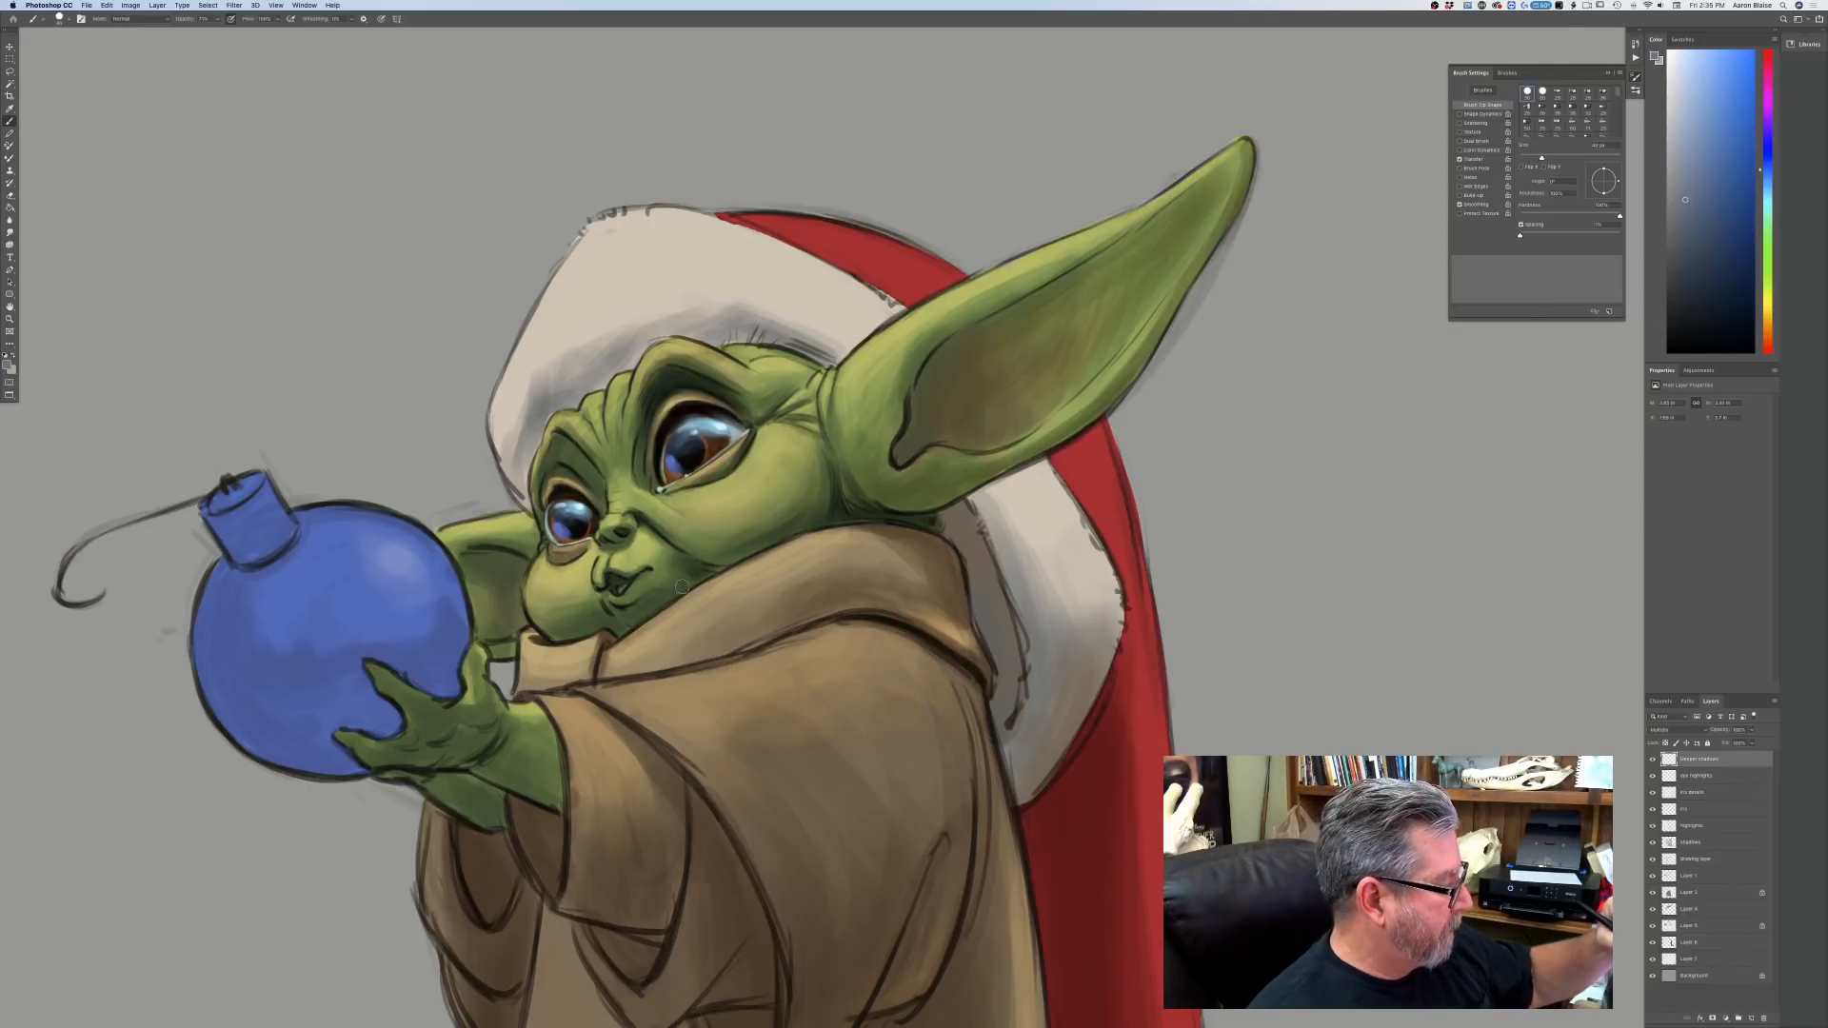
mouse_move(682, 585)
mouse_down()
mouse_move(686, 560)
mouse_move(629, 614)
mouse_up()
Darken the area below the mouth and the underside of the chin, varying the brush size.
key(bracketleft)
key(bracketleft)
key(bracketleft)
key(bracketleft)
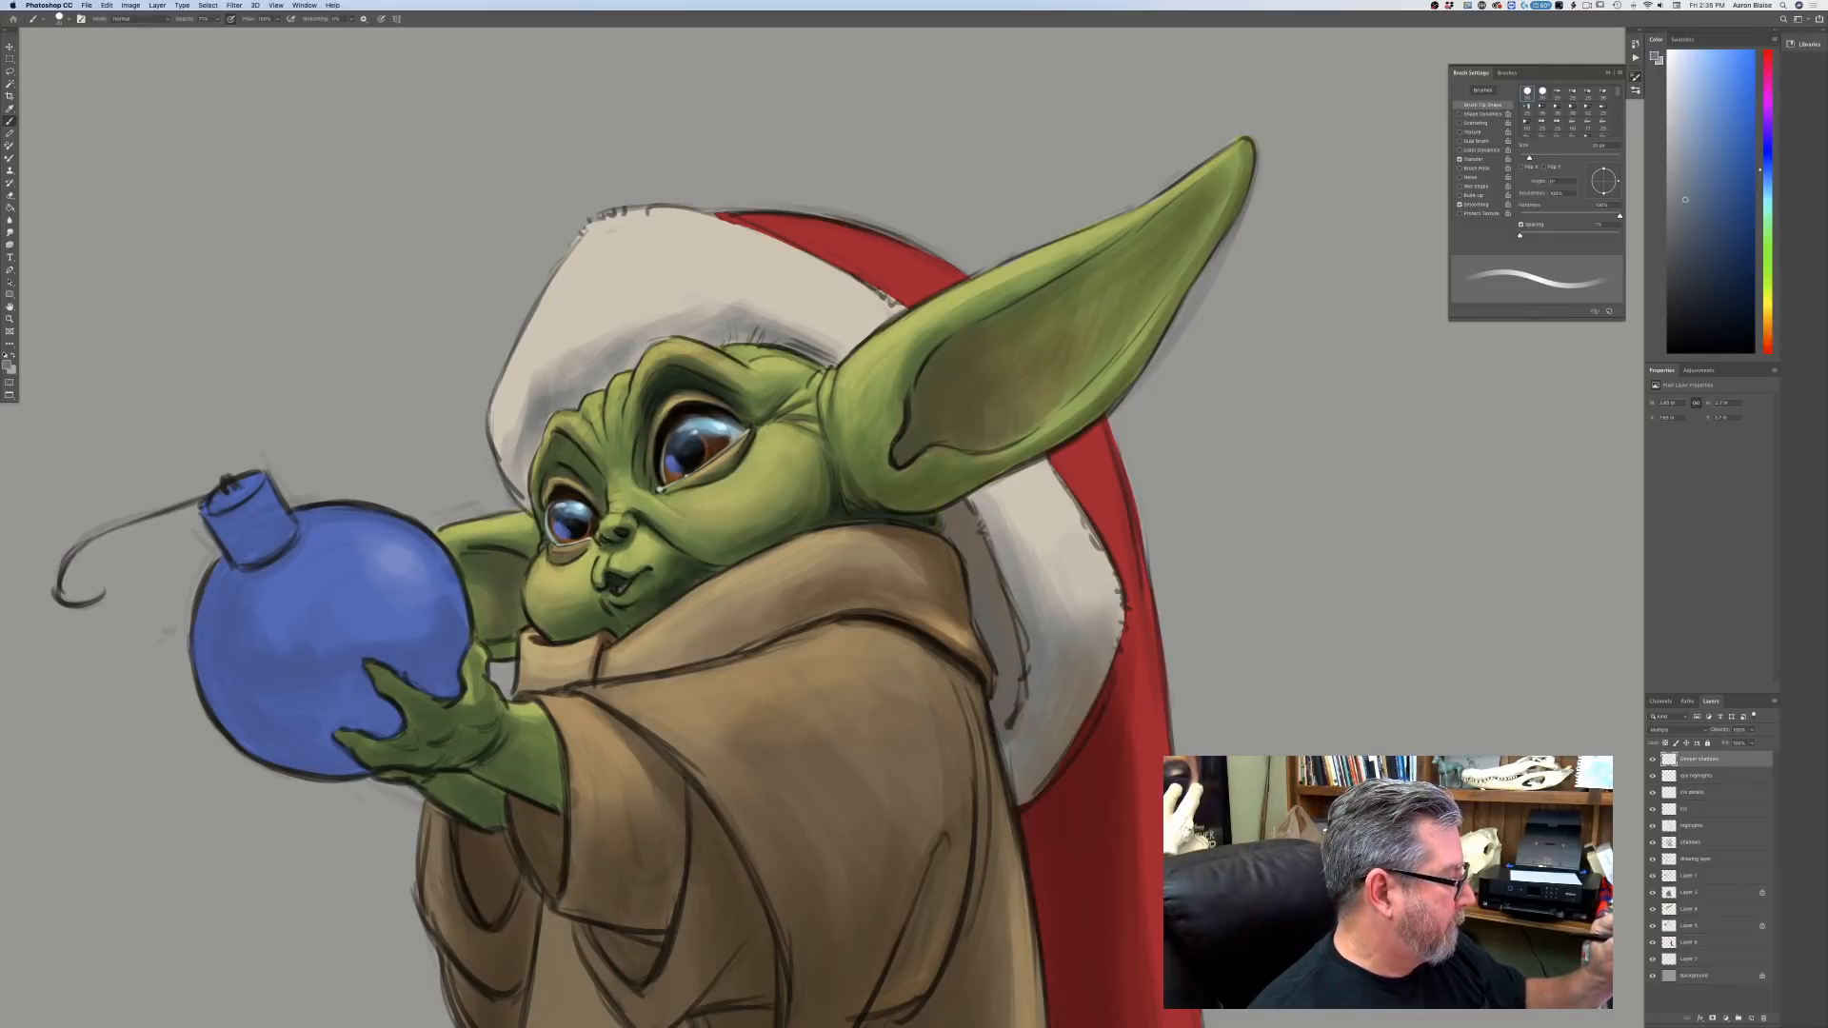
key(bracketright)
key(bracketright)
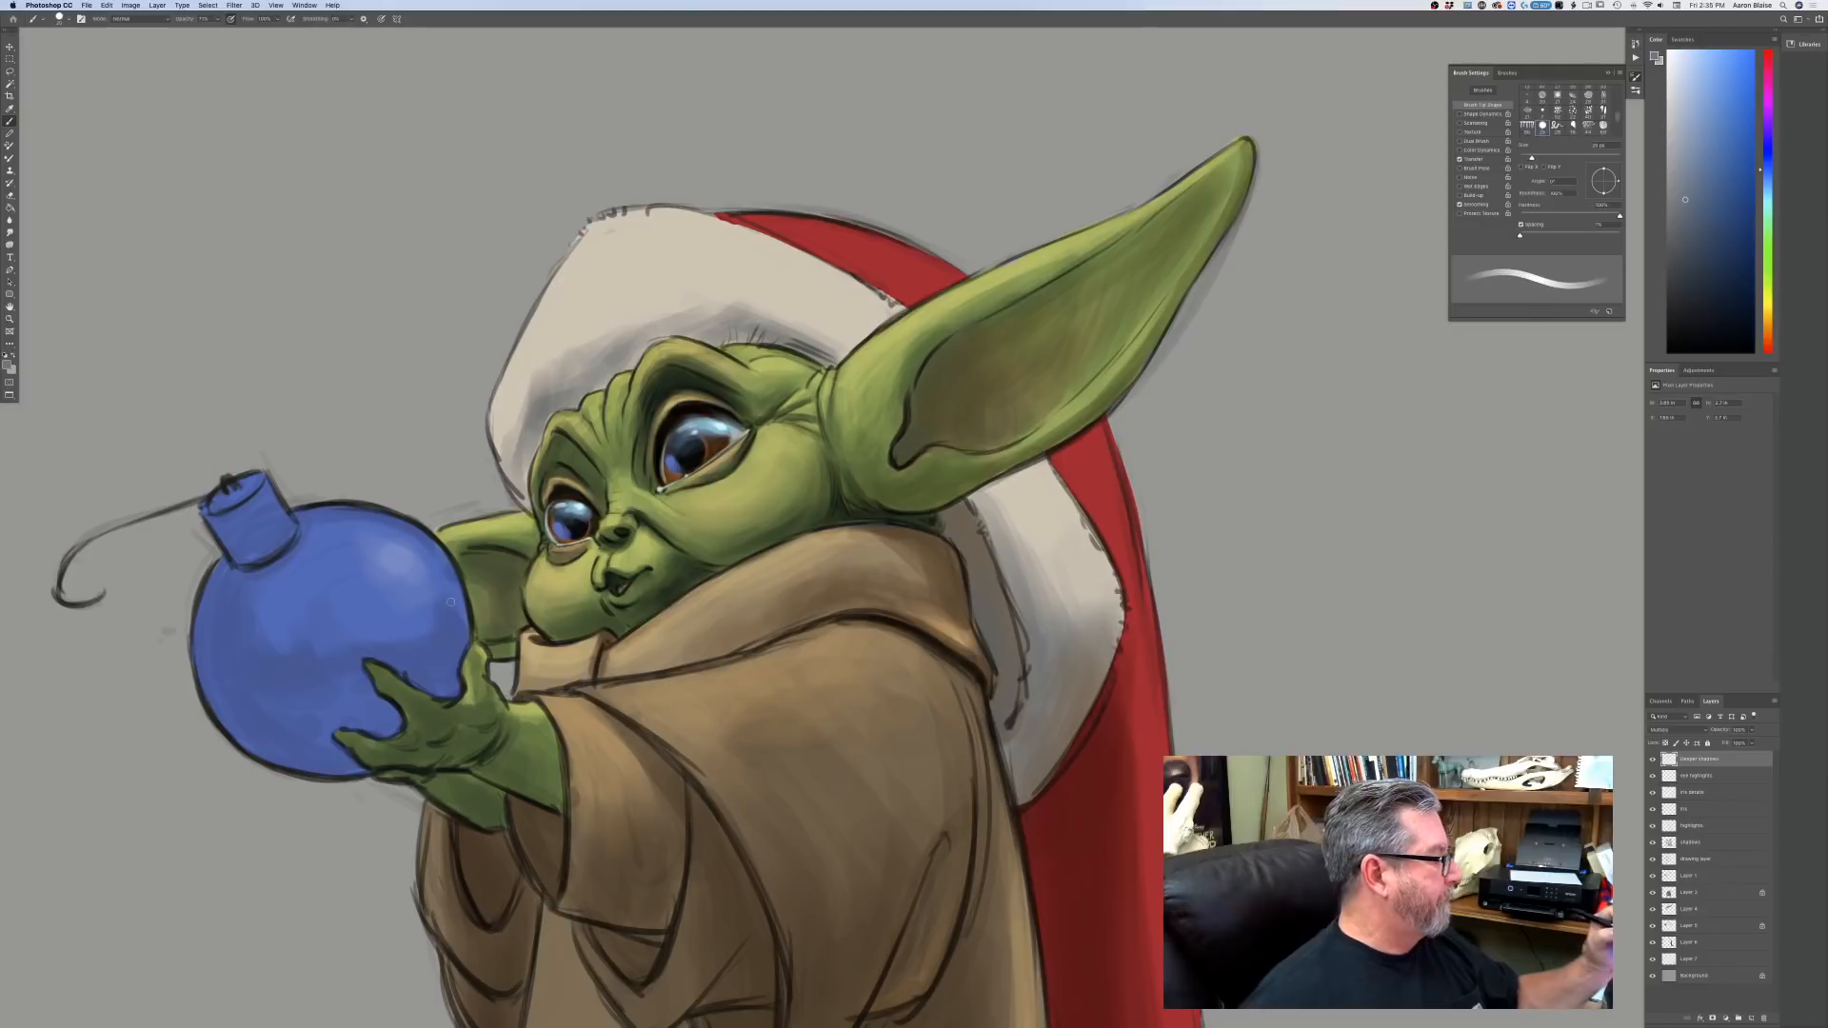
key(bracketright)
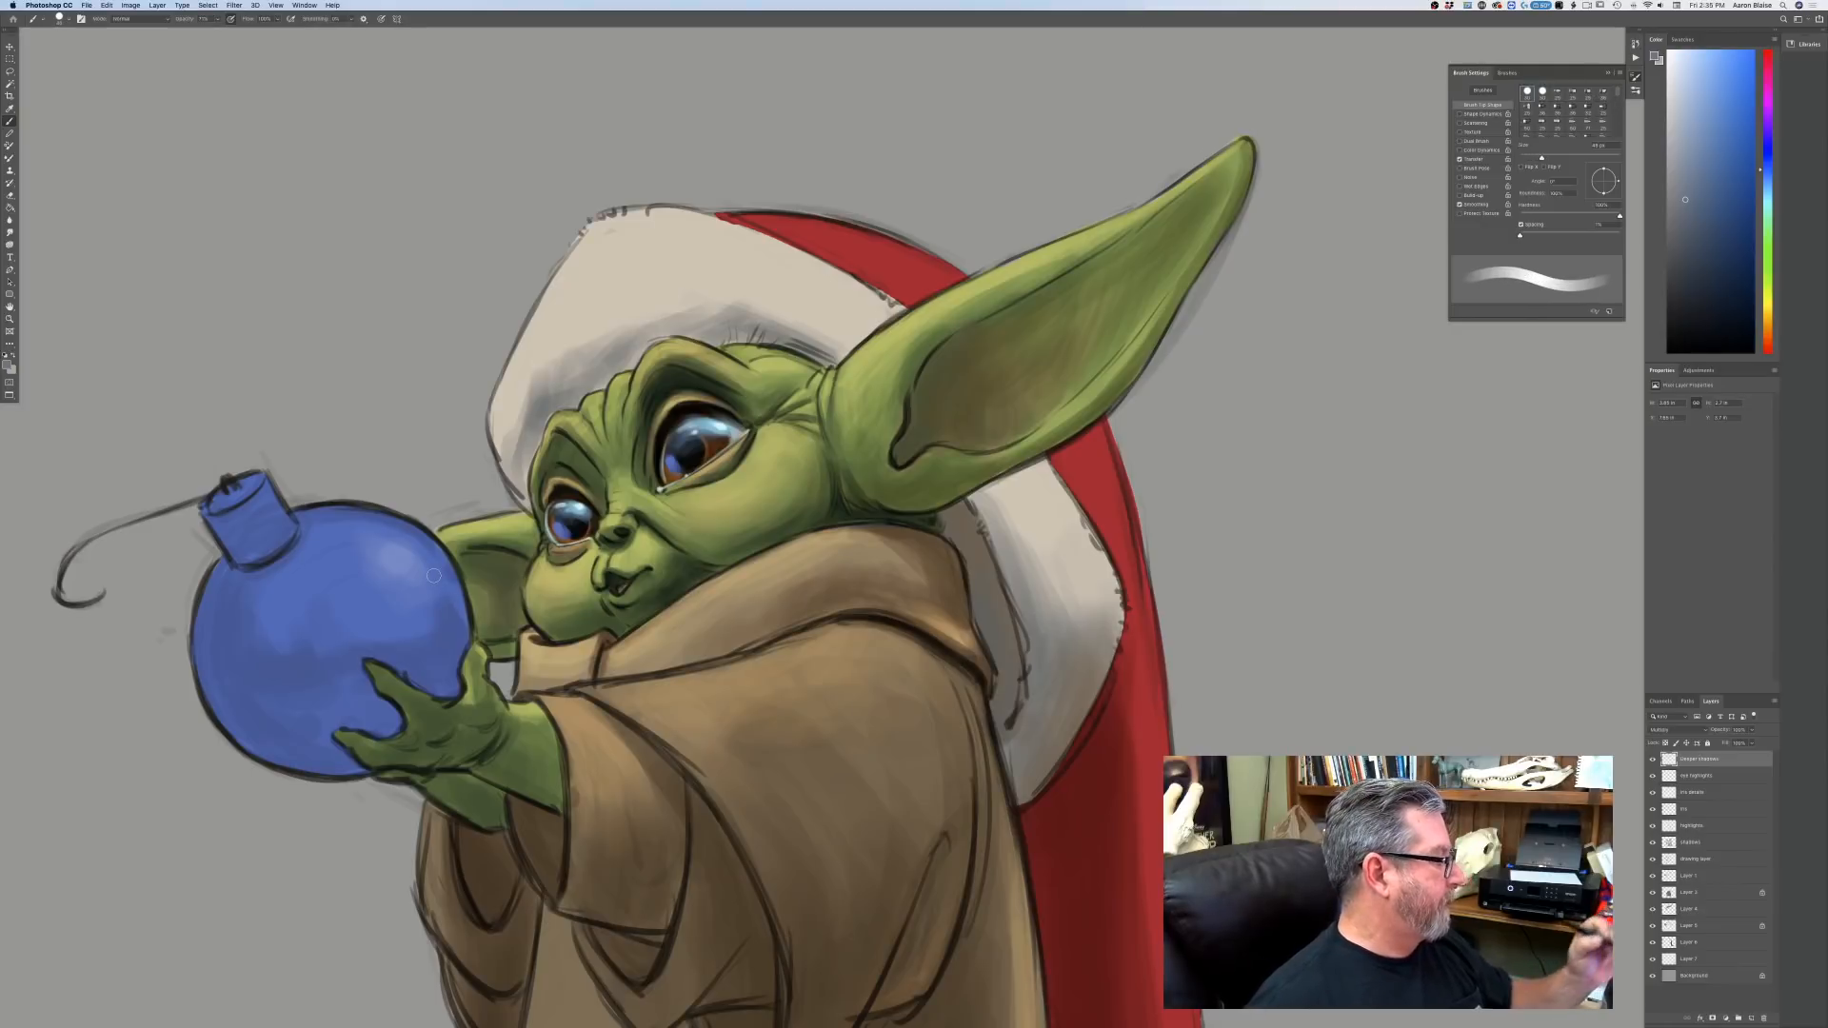
key(bracketright)
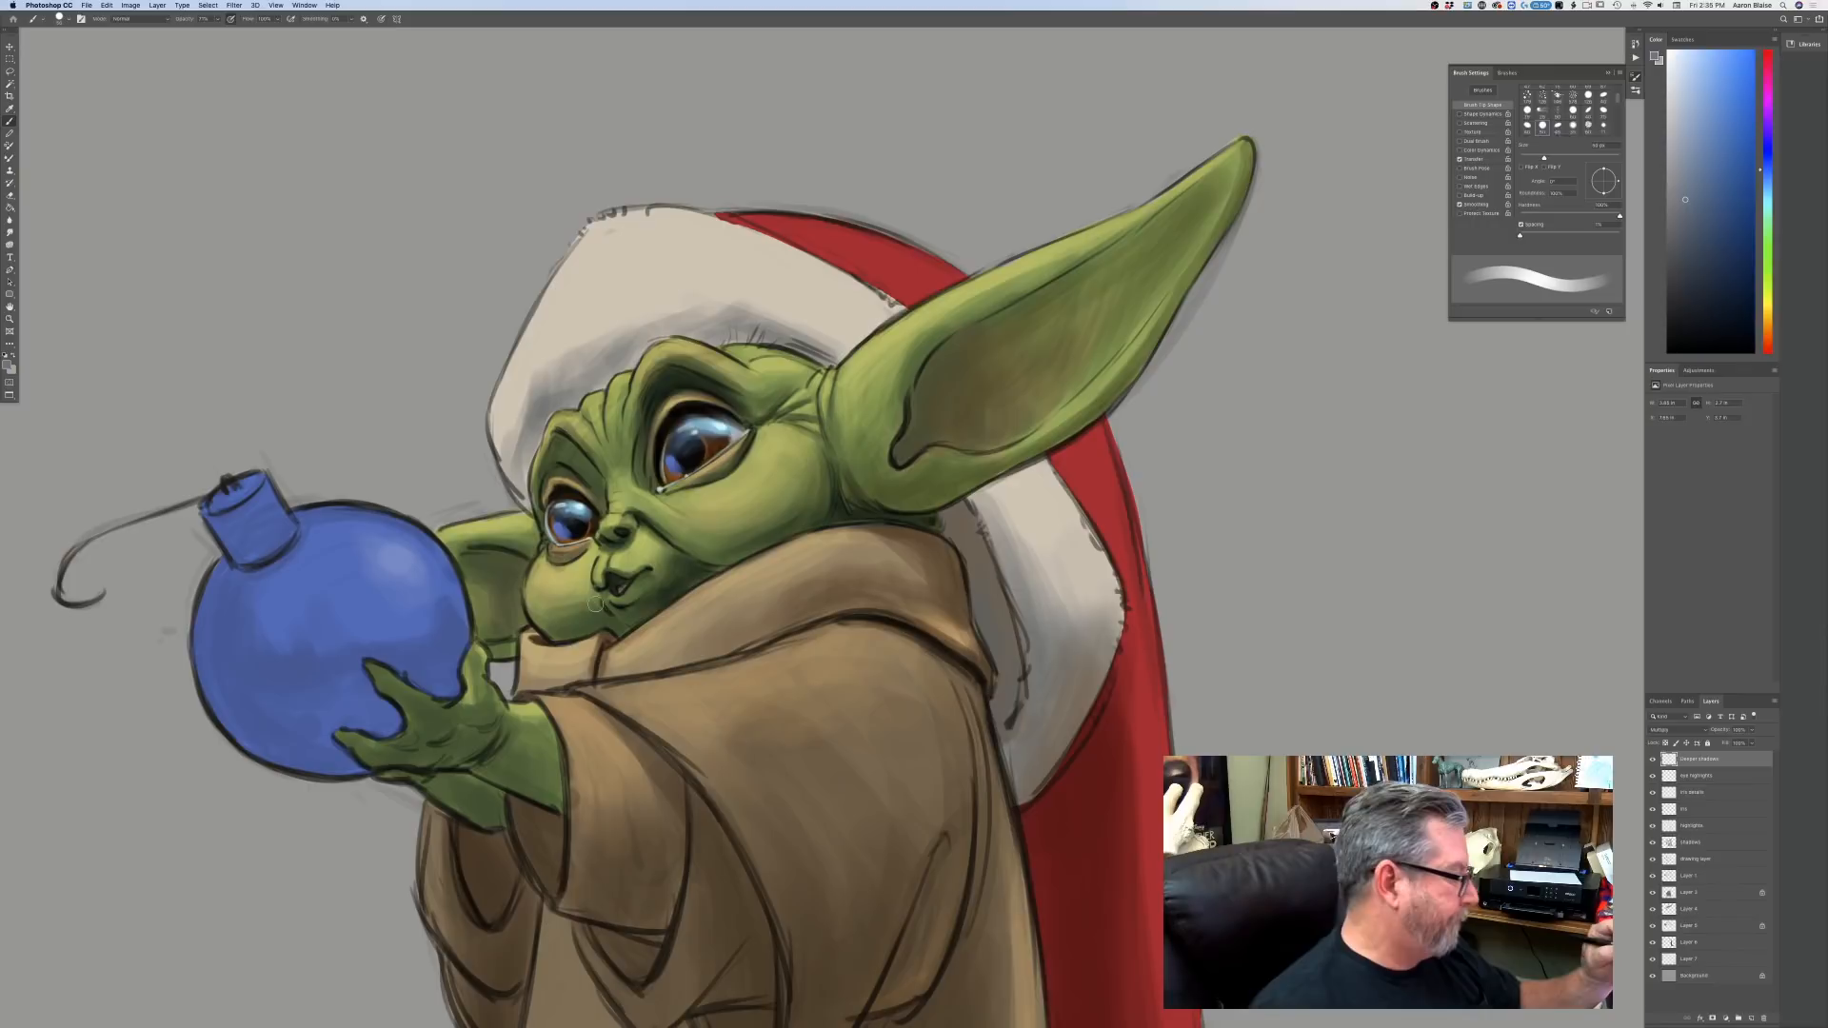
key(bracketleft)
drag(596, 607, 564, 625)
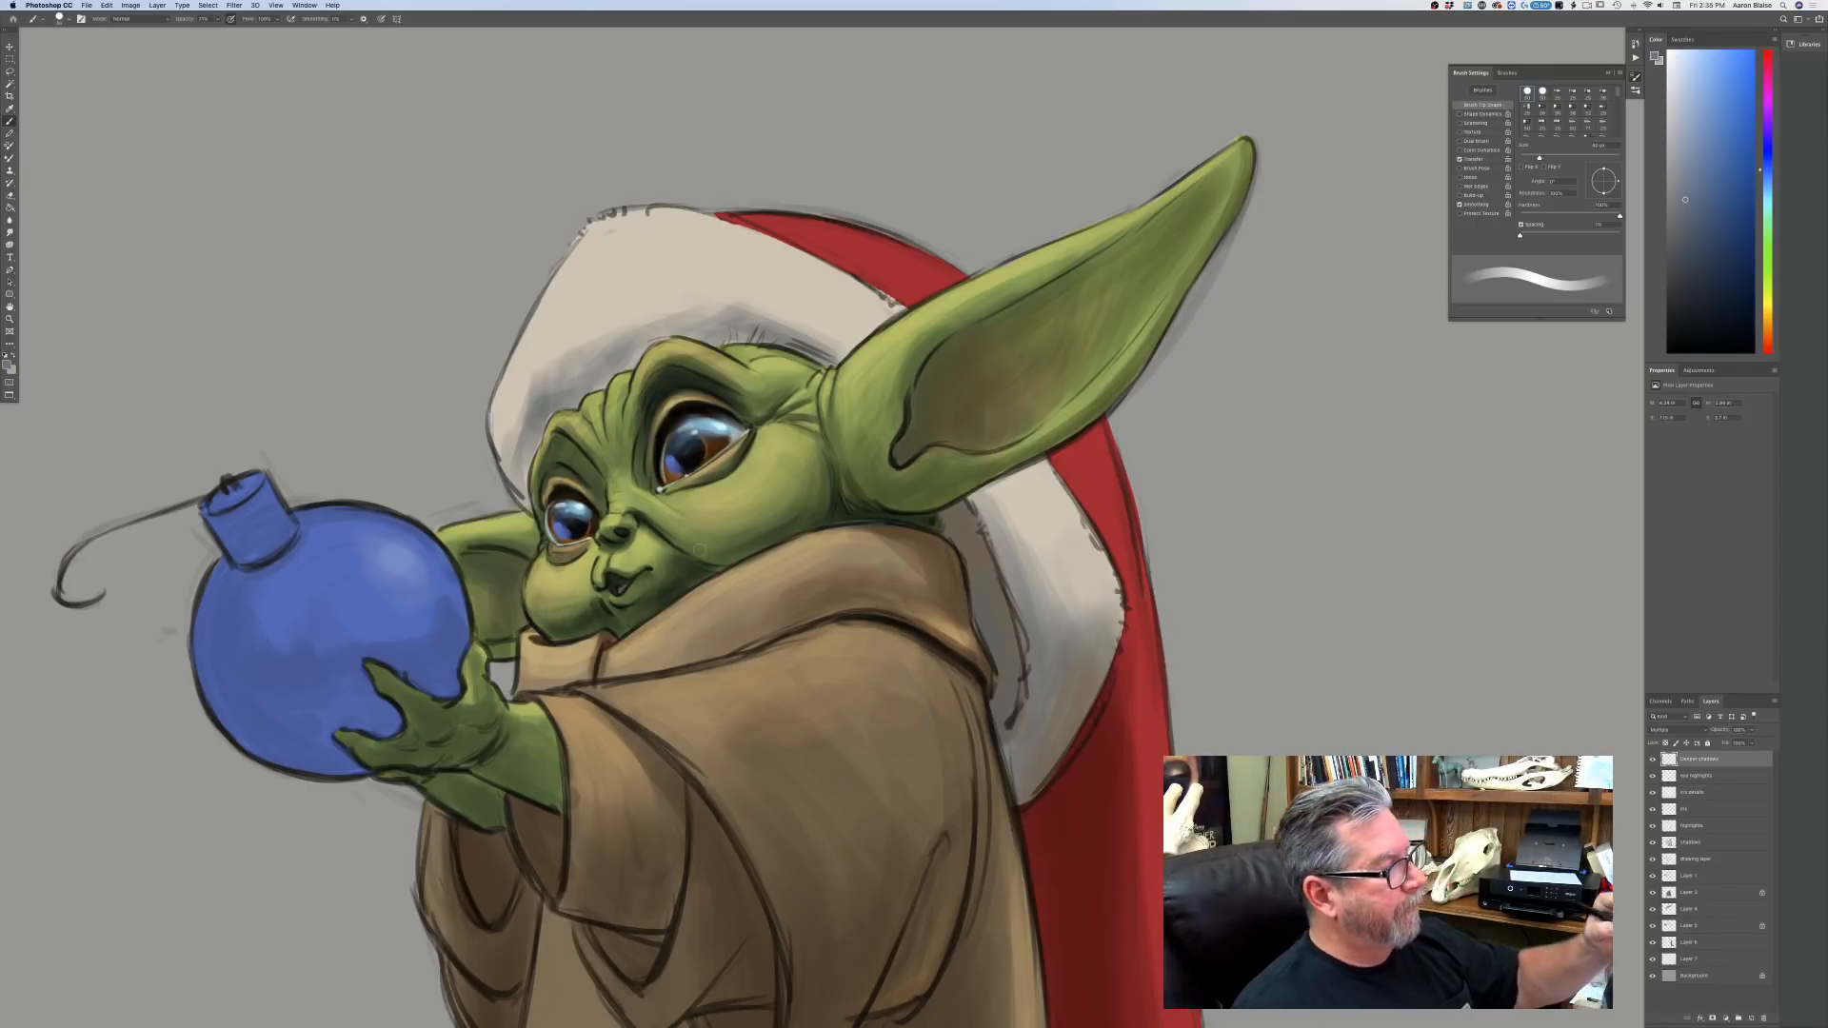
Paint deep shadow inside the large ear, from its inner fold outward, using a larger brush.
key(bracketright)
mouse_move(897, 449)
mouse_down()
mouse_move(936, 353)
mouse_move(953, 430)
mouse_move(972, 358)
mouse_move(978, 432)
mouse_up()
key(bracketright)
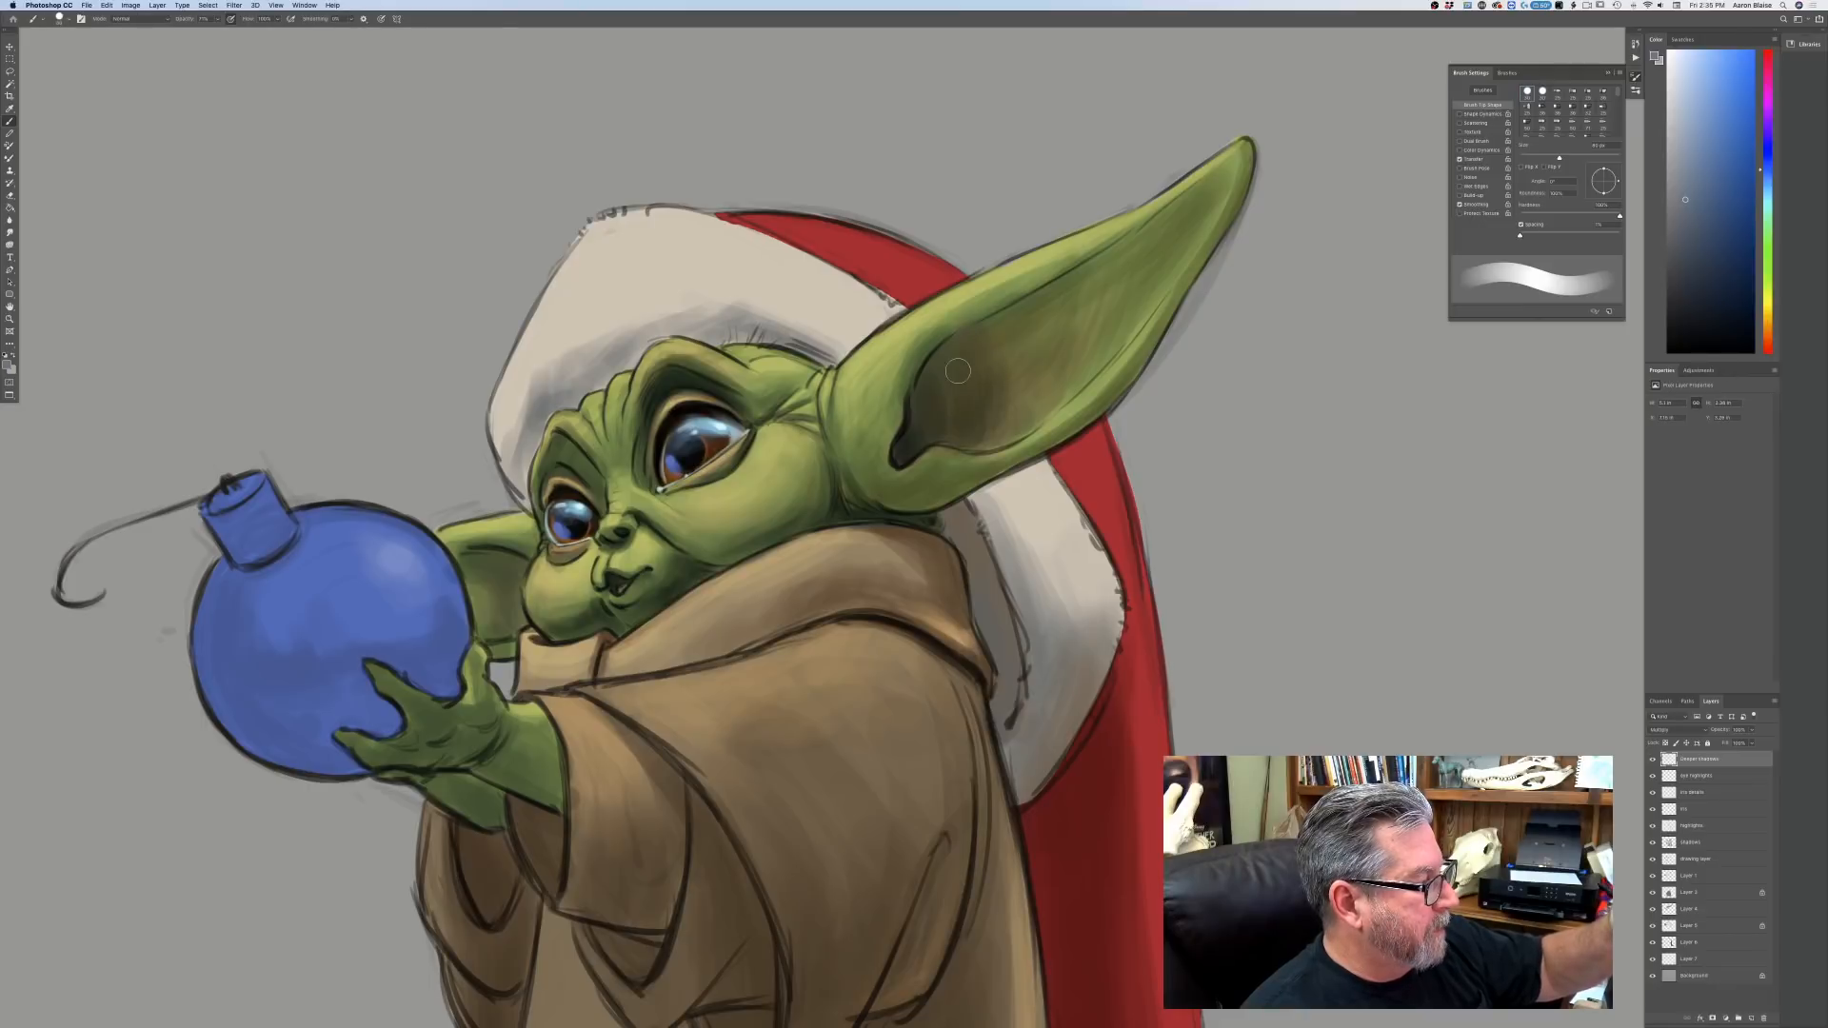
drag(958, 370, 935, 377)
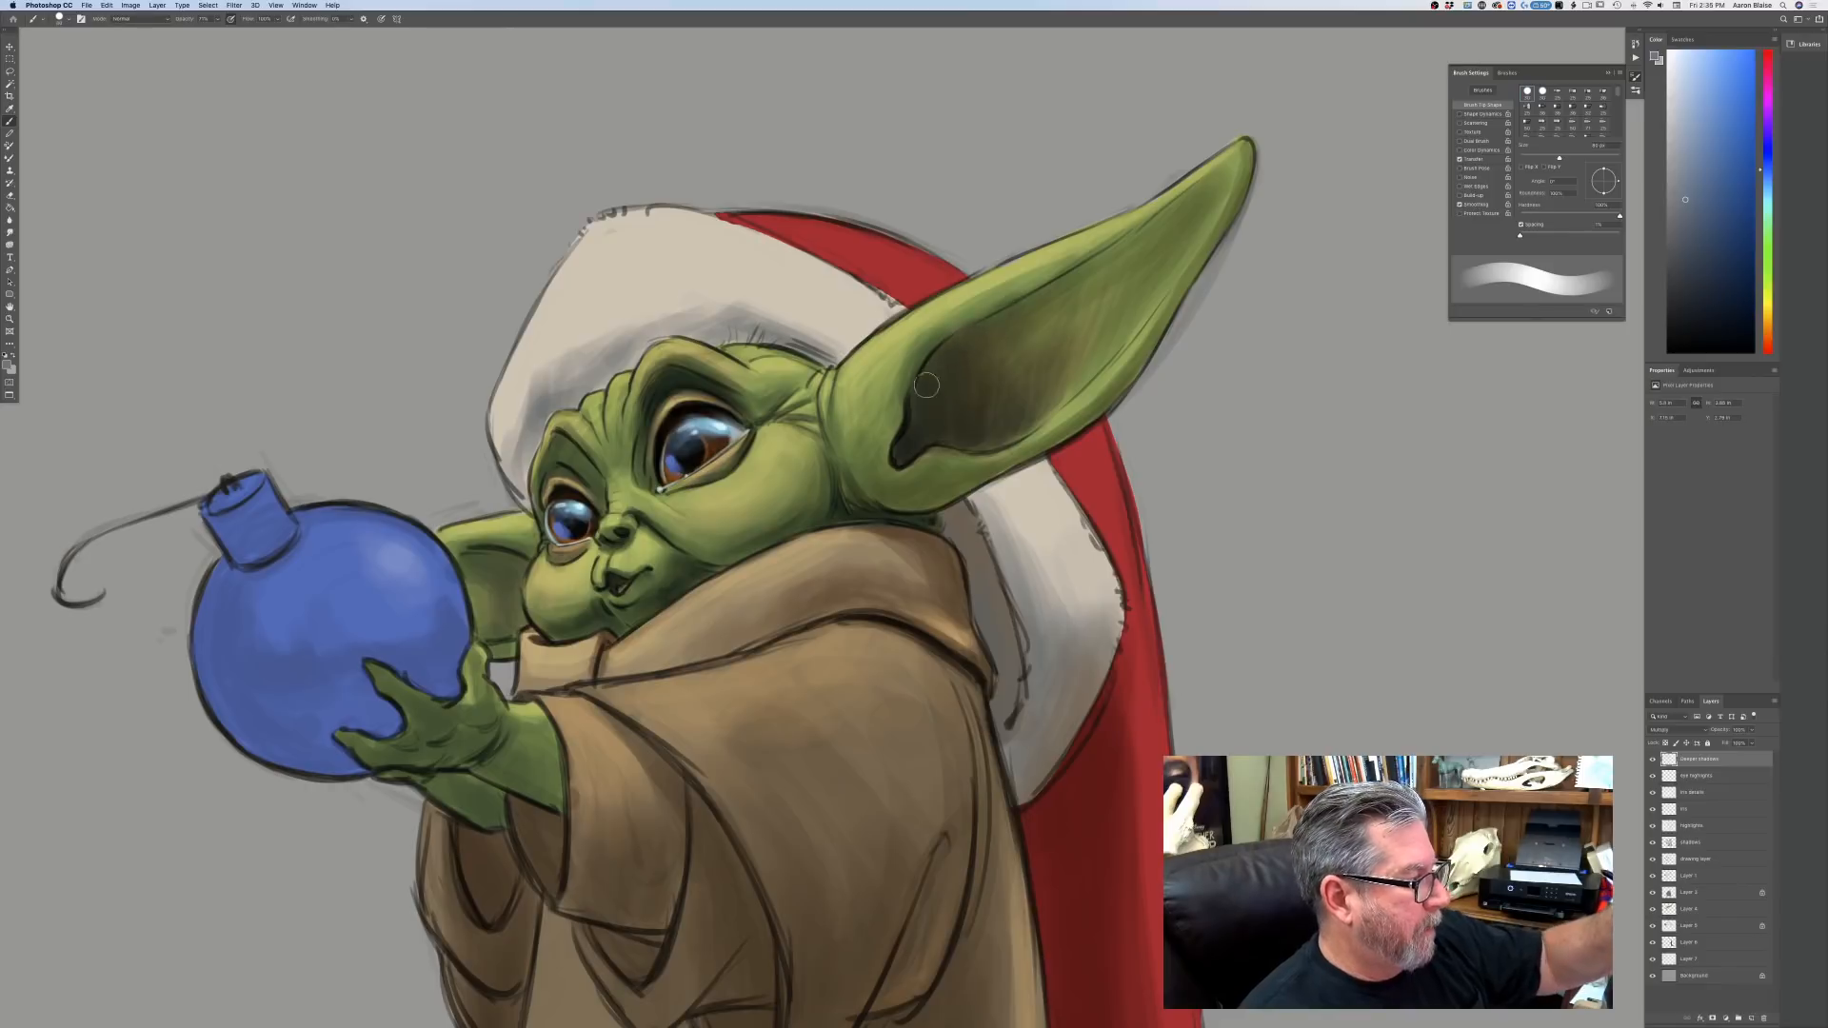
Review the shading on the whole figure and return to the face with a smaller brush.
key(super+0)
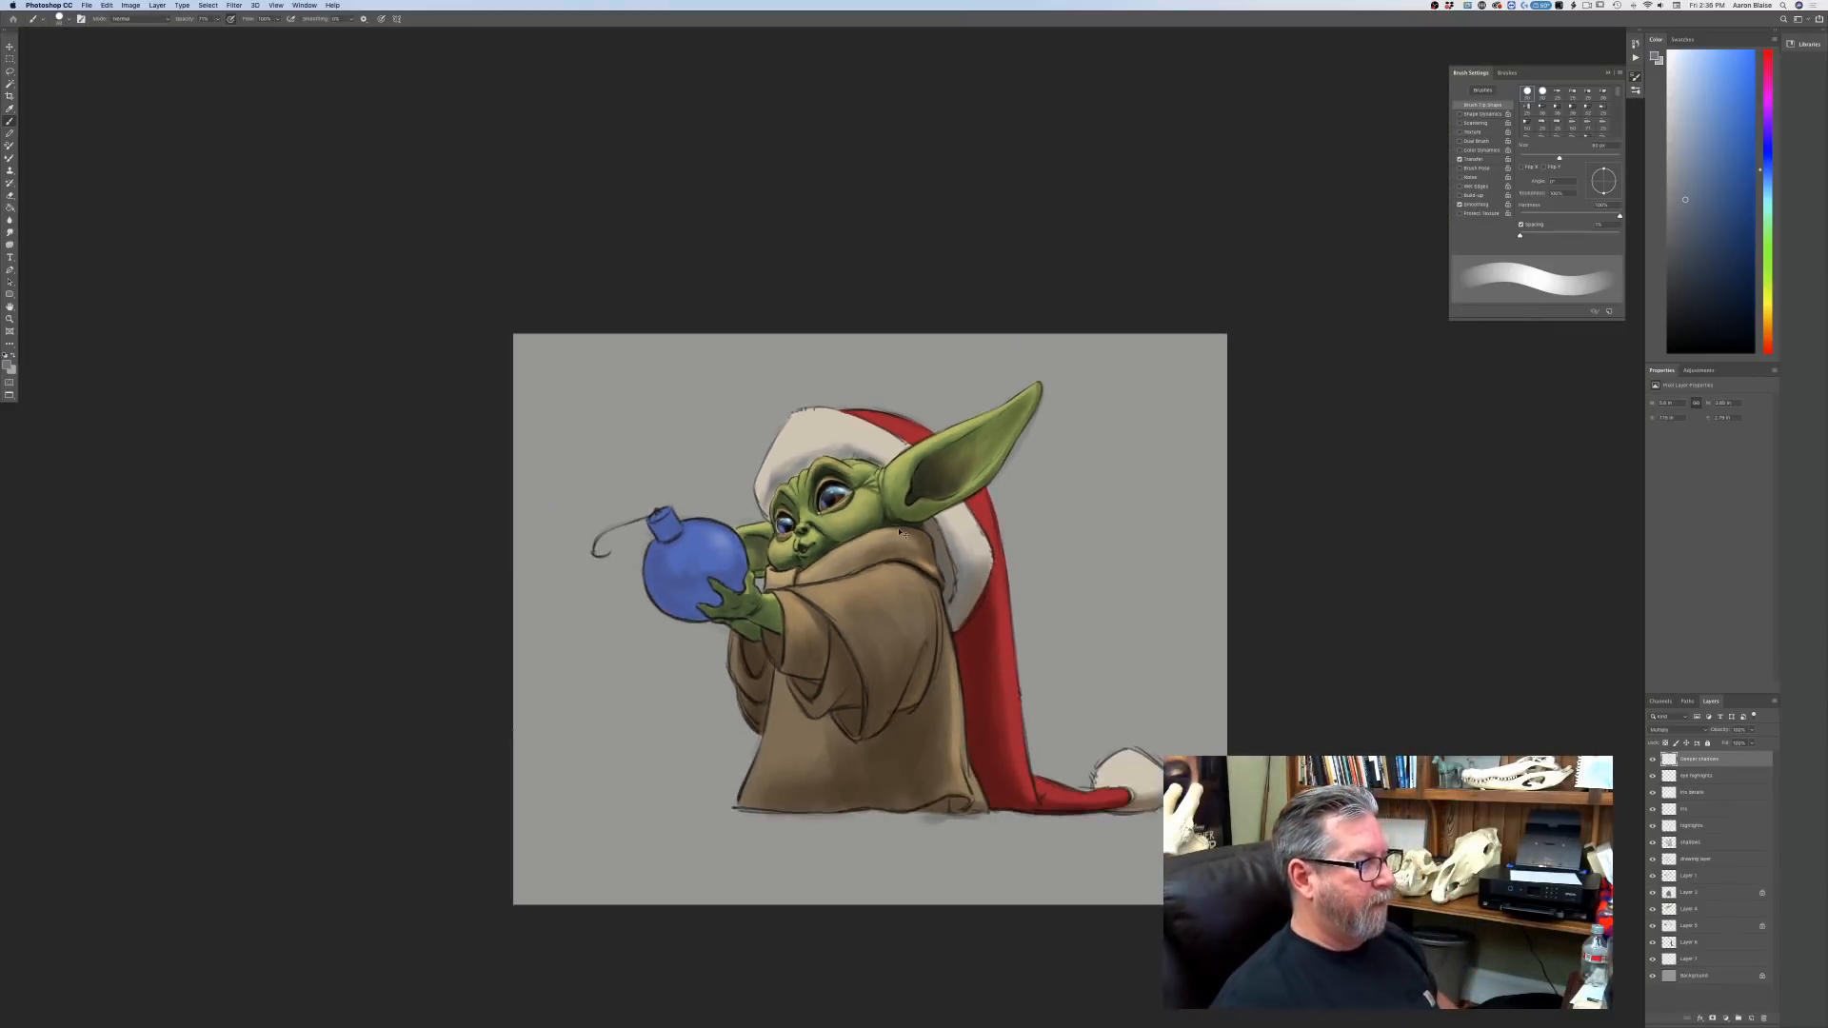
key(super+plus)
key(super+plus)
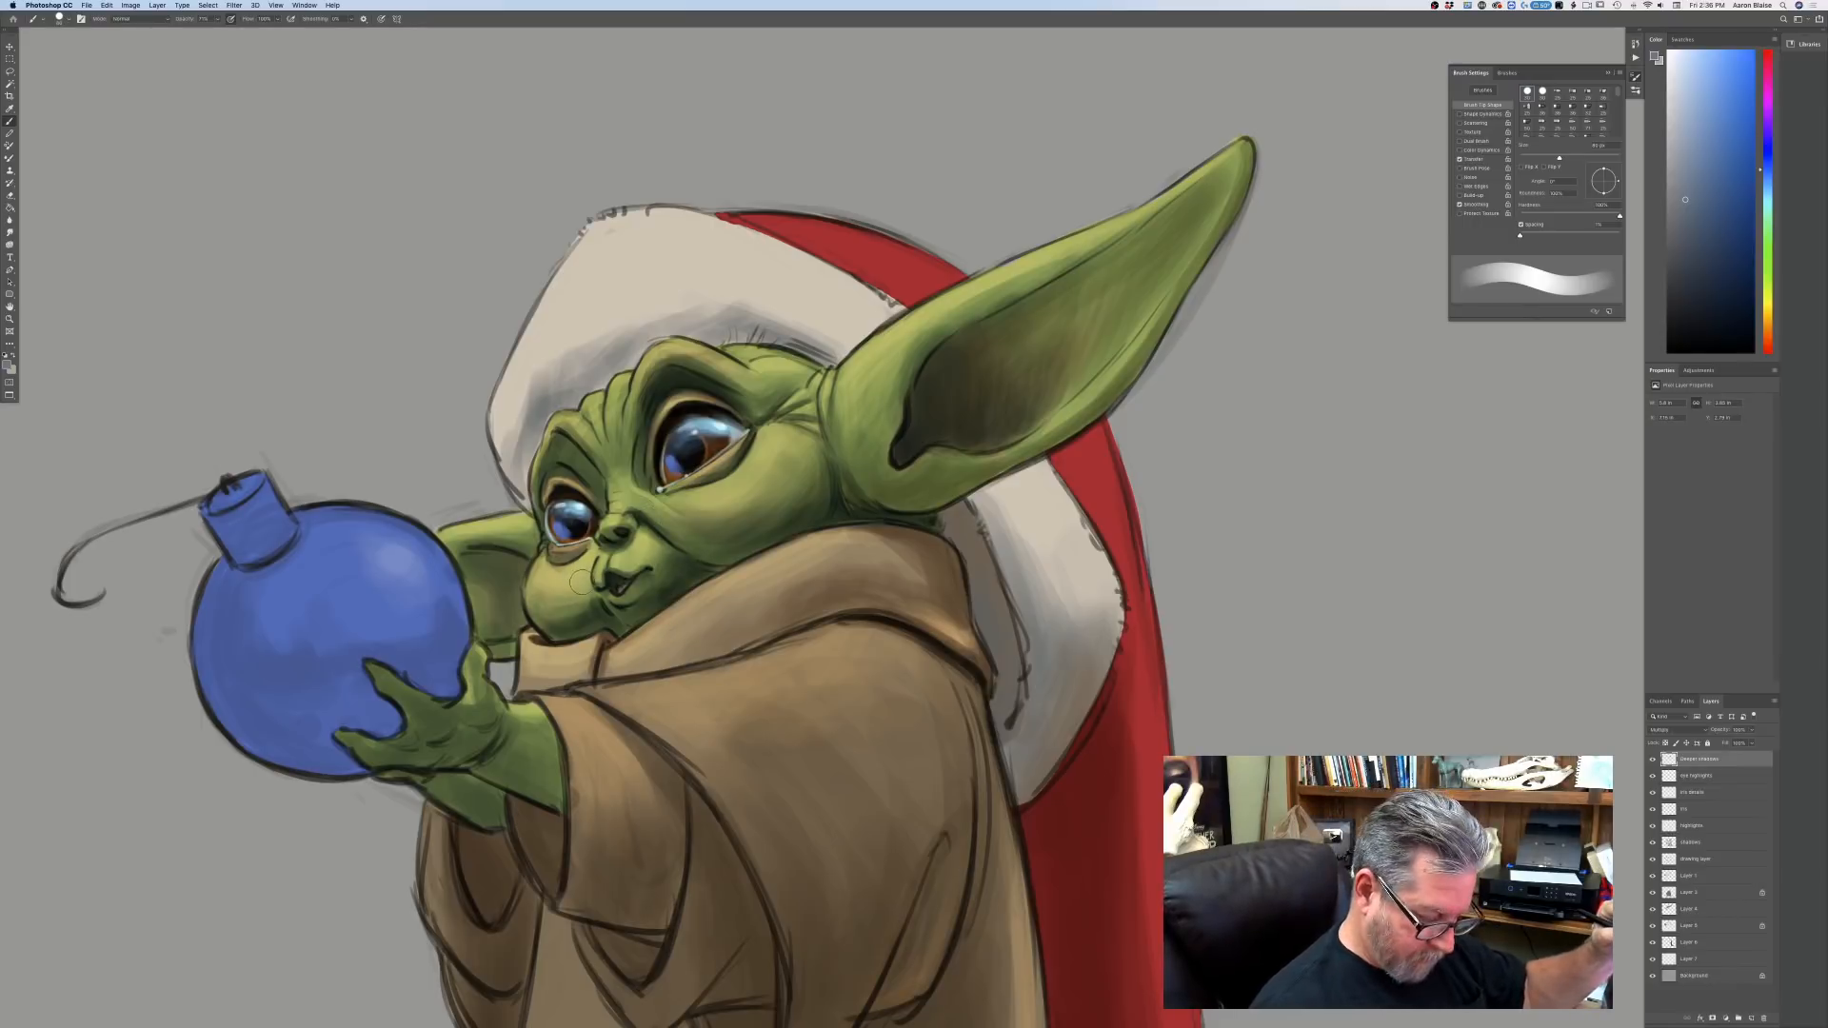
key(bracketleft)
key(bracketleft)
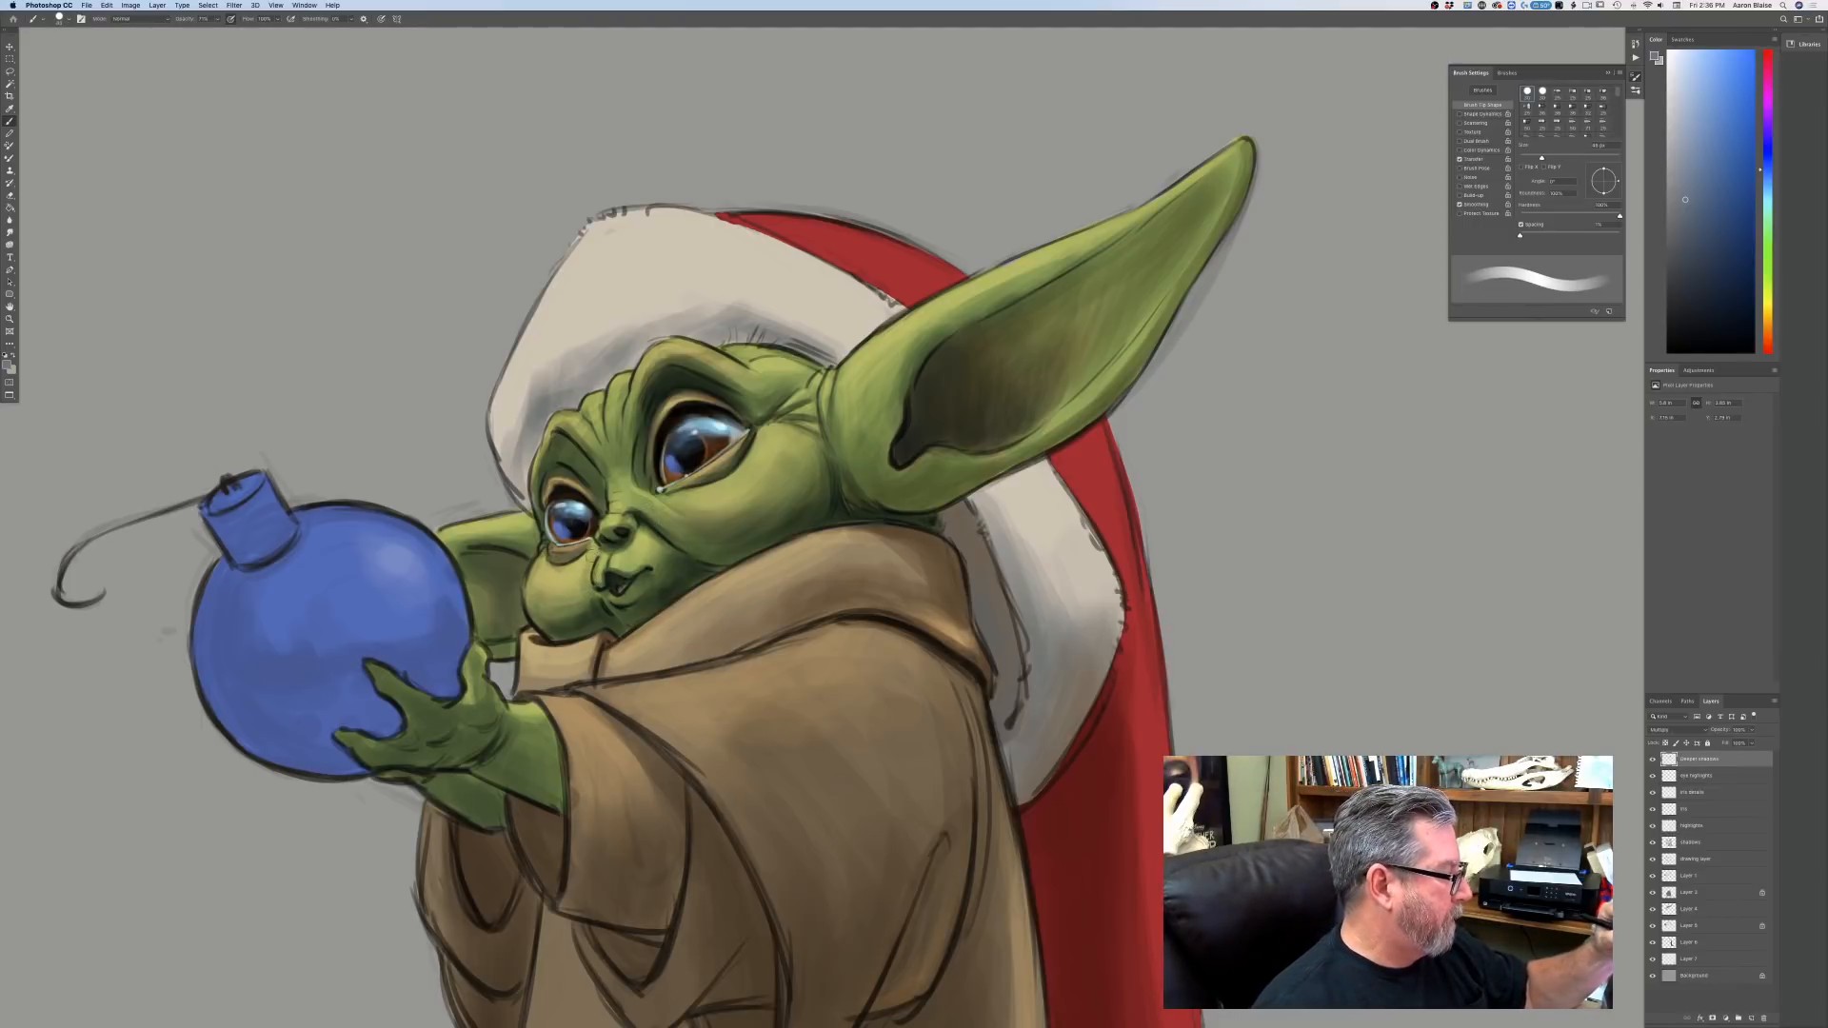
Enlarge the brush and paint the first dark reflection on the blue ornament just above the fingers.
key(bracketright)
key(bracketright)
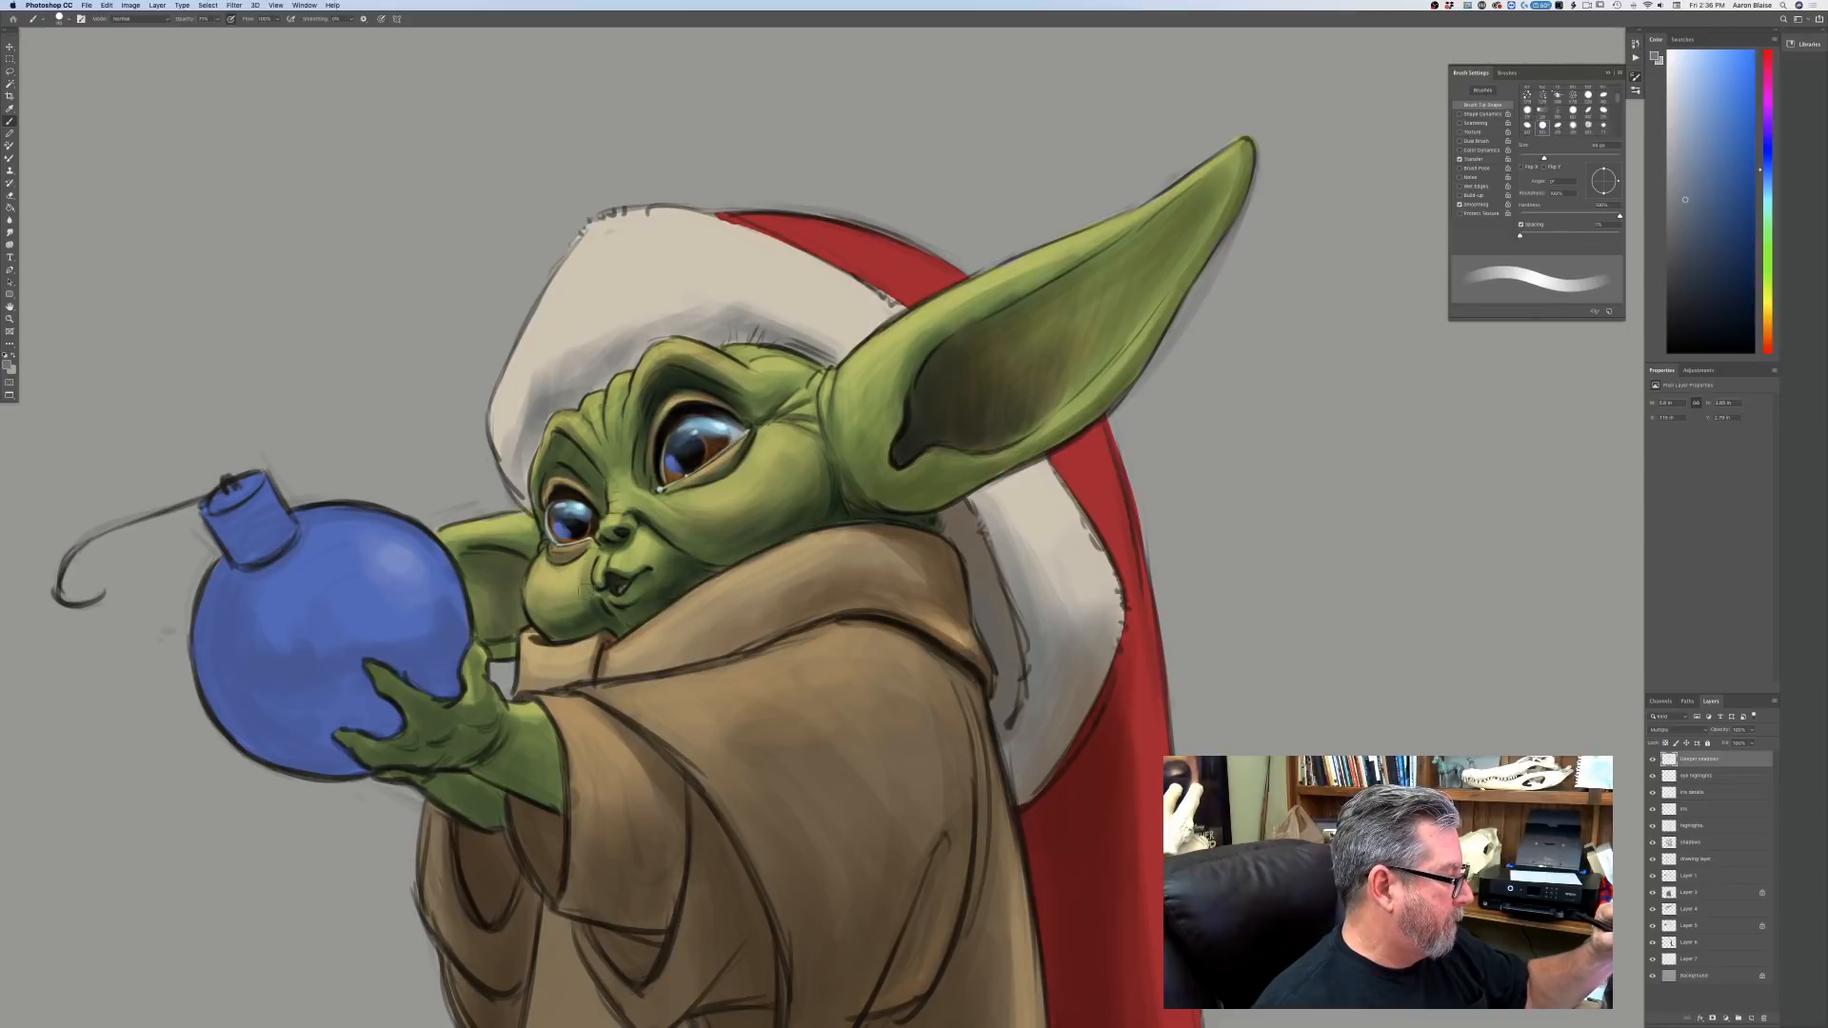
mouse_move(535, 586)
mouse_down()
mouse_move(539, 618)
mouse_move(517, 584)
mouse_move(523, 625)
mouse_move(506, 567)
mouse_move(500, 628)
mouse_move(479, 569)
mouse_move(519, 619)
mouse_move(514, 595)
mouse_move(499, 645)
mouse_up()
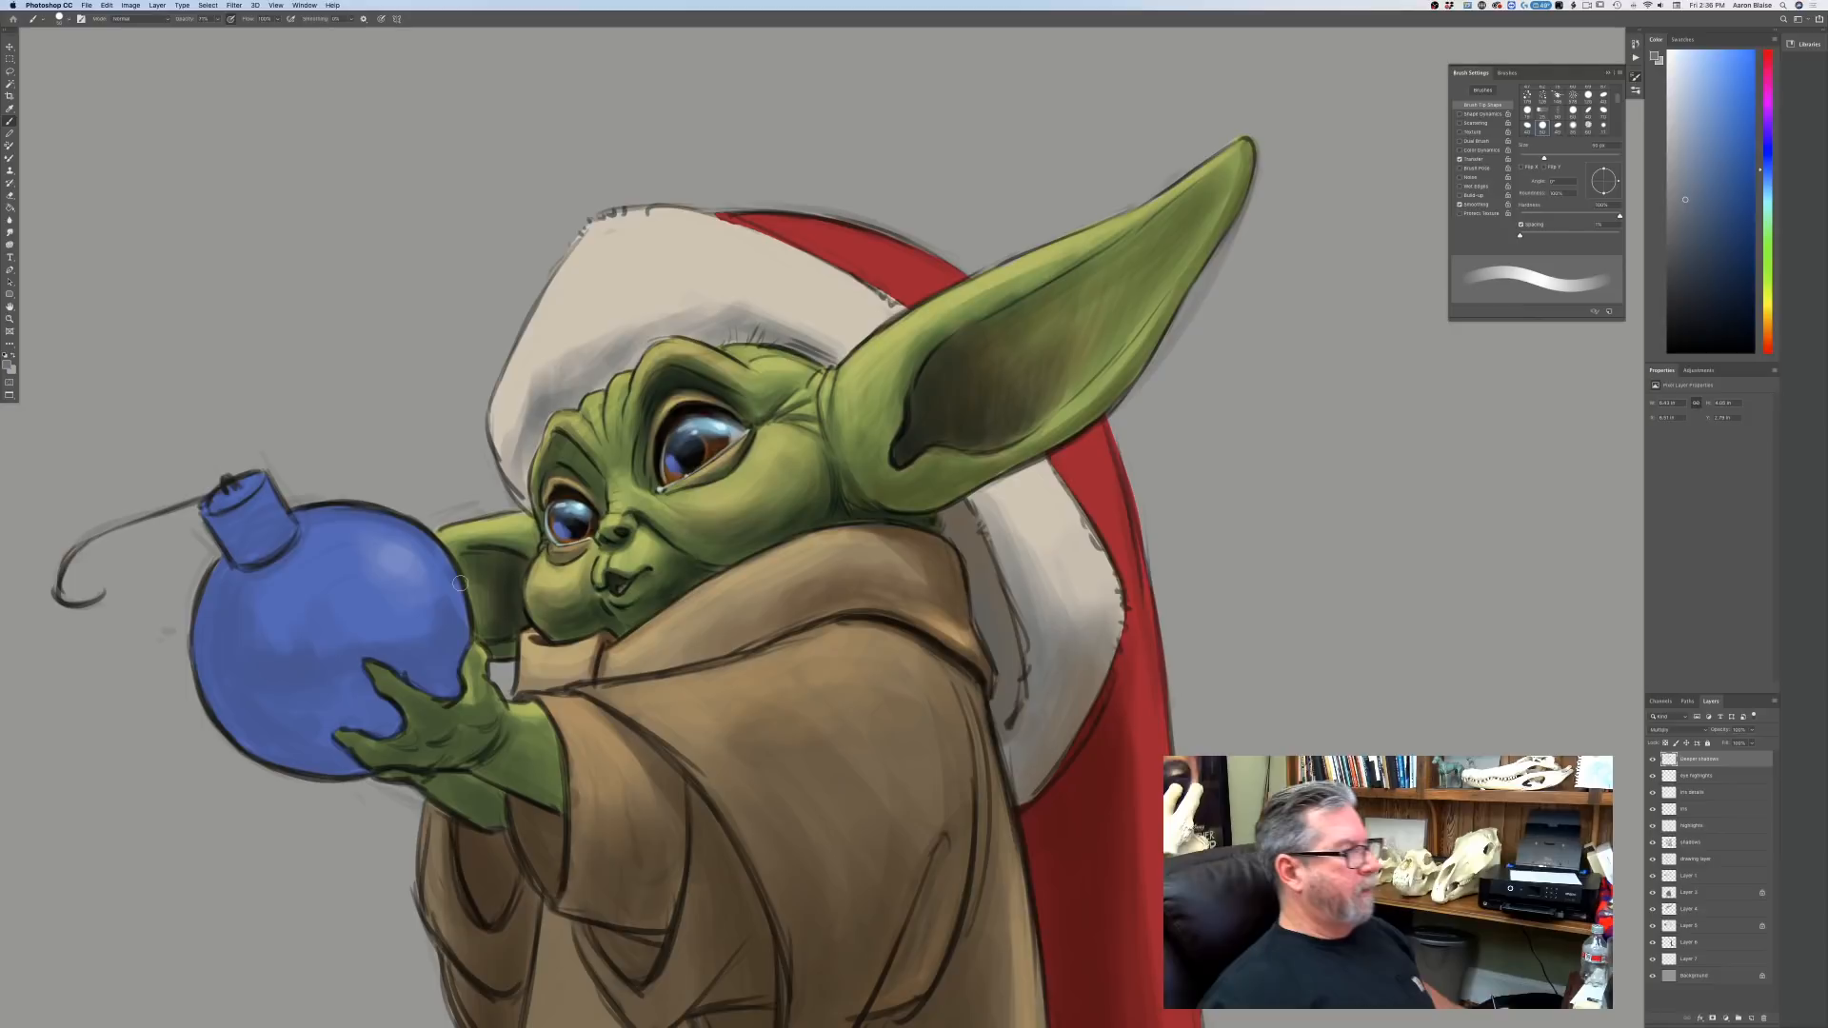
key(super+minus)
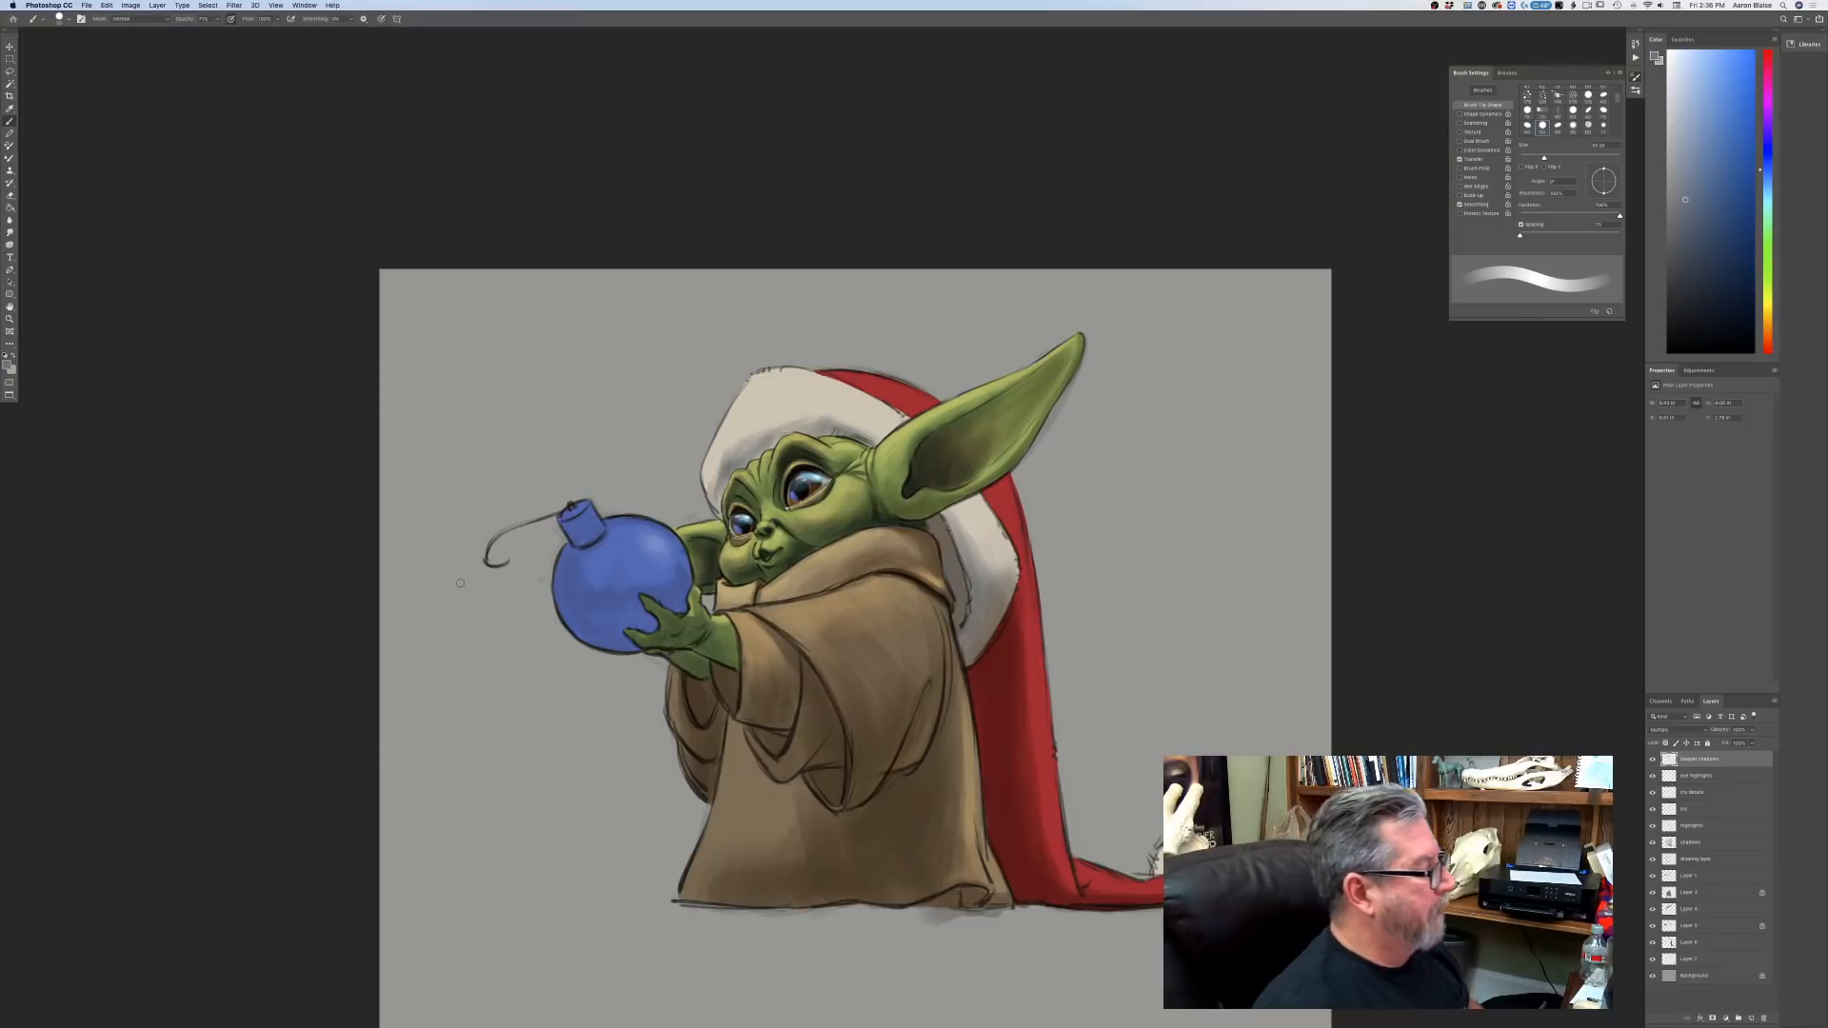
key(super+plus)
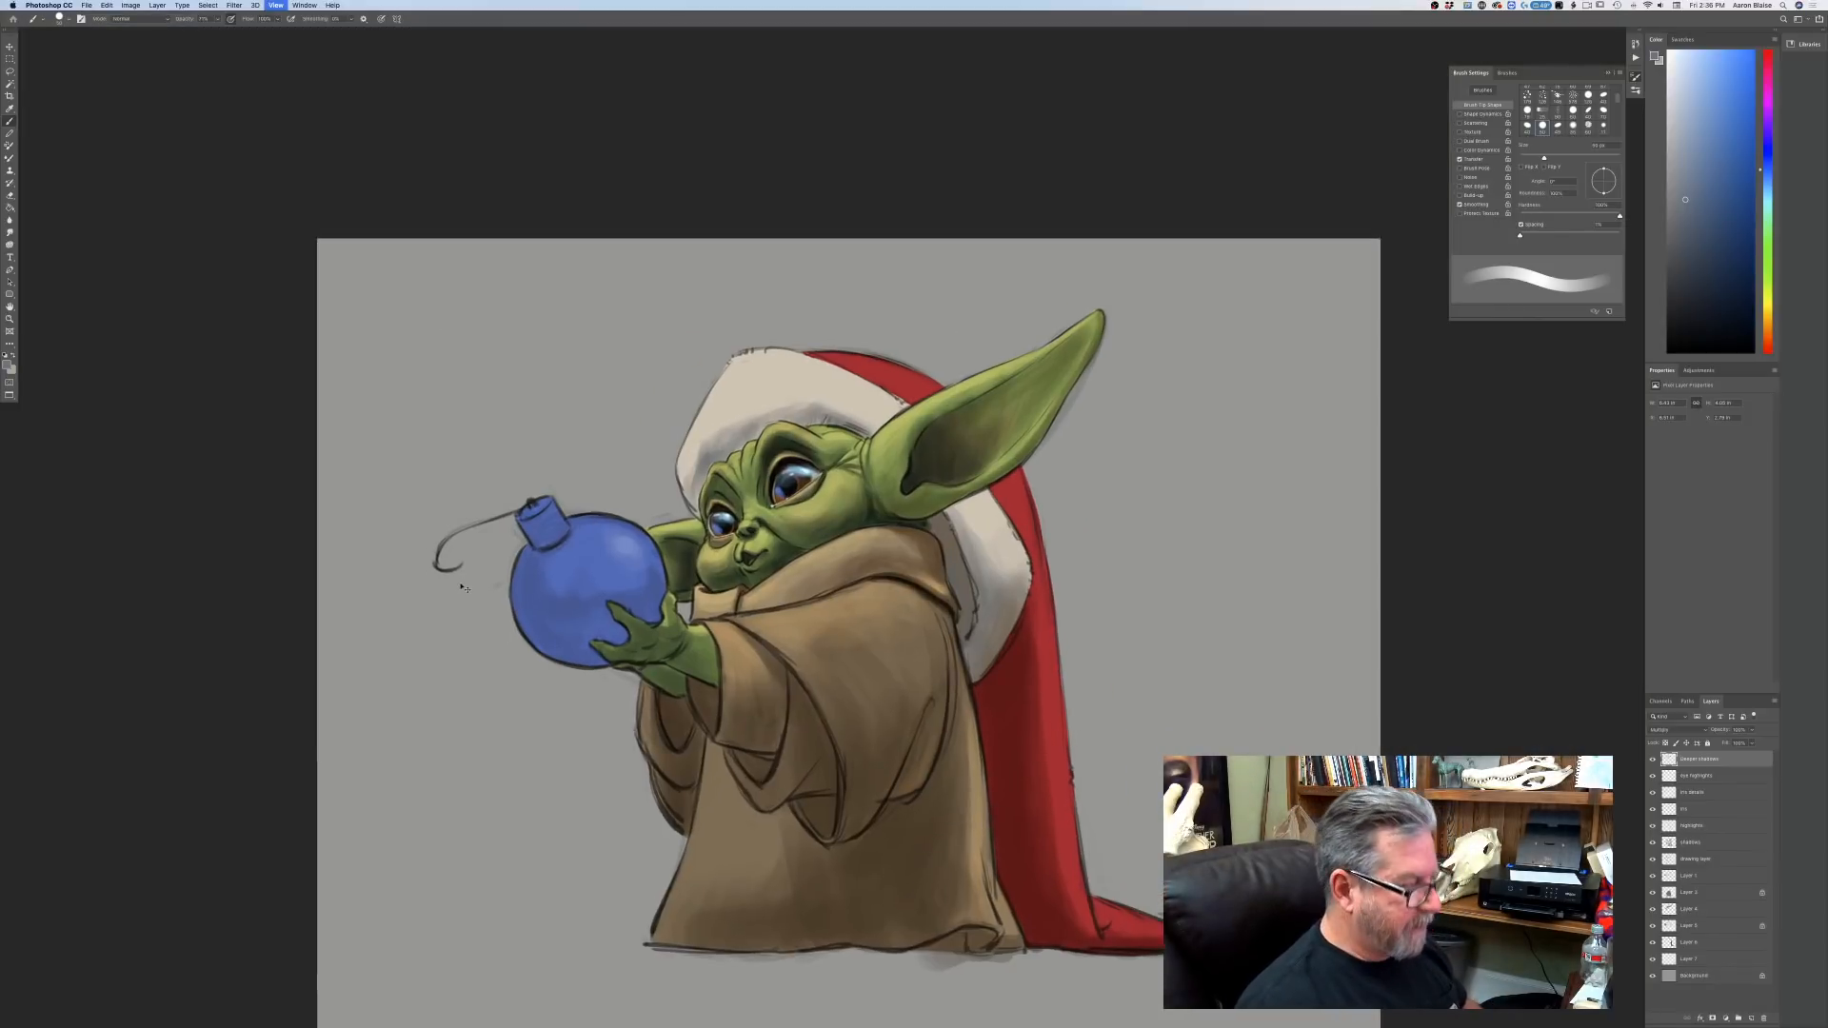
key(super+plus)
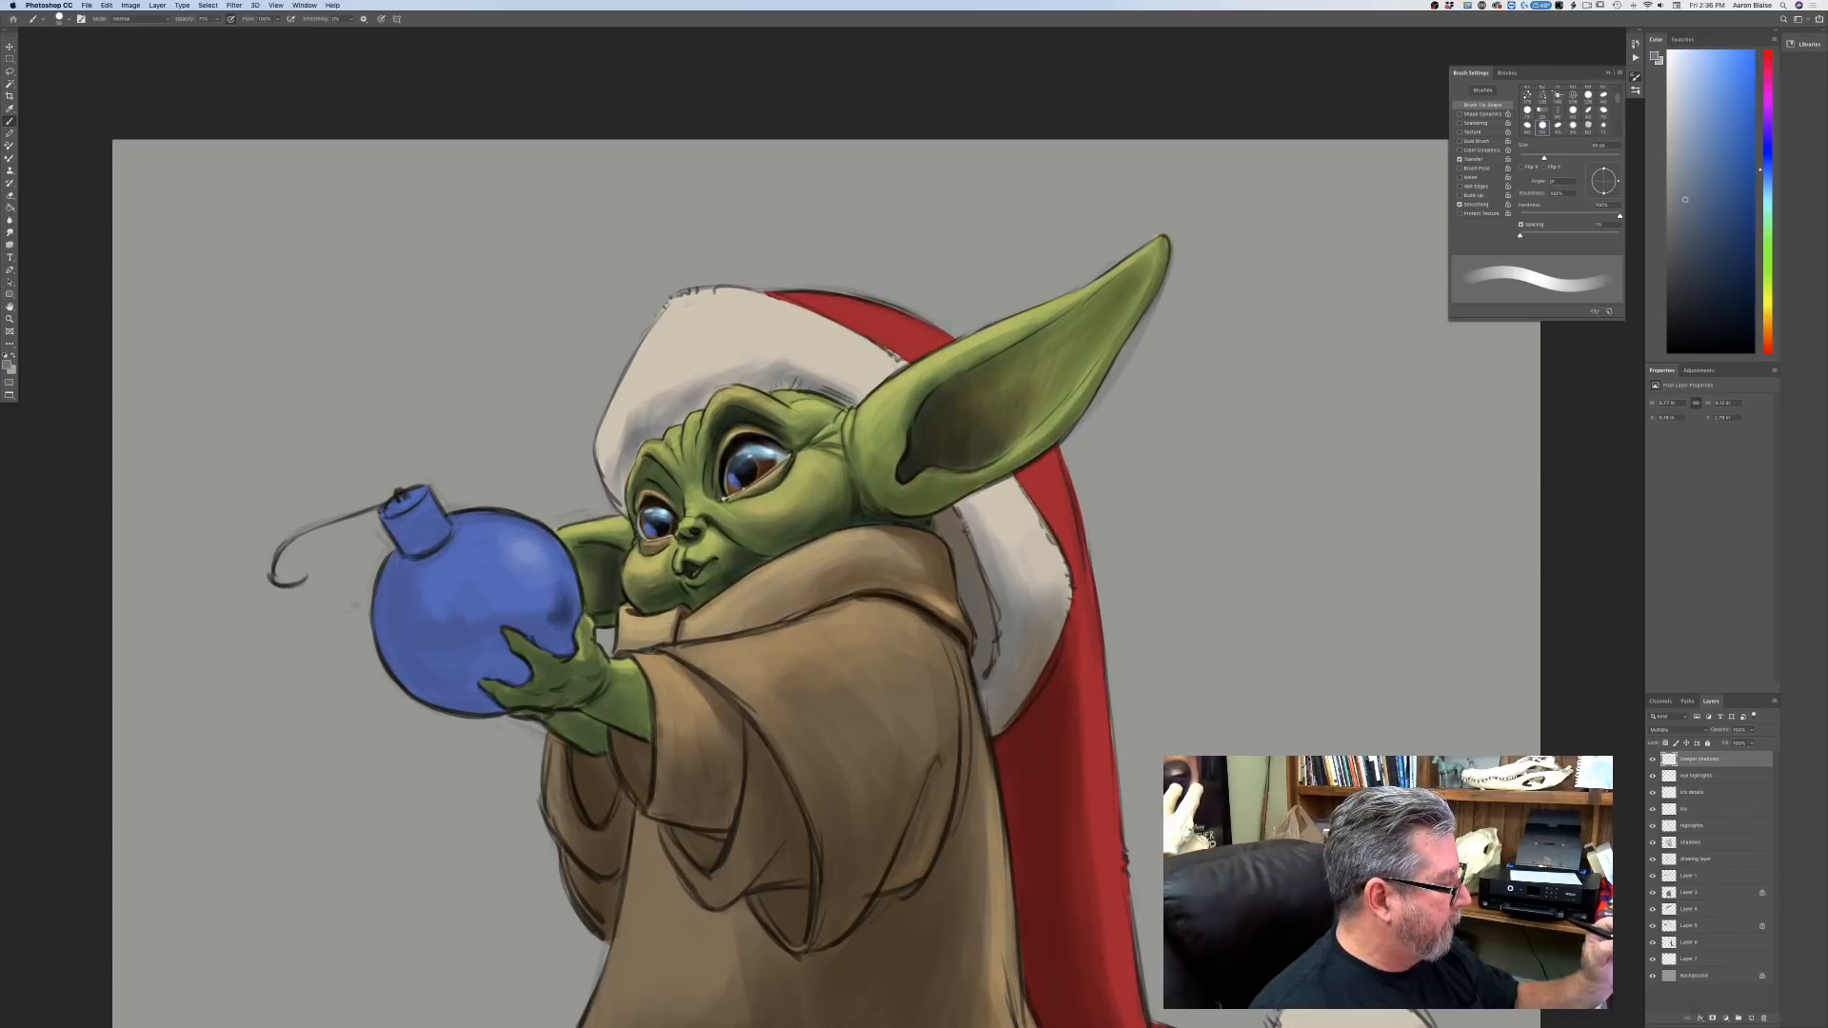
drag(556, 617, 530, 637)
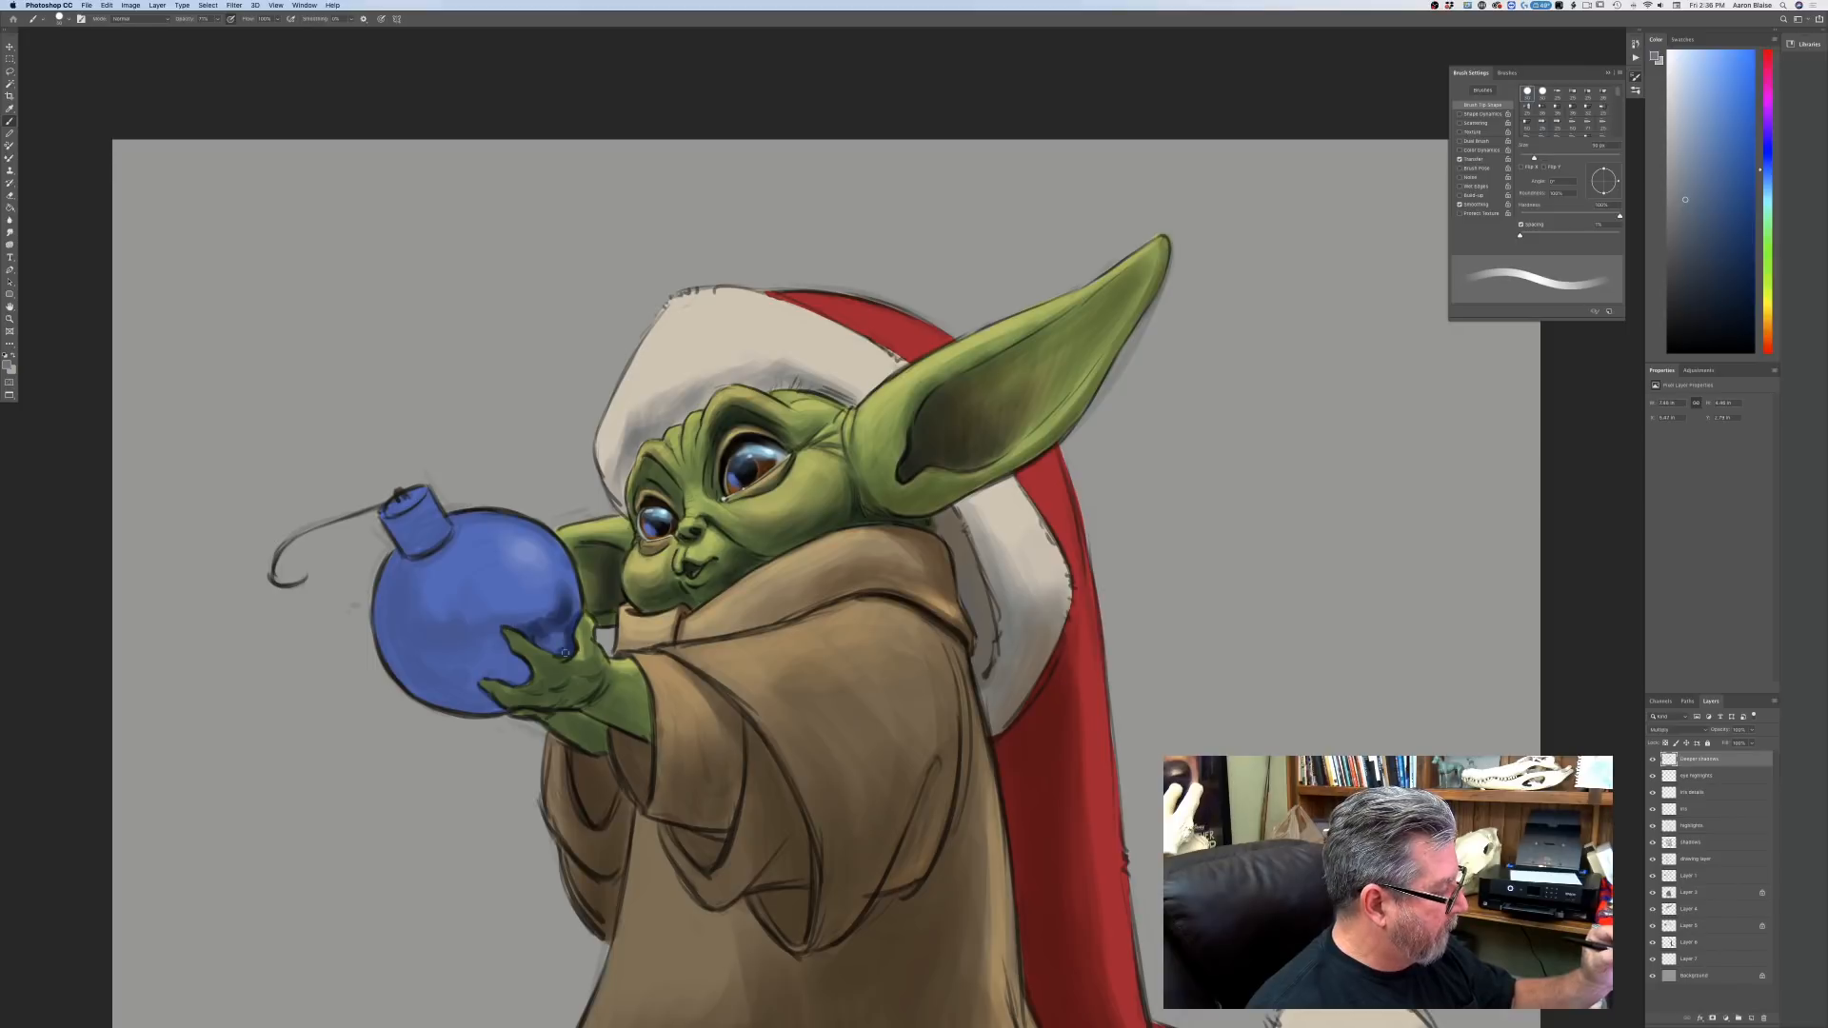
Paint a jagged dark blue reflection across the ornament's lower half, from the fingers to the far edge, with a larger brush.
mouse_move(571, 642)
mouse_down()
mouse_move(505, 640)
mouse_move(532, 676)
mouse_move(487, 699)
mouse_move(520, 684)
mouse_move(484, 679)
mouse_move(443, 632)
mouse_move(526, 624)
mouse_move(458, 637)
mouse_move(464, 582)
mouse_move(440, 634)
mouse_move(459, 626)
mouse_move(439, 627)
mouse_move(464, 659)
mouse_move(436, 647)
mouse_move(448, 631)
mouse_move(452, 698)
mouse_move(432, 653)
mouse_move(413, 669)
mouse_move(402, 581)
mouse_move(428, 687)
mouse_move(420, 643)
mouse_up()
key(bracketright)
key(bracketright)
key(bracketright)
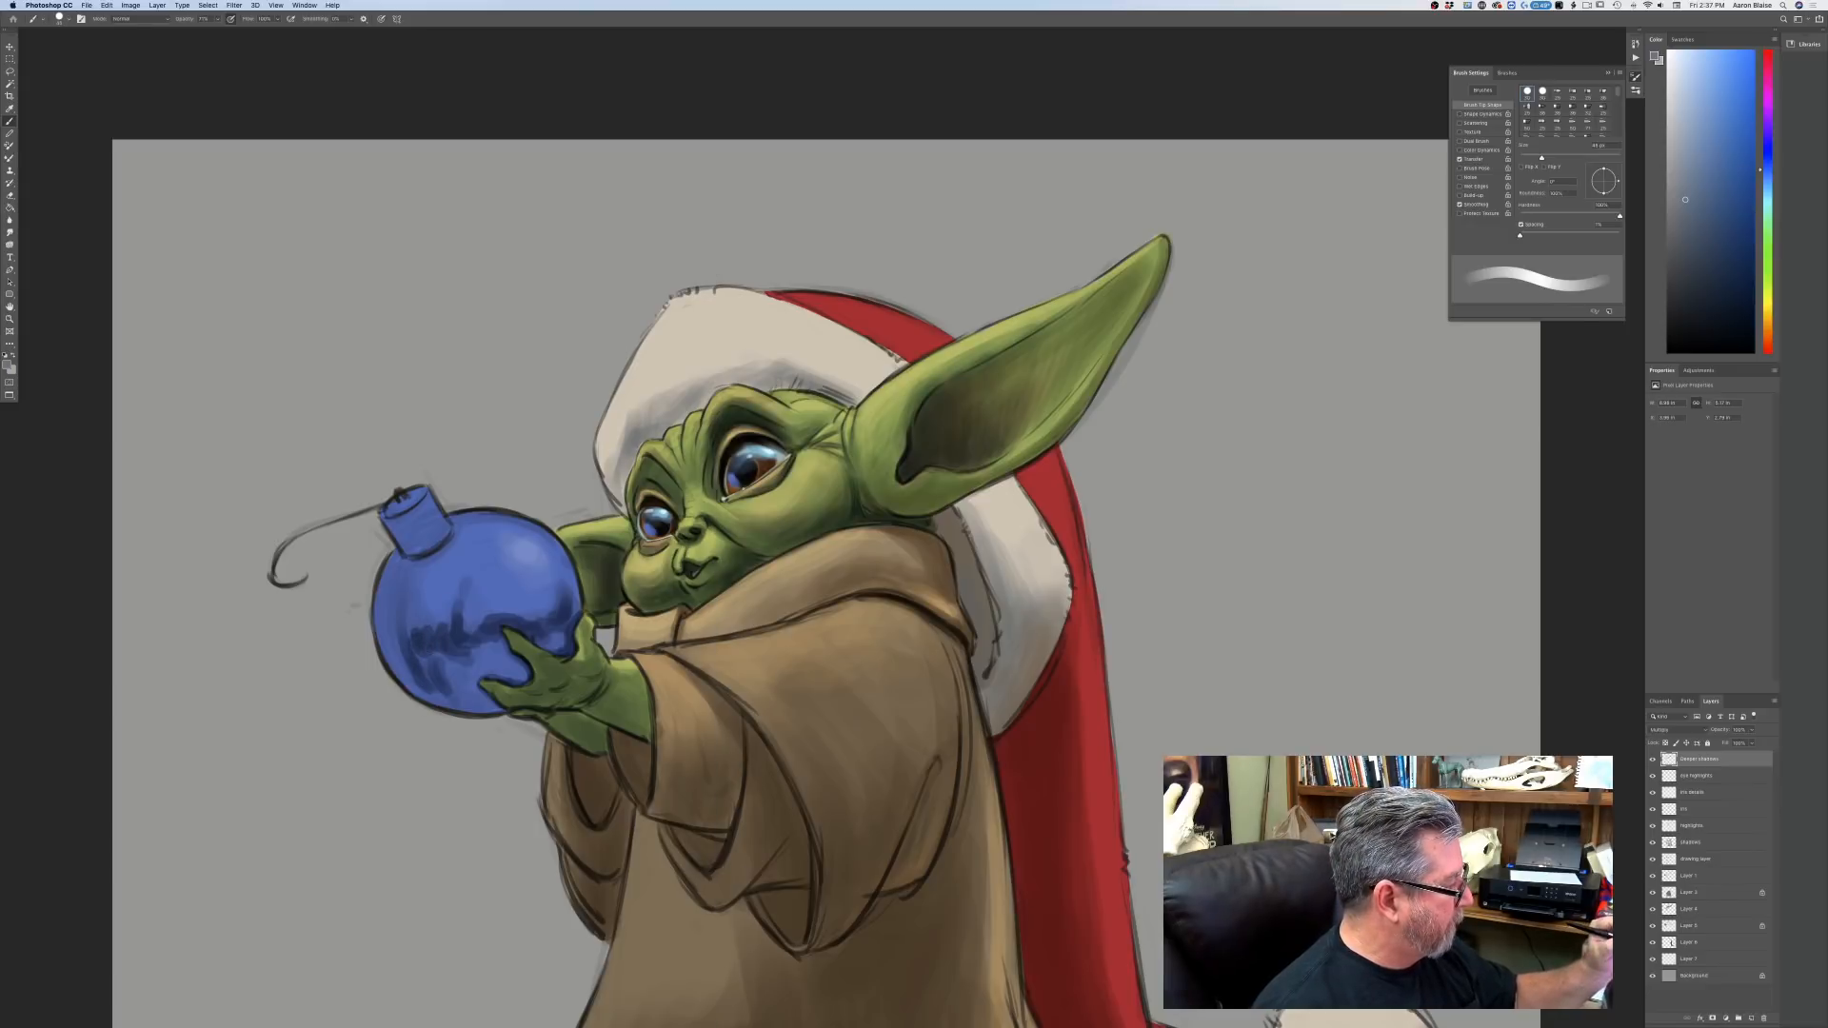
mouse_move(411, 652)
mouse_down()
mouse_move(388, 585)
mouse_move(381, 630)
mouse_move(385, 568)
mouse_up()
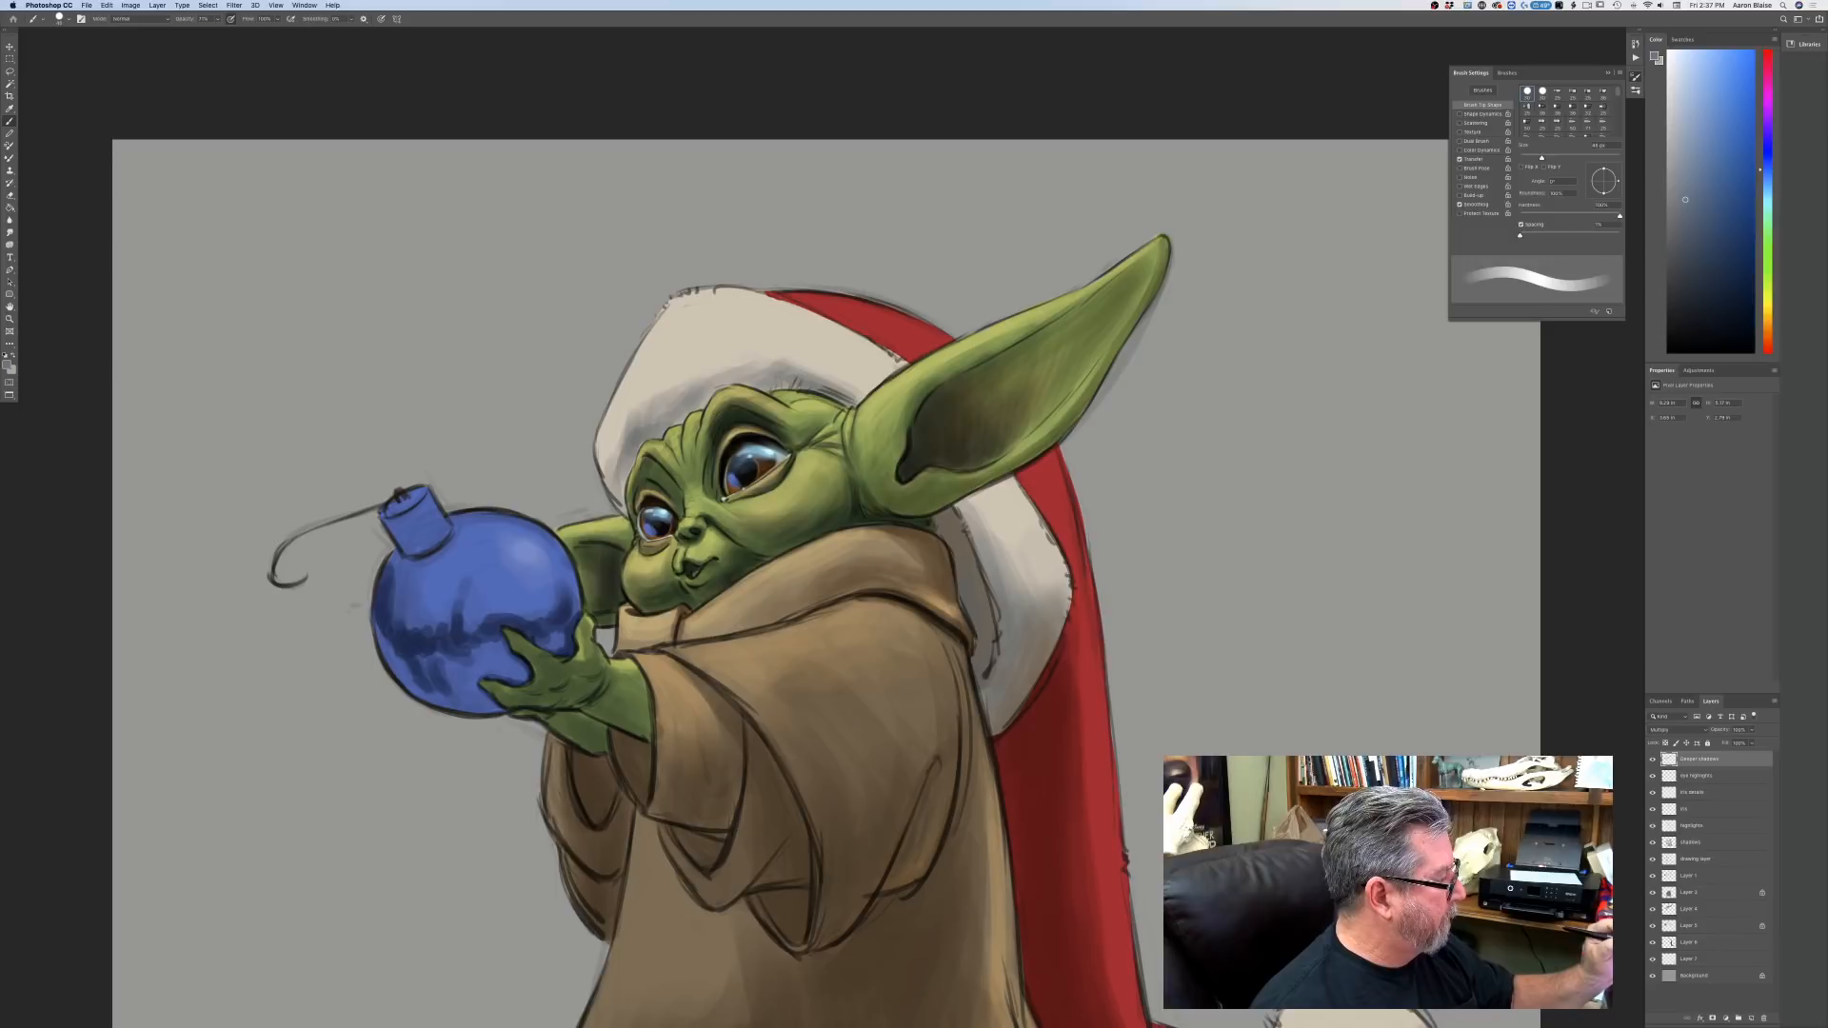
Darken the ornament's underside and finger area, and add tapered strokes along the outer edge with pen-pressure size enabled.
mouse_move(457, 657)
mouse_down()
mouse_move(504, 651)
mouse_move(466, 649)
mouse_move(509, 671)
mouse_move(449, 652)
mouse_move(477, 682)
mouse_move(431, 669)
mouse_move(494, 705)
mouse_move(421, 674)
mouse_move(469, 706)
mouse_move(404, 670)
mouse_move(430, 694)
mouse_move(376, 625)
mouse_move(403, 682)
mouse_move(499, 709)
mouse_up()
drag(550, 631, 540, 643)
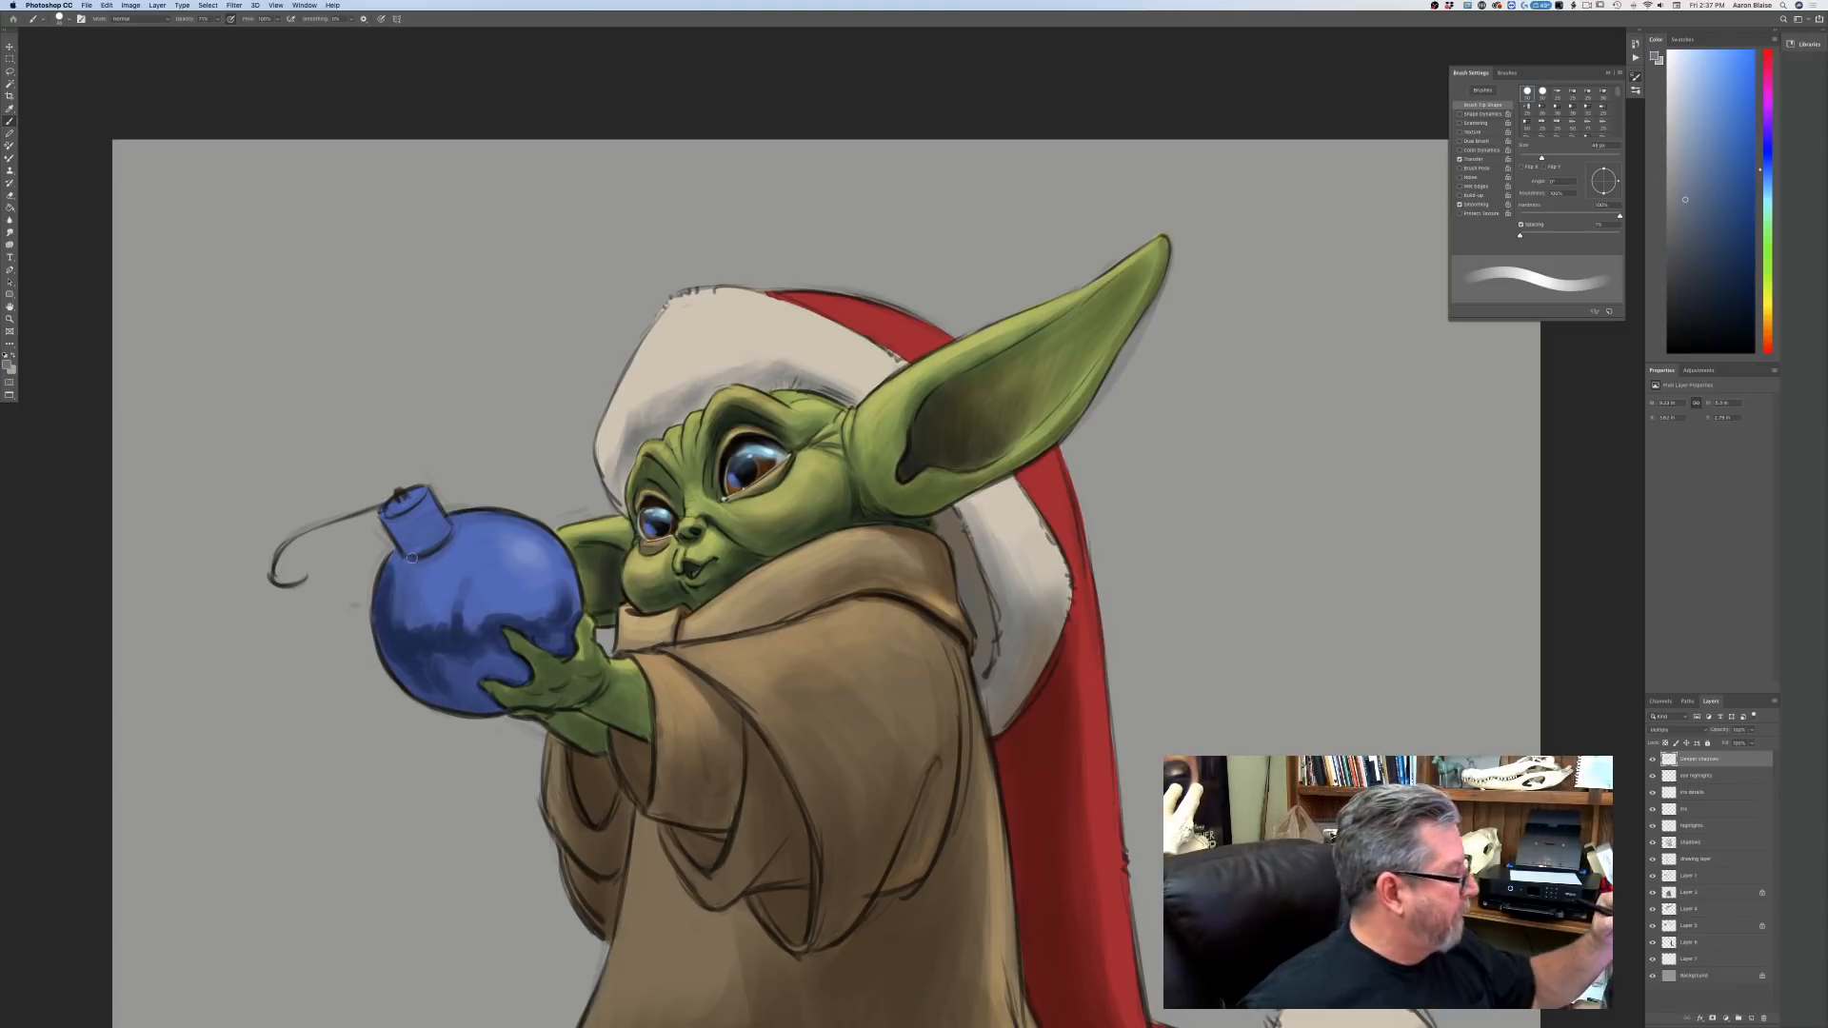
click(381, 19)
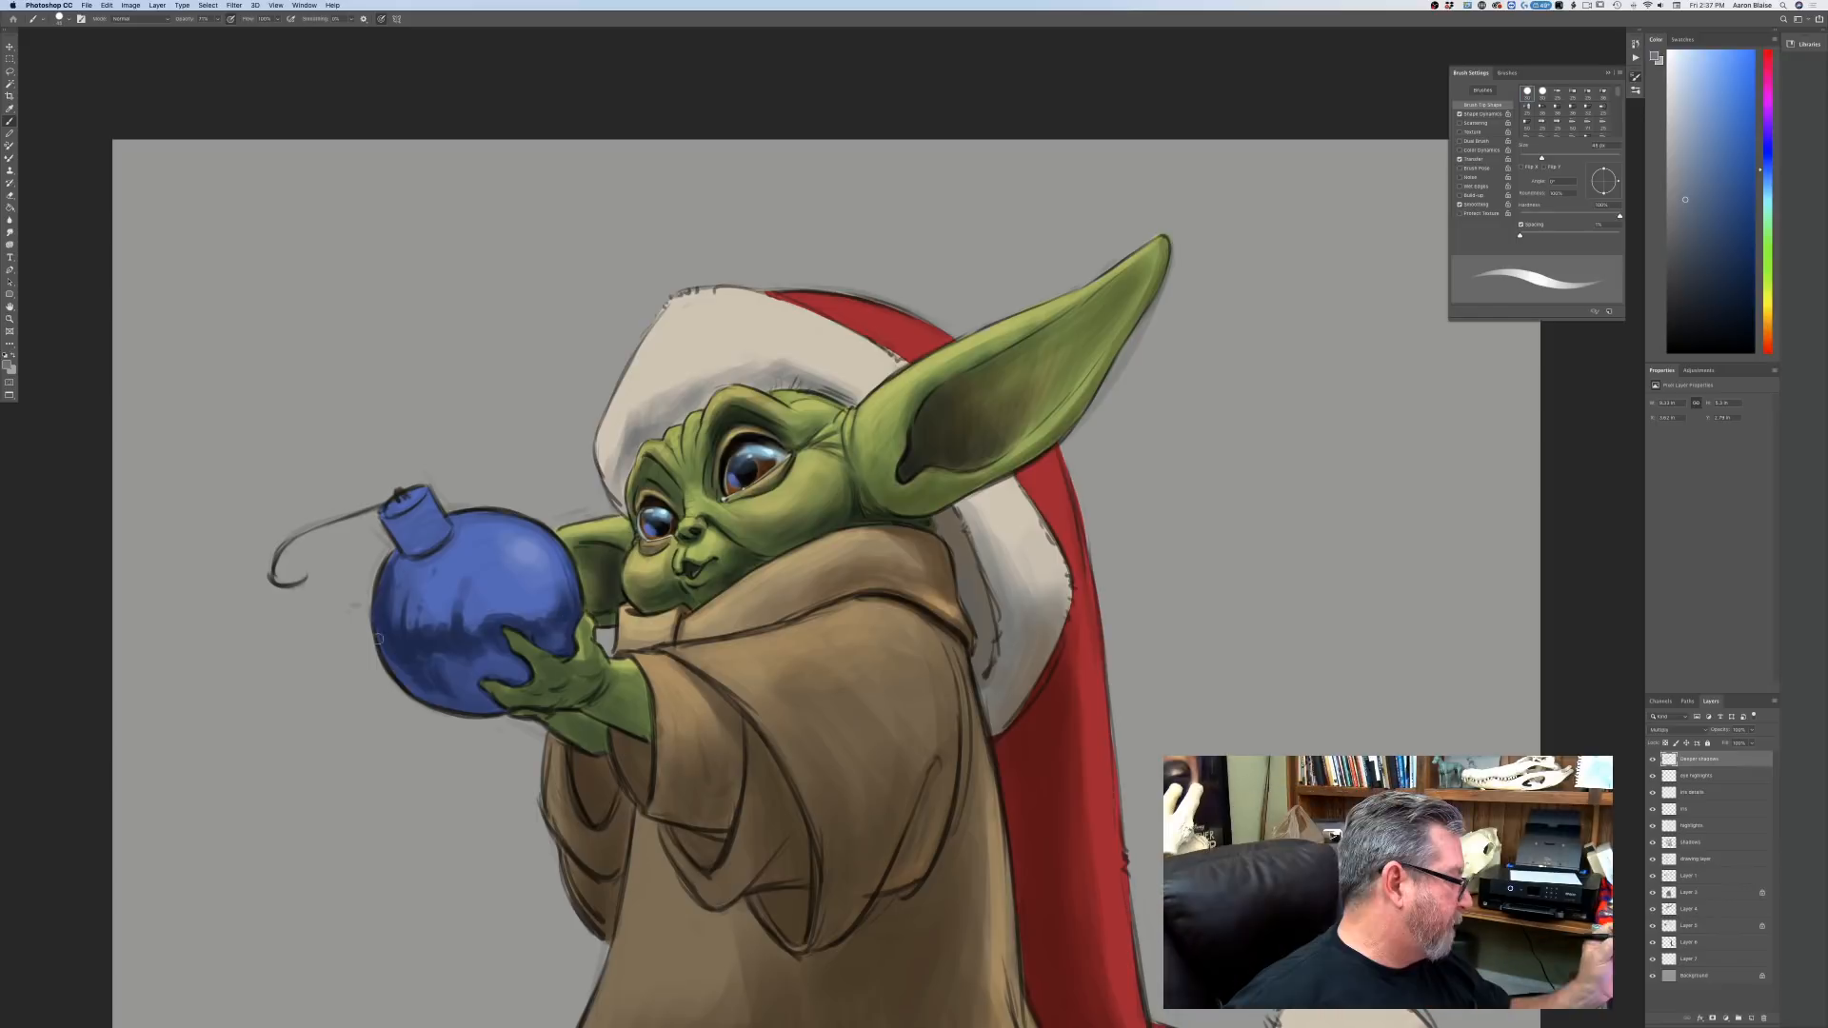
drag(374, 615, 435, 693)
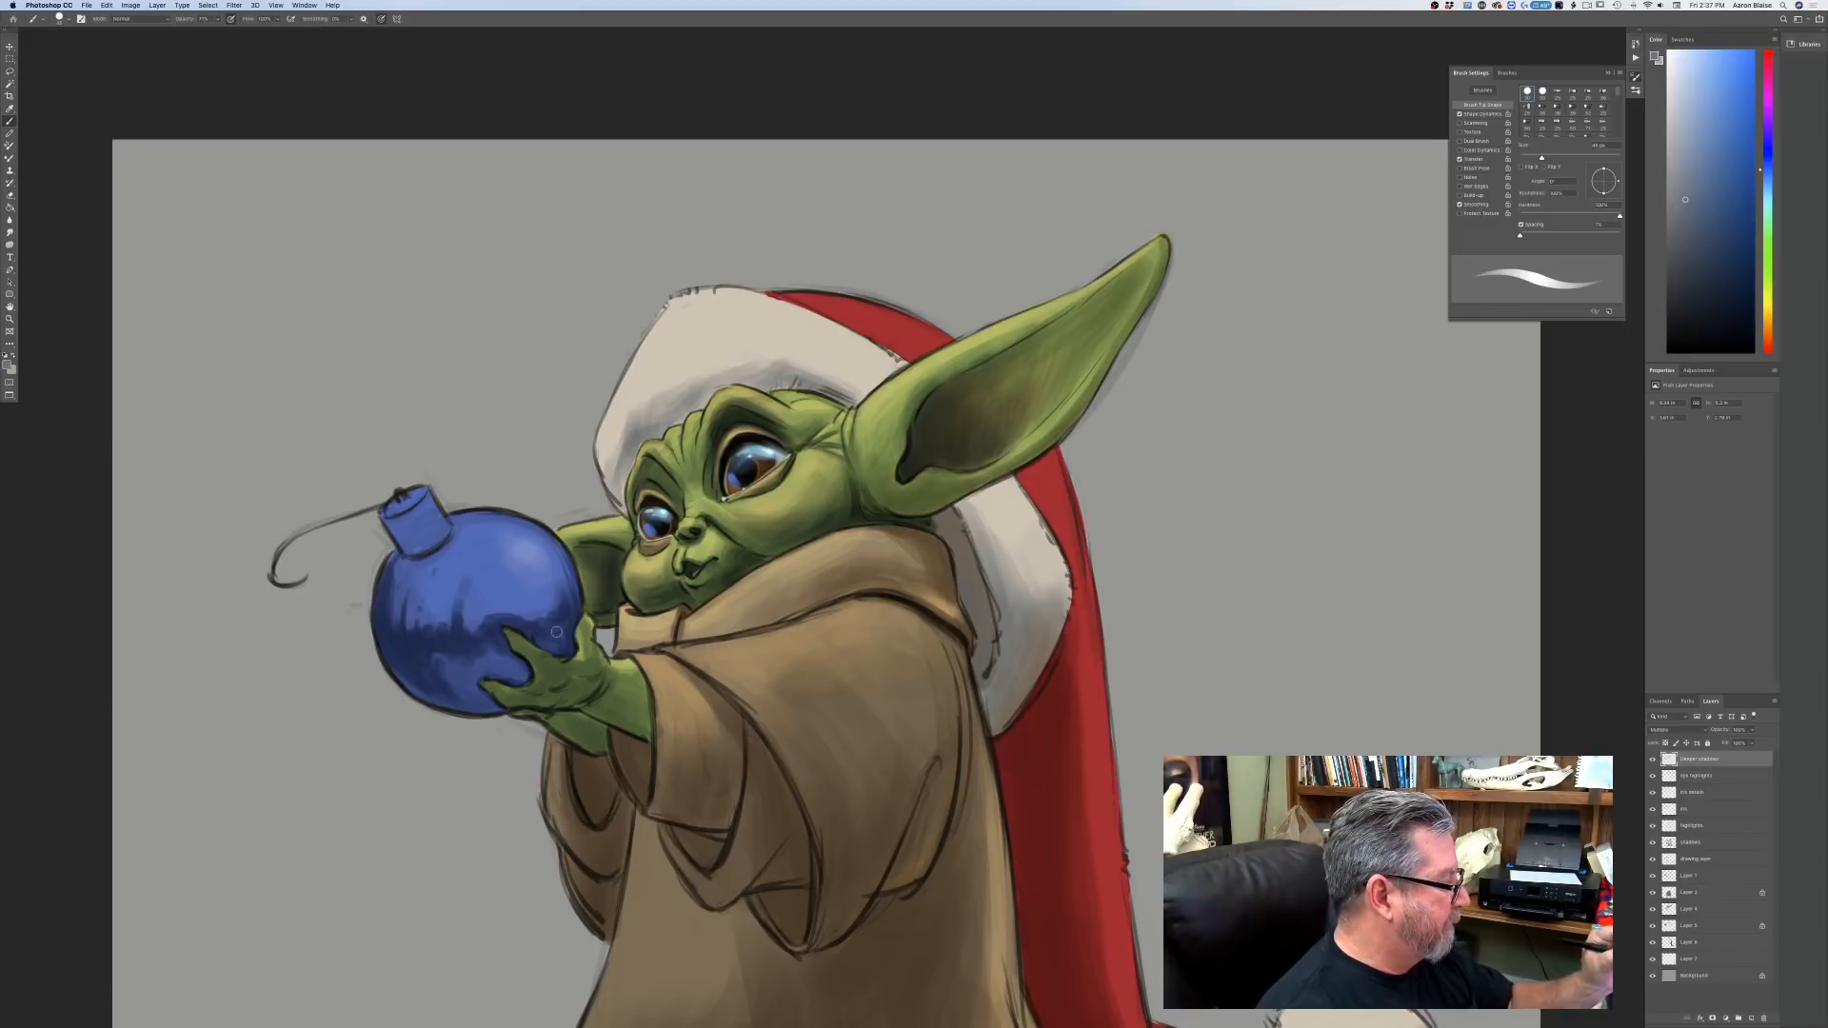
Examine the shaded ornament against the whole character at reduced and enlarged views.
key(super+minus)
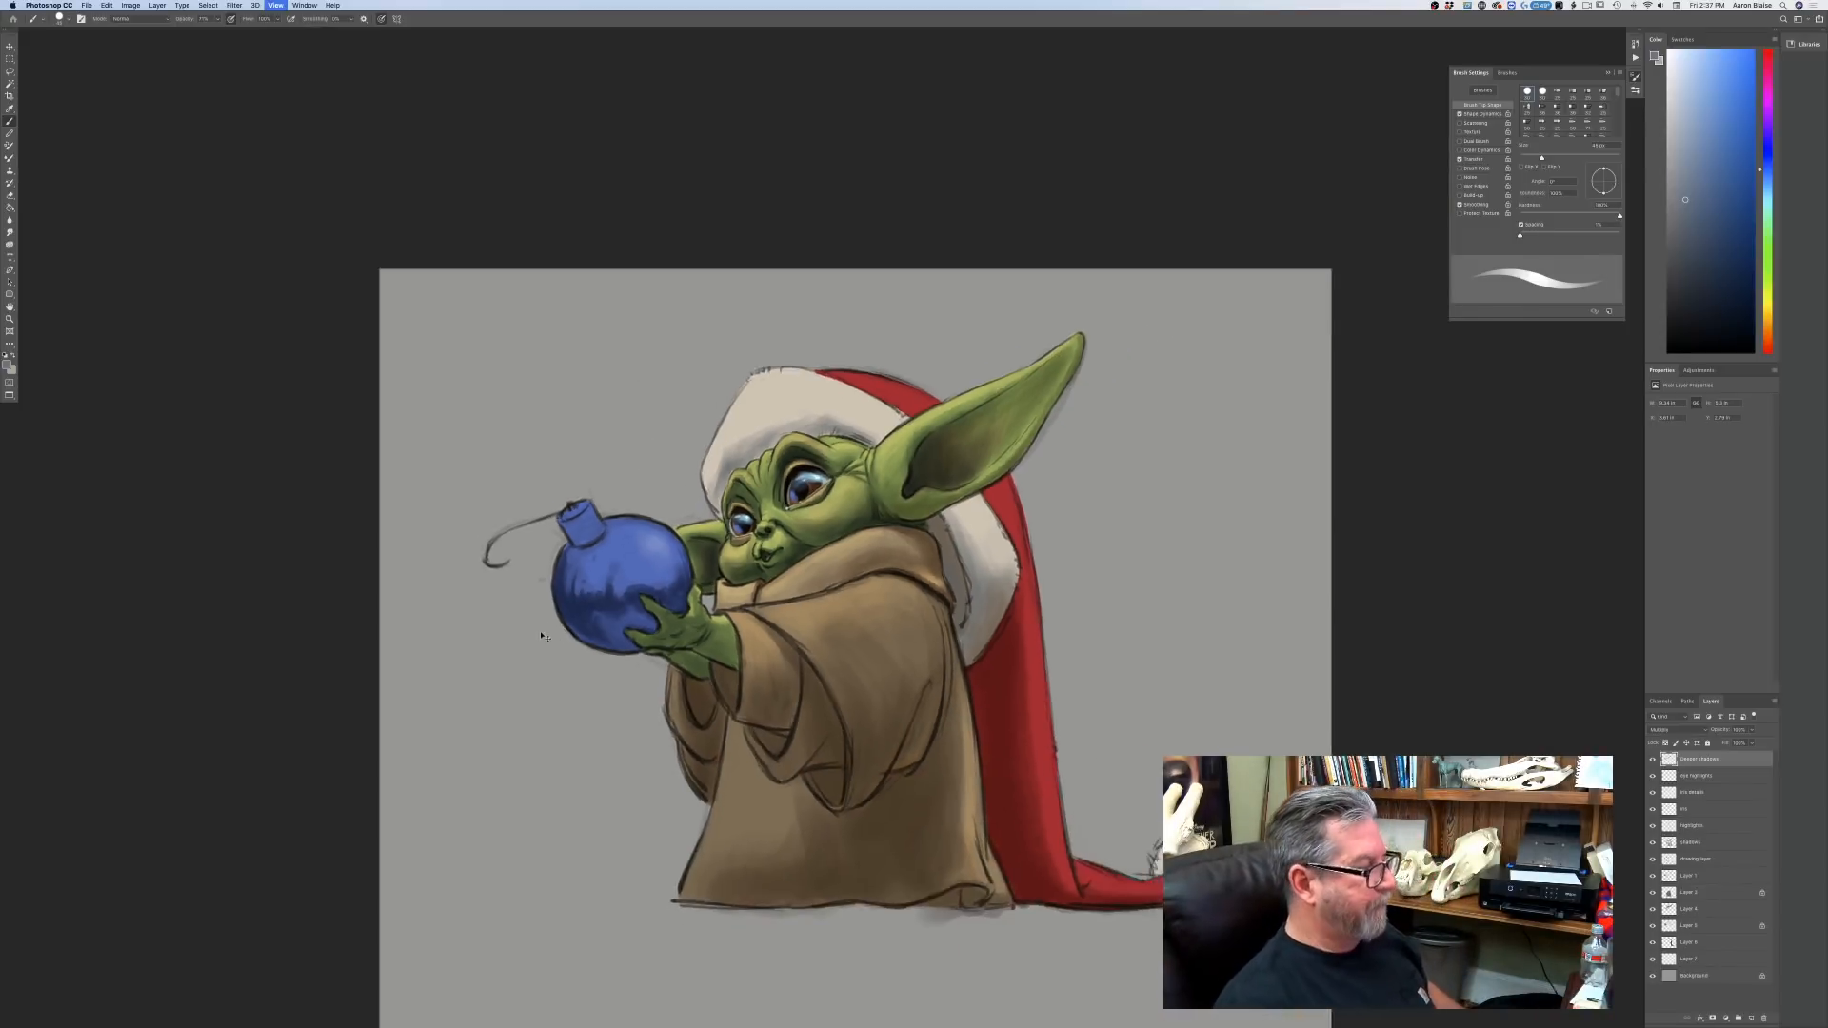
key(super+minus)
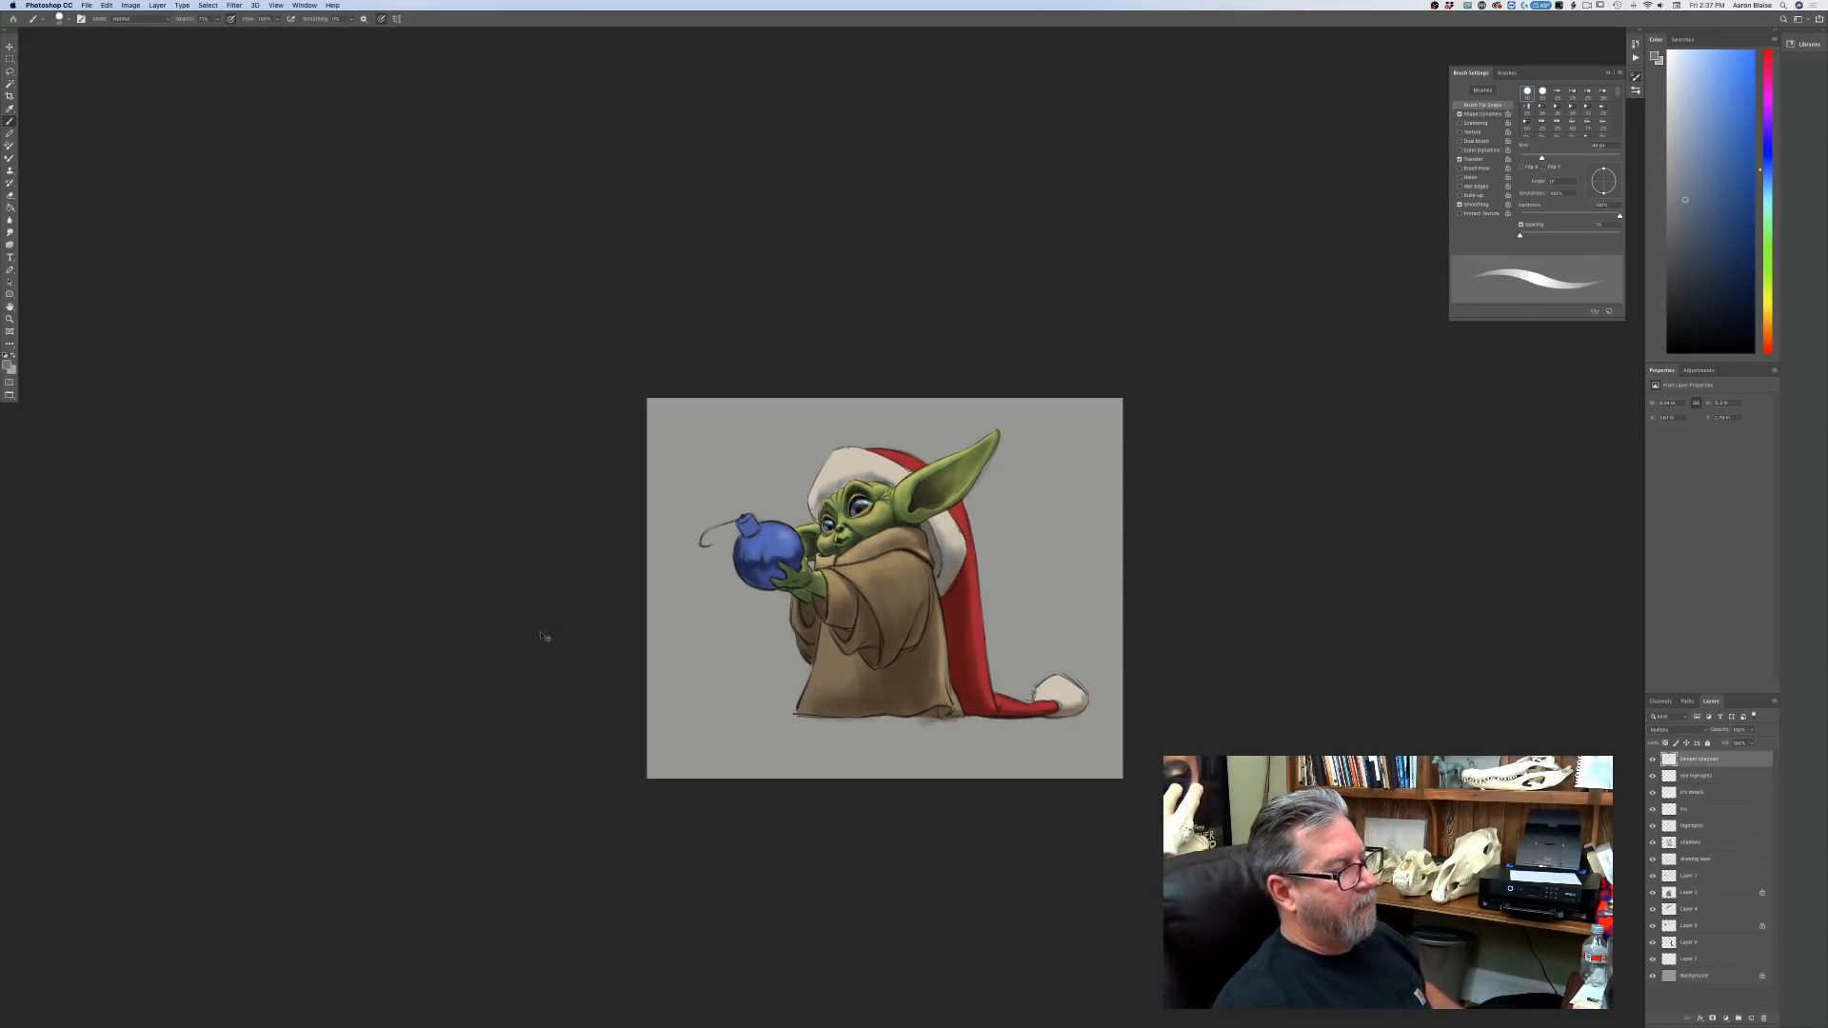
key(super+plus)
key(super+plus)
key(super+plus)
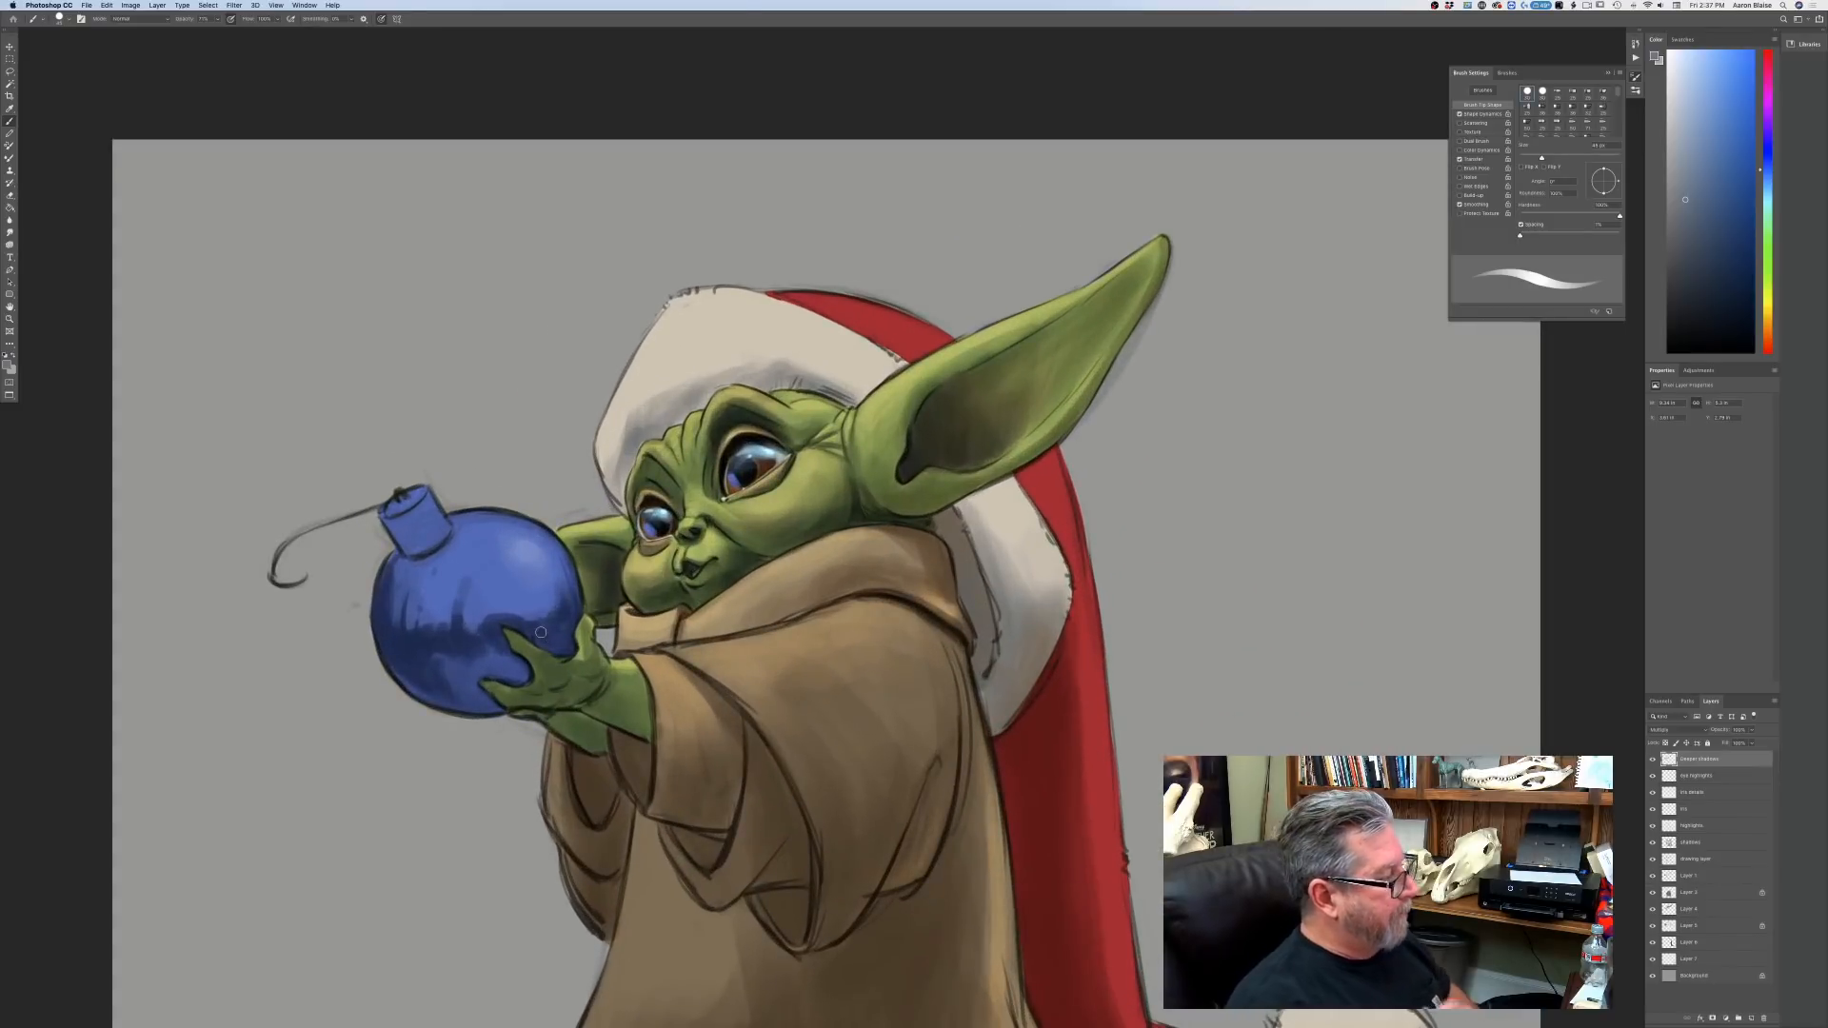
key(super+minus)
key(super+minus)
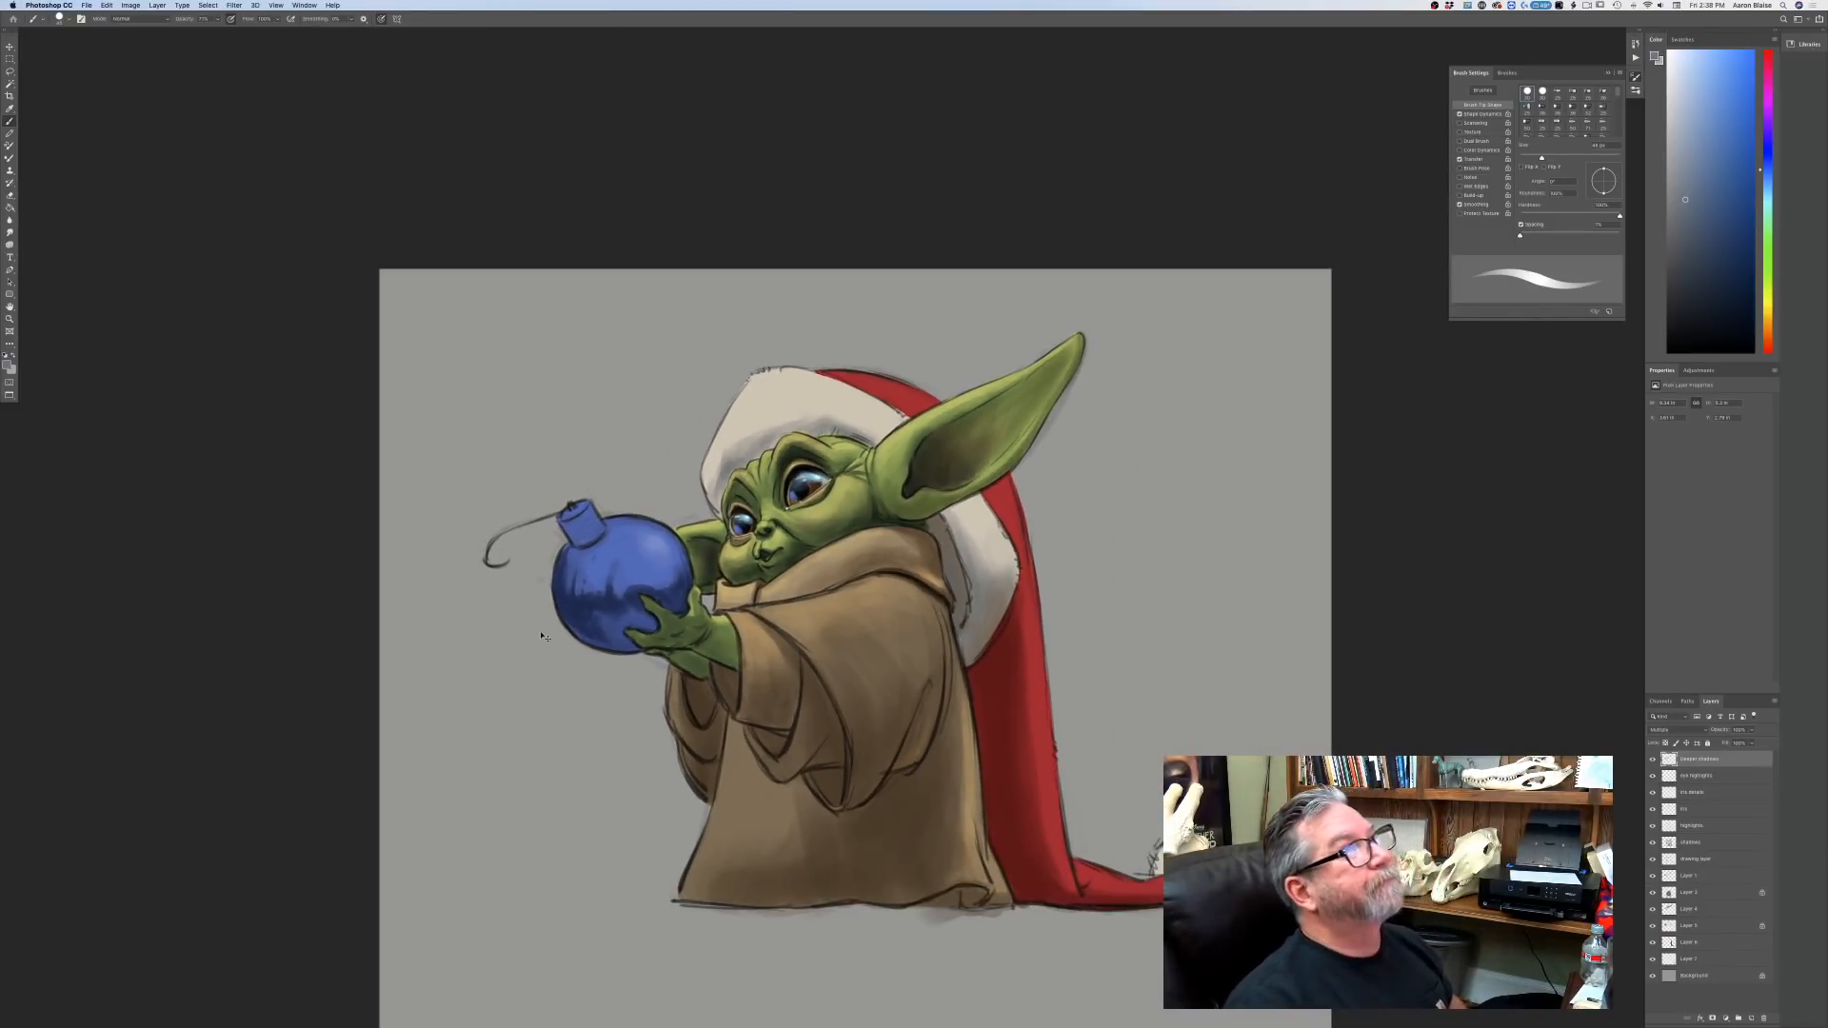
key(super+plus)
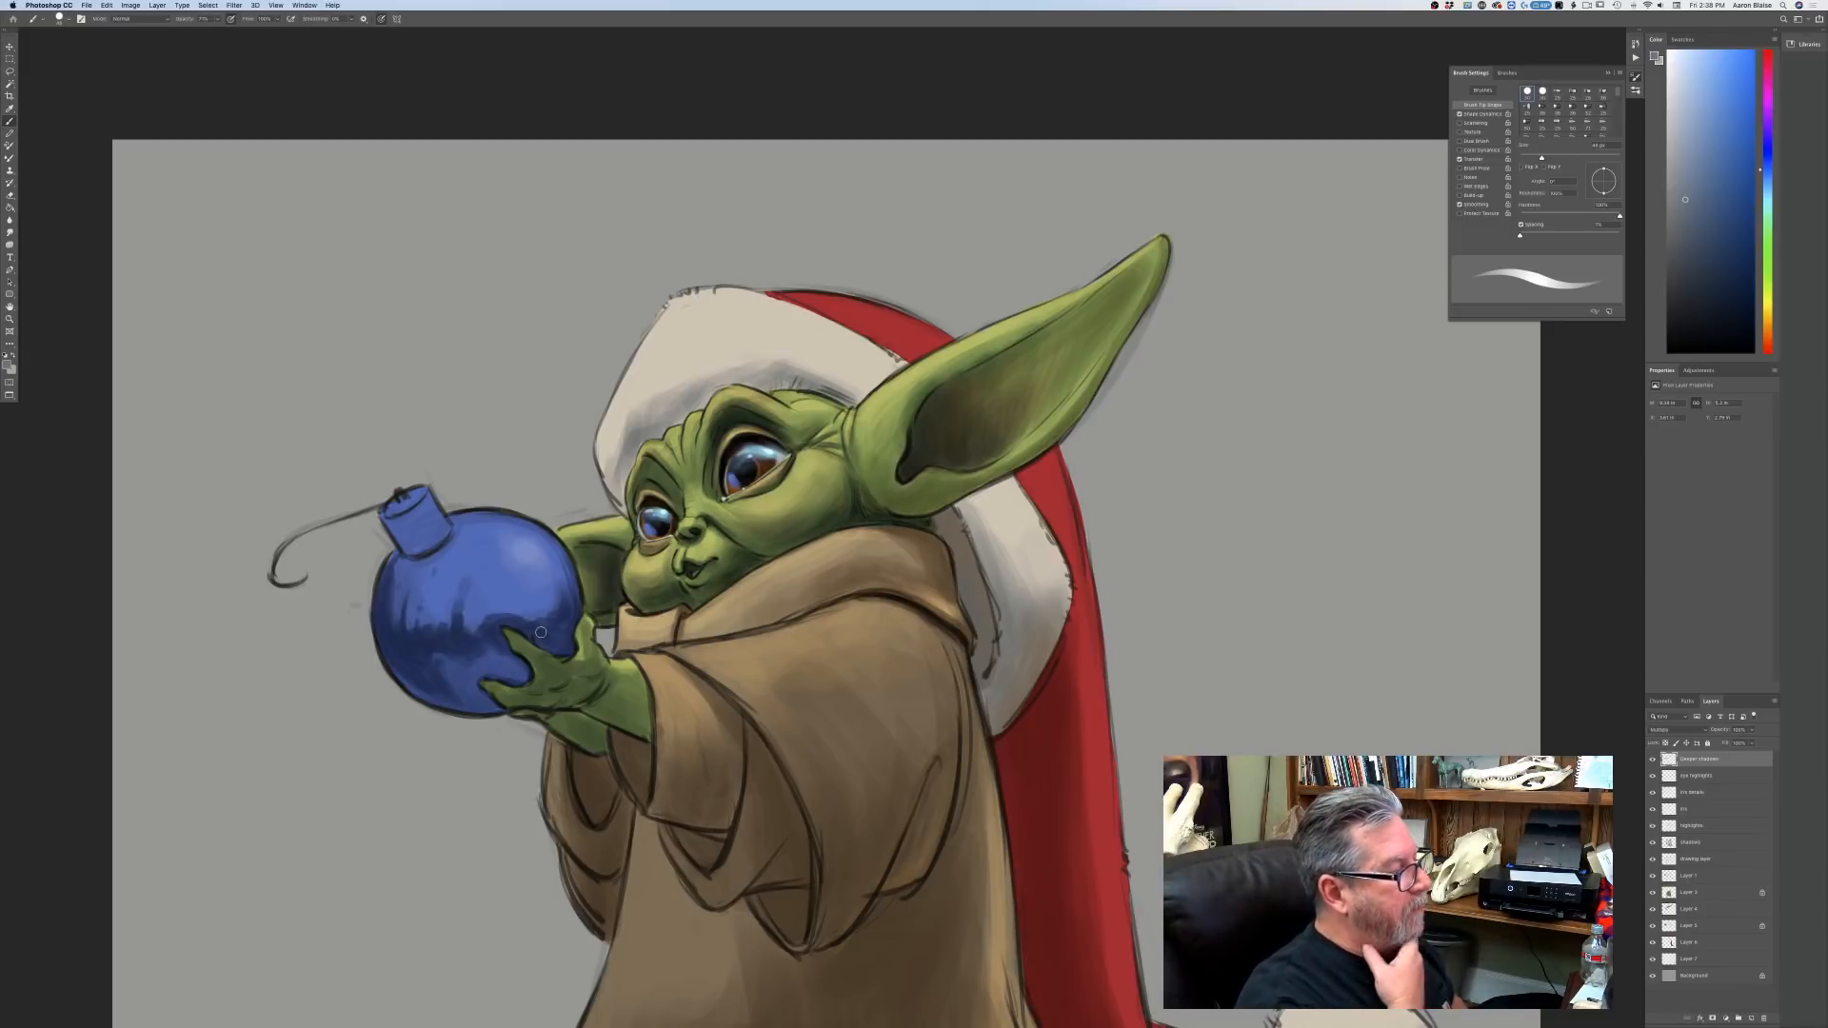
Choose a muted green foreground colour and set the new top layer's blend mode to Multiply.
click(6, 365)
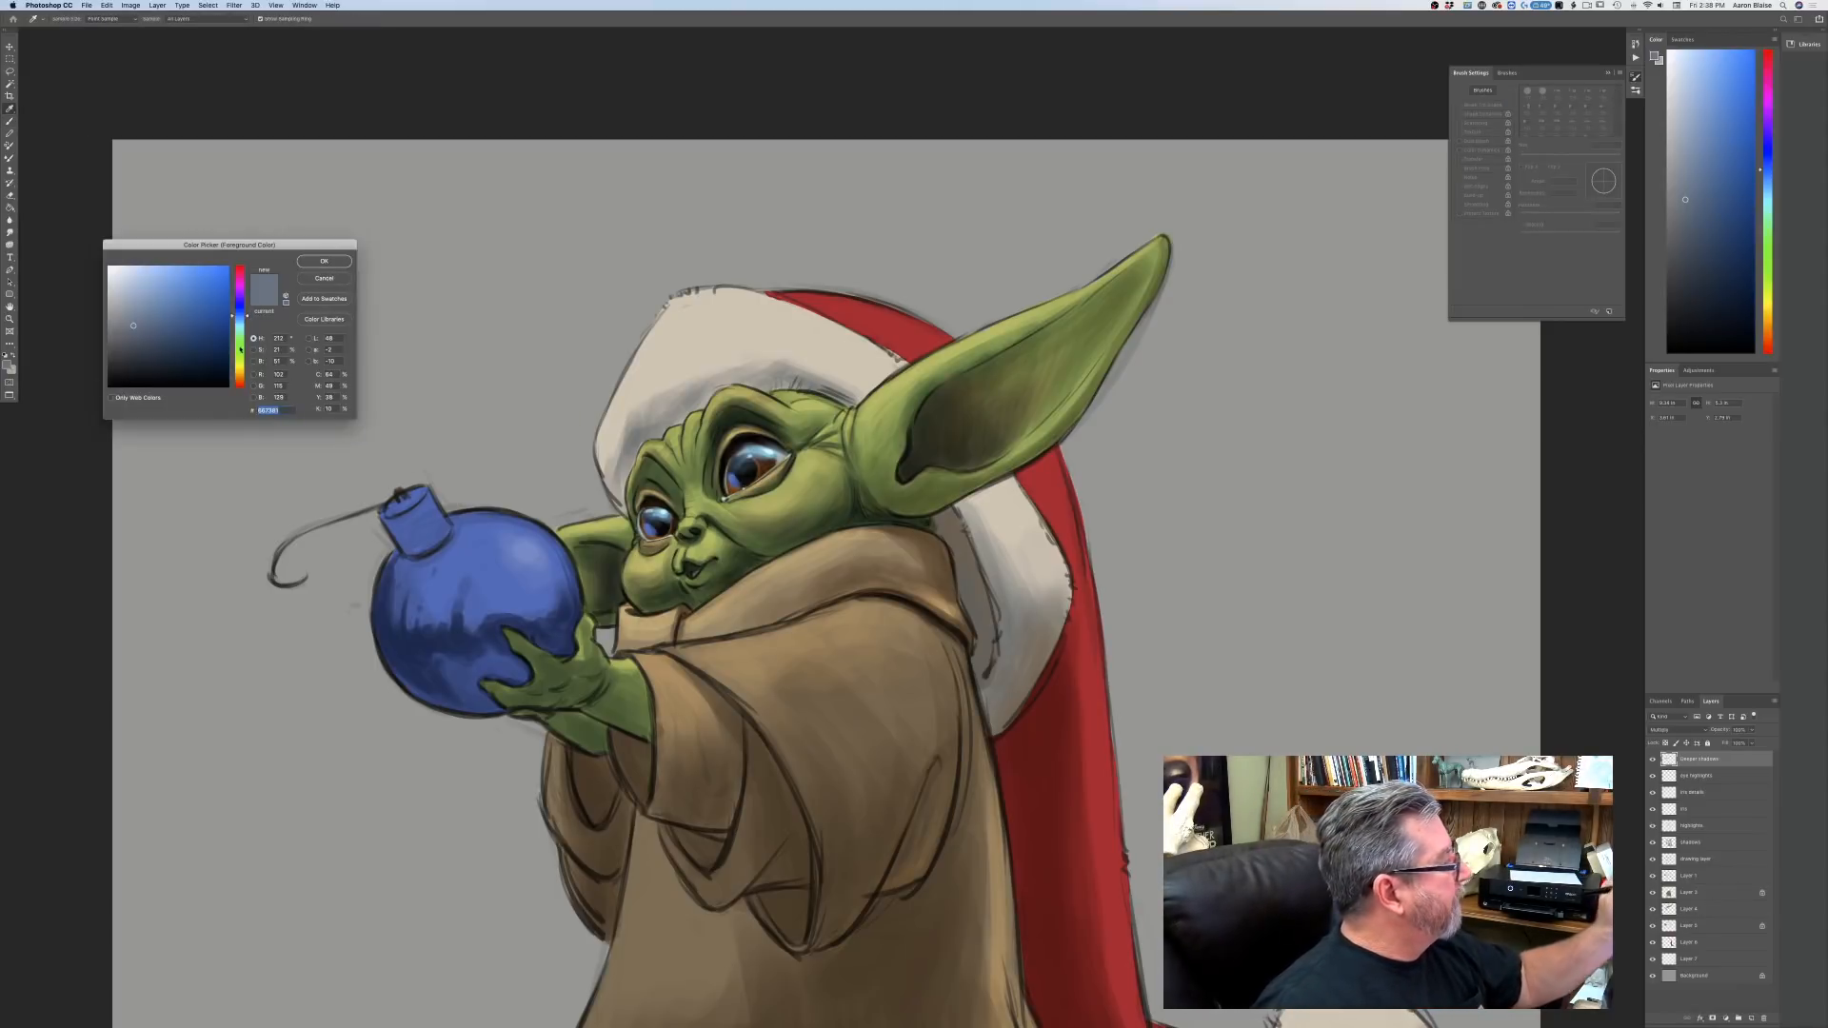
click(239, 356)
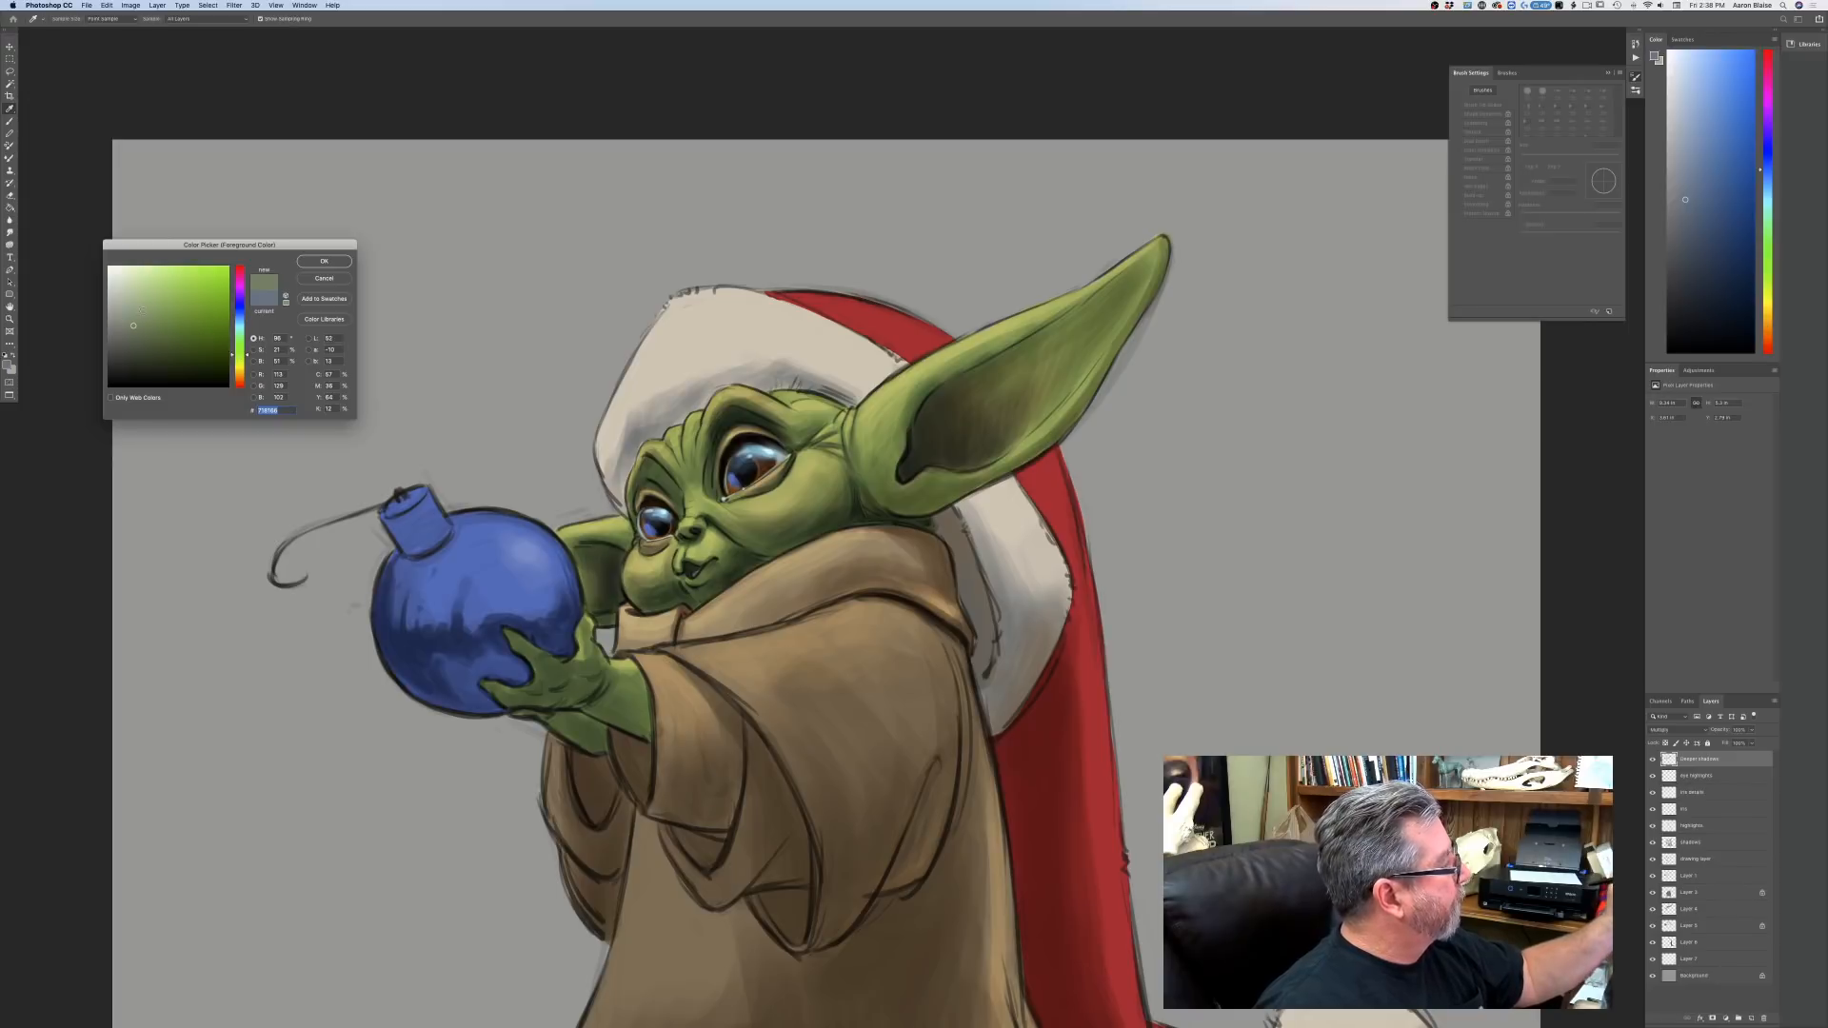
click(143, 312)
click(324, 261)
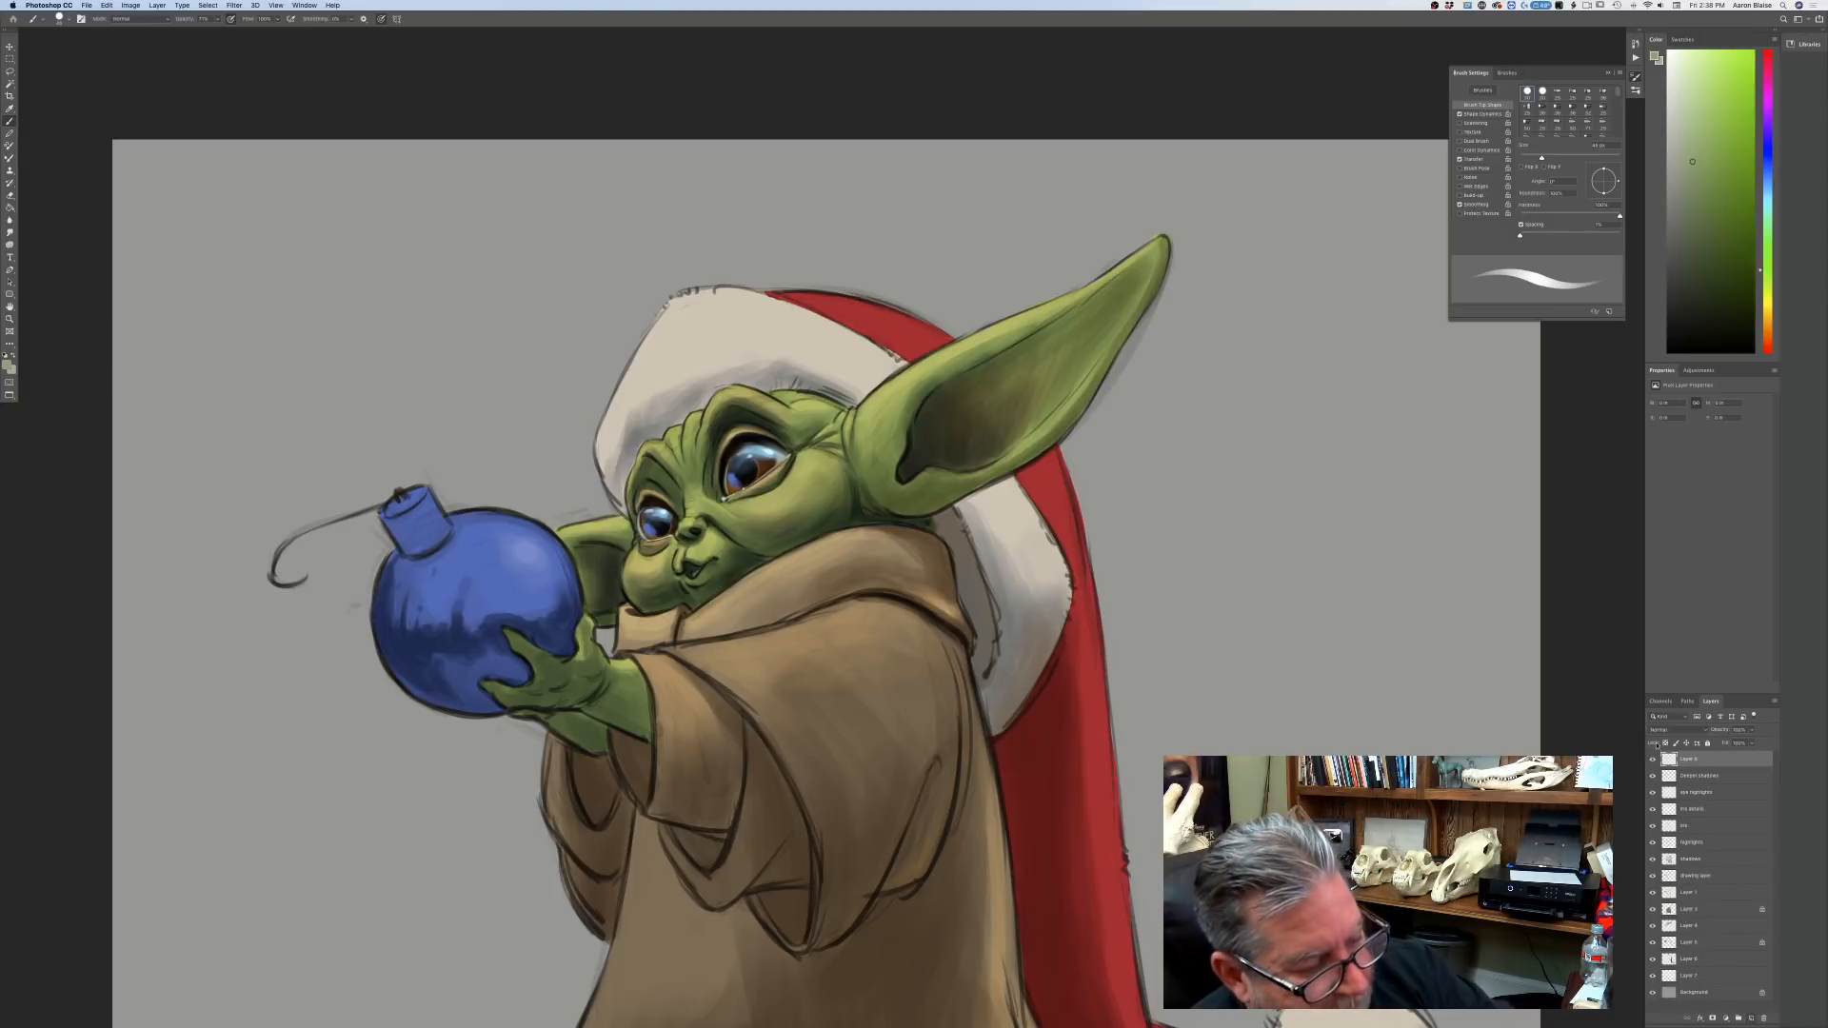
click(1658, 729)
click(1647, 763)
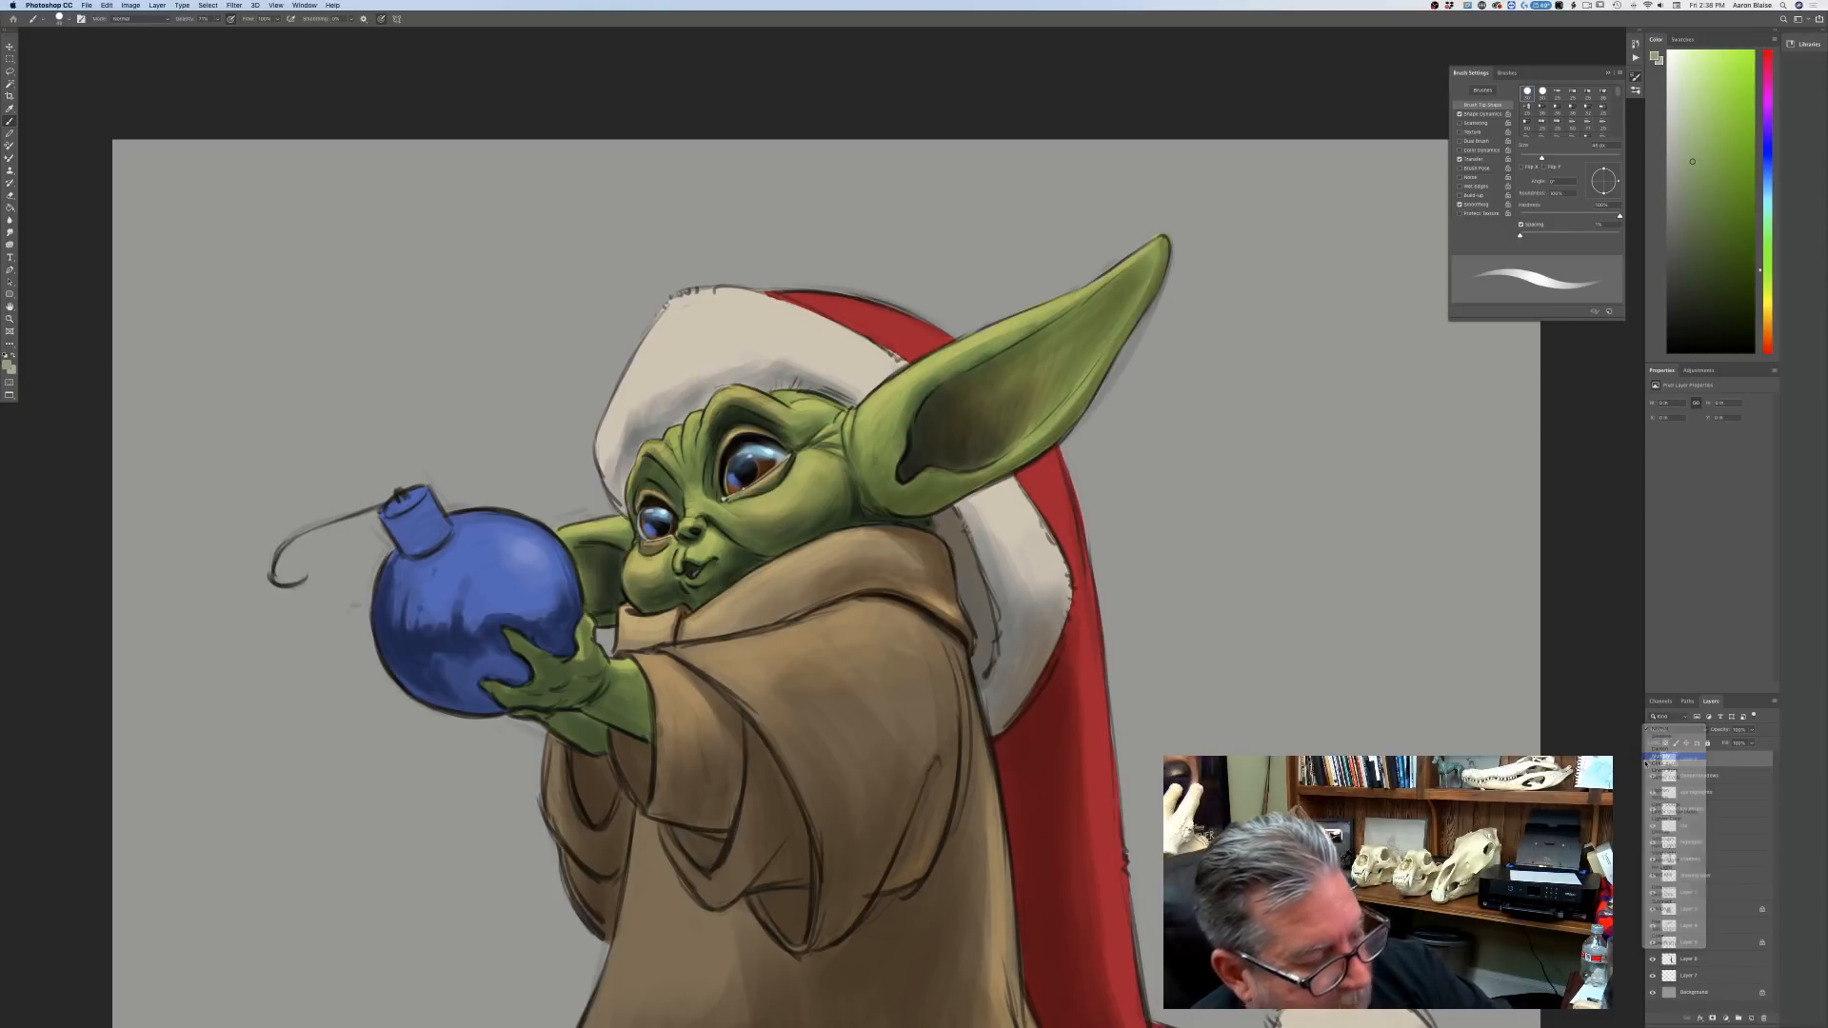
Enlarge the brush and lighten the foreground colour to a pale green.
key(bracketright)
key(bracketright)
key(bracketright)
key(bracketright)
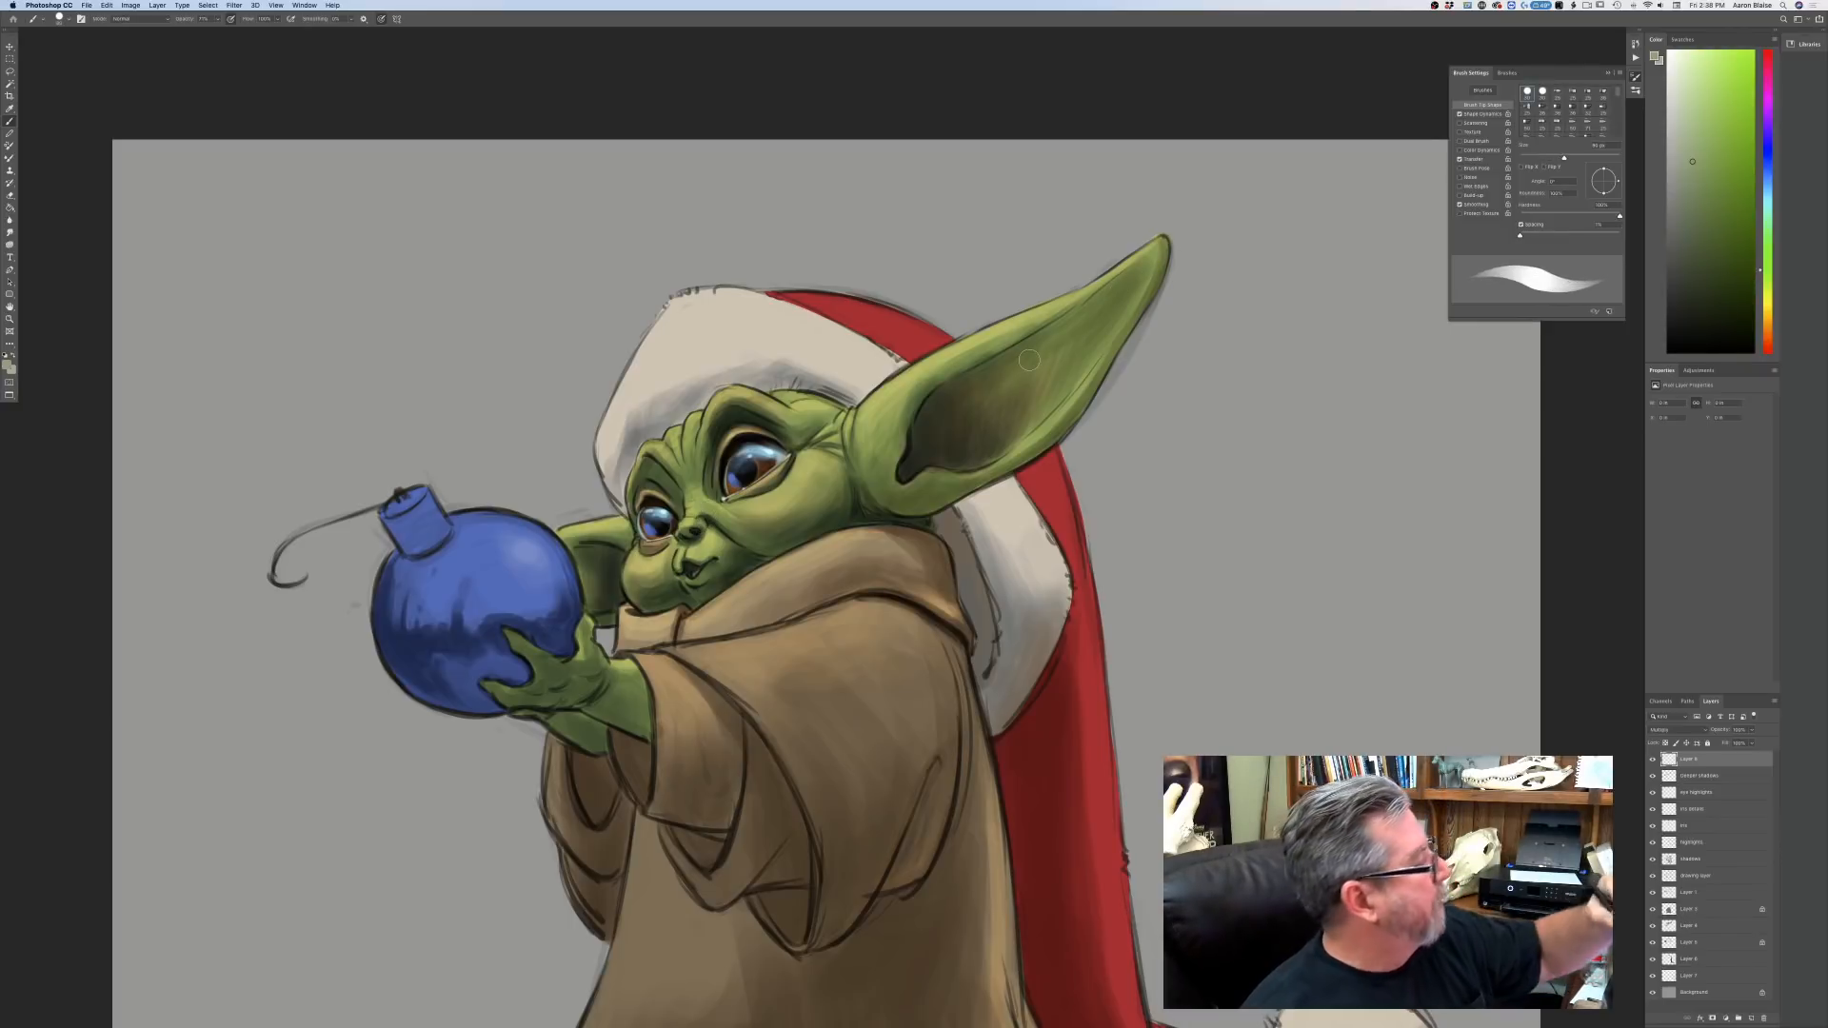
click(9, 364)
click(140, 293)
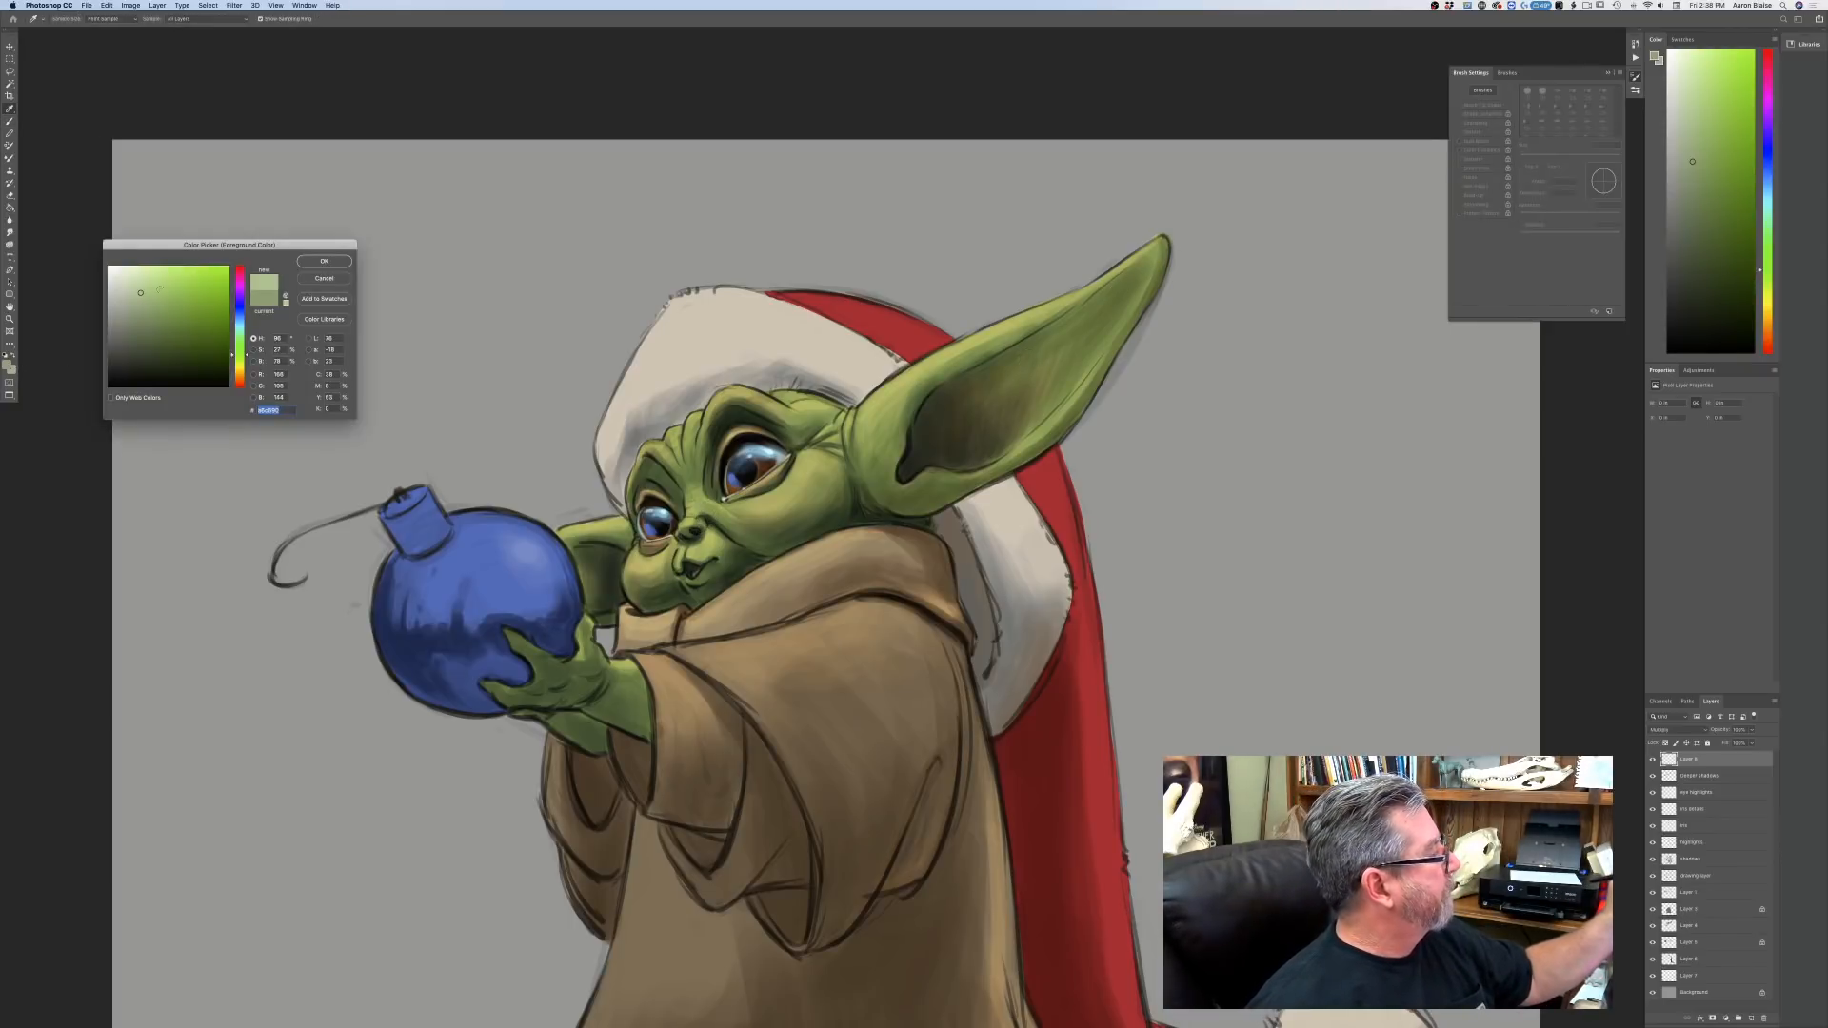
click(325, 262)
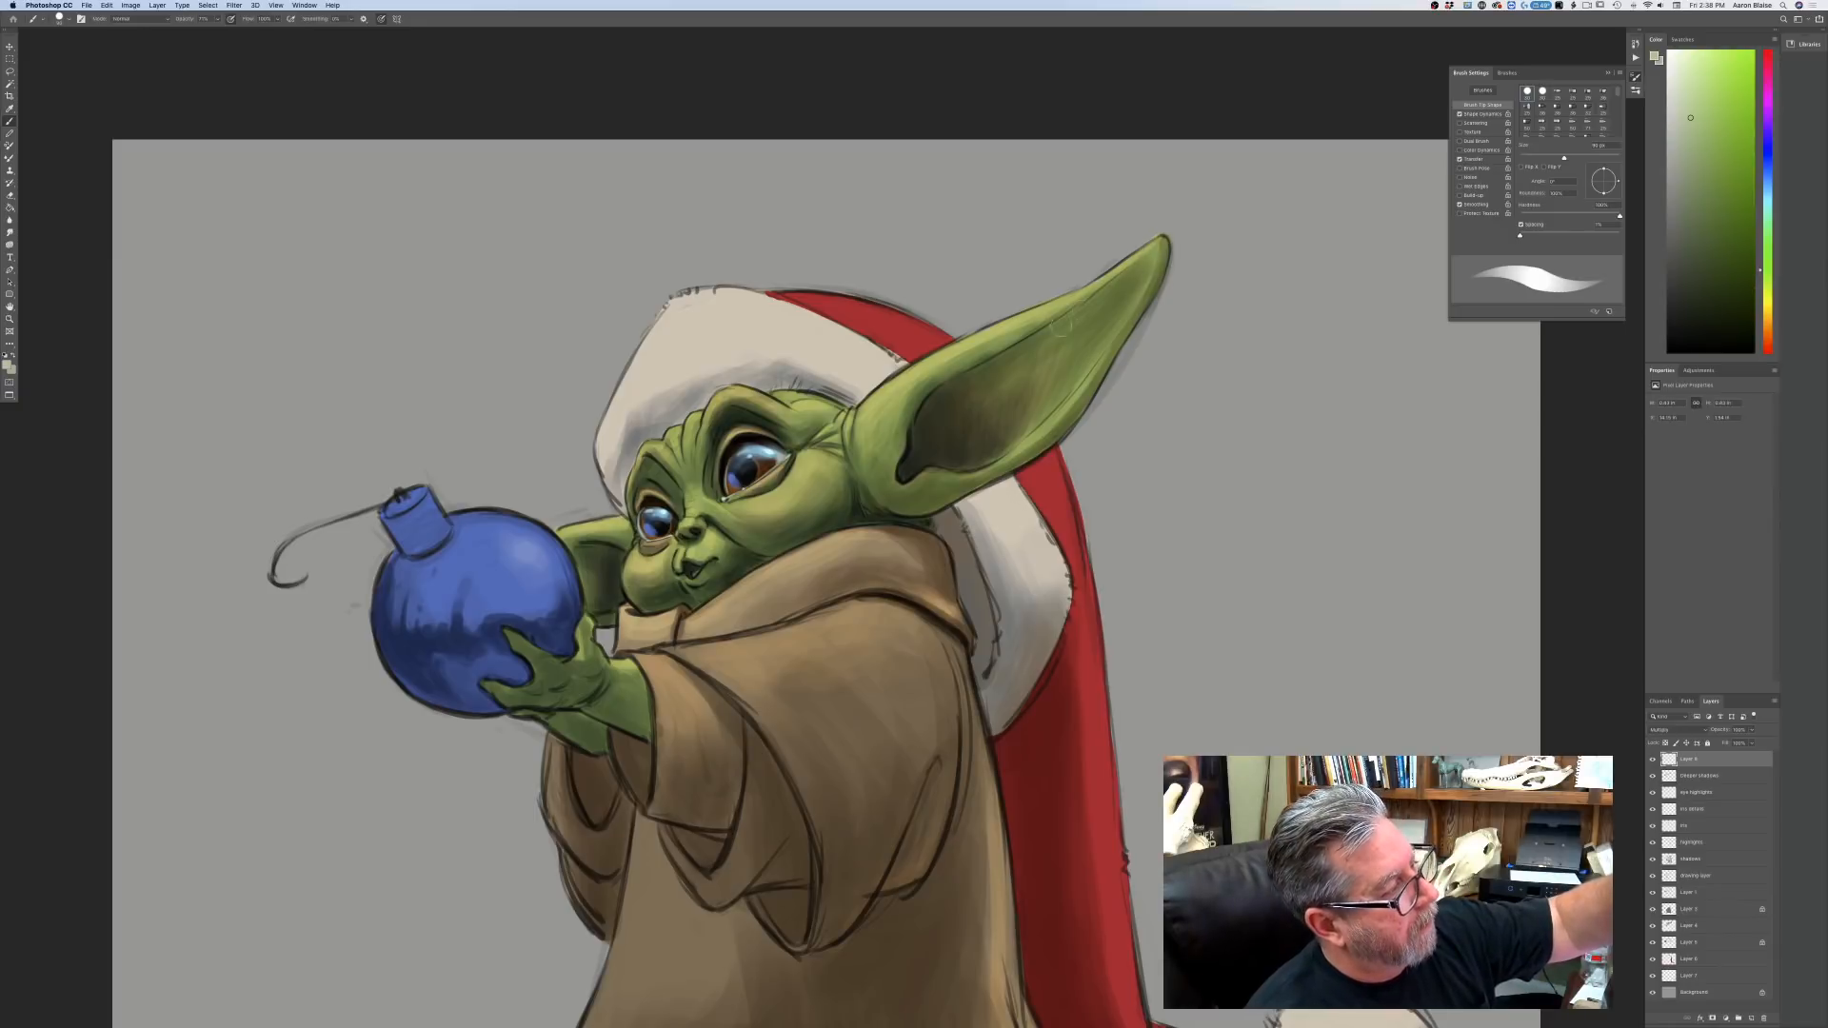
Turn off pen-pressure size and glaze green over the large ear from its tip to its base.
click(381, 18)
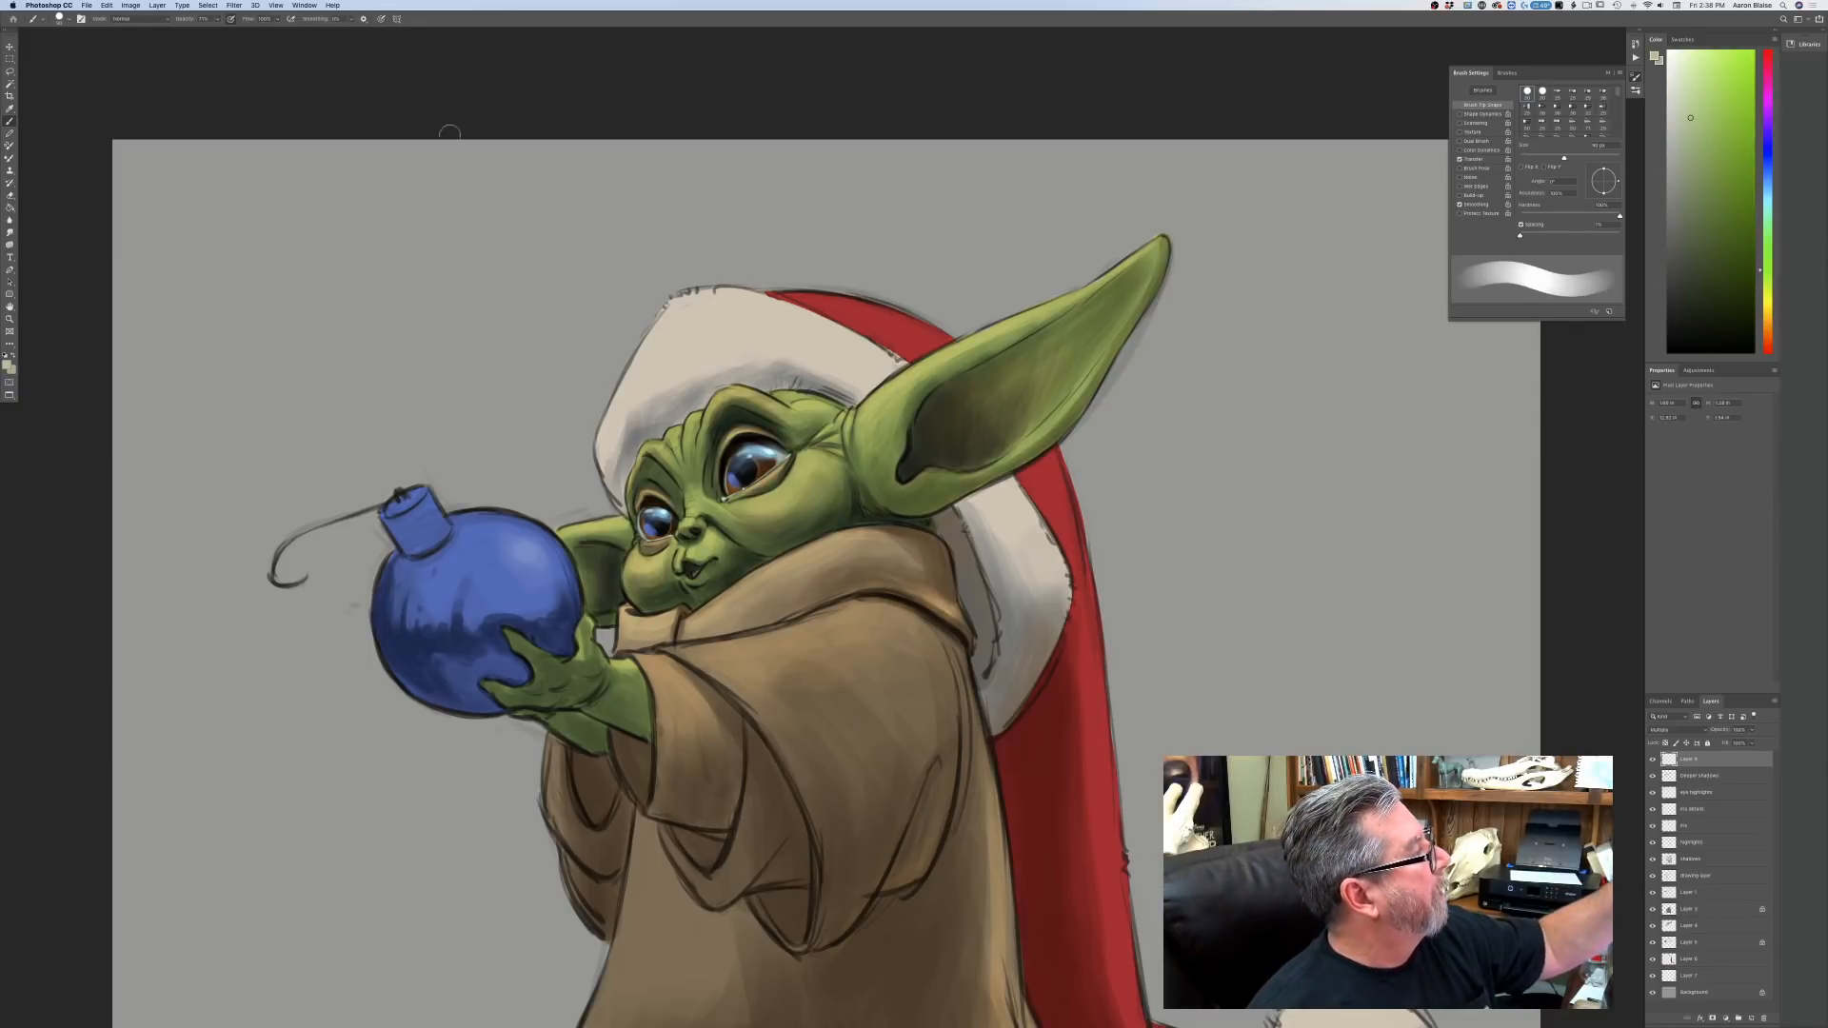
mouse_move(1112, 317)
mouse_down()
mouse_move(1022, 451)
mouse_move(1042, 373)
mouse_move(948, 366)
mouse_move(881, 417)
mouse_move(900, 486)
mouse_move(990, 471)
mouse_up()
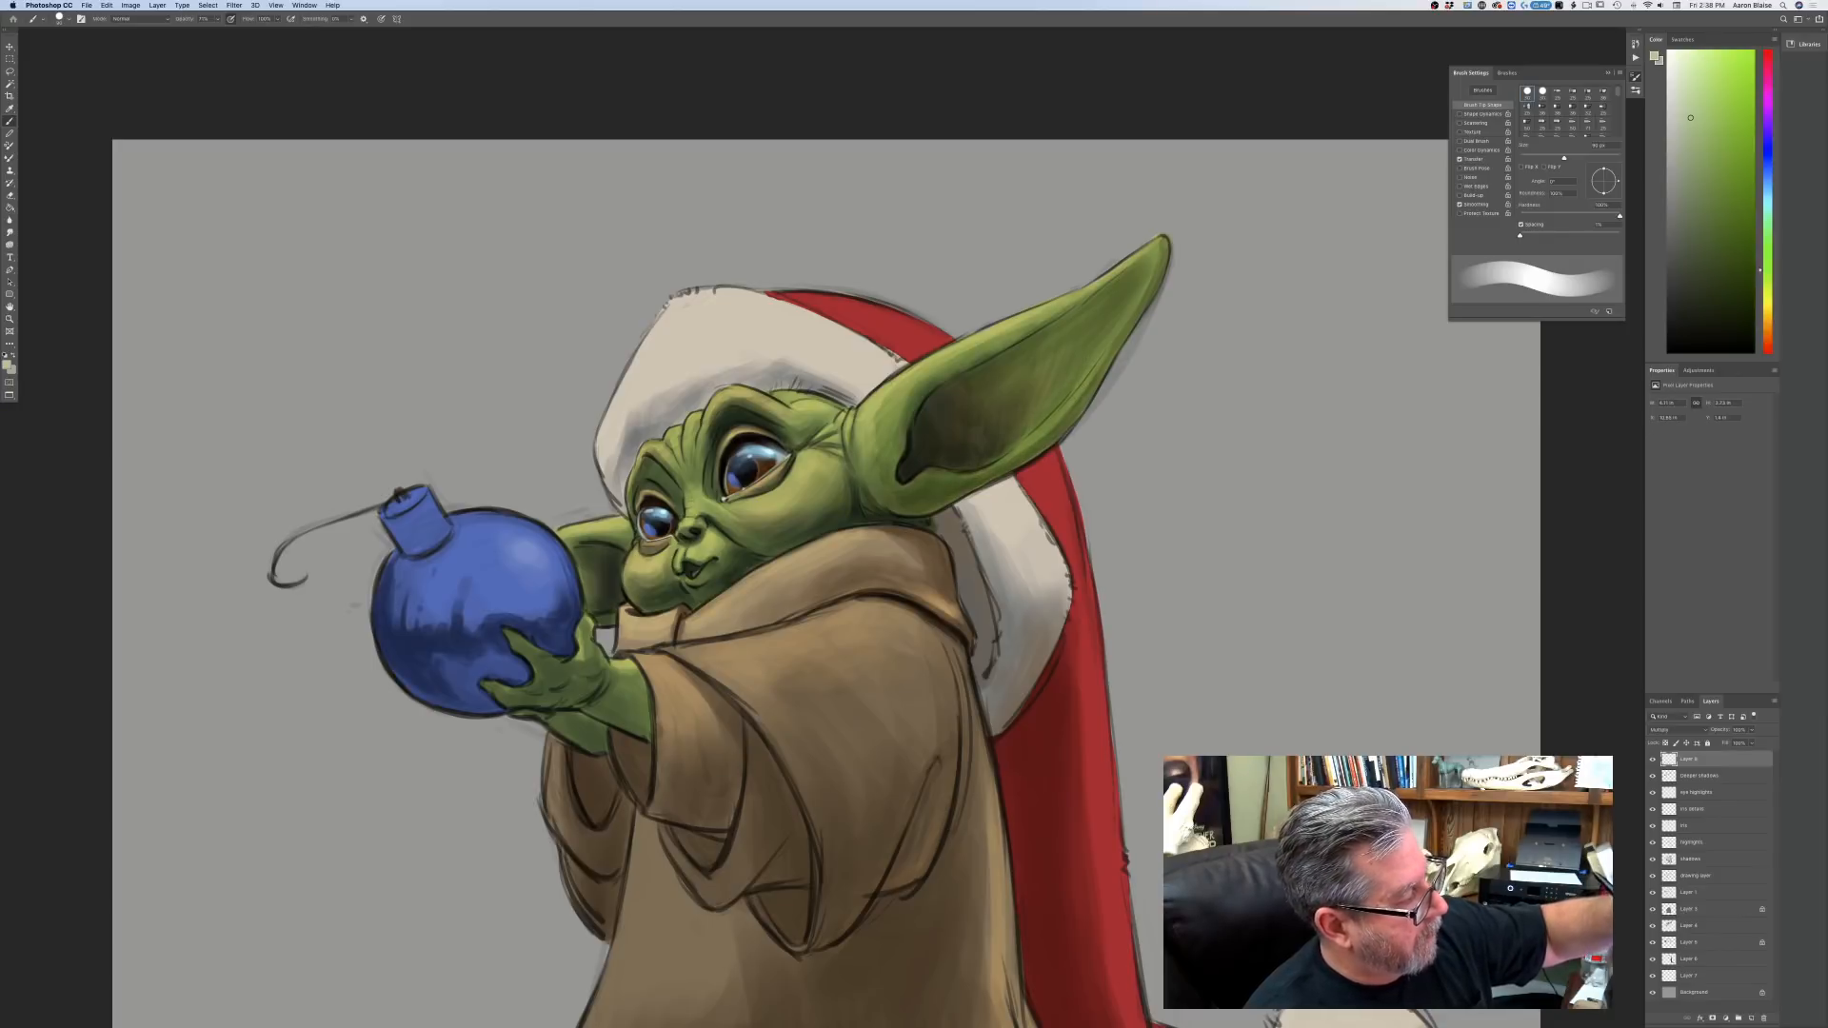
mouse_move(876, 500)
mouse_down()
mouse_move(866, 433)
mouse_move(890, 398)
mouse_up()
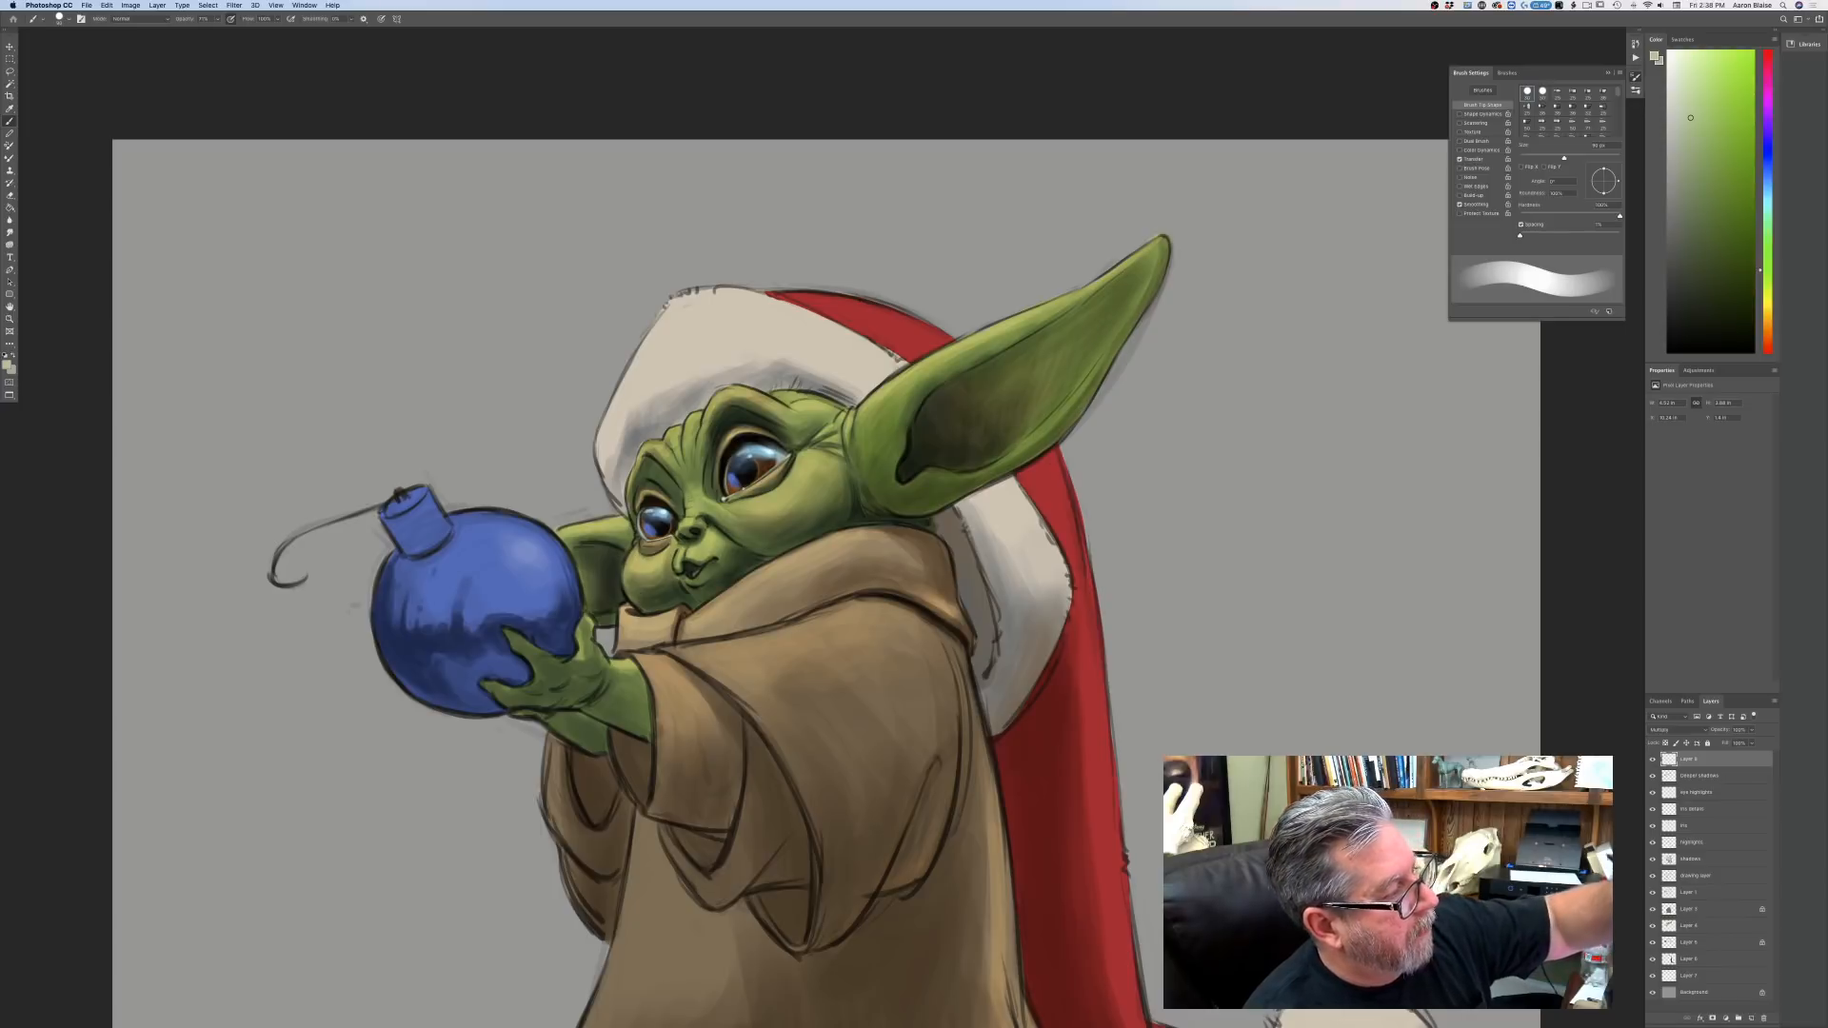
Glaze the pale green over the cheeks, brow and chin, and continue onto the small far ear.
drag(809, 466, 778, 498)
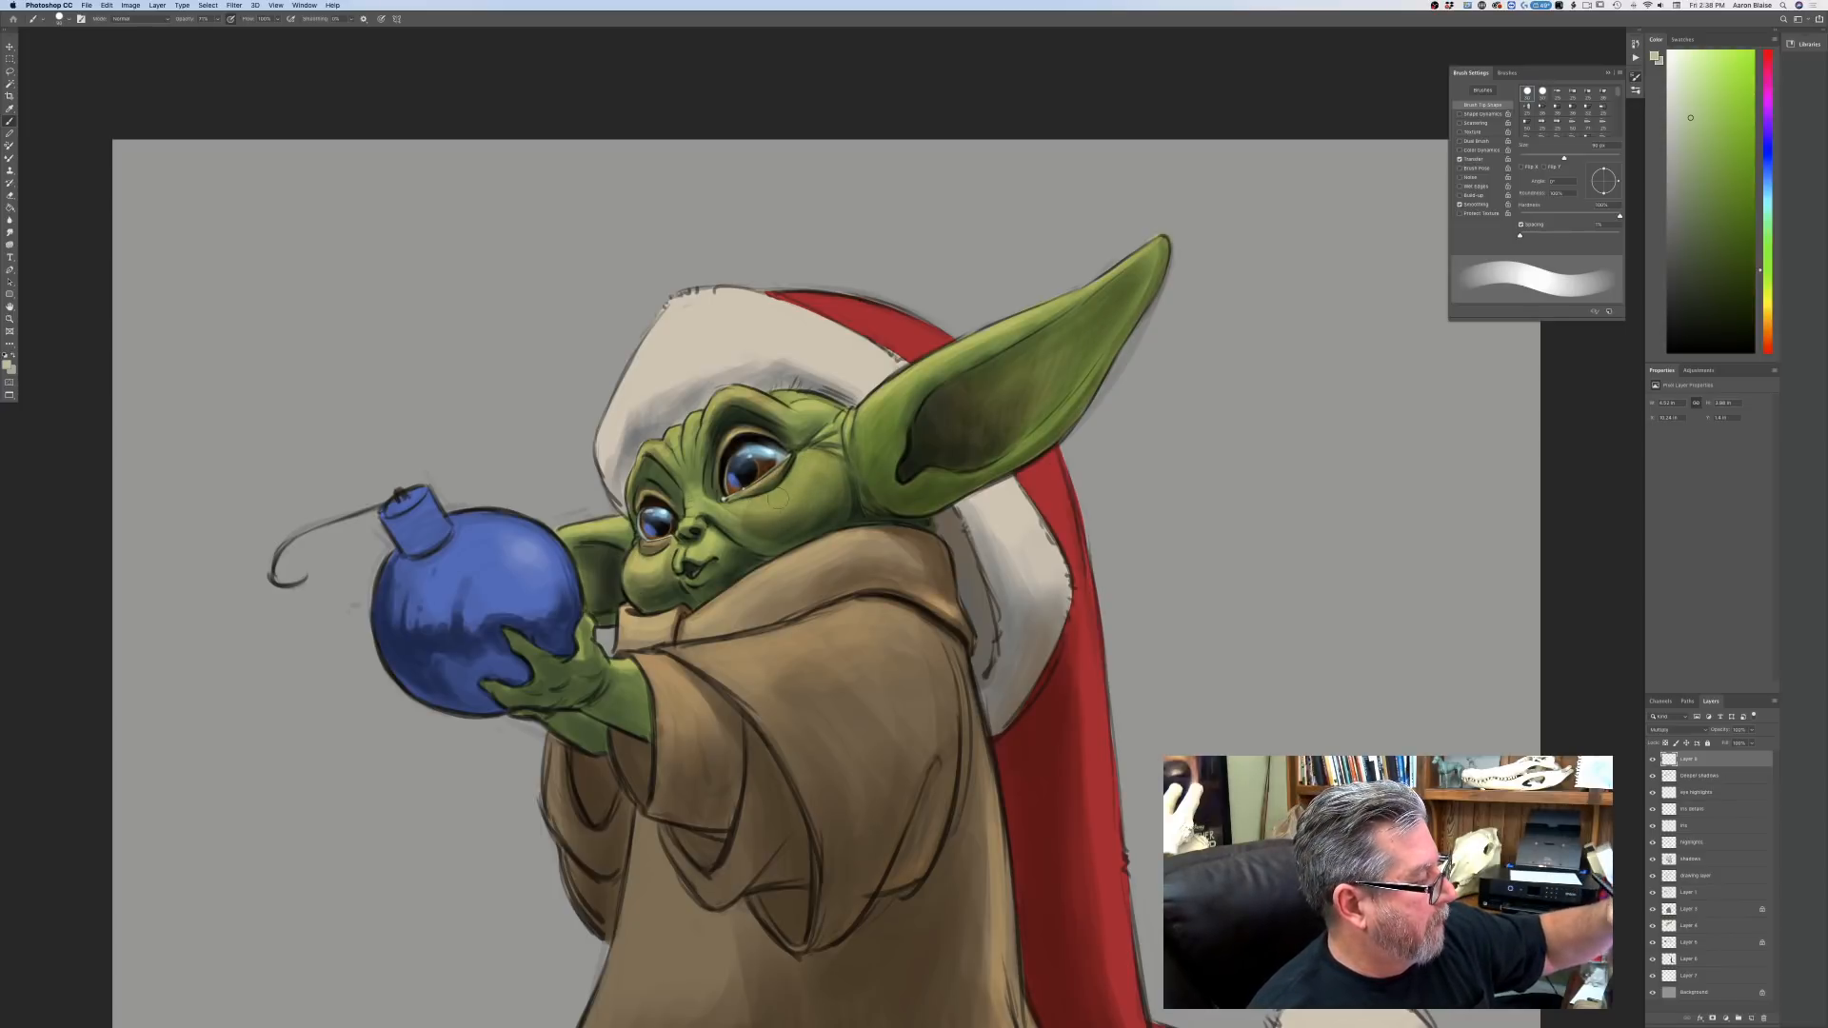
mouse_move(843, 431)
mouse_down()
mouse_move(819, 446)
mouse_move(806, 414)
mouse_move(727, 410)
mouse_up()
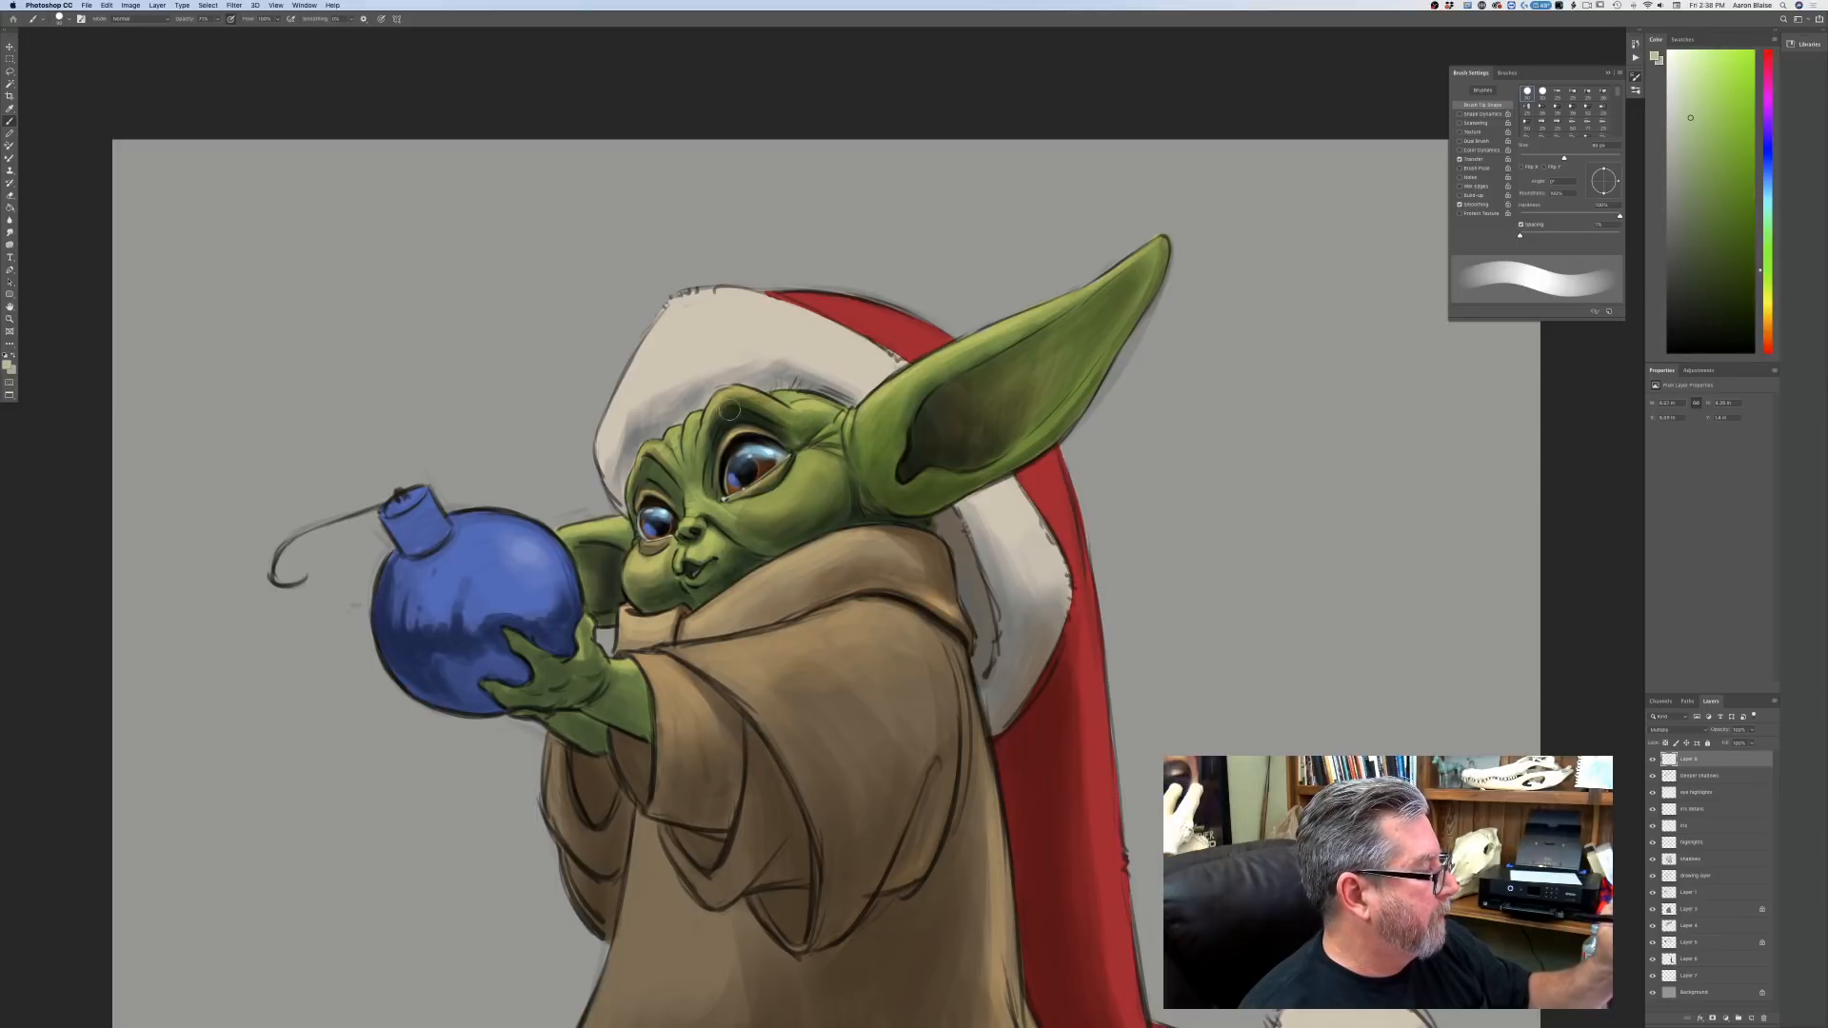
drag(767, 499, 706, 519)
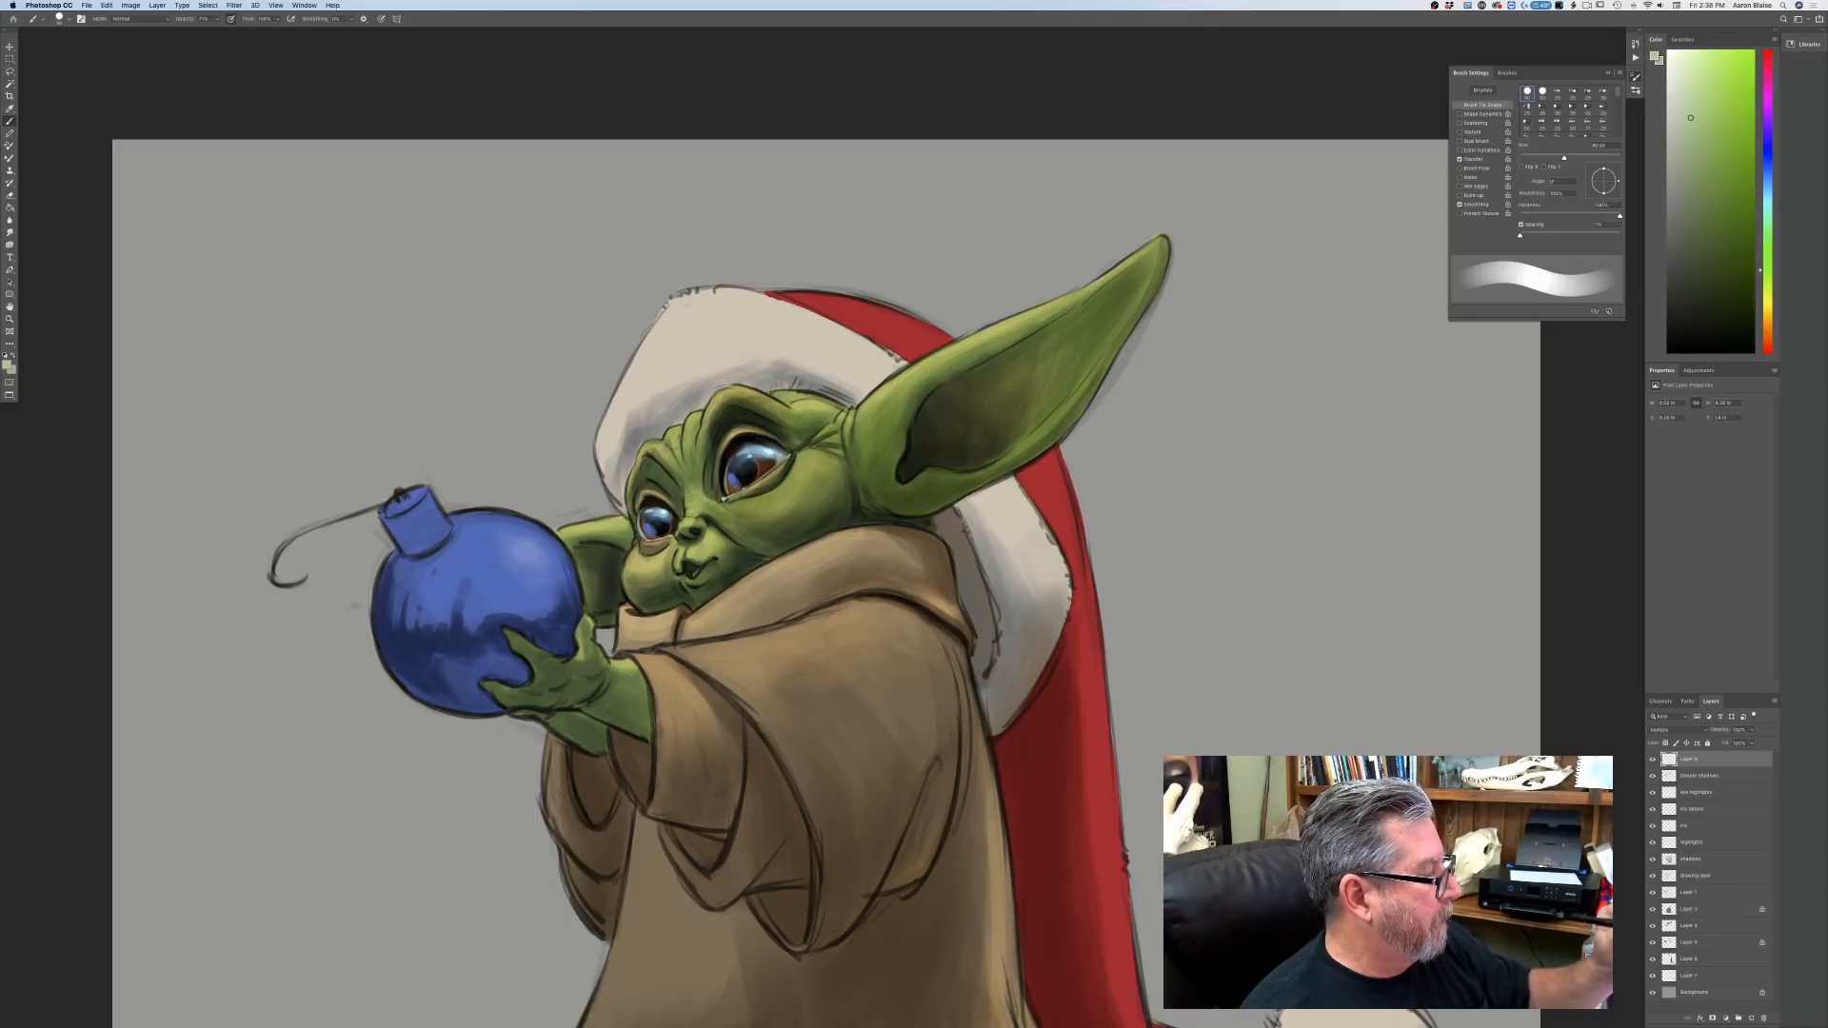
mouse_move(732, 421)
mouse_down()
mouse_move(748, 430)
mouse_move(728, 431)
mouse_up()
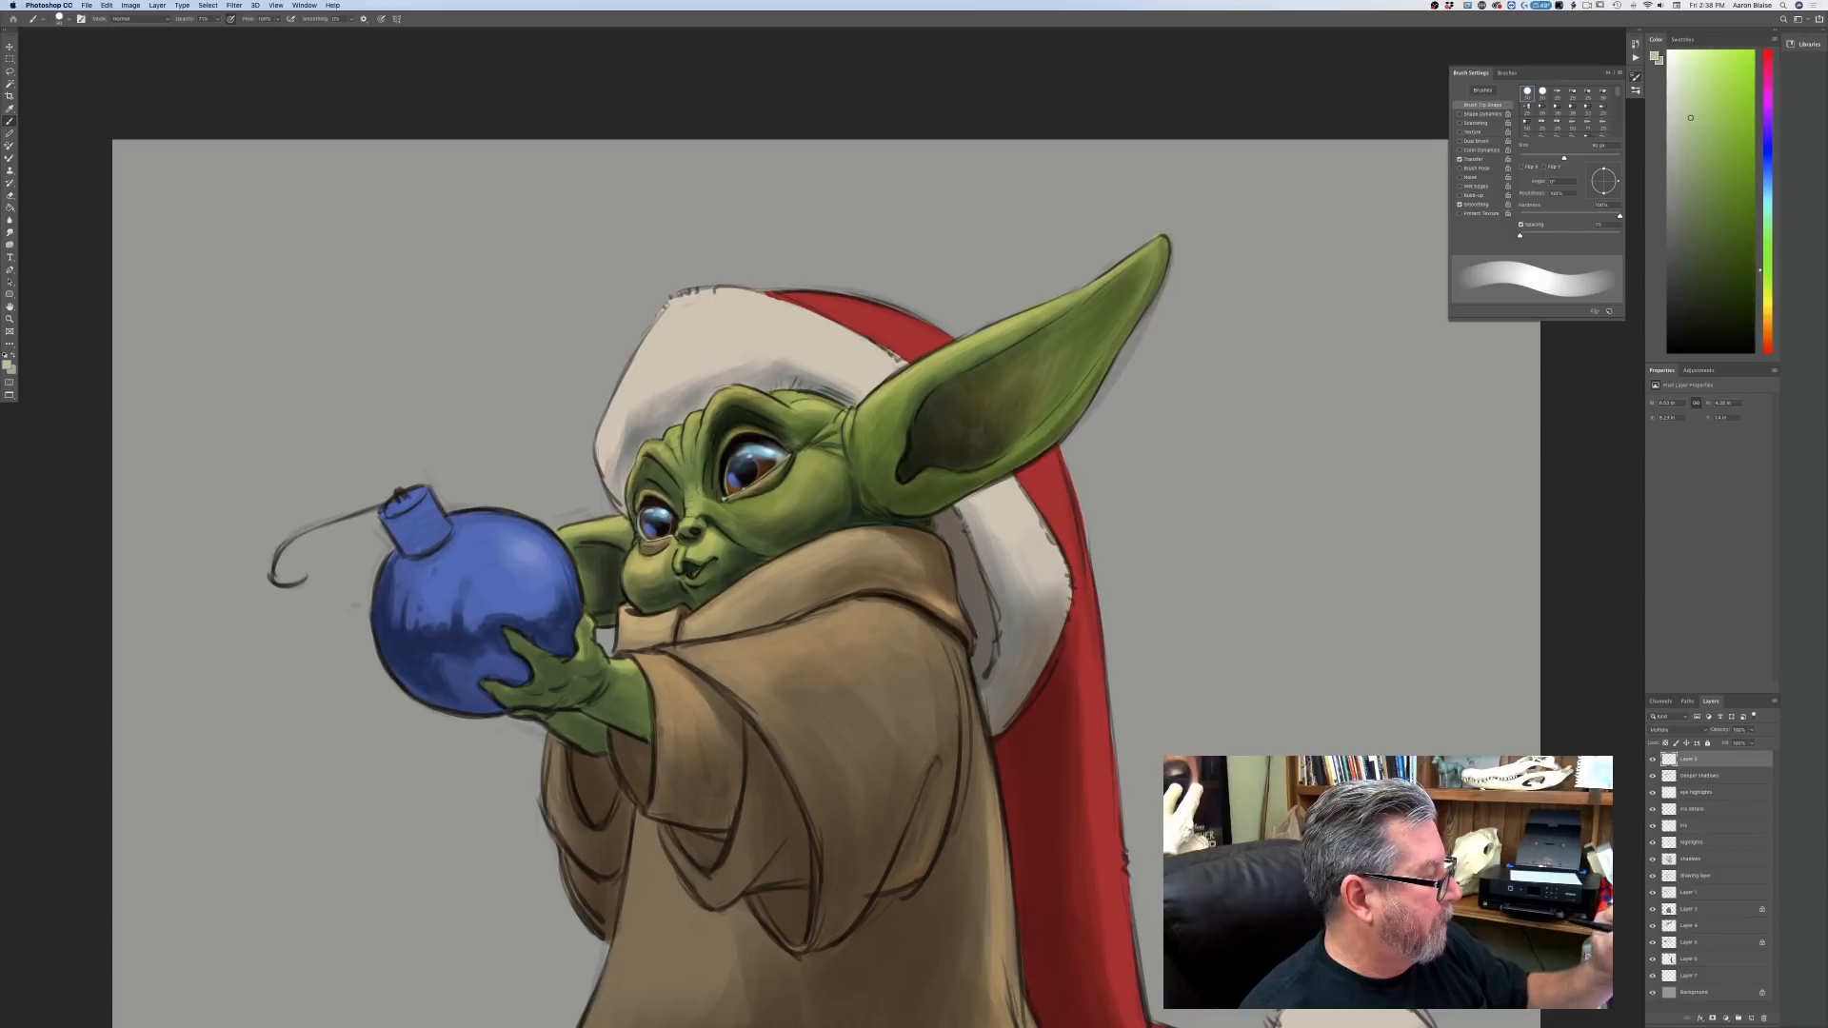
mouse_move(774, 537)
mouse_down()
mouse_move(737, 533)
mouse_move(765, 536)
mouse_move(749, 550)
mouse_move(689, 519)
mouse_move(703, 527)
mouse_move(672, 445)
mouse_up()
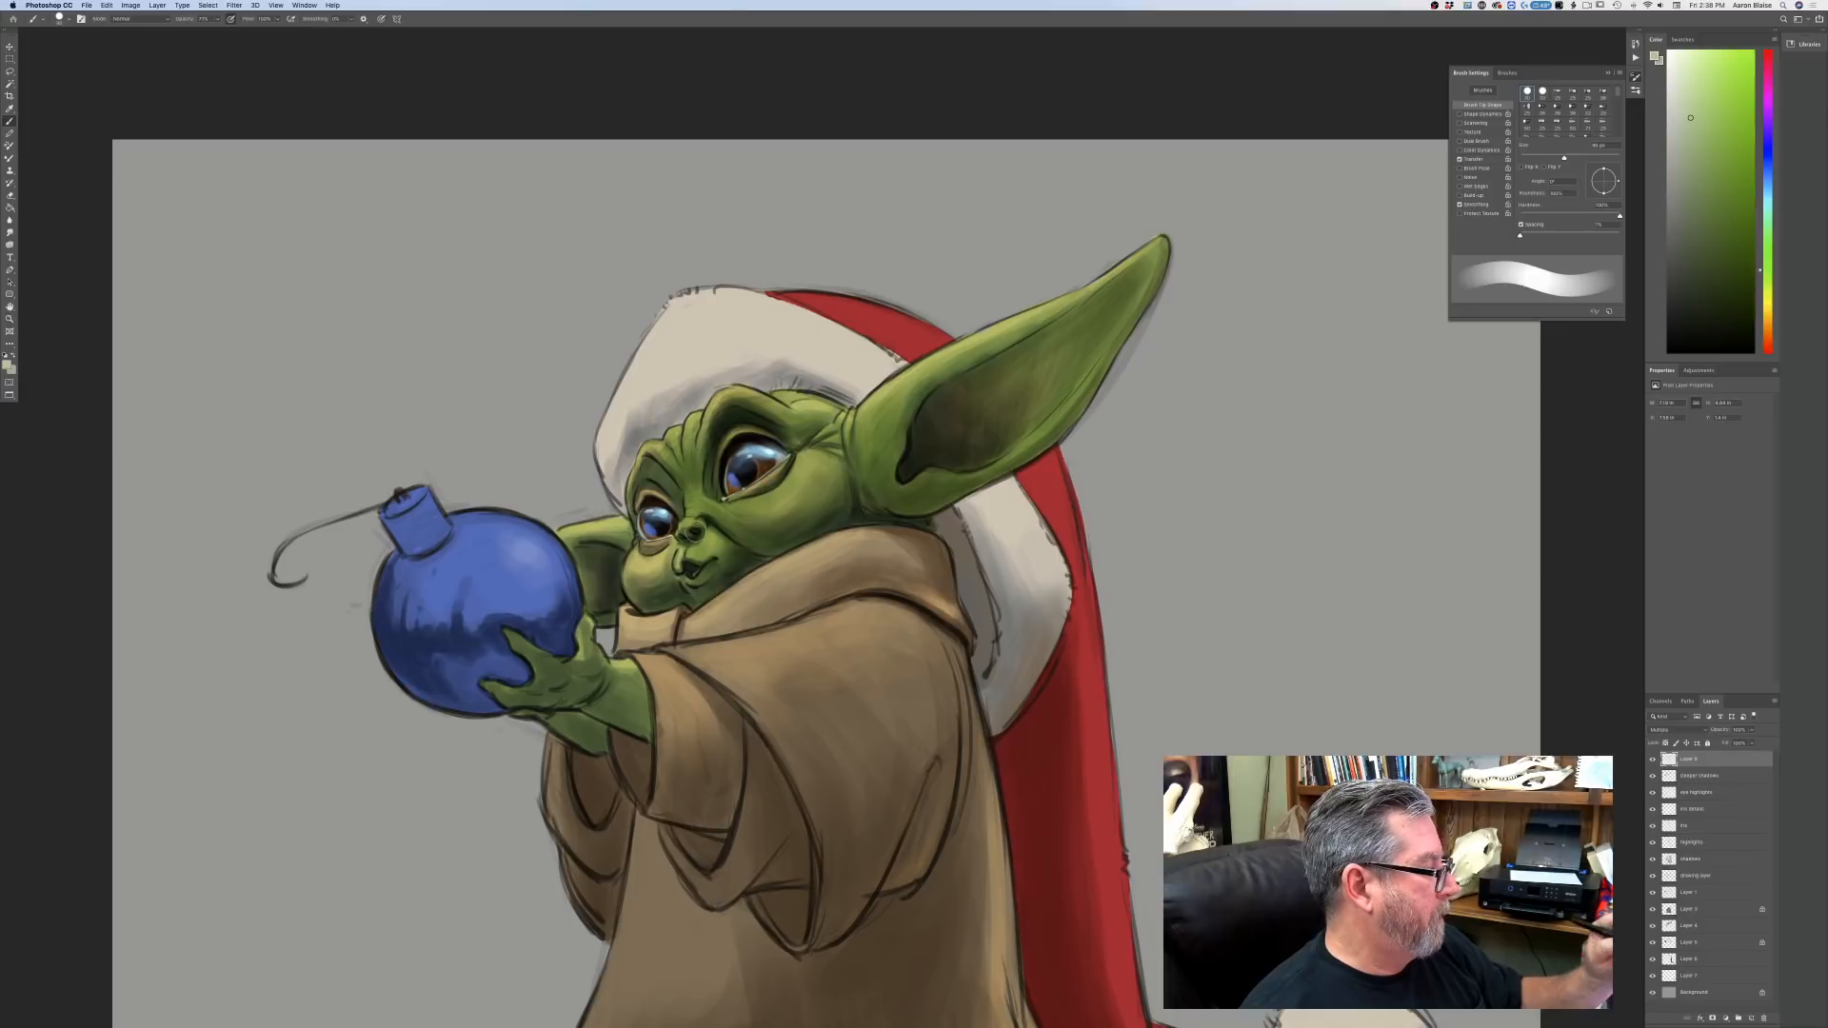
mouse_move(703, 534)
mouse_down()
mouse_move(632, 588)
mouse_move(592, 538)
mouse_move(596, 581)
mouse_up()
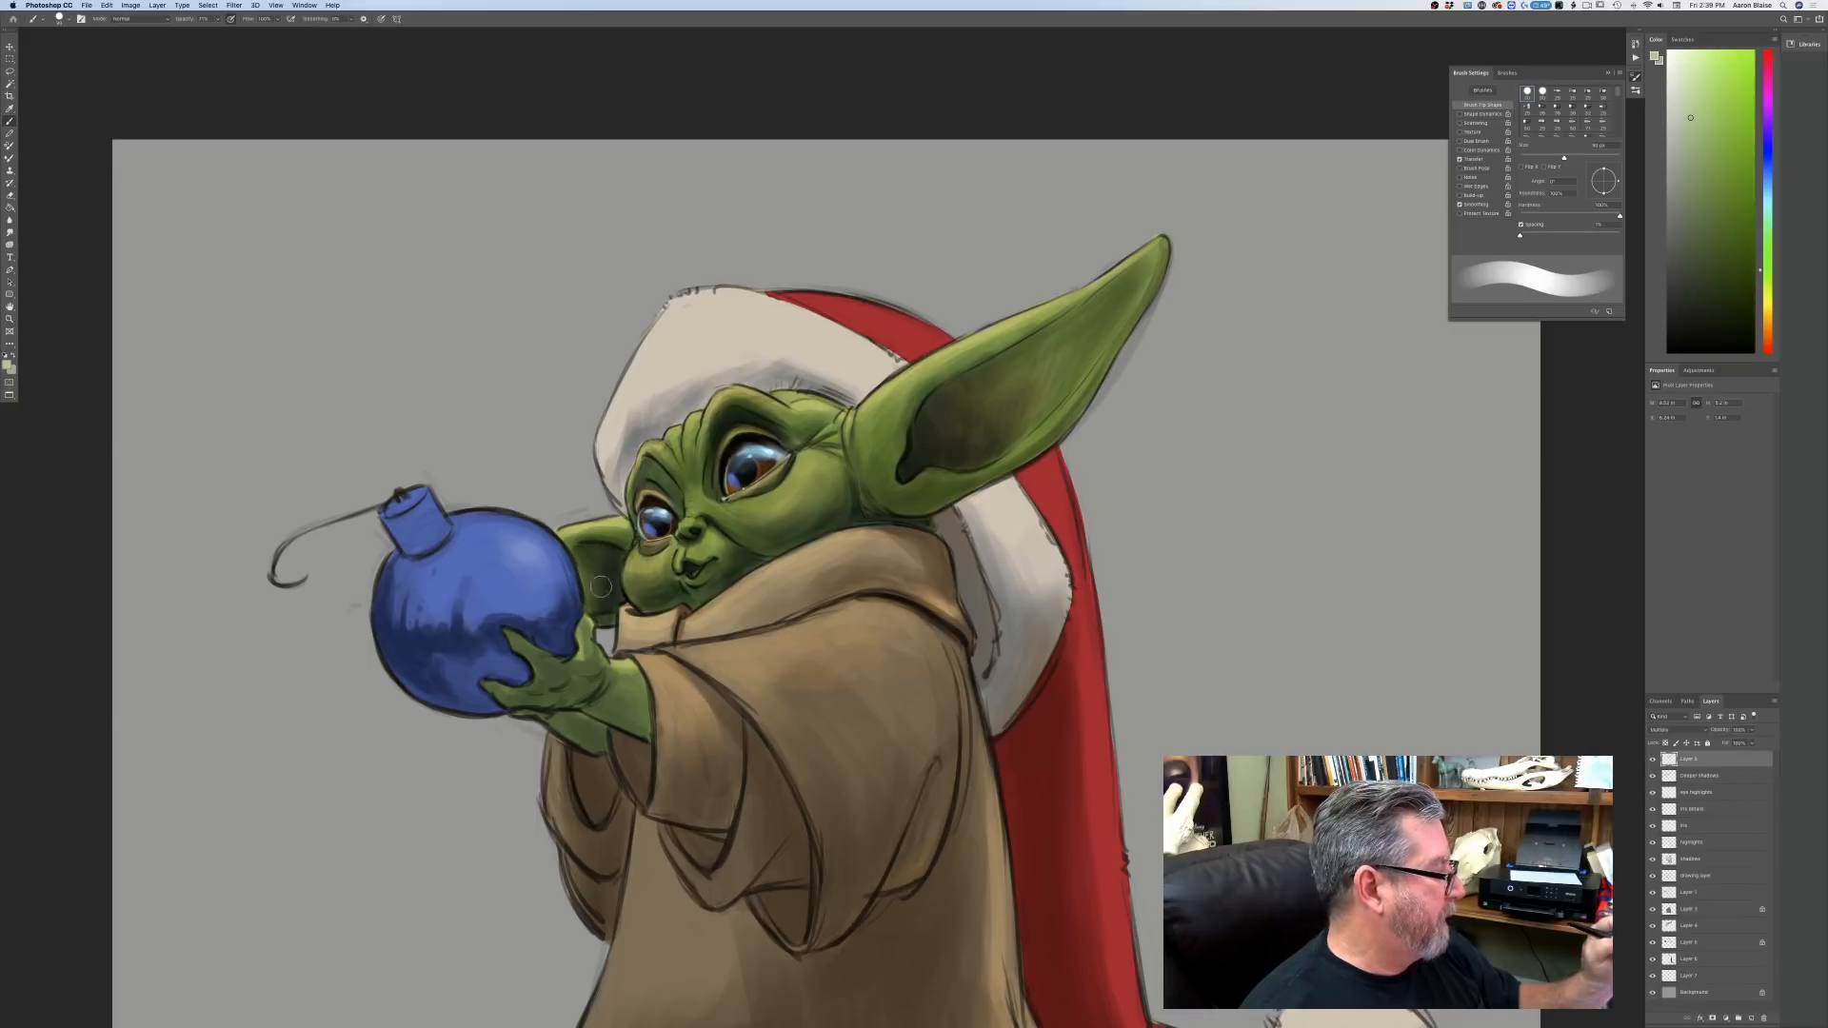
Select a lower painting layer and set the foreground colour to a warm, more saturated tan.
key(super+minus)
key(super+minus)
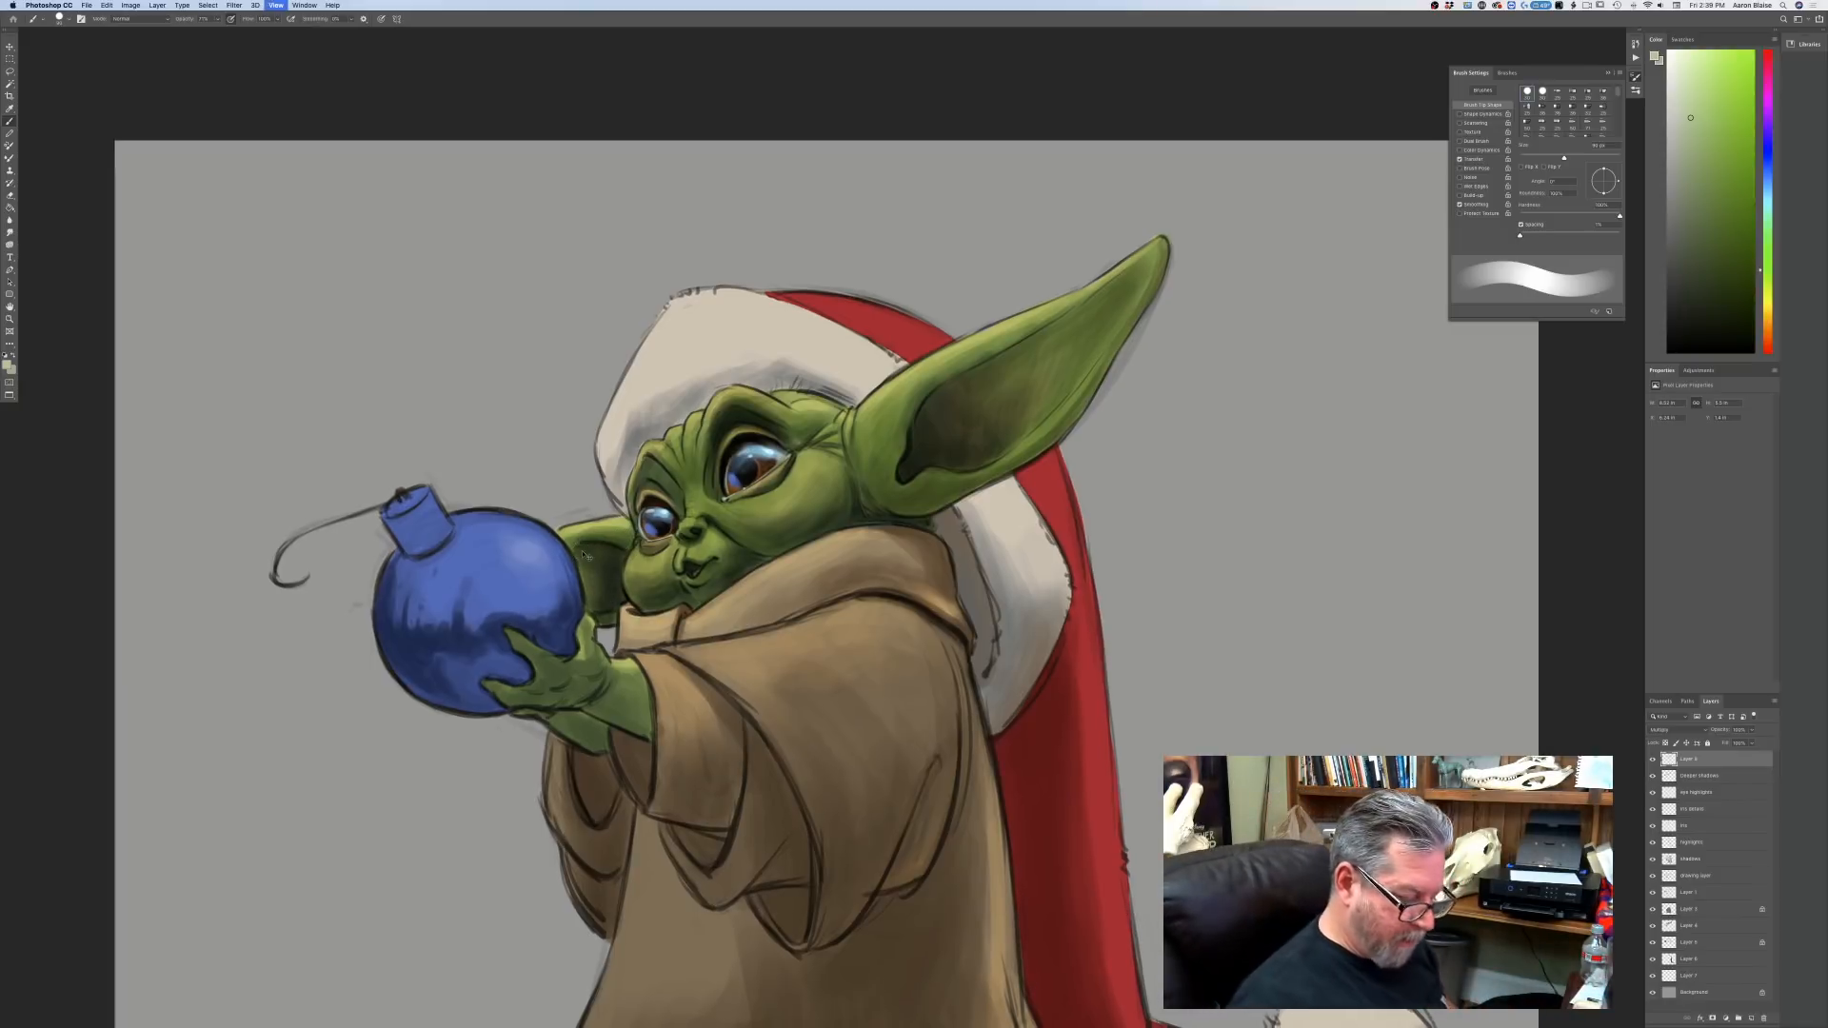
key(super+plus)
key(super+plus)
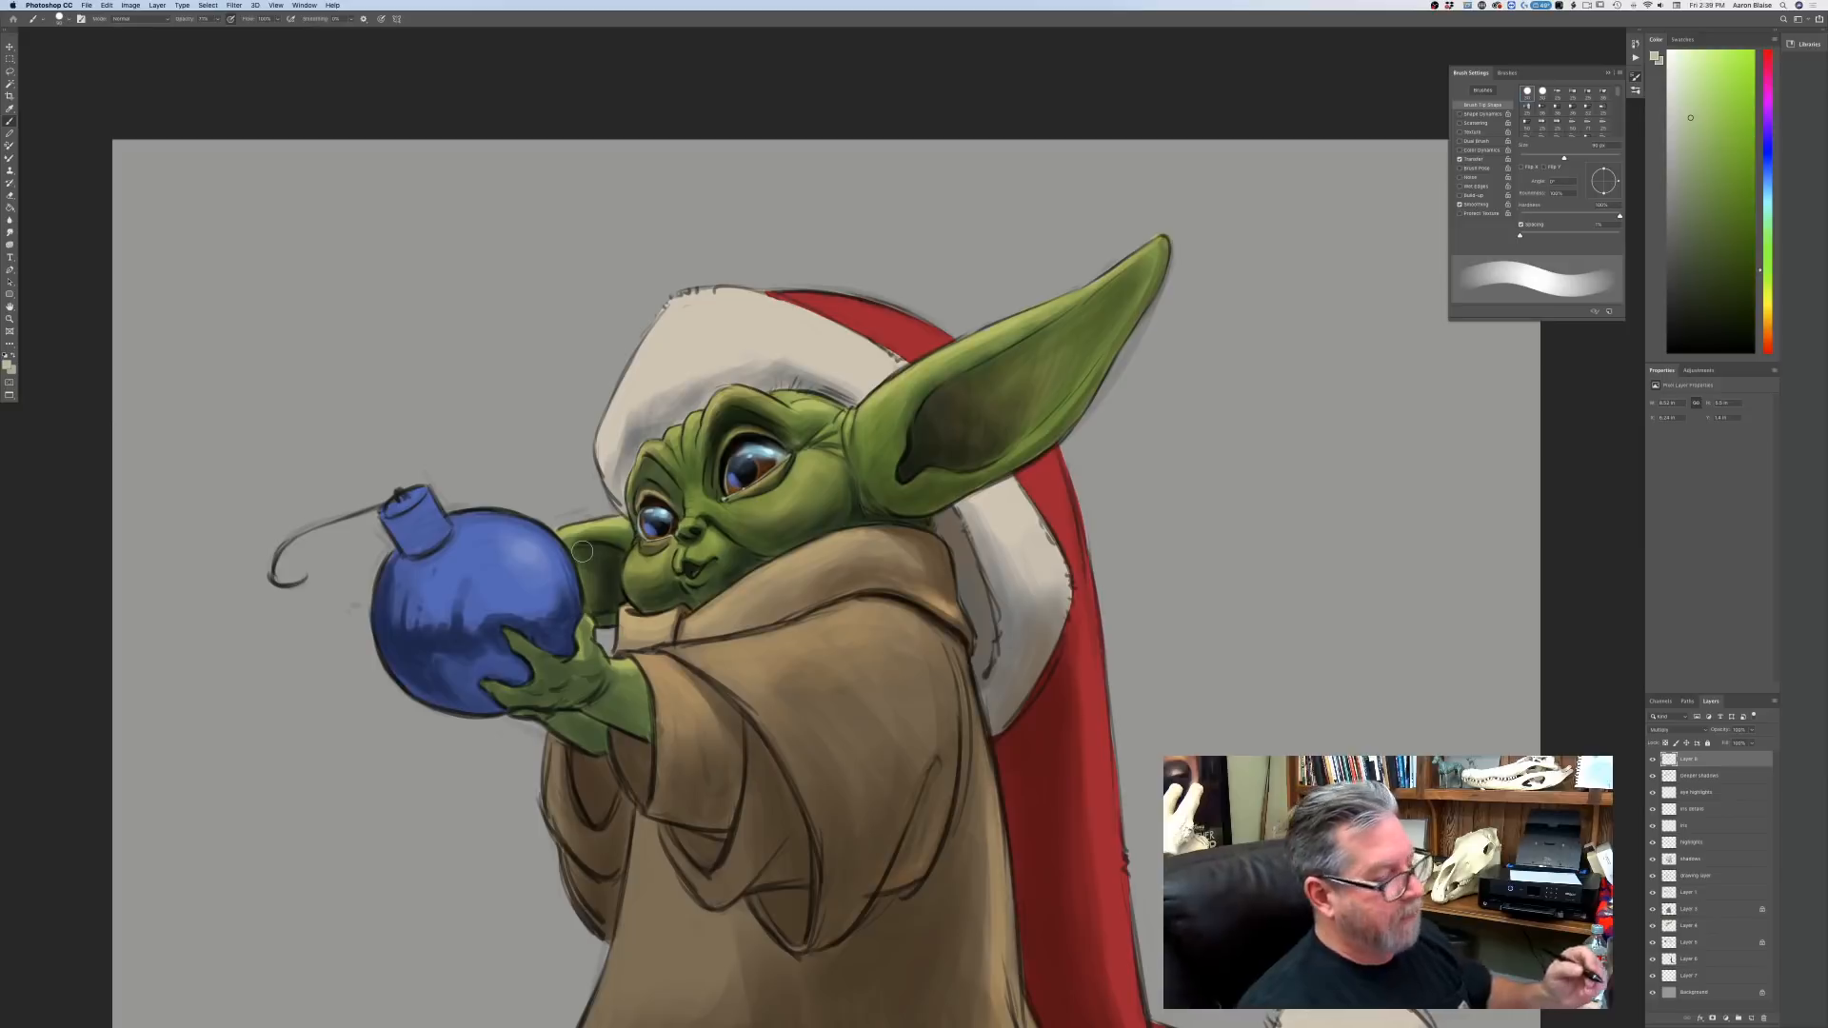
click(1683, 924)
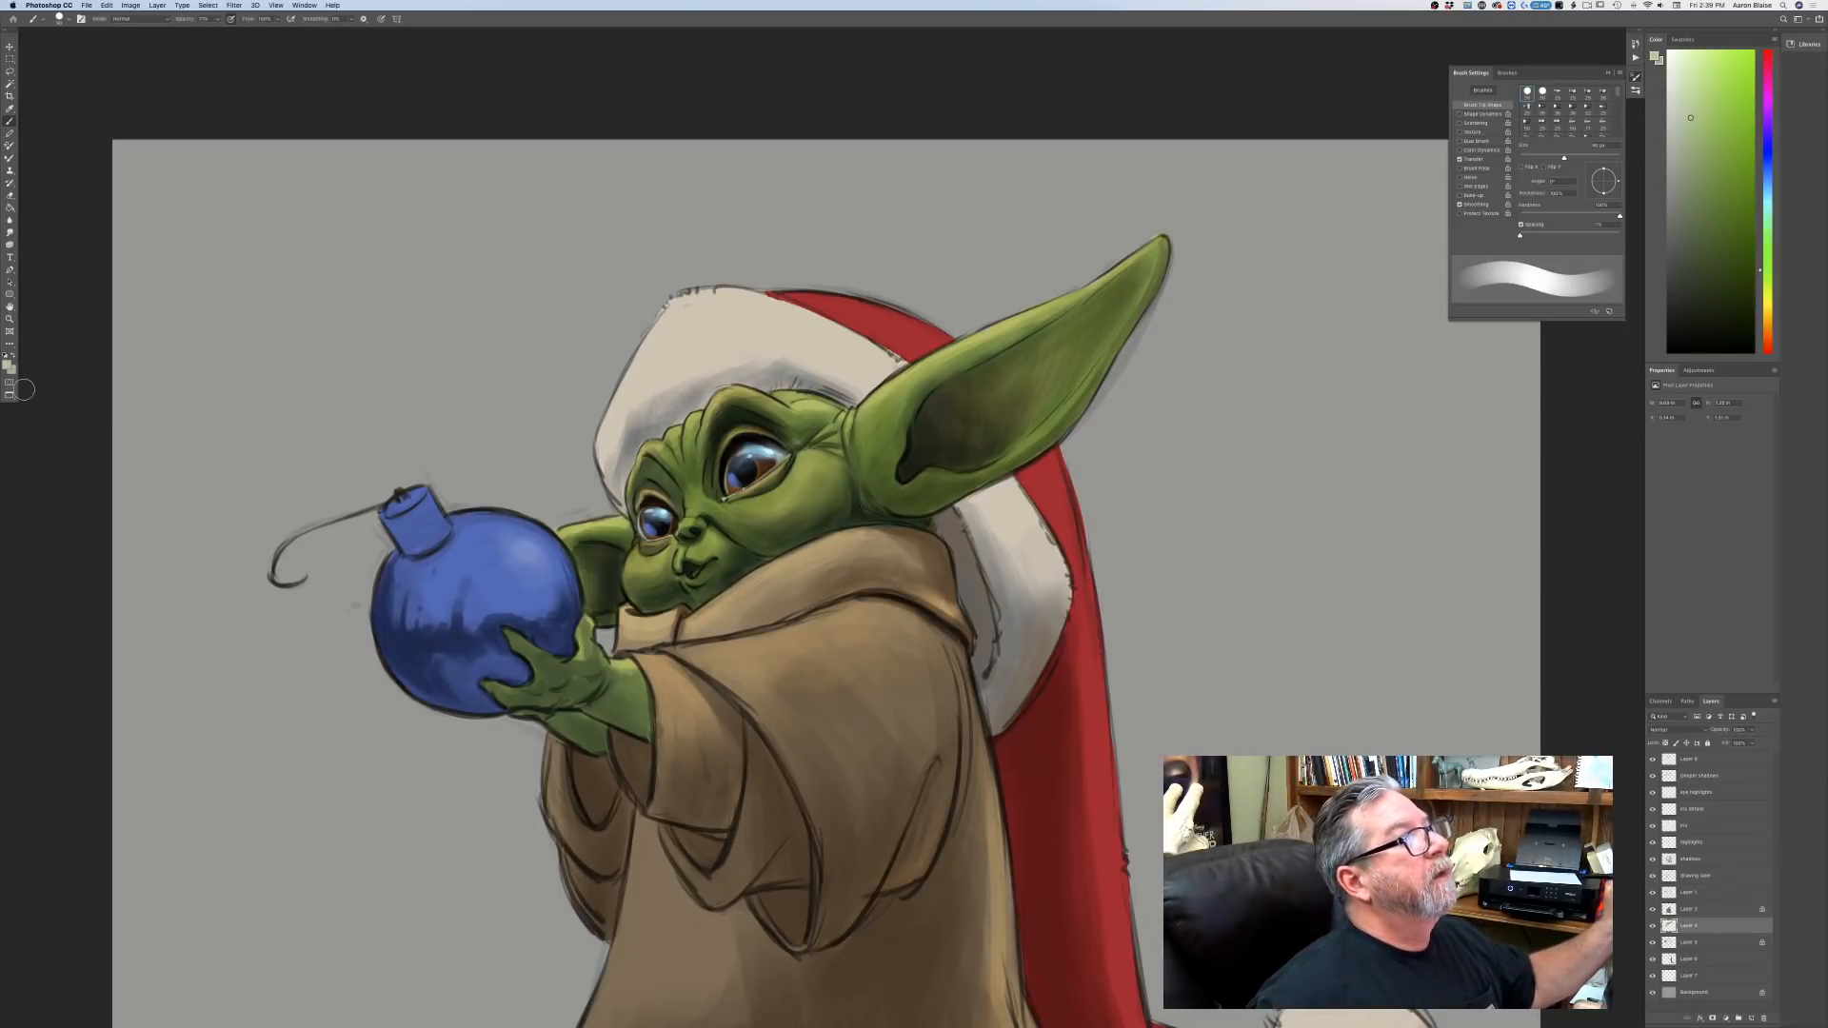
click(7, 365)
click(241, 376)
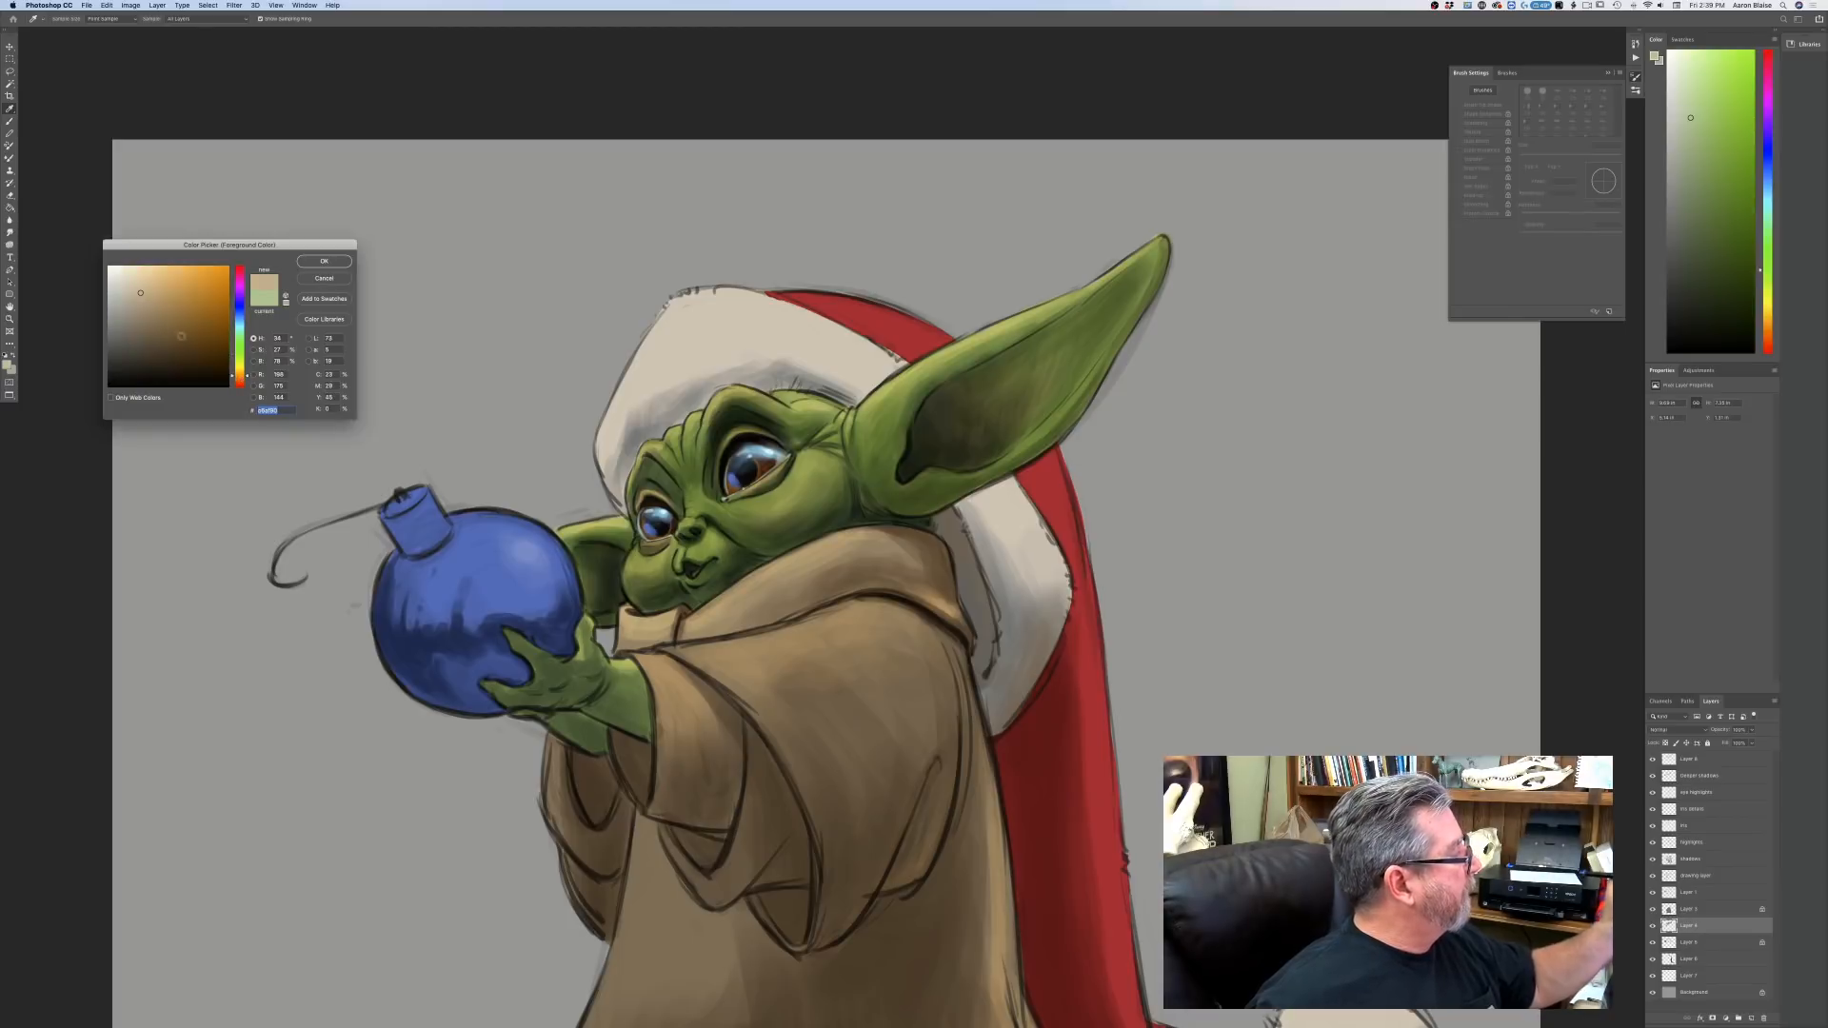
click(158, 292)
click(320, 262)
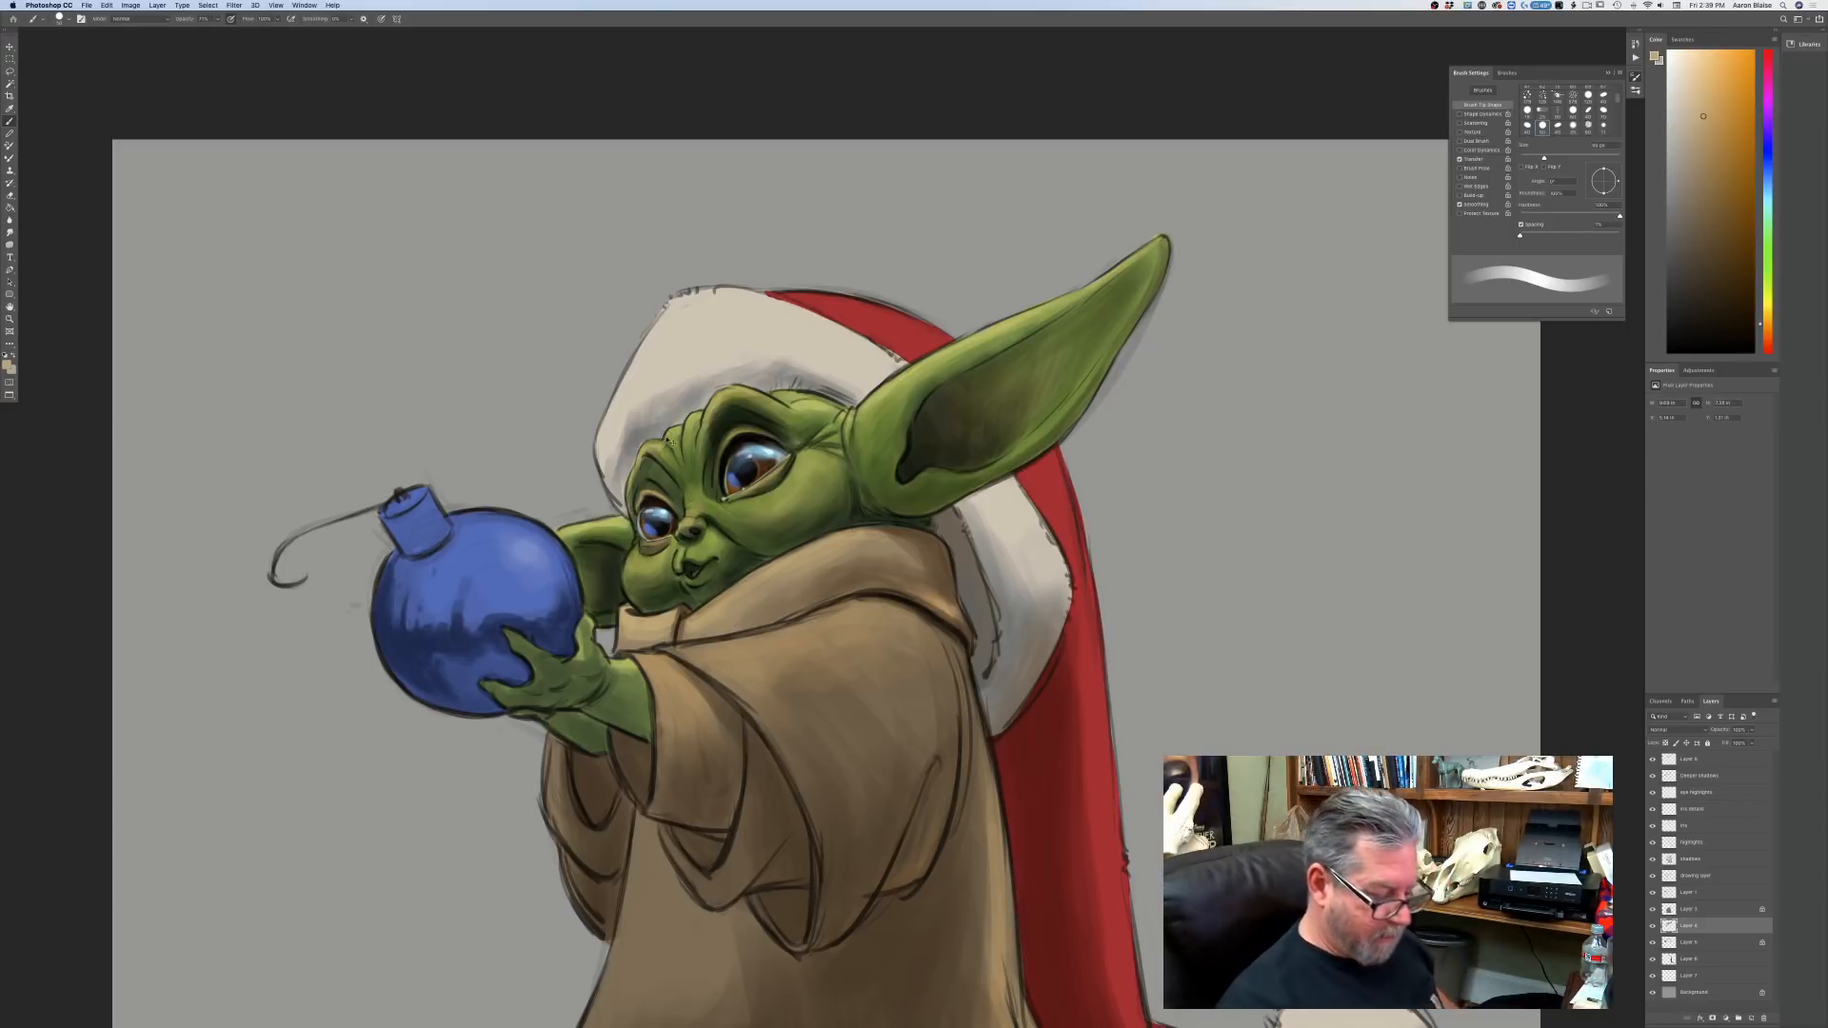
key(super+minus)
key(super+plus)
key(super+plus)
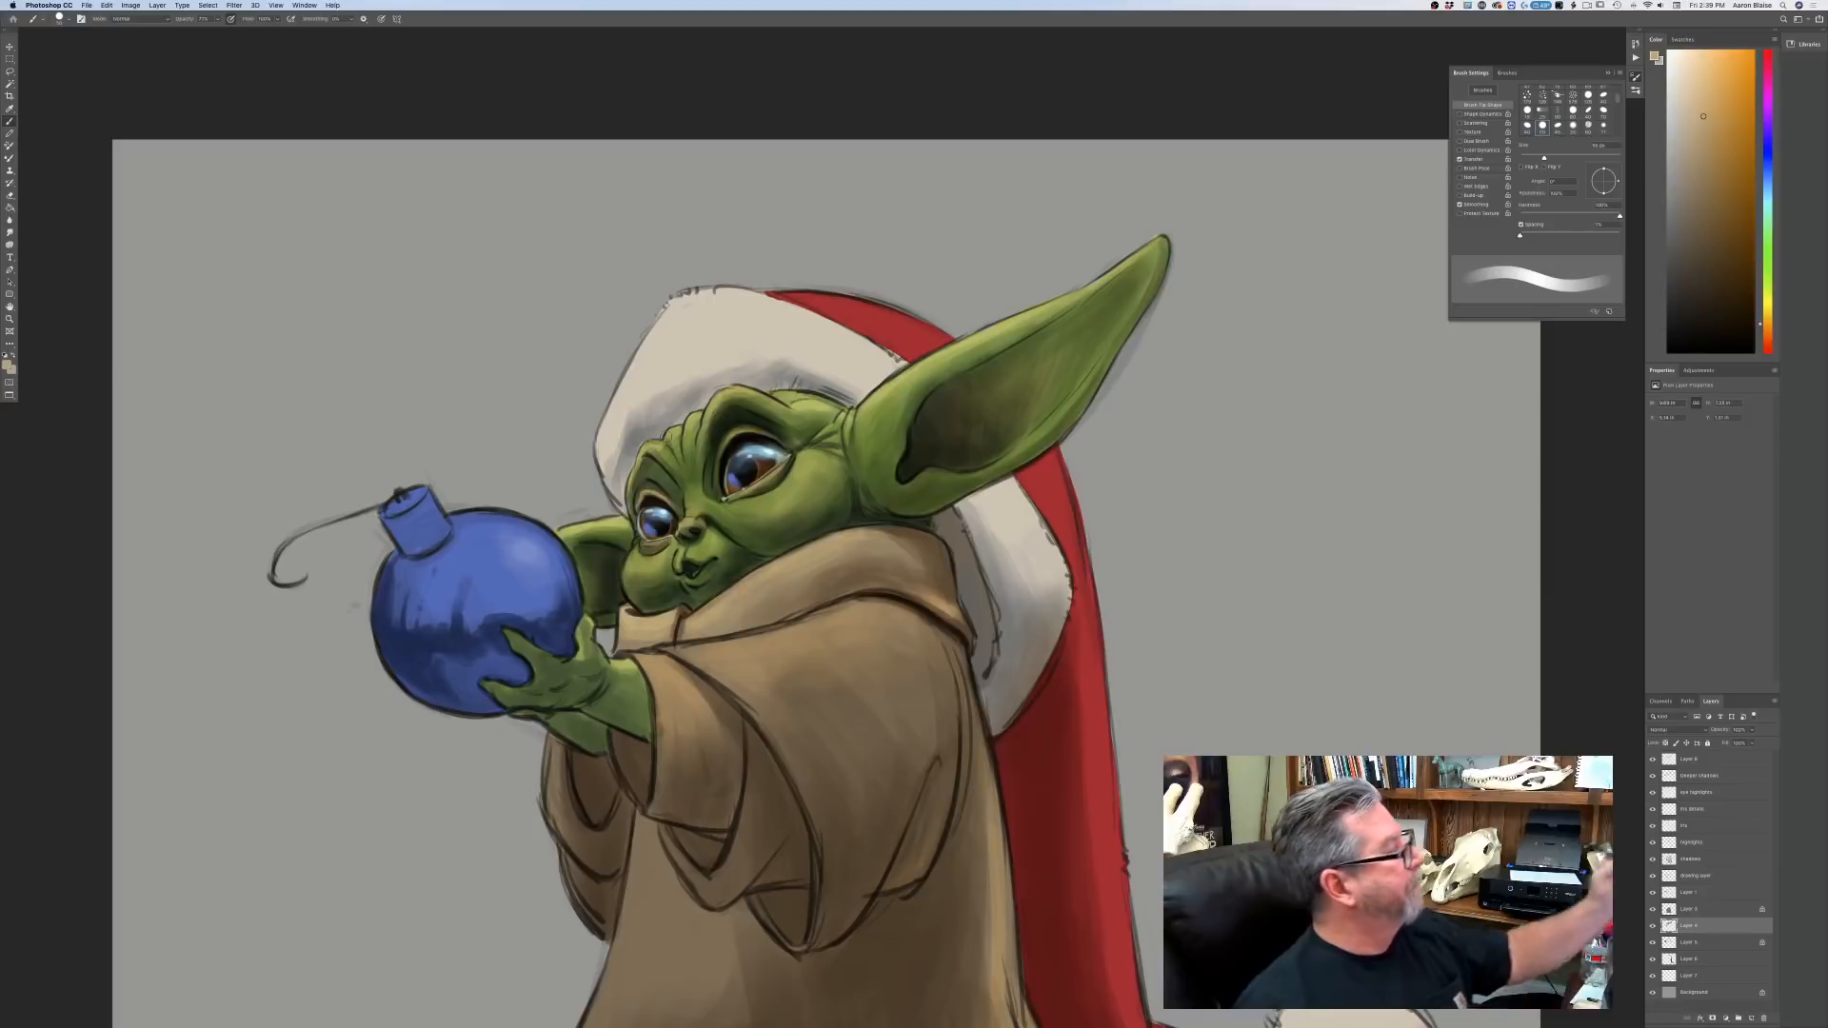
Flip the canvas horizontally and check the mirrored character as a whole and close up.
click(131, 5)
mouse_move(167, 97)
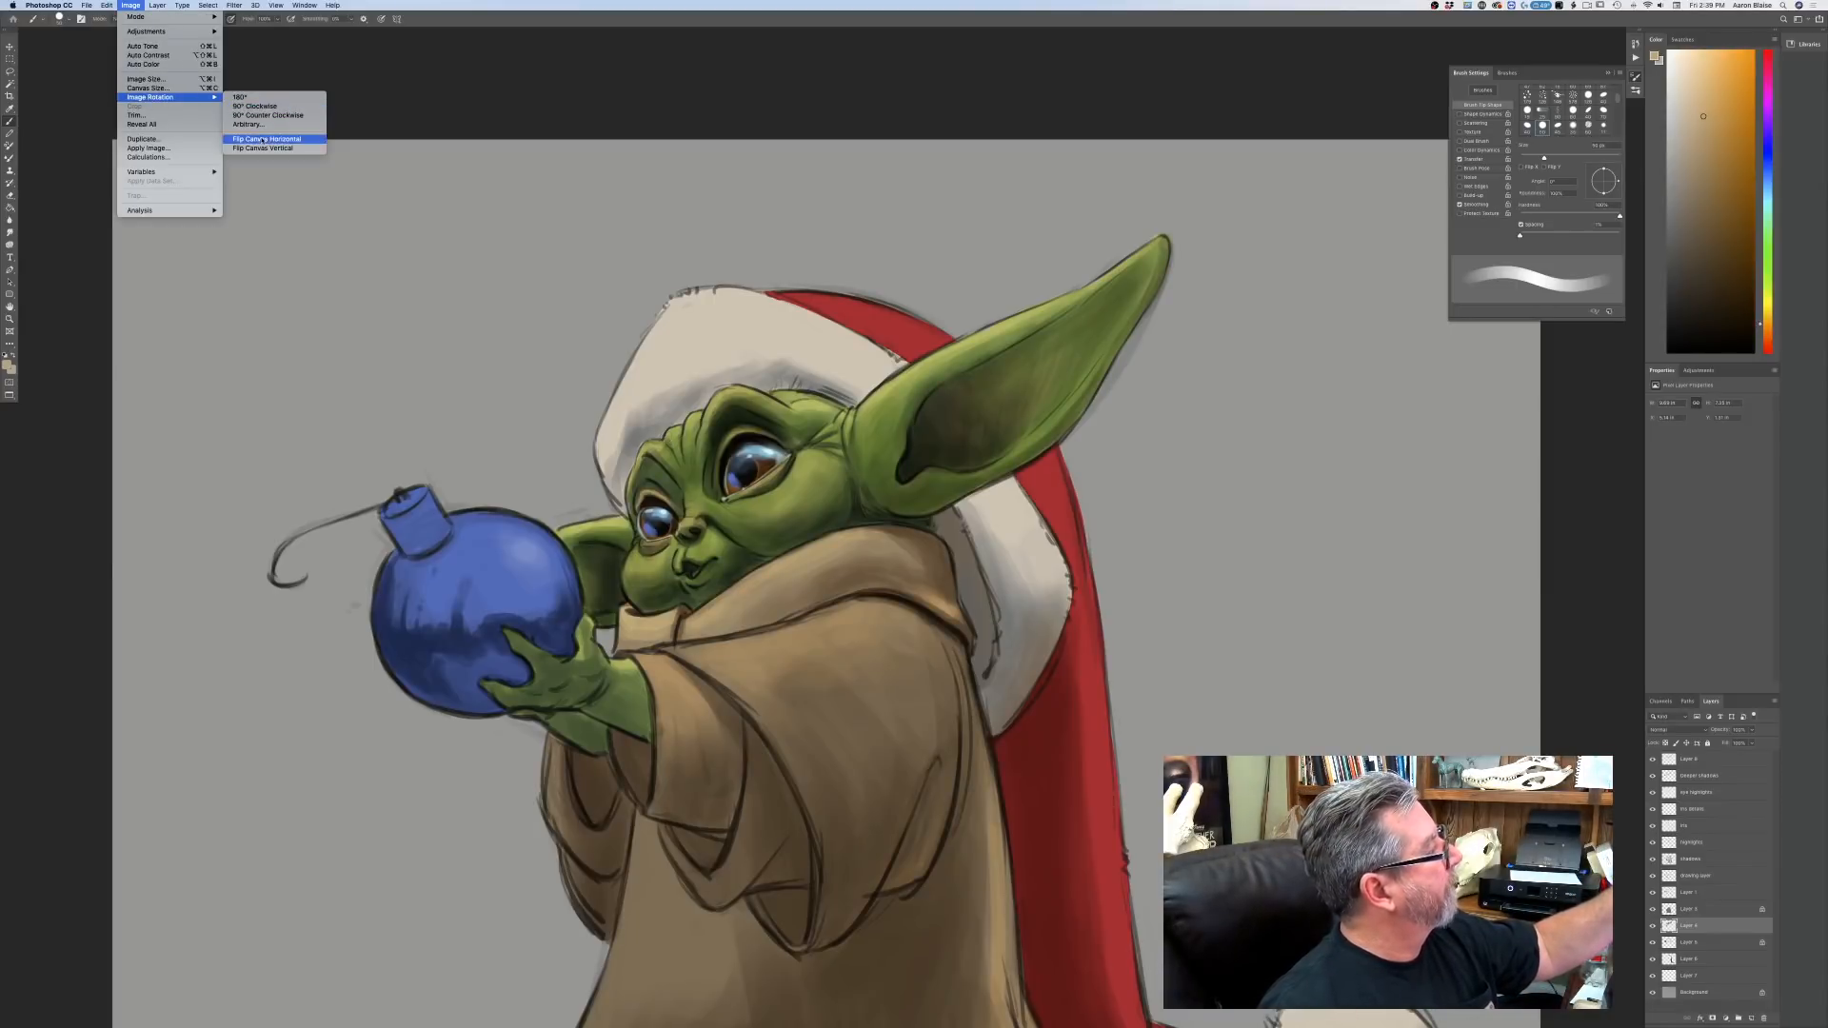
key(Escape)
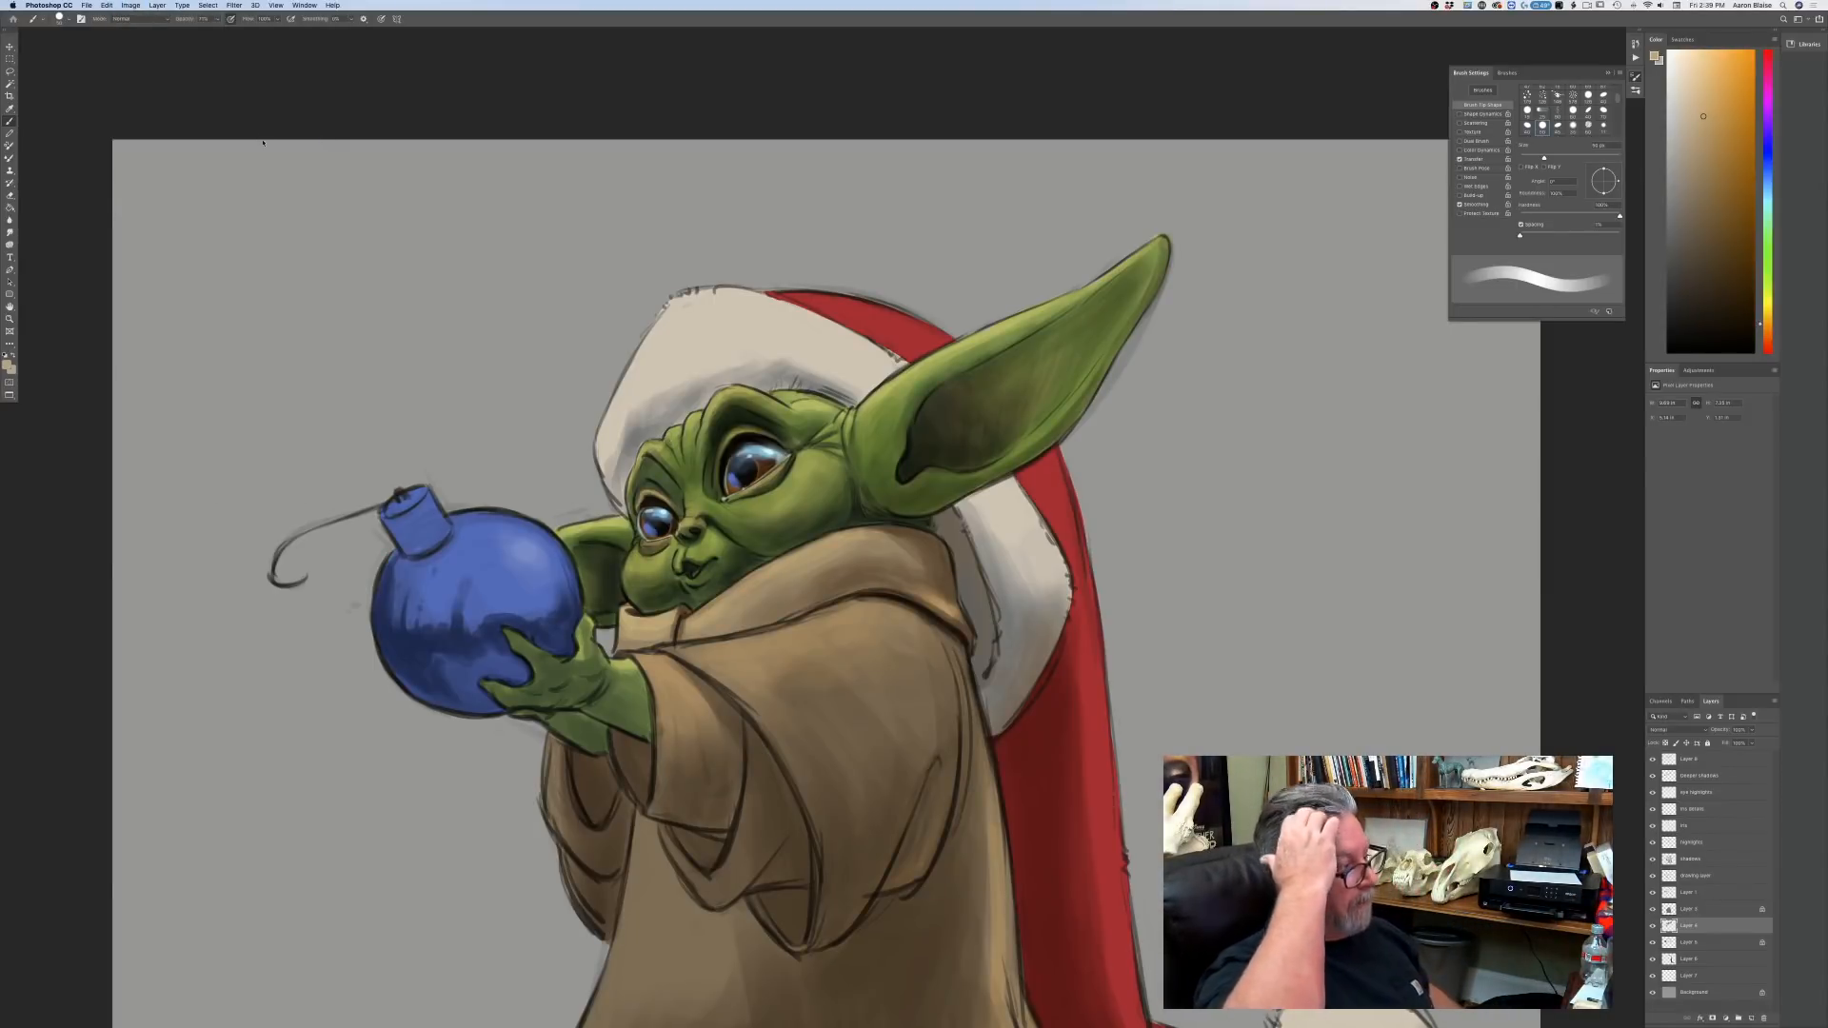
key(super+shift+h)
key(super+minus)
key(super+minus)
key(super+minus)
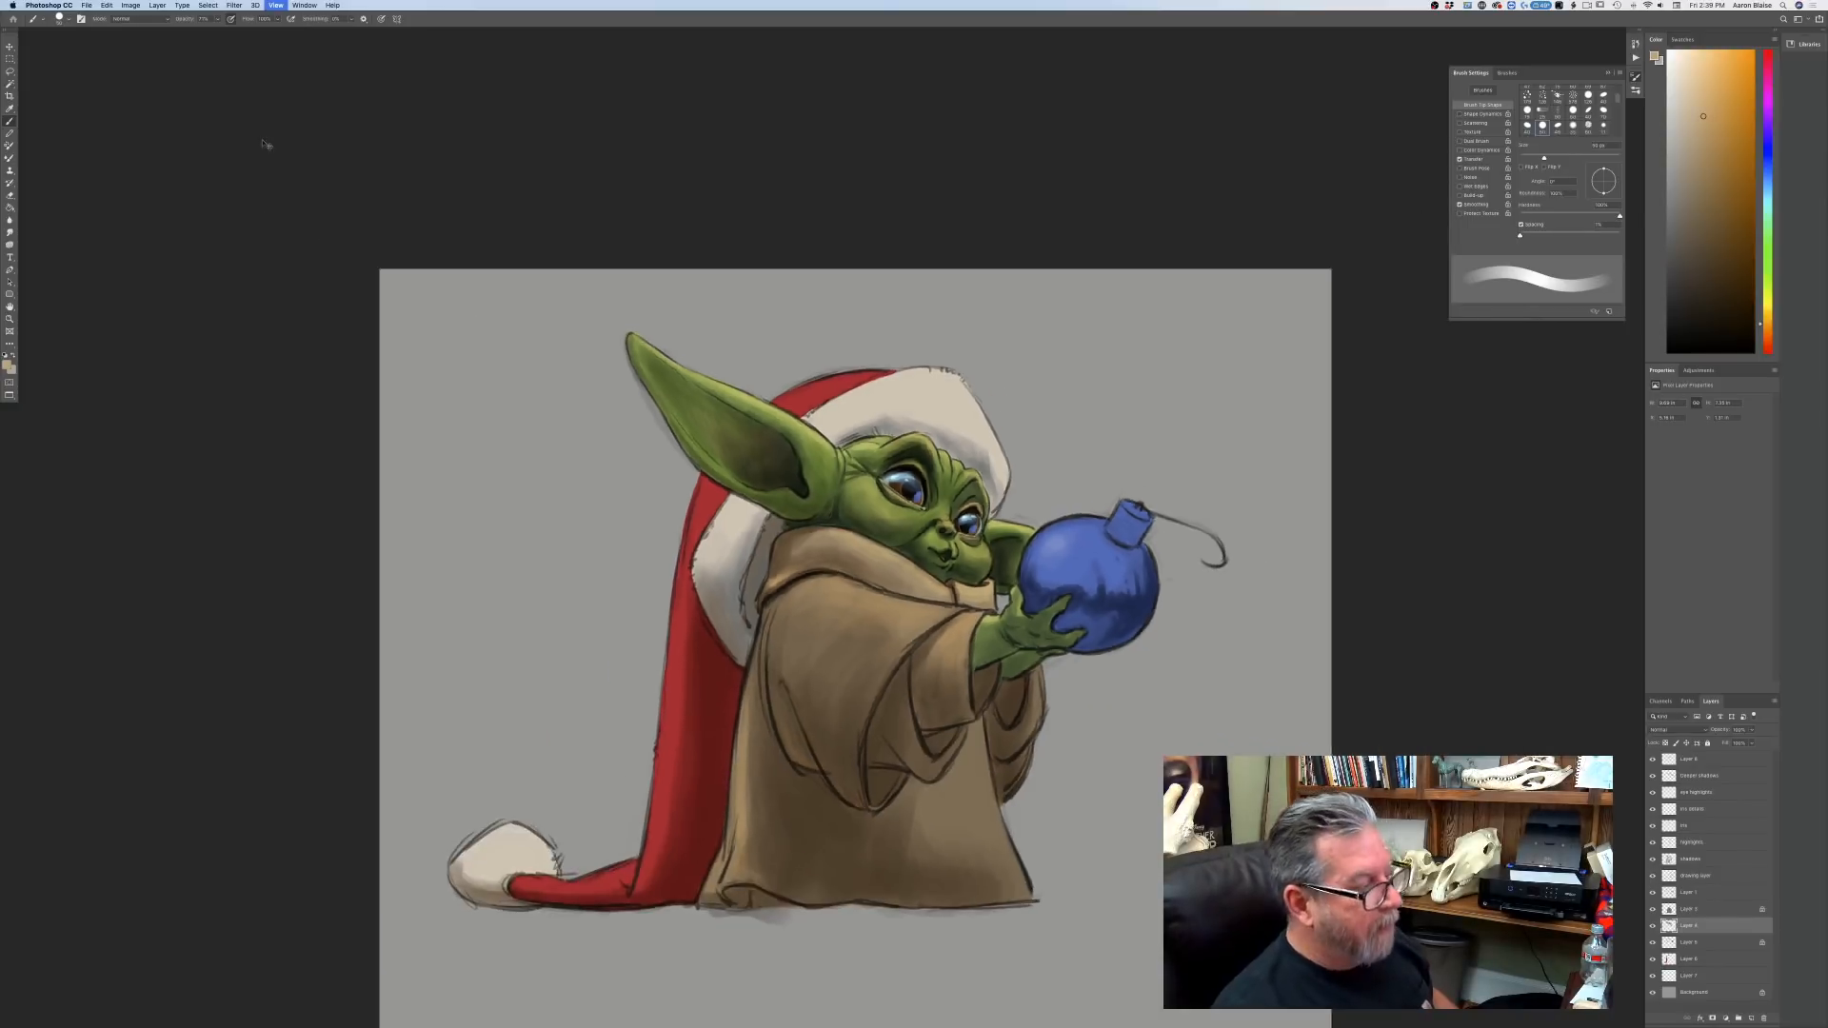
key(super+plus)
key(super+plus)
key(super+plus)
key(super+plus)
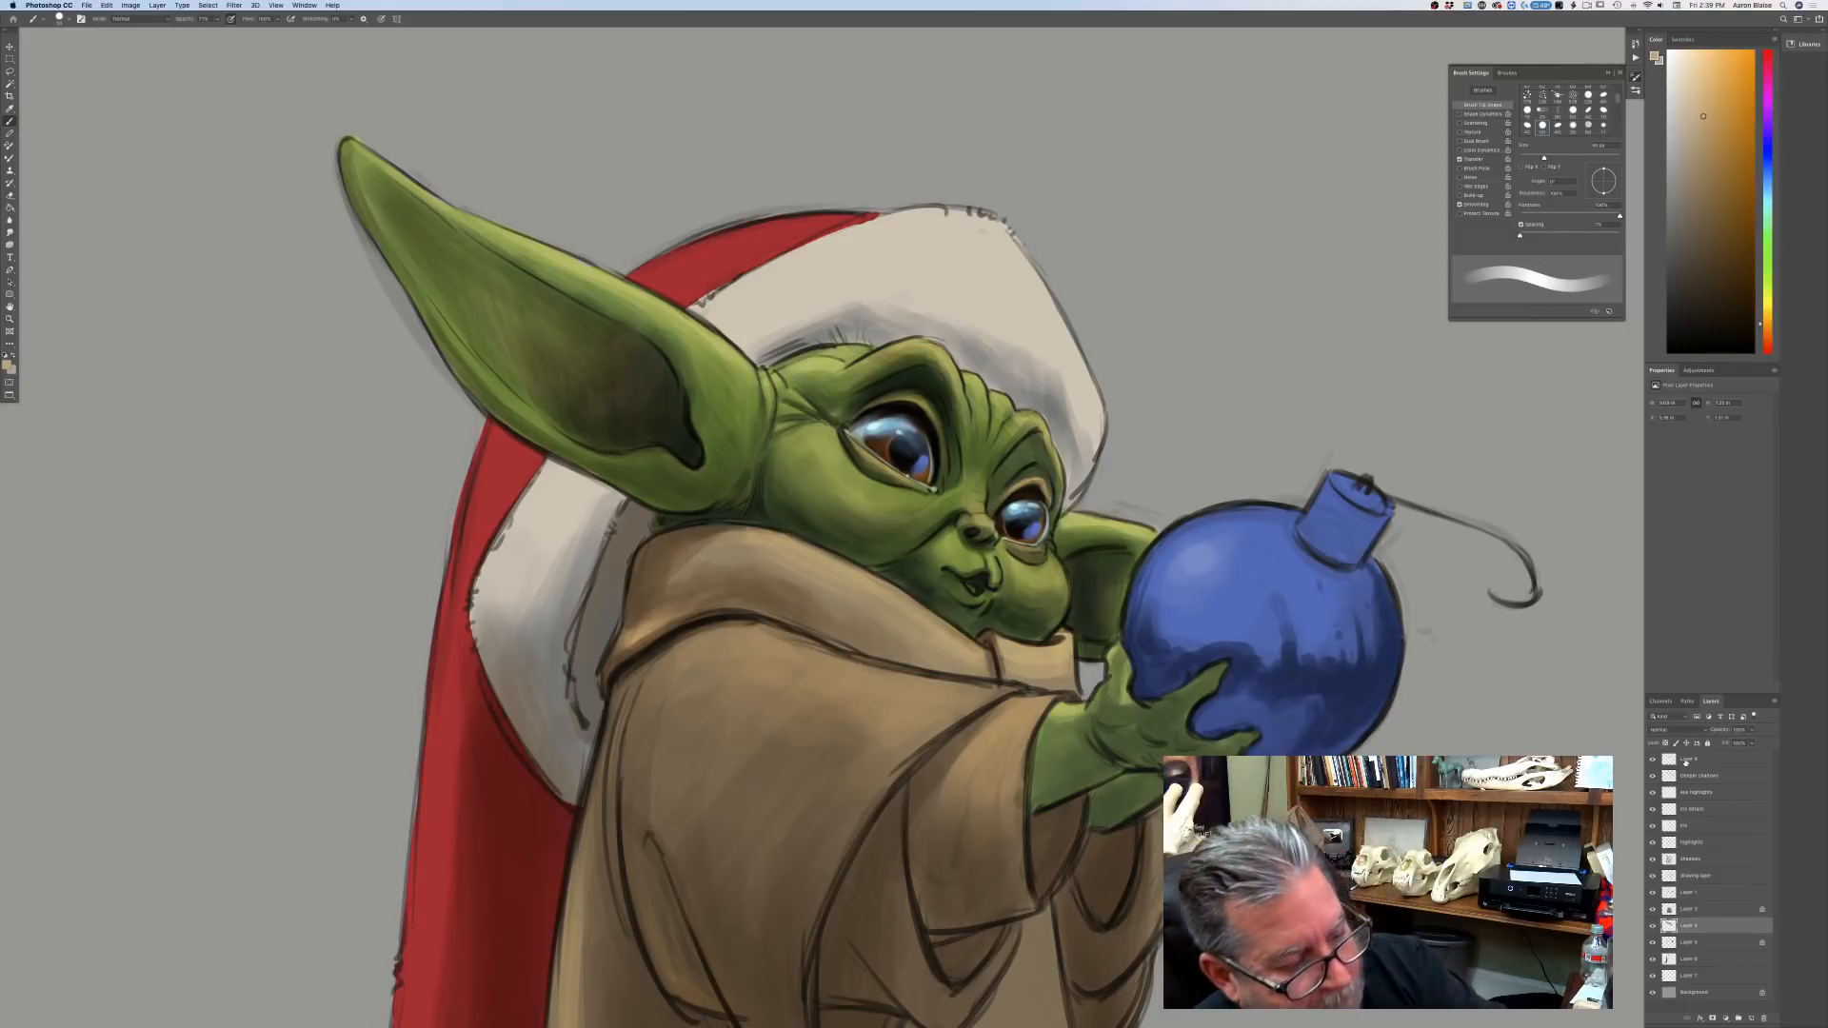
Check the green glaze layer's effect and add a new layer above it.
click(1662, 762)
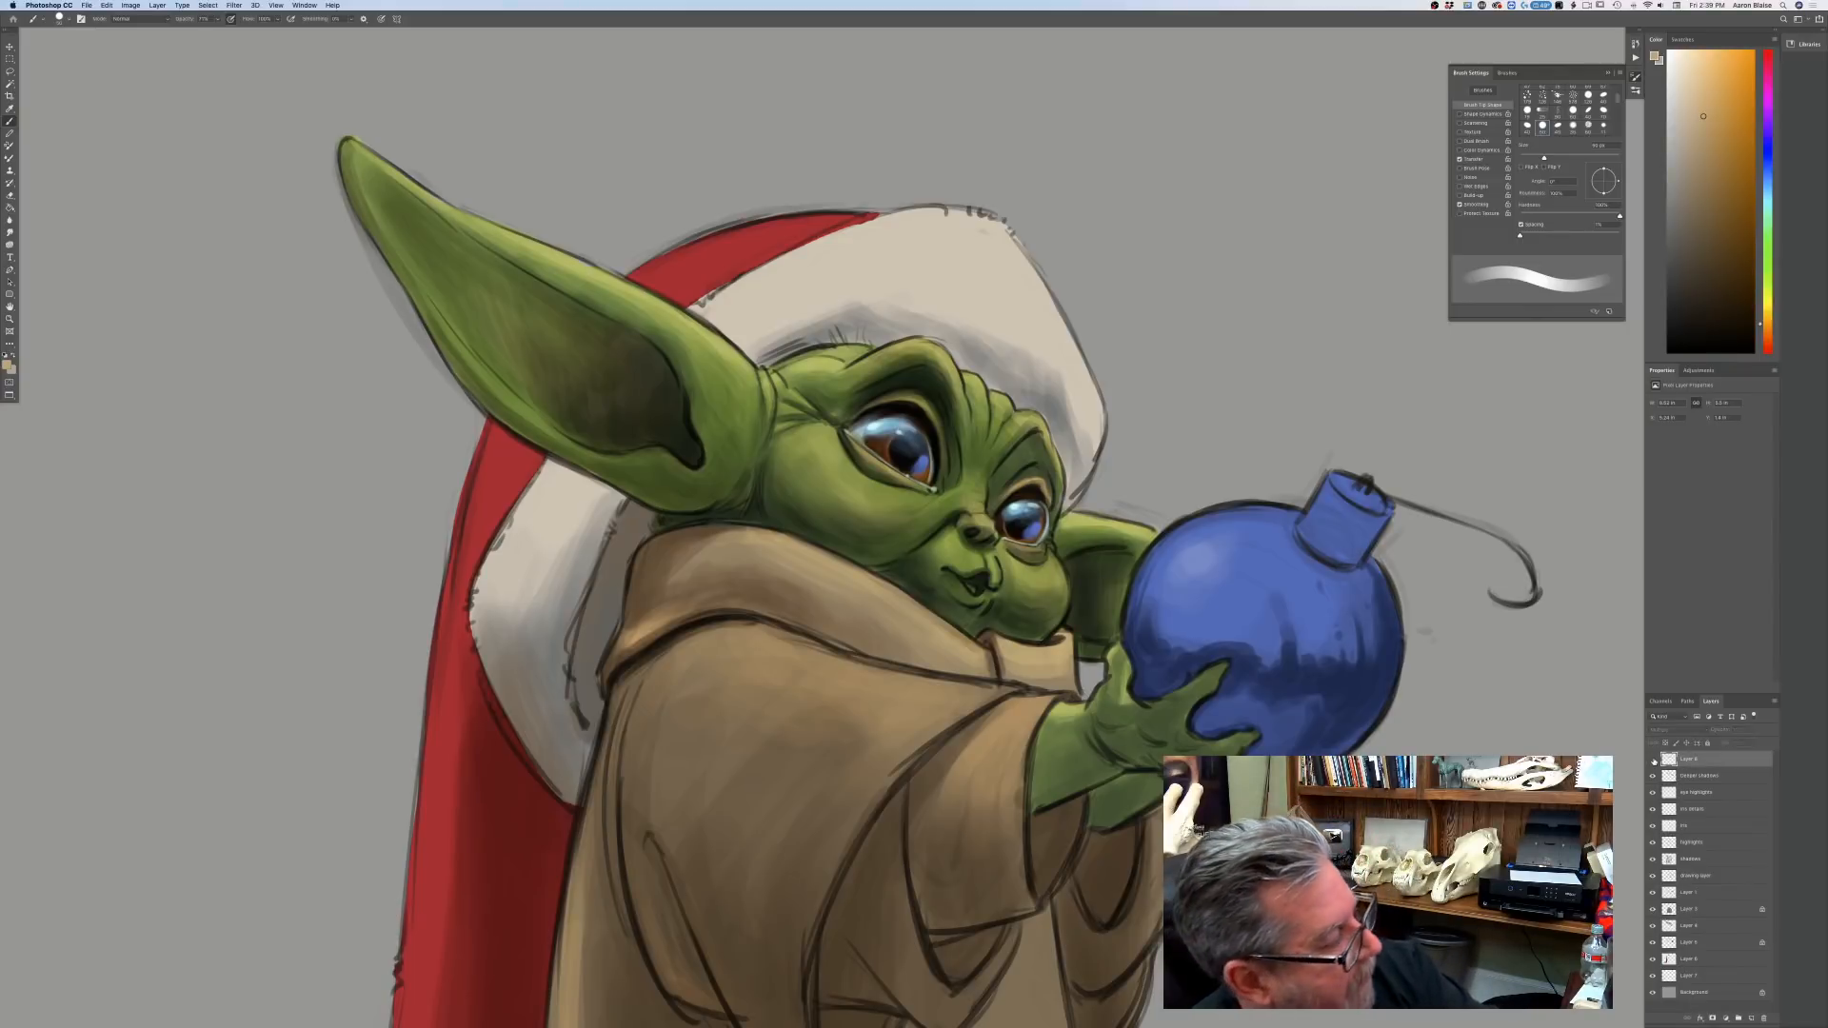
click(1747, 1018)
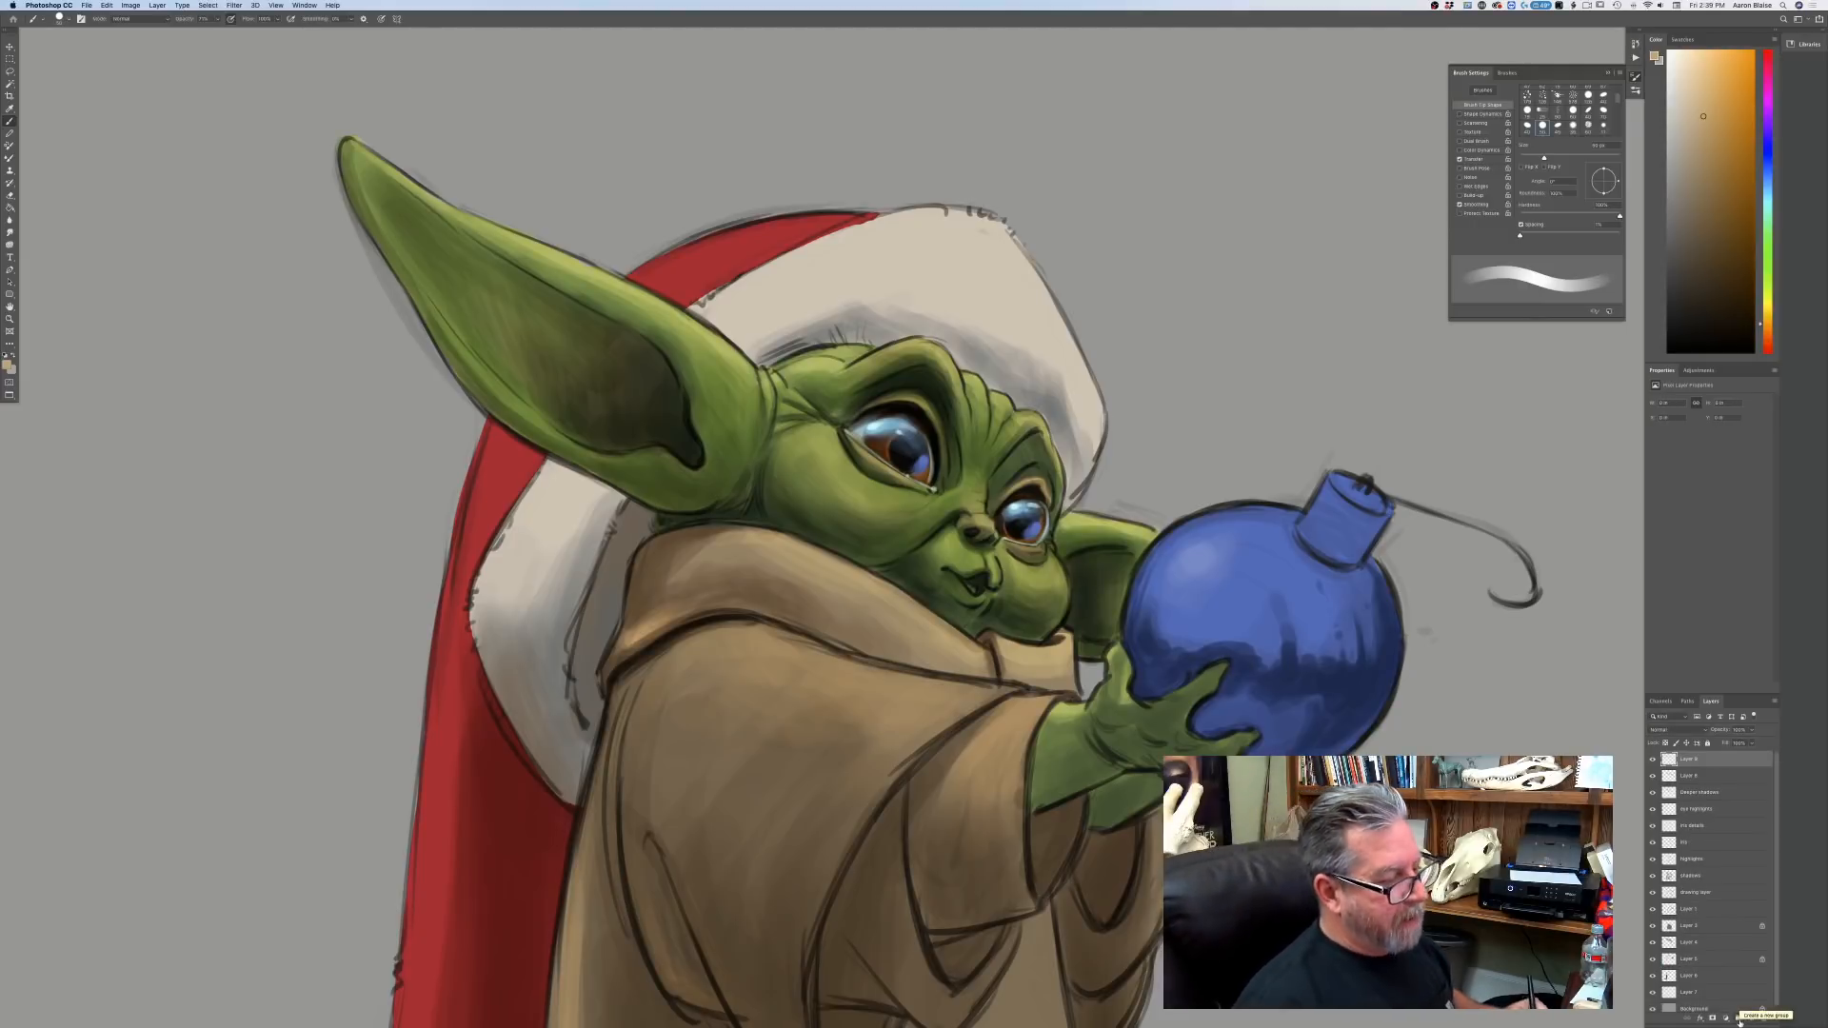
Flip the canvas horizontally again to restore the original orientation.
click(130, 5)
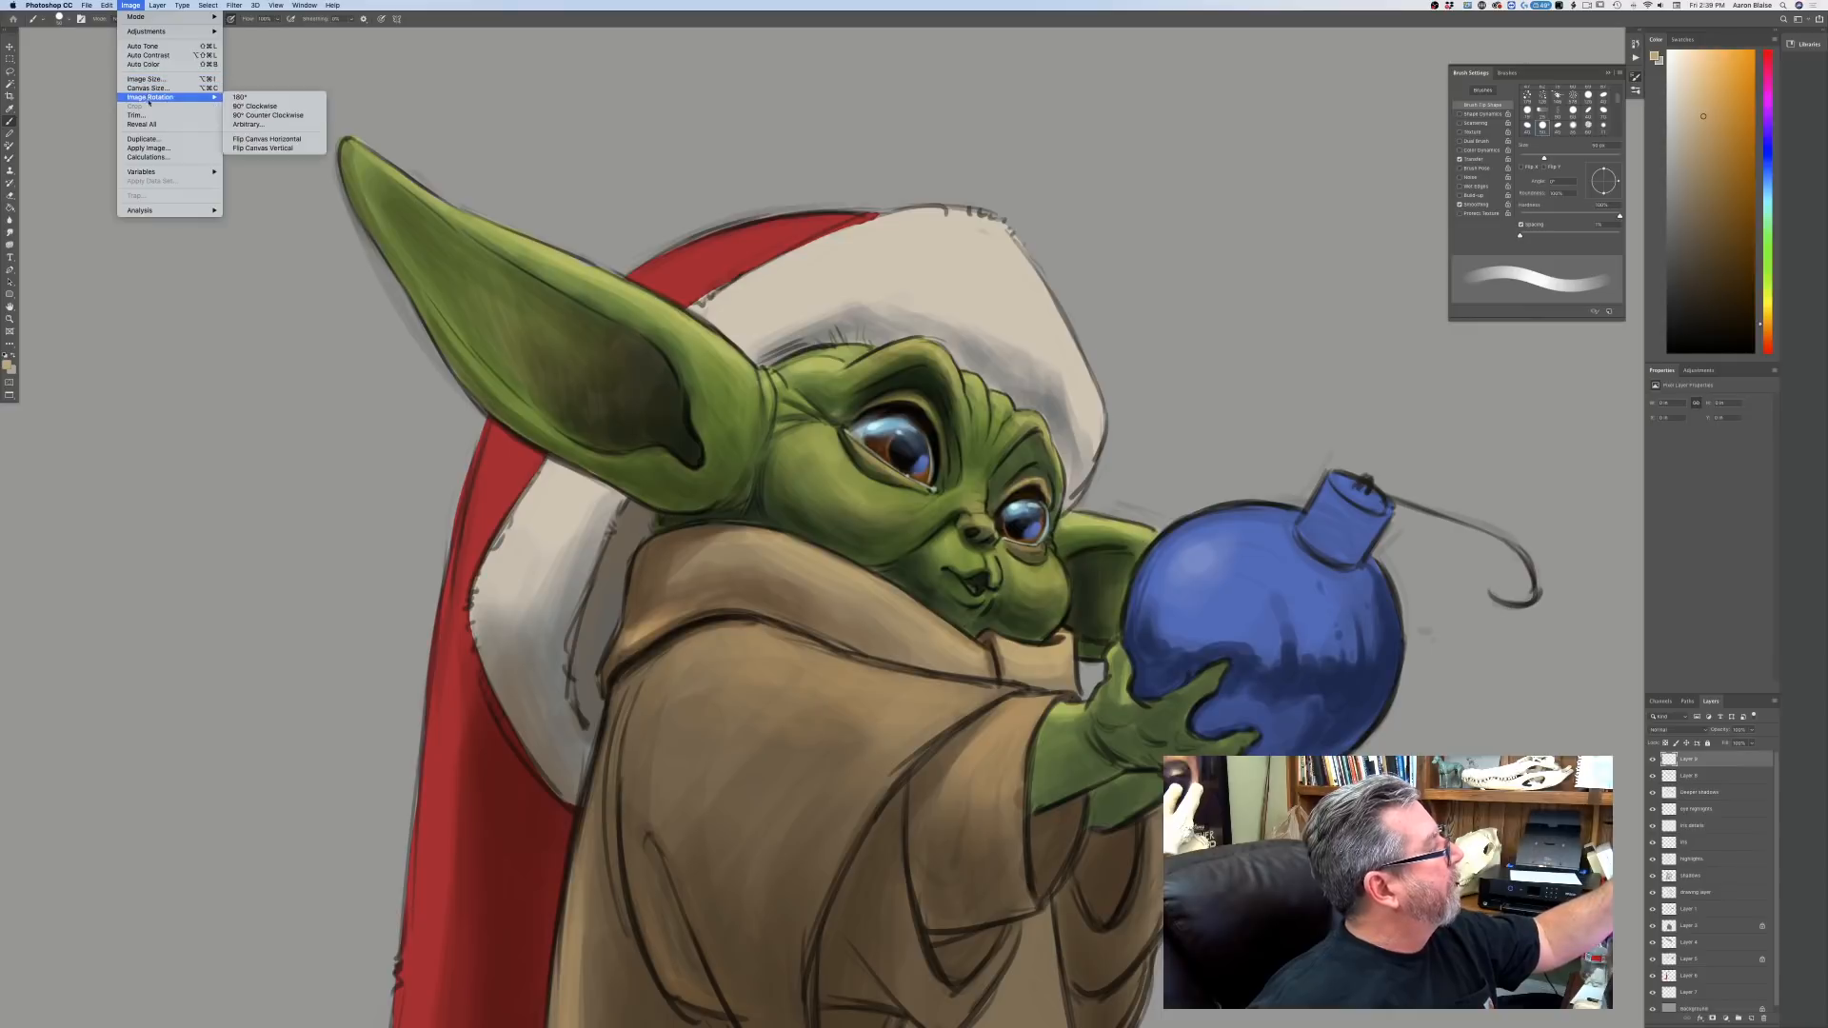
click(259, 140)
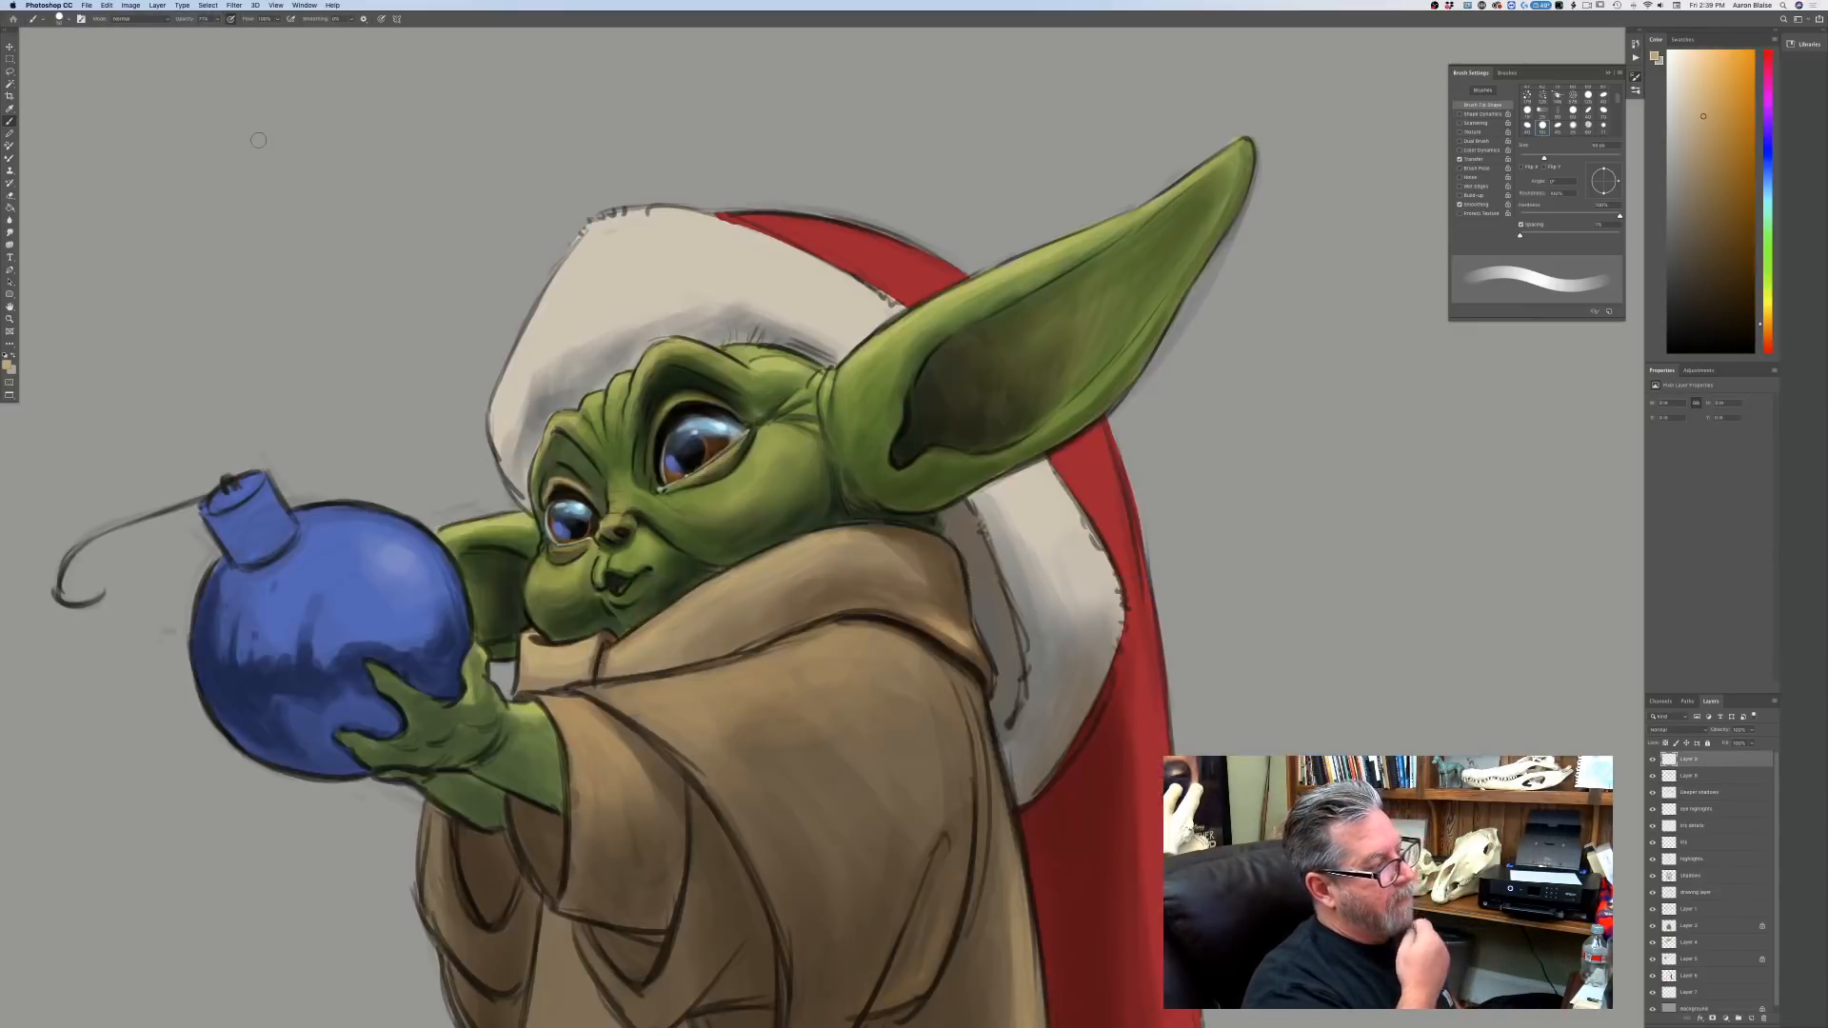
Sample the skin green from the cheek and brighten it to a light yellow-green foreground colour for the brush.
click(7, 365)
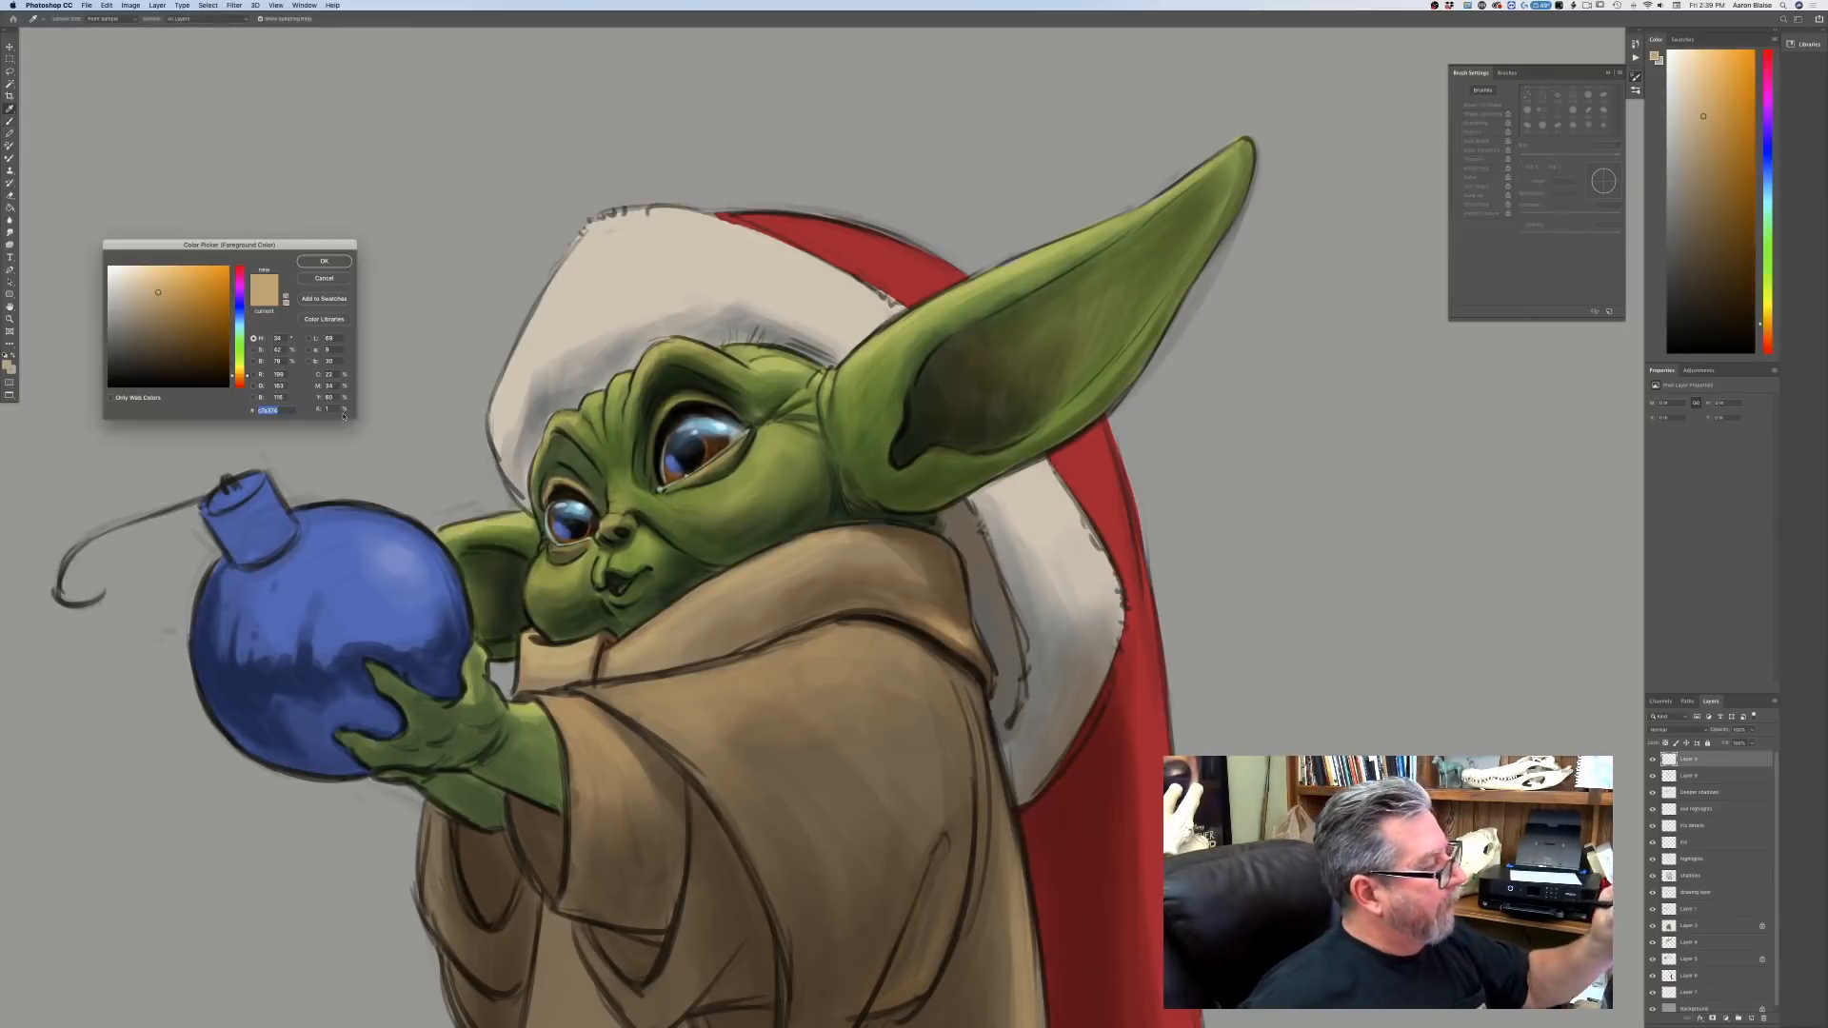
click(761, 455)
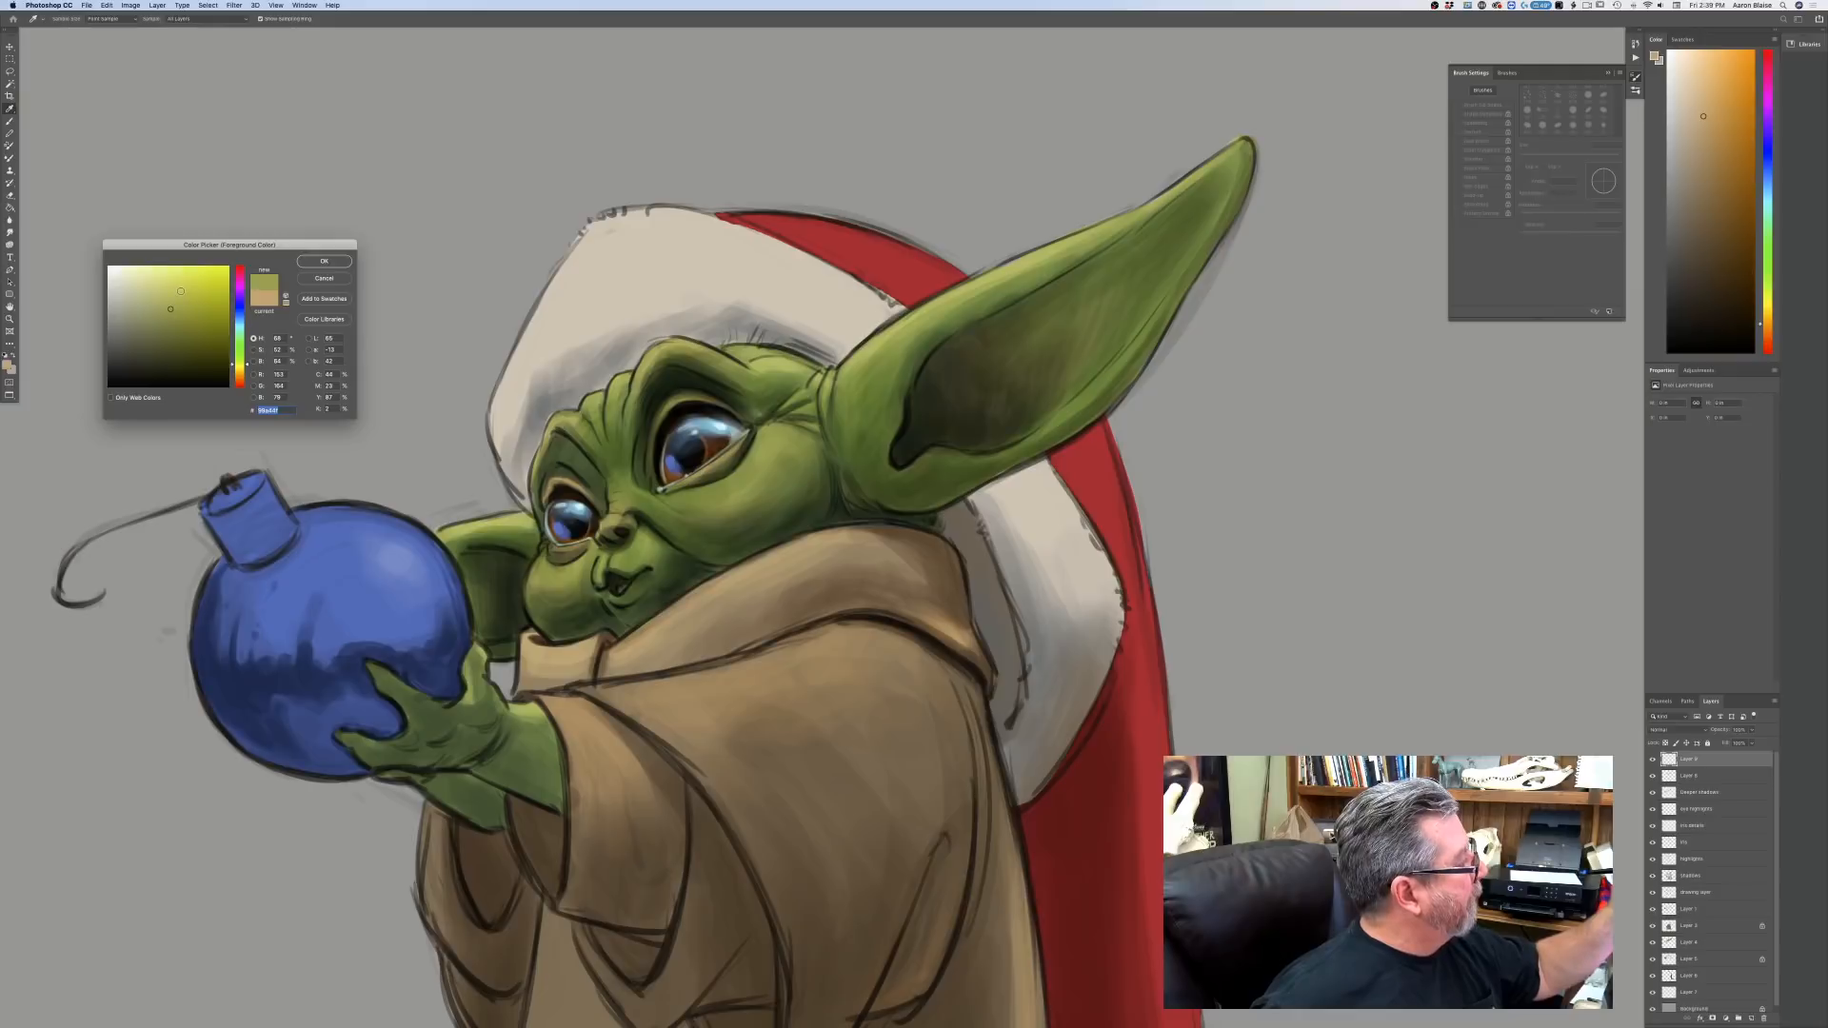
click(183, 291)
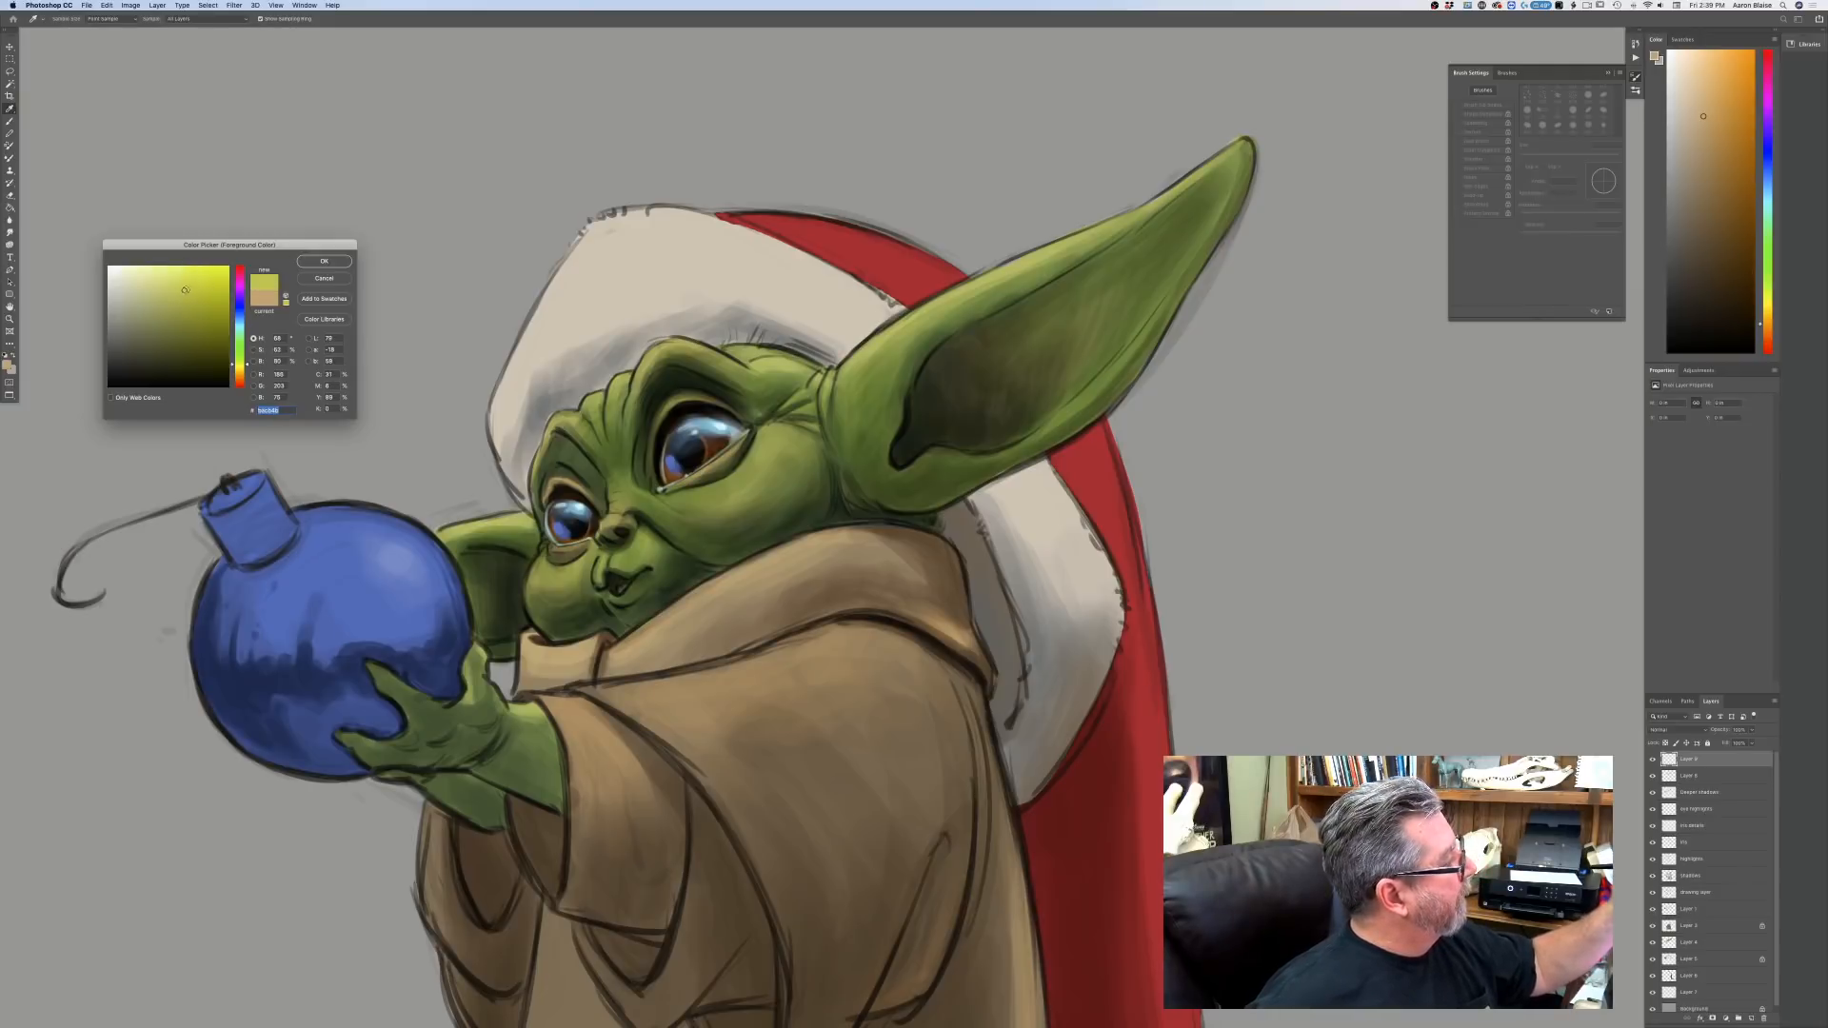
click(315, 263)
key(b)
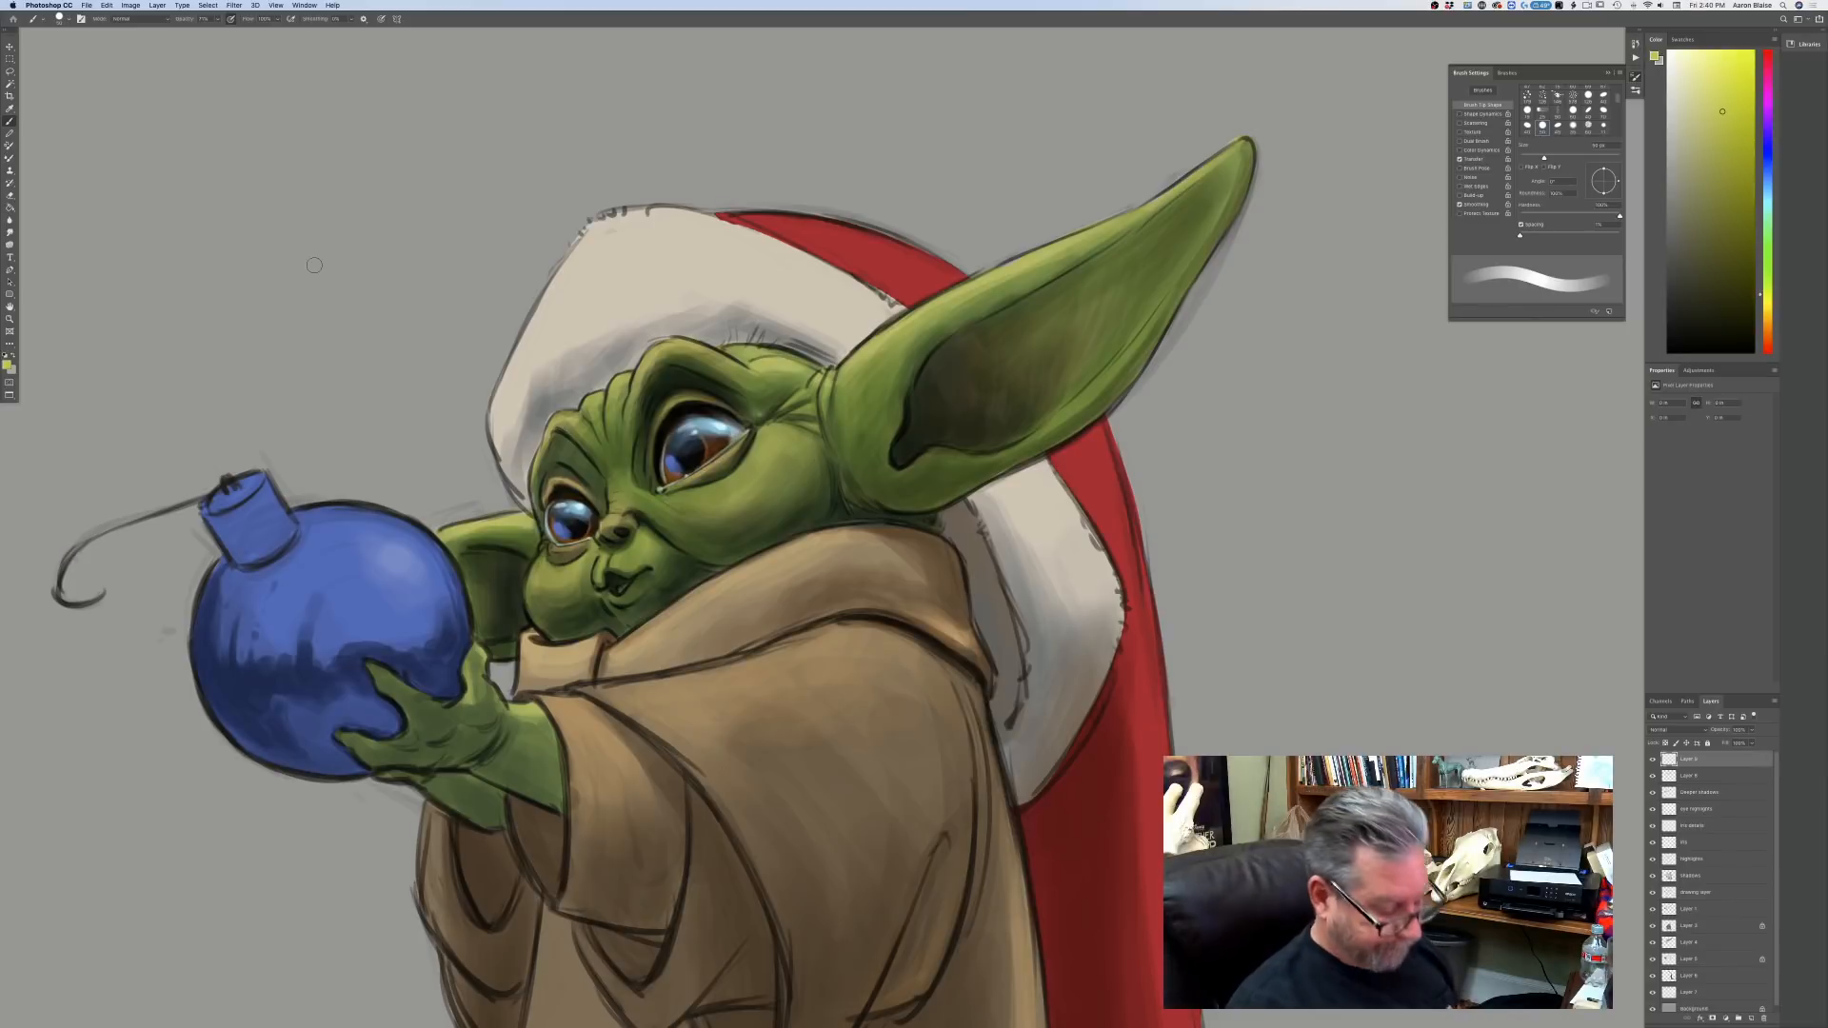
Shrink the brush to a fine tip for detail work on the face and turn on pen-pressure size.
key(super+plus)
mouse_move(791, 847)
mouse_down()
mouse_move(926, 854)
mouse_move(886, 859)
mouse_move(1033, 827)
mouse_up()
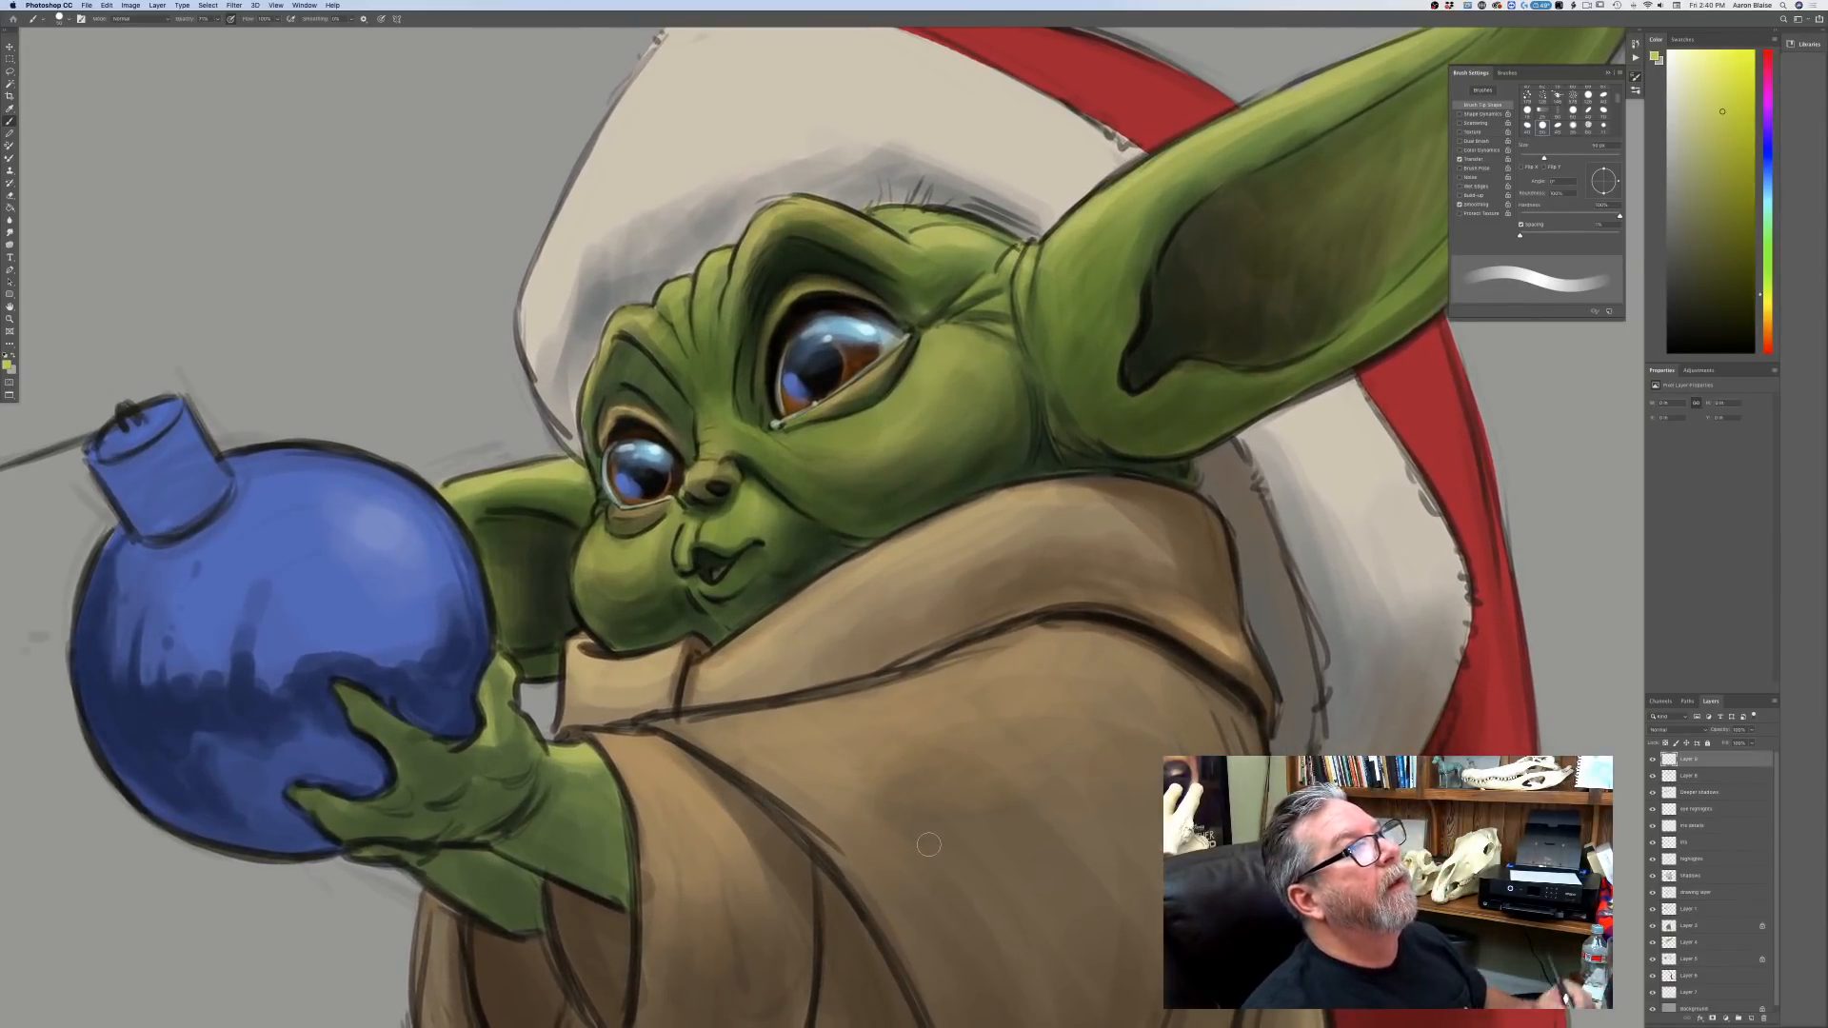
key(bracketleft)
key(bracketleft)
key(bracketleft)
key(bracketleft)
key(bracketleft)
key(bracketleft)
key(bracketleft)
key(bracketleft)
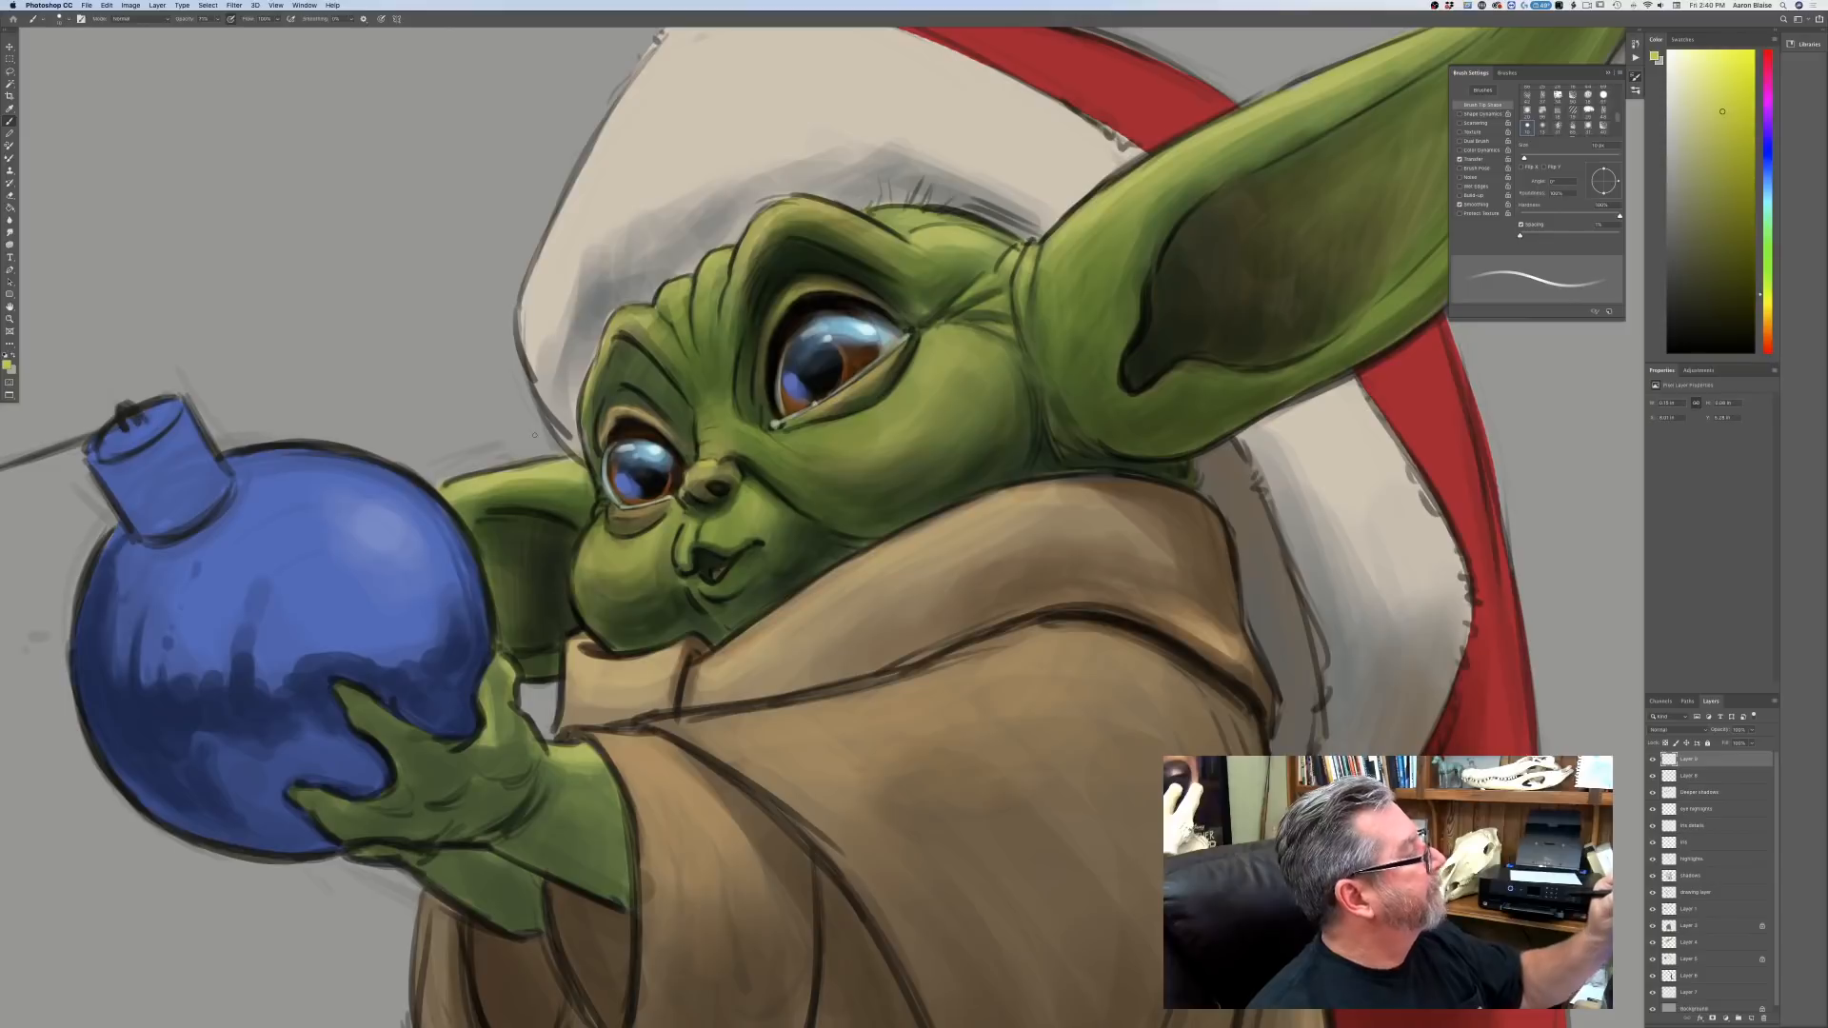
key(bracketright)
key(bracketright)
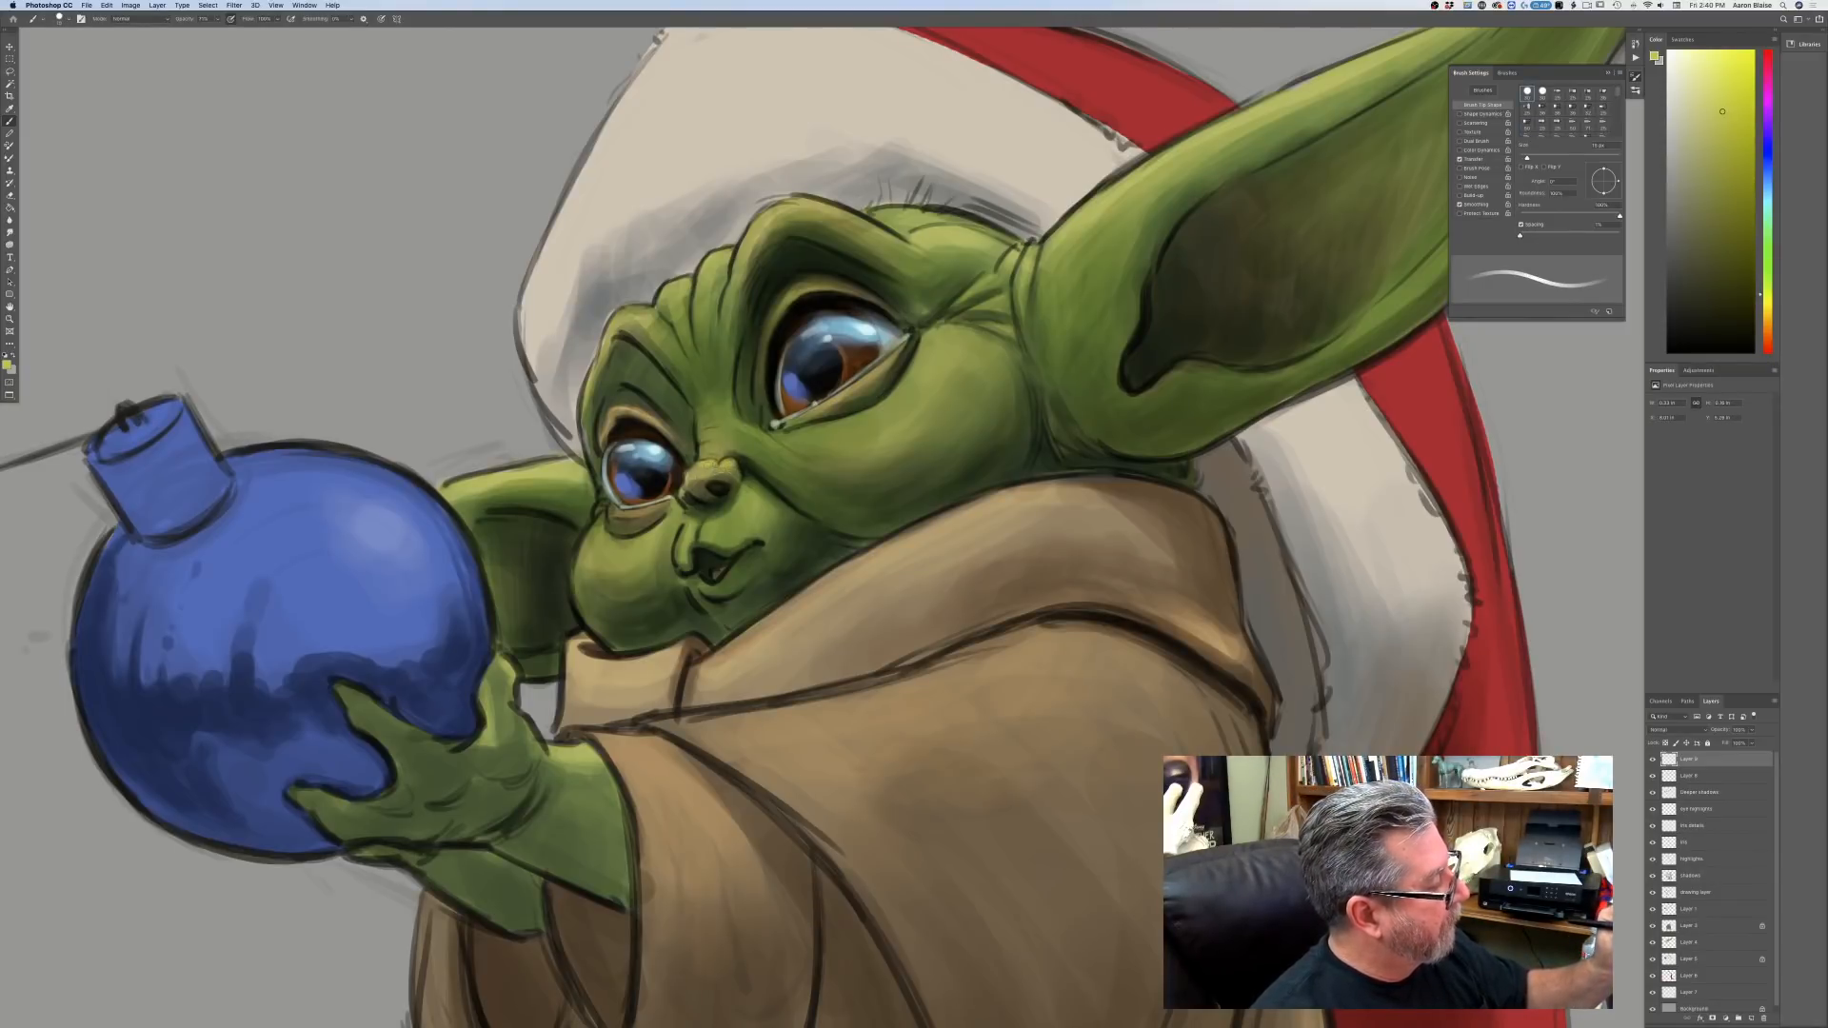
key(bracketleft)
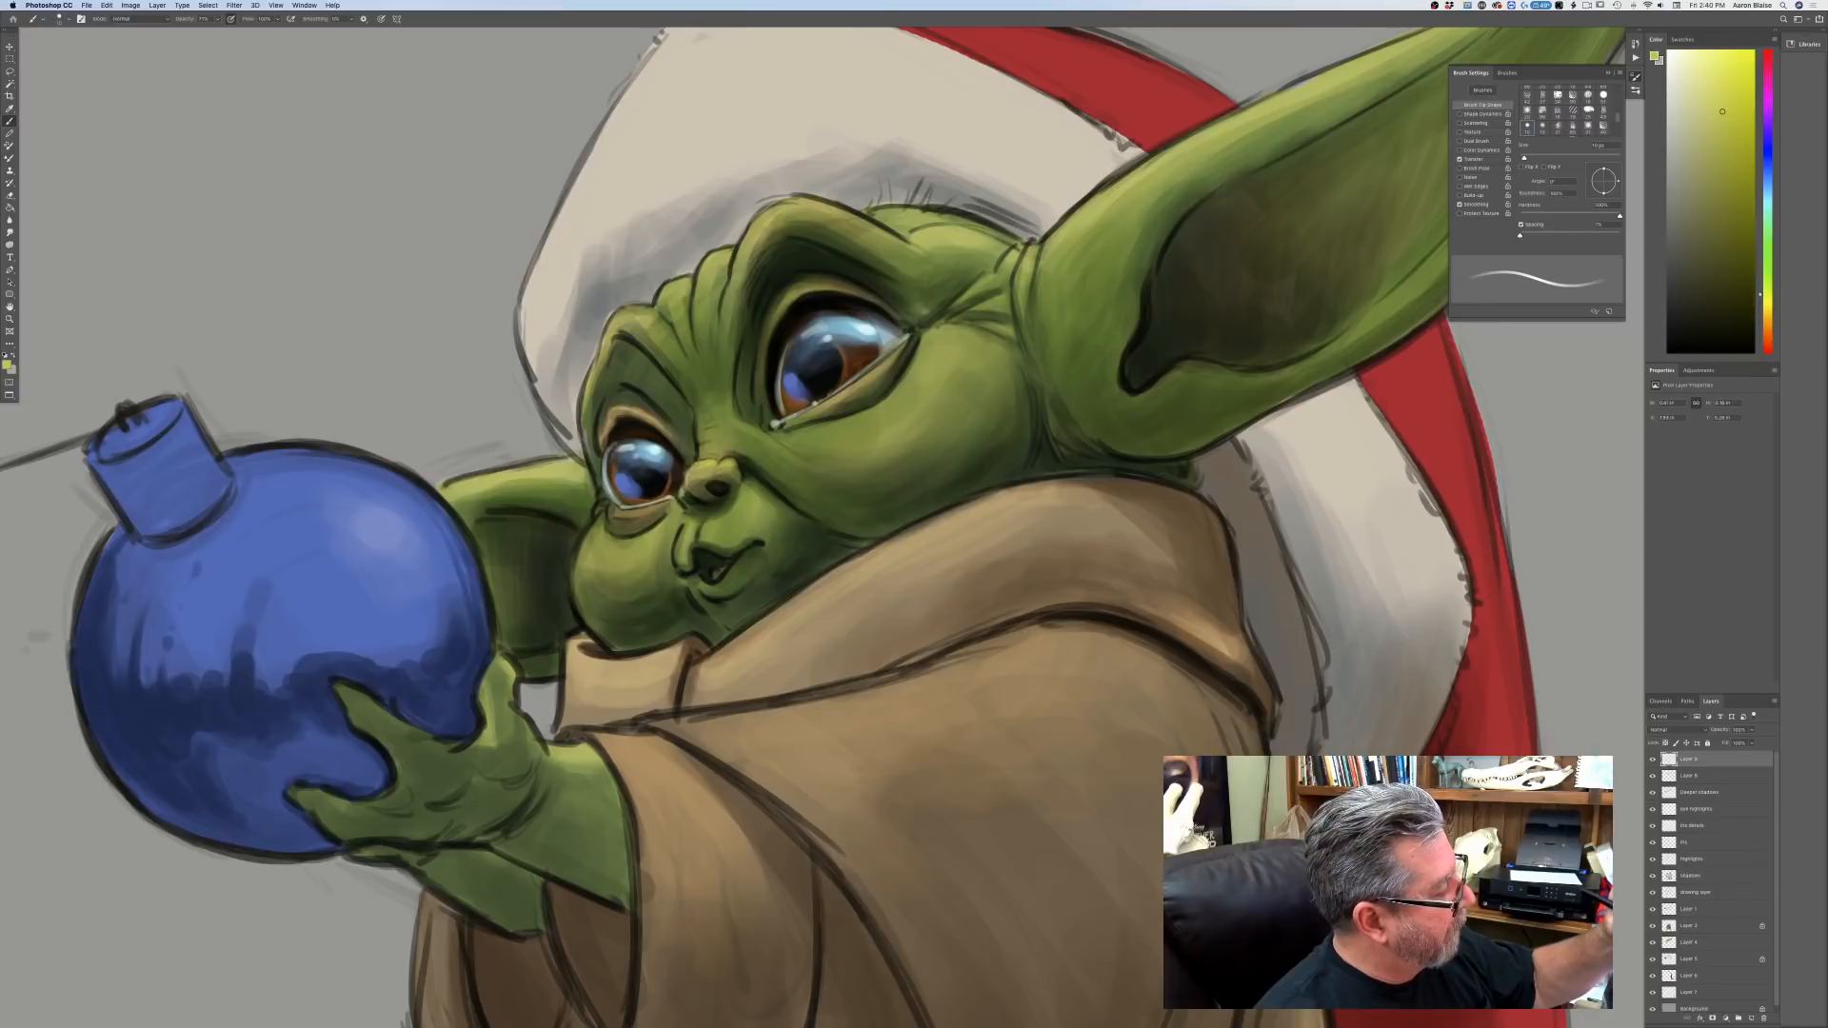
key(bracketright)
click(381, 19)
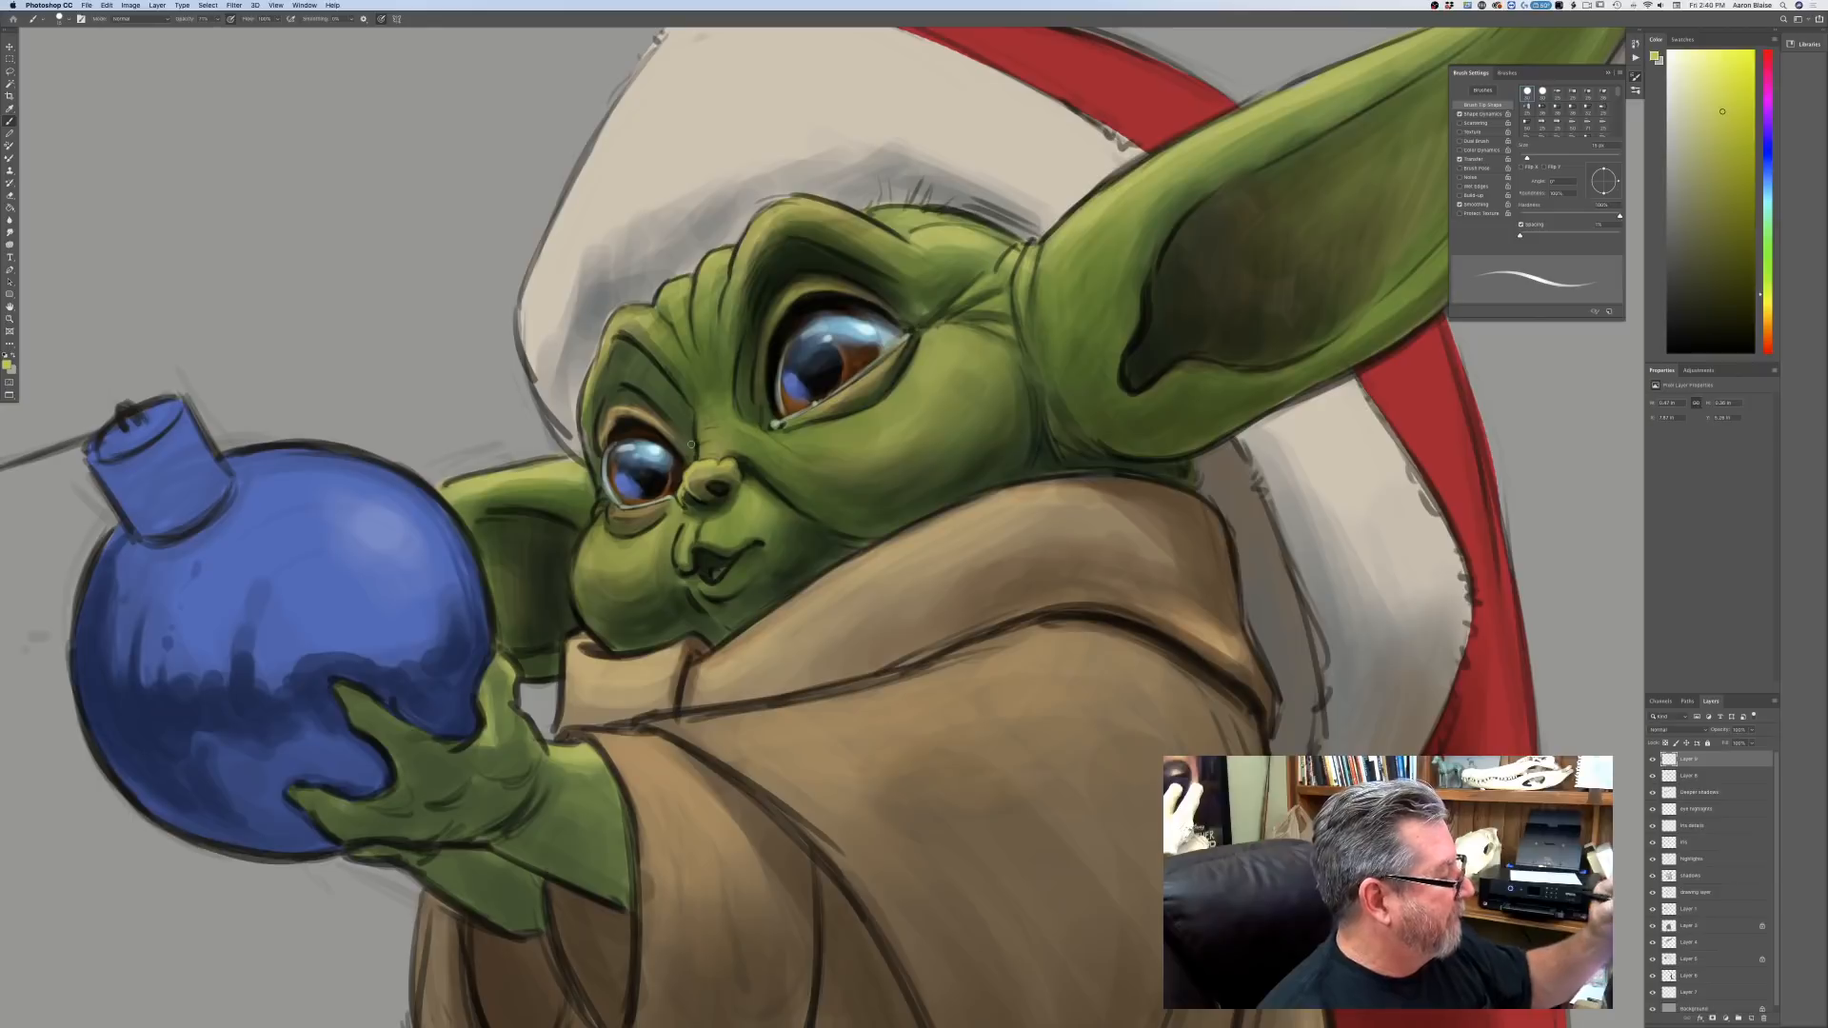
Sample the ornament's blue as a light periwinkle and paint a small reflection on the nose, enlarging the brush slightly.
click(7, 365)
click(431, 560)
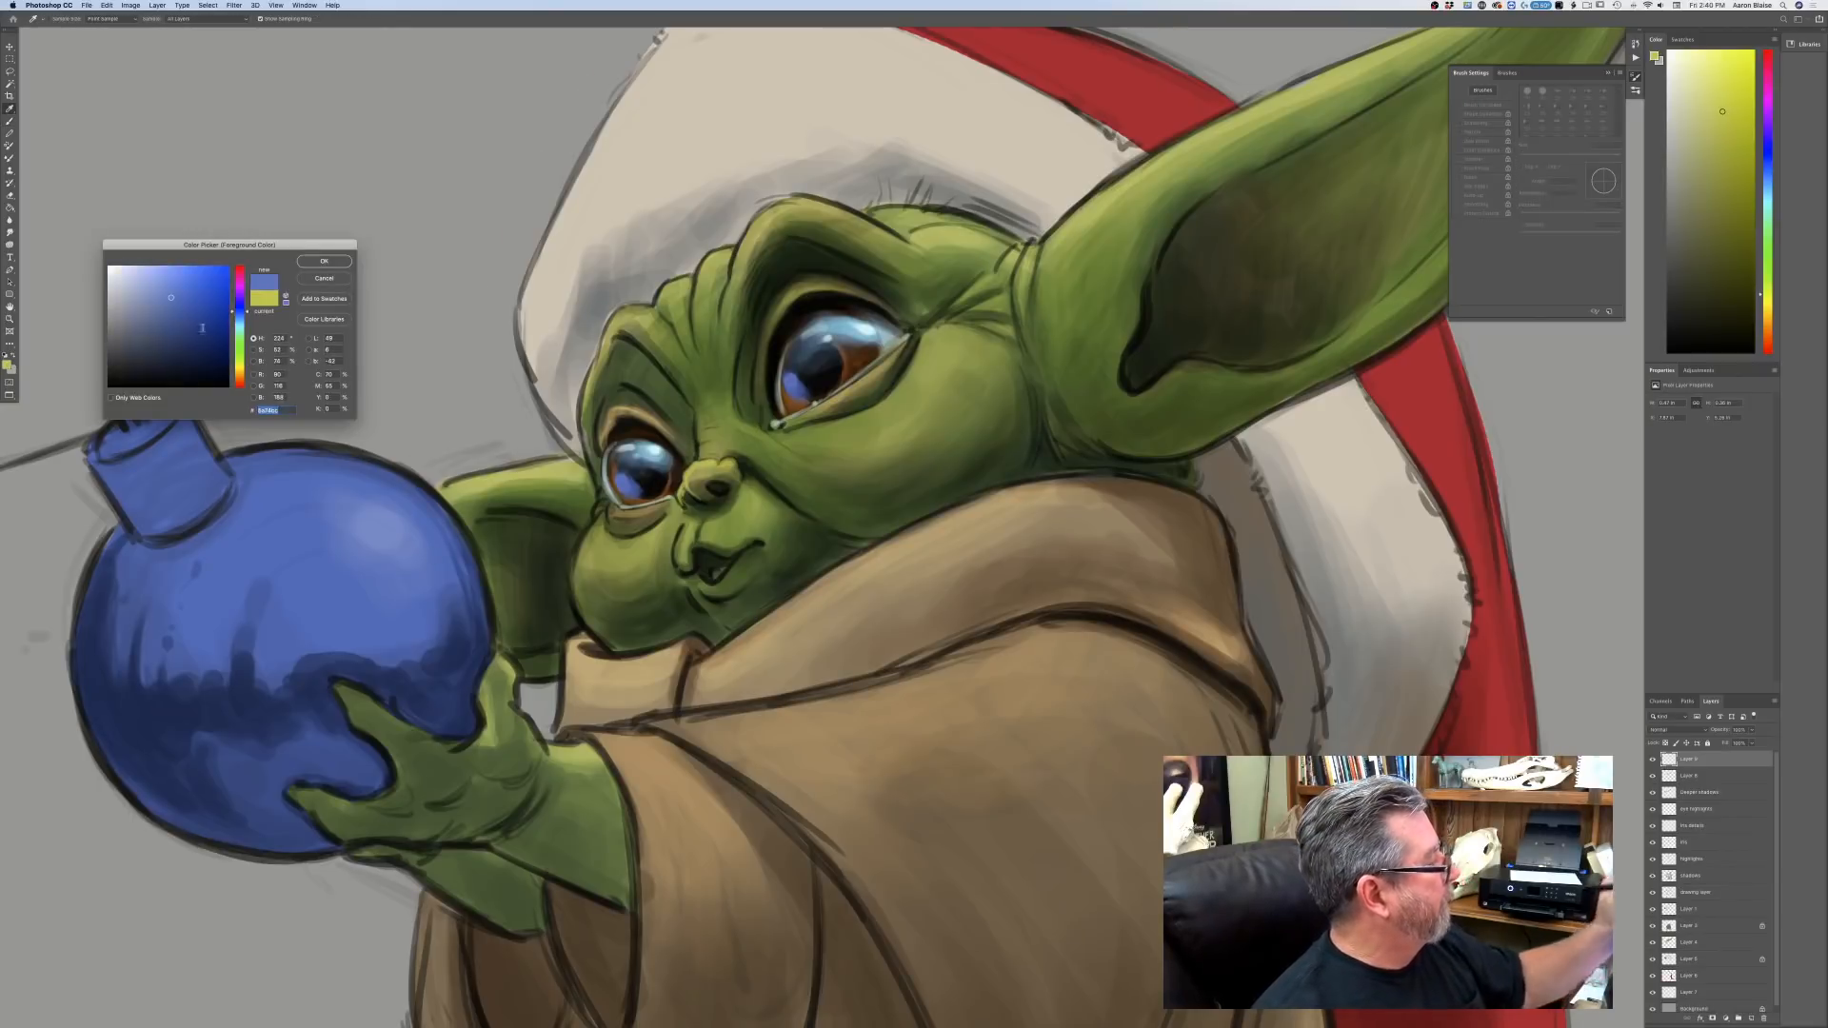
key(Return)
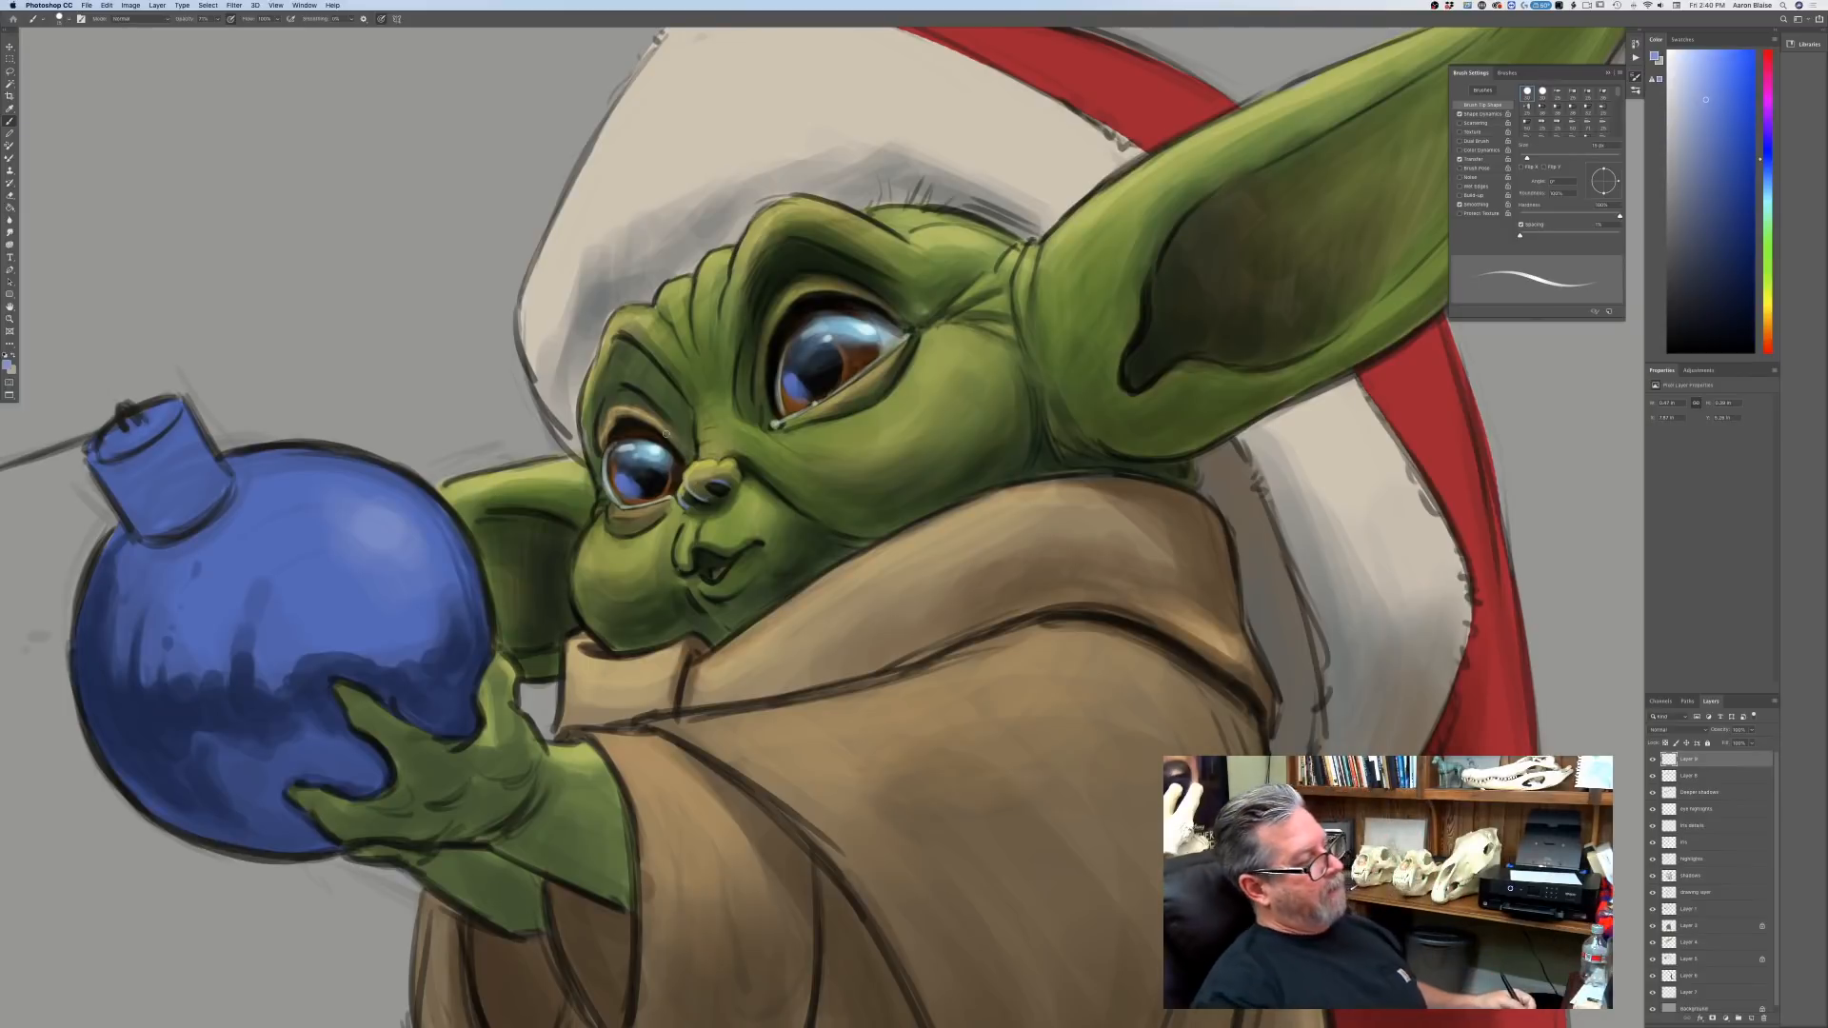
key(])
key(])
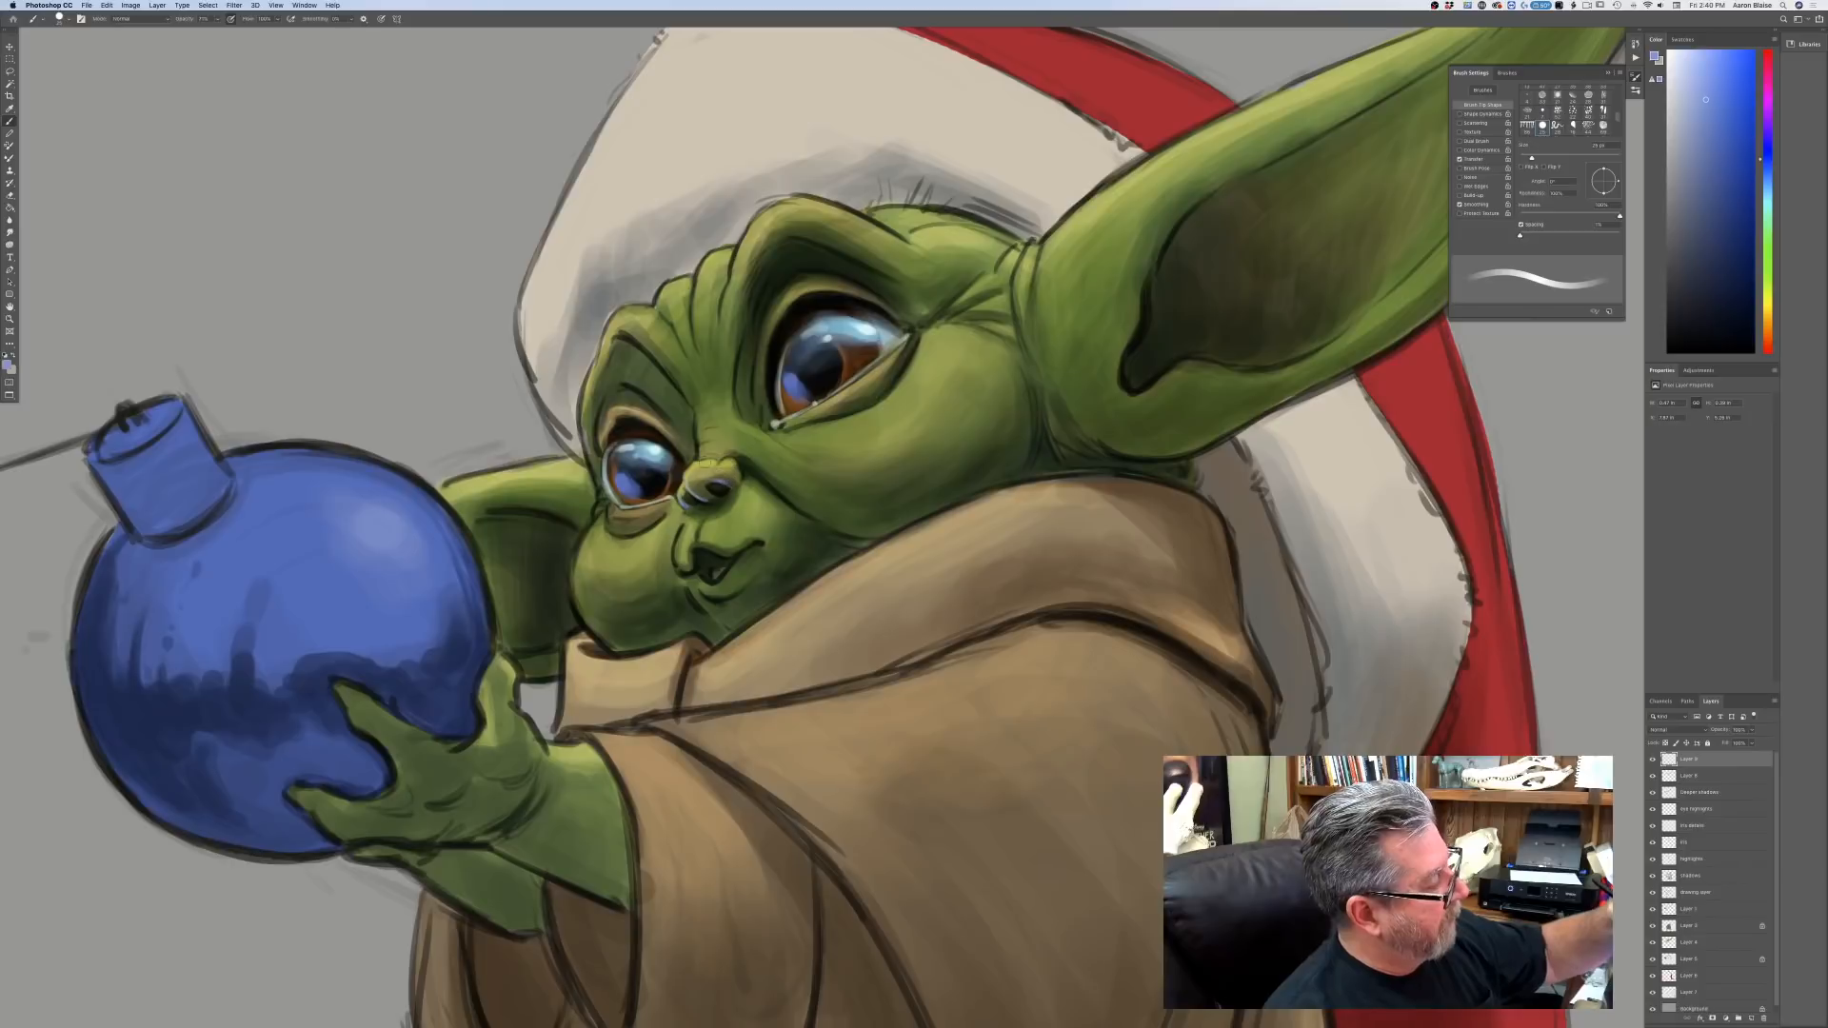
Sample the dark green at the nose and shift its hue to a muted dark blue foreground colour.
click(7, 365)
click(706, 488)
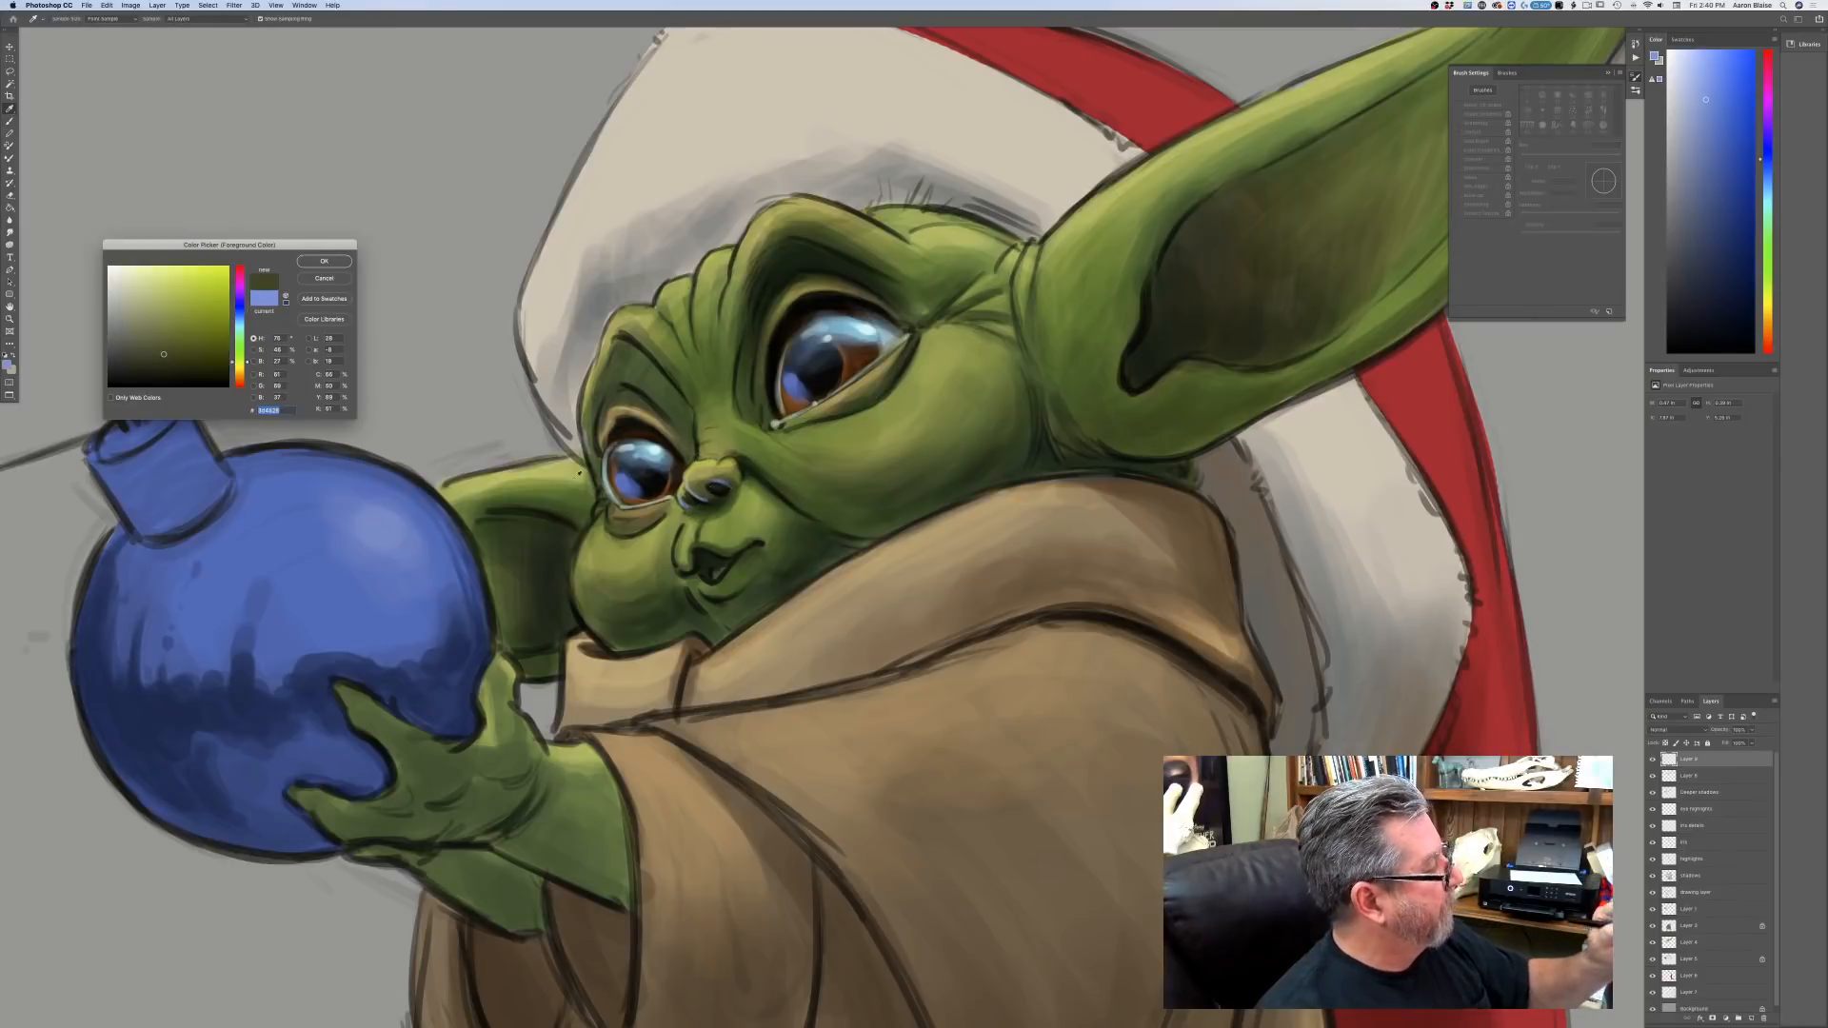
click(241, 315)
drag(241, 316, 240, 317)
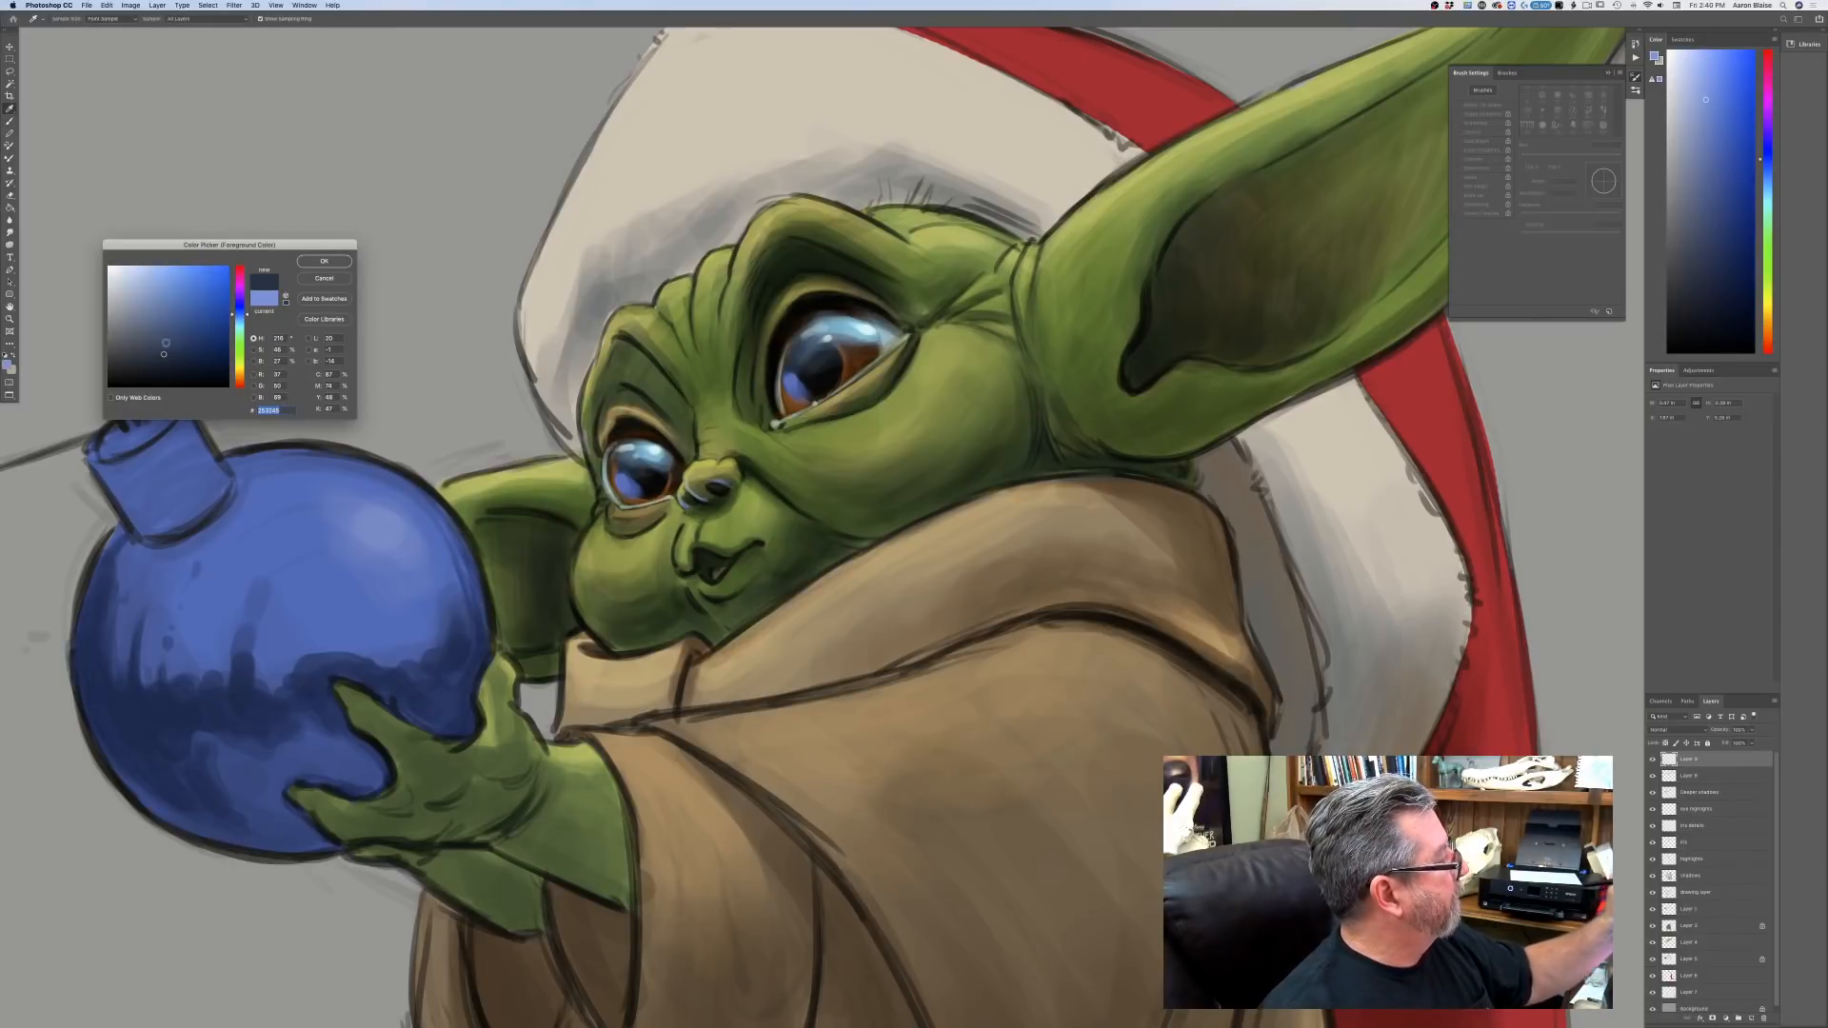
click(169, 340)
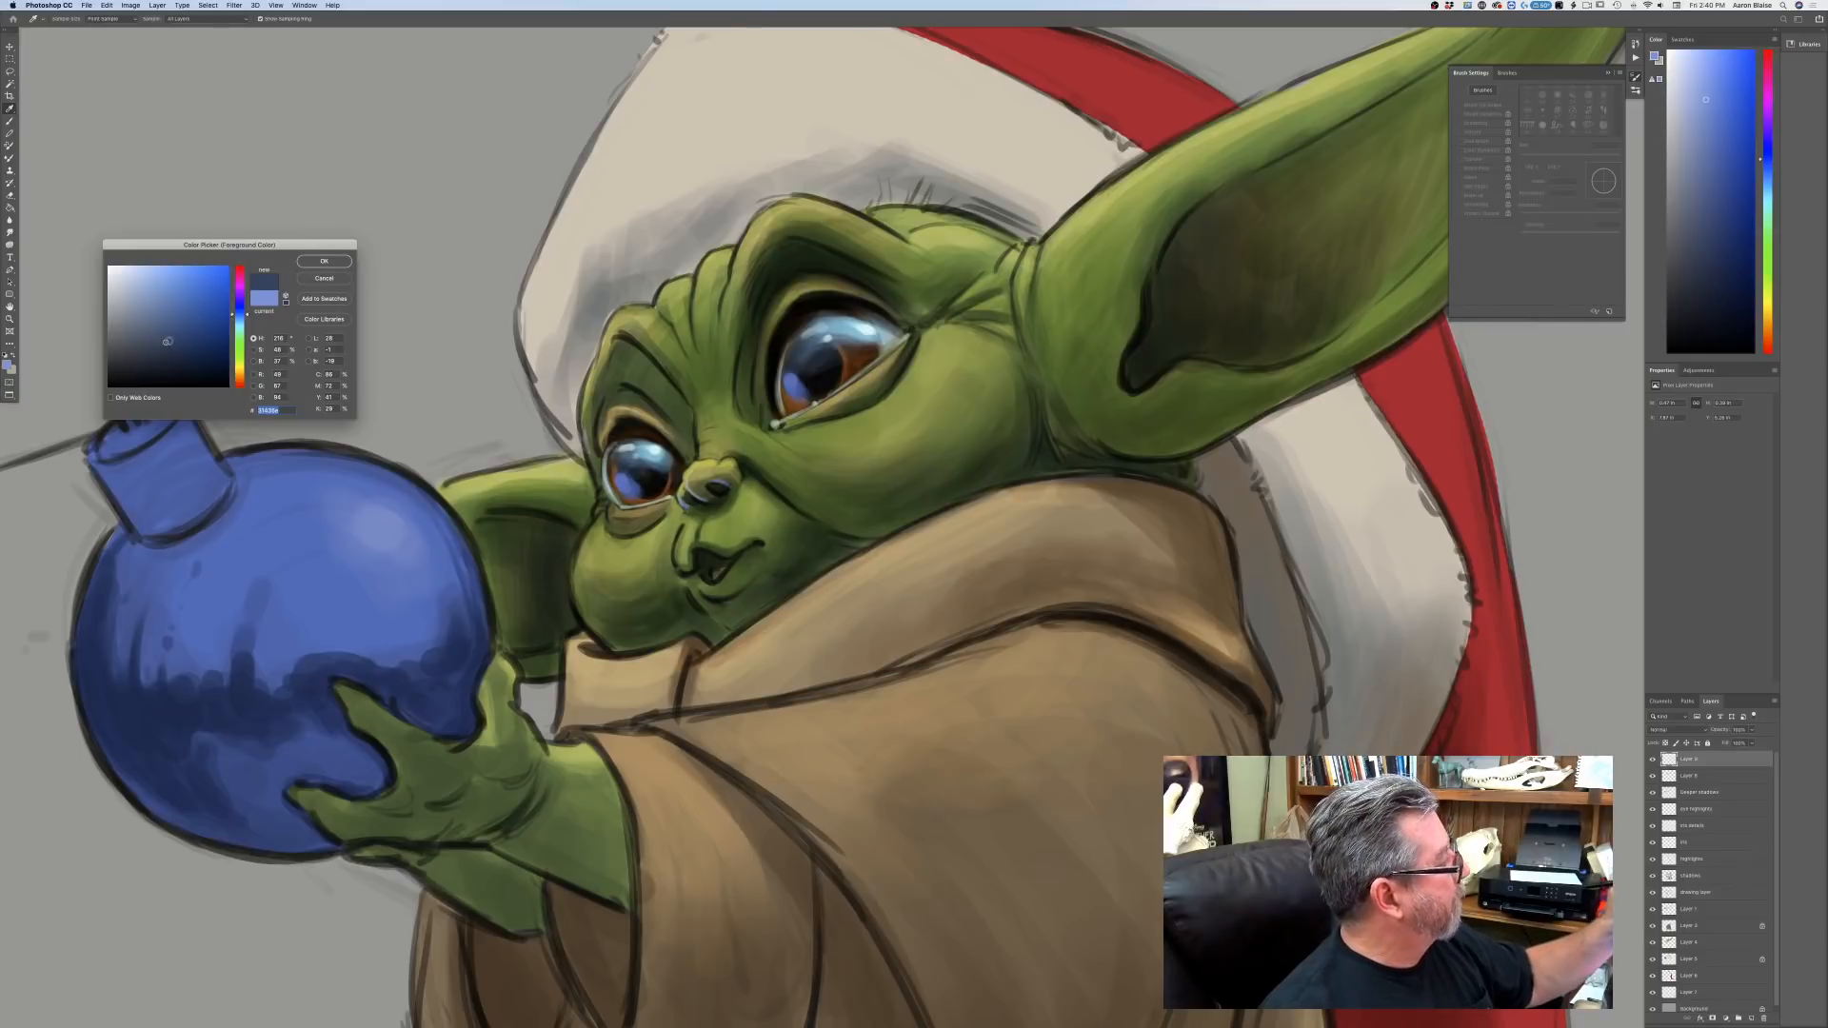
click(324, 261)
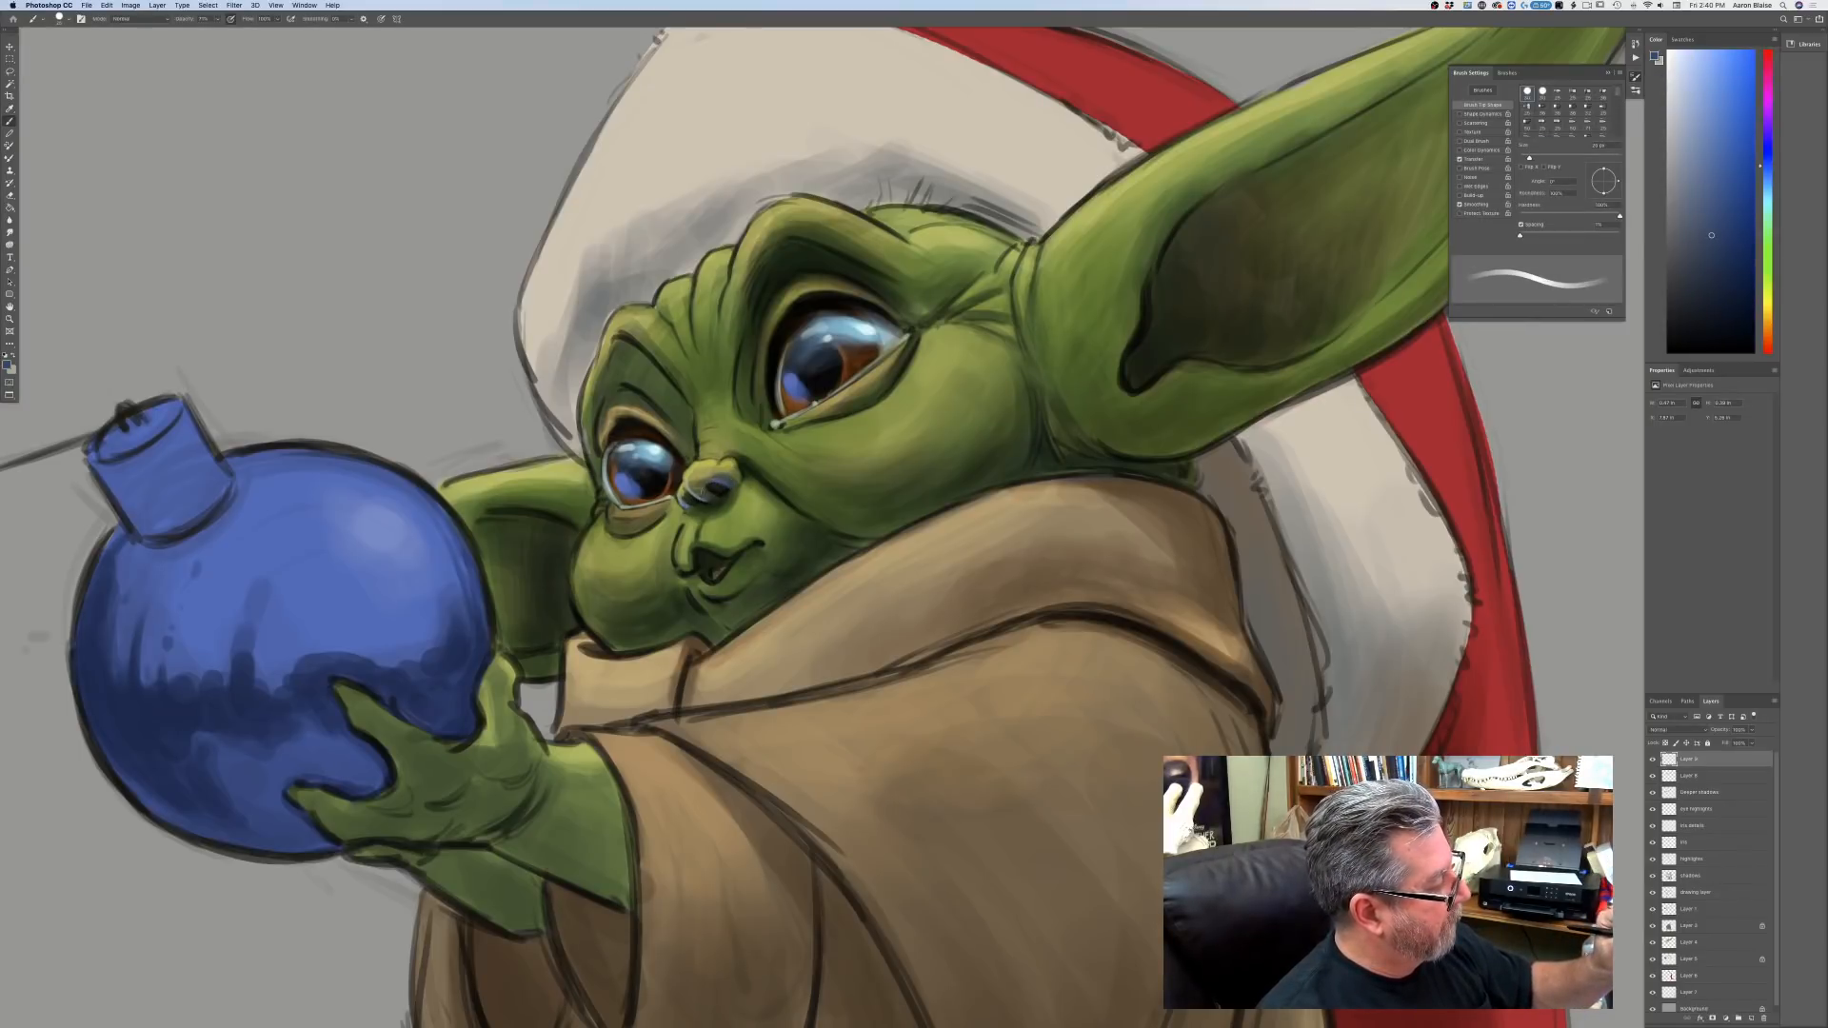
Adjust the brush size and paint blue reflected light on the nose, below the mouth and along the lower cheek.
key(bracketleft)
key(bracketleft)
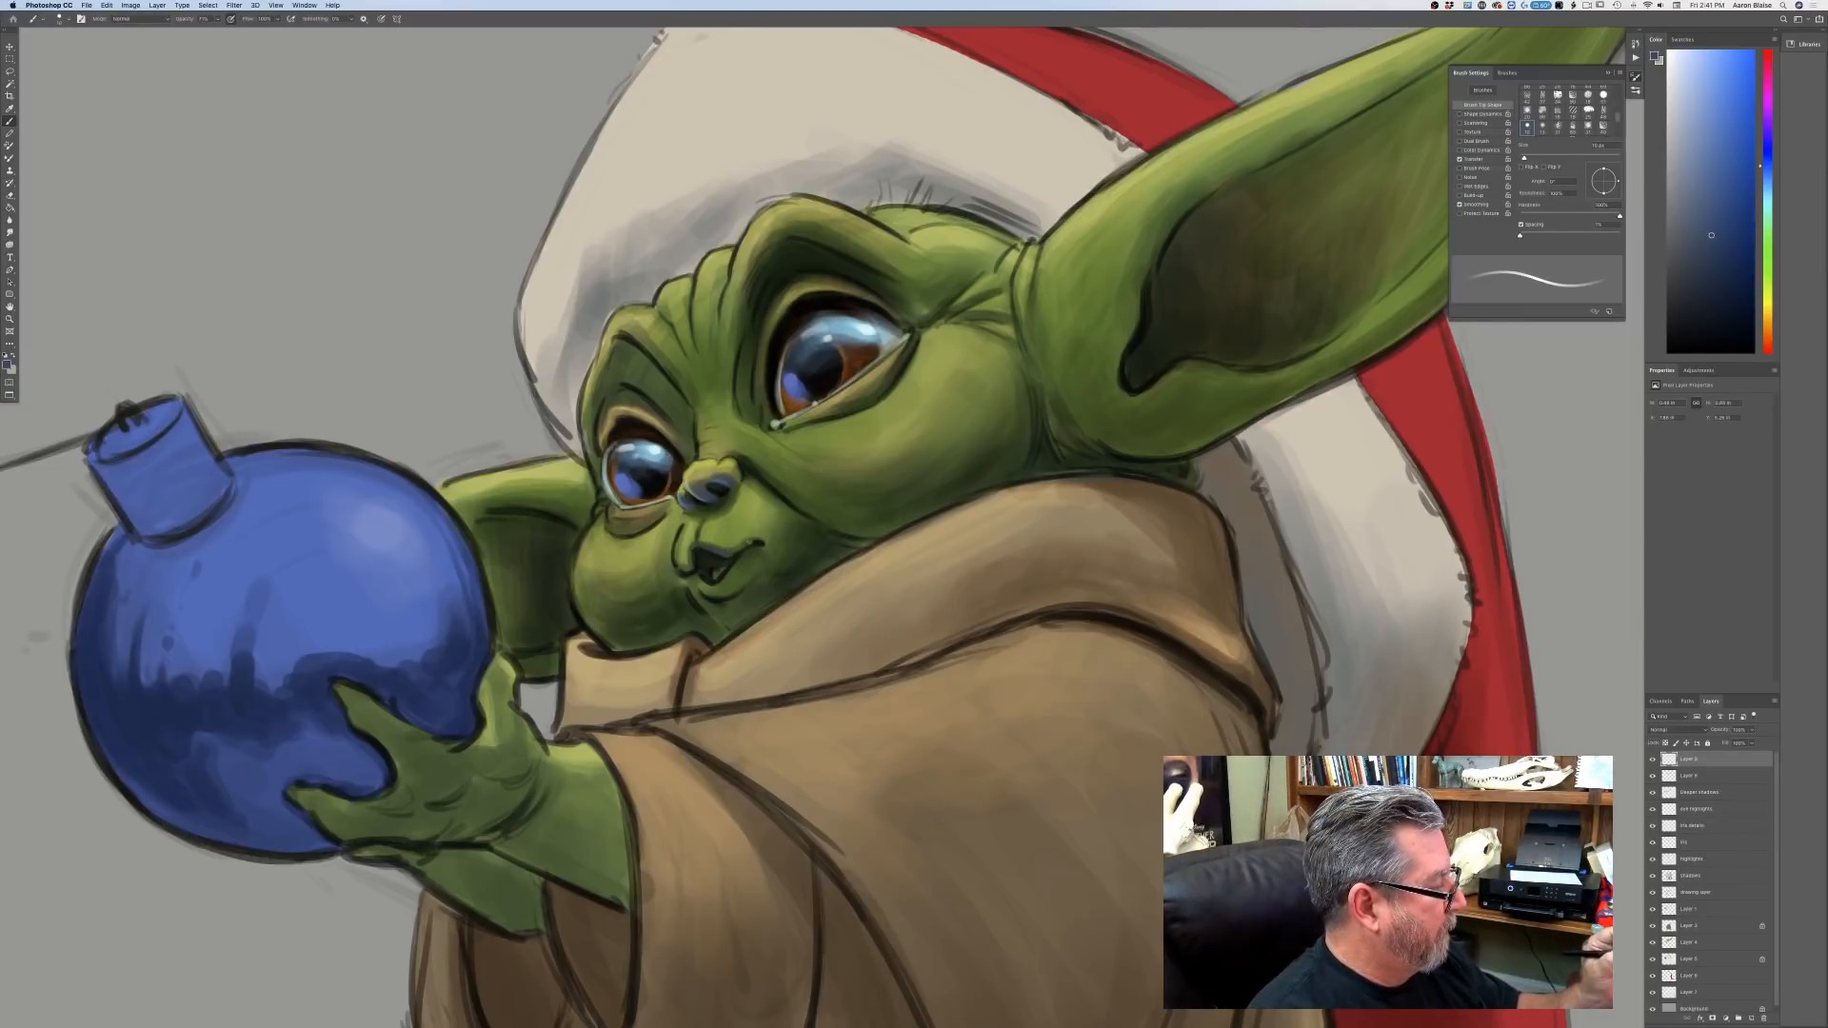
key(bracketright)
key(bracketright)
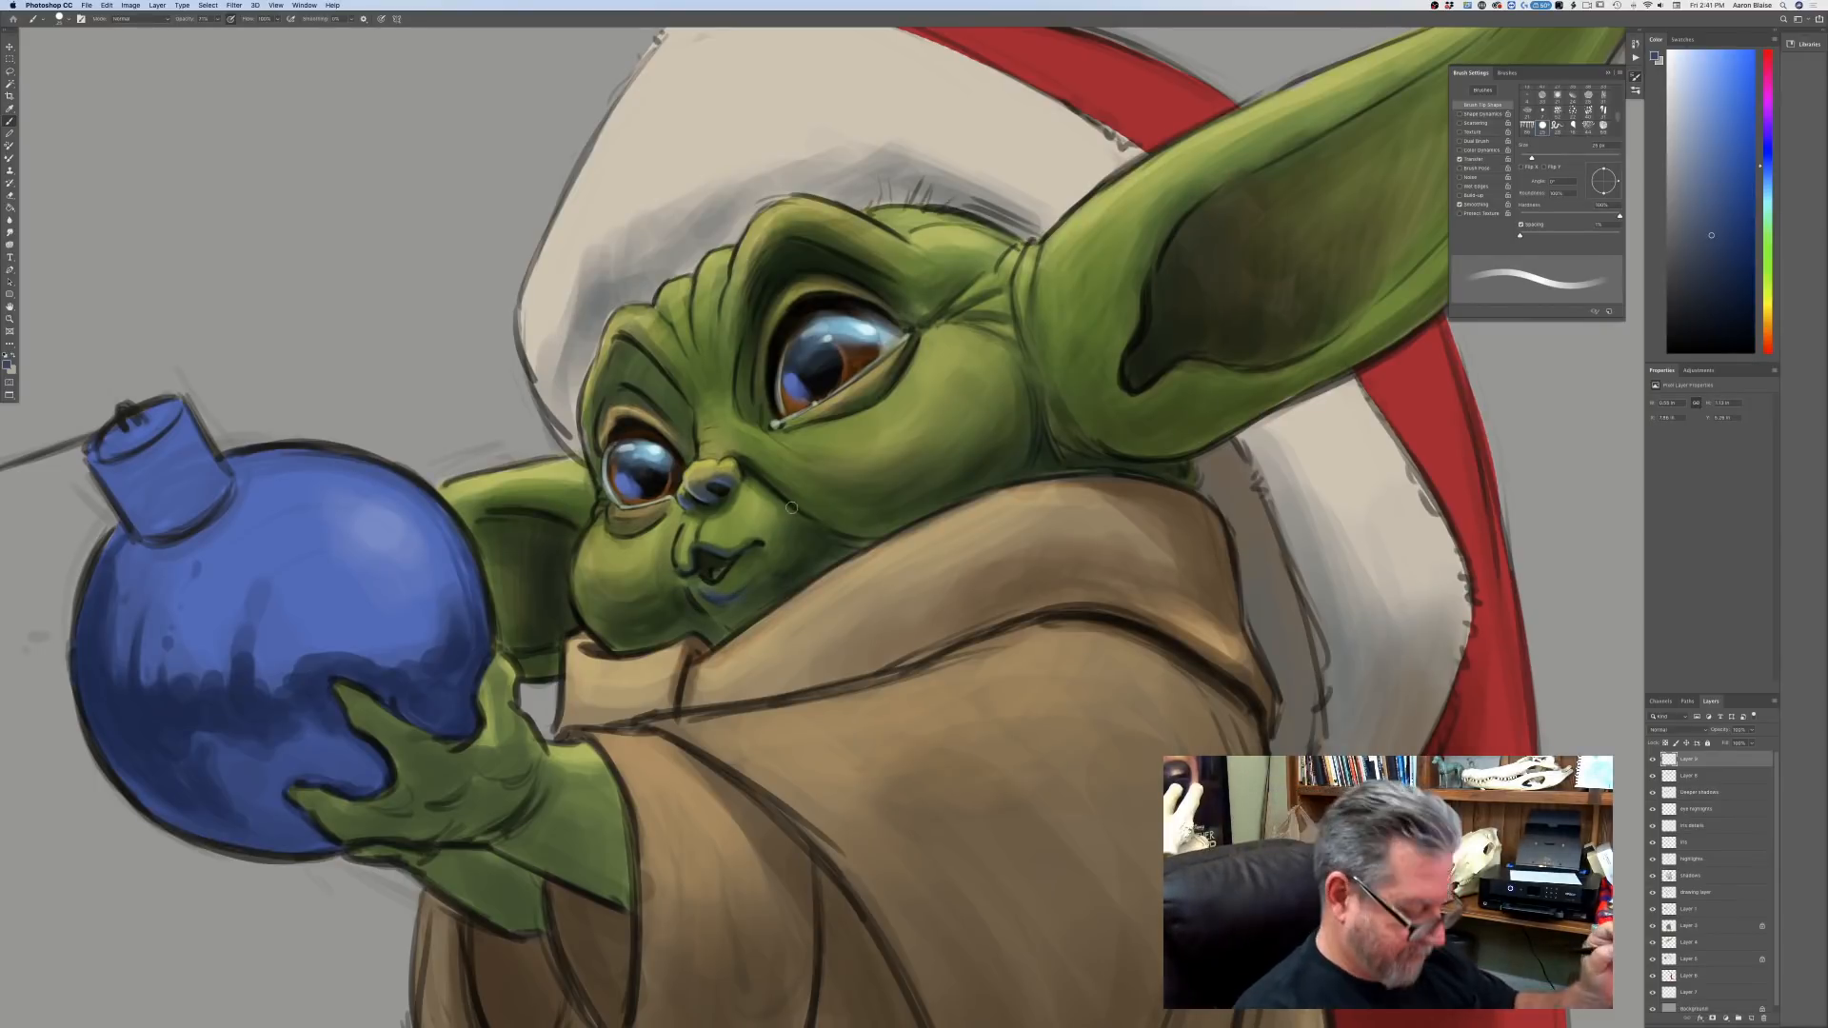
drag(786, 501, 857, 515)
key(bracketright)
drag(765, 469, 838, 509)
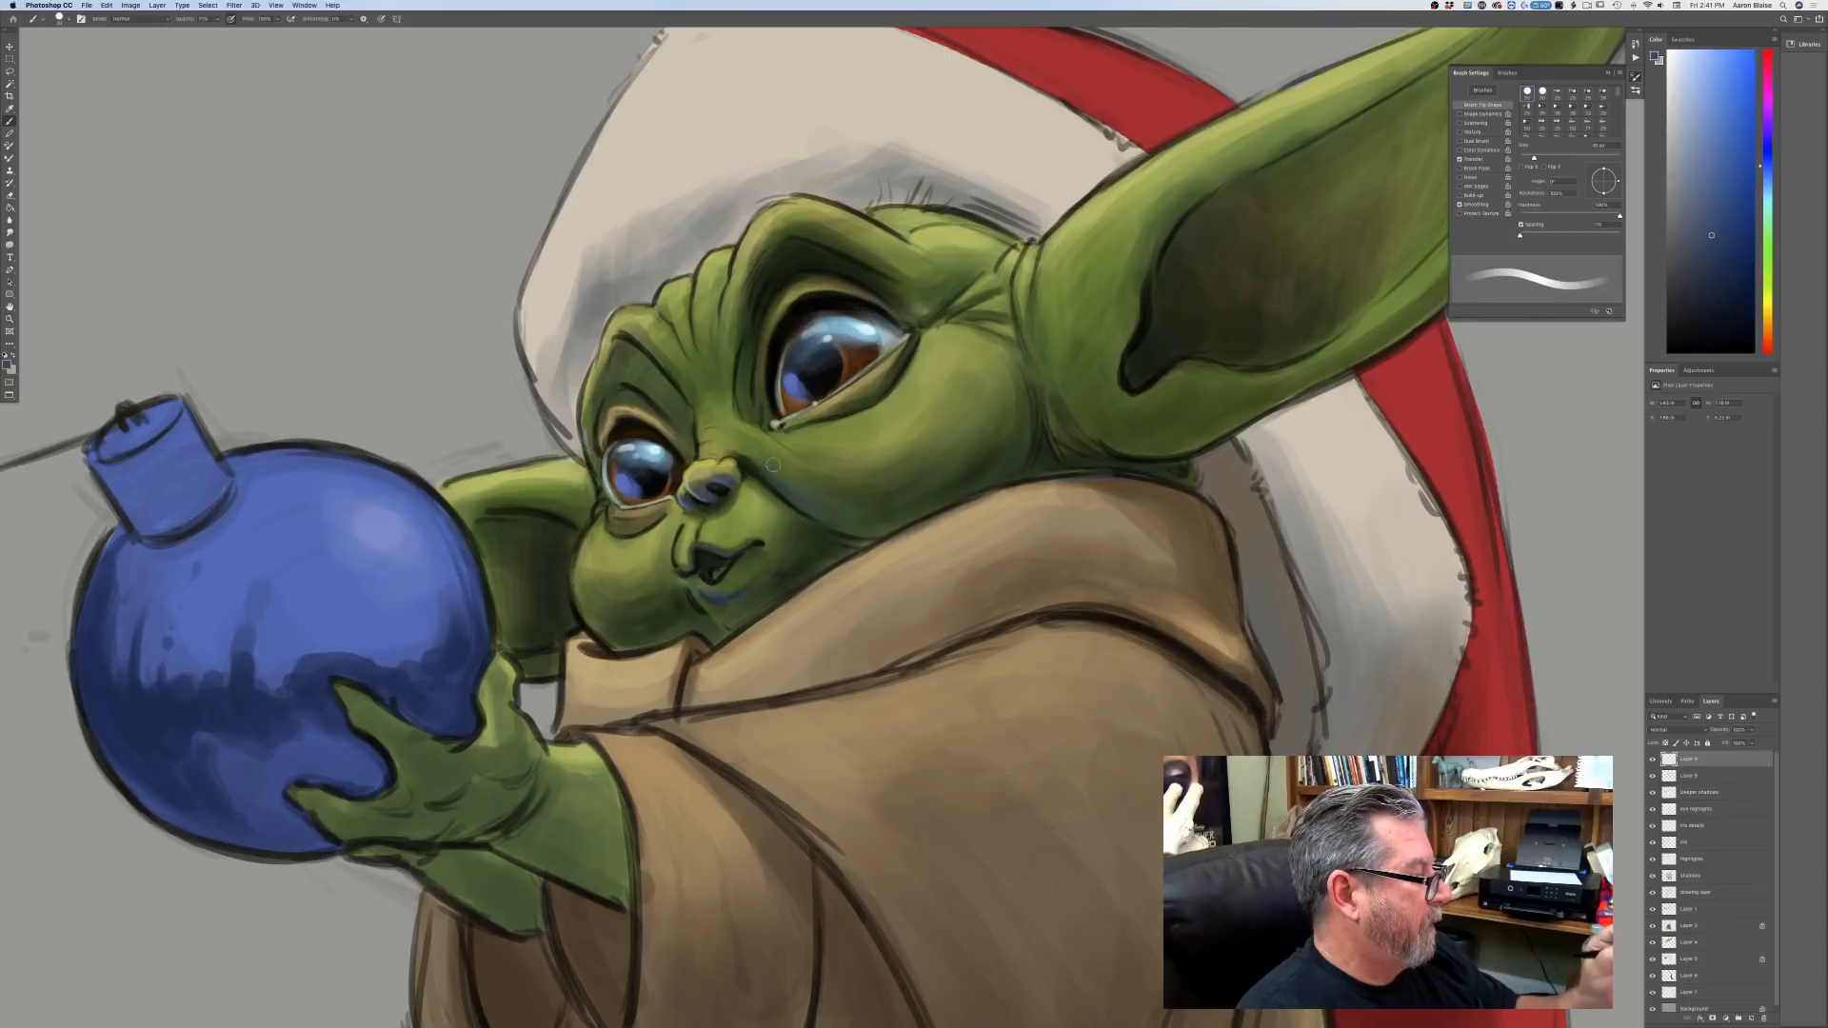
Lighten the muted blue foreground colour slightly for the cheek reflection.
click(6, 368)
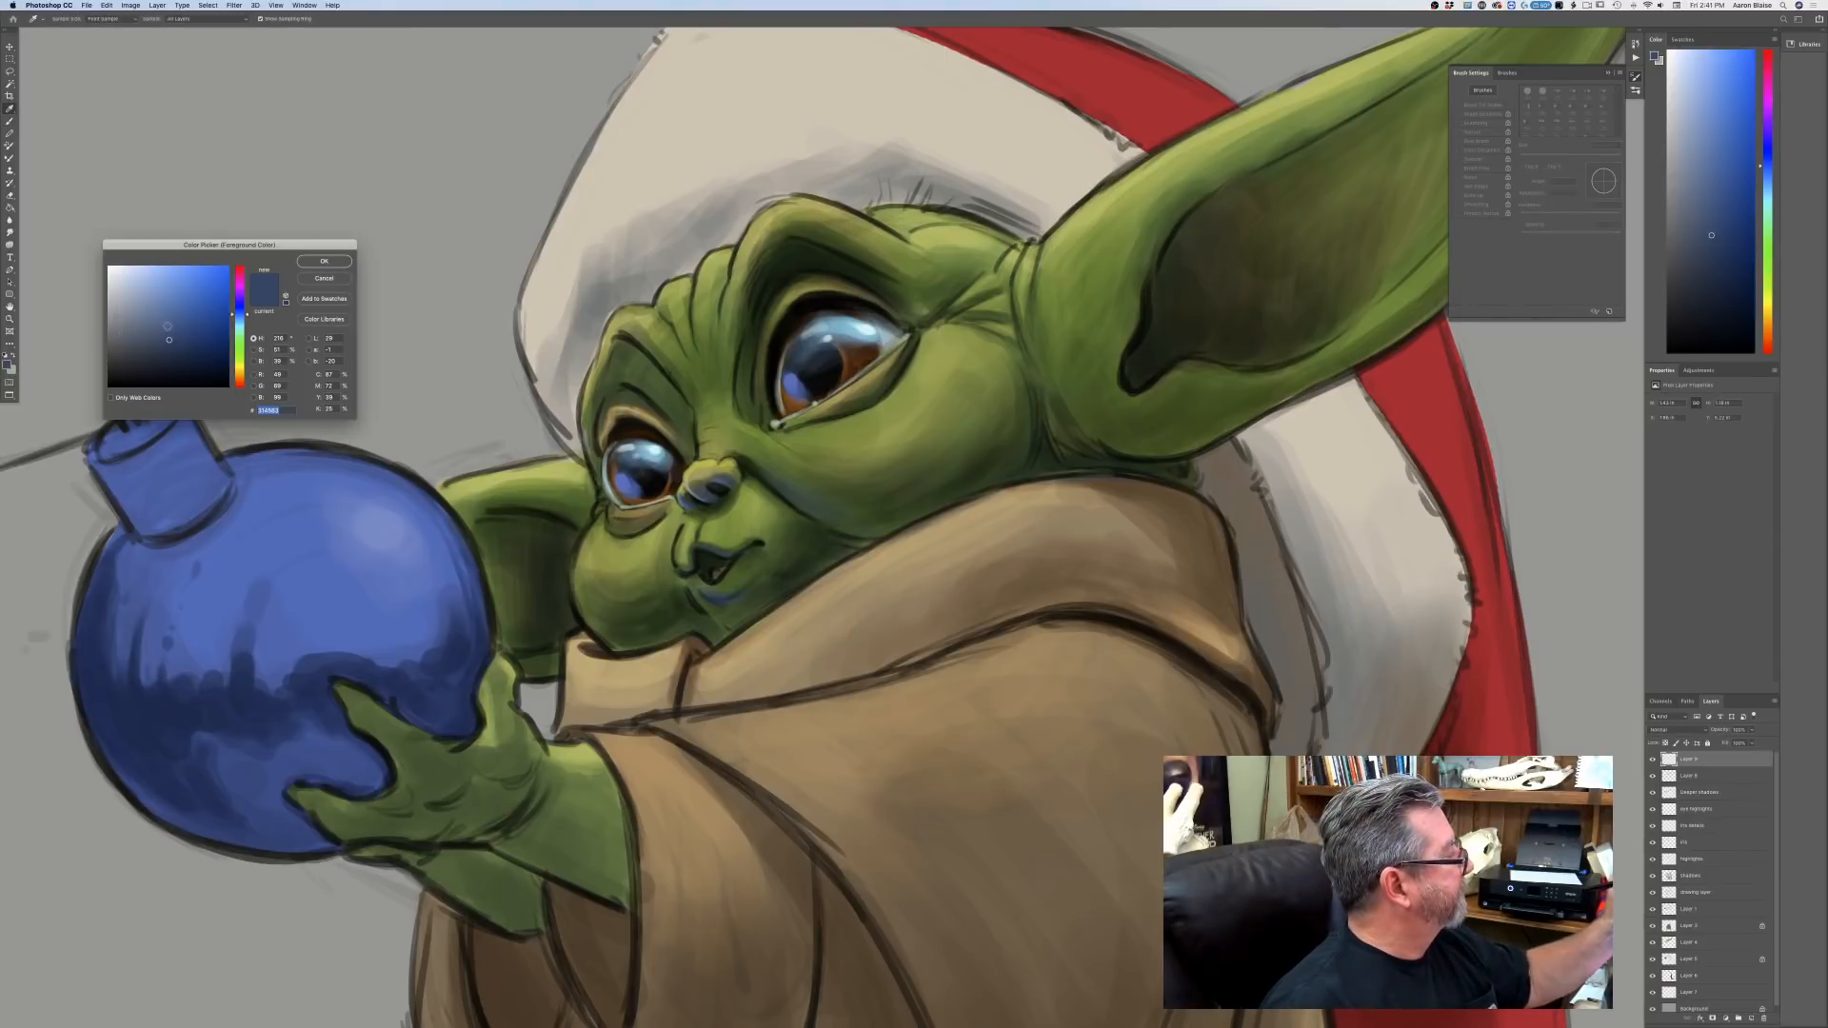
click(165, 327)
click(306, 264)
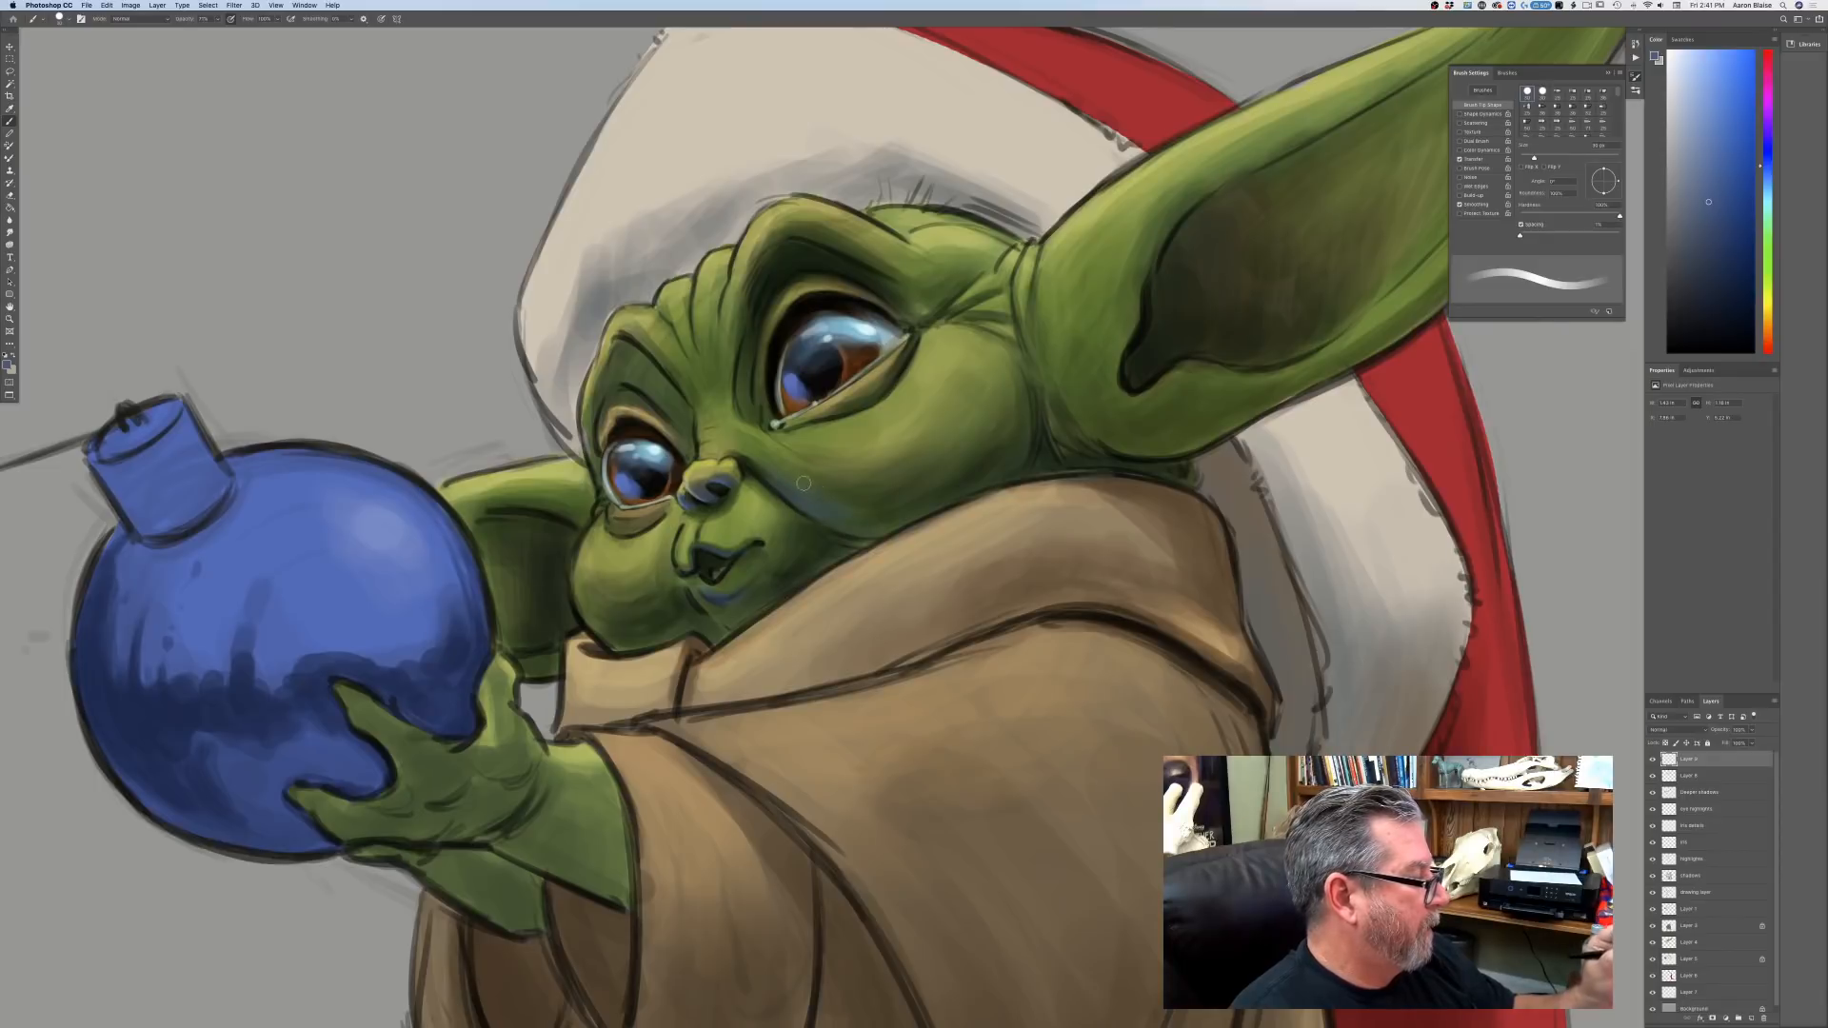
Reduce the brush size and refine the blue reflected light on the lower cheek and below the mouth.
key(bracketleft)
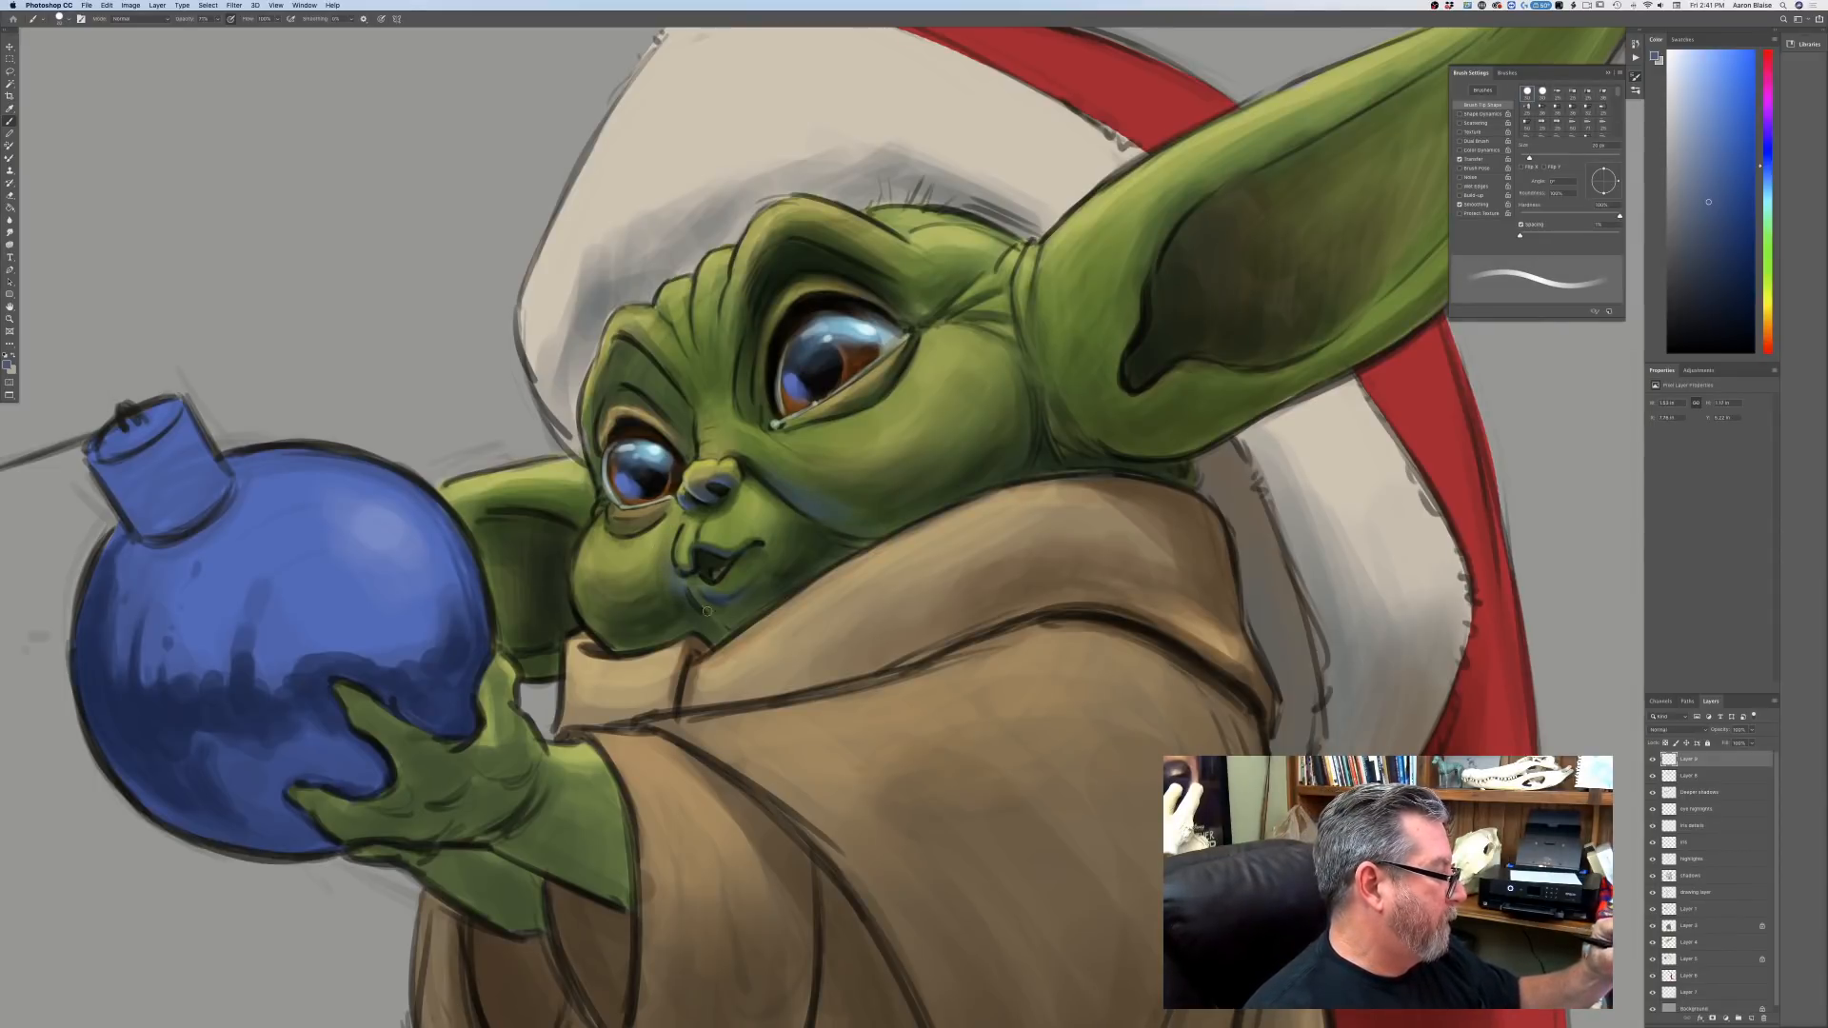
key(bracketleft)
key(bracketleft)
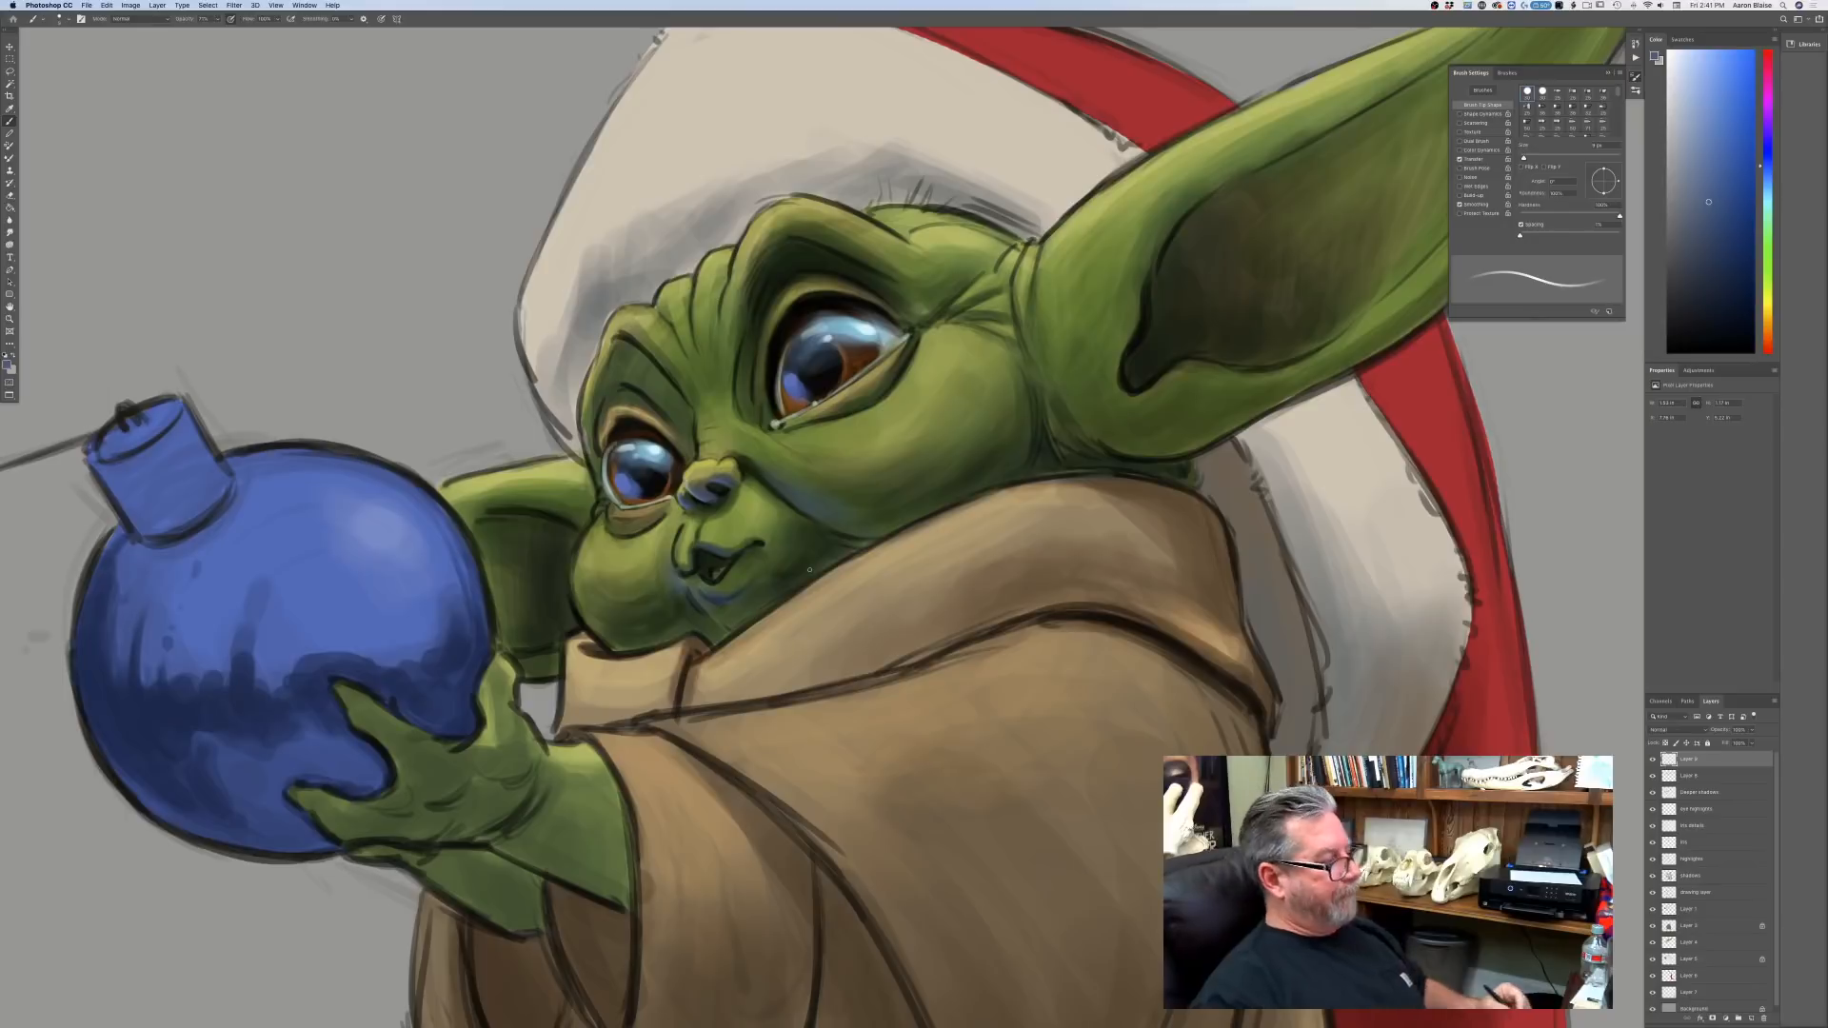
Enlarge the brush and paint blue reflected light along the underside of the far cheek and jaw.
key(bracketright)
key(bracketright)
key(bracketright)
key(bracketright)
key(bracketright)
key(bracketright)
drag(608, 638, 591, 621)
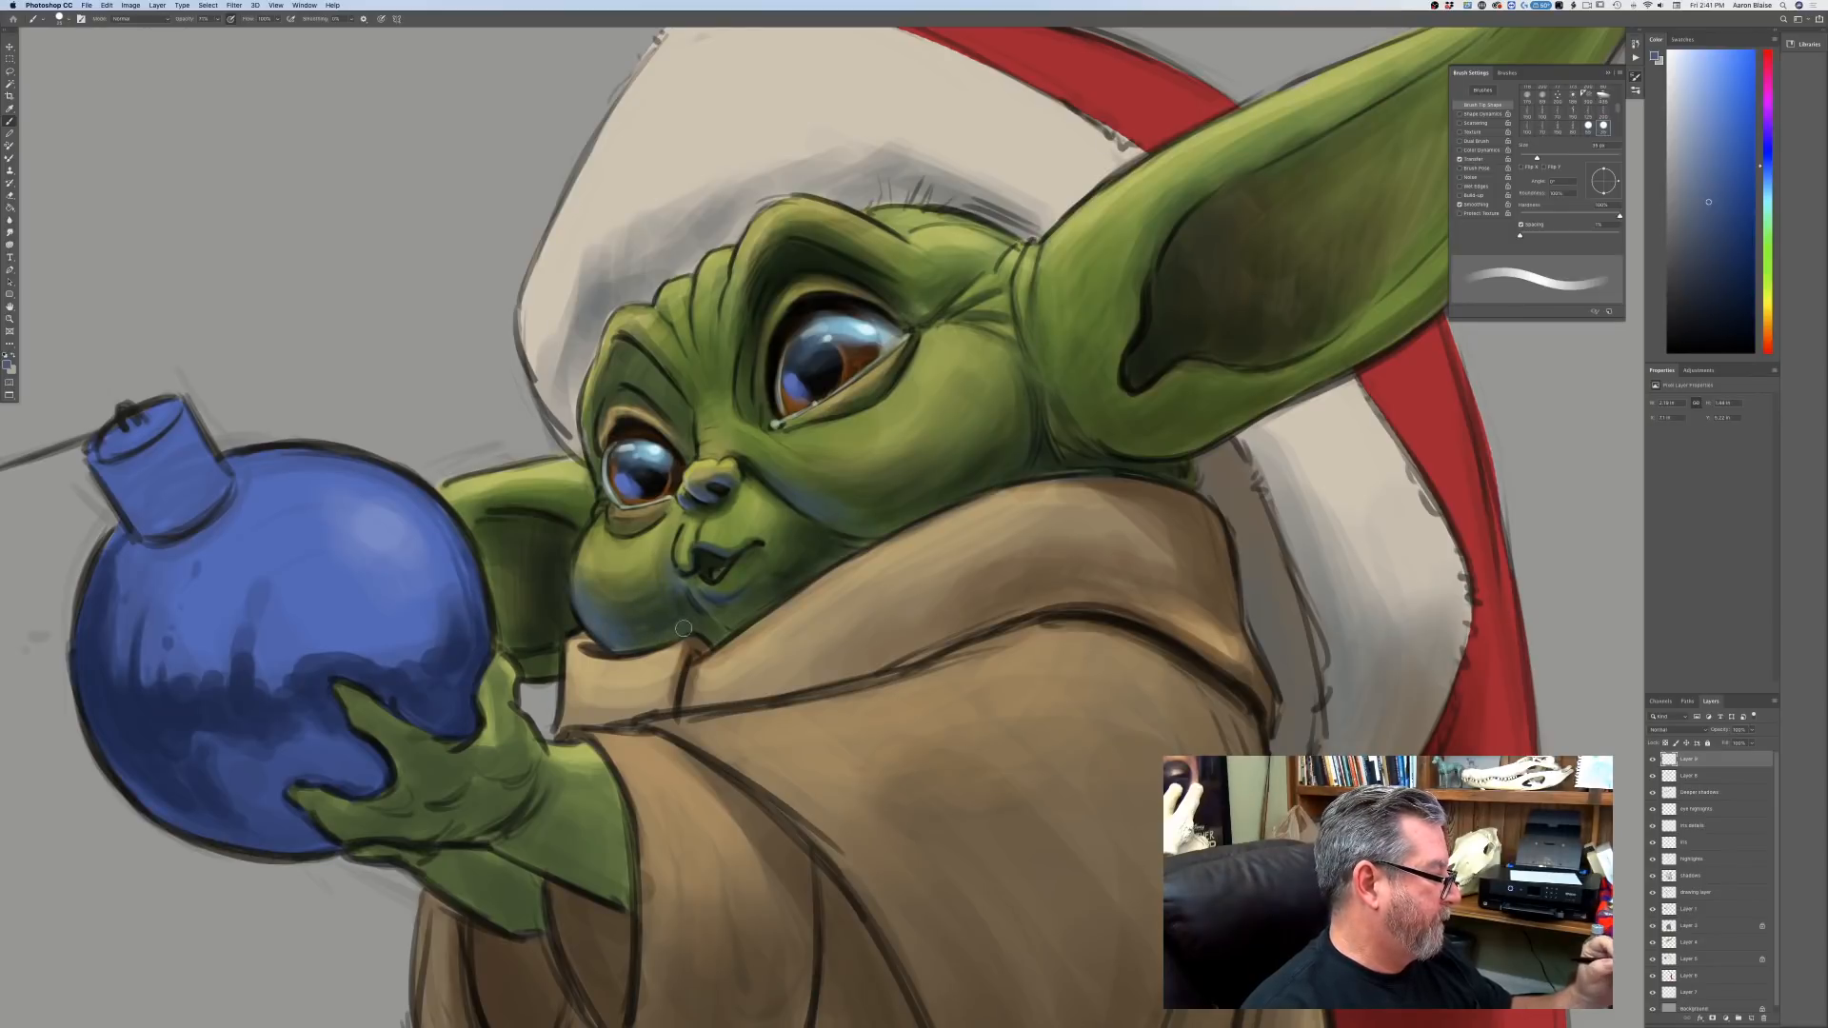
Enlarge the brush slightly and soften the blue reflected light along the lower edge of the near cheek.
key(bracketright)
drag(891, 512, 814, 504)
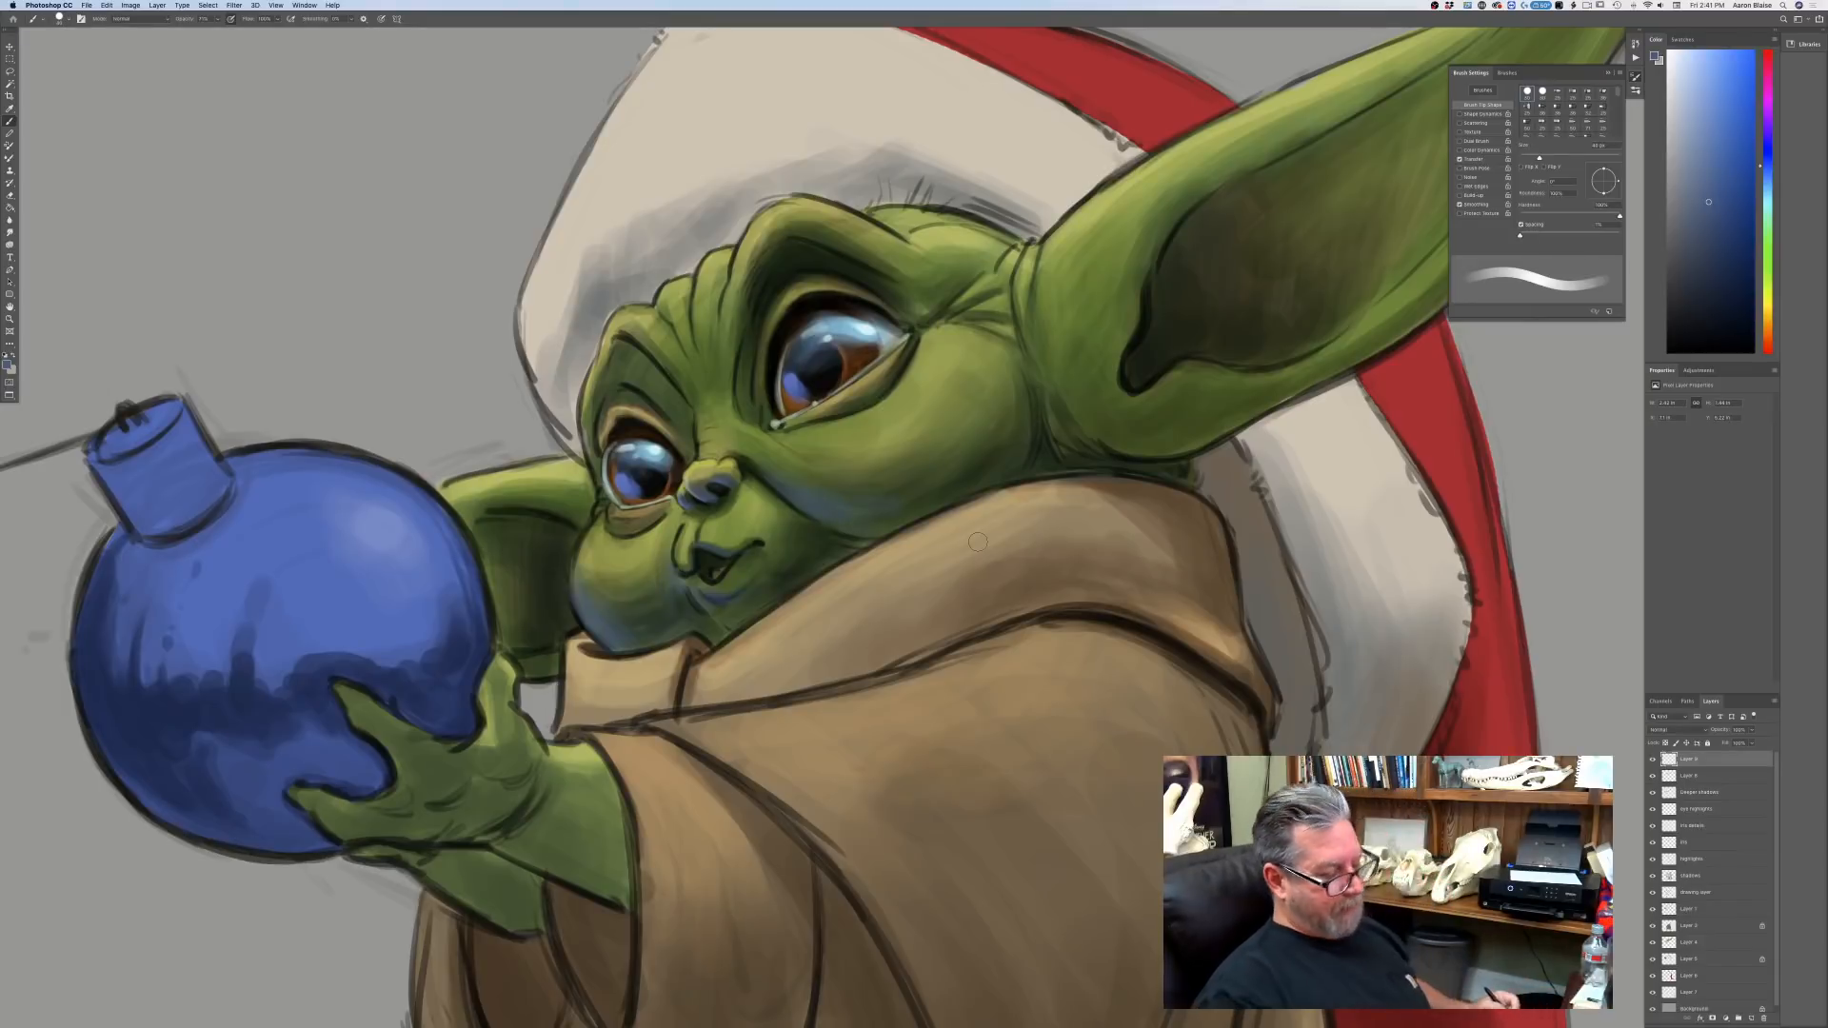
key(super+0)
key(super+equal)
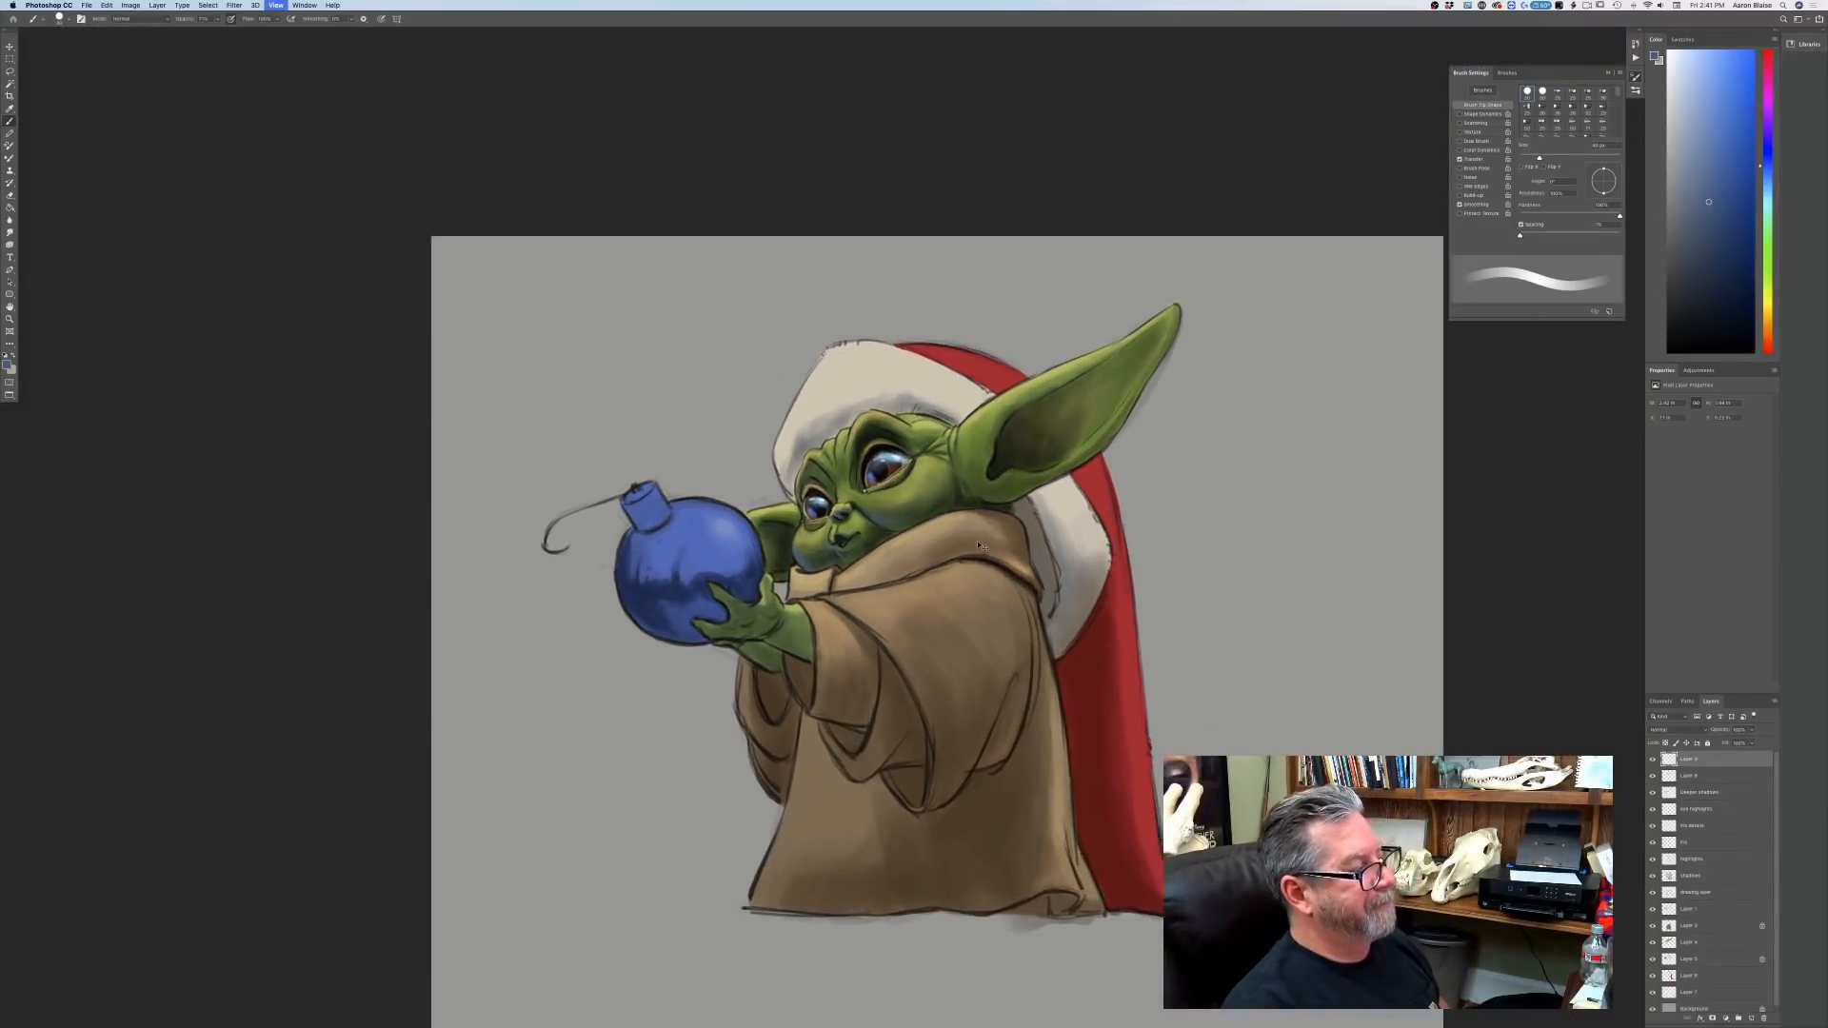
key(super+equal)
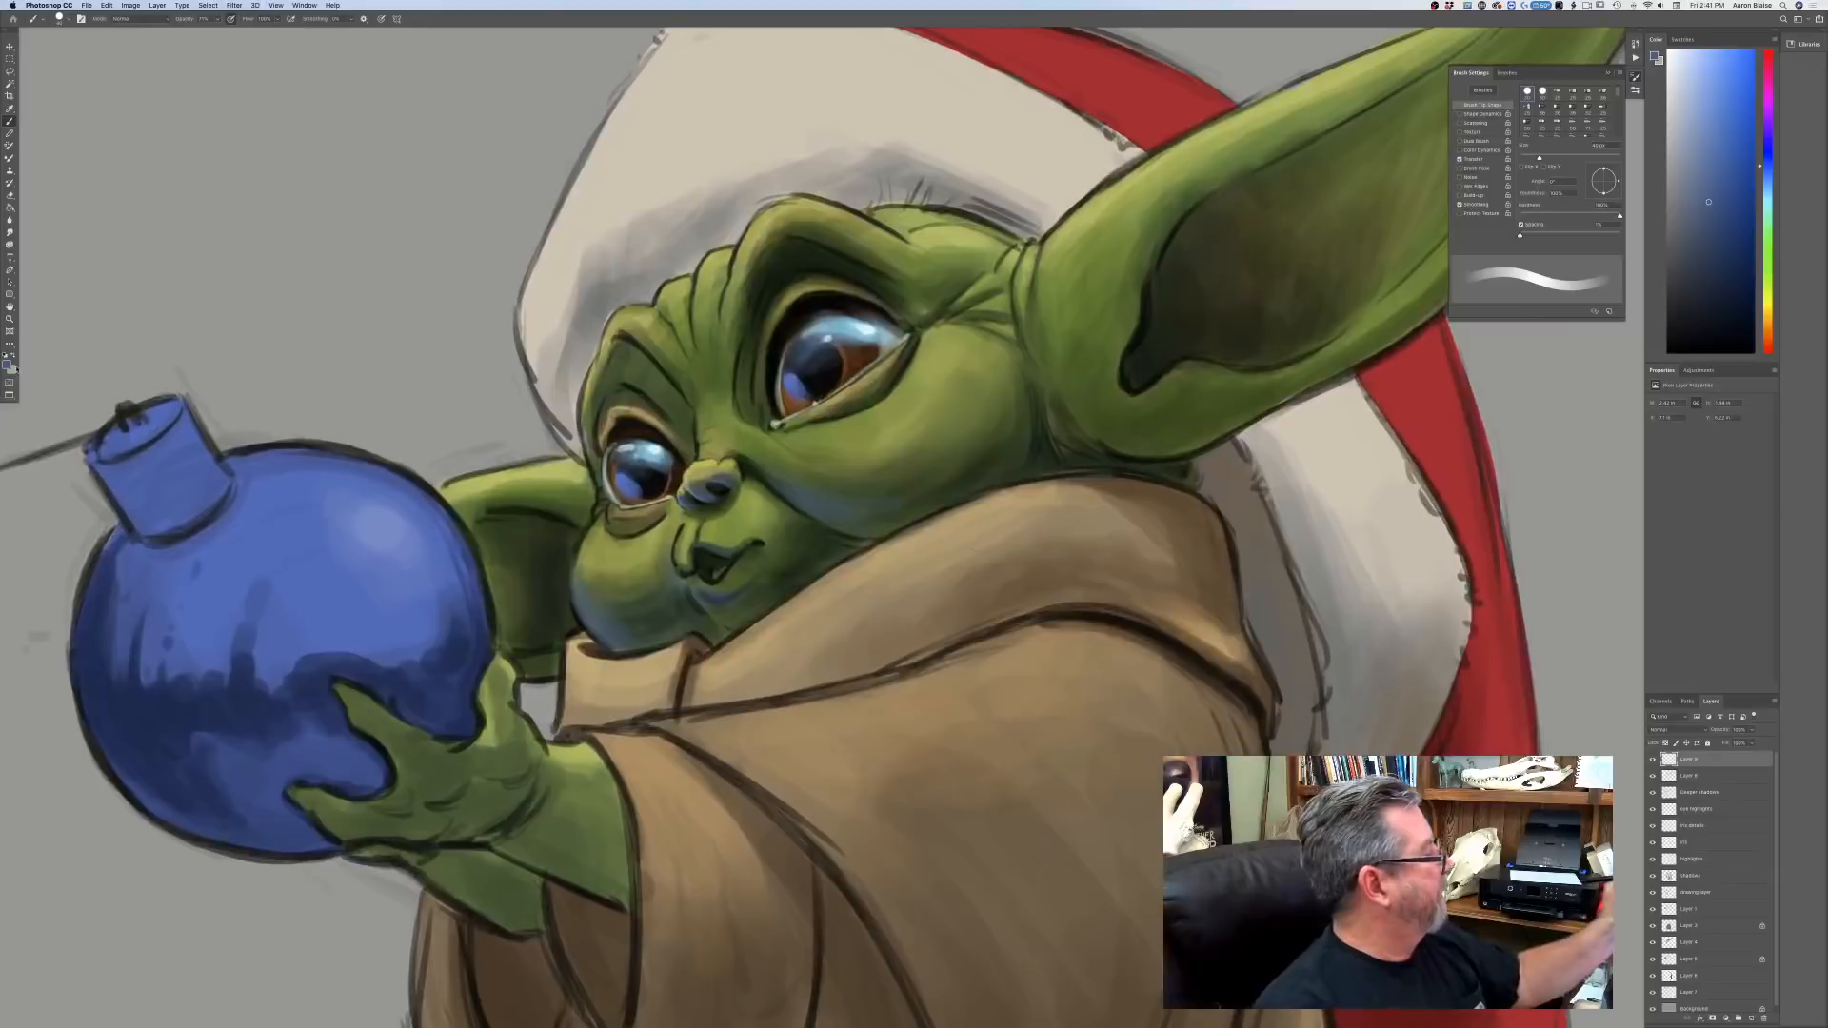
Set the foreground to a light yellow-green based on the skin beside the near eye, ready for painting with the Brush.
click(7, 364)
click(916, 406)
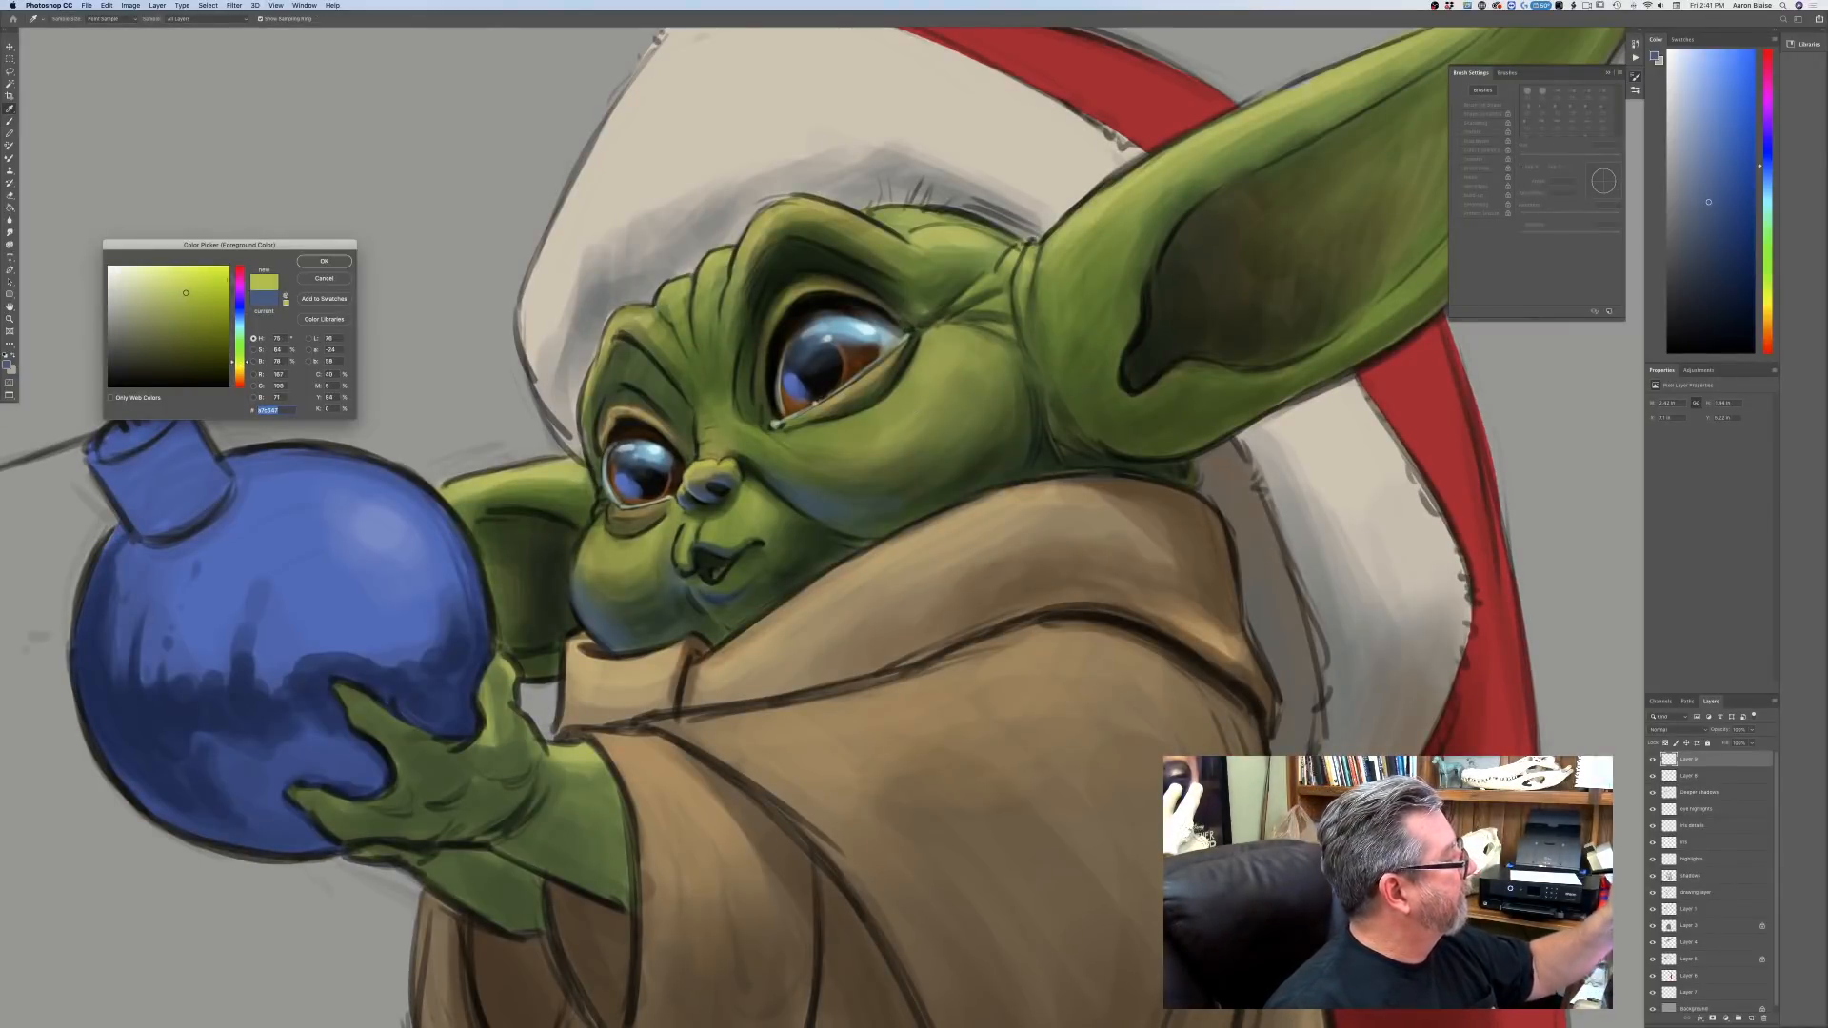
key(Return)
key(b)
Shrink the brush for small highlights, trying pen-pressure size control and switching it off again.
click(383, 19)
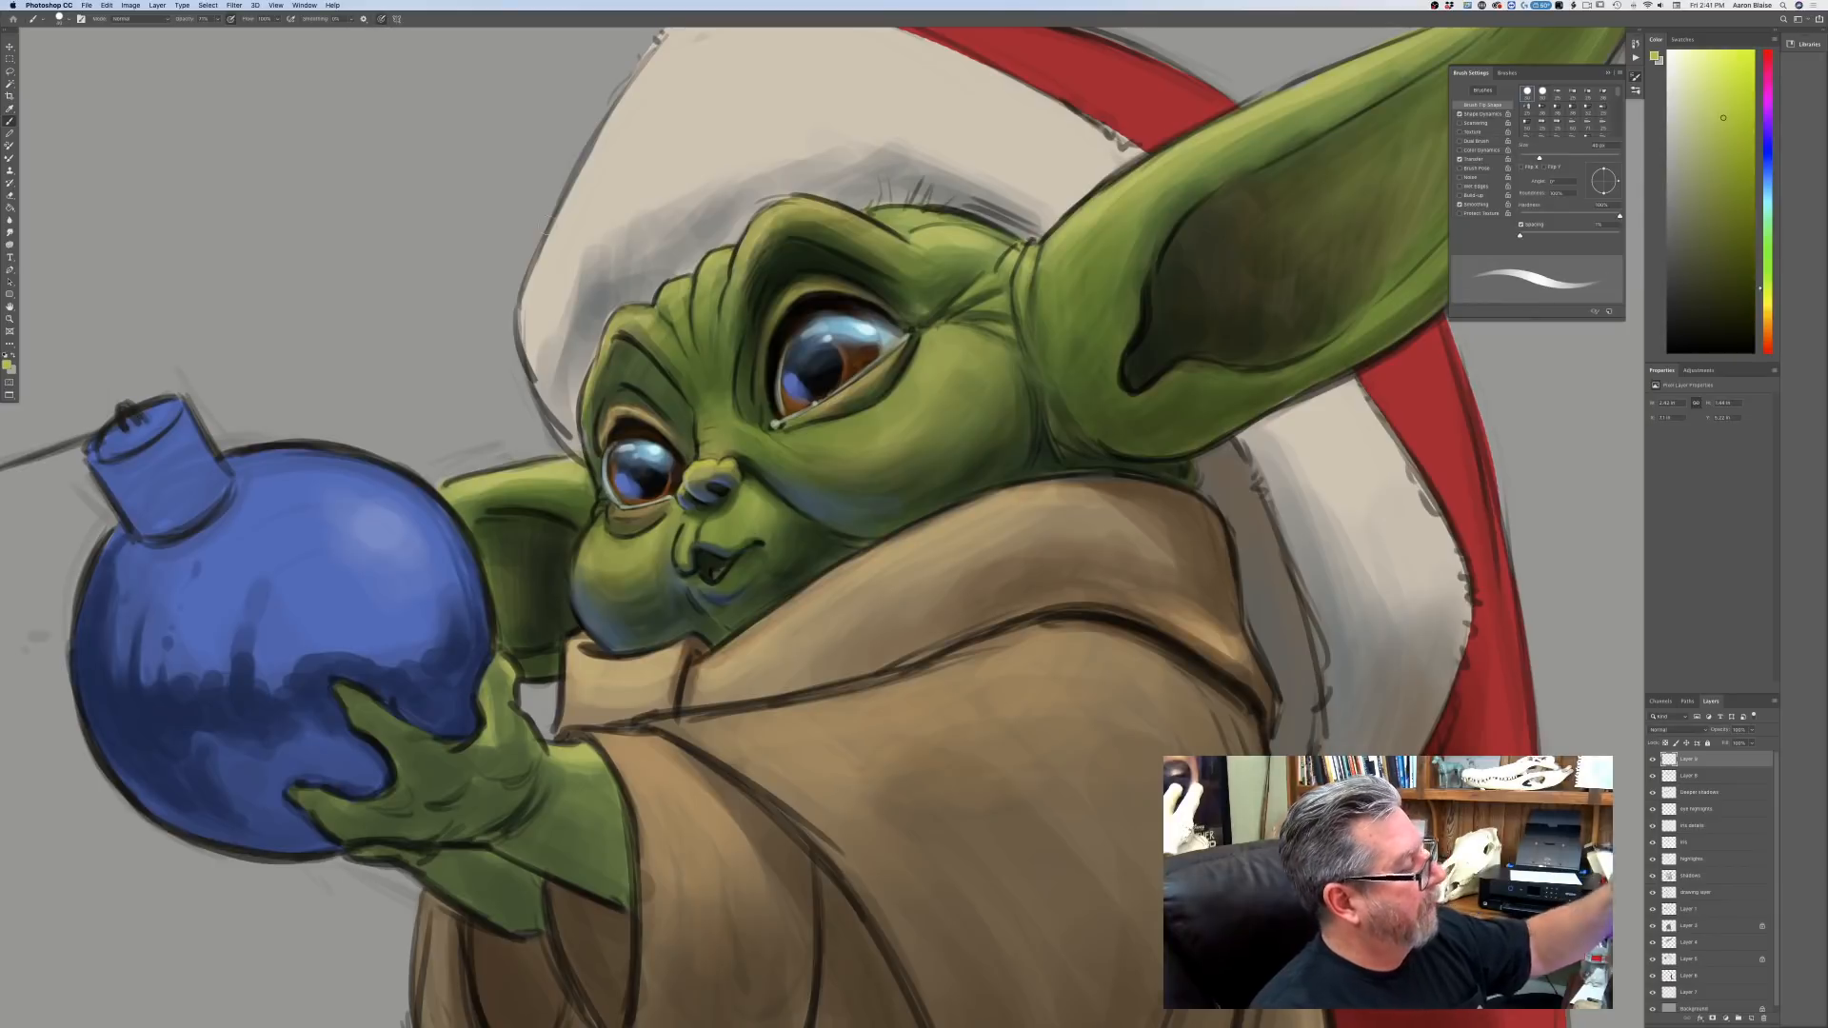
key(bracketleft)
key(bracketleft)
key(bracketleft)
key(bracketleft)
key(bracketleft)
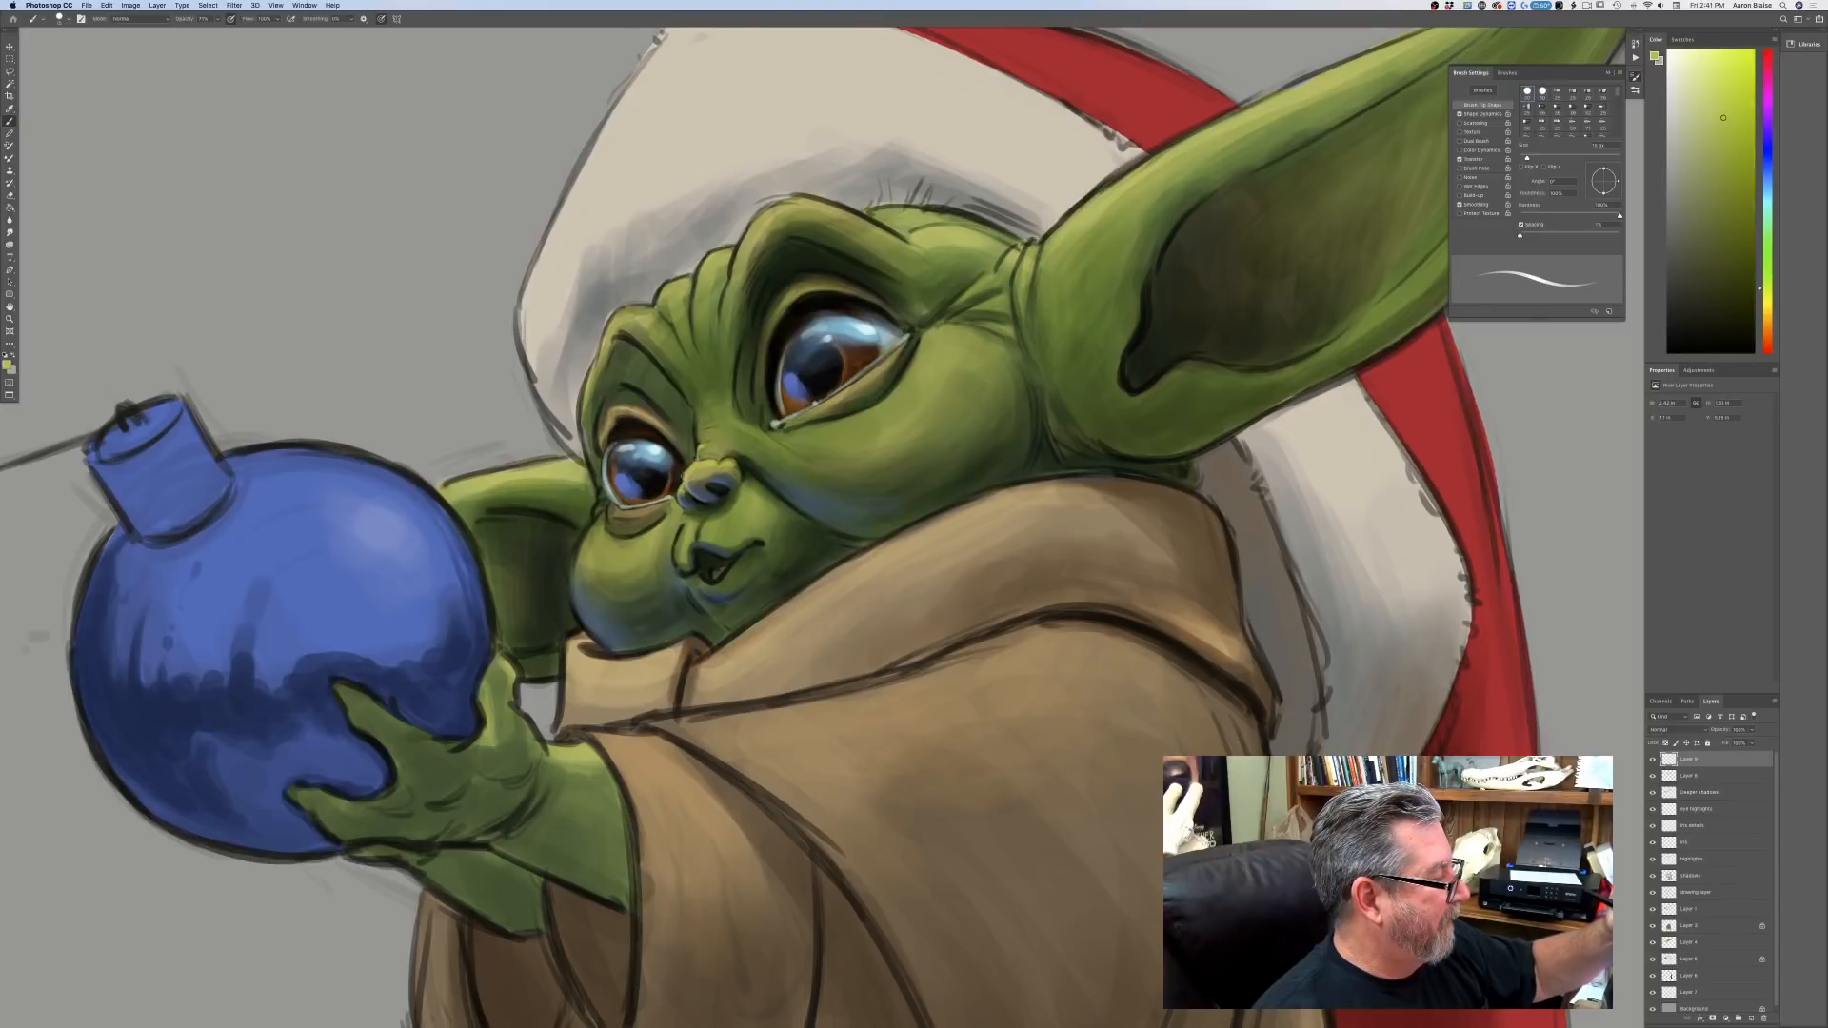
click(380, 21)
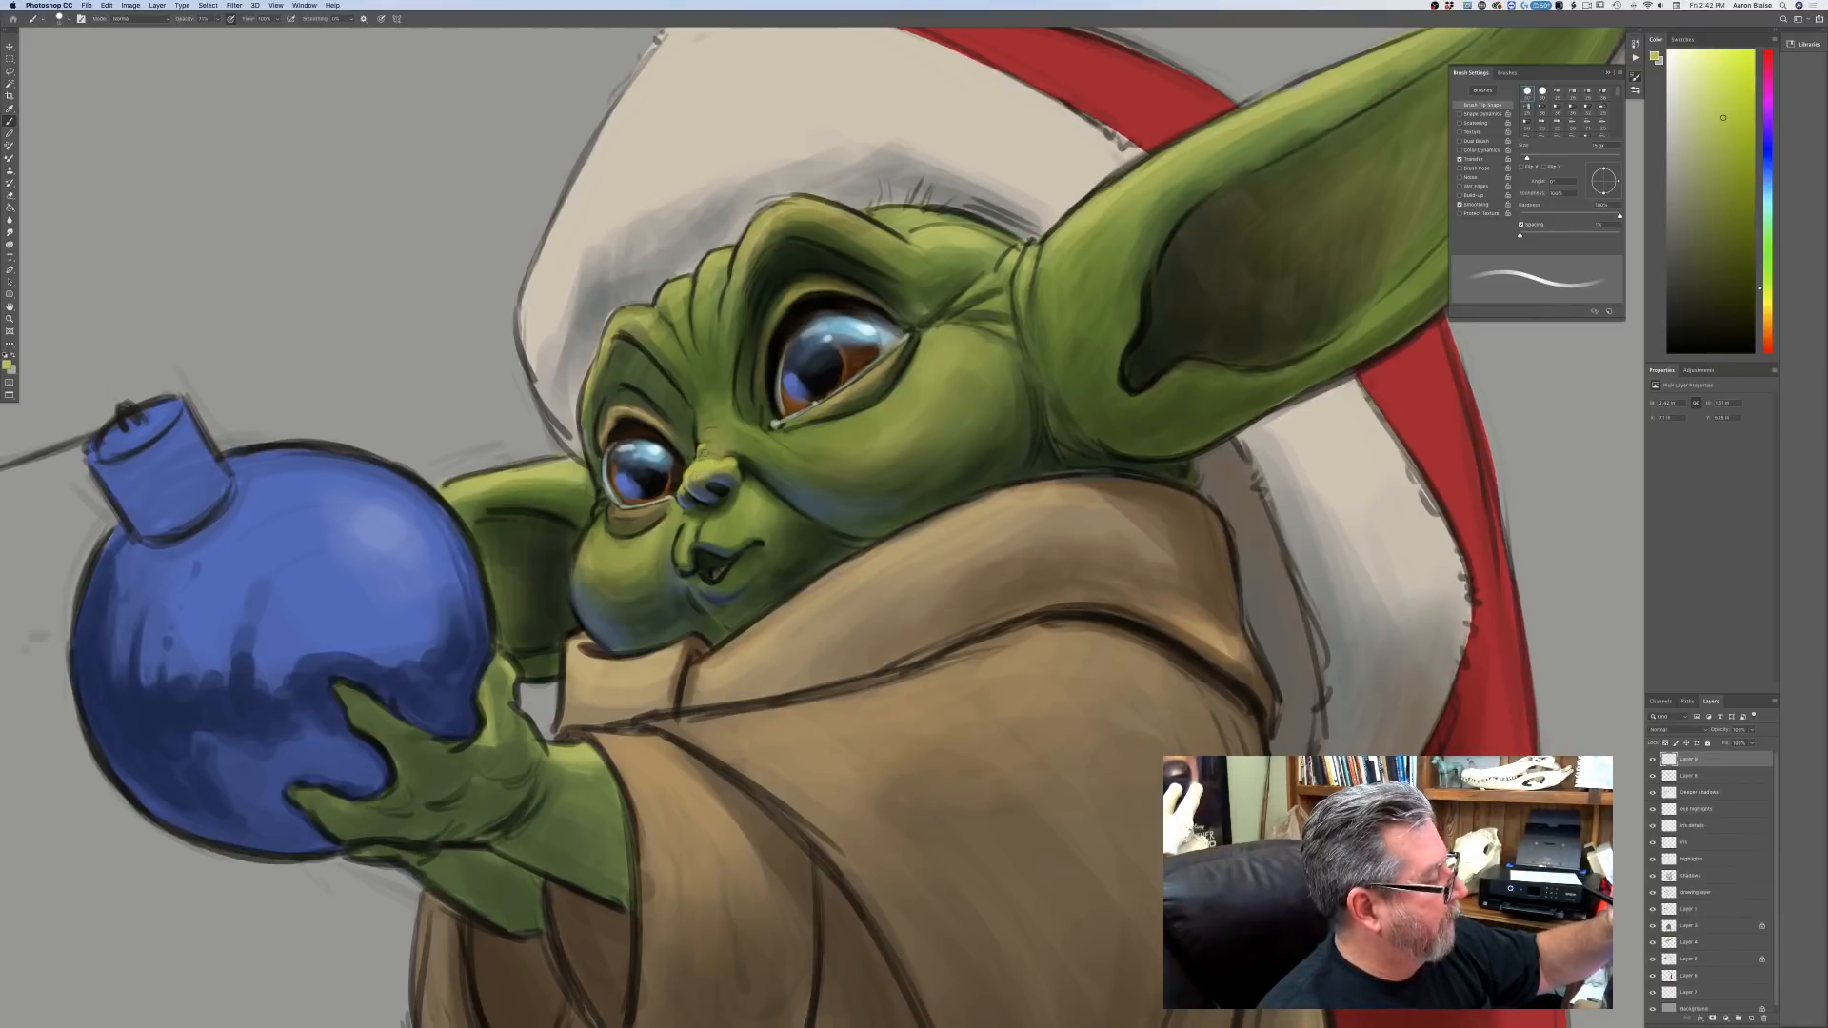
Paint light yellow-green highlights on the bridge of the nose and the upper lip, varying the brush size.
key(bracketright)
key(bracketright)
key(bracketleft)
key(bracketleft)
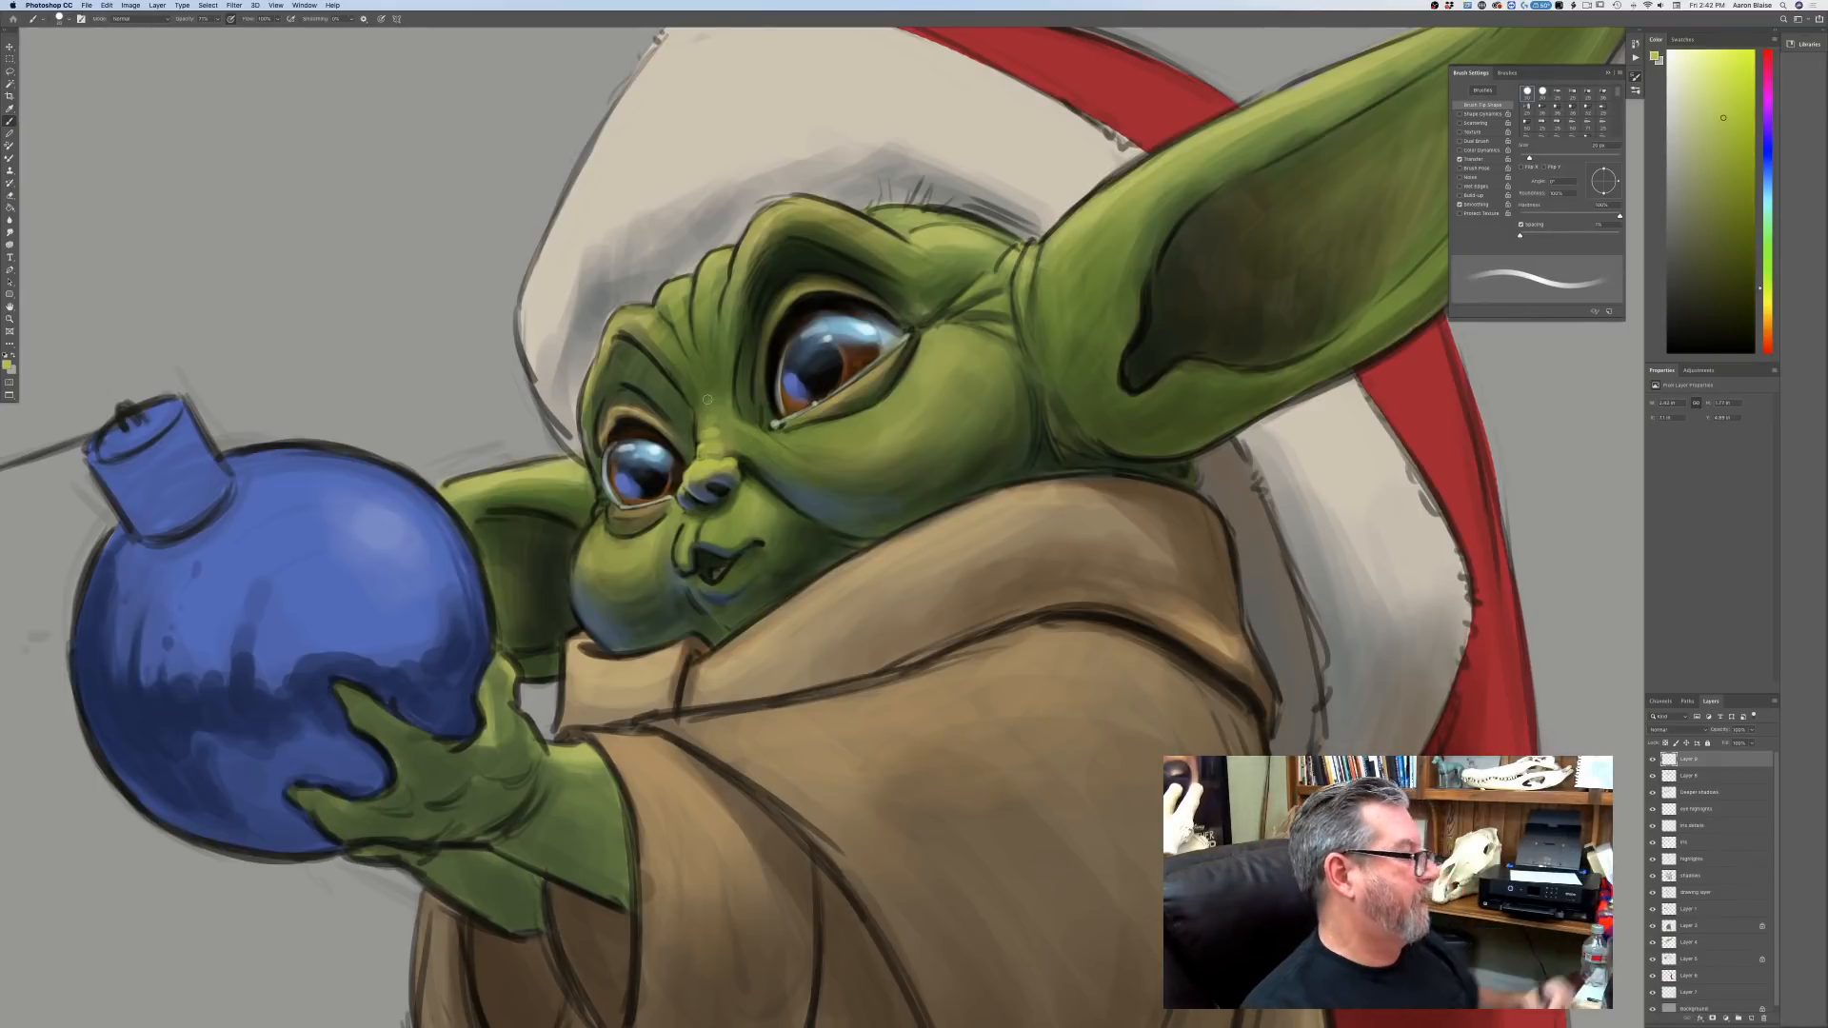
key(bracketright)
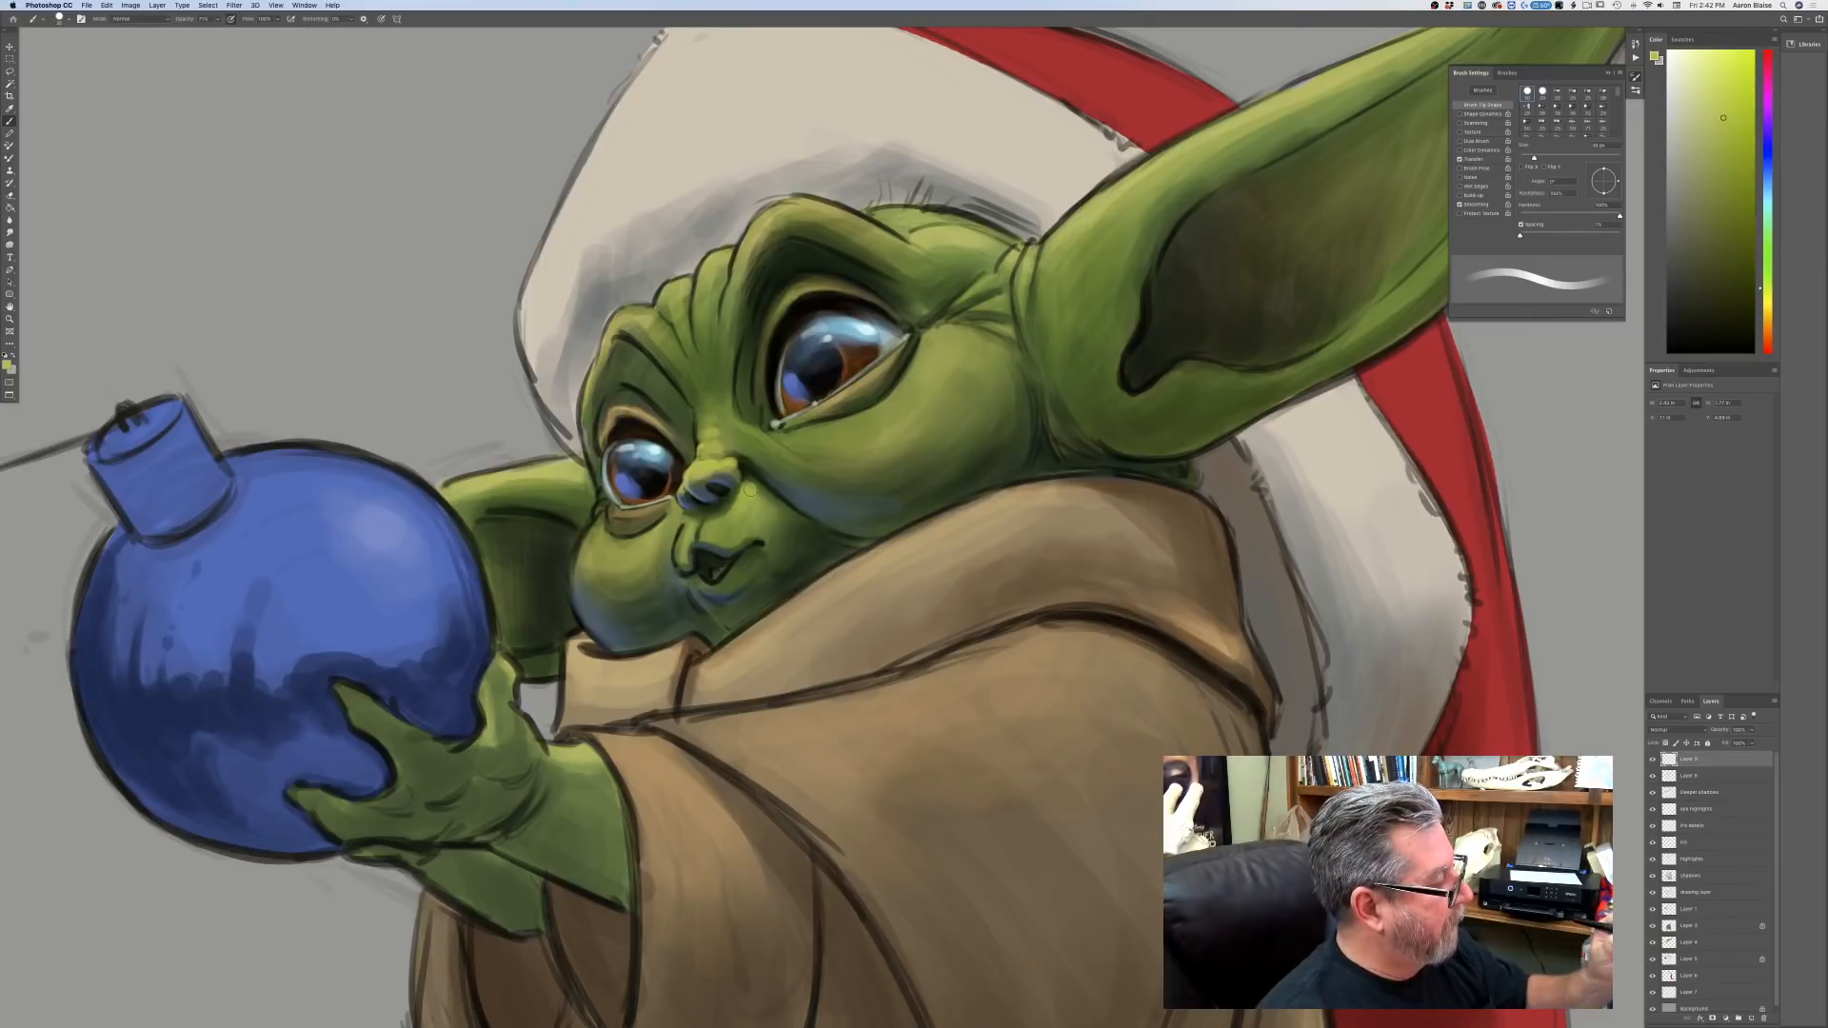
key(bracketright)
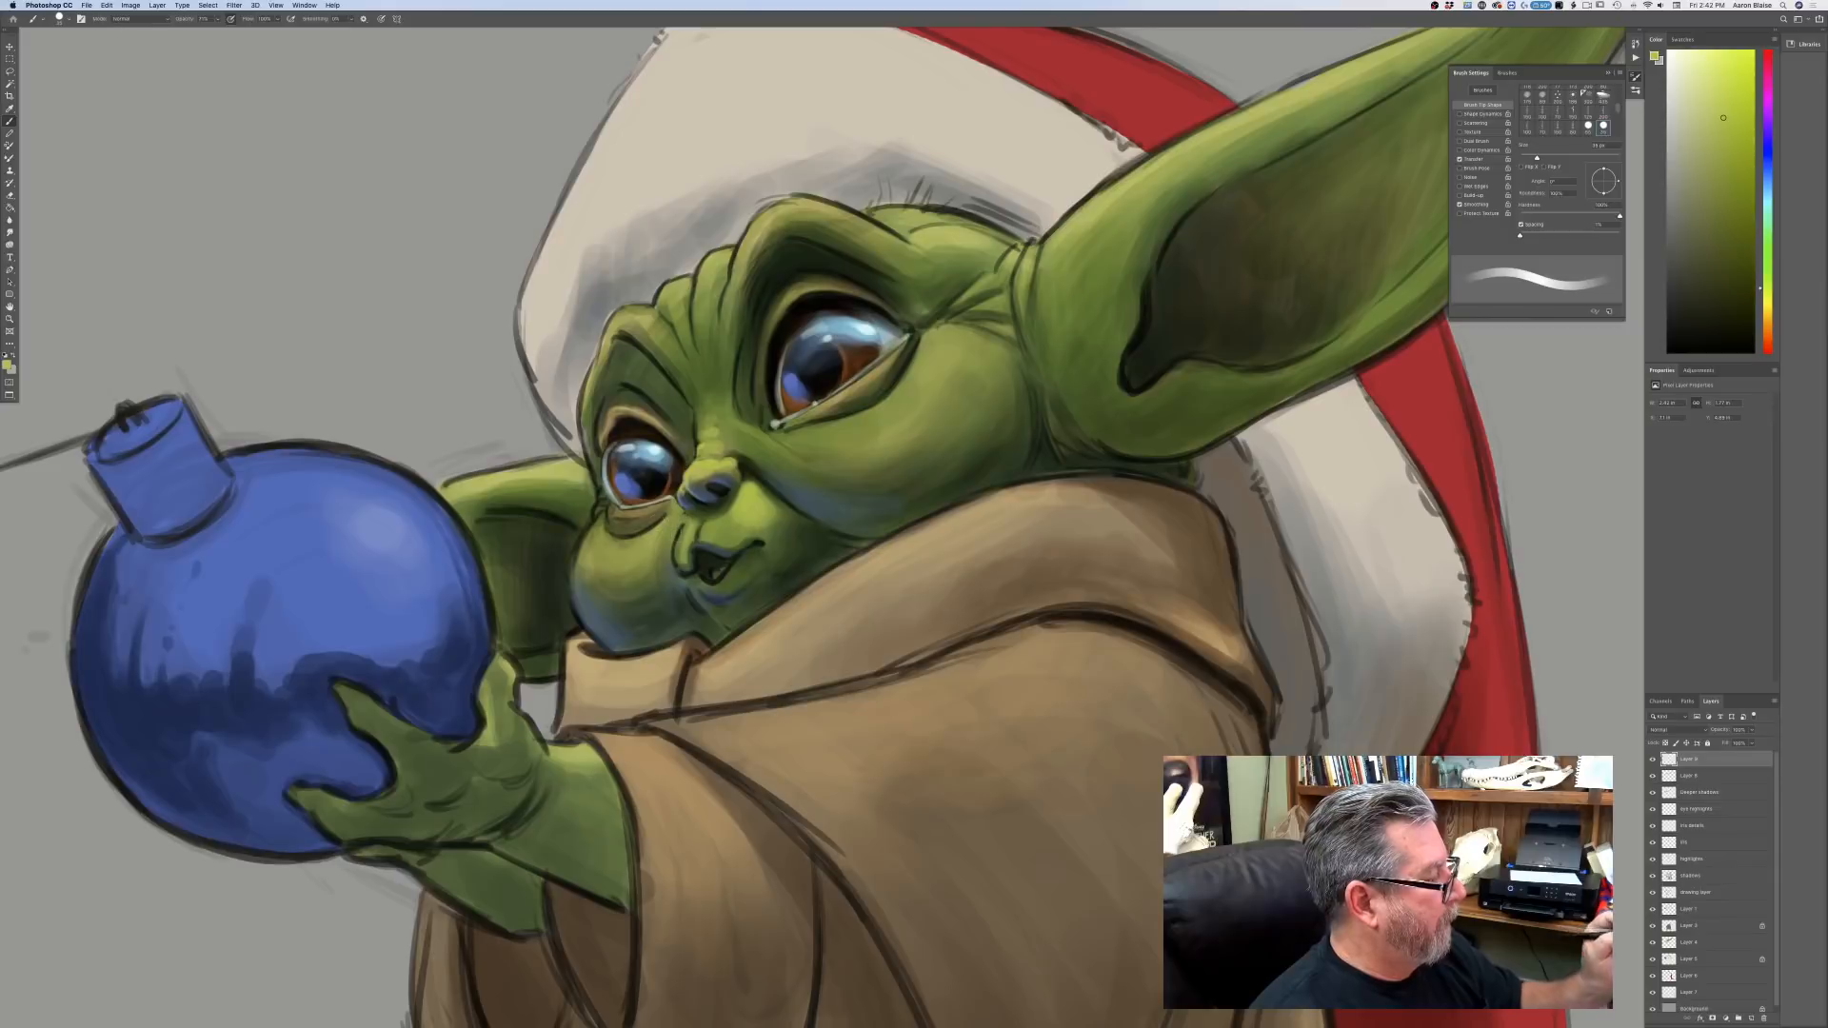
key(bracketleft)
key(bracketleft)
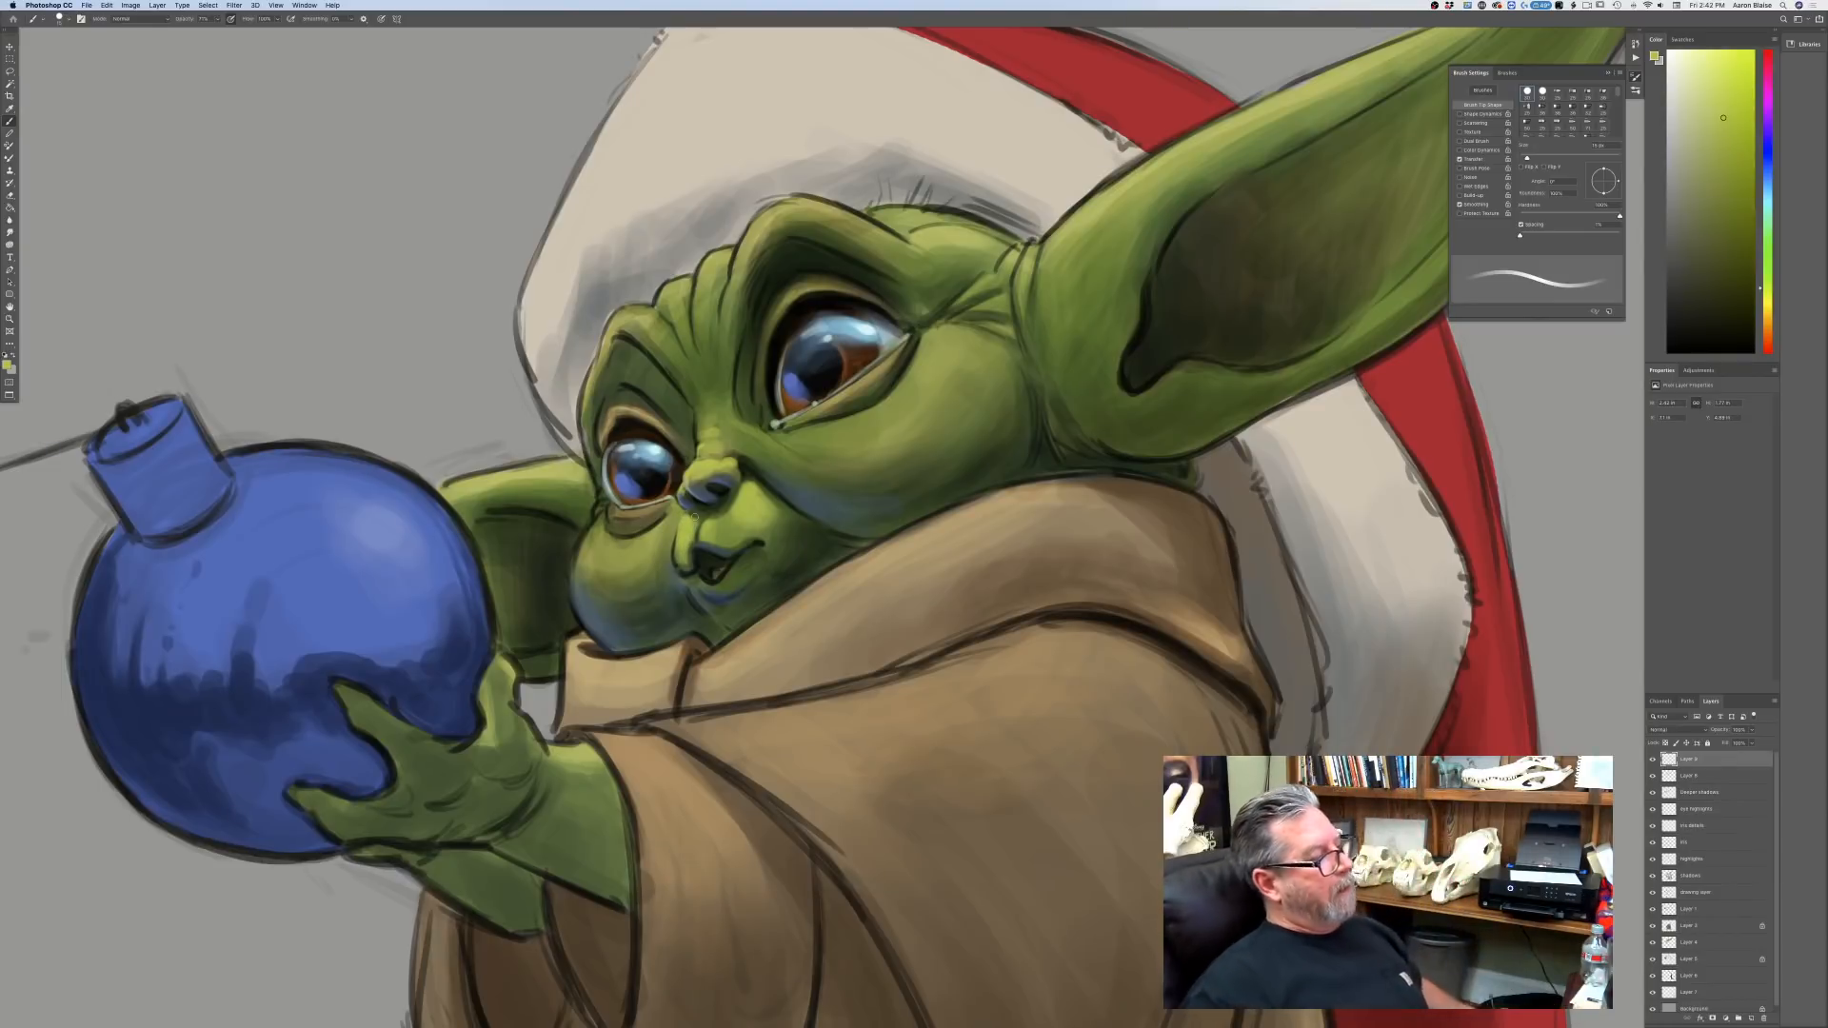
Paint yellow-green highlights along both brow ridges and the far edge of the face with a small brush.
mouse_move(641, 310)
mouse_down()
mouse_move(655, 320)
mouse_move(626, 312)
mouse_move(657, 334)
mouse_move(608, 334)
mouse_up()
key(bracketright)
key(bracketleft)
key(bracketleft)
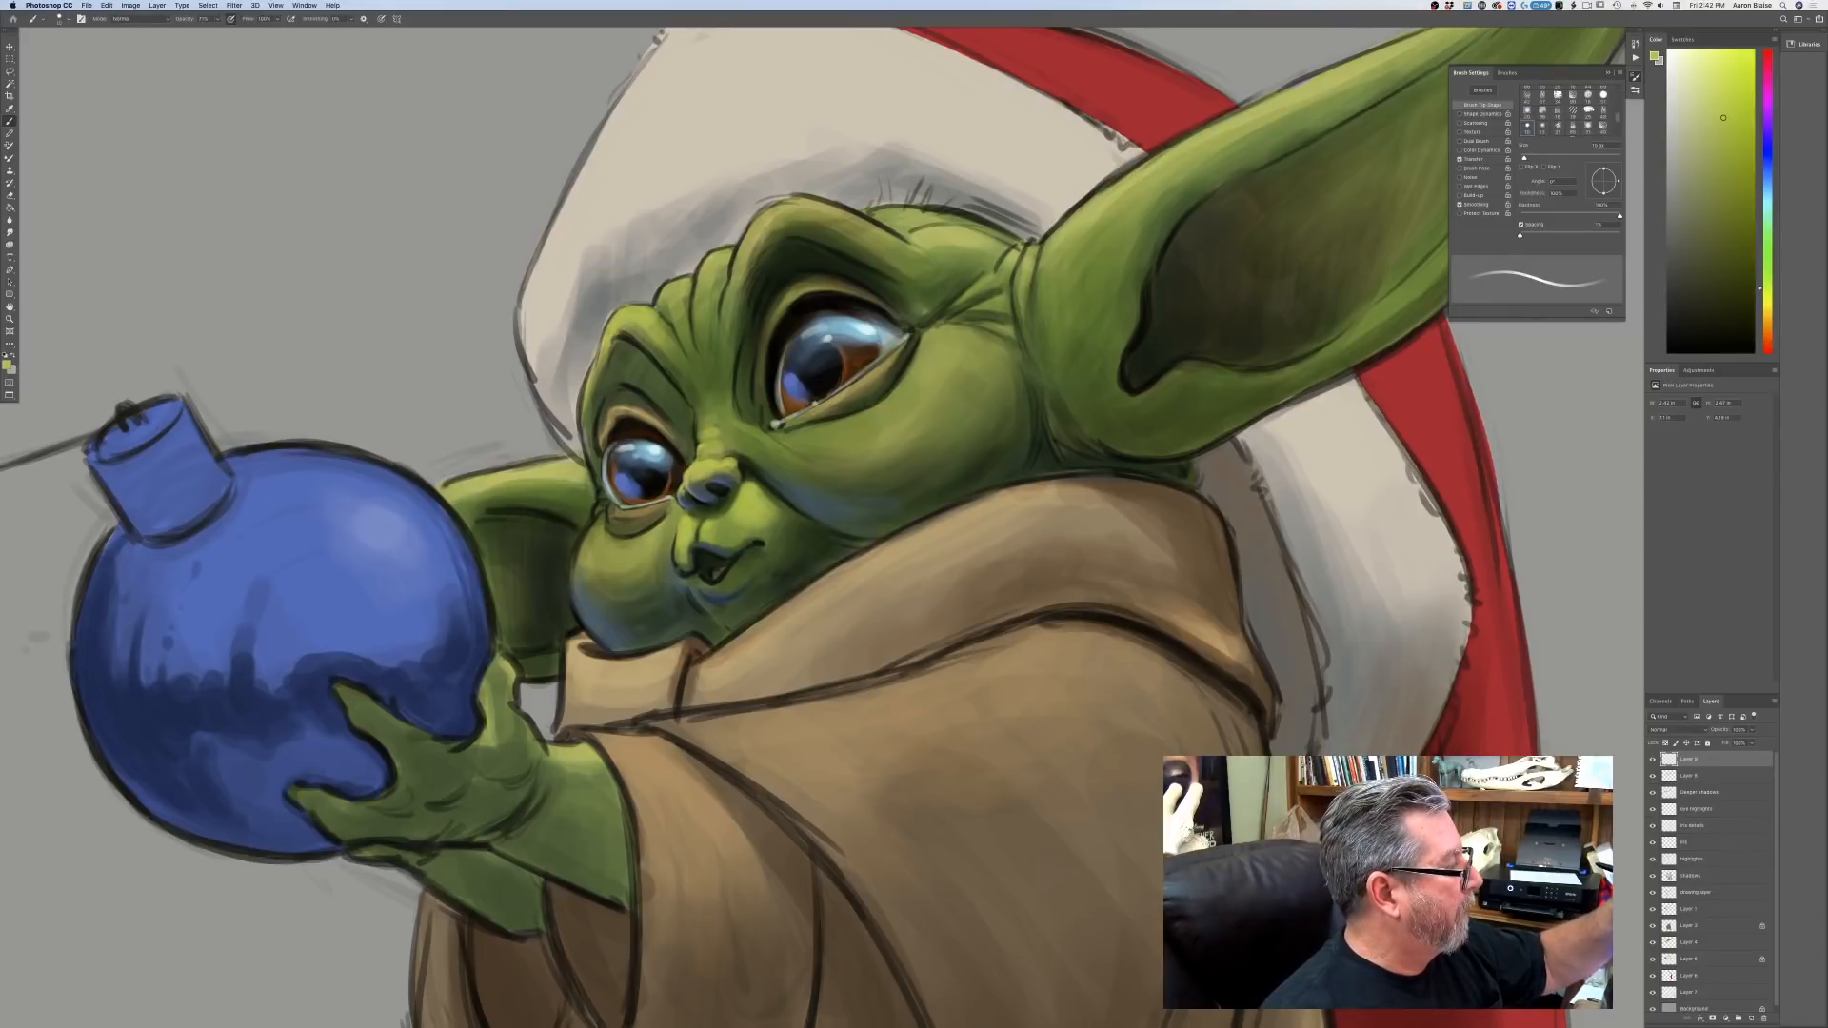
key(bracketright)
drag(584, 382, 591, 467)
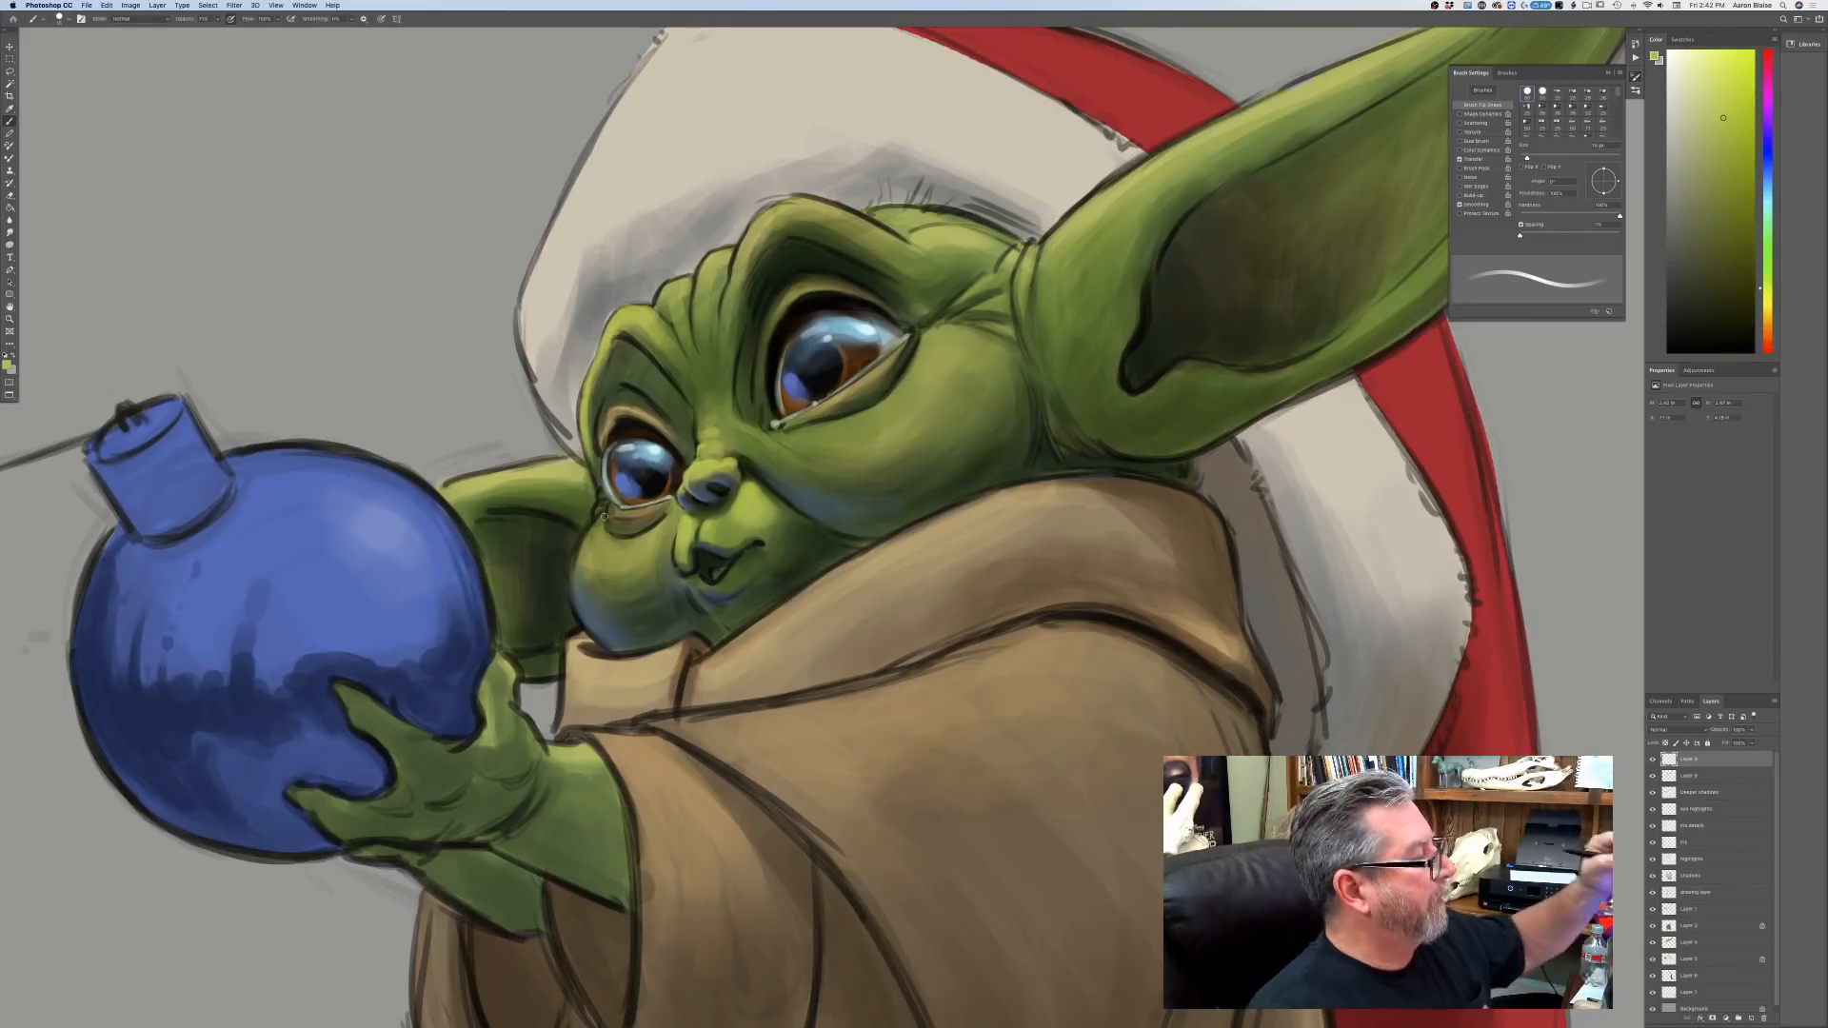
drag(788, 206, 846, 219)
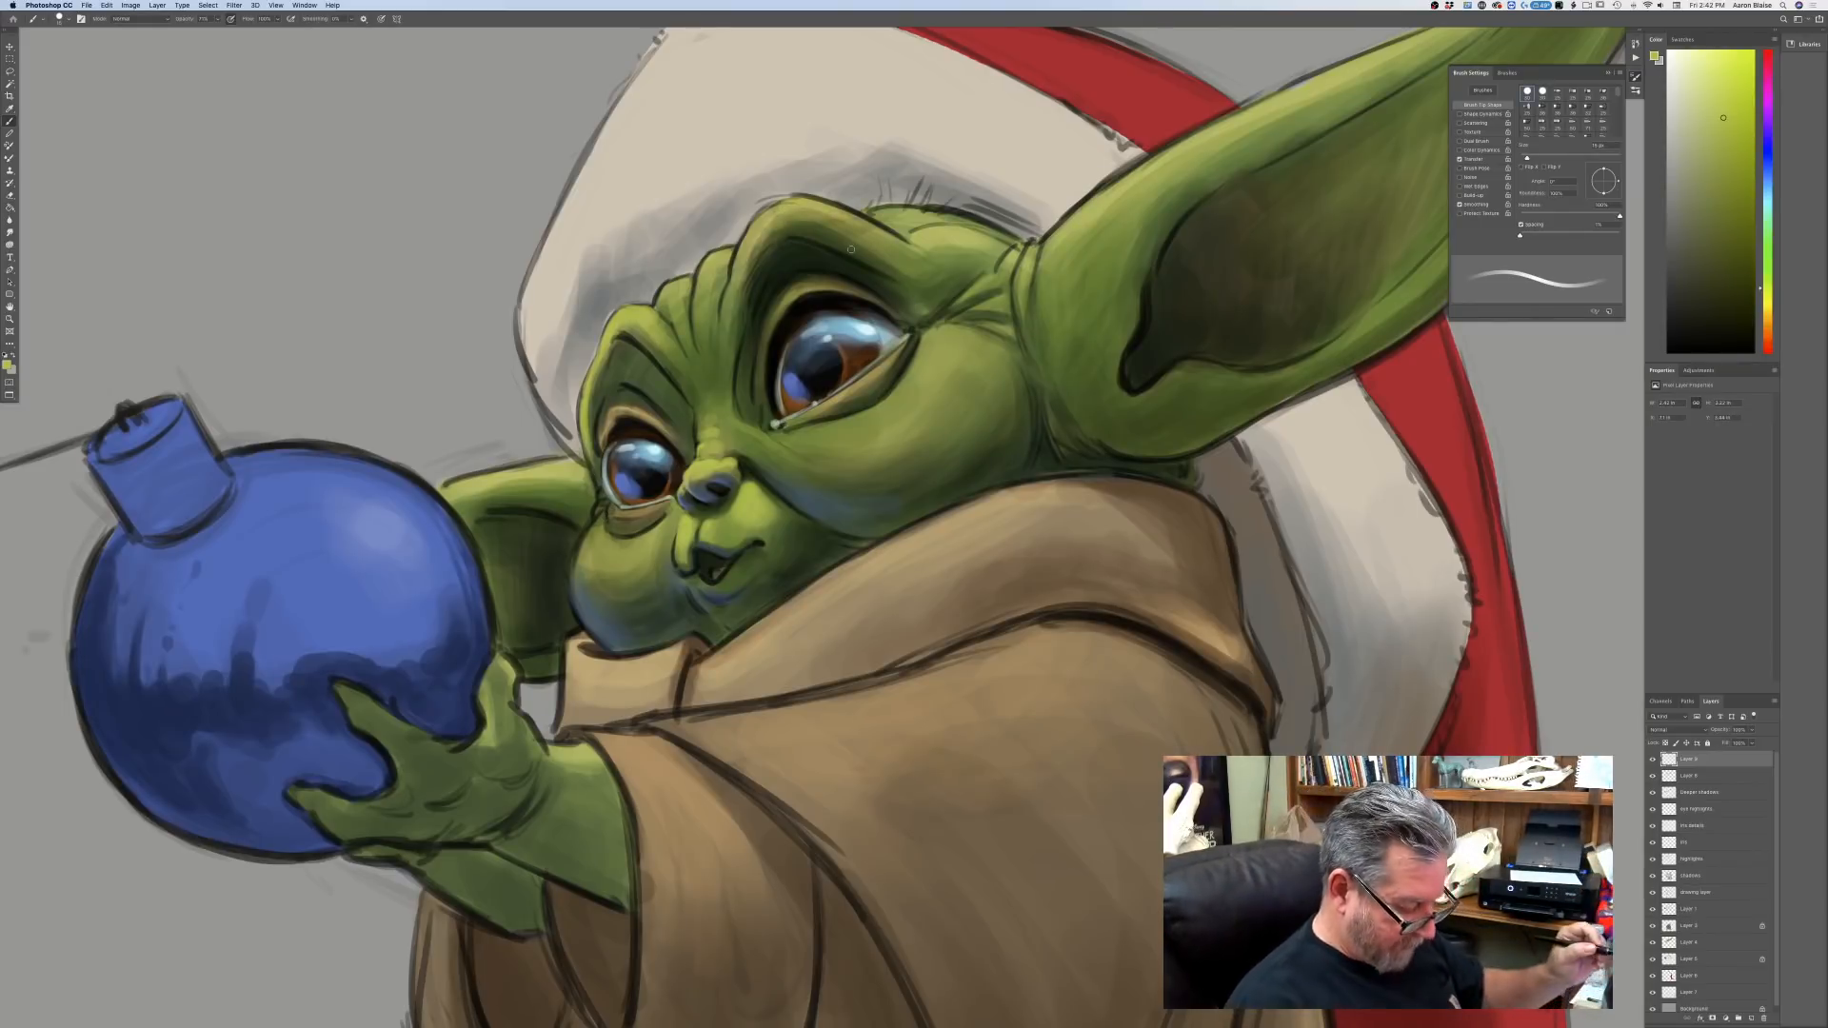
key(super+minus)
key(super+minus)
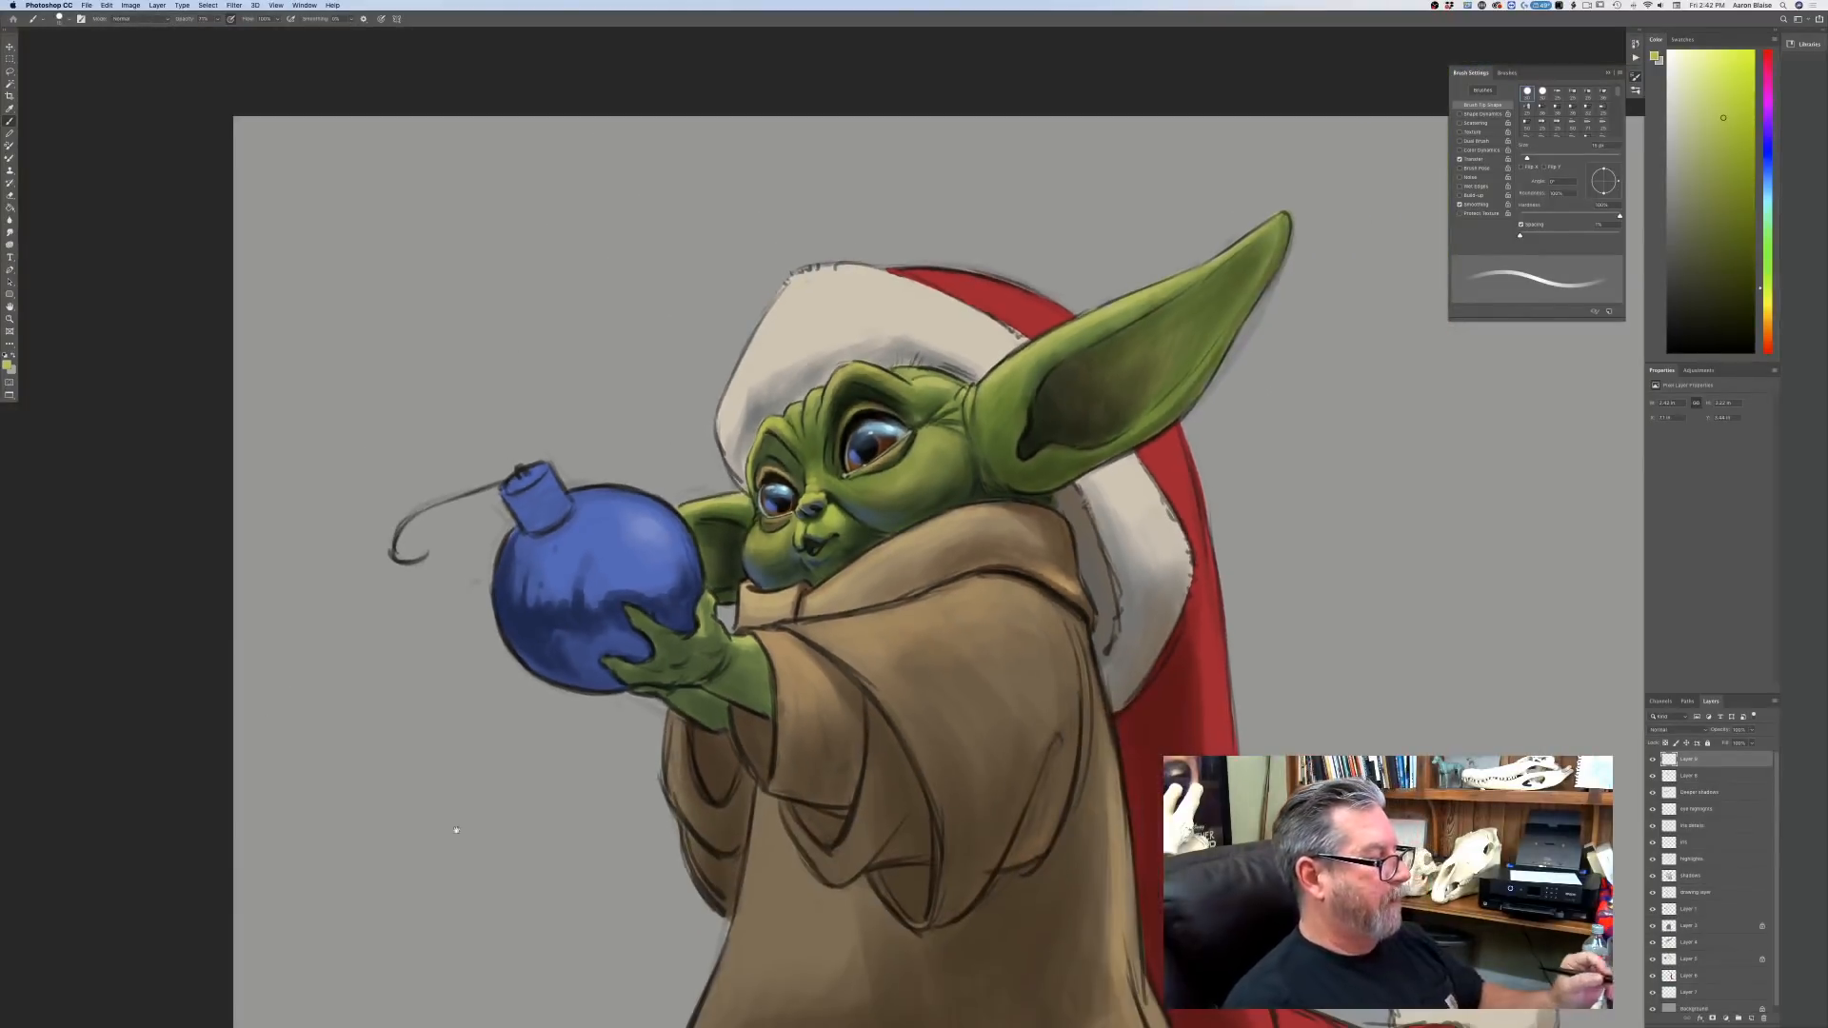
key(super+plus)
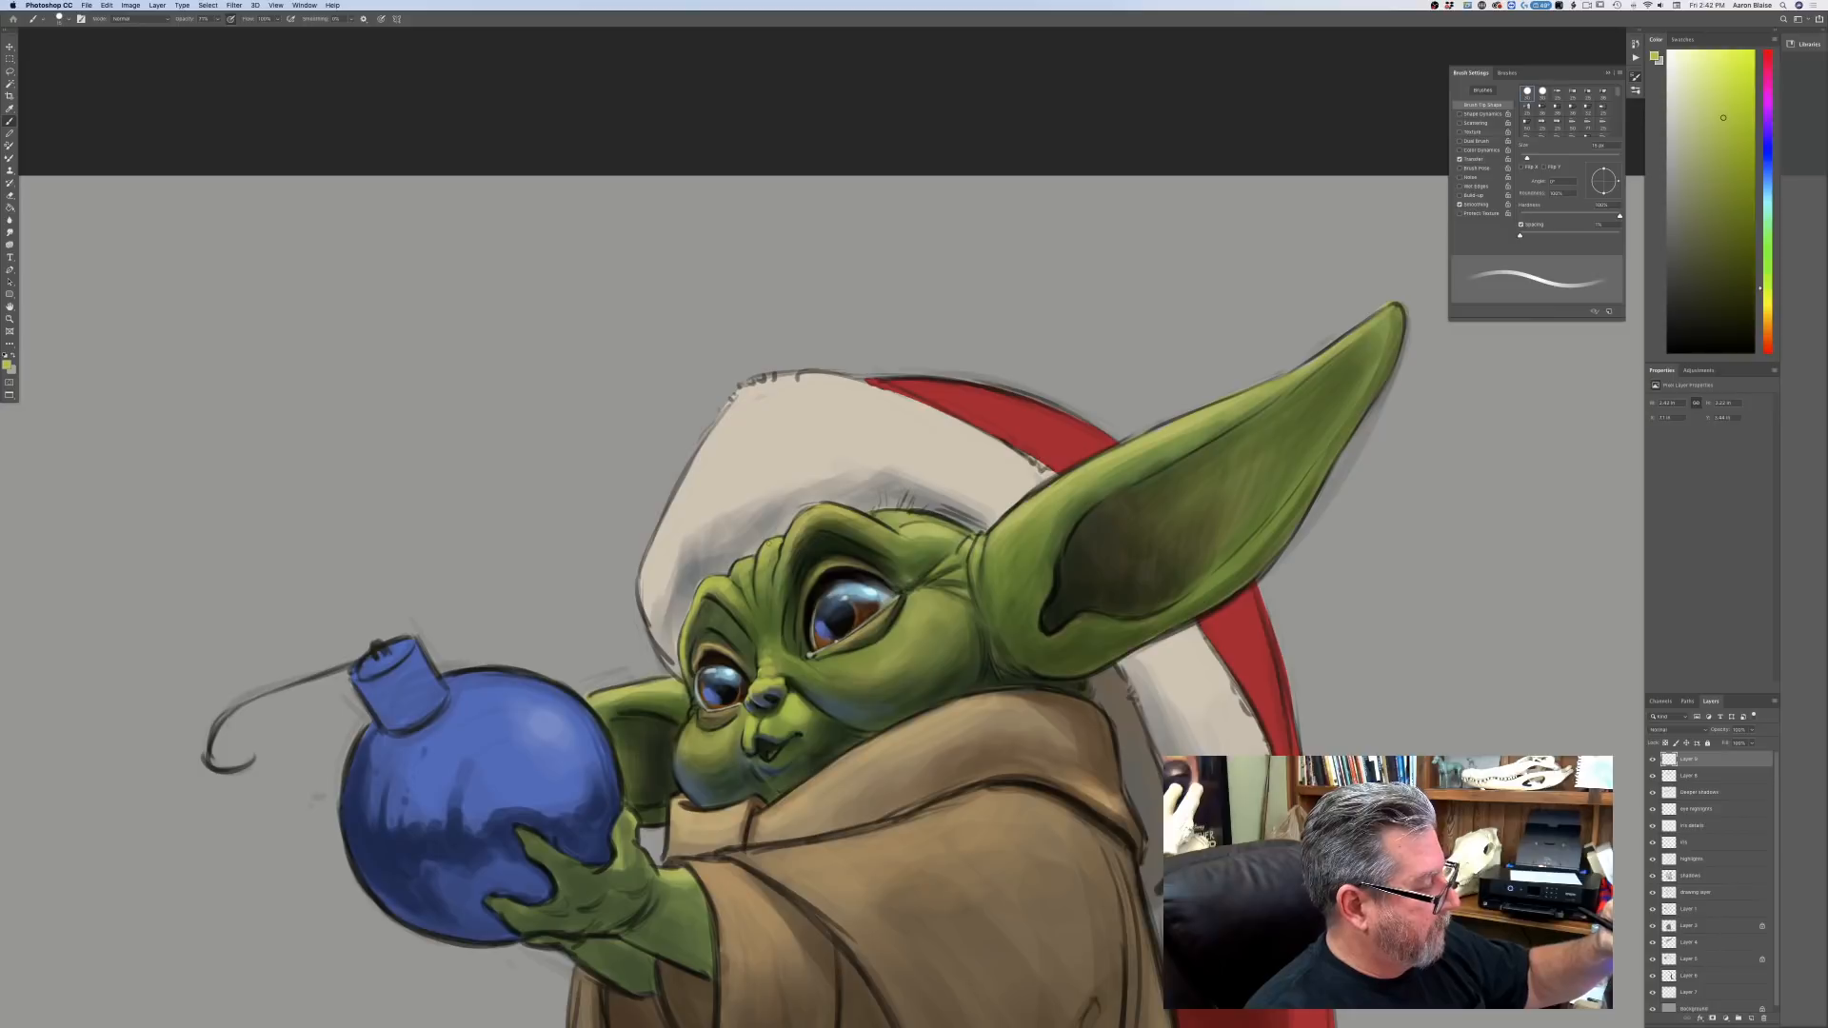
Adjust the brush size and add soft yellow-green highlights around the nose and between the eyes.
key(bracketright)
key(bracketright)
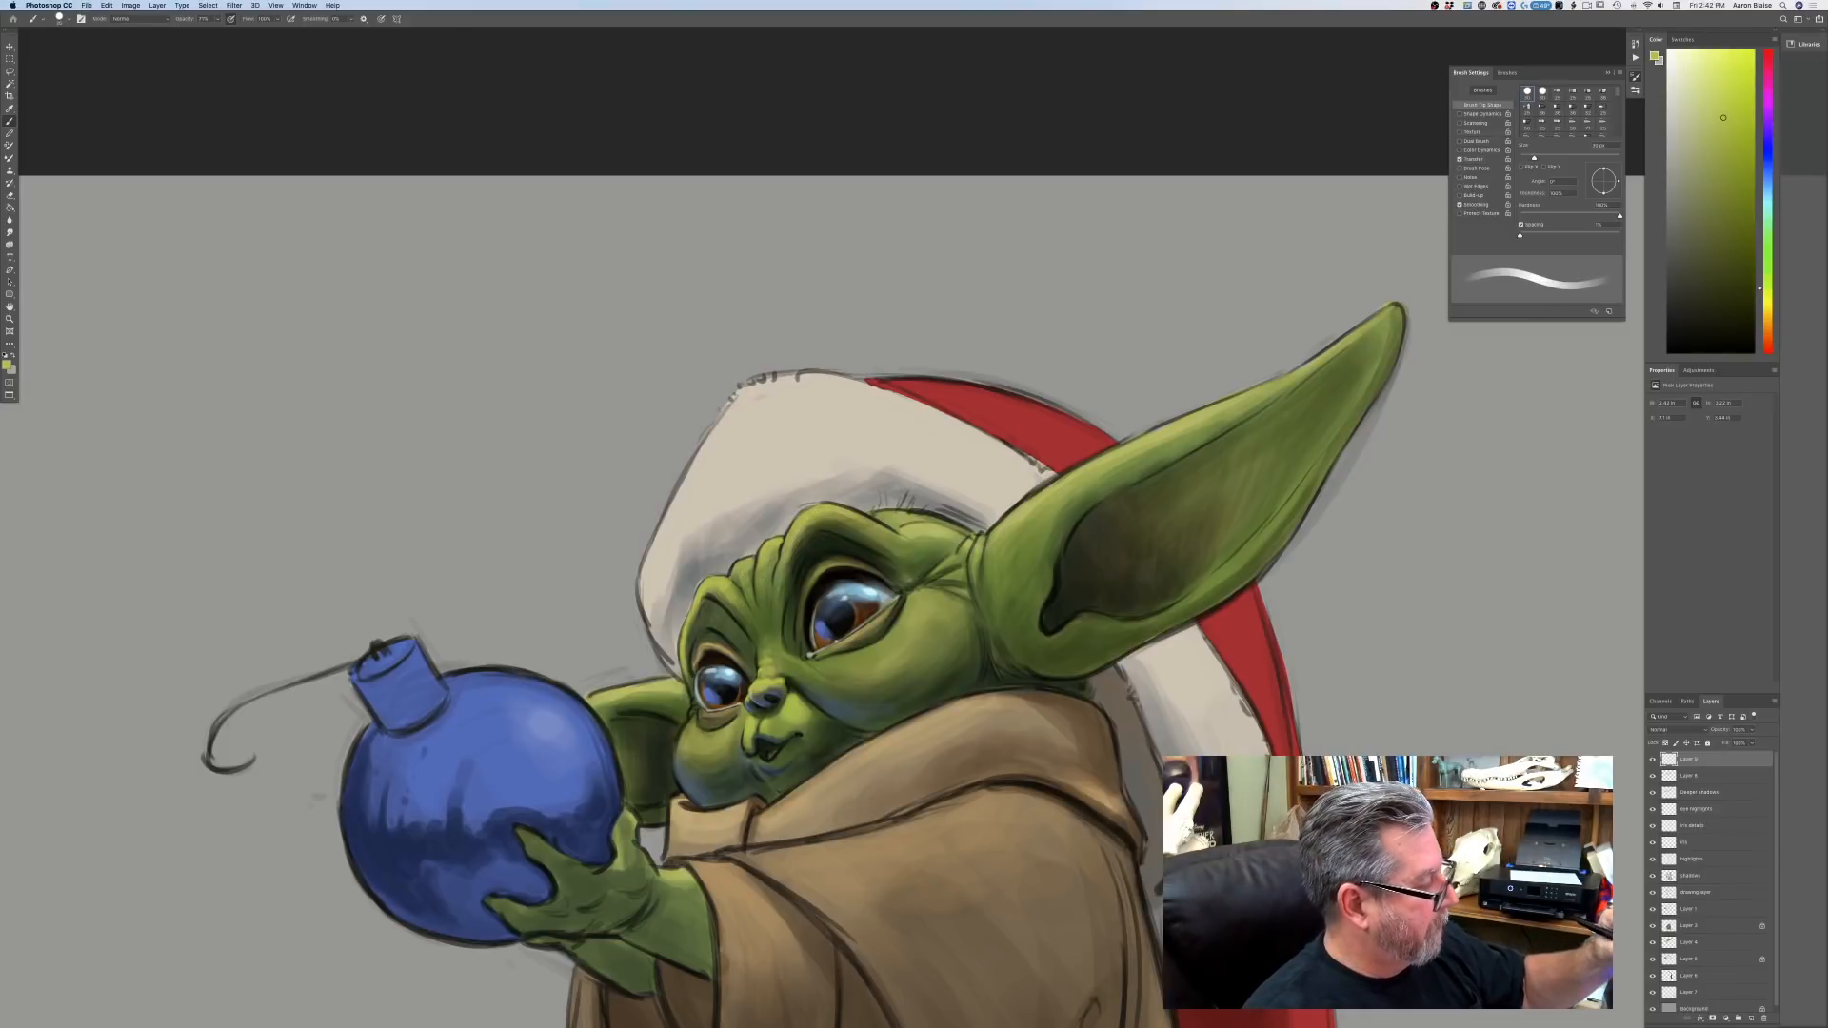
key(bracketleft)
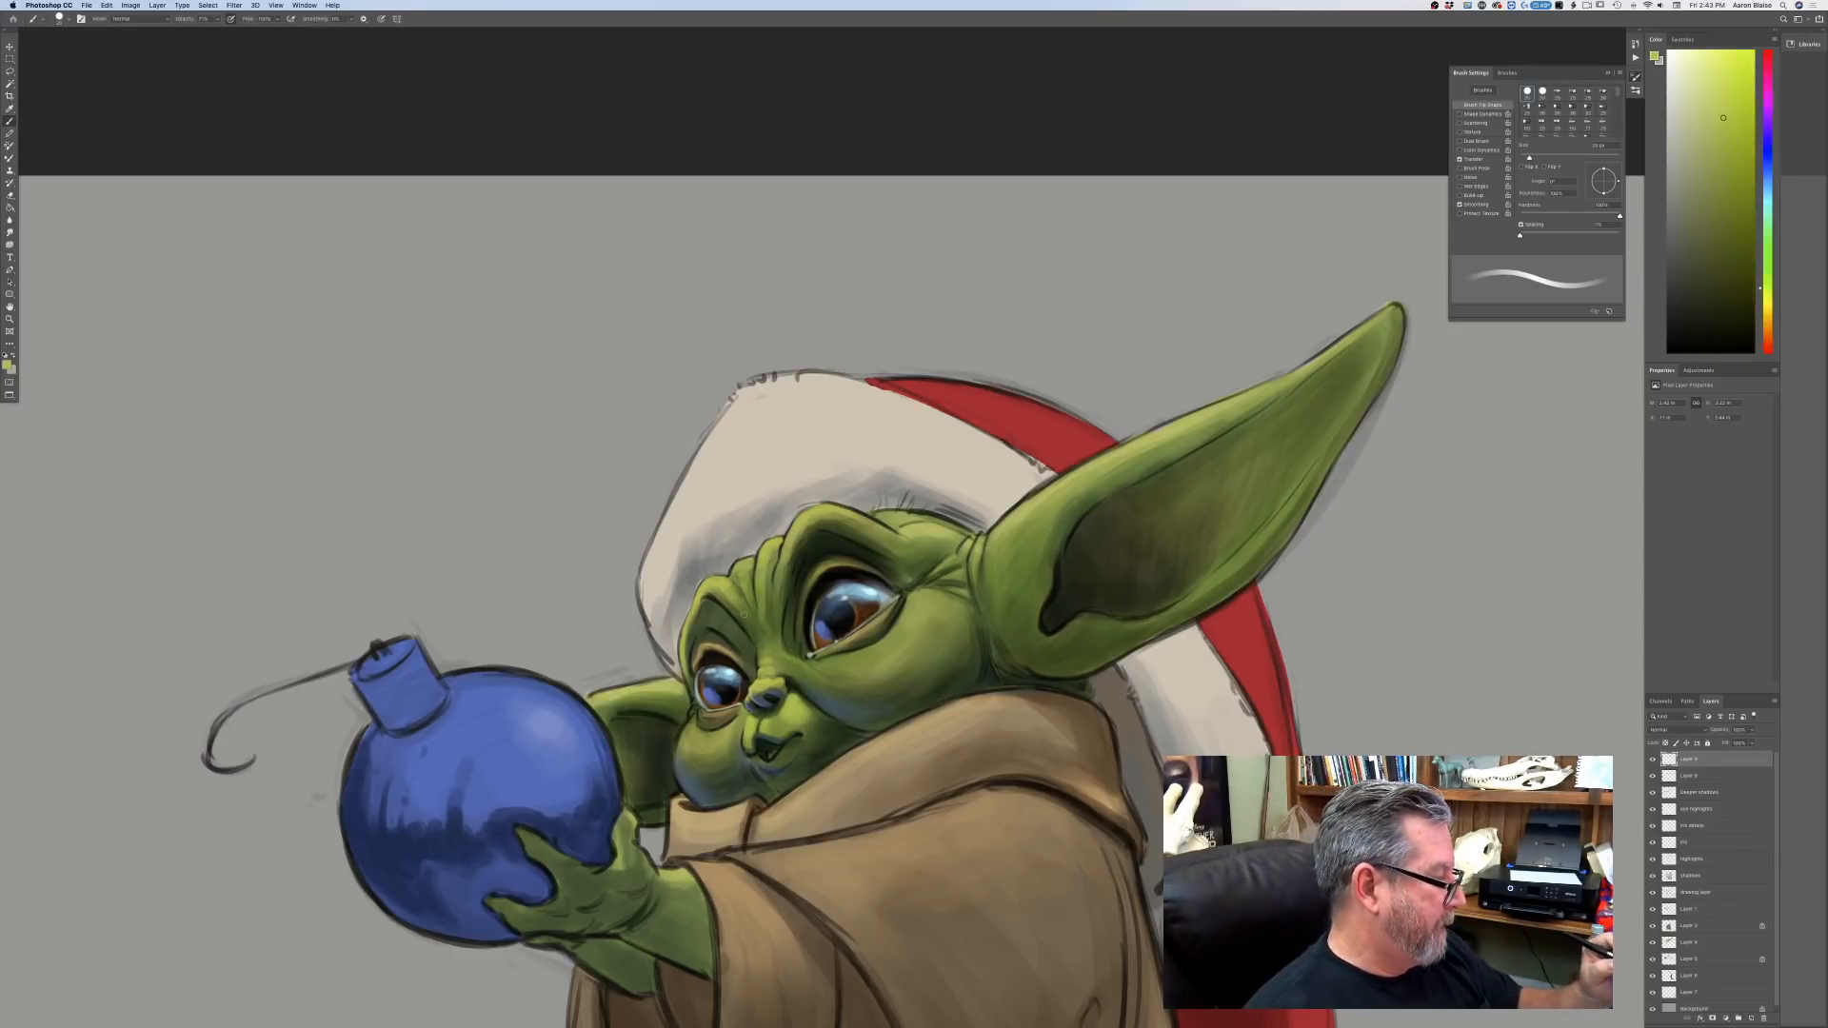
key(bracketright)
key(bracketleft)
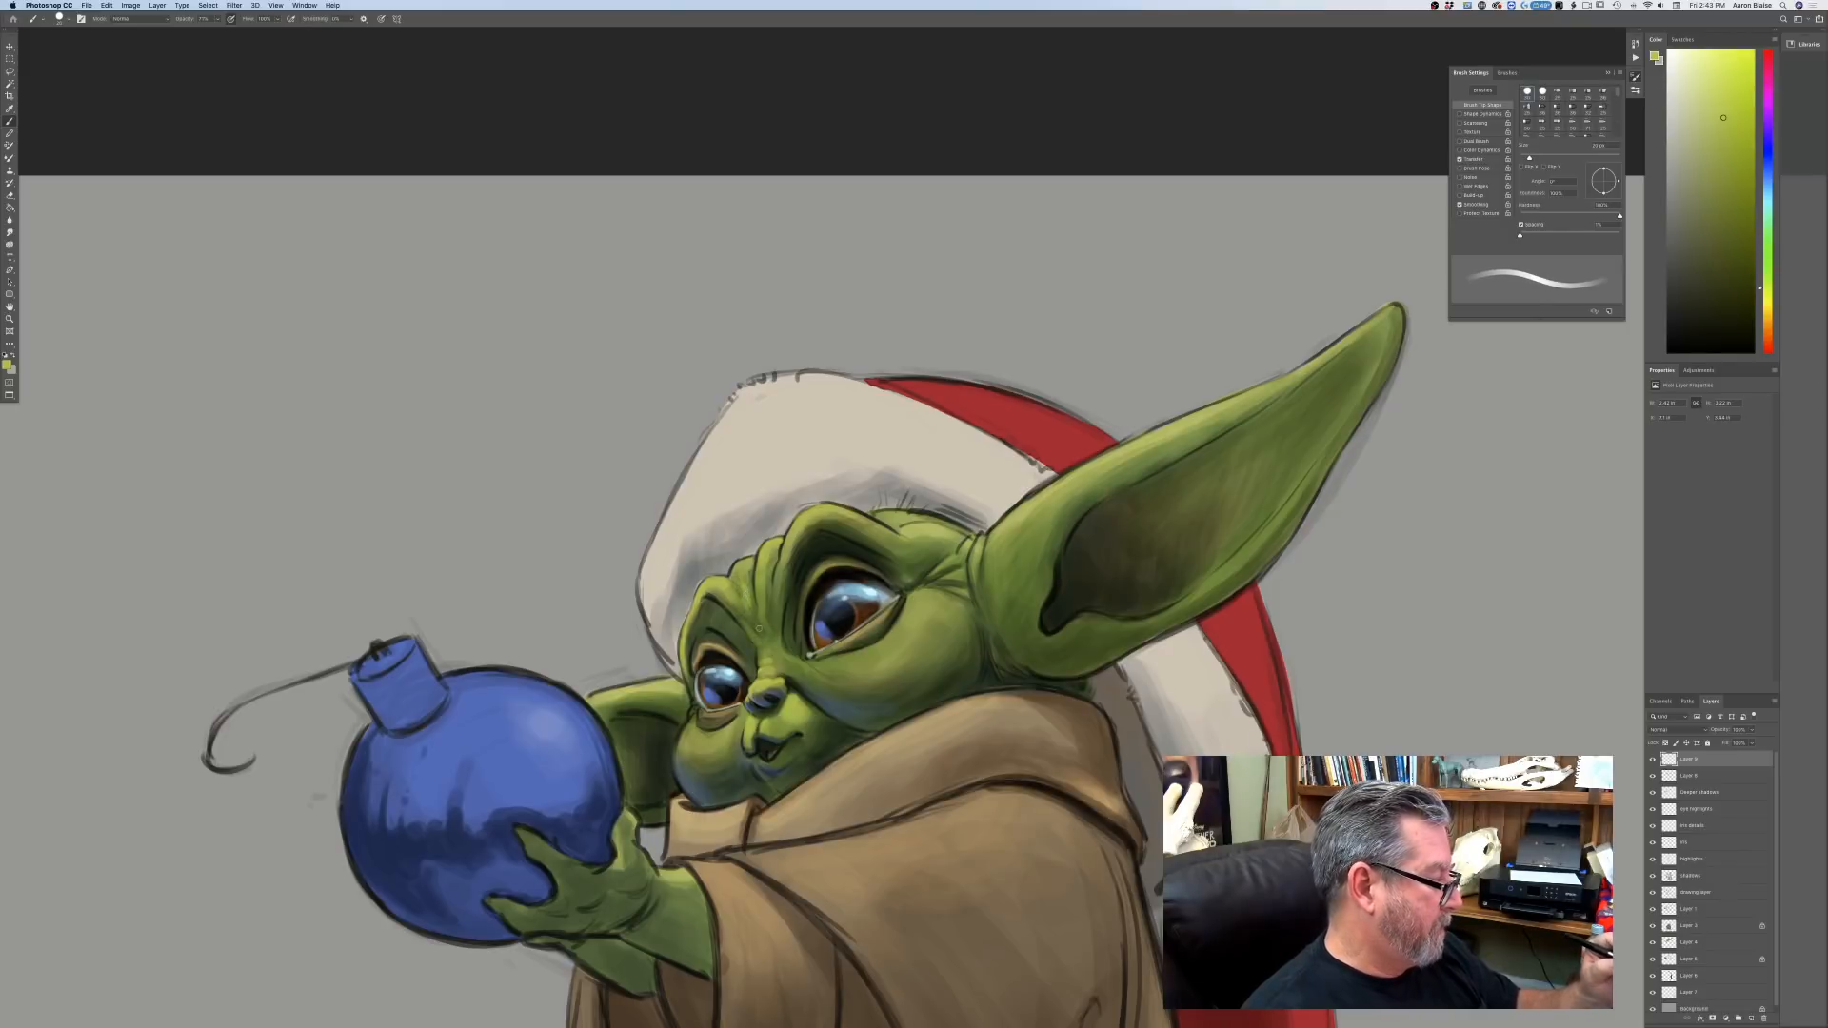
key(super+plus)
drag(757, 630, 736, 431)
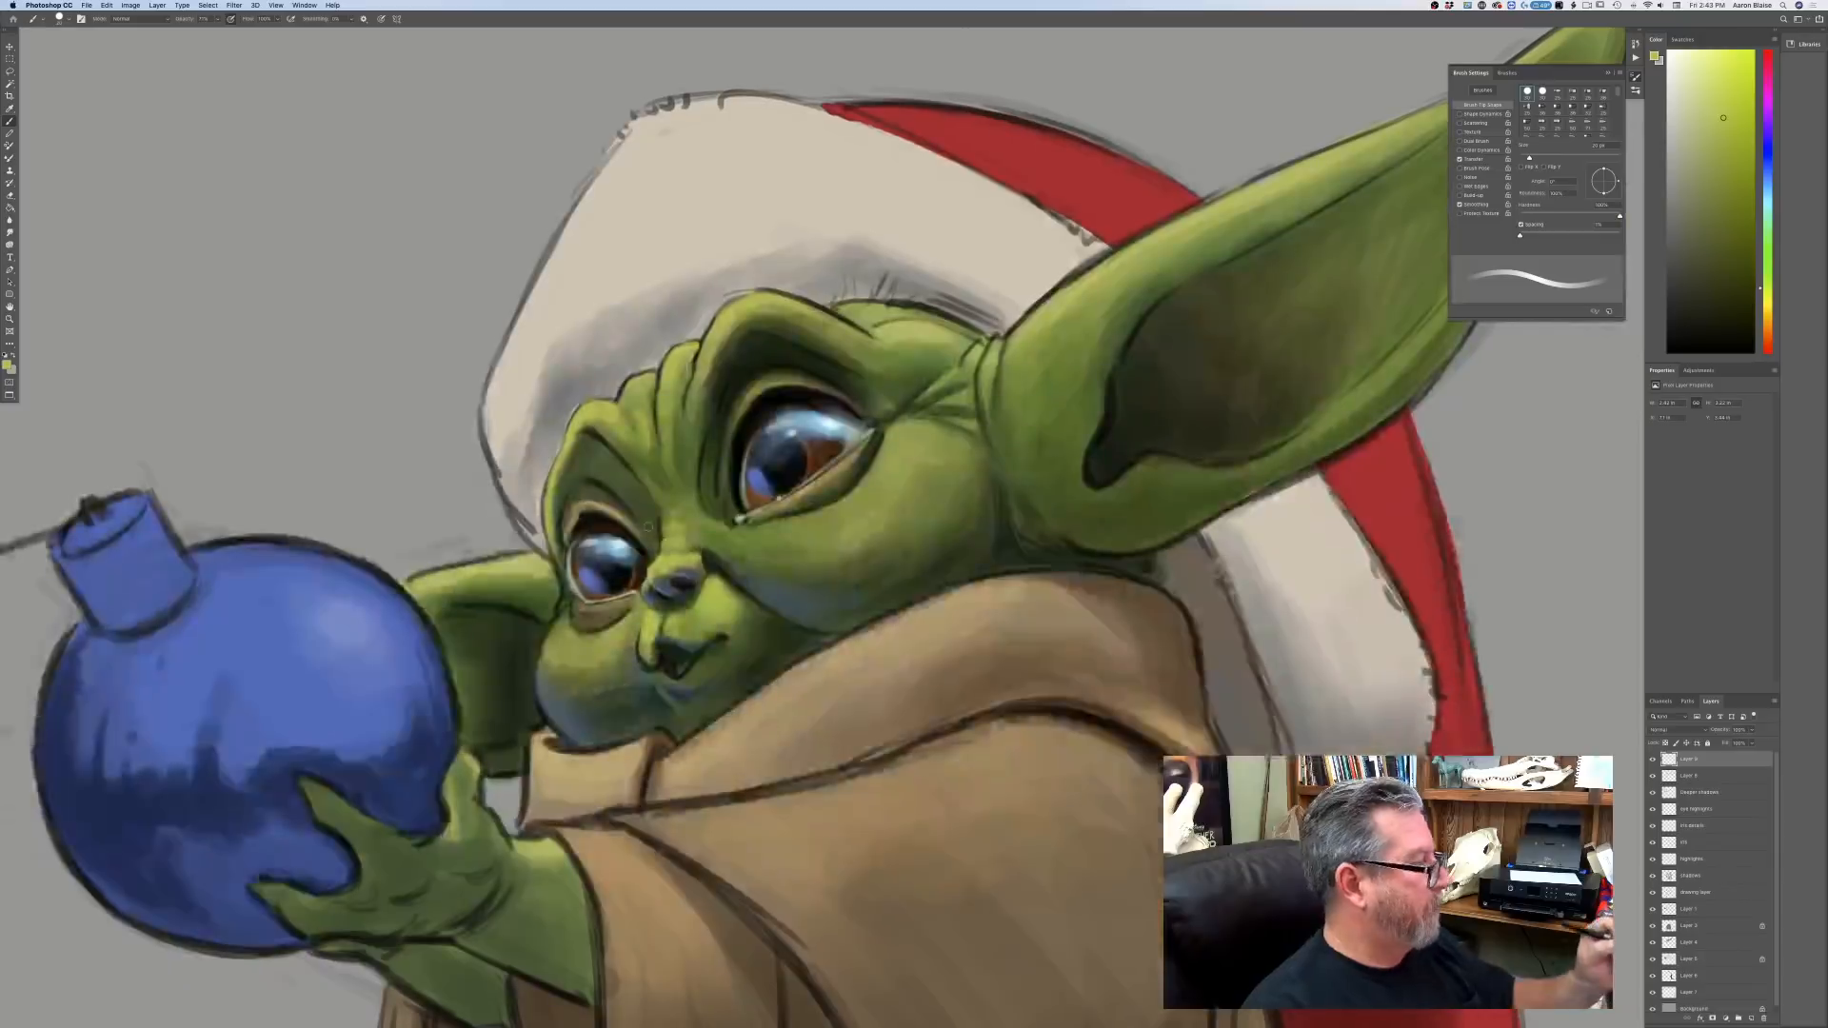
Vary the brush size and paint light green highlights along the upper eyelid of the near eye.
key(bracketleft)
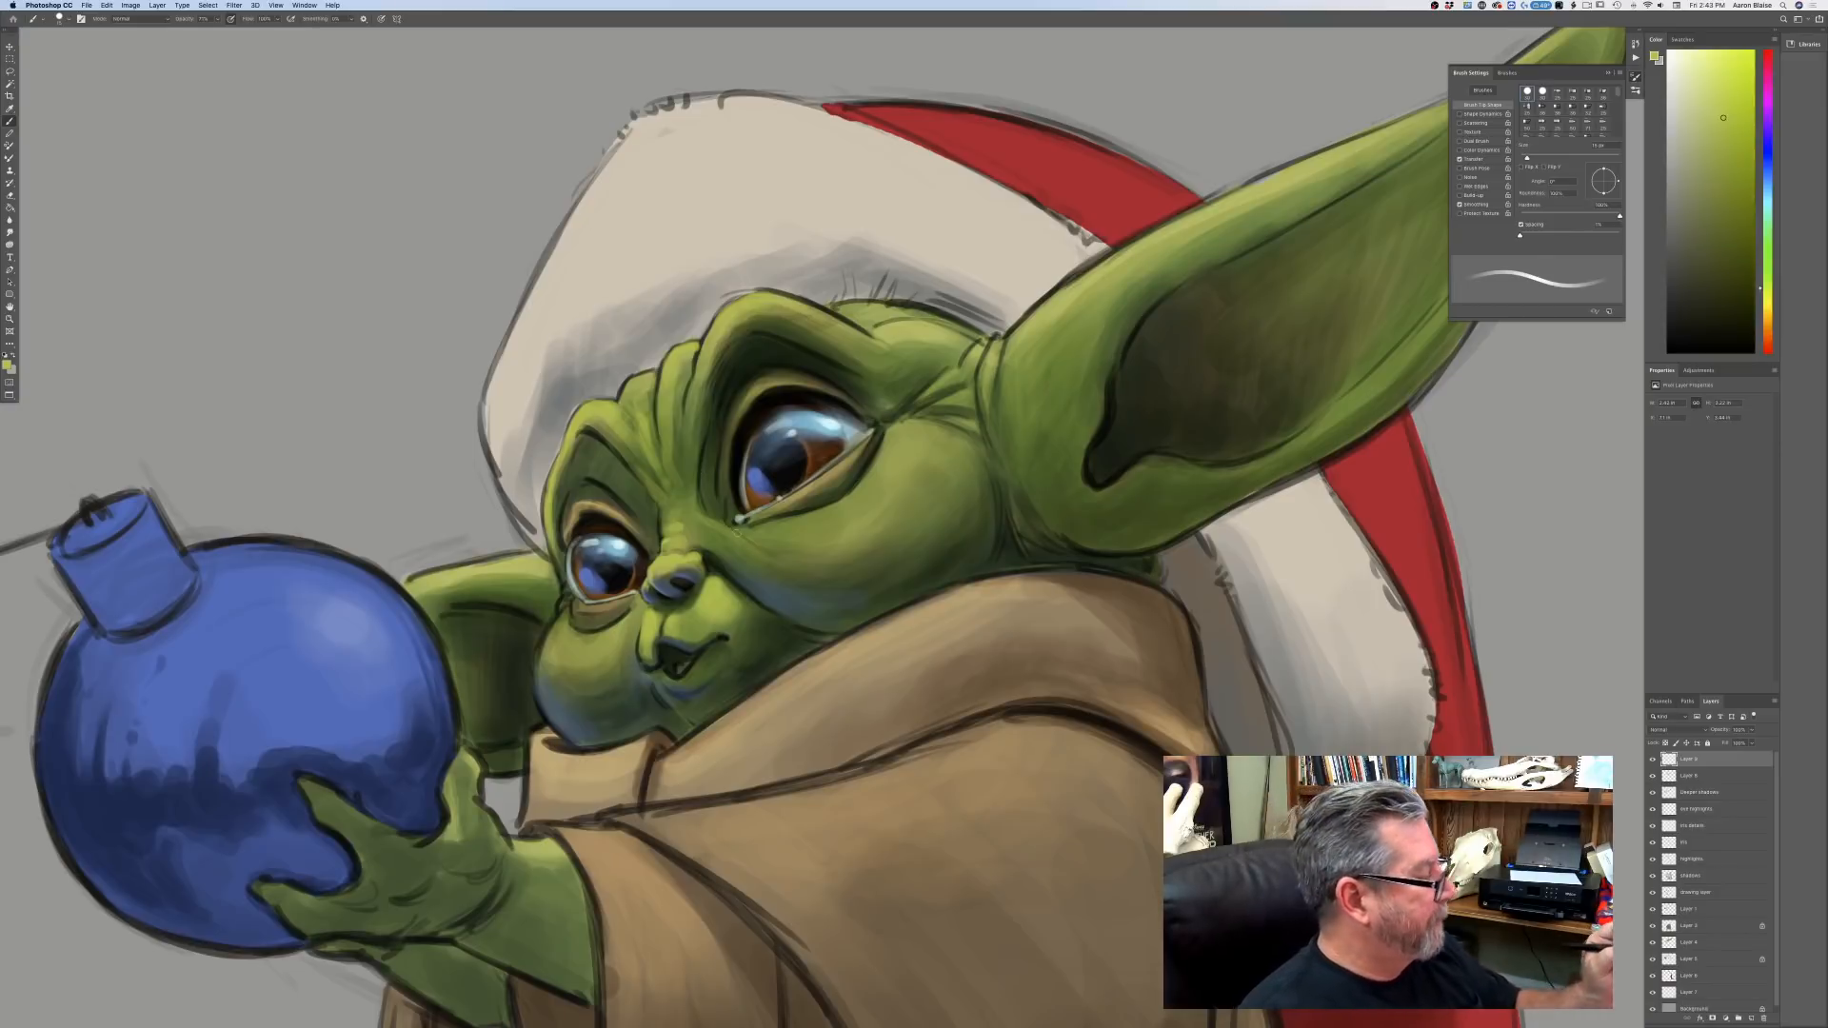
key(bracketleft)
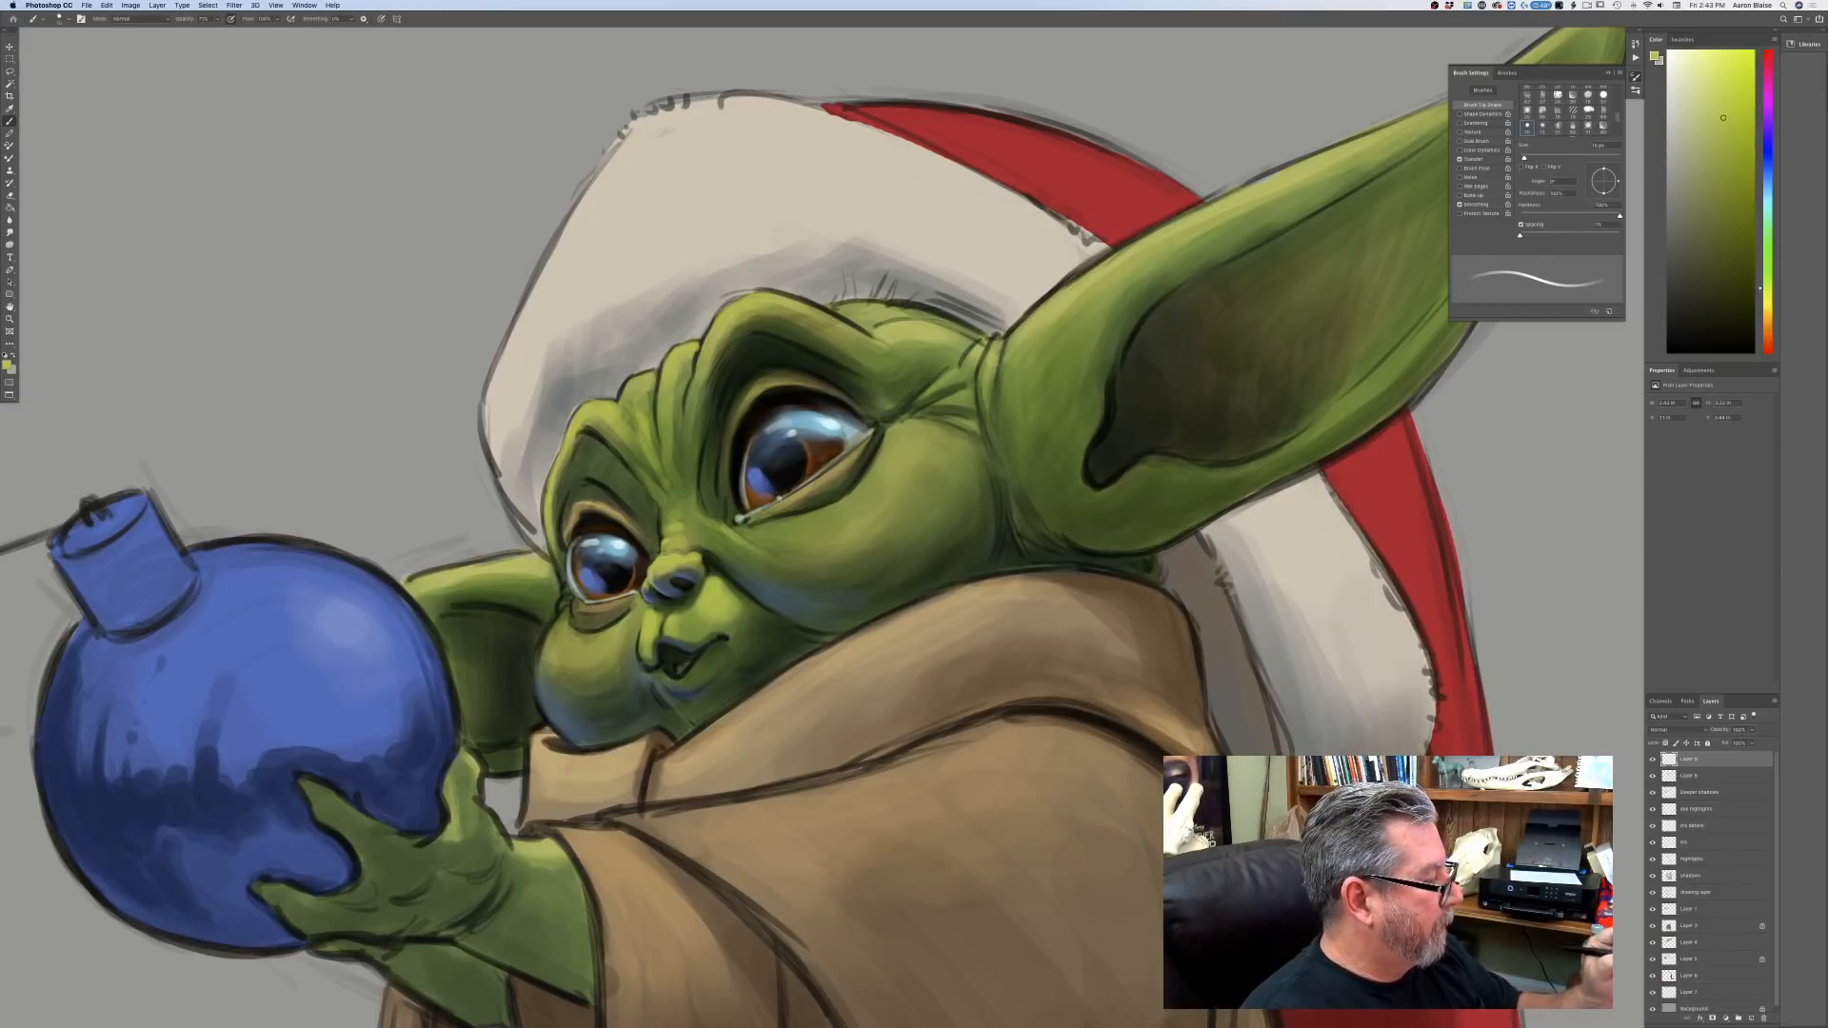
key(bracketright)
key(bracketright)
key(bracketright)
key(bracketright)
key(bracketright)
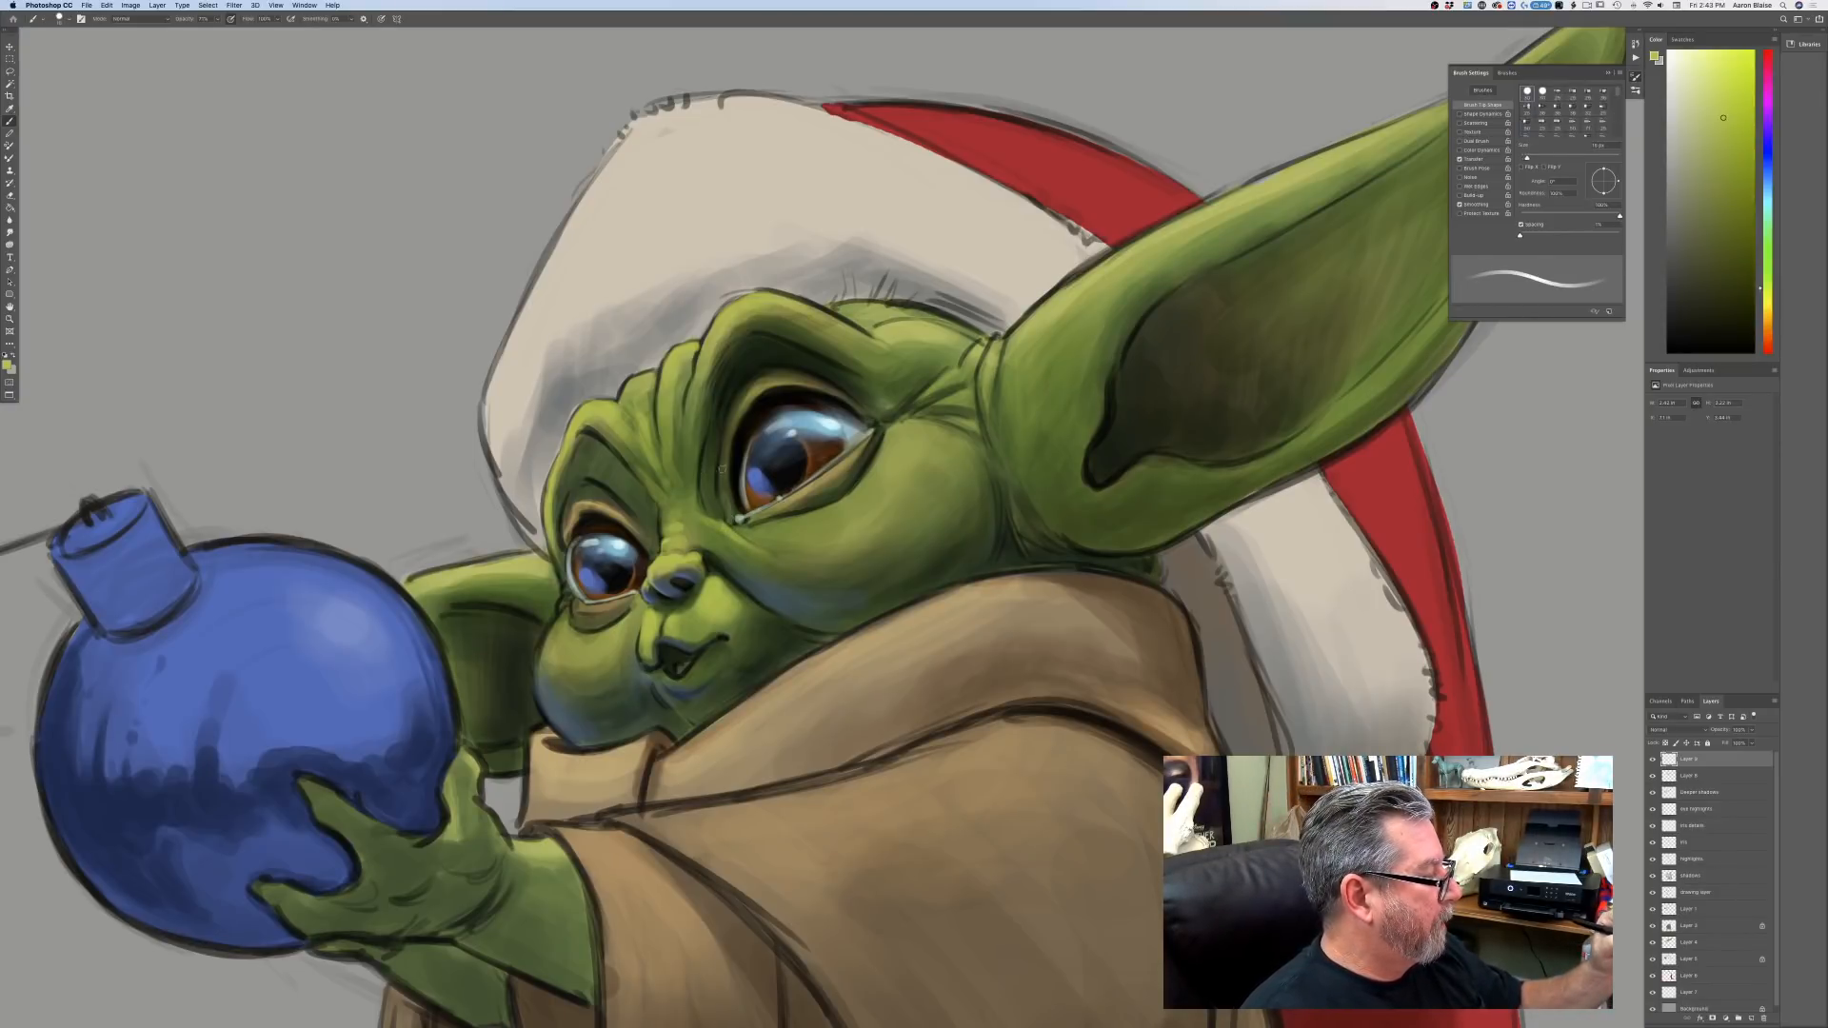
key(bracketleft)
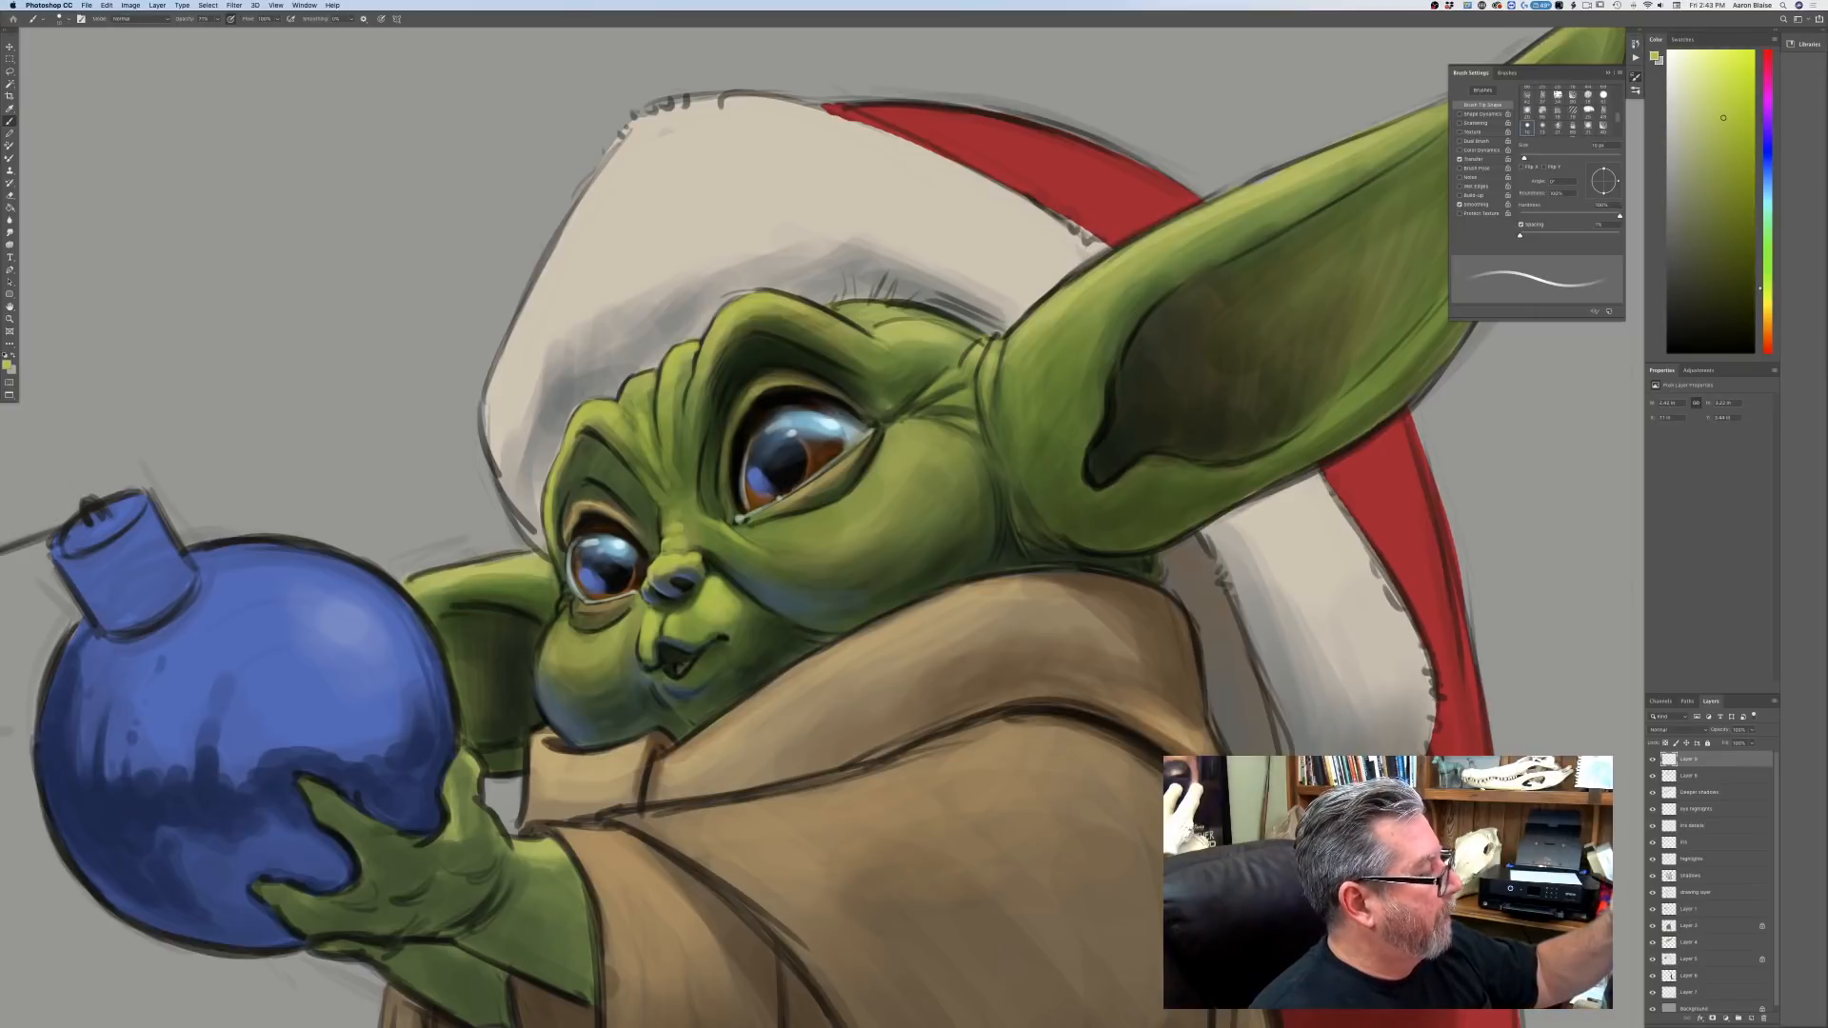
key(bracketright)
key(bracketright)
key(bracketright)
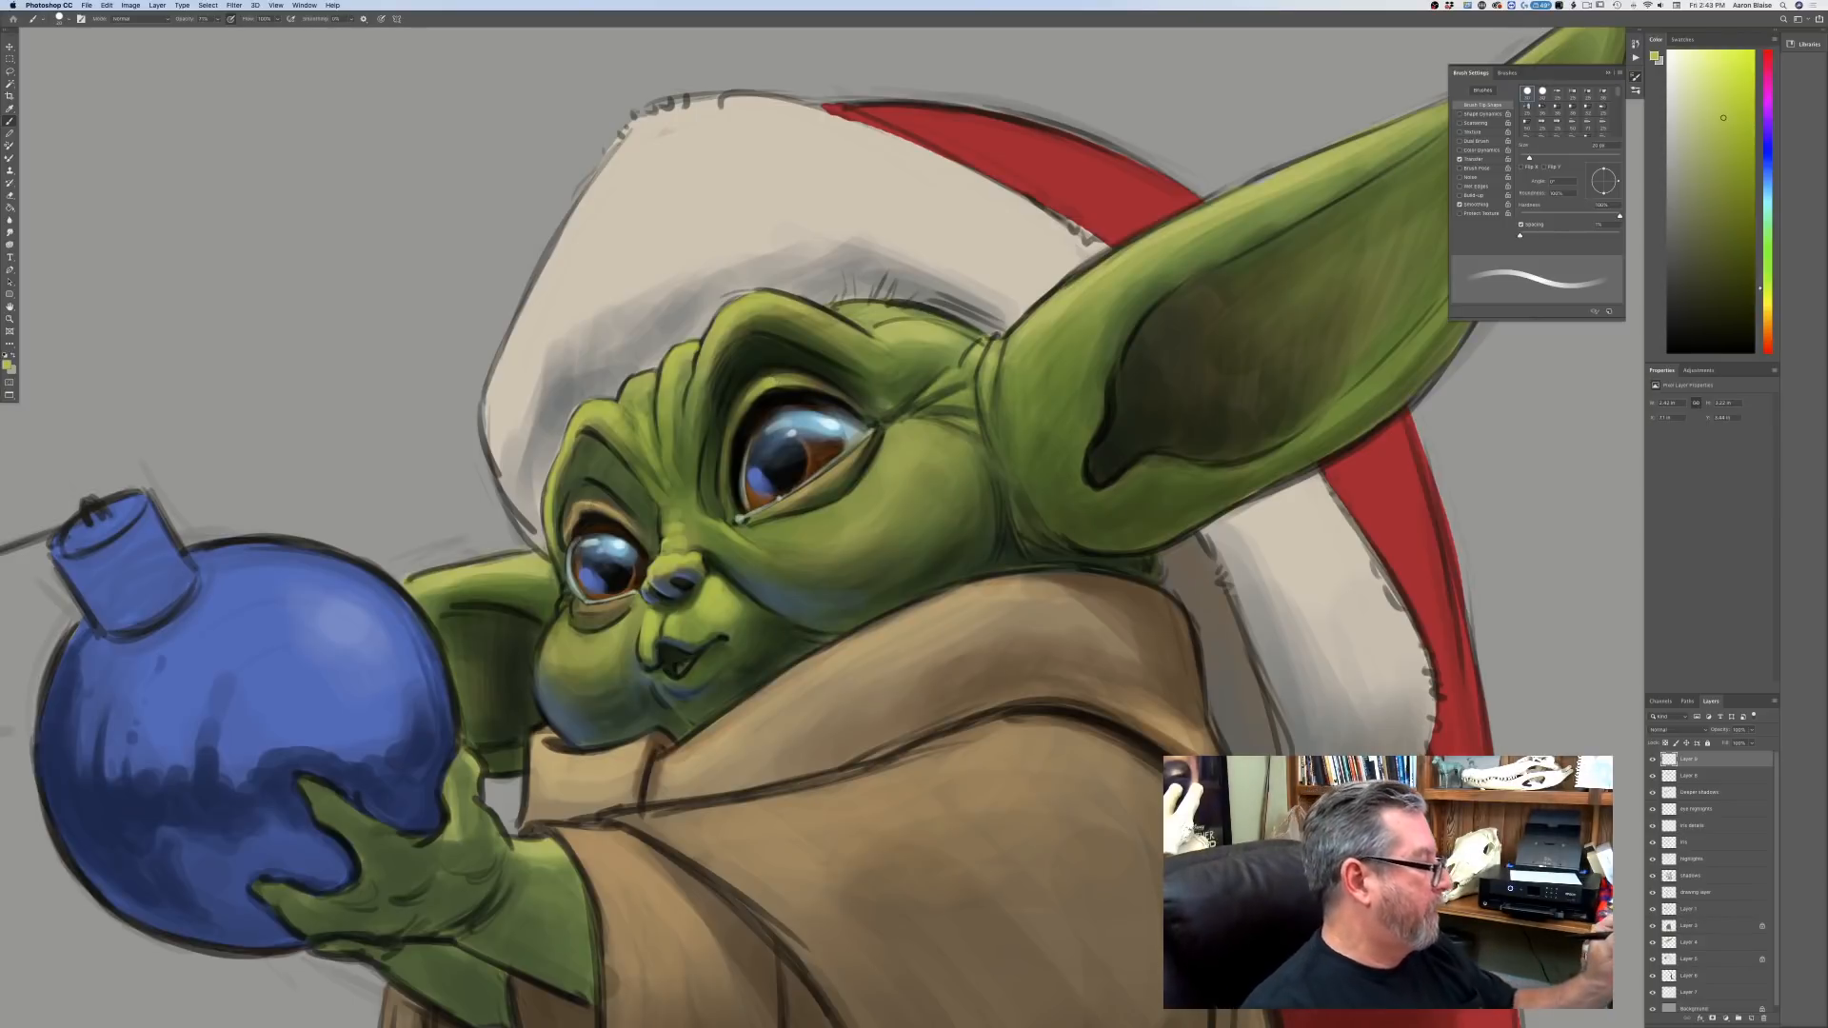
Shift the foreground hue to a golden yellow and warm the upper eyelid rims of both eyes.
click(8, 365)
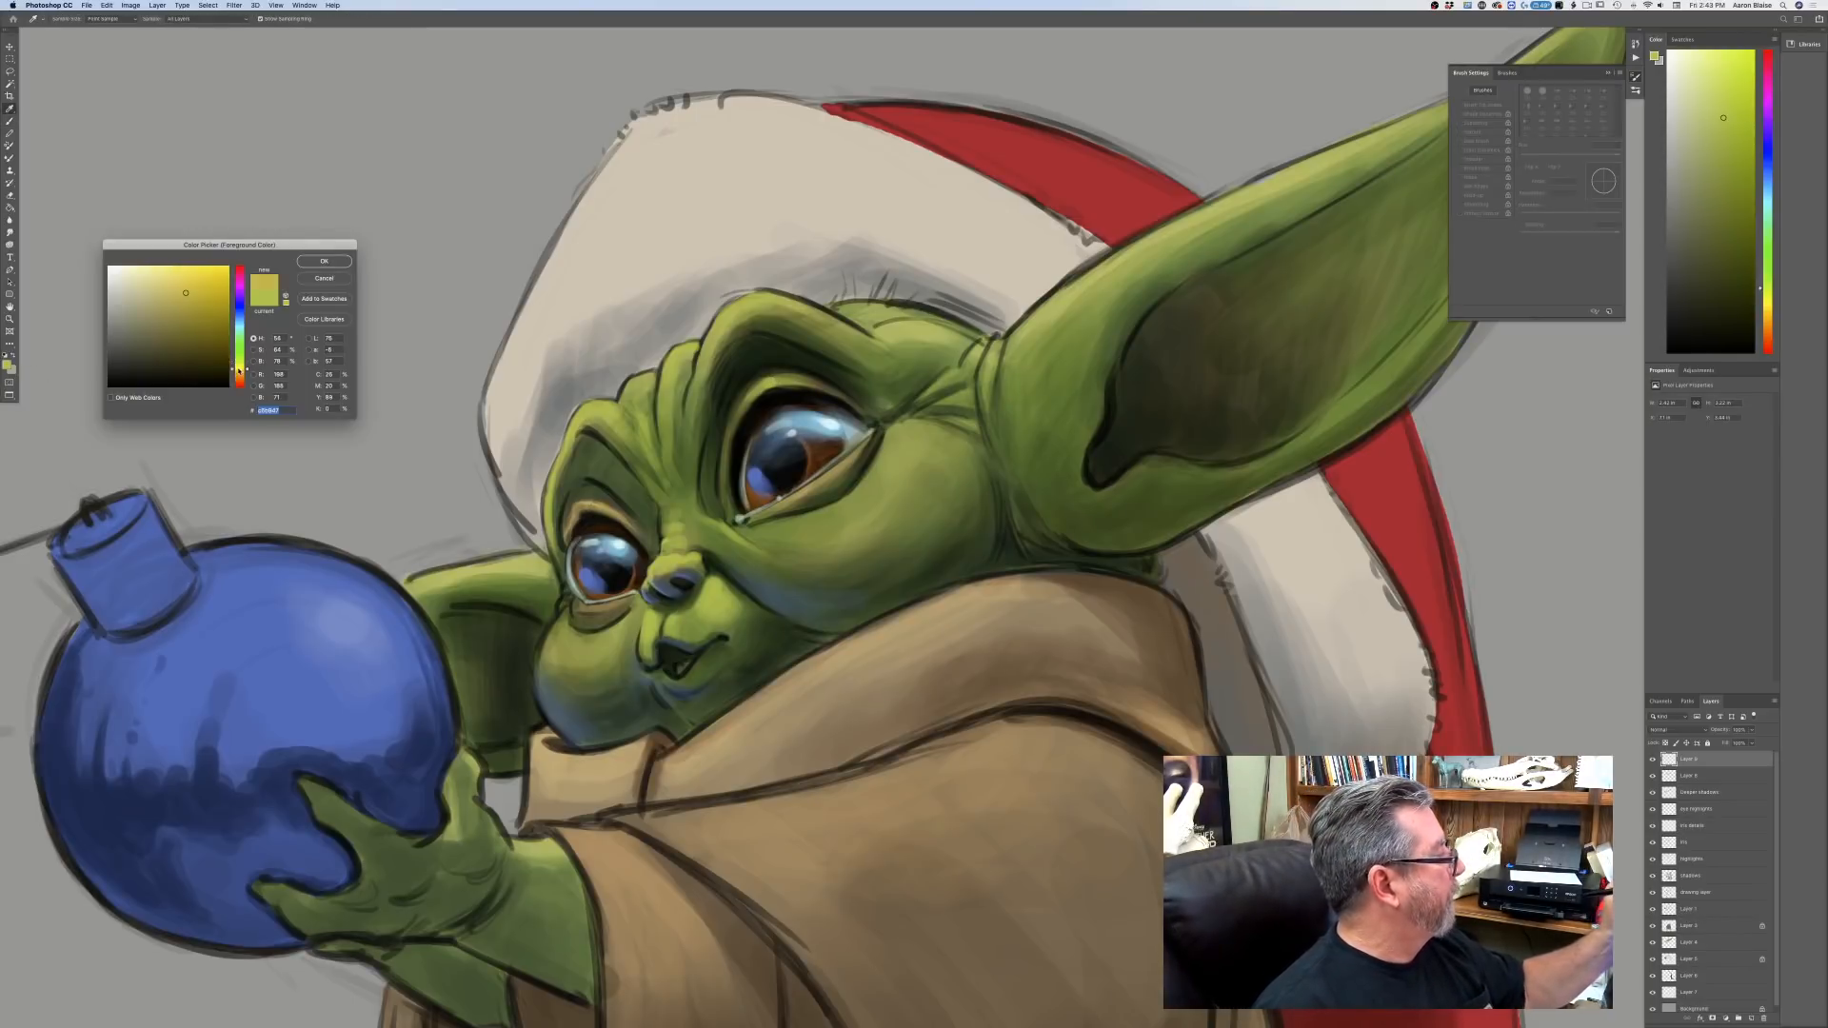
click(324, 261)
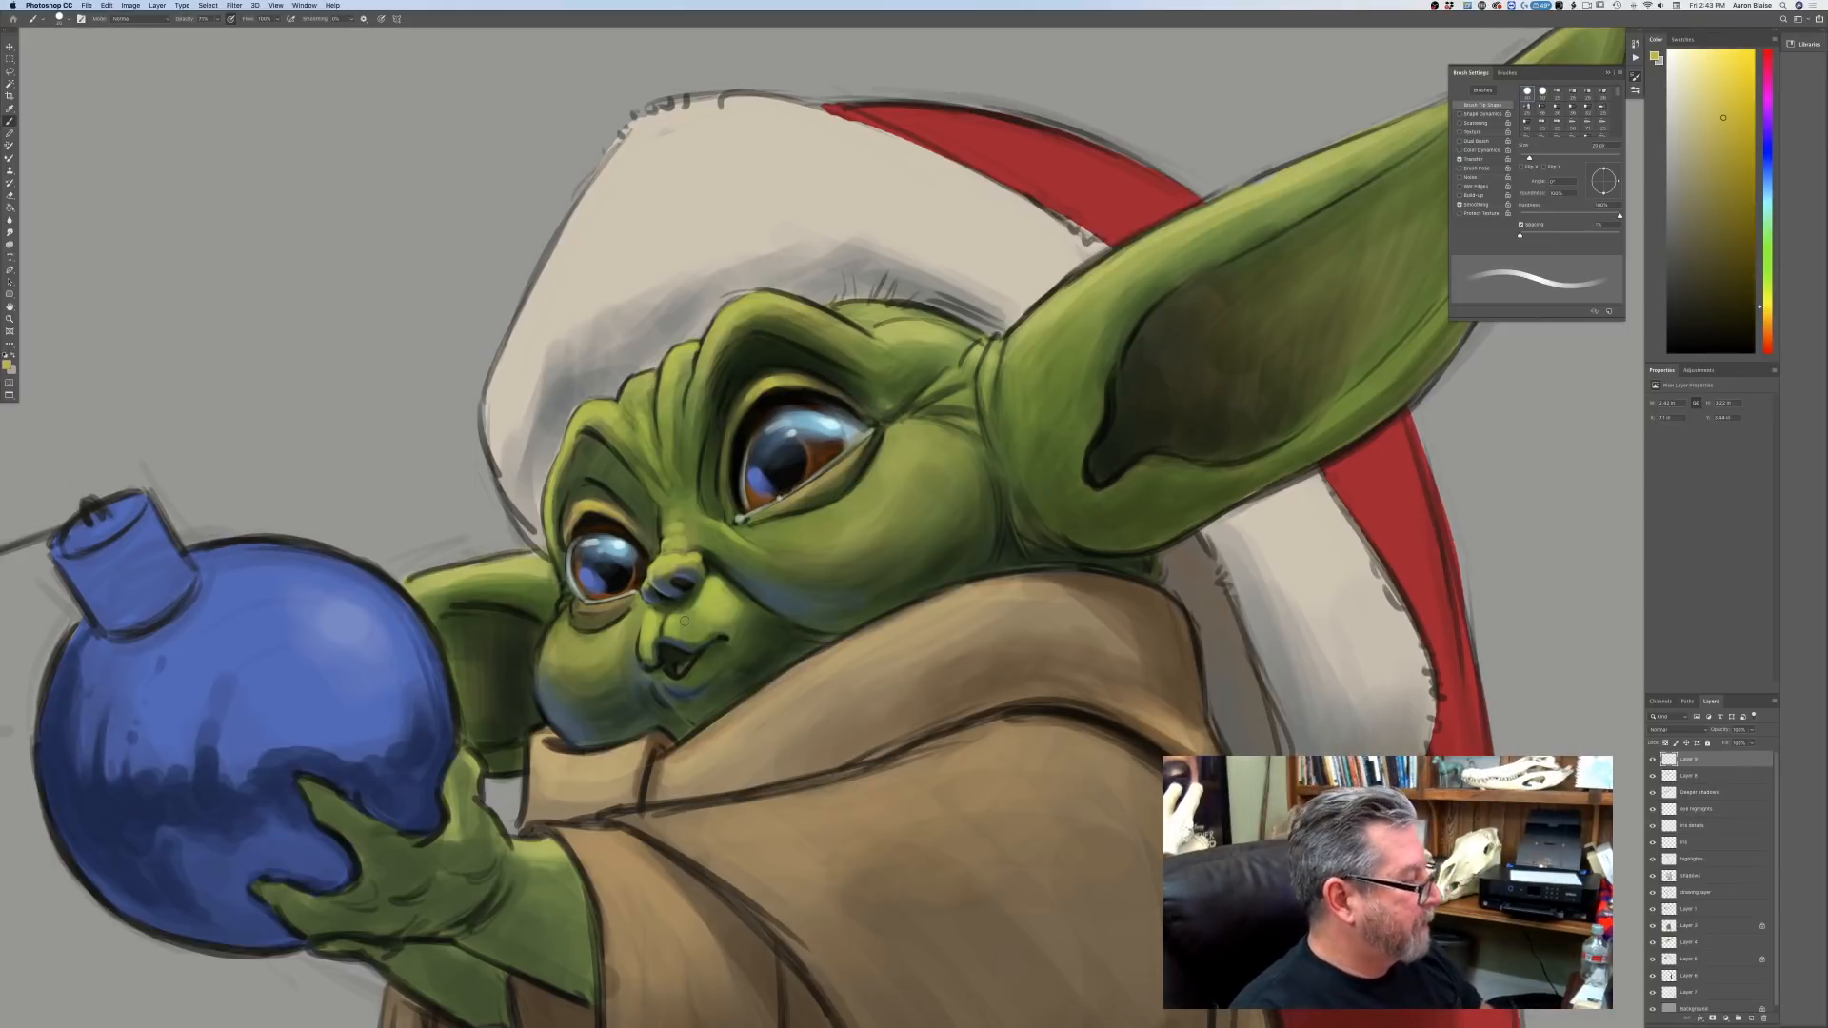
Set the foreground back to a light yellow-green and reduce the brush size for finer facial highlights.
click(8, 369)
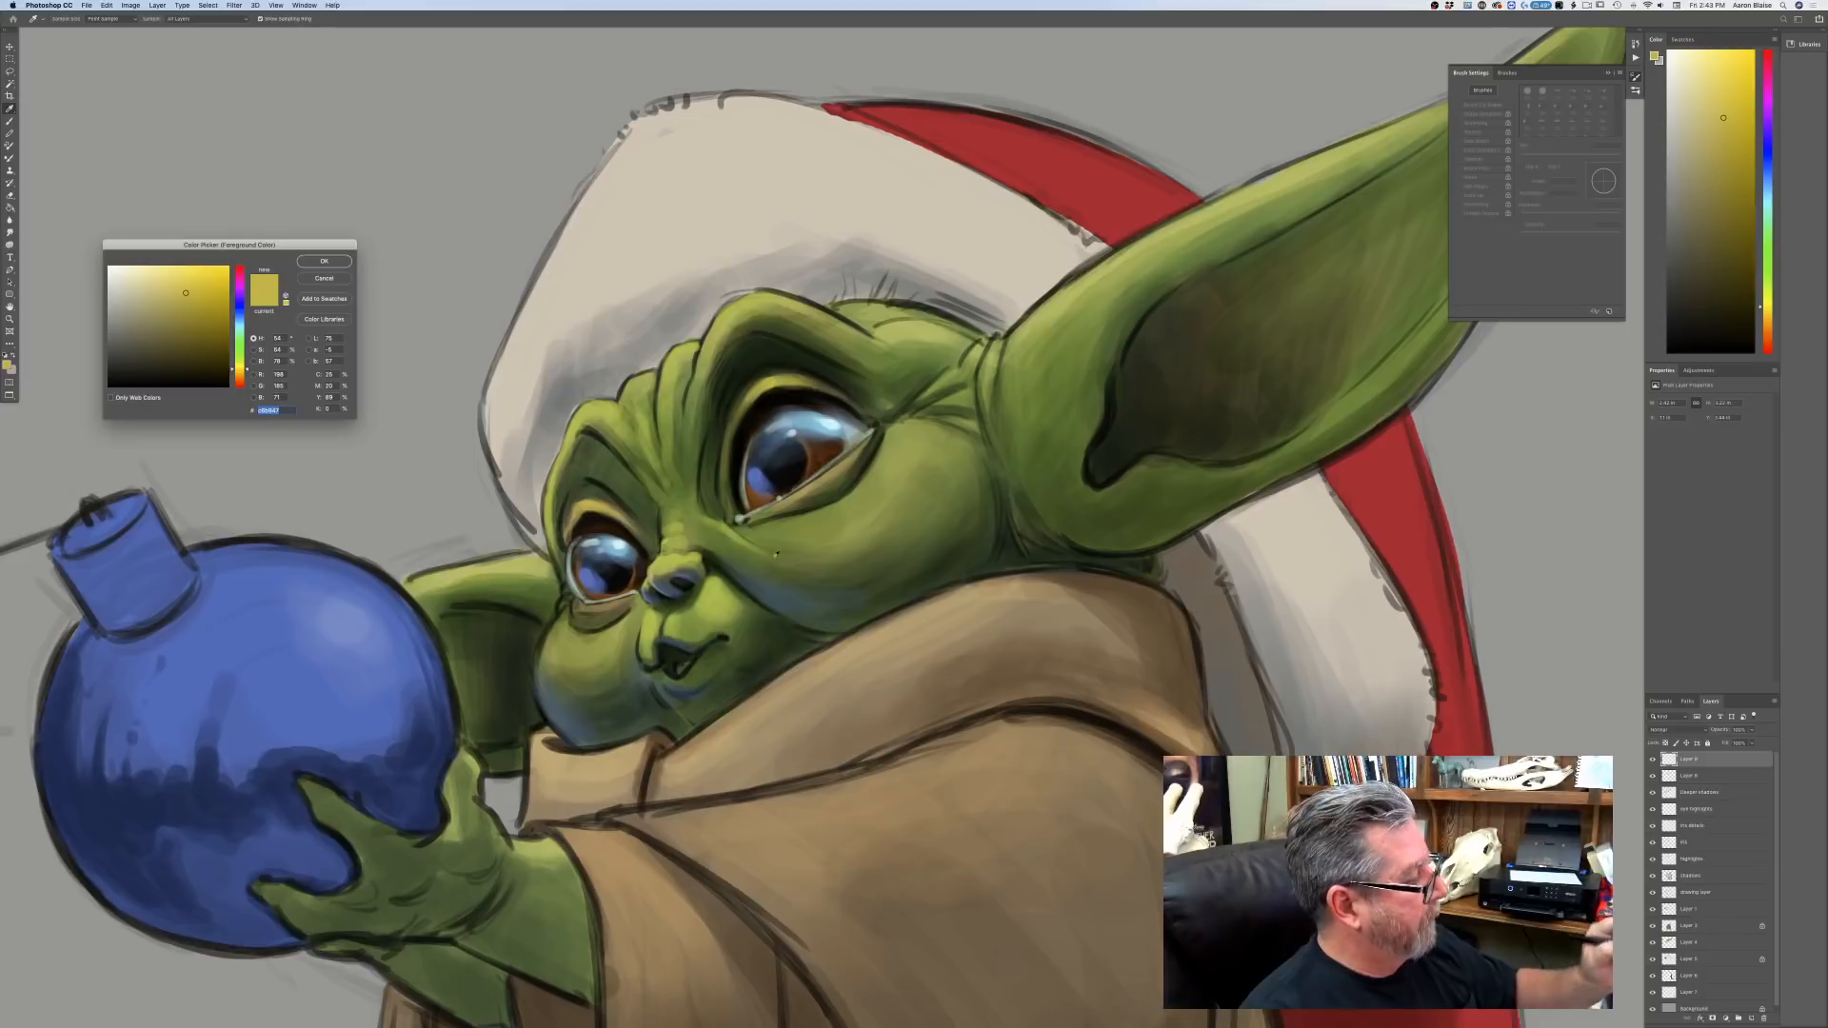
click(338, 266)
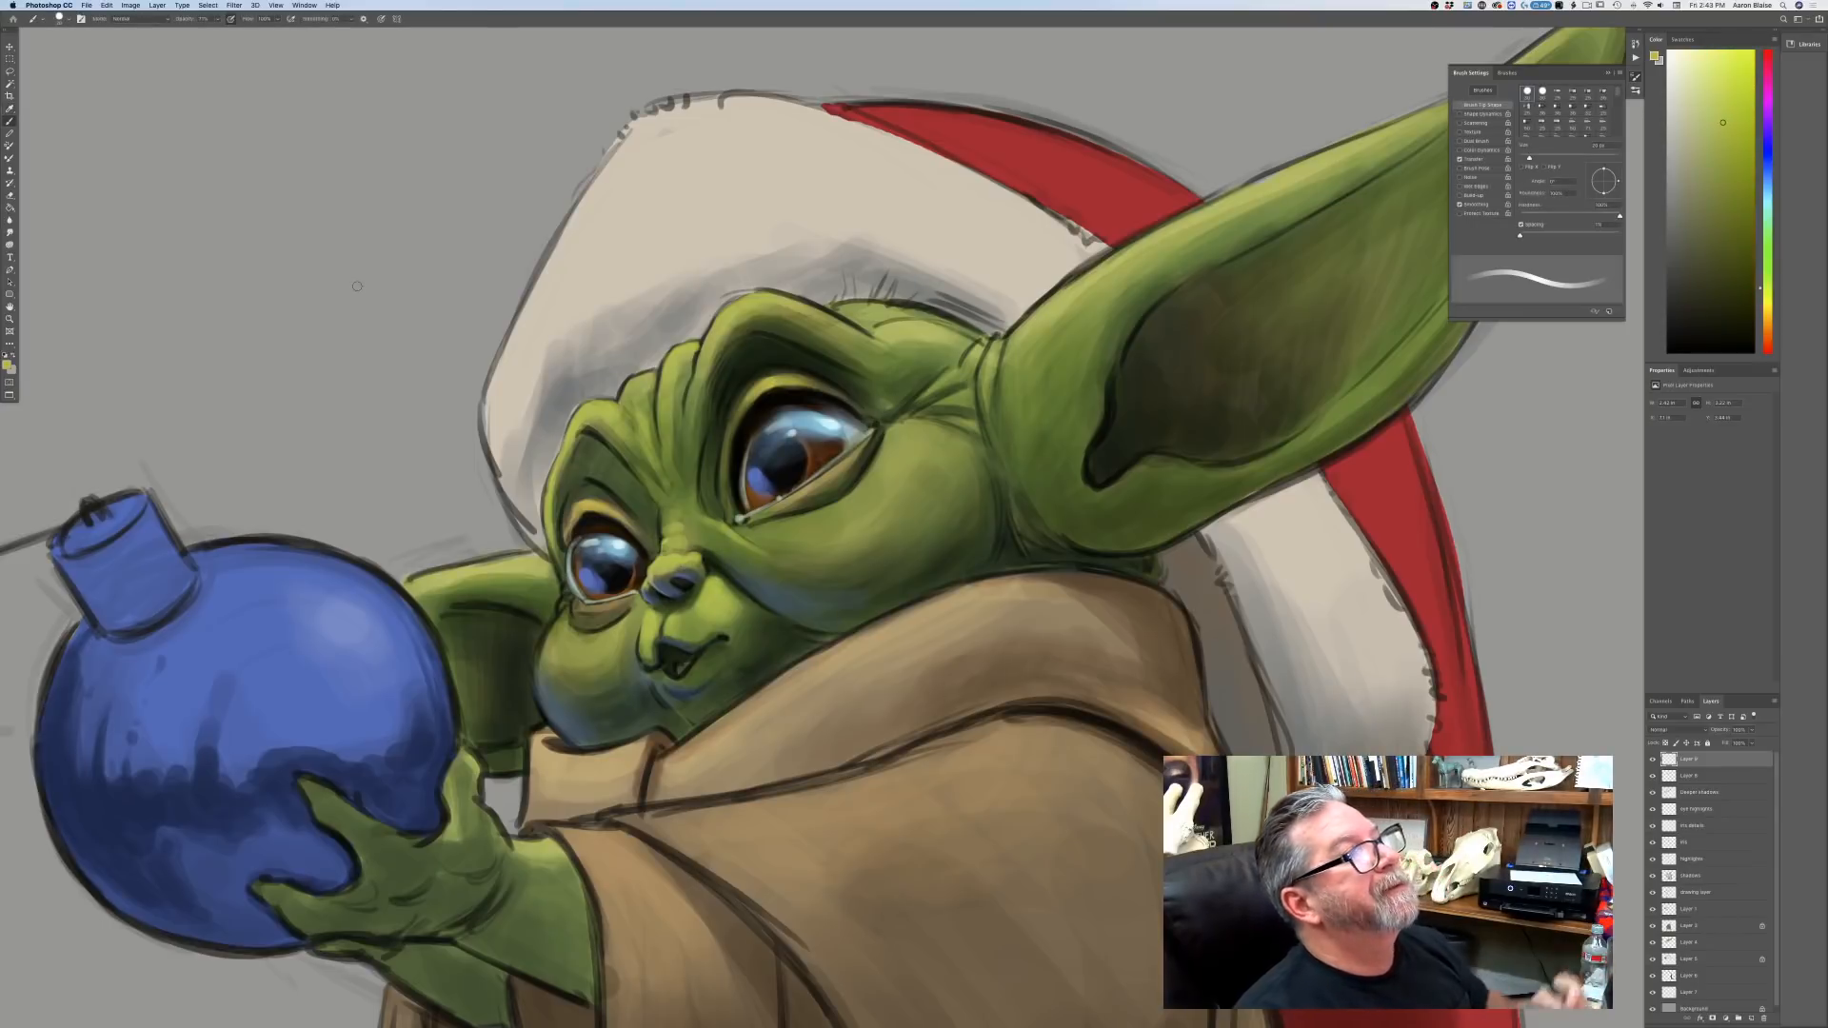
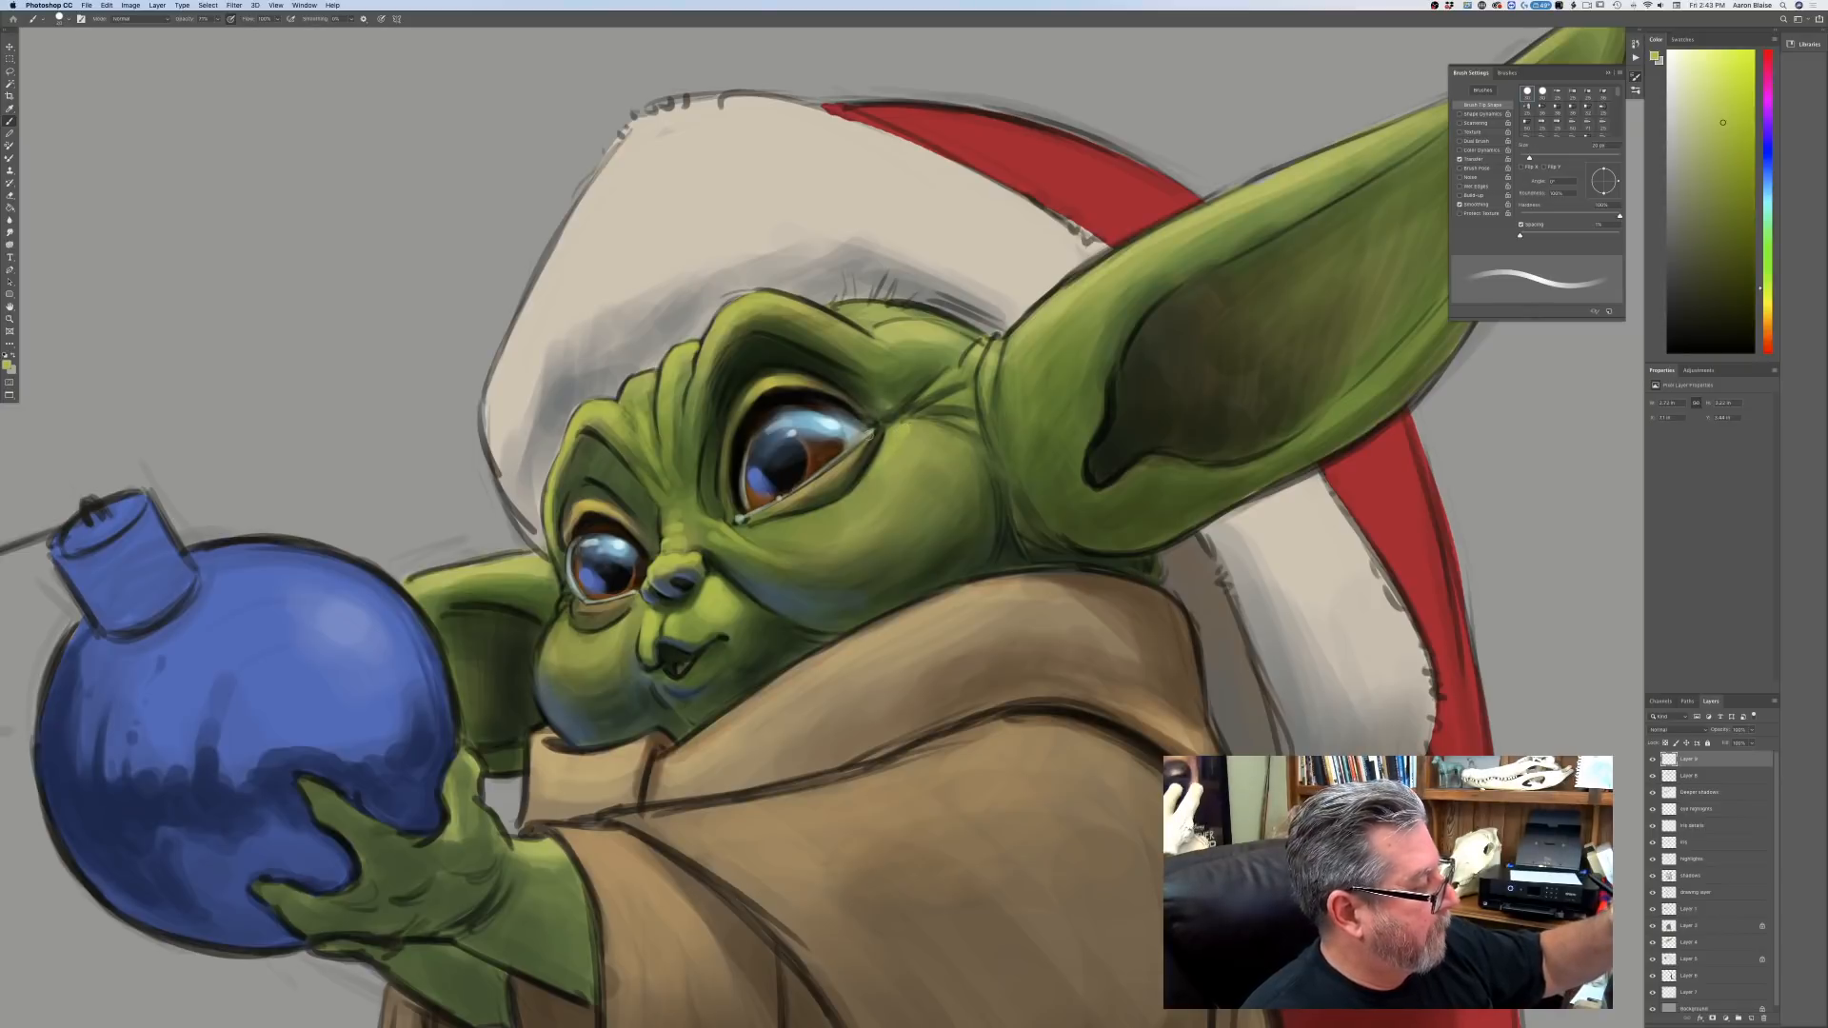
key(bracketleft)
key(bracketleft)
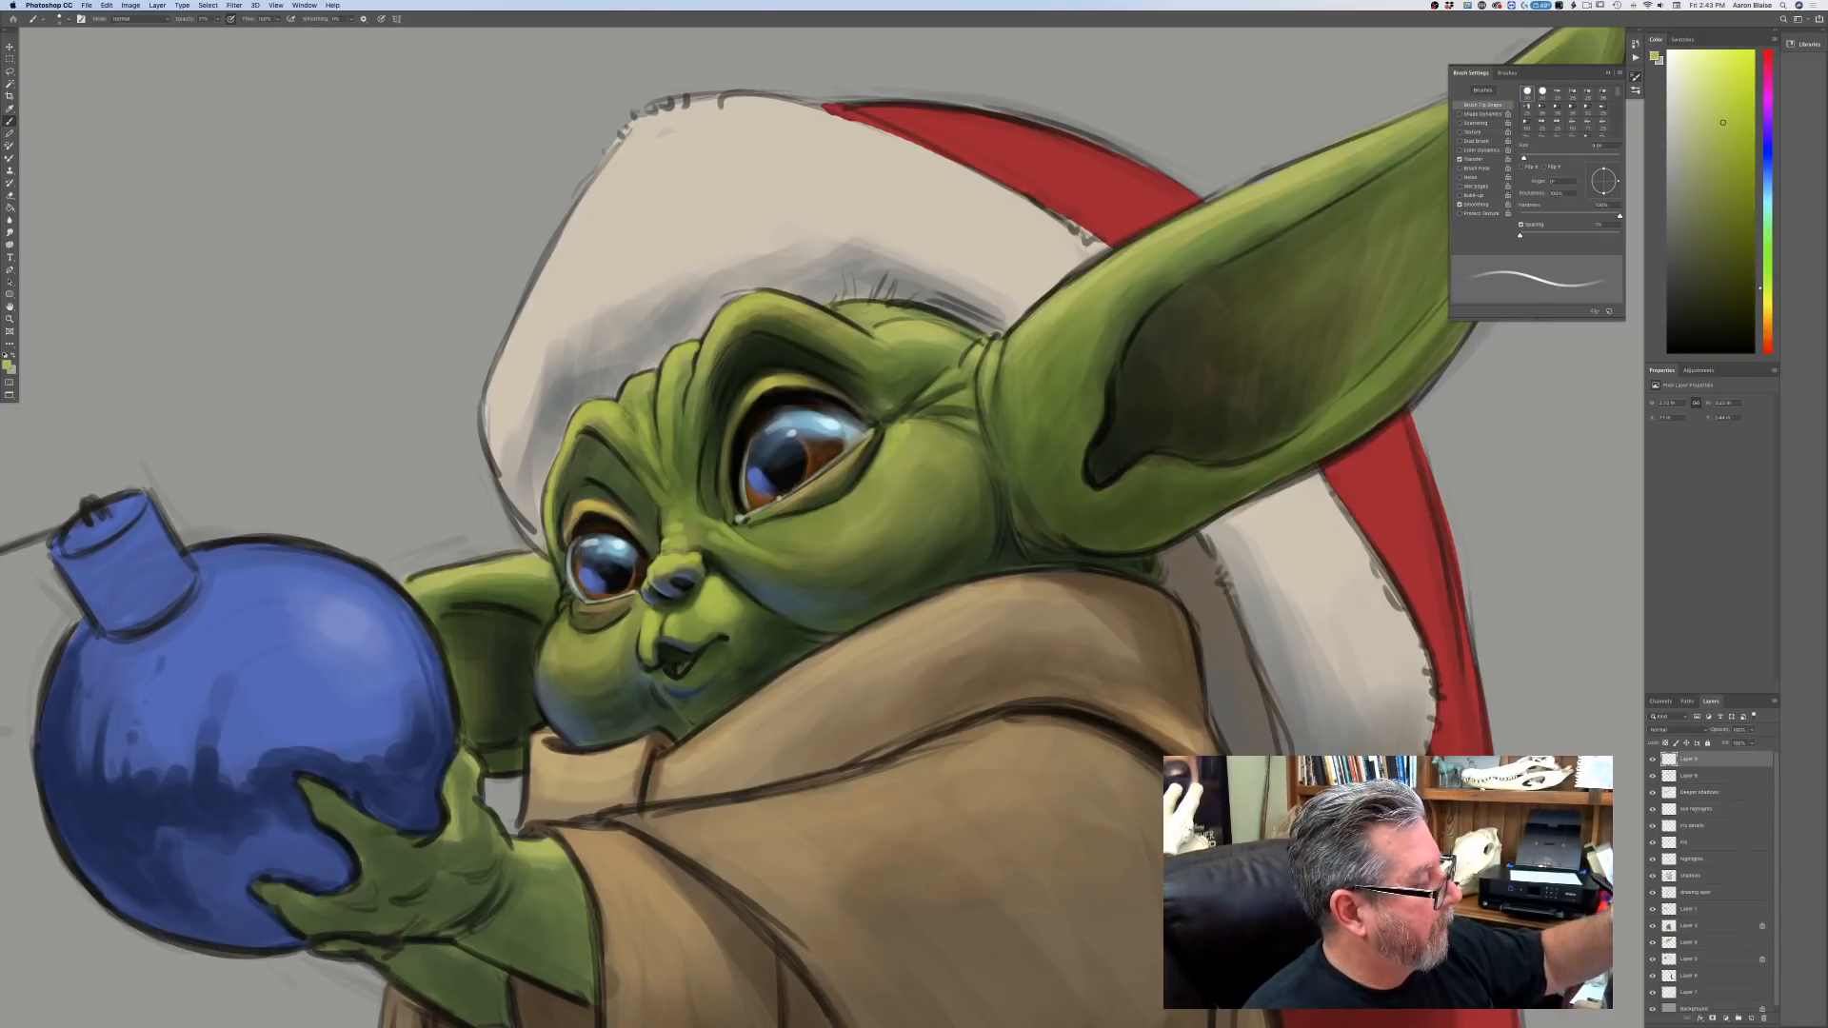
key(super+minus)
key(super+minus)
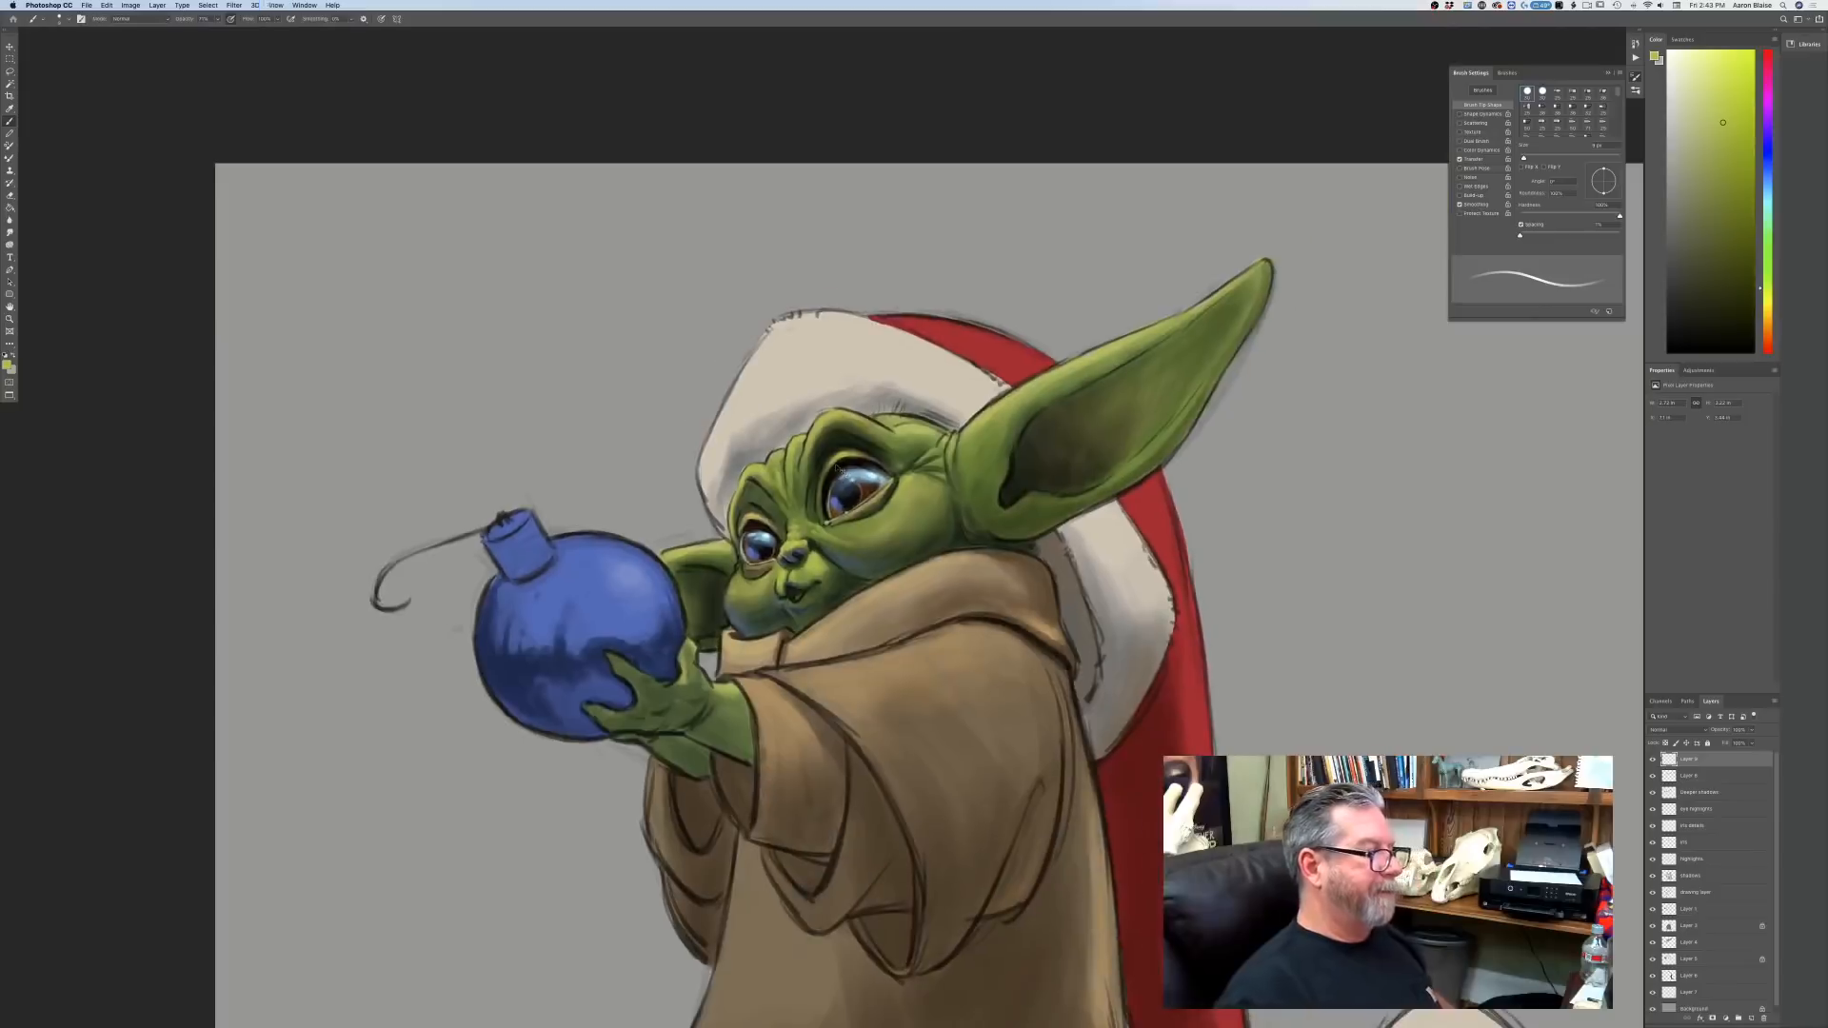
Enlarge the brush and set the foreground to a muted olive yellow, based on a color sampled from inside the near ear.
key(super+minus)
key(super+plus)
key(super+plus)
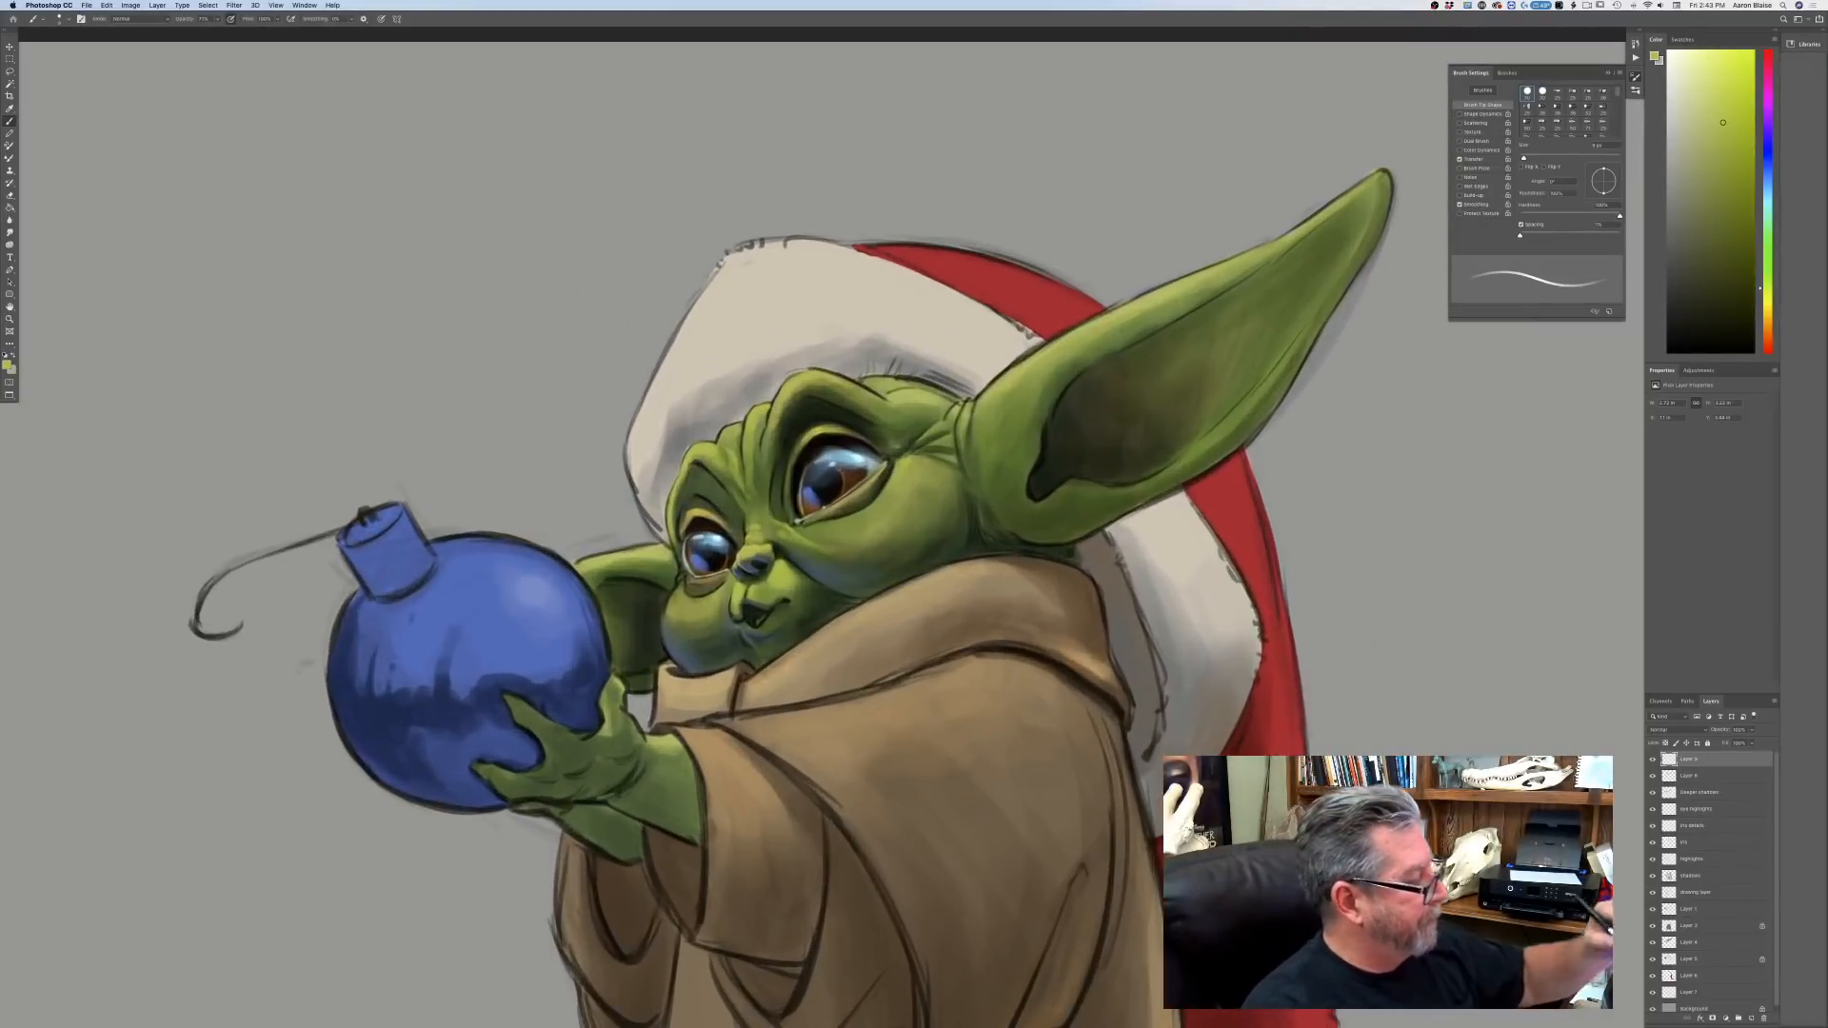
key(bracketright)
key(bracketright)
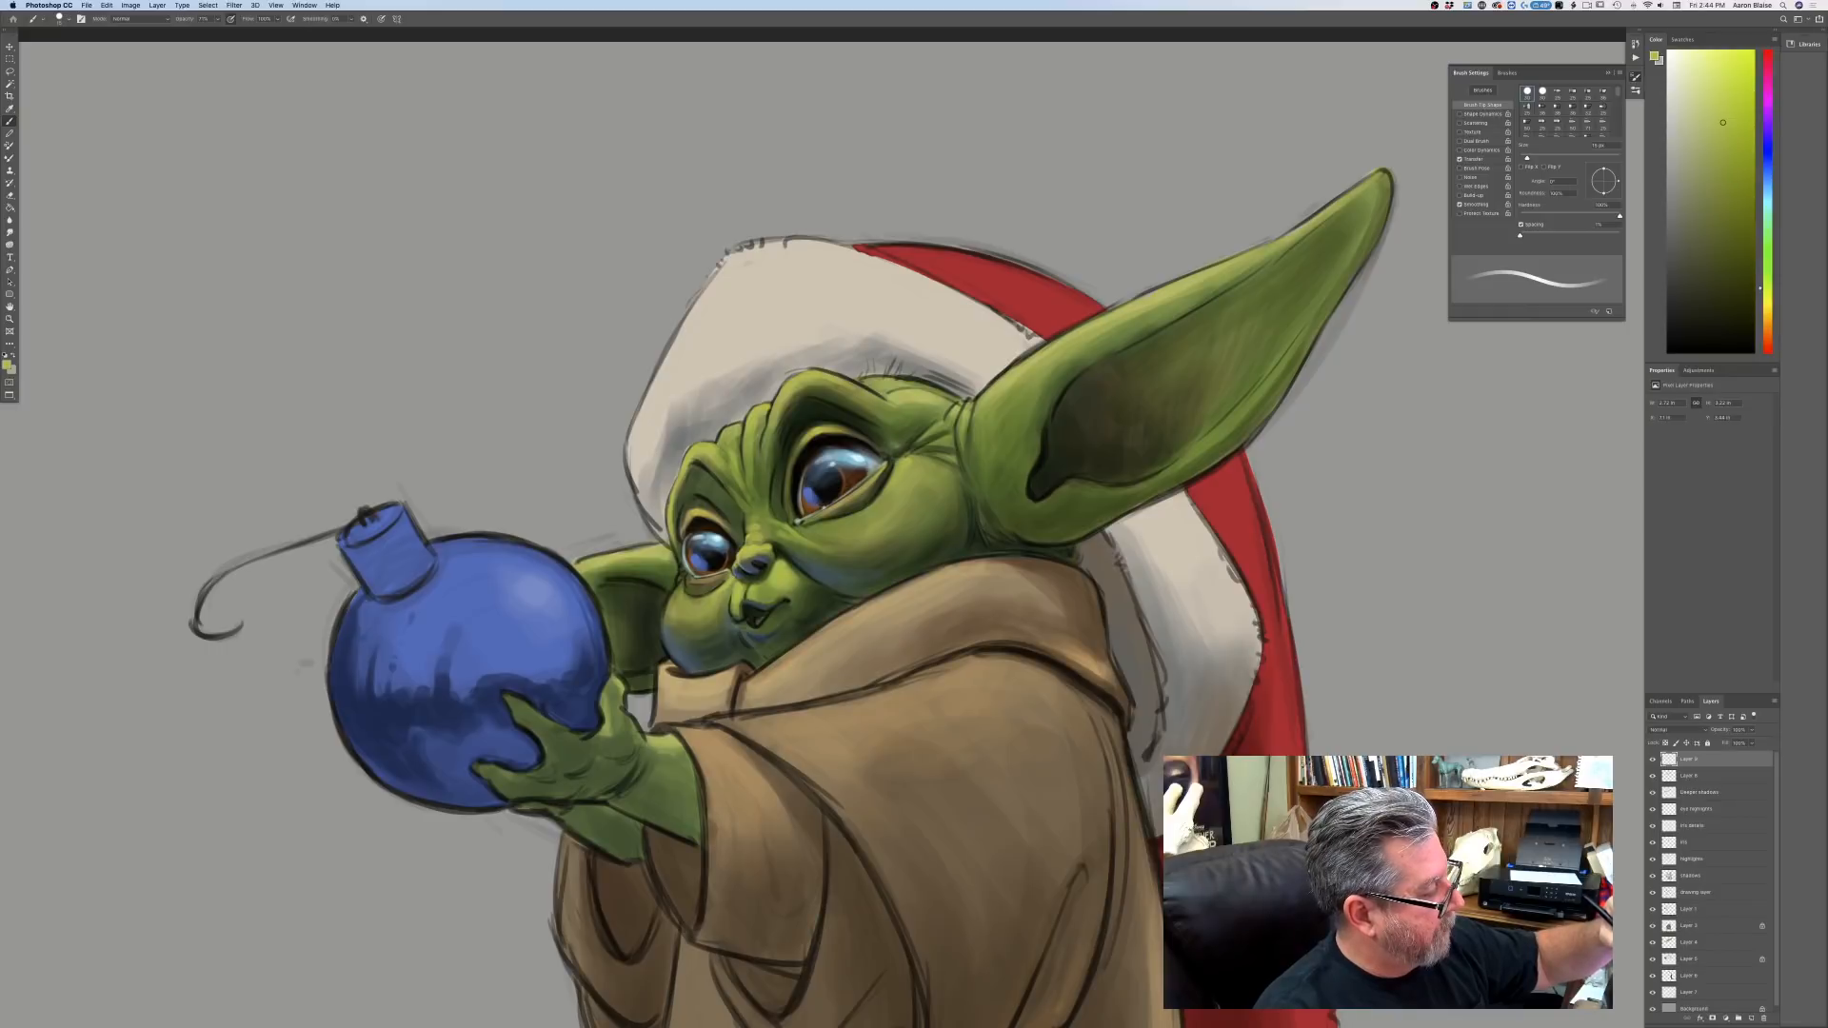
key(bracketright)
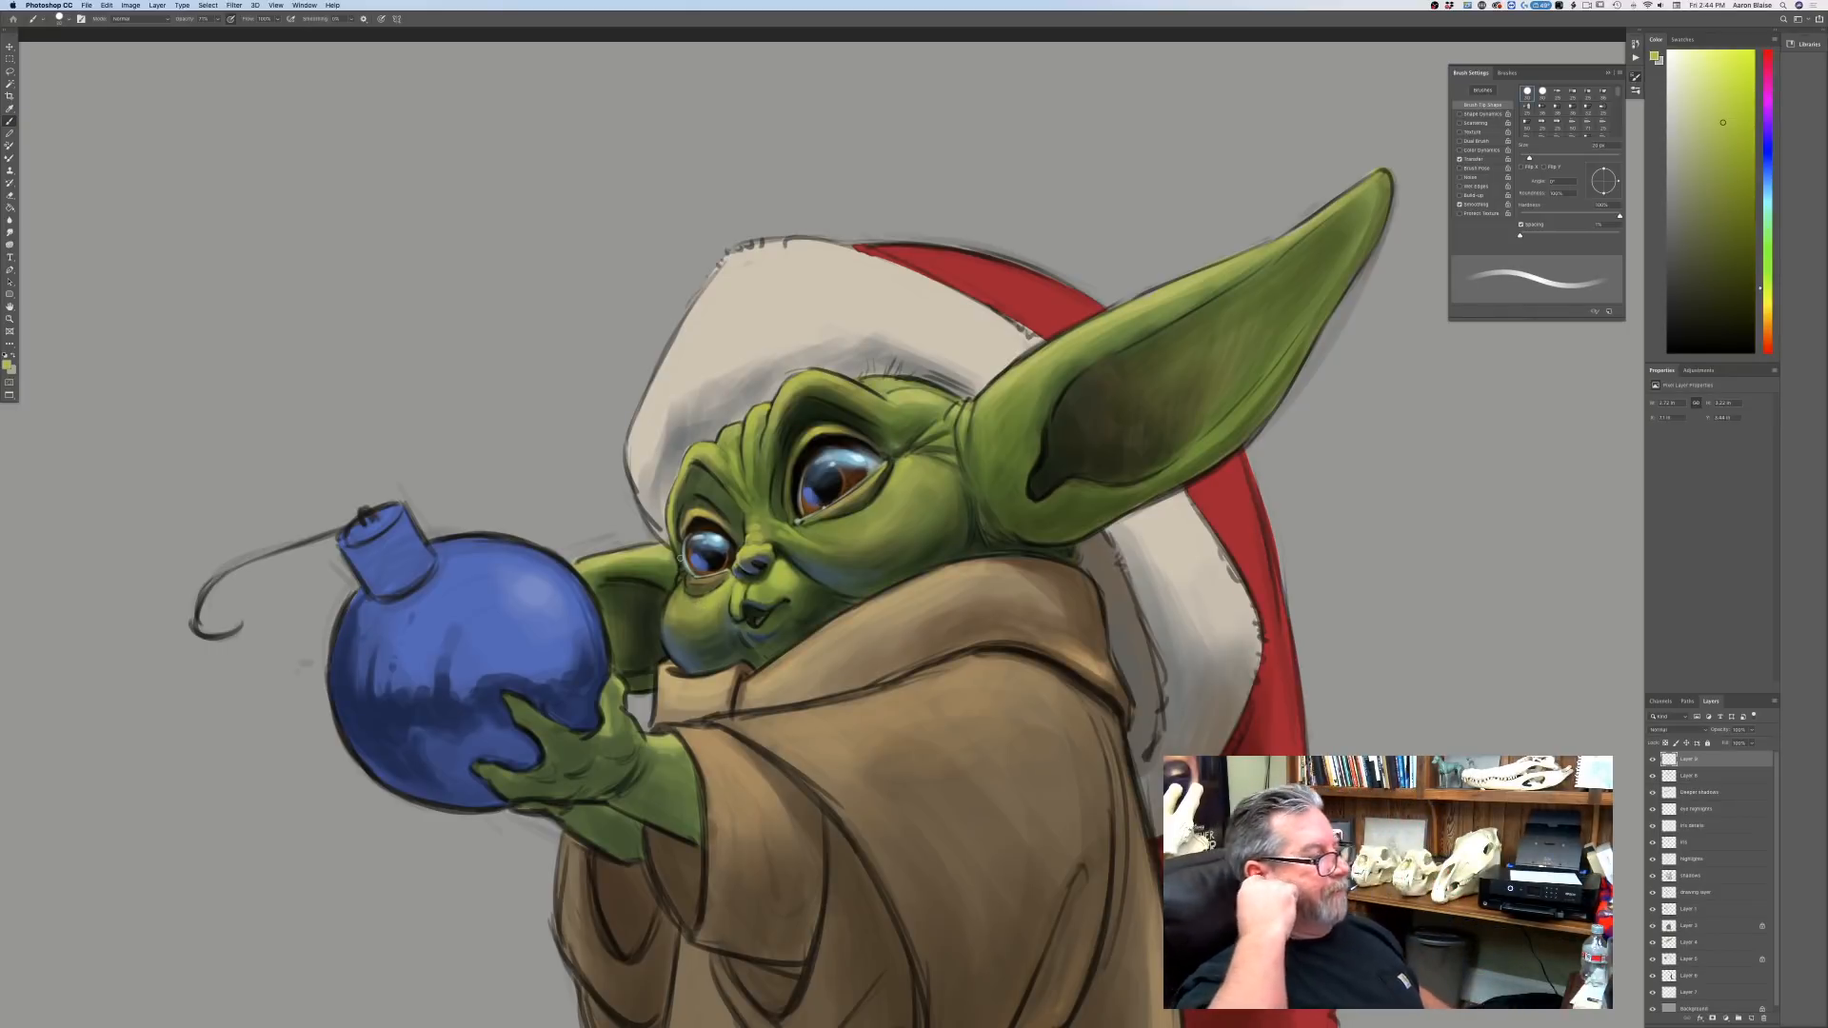
click(8, 365)
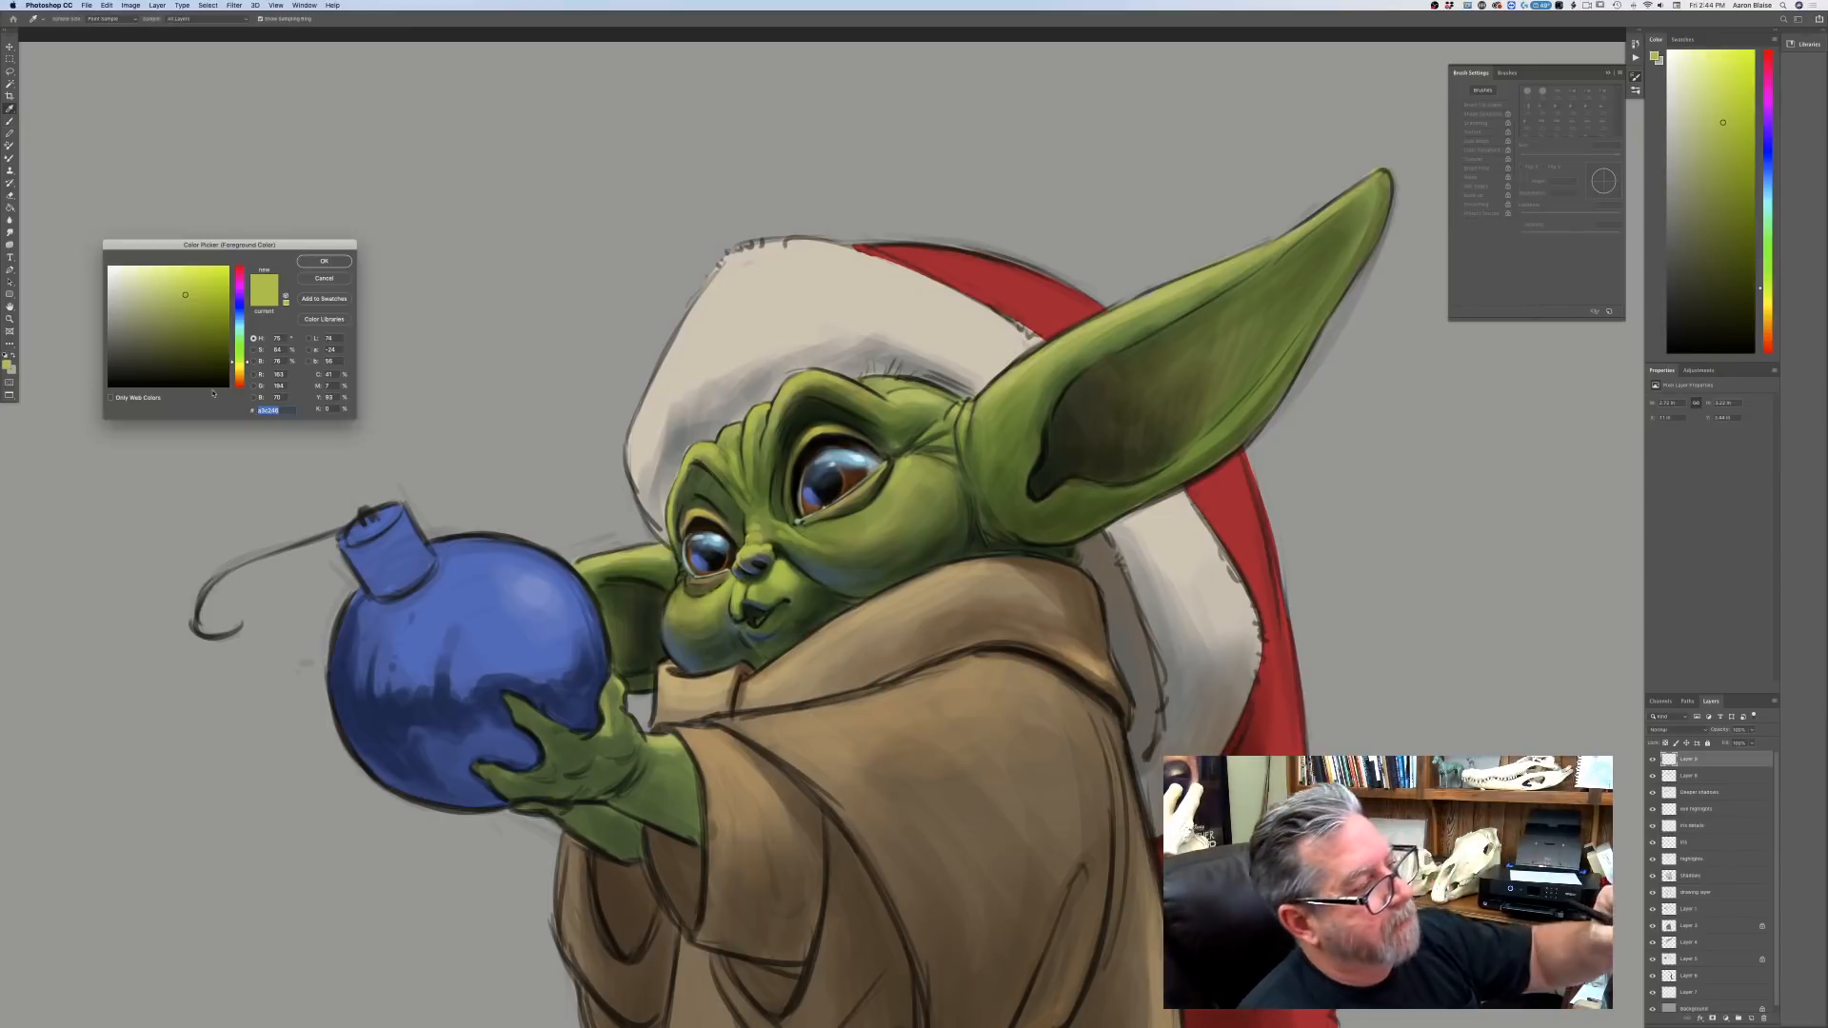
click(1235, 354)
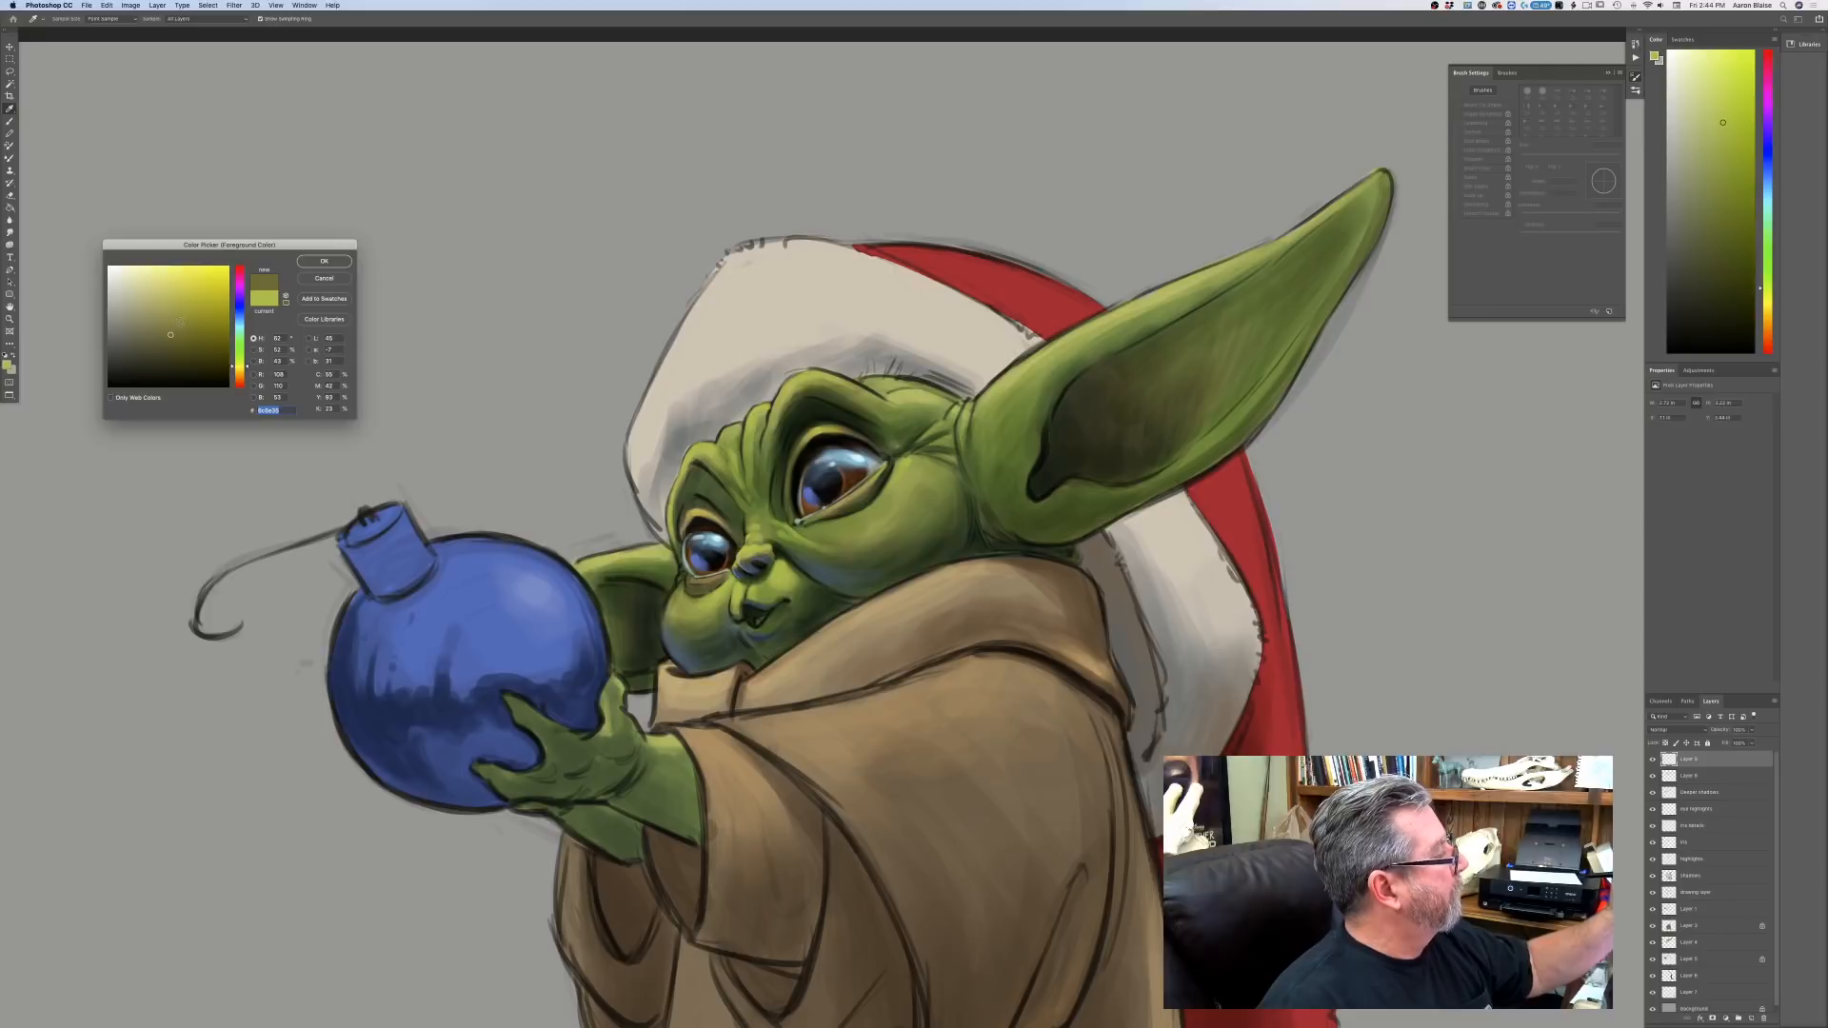
click(181, 318)
click(323, 262)
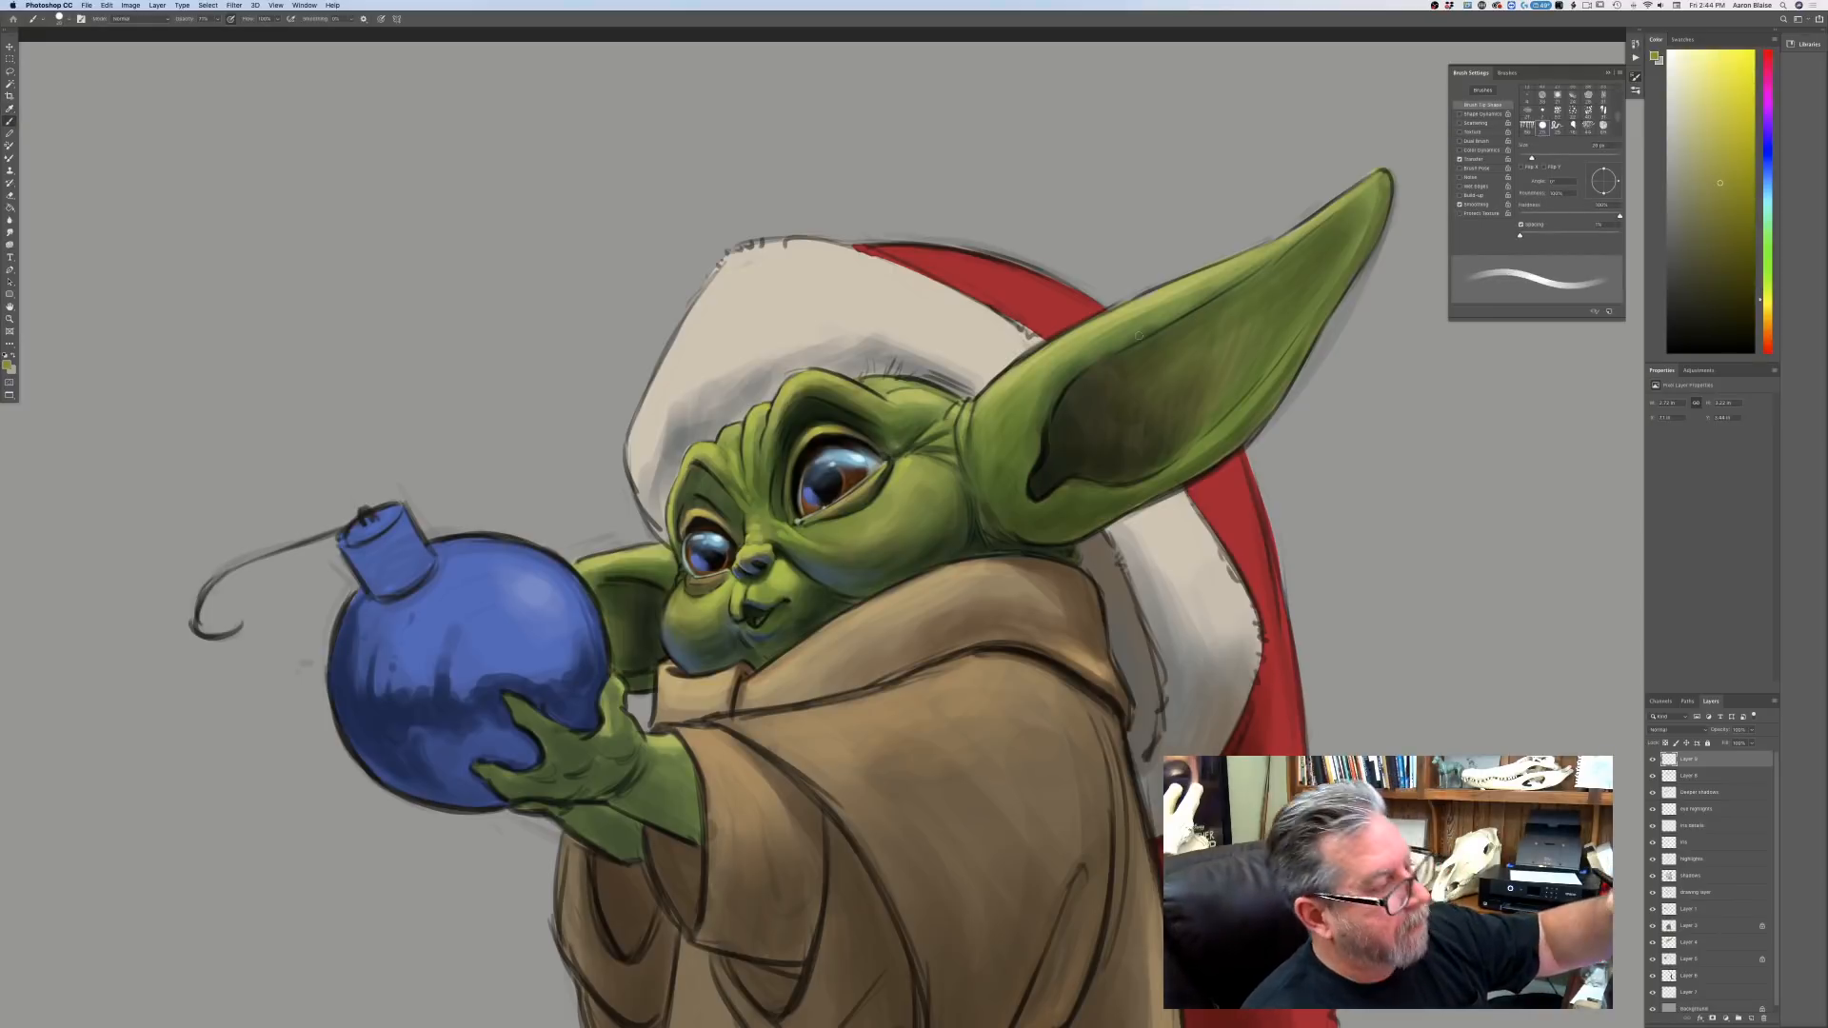
Paint muted olive yellow inside the near ear toward its tip, gradually increasing the brush size.
key(bracketleft)
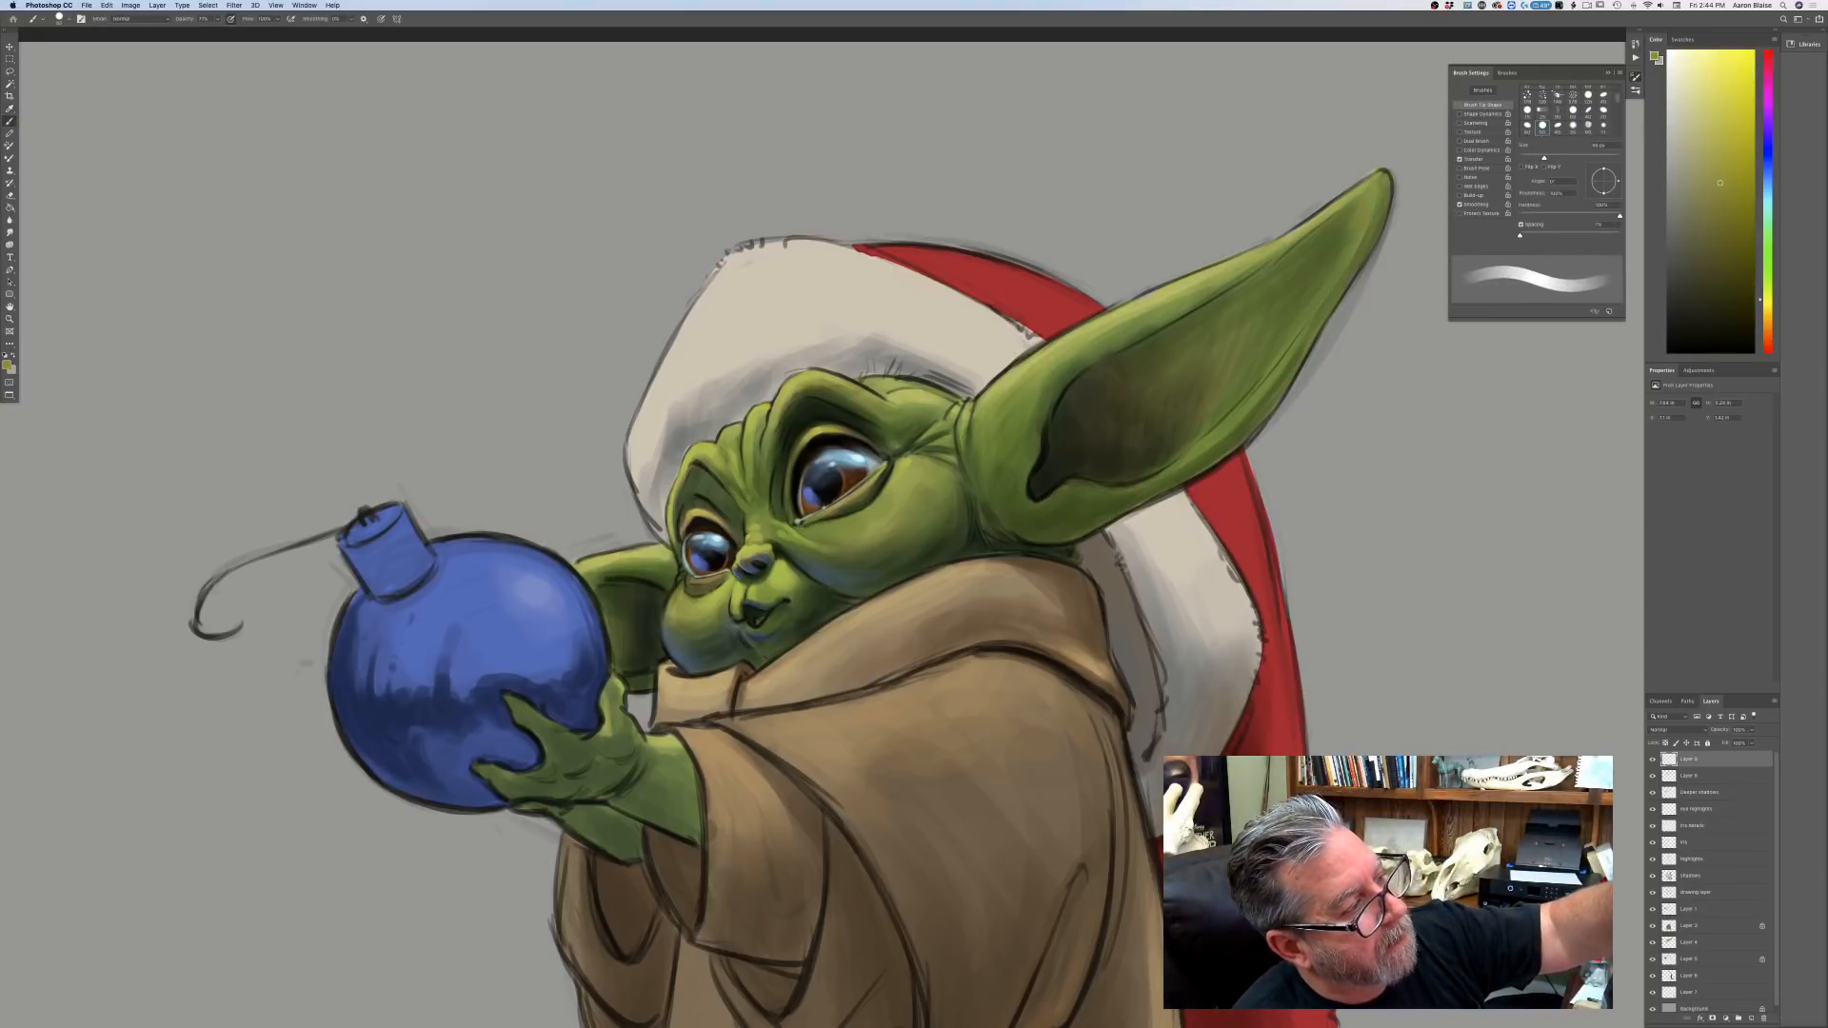
drag(1316, 278, 1350, 232)
key(bracketright)
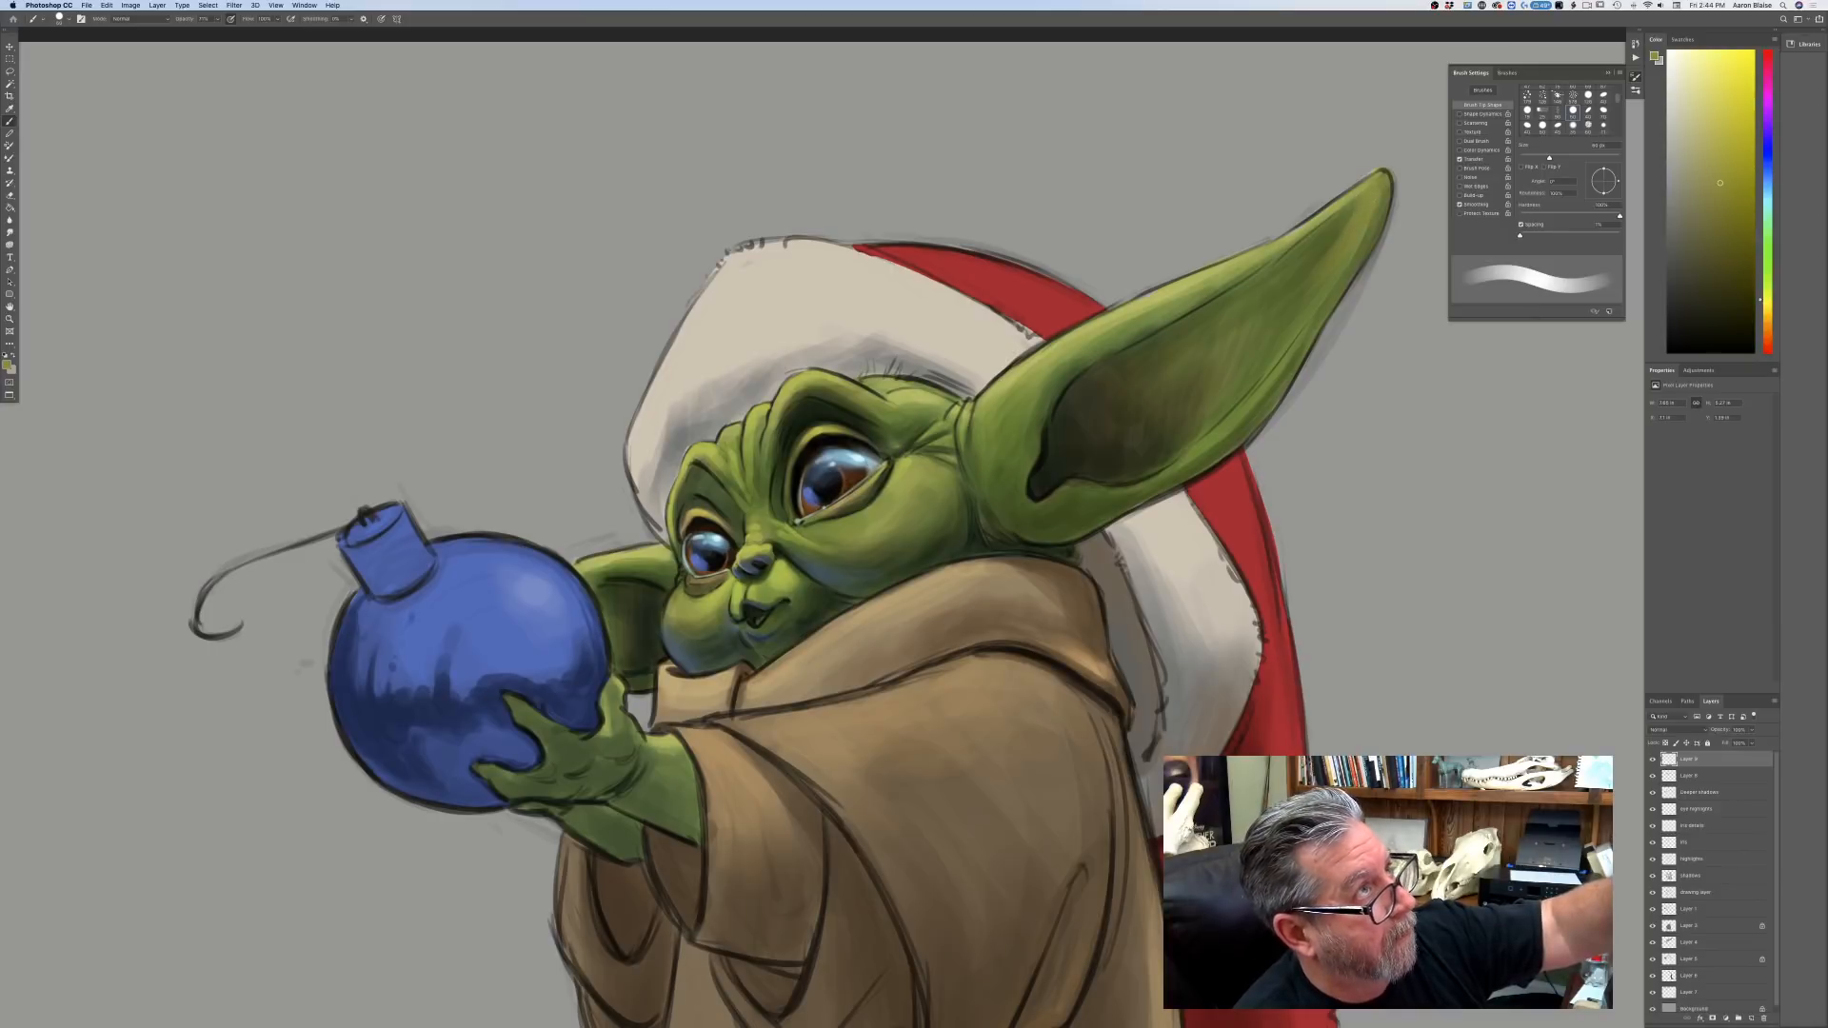
drag(1346, 223, 1299, 274)
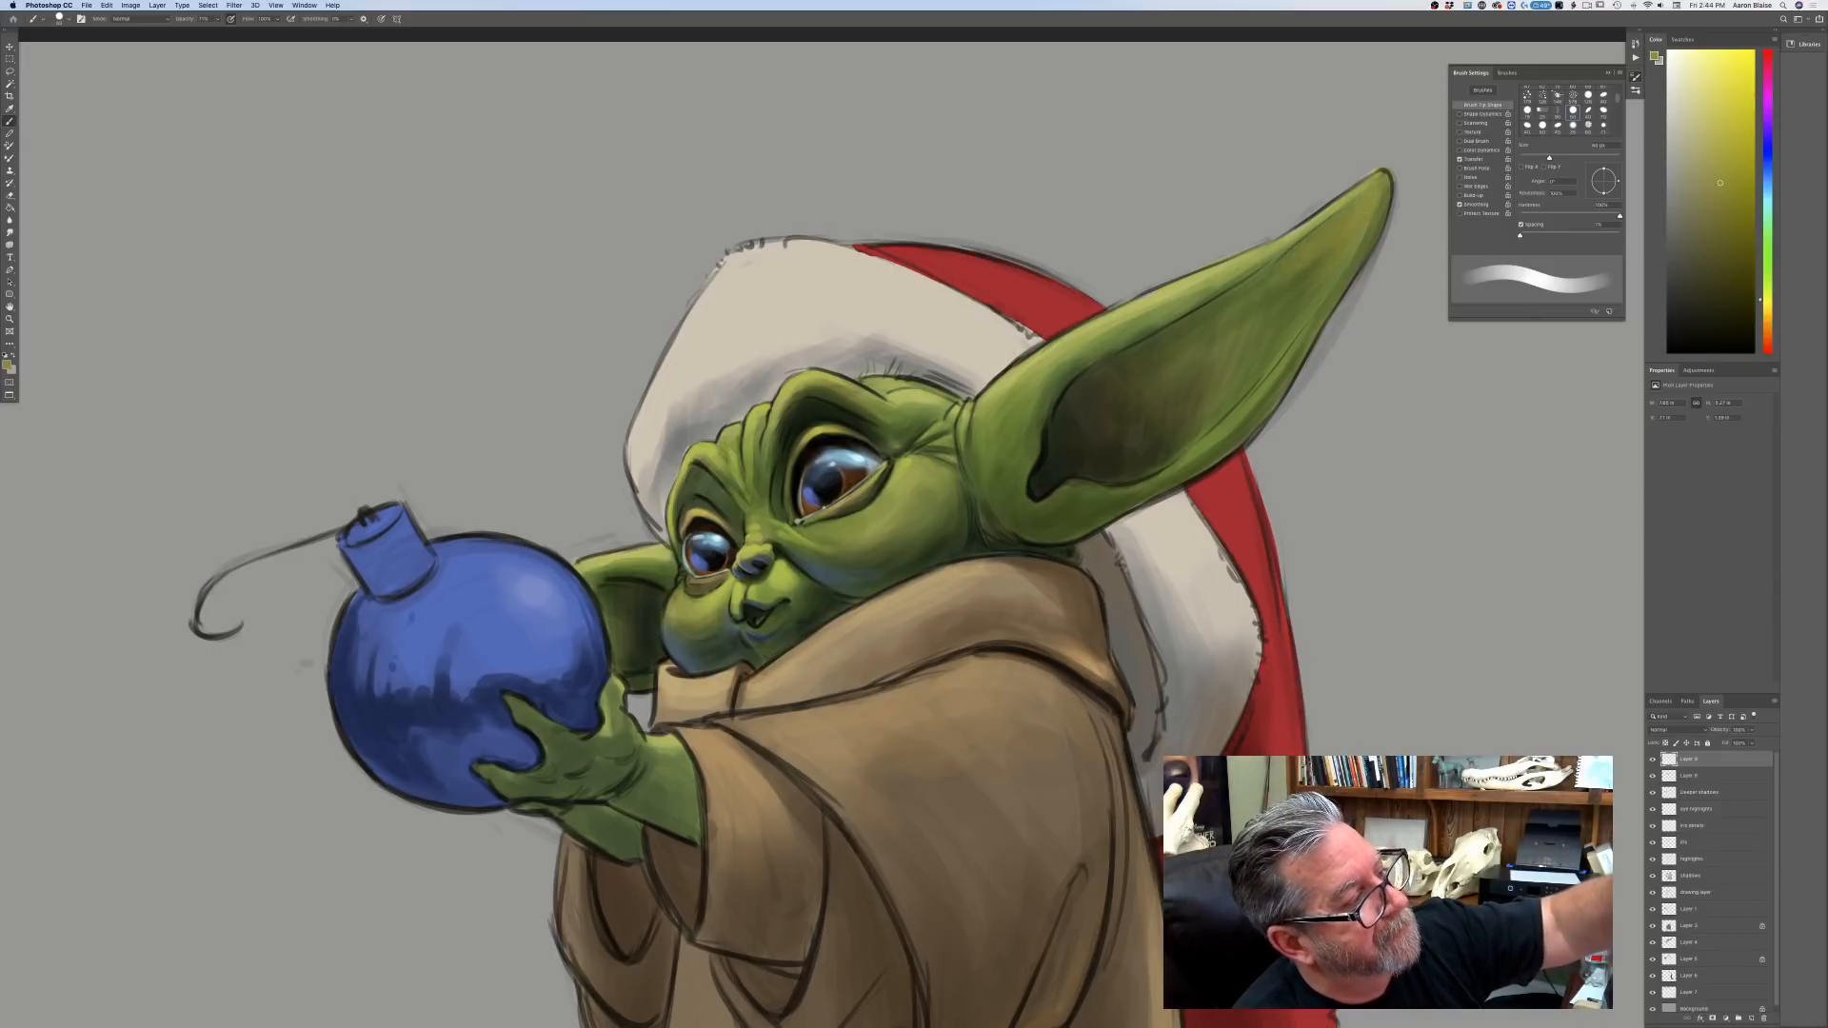
key(bracketright)
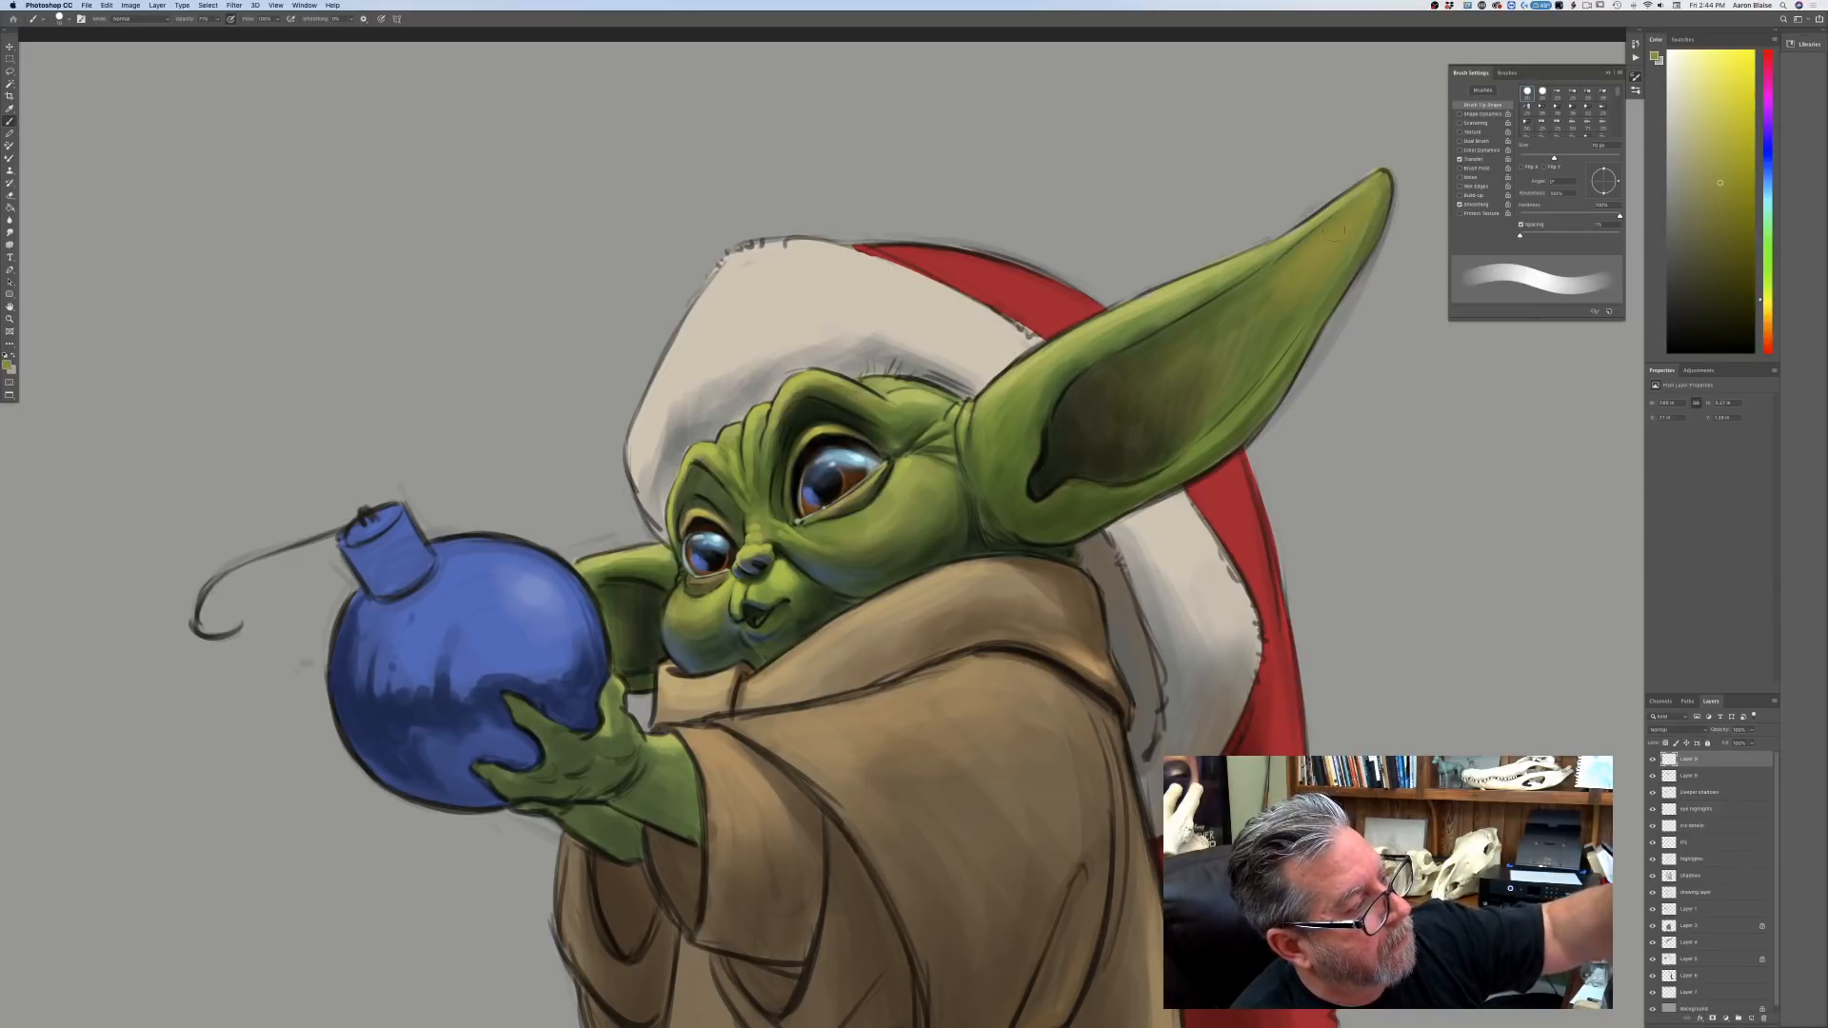
key(bracketright)
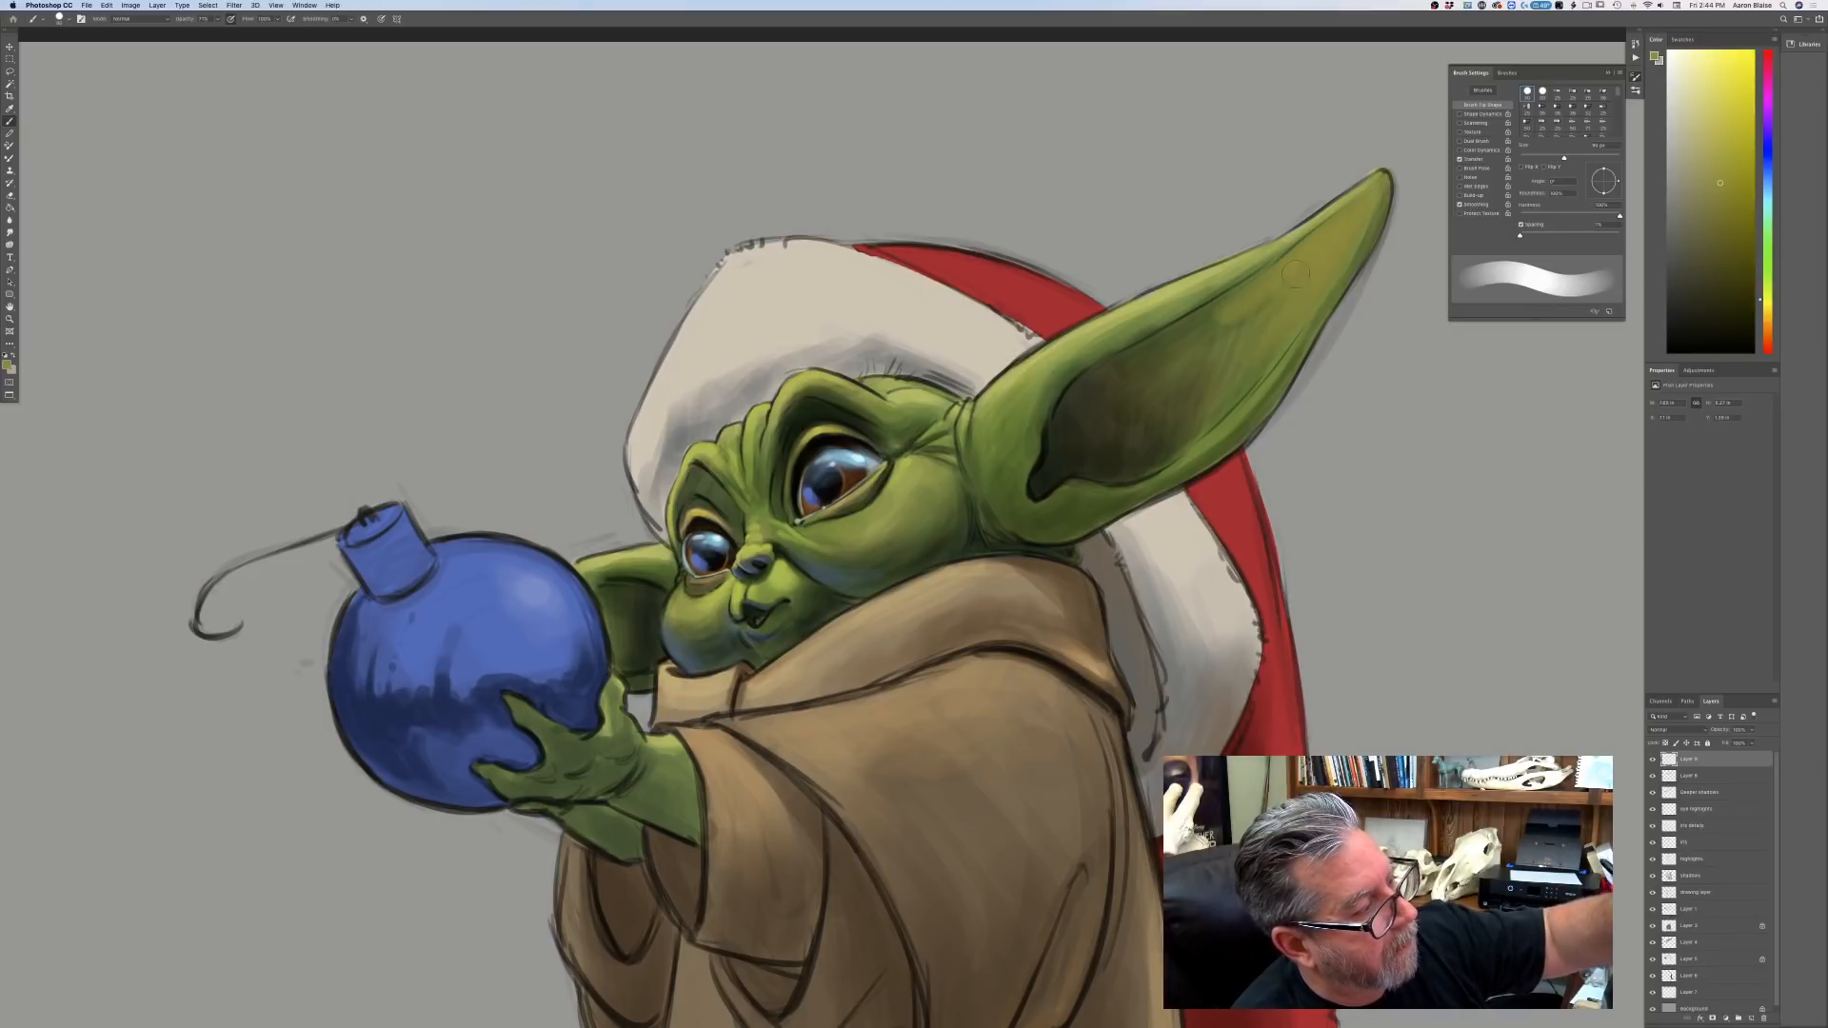
key(bracketright)
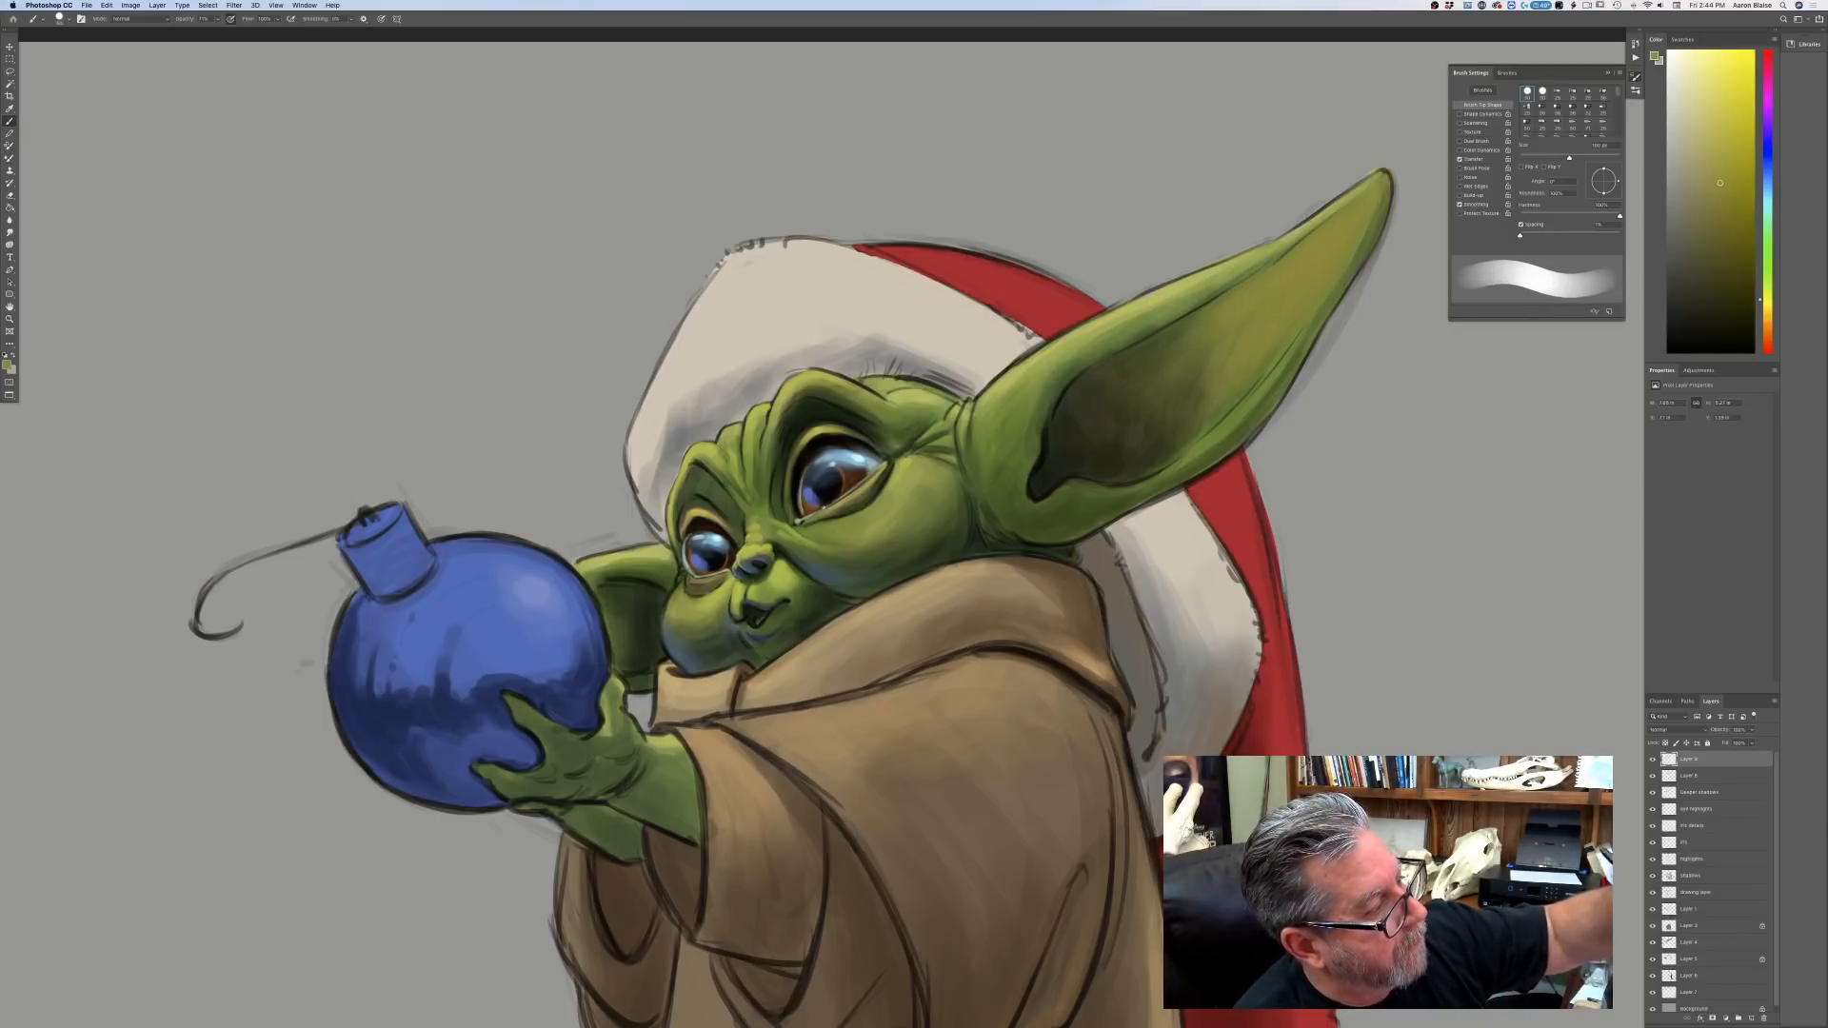
Extend the olive-yellow tone down the inner near ear and blend it over the dark brown hollow.
mouse_move(1198, 376)
mouse_down()
mouse_move(1180, 428)
mouse_move(1127, 436)
mouse_up()
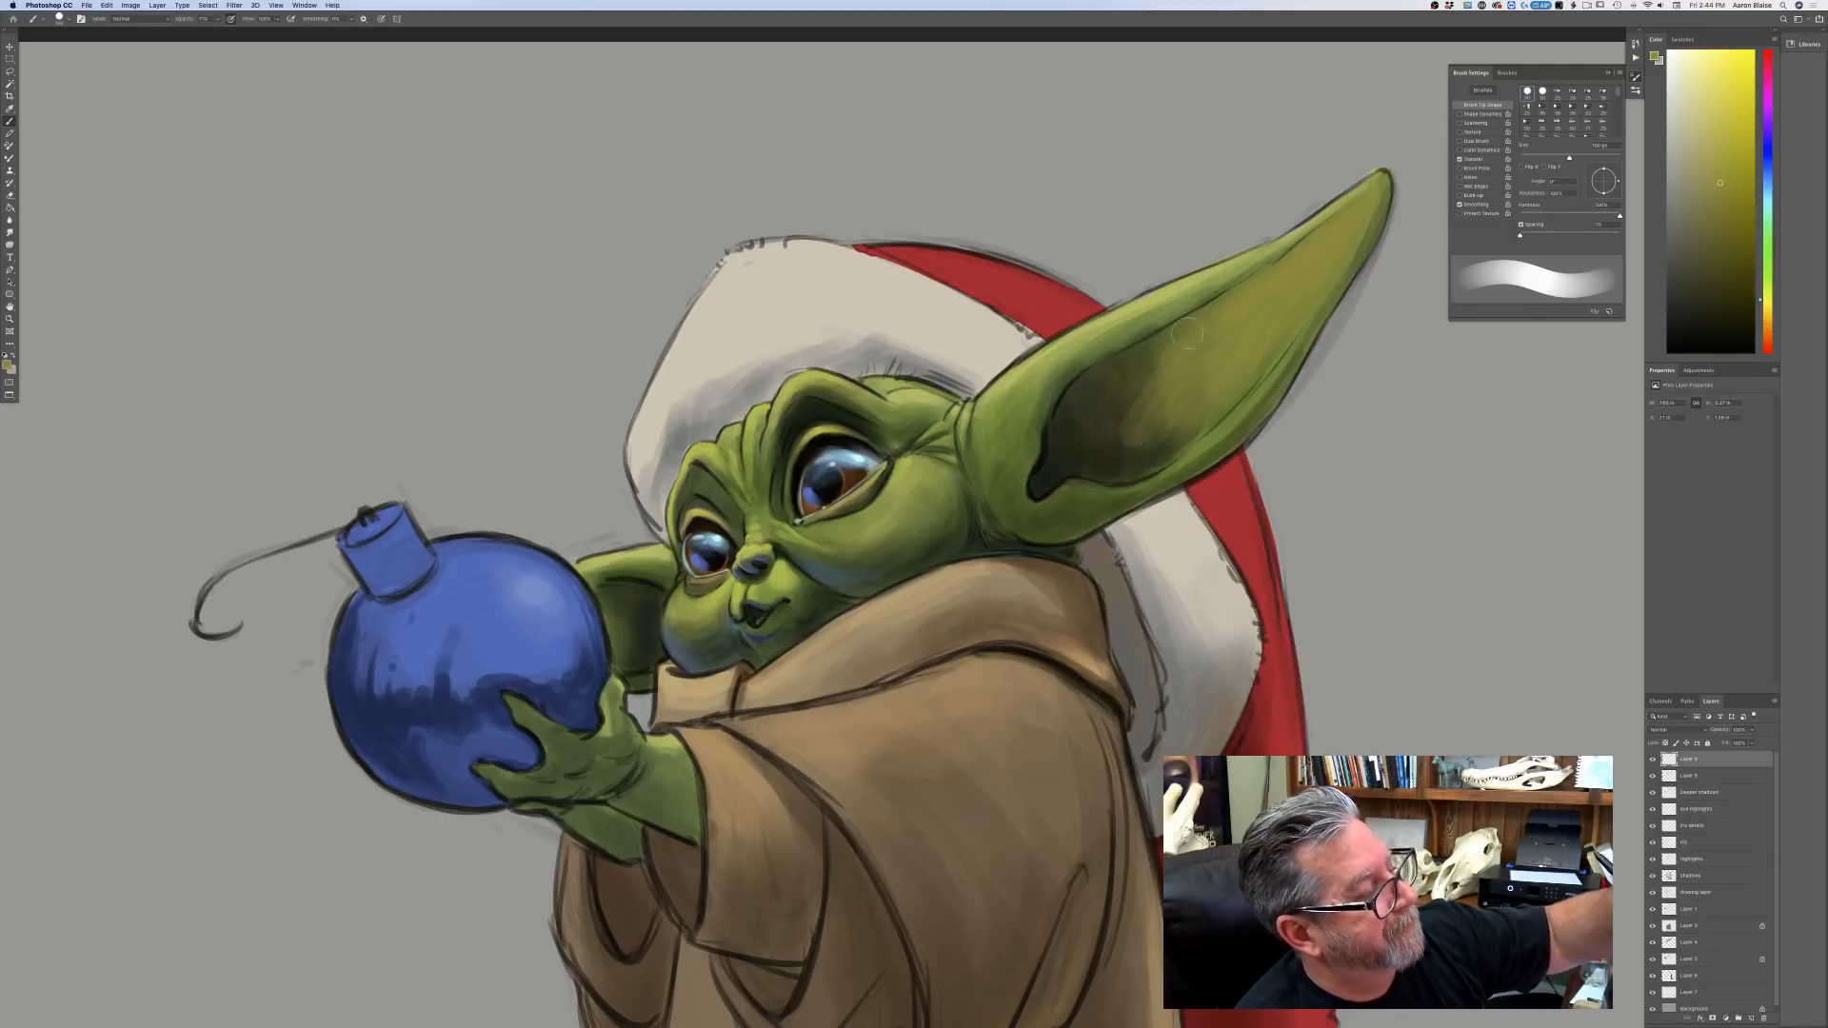
drag(1149, 365, 1126, 418)
mouse_move(1138, 358)
mouse_down()
mouse_move(1103, 423)
mouse_move(1125, 450)
mouse_move(1089, 446)
mouse_move(1131, 375)
mouse_move(1158, 419)
mouse_up()
drag(1175, 344, 1100, 391)
mouse_move(1154, 446)
mouse_down()
mouse_move(1190, 424)
mouse_move(1148, 456)
mouse_up()
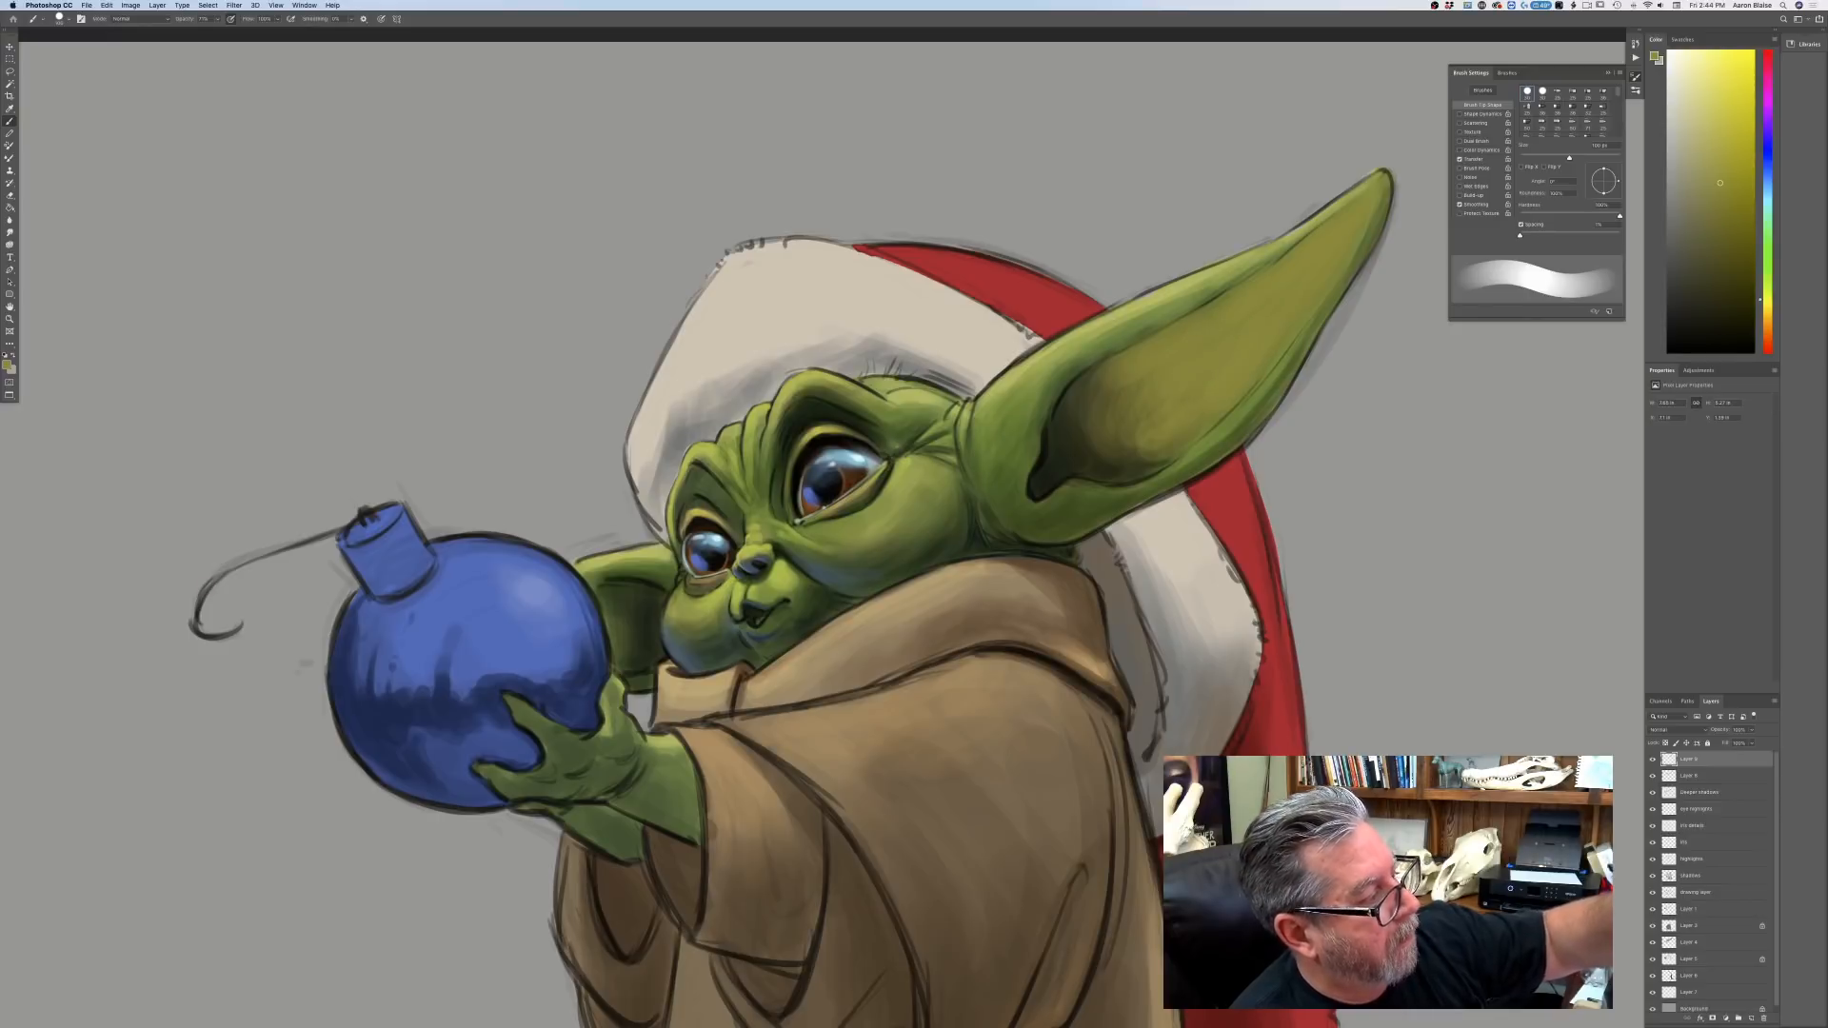
mouse_move(1104, 434)
mouse_down()
mouse_move(1091, 449)
mouse_move(1116, 457)
mouse_move(1097, 453)
mouse_up()
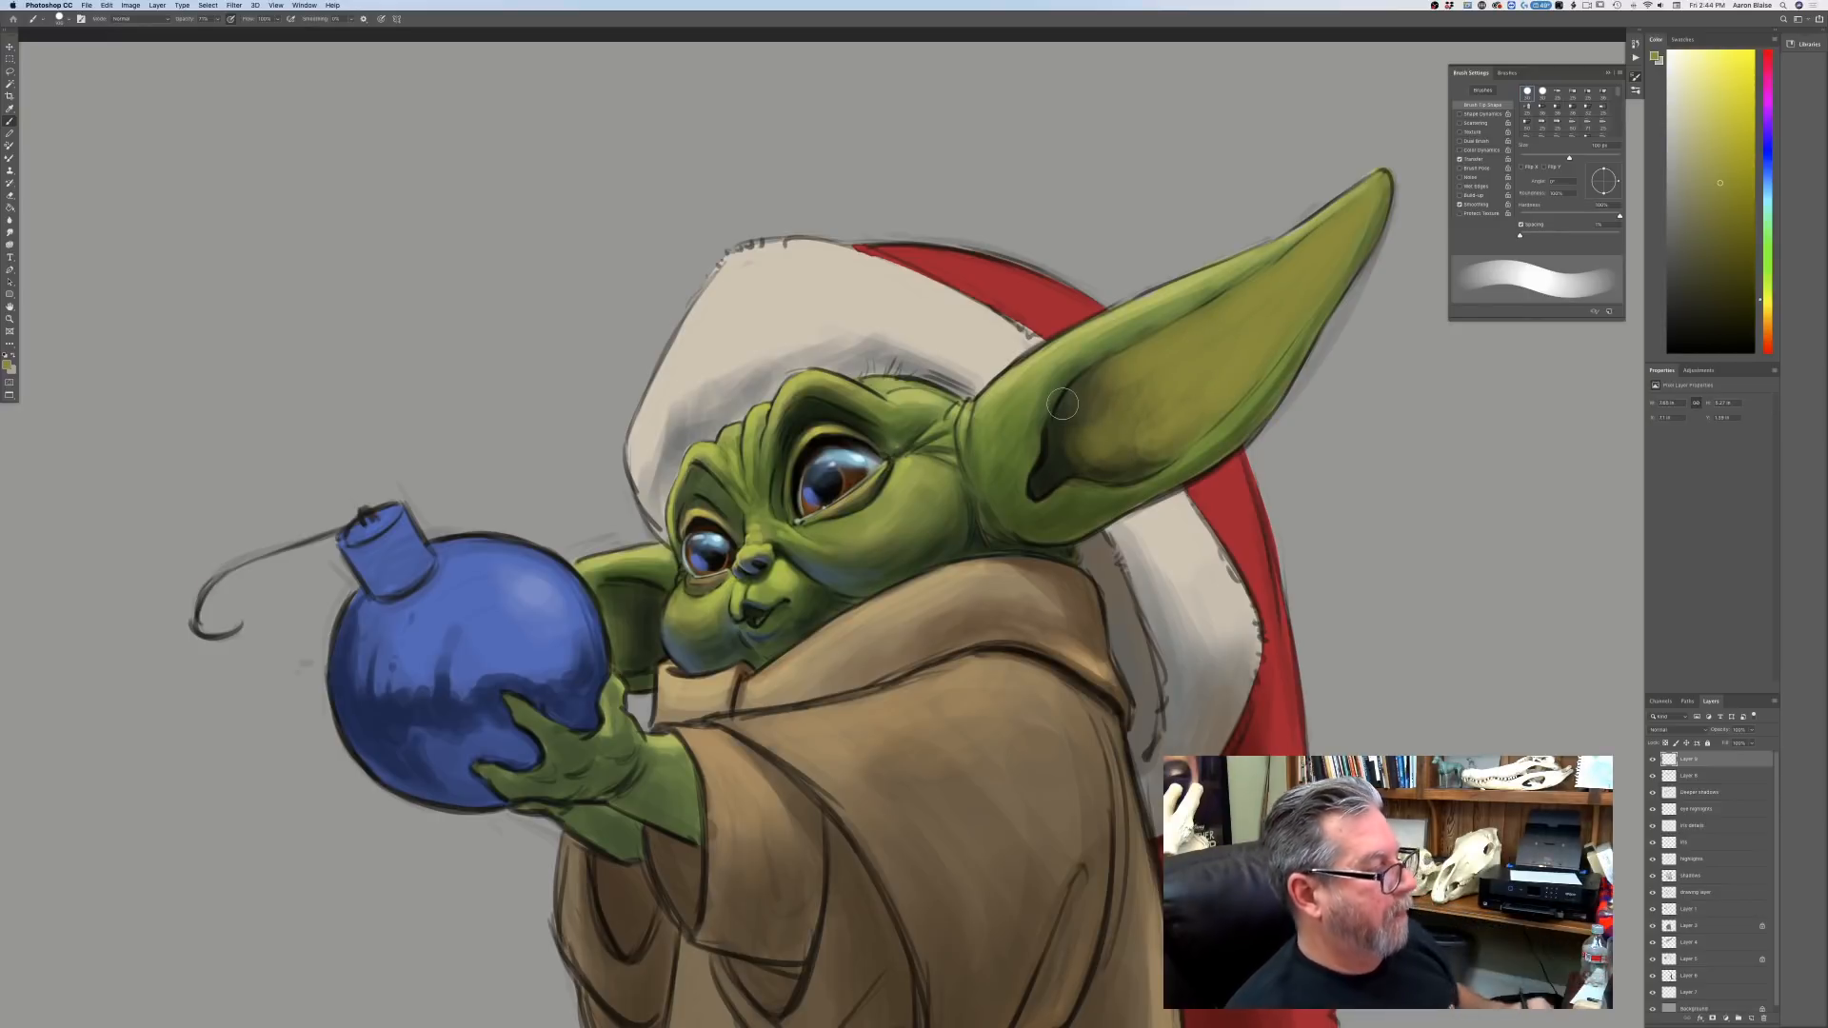
Sample the dark green from the near ear's hollow and shade the base of the inner ear, adjusting the brush size.
click(8, 365)
click(1034, 467)
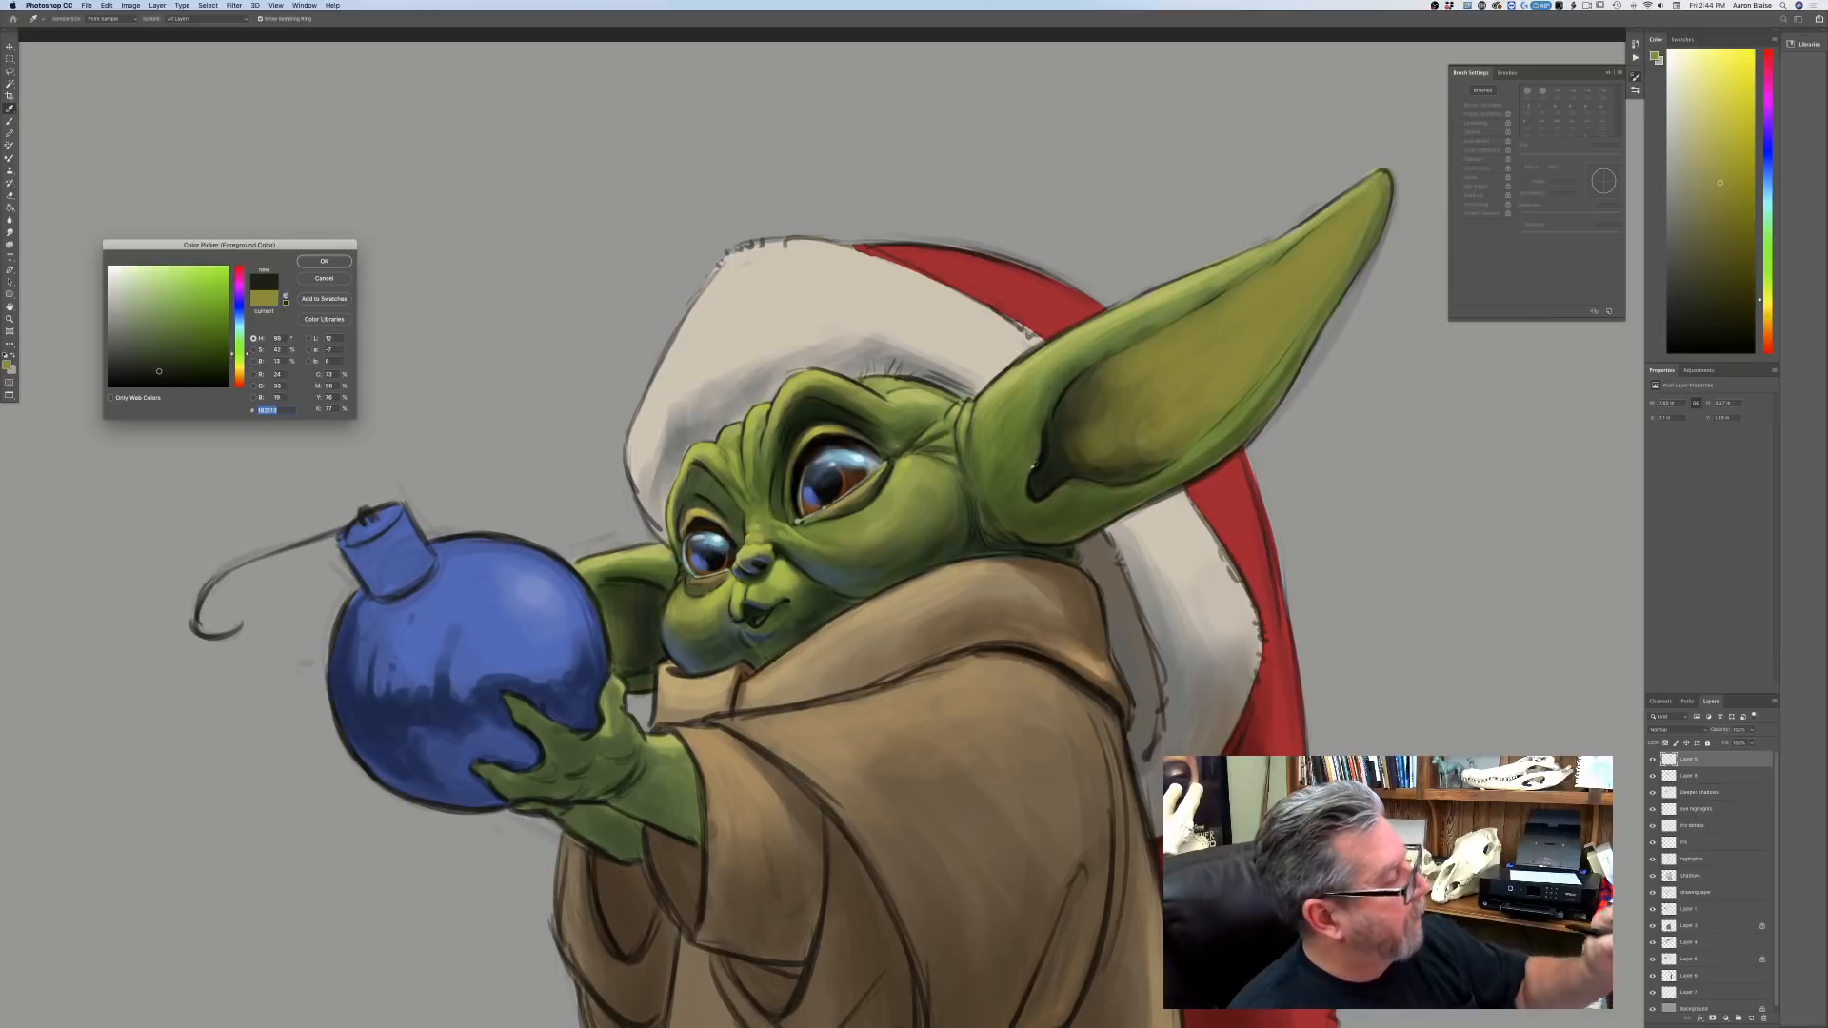
click(325, 262)
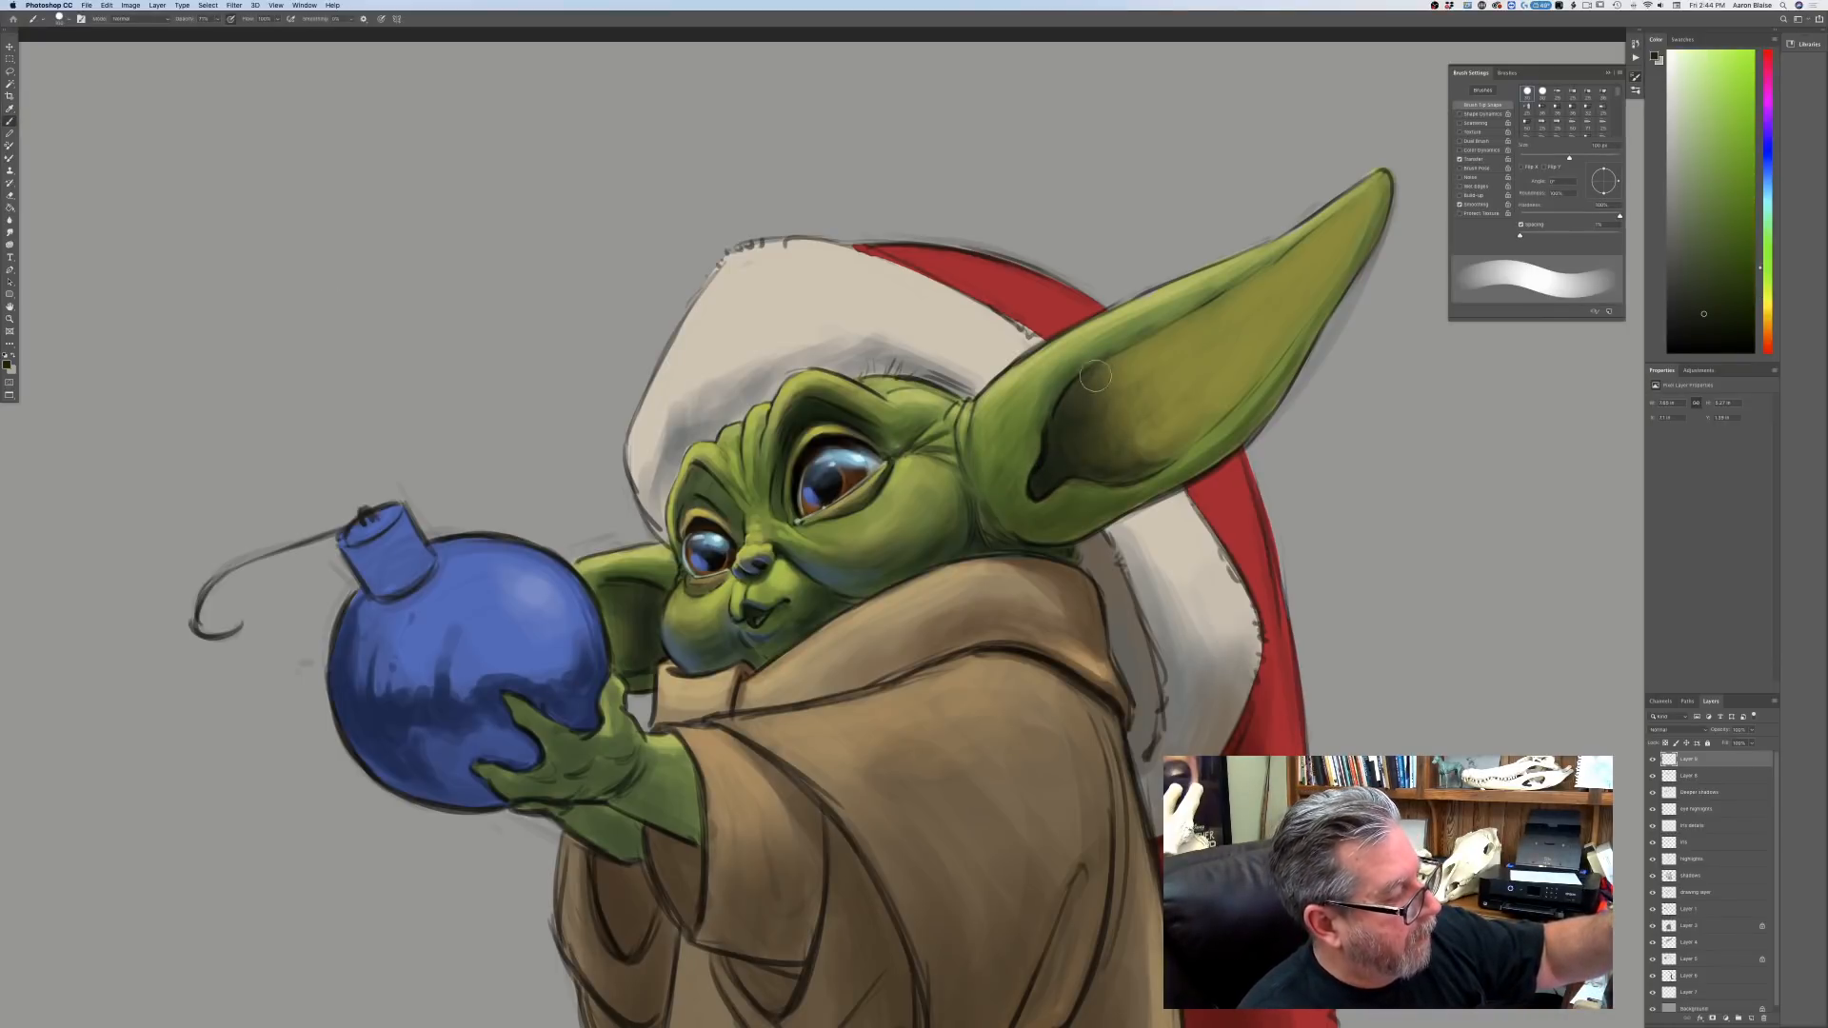
drag(1139, 434, 1170, 439)
key(bracketleft)
key(bracketleft)
key(bracketleft)
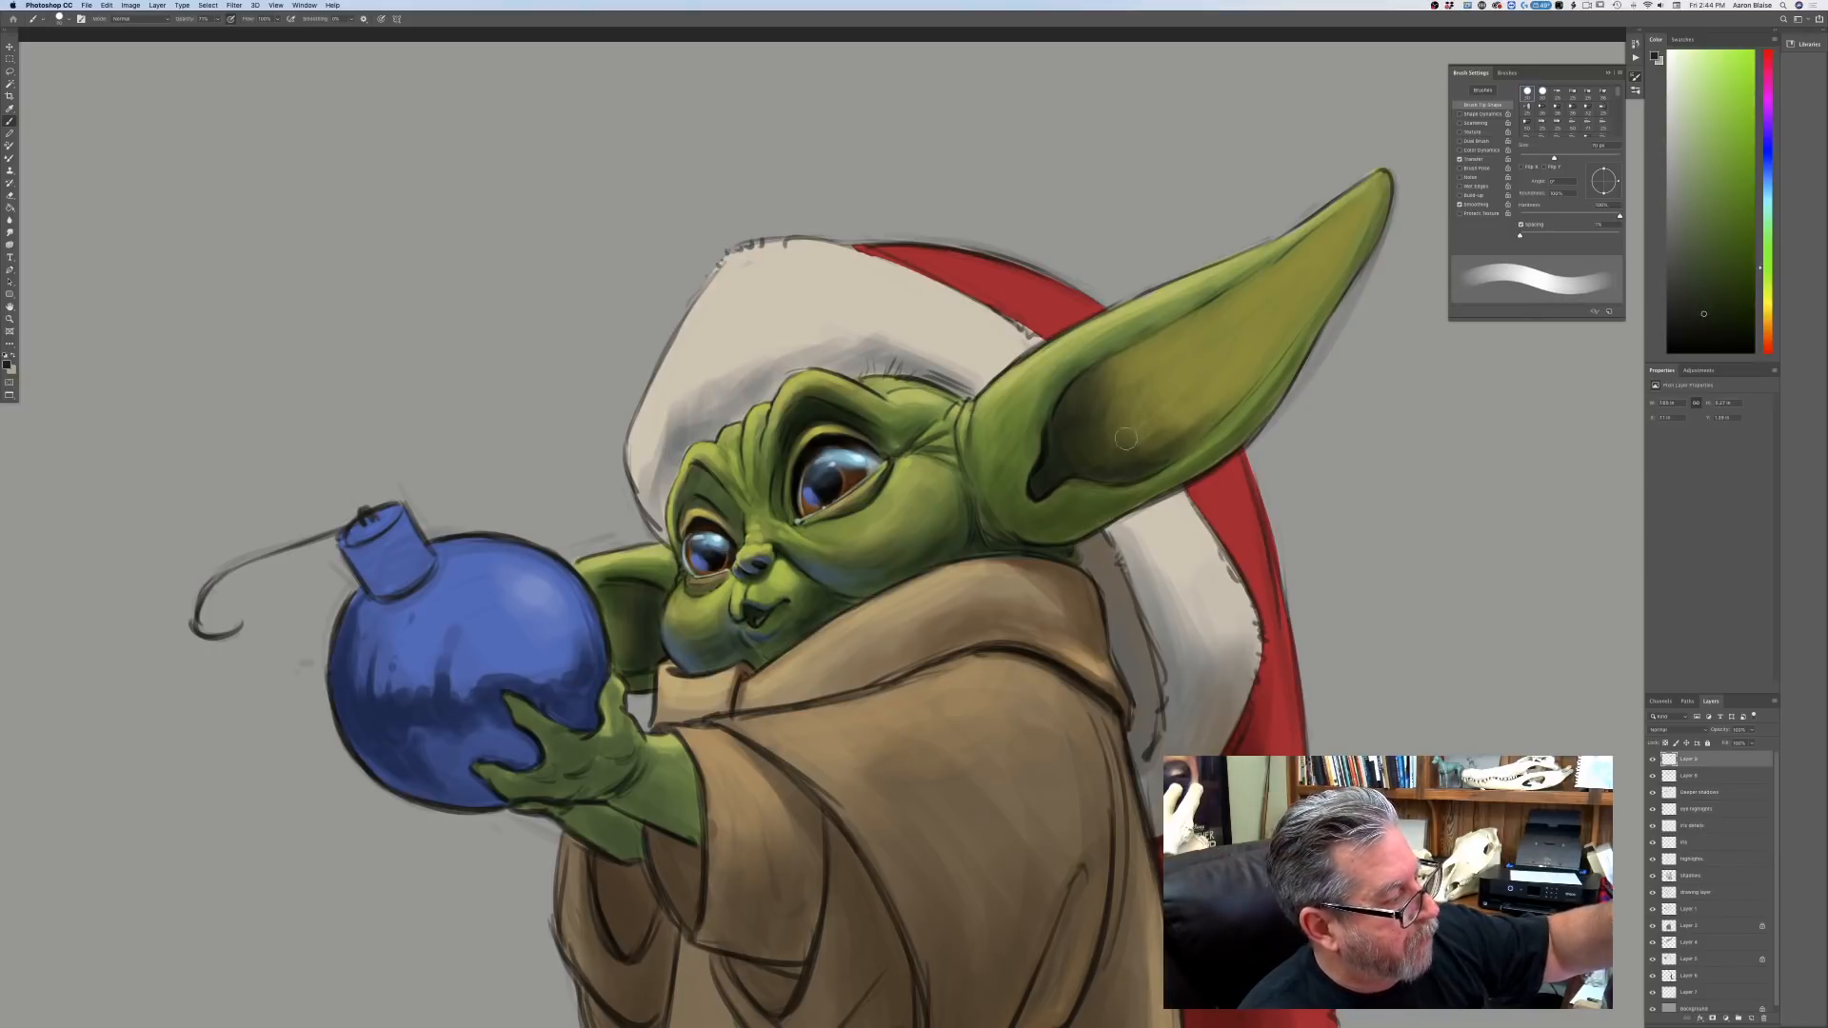
key(bracketright)
mouse_move(1125, 450)
mouse_down()
mouse_move(1078, 447)
mouse_move(1115, 406)
mouse_move(1145, 434)
mouse_move(1116, 437)
mouse_move(1096, 390)
mouse_move(1131, 339)
mouse_up()
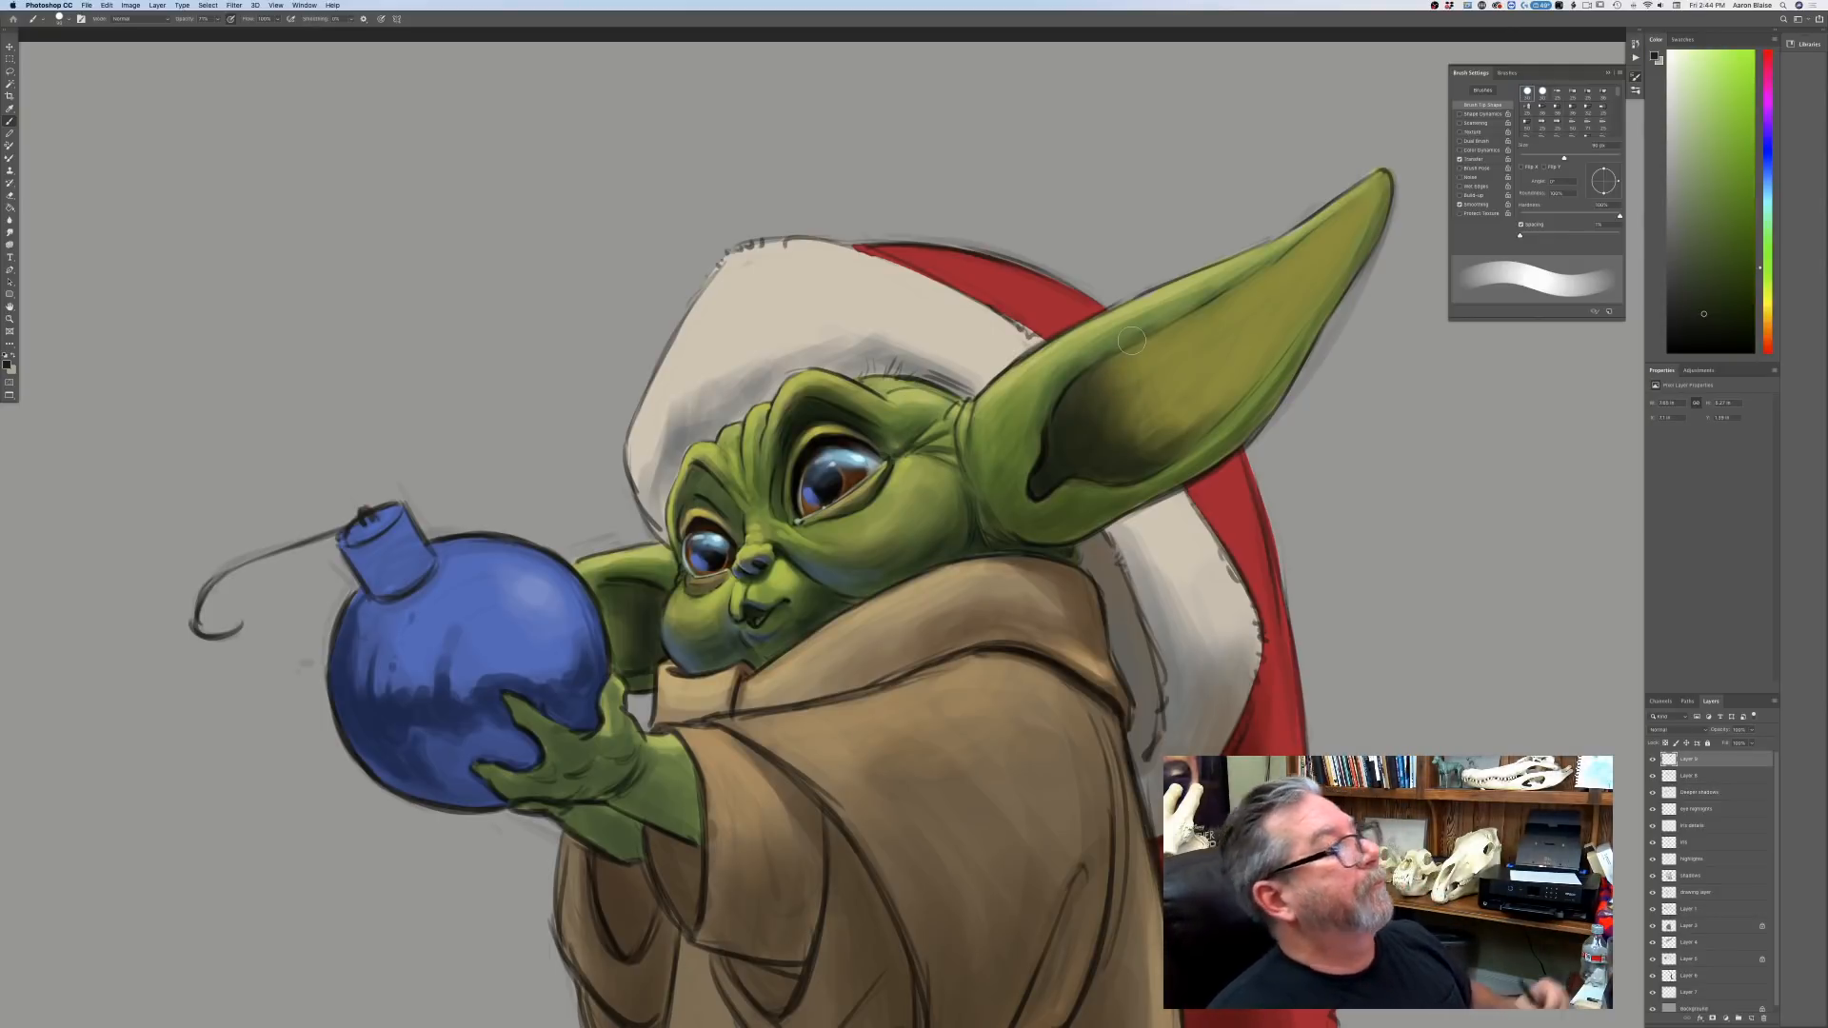
Set the foreground to a dark orange-brown and paint warm color into the near ear's hollow.
click(6, 364)
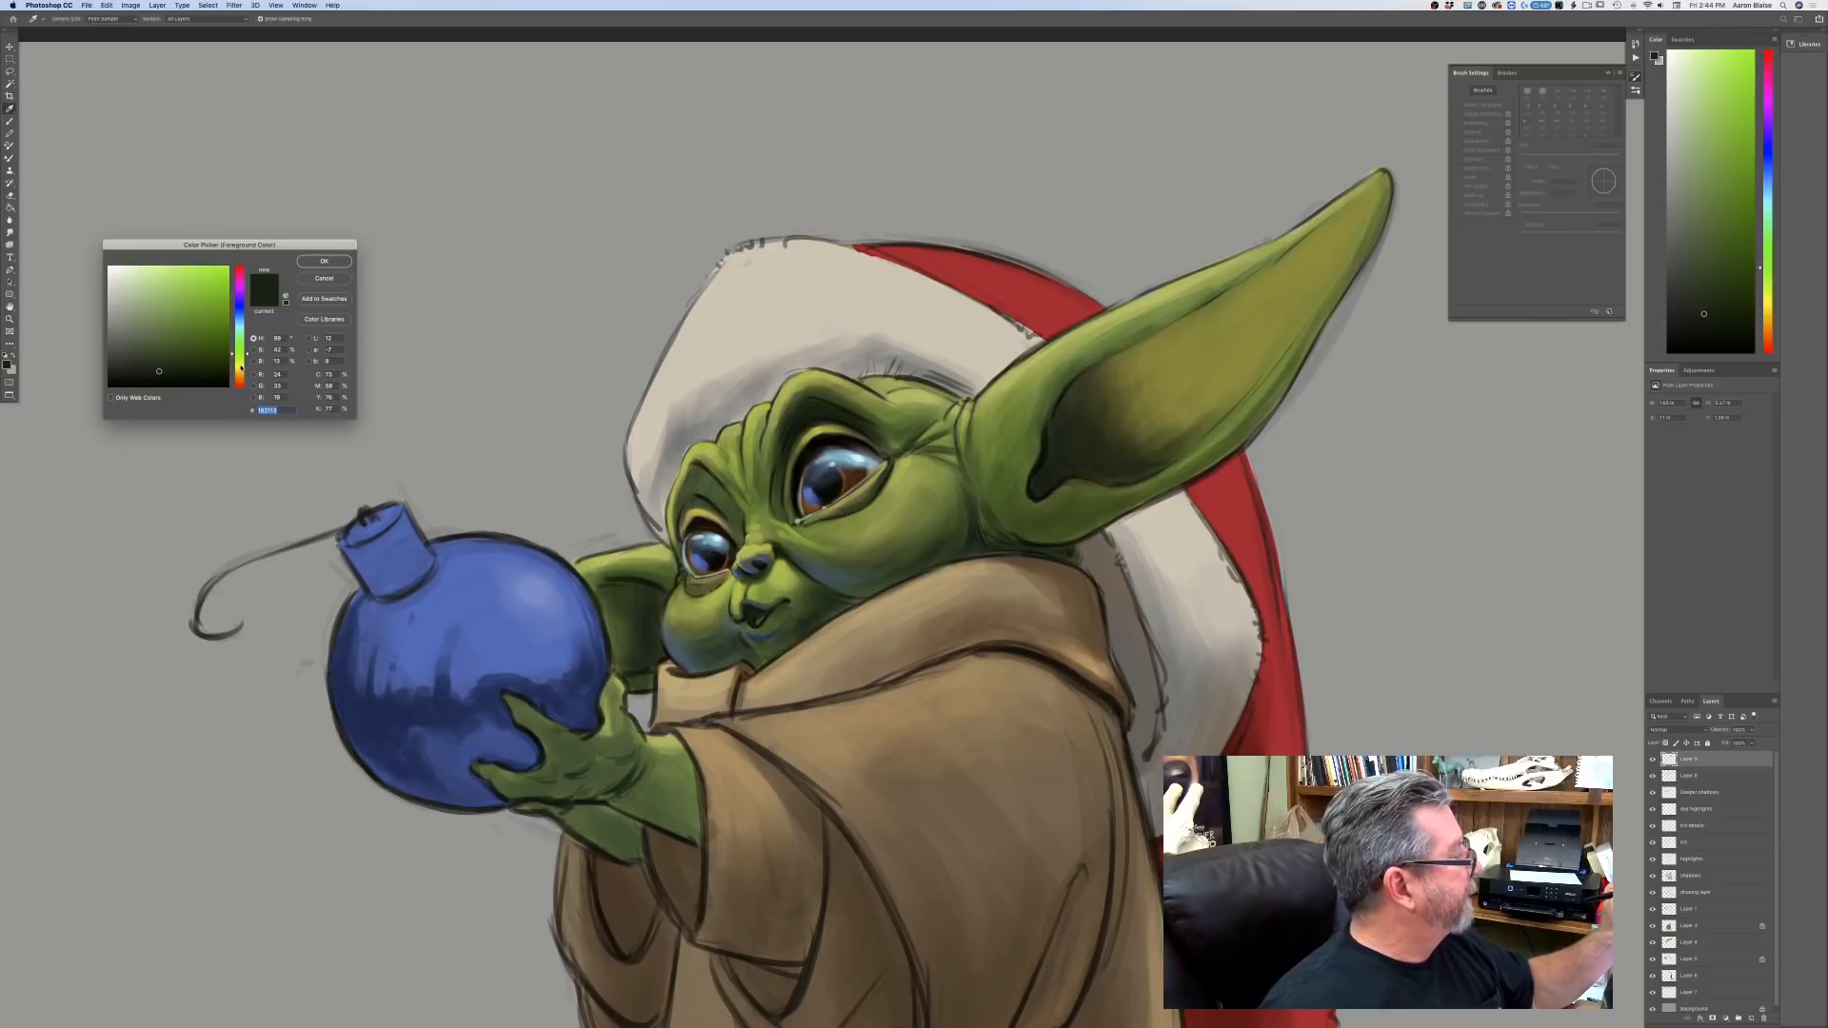
drag(245, 370, 239, 380)
click(193, 340)
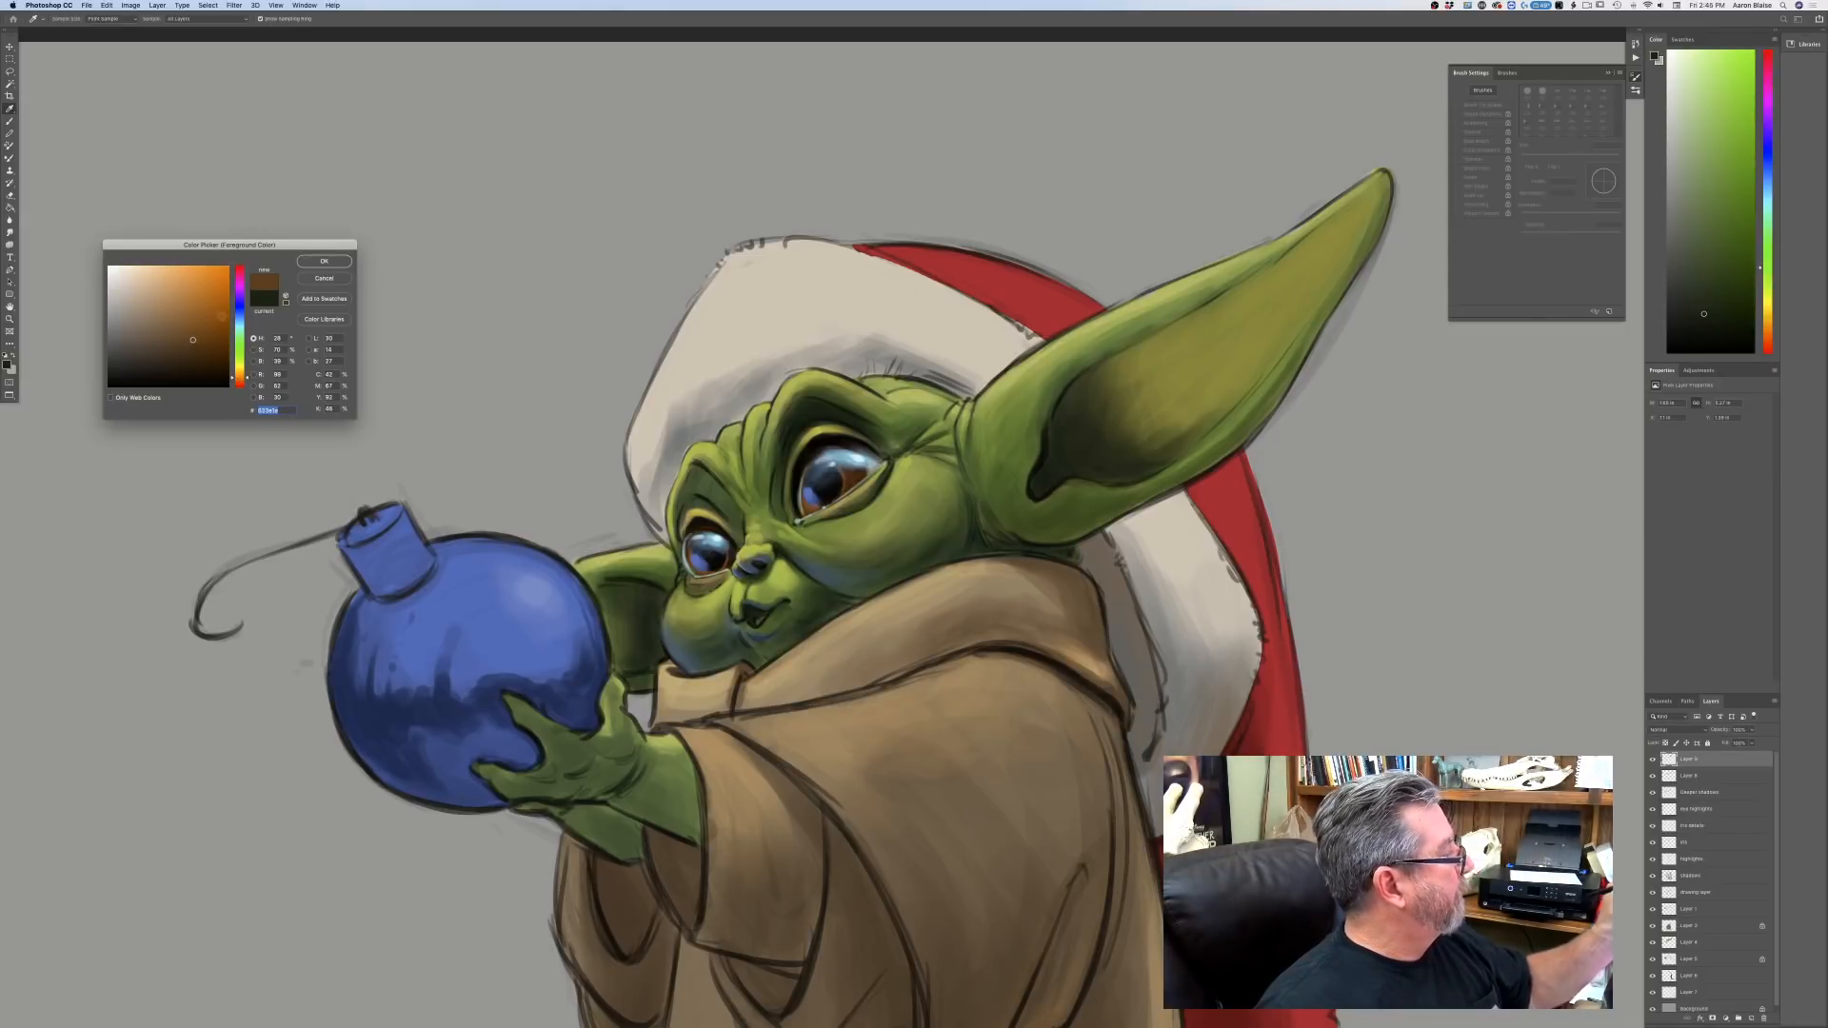
click(310, 264)
key(b)
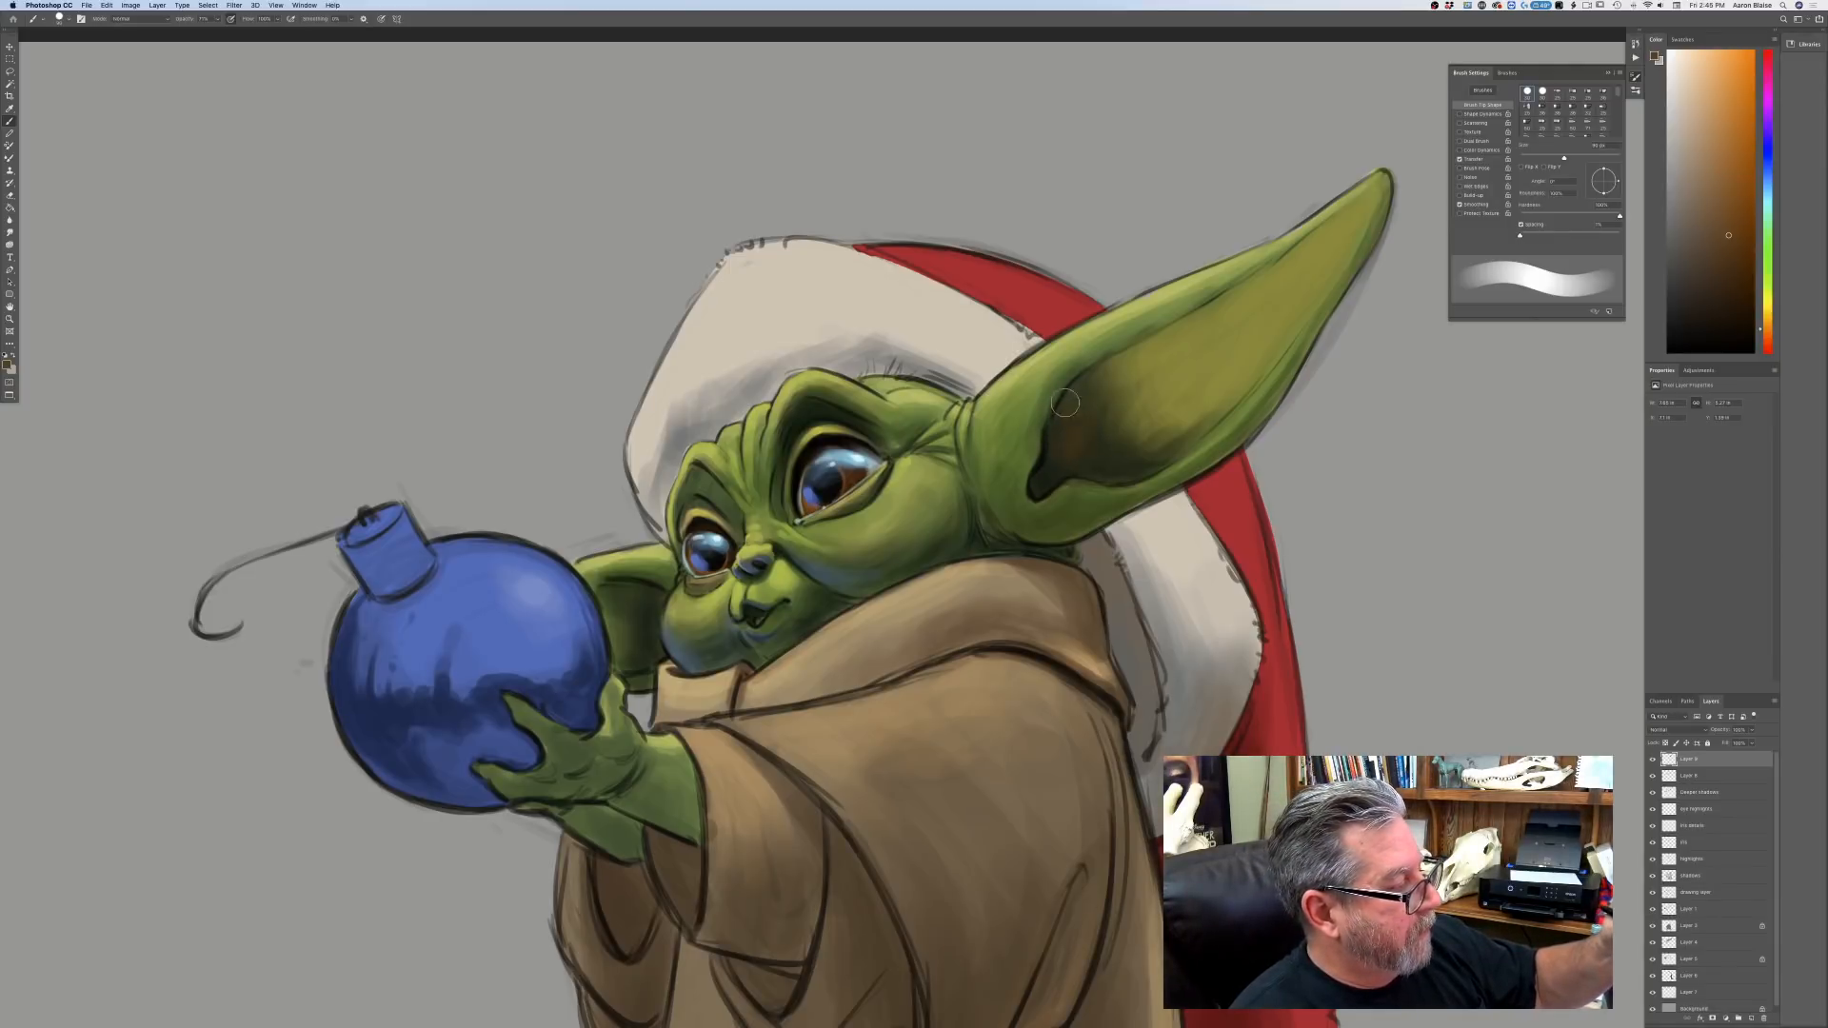
mouse_move(1077, 387)
mouse_down()
mouse_move(1077, 442)
mouse_move(1066, 431)
mouse_up()
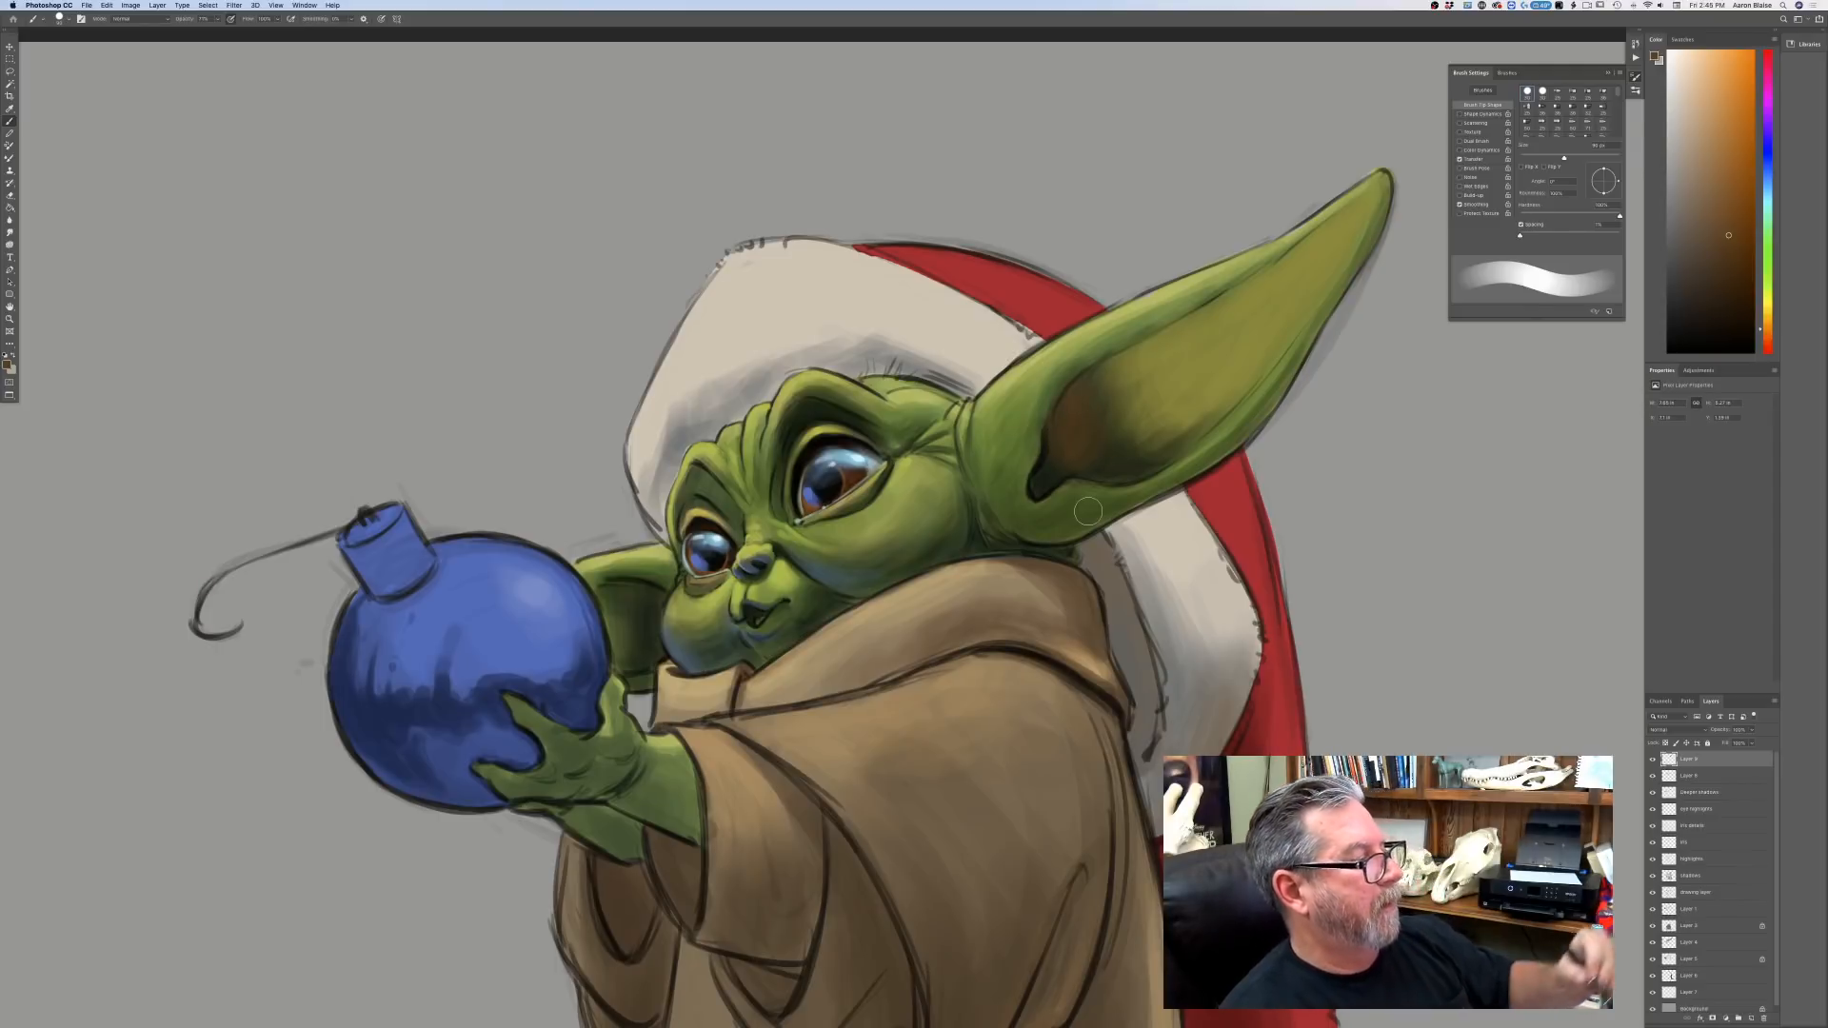
Choose a slightly brighter orange-brown and lightly tint the inside of the near ear toward its tip.
click(7, 366)
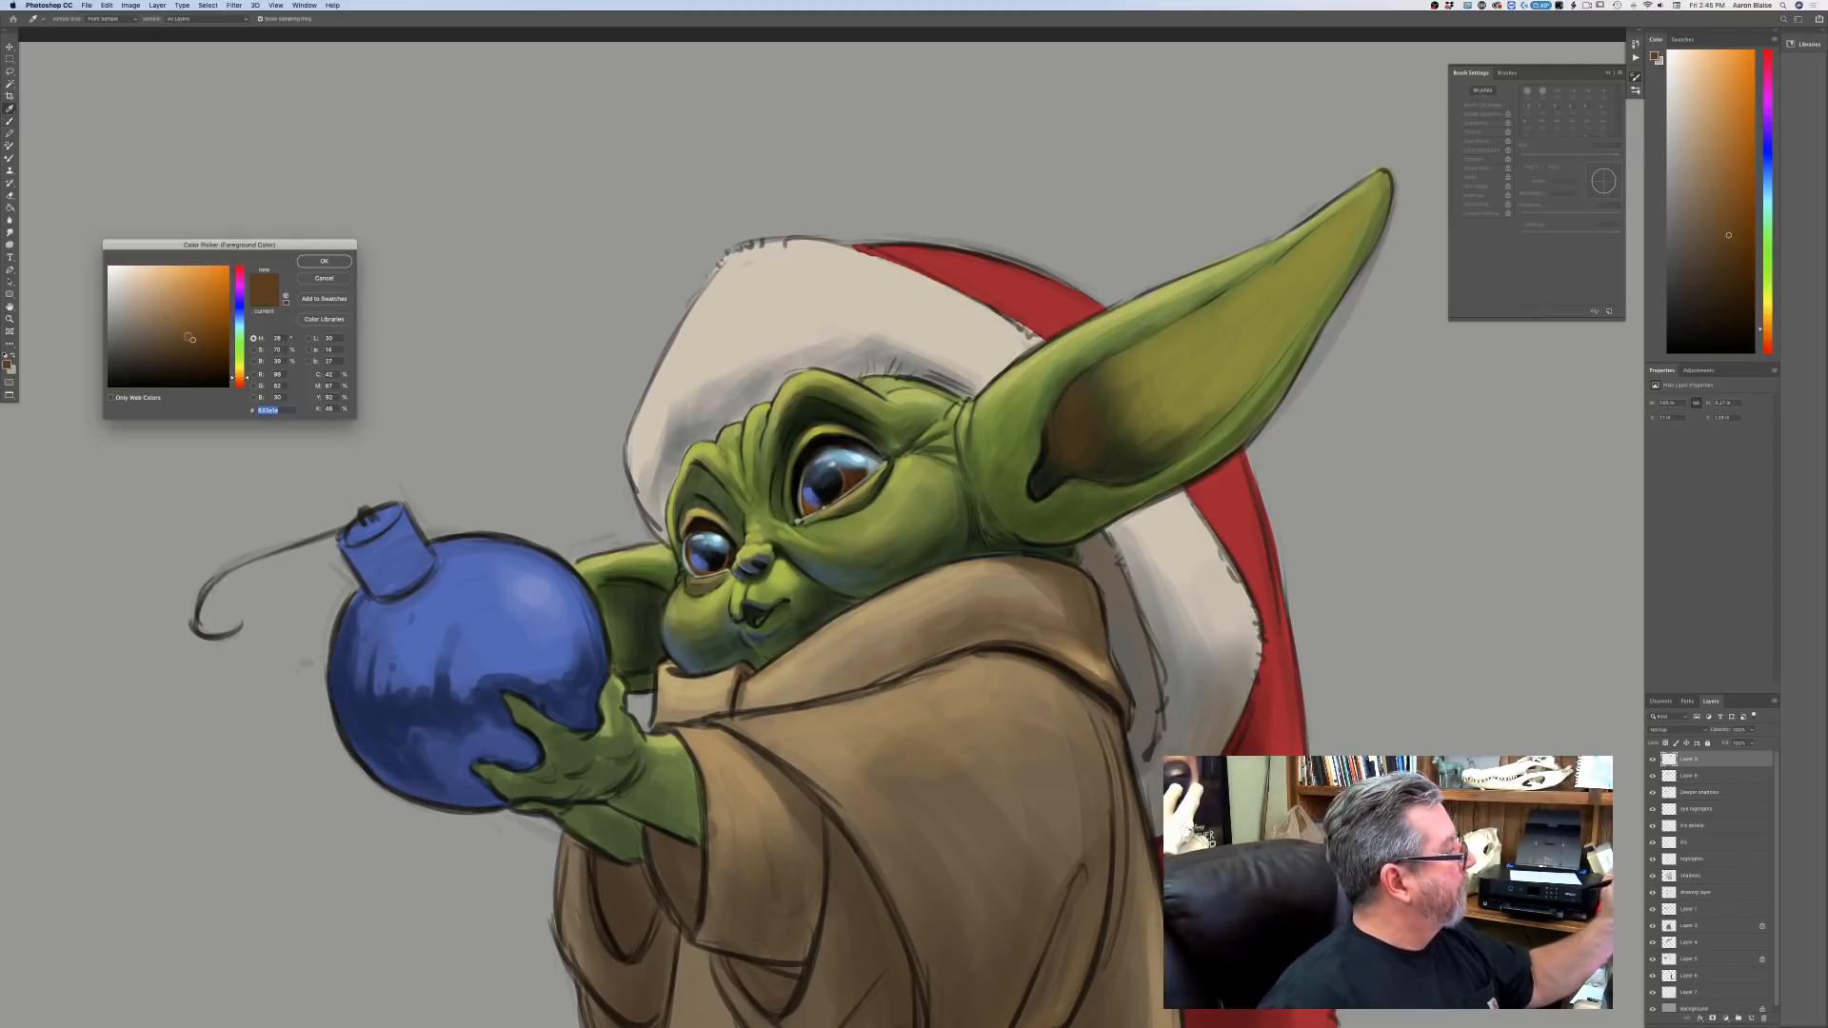
click(200, 327)
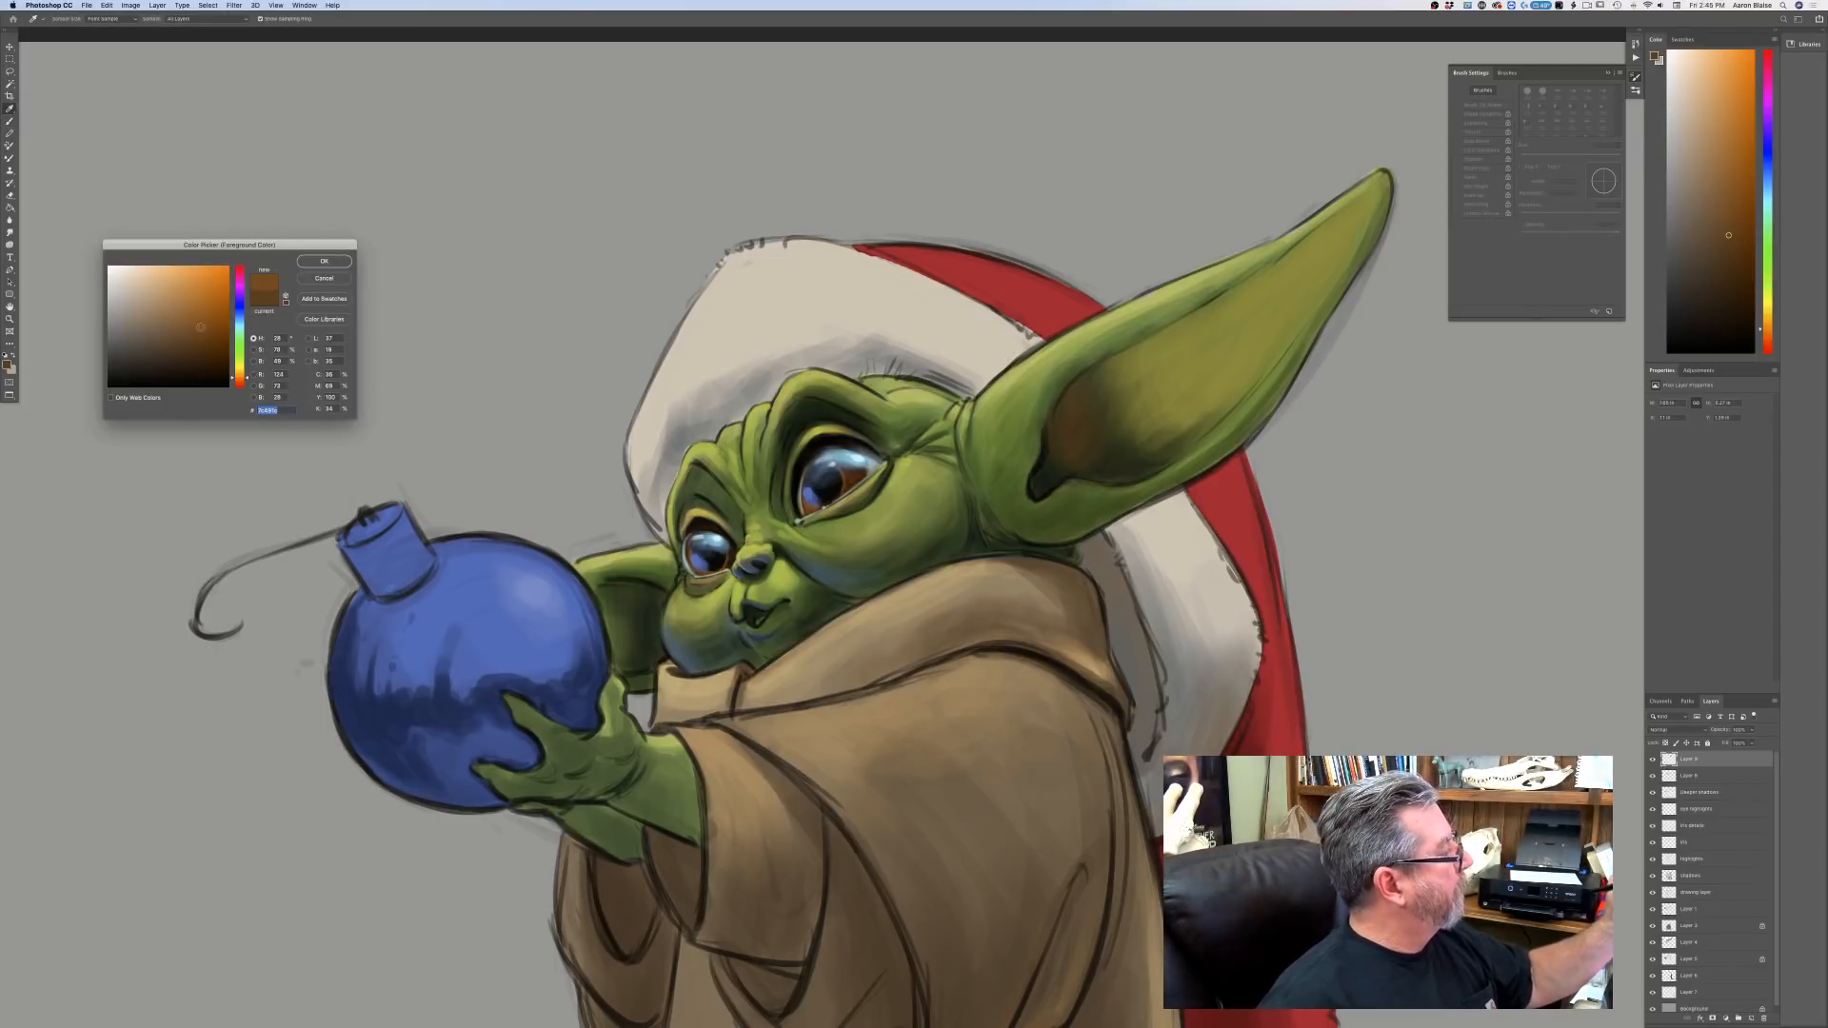
click(323, 261)
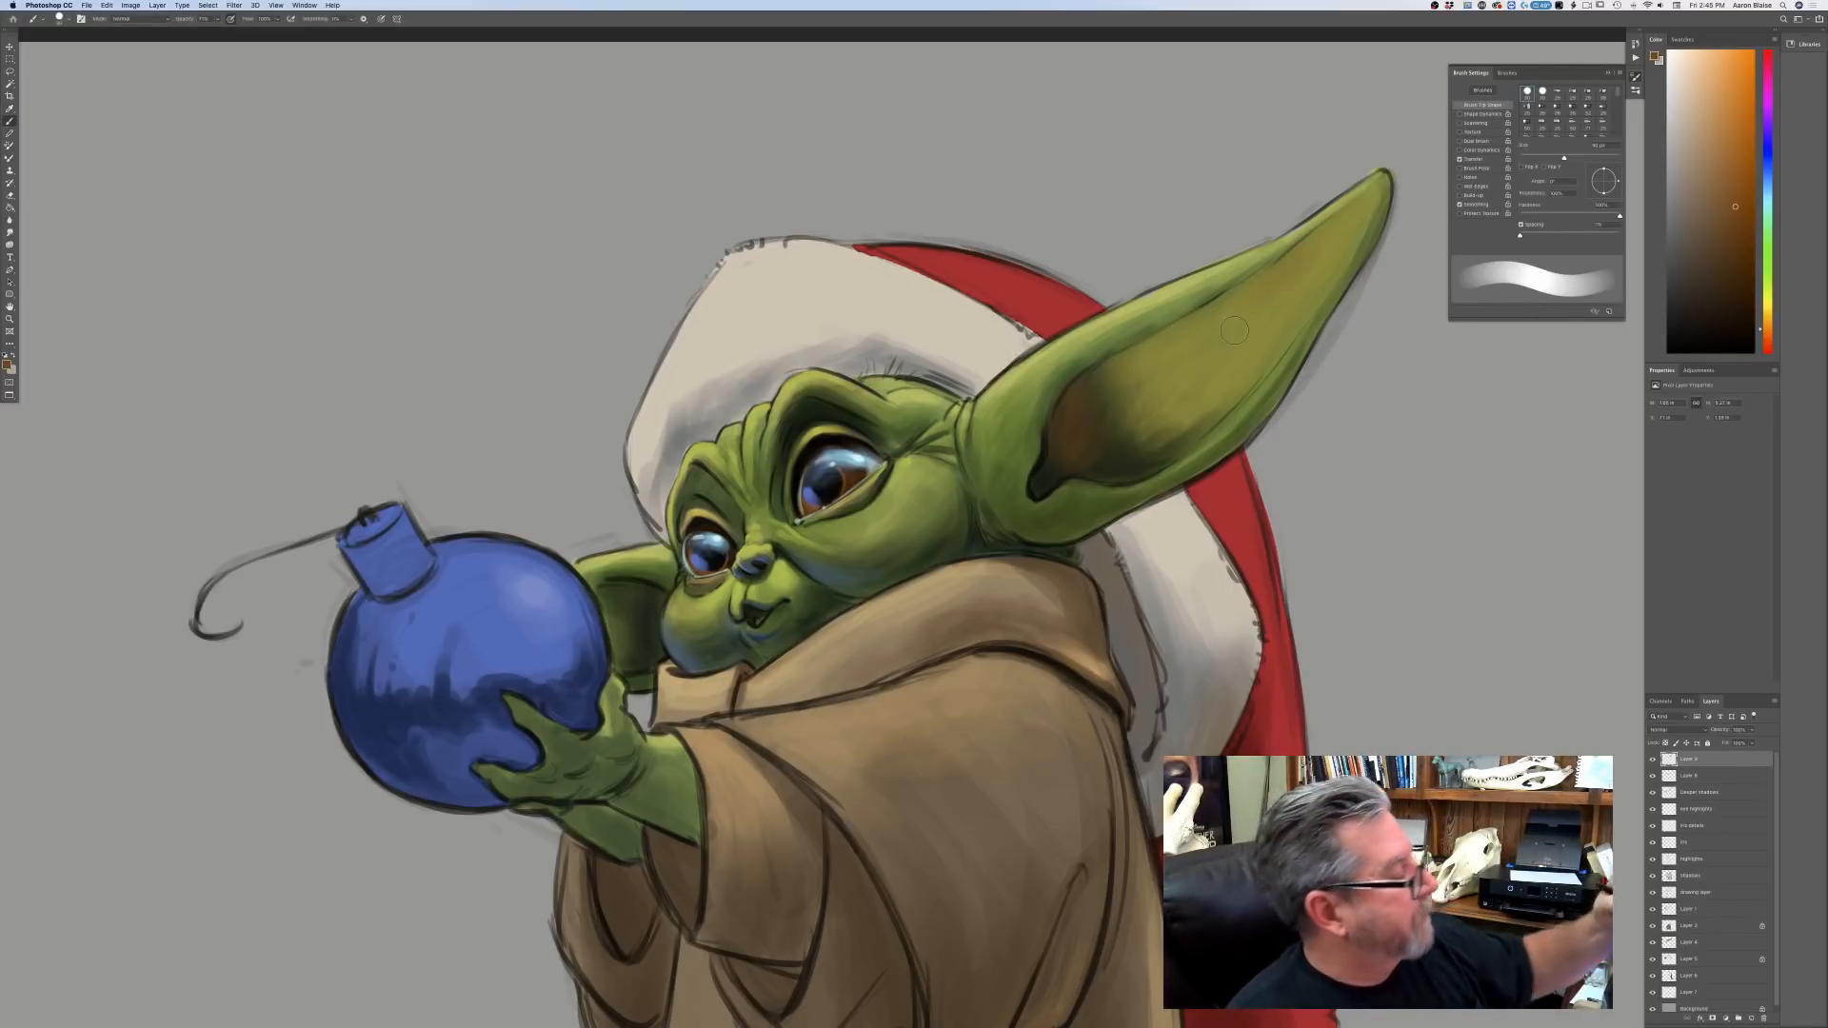
Shift the sampled inner-ear olive to a lighter golden yellow and paint it across the near ear's interior and hollow.
click(6, 365)
click(1198, 352)
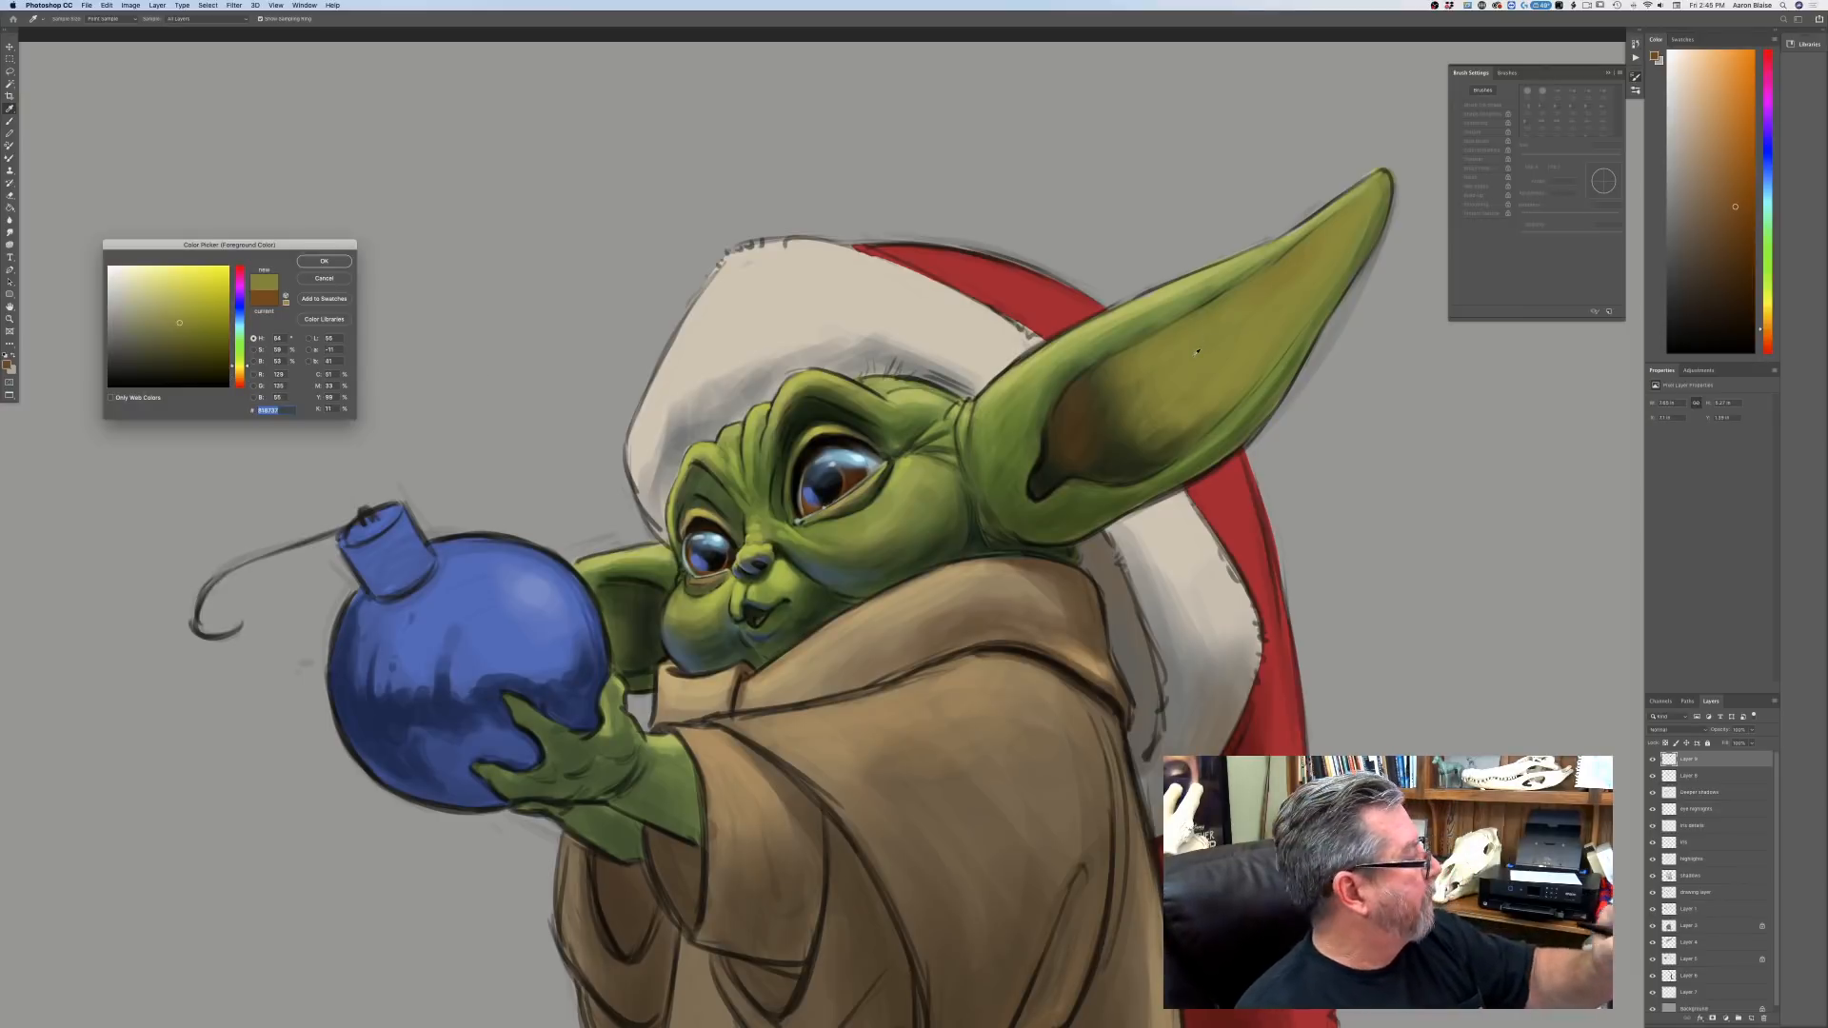
drag(238, 364, 238, 373)
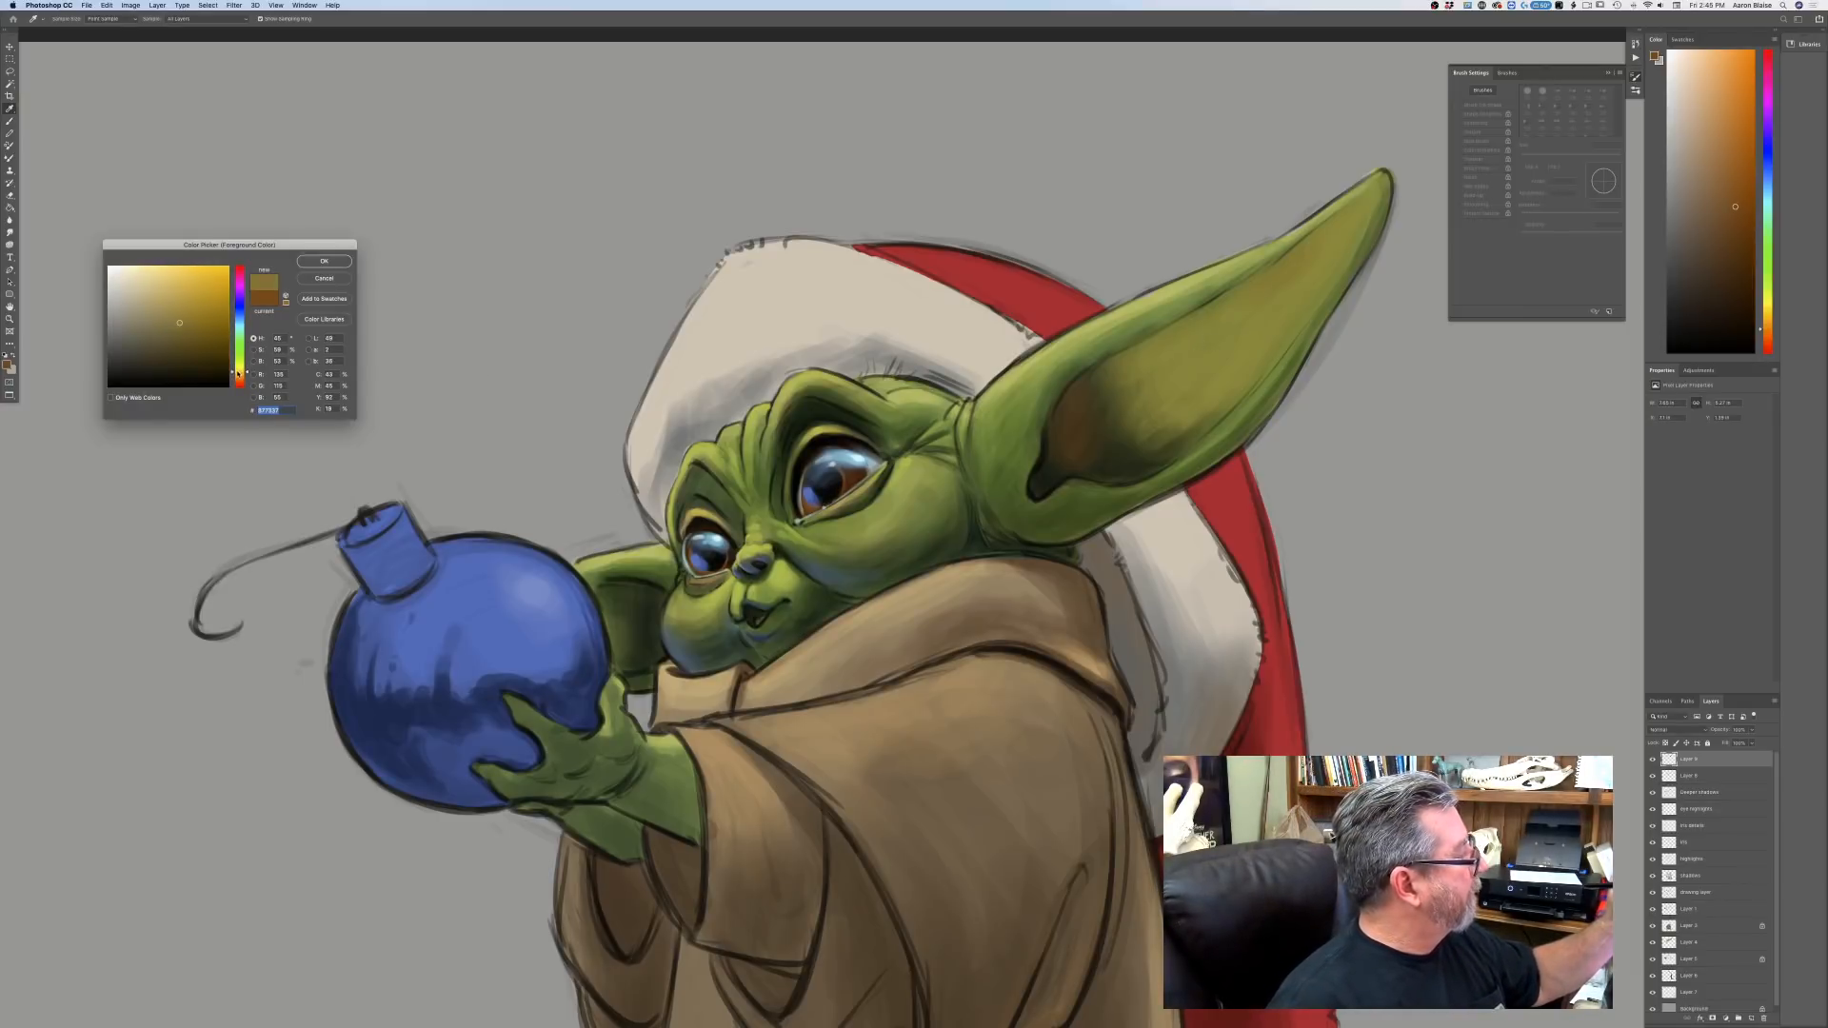
click(188, 303)
key(Return)
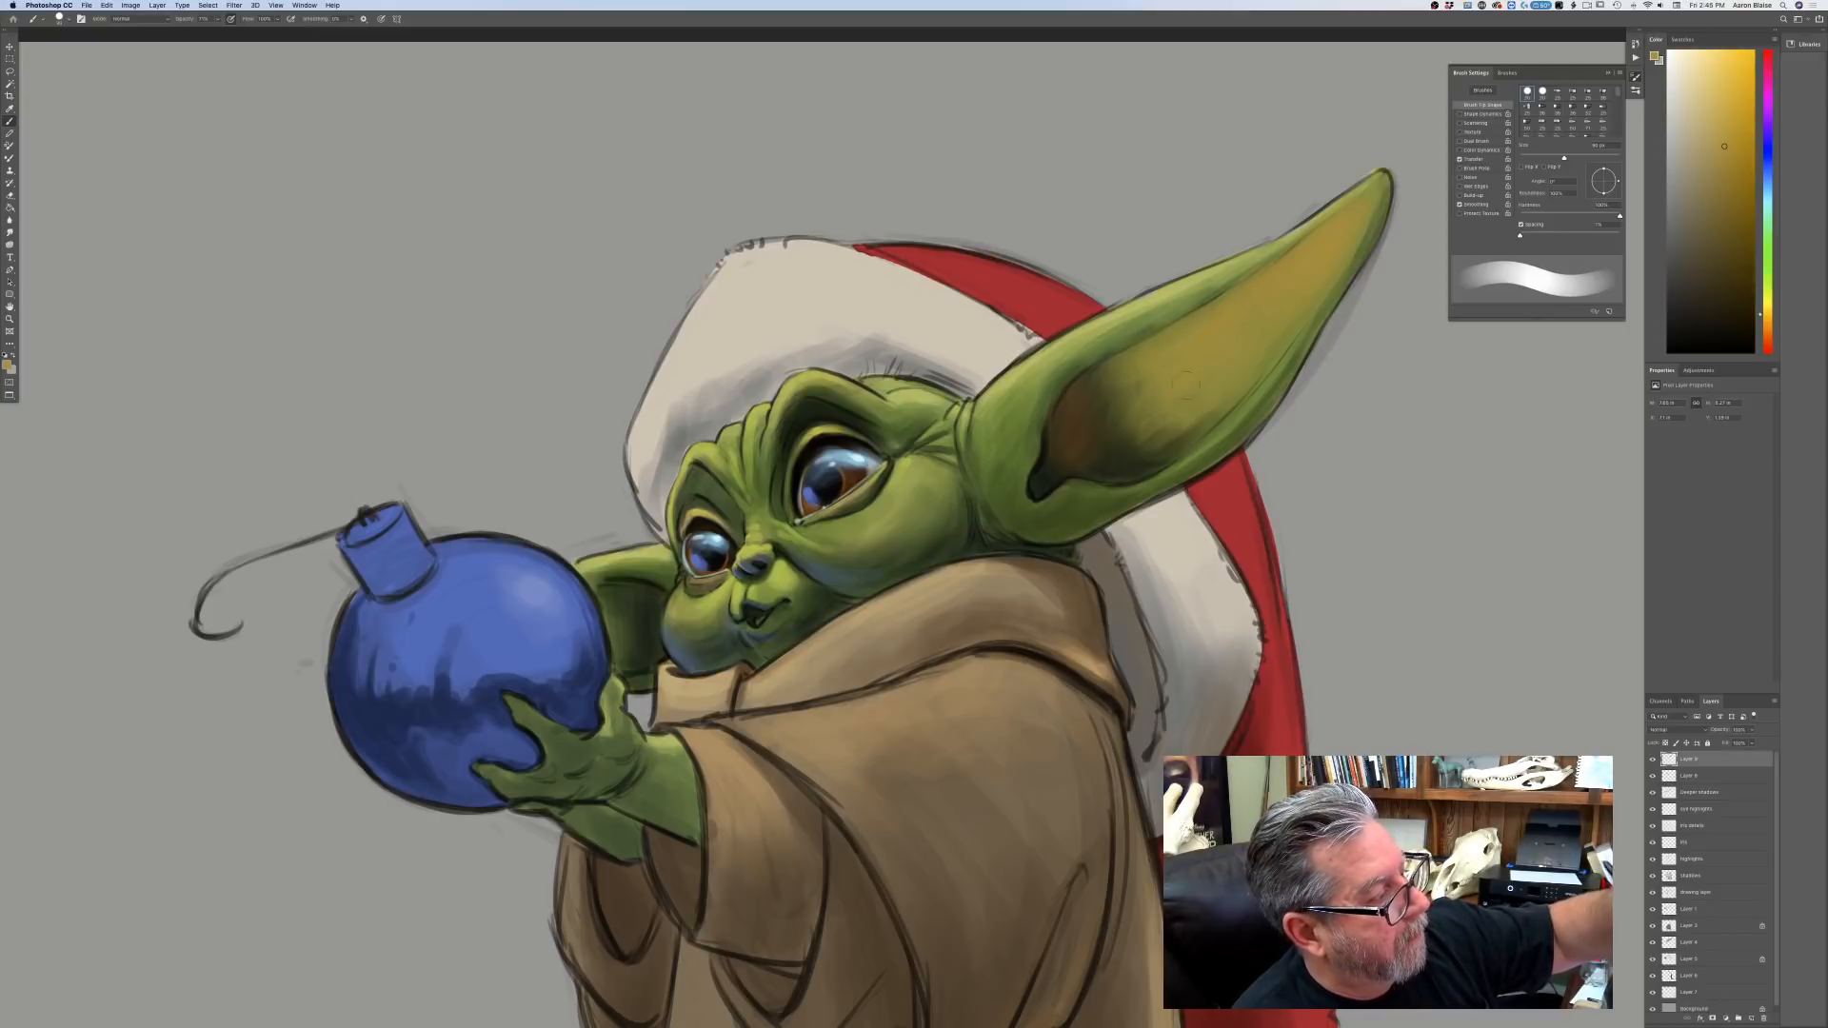
mouse_move(1076, 406)
mouse_down()
mouse_move(1083, 381)
mouse_move(1085, 442)
mouse_move(1184, 440)
mouse_move(1120, 461)
mouse_move(1076, 445)
mouse_up()
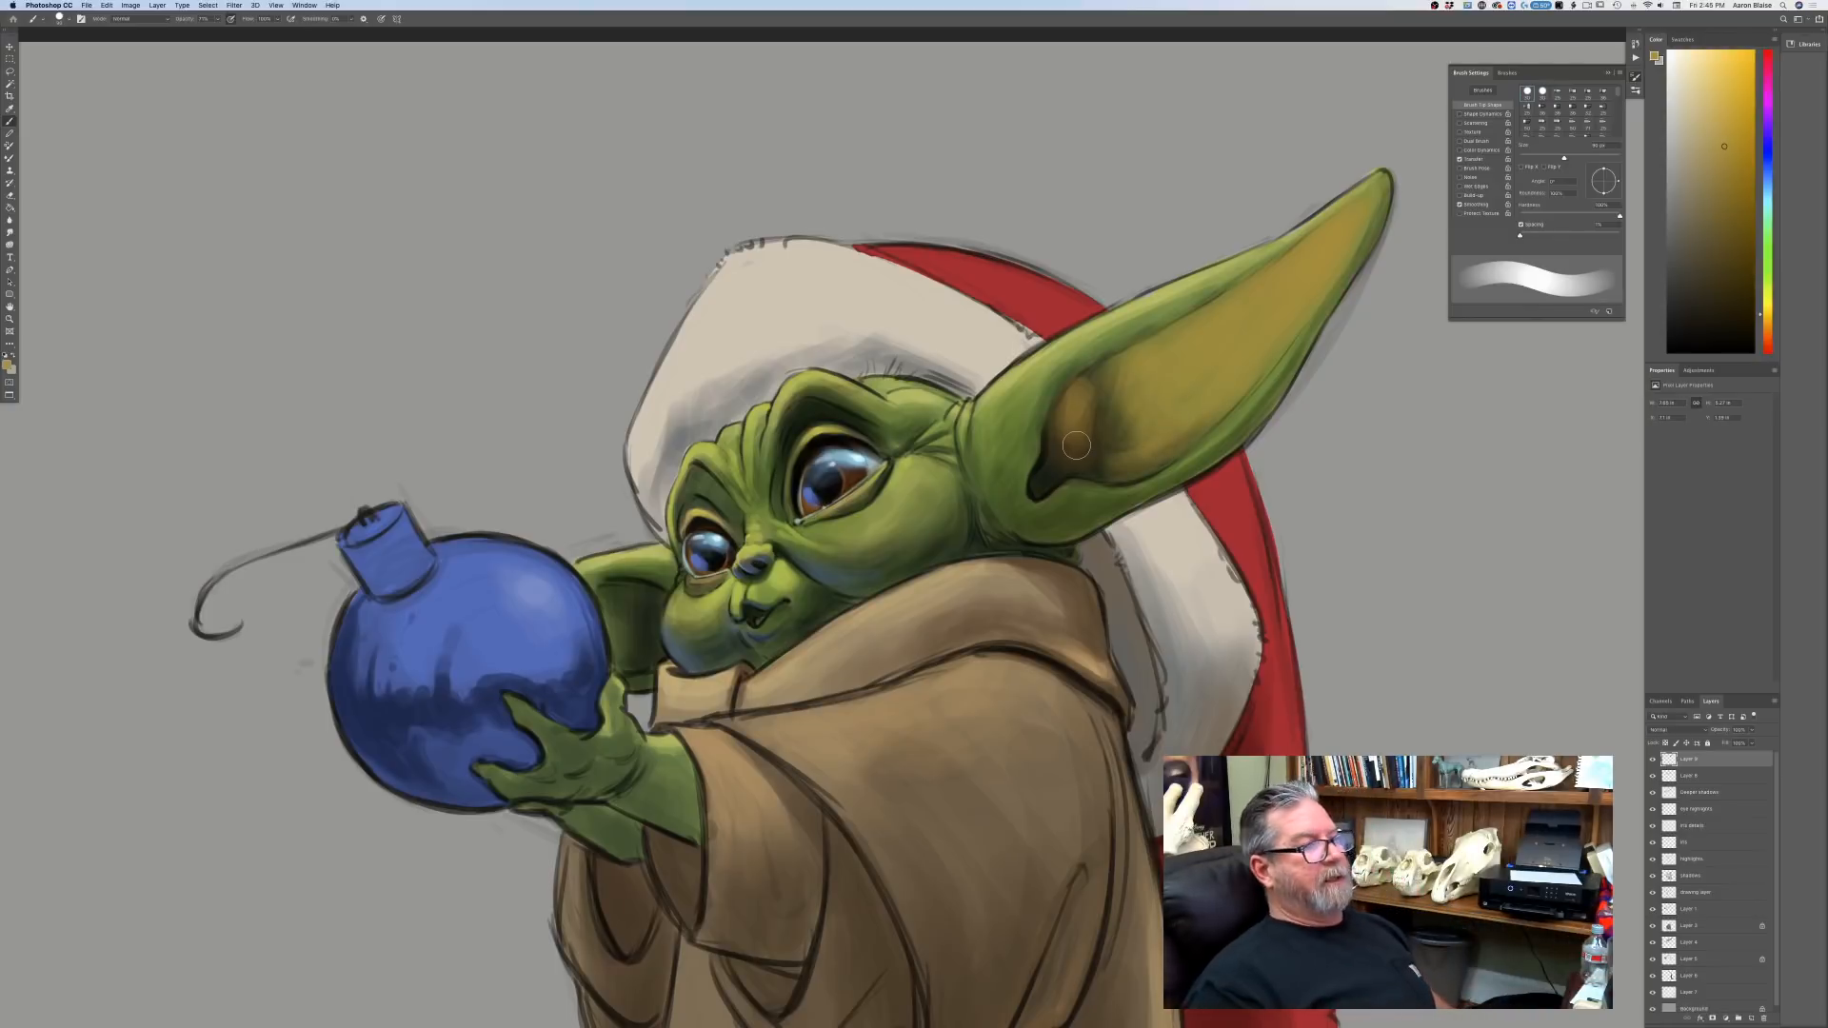
Set the foreground to a light orange and glaze it over the near ear's interior and hollow.
click(8, 365)
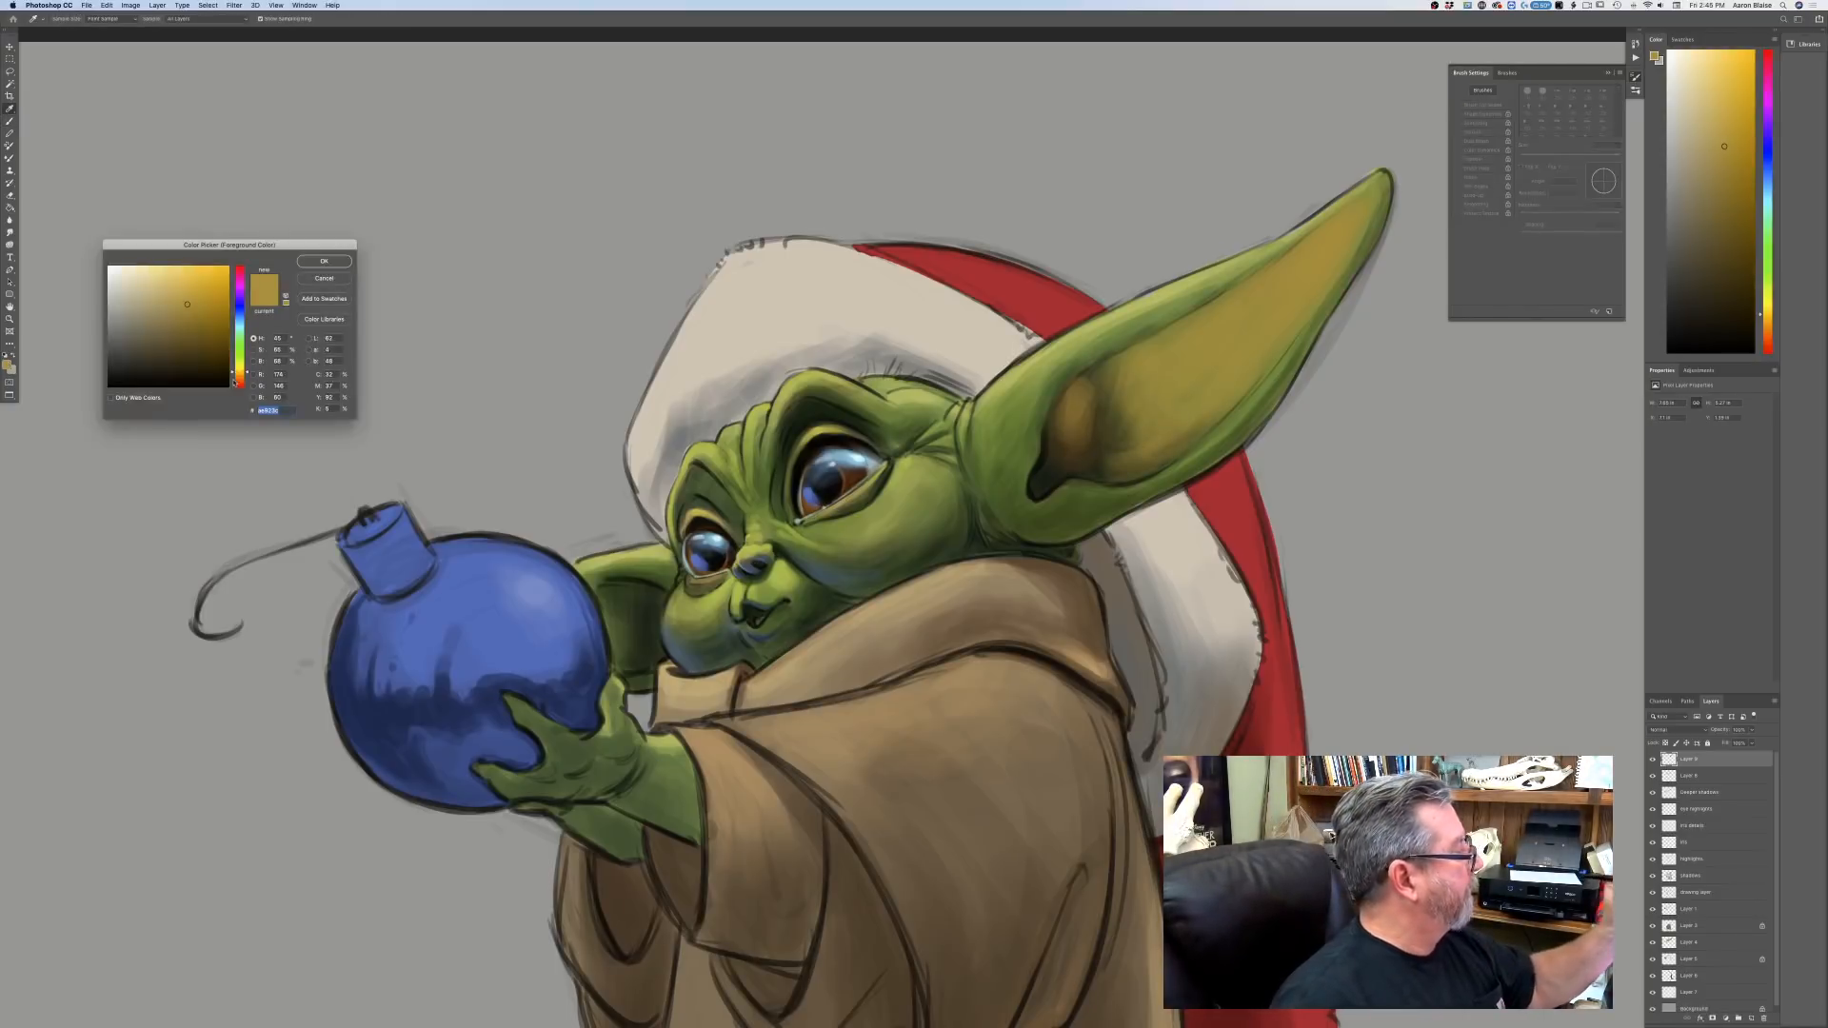
drag(235, 384, 245, 377)
click(195, 286)
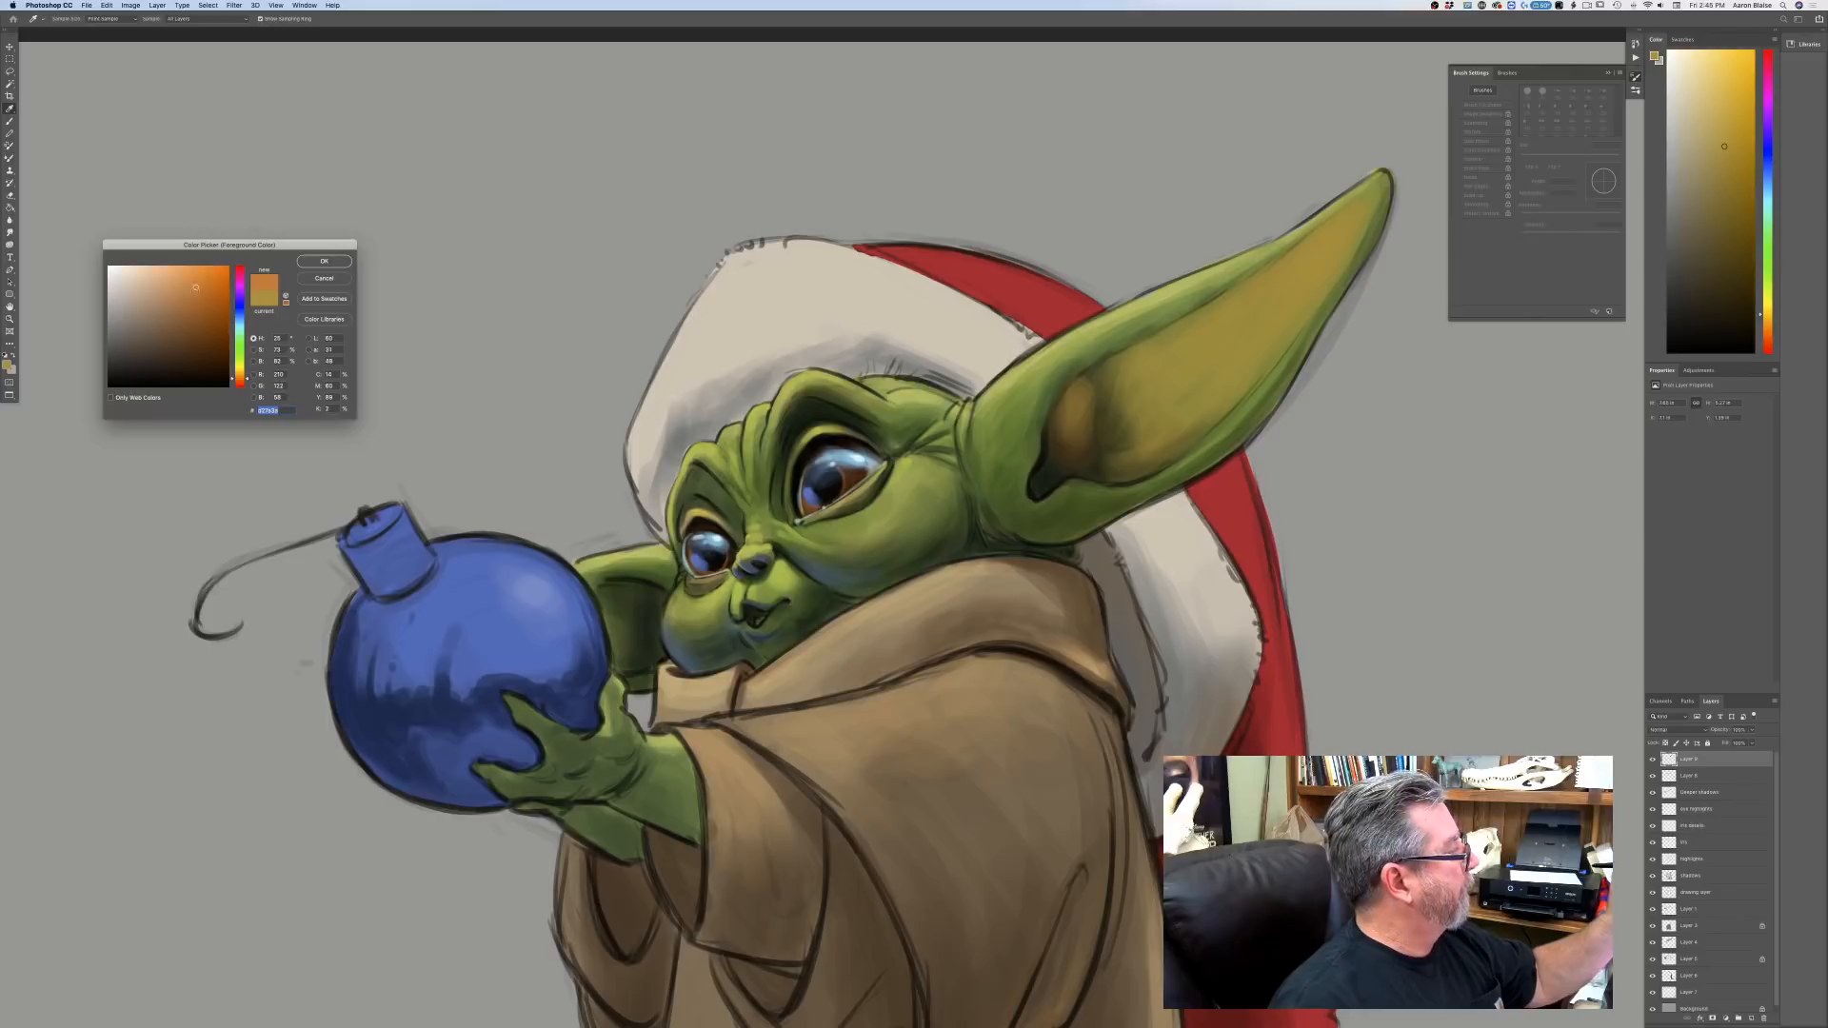
click(323, 262)
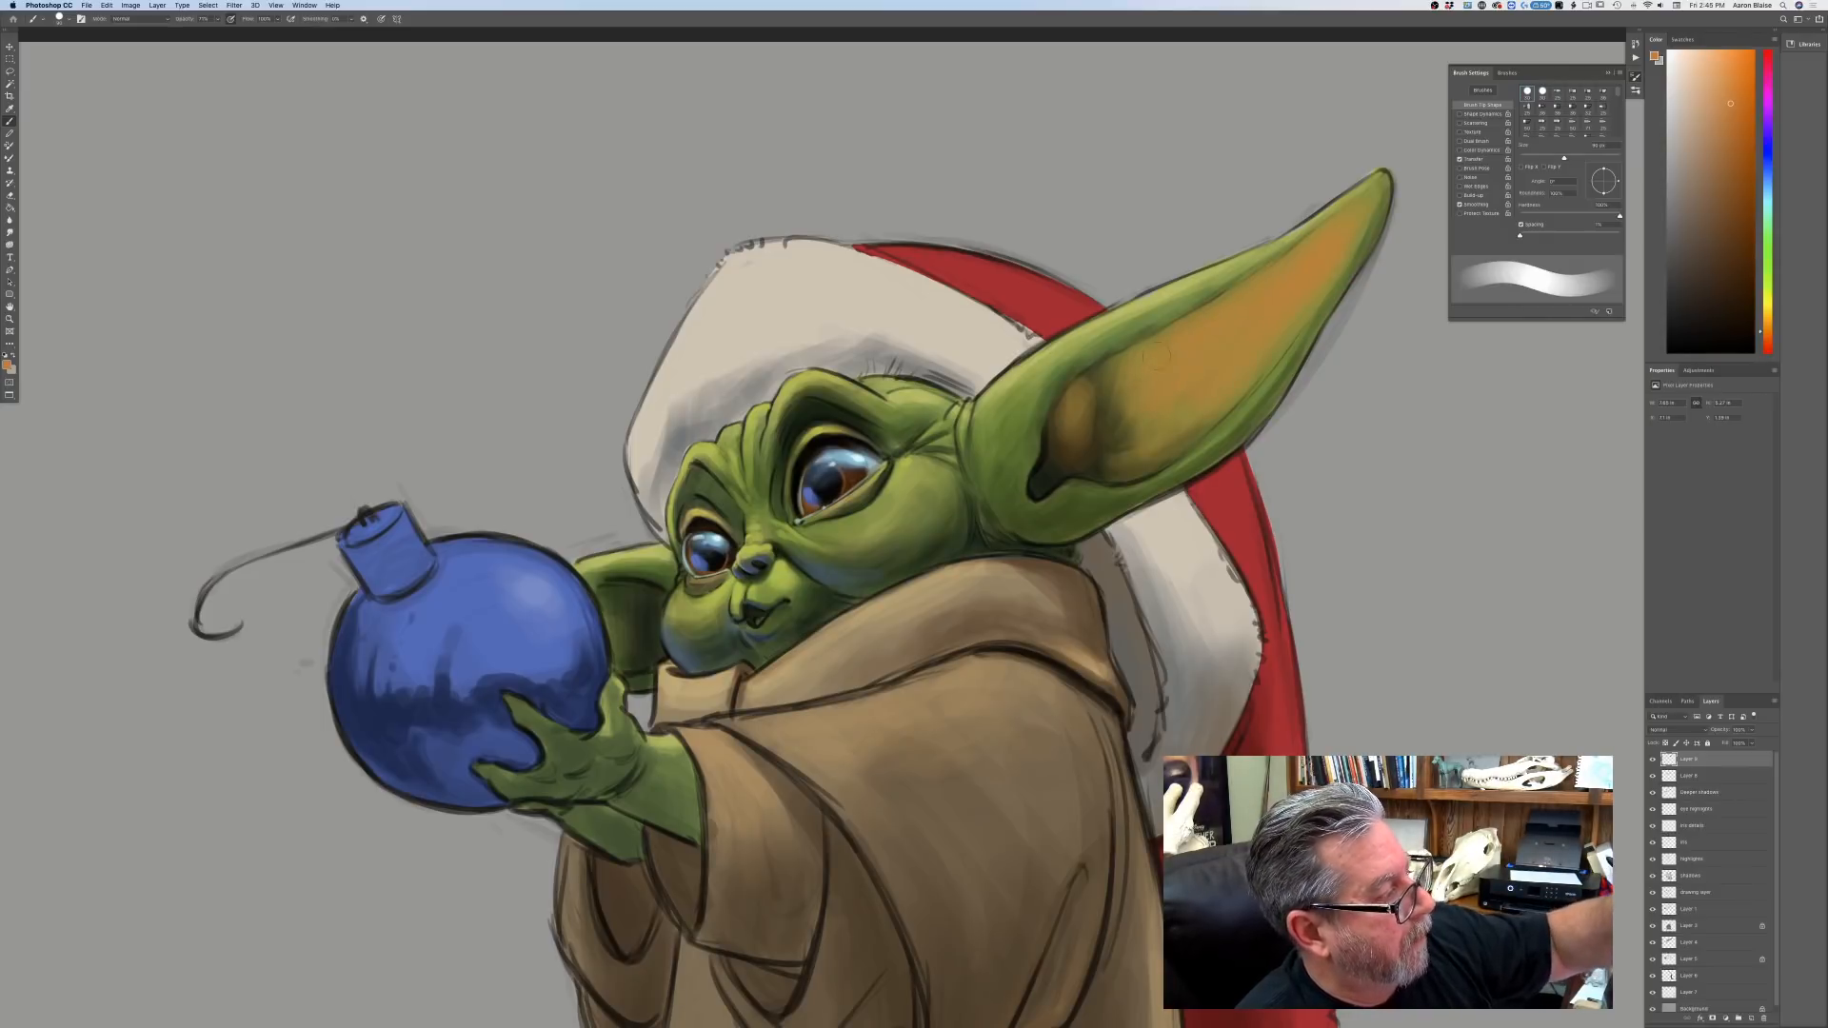
mouse_move(1088, 371)
mouse_down()
mouse_move(1076, 409)
mouse_move(1102, 419)
mouse_up()
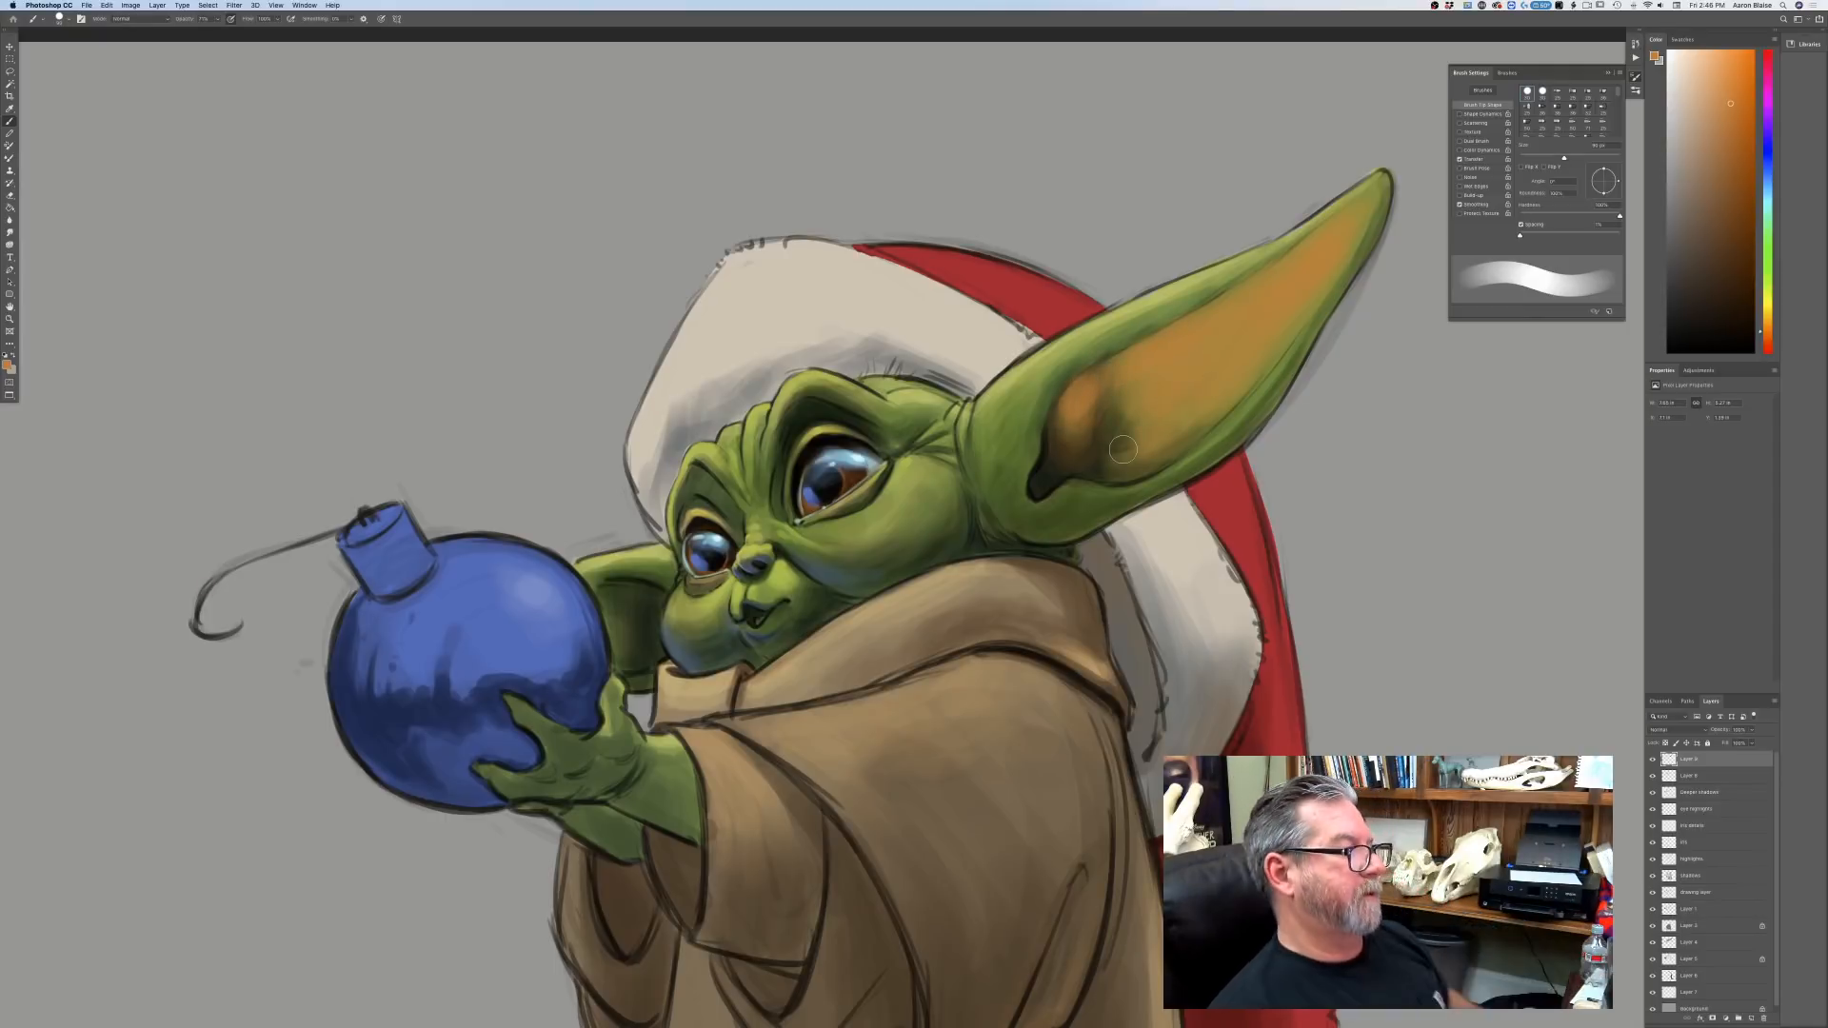
Paint the inside of the far ear with the light orange, adjusting the brush size for the smaller area.
mouse_move(639, 591)
mouse_down()
mouse_move(610, 597)
mouse_move(614, 639)
mouse_move(643, 600)
mouse_move(620, 610)
mouse_up()
key(bracketleft)
key(bracketleft)
key(bracketleft)
key(bracketleft)
key(bracketleft)
key(bracketright)
key(bracketright)
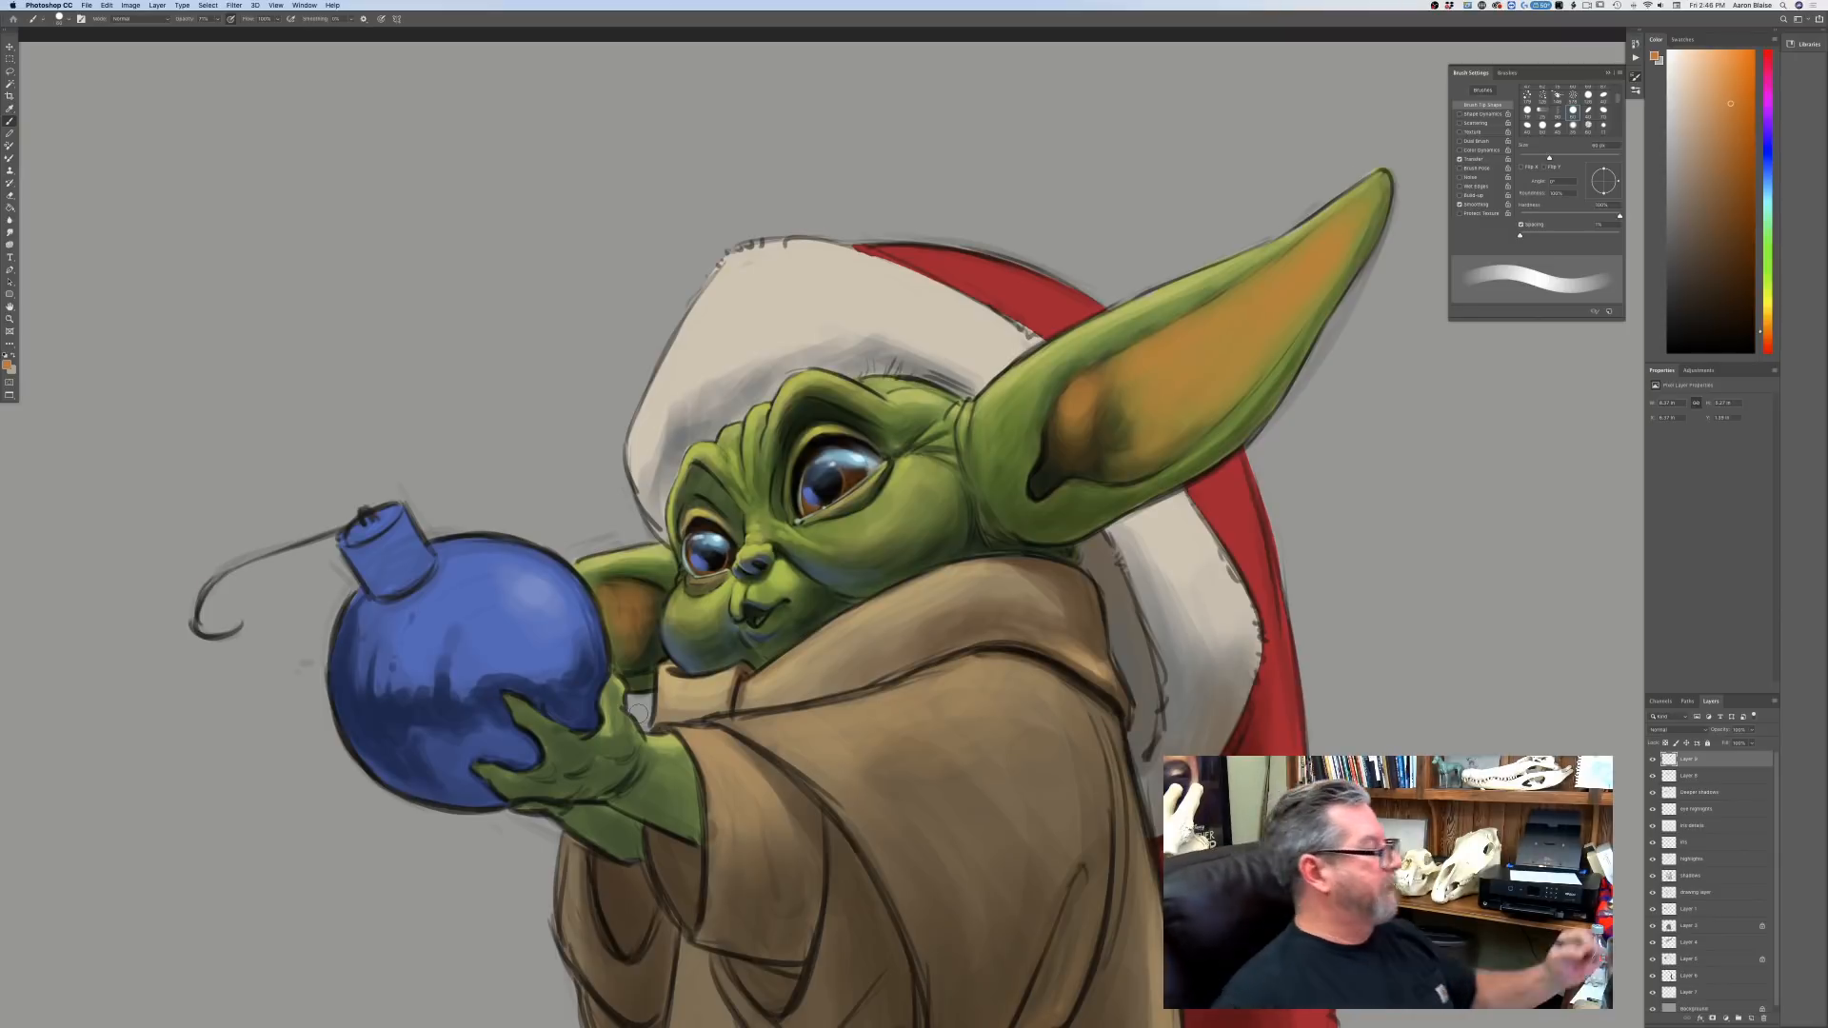
Set the foreground to a redder, brighter salmon orange and glaze it over the near ear's interior from the tip inward.
click(6, 365)
drag(239, 381, 240, 384)
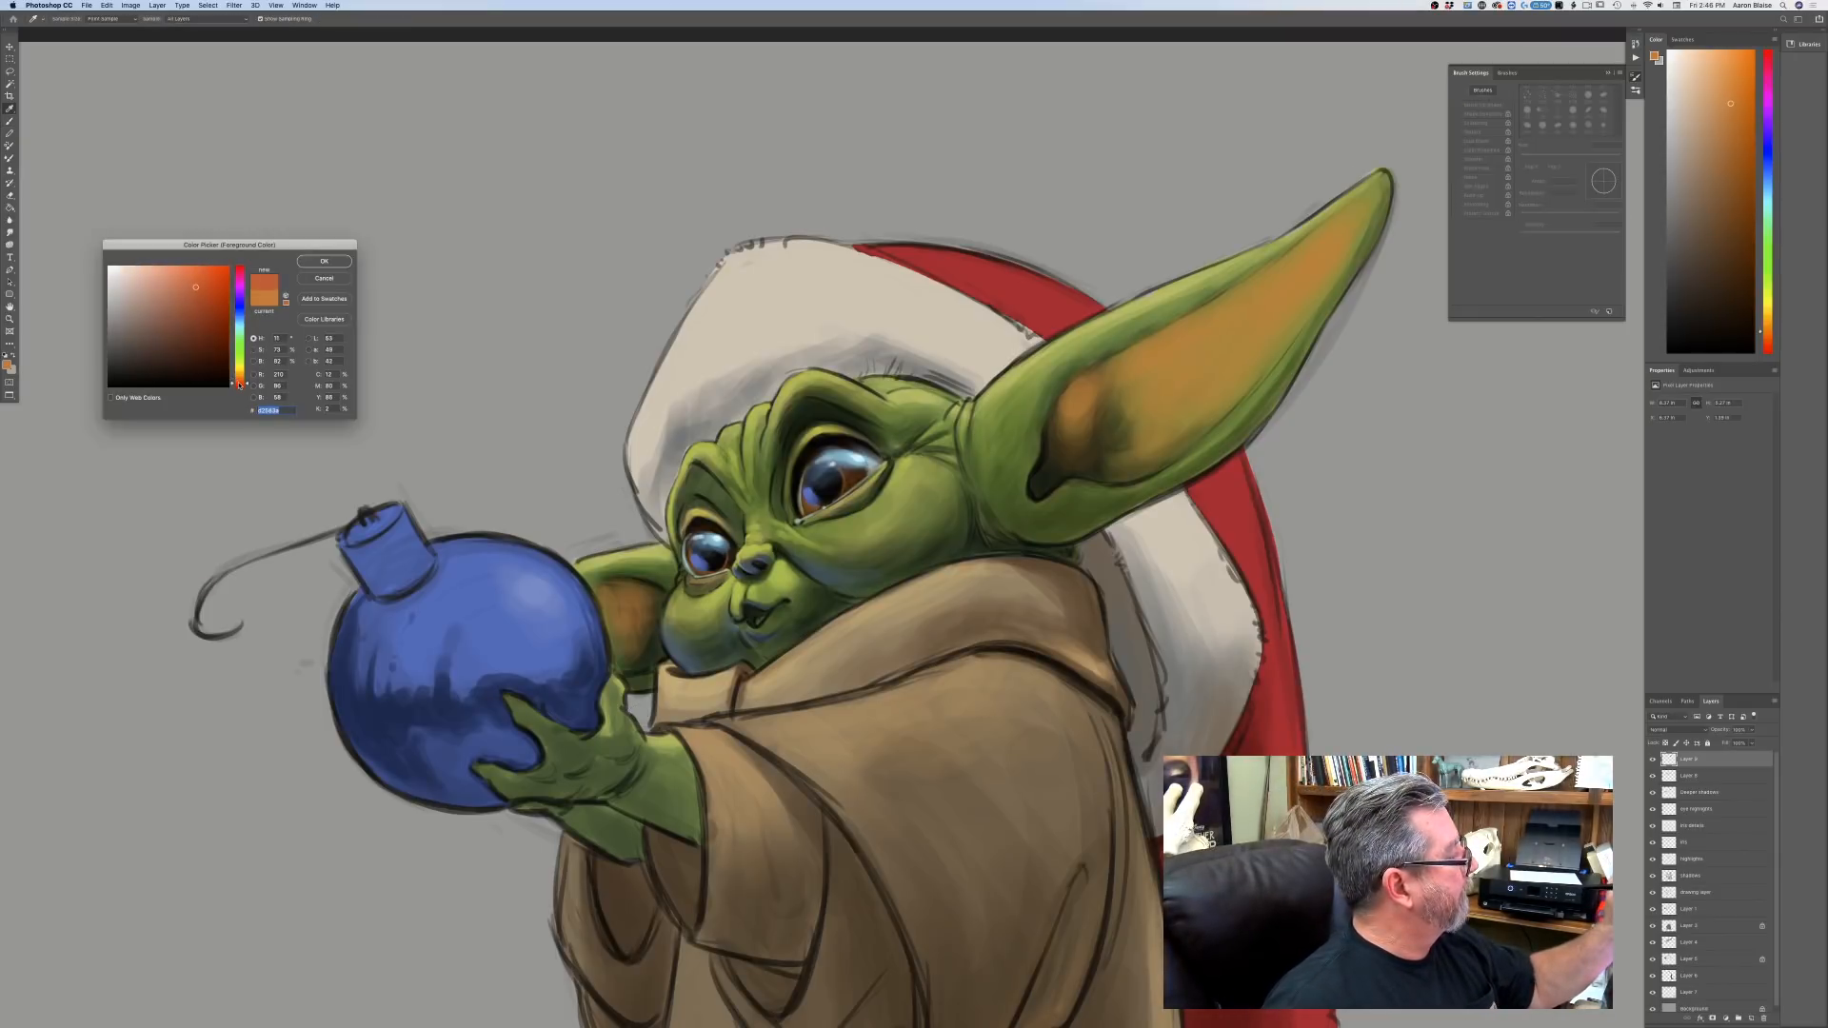
drag(195, 287, 186, 269)
click(324, 261)
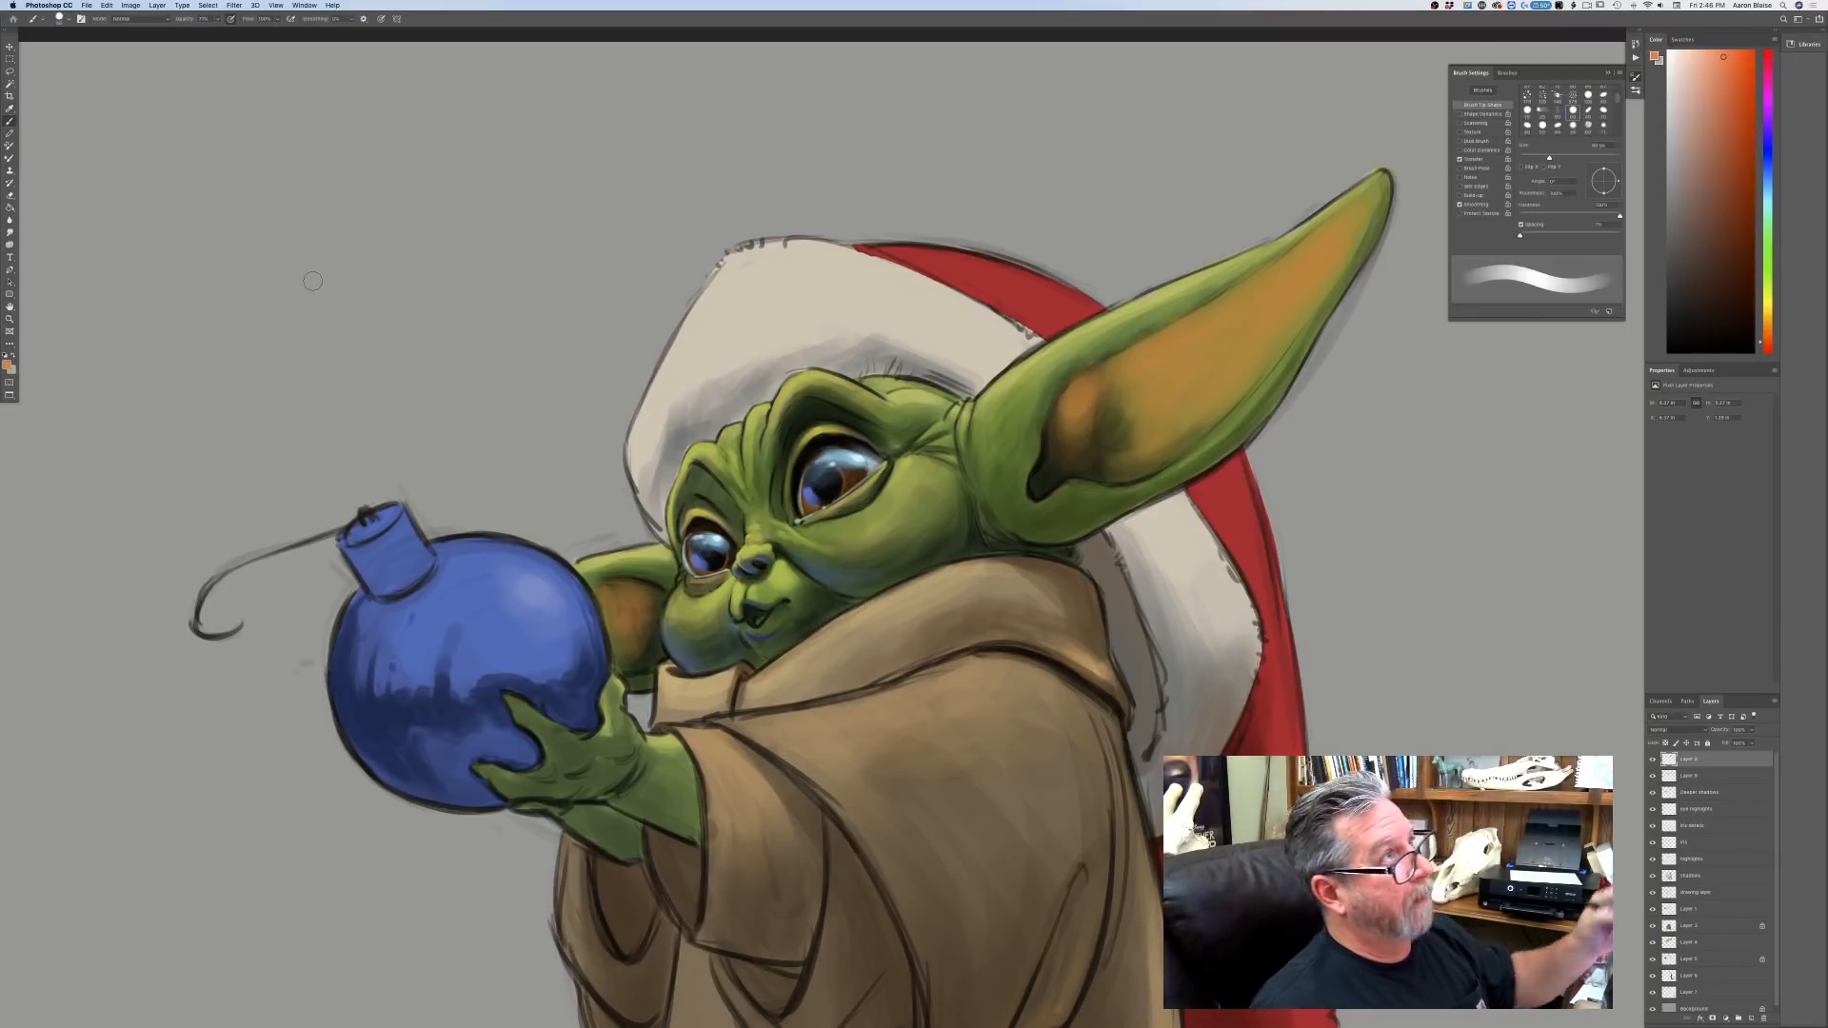
key(bracketright)
key(bracketright)
key(bracketright)
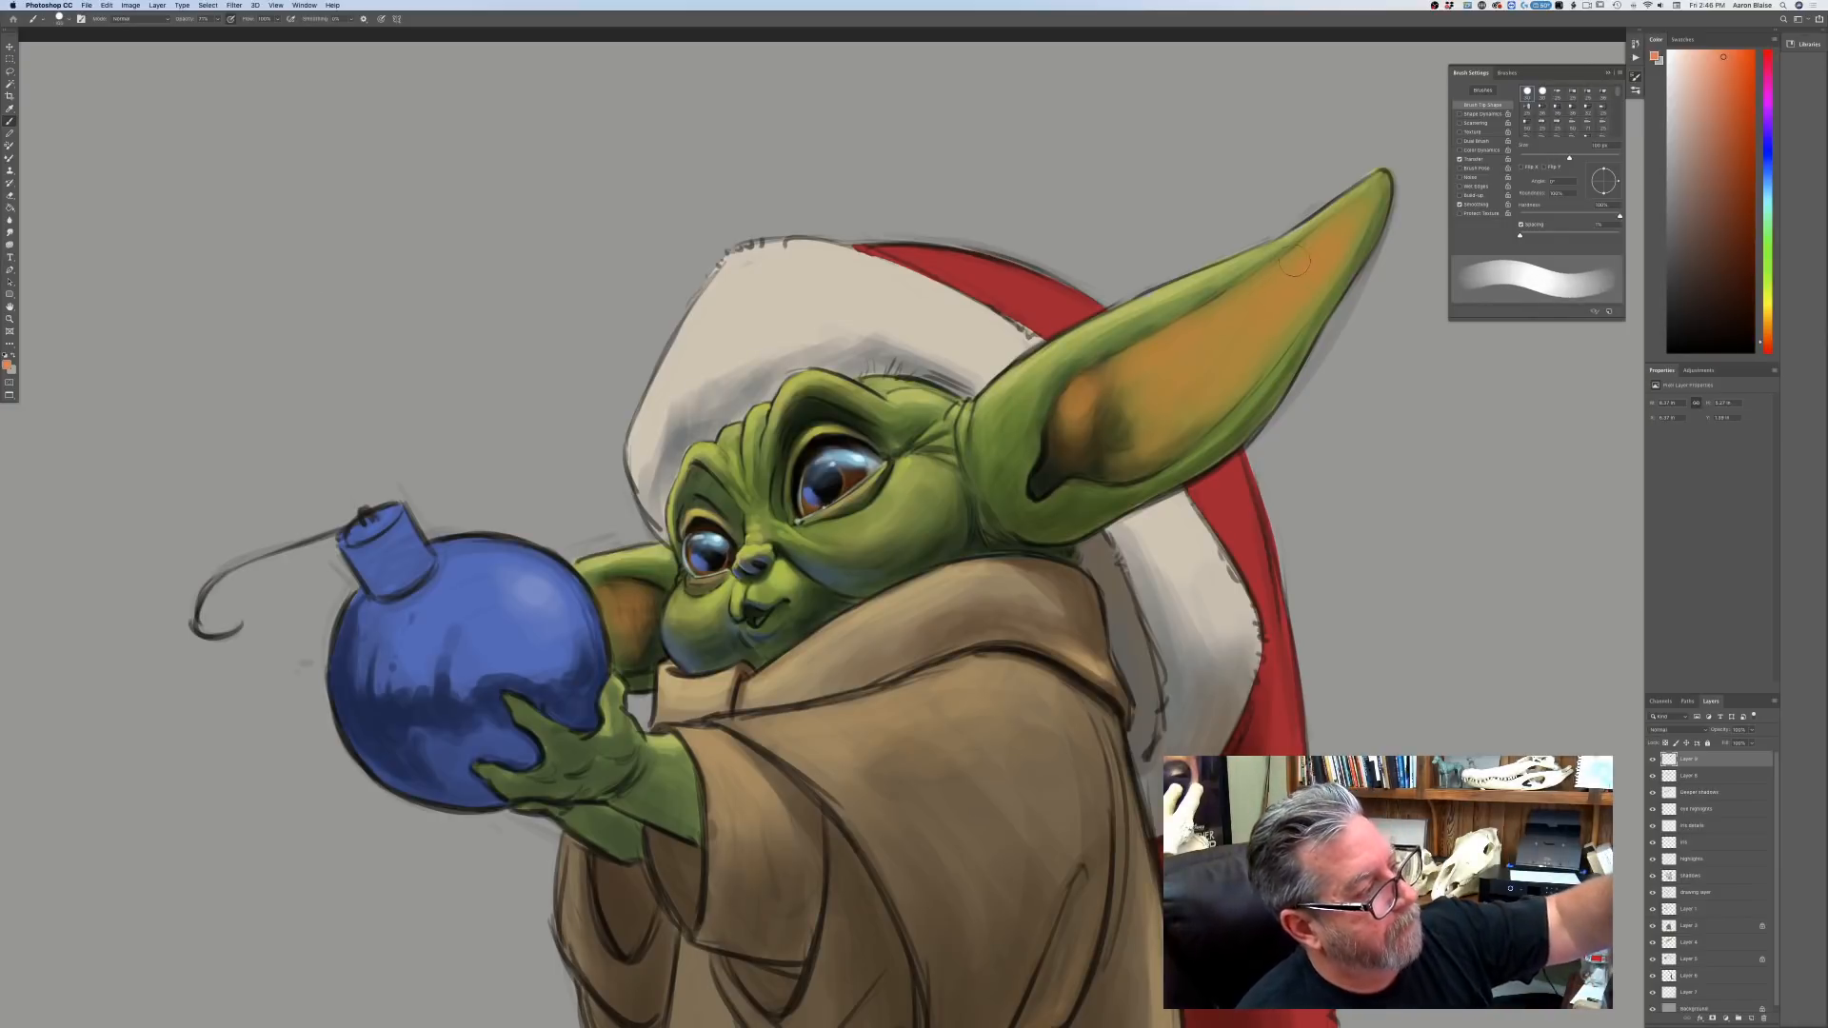
key(bracketleft)
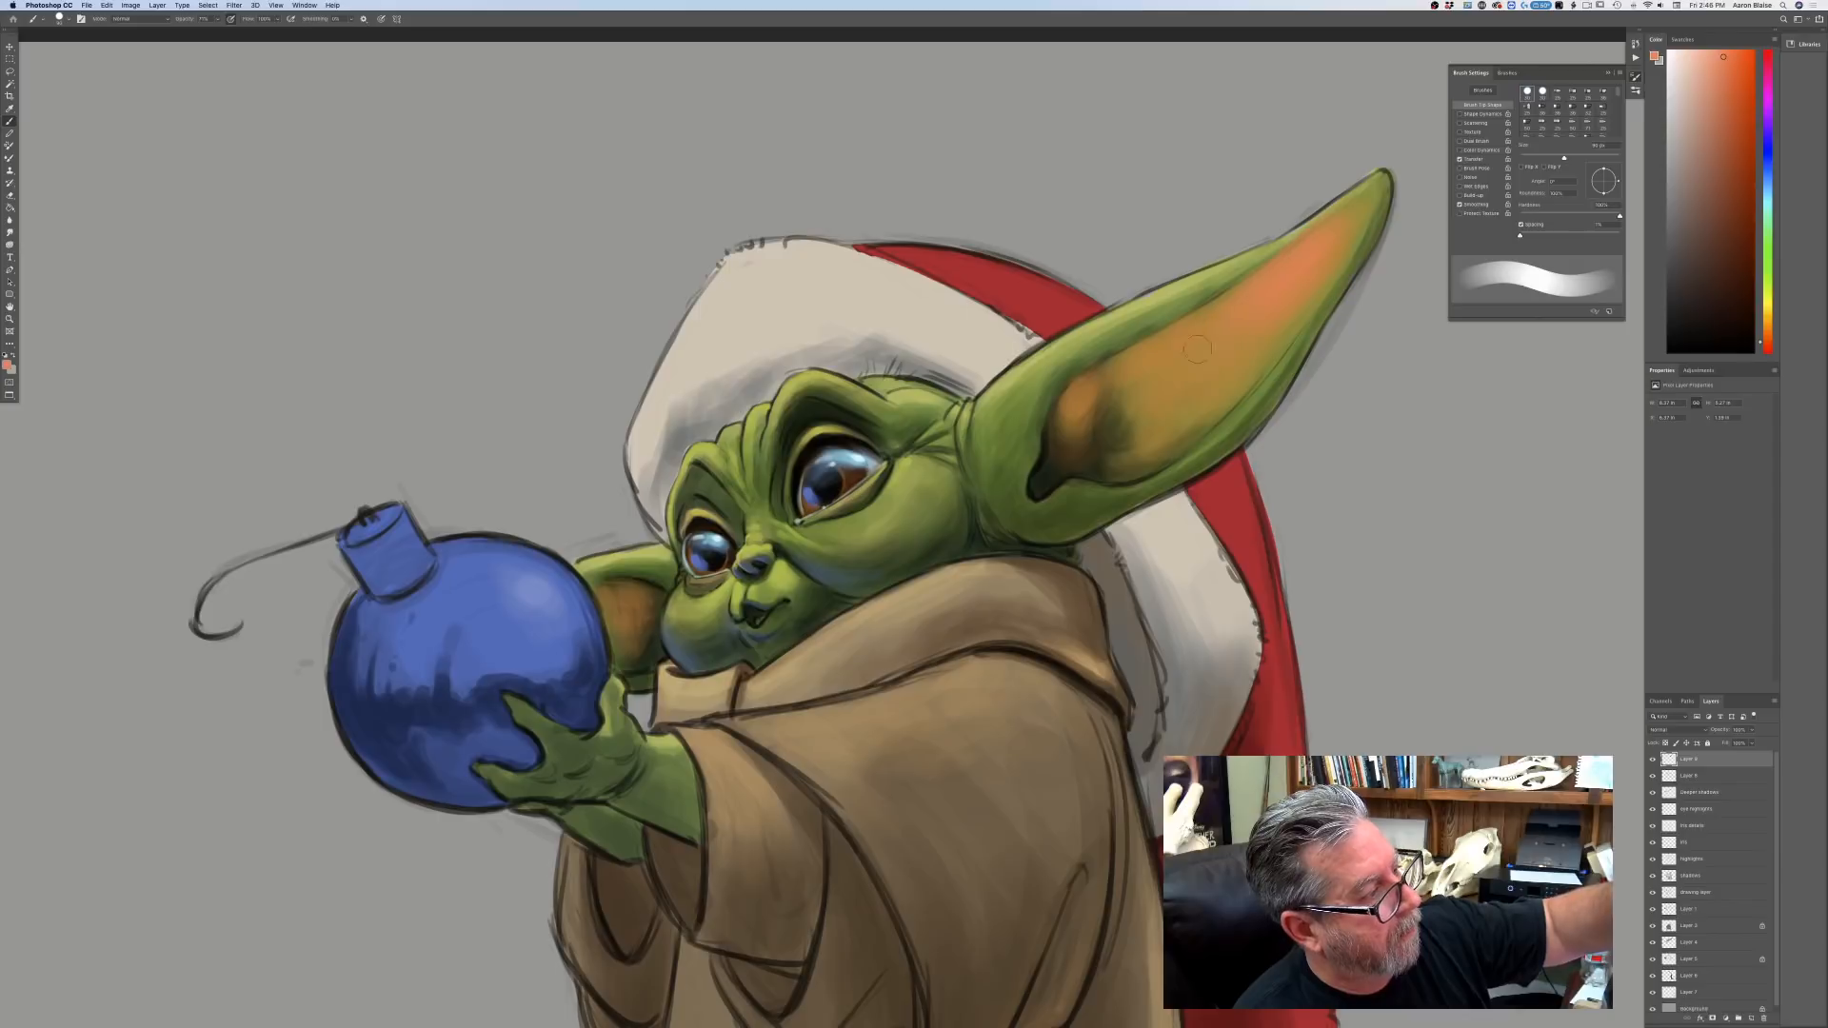
key(bracketright)
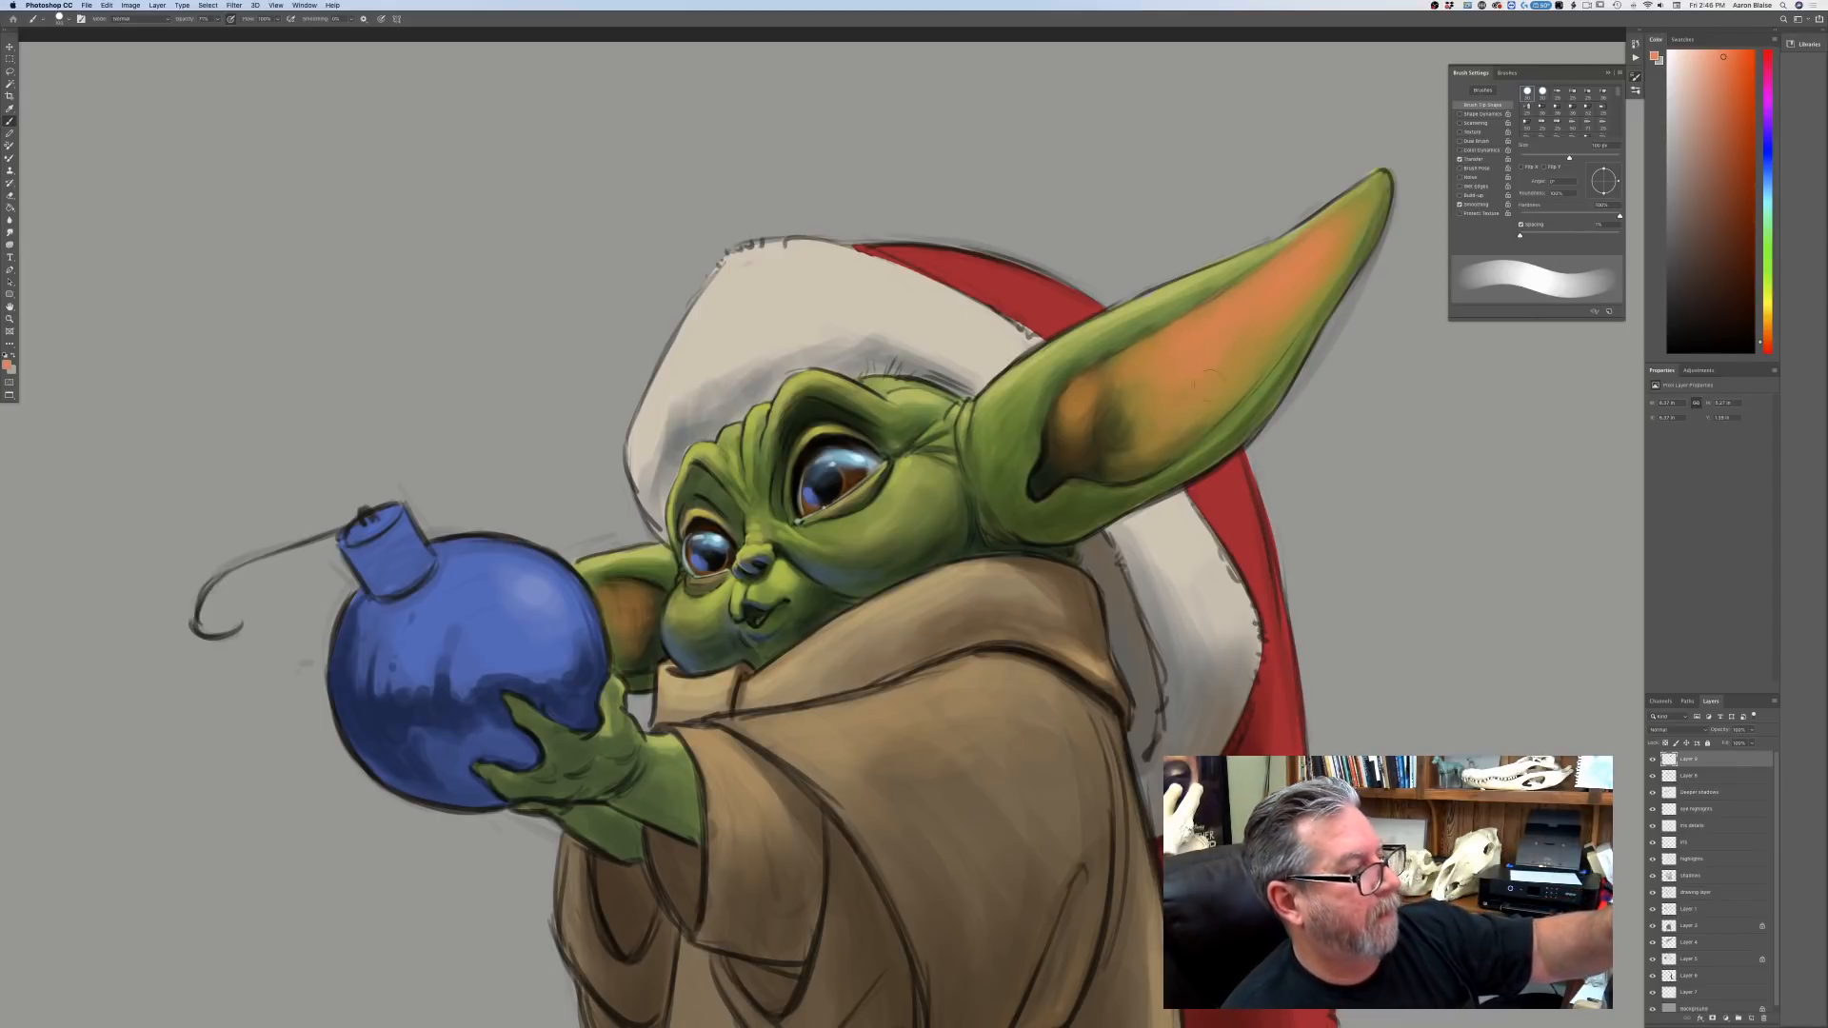
Reduce the brush size and paint the salmon orange inside the far ear behind the ornament.
key(bracketleft)
key(bracketleft)
key(bracketleft)
key(bracketleft)
key(bracketleft)
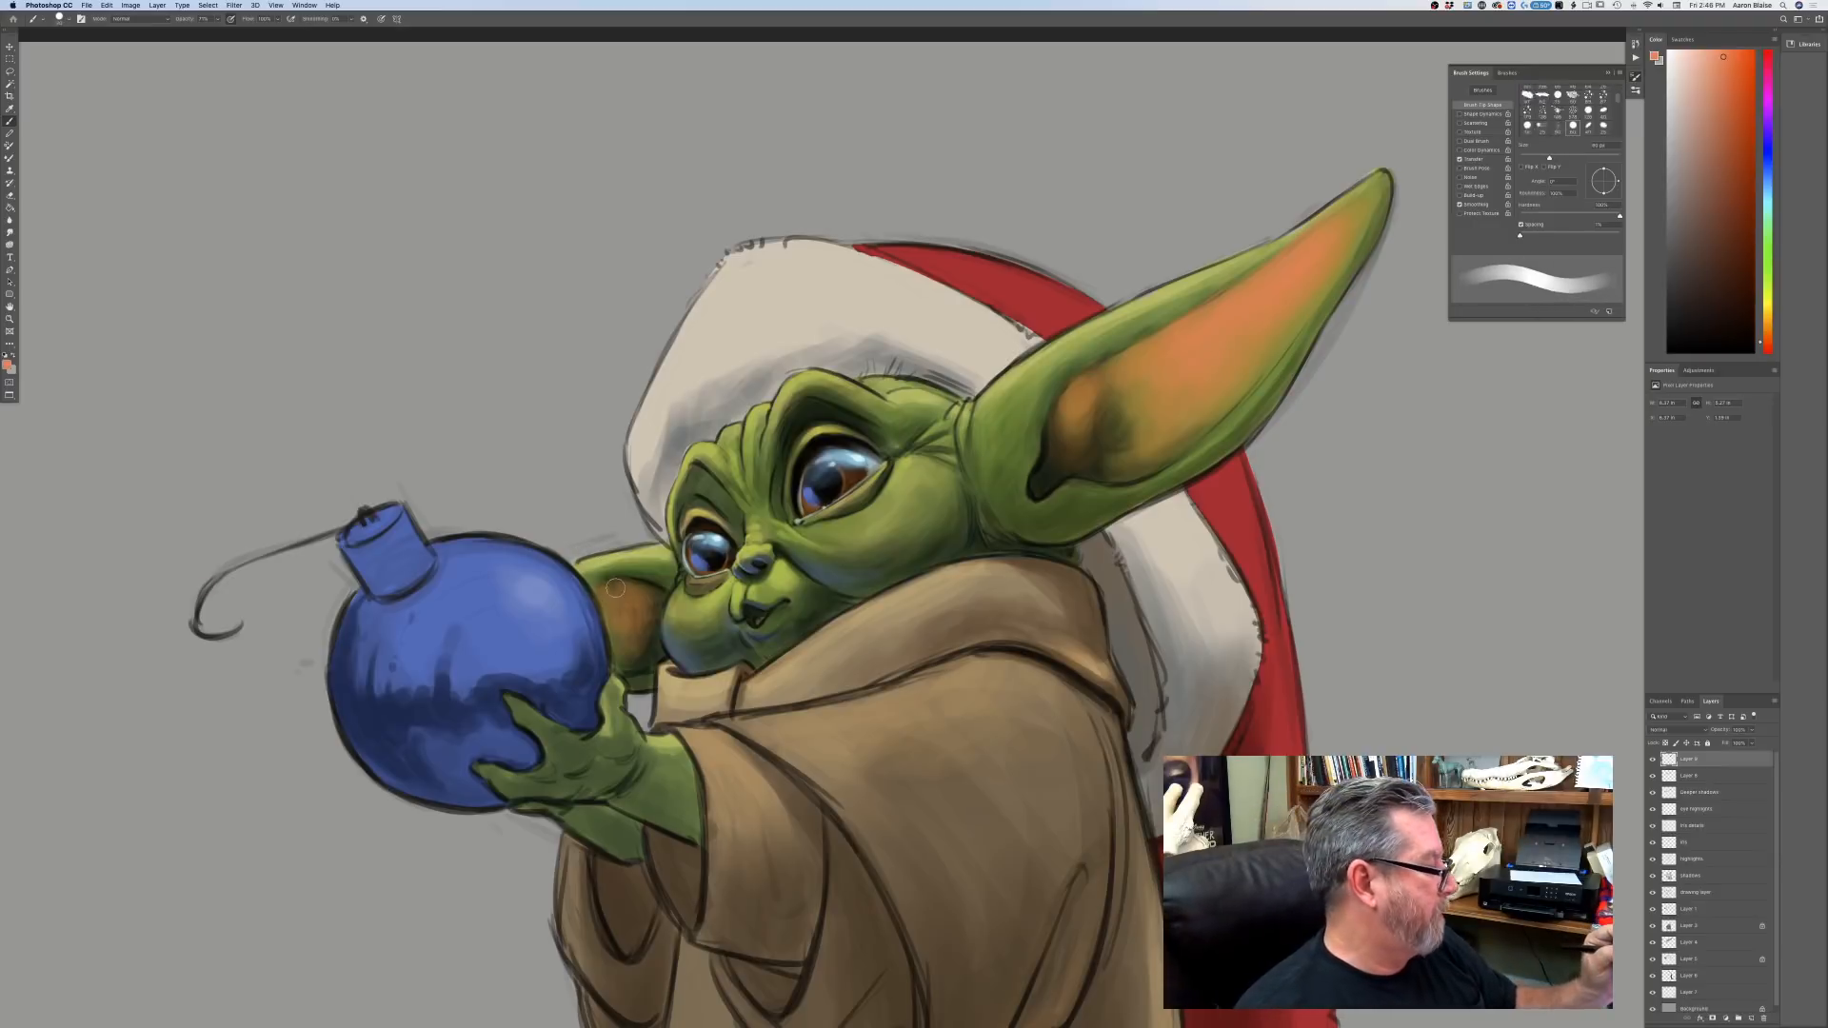
mouse_move(622, 588)
mouse_down()
mouse_move(596, 594)
mouse_move(625, 635)
mouse_up()
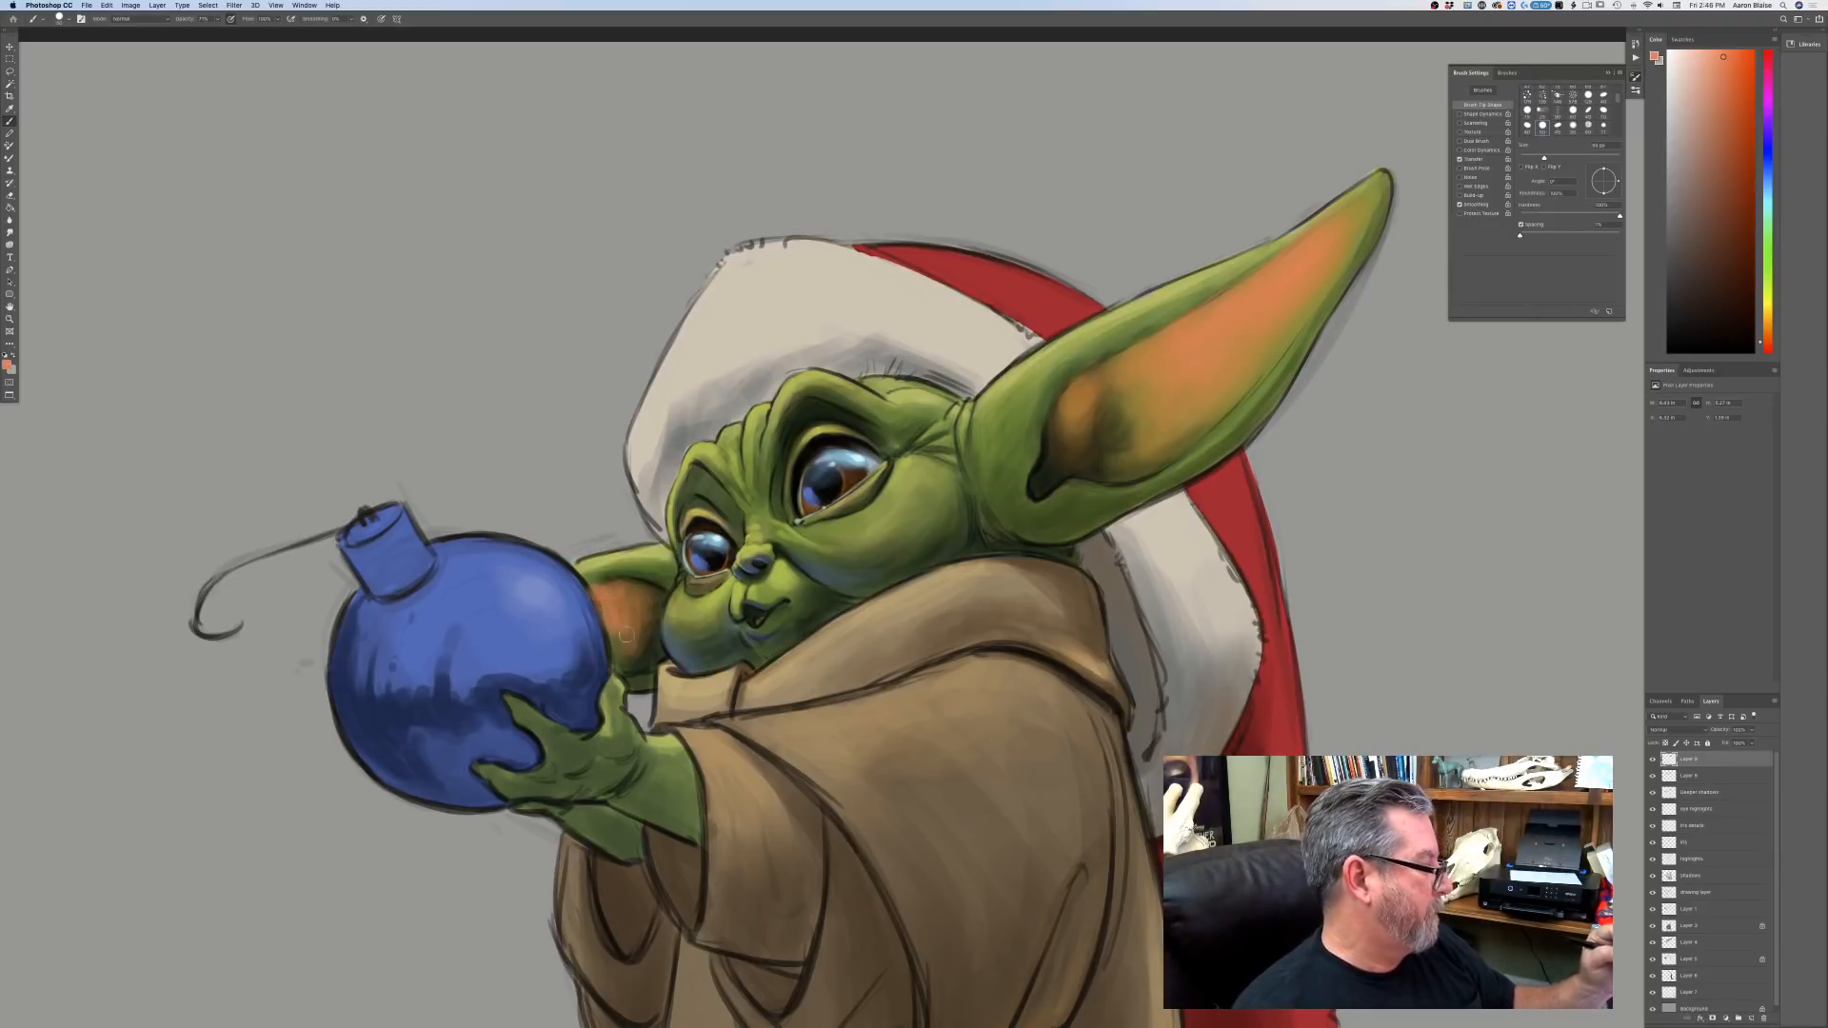
Compare the warmed ear colours up close and against the whole figure.
key(super+minus)
key(super+minus)
key(super+minus)
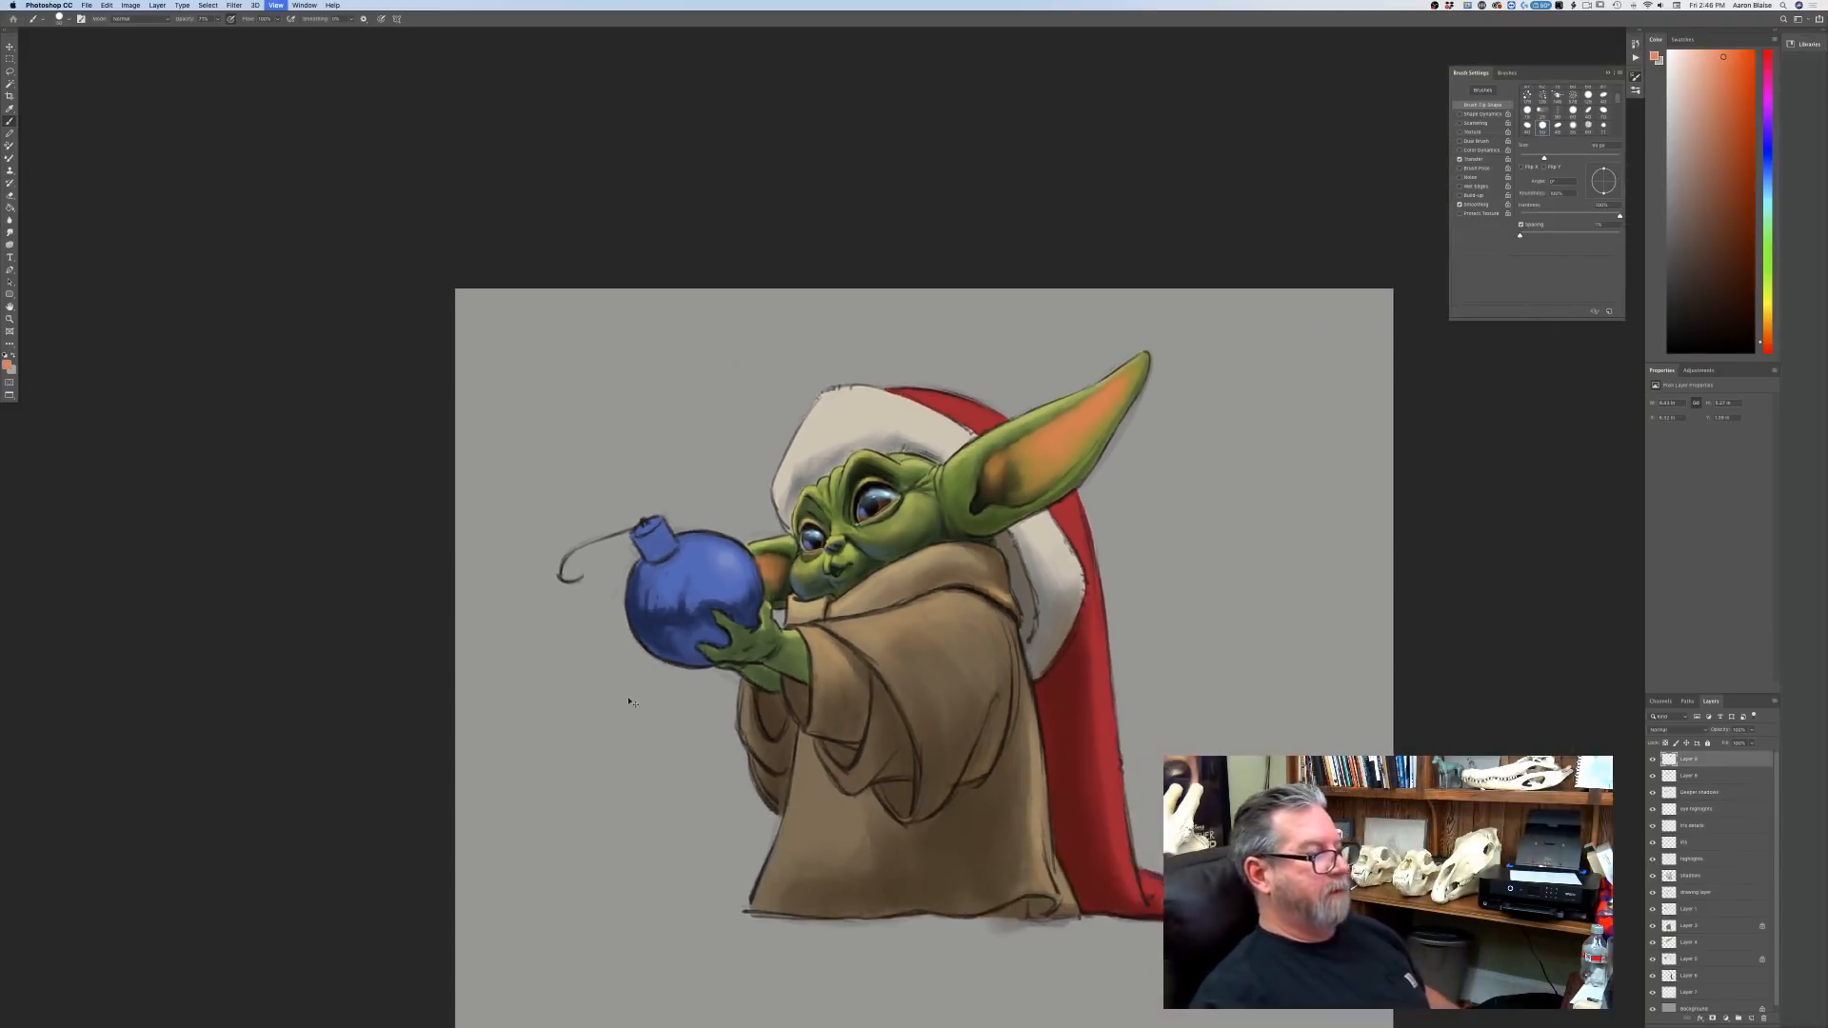
key(super+plus)
key(super+plus)
key(super+plus)
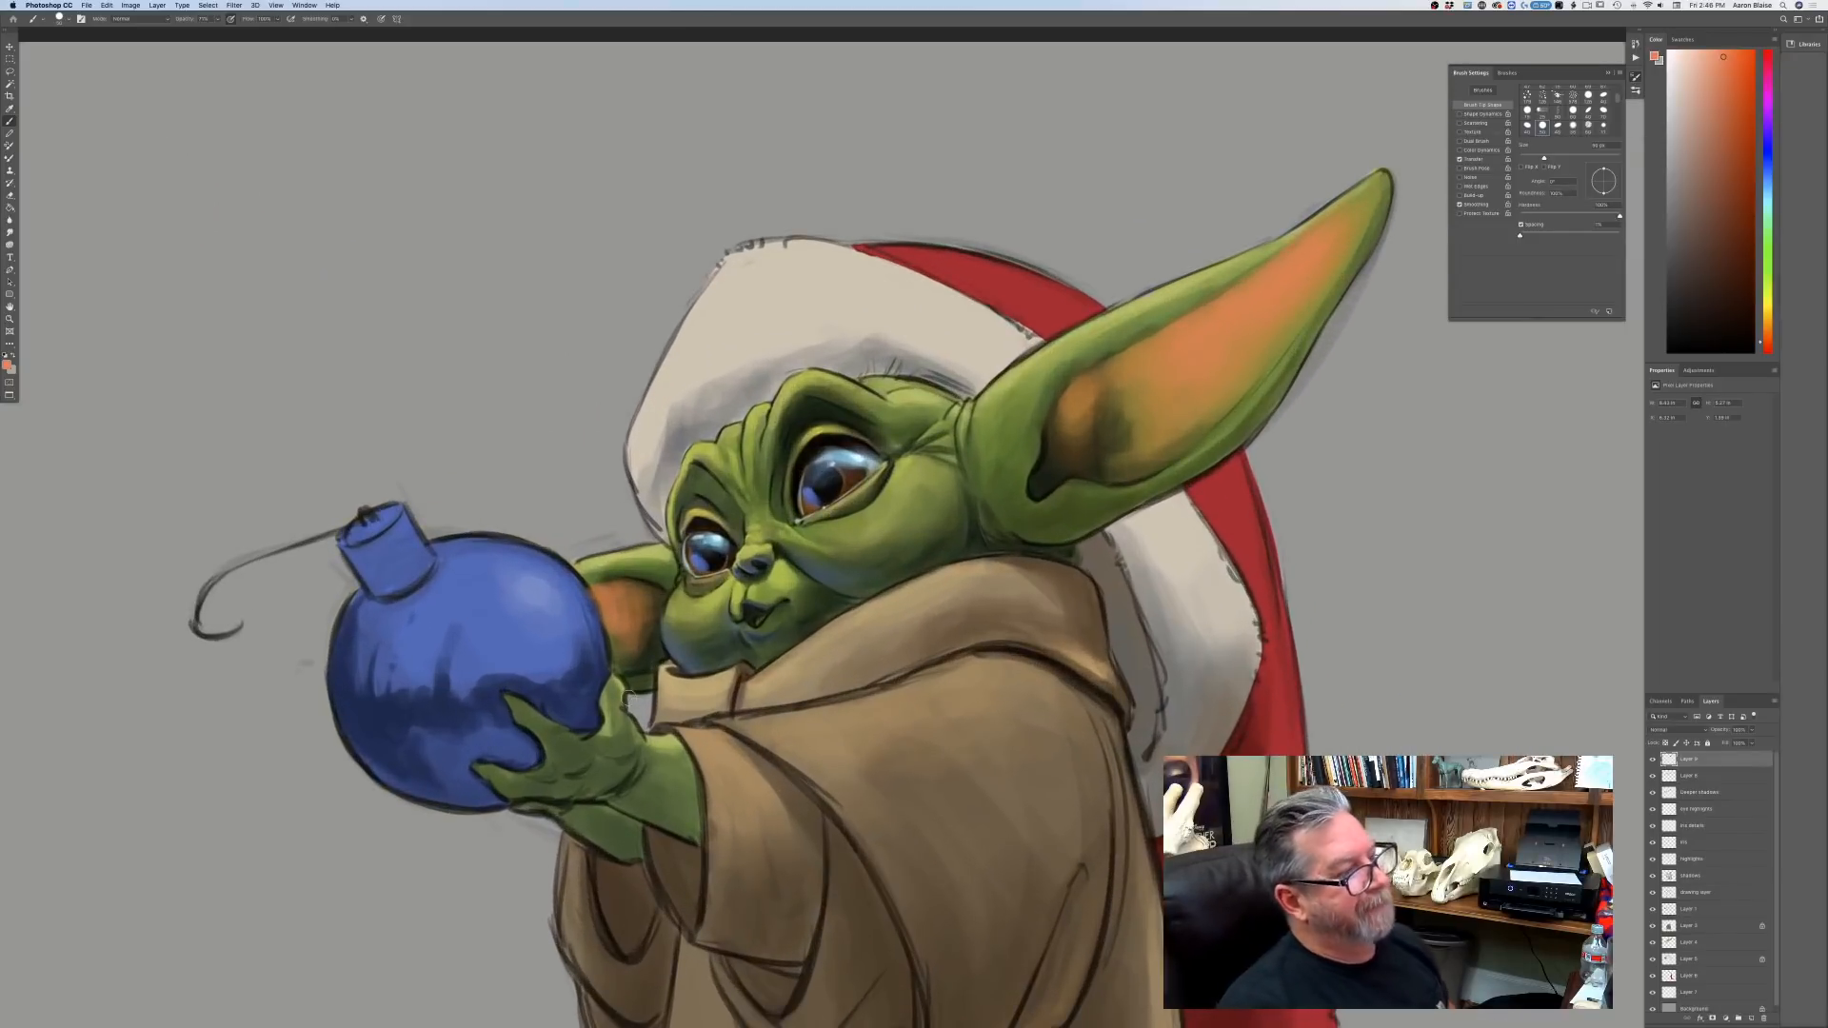
key(super+minus)
key(super+minus)
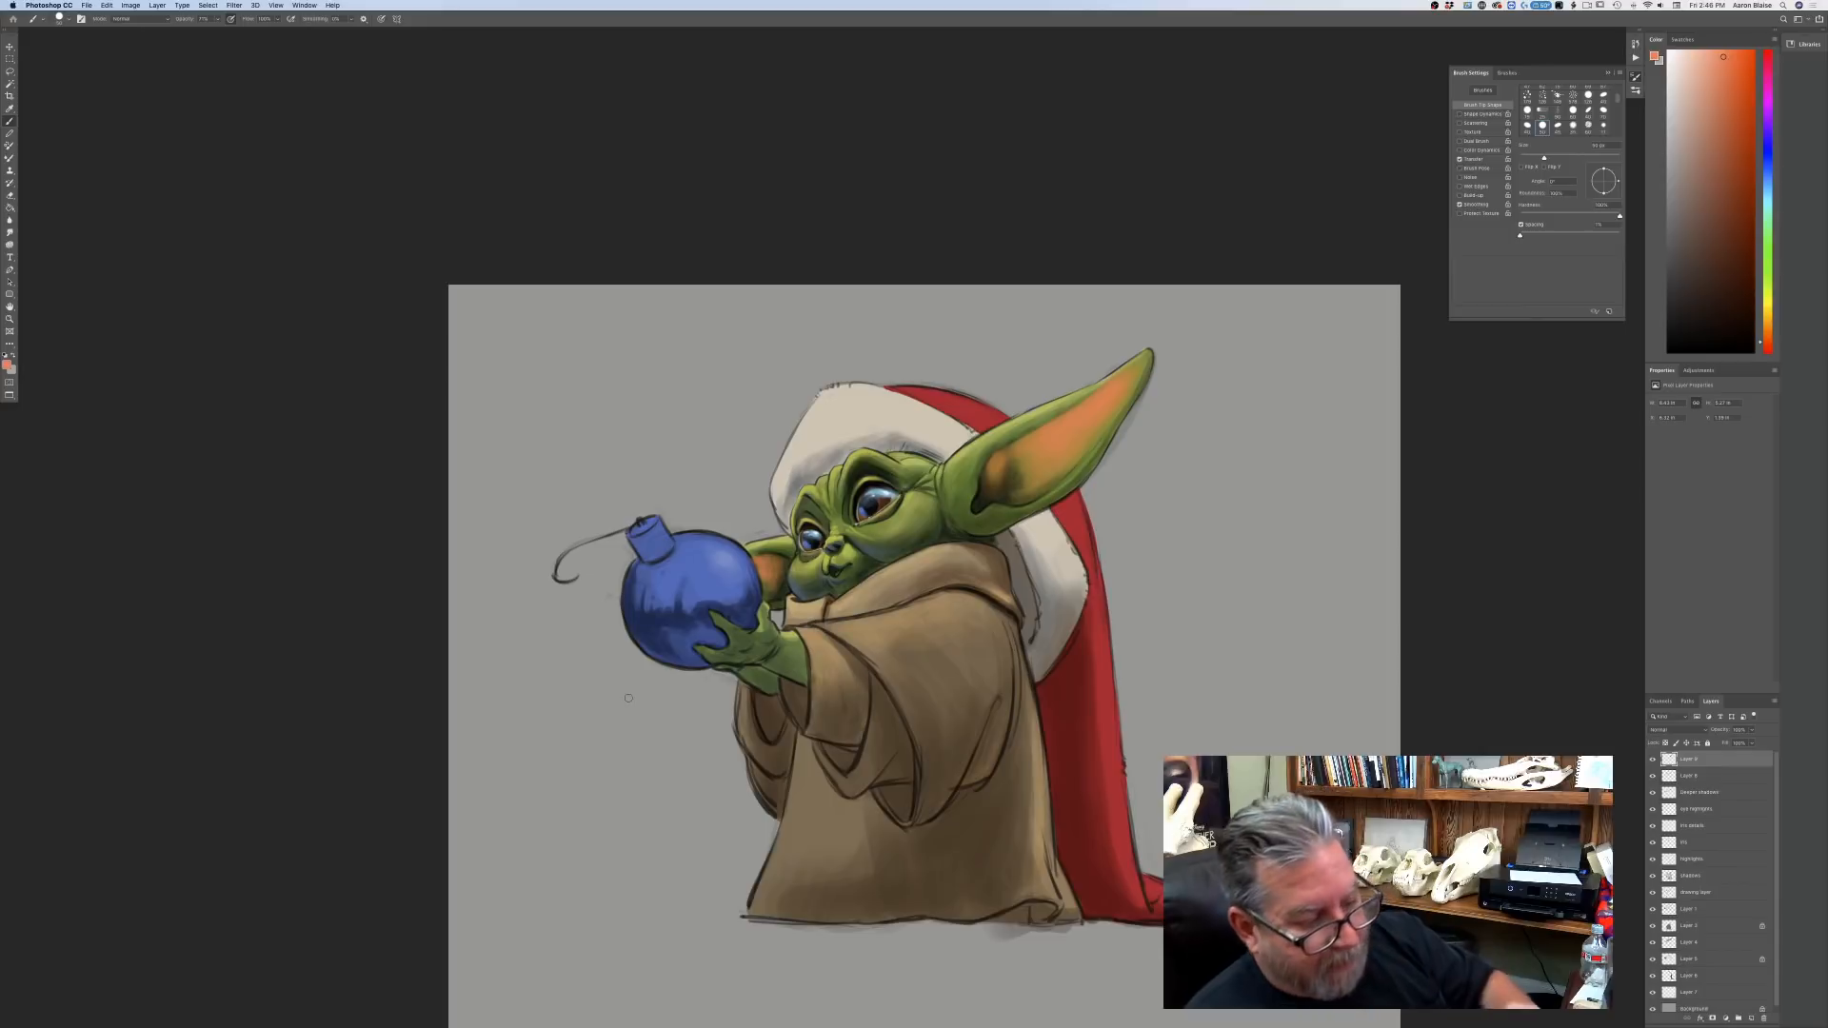
Add a new empty layer directly above the Background layer.
scroll(1777, 987, down, 1)
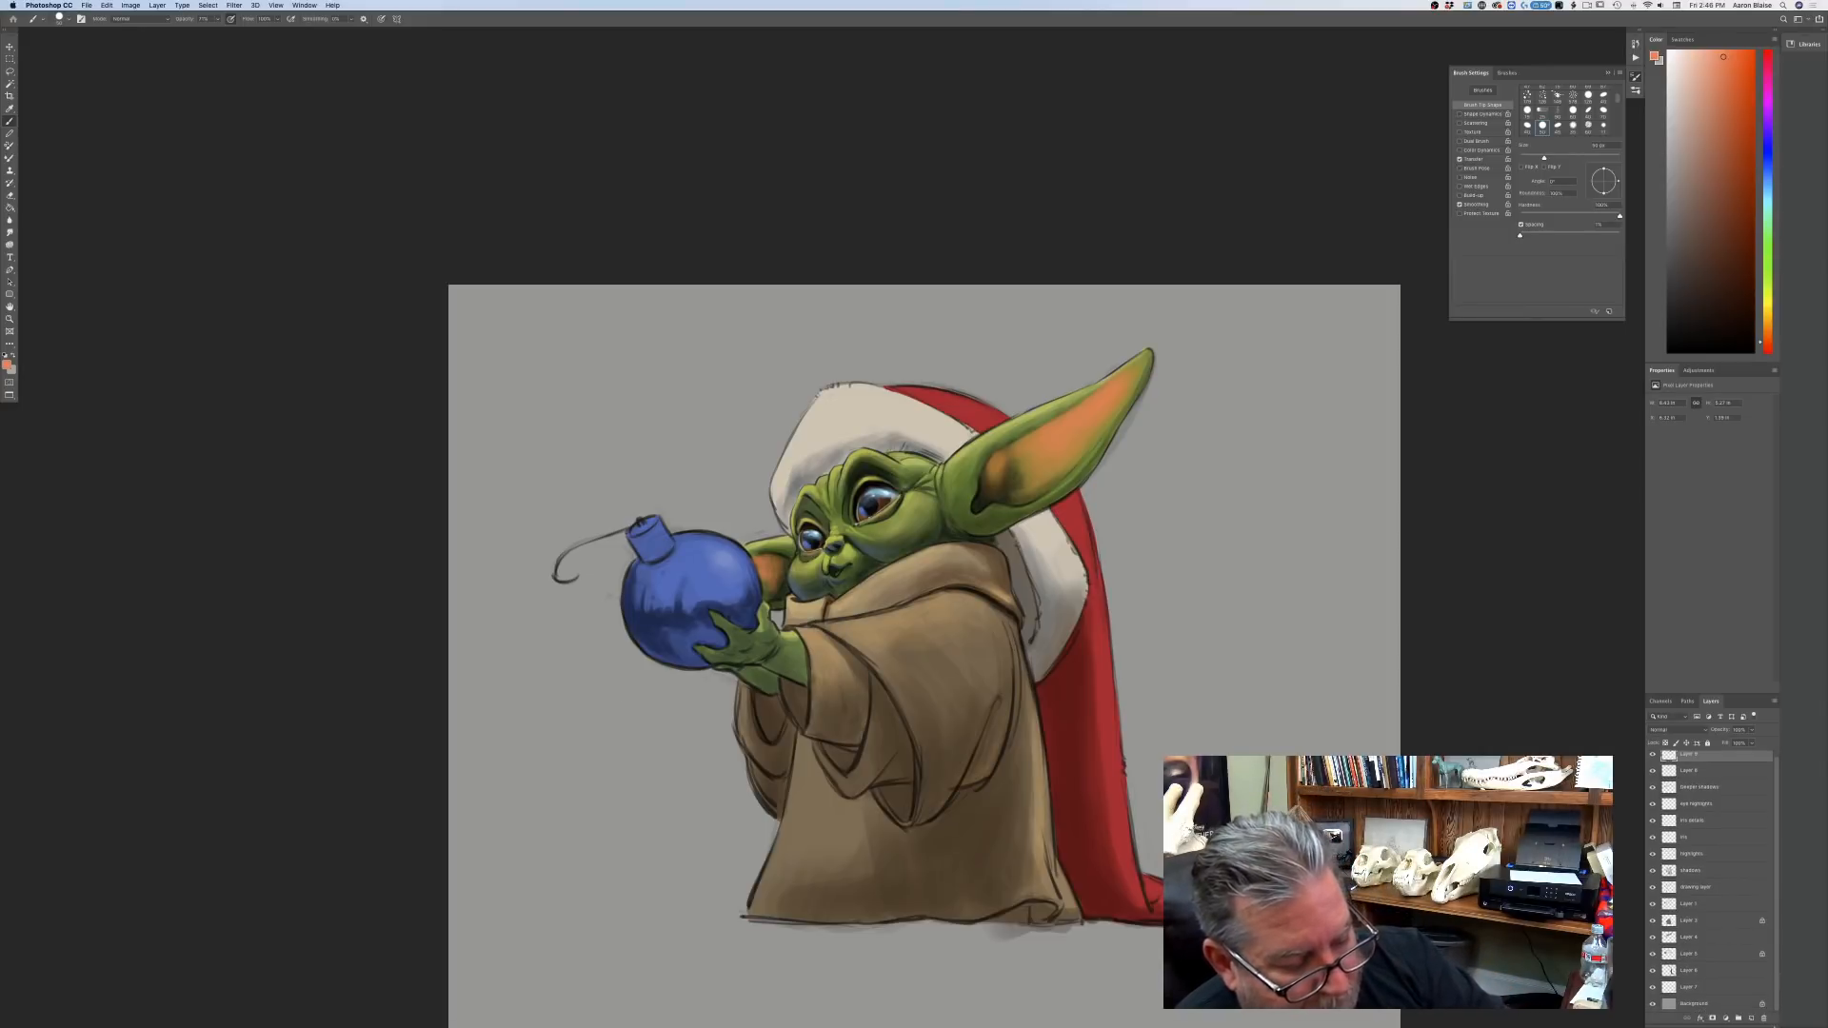
click(1687, 1006)
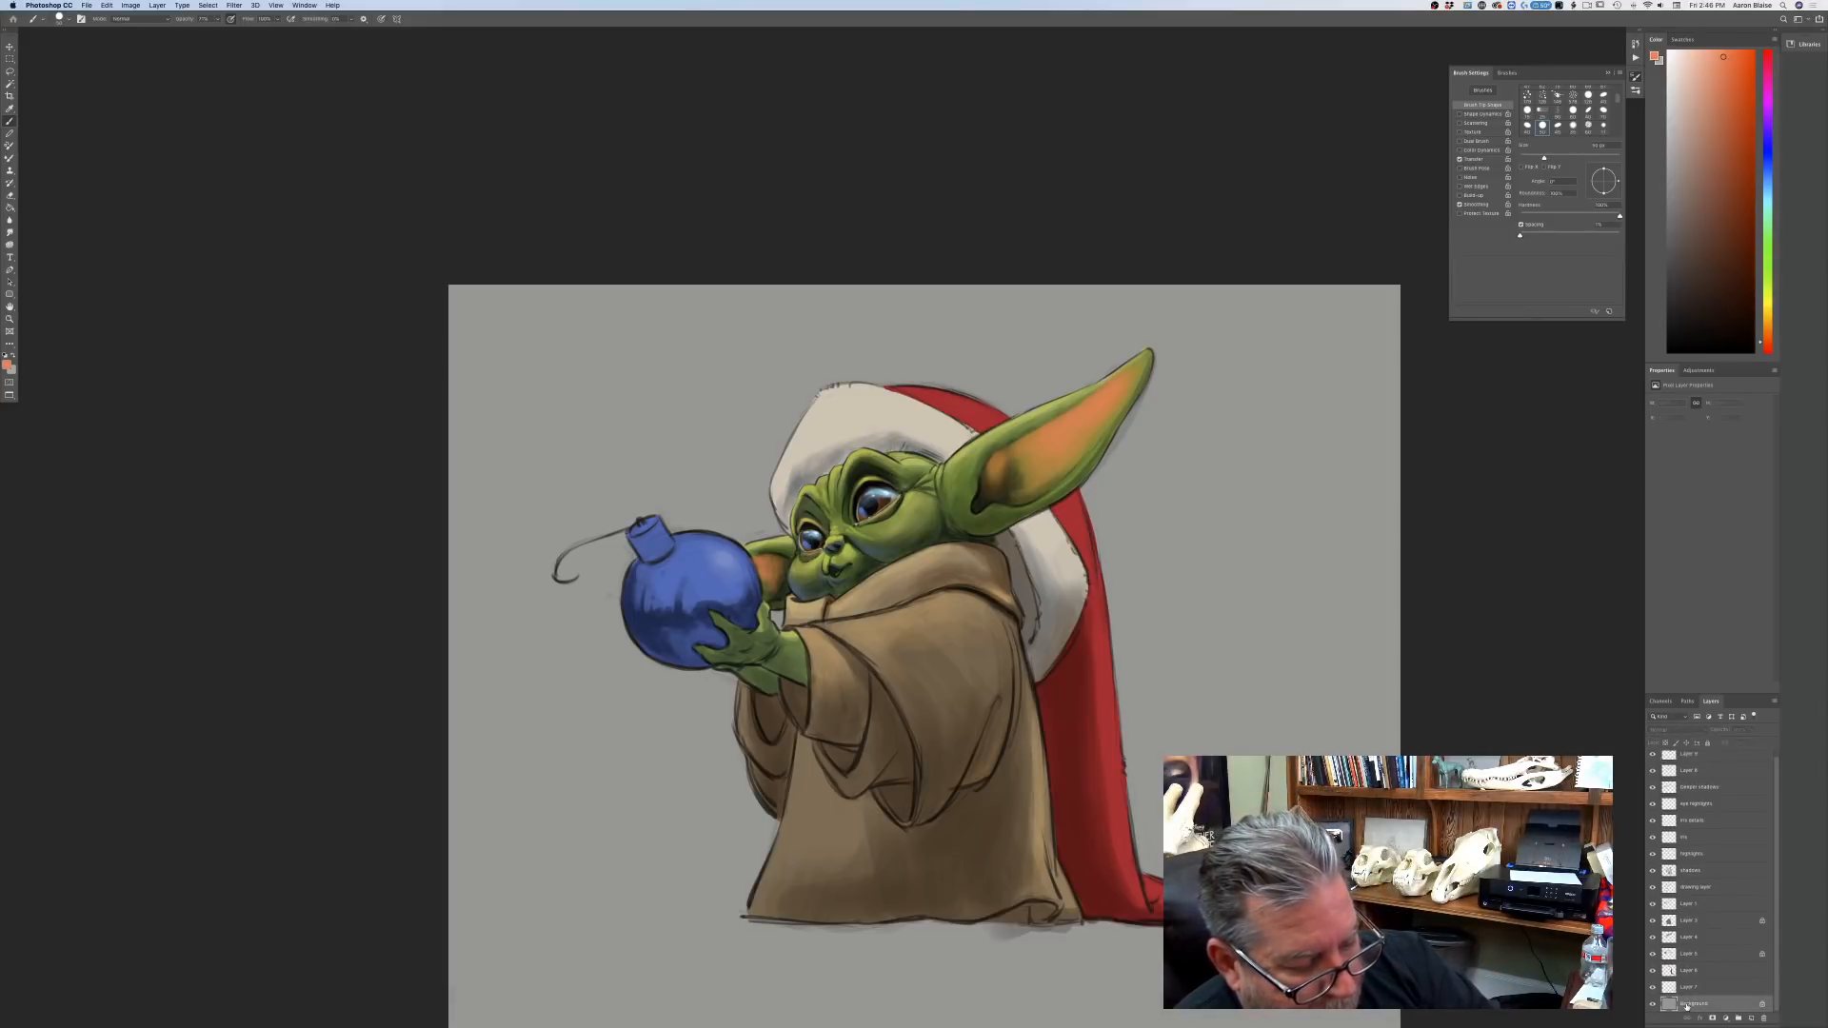
click(1750, 1018)
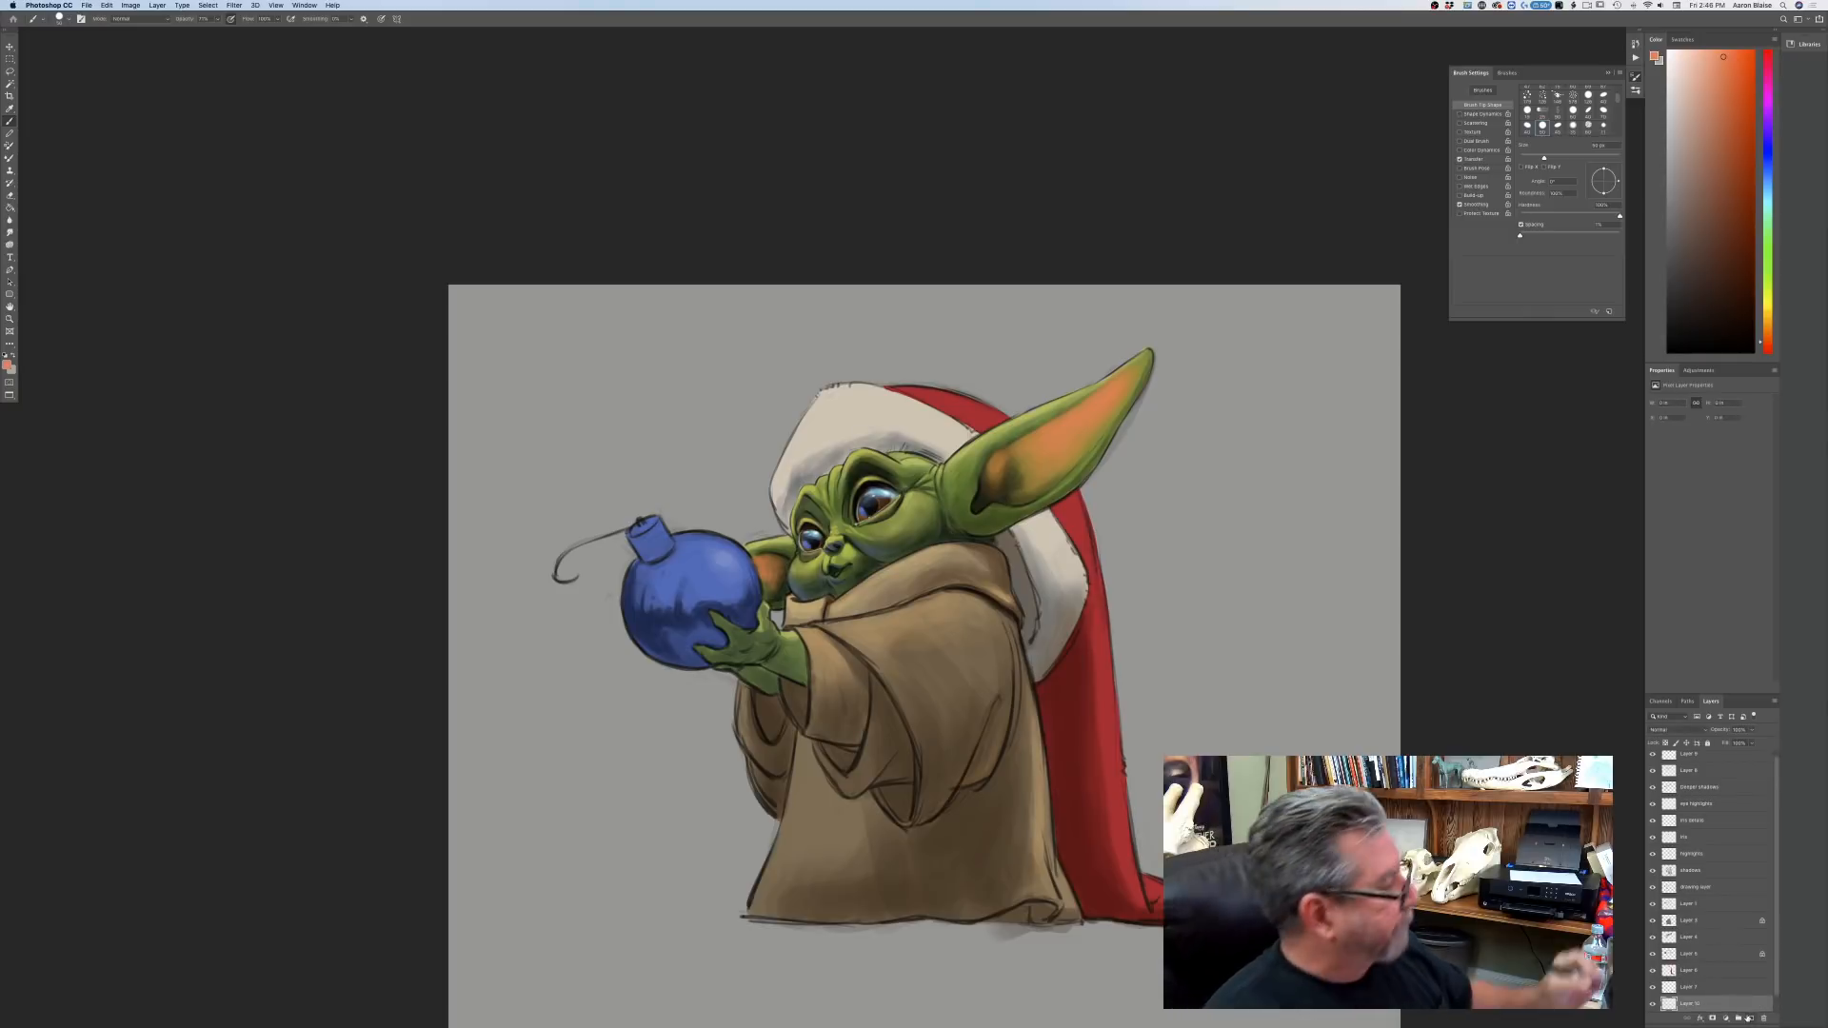
Set the foreground colour to a dark, muted purple for the backdrop.
click(7, 366)
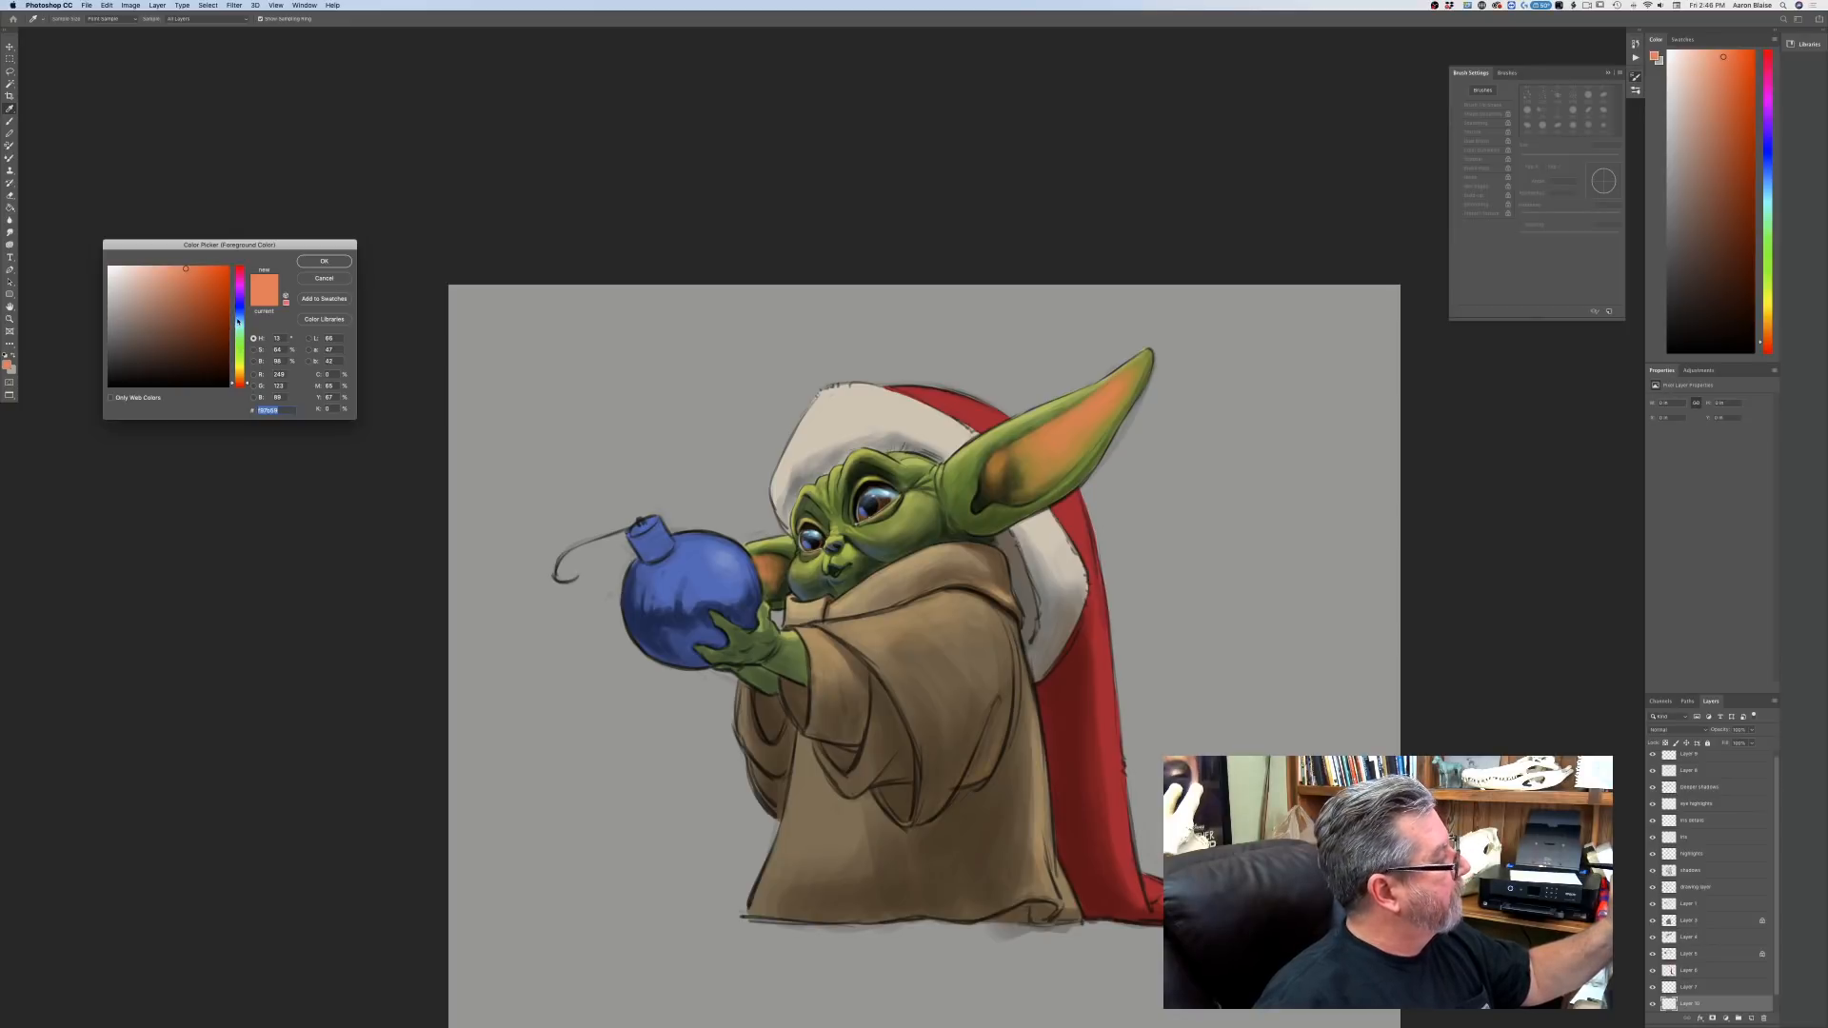
drag(240, 306, 156, 342)
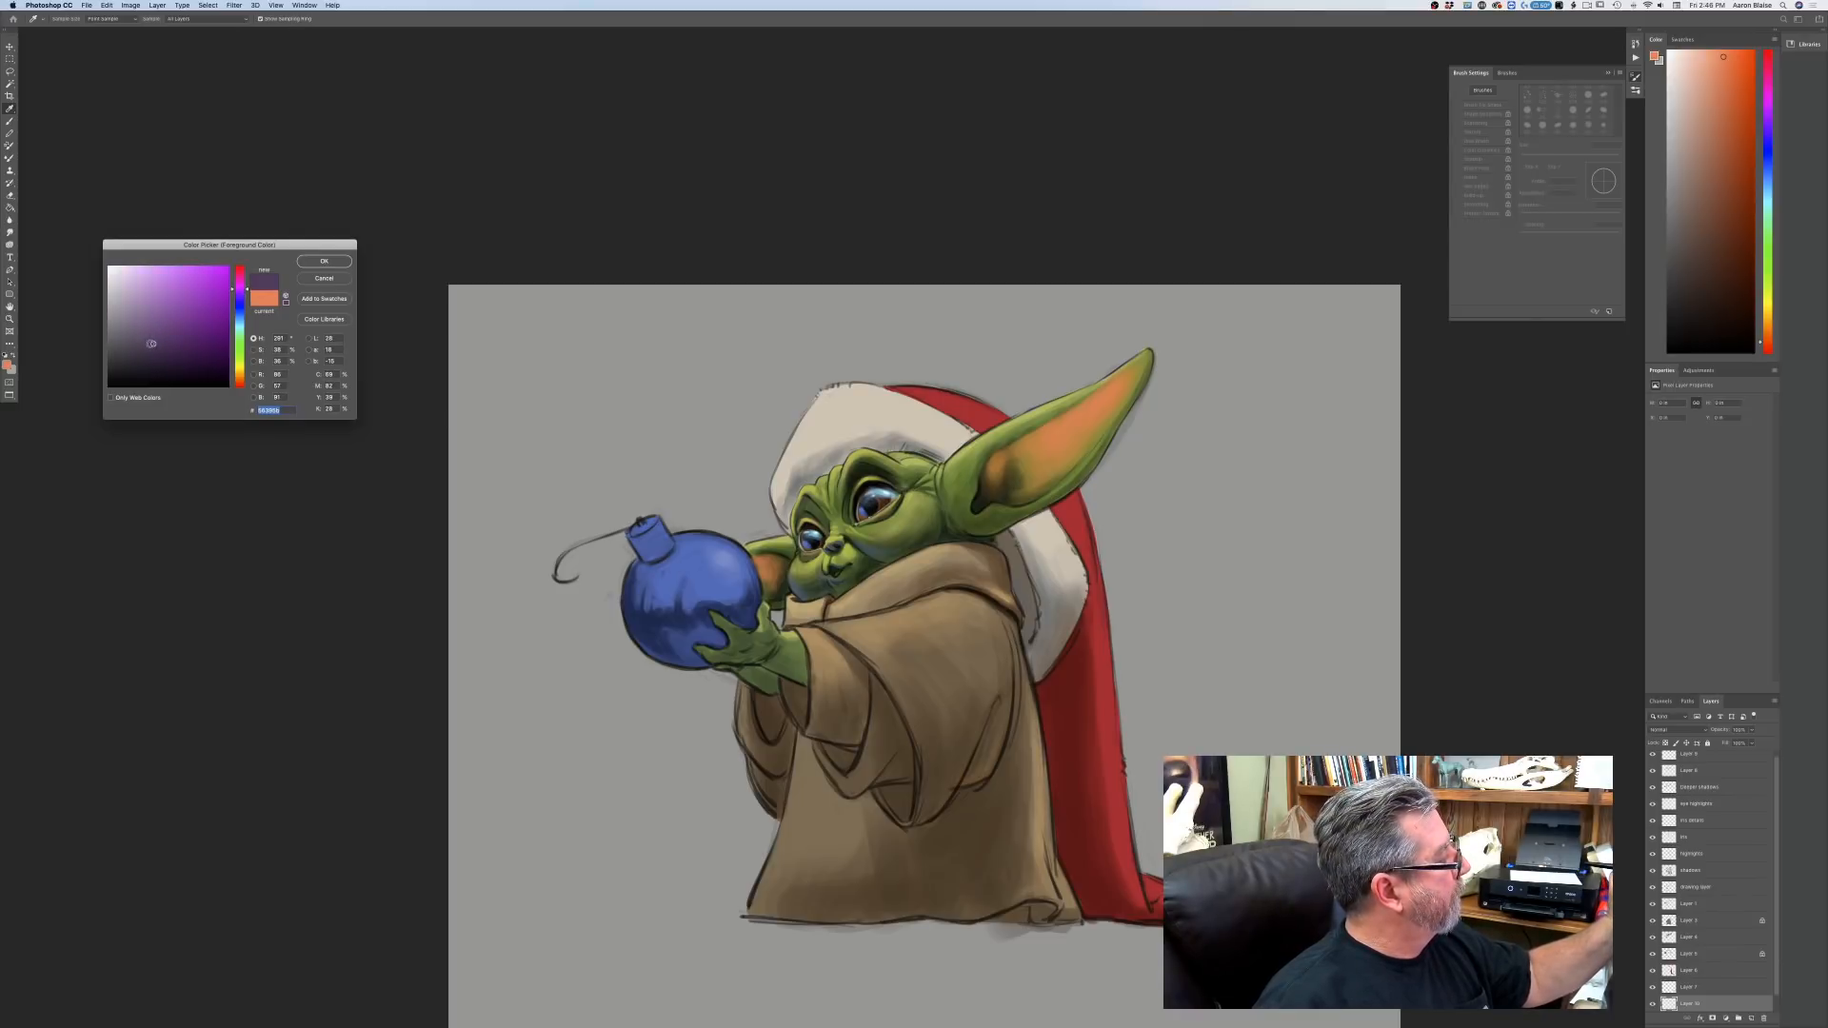
click(324, 261)
Choose a textured brush preset, enlarge it greatly, and make a short test stroke beside the red tail of the hat.
key(b)
click(63, 19)
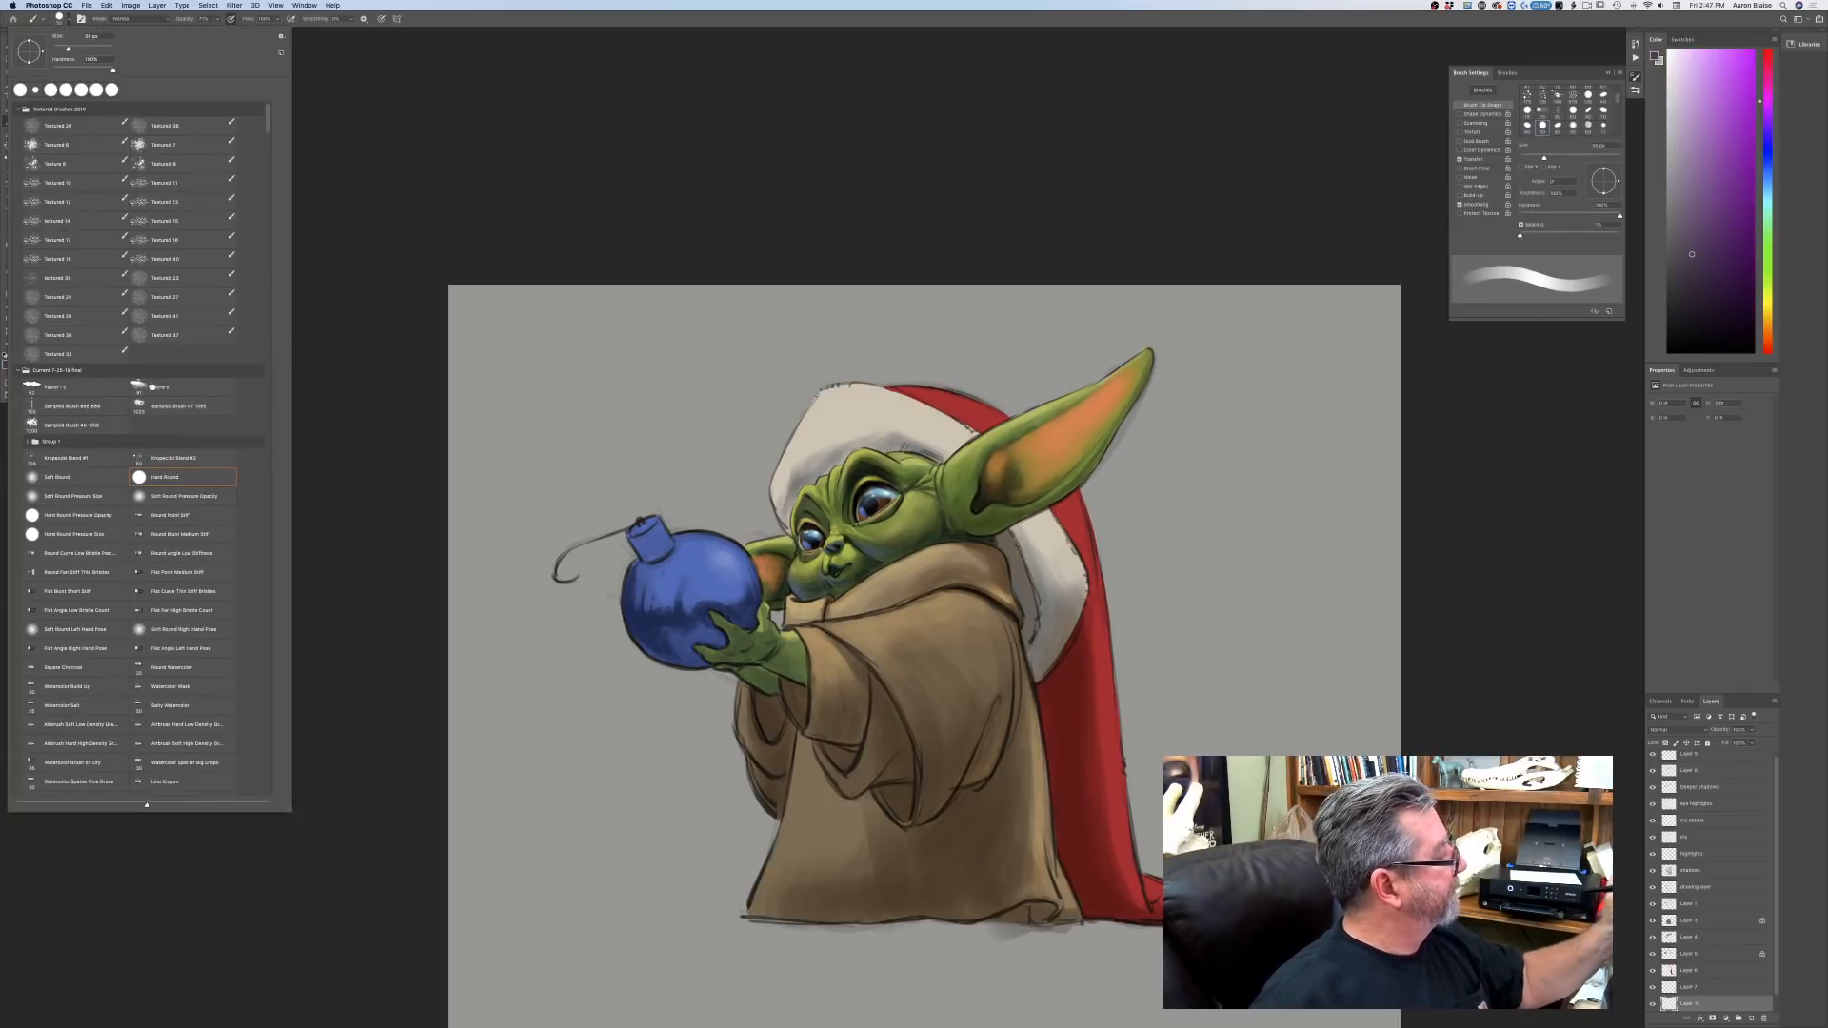
click(181, 387)
click(541, 571)
key(bracketright)
key(bracketright)
key(bracketright)
key(bracketright)
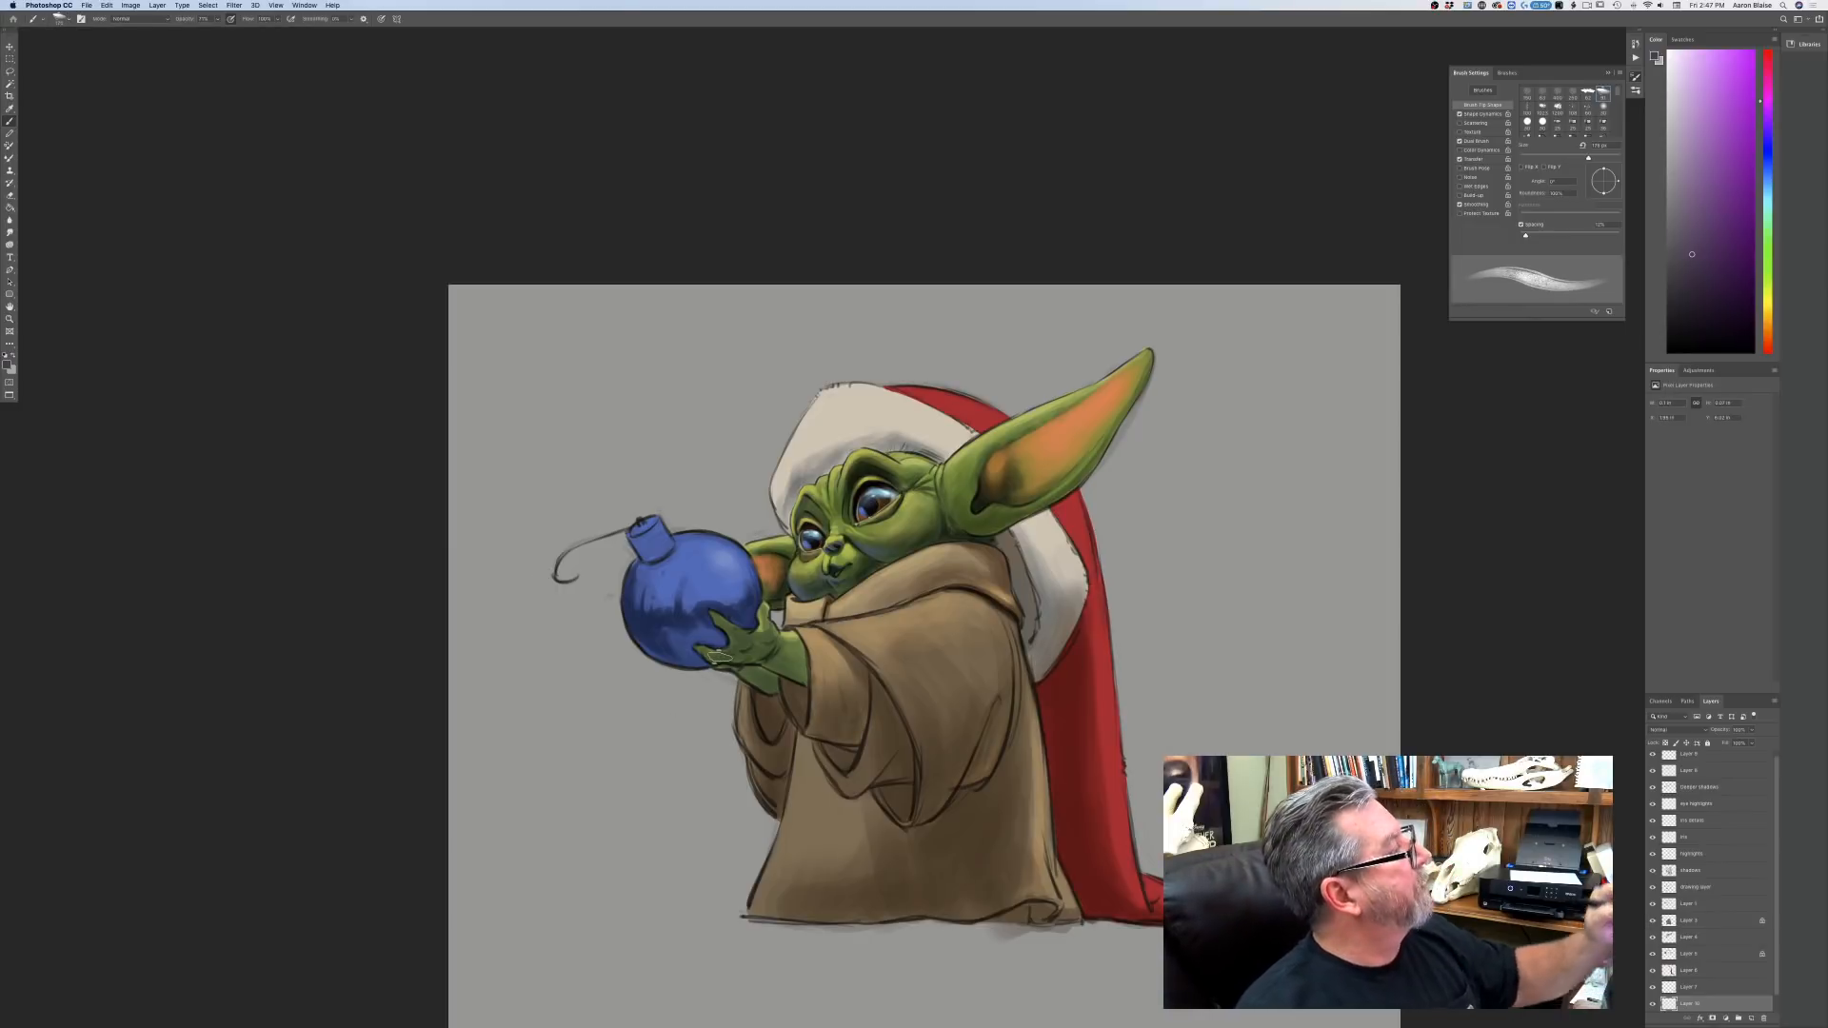
key(bracketright)
key(bracketright)
key(bracketright)
key(bracketright)
drag(1149, 542, 1149, 600)
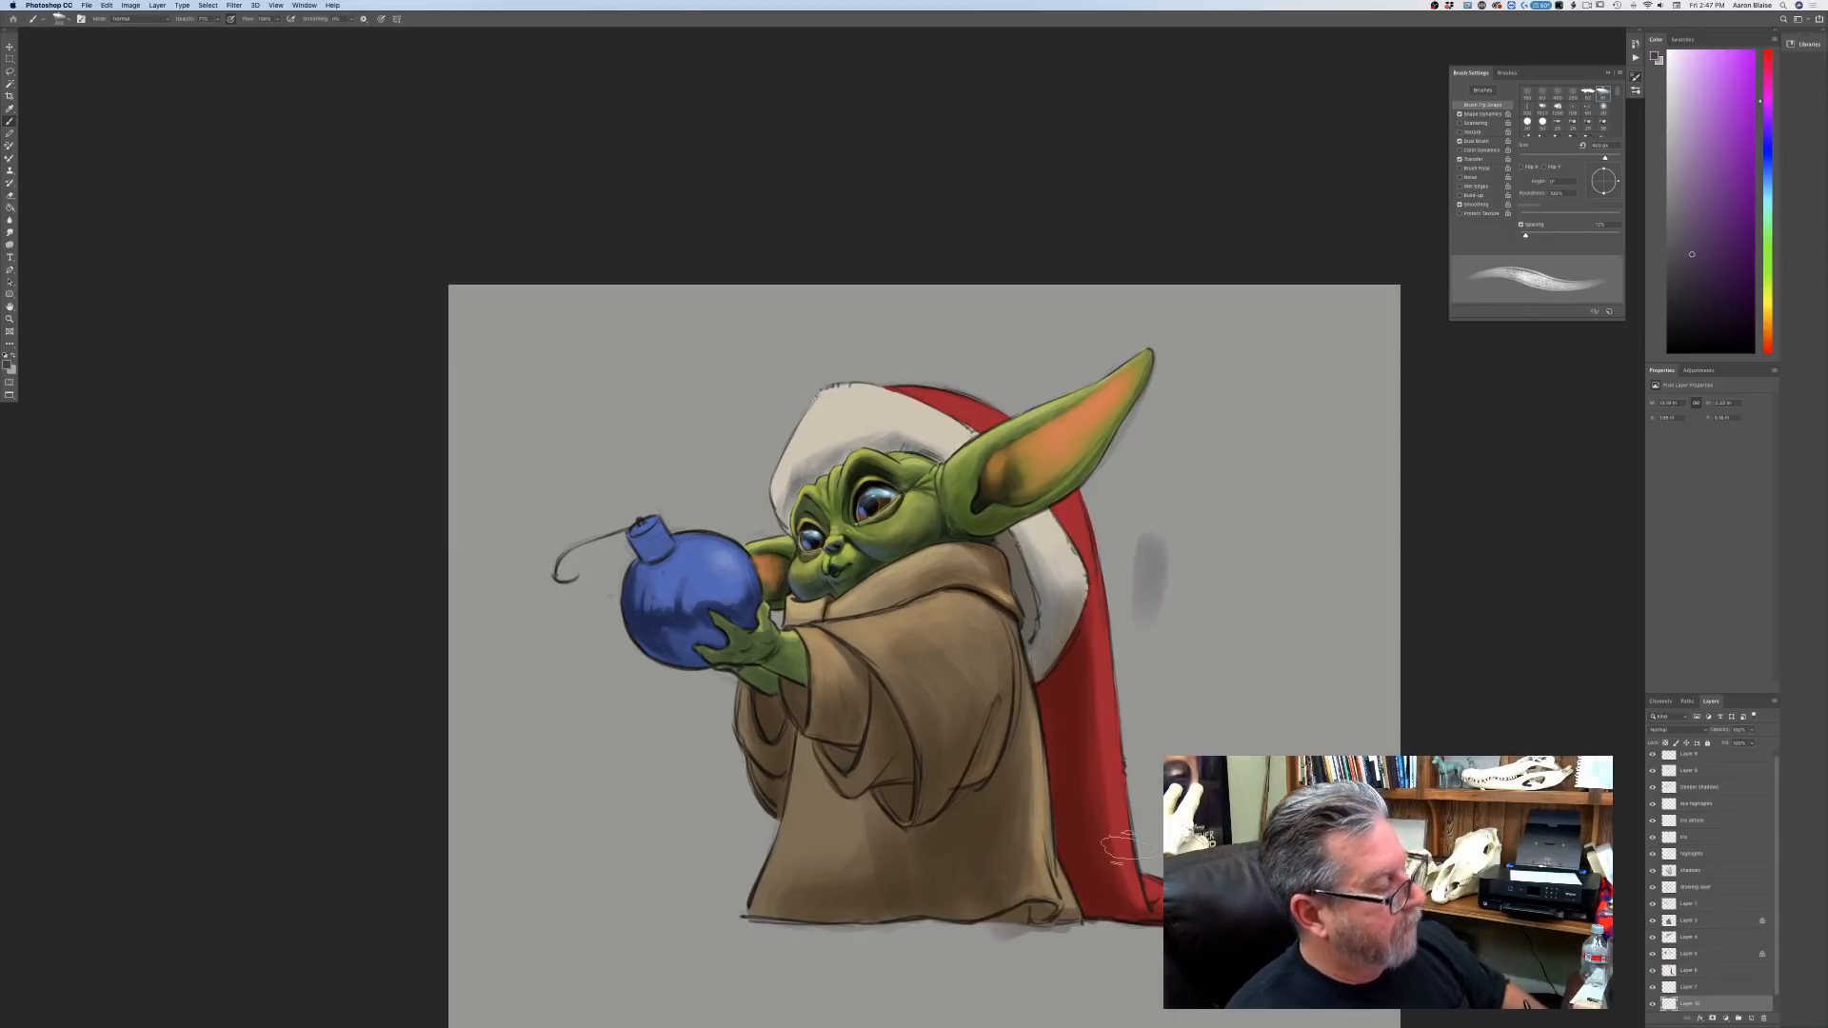
Turn off the brush's Shape Dynamics, enlarge the brush slightly, and brush purple behind the hat below the near ear.
click(1458, 114)
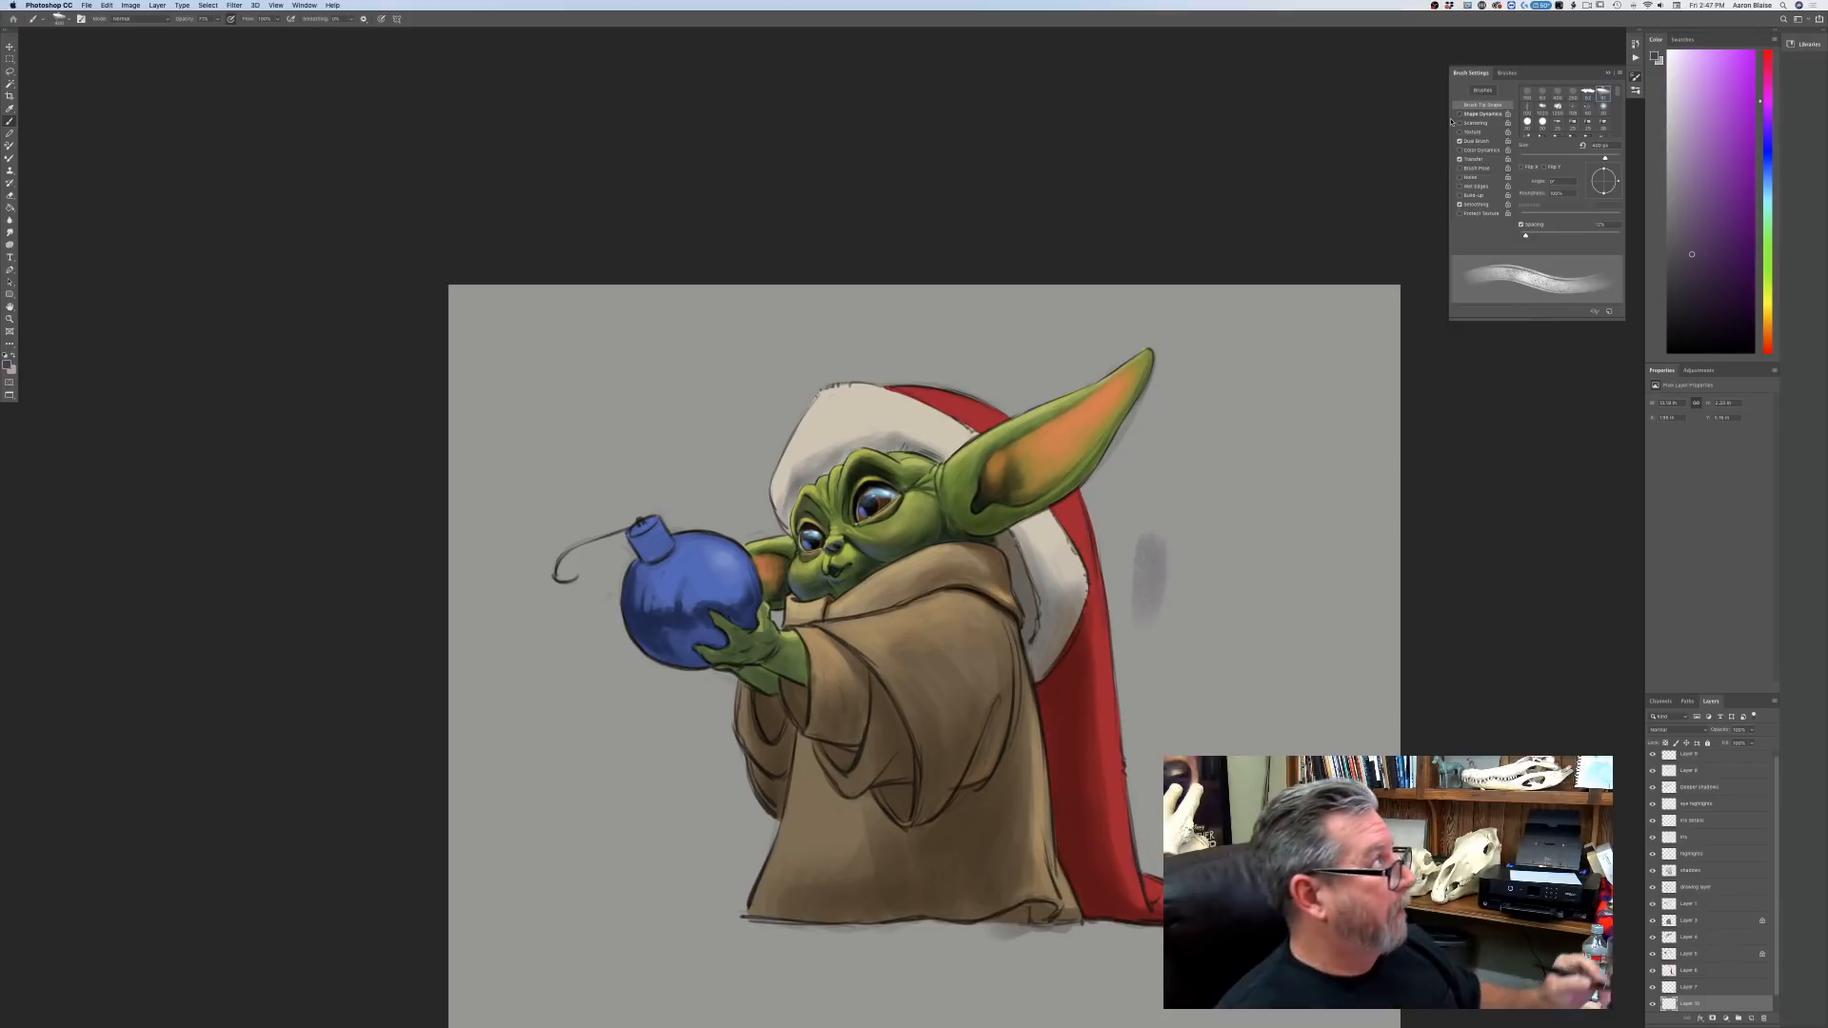
key(bracketright)
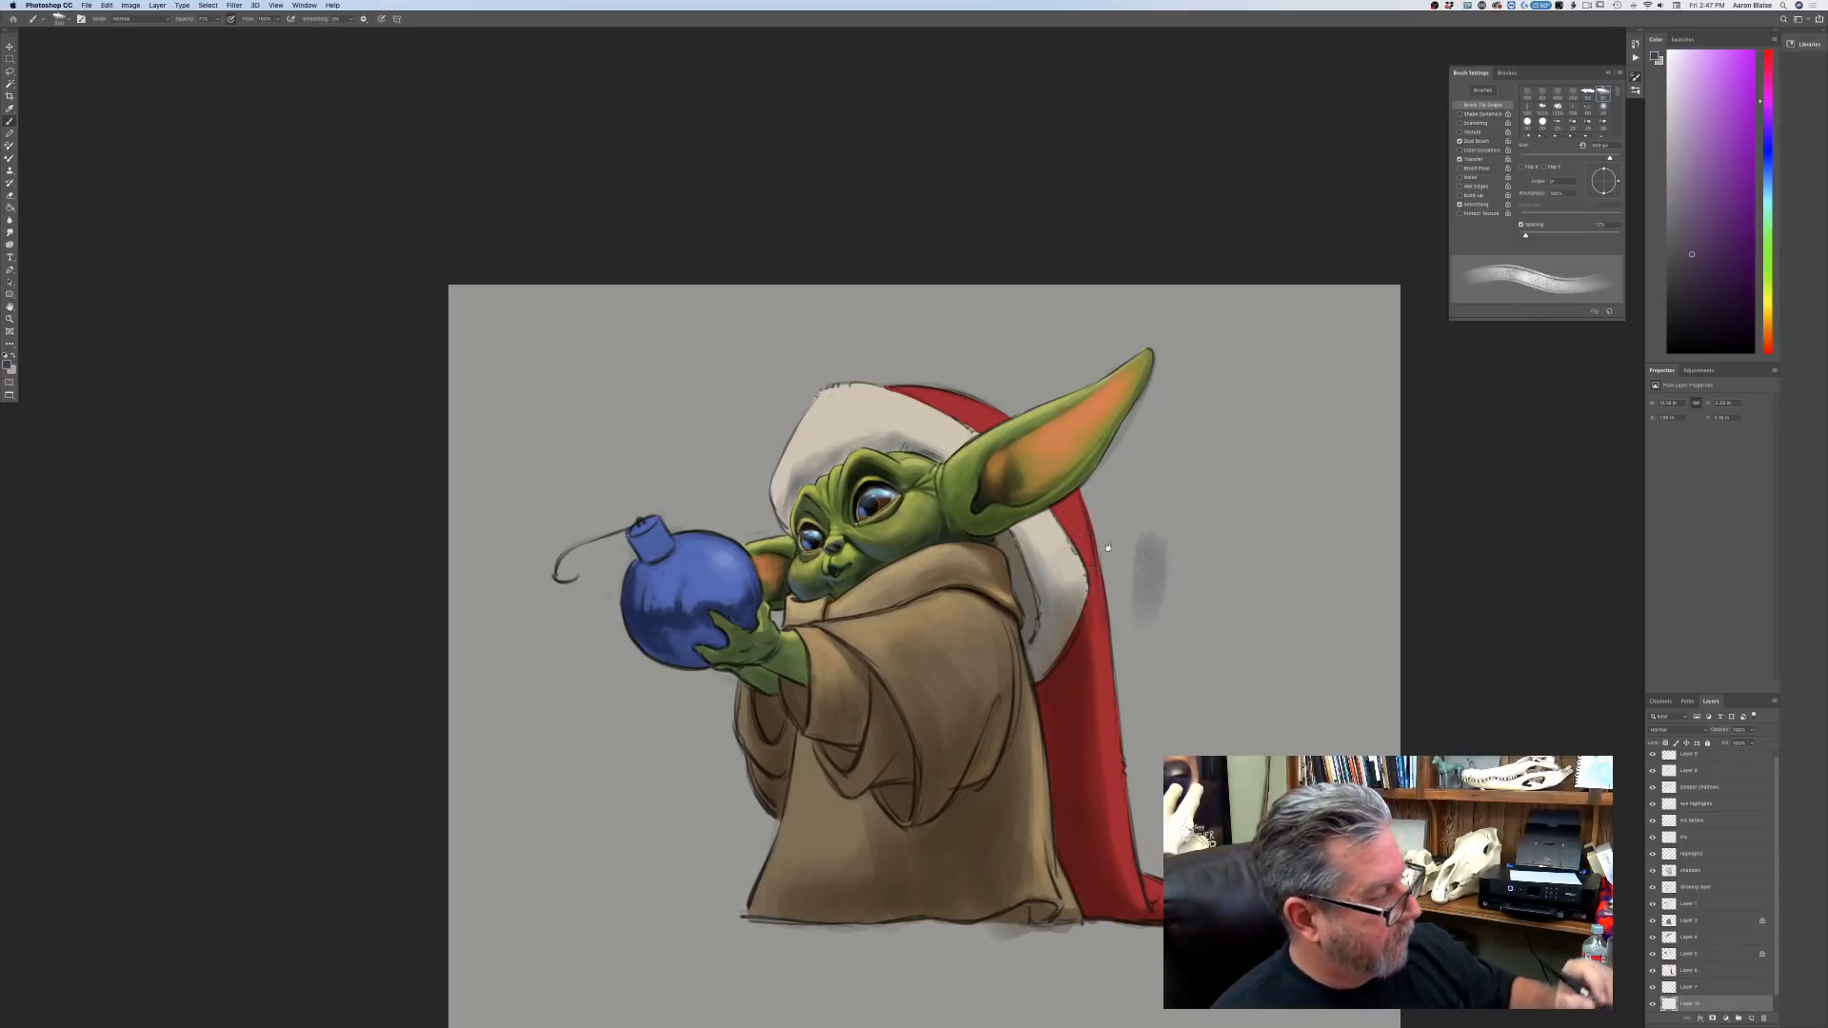
drag(1107, 547, 854, 389)
mouse_move(880, 533)
mouse_down()
mouse_move(906, 454)
mouse_move(962, 476)
mouse_up()
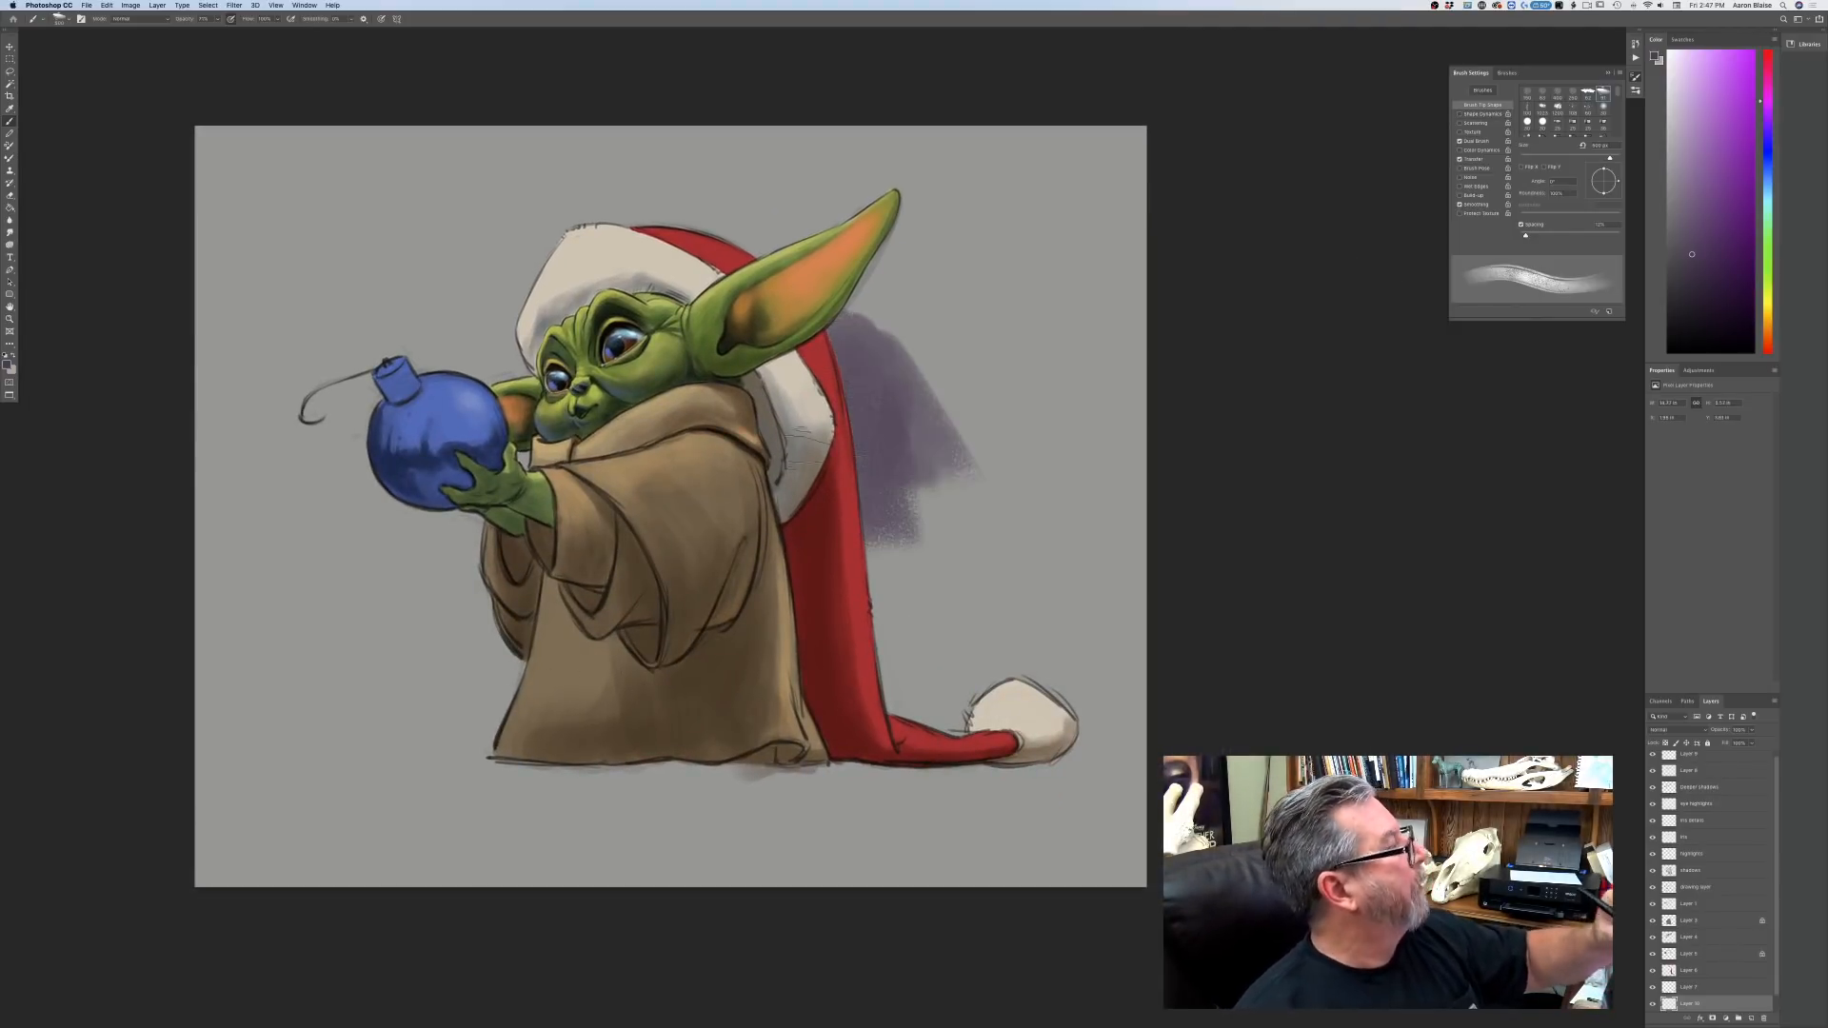
Raise the brush opacity and block in solid purple behind the near ear and hat tail, up to the canvas's upper edge.
click(218, 21)
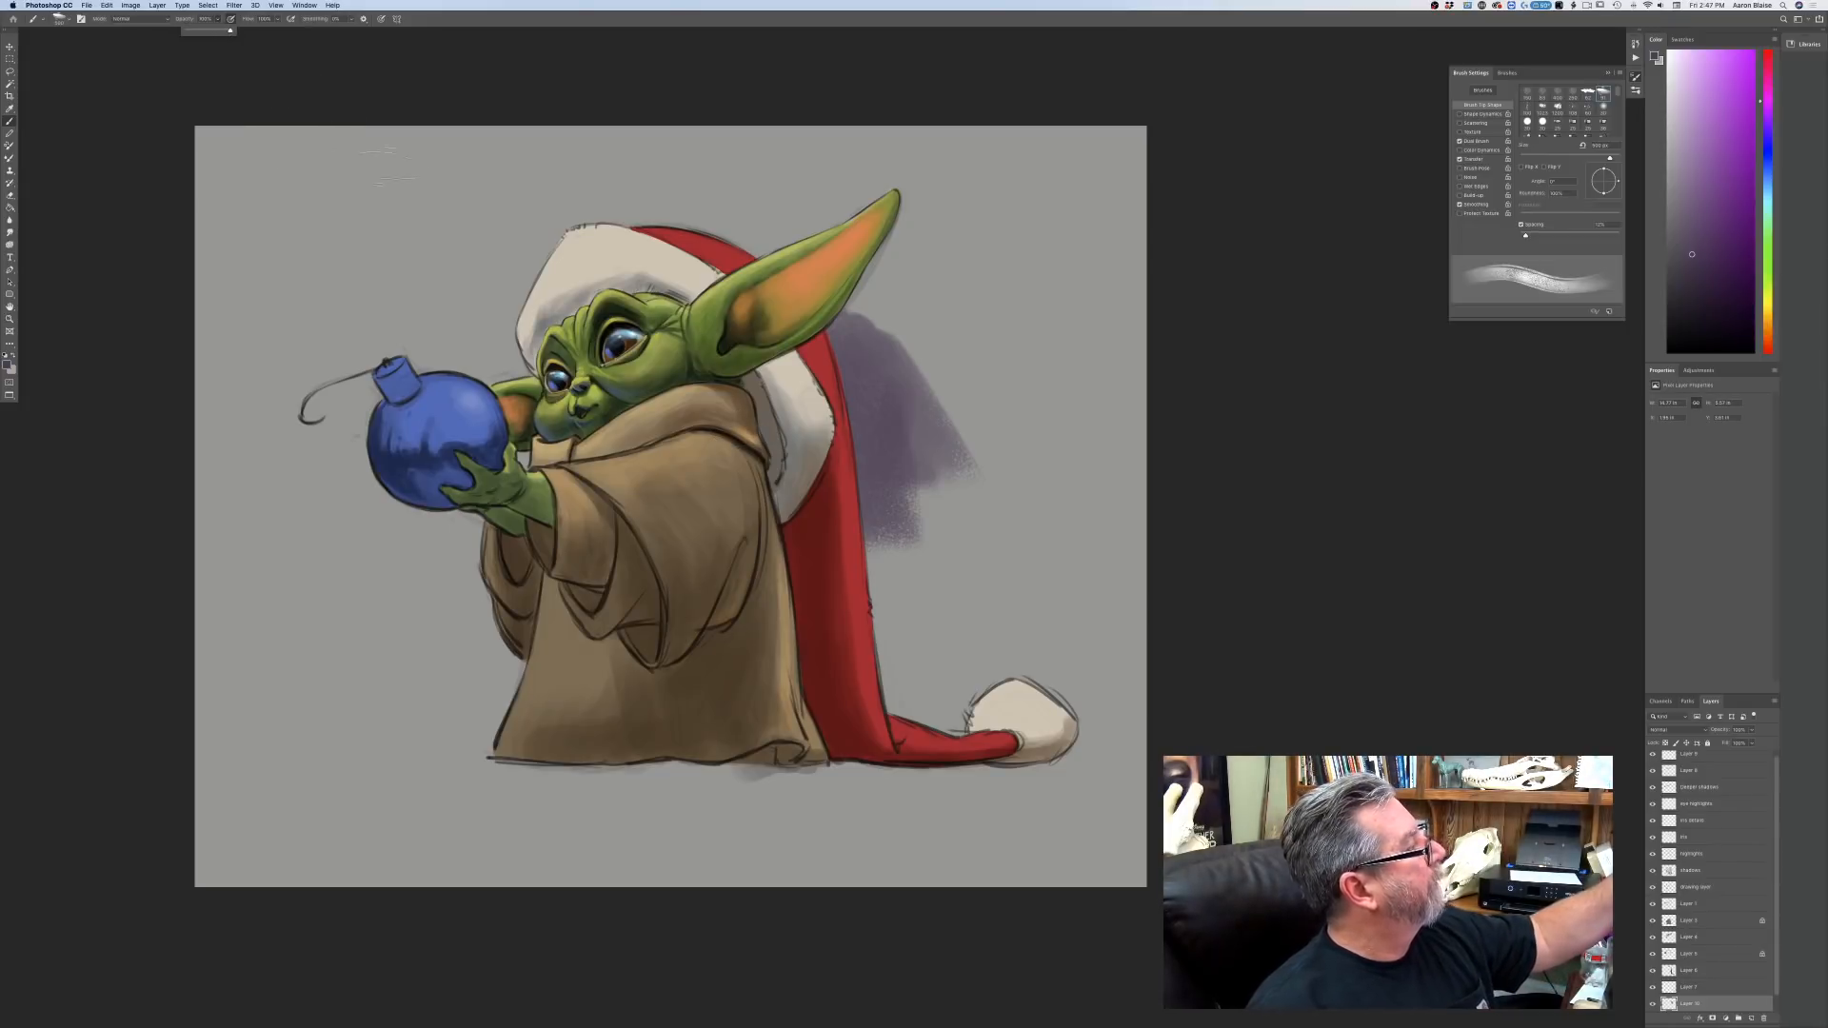
mouse_move(886, 481)
mouse_down()
mouse_move(862, 267)
mouse_move(800, 229)
mouse_move(838, 367)
mouse_move(666, 154)
mouse_move(729, 291)
mouse_move(648, 161)
mouse_move(762, 267)
mouse_move(722, 142)
mouse_move(888, 367)
mouse_move(780, 114)
mouse_move(871, 319)
mouse_move(830, 185)
mouse_move(957, 514)
mouse_move(862, 162)
mouse_move(1009, 552)
mouse_move(924, 210)
mouse_move(1066, 610)
mouse_move(885, 333)
mouse_move(990, 590)
mouse_move(898, 486)
mouse_move(892, 565)
mouse_up()
mouse_move(862, 451)
mouse_down()
mouse_move(843, 517)
mouse_move(905, 629)
mouse_move(1009, 533)
mouse_move(1029, 399)
mouse_up()
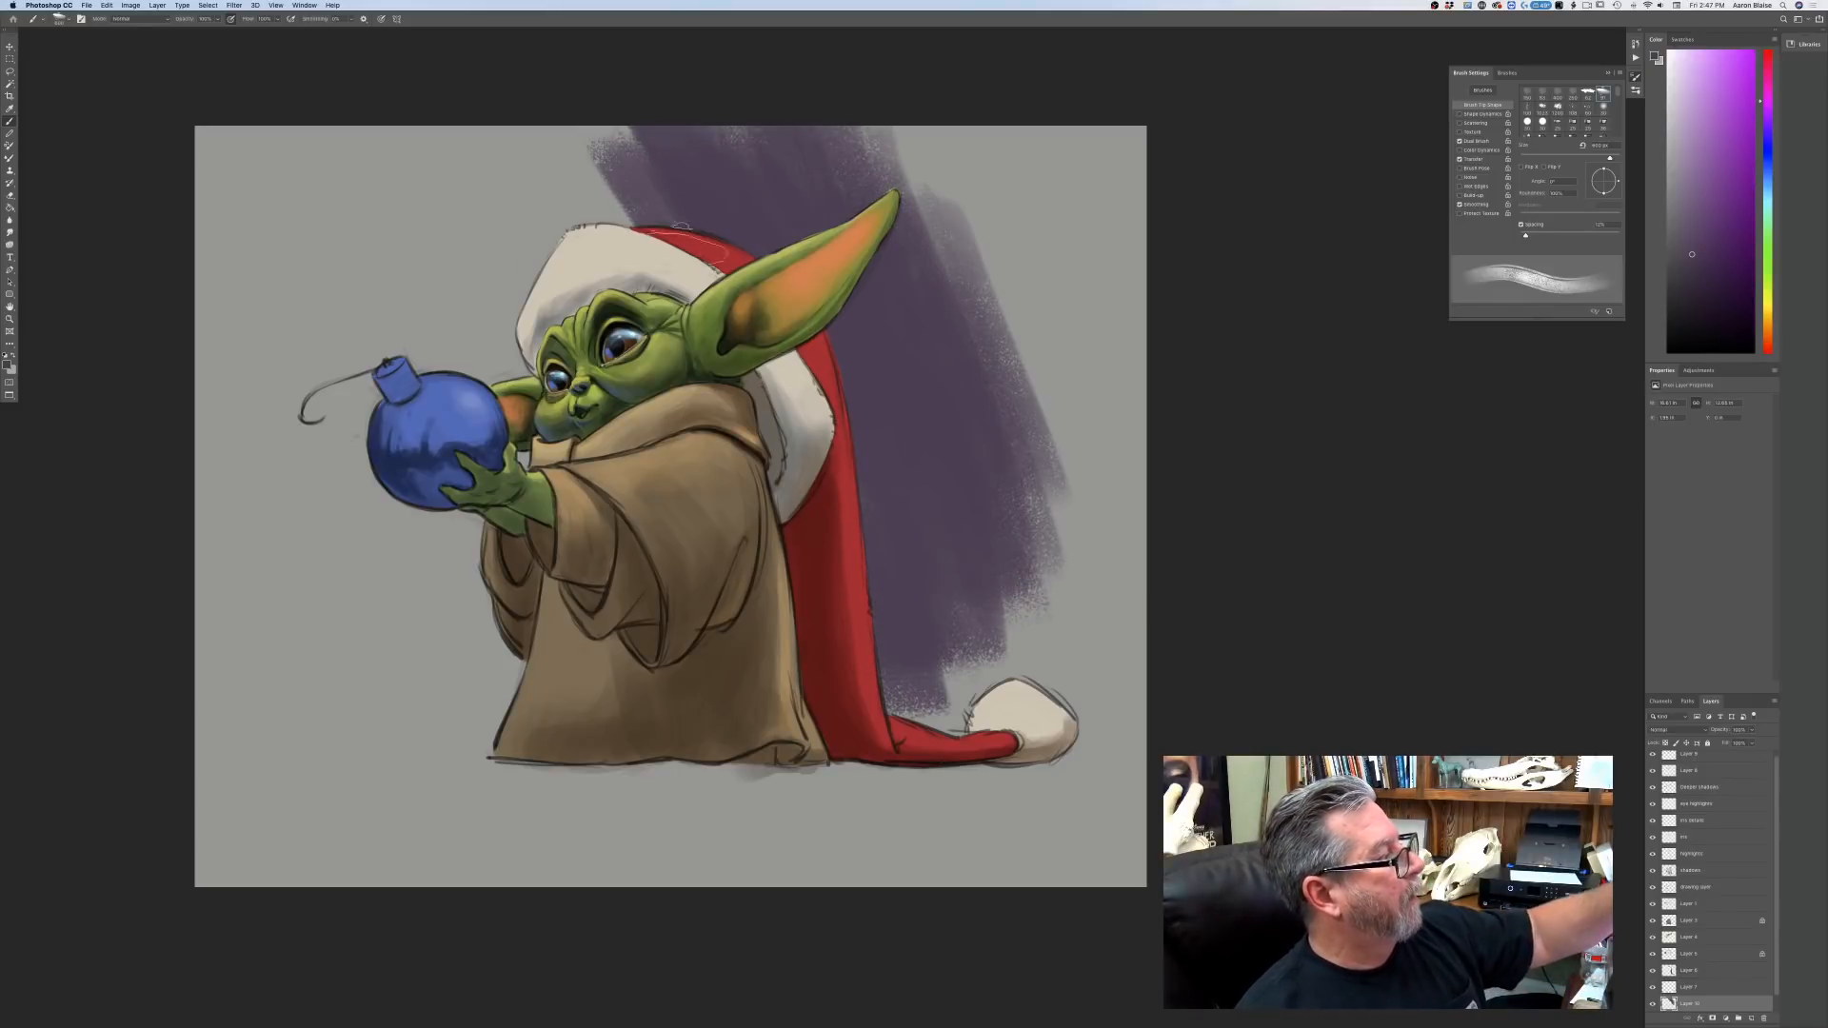
Extend the purple backdrop over the top of the hat and down around the ornament to the robe's front hem.
mouse_move(705, 242)
mouse_down()
mouse_move(562, 143)
mouse_move(514, 181)
mouse_move(485, 247)
mouse_move(440, 236)
mouse_move(419, 190)
mouse_move(552, 134)
mouse_move(610, 152)
mouse_move(457, 171)
mouse_up()
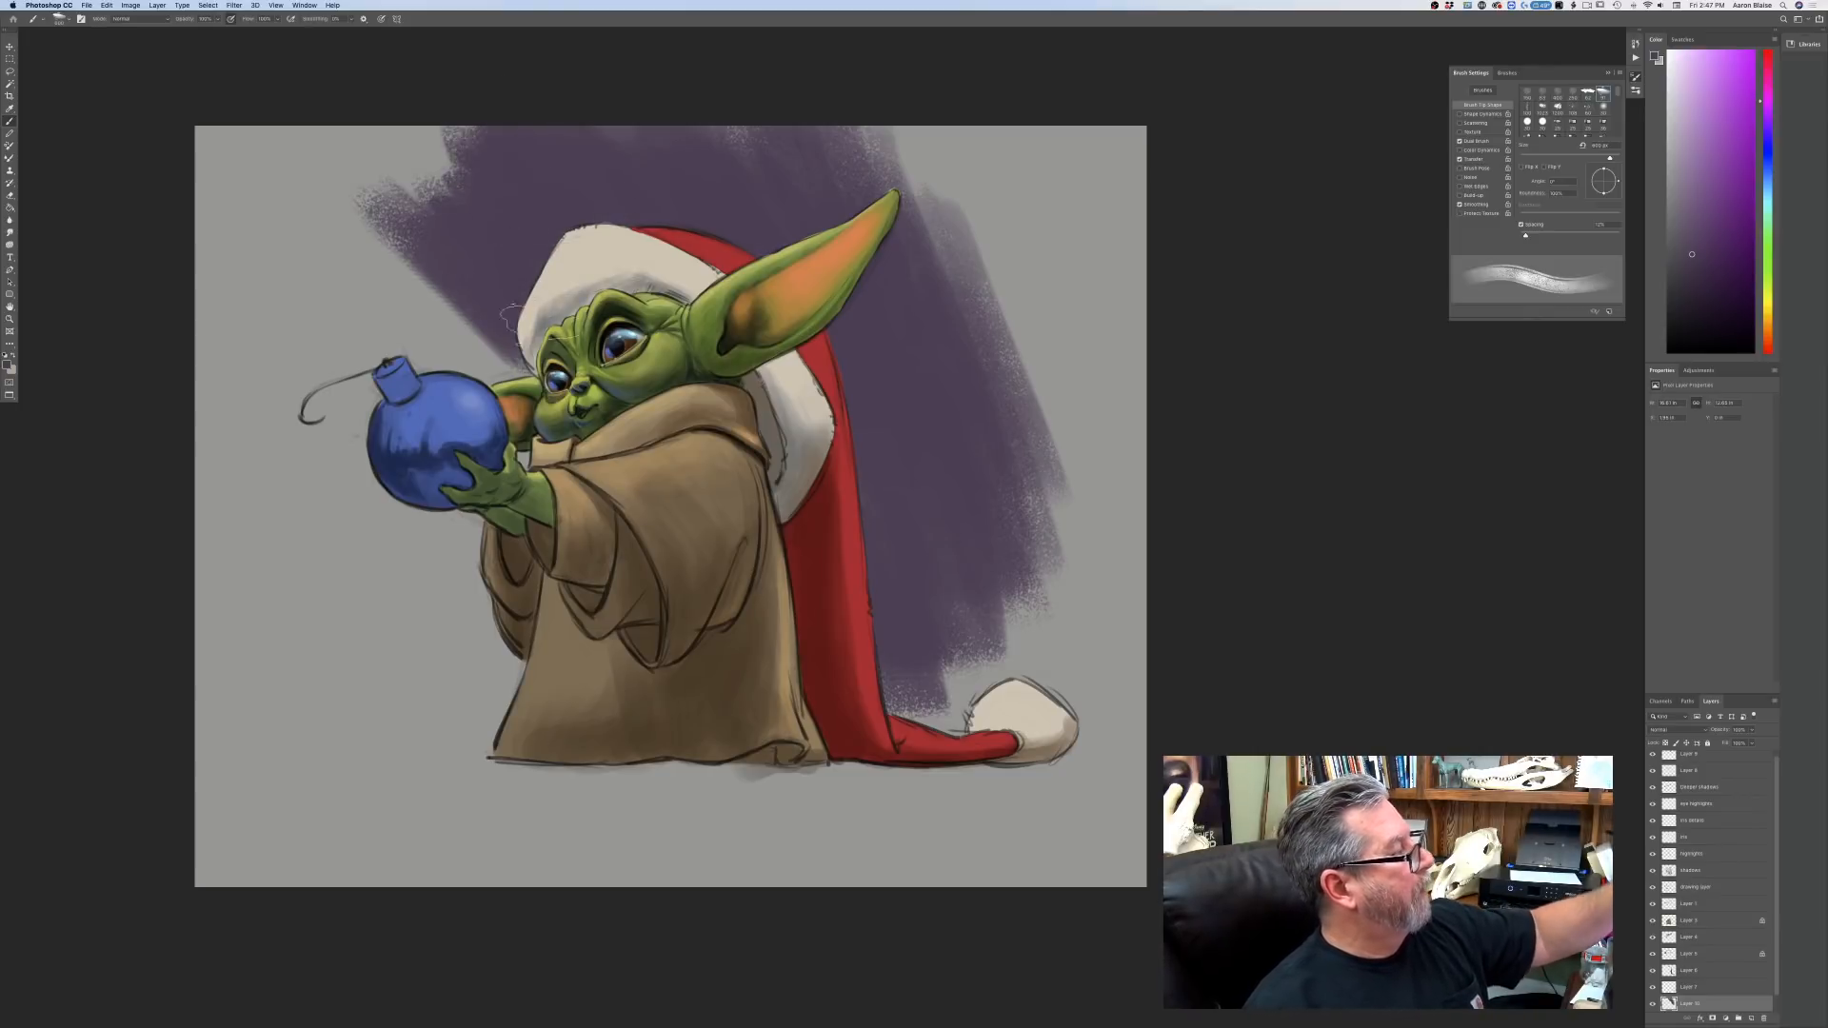
mouse_move(540, 324)
mouse_down()
mouse_move(396, 133)
mouse_move(528, 405)
mouse_move(415, 260)
mouse_move(500, 446)
mouse_move(438, 344)
mouse_move(348, 286)
mouse_move(347, 338)
mouse_move(286, 300)
mouse_up()
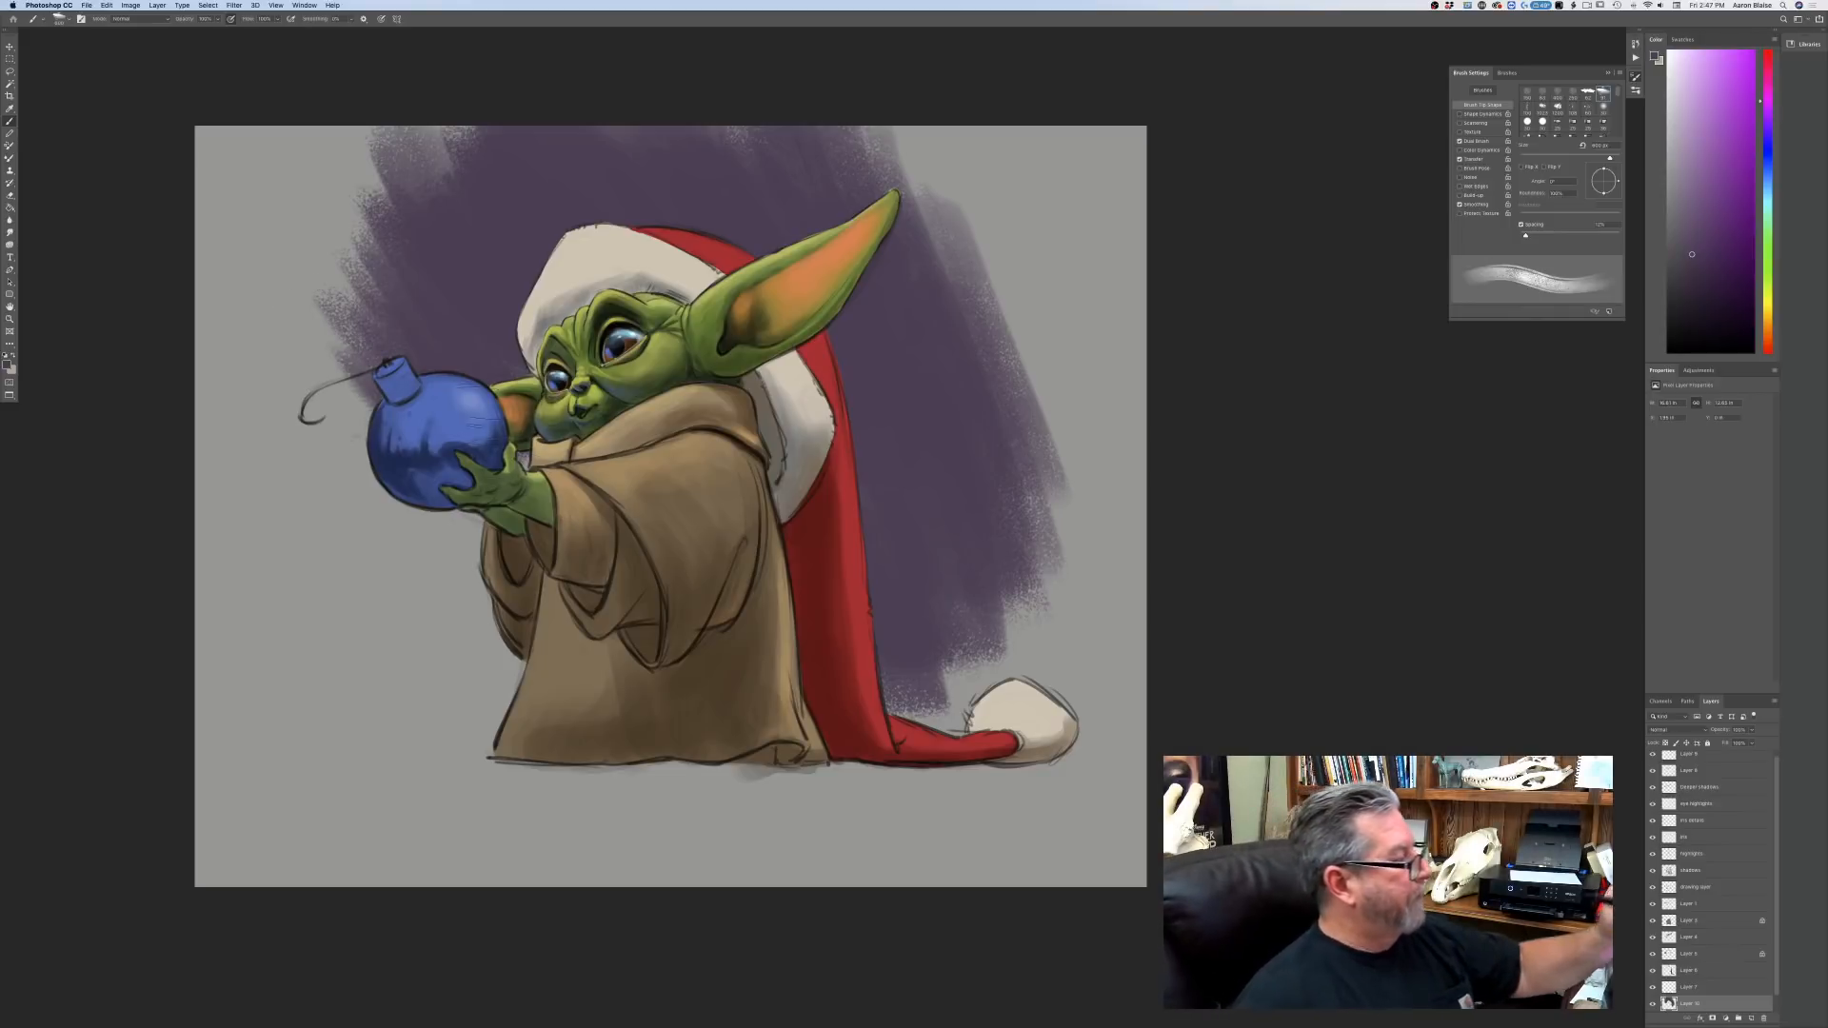
drag(495, 467, 495, 657)
mouse_move(381, 466)
mouse_down()
mouse_move(500, 695)
mouse_move(409, 552)
mouse_move(467, 728)
mouse_move(352, 614)
mouse_up()
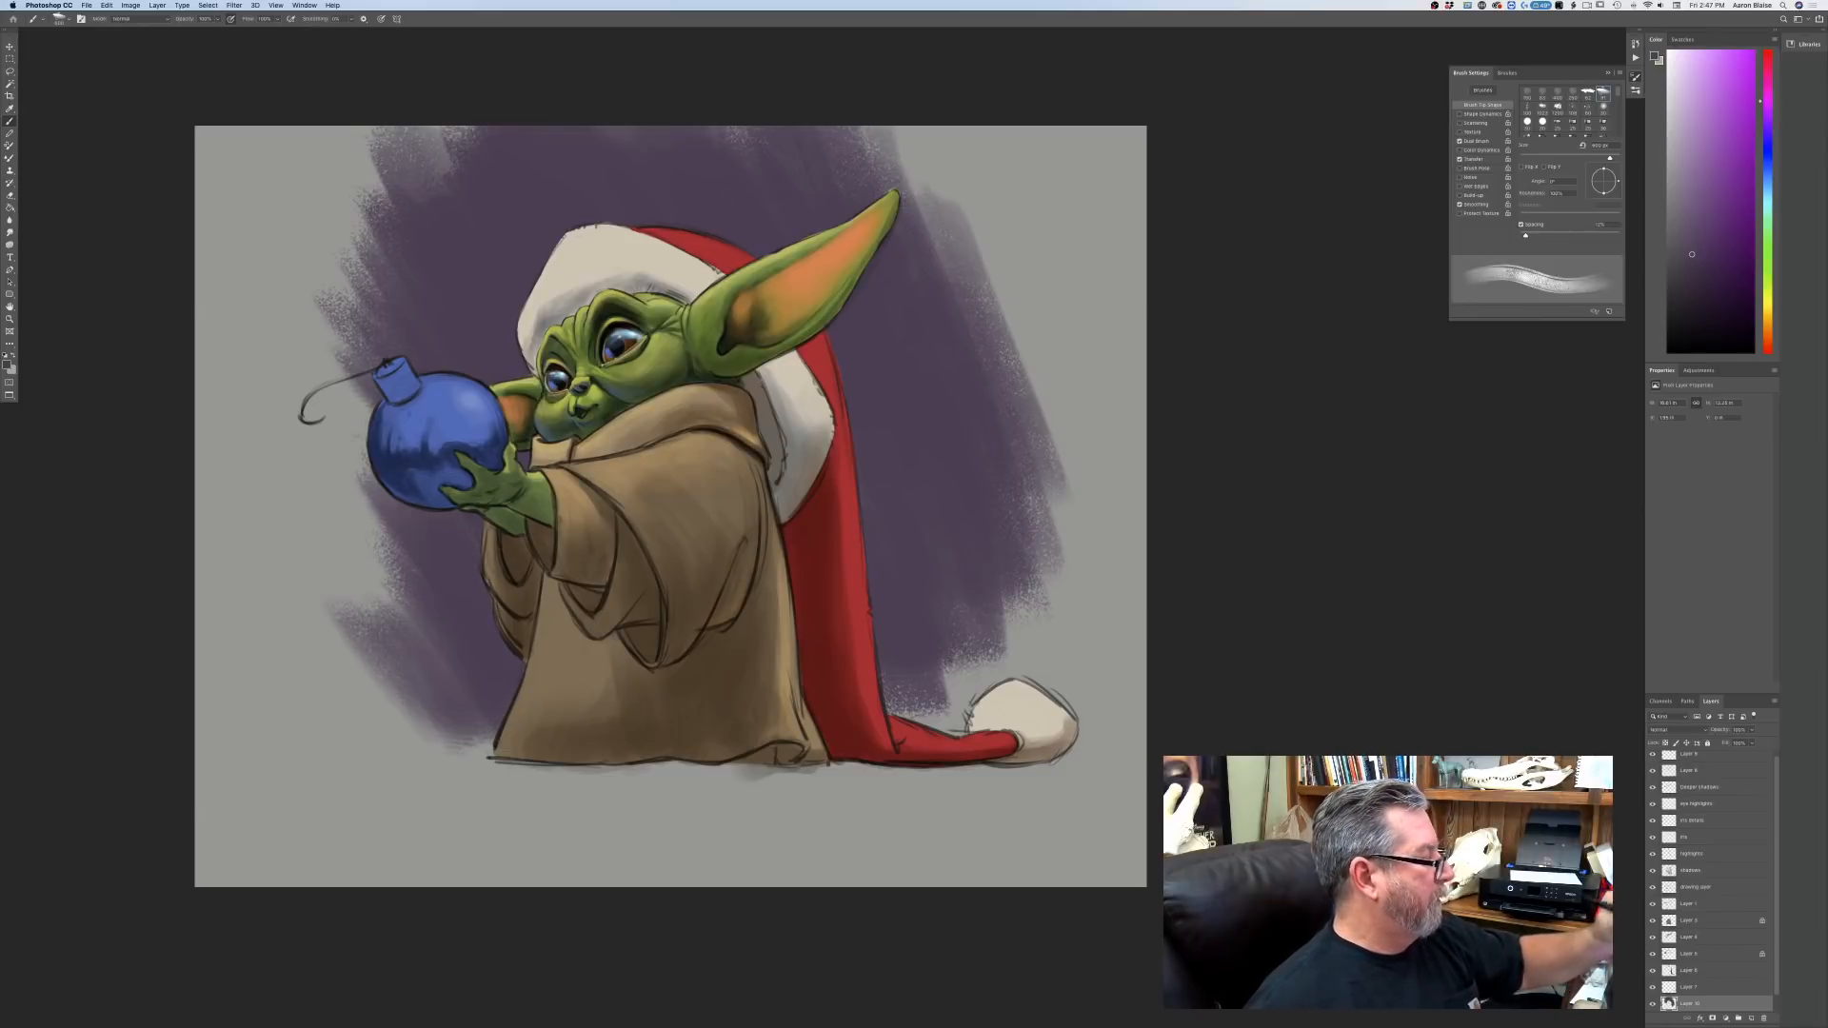
mouse_move(347, 409)
mouse_down()
mouse_move(399, 605)
mouse_move(345, 457)
mouse_move(380, 600)
mouse_up()
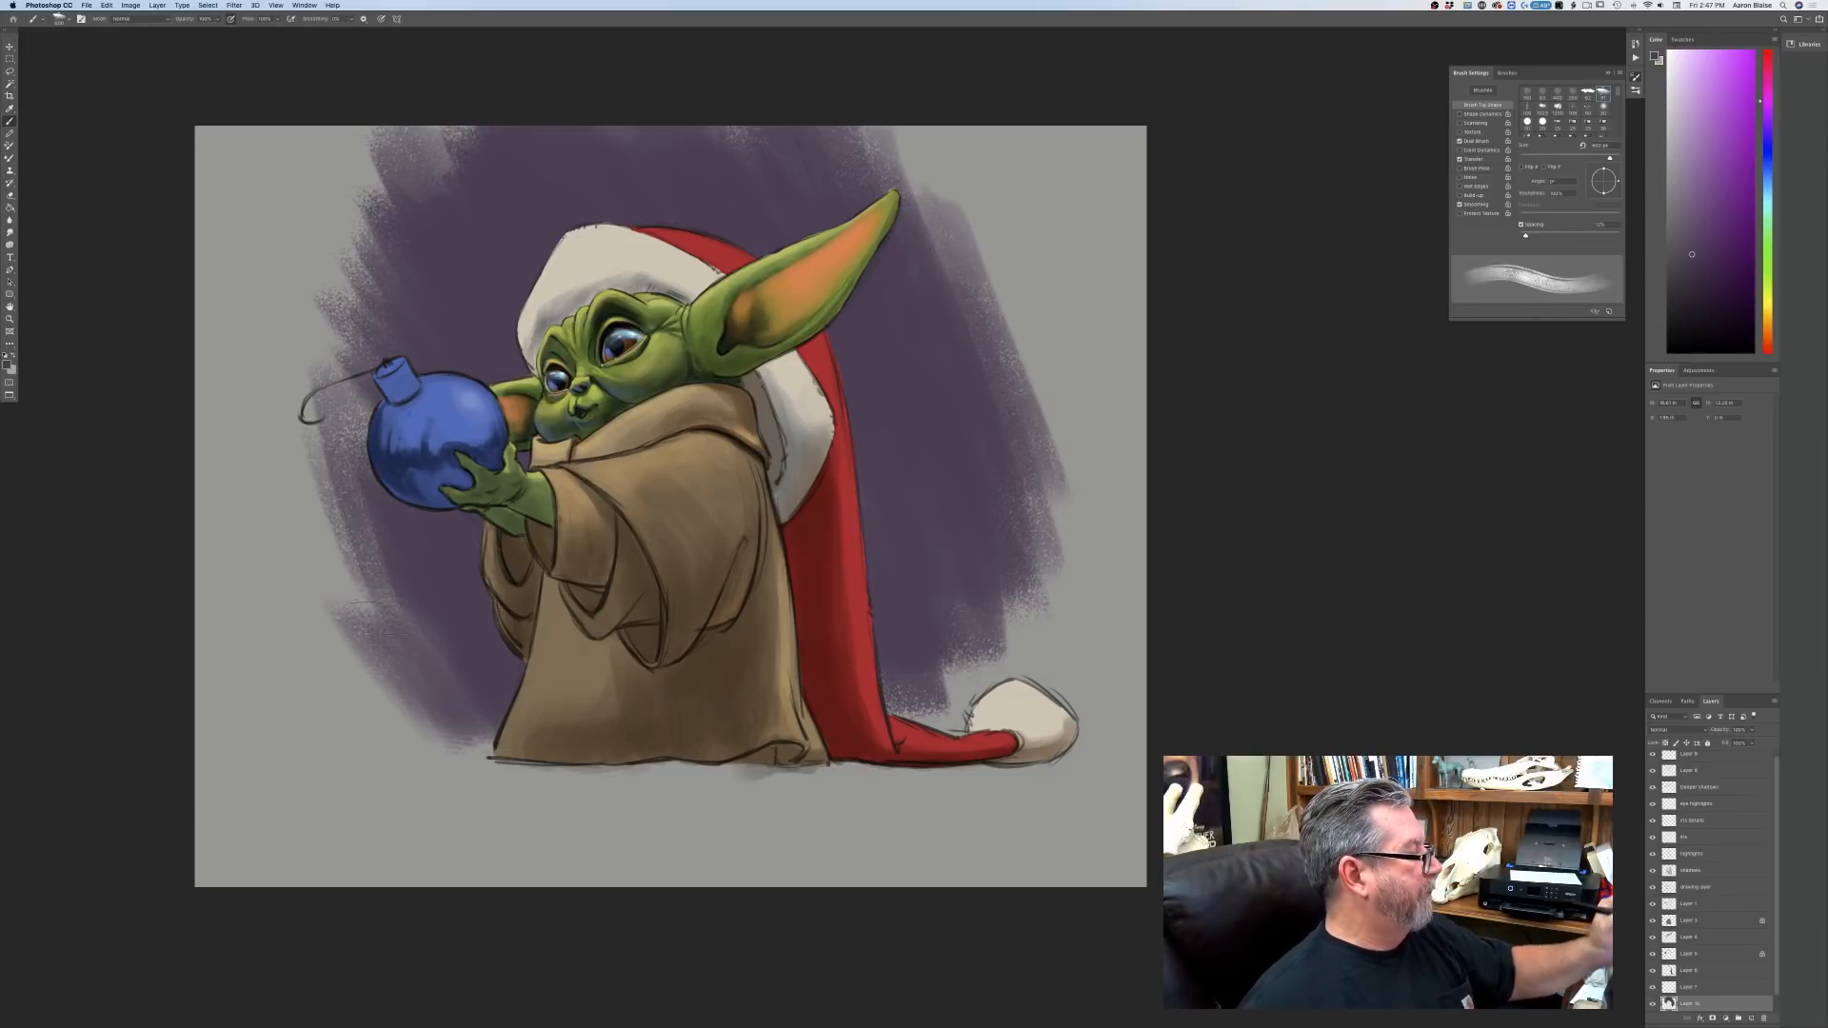
mouse_move(319, 514)
mouse_down()
mouse_move(455, 746)
mouse_move(325, 562)
mouse_move(448, 733)
mouse_up()
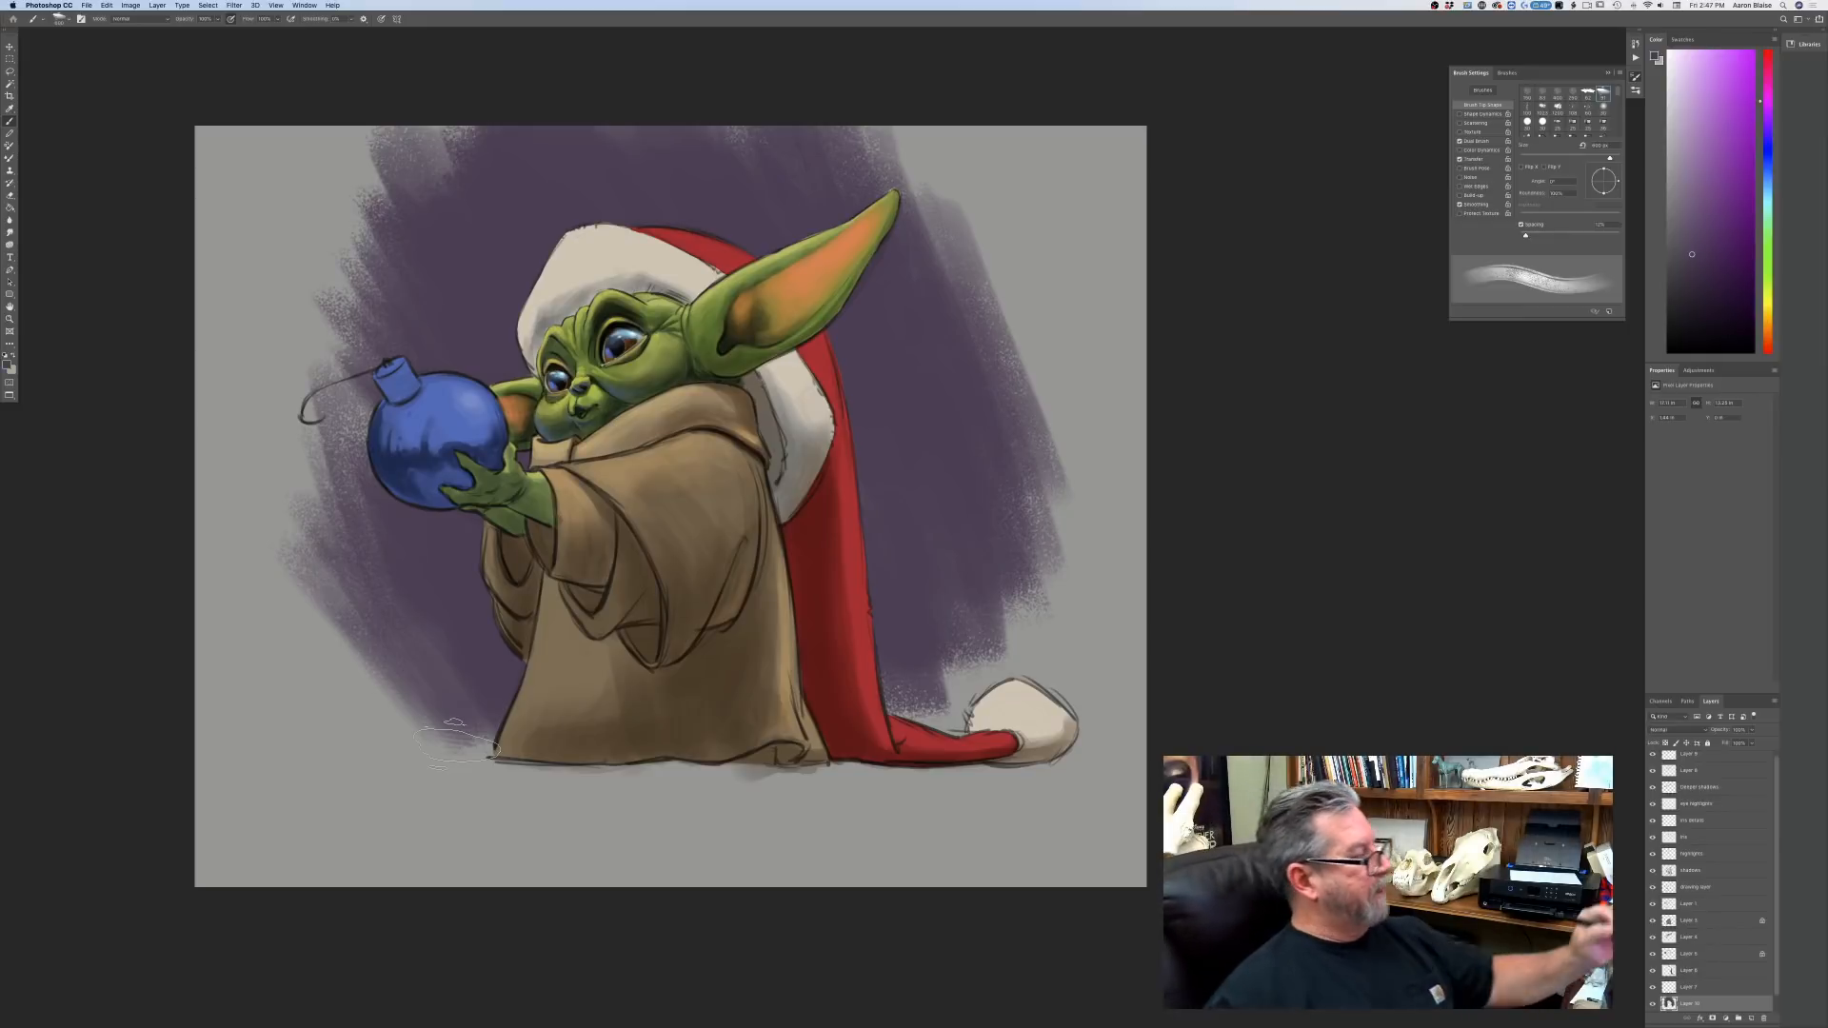
mouse_move(362, 467)
mouse_down()
mouse_move(414, 552)
mouse_move(350, 347)
mouse_move(363, 312)
mouse_move(430, 502)
mouse_move(324, 419)
mouse_move(443, 666)
mouse_move(361, 590)
mouse_move(346, 536)
mouse_move(409, 700)
mouse_up()
Fill the purple down around the hat's pom-pom and widen the backdrop's rough textured edges on both sides of the figure.
drag(937, 619, 955, 700)
drag(963, 614, 990, 710)
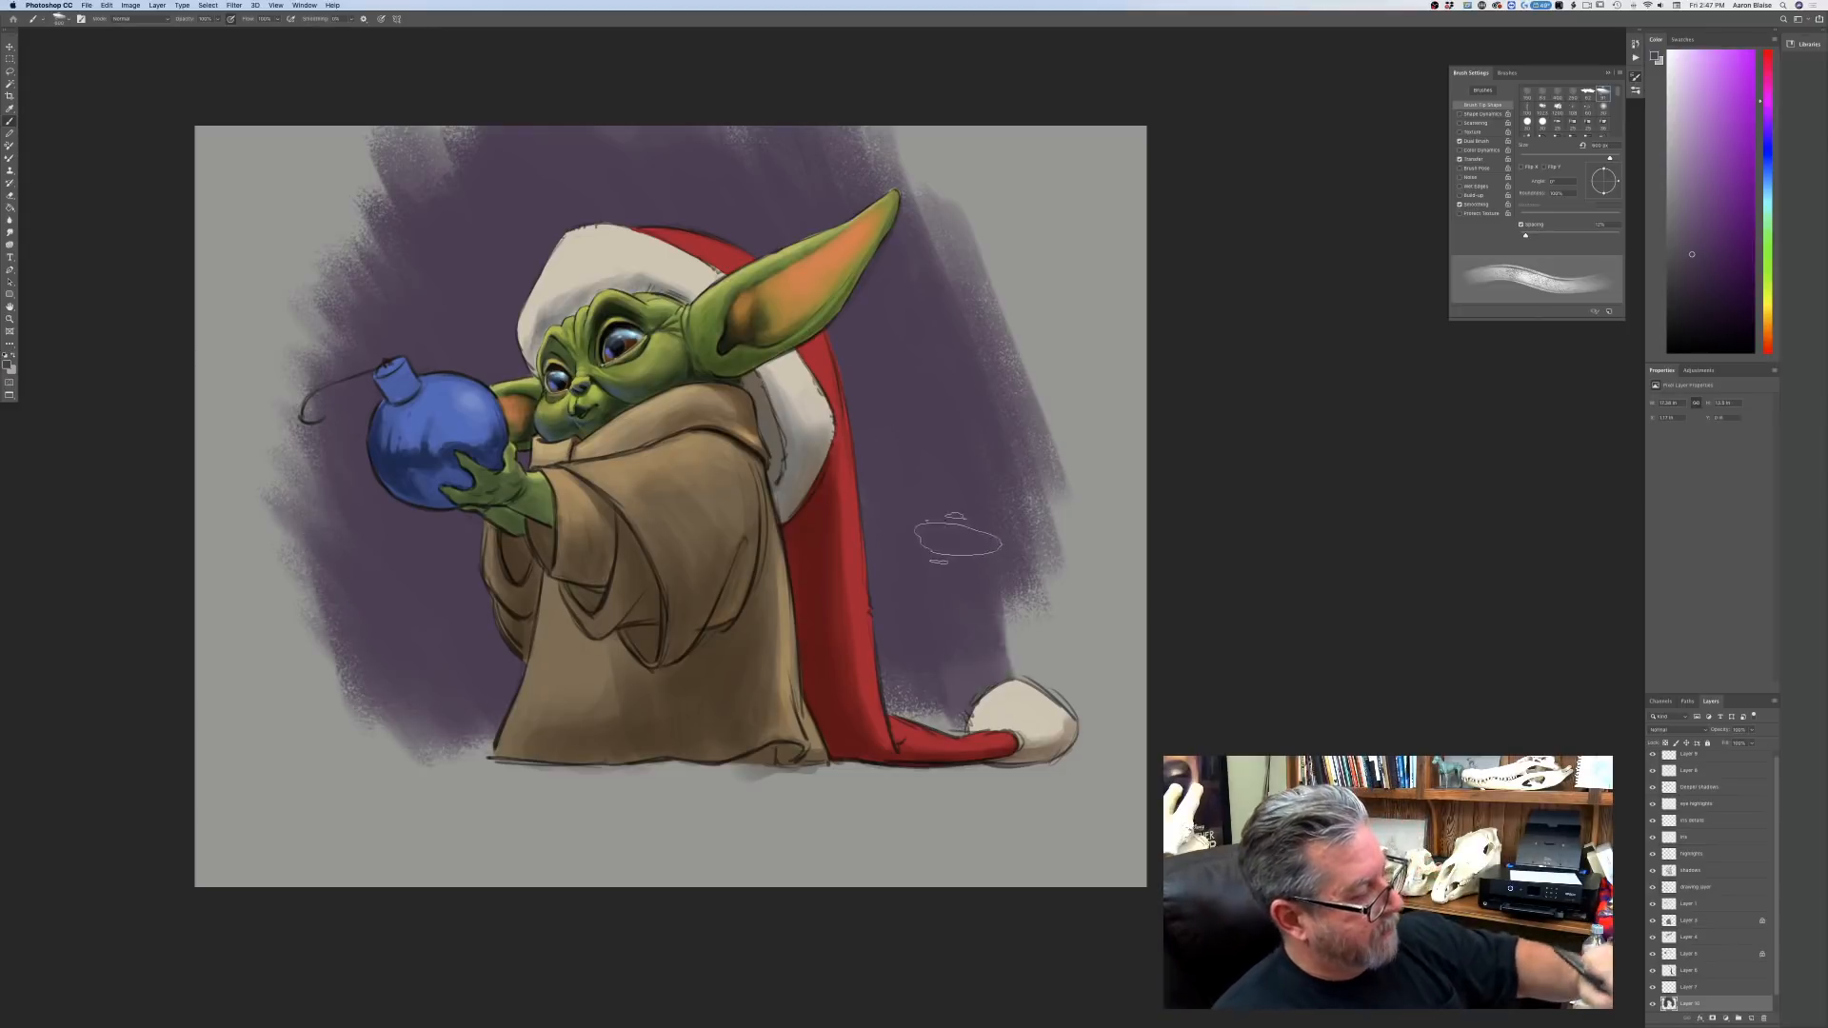
drag(1005, 571, 1068, 706)
mouse_move(995, 725)
mouse_down()
mouse_move(900, 721)
mouse_move(976, 687)
mouse_up()
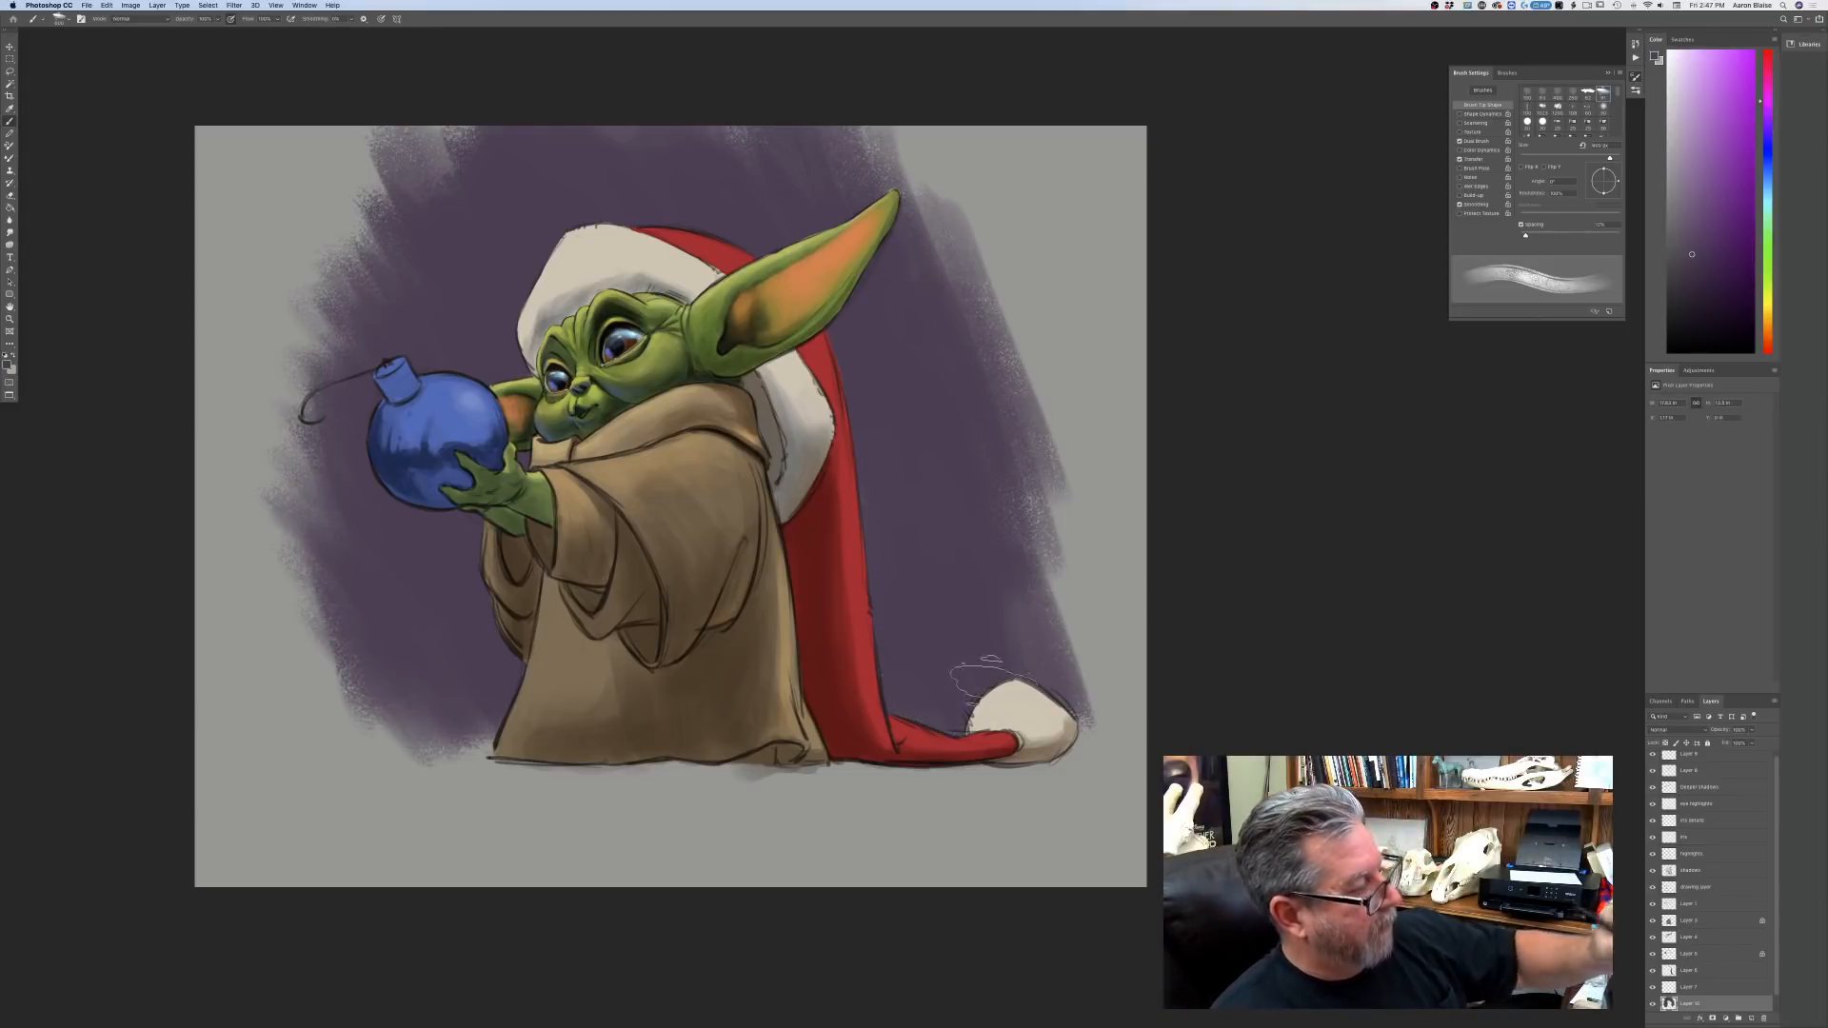
drag(1005, 314, 1050, 581)
mouse_move(999, 247)
mouse_down()
mouse_move(1071, 466)
mouse_move(1067, 362)
mouse_up()
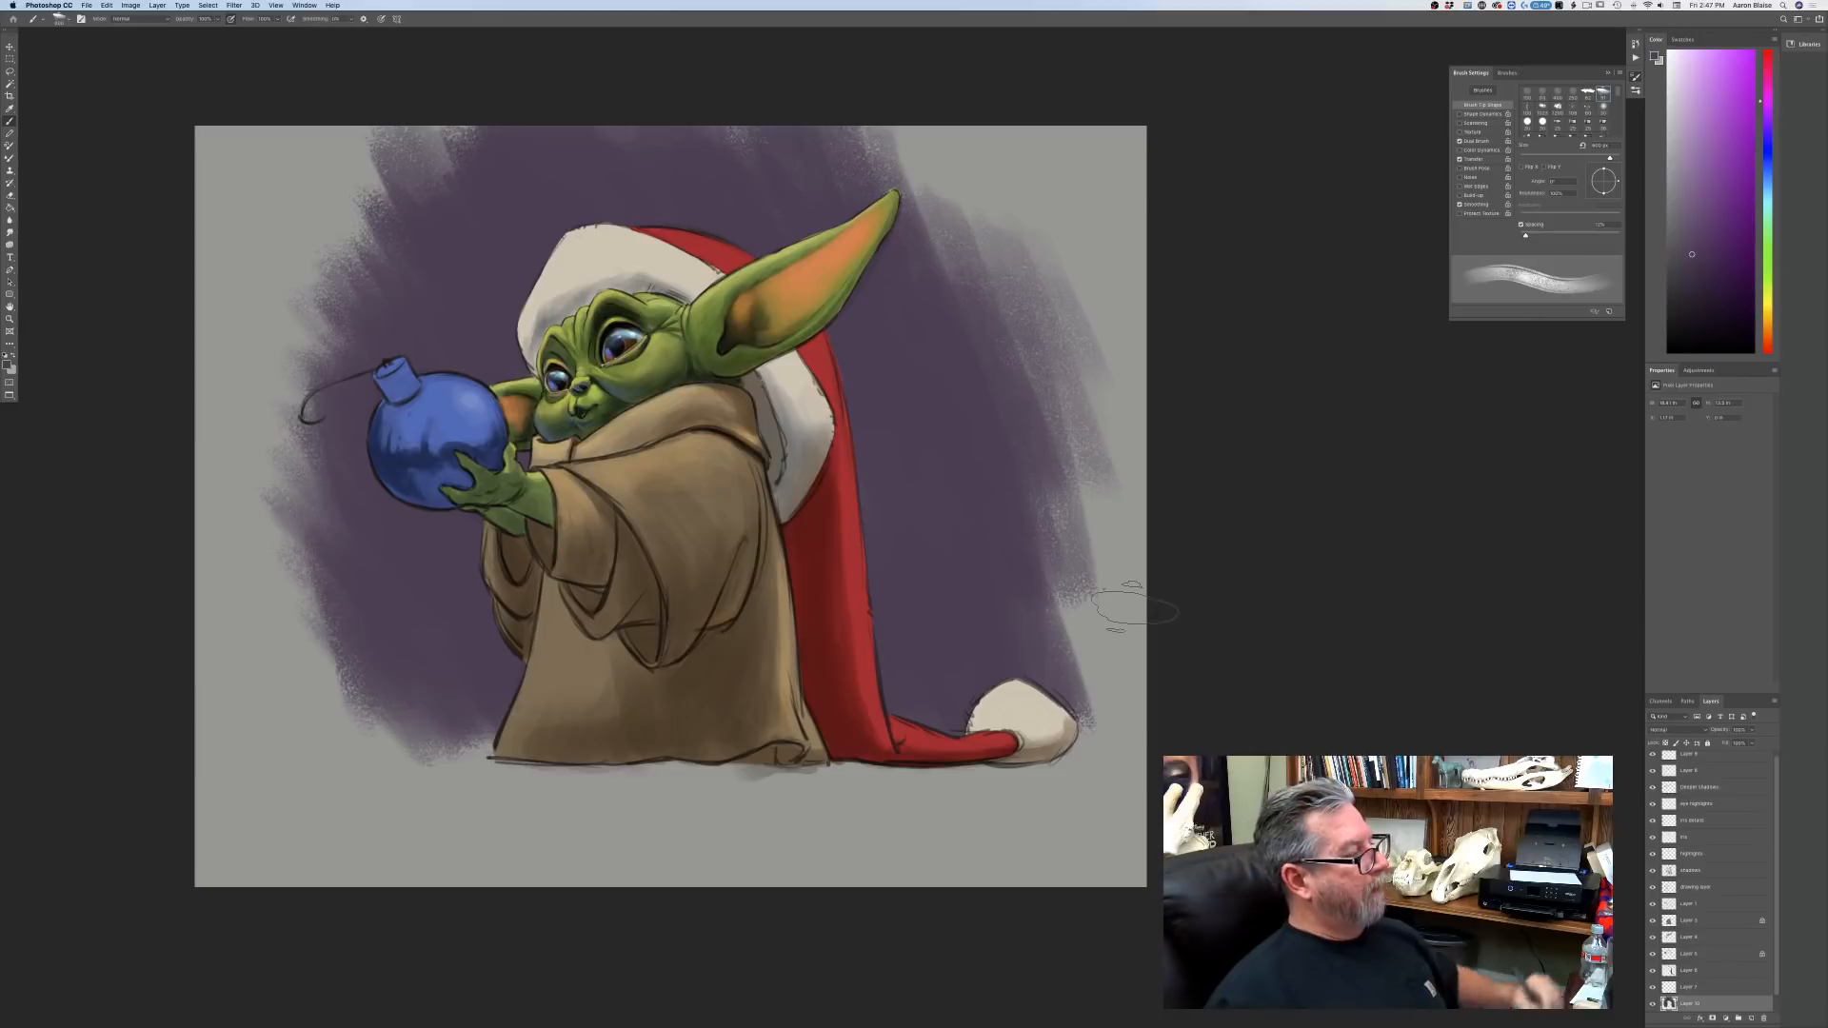
drag(297, 467, 307, 314)
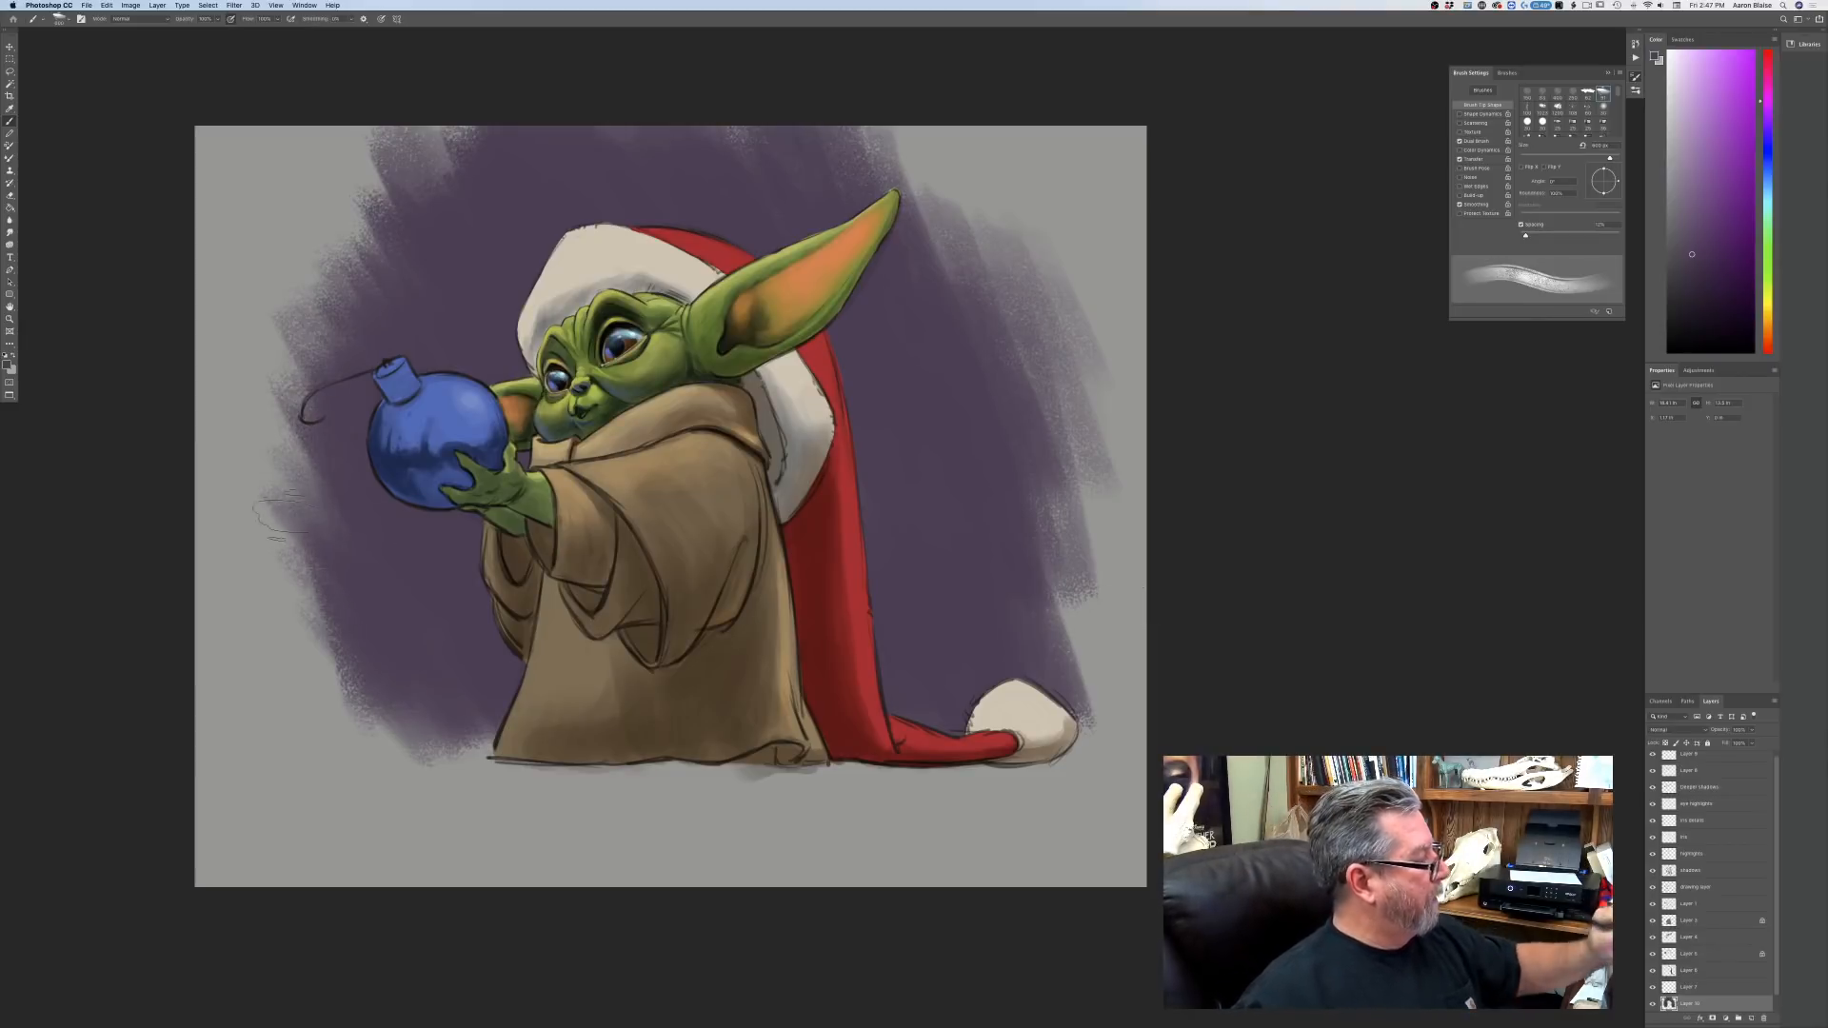
mouse_move(405, 752)
mouse_down()
mouse_move(281, 533)
mouse_move(400, 752)
mouse_up()
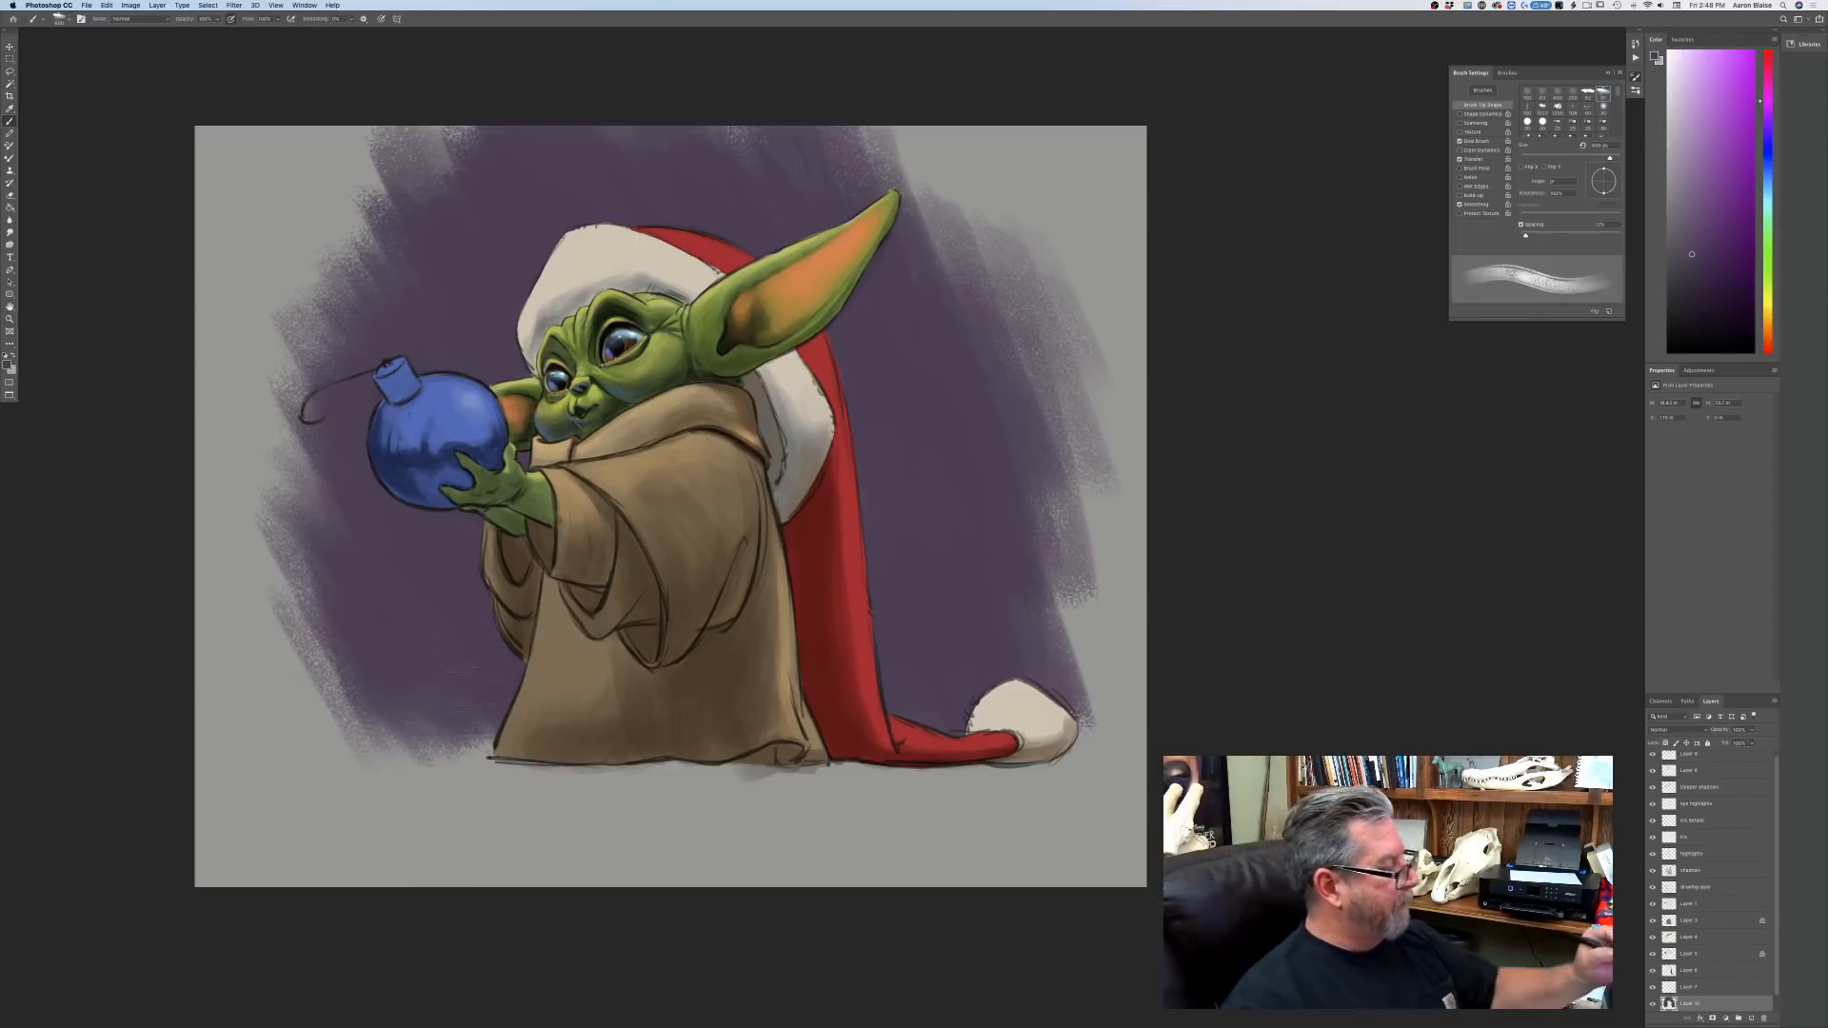
Choose a darker purple and brush it over the lower part of the backdrop to grade it from top to bottom.
click(8, 364)
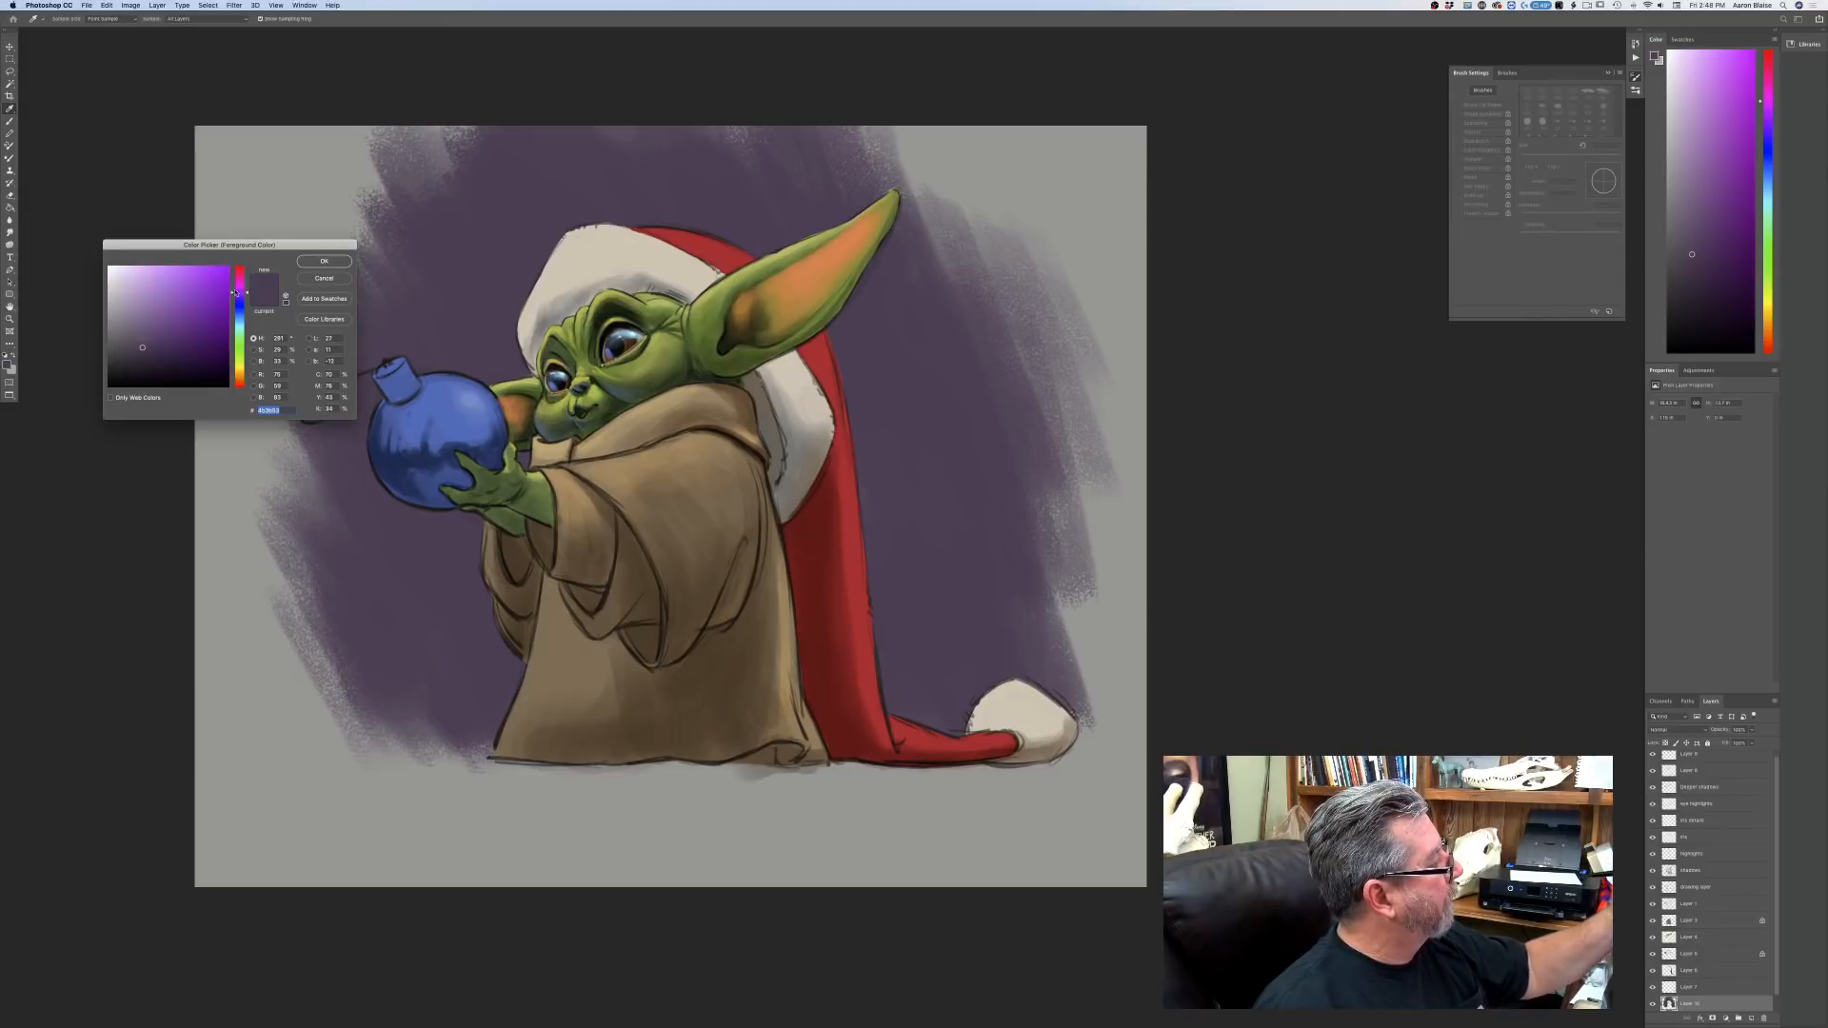
key(Return)
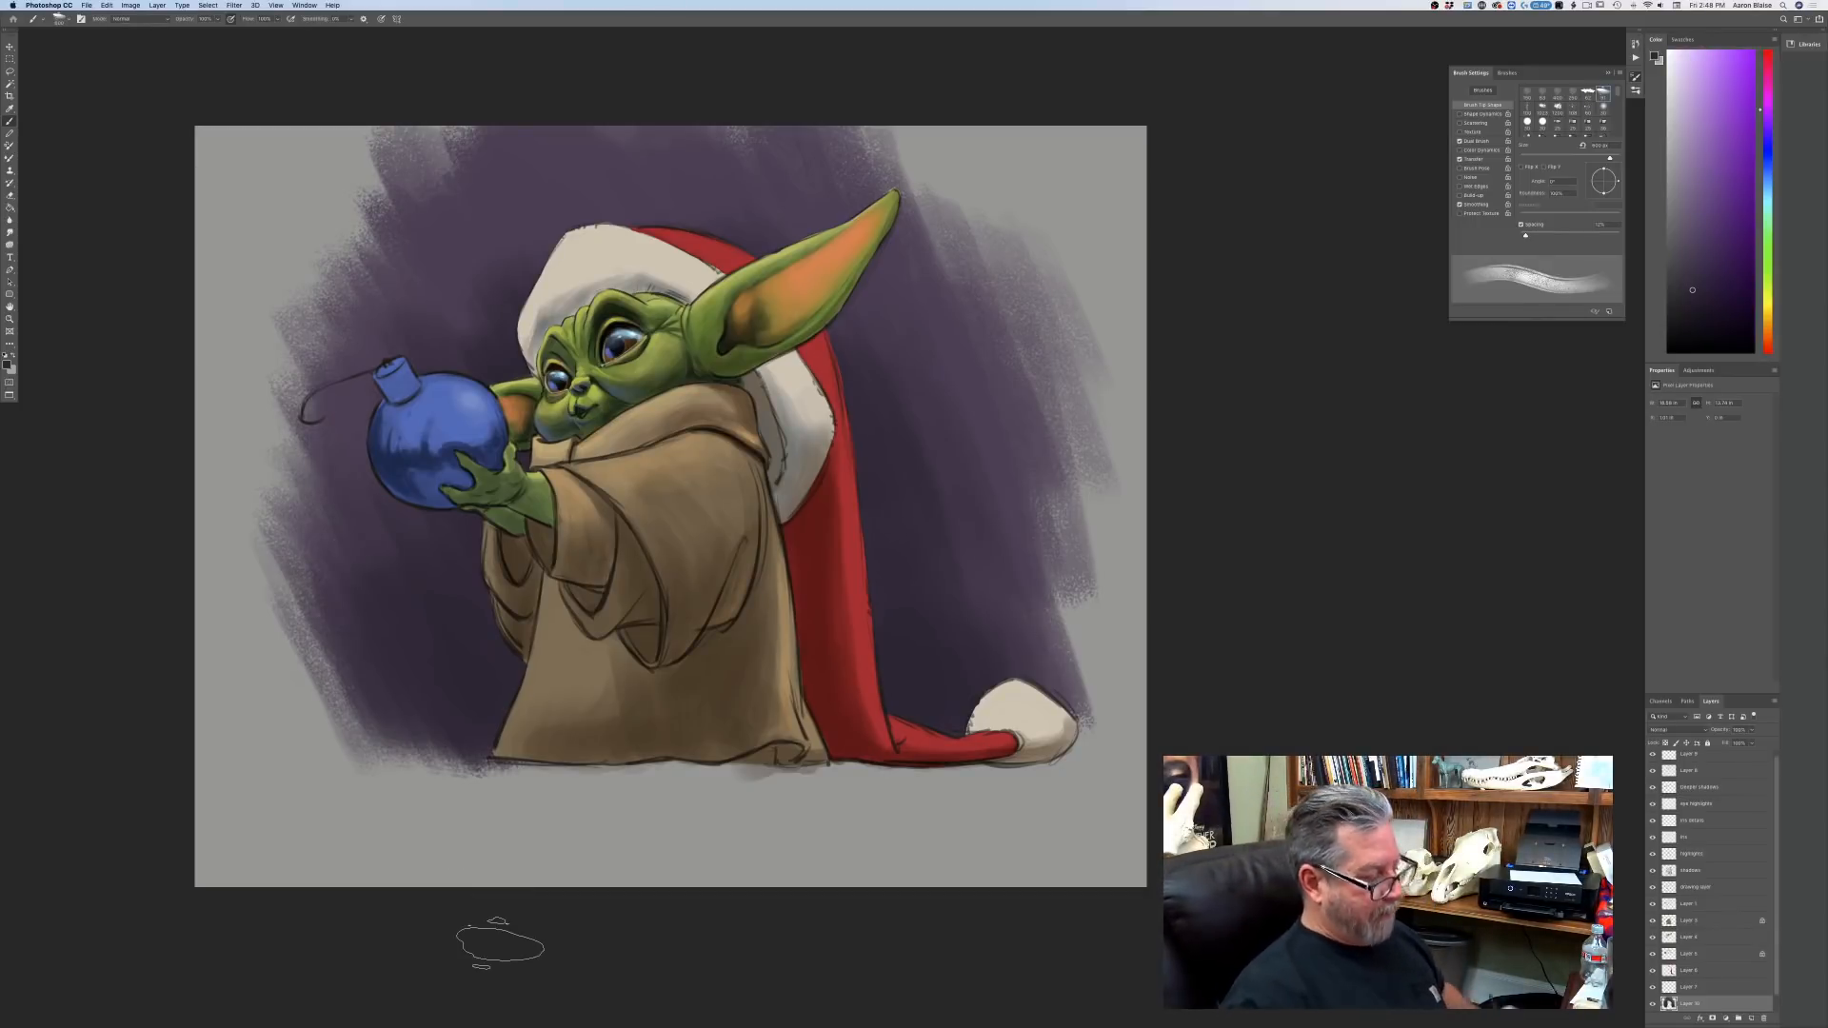
Scale the purple backdrop down slightly with Free Transform and shift it sideways so it sits centred behind the figure.
drag(386, 829, 422, 882)
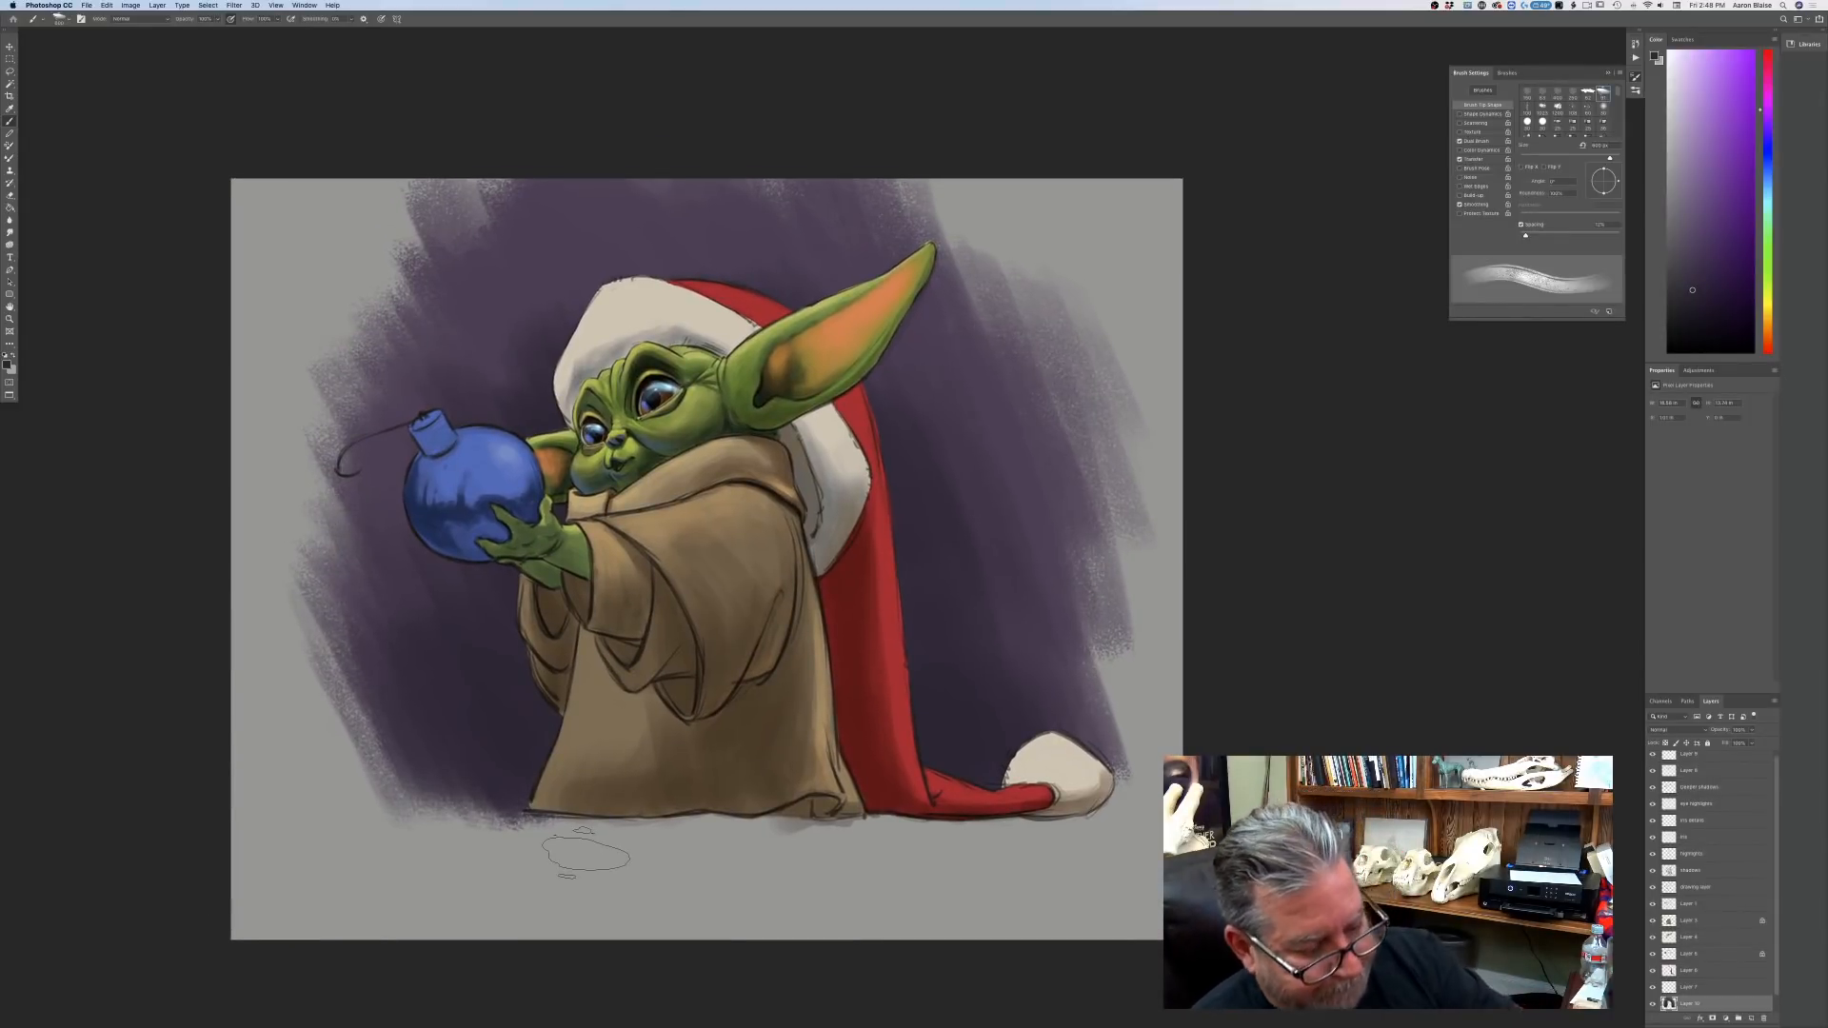
click(106, 6)
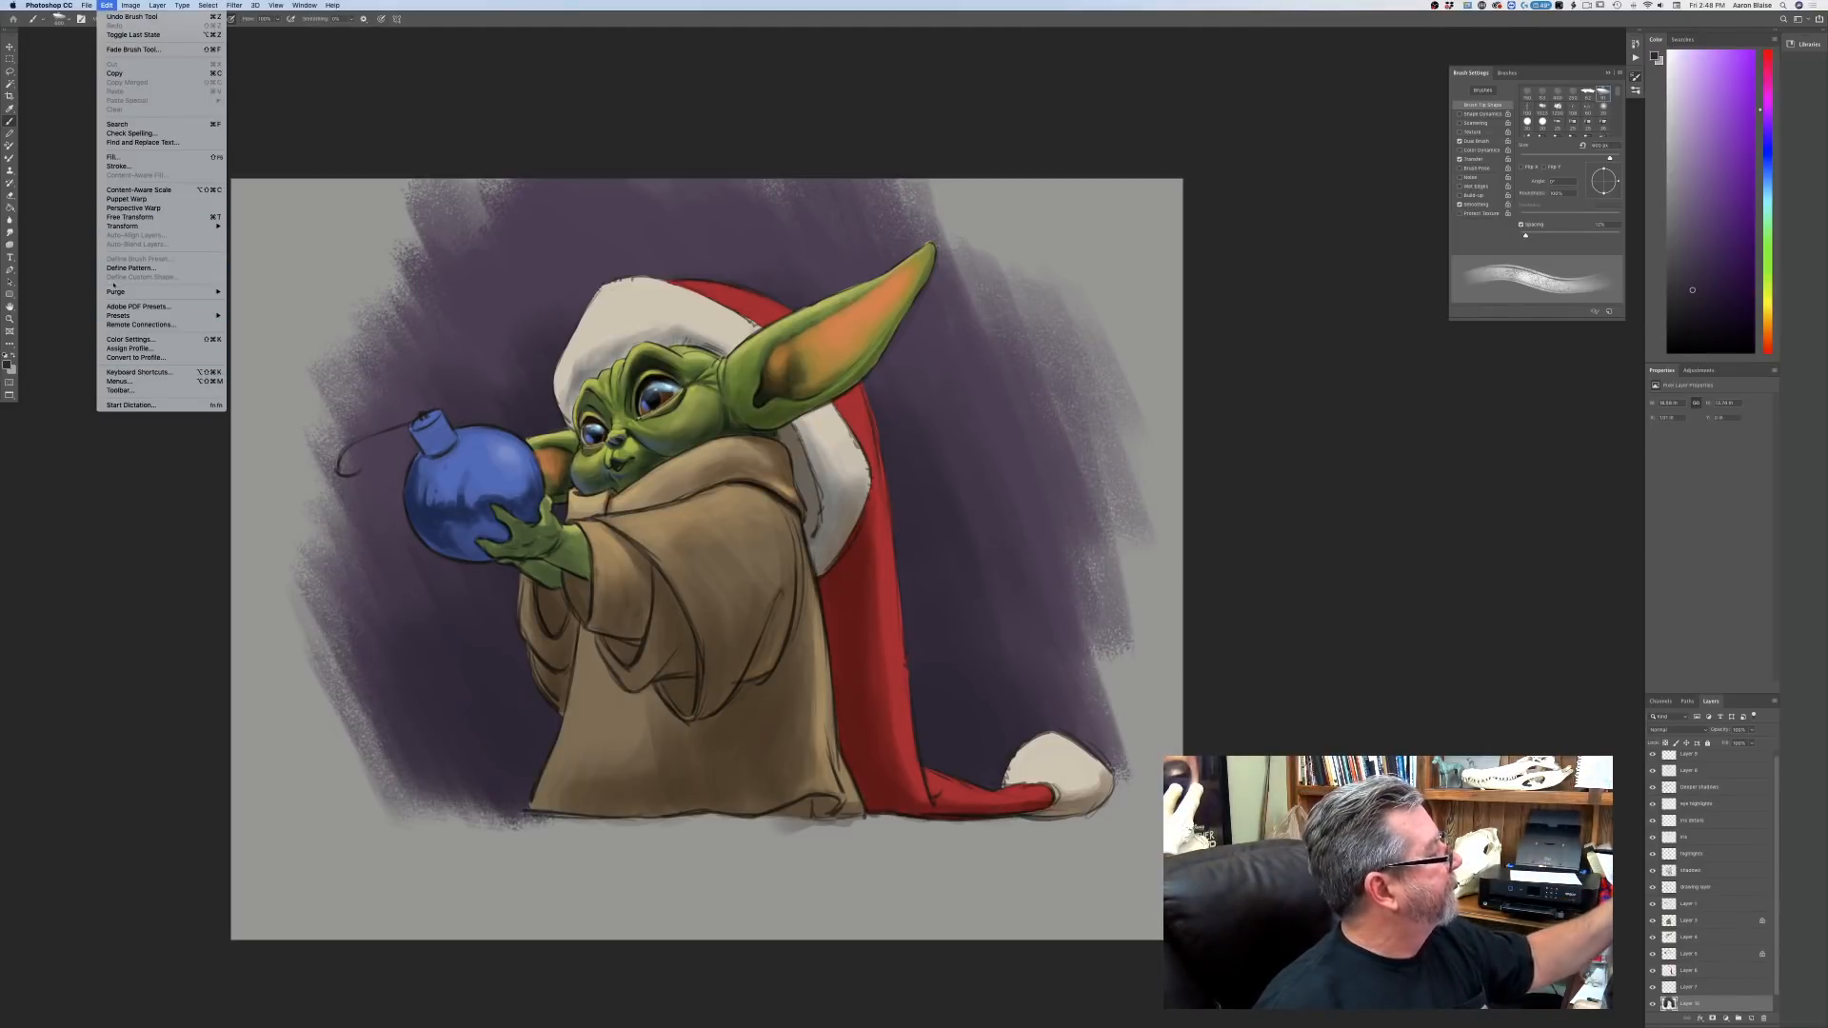
click(130, 217)
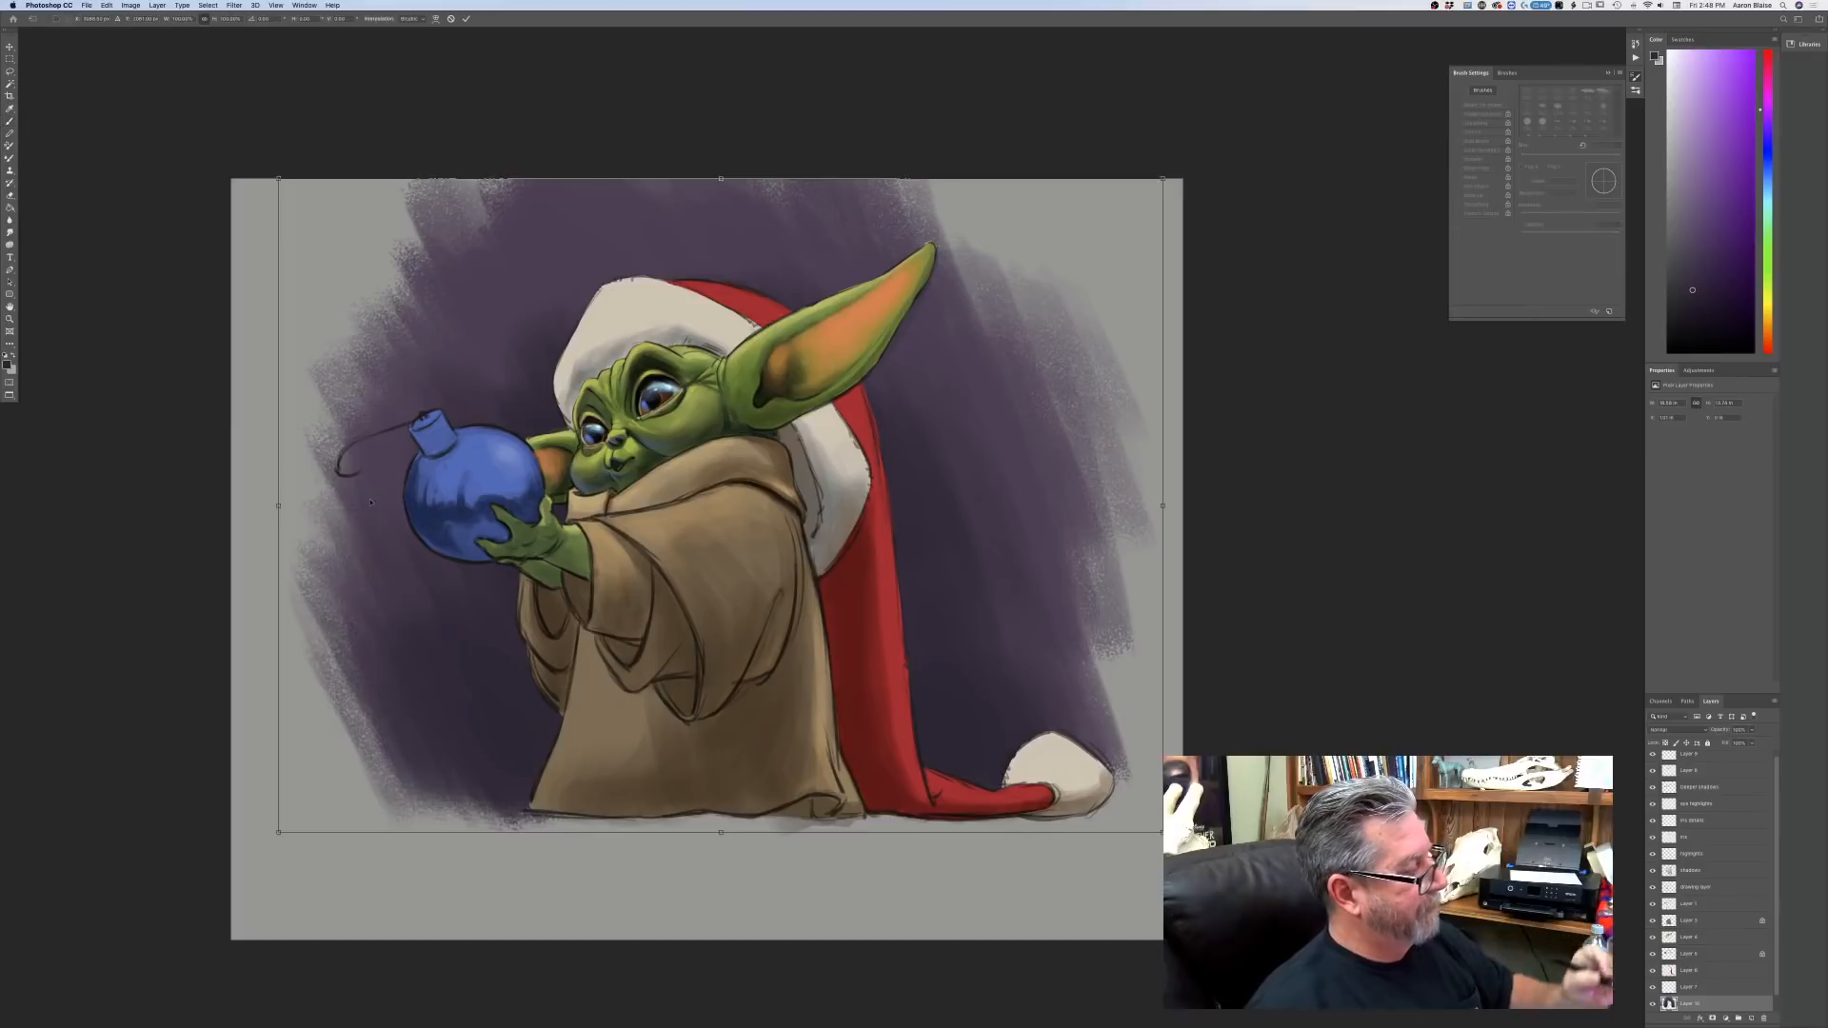
drag(1156, 824, 1104, 783)
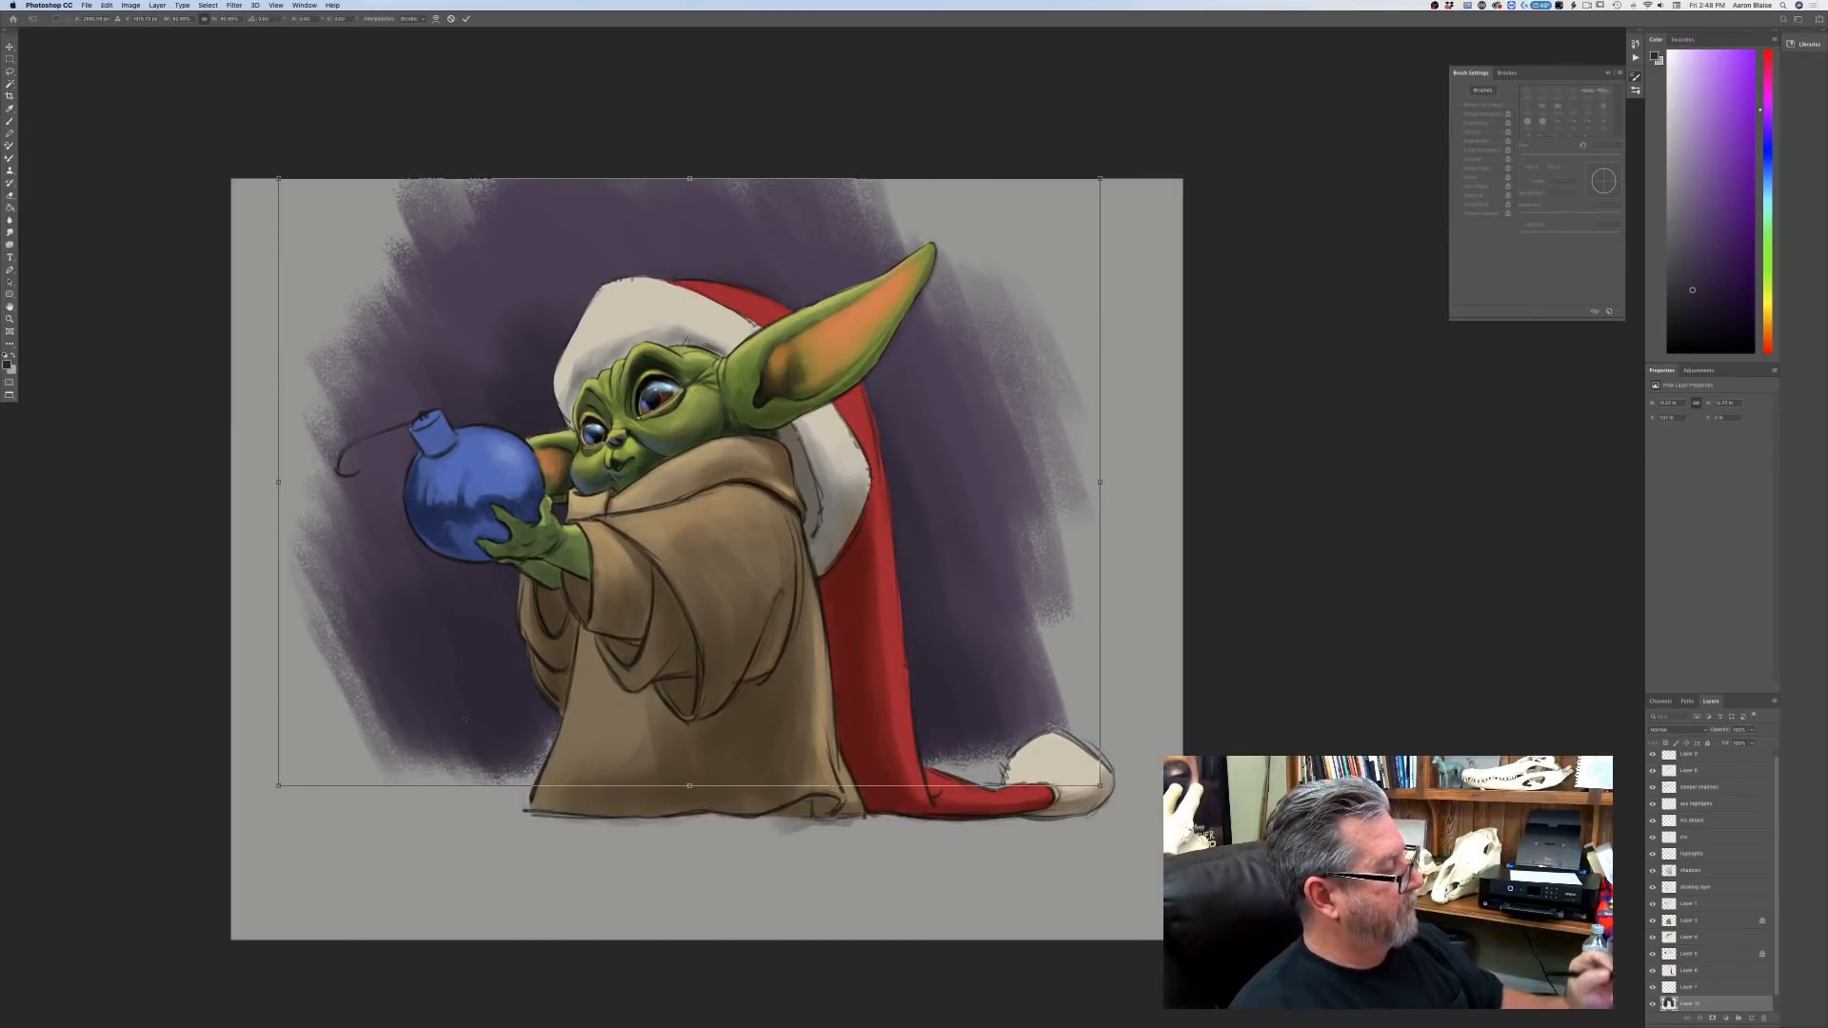
drag(374, 718, 394, 720)
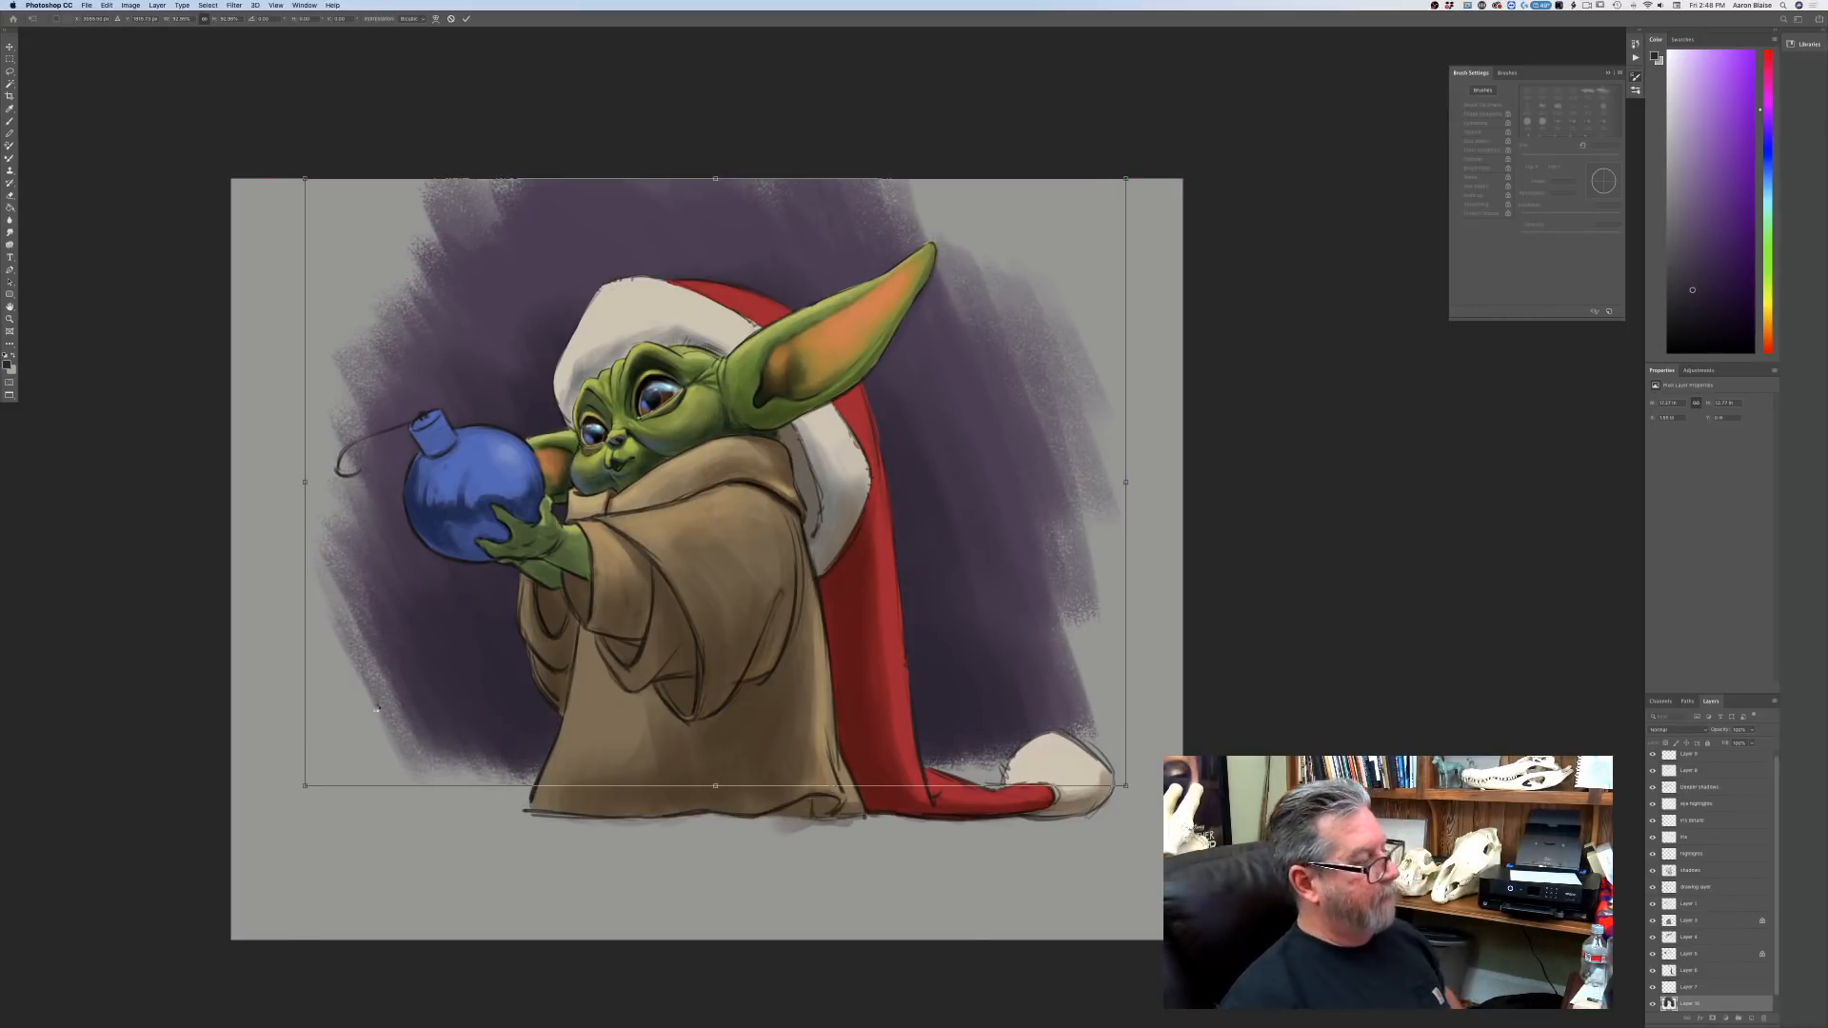
key(Return)
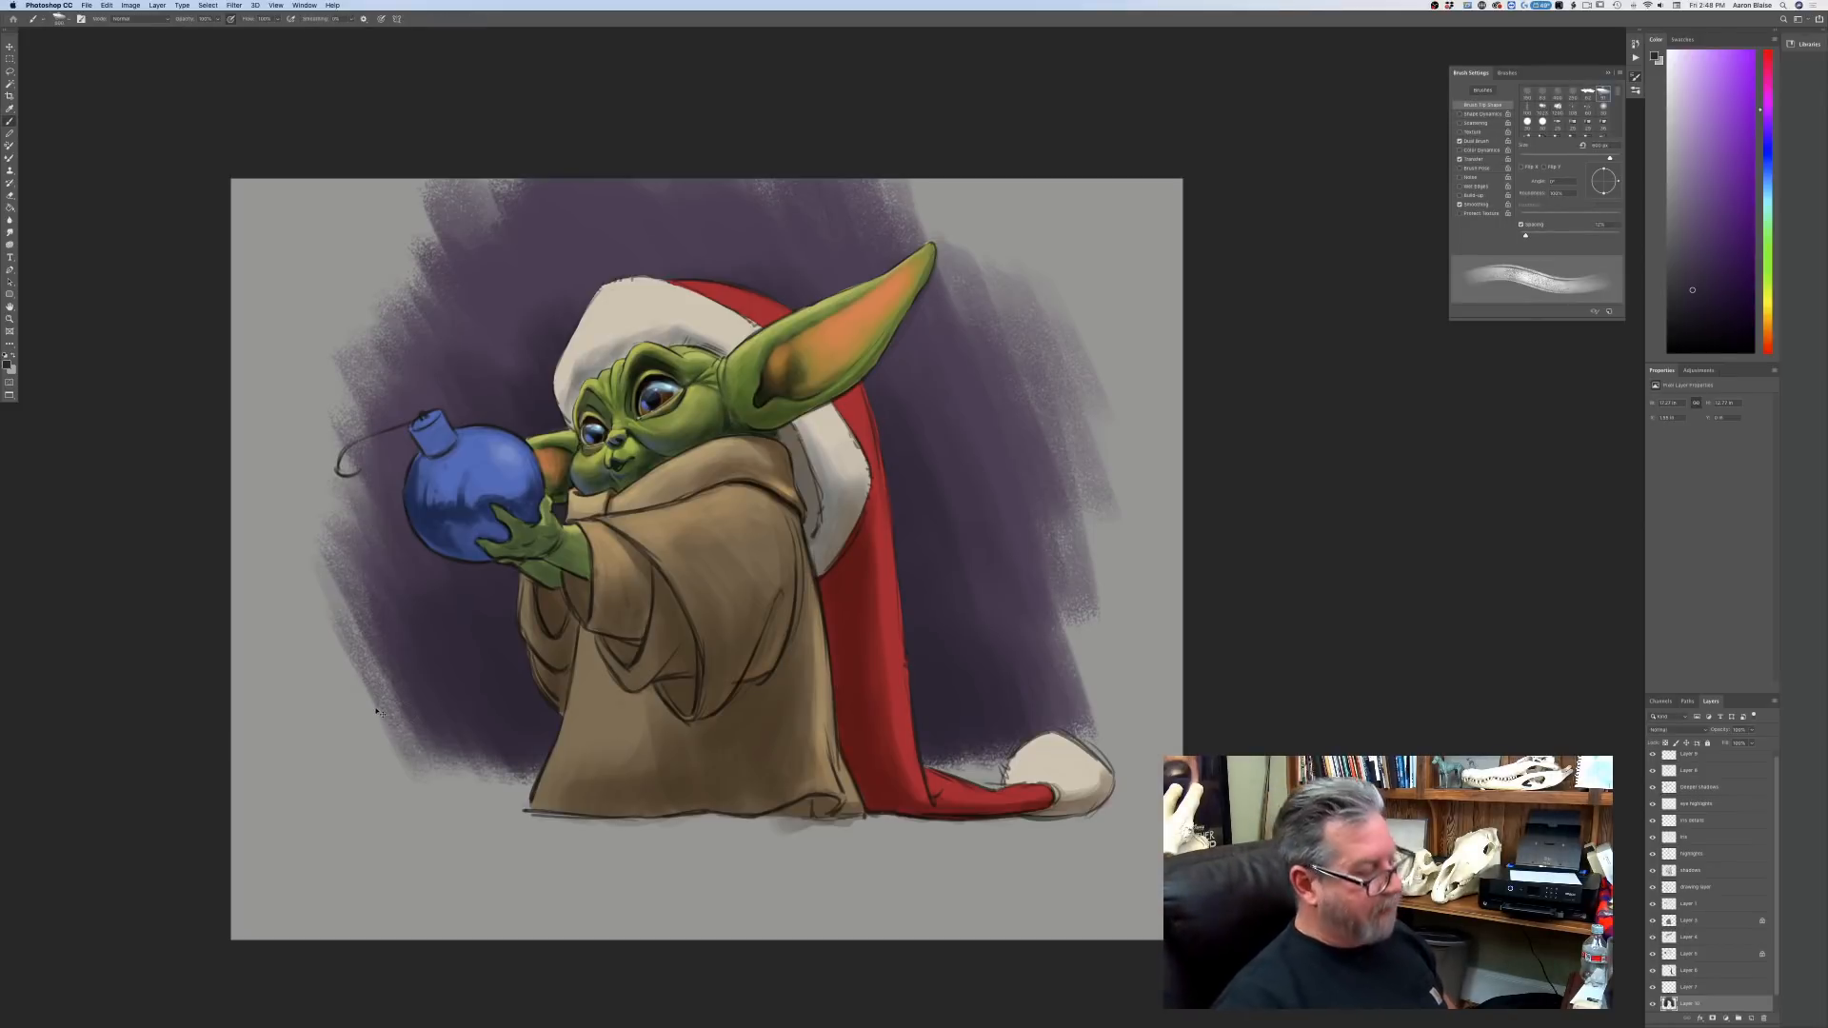
Sample the grey of the hat's inside behind the hood, darken it as the foreground colour, and select the shadows layer.
key(super+plus)
key(super+minus)
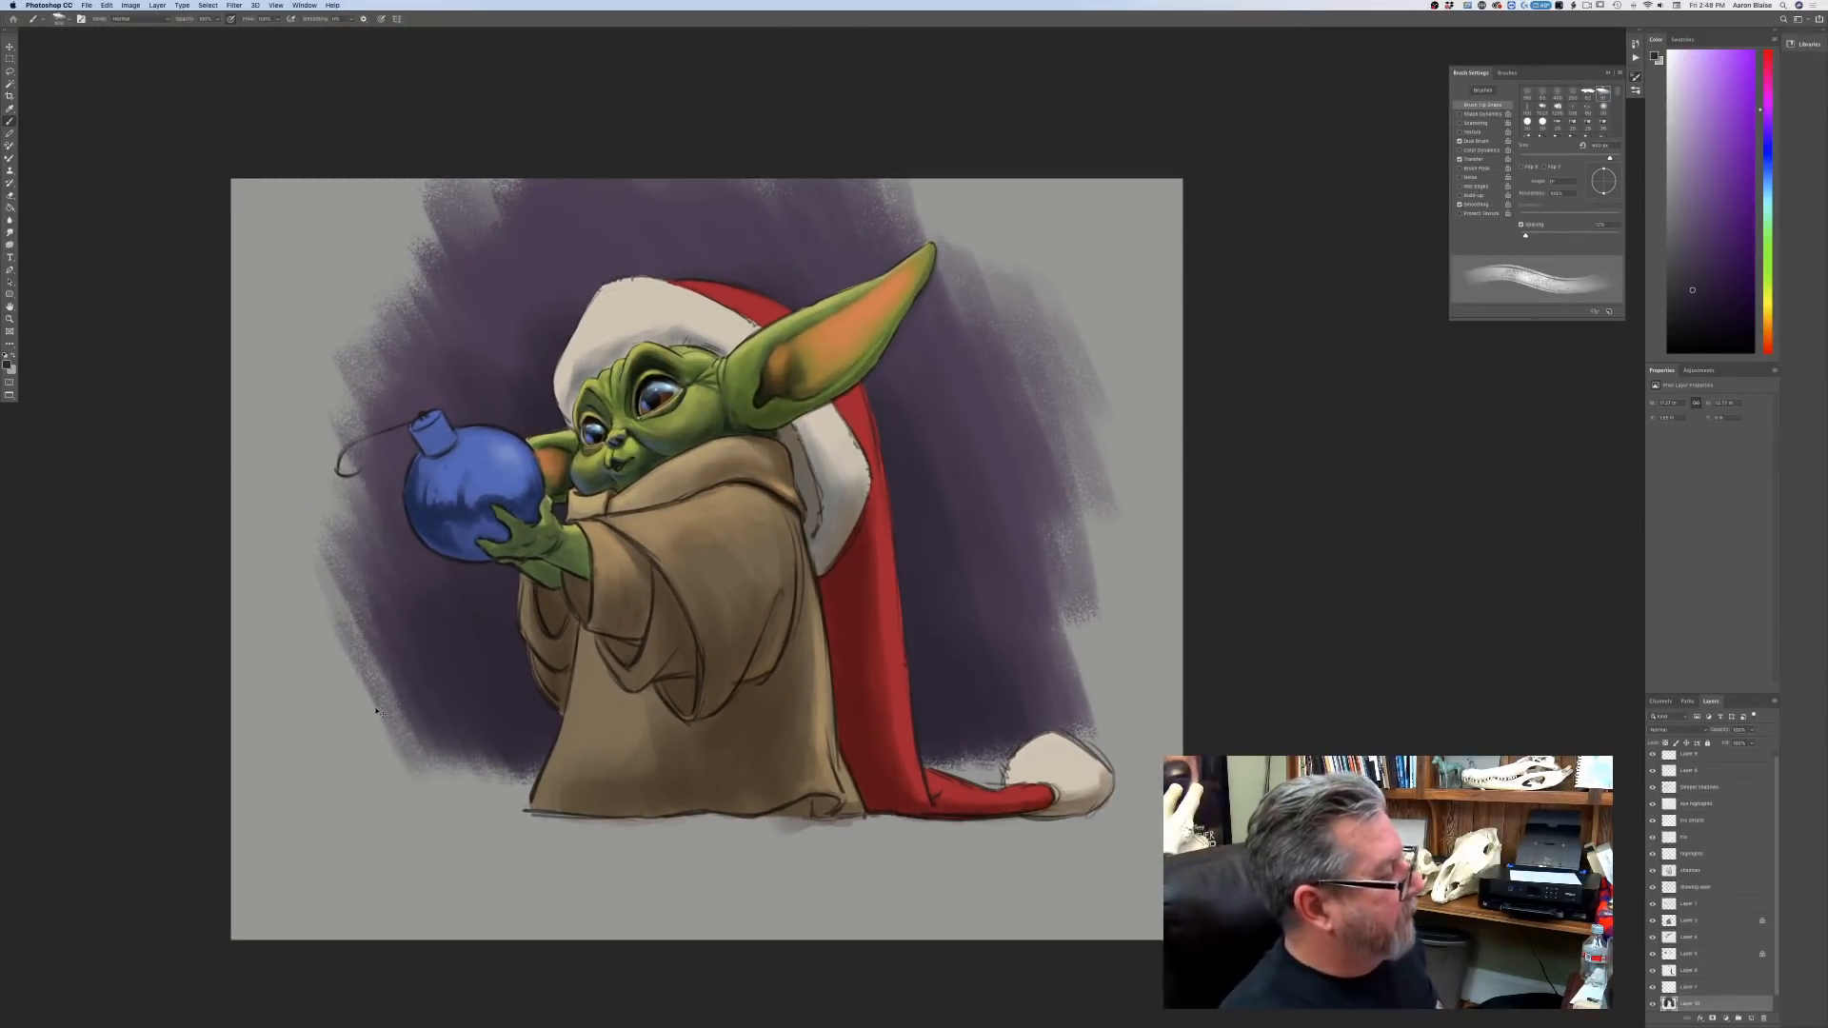
key(super+plus)
key(alt+shift+c)
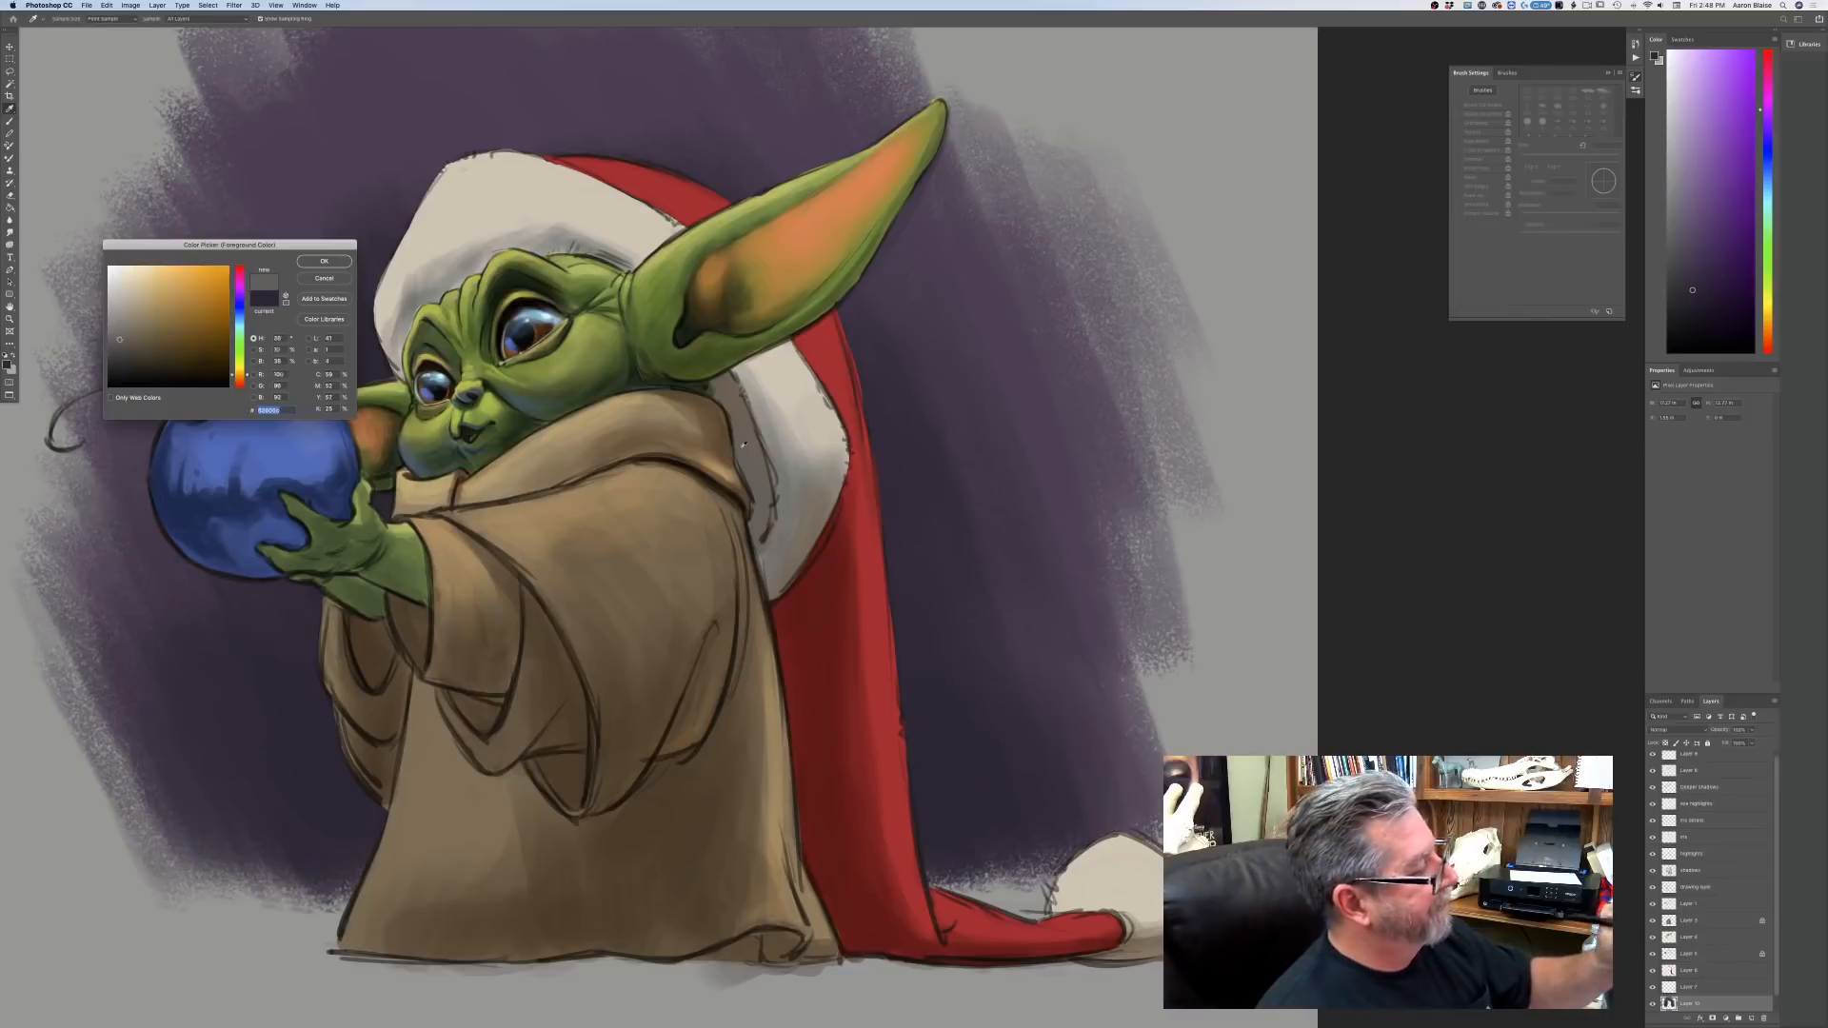
click(743, 445)
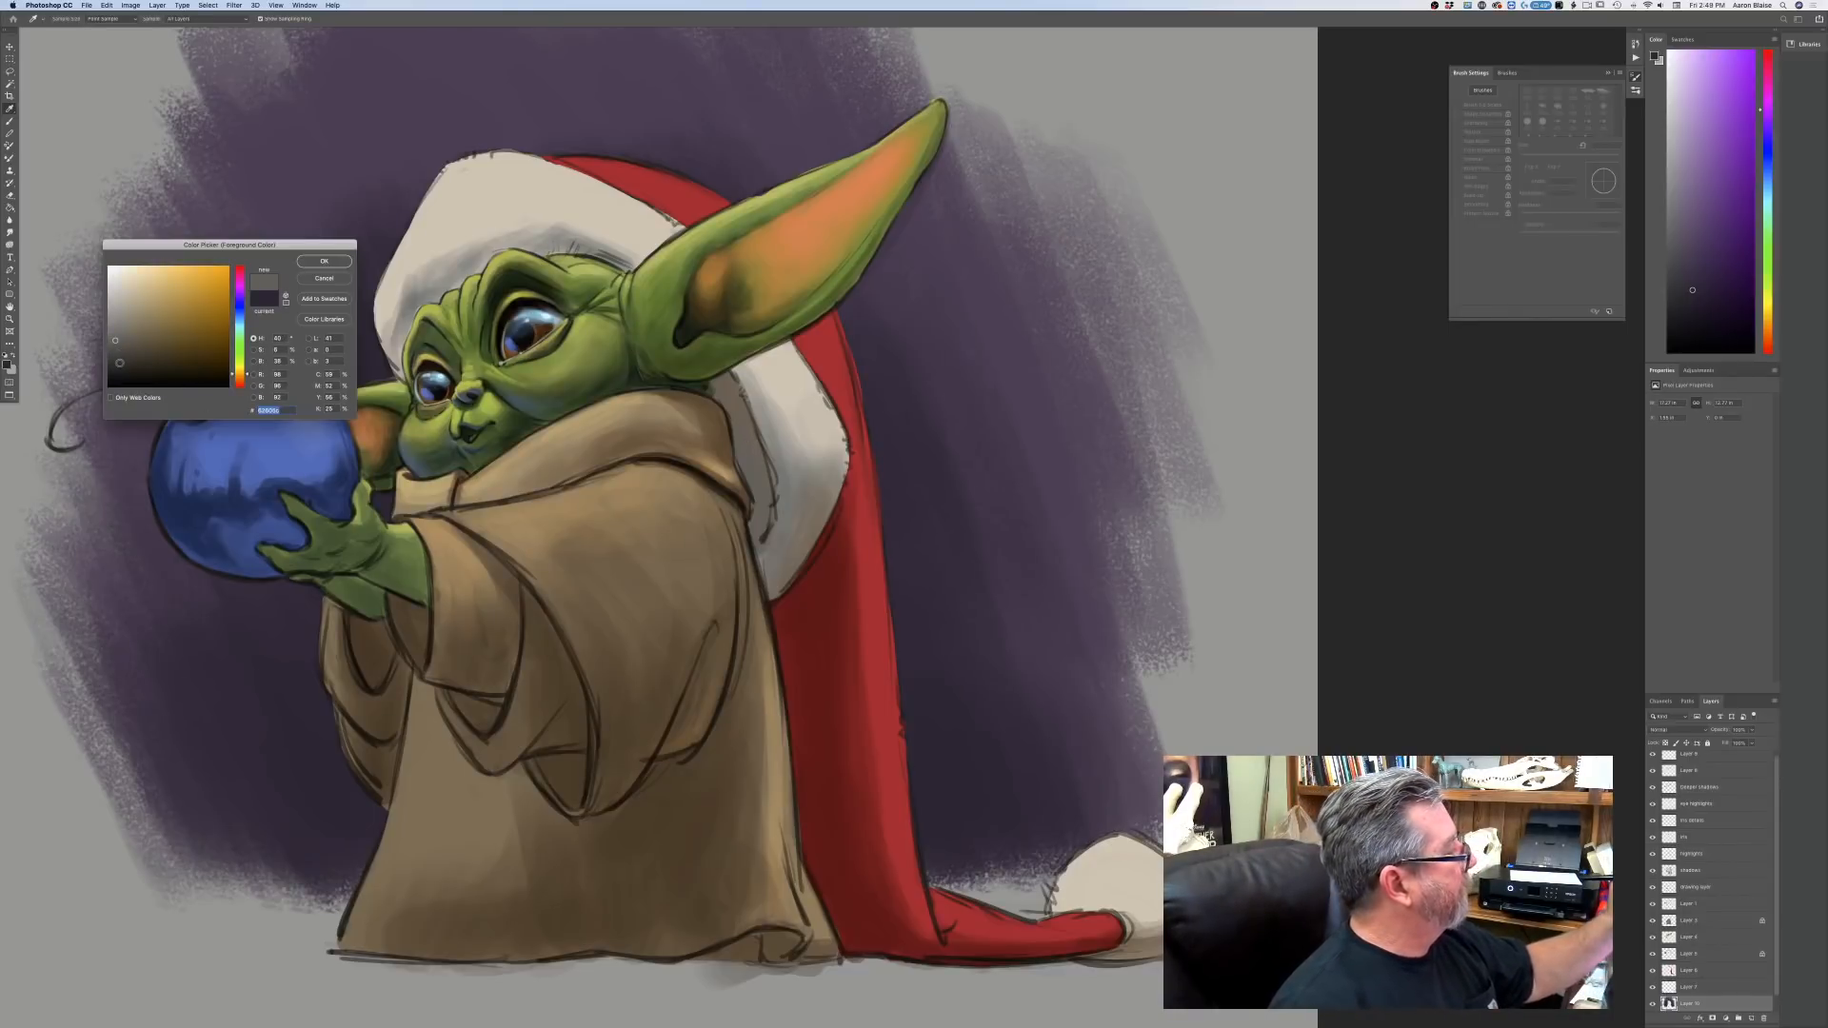
click(119, 363)
click(322, 263)
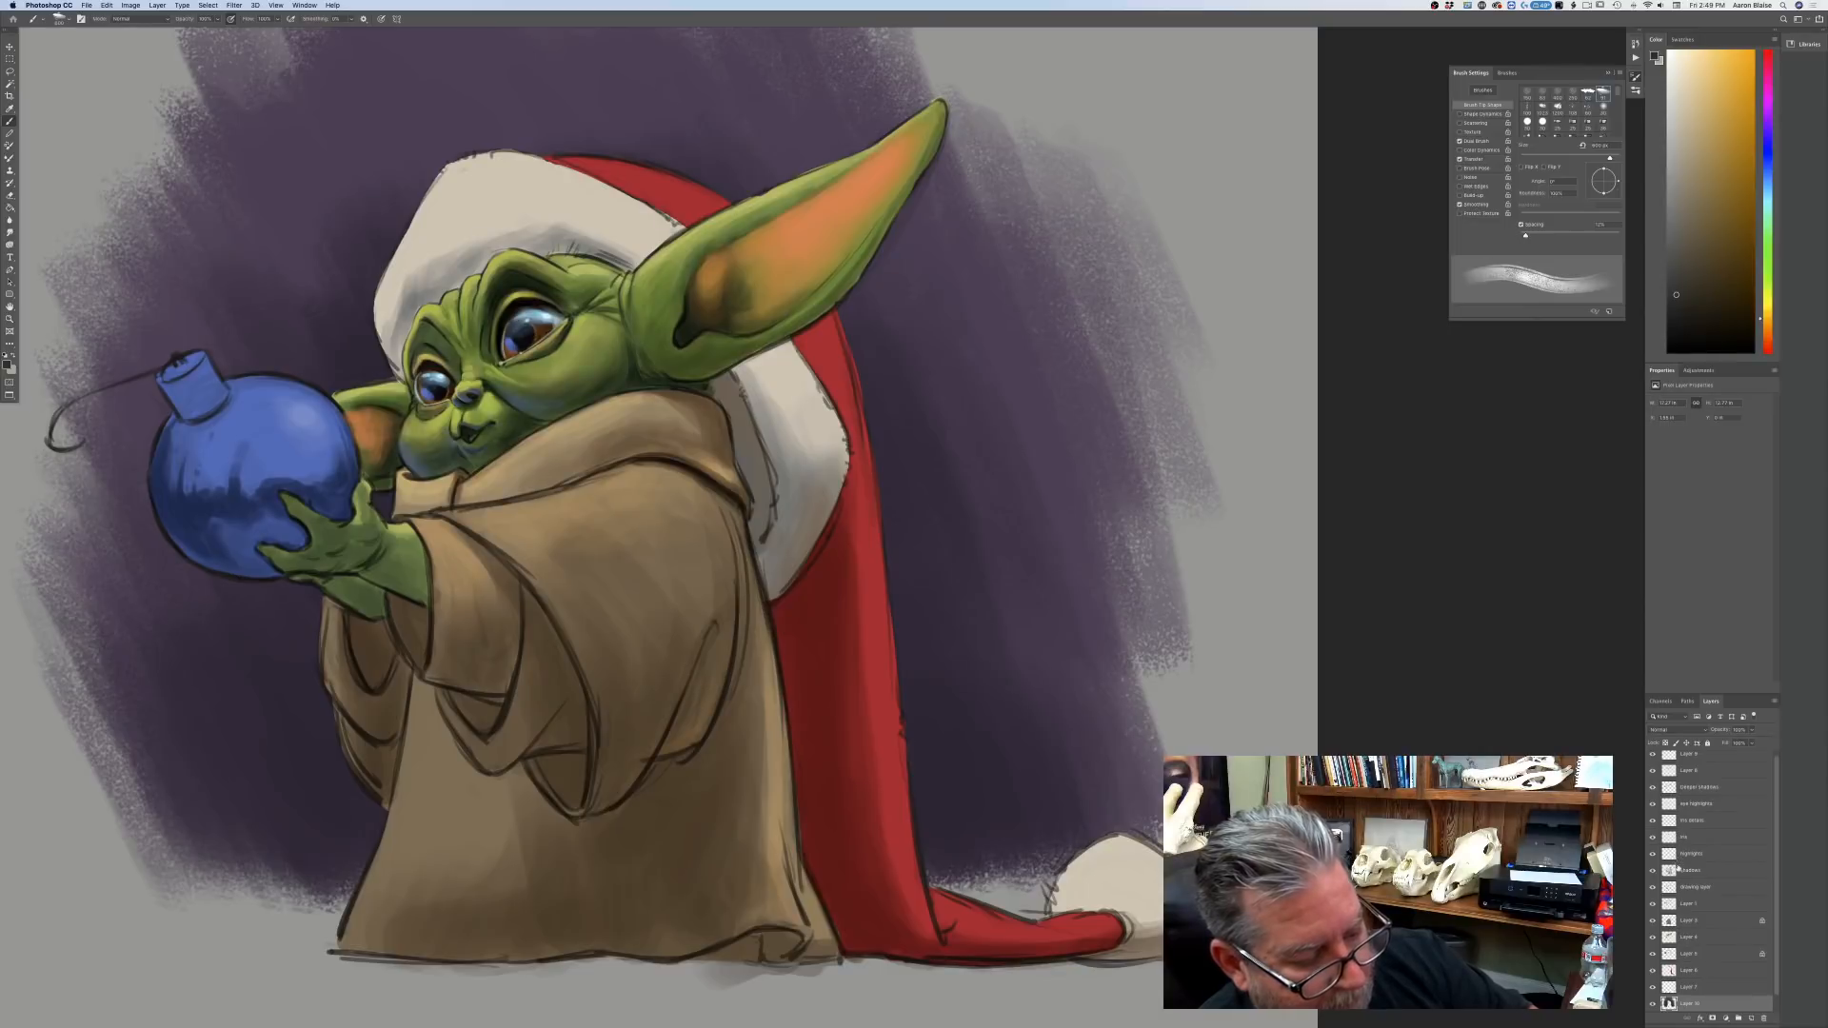
click(1682, 871)
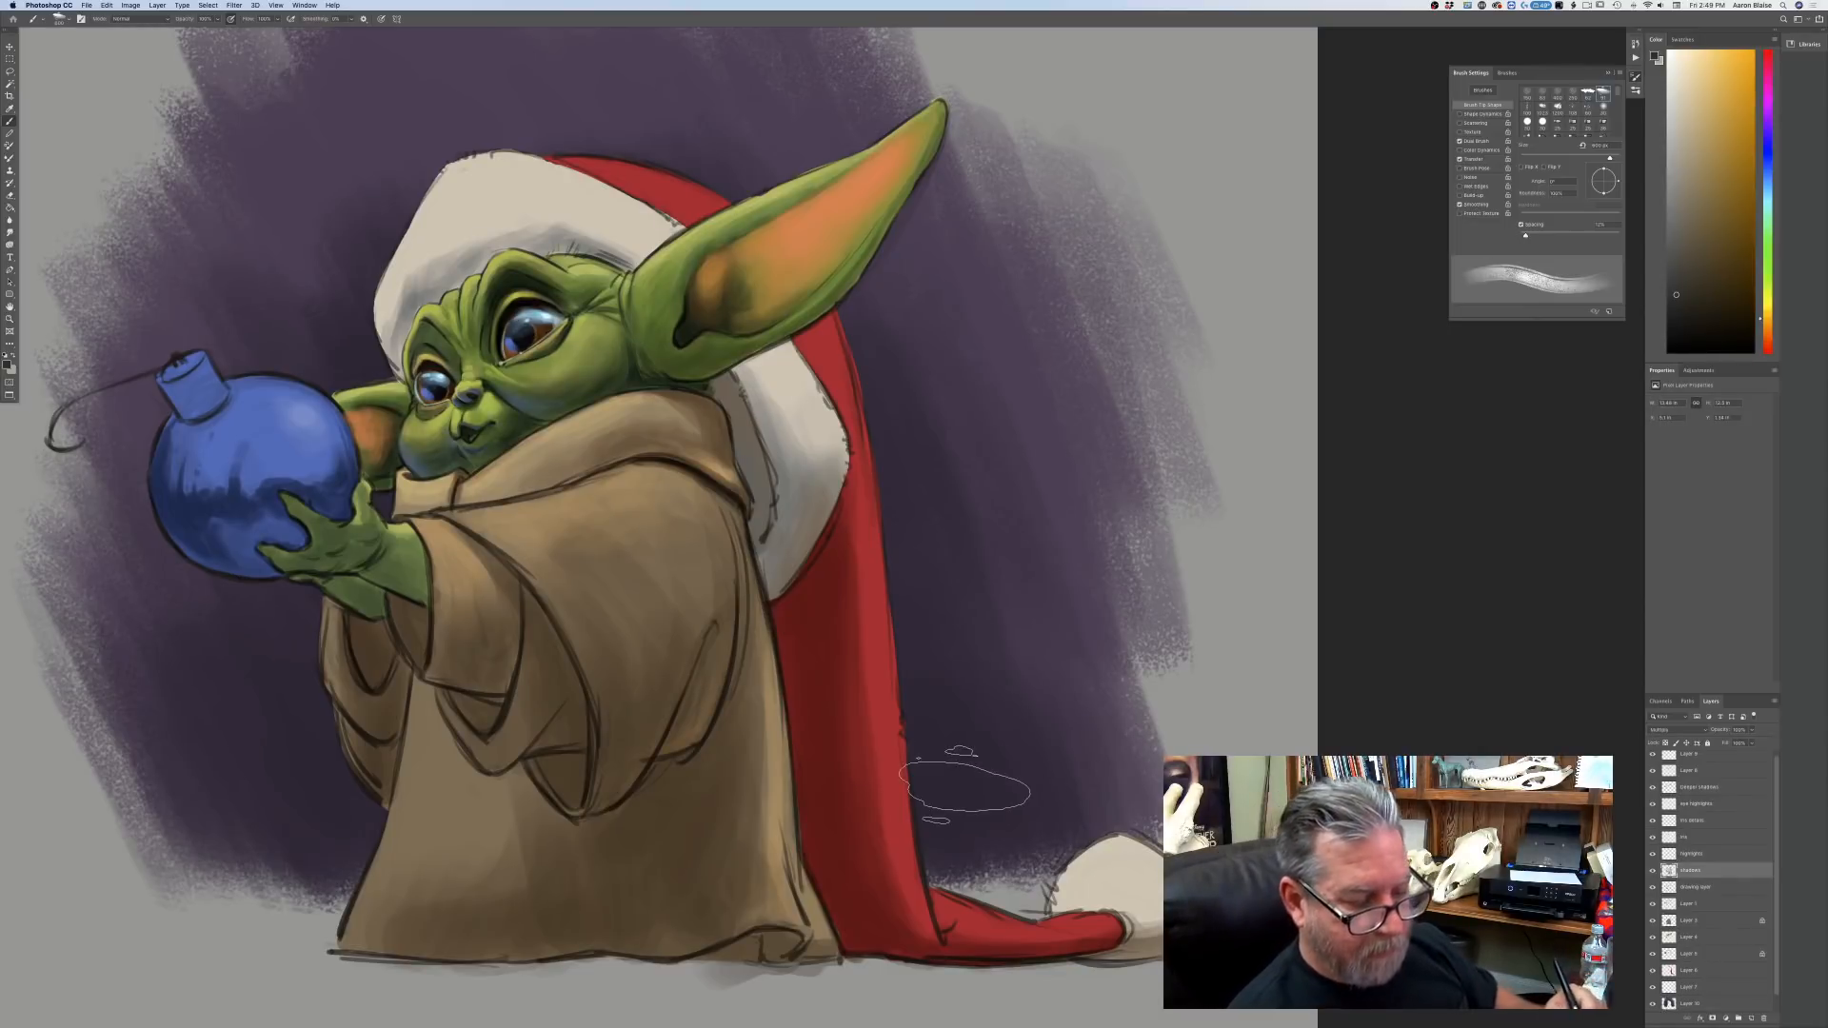
Choose a fine tapered brush and paint dark shadow into the gap between the hood and the hat's fur trim.
click(61, 19)
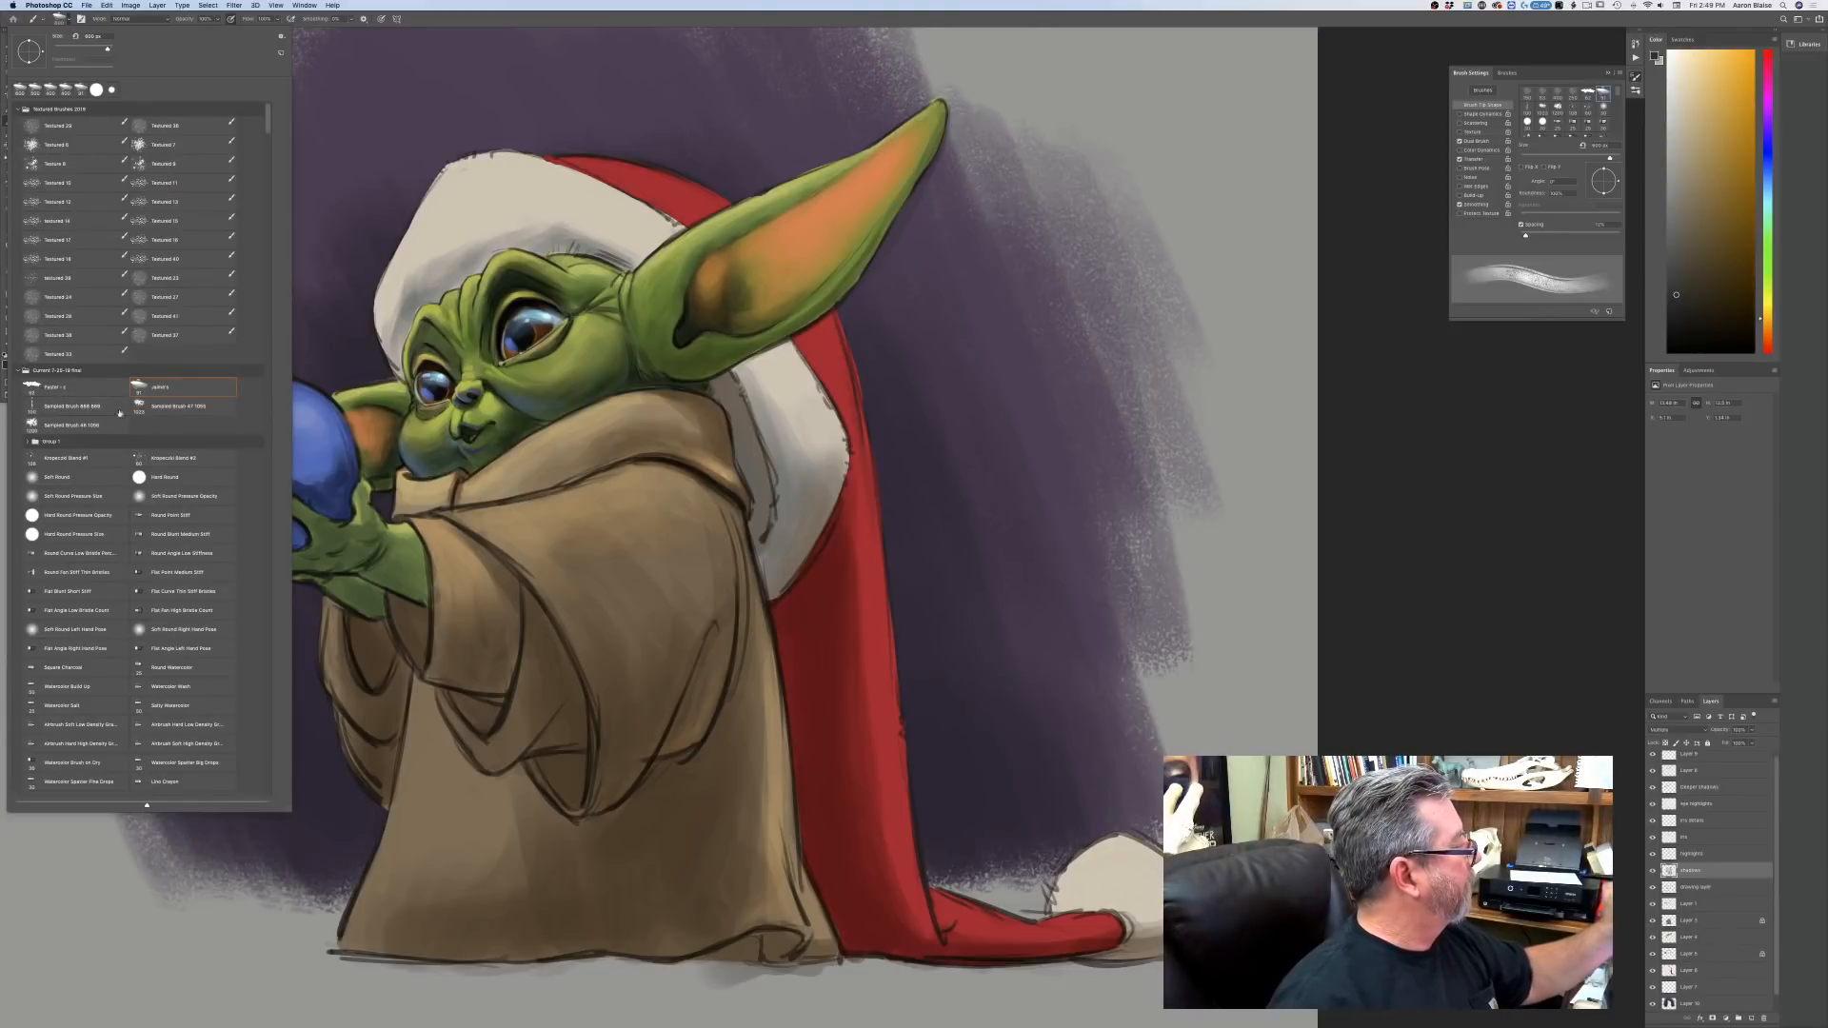
click(161, 477)
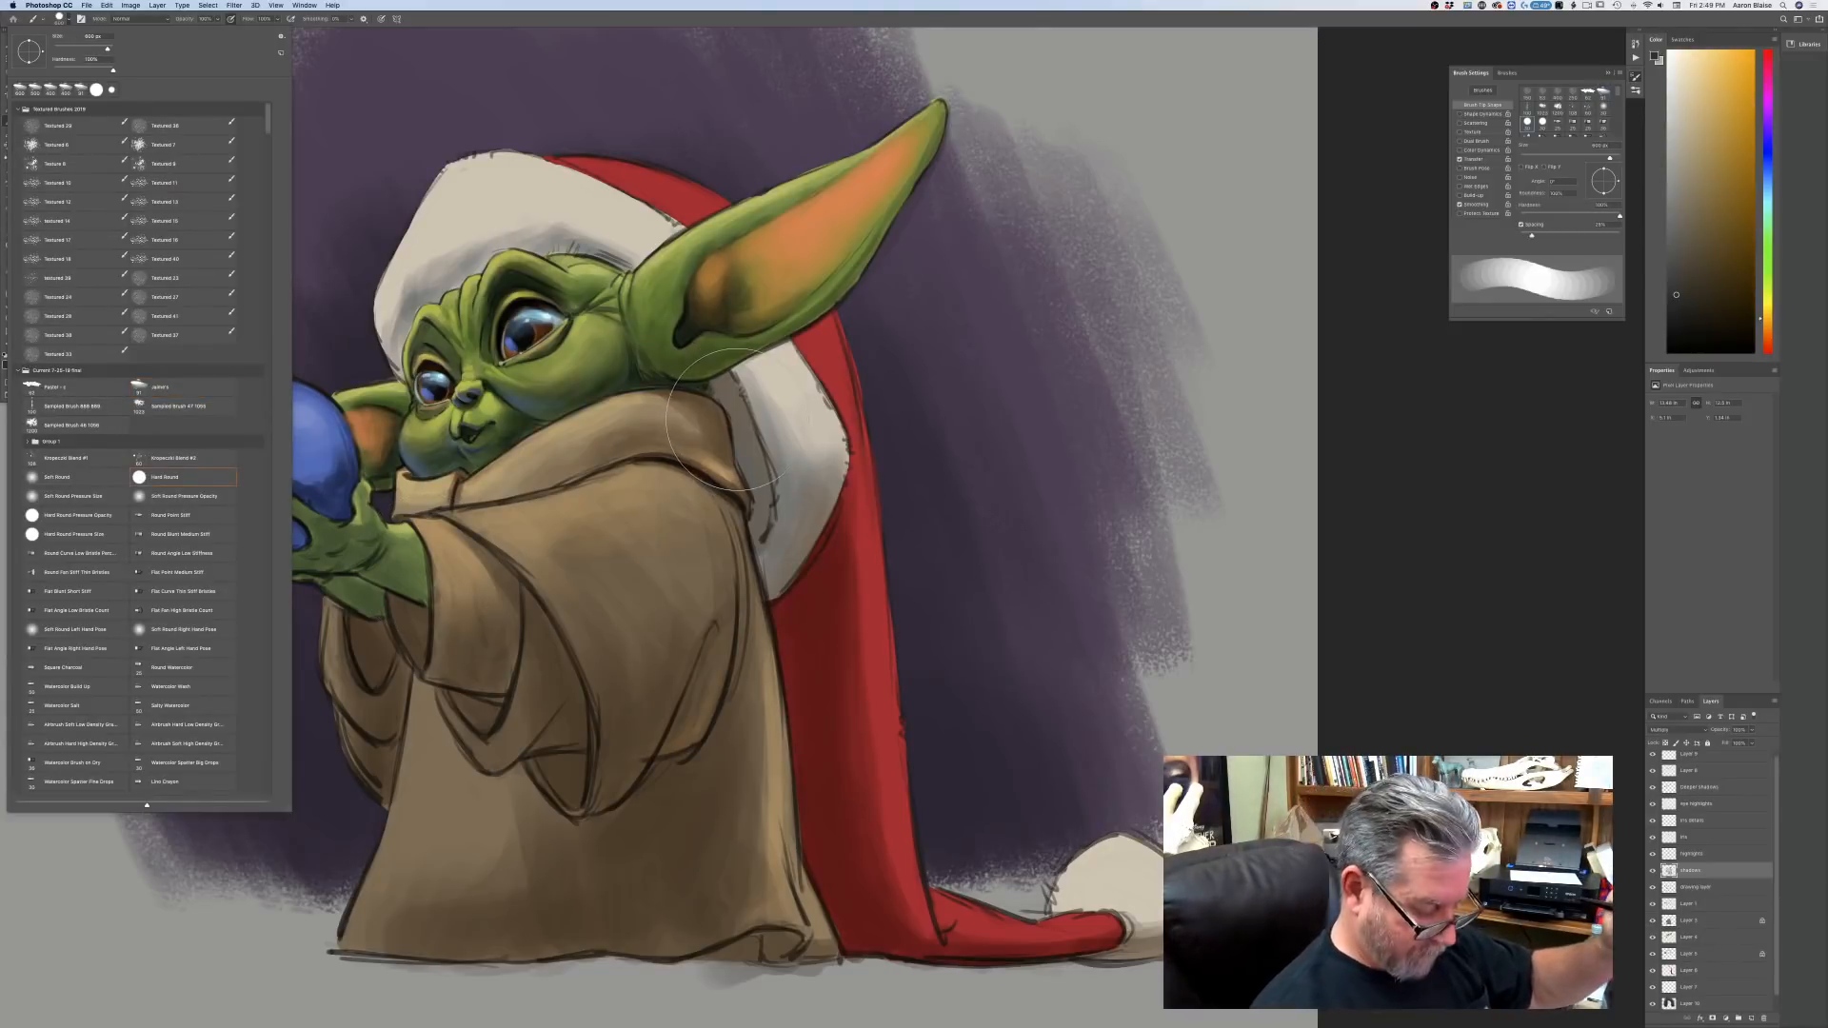
click(48, 389)
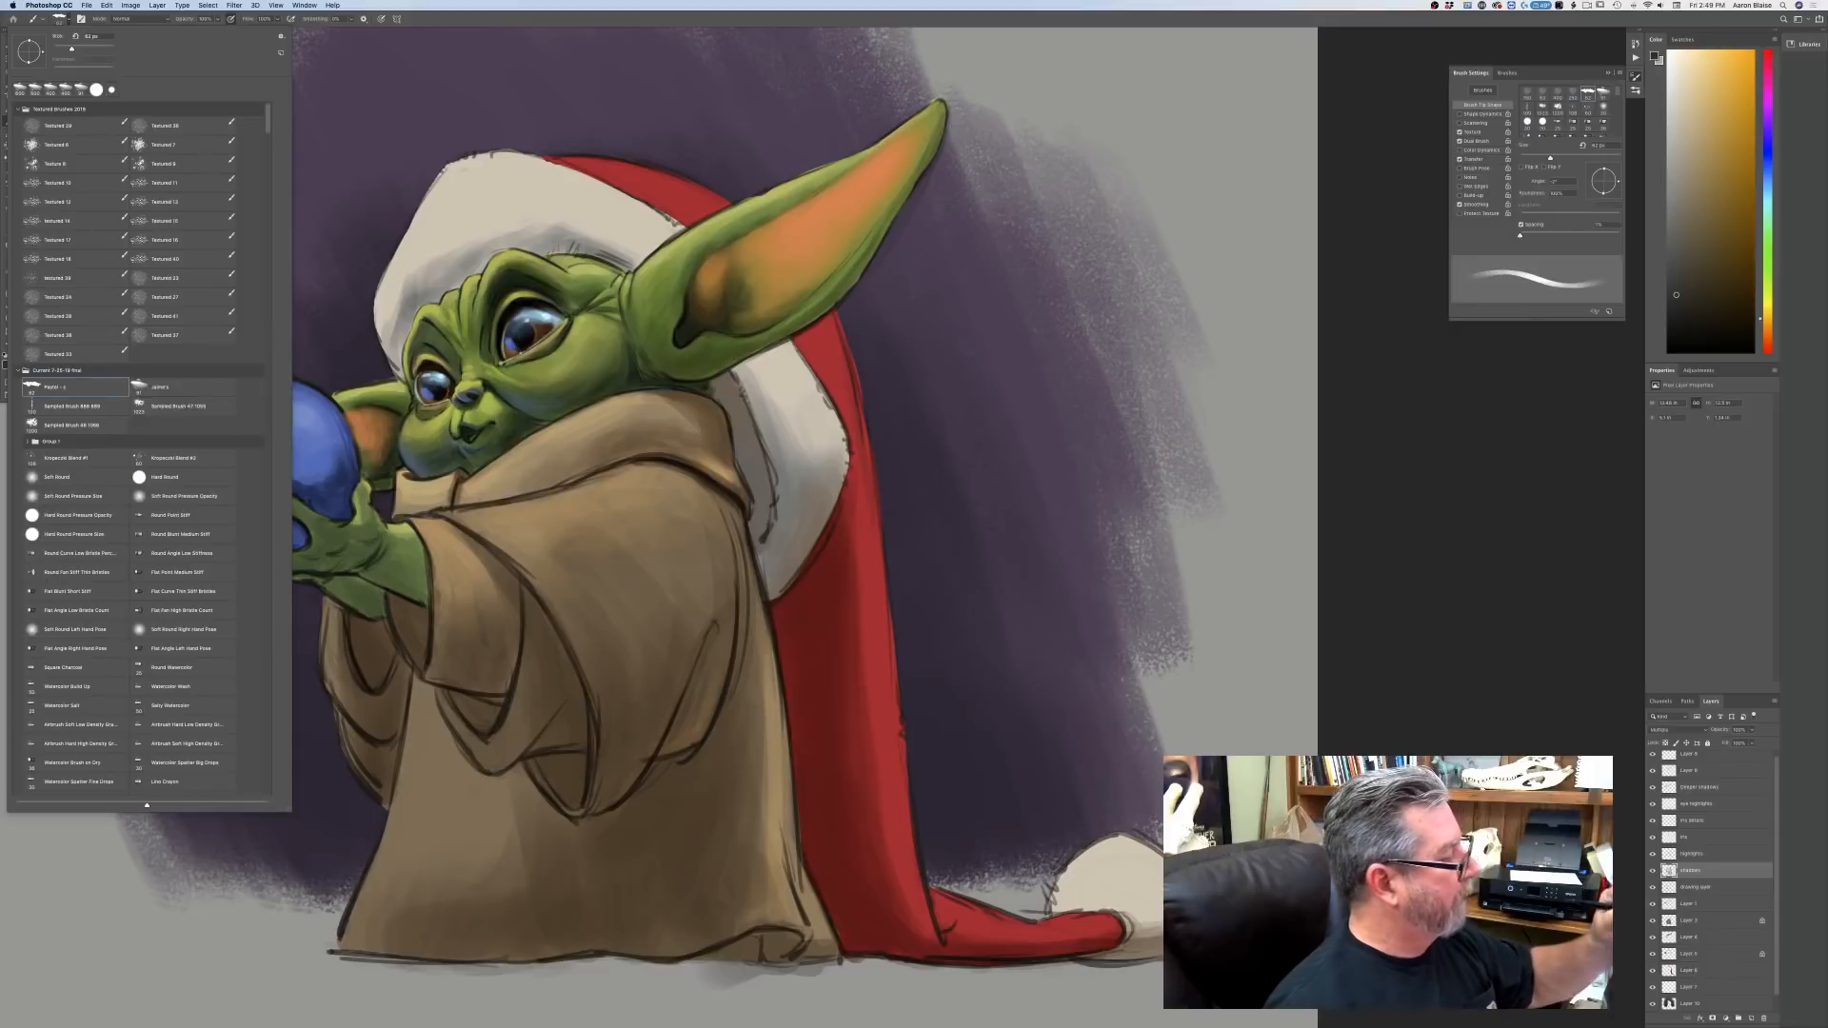
drag(727, 382, 746, 431)
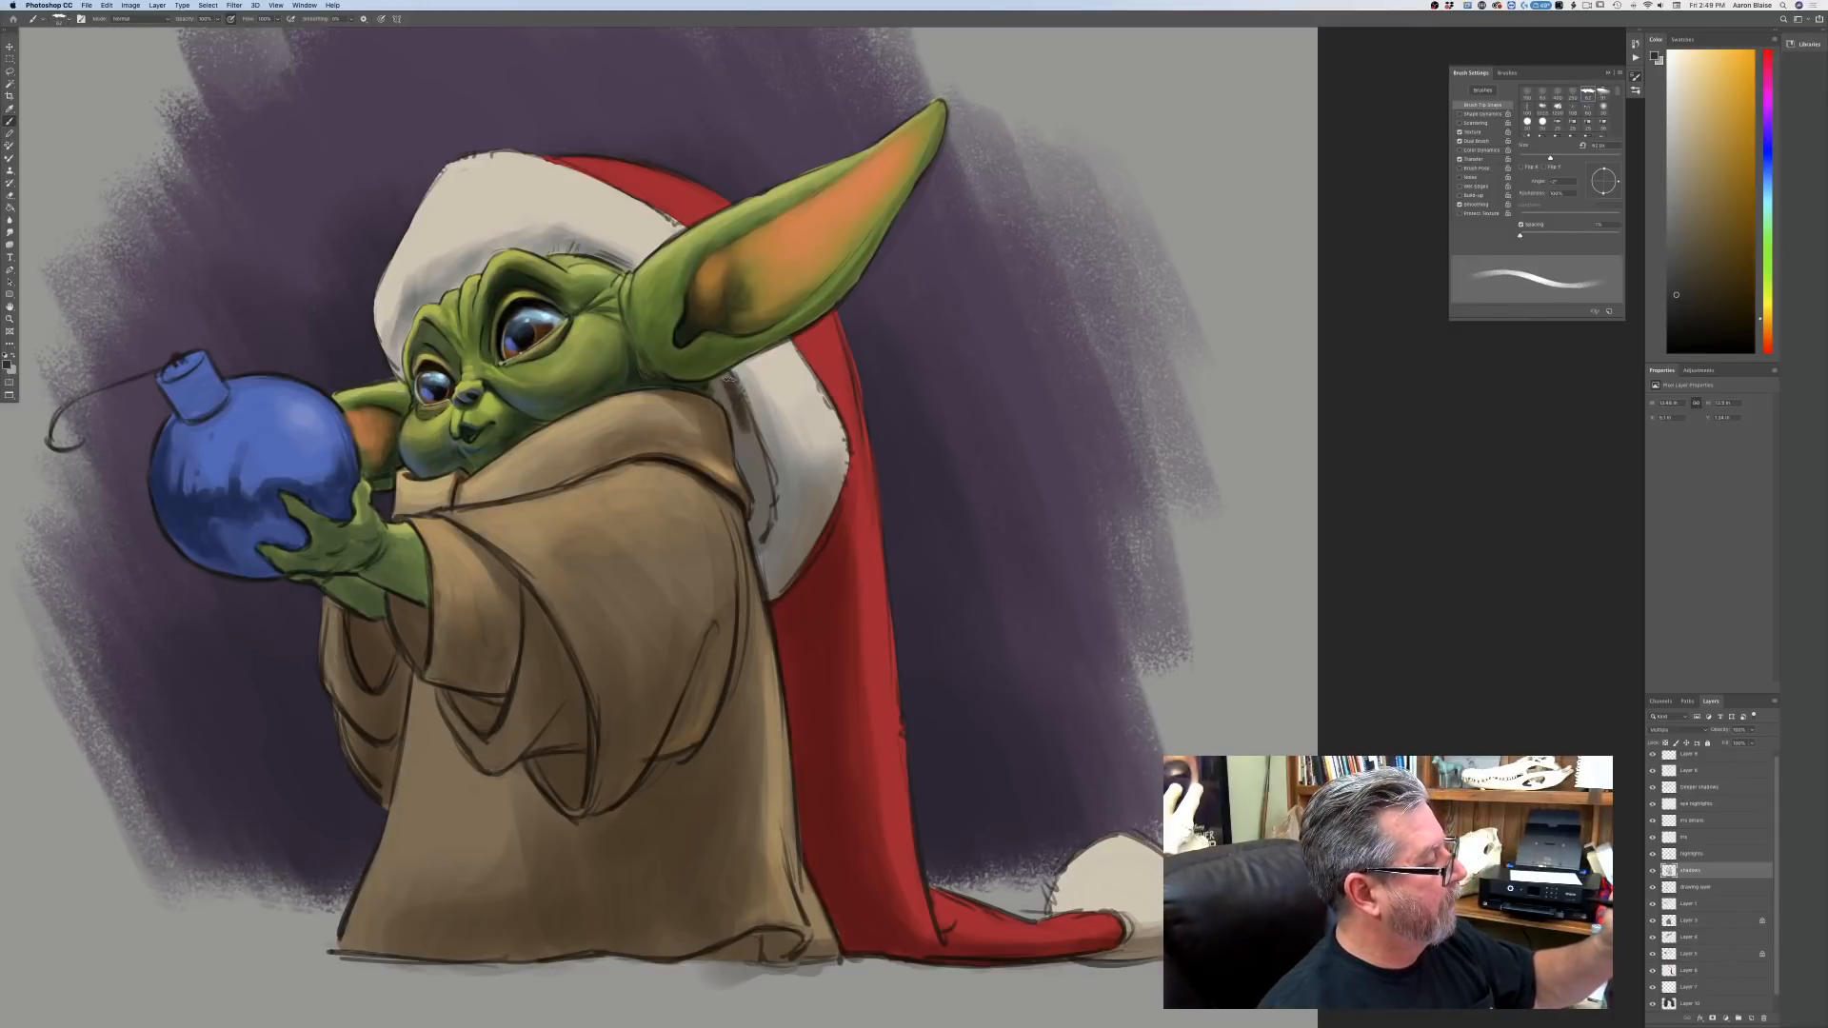
key(bracketleft)
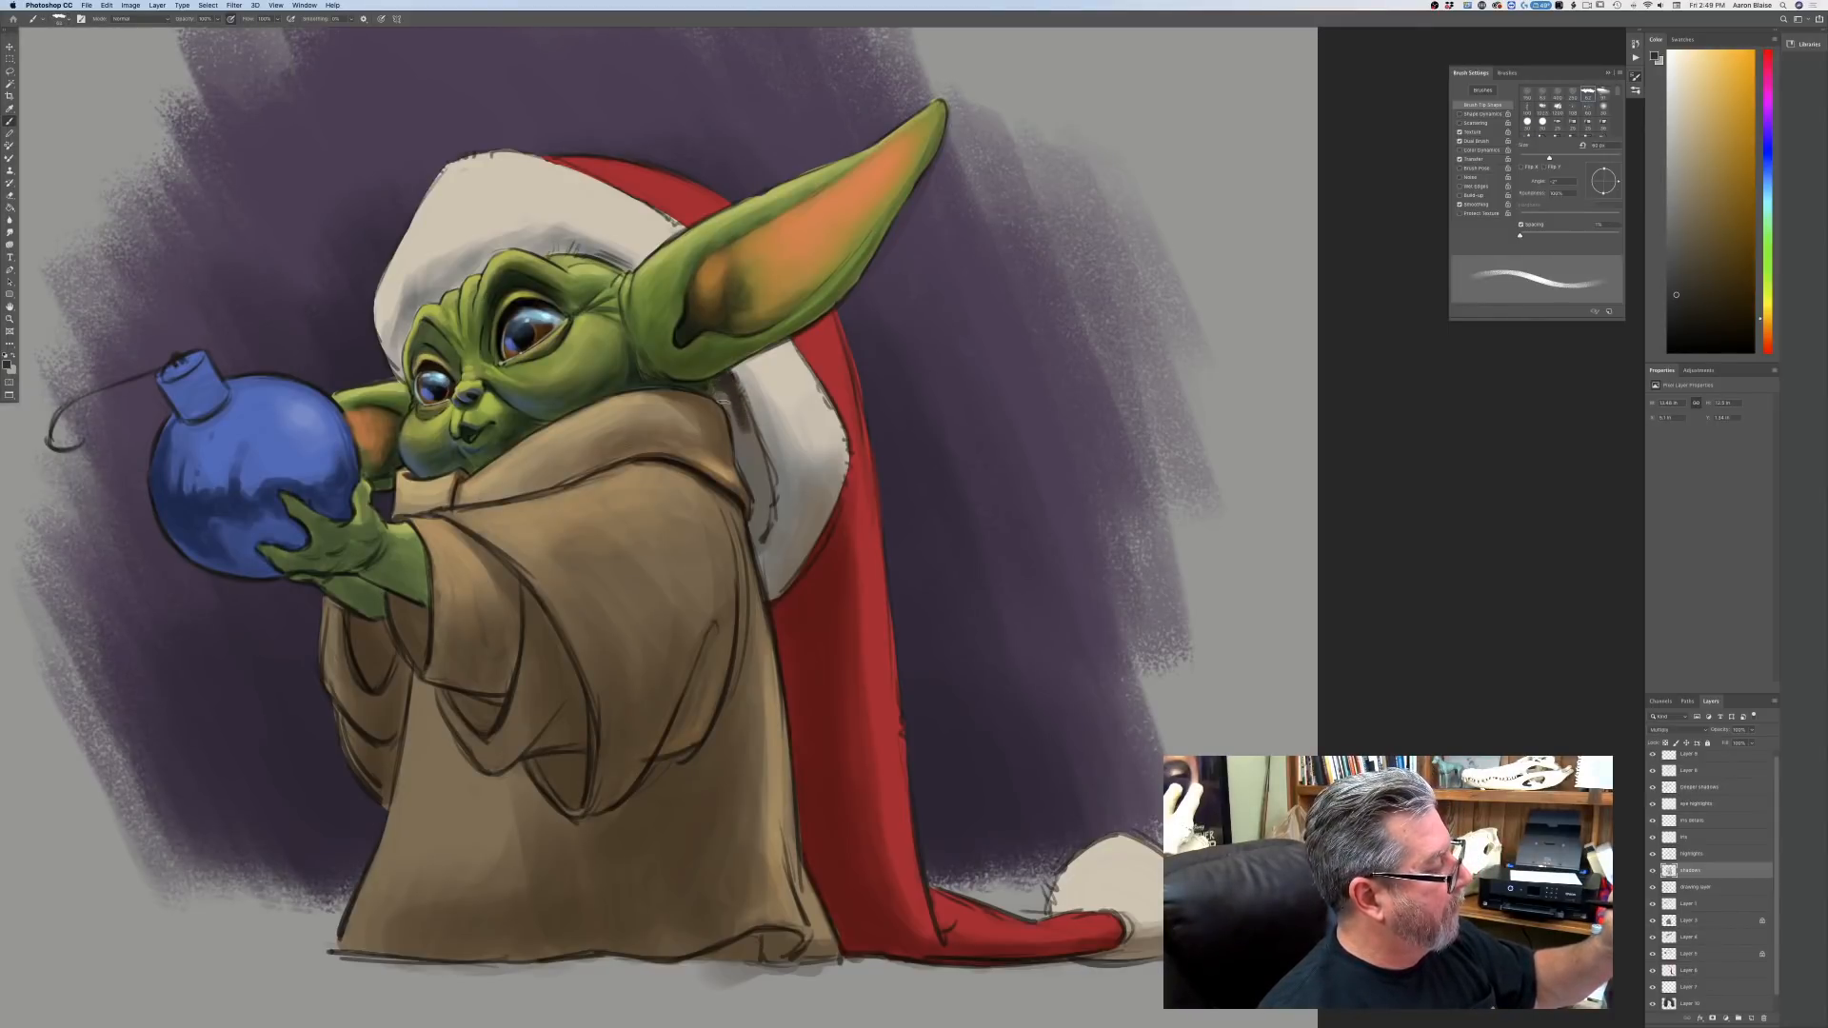
mouse_move(718, 400)
mouse_down()
mouse_move(773, 476)
mouse_move(746, 472)
mouse_move(773, 508)
mouse_move(758, 545)
mouse_move(761, 523)
mouse_up()
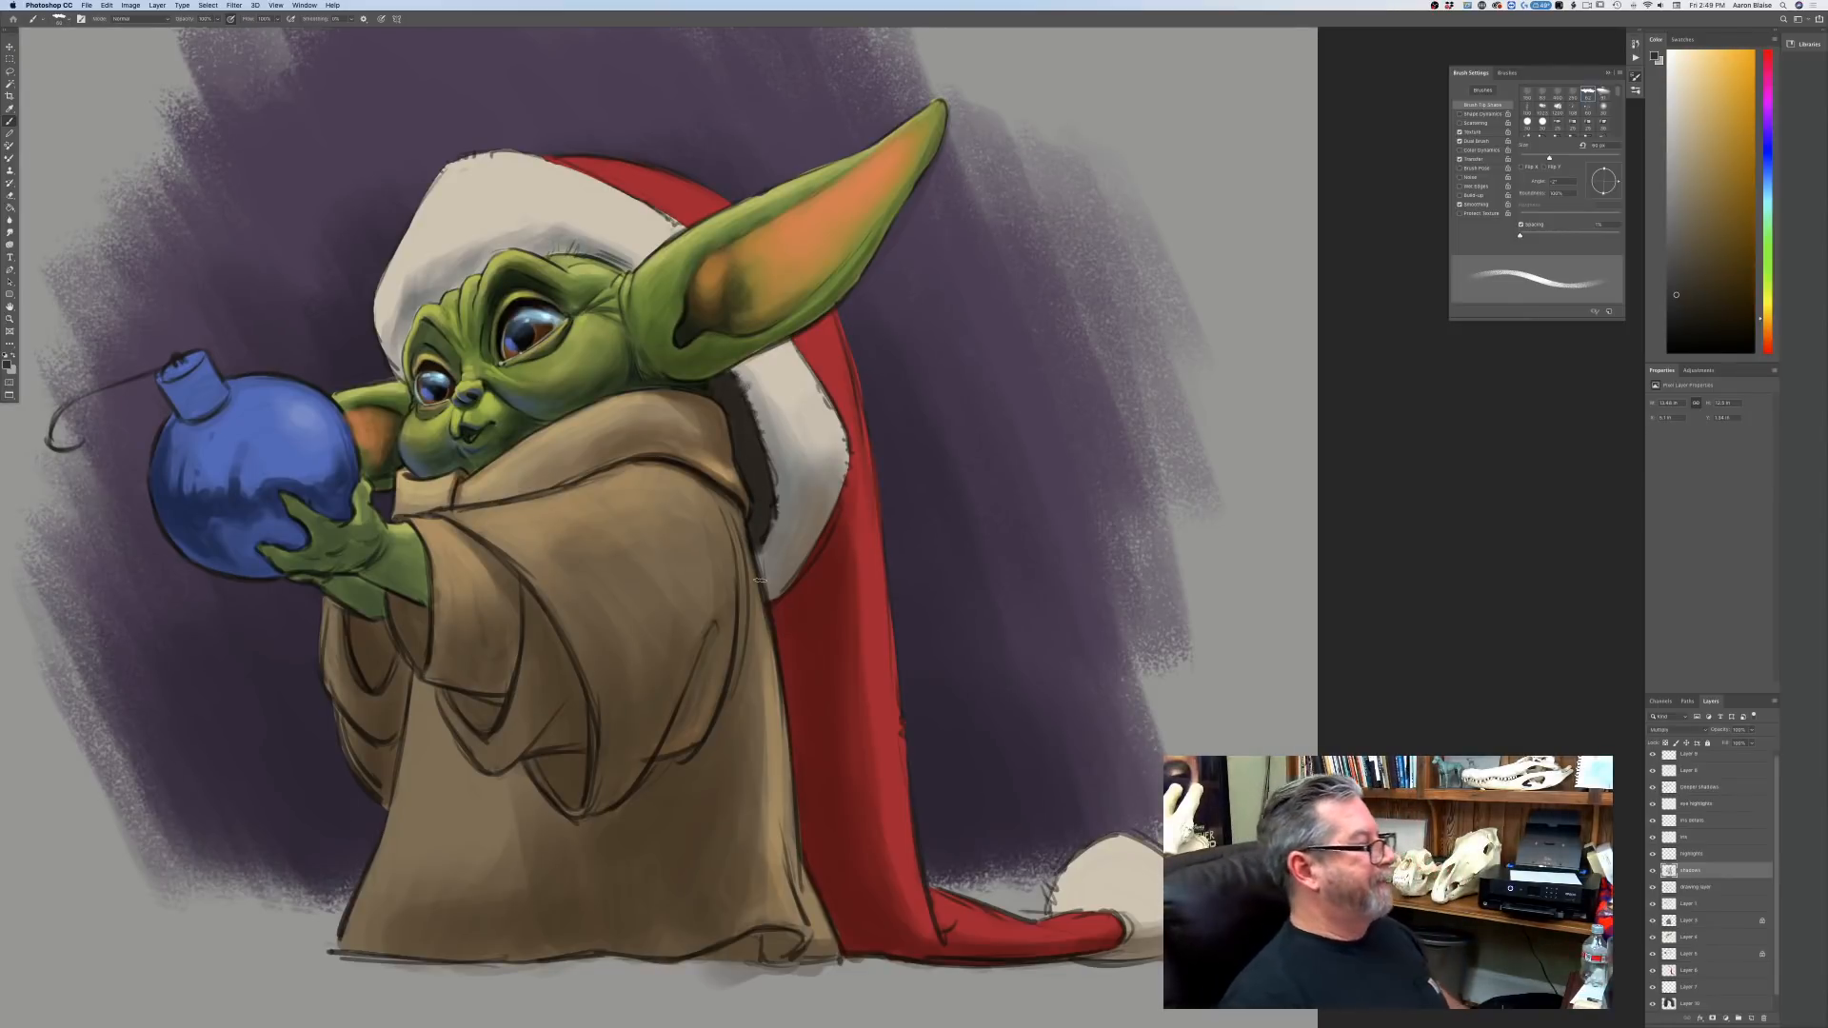
Shade beneath the hat brim above the forehead, and use a lighter grey for the brim's front lower edge.
drag(628, 270, 533, 246)
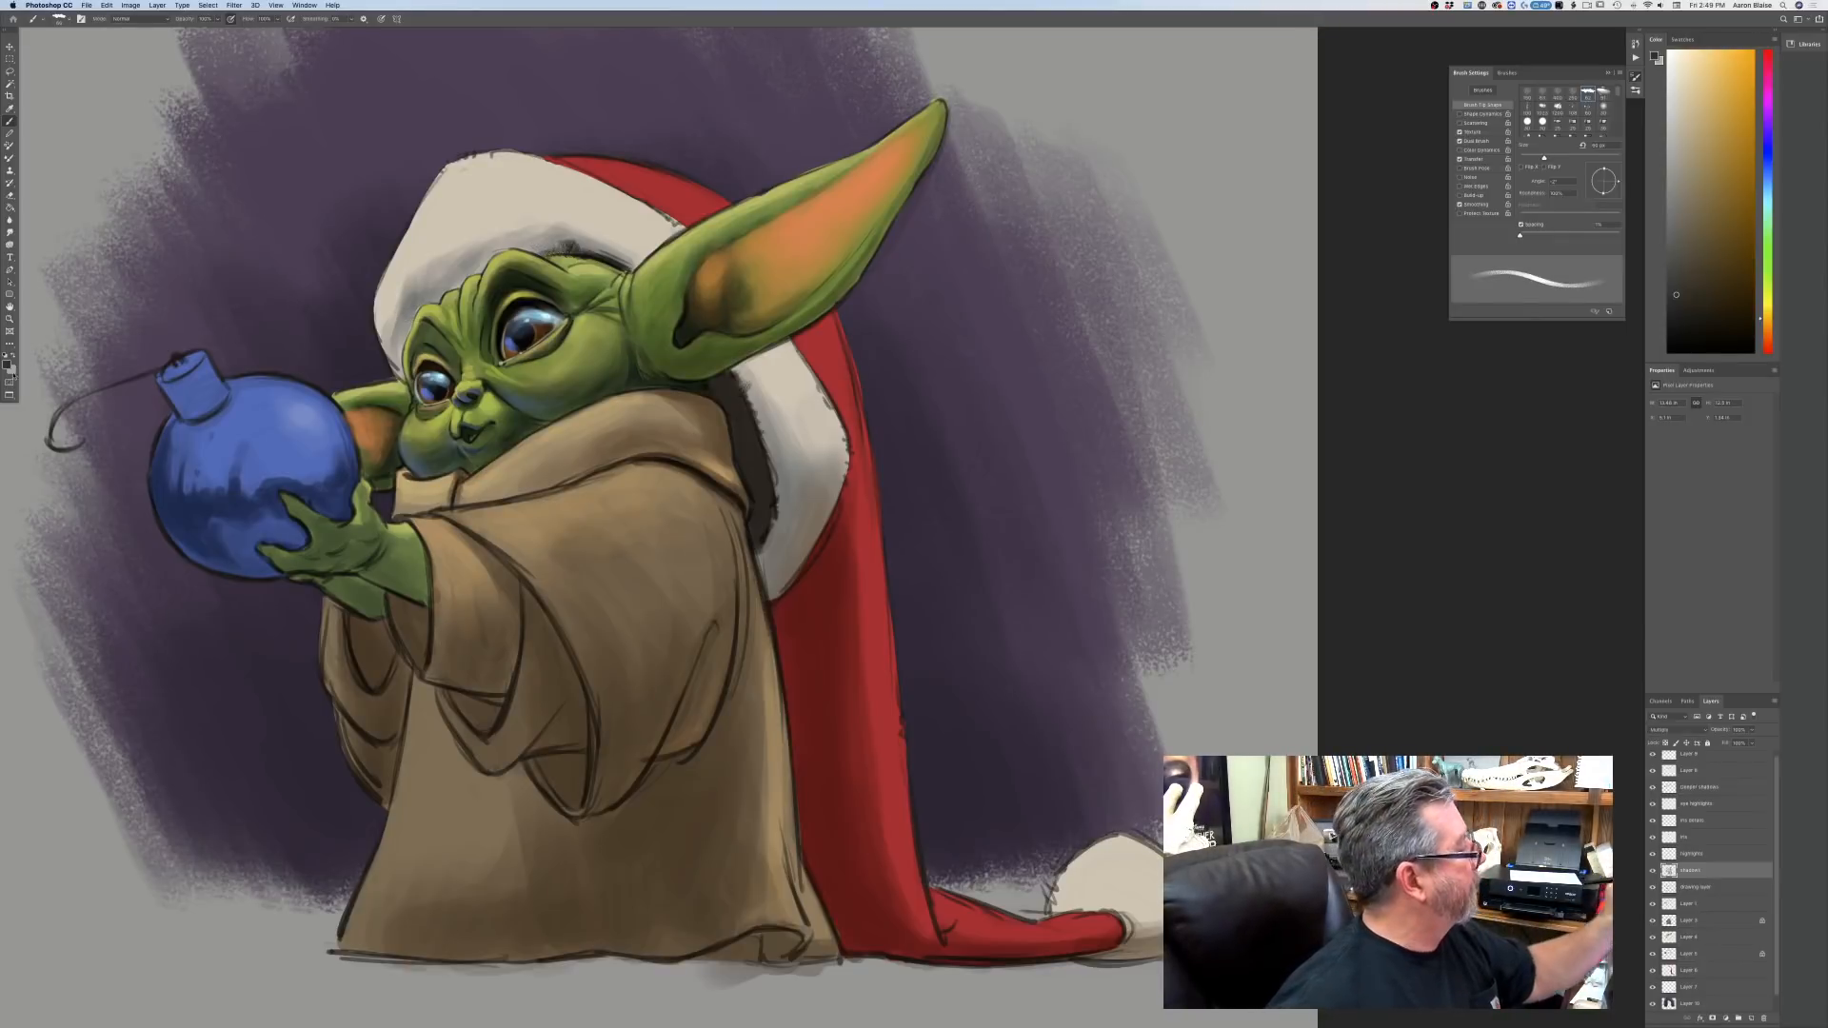
click(9, 366)
key(Return)
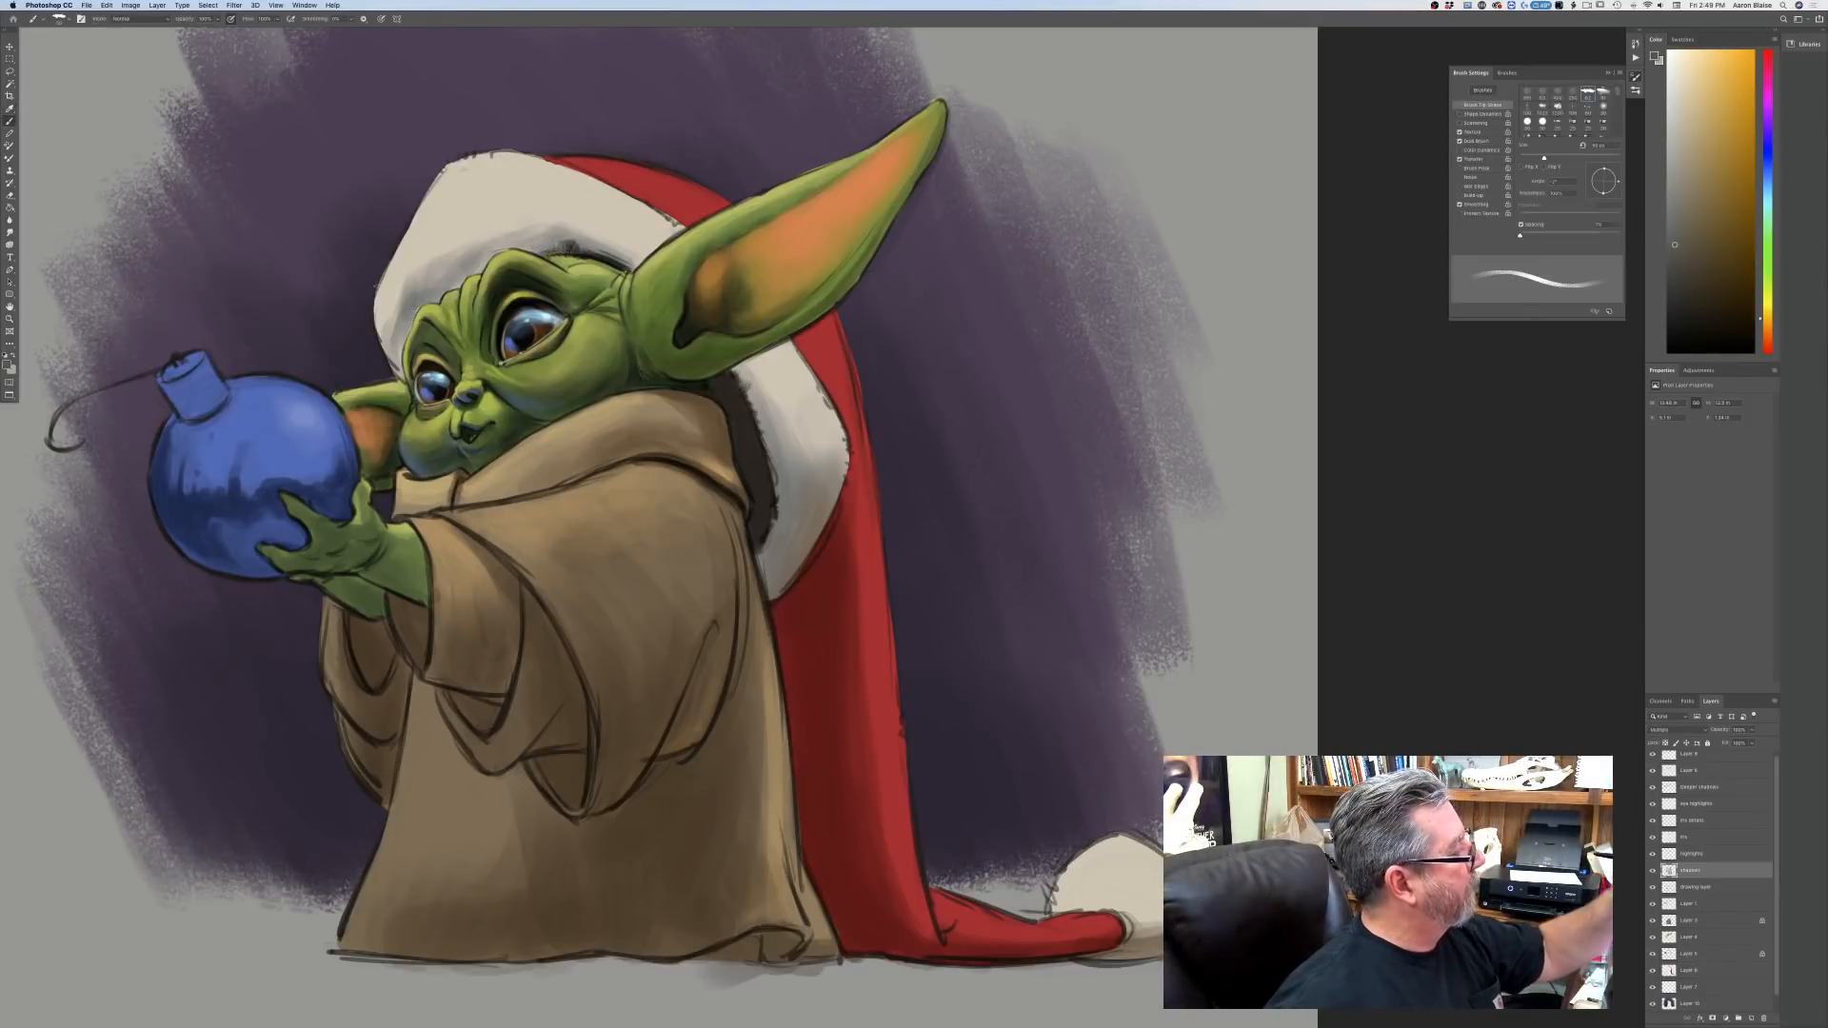
mouse_move(416, 310)
mouse_down()
mouse_move(391, 360)
mouse_move(406, 380)
mouse_move(384, 362)
mouse_up()
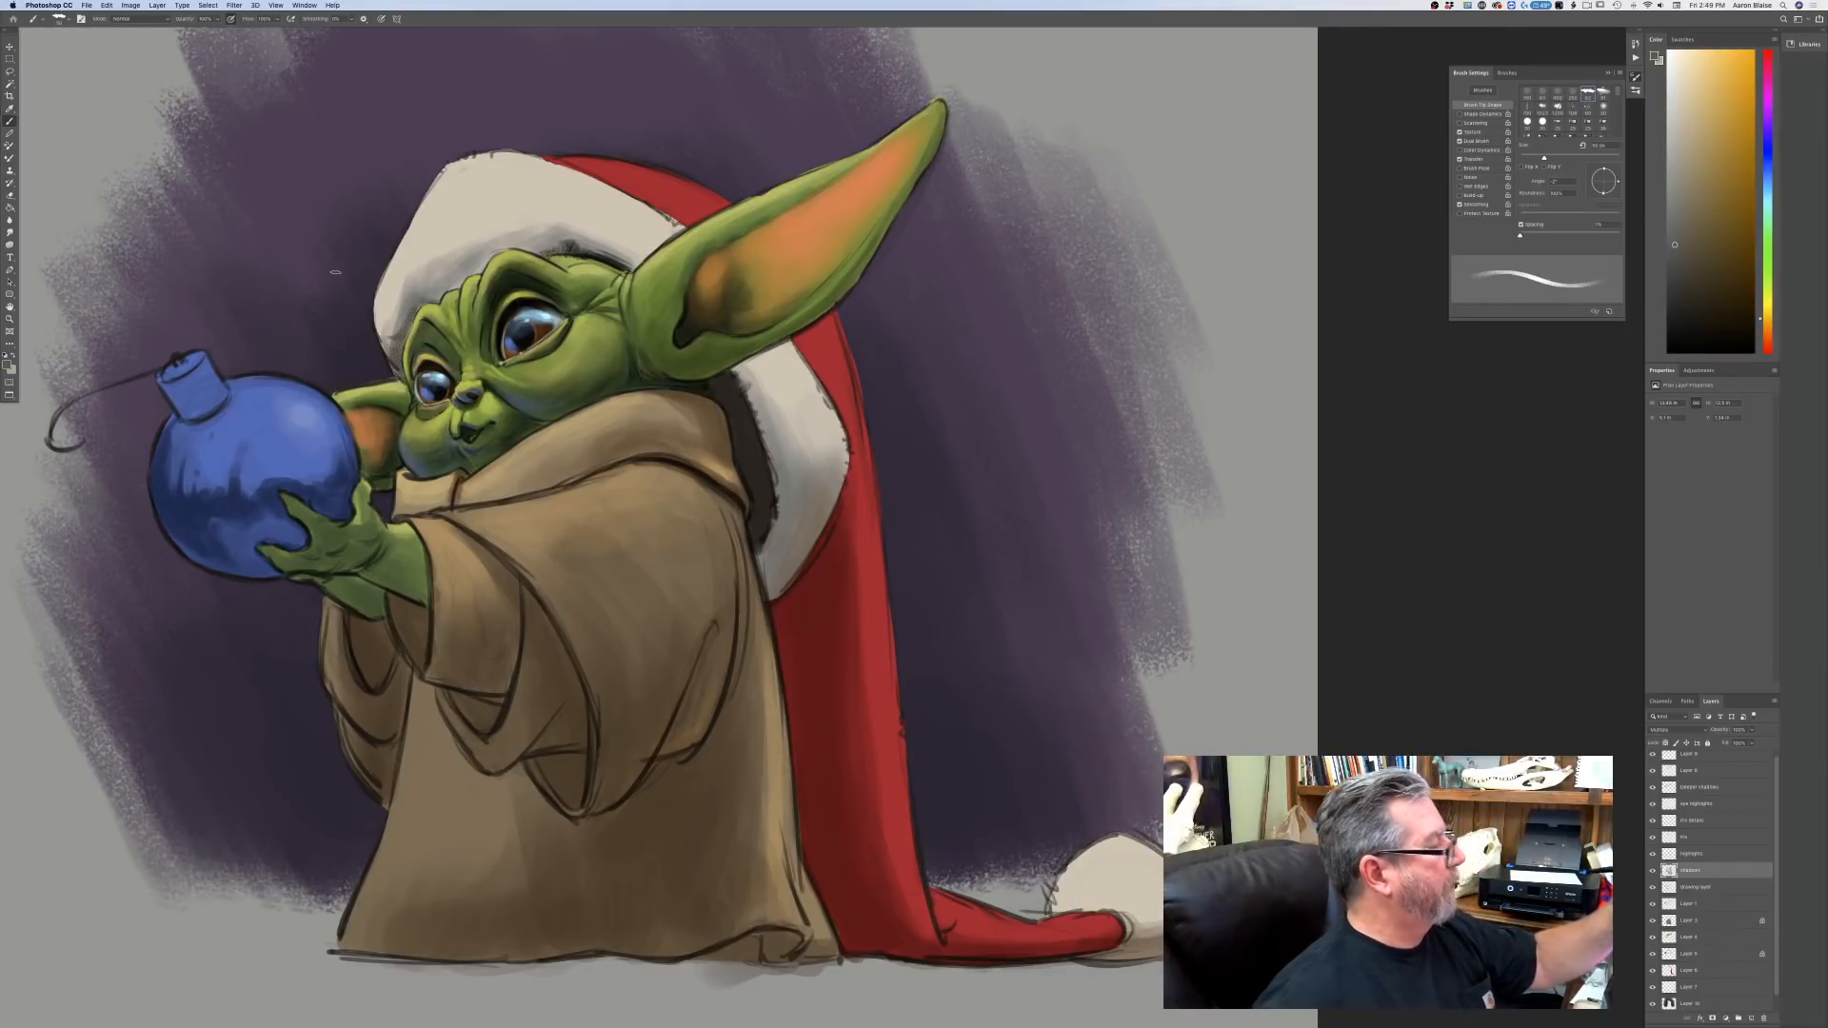
Sample the near ear's green, darken it slightly as the foreground colour, and choose the Hard Round brush.
scroll(335, 273, up, 3)
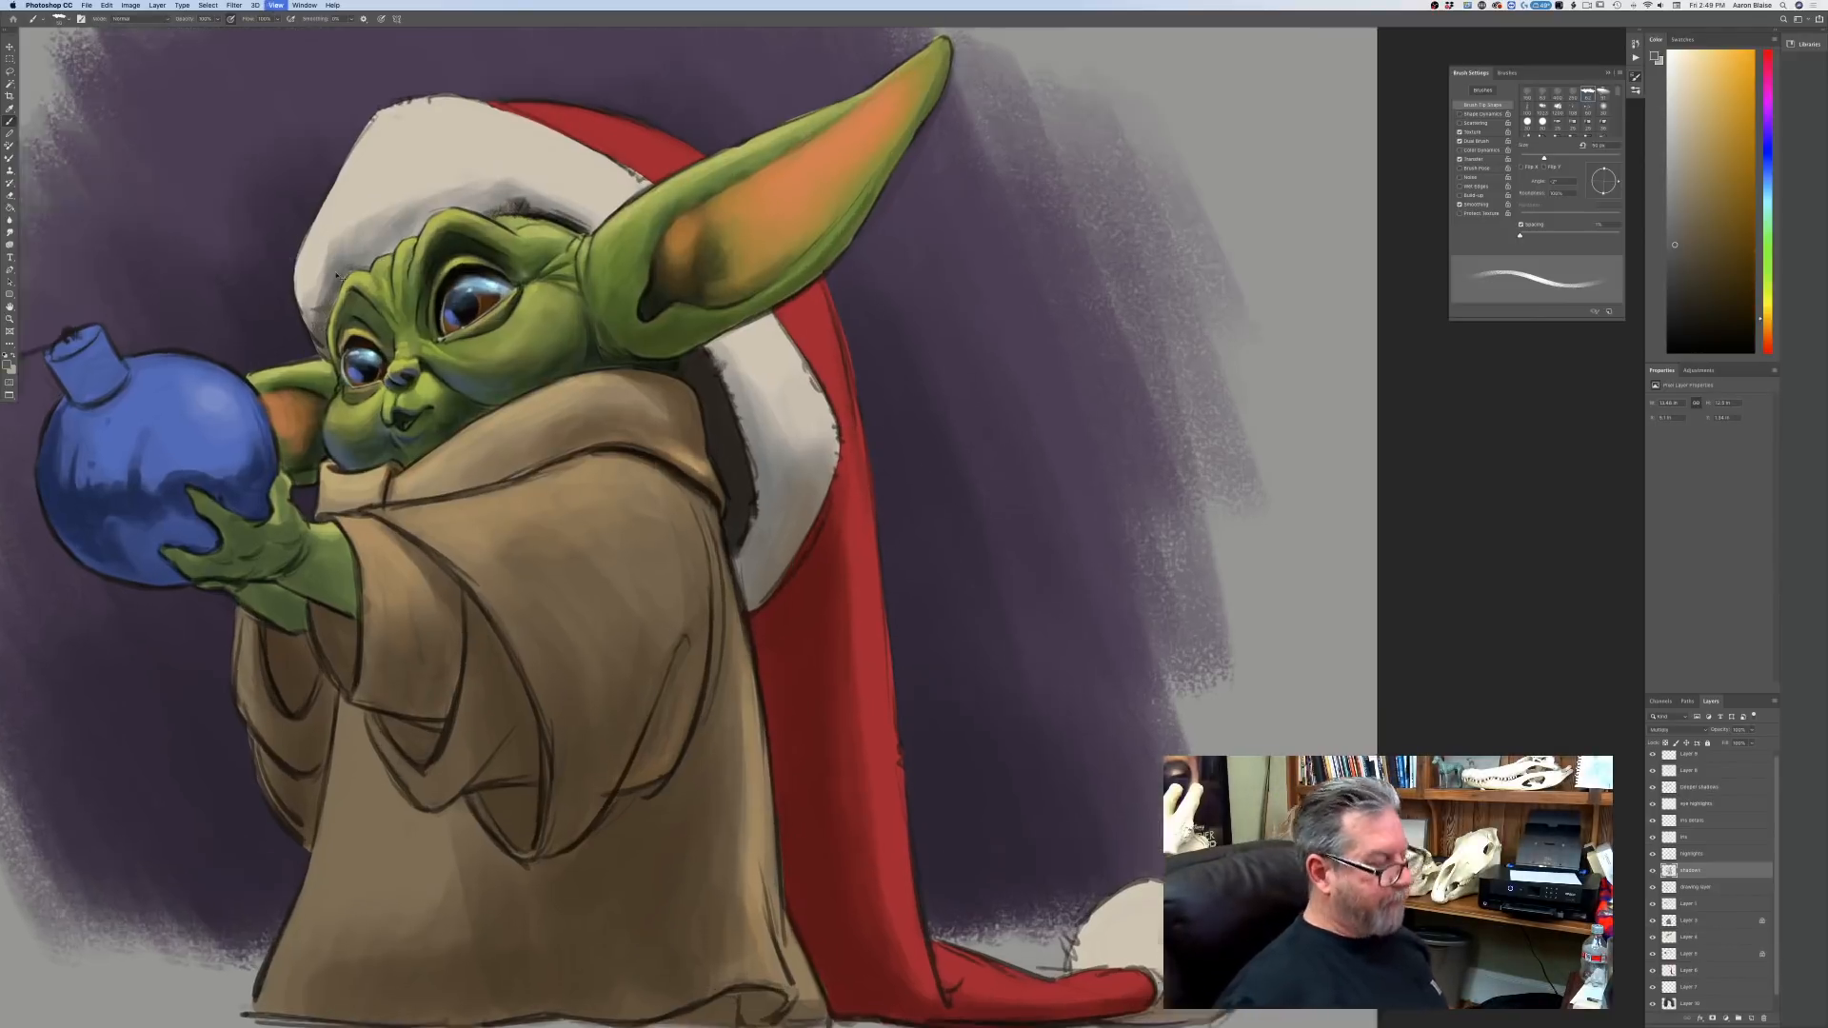
scroll(335, 272, down, 4)
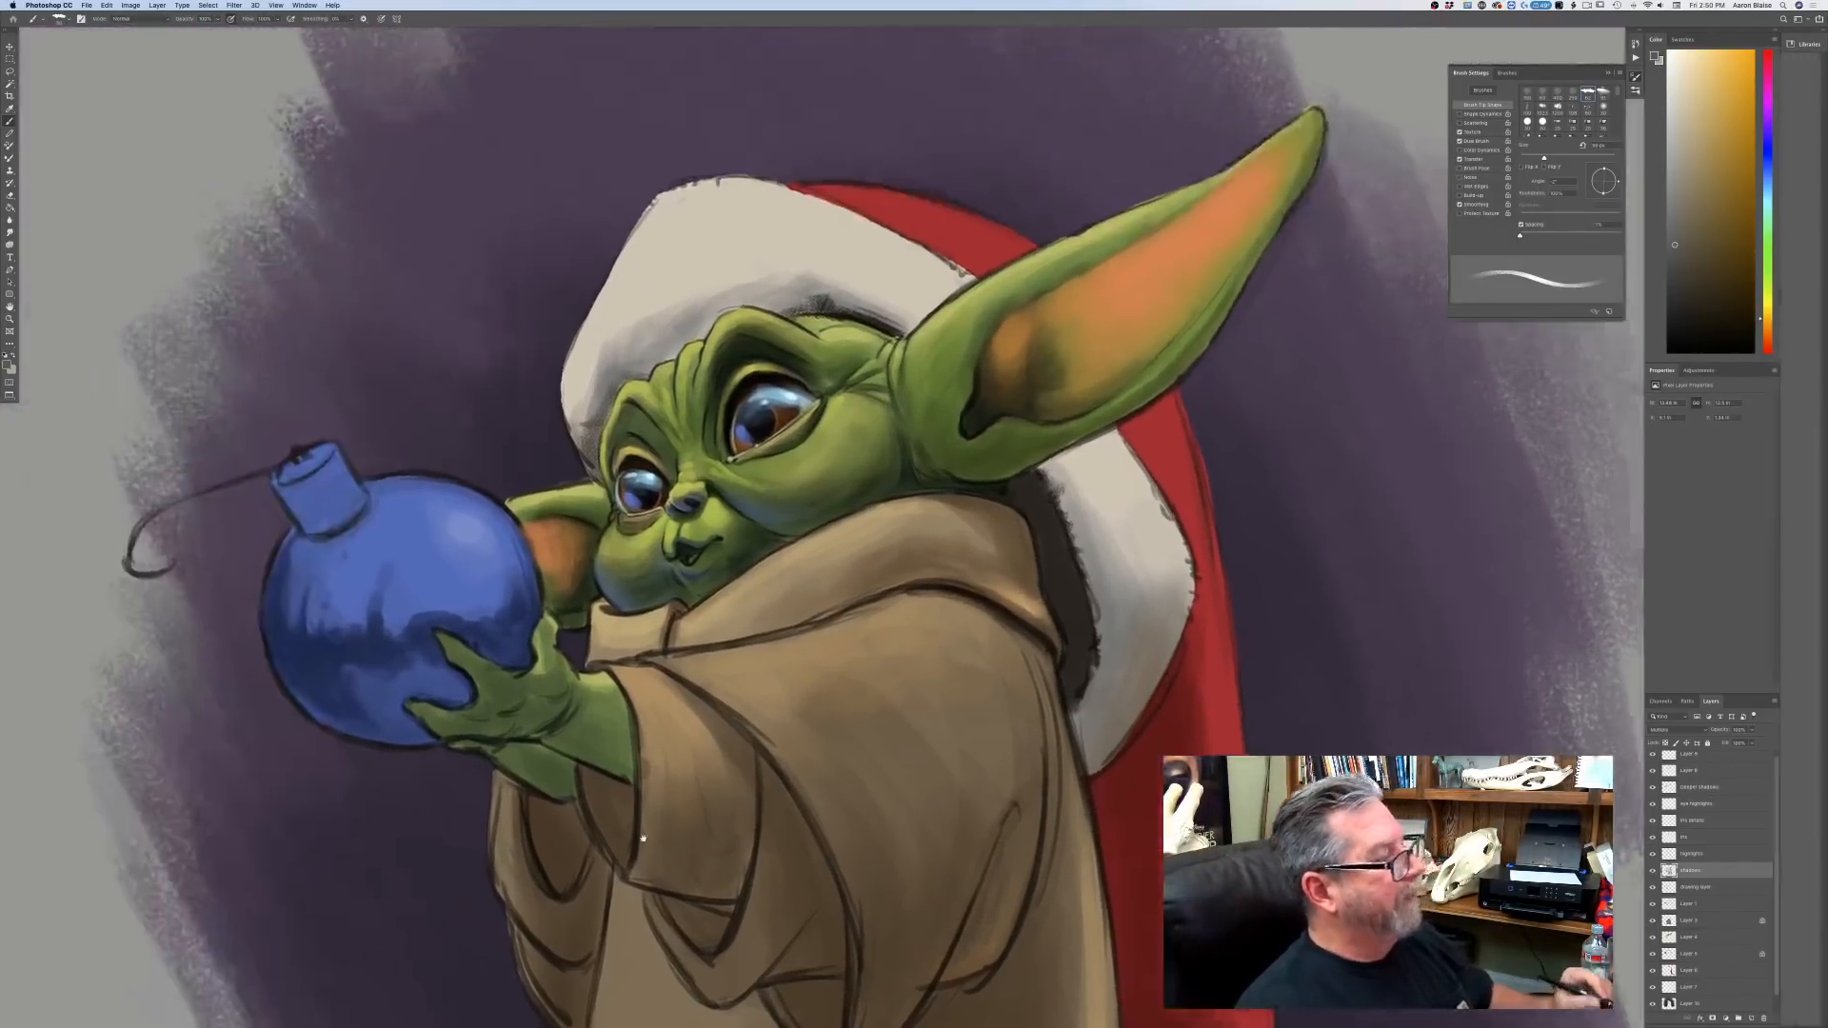
scroll(636, 901, up, 2)
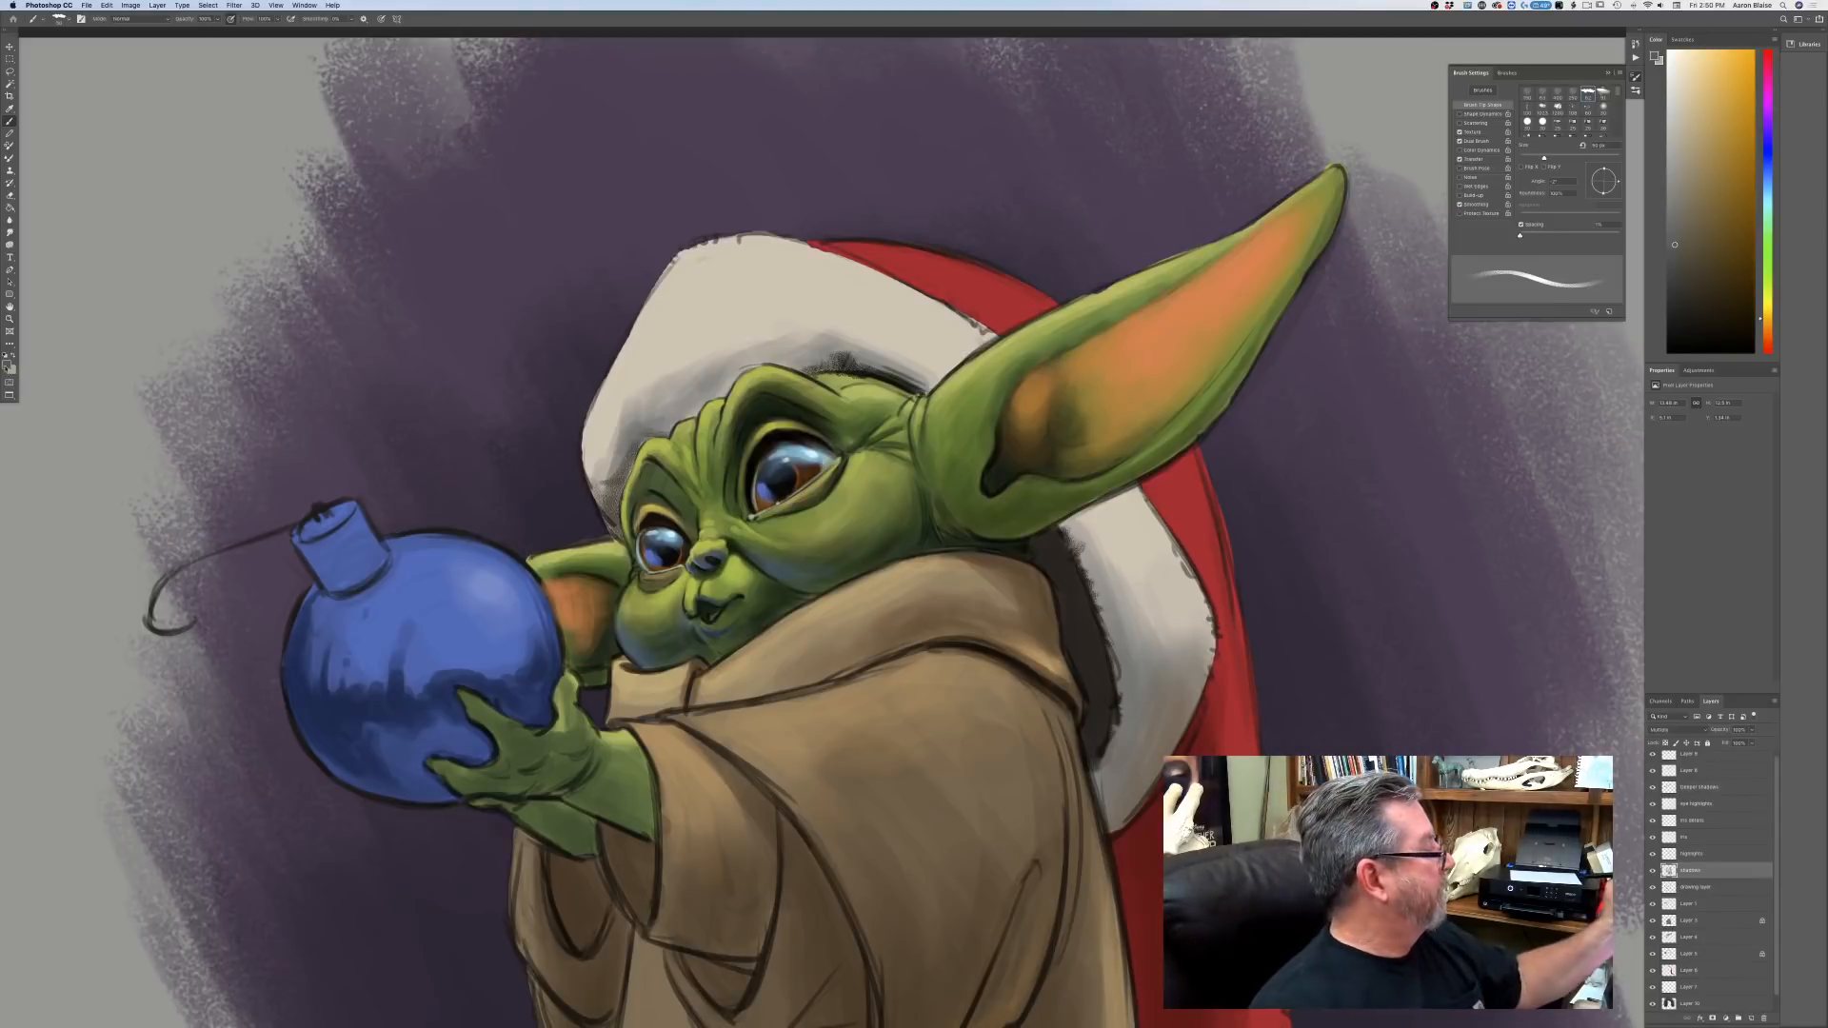
click(6, 365)
click(1073, 339)
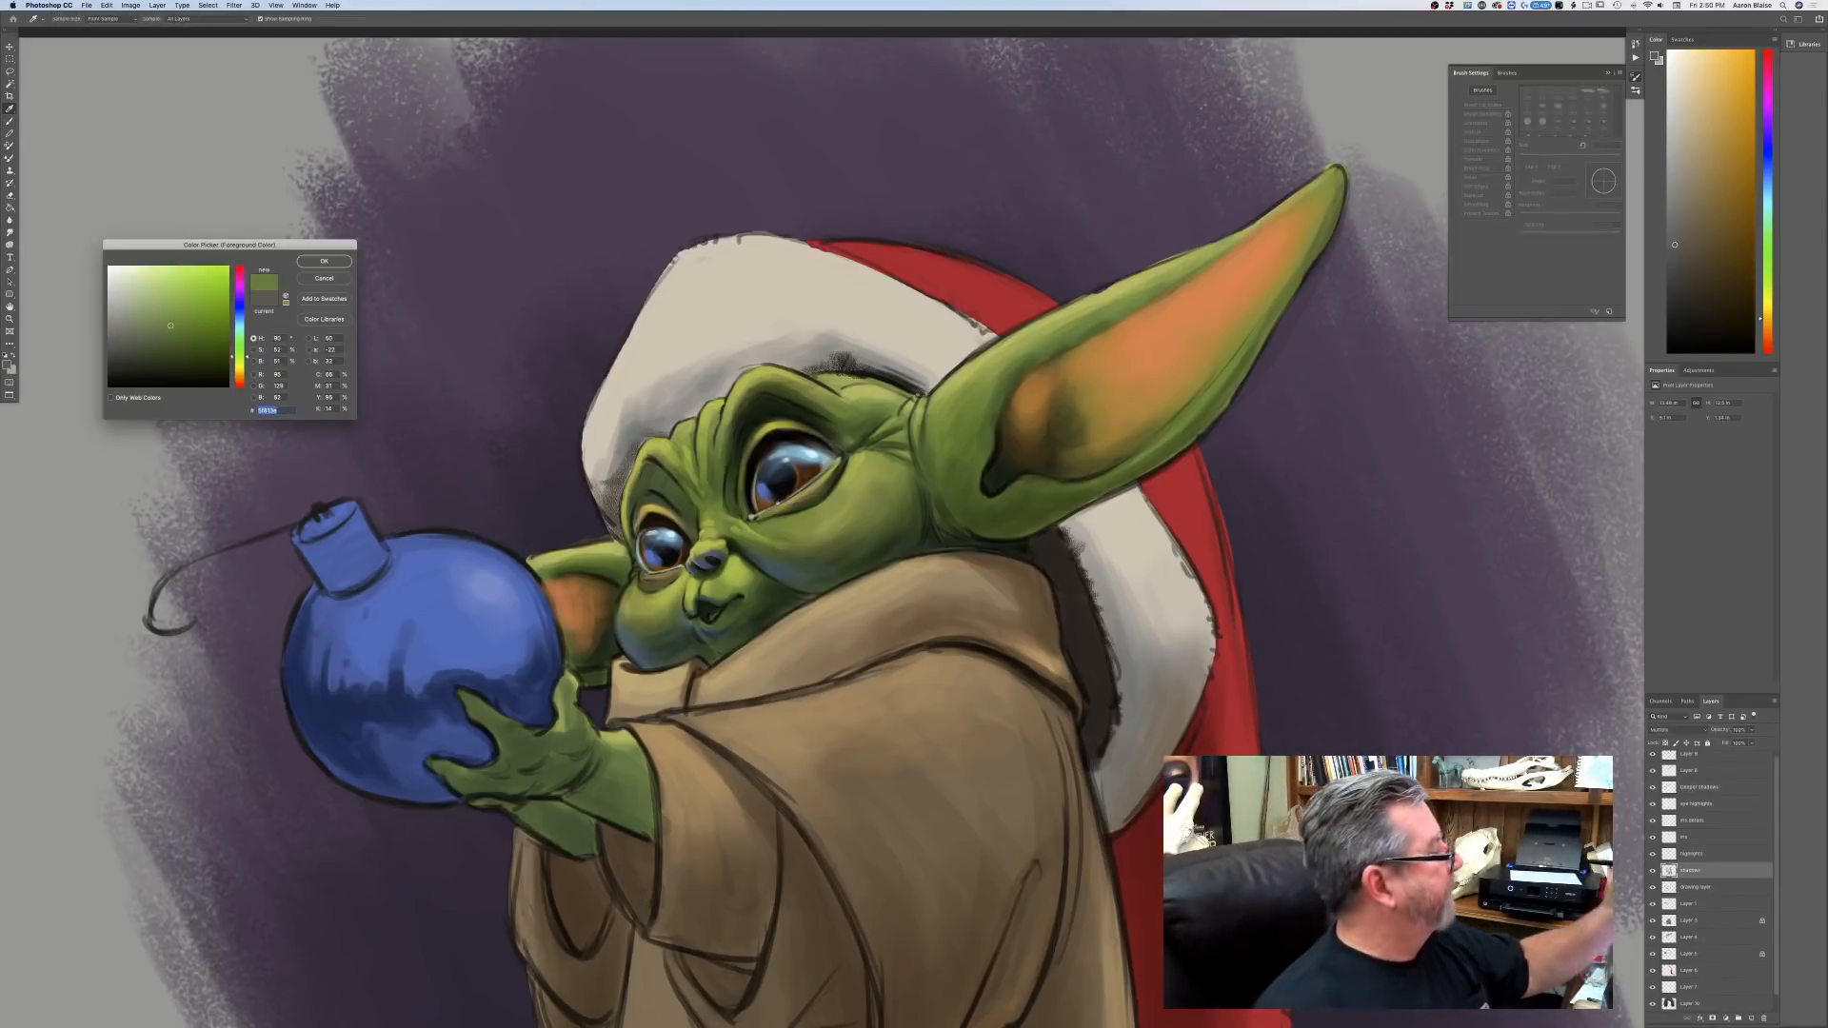
click(160, 332)
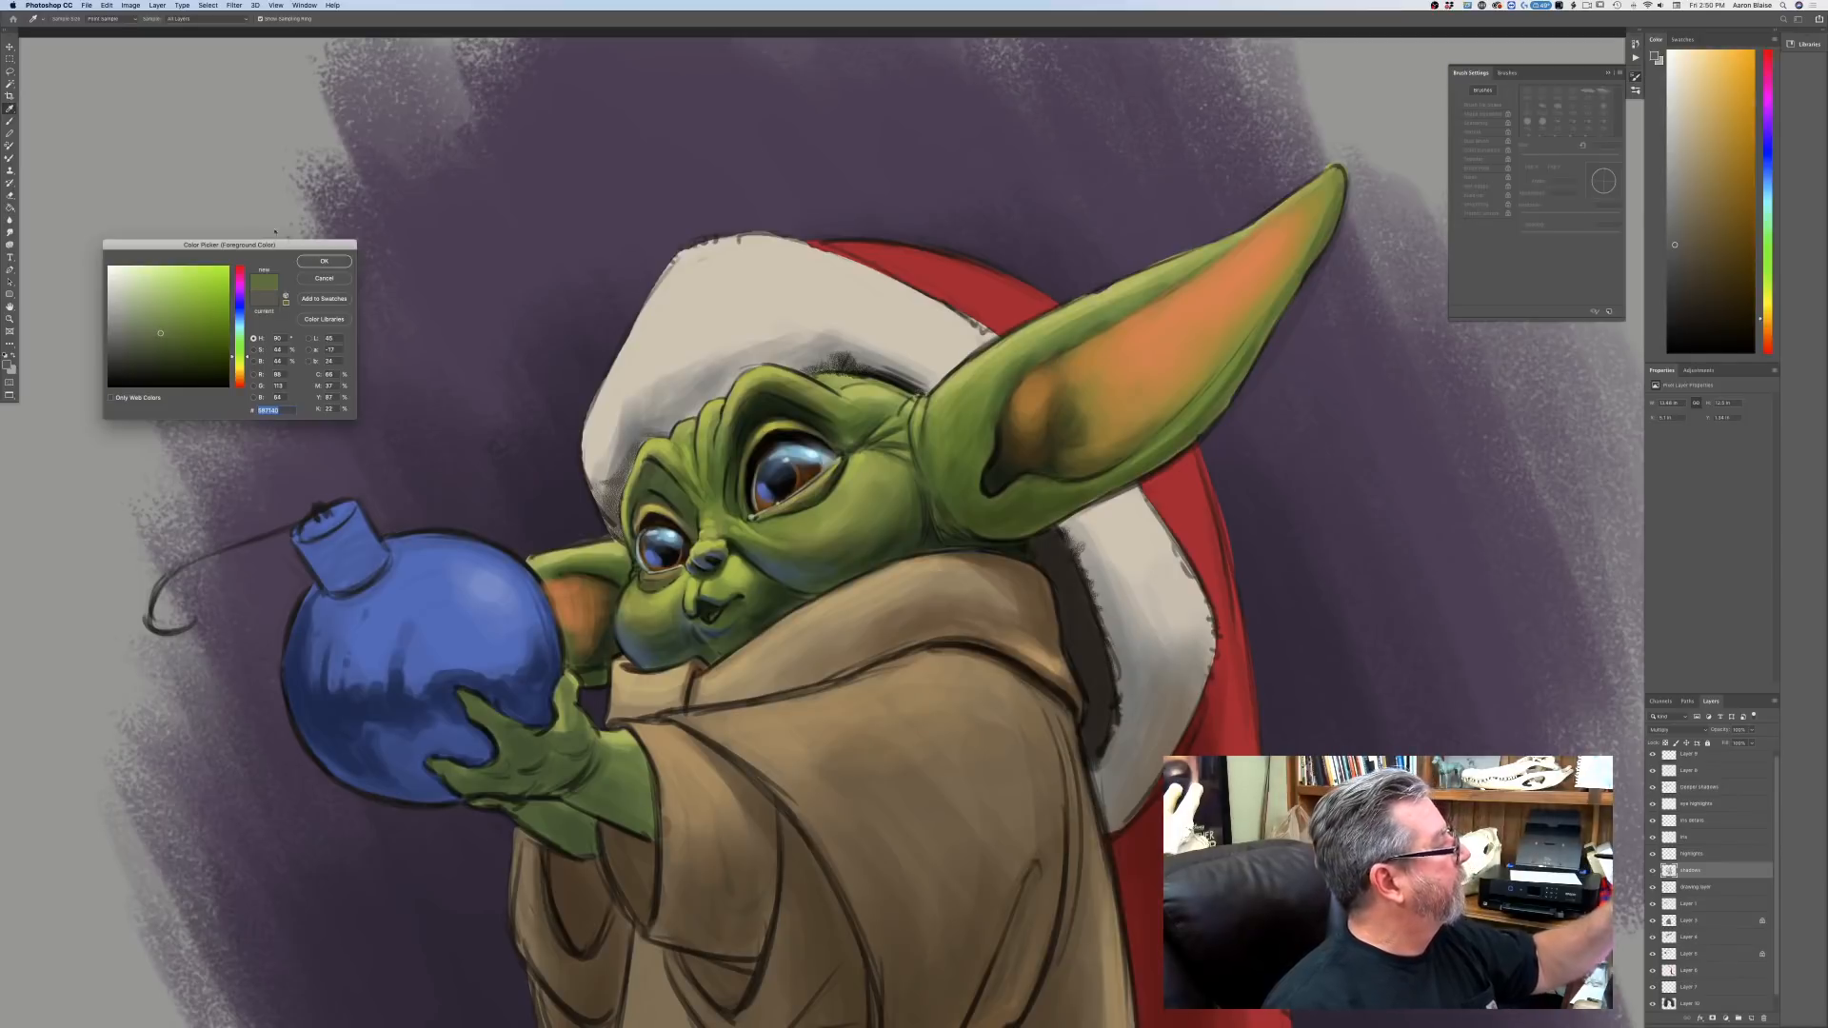
key(Return)
click(60, 21)
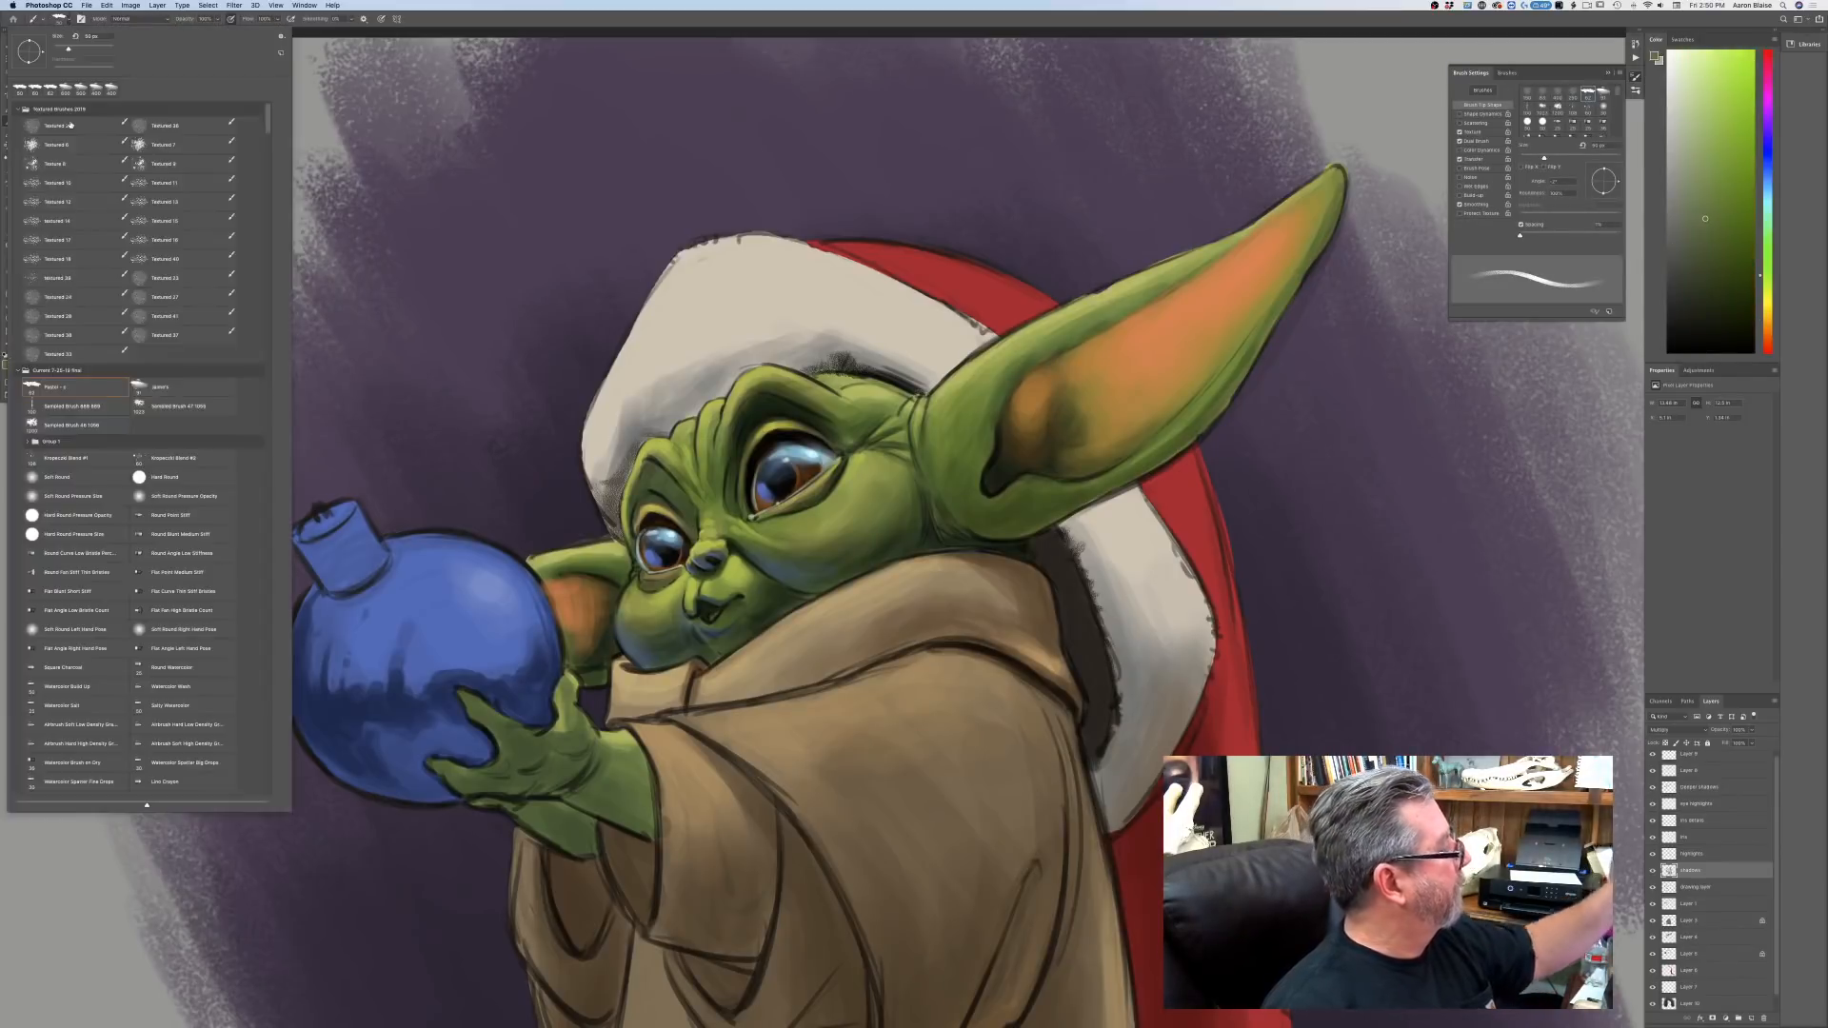
click(163, 477)
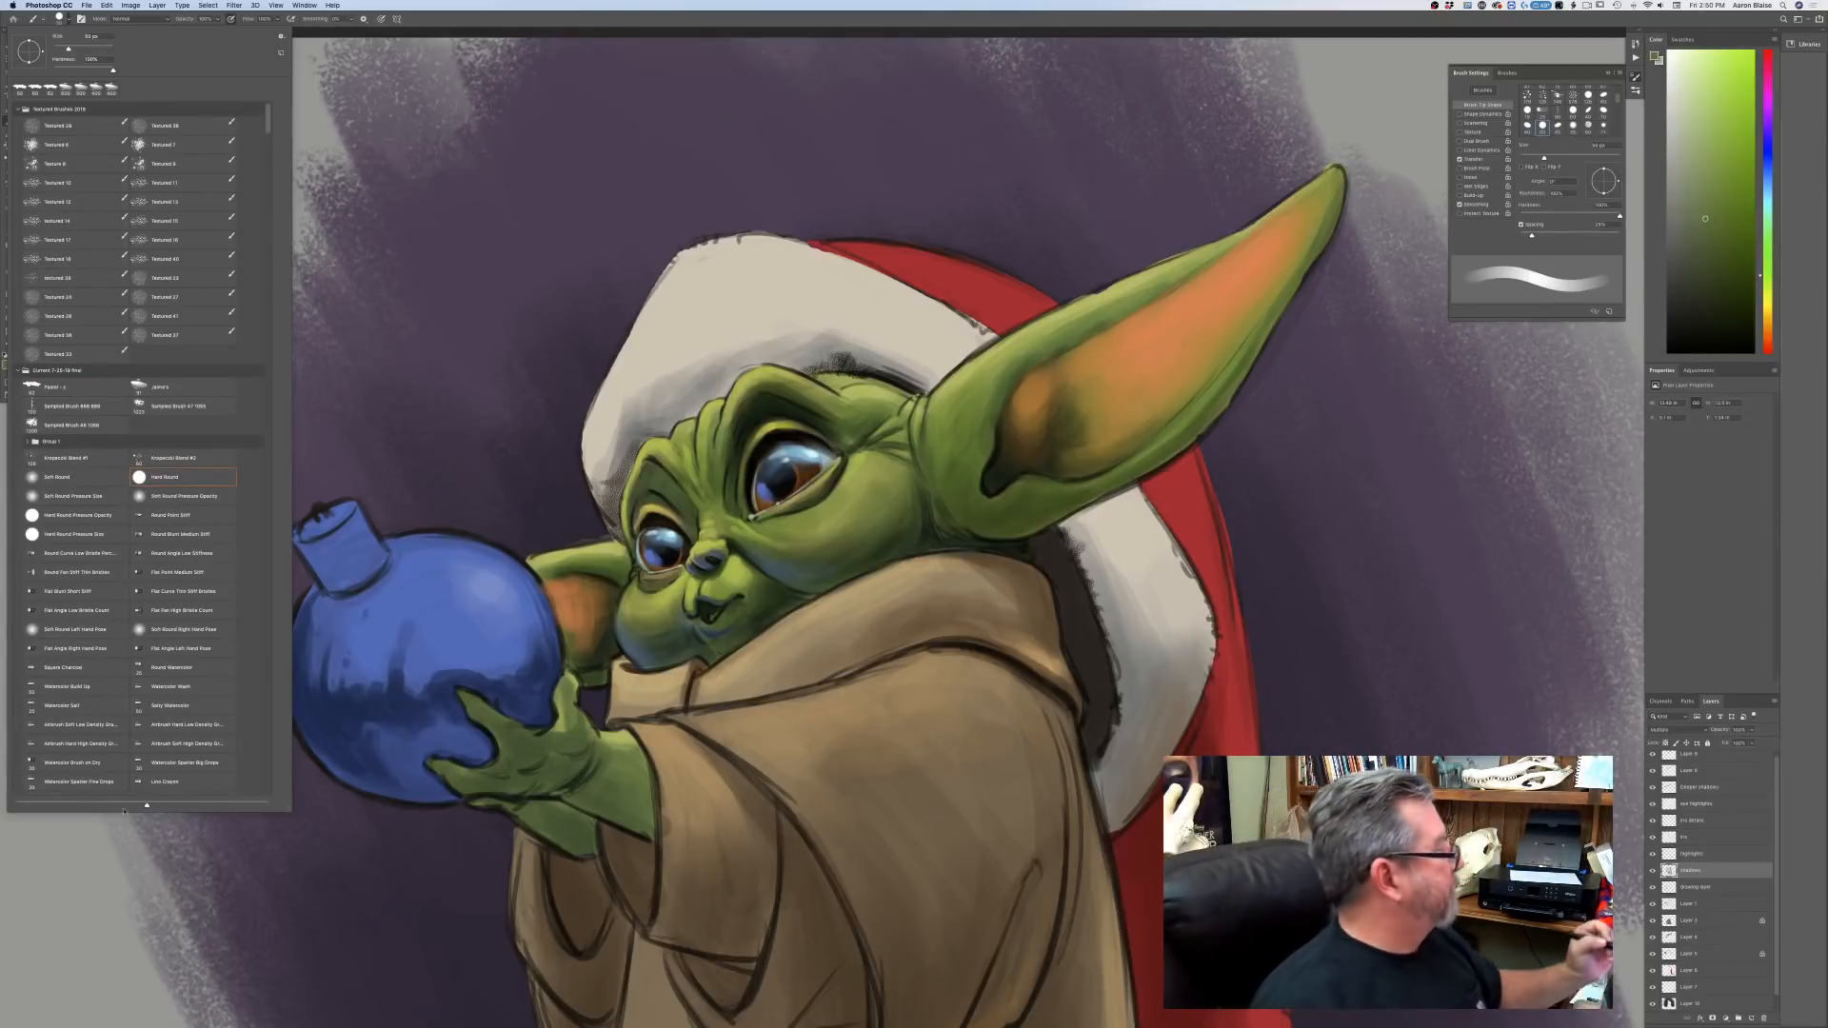
click(101, 857)
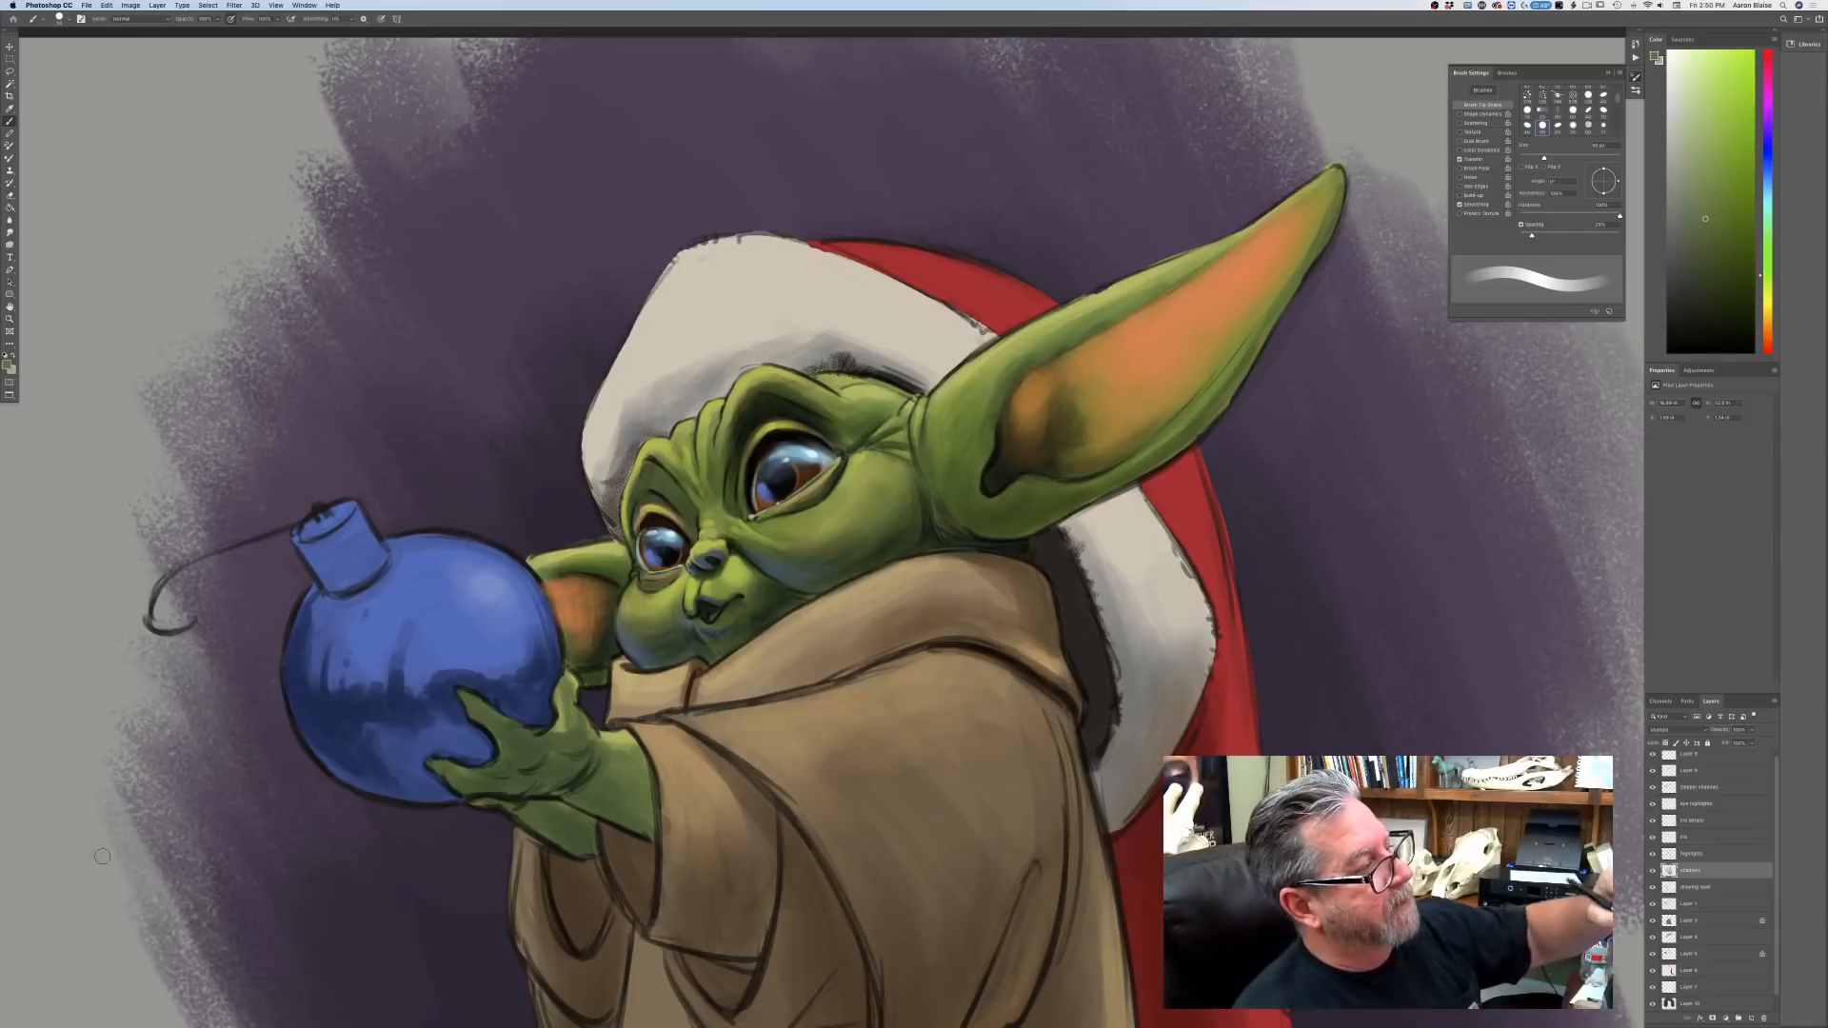
Try a green stroke at the near ear's tip, select the orange ear-colour layer, and toggle its visibility to check it.
drag(1309, 191, 1257, 240)
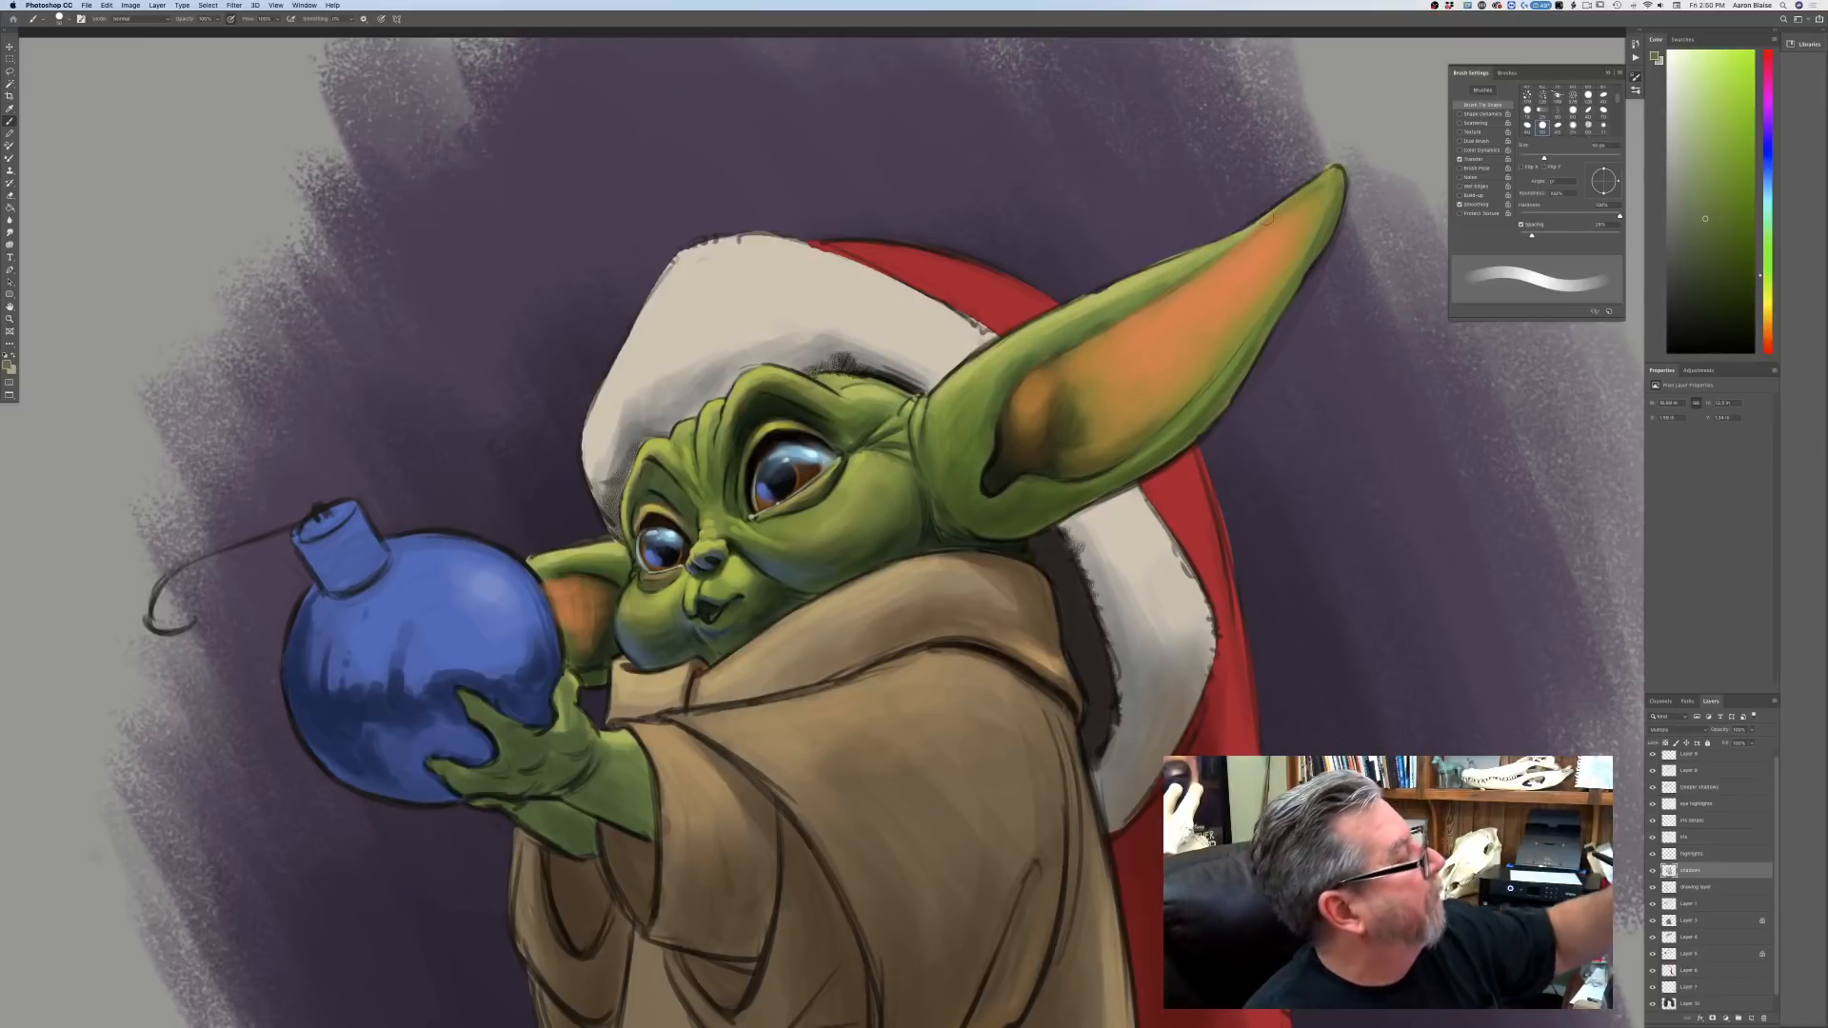
click(1709, 755)
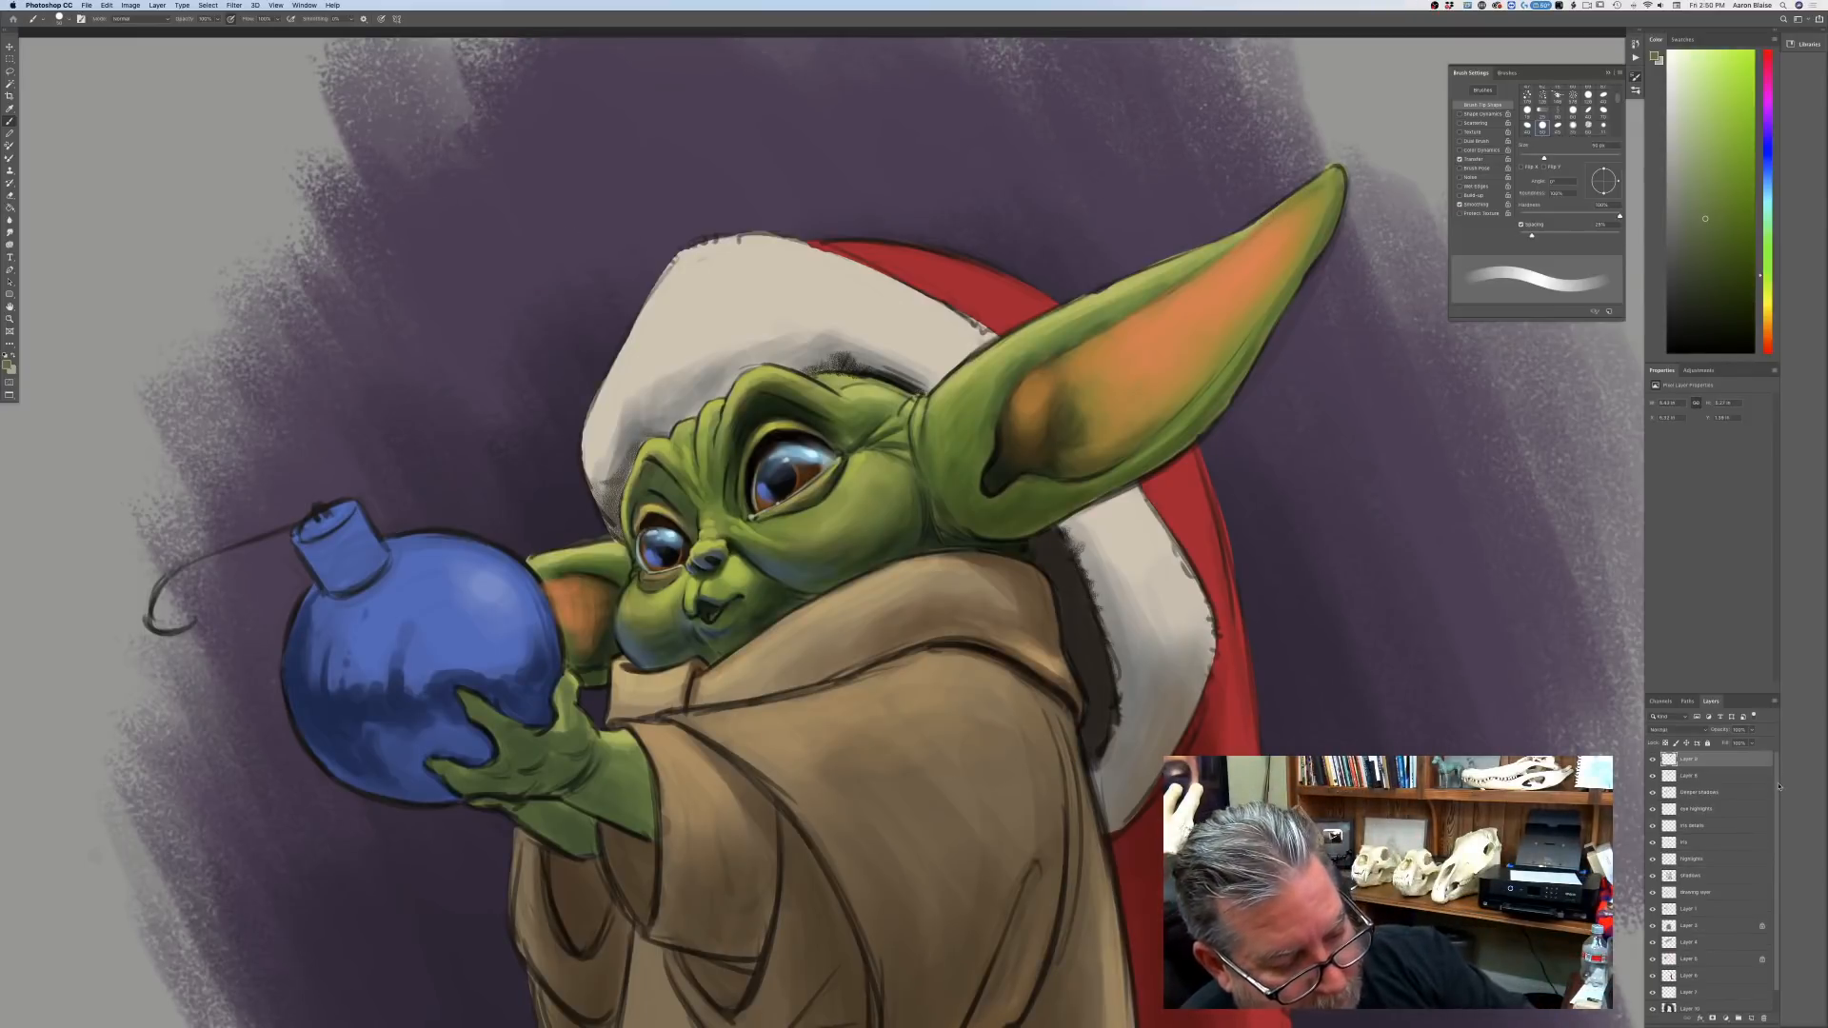
click(1652, 758)
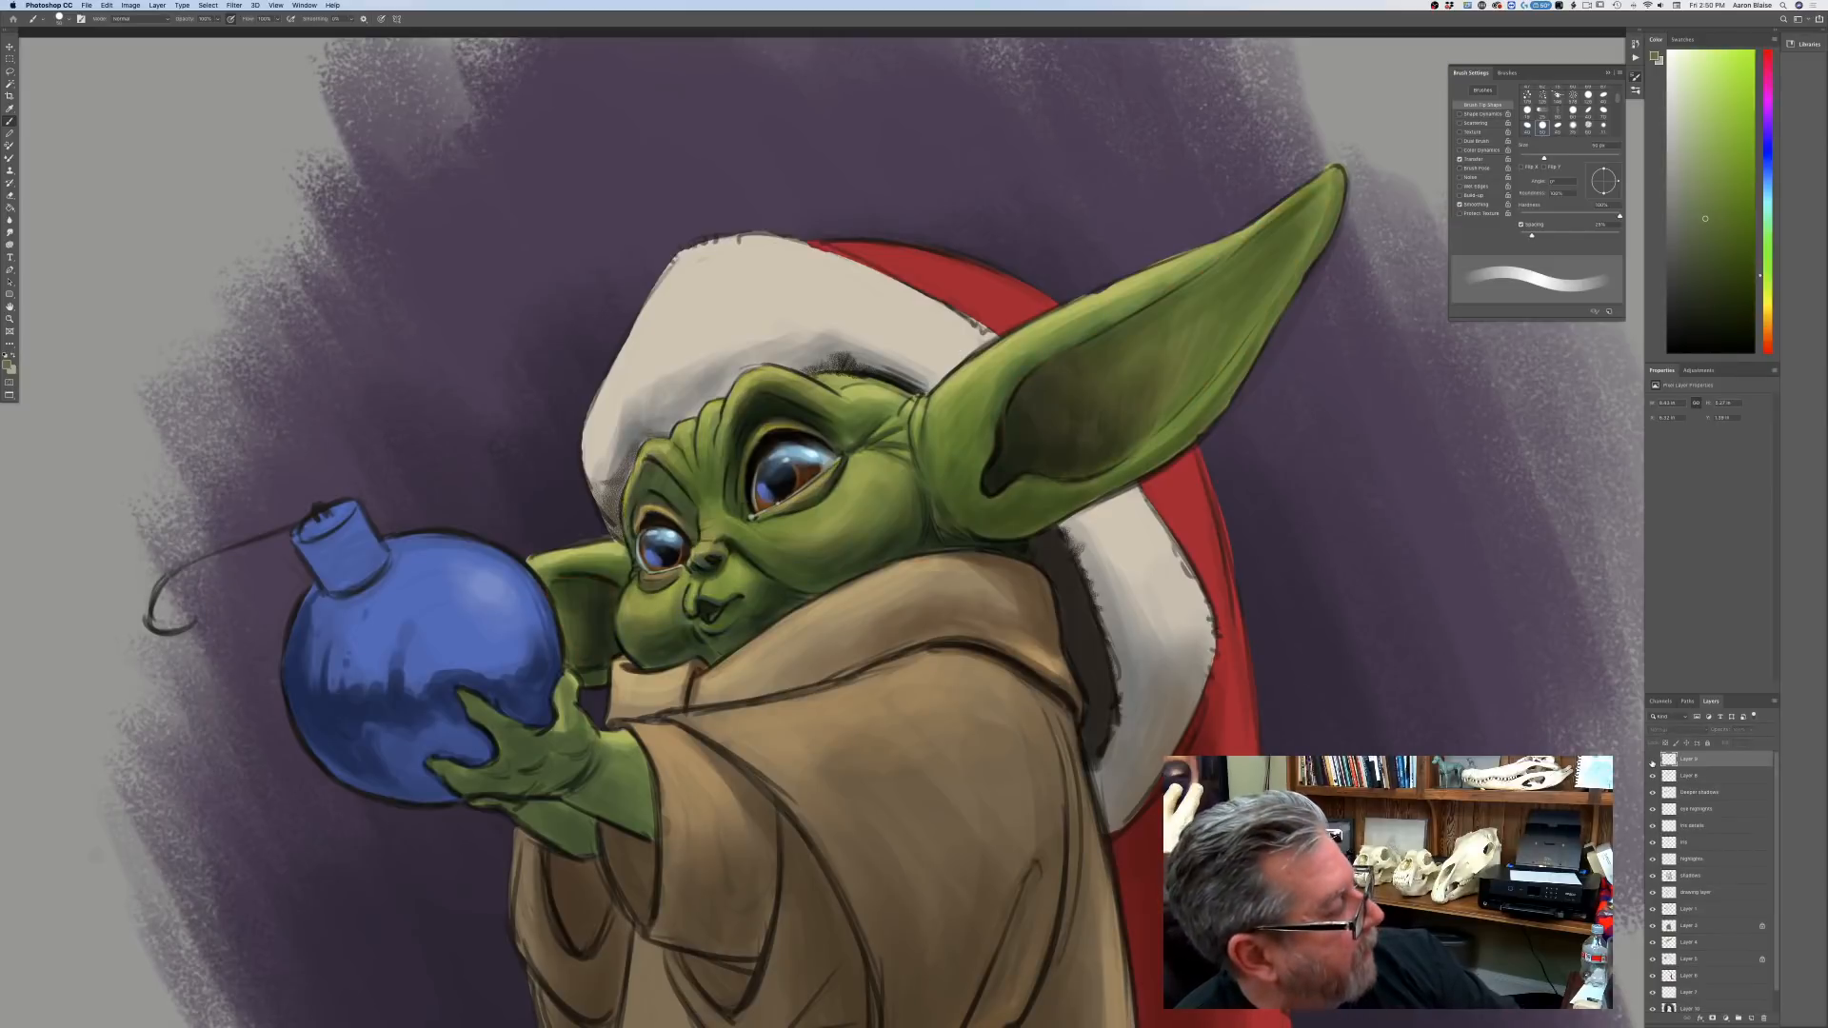
click(1653, 759)
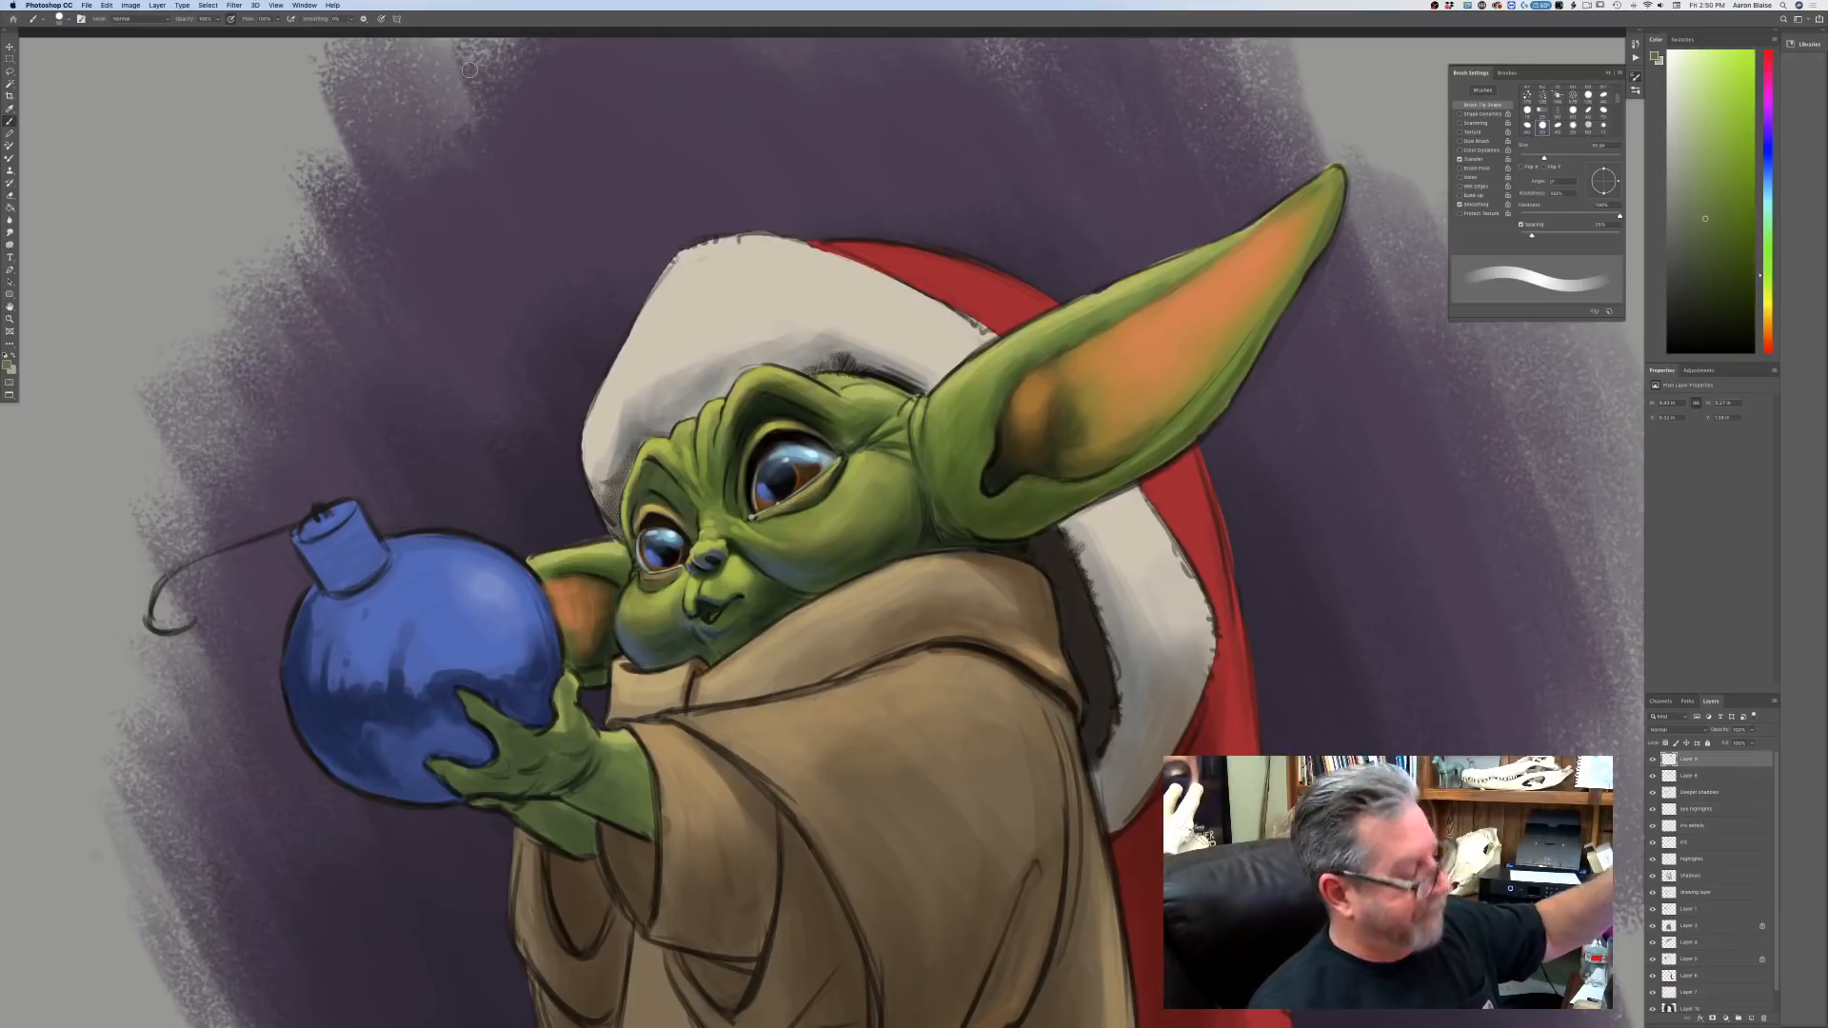
Paint dark green strokes along the near ear's lower outer edge, adjusting the brush to a small size.
key(bracketleft)
key(bracketleft)
key(bracketleft)
key(bracketleft)
key(bracketleft)
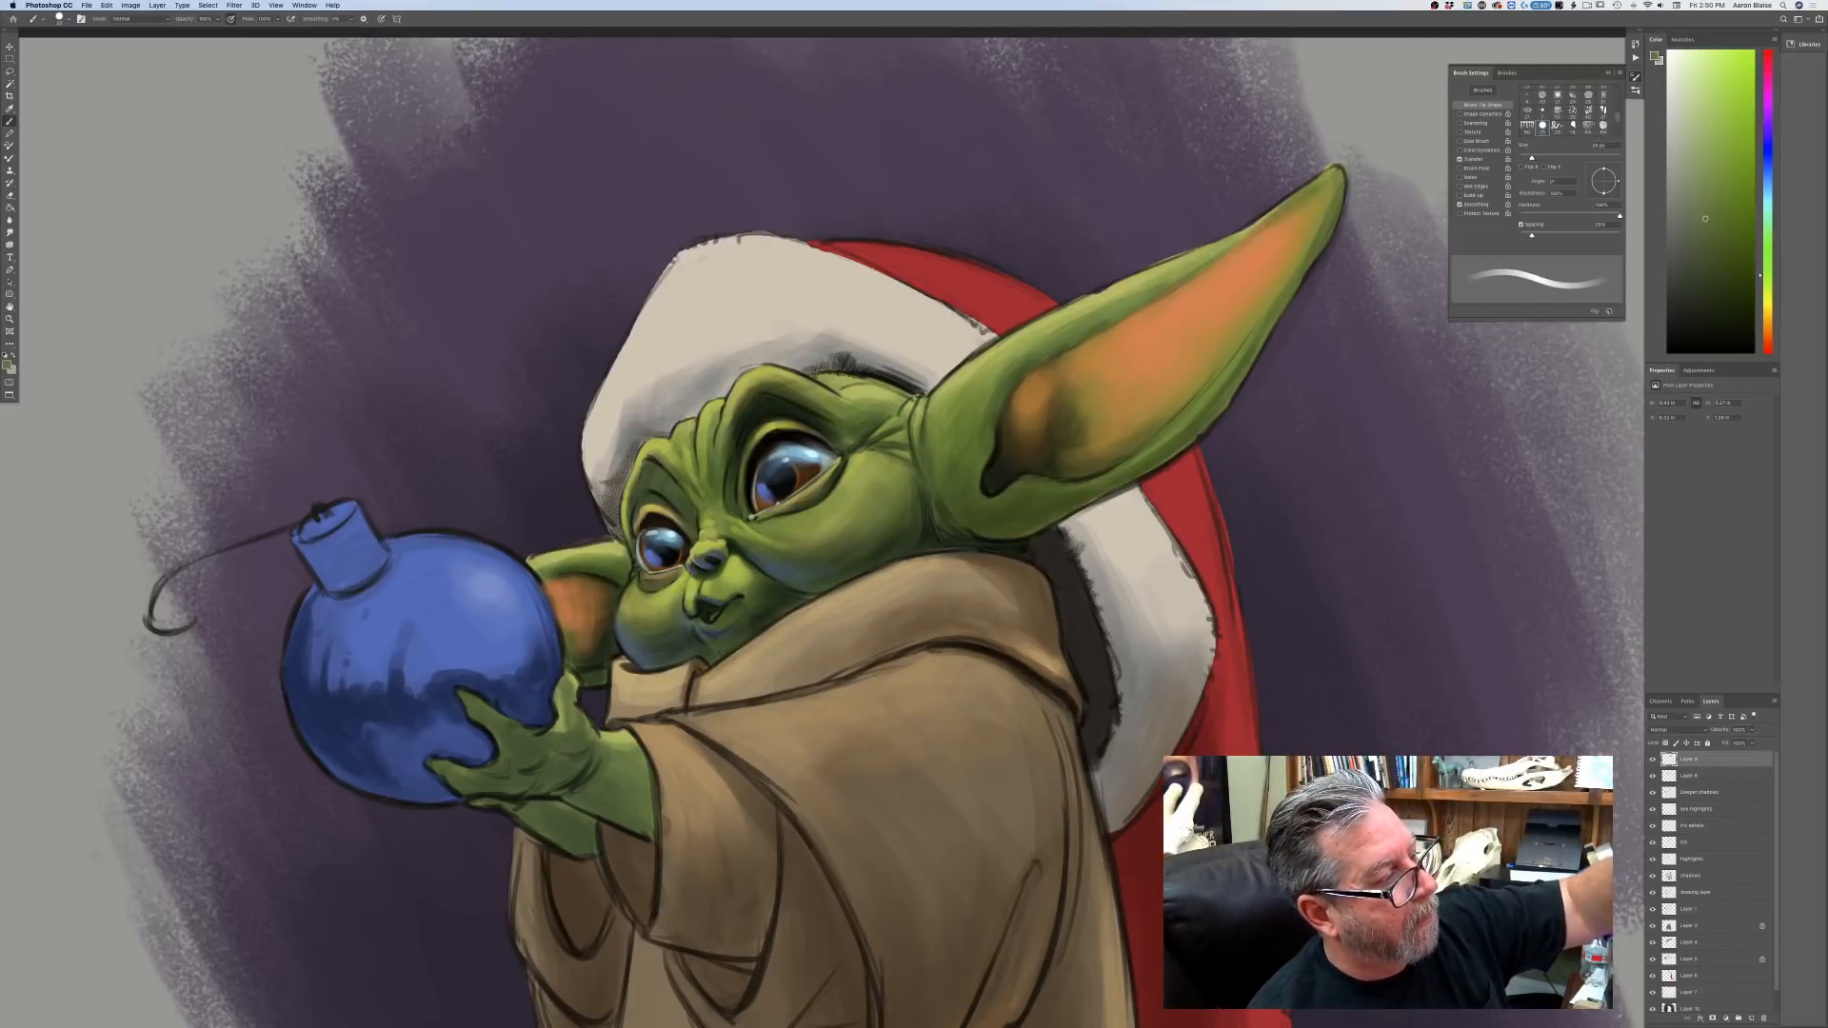
key(bracketright)
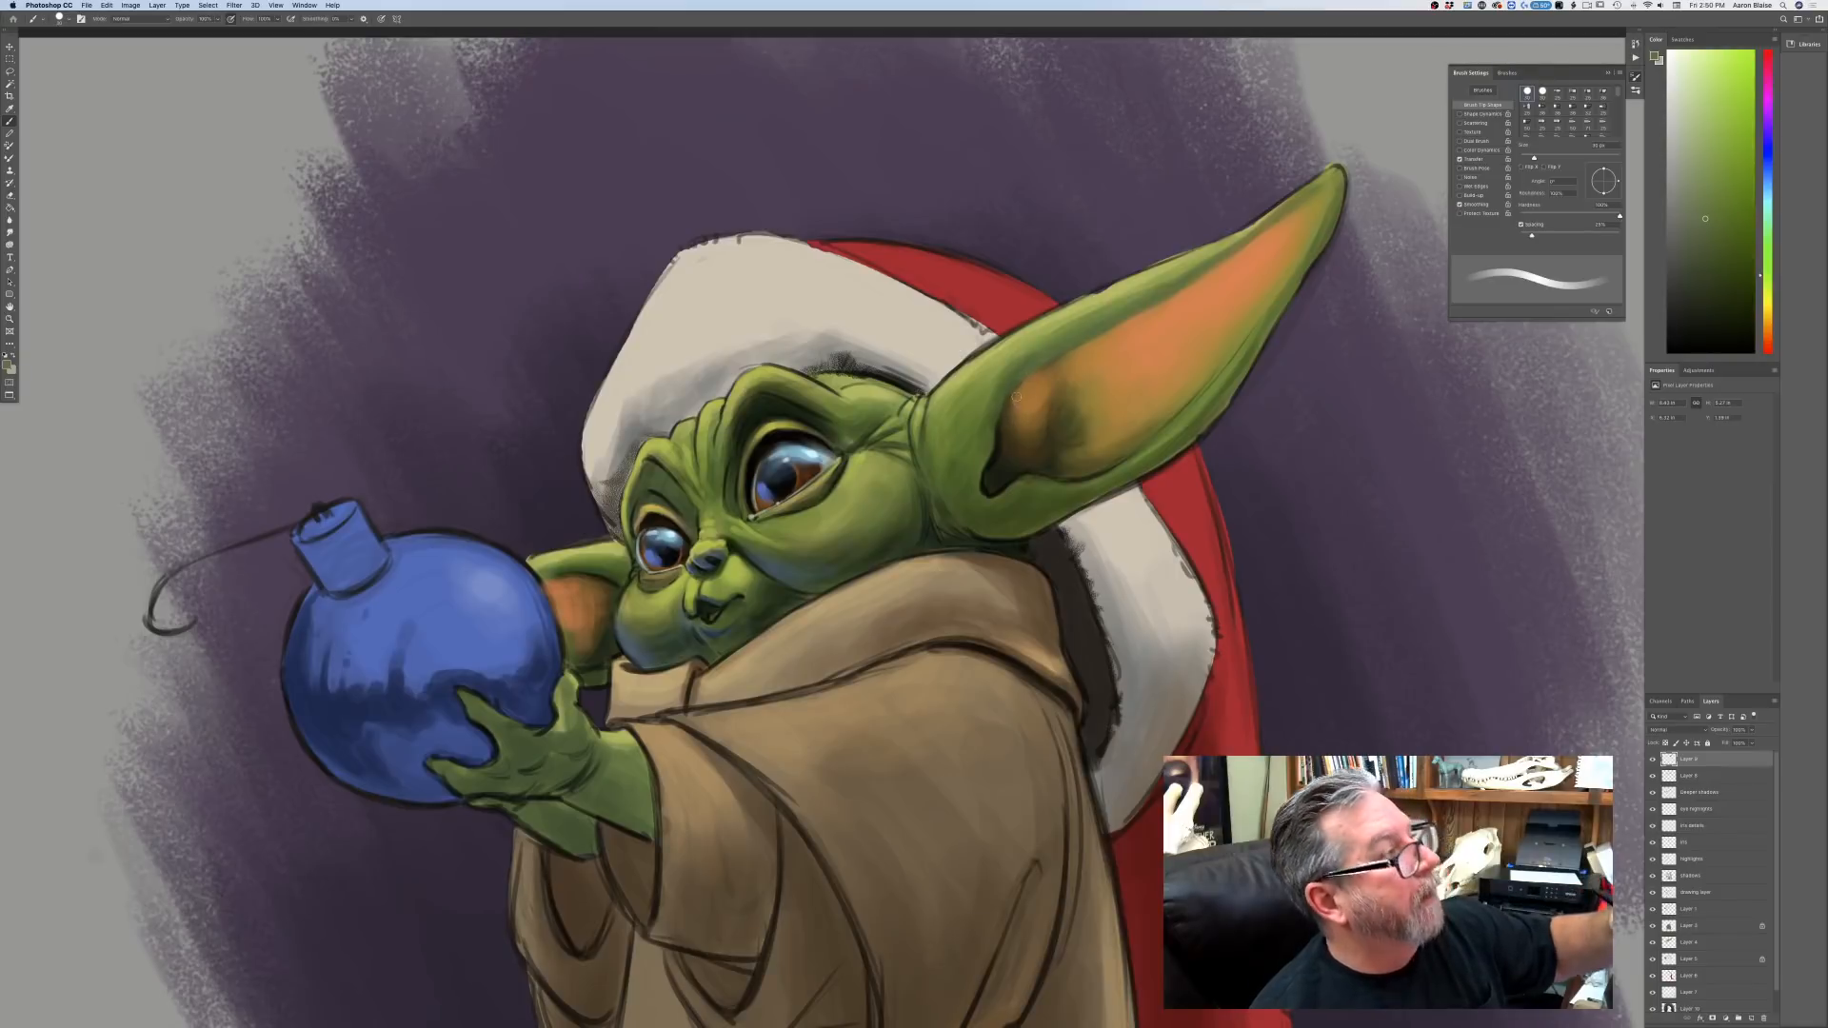
key(bracketleft)
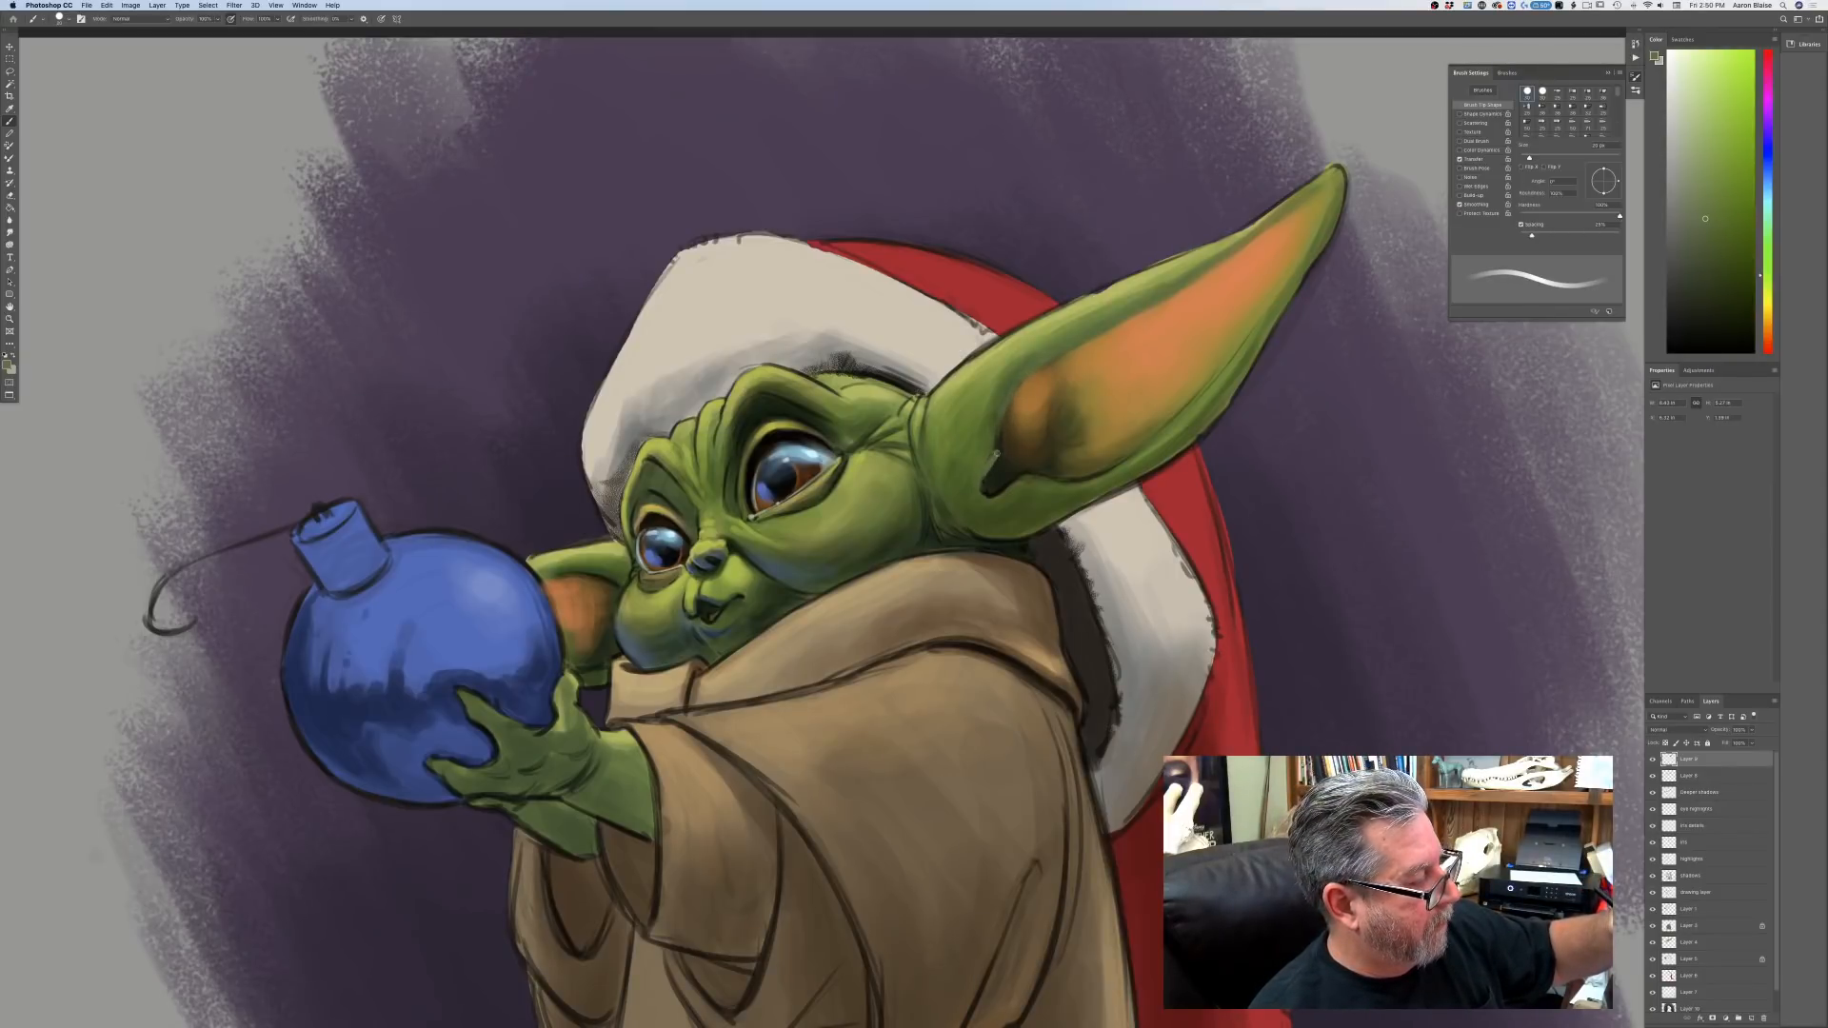
key(bracketright)
drag(1258, 359, 1201, 431)
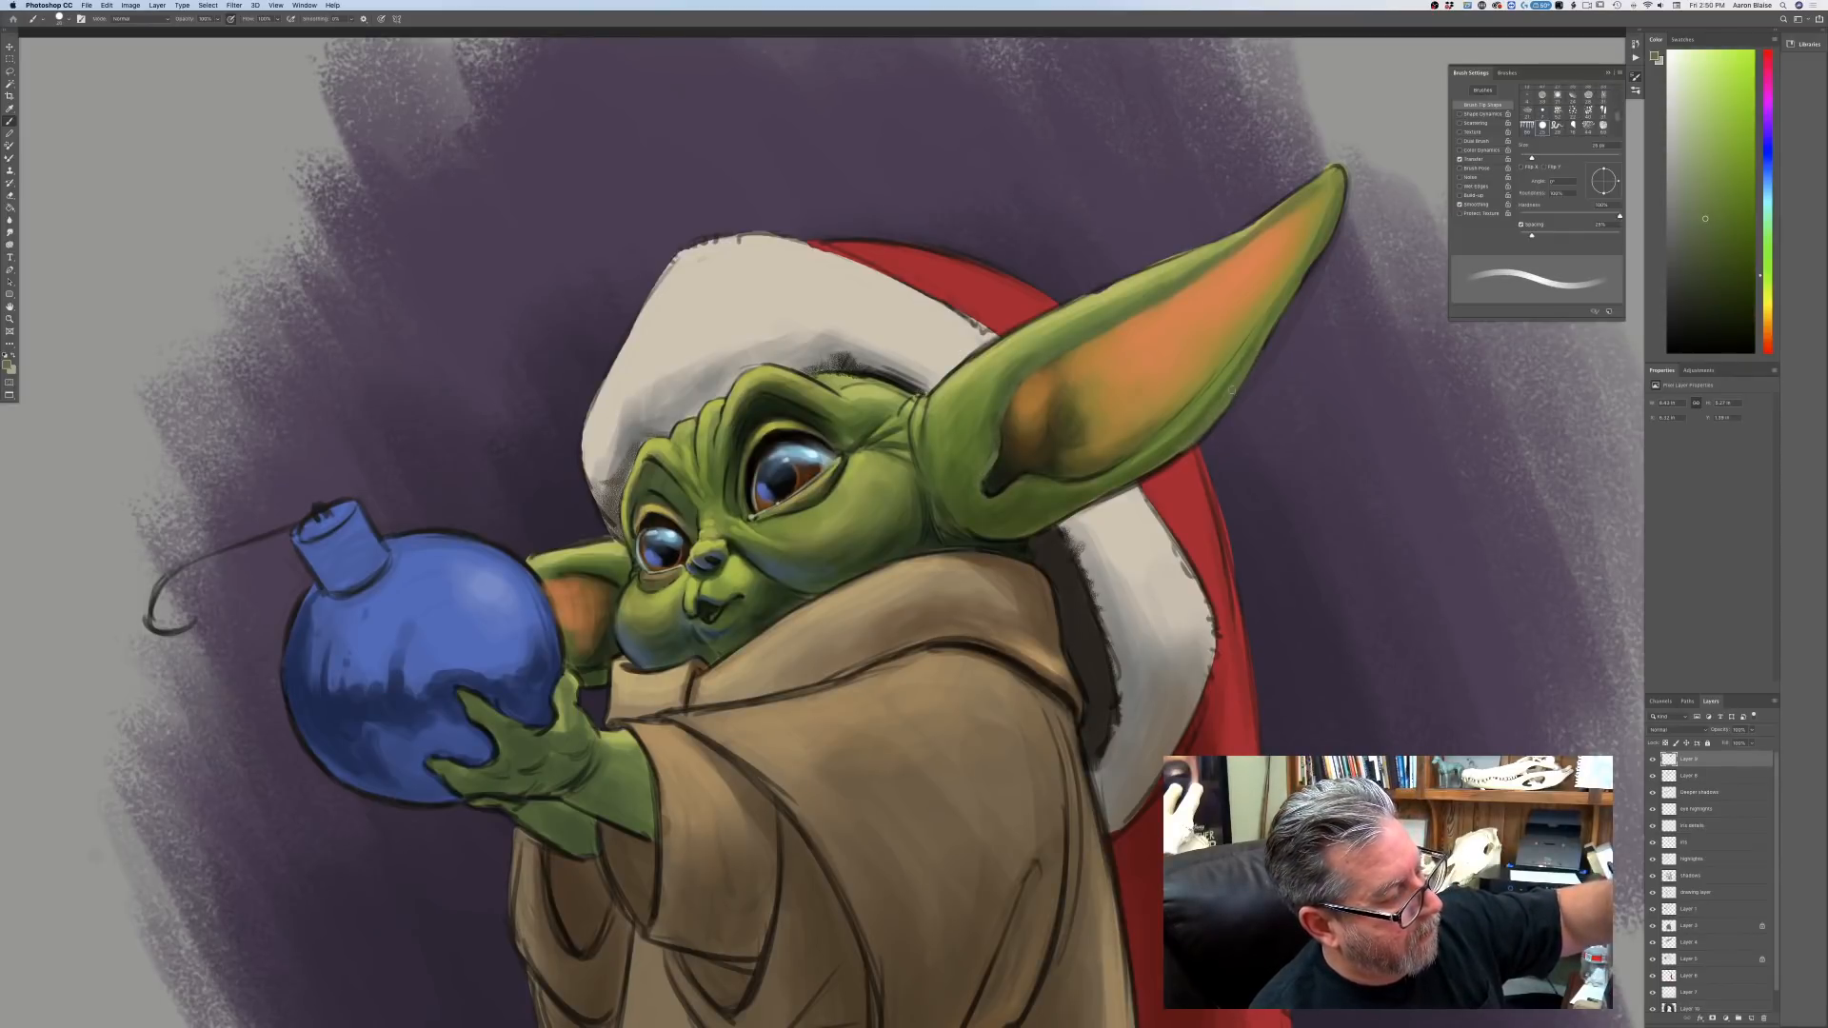
key(bracketright)
drag(1228, 395, 1197, 435)
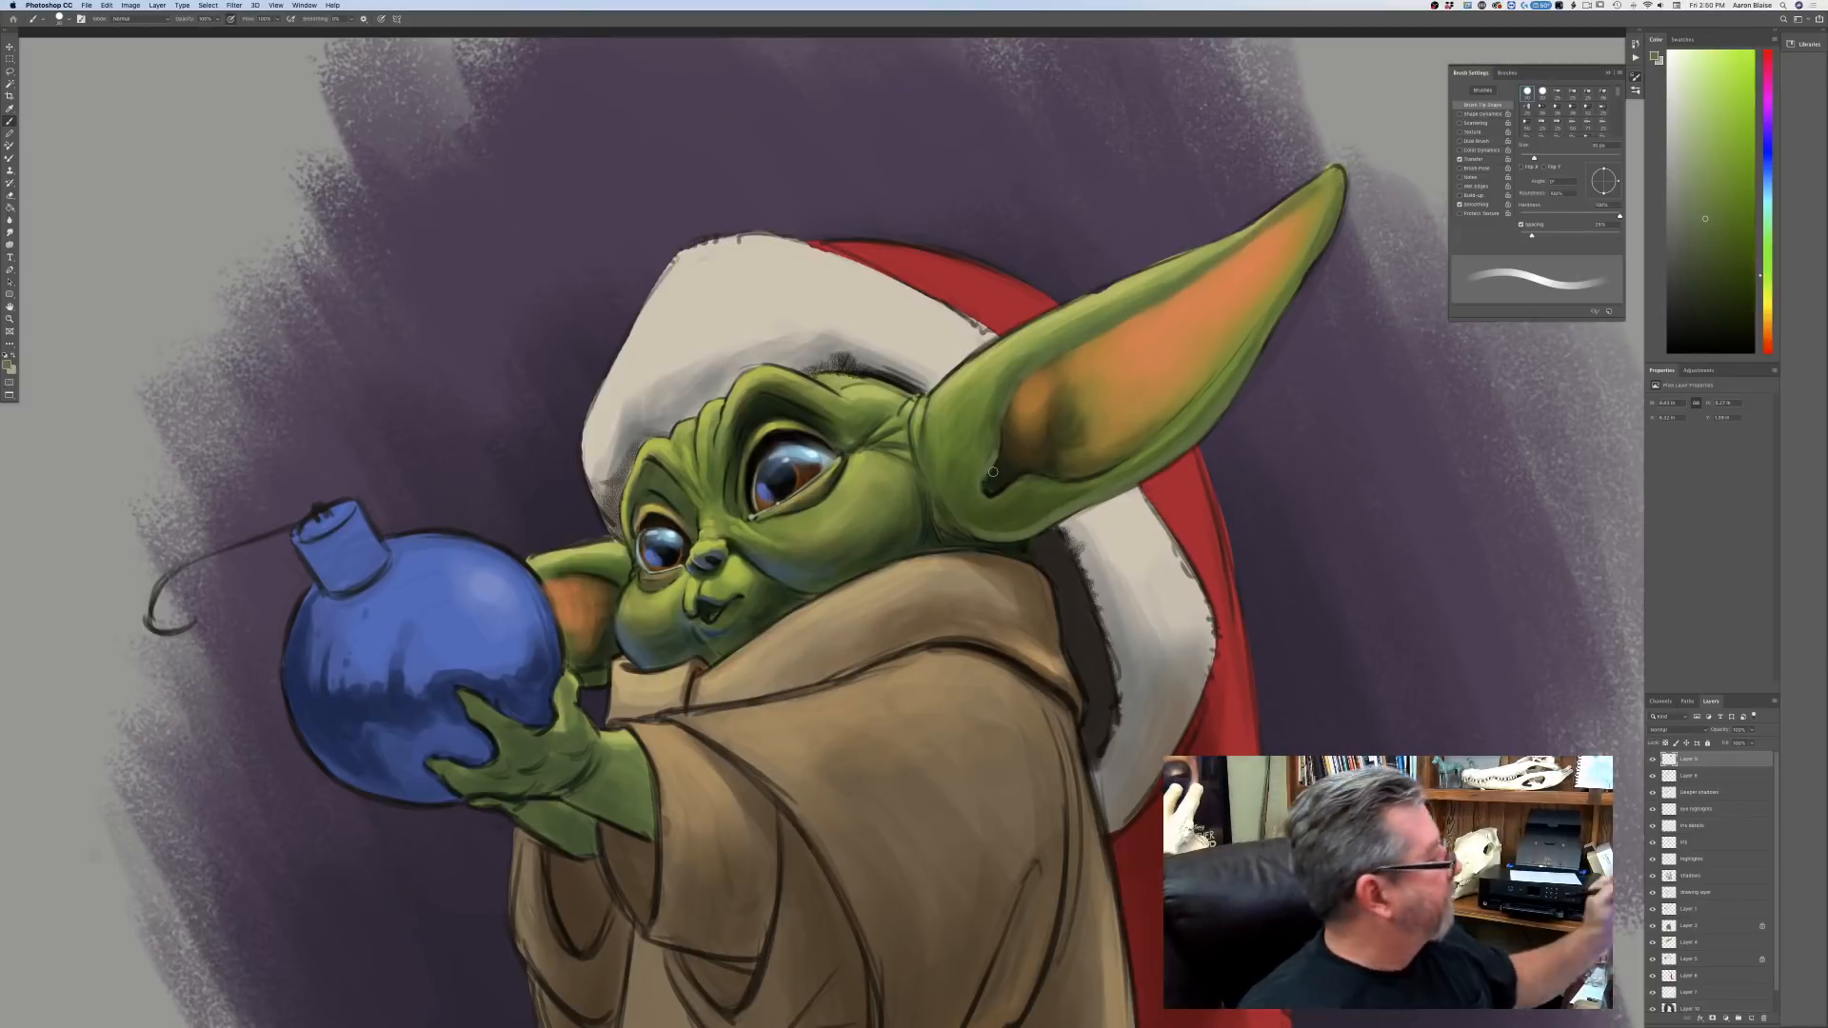
Mix a yellowish olive from a colour sampled at the near ear's base, and paint a highlight along the ear opening's lower fold.
click(7, 366)
click(1042, 484)
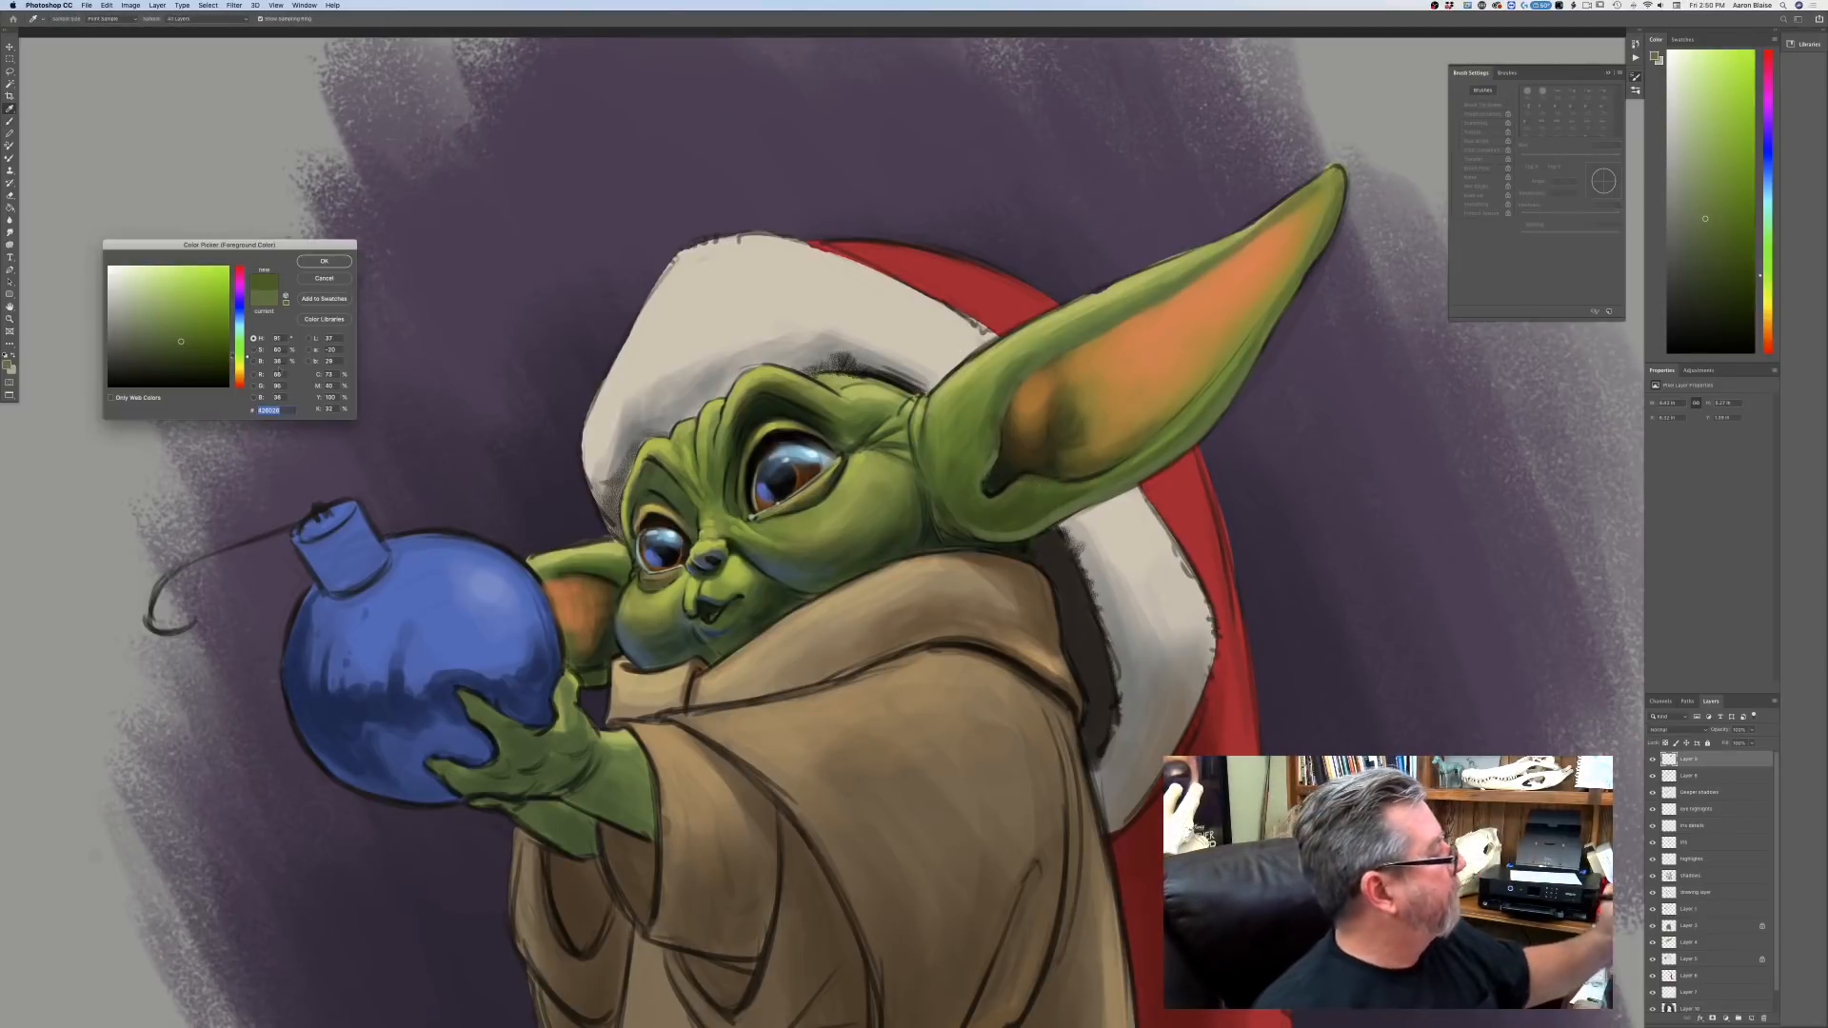
click(240, 368)
click(182, 321)
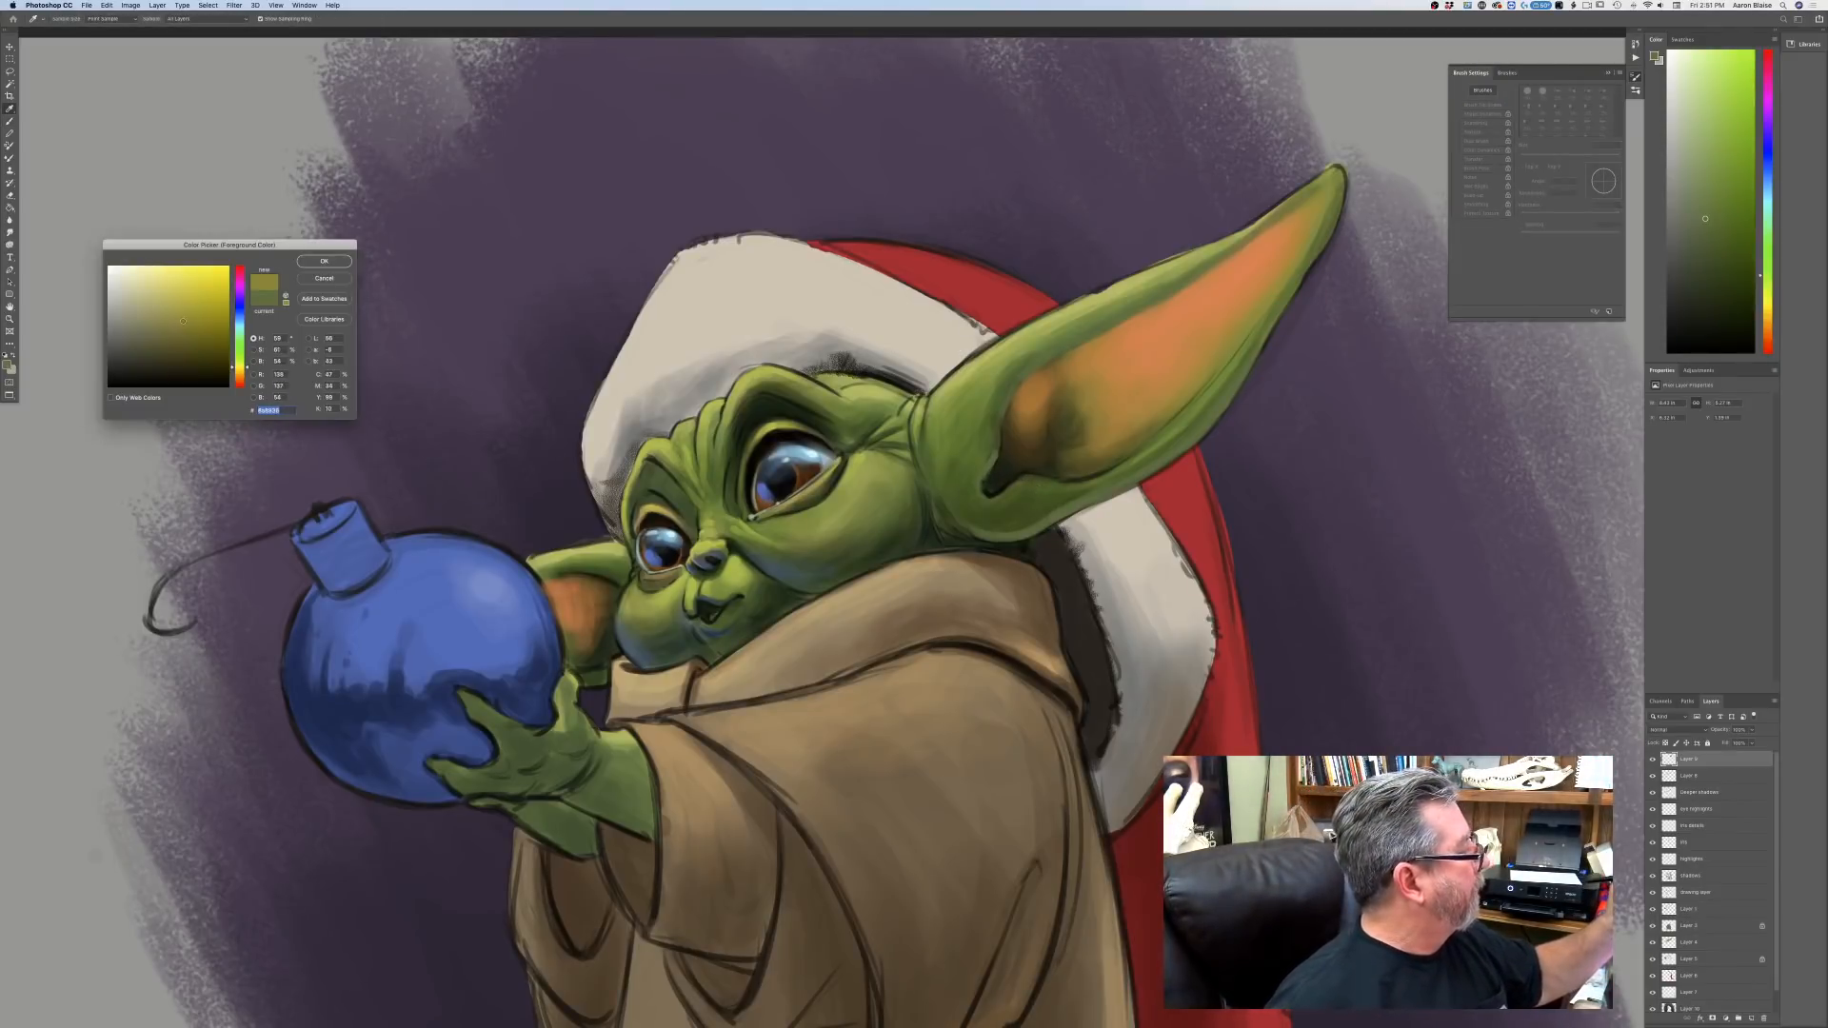
click(308, 266)
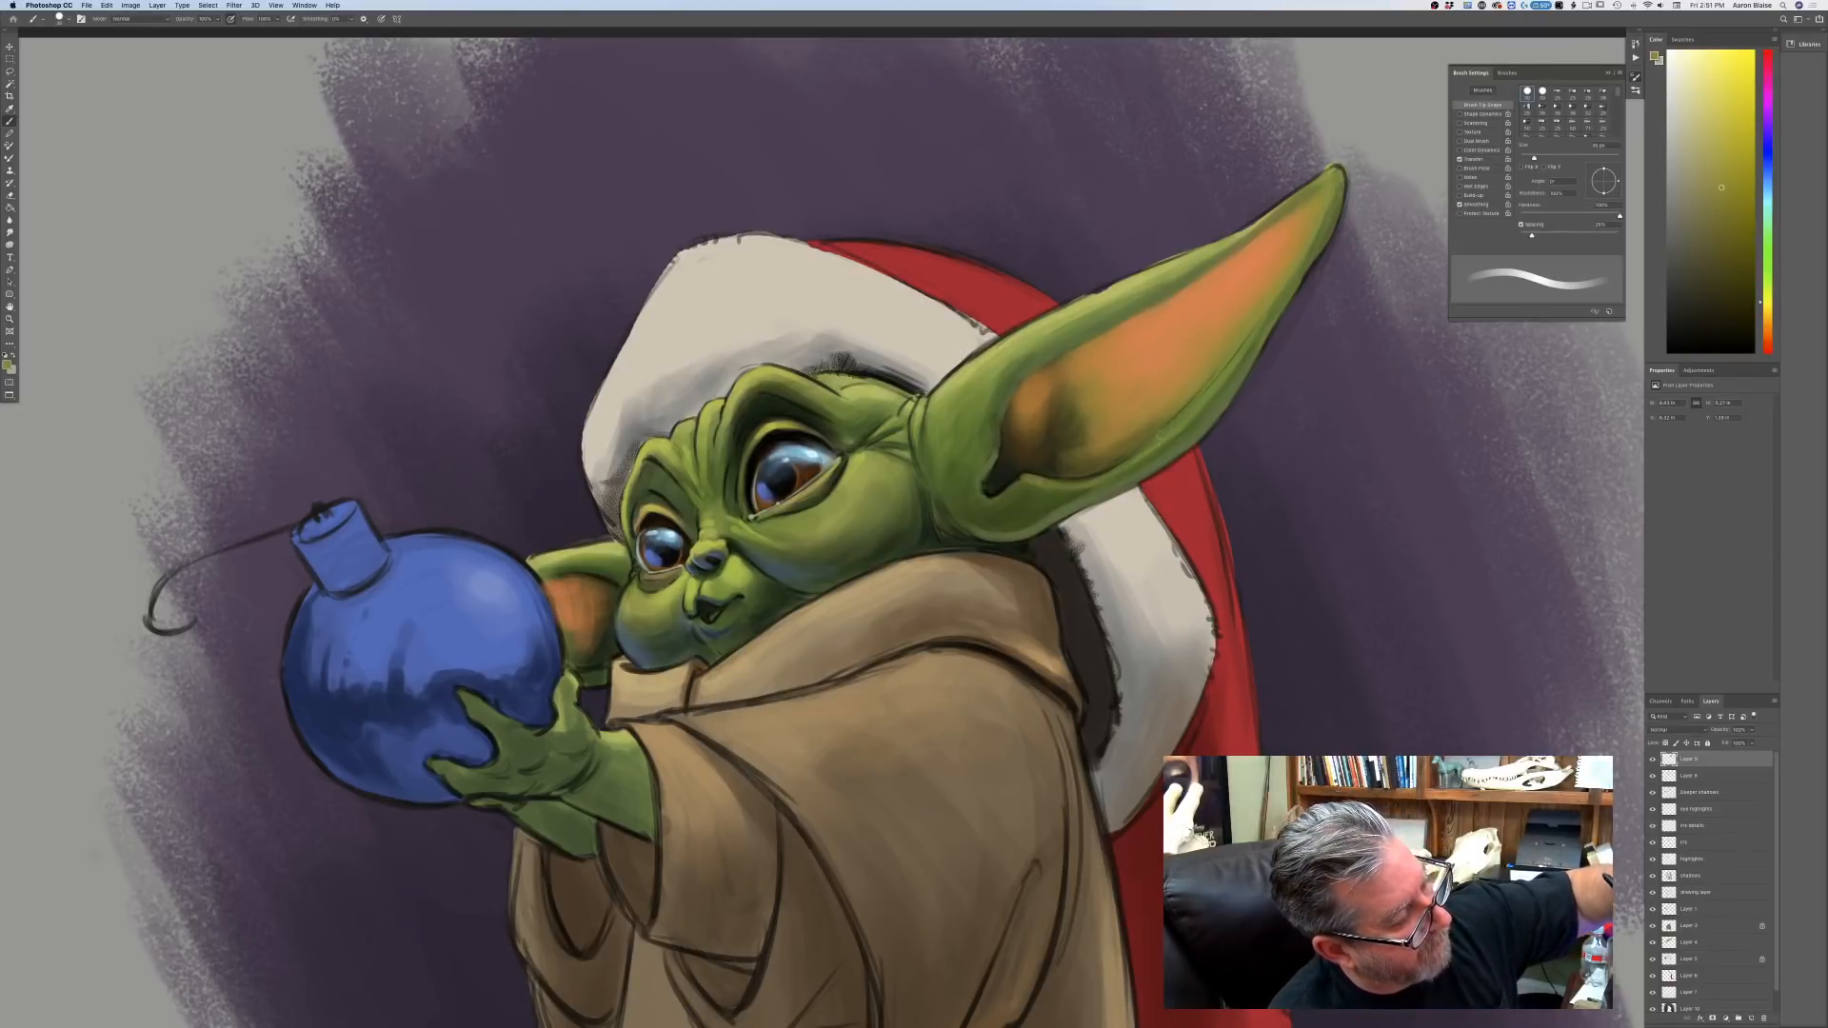
drag(1045, 478, 1011, 486)
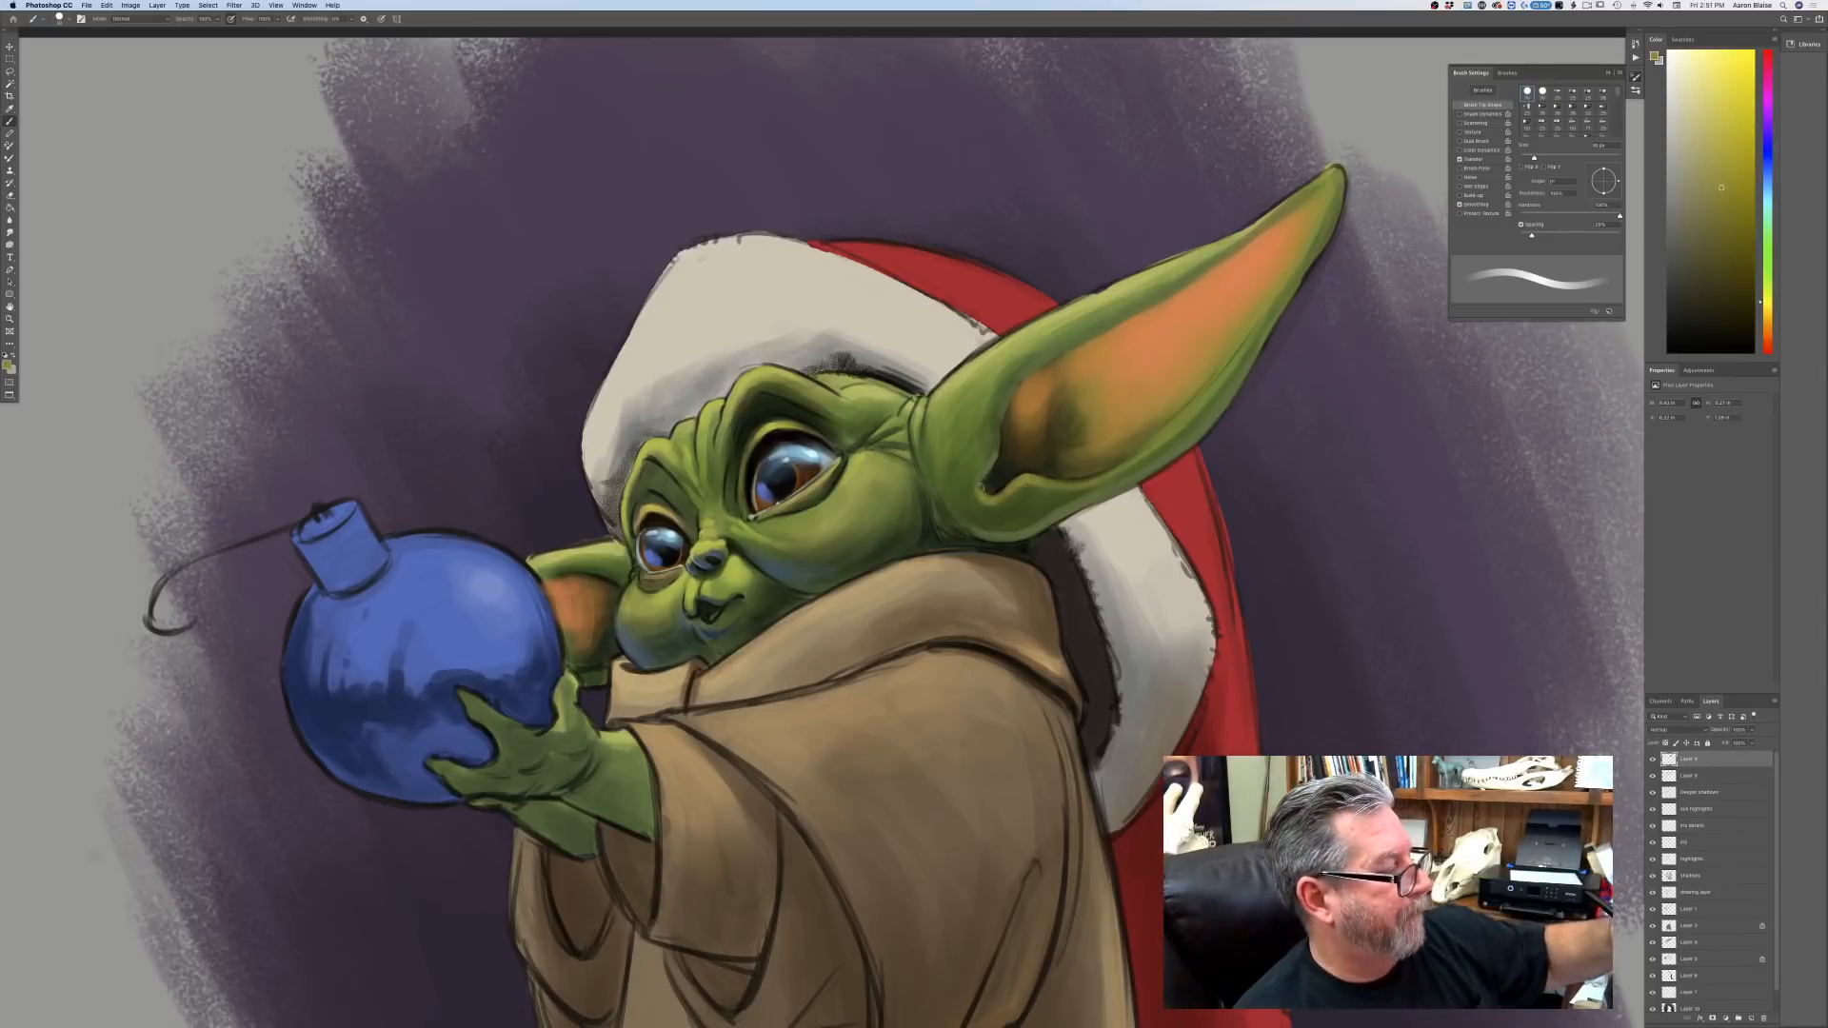
Sample the cheek's green, lighten it to a pale yellow-green foreground colour, and enable Shape Dynamics for the brush.
key(super+minus)
key(super+minus)
key(super+minus)
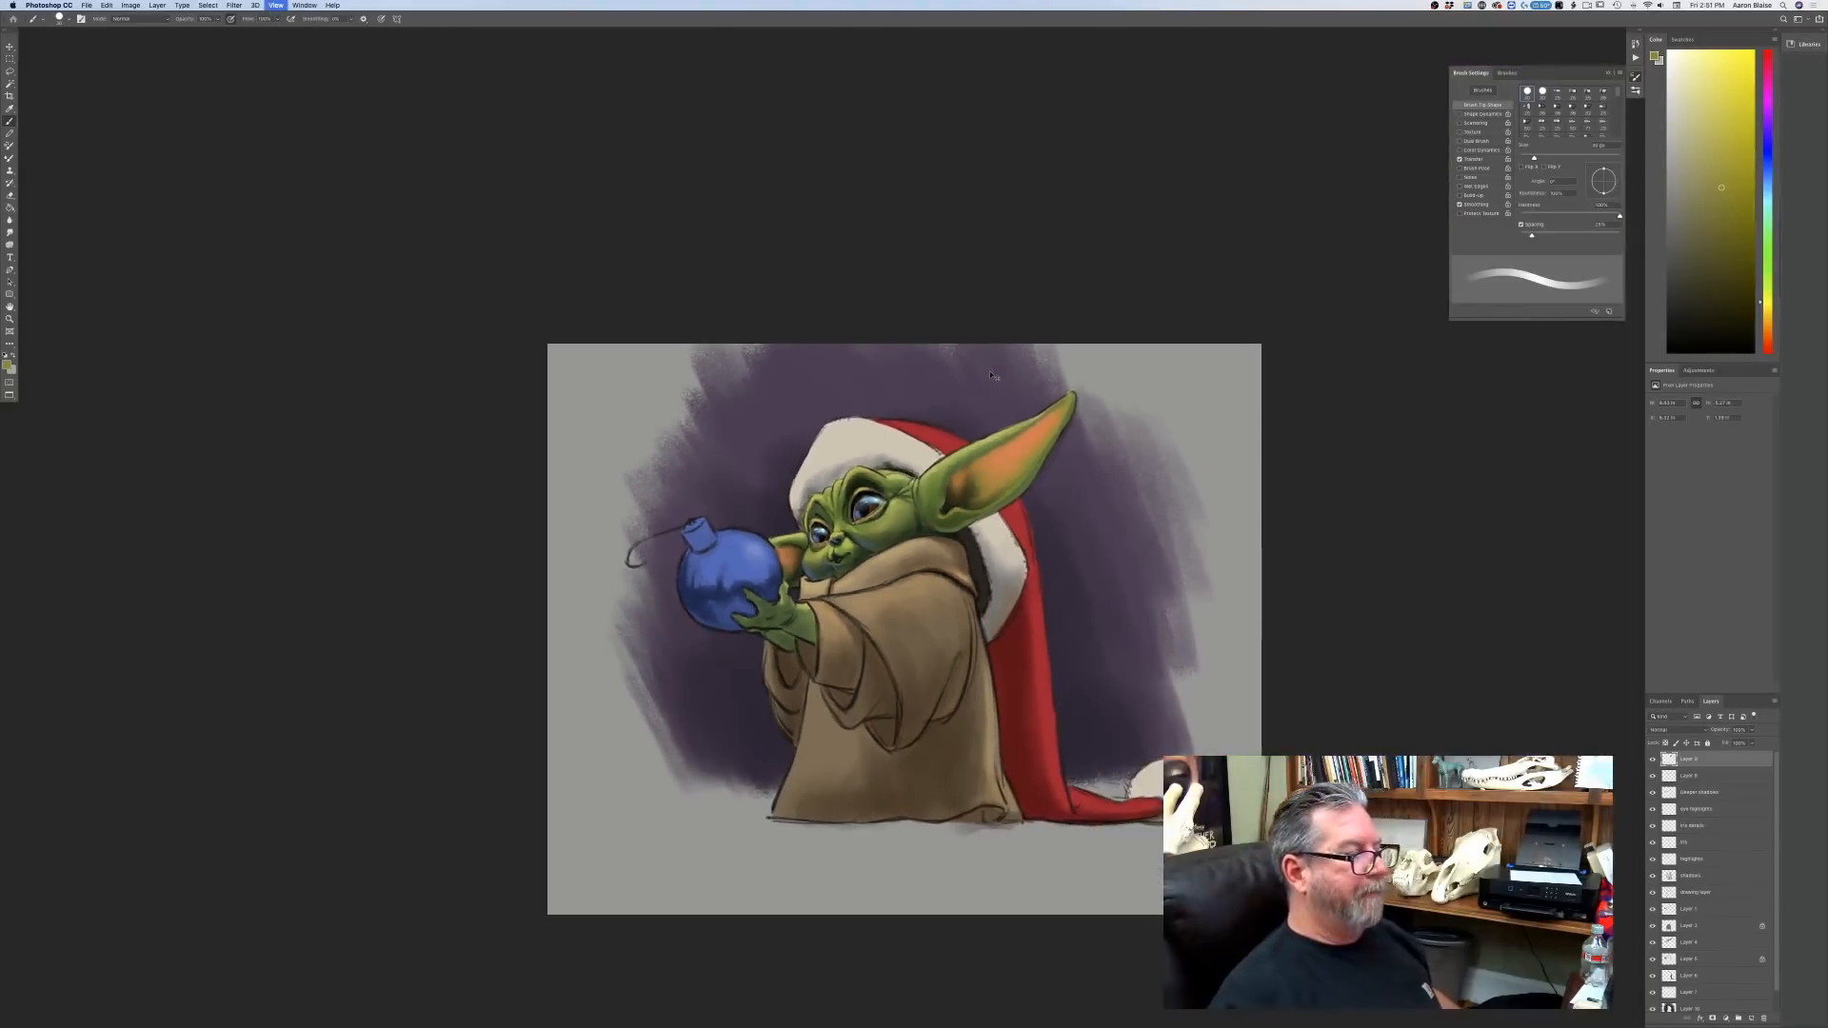
key(super+plus)
key(super+plus)
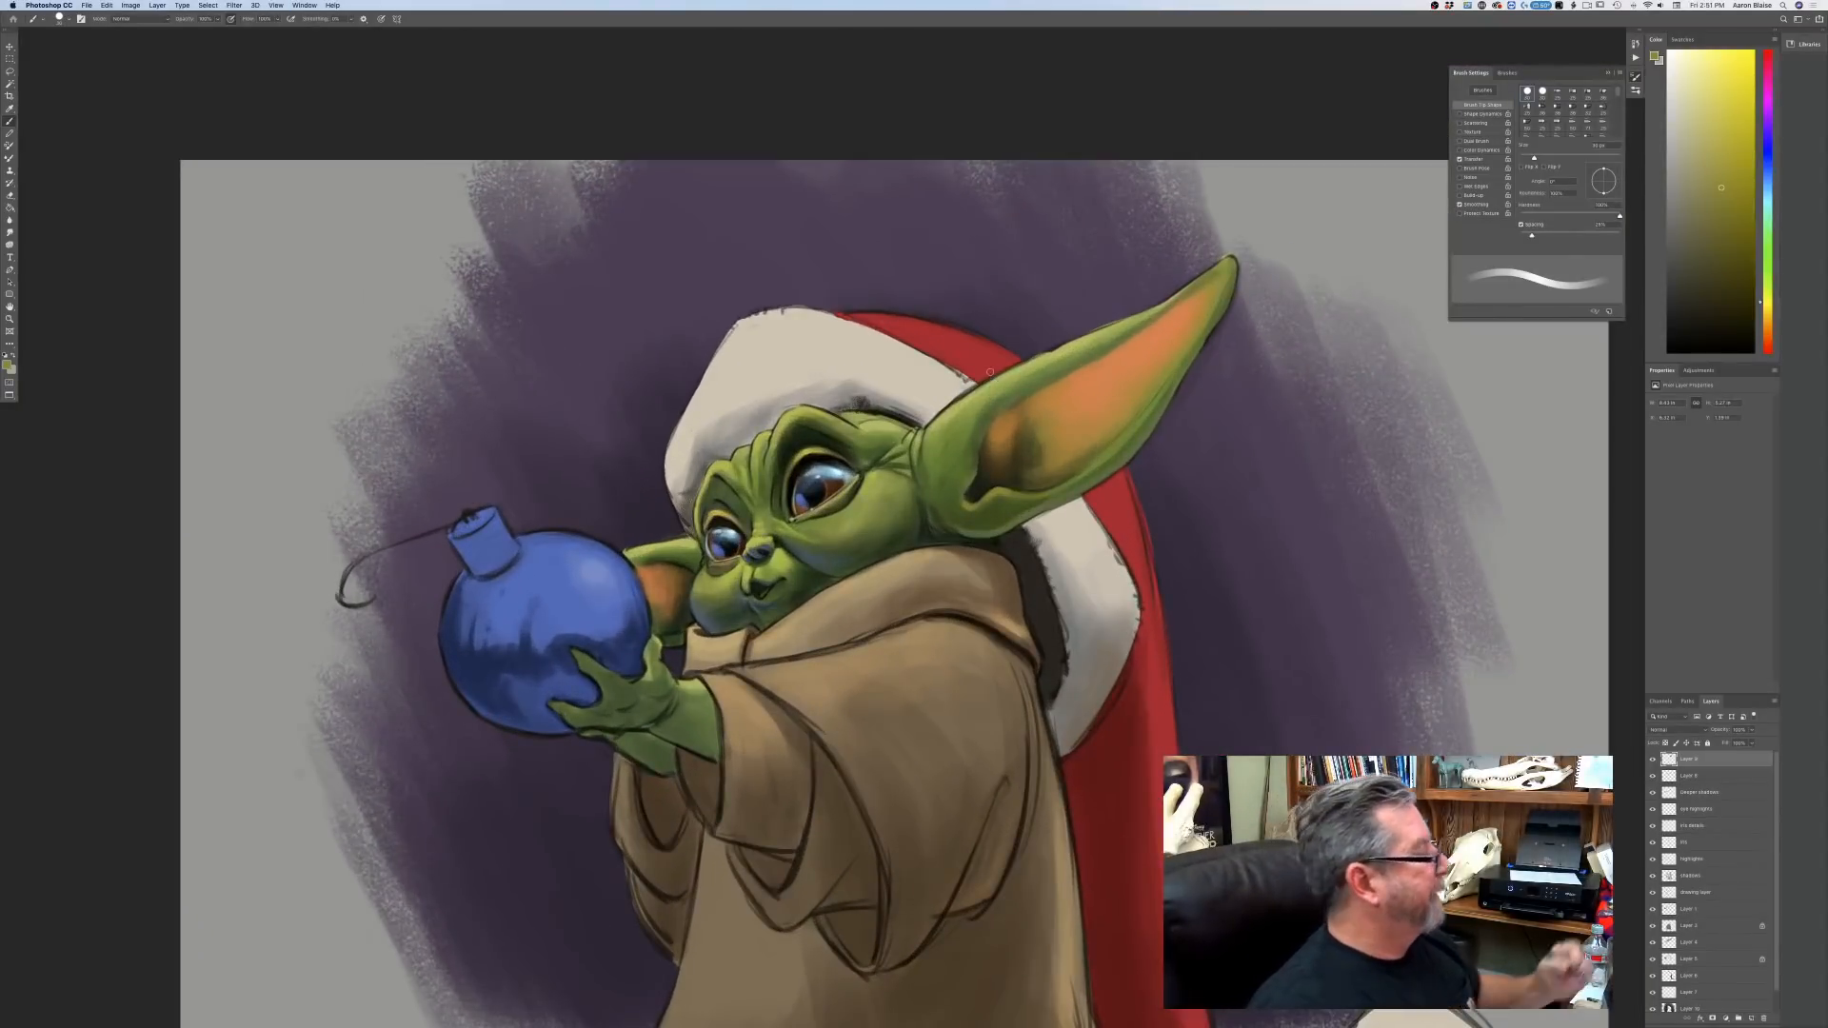
click(8, 366)
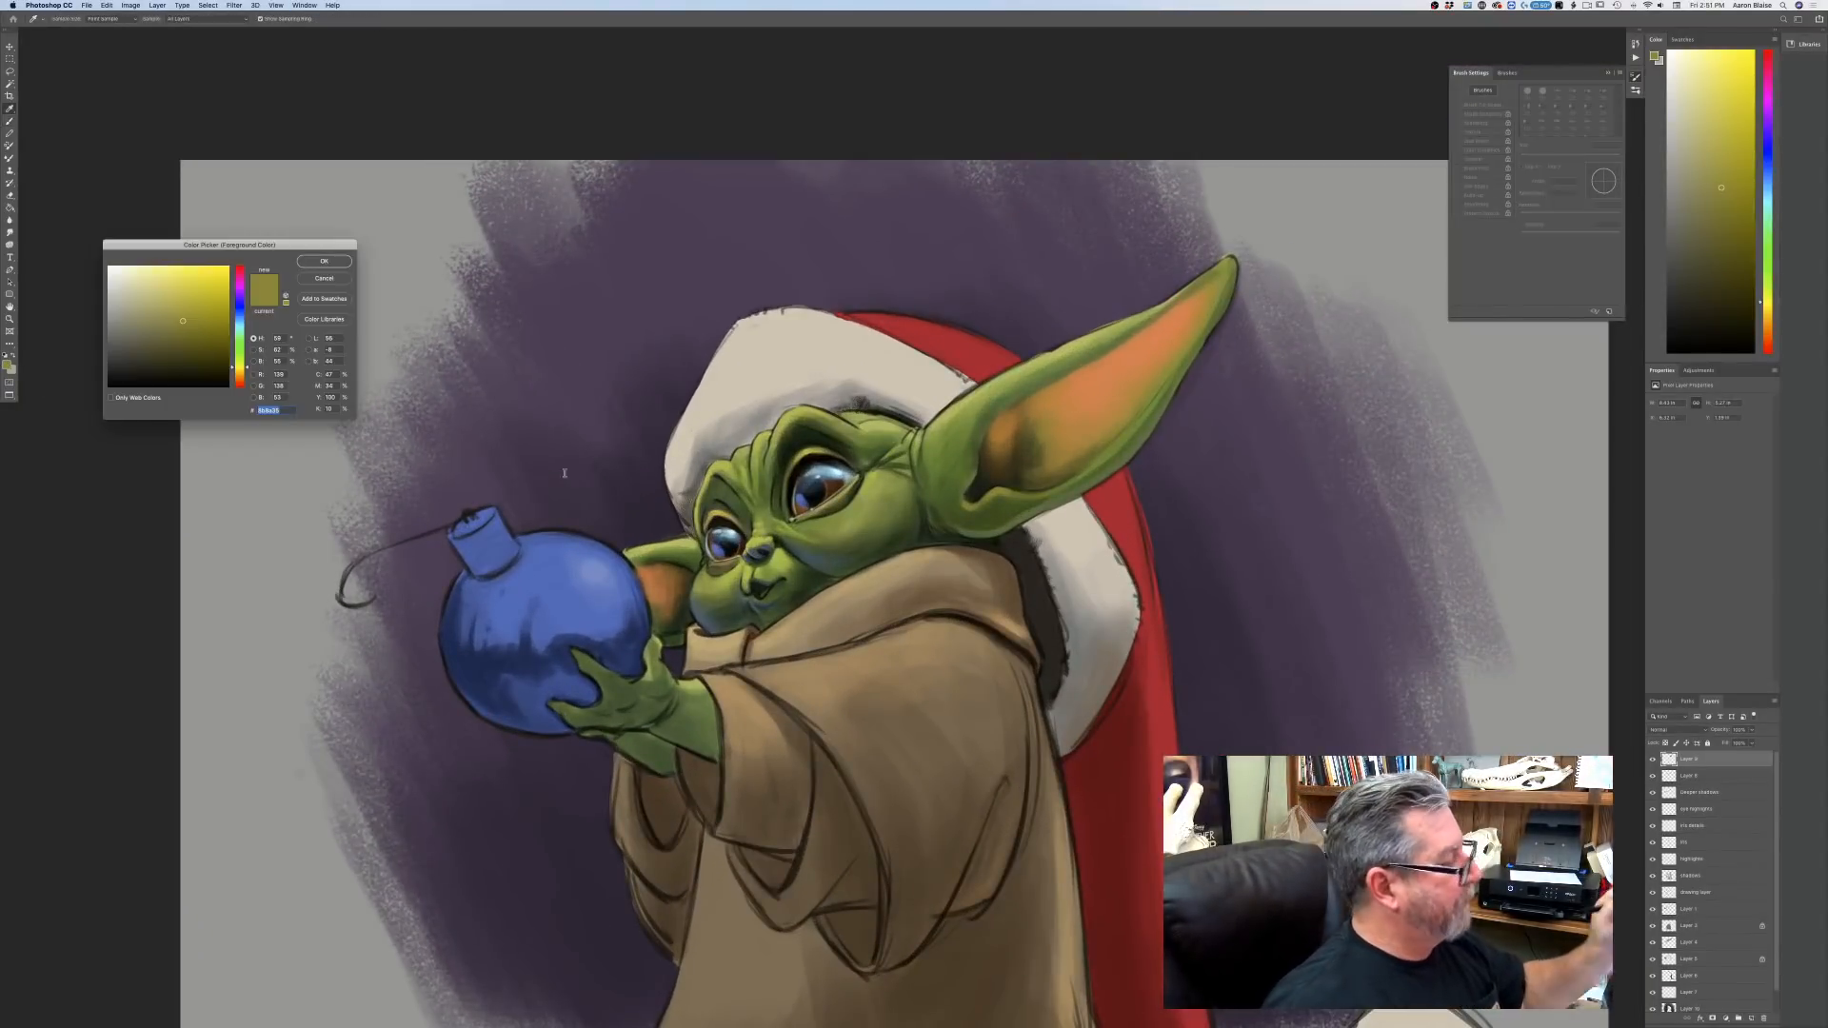
click(882, 510)
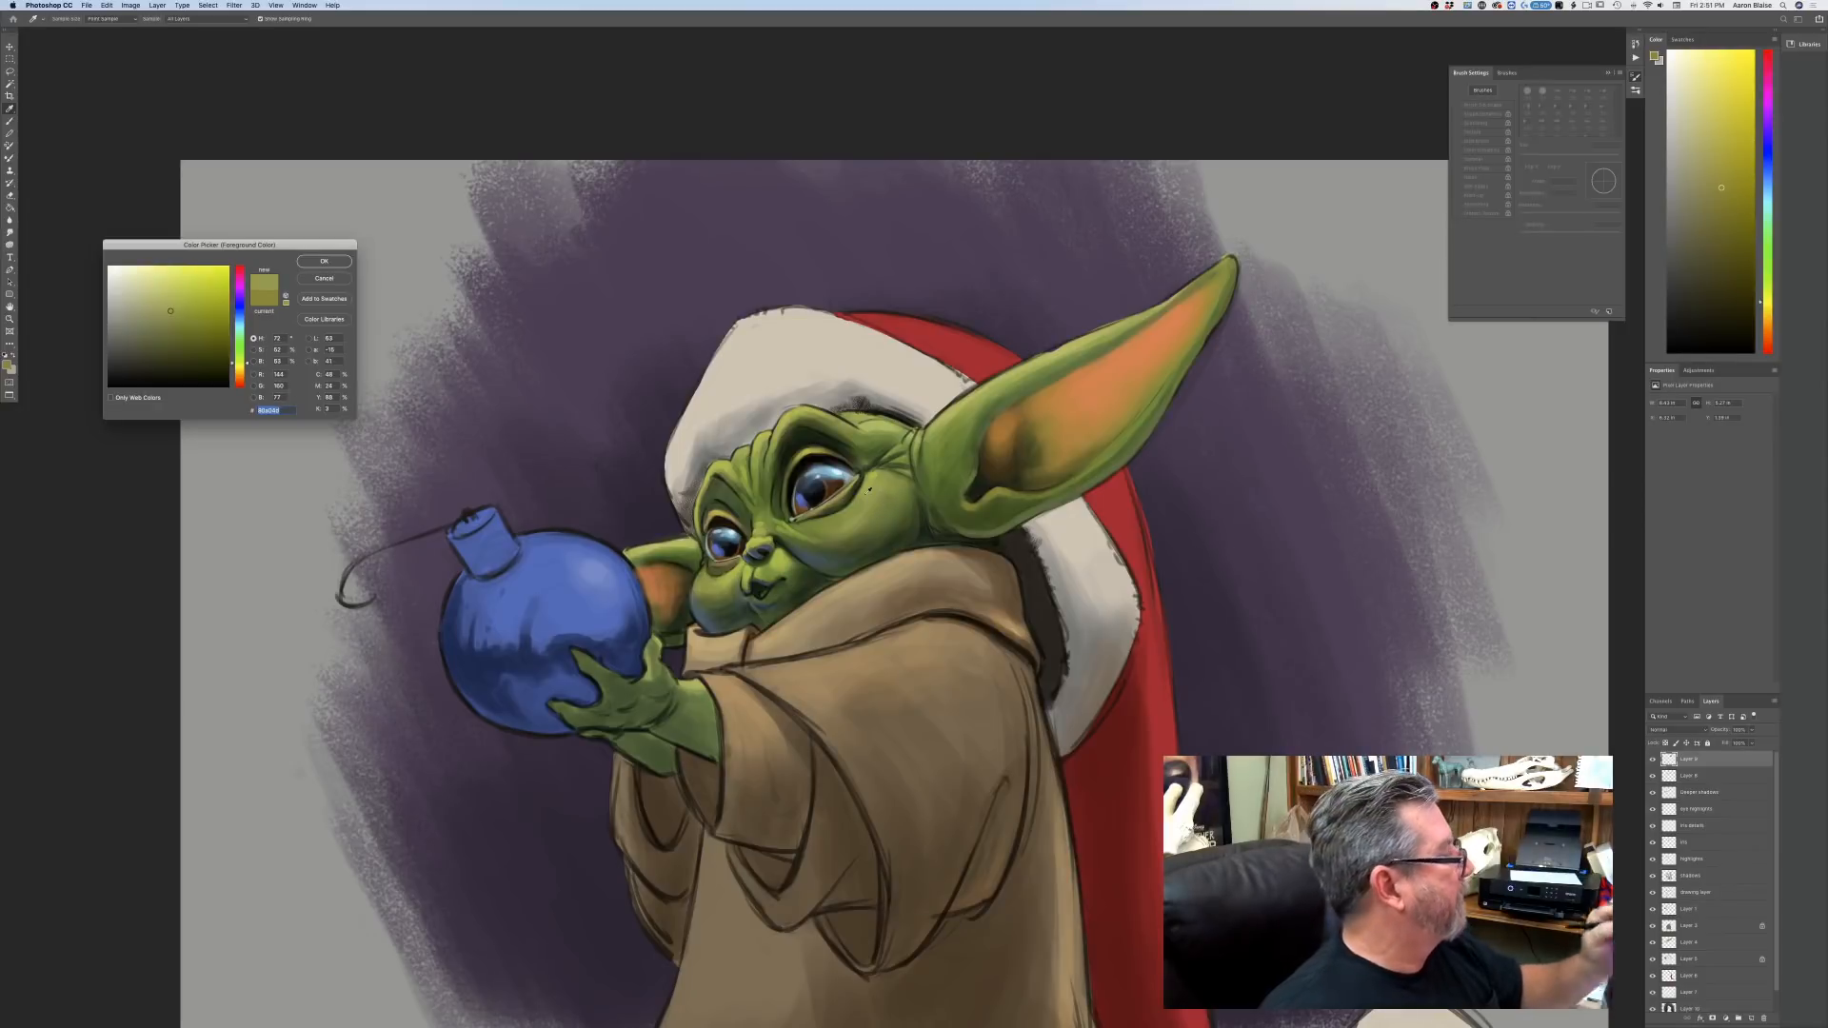
click(168, 294)
click(239, 366)
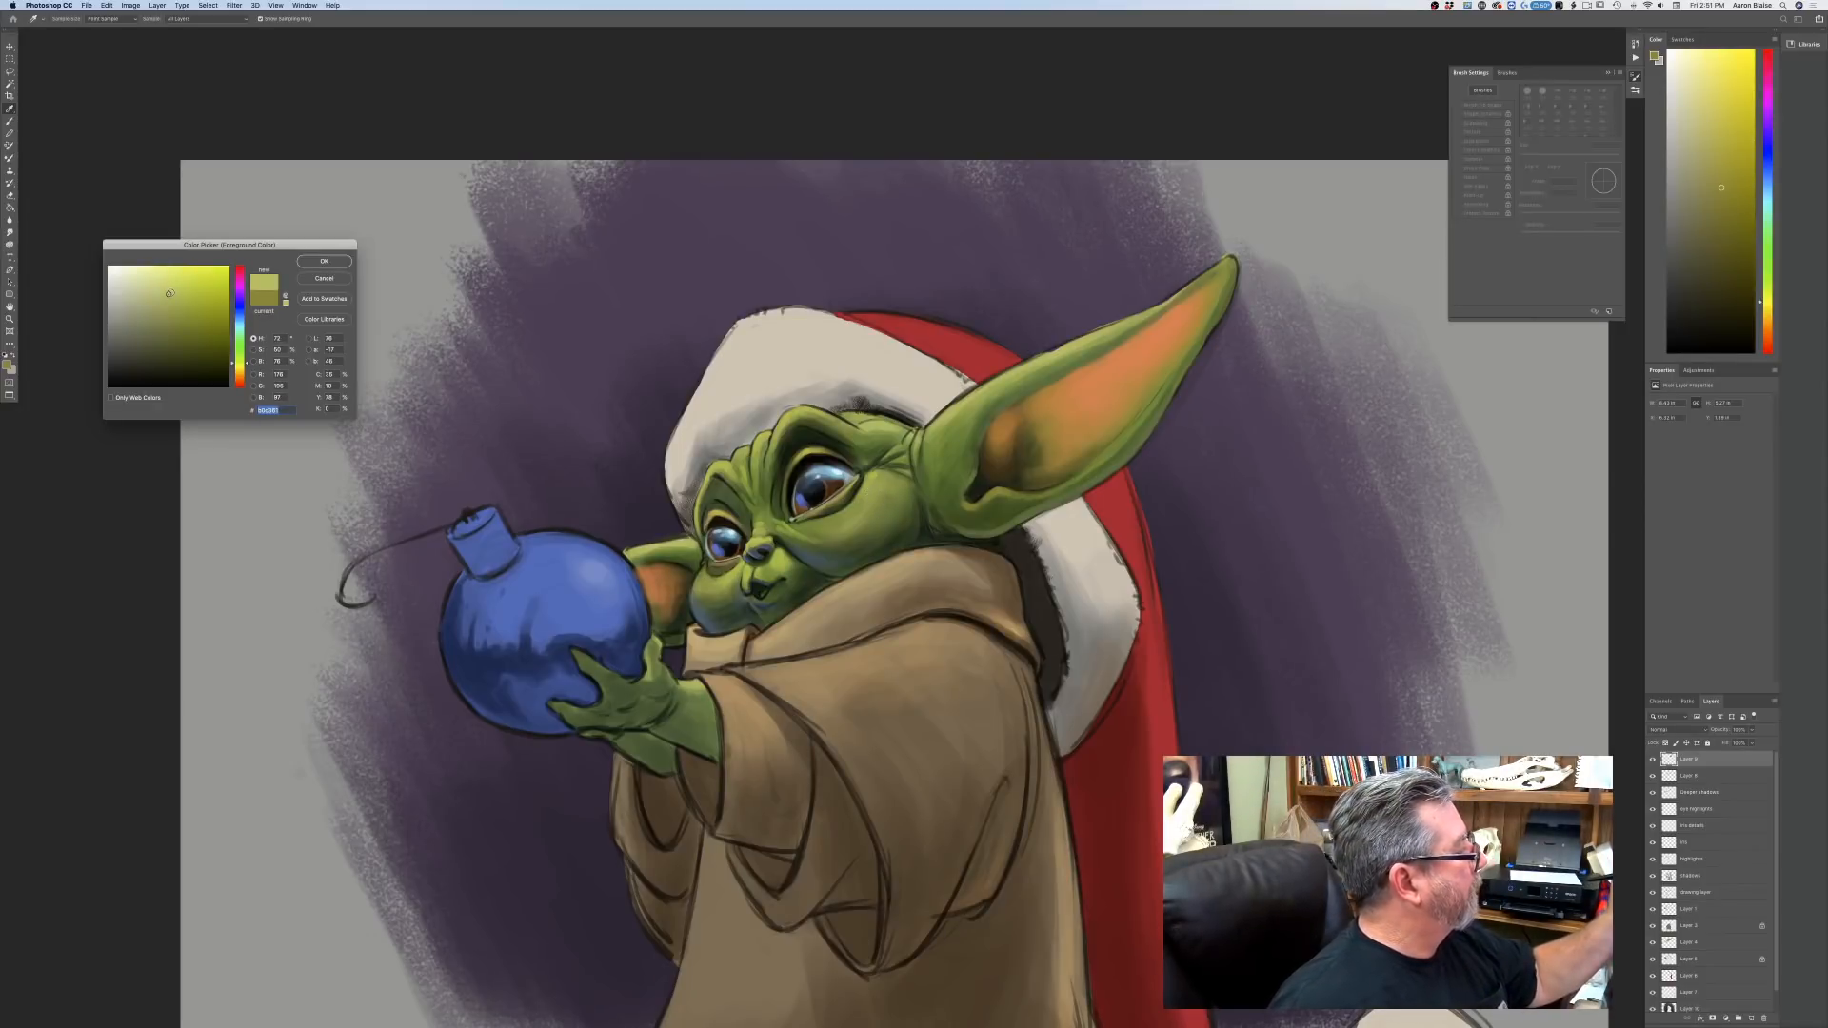
click(323, 261)
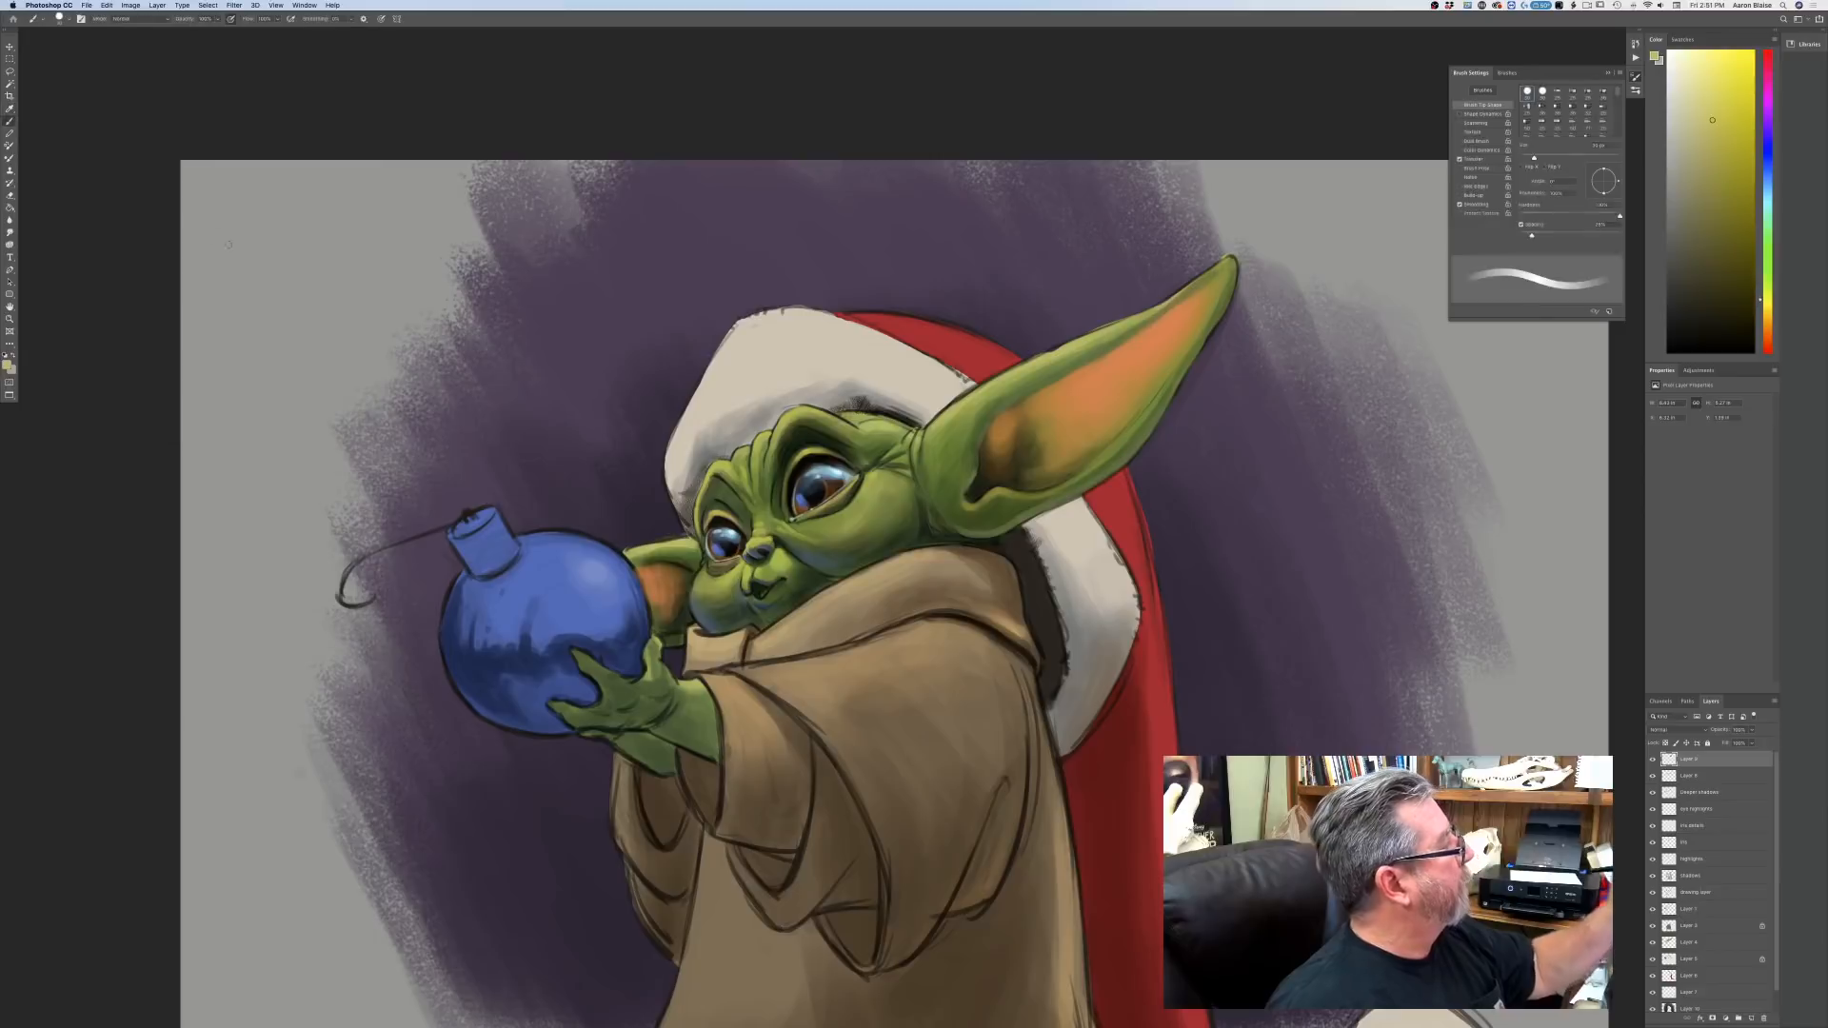
click(1459, 113)
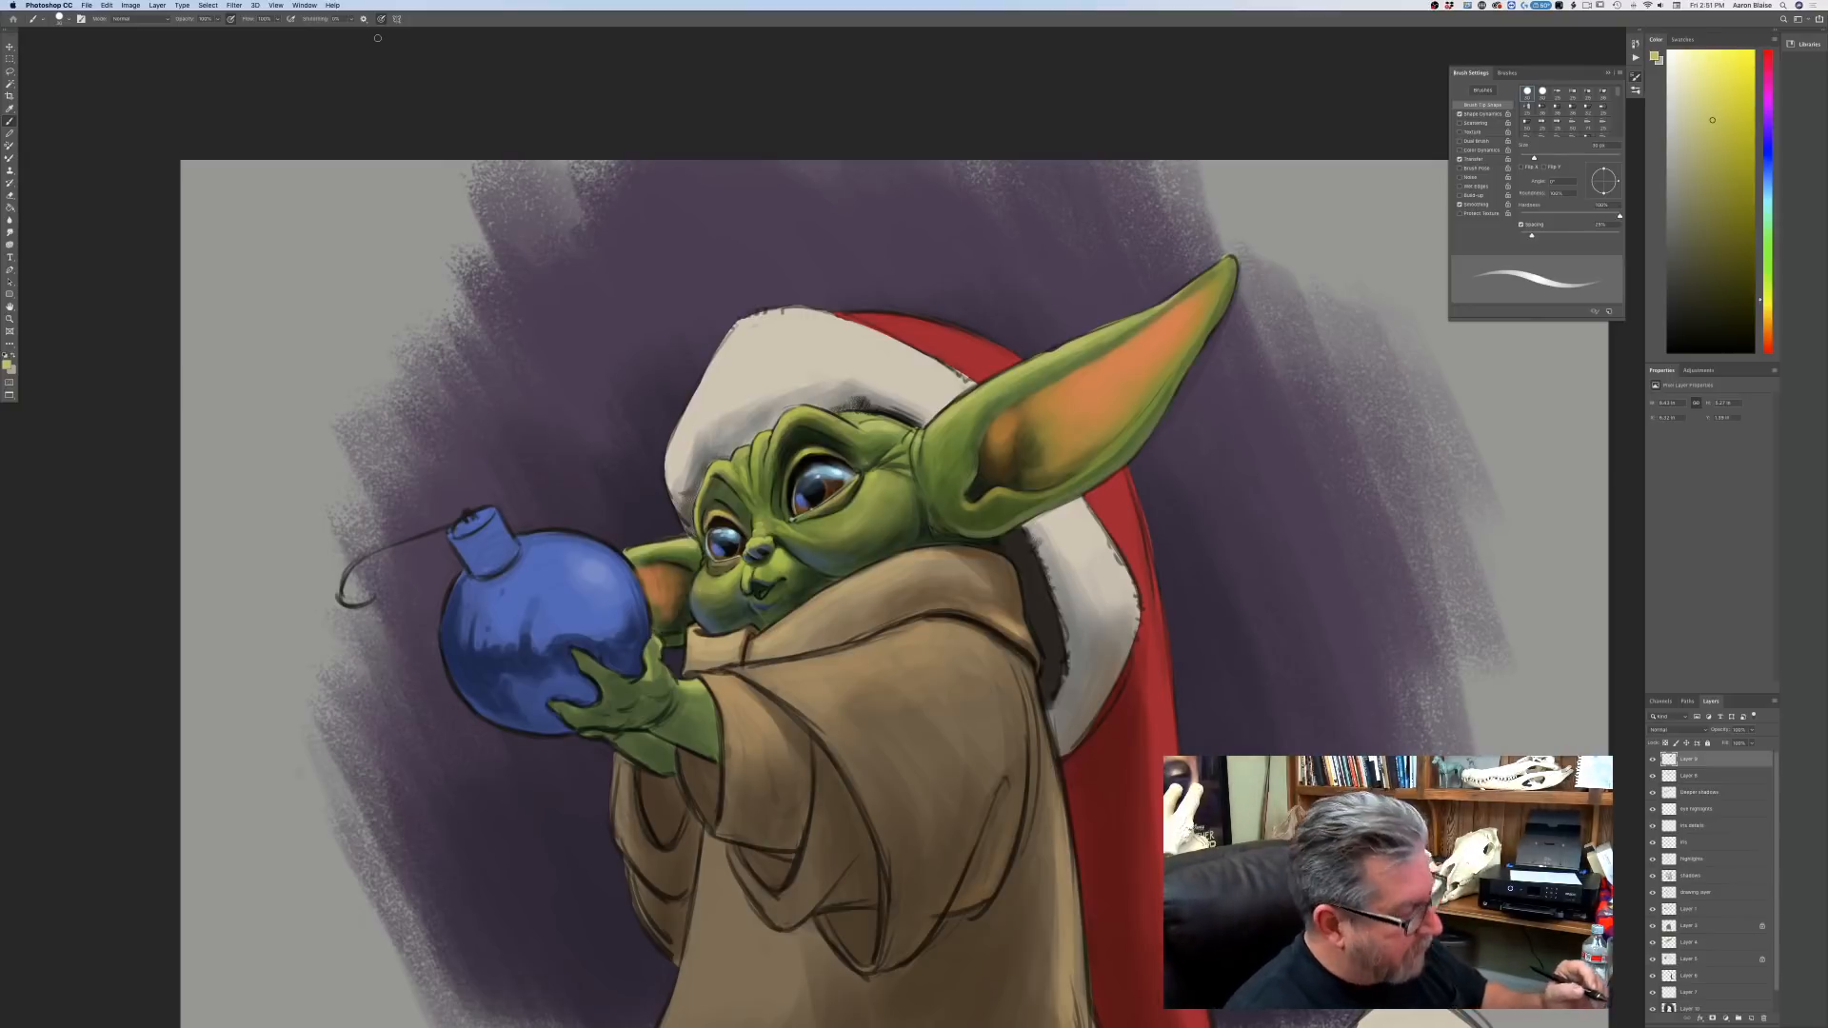
Paint fine pale yellow-green highlights on the face's skin folds, varying the brush size between strokes.
drag(448, 796, 344, 753)
key(ctrl+plus)
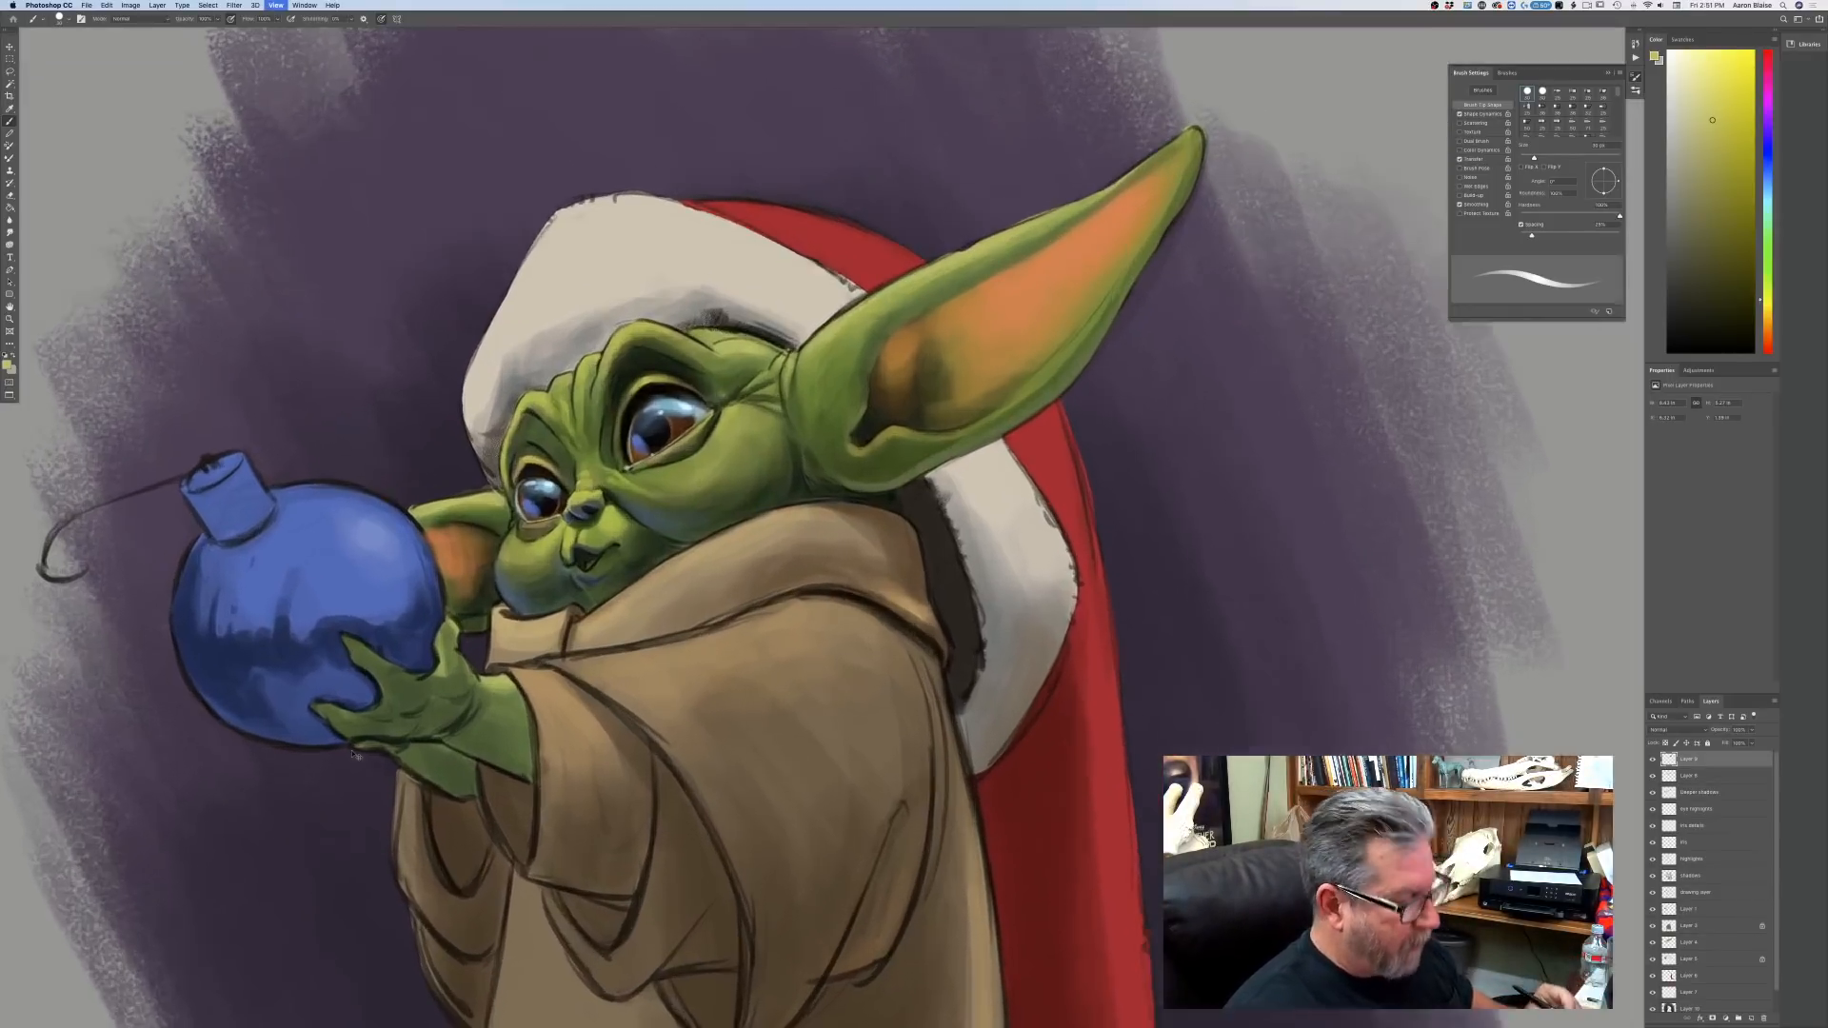
key(bracketleft)
key(bracketleft)
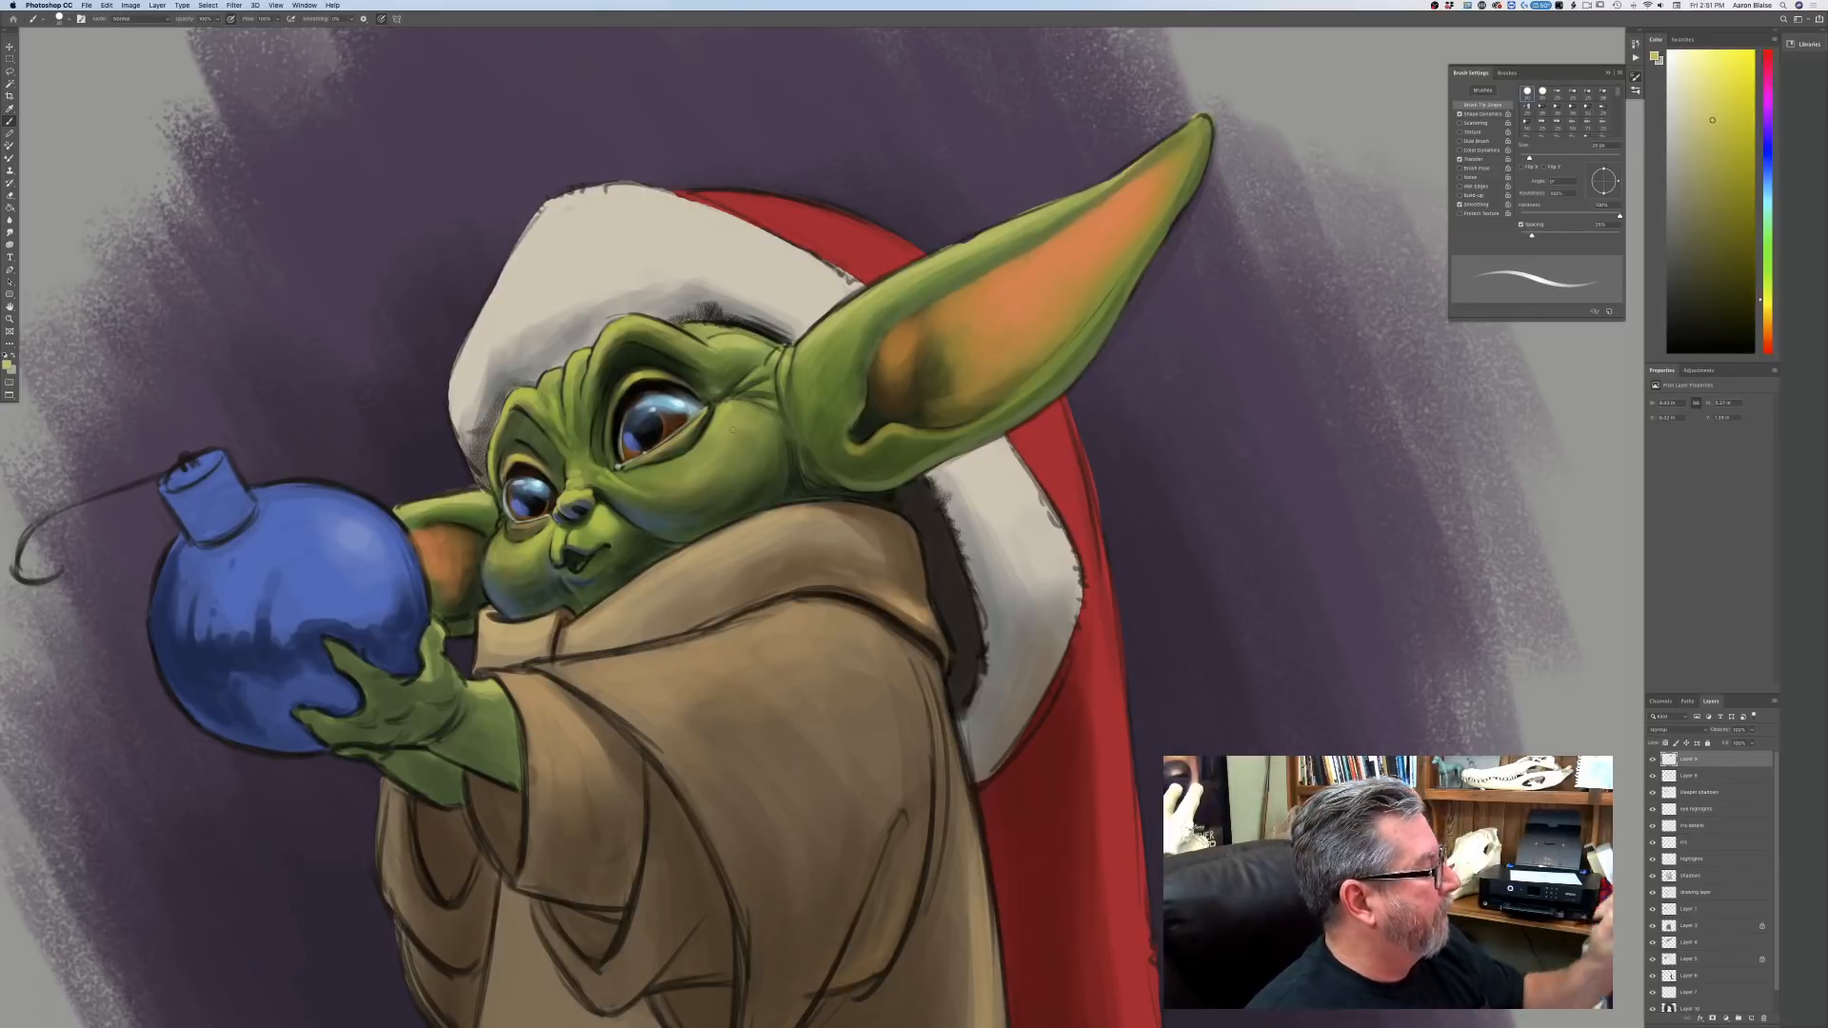
key(bracketright)
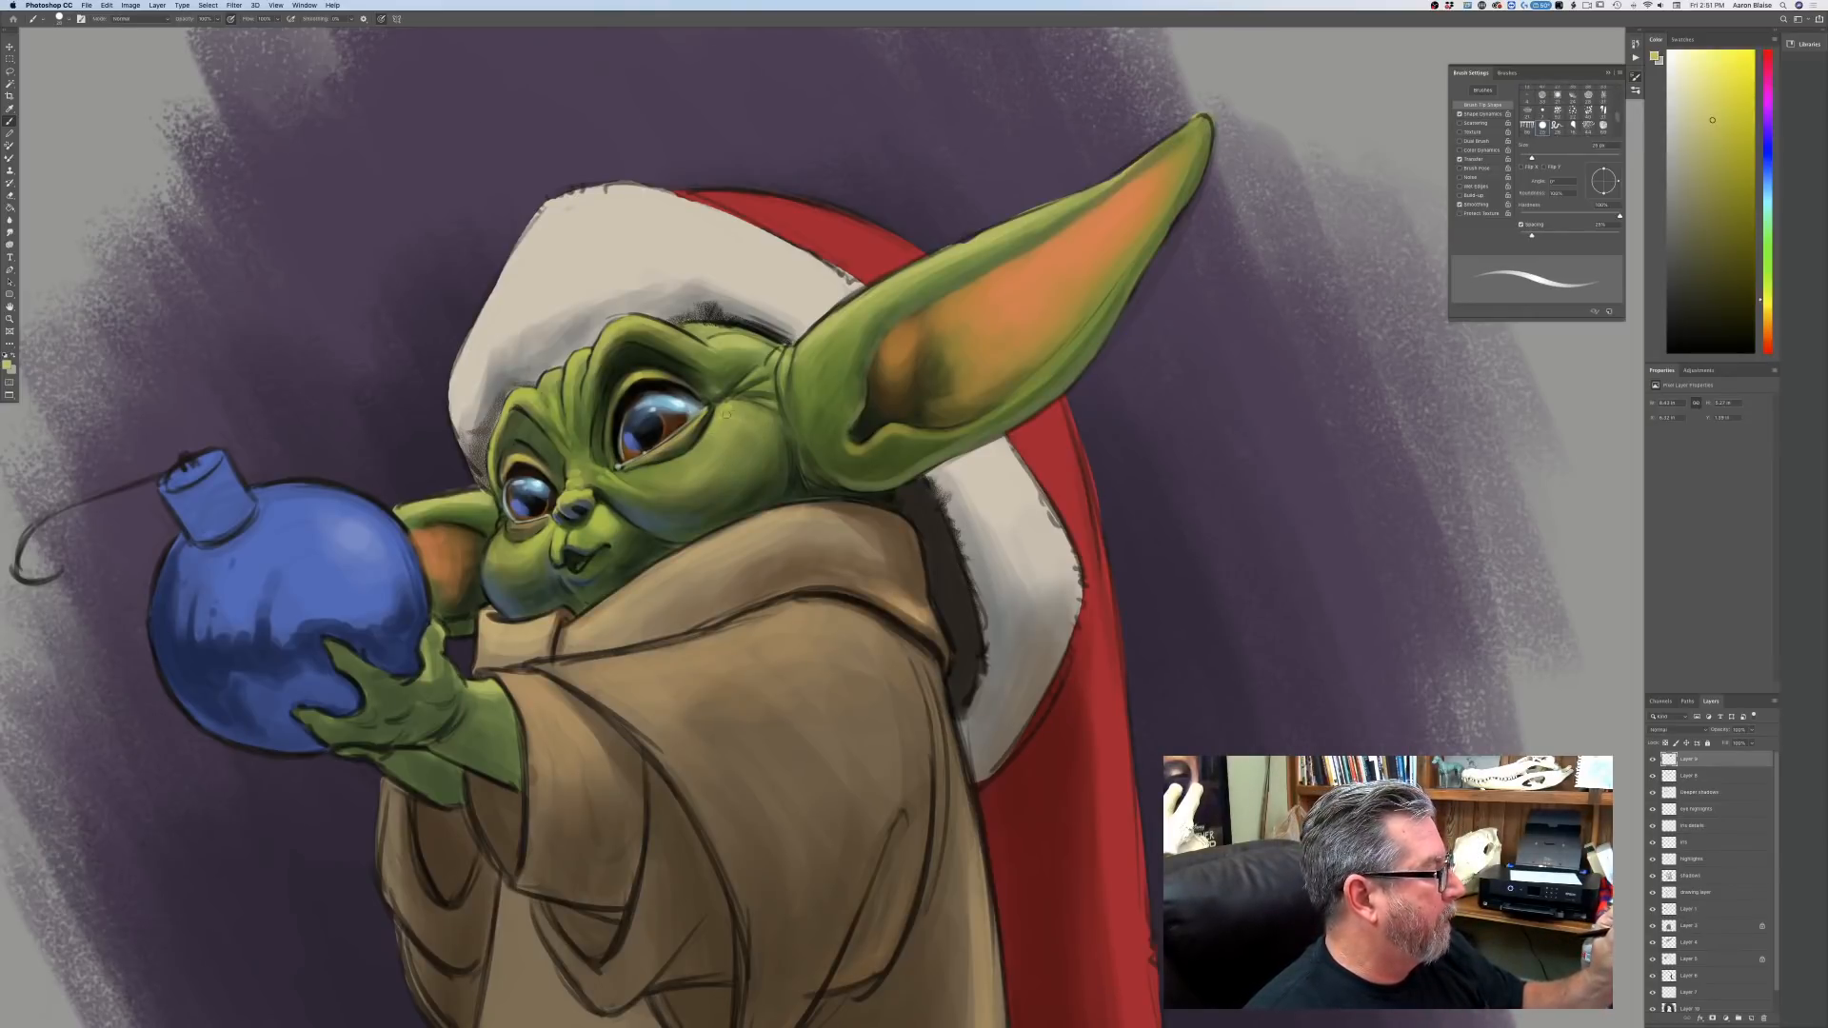
key(bracketright)
key(bracketright)
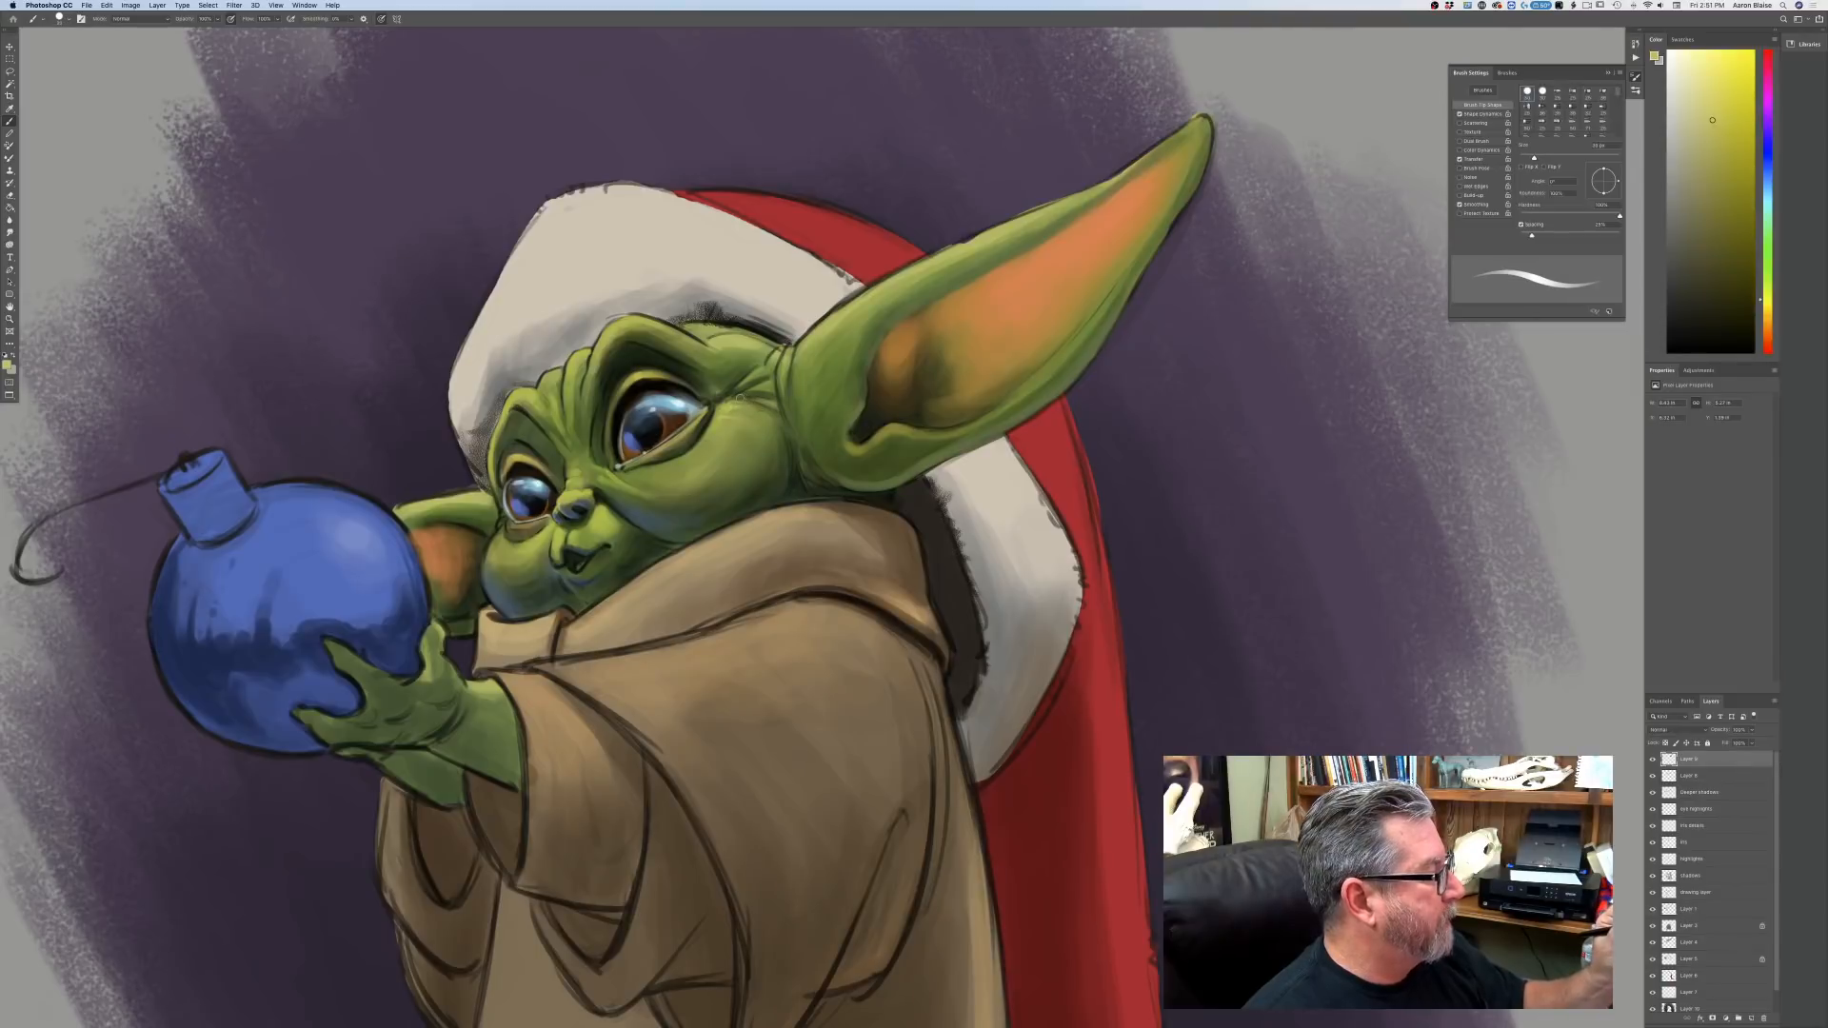
key(bracketleft)
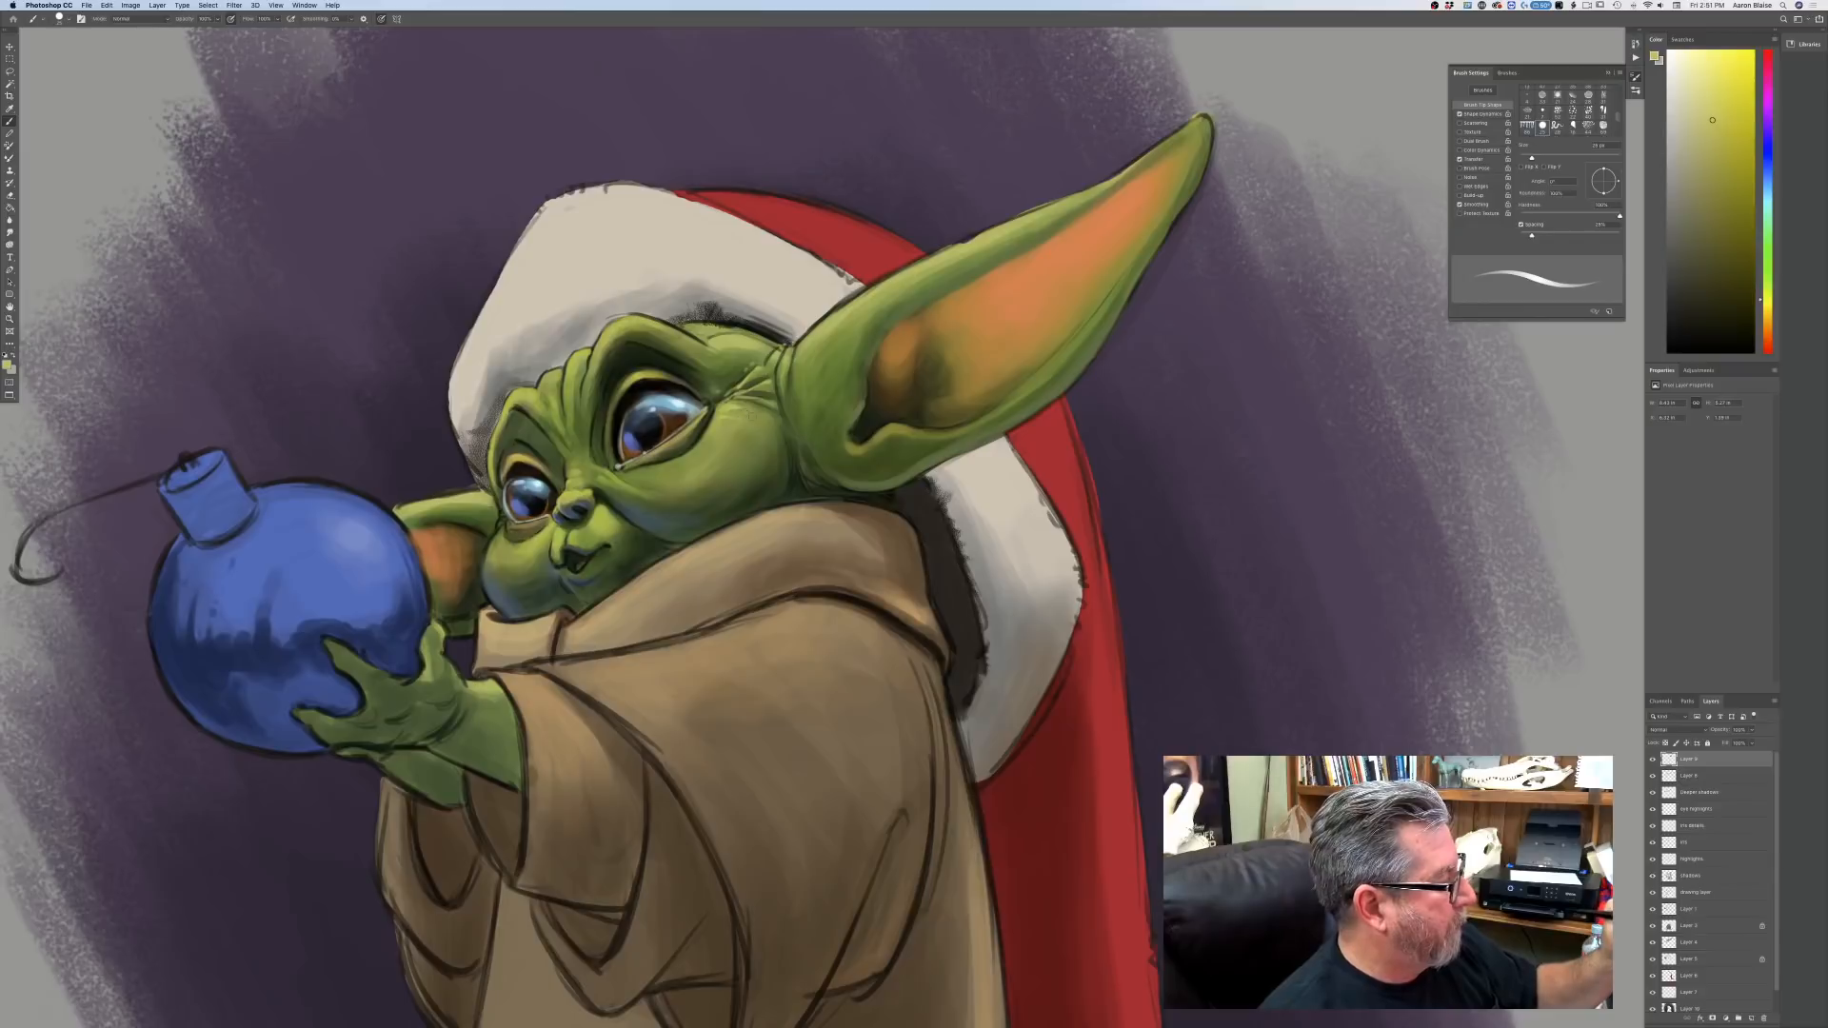
key(bracketright)
key(bracketright)
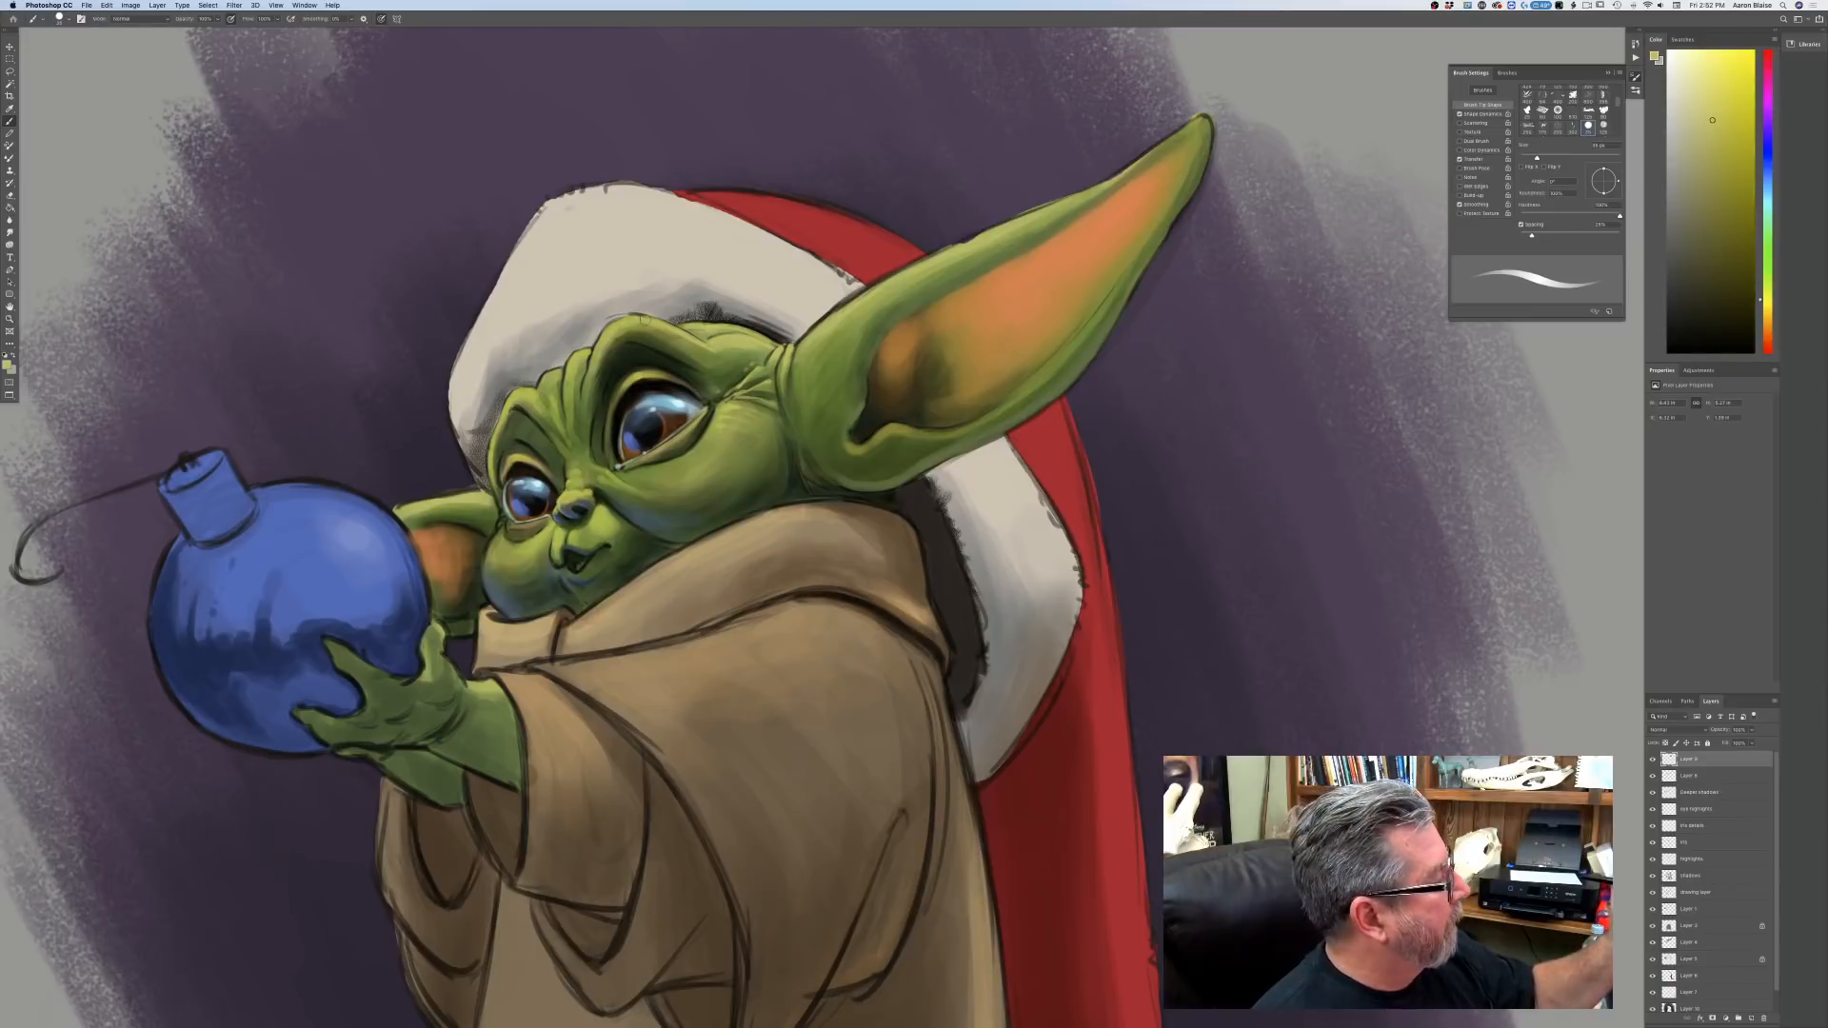
key(bracketleft)
key(bracketleft)
key(bracketleft)
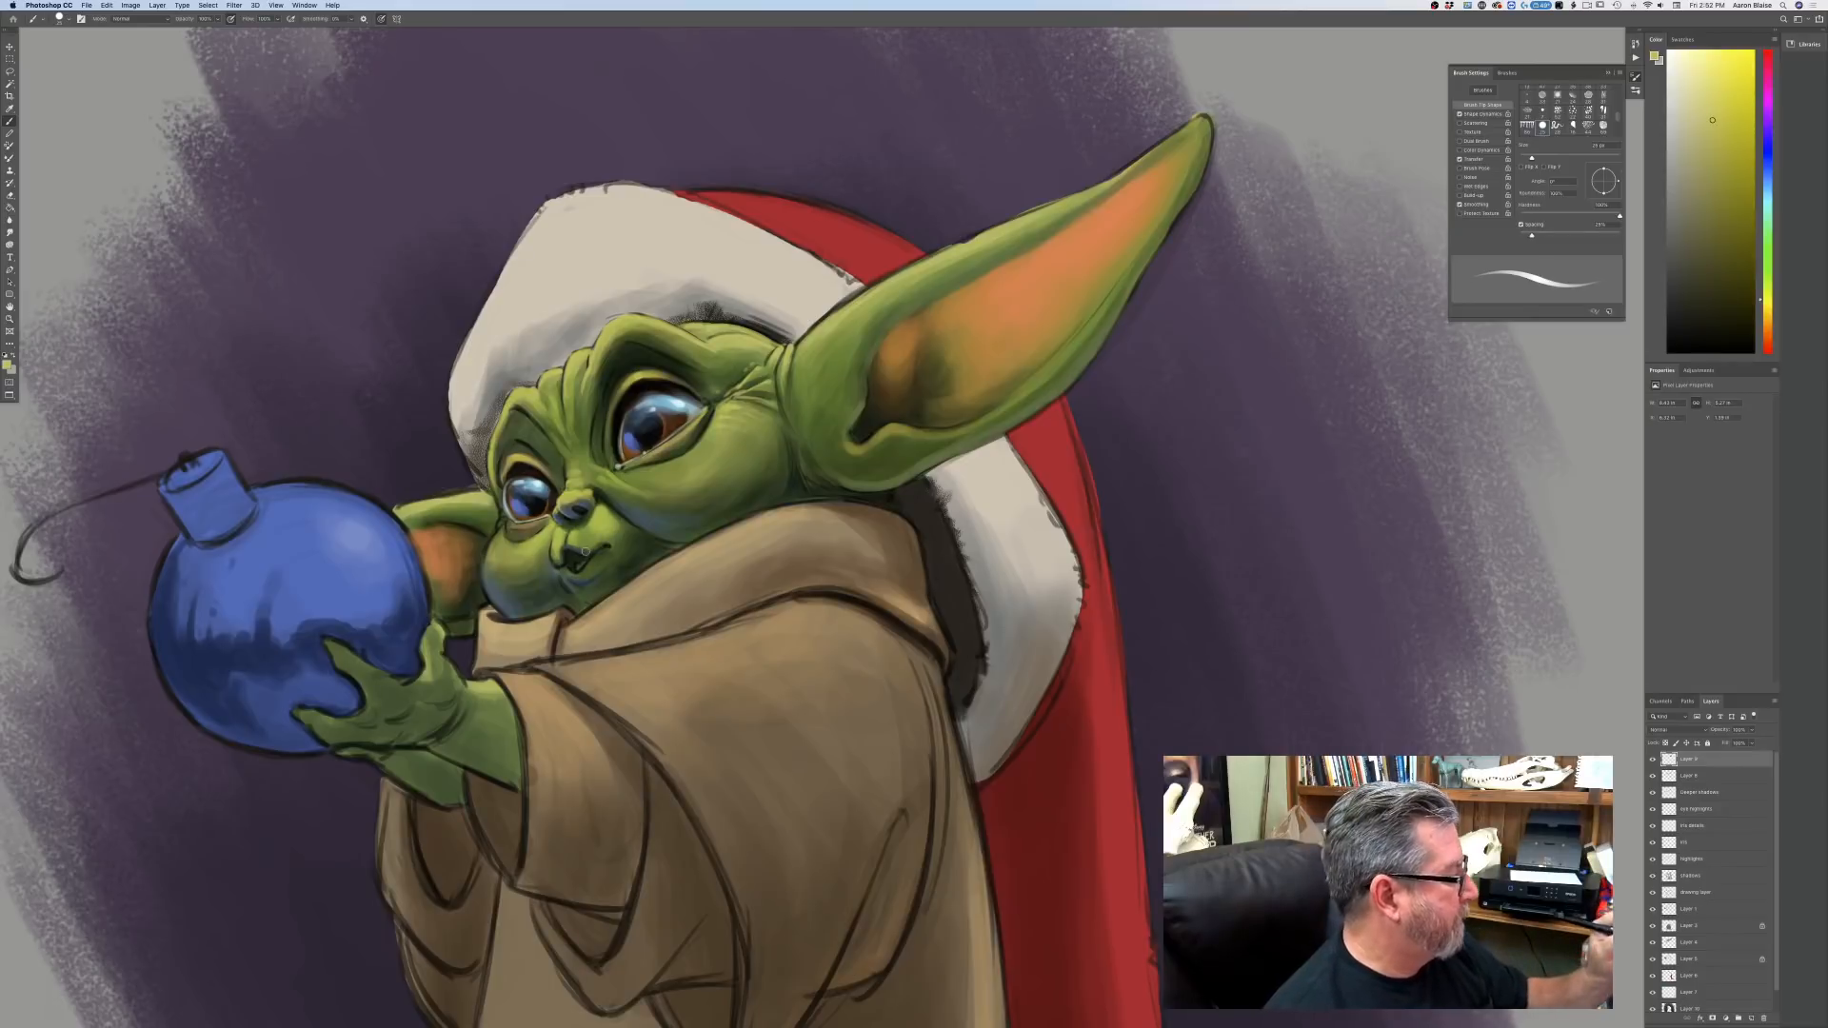
Sample the mid green beside the mouth and soften the area around the lips with it.
click(8, 365)
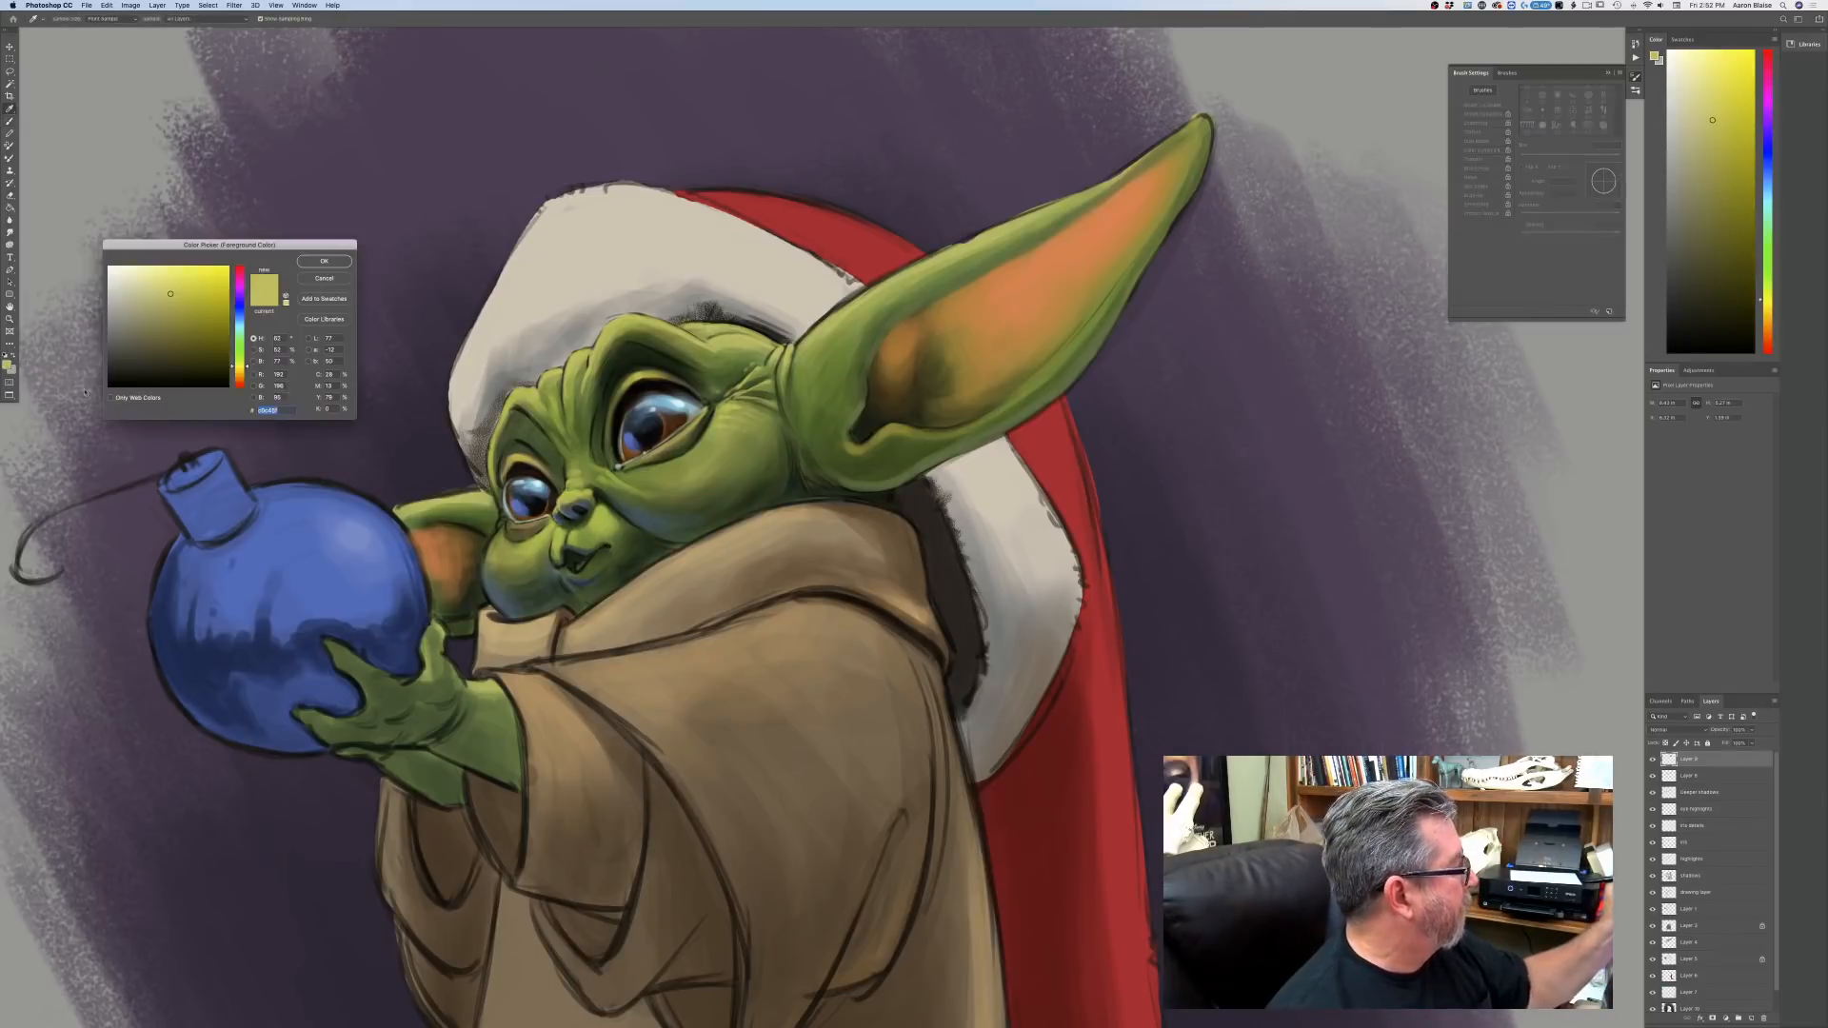
click(616, 558)
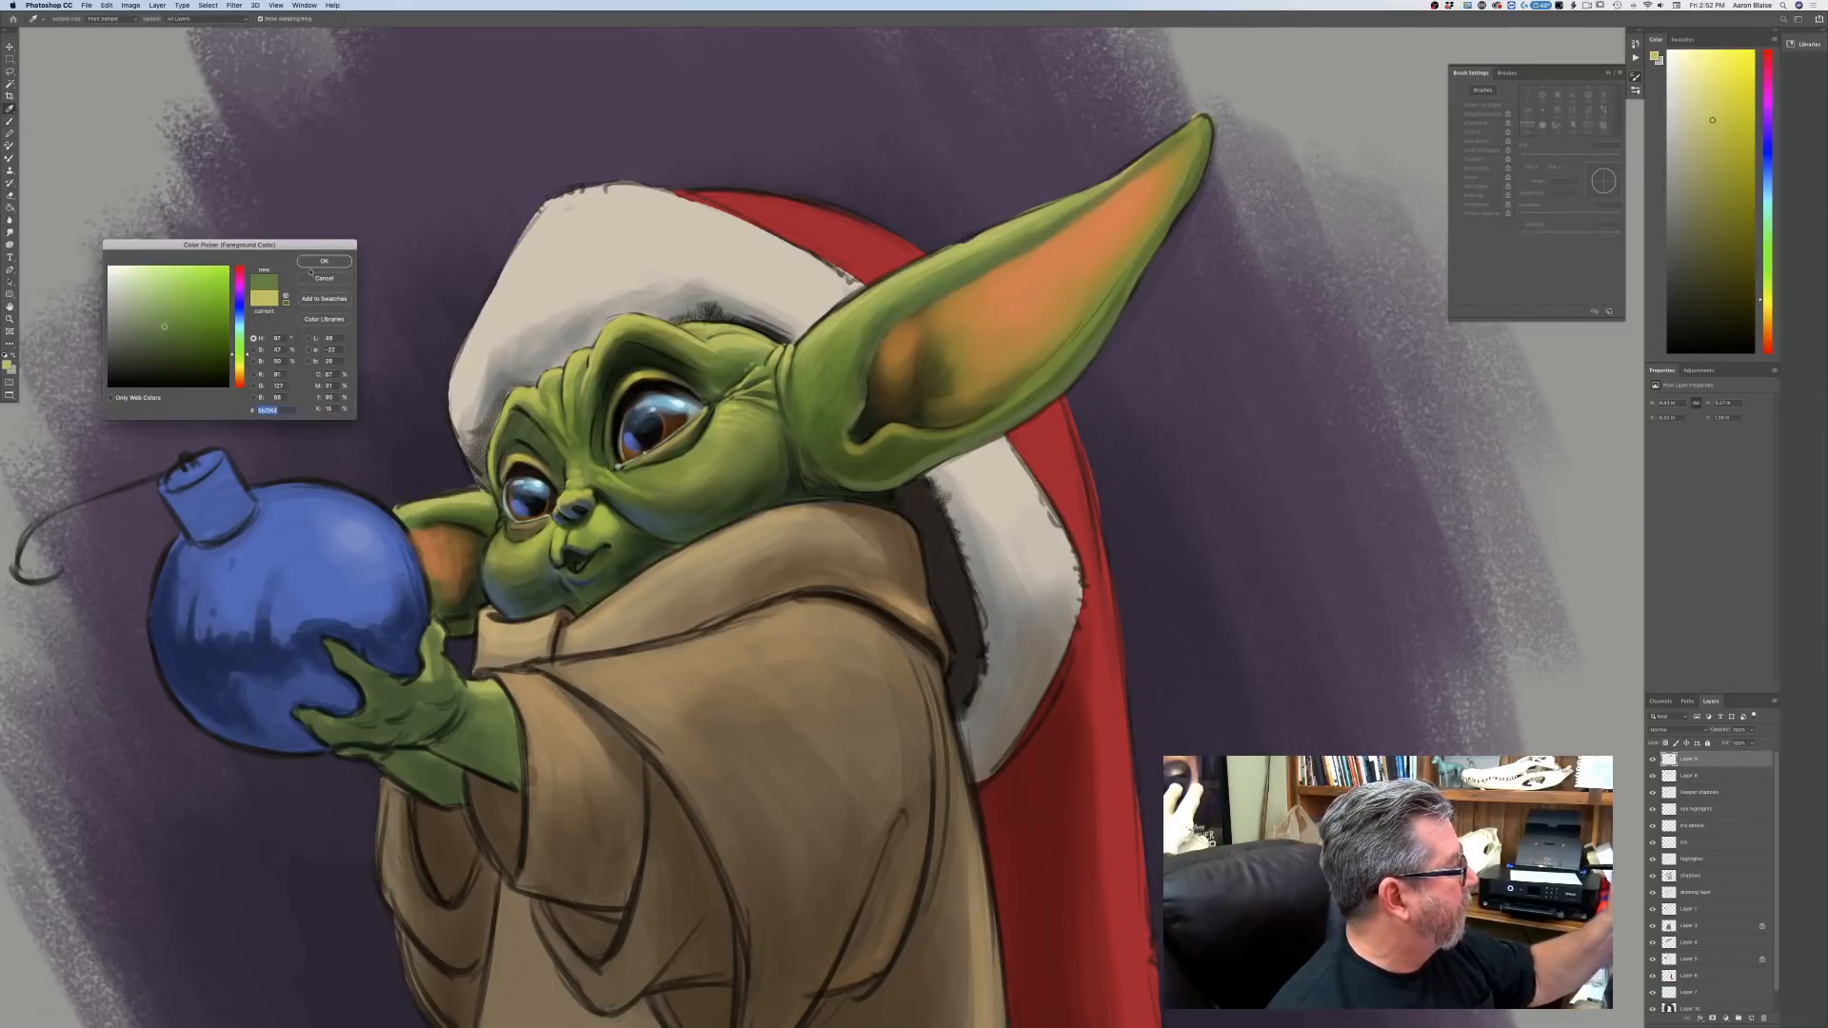
key(Return)
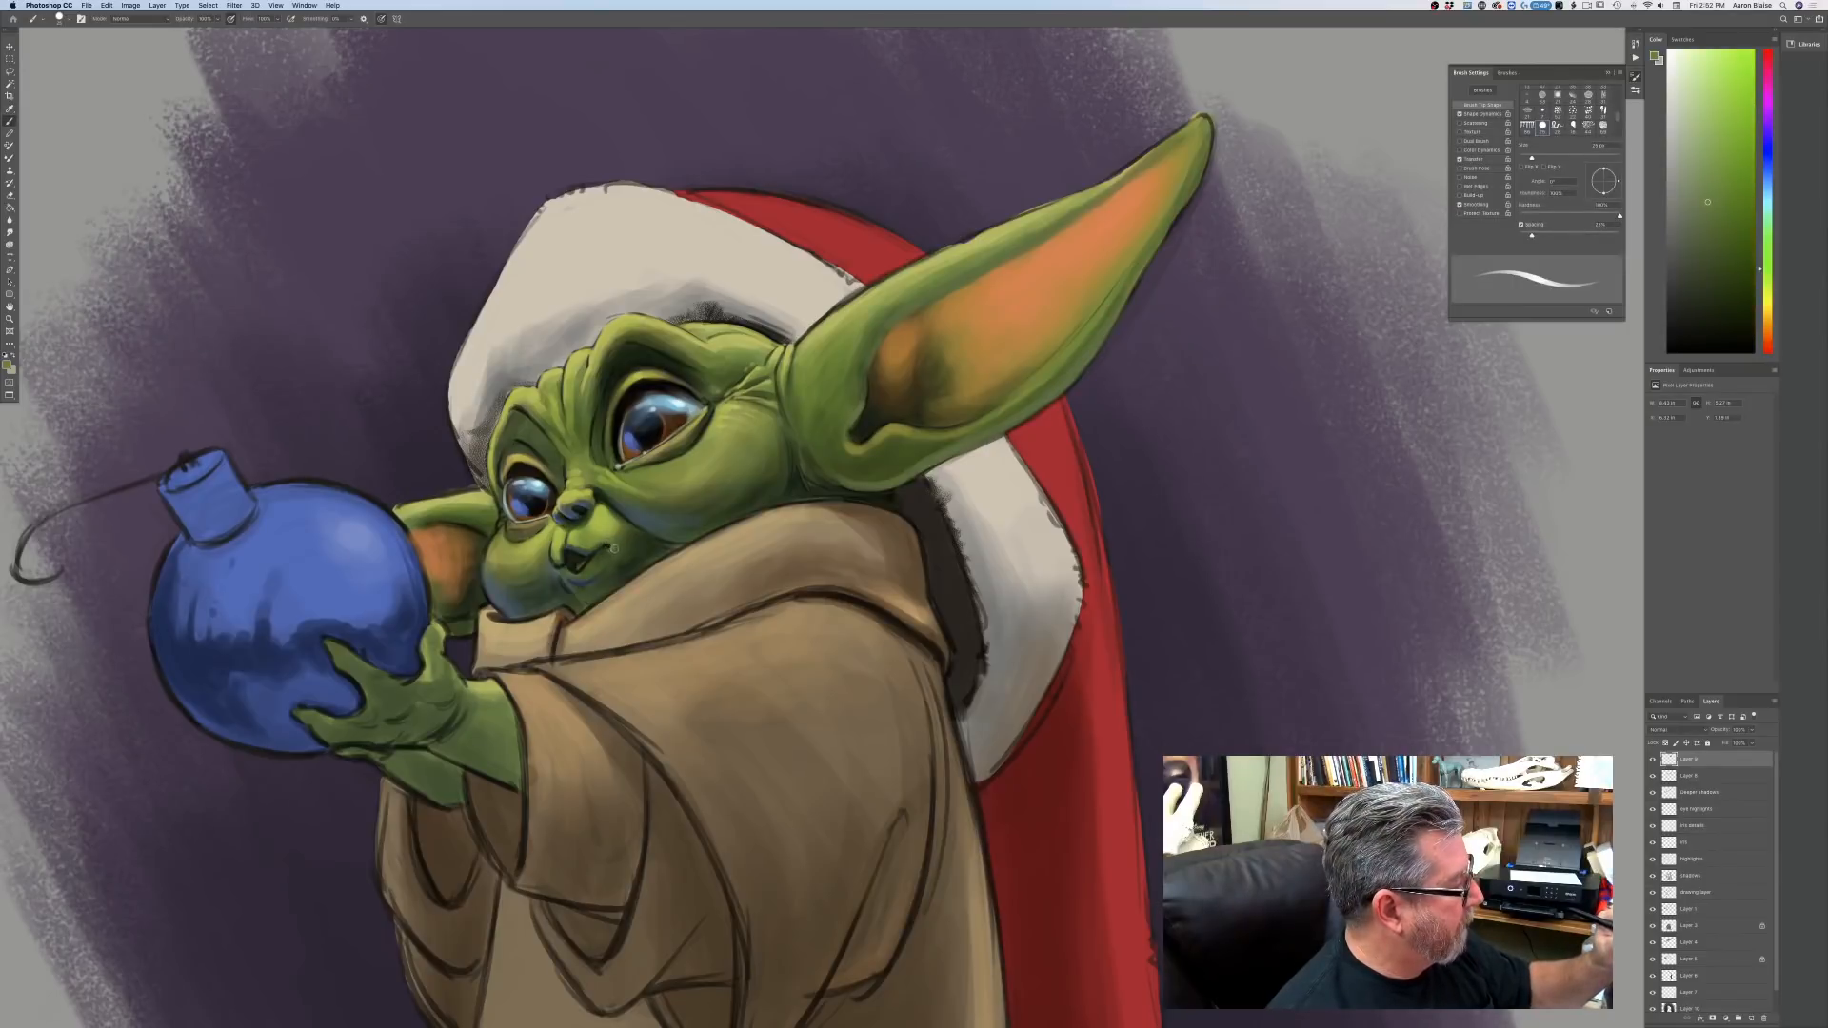
drag(605, 552, 554, 562)
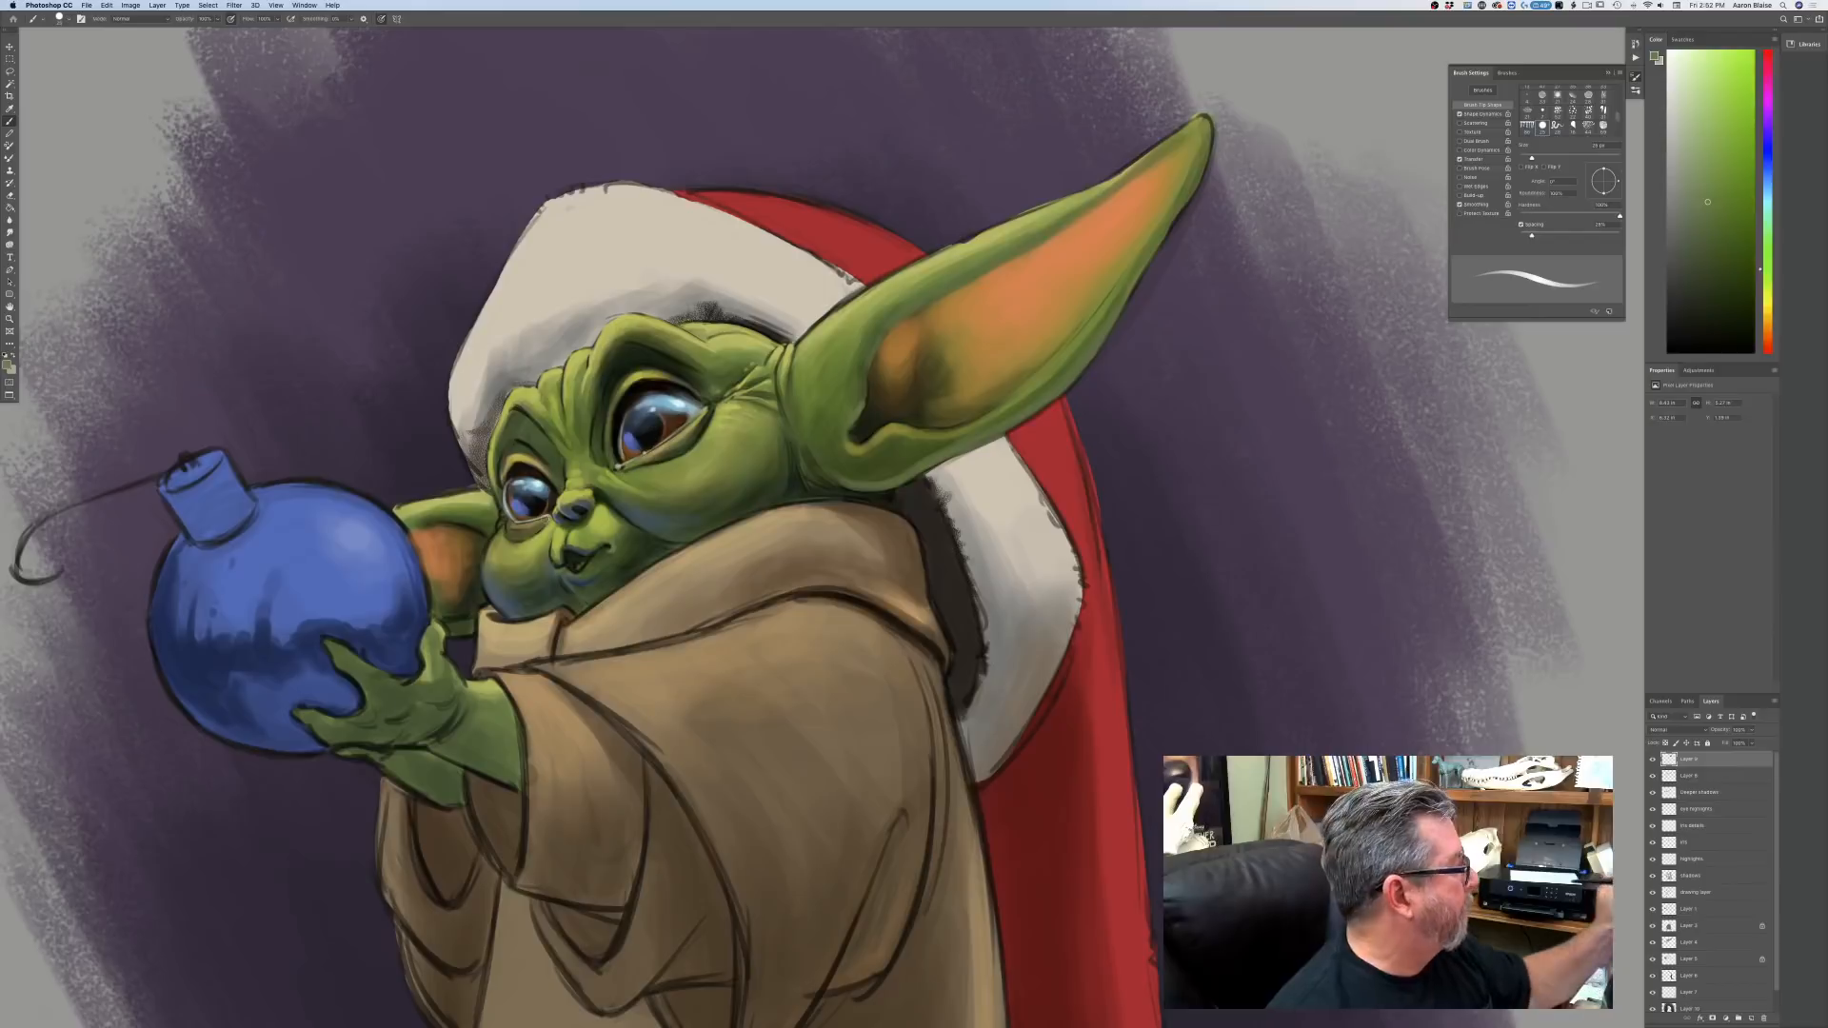
Choose a bright yellow-green foreground colour and paint highlights on the brow wrinkles and around the far eye.
click(8, 366)
click(240, 362)
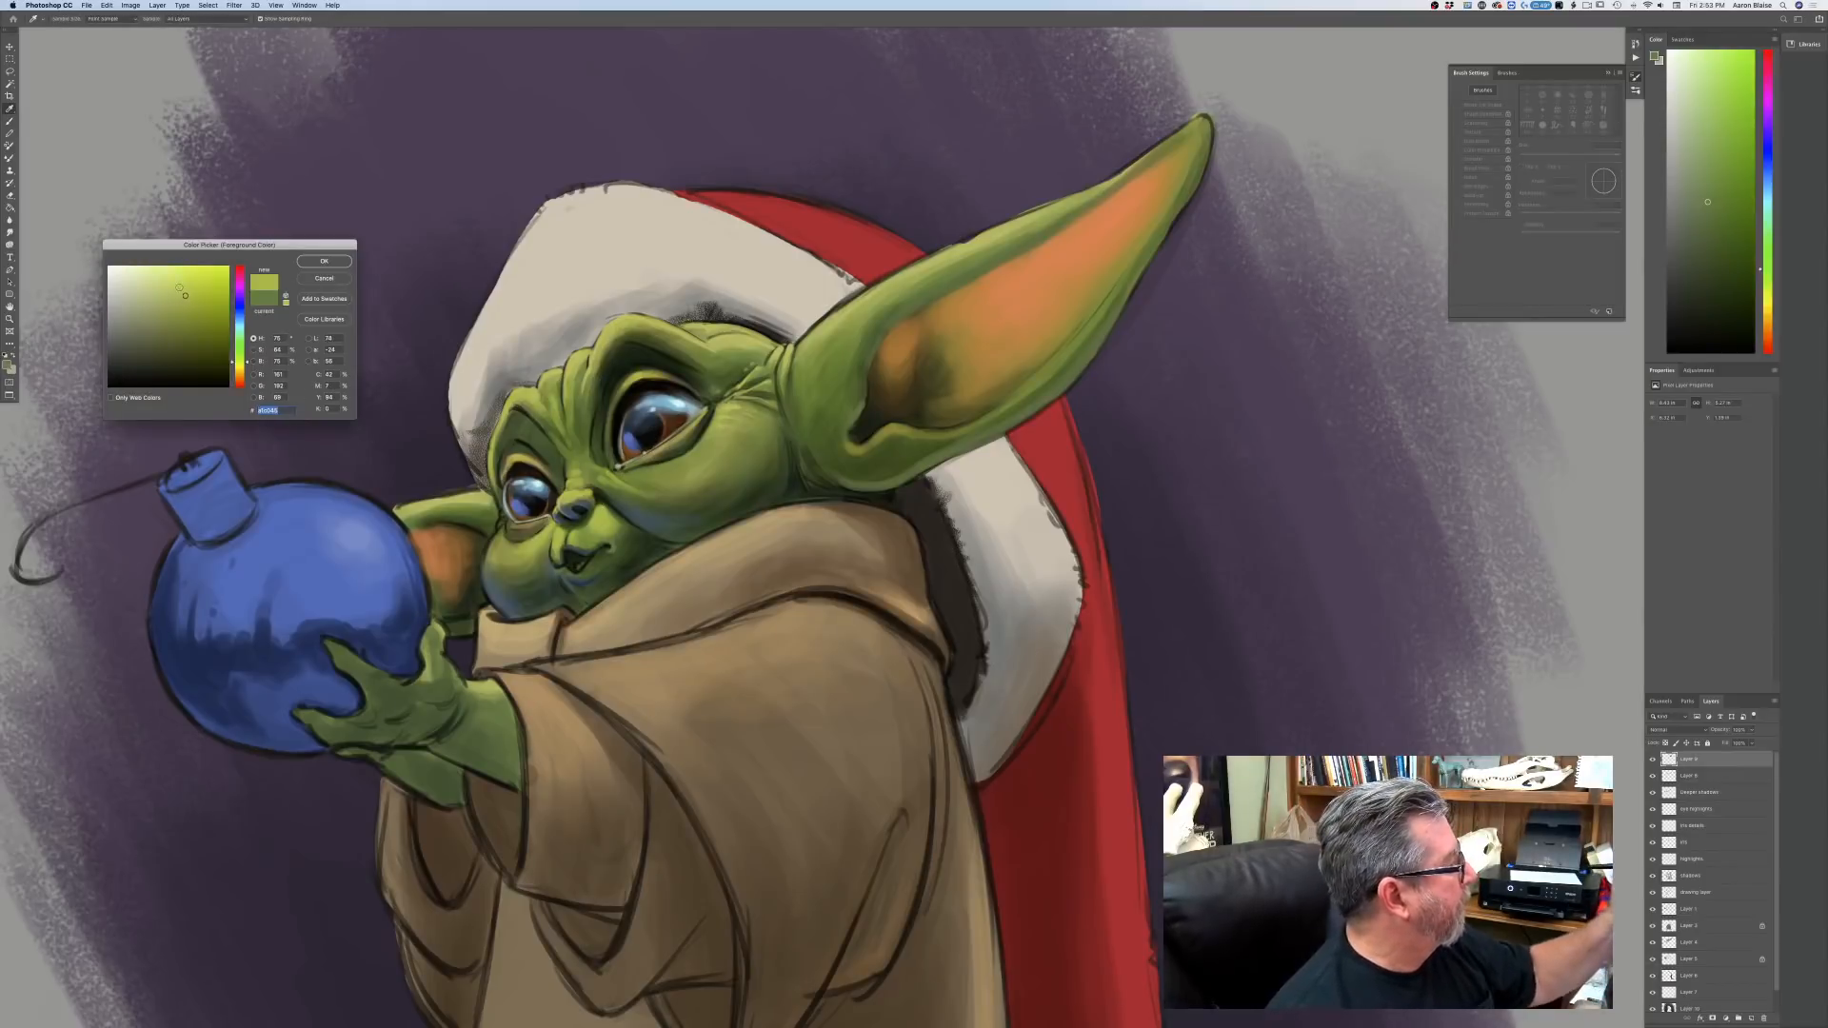
click(179, 286)
click(324, 261)
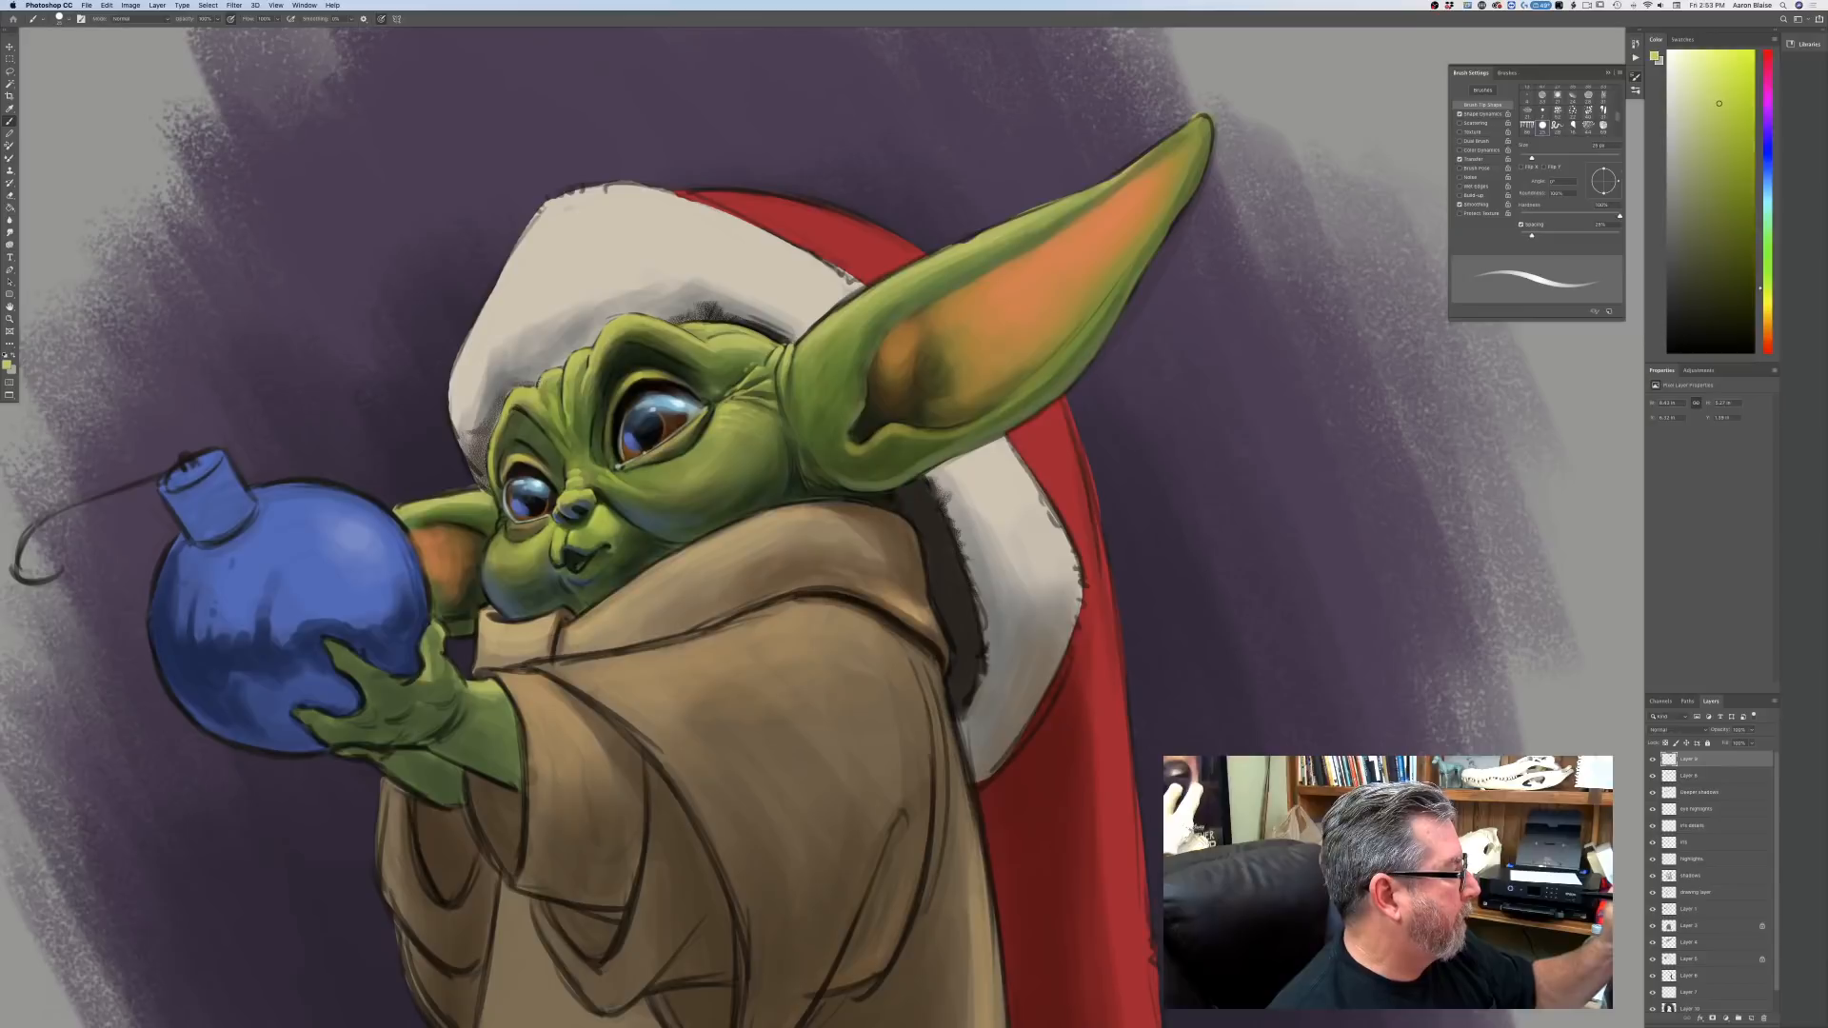
drag(503, 440, 501, 490)
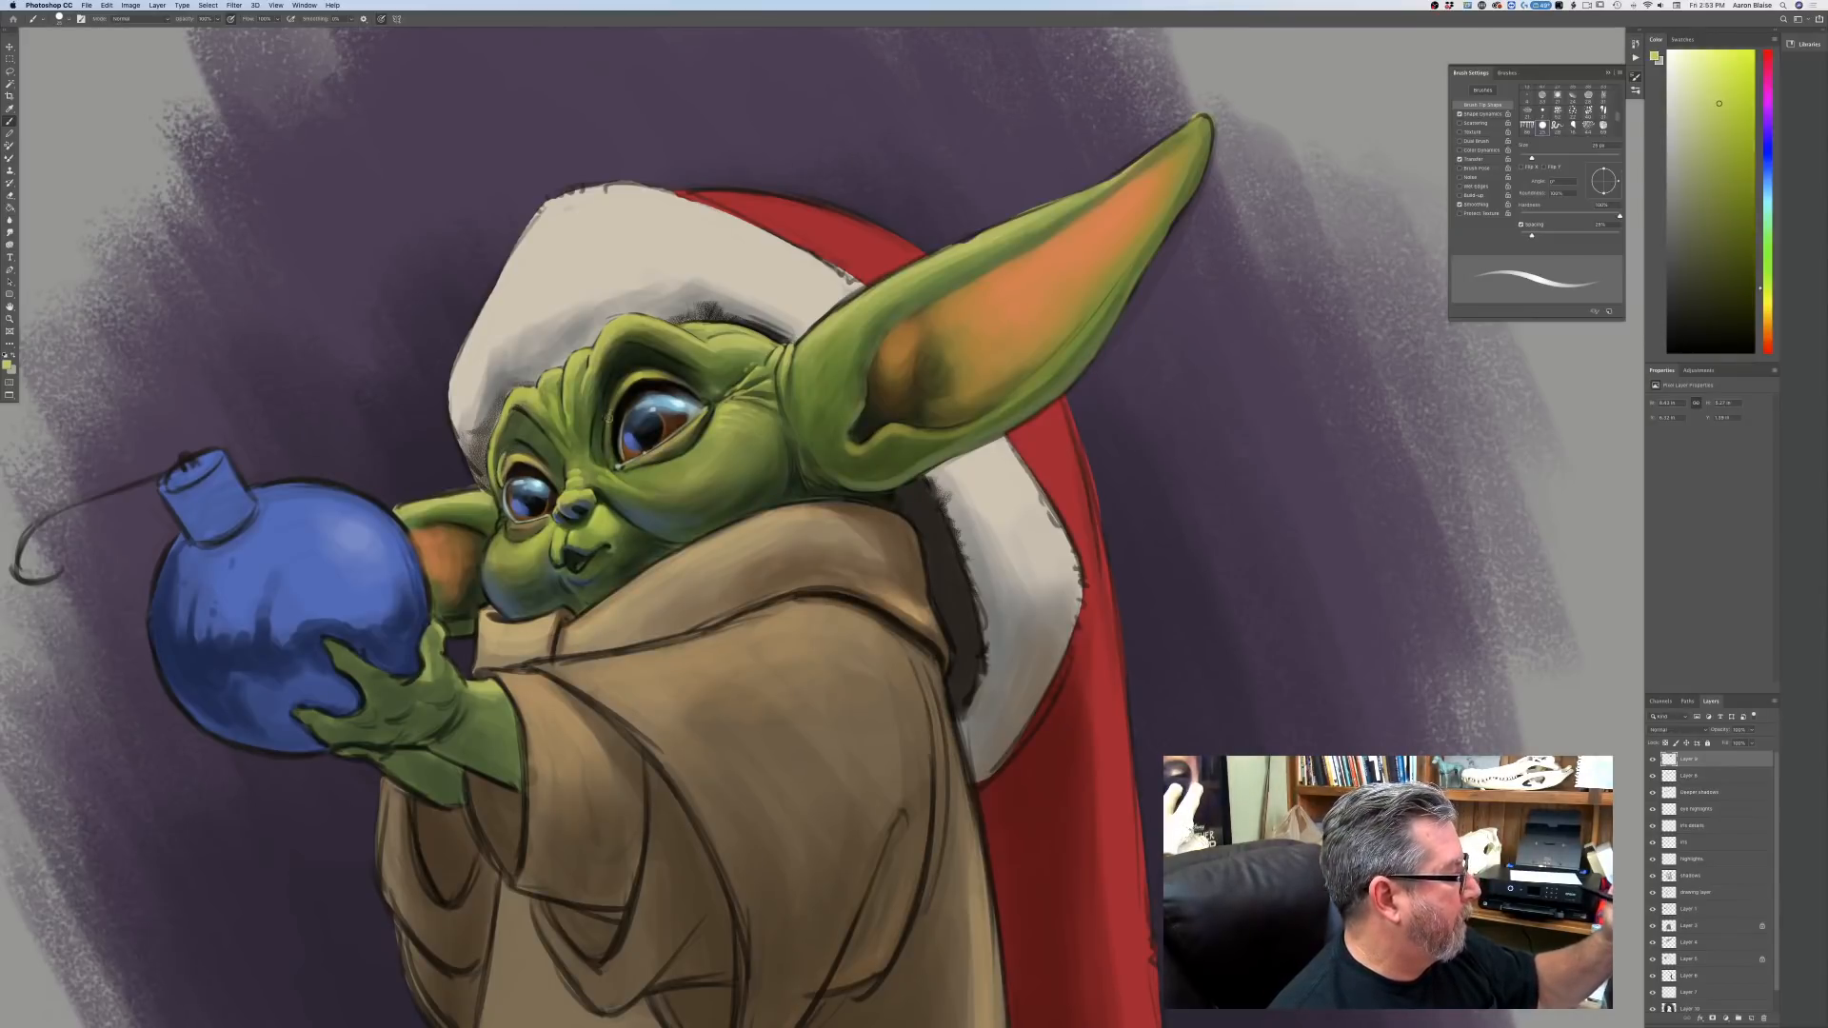
drag(592, 413, 595, 458)
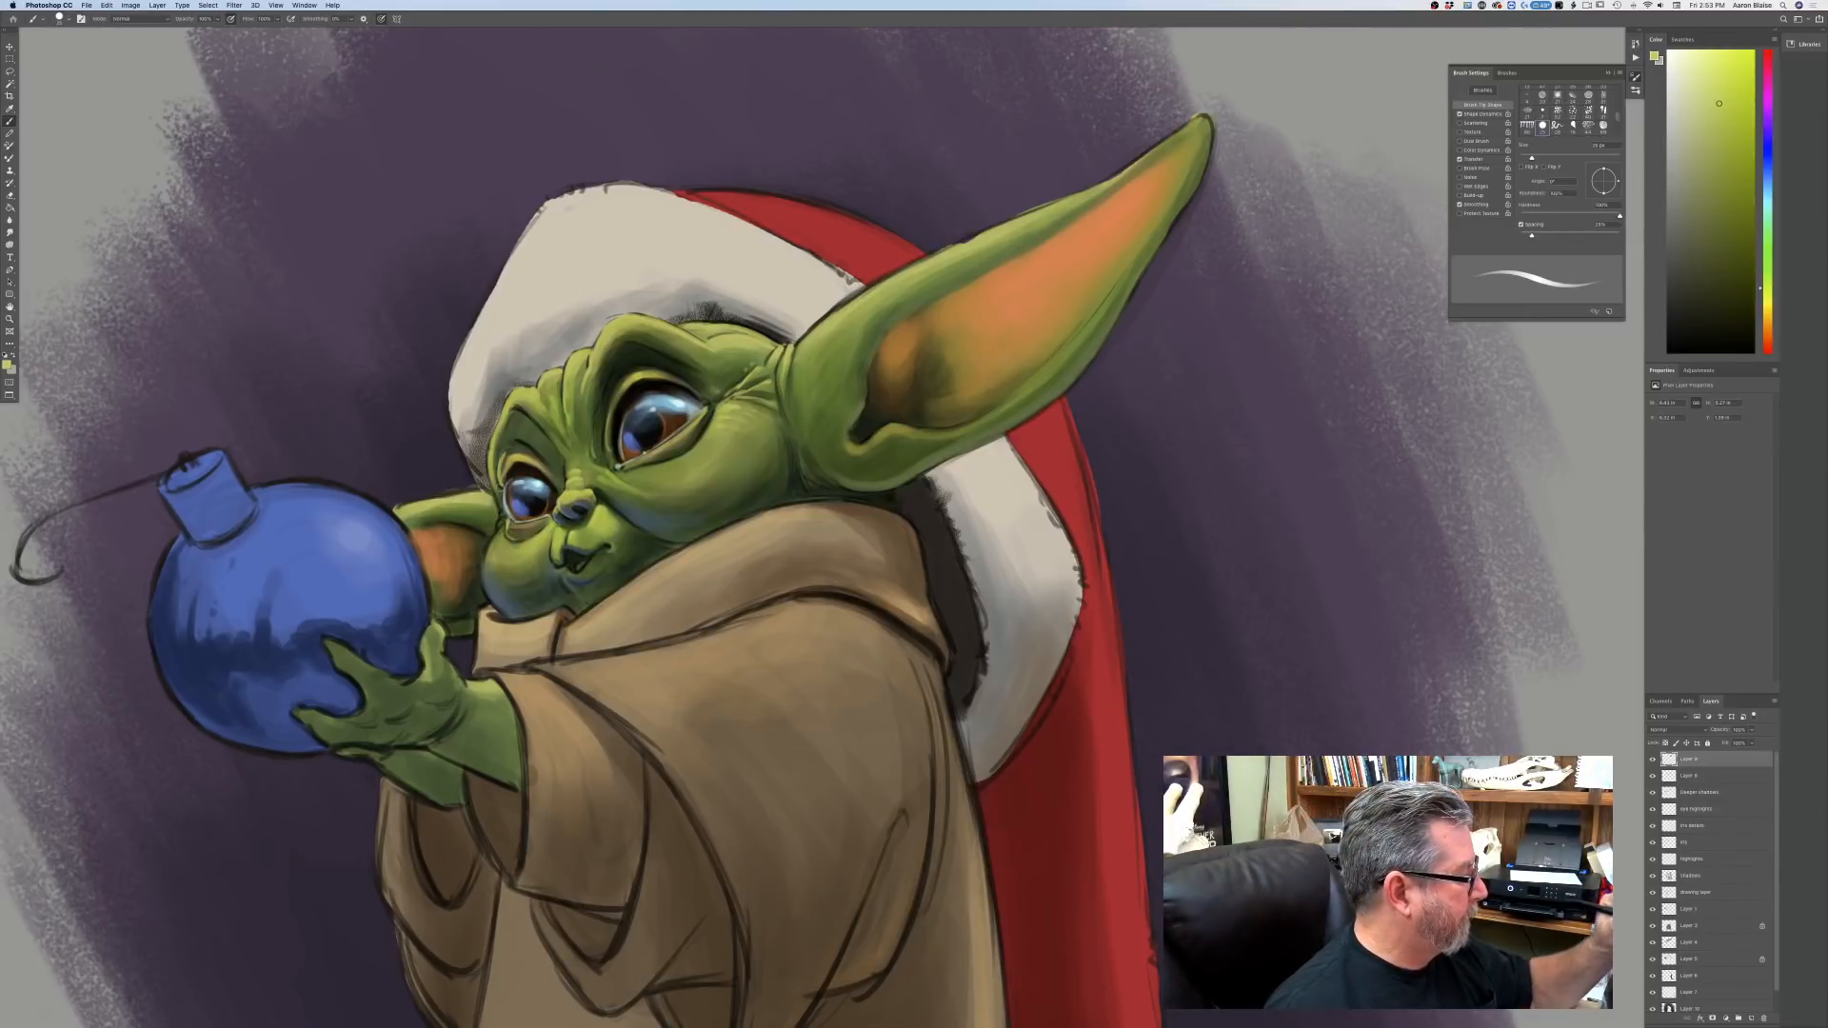
drag(497, 490, 499, 520)
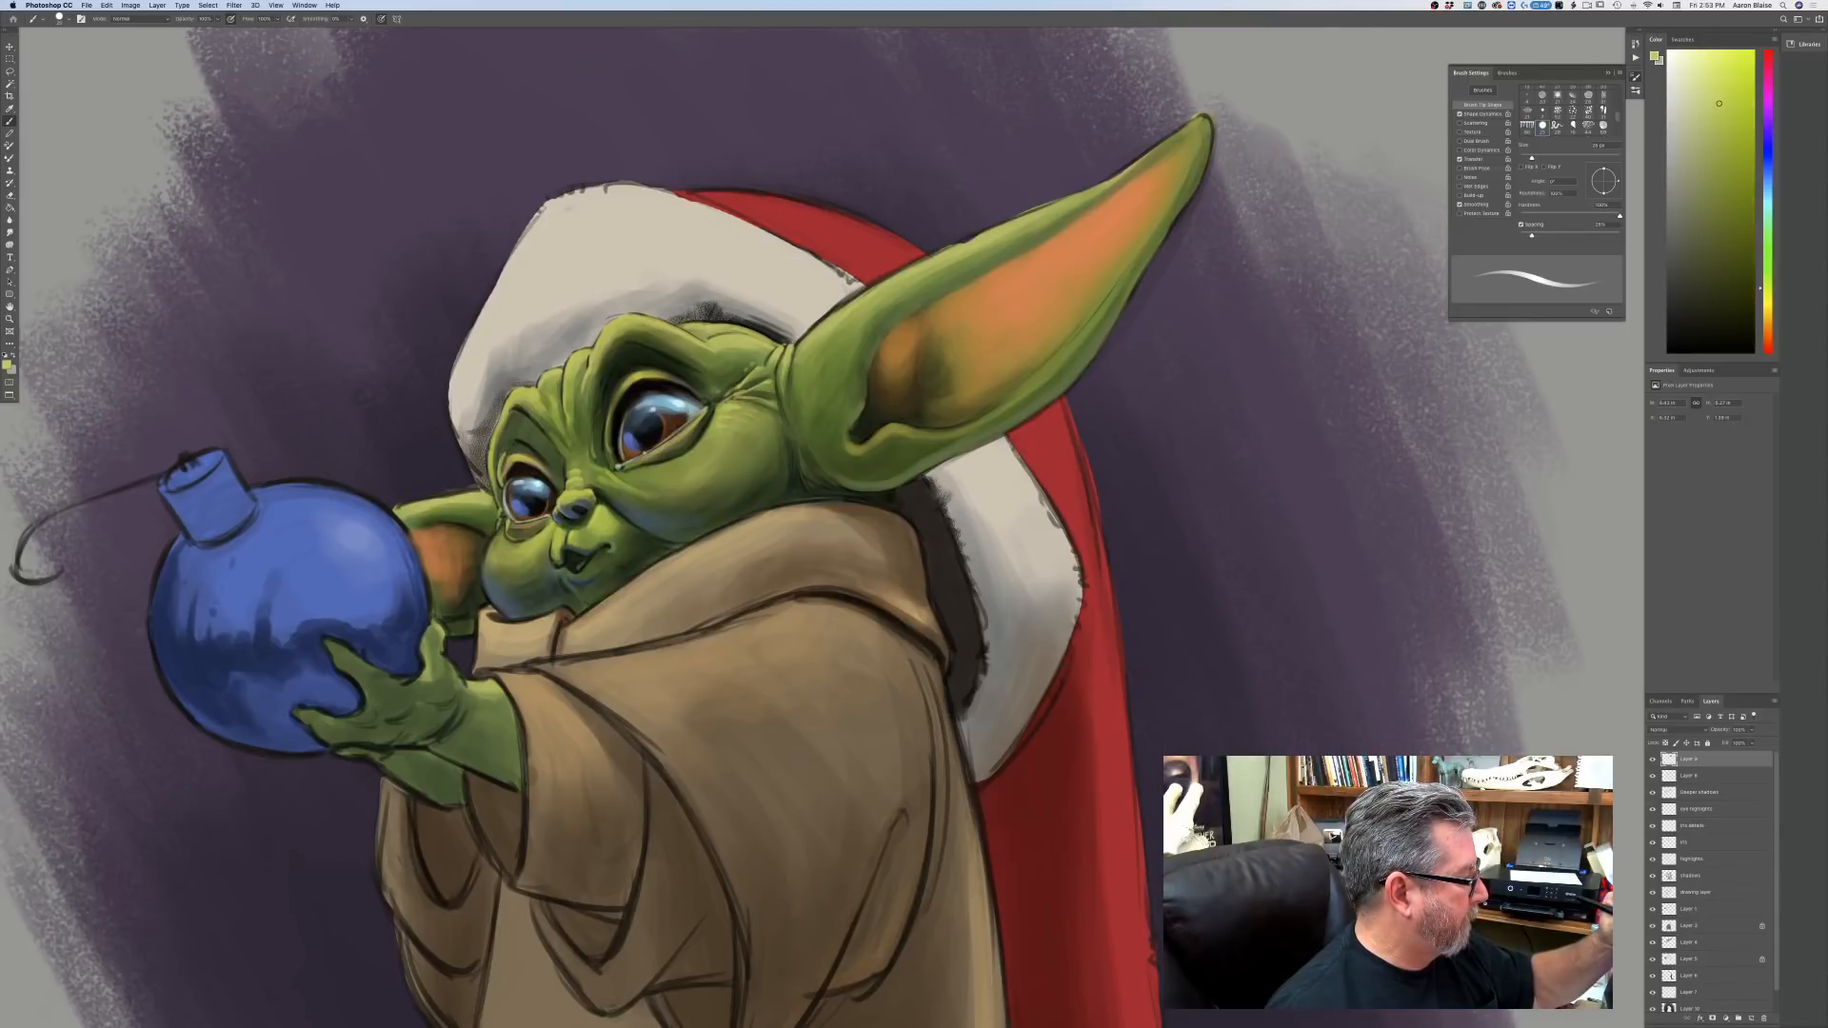
Darken the foreground colour to a medium, muted yellow-green.
click(6, 367)
click(173, 312)
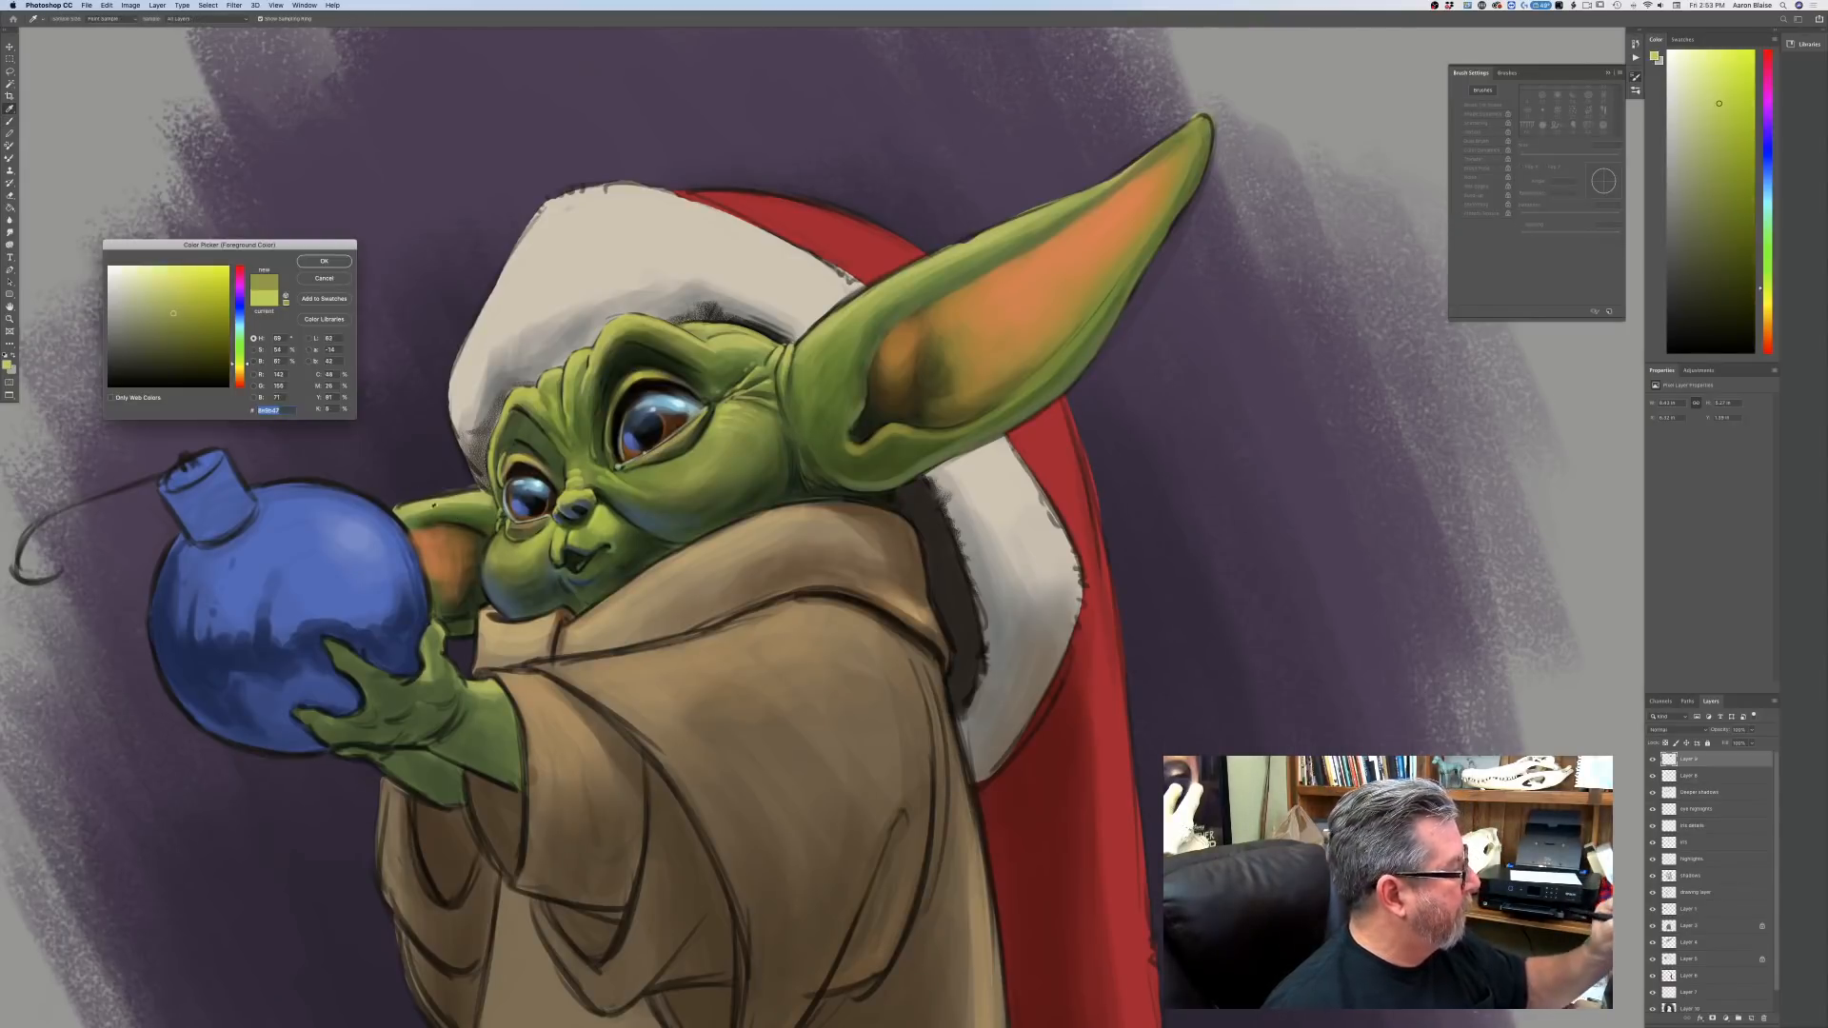
click(326, 261)
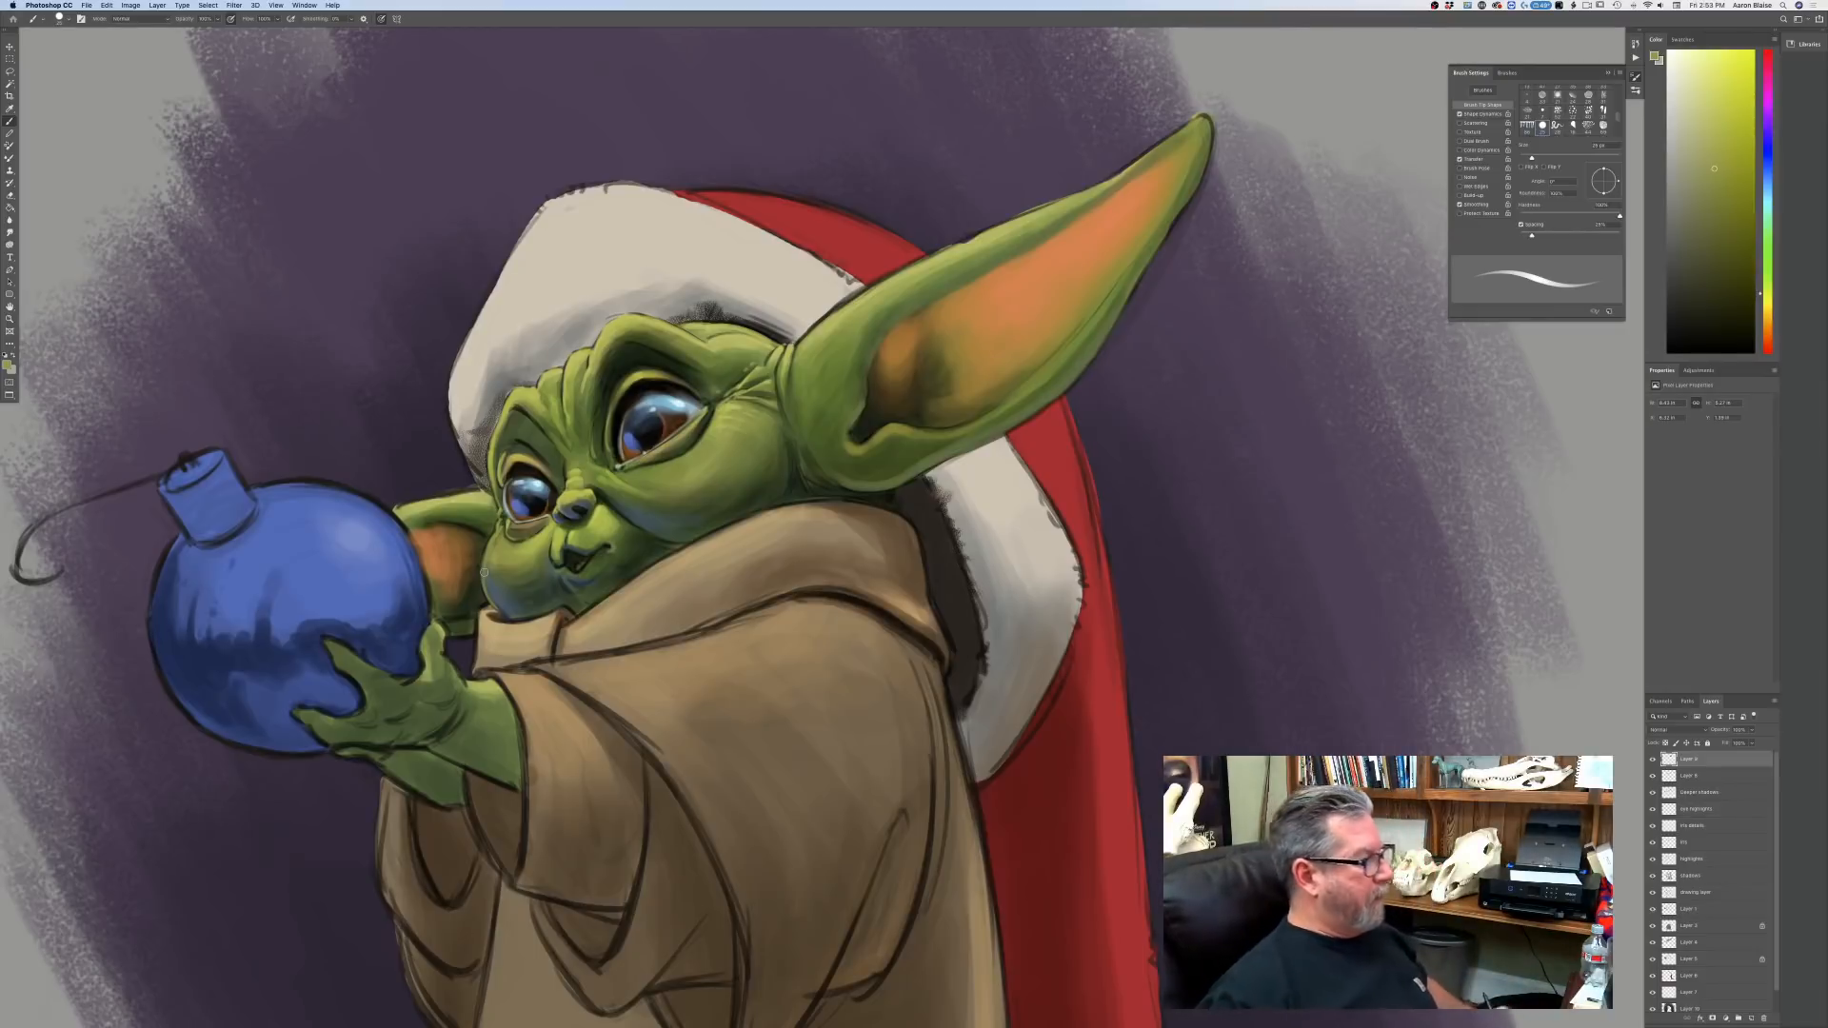
Lighten the foreground colour to a paler yellow-green for fine skin highlights.
drag(520, 948, 749, 888)
click(7, 366)
click(167, 296)
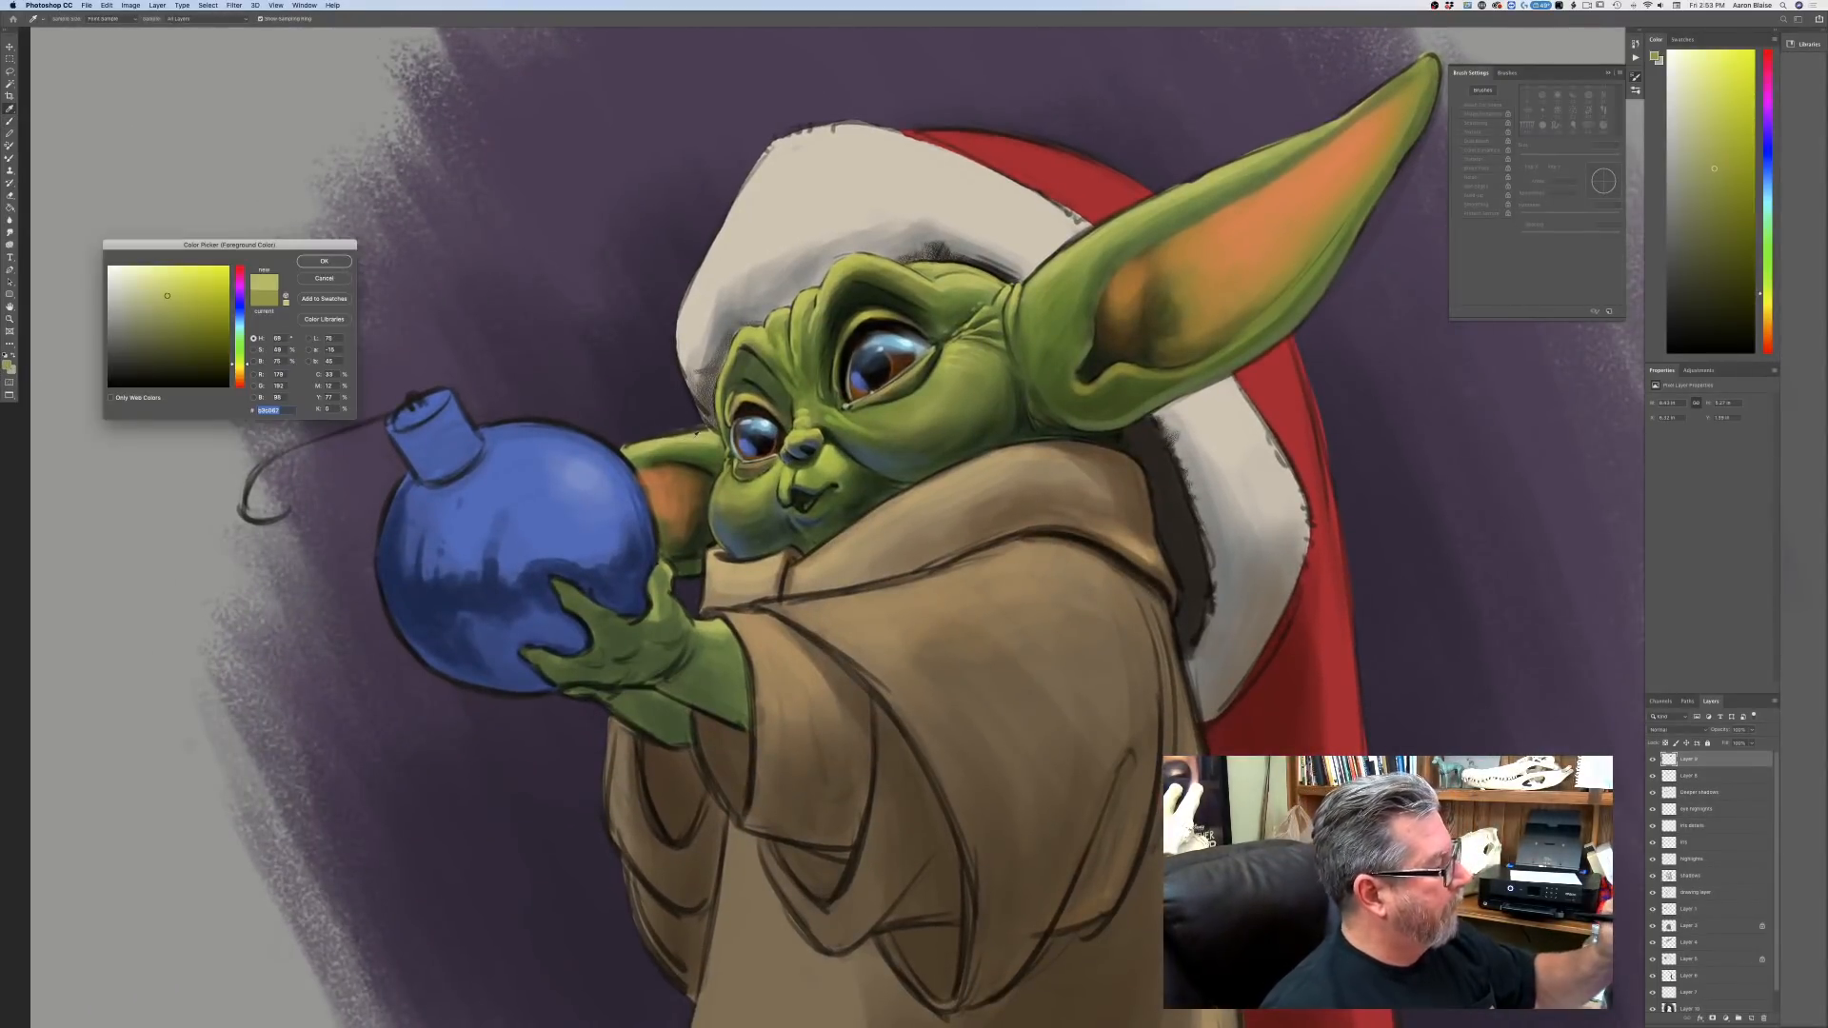
click(316, 264)
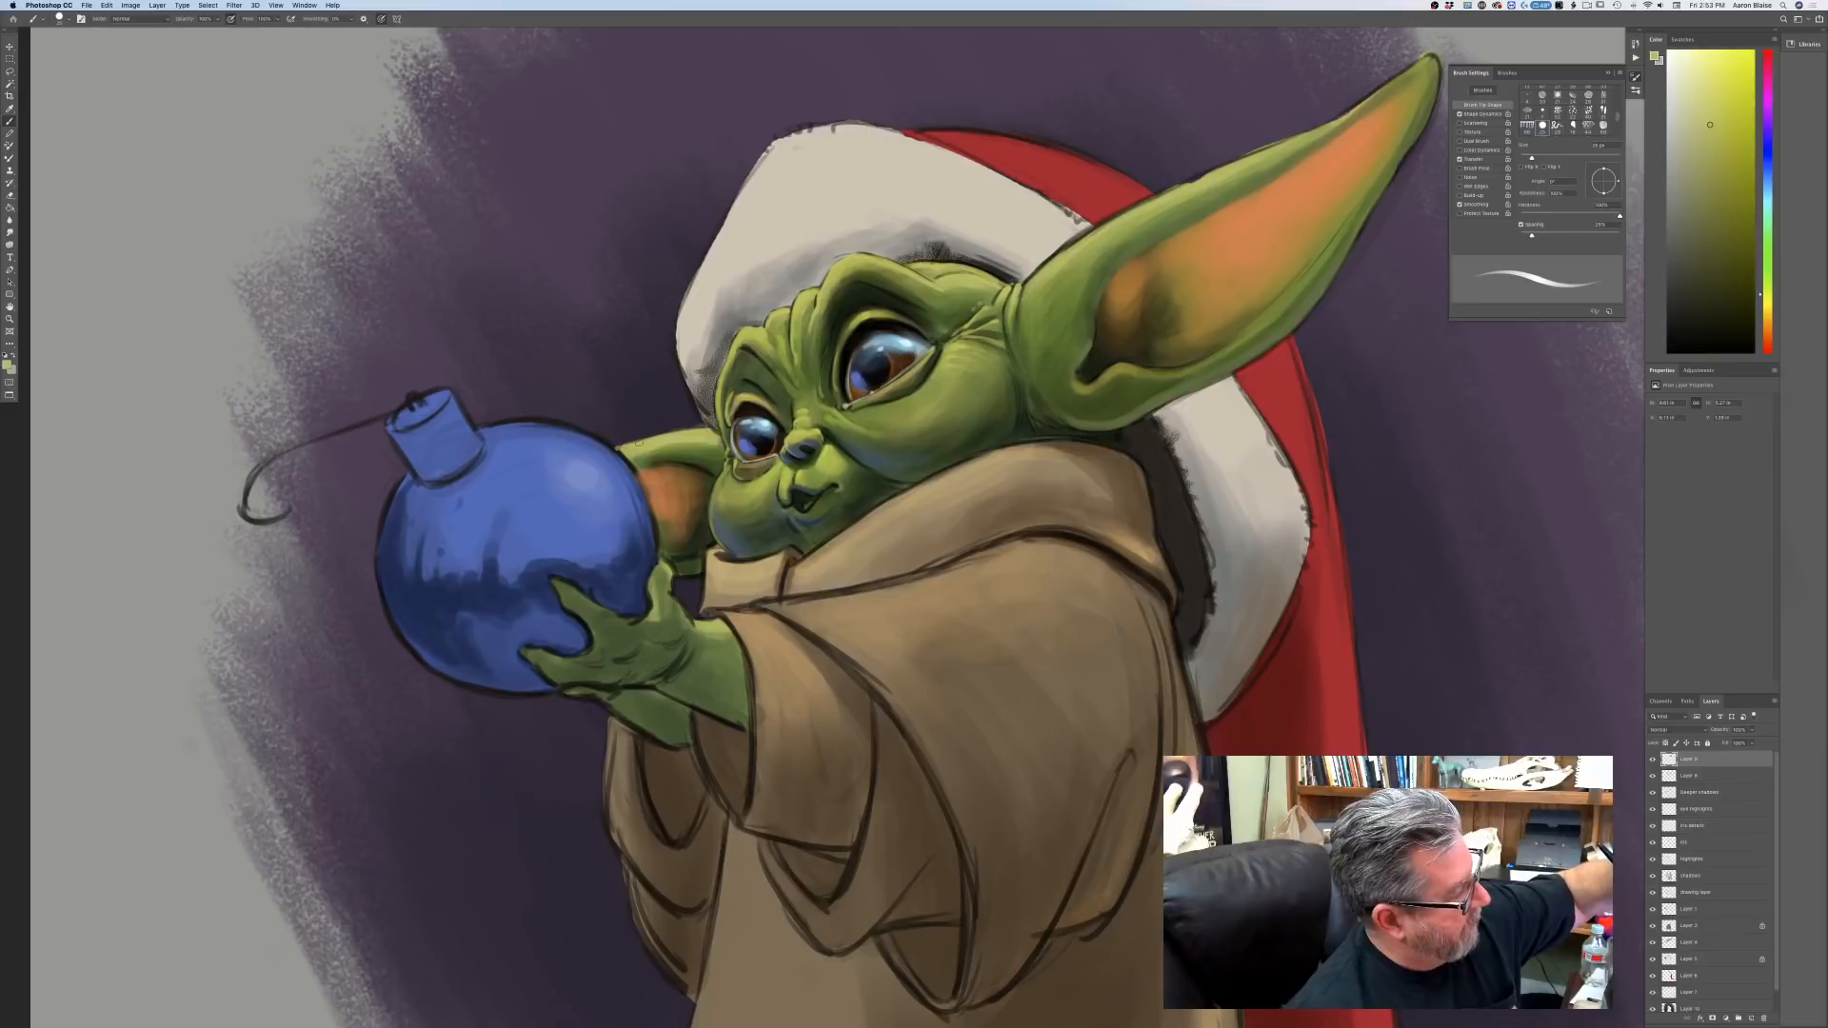
Sample the green at the base of the far ear as a mid-green foreground colour.
click(7, 367)
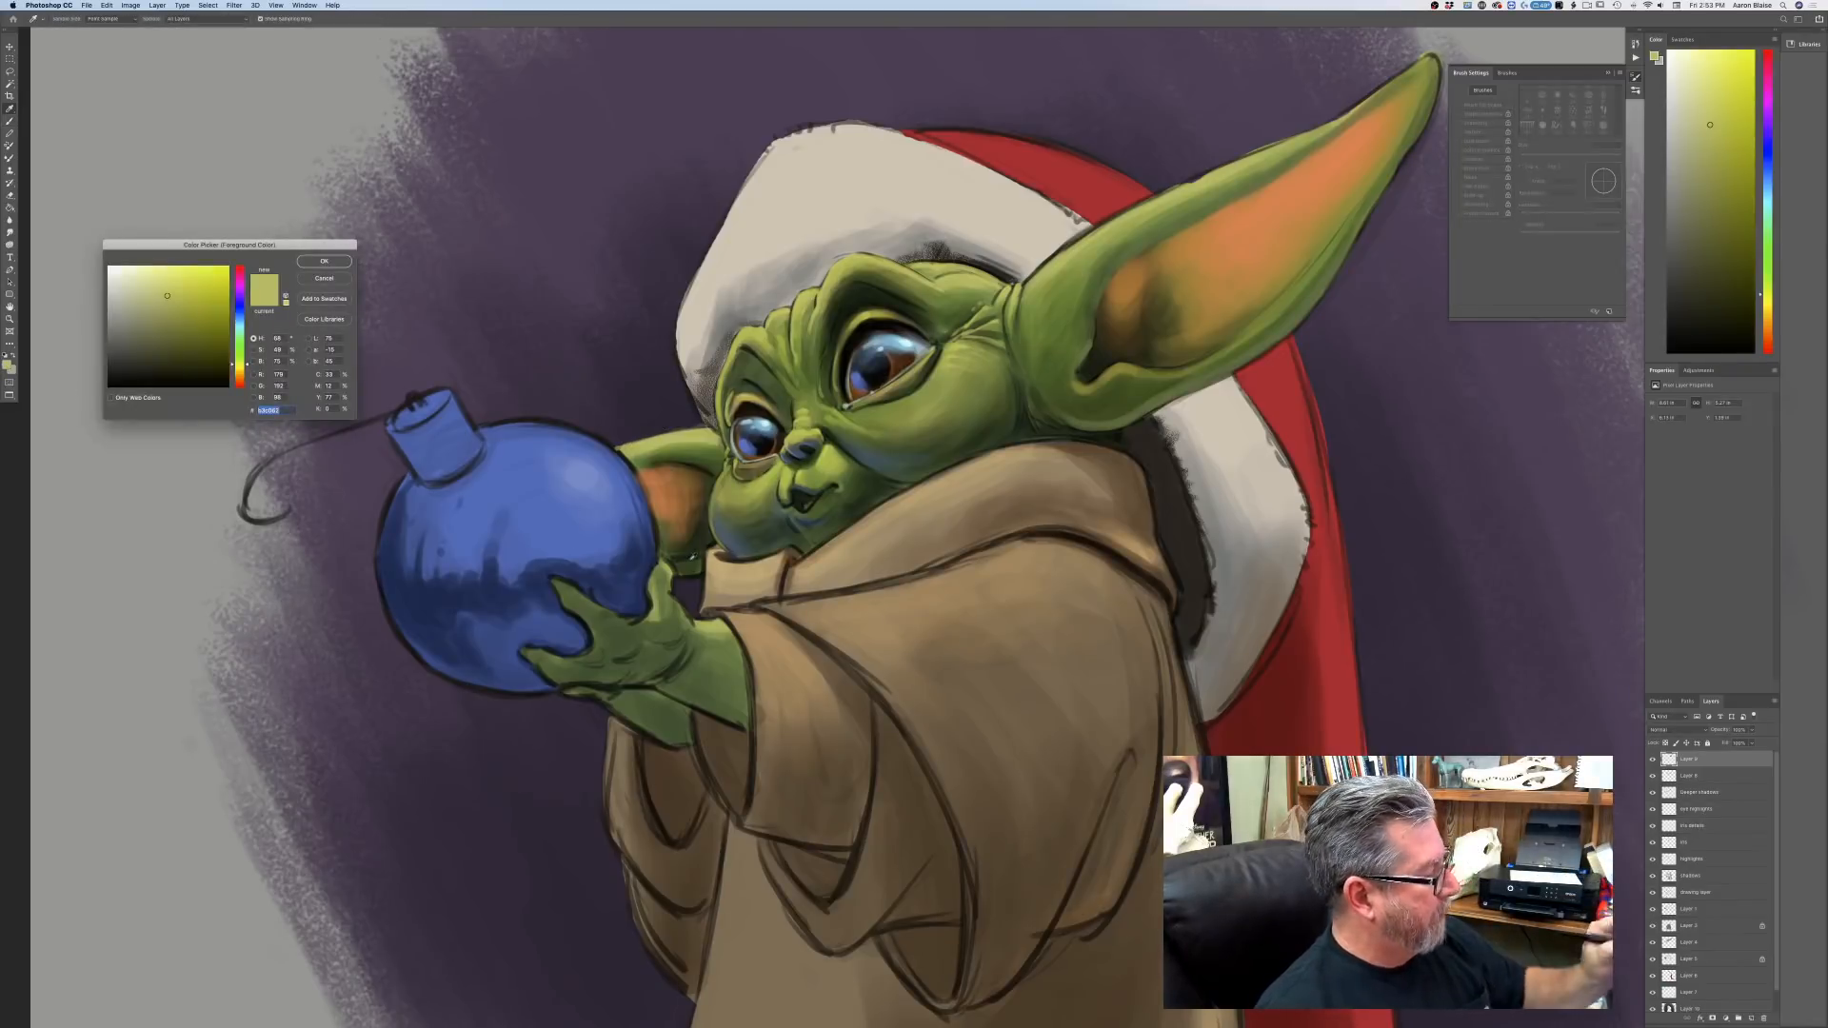
click(687, 564)
click(162, 330)
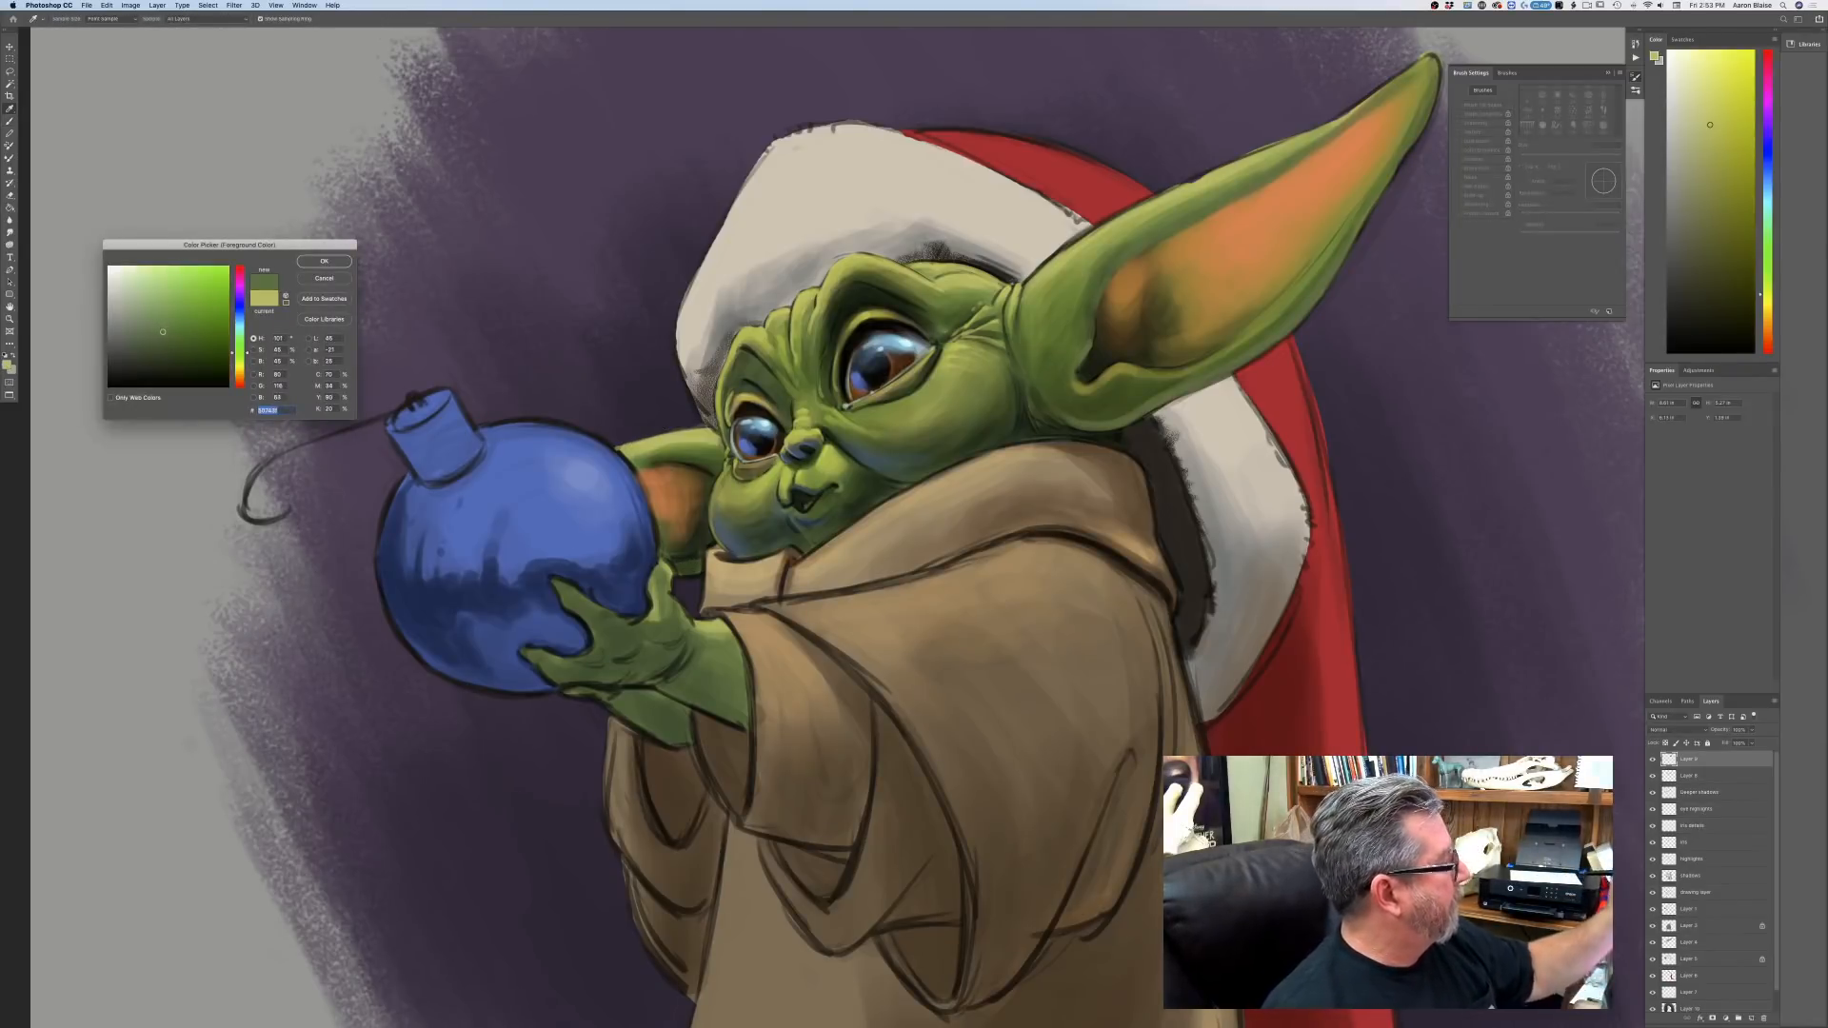
click(324, 263)
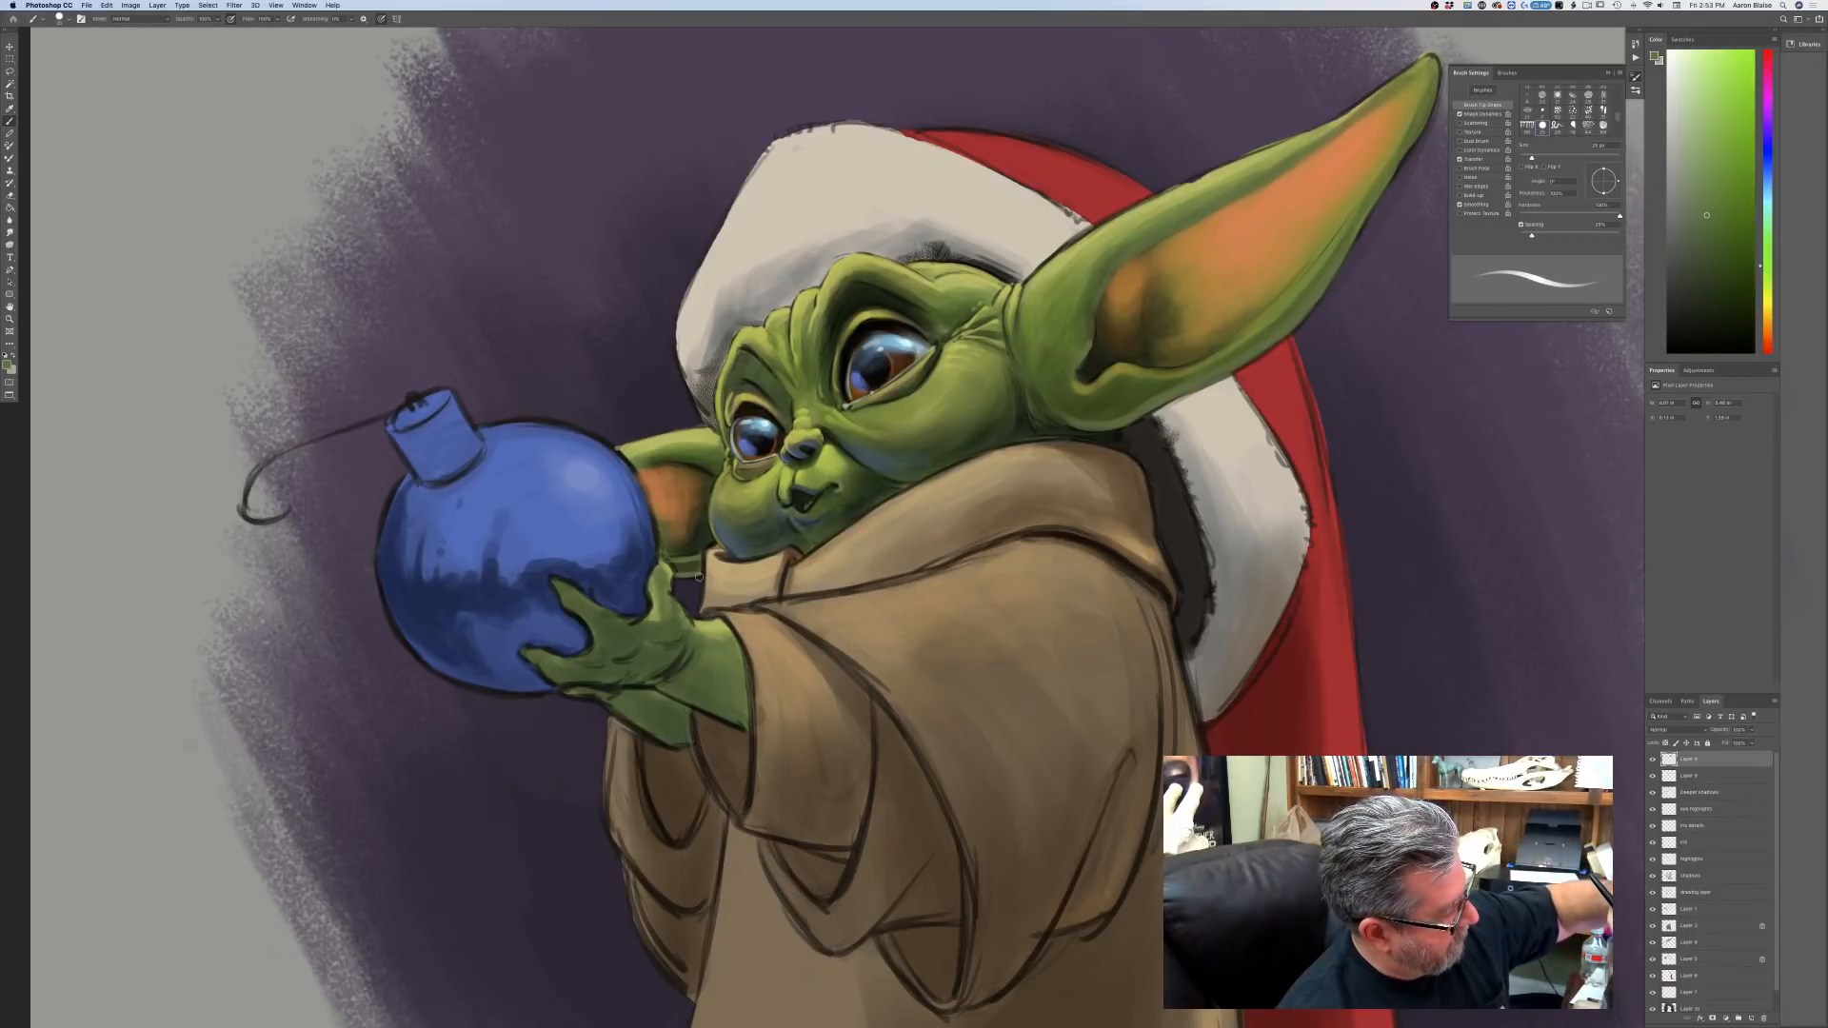
Check the overall painting and set the foreground colour to a mid green sampled from the forearm beside the sleeve.
key(super+minus)
key(super+minus)
key(super+minus)
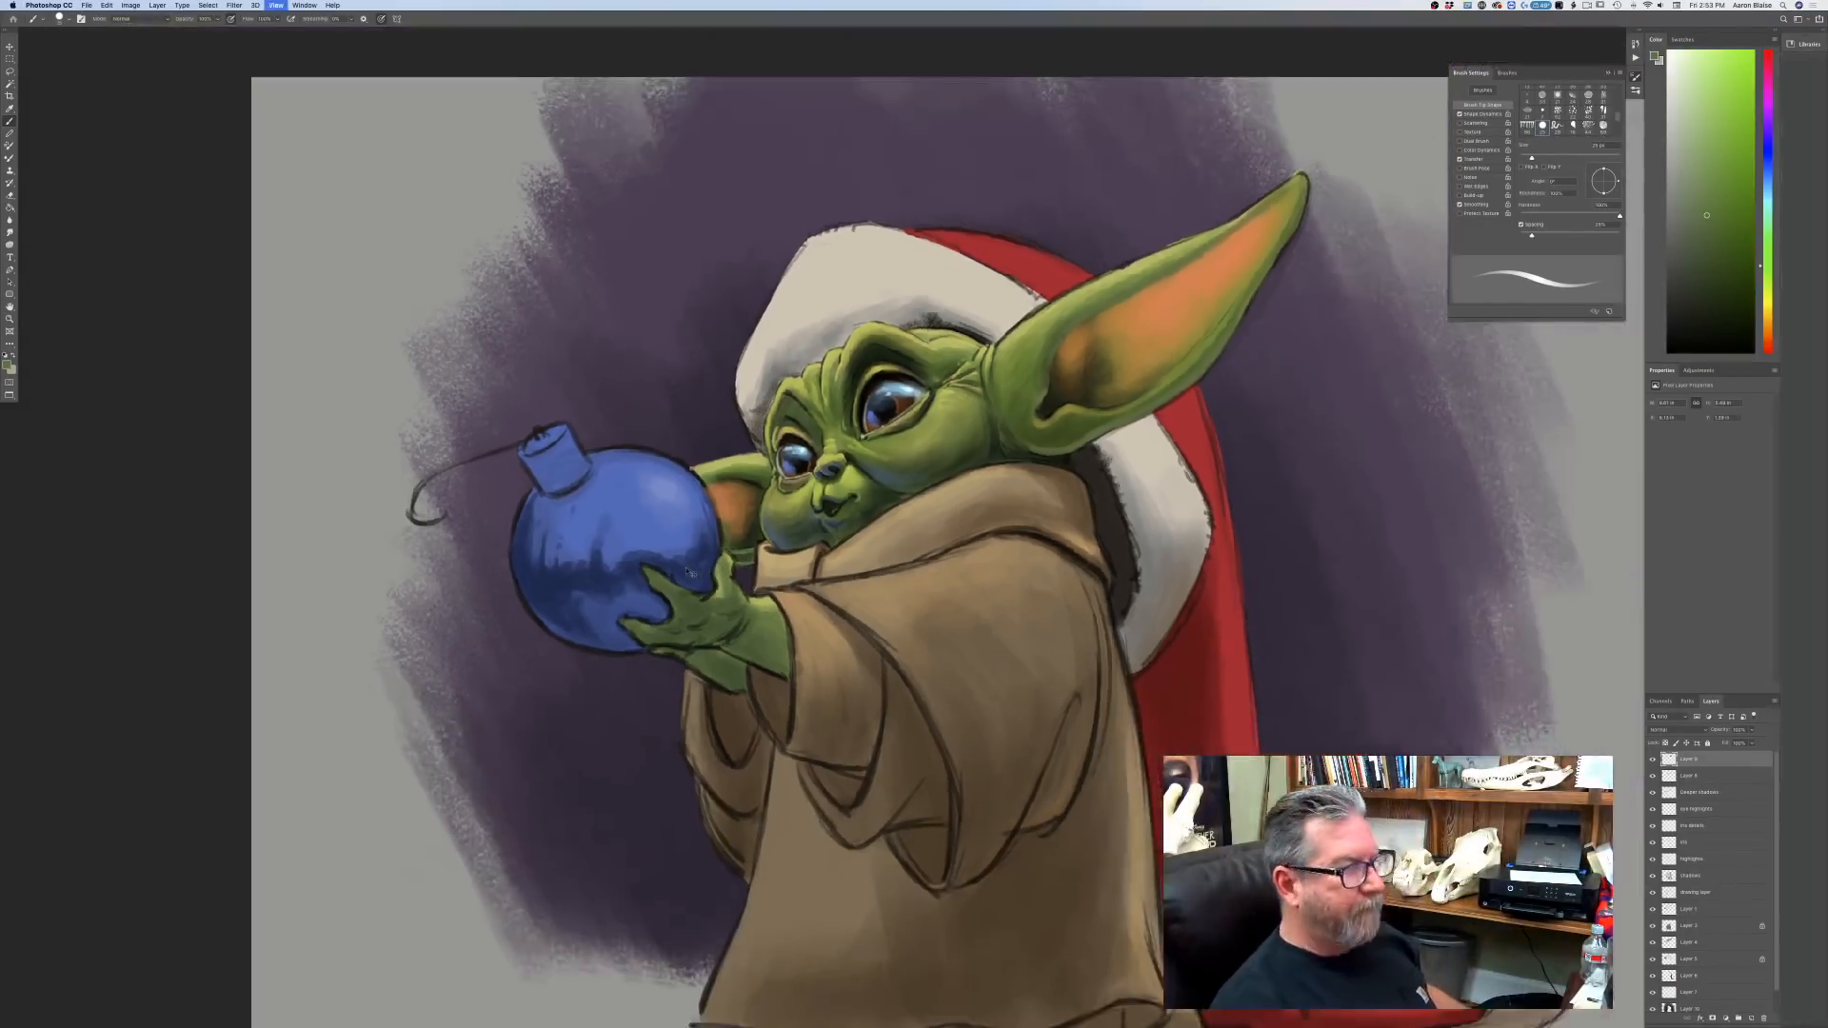
key(super+plus)
key(super+plus)
key(super+plus)
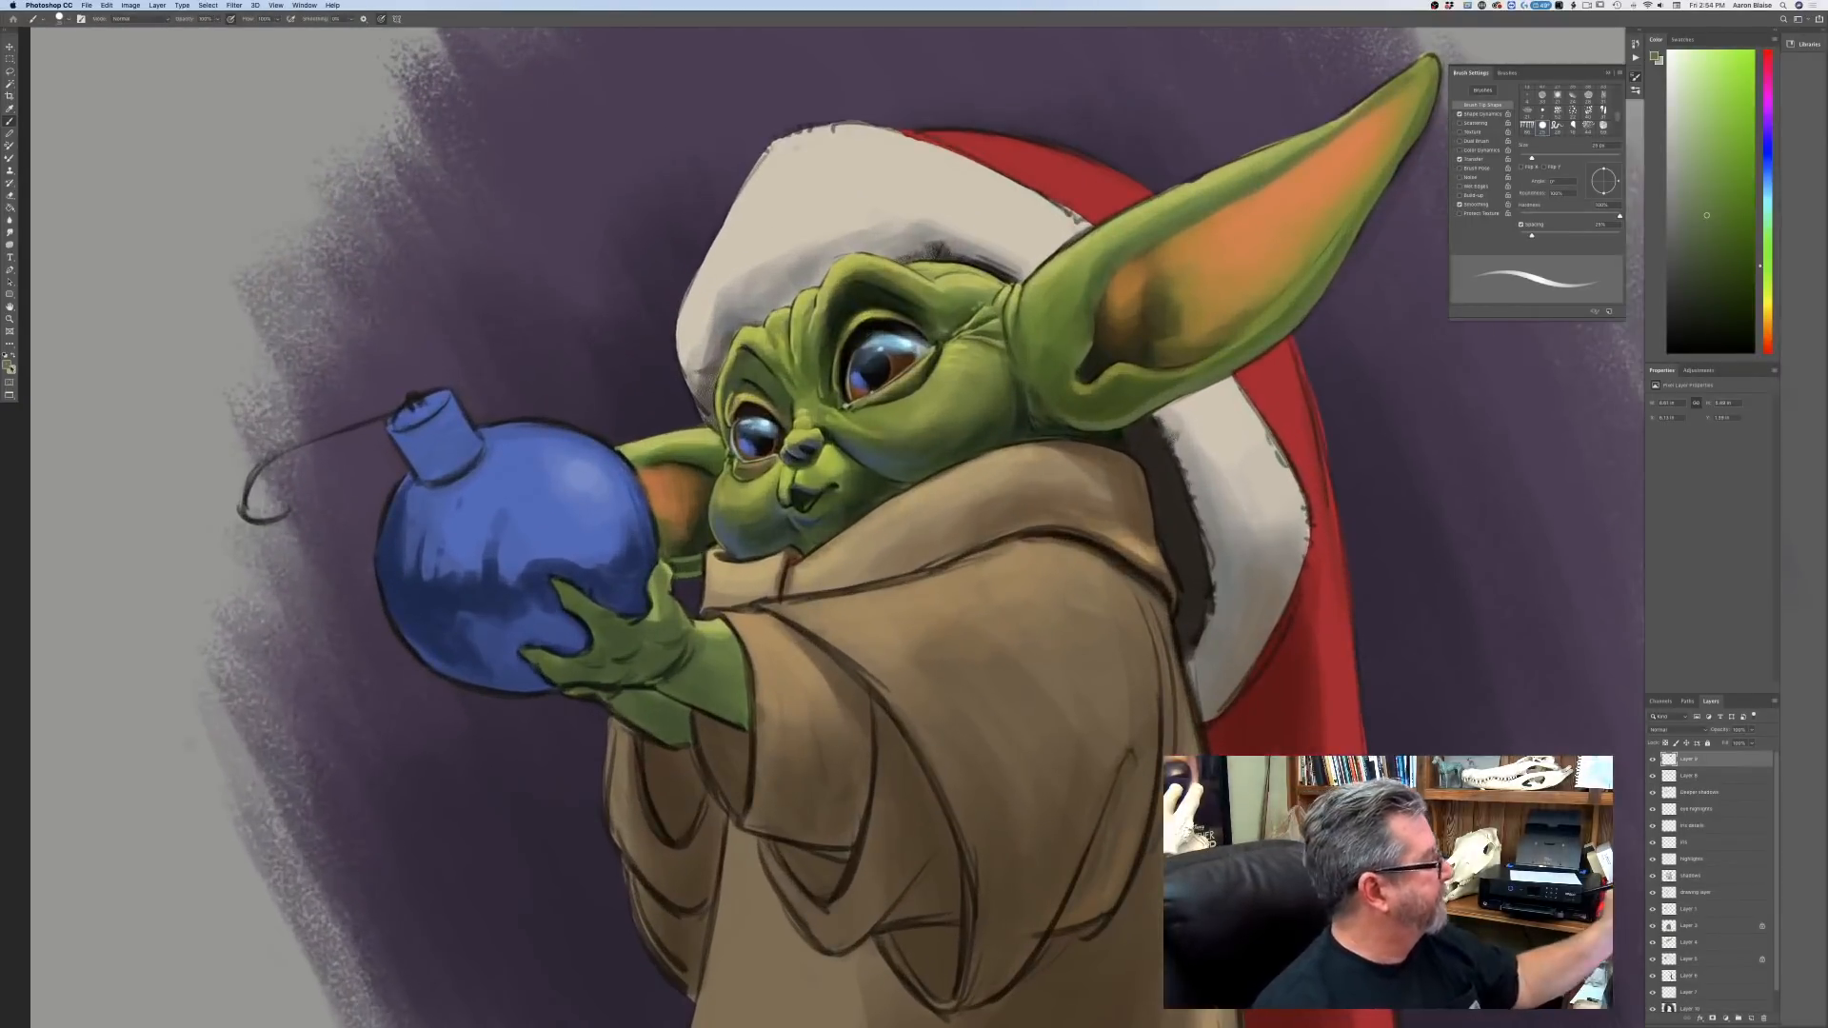
click(9, 366)
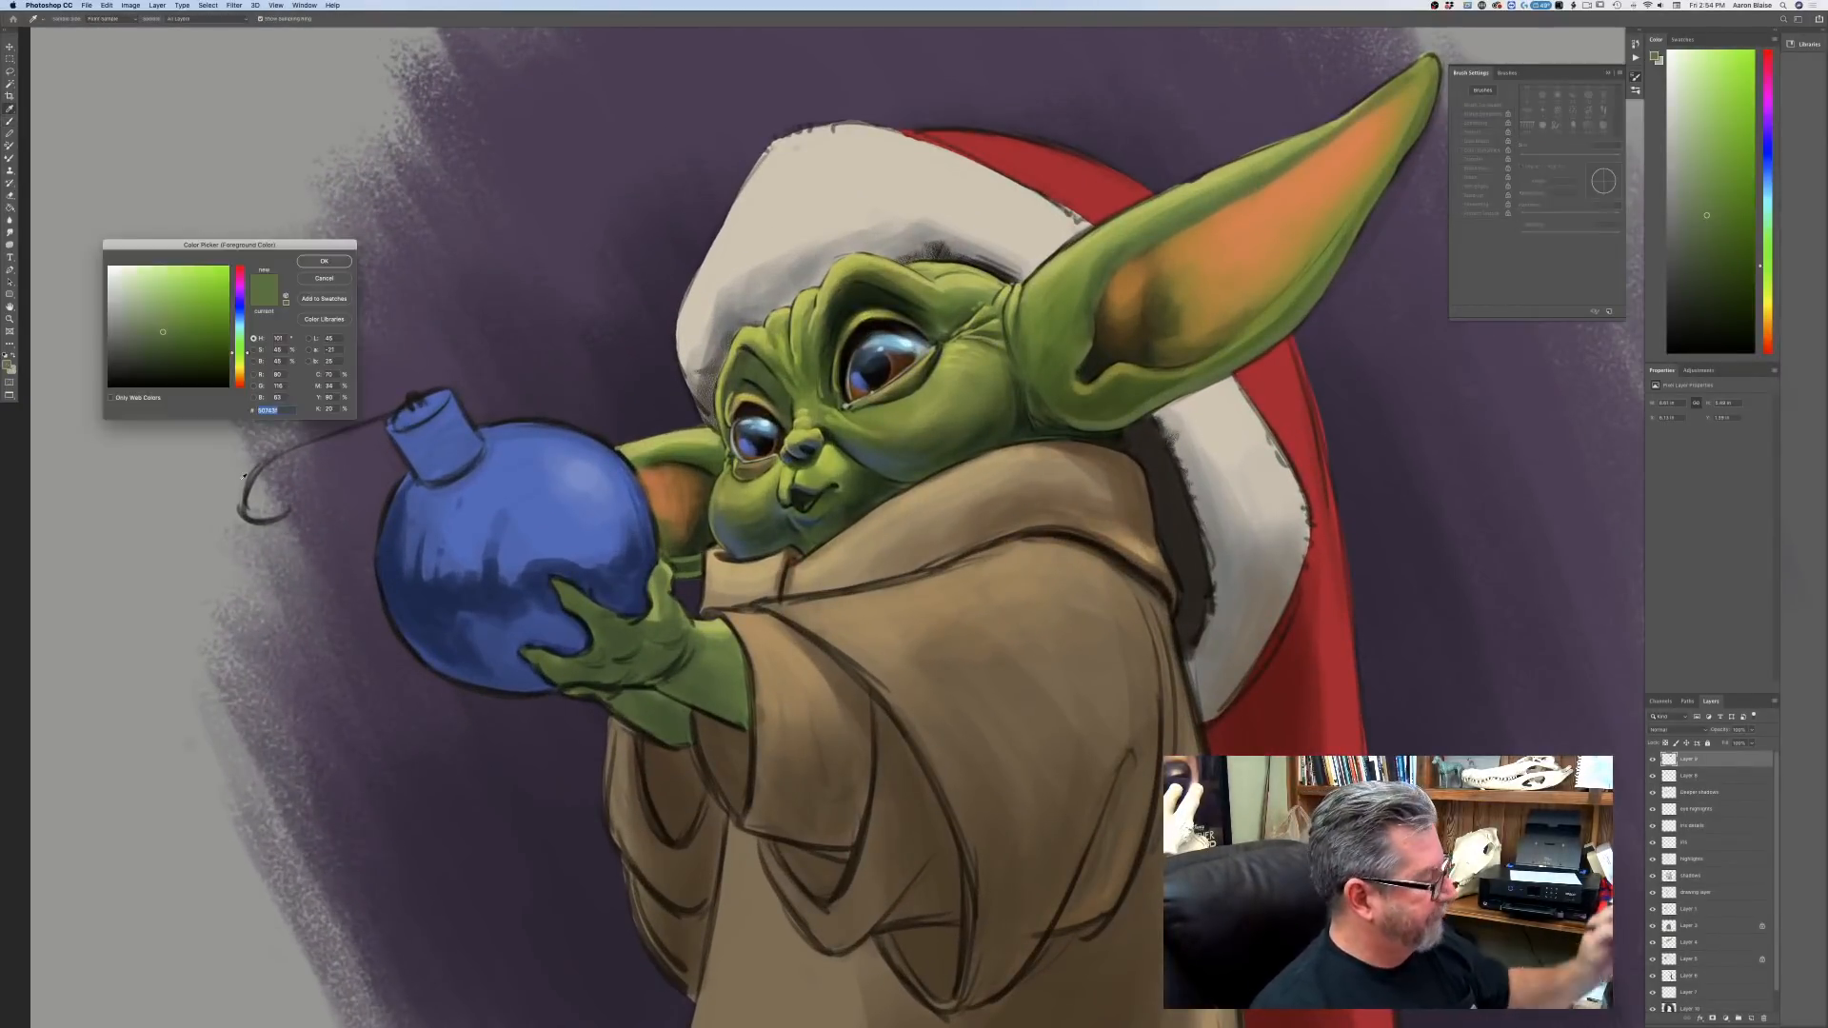
click(696, 691)
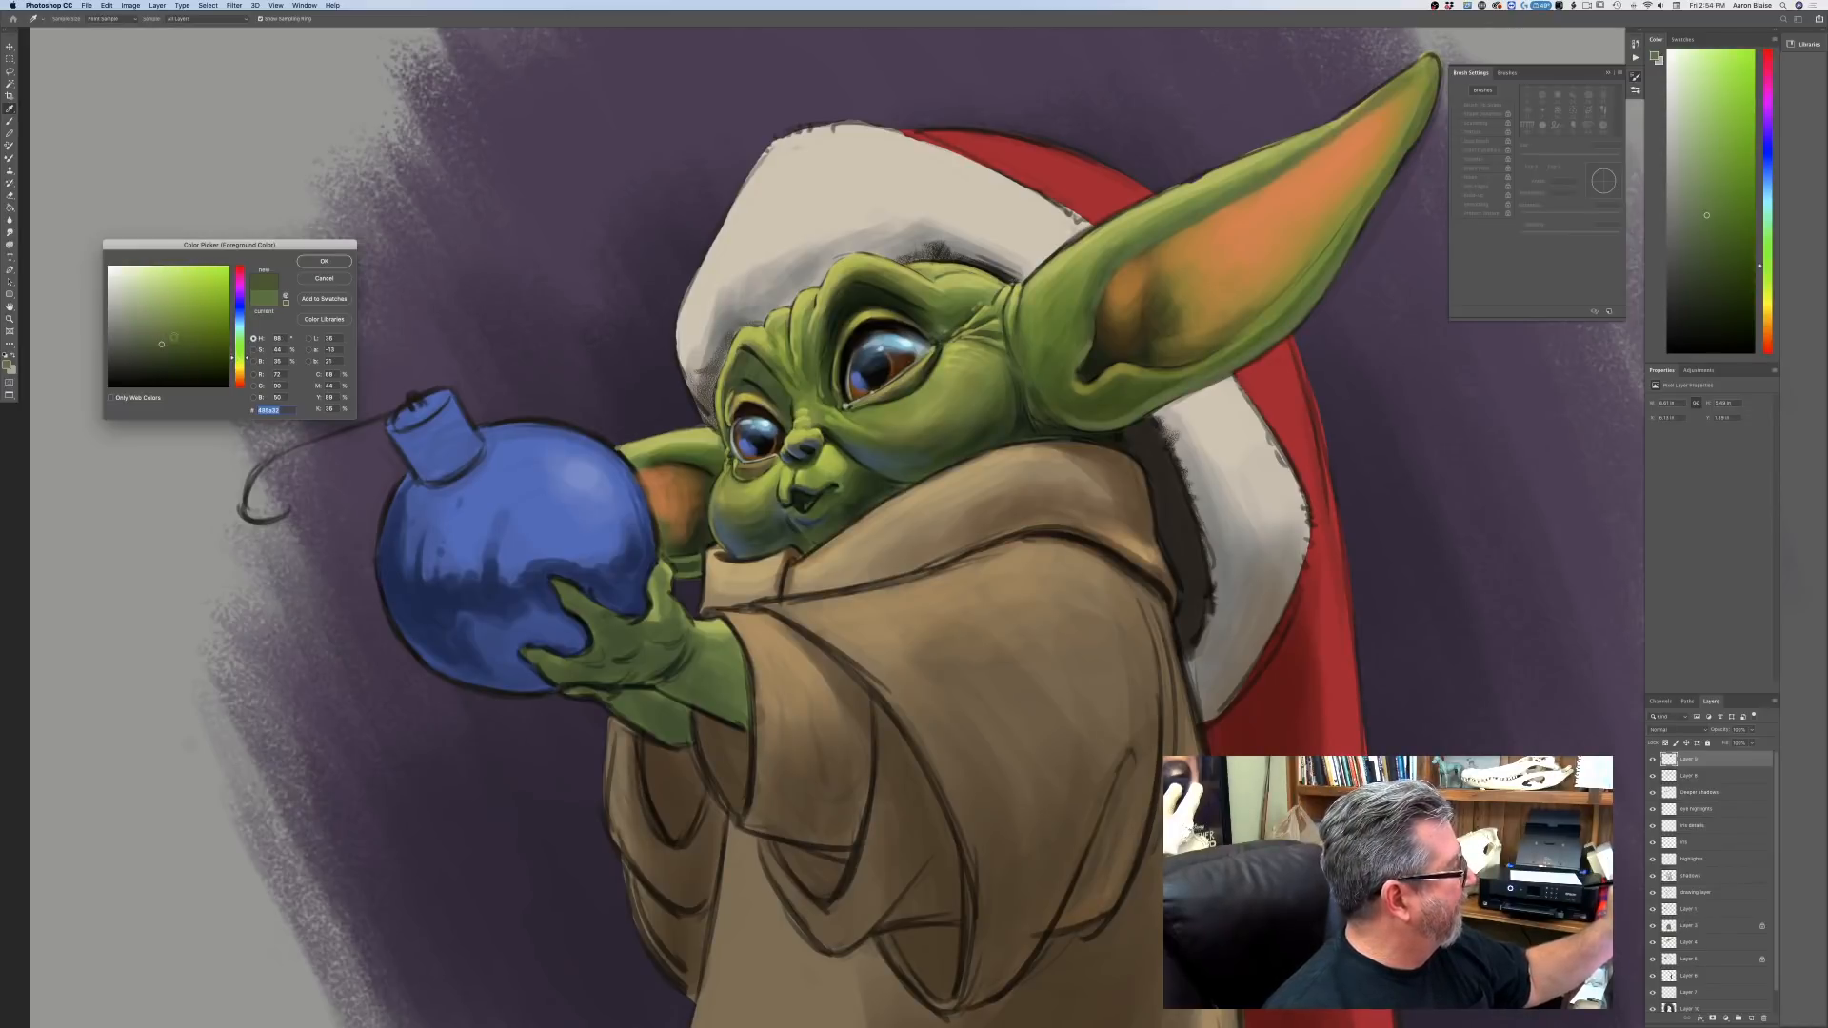
click(324, 261)
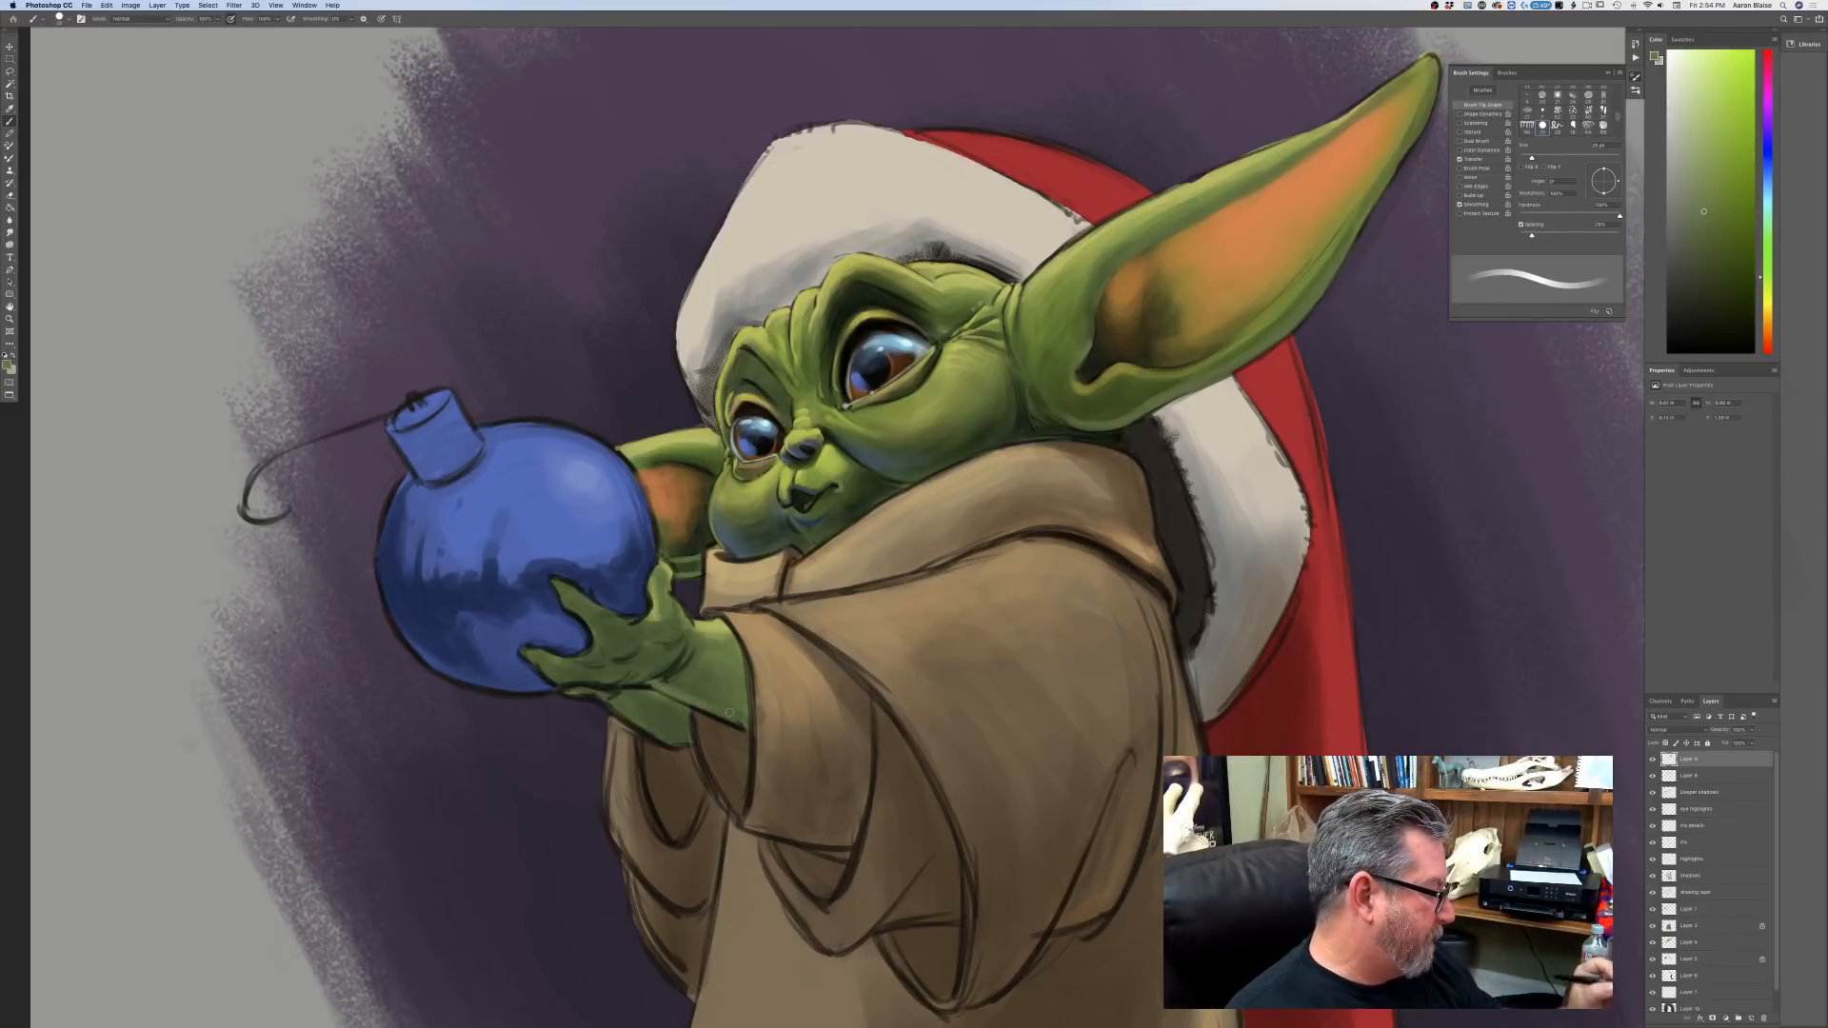
Paint green over the wrist with a larger brush and enable Shape Dynamics.
key(bracketright)
key(bracketright)
drag(655, 683, 670, 684)
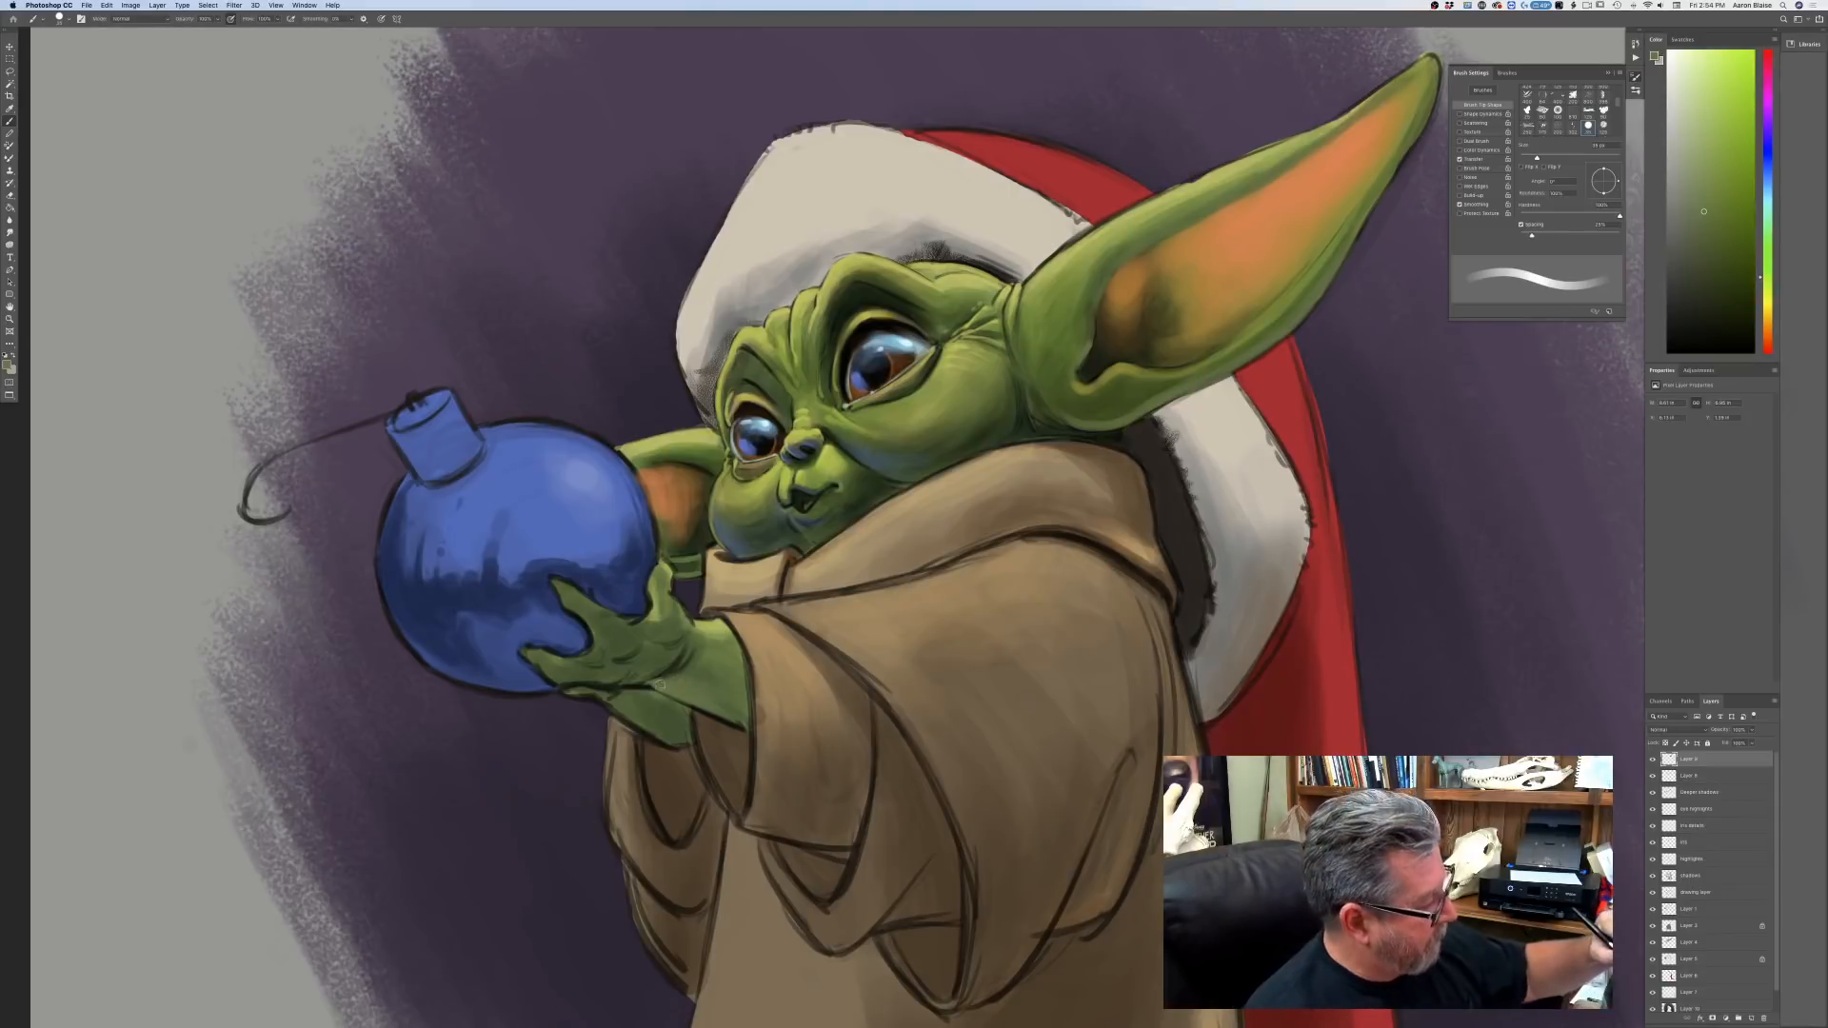
click(1460, 114)
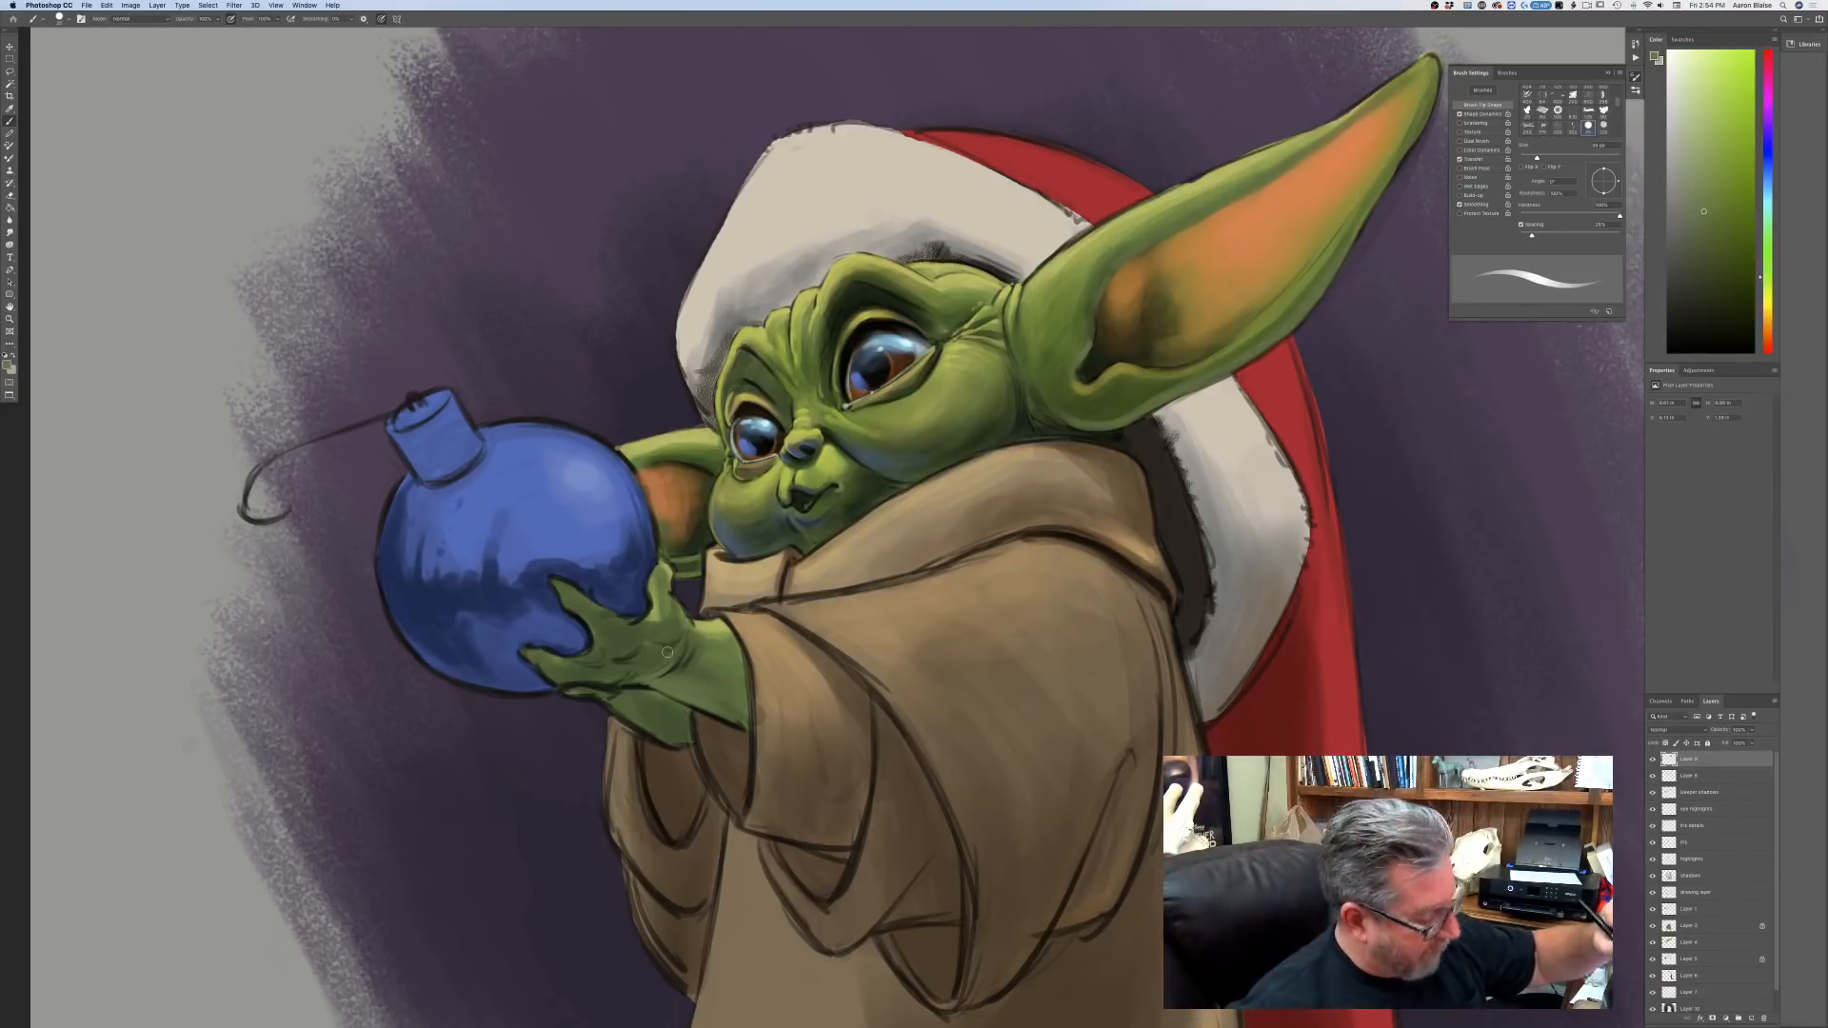
Turn off pen-pressure size control and paint green over the dark lines on the fingers, palm and lower hand, varying the brush size.
click(381, 19)
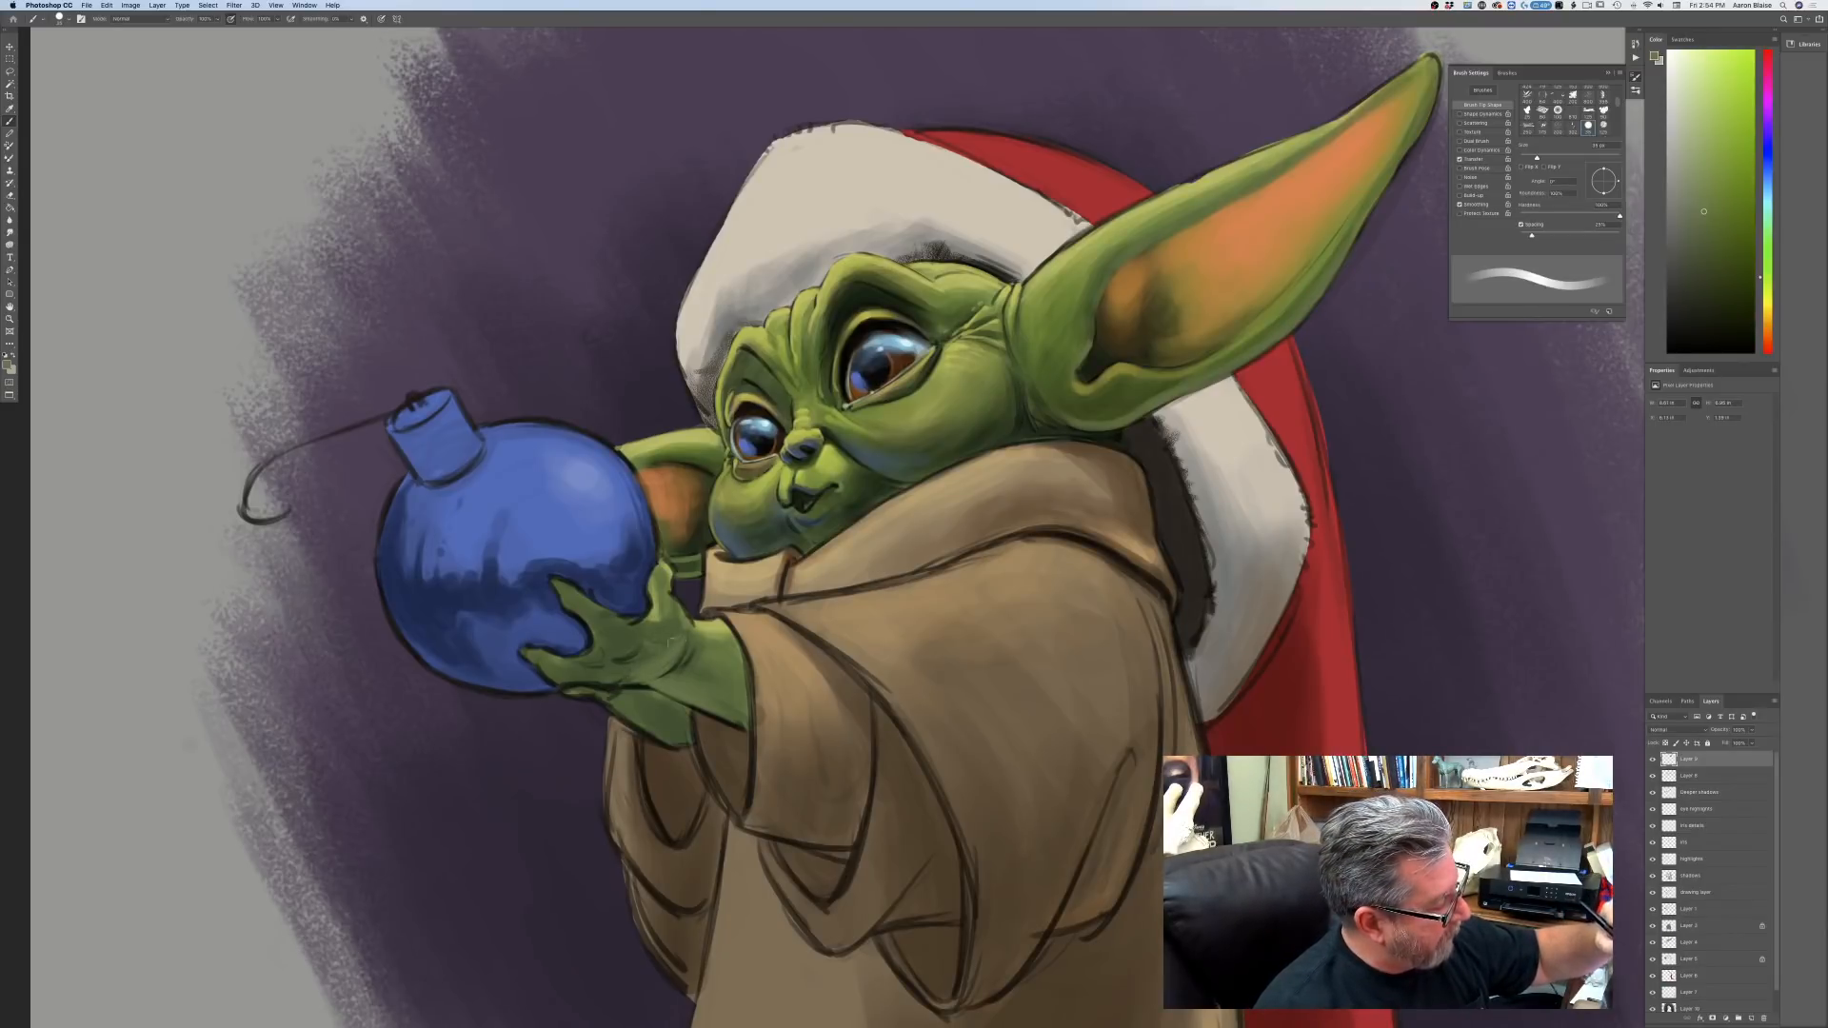
mouse_move(629, 655)
mouse_down()
mouse_move(593, 634)
mouse_move(623, 682)
mouse_move(644, 680)
mouse_move(565, 681)
mouse_move(595, 625)
mouse_move(577, 608)
mouse_move(619, 630)
mouse_move(597, 642)
mouse_move(580, 607)
mouse_move(631, 645)
mouse_move(568, 679)
mouse_up()
key(bracketleft)
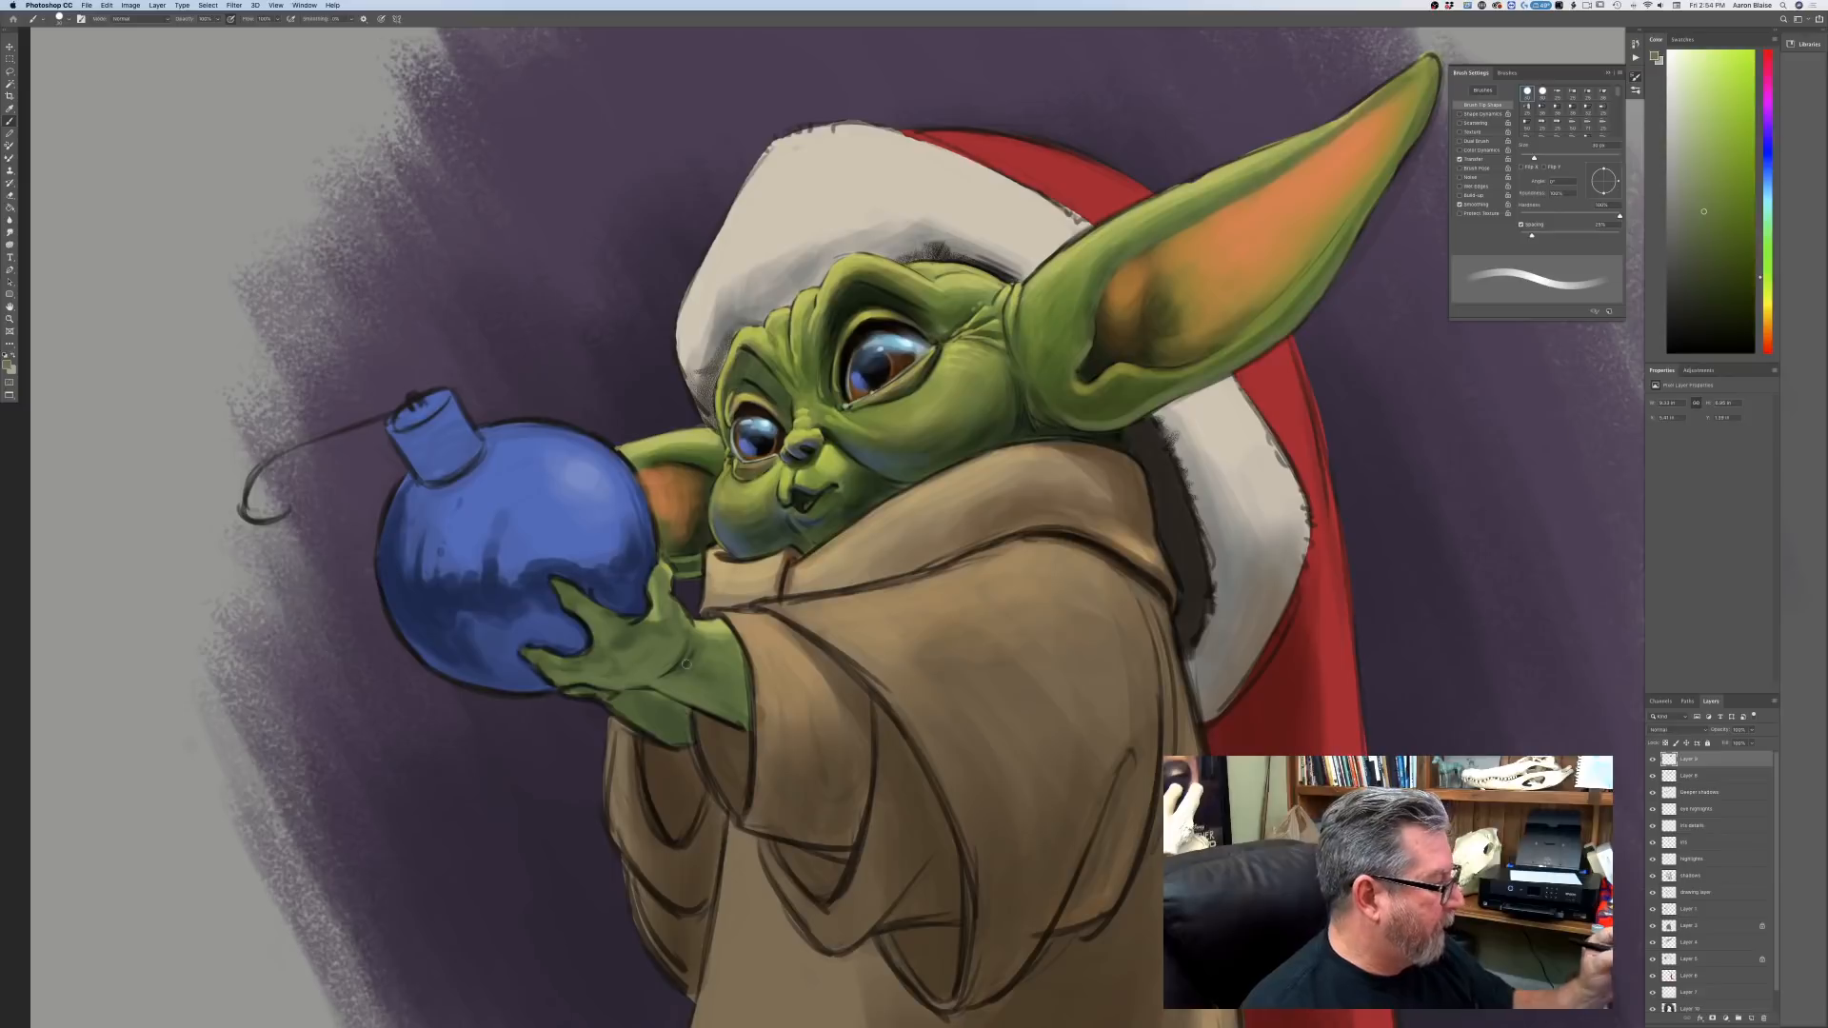
drag(659, 739, 616, 707)
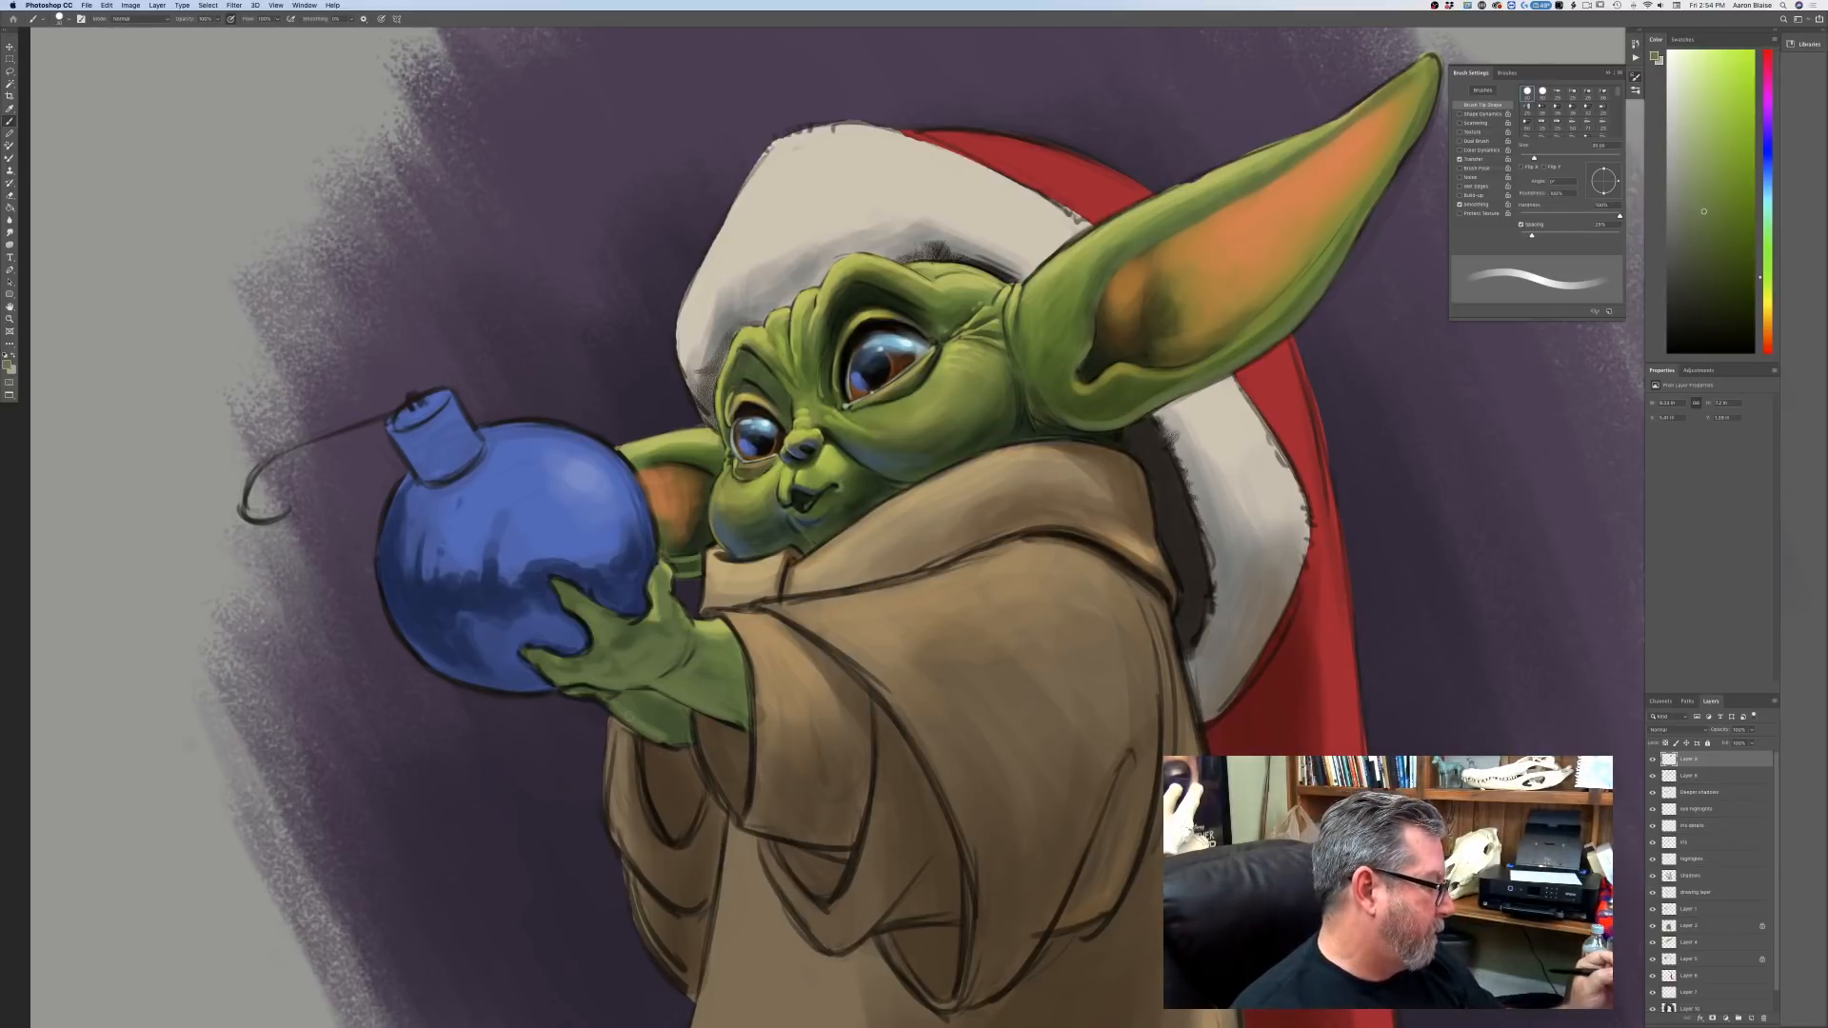
key(bracketright)
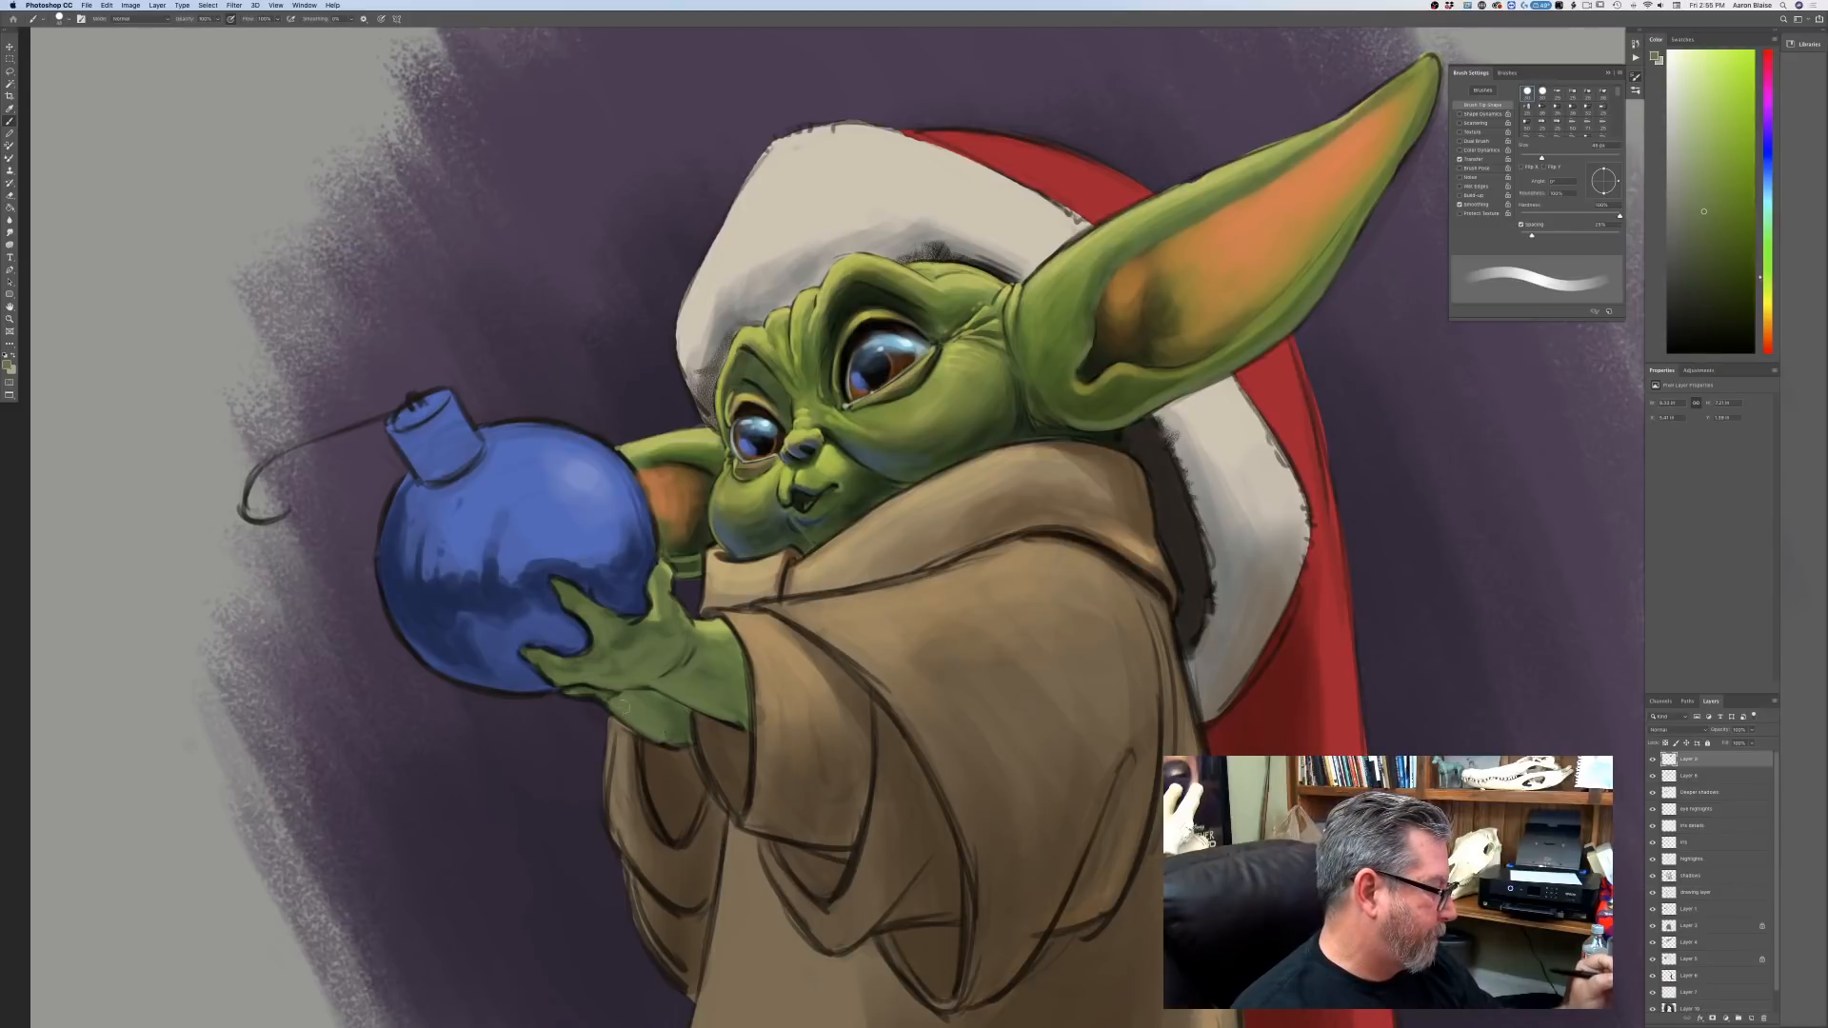
key(bracketleft)
key(bracketleft)
key(bracketleft)
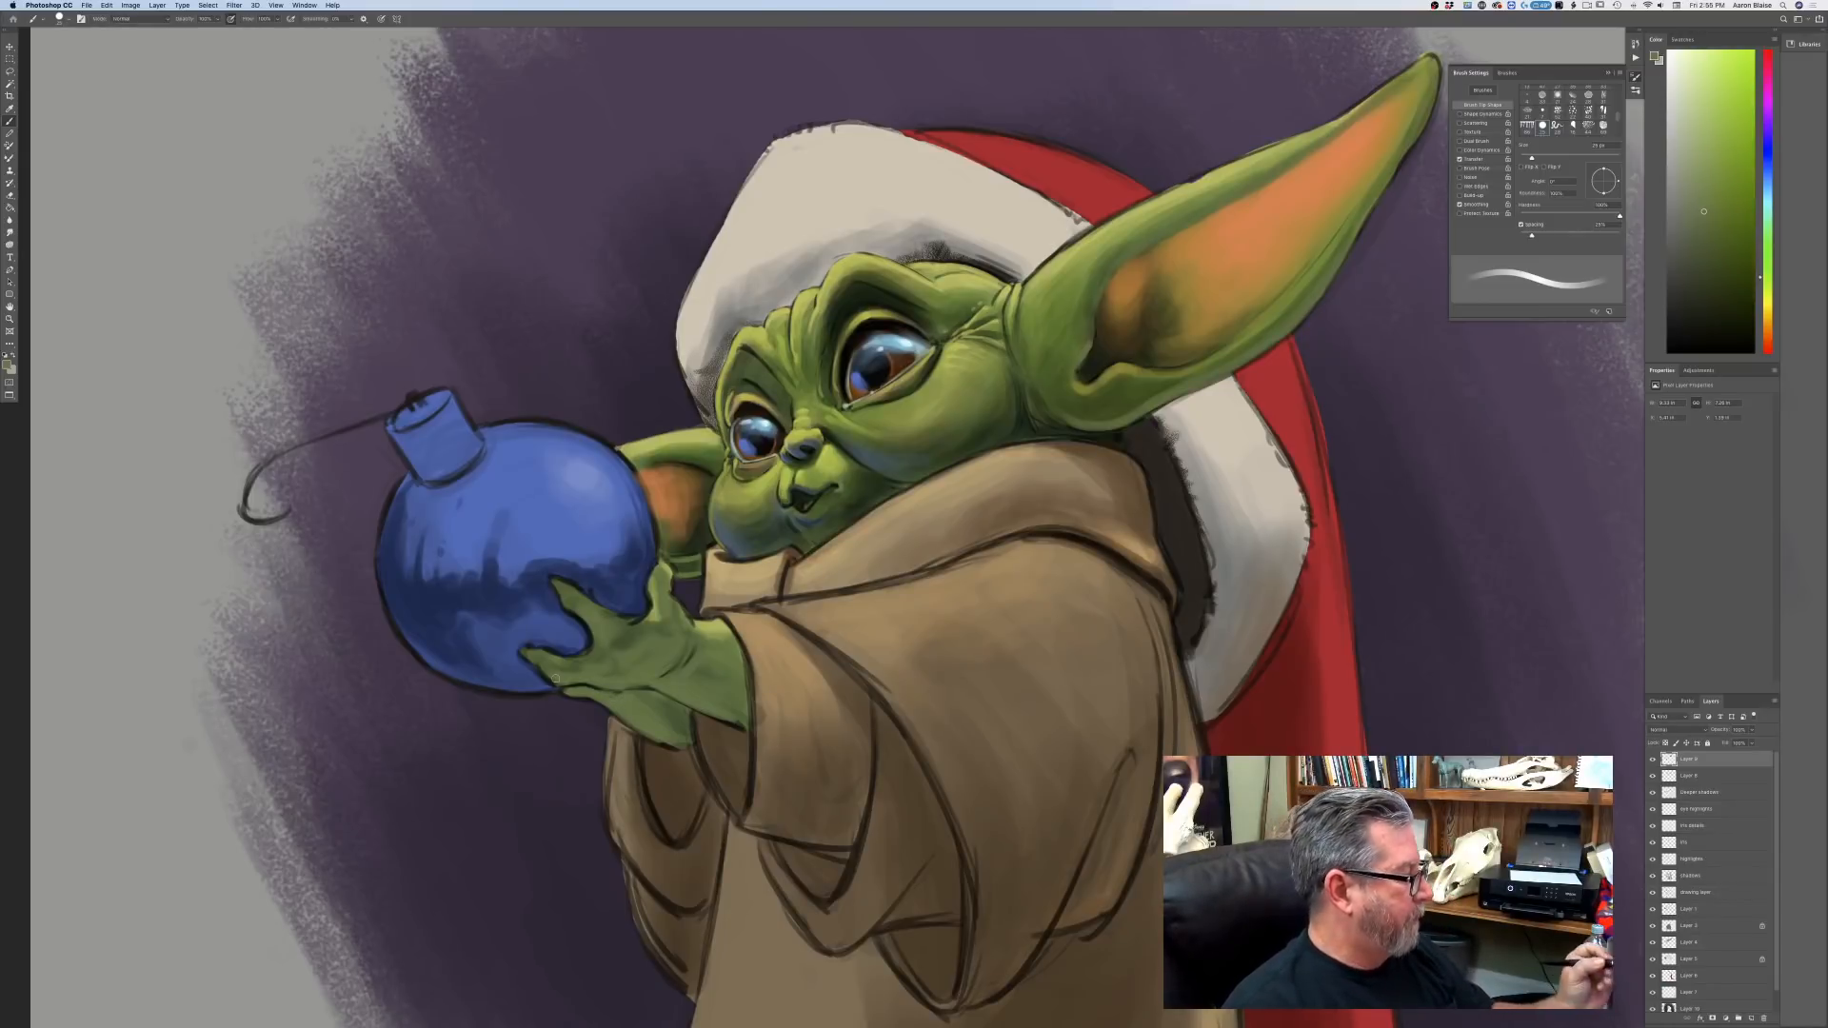
Lighten the foreground green and paint highlights on the back of the hand and fingers, adjusting the brush size.
click(6, 365)
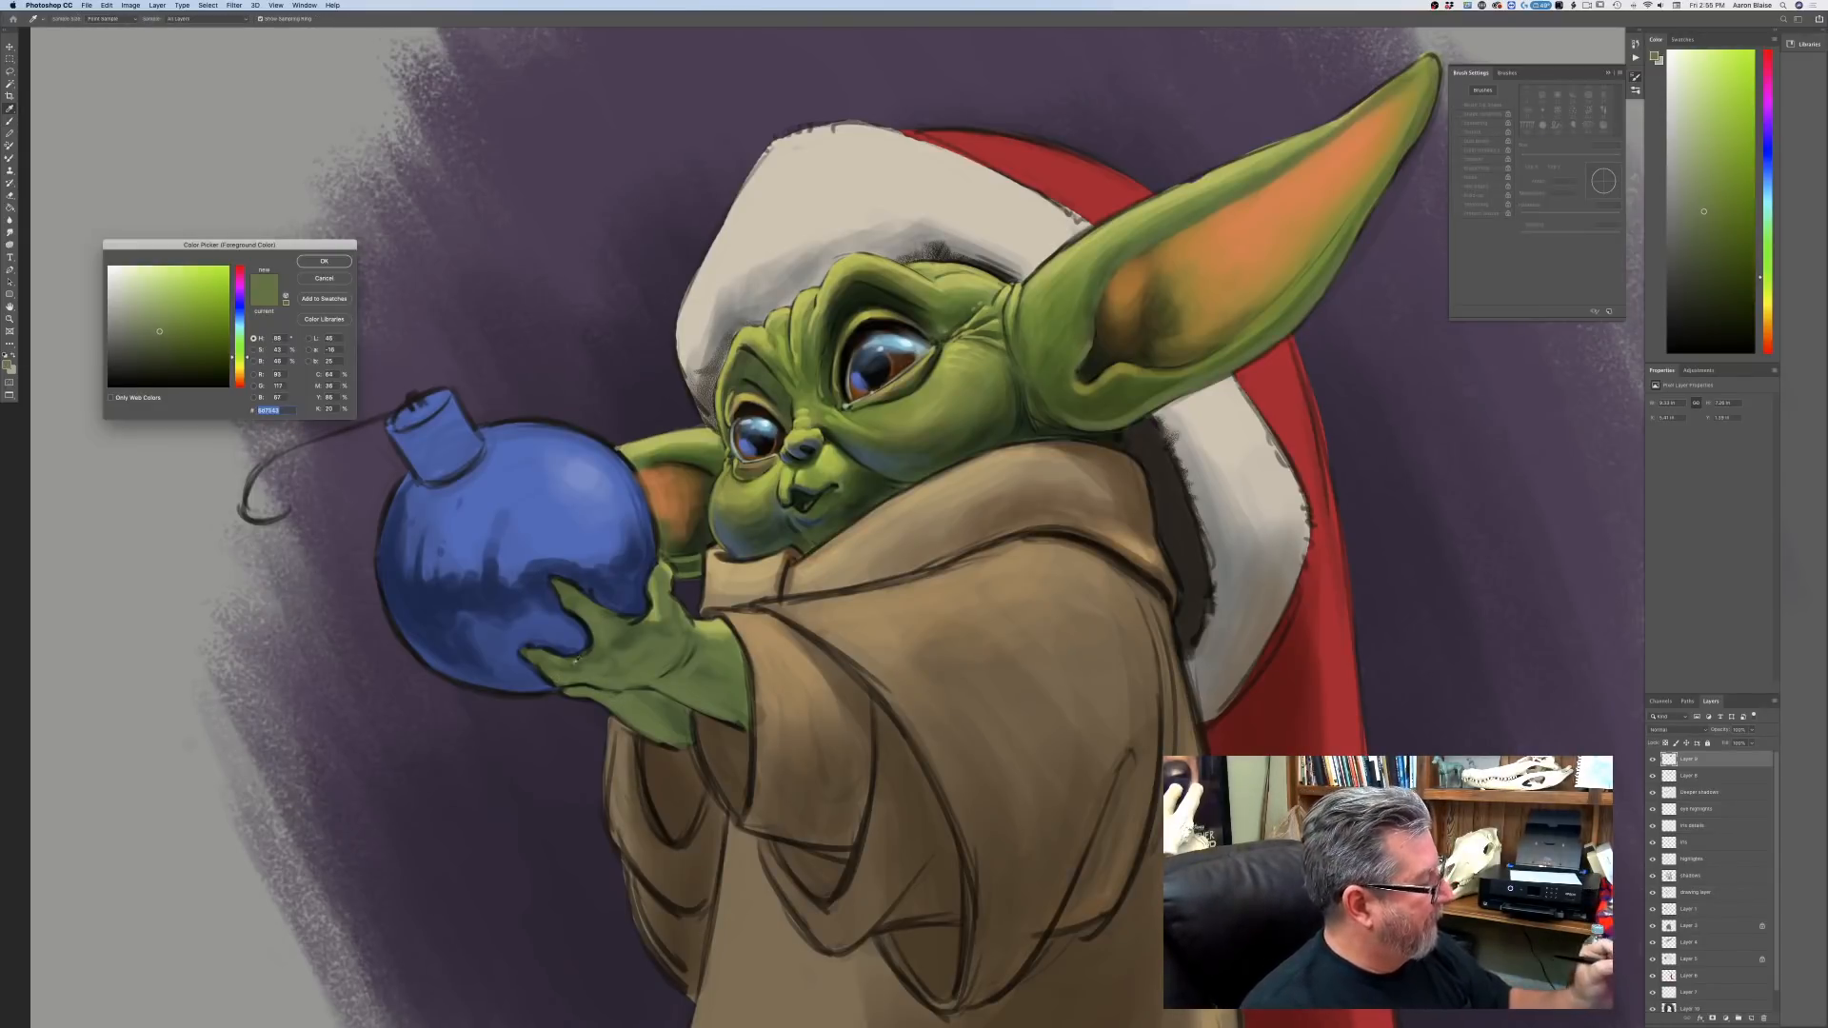
click(167, 316)
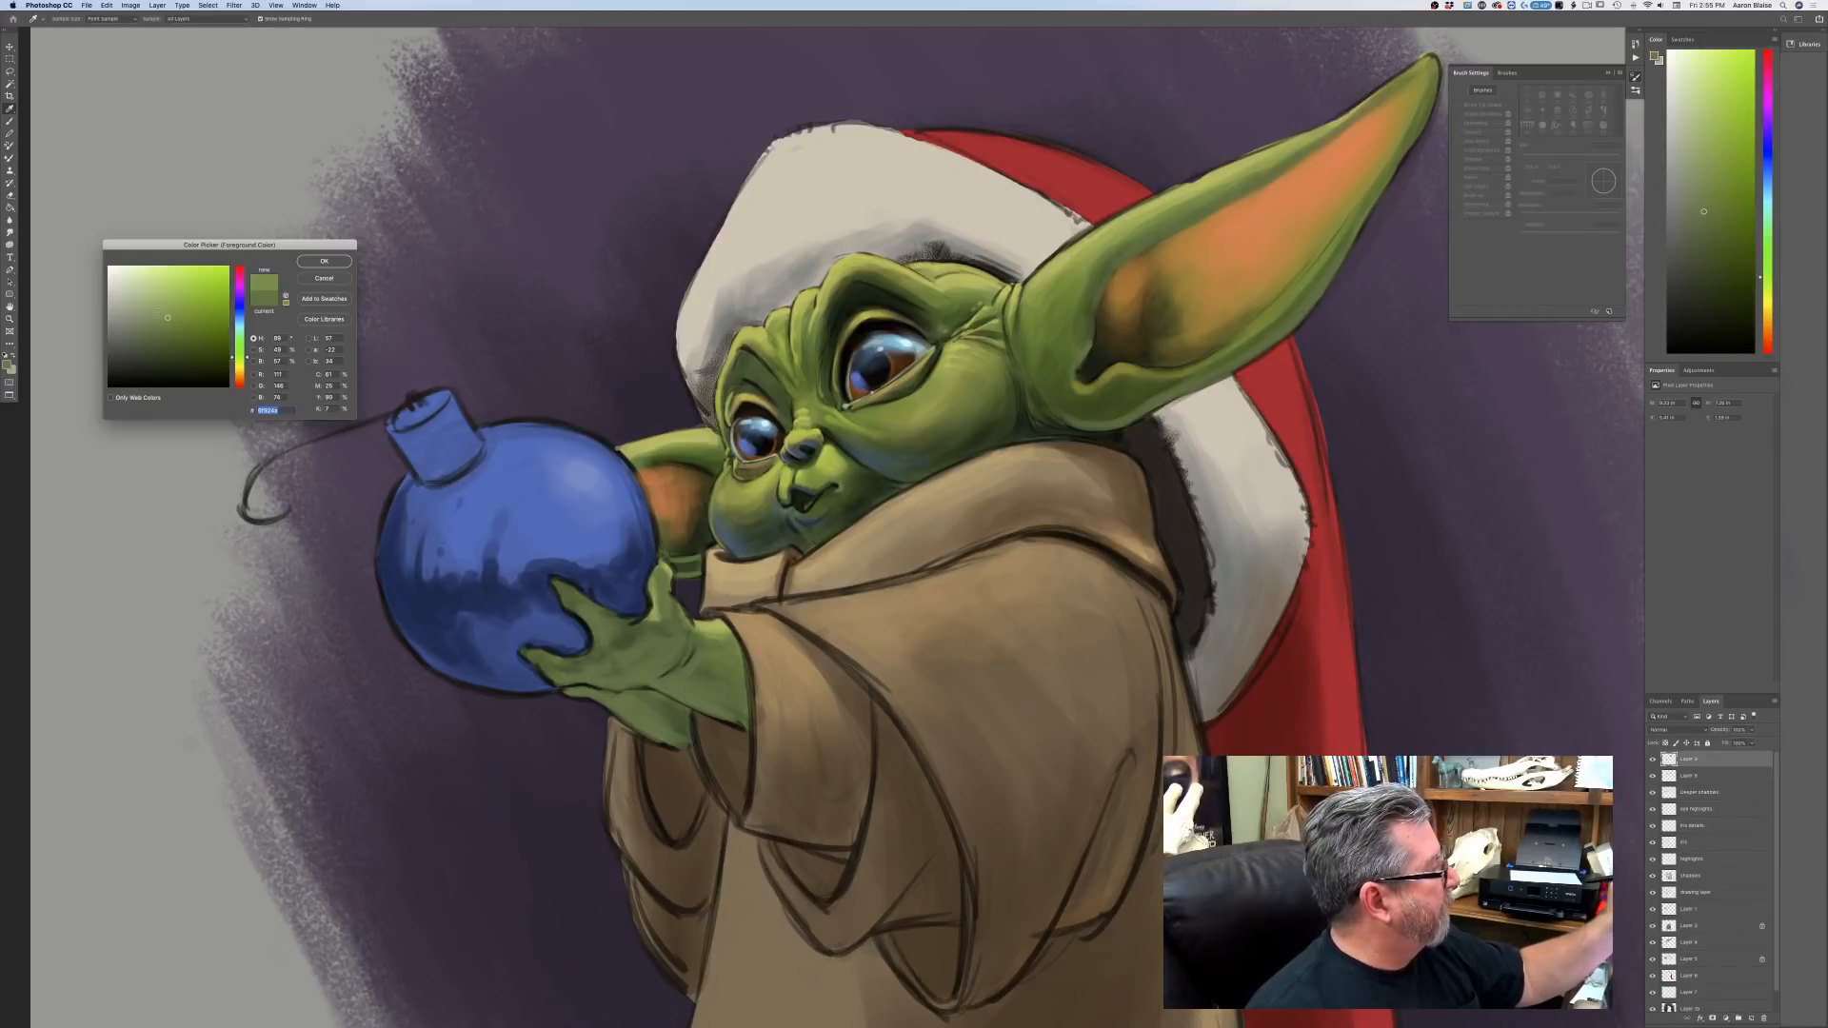
click(307, 263)
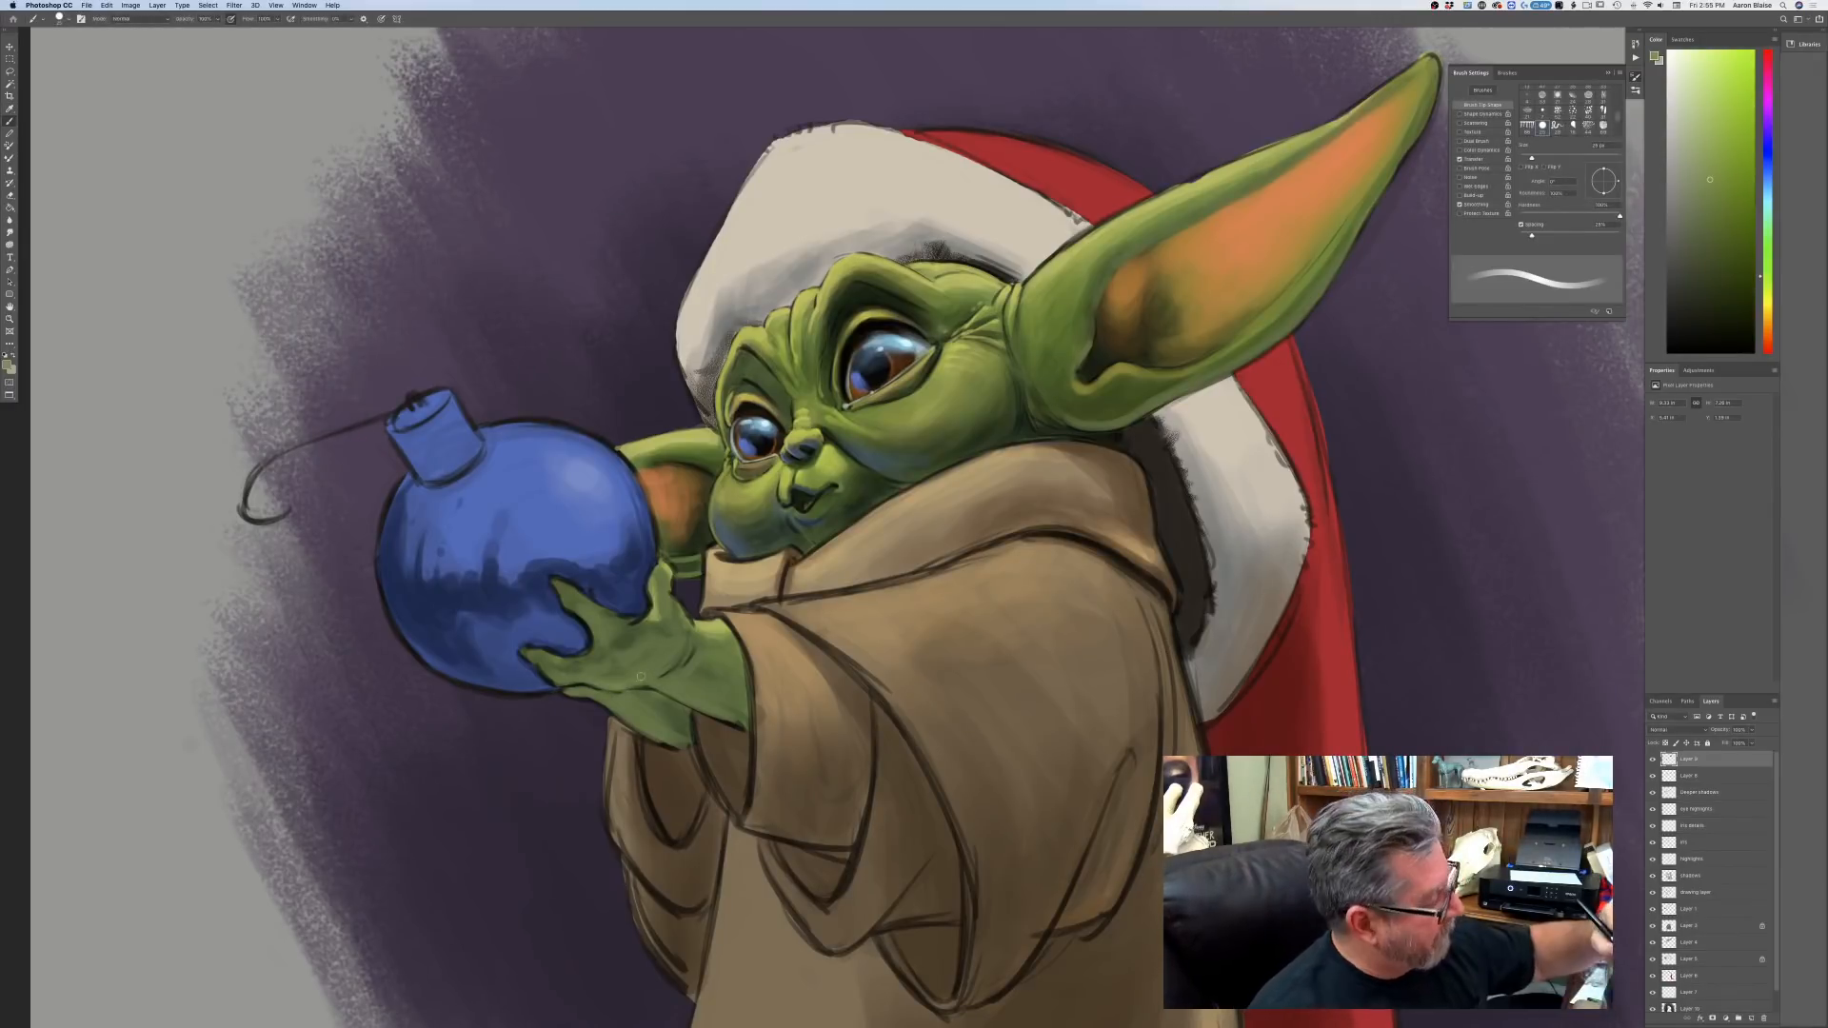
key(bracketright)
key(bracketright)
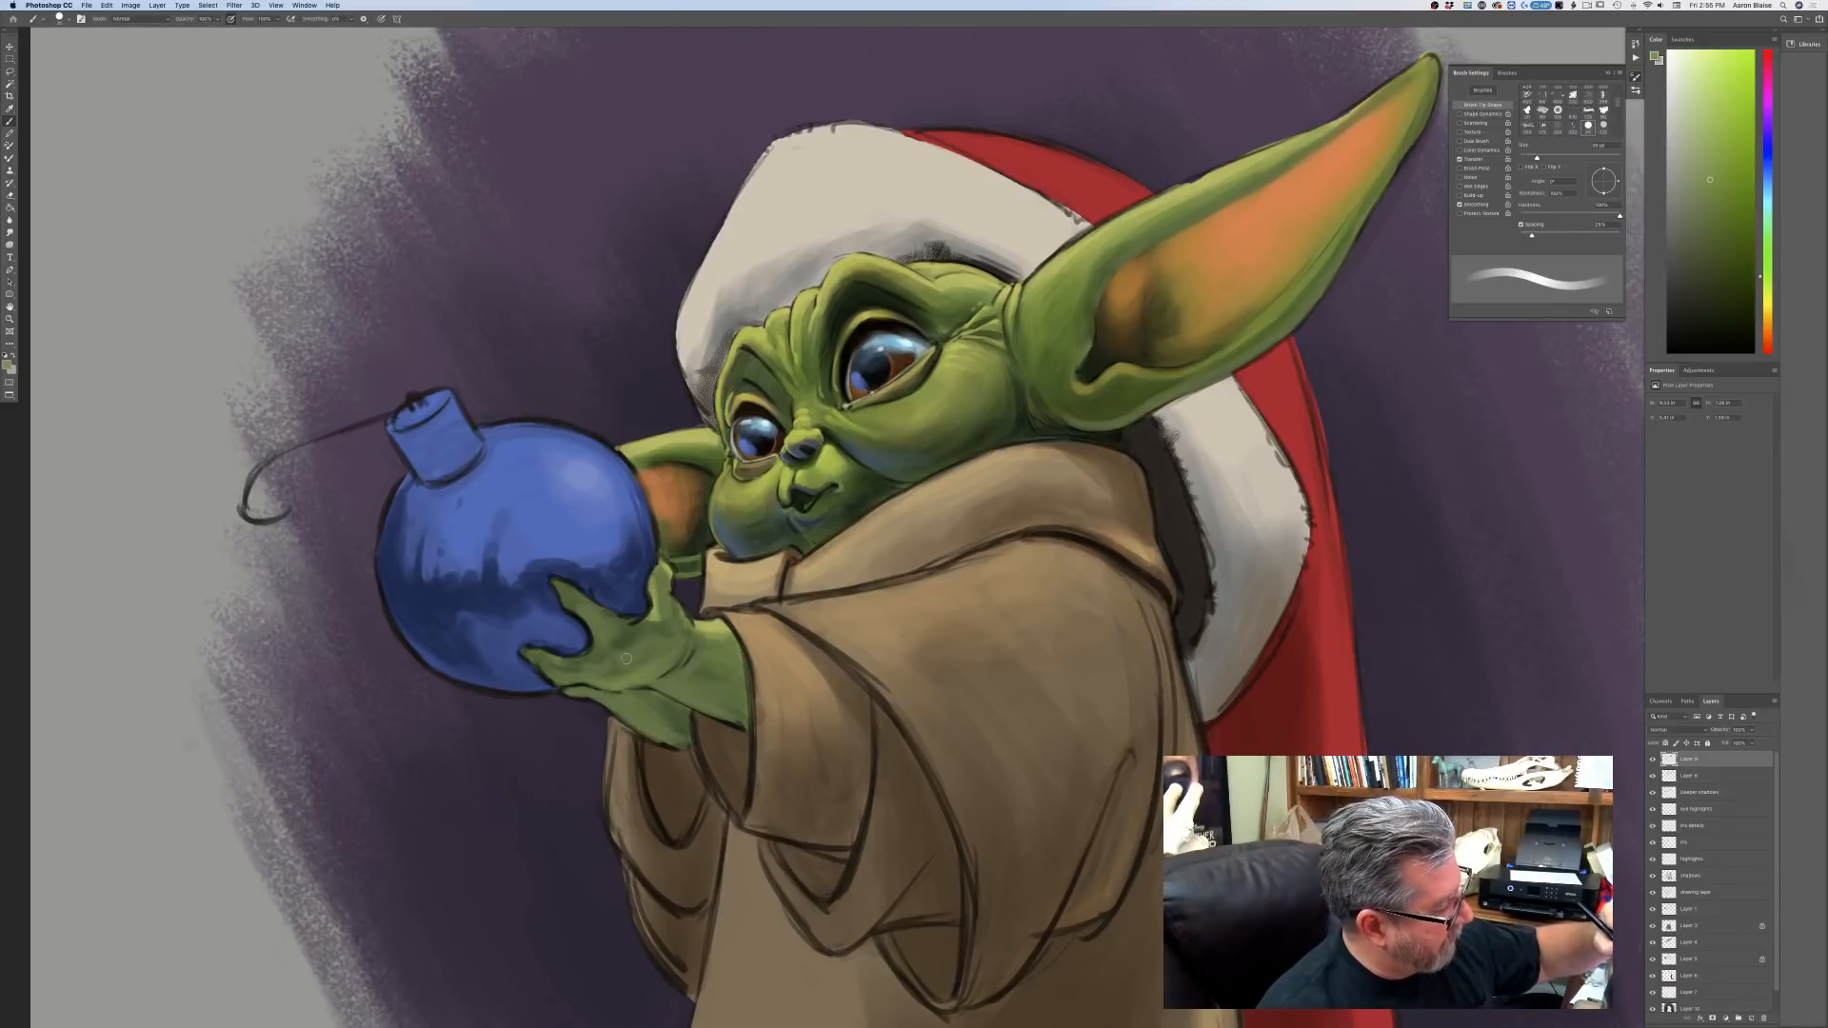
key(bracketleft)
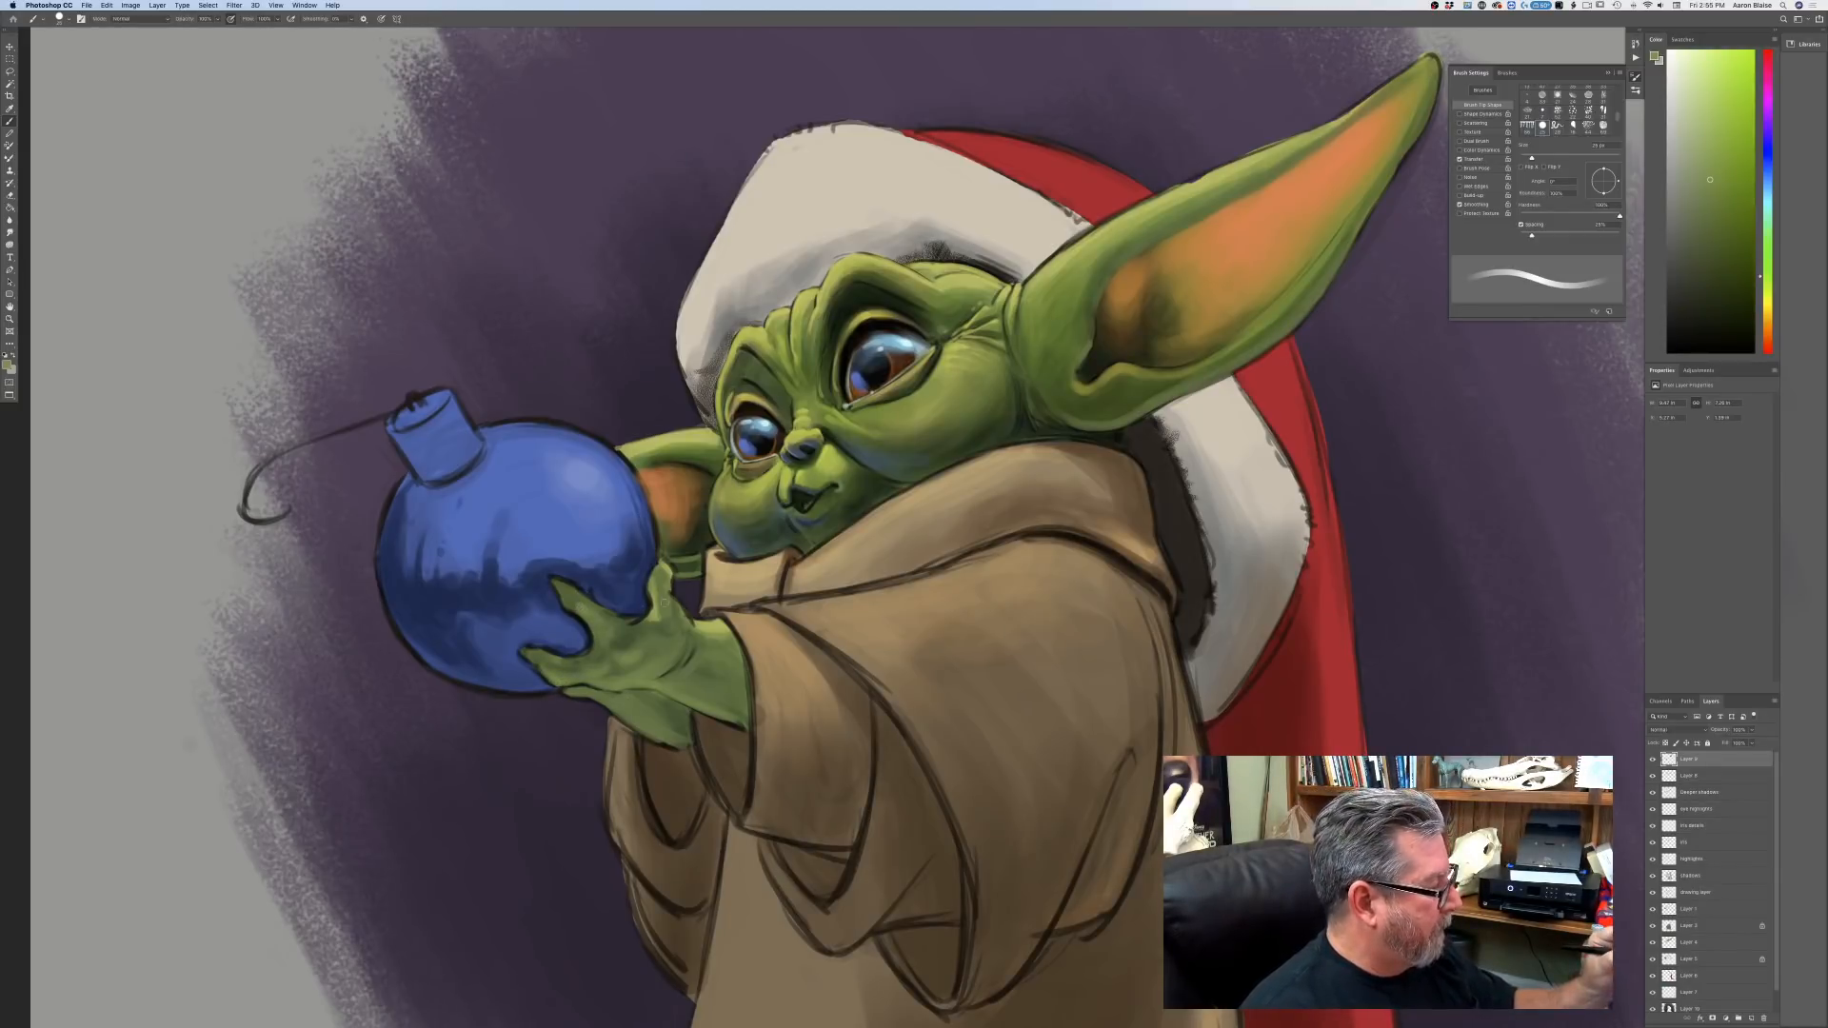
Select the line-drawing layer and lower its opacity so the dark outlines fade.
key(super+0)
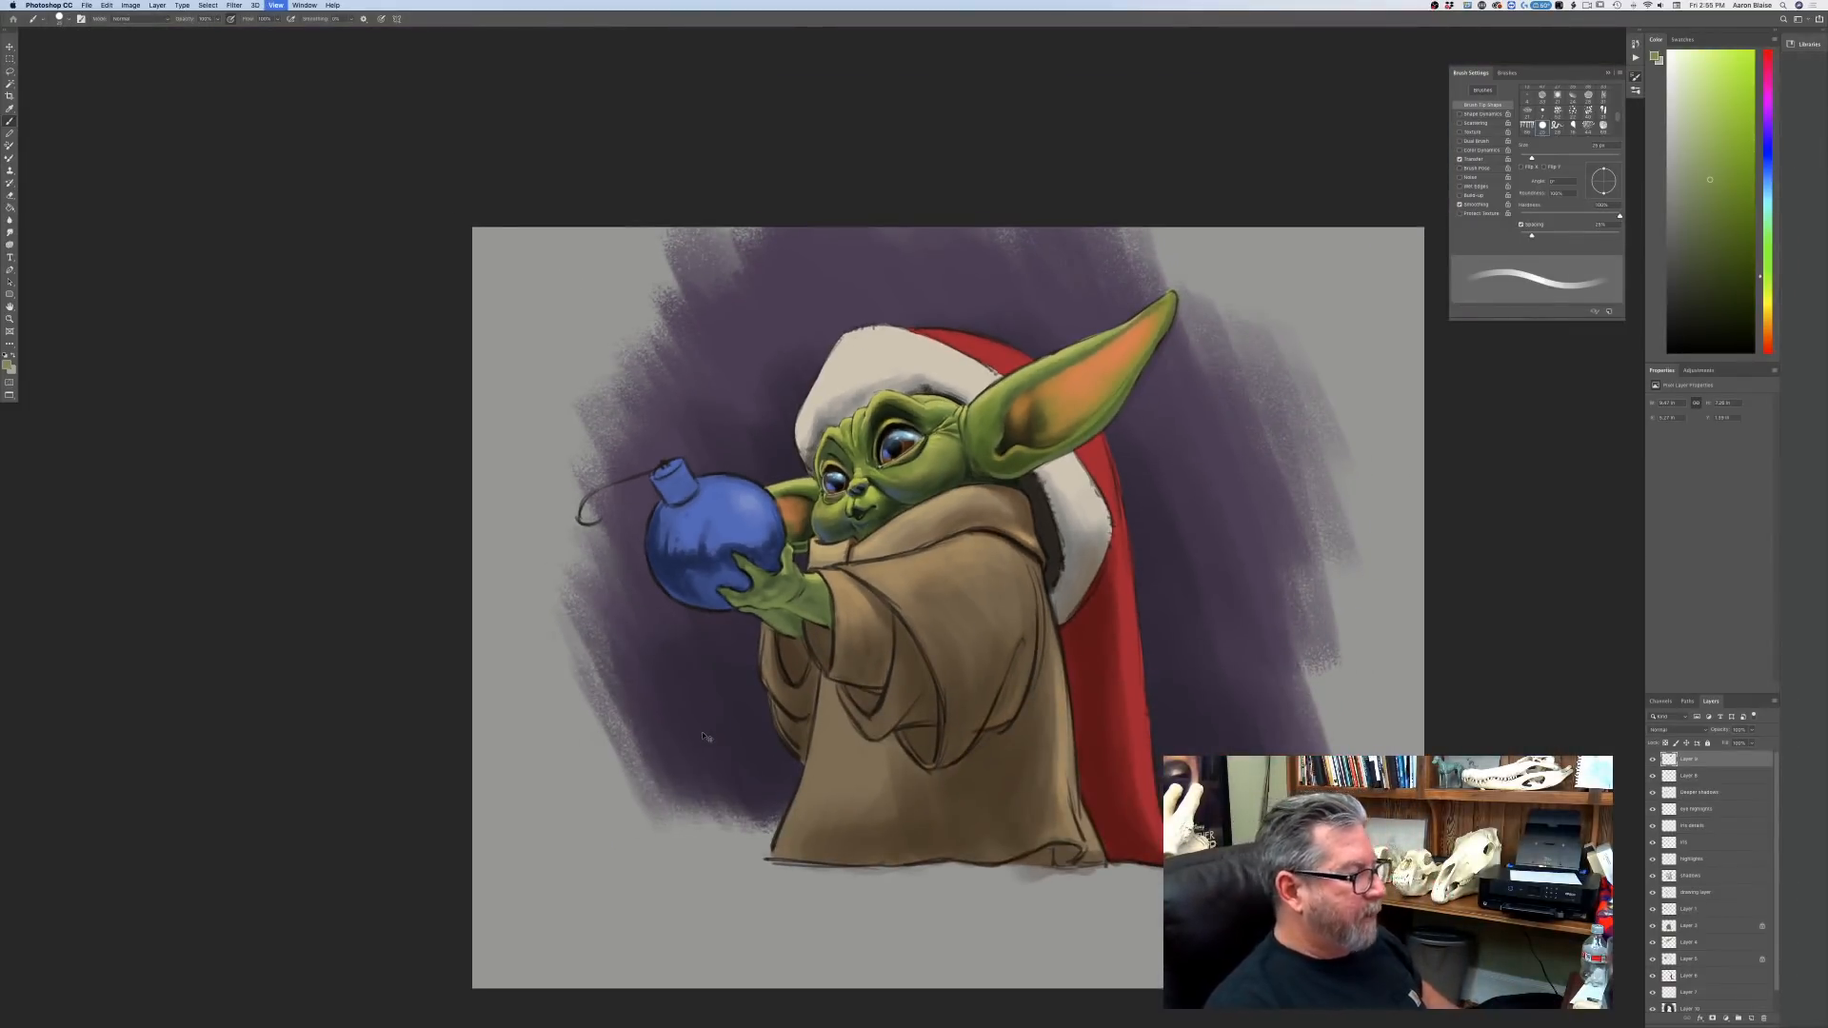
key(super+equal)
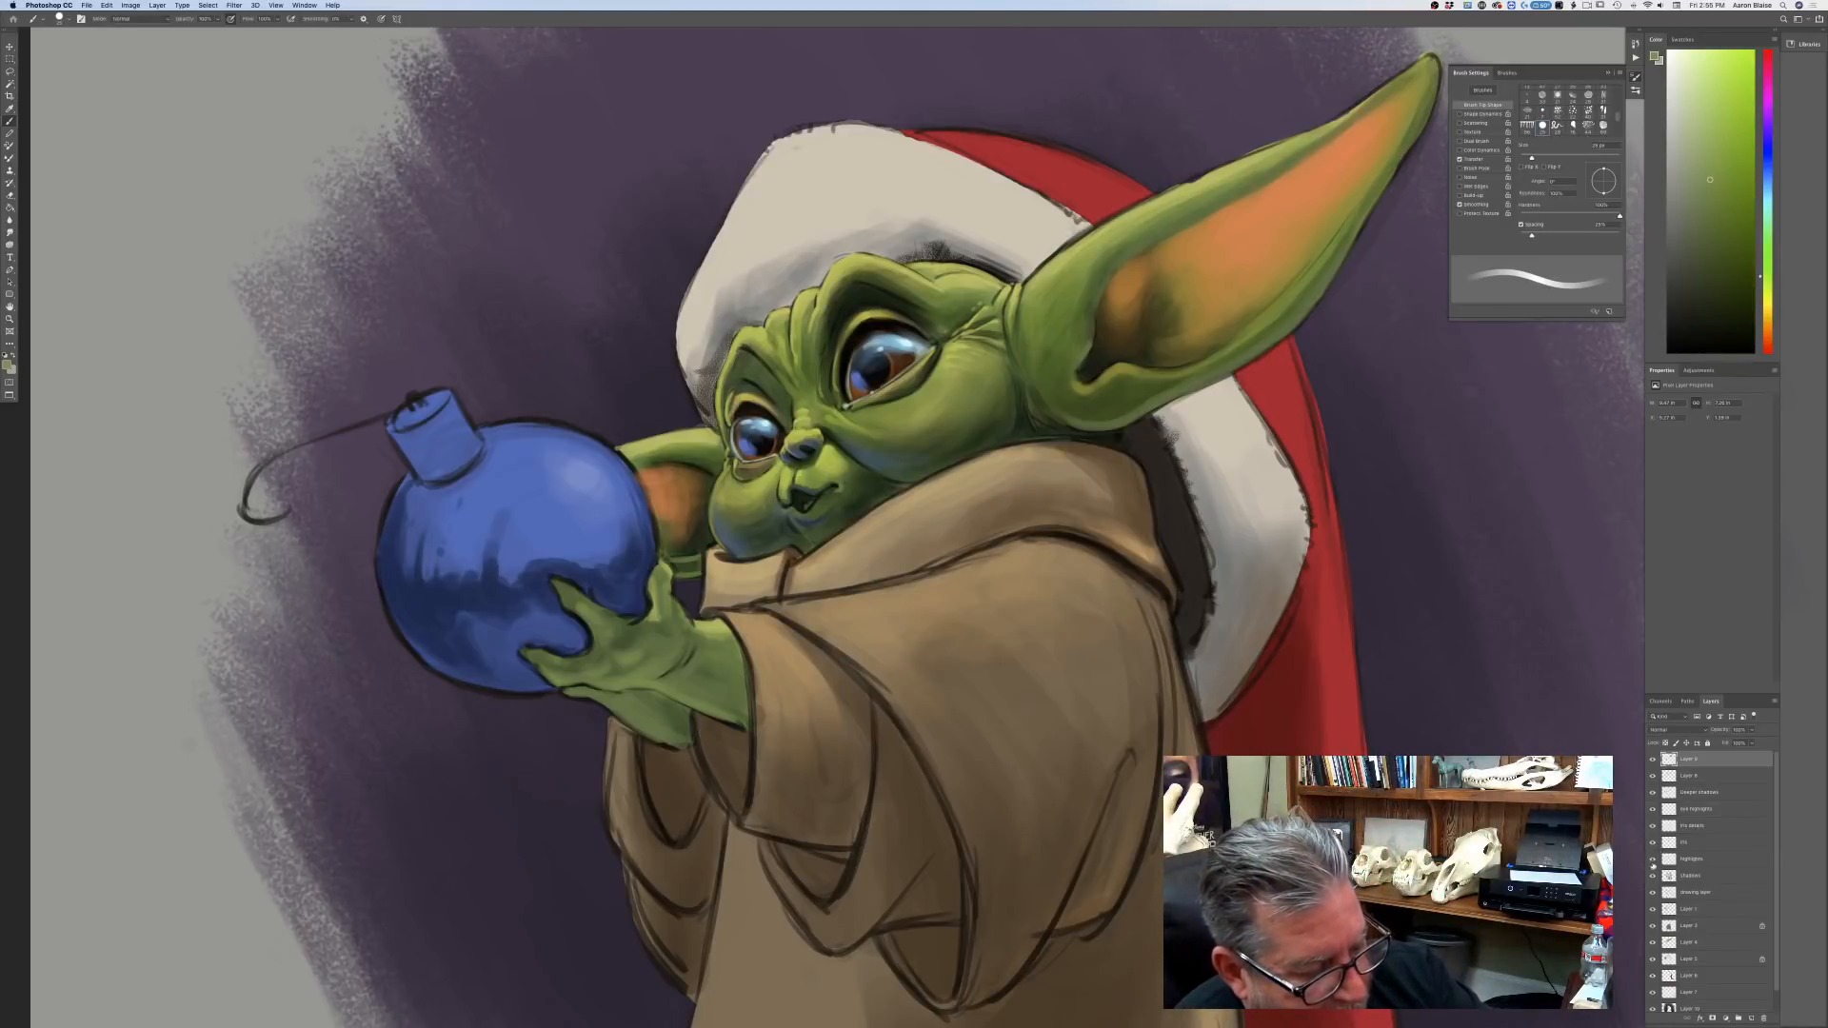
click(1686, 895)
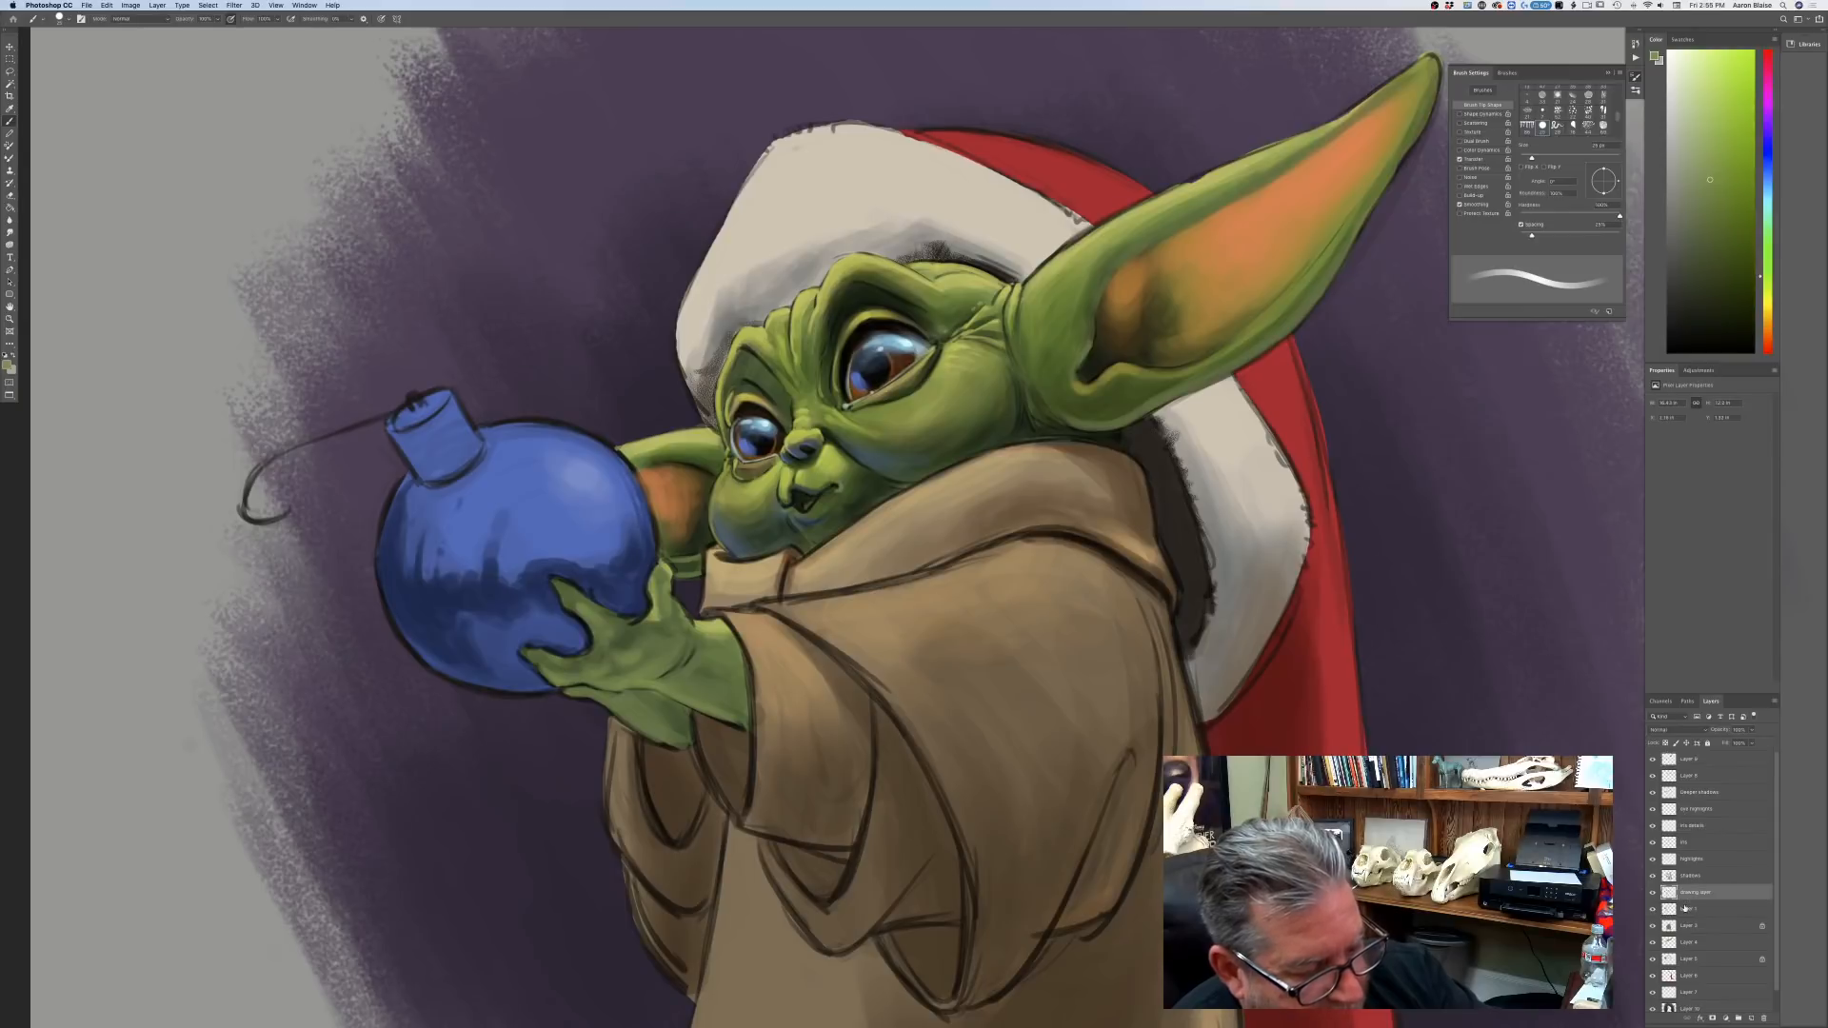
click(1749, 732)
drag(1737, 745, 1729, 745)
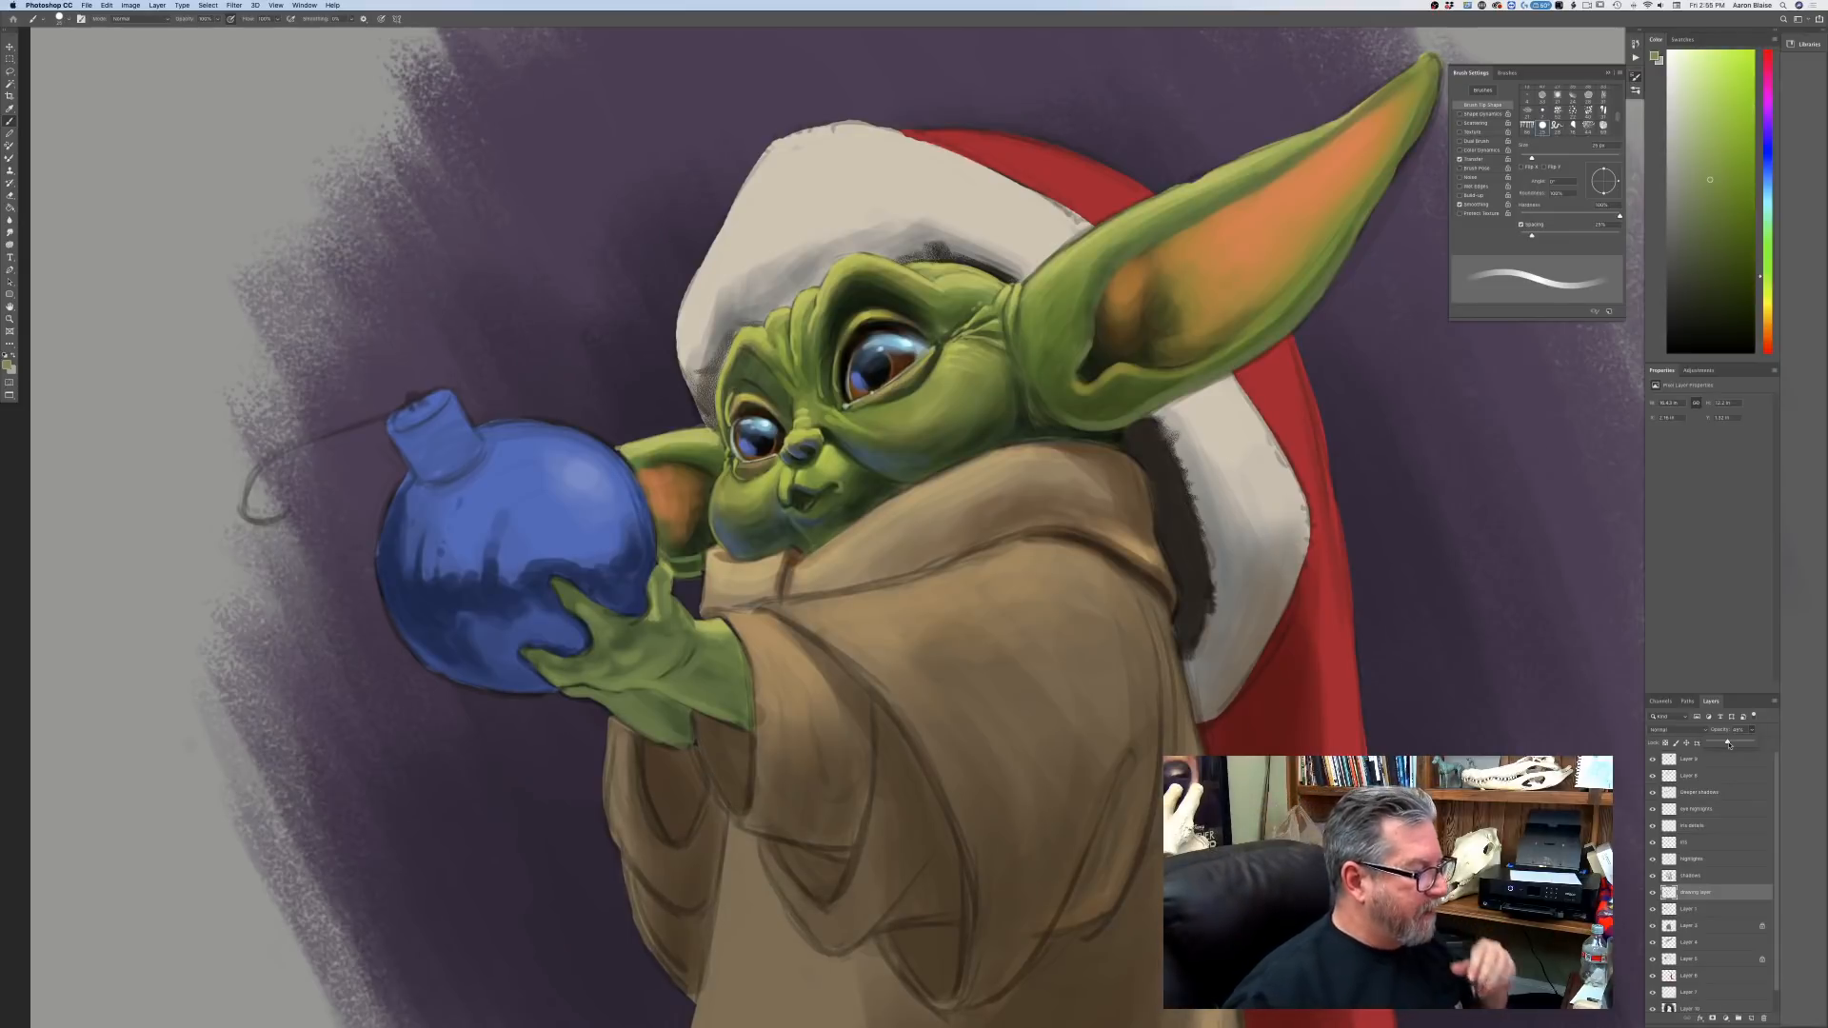
Check the whole painting and sample a dark brown from the robe's sleeve as the foreground colour.
key(super+minus)
key(super+minus)
key(super+minus)
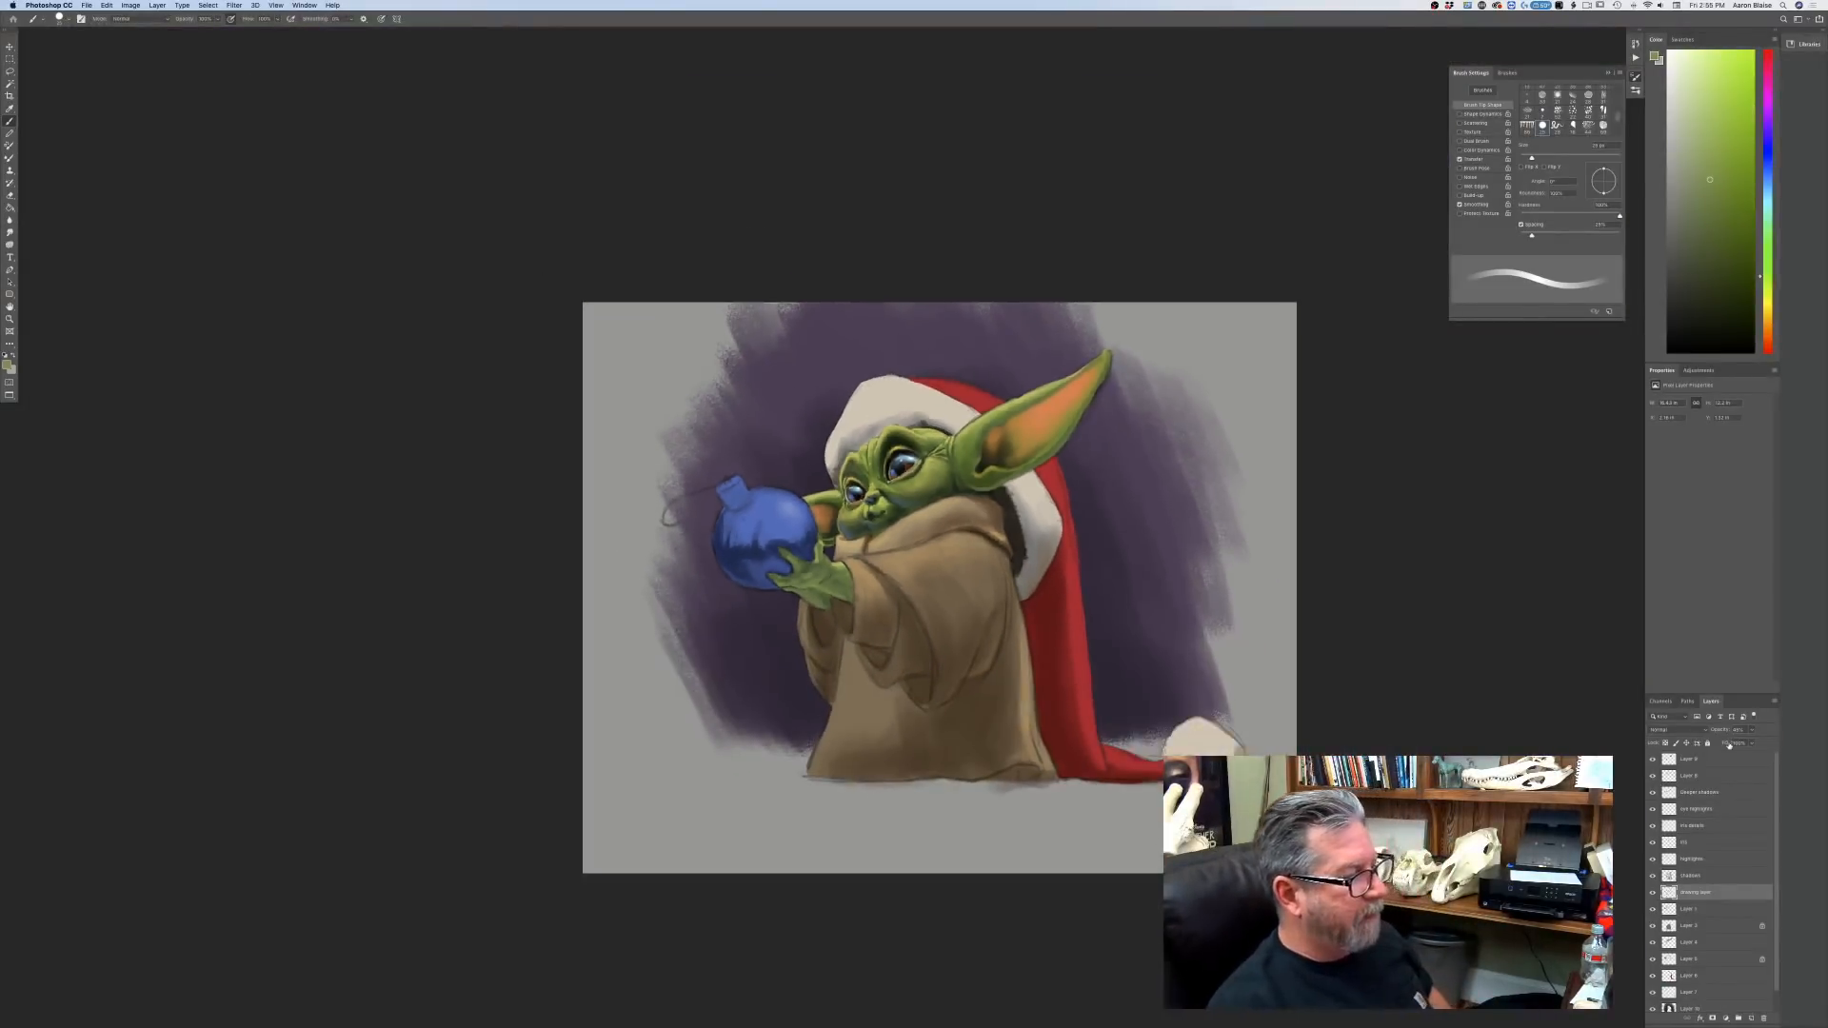
key(super+plus)
key(super+plus)
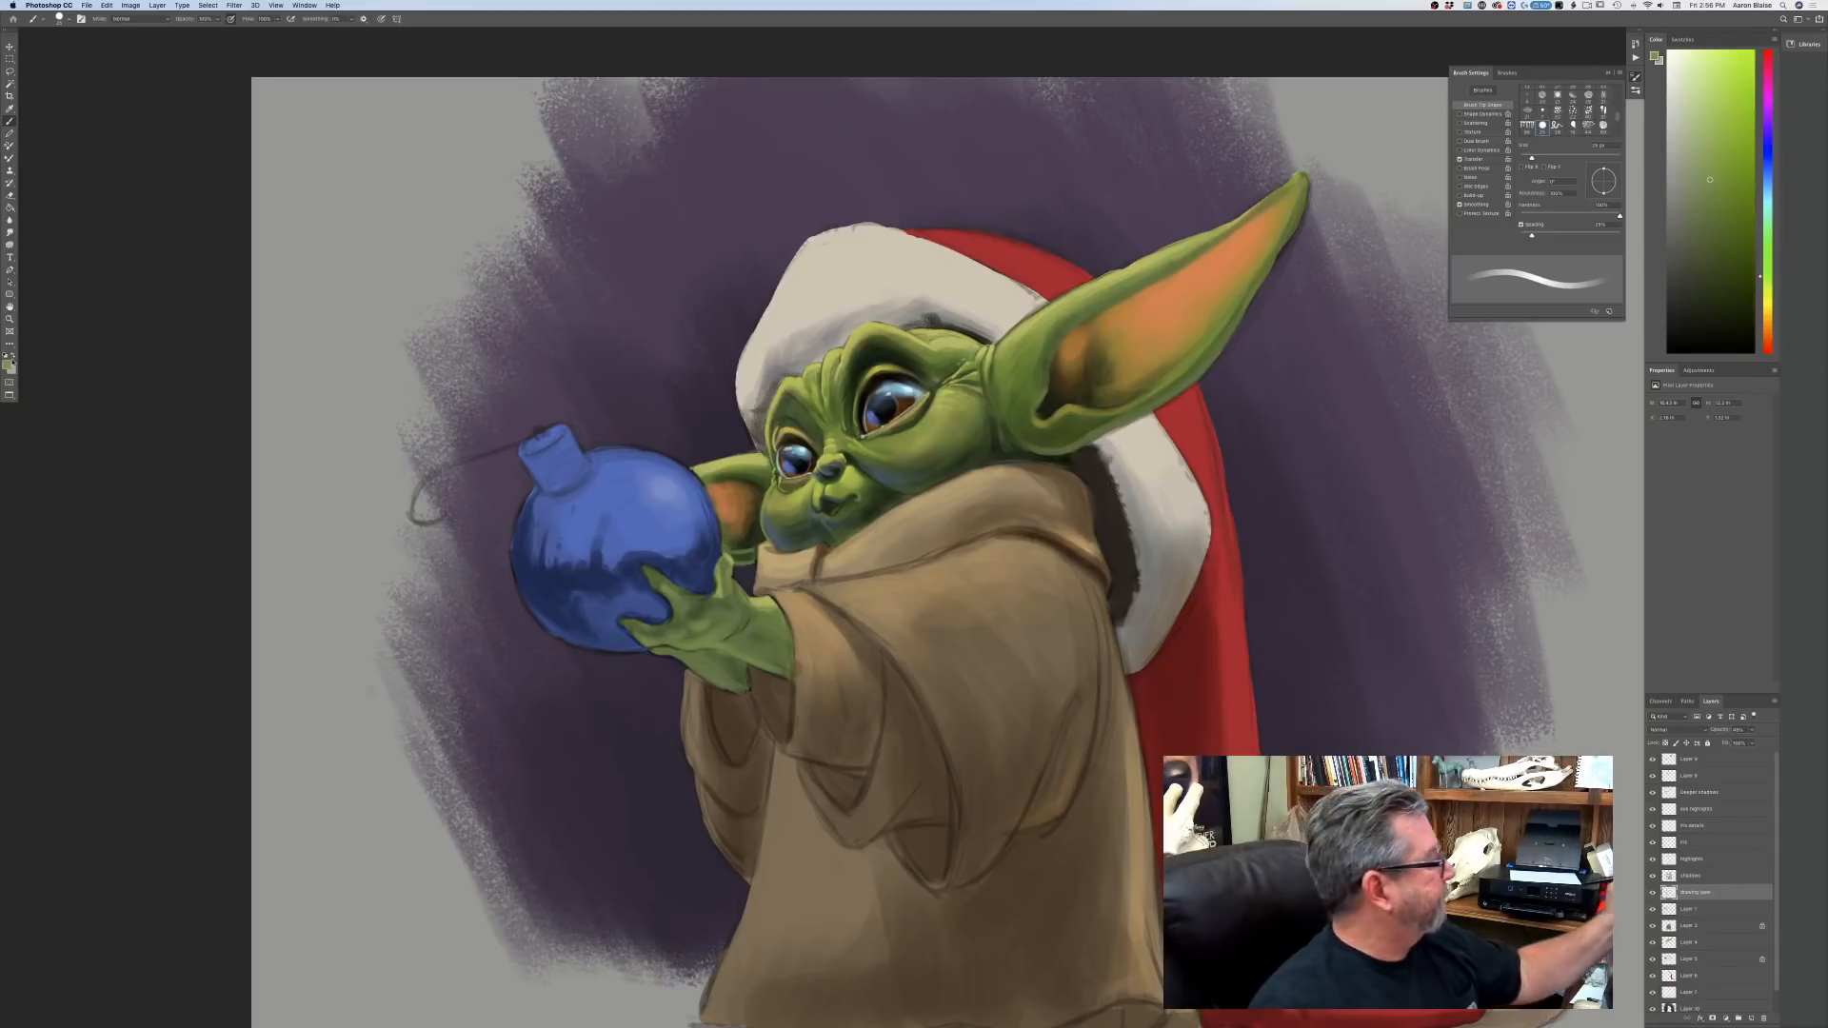
click(8, 365)
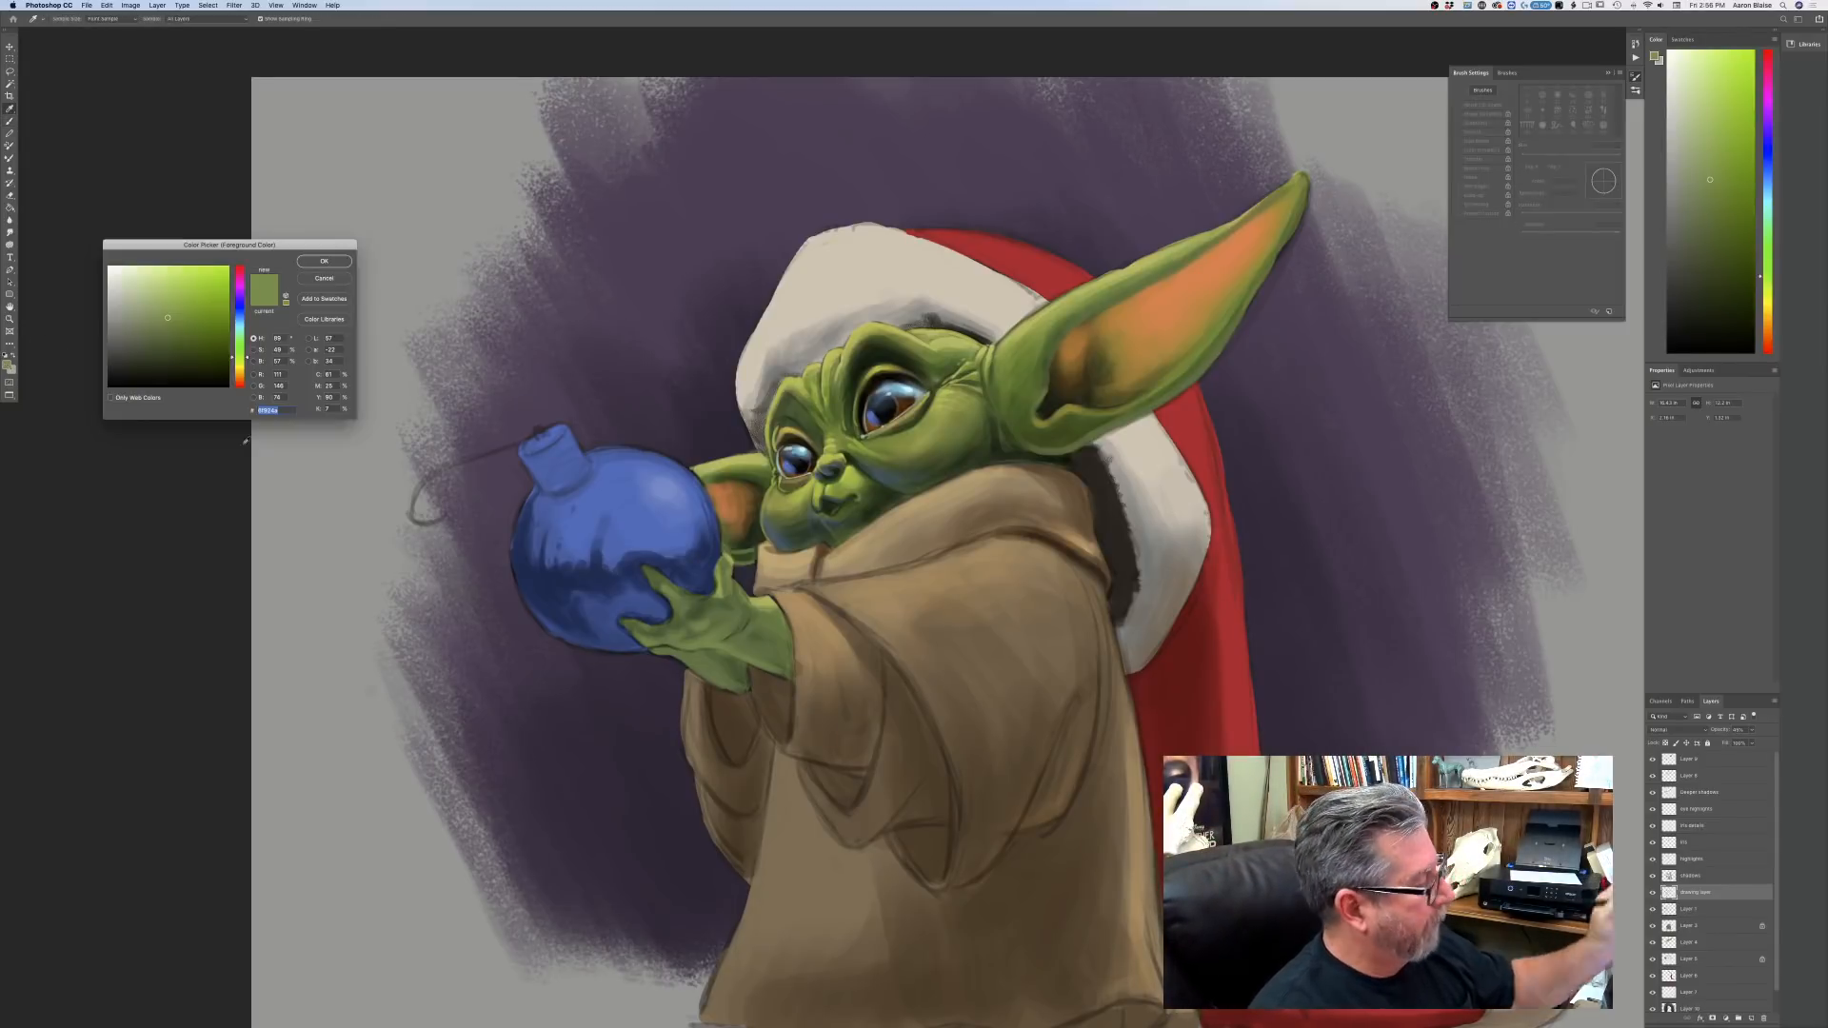
click(872, 653)
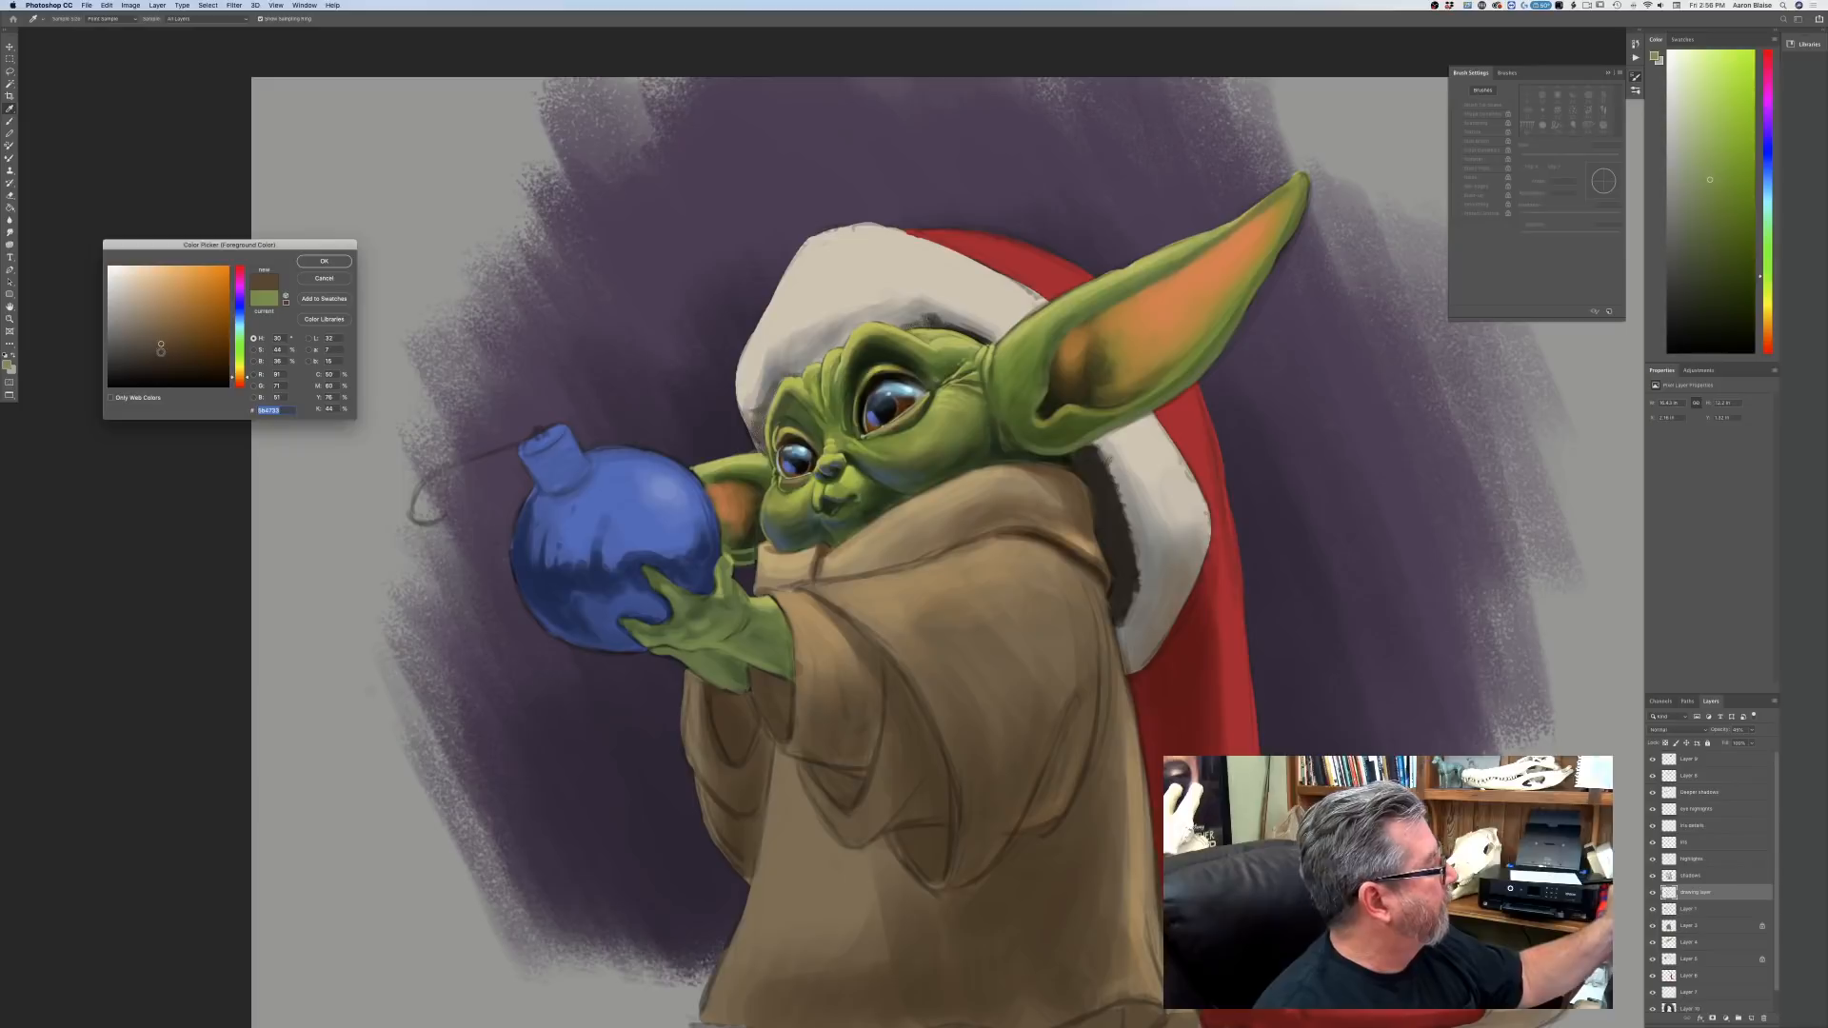
click(872, 655)
click(323, 261)
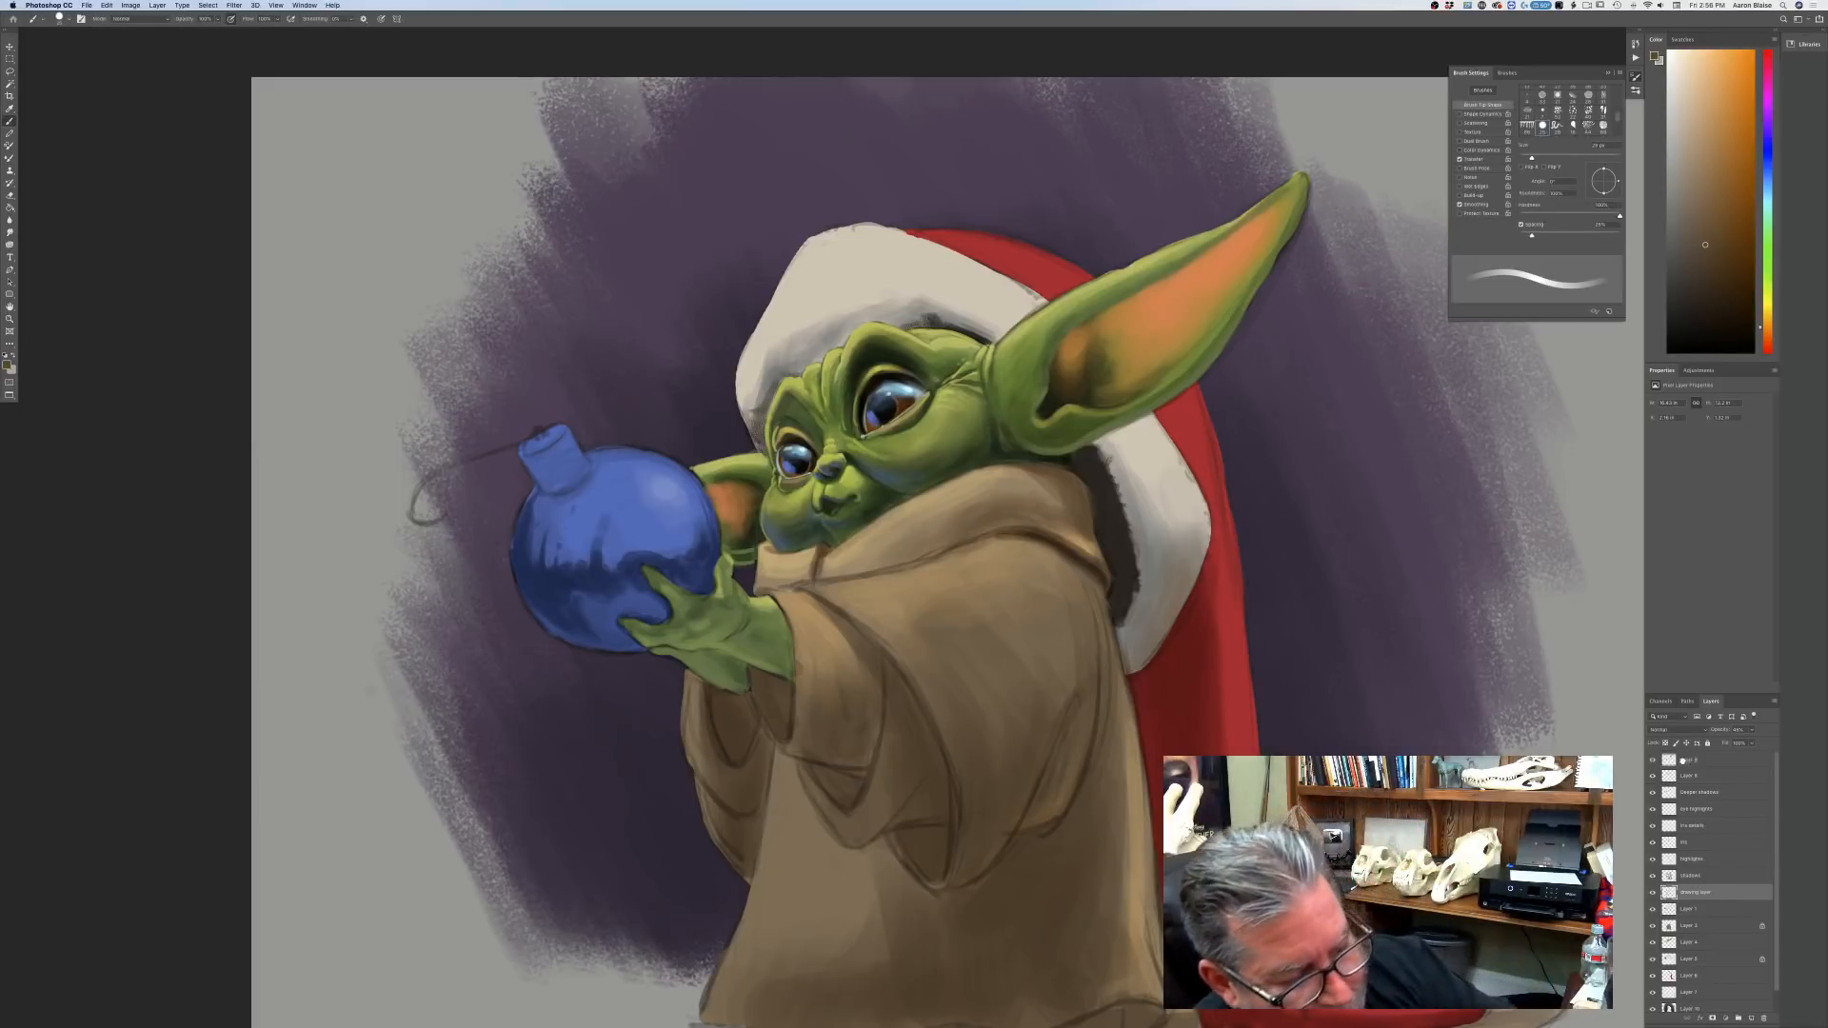
Add a new layer above the others and set its blending mode to Multiply.
click(1704, 759)
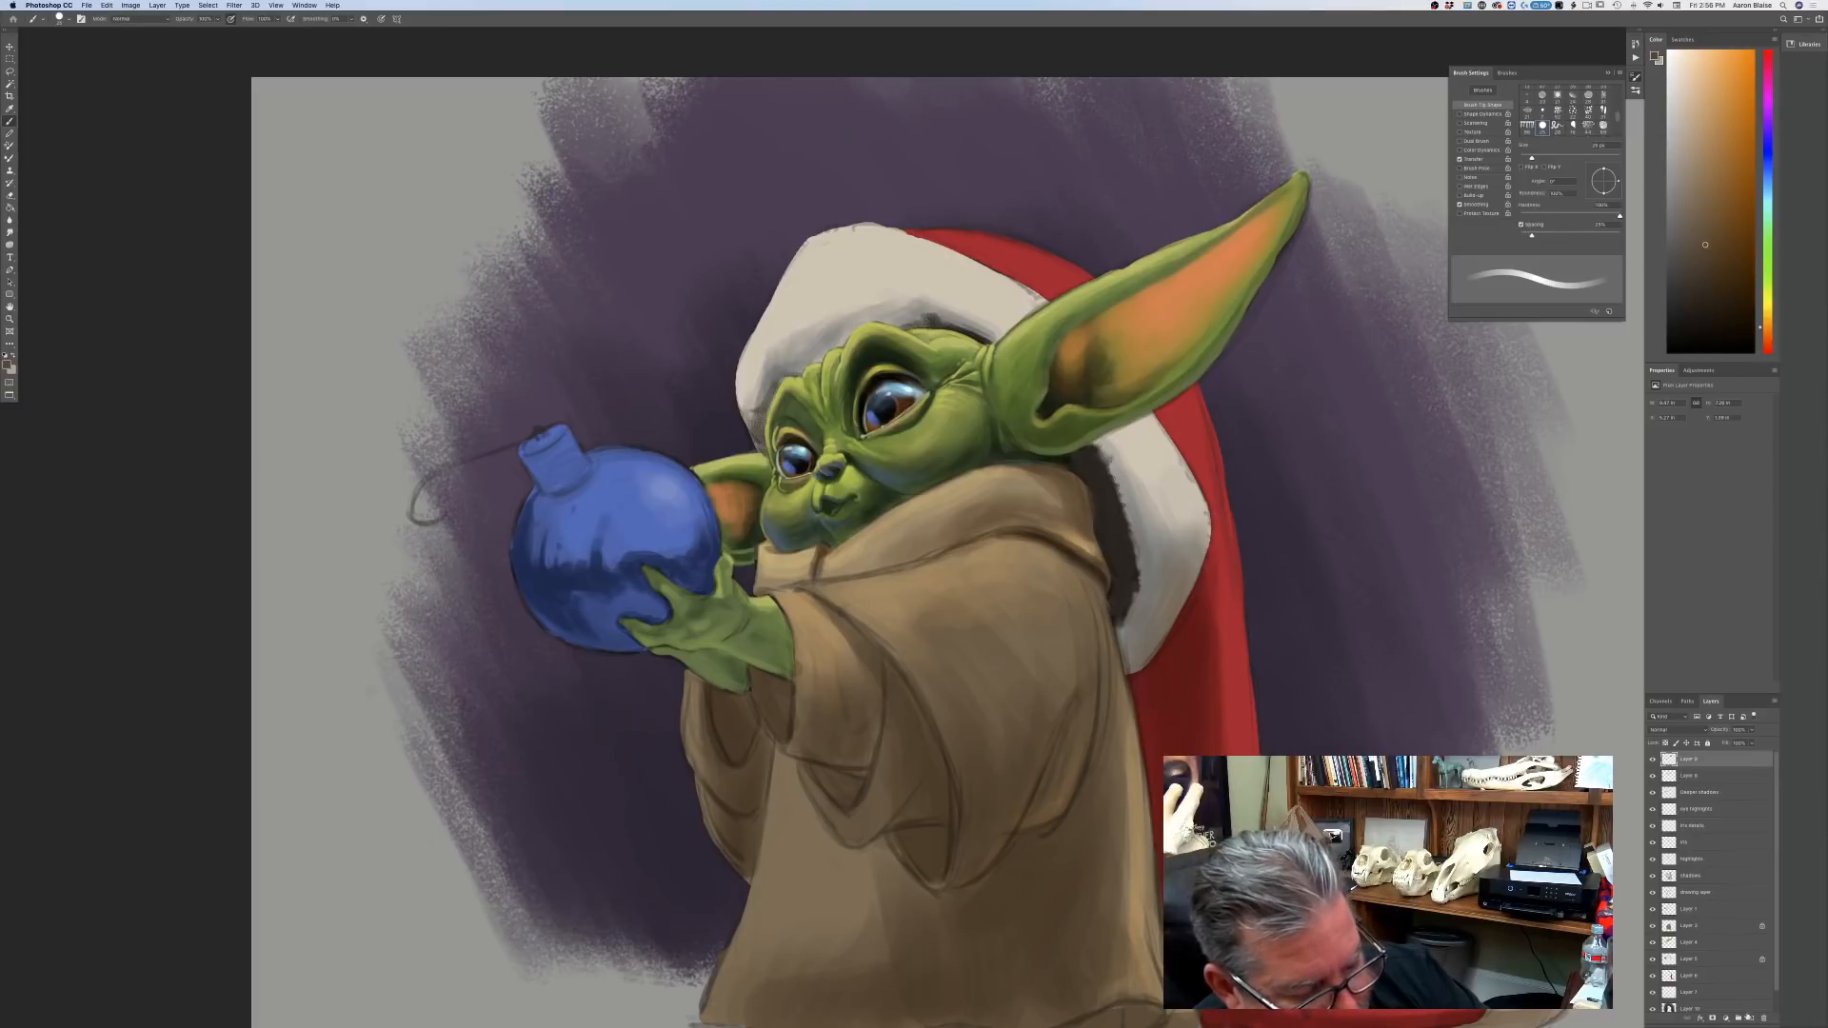
click(1664, 729)
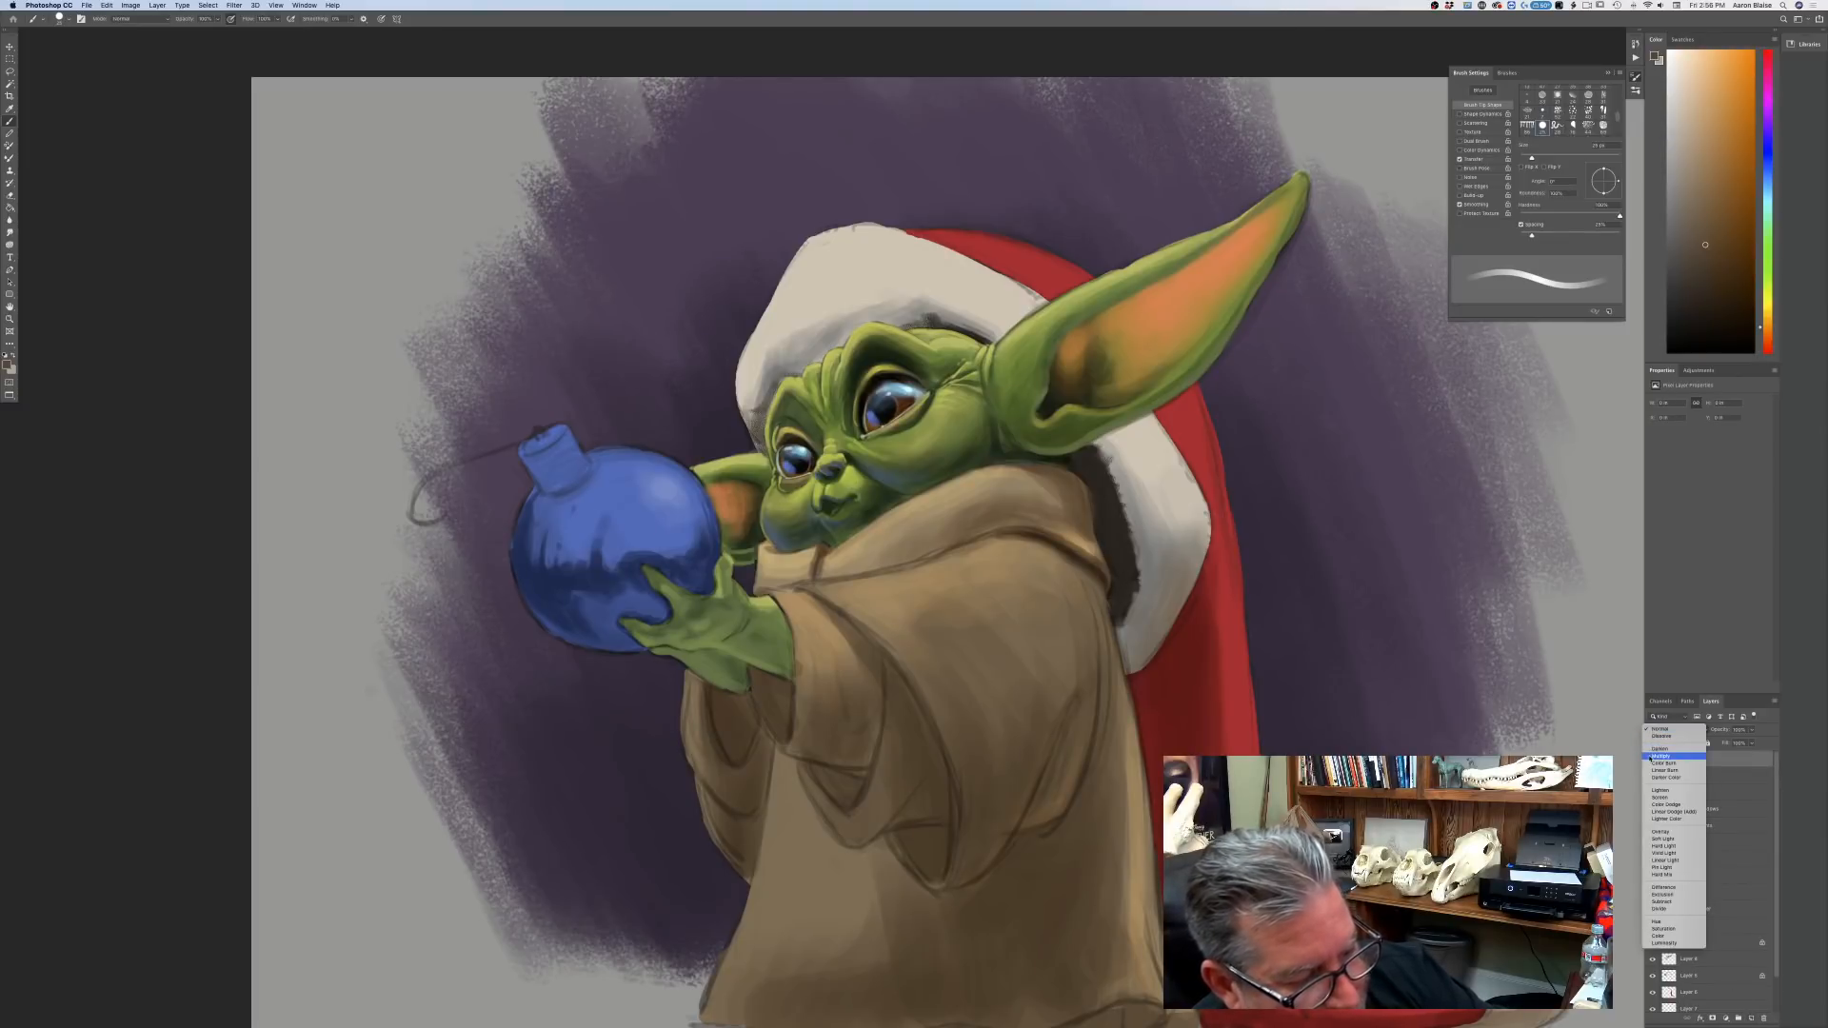
click(1660, 756)
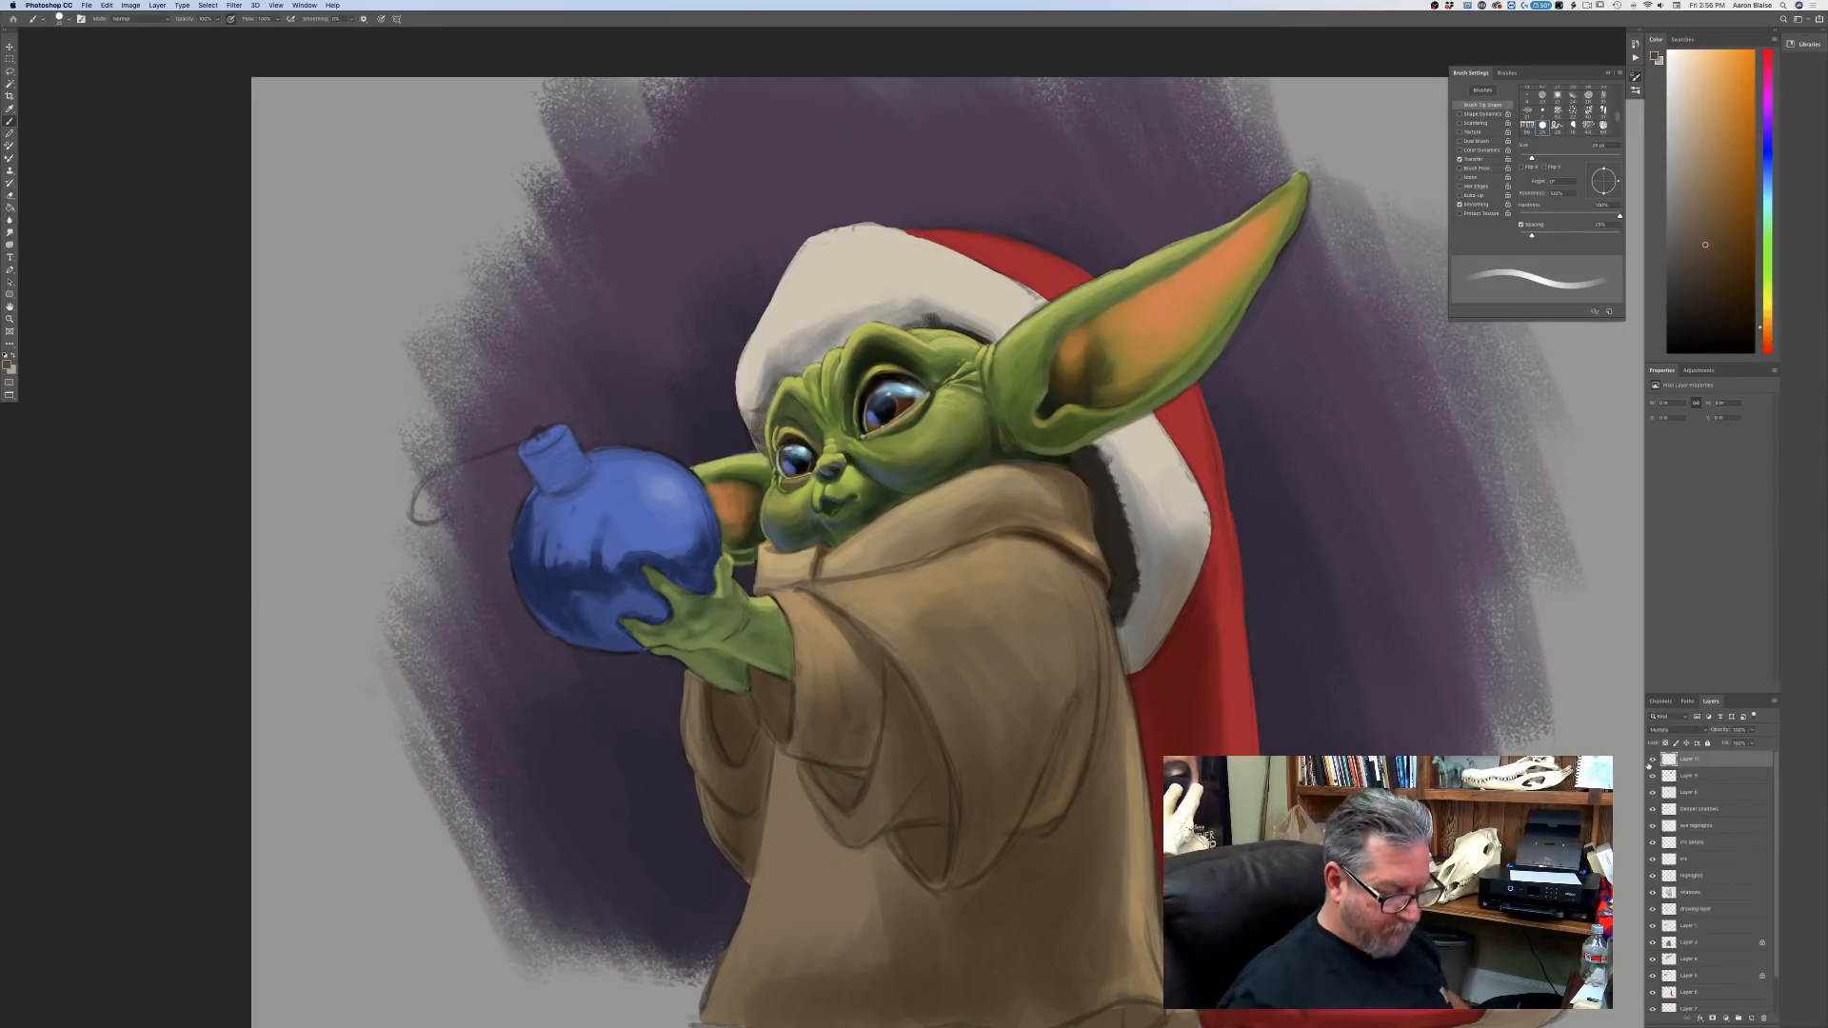
Enlarge the brush and paint dark brown shadows along the near sleeve's upper fold and inside the cuffs around the wrists.
key(super+equal)
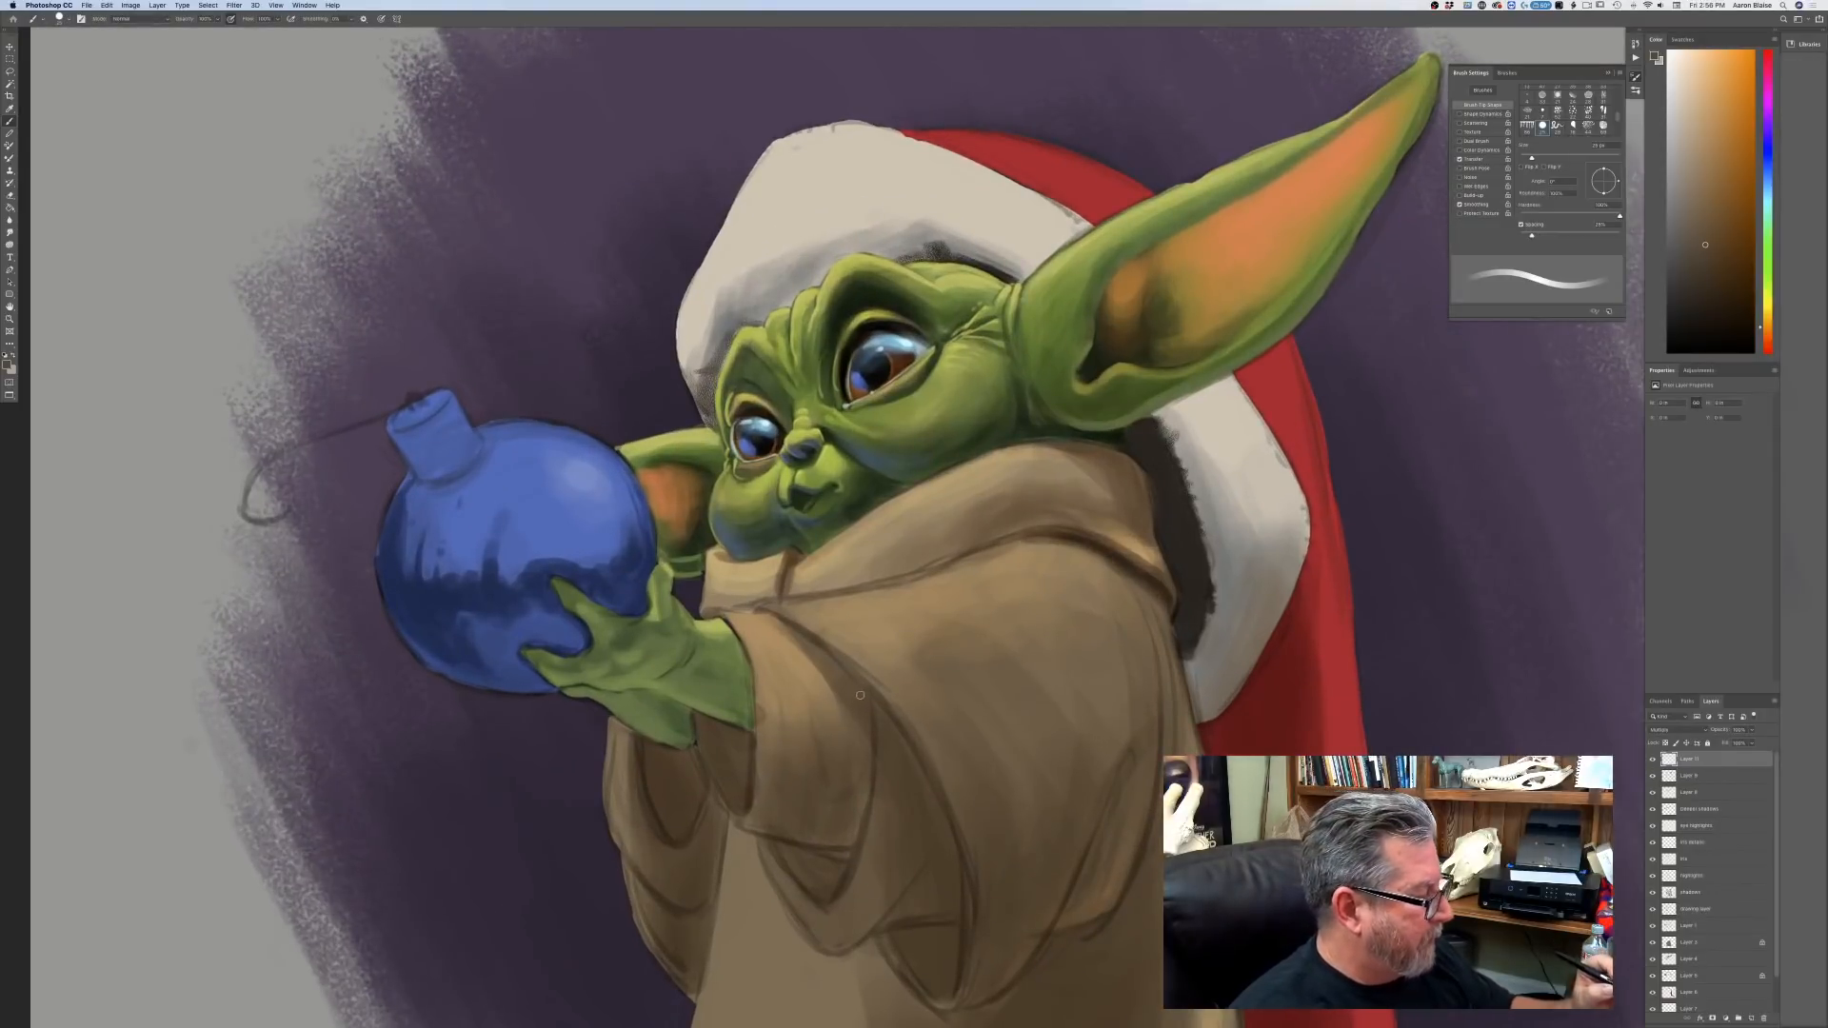
key(bracketright)
key(bracketright)
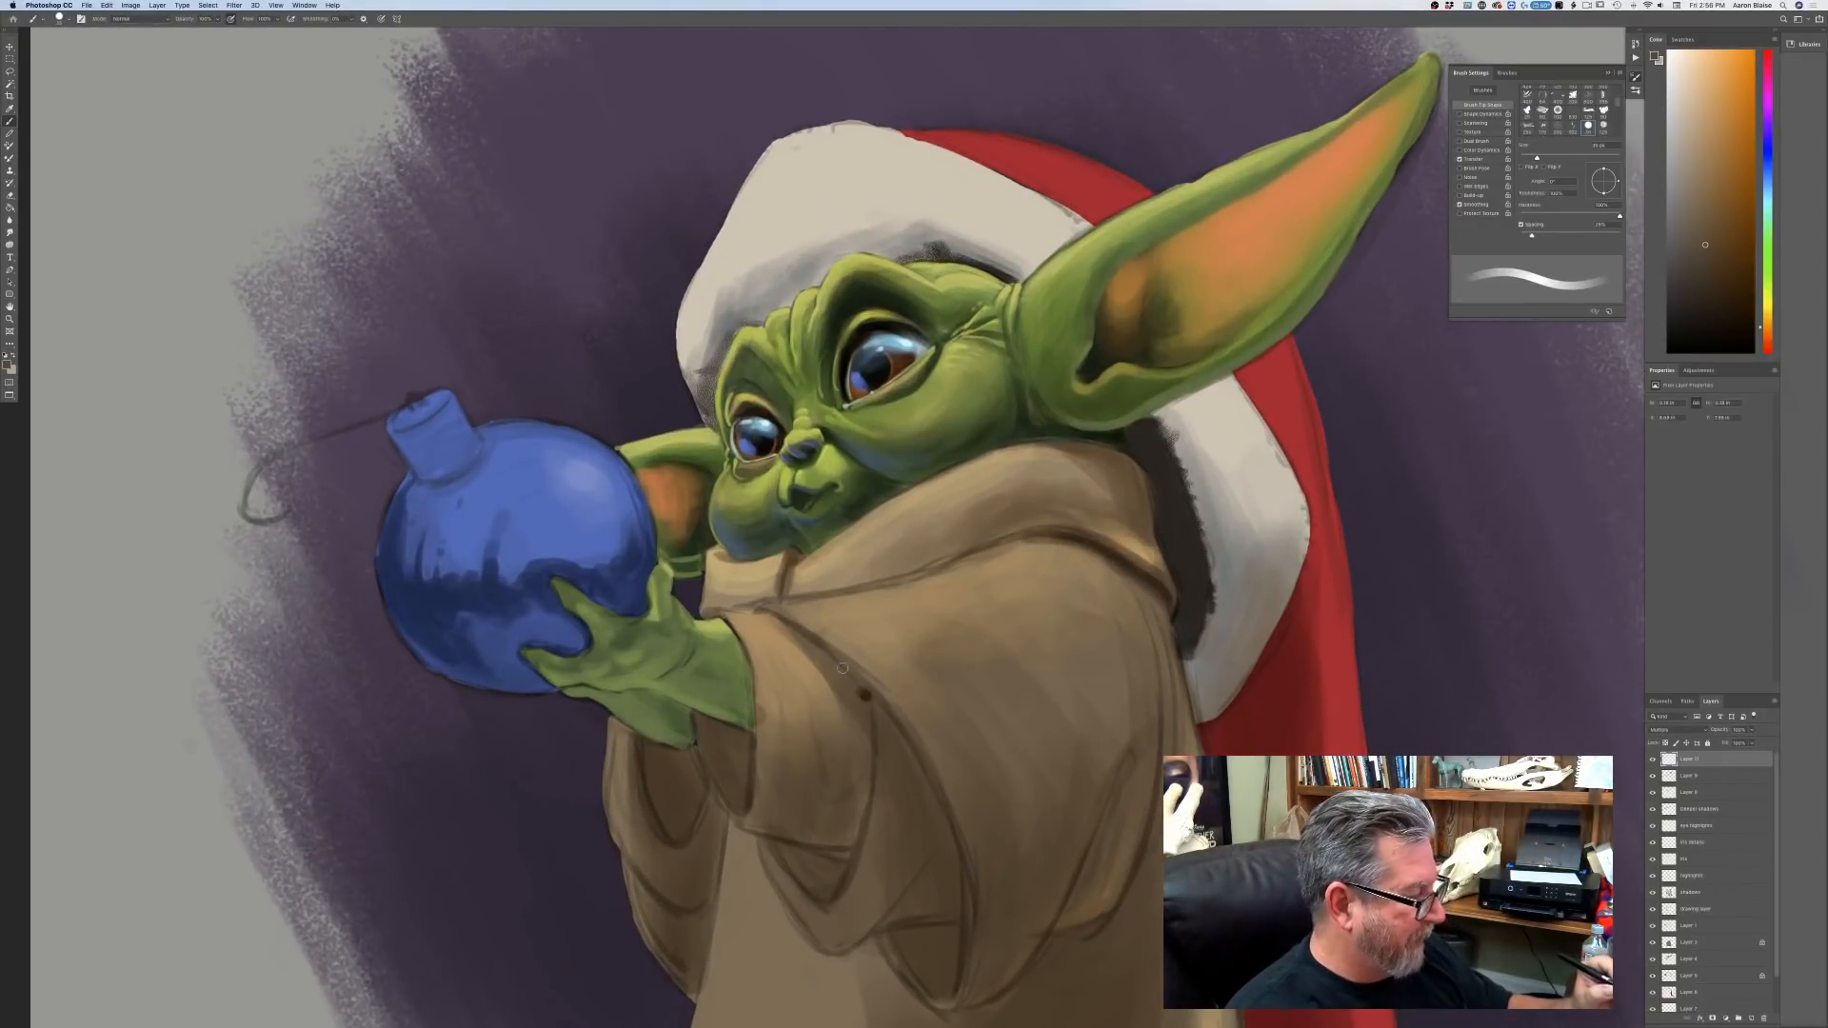
drag(862, 695, 814, 646)
mouse_move(866, 711)
mouse_down()
mouse_move(870, 767)
mouse_move(859, 695)
mouse_move(847, 678)
mouse_move(865, 734)
mouse_move(807, 640)
mouse_up()
key(bracketright)
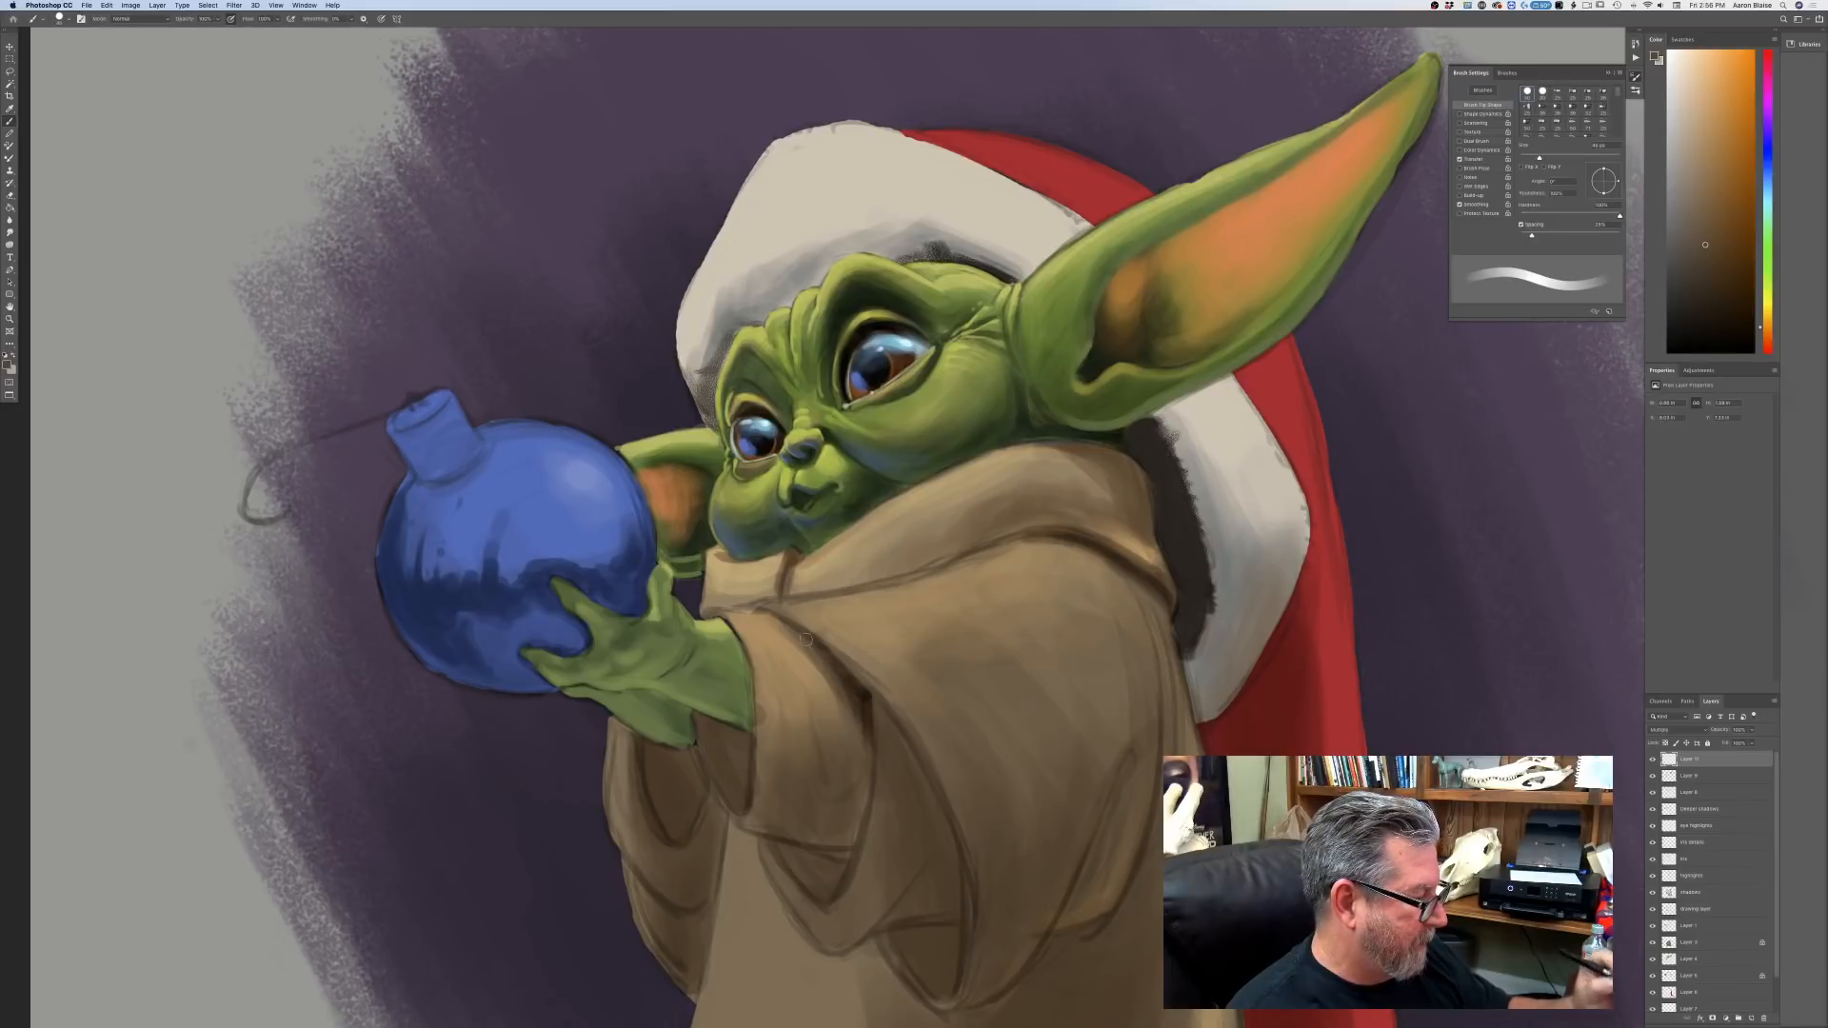
mouse_move(868, 726)
mouse_down()
mouse_move(844, 862)
mouse_move(809, 850)
mouse_move(845, 860)
mouse_move(795, 874)
mouse_up()
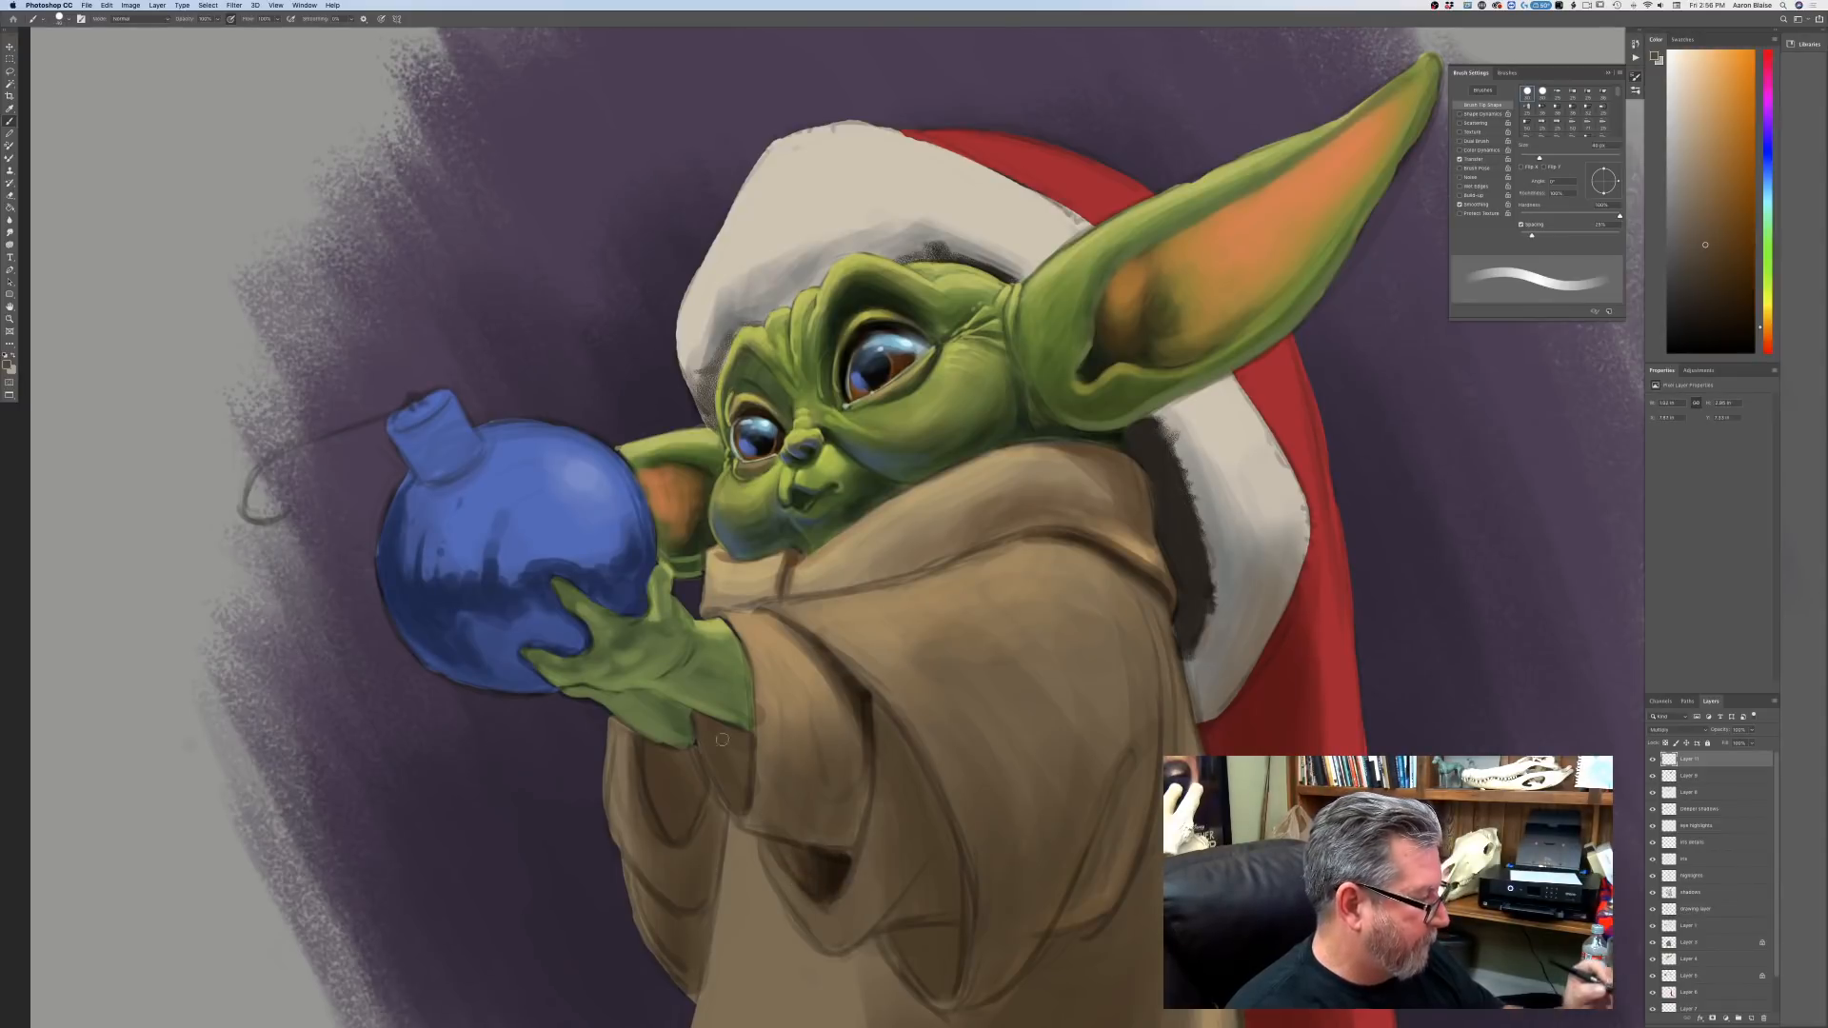
mouse_move(722, 739)
mouse_down()
mouse_move(747, 782)
mouse_move(725, 732)
mouse_move(746, 738)
mouse_move(739, 776)
mouse_move(717, 728)
mouse_move(741, 788)
mouse_move(701, 718)
mouse_move(773, 861)
mouse_move(675, 801)
mouse_move(693, 755)
mouse_move(653, 740)
mouse_move(694, 755)
mouse_move(702, 794)
mouse_move(670, 755)
mouse_move(691, 821)
mouse_move(651, 747)
mouse_move(685, 859)
mouse_up()
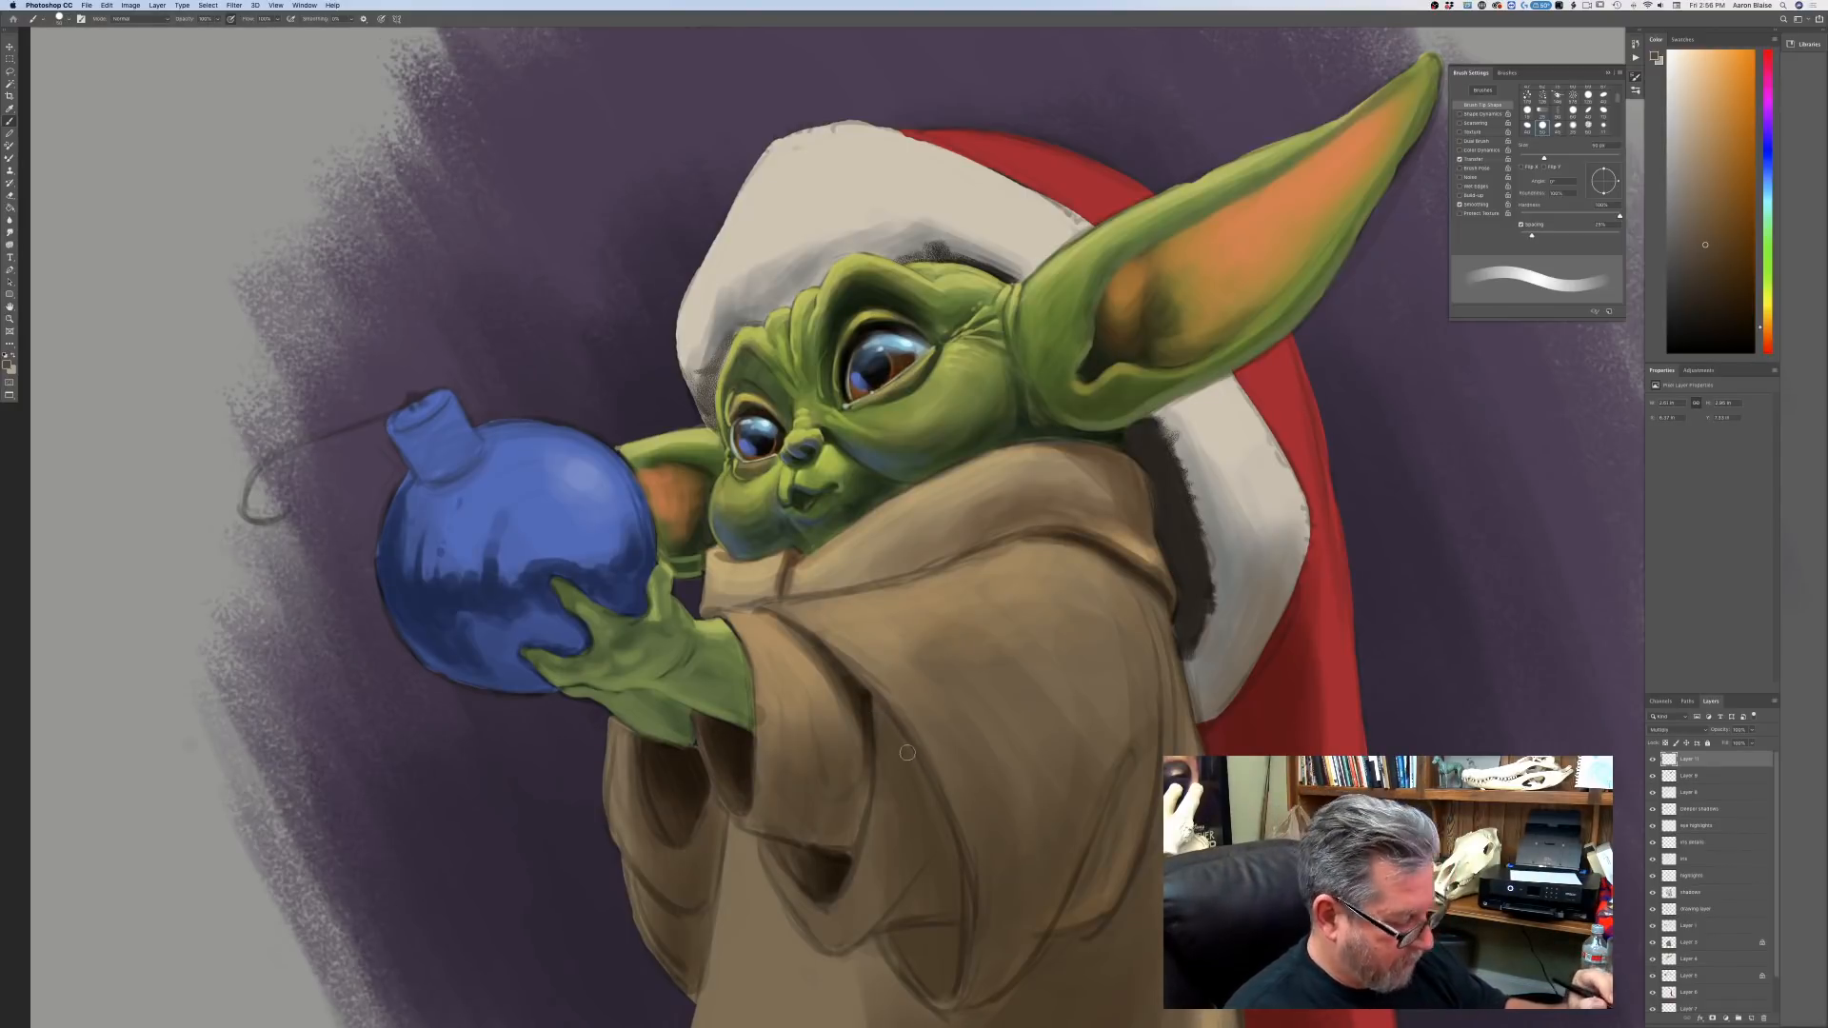
Shade the long fold running down behind the near cuff to the sleeve's lower edge, varying the brush size.
key(period)
key(period)
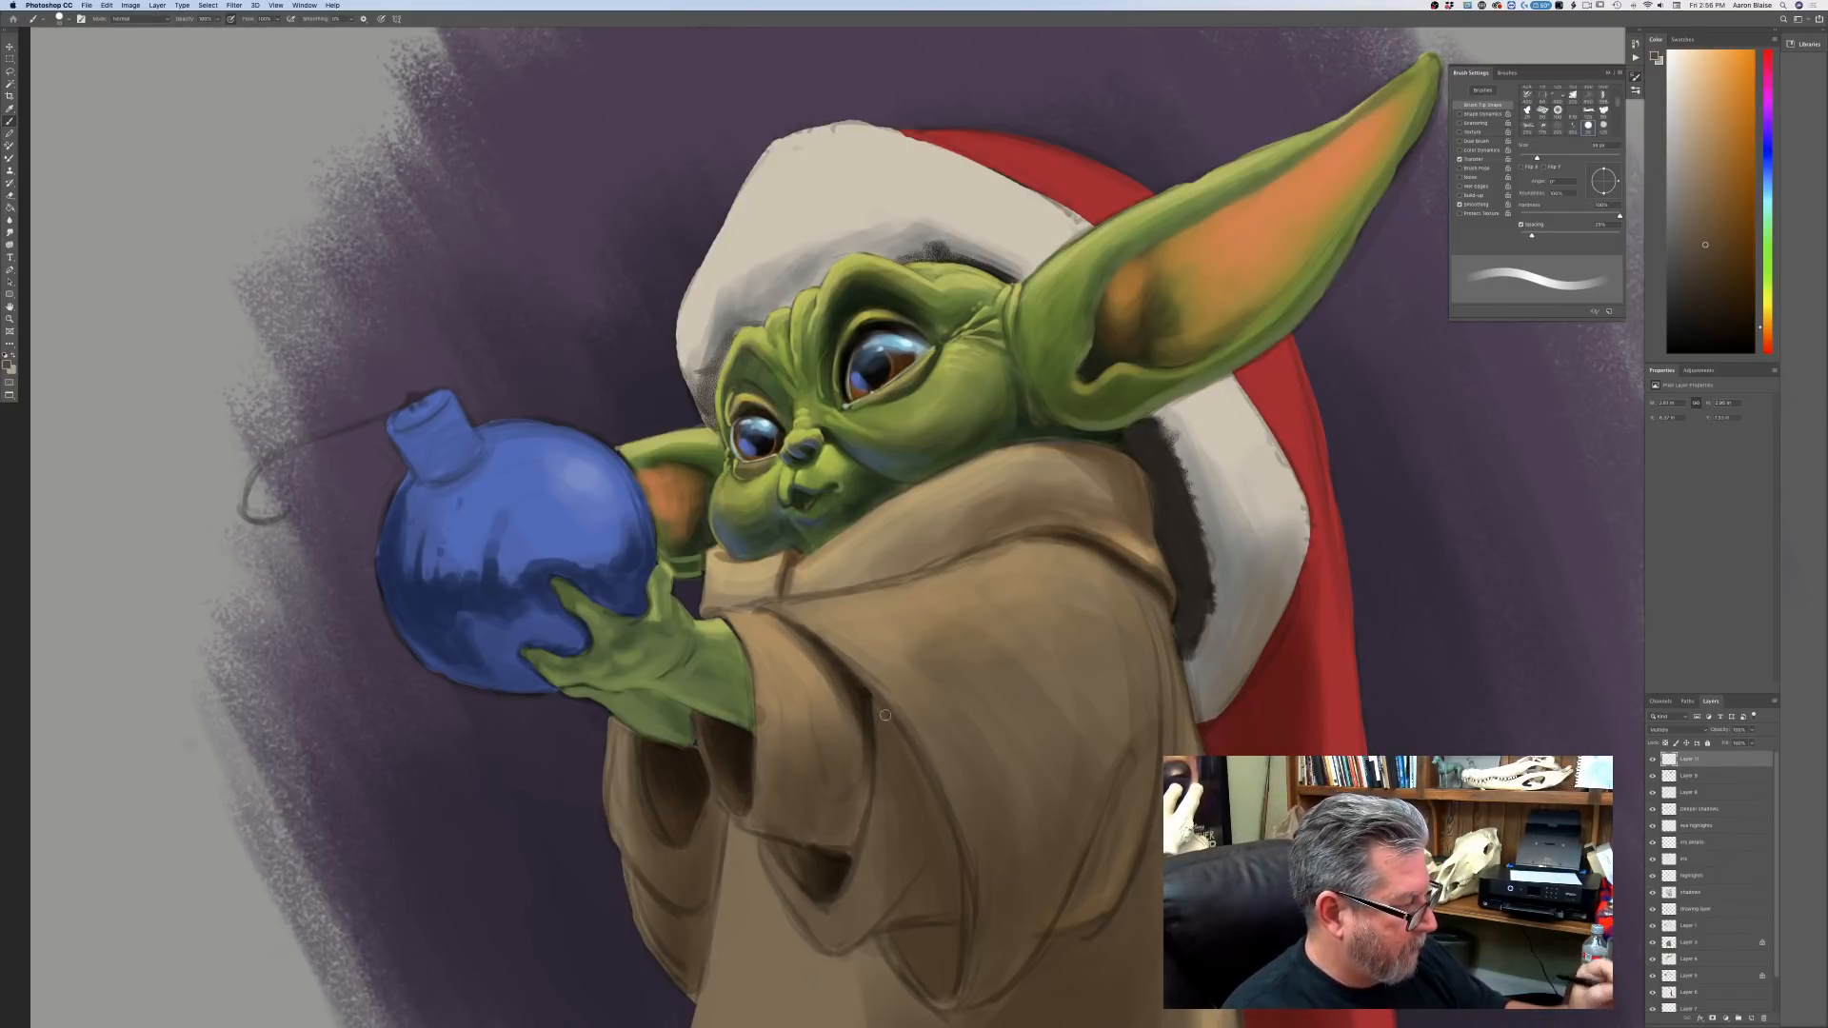
key(period)
key(period)
key(period)
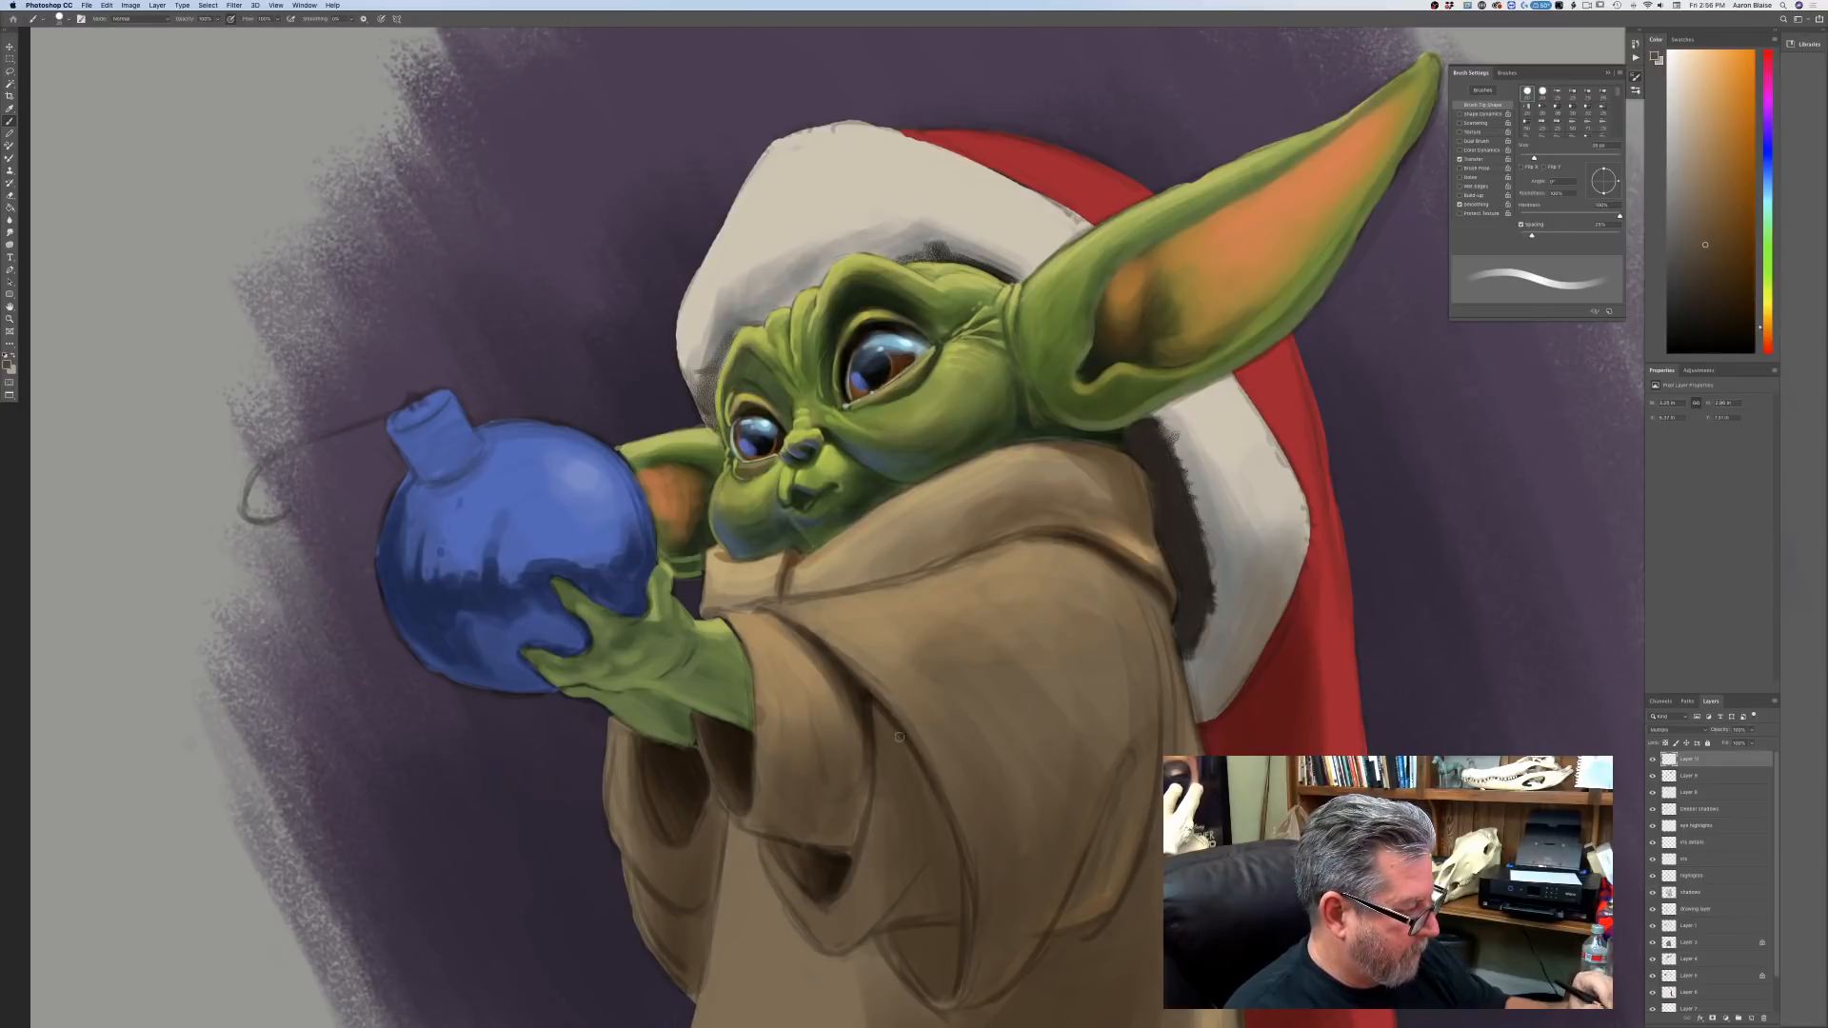
key(period)
key(period)
key(period)
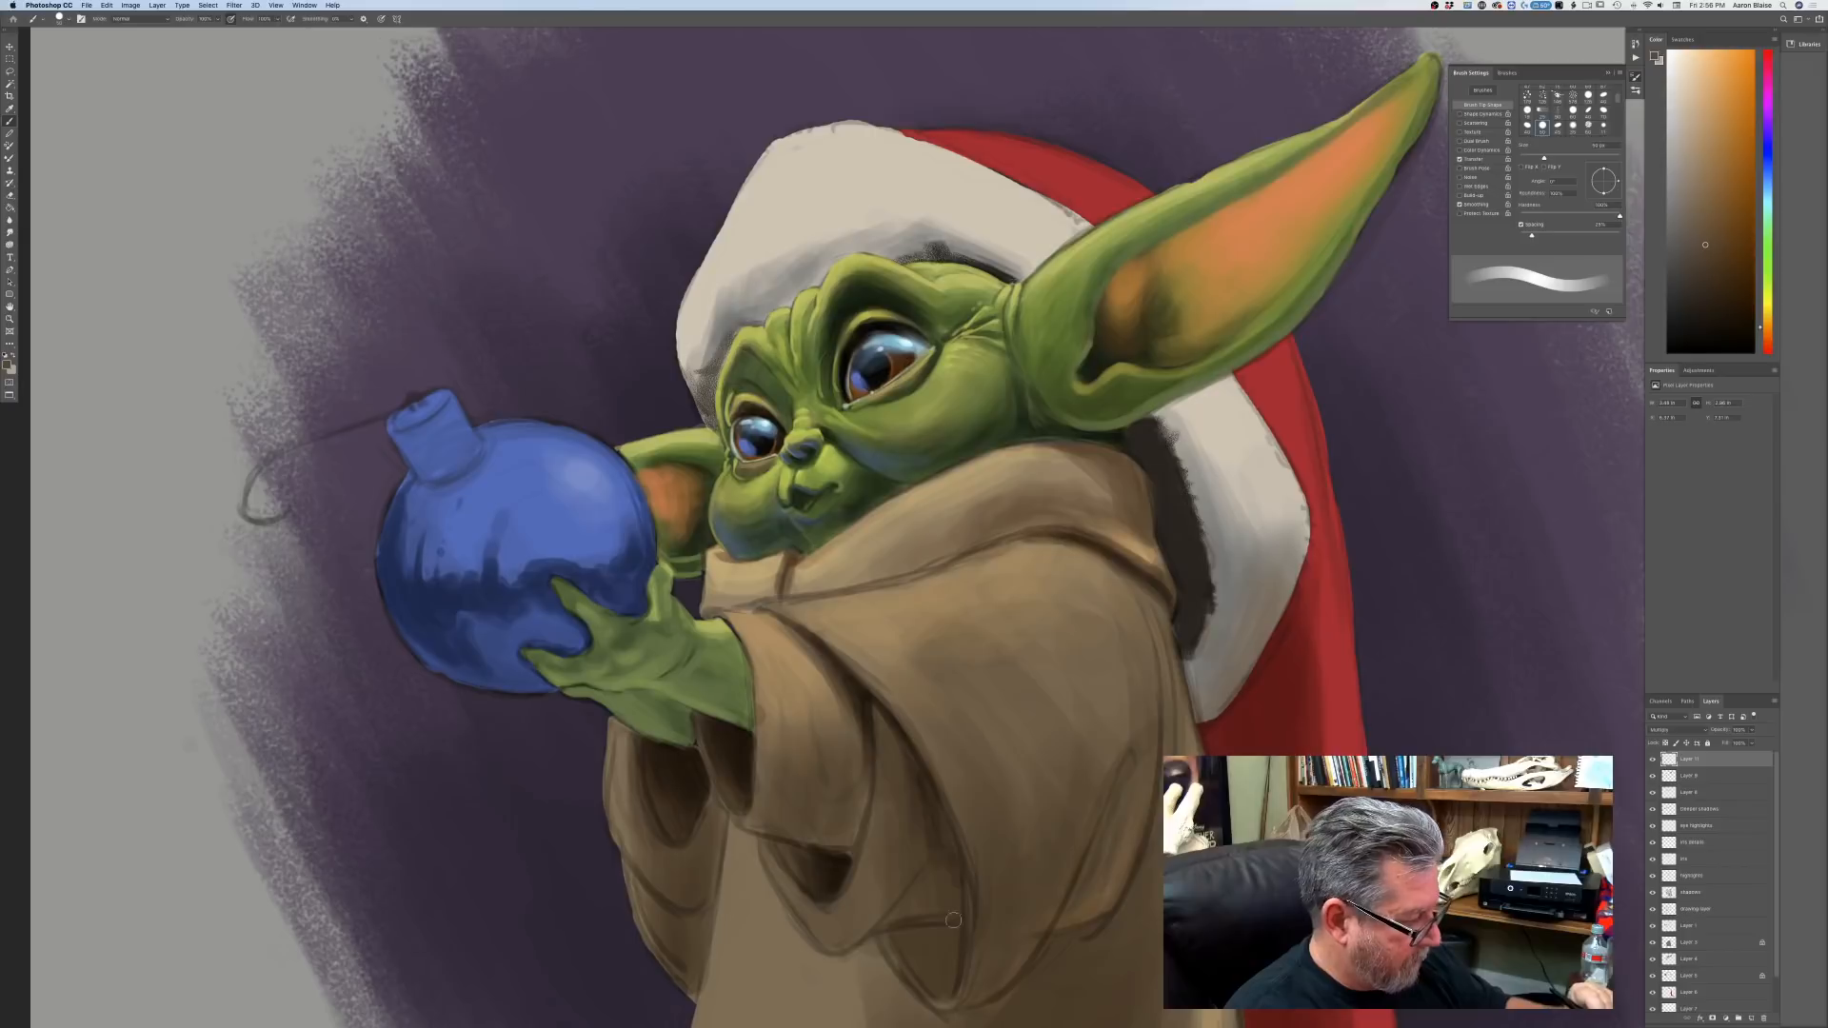
key(period)
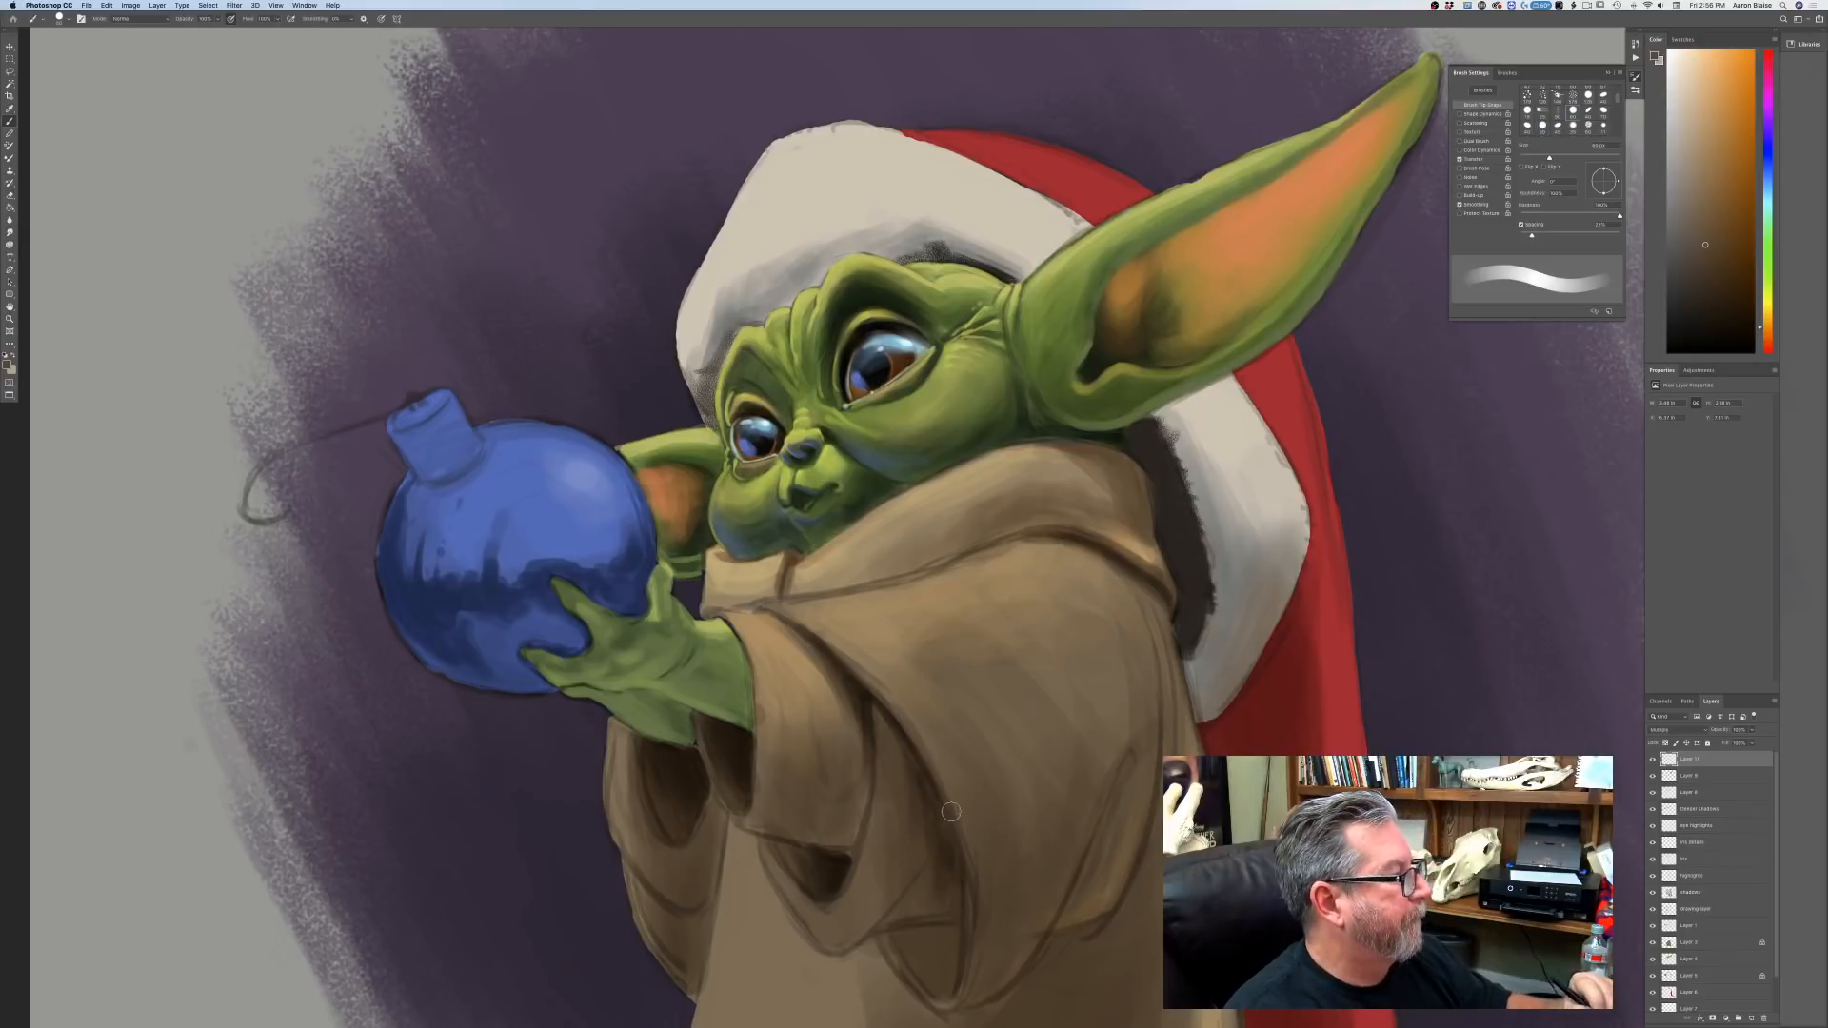
key(period)
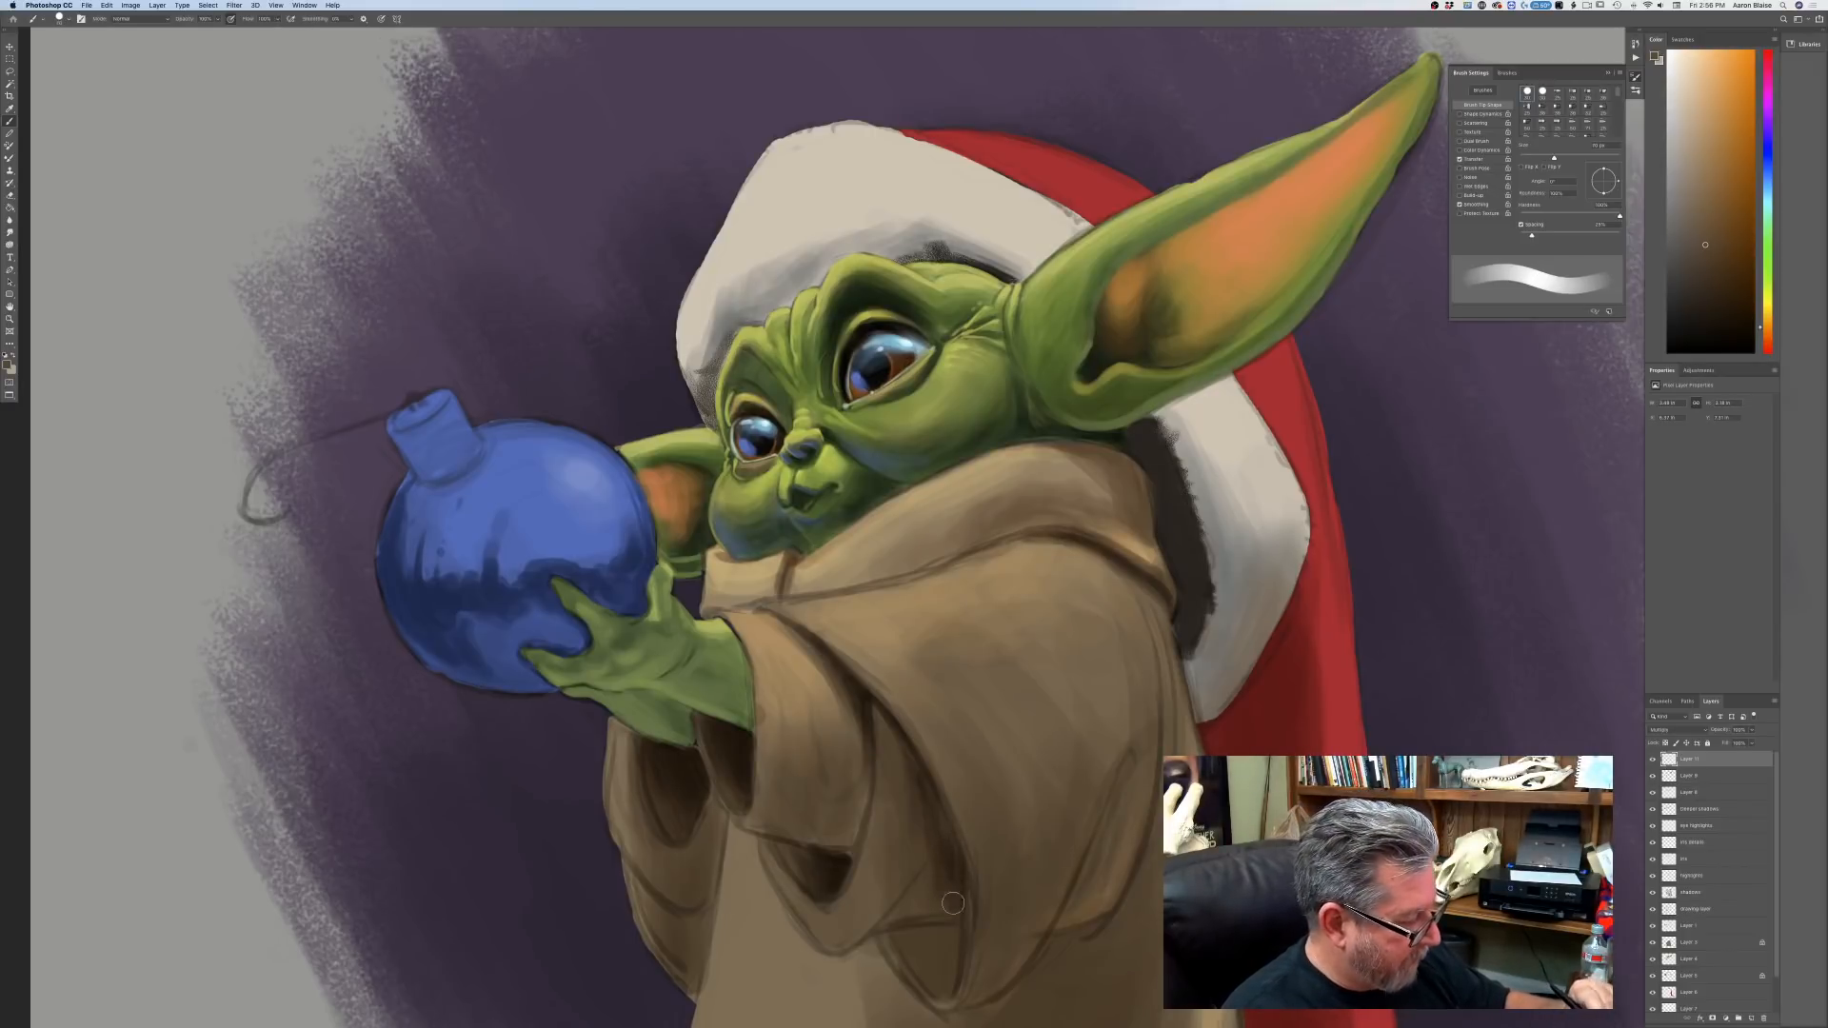
mouse_move(953, 904)
mouse_down()
mouse_move(943, 838)
mouse_move(892, 900)
mouse_move(906, 799)
mouse_move(931, 900)
mouse_up()
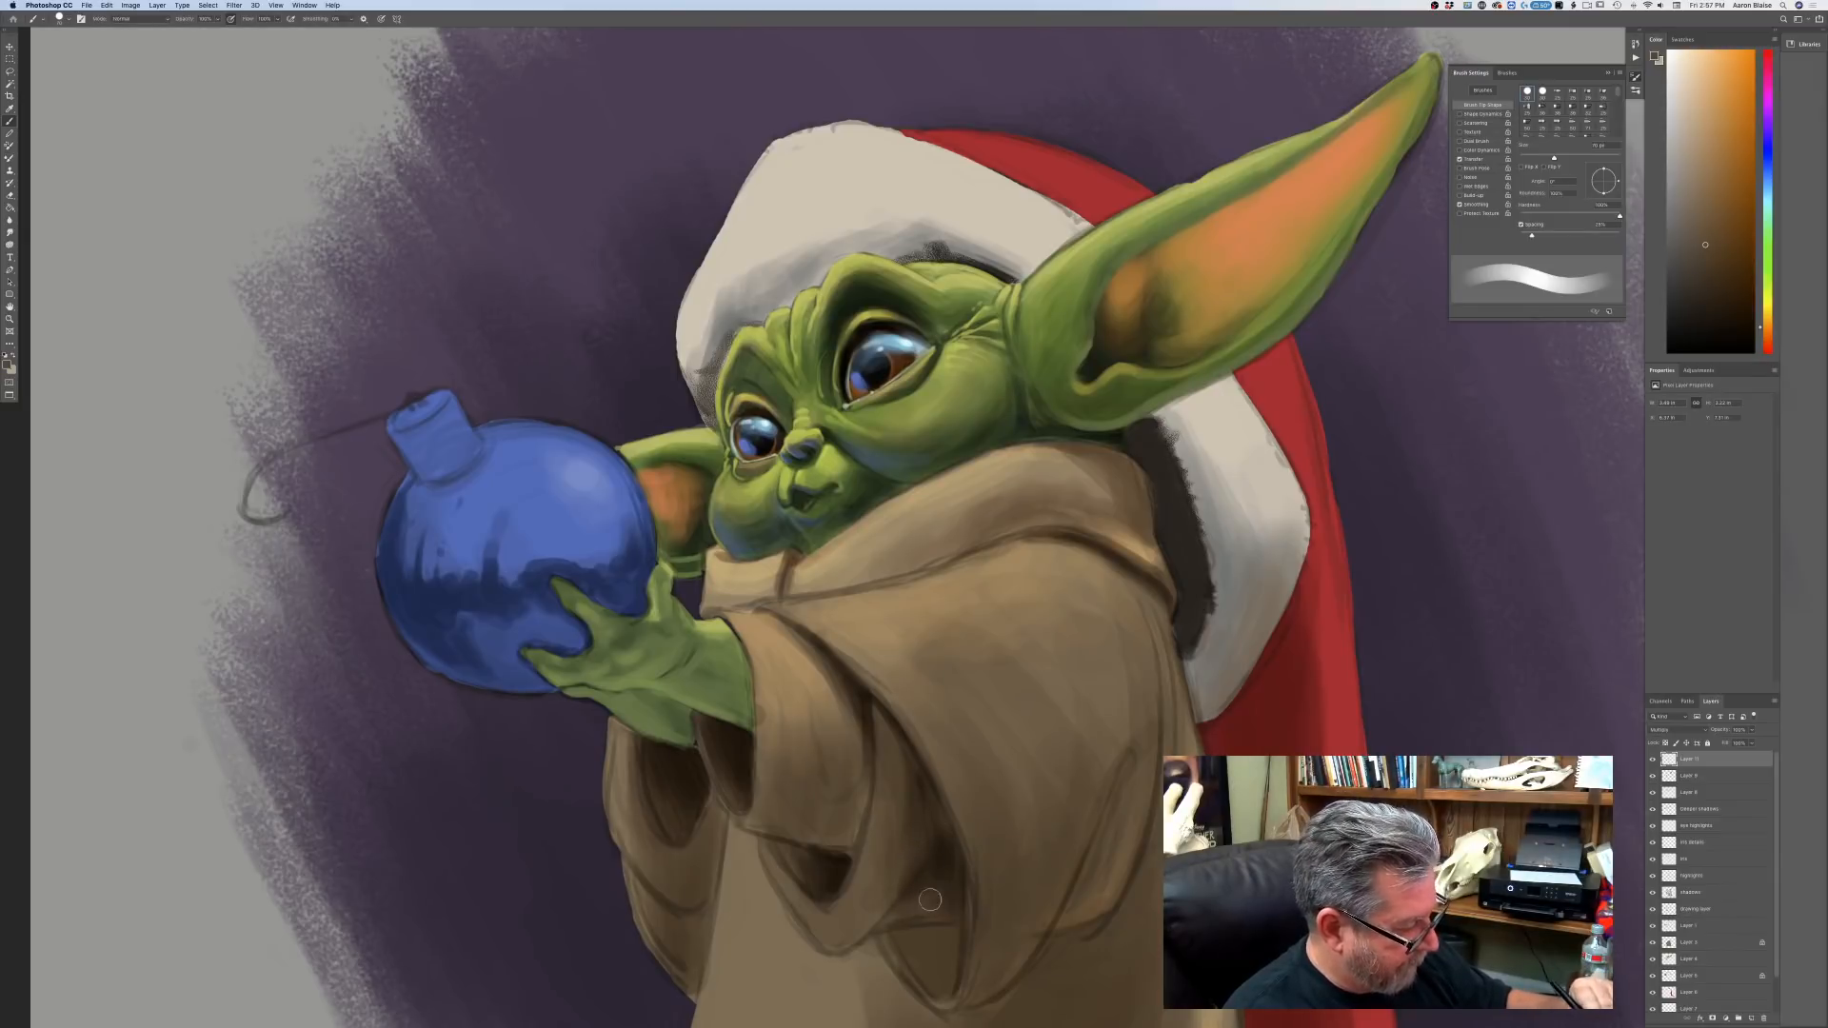
Darken the small opening at the lowest point of the near sleeve, adjusting the brush size between strokes.
key(bracketleft)
key(bracketleft)
key(bracketleft)
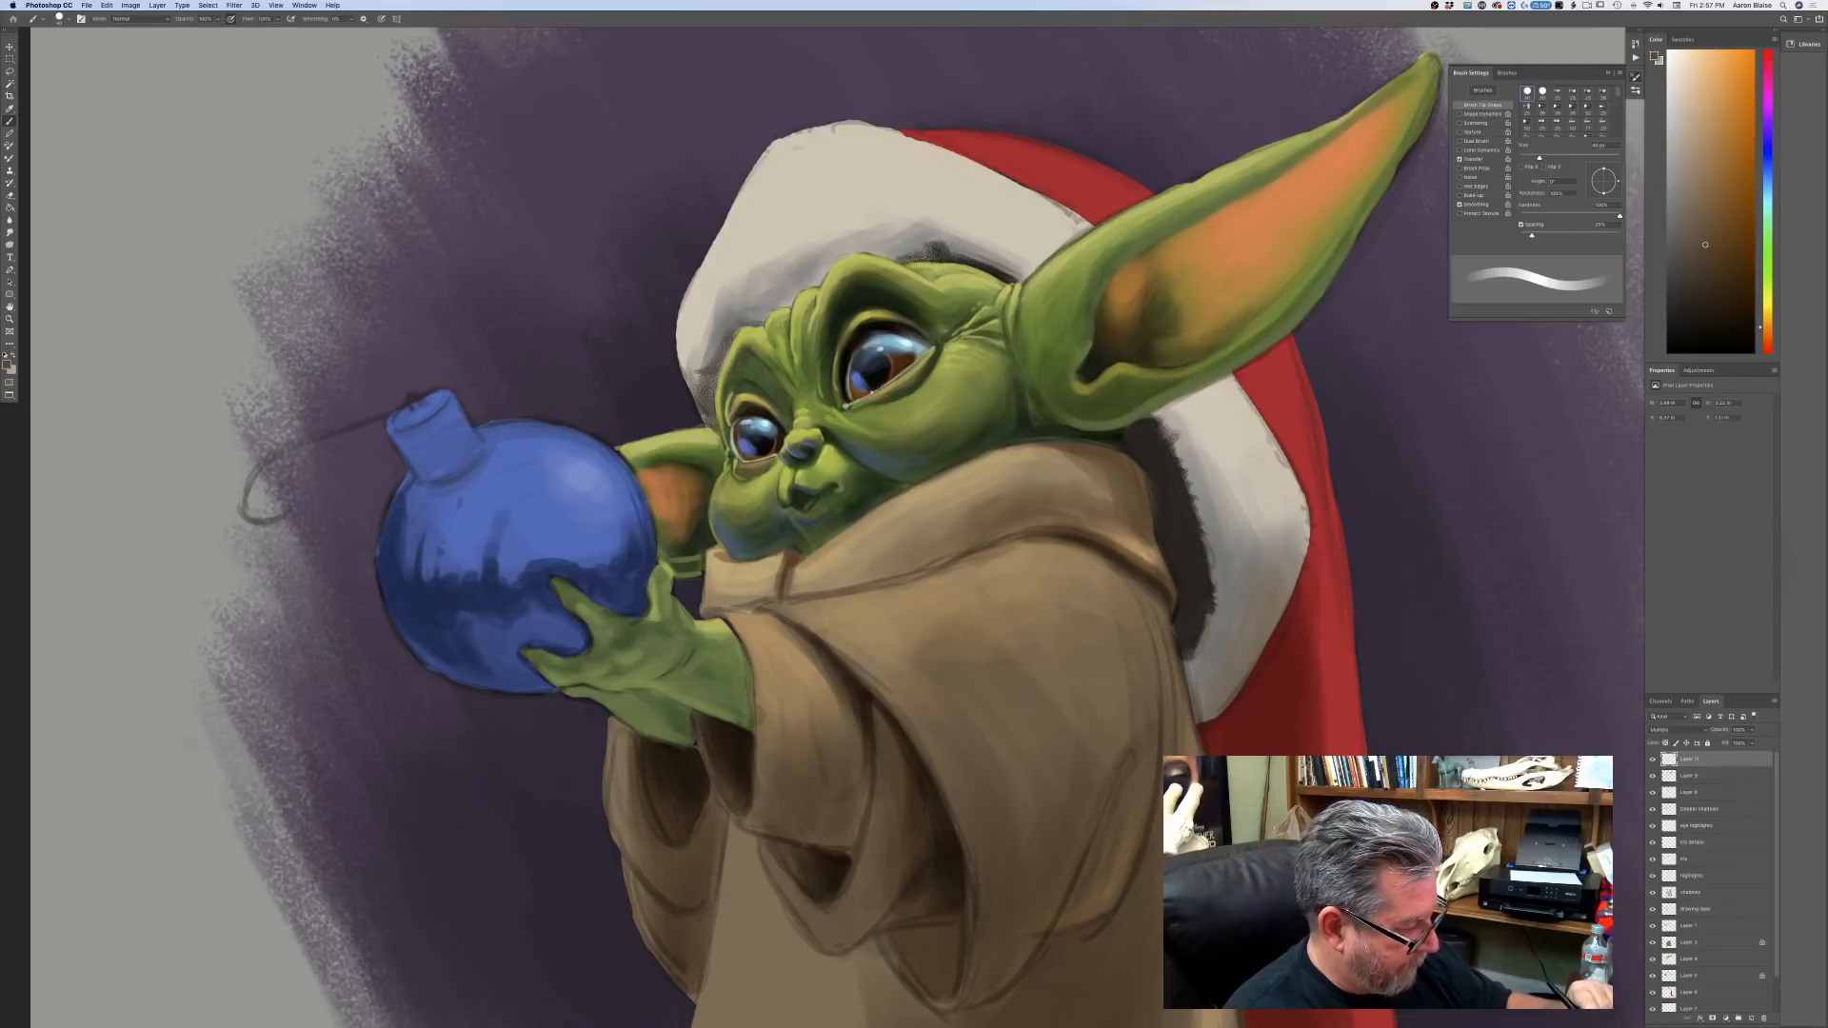
drag(955, 932, 948, 989)
key(bracketright)
key(bracketleft)
key(bracketleft)
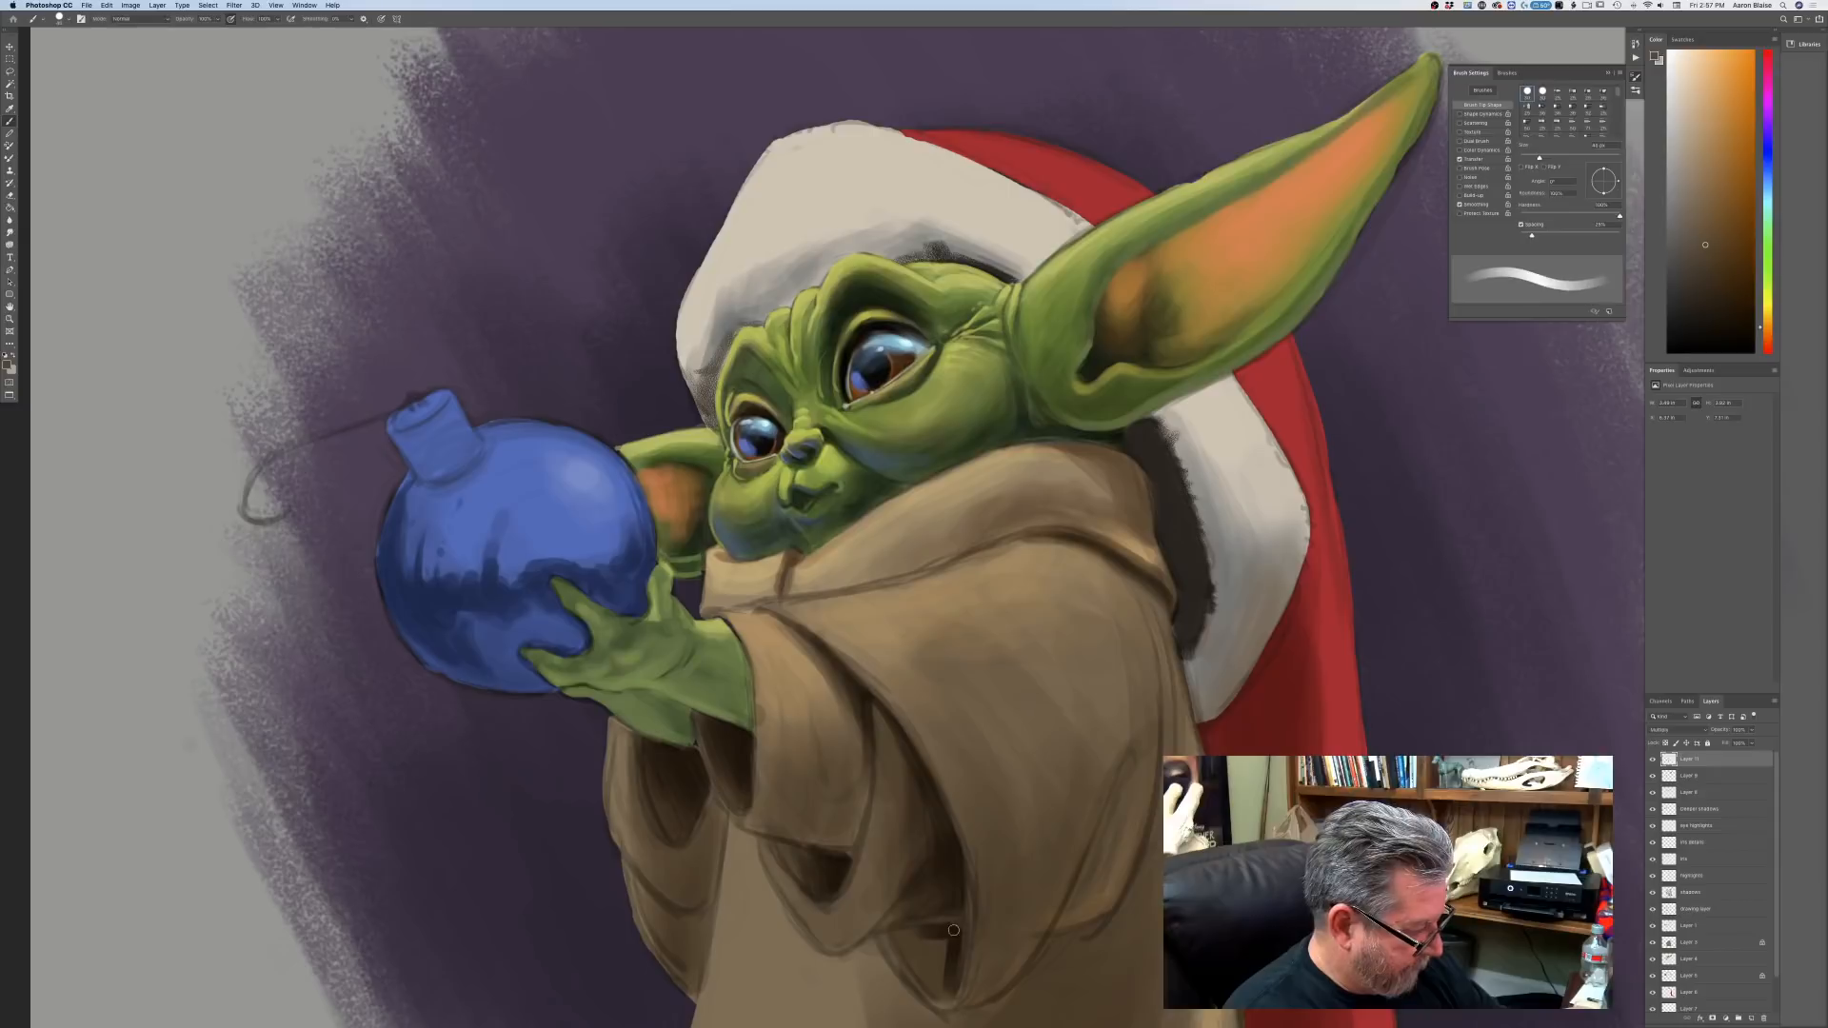
key(bracketright)
mouse_move(950, 942)
mouse_down()
mouse_move(933, 933)
mouse_move(938, 983)
mouse_move(918, 948)
mouse_move(912, 990)
mouse_move(909, 937)
mouse_move(933, 937)
mouse_move(928, 981)
mouse_move(950, 938)
mouse_move(900, 928)
mouse_move(932, 994)
mouse_move(947, 971)
mouse_up()
key(bracketright)
key(bracketright)
Check the whole painting and paint a dark shadow inside the hanging part of the far sleeve, beside the robe's body.
key(super+minus)
key(super+minus)
key(super+minus)
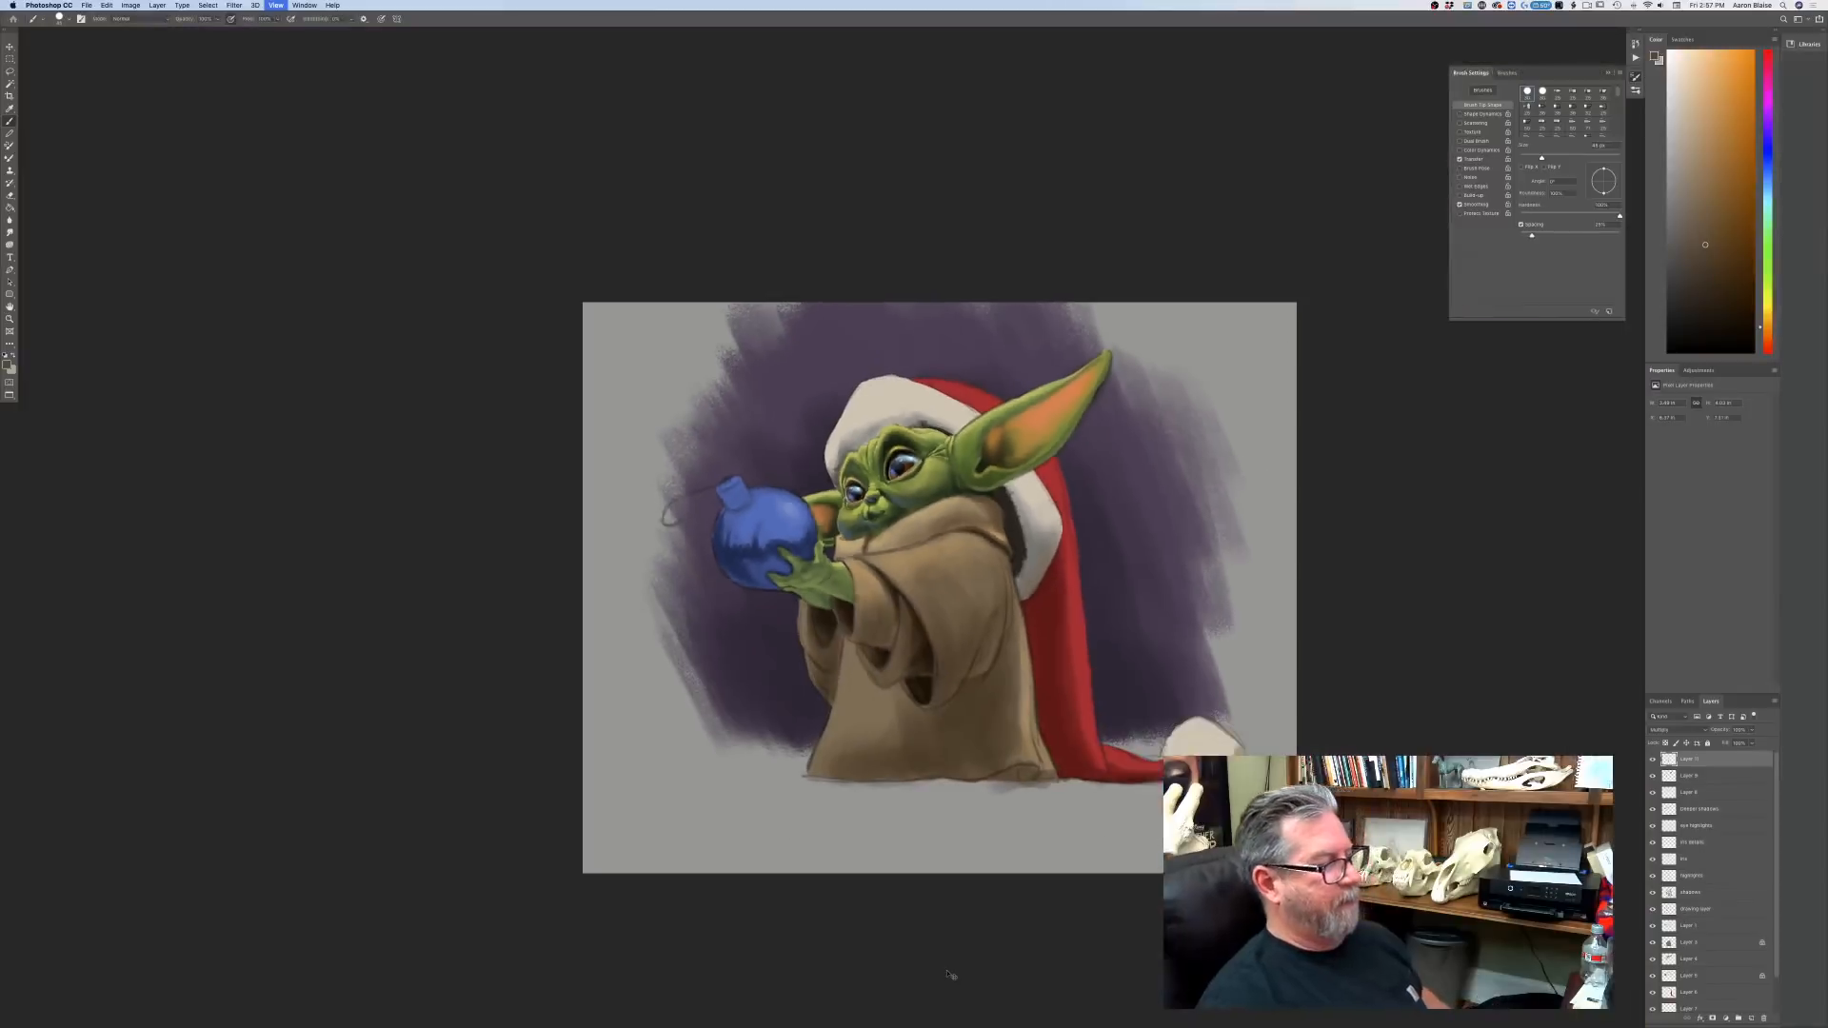
key(super+equal)
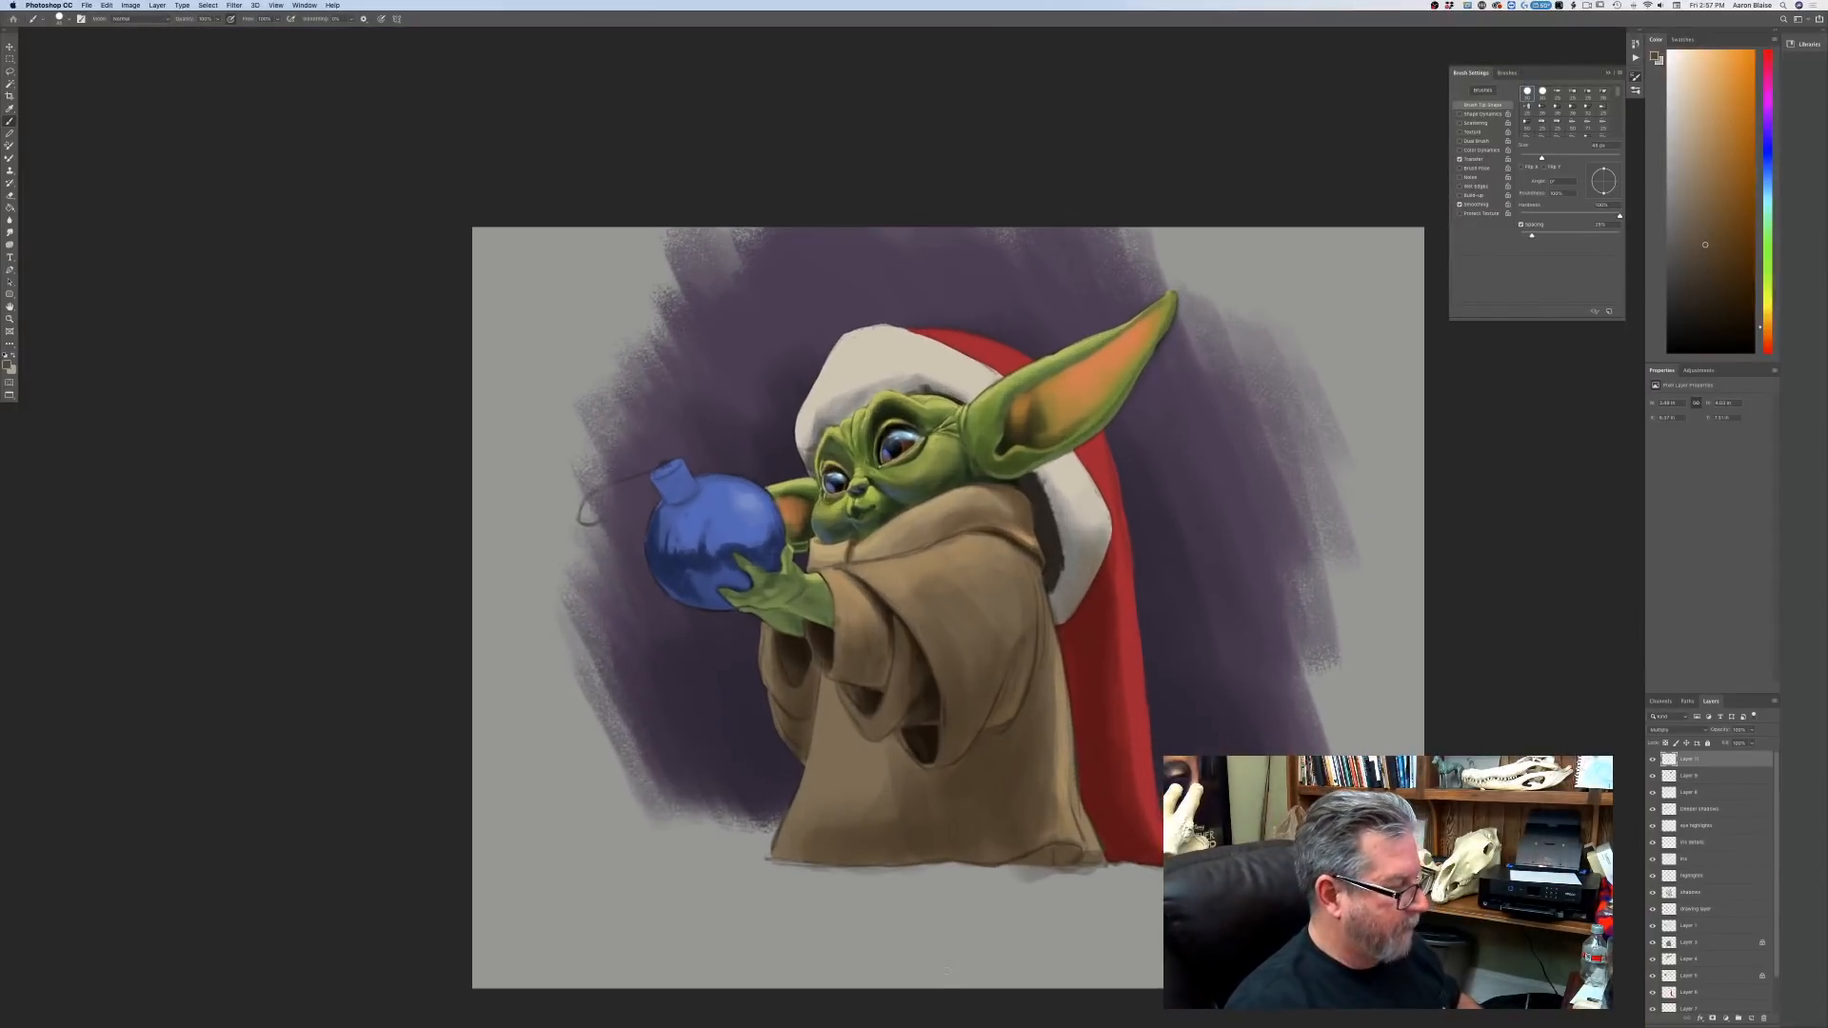
mouse_move(774, 702)
mouse_down()
mouse_move(794, 740)
mouse_move(784, 711)
mouse_move(809, 718)
mouse_move(805, 752)
mouse_up()
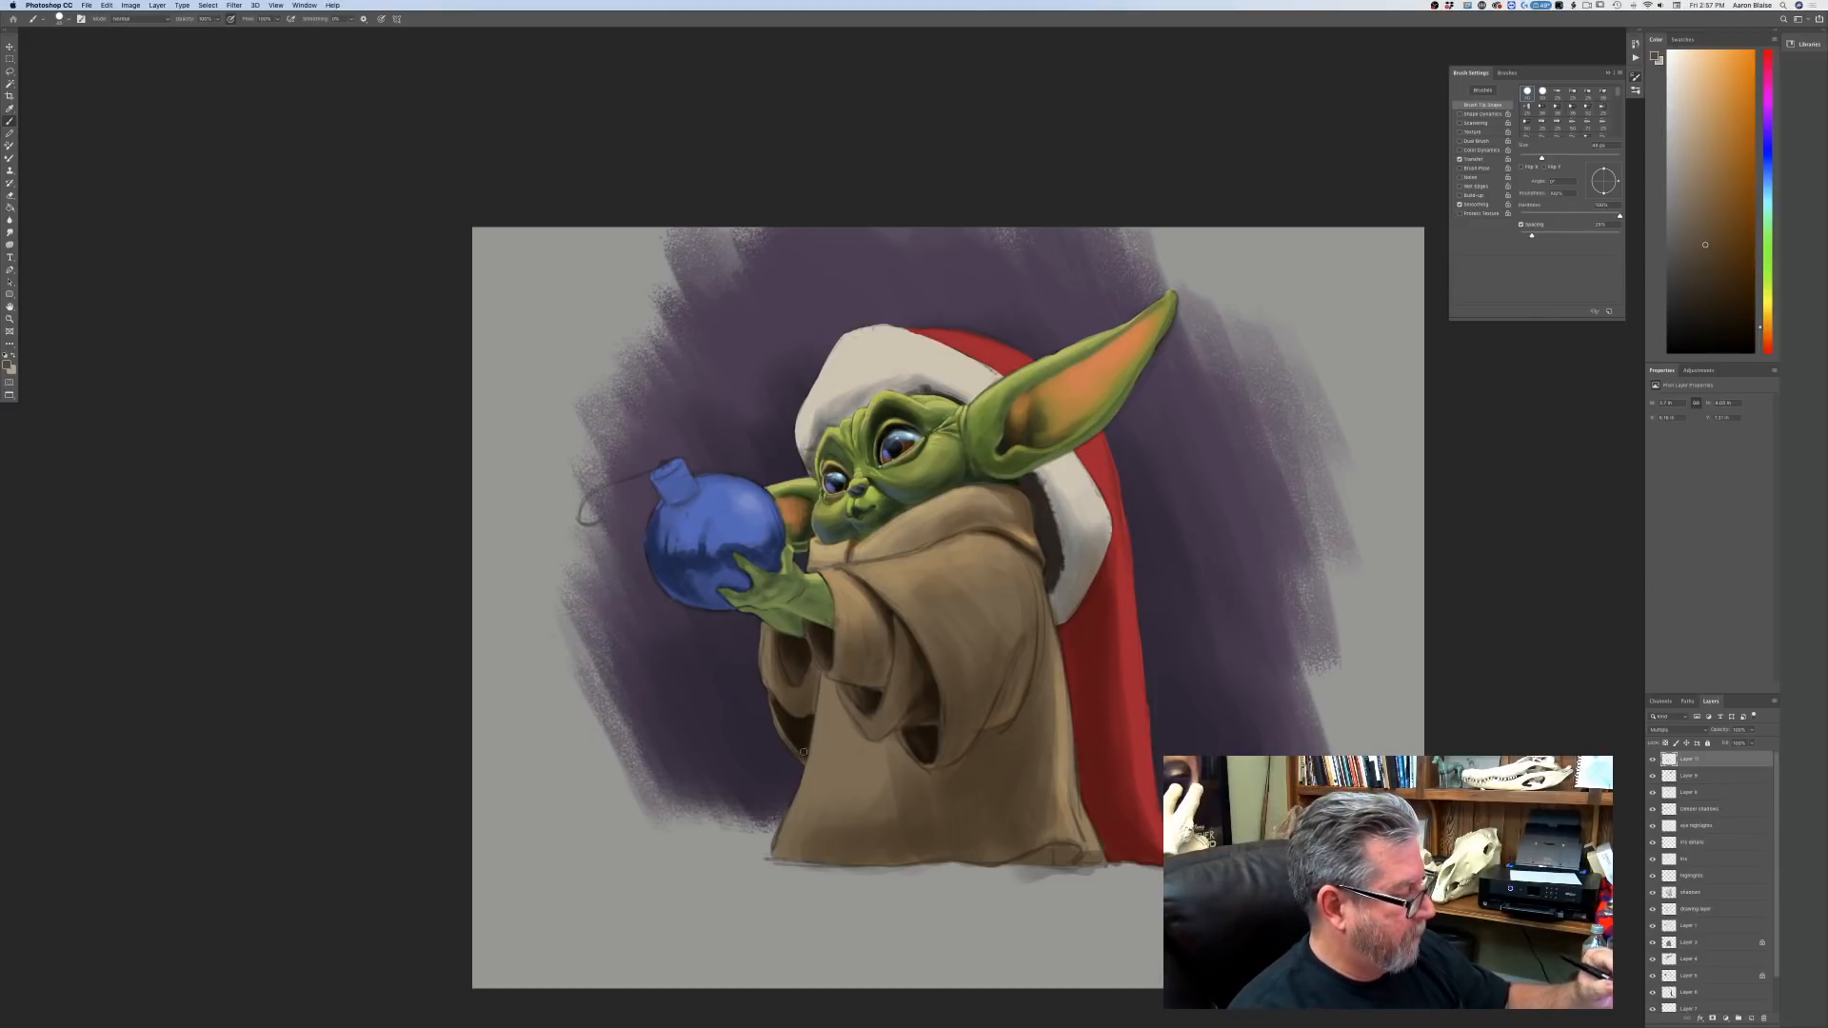
mouse_move(816, 672)
mouse_down()
mouse_move(814, 706)
mouse_move(810, 676)
mouse_up()
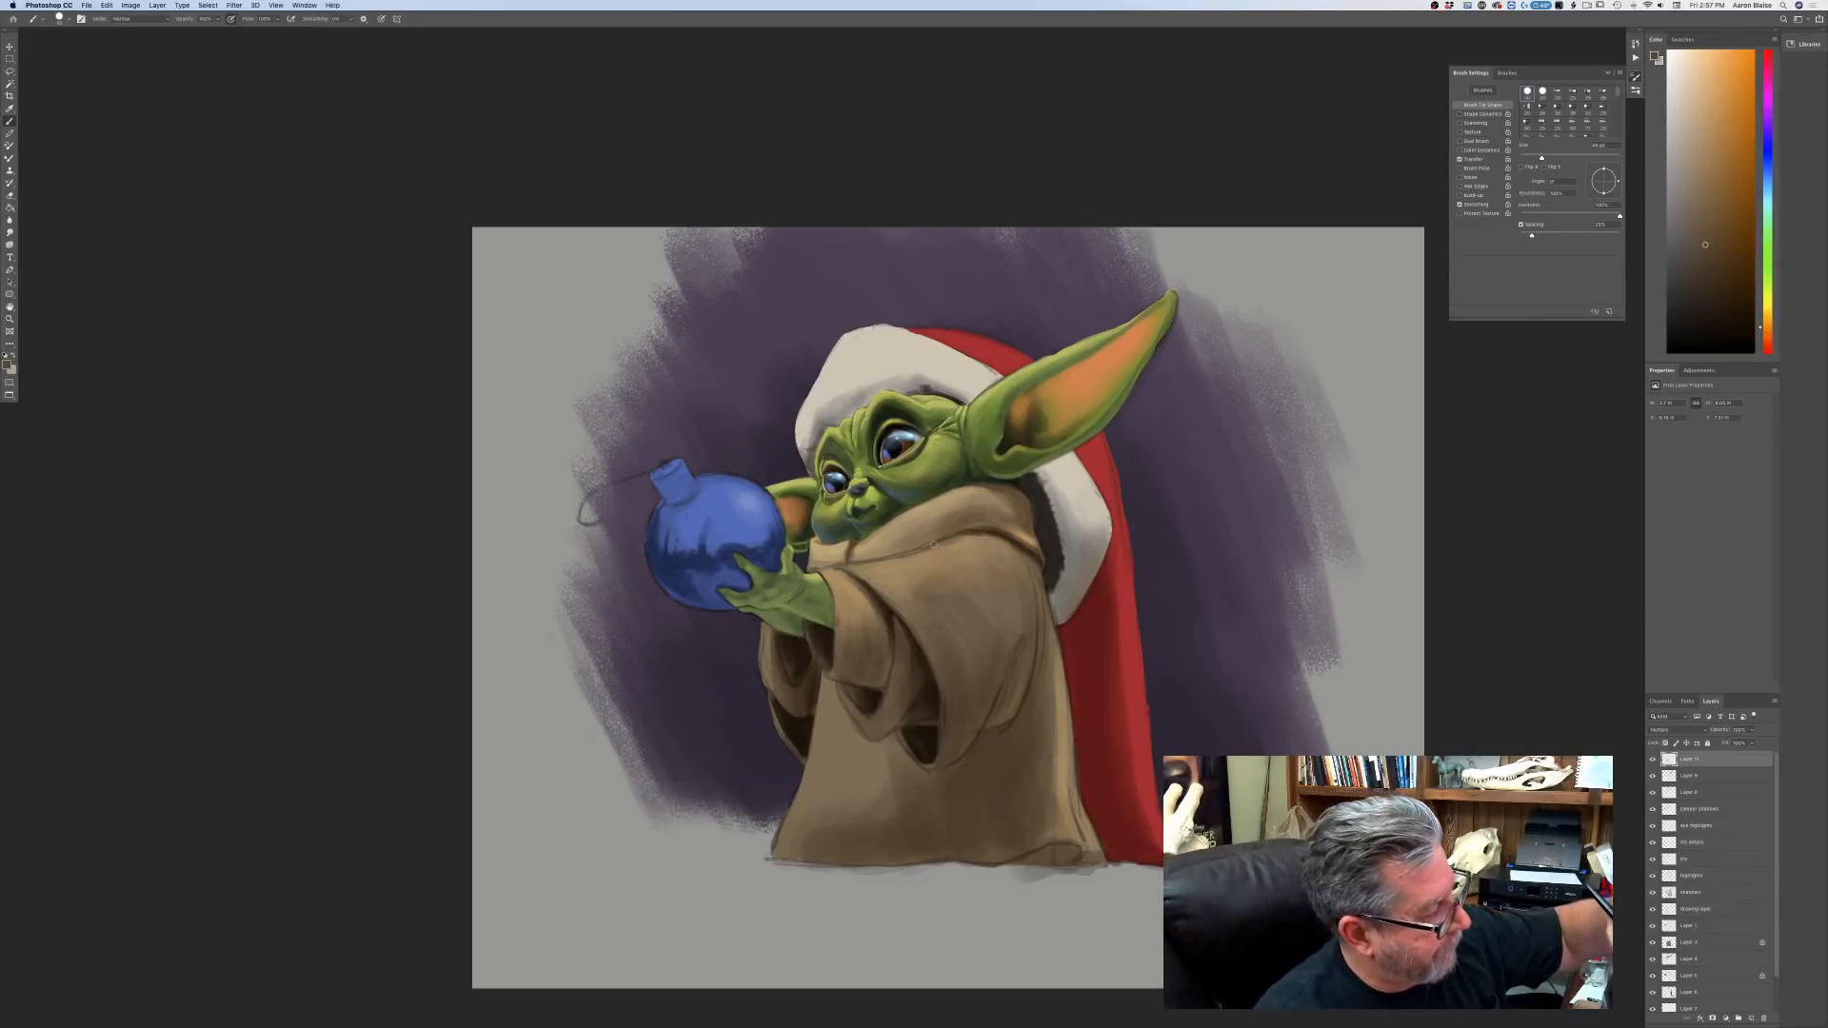
click(382, 19)
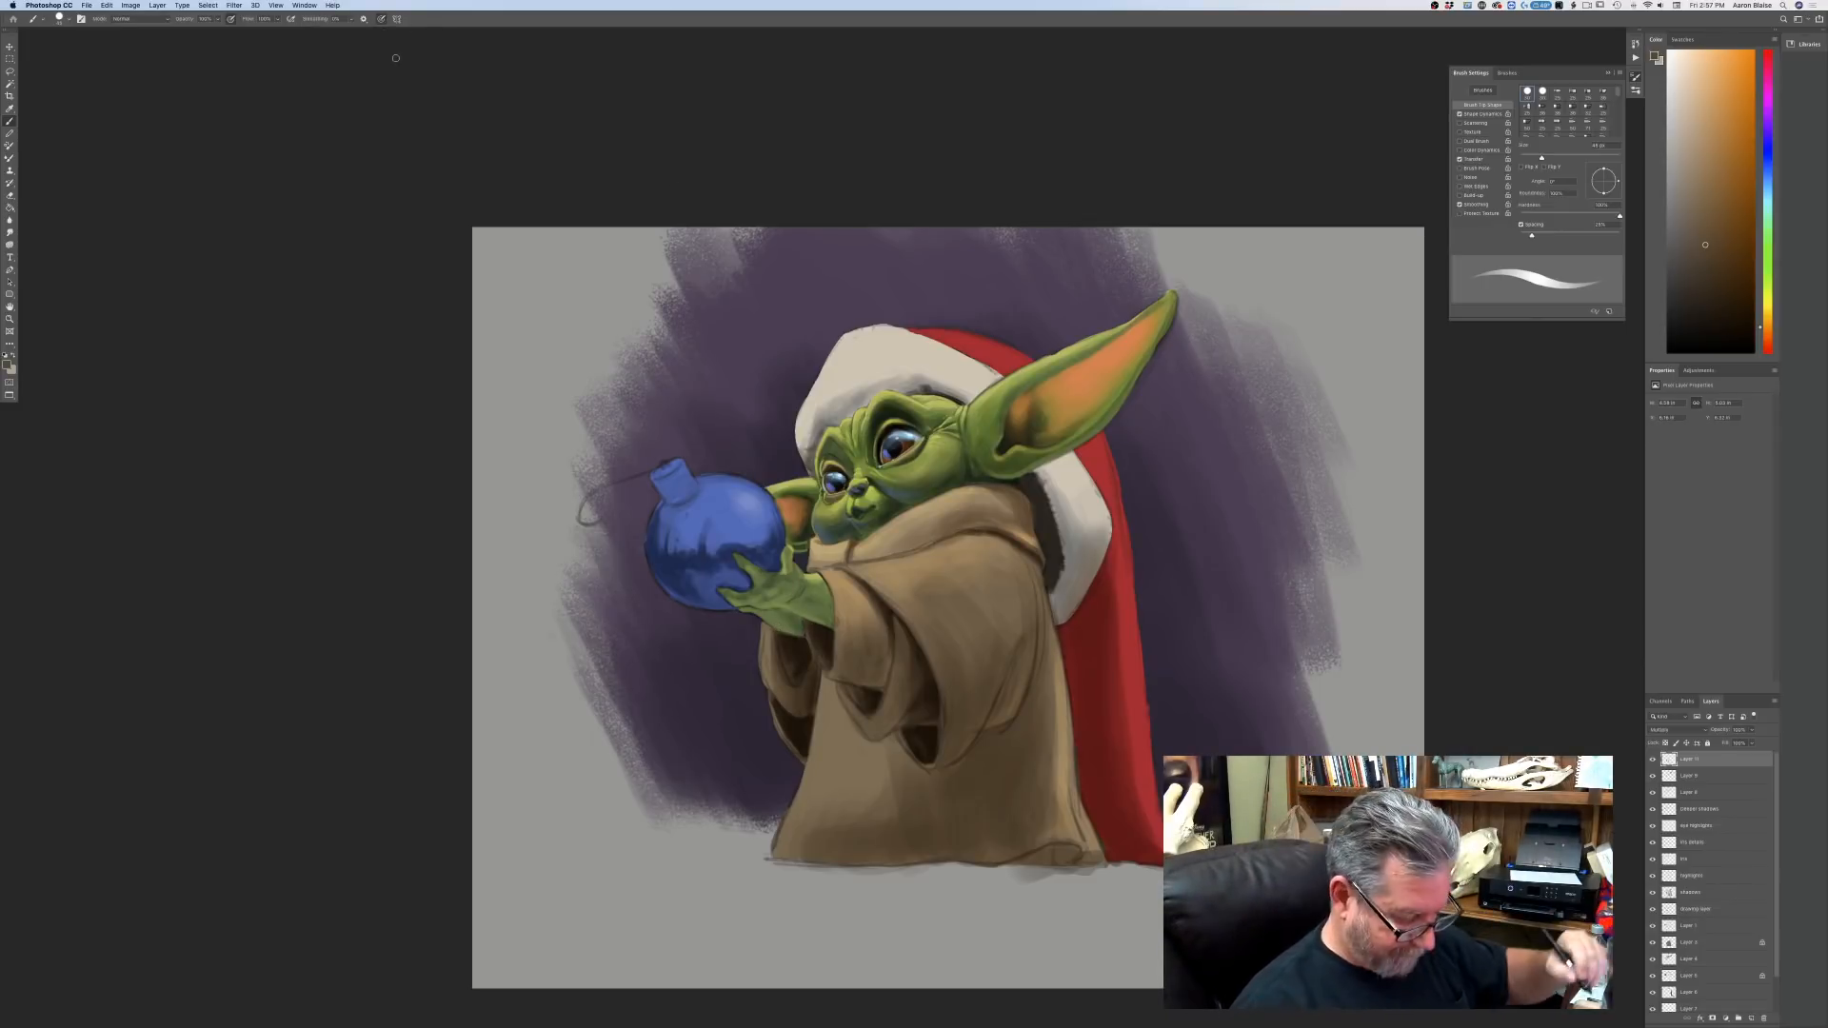
key(ctrl+plus)
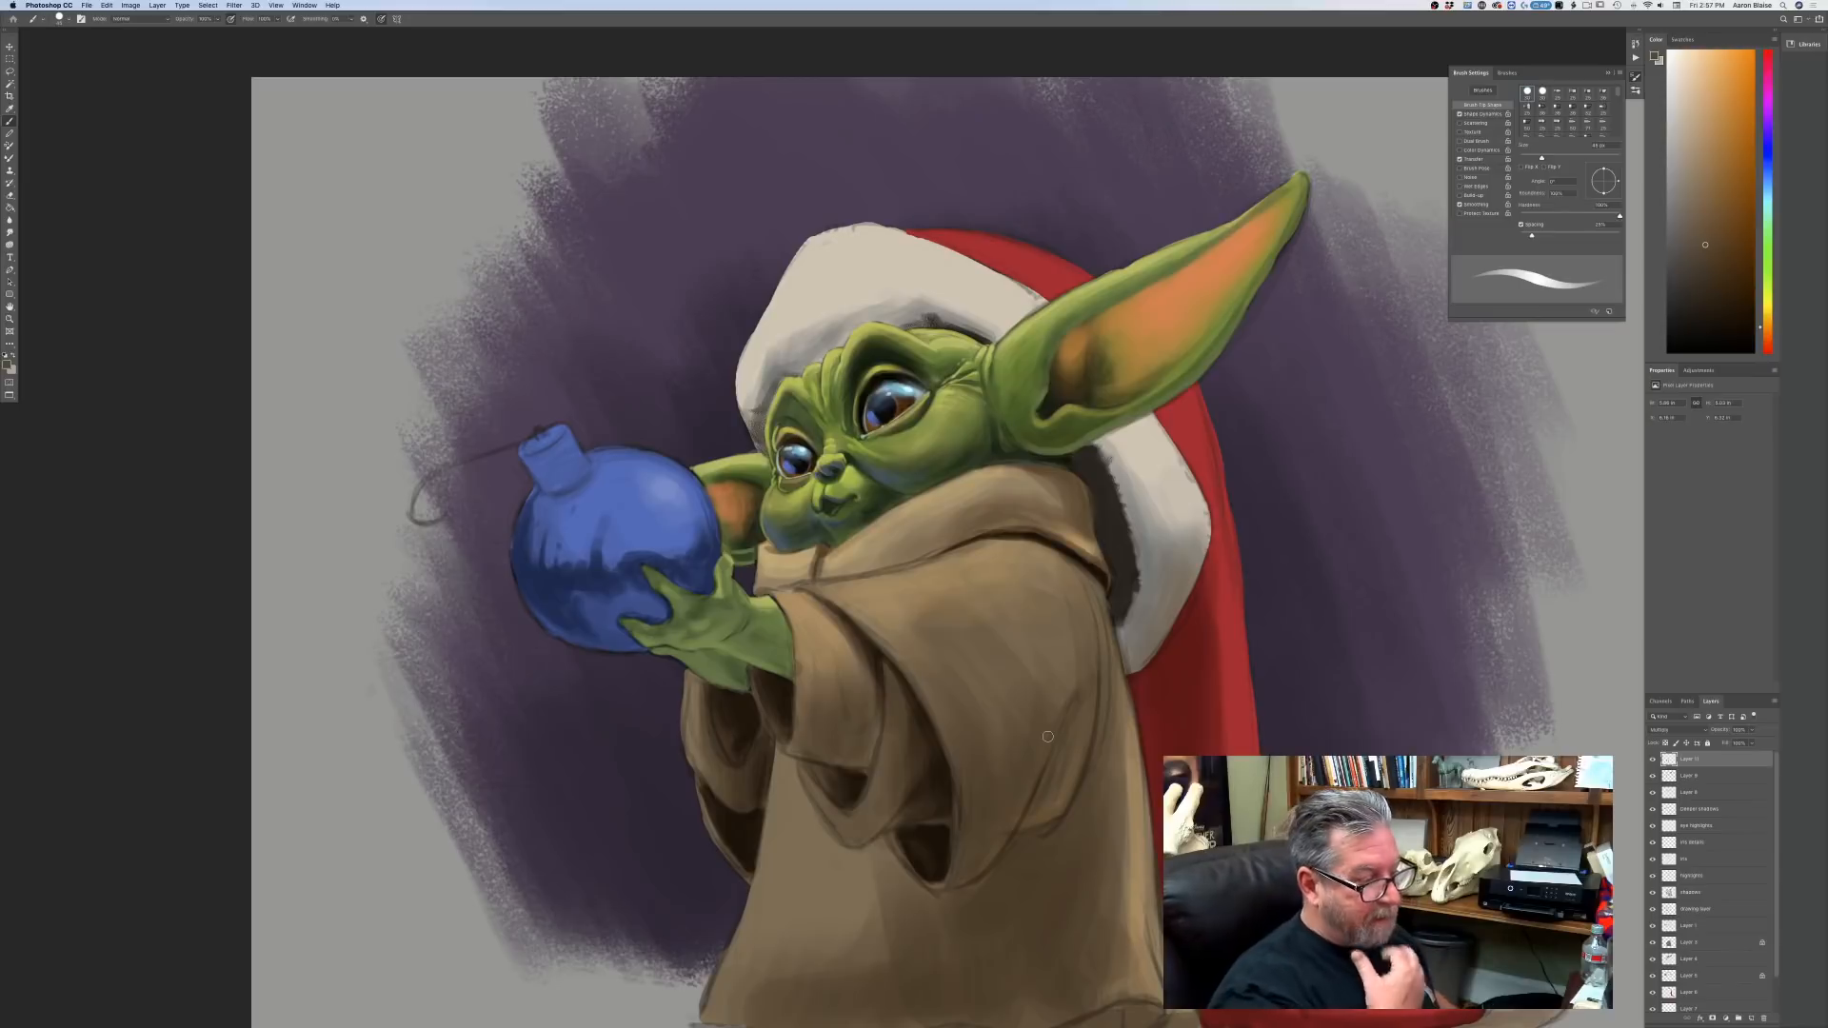
click(382, 19)
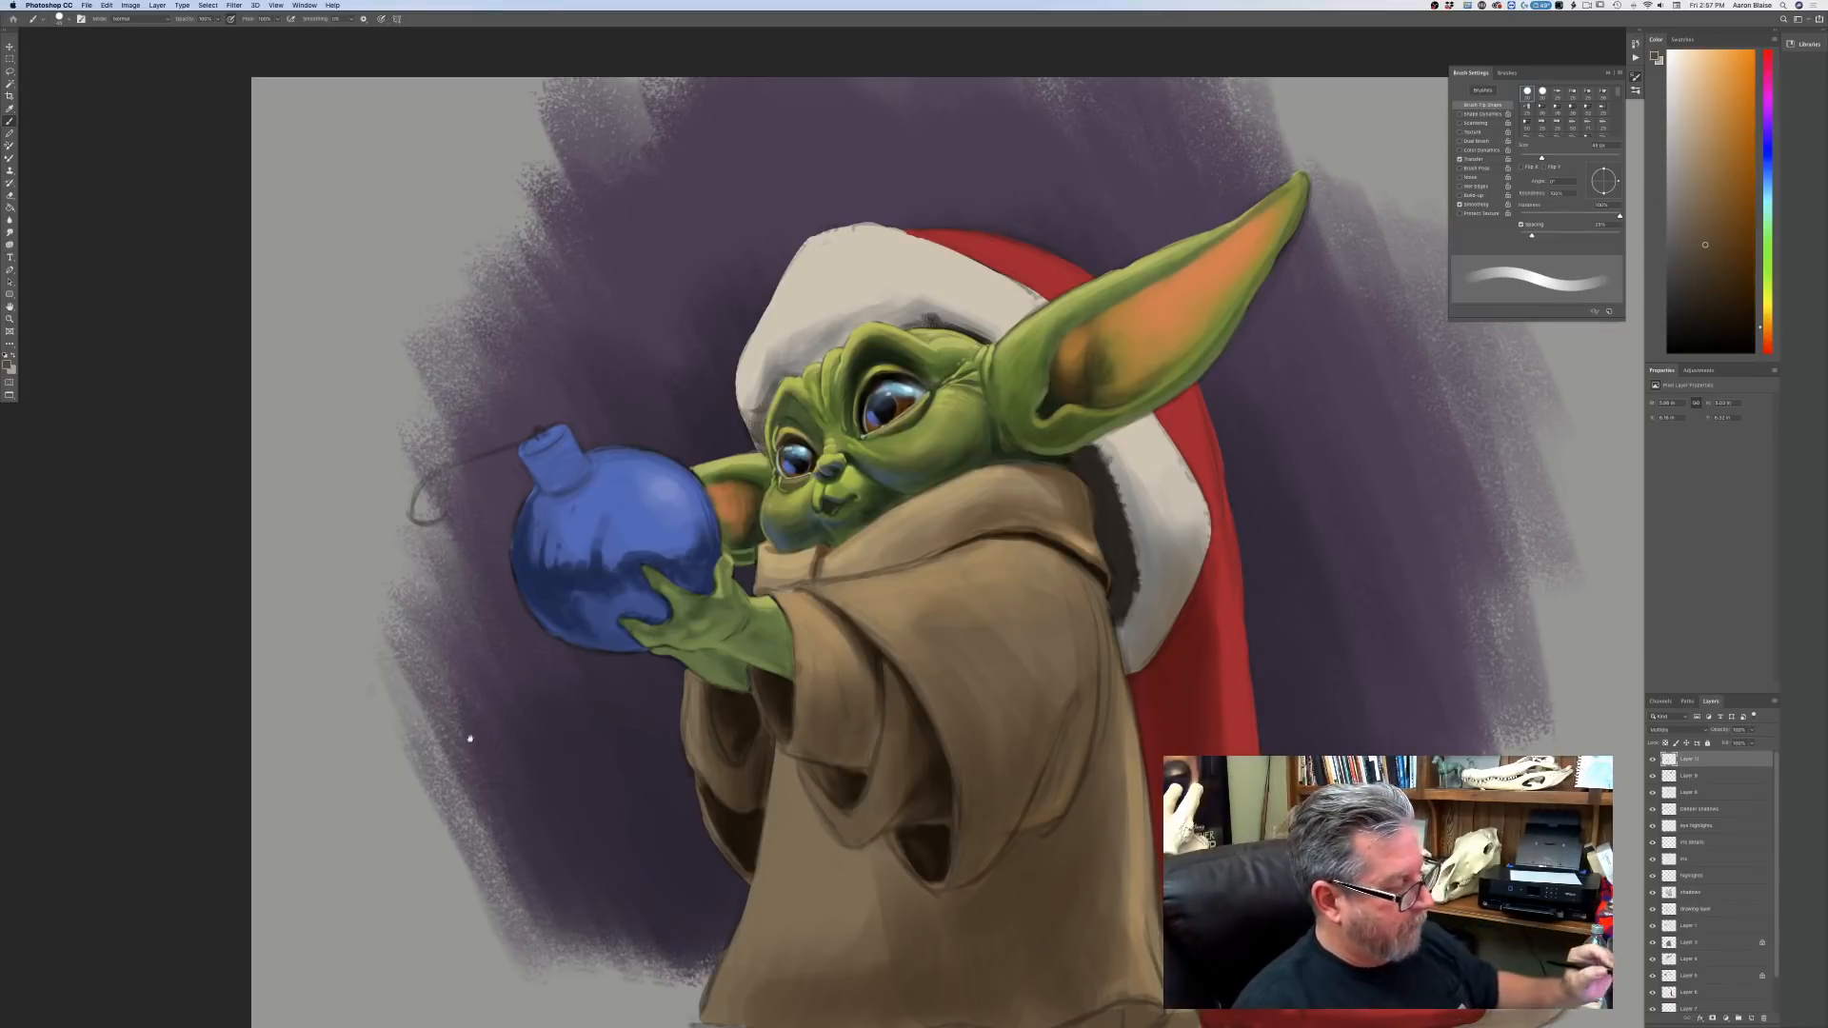
Enlarge the brush and paint shadows on the robe behind the sleeve and inside the fold at the hem near the hat's tail.
drag(469, 739, 468, 618)
key(bracketright)
key(bracketright)
key(bracketright)
key(bracketright)
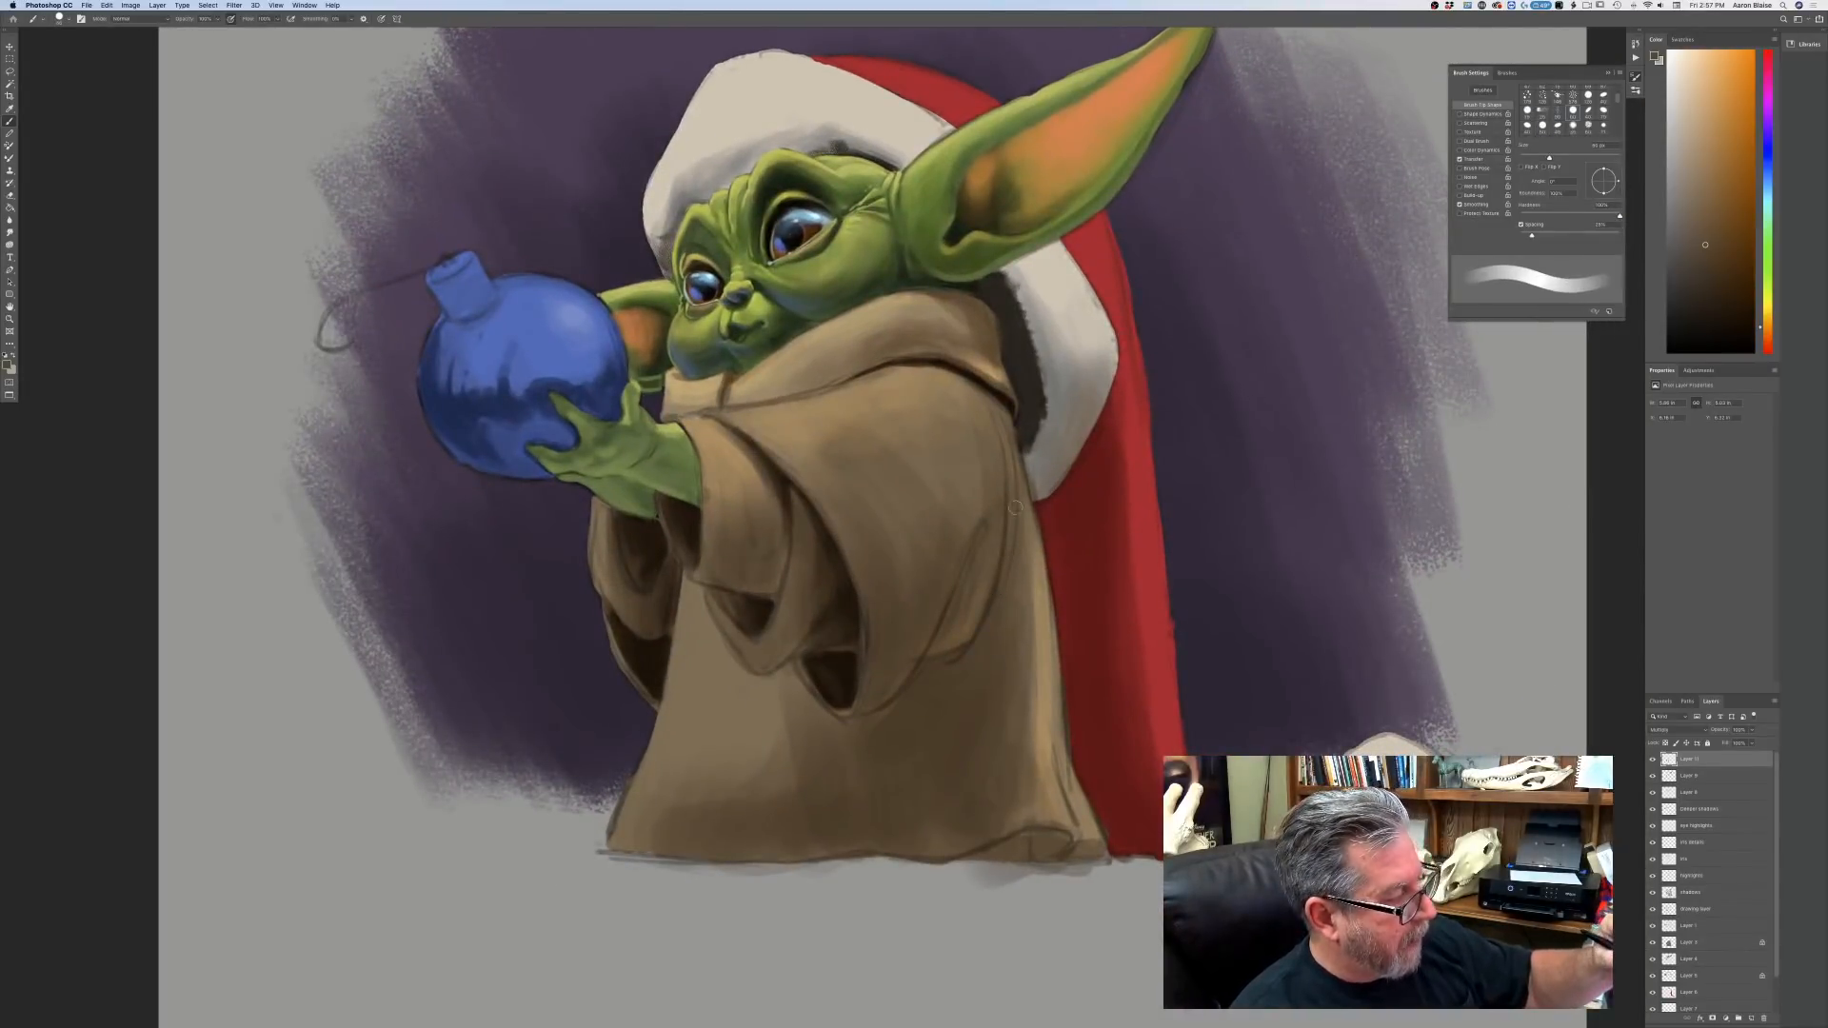
mouse_move(1006, 552)
mouse_down()
mouse_move(970, 649)
mouse_move(1005, 596)
mouse_move(936, 681)
mouse_move(958, 678)
mouse_move(955, 714)
mouse_move(956, 665)
mouse_move(921, 678)
mouse_move(975, 651)
mouse_move(977, 704)
mouse_up()
key(bracketright)
mouse_move(1054, 846)
mouse_down()
mouse_move(1025, 863)
mouse_move(1024, 806)
mouse_move(1032, 849)
mouse_move(940, 859)
mouse_move(1054, 858)
mouse_up()
Shade the robe's body beneath the near sleeve with dark brown, progressively enlarging the brush for broader, softer strokes.
key(bracketleft)
key(bracketleft)
key(bracketleft)
key(bracketleft)
key(bracketleft)
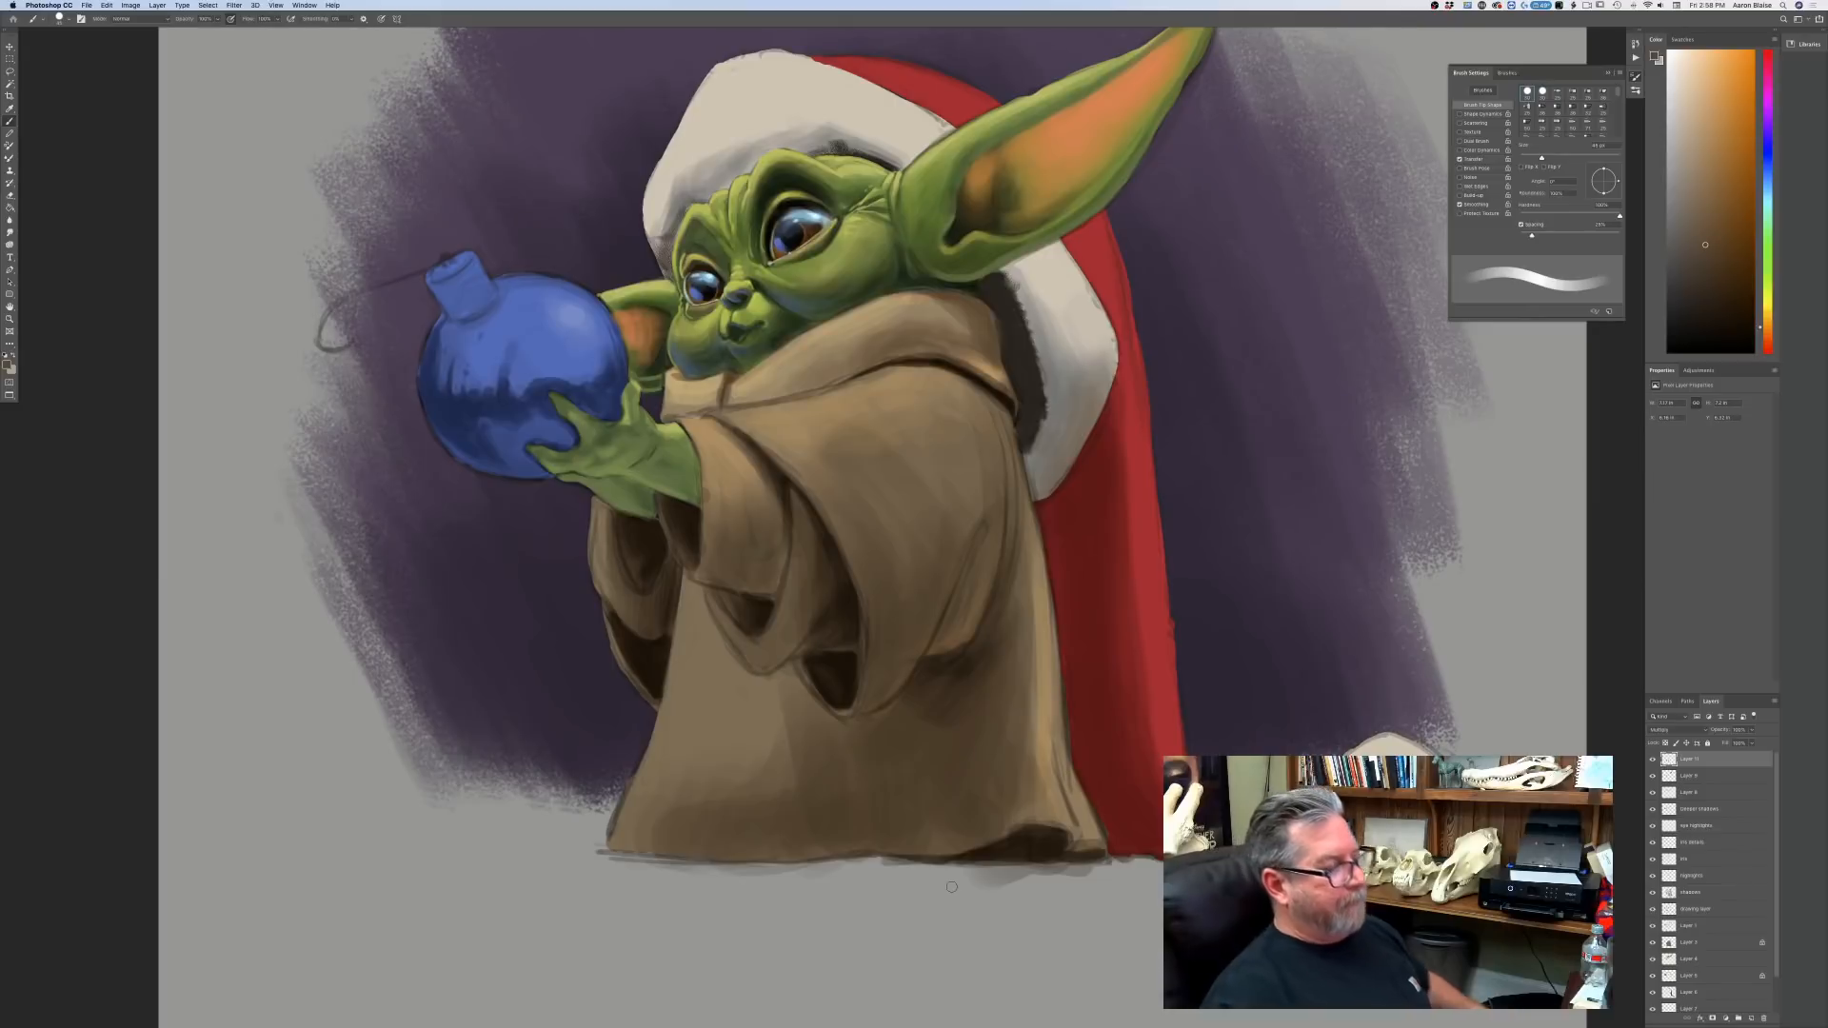
key(bracketright)
key(bracketright)
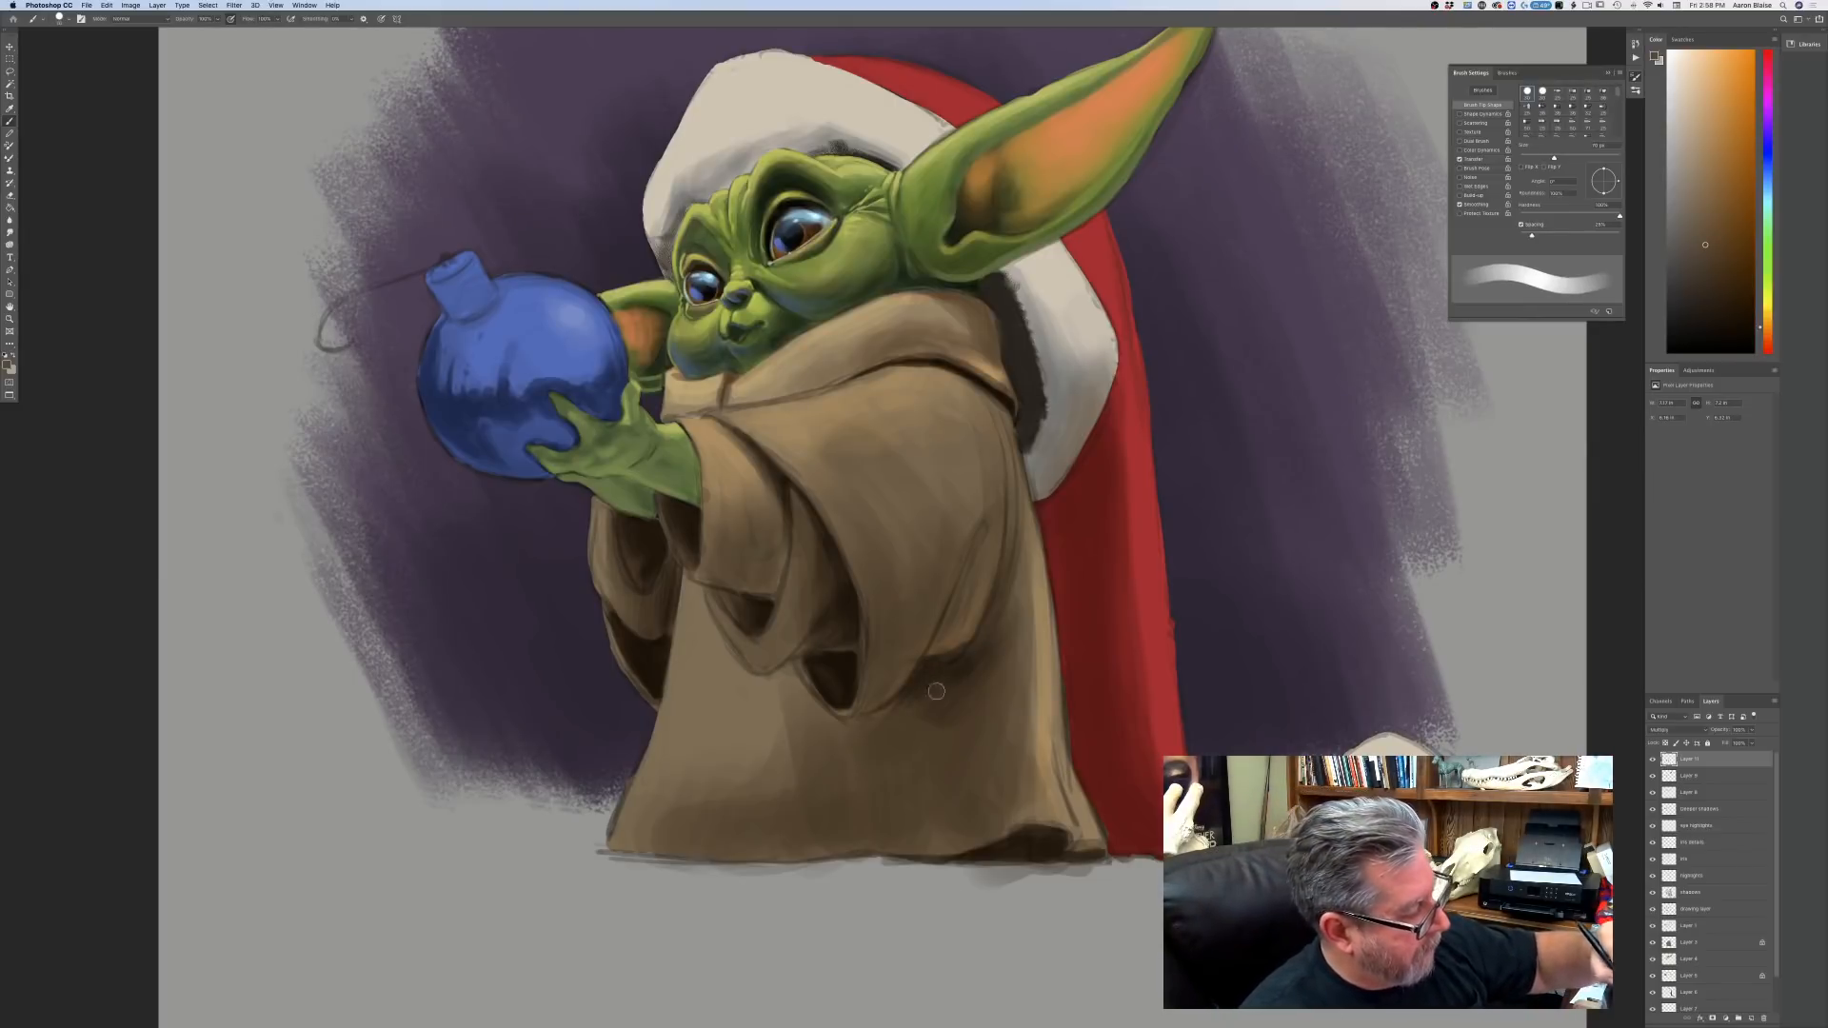
key(bracketright)
key(bracketright)
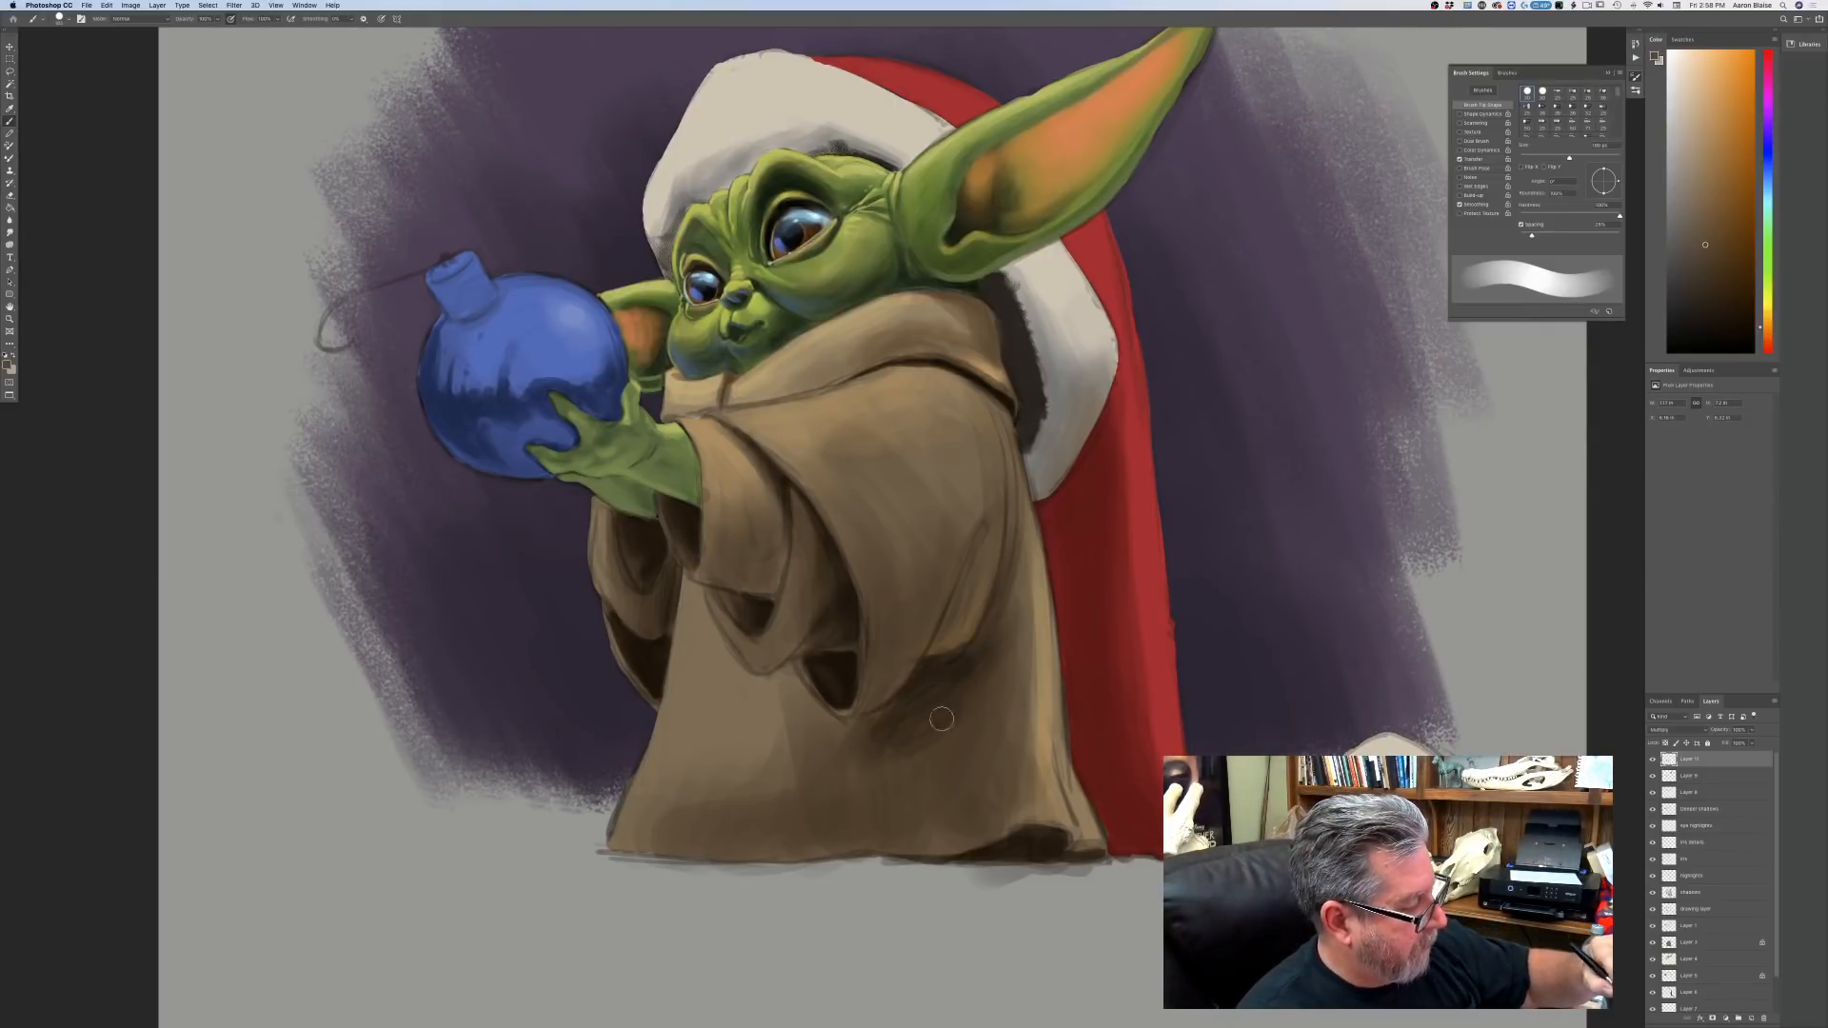
key(bracketright)
key(bracketright)
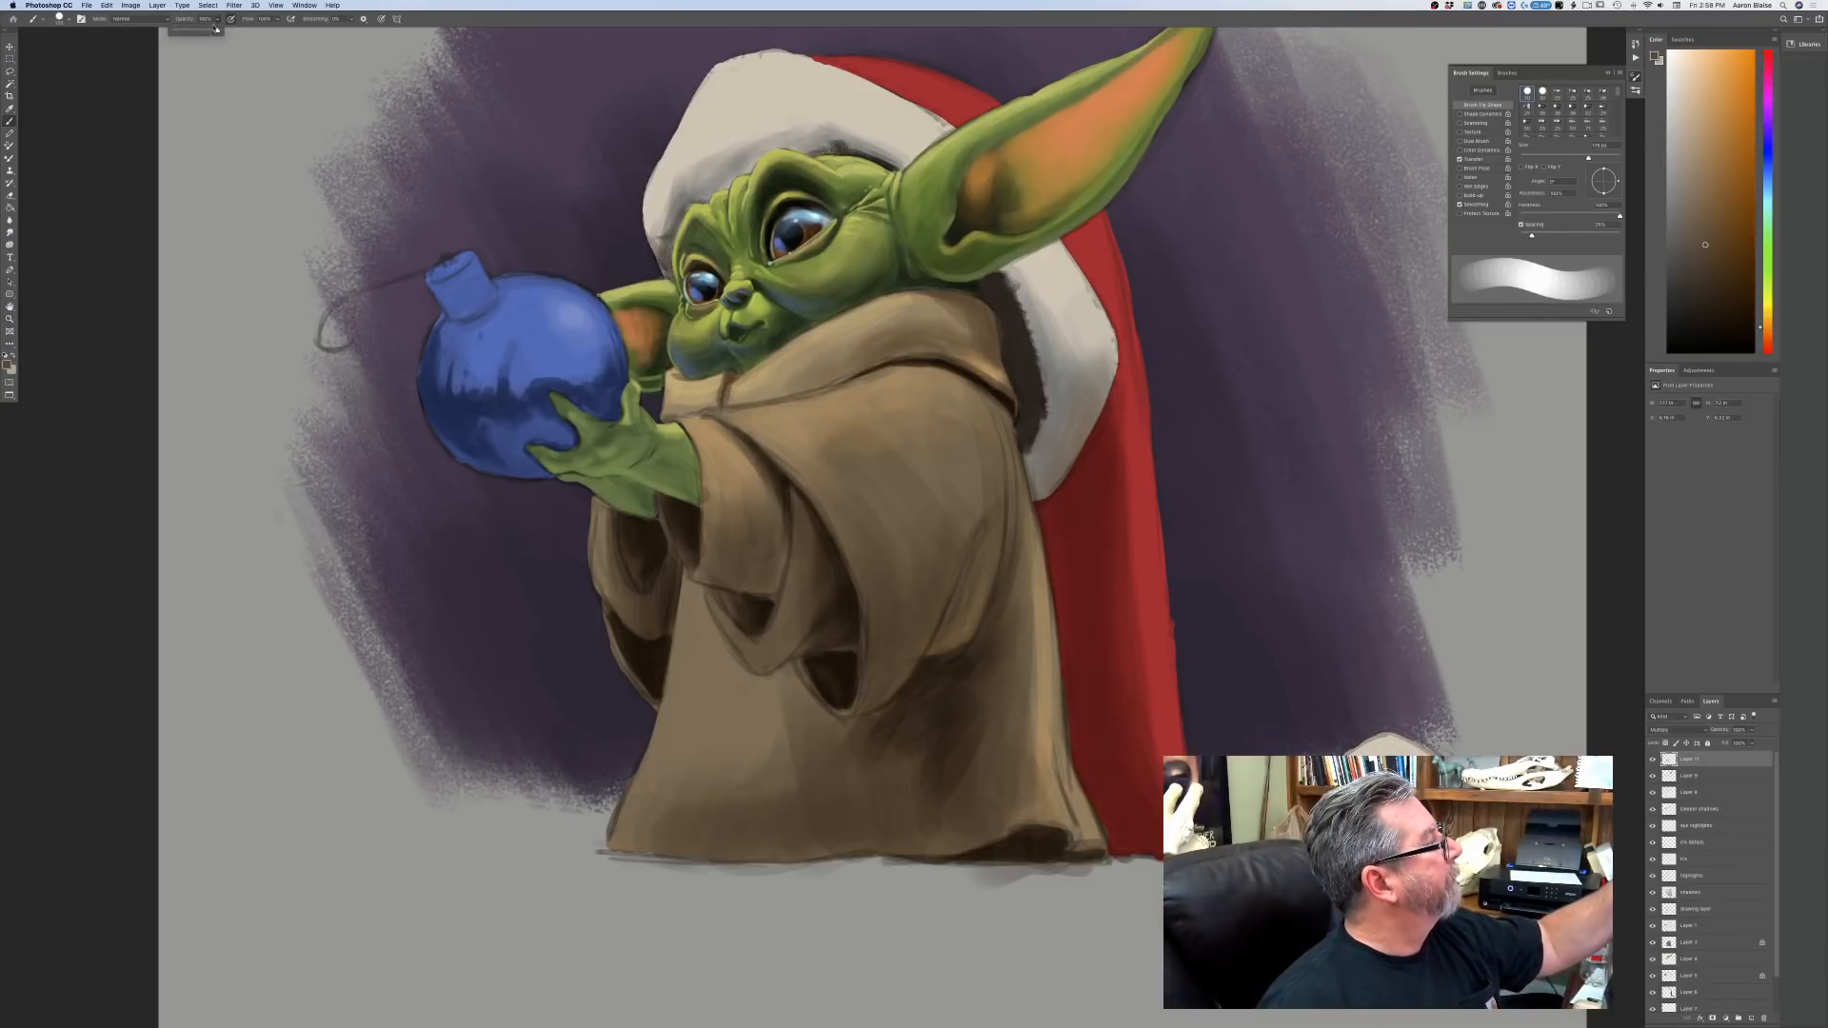
Adjust the brush opacity and shade the lower robe with a large brush, from the back folds across to the front hem.
key(6)
key(8)
drag(1057, 840, 976, 840)
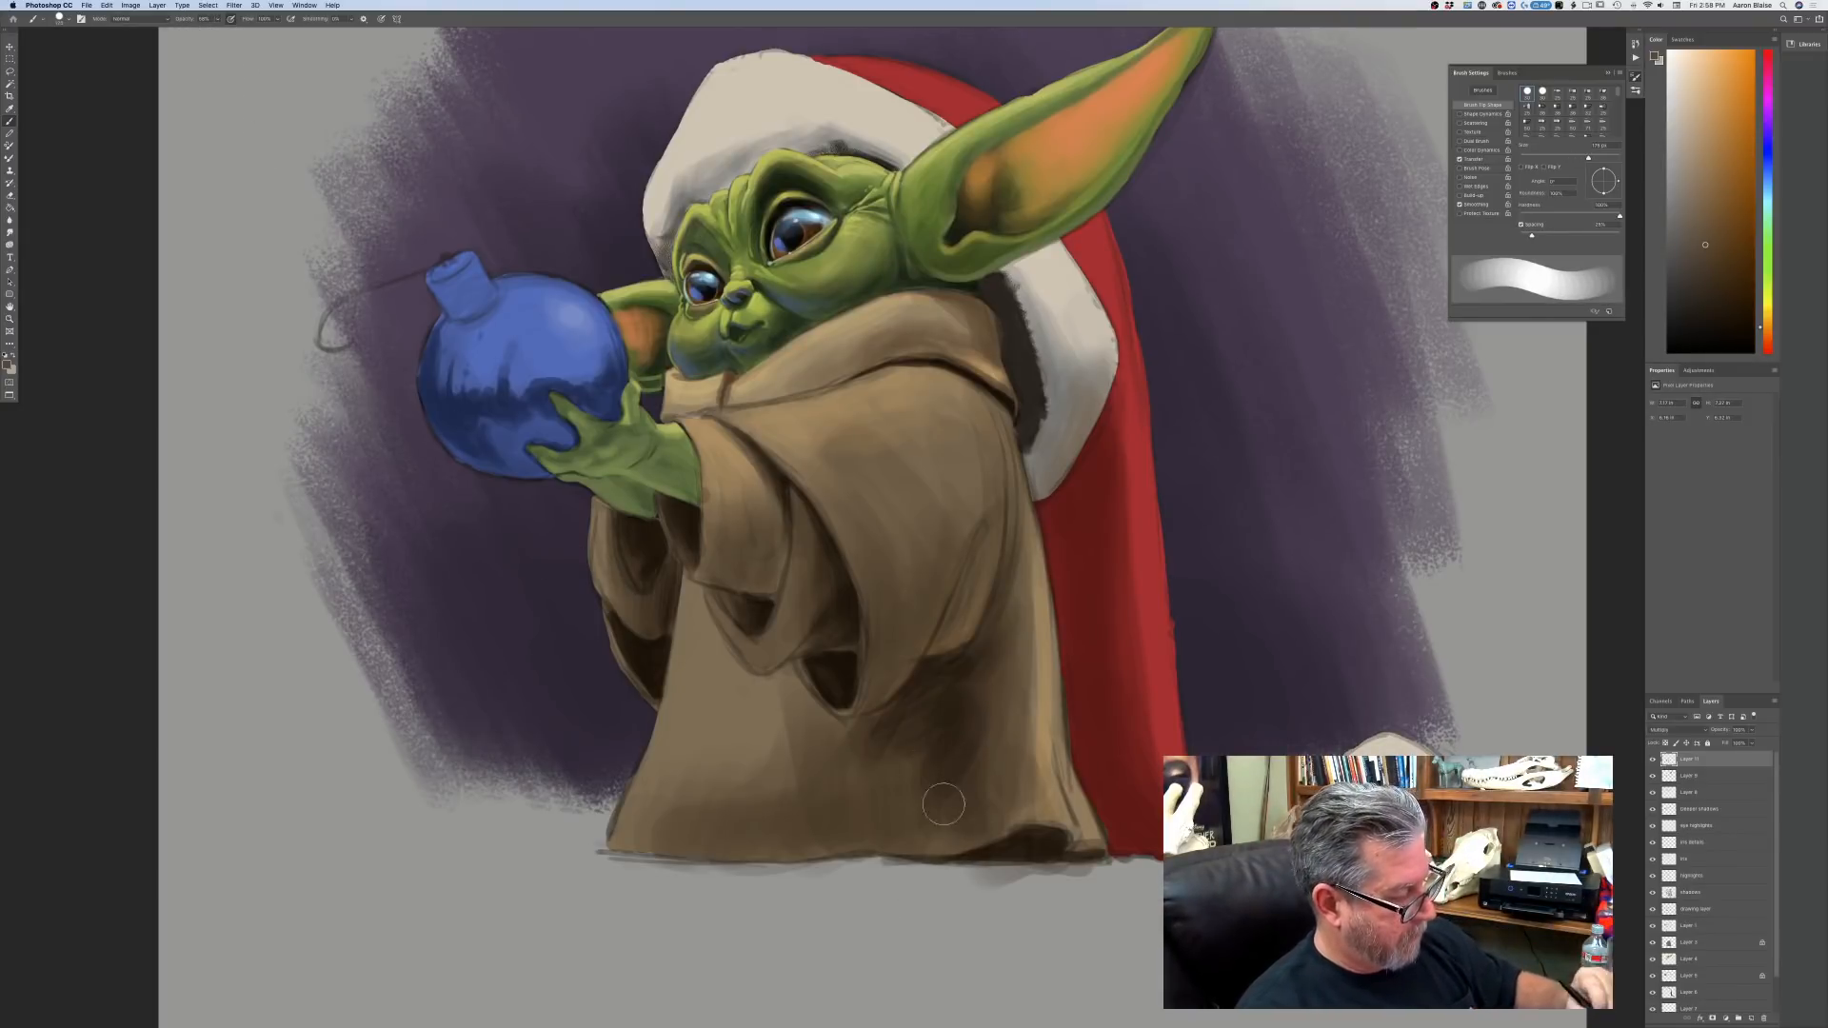
key(5)
key(8)
key(bracketright)
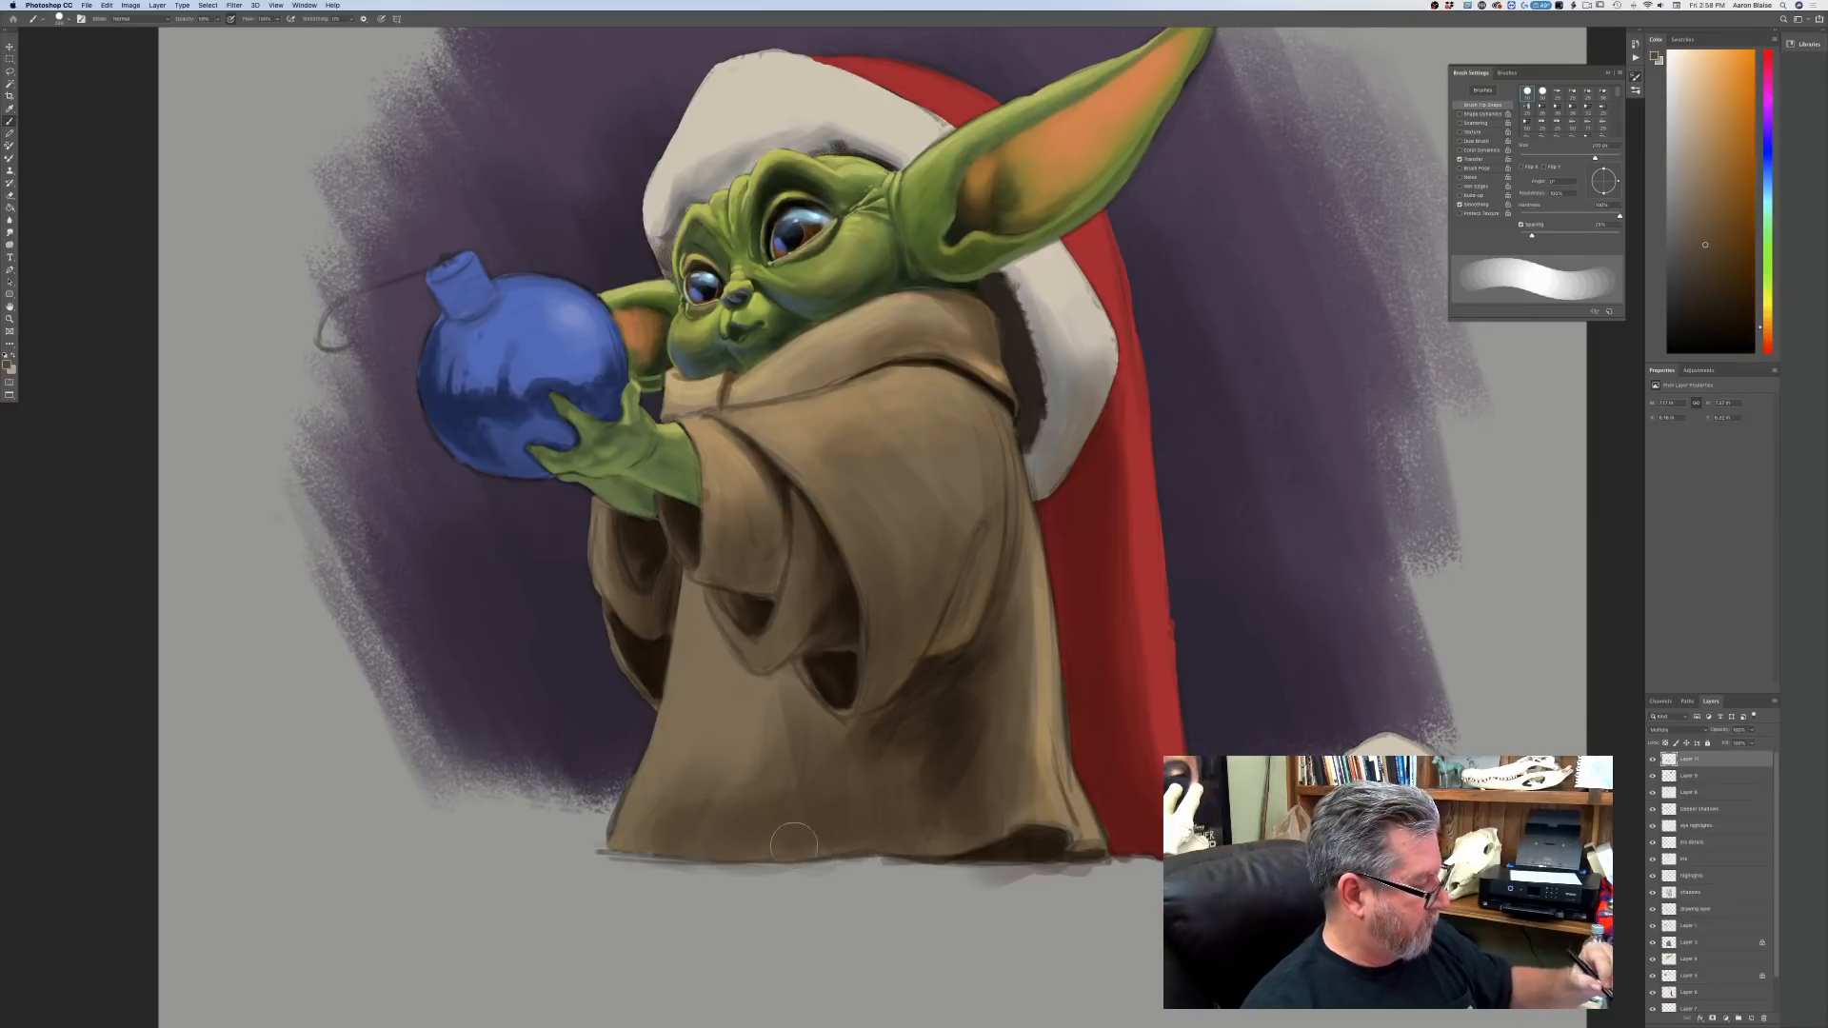
drag(800, 840, 612, 871)
Paint shadow on the red hat beneath the fur trim's lower tip and along the trim's edge beside the collar.
key(super+minus)
key(super+minus)
key(super+minus)
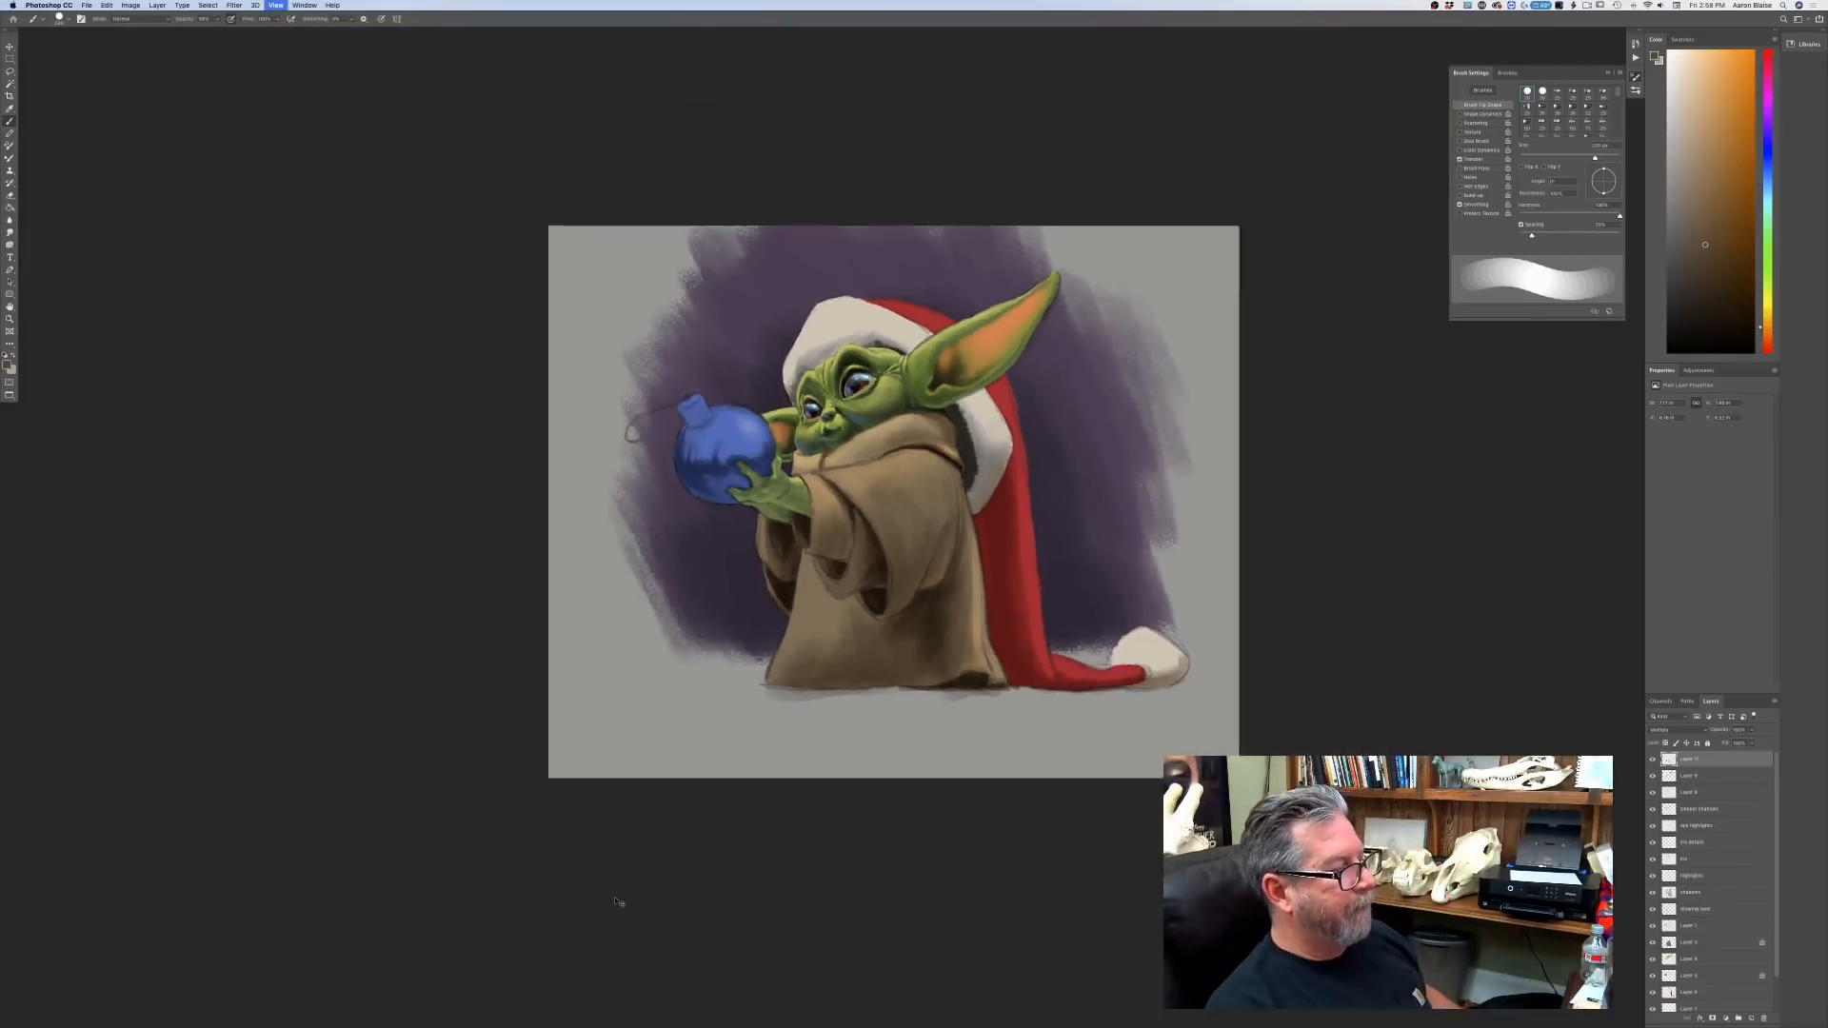
key(super+equal)
key(super+equal)
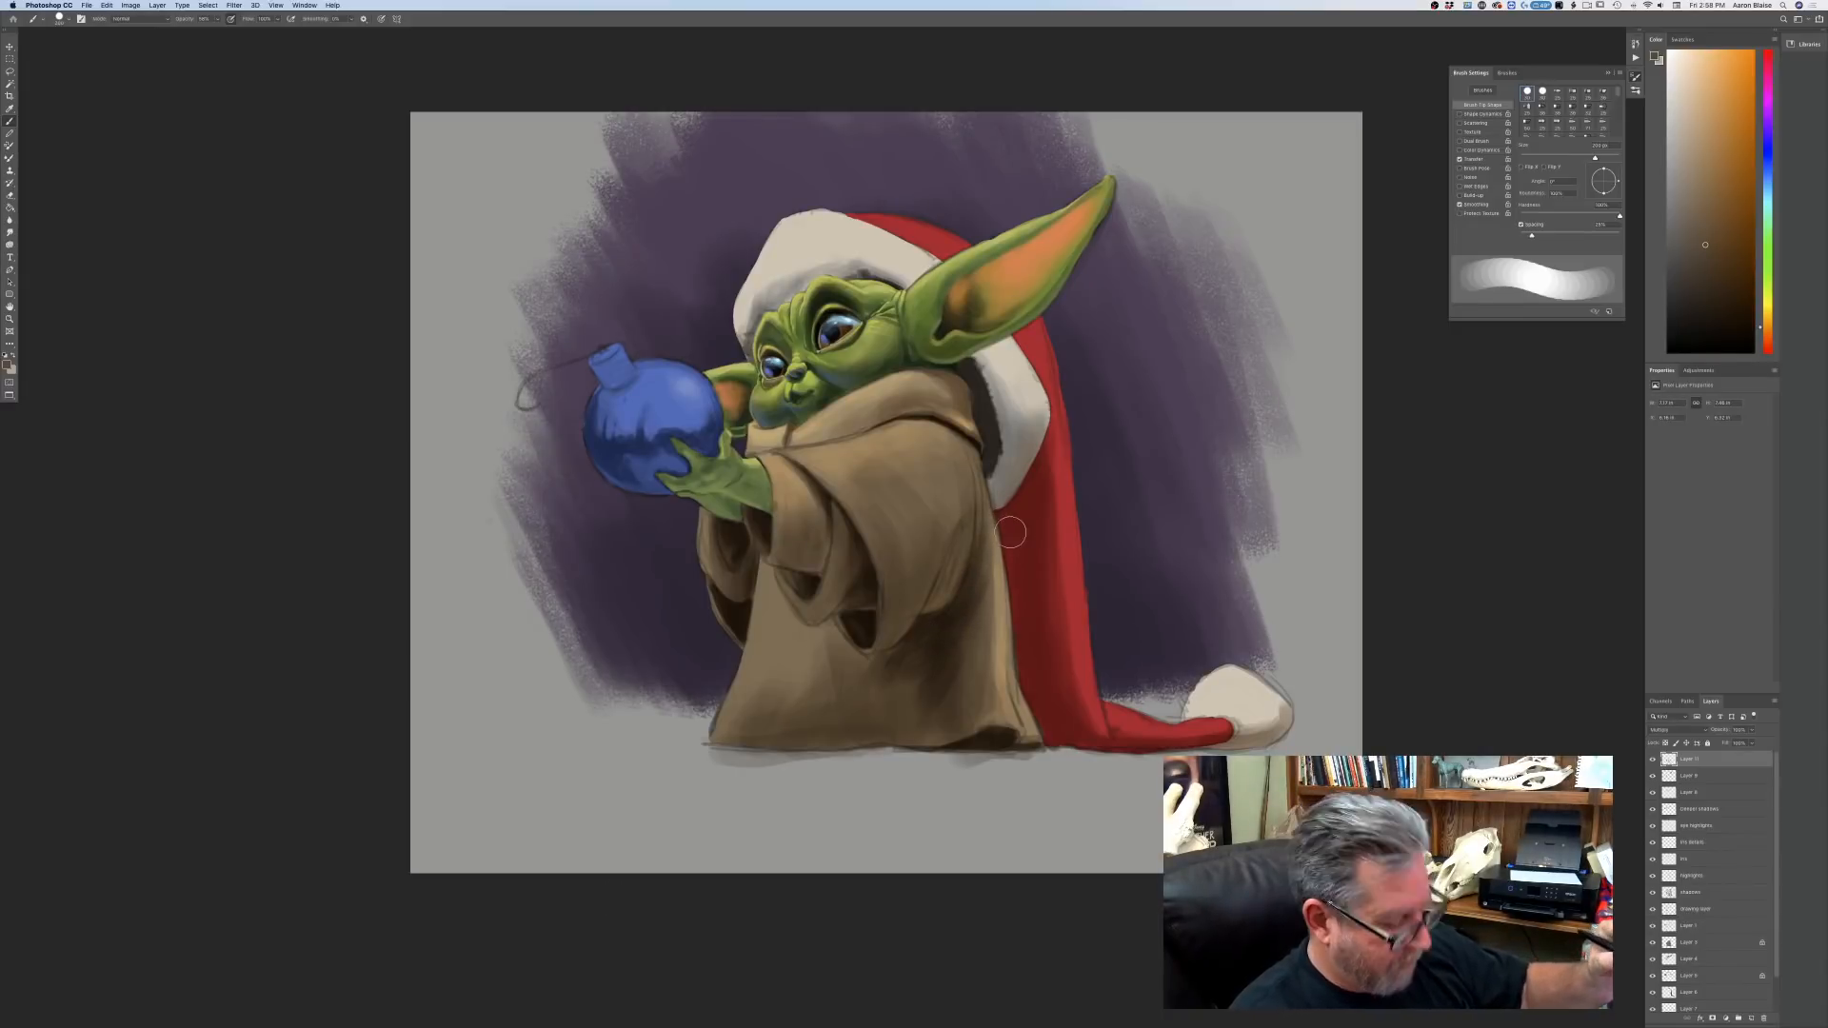
key(bracketleft)
key(bracketleft)
key(bracketleft)
drag(991, 474, 1005, 514)
key(bracketright)
key(bracketright)
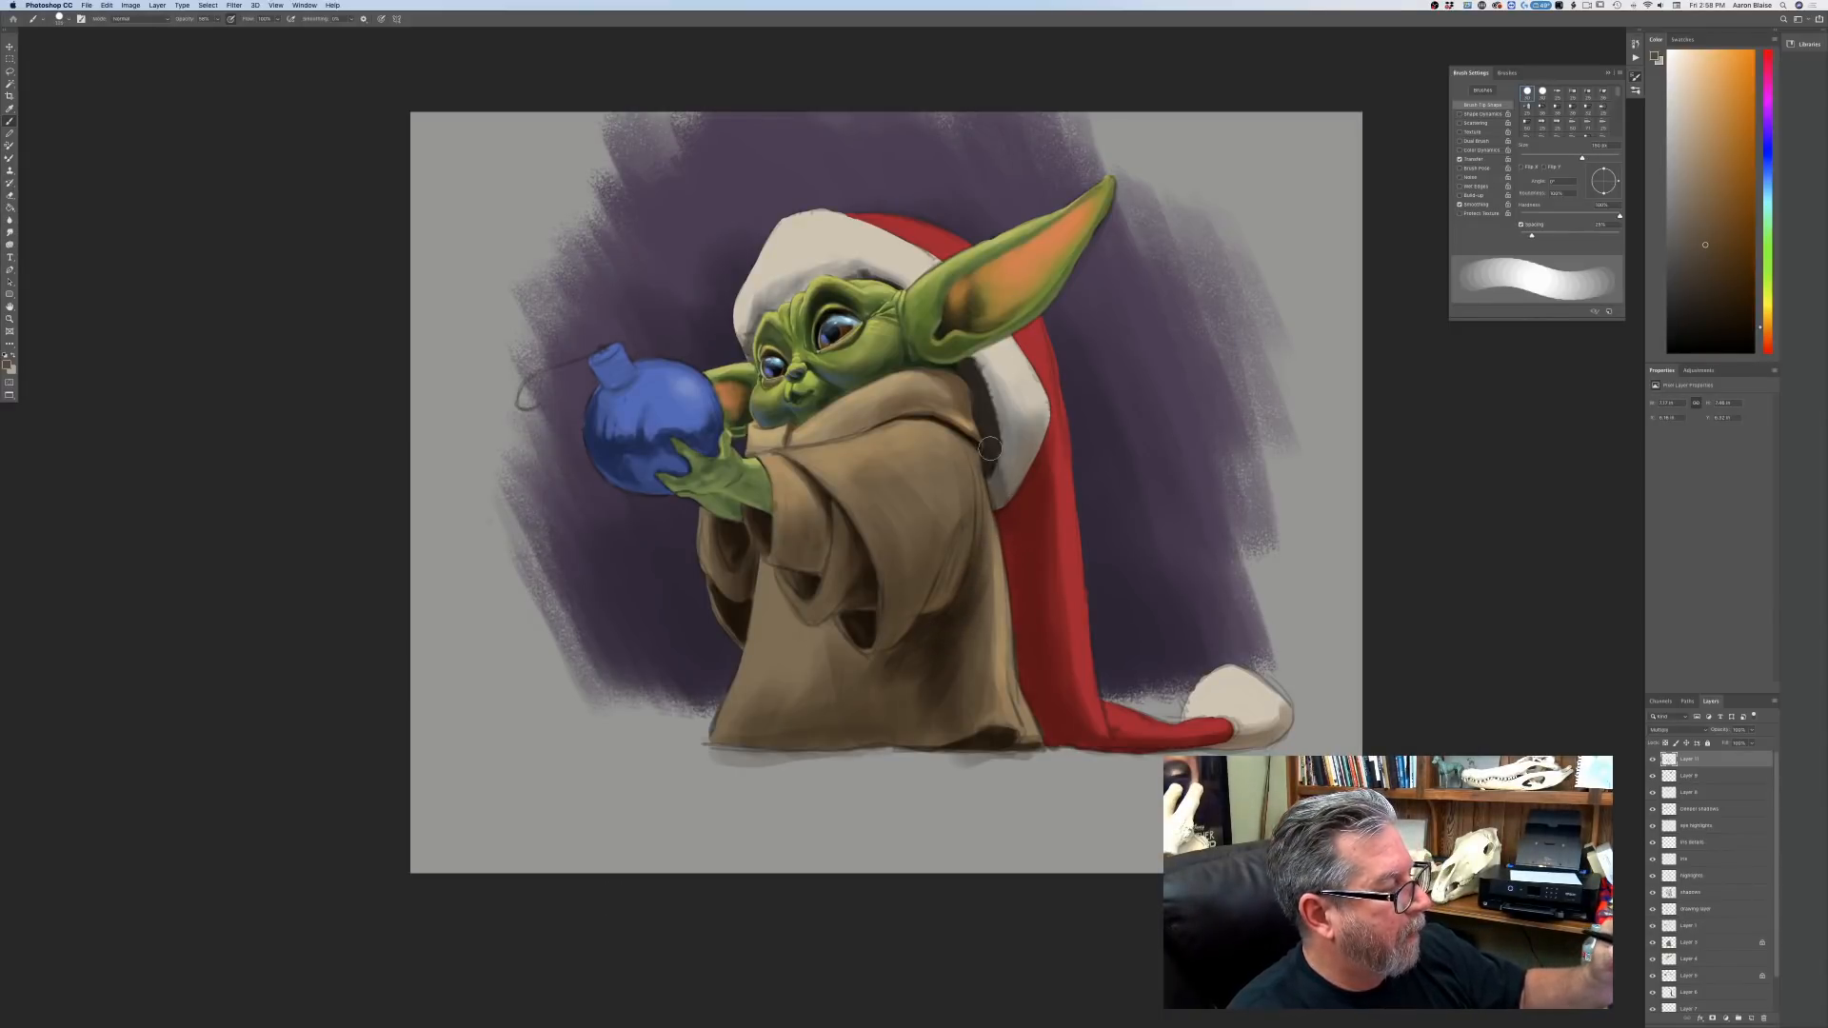
mouse_move(990, 448)
mouse_down()
mouse_move(1002, 469)
mouse_move(985, 432)
mouse_up()
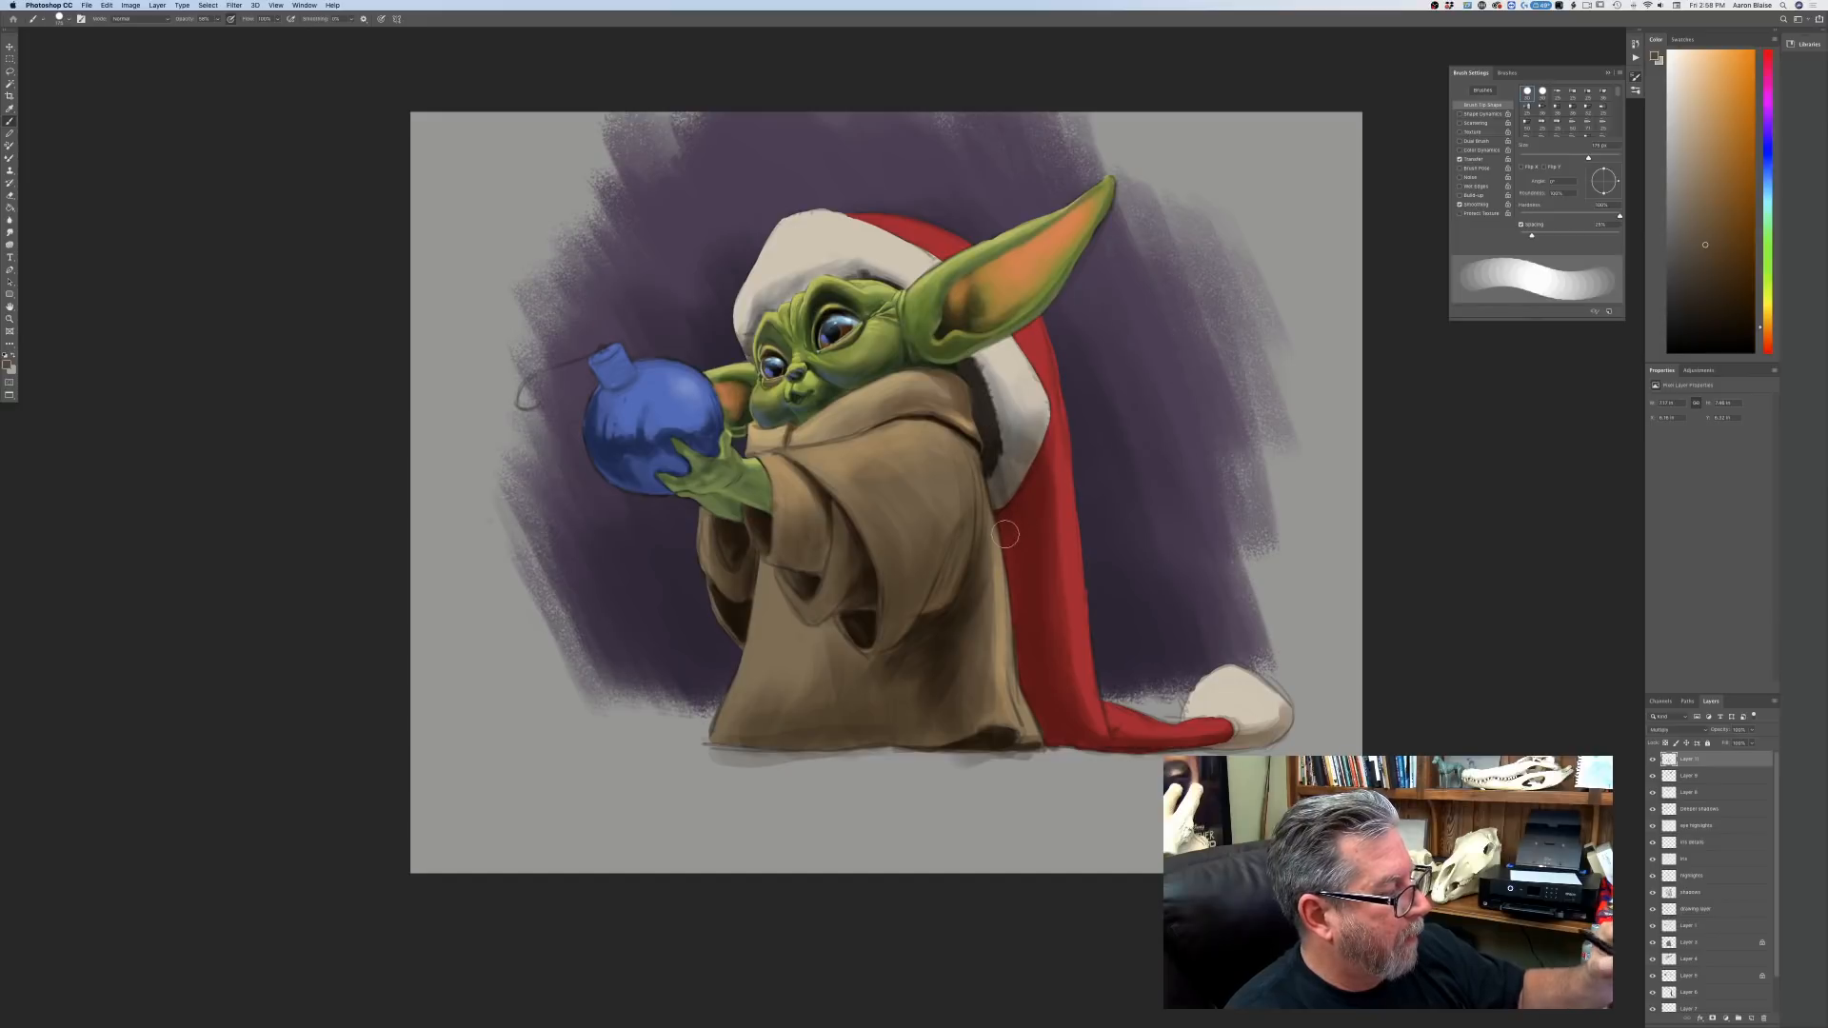
Shade the red of the hat just below and behind the fur trim, varying the brush size for the tight edges.
key(bracketleft)
key(bracketleft)
key(bracketleft)
key(bracketleft)
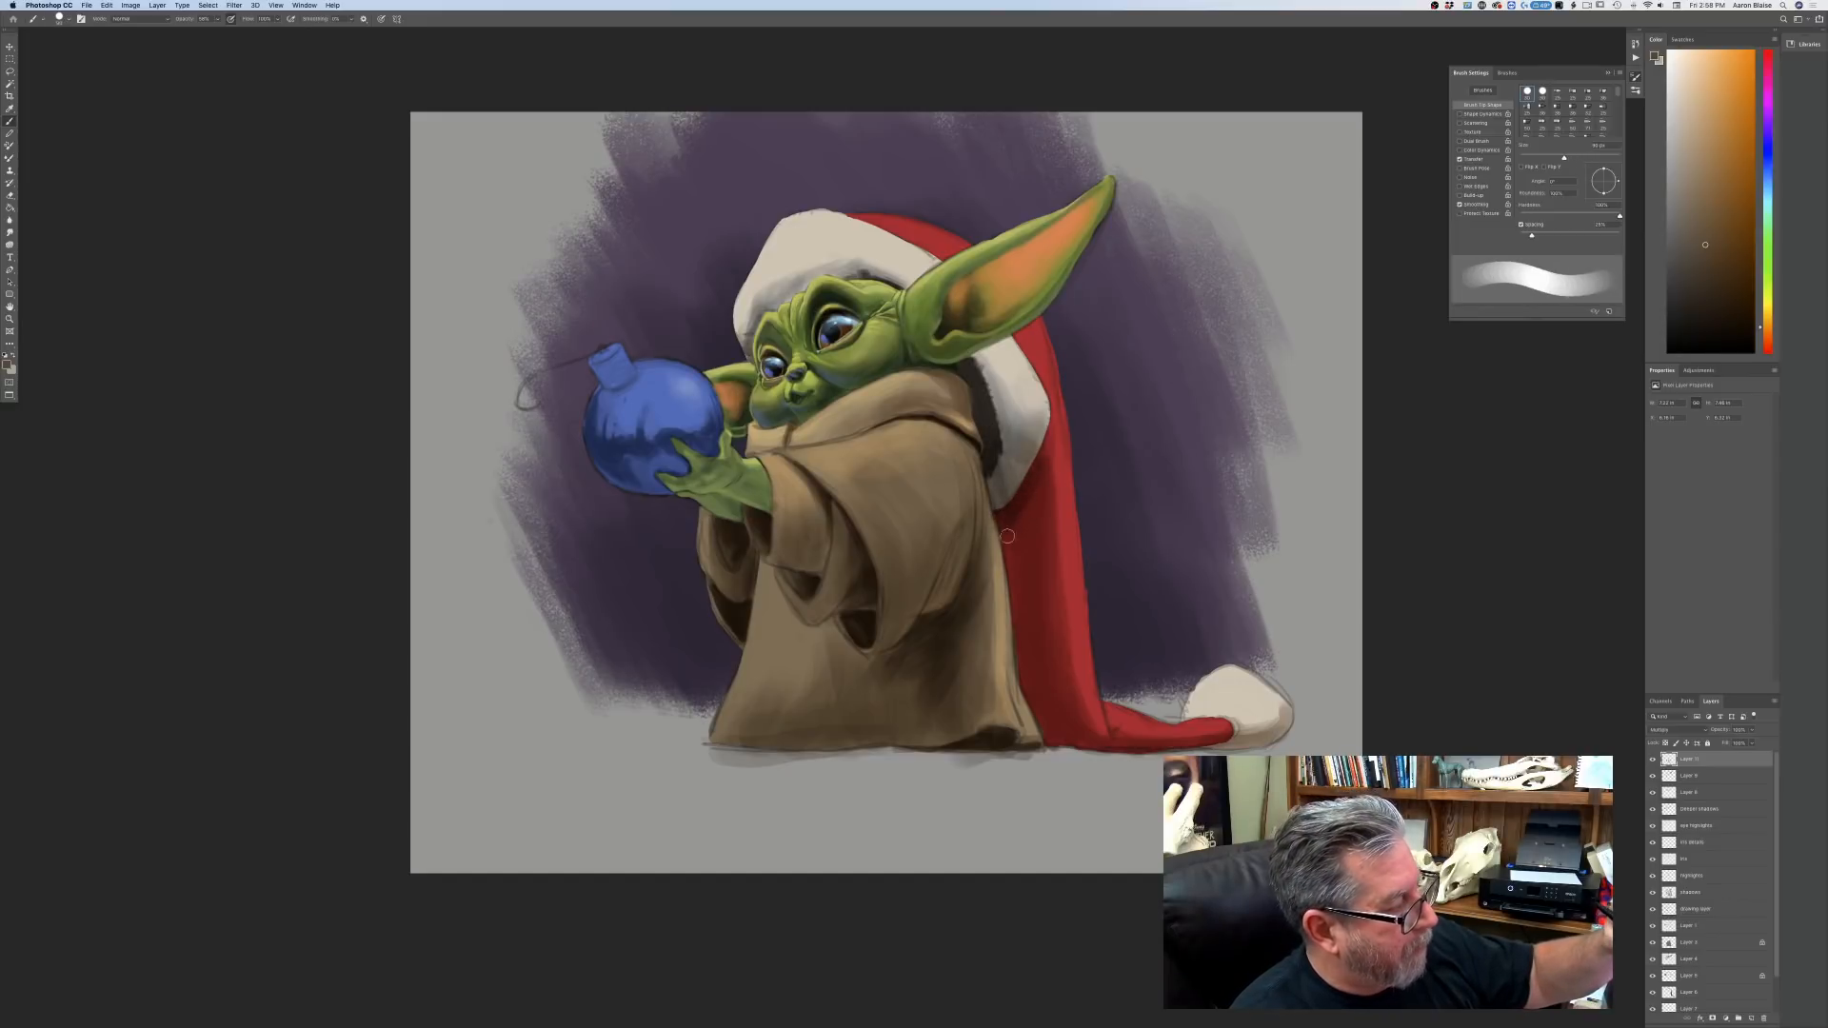
key(bracketright)
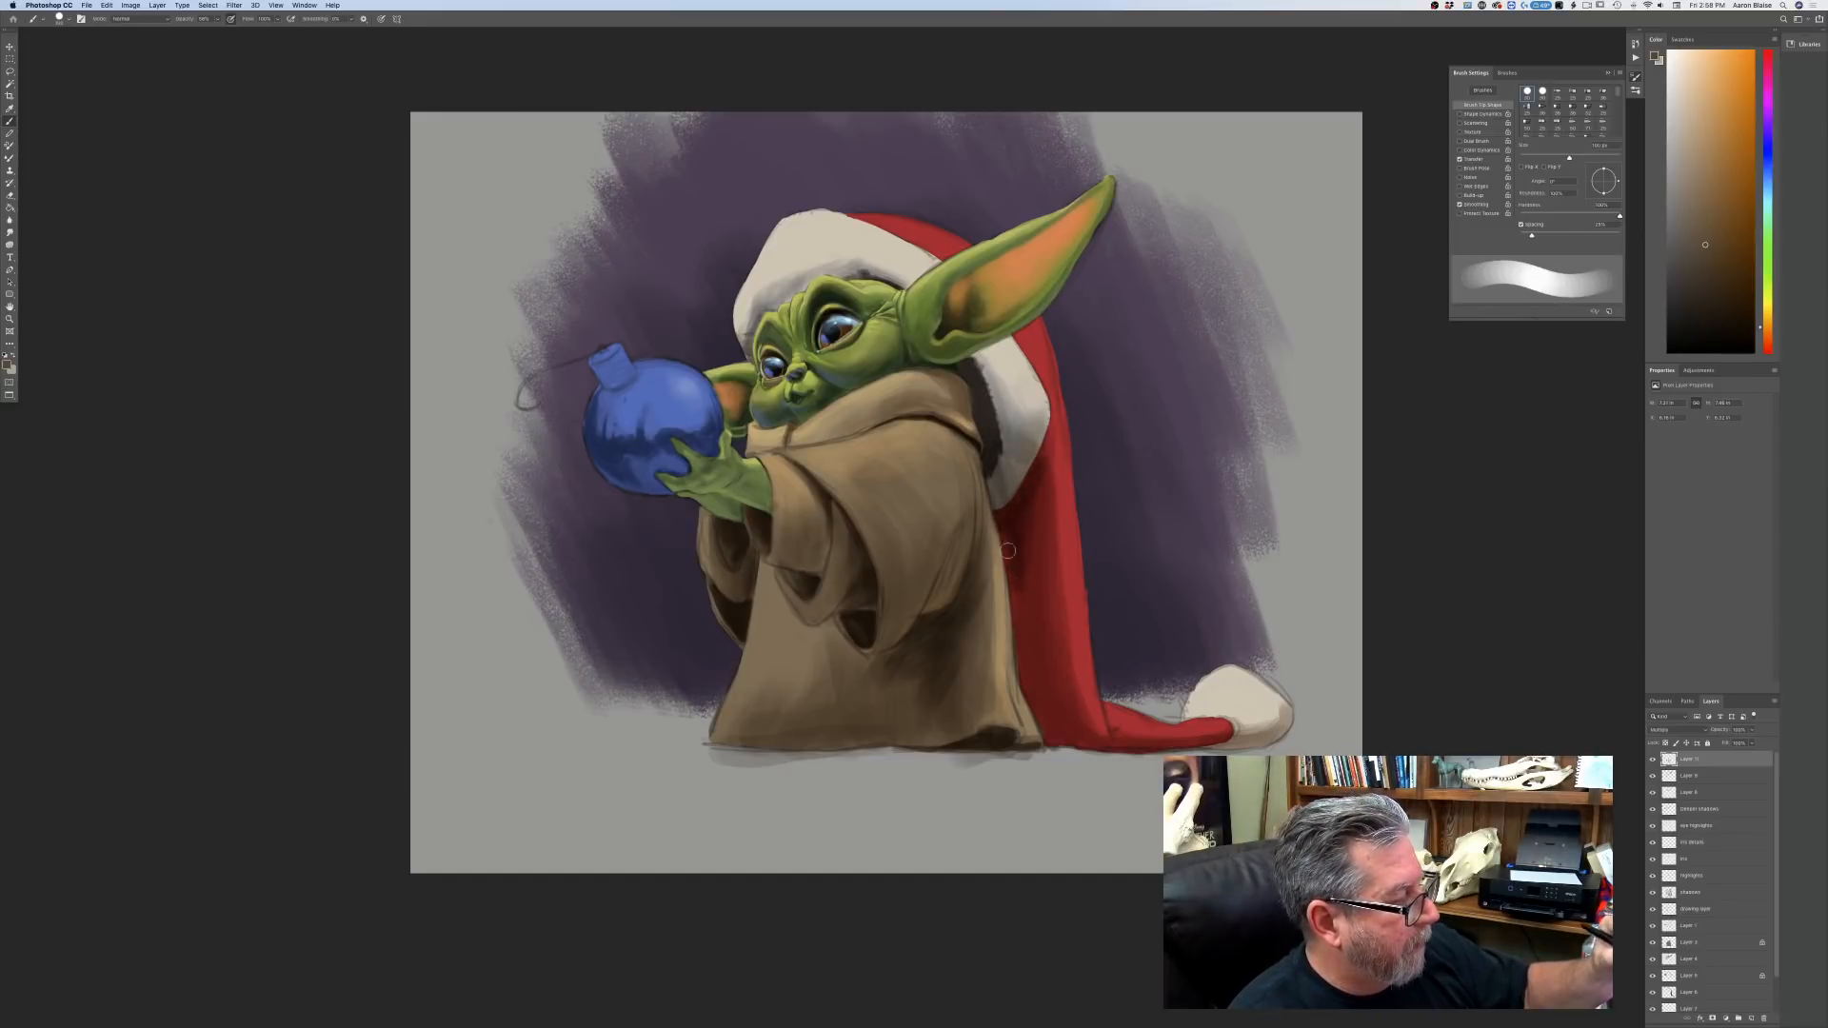
key(bracketright)
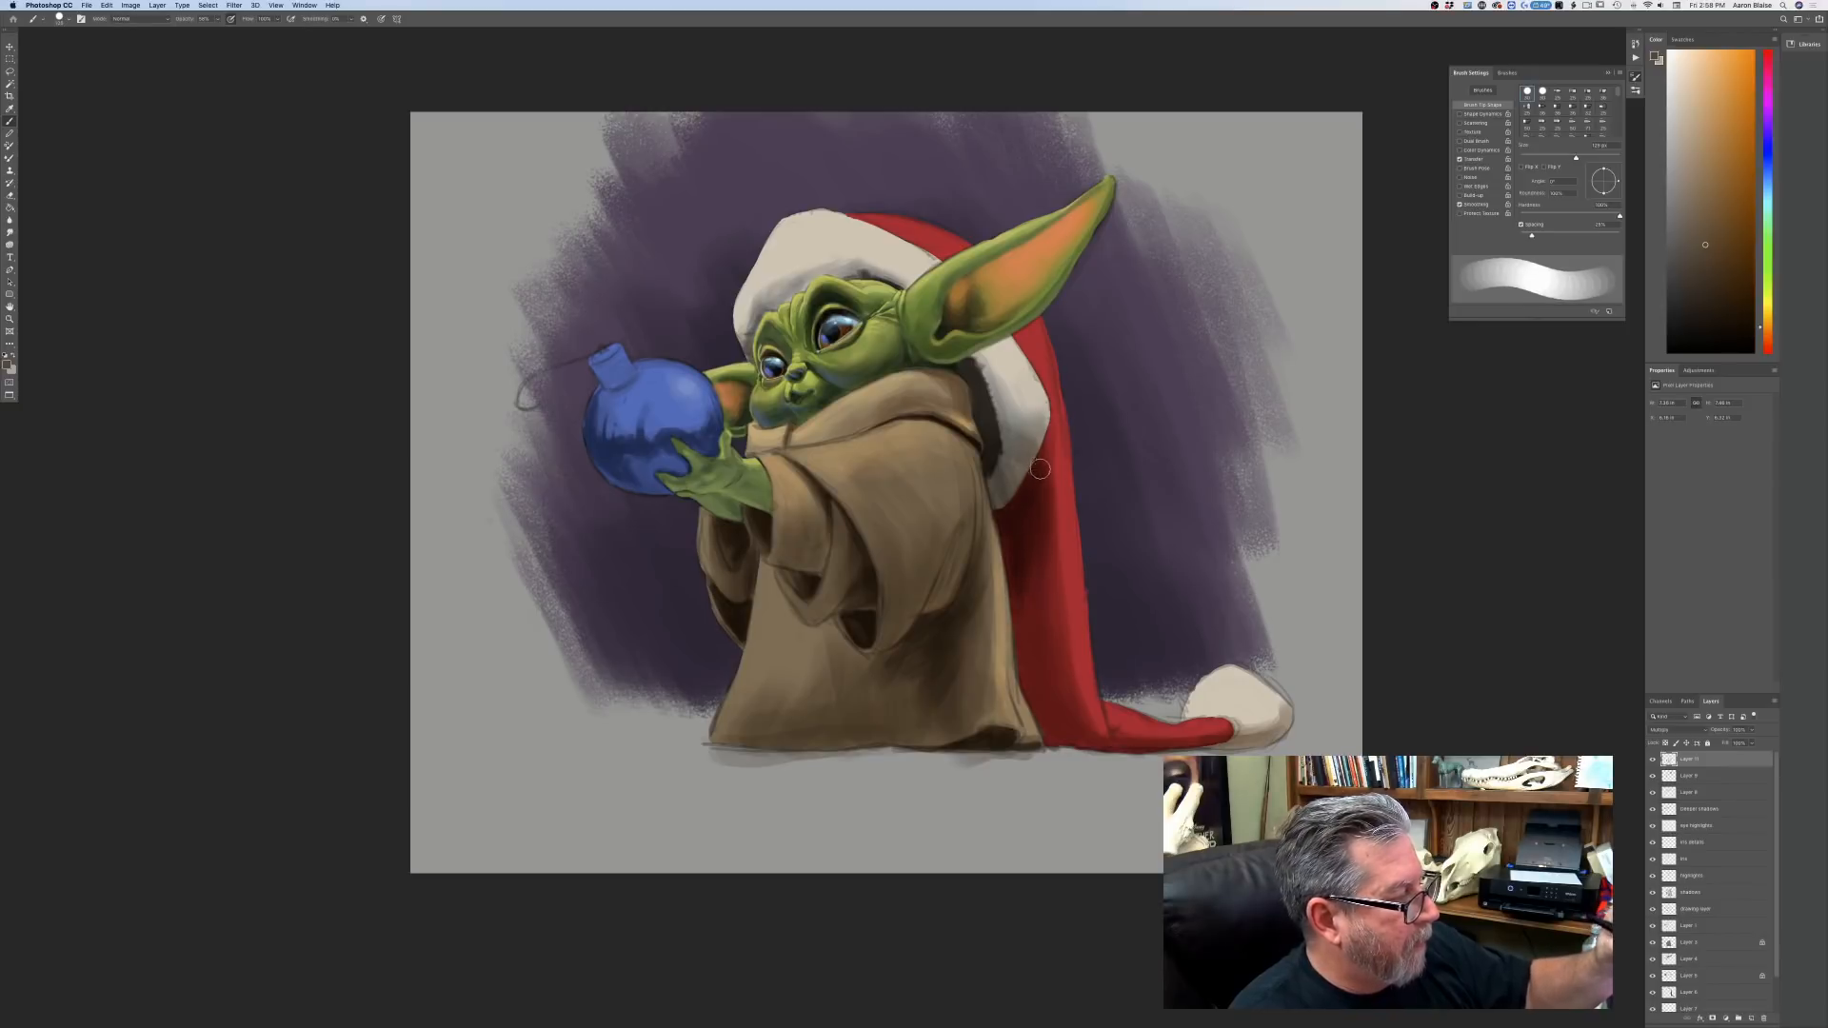
key(bracketleft)
key(bracketleft)
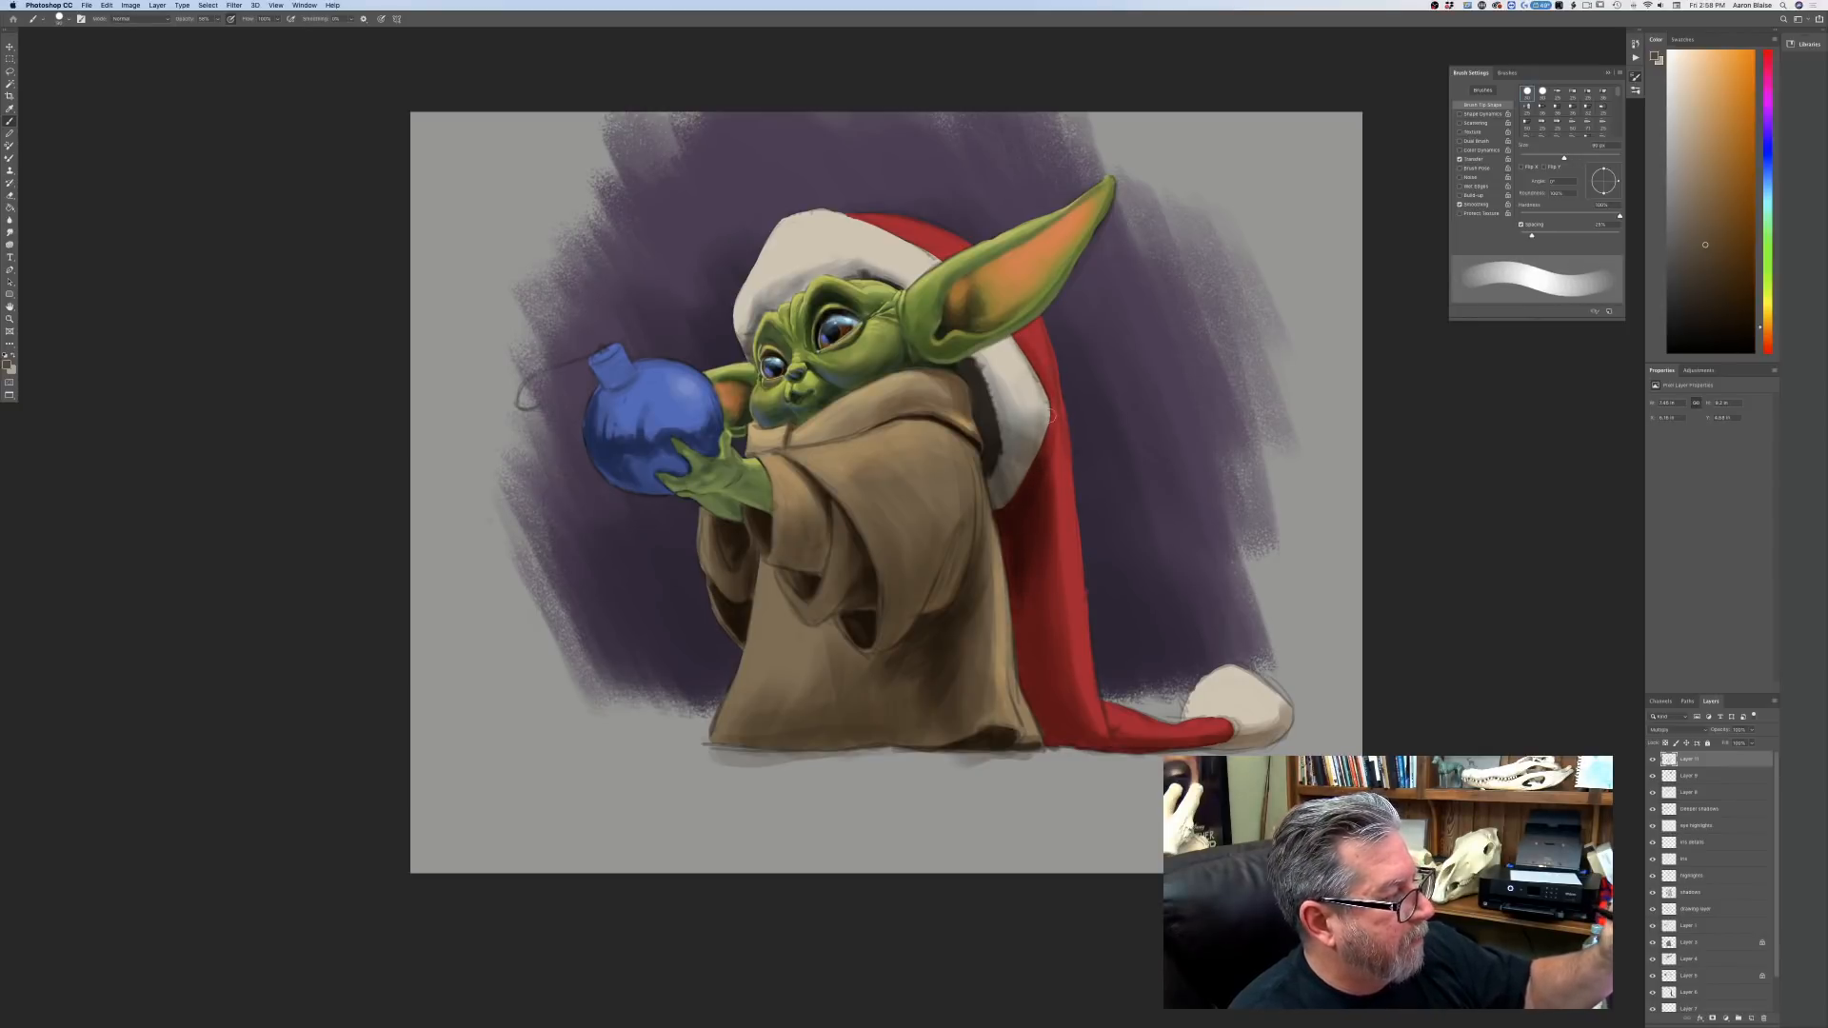
key(bracketright)
key(bracketright)
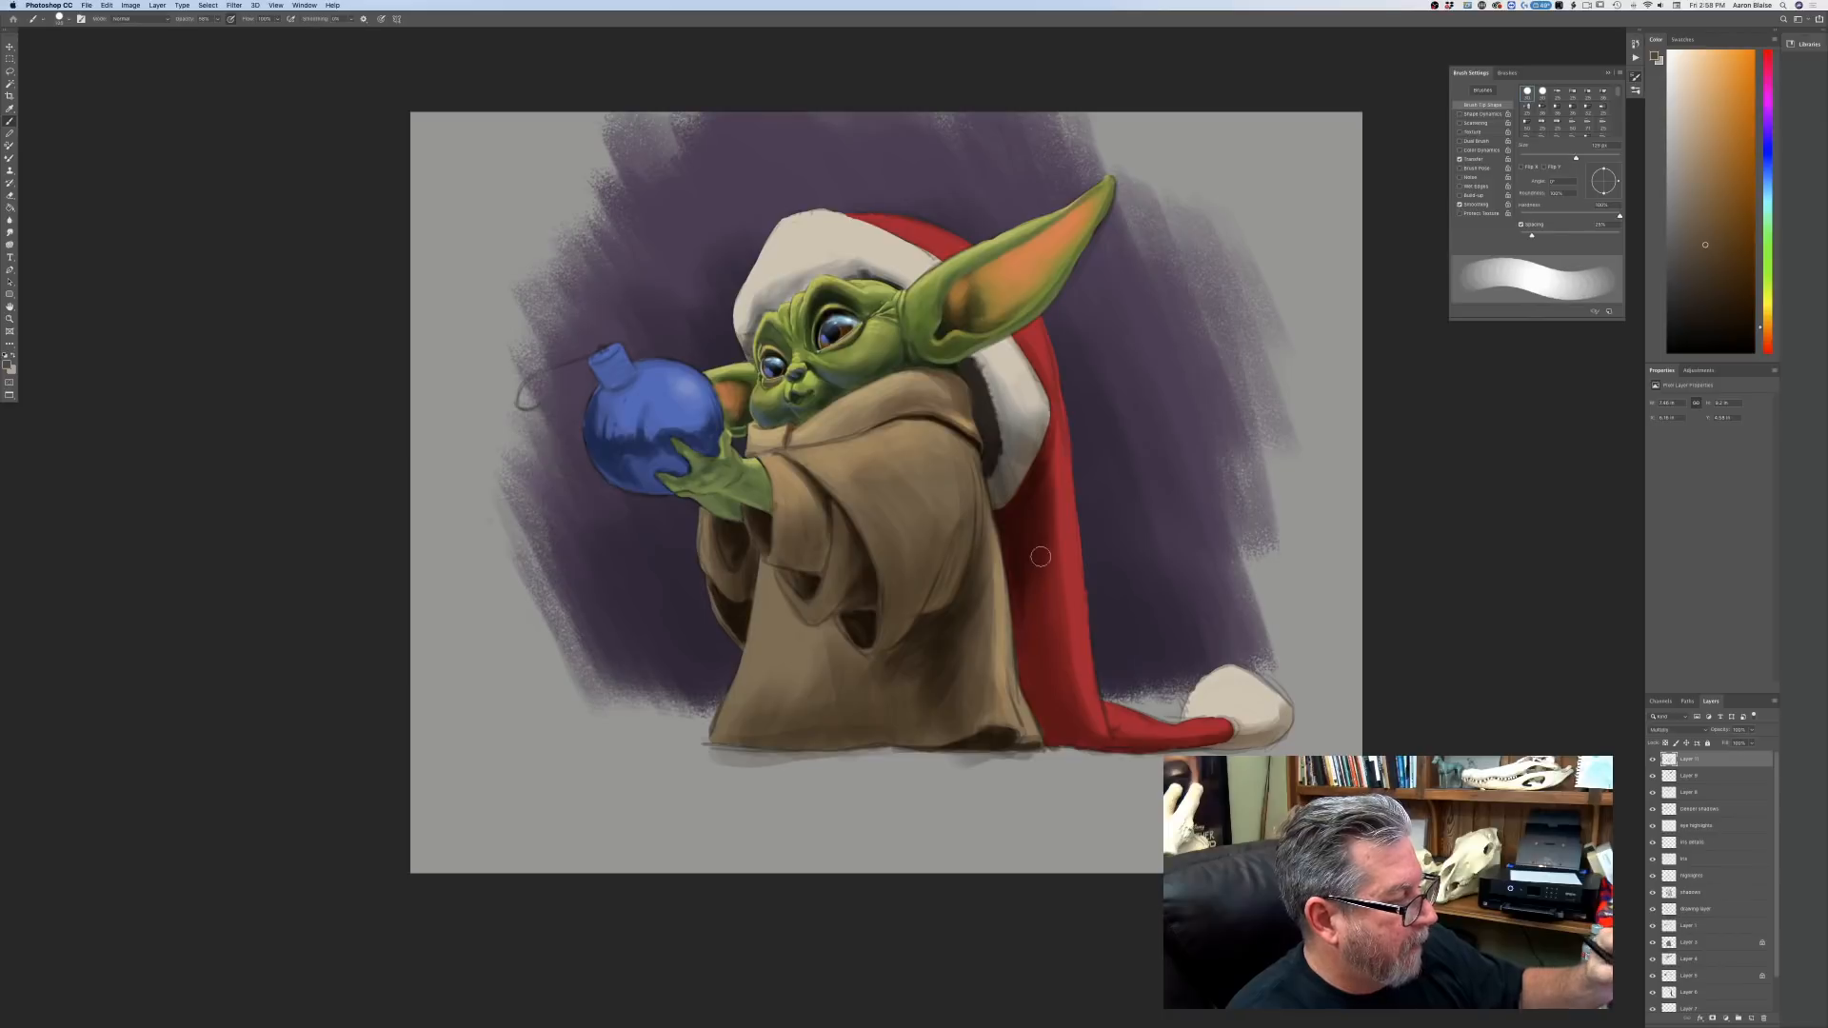
Extend the dark shadow down the red hat along the robe's back toward the bend of the tail.
mouse_move(1029, 657)
mouse_down()
mouse_move(1038, 709)
mouse_move(1054, 690)
mouse_up()
key(bracketleft)
key(bracketleft)
key(bracketleft)
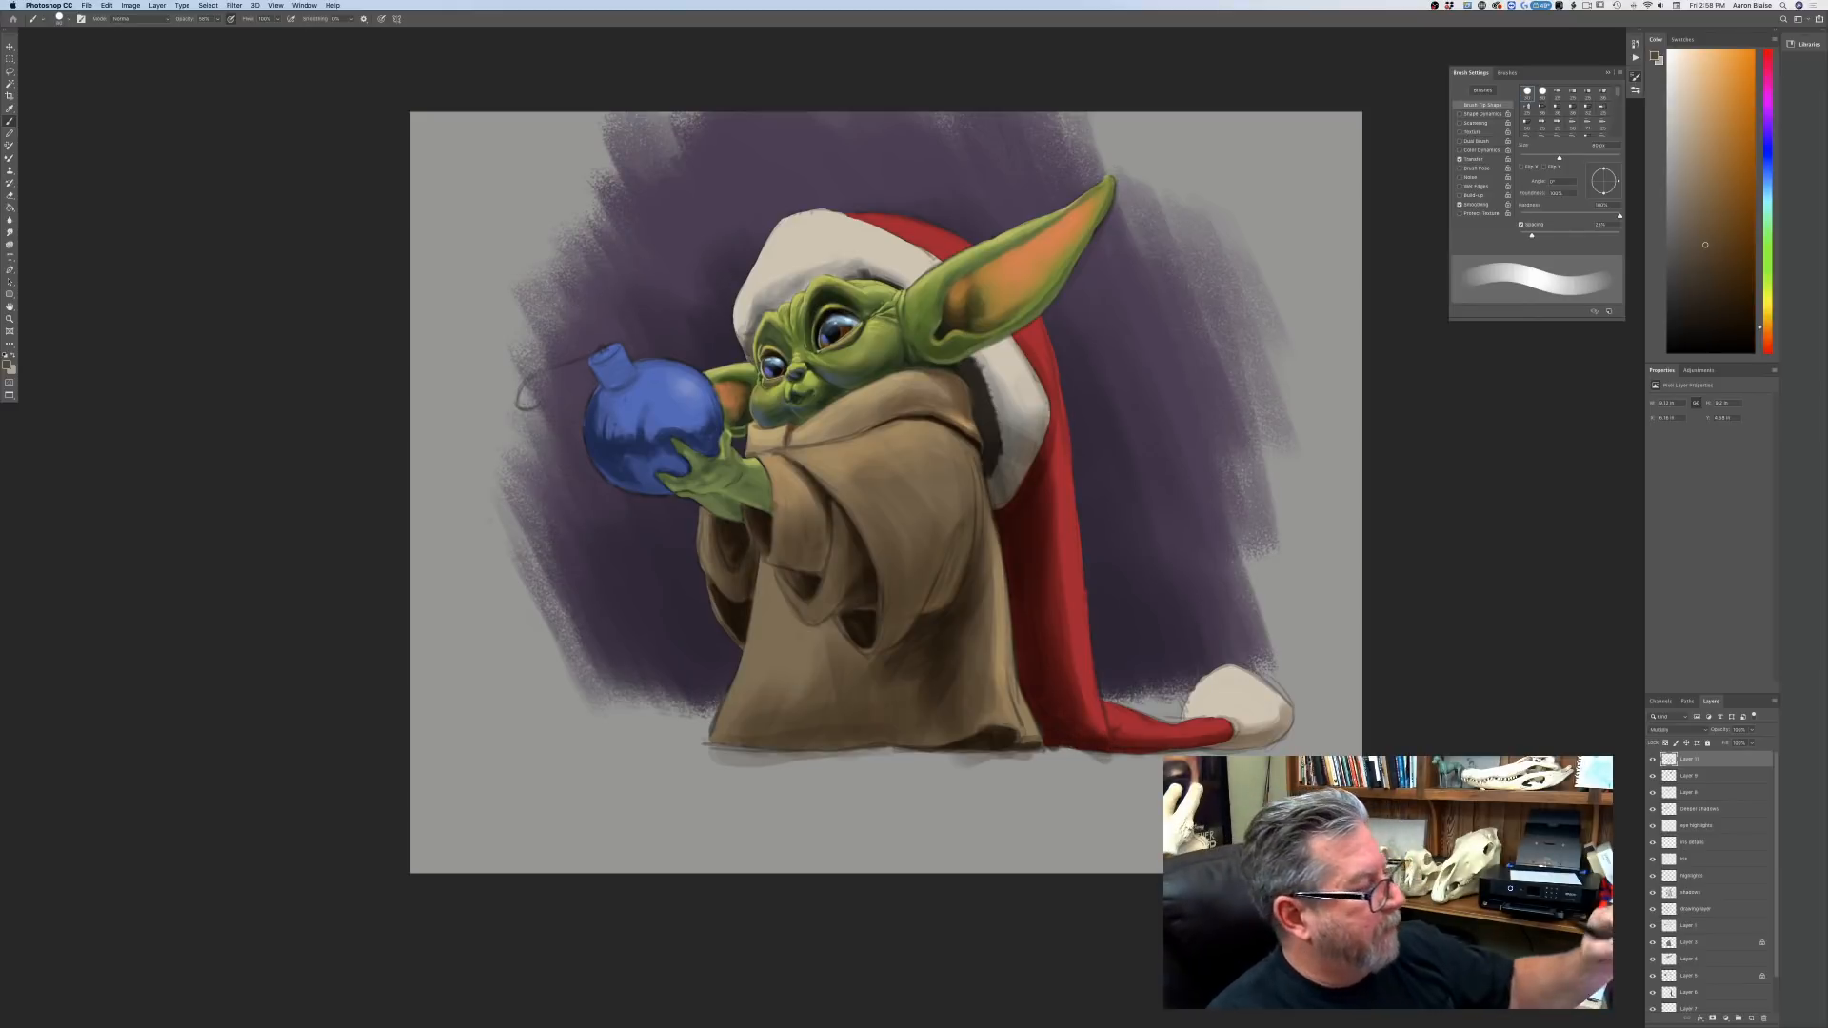
Turn on pen pressure for brush size and paint fine dark fold lines on the robe with a small brush.
click(382, 18)
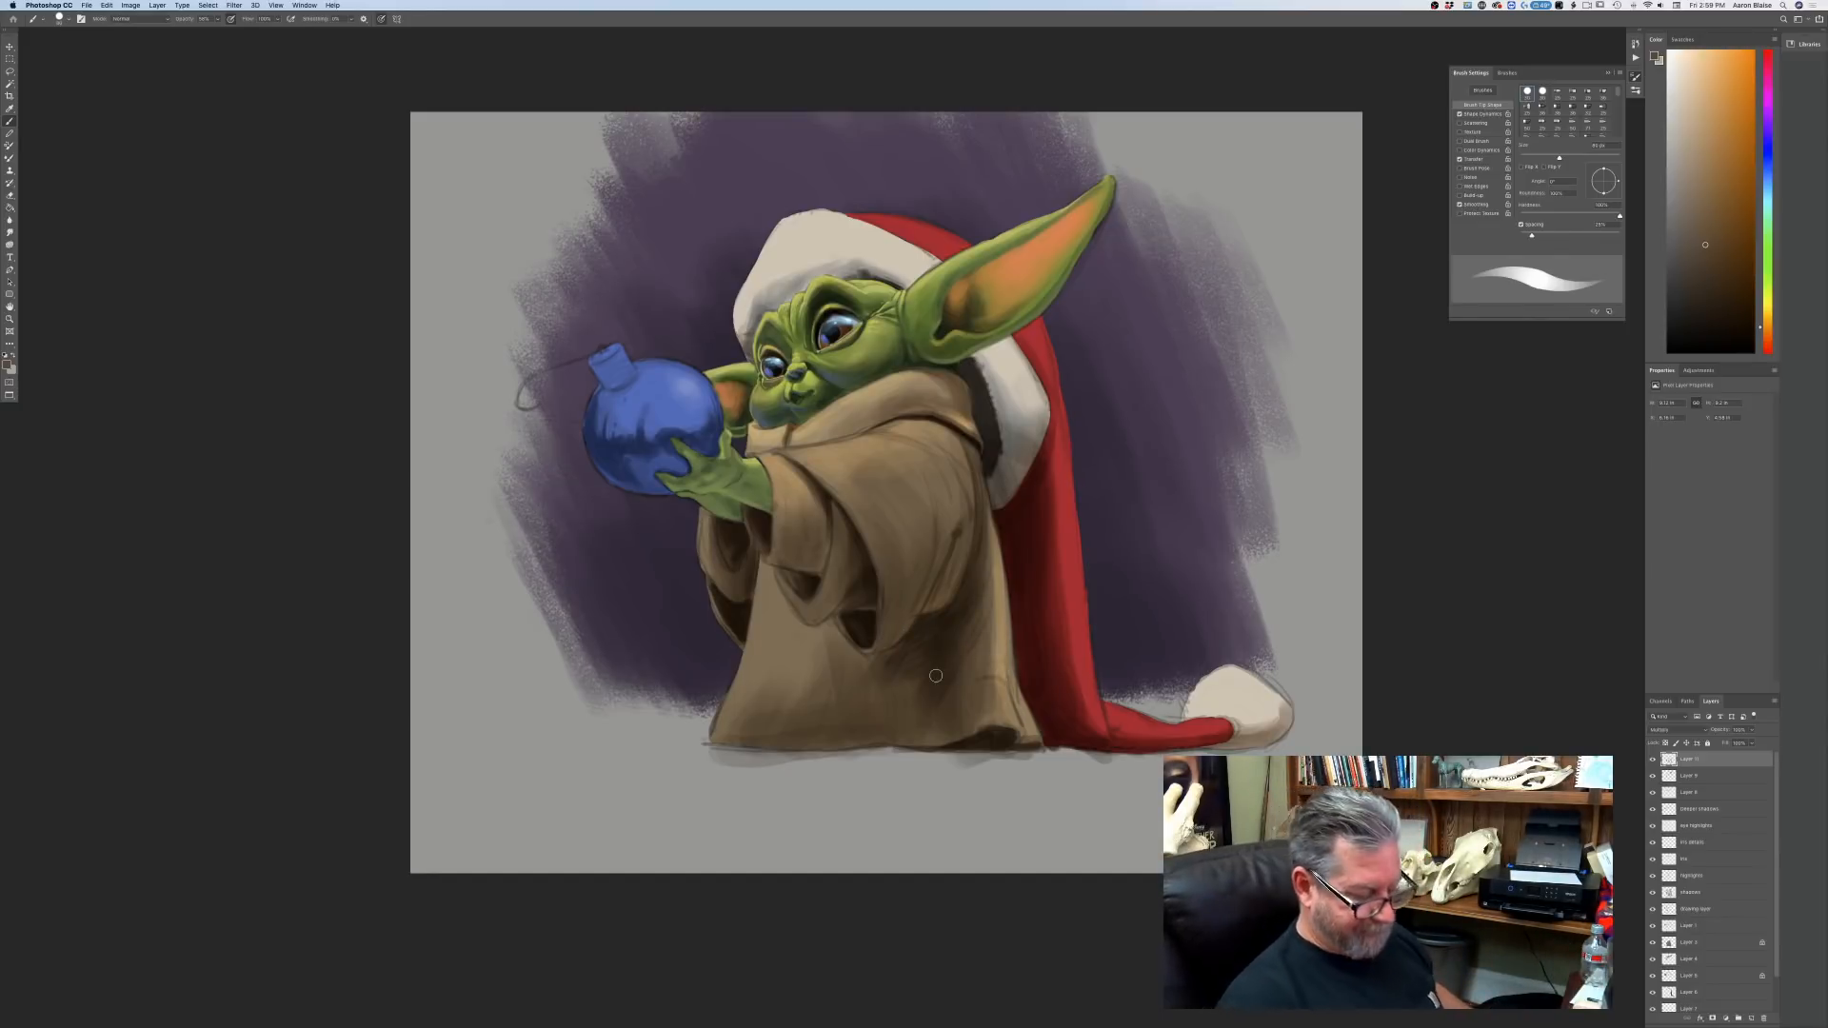
key(super+plus)
key(super+plus)
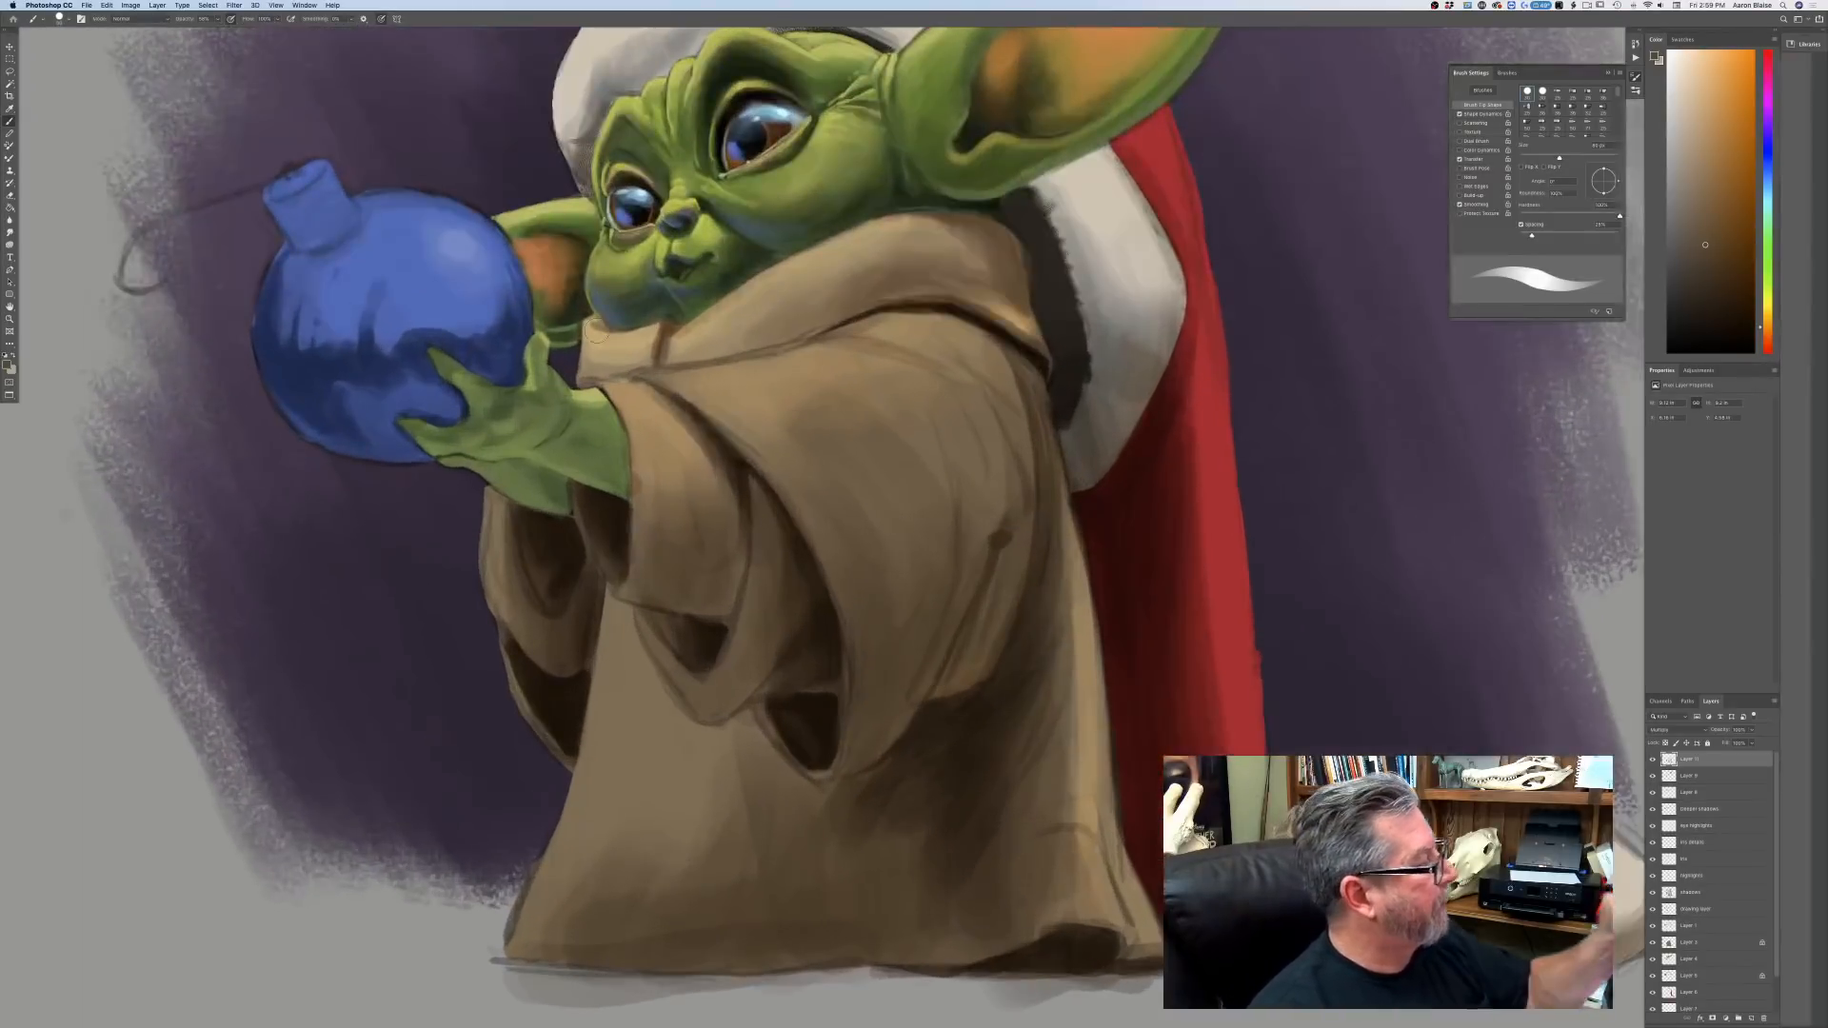
key(bracketleft)
key(bracketleft)
key(bracketleft)
key(bracketleft)
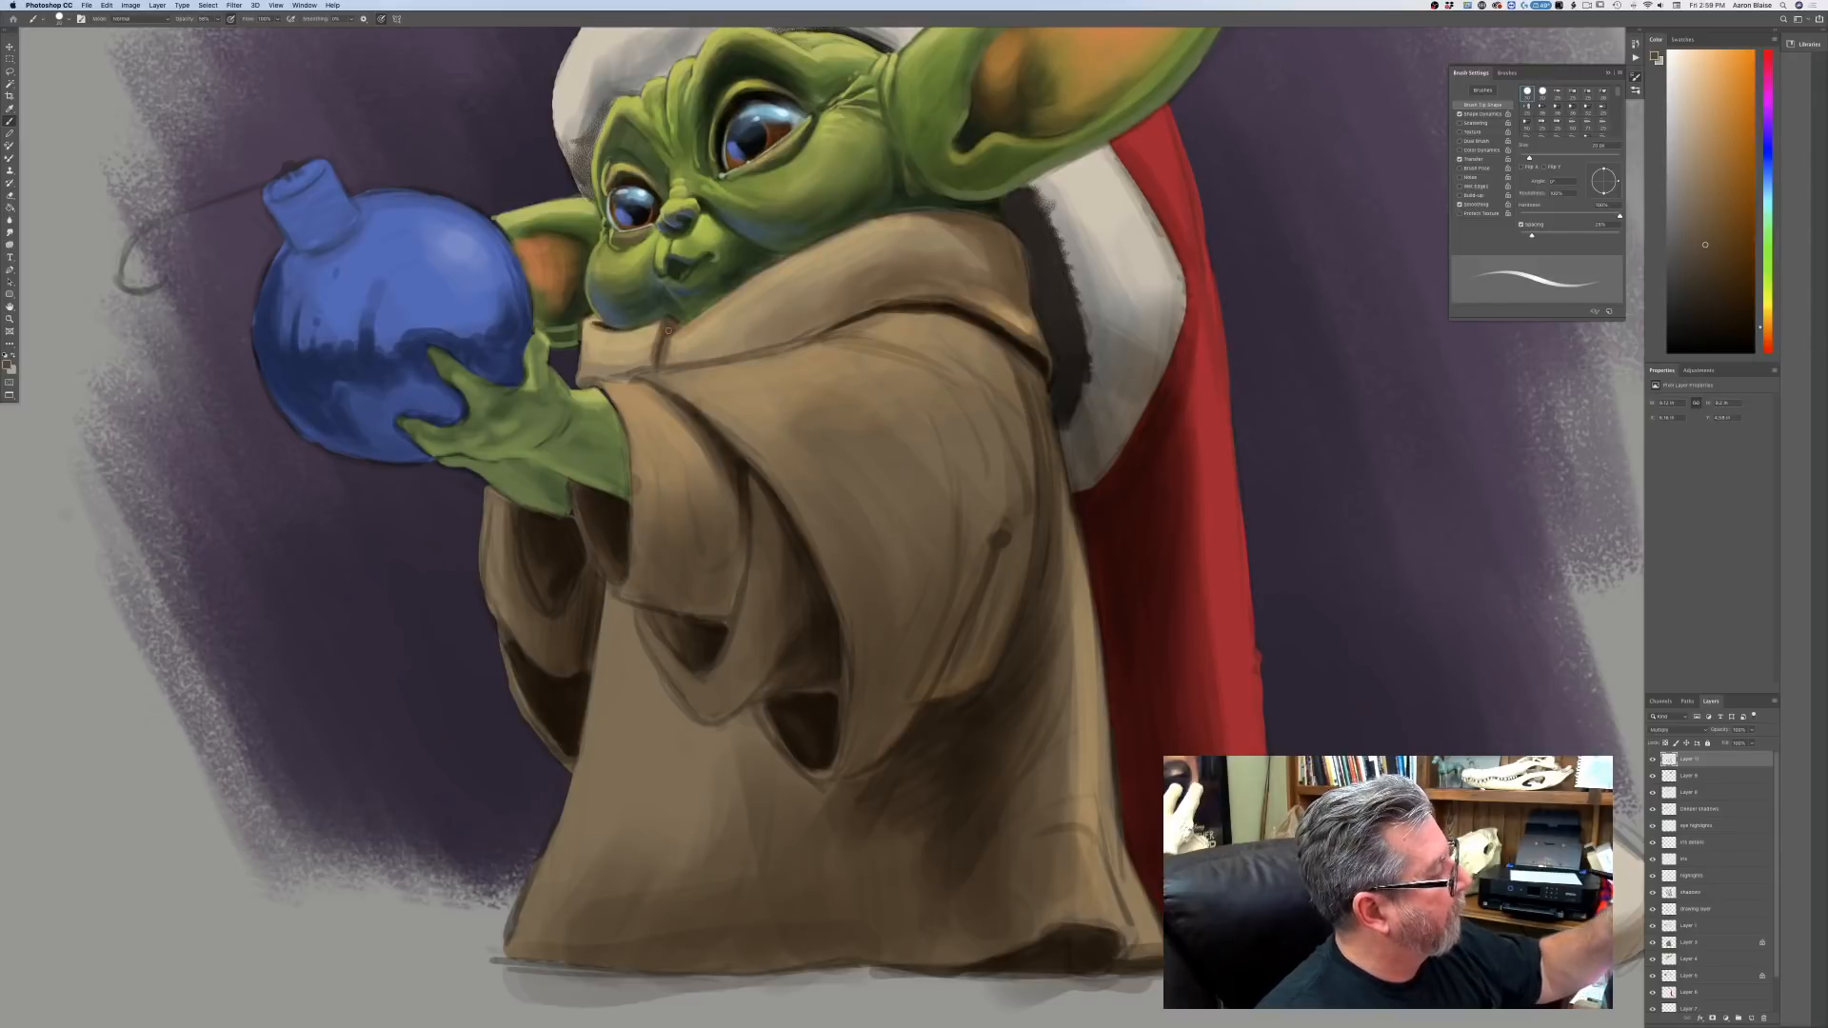
key(bracketright)
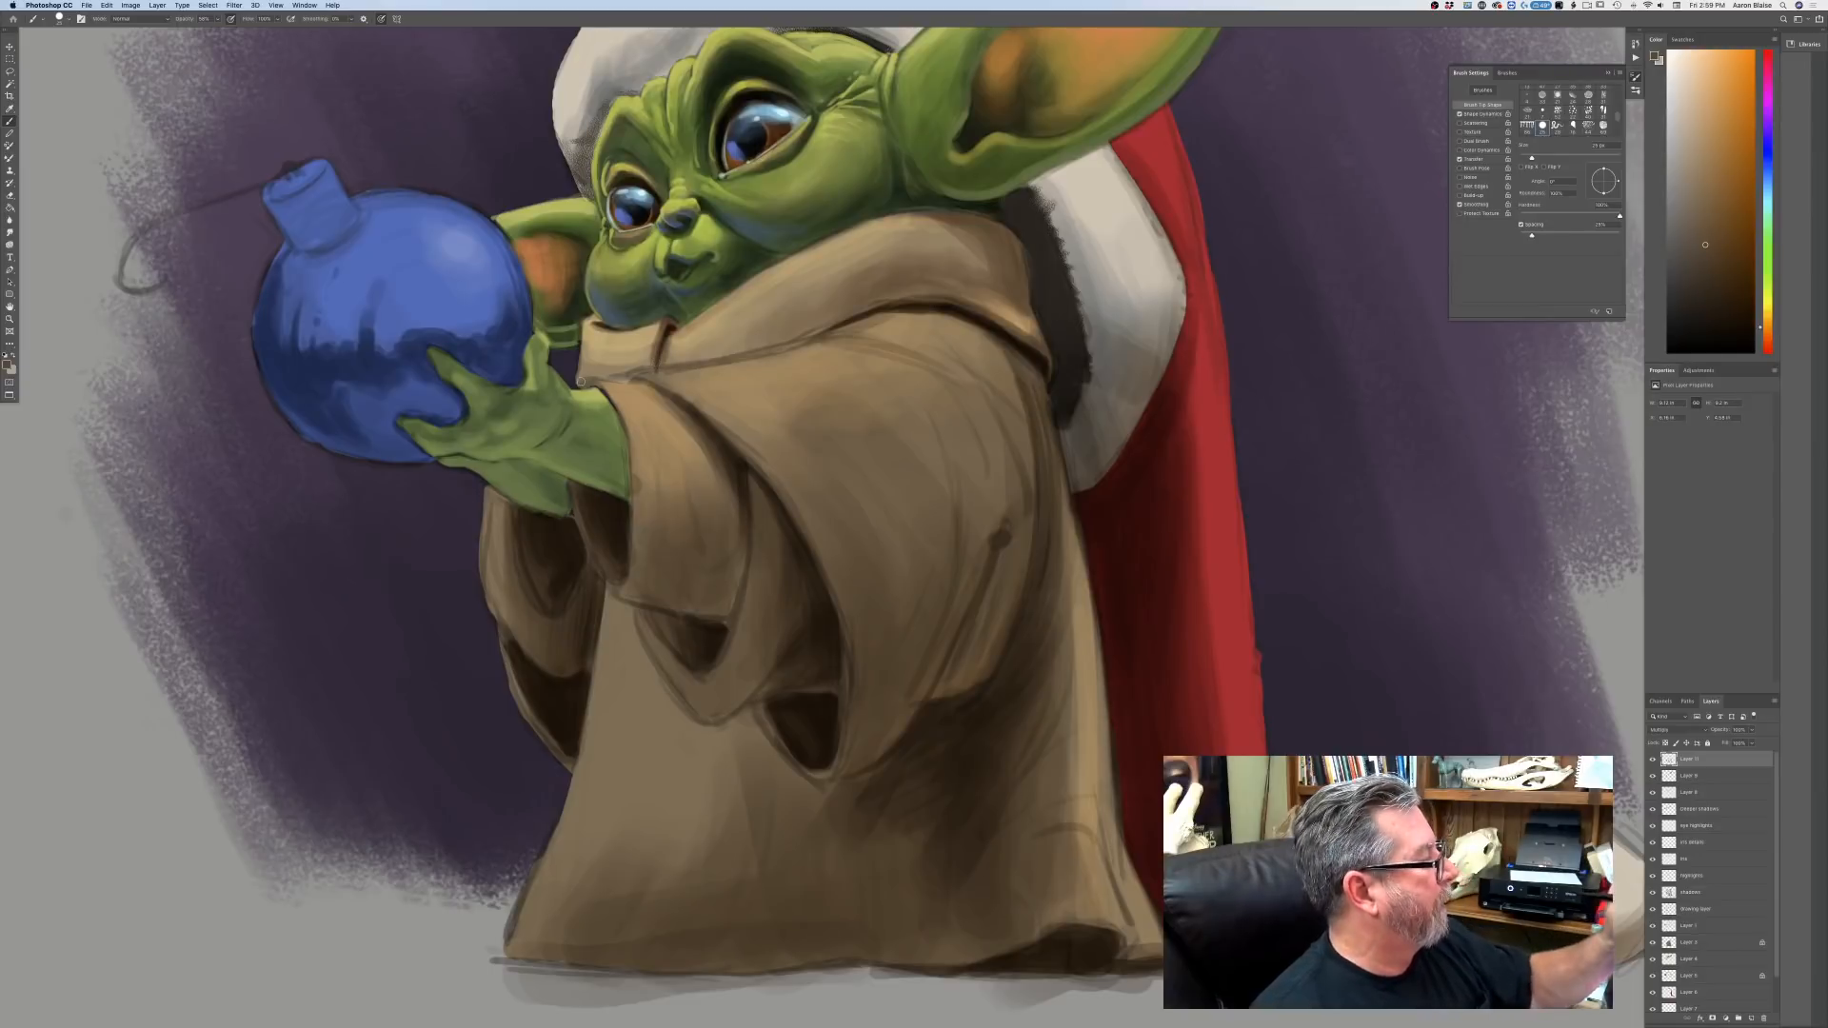
Set the foreground color to a light tan.
click(8, 363)
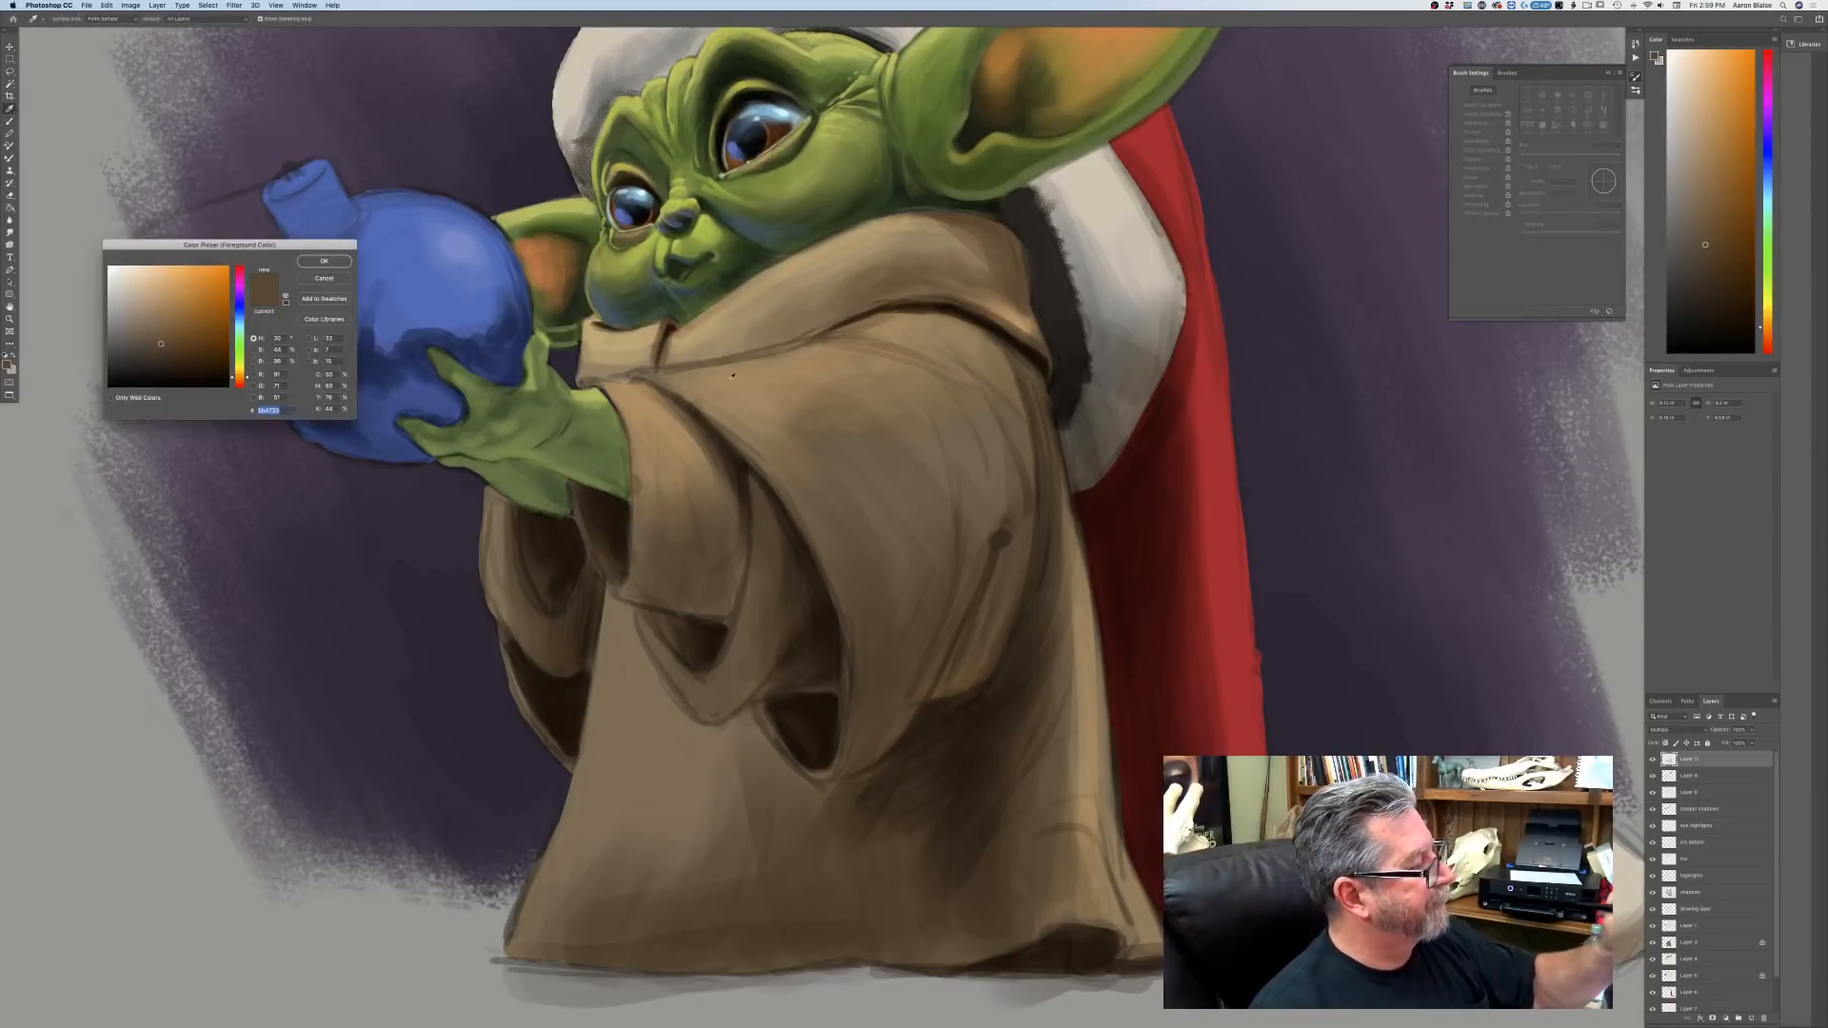
click(160, 290)
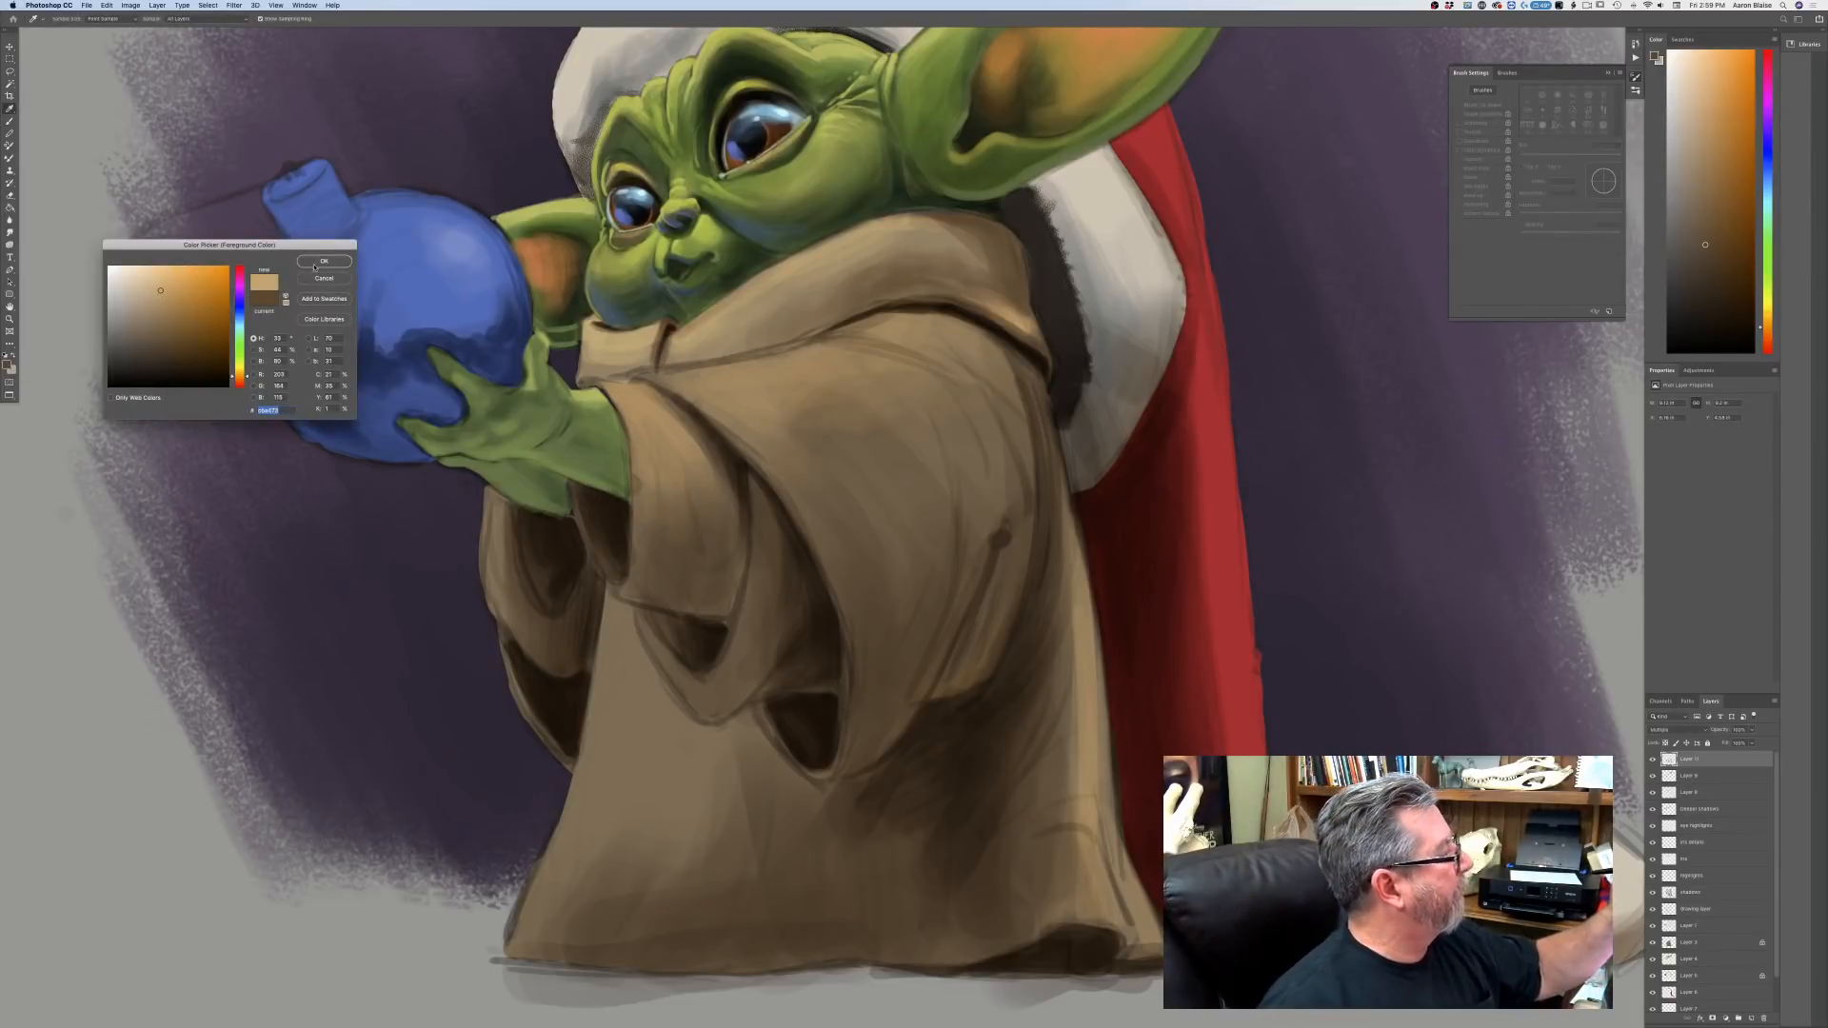
click(322, 262)
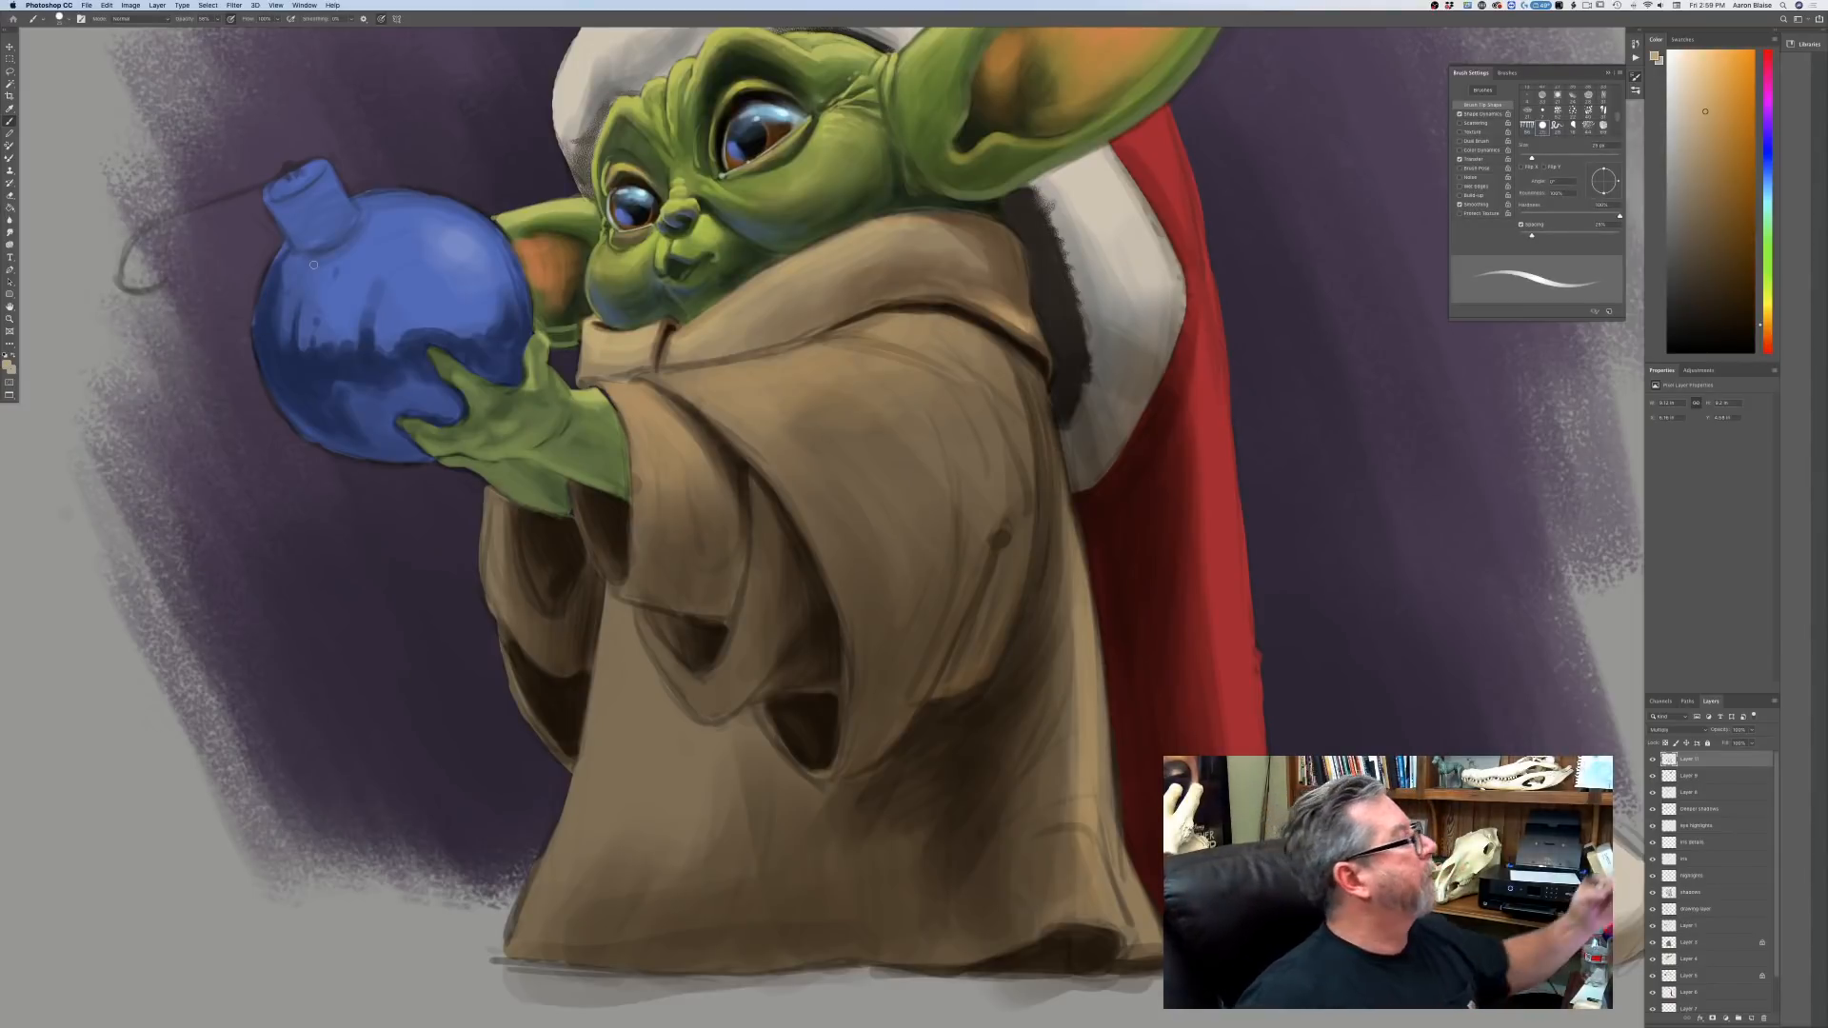
Switch to a textured sampled brush preset and reduce its size for robe highlights.
click(113, 8)
click(55, 33)
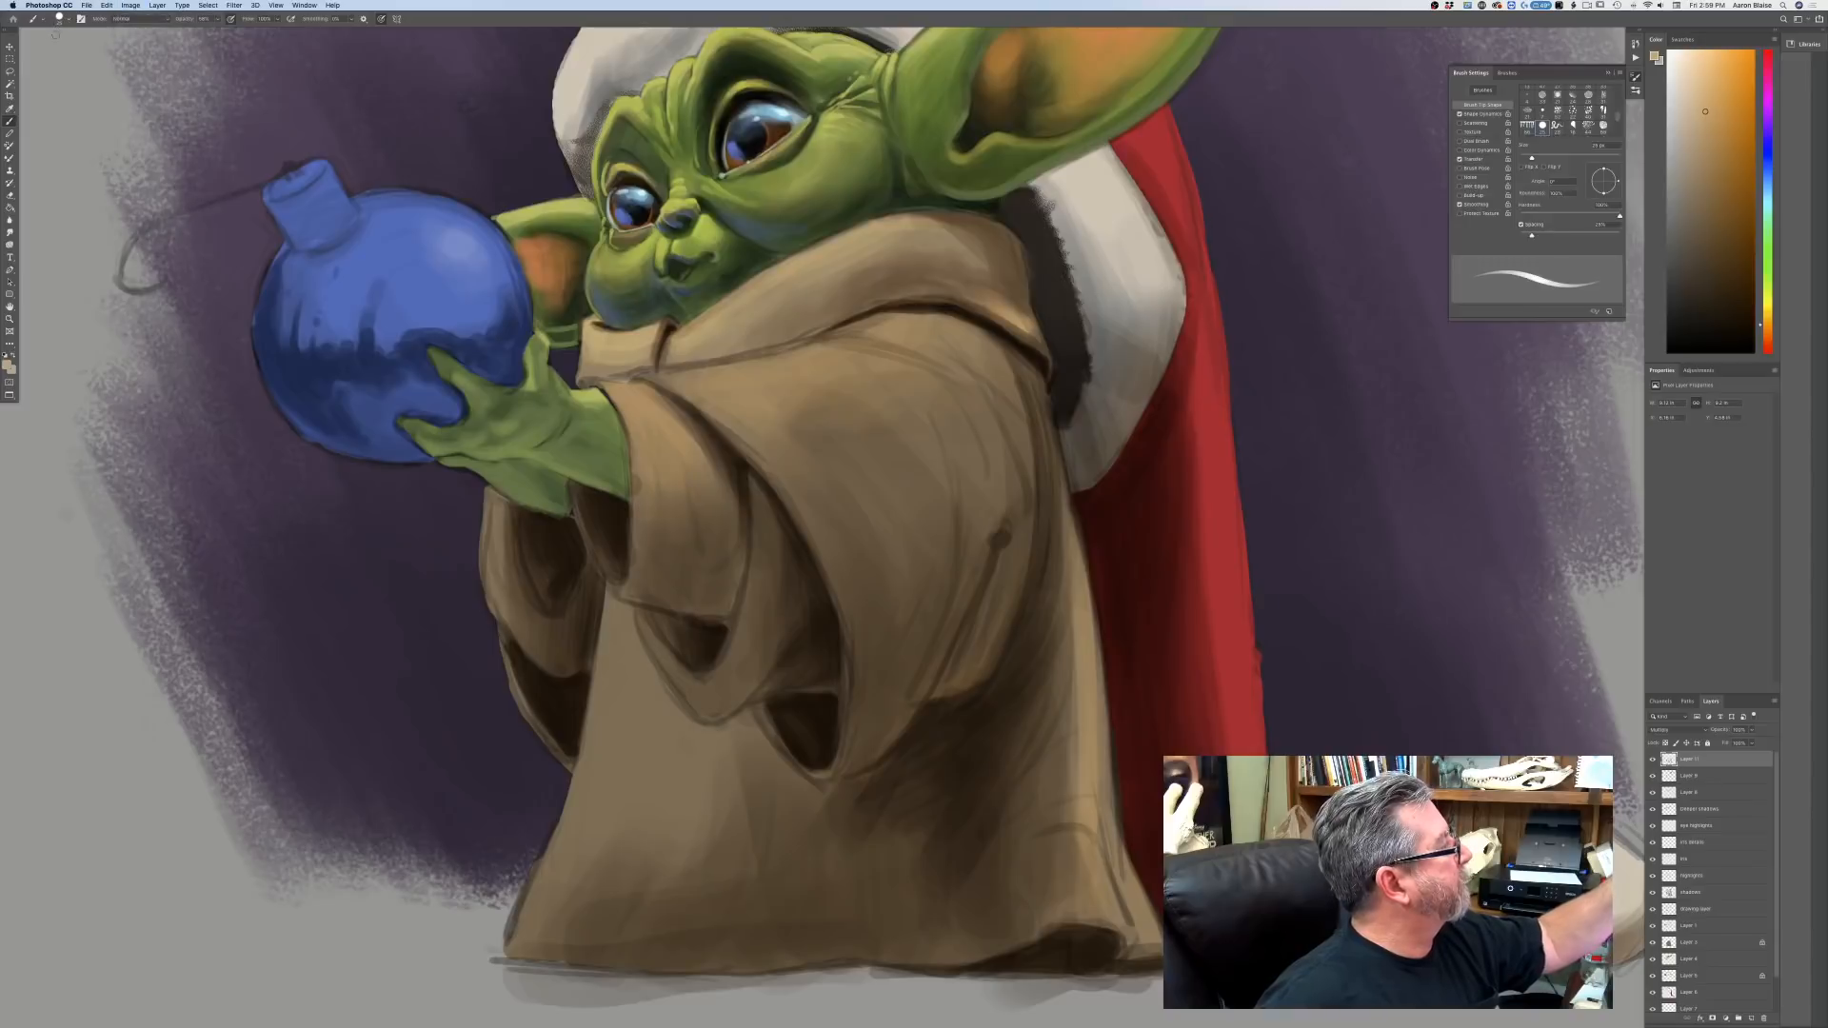
right_click(53, 48)
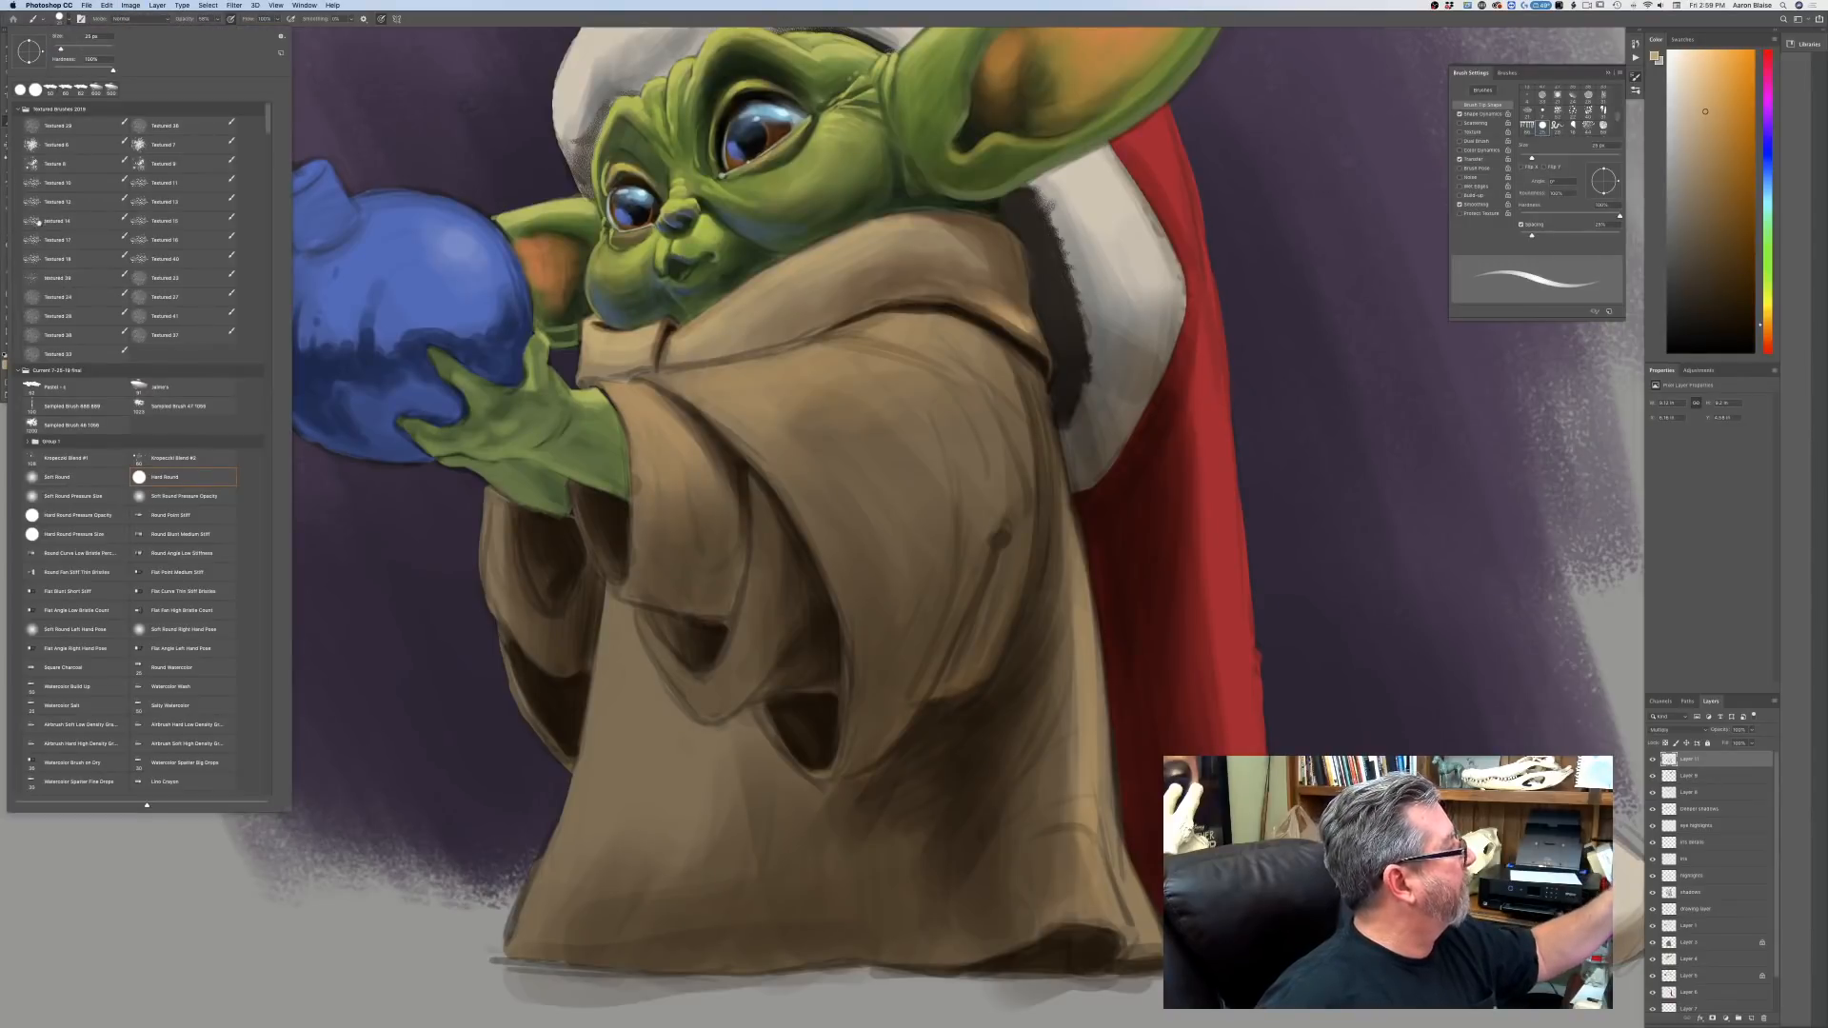
click(68, 407)
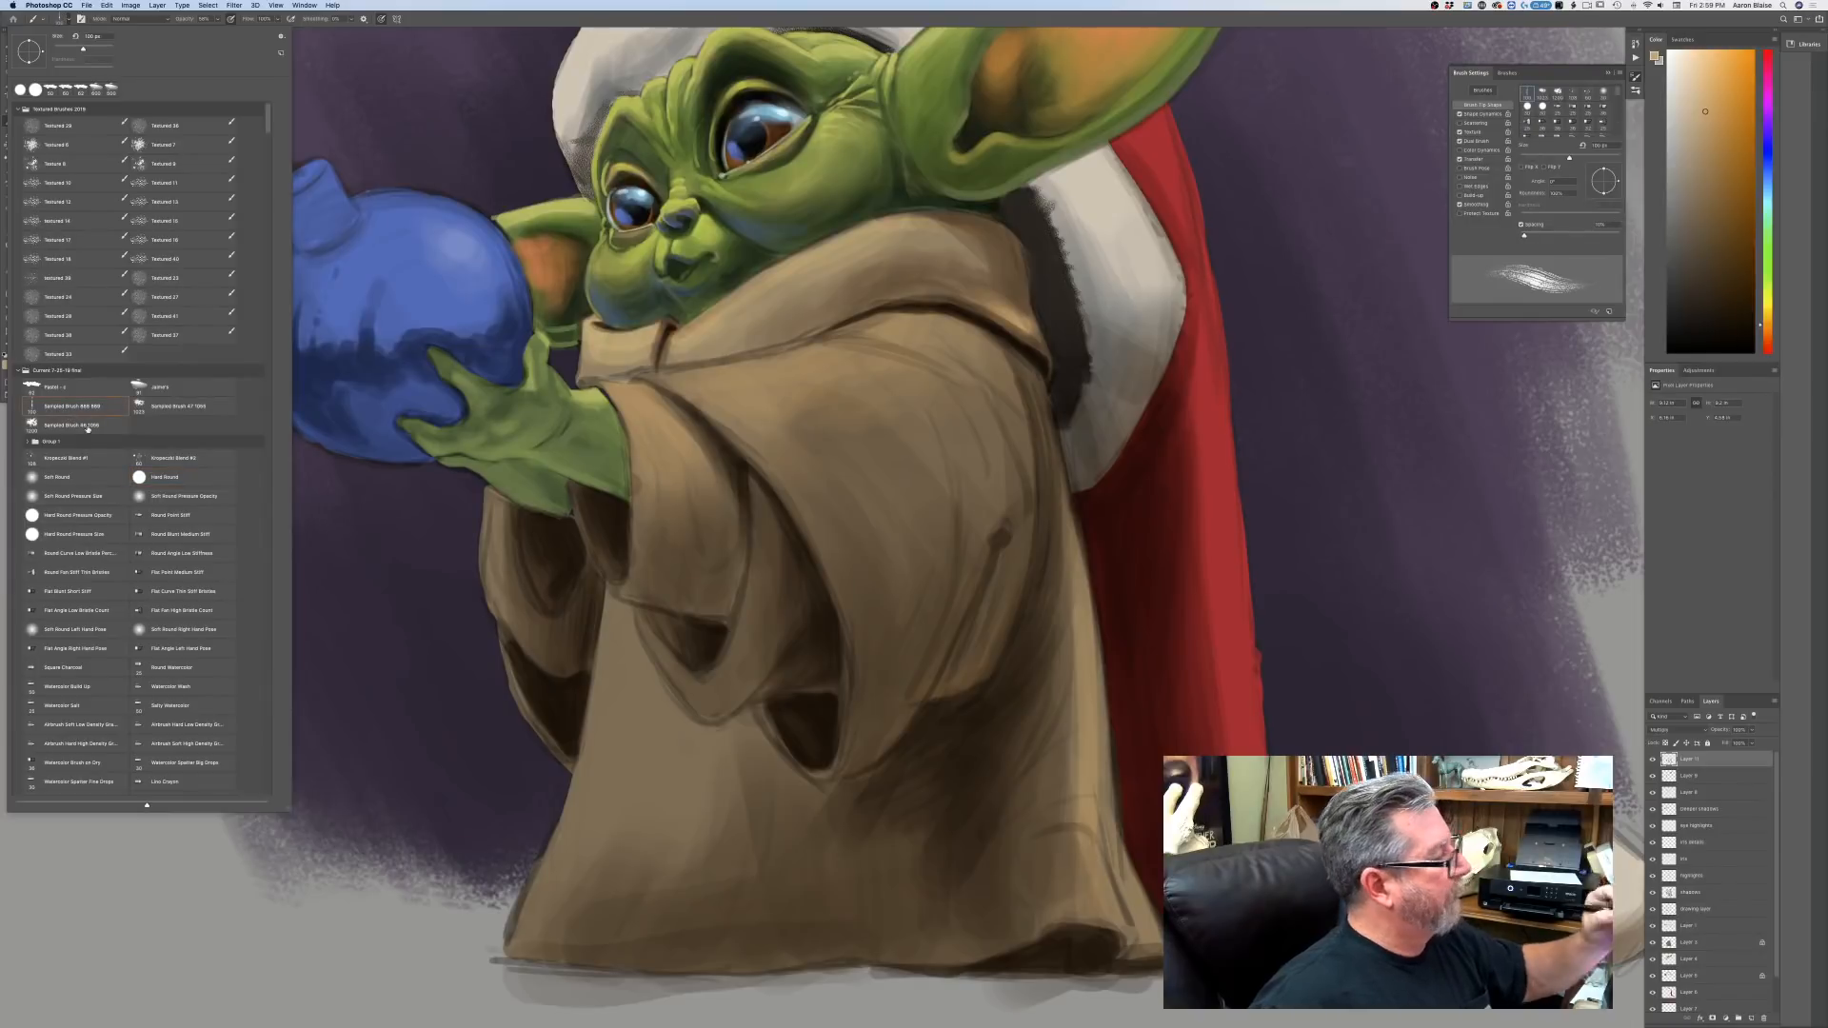
click(700, 384)
key(bracketleft)
key(bracketleft)
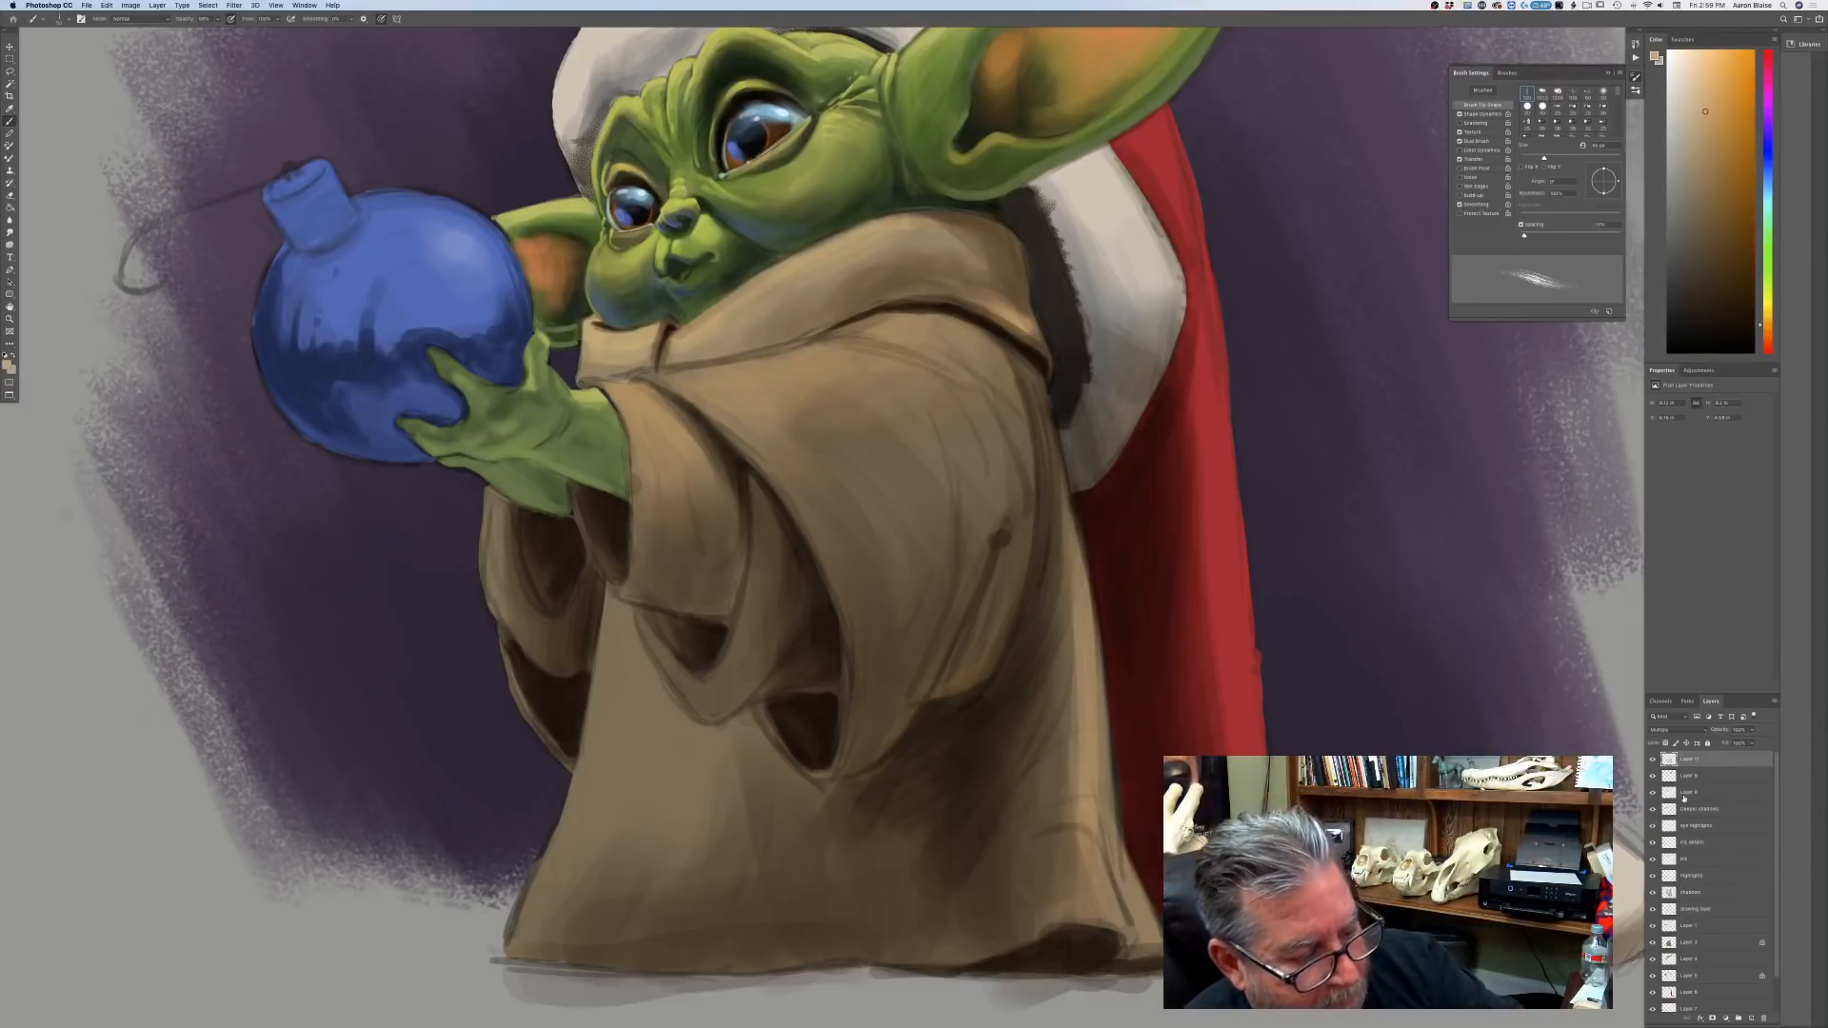
Add a new layer, choose a brighter, warmer tan based on the sleeve's color, and adjust the brush opacity.
click(1751, 1018)
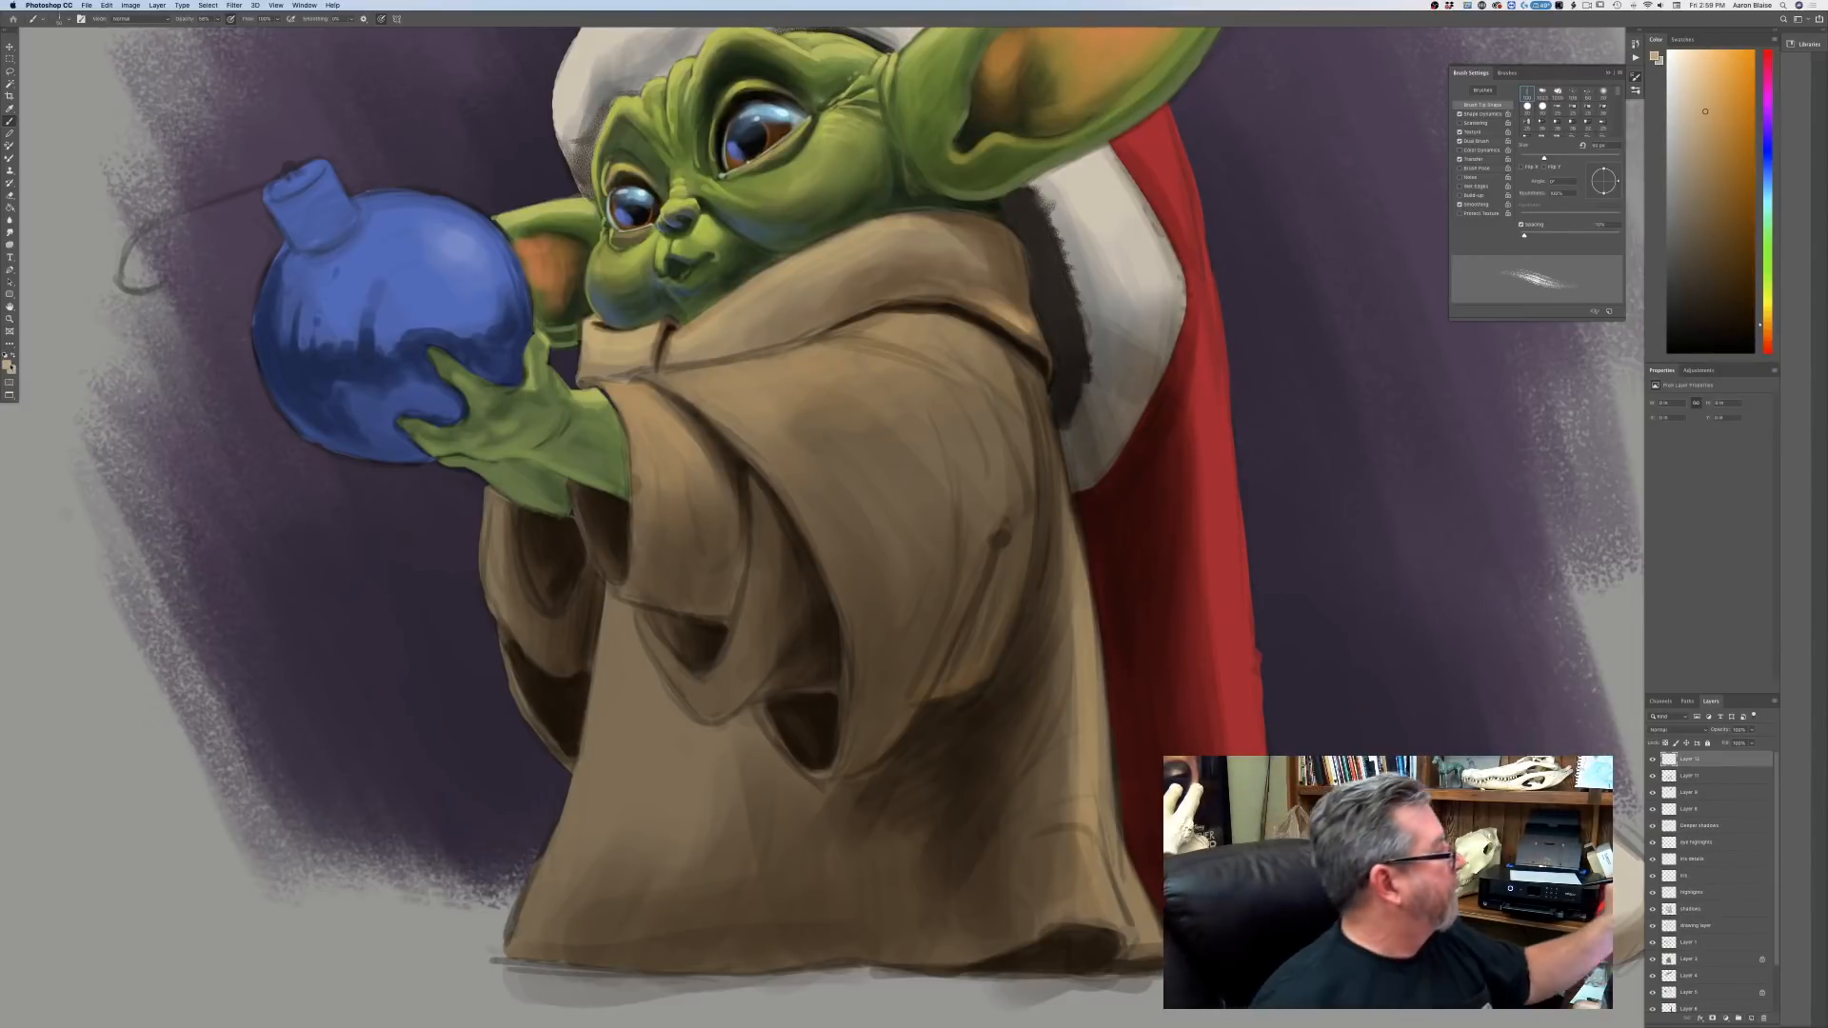
click(10, 366)
click(716, 373)
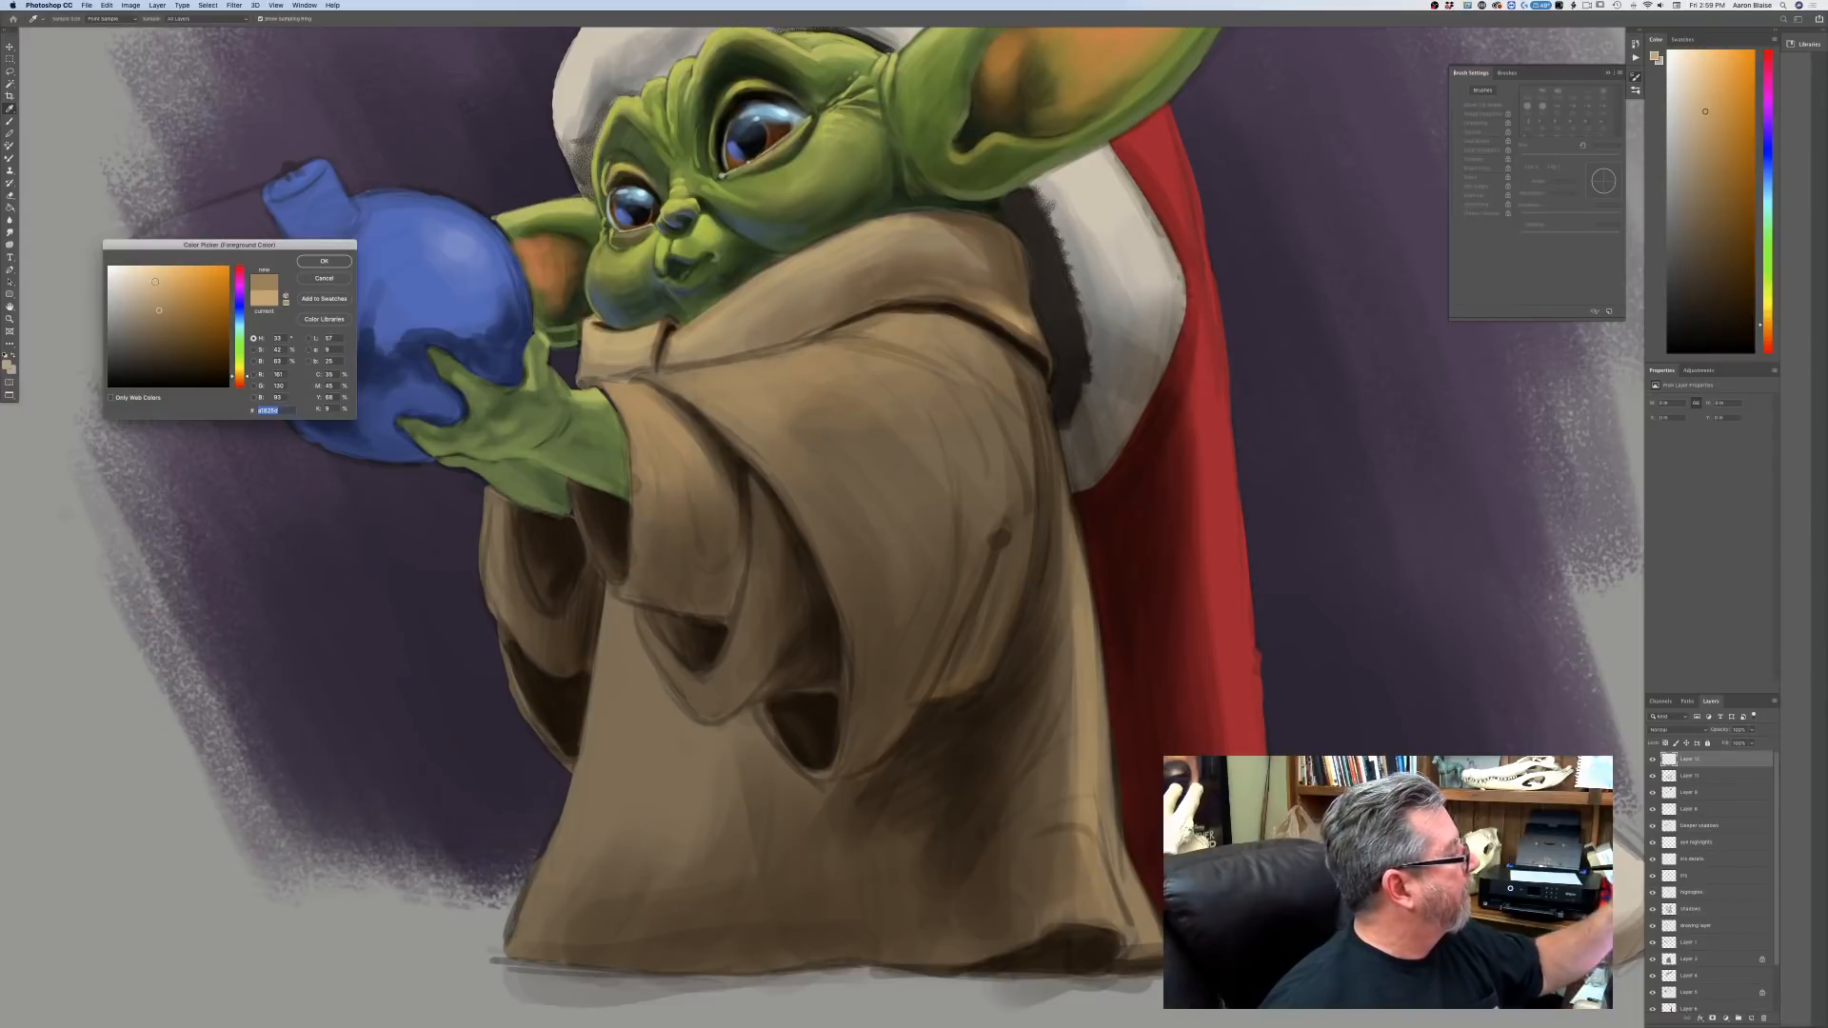
click(173, 278)
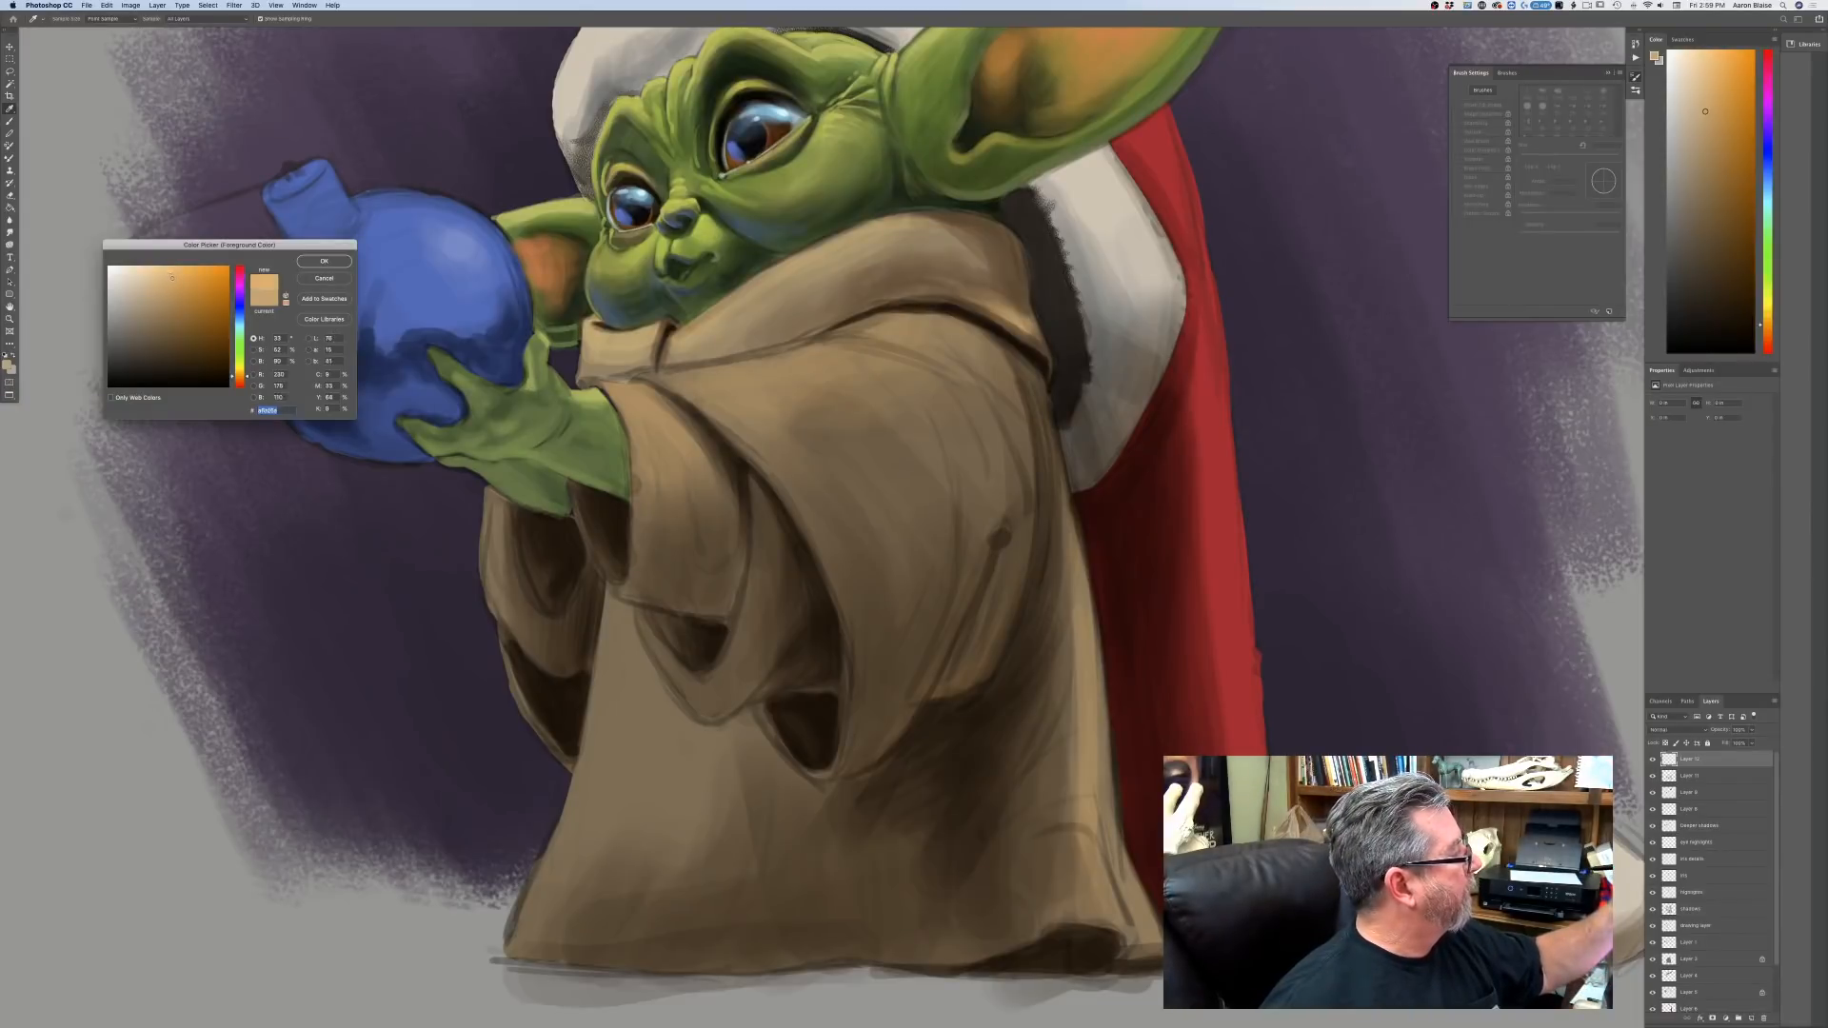
click(324, 262)
key(b)
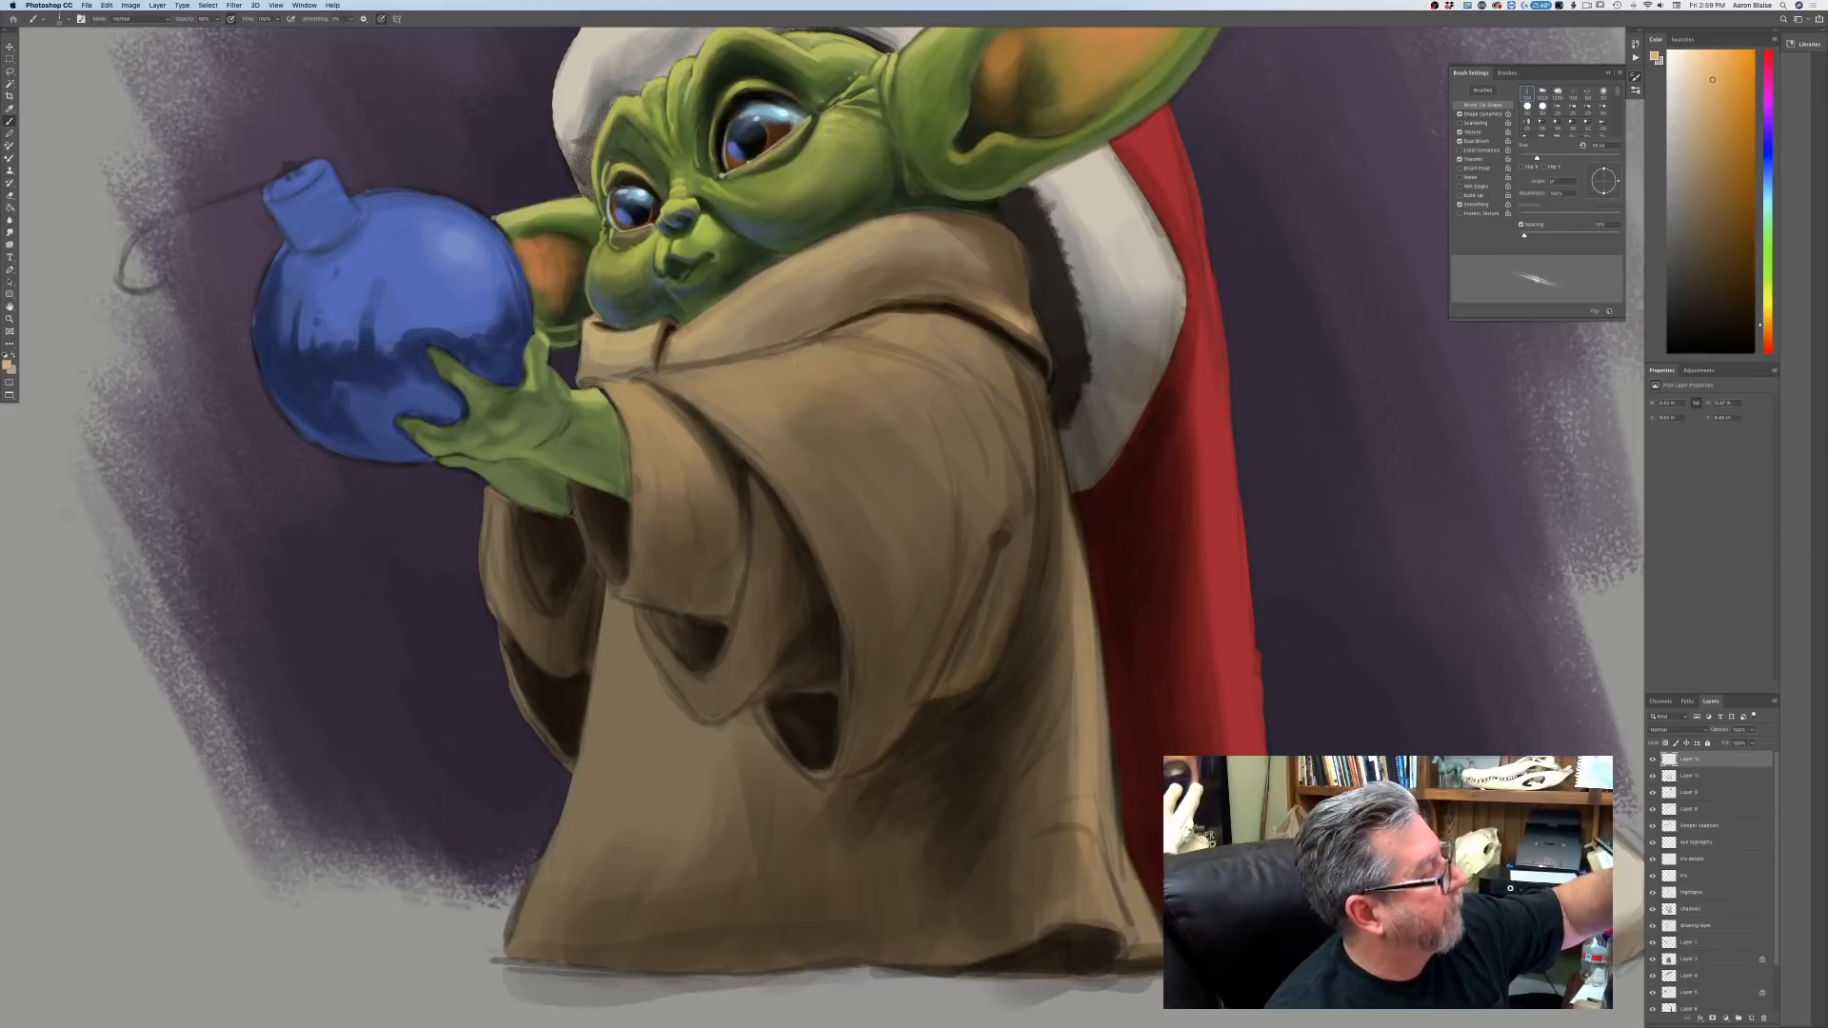
click(219, 20)
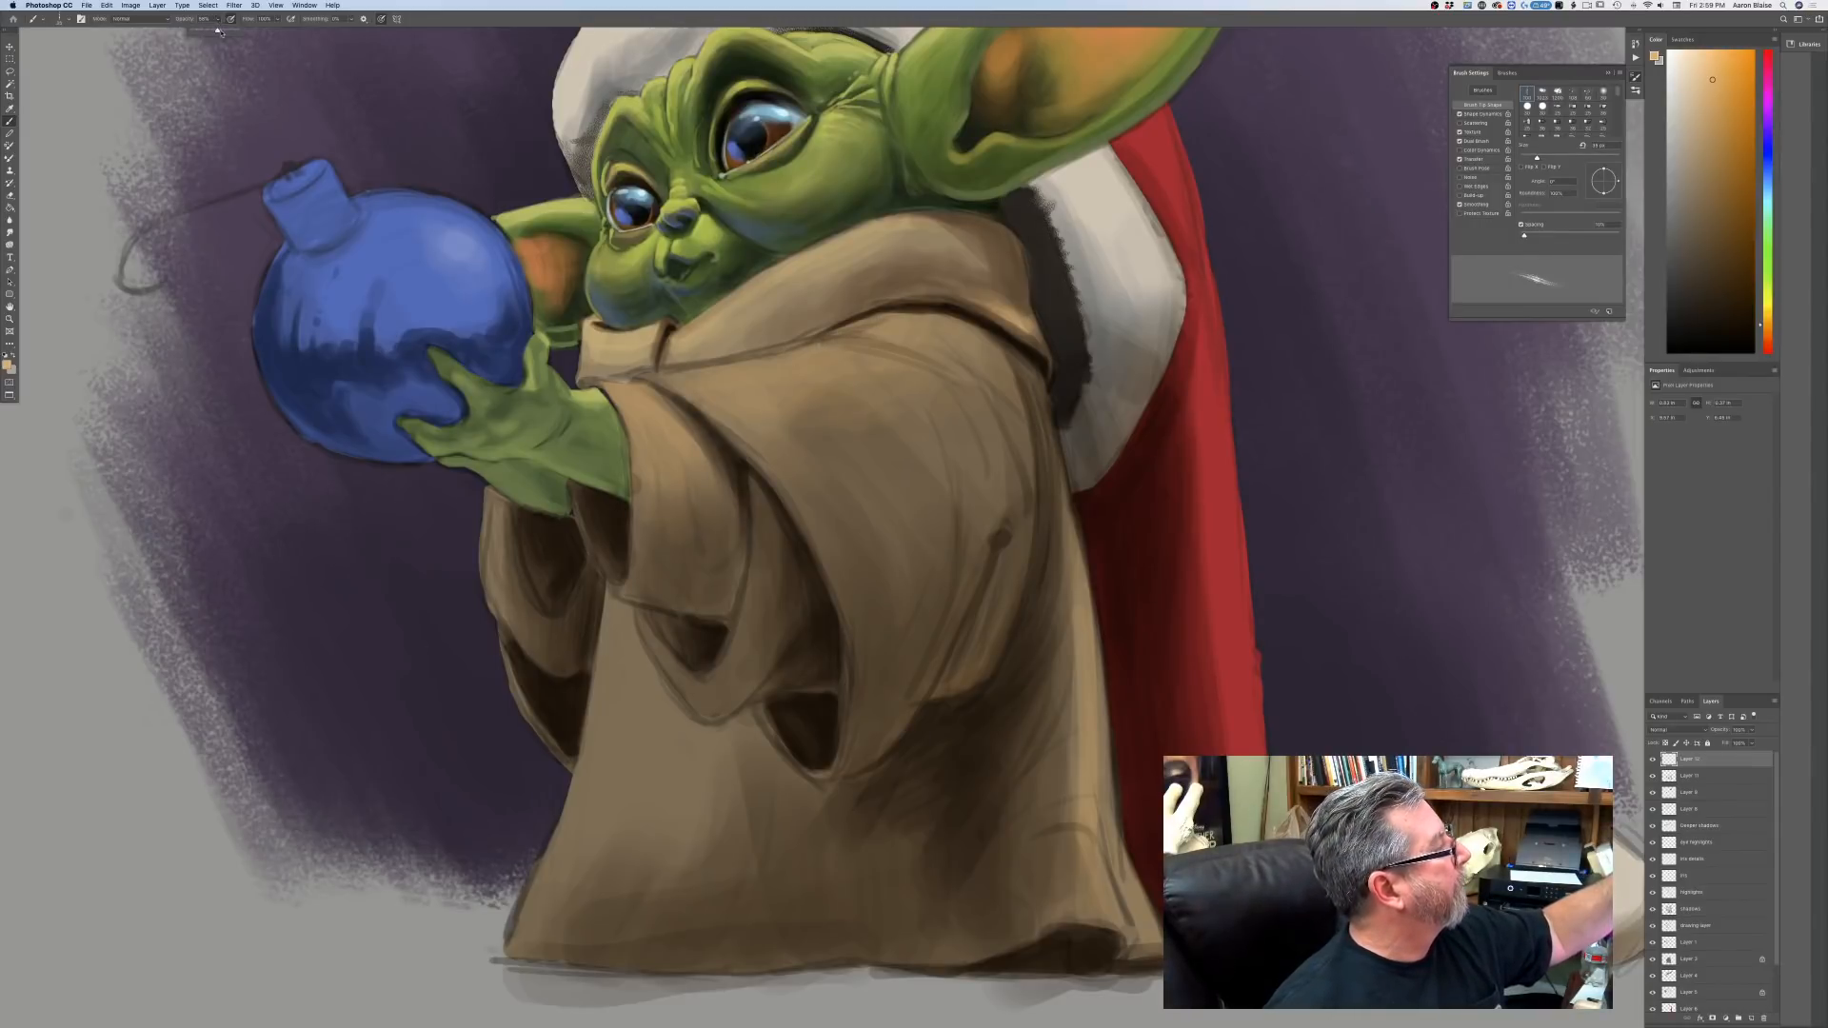
Paint light tan textured highlights along the near sleeve's top edge and down its folds, varying the brush size.
key(bracketright)
key(bracketright)
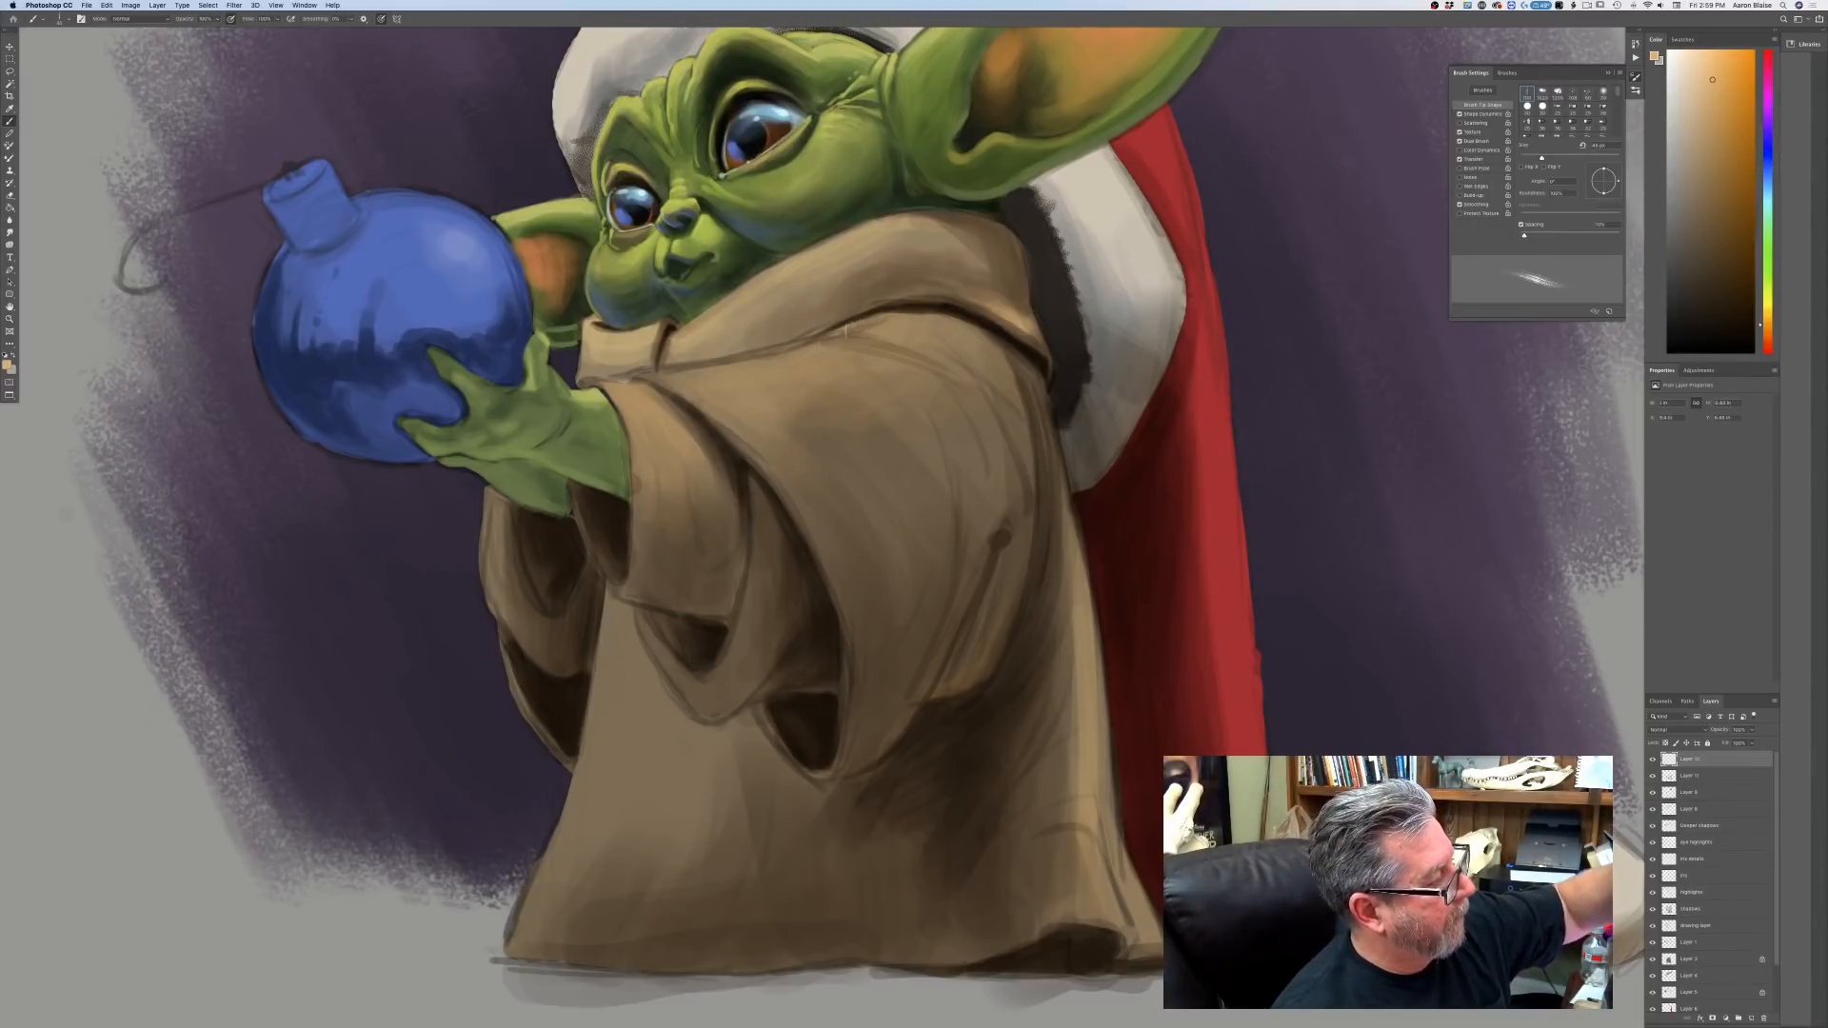
mouse_move(820, 342)
mouse_down()
mouse_move(753, 358)
mouse_move(813, 348)
mouse_up()
key(bracketright)
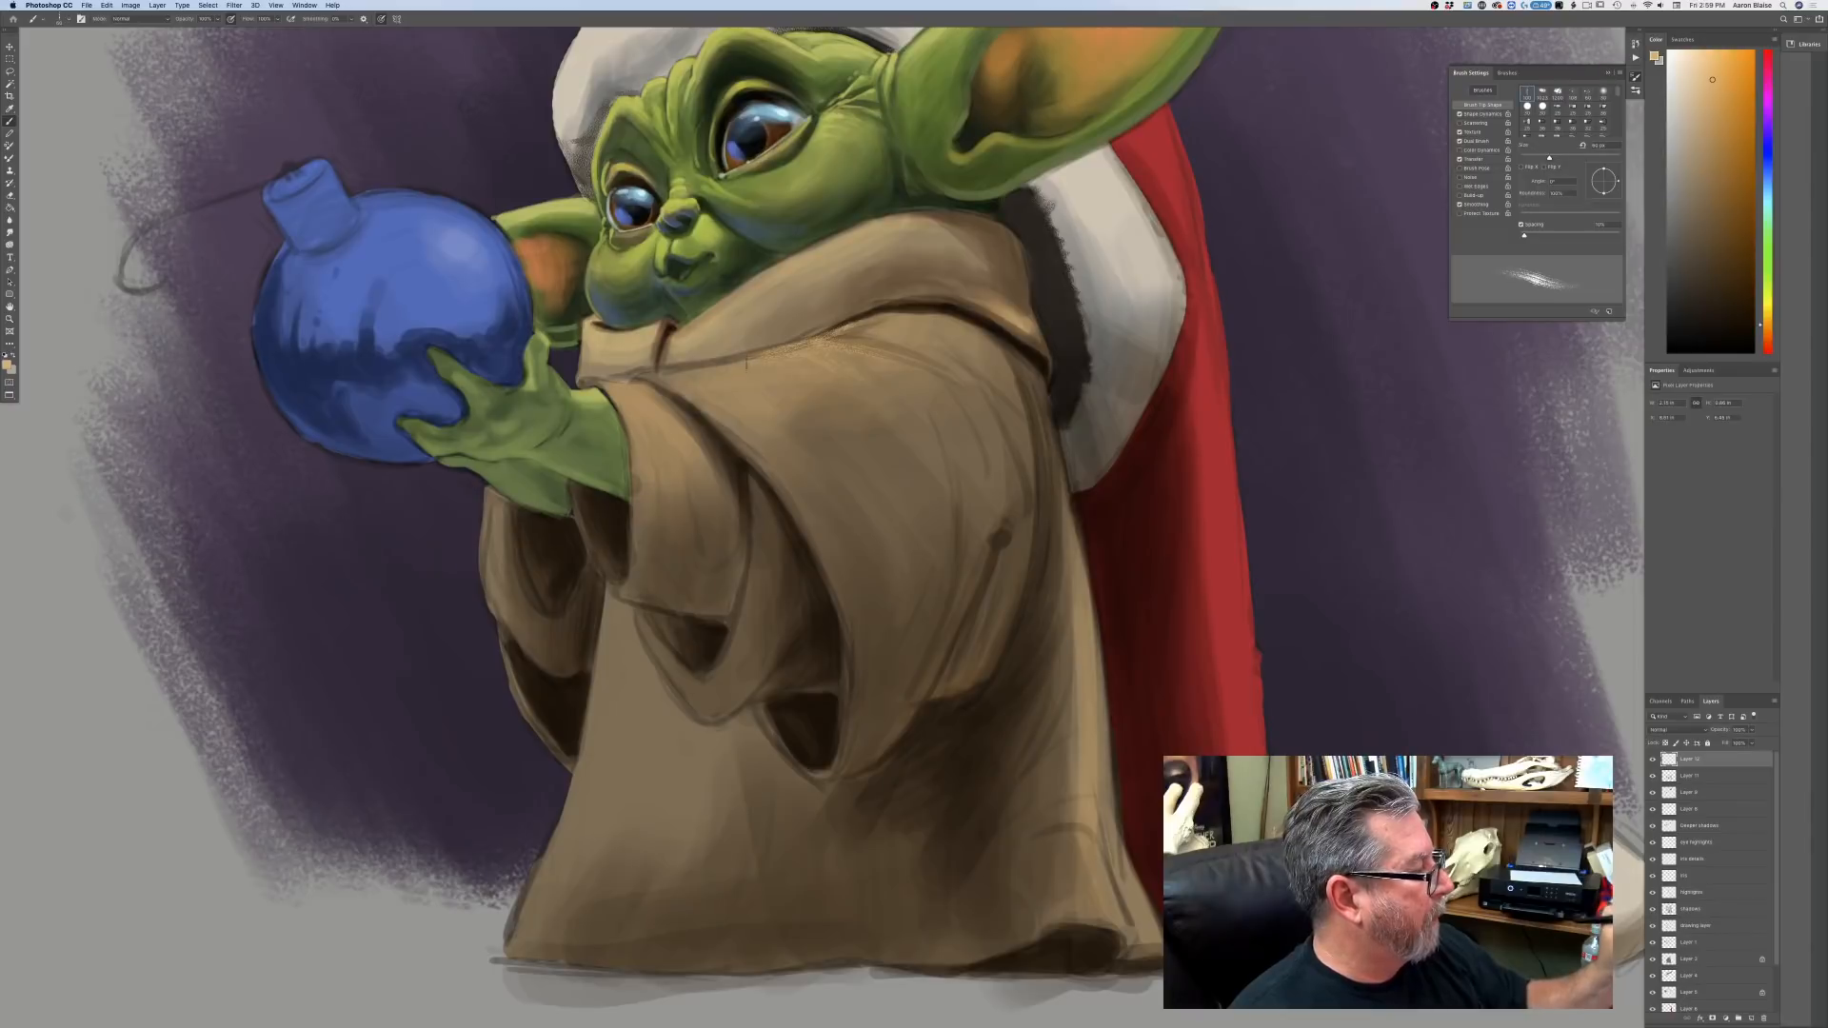
key(bracketright)
mouse_move(754, 359)
mouse_down()
mouse_move(633, 379)
mouse_move(718, 415)
mouse_up()
key(bracketleft)
key(bracketleft)
key(bracketleft)
key(bracketleft)
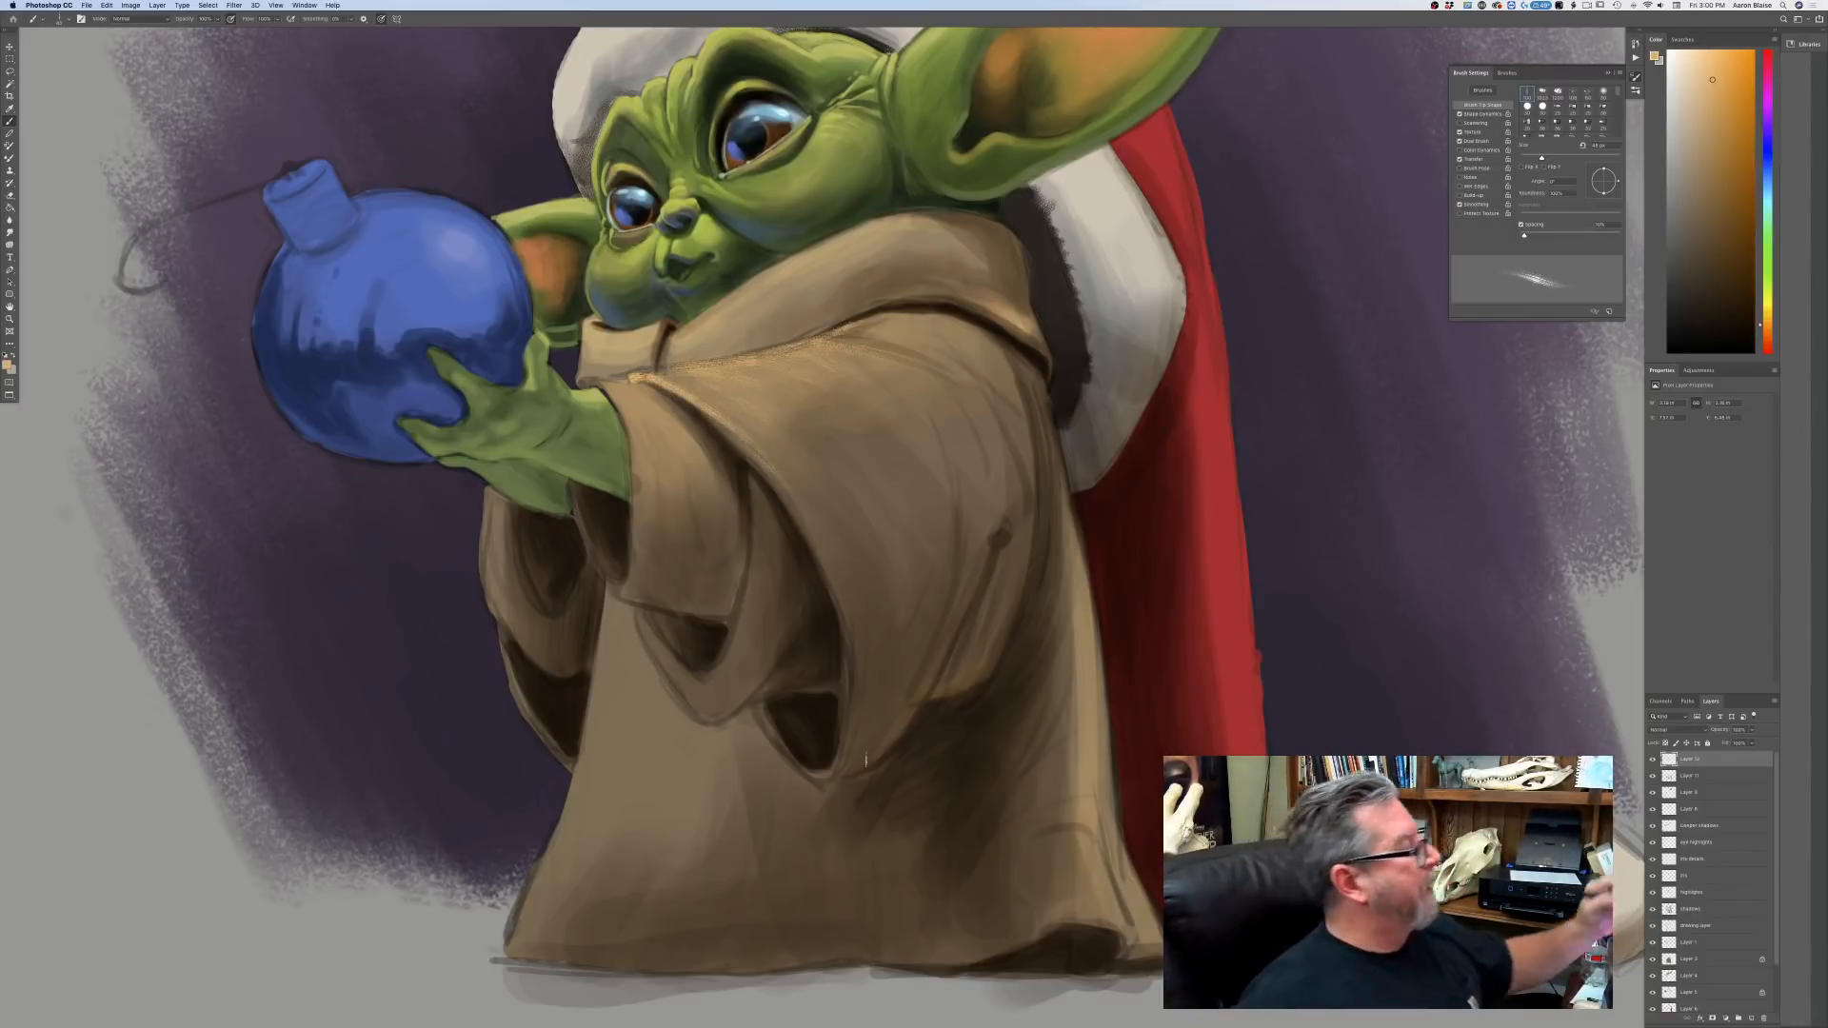
Enlarge the brush and choose a light yellowish tan based on the color of the robe's collar.
key(super+minus)
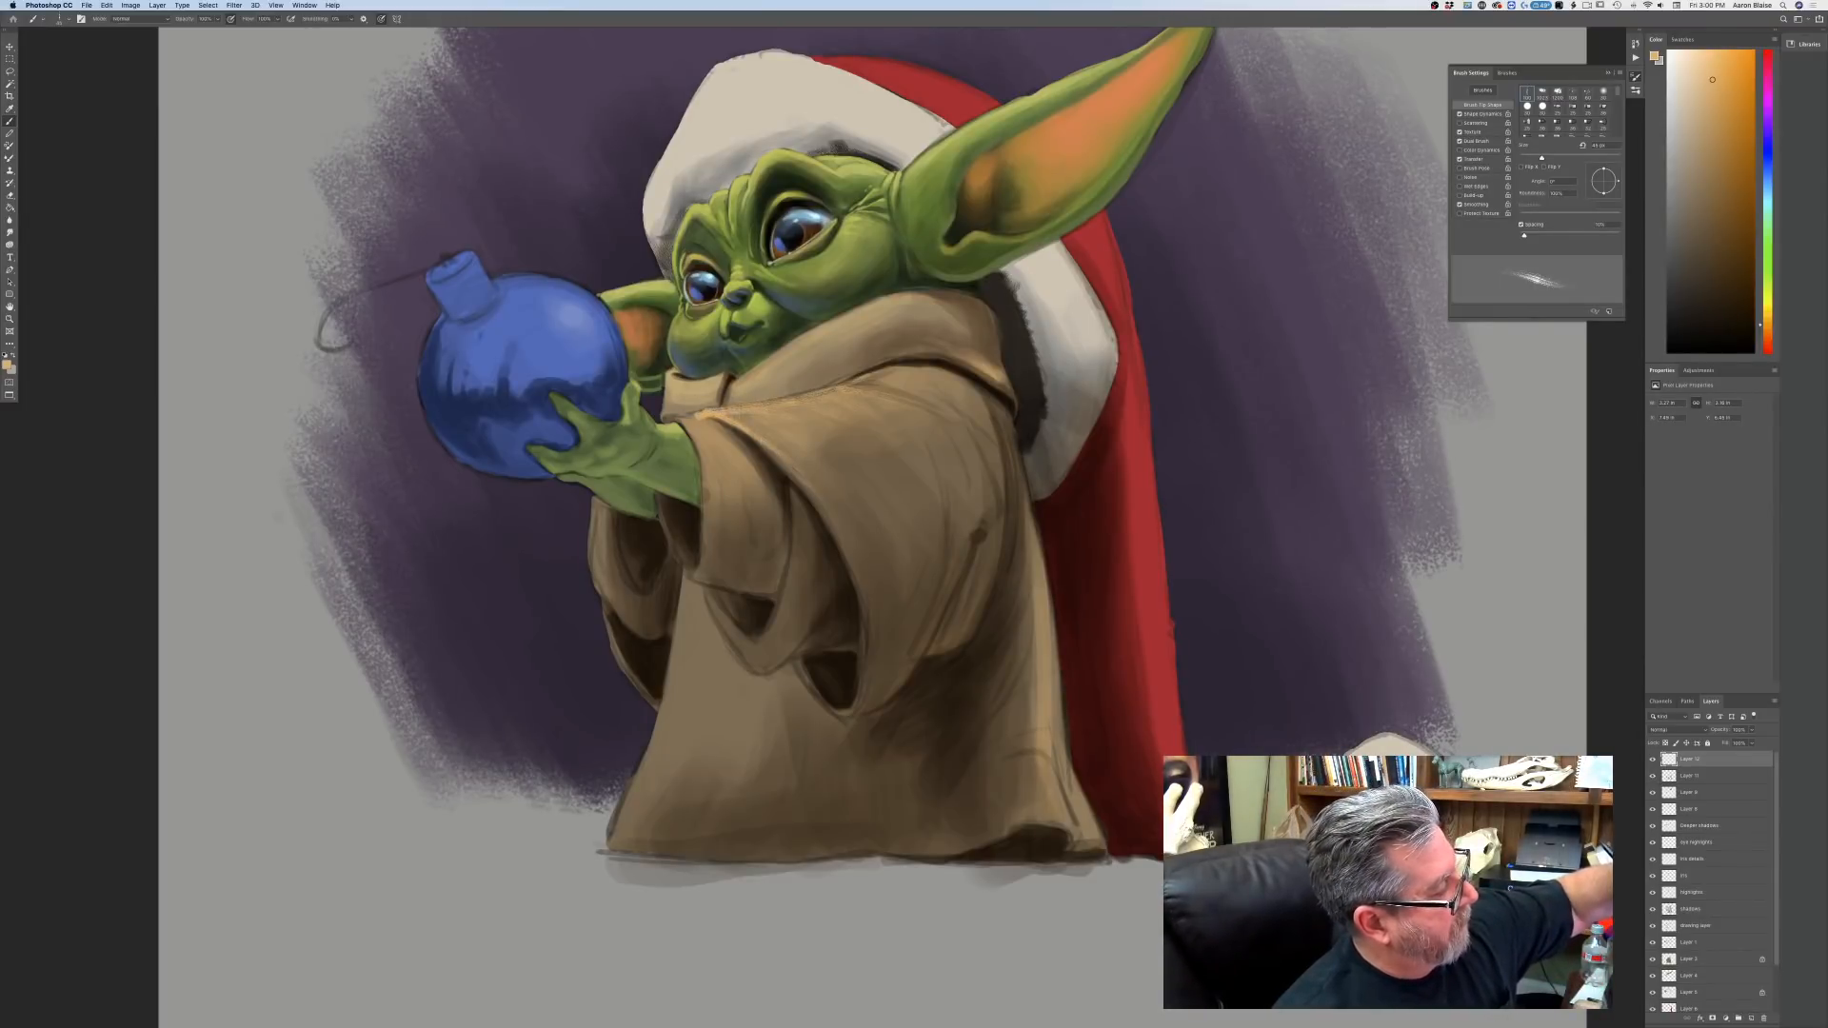
key(bracketright)
key(bracketright)
key(bracketright)
key(bracketright)
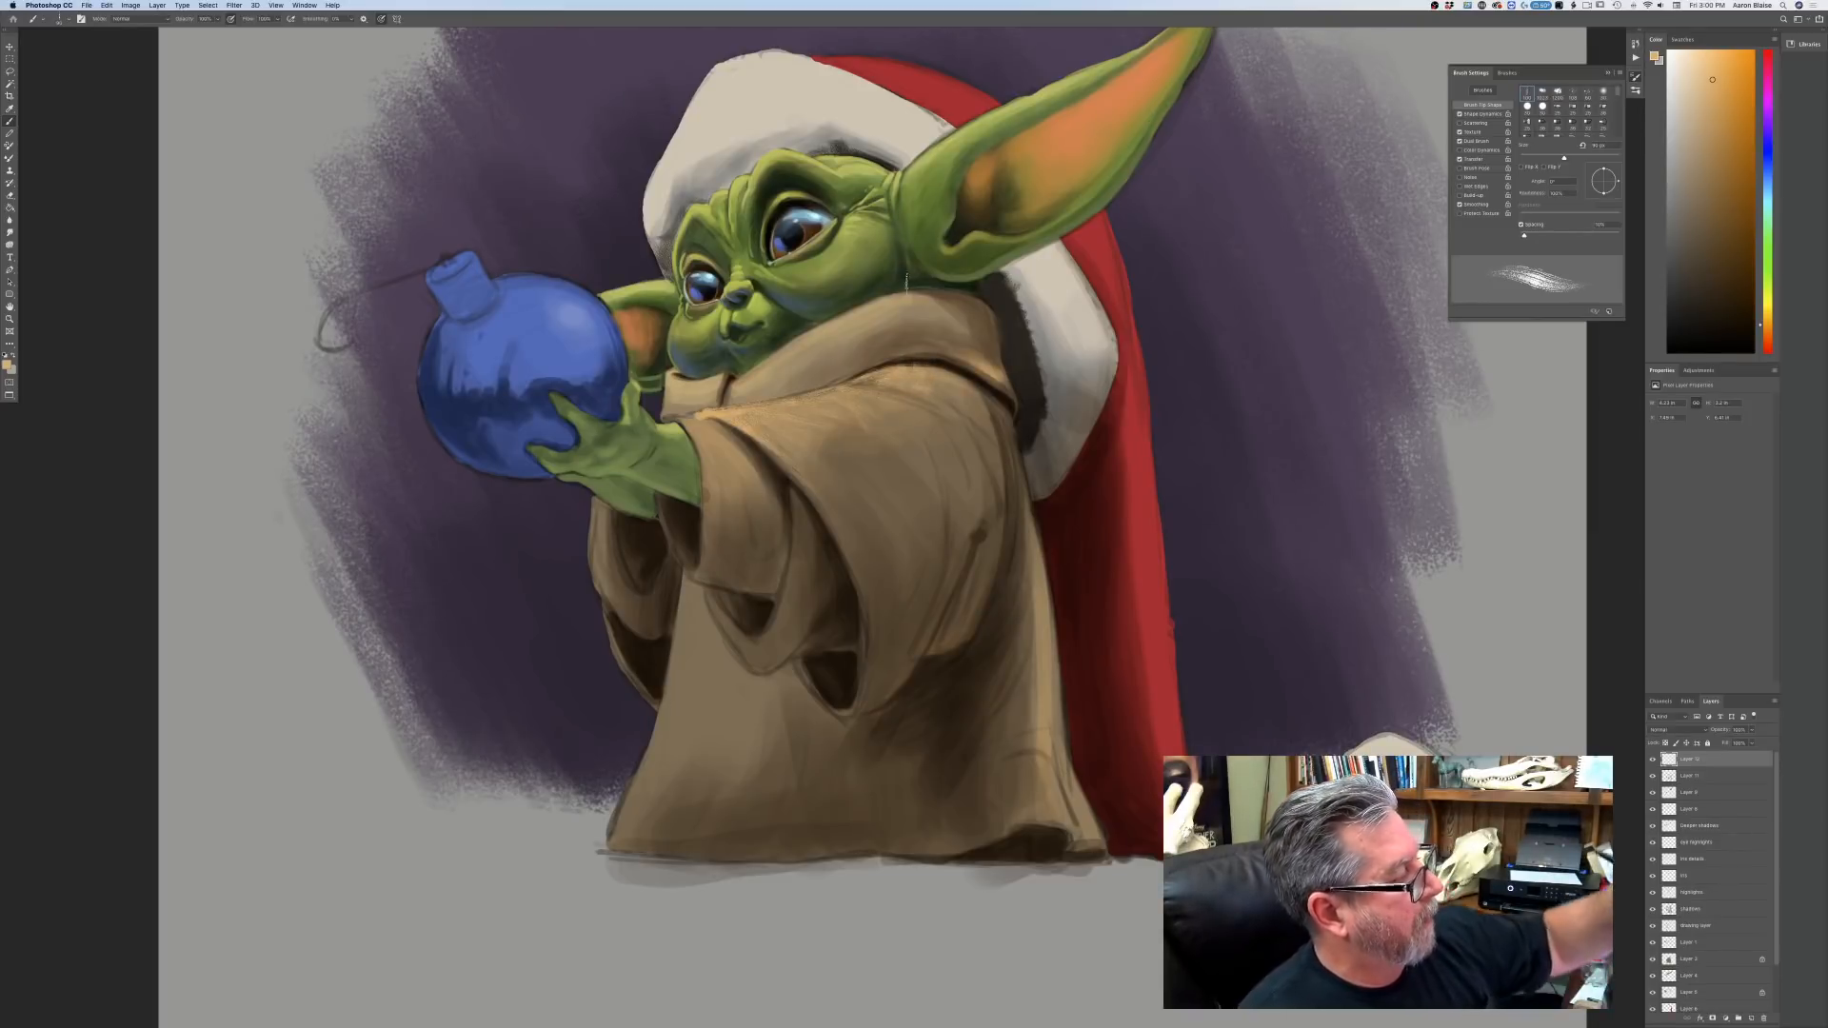
click(8, 364)
click(833, 335)
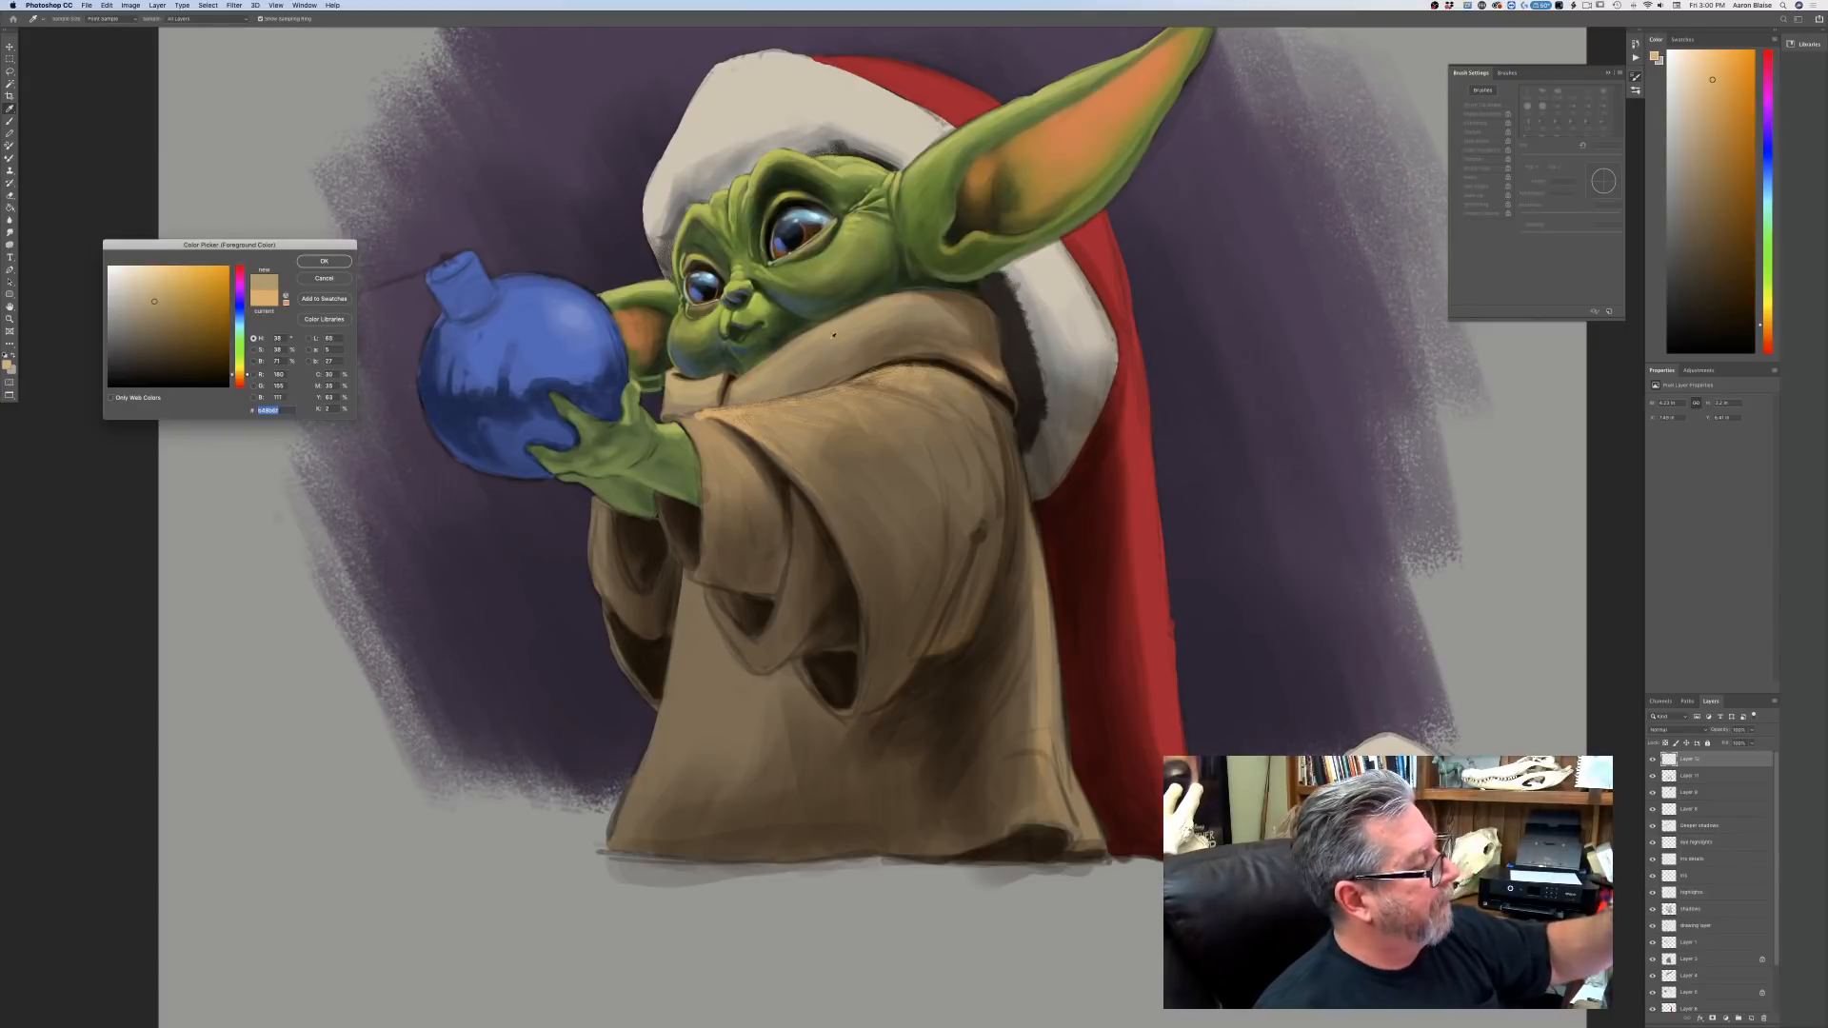
key(Return)
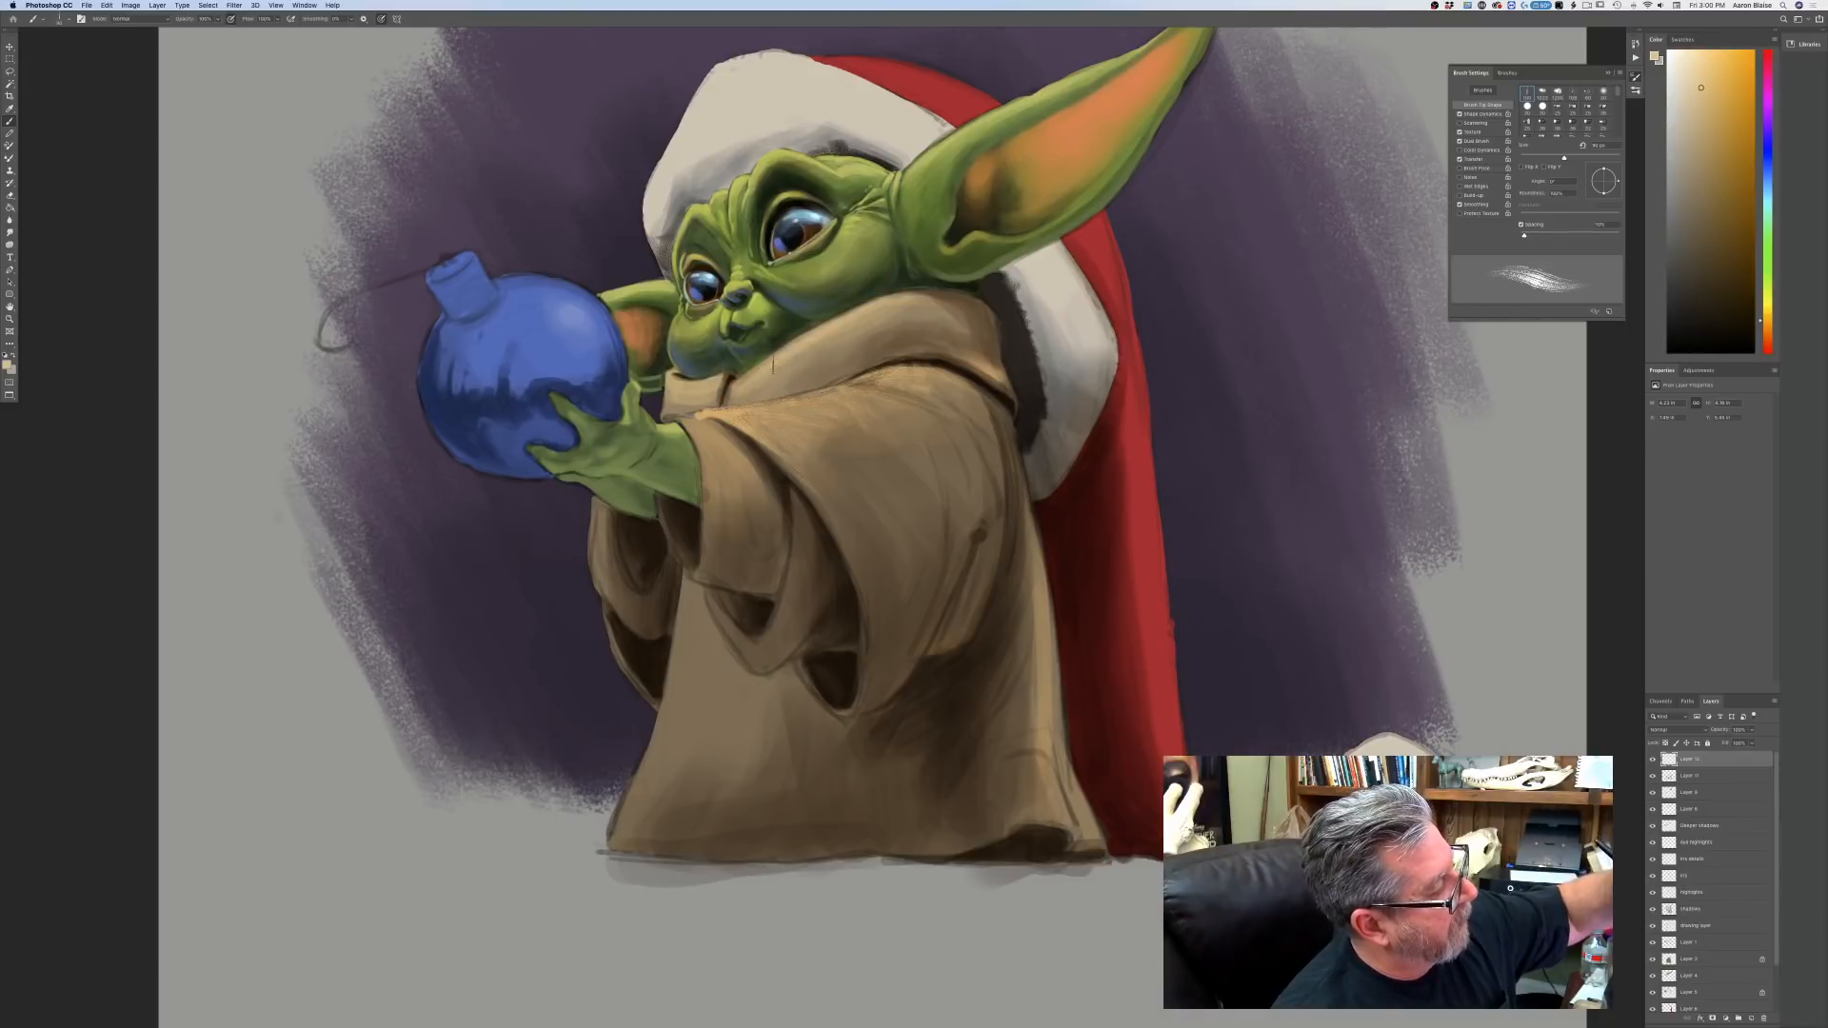
Paint textured highlights on the collar's front, the upper sleeve edge and the collar's rim below the face.
key(bracketleft)
key(bracketleft)
key(bracketright)
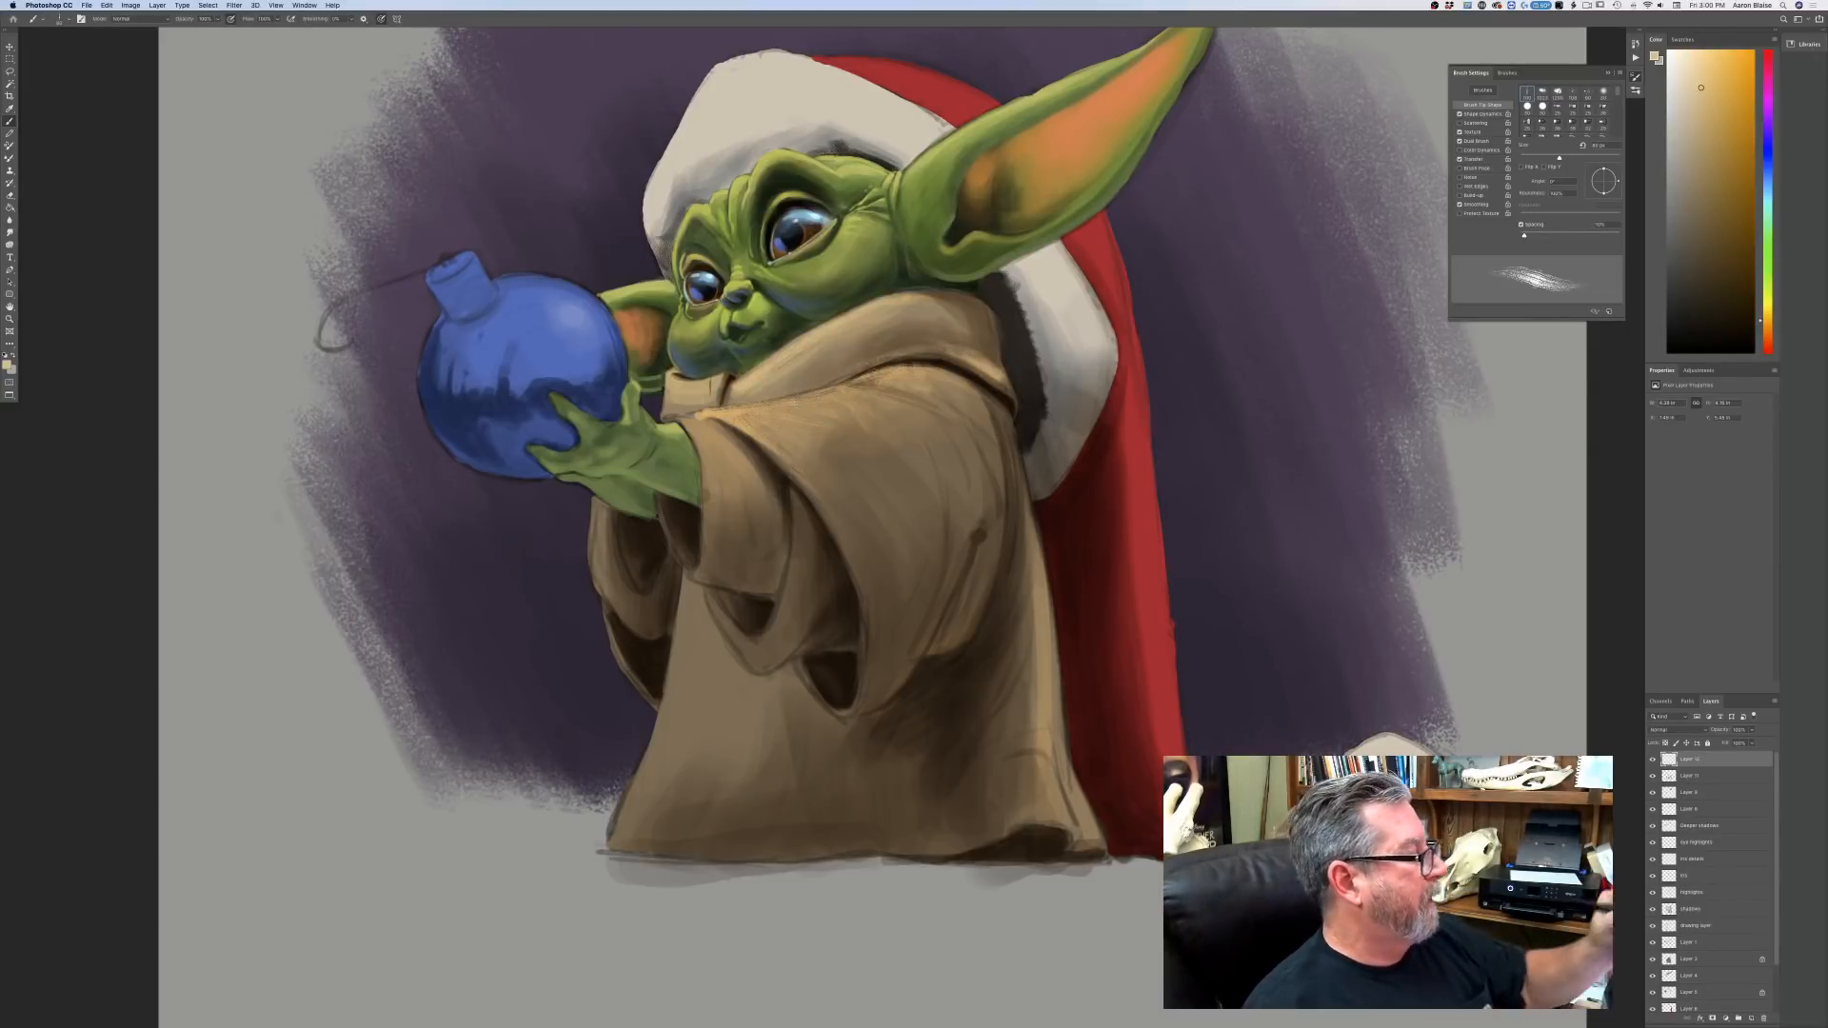
drag(721, 378, 685, 382)
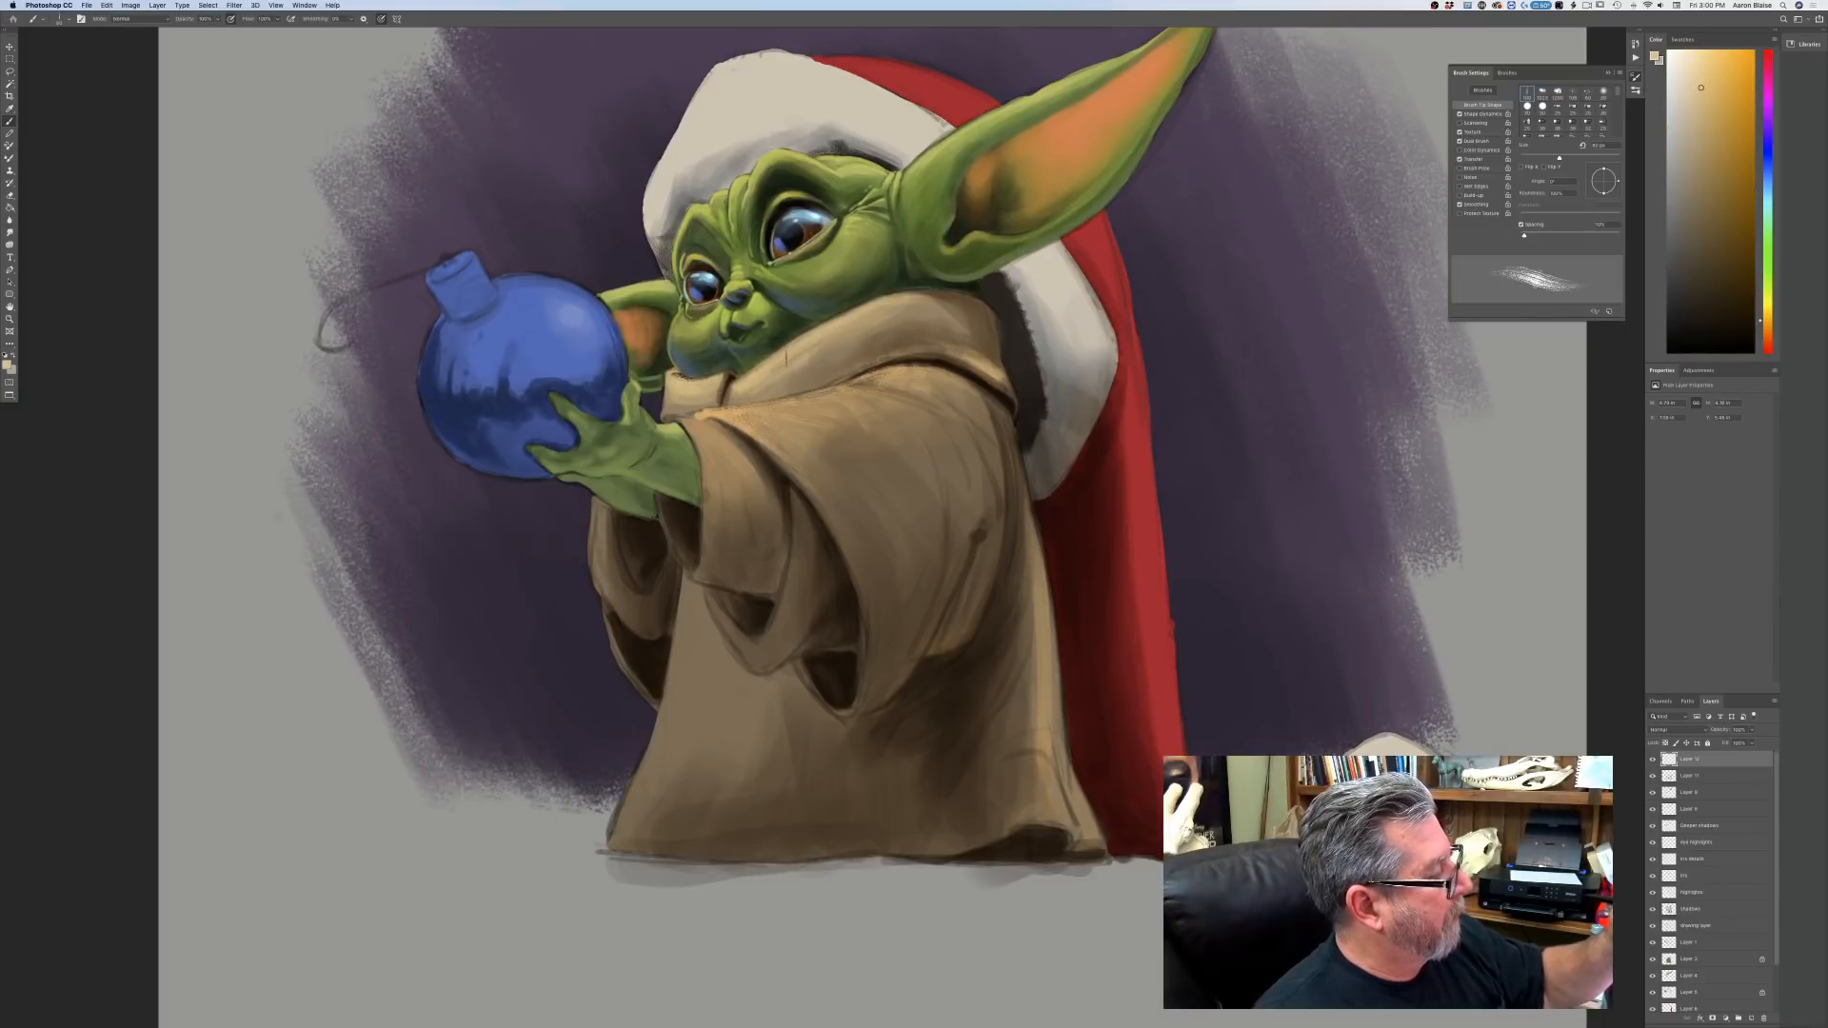
drag(779, 385, 729, 401)
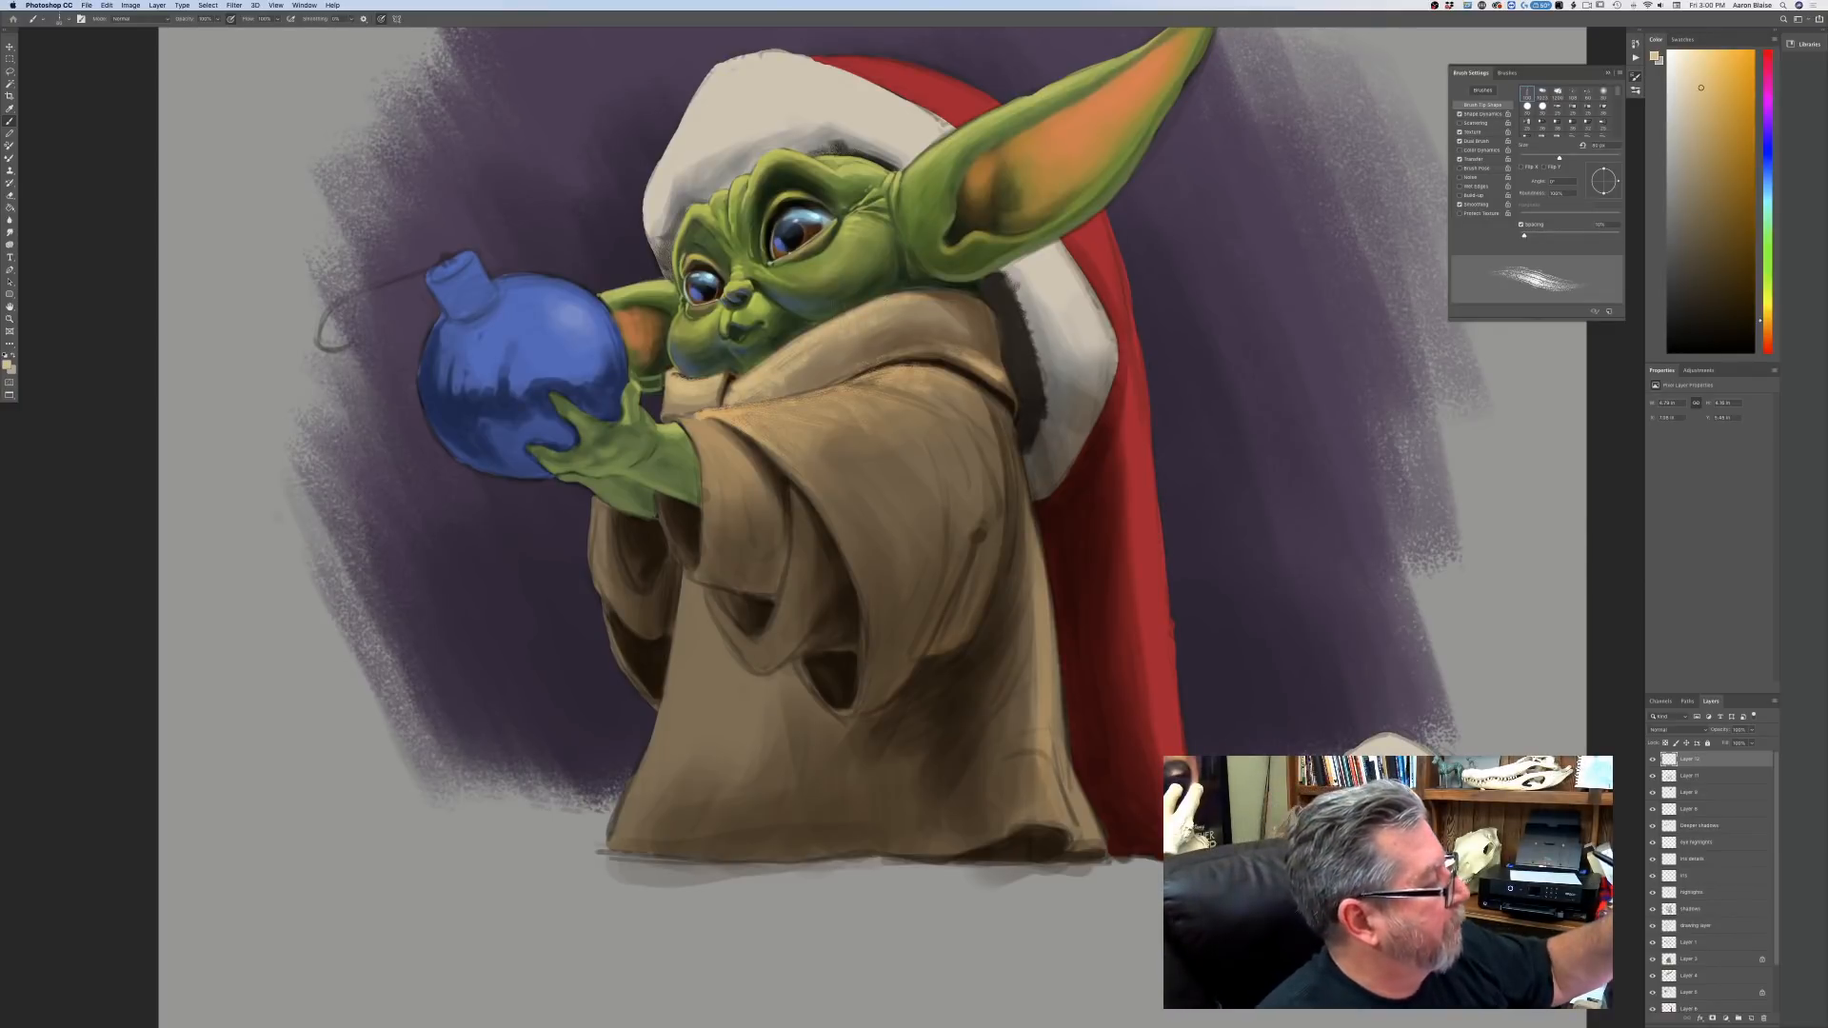
drag(868, 315, 922, 294)
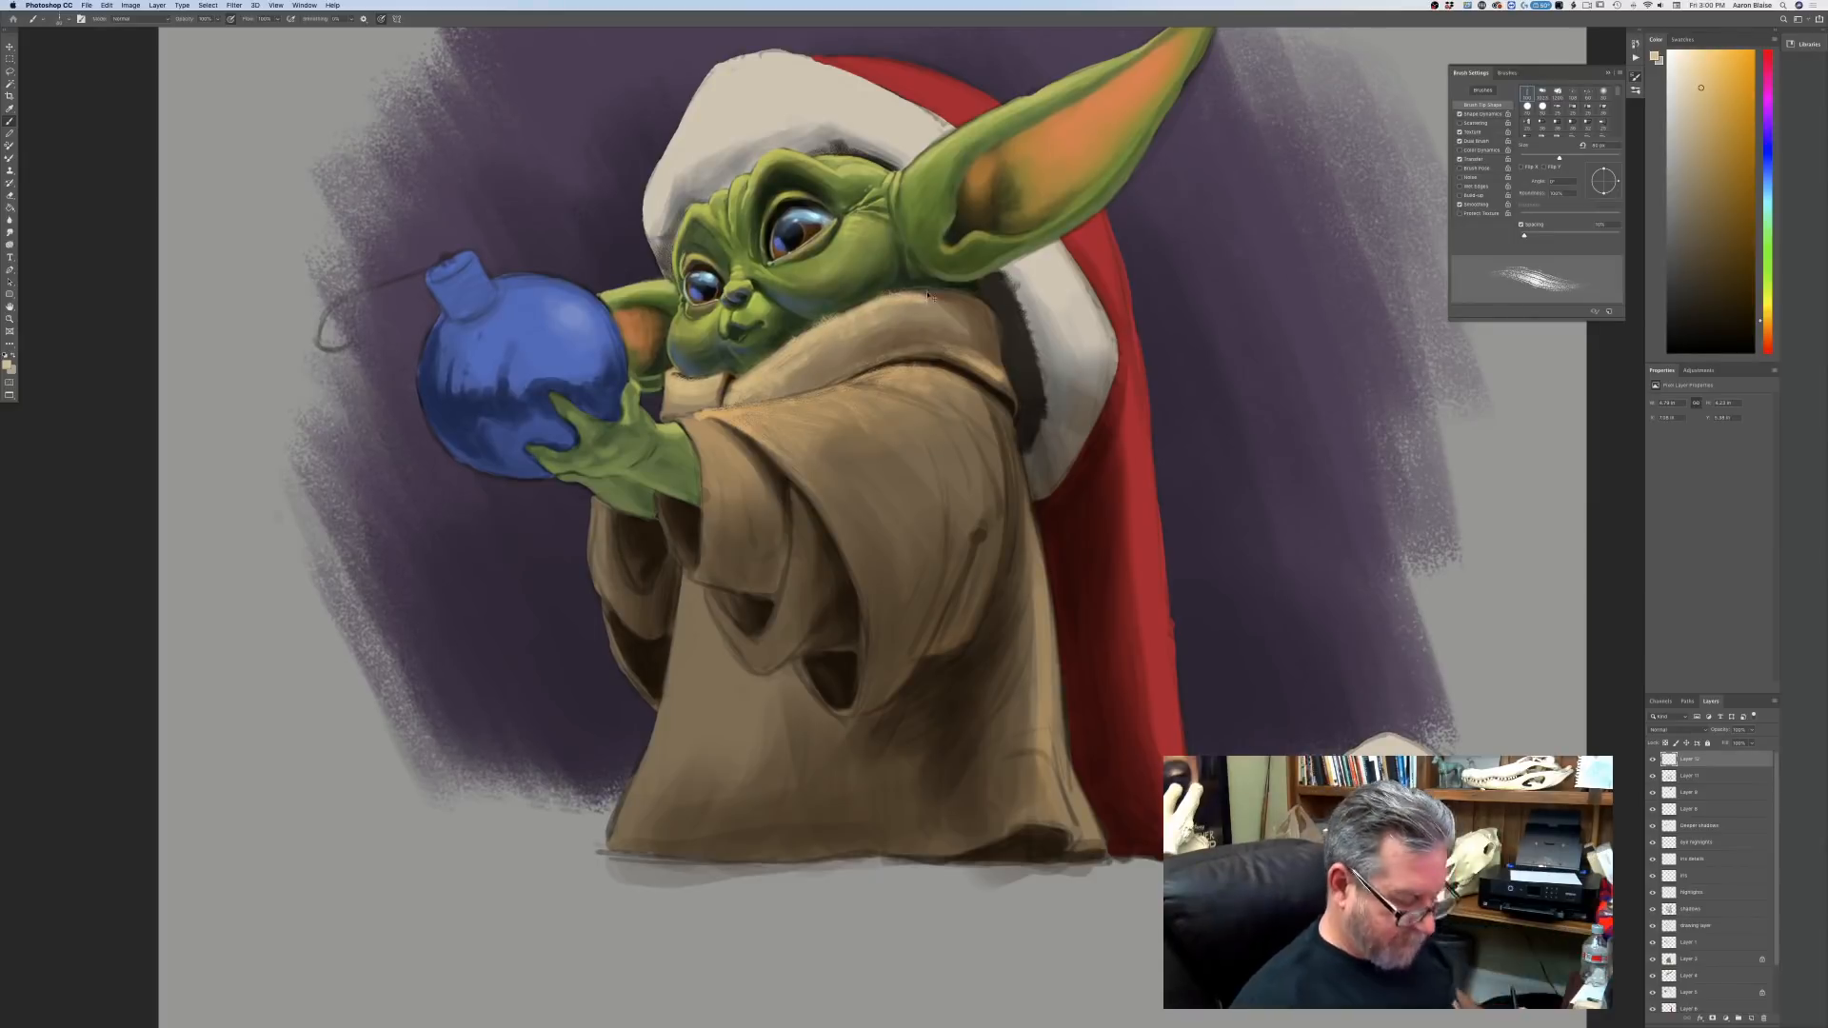
Paint light textured highlights along the robe's collar, shoulder and the cuff of the outstretched sleeve.
key(super+plus)
drag(379, 726, 417, 937)
mouse_move(971, 453)
mouse_down()
mouse_move(1017, 457)
mouse_move(976, 444)
mouse_up()
drag(946, 456, 957, 442)
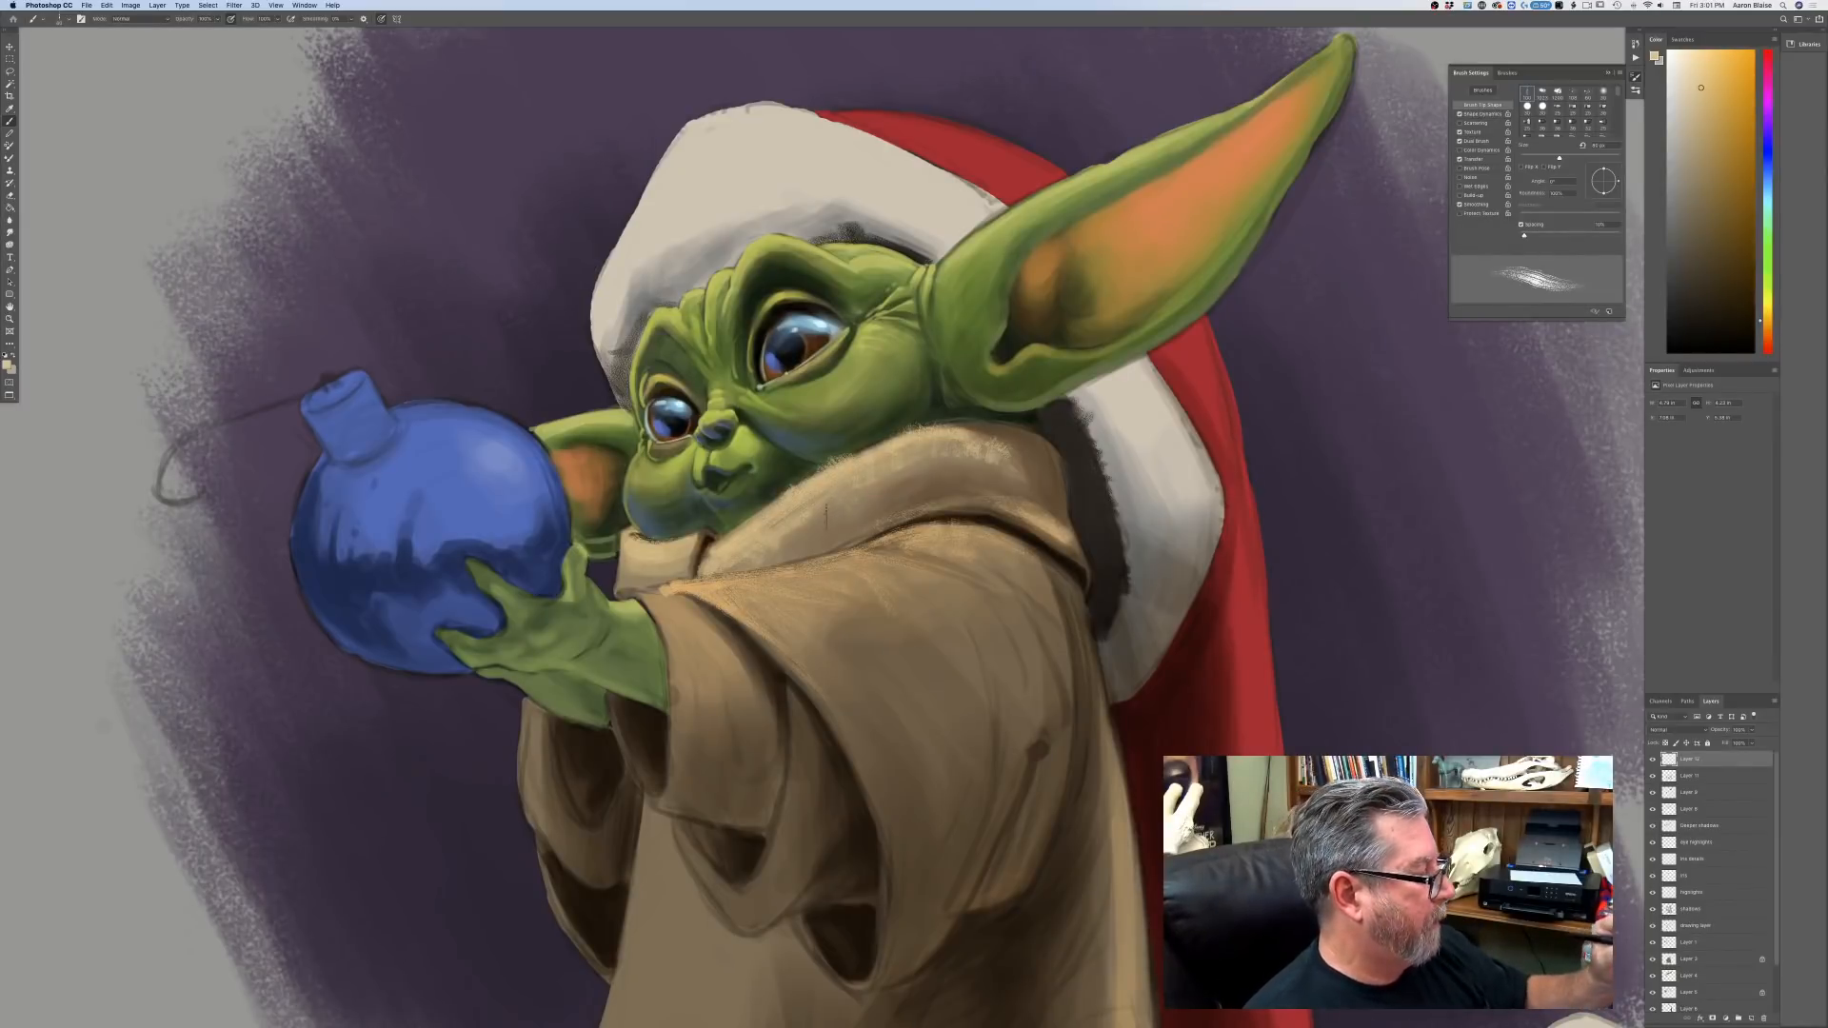
drag(780, 638, 791, 652)
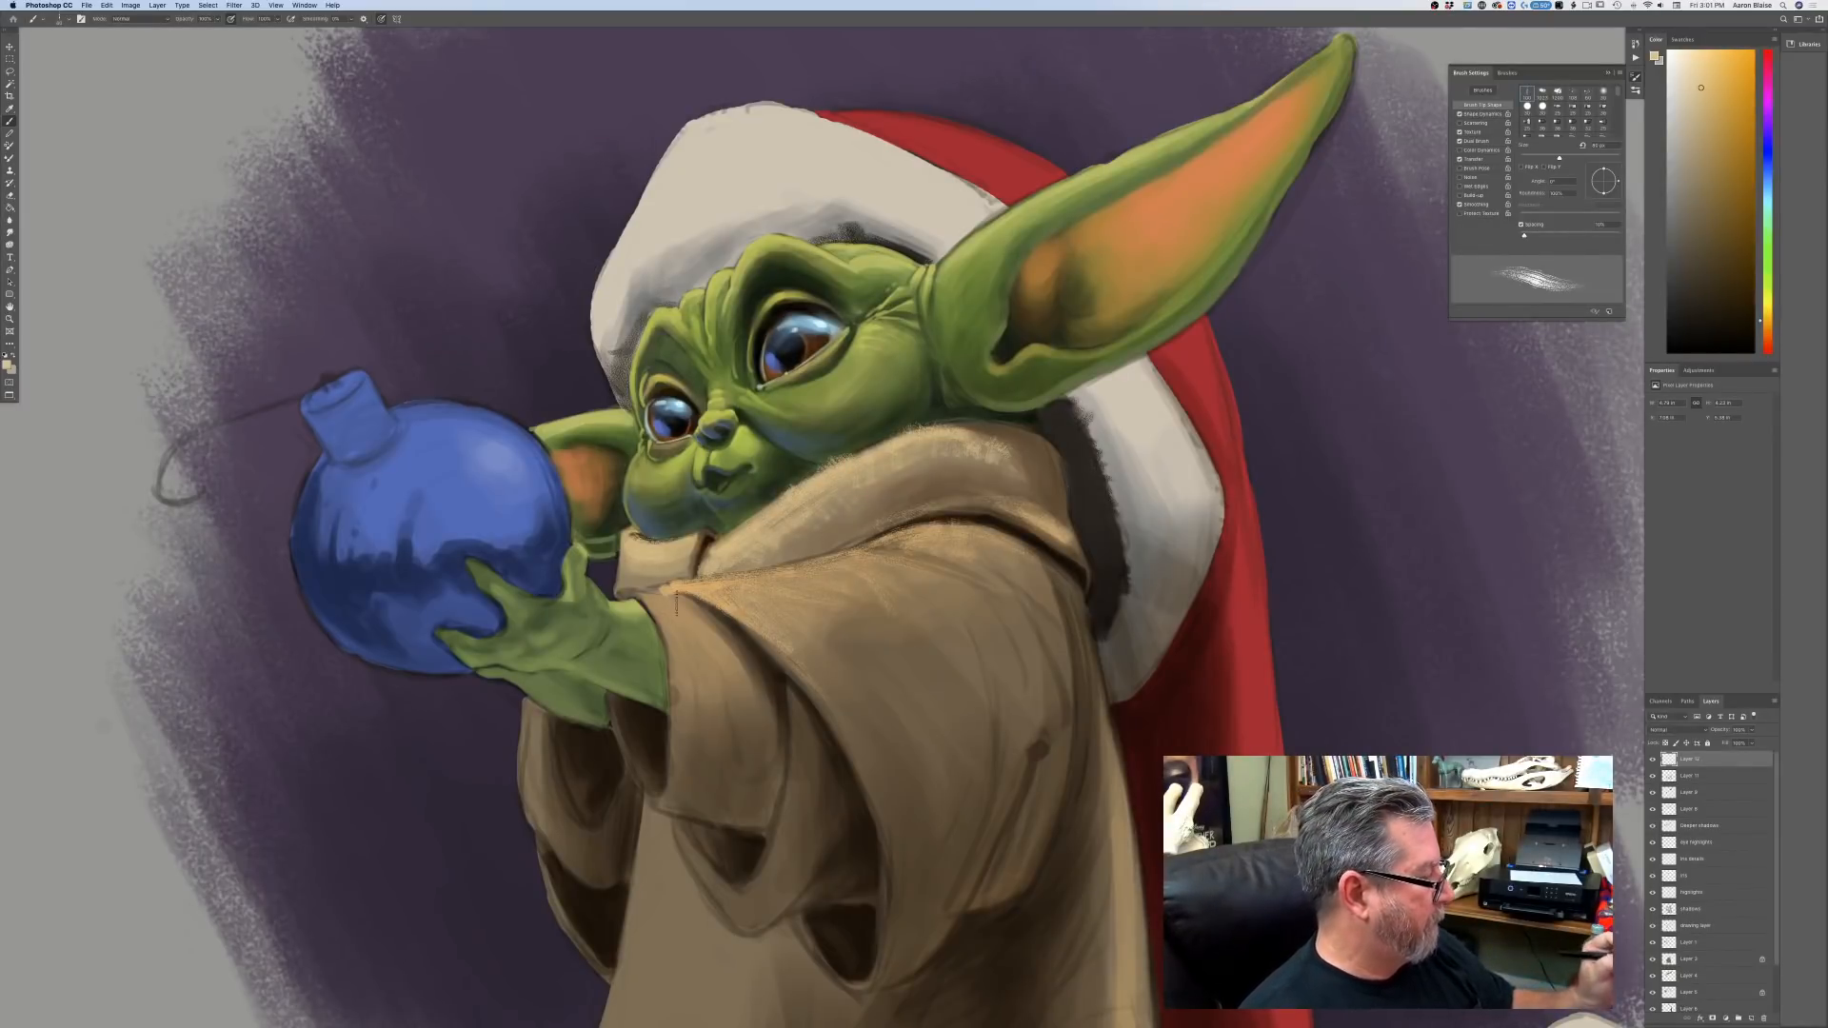
mouse_move(682, 592)
mouse_down()
mouse_move(638, 601)
mouse_move(653, 590)
mouse_up()
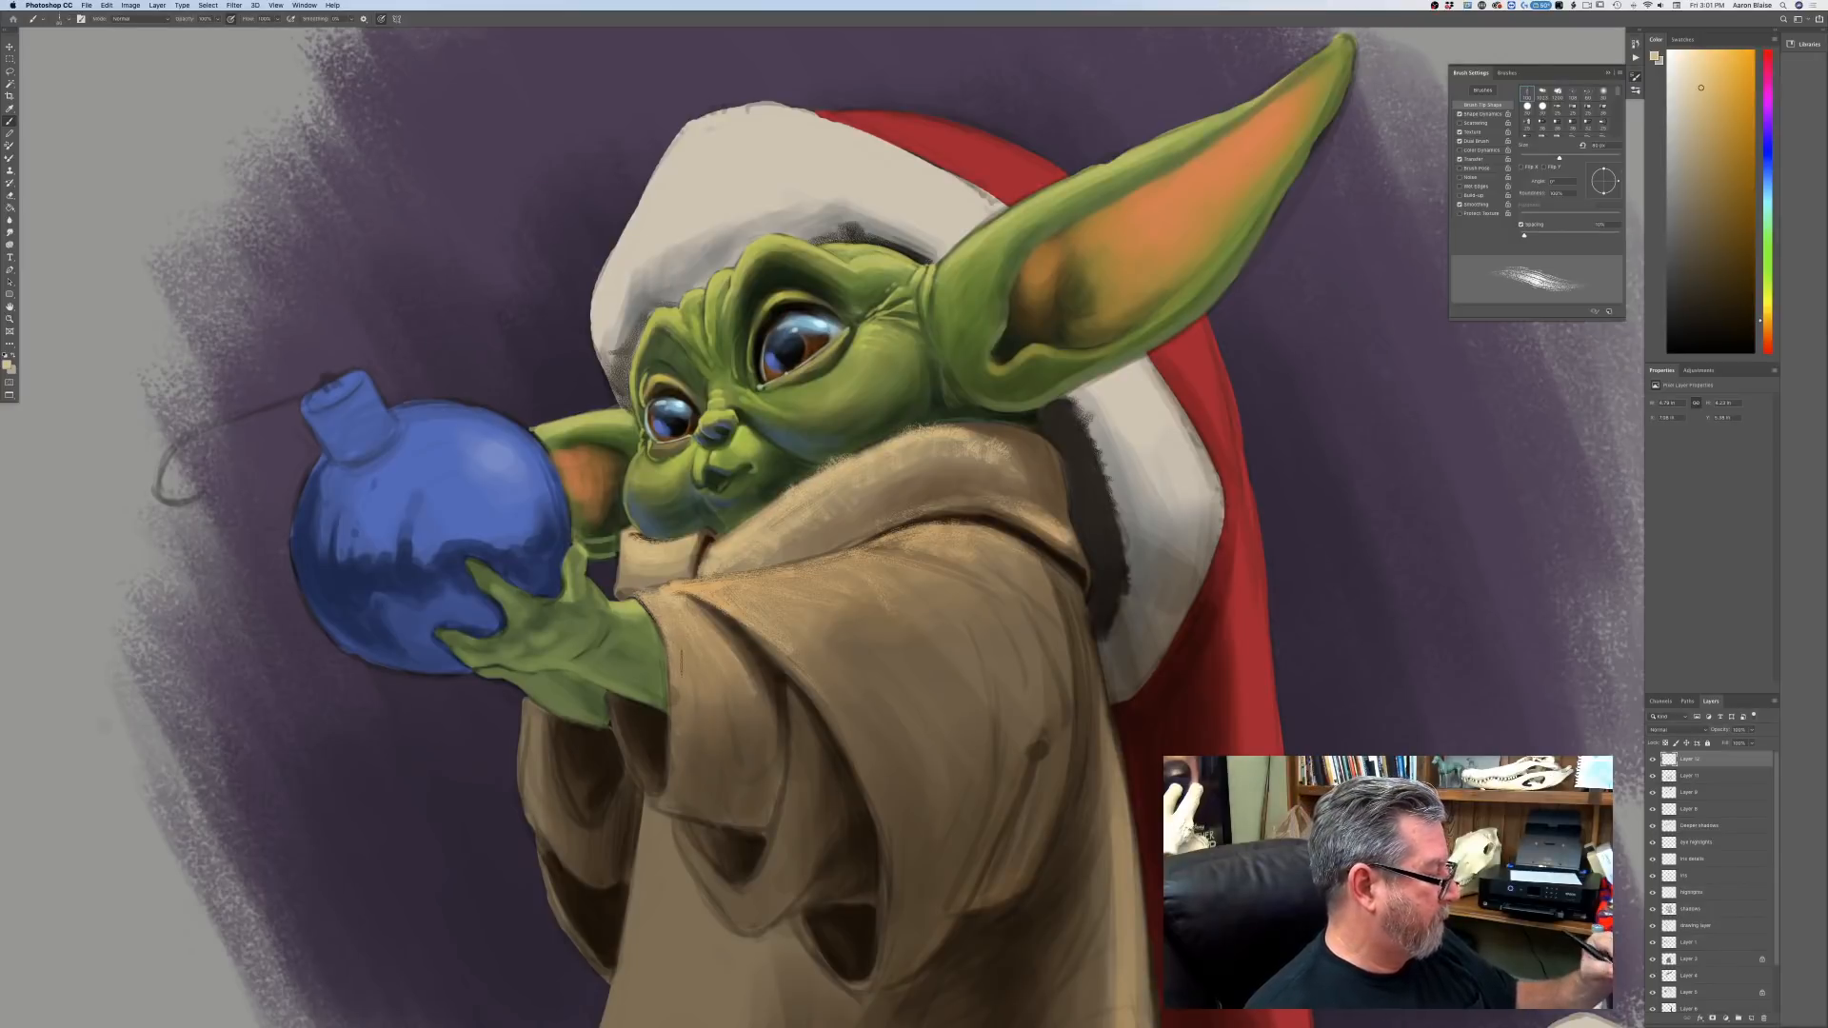
Choose a muted brown based on the robe and a smooth-stroke brush, and paint rim highlights along the near sleeve's opening edges.
click(7, 365)
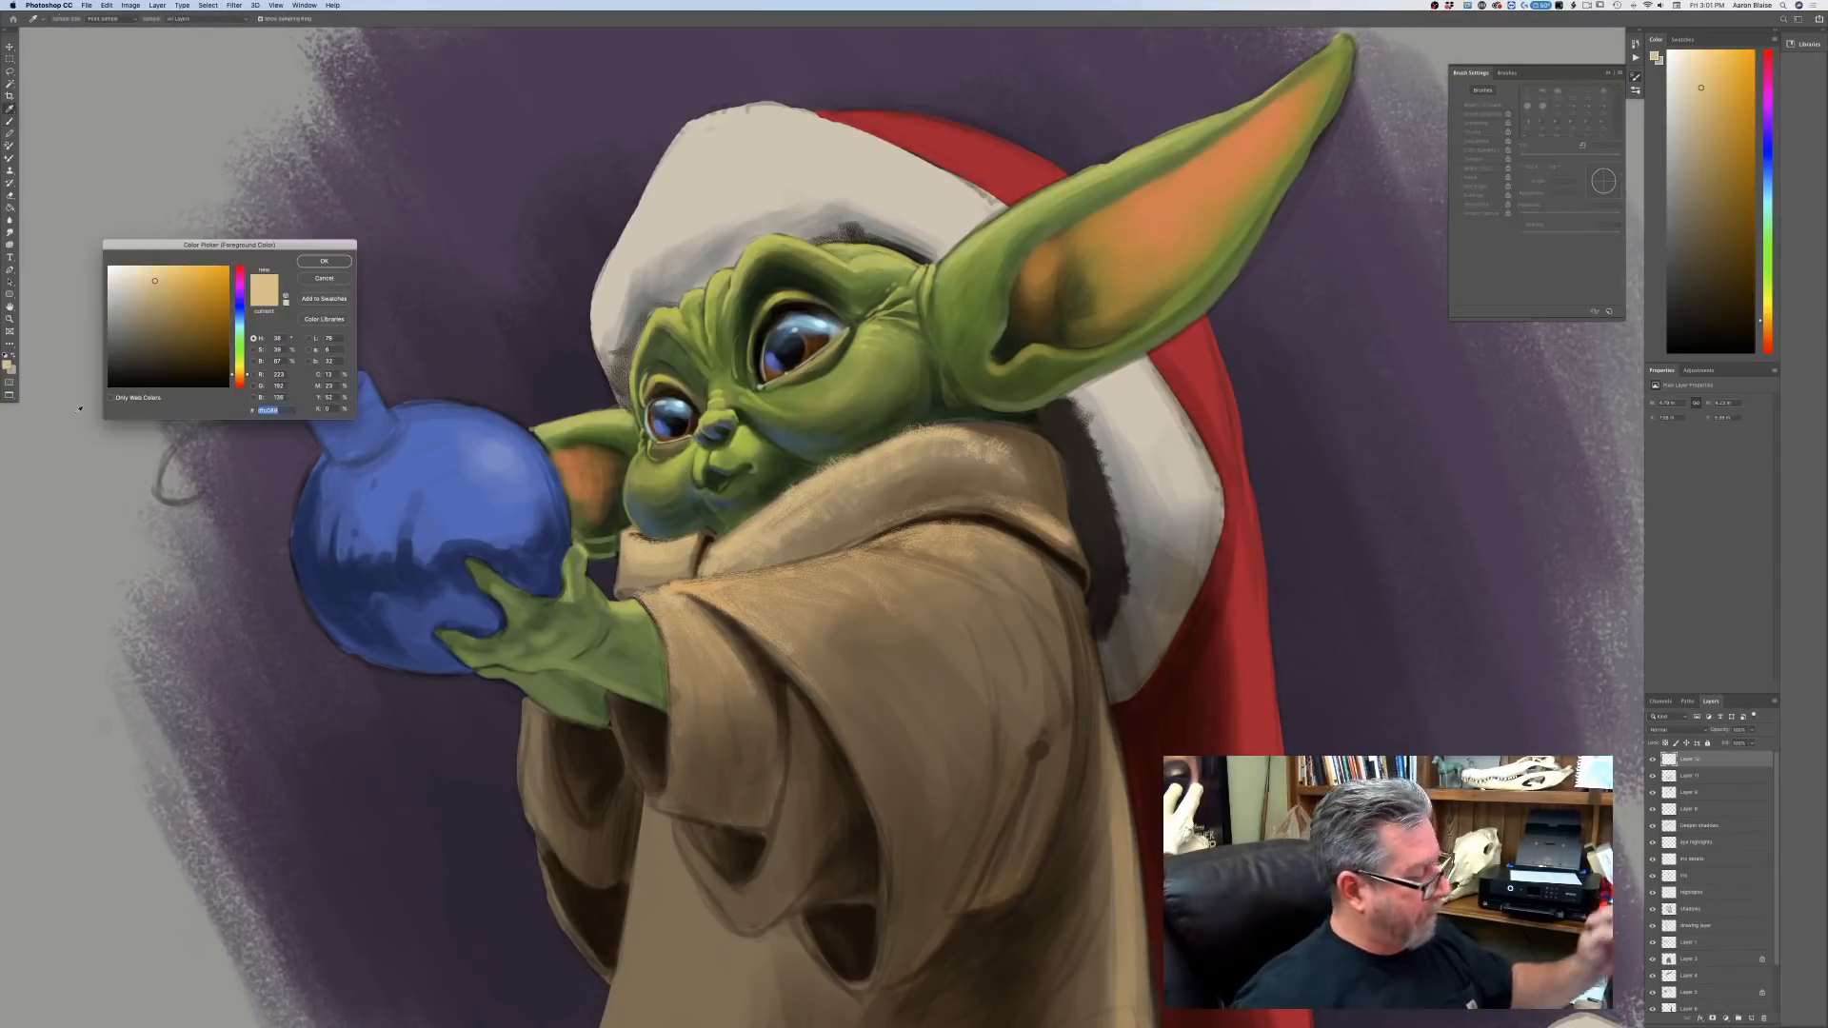
click(851, 759)
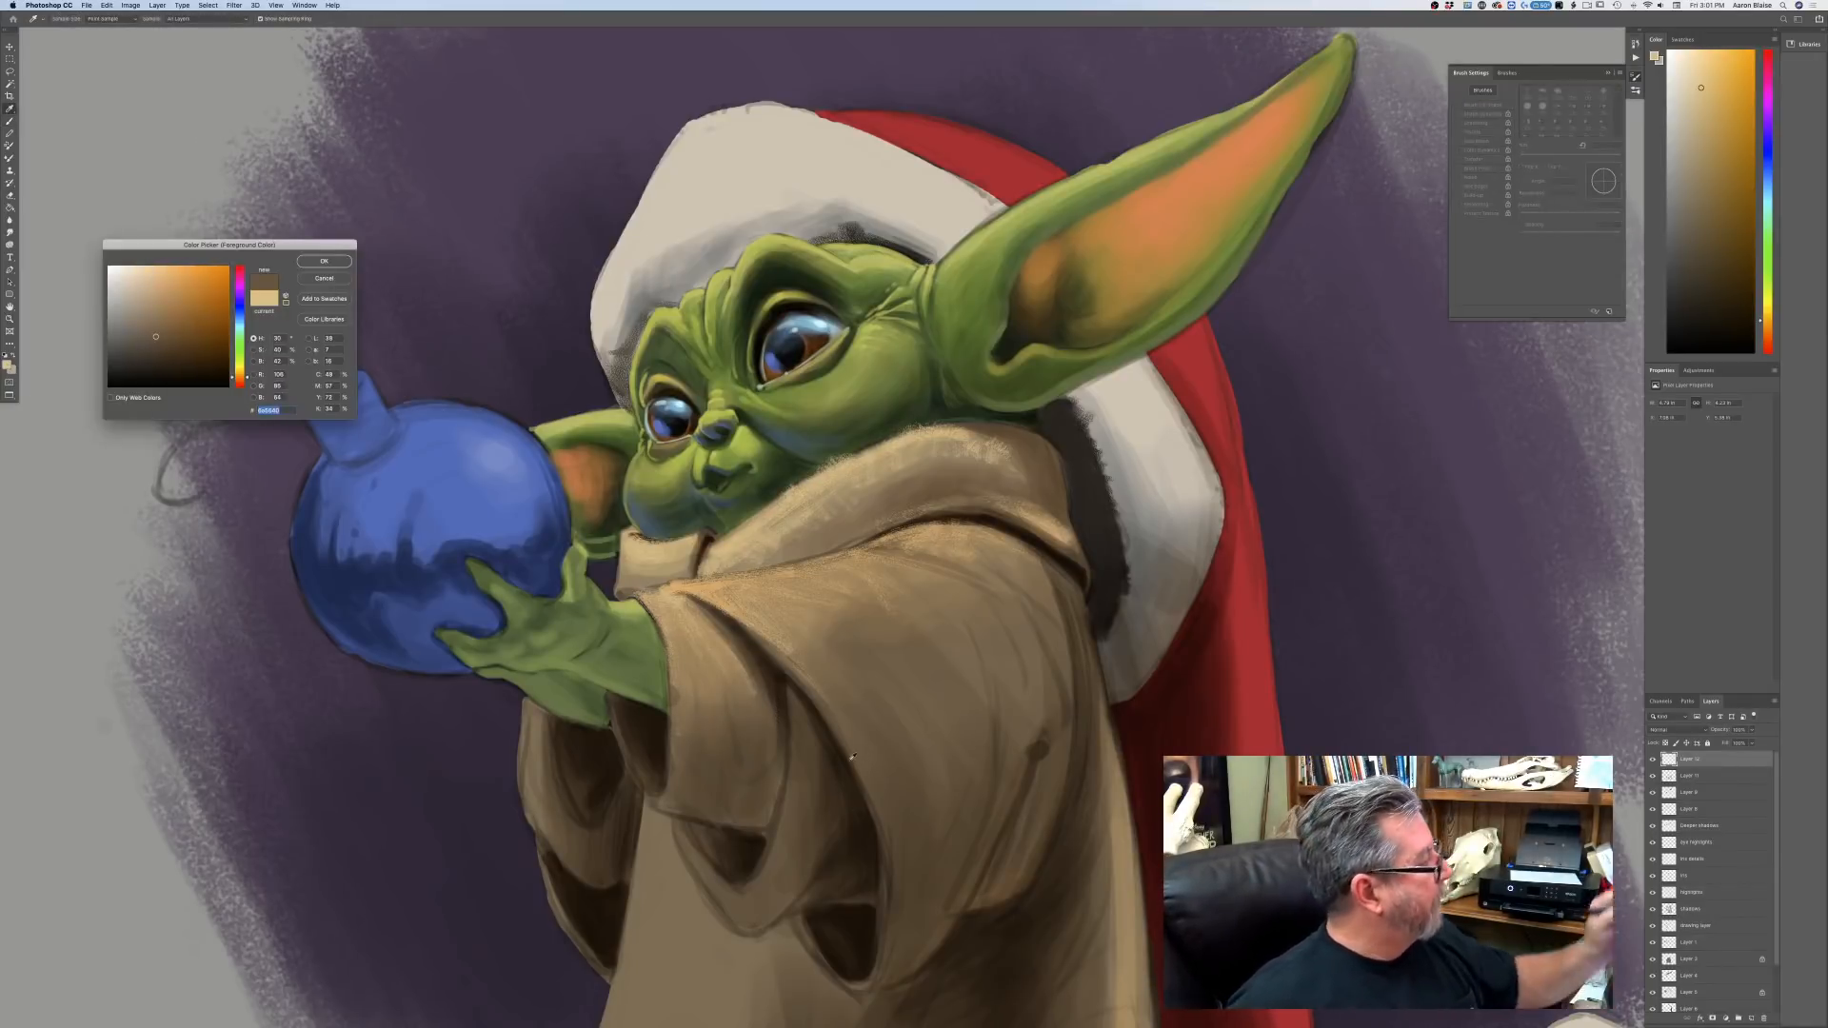
click(324, 261)
click(61, 19)
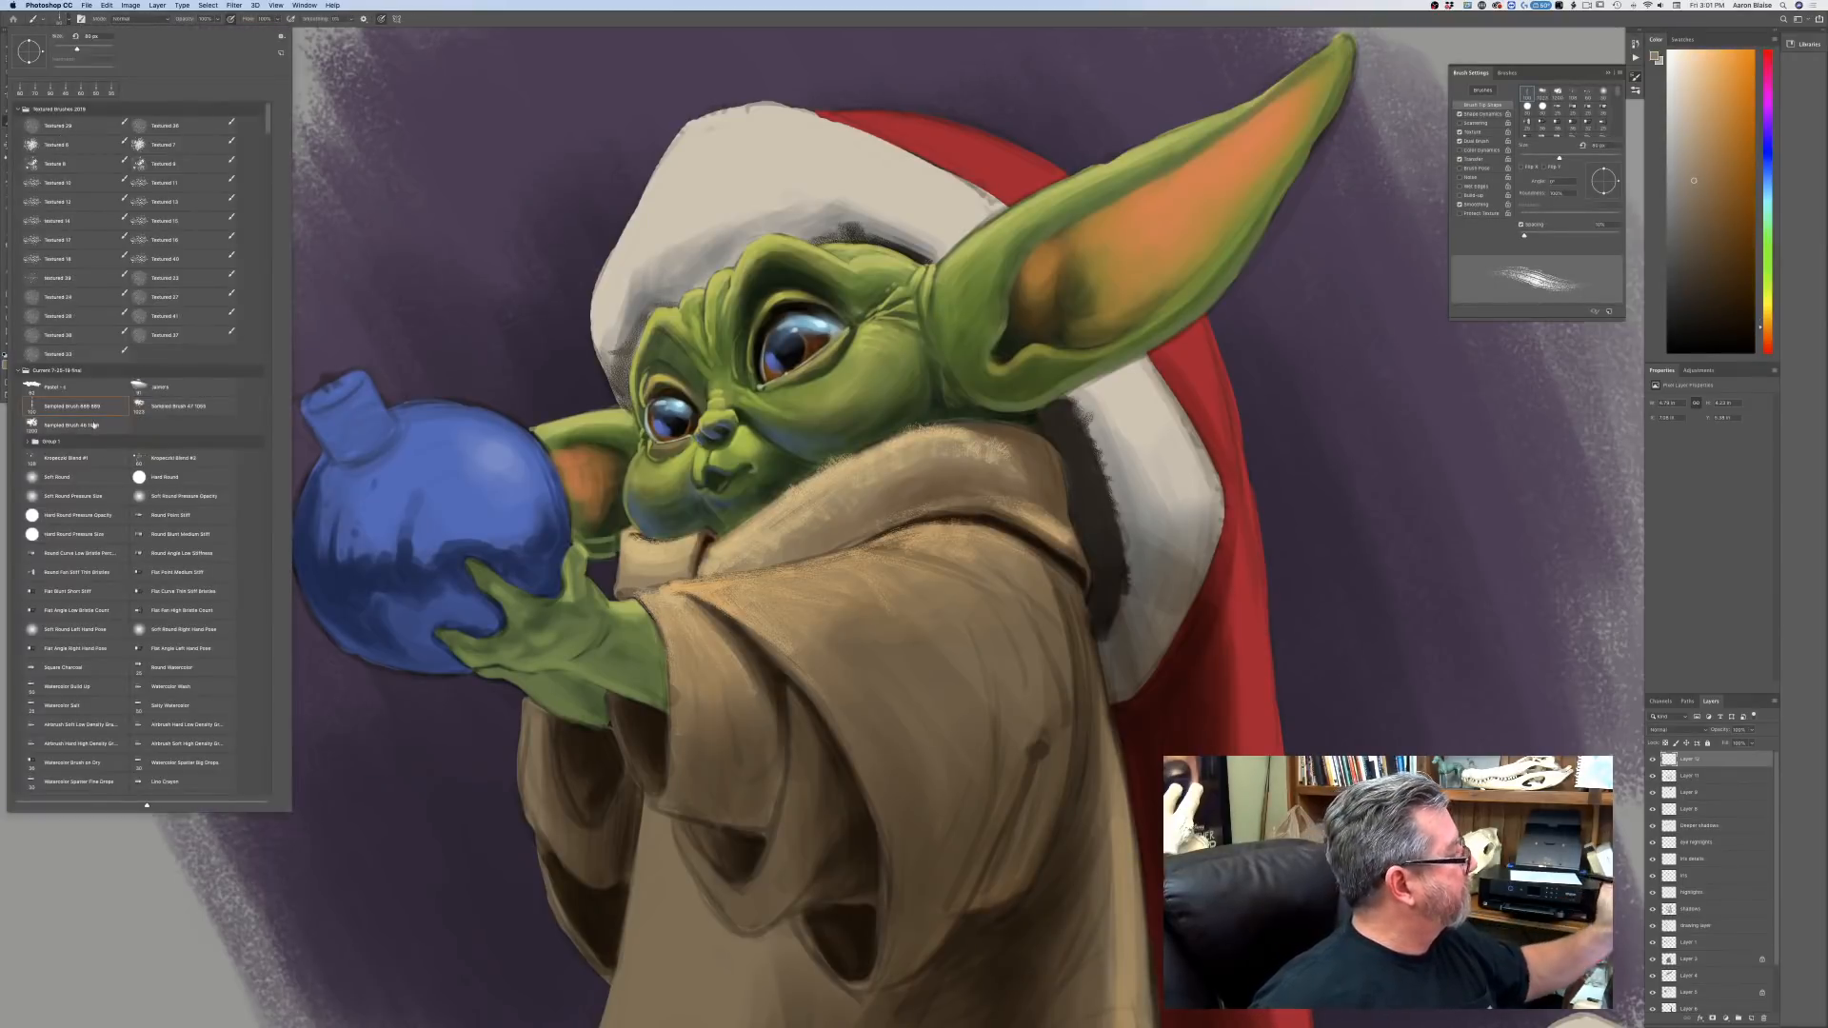
click(48, 388)
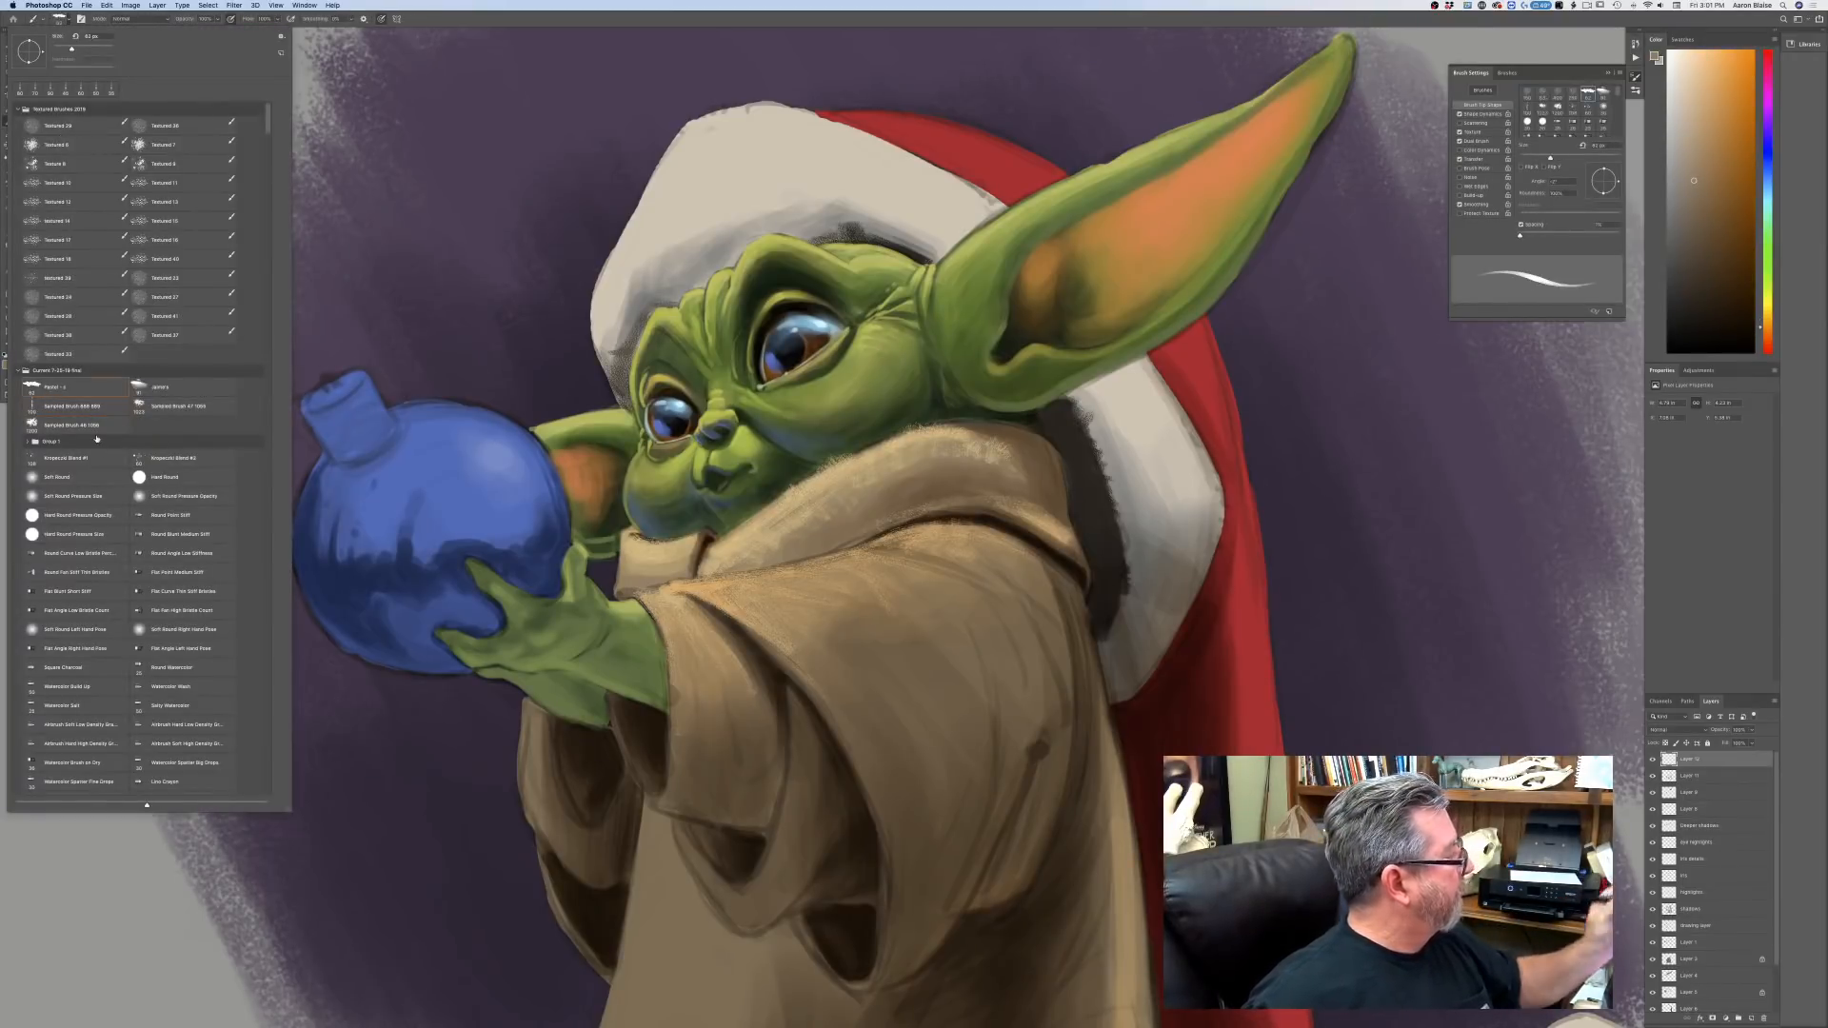
mouse_move(780, 662)
mouse_down()
mouse_move(838, 731)
mouse_move(889, 847)
mouse_move(880, 948)
mouse_up()
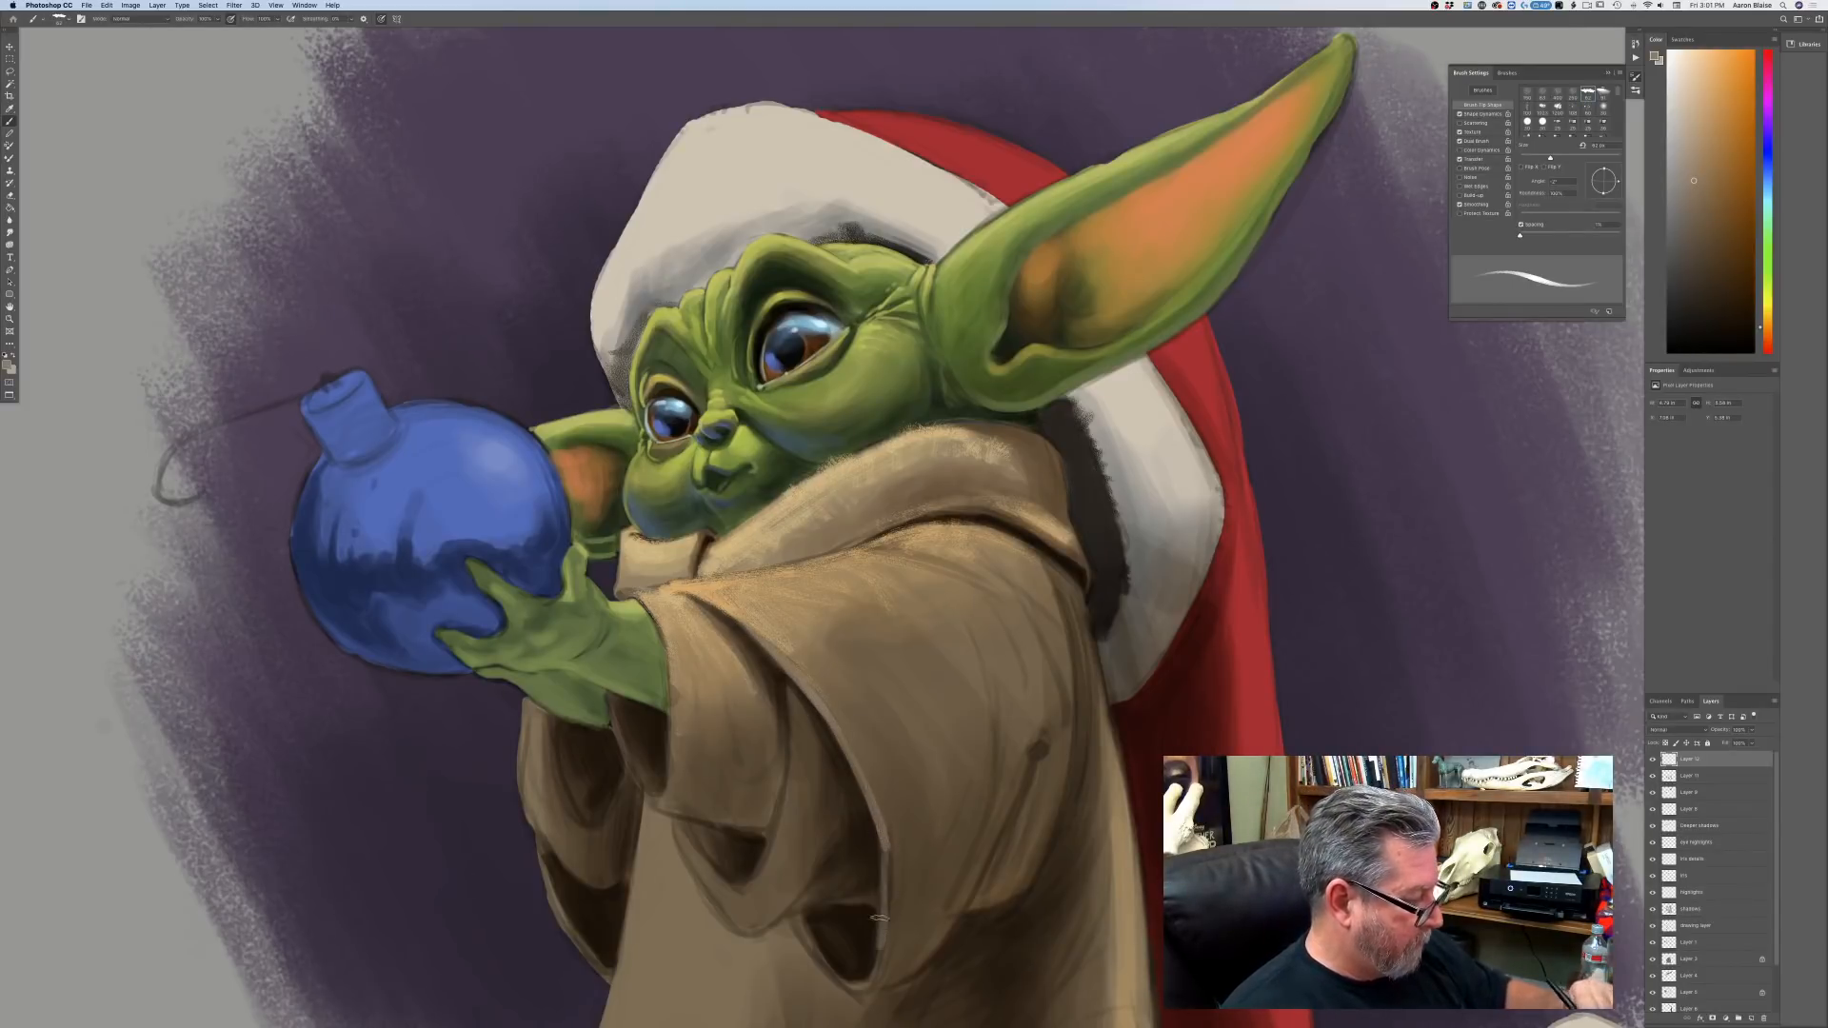
mouse_move(790, 707)
mouse_down()
mouse_move(776, 838)
mouse_move(739, 893)
mouse_move(750, 884)
mouse_up()
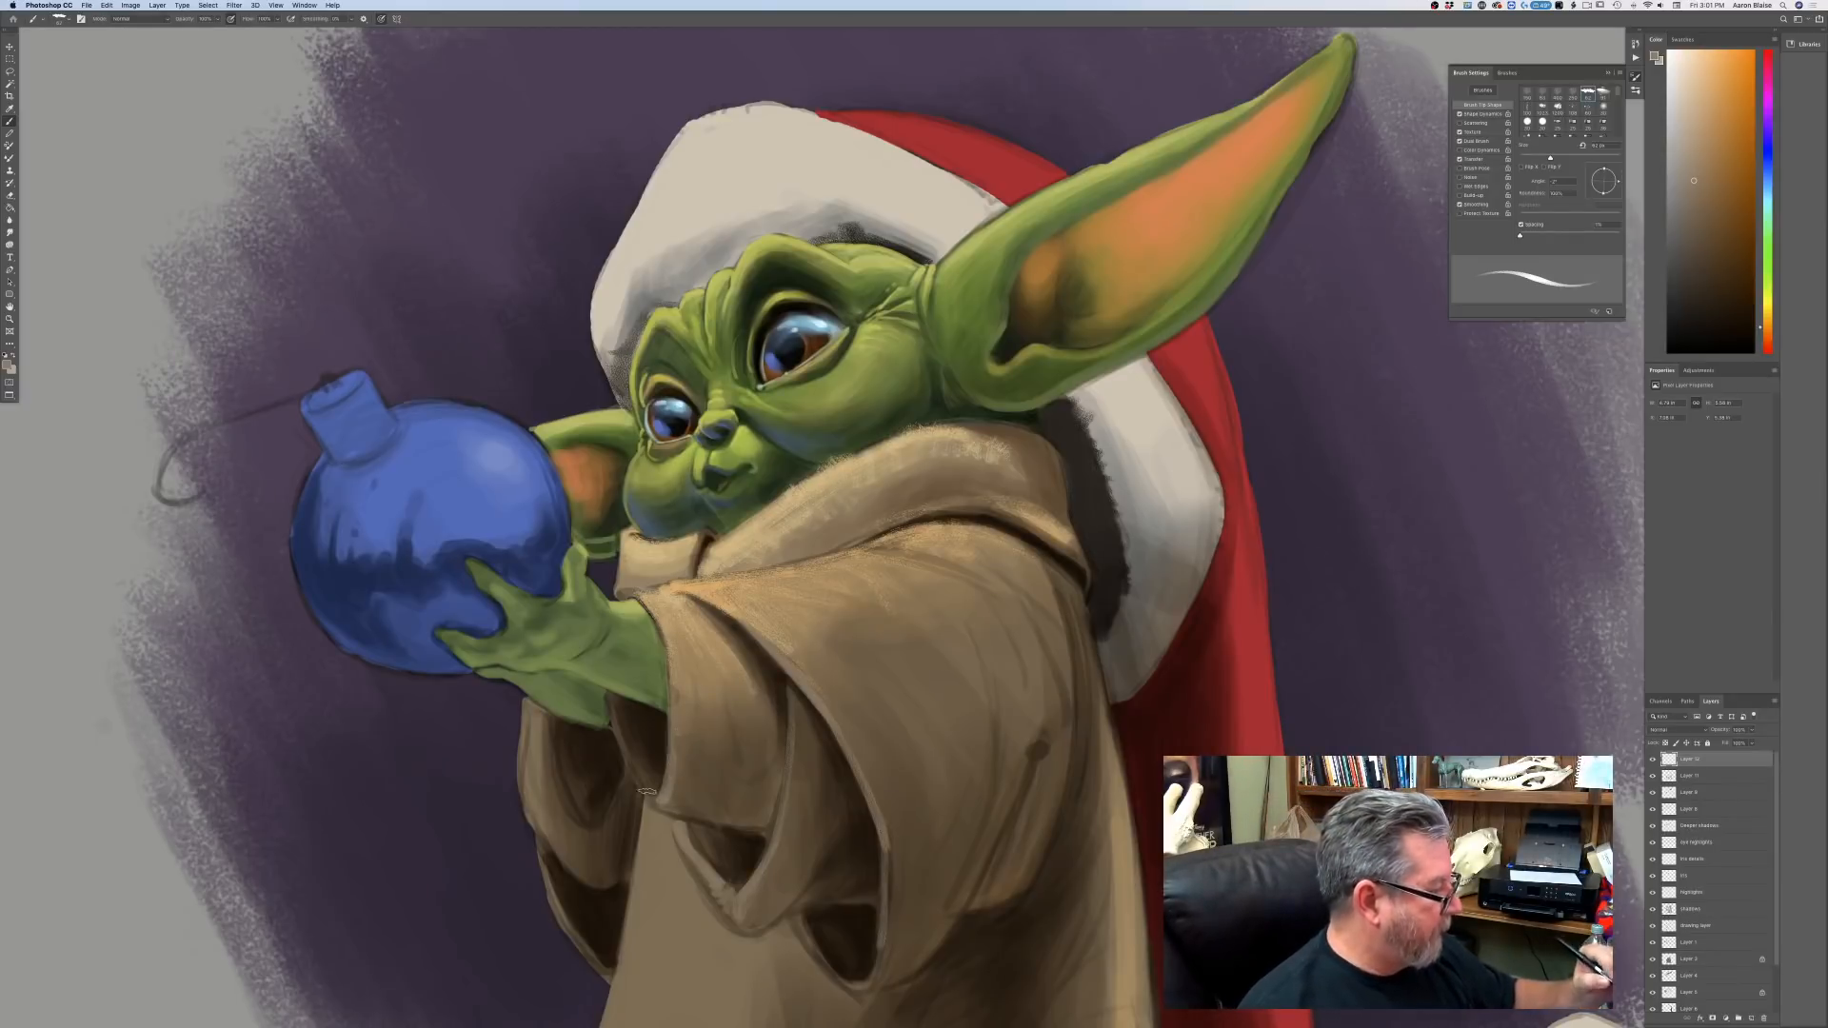
Reduce the brush size and paint a thin muted-brown rim light along the far sleeve's edge.
key(bracketleft)
key(bracketleft)
key(bracketleft)
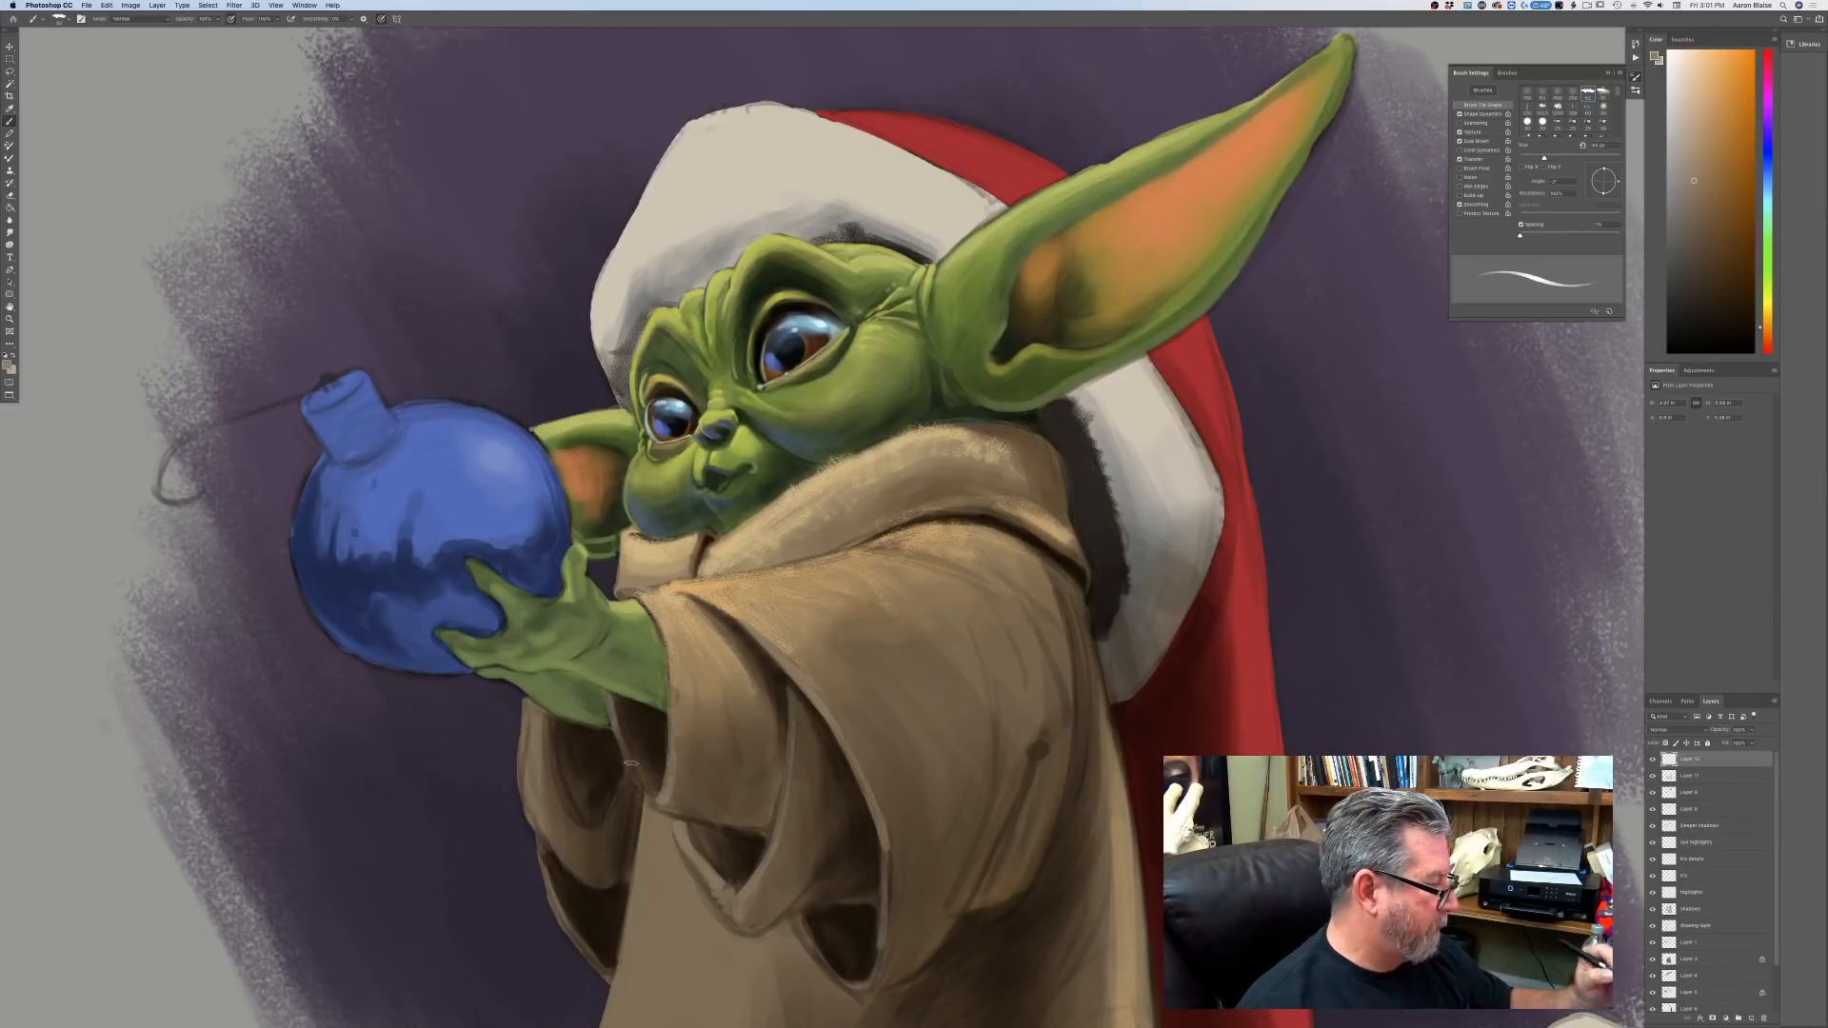
drag(547, 722, 581, 831)
Turn off Shape Dynamics for the brush, adjust its size and paint soft light strokes down the back folds of the near sleeve.
key(super+minus)
key(super+minus)
key(super+minus)
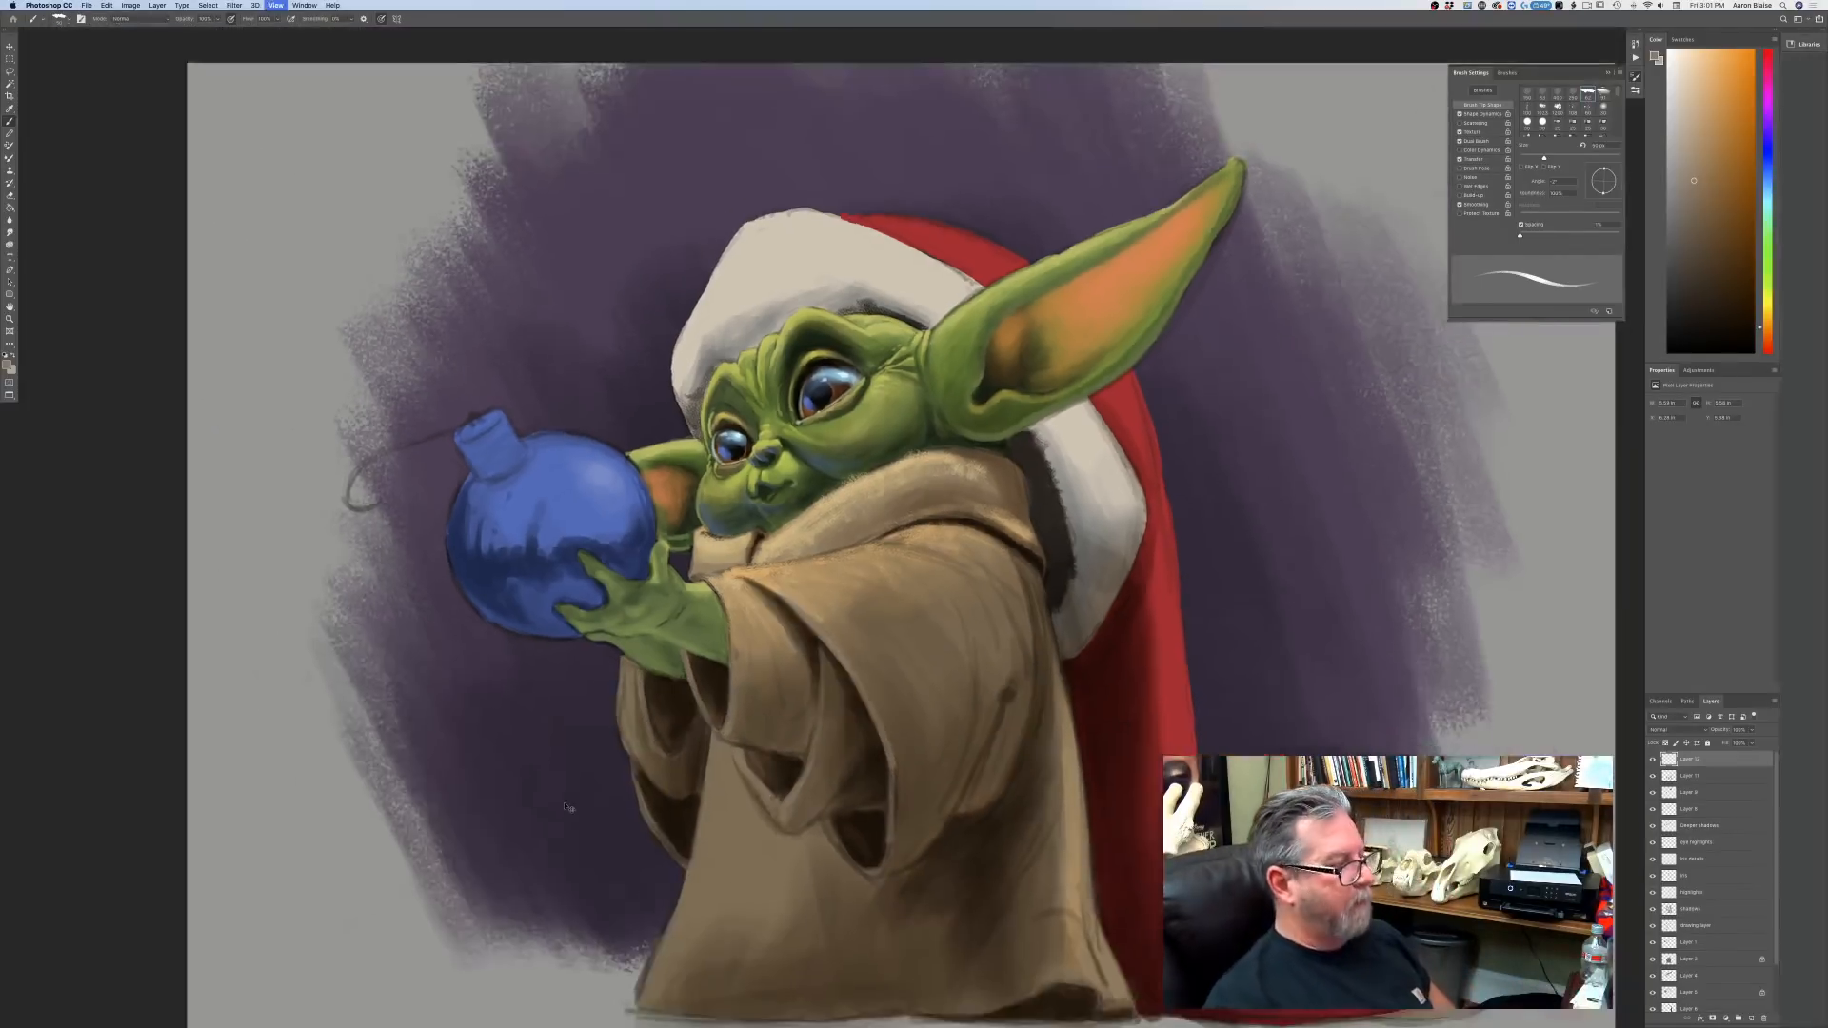
key(super+plus)
key(super+plus)
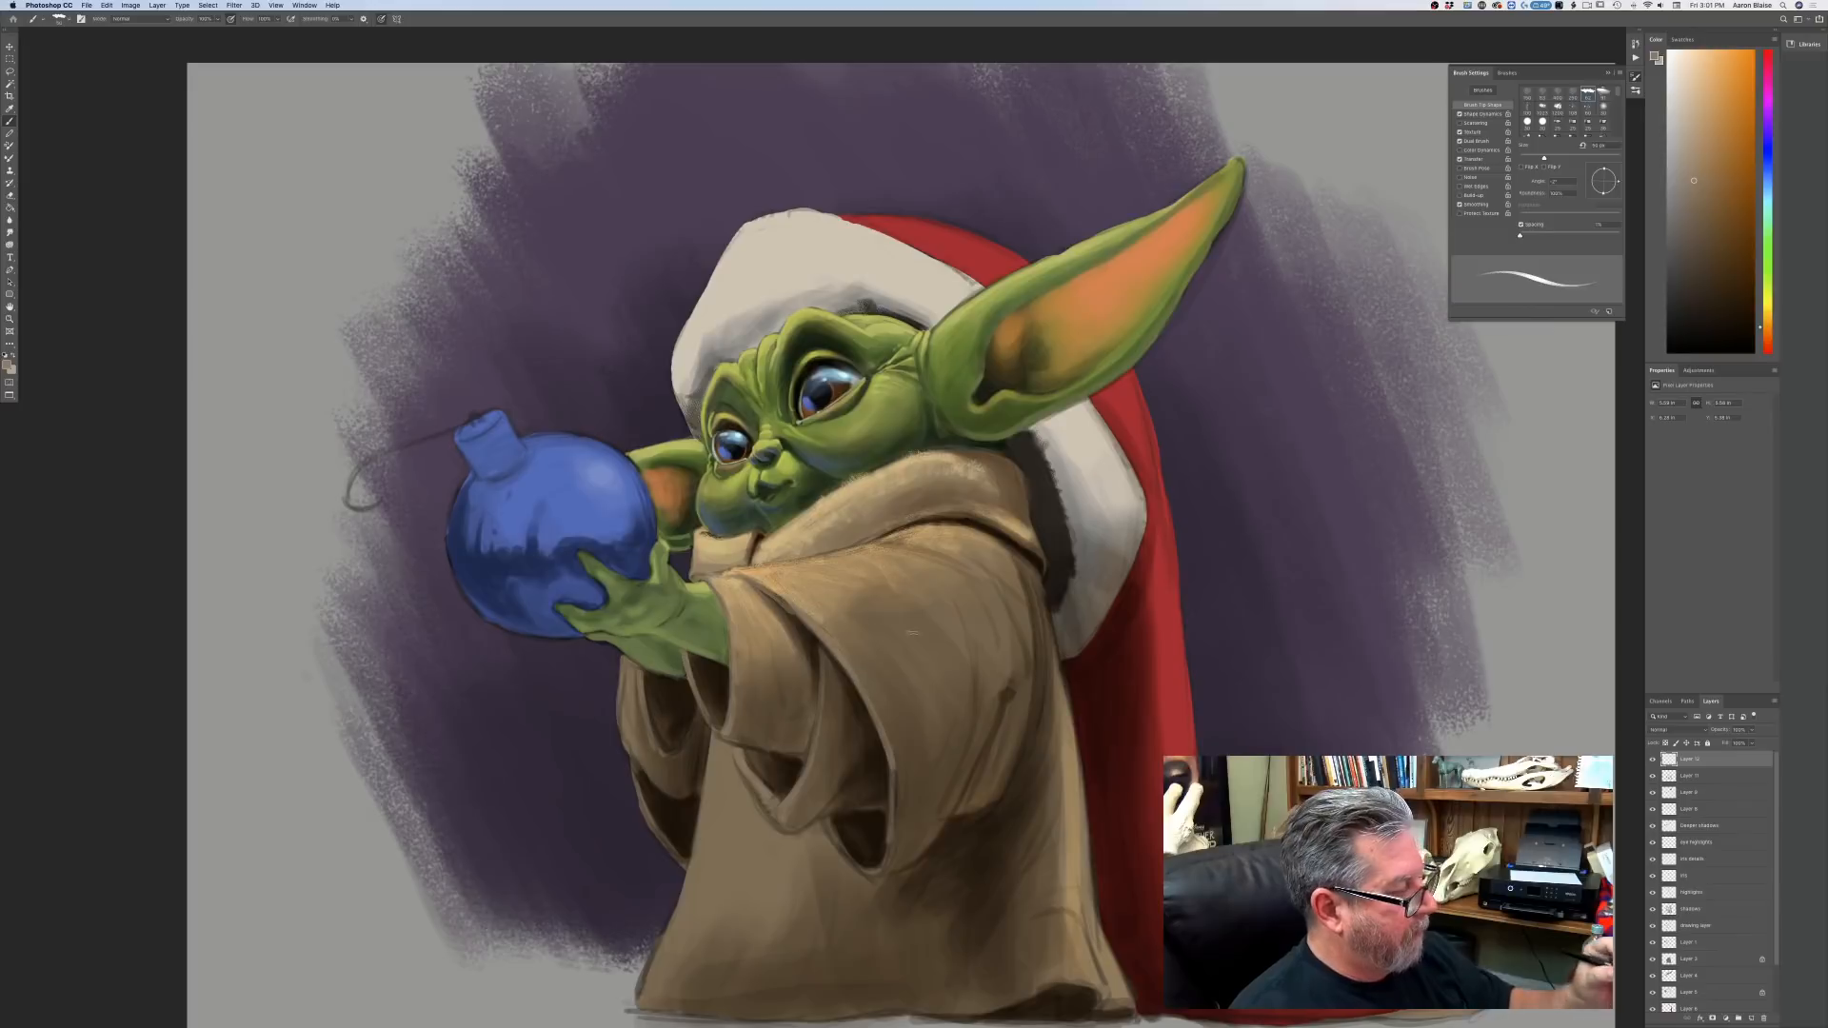
click(1459, 113)
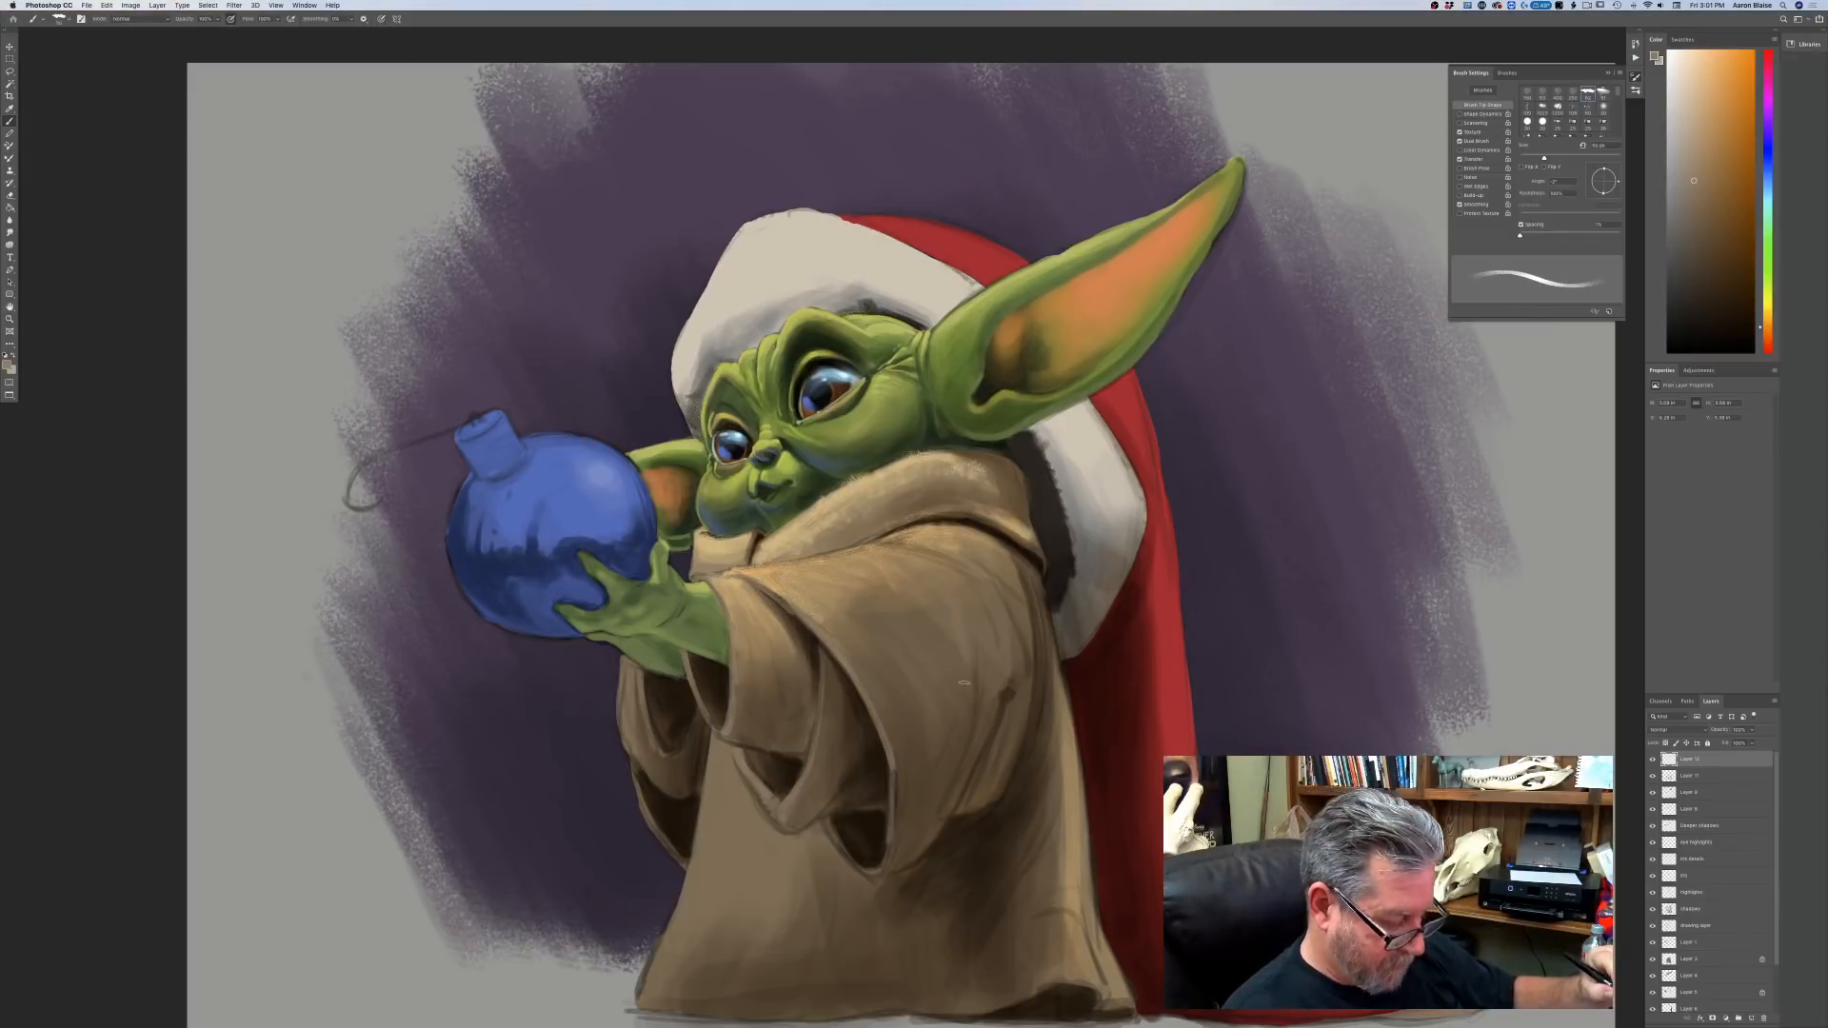
key(bracketright)
key(bracketright)
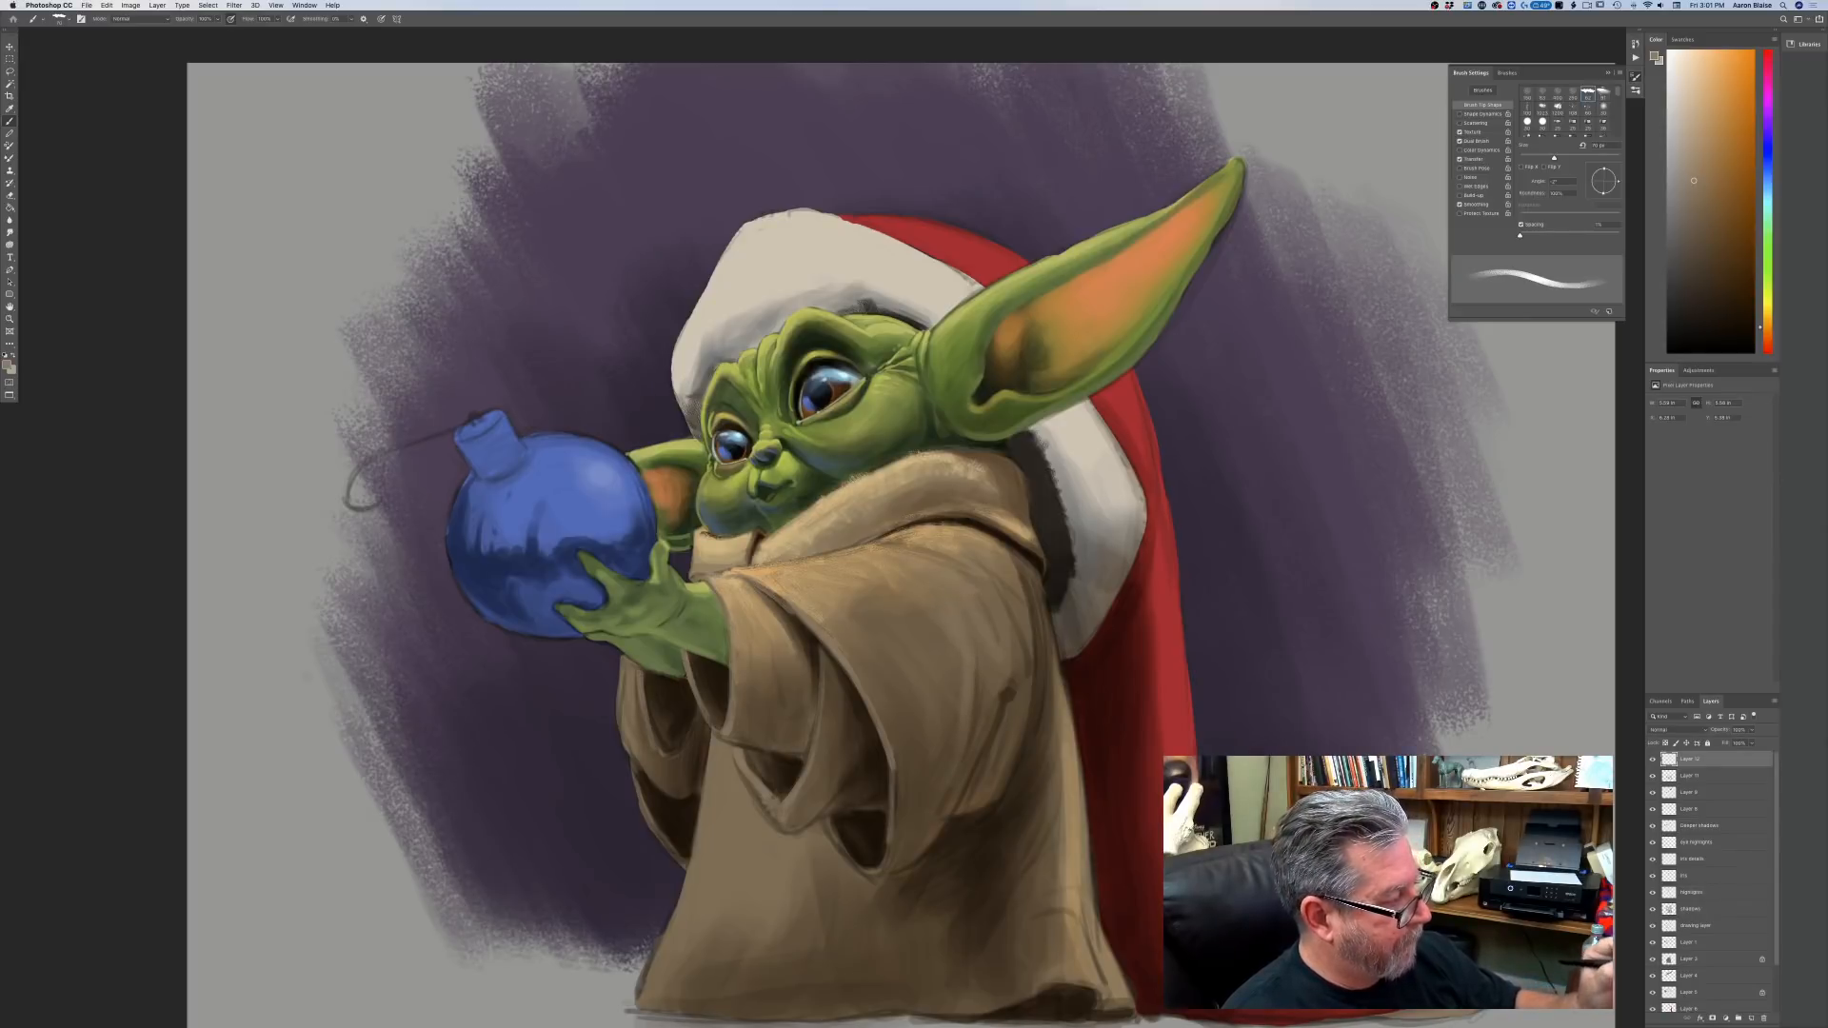
key(bracketleft)
key(bracketleft)
key(bracketleft)
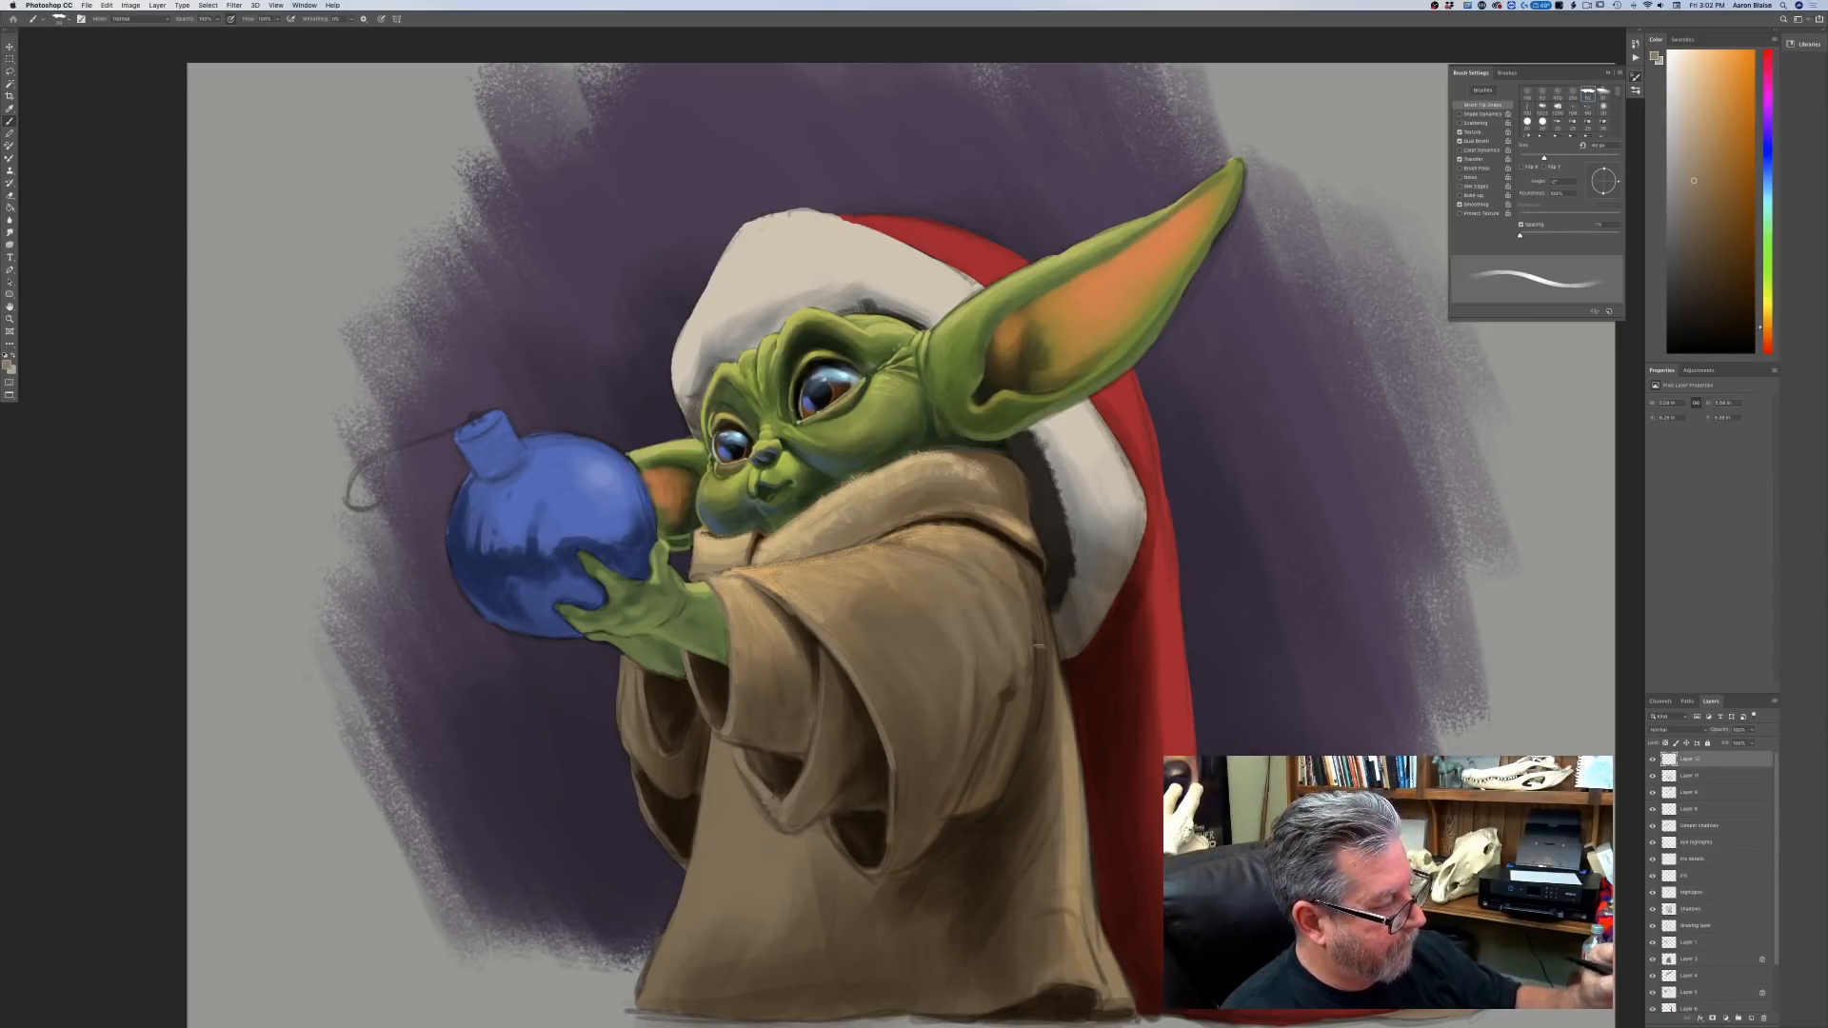
key(bracketleft)
drag(1039, 583, 1006, 784)
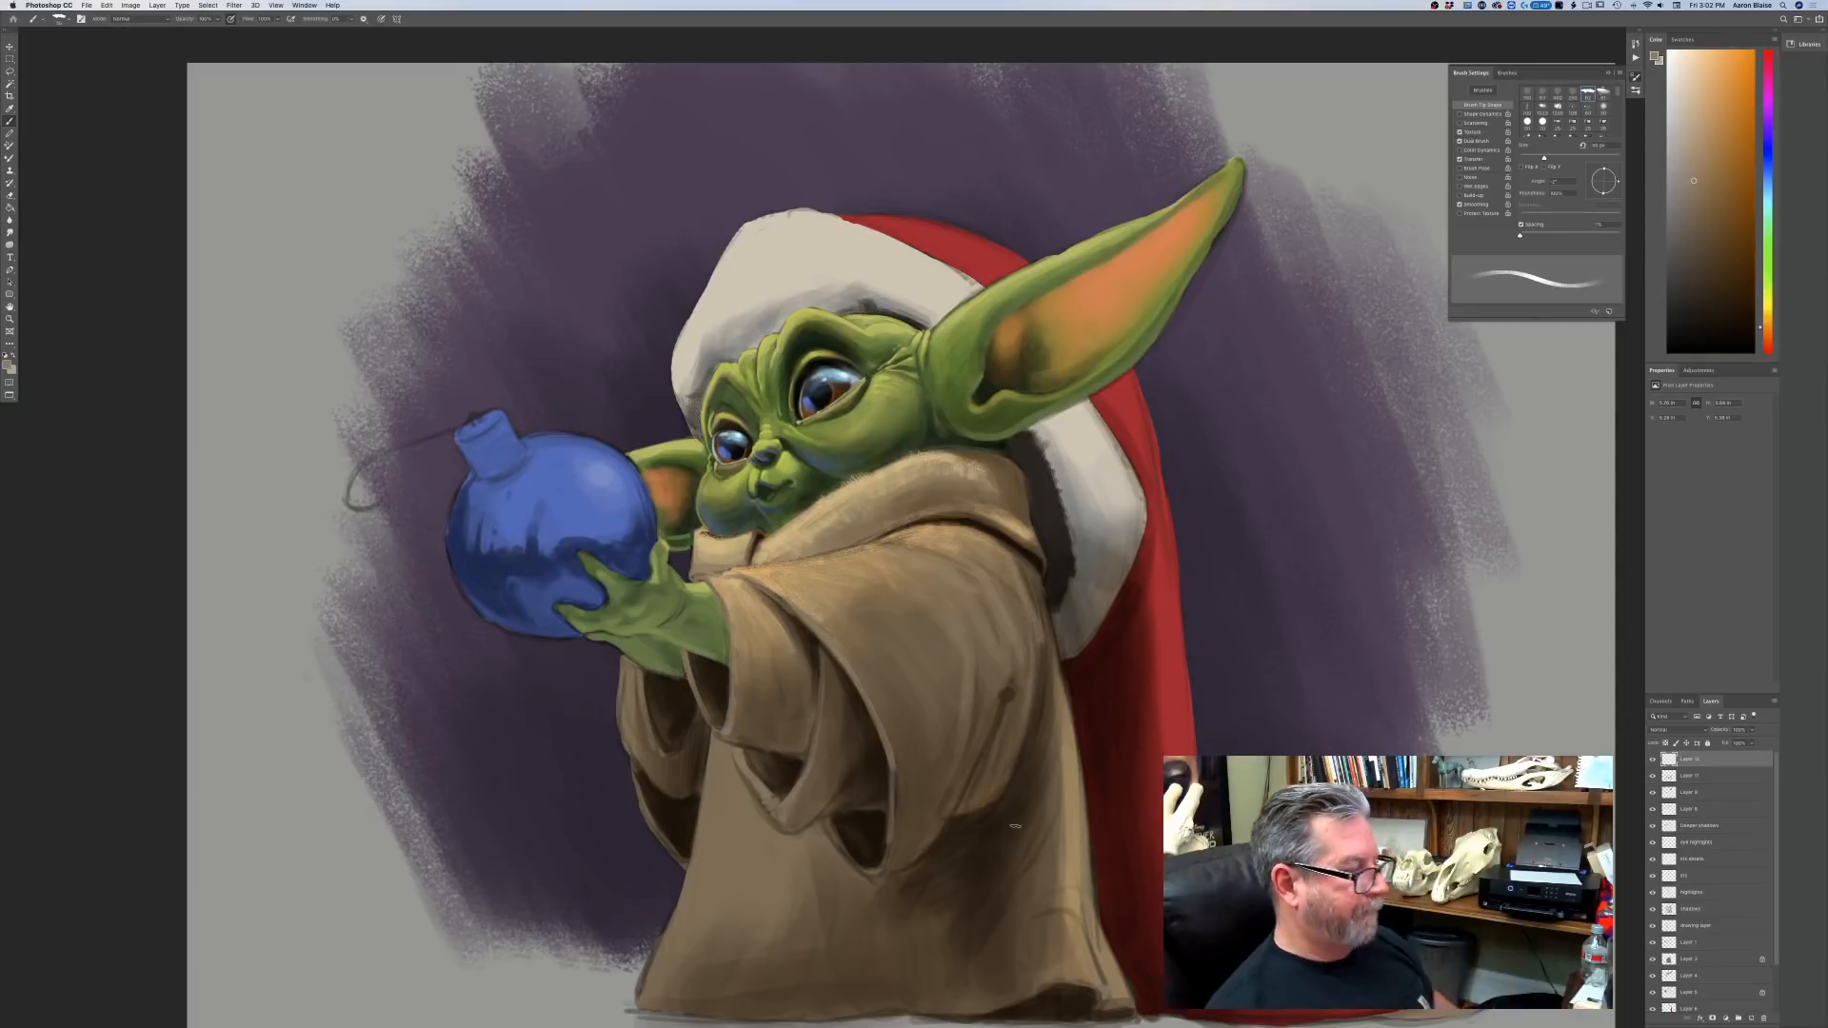
Enlarge the brush, pick a darker, more saturated brown and paint warm reflected light into the near sleeve's lower folds.
key(super+minus)
key(super+minus)
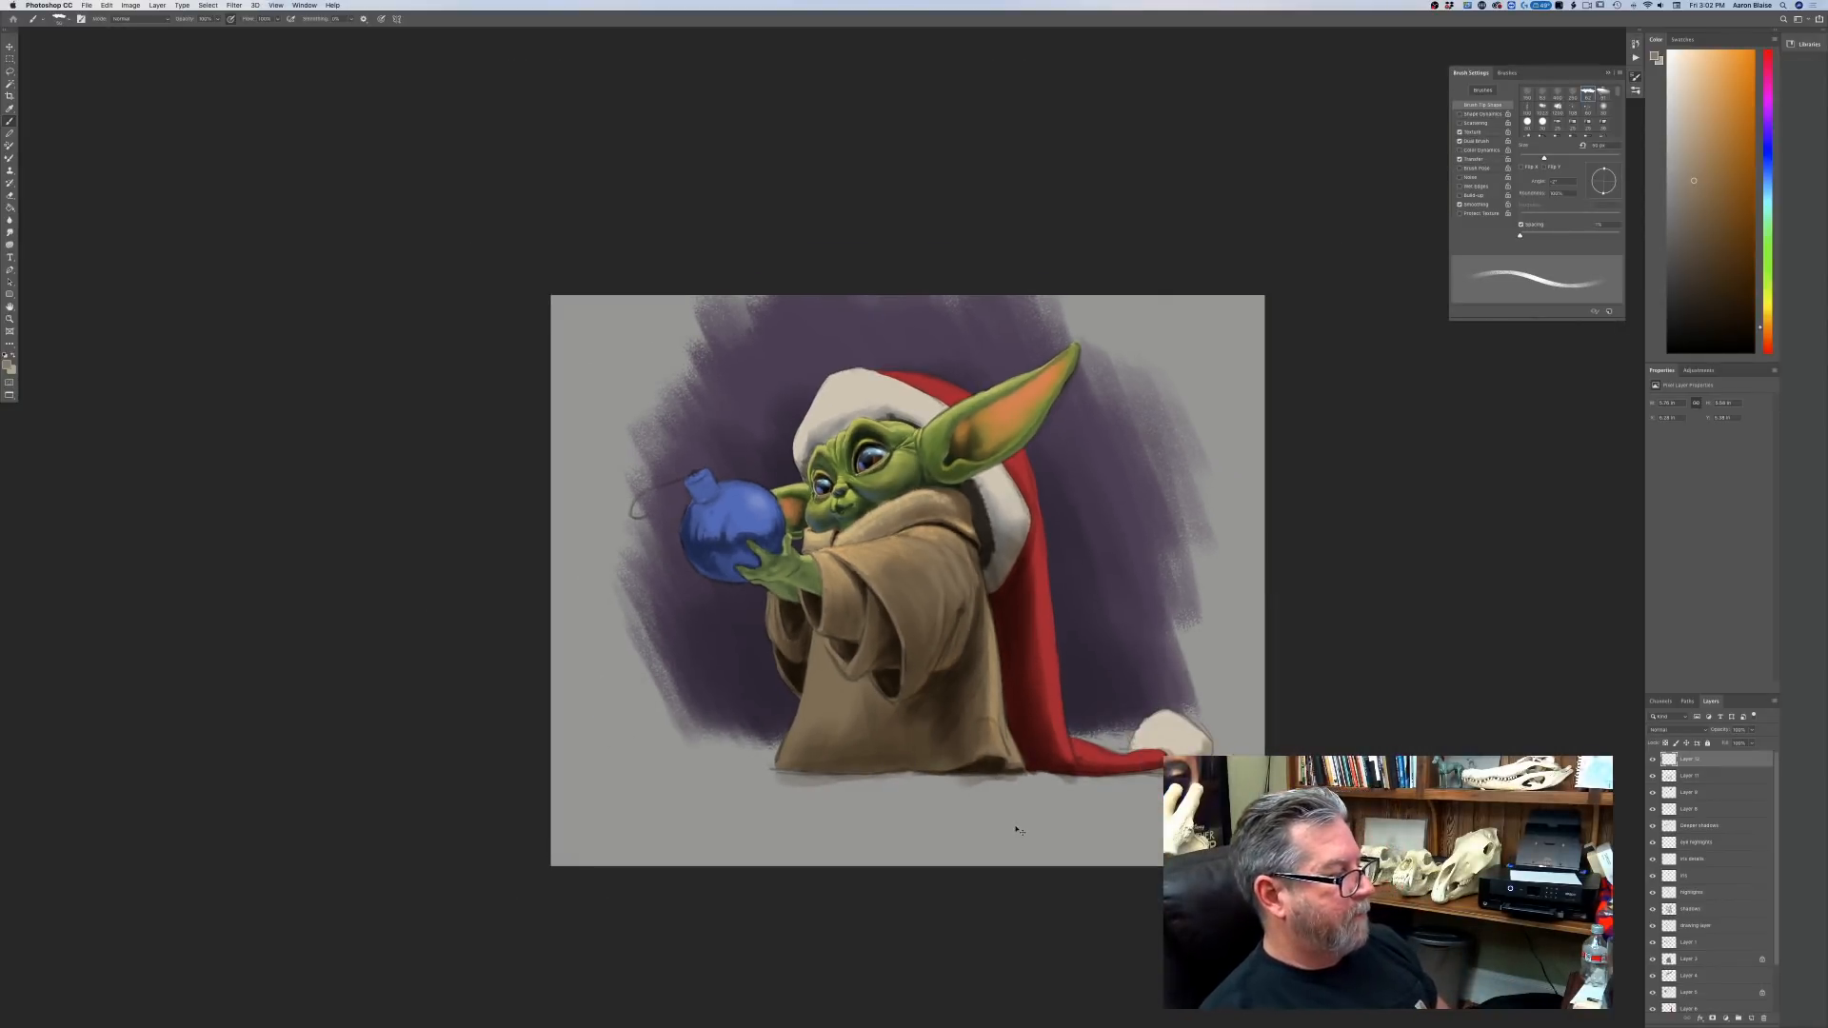
key(super+equal)
key(super+equal)
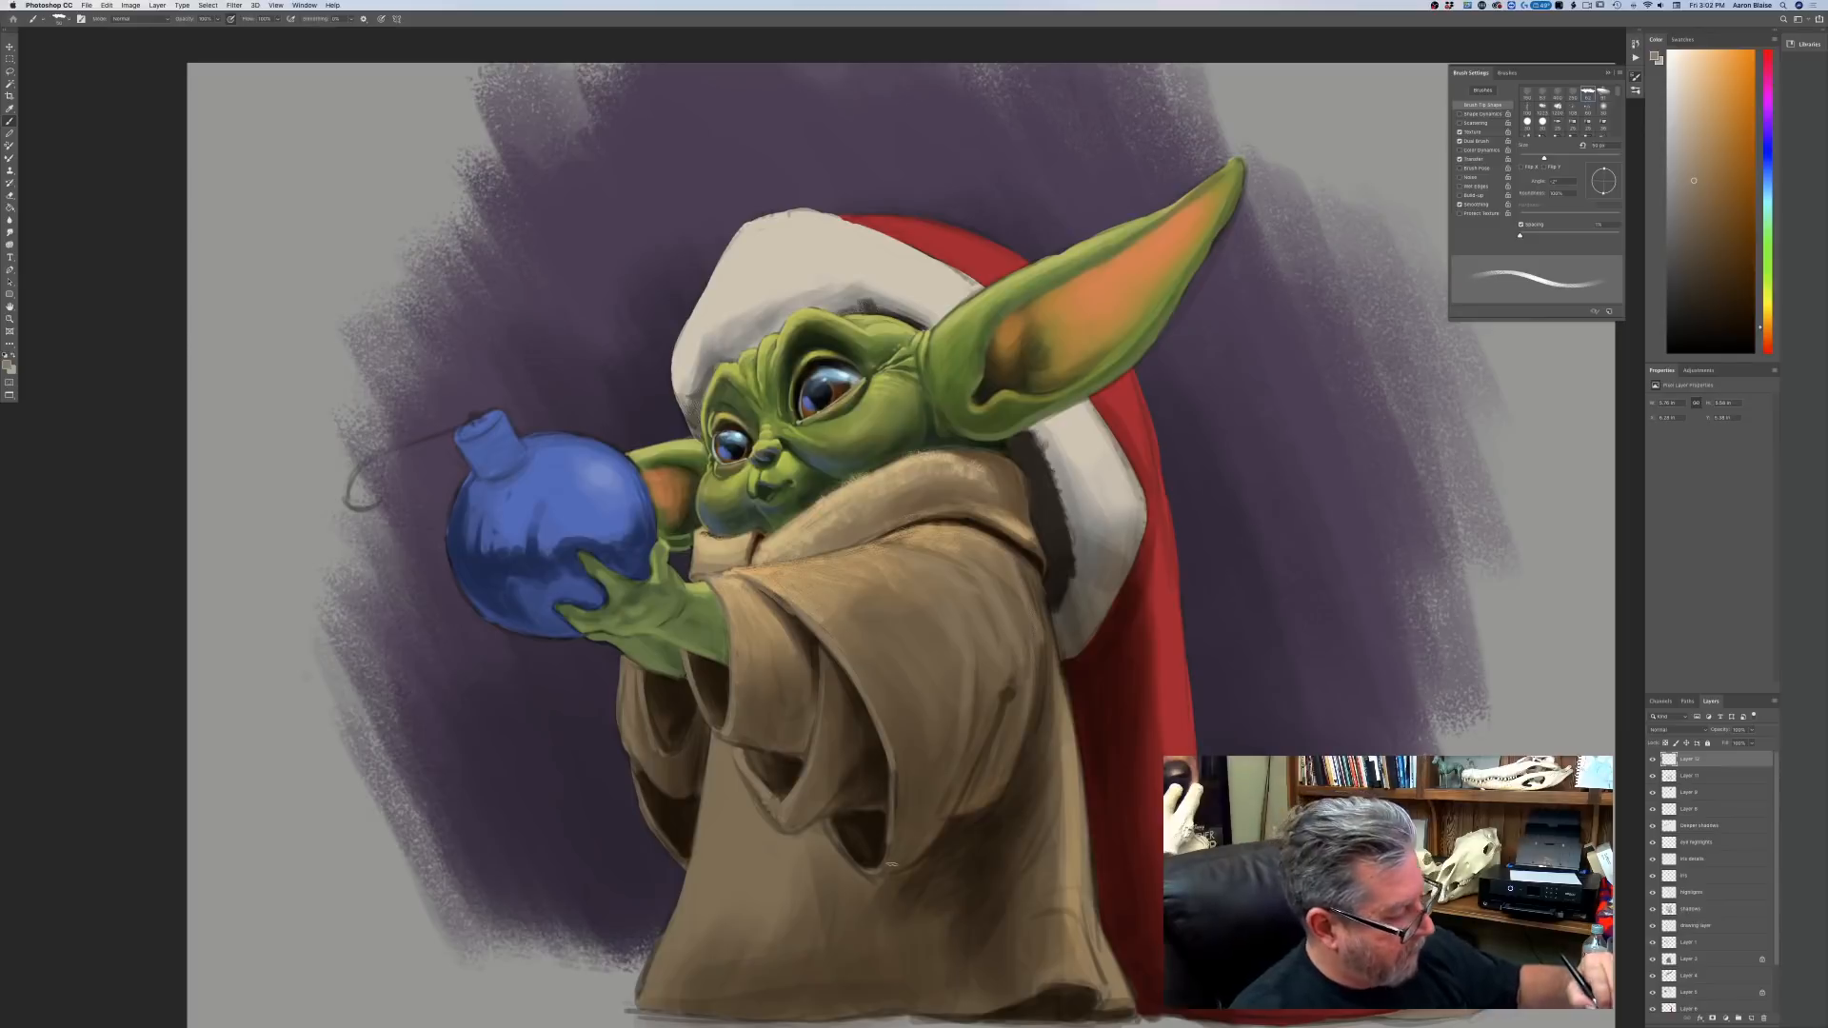
key(bracketright)
key(bracketright)
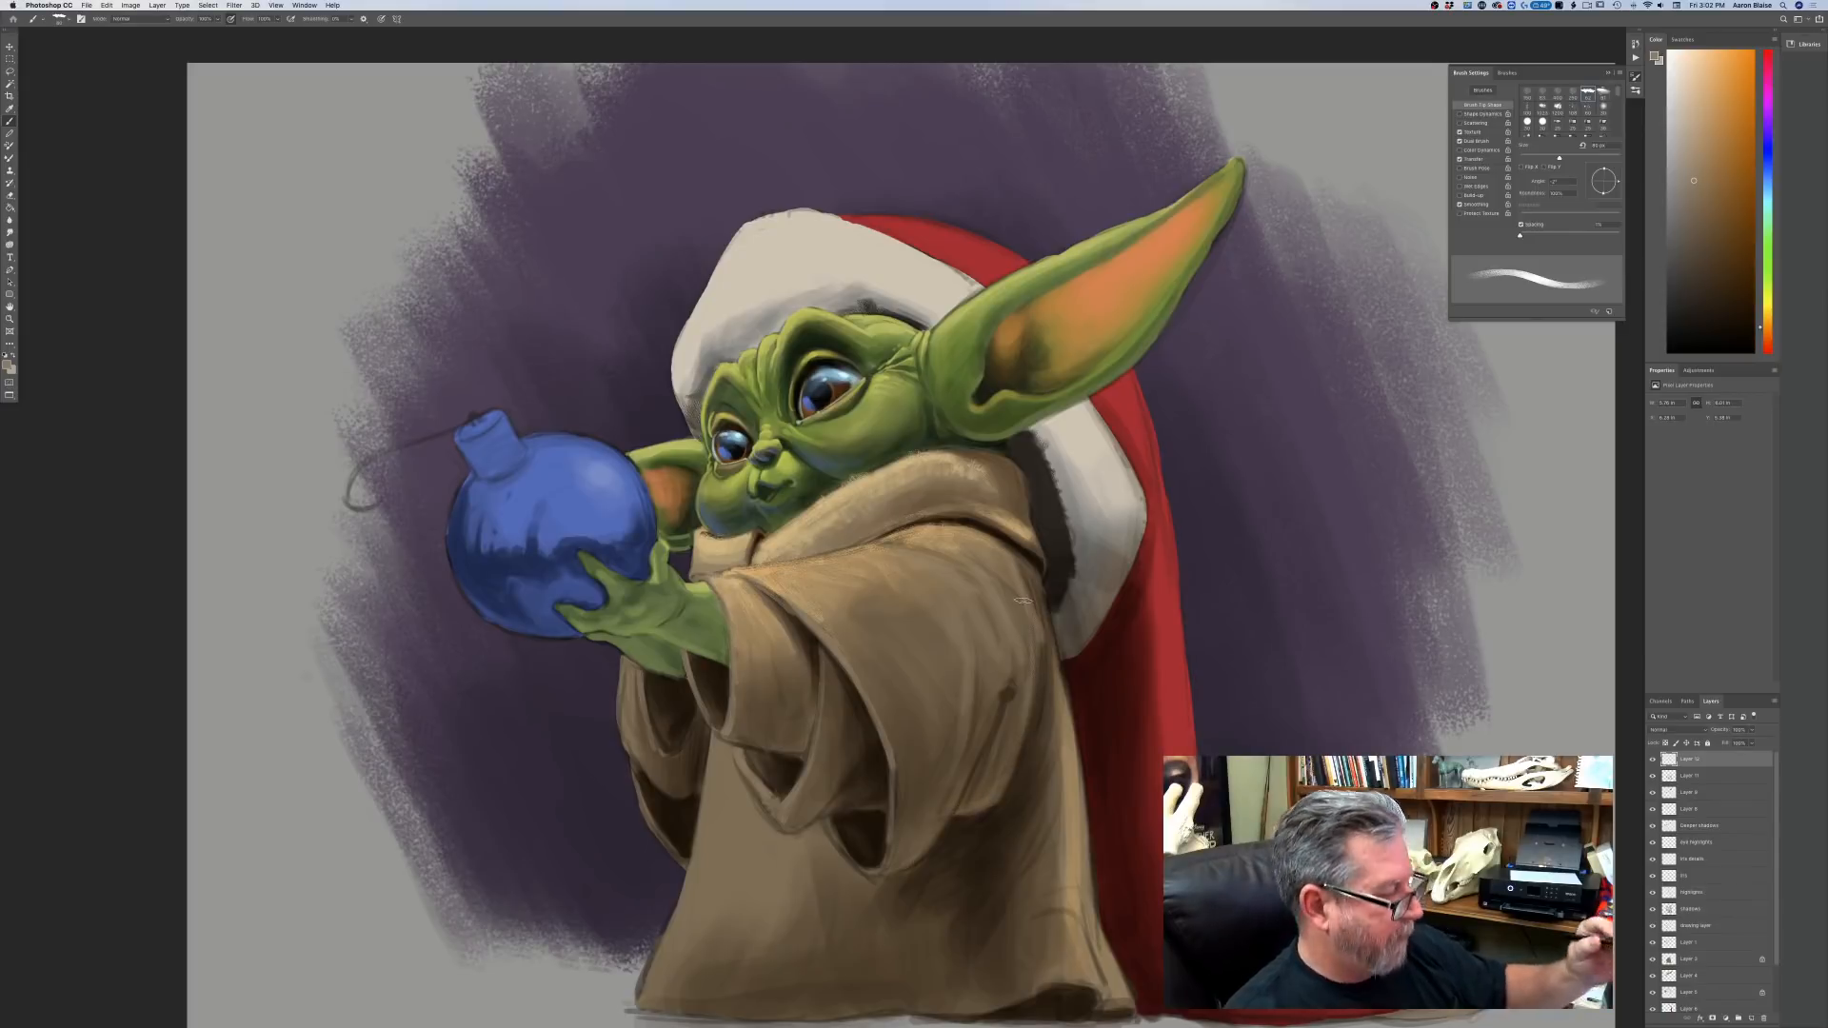
click(7, 364)
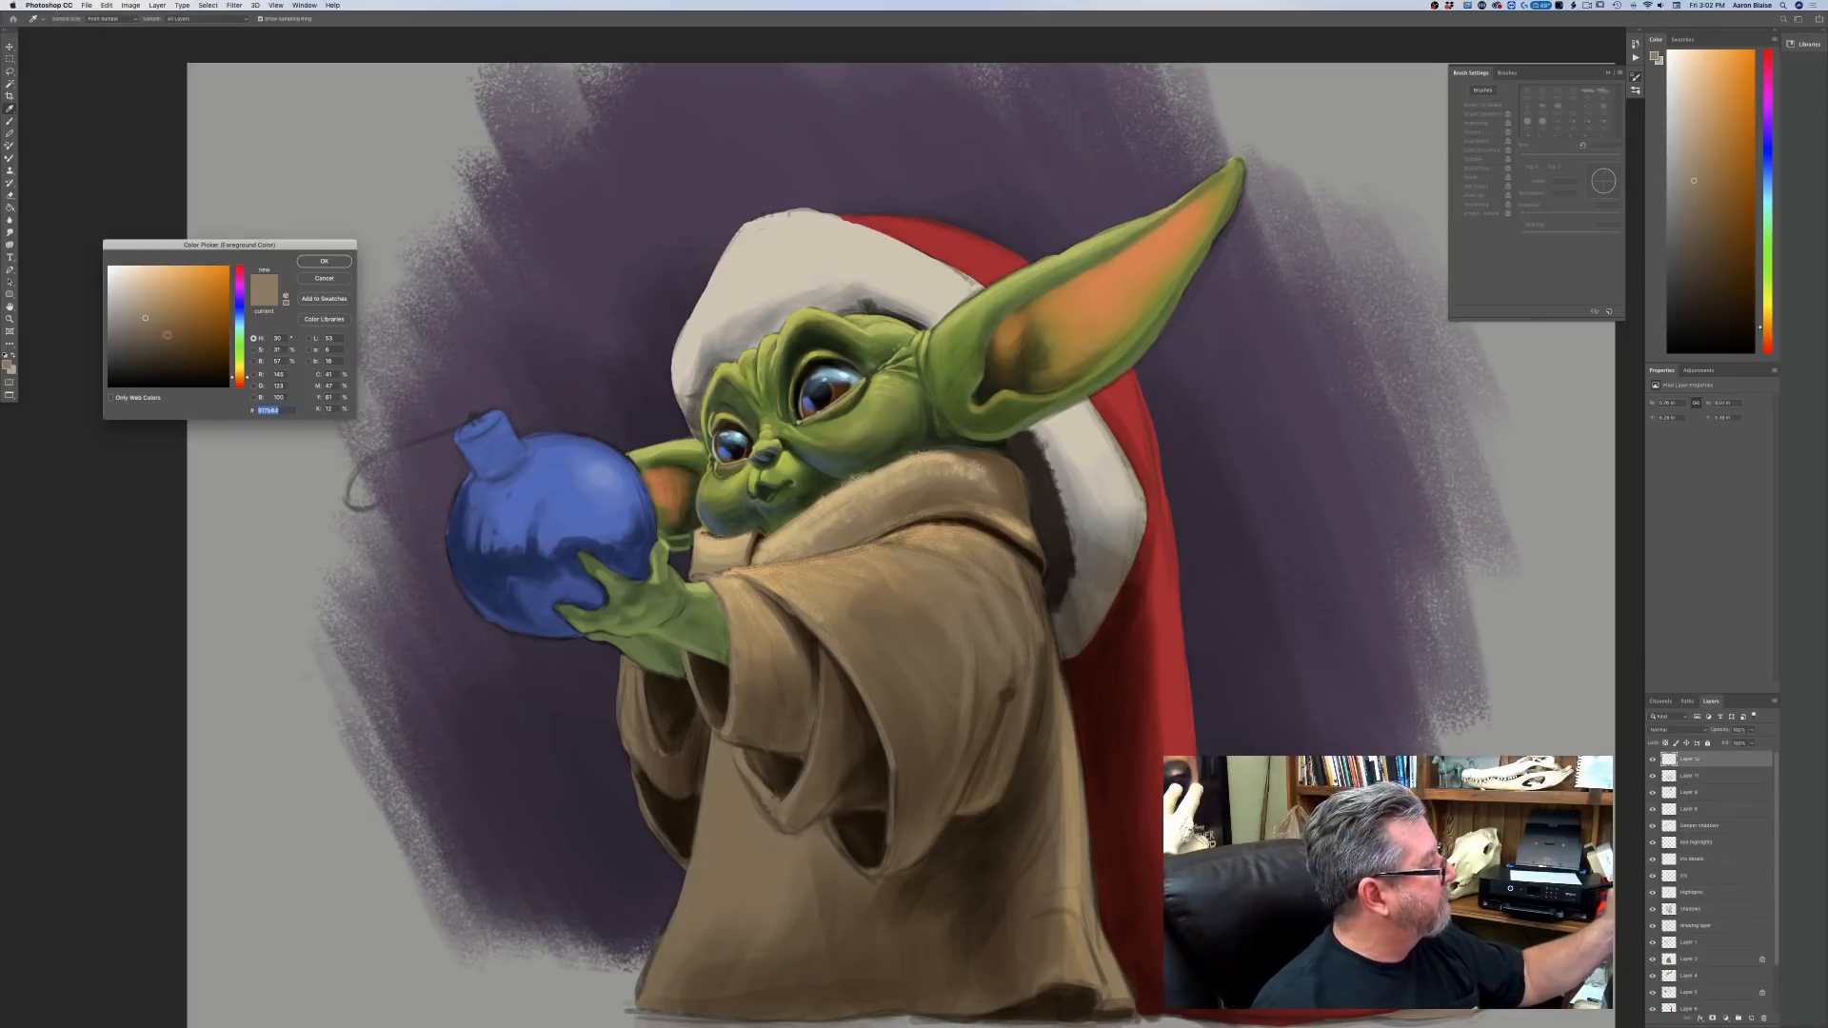
click(173, 334)
click(314, 262)
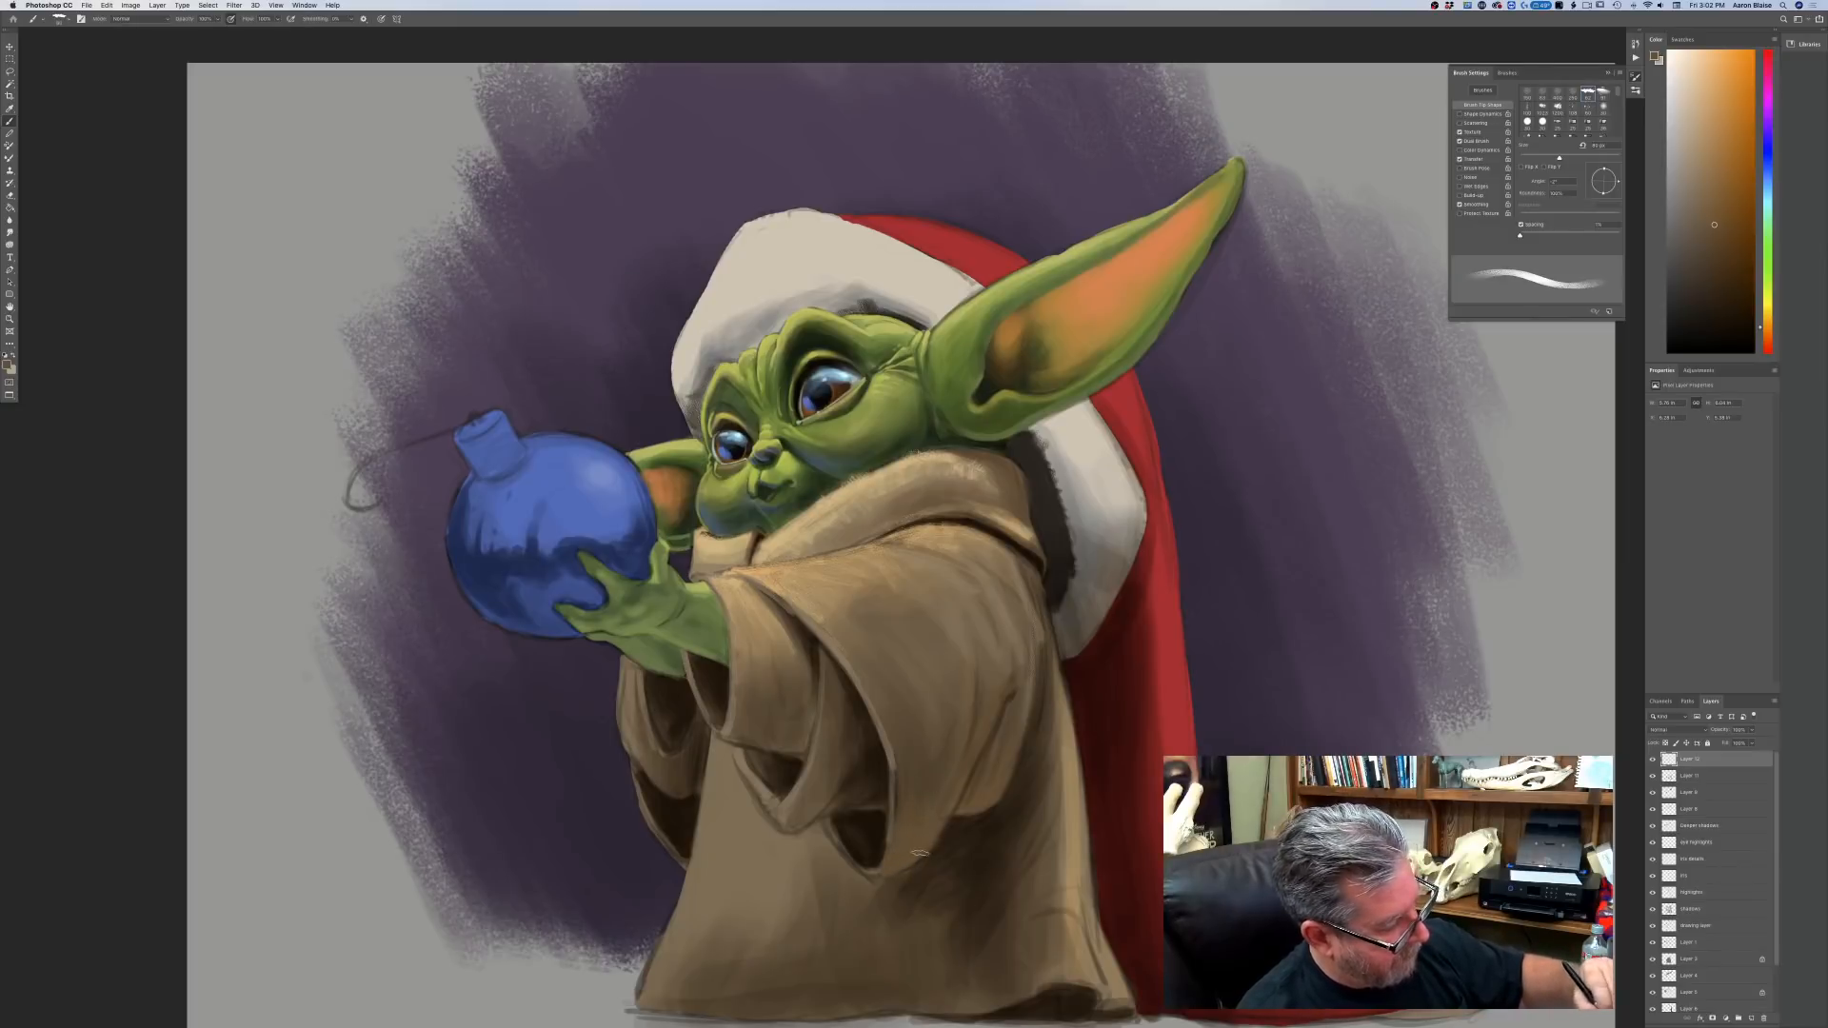
Choose a brighter orange-brown and paint warm reflected light on the robe's lower hem and the far sleeve.
click(7, 366)
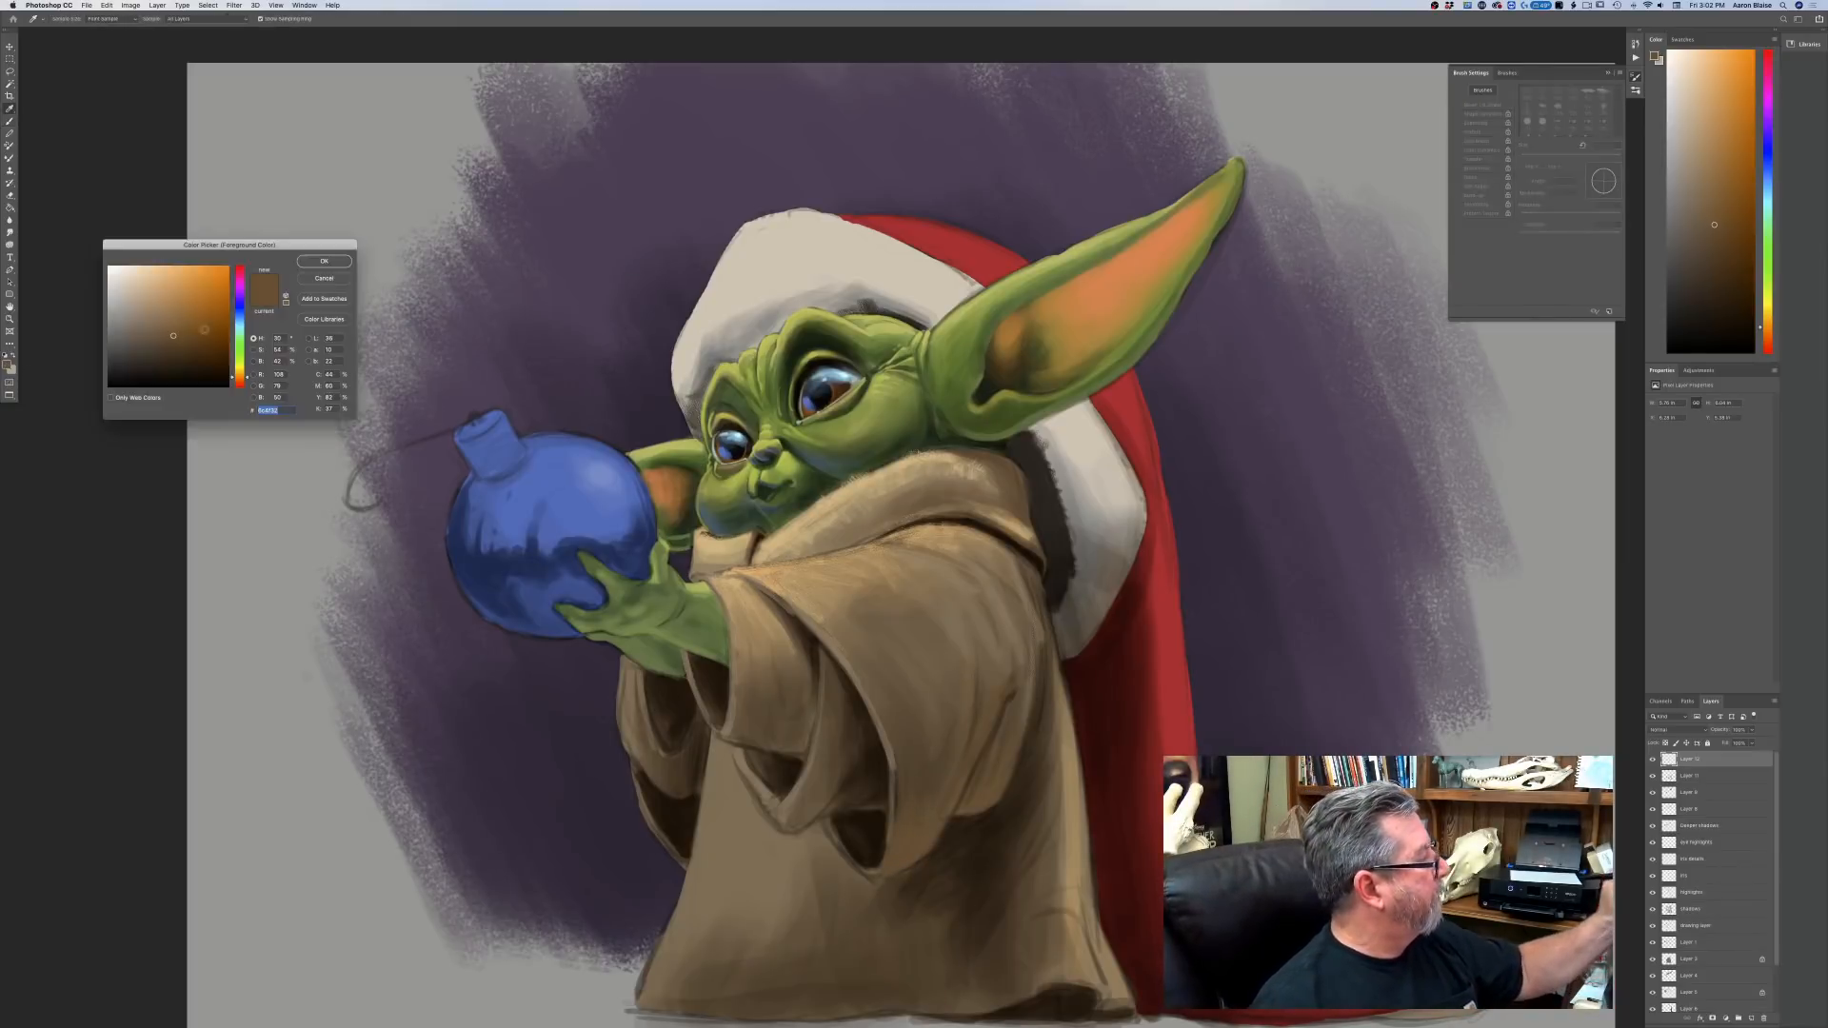
click(324, 260)
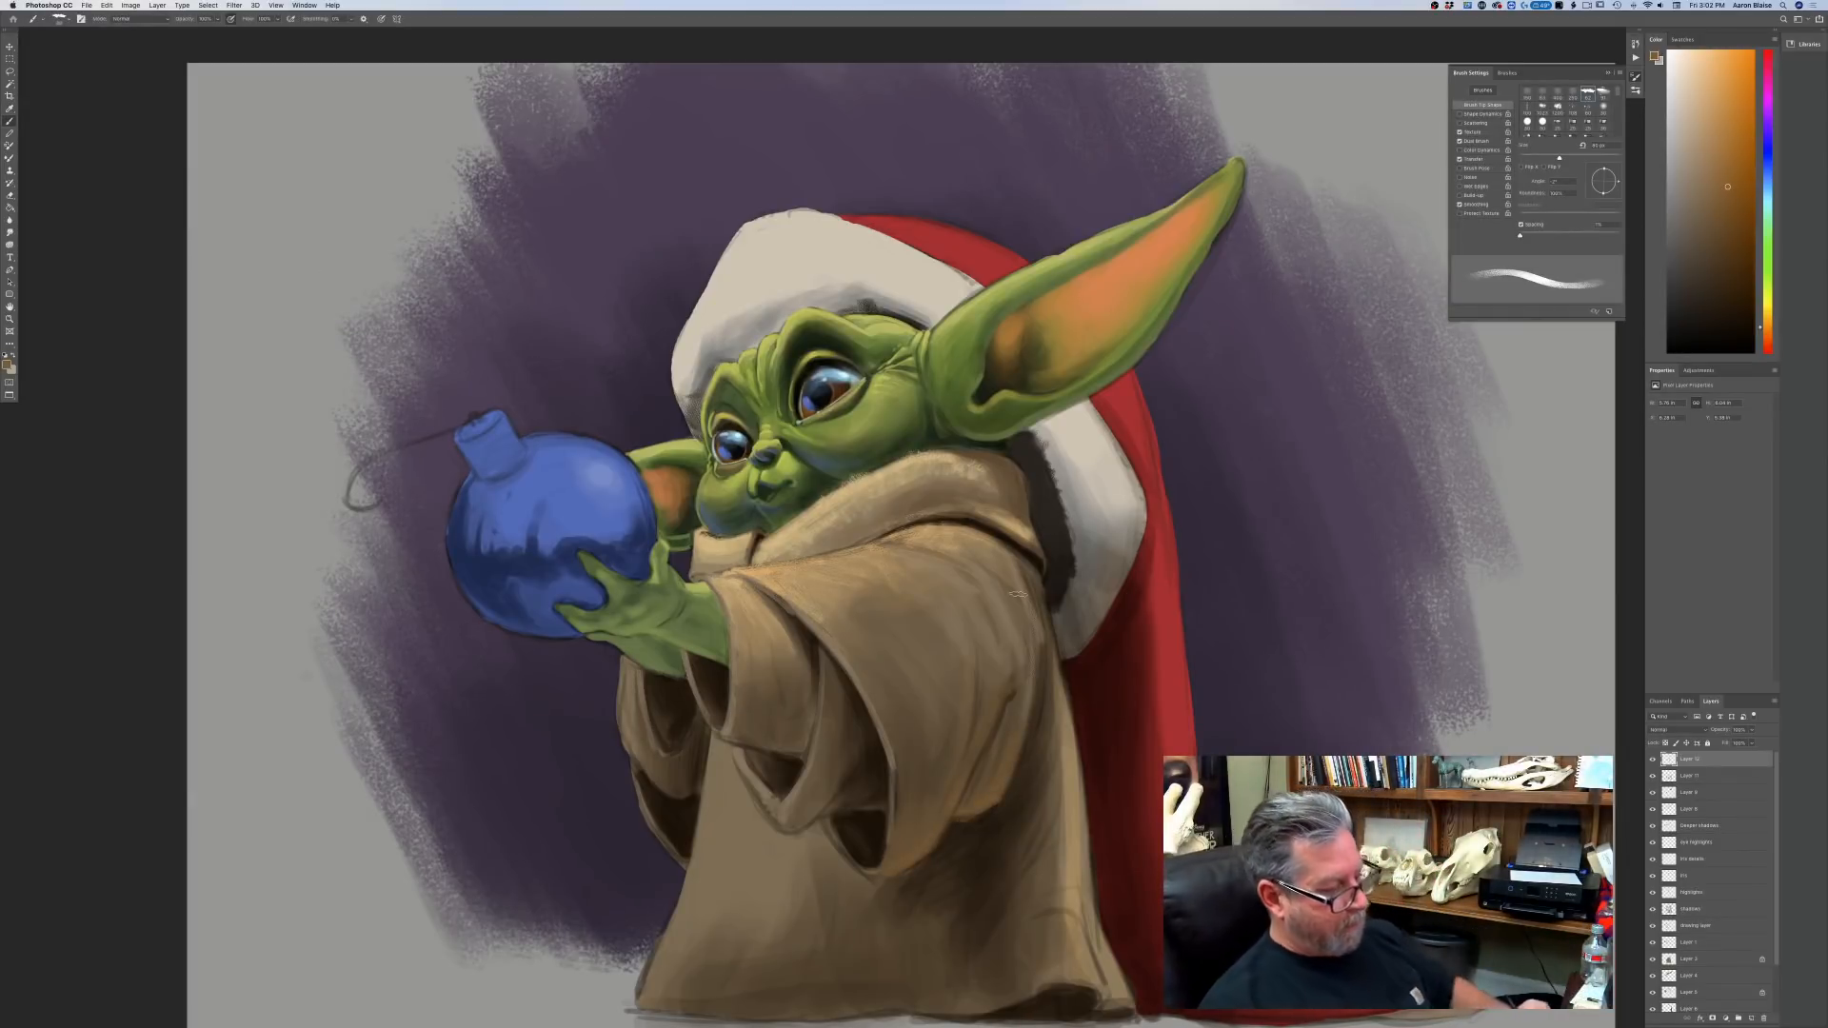
drag(1001, 1003, 1066, 987)
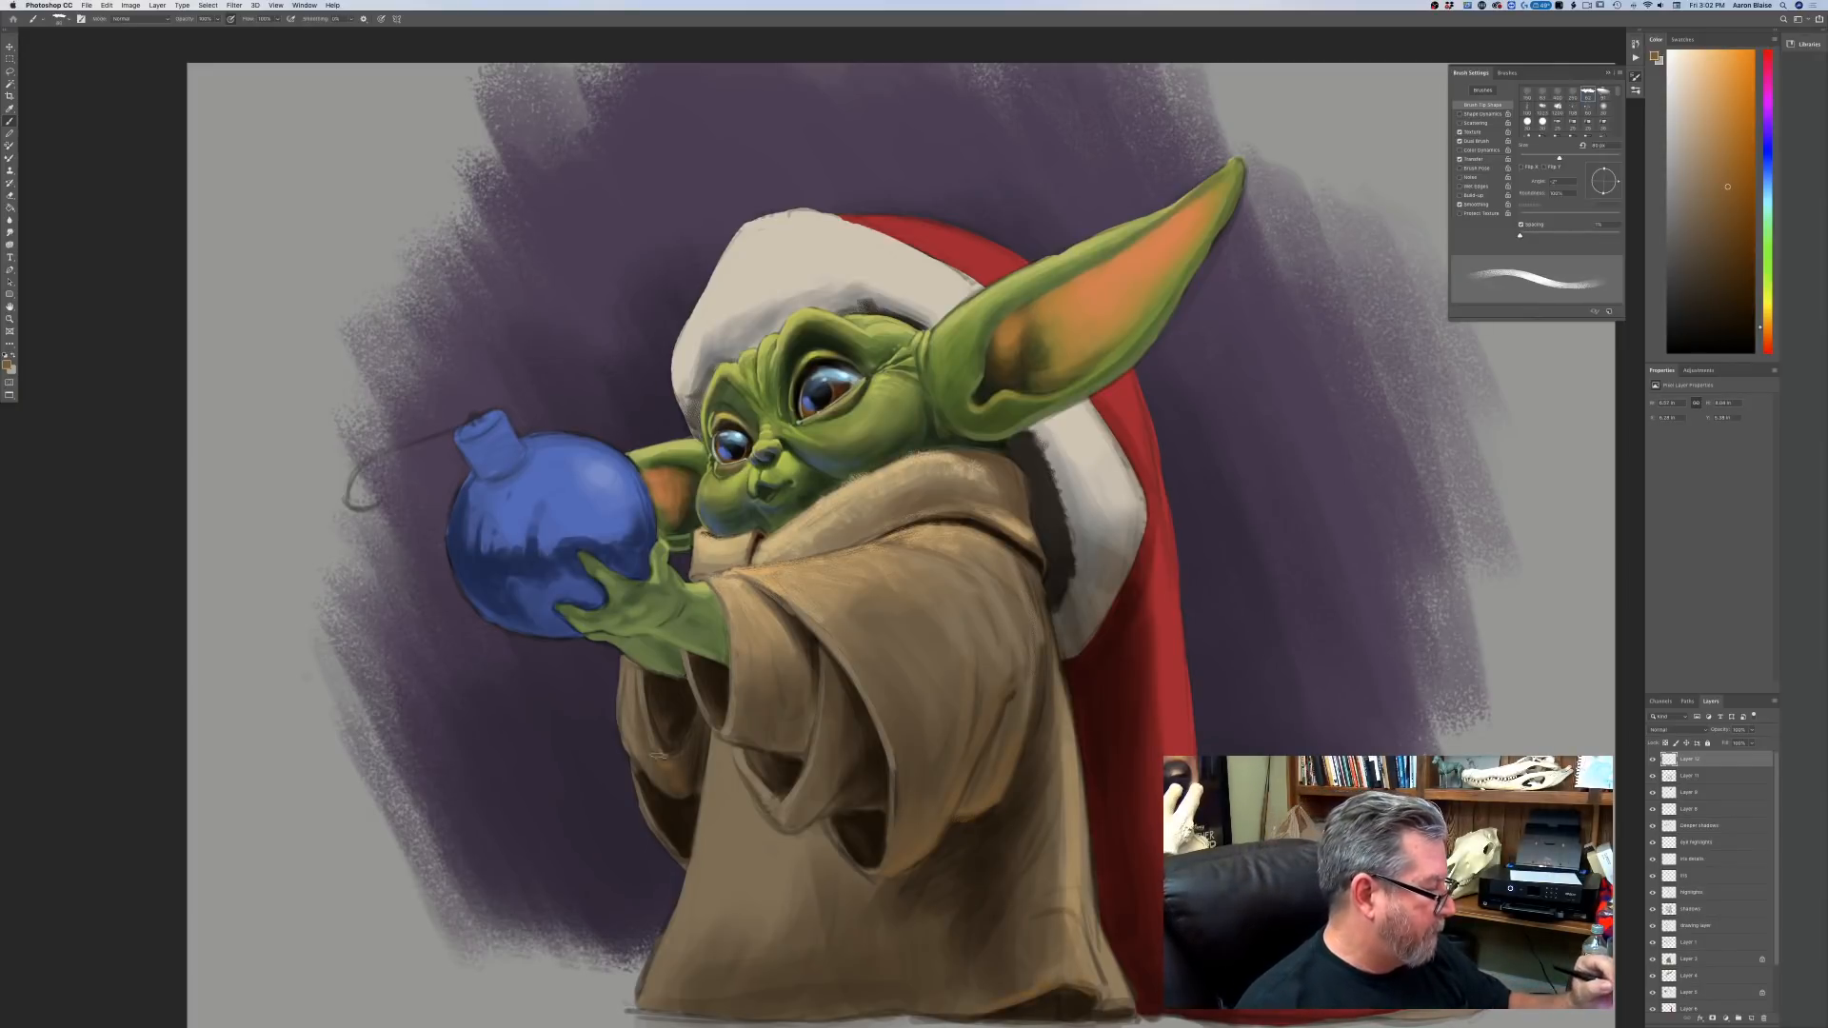
drag(676, 790, 637, 741)
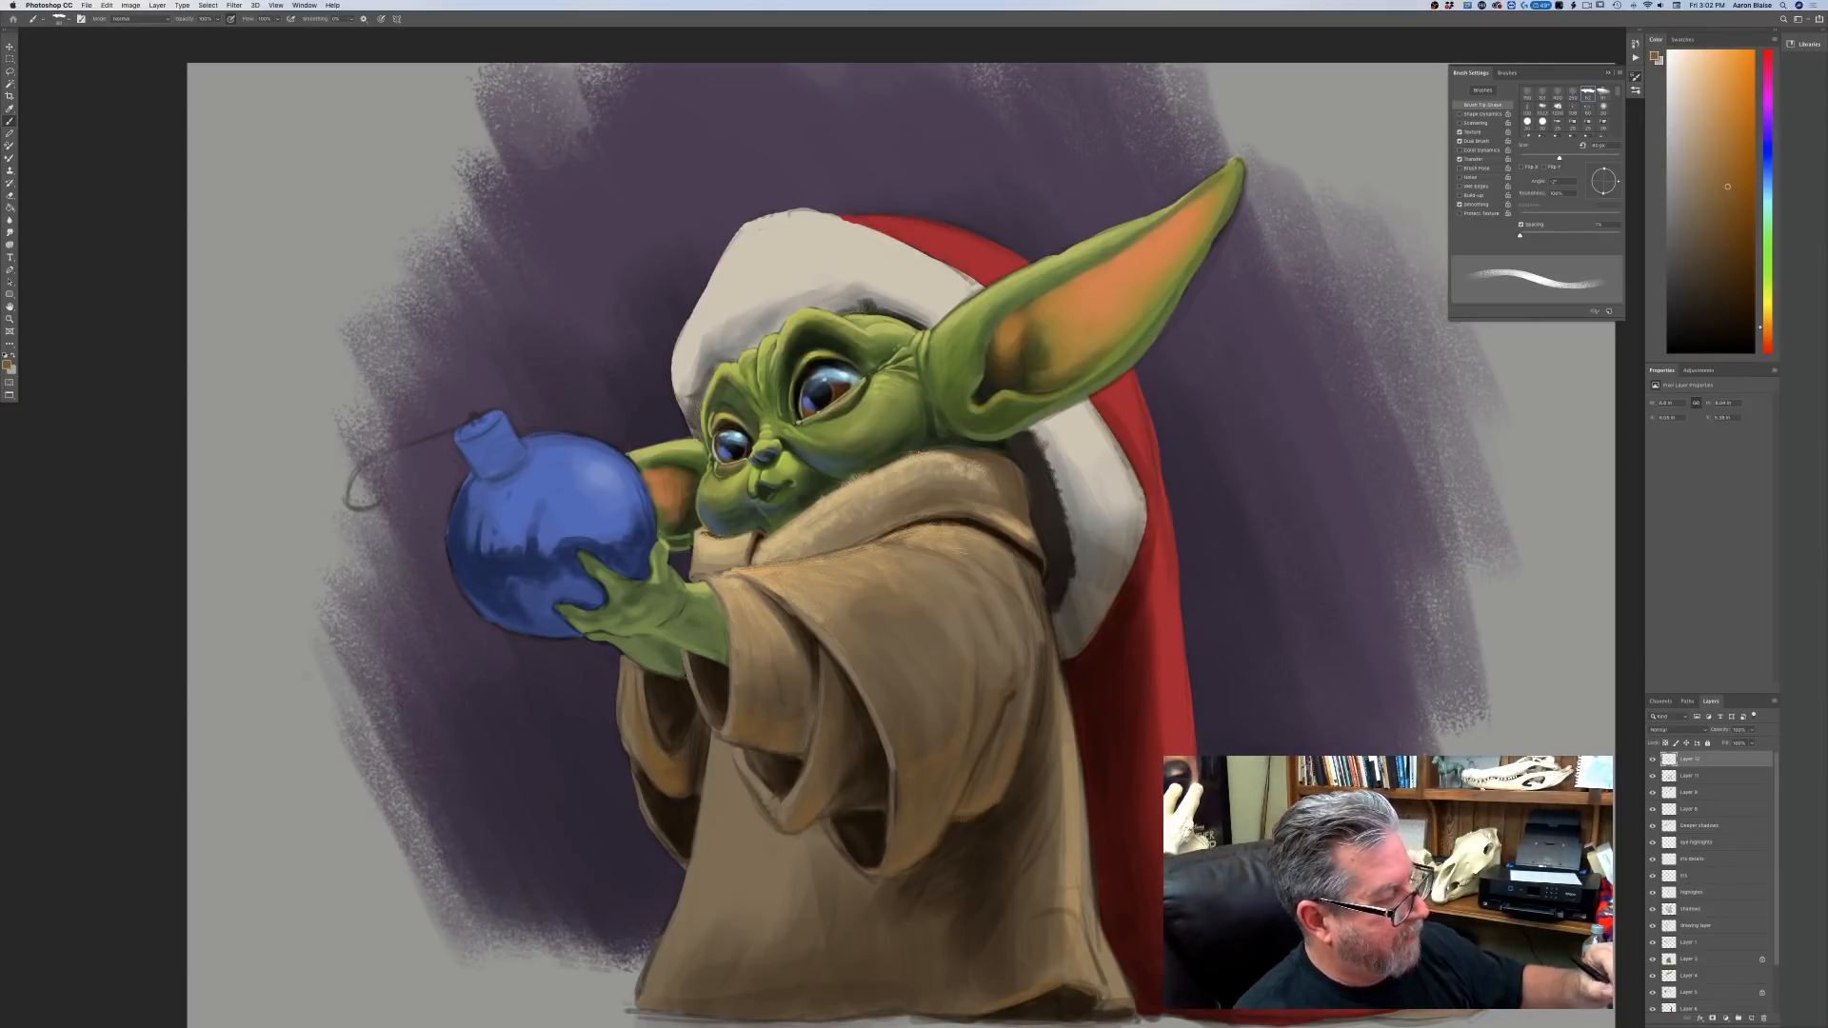
Sample the sleeve's tan, lighten it to a pale beige and paint highlights on the upper folds of the near sleeve.
click(8, 364)
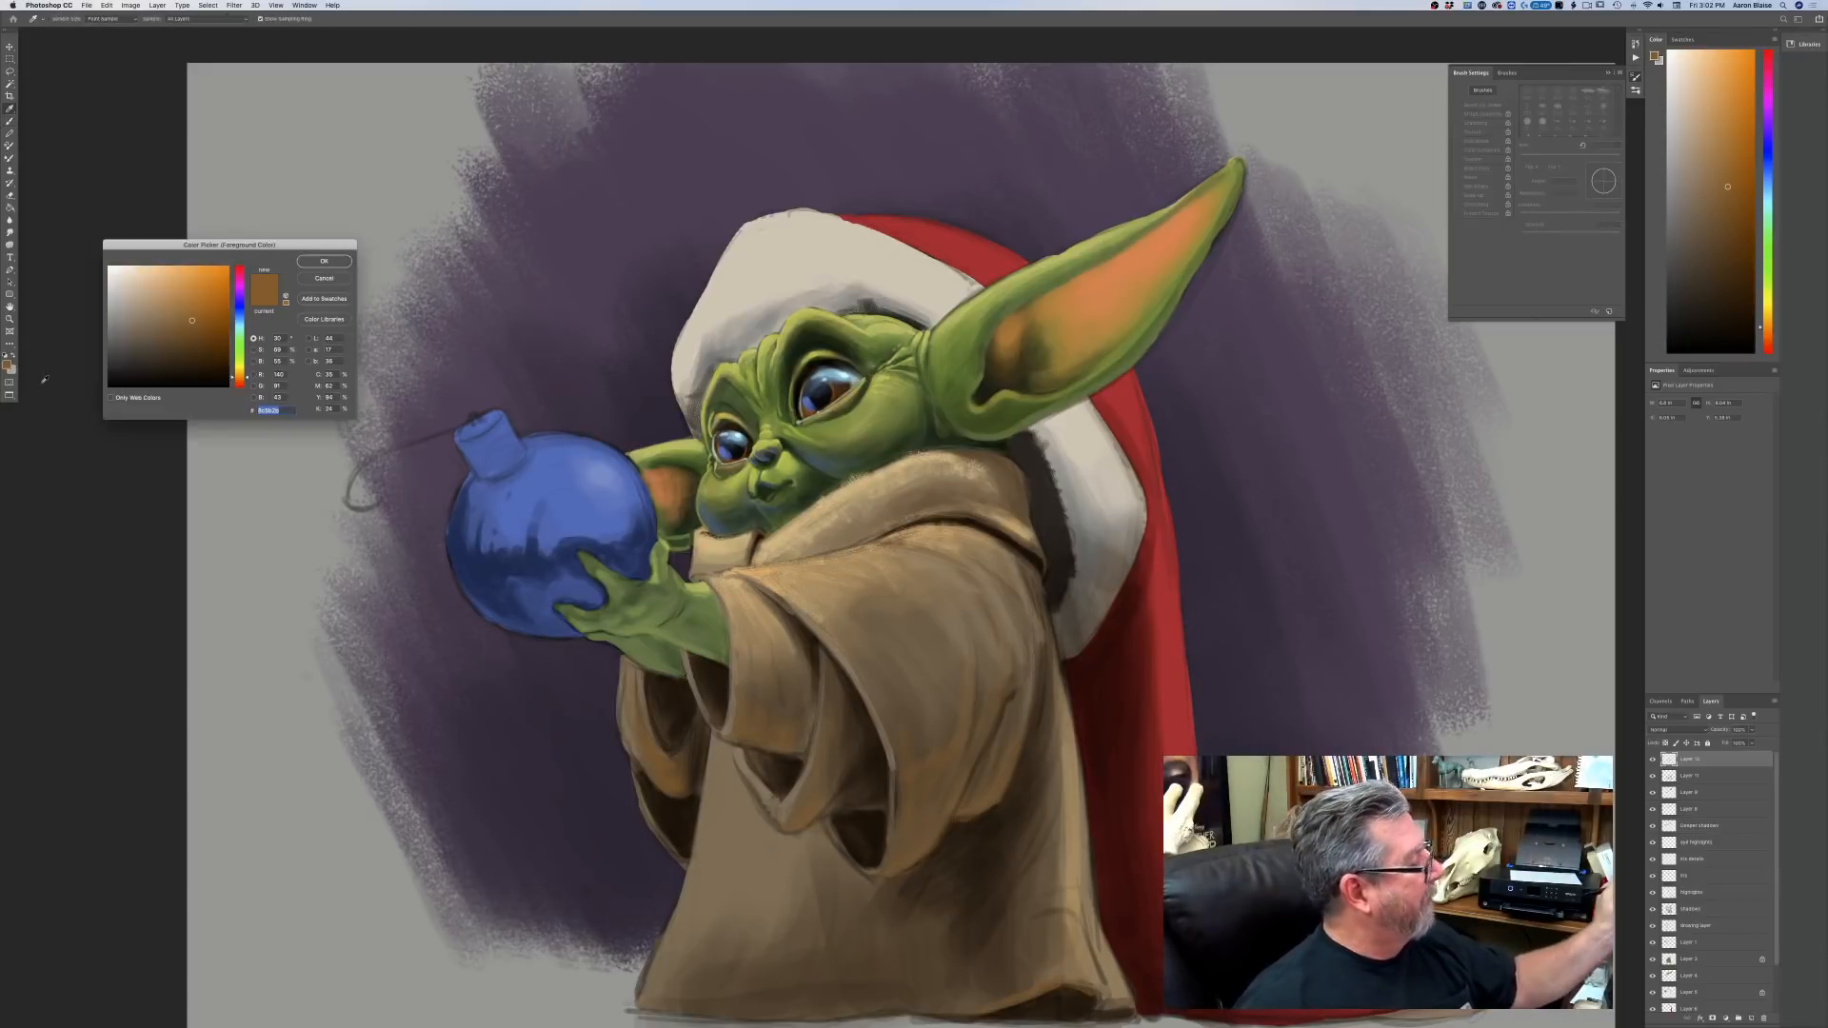
click(955, 578)
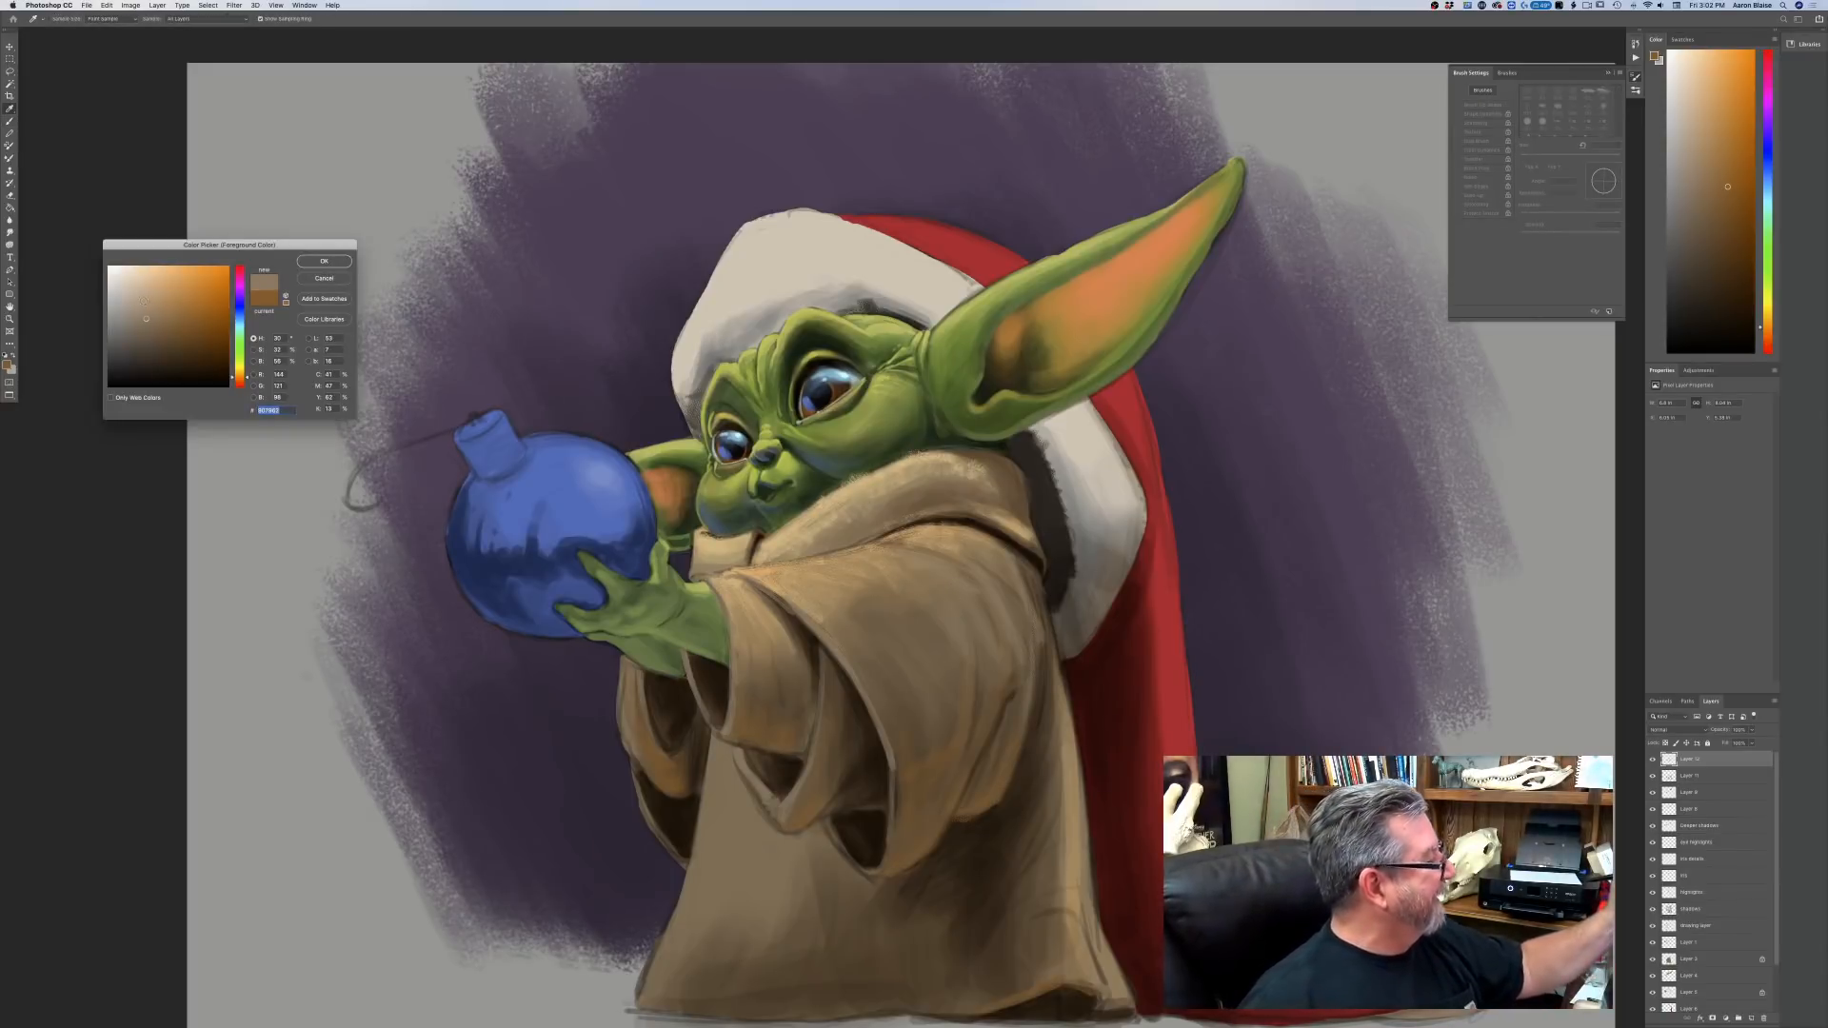
click(144, 300)
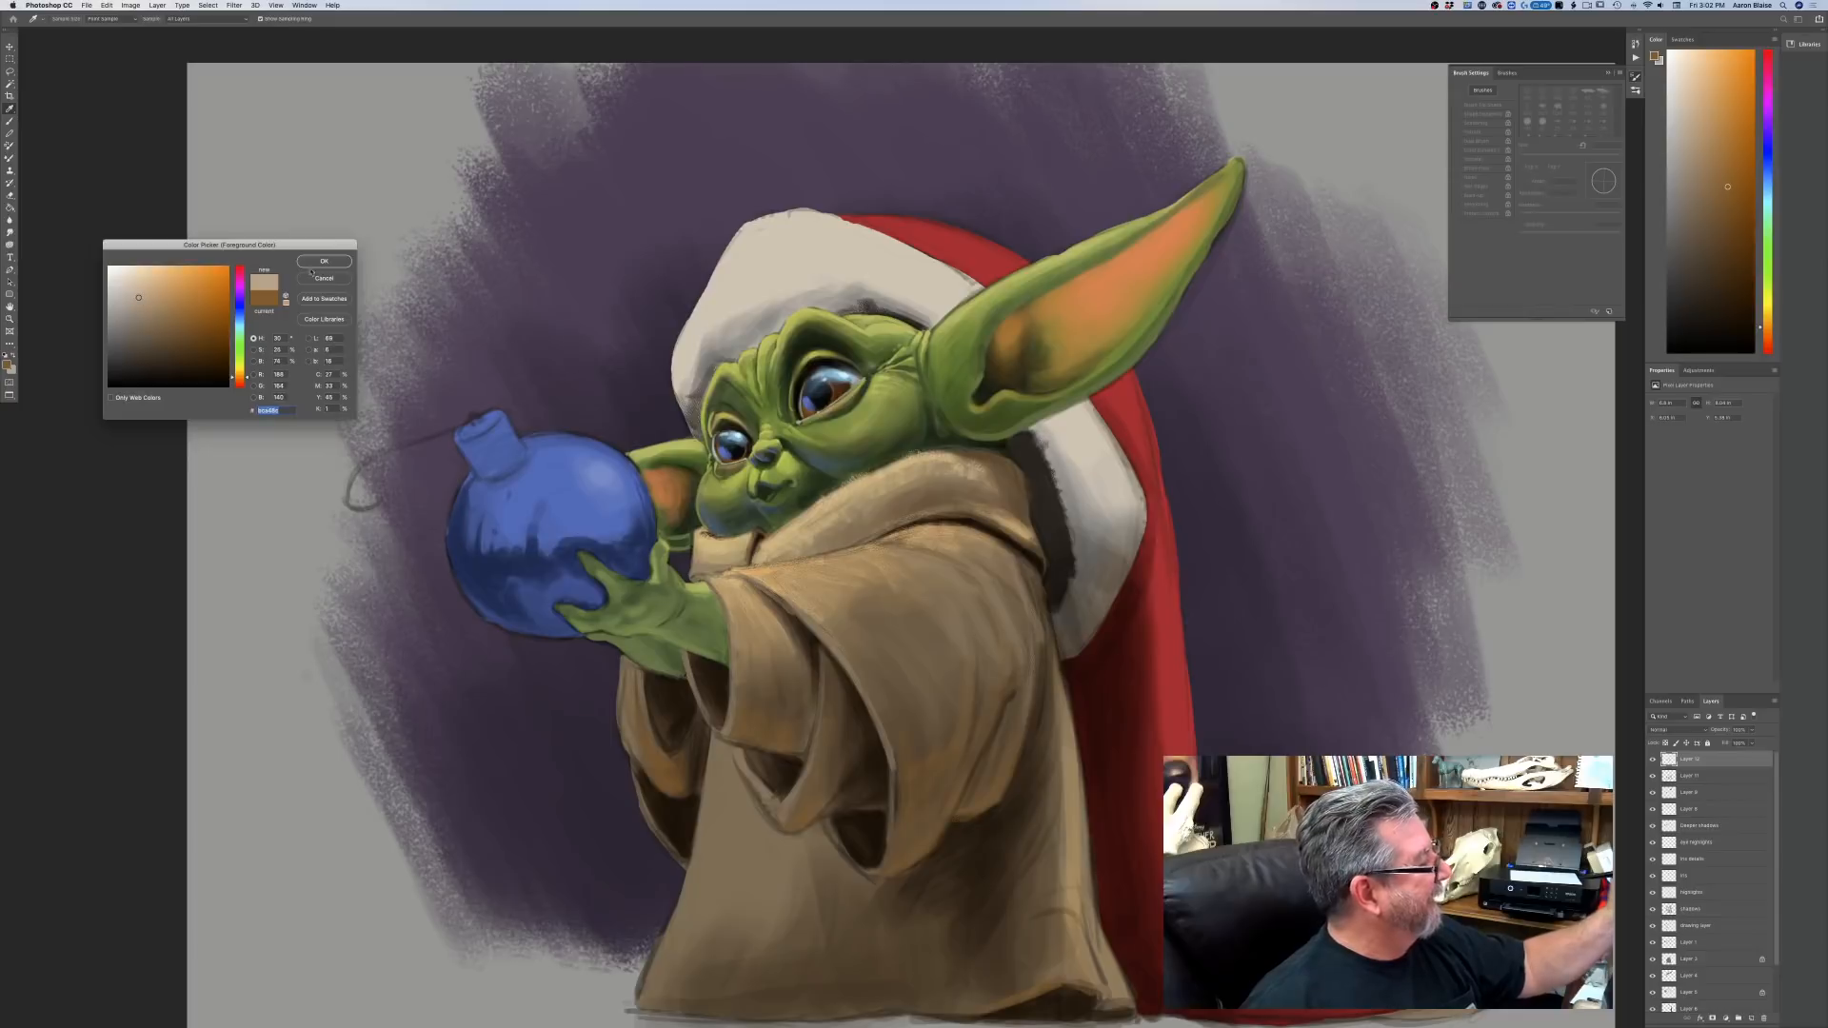
key(Return)
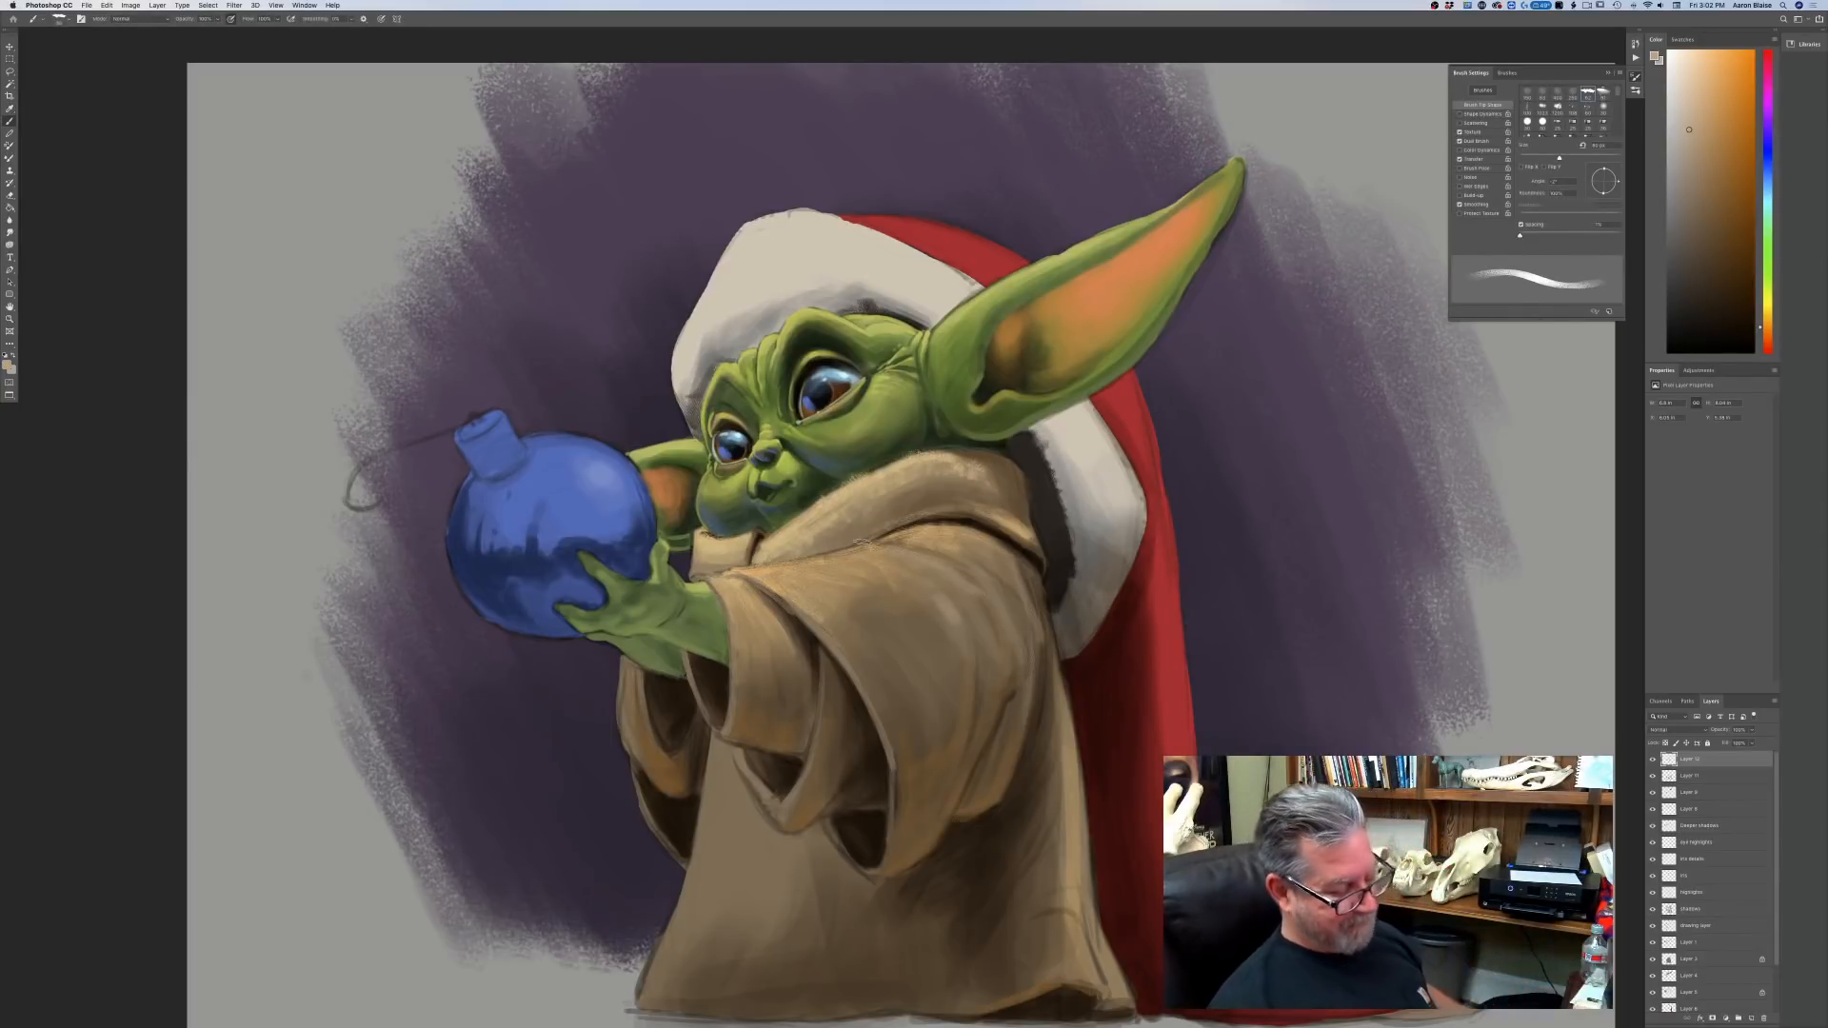
Pick a bright orange-red as the foreground colour and paint a highlight along the upper edge of the red Santa hat.
key(ctrl+minus)
key(ctrl+minus)
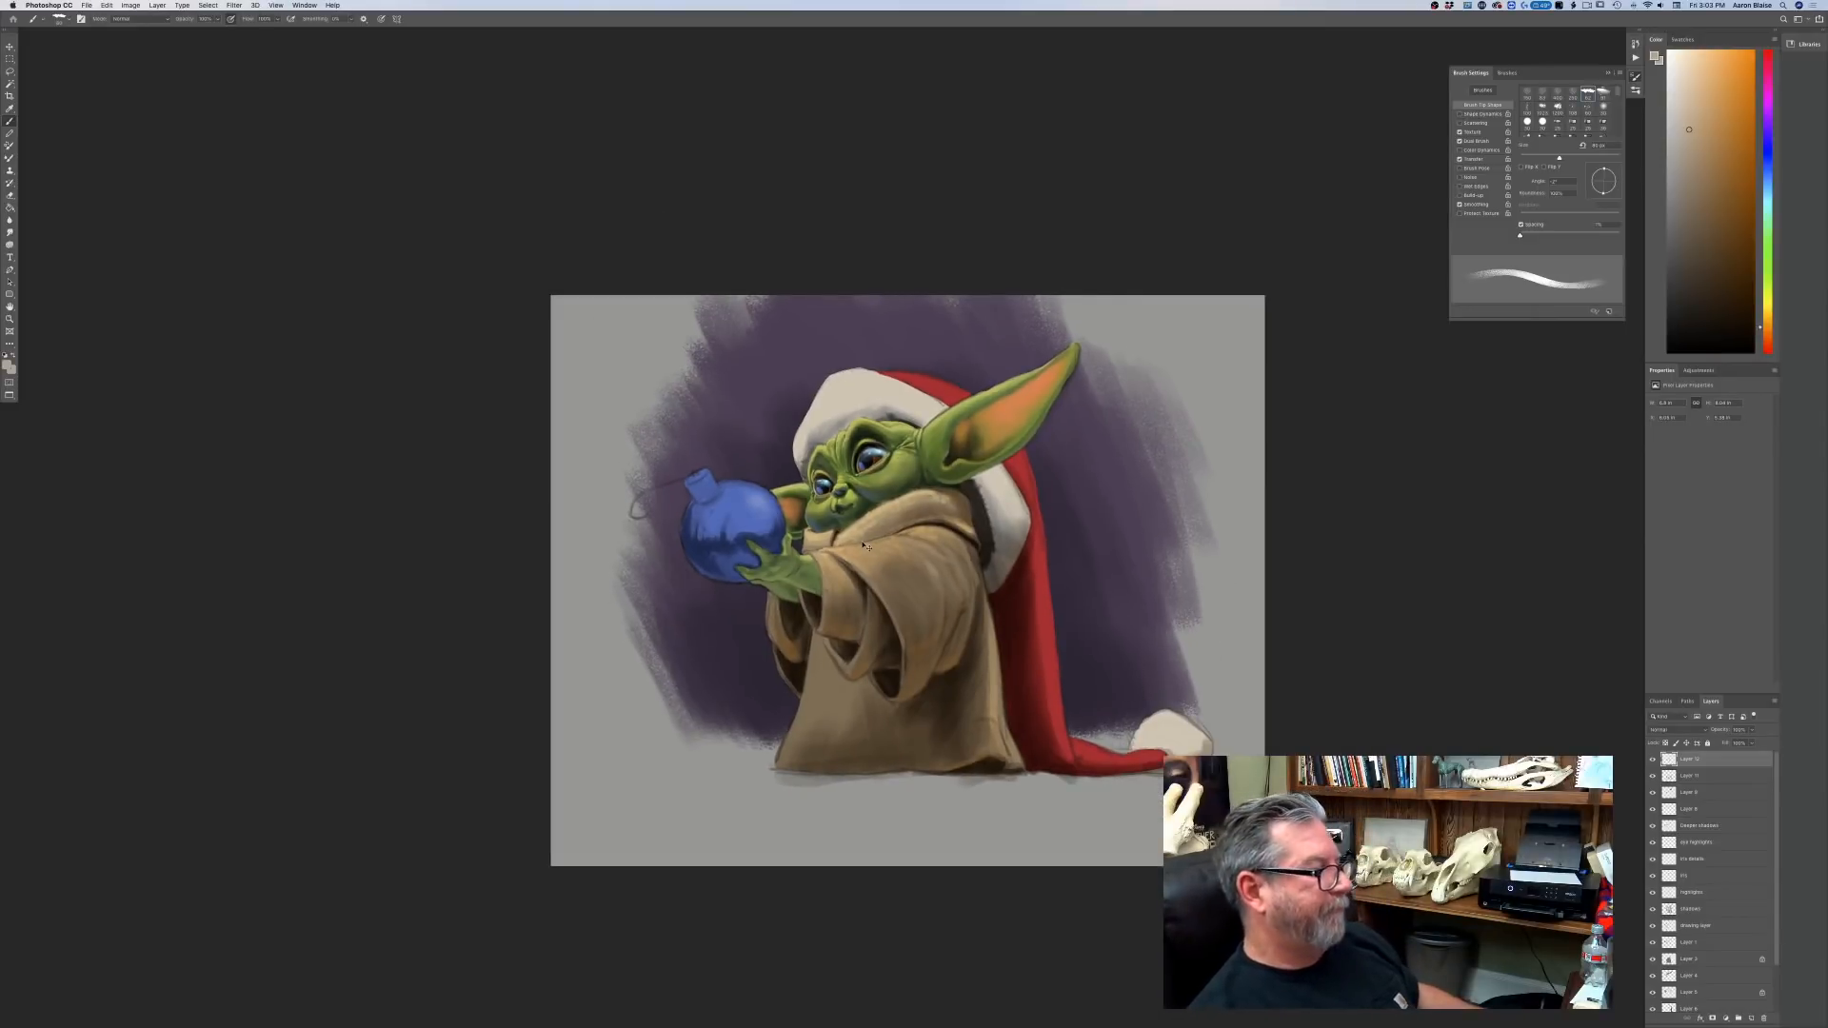
key(ctrl+plus)
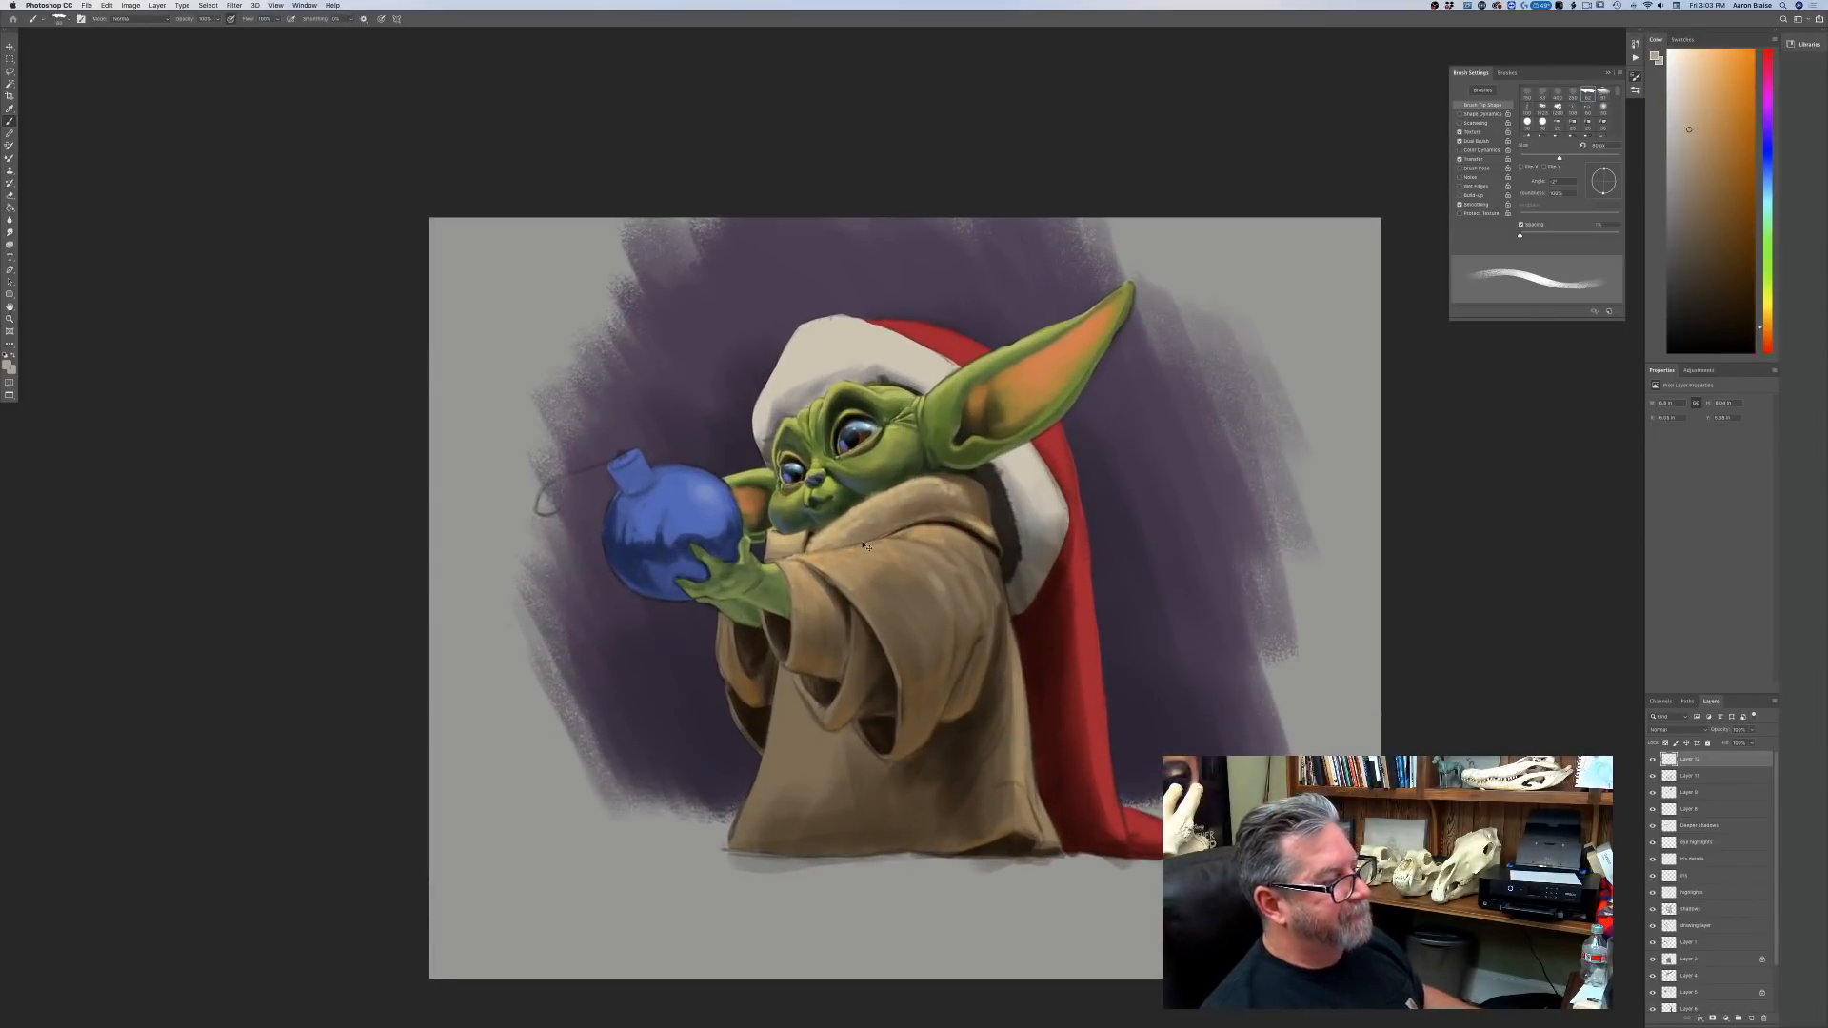
key(ctrl+plus)
click(8, 363)
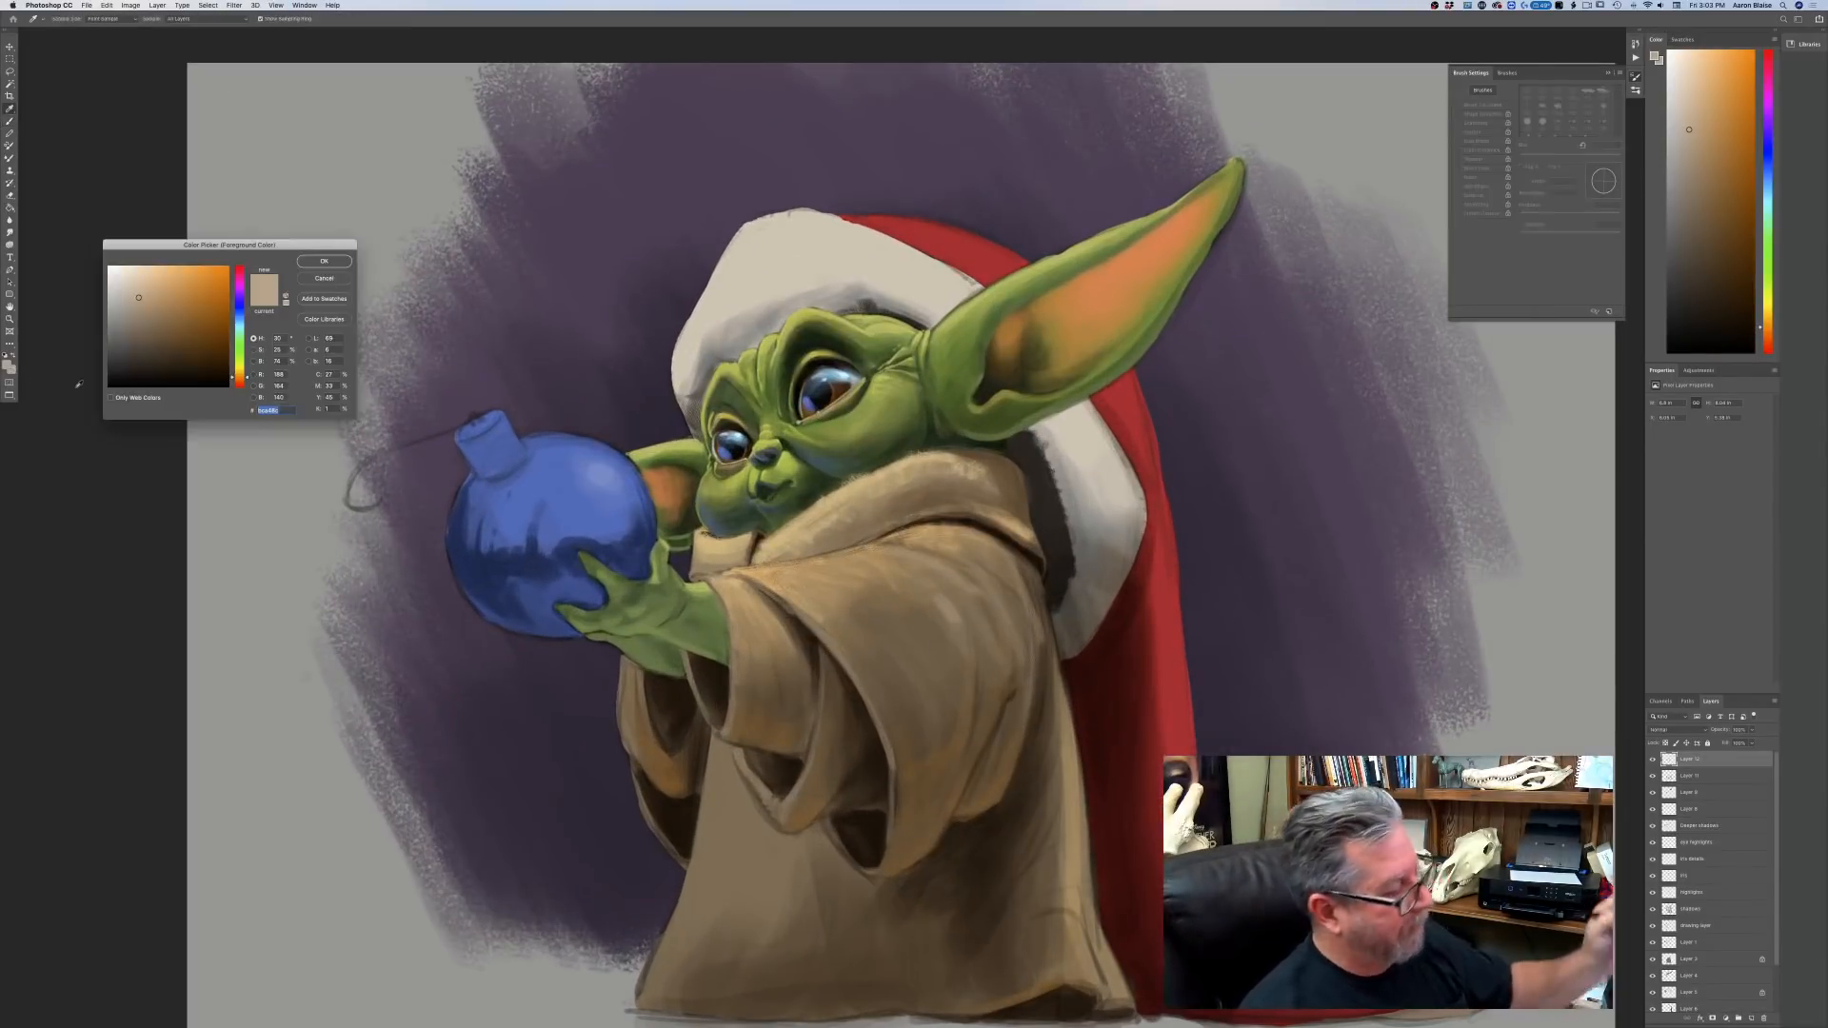
click(1185, 744)
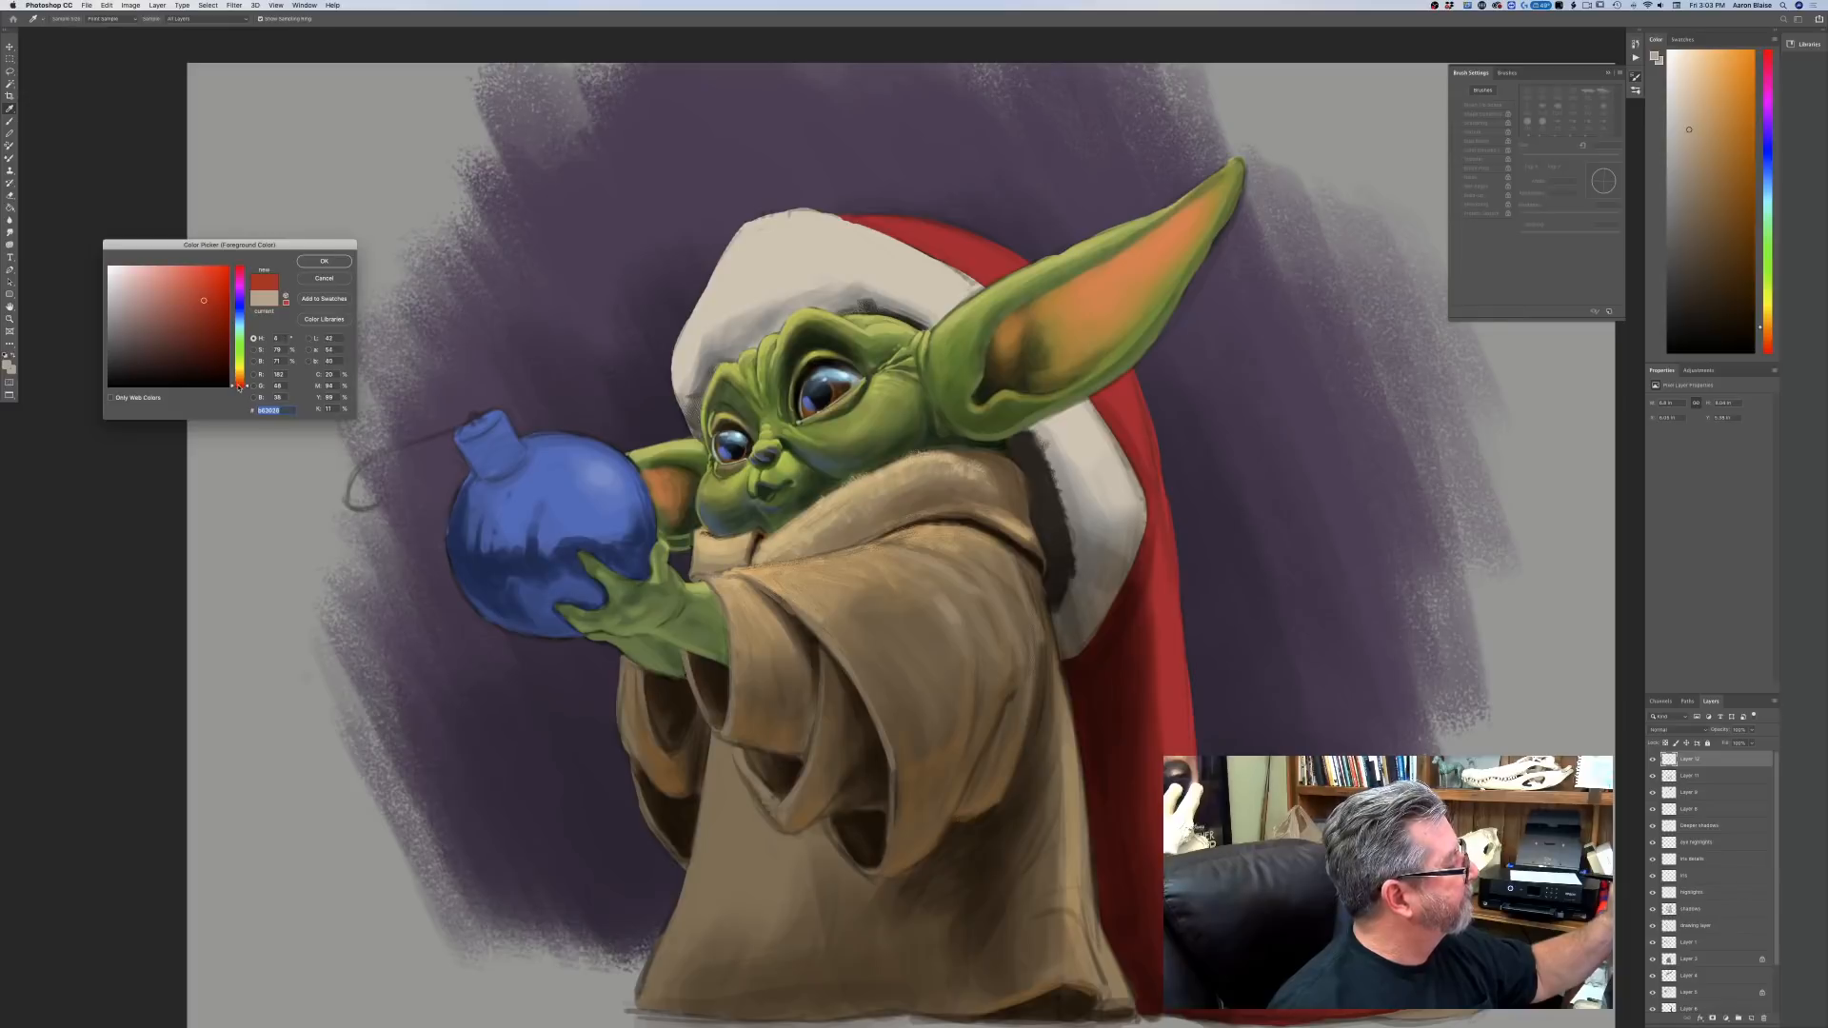
click(323, 261)
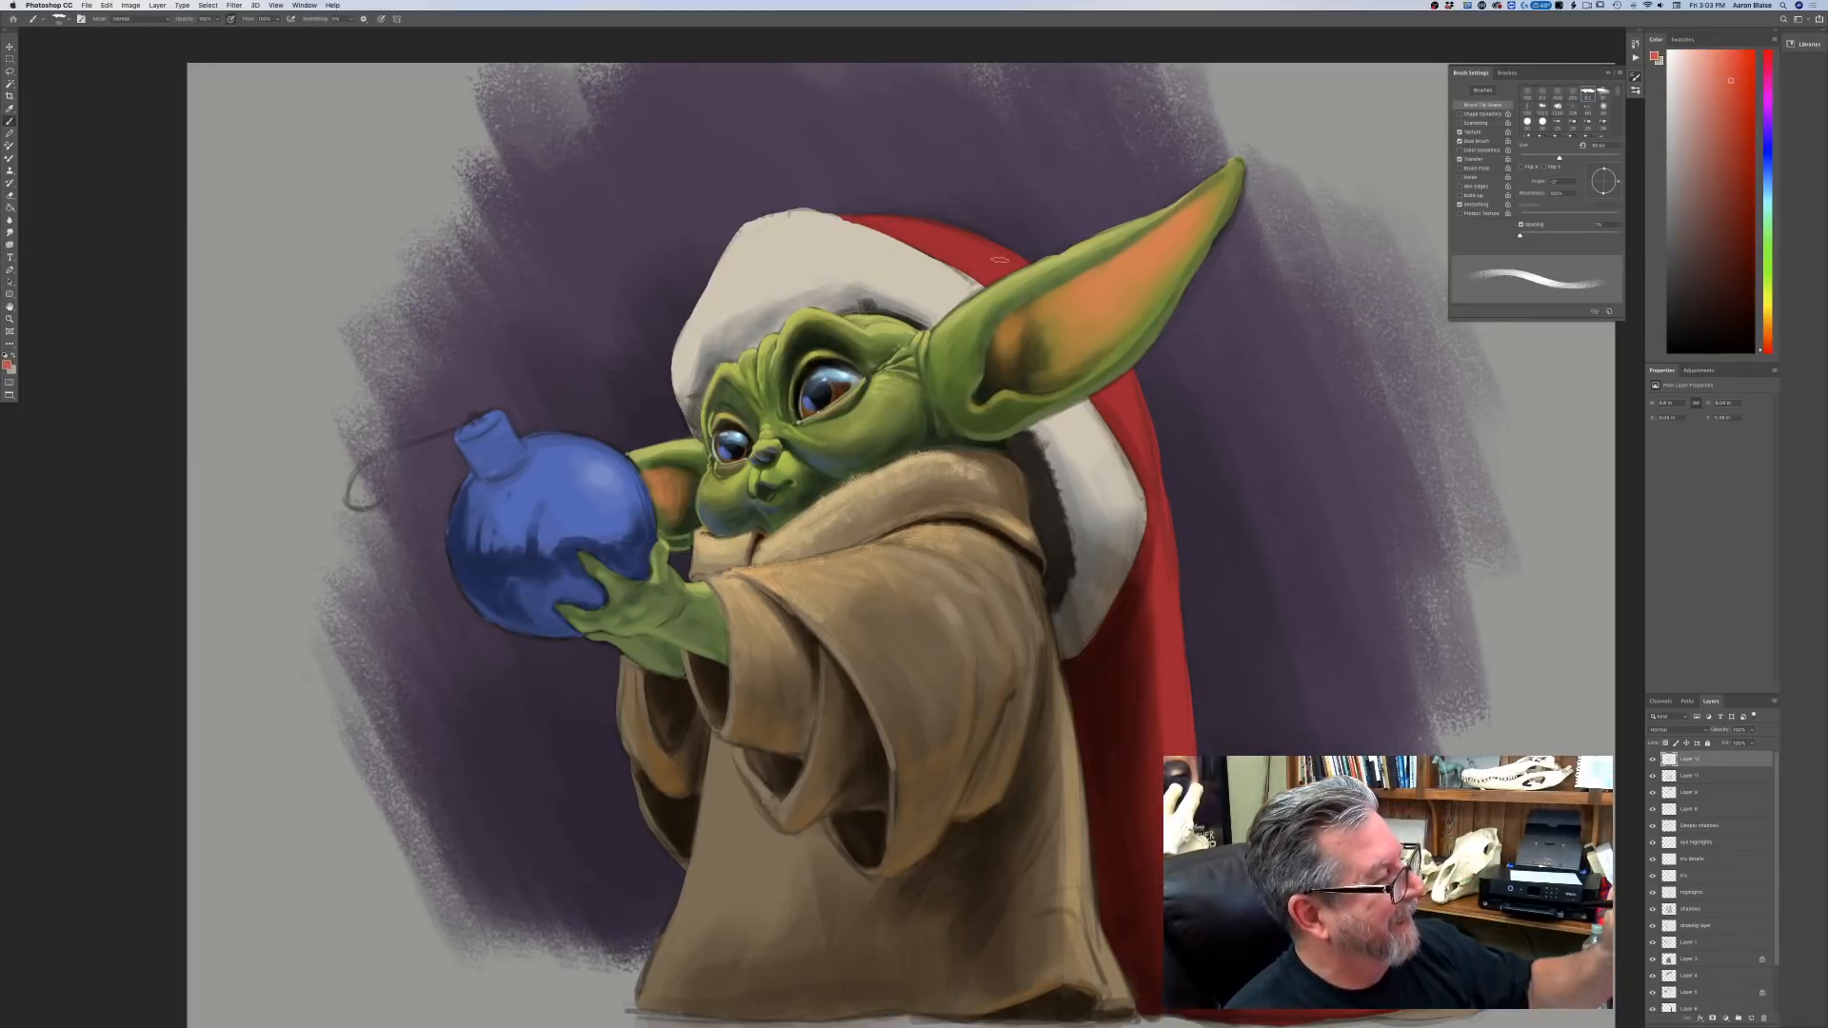
mouse_move(999, 259)
mouse_down()
mouse_move(932, 213)
mouse_move(960, 232)
mouse_move(853, 218)
mouse_move(959, 229)
mouse_move(888, 225)
mouse_move(972, 262)
mouse_move(826, 210)
mouse_up()
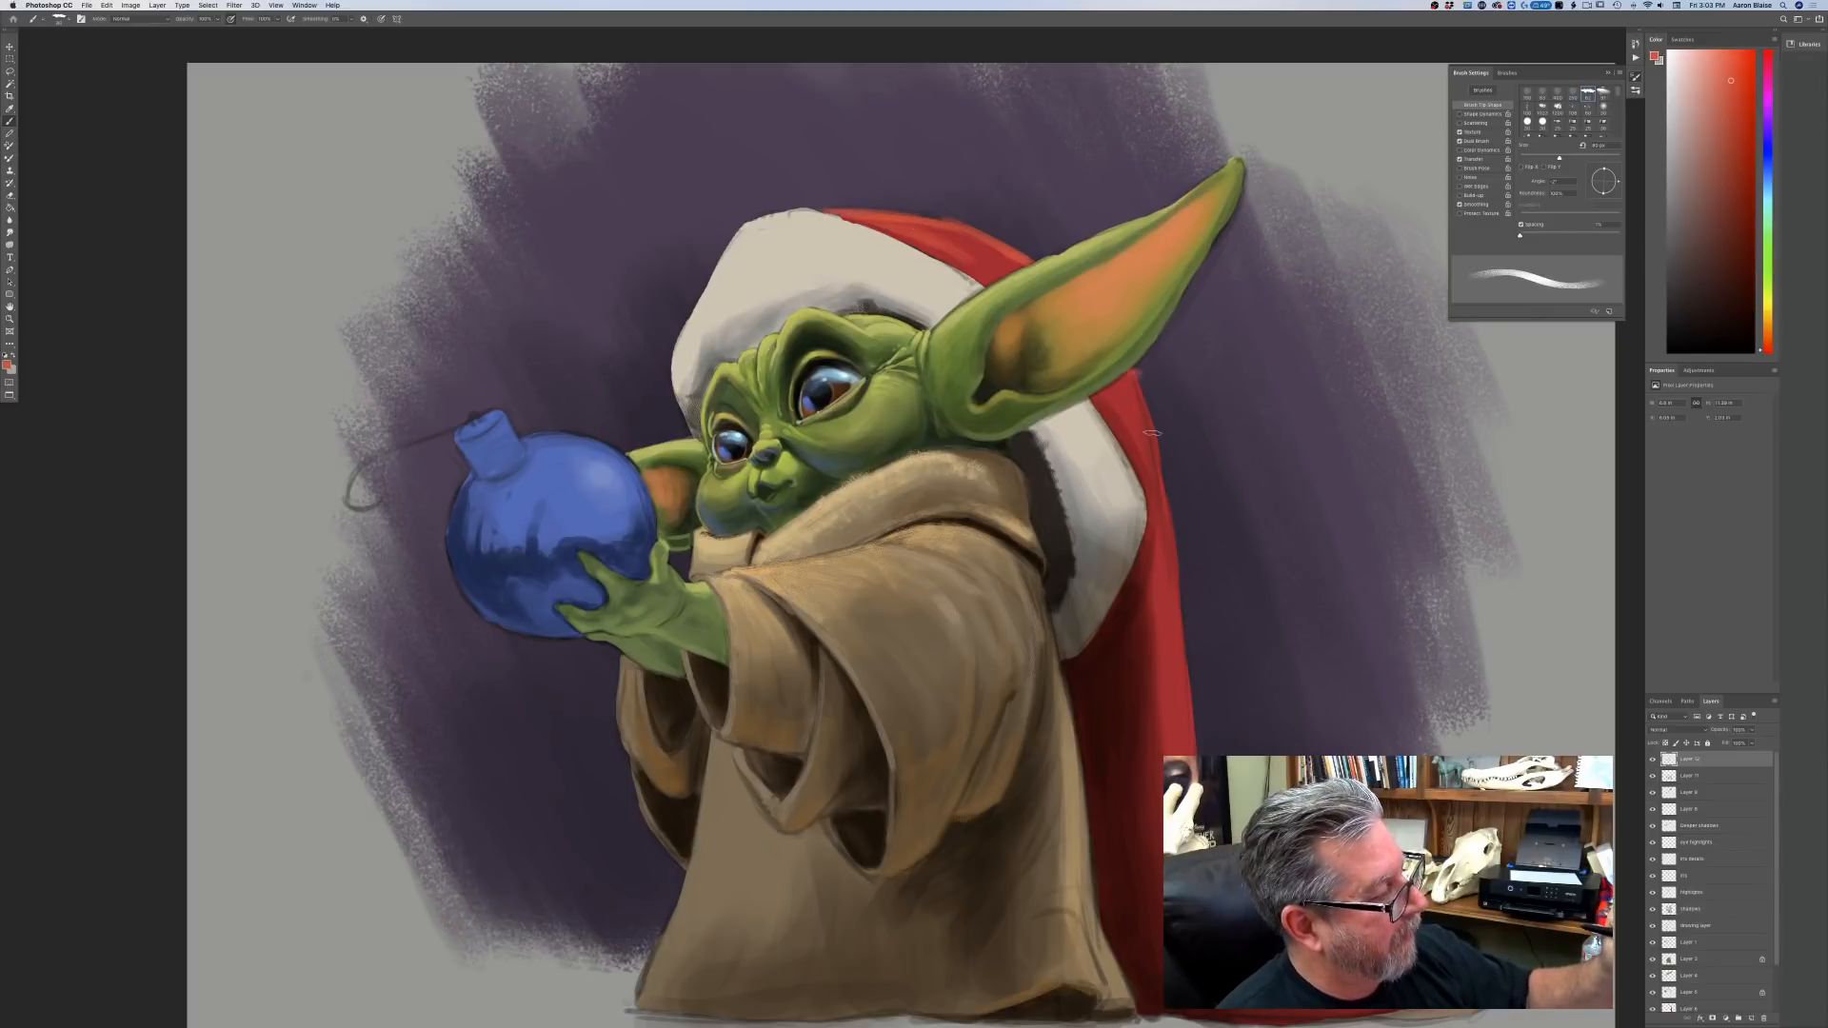
Paint an orange-red highlight down the outer edge of the Santa hat's hanging red fabric behind the robe.
key(bracketleft)
key(bracketleft)
drag(1135, 369, 1158, 474)
key(bracketright)
drag(1141, 394, 1180, 569)
drag(1165, 478, 1196, 730)
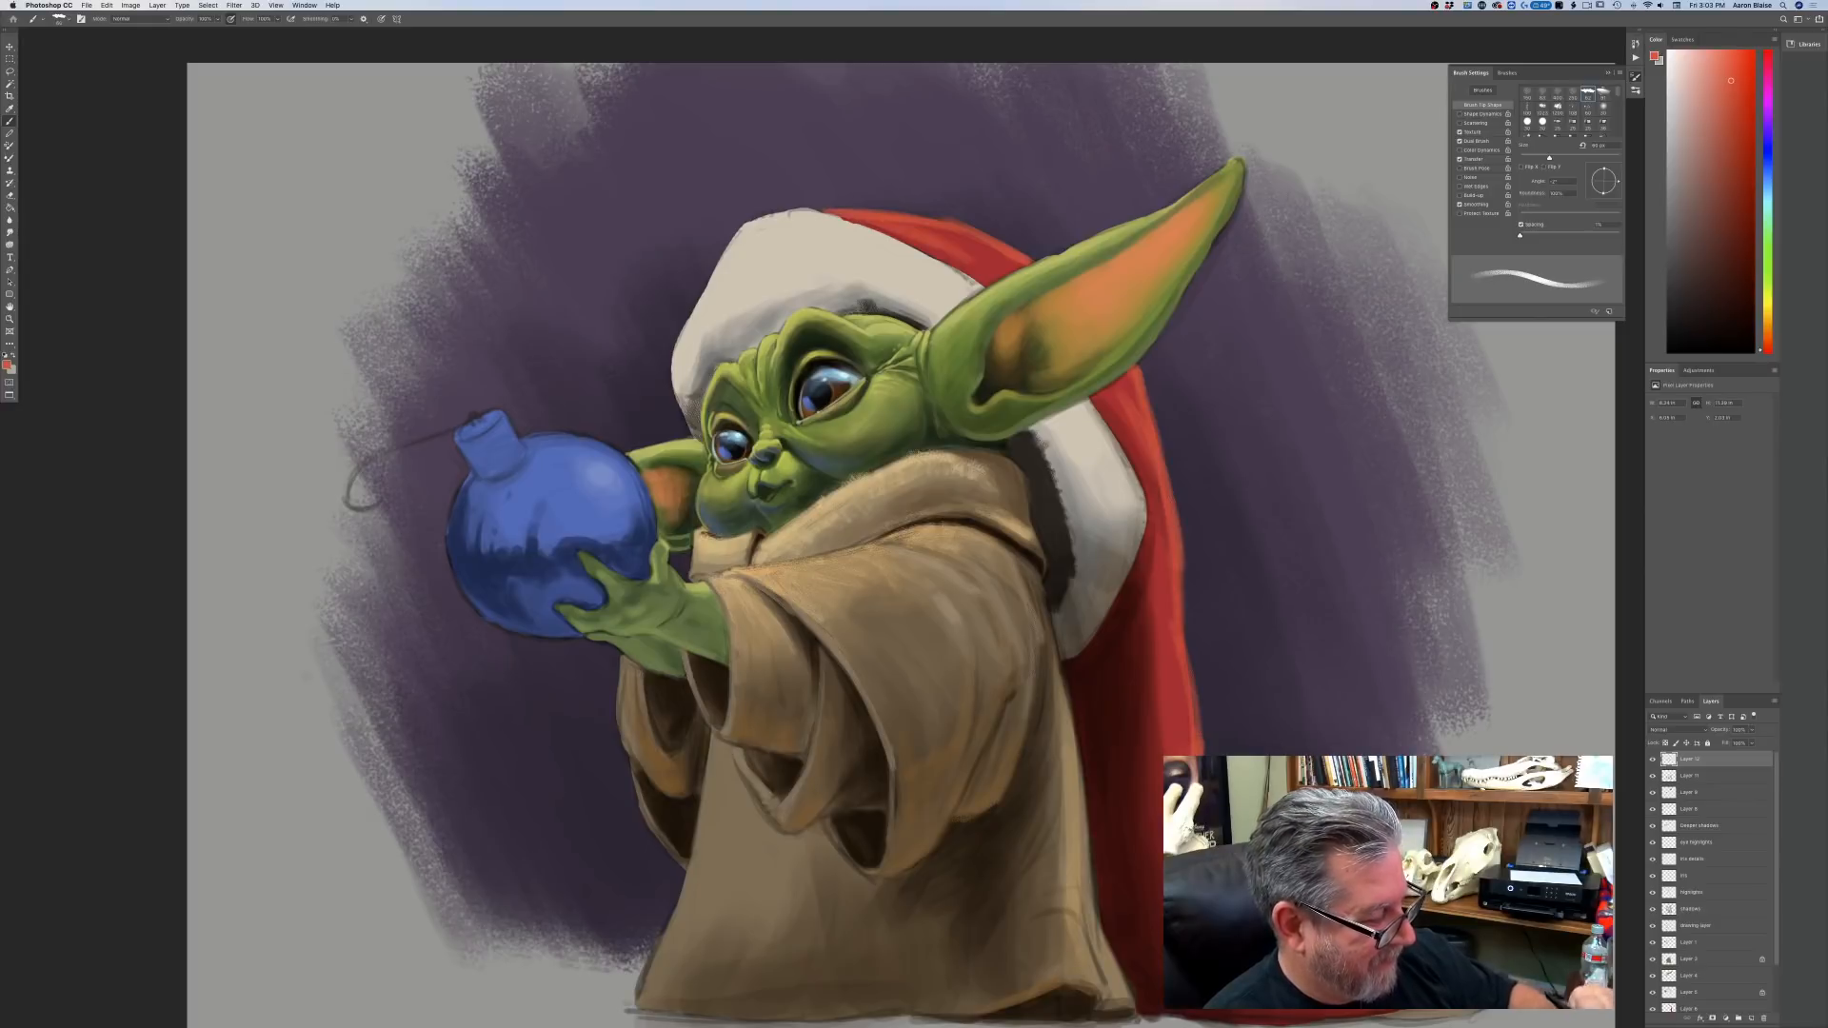
drag(1180, 742, 1171, 642)
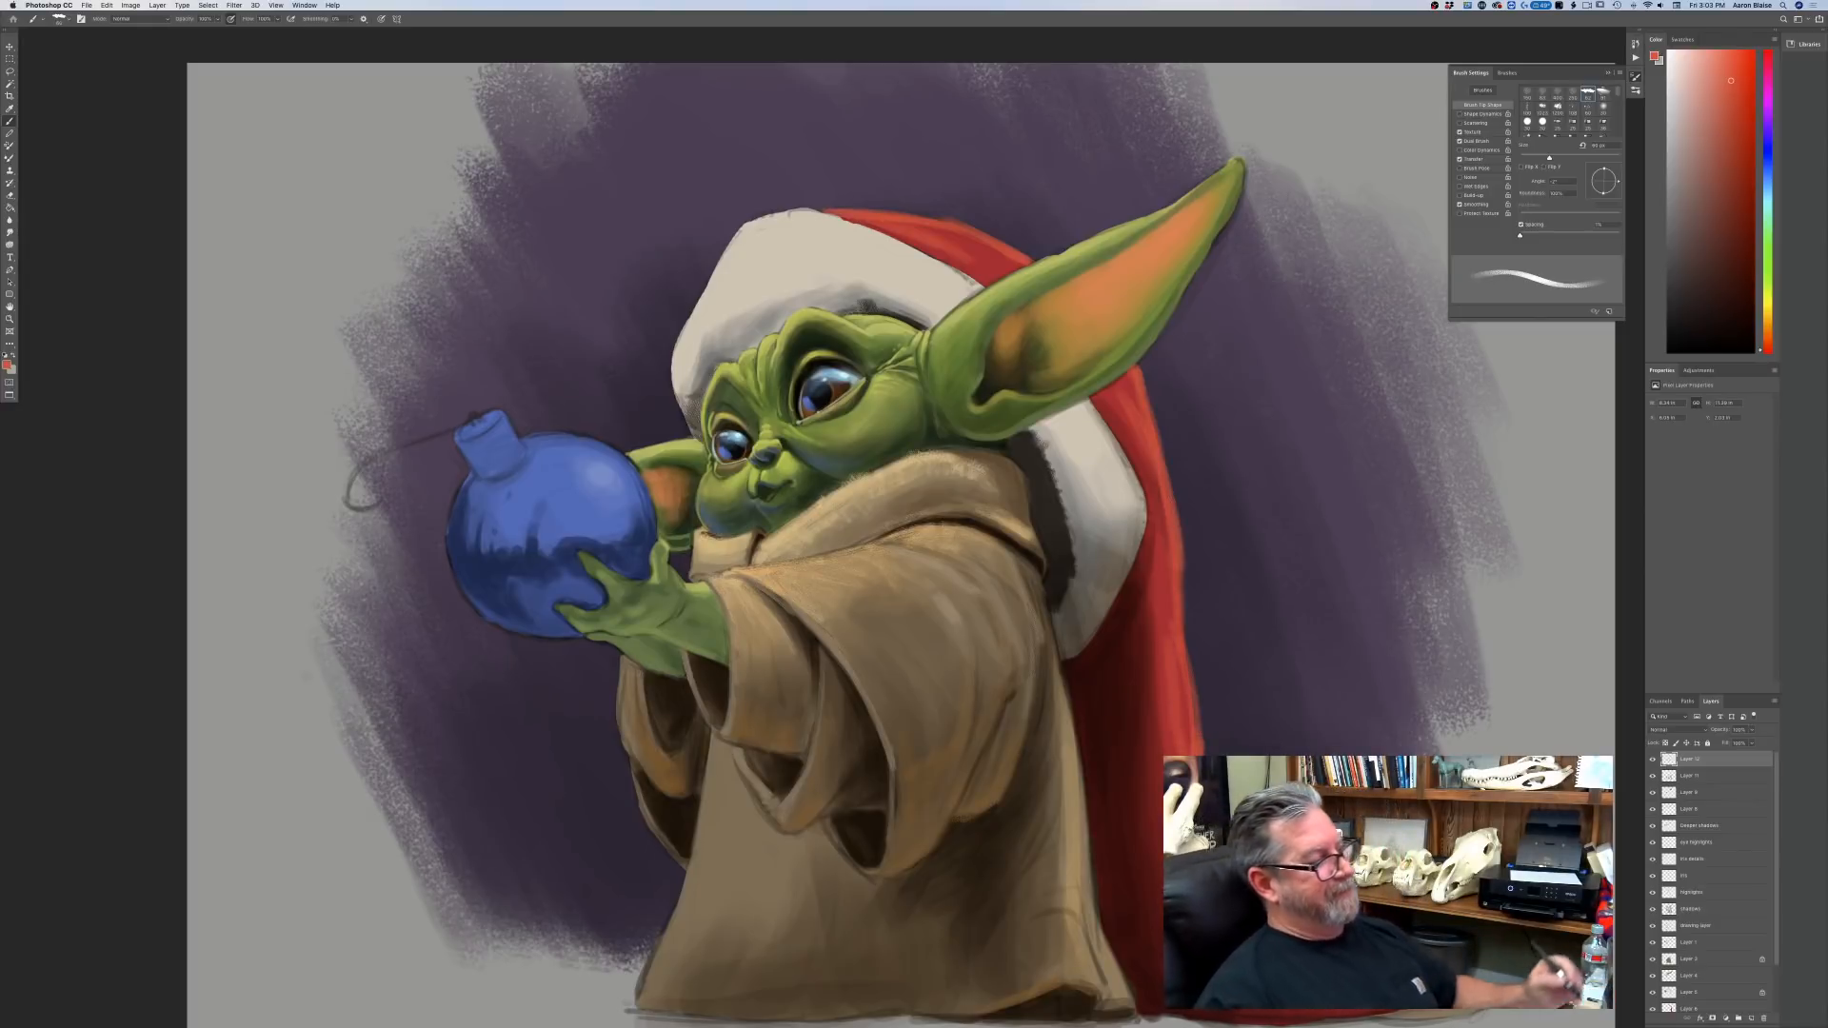
Paint orange-red highlights on the lower bend and top surface of the hat's tail where it lies on the ground.
drag(461, 780, 292, 577)
drag(1048, 739, 1041, 680)
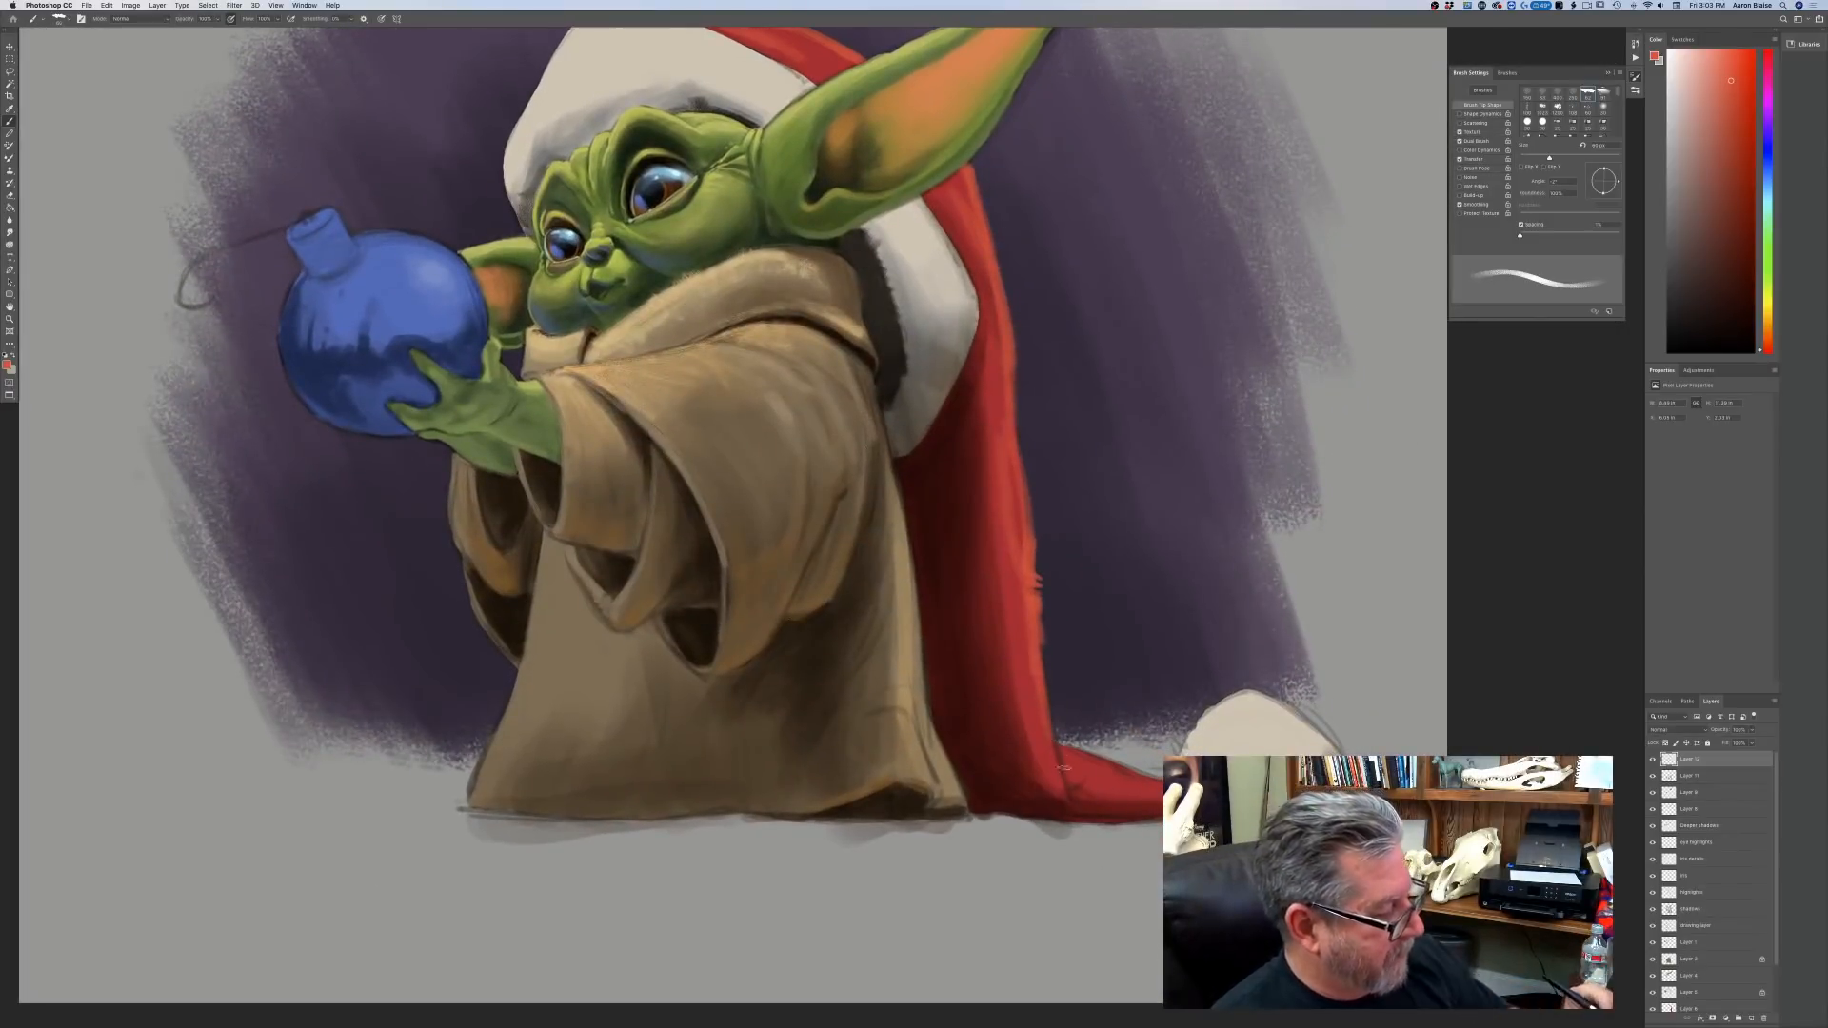
mouse_move(1064, 768)
mouse_down()
mouse_move(1053, 740)
mouse_move(1131, 772)
mouse_move(1102, 787)
mouse_move(1081, 777)
mouse_move(1211, 798)
mouse_up()
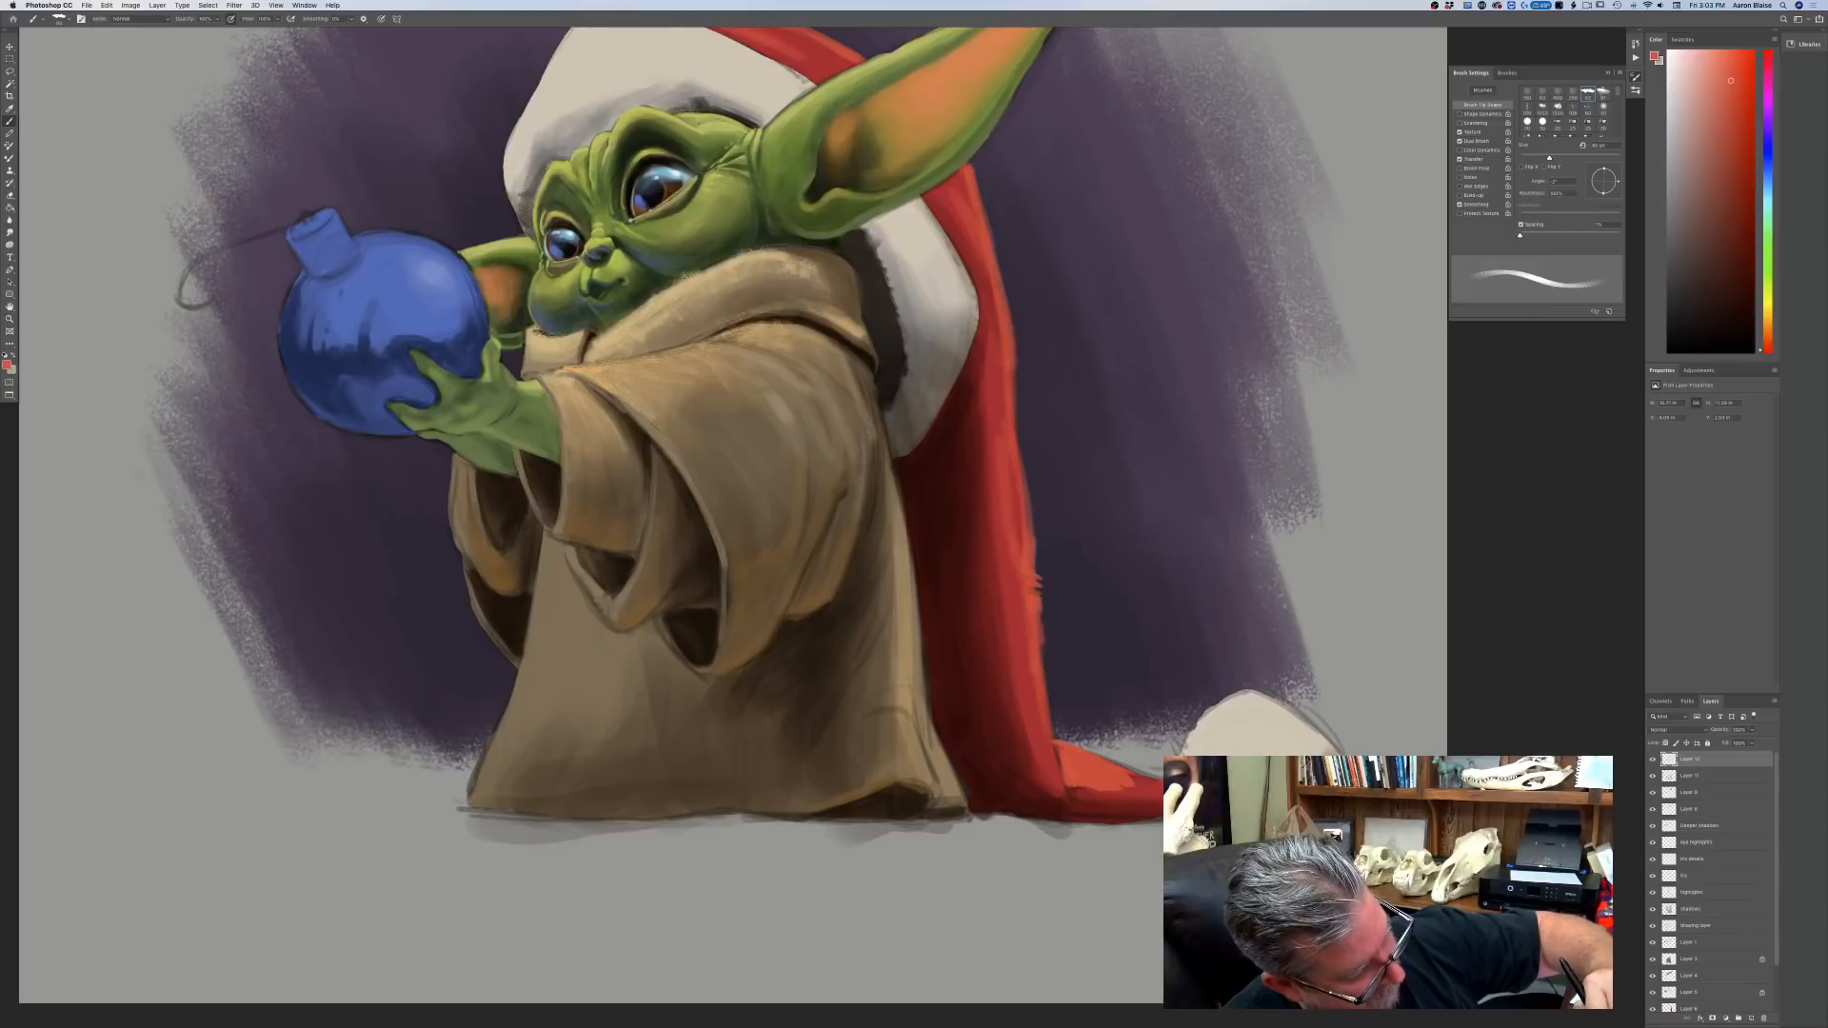
mouse_move(1128, 780)
mouse_down()
mouse_move(1157, 790)
mouse_move(1143, 783)
mouse_up()
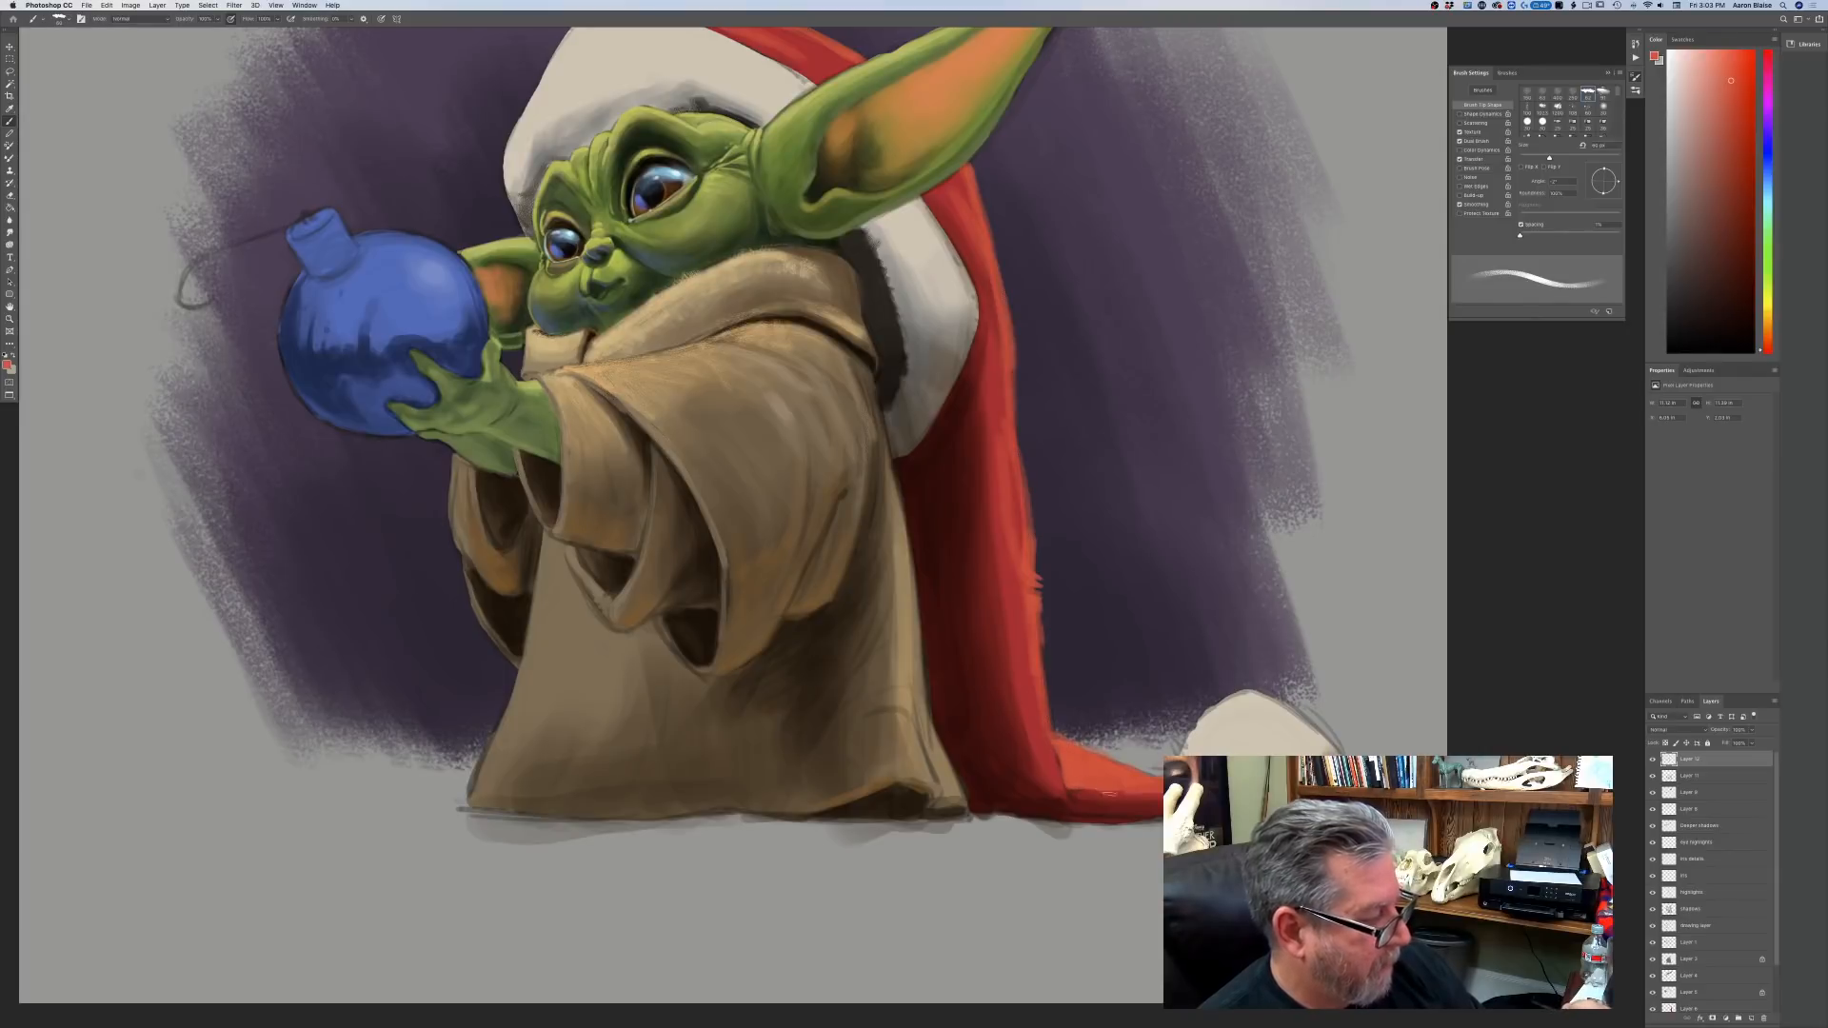
key(super+minus)
key(super+minus)
key(super+minus)
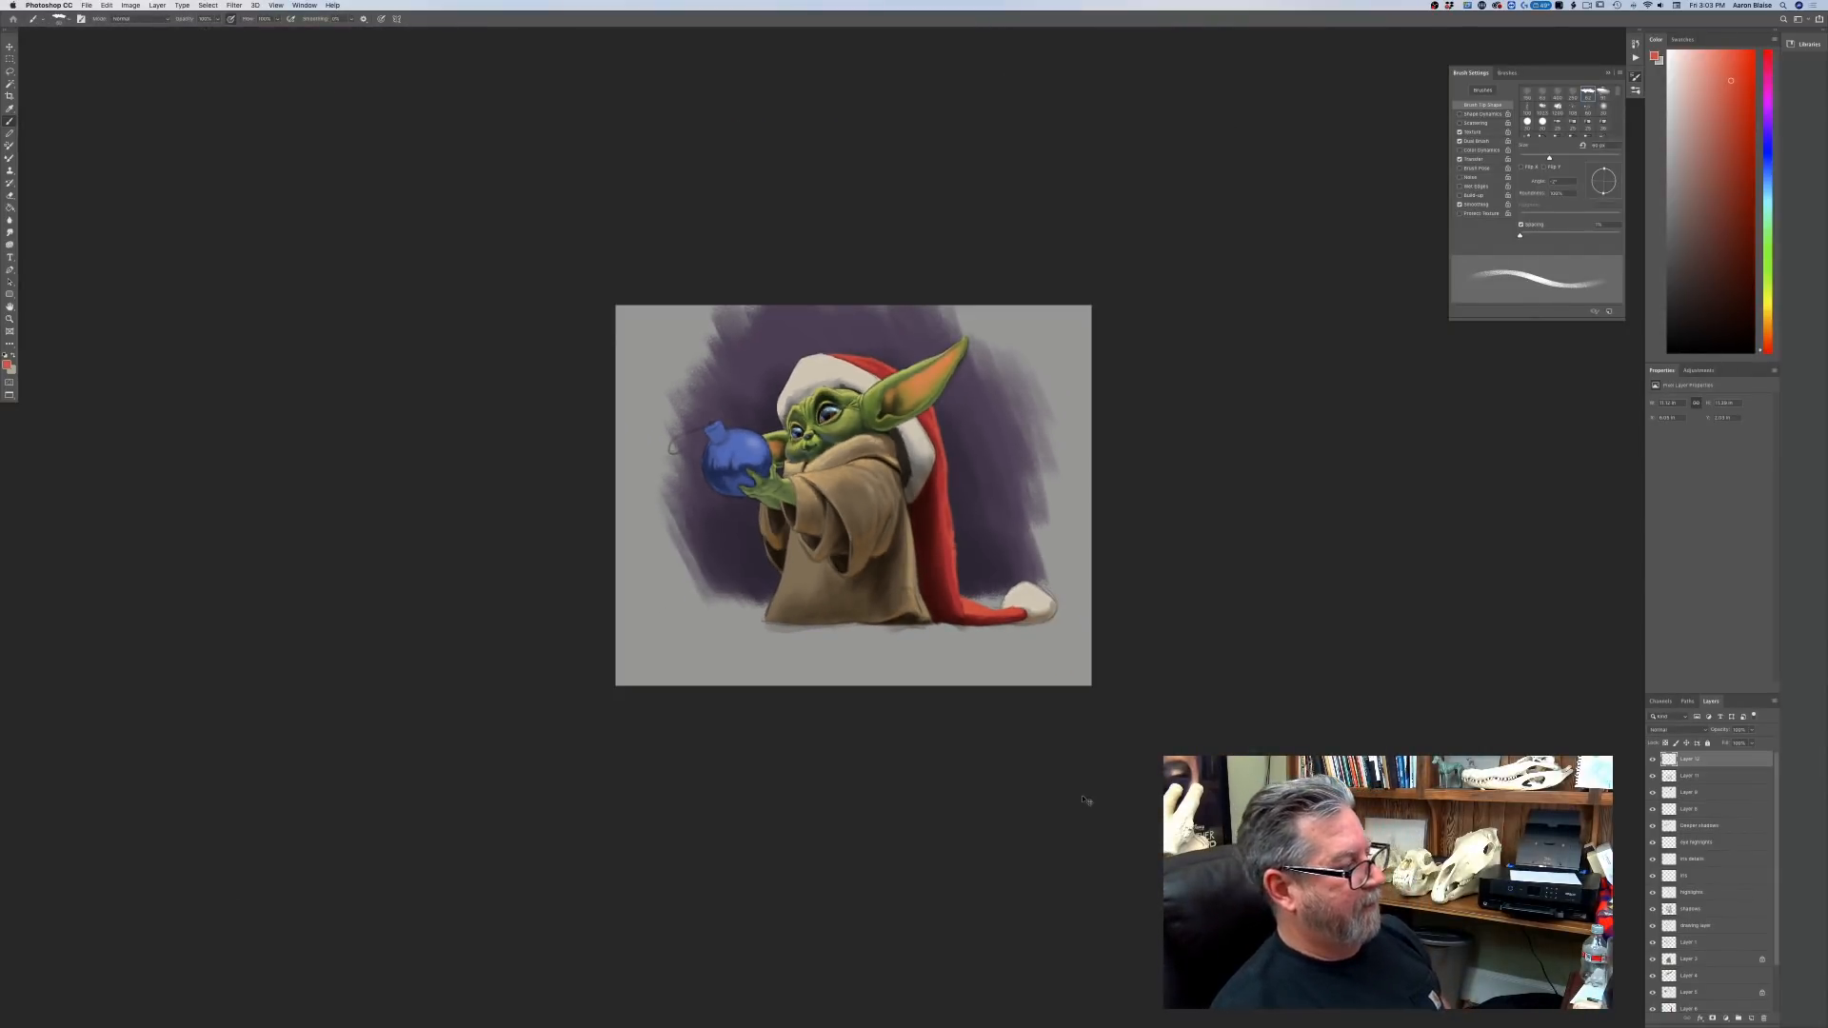
key(super+plus)
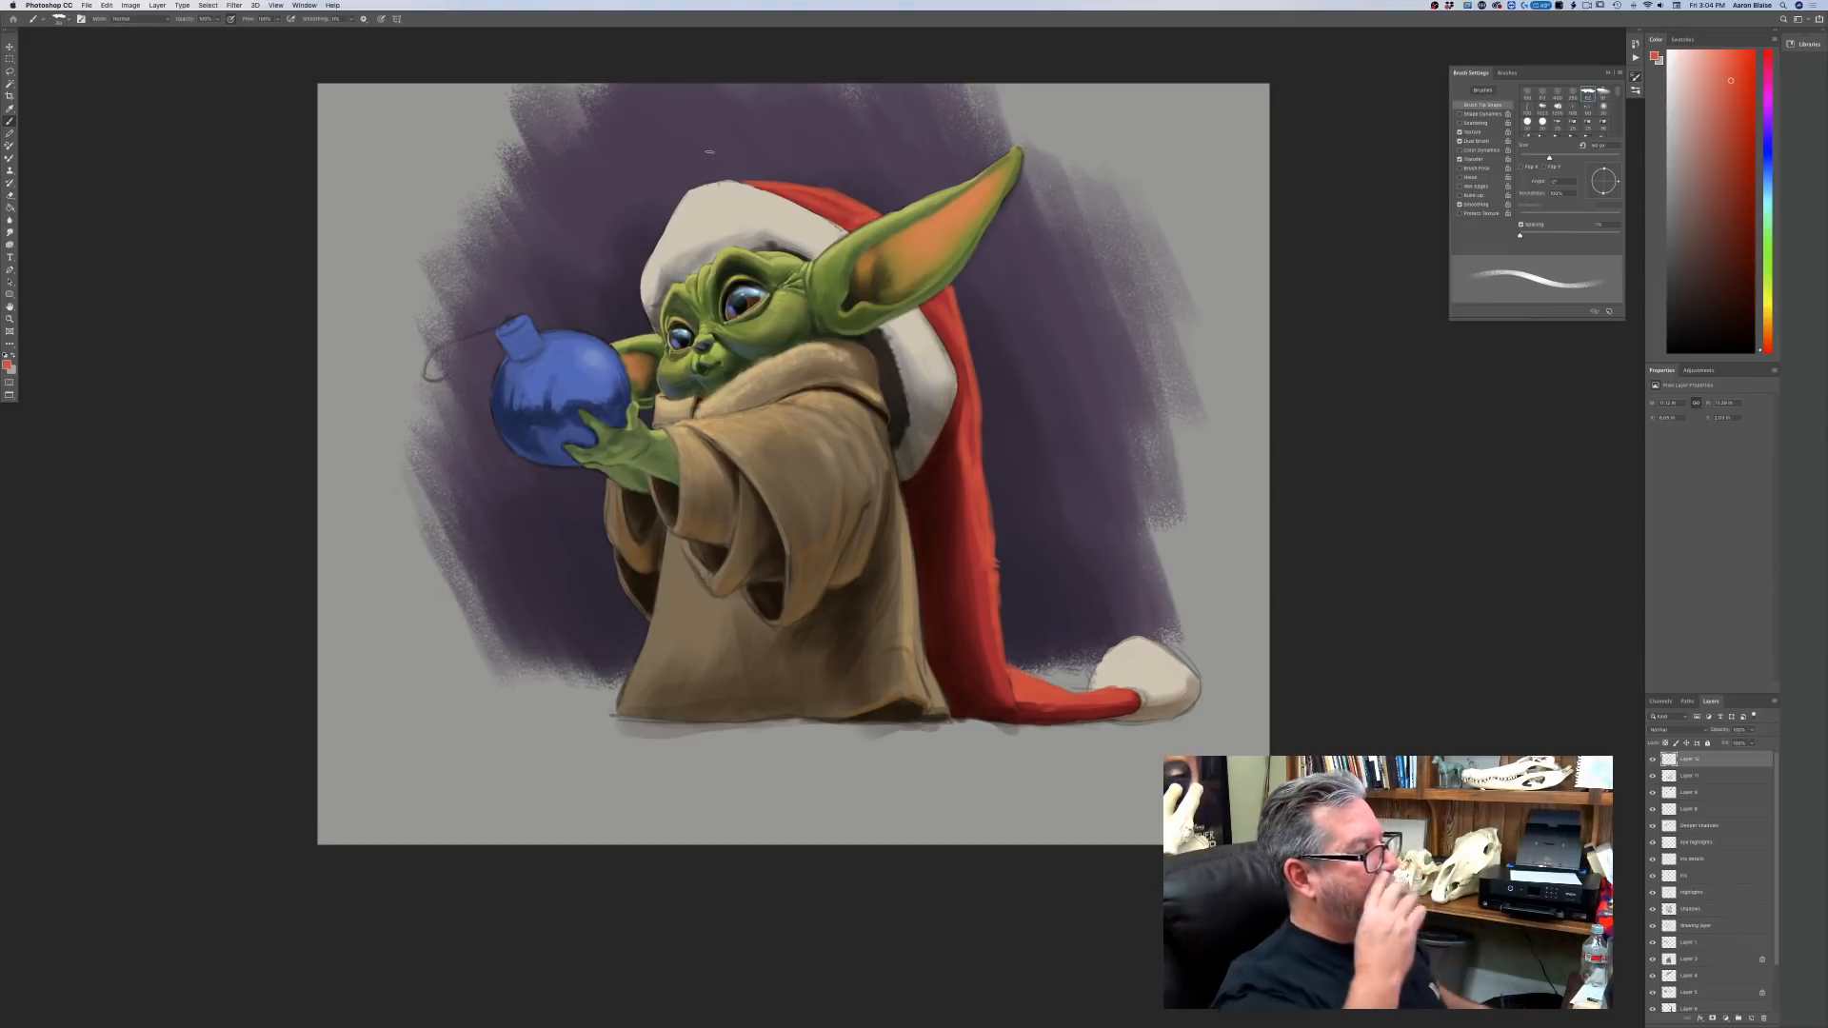
Sample the hat brim's off-white, shift it to a bright warm cream and paint fur highlights along the brim's upper edge with a larger brush.
drag(199, 614, 281, 835)
click(8, 365)
click(824, 423)
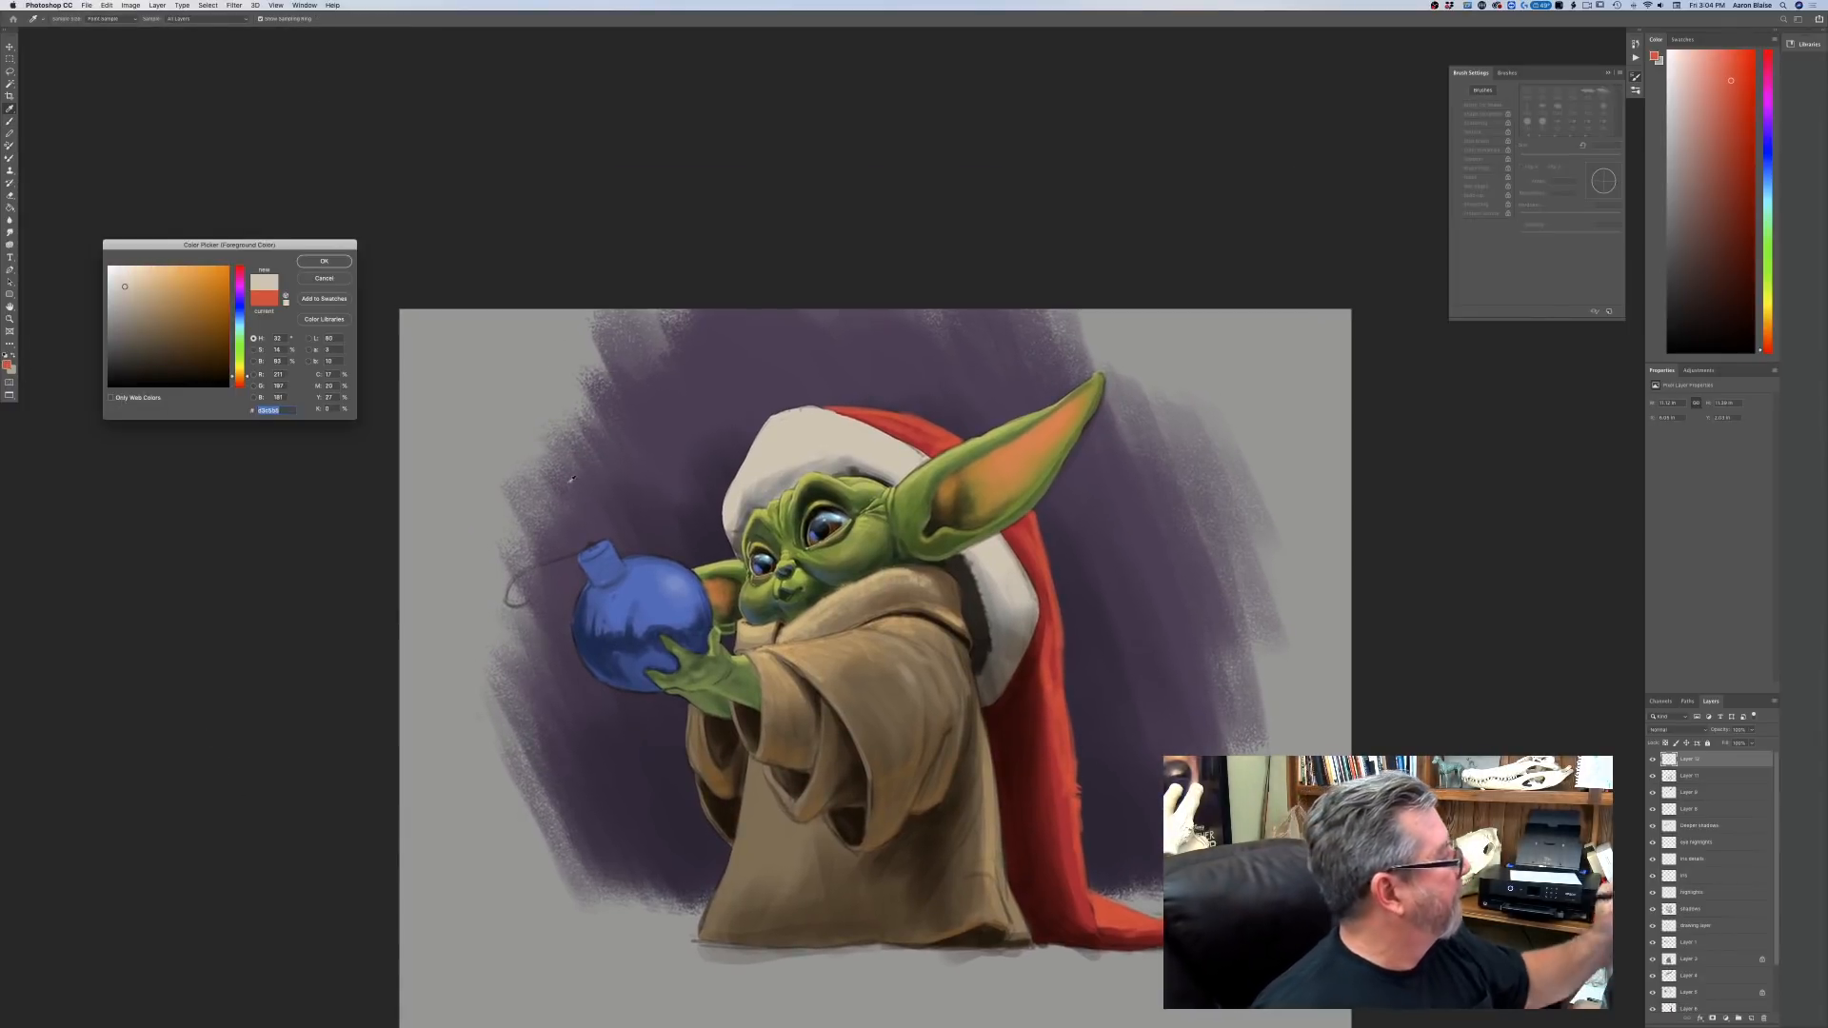
click(240, 373)
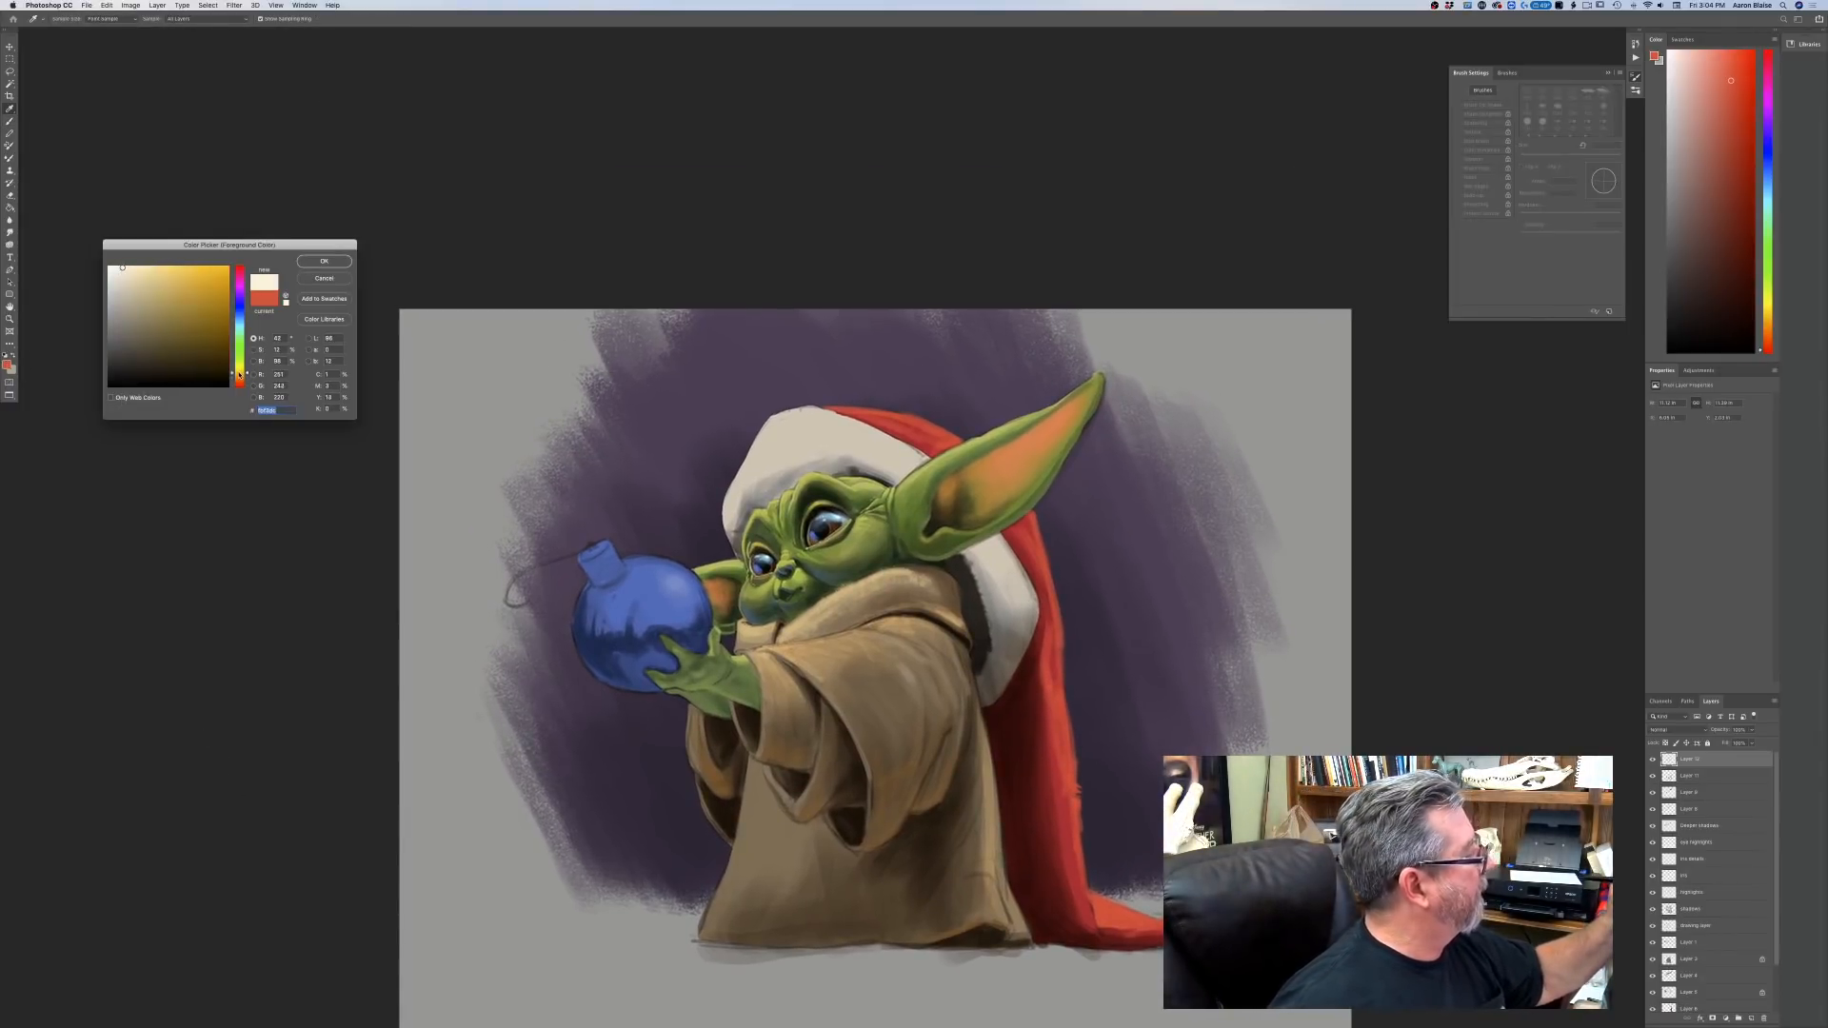
click(308, 266)
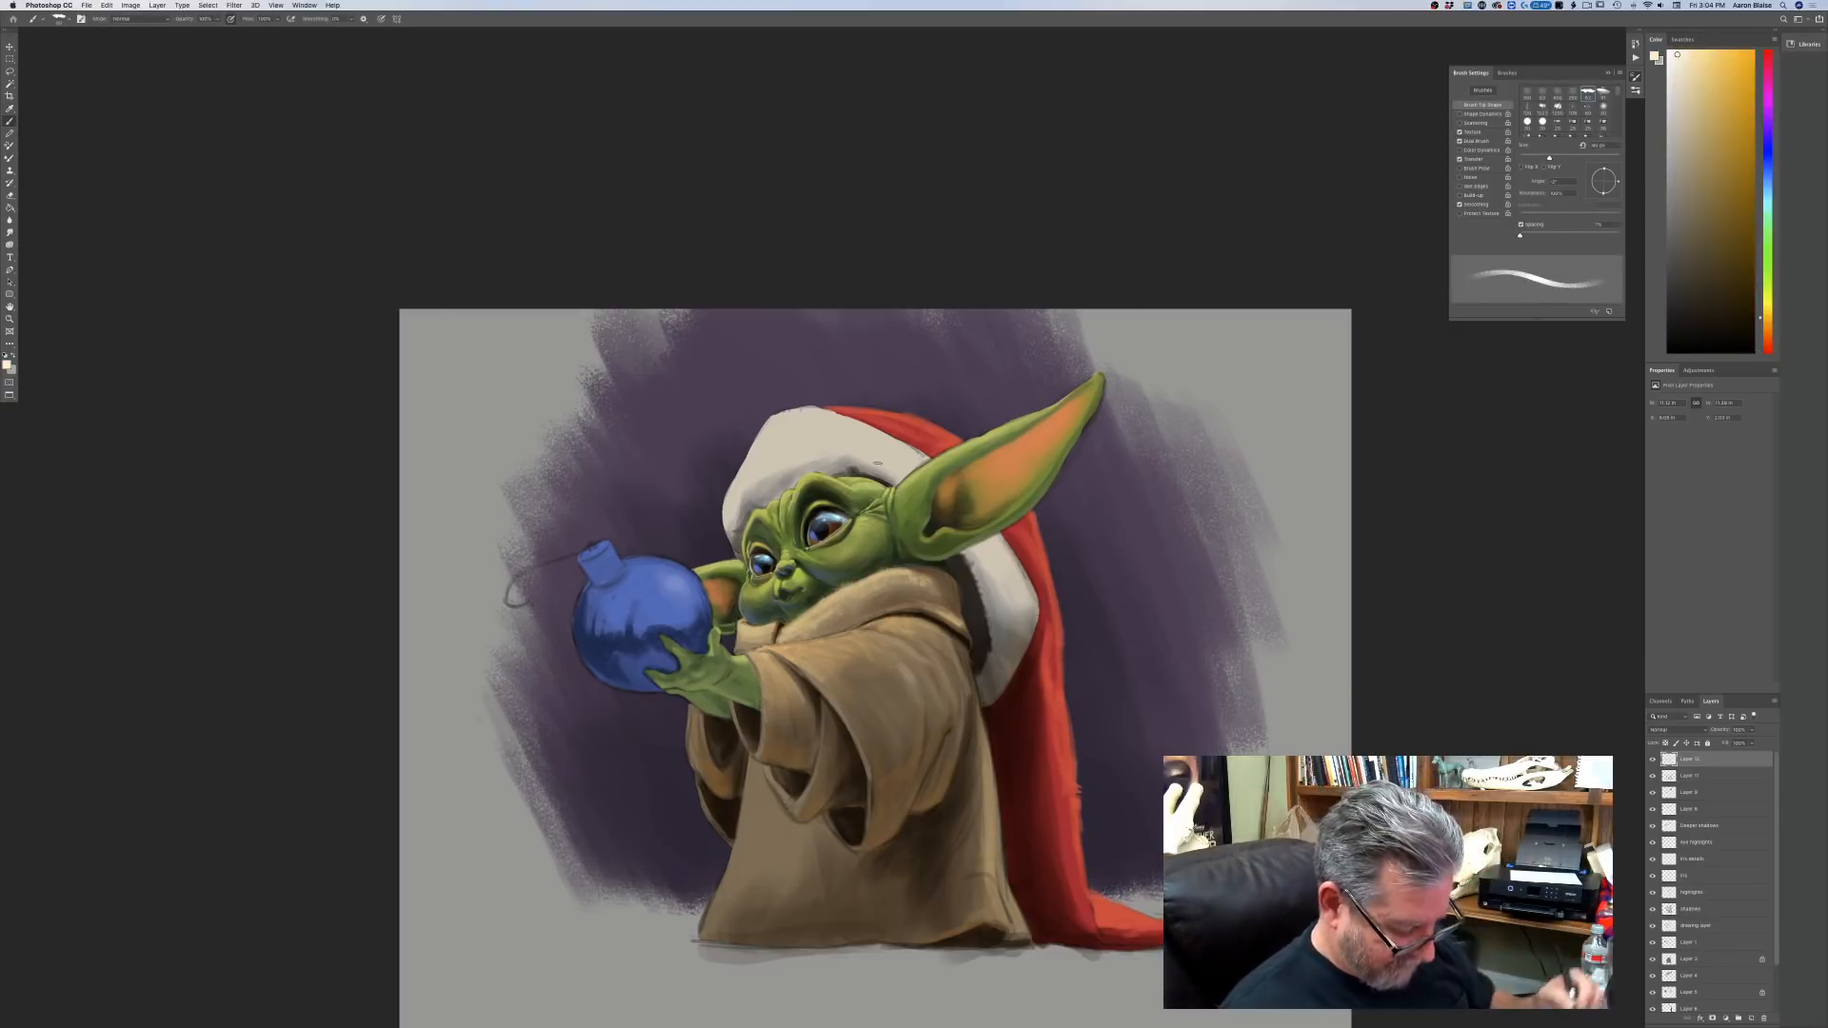
key(super+equal)
key(bracketright)
key(bracketright)
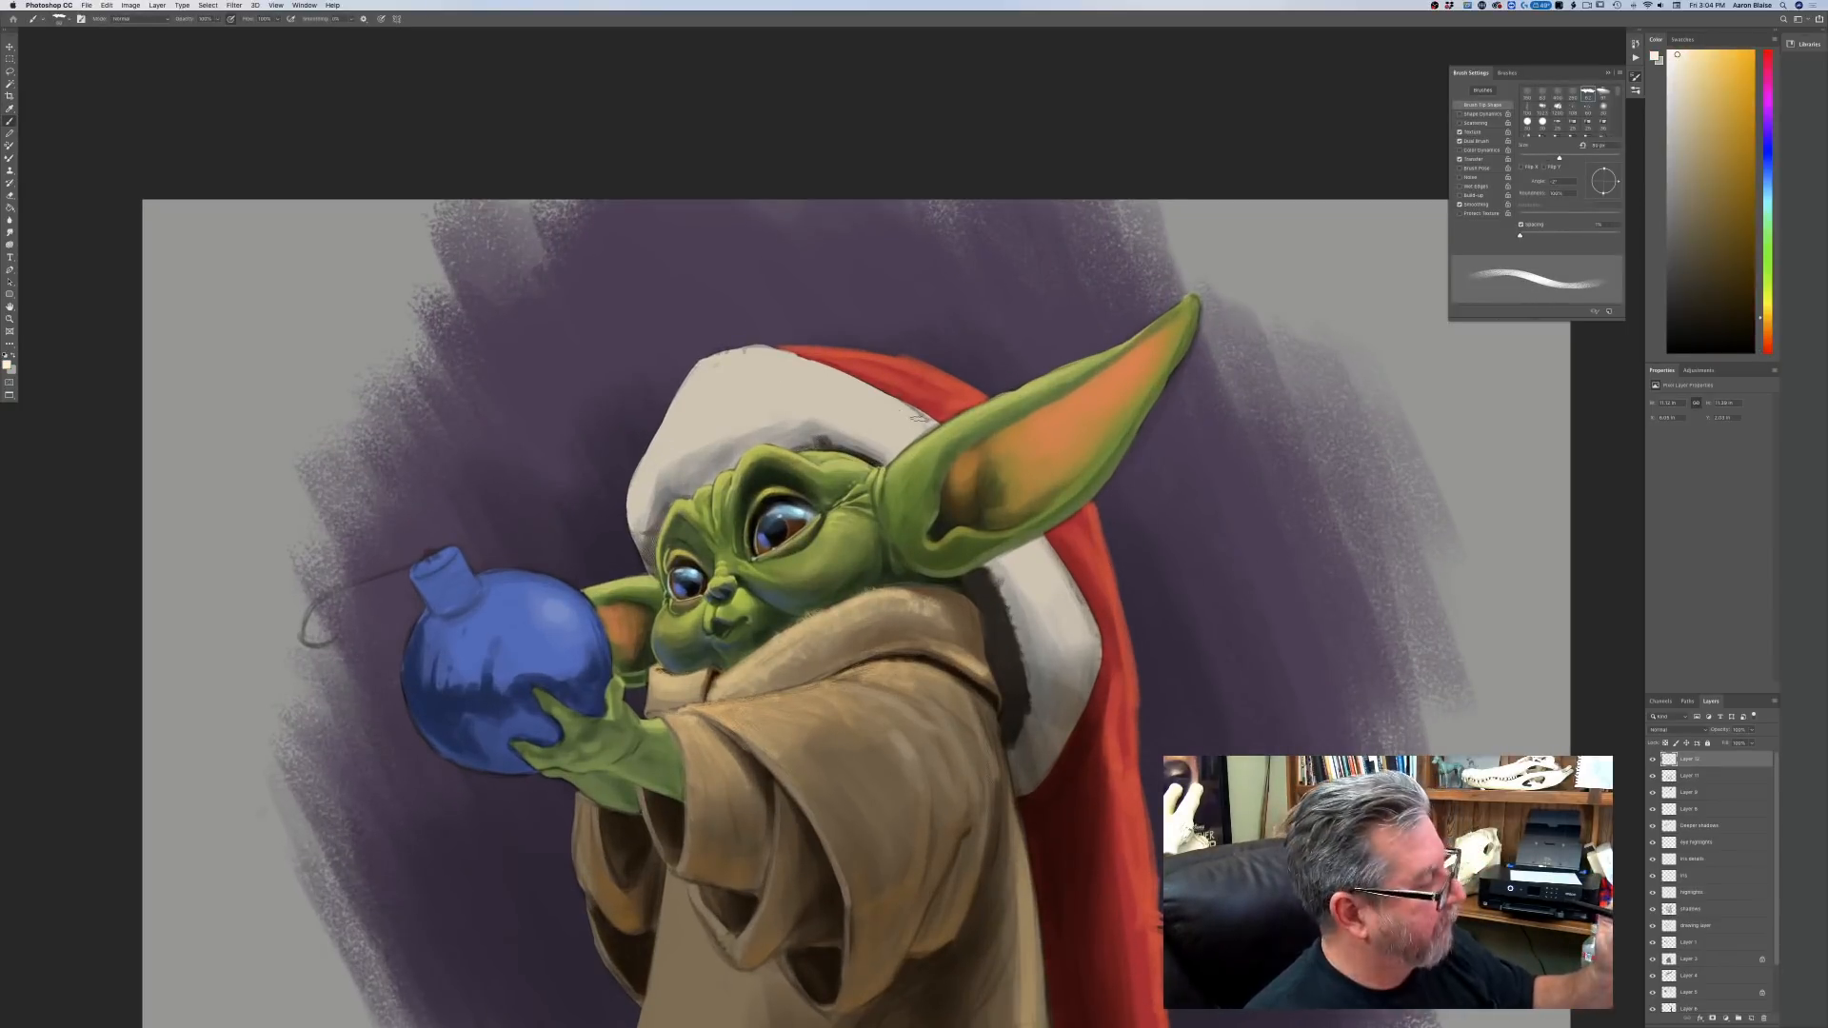
mouse_move(918, 410)
mouse_down()
mouse_move(872, 422)
mouse_move(928, 420)
mouse_move(833, 371)
mouse_move(840, 387)
mouse_move(796, 369)
mouse_move(857, 389)
mouse_move(807, 372)
mouse_move(794, 390)
mouse_move(792, 359)
mouse_move(749, 359)
mouse_move(811, 367)
mouse_up()
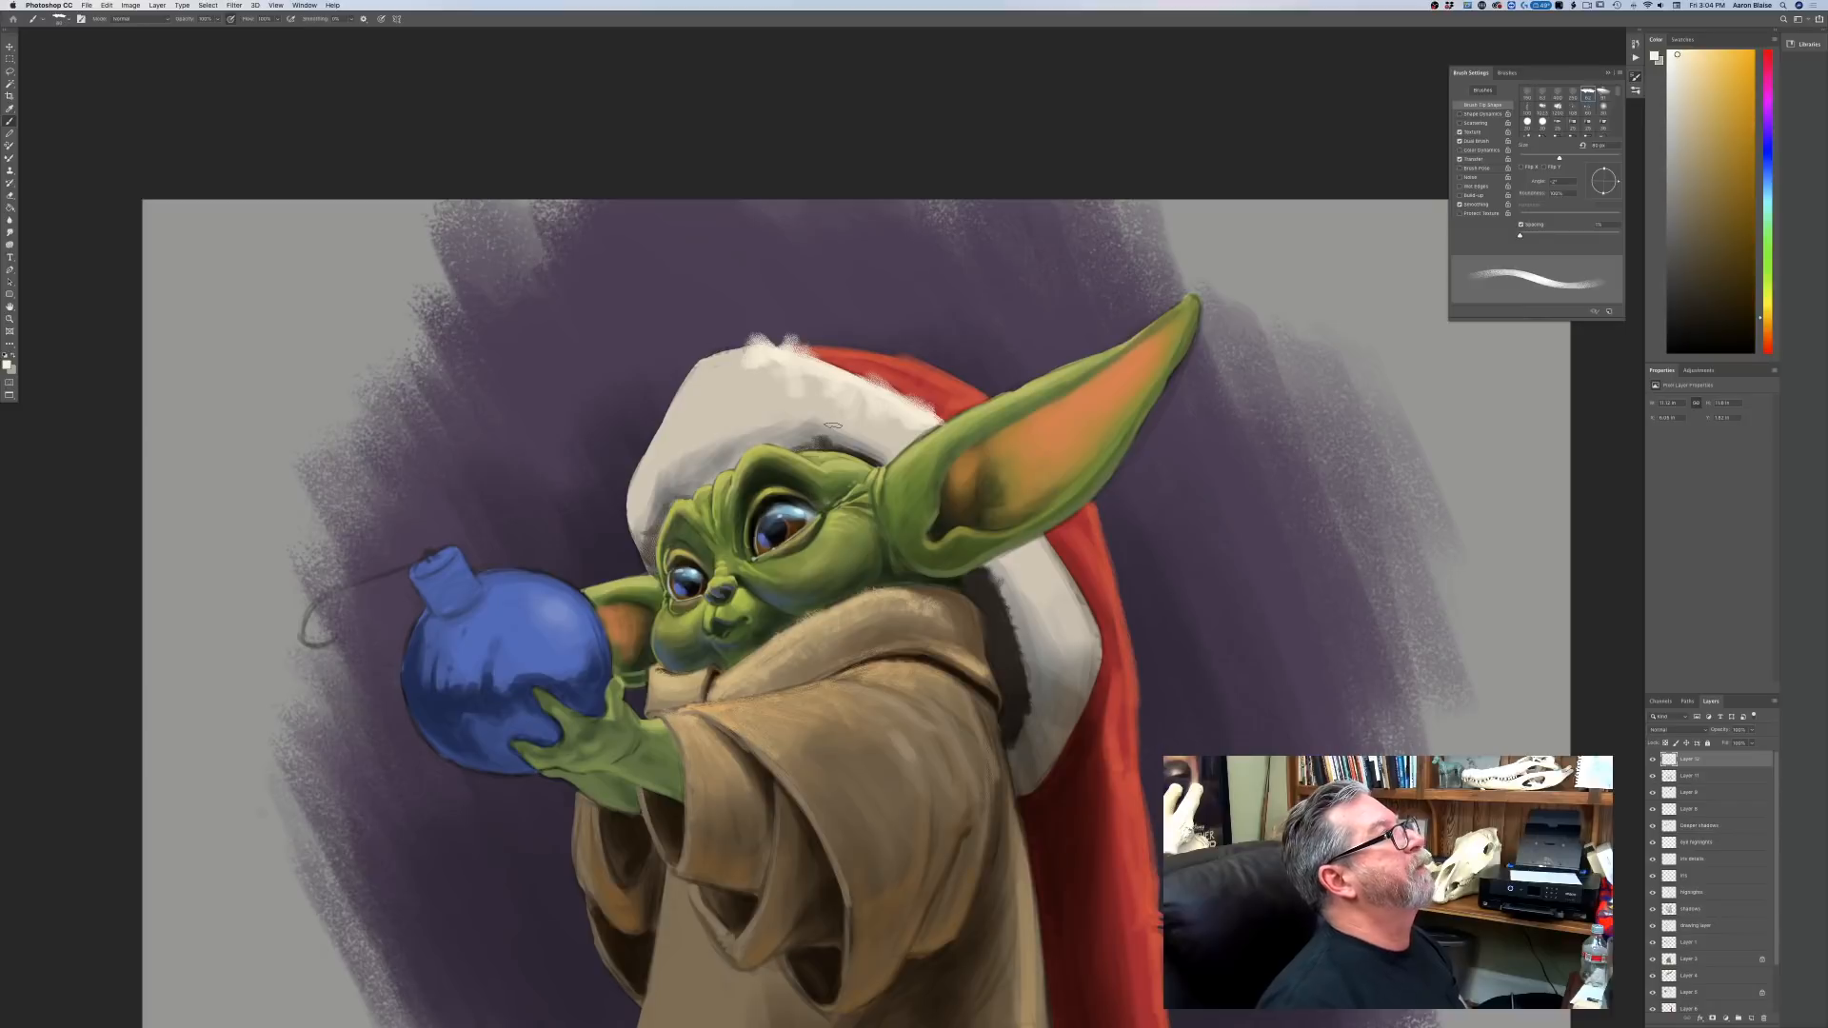
Paint cream highlights down the front edge of the hat brim and add small strokes within its upper front area, varying the brush size.
mouse_move(750, 354)
mouse_down()
mouse_move(712, 360)
mouse_move(701, 337)
mouse_move(629, 481)
mouse_move(632, 538)
mouse_up()
key(bracketleft)
key(bracketleft)
key(bracketleft)
key(bracketleft)
key(bracketleft)
drag(625, 499, 638, 562)
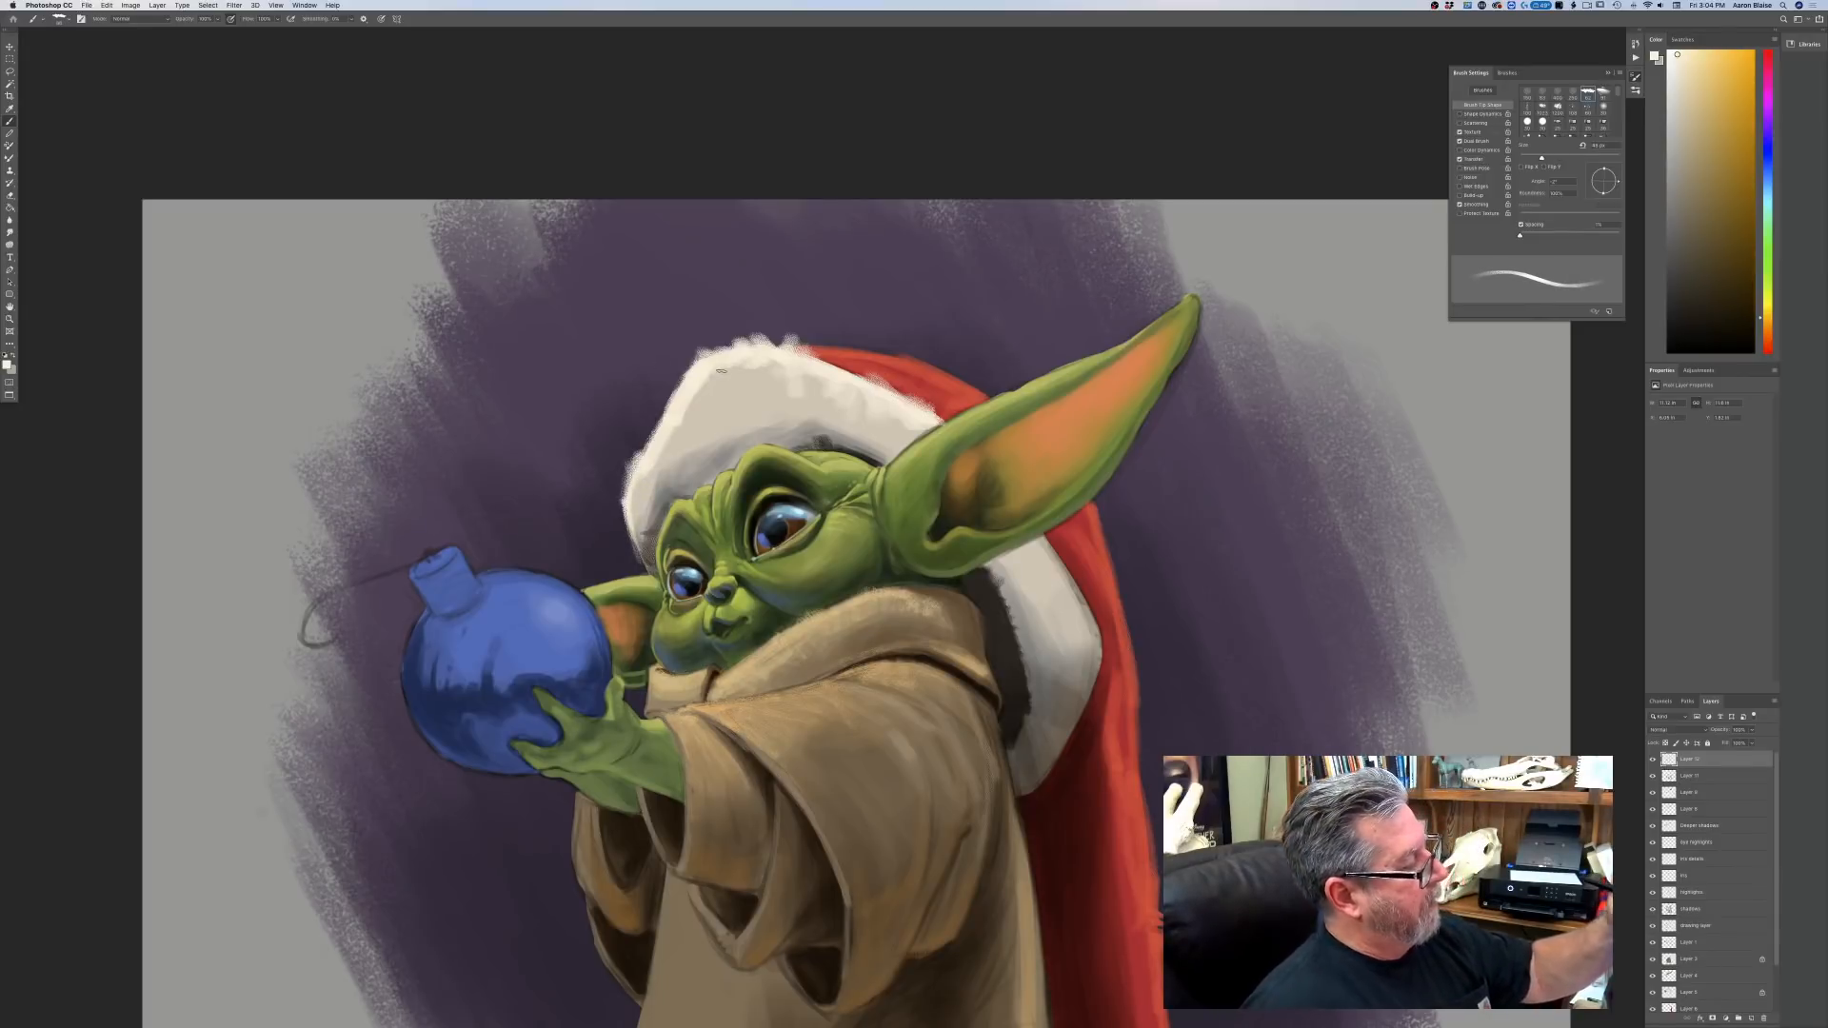
key(bracketright)
key(bracketright)
key(bracketright)
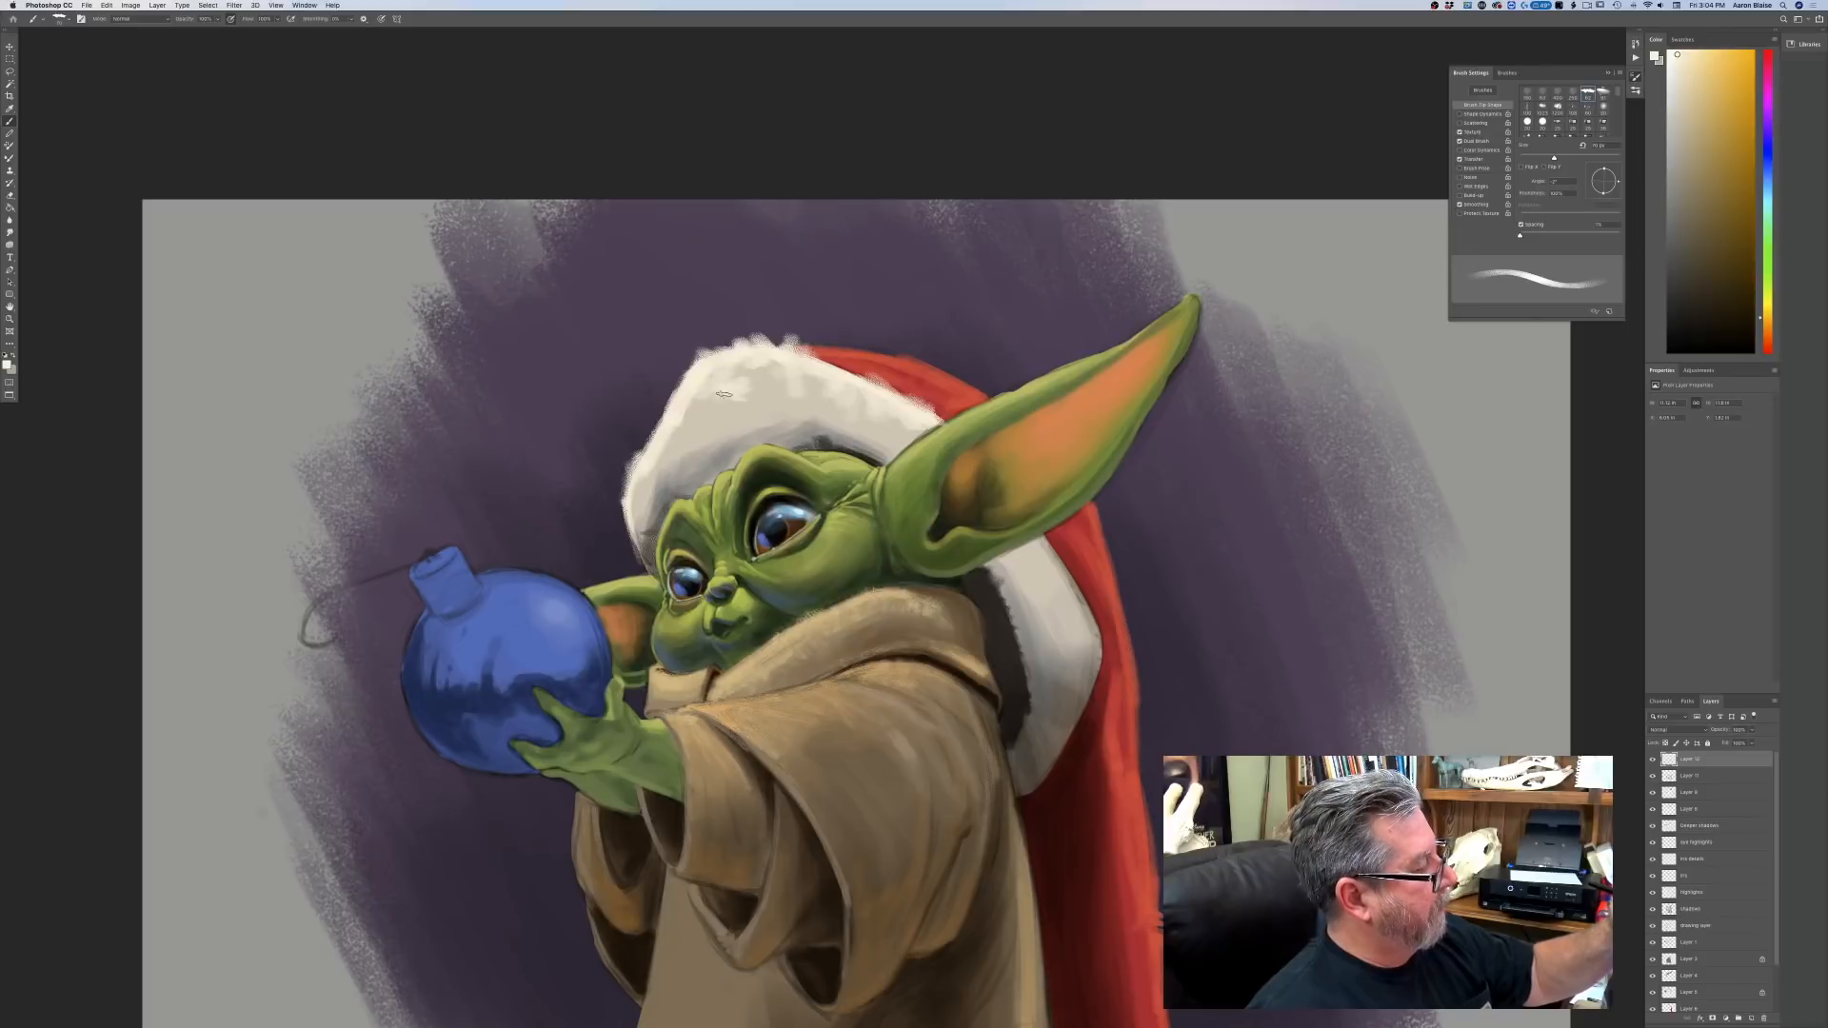
key(bracketleft)
key(bracketleft)
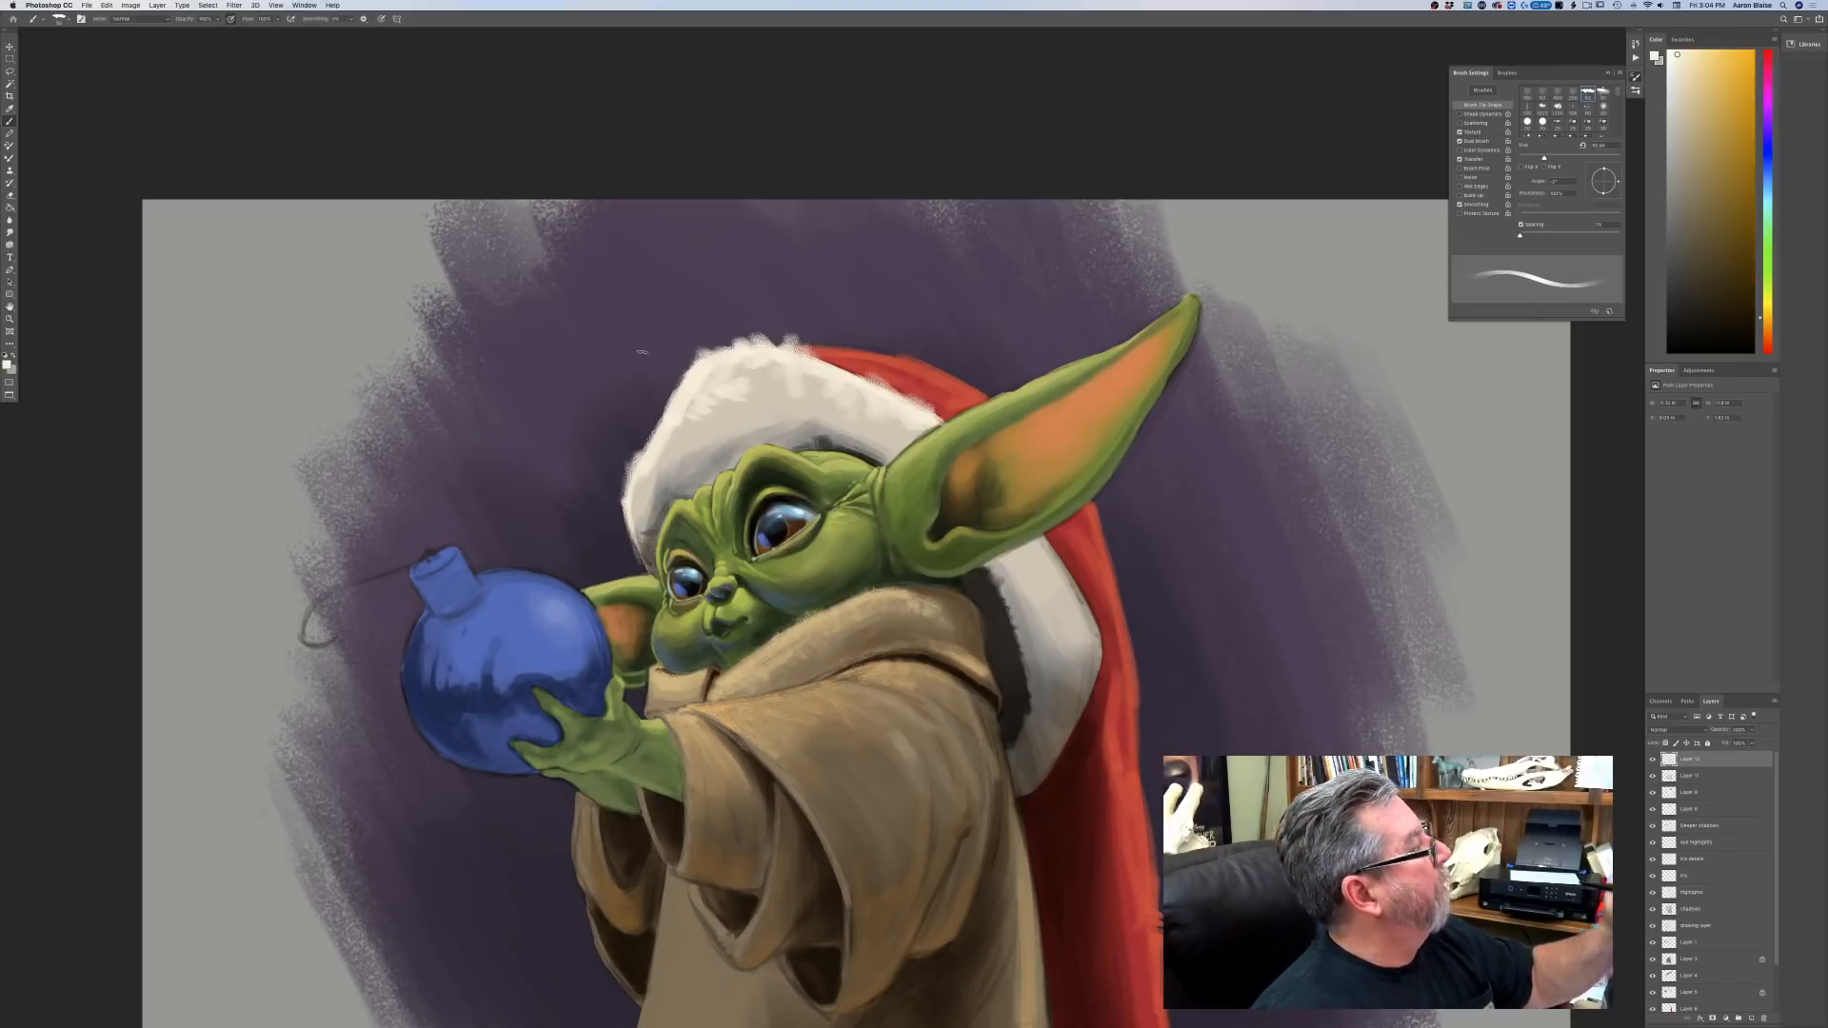
Turn on pen pressure for brush size and paint fine tapered cream fur strokes across the brim and along its front edge.
click(382, 19)
key(bracketright)
key(bracketright)
key(bracketright)
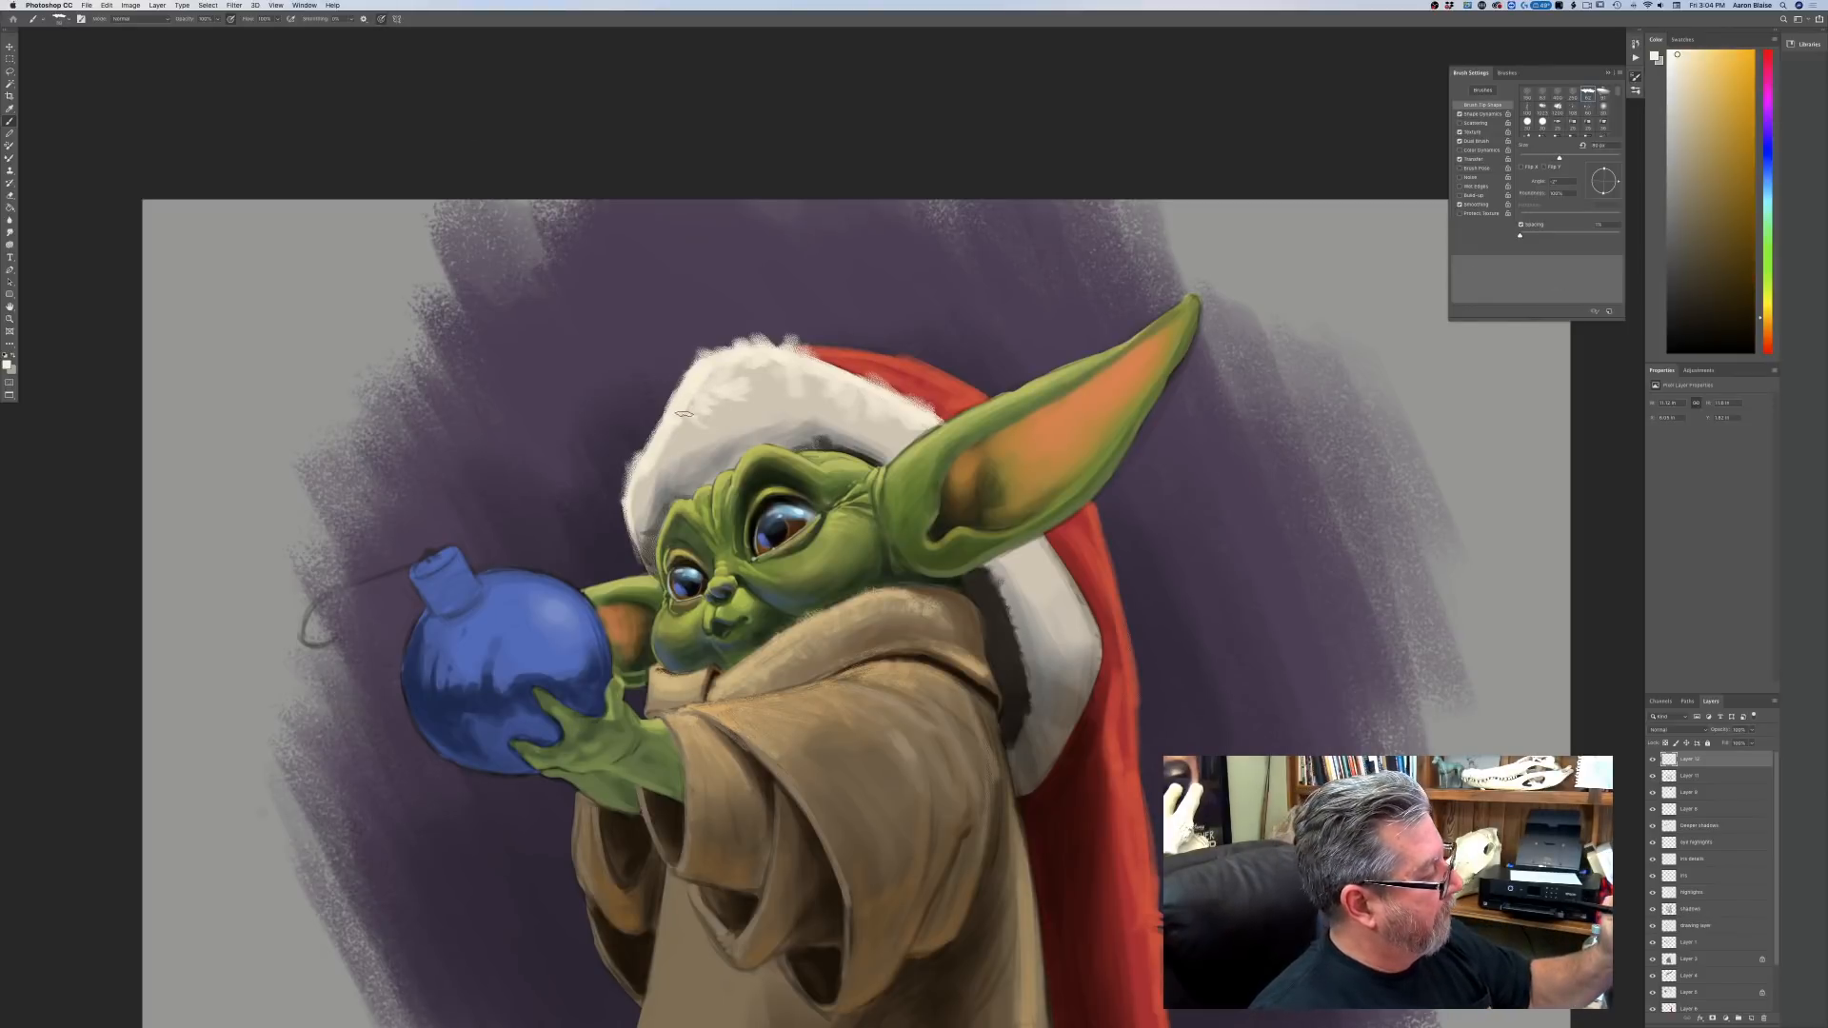
mouse_move(665, 428)
mouse_down()
mouse_move(688, 437)
mouse_move(663, 461)
mouse_up()
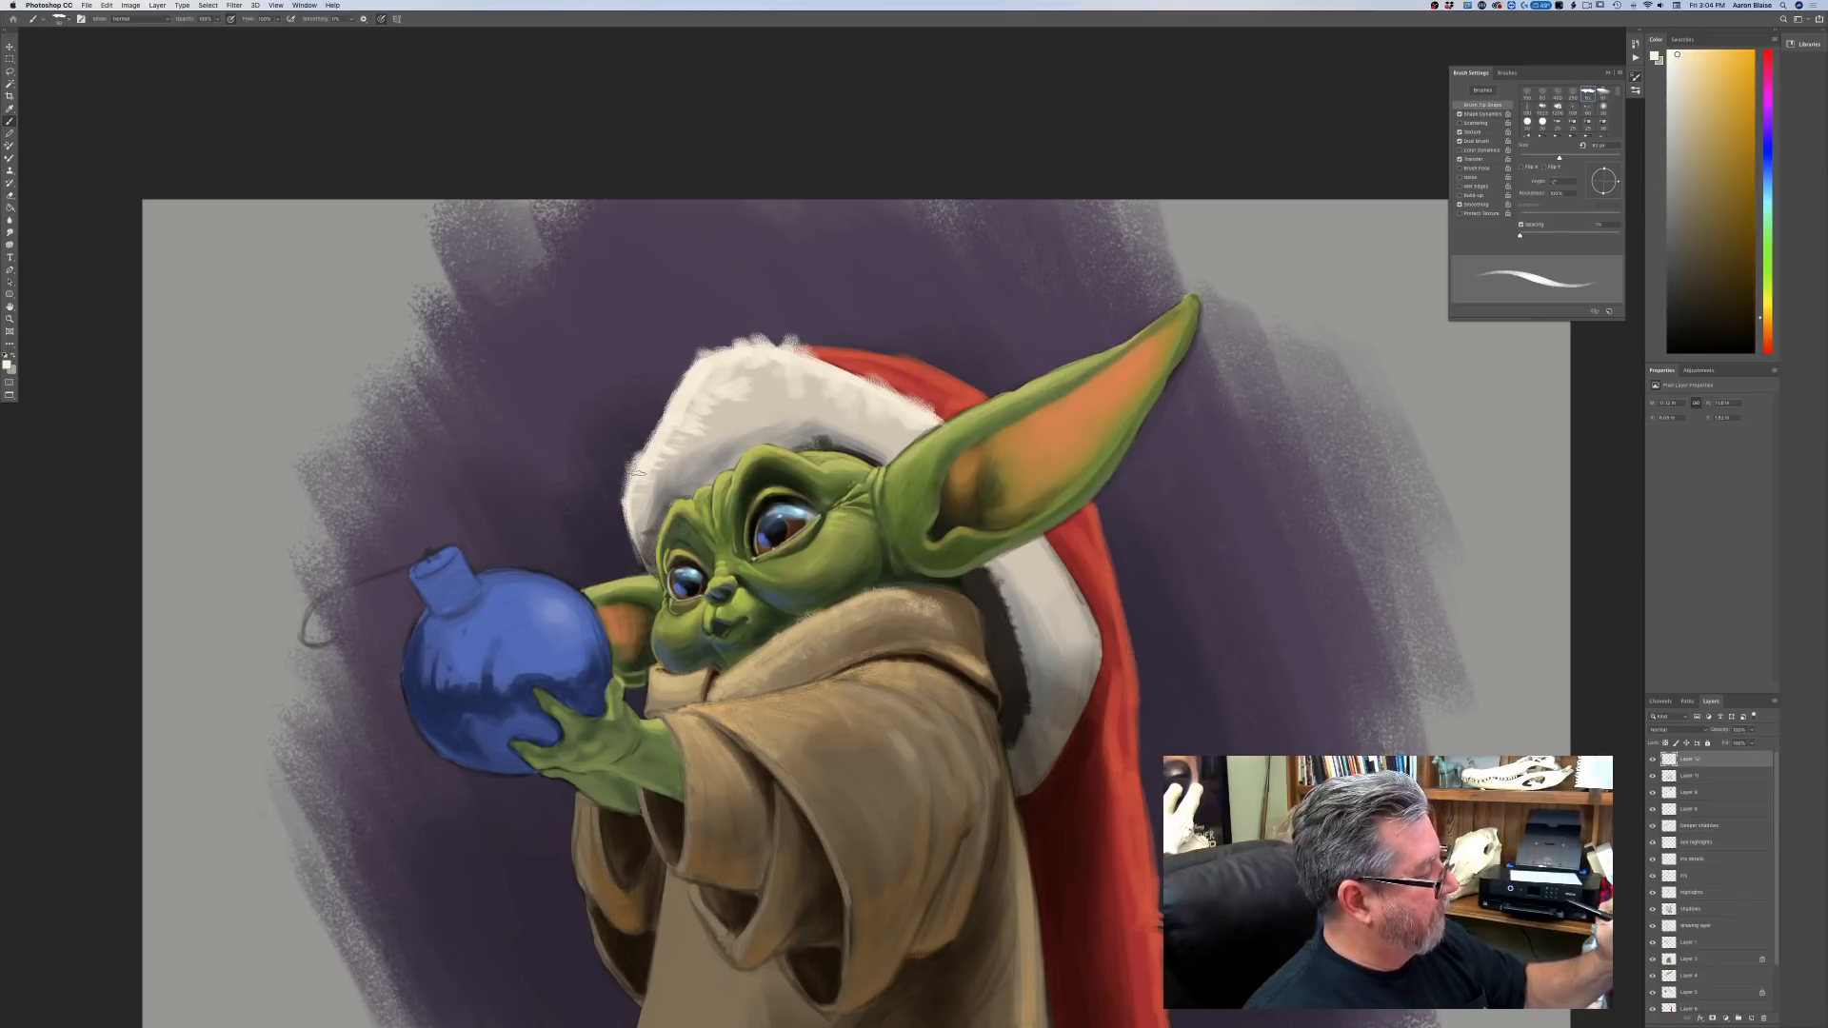
key(bracketleft)
key(bracketleft)
key(bracketleft)
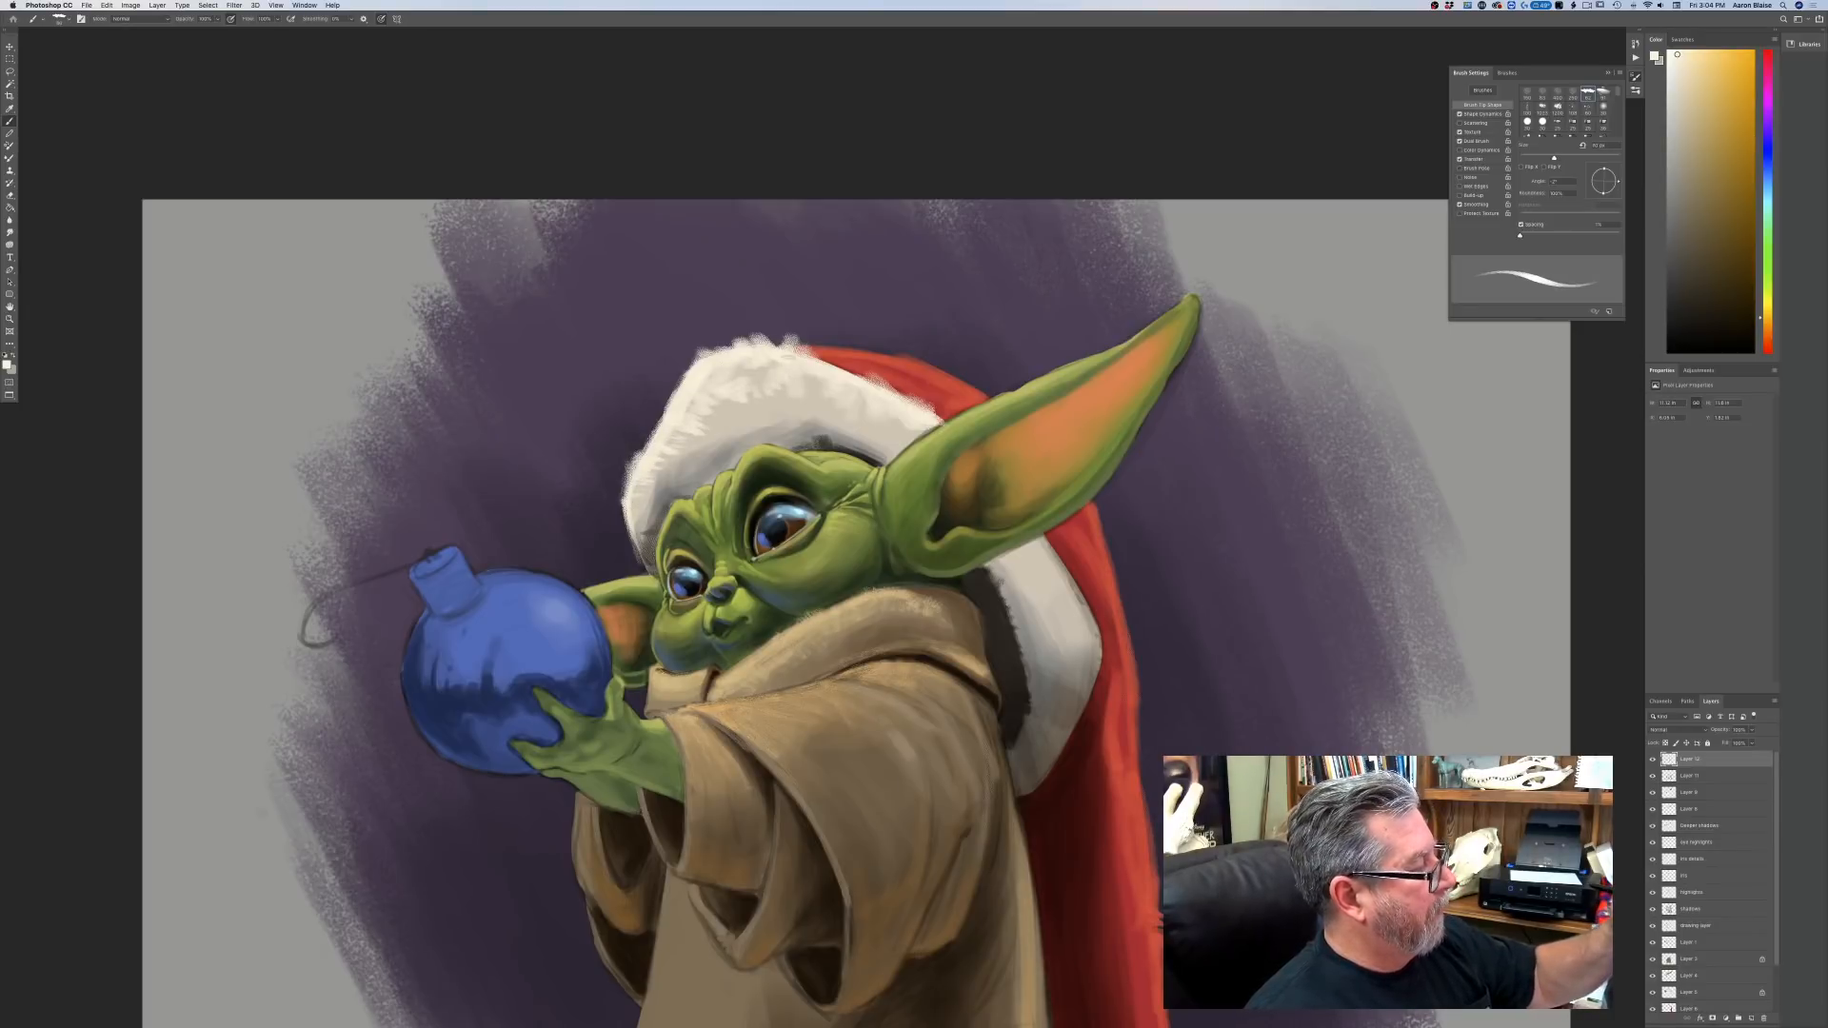
key(bracketleft)
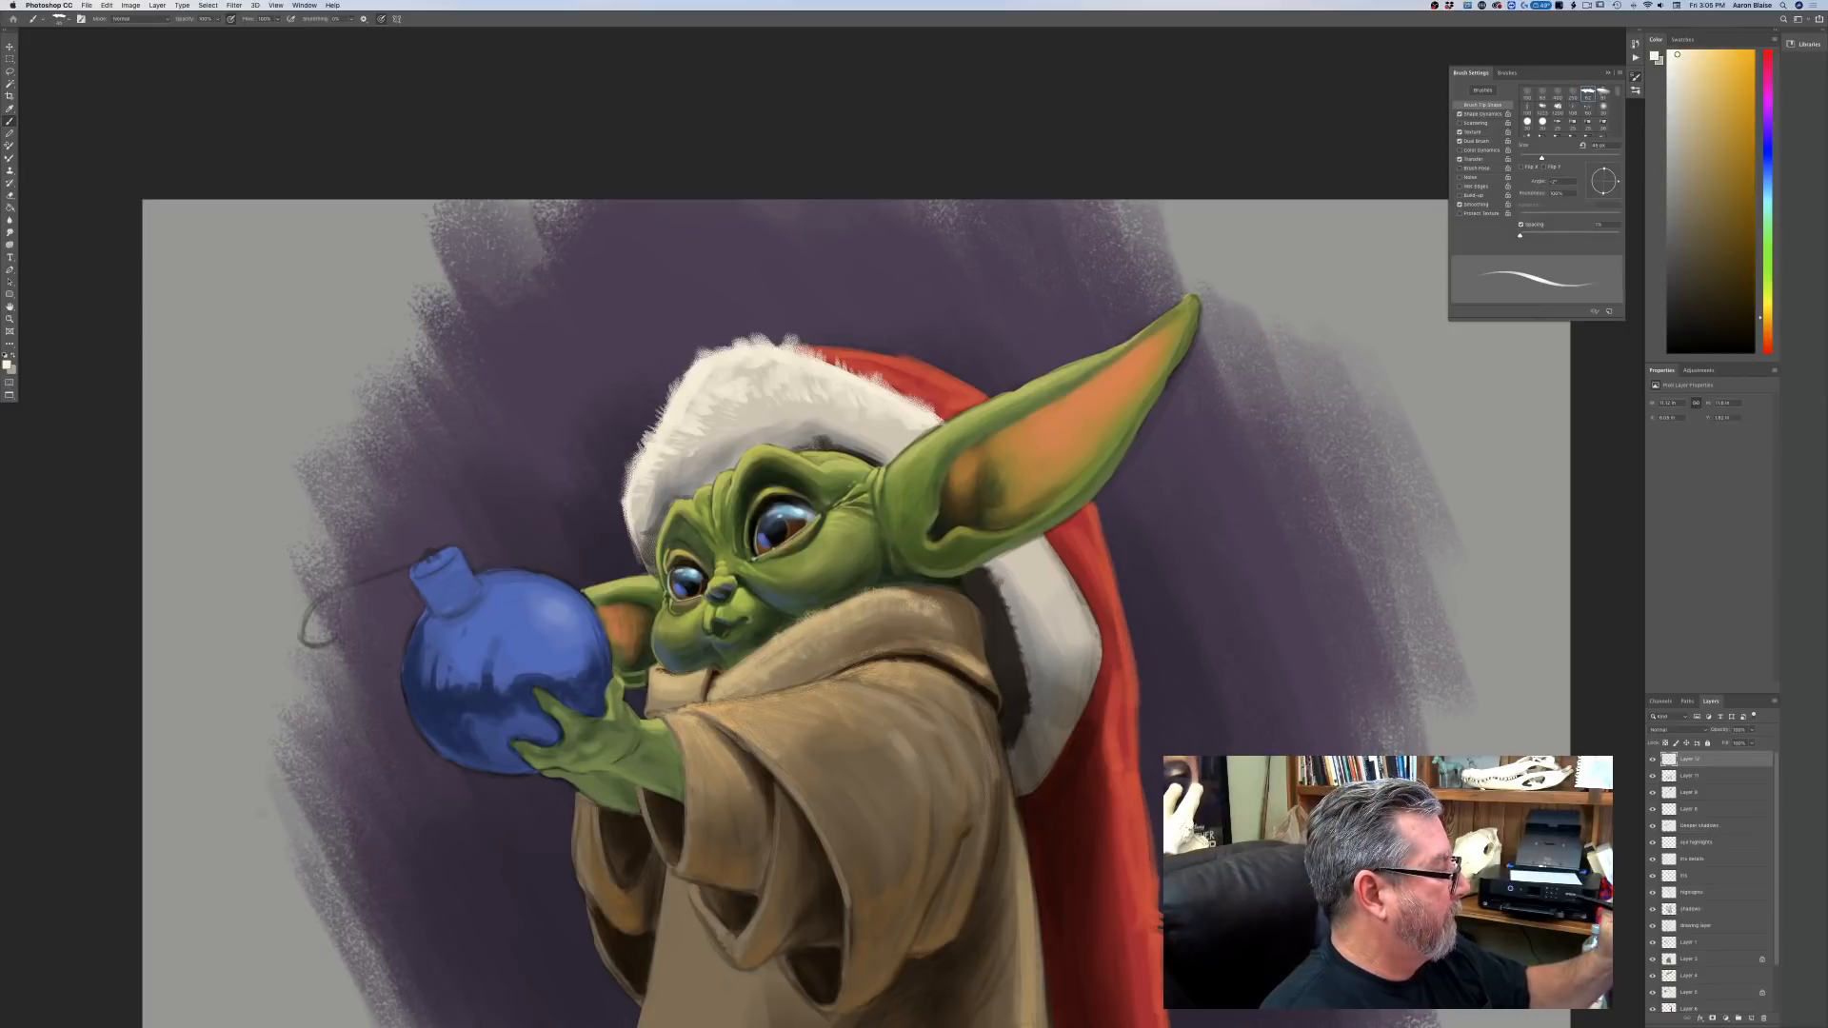
mouse_move(635, 498)
mouse_down()
mouse_move(616, 490)
mouse_move(620, 521)
mouse_up()
drag(638, 519, 622, 533)
drag(636, 529, 626, 540)
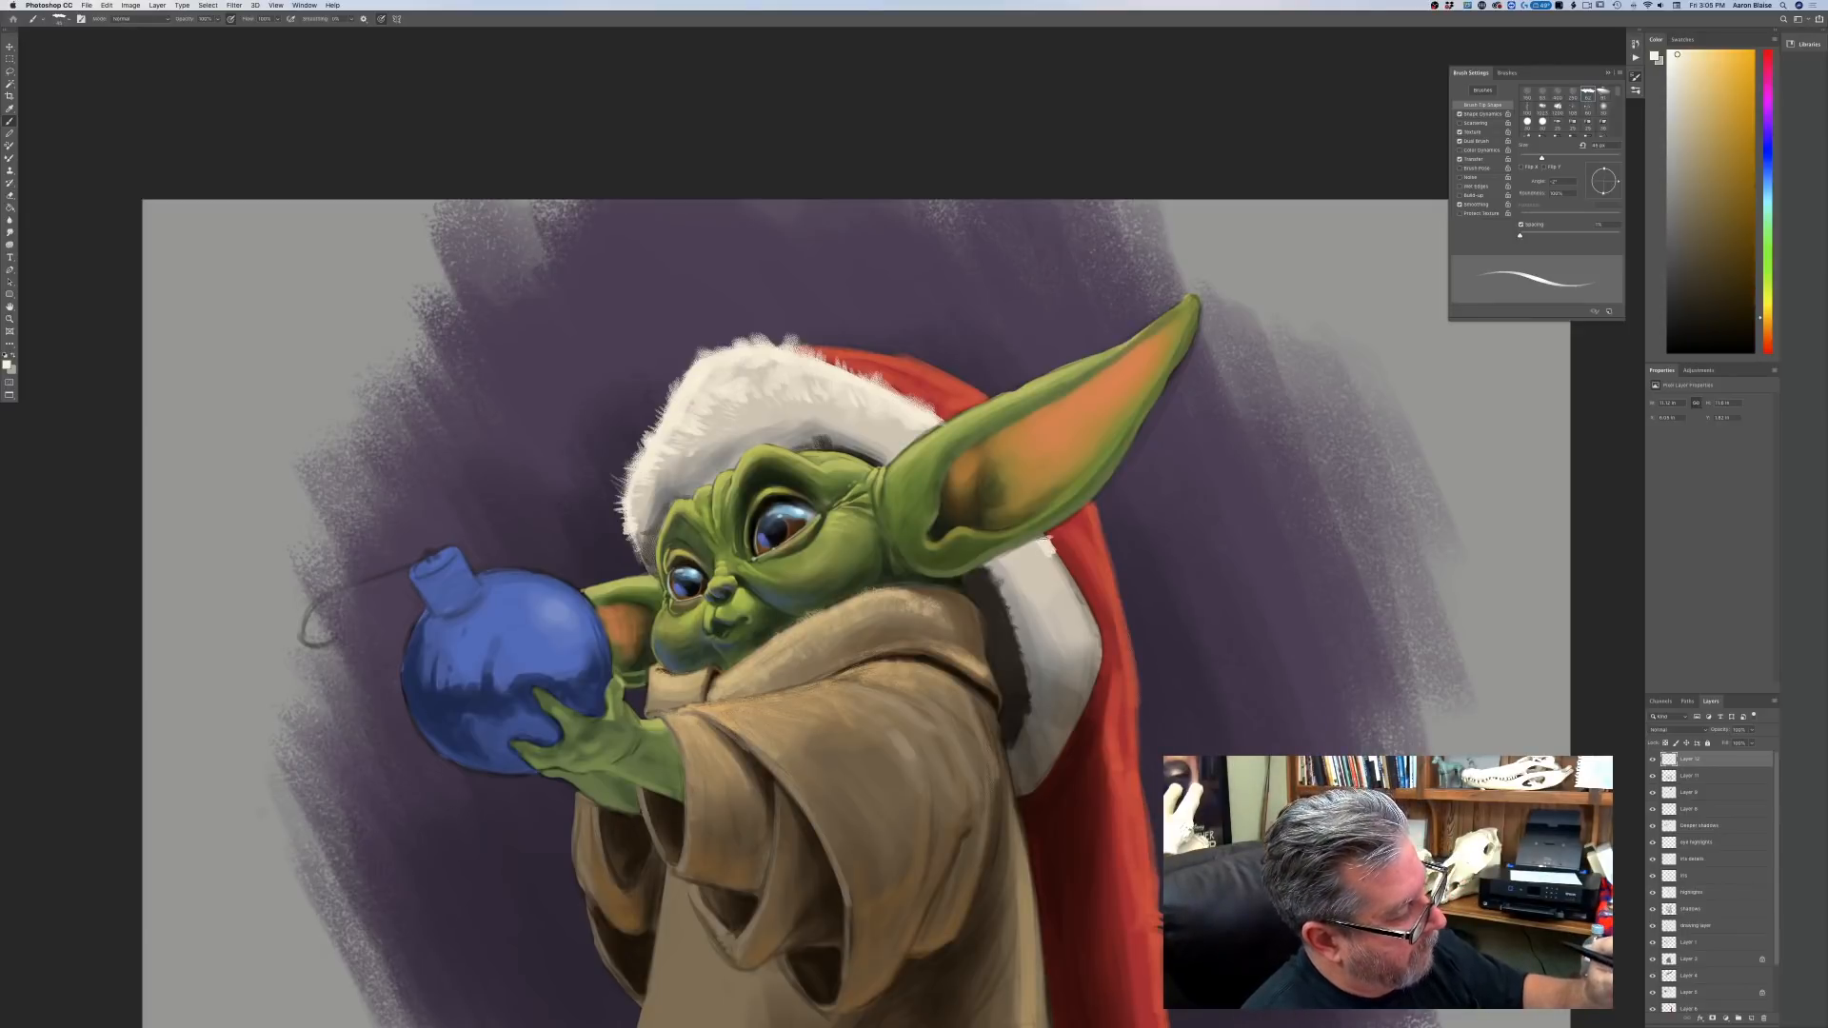
Paint cream fur strokes along the outer edge and upper part of the white brim section behind the ear.
drag(1041, 537, 1061, 553)
drag(1051, 555, 1099, 612)
drag(1082, 615, 1105, 650)
drag(1092, 650, 1102, 675)
drag(1054, 580, 1077, 591)
mouse_move(1044, 557)
mouse_down()
mouse_move(1057, 568)
mouse_move(1035, 564)
mouse_up()
drag(1028, 561, 1048, 568)
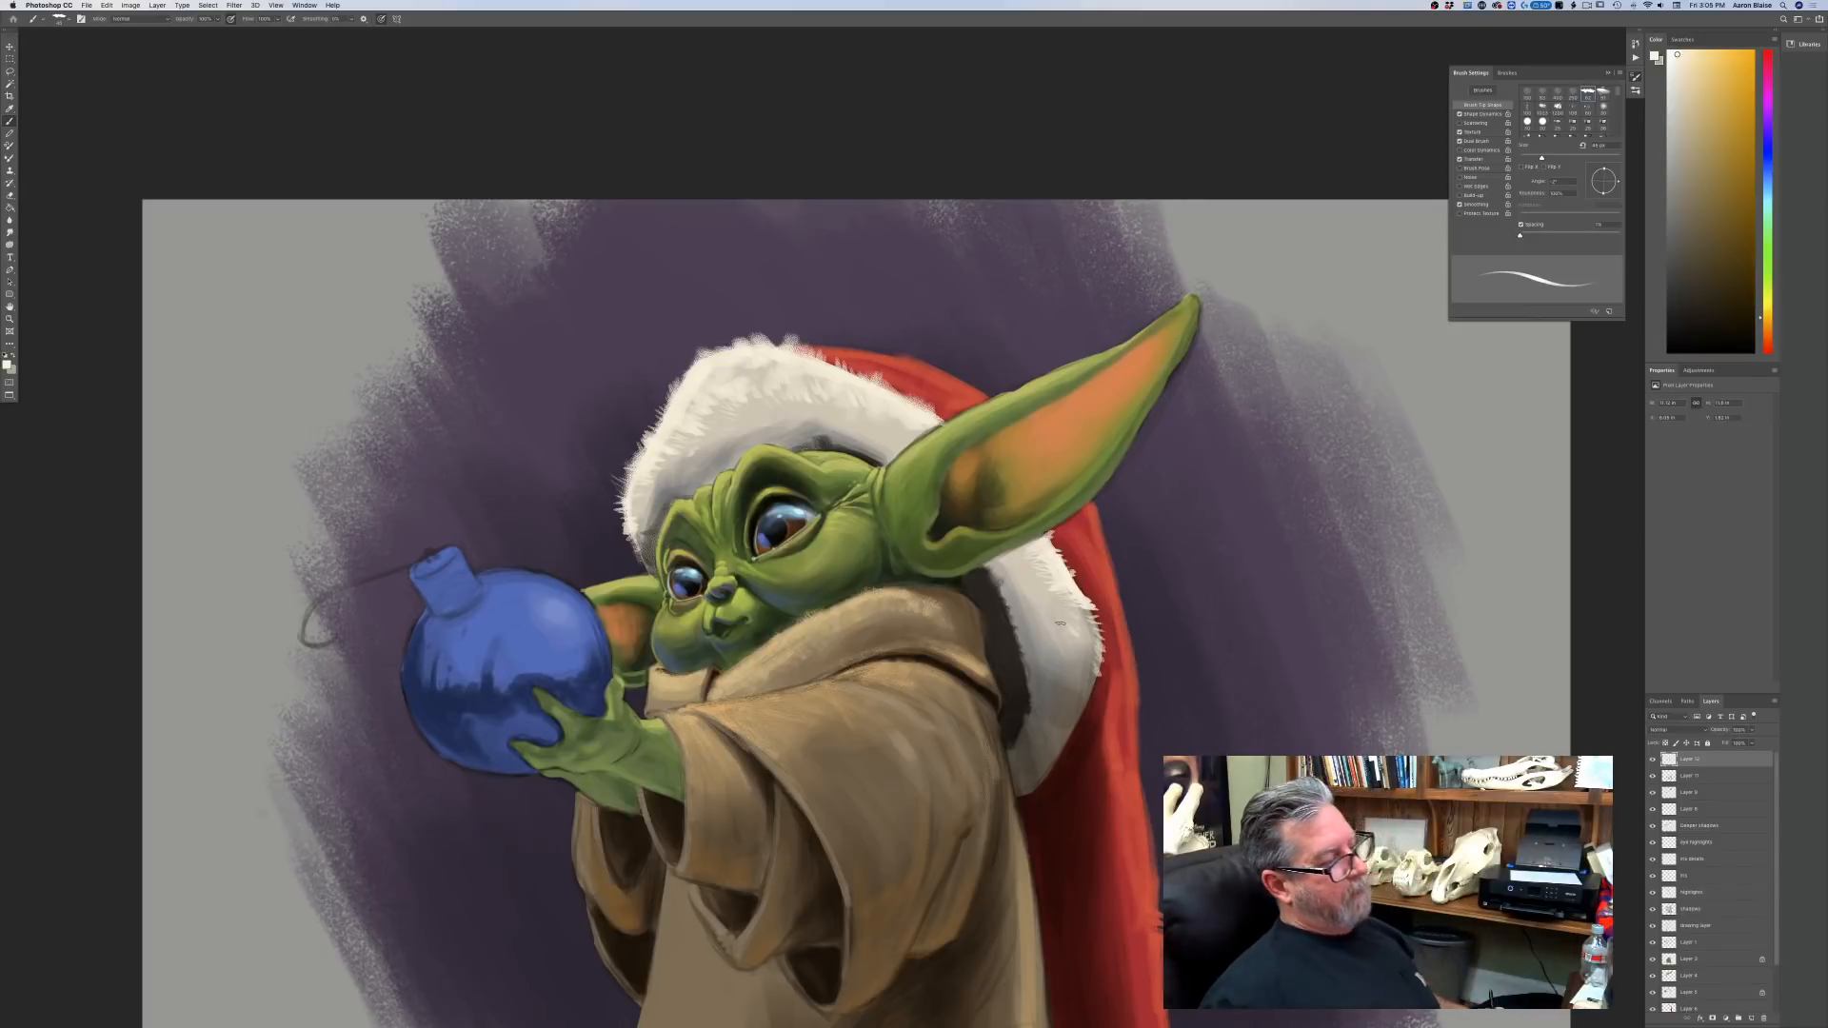
Pick a mid-tone warm grey and paint darker fur strokes into the shaded areas of the hat's front and rear brim.
click(7, 363)
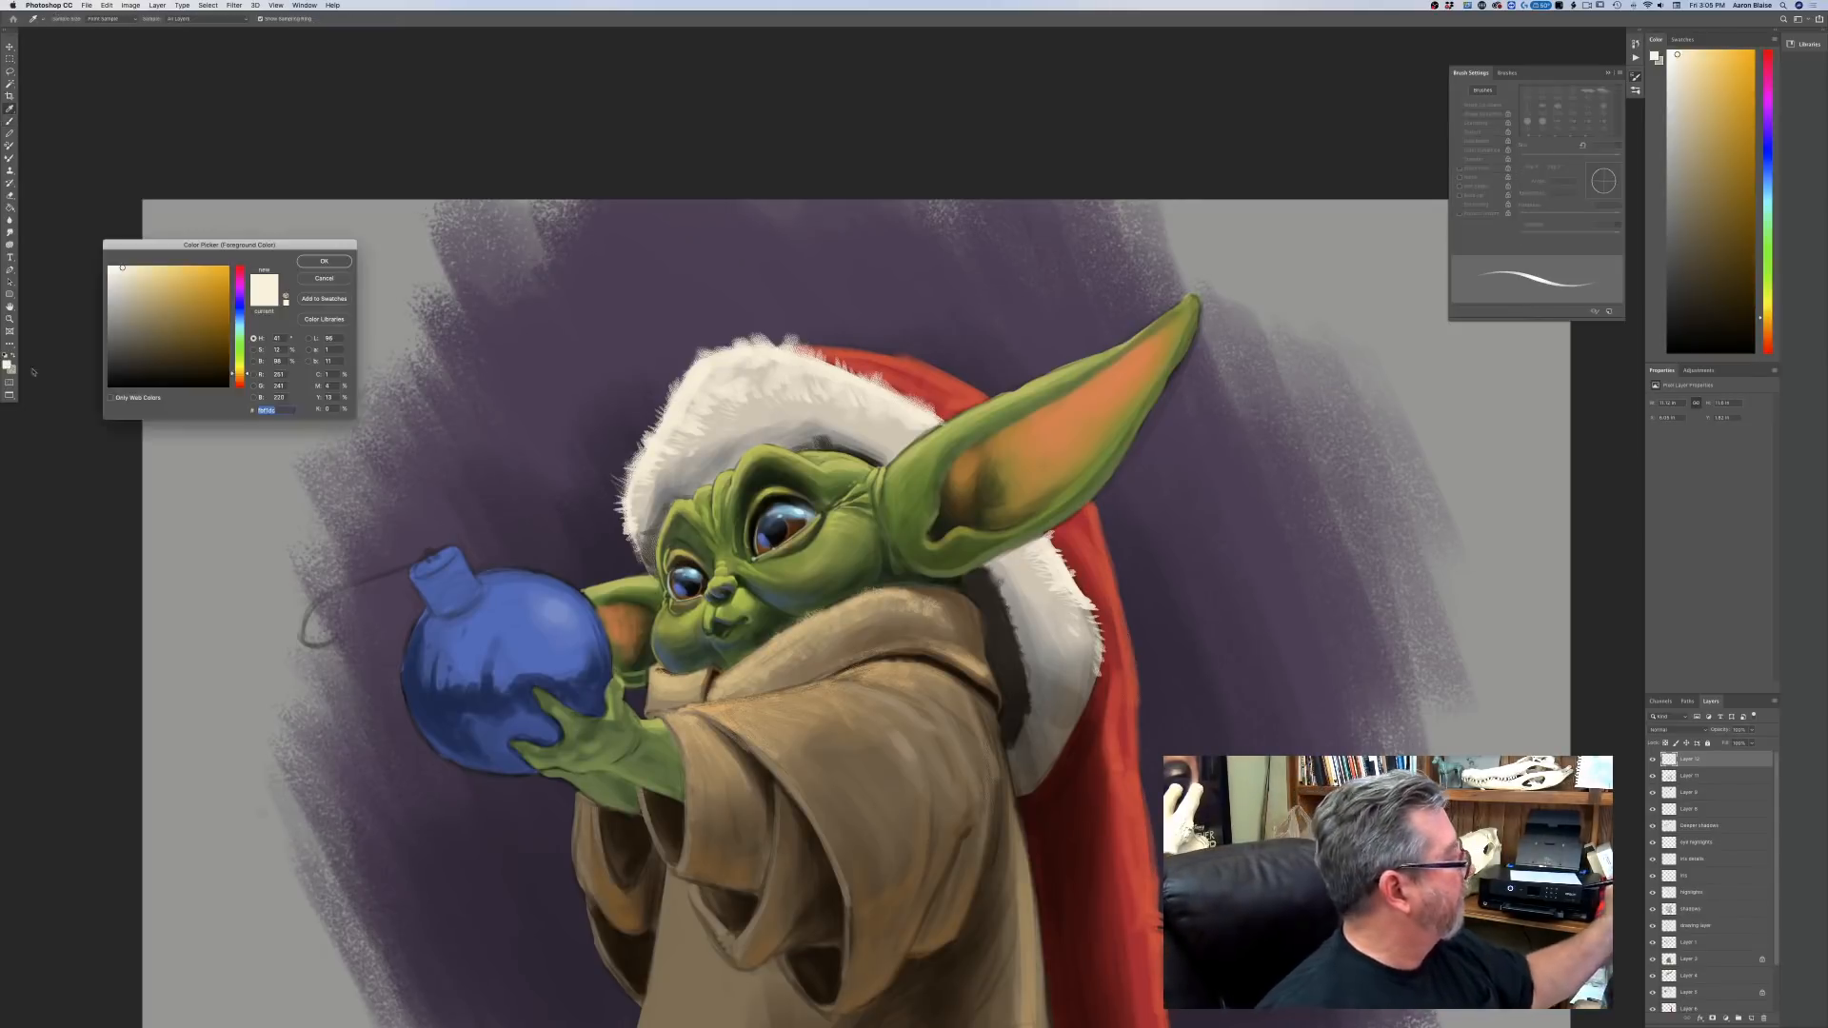
click(447, 312)
key(Return)
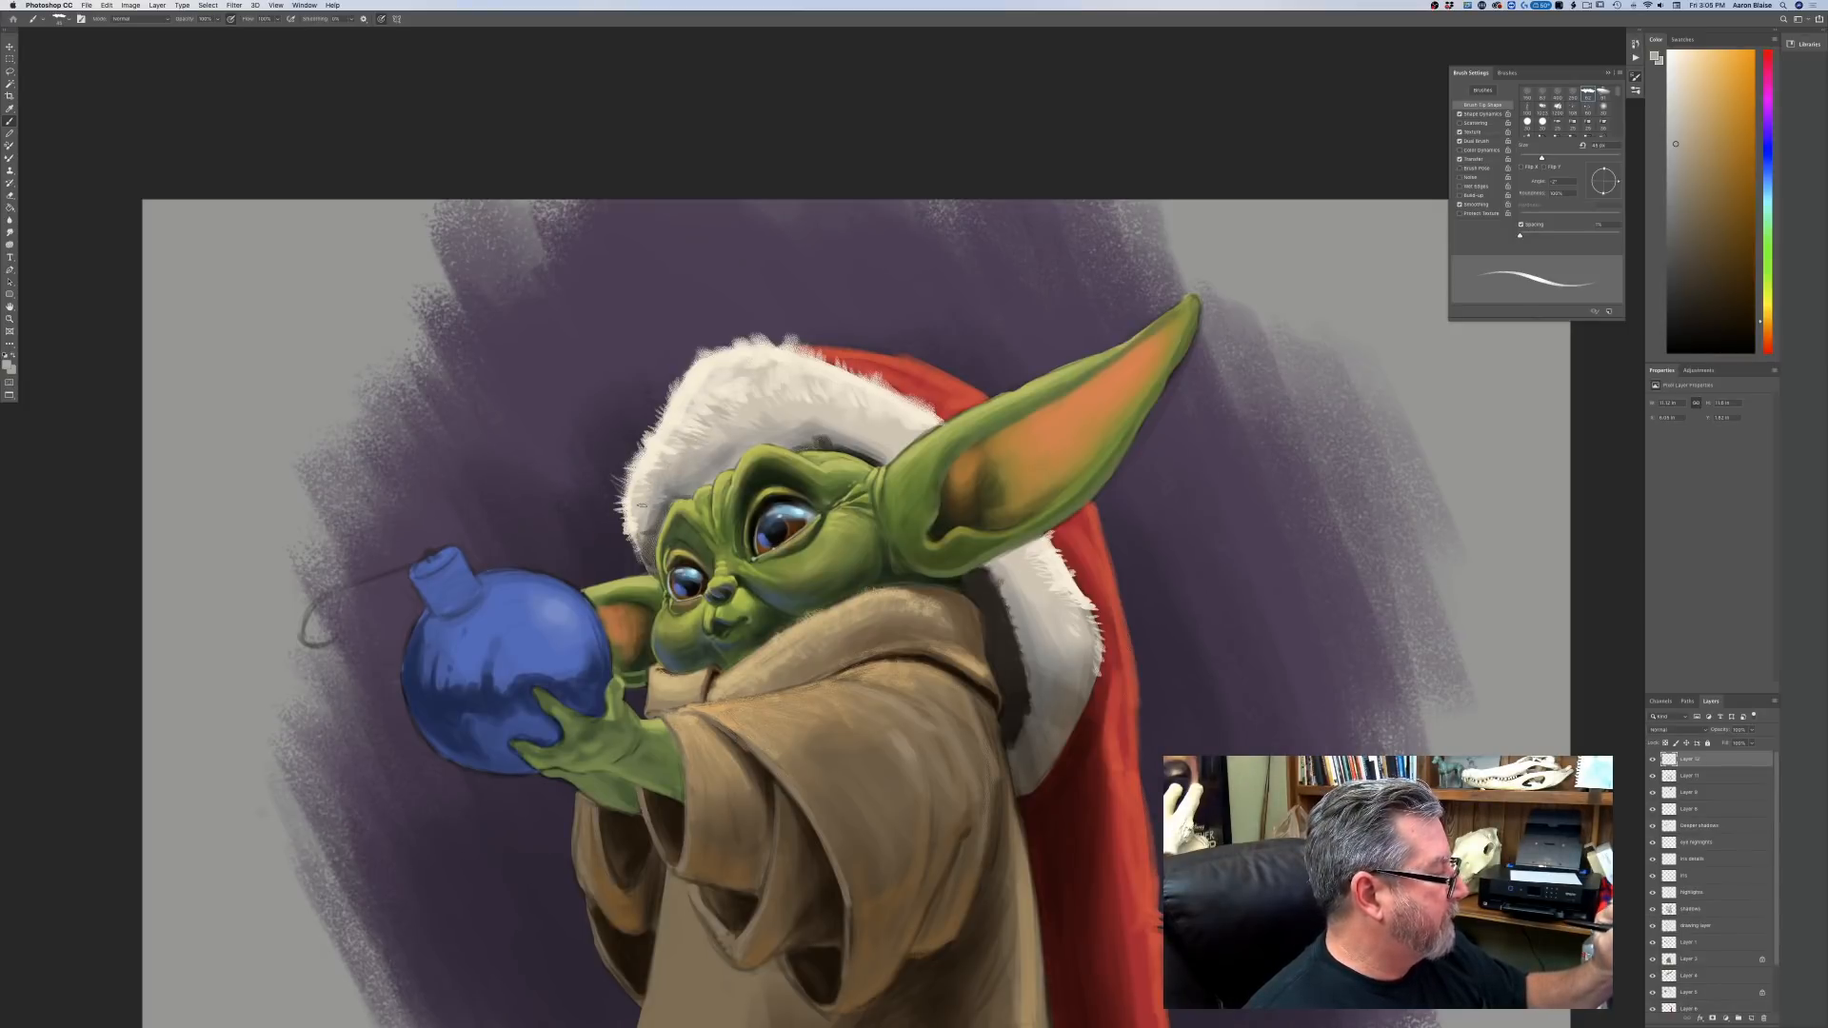
drag(668, 496, 654, 518)
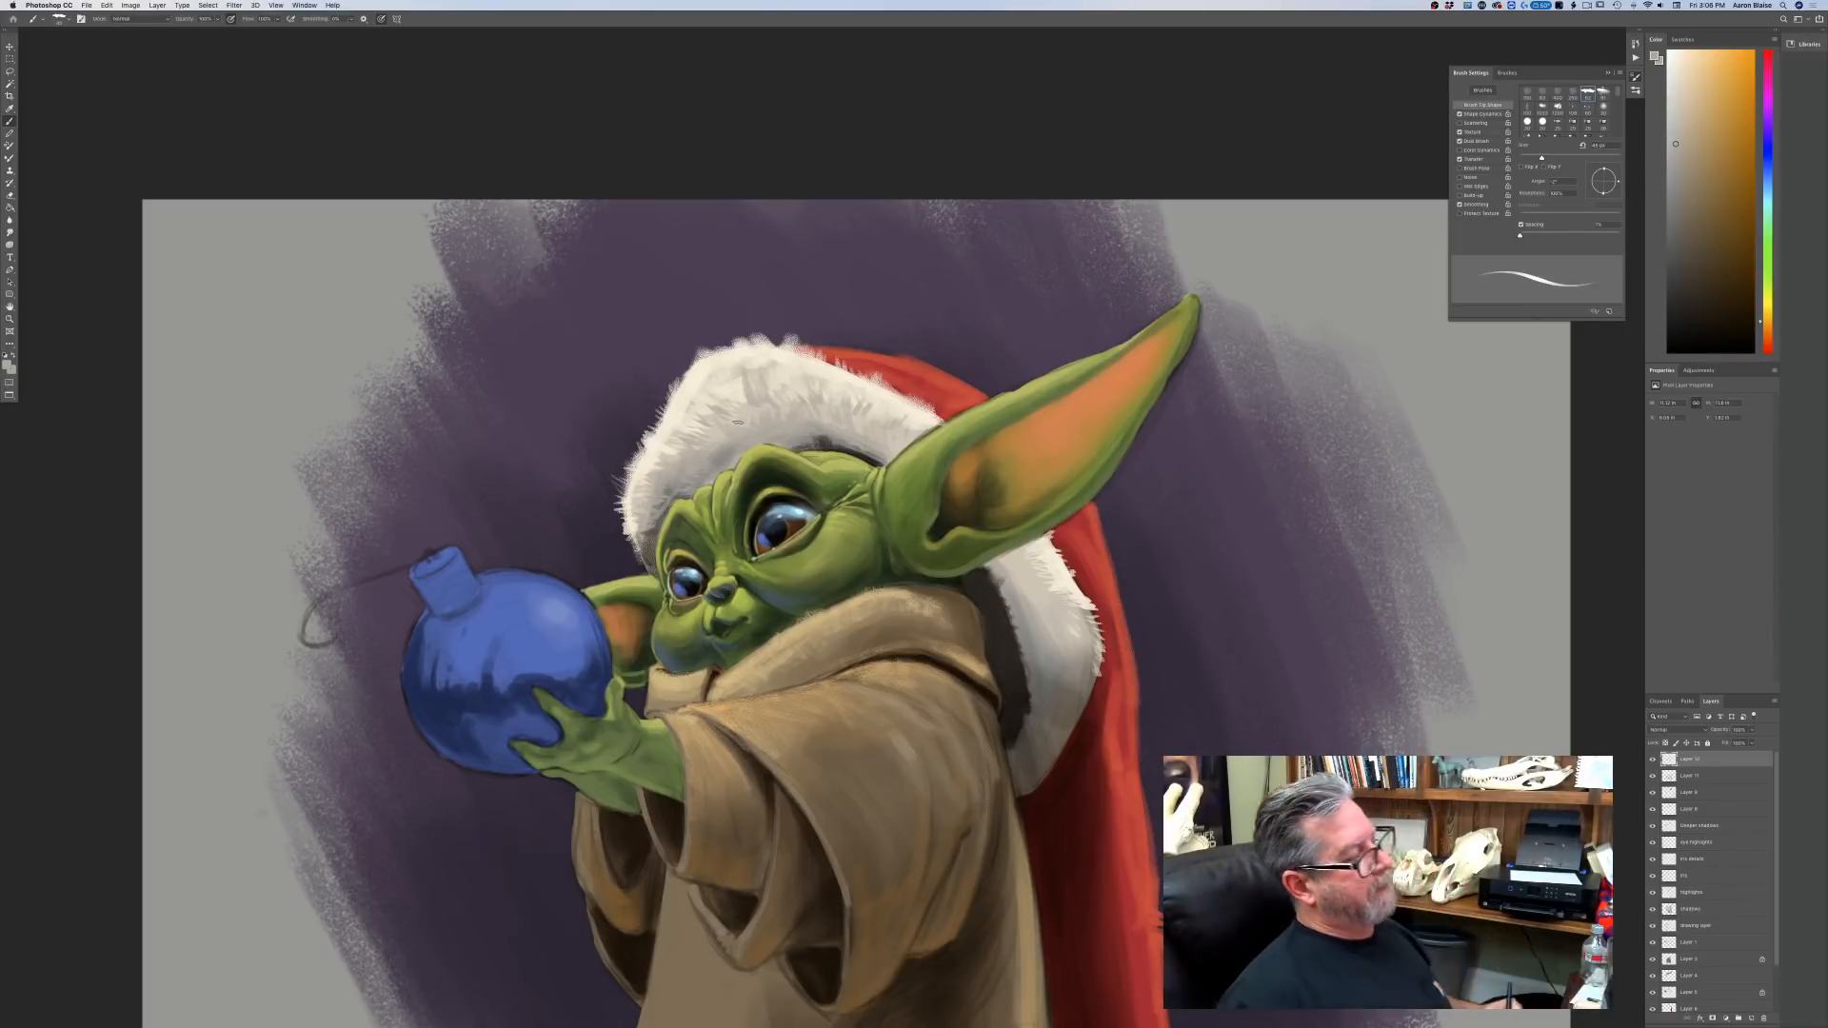
key(super+minus)
key(super+minus)
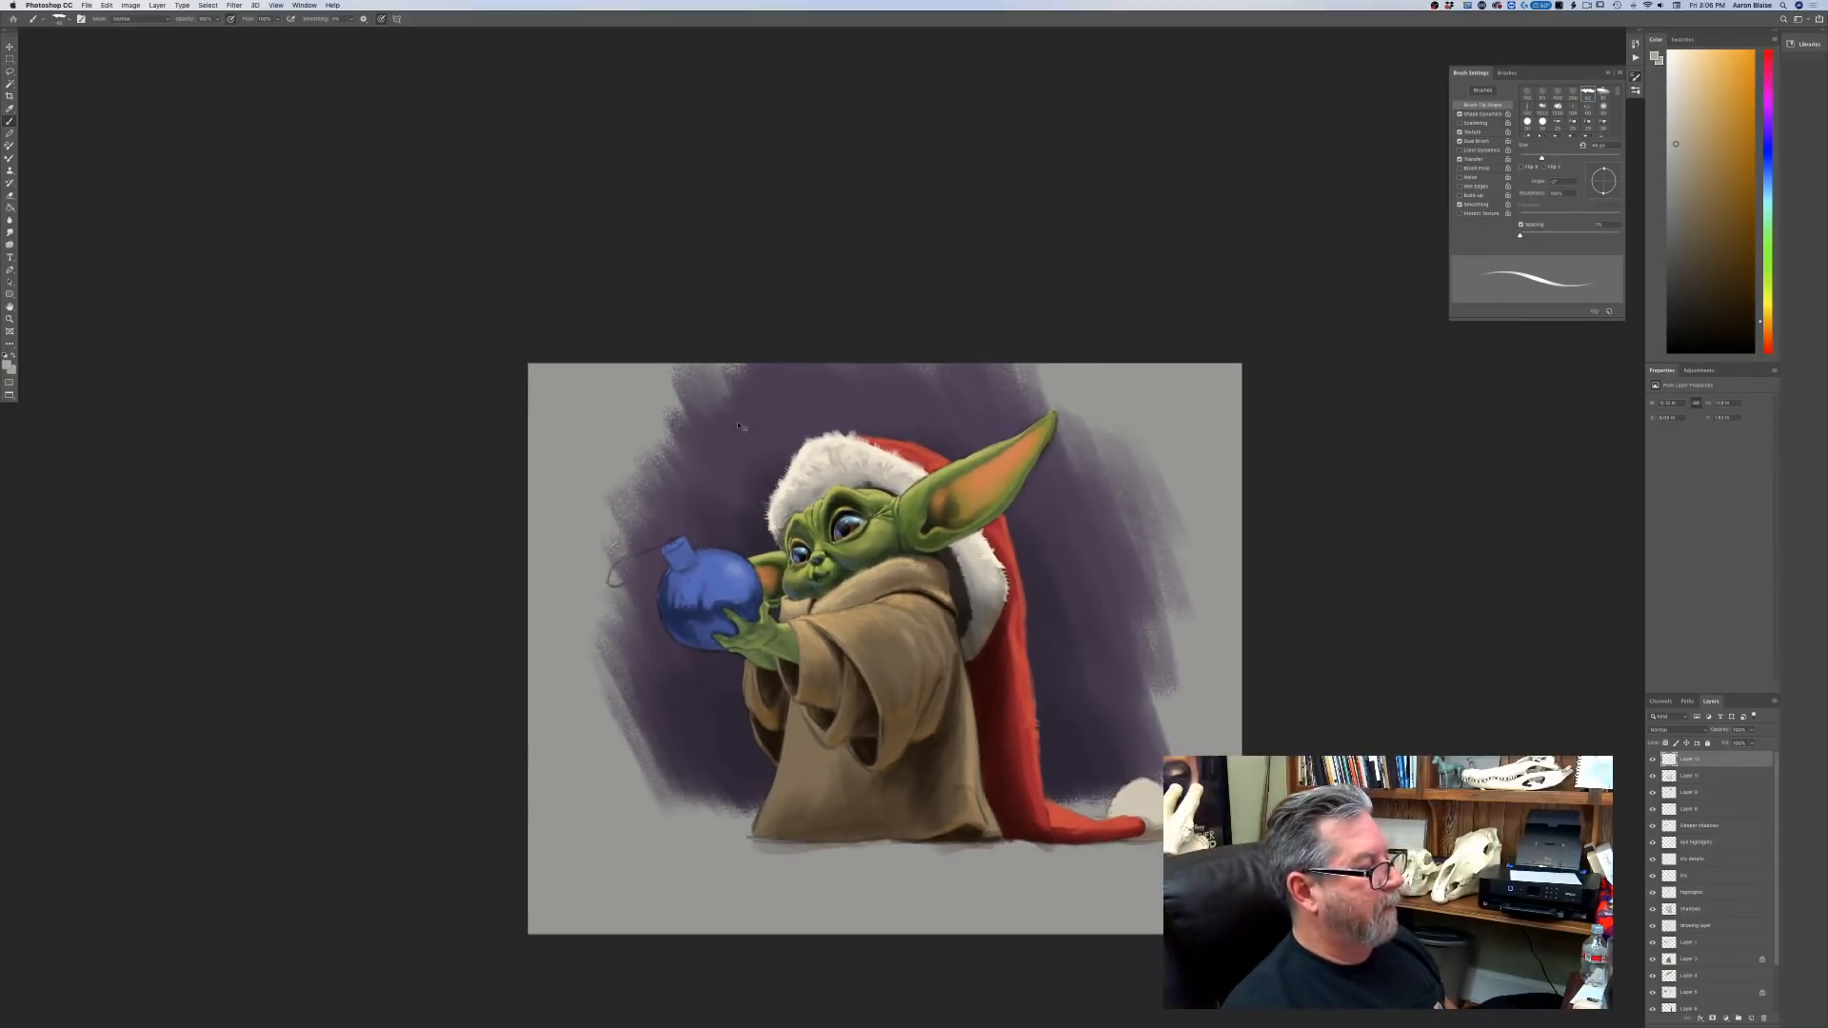
key(super+plus)
key(super+plus)
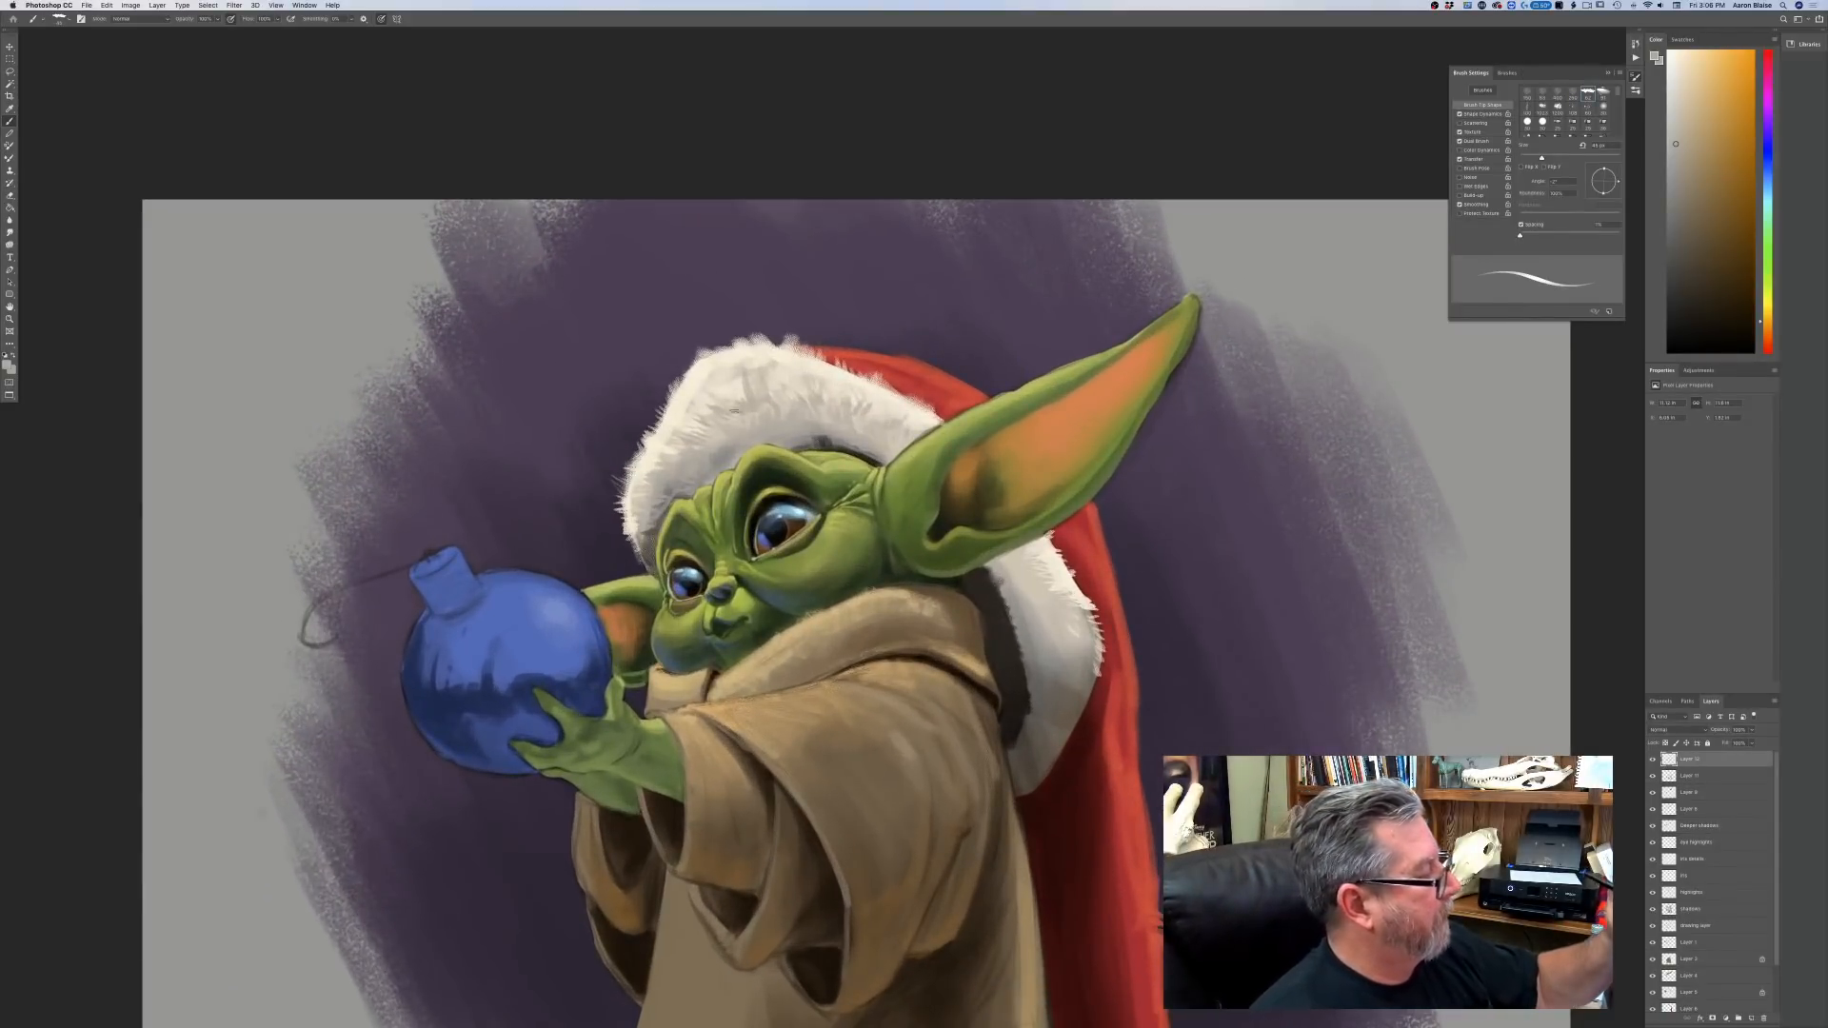
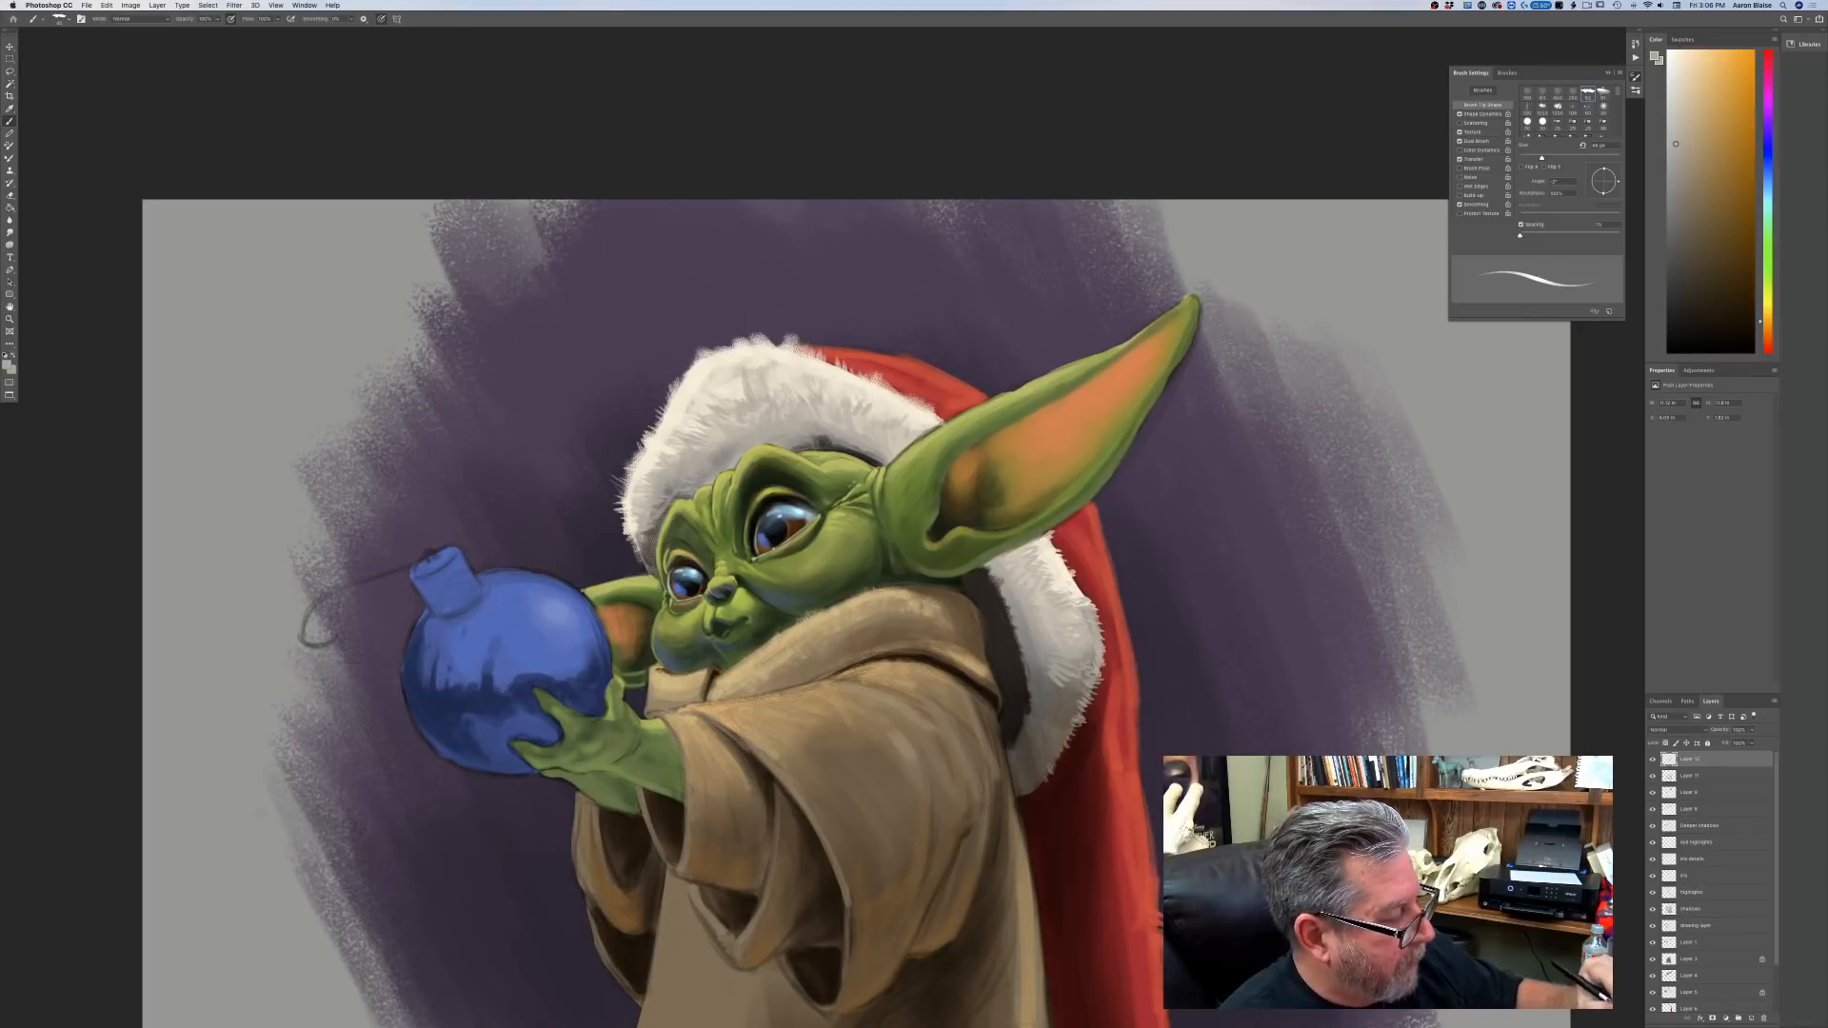
Shift the grey to a muted reddish tone and paint warm reflected fur strokes on the rear brim's lower edge beside the red fabric.
click(8, 365)
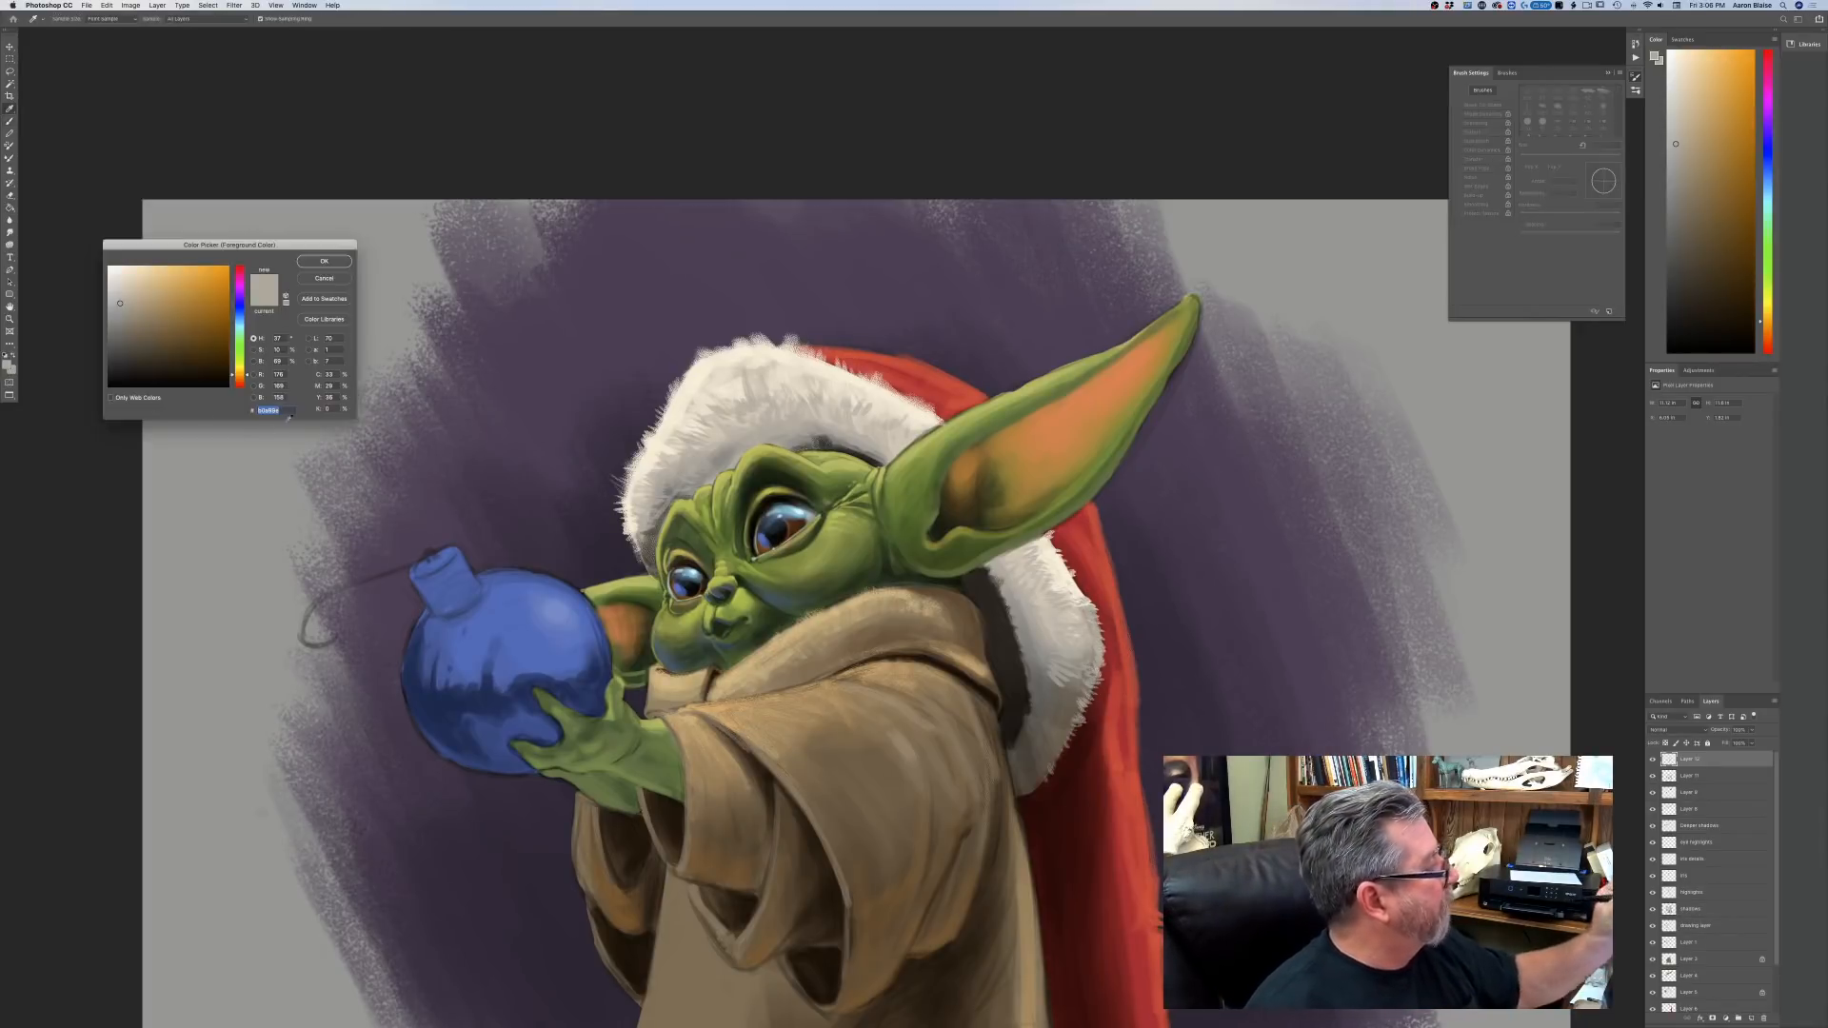
drag(240, 374, 240, 383)
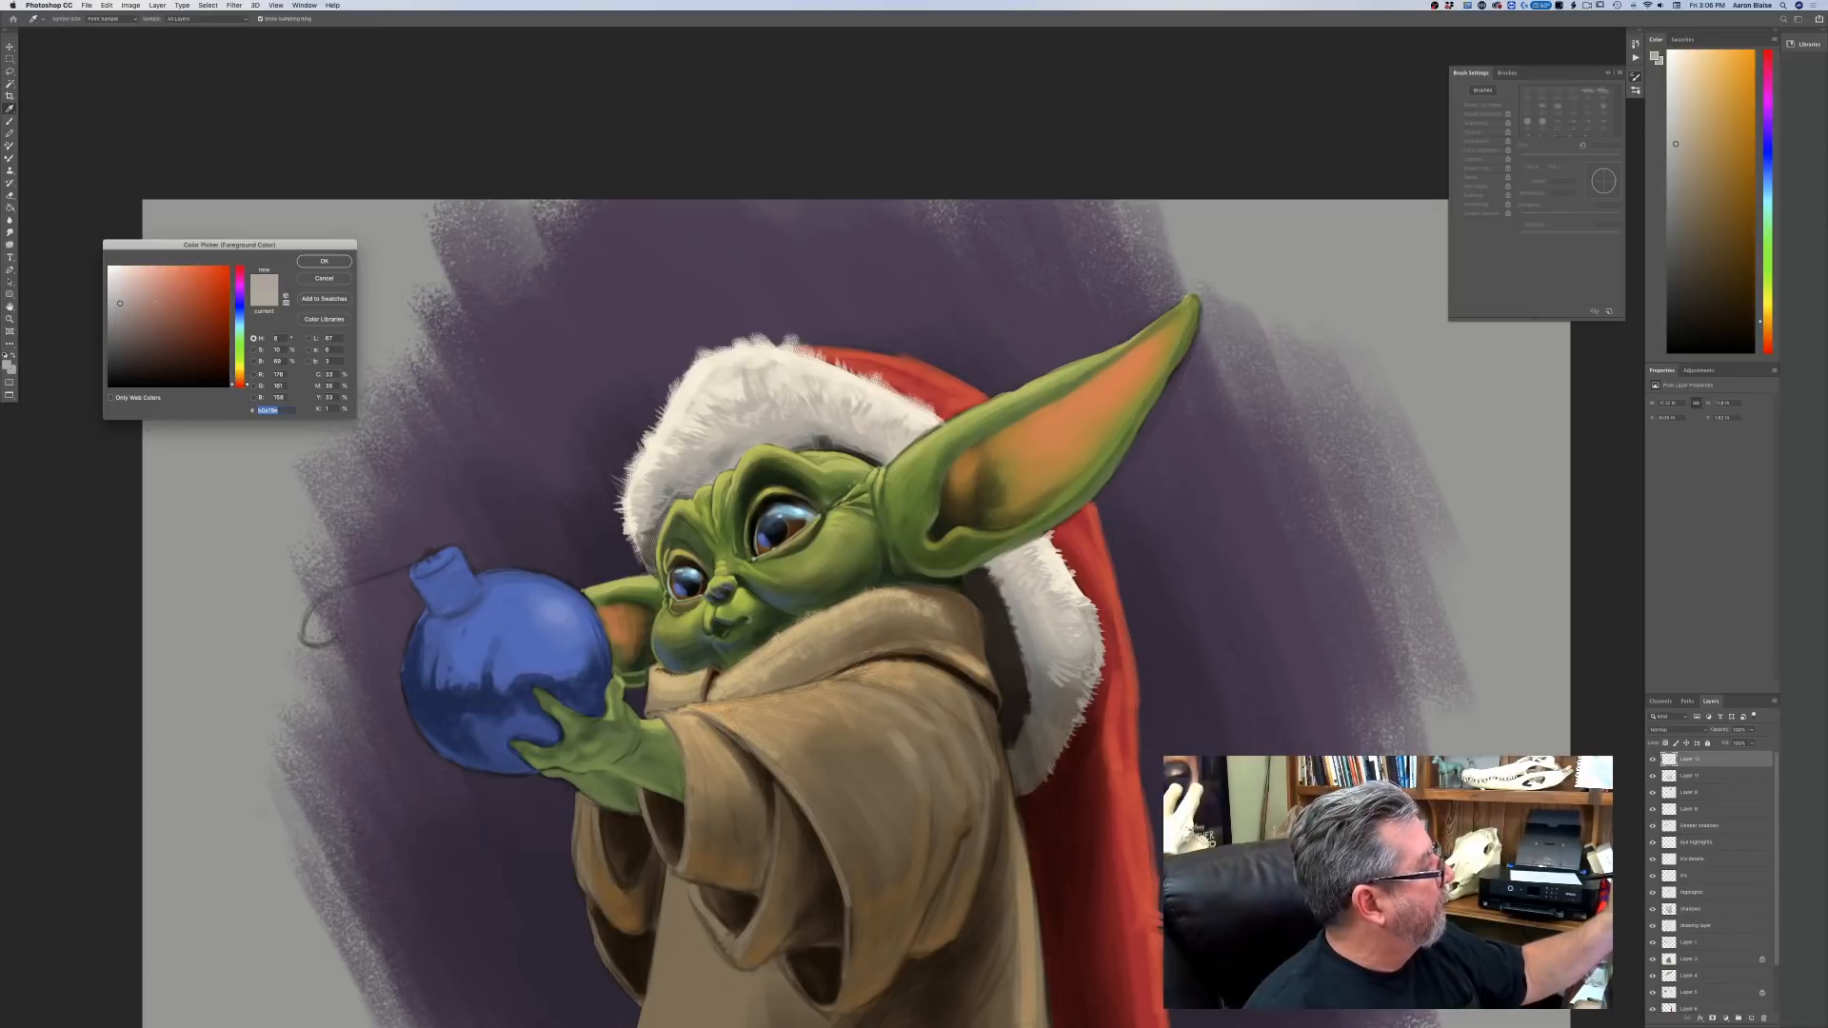
key(Return)
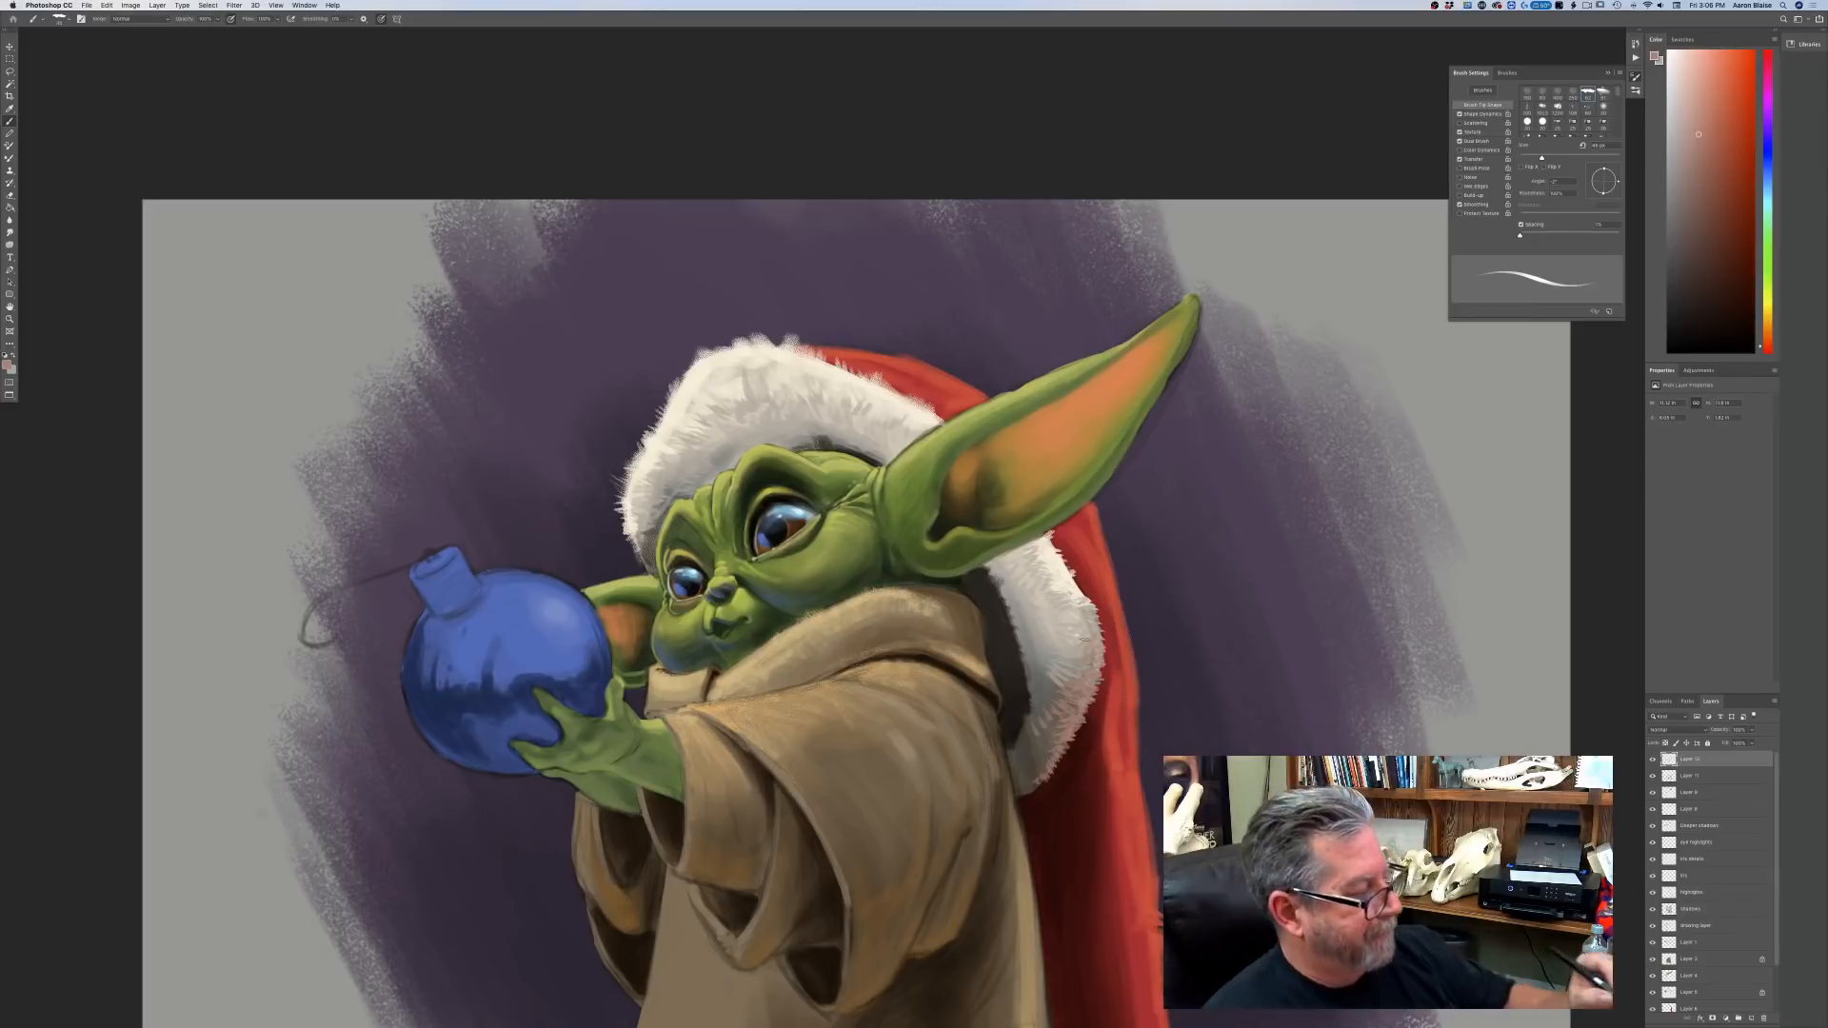
key(super+minus)
key(super+minus)
key(super+minus)
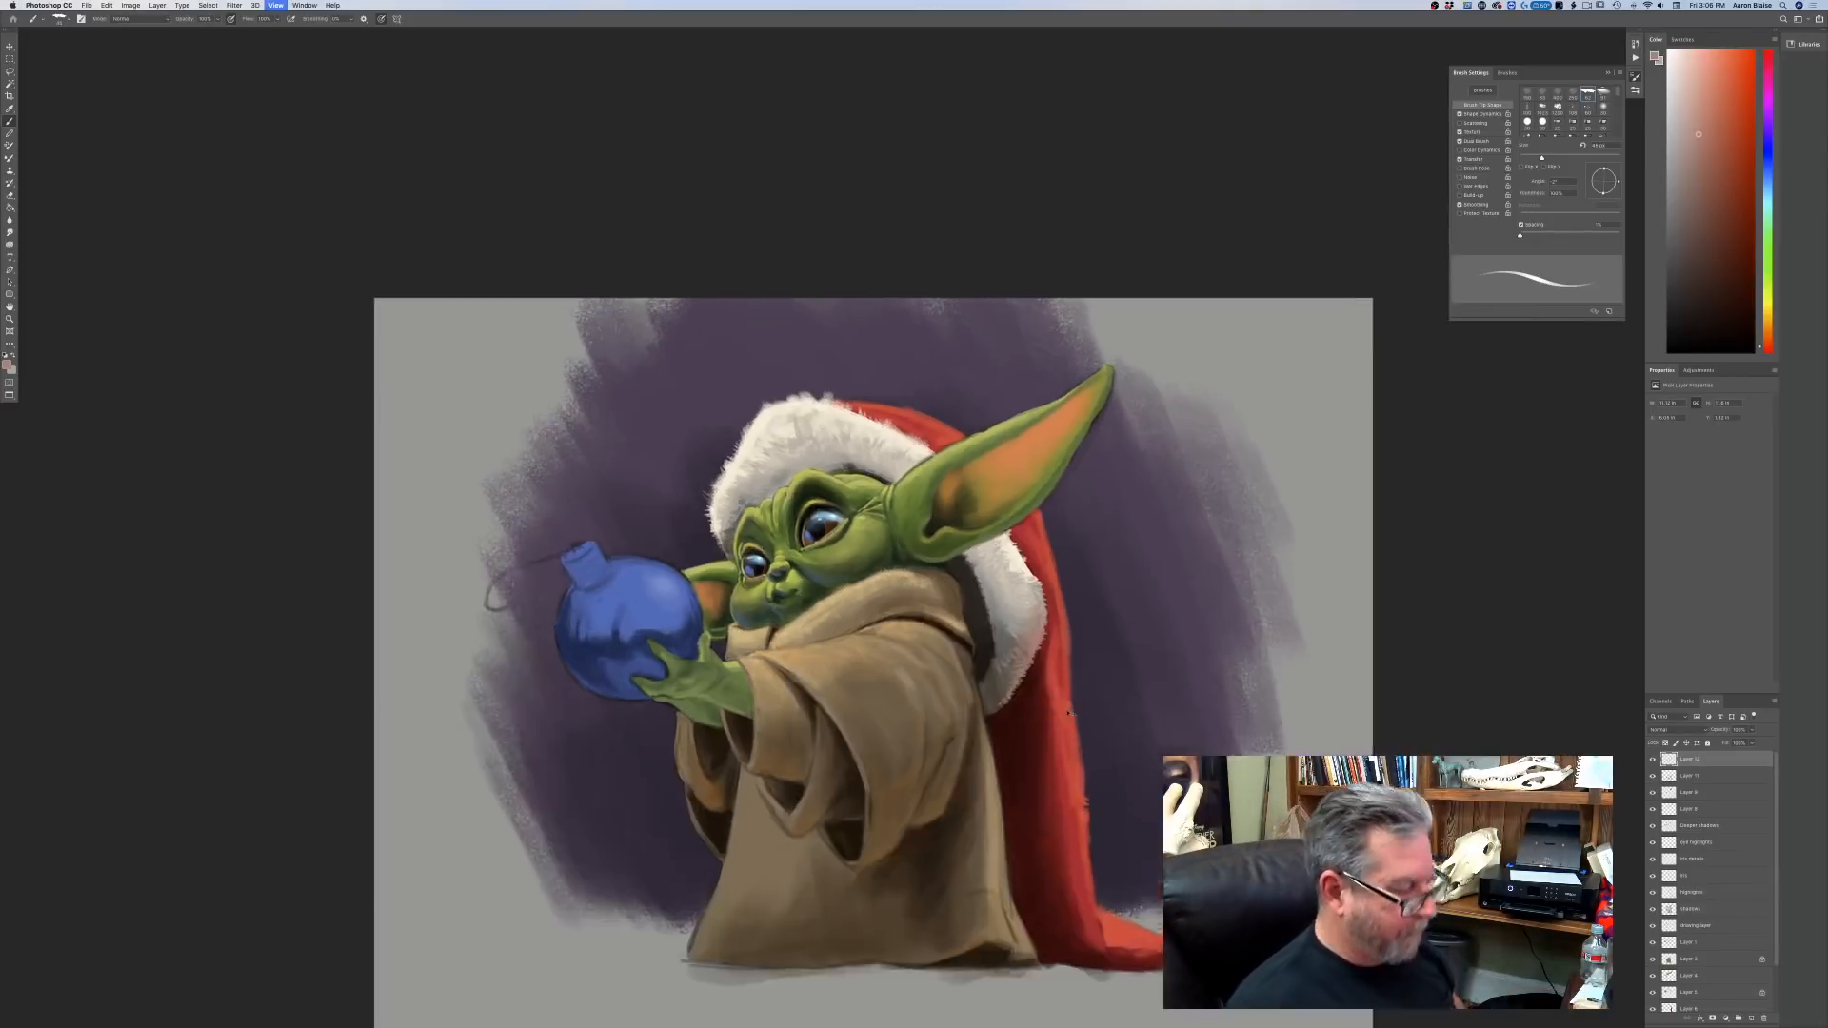
key(super+plus)
key(super+plus)
key(super+plus)
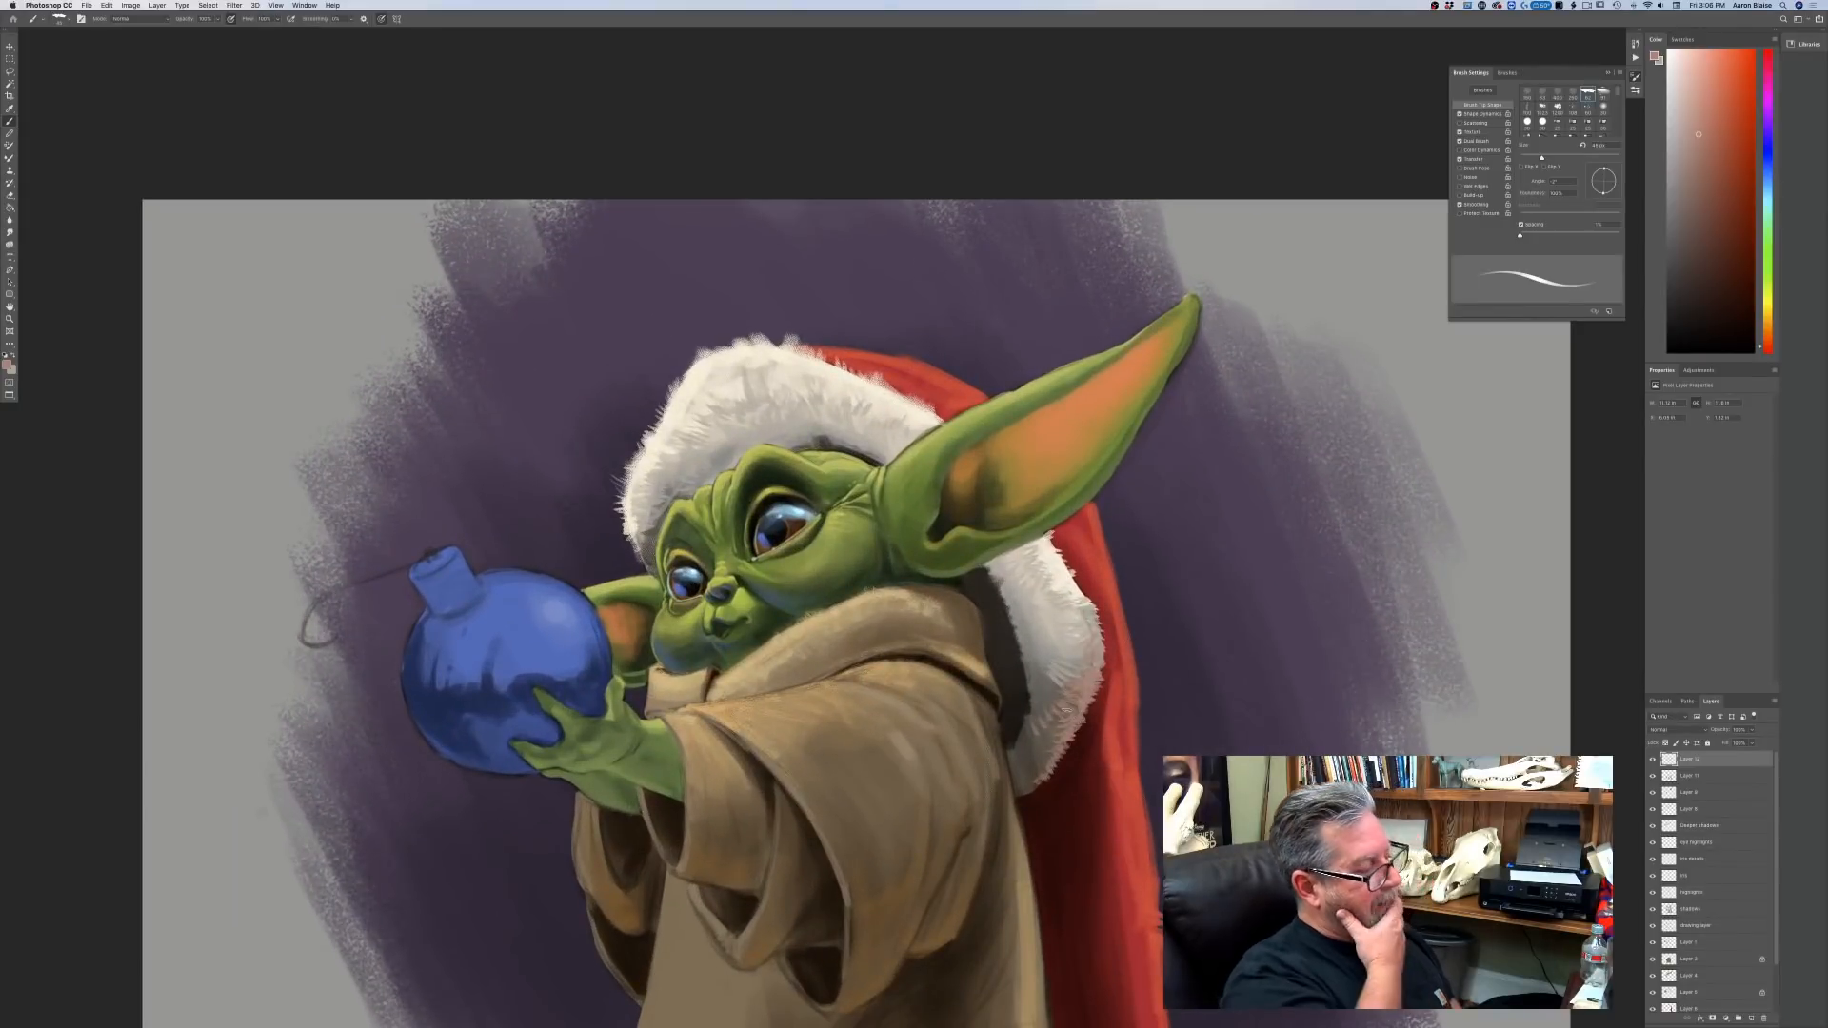
Pick a light peach-tan, turn off pen pressure for brush size and paint highlights along the front folds of the near sleeve.
click(9, 365)
click(240, 376)
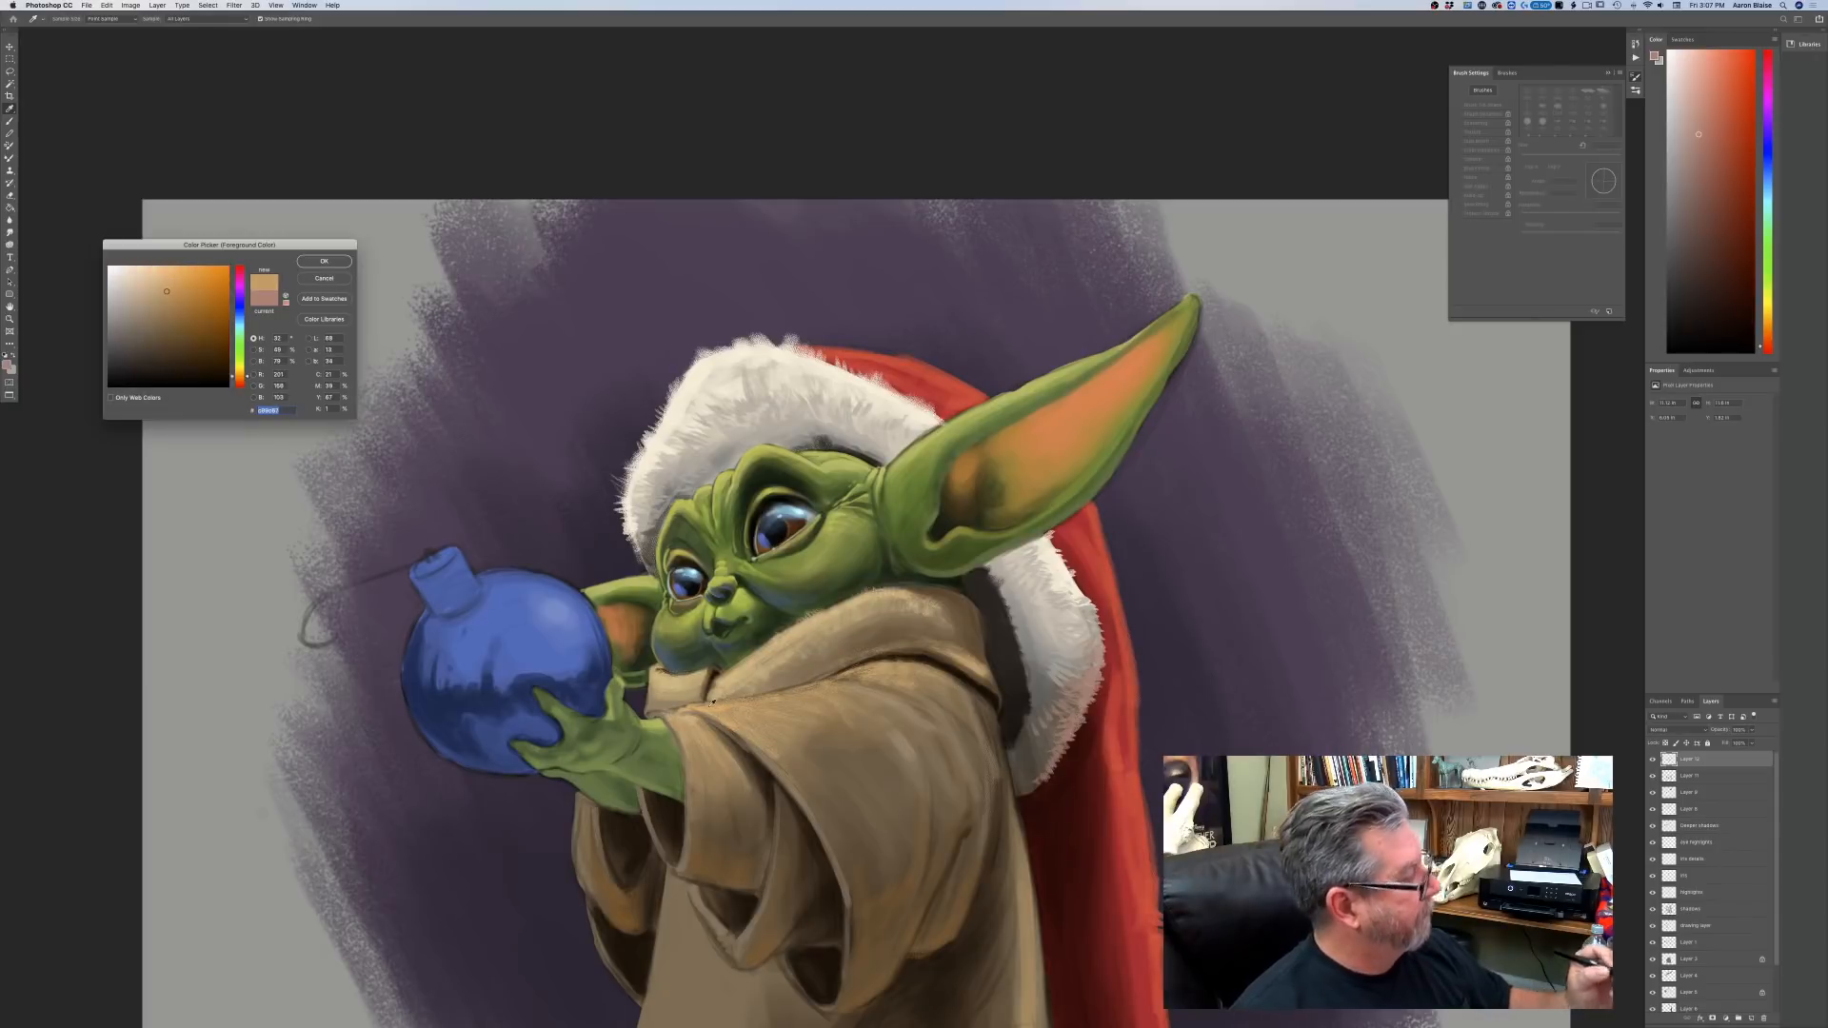
click(157, 275)
key(Return)
key(b)
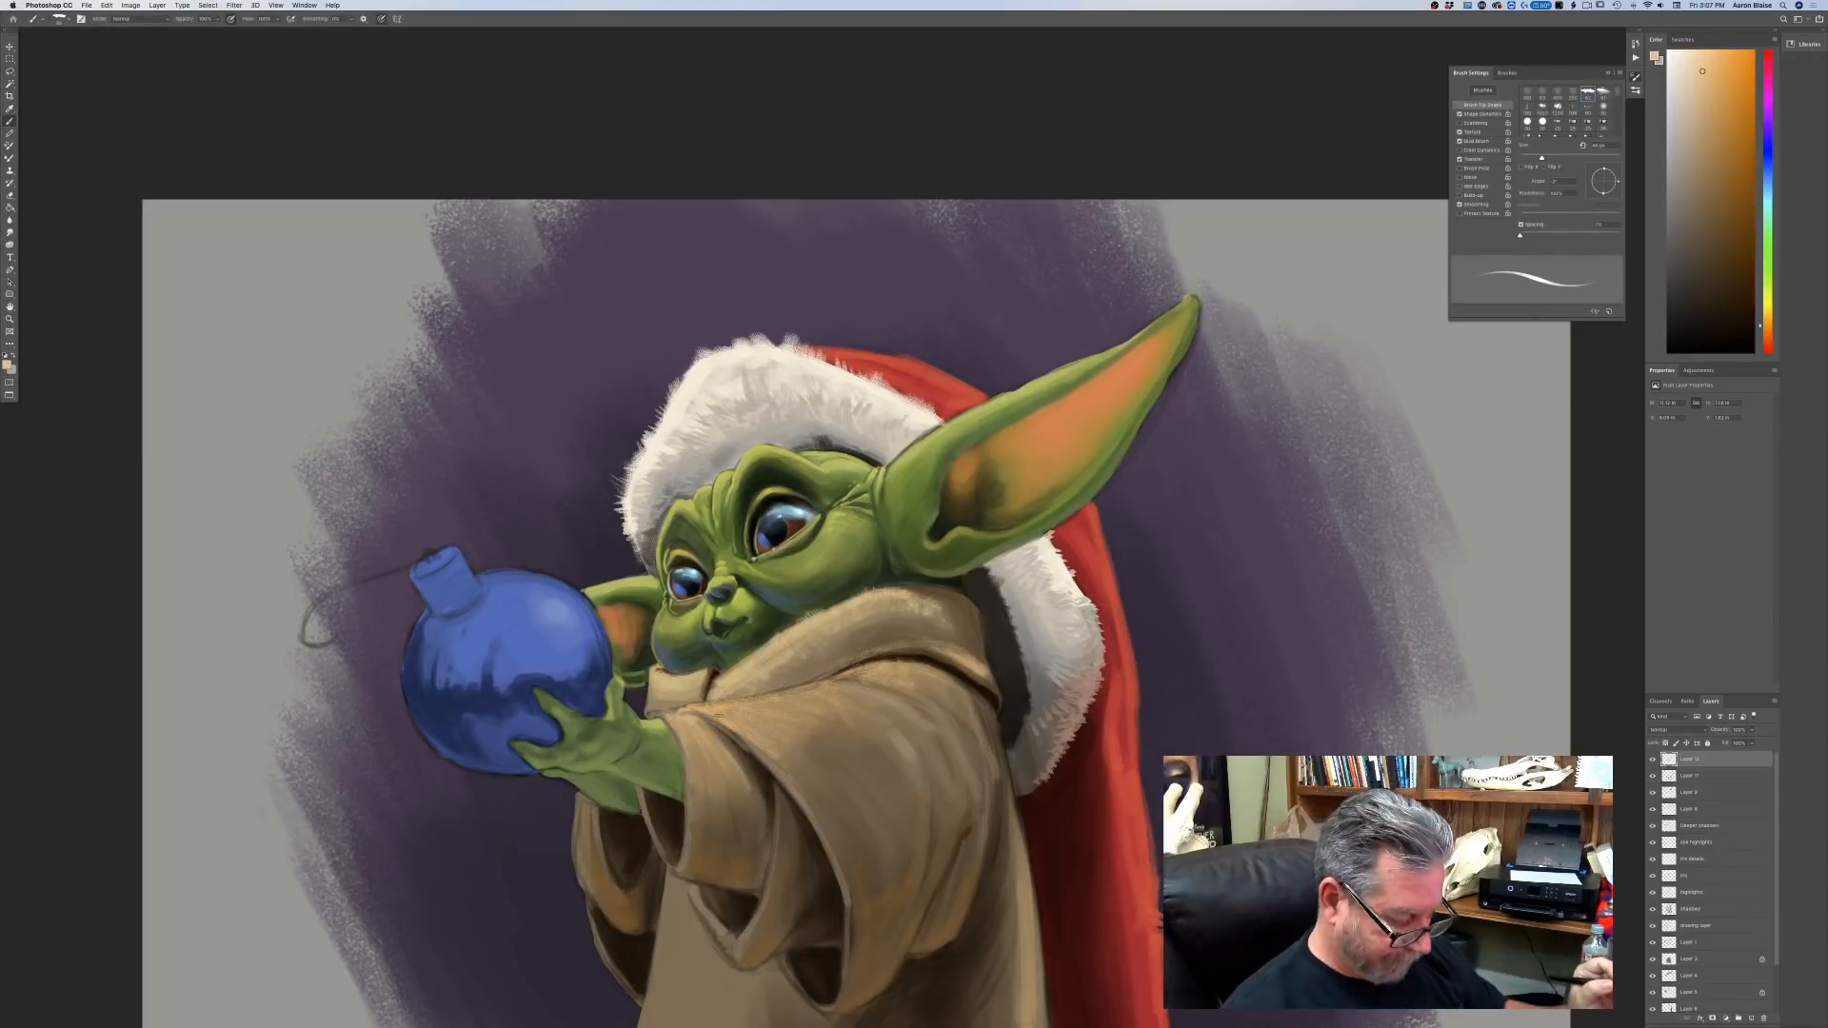
click(381, 19)
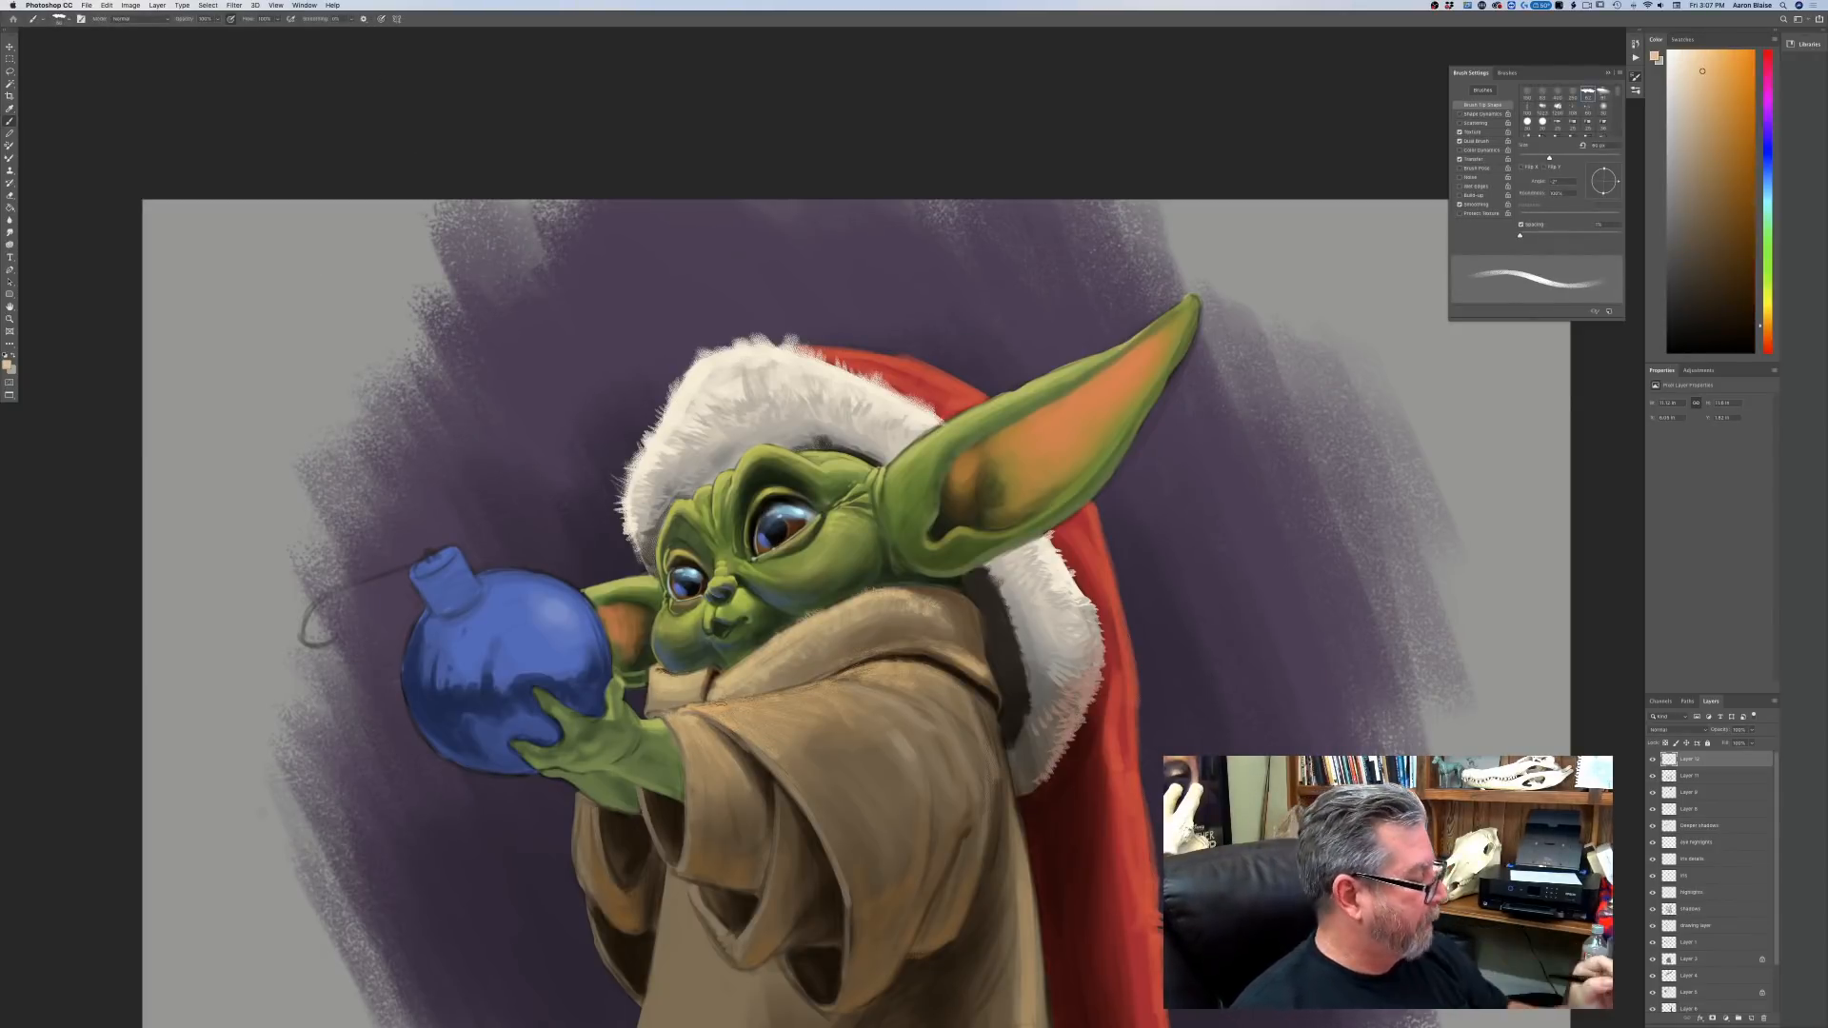
key(bracketright)
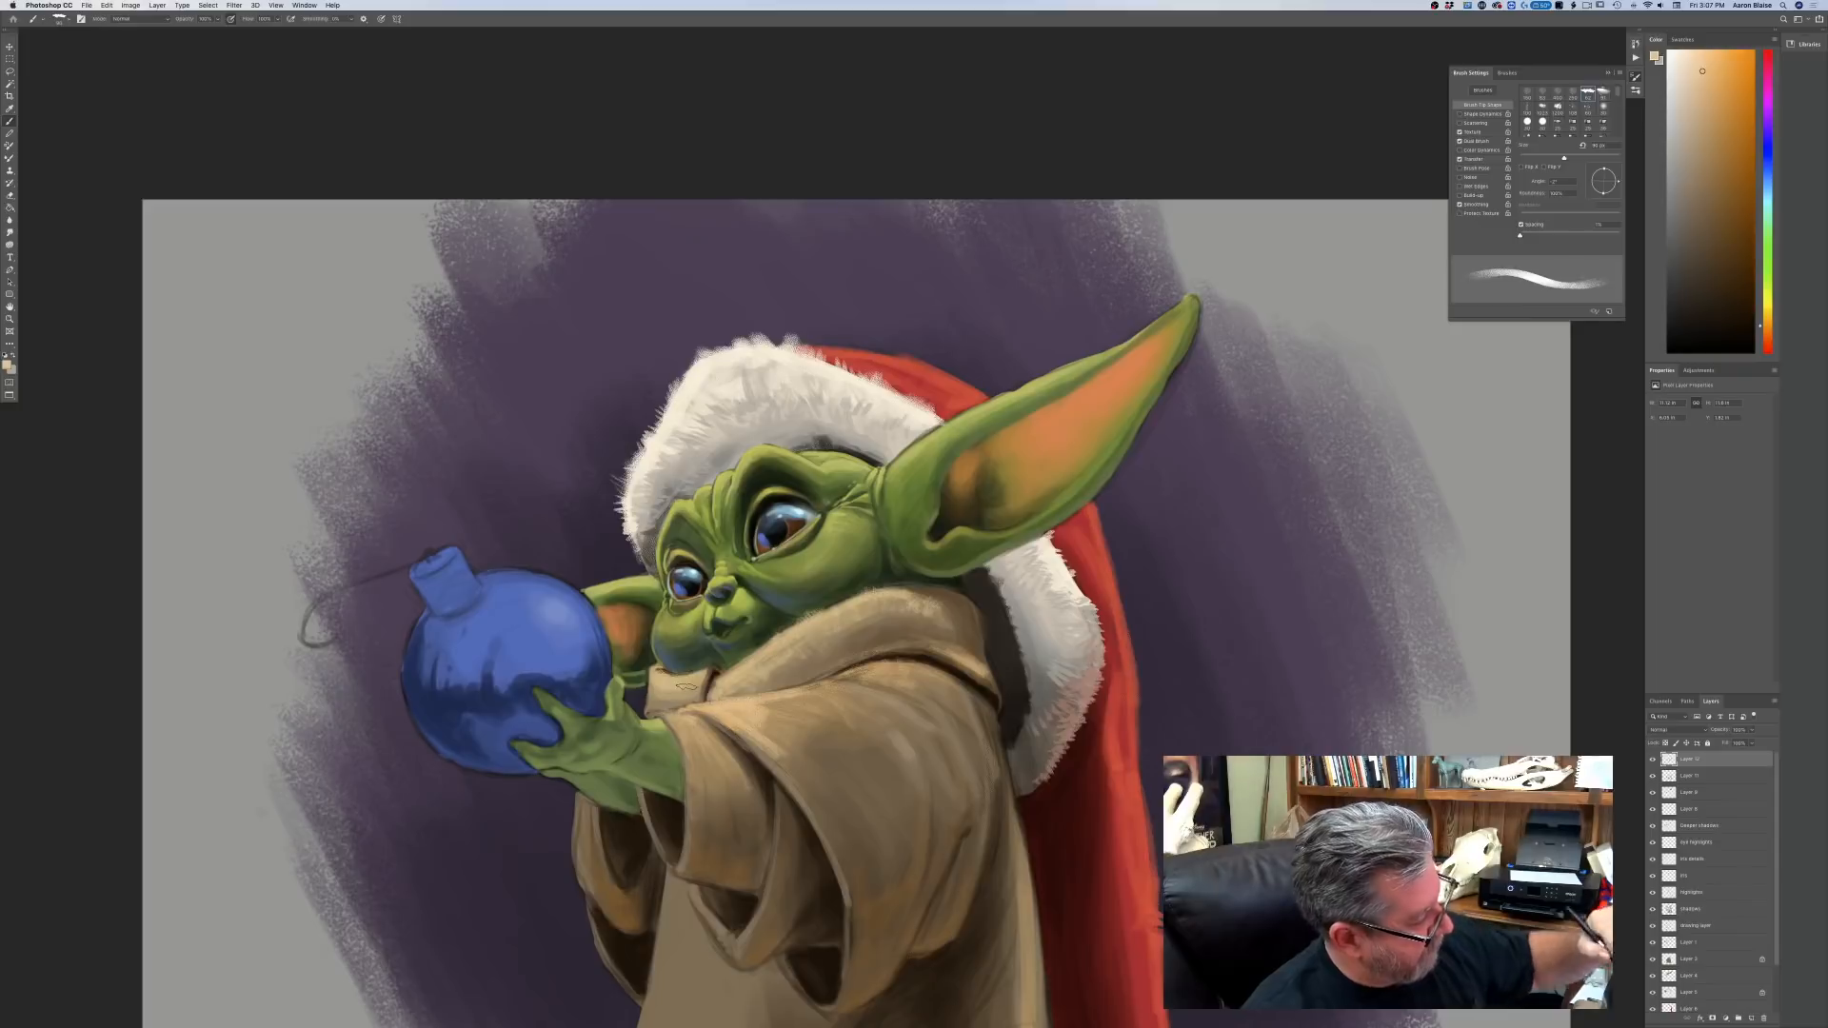
key(bracketleft)
key(bracketleft)
drag(679, 711, 807, 789)
mouse_move(737, 731)
mouse_down()
mouse_move(812, 803)
mouse_move(842, 872)
mouse_up()
mouse_move(759, 701)
mouse_down()
mouse_move(819, 726)
mouse_move(828, 762)
mouse_move(852, 710)
mouse_up()
Enlarge the brush and paint light tan highlights across the top of the upper sleeve, the shoulder and the collar fold.
key(bracketright)
key(bracketright)
drag(790, 694, 841, 698)
mouse_move(790, 684)
mouse_down()
mouse_move(837, 694)
mouse_move(816, 694)
mouse_move(954, 660)
mouse_up()
mouse_move(840, 684)
mouse_down()
mouse_move(916, 701)
mouse_move(838, 676)
mouse_up()
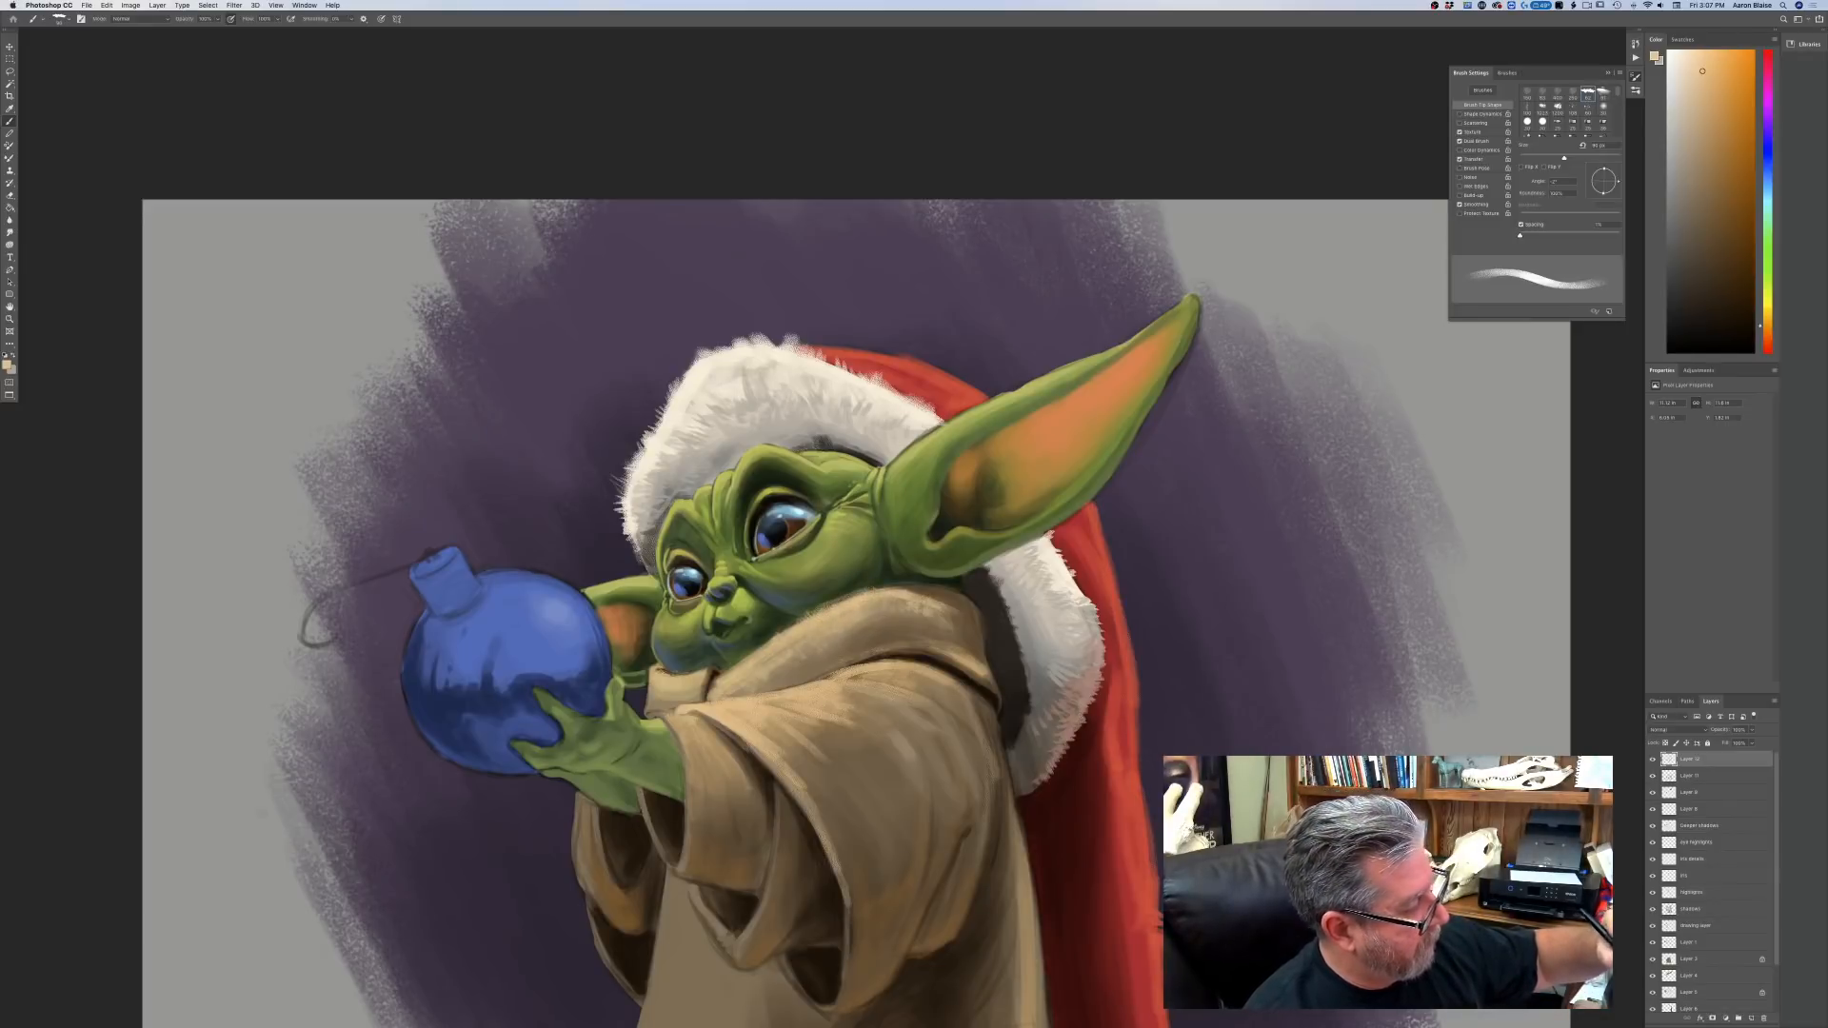
mouse_move(846, 632)
mouse_down()
mouse_move(775, 668)
mouse_move(792, 669)
mouse_move(812, 623)
mouse_move(776, 645)
mouse_up()
Adjust the brush size and add another light tan highlight stroke to the fold on the upper arm of the robe.
key(bracketright)
key(bracketright)
key(bracketright)
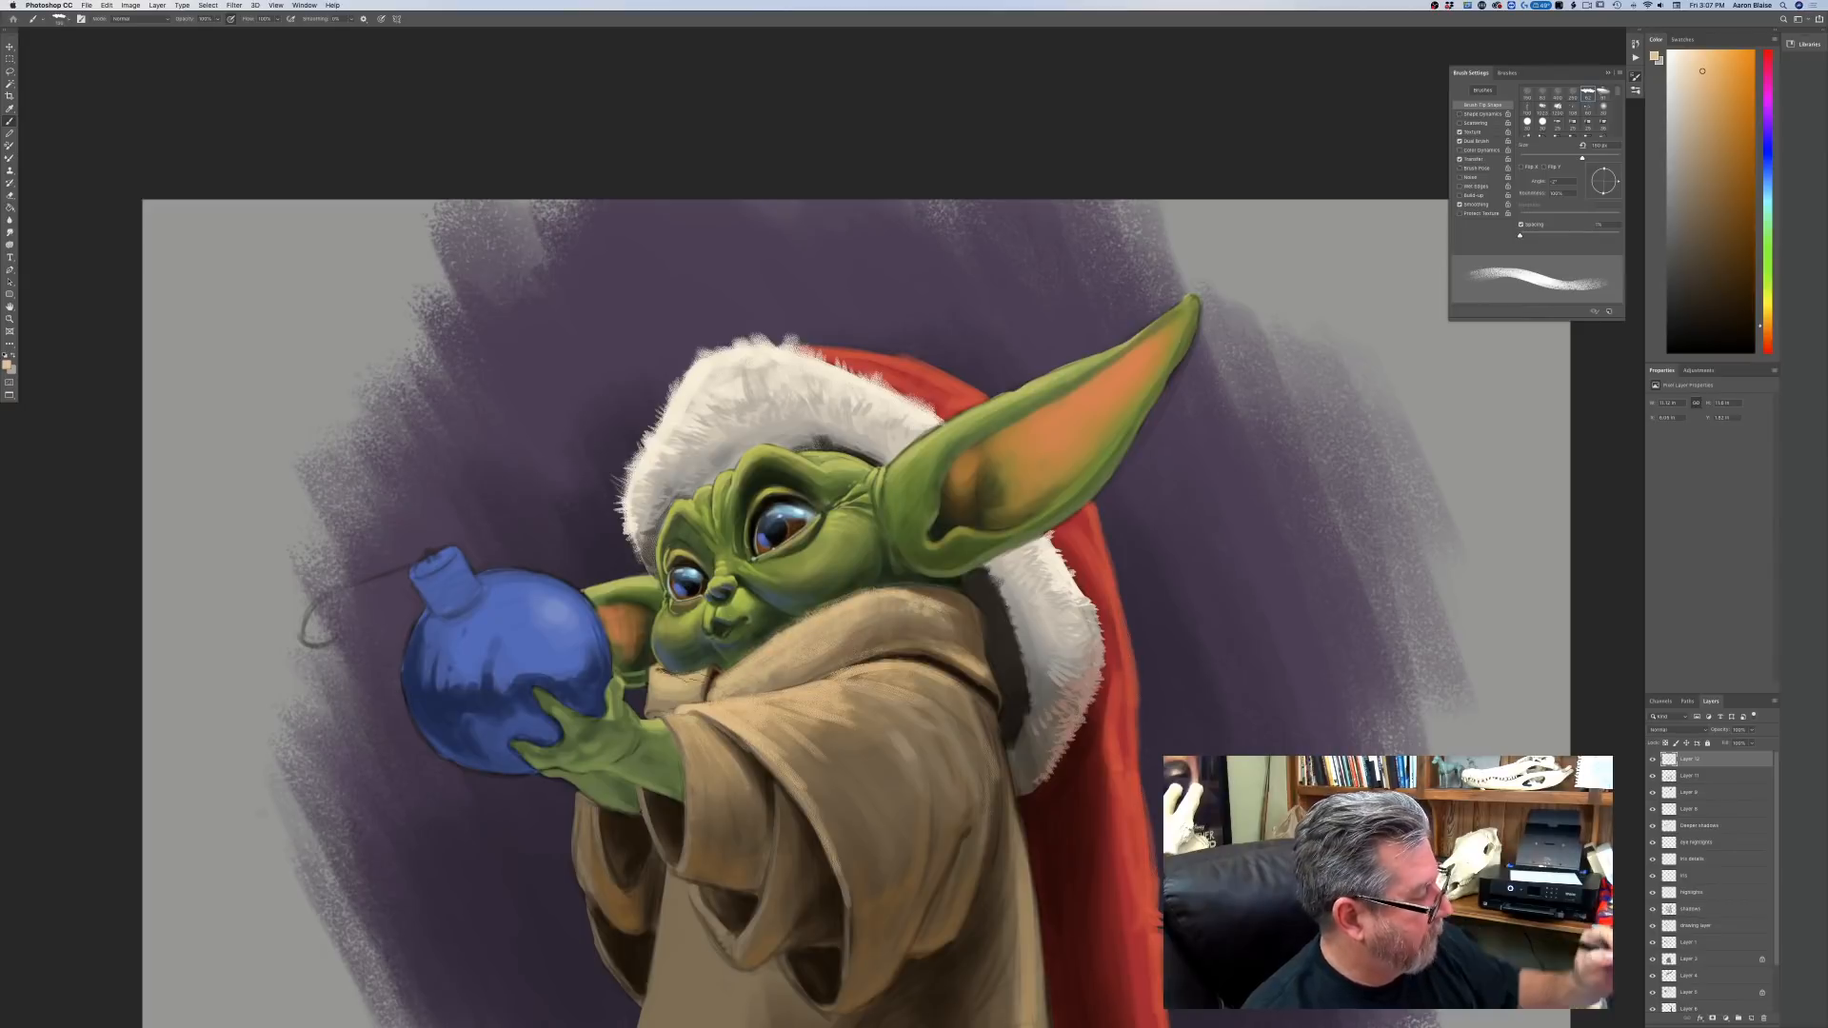
key(bracketleft)
key(bracketleft)
key(bracketleft)
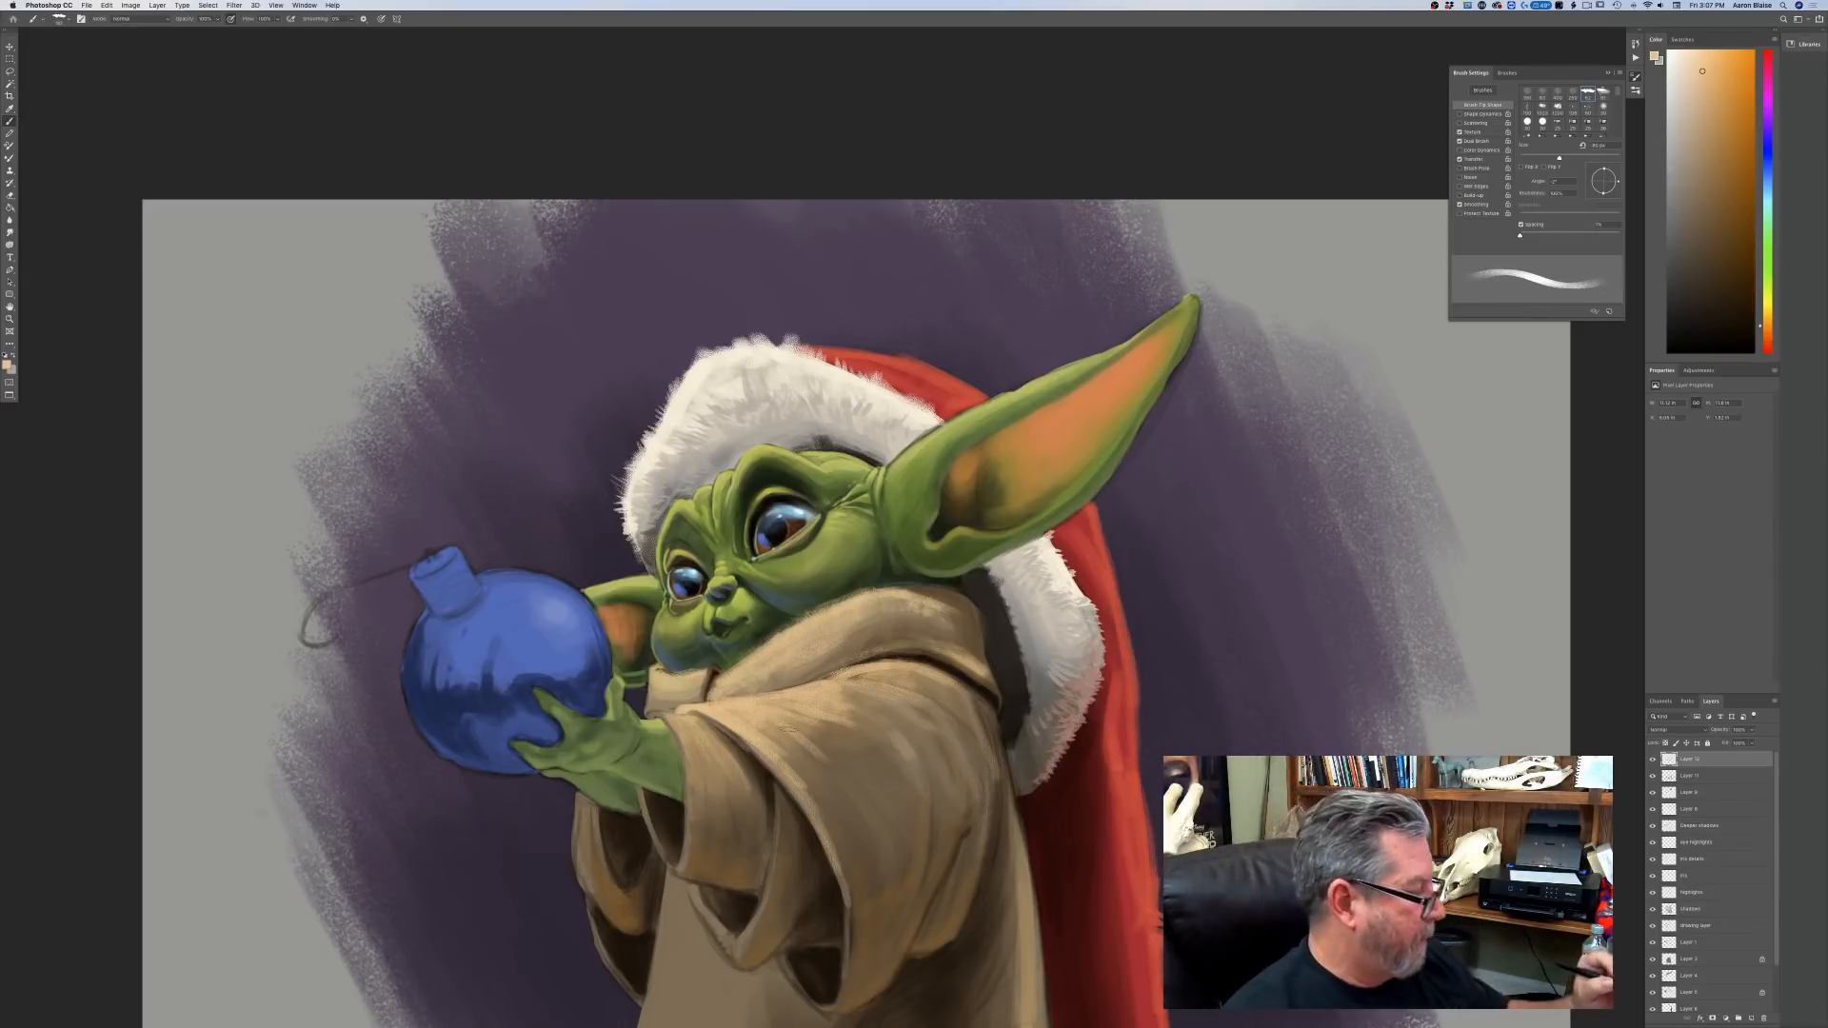
drag(779, 722, 836, 757)
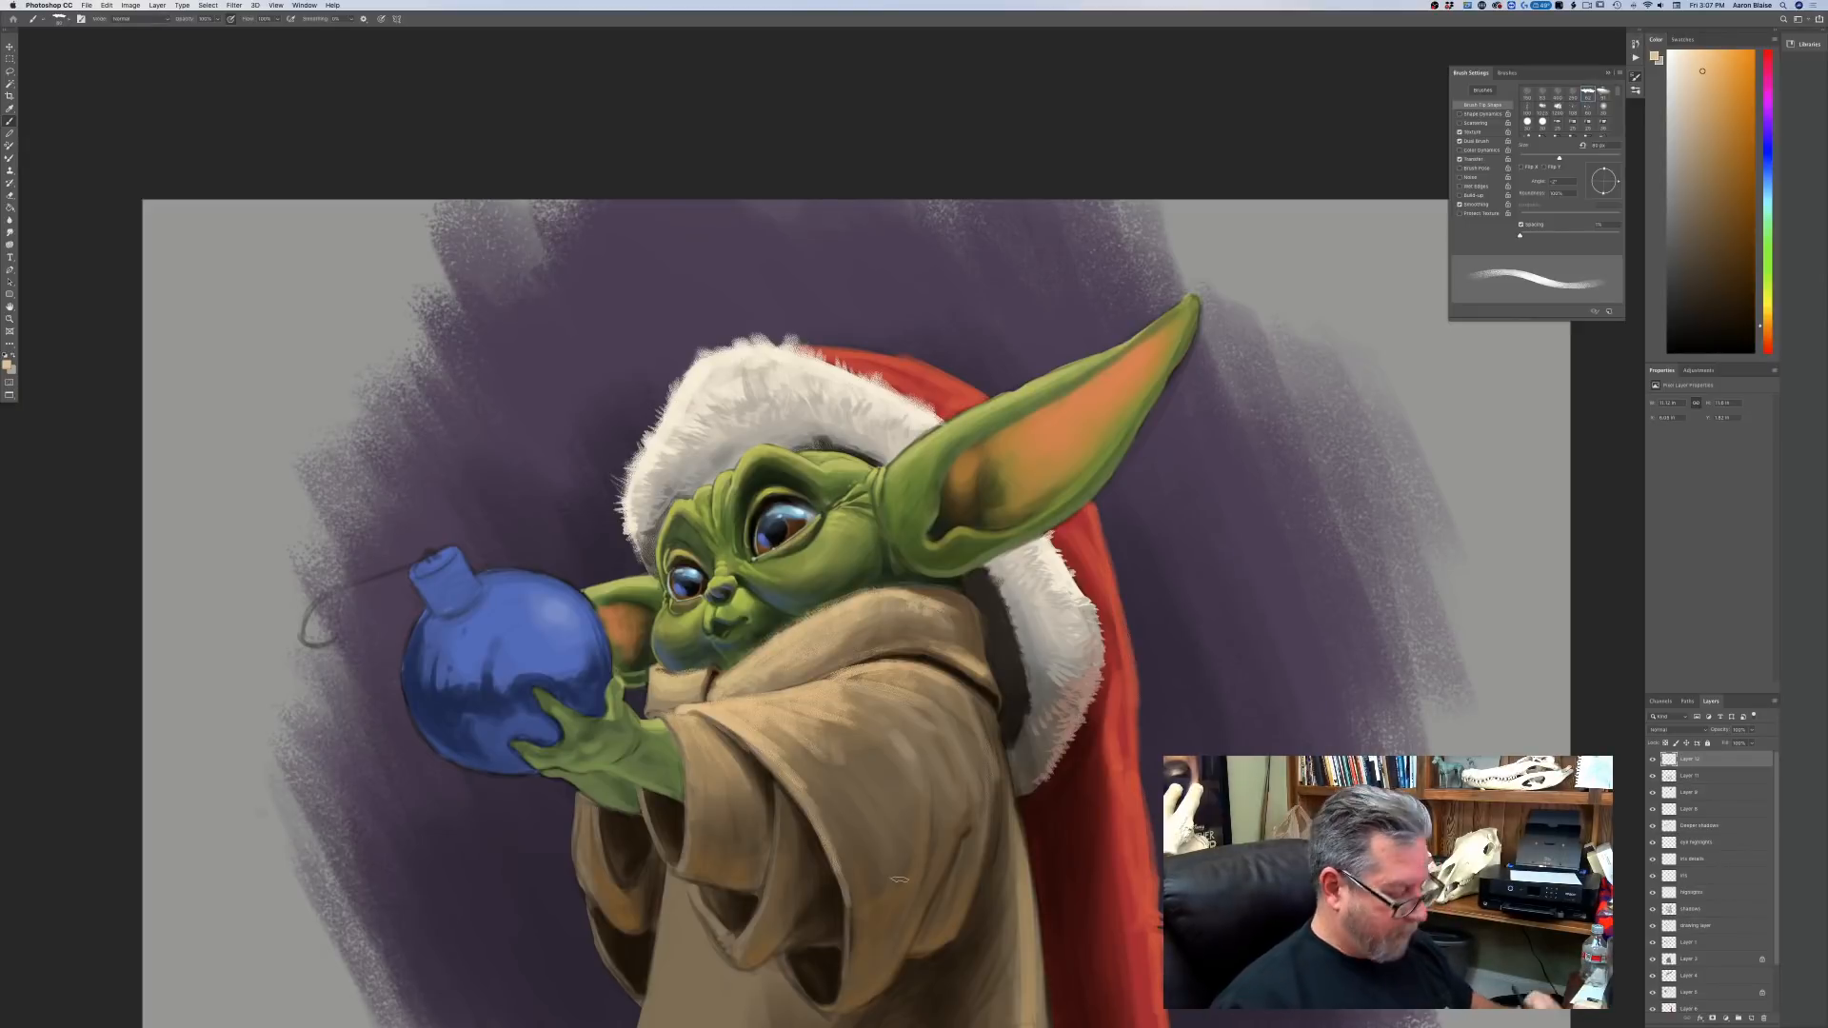
key(super+minus)
key(super+minus)
key(super+minus)
key(super+equal)
key(super+equal)
key(super+equal)
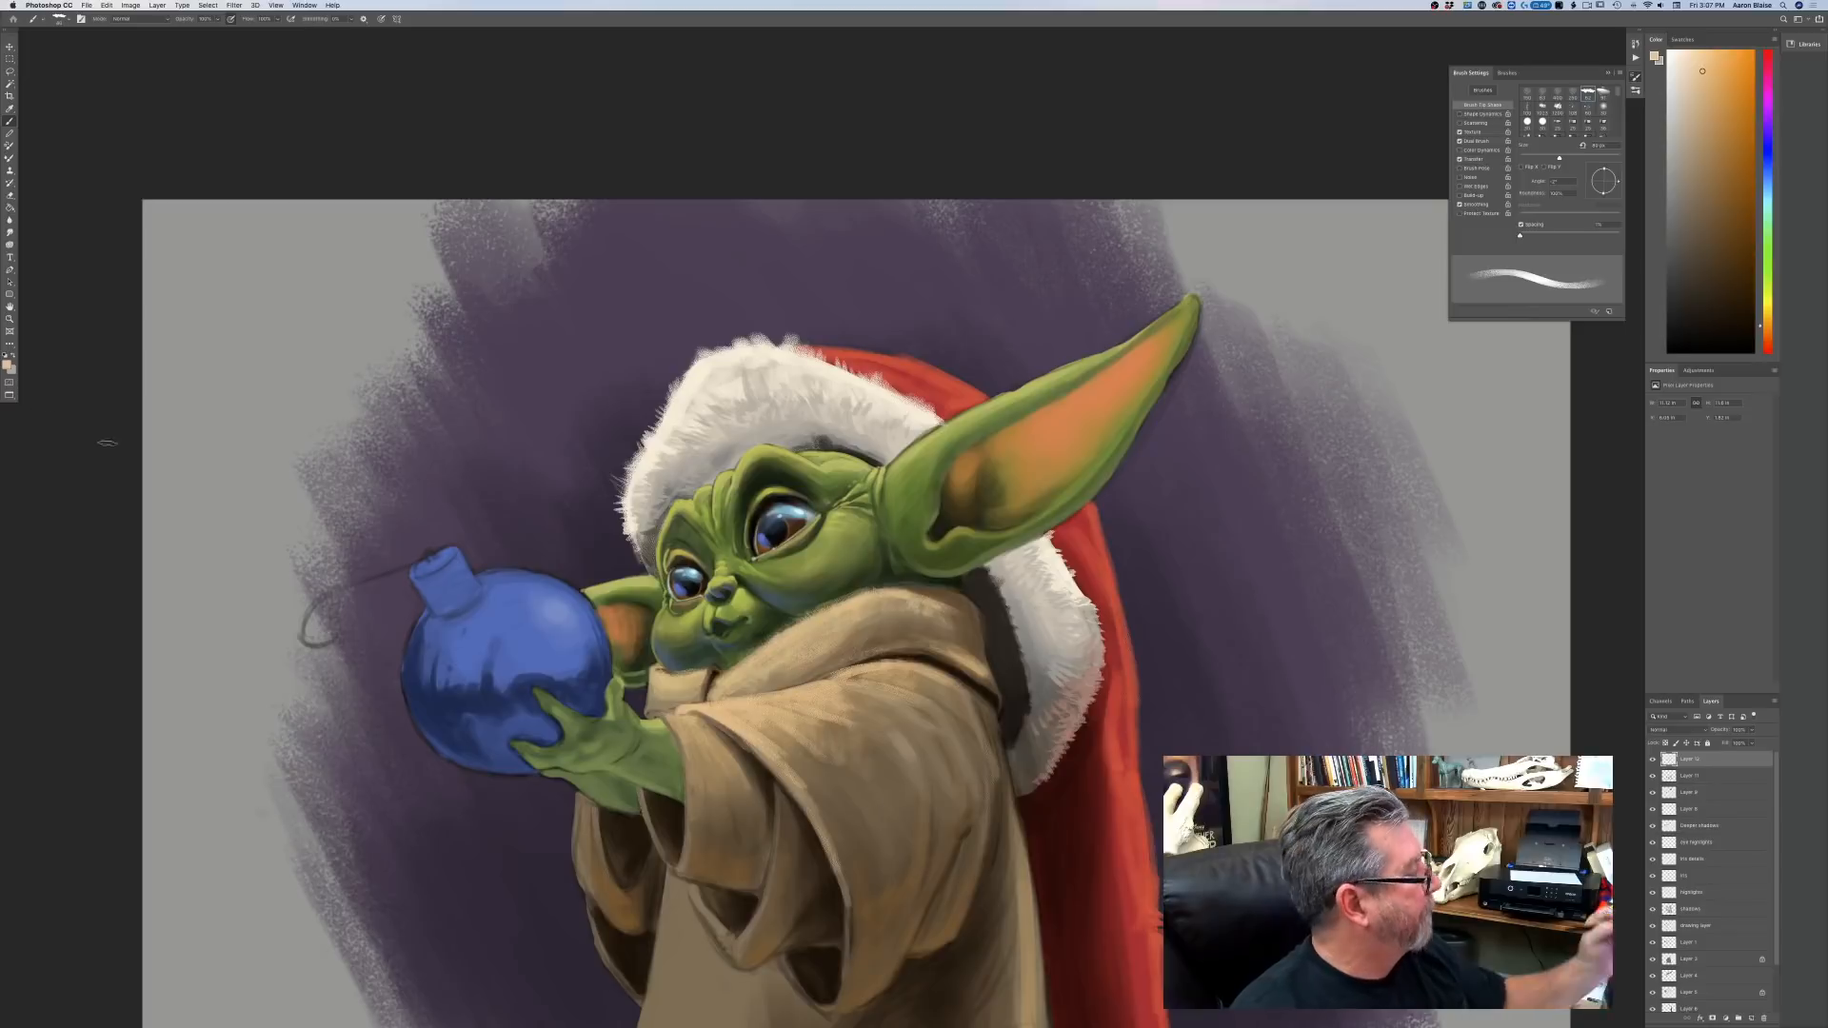
Switch to a mid-tone golden brown and paint a warm stroke on the robe's front edge just below the sleeves.
click(7, 363)
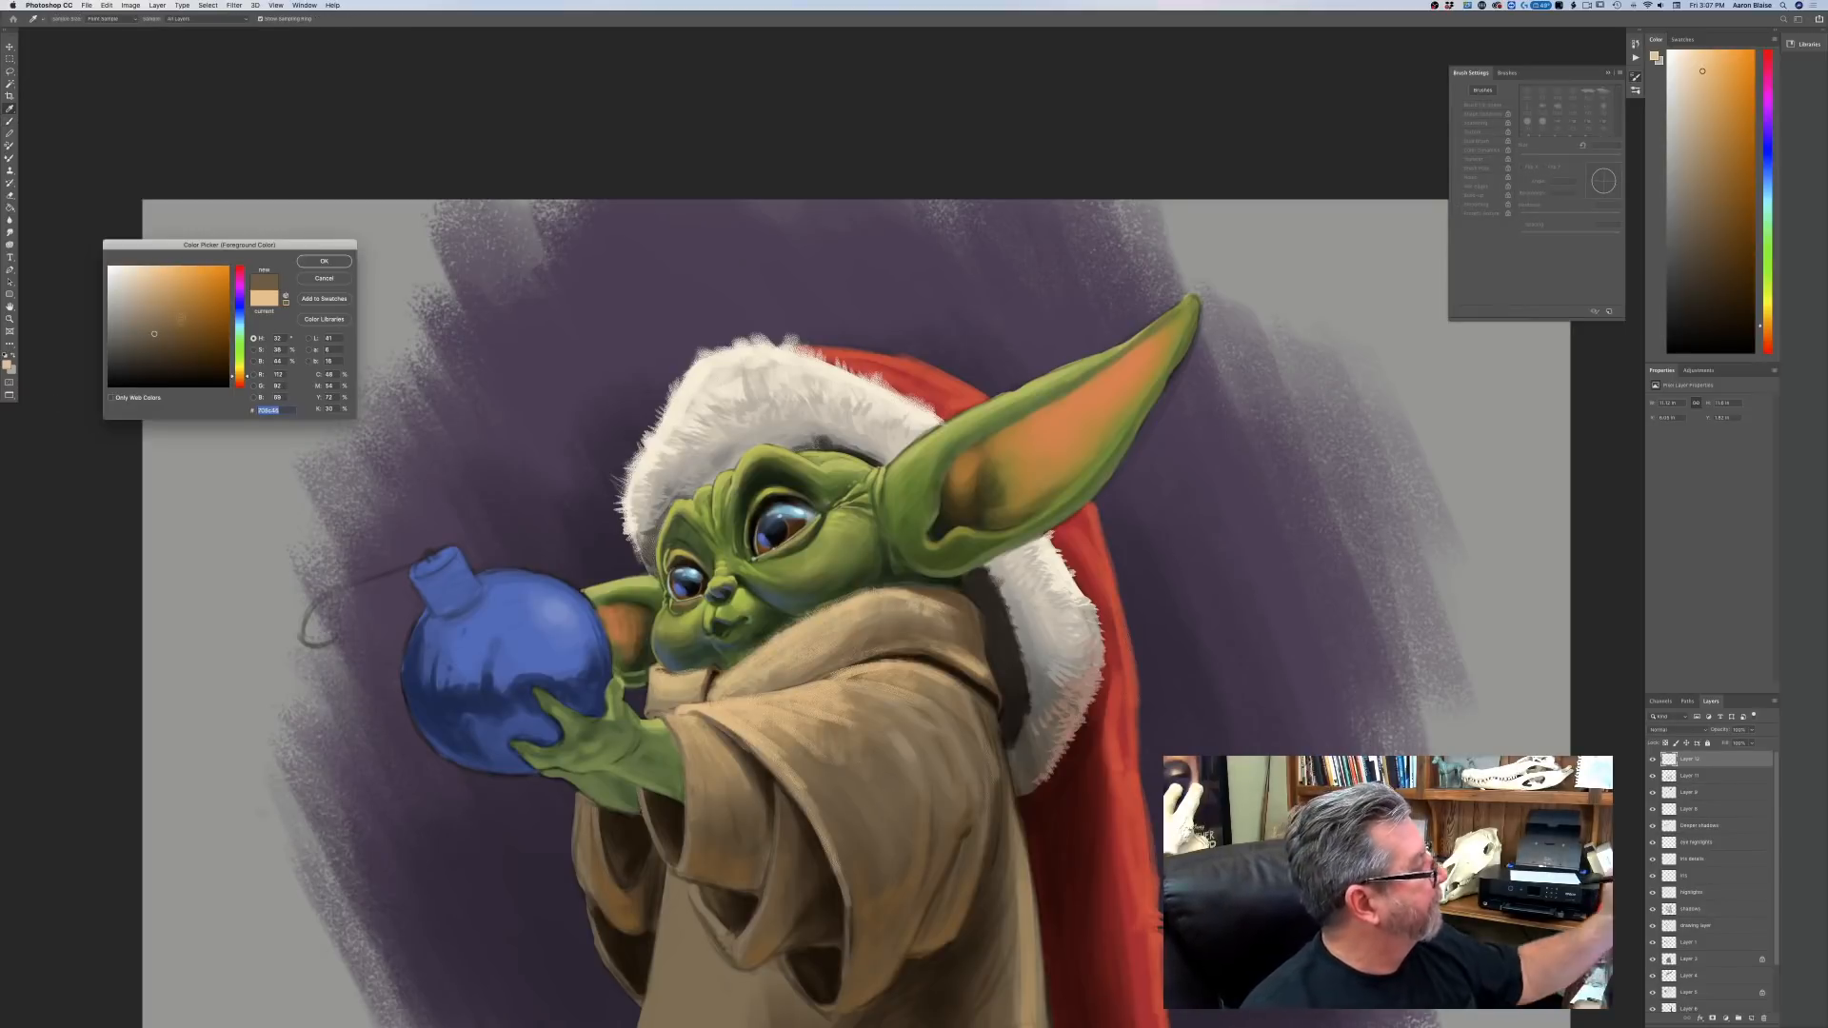
click(182, 306)
click(323, 261)
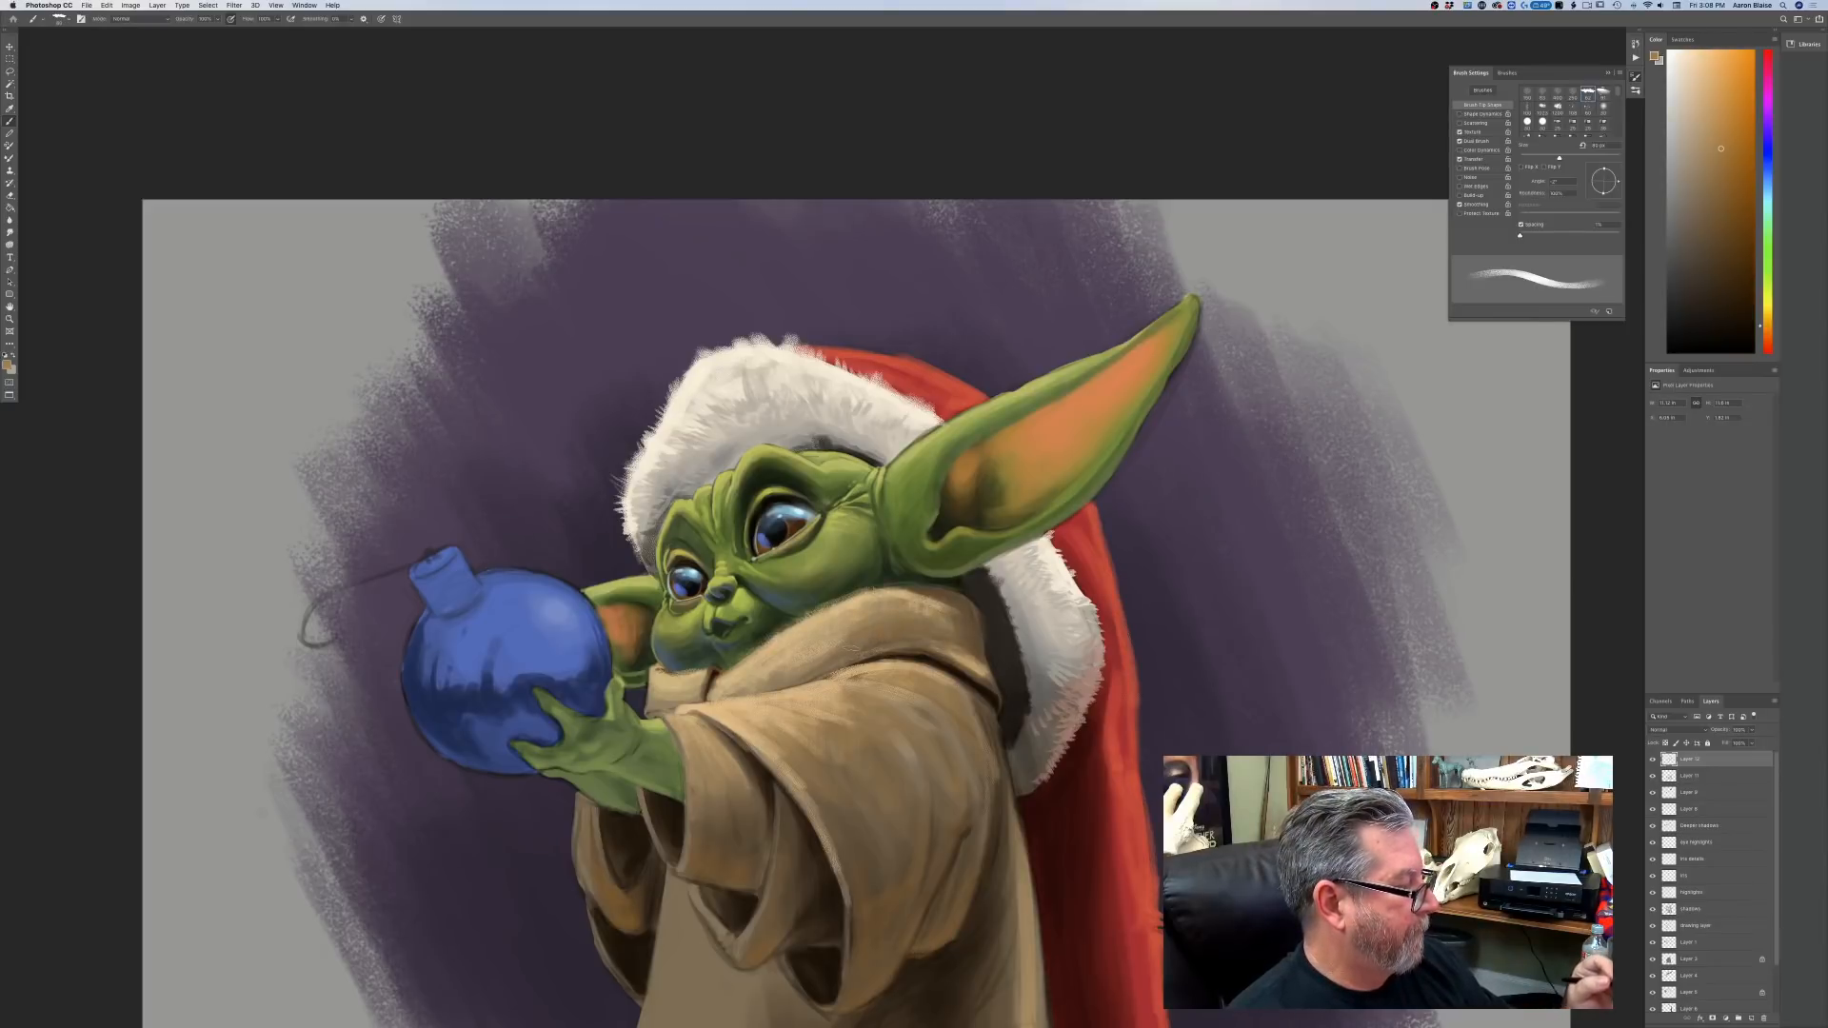
key(super+minus)
key(super+minus)
key(super+minus)
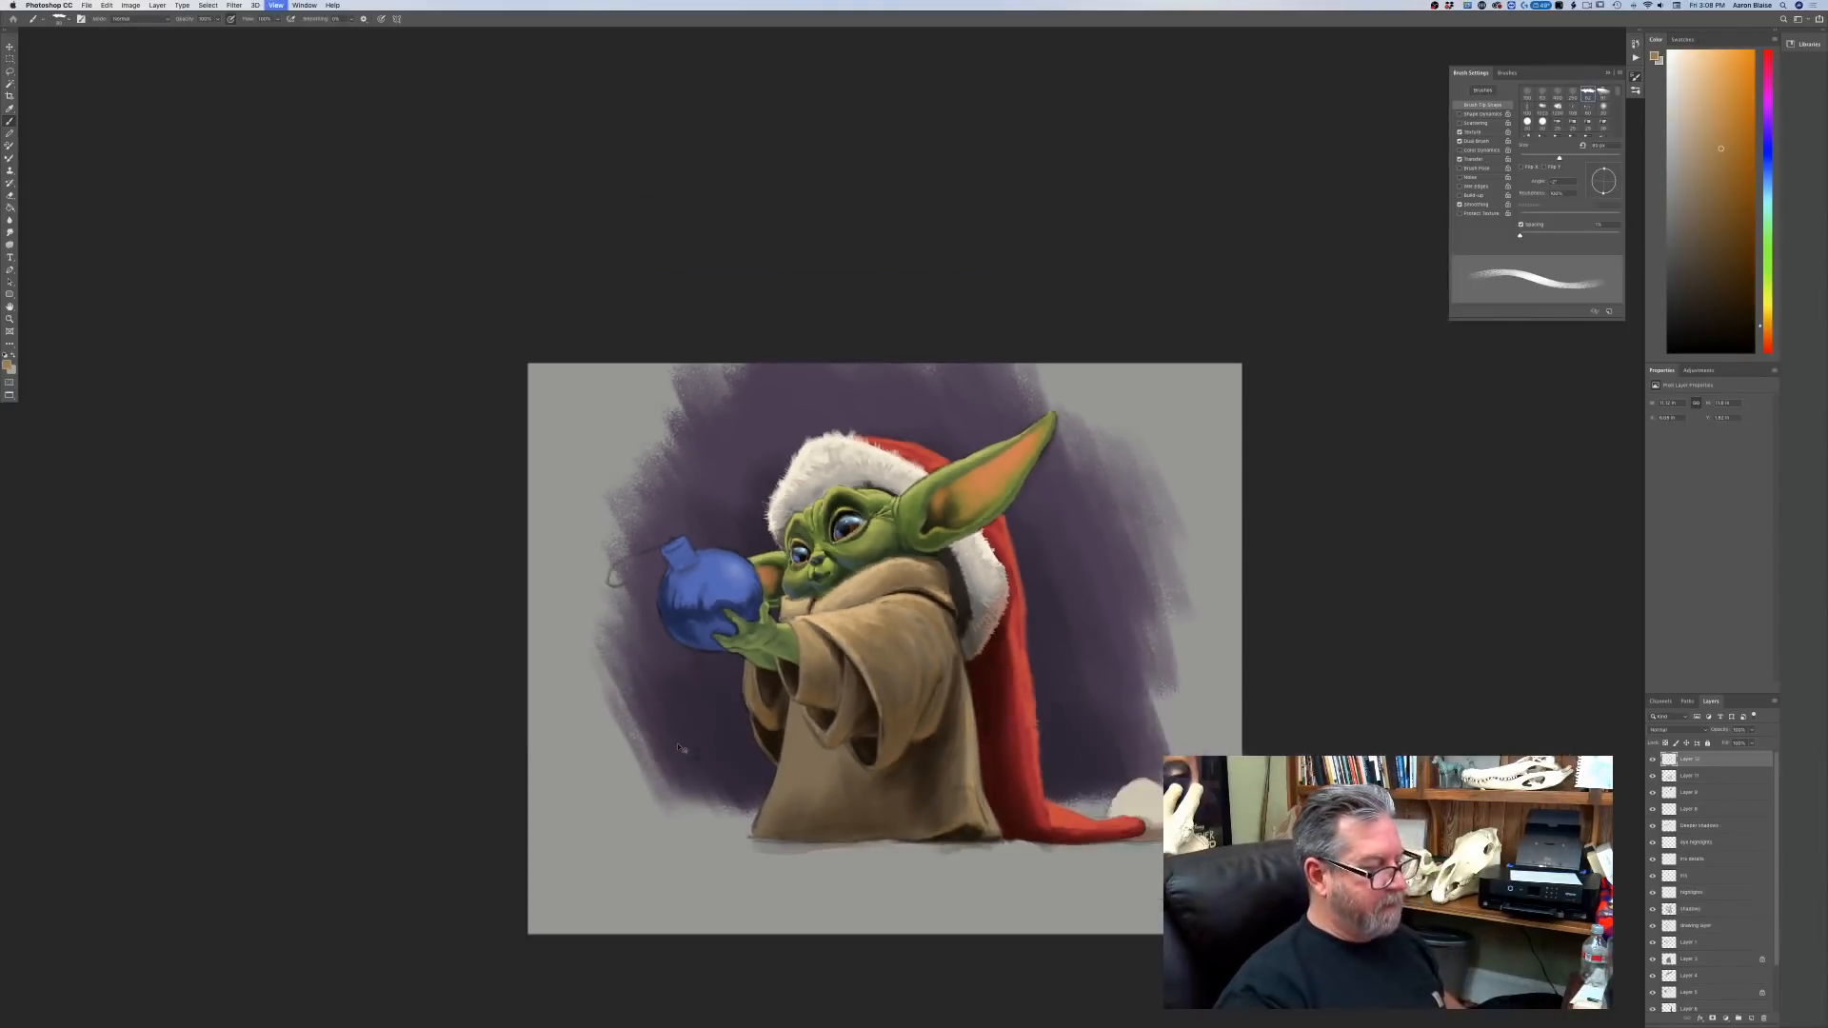
key(super+equal)
key(super+equal)
scroll(677, 744, down, 5)
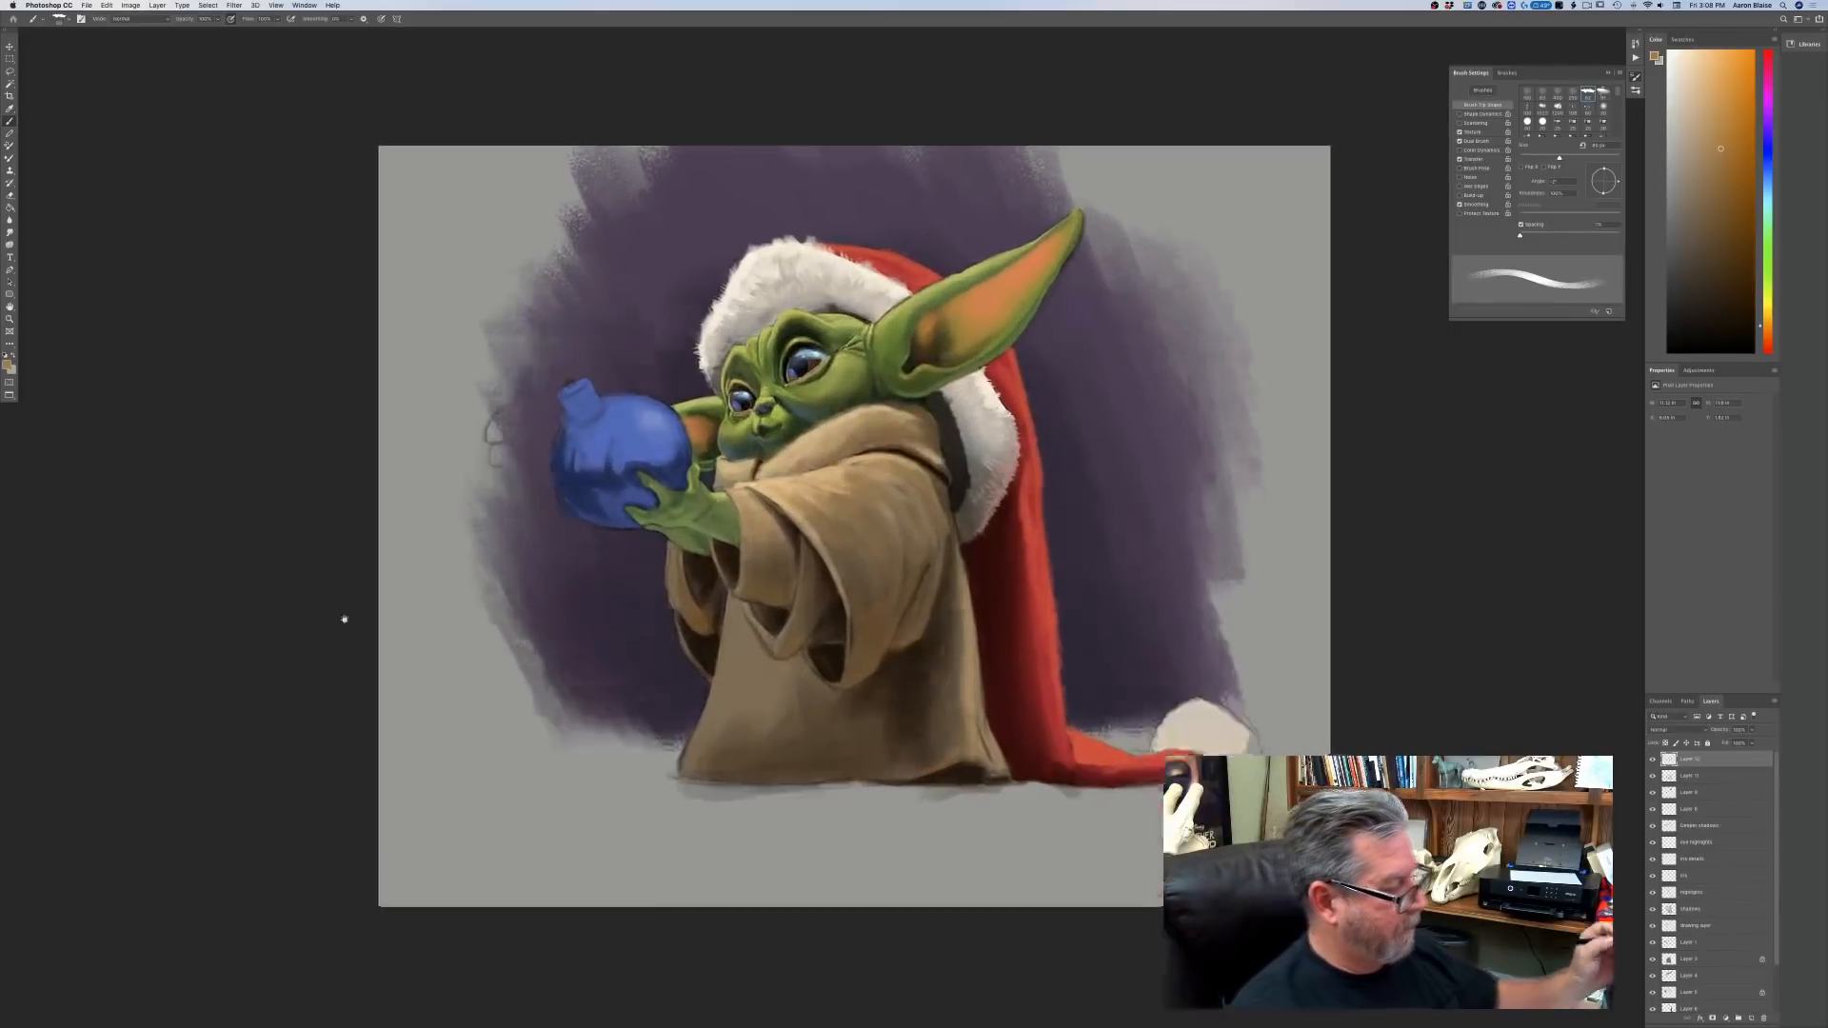
click(5, 366)
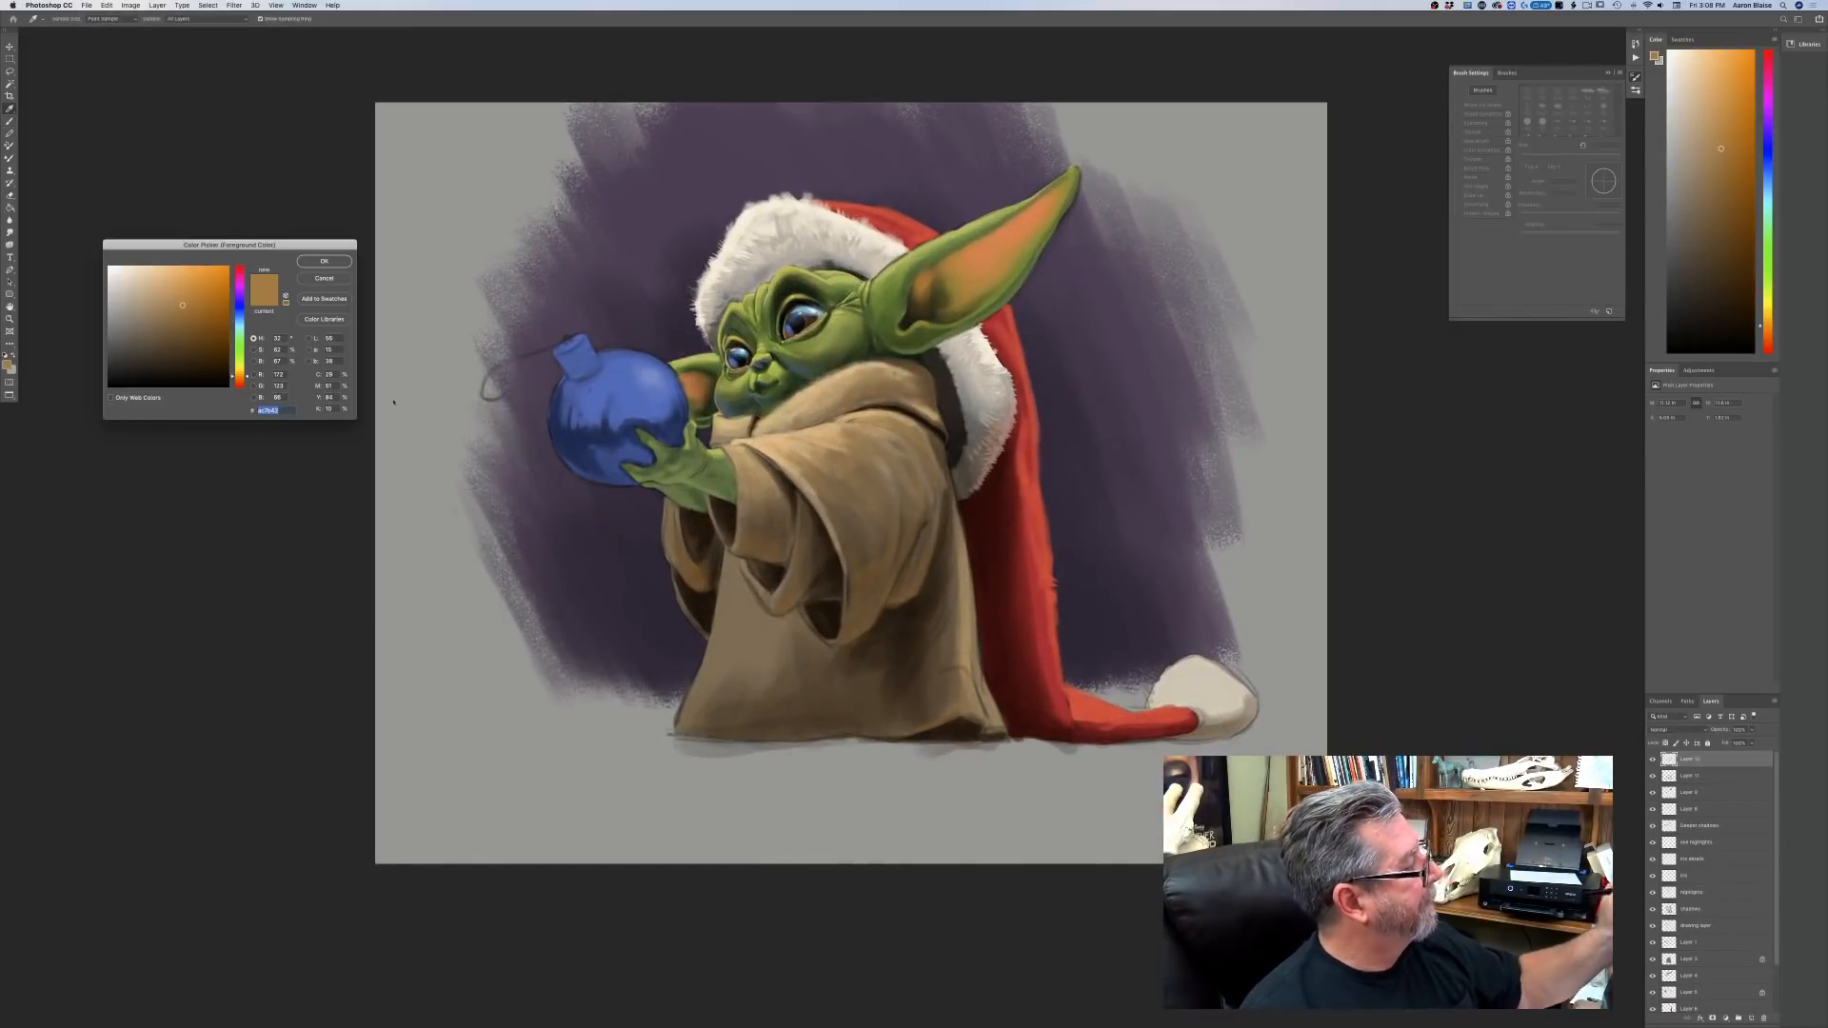
click(322, 262)
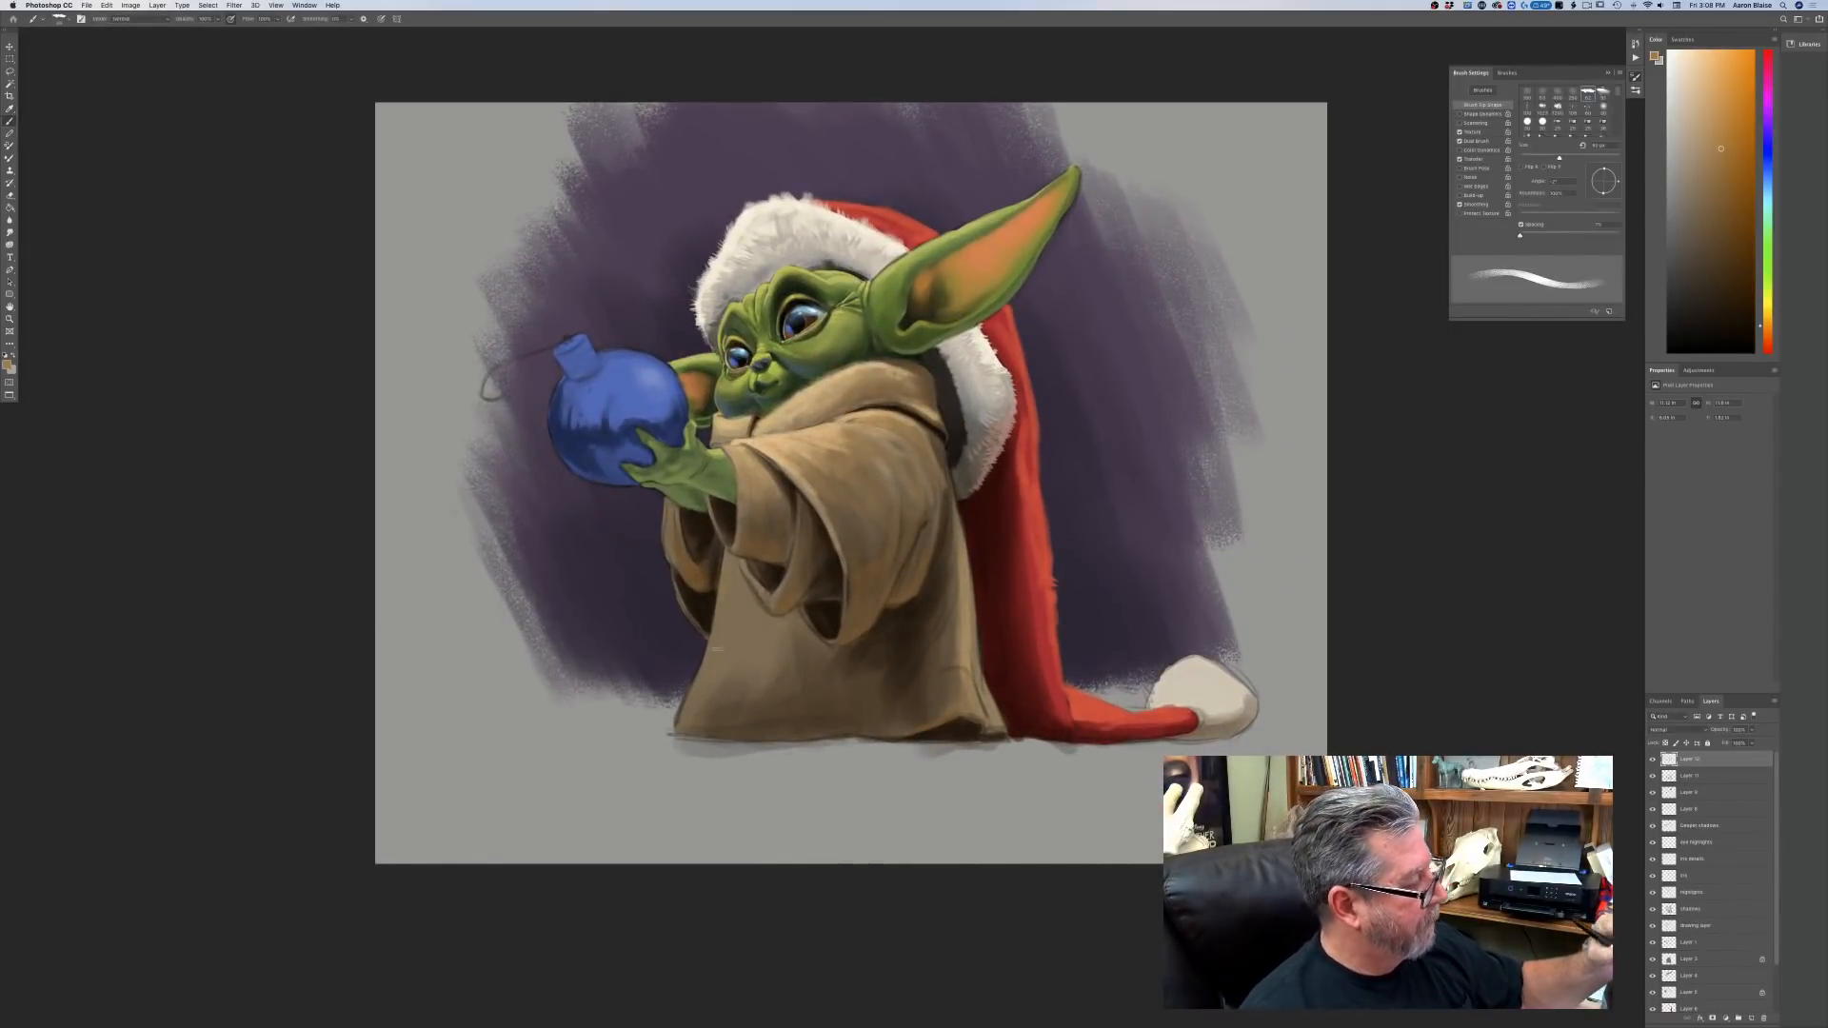
drag(720, 609, 725, 559)
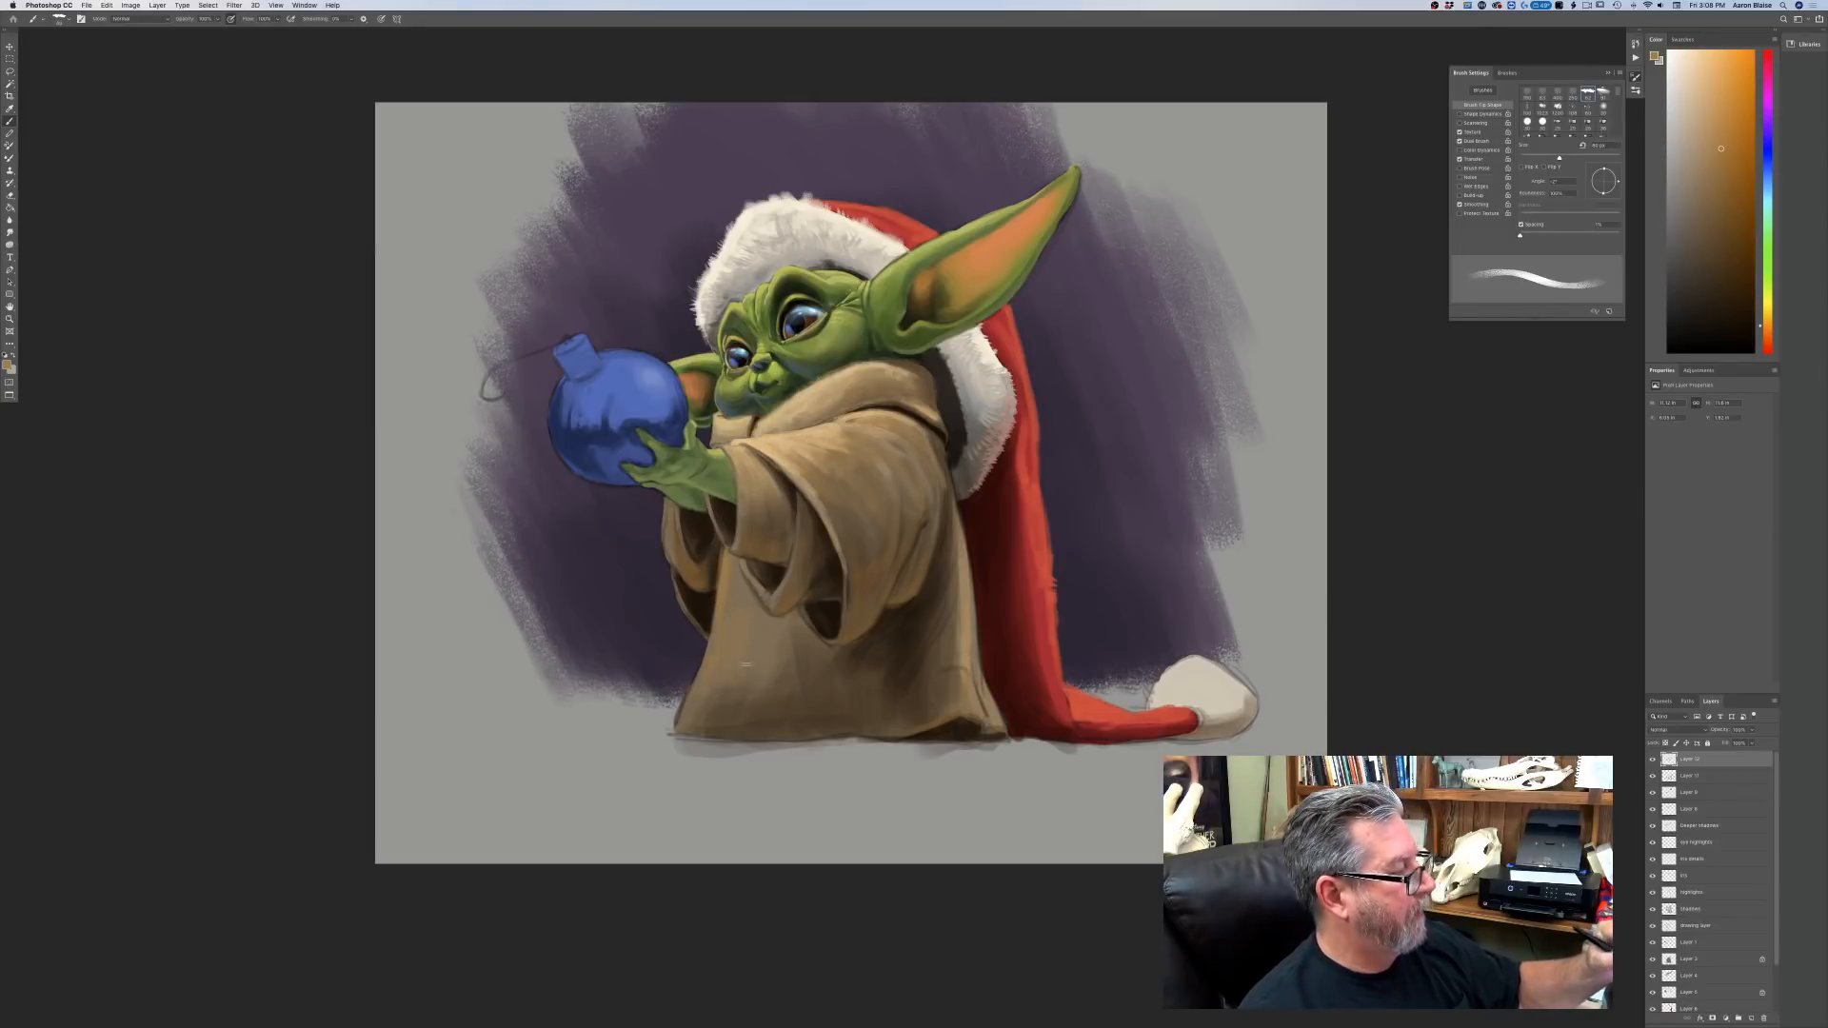
Choose a lighter, less saturated tan and paint broad highlights down the folds on the lower front of the robe with an enlarged brush.
click(6, 366)
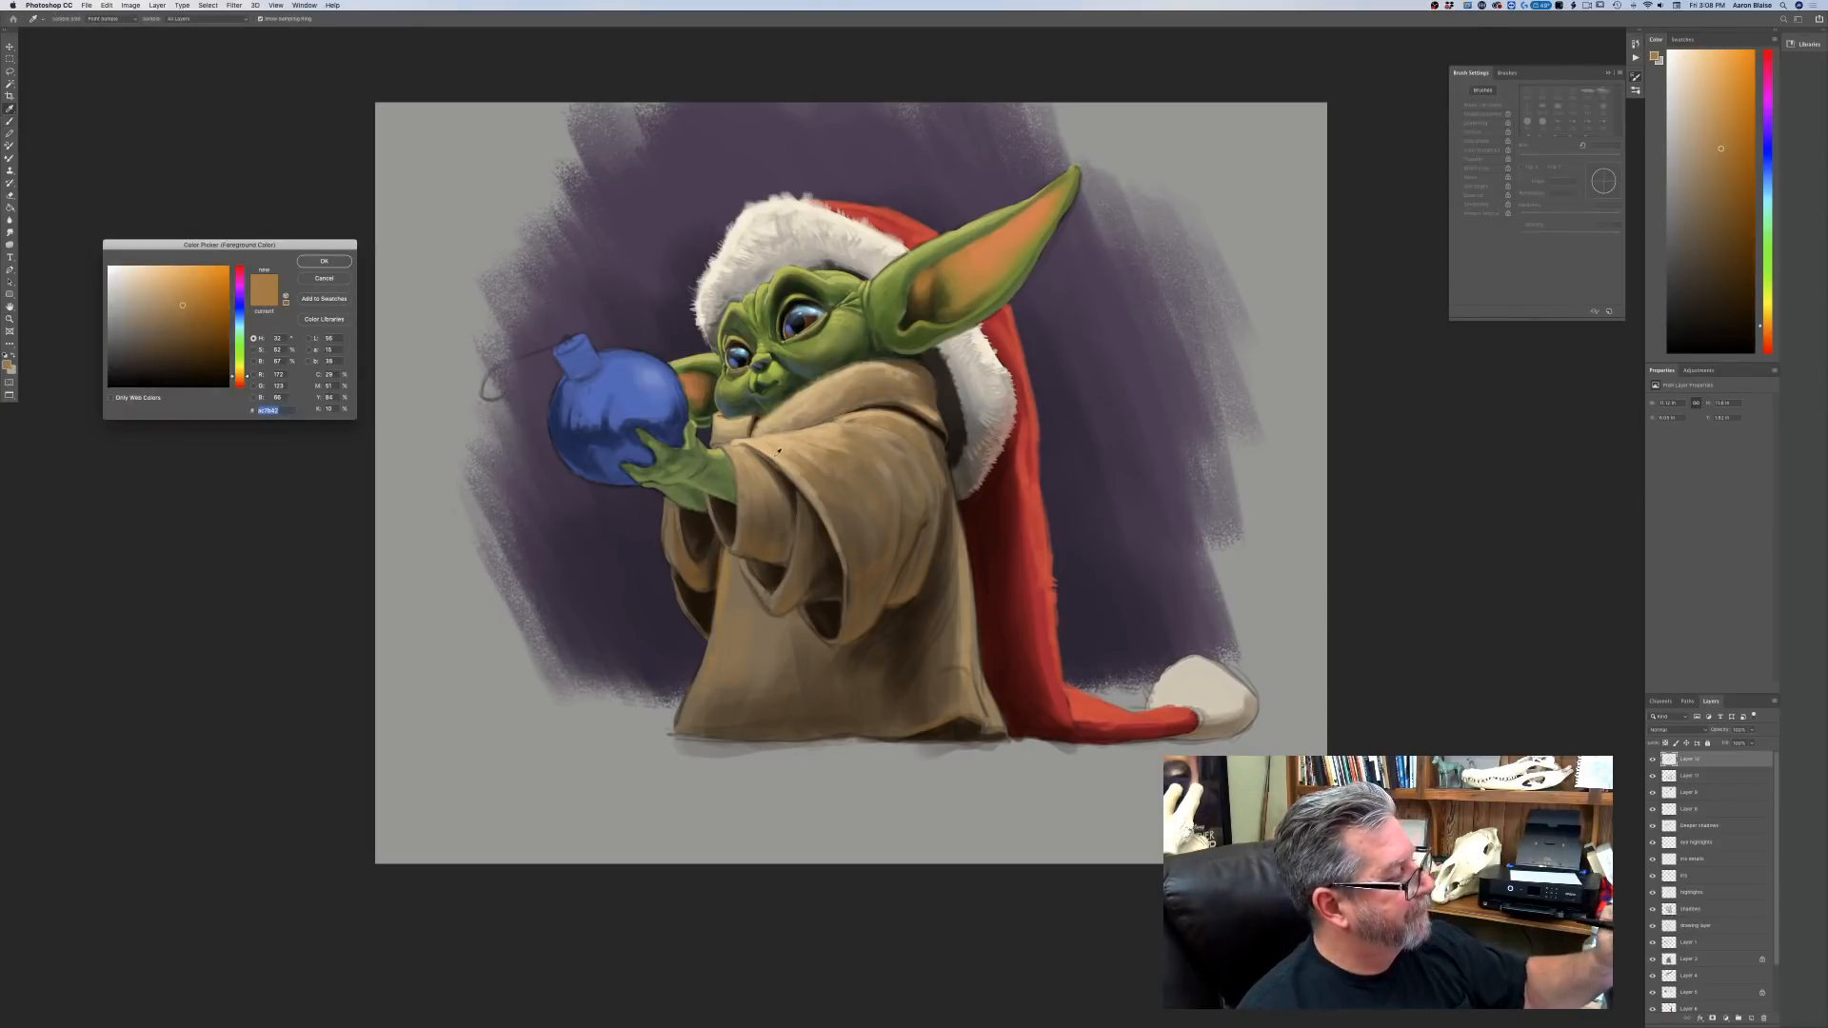
drag(182, 305, 158, 278)
click(323, 261)
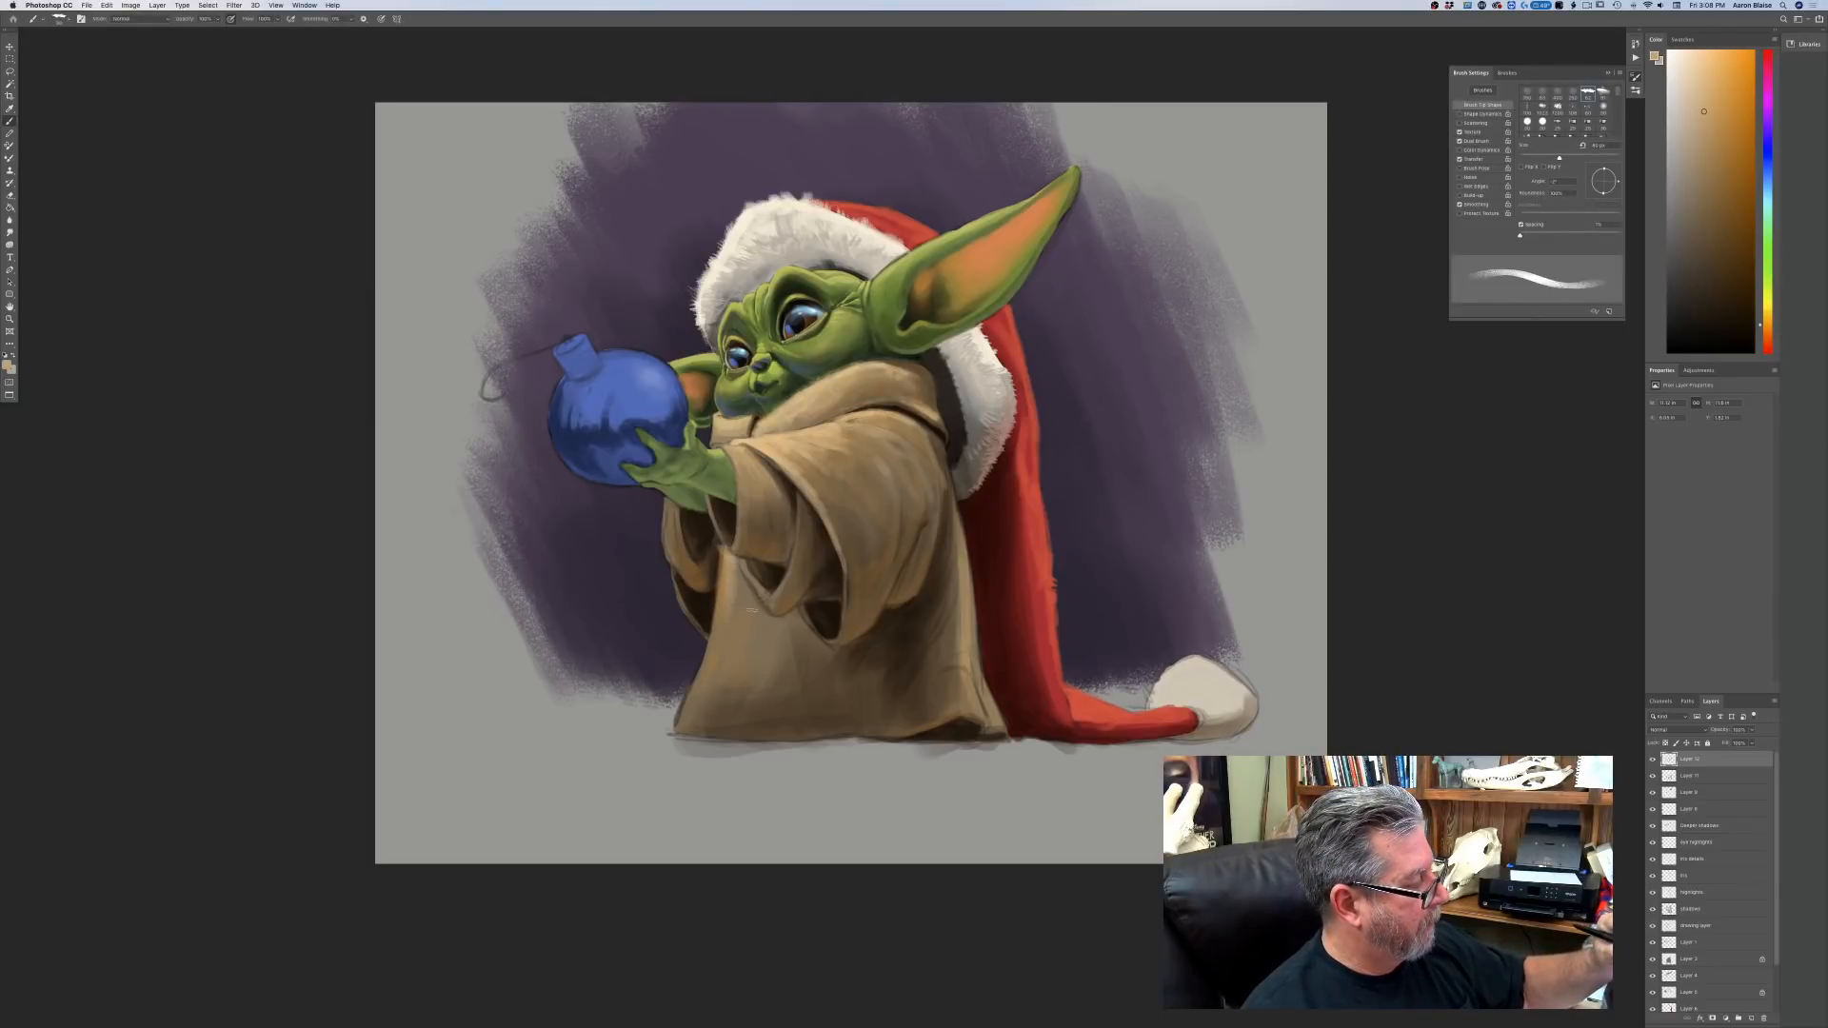
drag(746, 575, 754, 611)
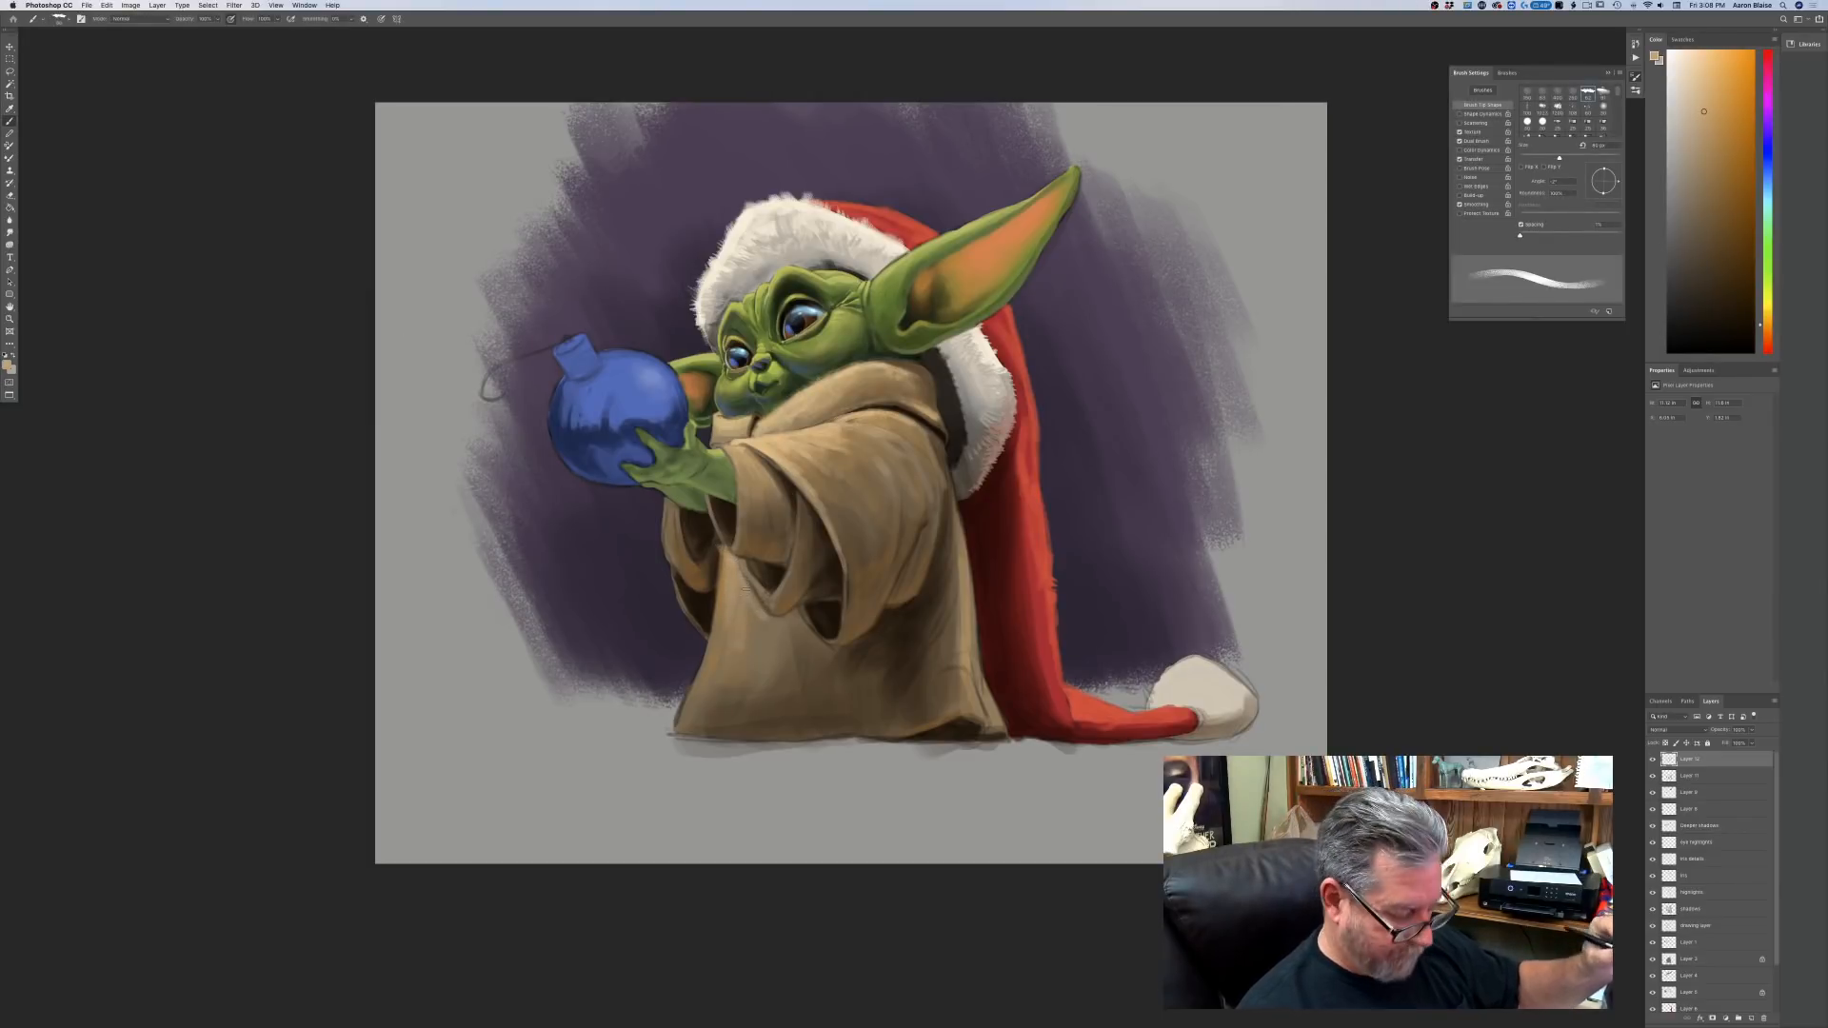
key(bracketright)
key(bracketright)
key(bracketright)
mouse_move(762, 617)
mouse_down()
mouse_move(791, 619)
mouse_move(748, 665)
mouse_move(750, 712)
mouse_move(709, 662)
mouse_up()
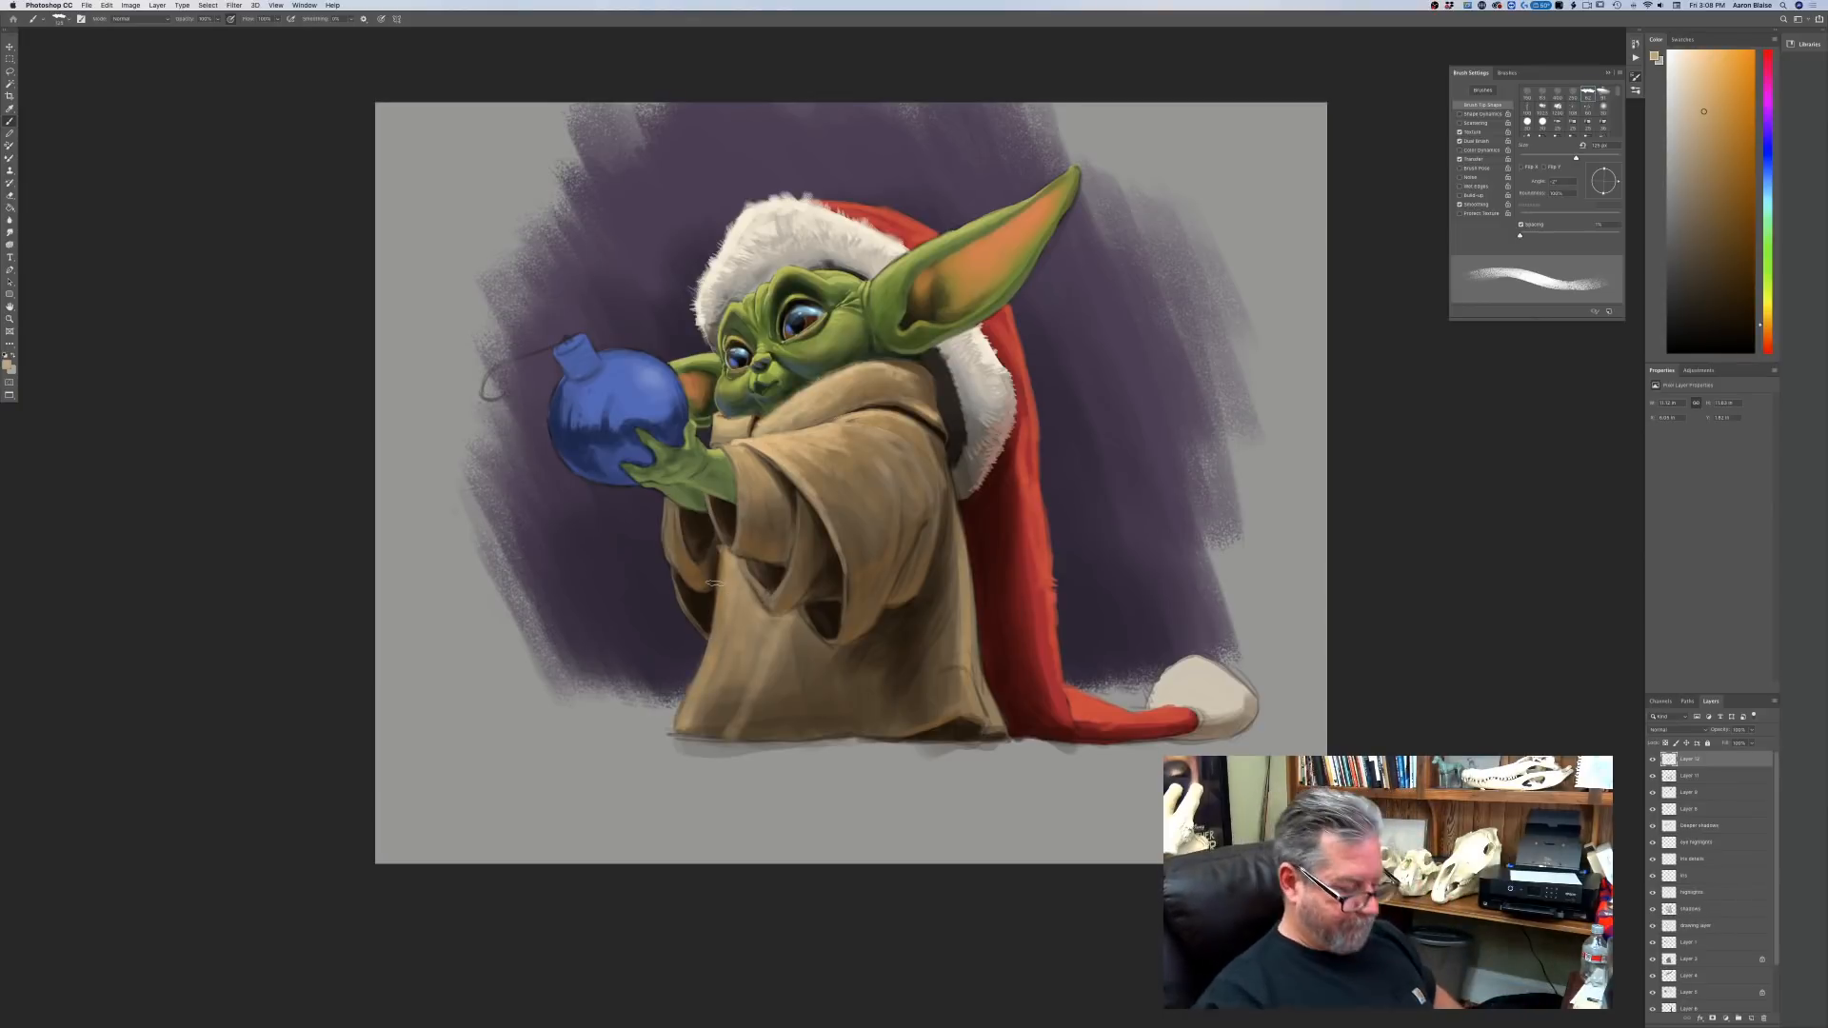
Shrink the brush and paint thin tan edge highlights along the far sleeve, the front of the collar and the robe's front edge.
scroll(714, 582, up, 3)
key(bracketleft)
key(bracketleft)
key(bracketleft)
key(bracketleft)
key(bracketleft)
key(bracketleft)
key(bracketleft)
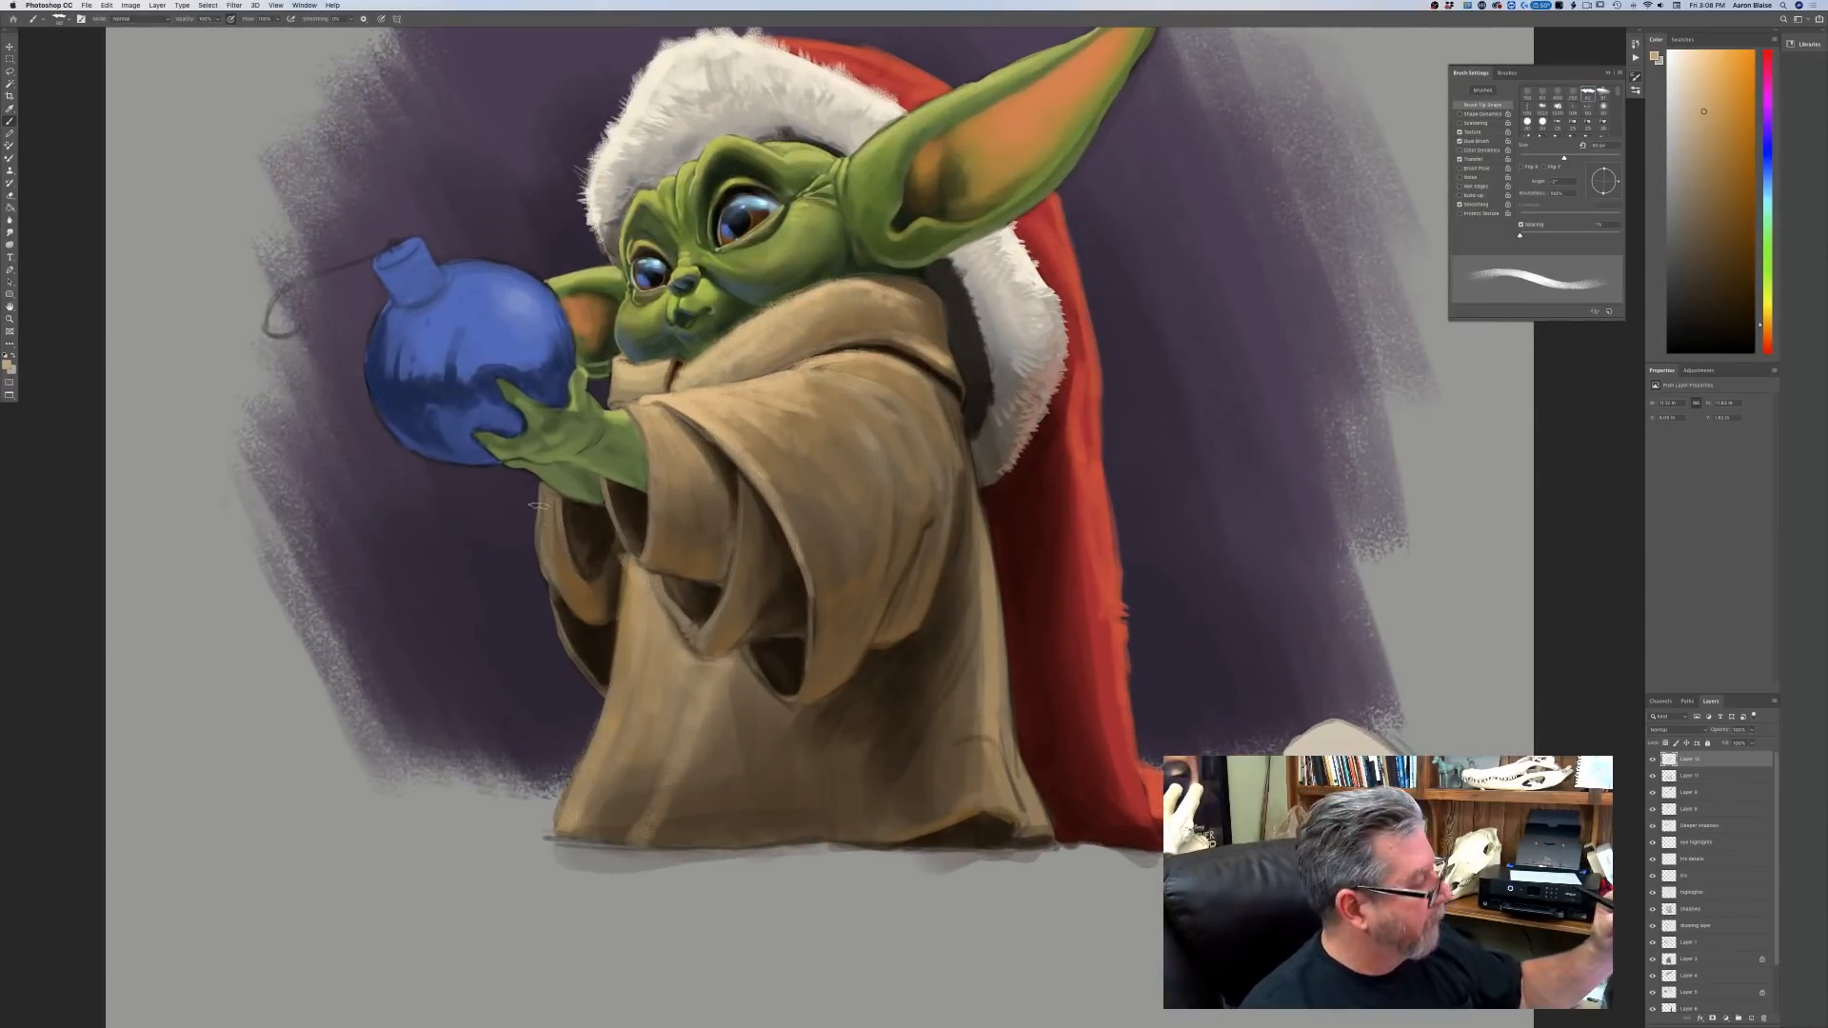
mouse_move(540, 490)
mouse_down()
mouse_move(540, 570)
mouse_move(535, 542)
mouse_up()
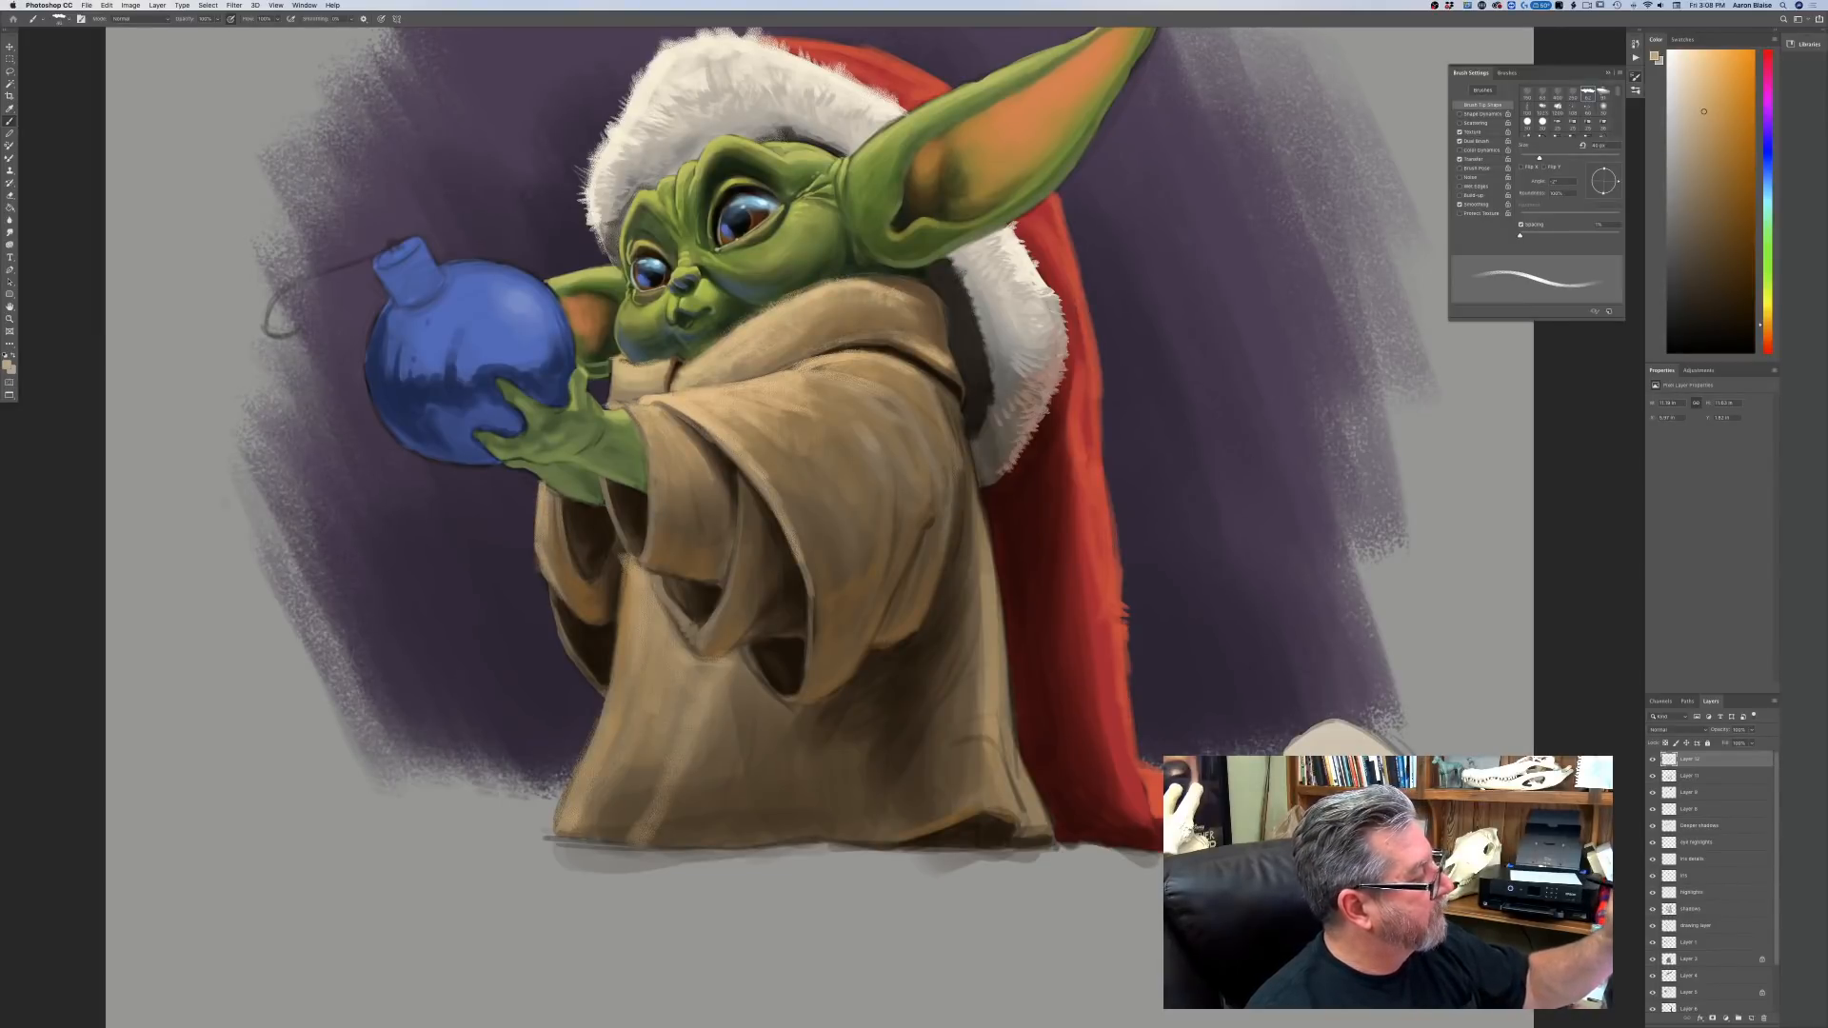
drag(614, 403, 605, 369)
drag(560, 633, 553, 588)
drag(553, 685, 672, 578)
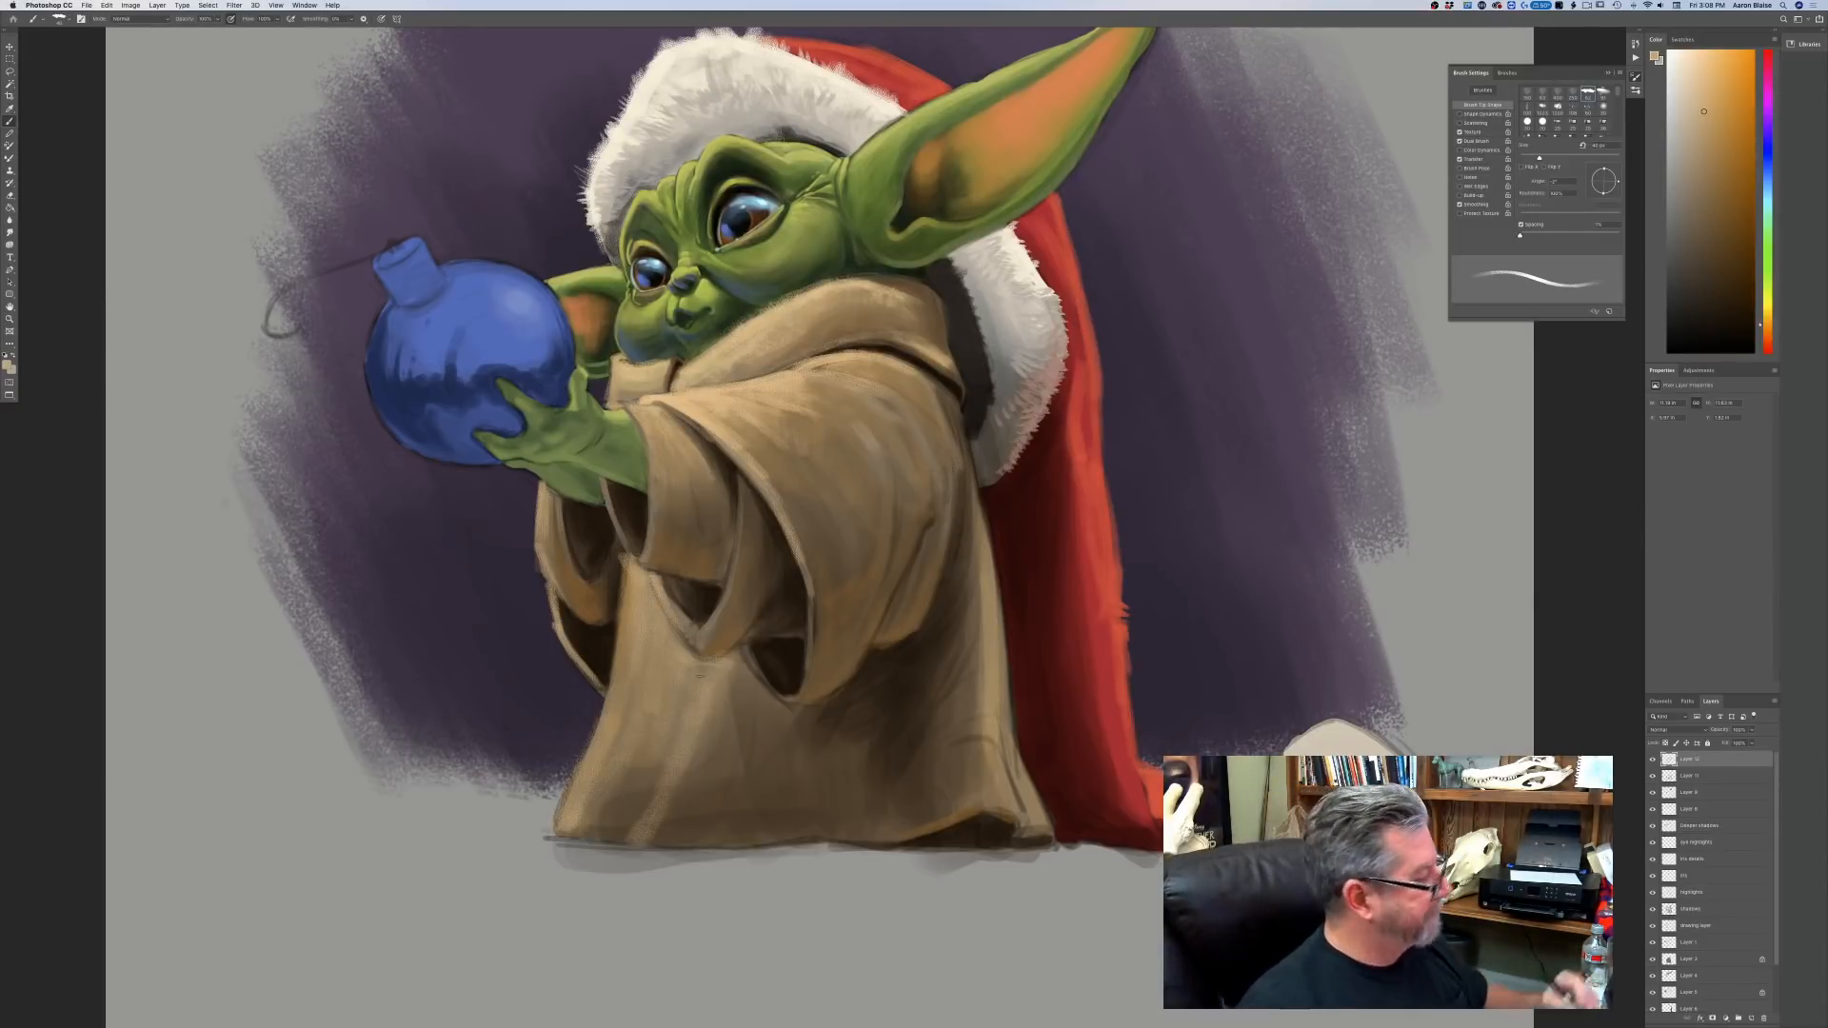
Pick a darker muted brown and paint along the lower rim of the near sleeve's cuff.
click(7, 366)
click(153, 329)
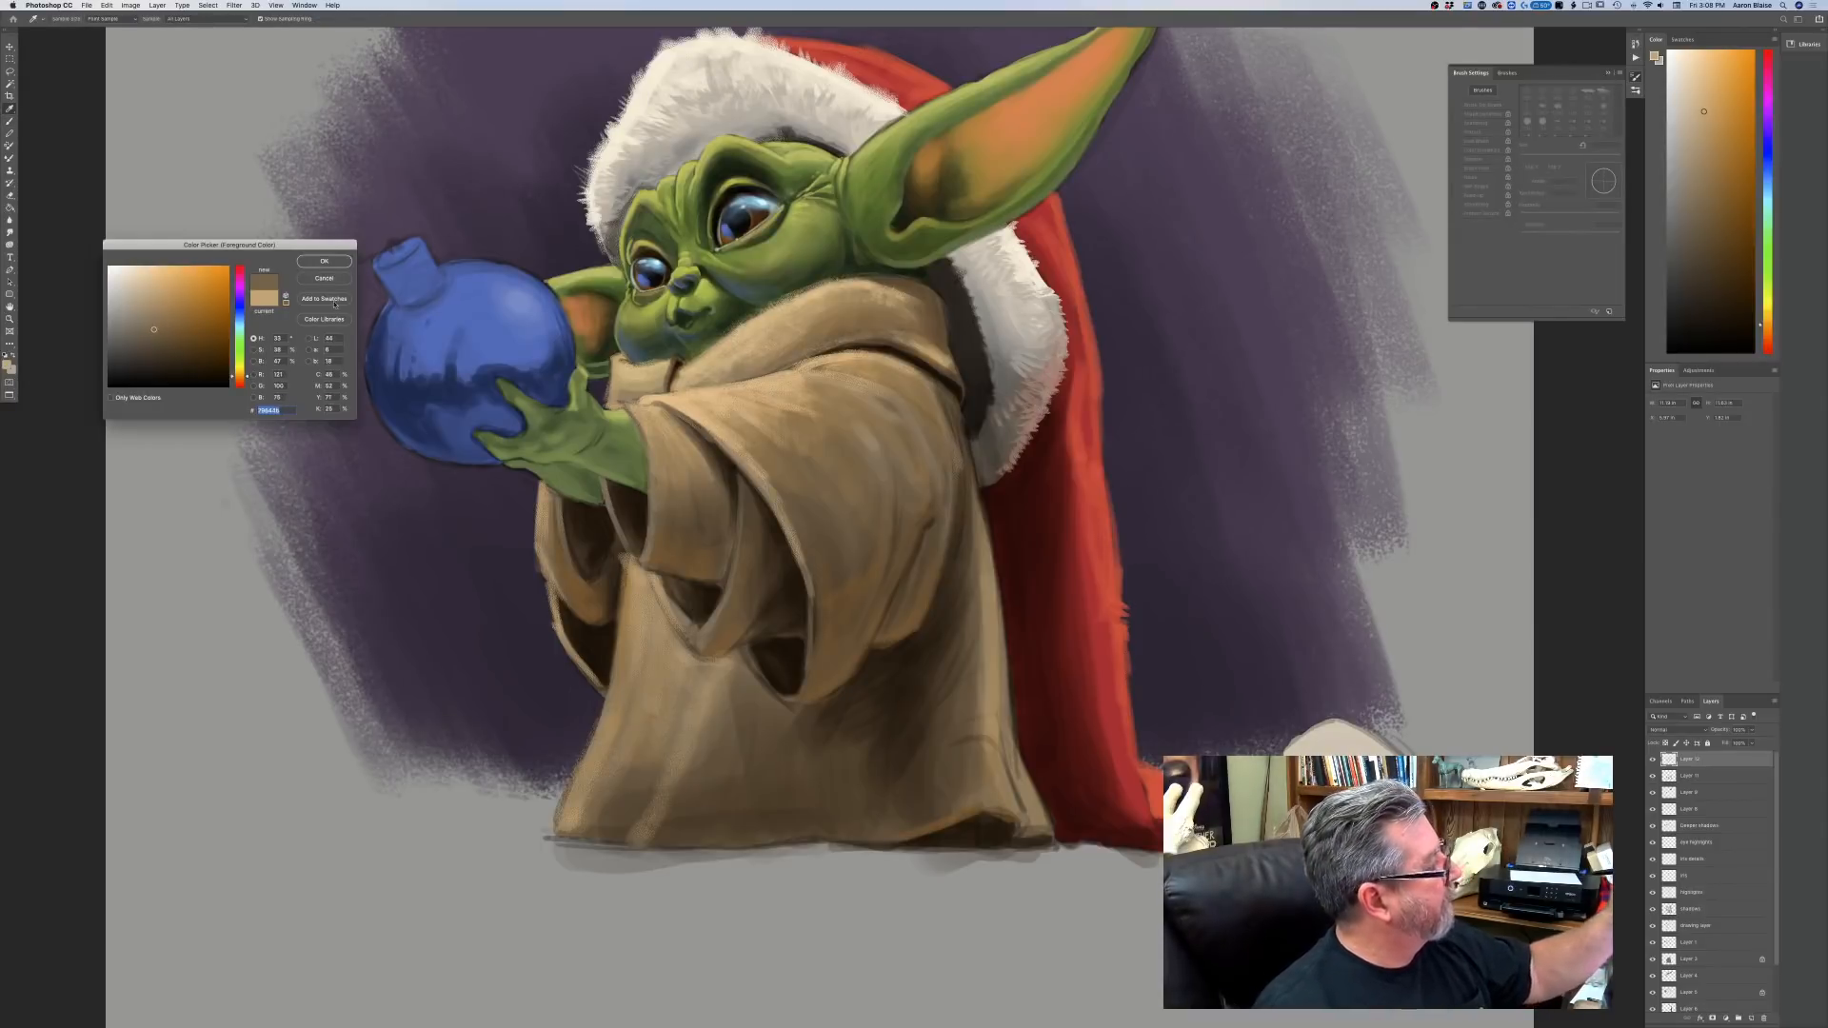
click(324, 261)
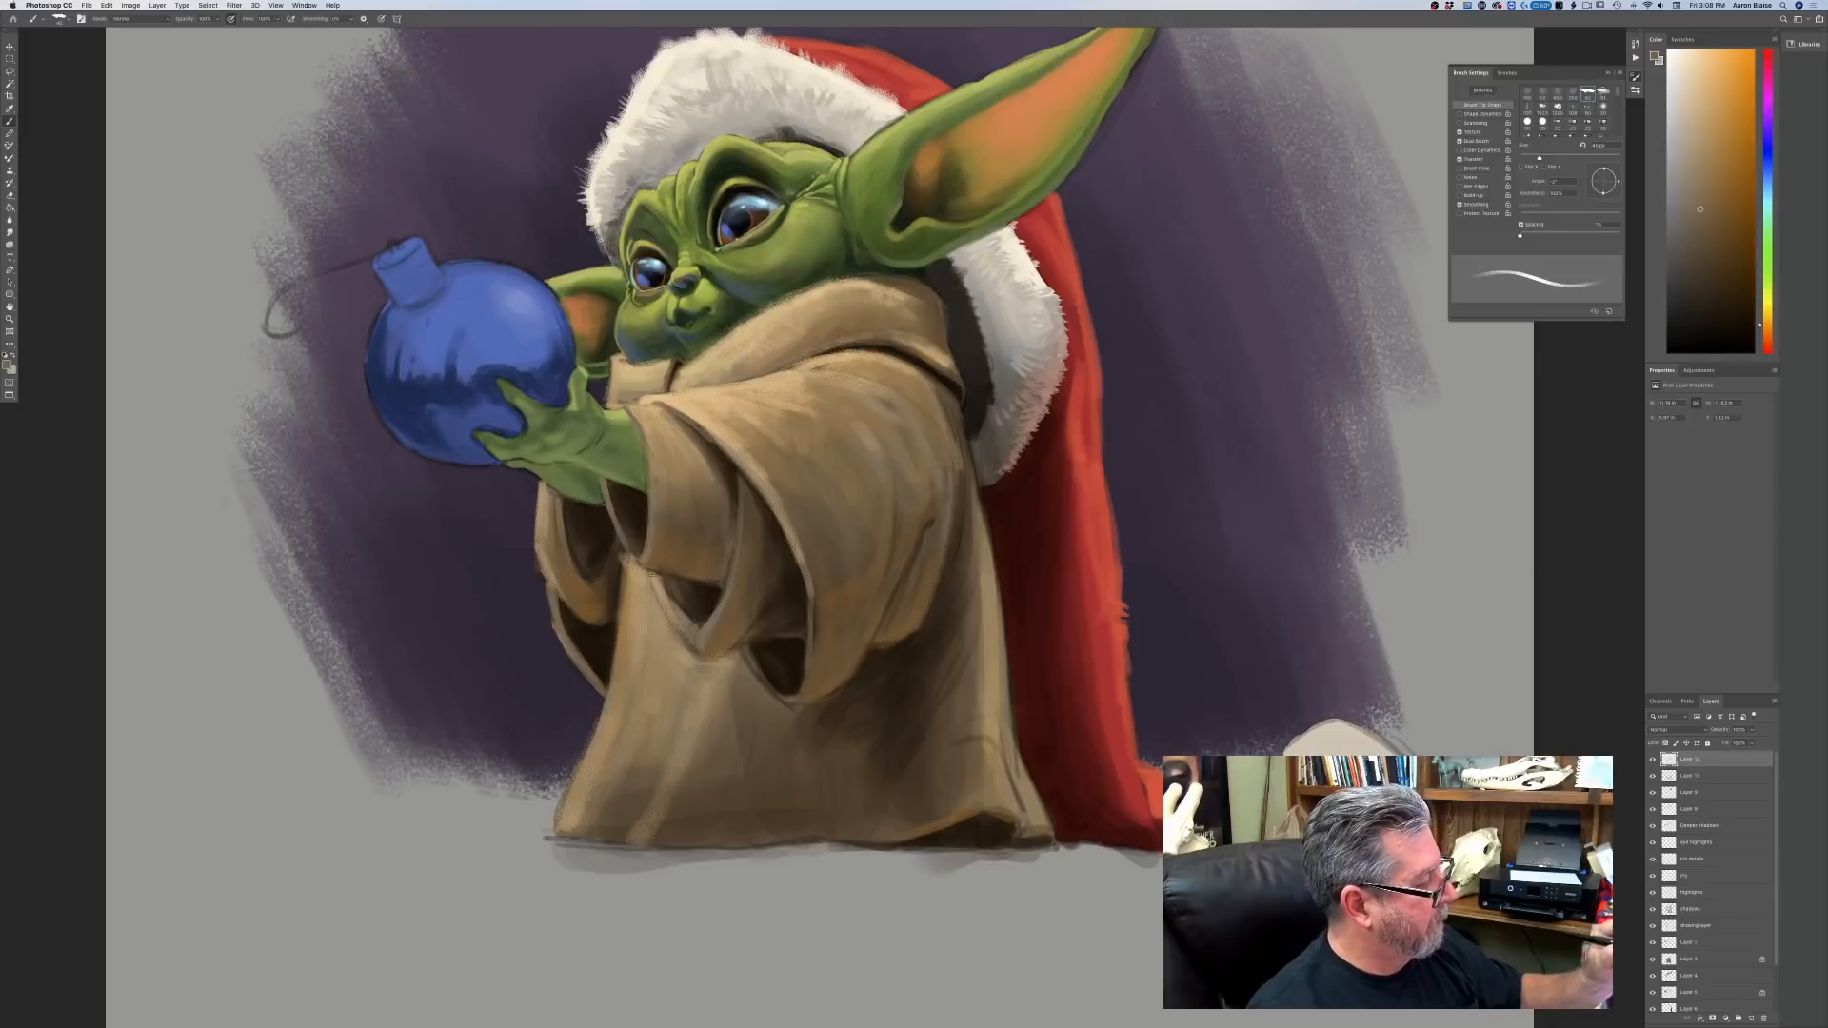
drag(651, 577, 683, 620)
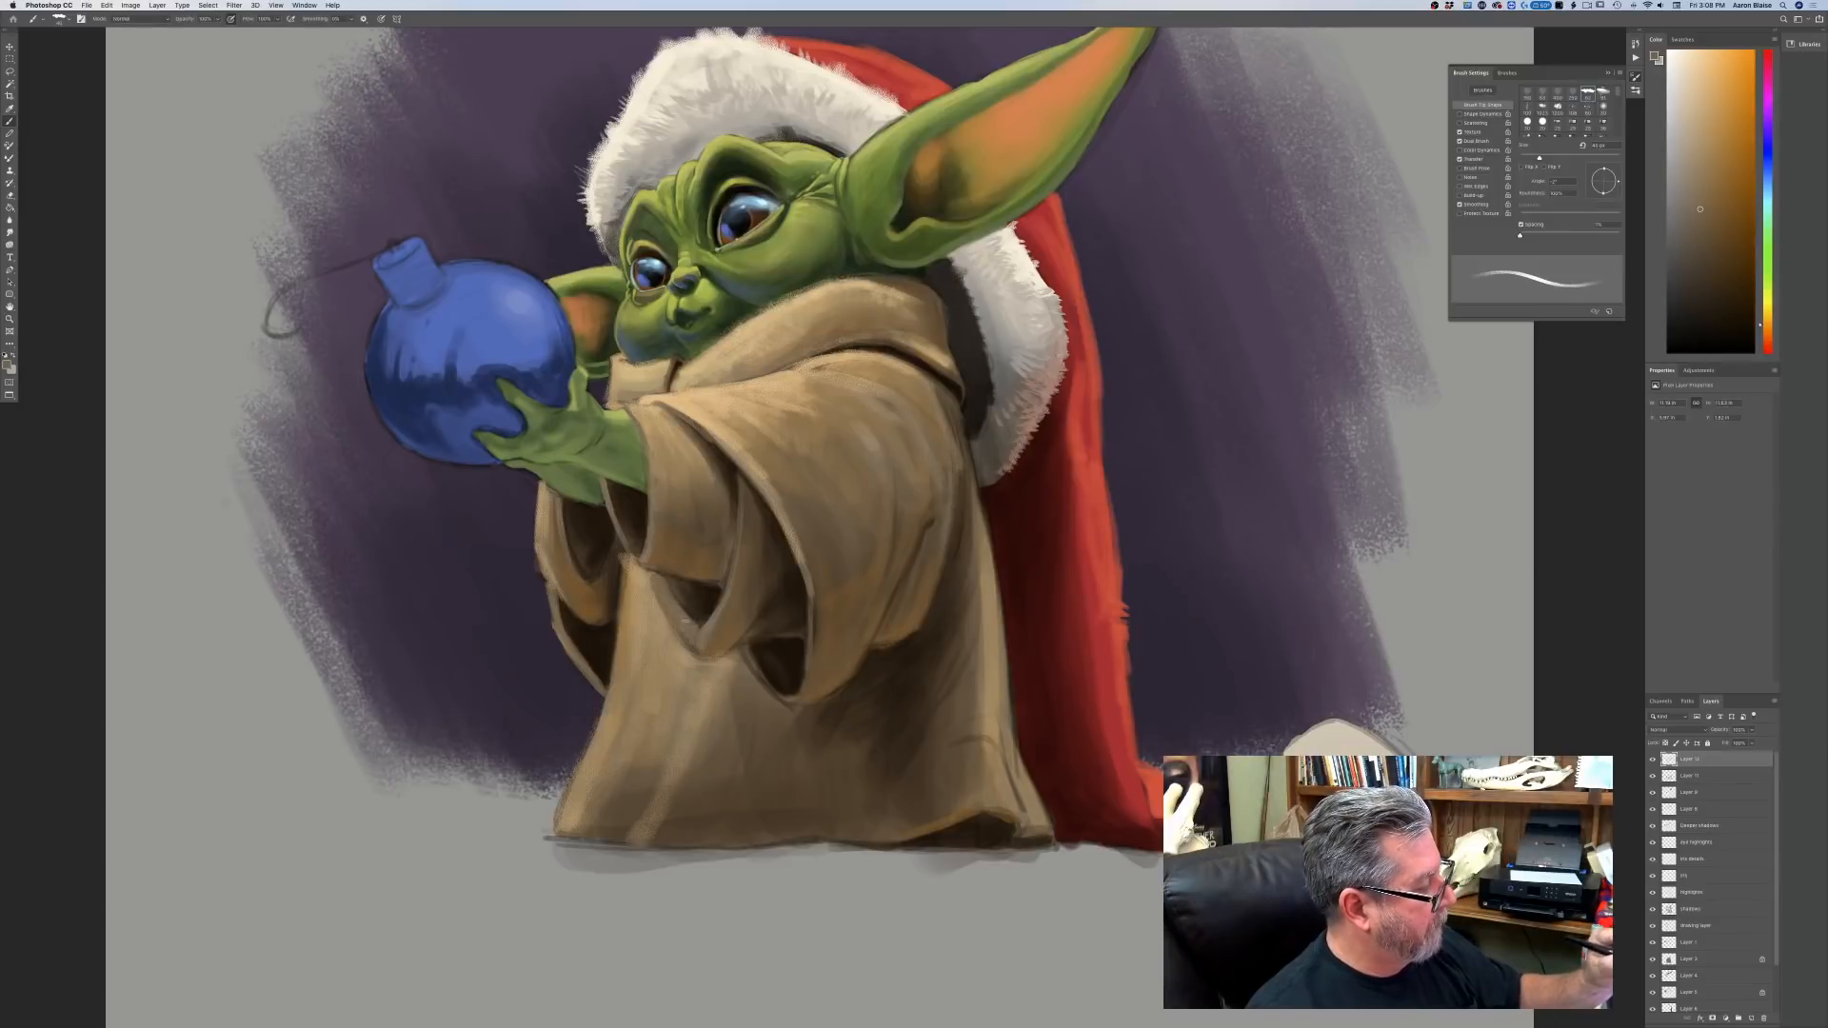
Pick a lighter greyish tan and define the rims and inner folds of the near sleeve's hanging openings.
click(8, 366)
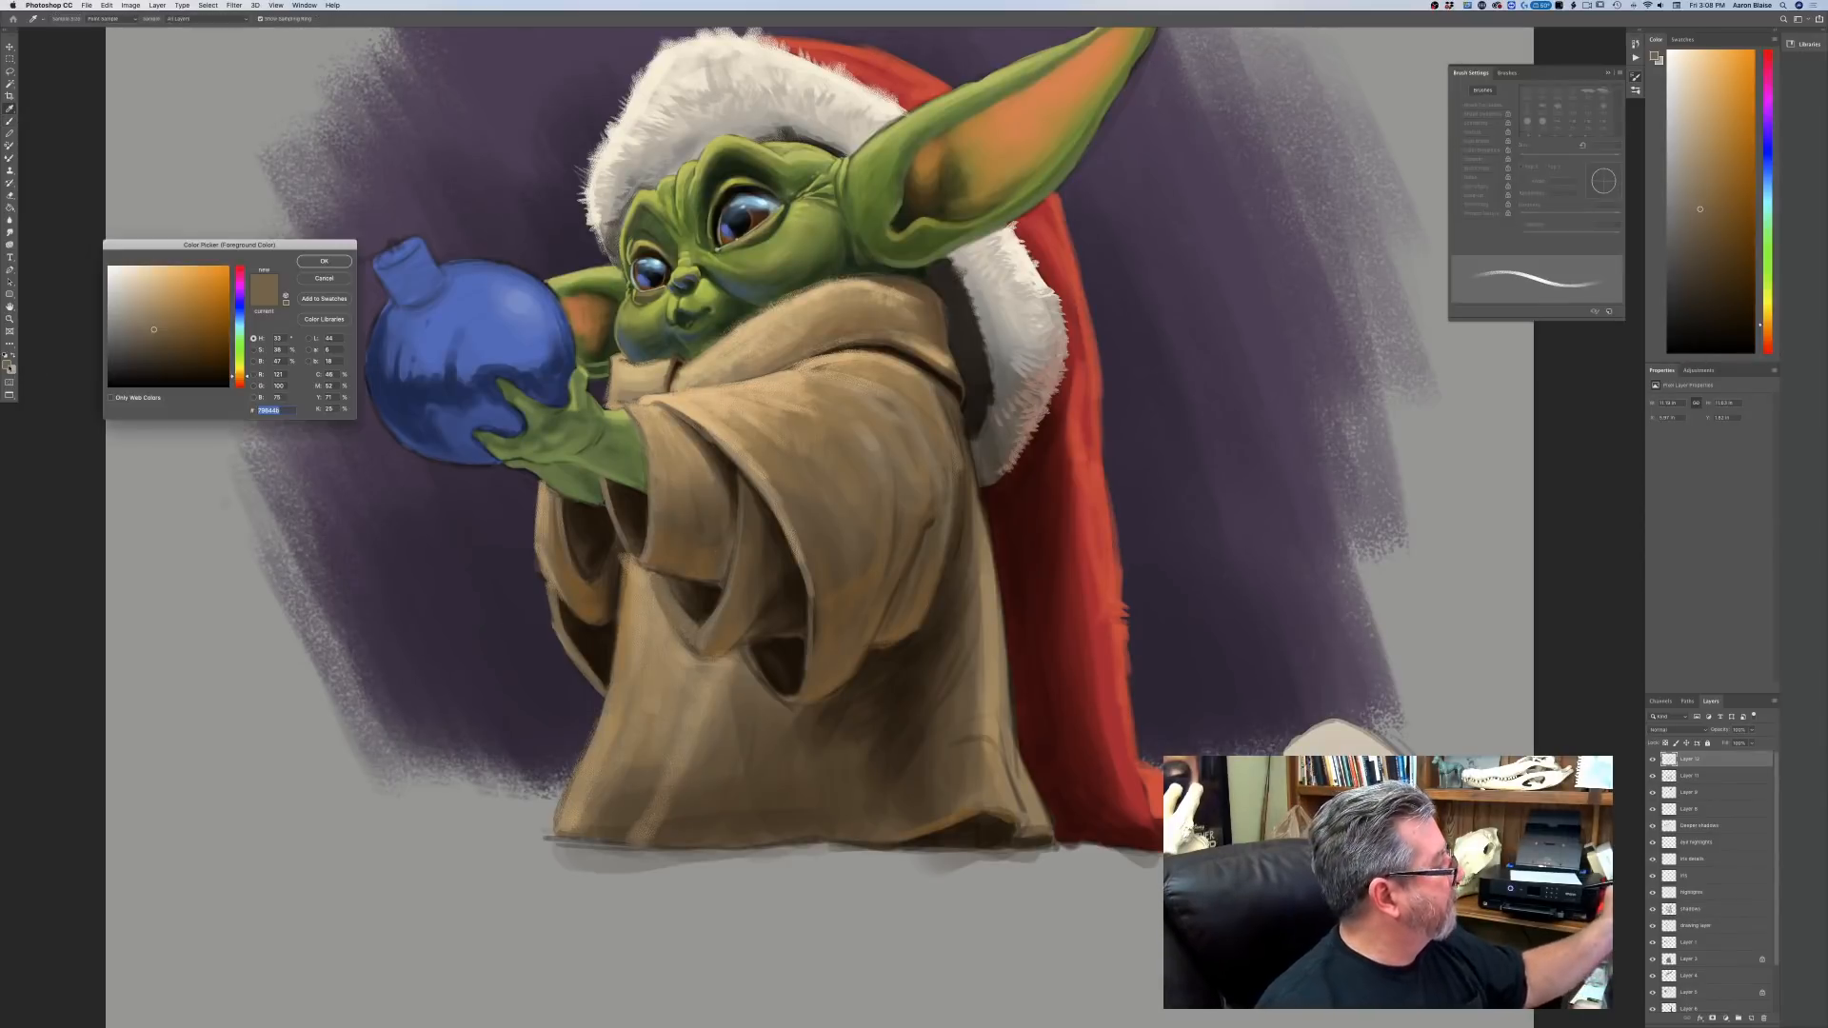
click(143, 315)
click(307, 263)
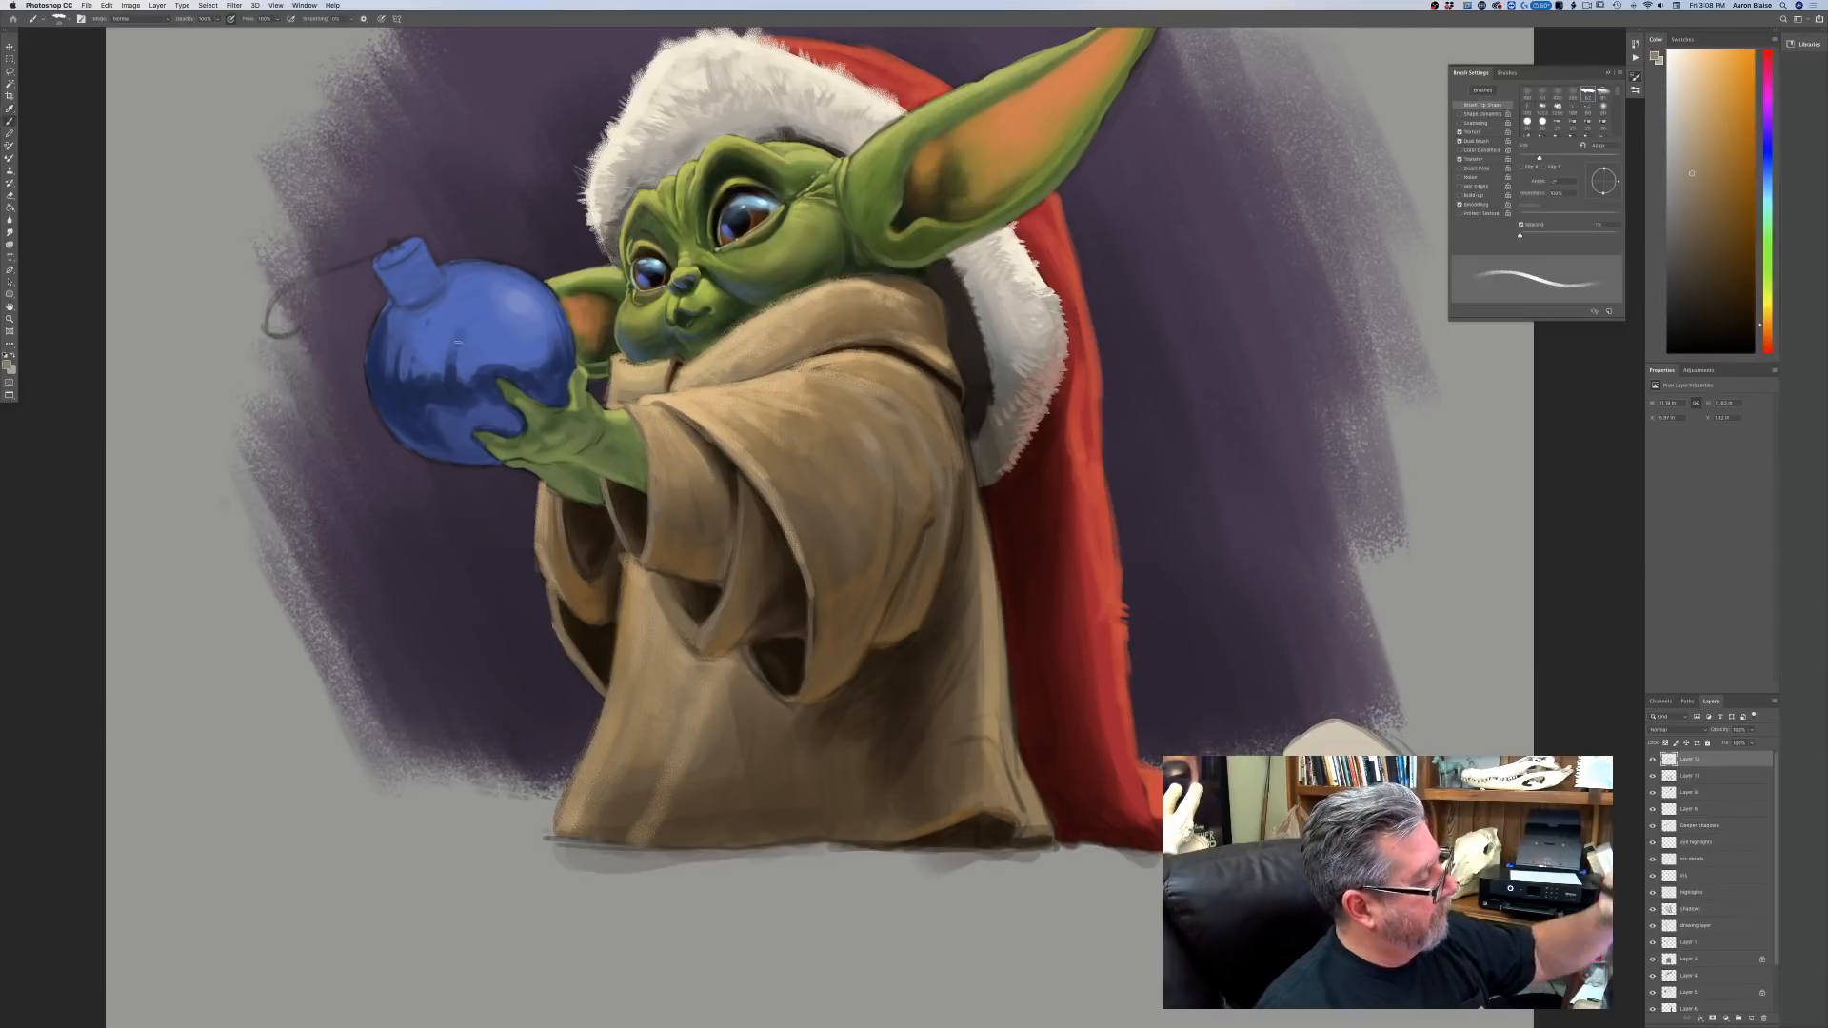
drag(686, 628, 714, 626)
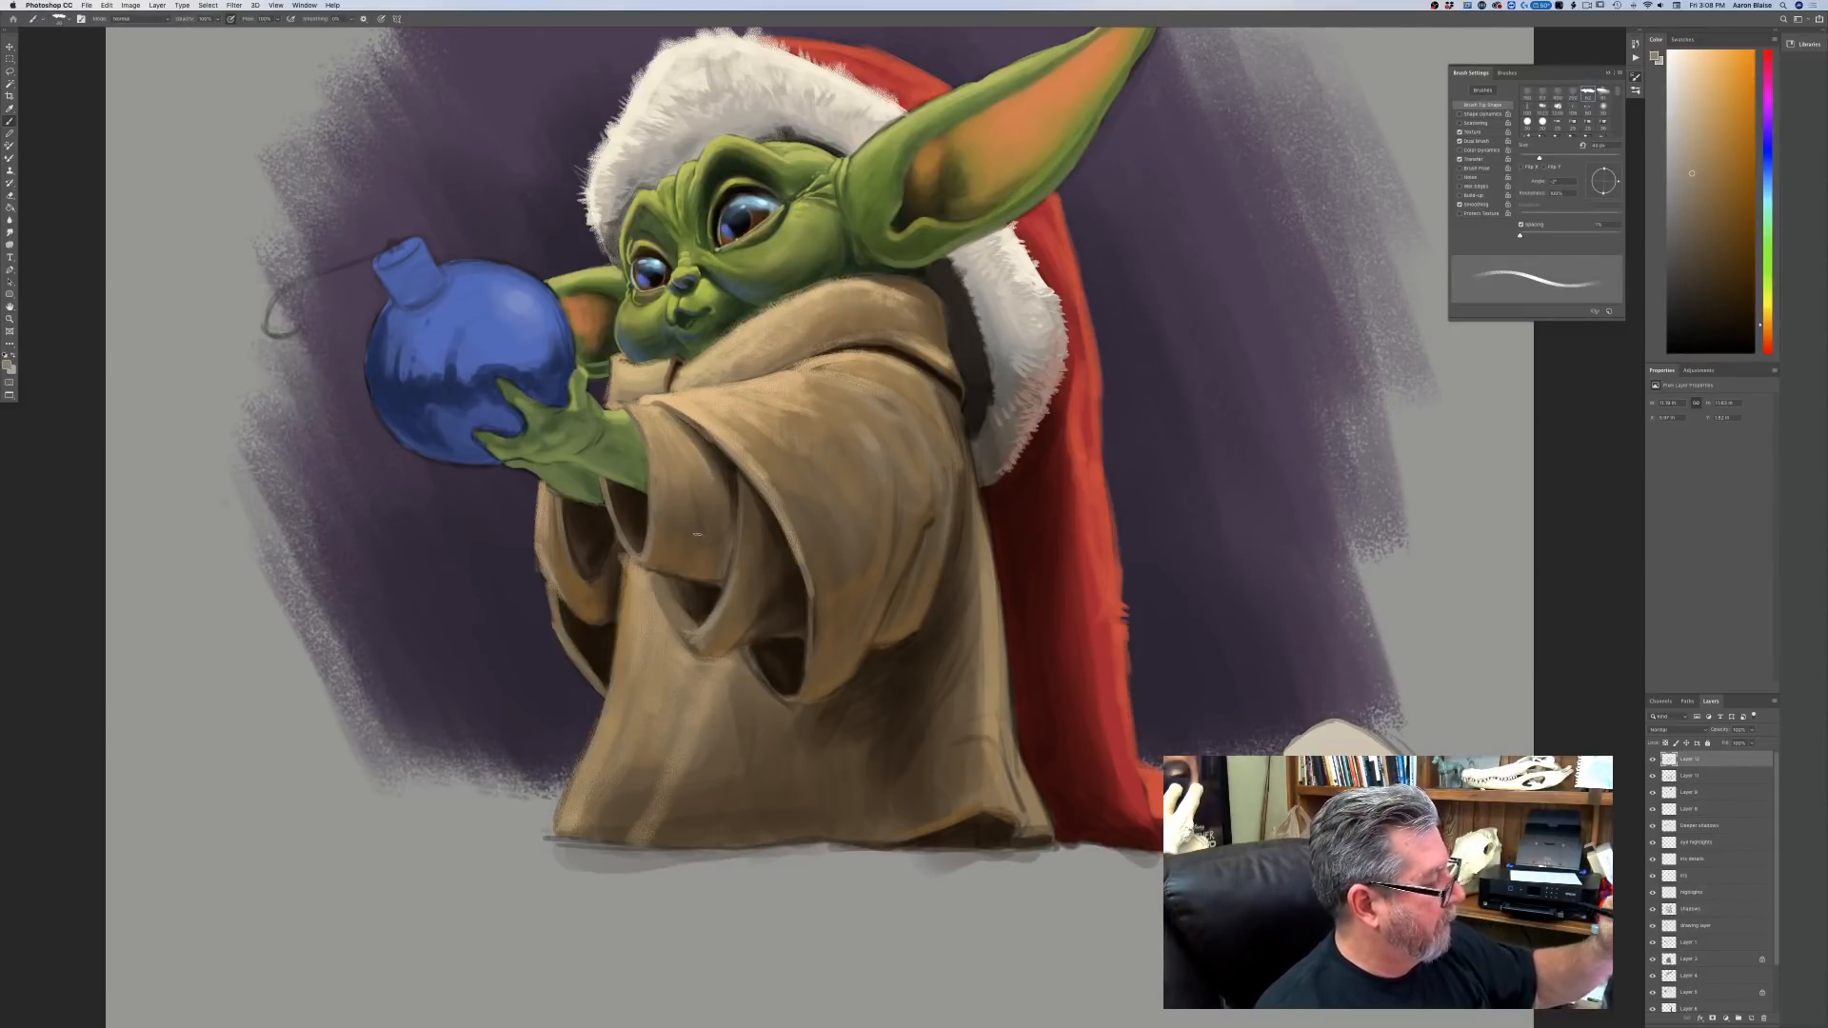
mouse_move(748, 652)
mouse_down()
mouse_move(792, 689)
mouse_move(817, 632)
mouse_up()
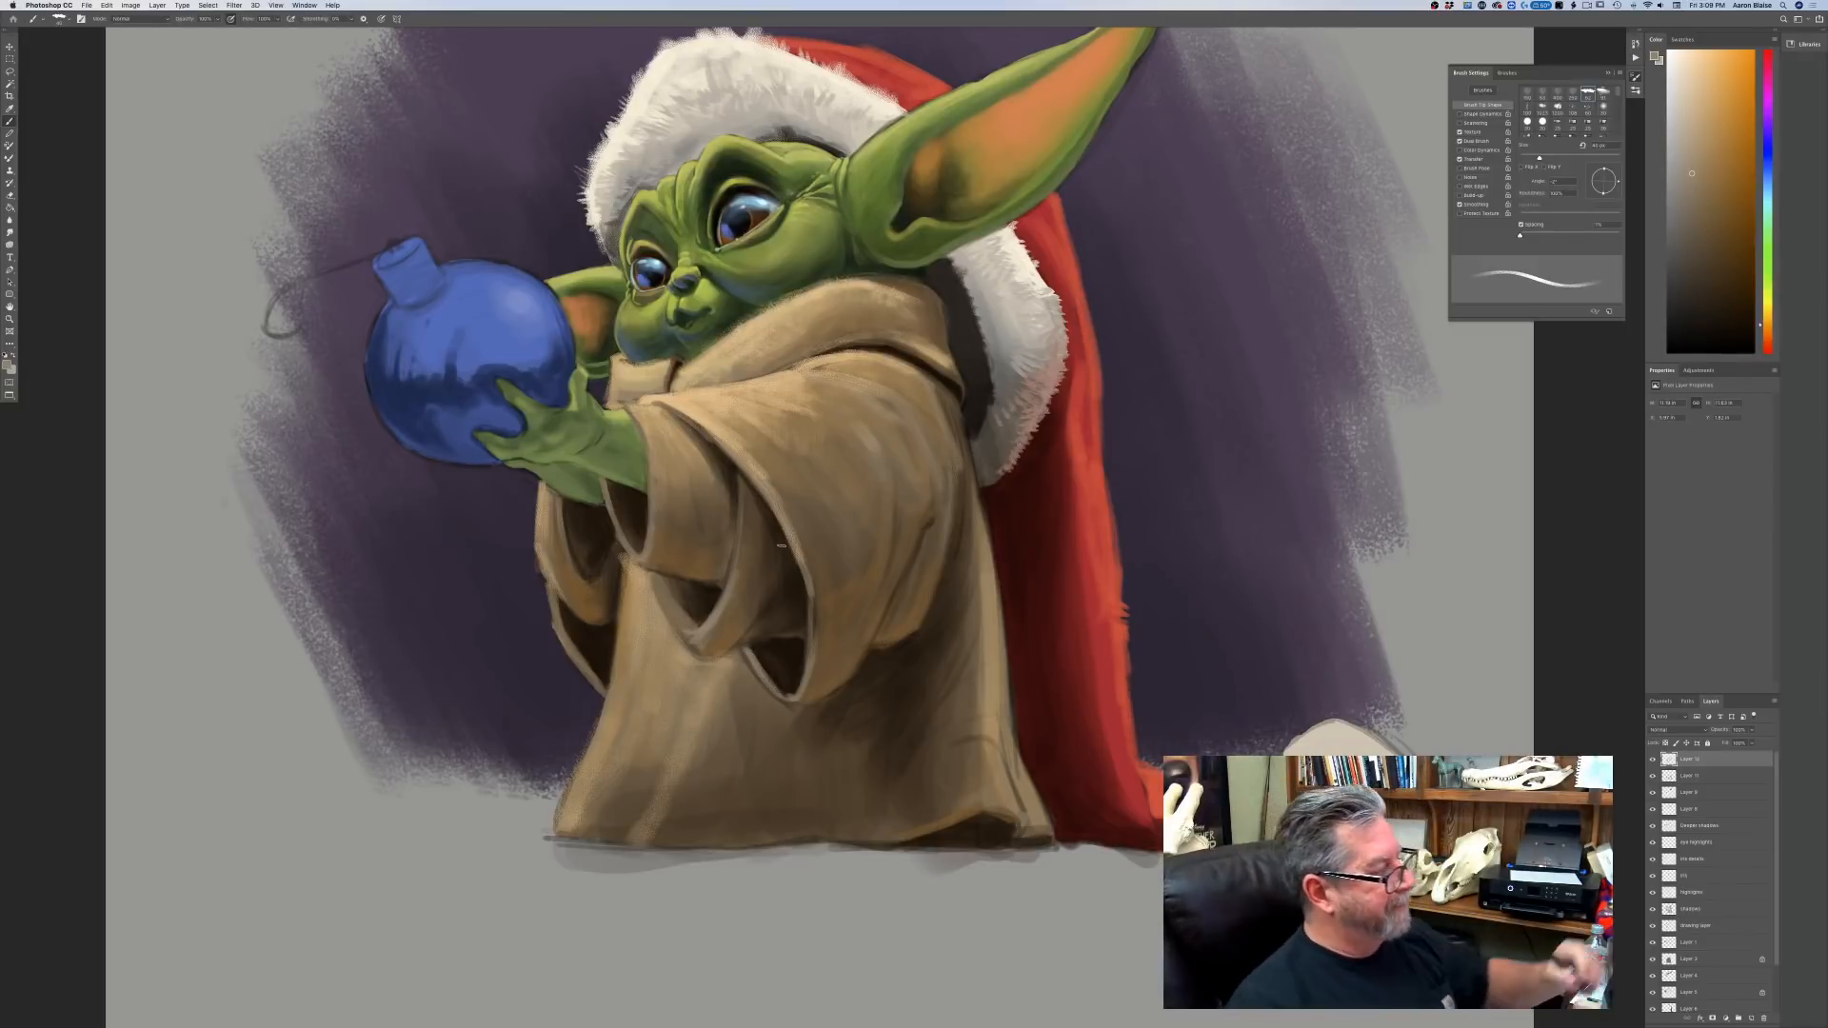
drag(739, 517, 721, 601)
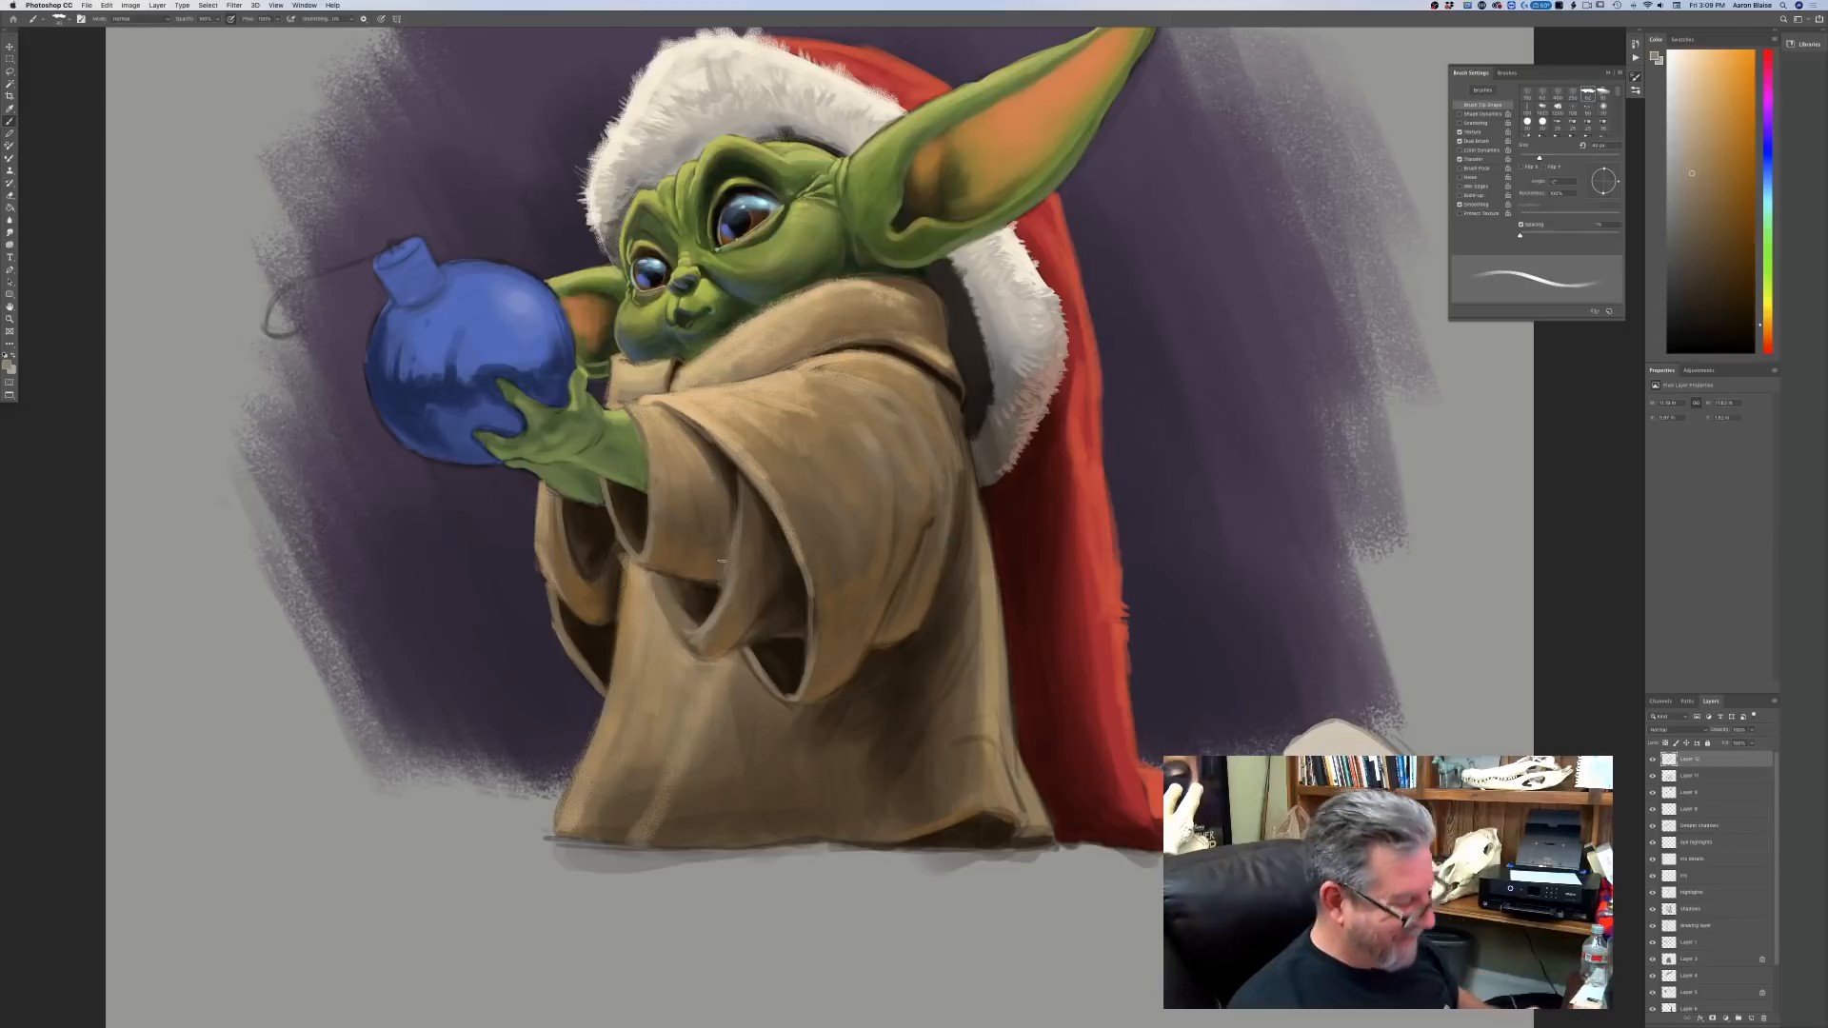
Pick a warmer medium brown, paint soft tone inside the near sleeve's dark opening with a larger brush, and check the whole illustration.
click(8, 370)
click(168, 334)
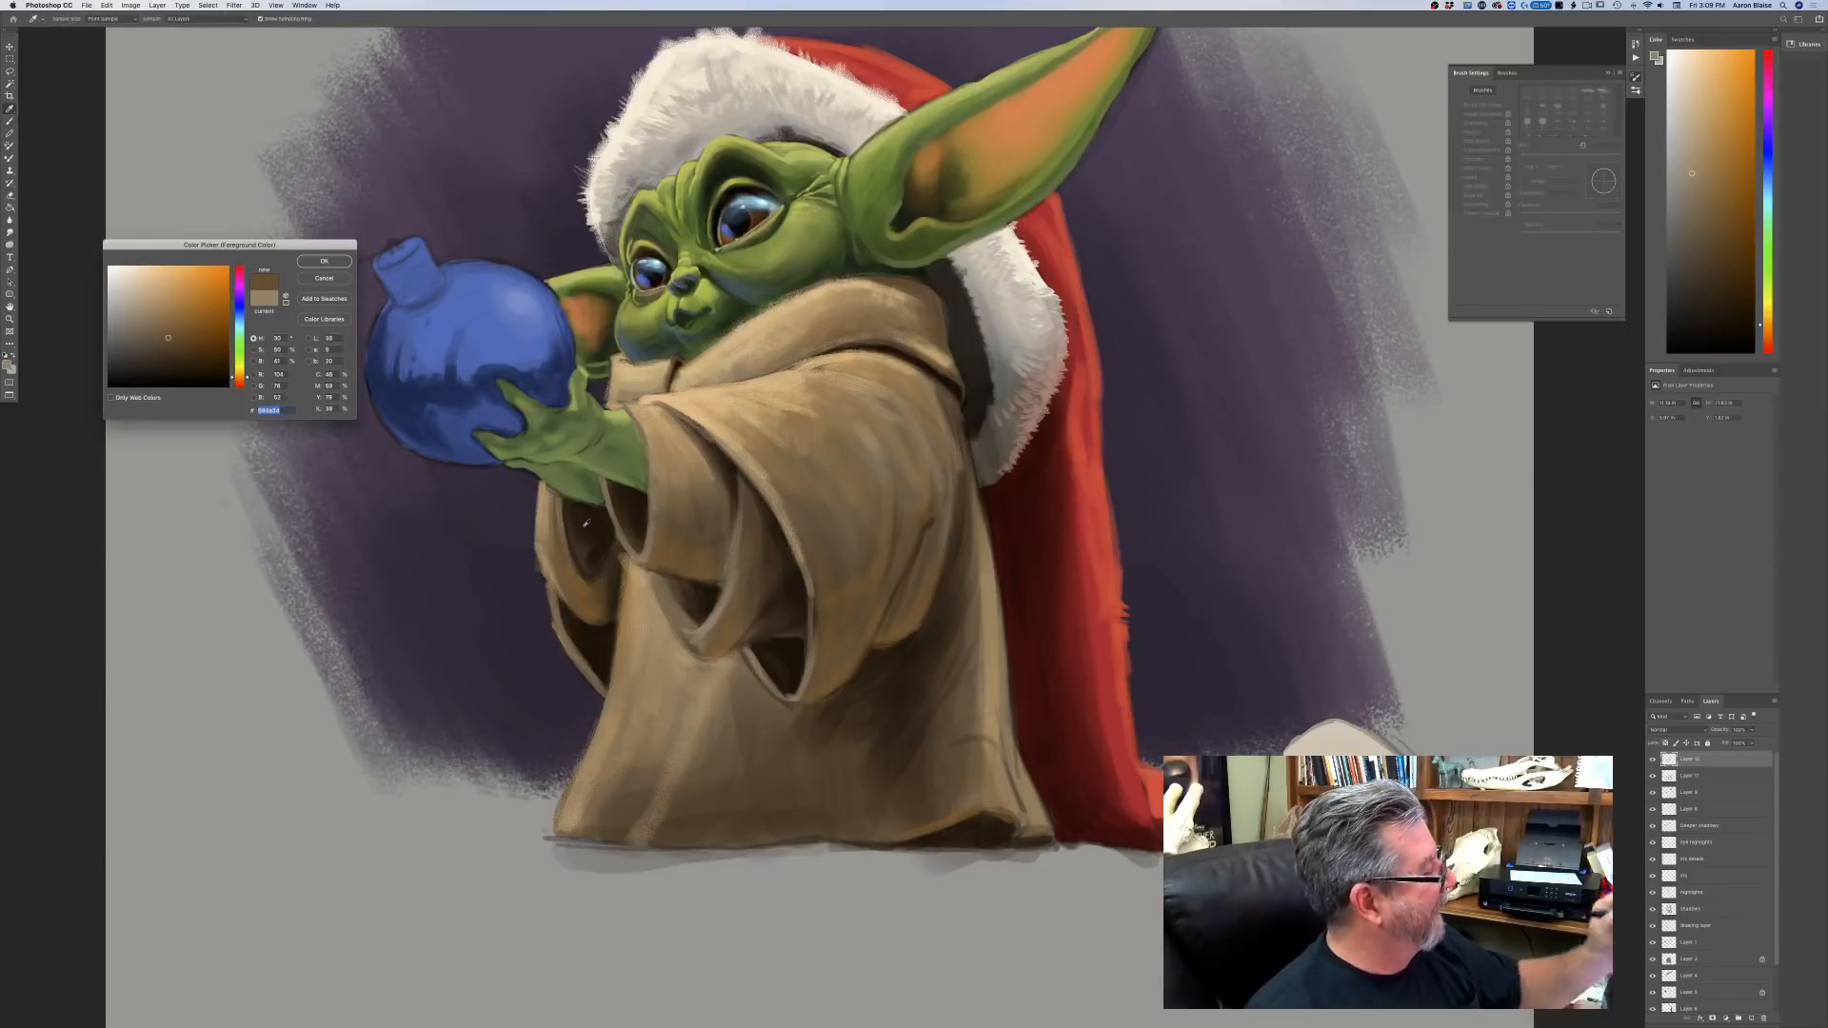
click(167, 324)
click(322, 262)
drag(390, 246, 295, 329)
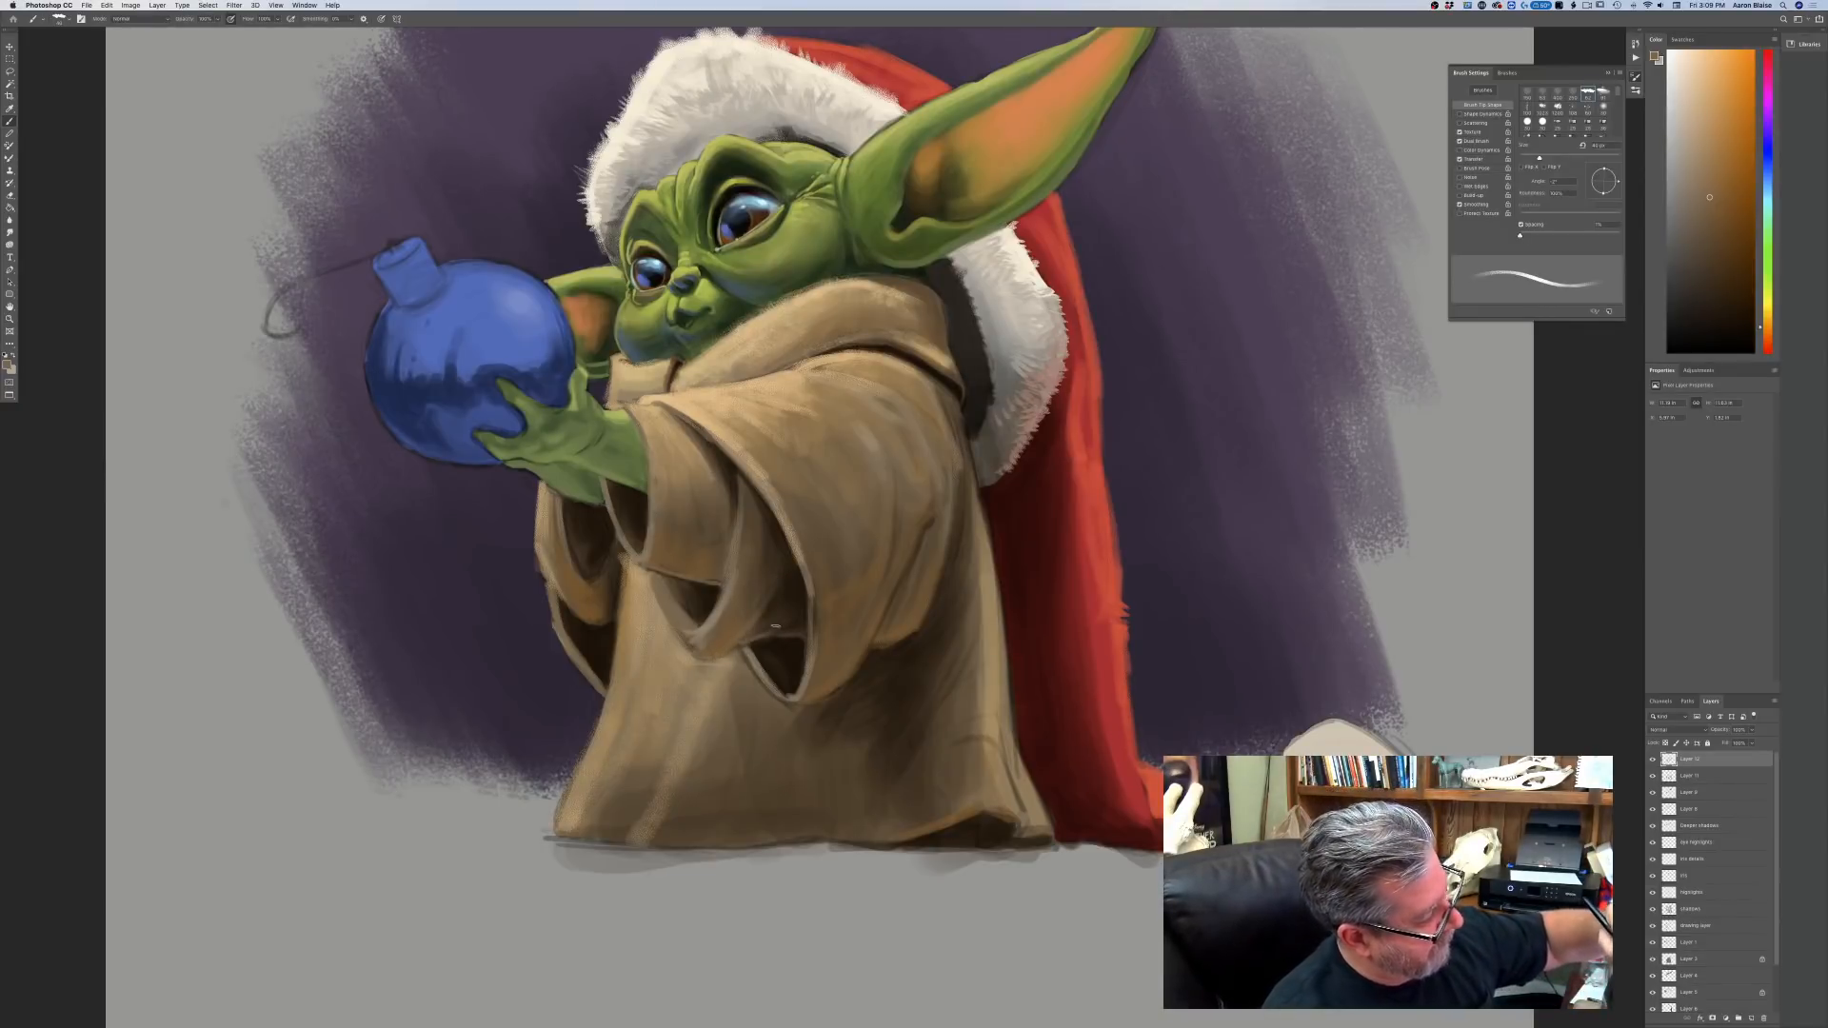
key(bracketright)
key(bracketright)
key(bracketright)
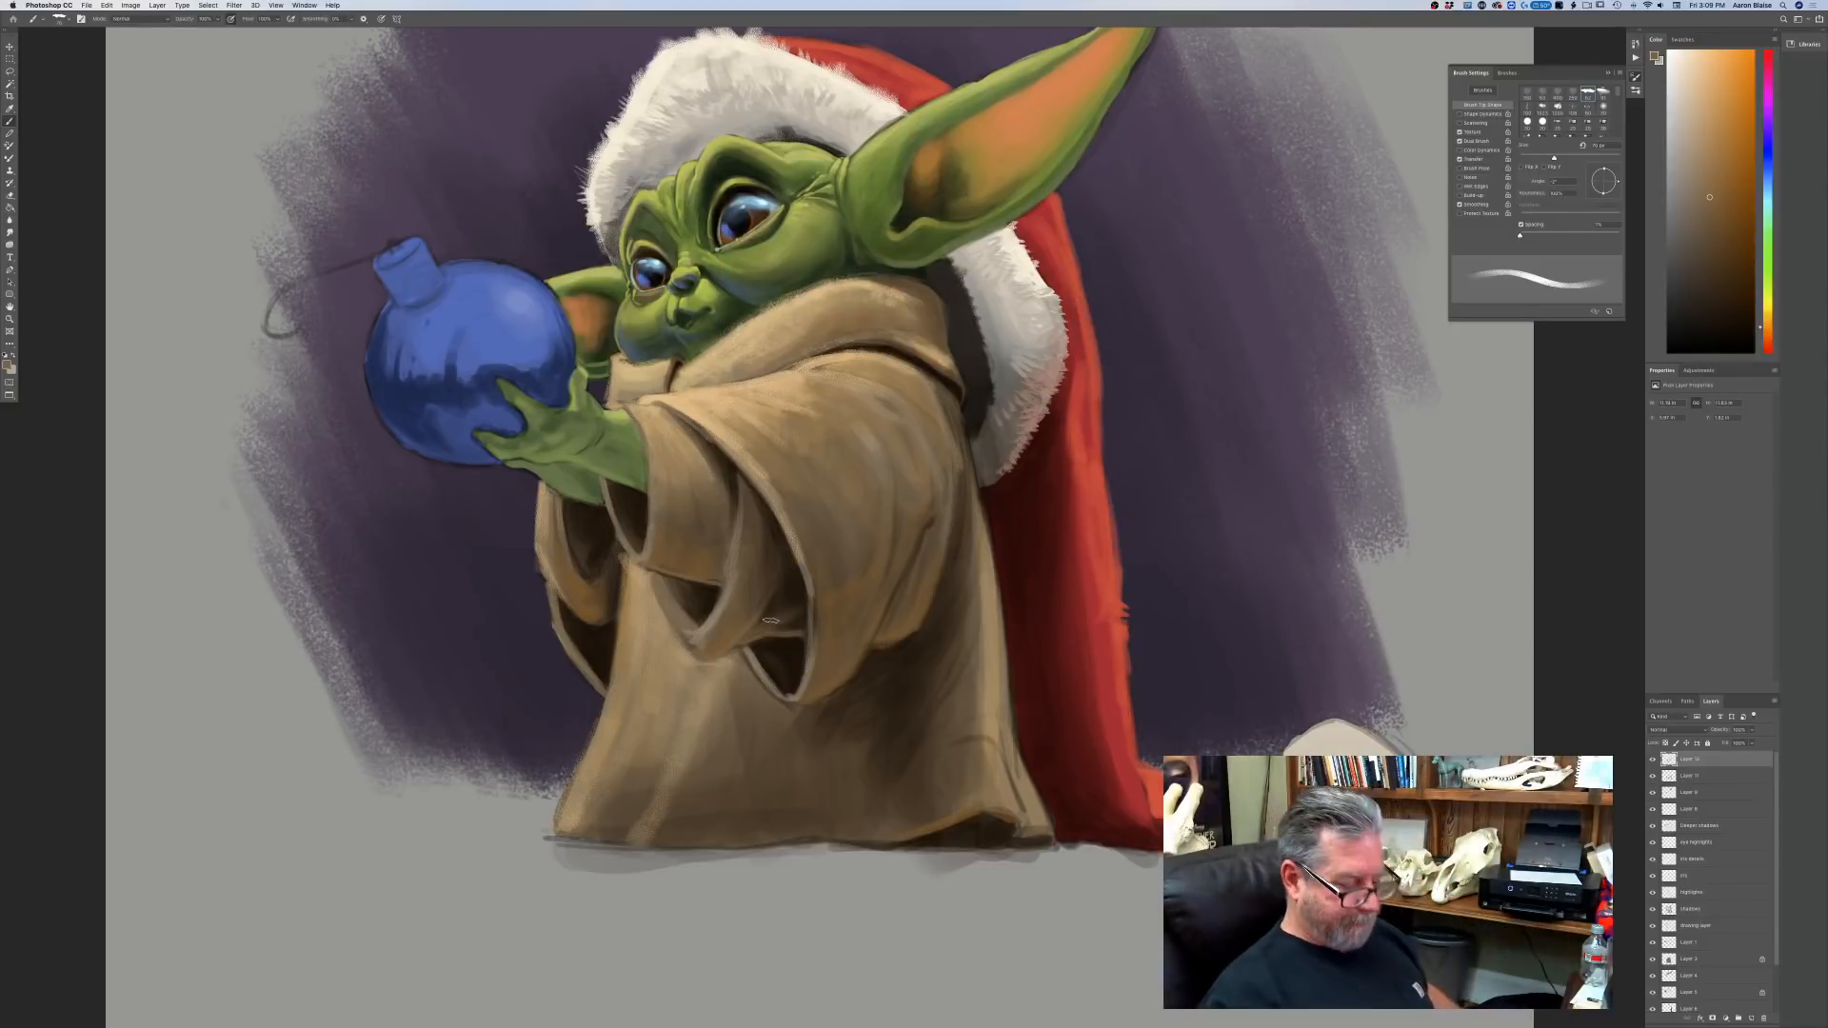
key(super+0)
key(super+minus)
key(super+minus)
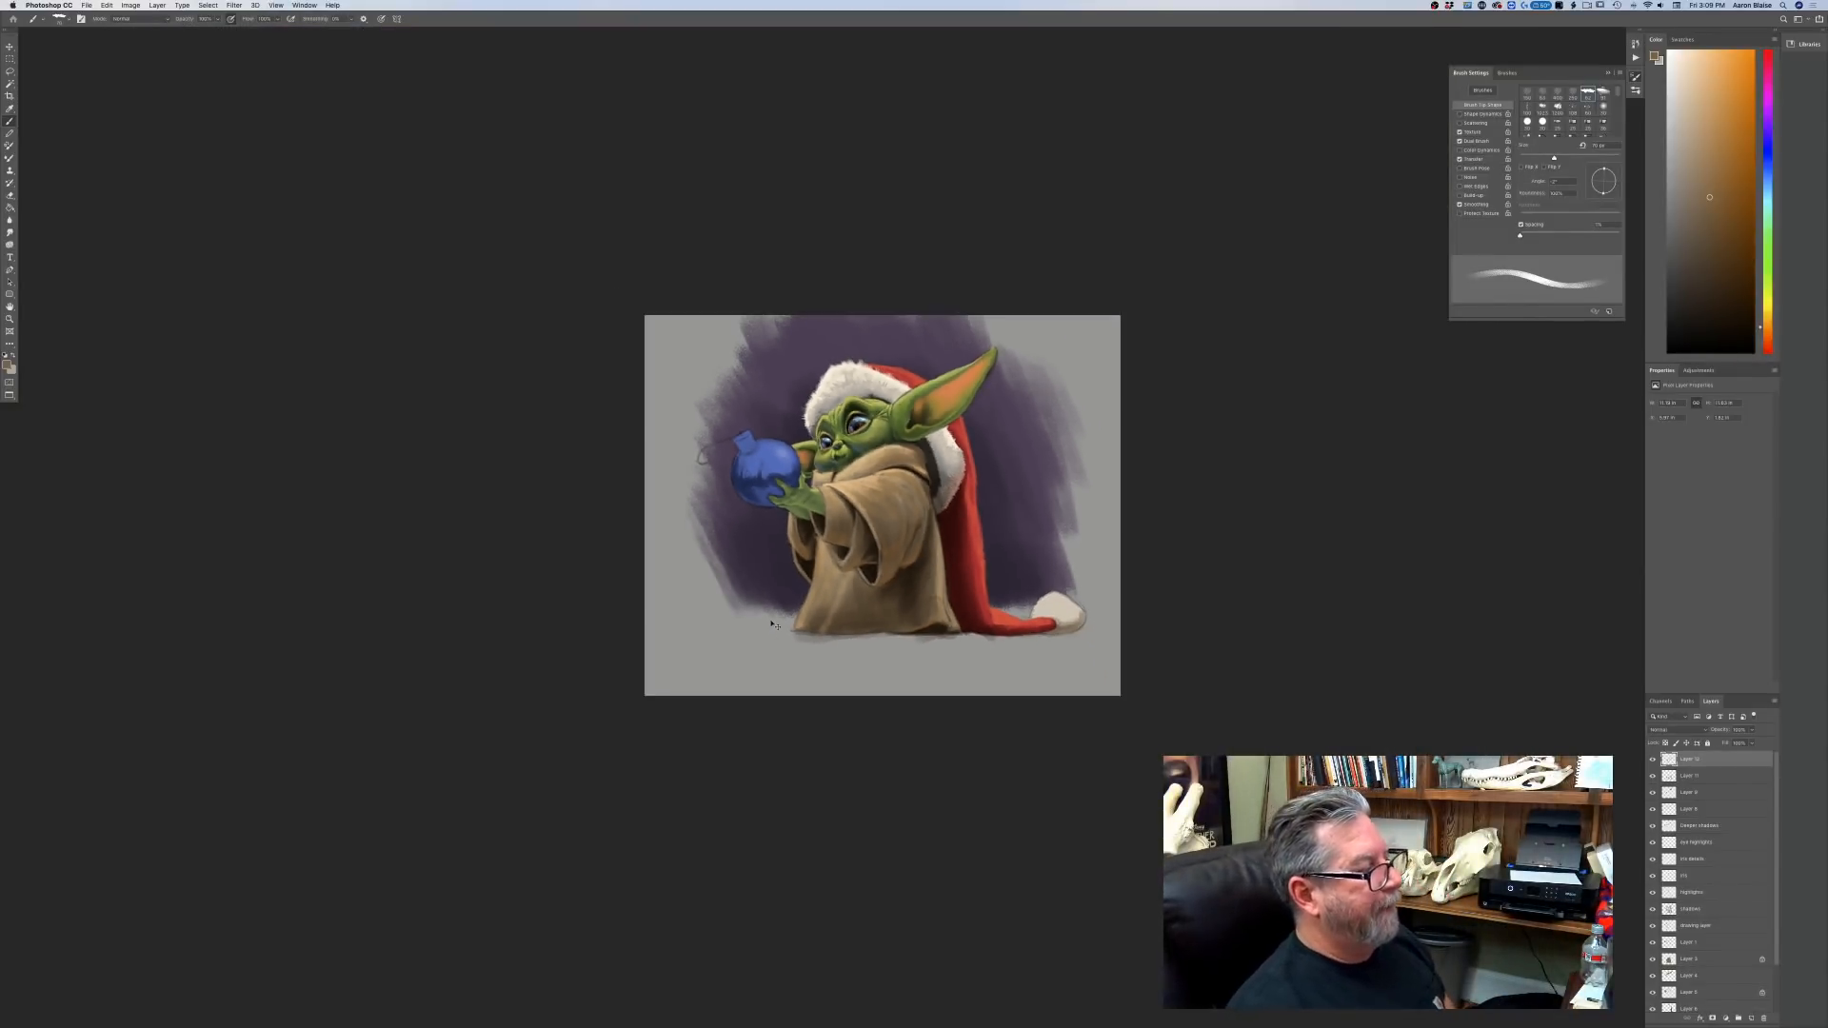
Pick a warm off-white, shrink the brush, and paint short fur strokes across the front of the Santa hat's white brim.
key(super+equal)
key(super+equal)
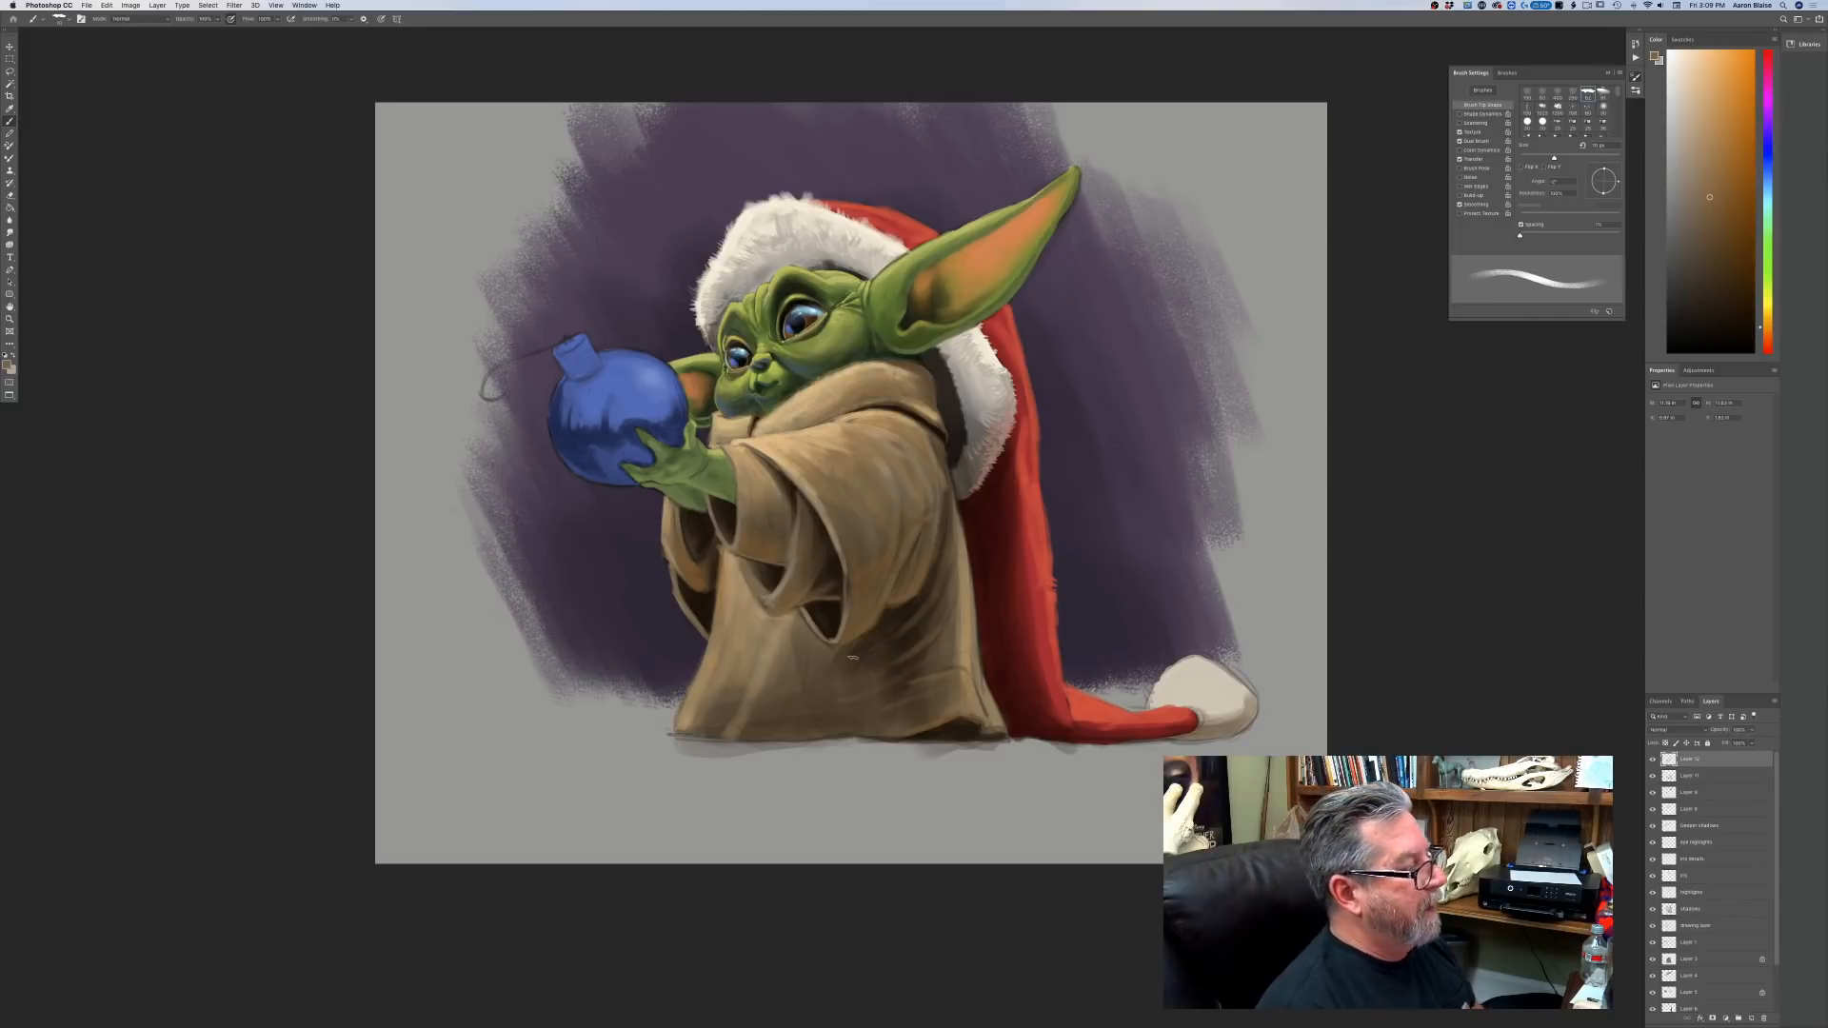
key(super+plus)
key(super+plus)
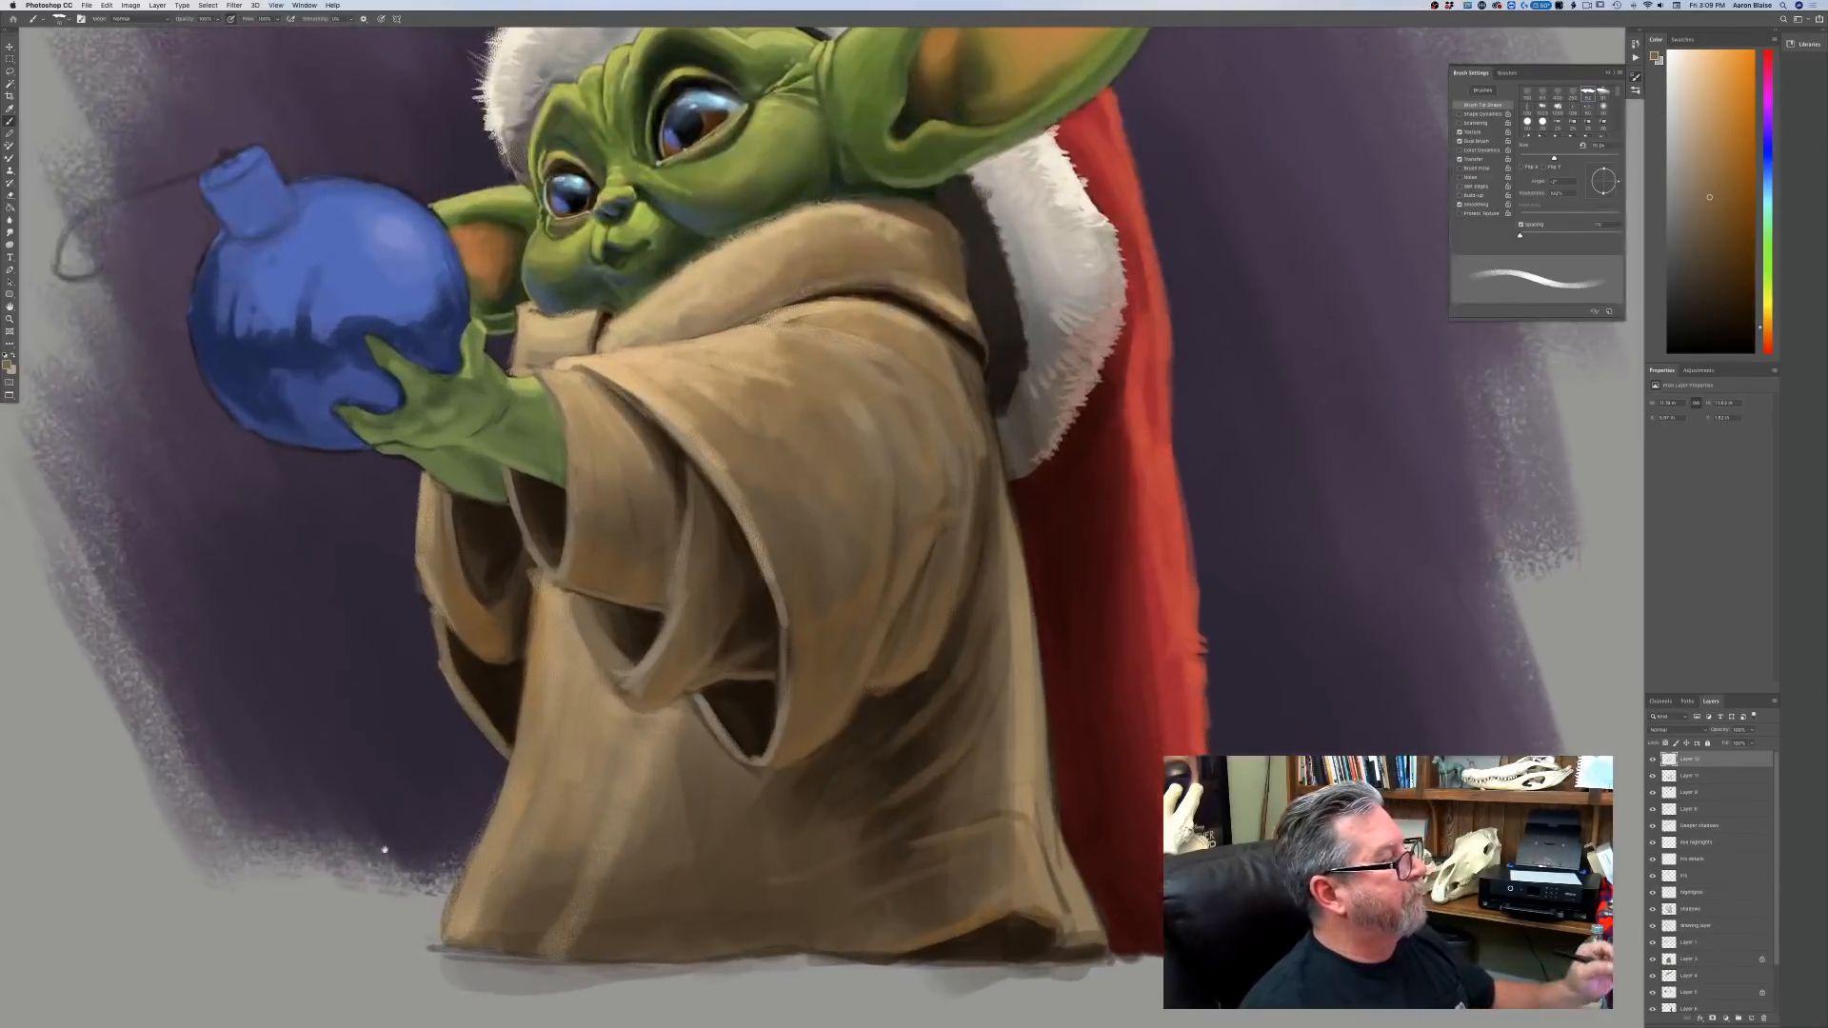
mouse_move(234, 626)
mouse_down()
mouse_move(423, 881)
mouse_move(460, 978)
mouse_up()
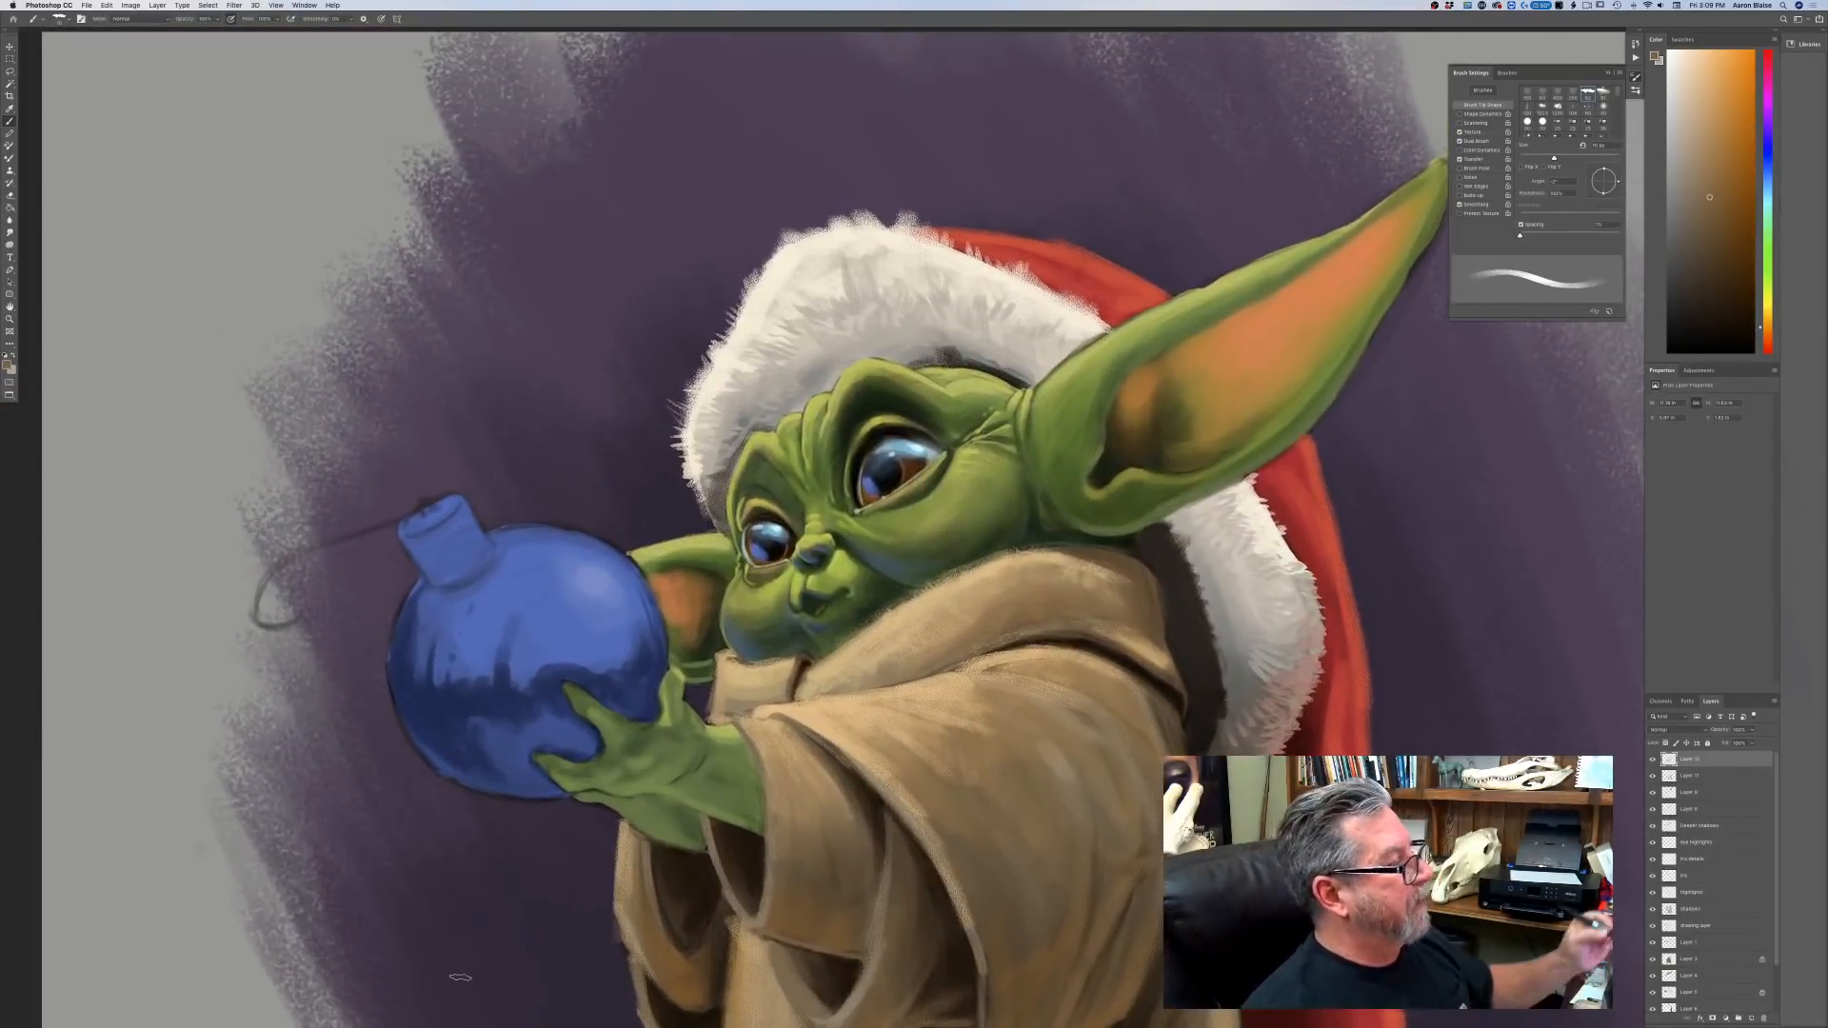
click(9, 364)
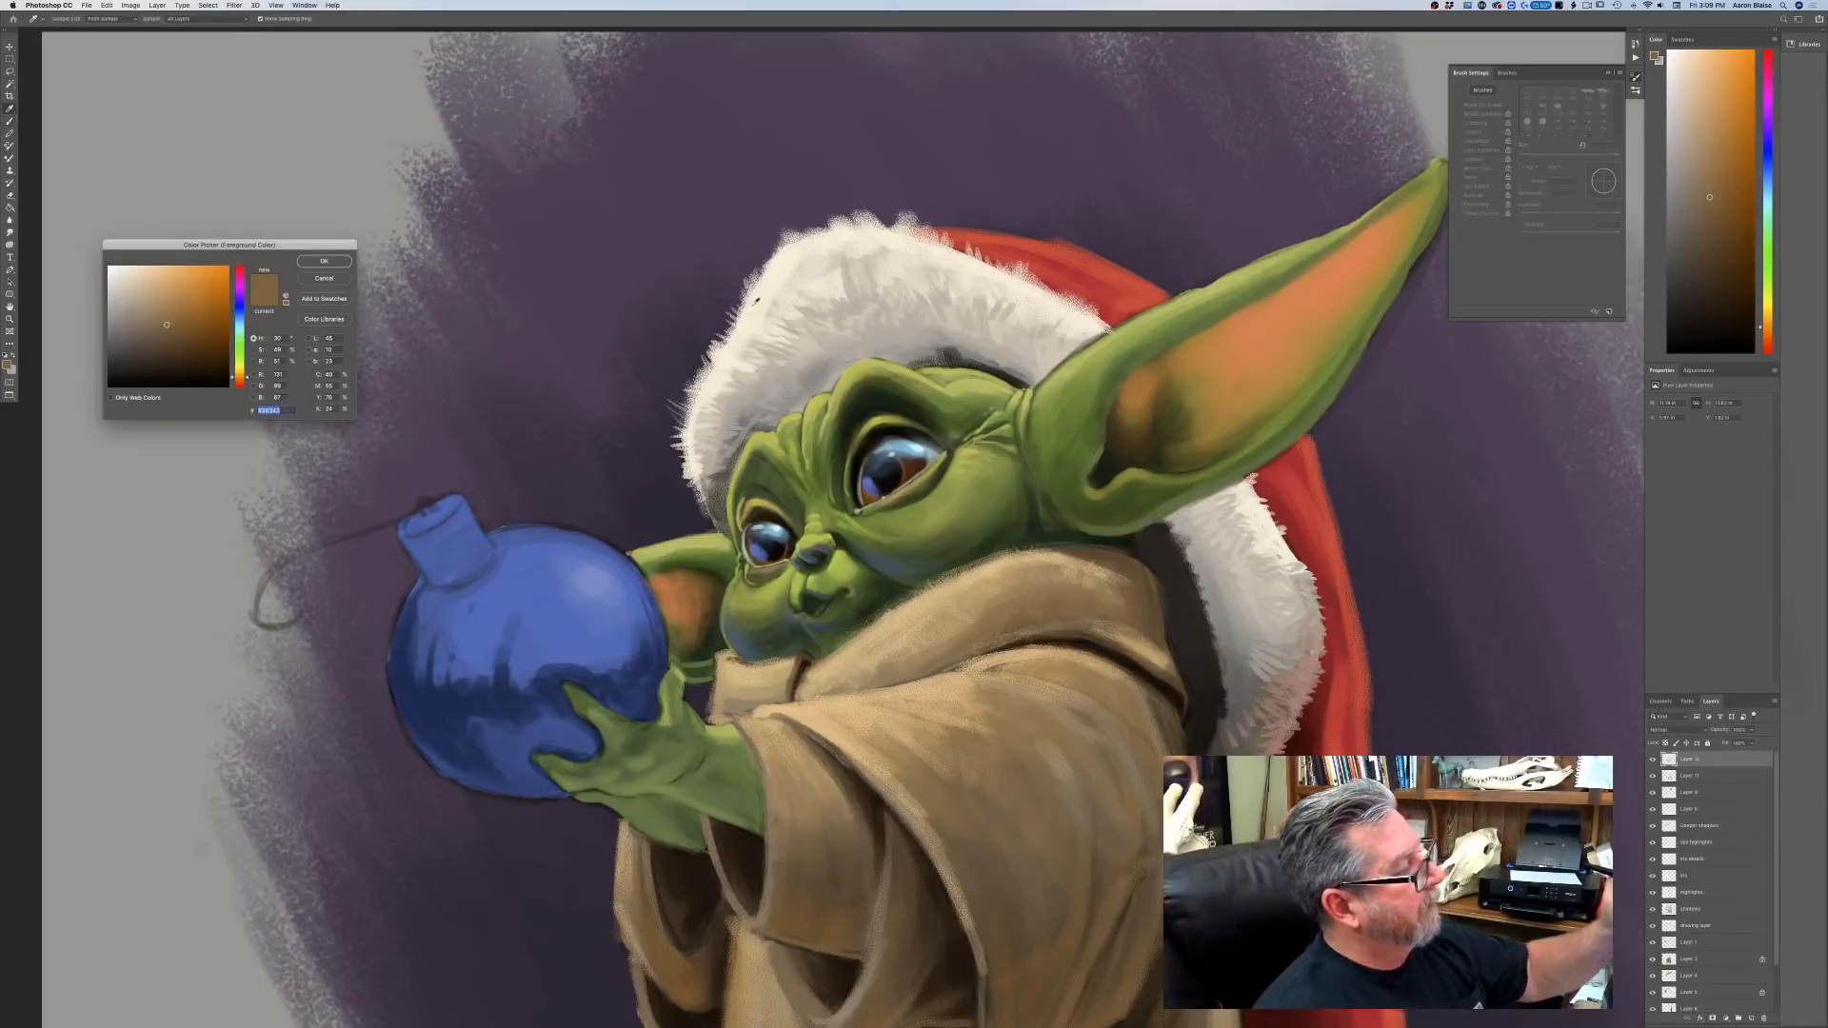
click(782, 301)
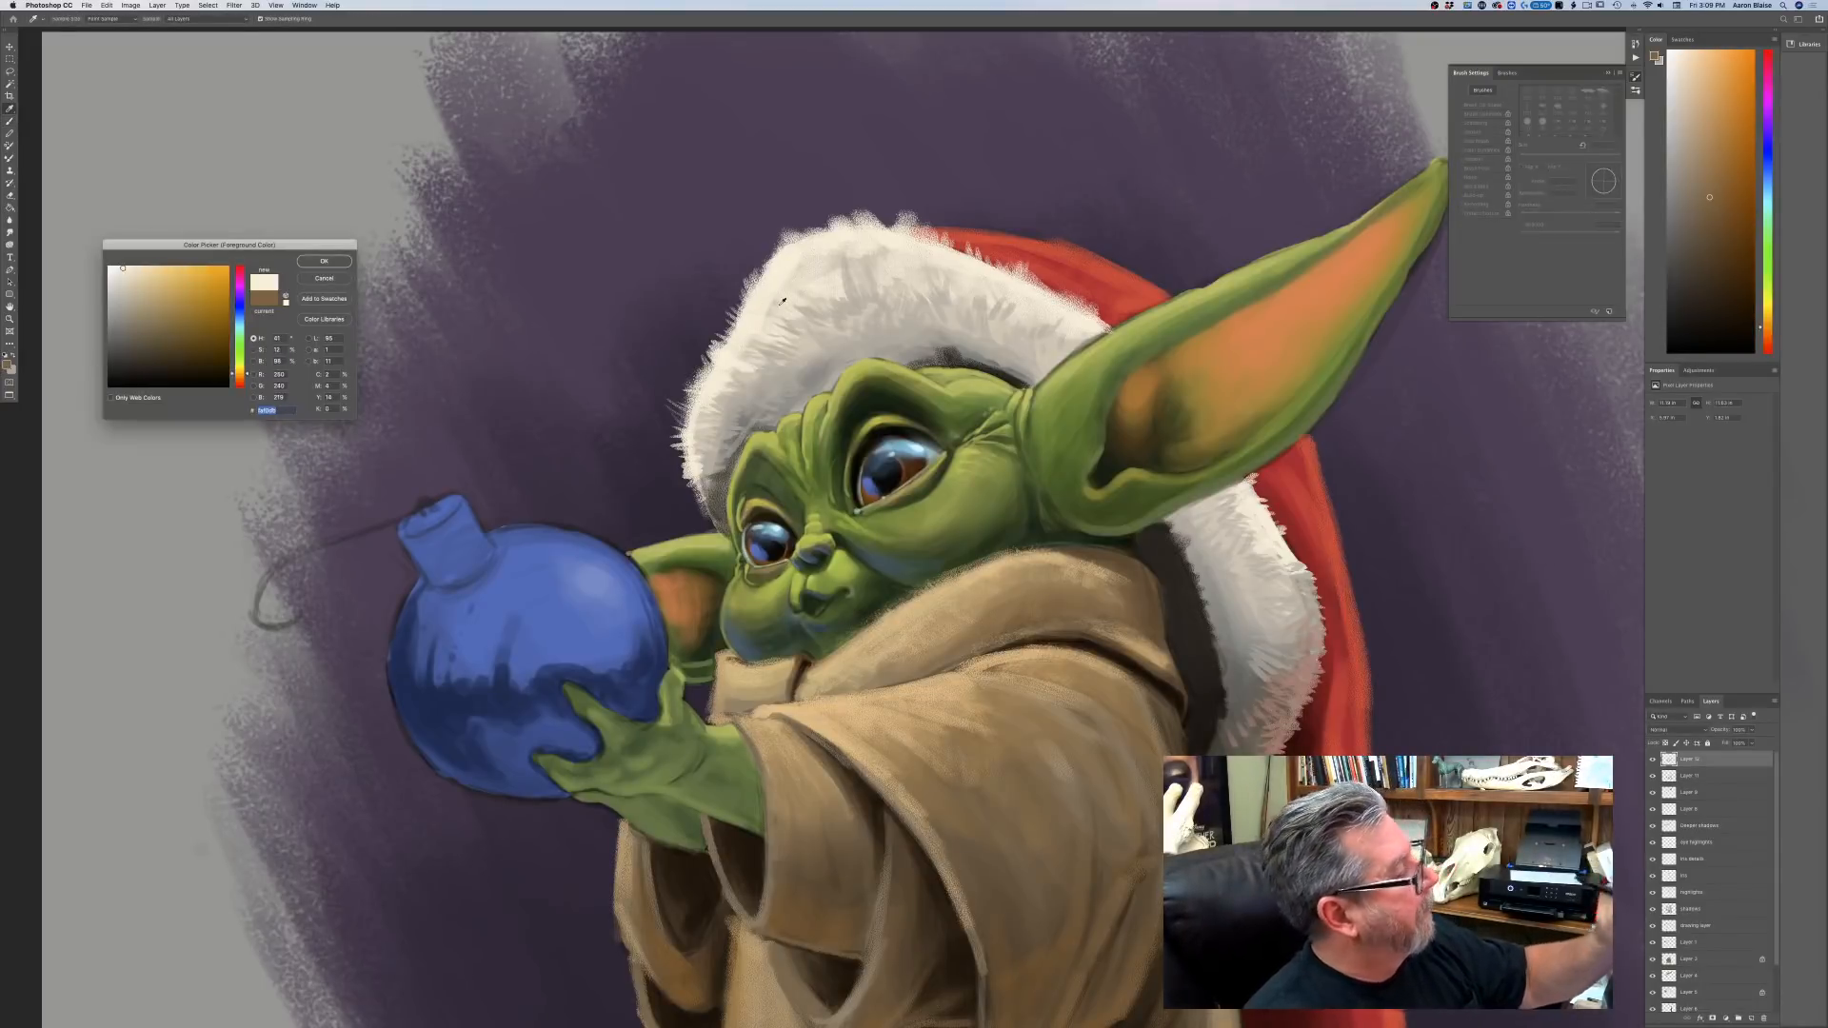
click(317, 263)
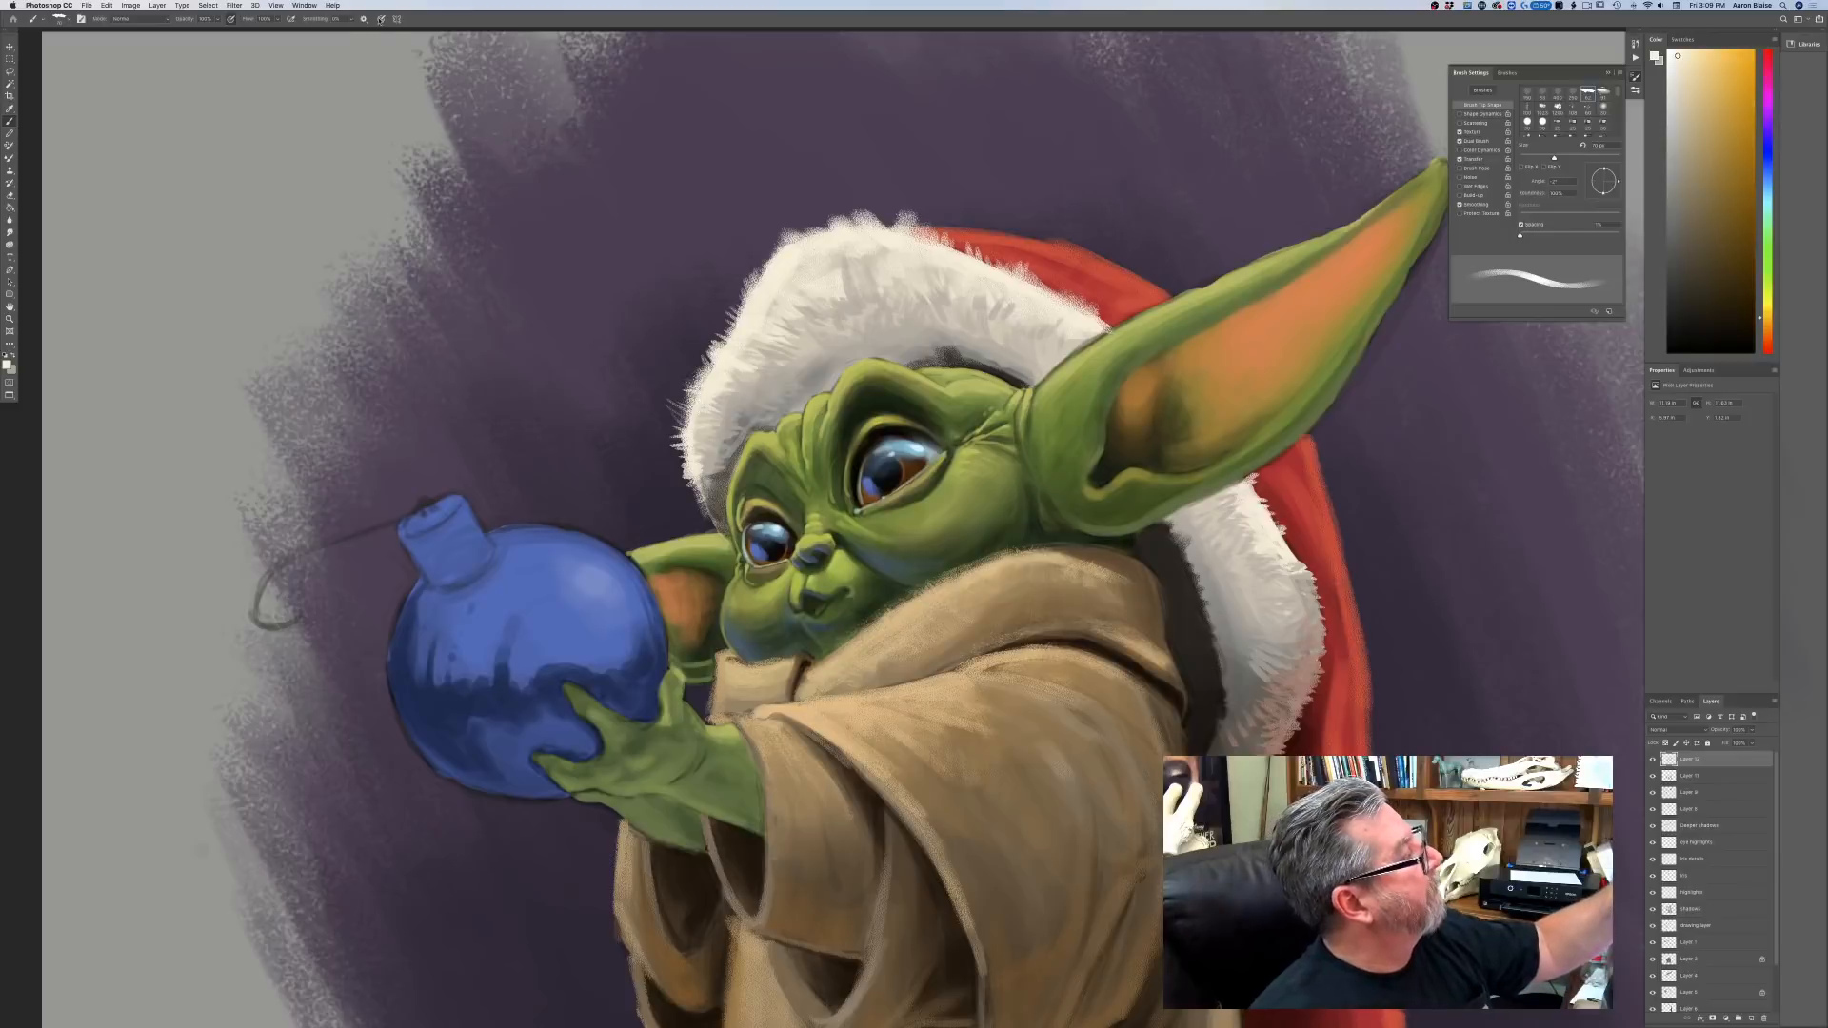
key(bracketleft)
key(bracketleft)
key(bracketleft)
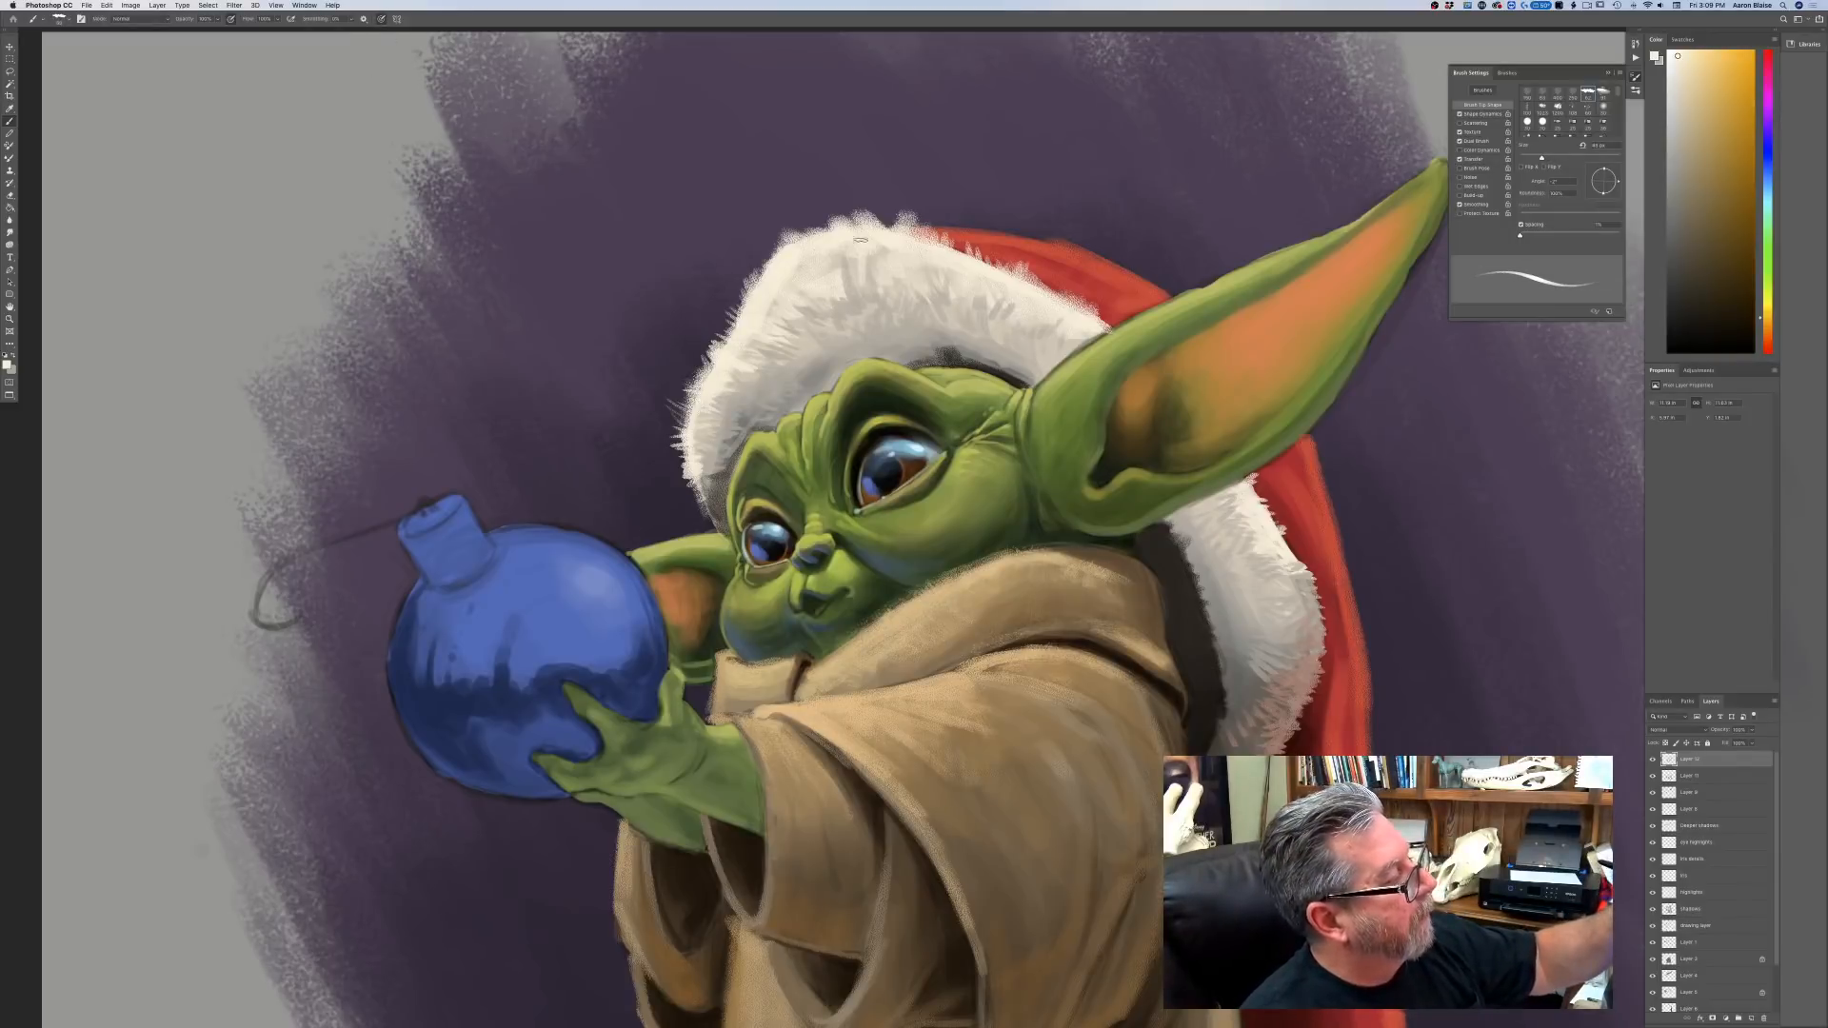
drag(854, 260, 844, 320)
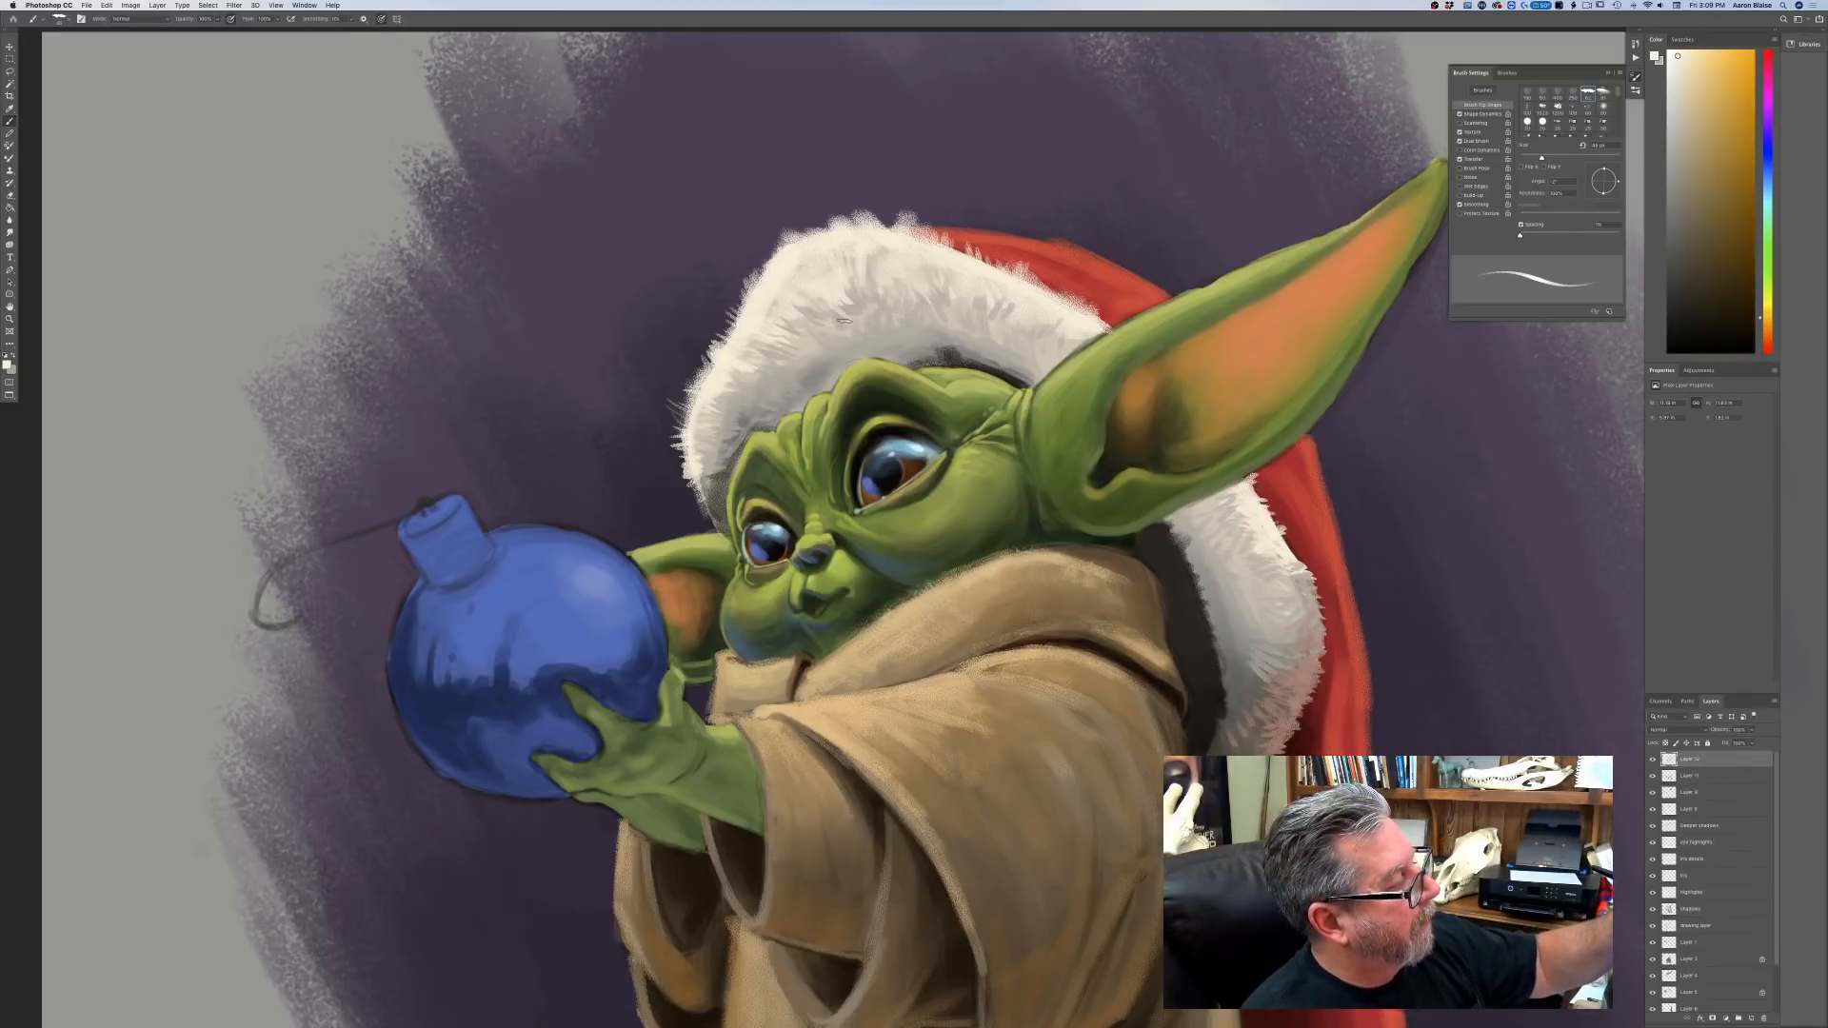
key(bracketleft)
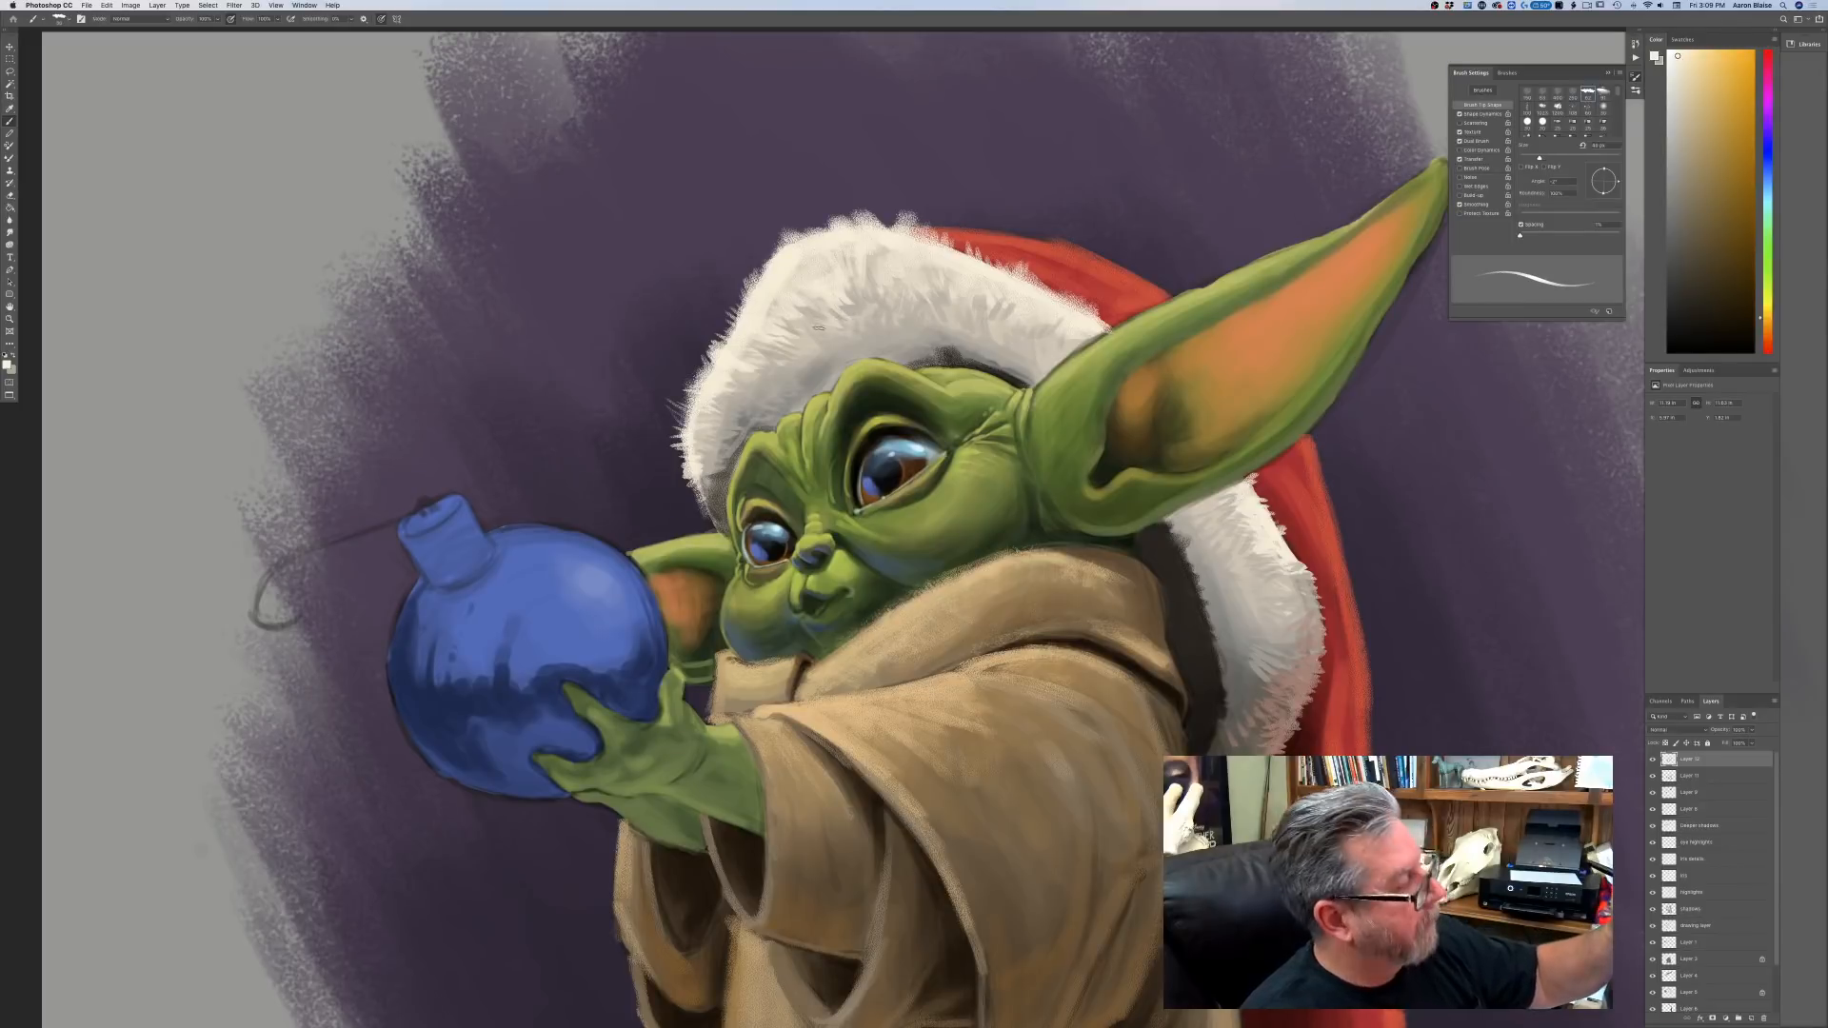
key(bracketright)
mouse_move(828, 303)
mouse_down()
mouse_move(792, 325)
mouse_move(817, 333)
mouse_move(795, 262)
mouse_up()
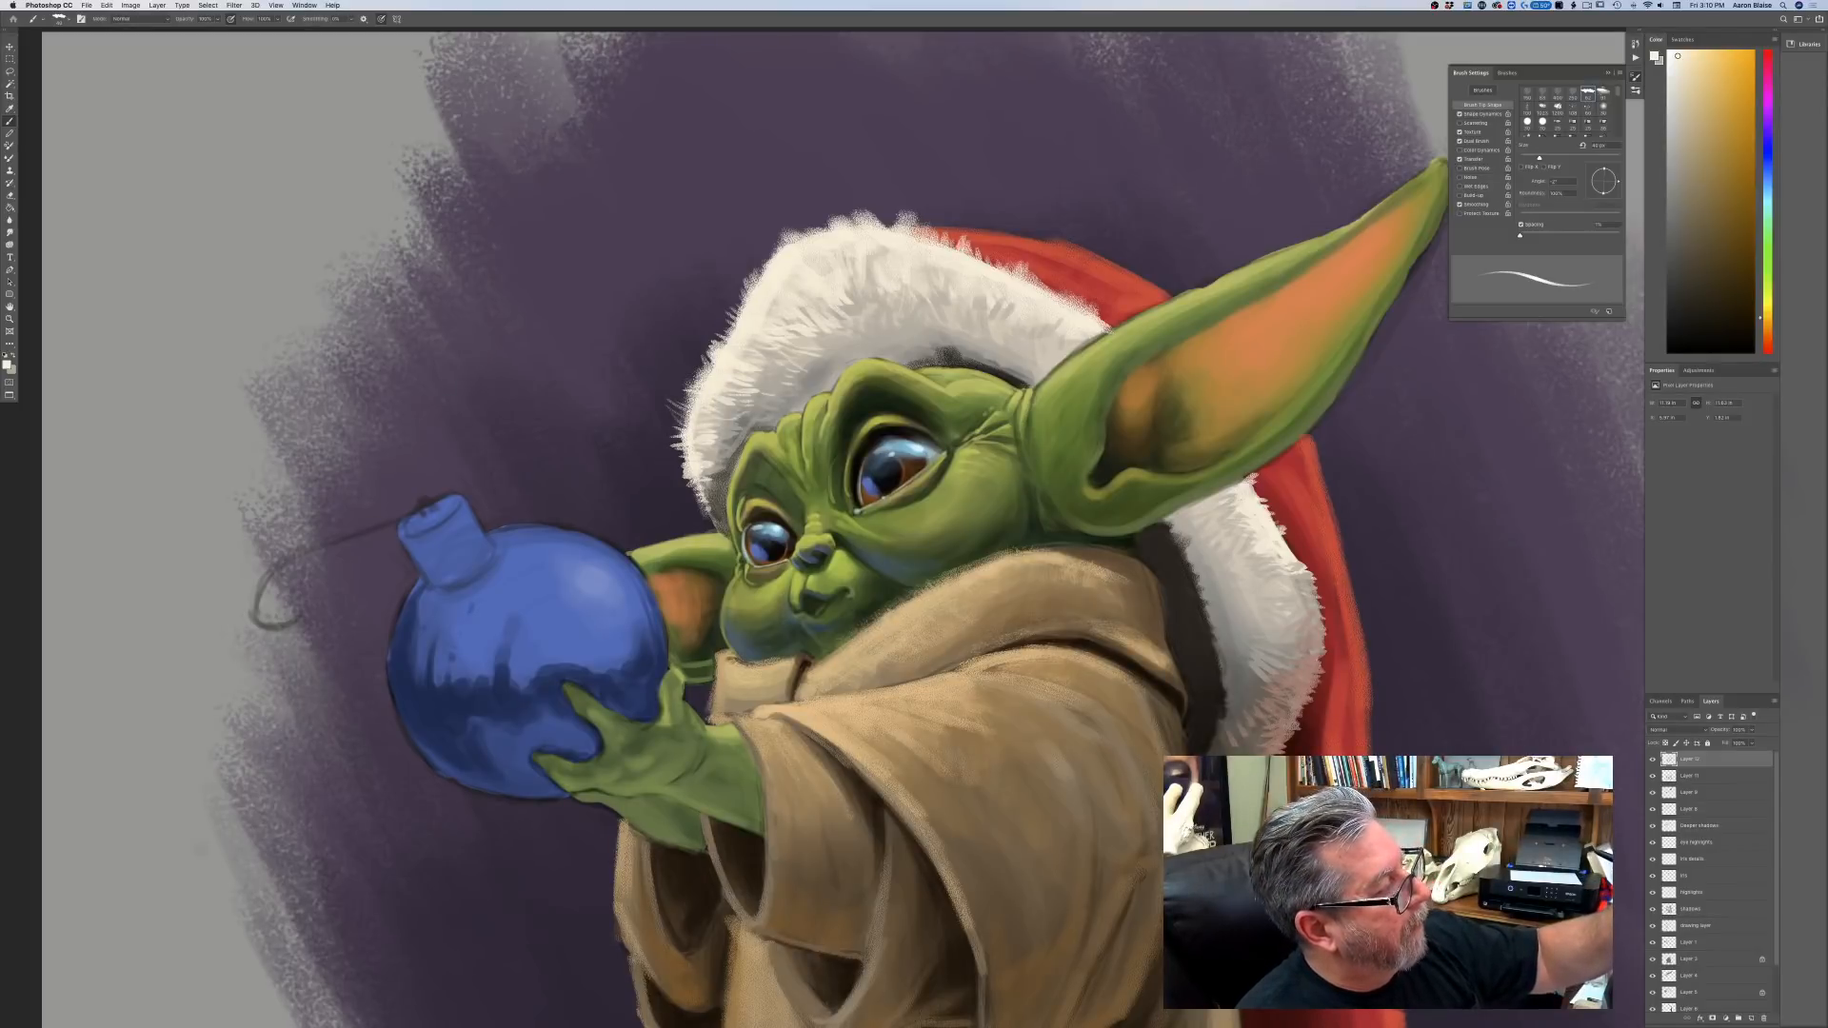
Paint wispy off-white hairs along the hat brim's upper and front edges and short fur strokes toward the near ear.
mouse_move(937, 240)
mouse_down()
mouse_move(777, 201)
mouse_move(811, 211)
mouse_move(754, 222)
mouse_move(750, 241)
mouse_up()
mouse_move(765, 271)
mouse_down()
mouse_move(747, 251)
mouse_move(729, 264)
mouse_move(738, 289)
mouse_move(789, 292)
mouse_move(729, 292)
mouse_move(712, 313)
mouse_up()
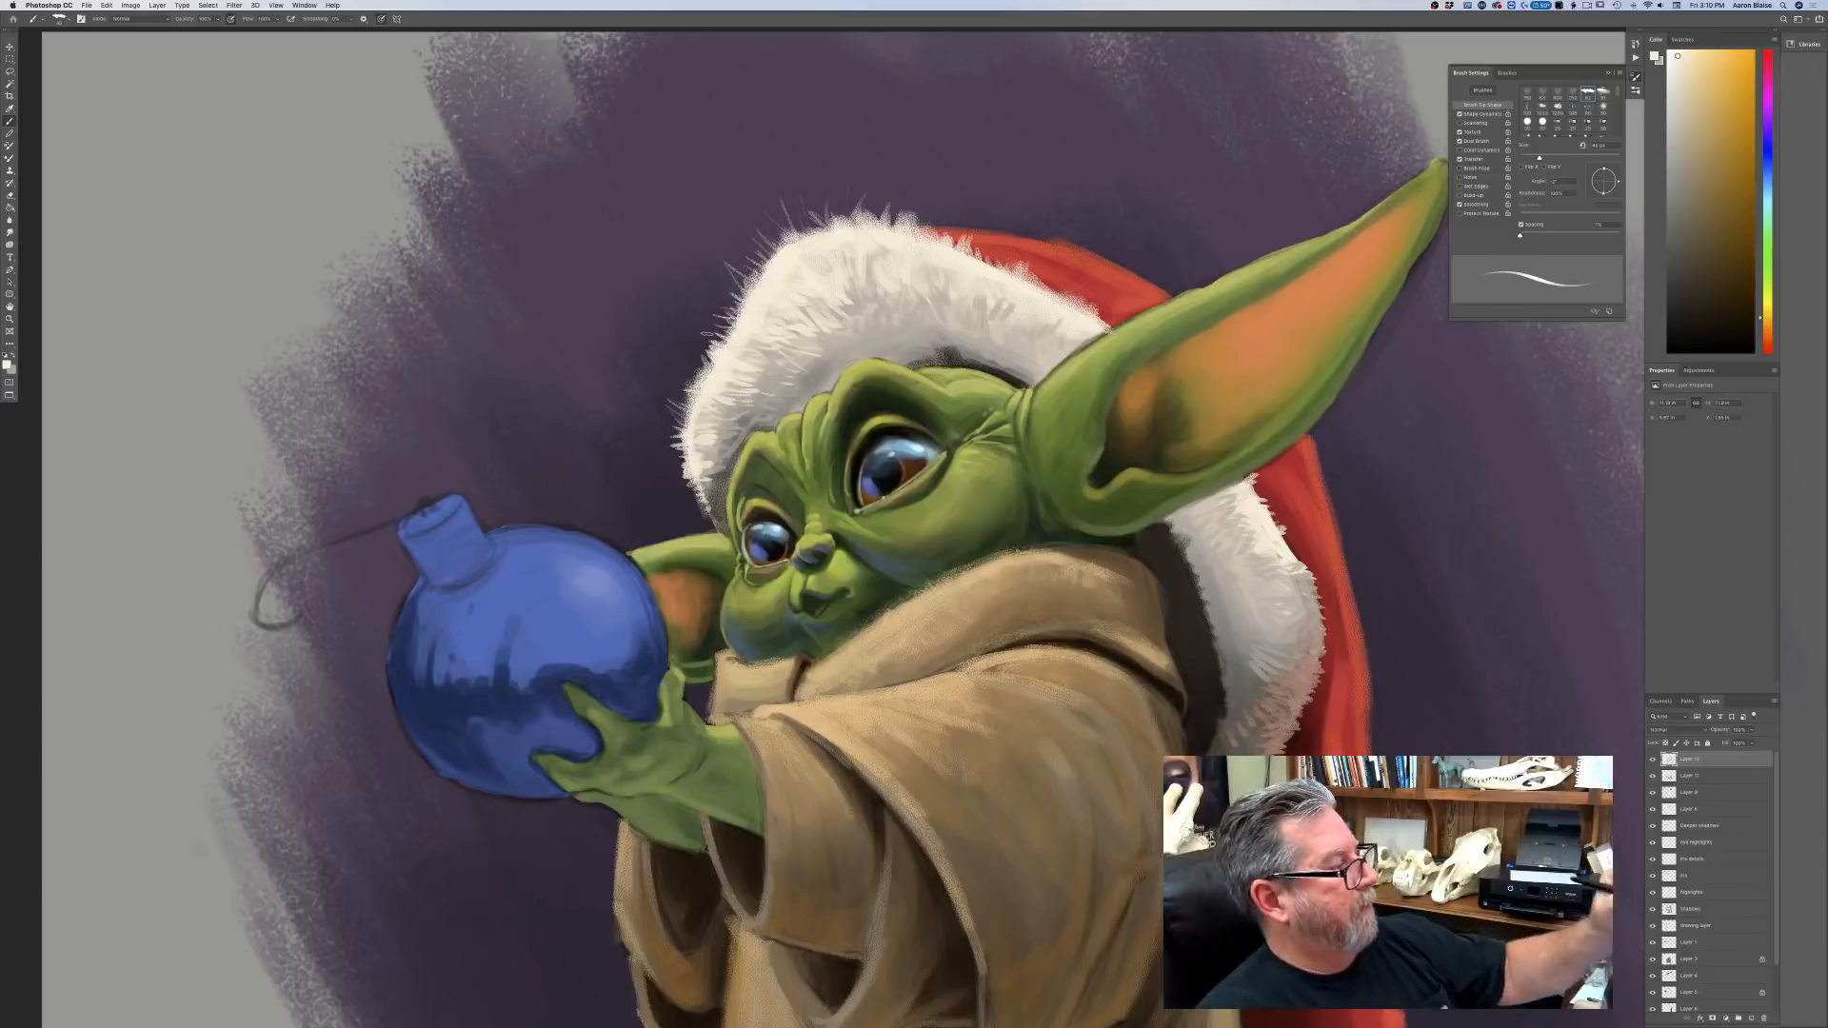
mouse_move(894, 301)
mouse_down()
mouse_move(867, 292)
mouse_move(929, 310)
mouse_up()
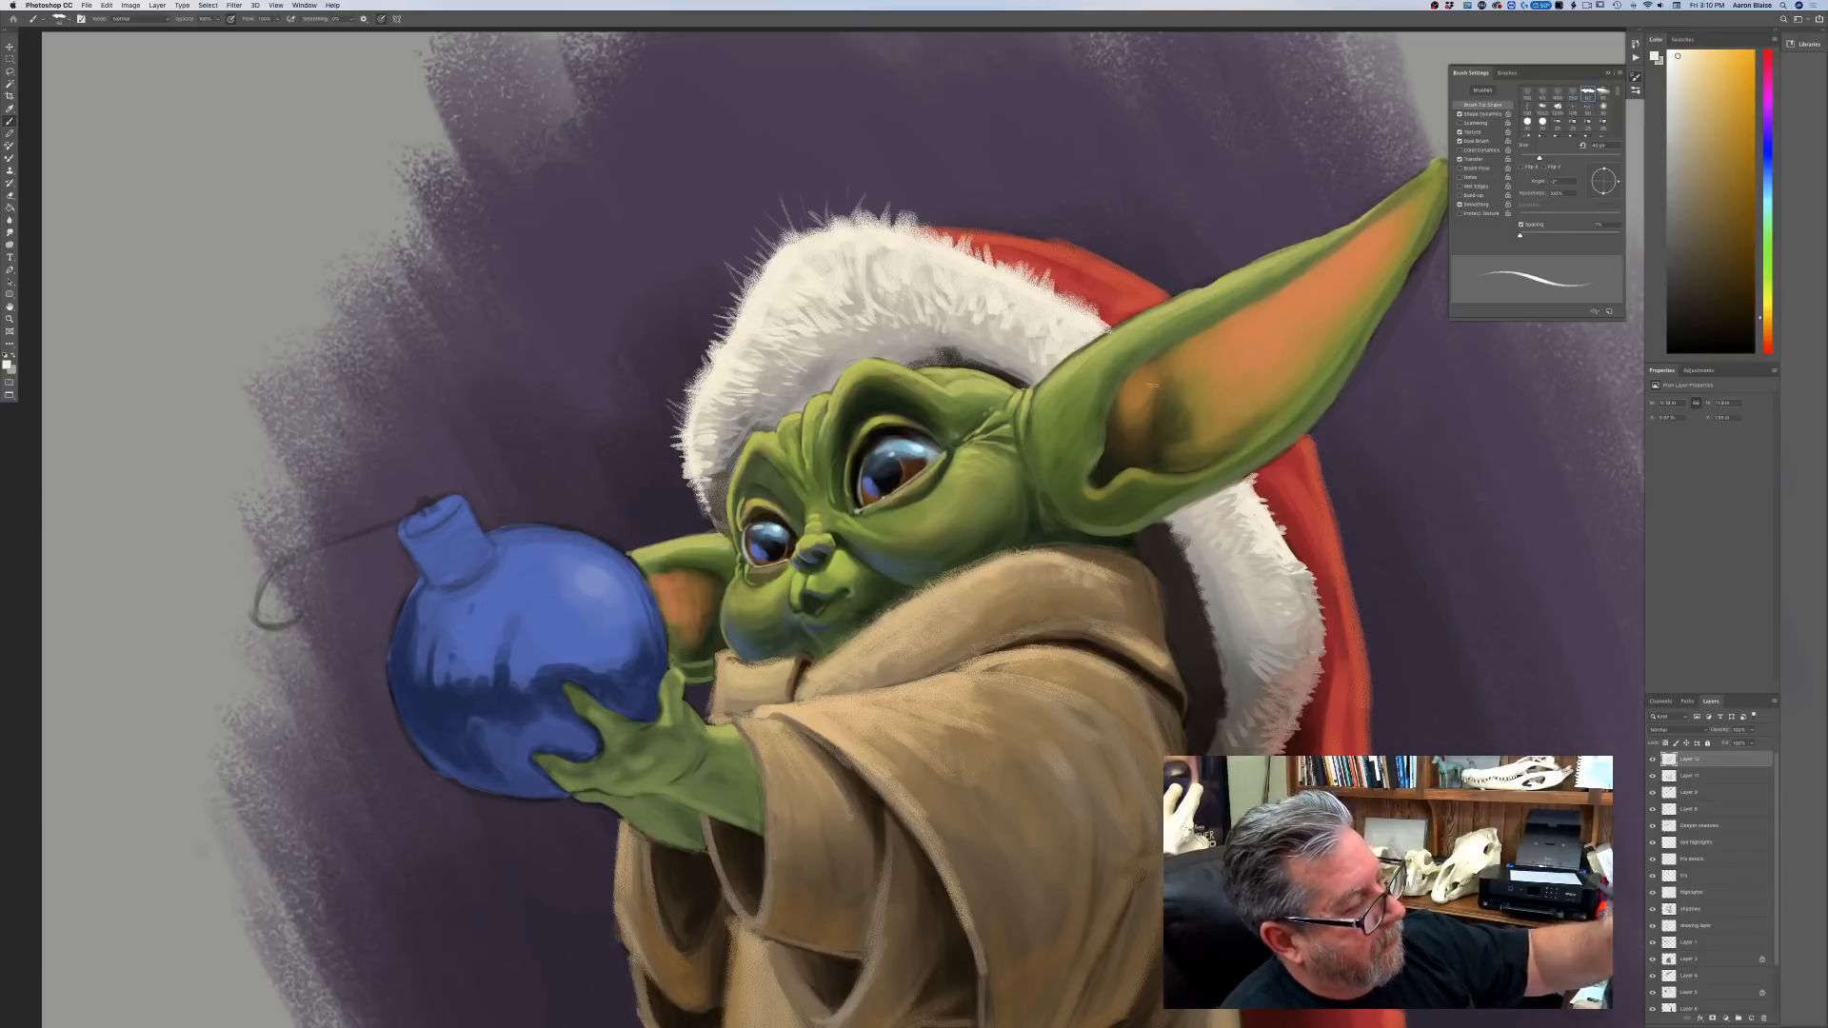
Add off-white fur strokes to the hat brim behind the near ear and to the brim's lower front edge.
drag(1279, 553, 1296, 538)
drag(1300, 562, 1307, 542)
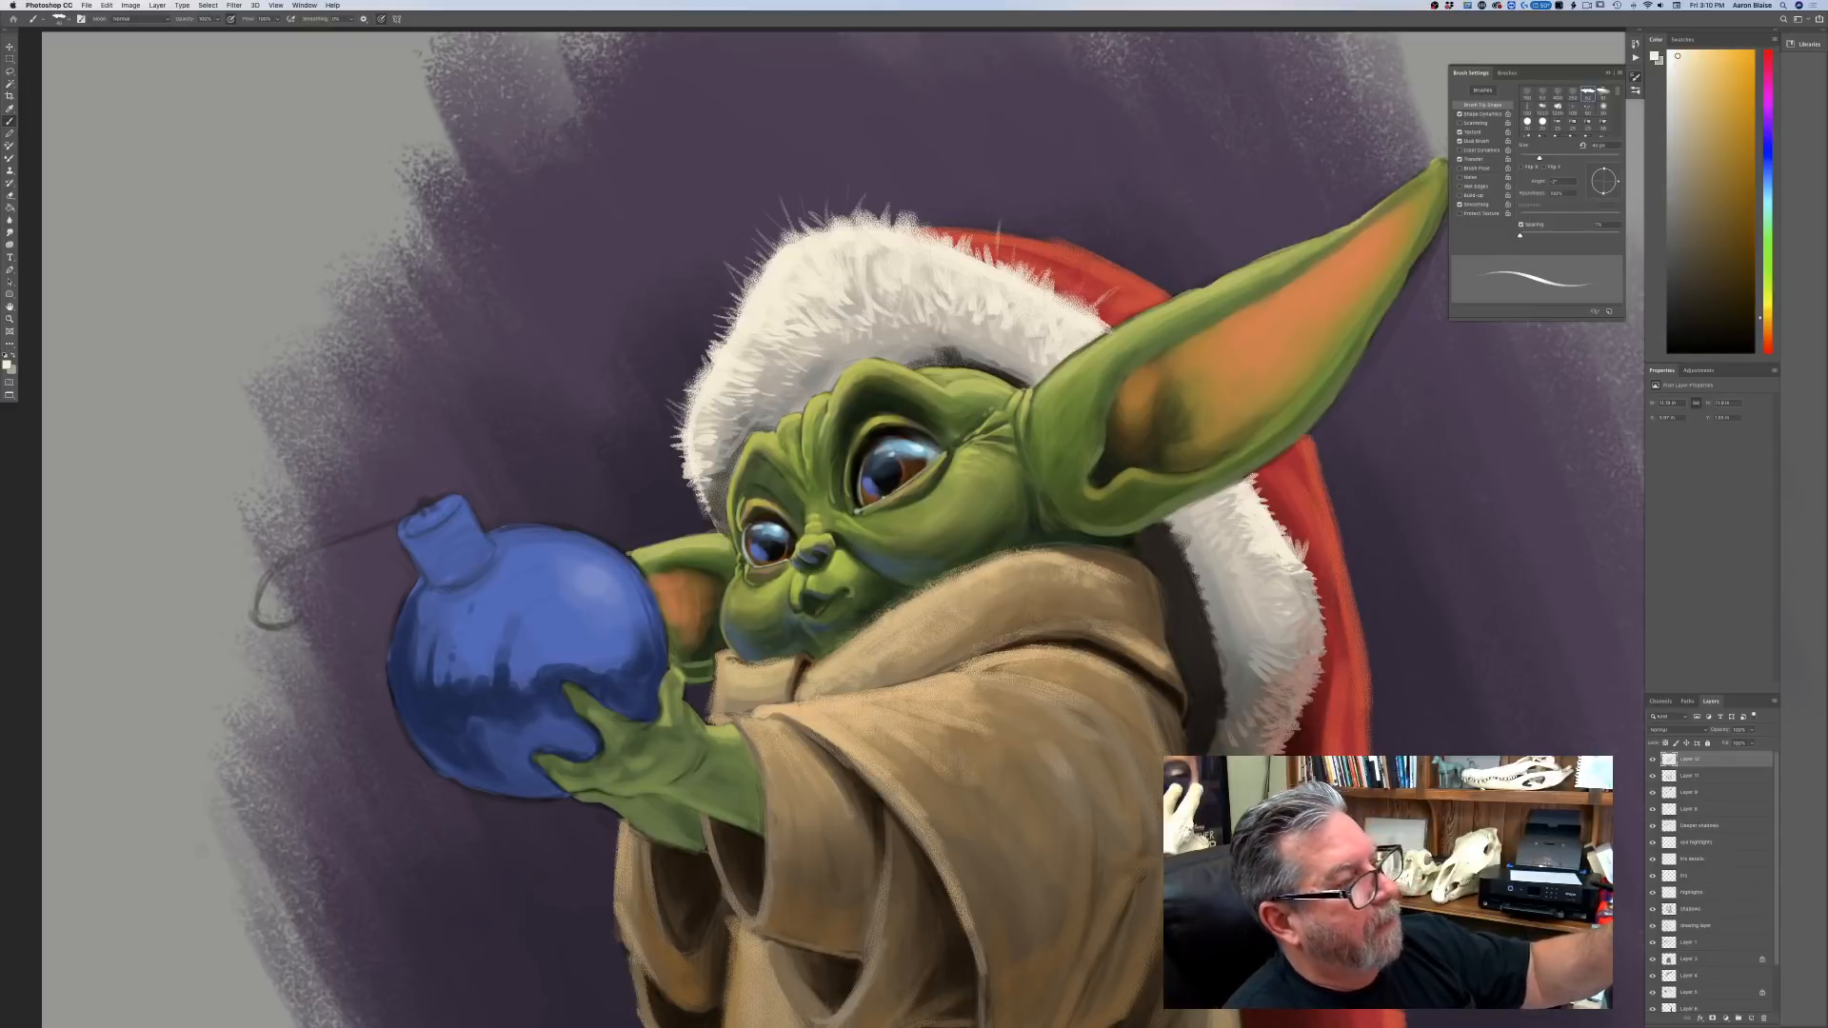
key(super+minus)
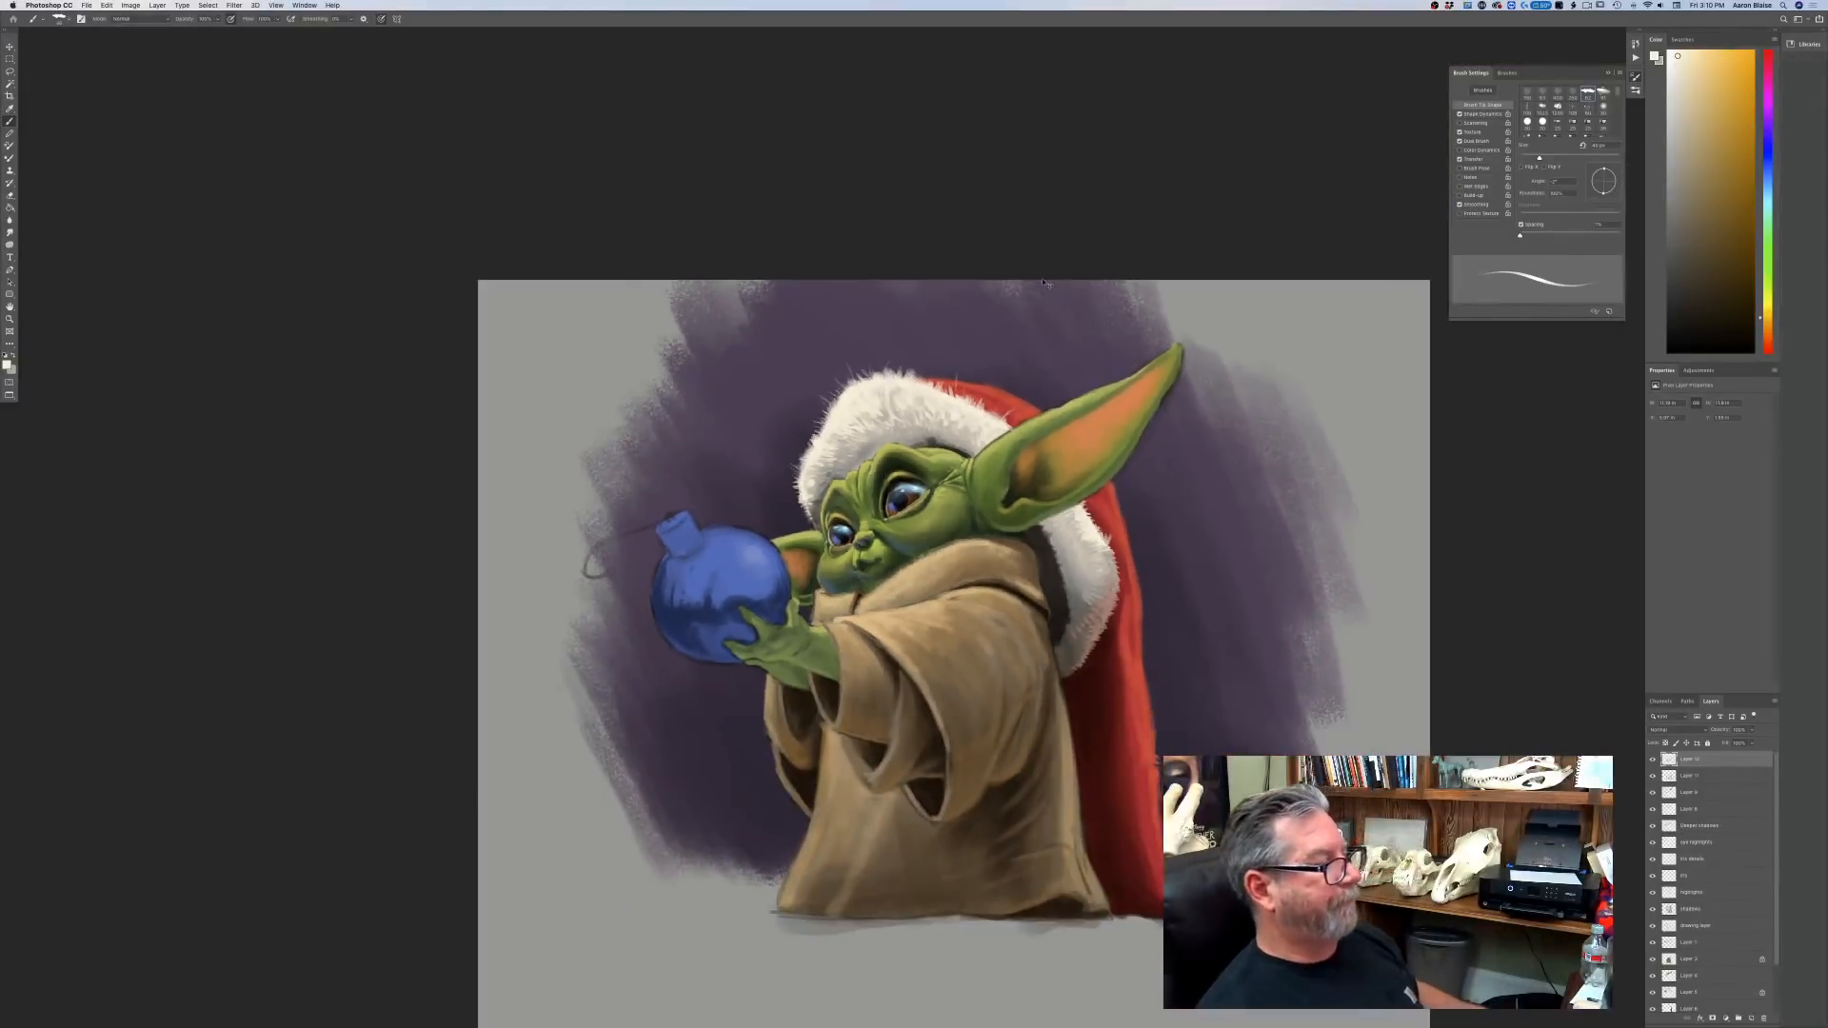
key(super+plus)
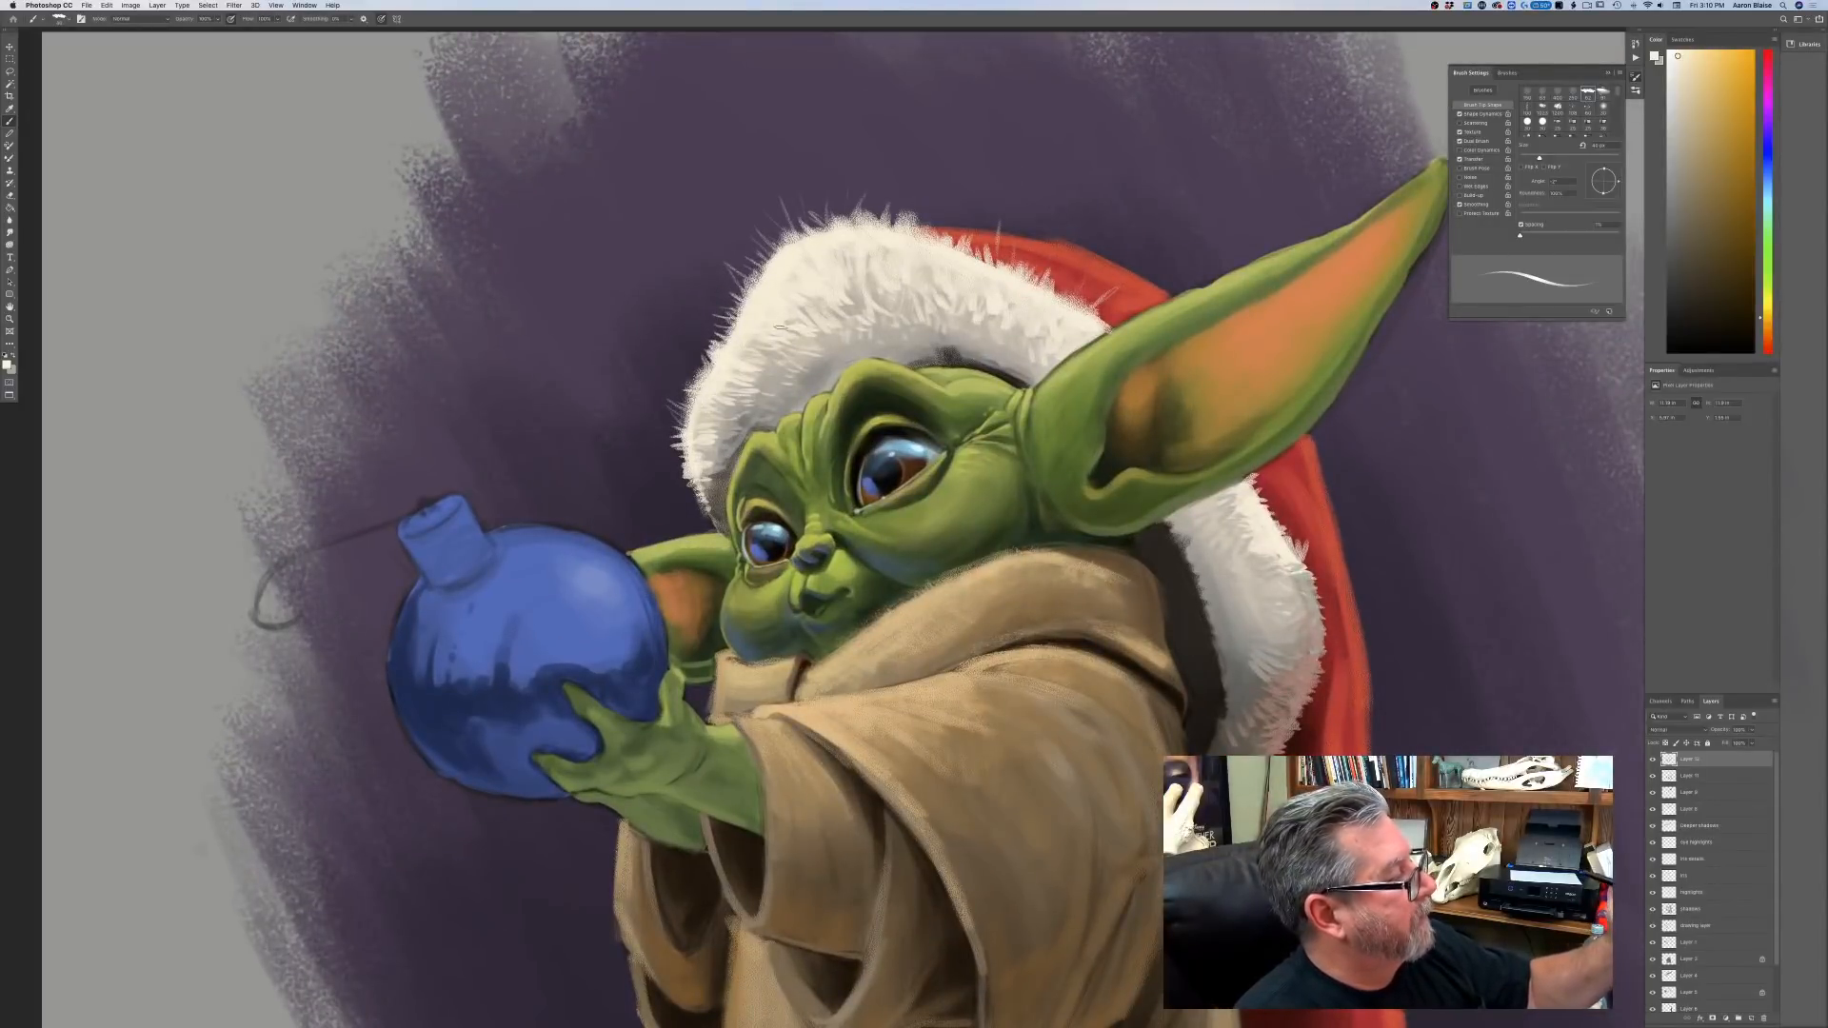
drag(731, 424, 705, 434)
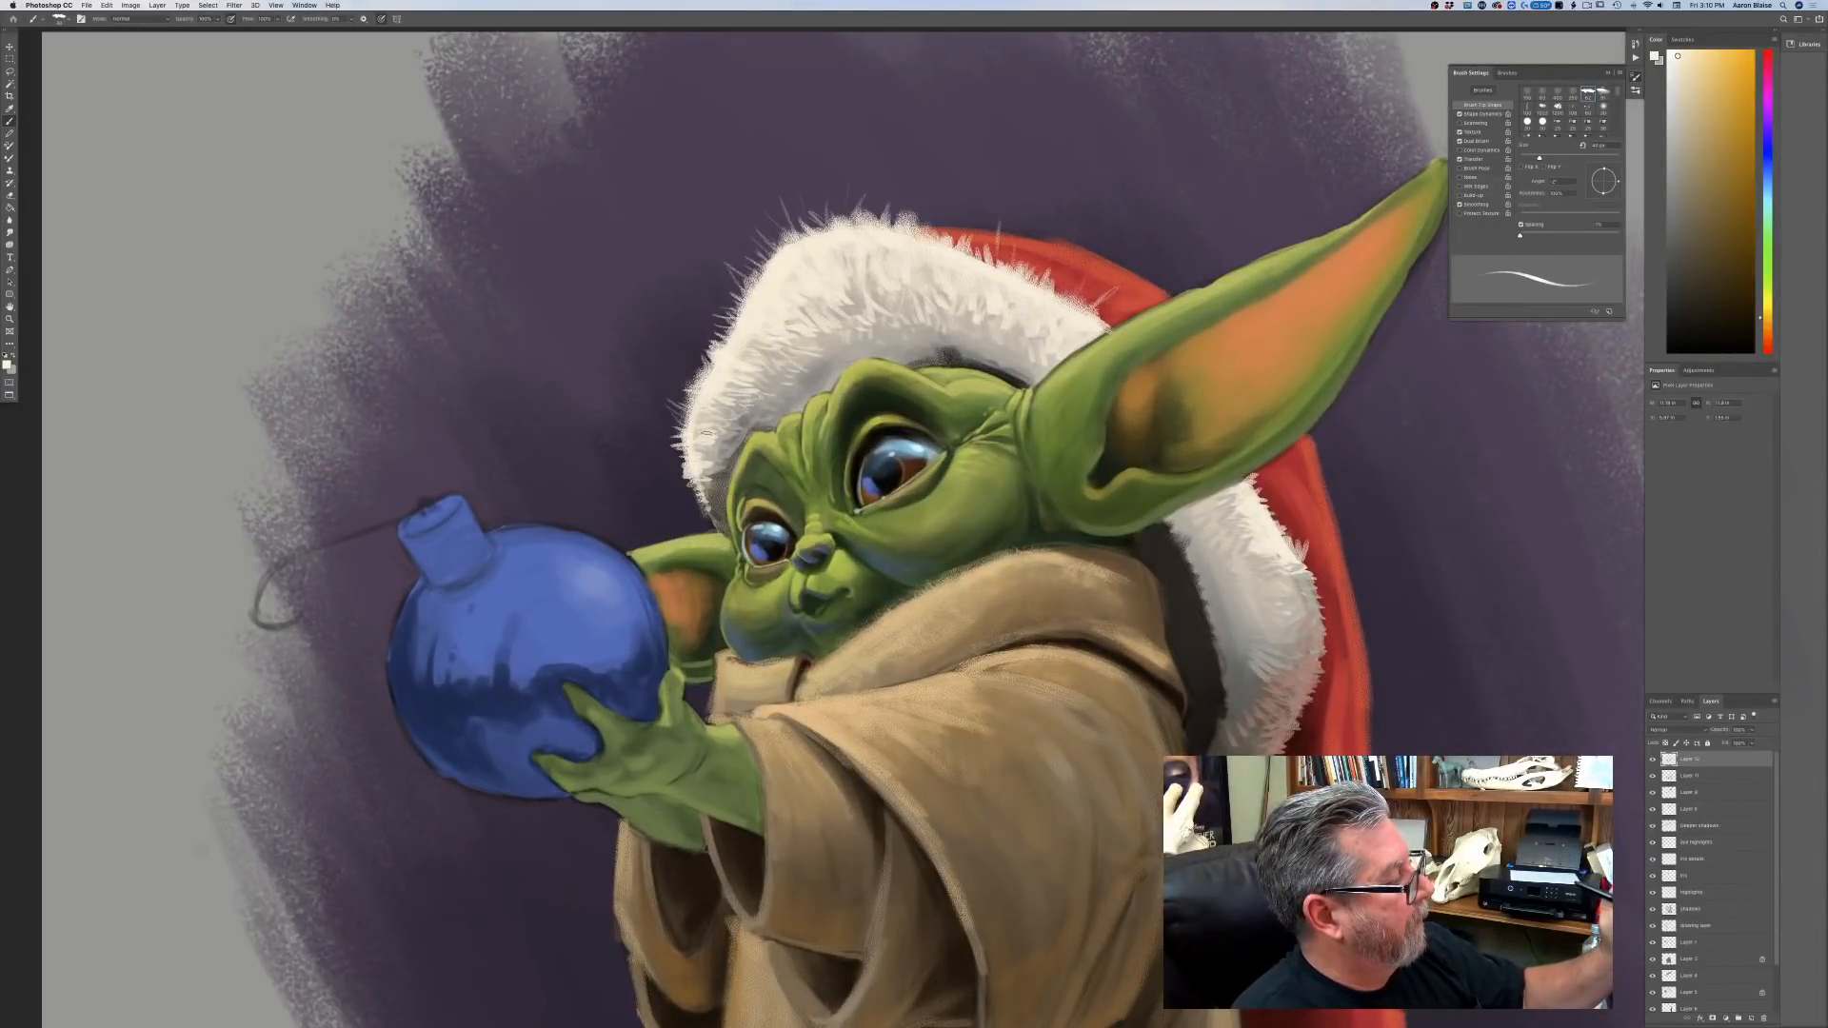
key(super+minus)
key(super+minus)
key(super+minus)
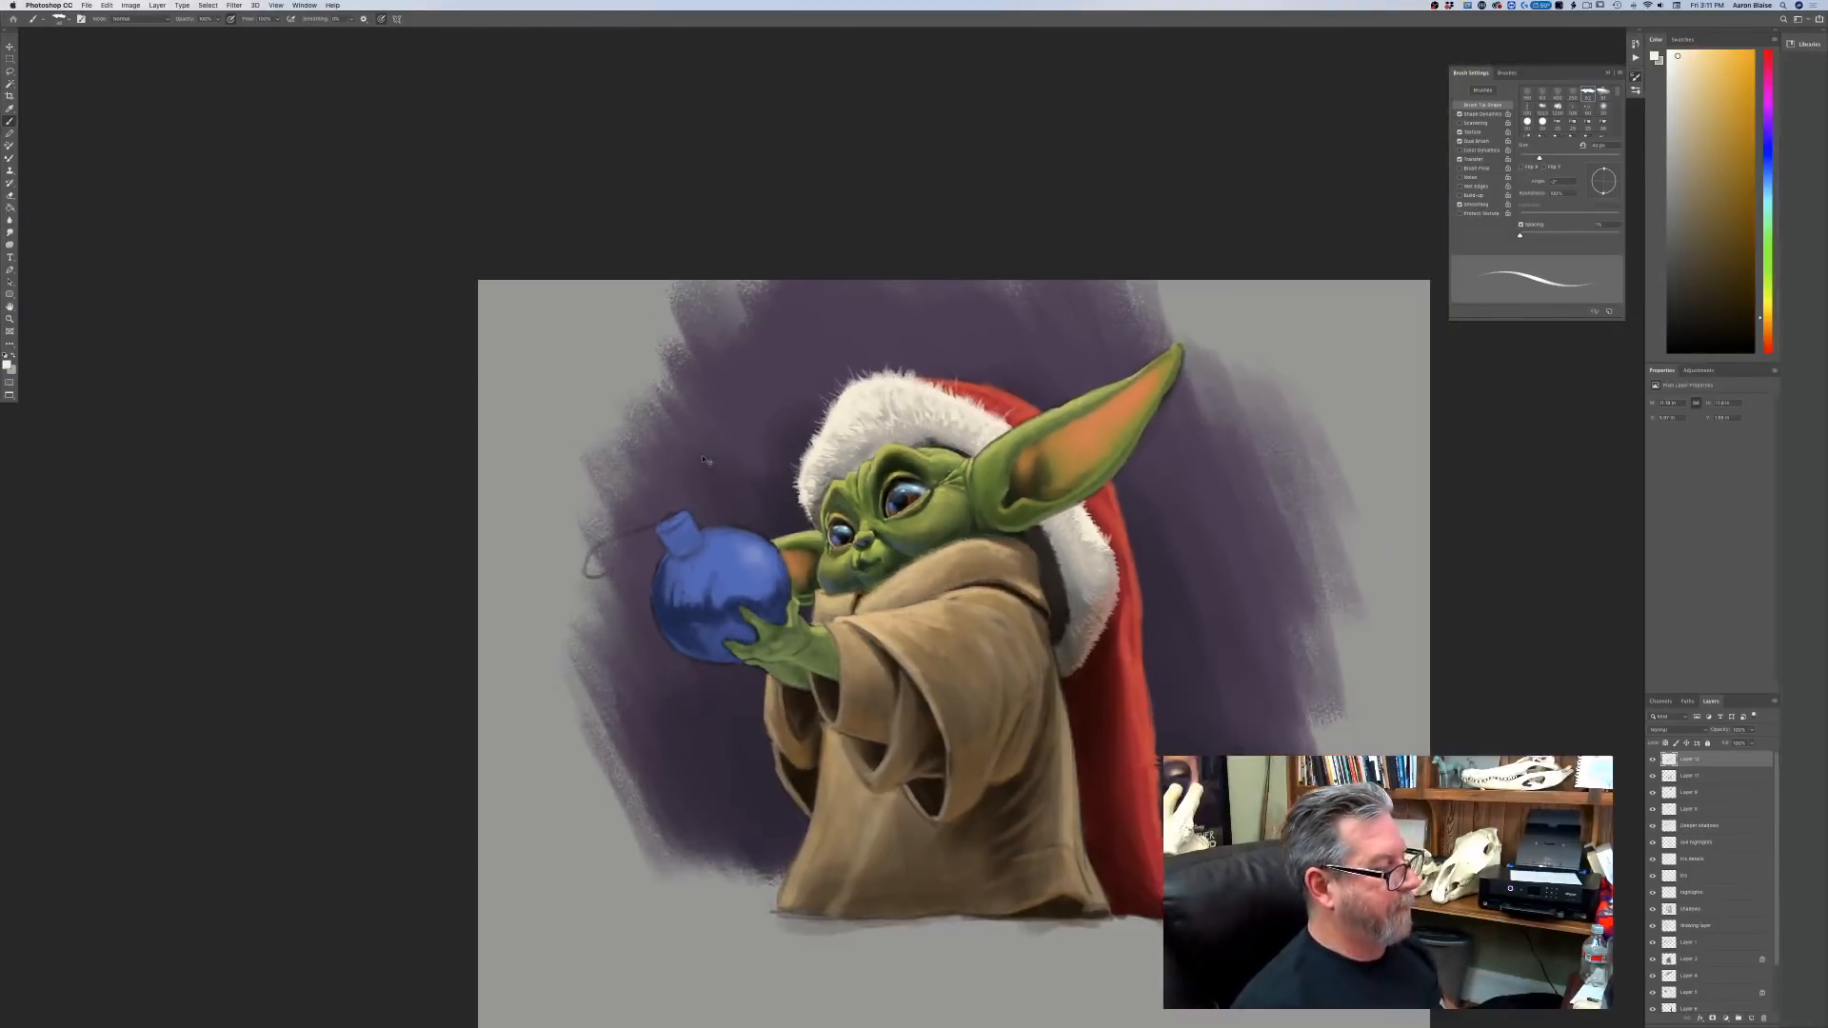
Pick a light yellow-green and paint soft highlights along the near ear's upper edge down to its base, varying the brush size.
key(super+equal)
key(super+equal)
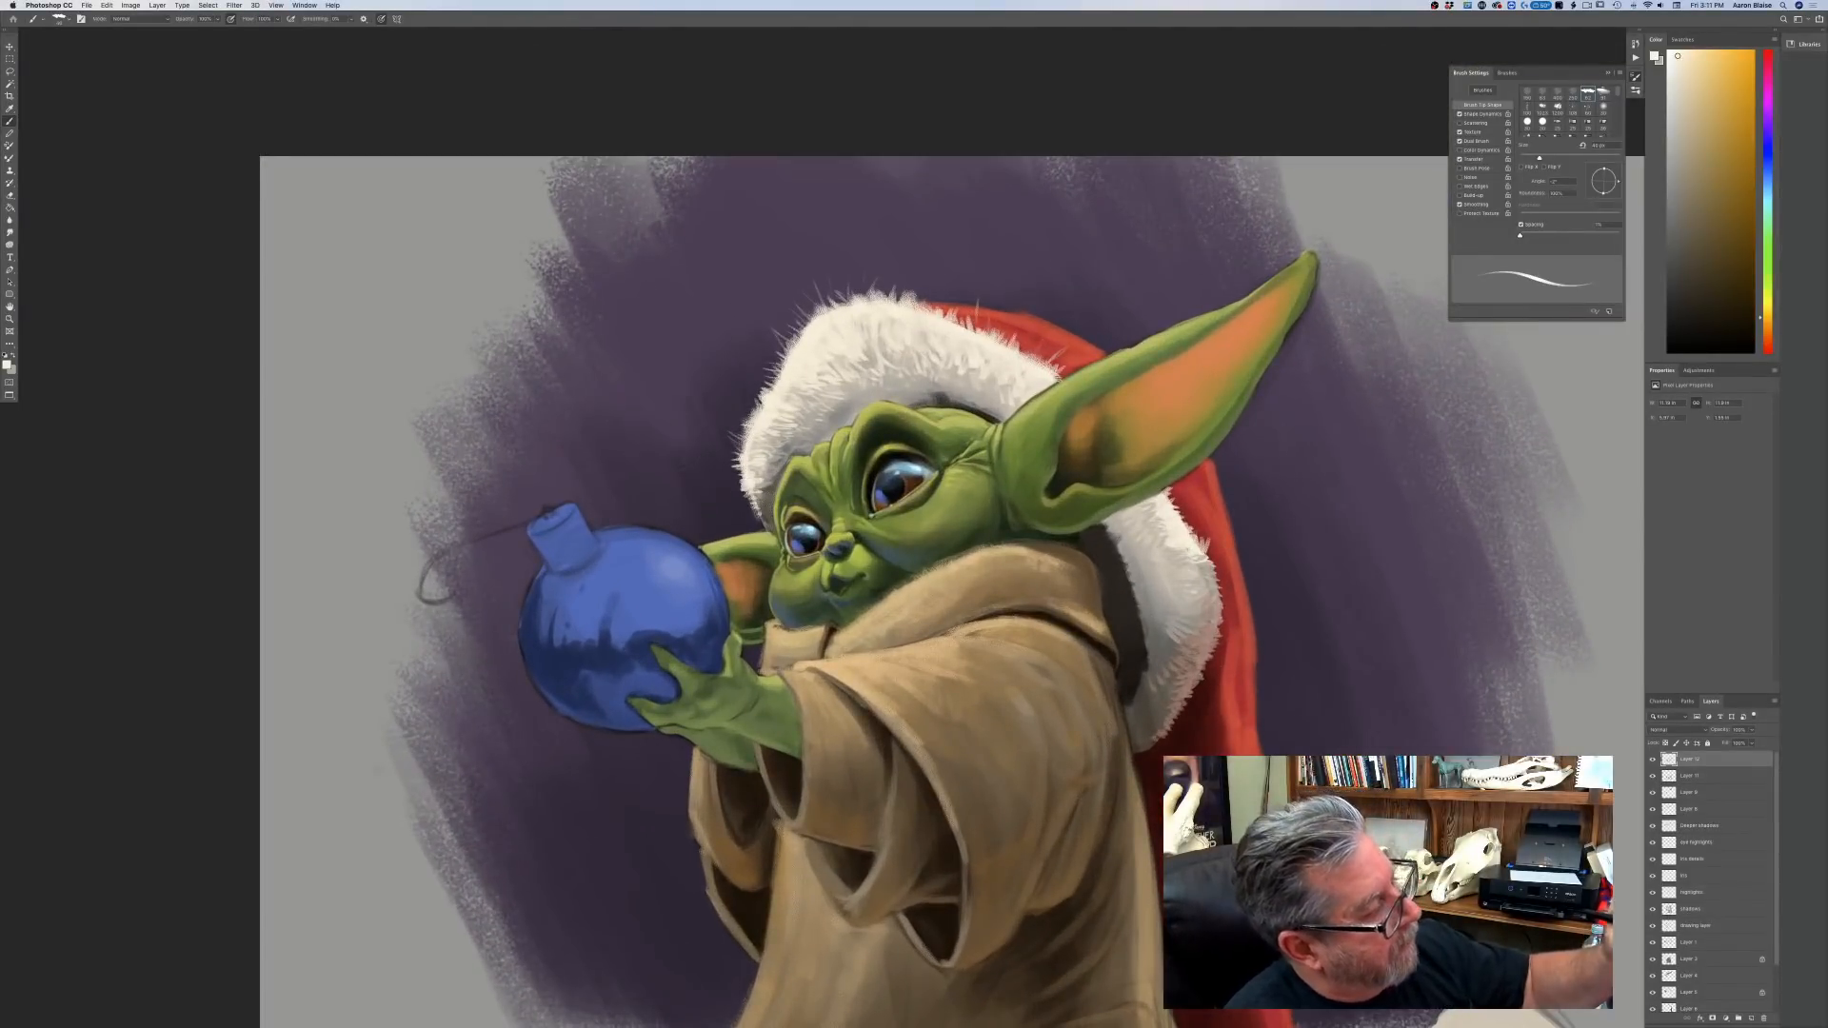
key(n)
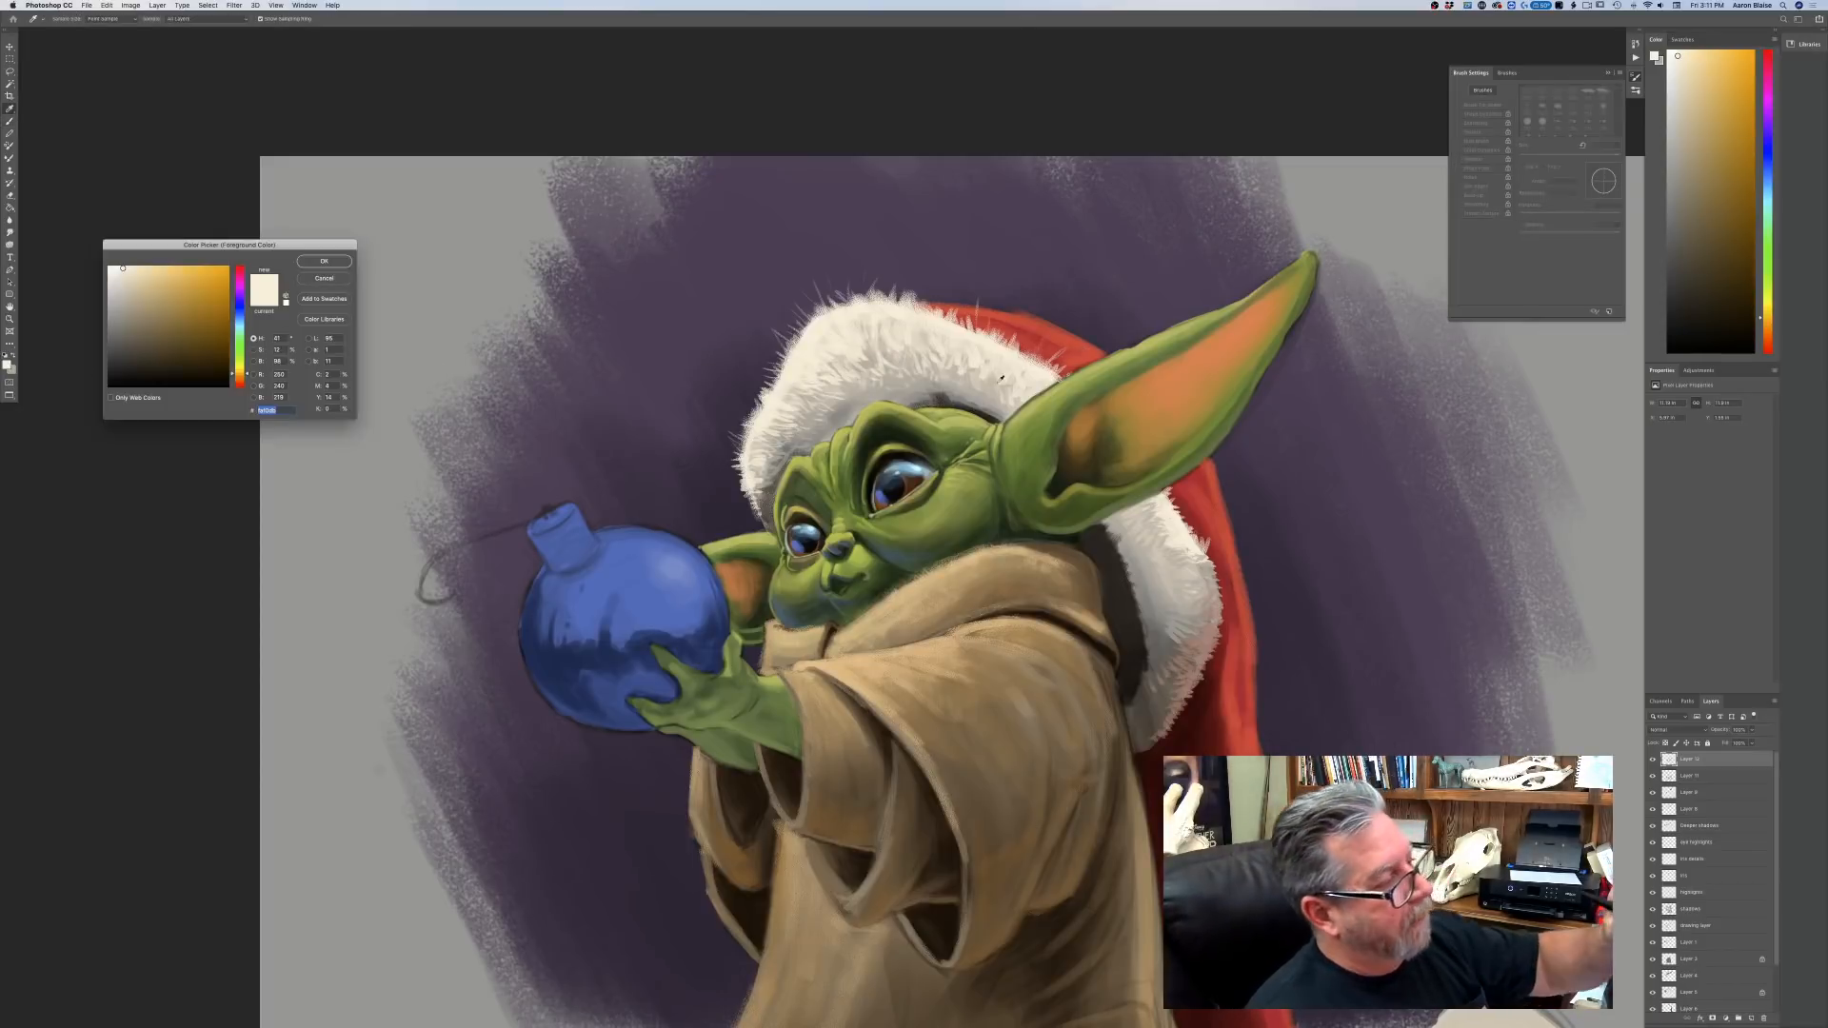
click(1136, 347)
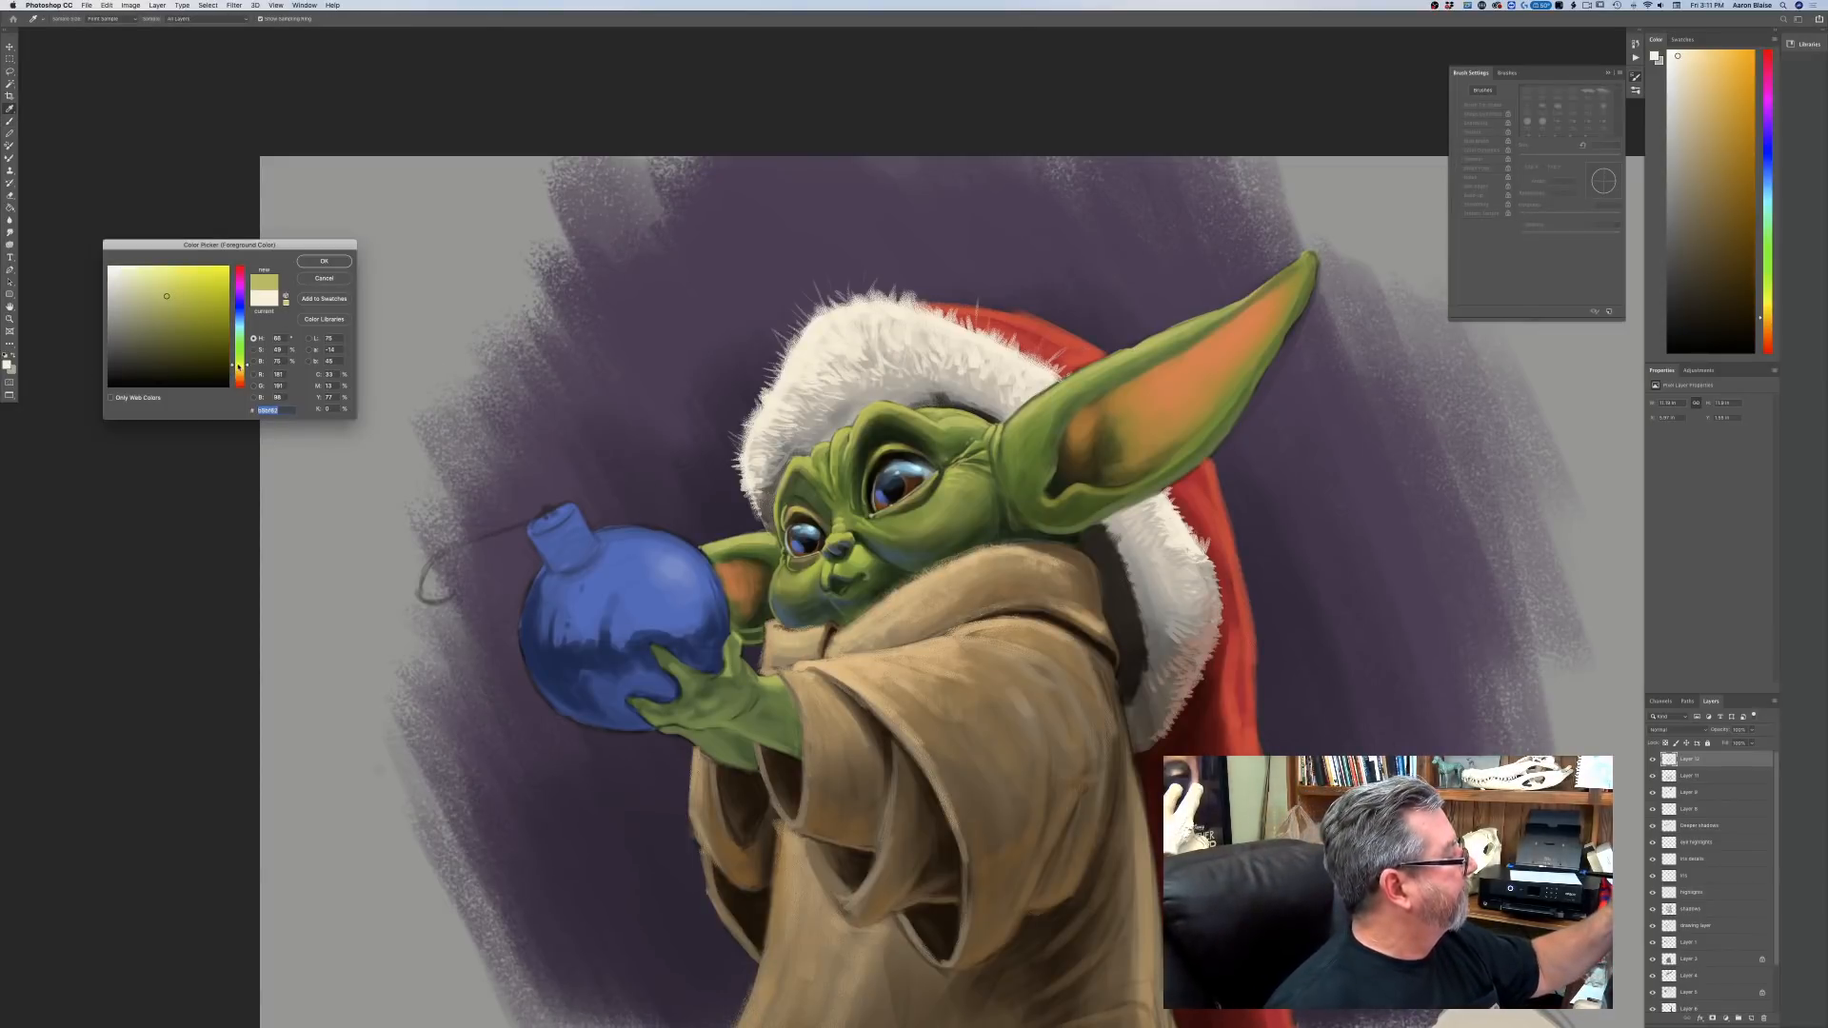
key(Return)
key(b)
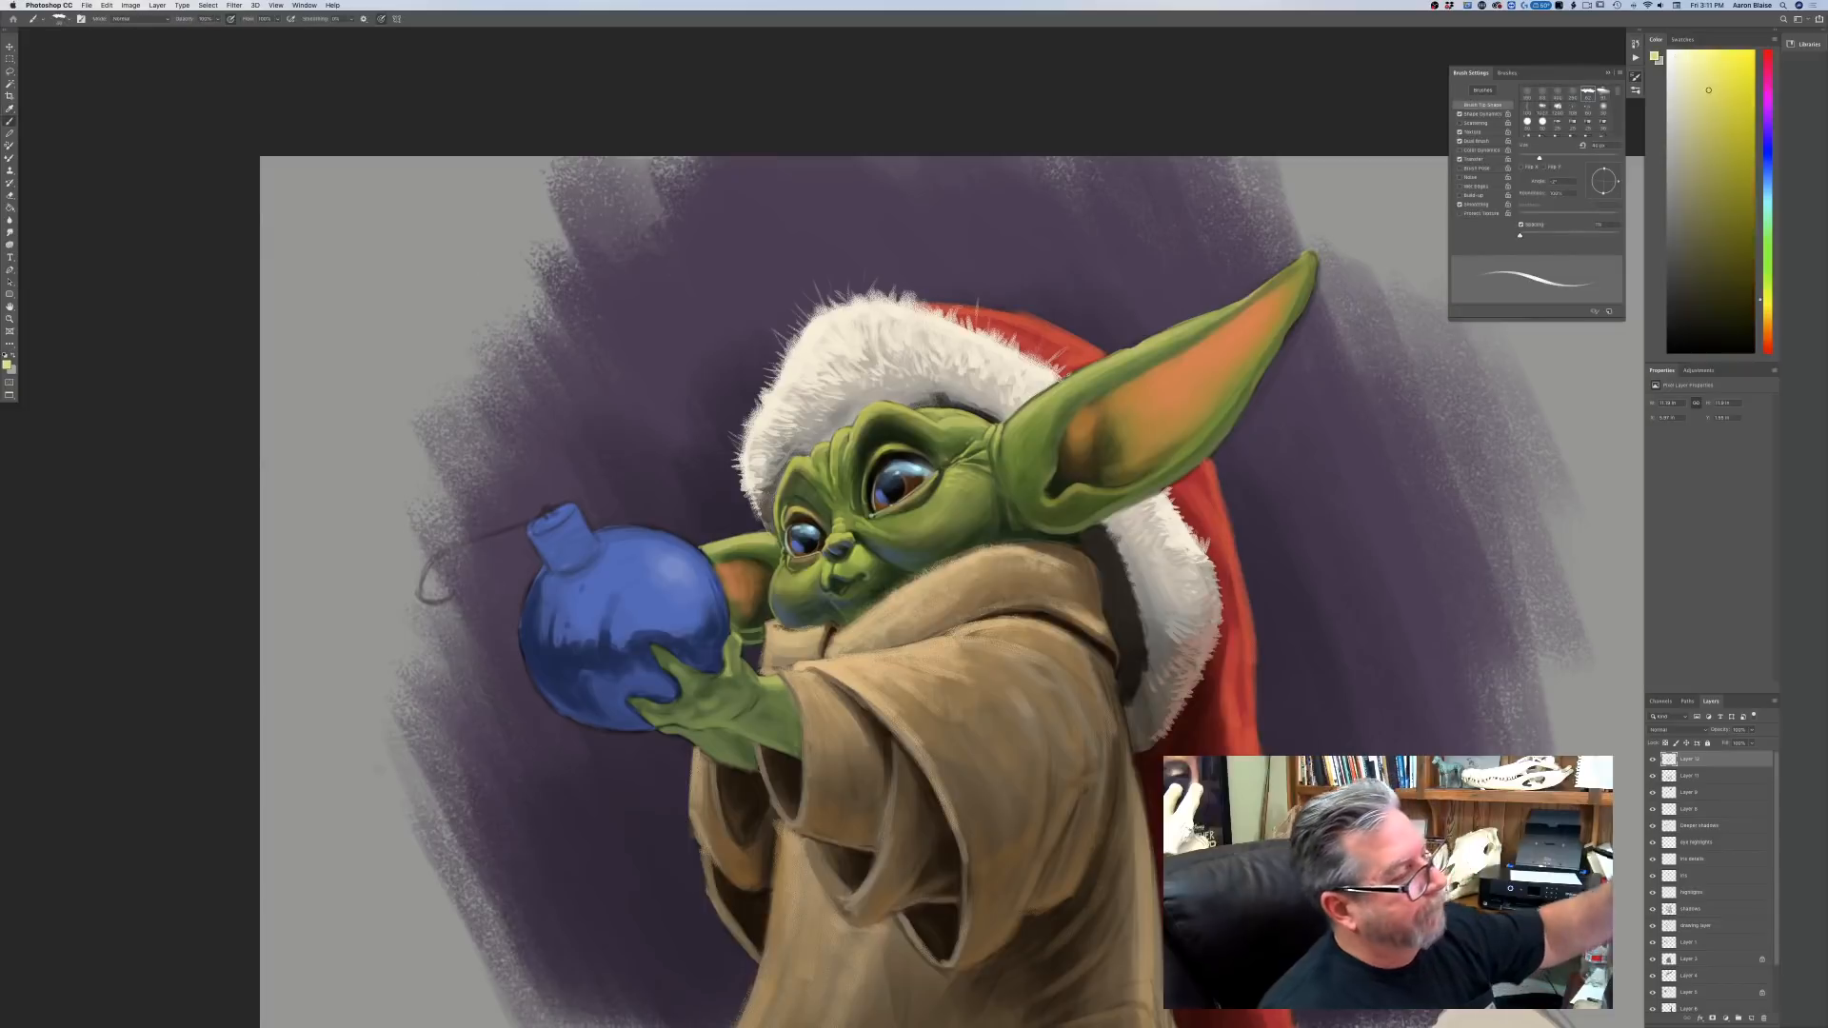
drag(1304, 254, 1088, 370)
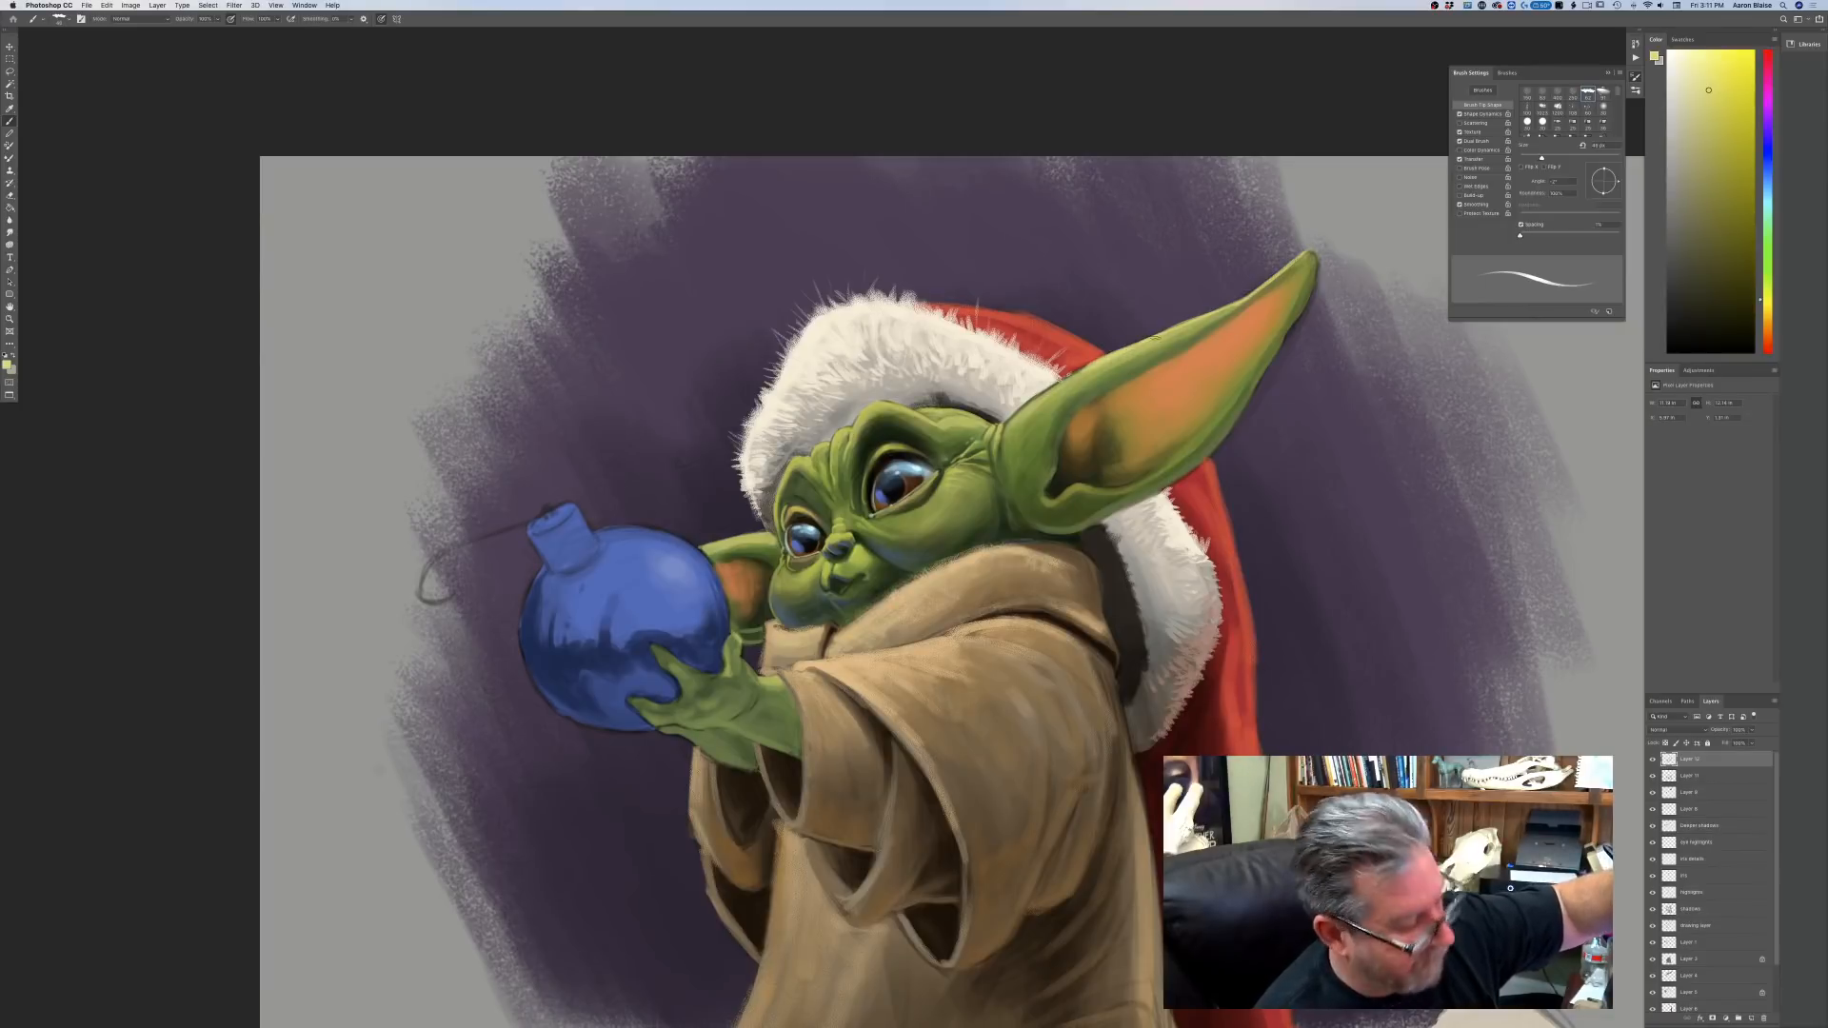
key(bracketright)
drag(1175, 329, 1040, 392)
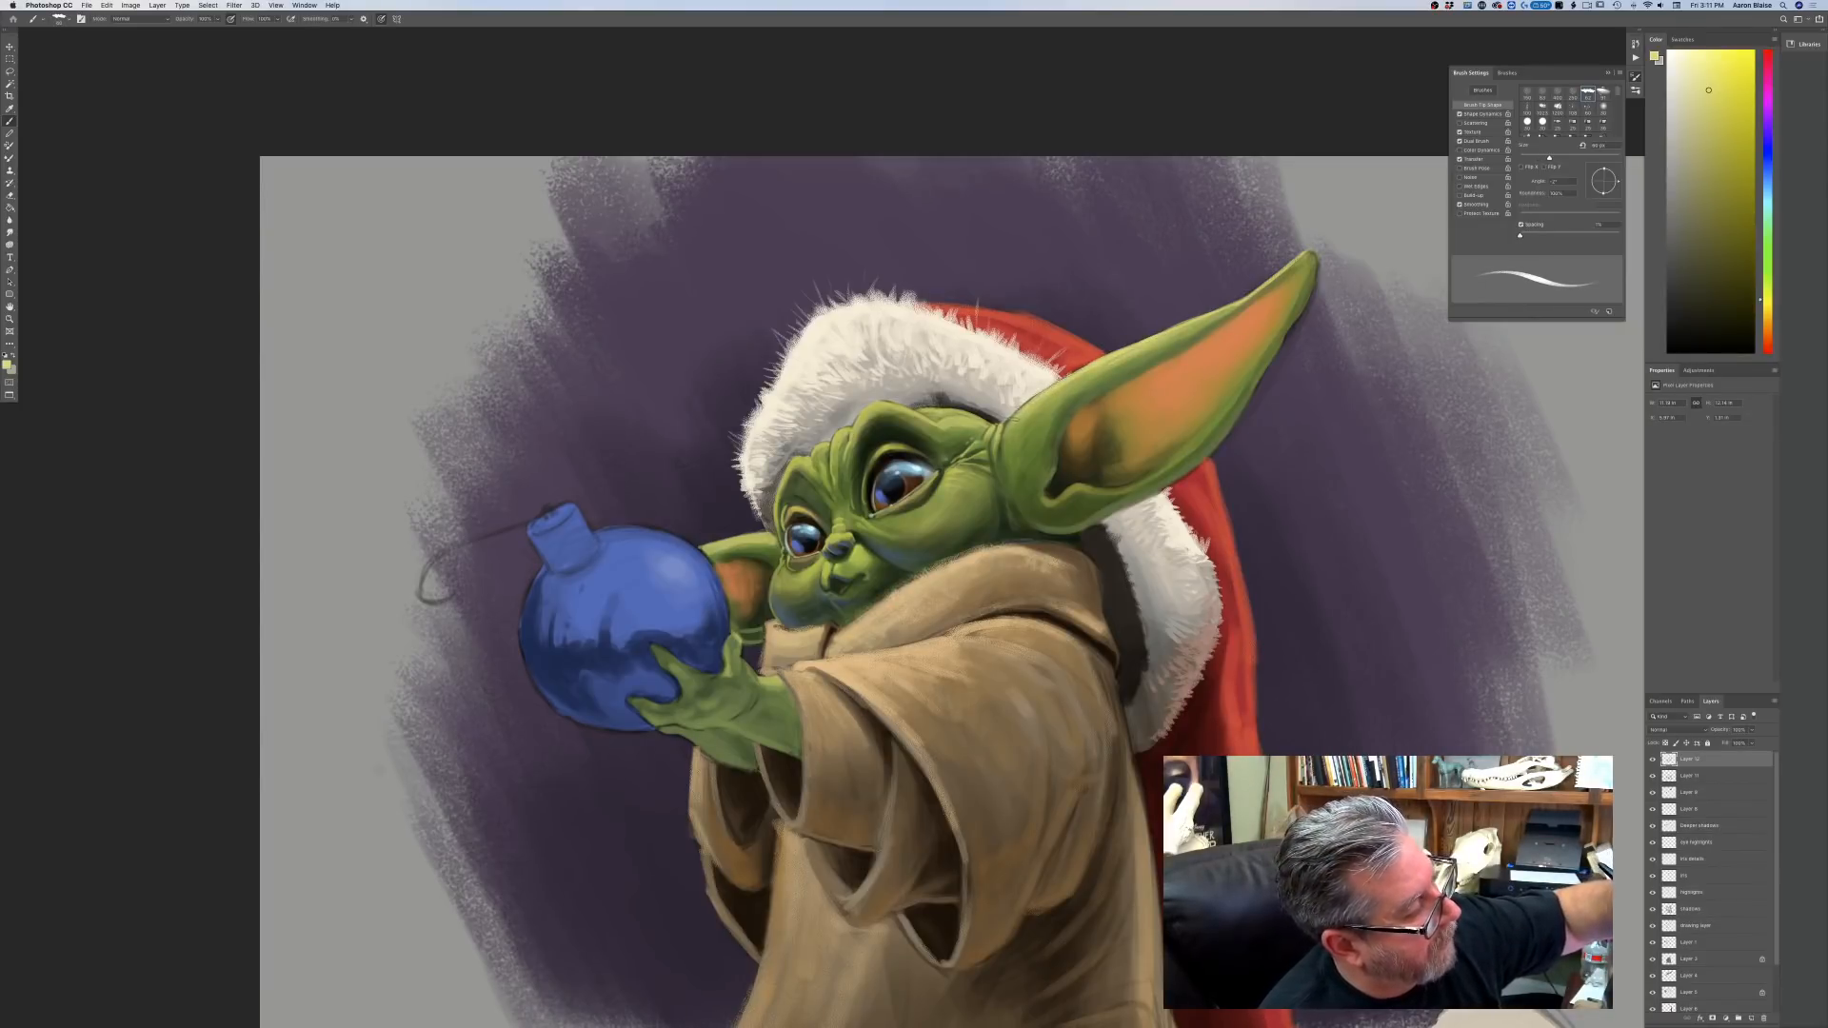
key(bracketleft)
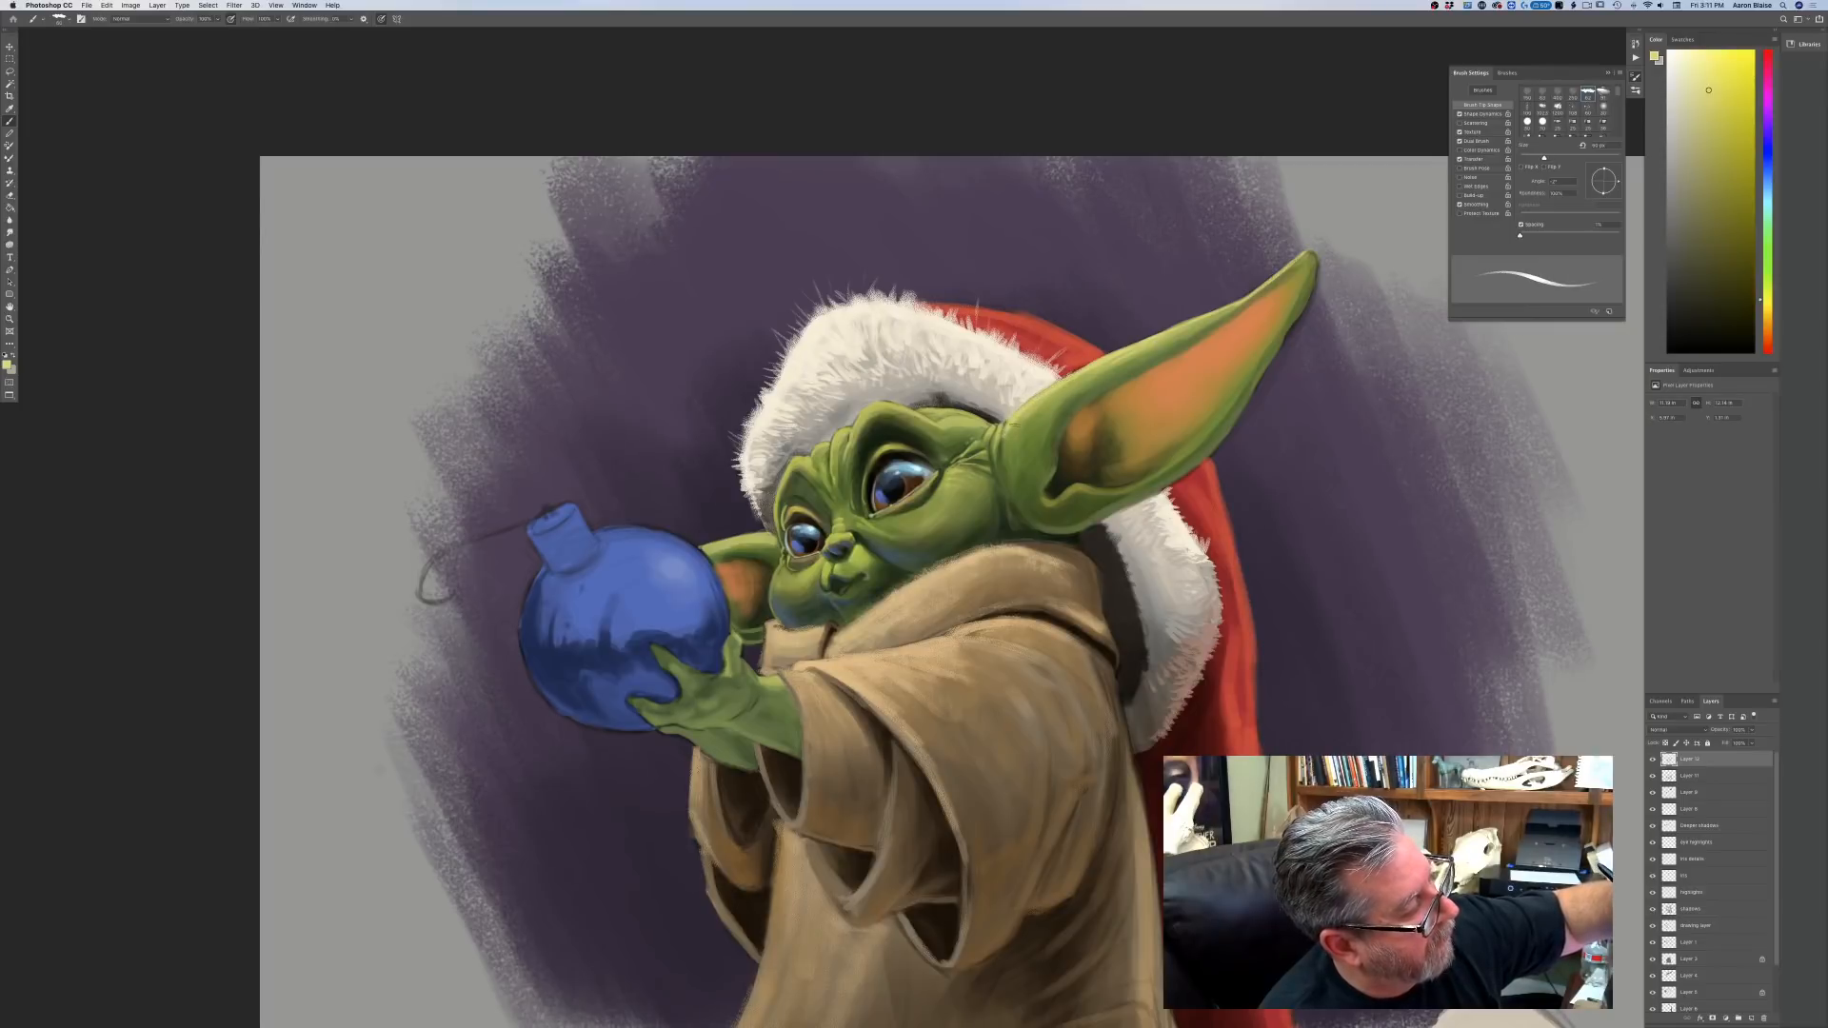
mouse_move(1014, 426)
mouse_down()
mouse_move(1001, 464)
mouse_move(999, 439)
mouse_up()
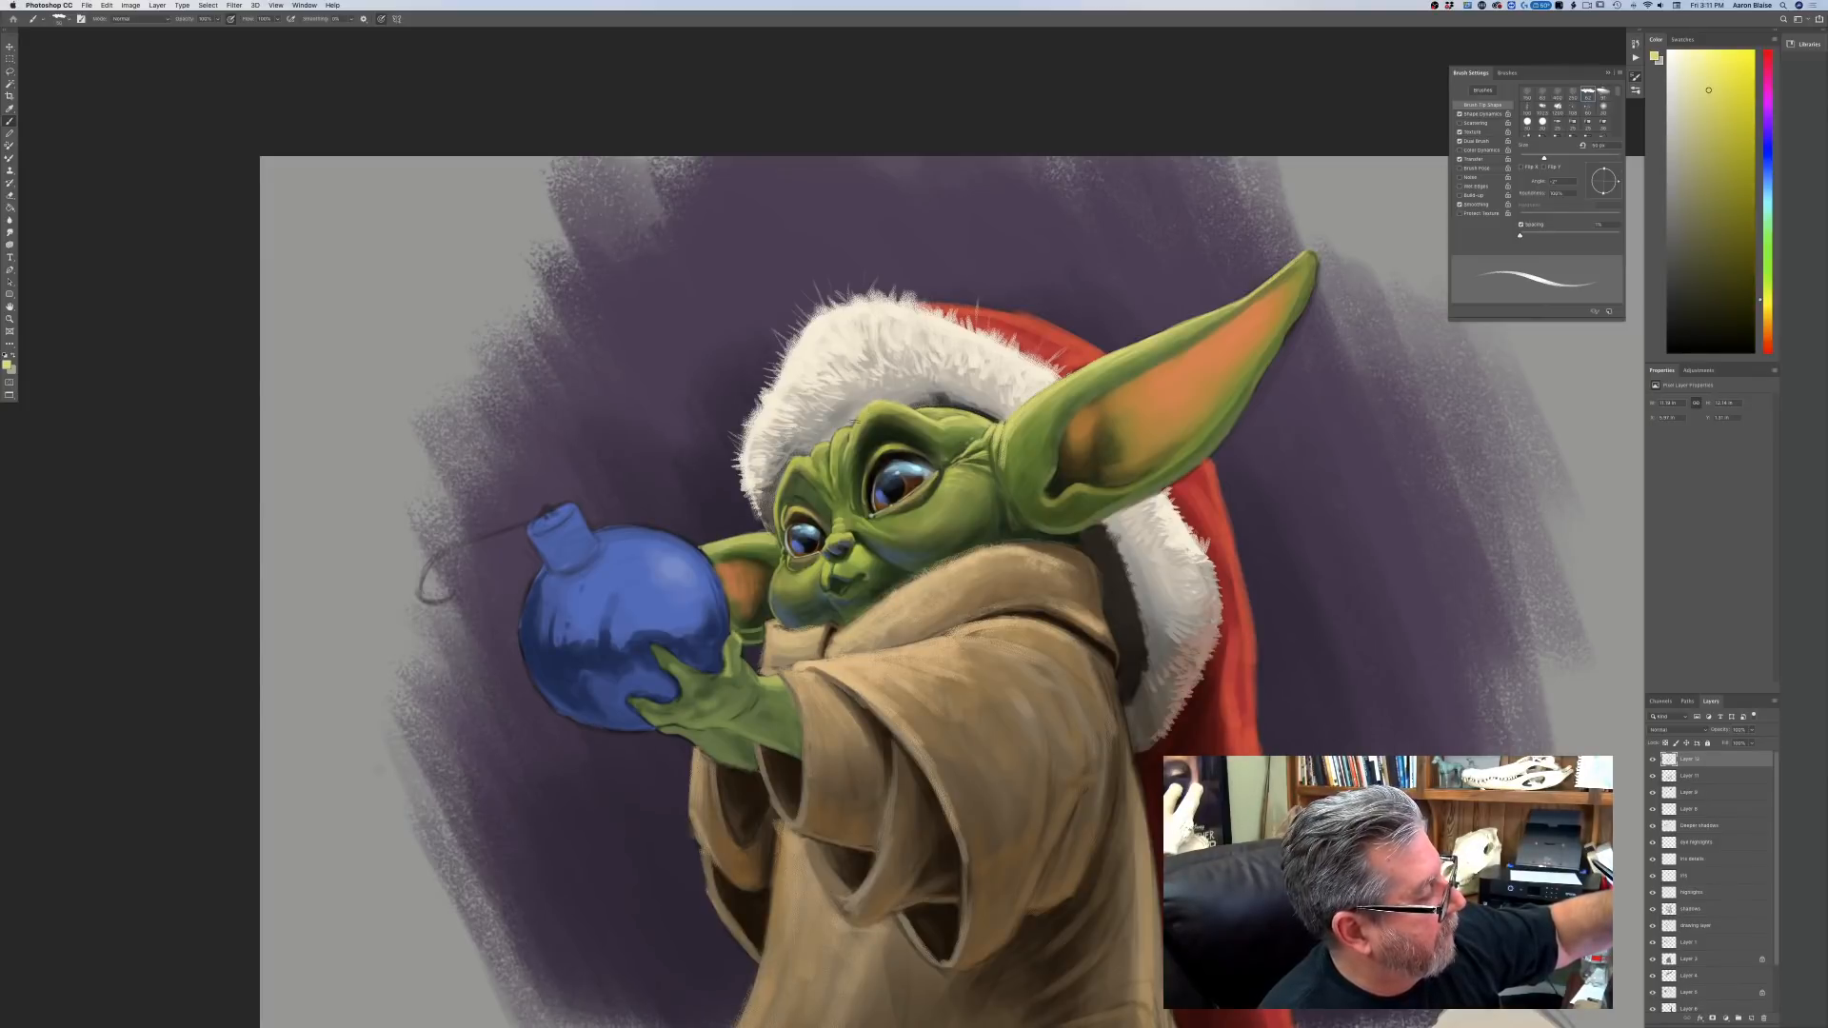
Shrink the brush and paint thin yellow-green highlights on the brow ridge and forehead wrinkles between and above the eyes.
key(bracketleft)
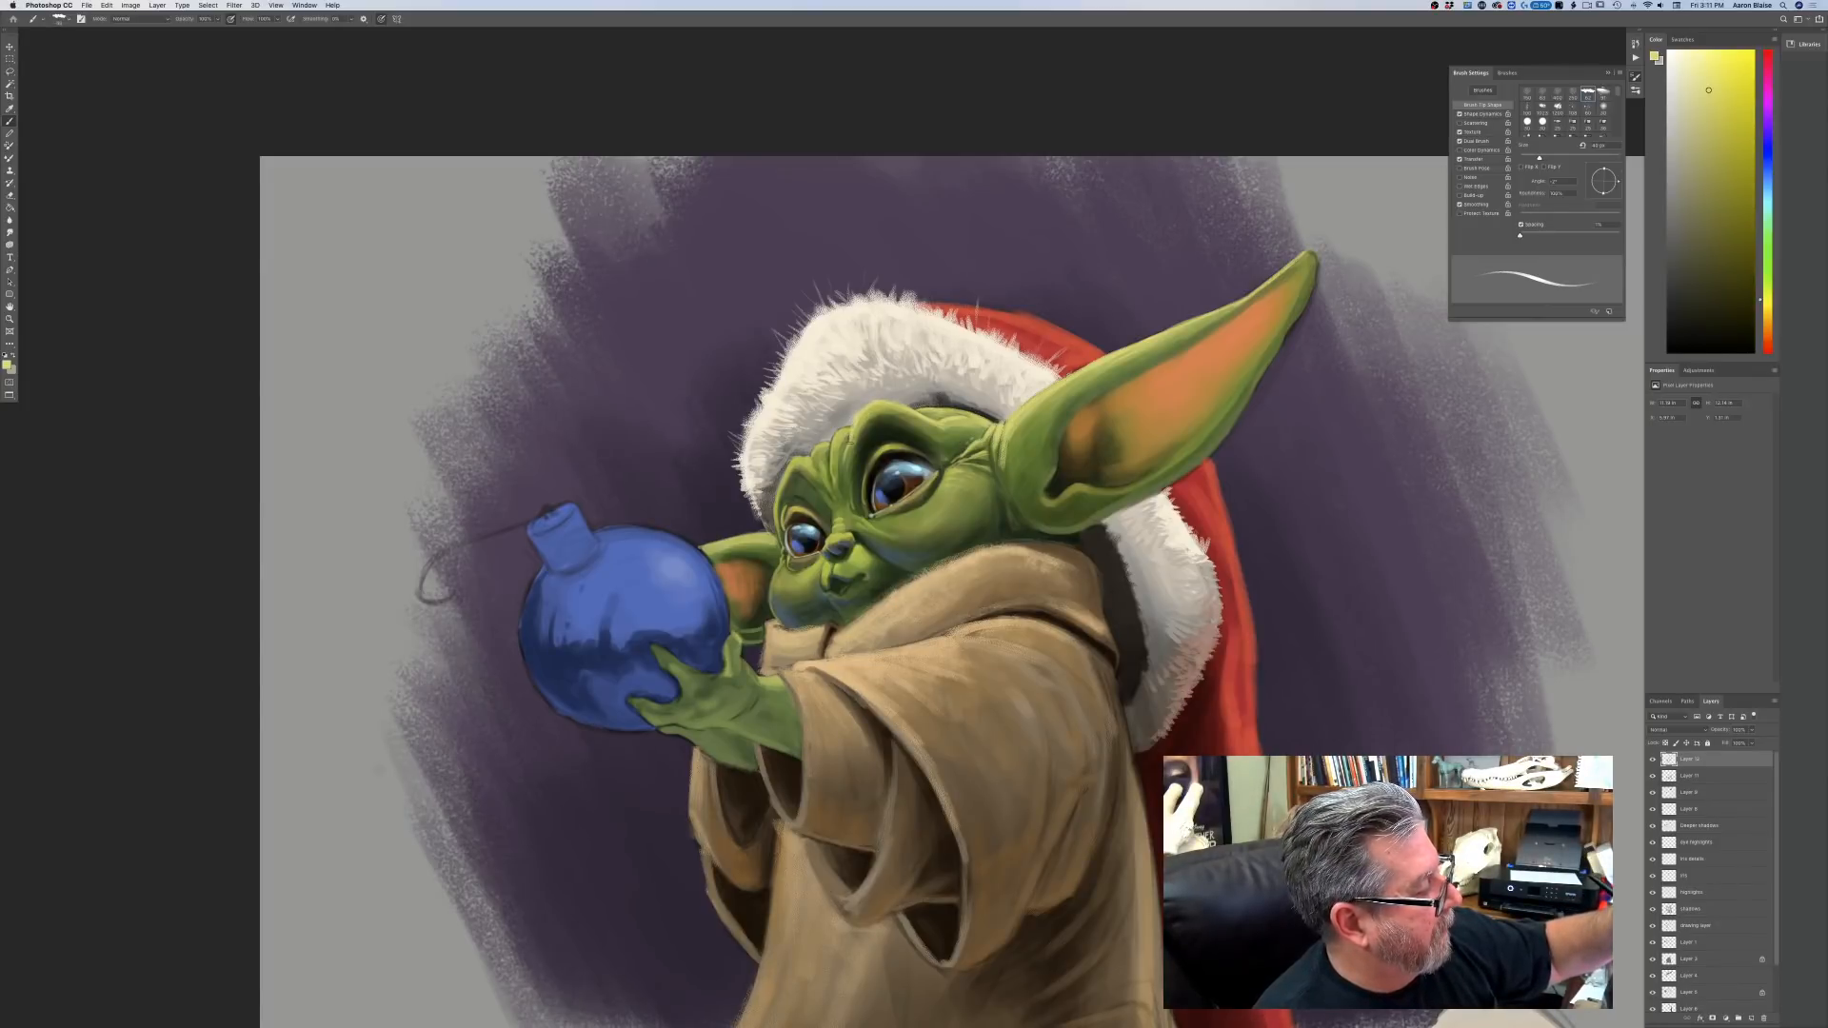
drag(871, 471, 864, 449)
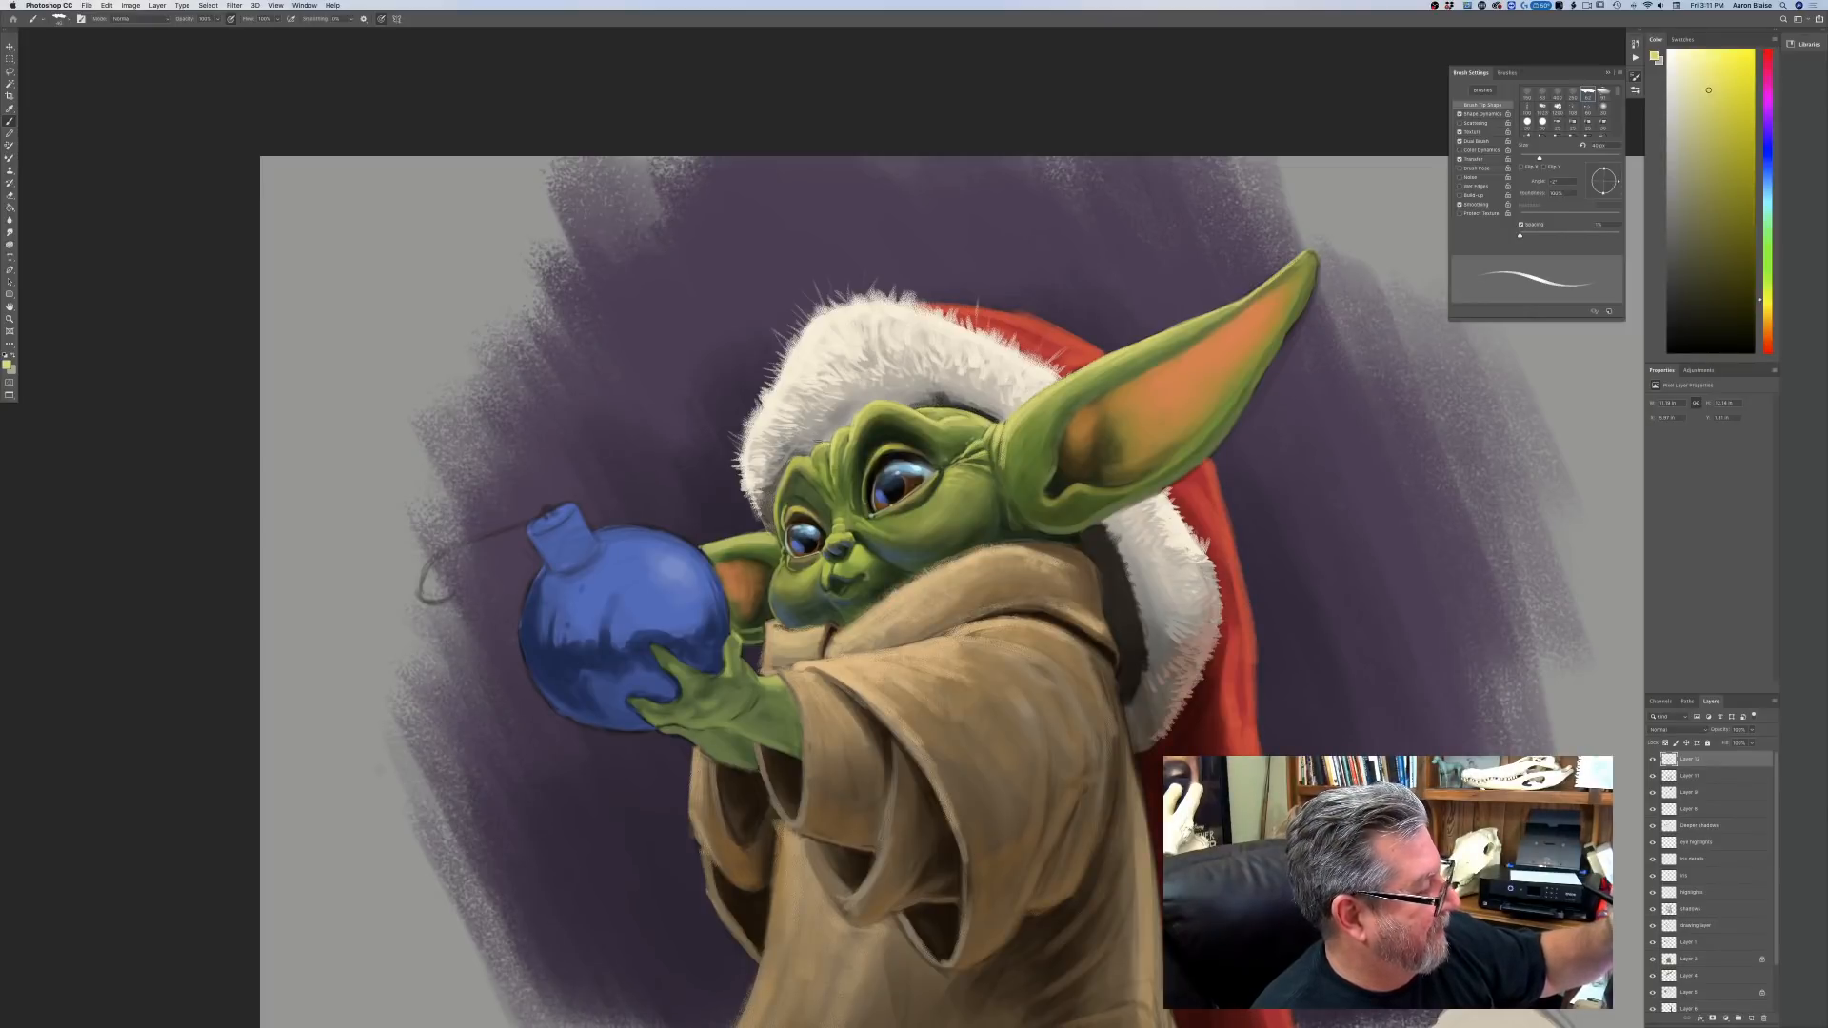
drag(814, 459, 812, 447)
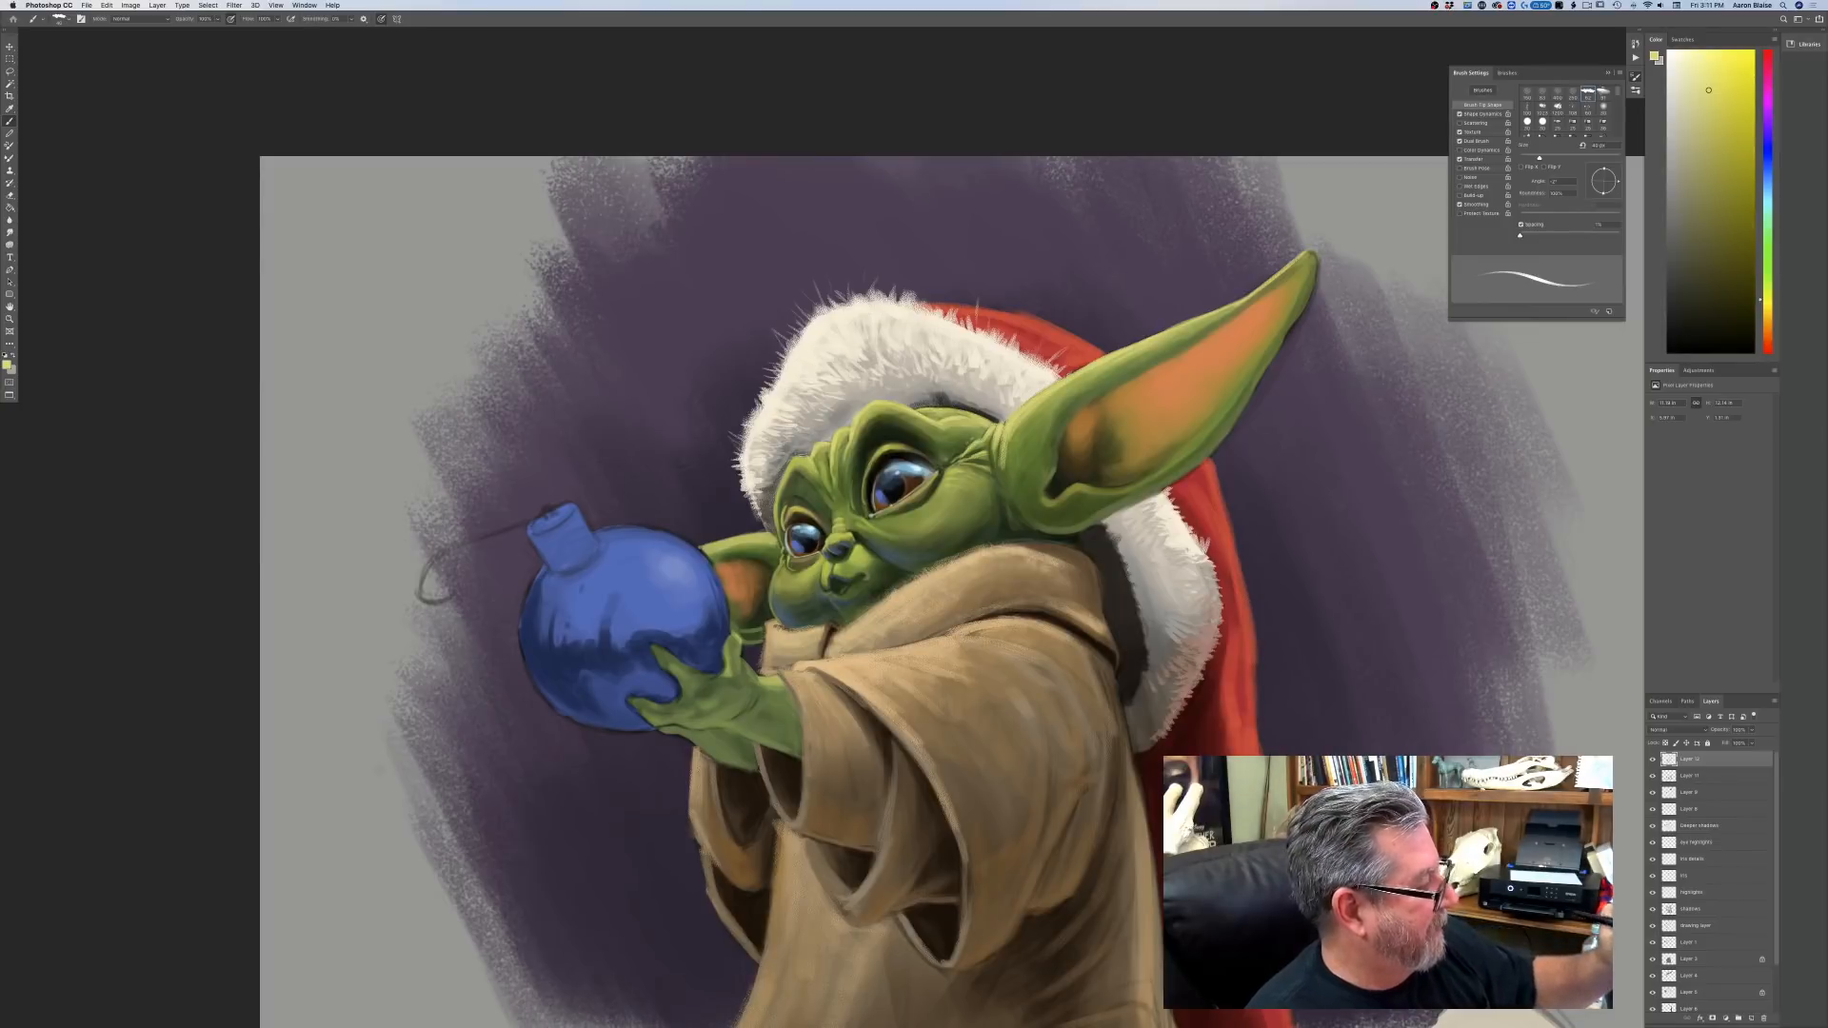
drag(796, 461, 786, 474)
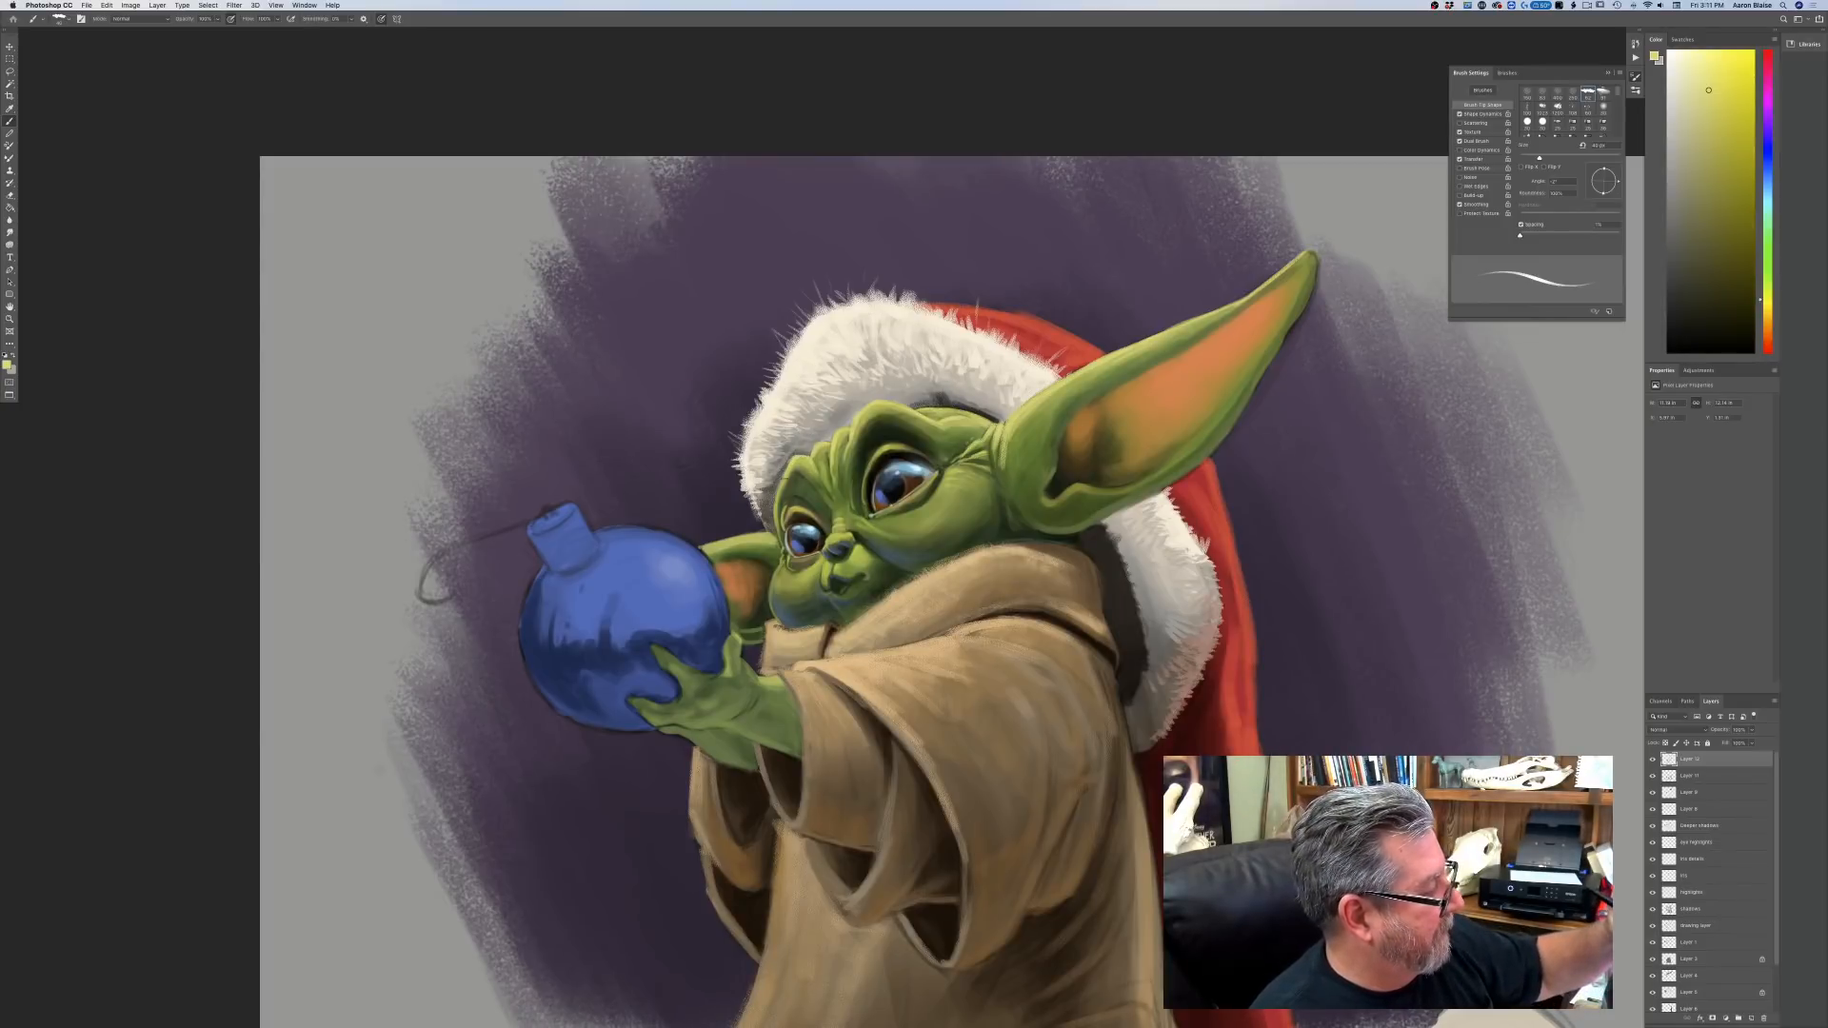
click(789, 488)
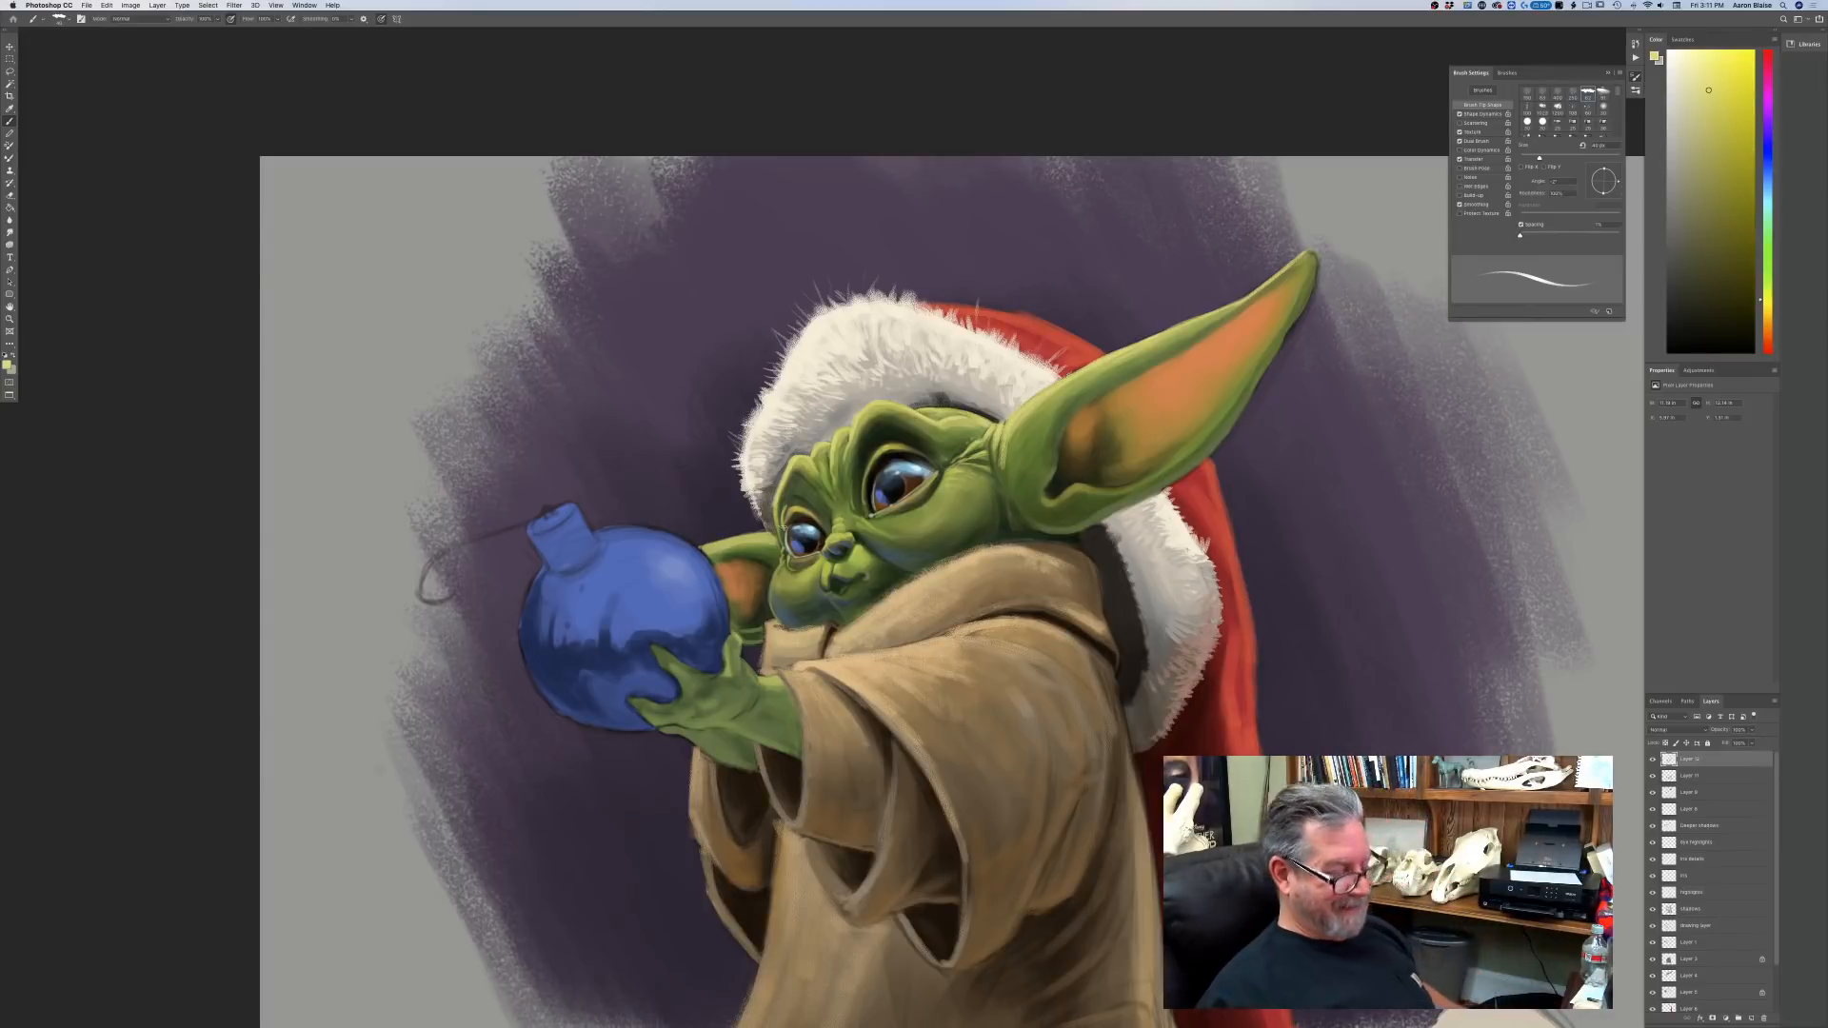
Refine the yellow-green skin highlights on the face and the fingers holding the ornament with varying brush sizes, and check the illustration.
key(ctrl+plus)
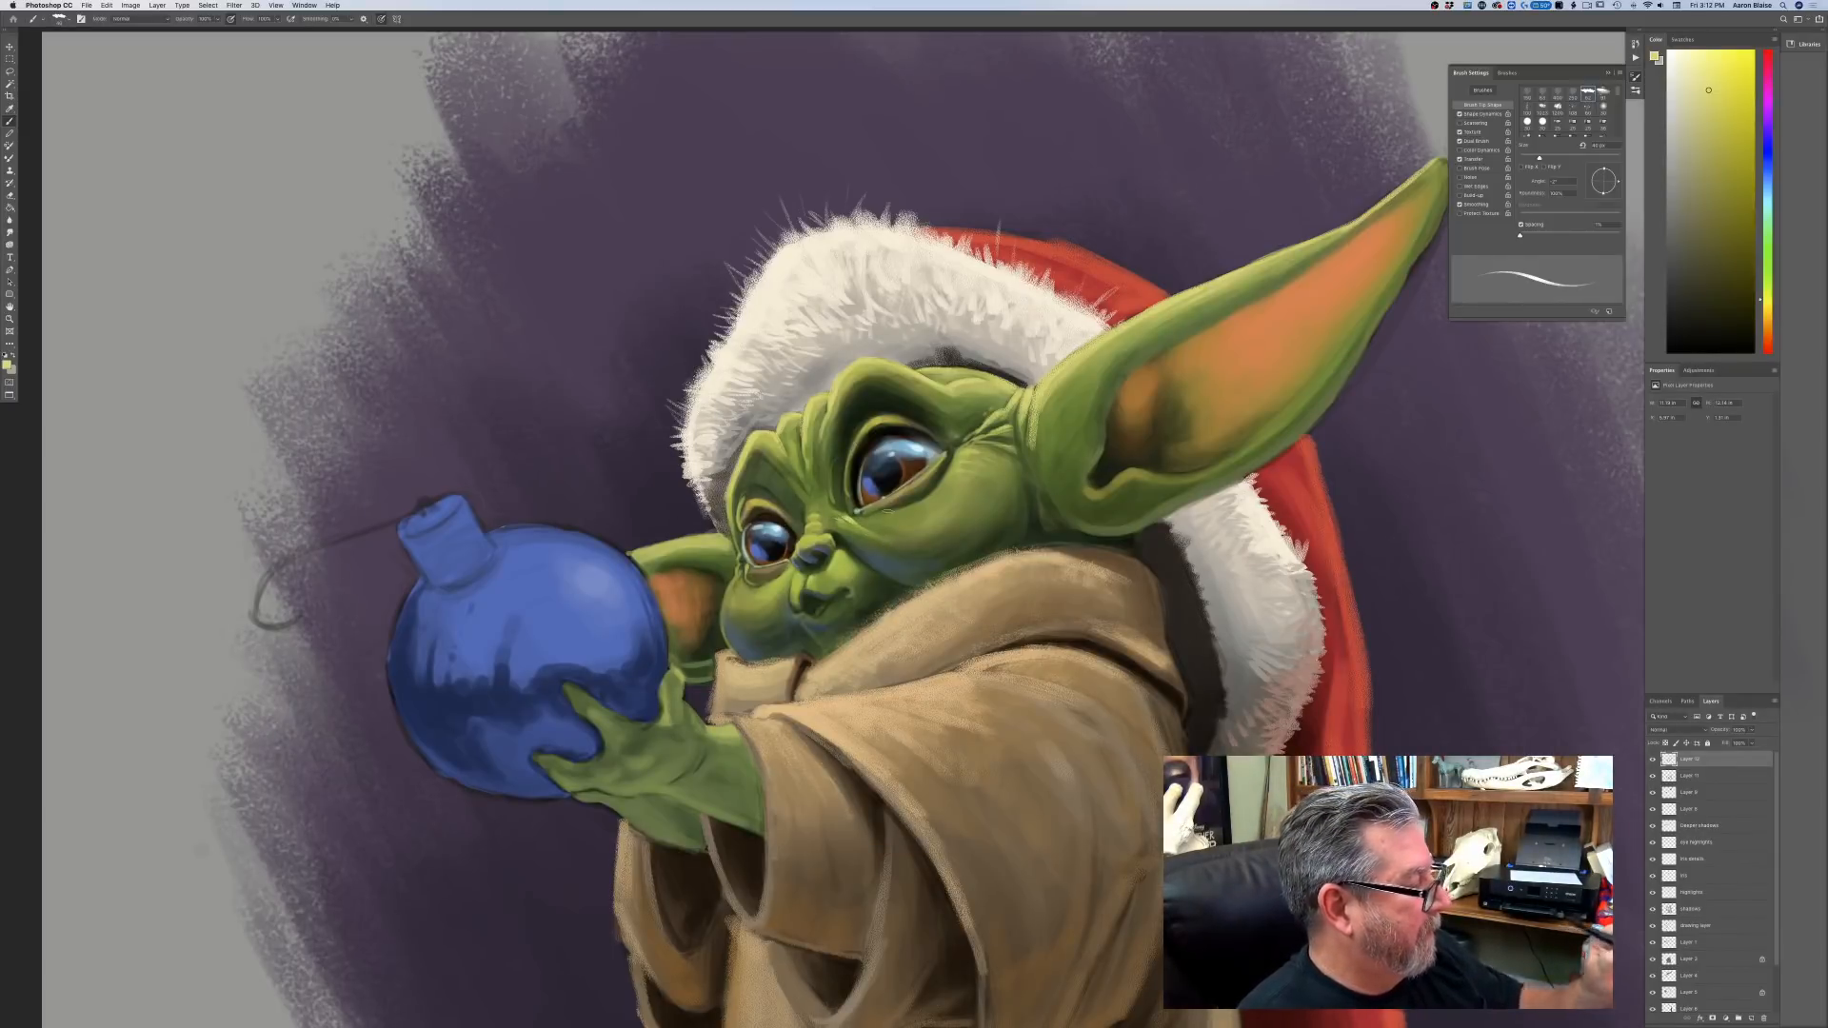
key(bracketleft)
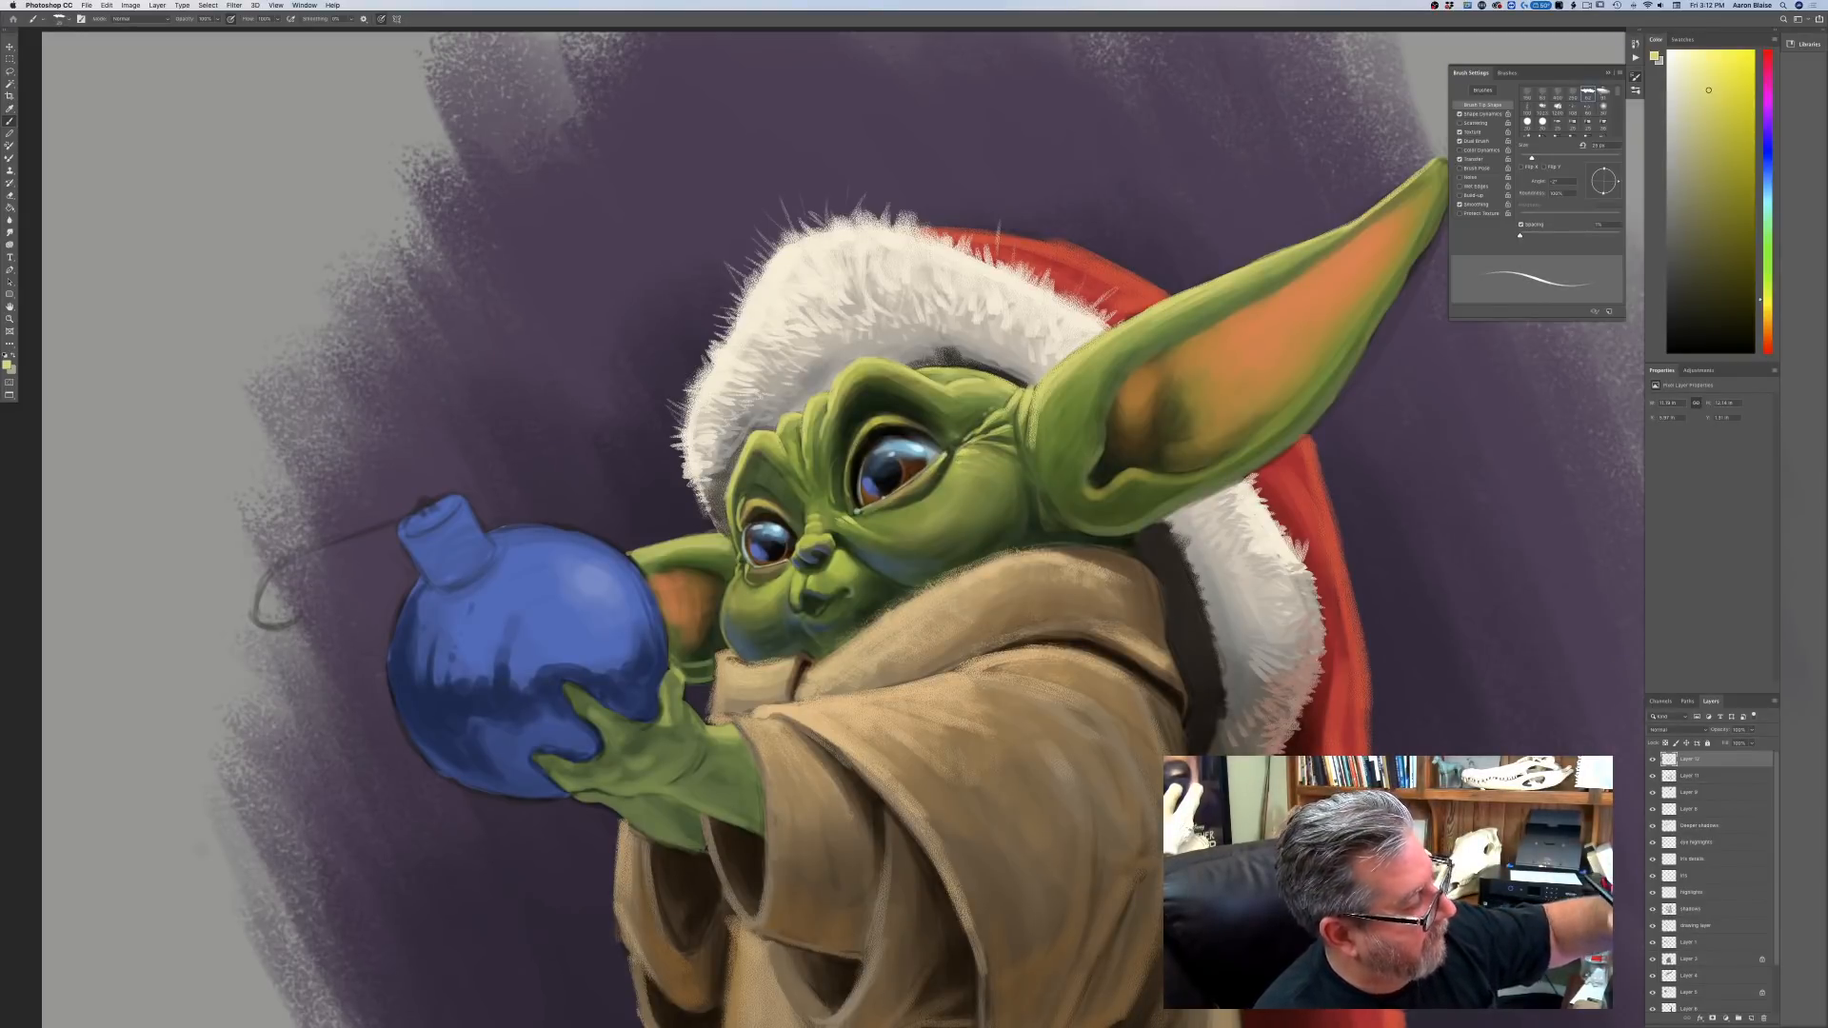
key(bracketright)
key(bracketright)
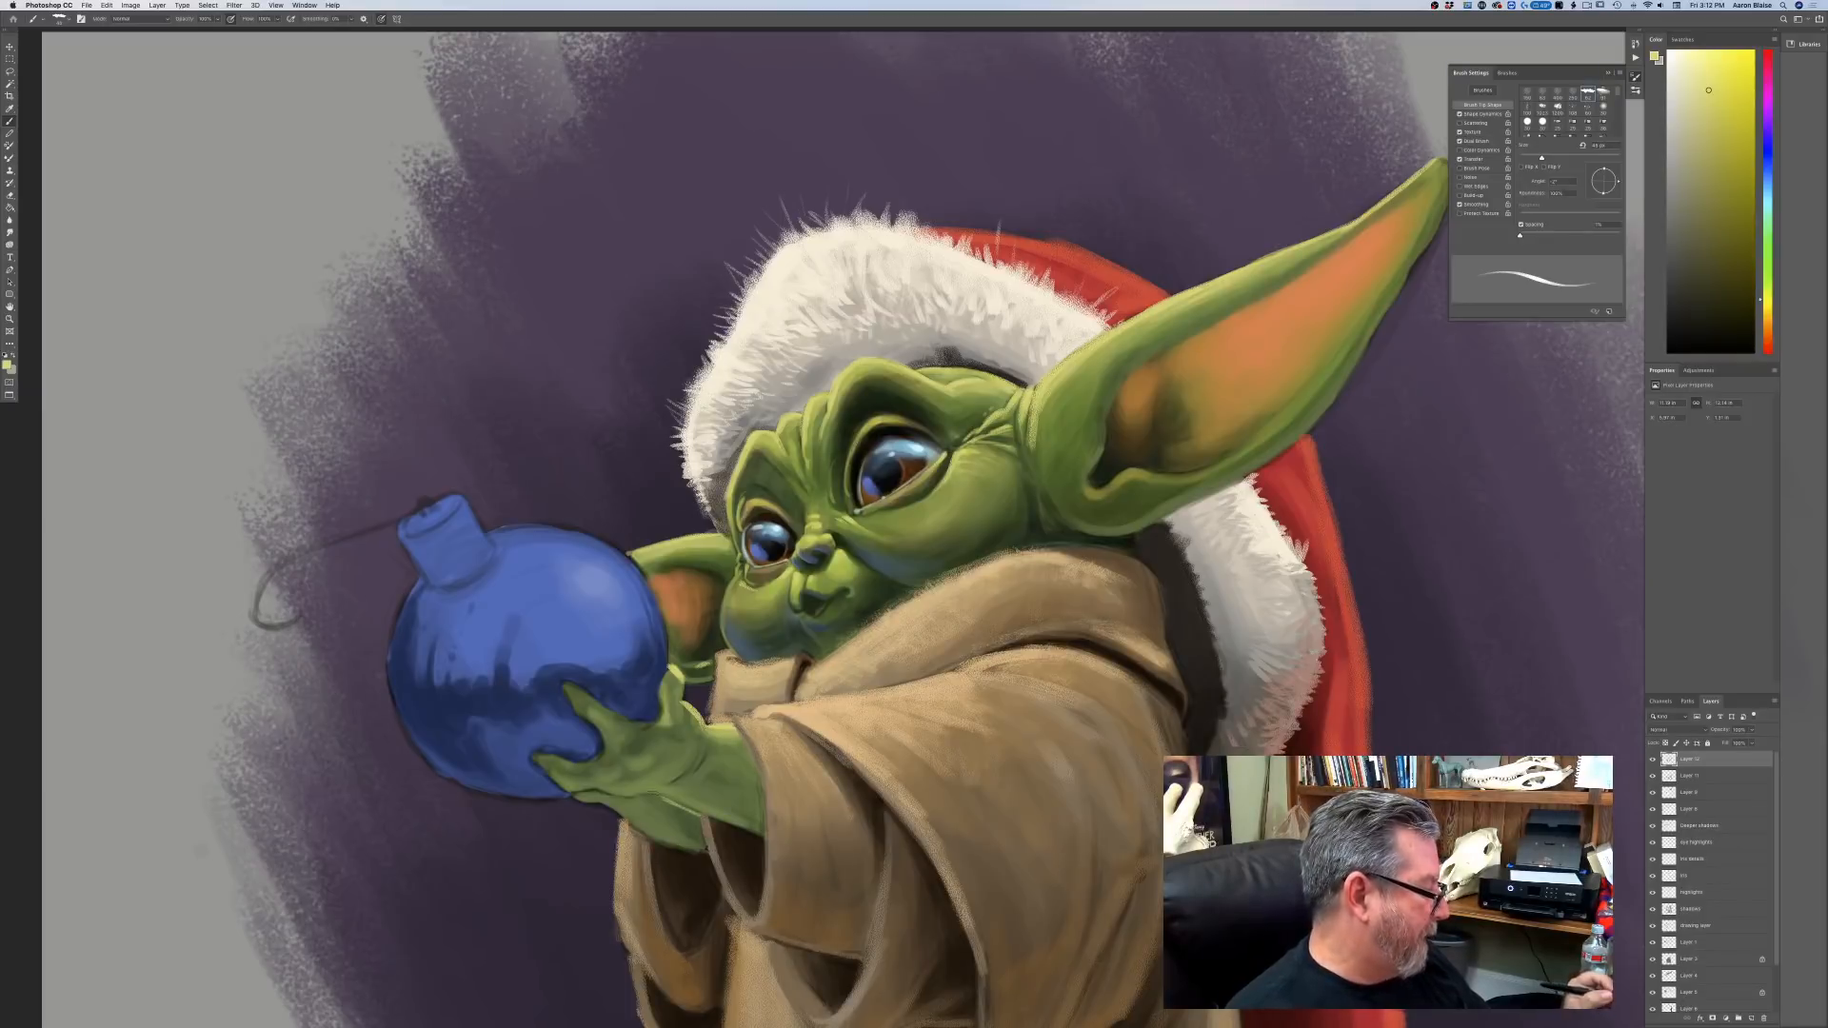
key(super+minus)
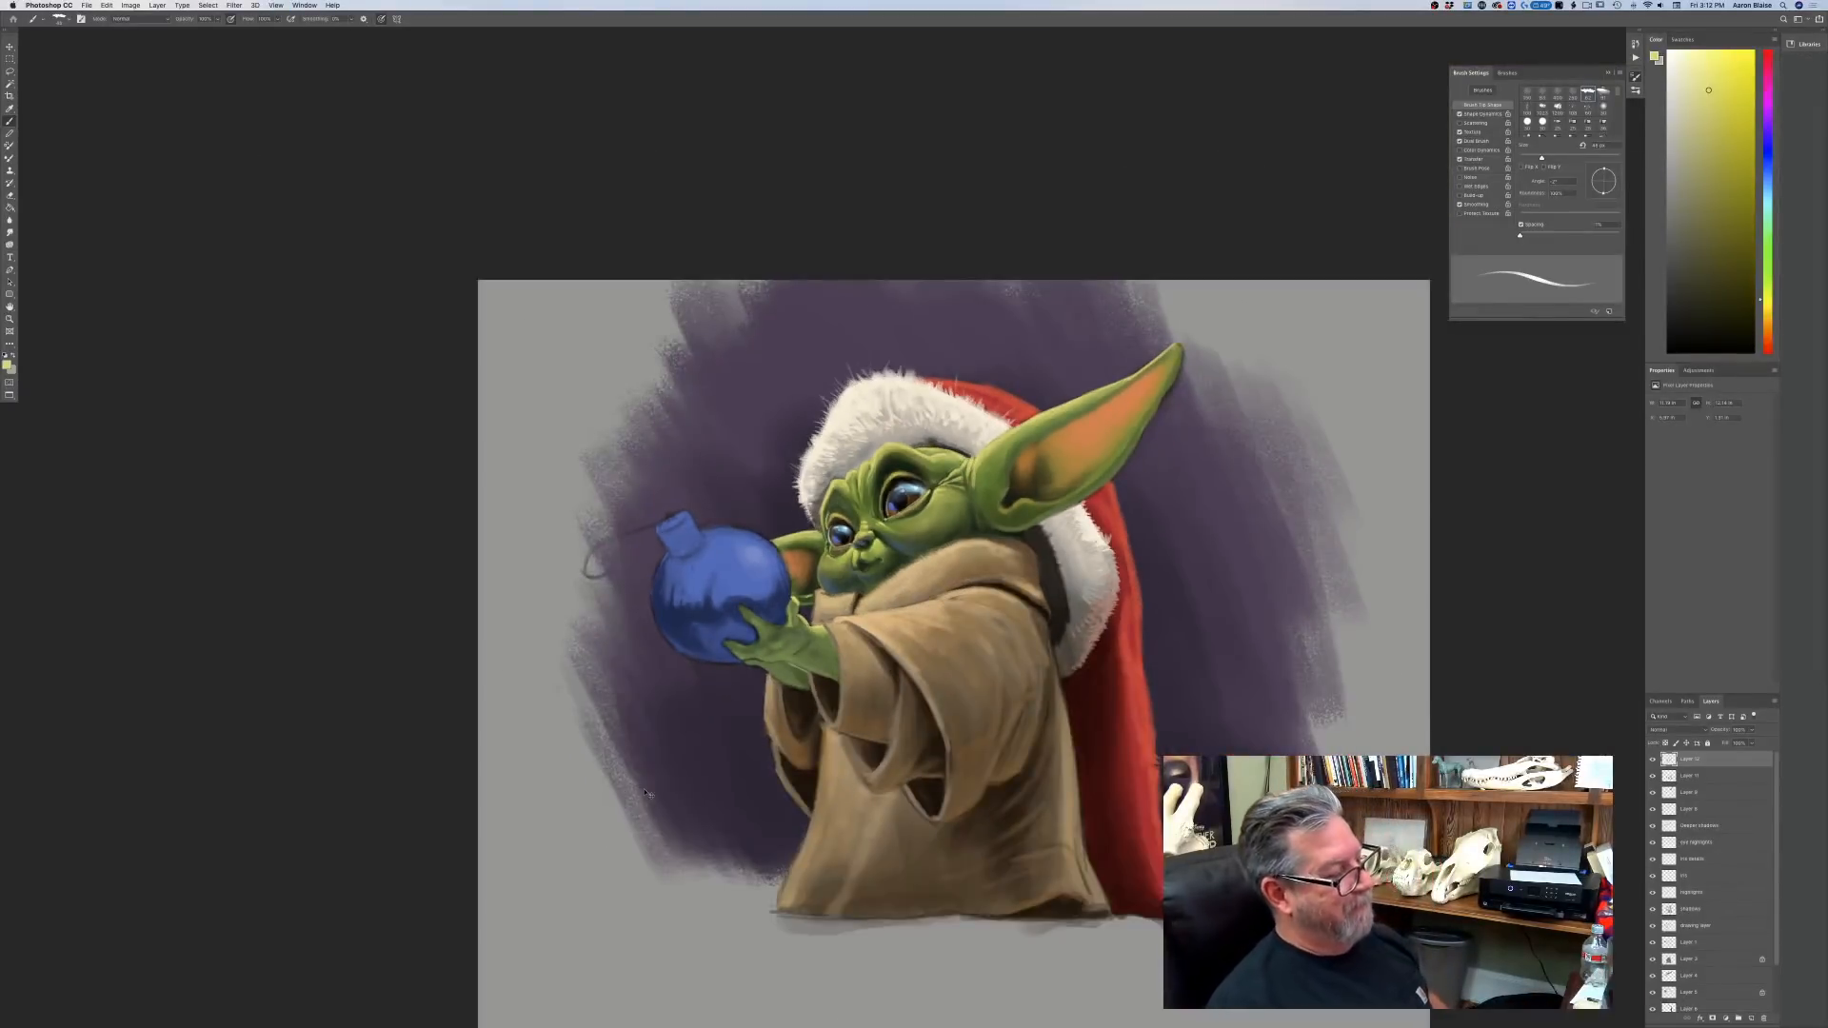
key(super+plus)
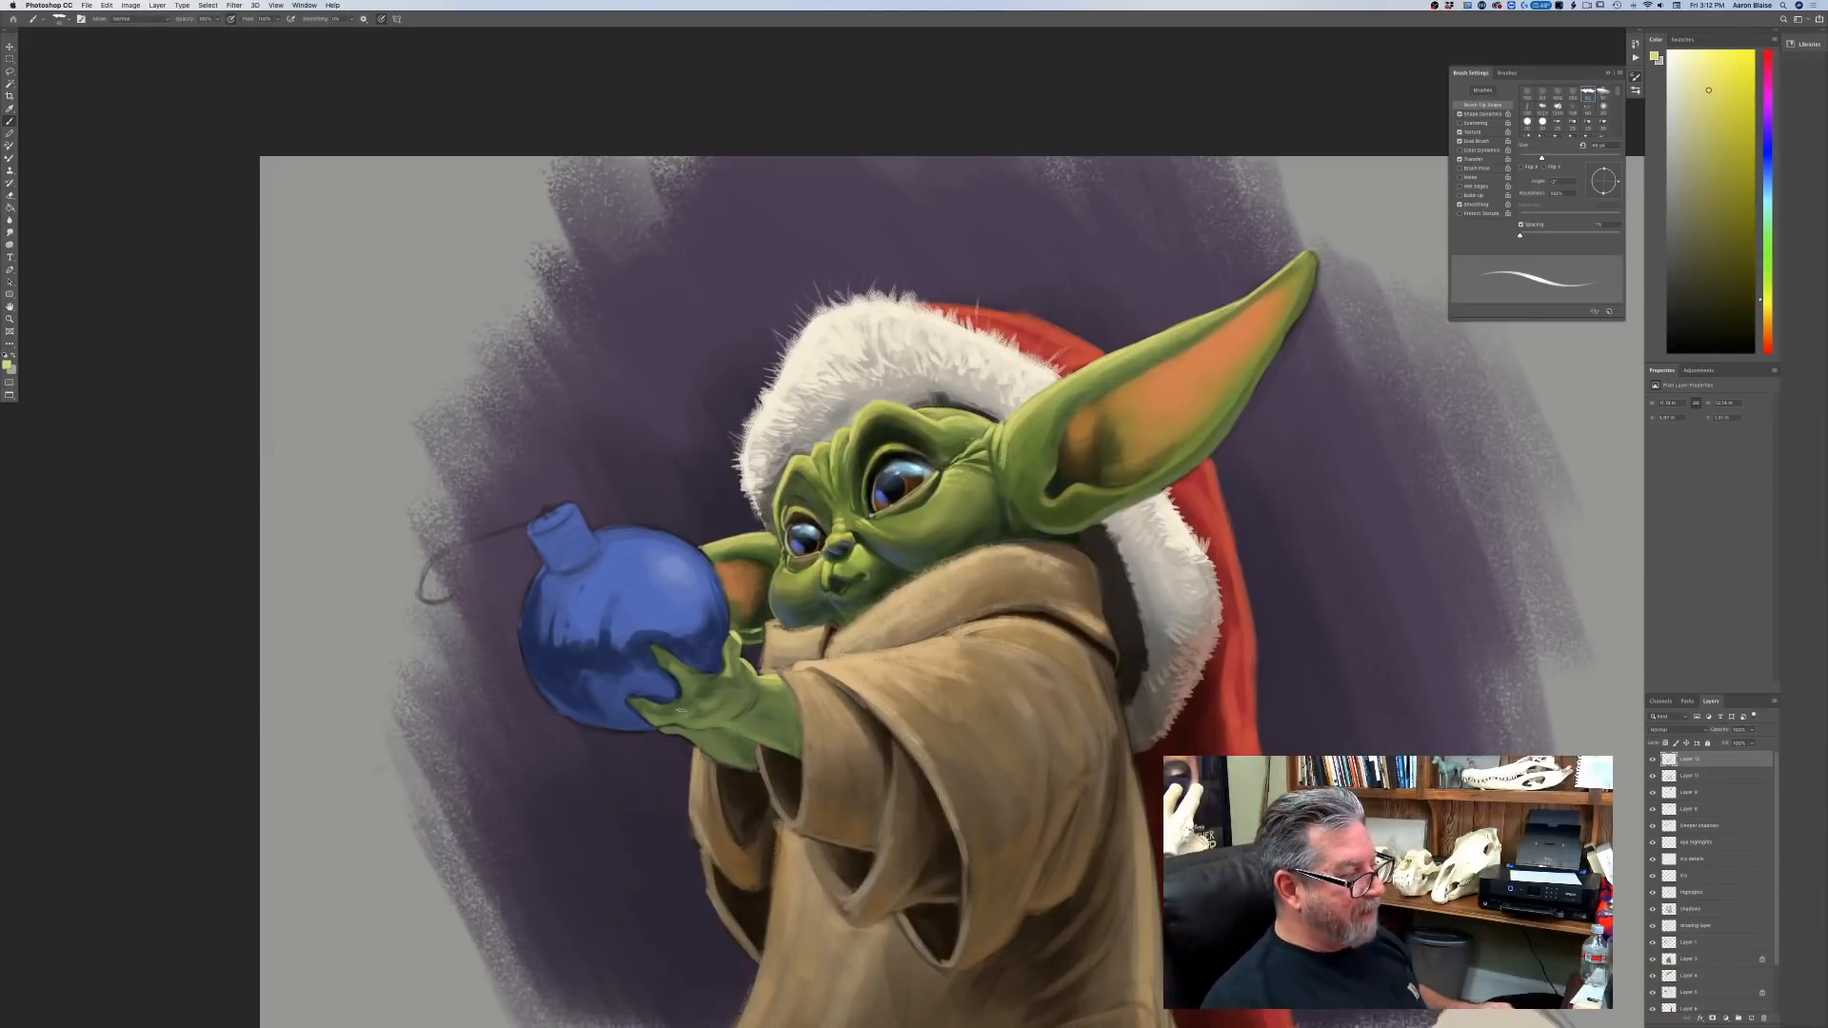
Pick a muted grey-blue and paint soft reflected light on the underside of the cheek and chin above the collar.
click(7, 365)
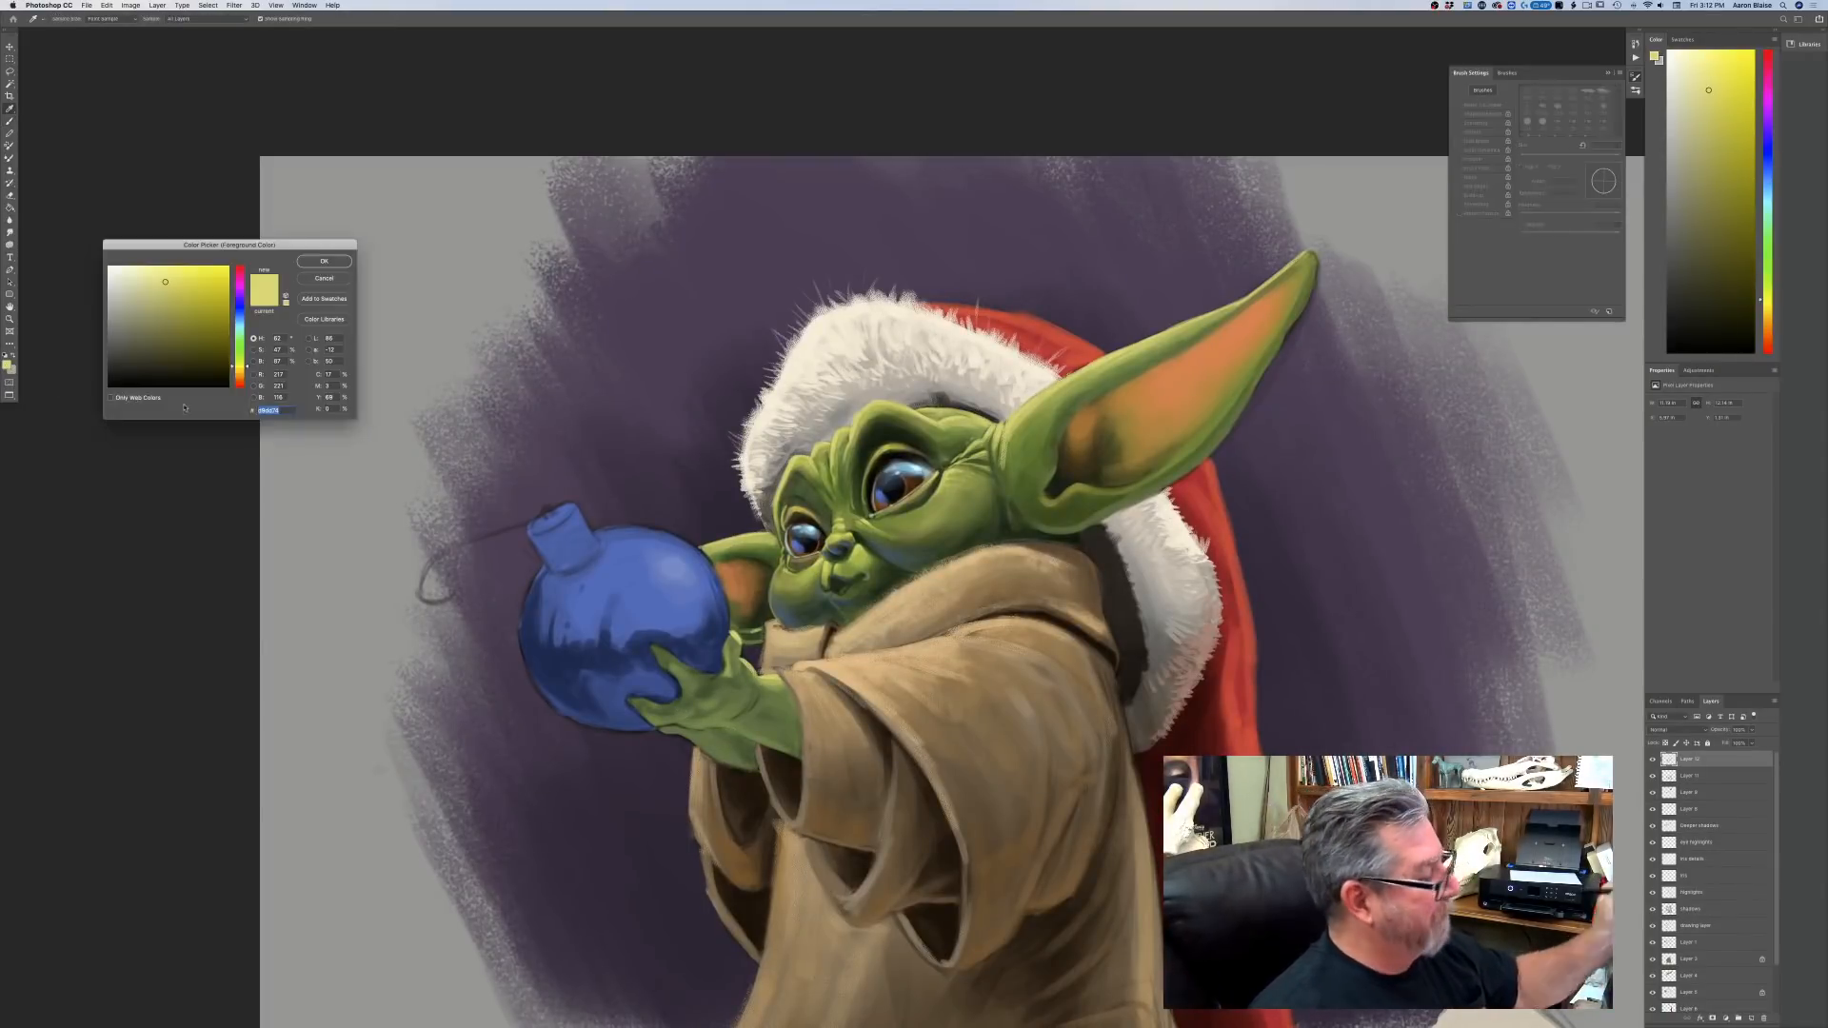
click(886, 551)
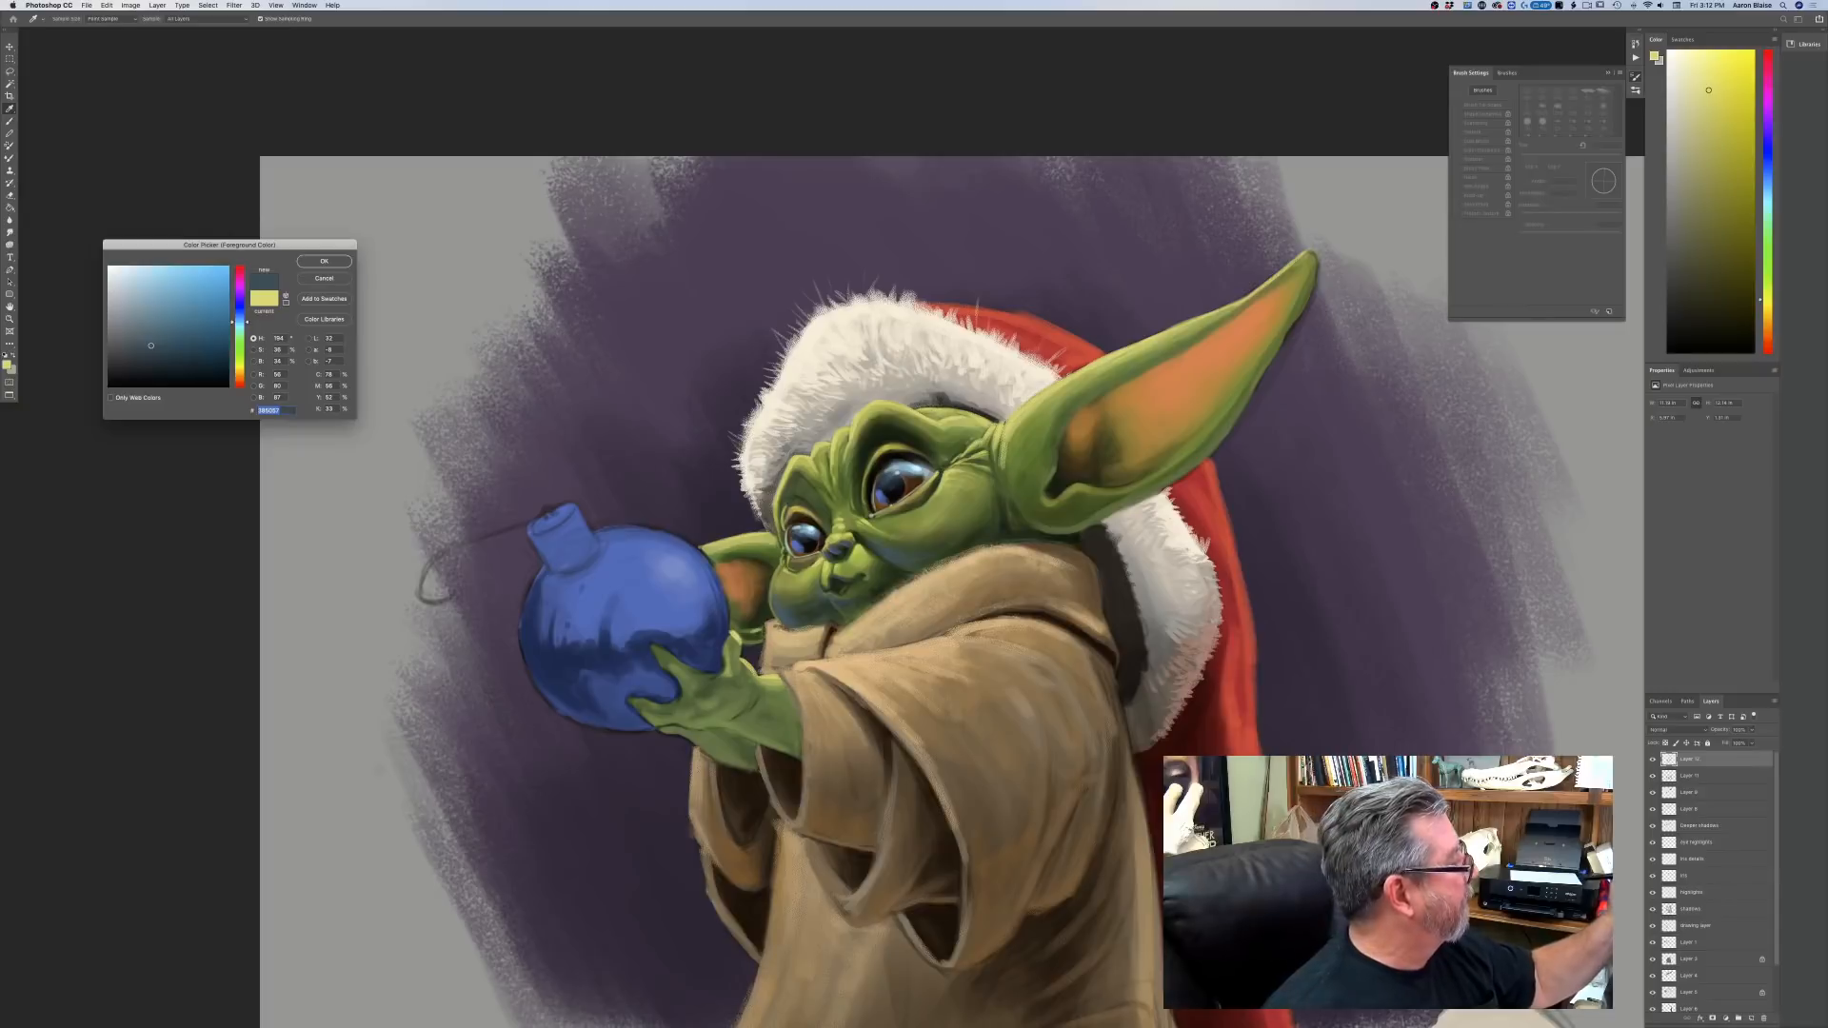
click(149, 328)
click(322, 262)
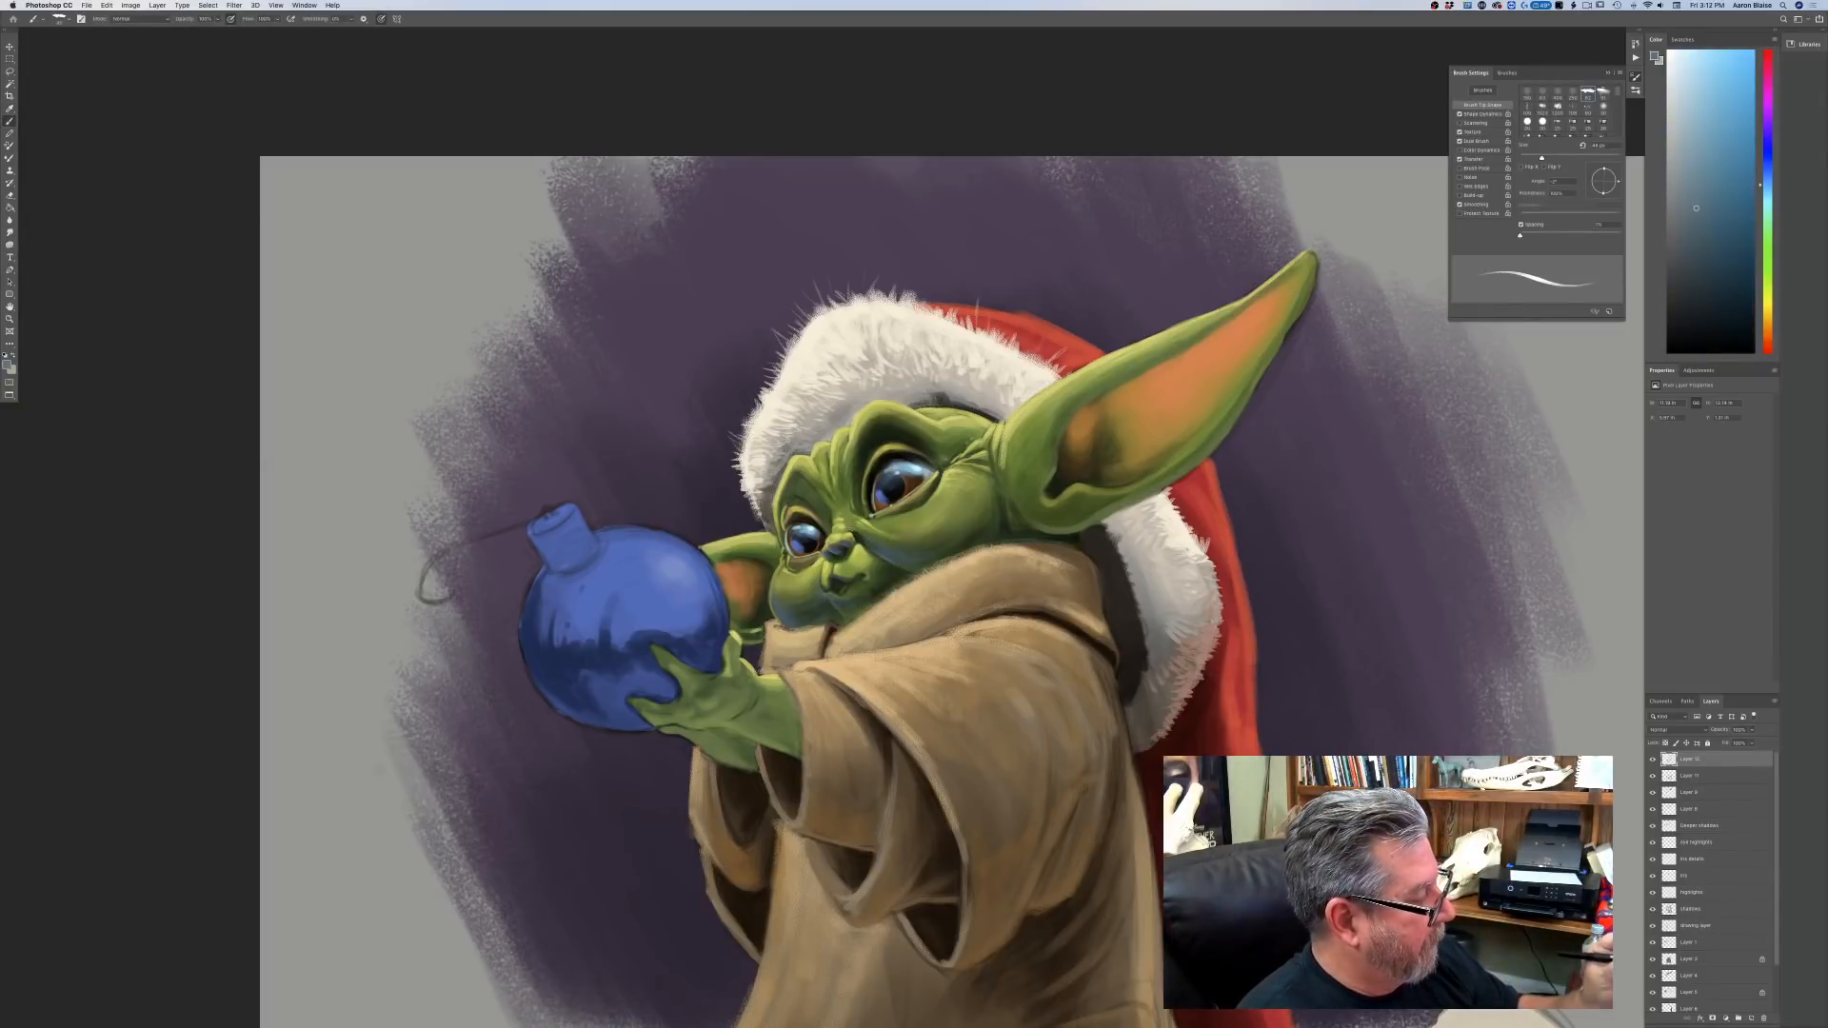
drag(834, 600, 856, 577)
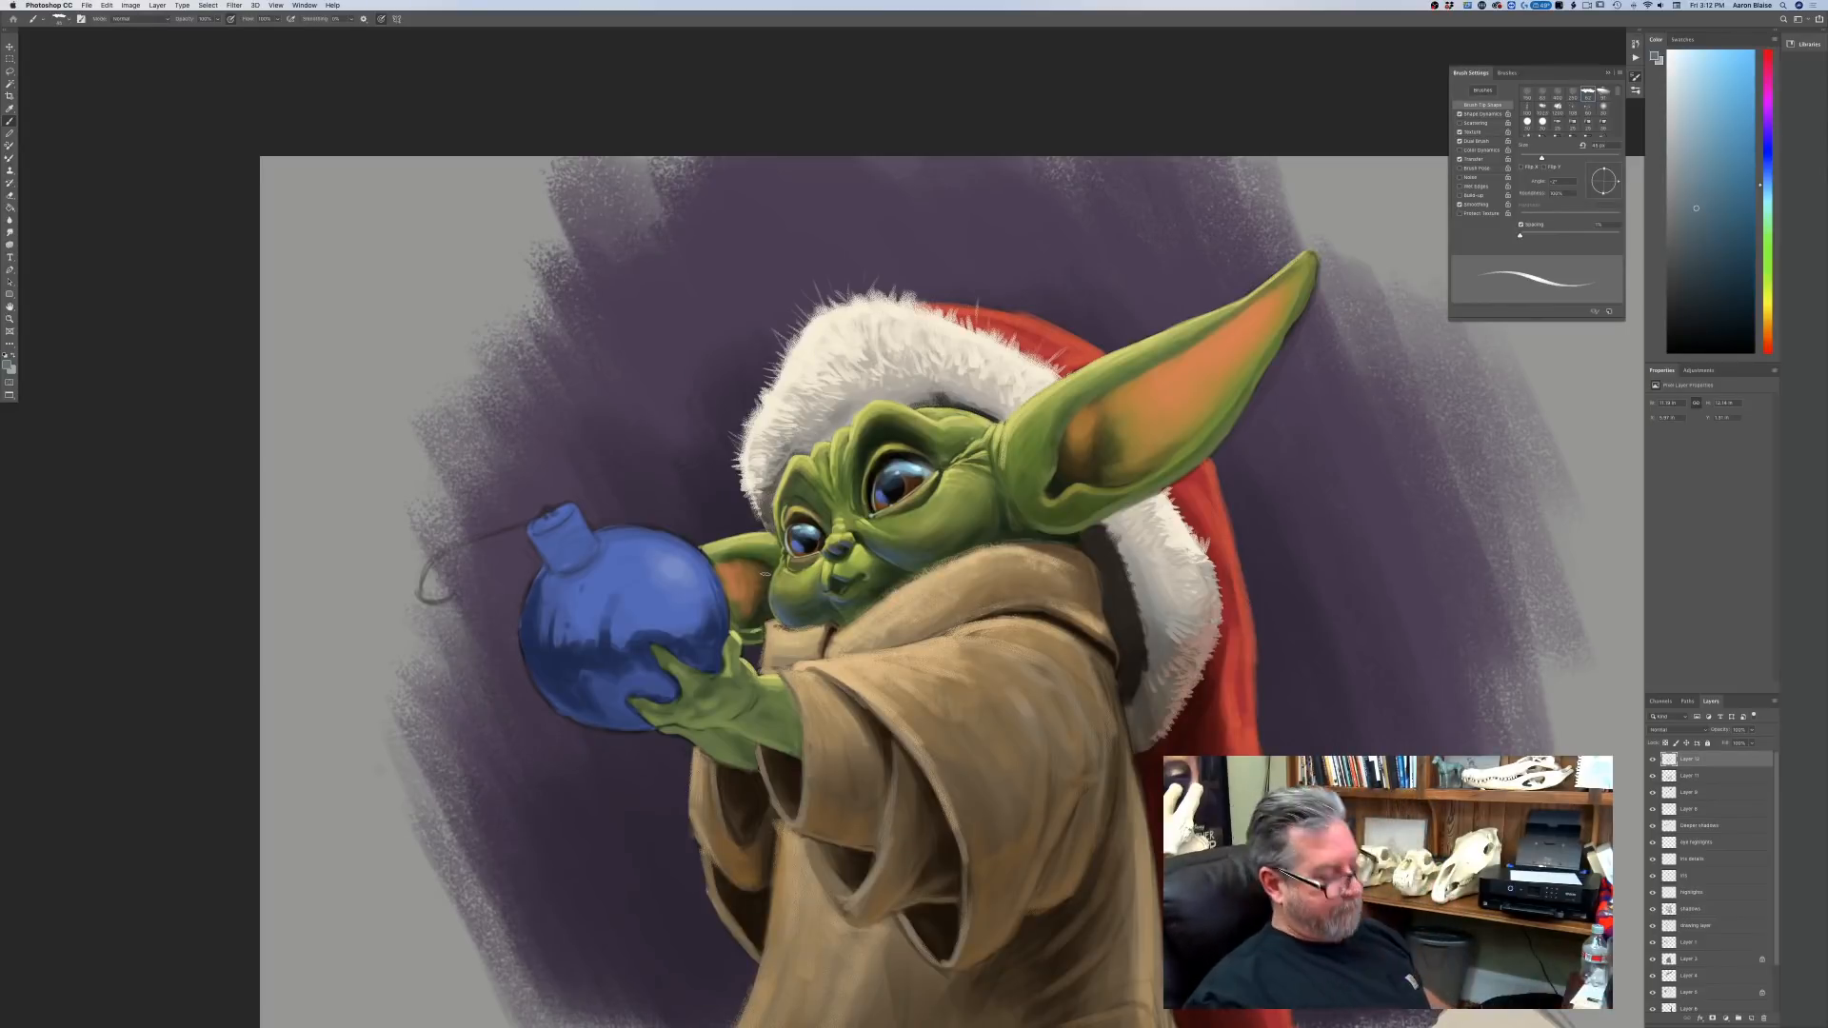
Pick a dark green and deepen the shadow beneath the brow ridge of the far eye.
key(super+equal)
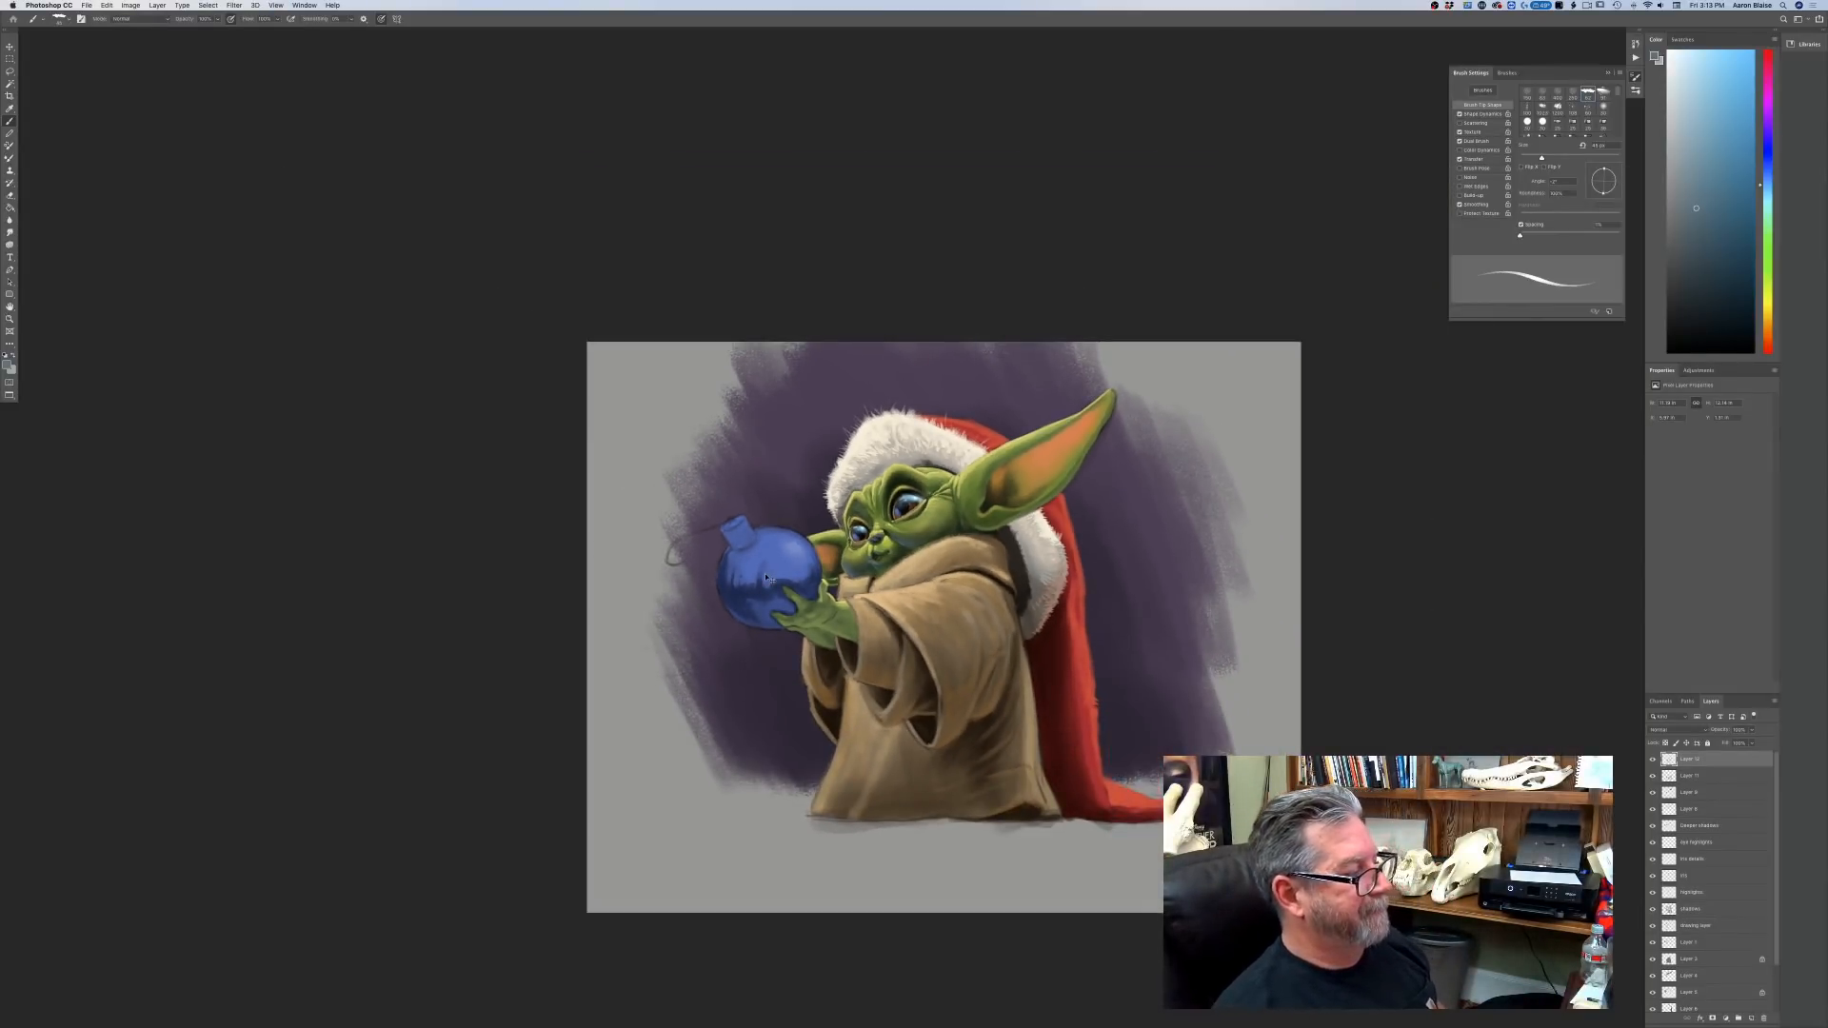
key(super+equal)
key(super+equal)
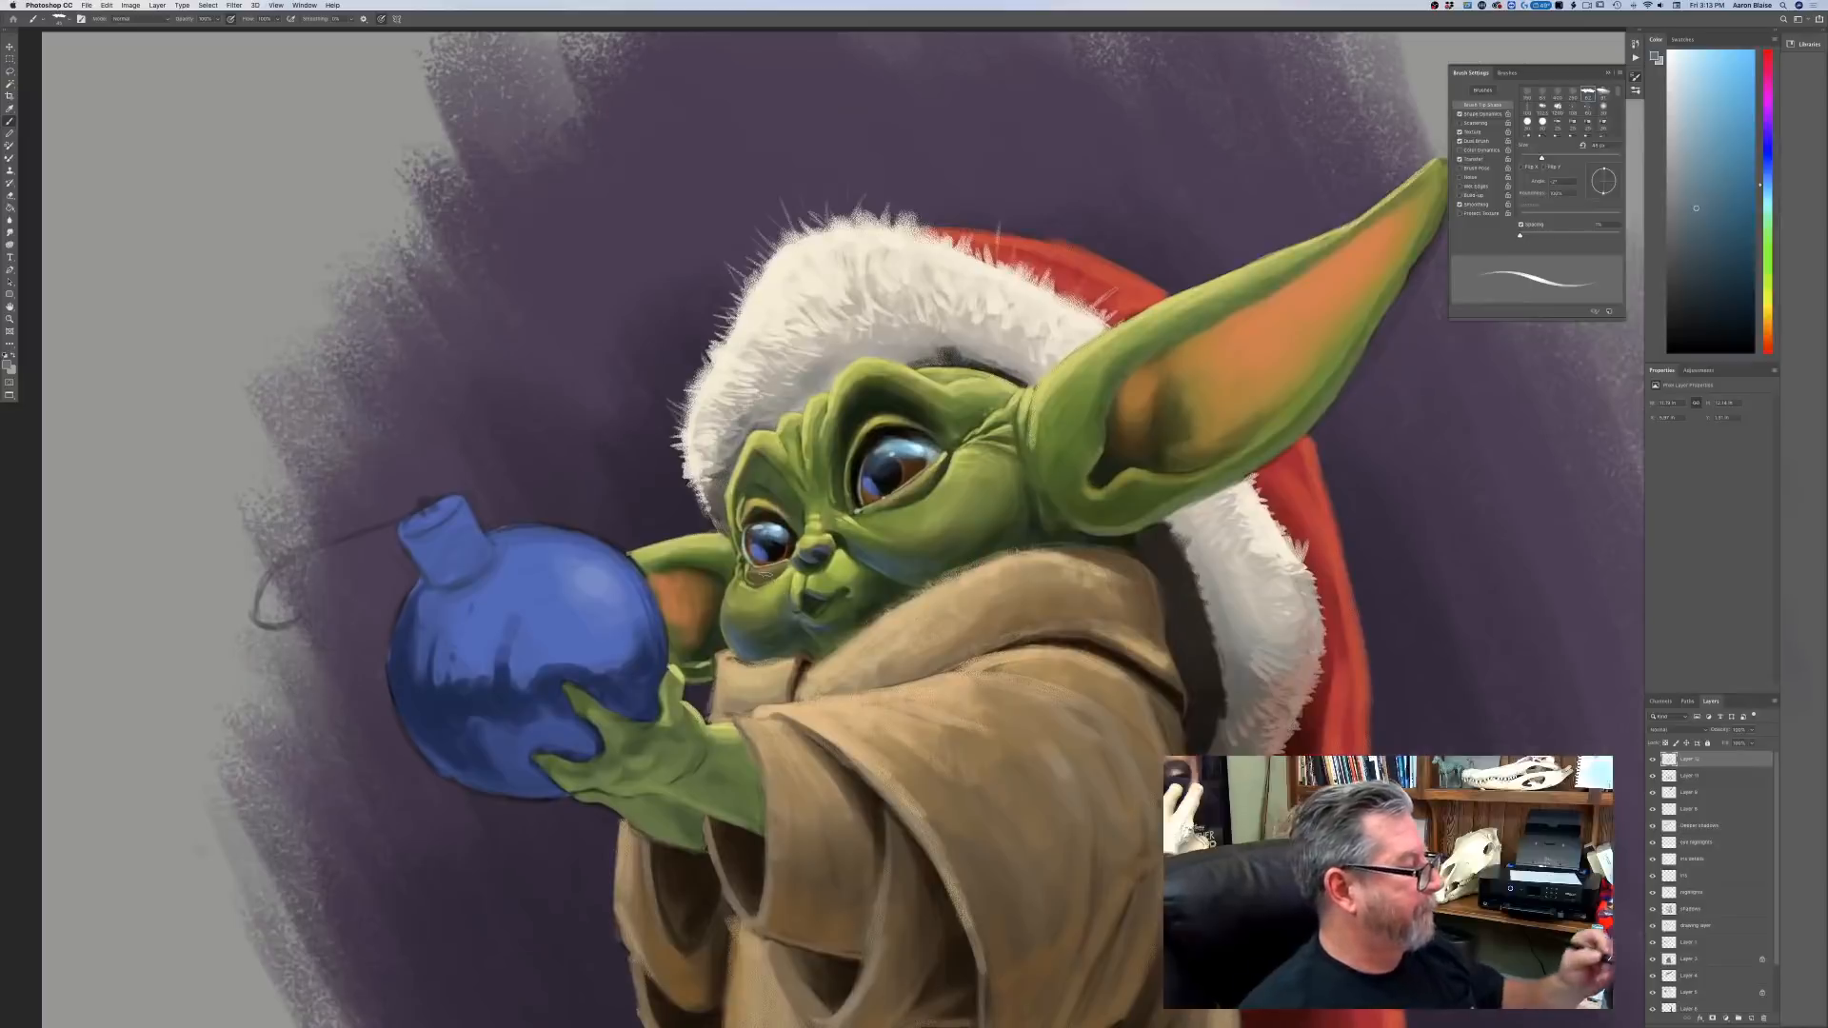
click(7, 363)
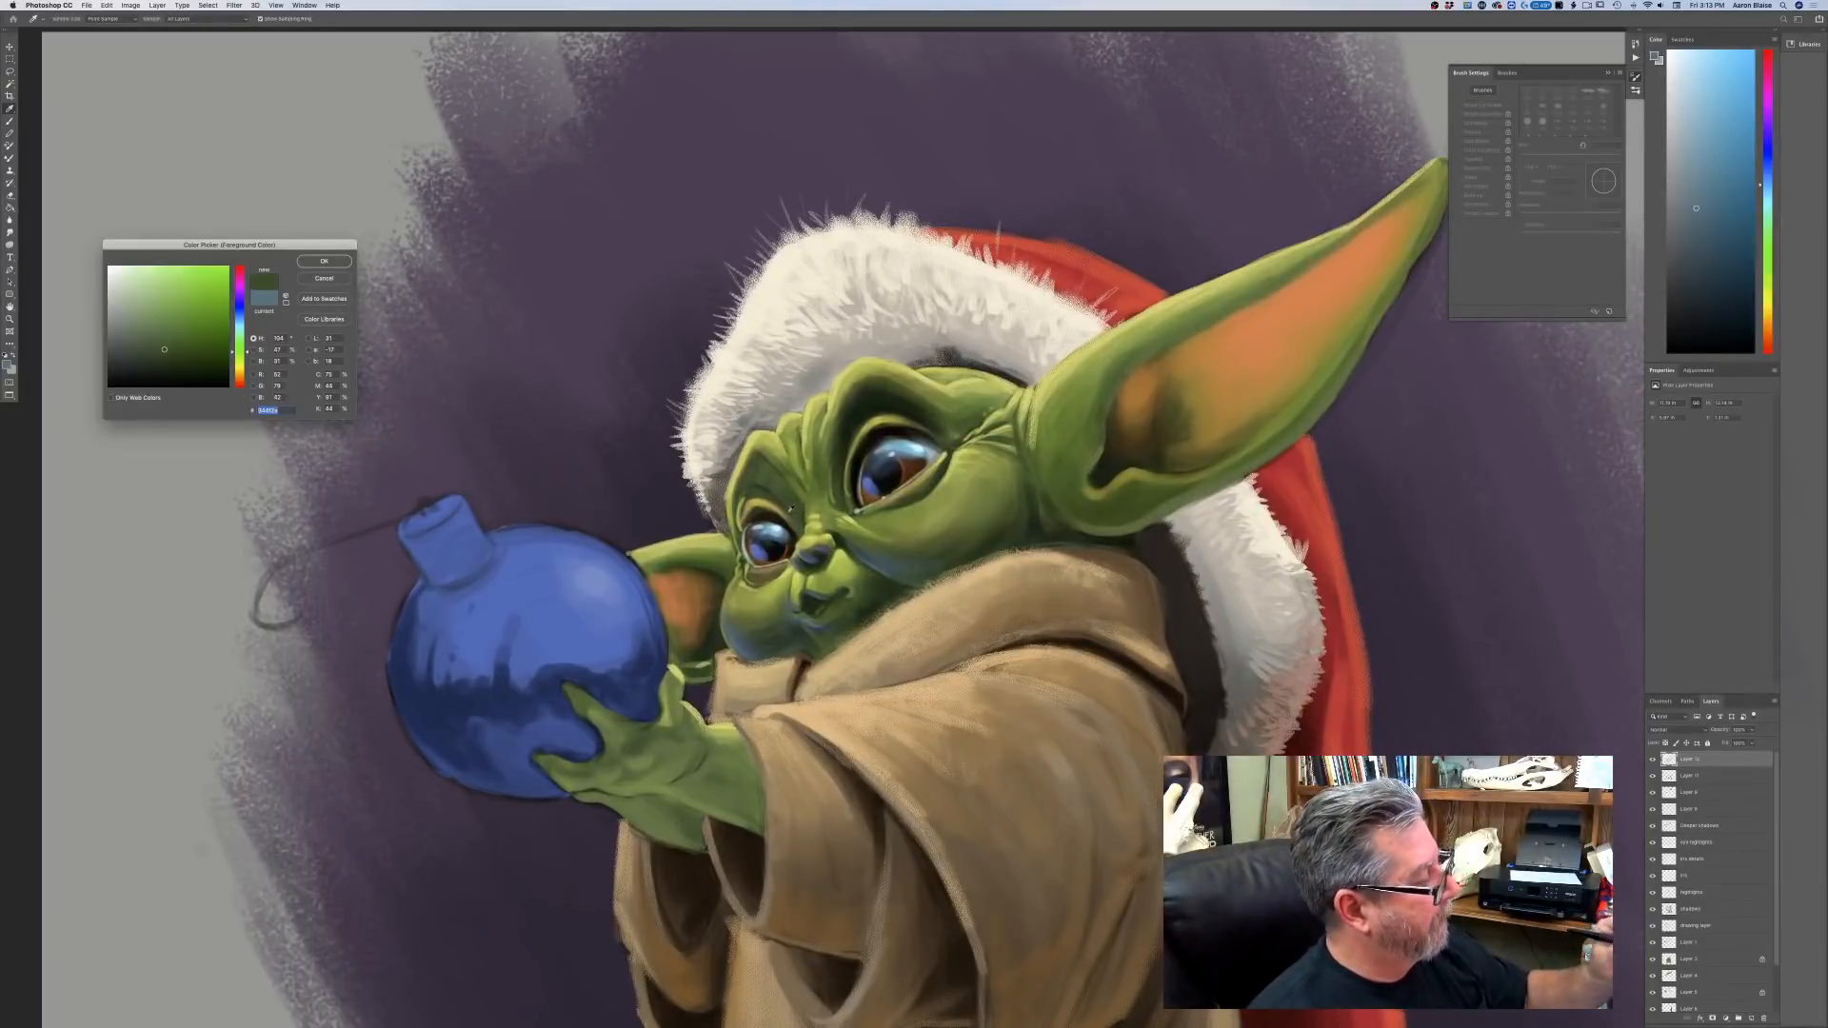
click(165, 365)
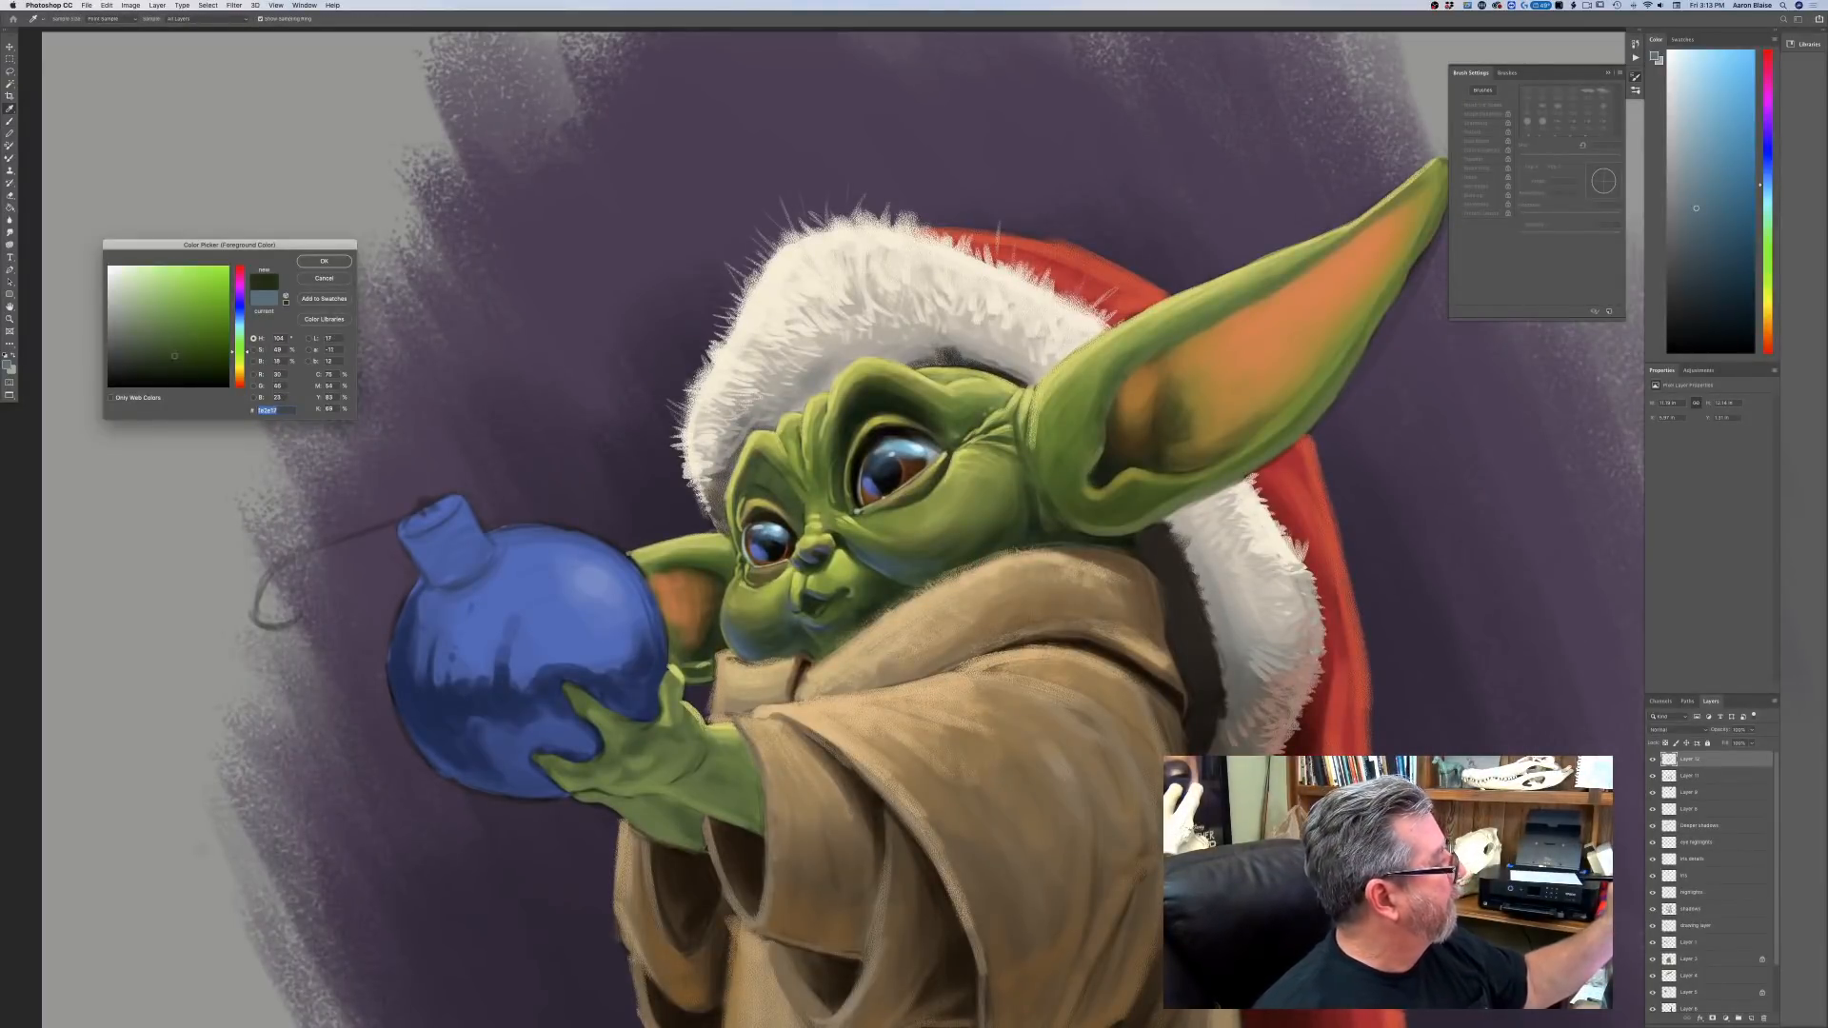
click(323, 261)
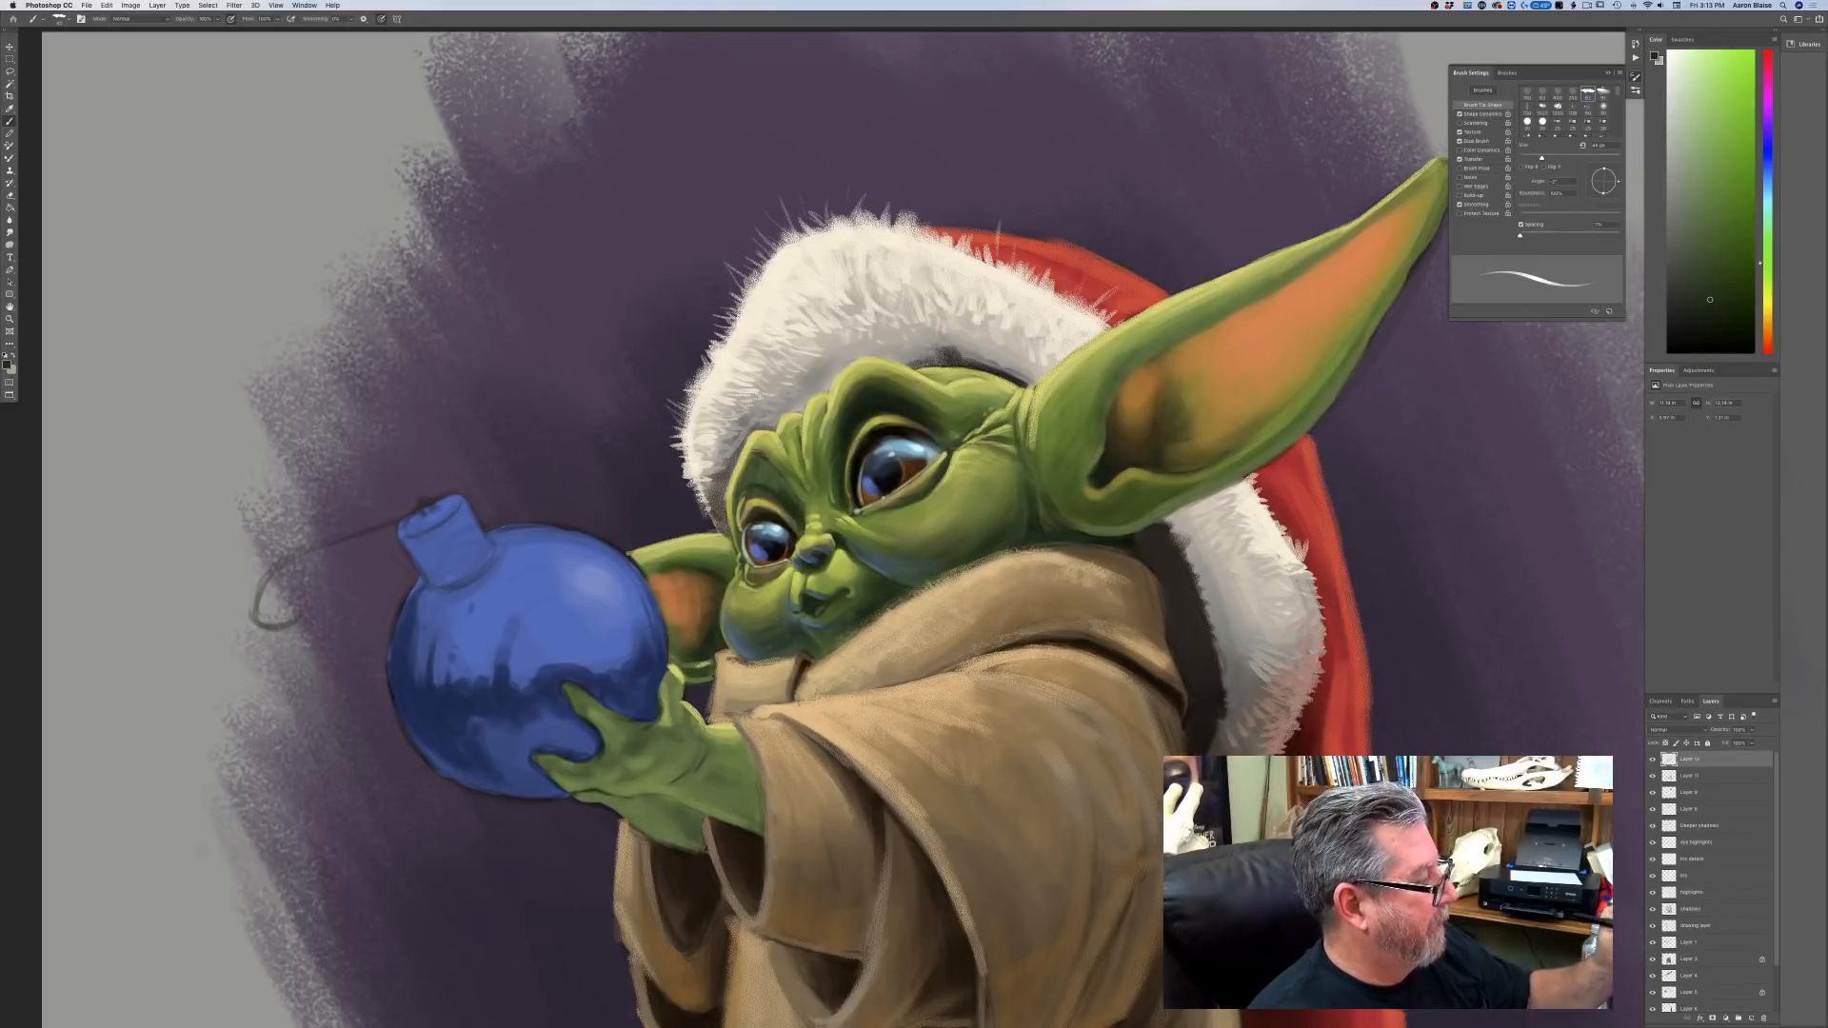
drag(741, 470, 757, 454)
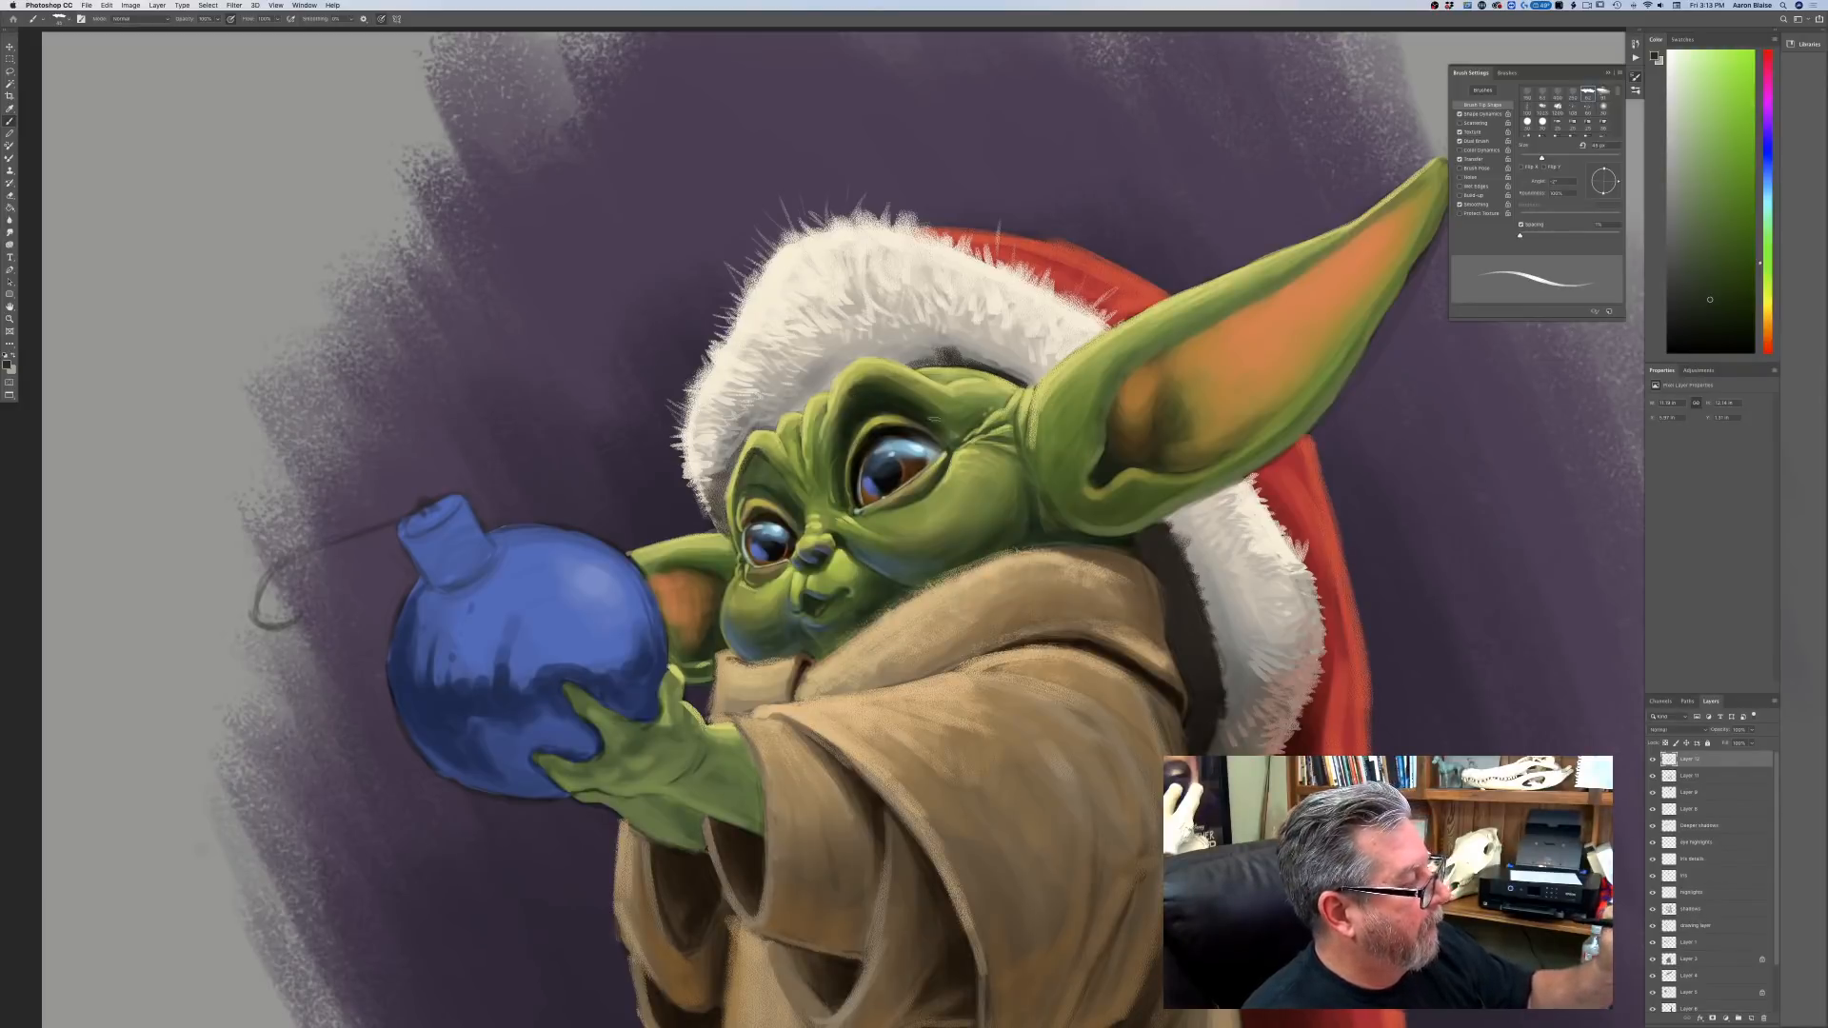
Pick a muted mid green, turn off pressure-controlled brush size and softly shade the skin between the near eye and its brow.
key(n)
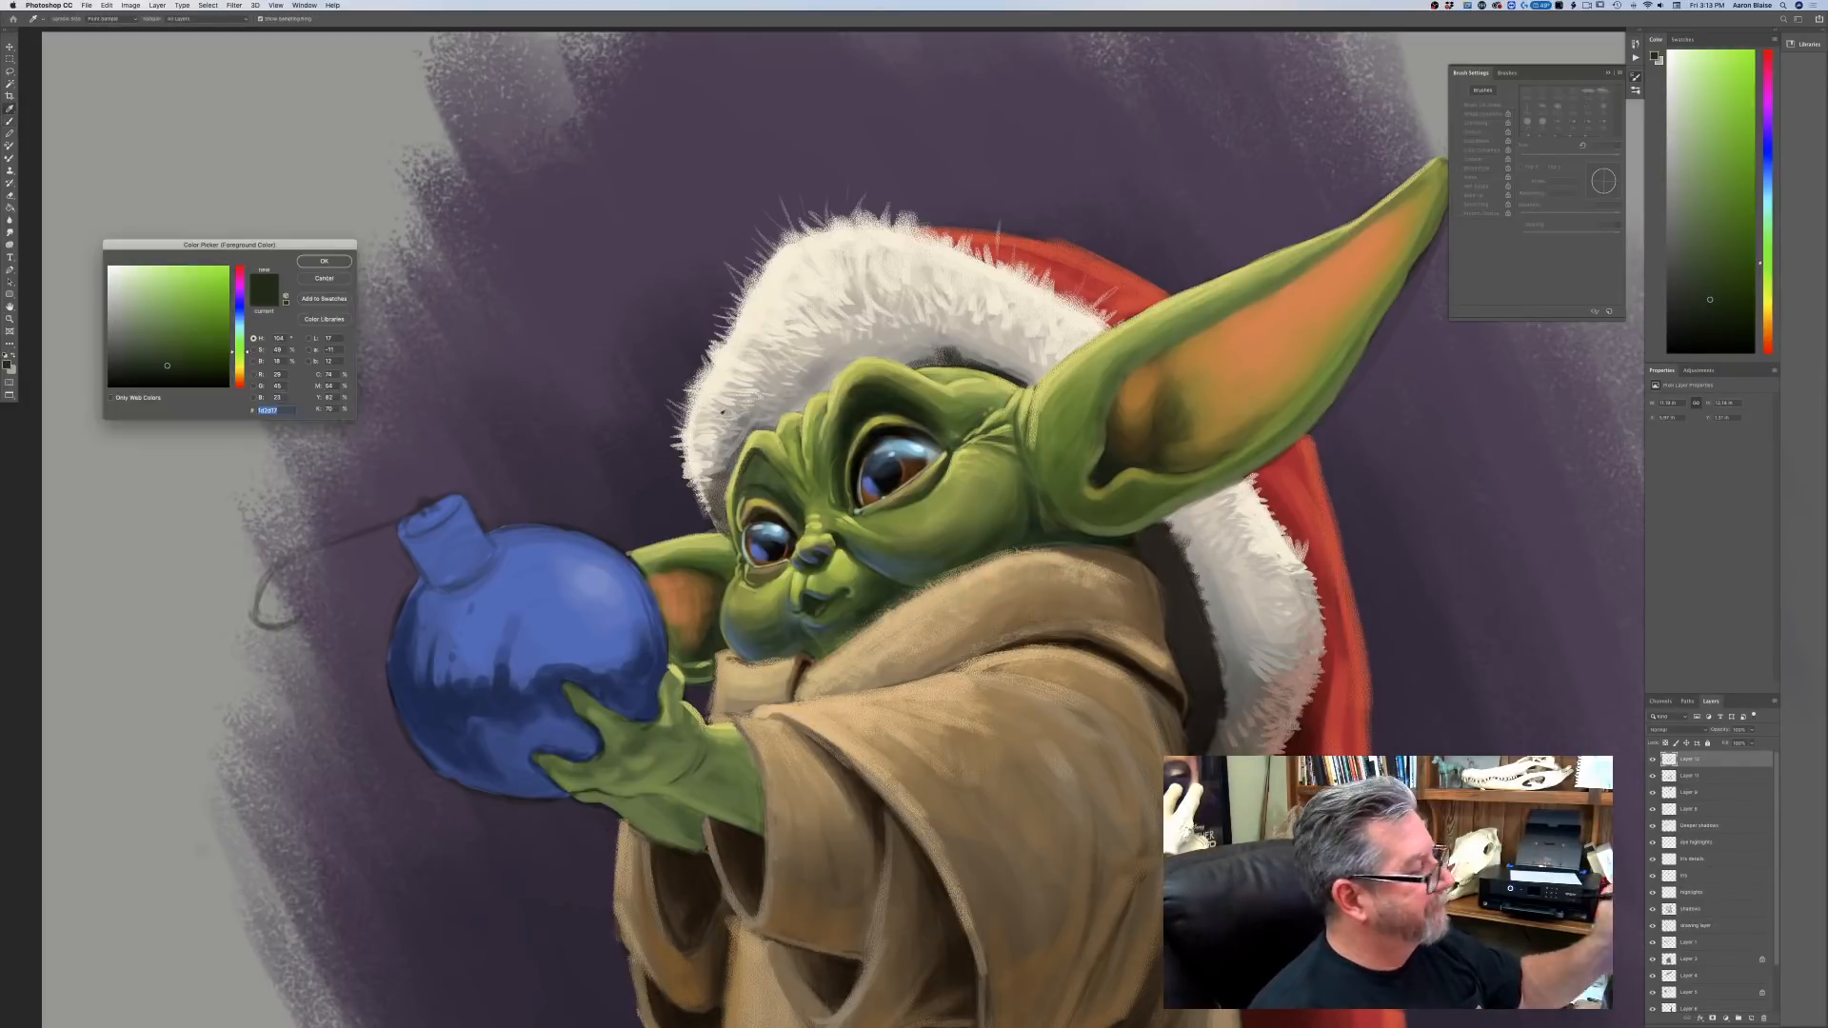
click(165, 346)
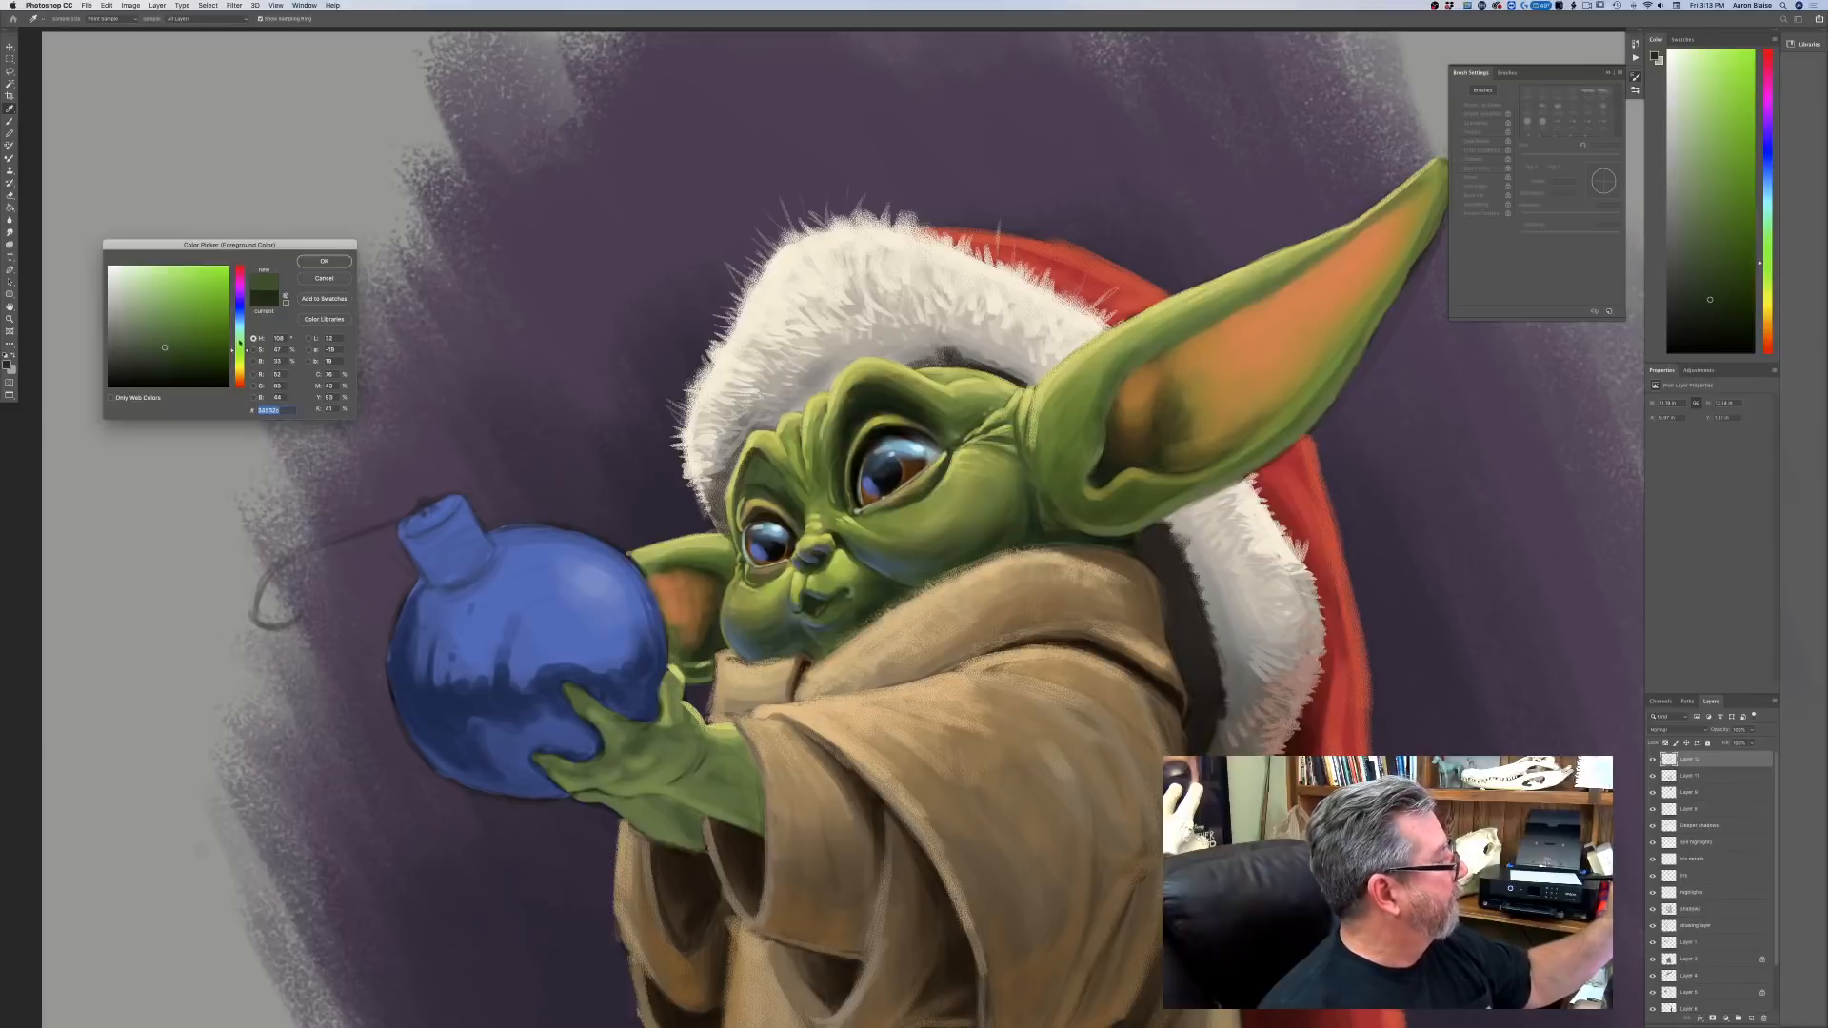
click(317, 262)
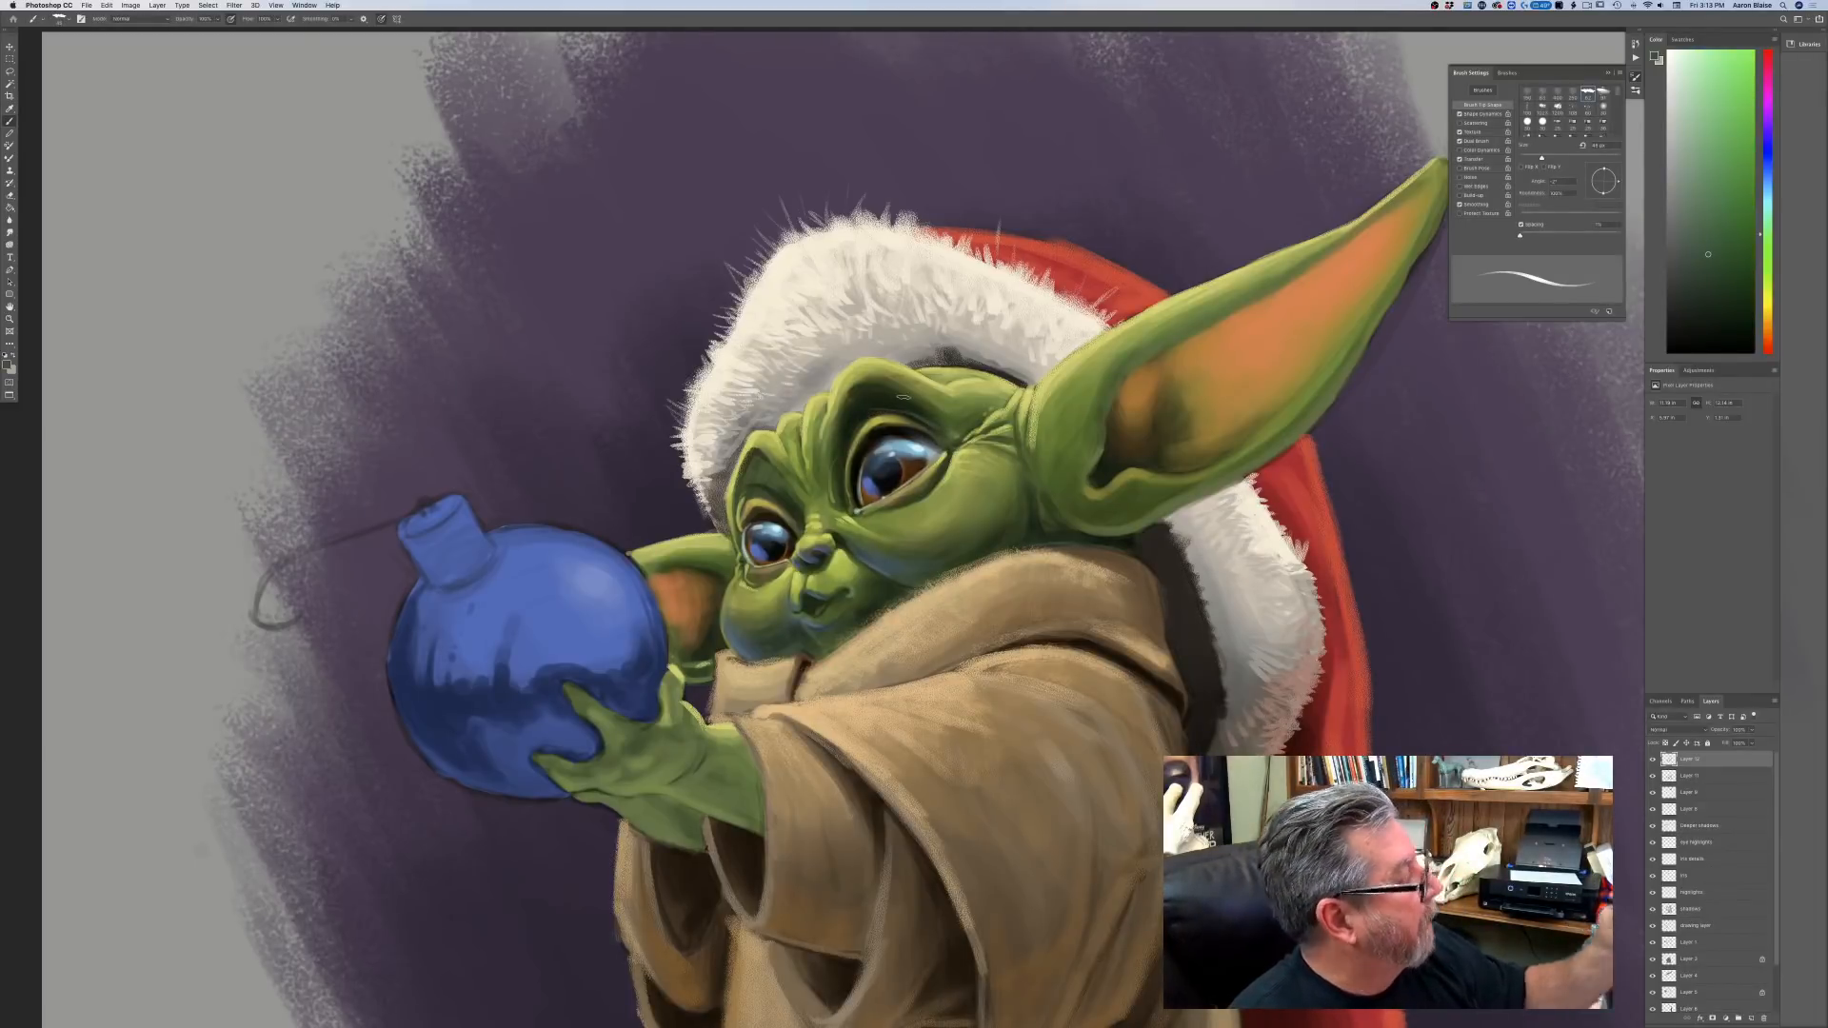
click(383, 21)
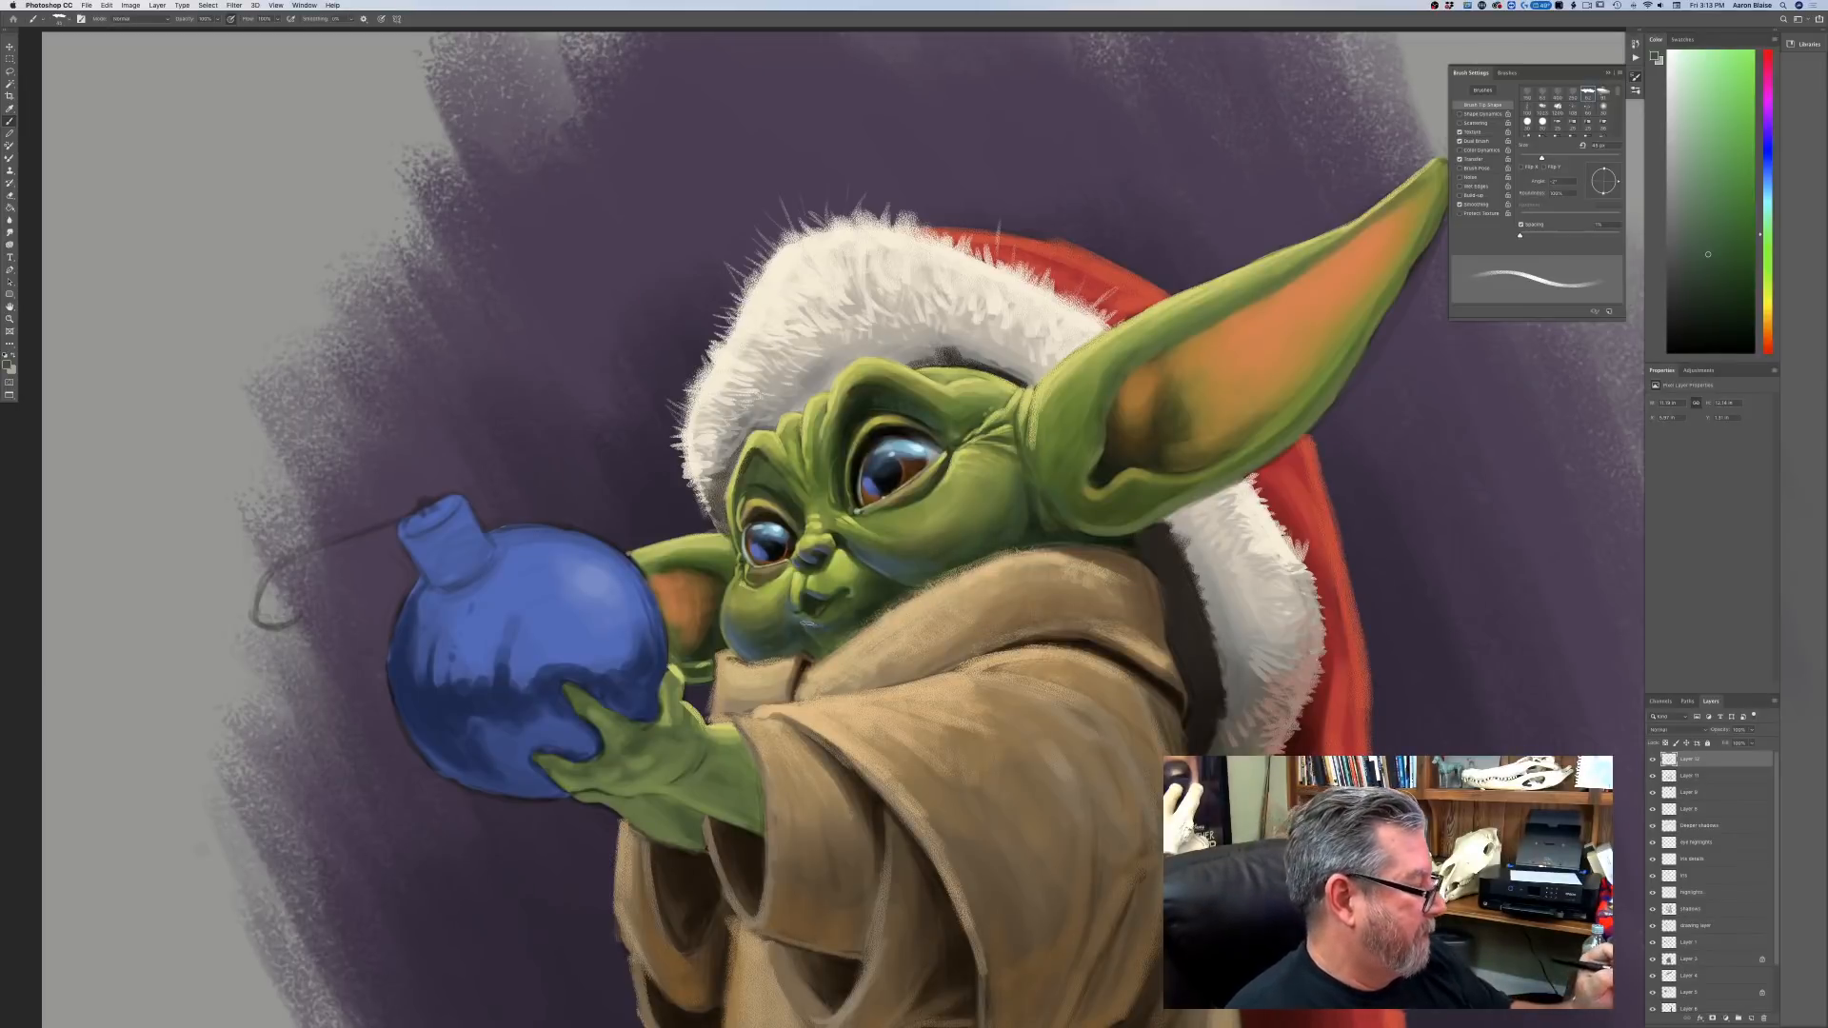
Pick a very dark green, shrink the brush and darken the fine creases around the nose and mouth.
click(8, 365)
click(170, 371)
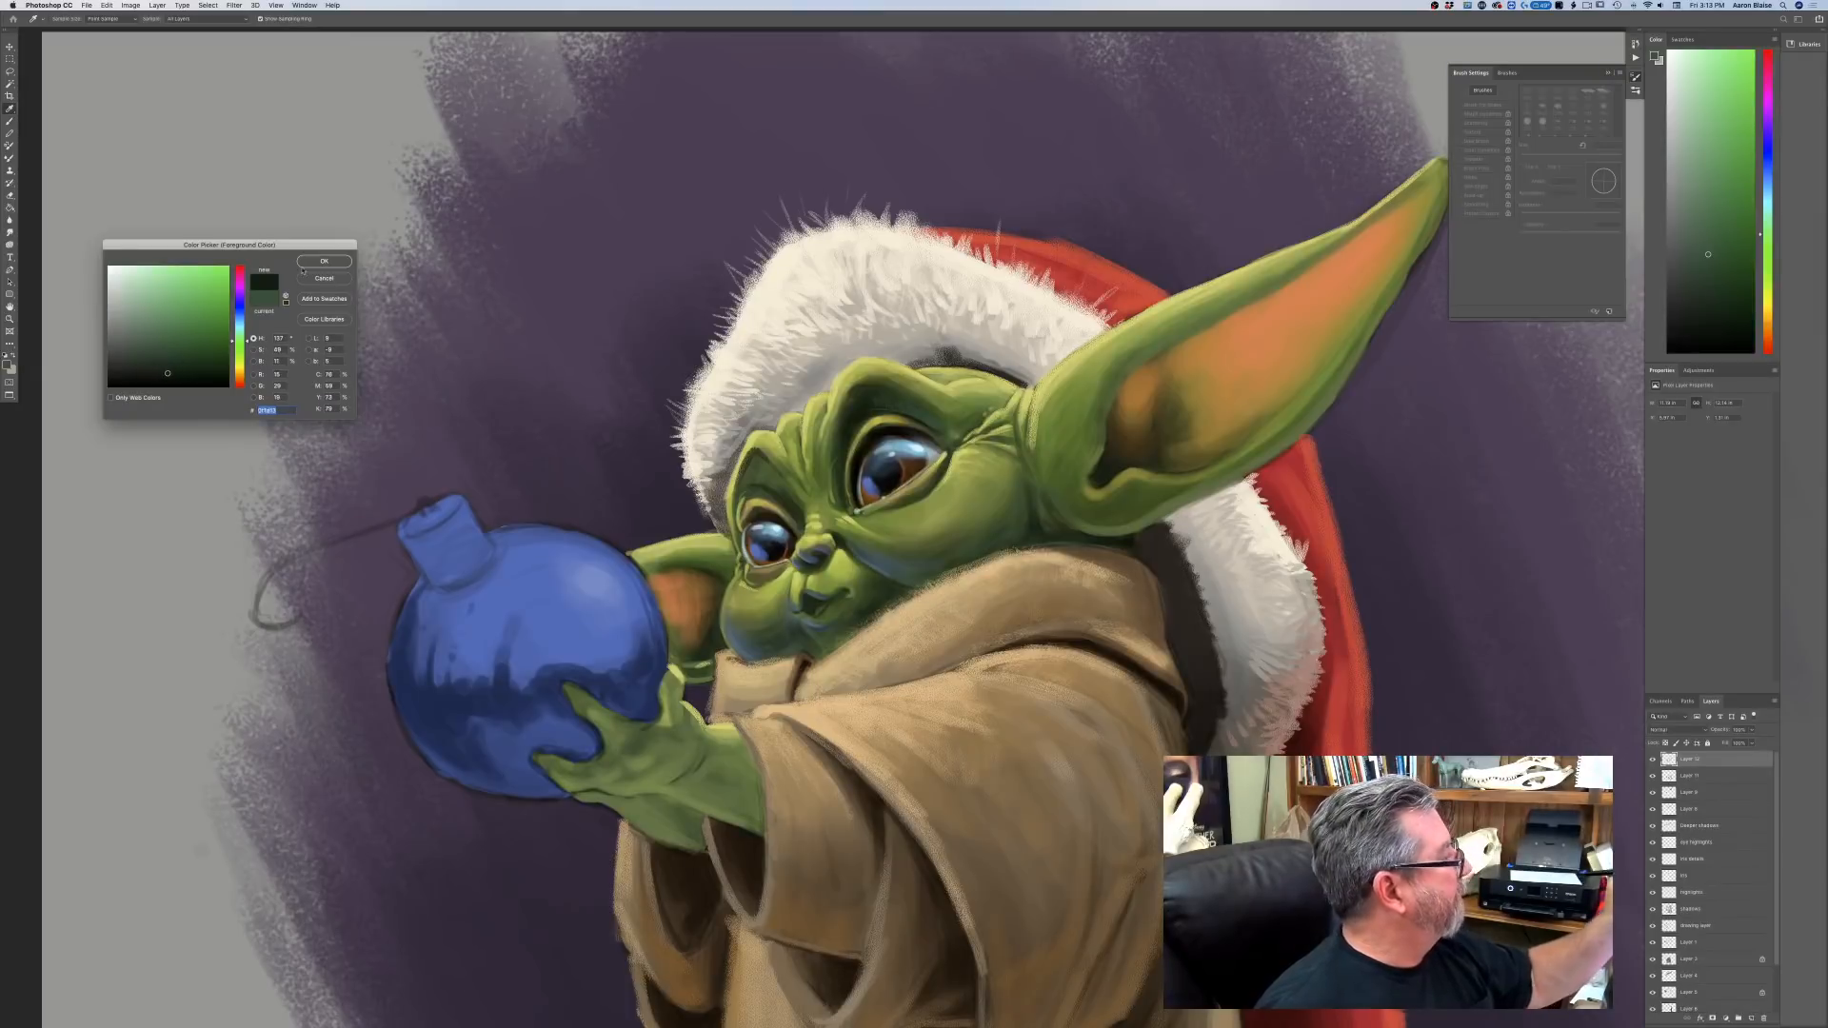
click(324, 261)
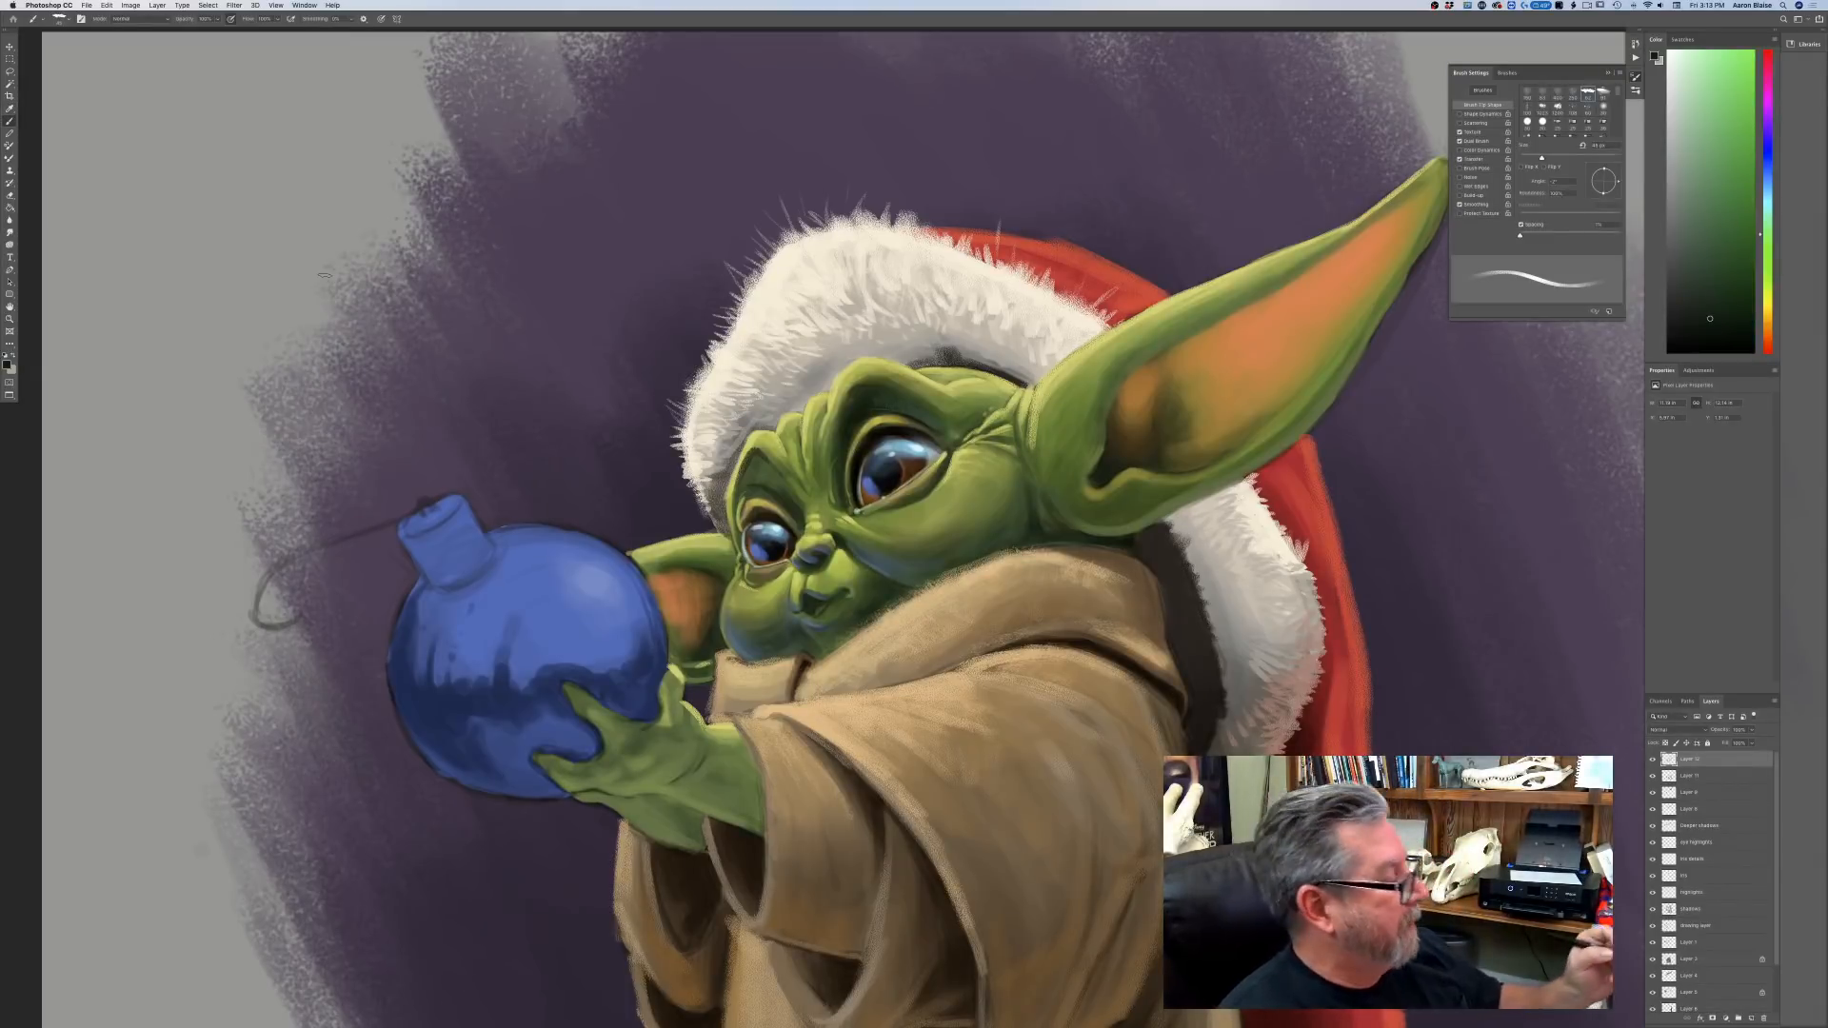
key(bracketleft)
key(bracketleft)
key(bracketleft)
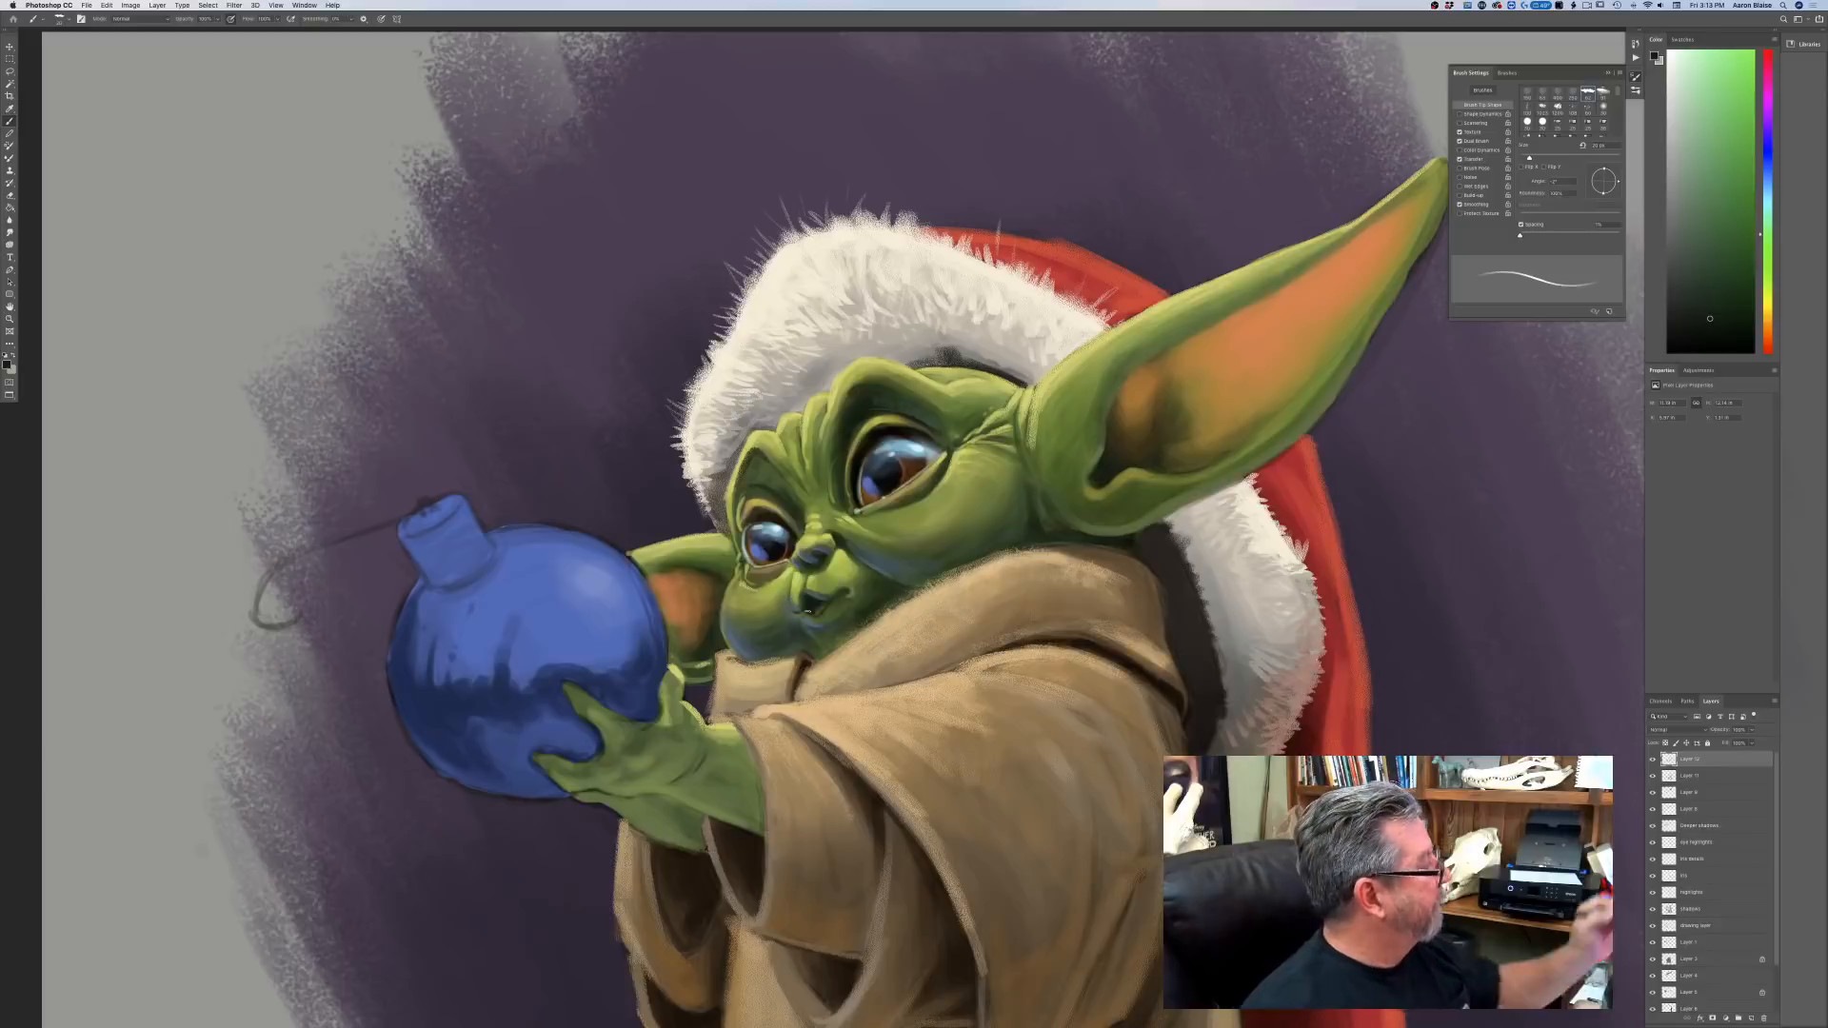
Pick an olive yellow-green, enlarge the brush and paint lit areas on the fingers, hand and wrist holding the ornament.
click(8, 366)
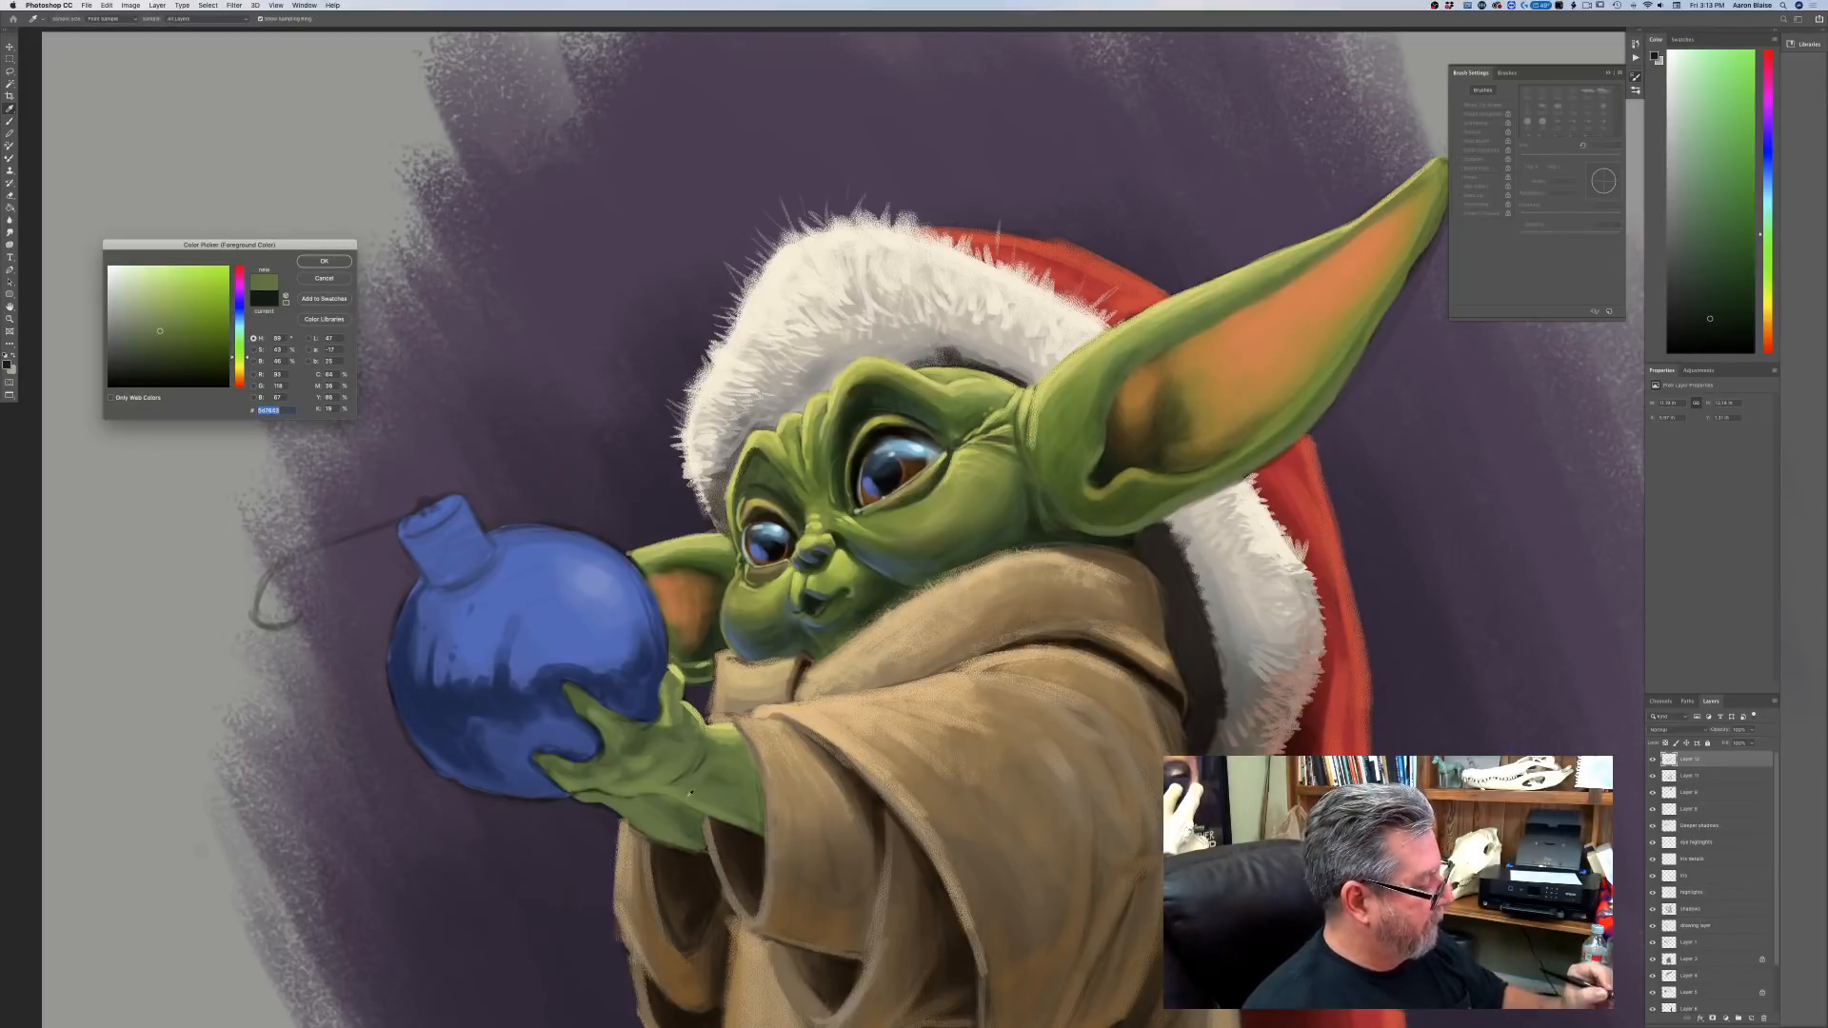
click(676, 788)
click(240, 363)
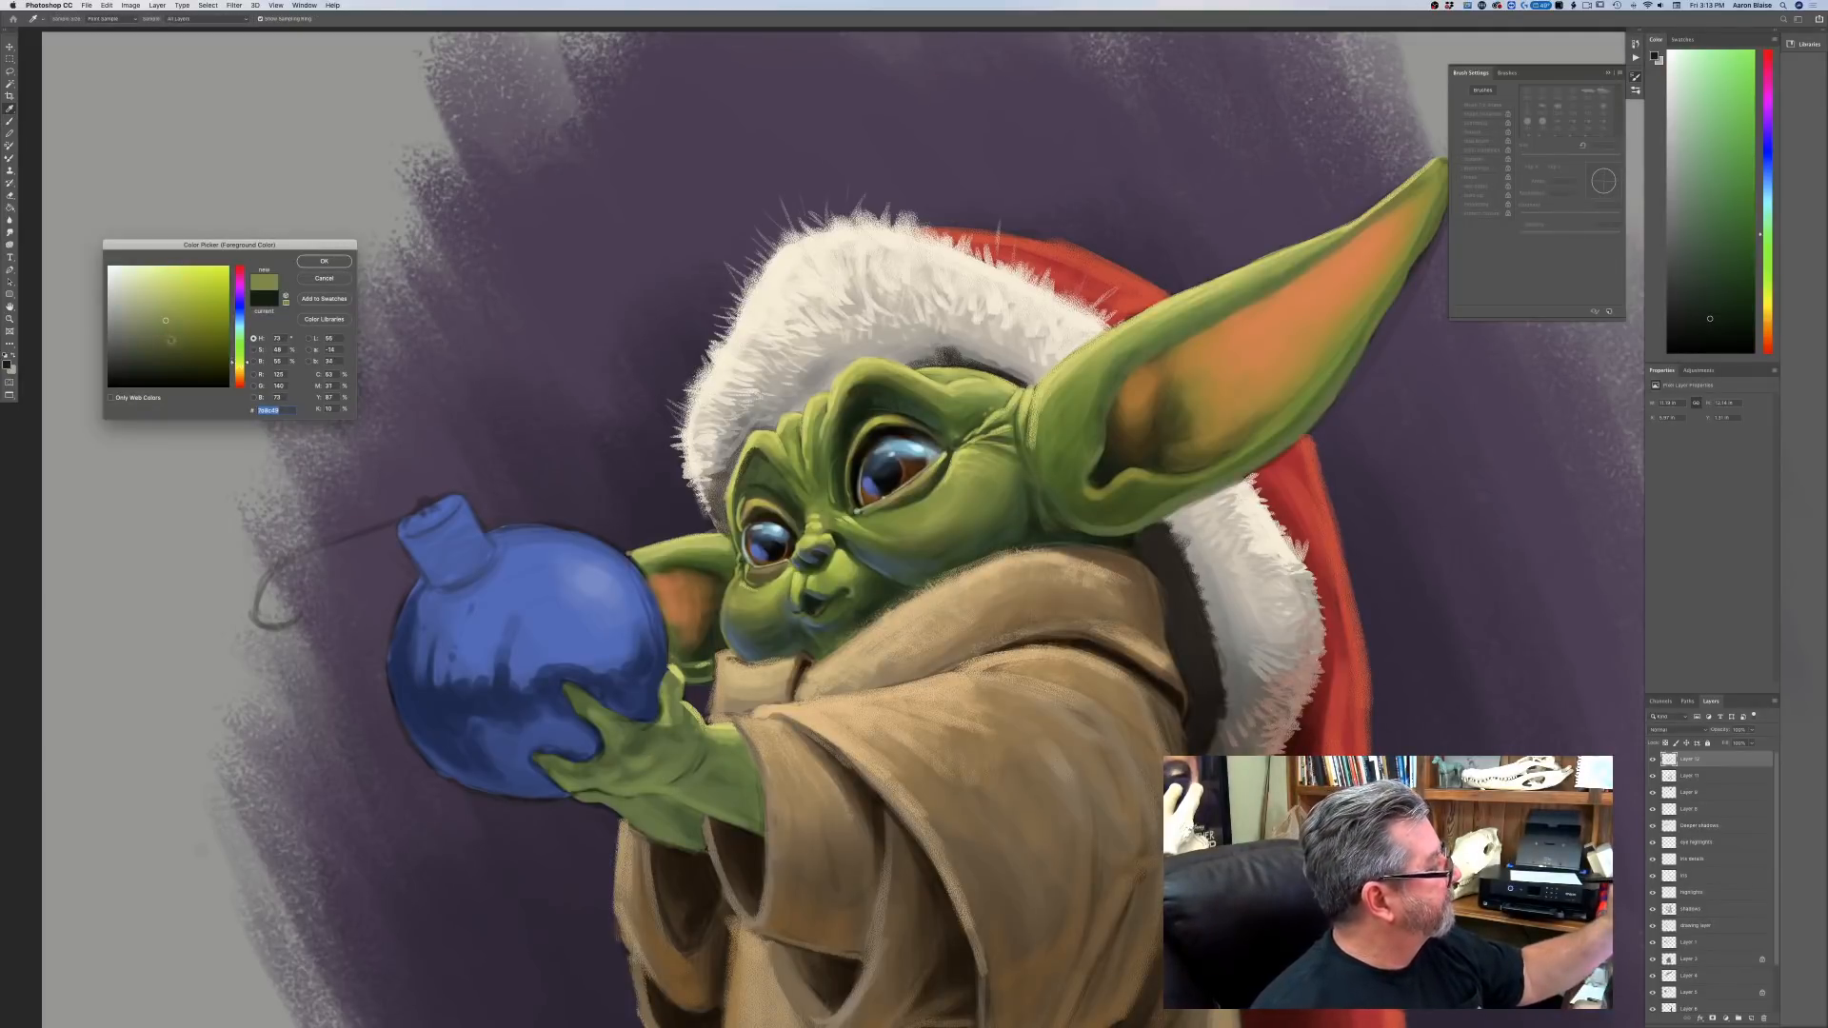
click(177, 313)
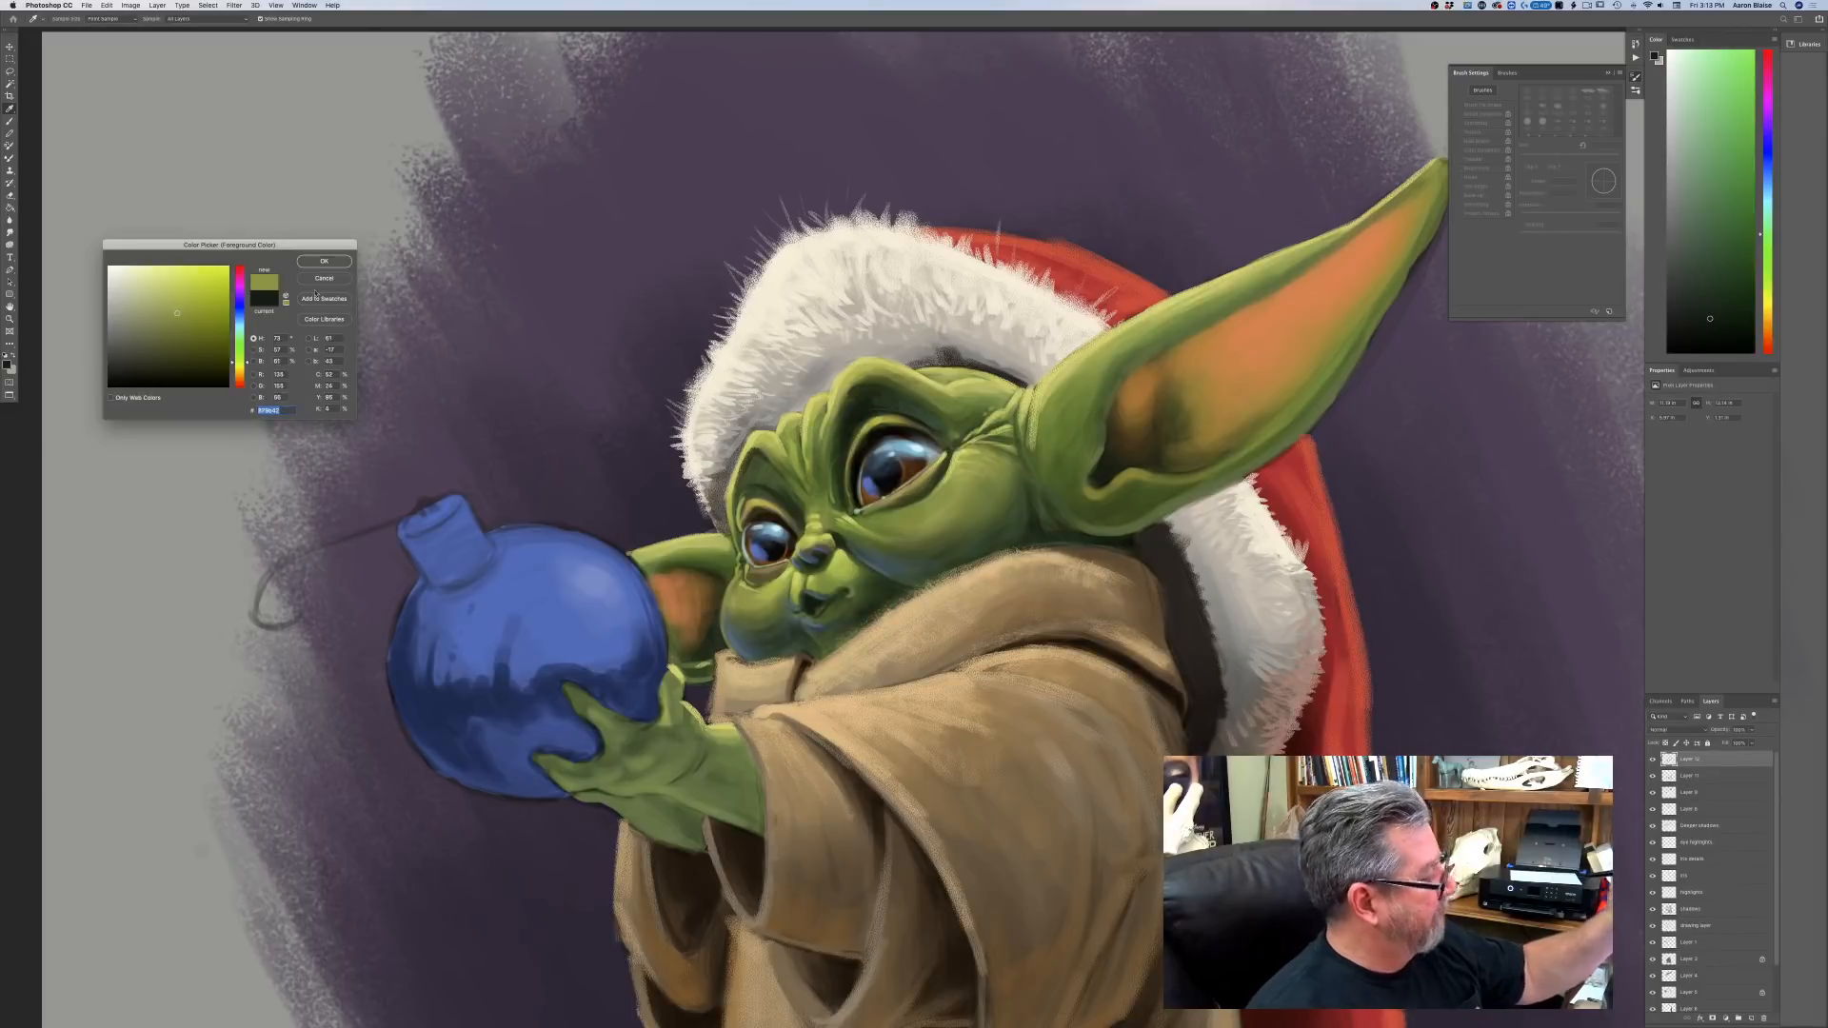
click(324, 261)
key(bracketright)
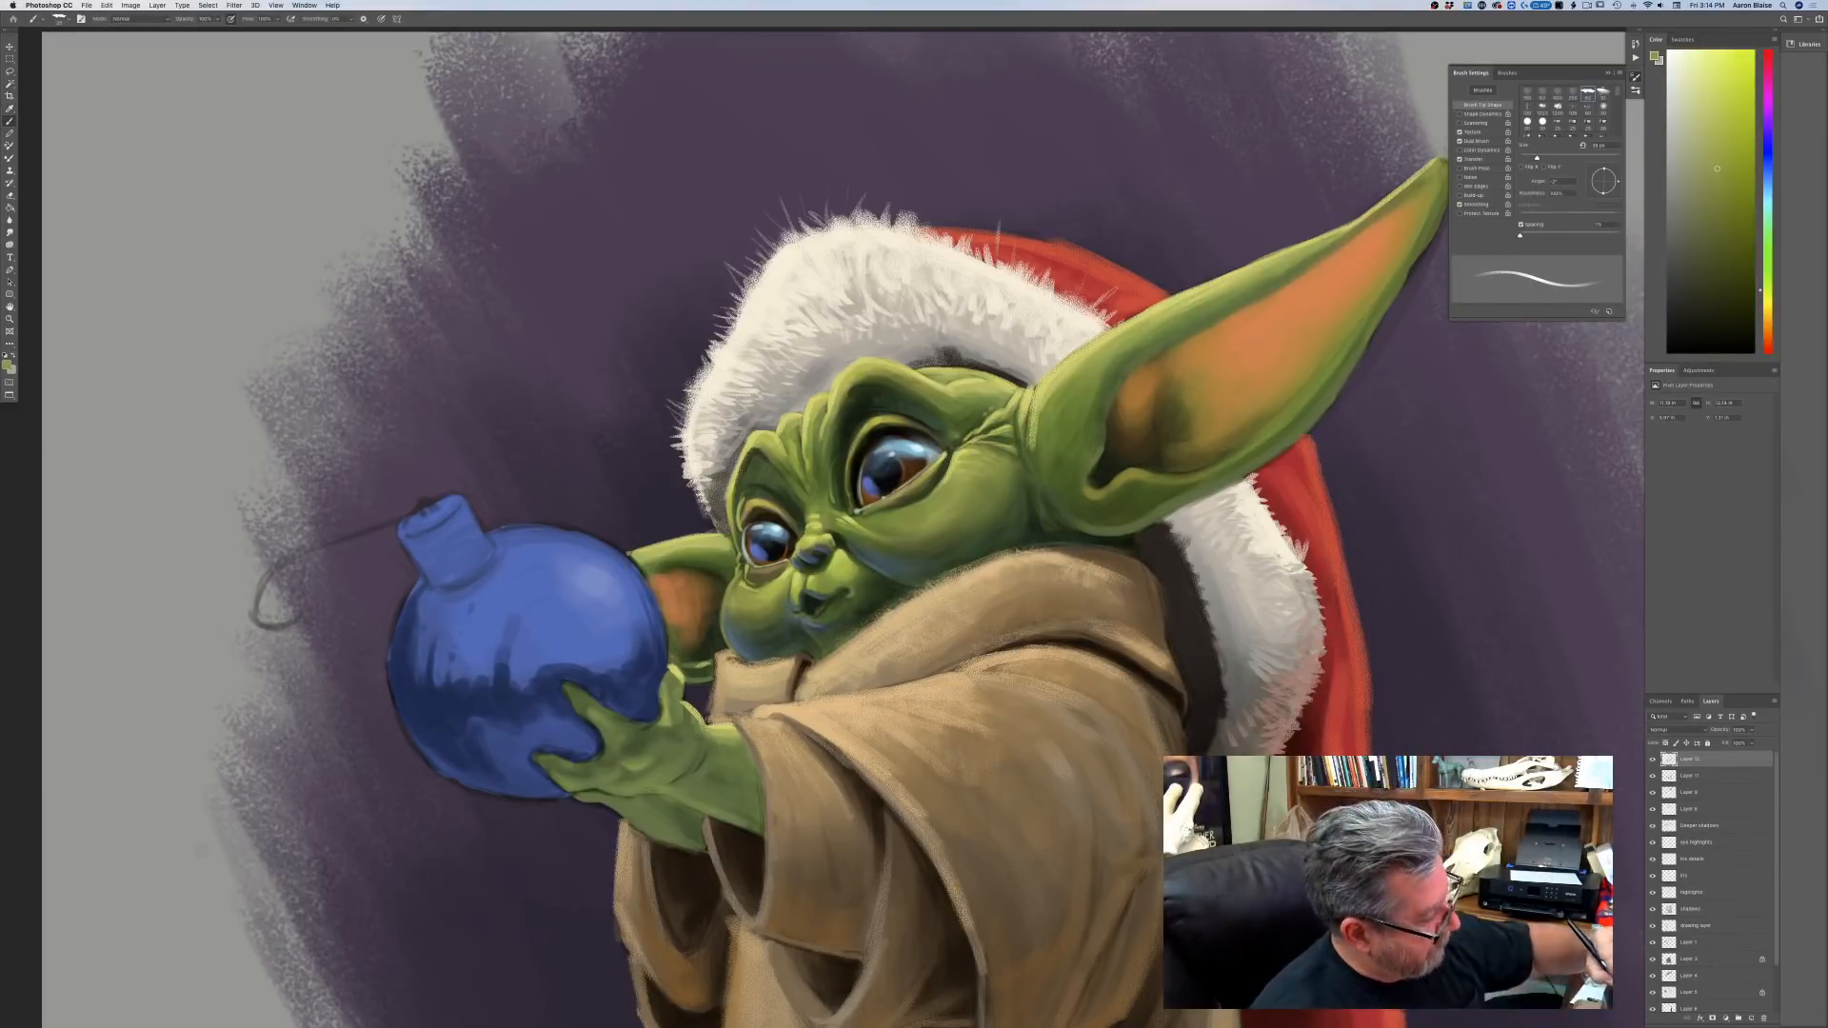
key(bracketright)
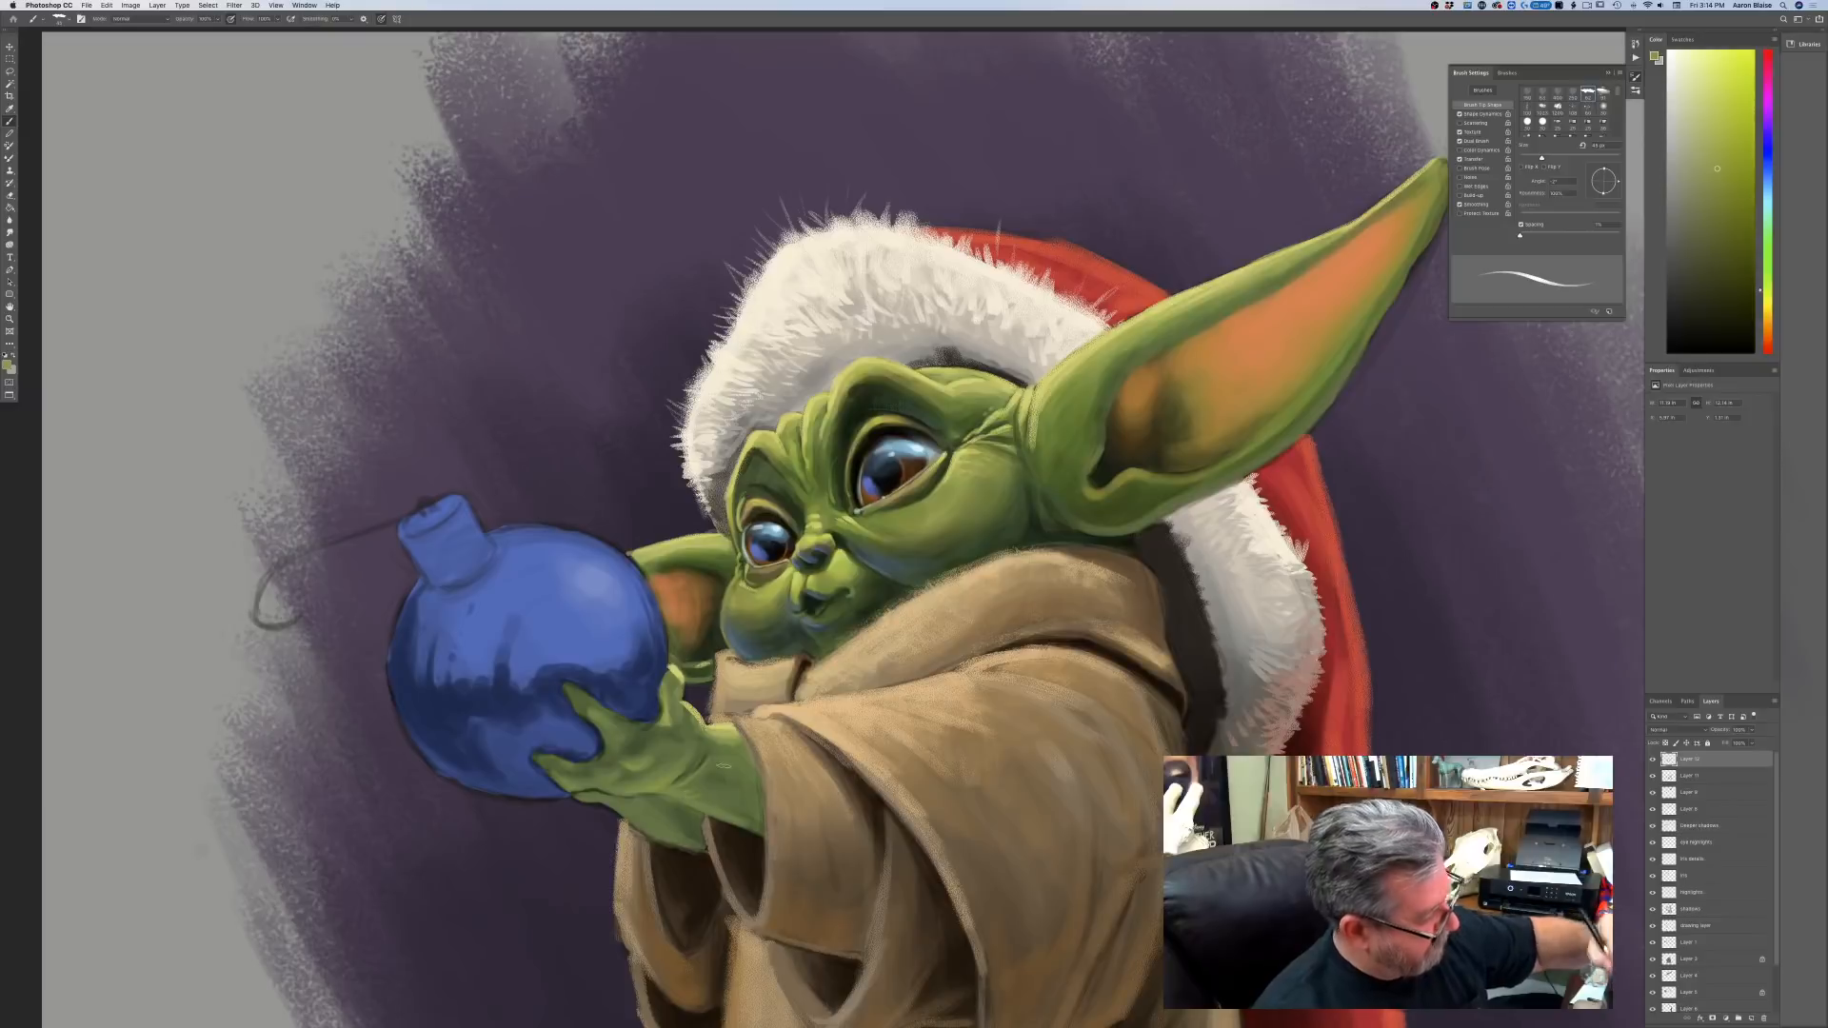
key(bracketright)
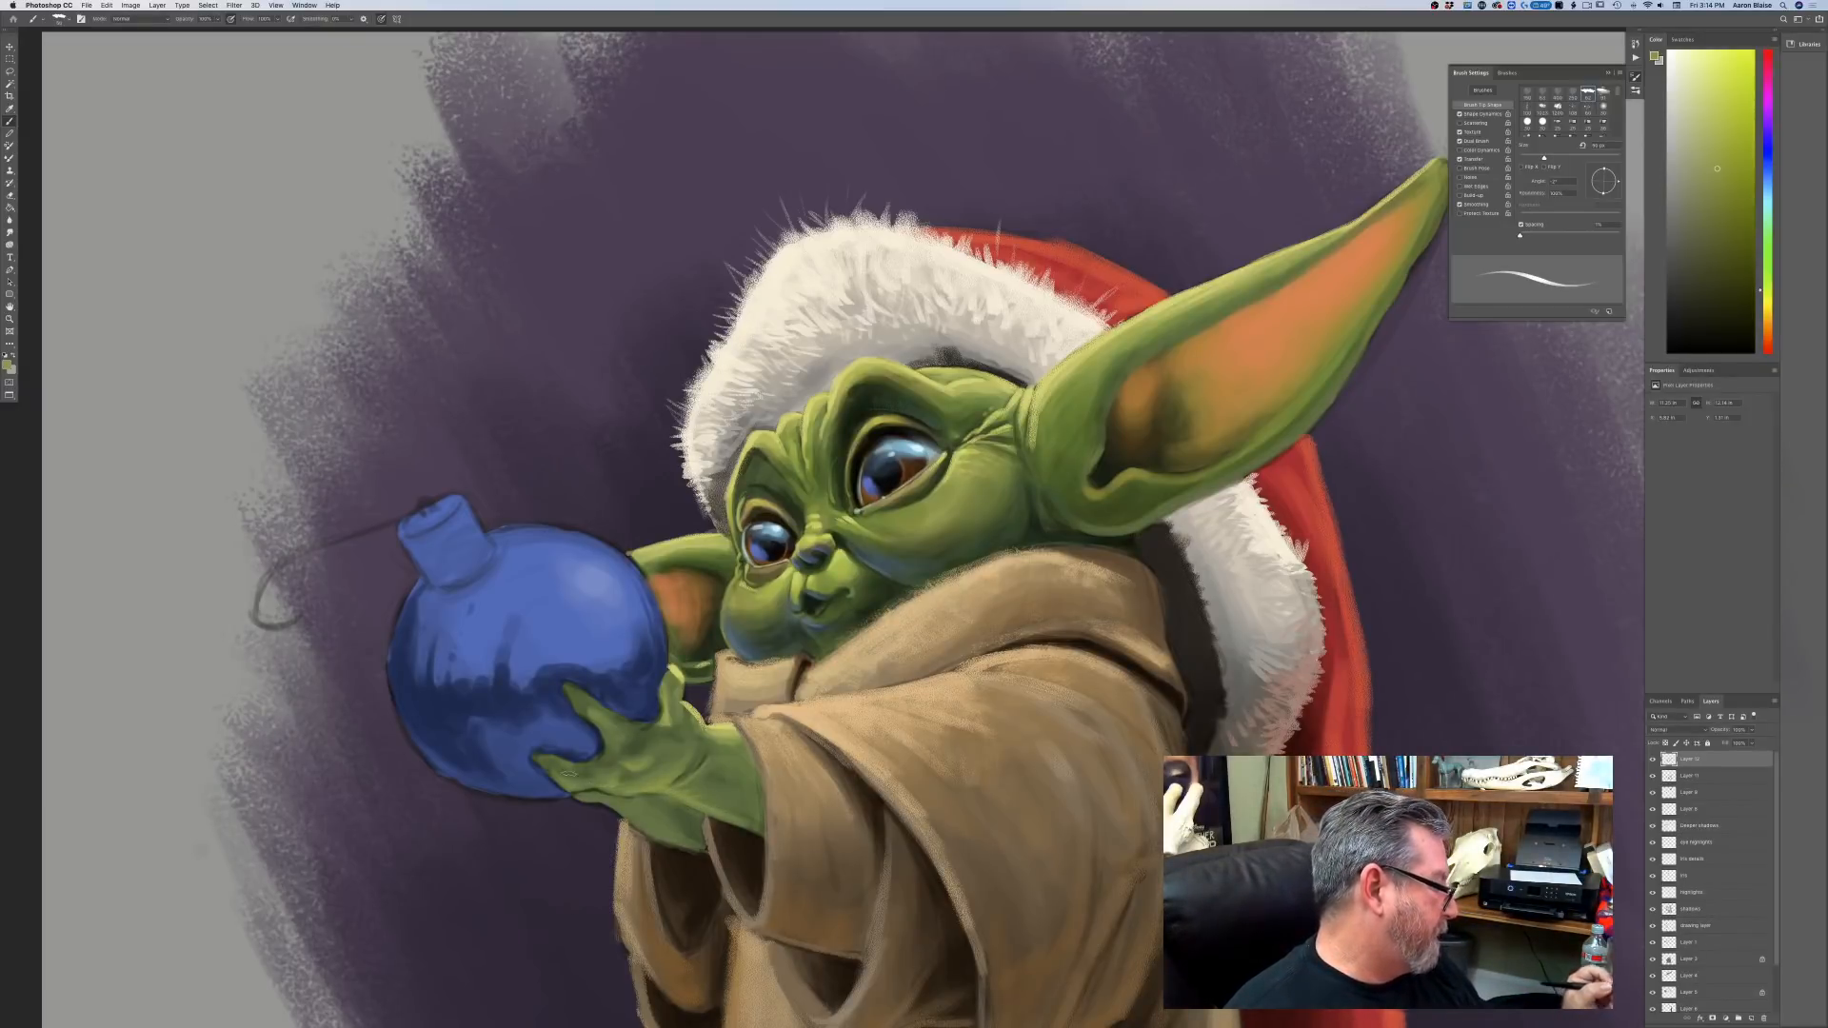
mouse_move(577, 792)
mouse_down()
mouse_move(557, 781)
mouse_move(618, 791)
mouse_up()
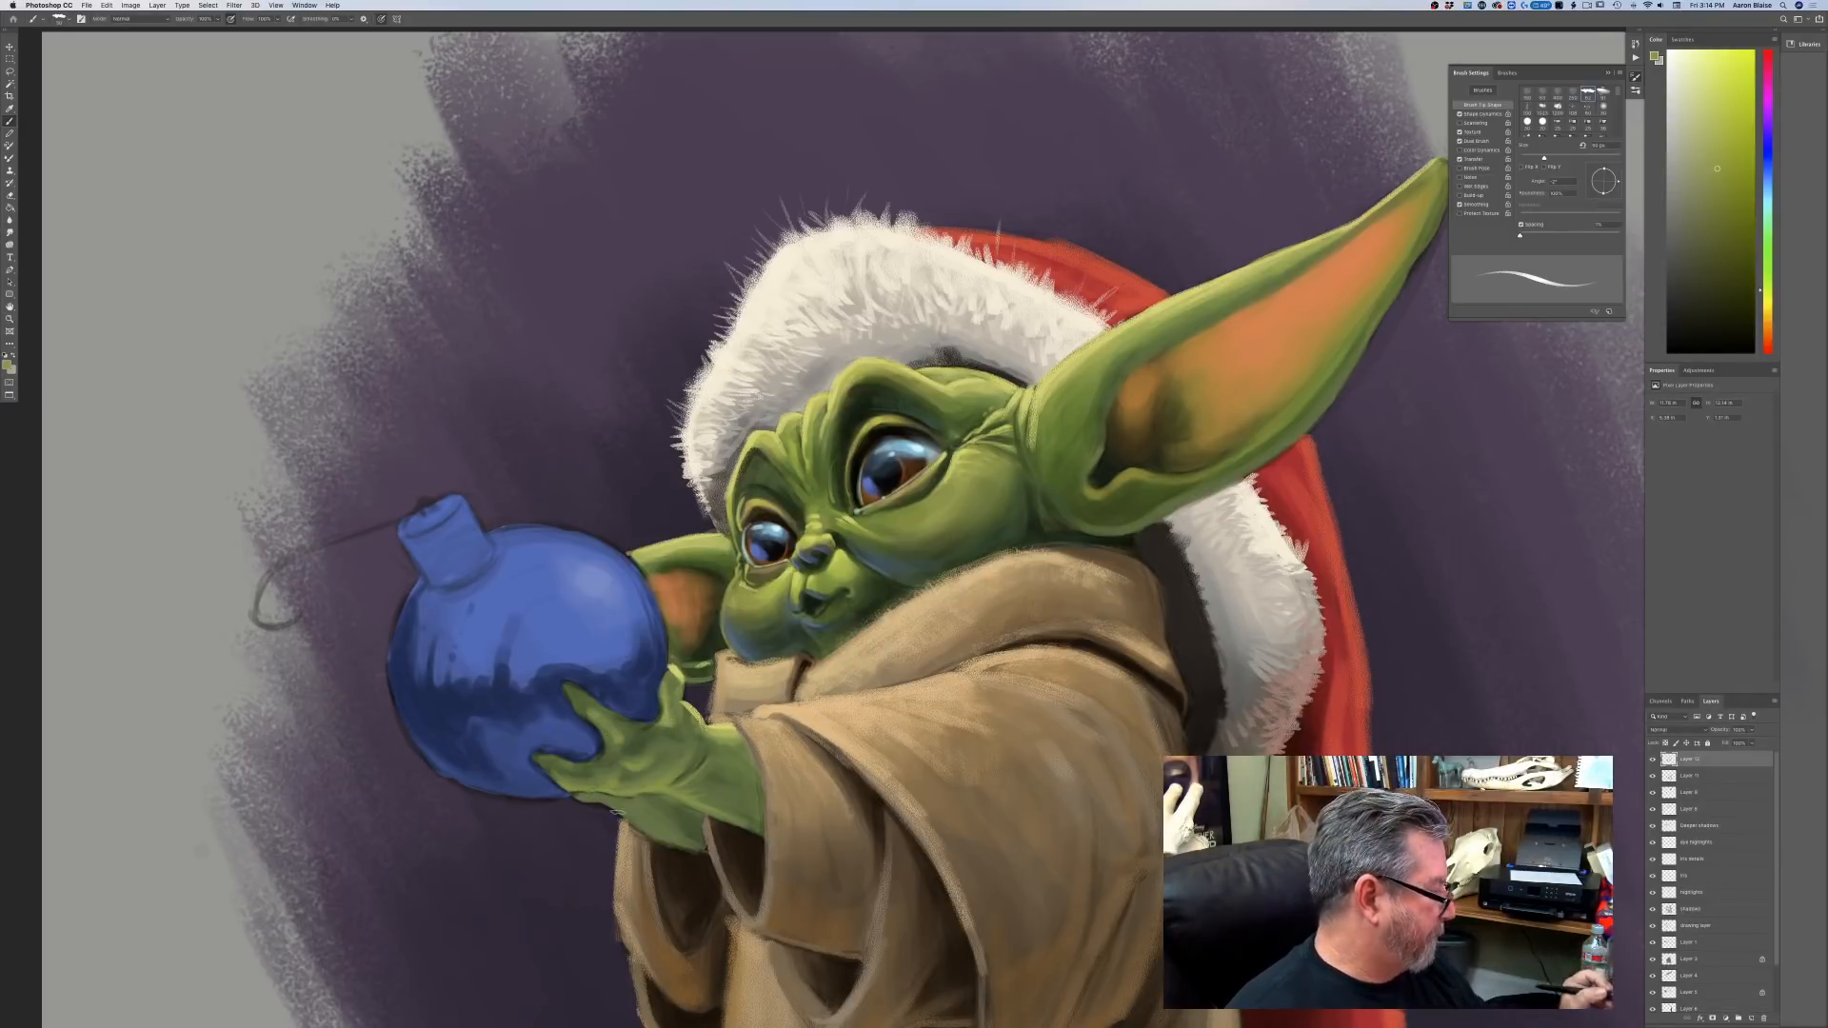
drag(577, 798, 698, 851)
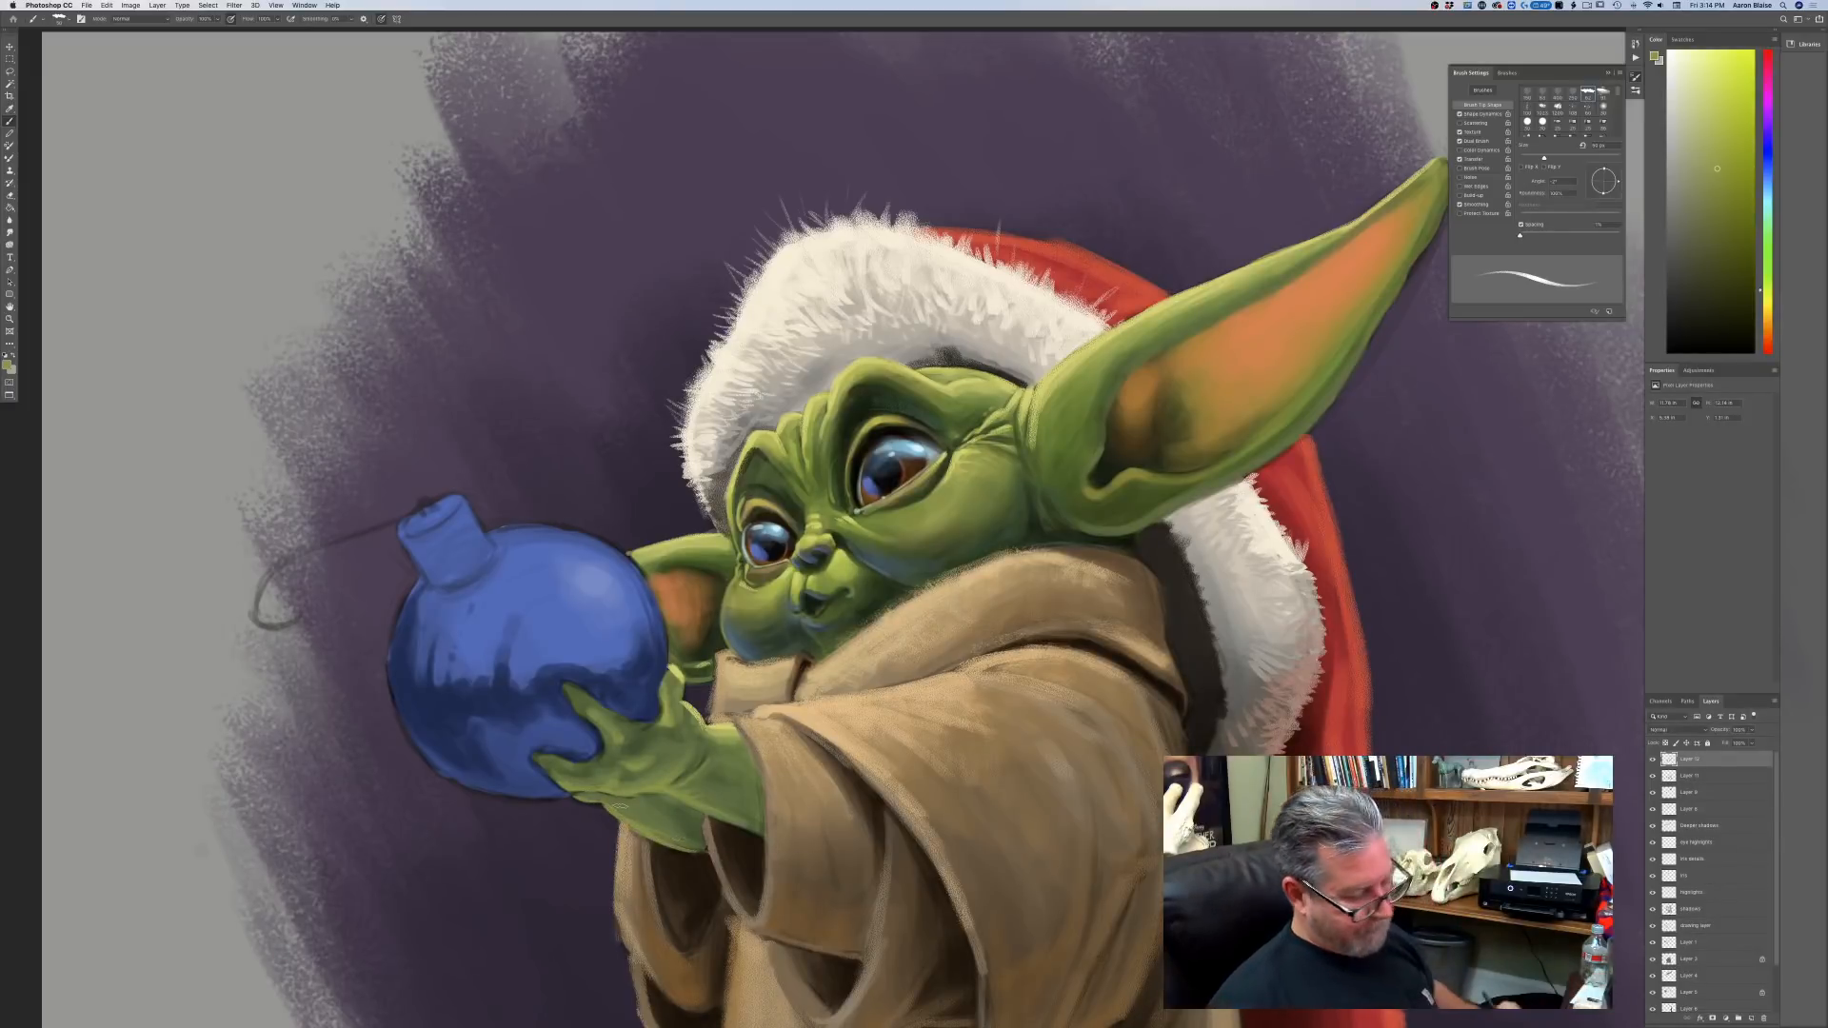
Pick a light yellow-green sampled from the face and paint a soft highlight on the cheek below the near eye.
key(super+minus)
key(super+minus)
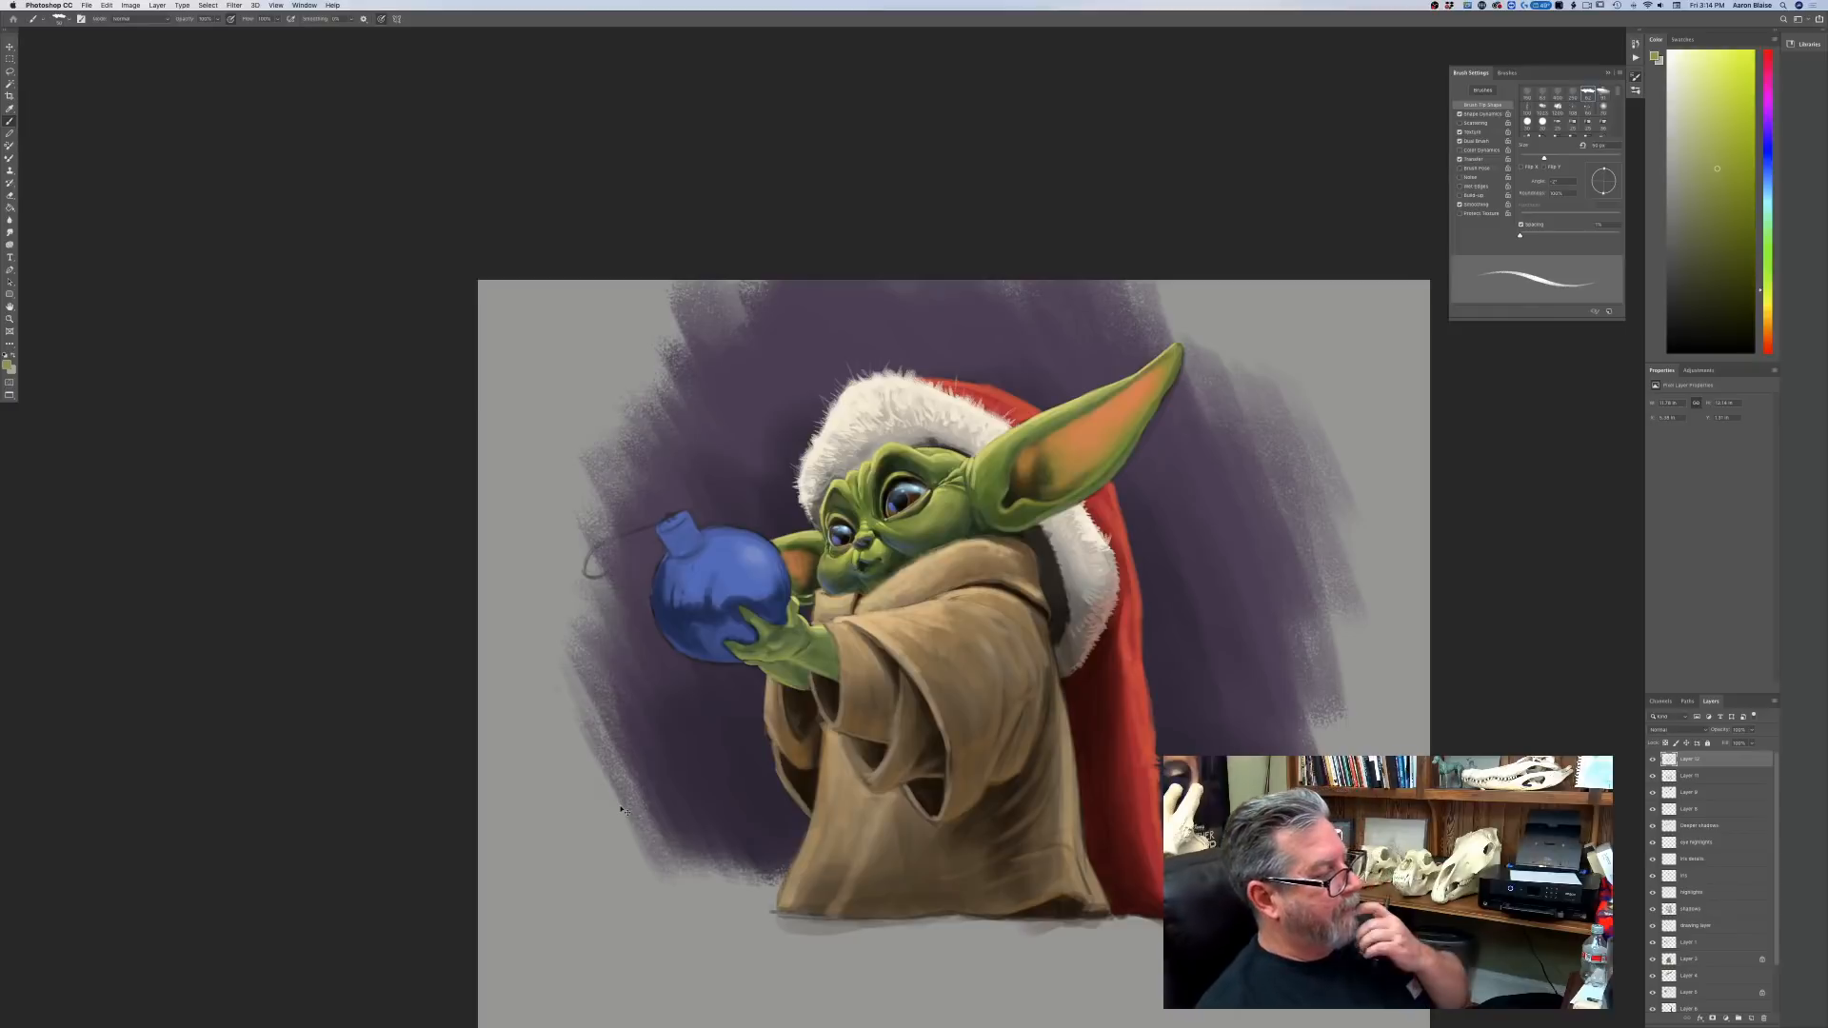
key(super+equal)
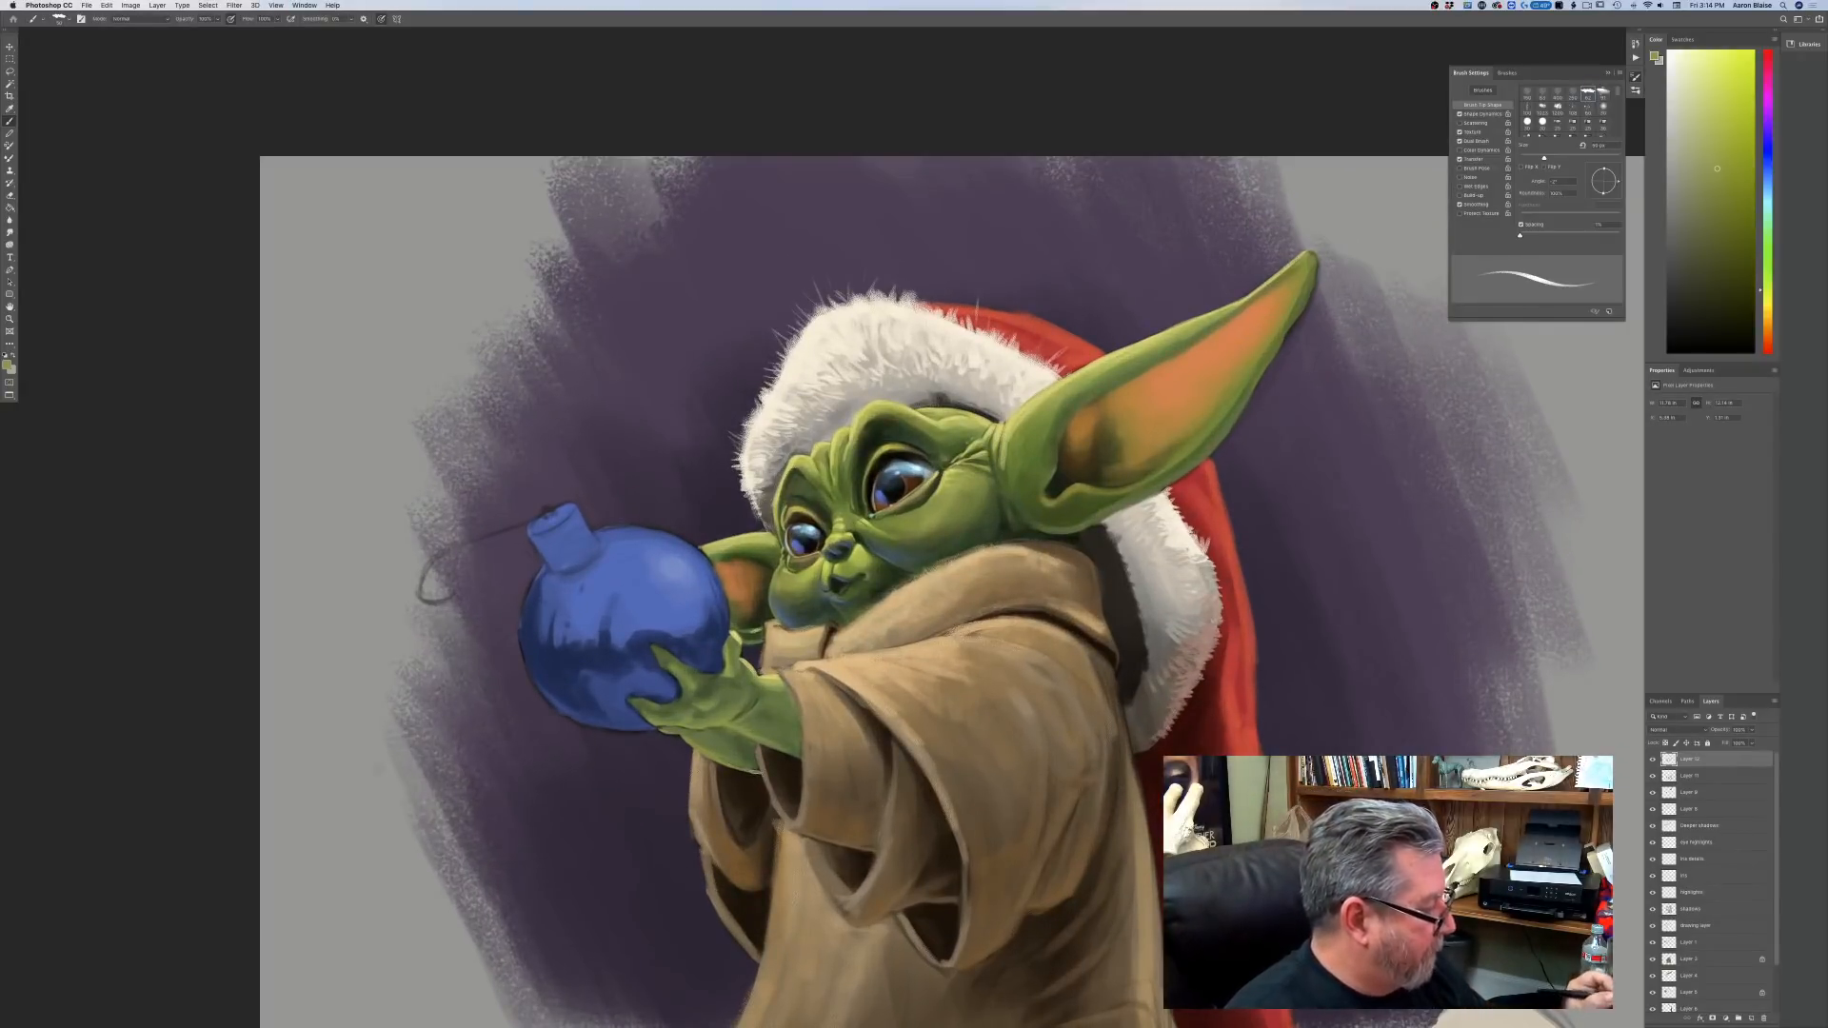
key(super+minus)
key(super+minus)
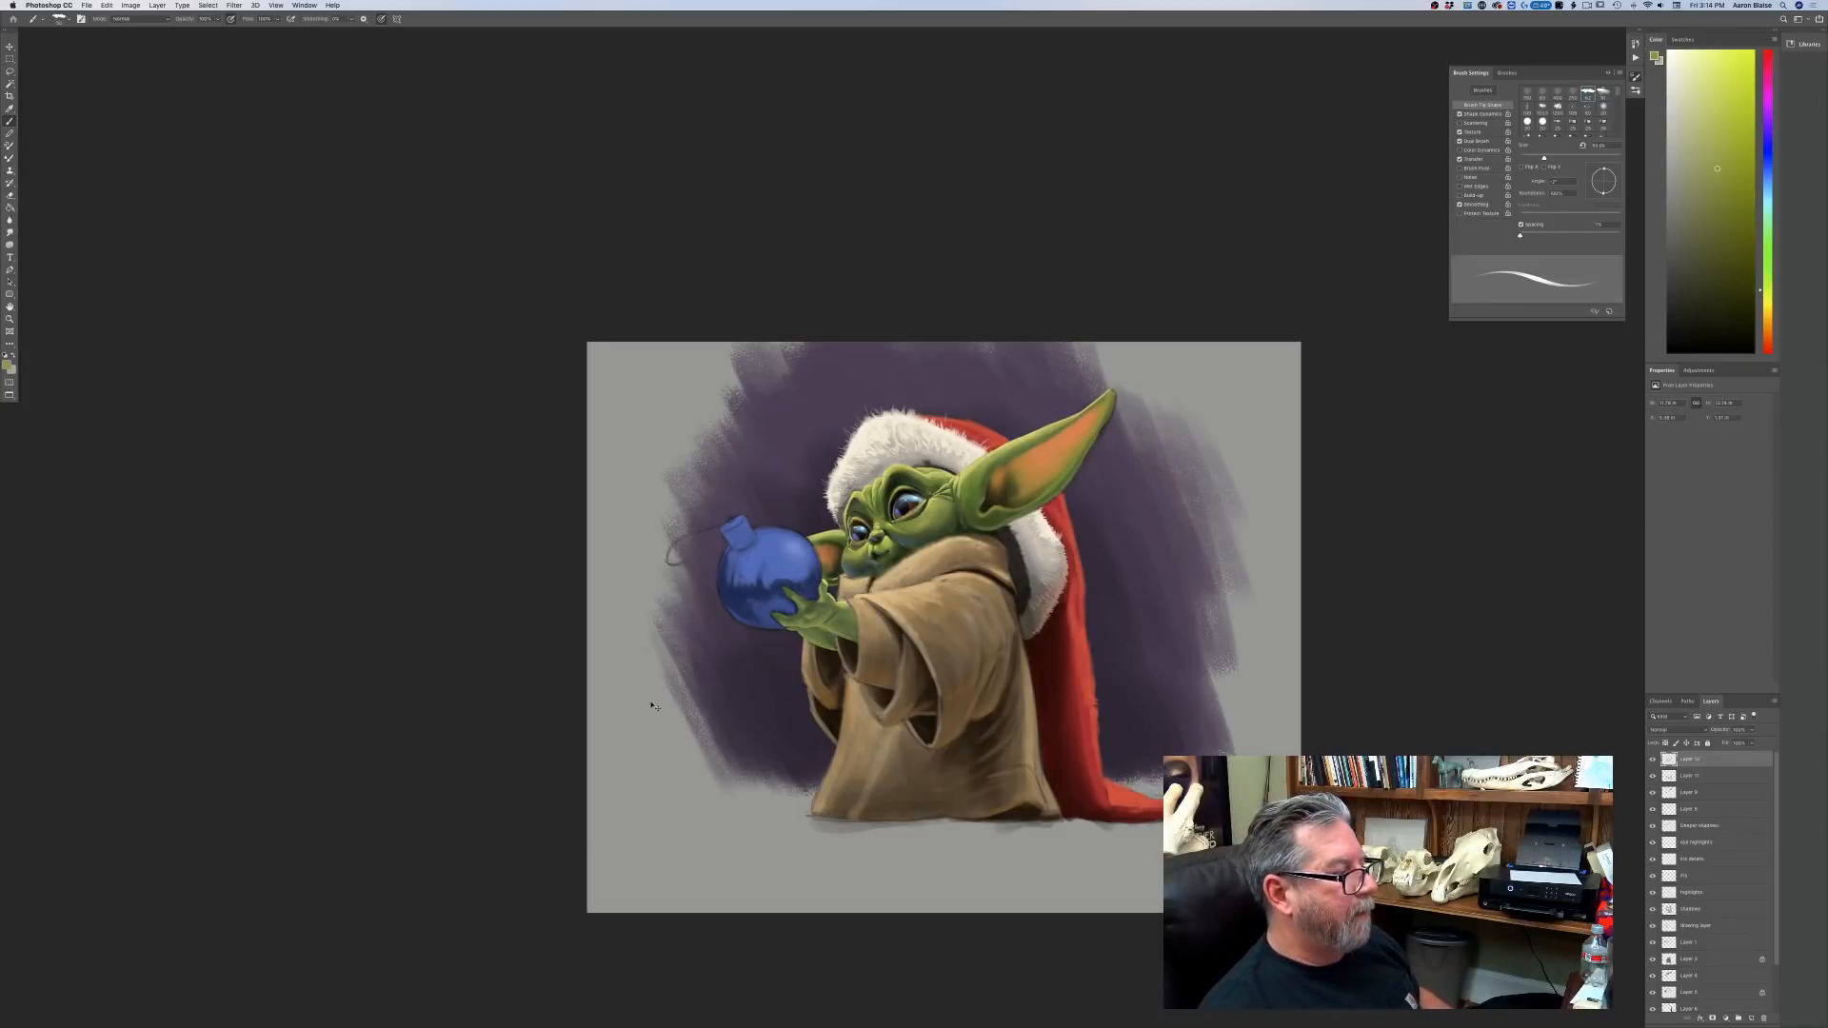
key(super+equal)
key(super+equal)
click(9, 367)
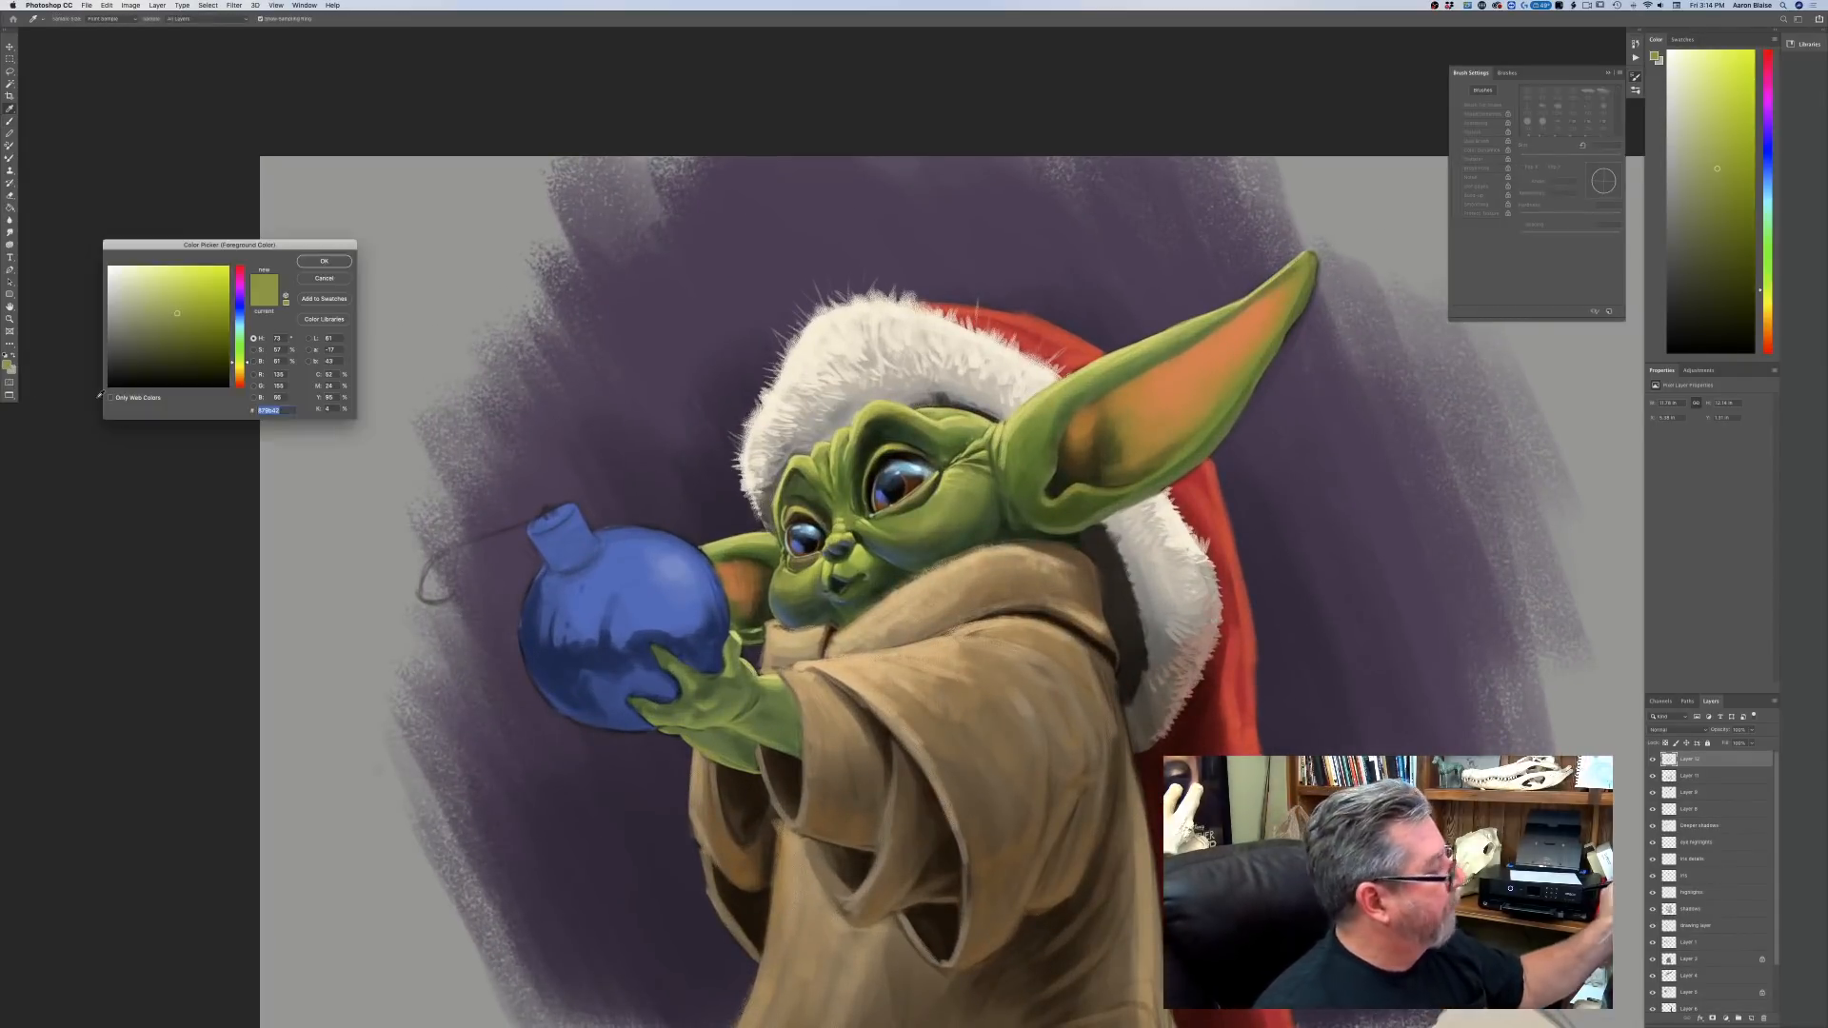
click(938, 511)
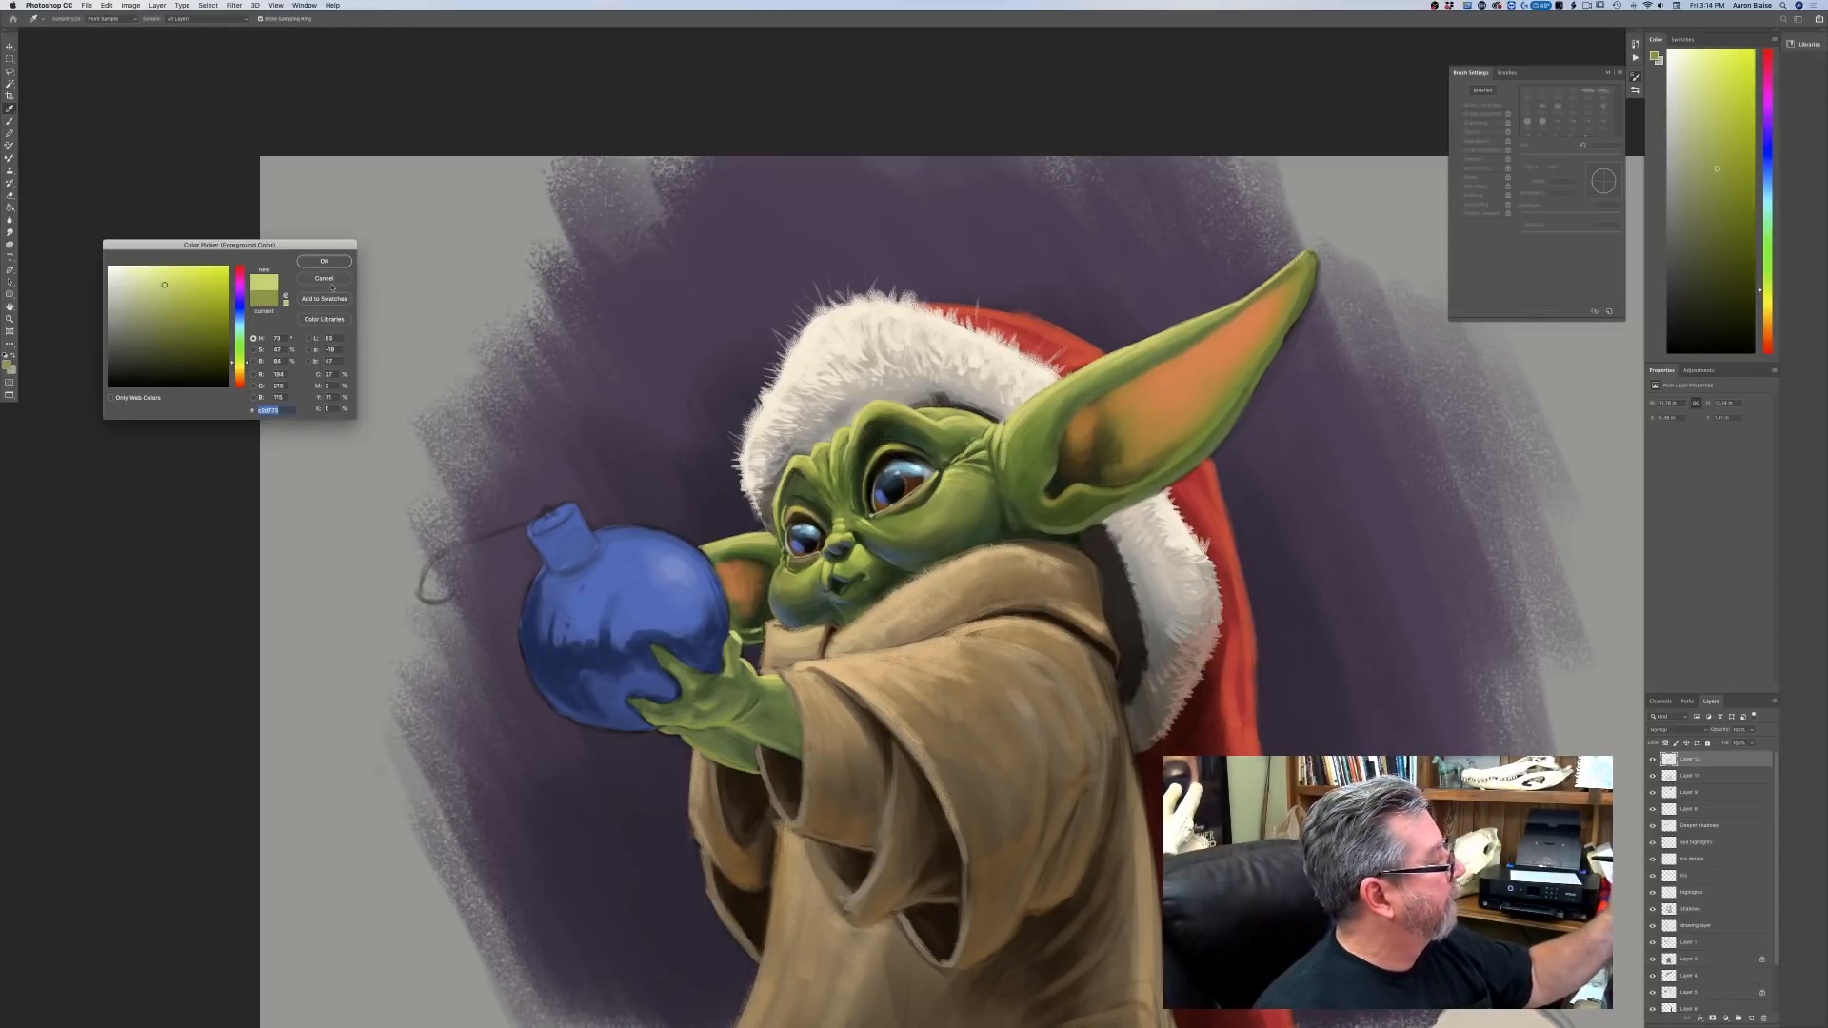
key(Return)
click(382, 20)
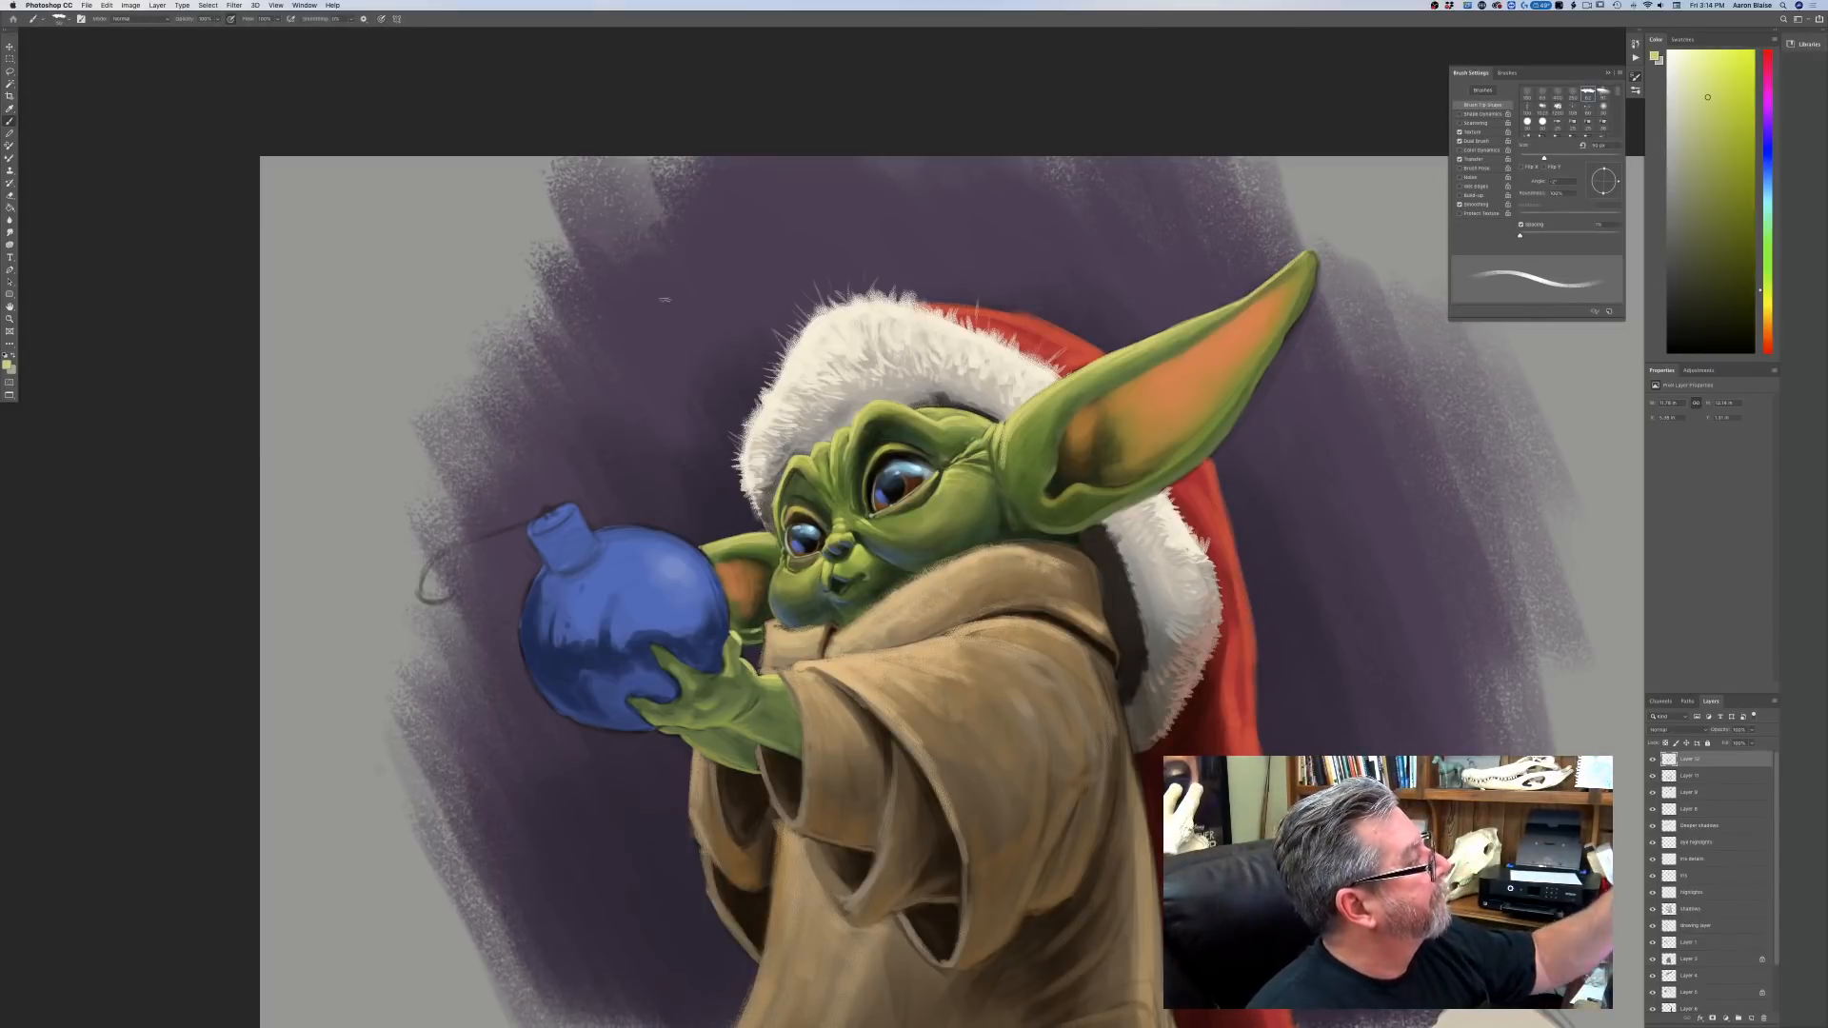
mouse_move(944, 480)
mouse_down()
mouse_move(920, 519)
mouse_move(962, 506)
mouse_move(886, 518)
mouse_move(917, 524)
mouse_up()
Adjust the brush size and paint light yellow-green highlights on the forehead above the near eye, just below the hat brim.
key(bracketright)
key(bracketright)
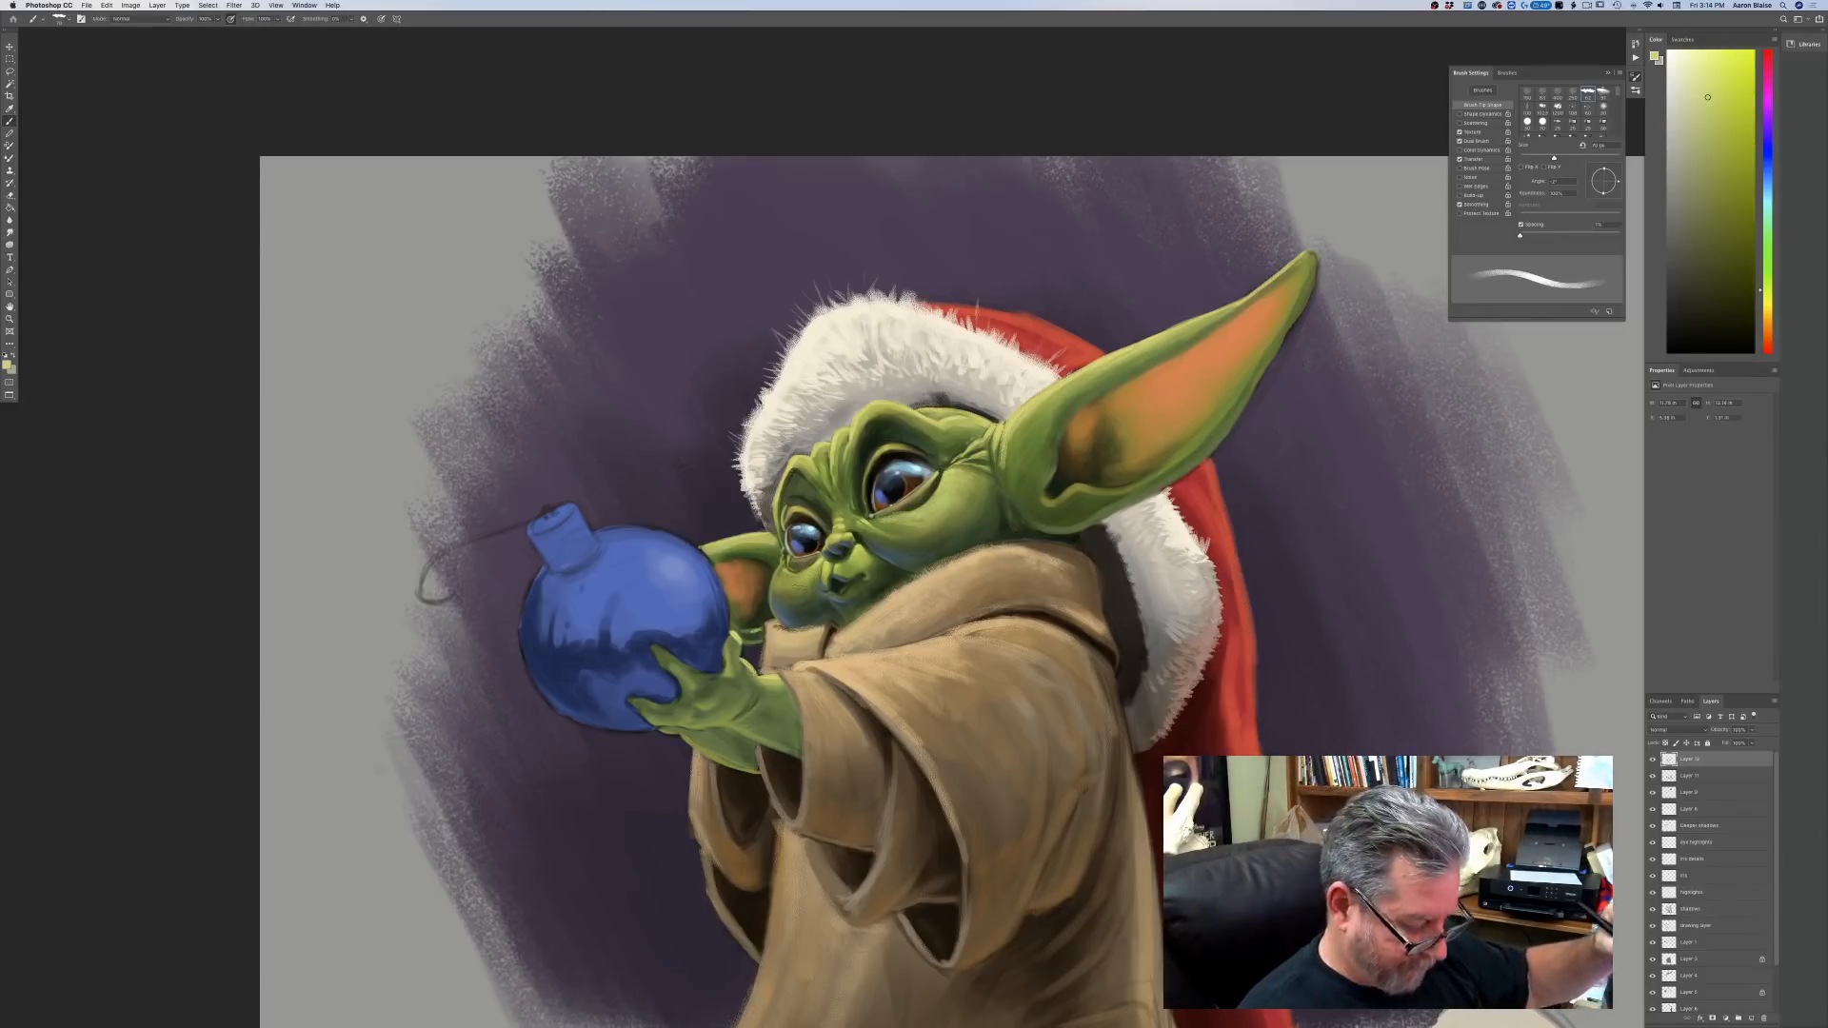
key(bracketleft)
key(bracketleft)
key(bracketleft)
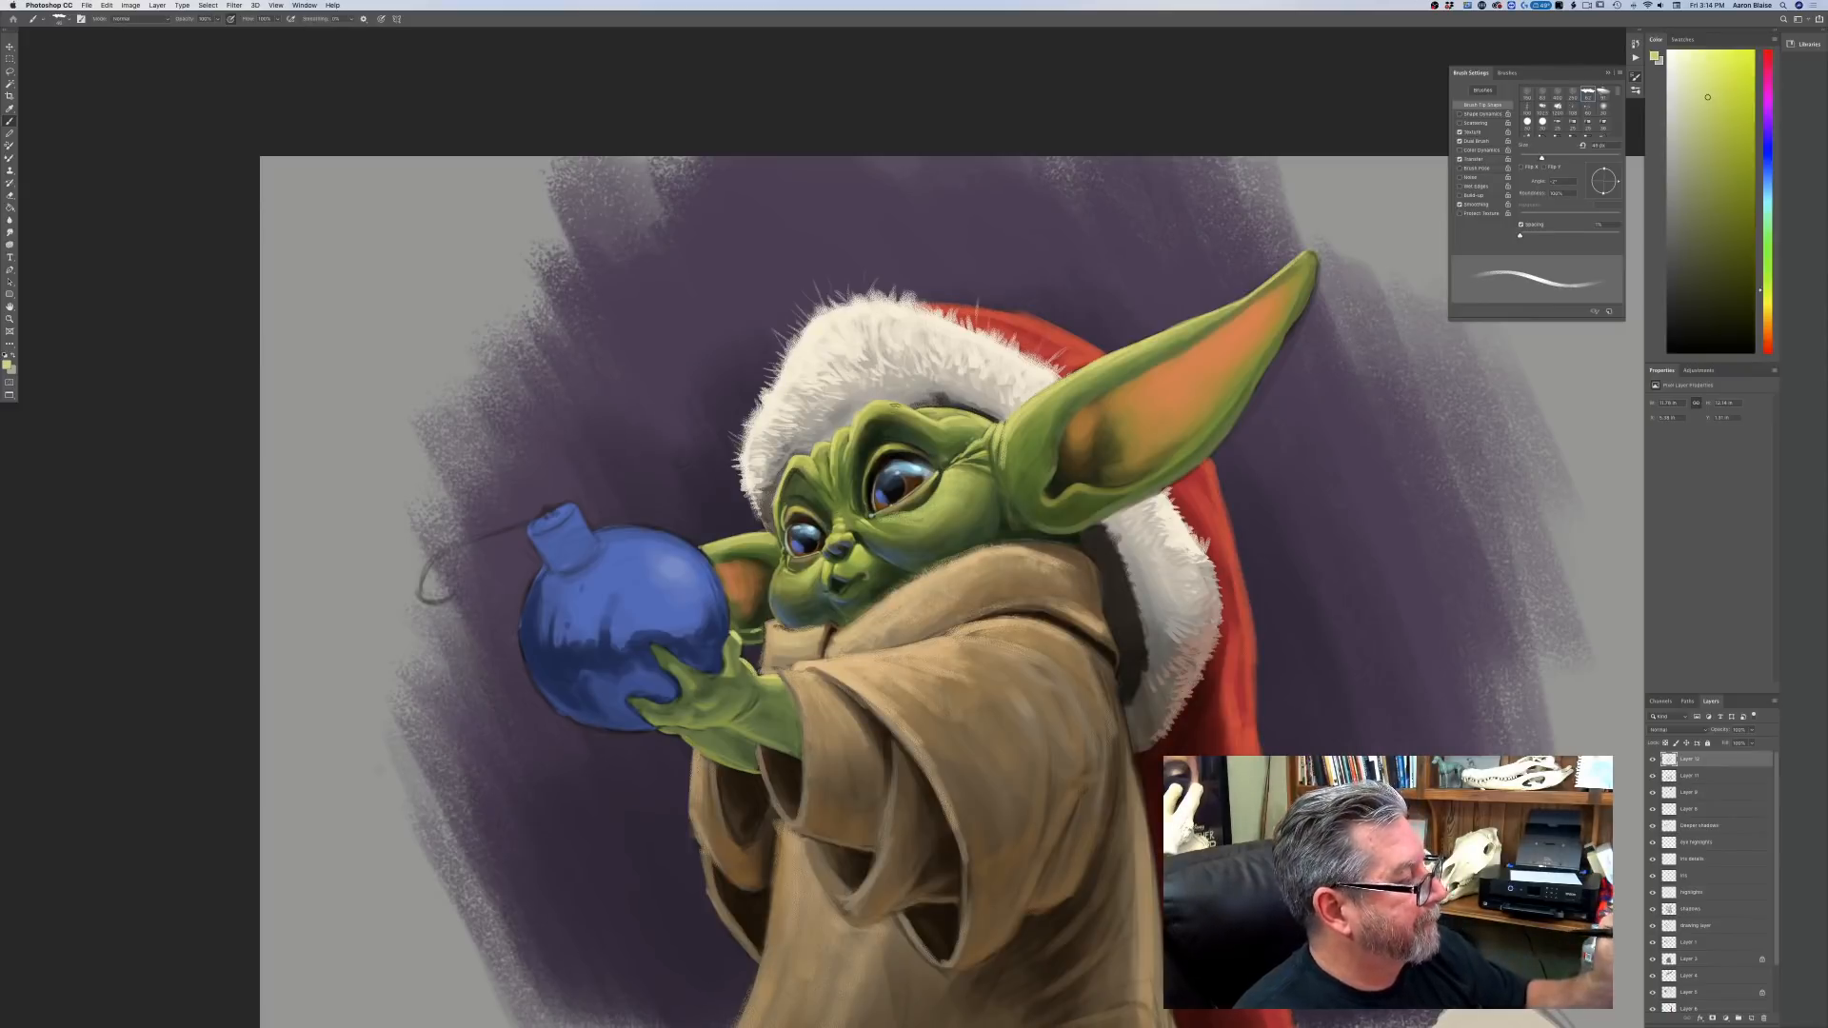
drag(922, 409, 986, 418)
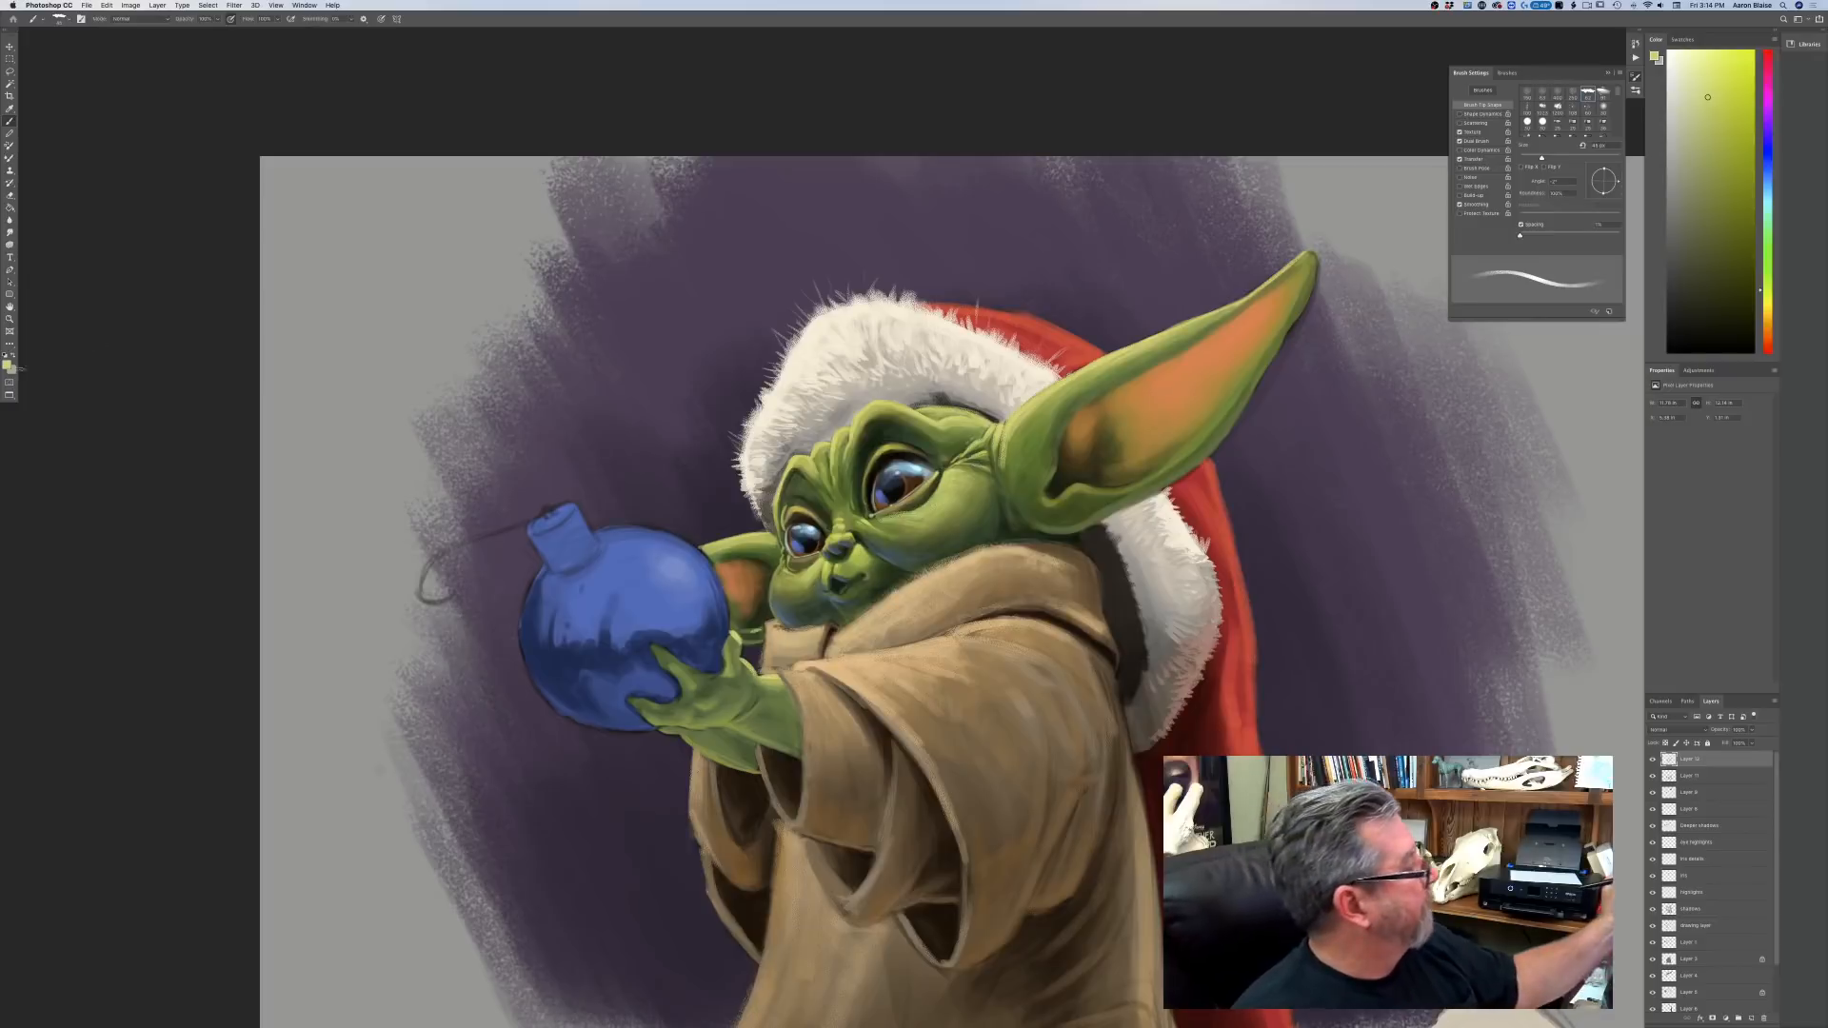
Pick a near-black brown, enlarge the brush and deepen the shadow between the robe's shoulder and the hat's white trim.
click(7, 363)
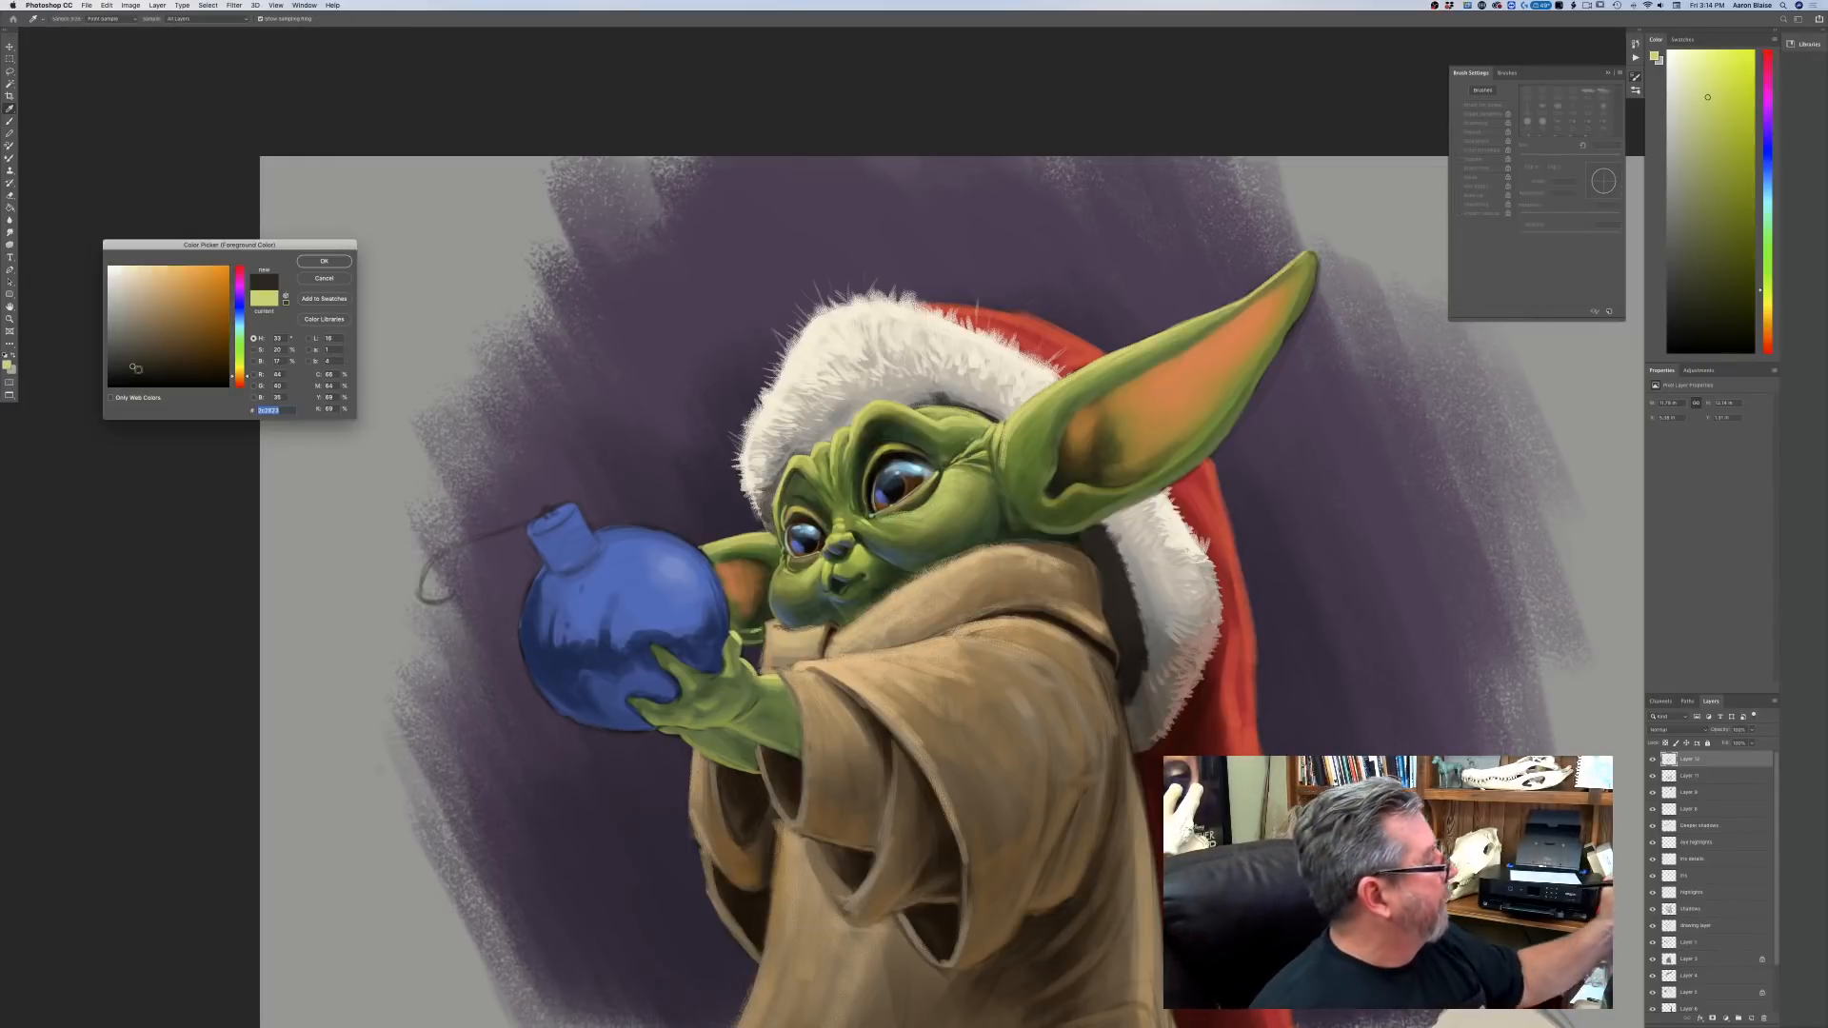
click(124, 379)
key(Return)
key(b)
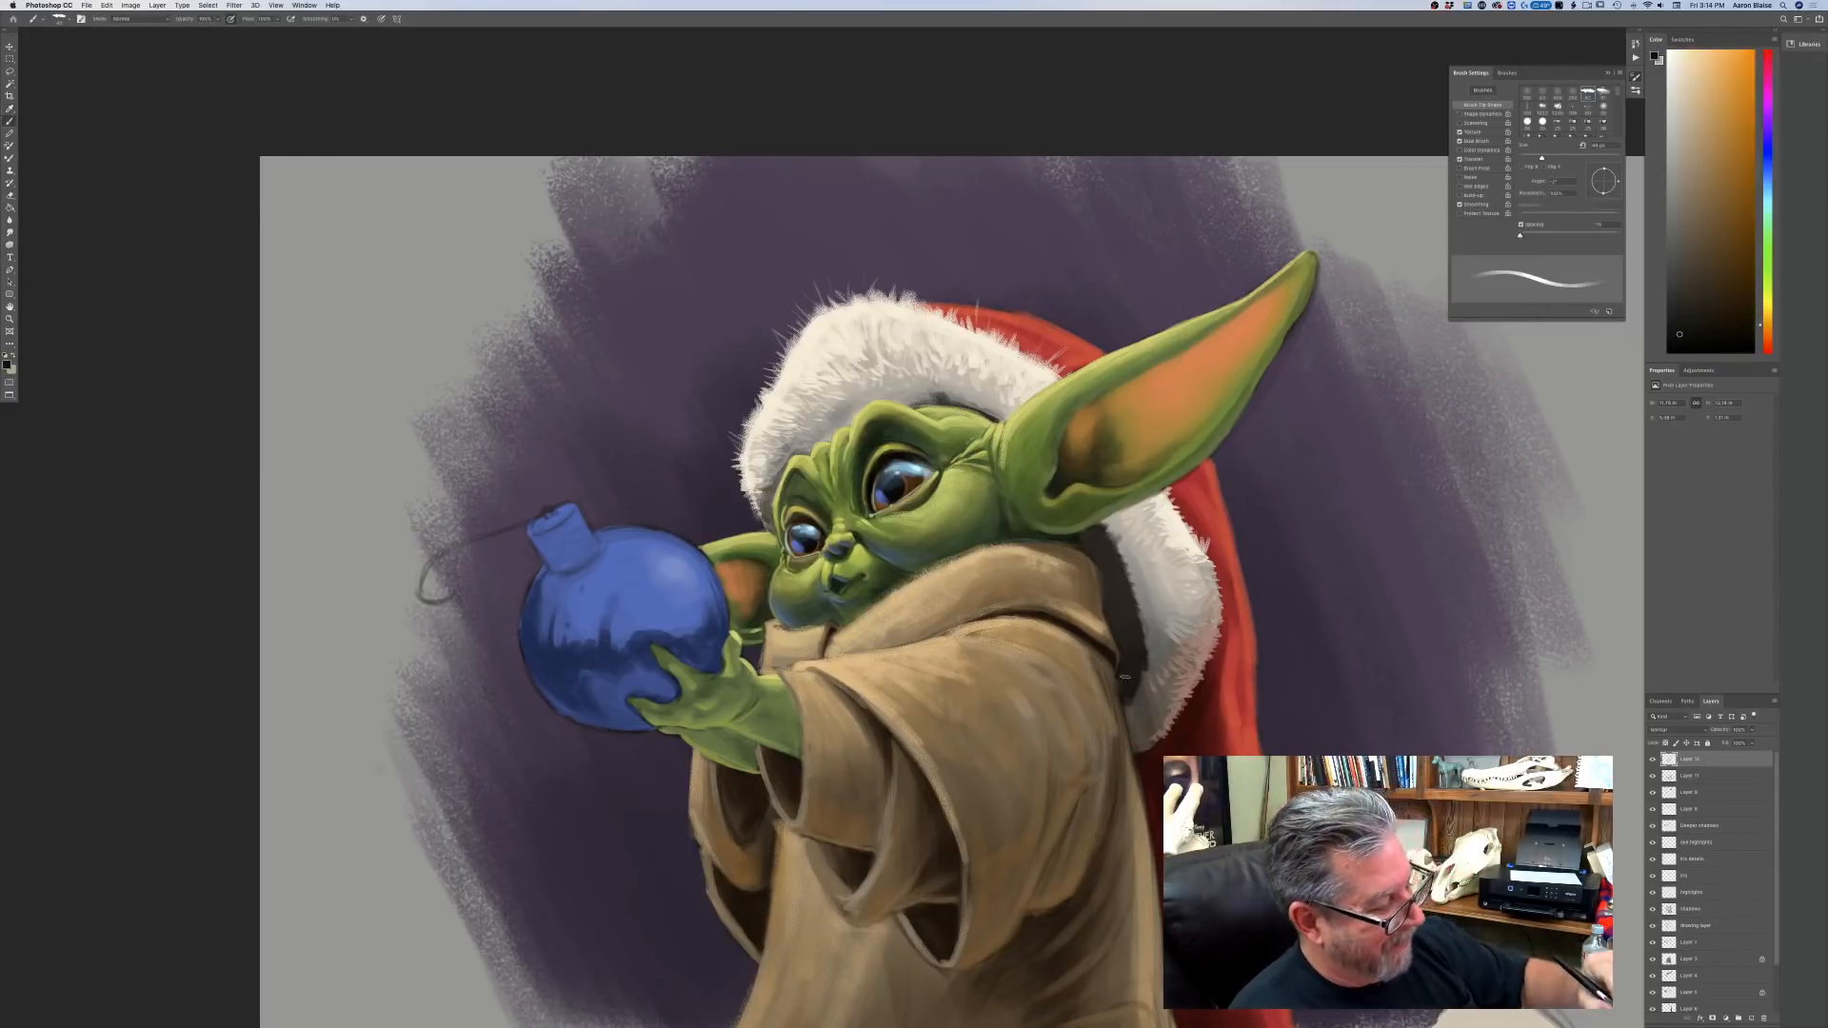
key(bracketright)
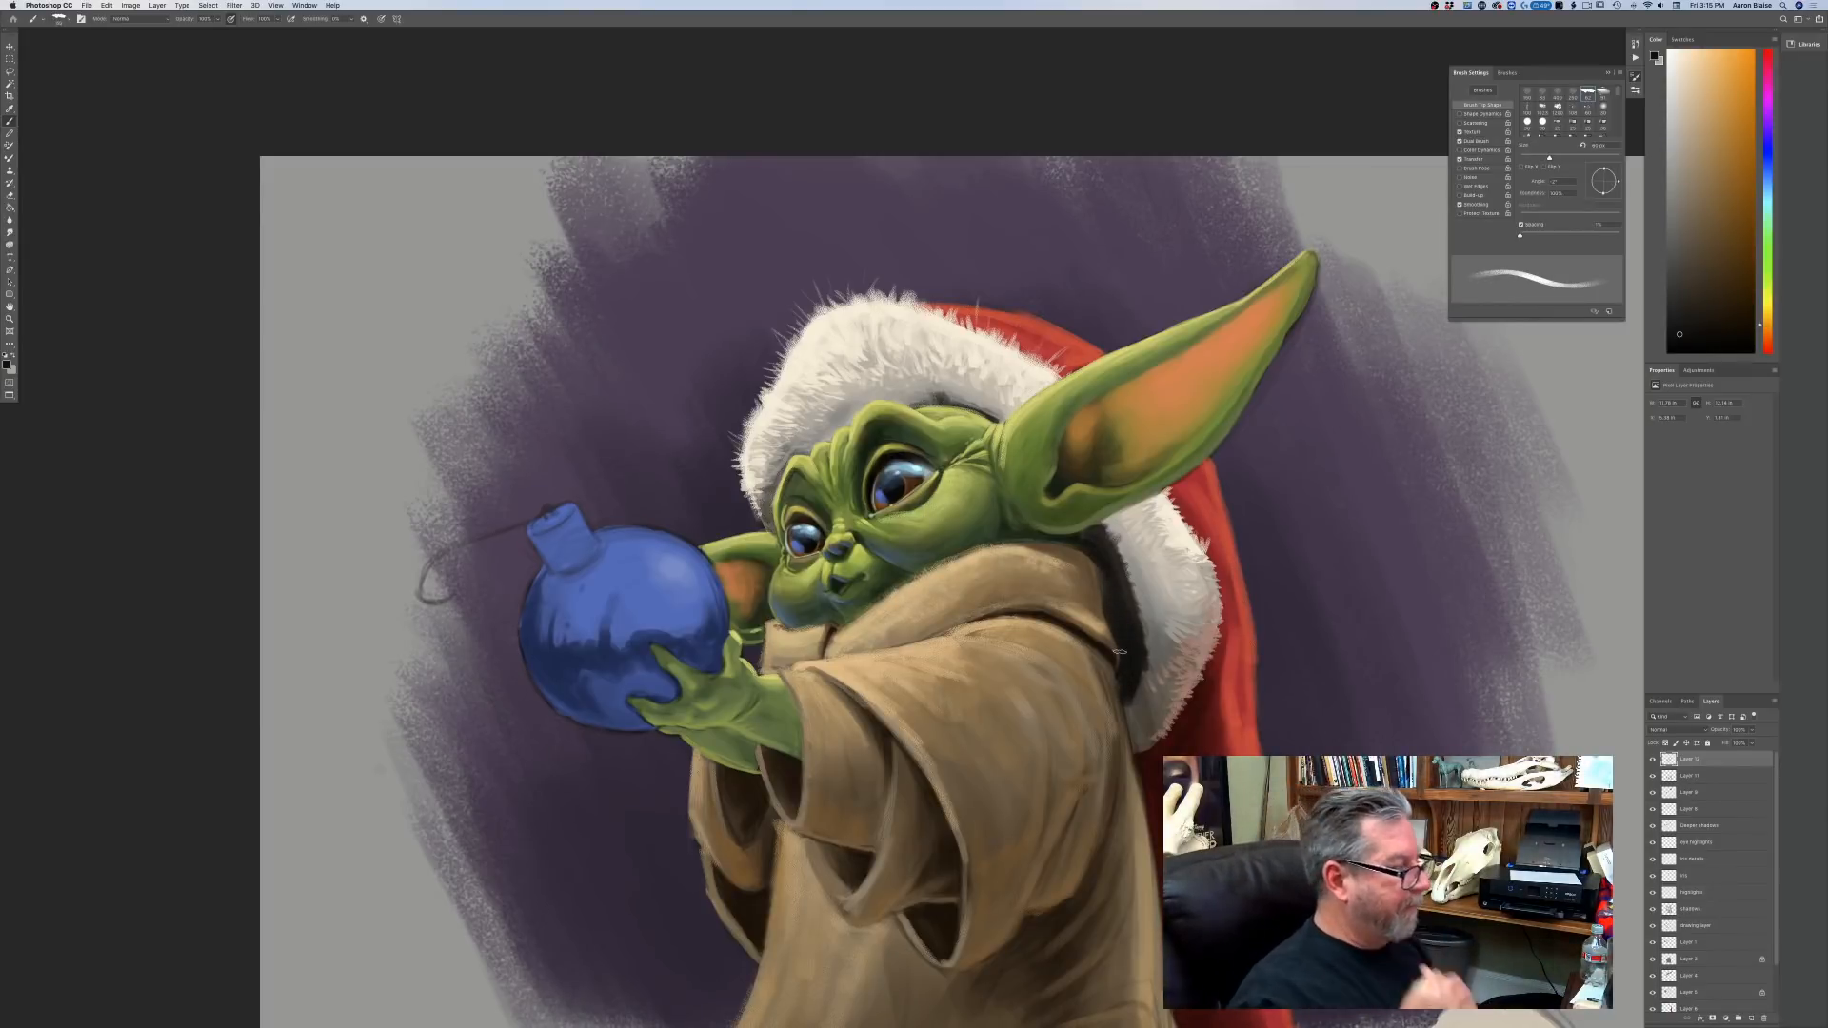
Pick a cooler green based on the hand's colour, create a new layer and paint green reflections on the ornament around the fingers.
click(7, 366)
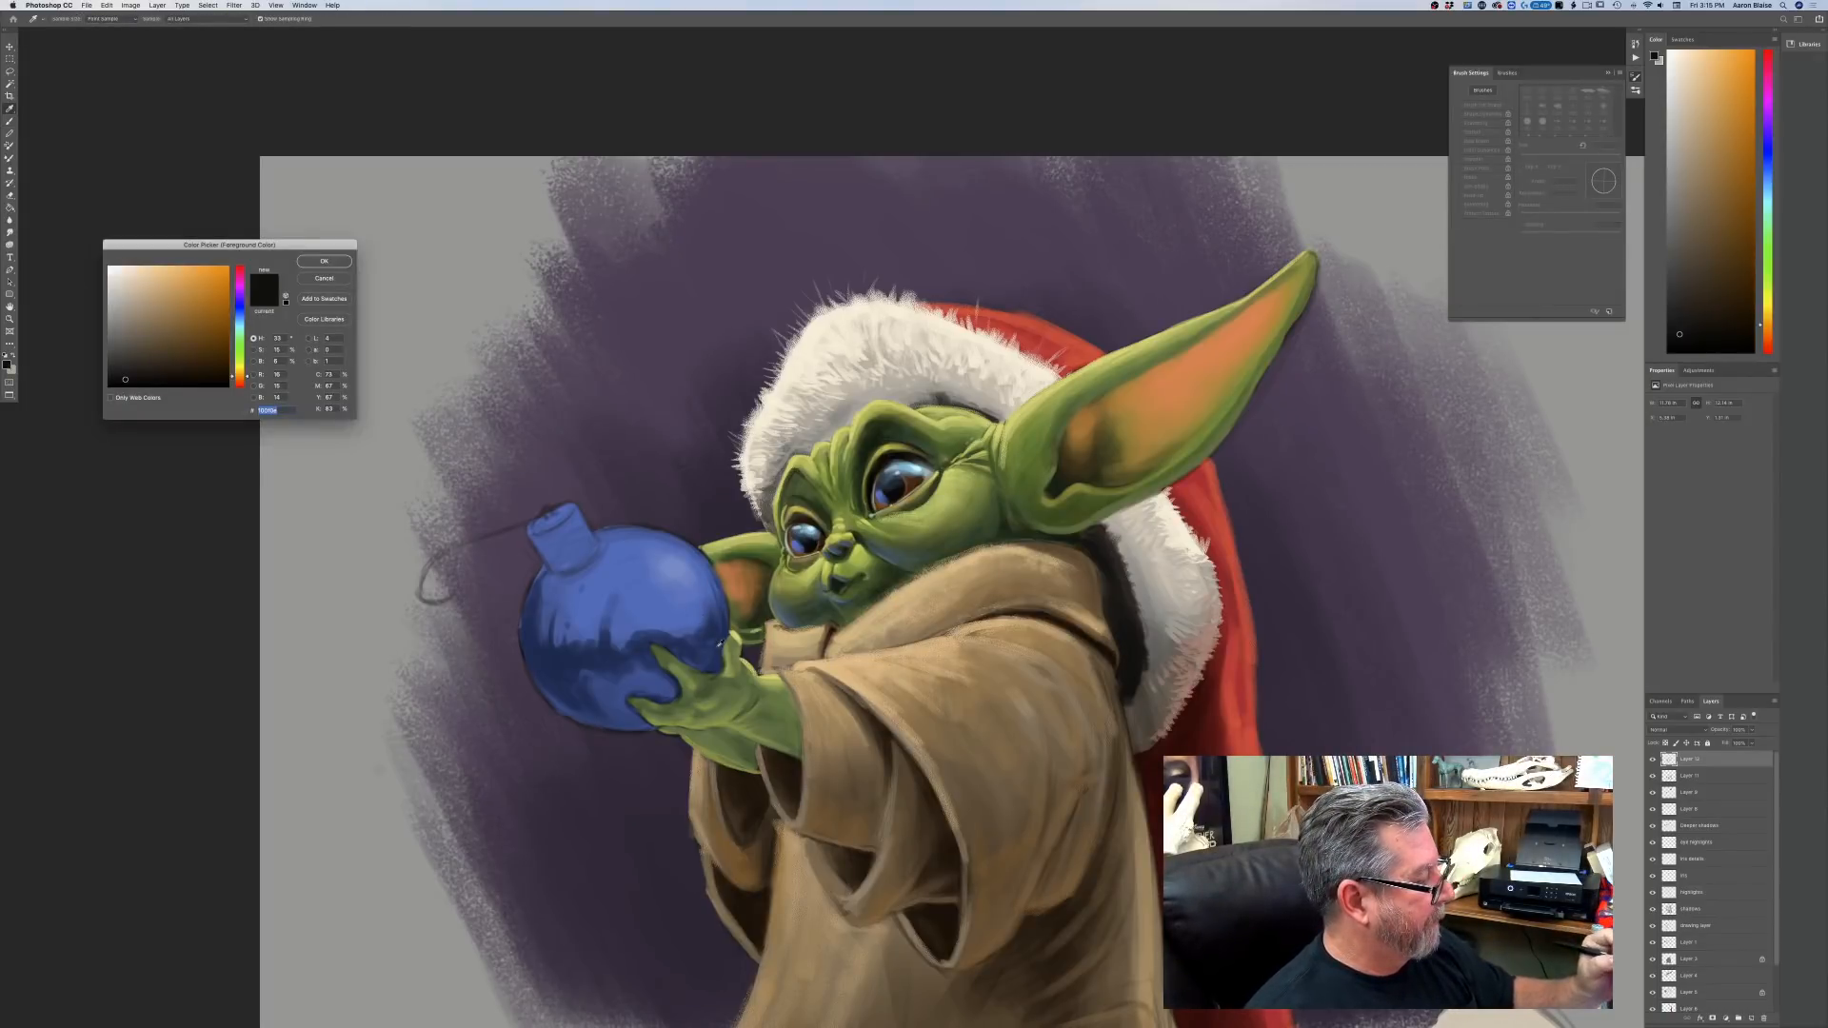
click(734, 648)
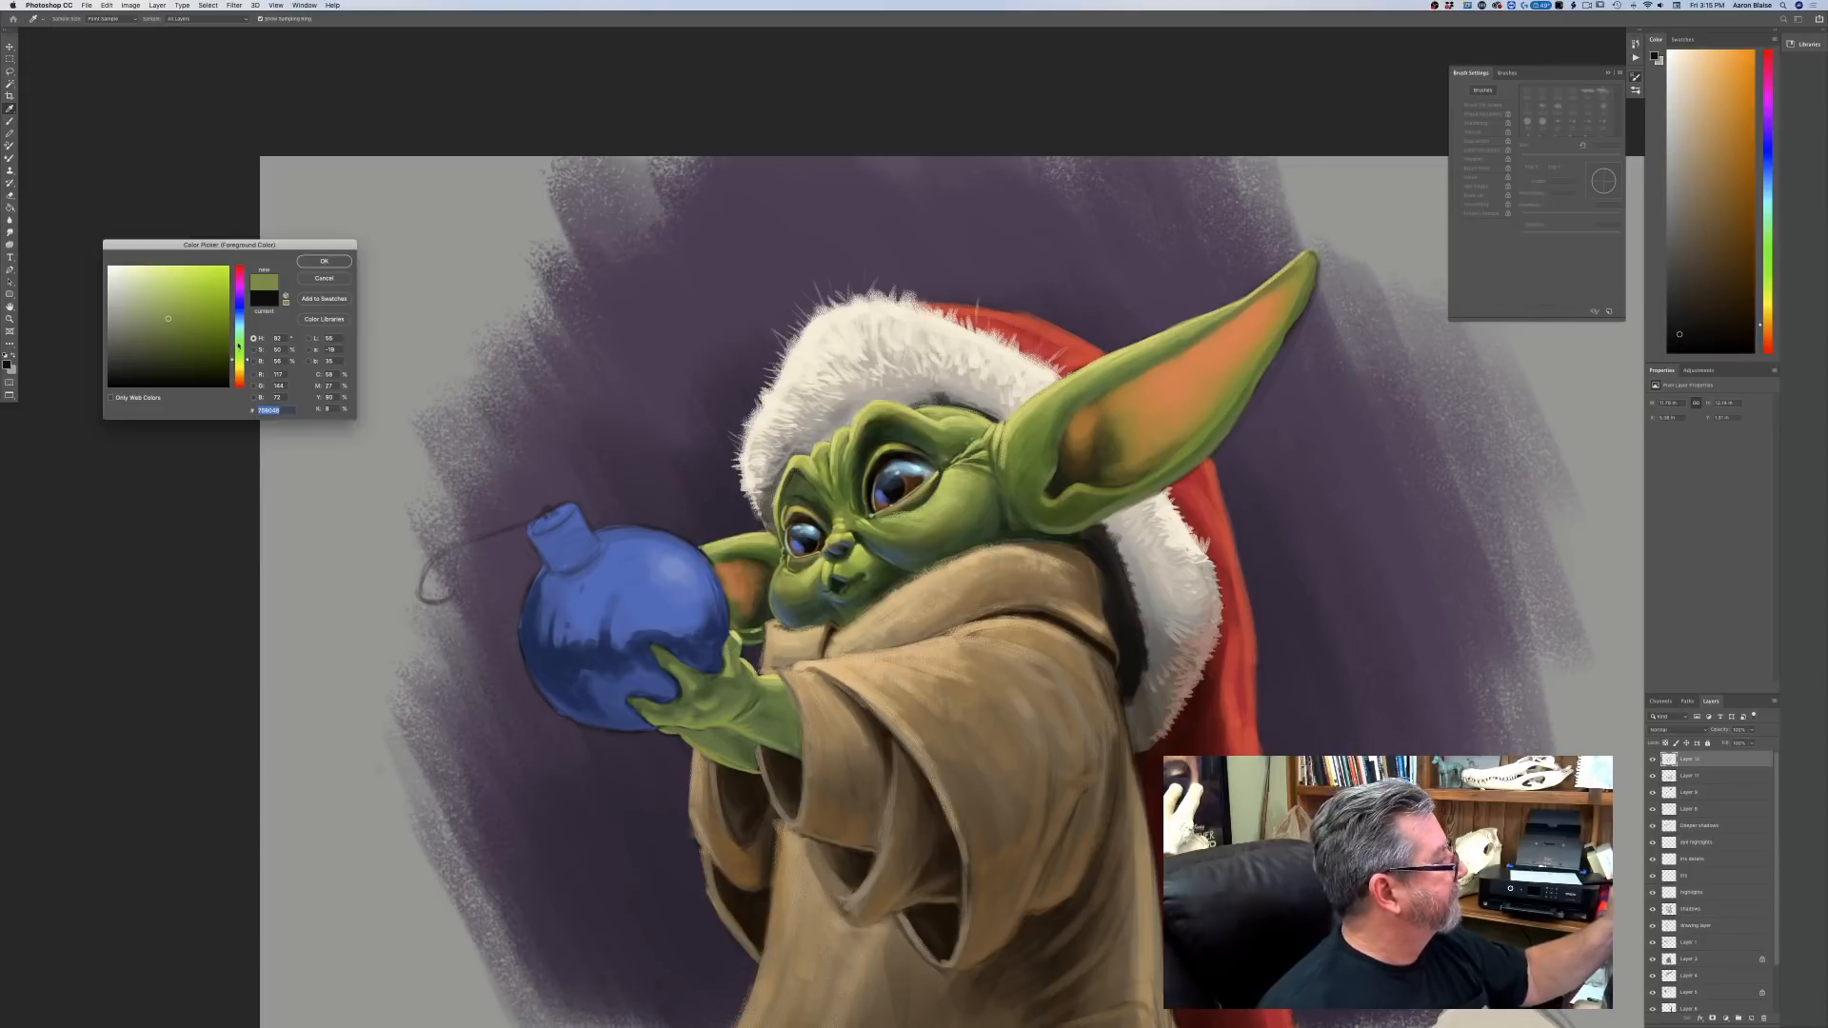
drag(238, 346, 214, 337)
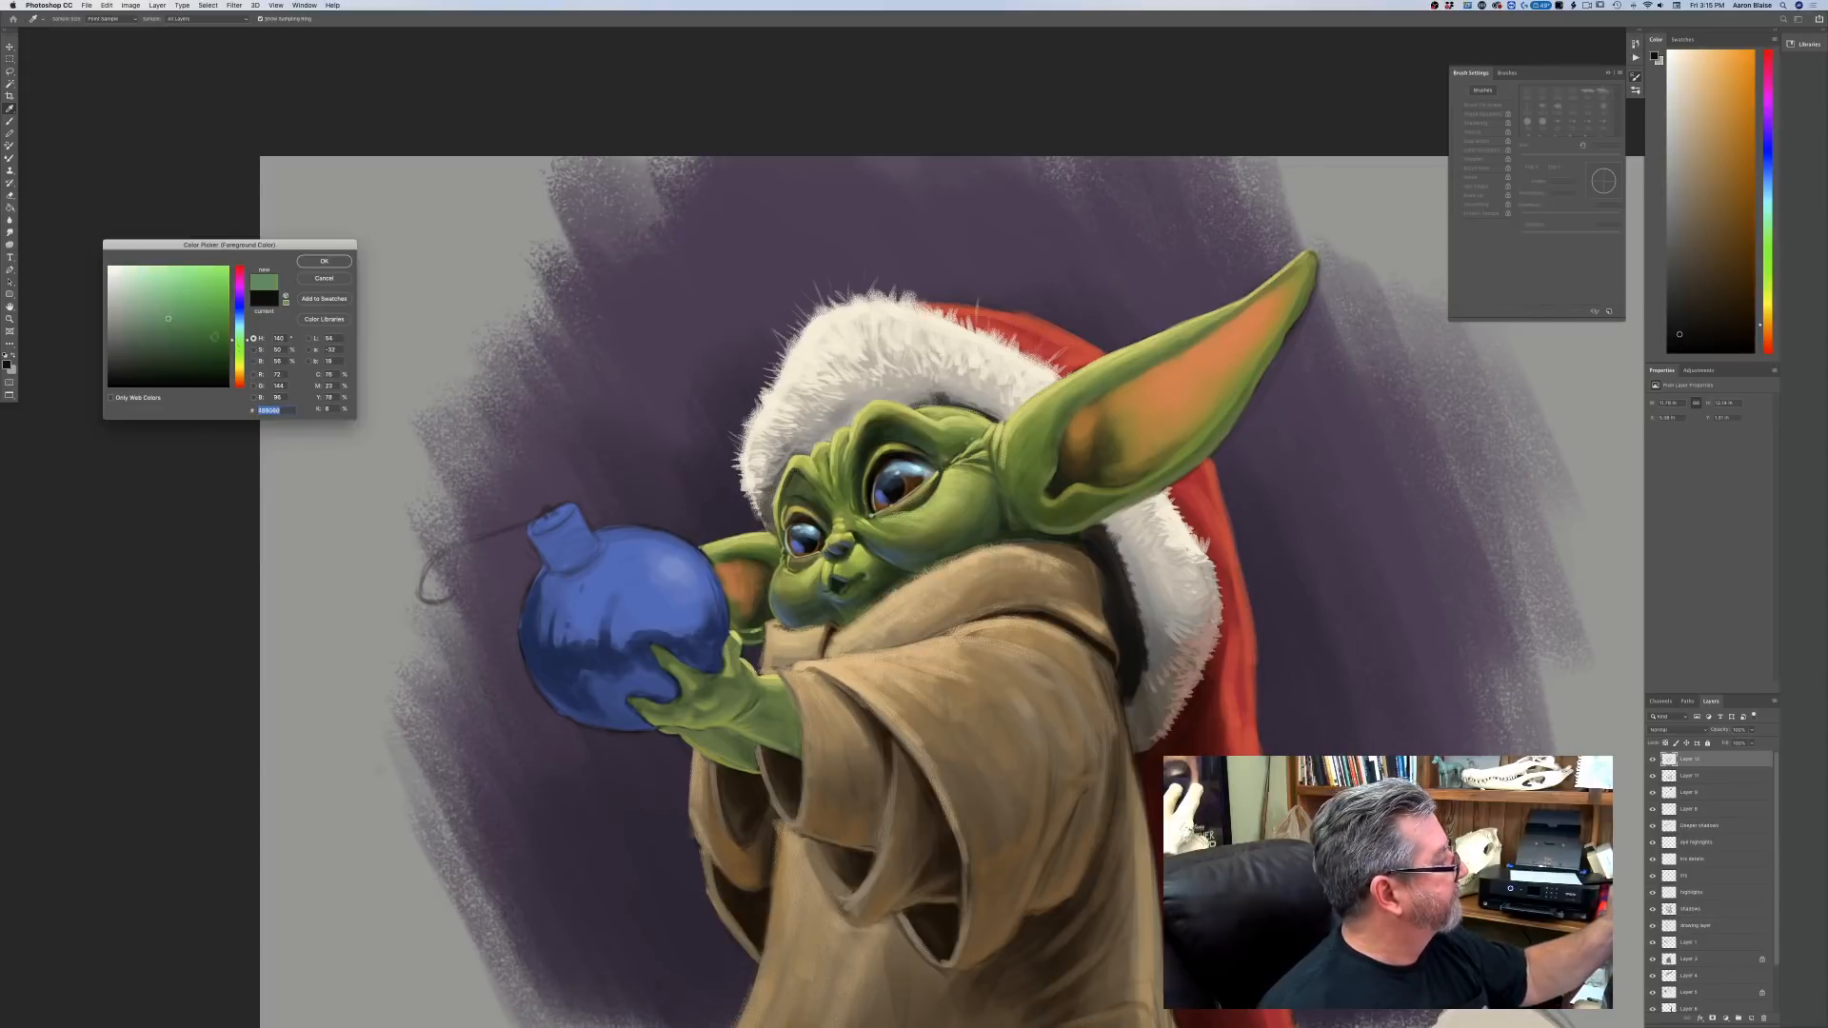
click(316, 263)
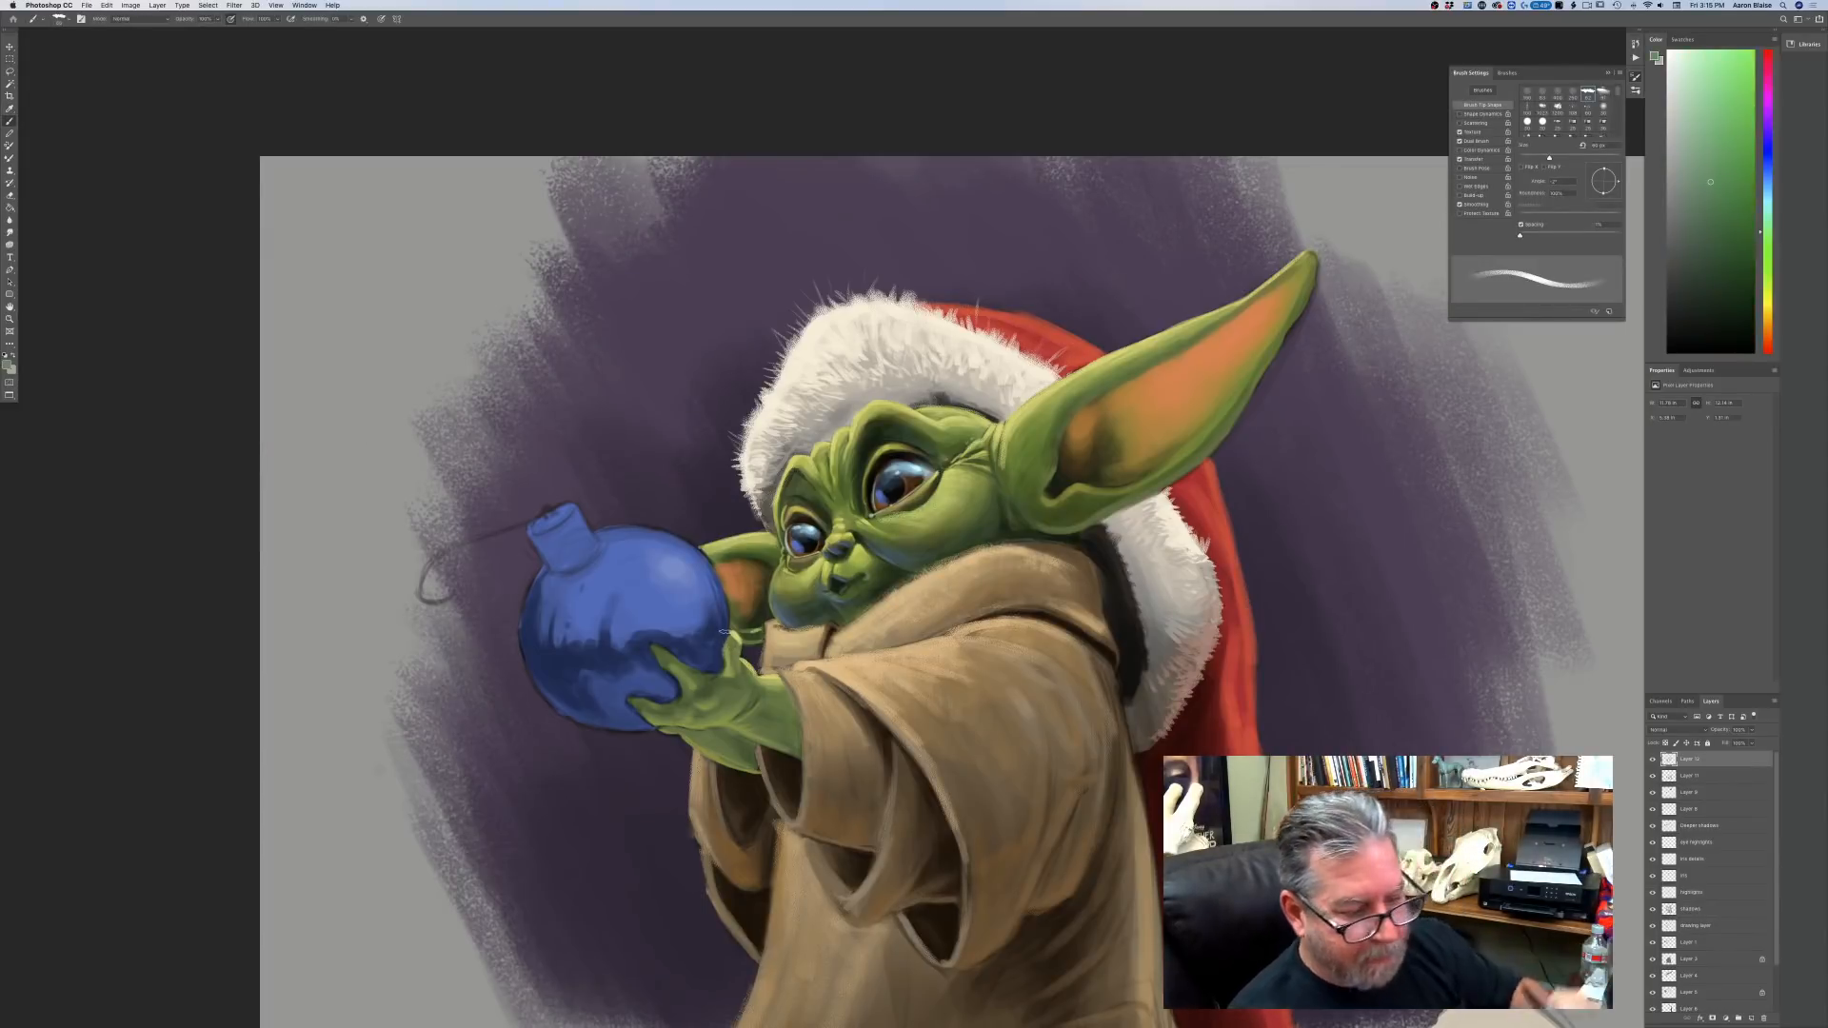
key(super+alt+shift+n)
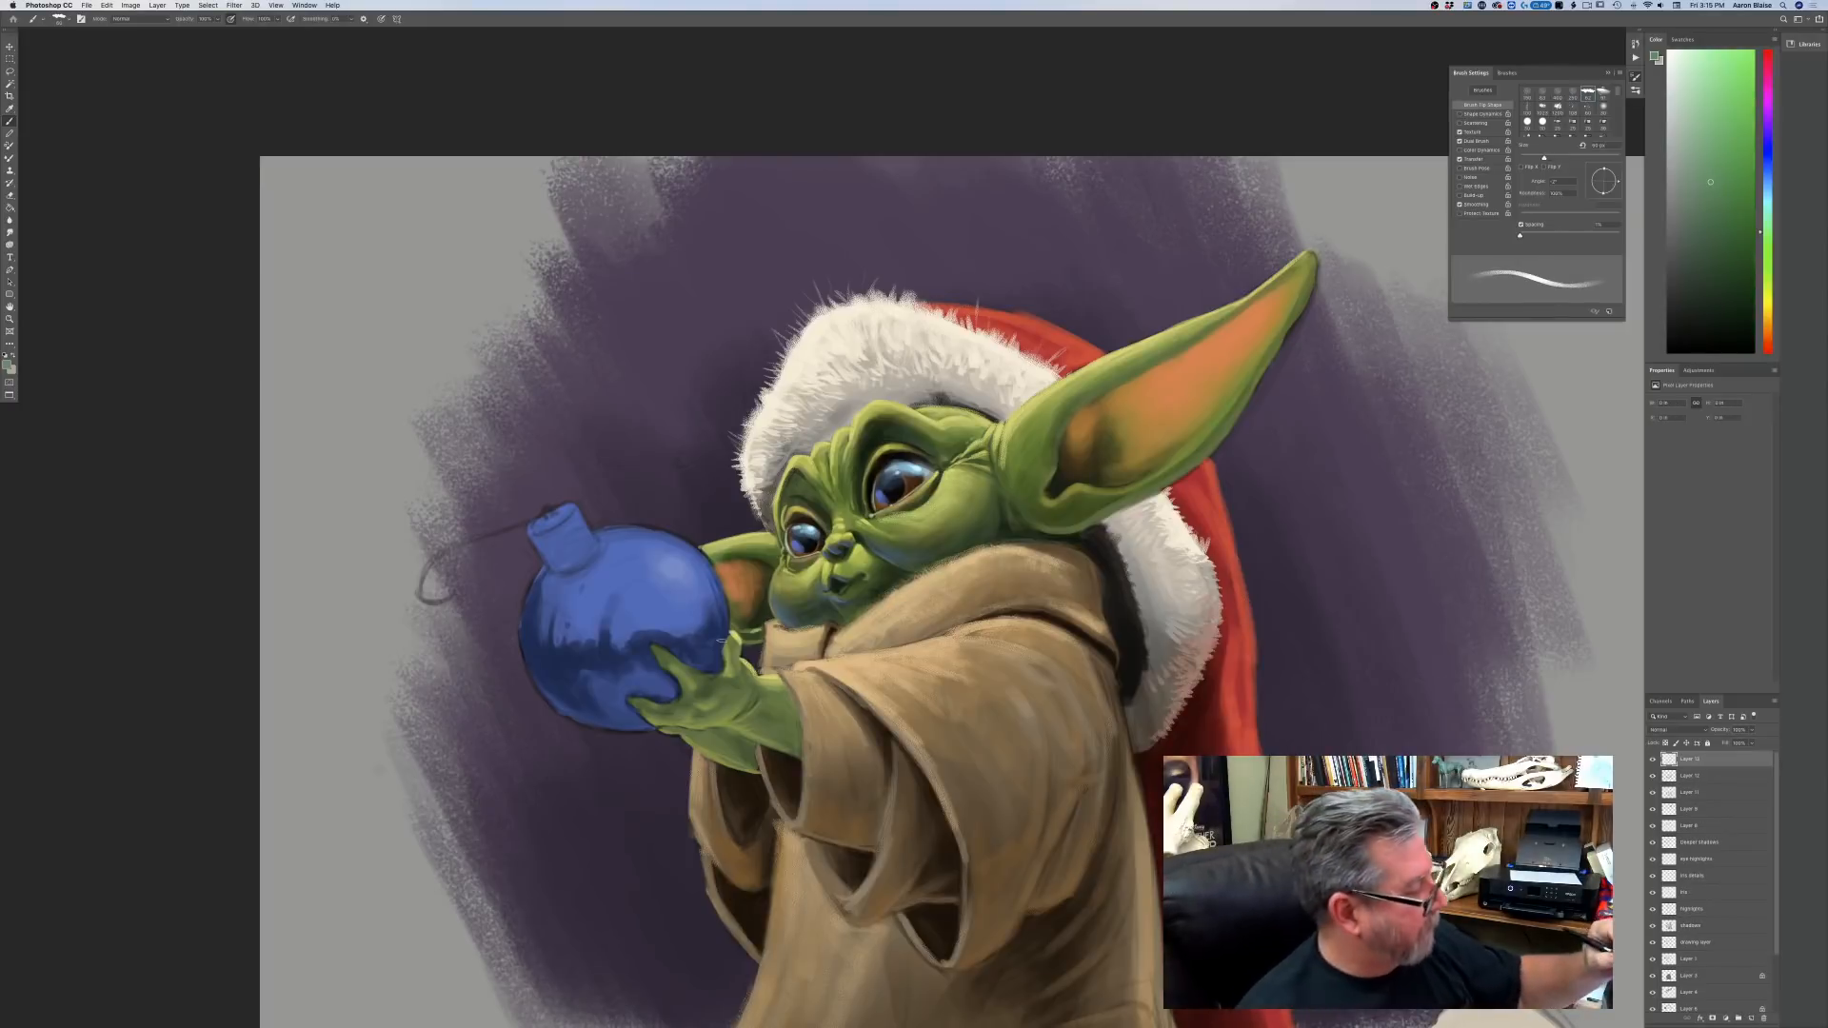
key(bracketleft)
key(bracketleft)
drag(726, 638, 716, 668)
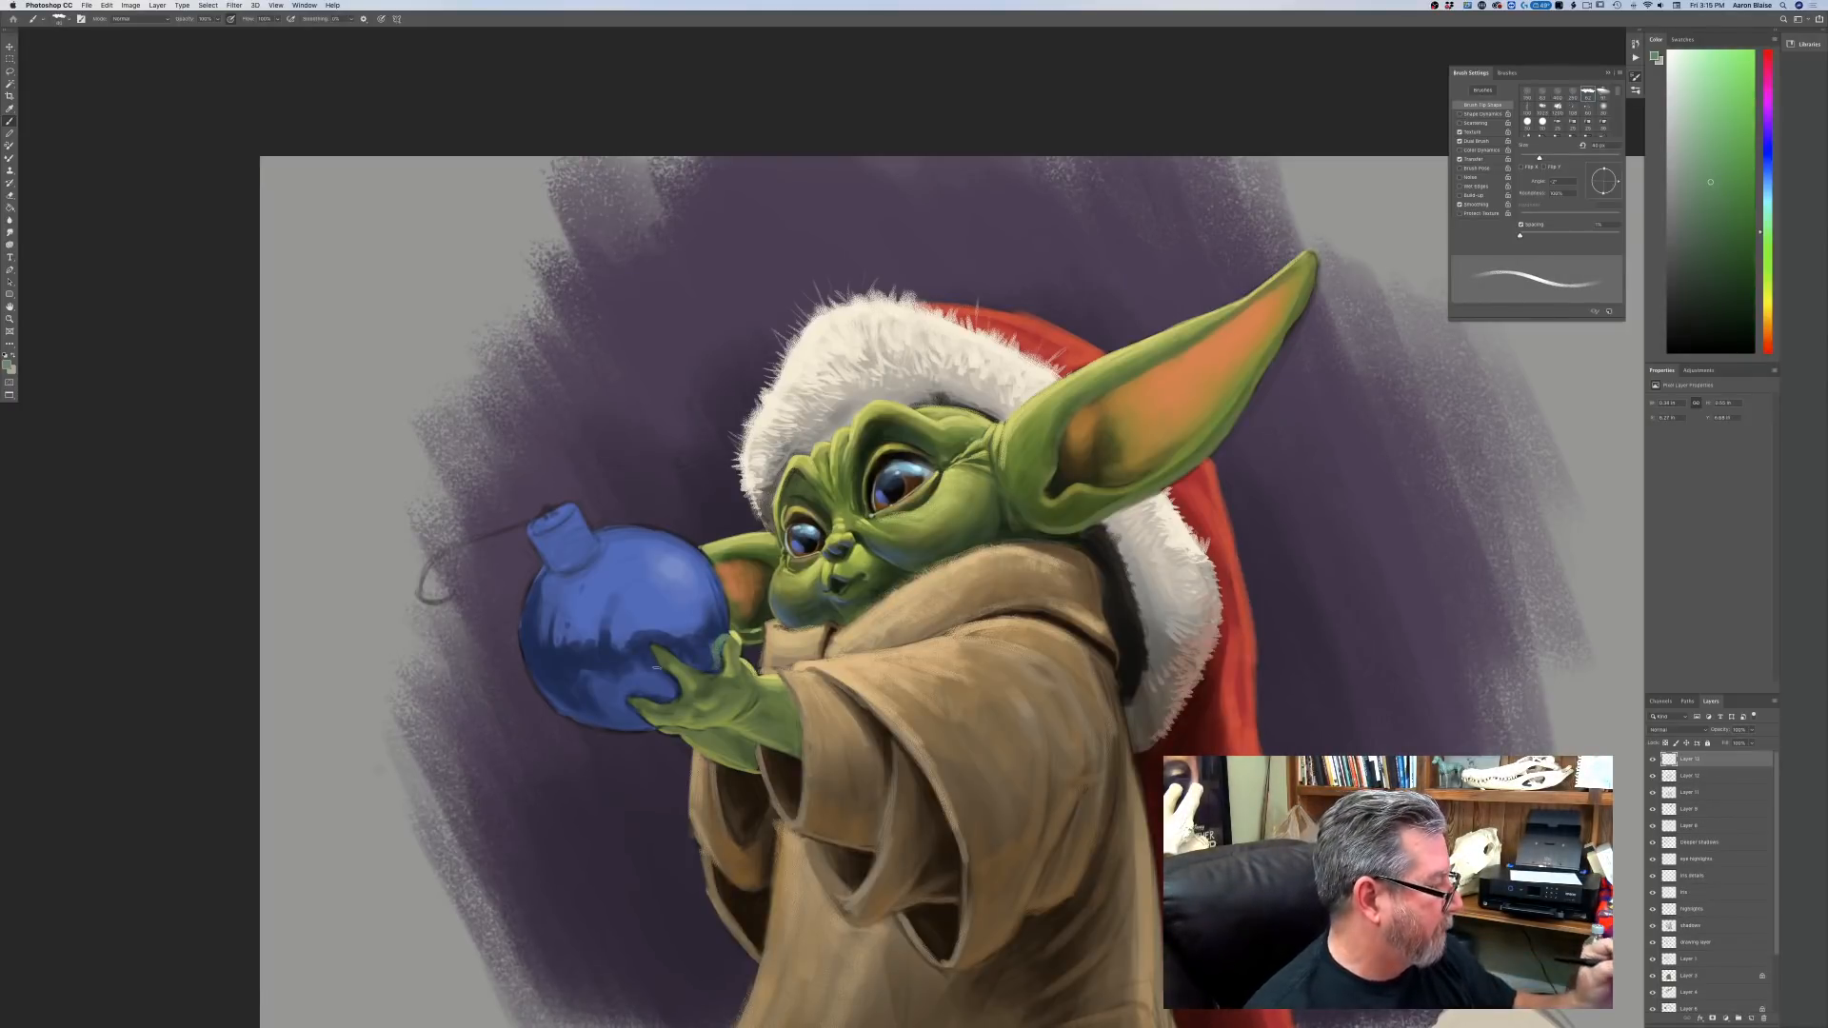
mouse_move(636, 697)
mouse_down()
mouse_move(680, 698)
mouse_move(677, 651)
mouse_move(696, 667)
mouse_up()
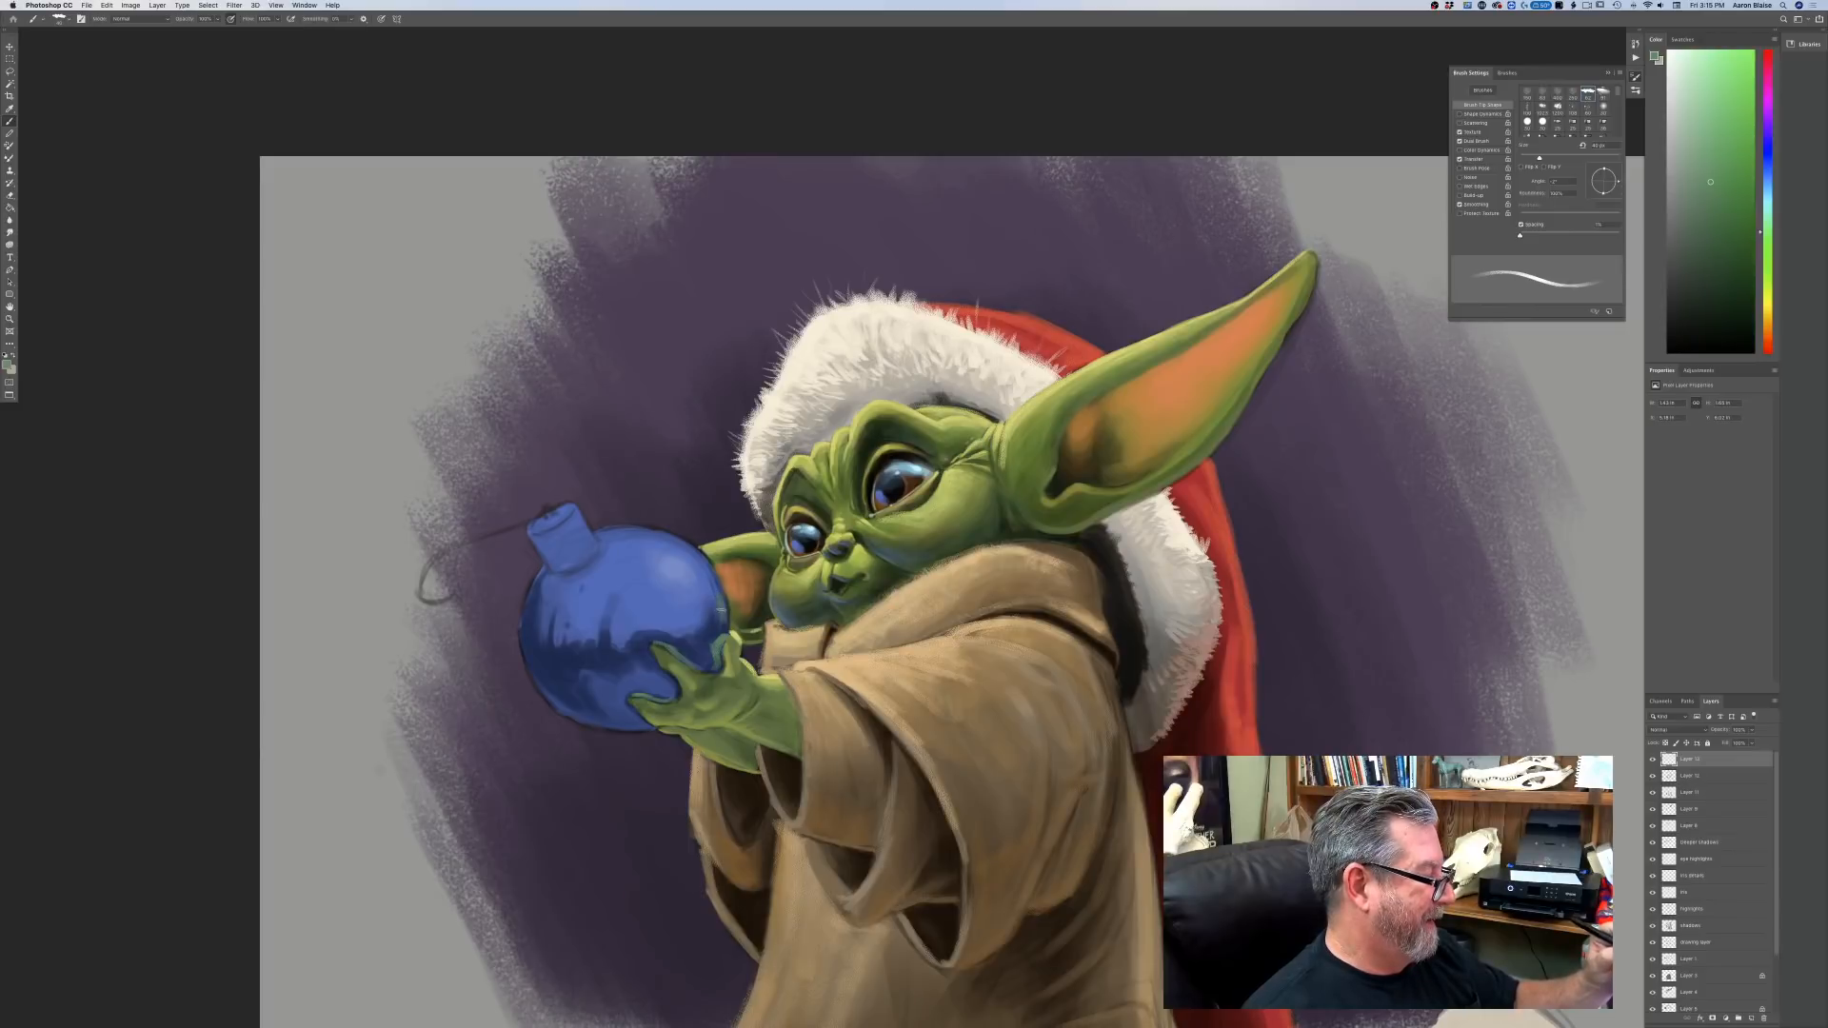
Turn on pen pressure for size, pick a lighter green and paint a thin reflection along the ornament's edge nearest the face.
click(381, 19)
key(])
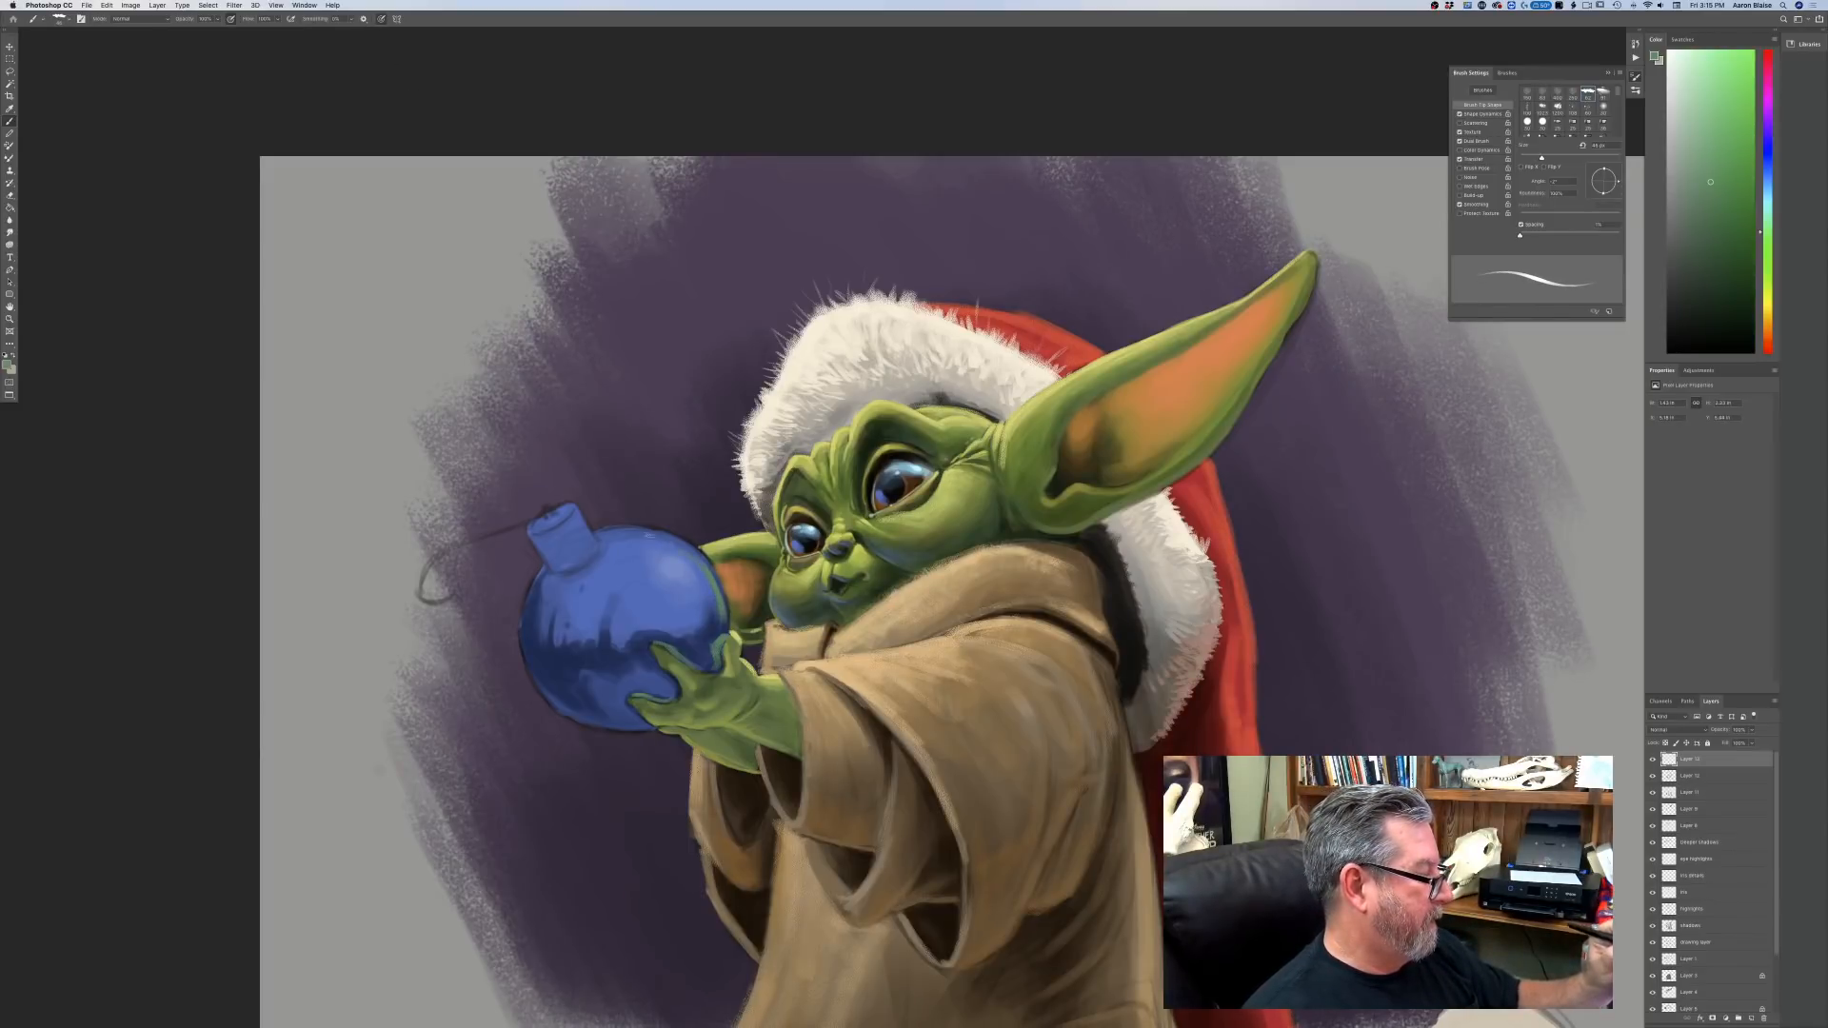
click(6, 365)
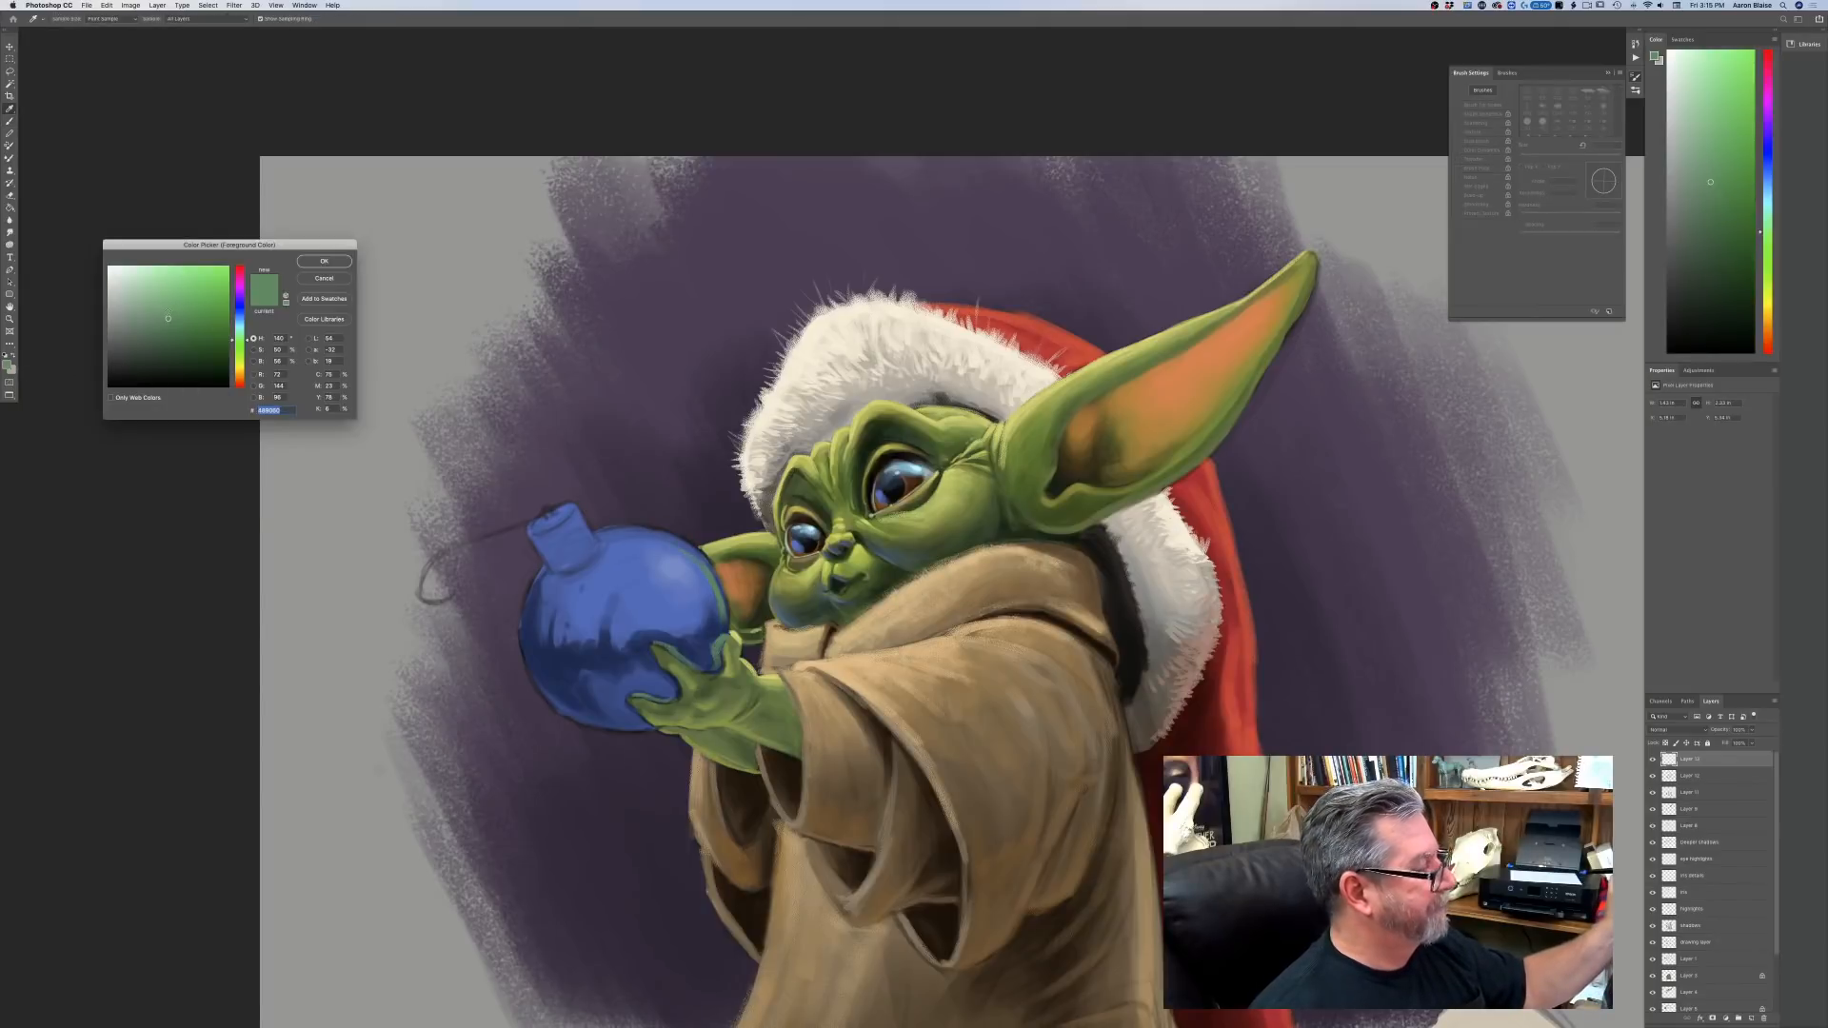
click(174, 302)
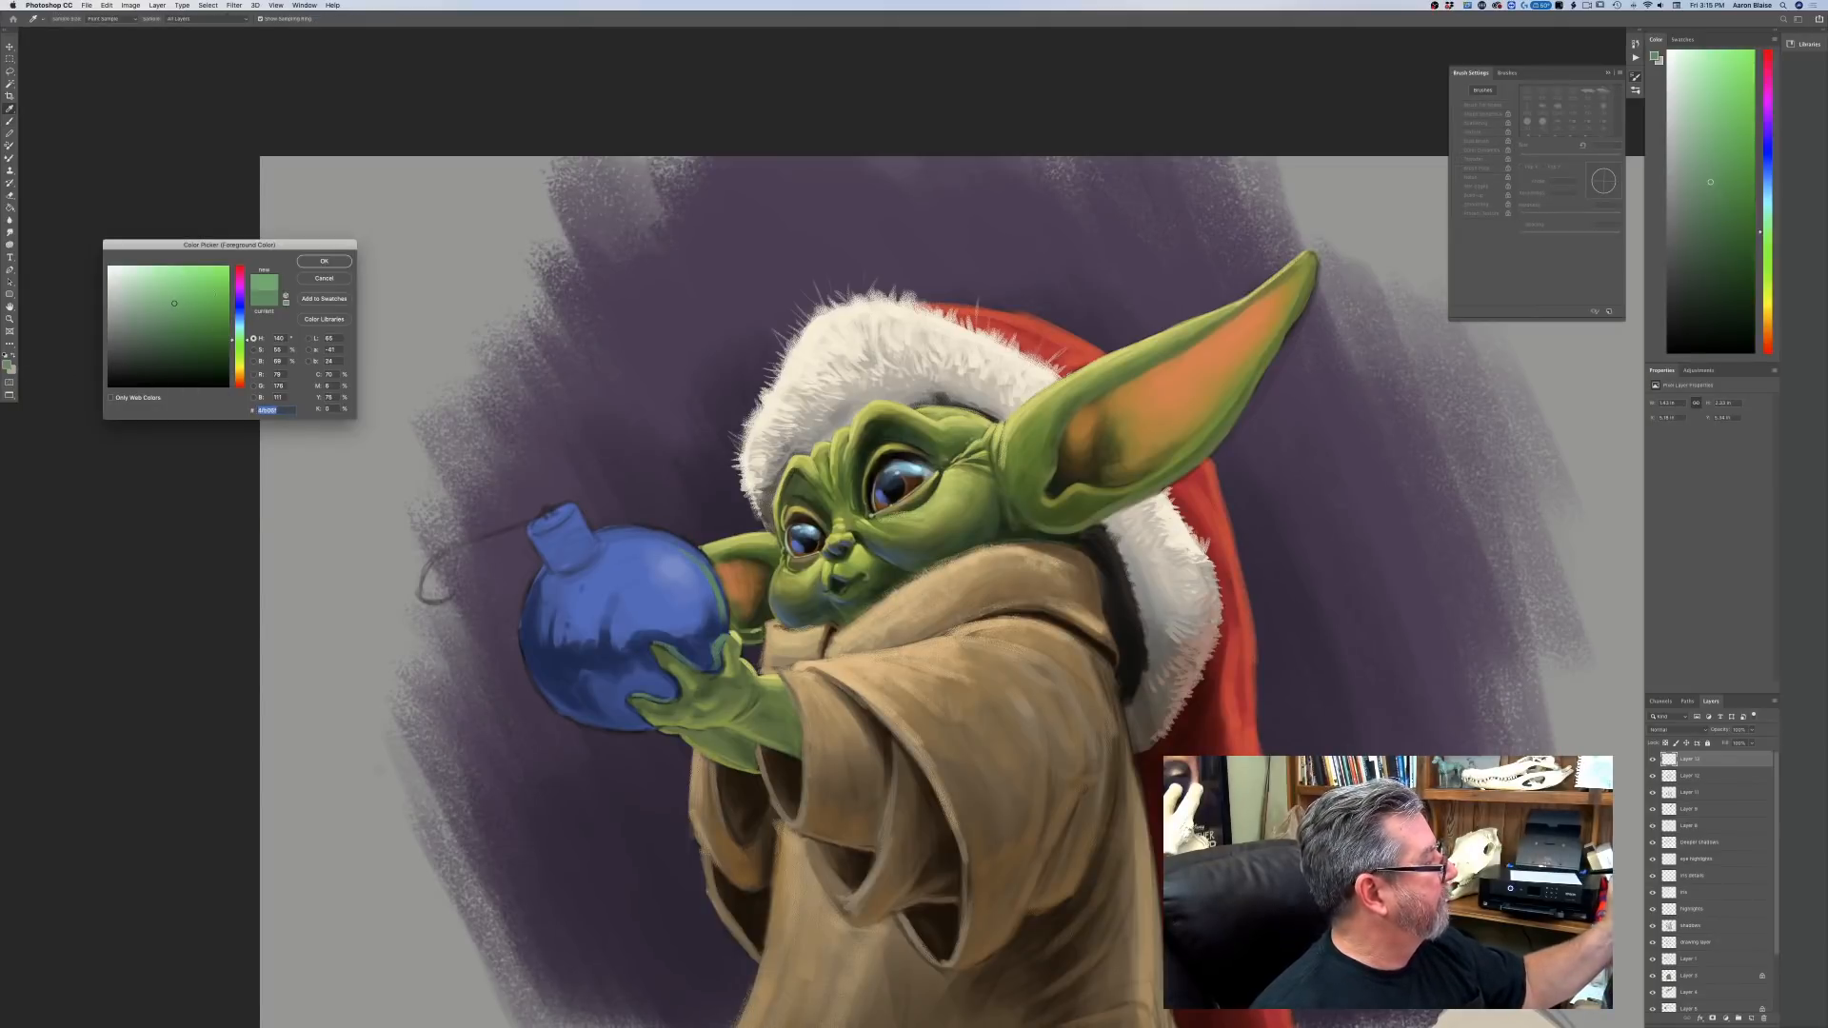
click(330, 263)
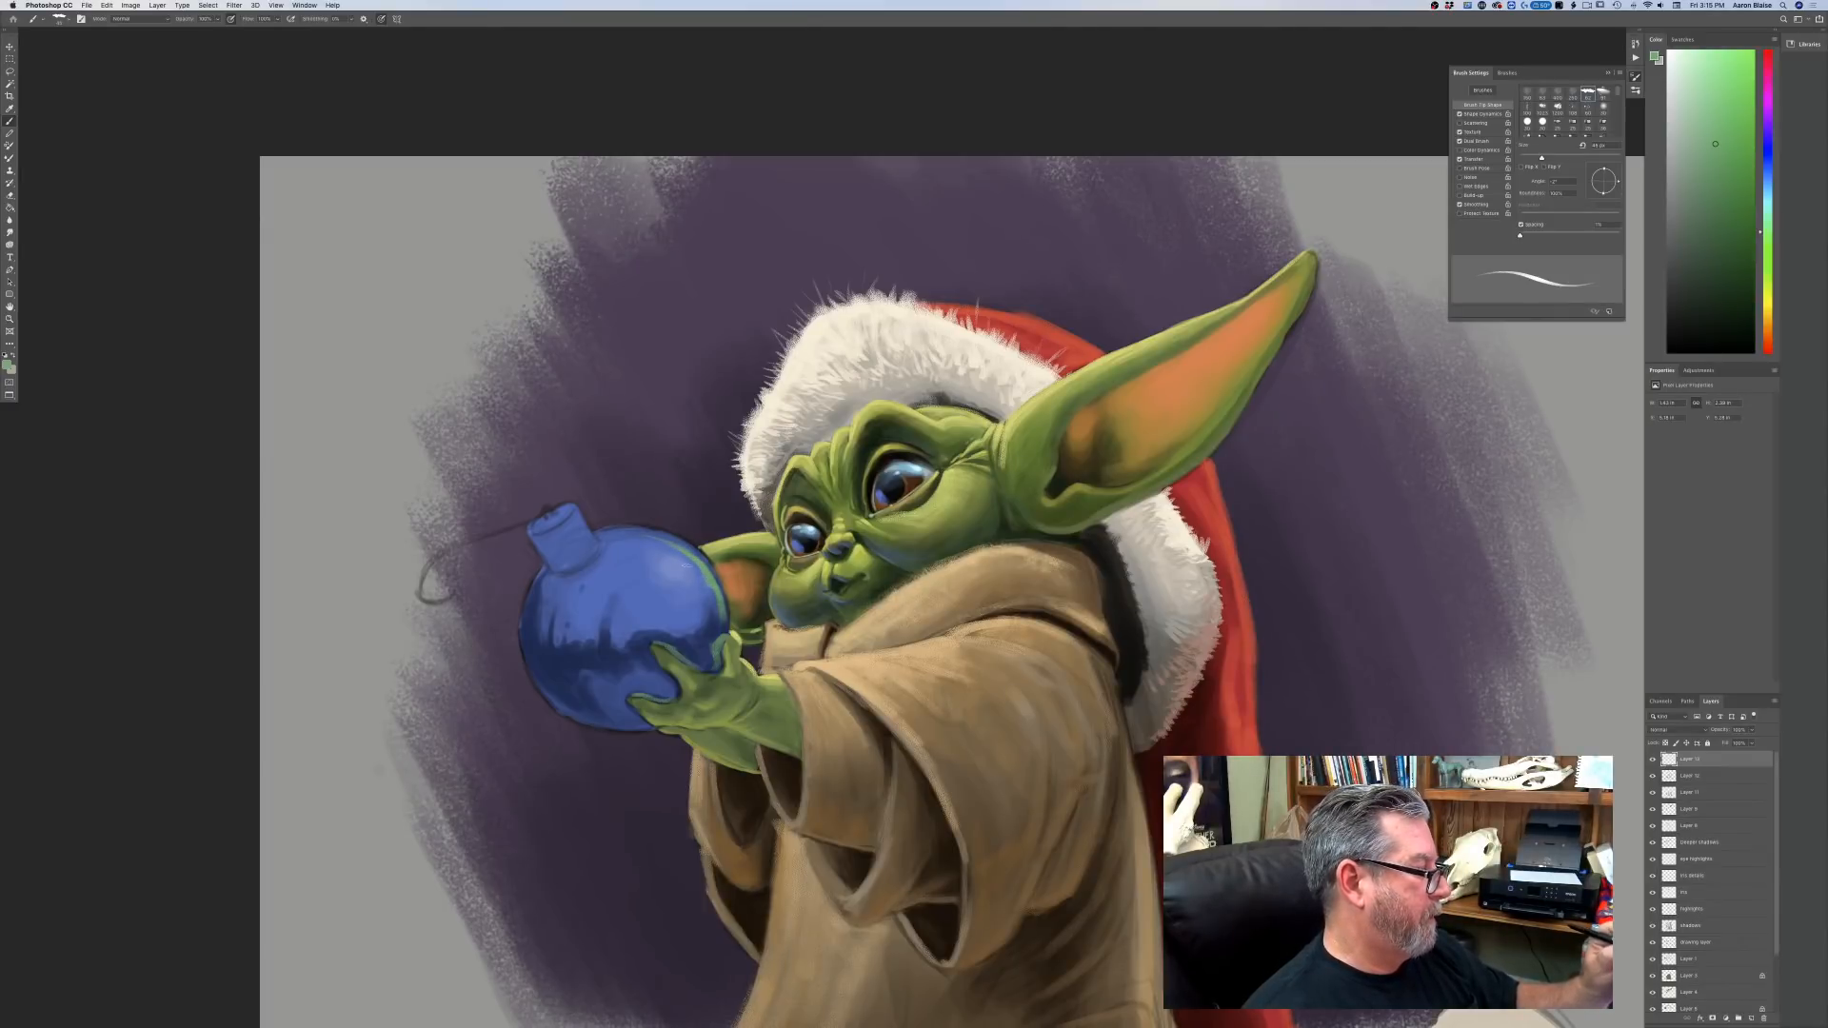
Turn off pen pressure for size and paint a broader green reflection of the face on the ornament's upper side.
click(381, 19)
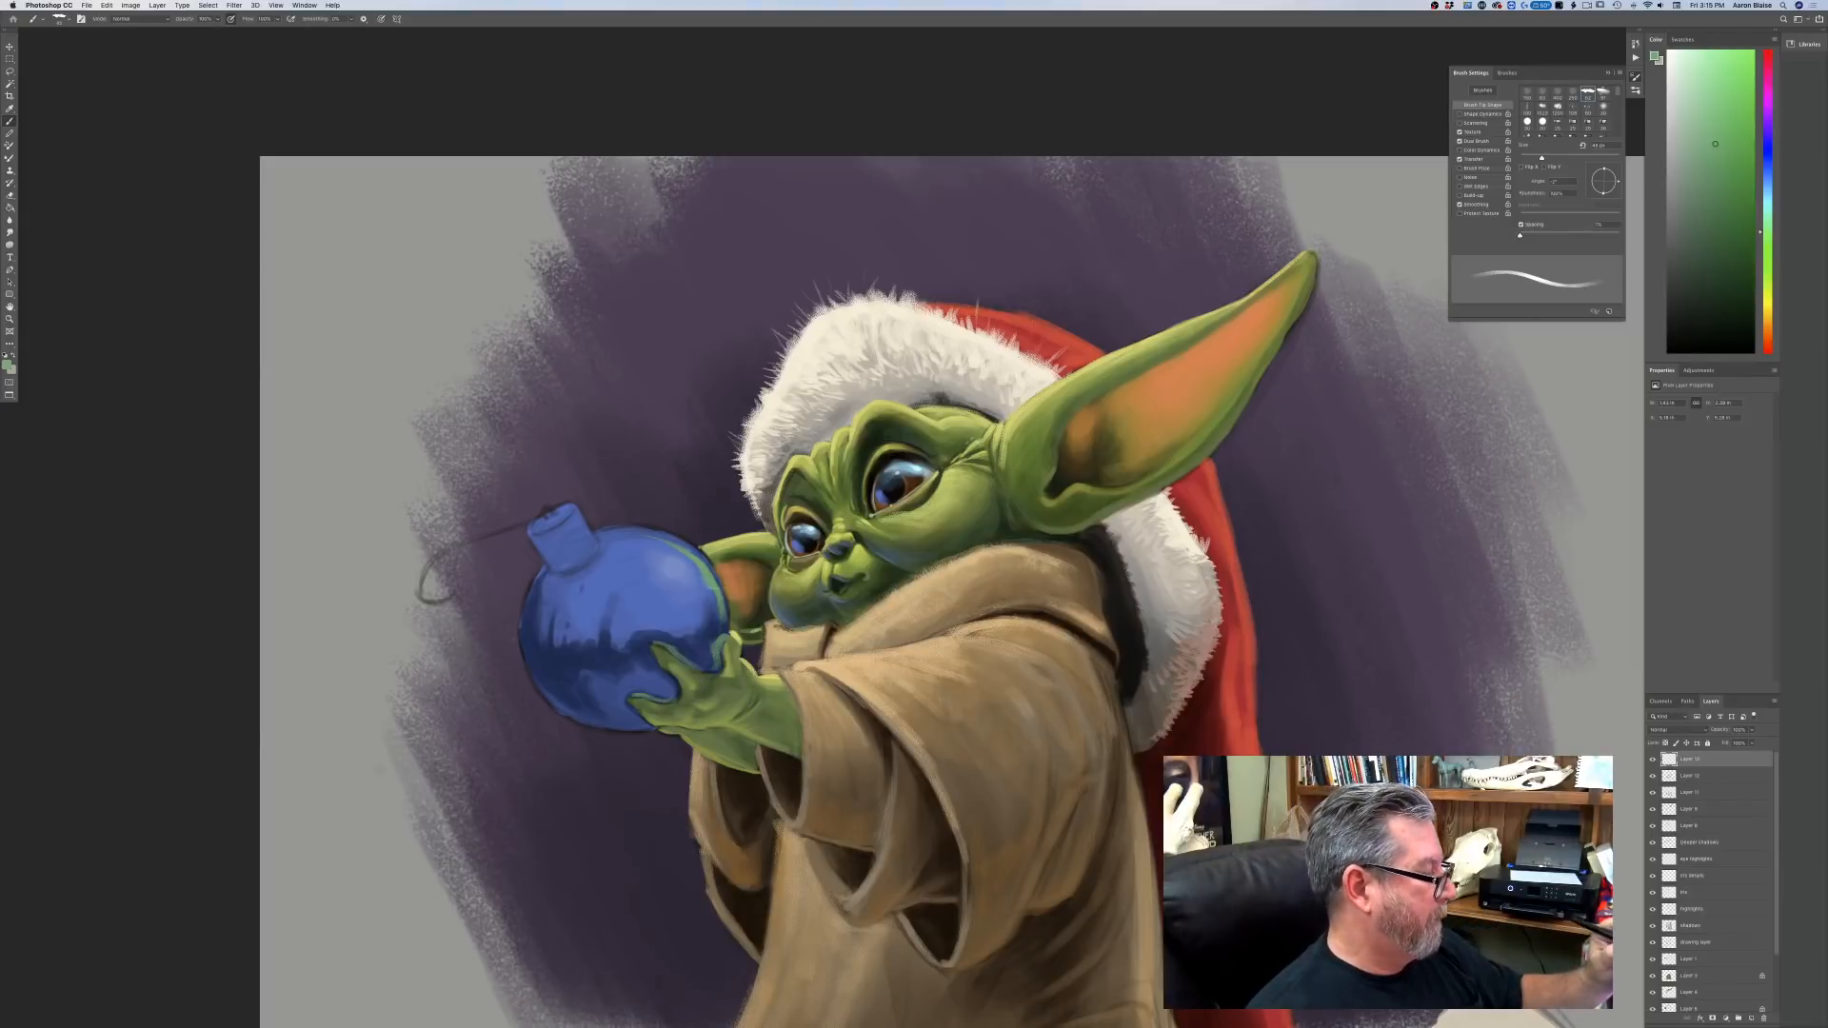
drag(712, 585, 682, 596)
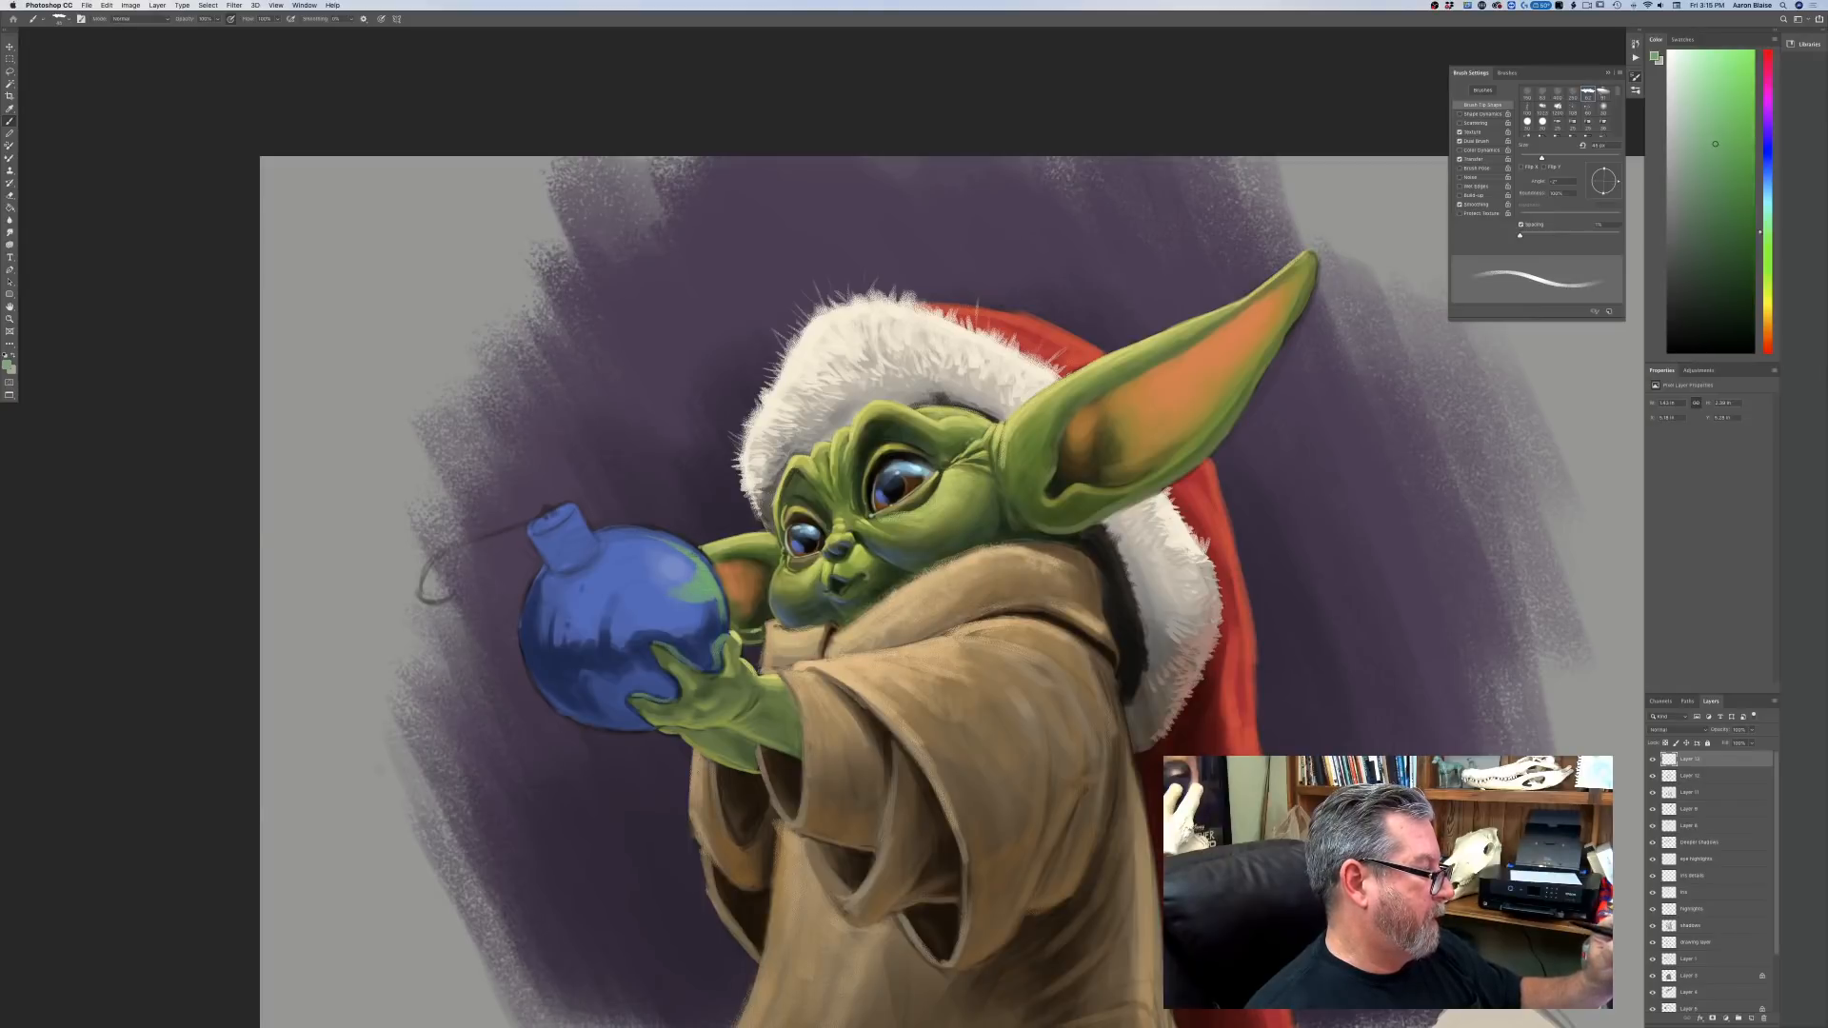
drag(665, 538, 715, 584)
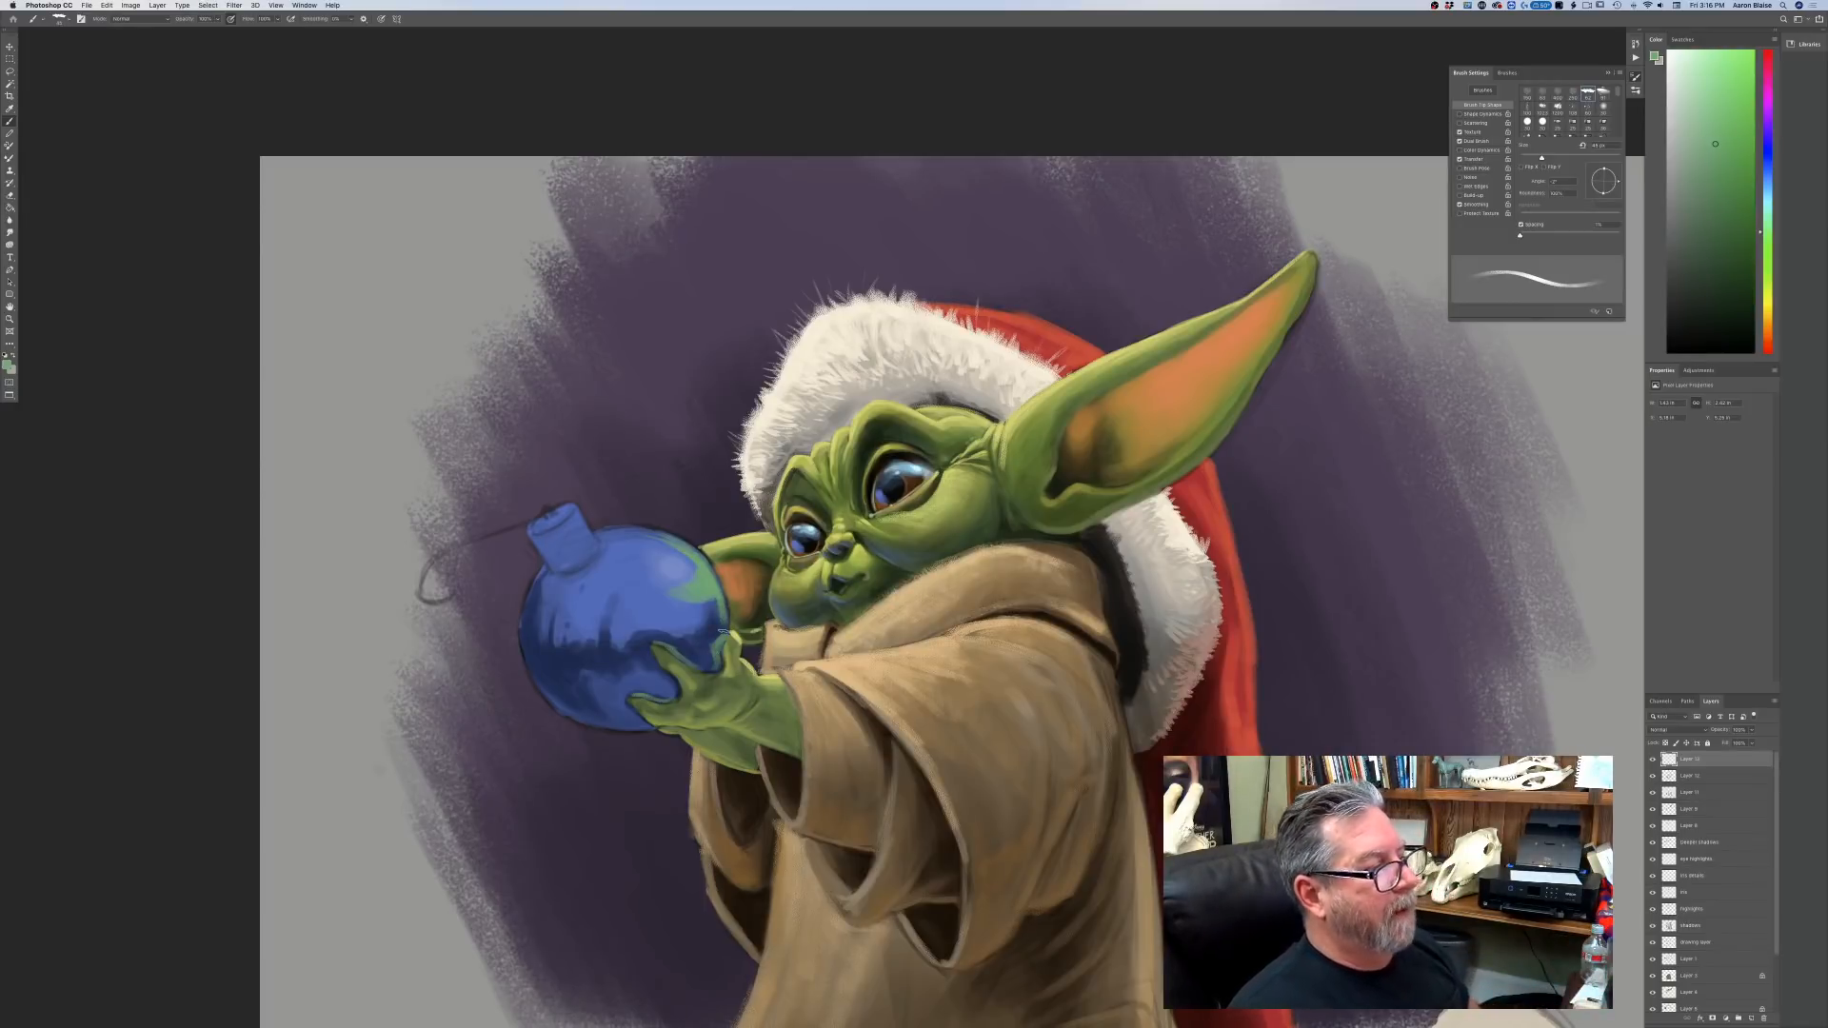
Sample the orange of the large inner ear and add a touch of it to the ornament's green reflection.
click(11, 367)
drag(238, 368, 238, 336)
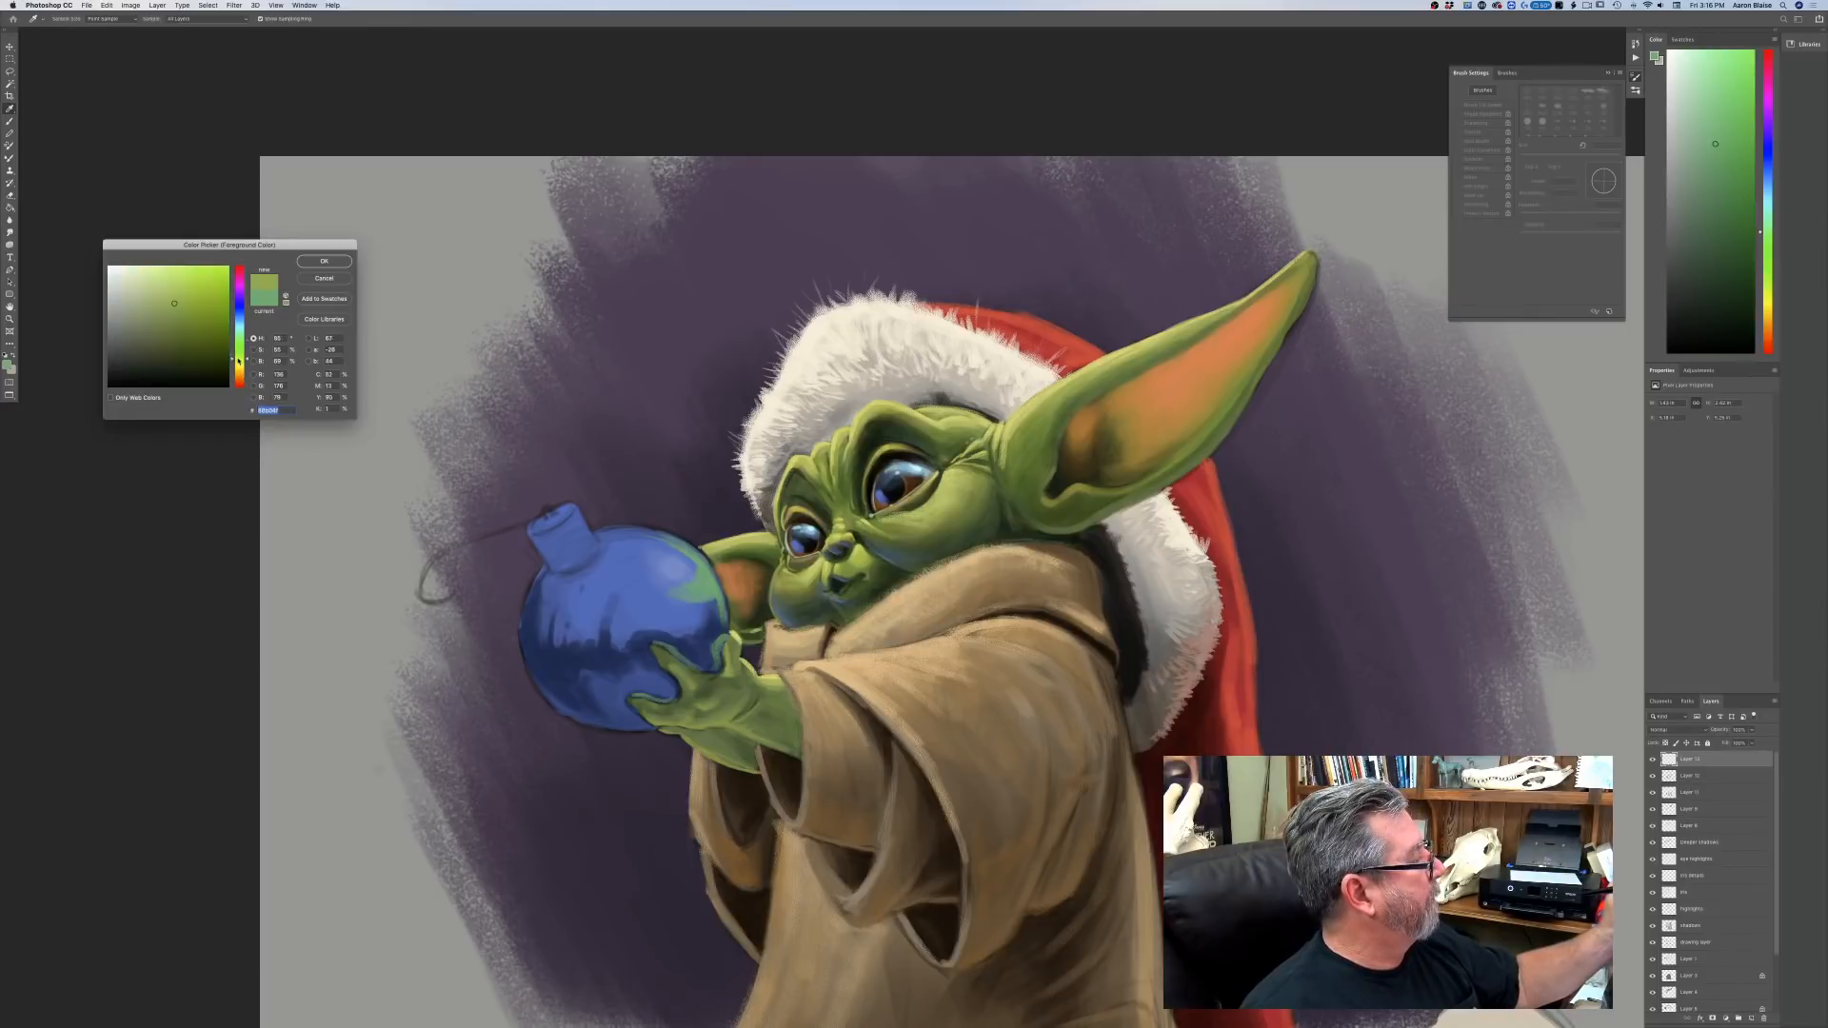
click(1187, 368)
click(323, 261)
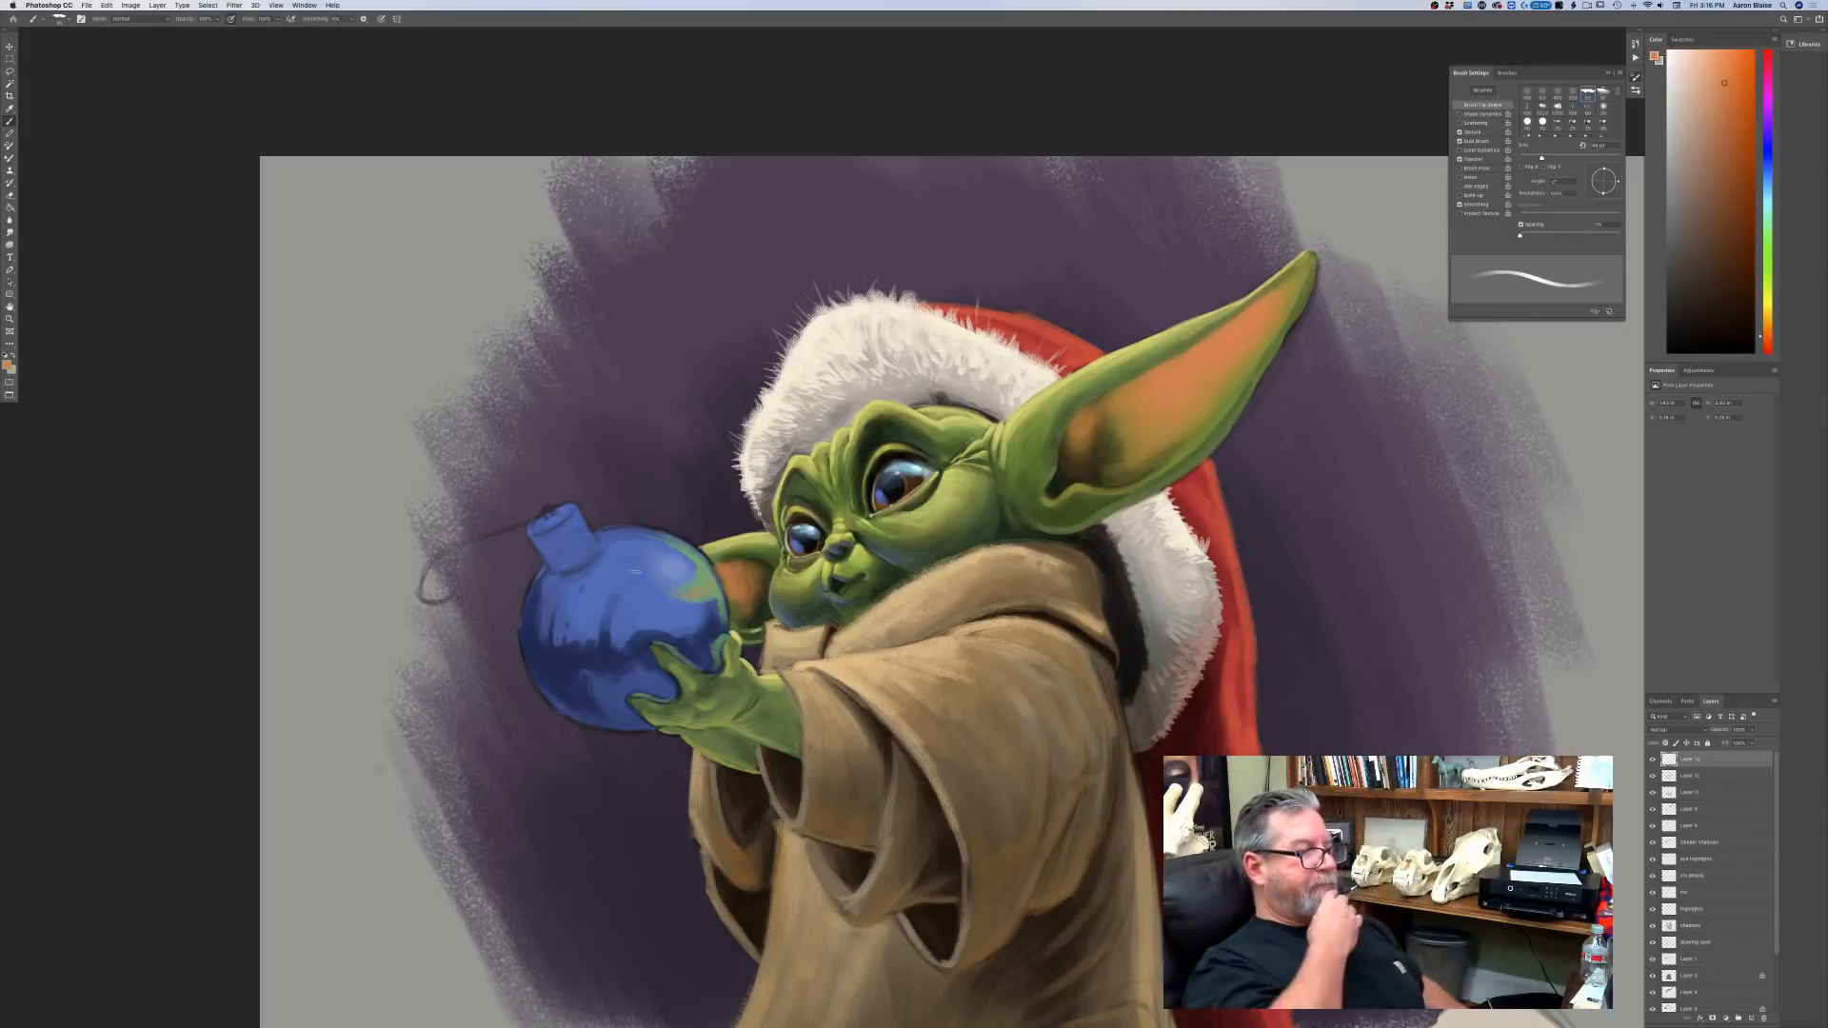
Pick a very dark teal, turn on pen pressure for size and paint small dark accents in the ornament's face reflection.
click(8, 365)
click(158, 369)
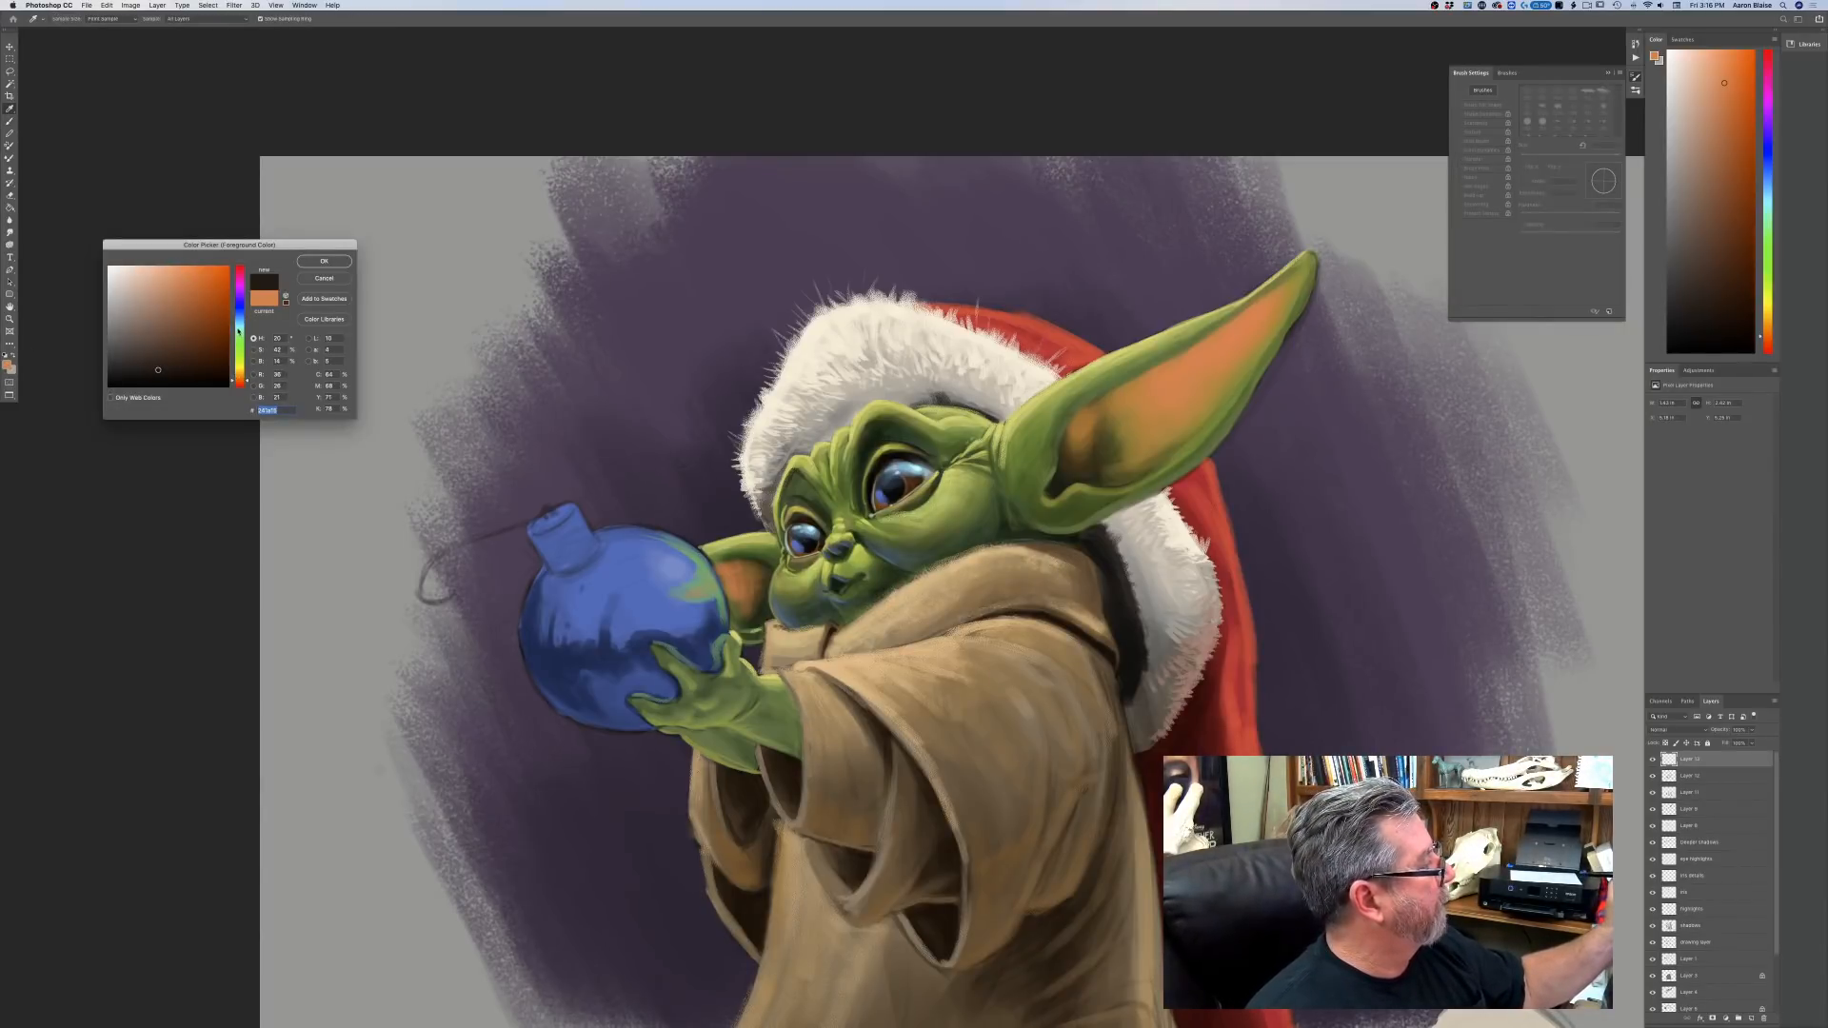
click(238, 330)
click(323, 261)
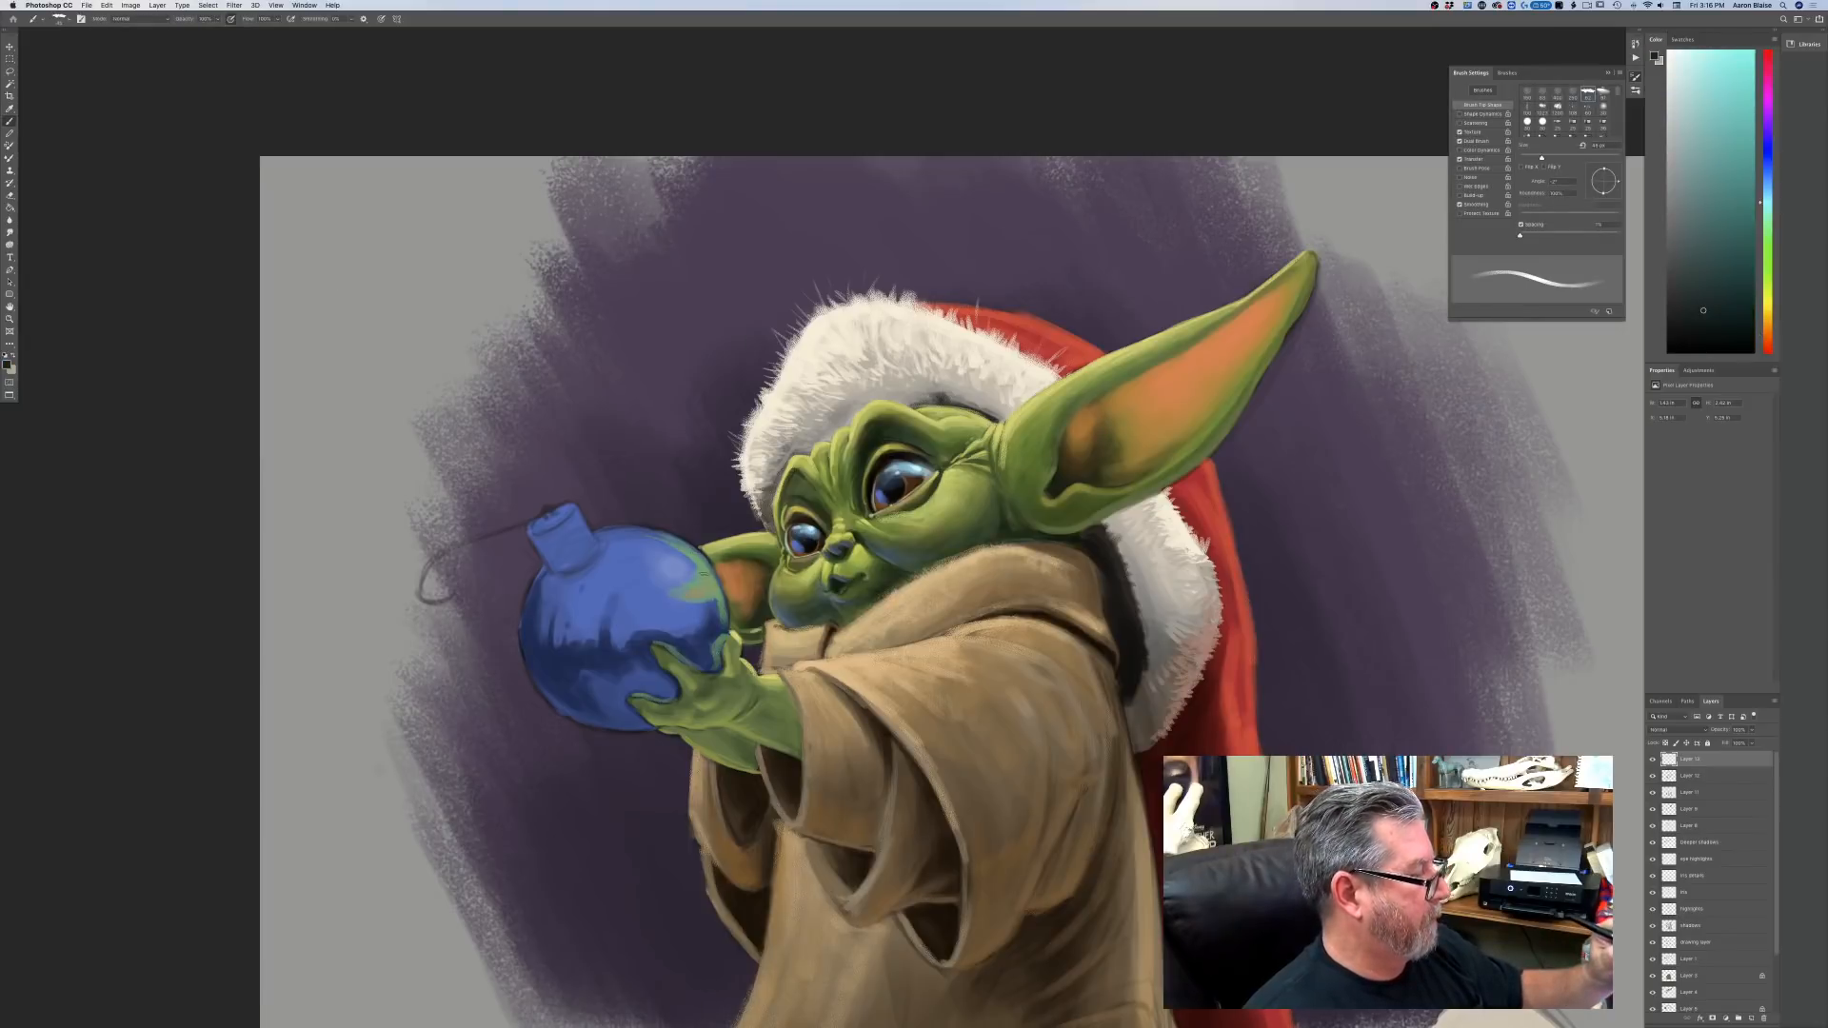
click(381, 19)
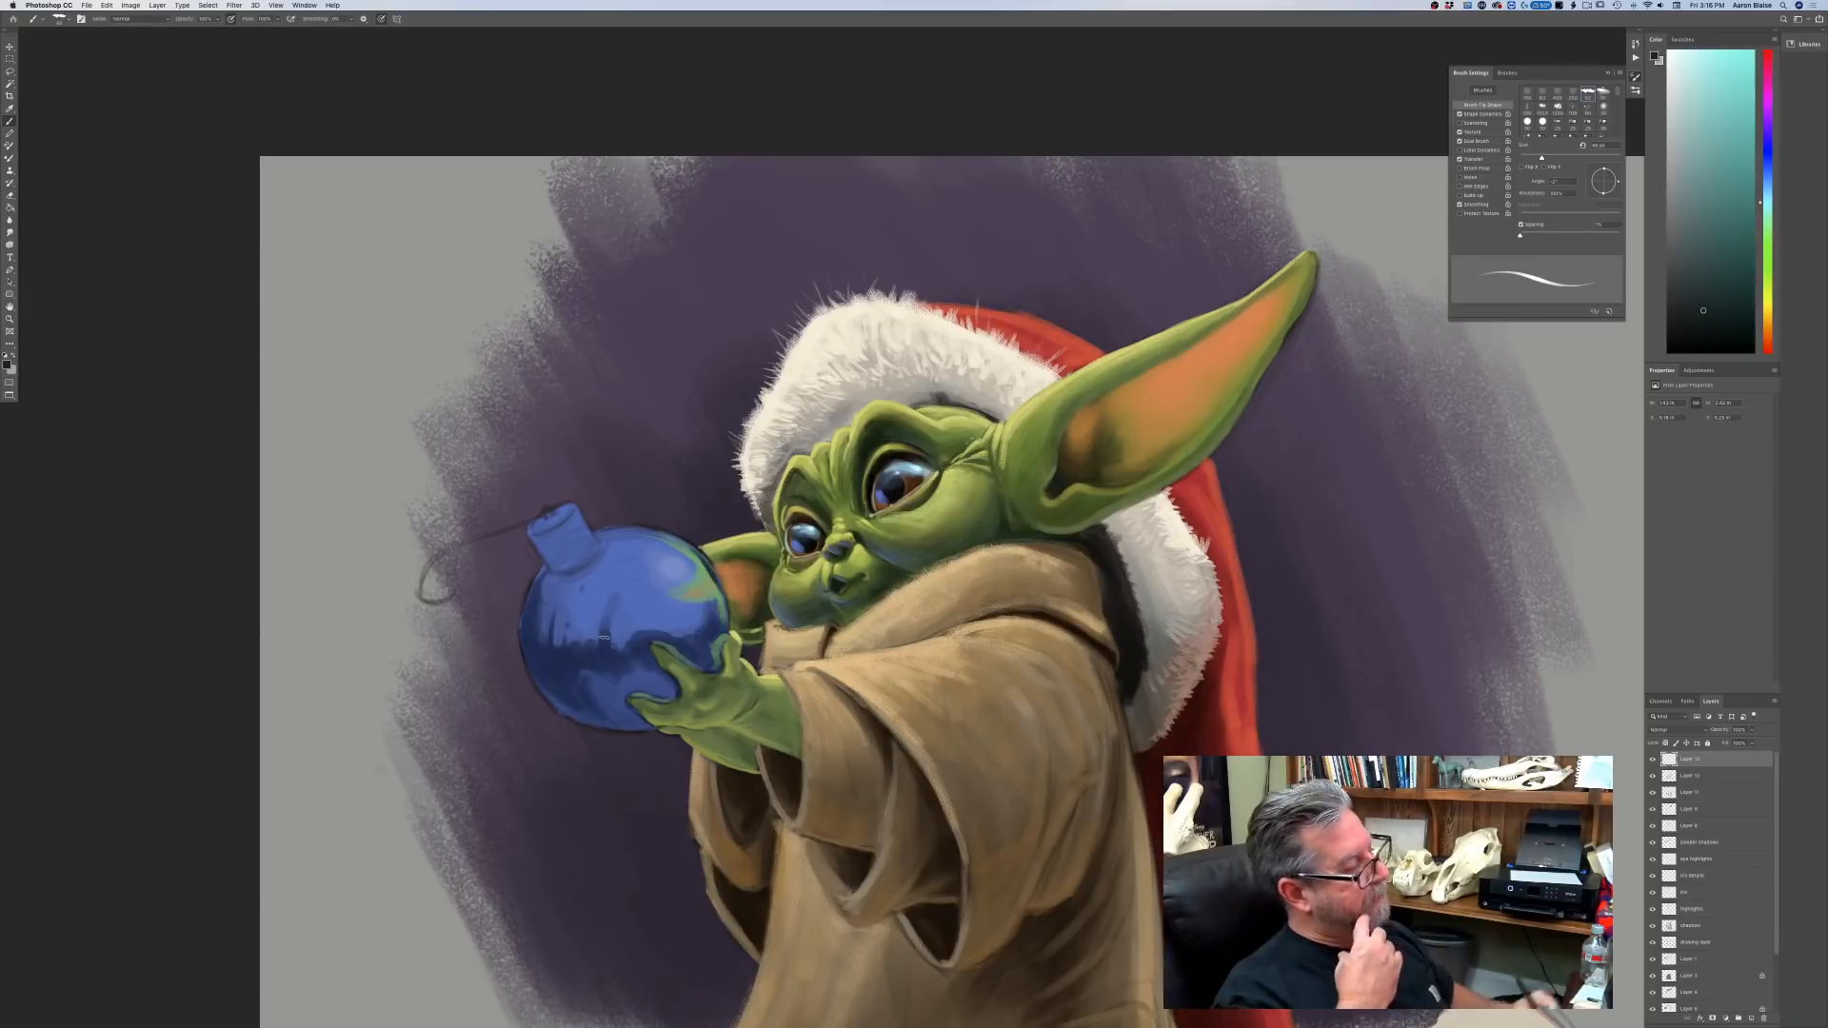
Pick a light yellow-green, shrink the brush and paint a thin highlight along the ornament's edge nearest the face.
click(6, 364)
click(240, 362)
click(175, 294)
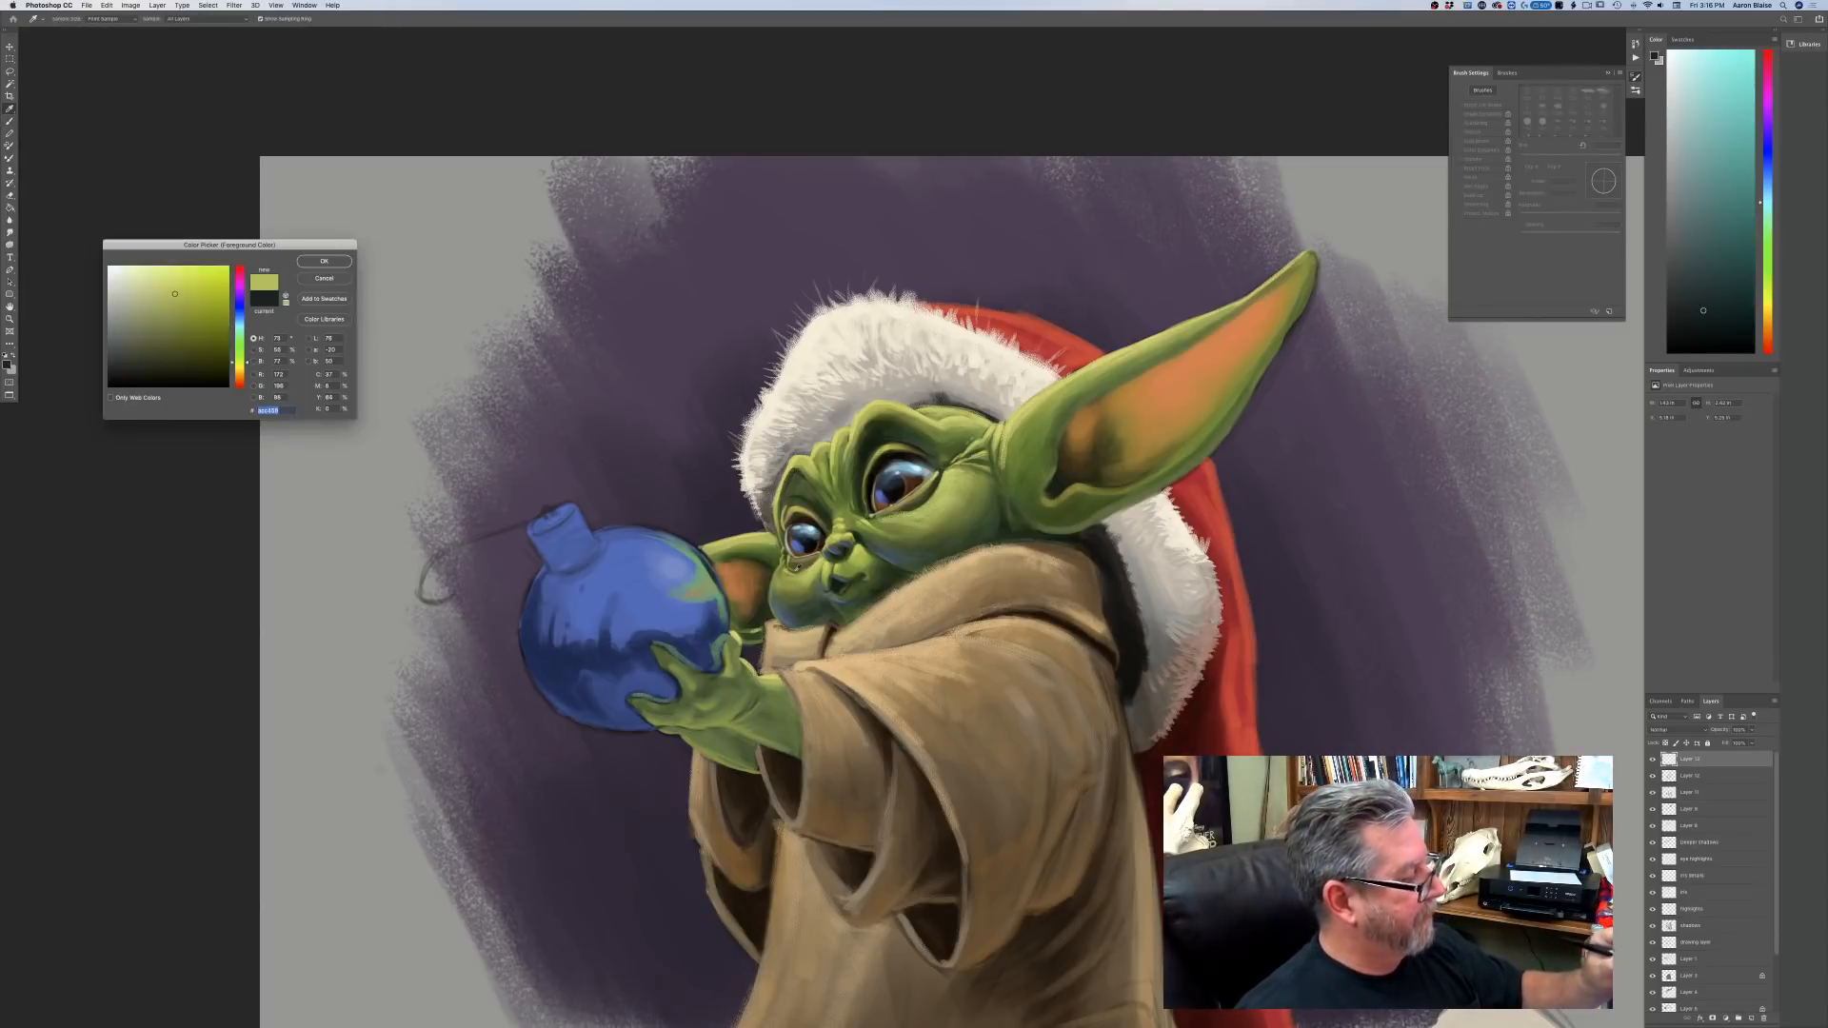
click(325, 262)
key(bracketleft)
key(bracketleft)
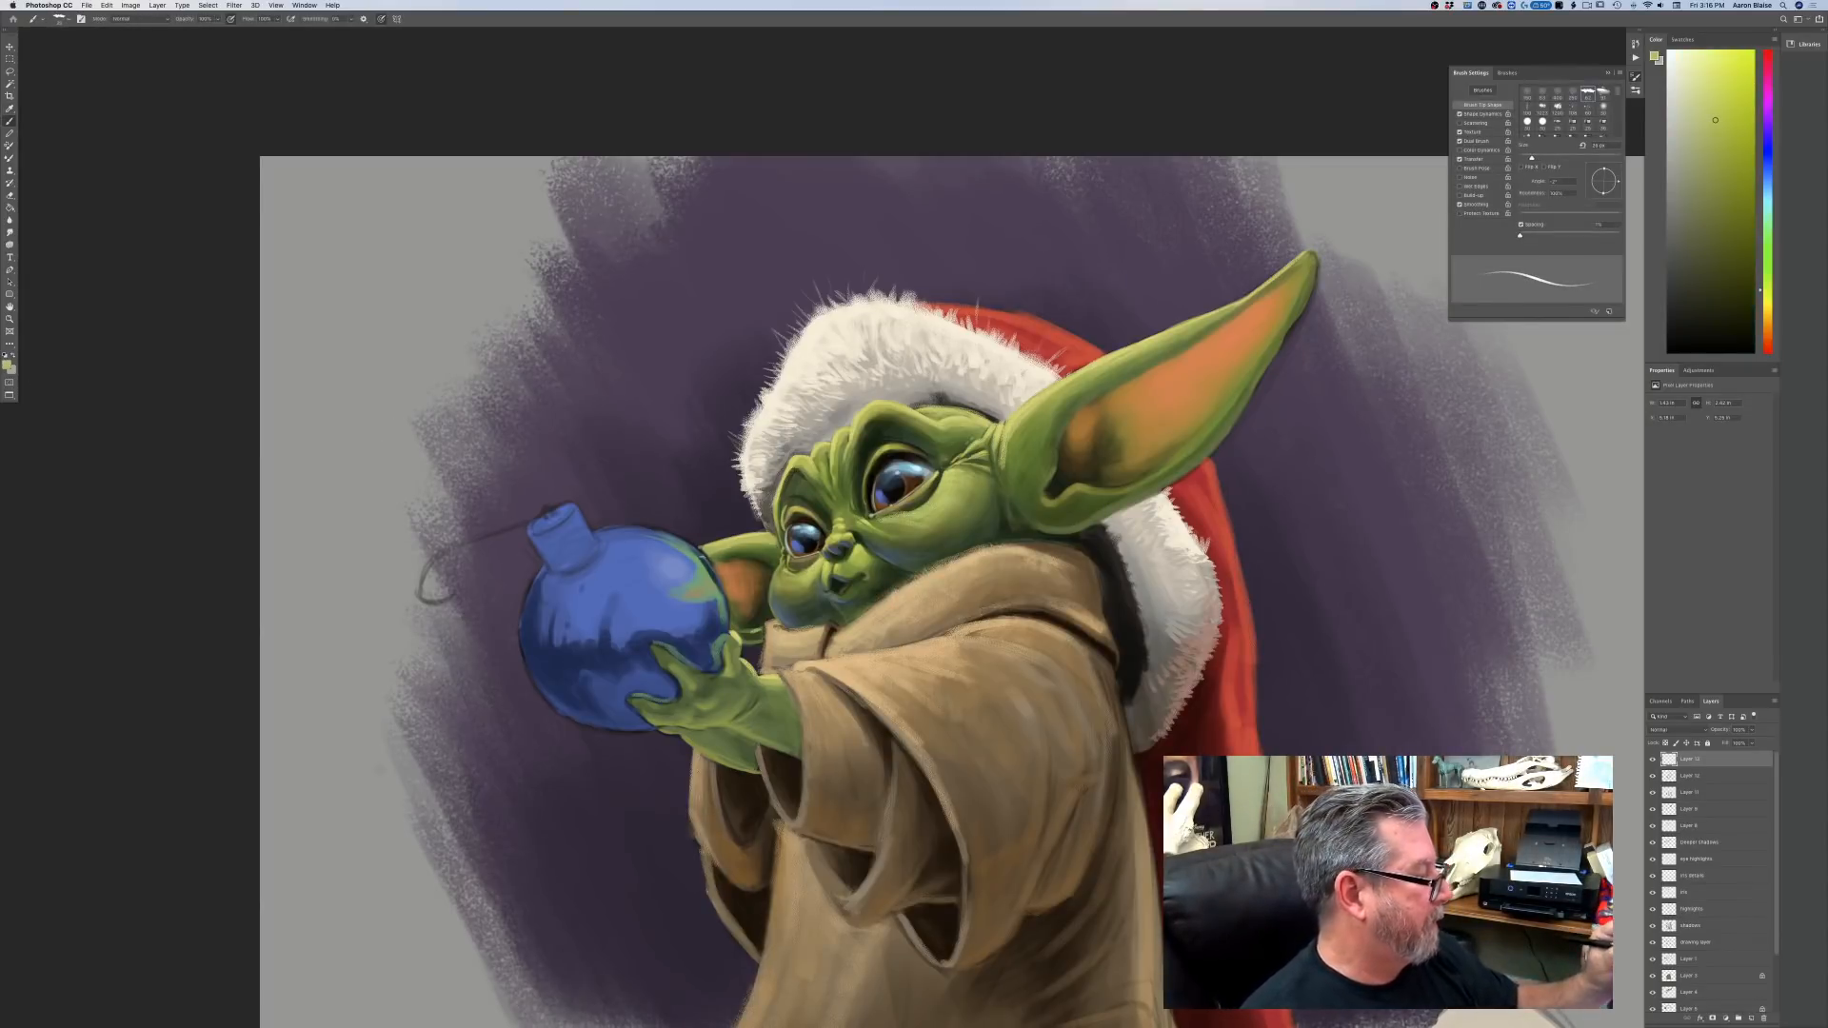
drag(714, 567, 733, 616)
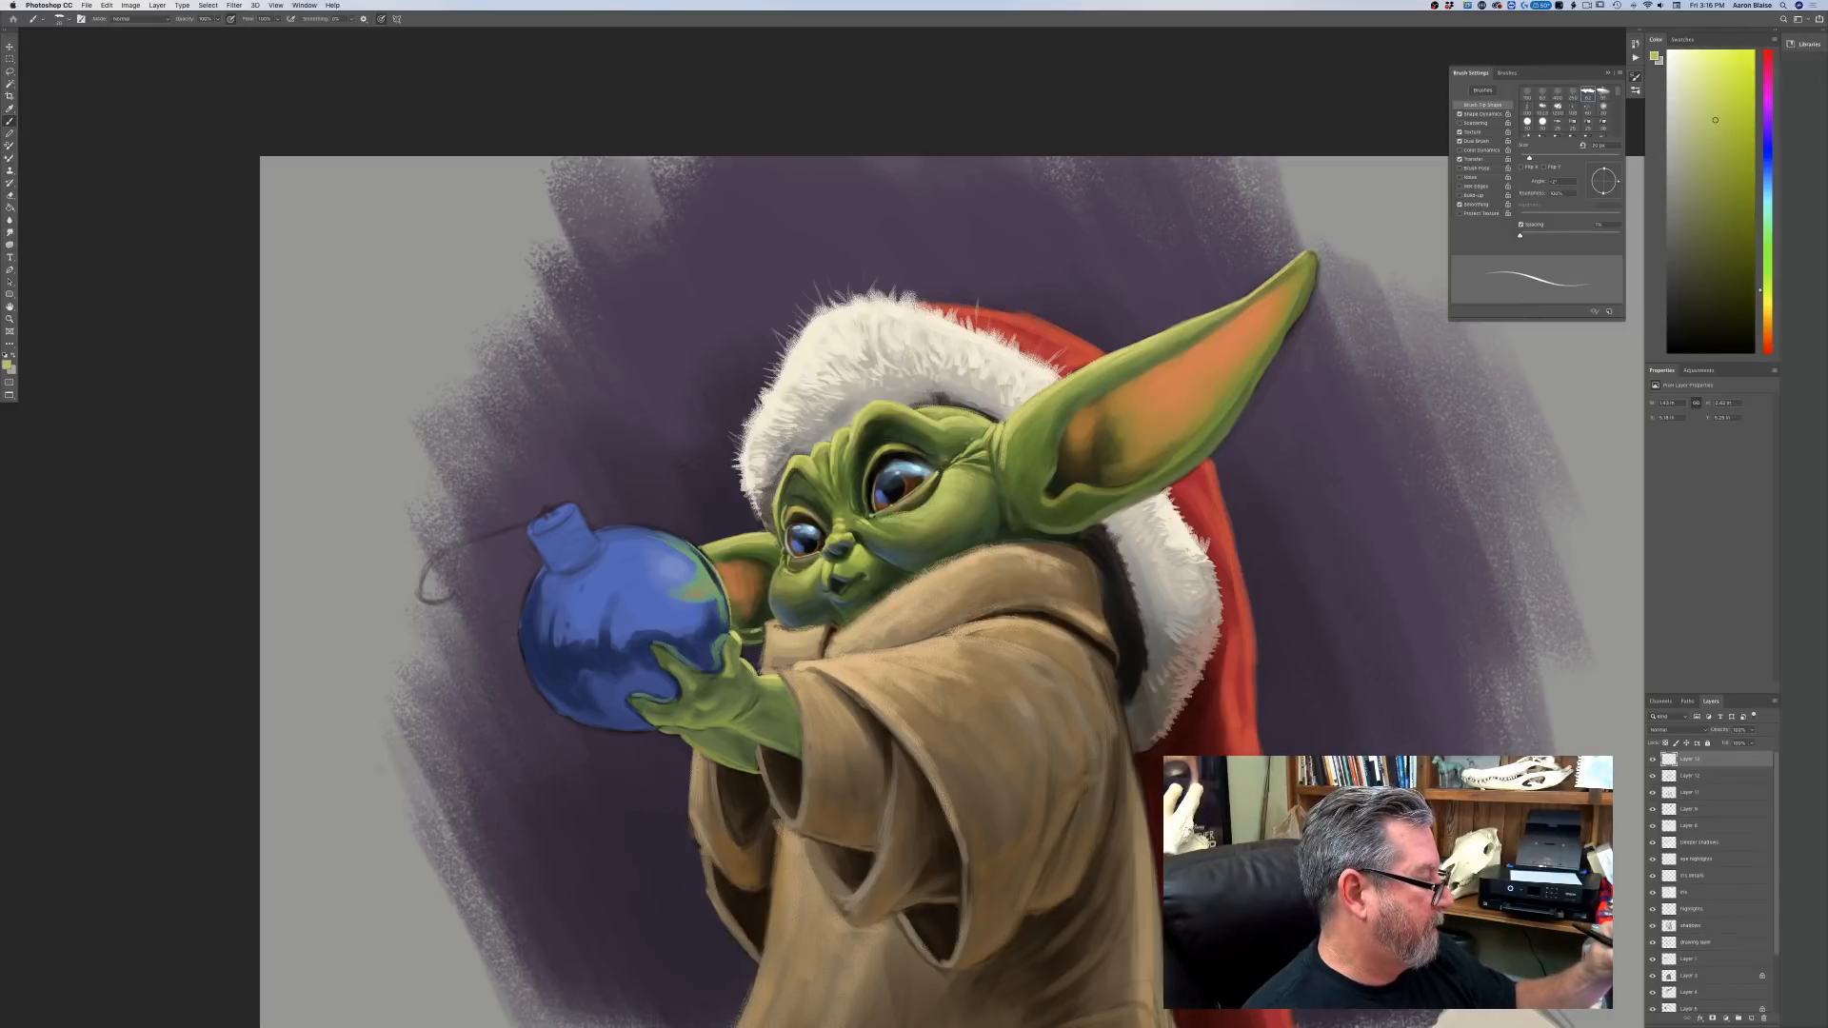
key(bracketright)
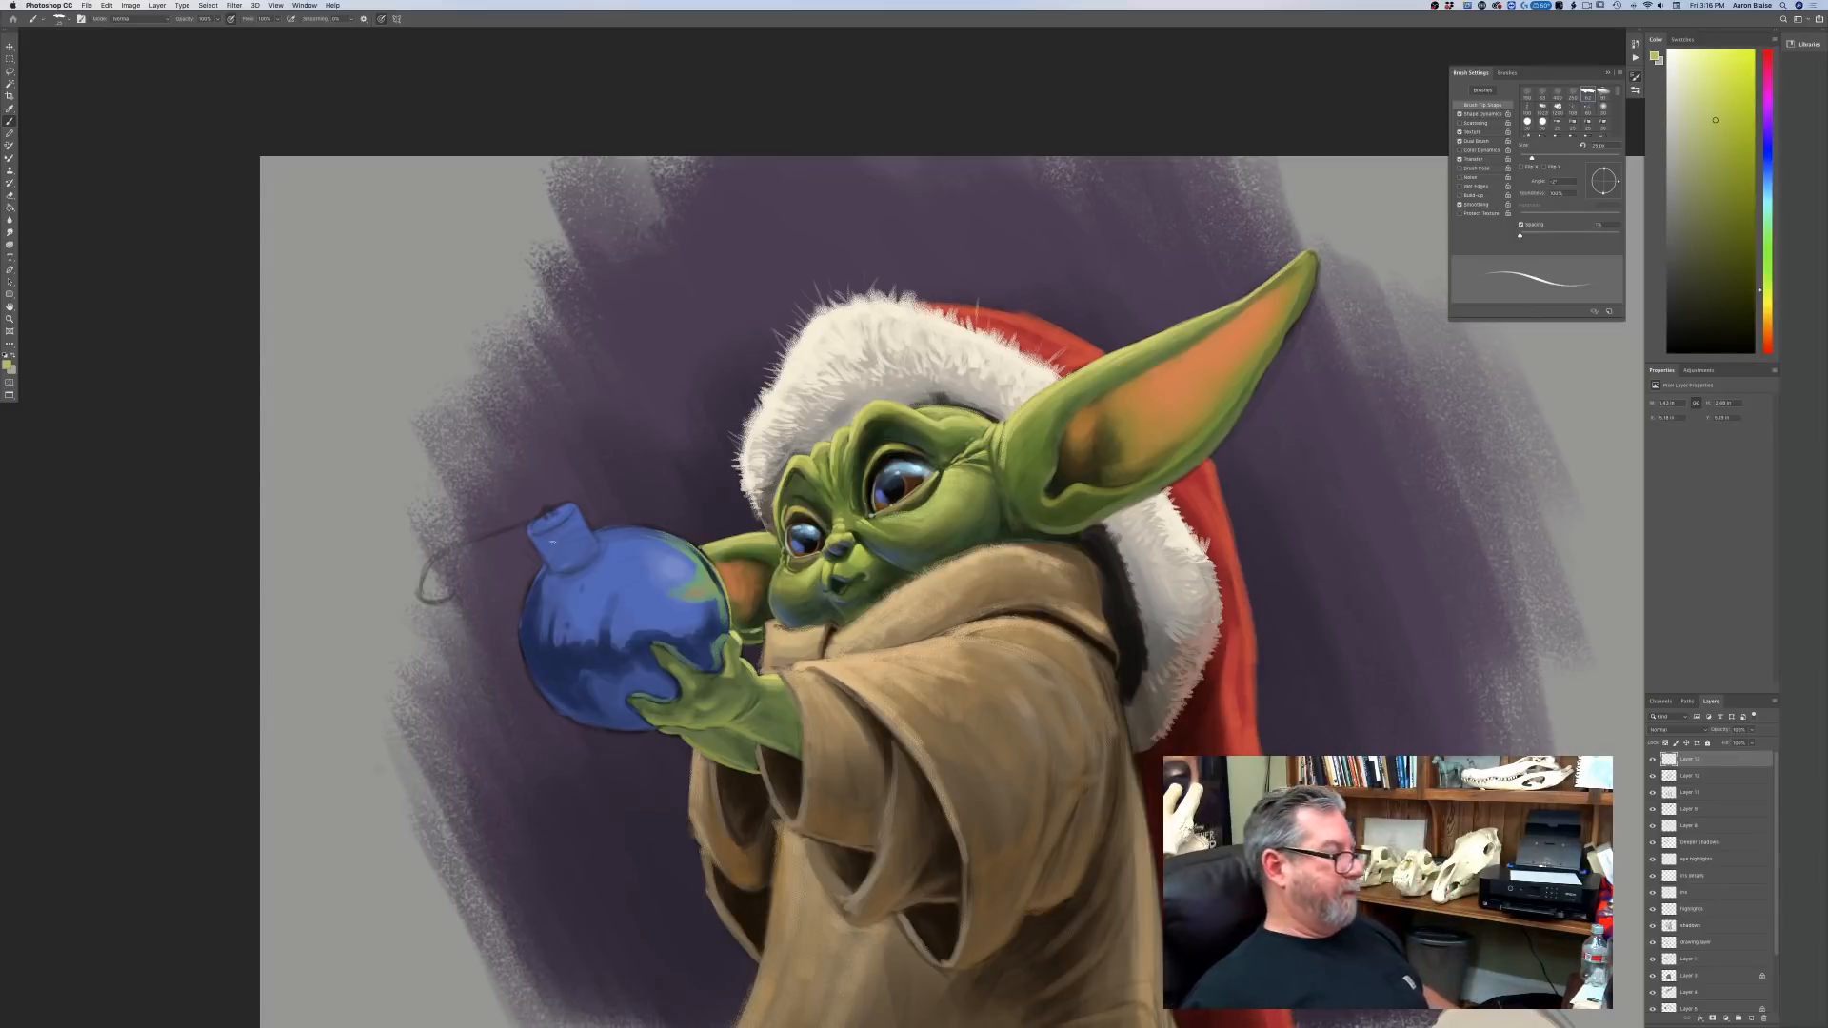
Pick a light sky blue based on the ornament's colour, enlarge the brush and paint soft highlights across the ornament's upper half.
key(super+0)
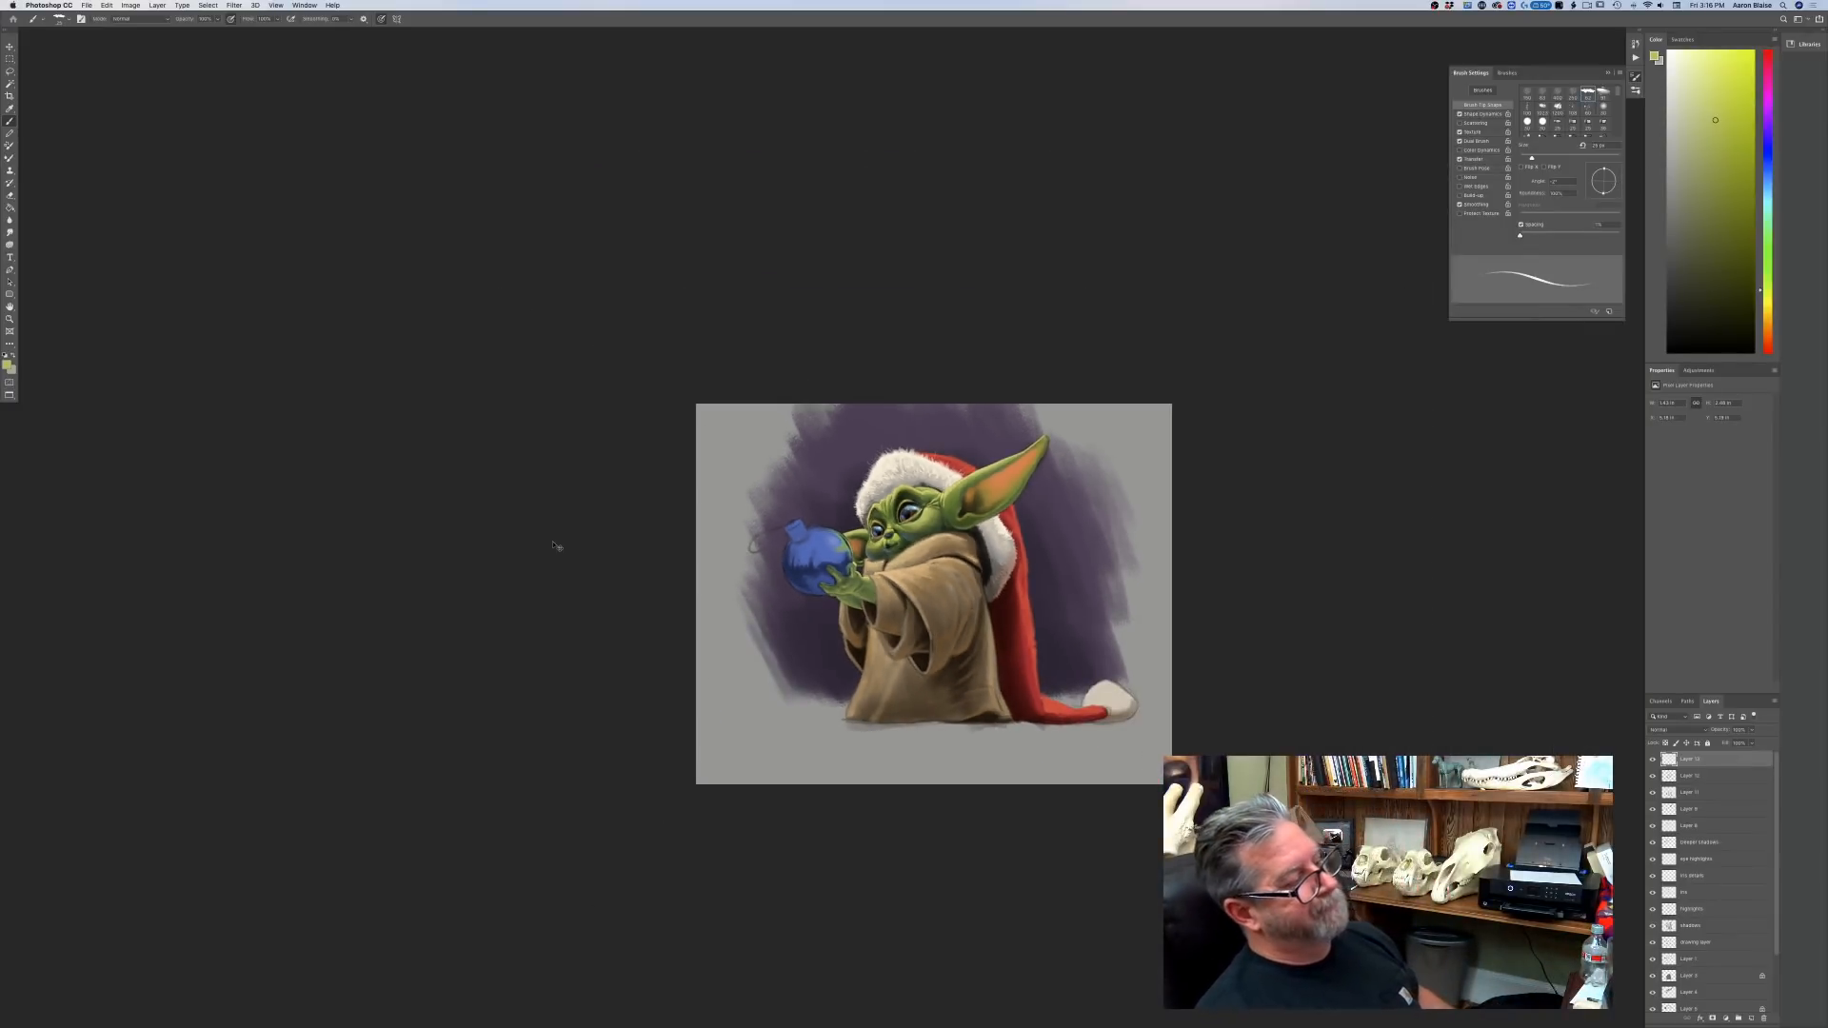
key(super+equal)
key(super+equal)
key(super+equal)
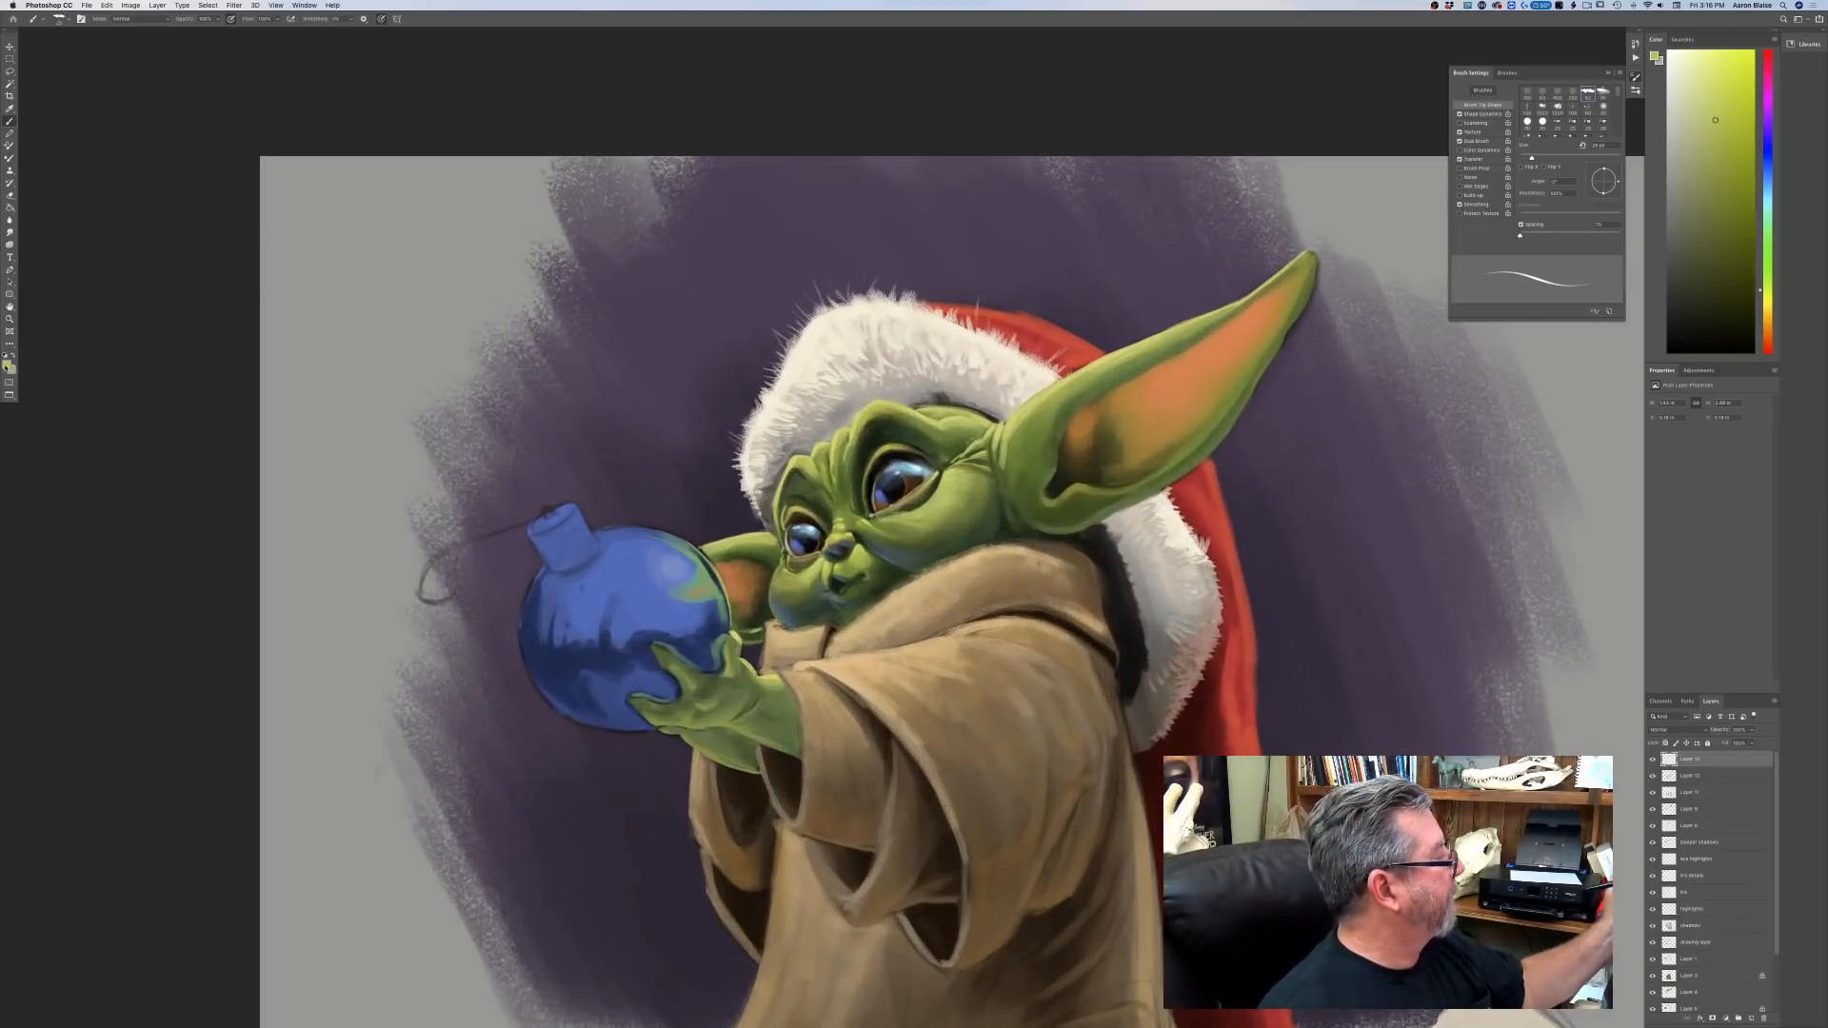
click(7, 365)
click(638, 568)
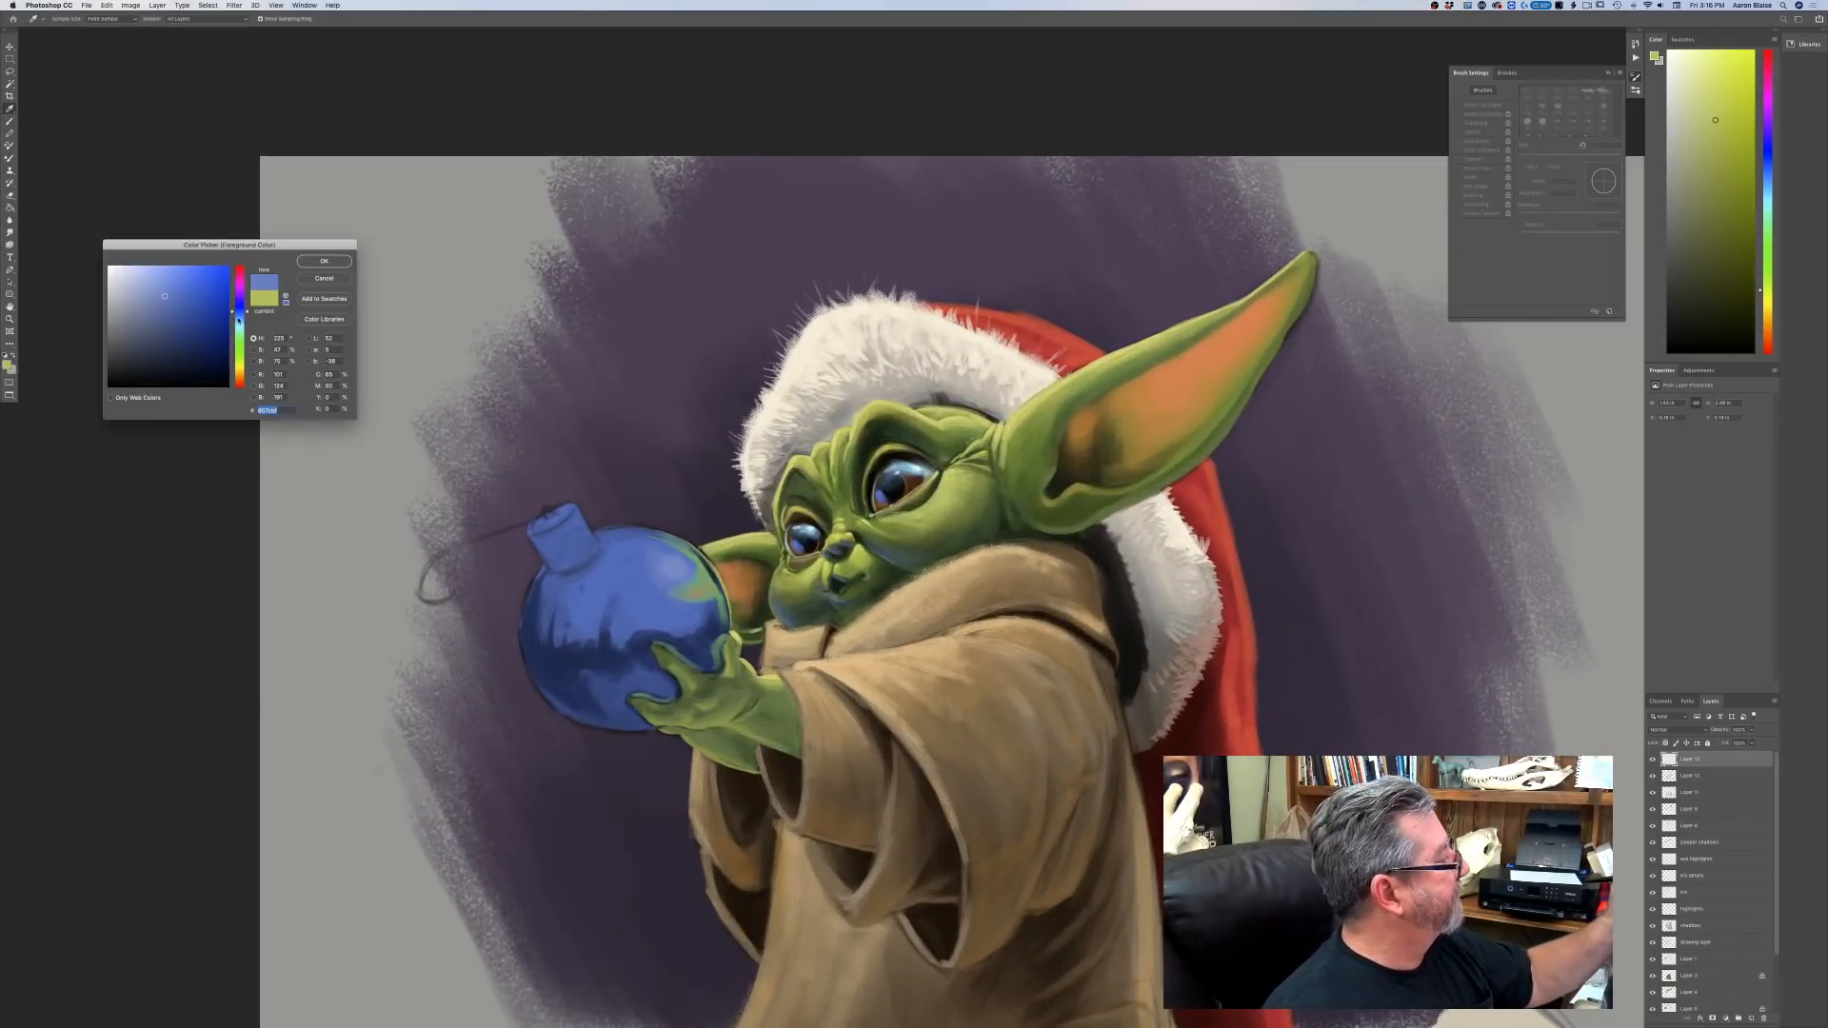
click(238, 319)
click(159, 276)
key(Return)
key(b)
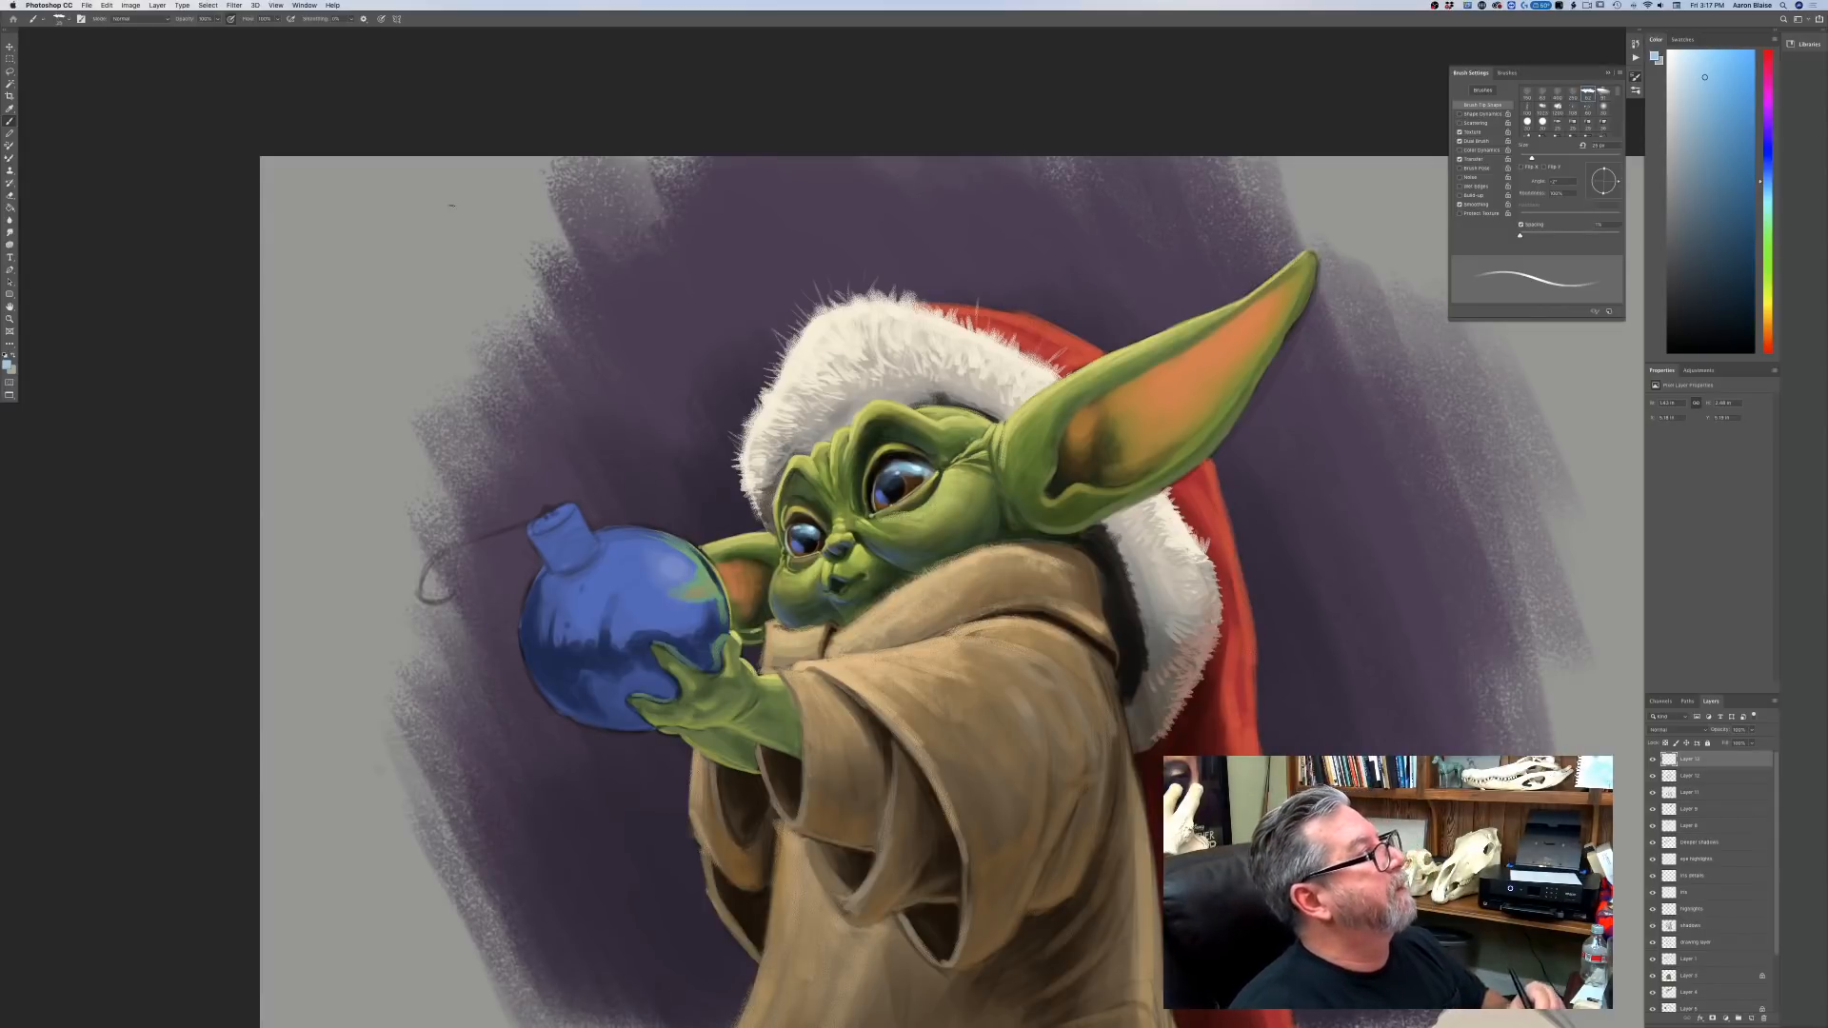
key(bracketright)
key(bracketright)
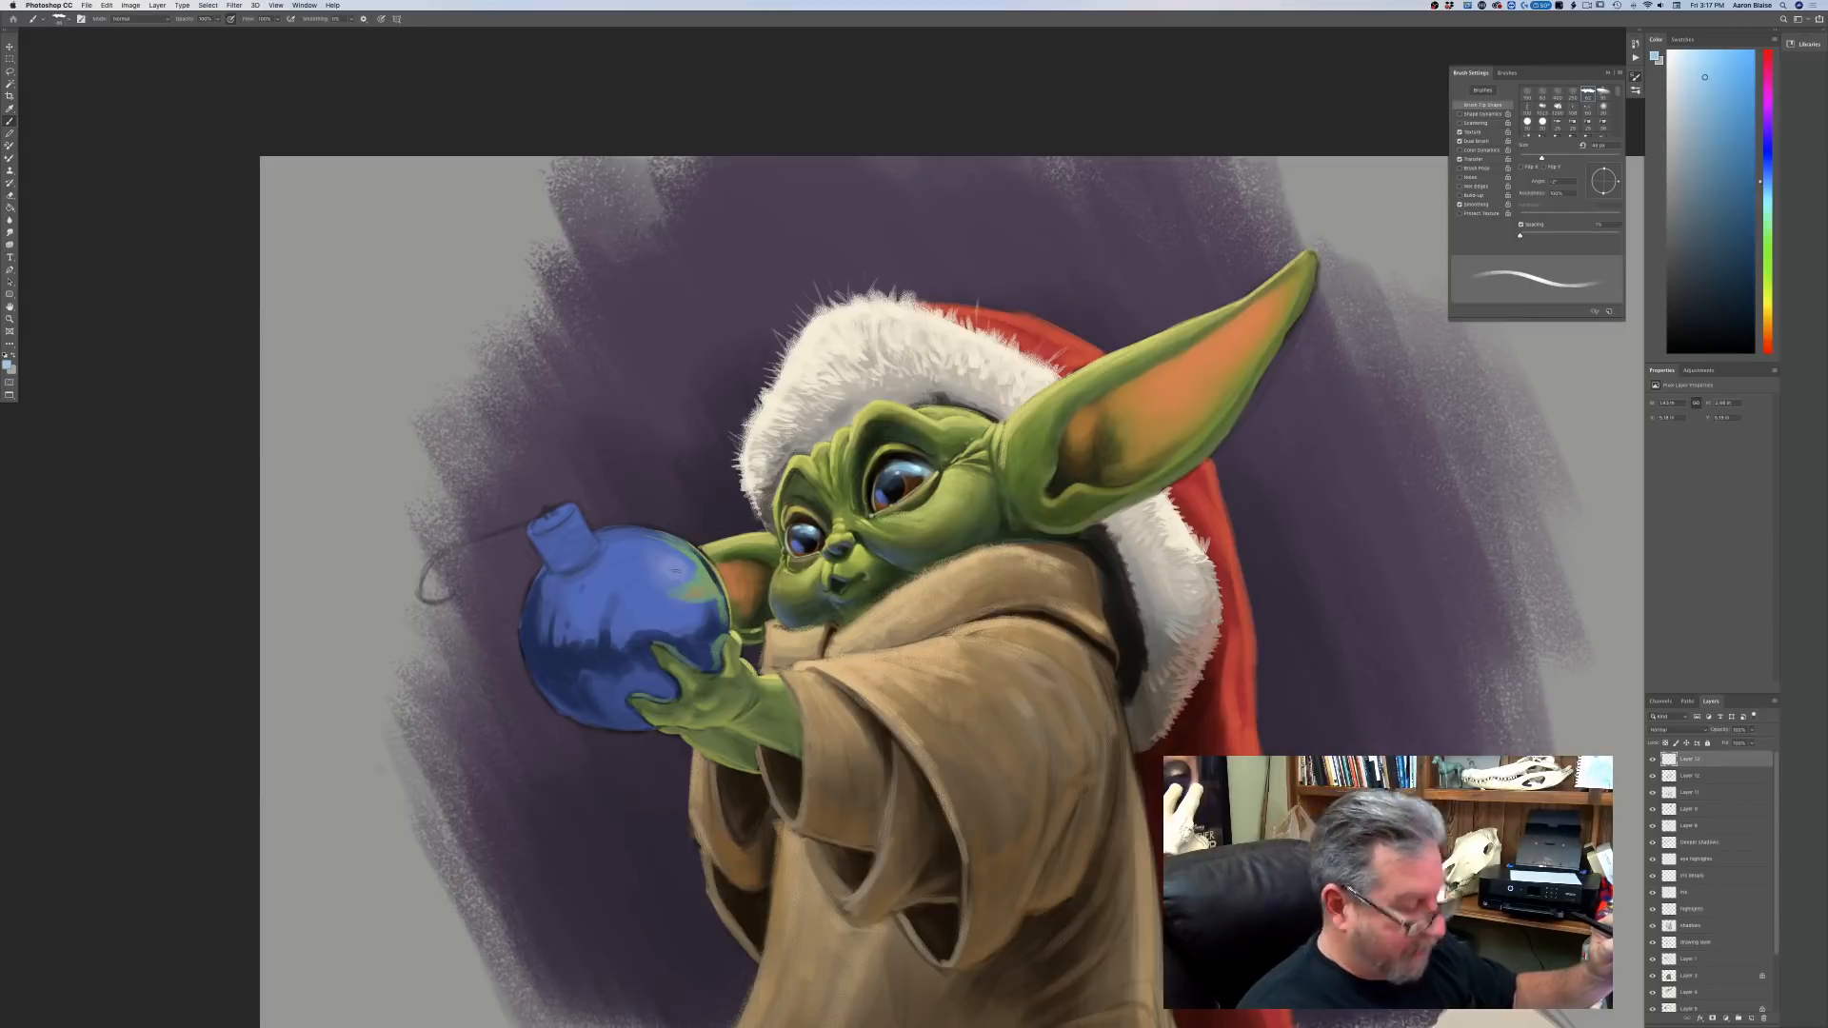
key(bracketright)
key(bracketright)
key(bracketright)
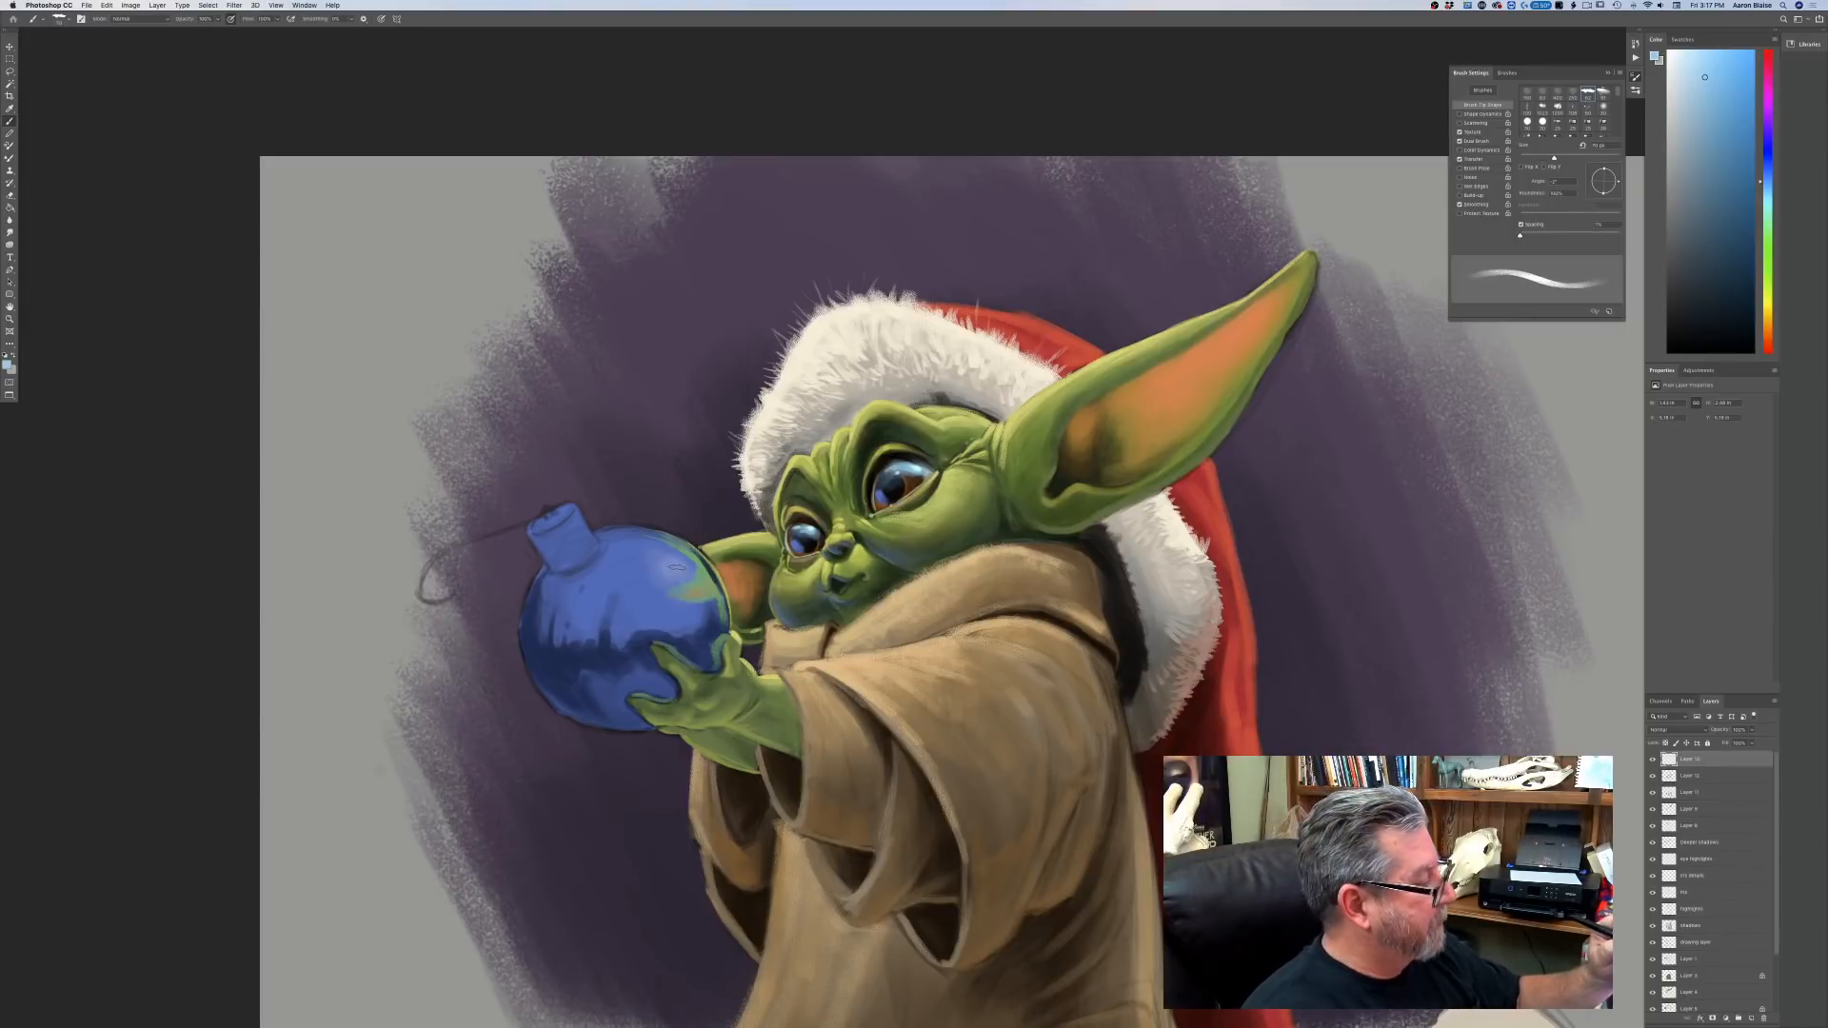
key(bracketright)
mouse_move(676, 567)
mouse_down()
mouse_move(665, 549)
mouse_move(658, 570)
mouse_move(634, 567)
mouse_move(645, 551)
mouse_move(628, 546)
mouse_move(709, 627)
mouse_move(670, 614)
mouse_move(645, 545)
mouse_move(616, 638)
mouse_up()
key(bracketright)
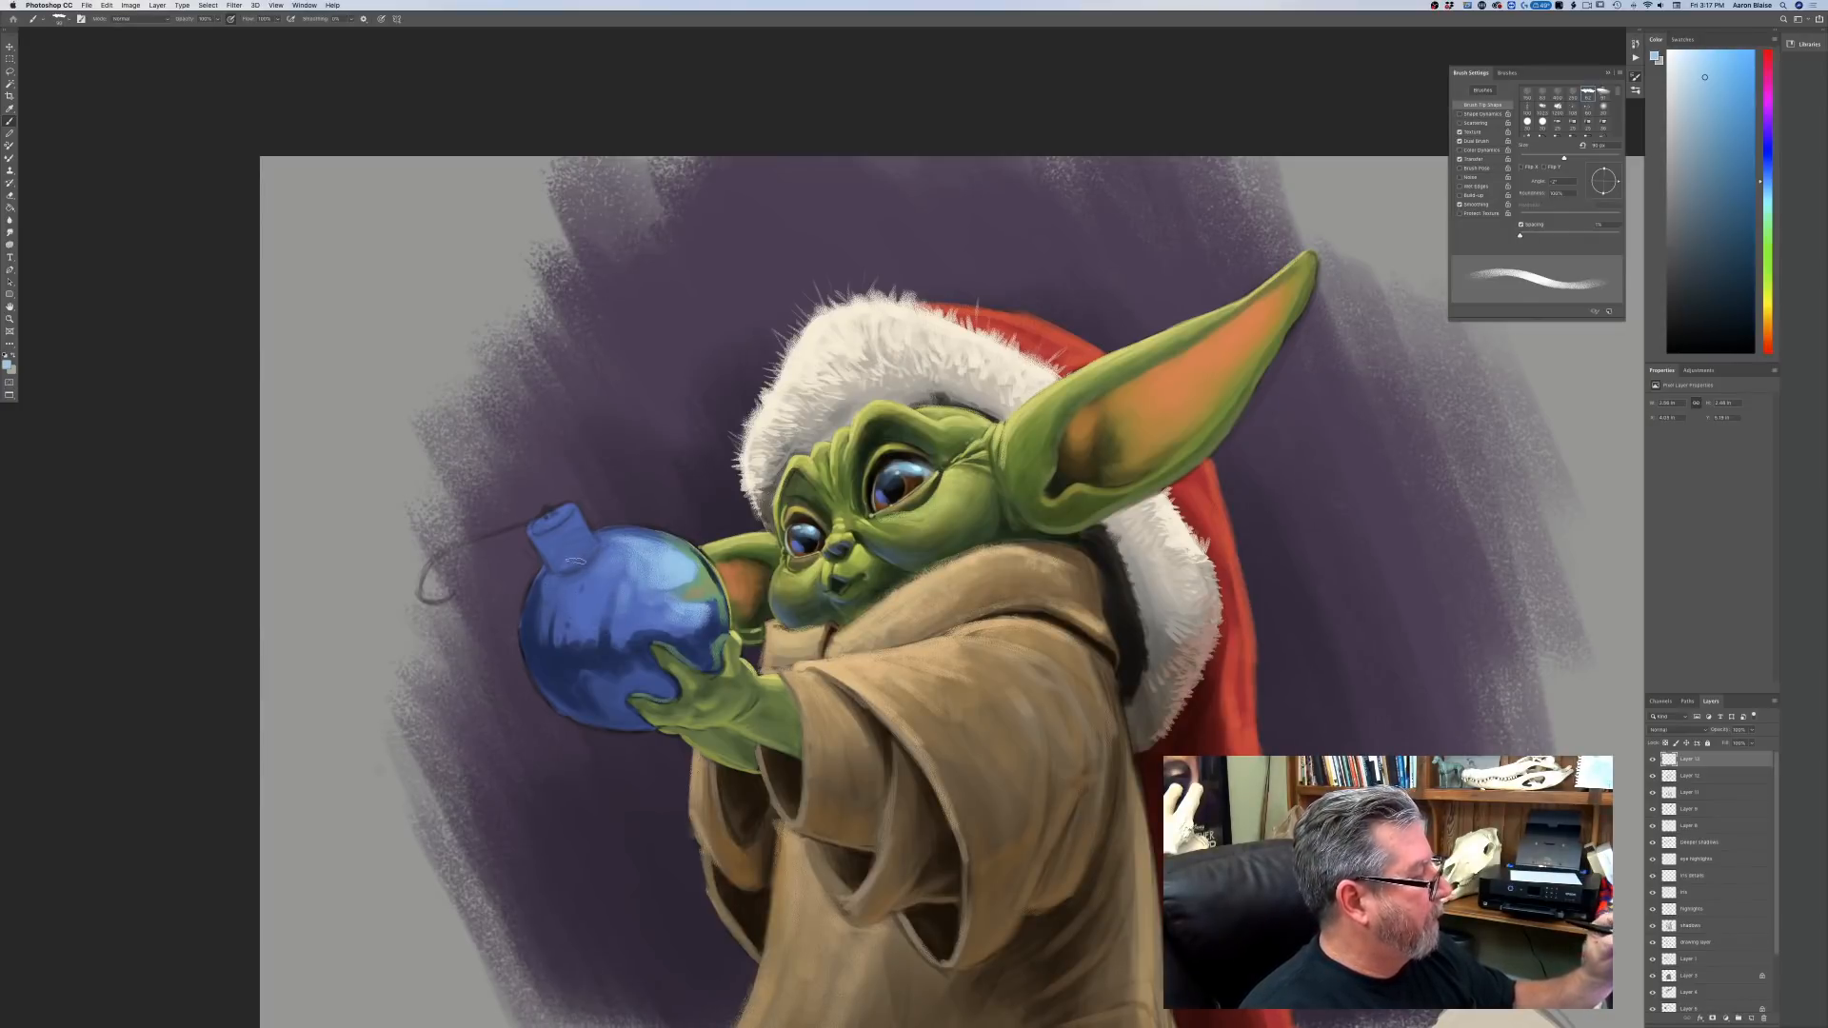
Shrink the brush and paint light blue highlights on the ornament's neck.
key(bracketleft)
key(bracketleft)
key(bracketleft)
key(bracketleft)
key(bracketleft)
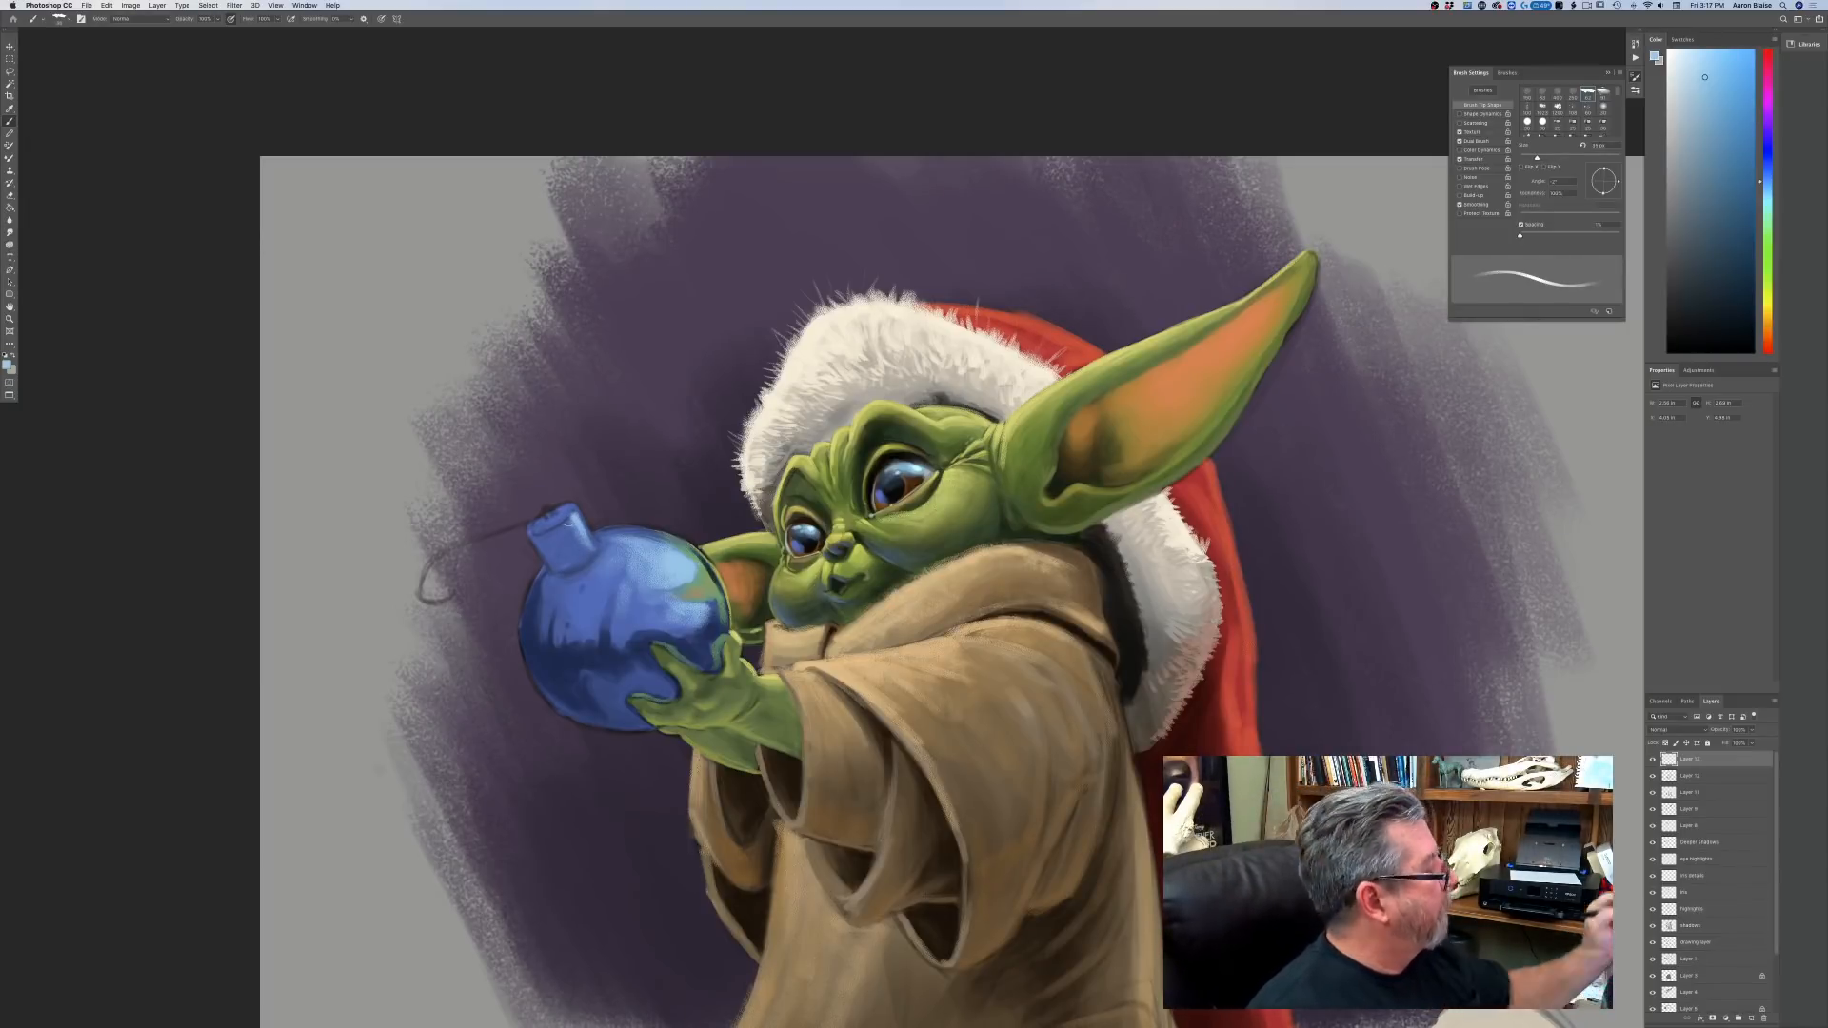
Pick a muted steel blue based on the ornament's colour, adjust the brush size and paint reflected light along the ornament's bottom and outer edge.
click(7, 365)
click(622, 713)
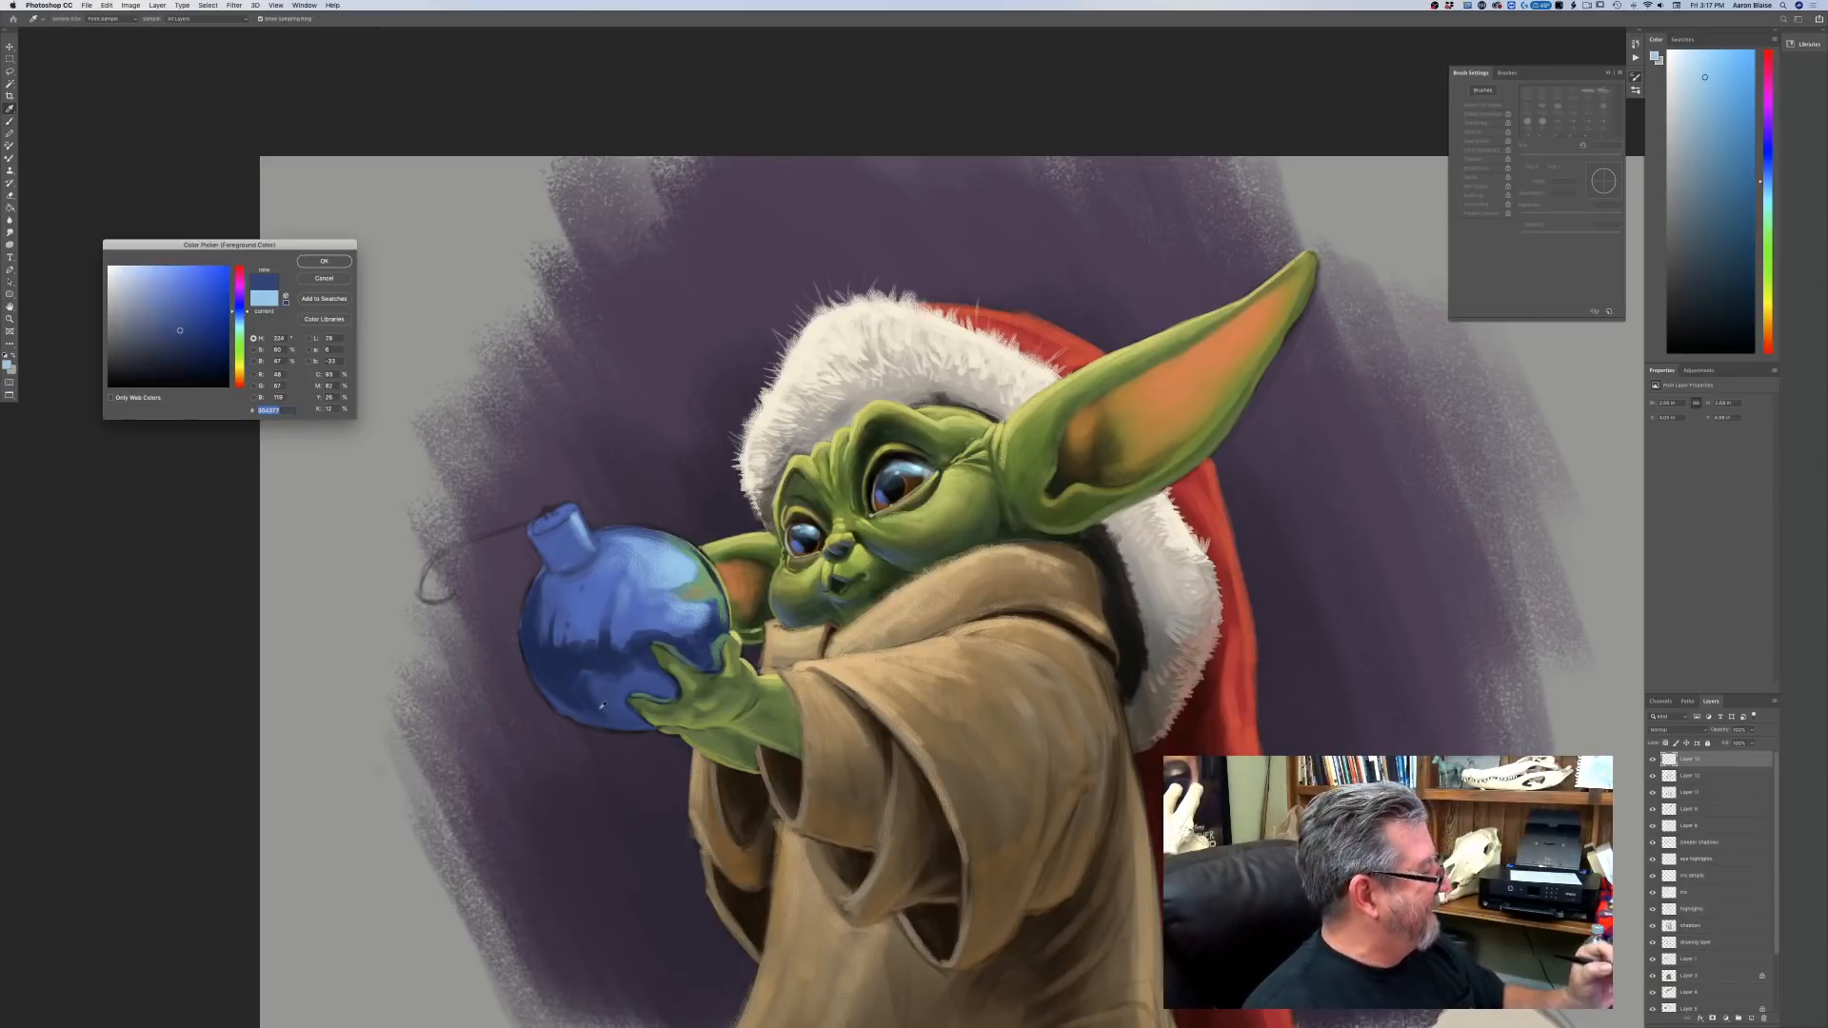
click(239, 321)
drag(171, 337, 189, 344)
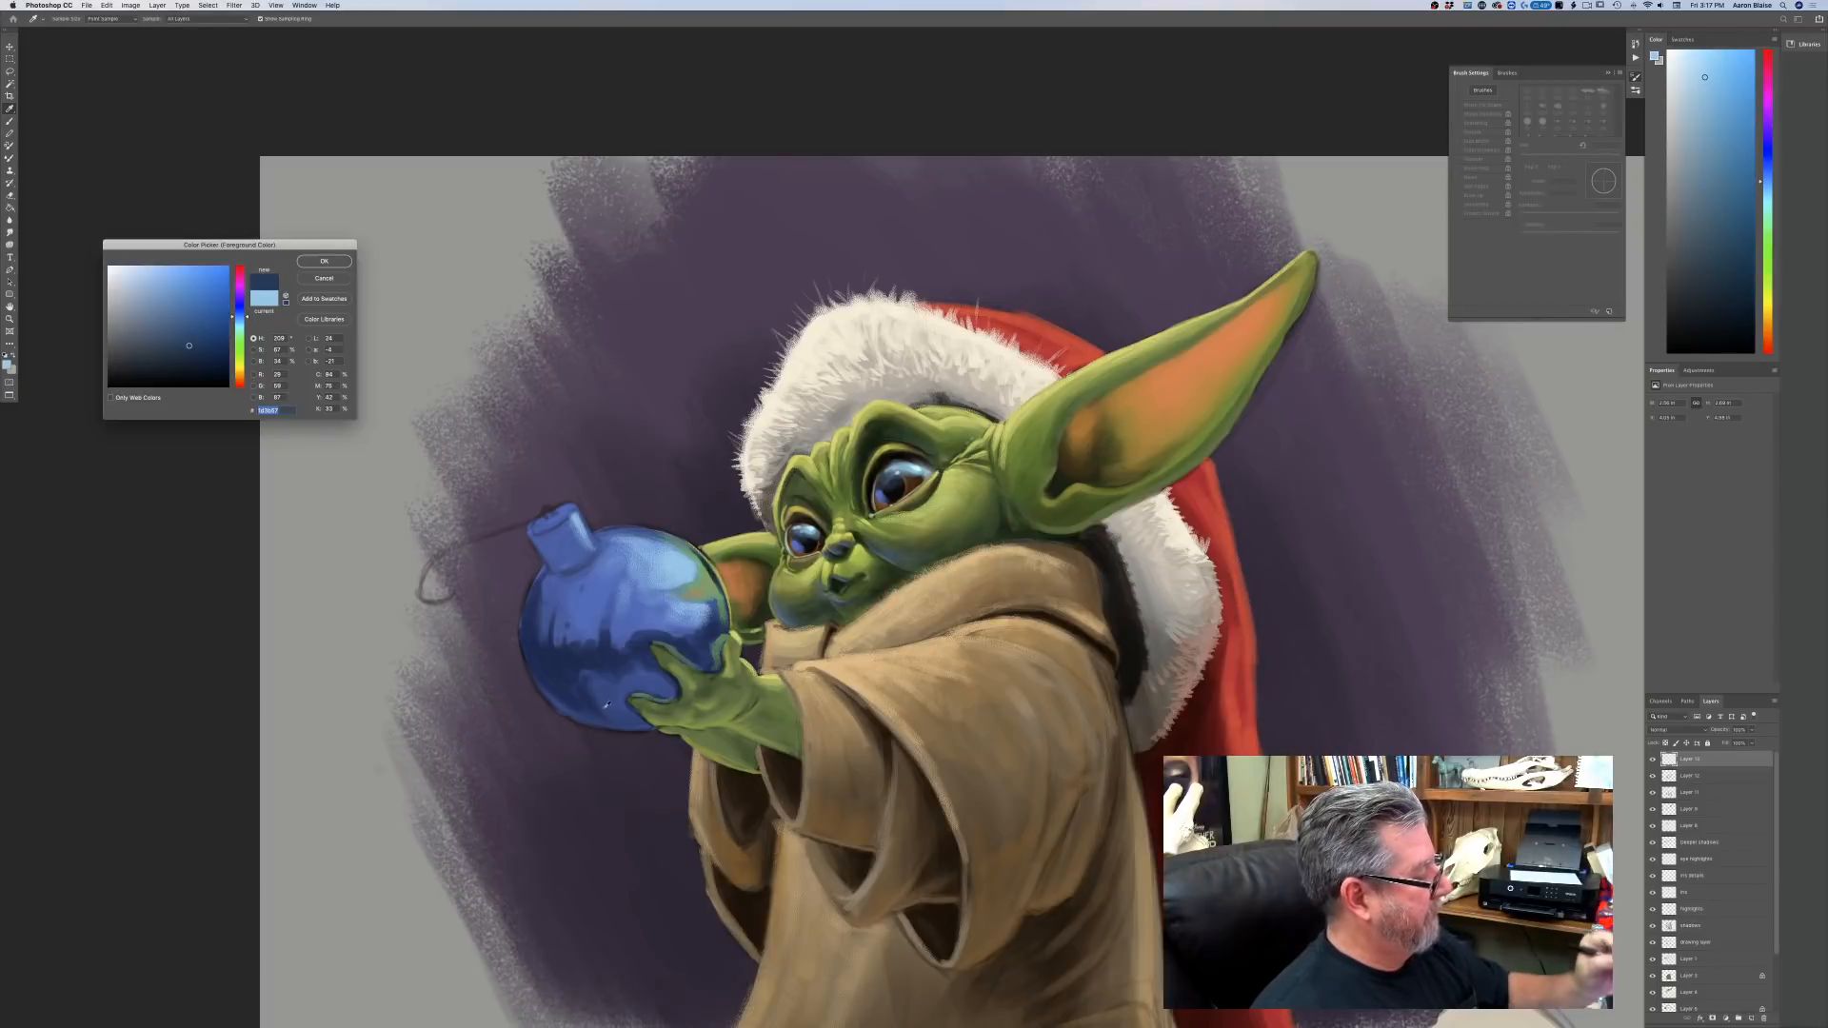
click(582, 684)
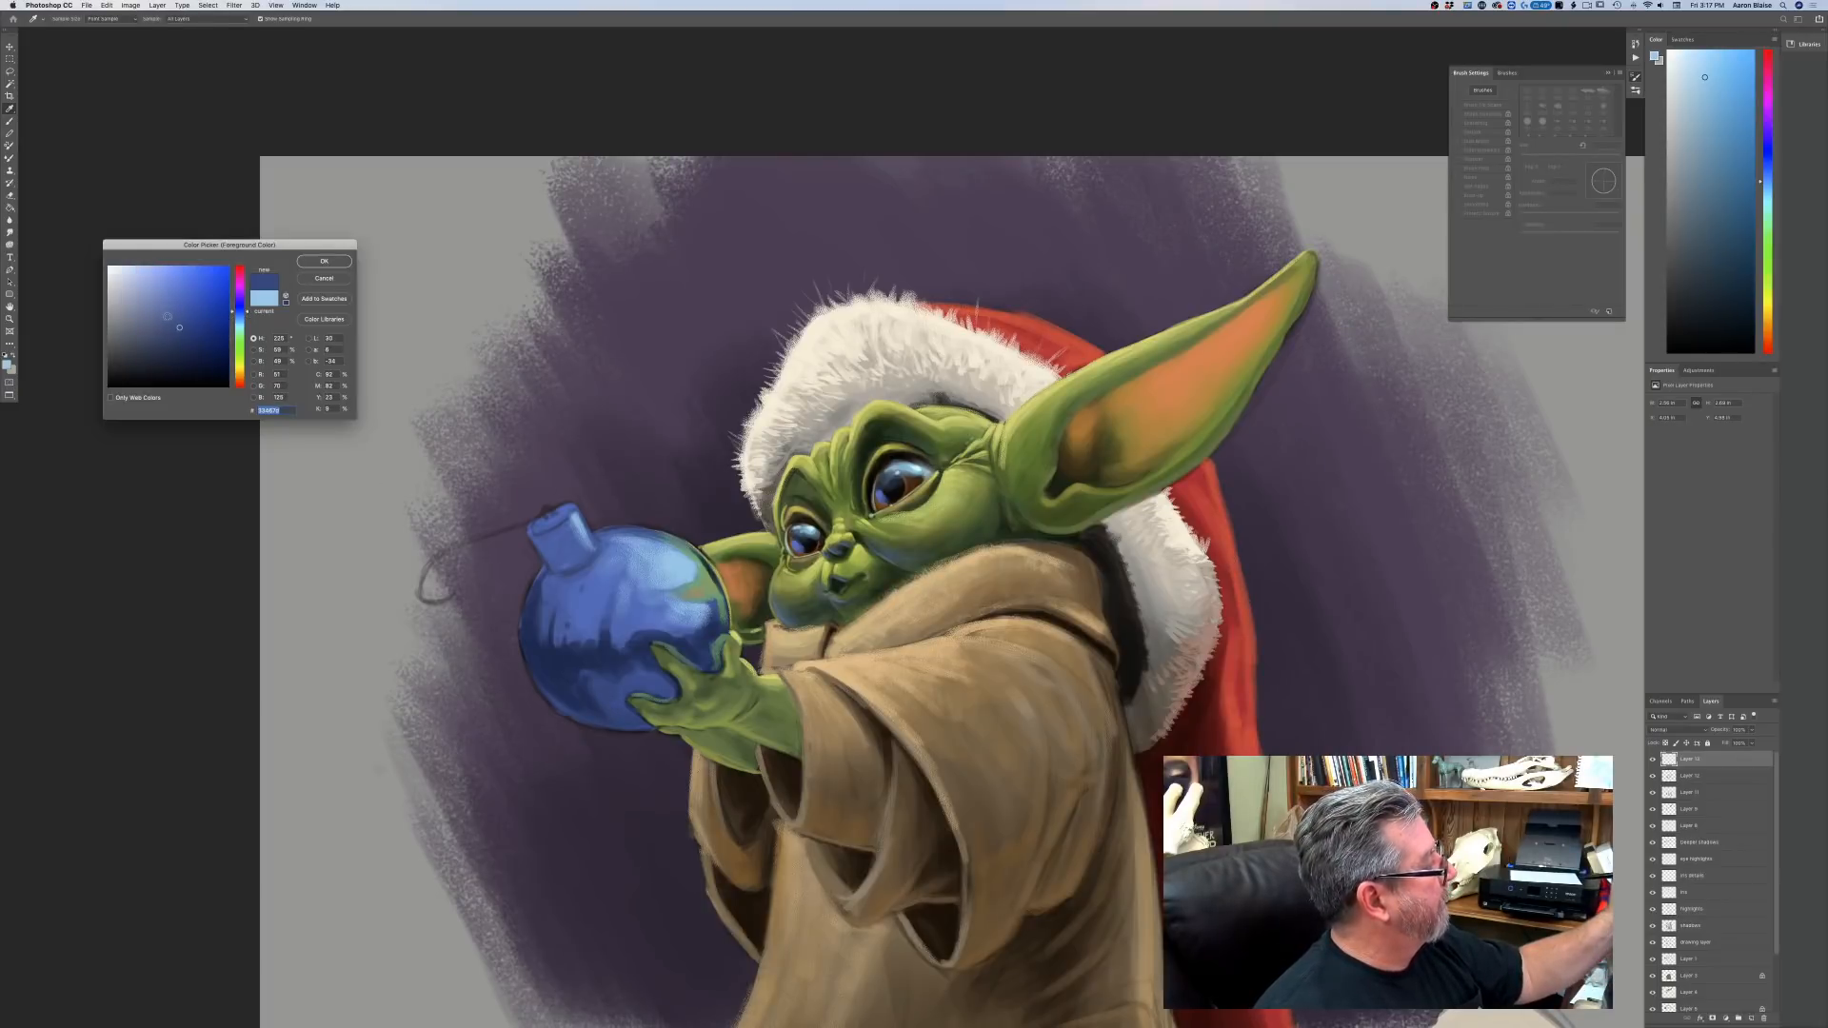
click(235, 320)
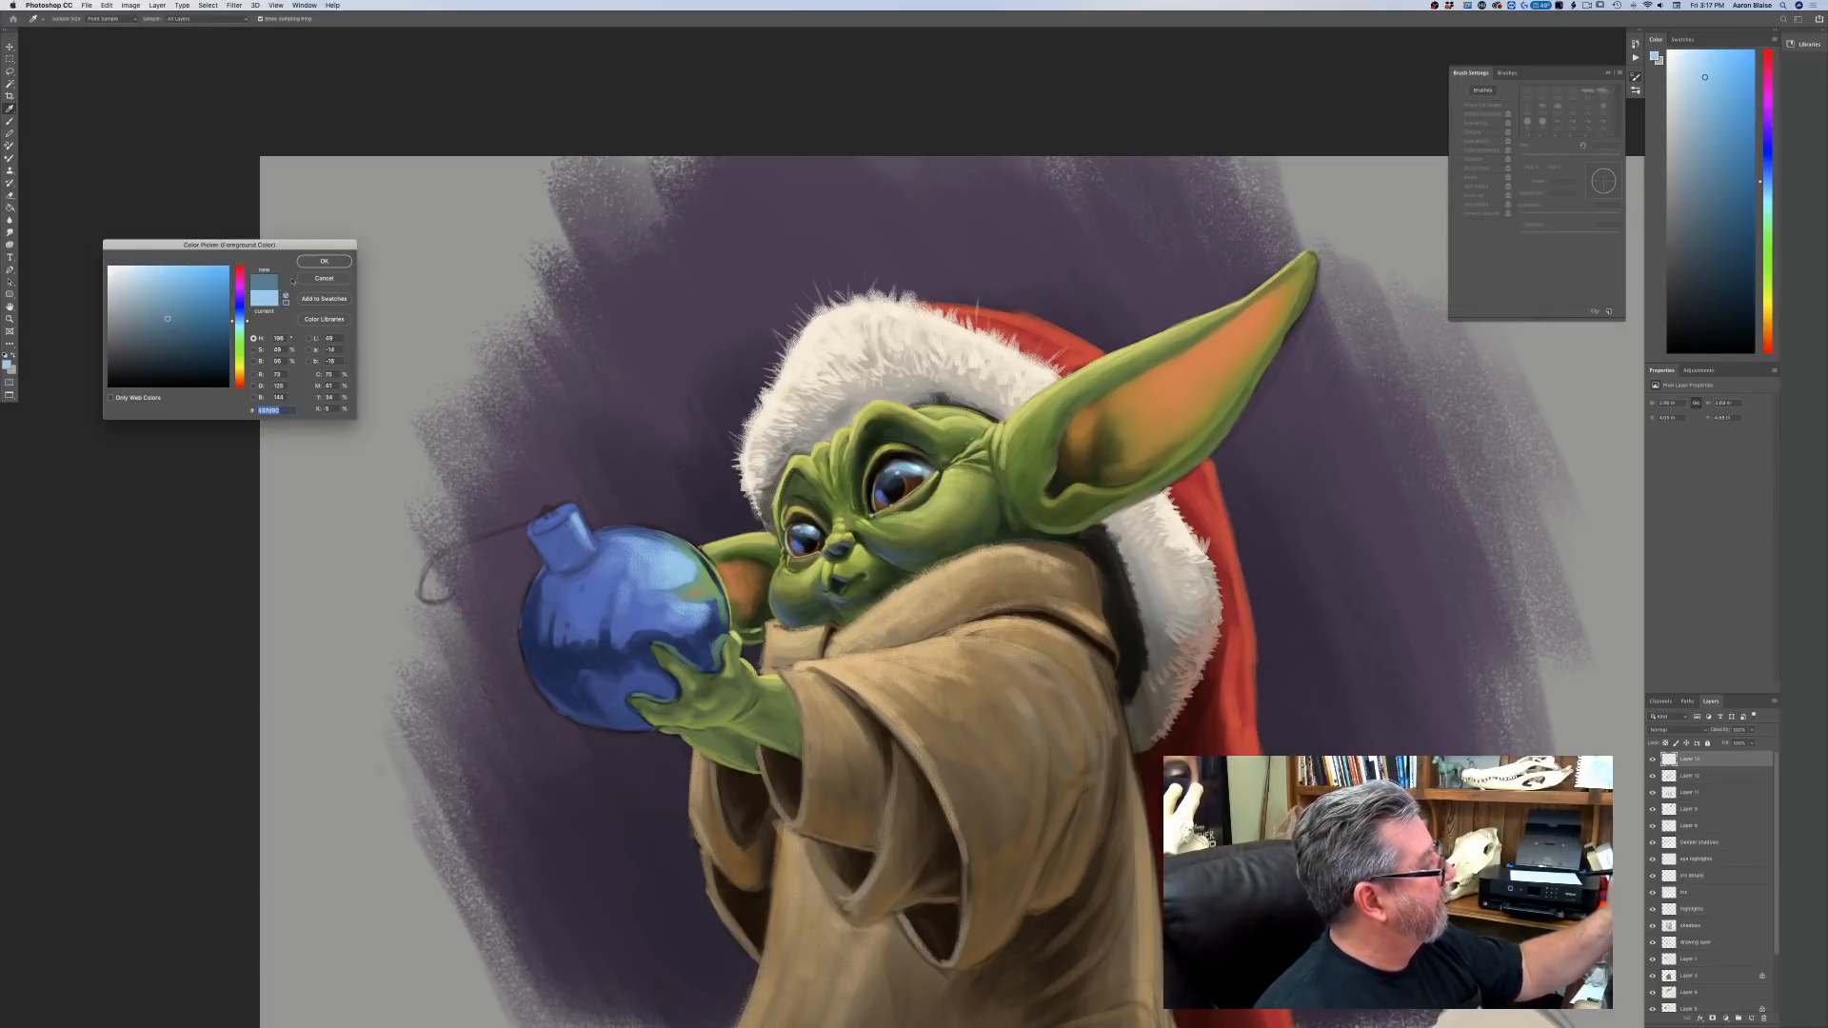
click(324, 261)
key(bracketright)
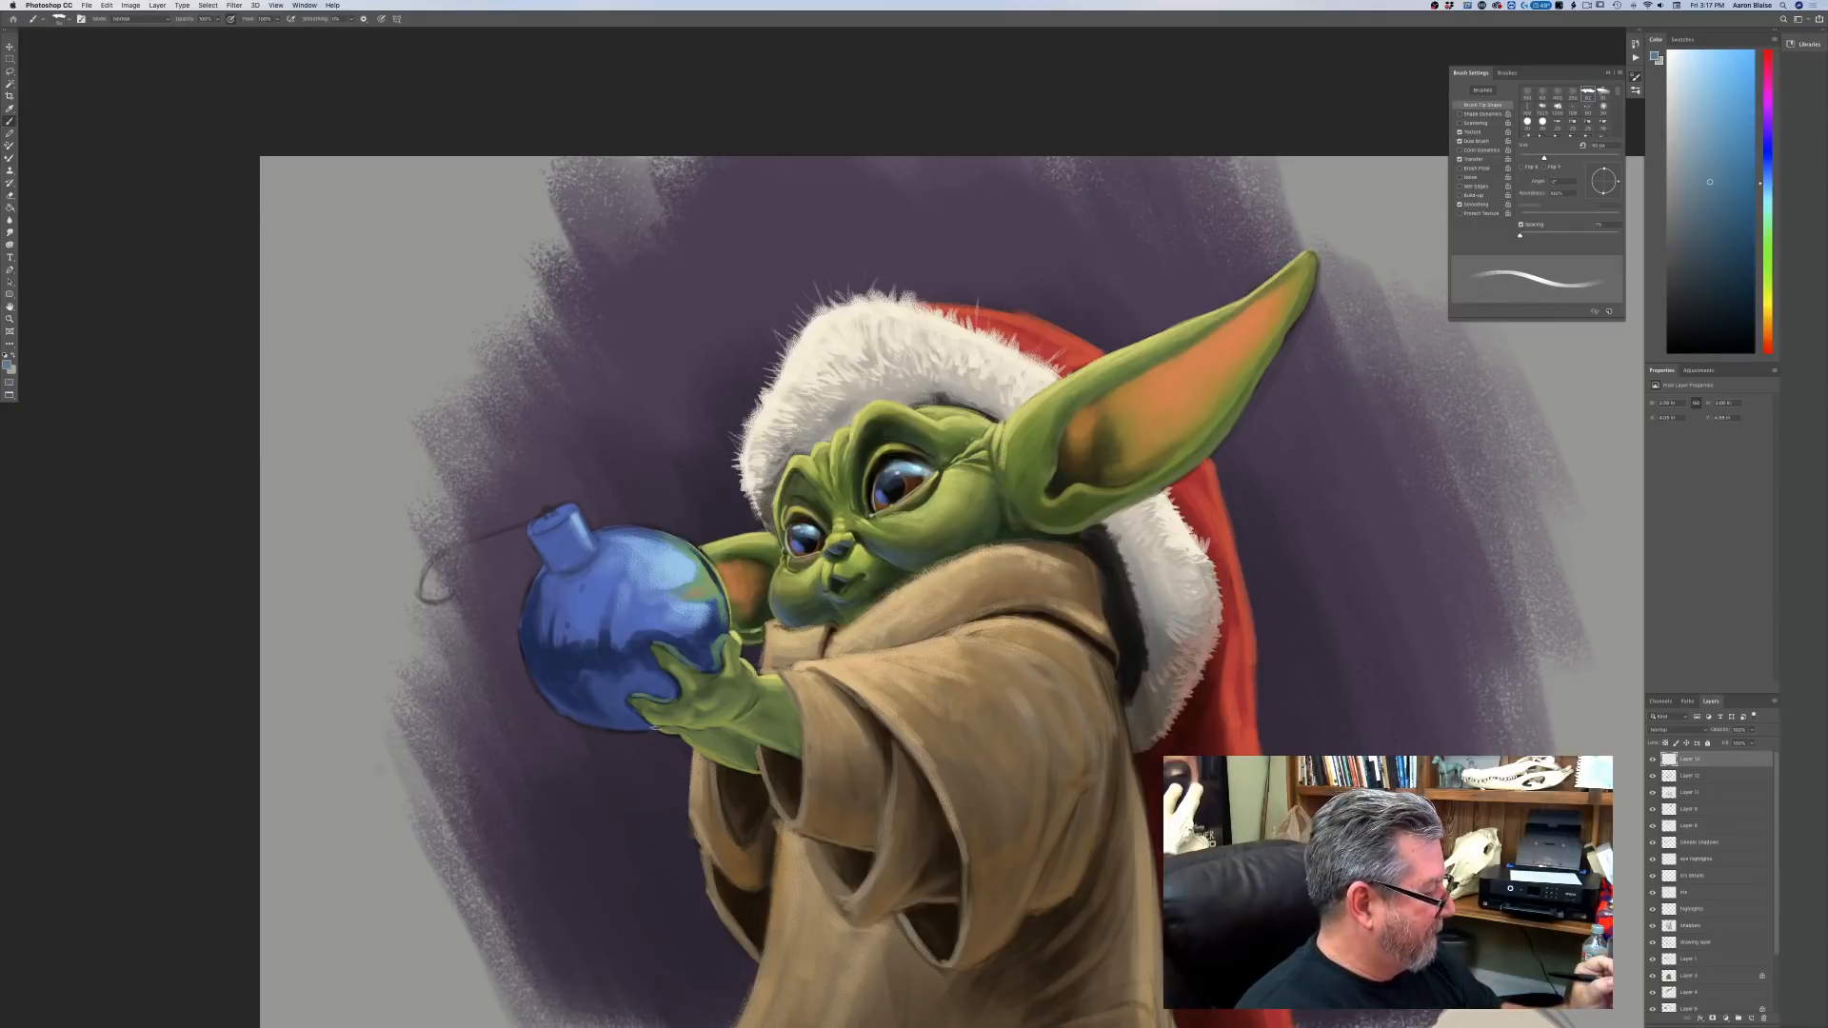
mouse_move(655, 729)
mouse_down()
mouse_move(591, 722)
mouse_move(541, 688)
mouse_up()
key(bracketleft)
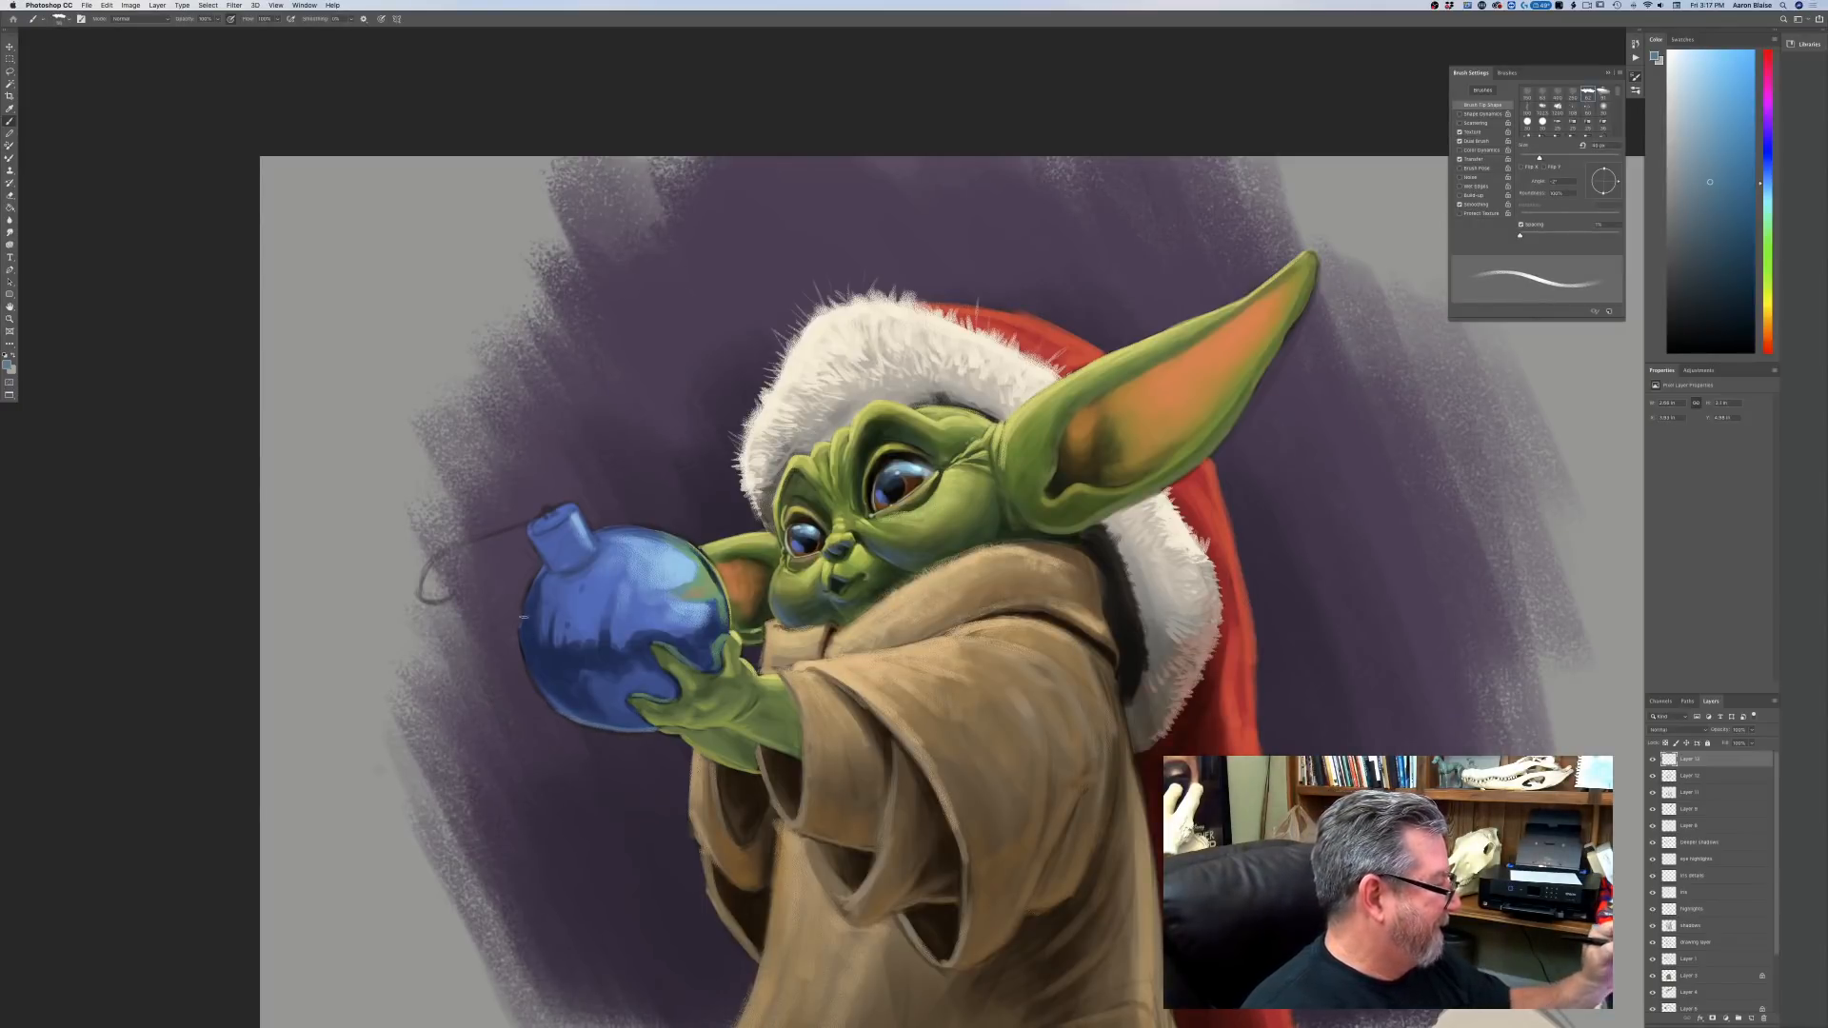
drag(520, 623, 530, 668)
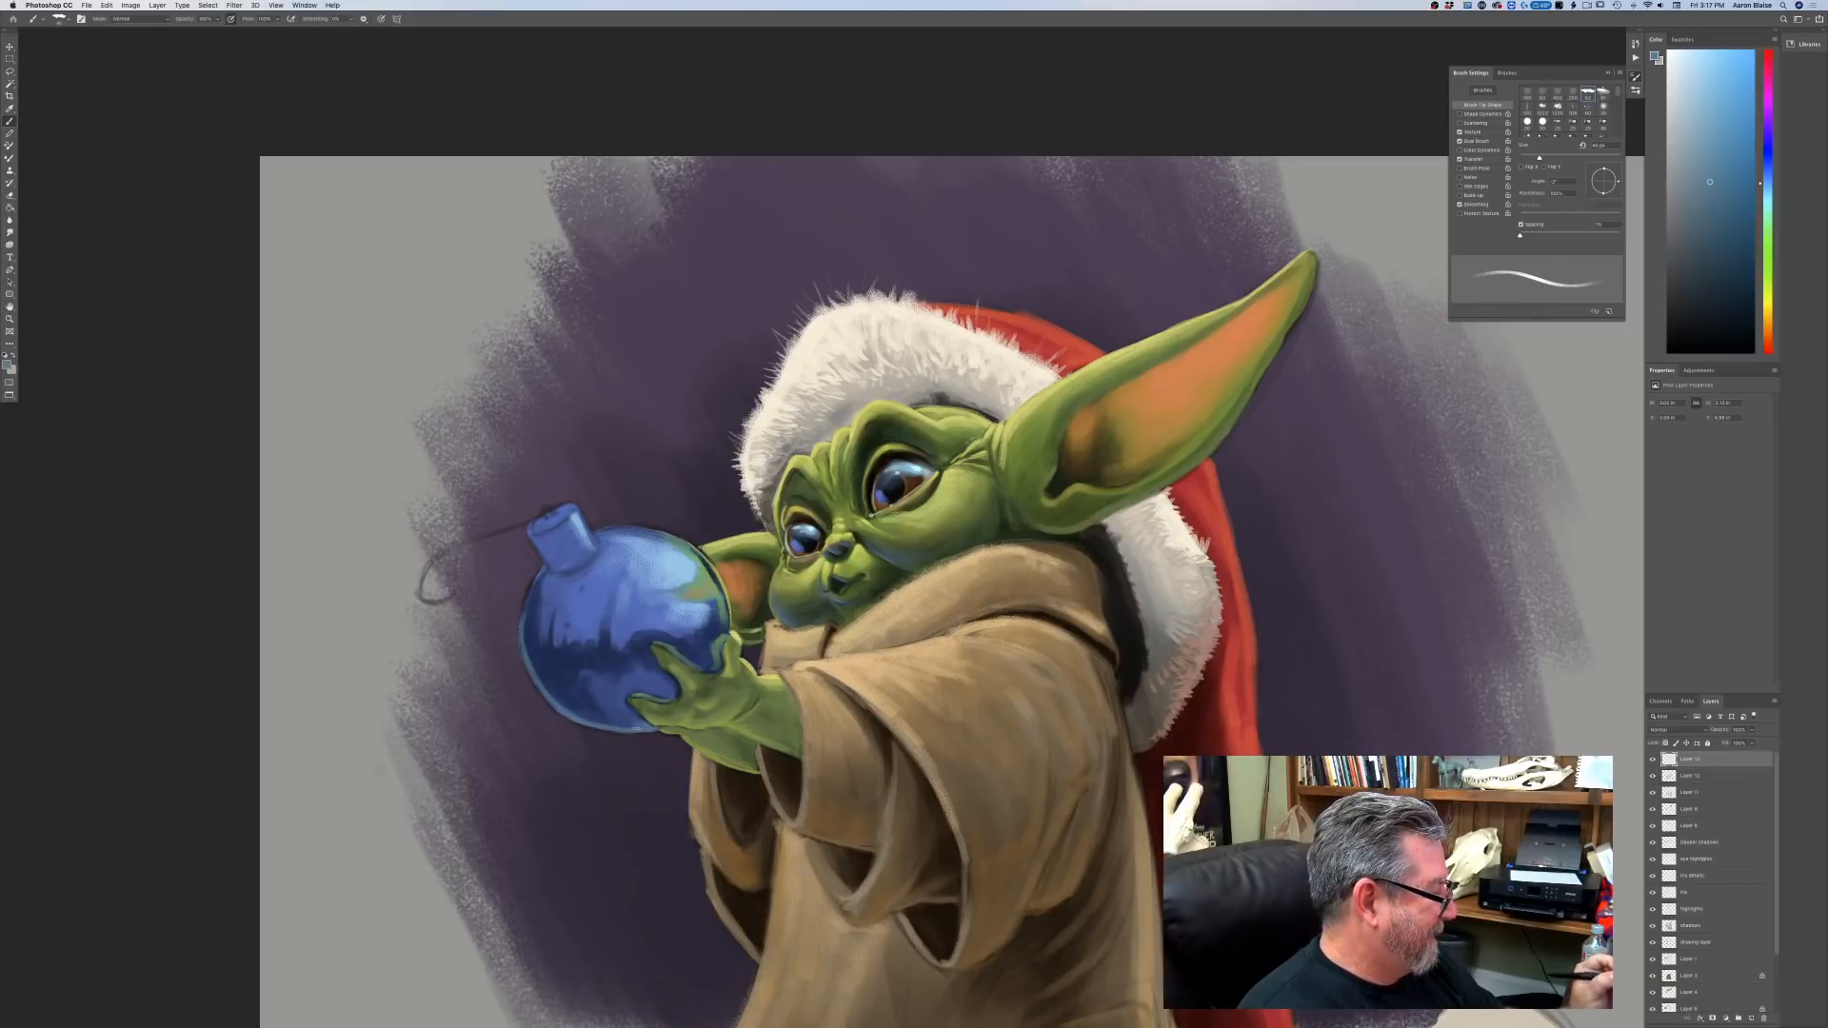
Turn on pen pressure for size, pick a lighter grey-cyan and paint a brighter rim light along the ornament's outer edge.
key(bracketright)
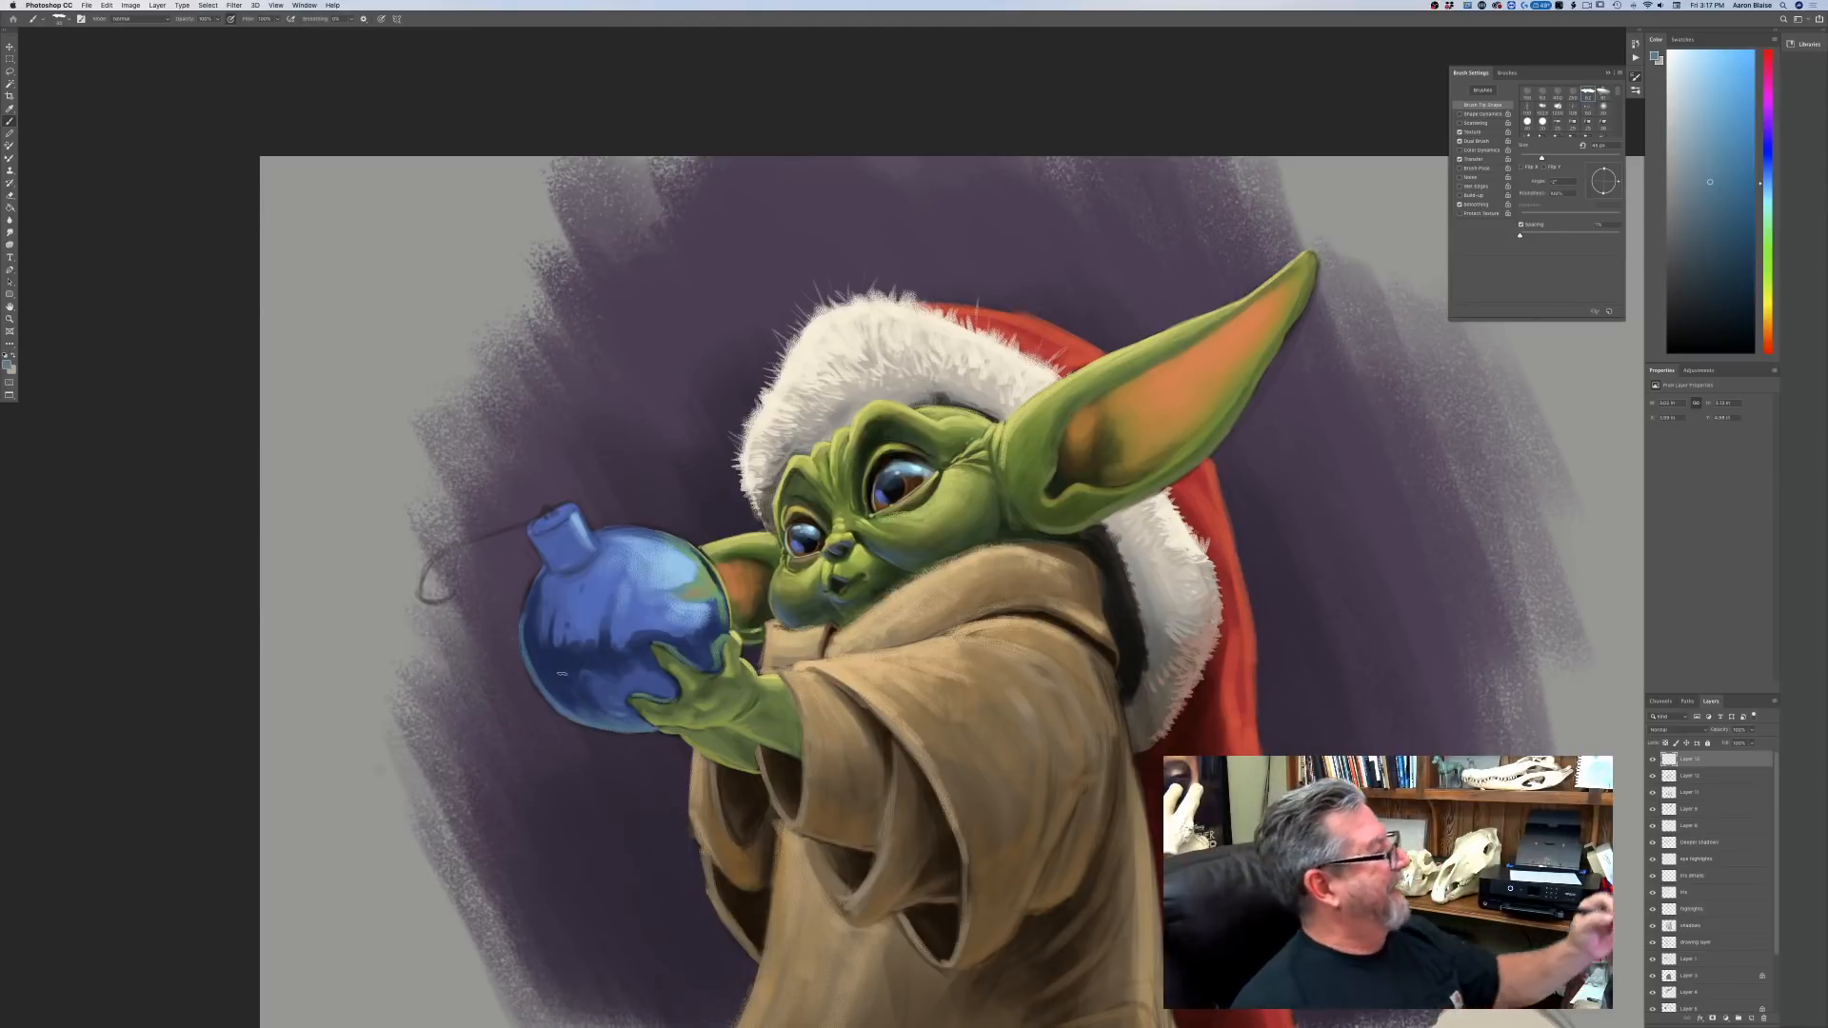
click(381, 19)
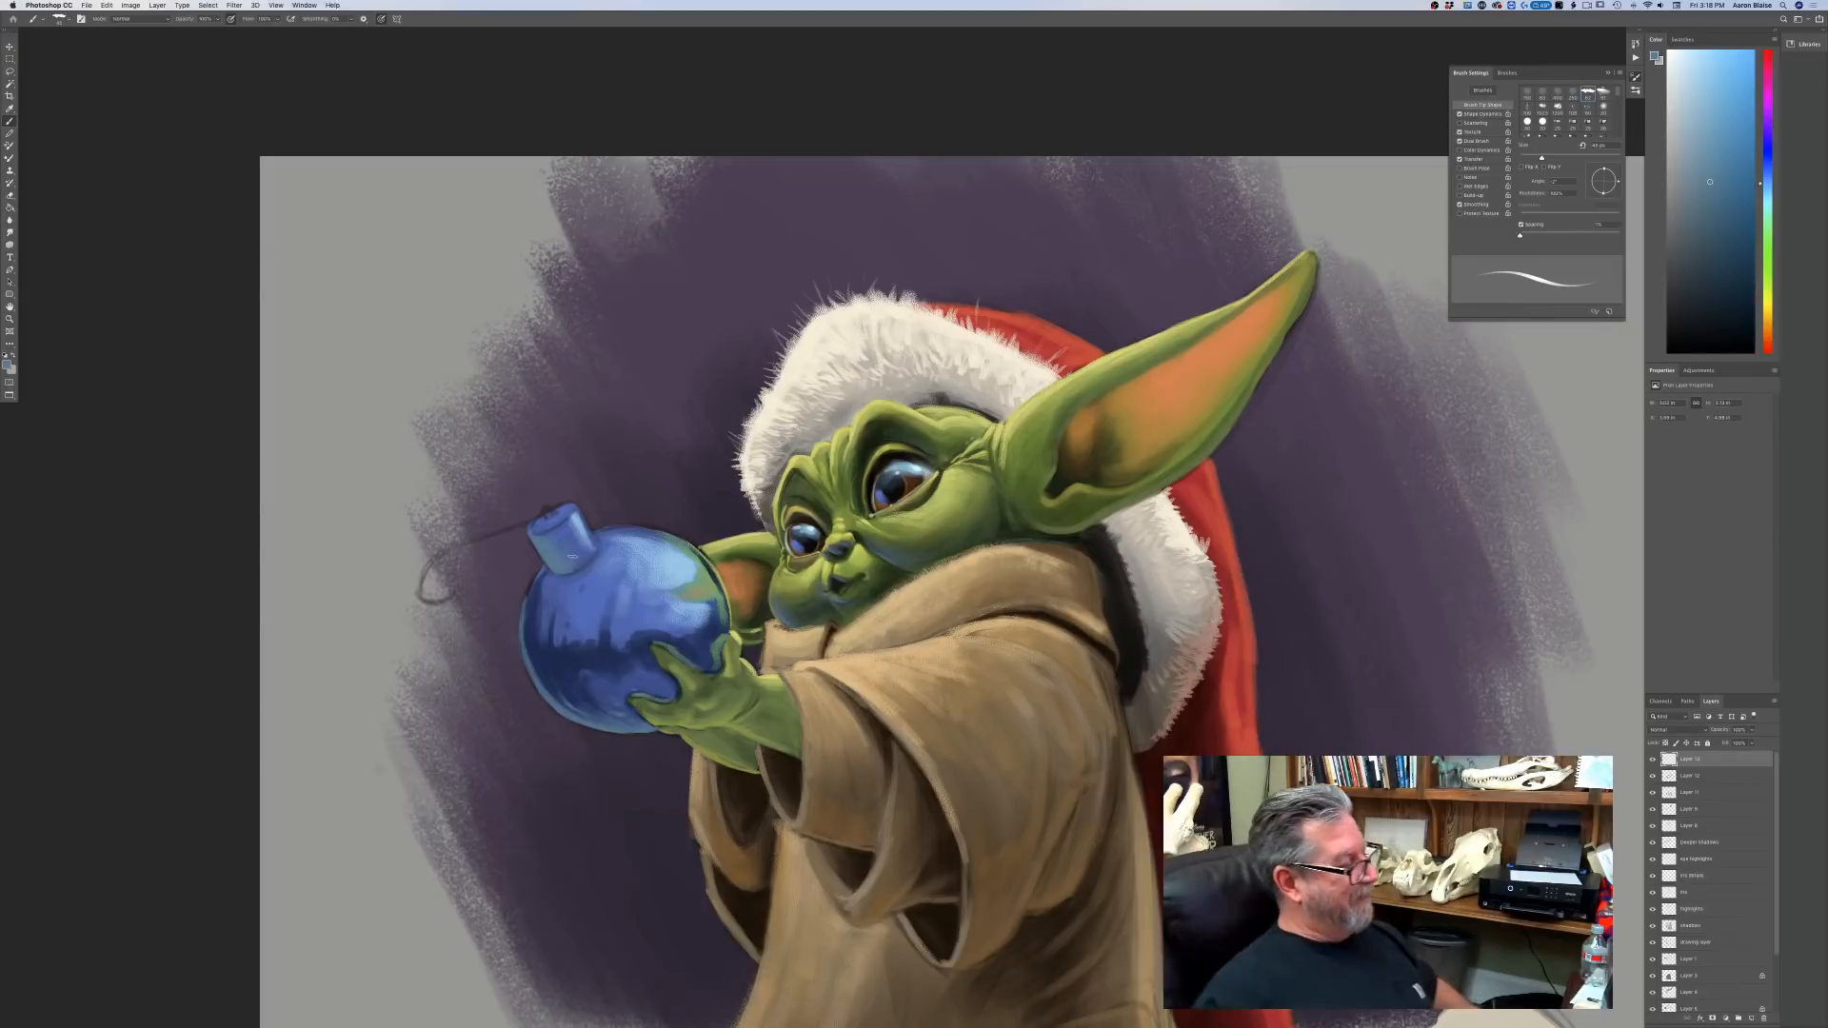
click(9, 364)
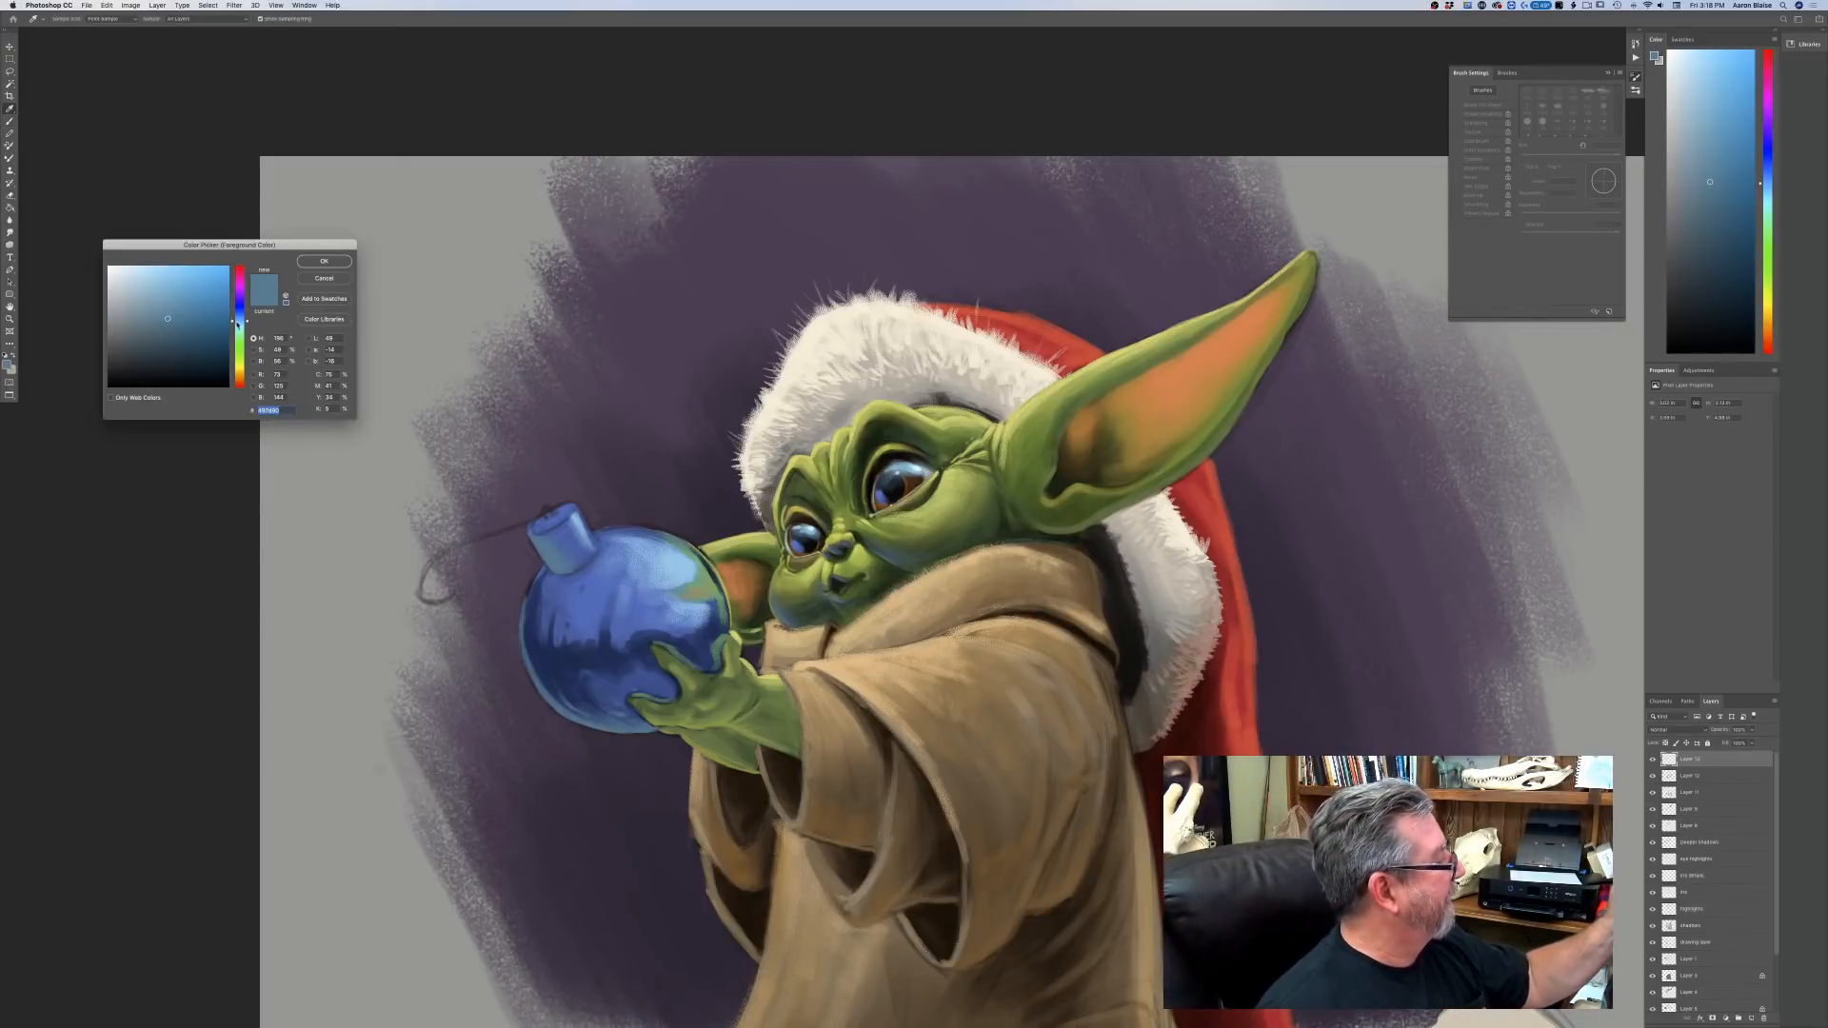
drag(237, 322, 237, 327)
click(160, 303)
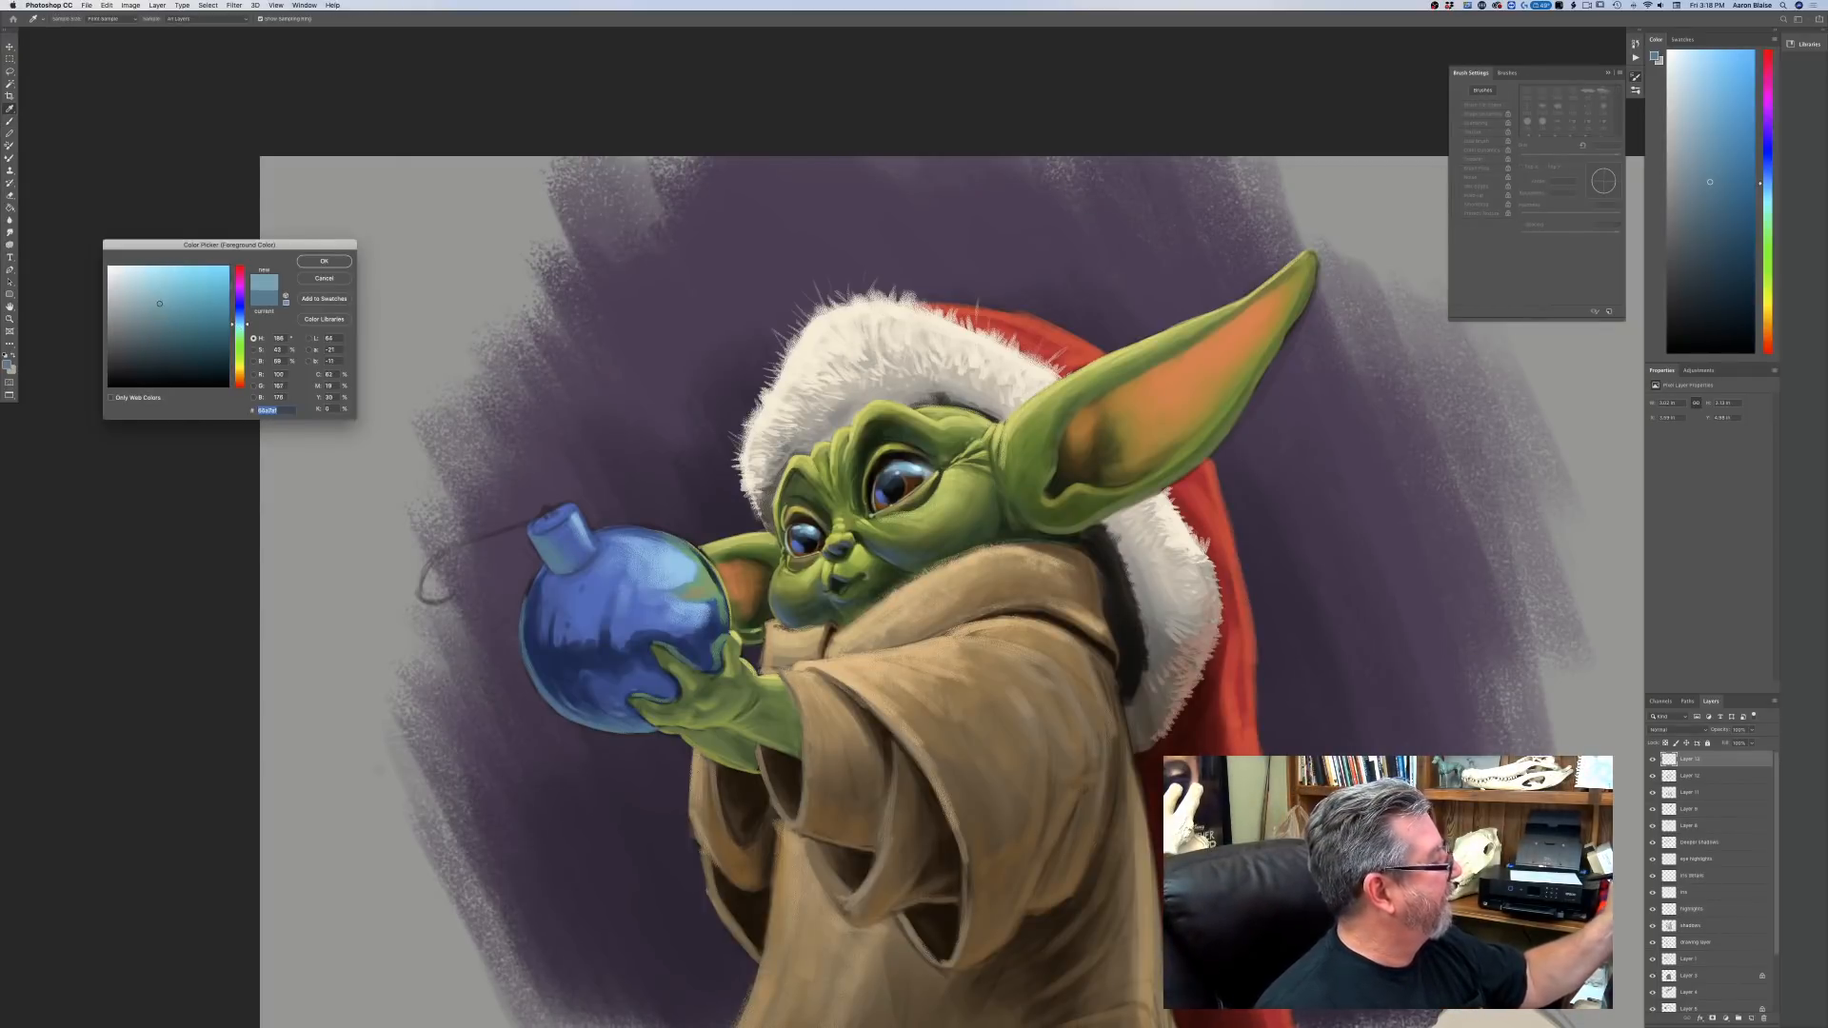
click(318, 262)
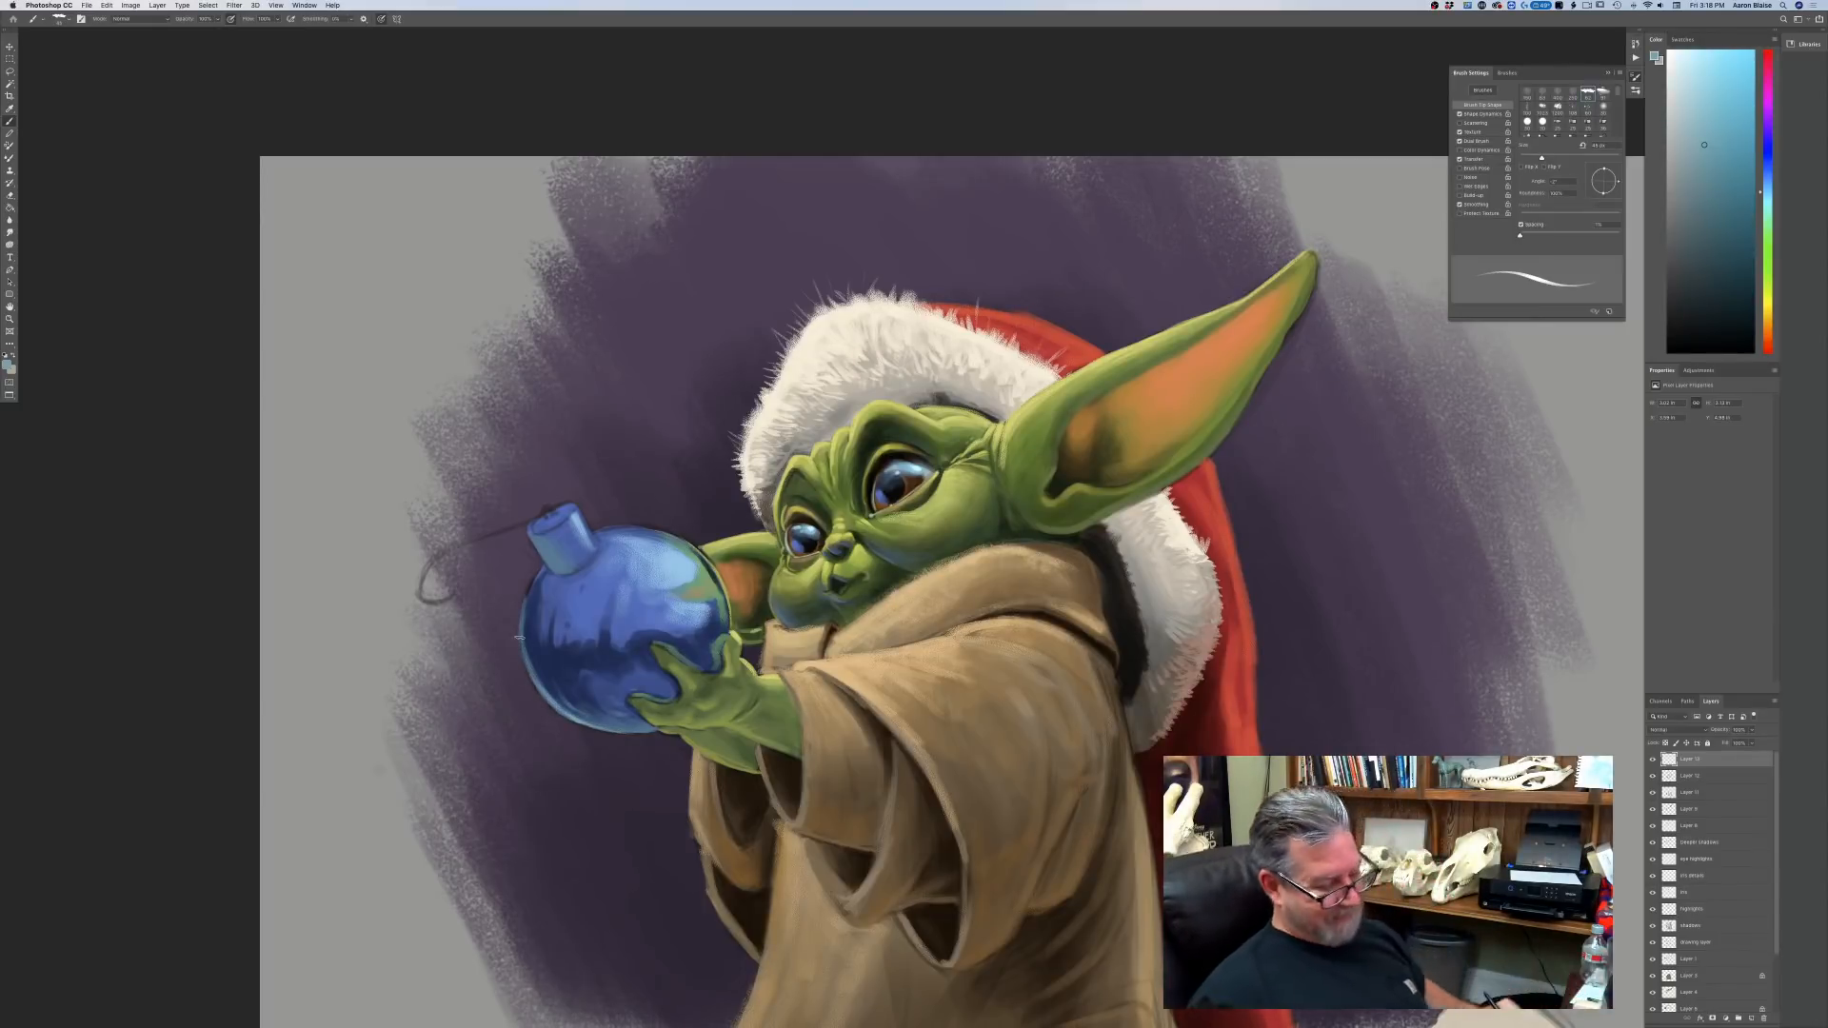
key(super+0)
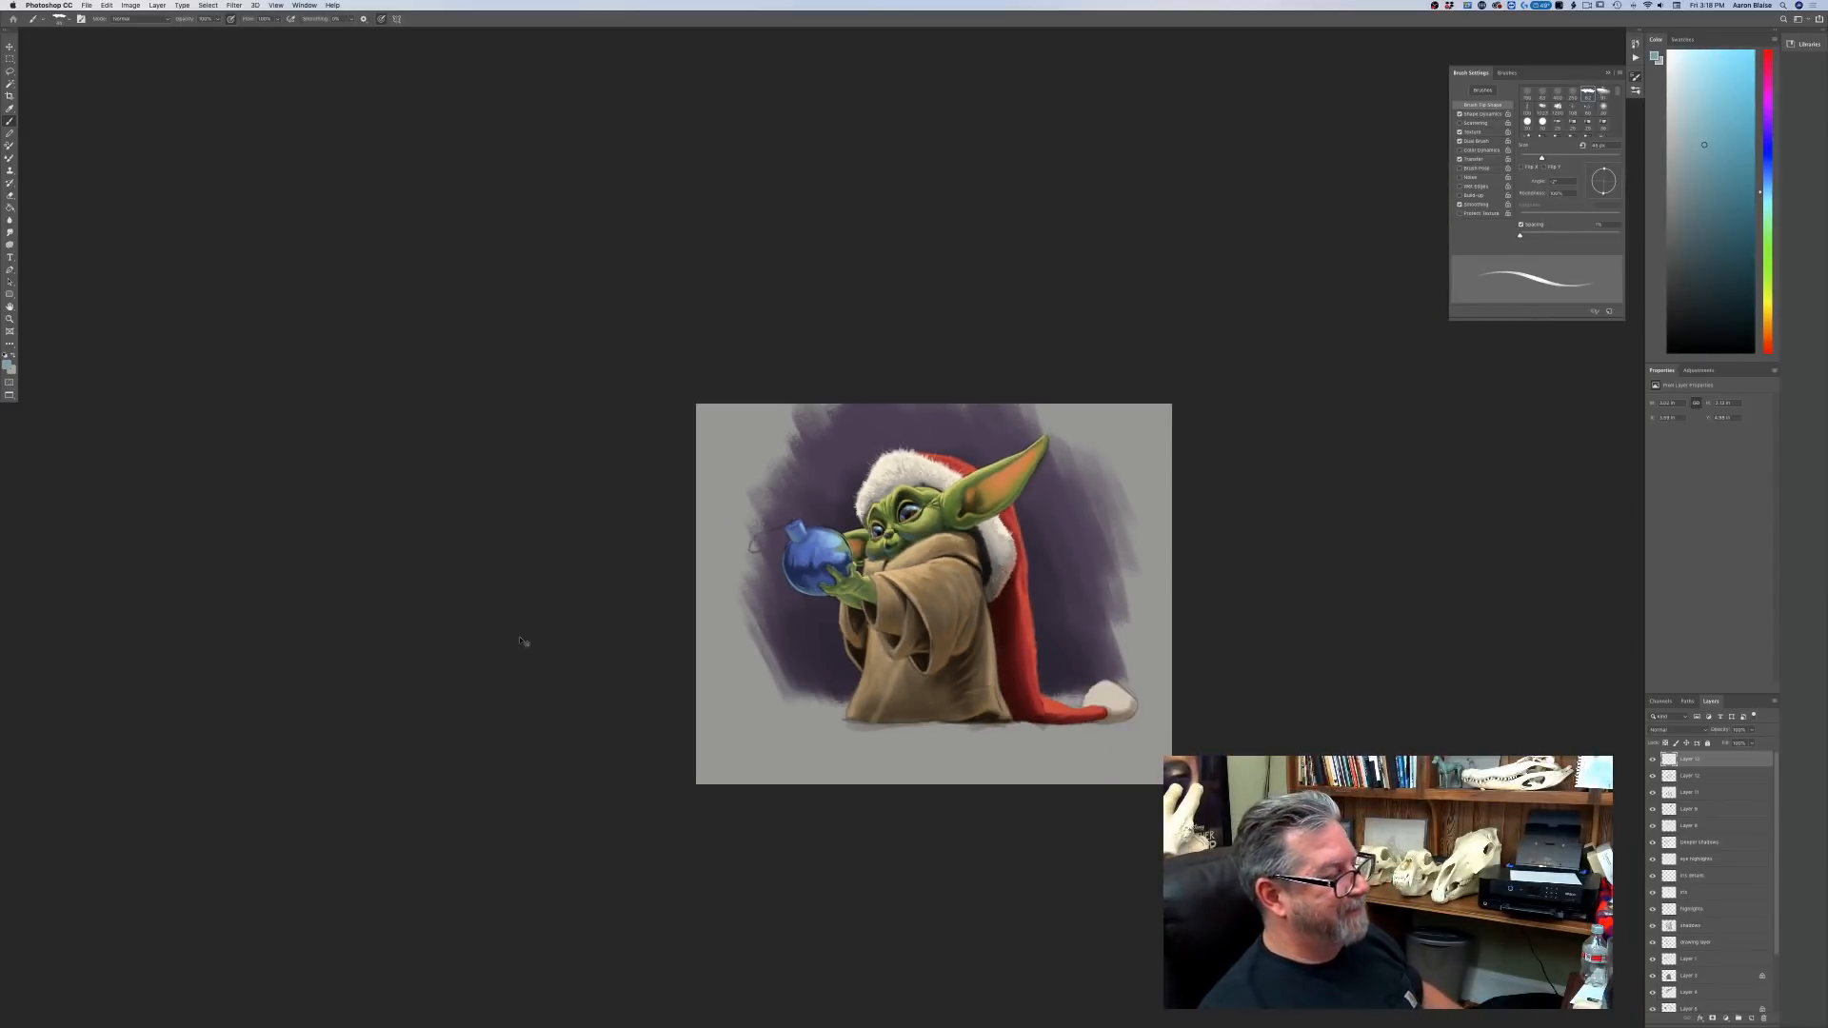
key(super+plus)
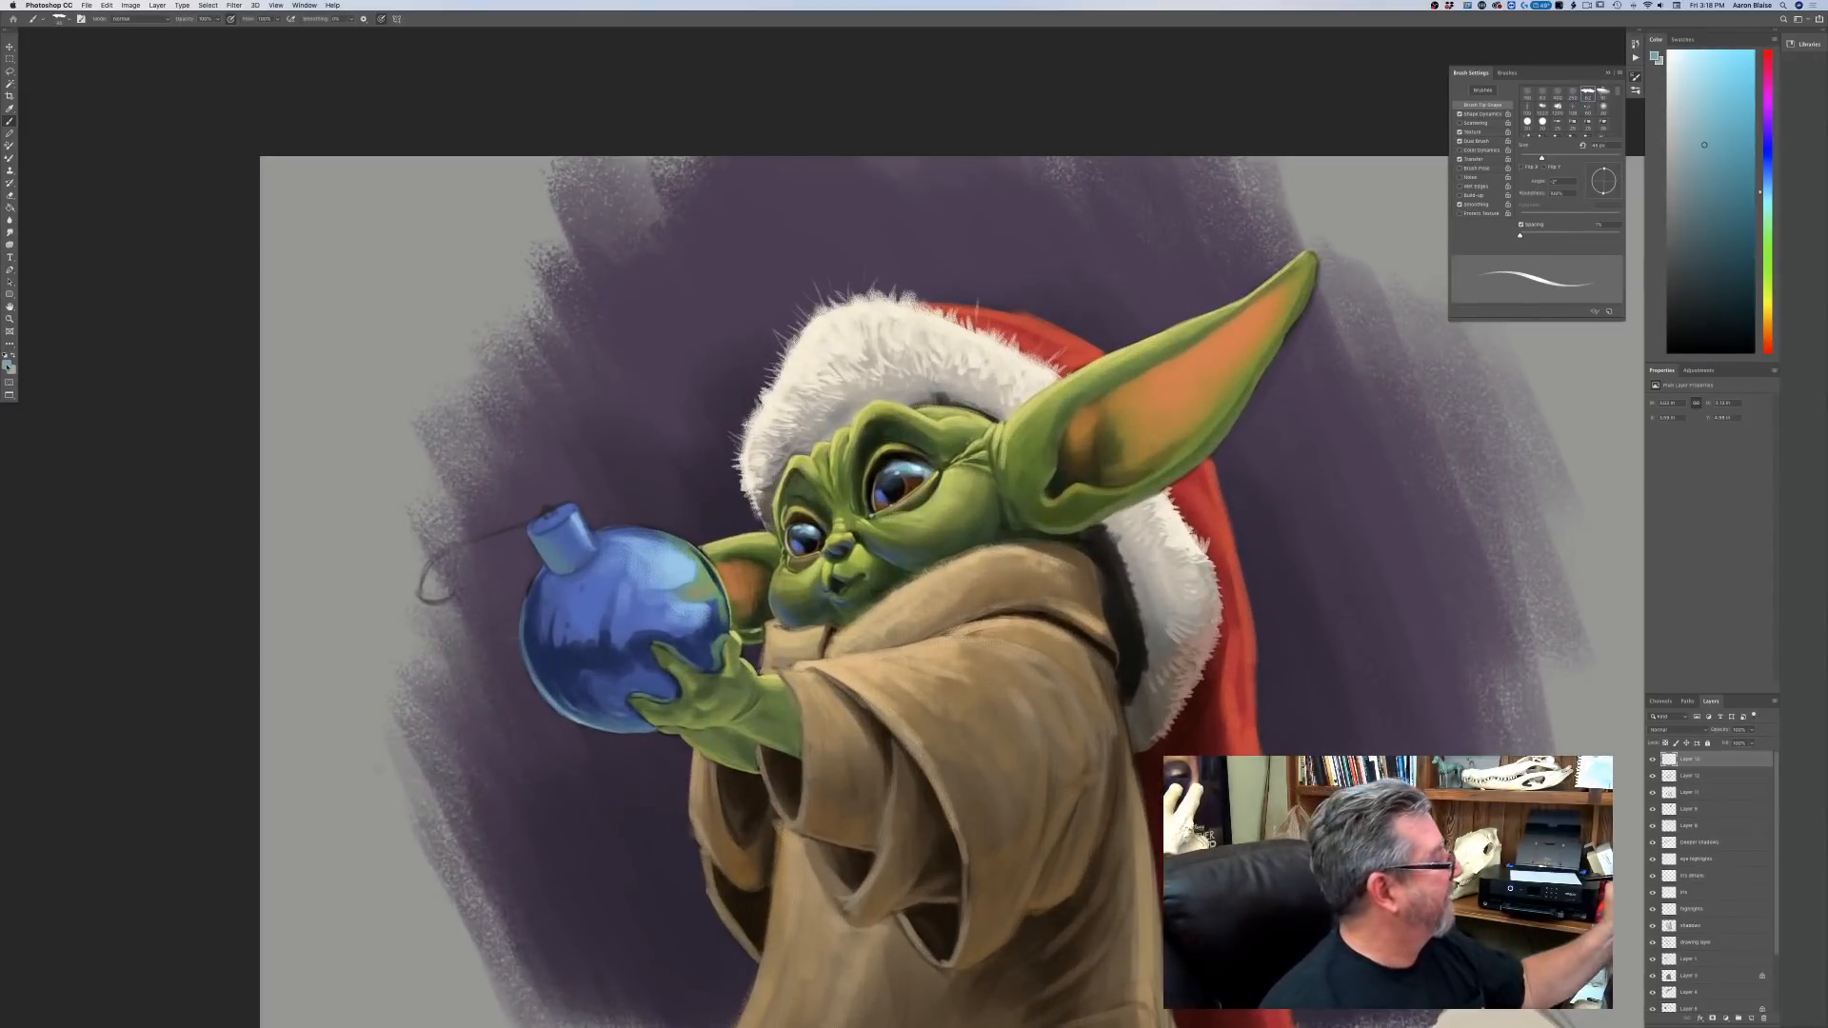
Pick a very pale cyan, enlarge the brush and paint a bright highlight on the ornament's upper side nearest the face.
click(8, 365)
click(683, 566)
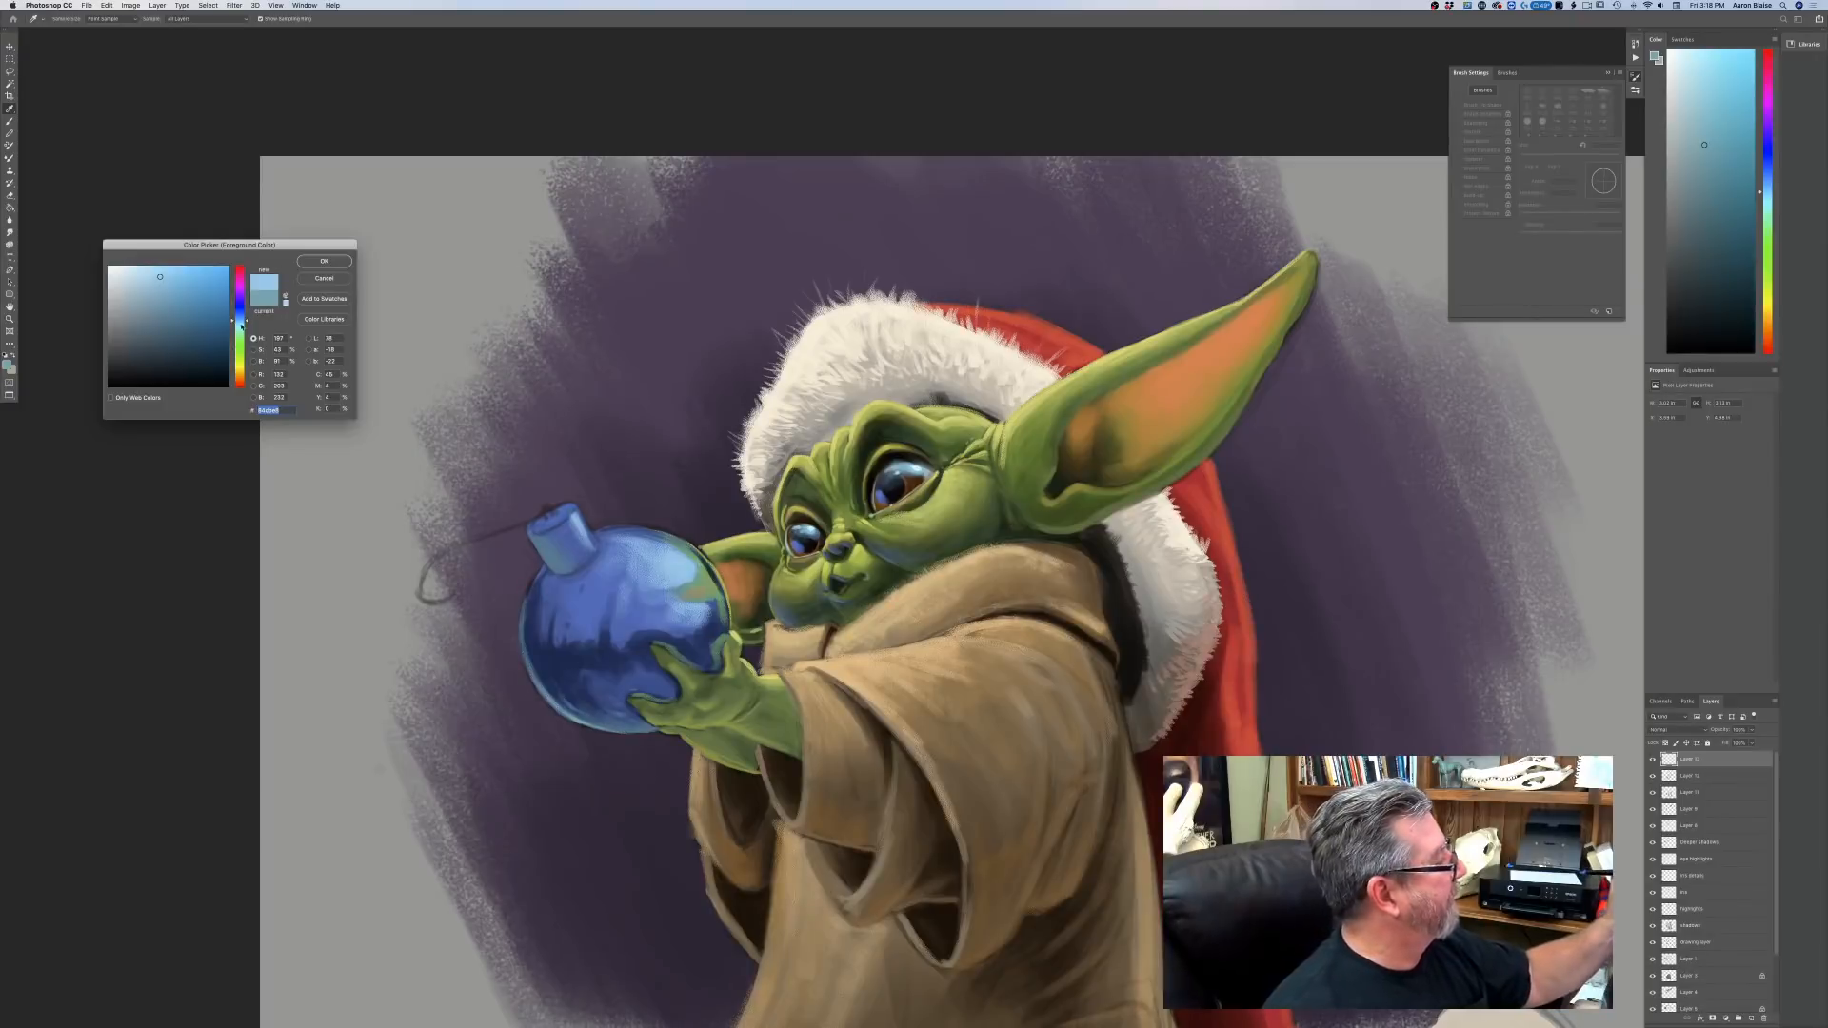
click(239, 324)
click(144, 269)
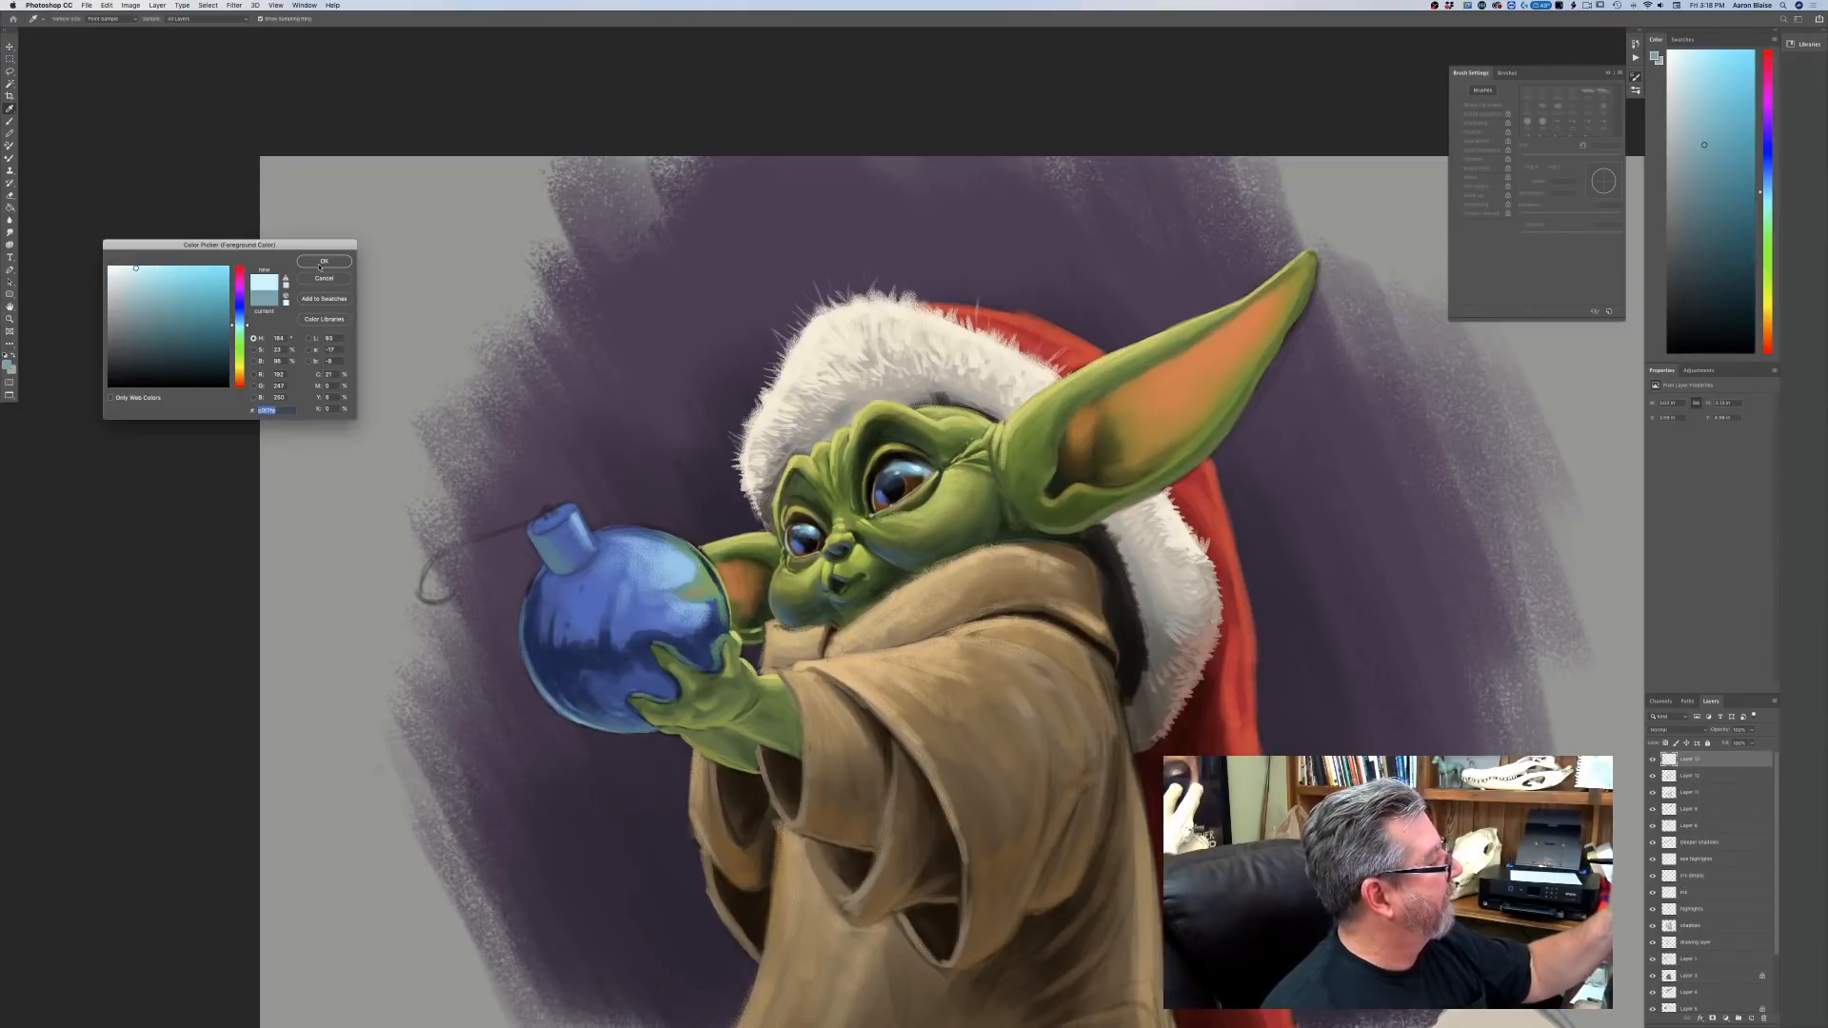
key(Return)
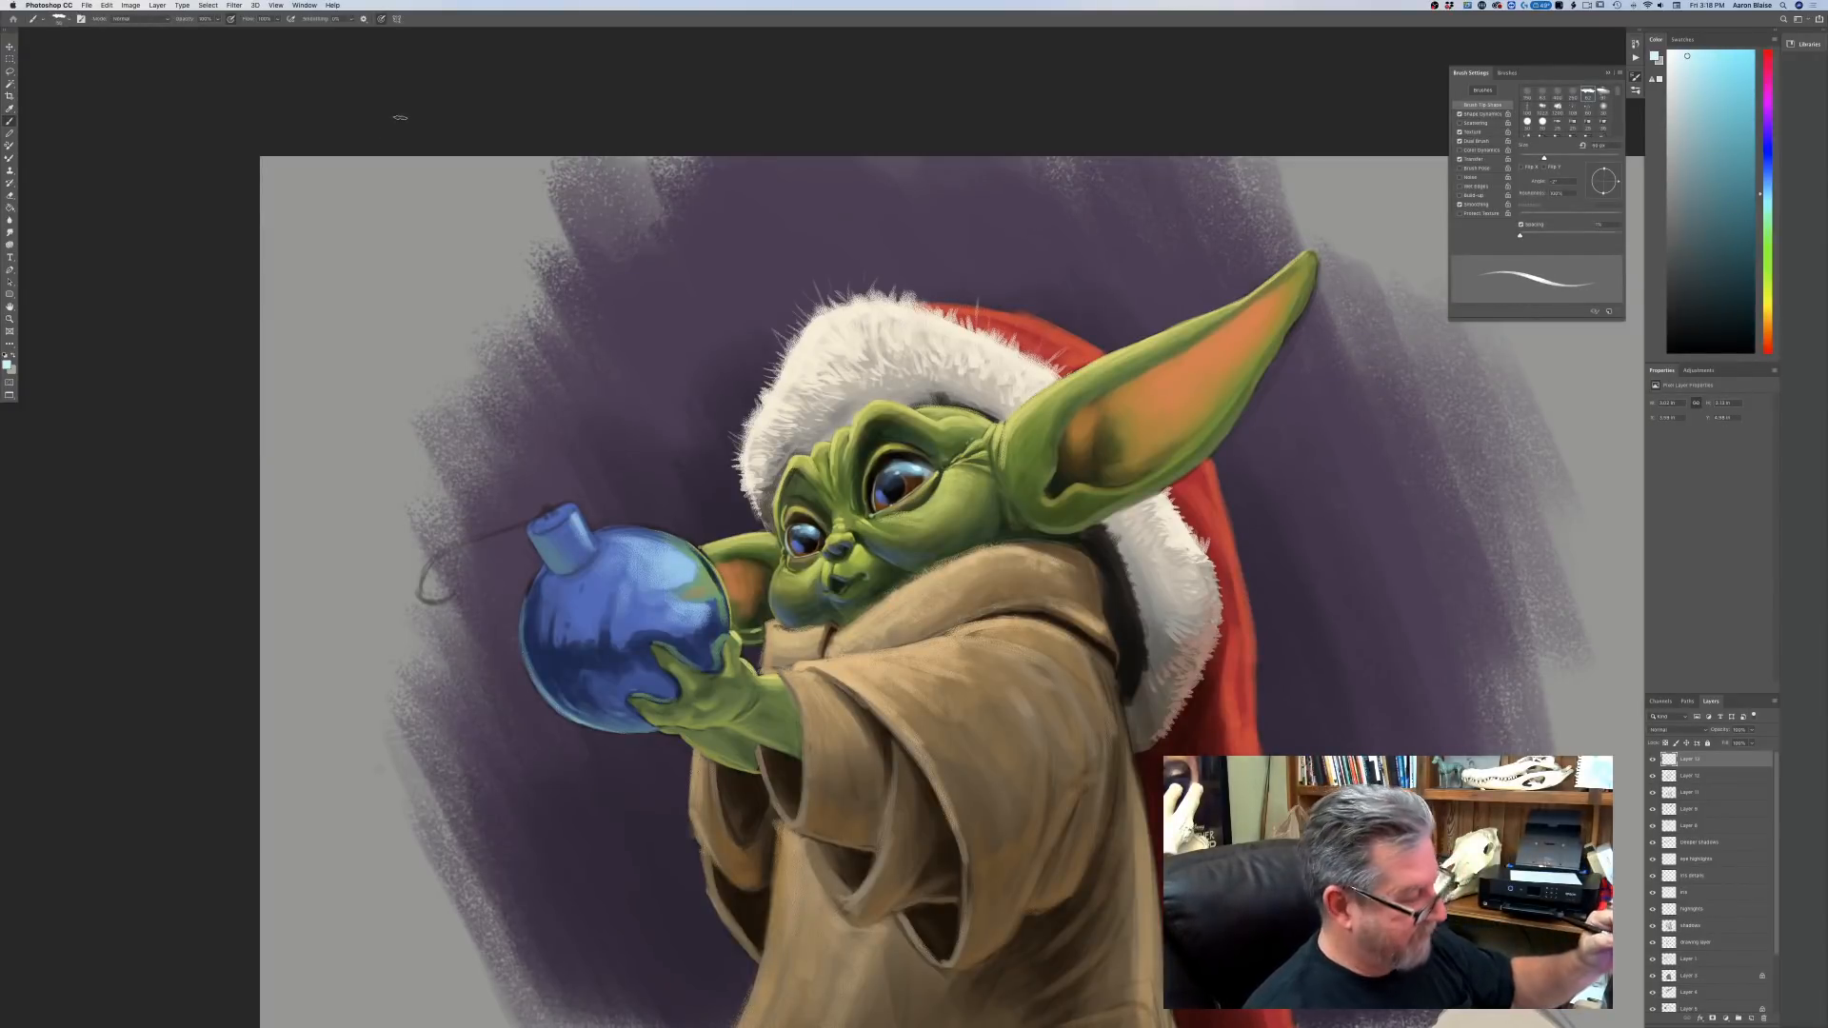
key(bracketright)
key(bracketright)
key(bracketright)
key(bracketright)
key(bracketright)
key(bracketright)
key(bracketleft)
key(bracketleft)
mouse_move(677, 565)
mouse_down()
mouse_move(666, 549)
mouse_move(672, 575)
mouse_move(687, 564)
mouse_up()
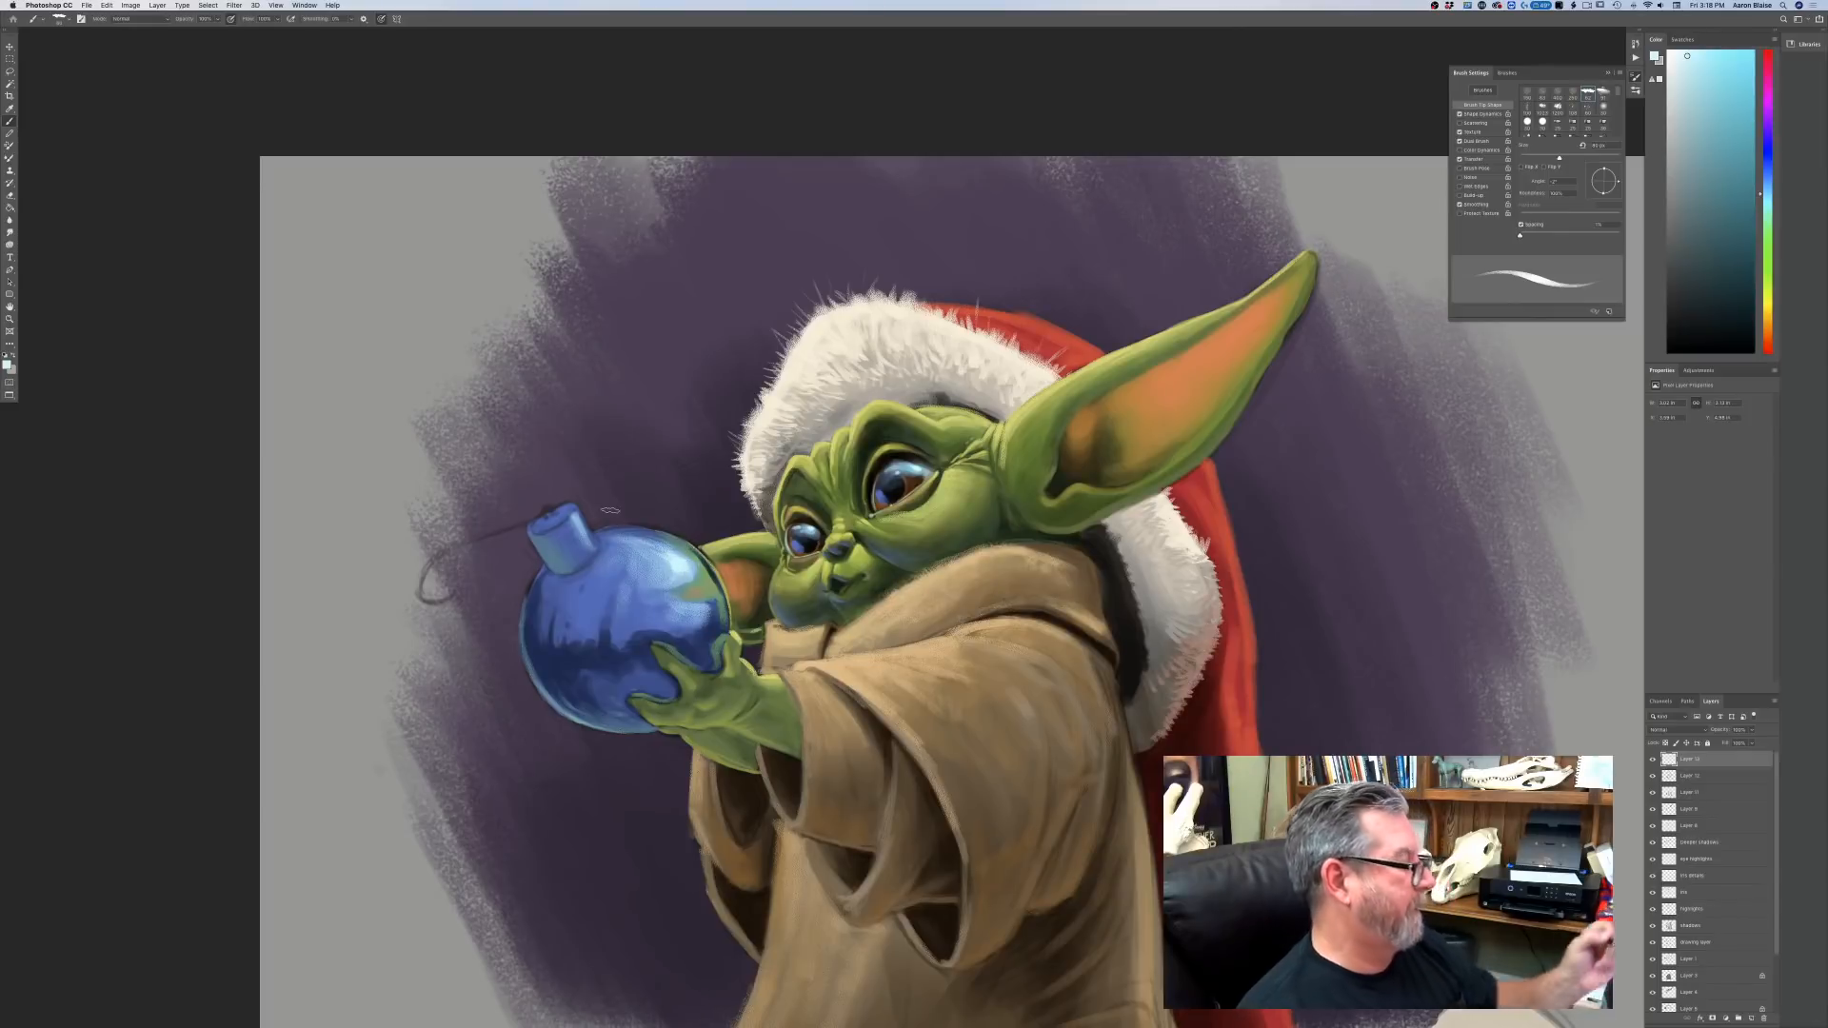
Shrink the brush and paint crisp pale highlights on the ornament's neck and around its base.
key(bracketleft)
key(bracketleft)
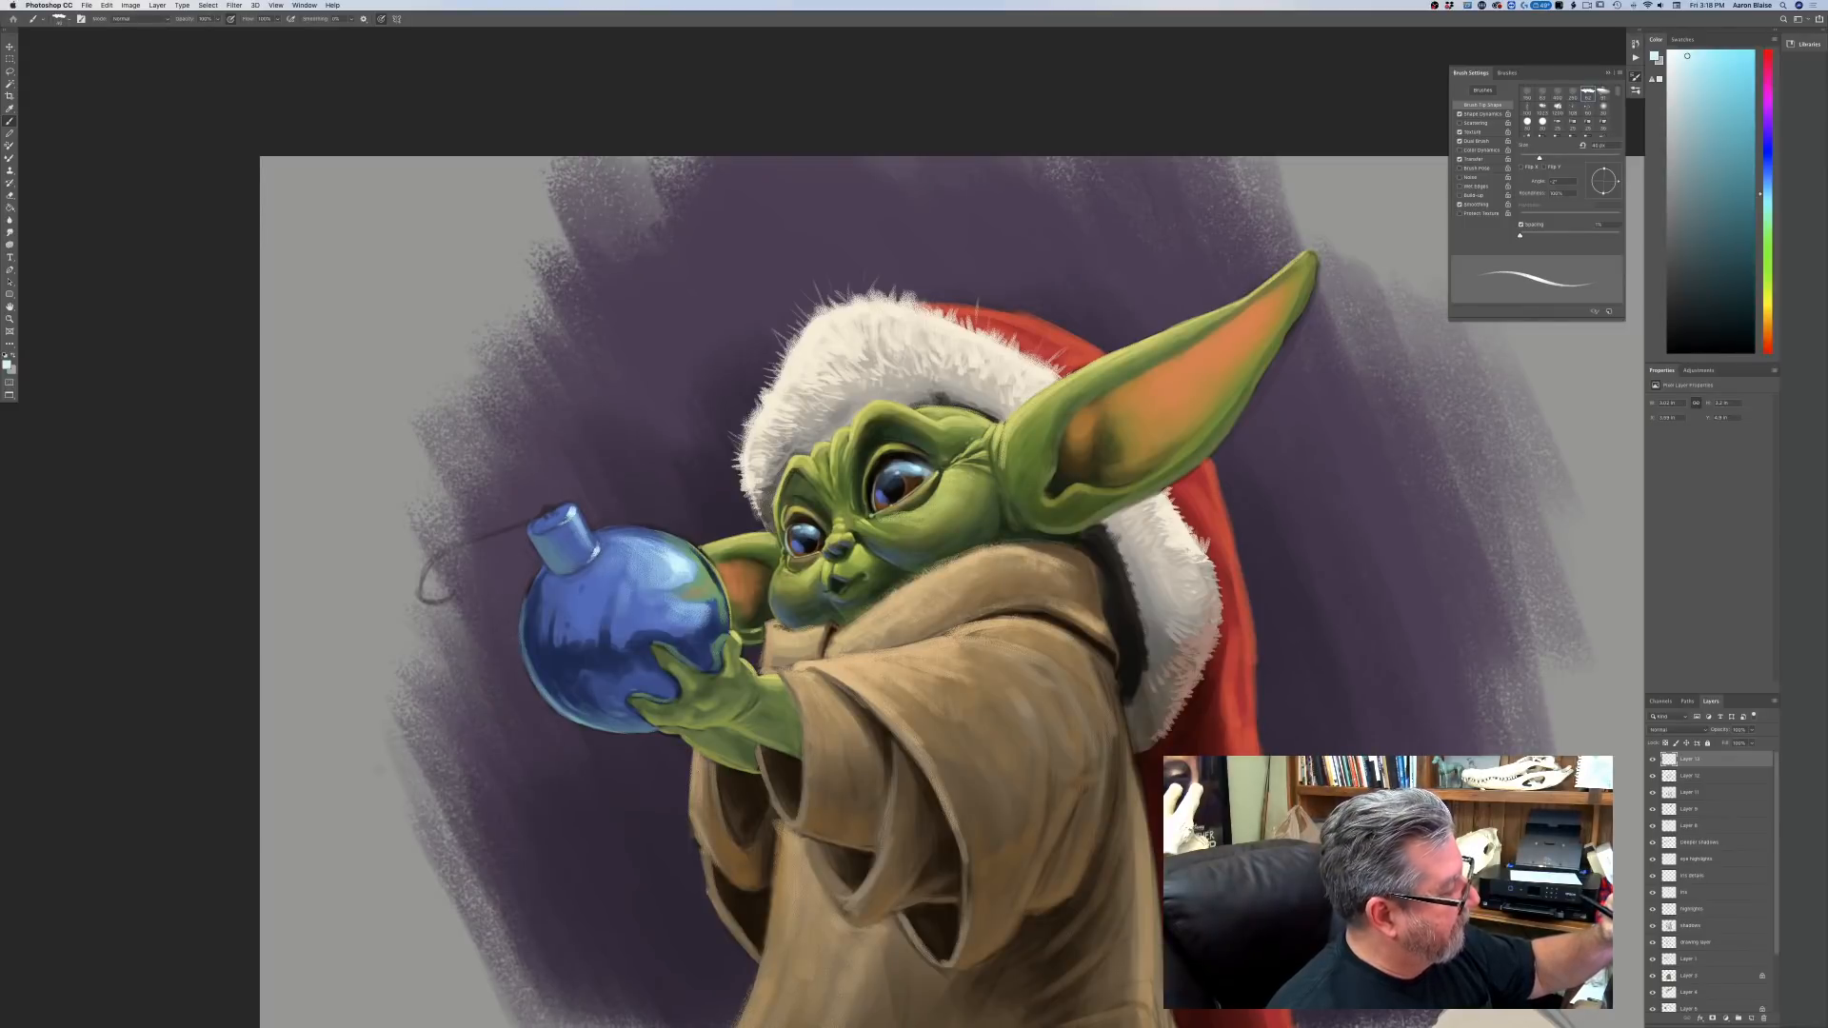
drag(571, 572, 592, 560)
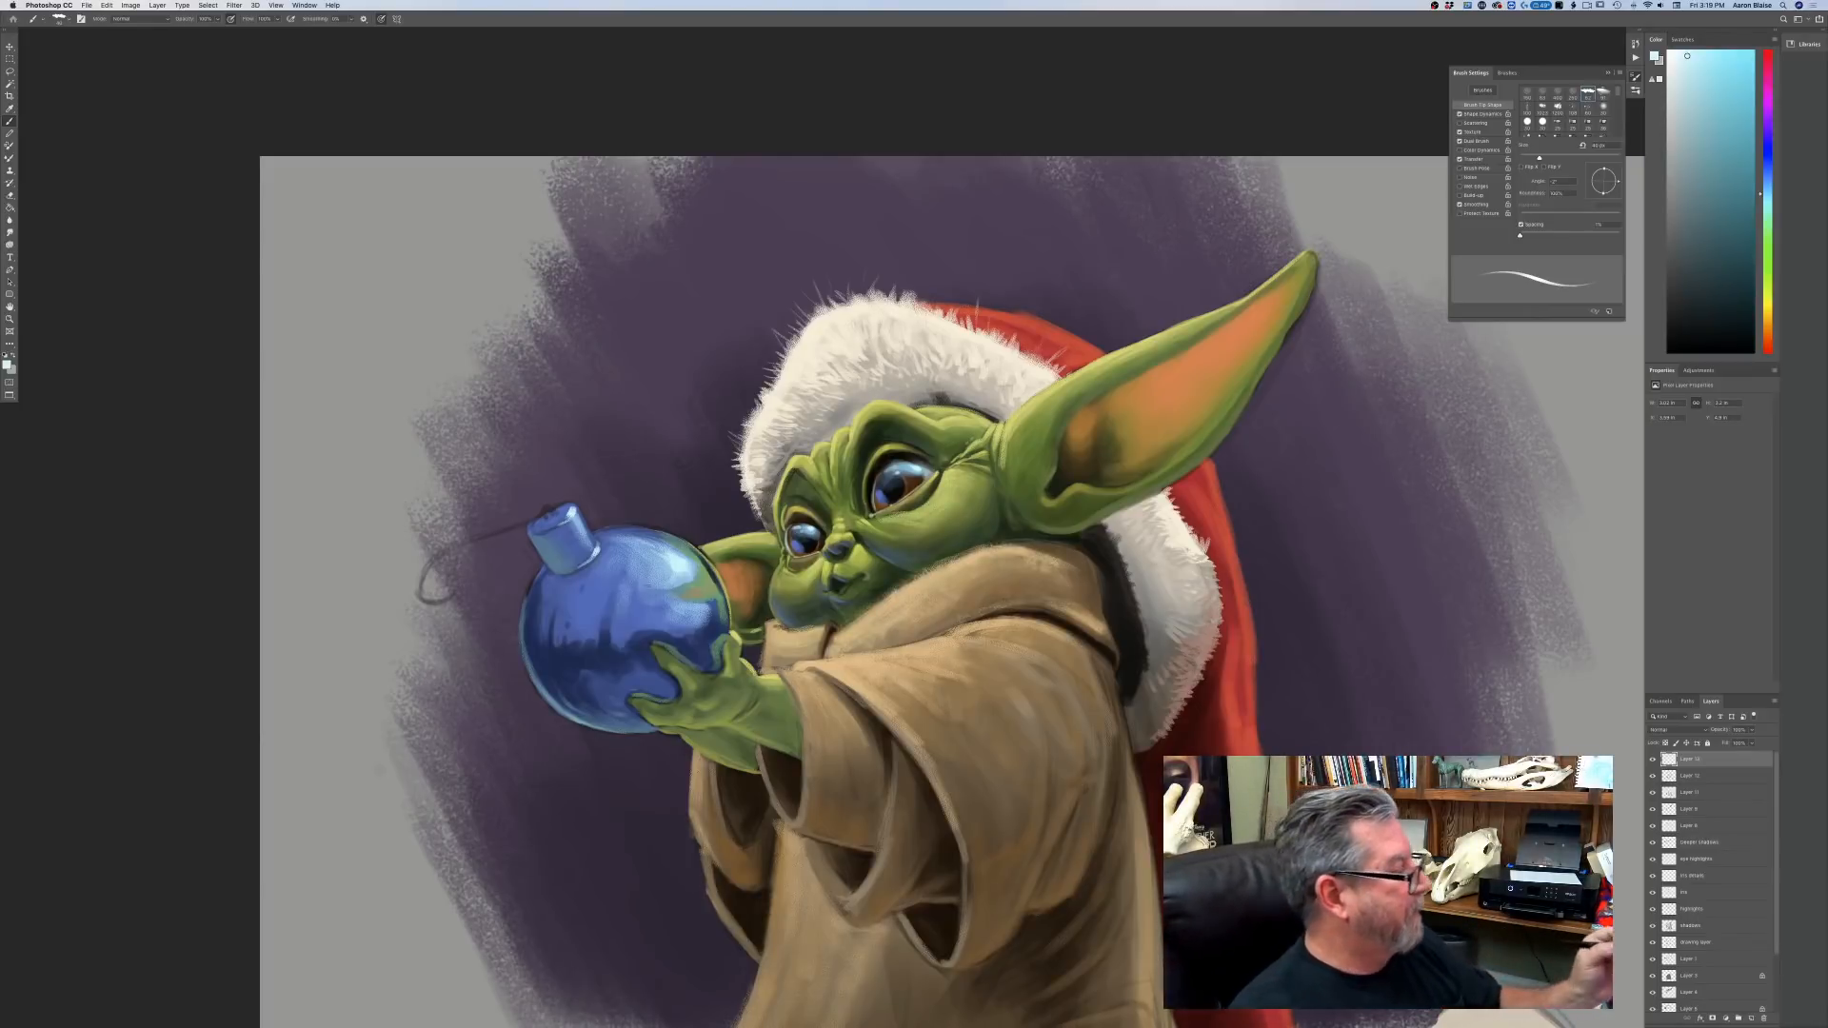
Sample a medium blue from the ornament beside the fingers and refine its upper edge around the neck.
click(8, 367)
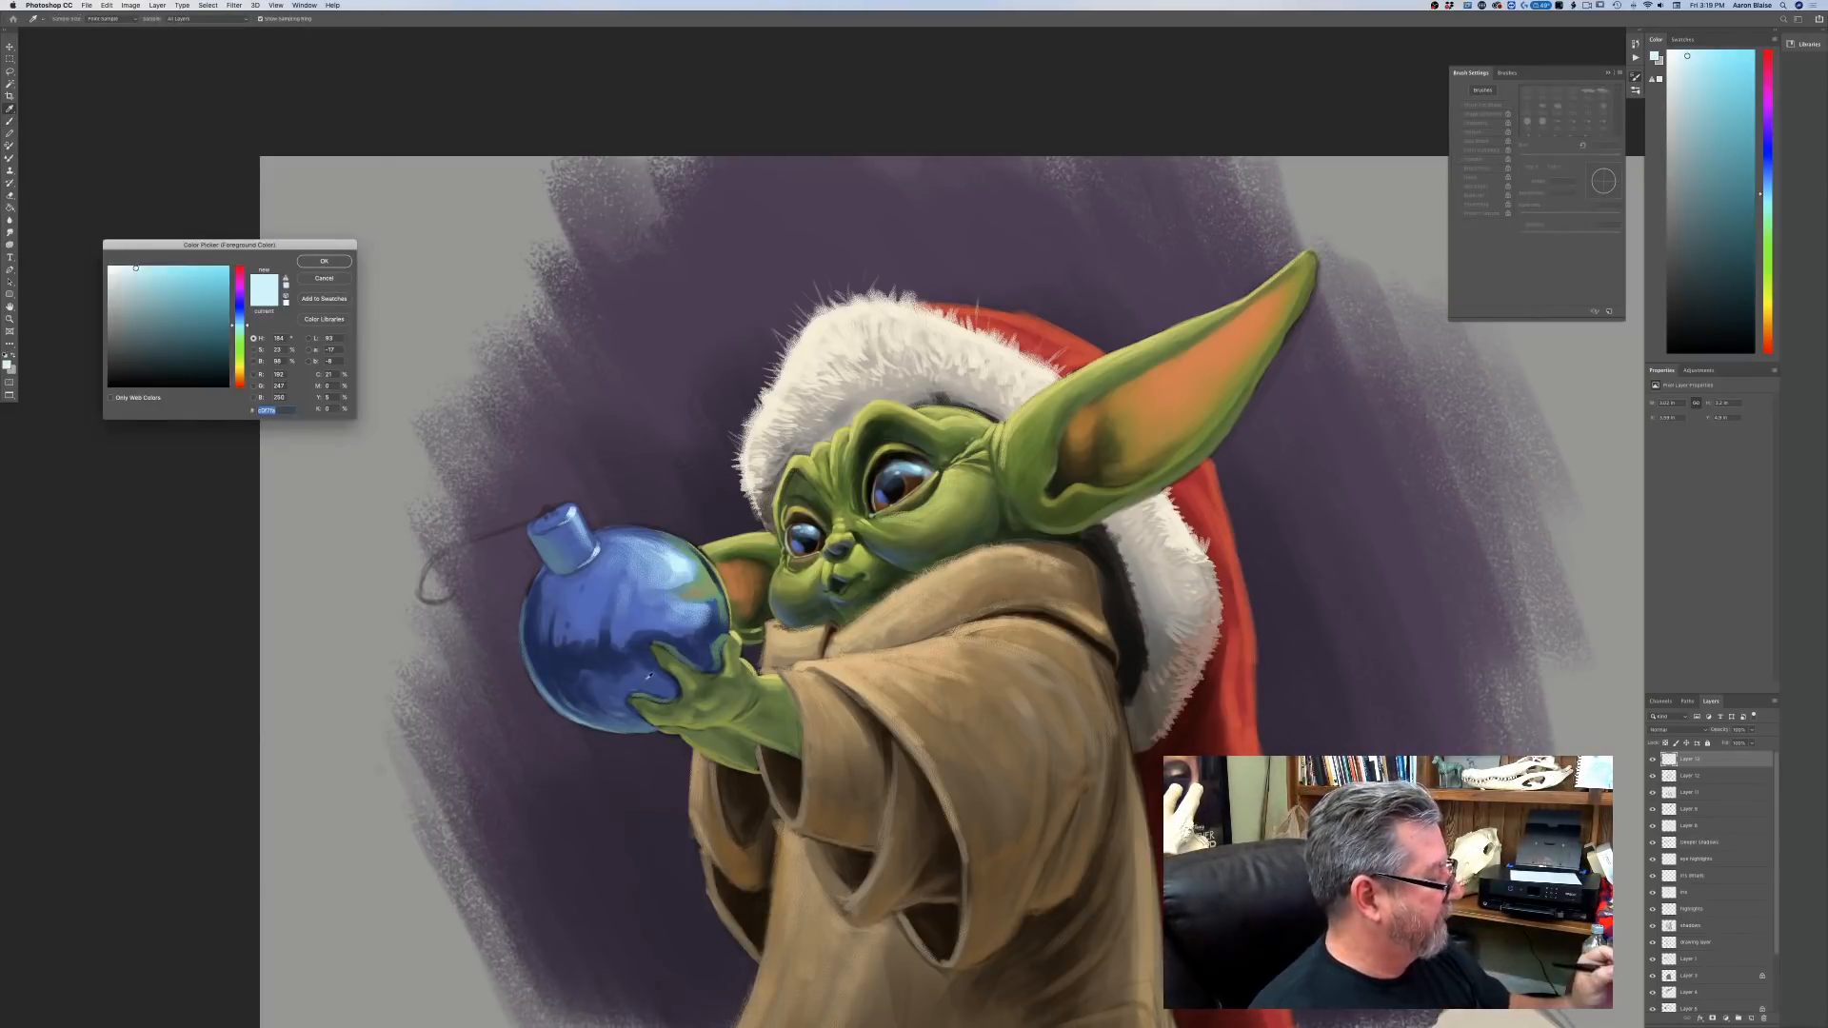
click(649, 675)
key(Return)
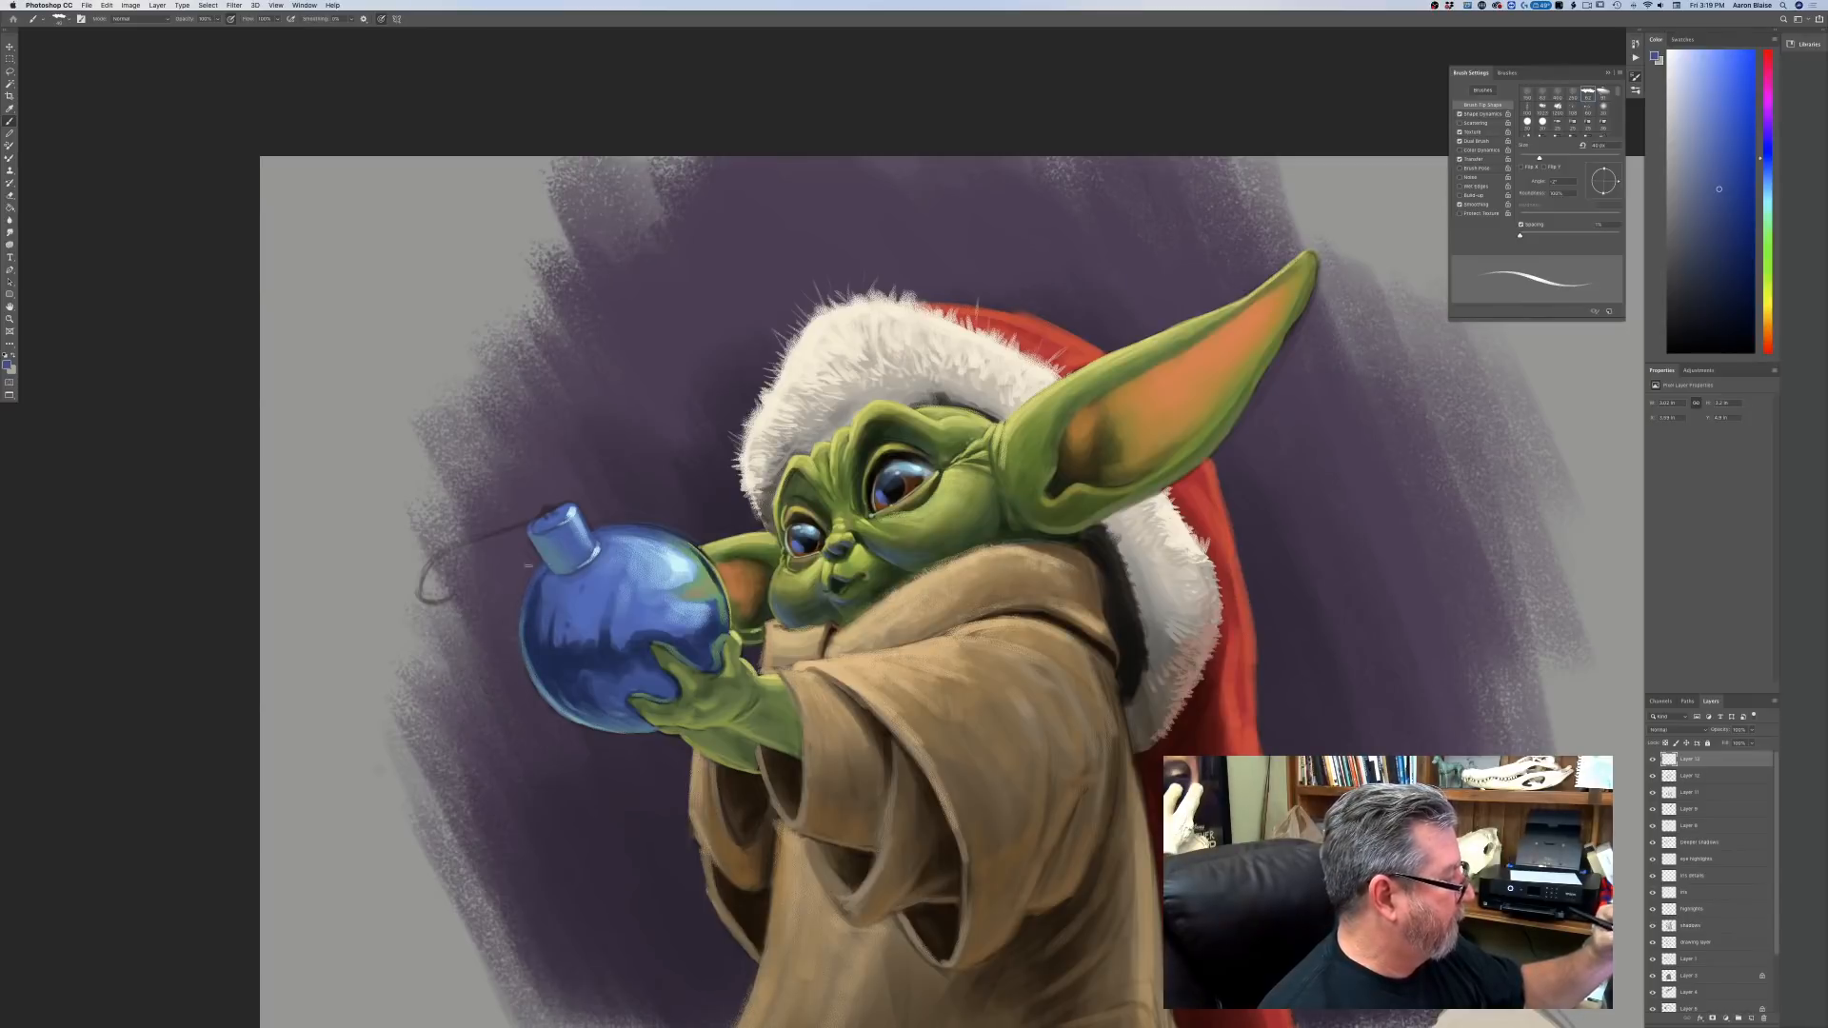
Pick a light steel blue based on the ornament's colour and paint rim light along the neck's outer side and the adjoining upper edge.
click(7, 365)
click(550, 549)
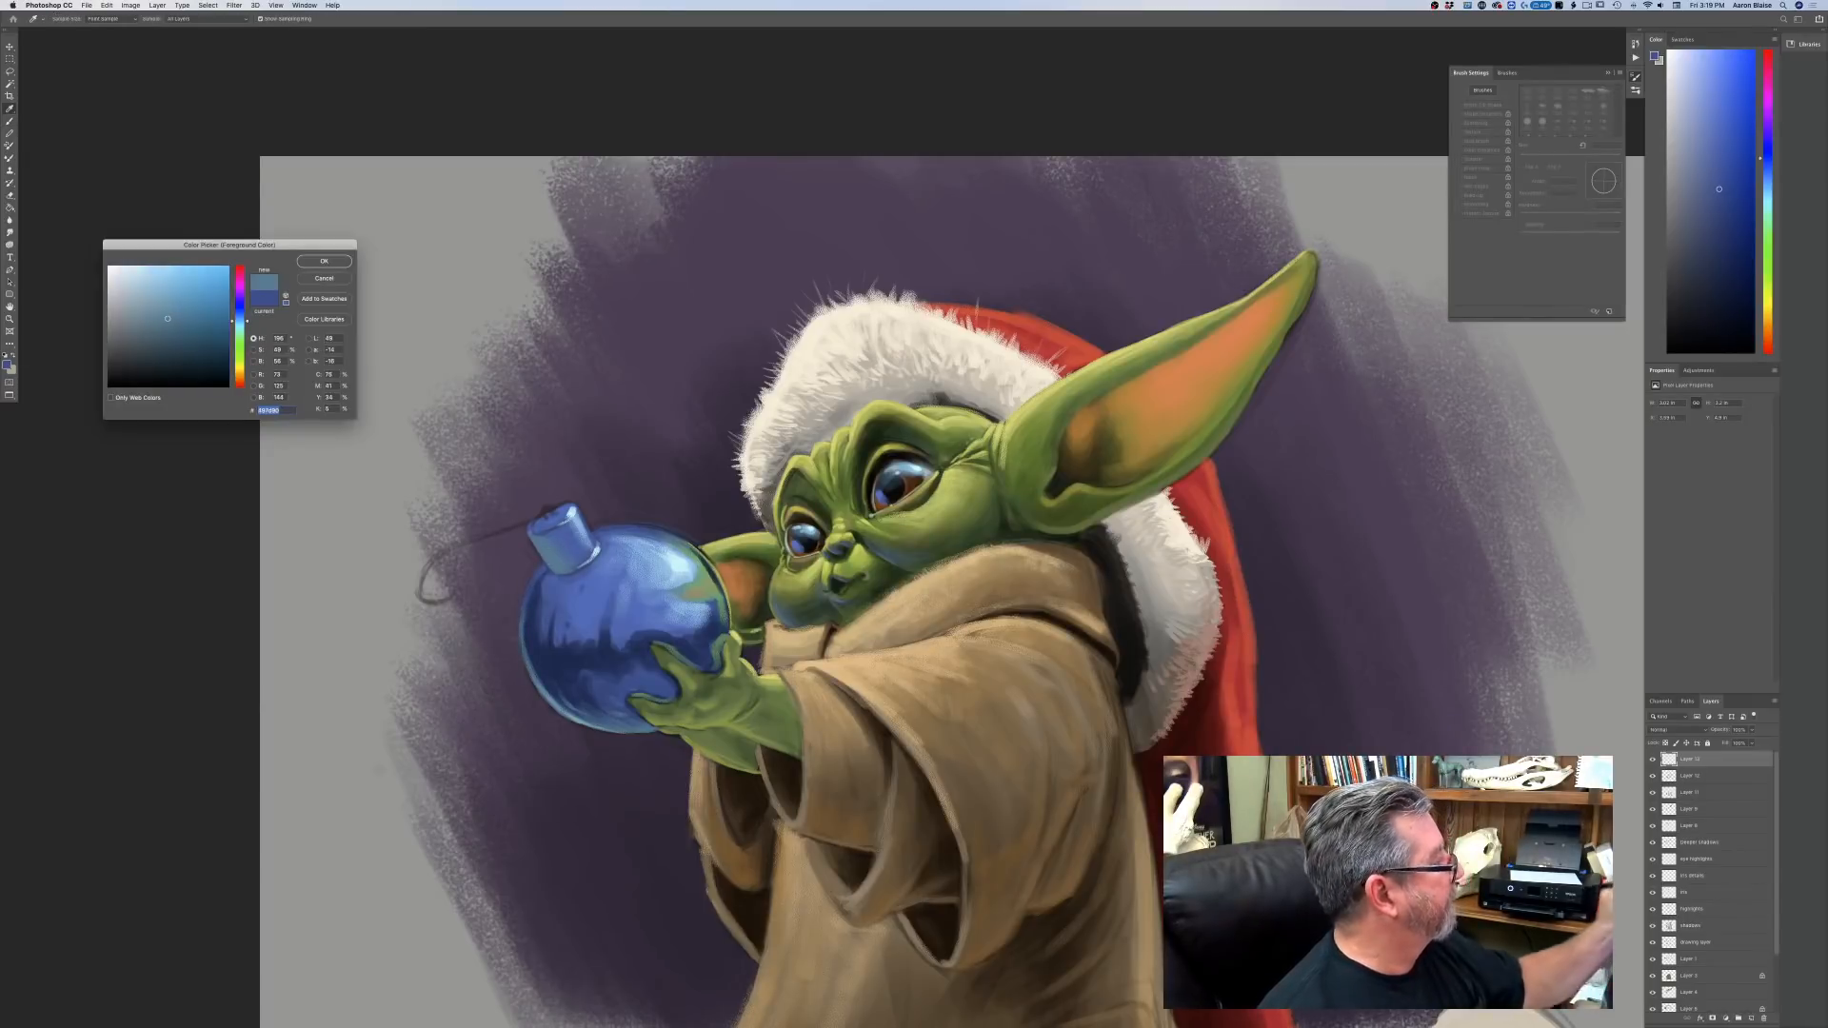
key(Return)
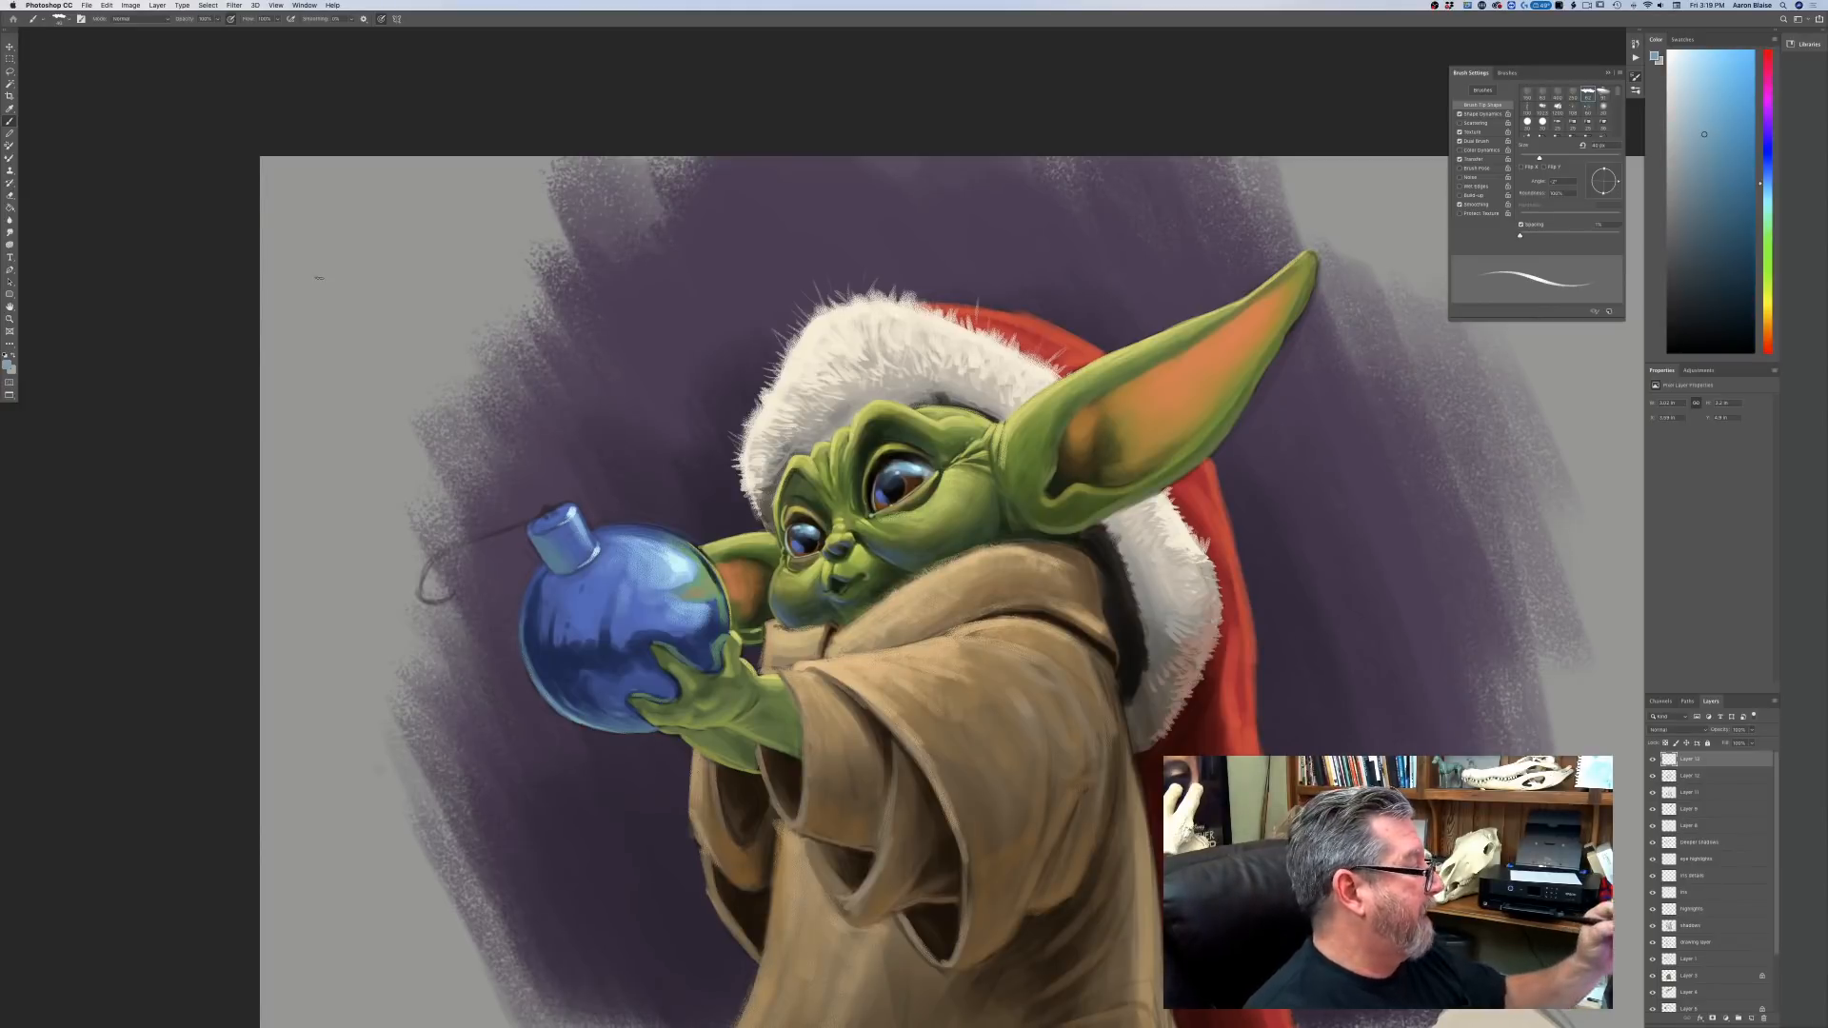
drag(528, 534, 533, 548)
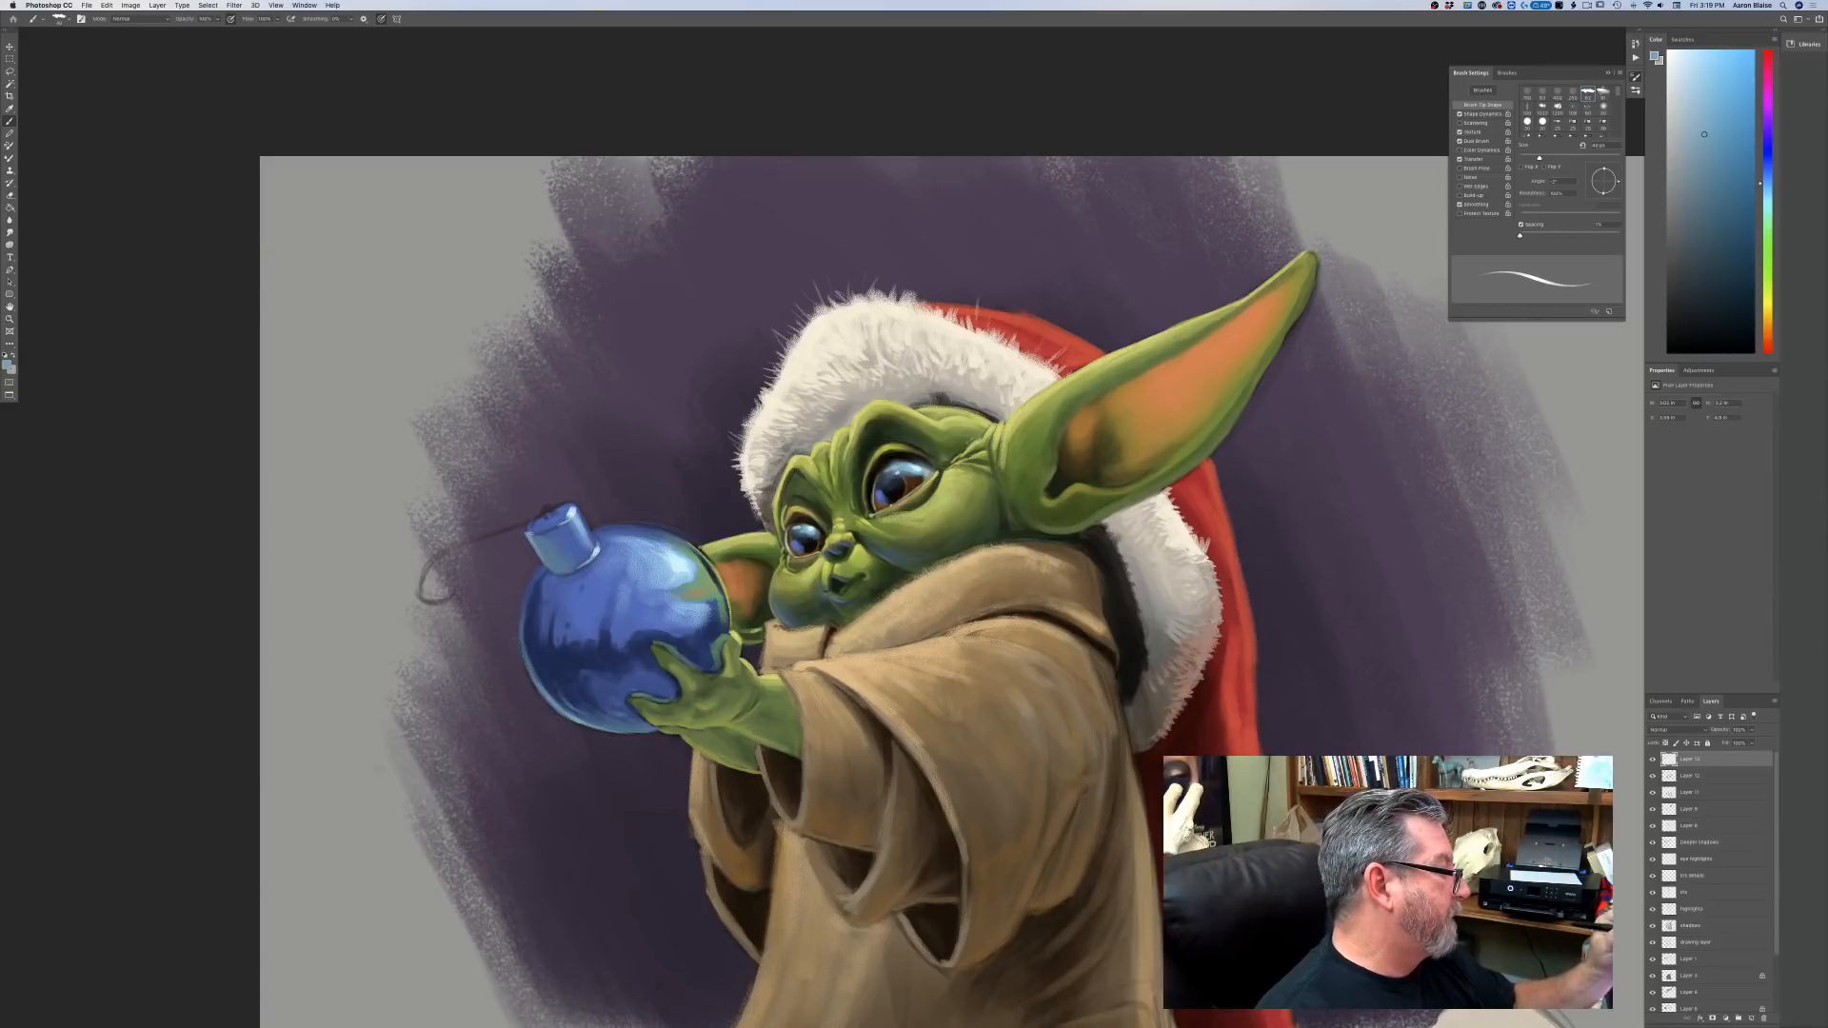
drag(538, 513, 540, 578)
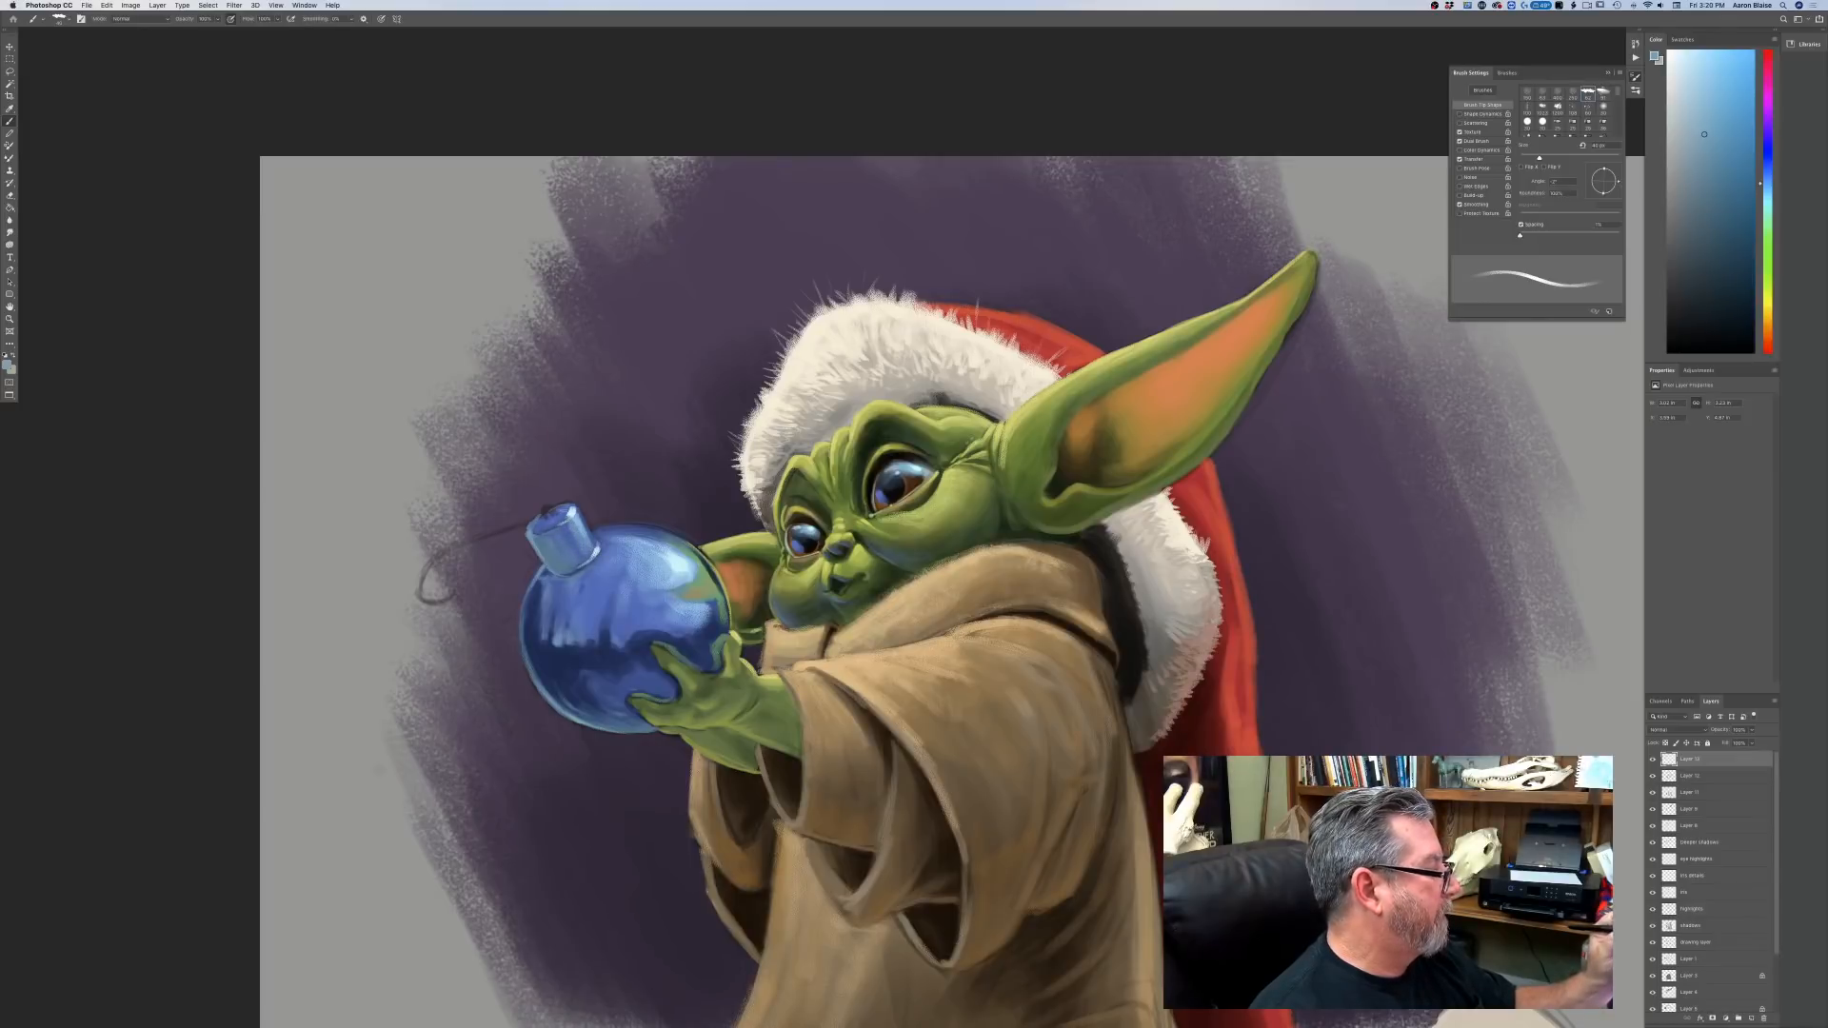
Sample a dark blue from the ornament and paint shading inside the opening at the top of its neck.
click(7, 365)
click(572, 675)
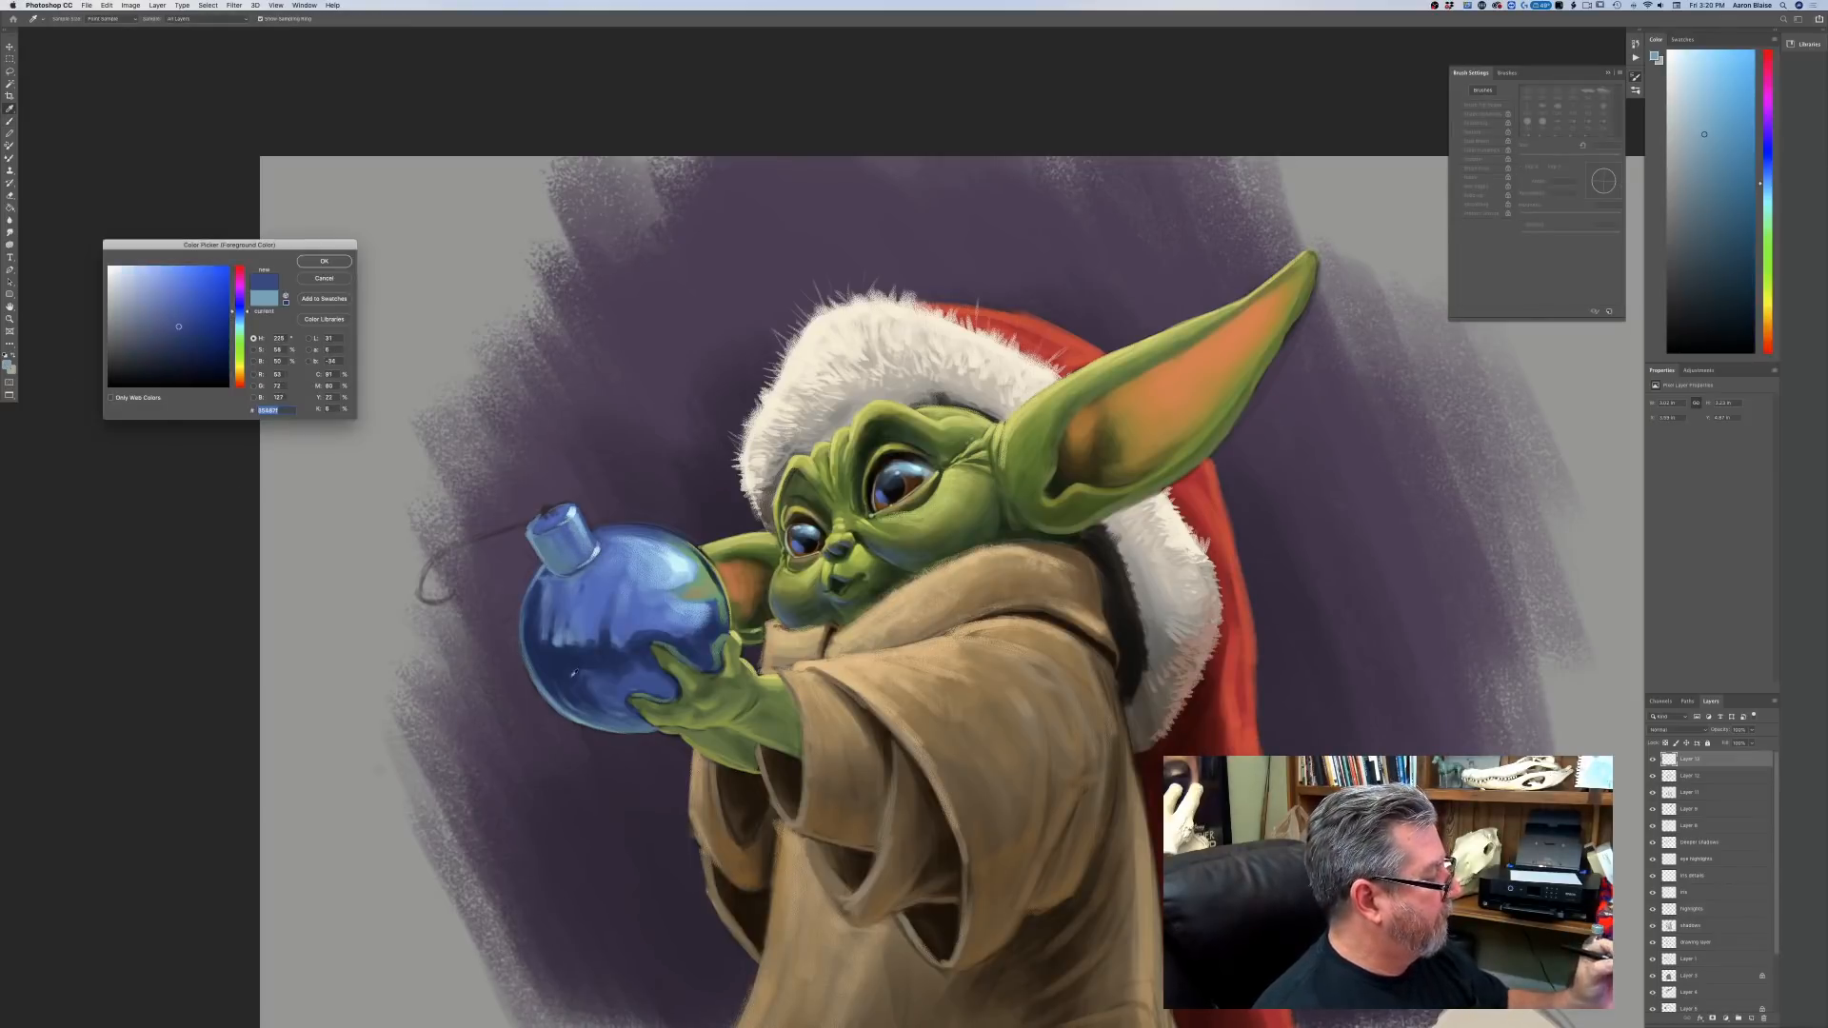
click(519, 599)
click(324, 261)
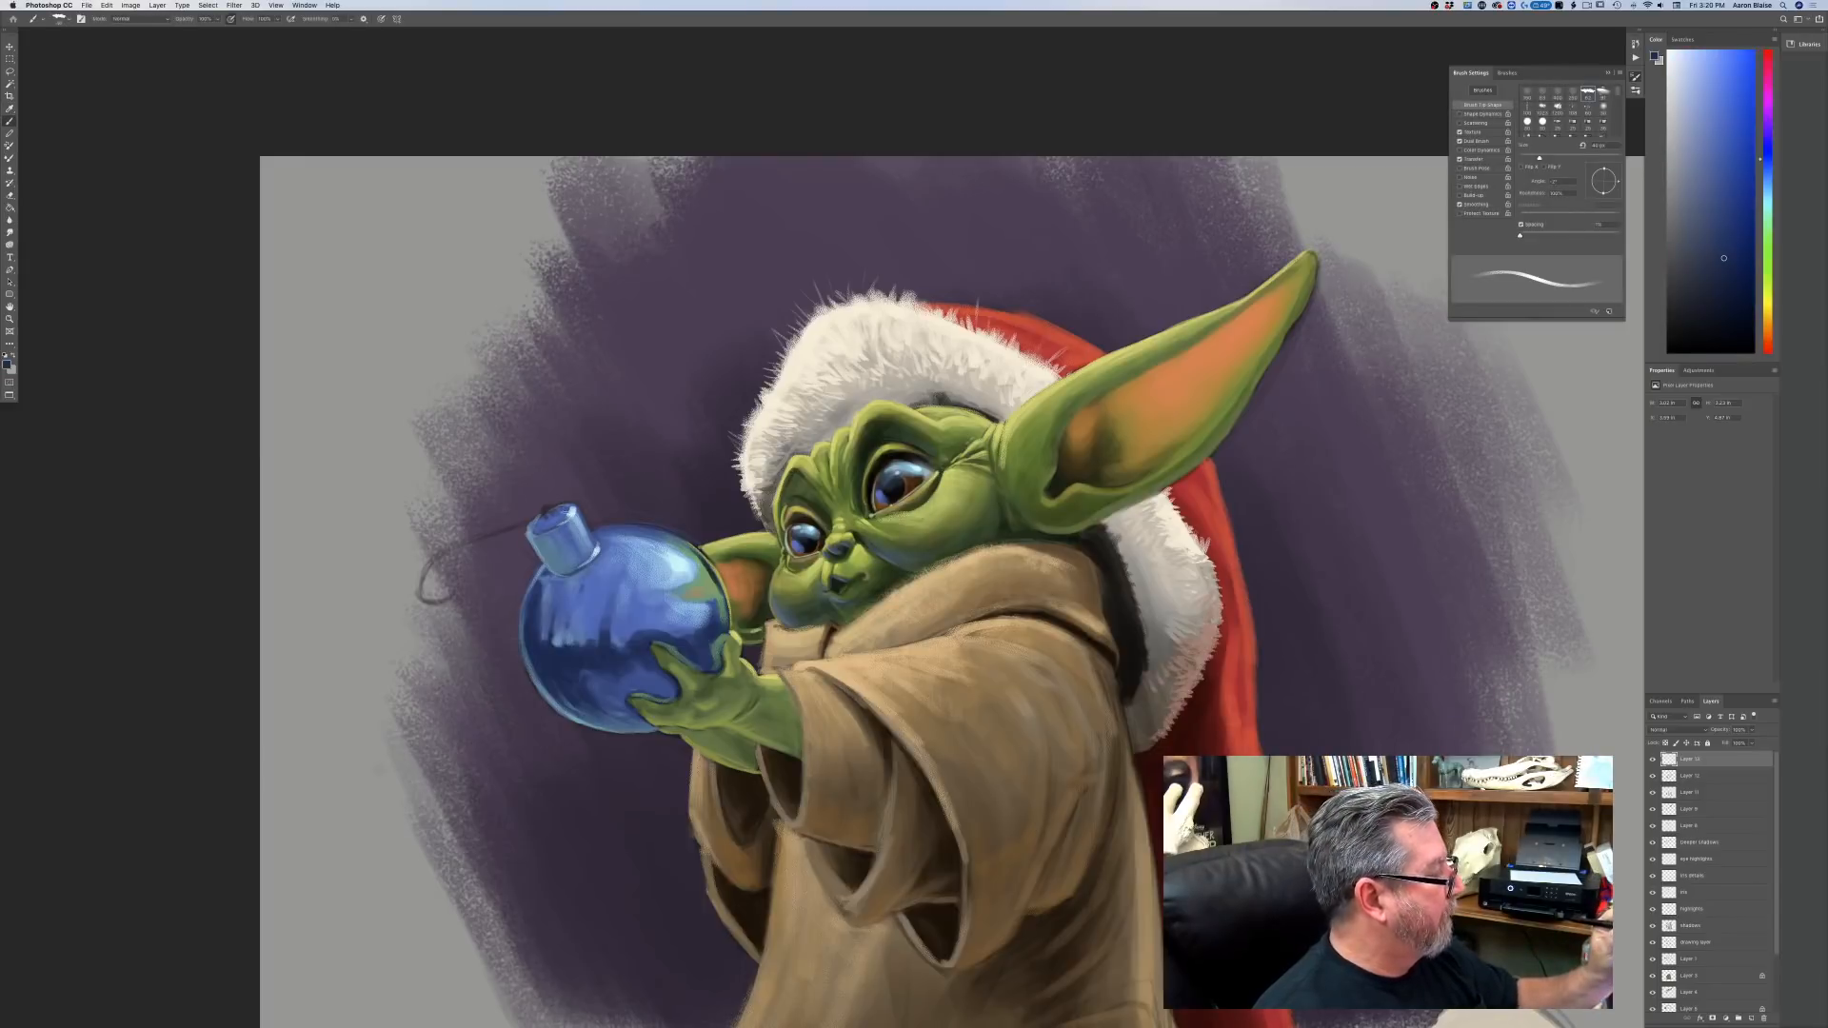
drag(560, 516, 537, 528)
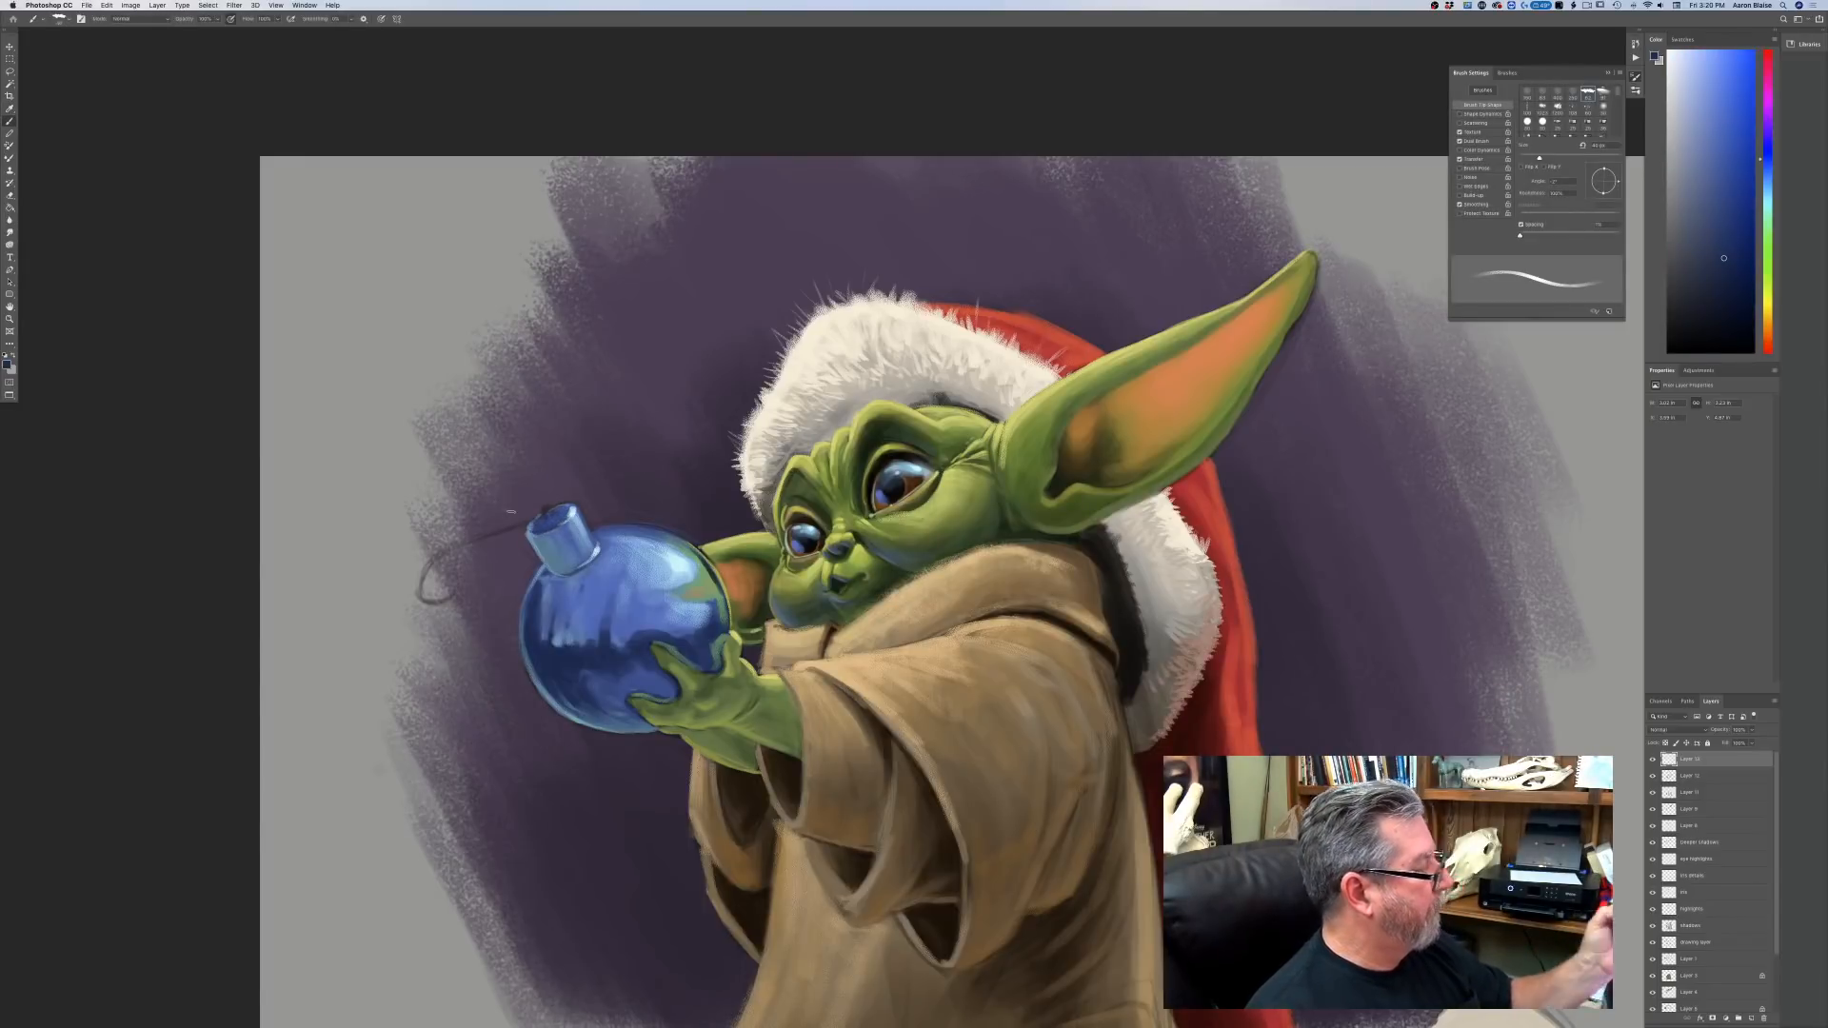
key(super+minus)
key(super+minus)
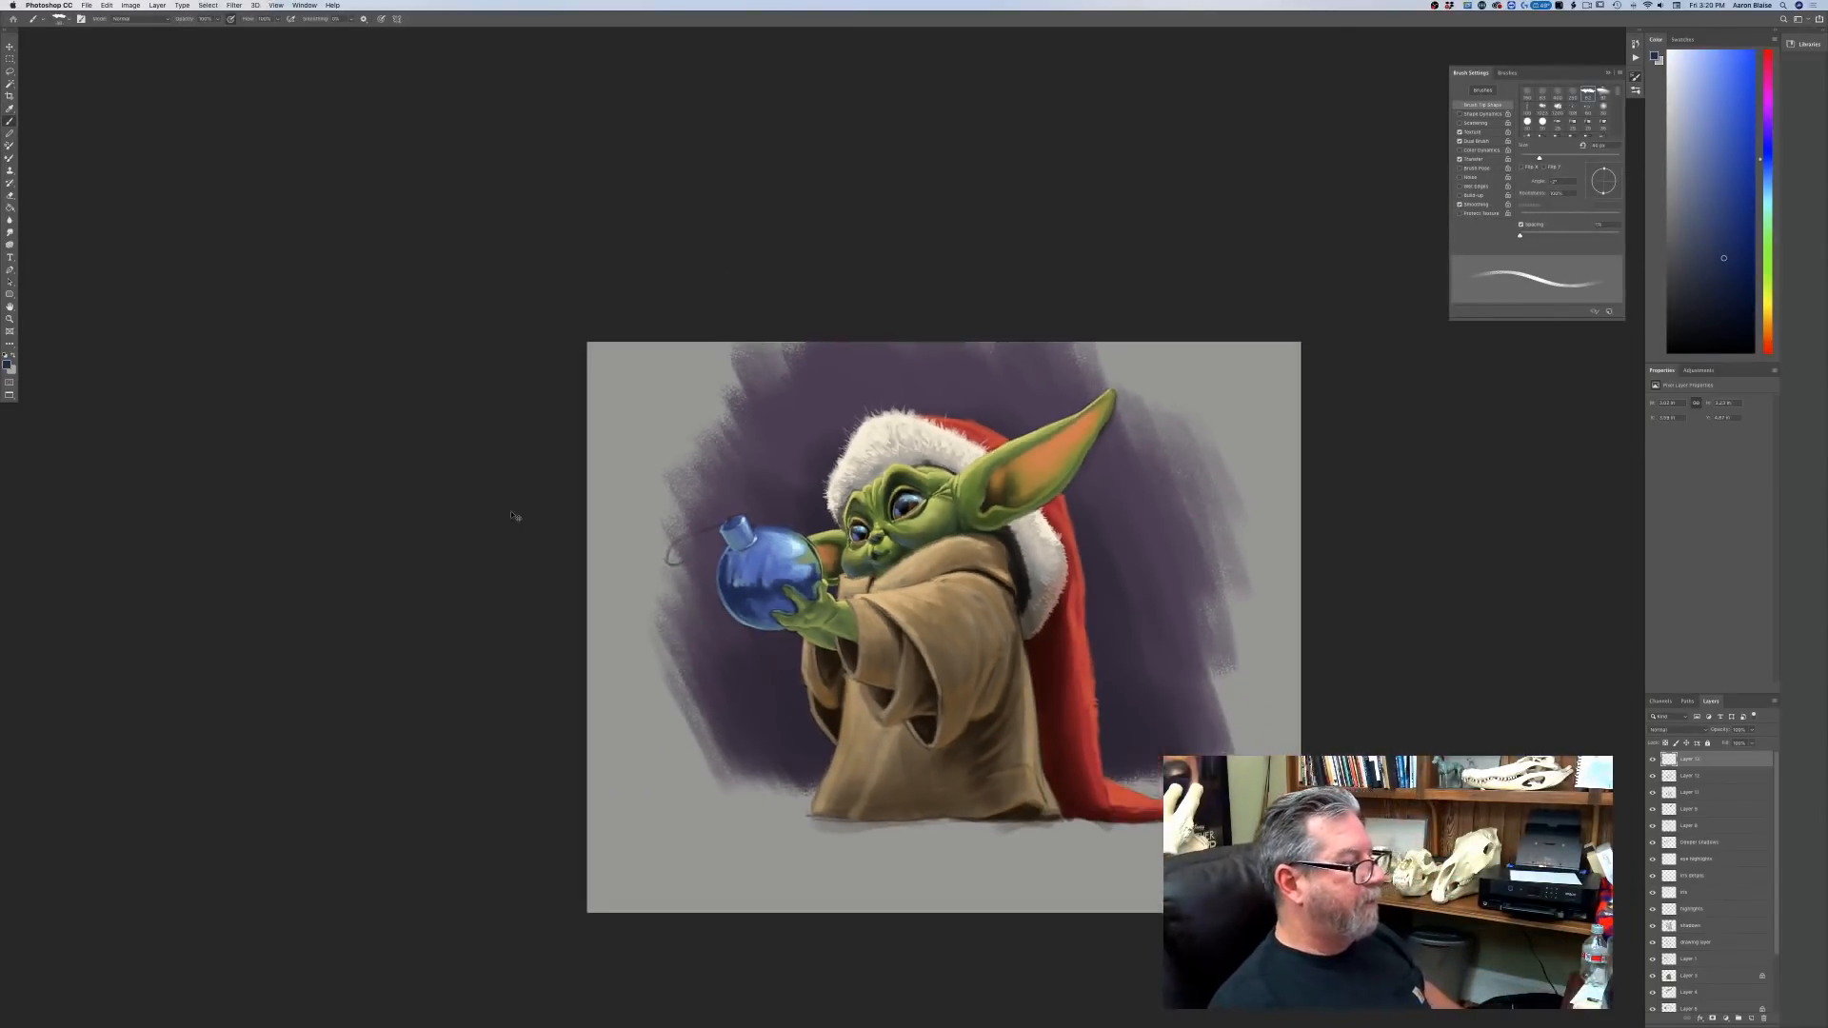
key(super+plus)
key(super+plus)
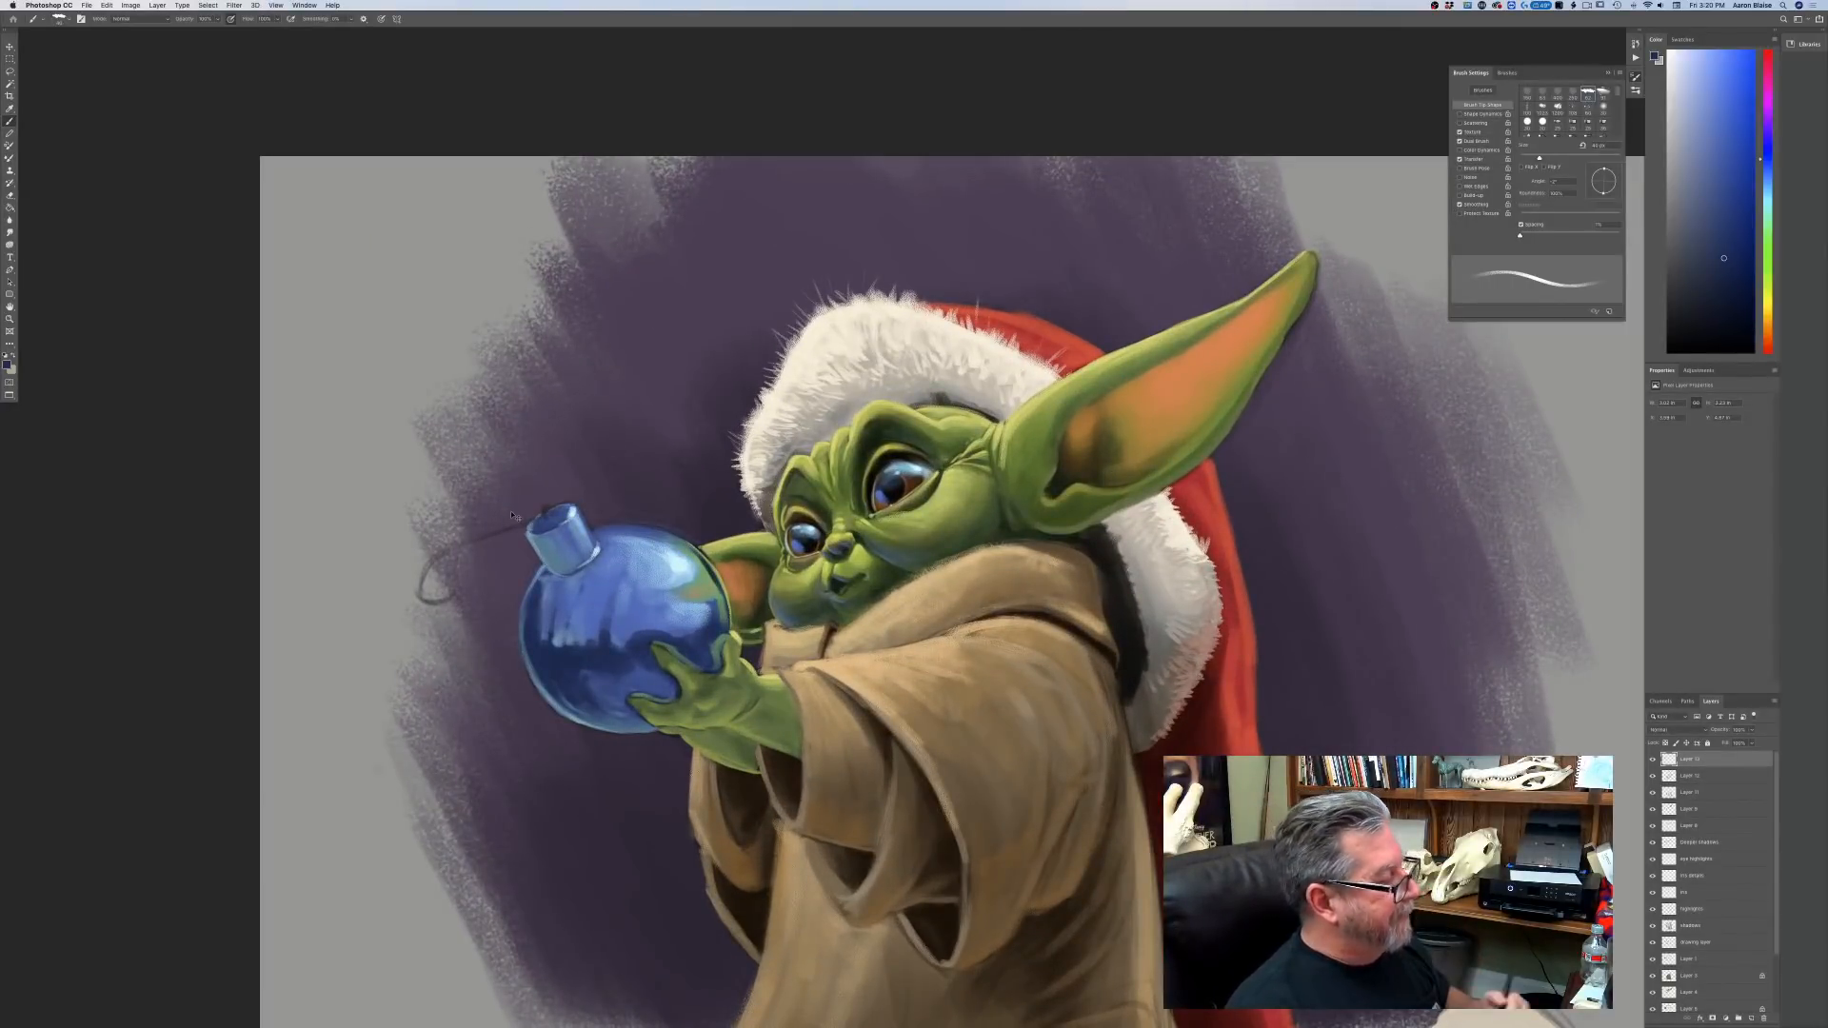
Pick a darker navy blue, enlarge the brush and deepen the shadows across the ornament's middle and lower body.
click(7, 365)
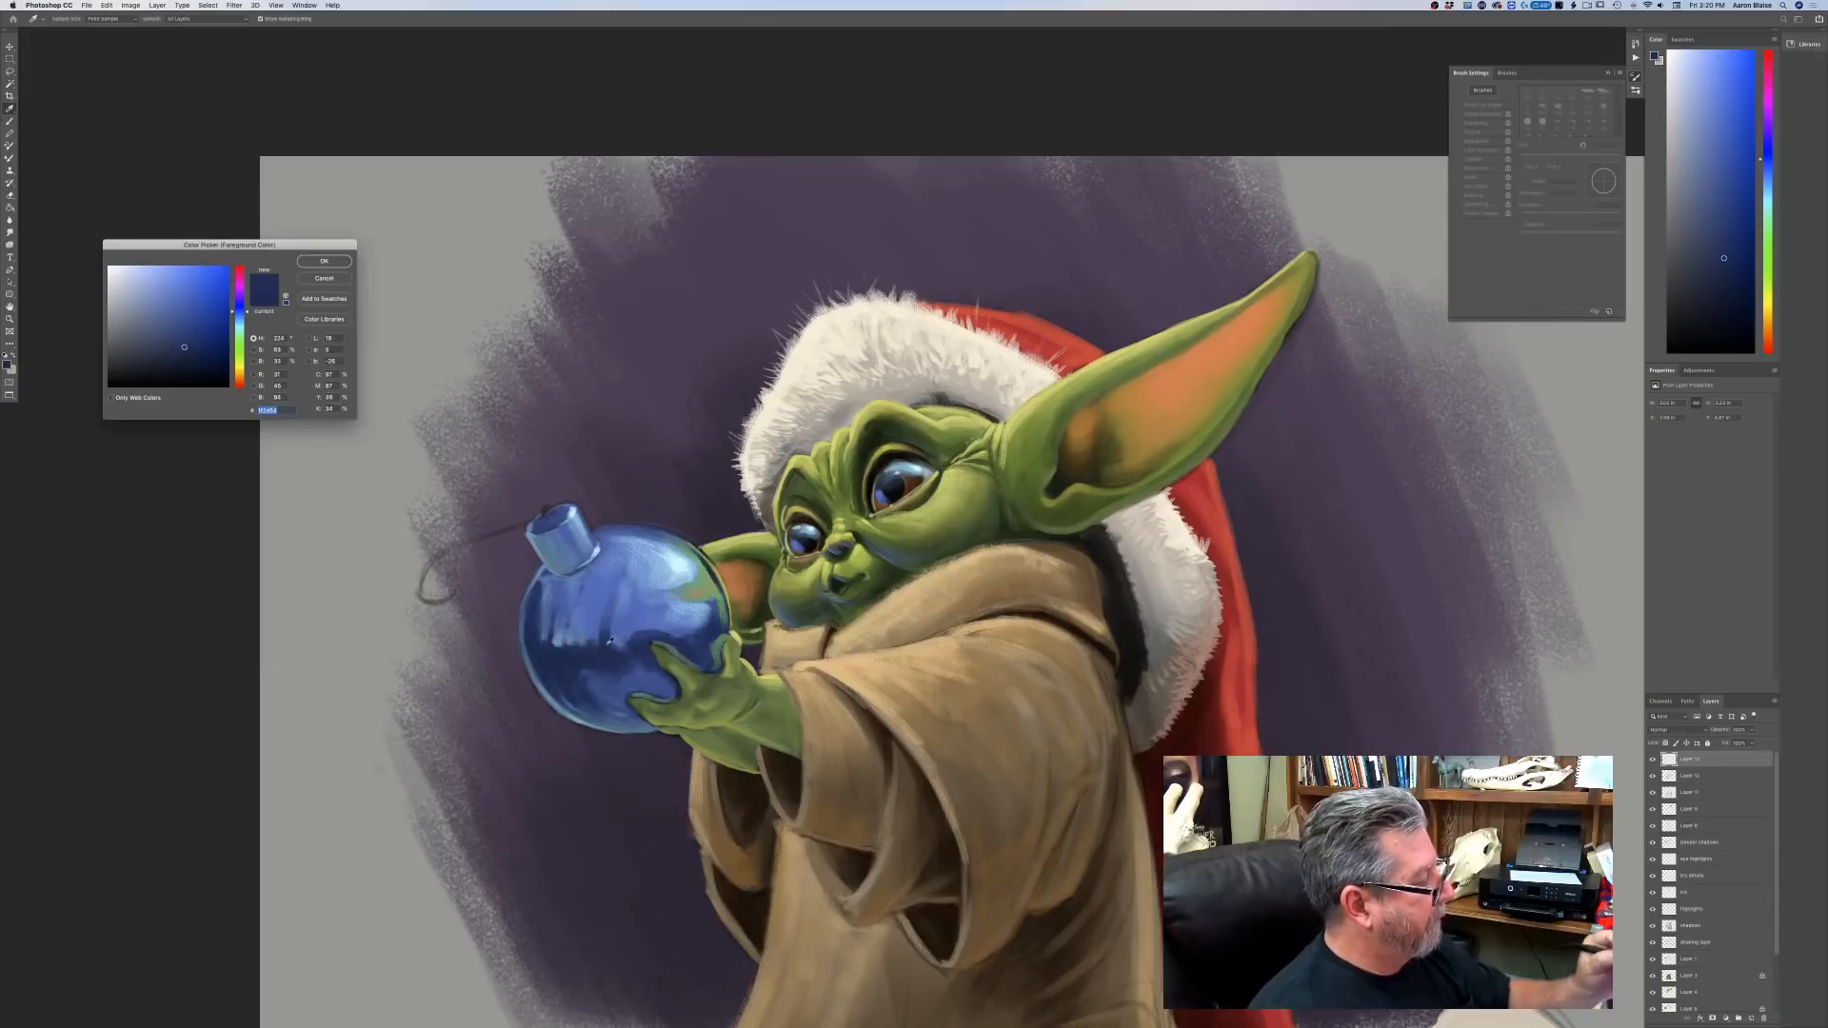
click(183, 358)
key(Return)
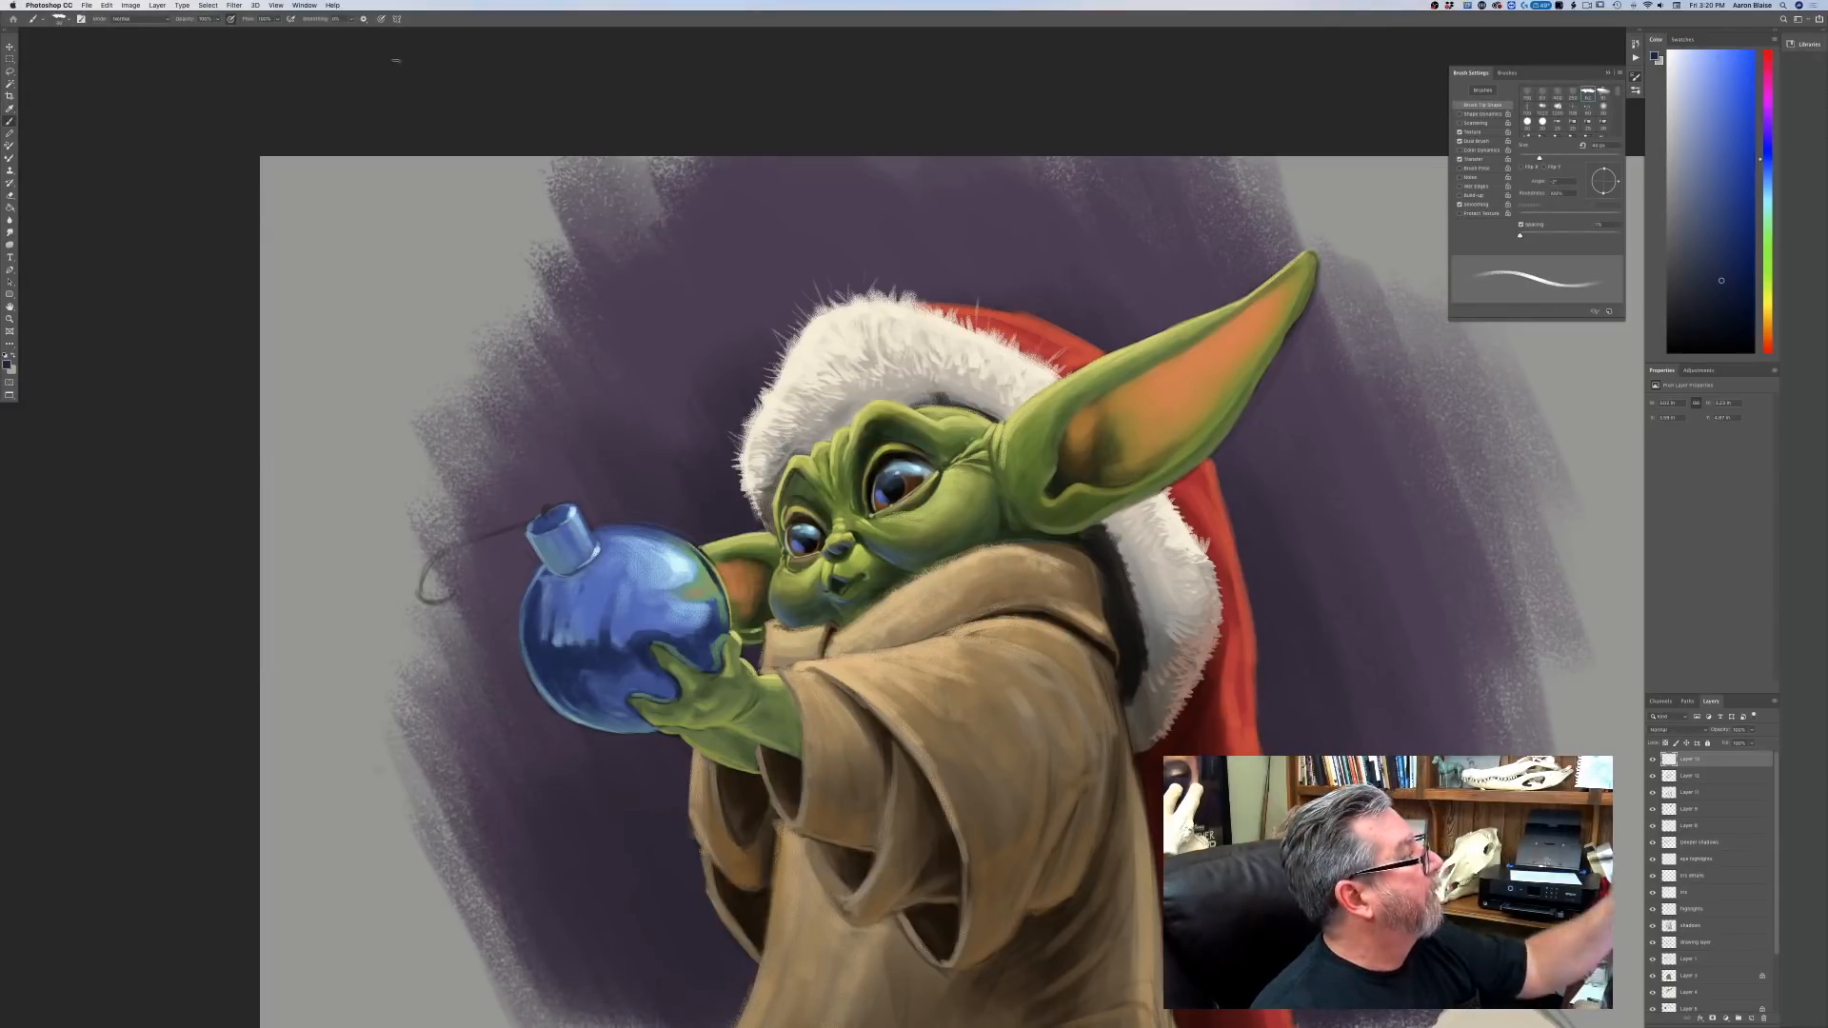
key(bracketright)
key(bracketright)
key(bracketright)
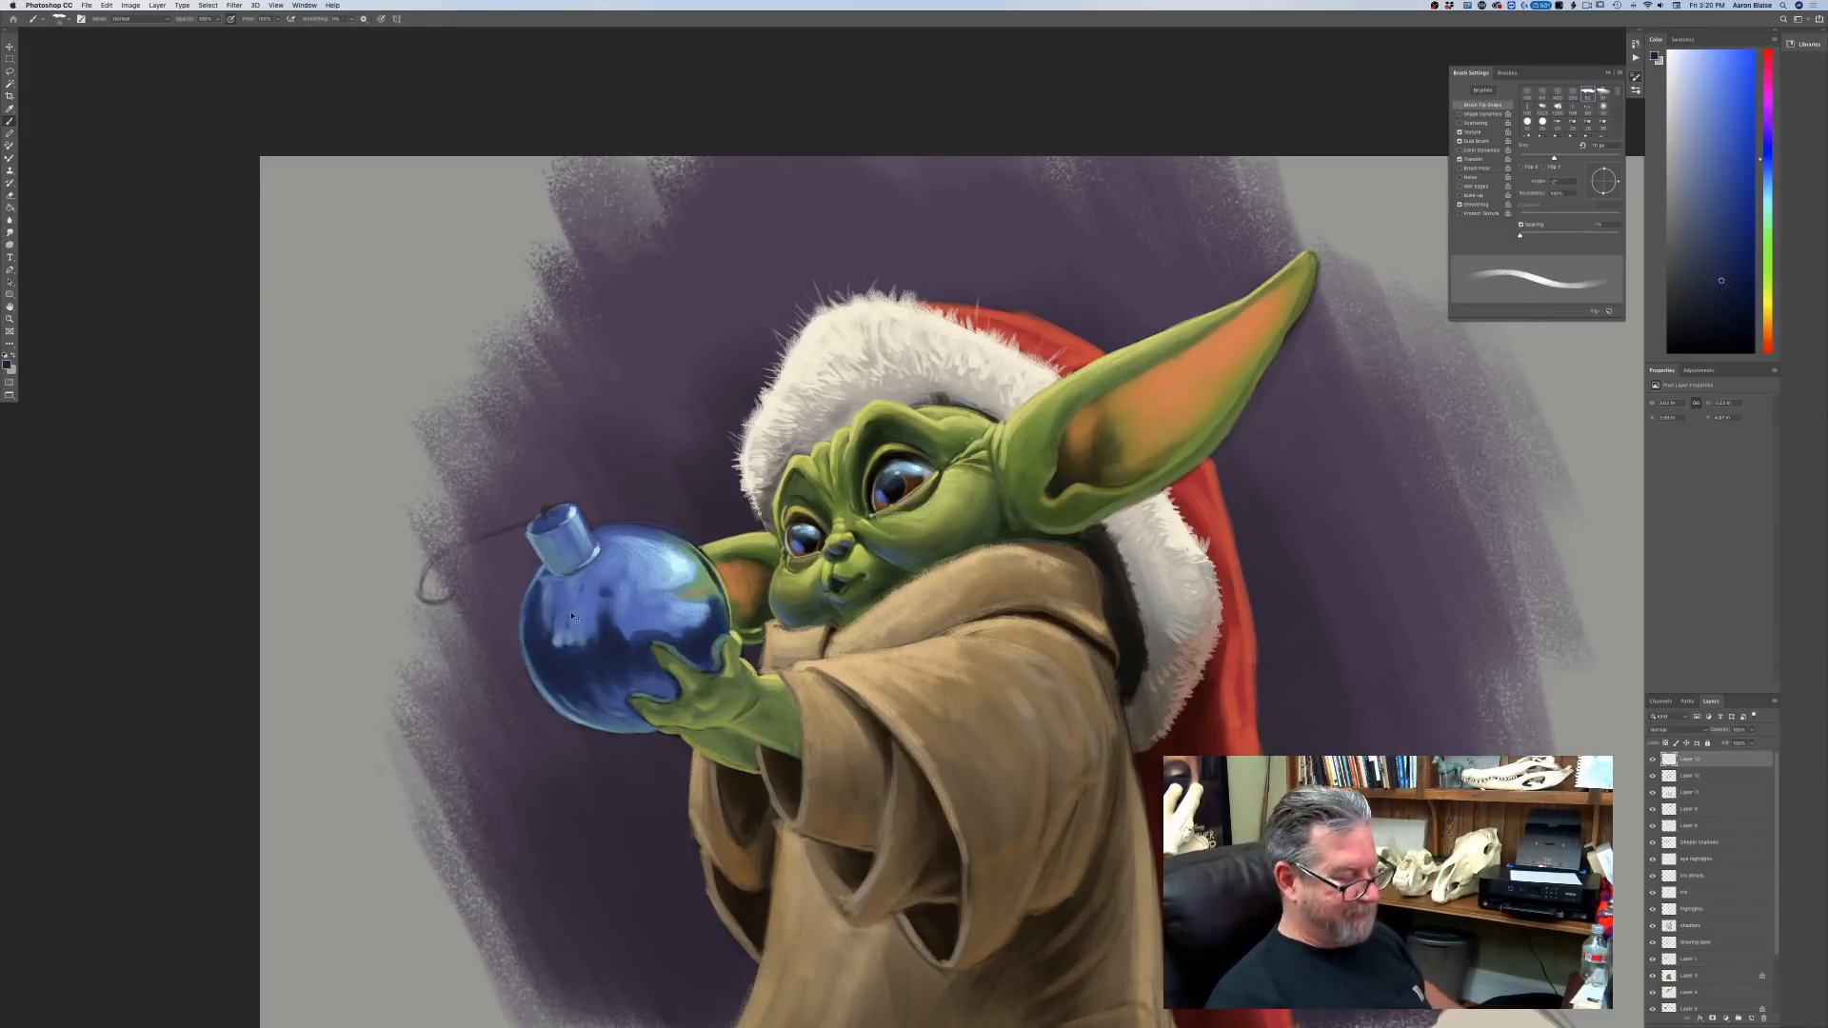
key(super+minus)
key(super+minus)
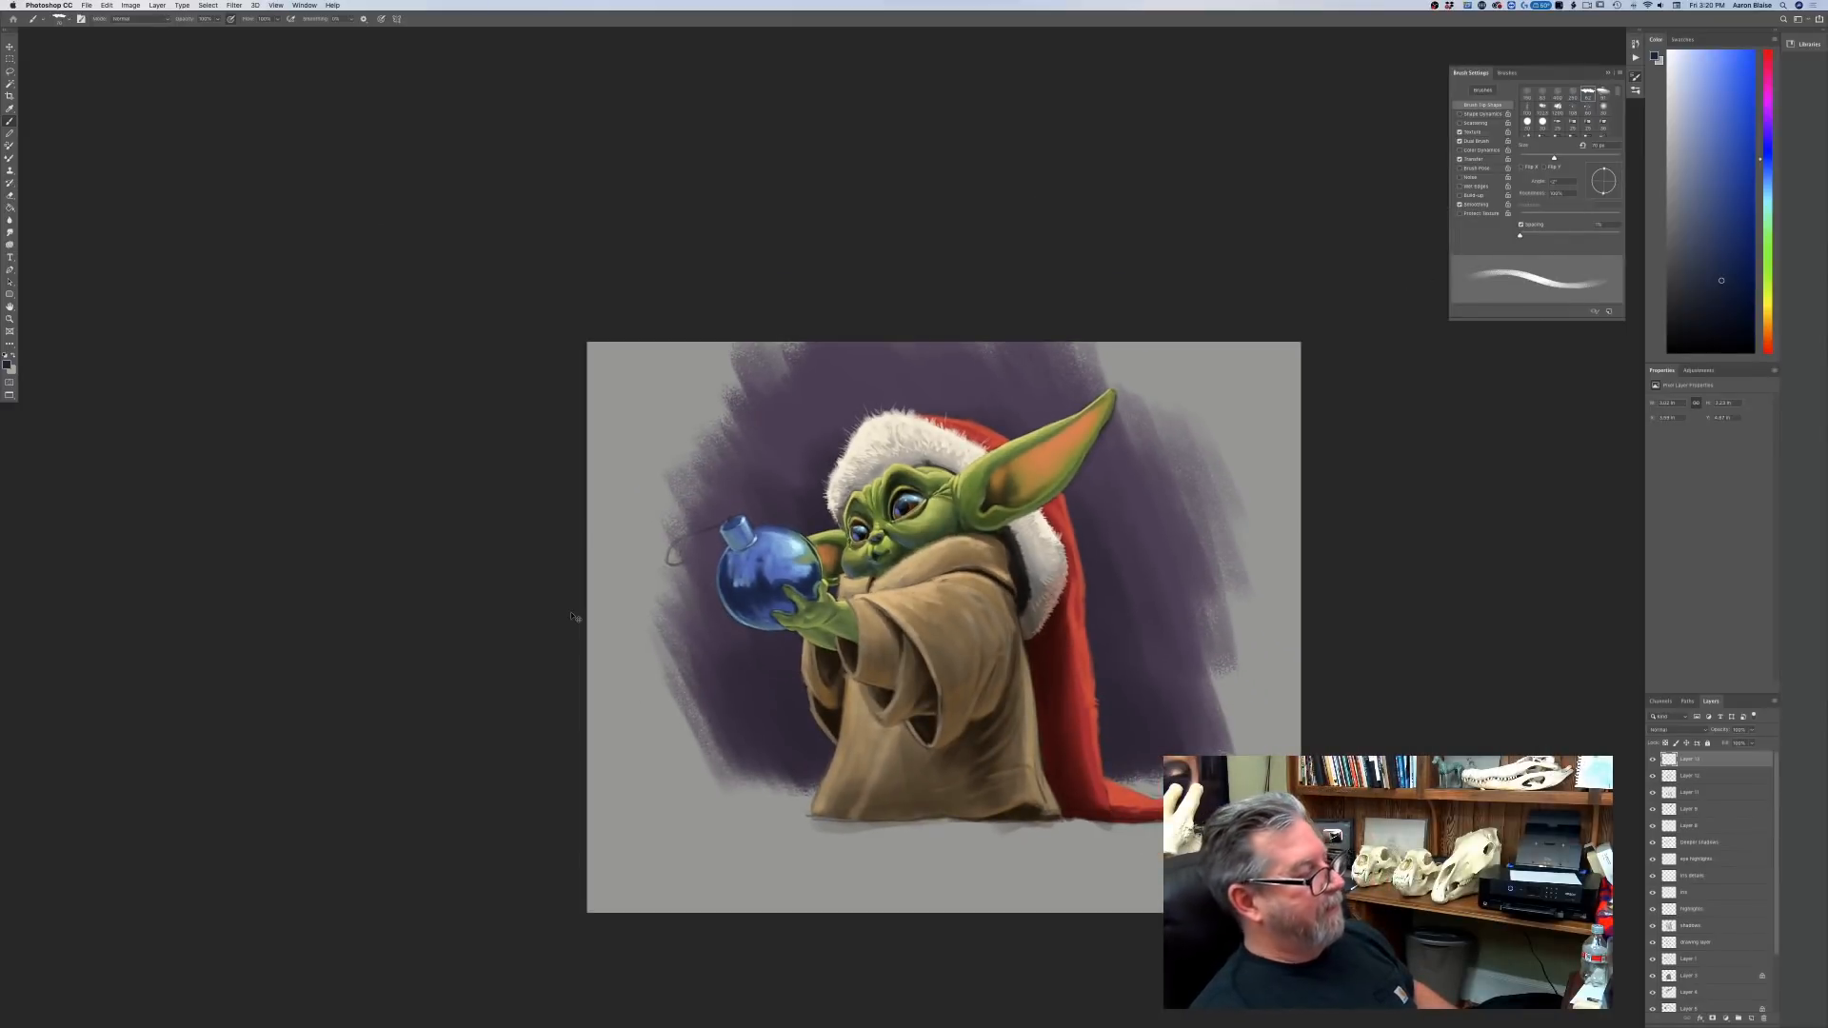
Pick a light blue, enlarge the brush and paint soft highlights across the upper and middle parts of the blue ornament.
key(super+plus)
key(super+plus)
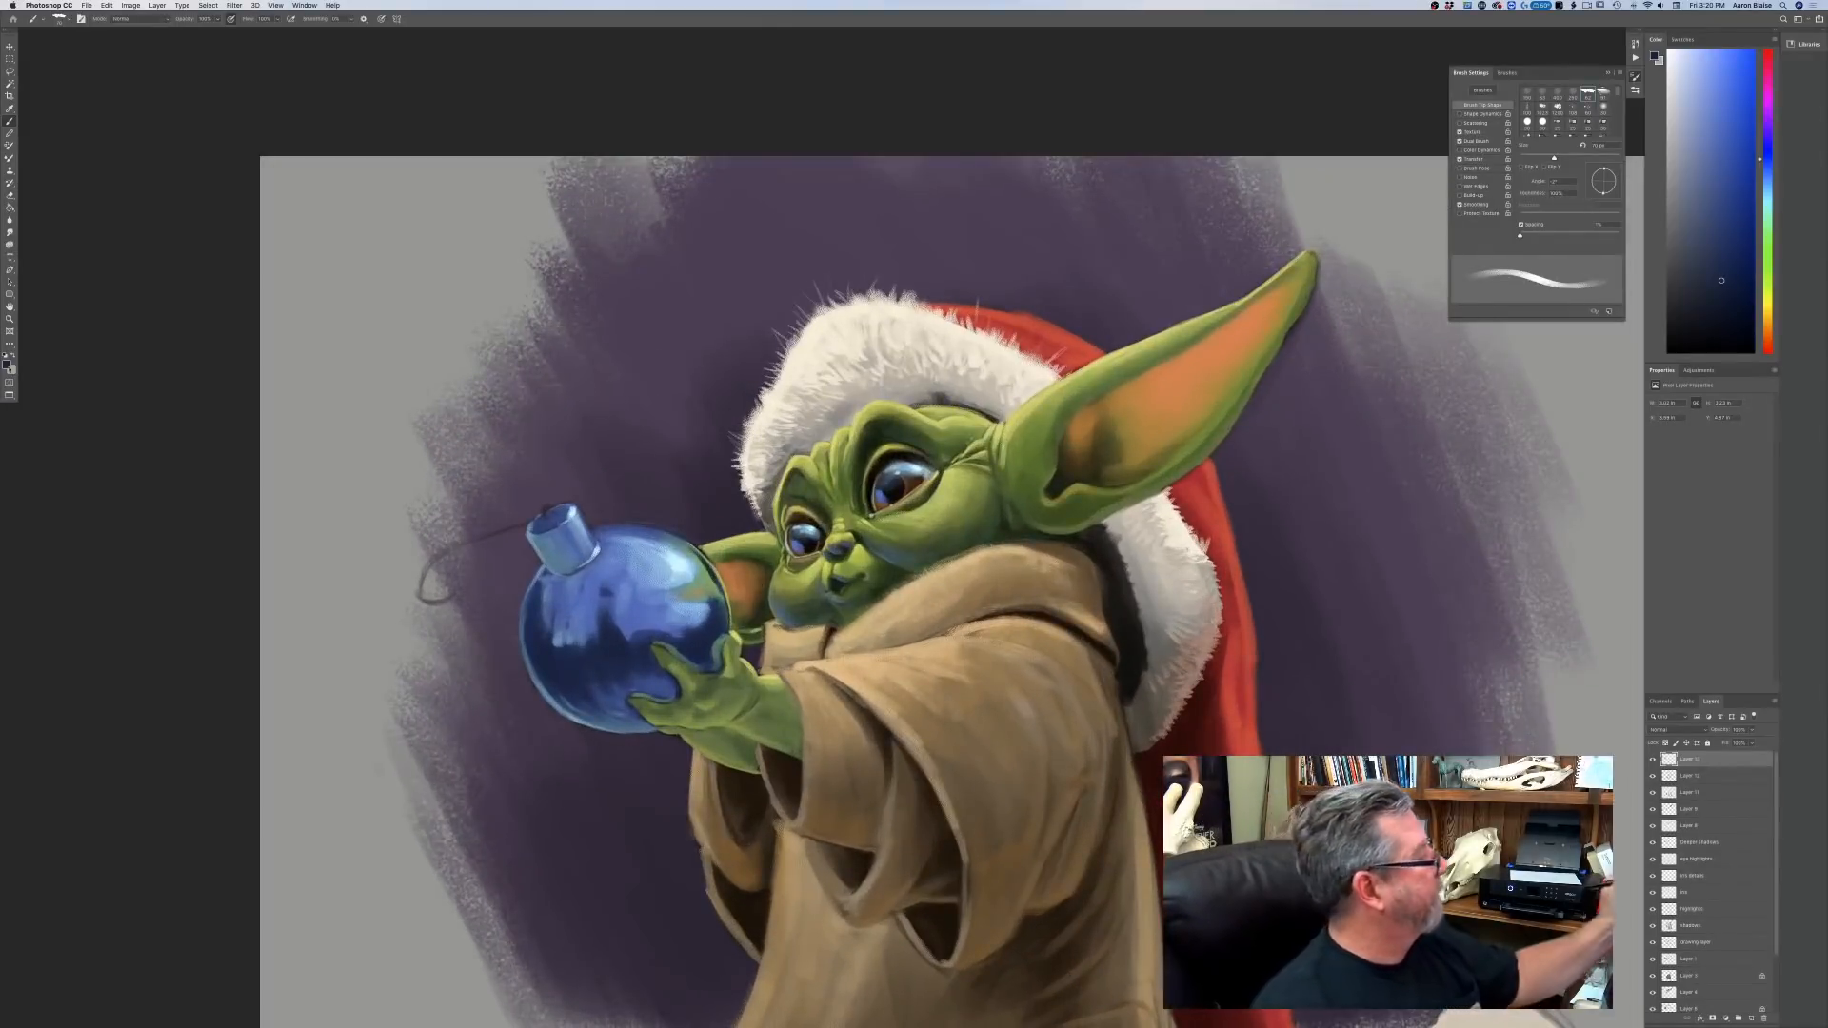
click(6, 365)
click(656, 563)
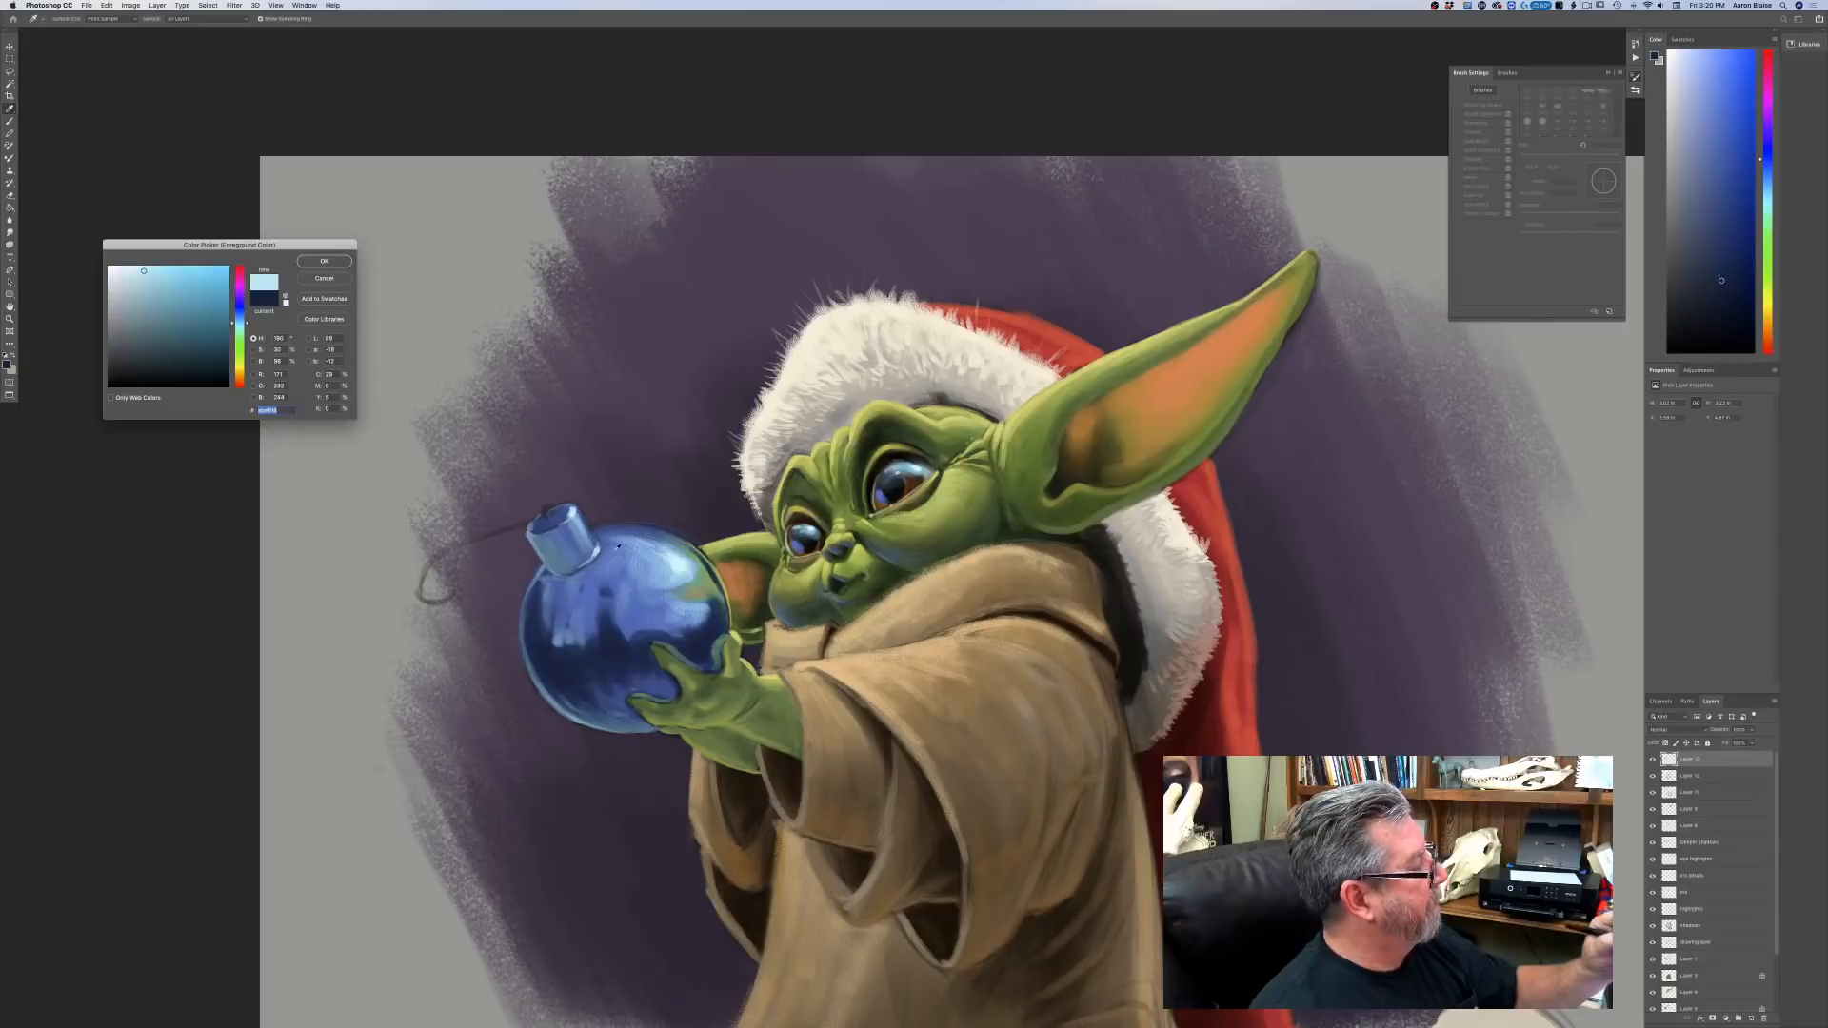
key(Return)
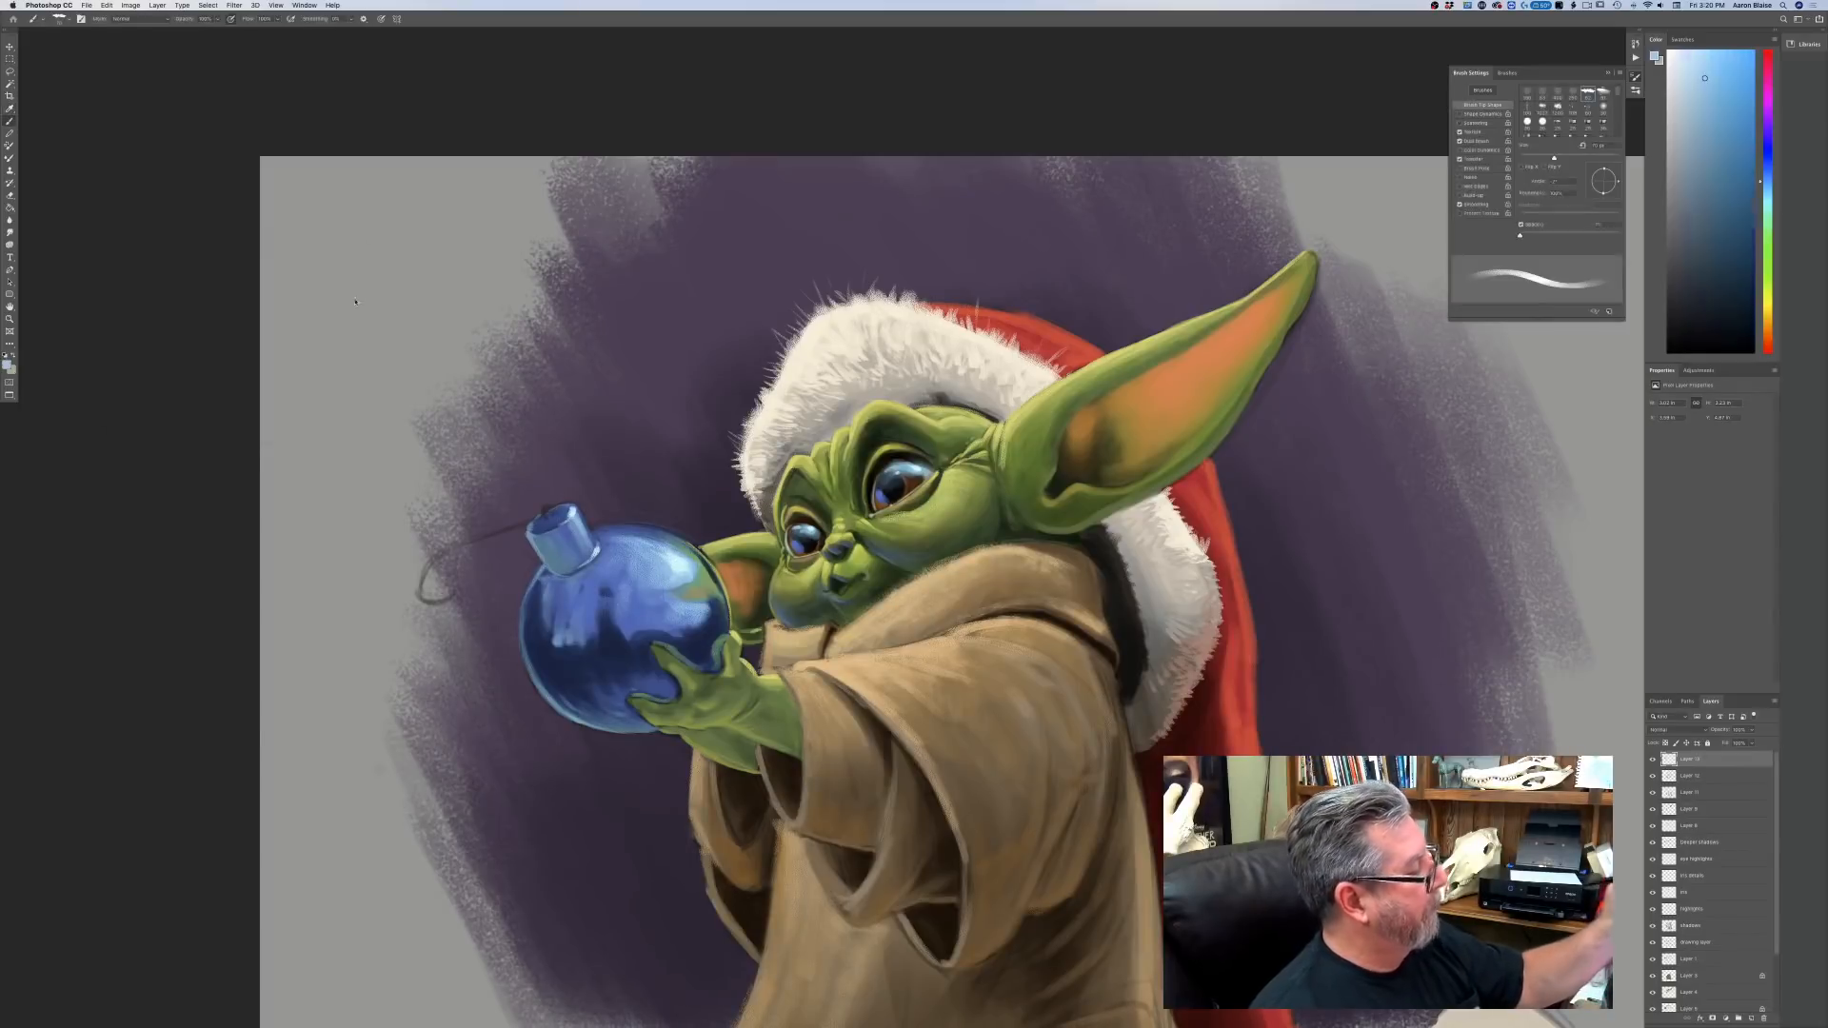
mouse_move(658, 589)
mouse_down()
mouse_move(667, 614)
mouse_move(614, 561)
mouse_move(580, 640)
mouse_up()
key(bracketright)
key(bracketright)
key(bracketright)
mouse_move(611, 534)
mouse_down()
mouse_move(657, 531)
mouse_move(637, 529)
mouse_up()
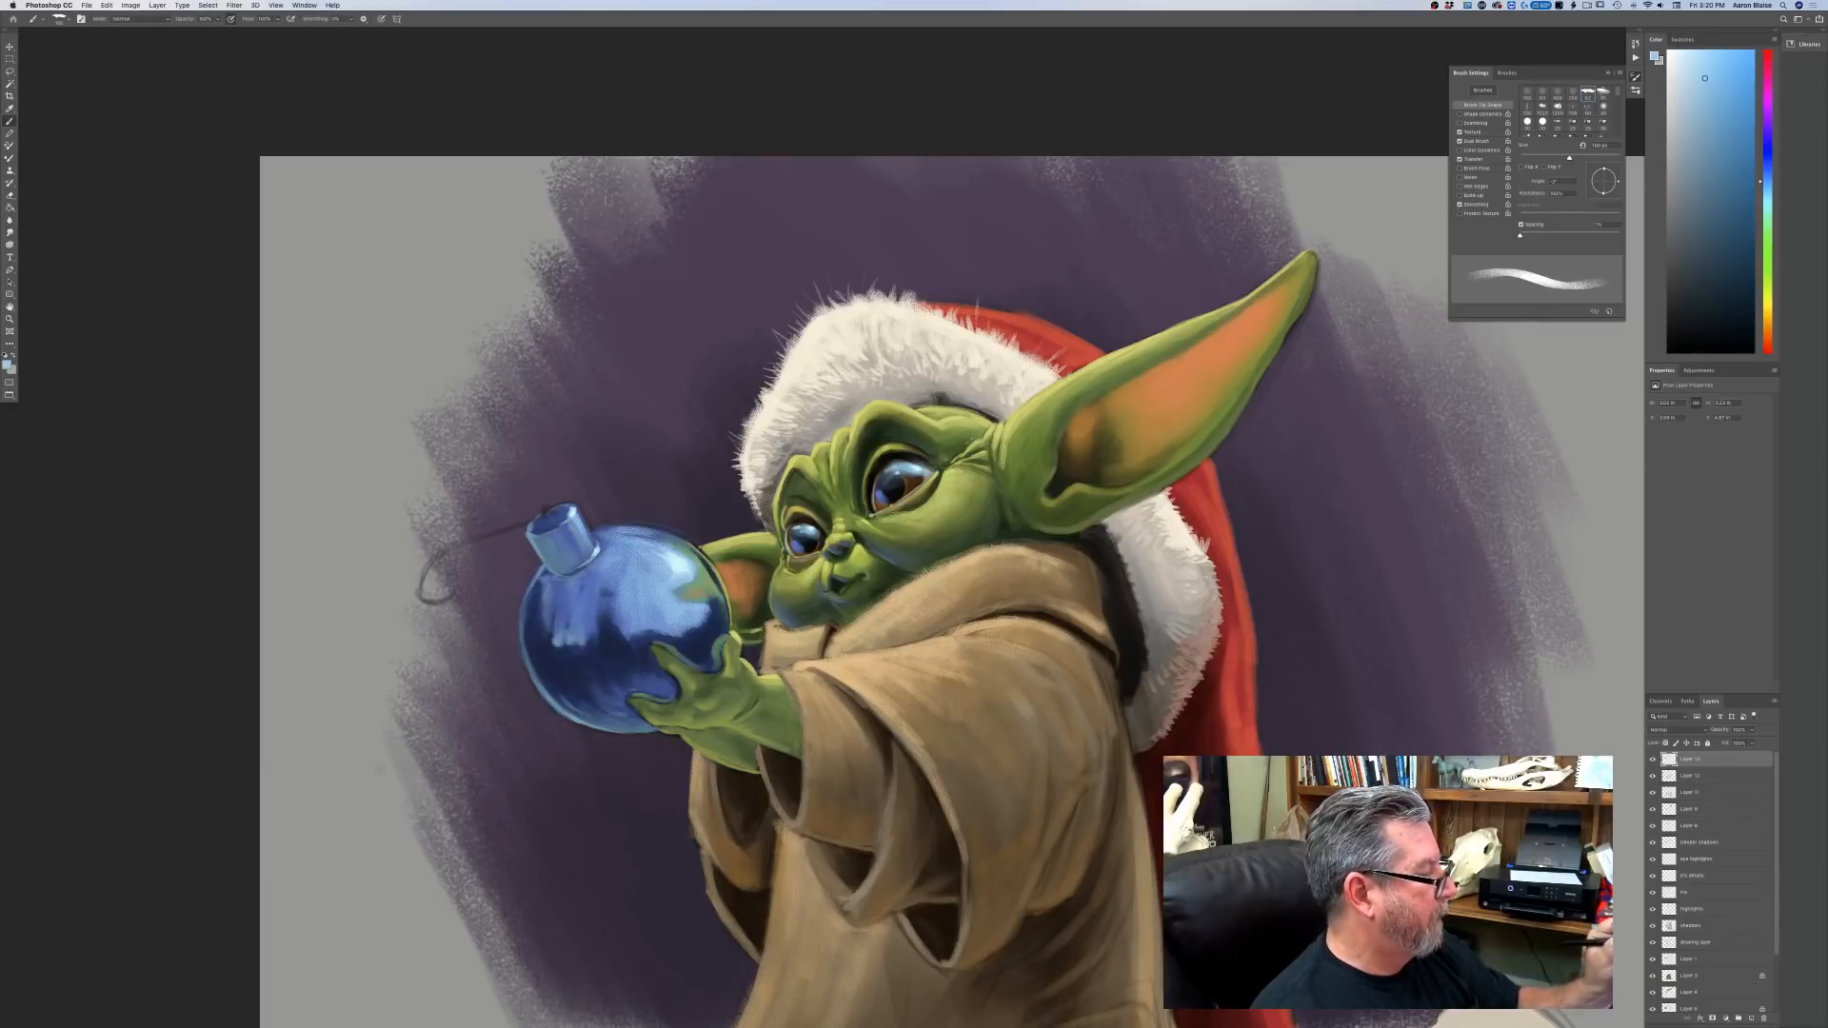
Pick a paler cyan-blue and brighten the main highlight on the ornament's upper side nearest the face.
click(7, 365)
click(682, 561)
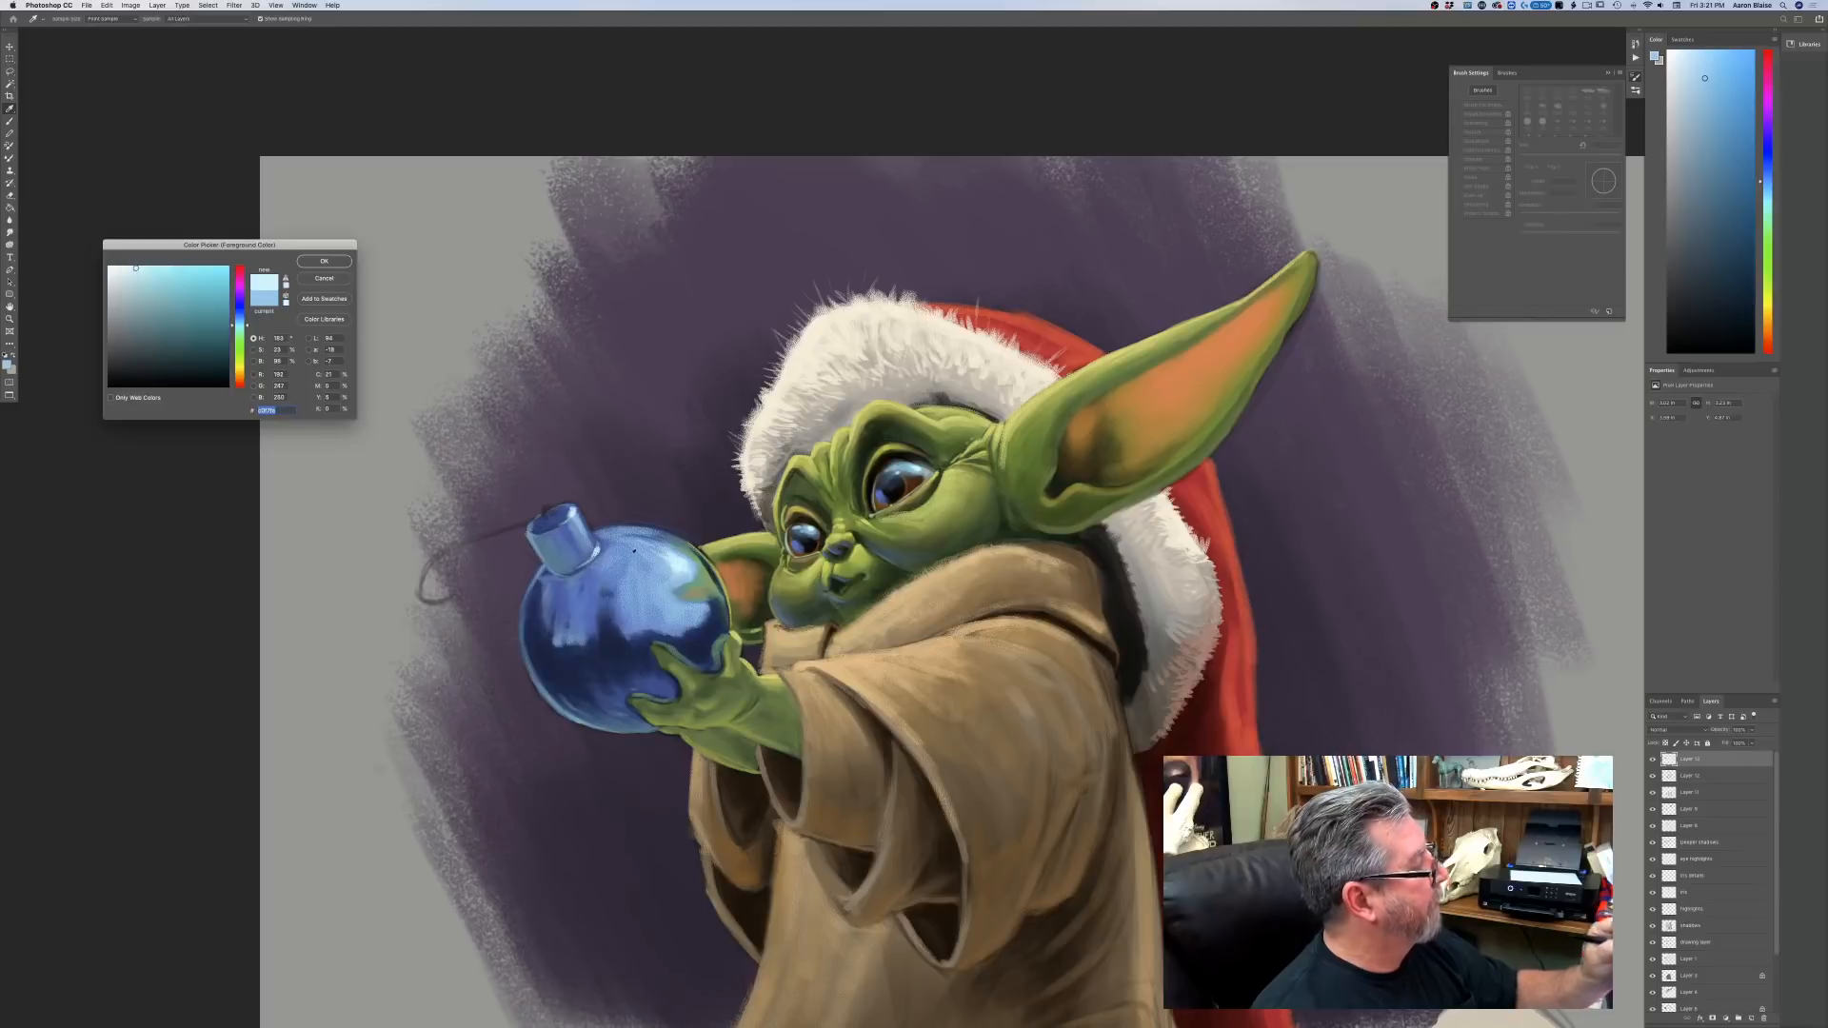
key(Return)
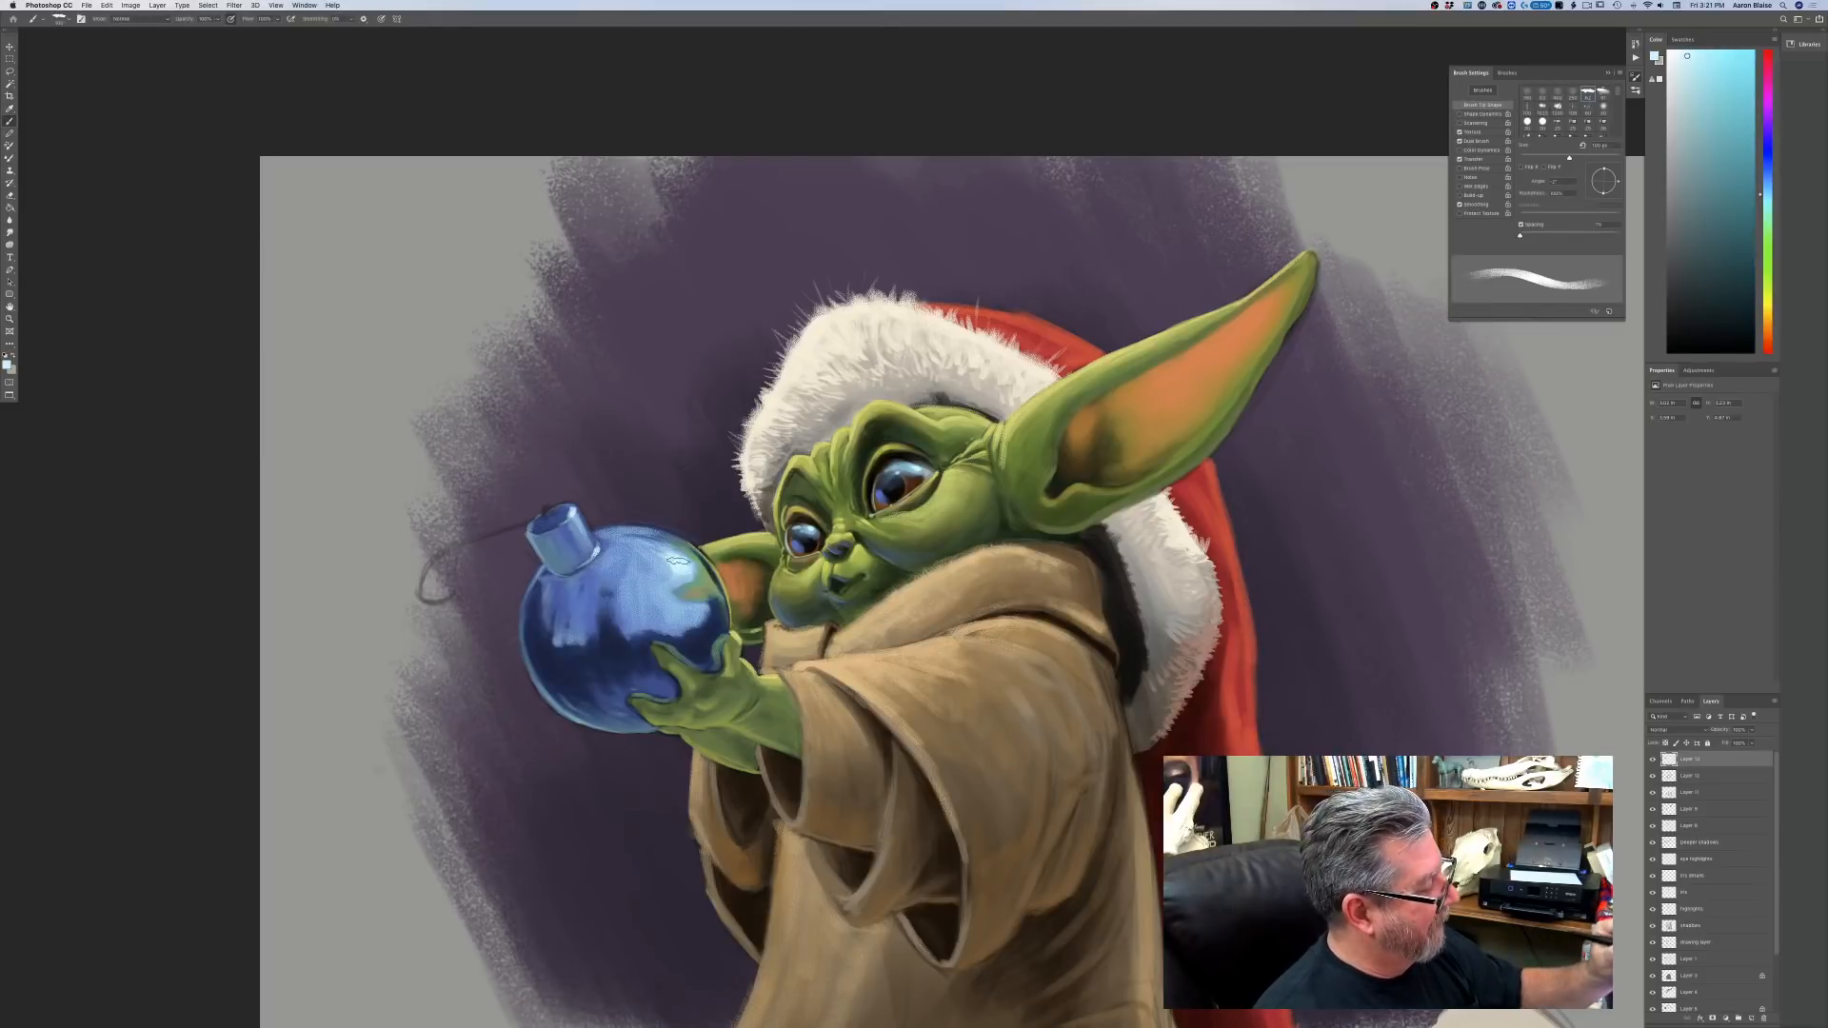
mouse_move(680, 566)
mouse_down()
mouse_move(650, 550)
mouse_move(672, 594)
mouse_move(675, 556)
mouse_move(637, 543)
mouse_move(650, 598)
mouse_move(632, 577)
mouse_move(662, 599)
mouse_up()
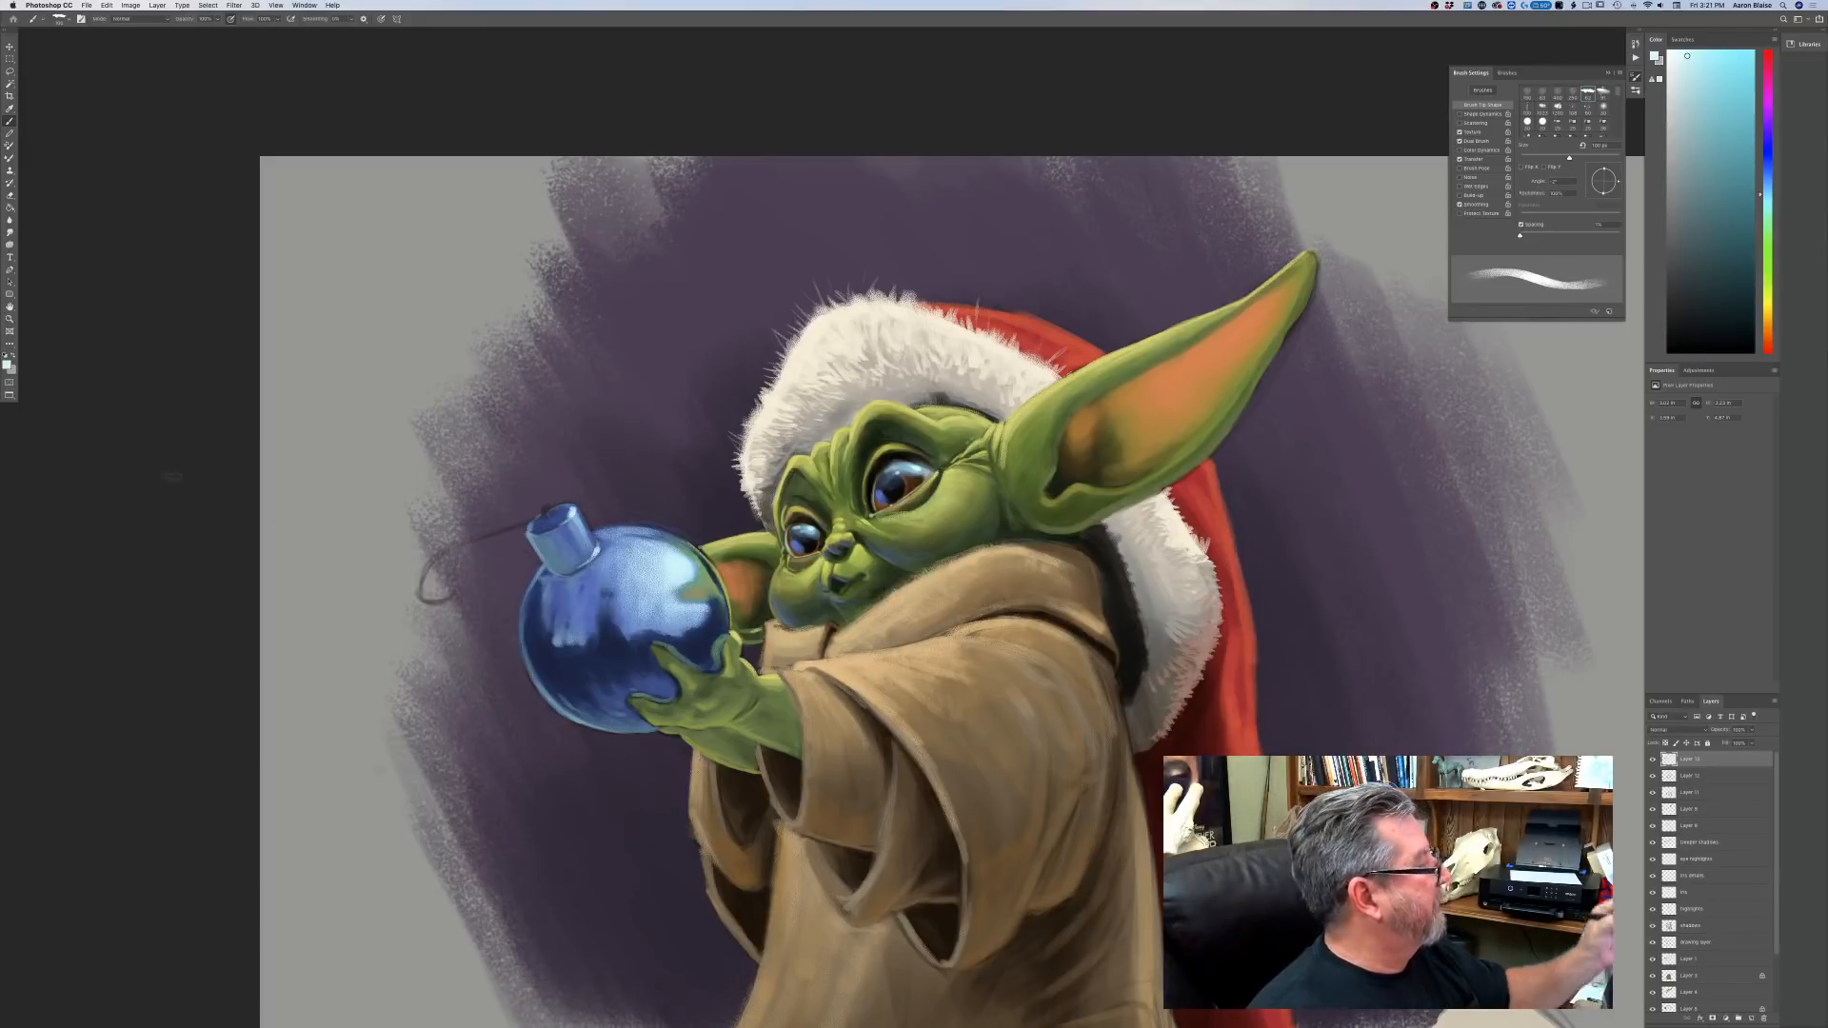
Pick a near-white mint tint and paint the brightest core of the ornament's main highlight.
click(8, 364)
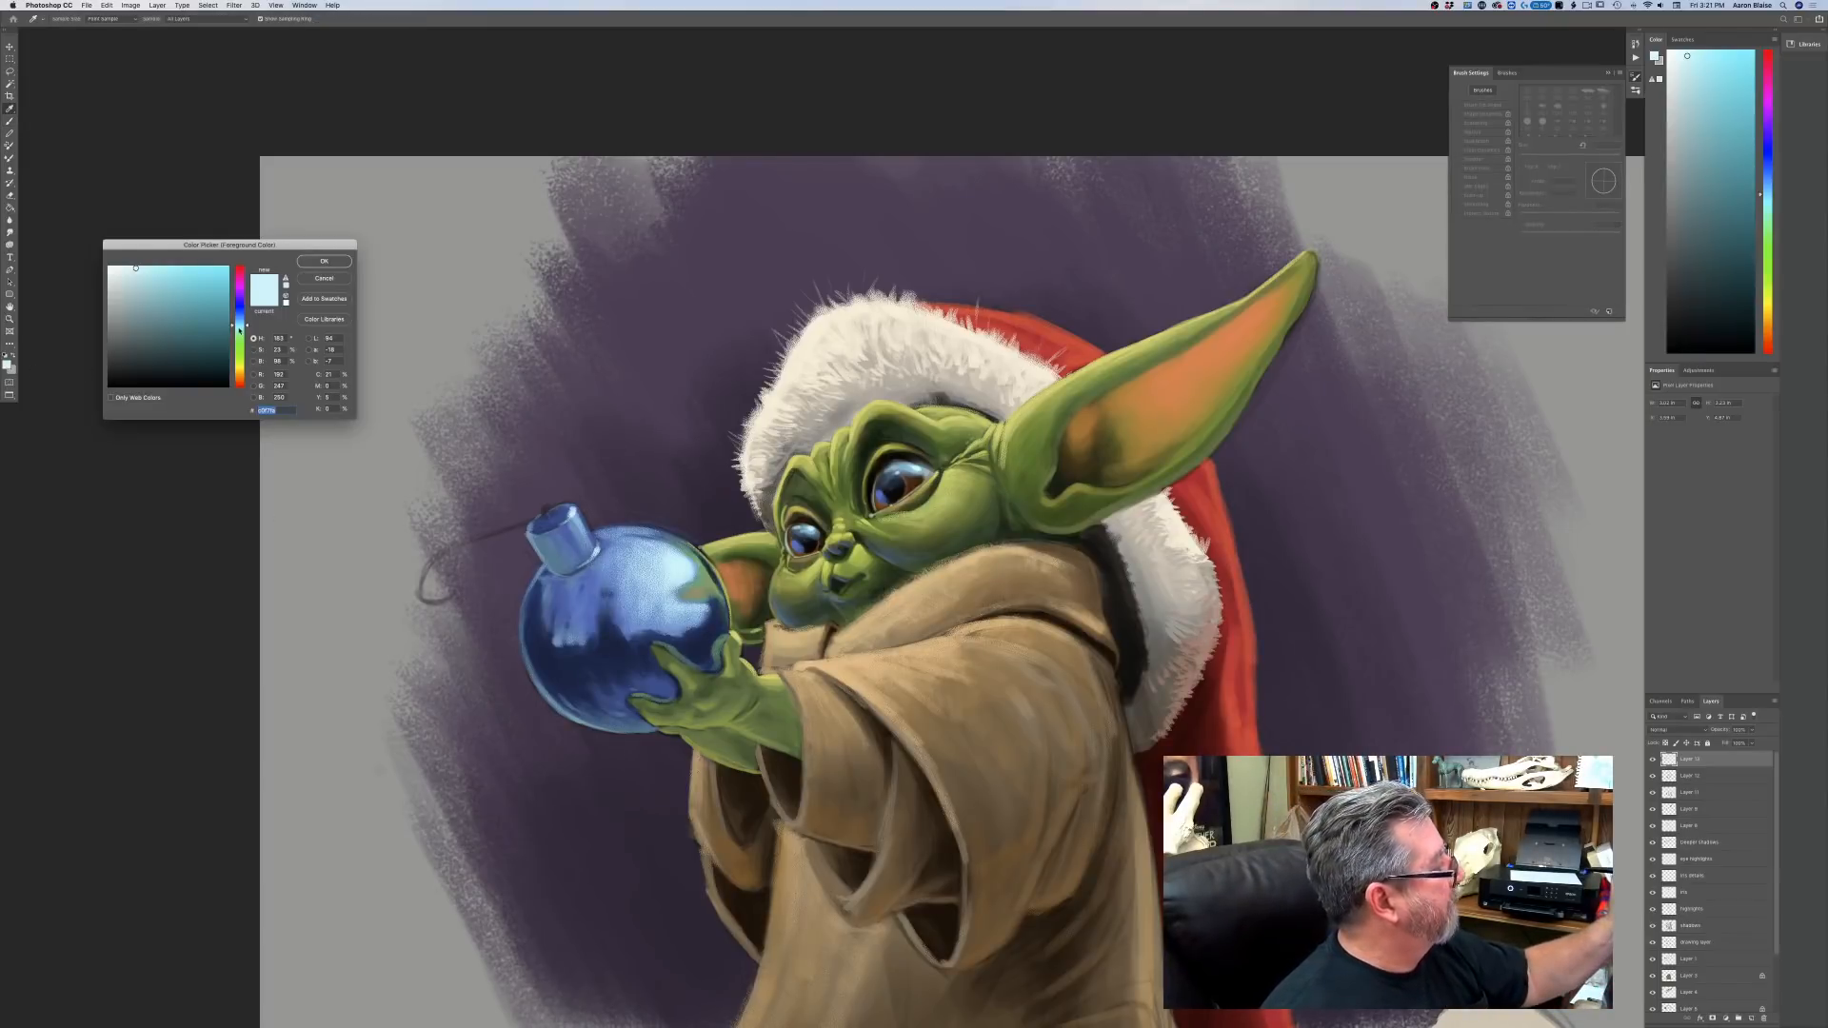
click(239, 330)
click(118, 268)
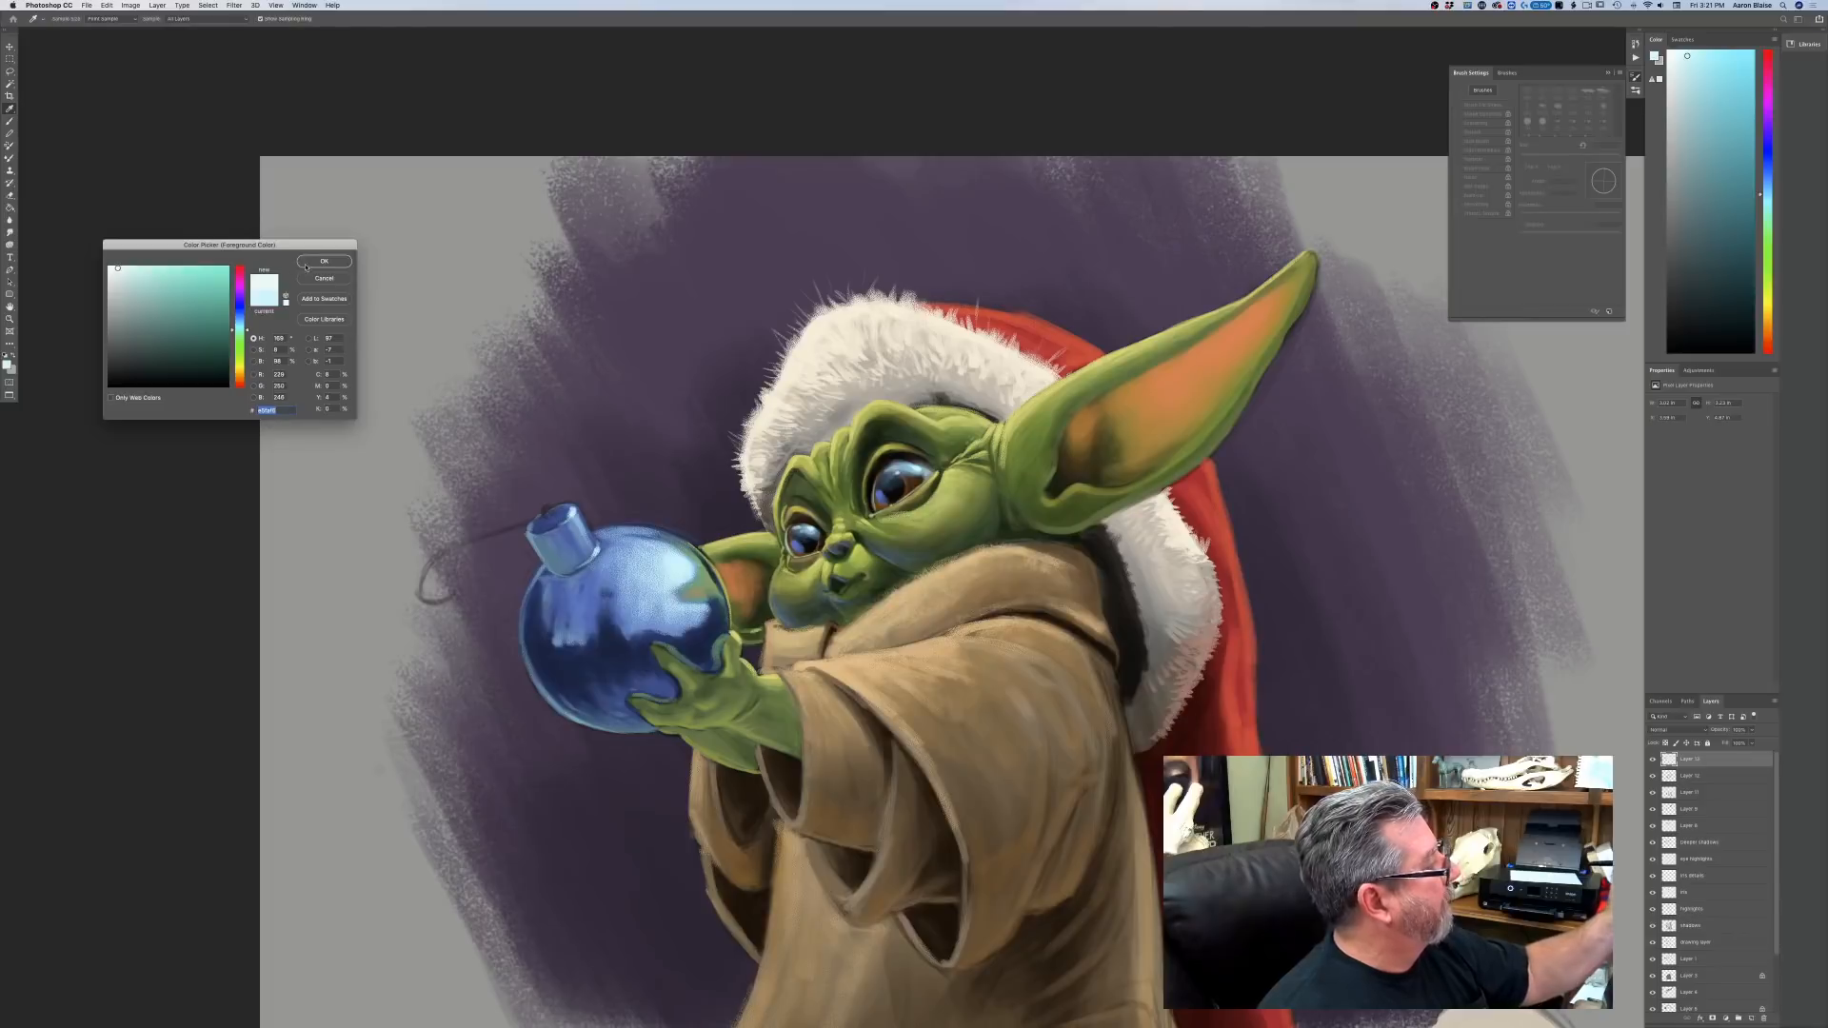
key(Return)
mouse_move(672, 564)
mouse_down()
mouse_move(659, 553)
mouse_move(662, 577)
mouse_move(647, 549)
mouse_up()
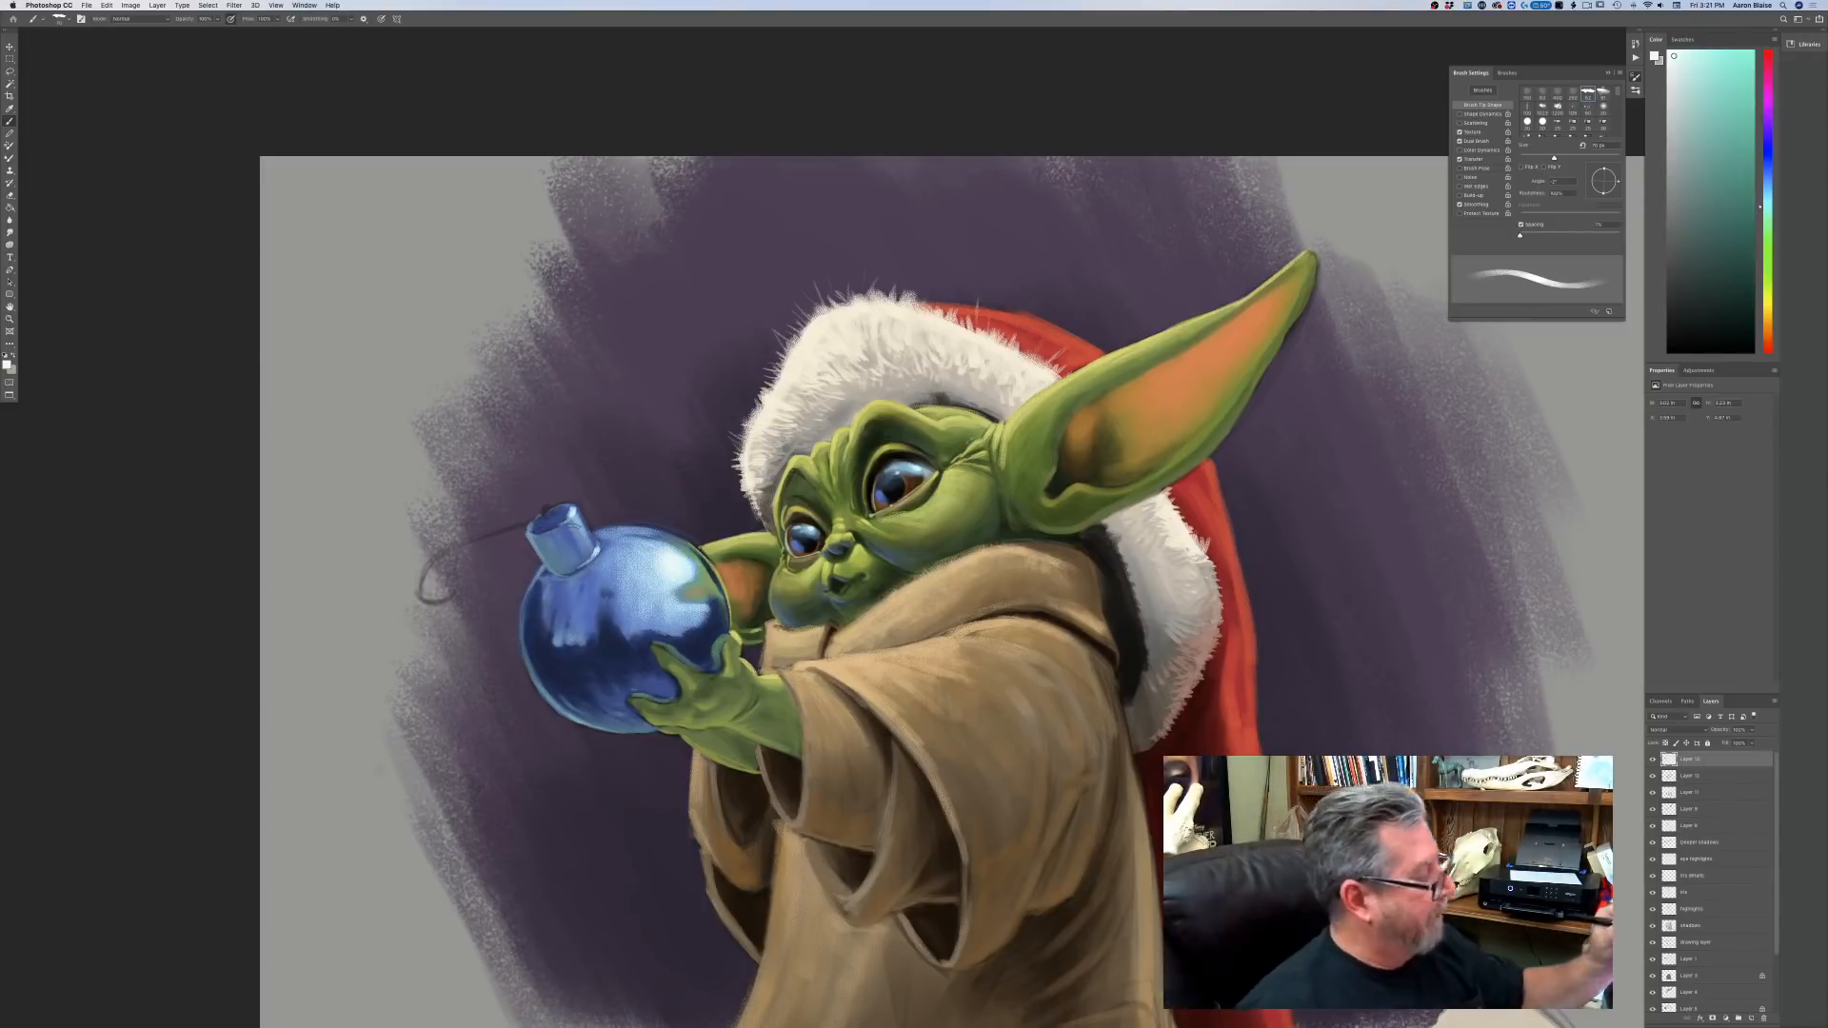
Turn on pen pressure for brush size, shrink the brush and paint the start of a wire hook inside the ornament's neck opening.
click(381, 19)
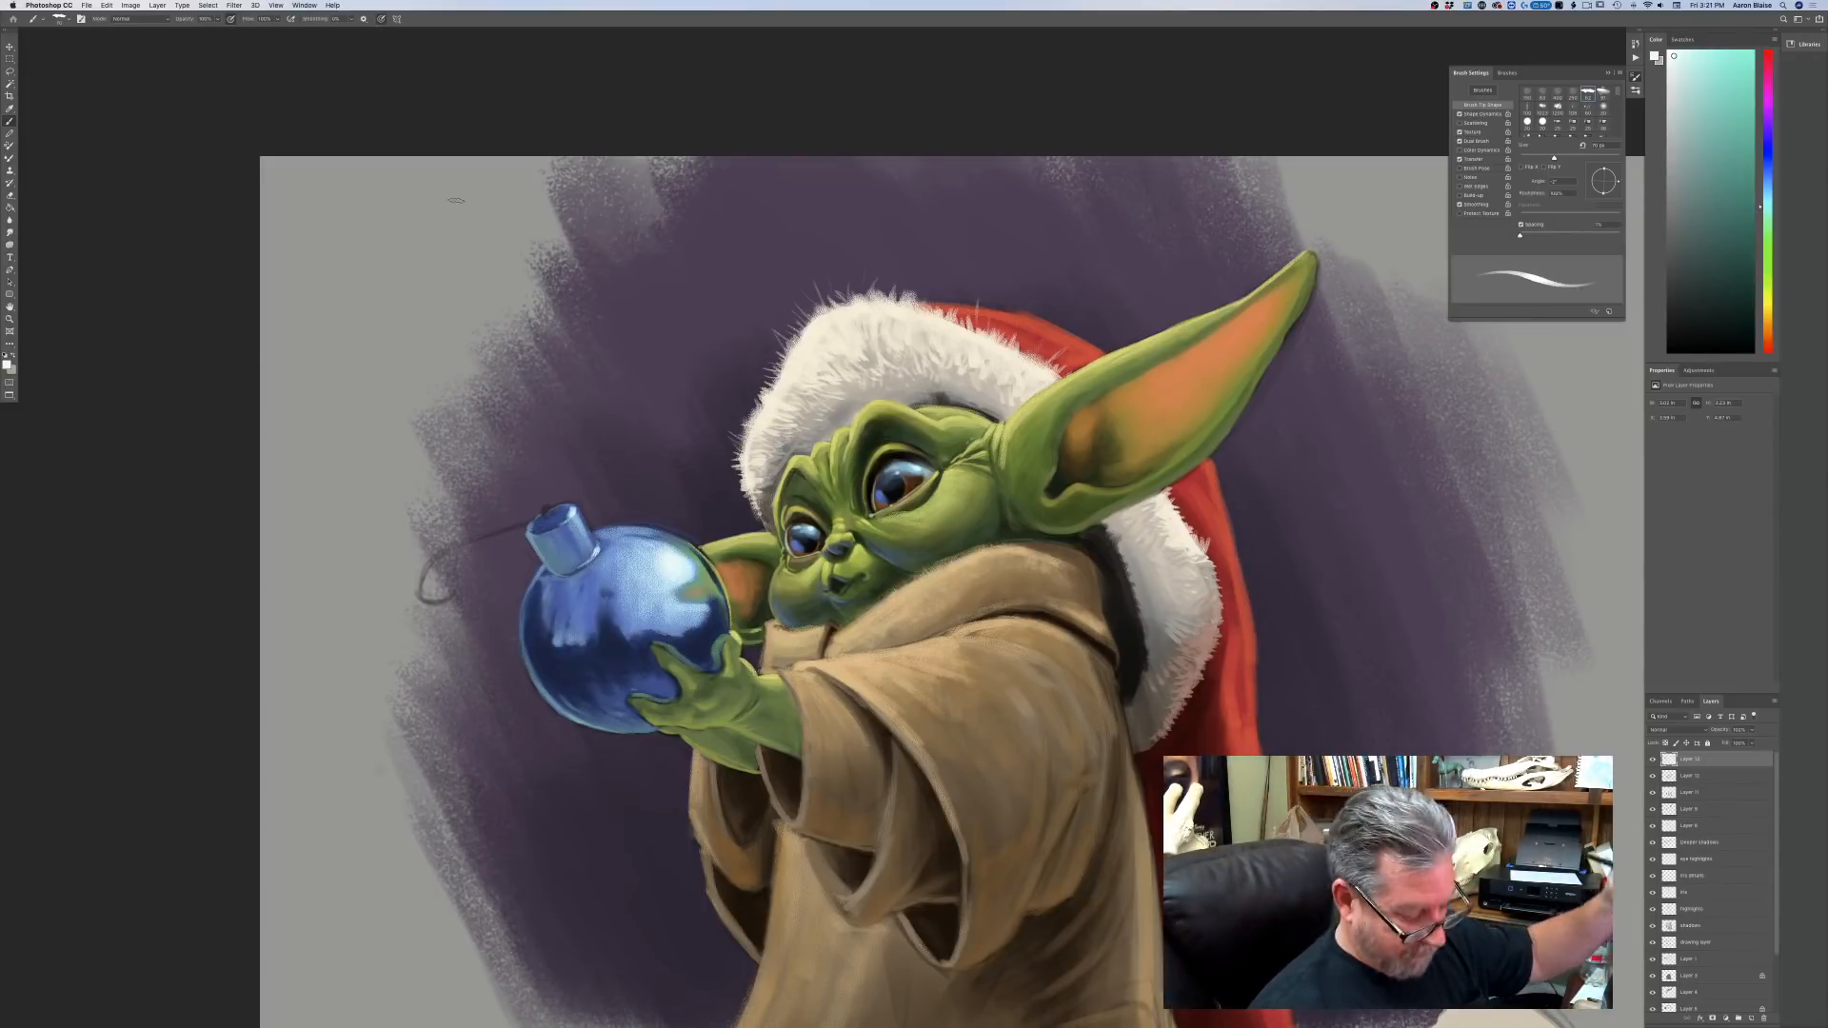
key(bracketleft)
key(bracketleft)
key(bracketleft)
key(bracketleft)
key(bracketleft)
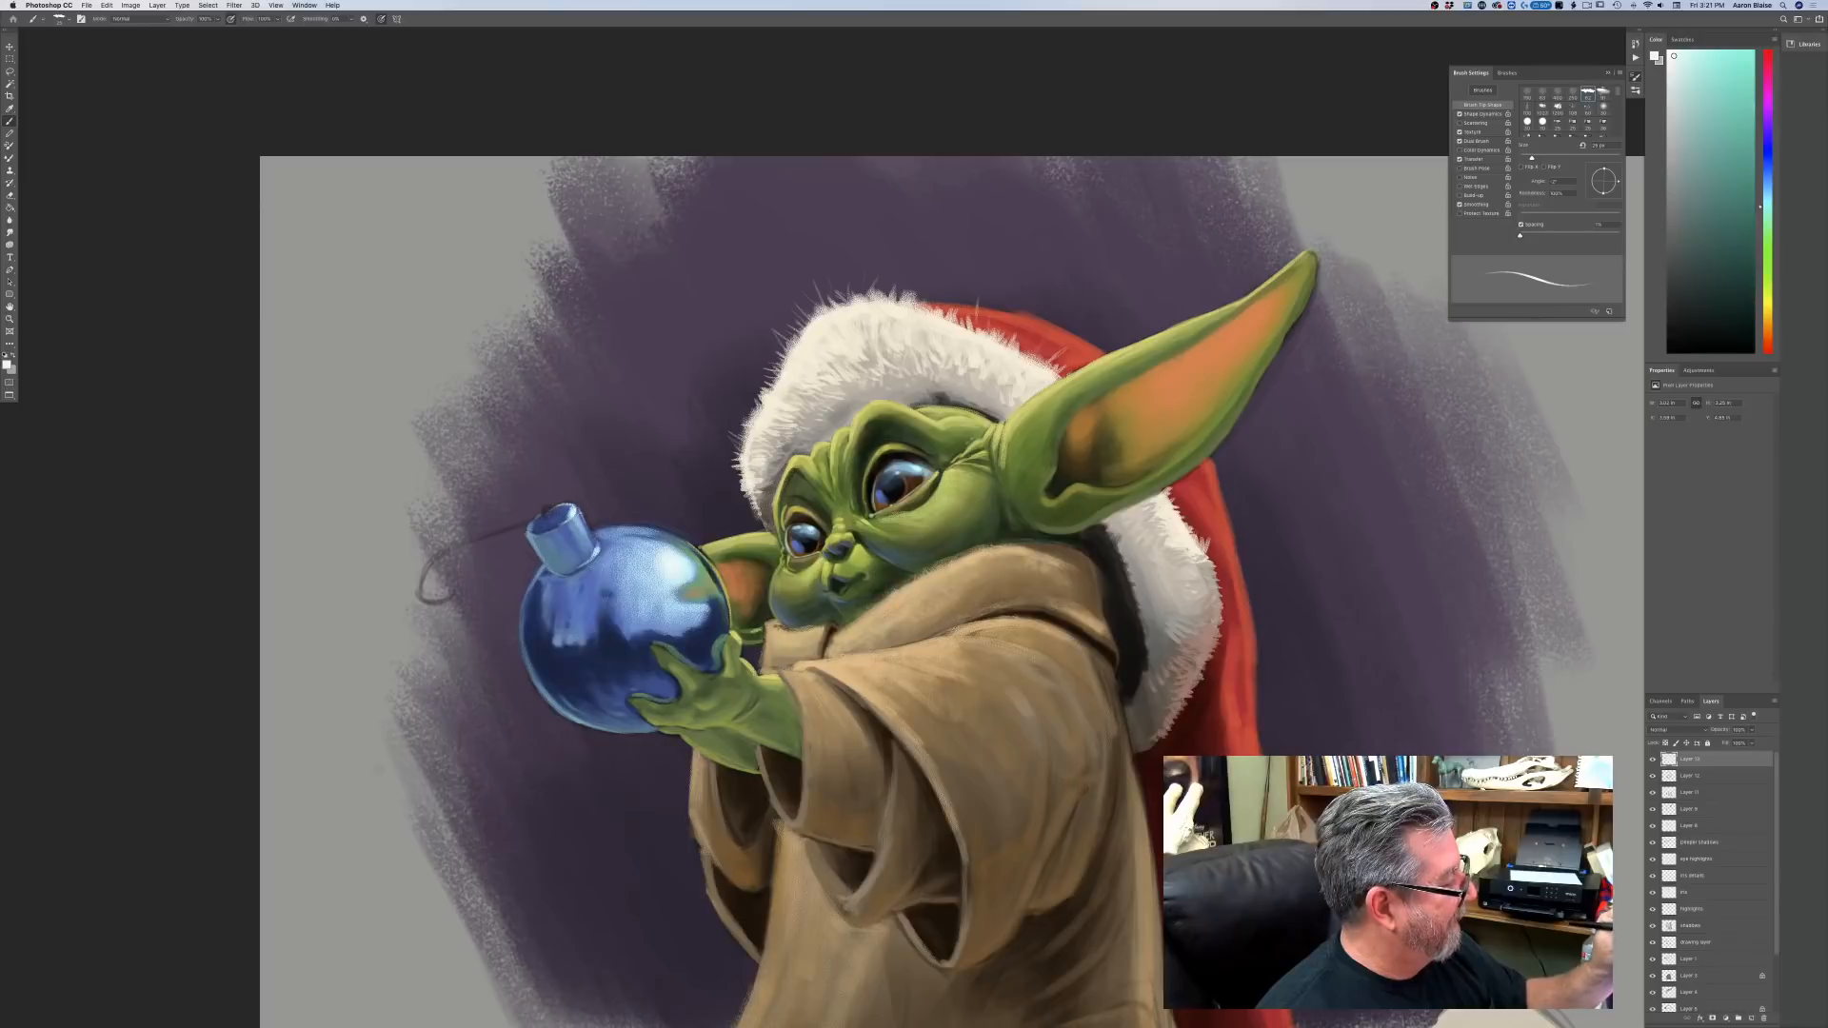
drag(577, 506, 589, 531)
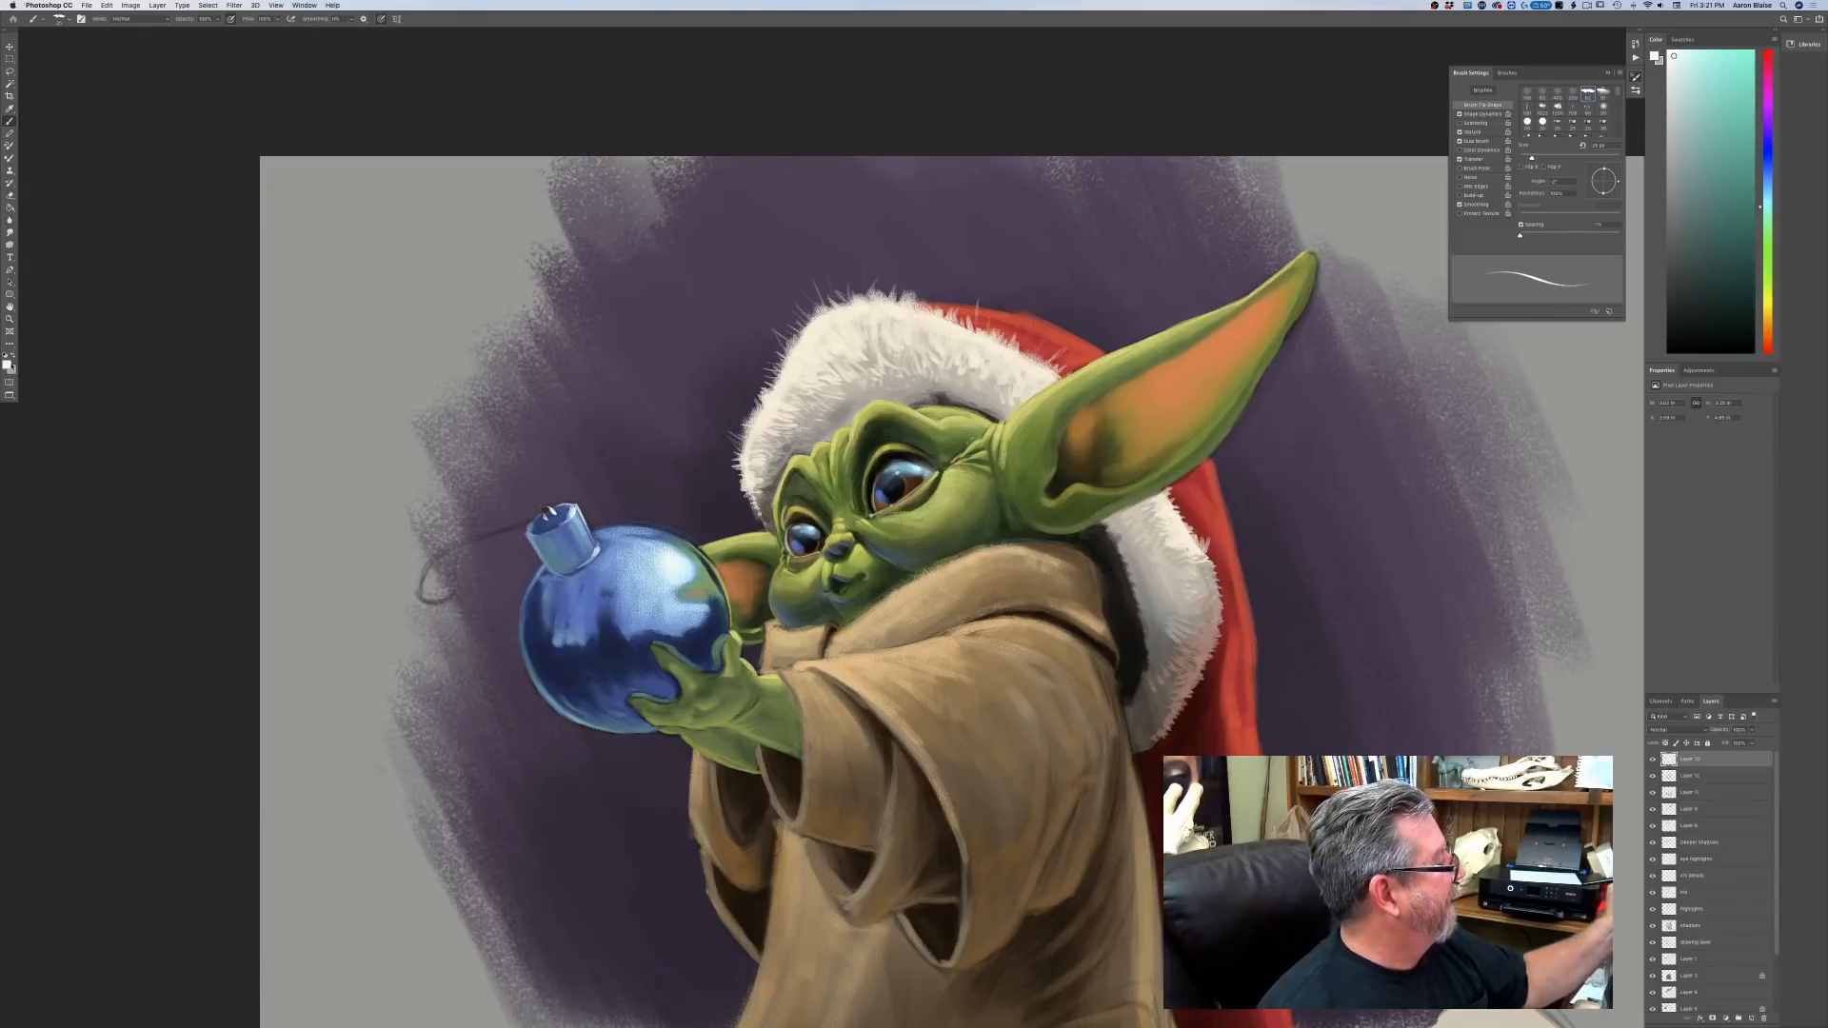
Pick a muted steel blue and draw the thin wire hook curving outward from the ornament's neck over the sketched line.
click(9, 364)
drag(239, 317, 239, 318)
click(143, 281)
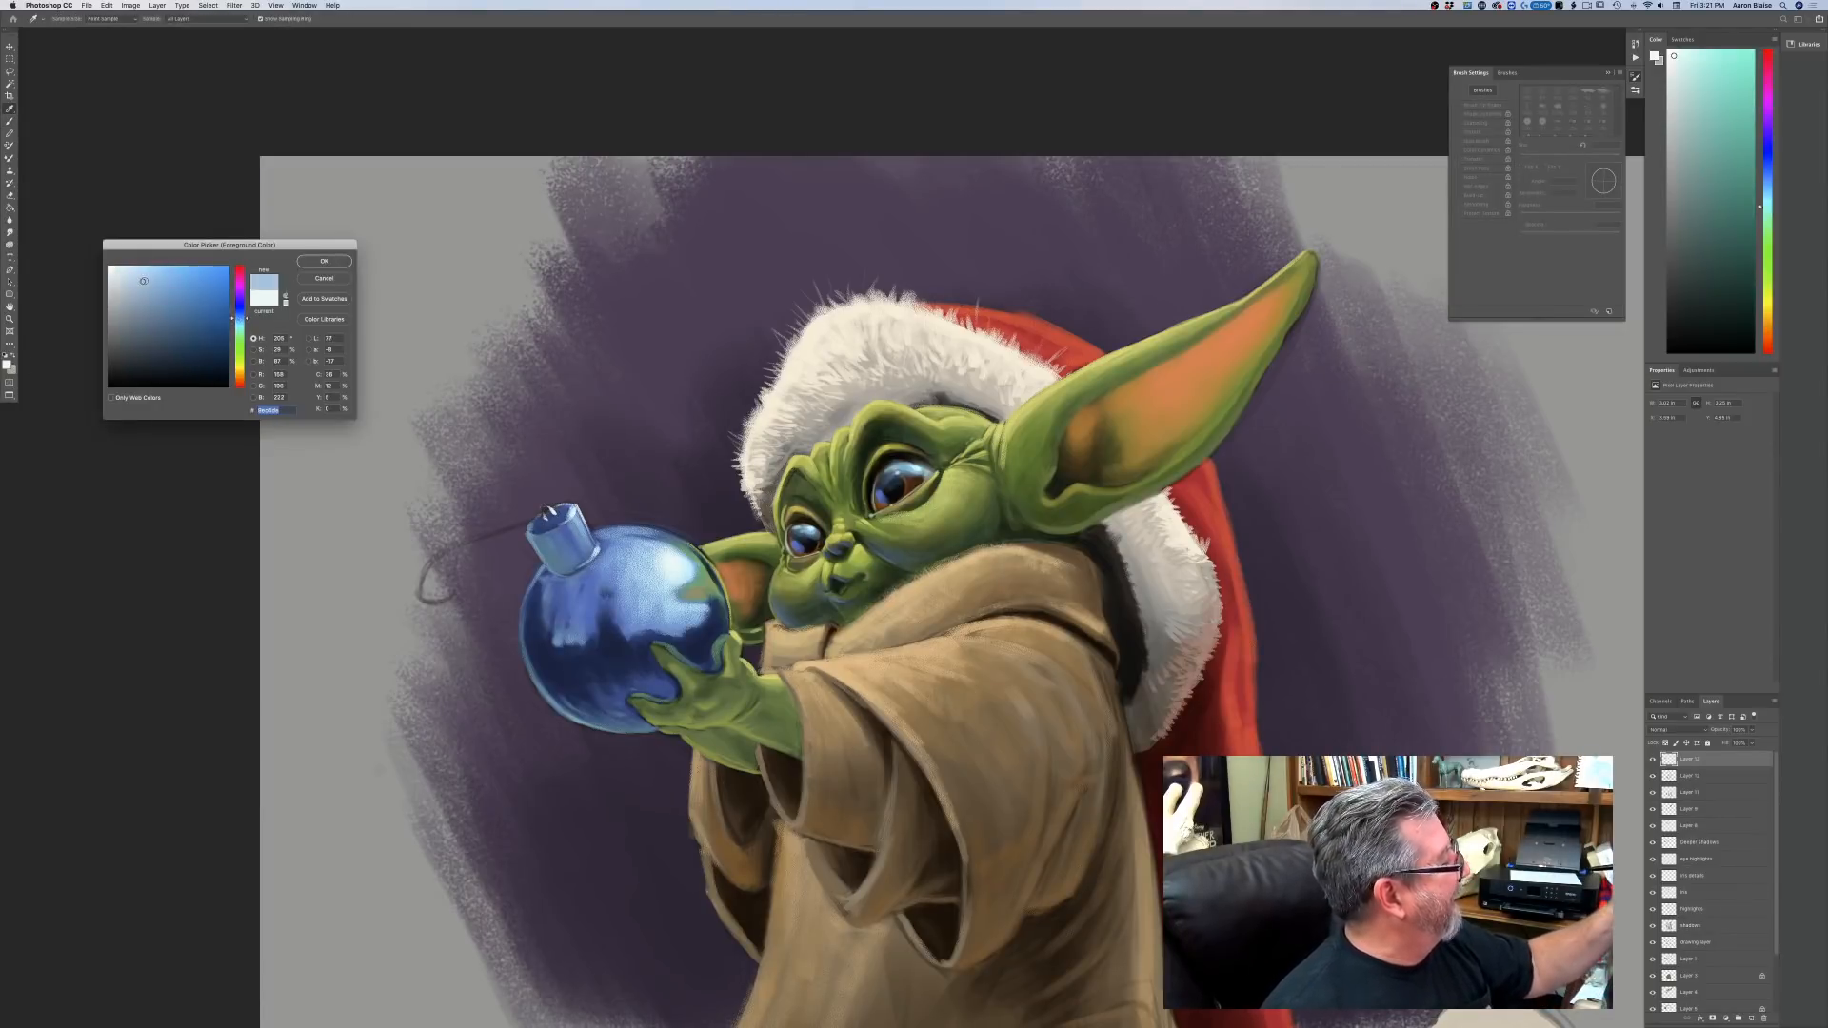
click(324, 261)
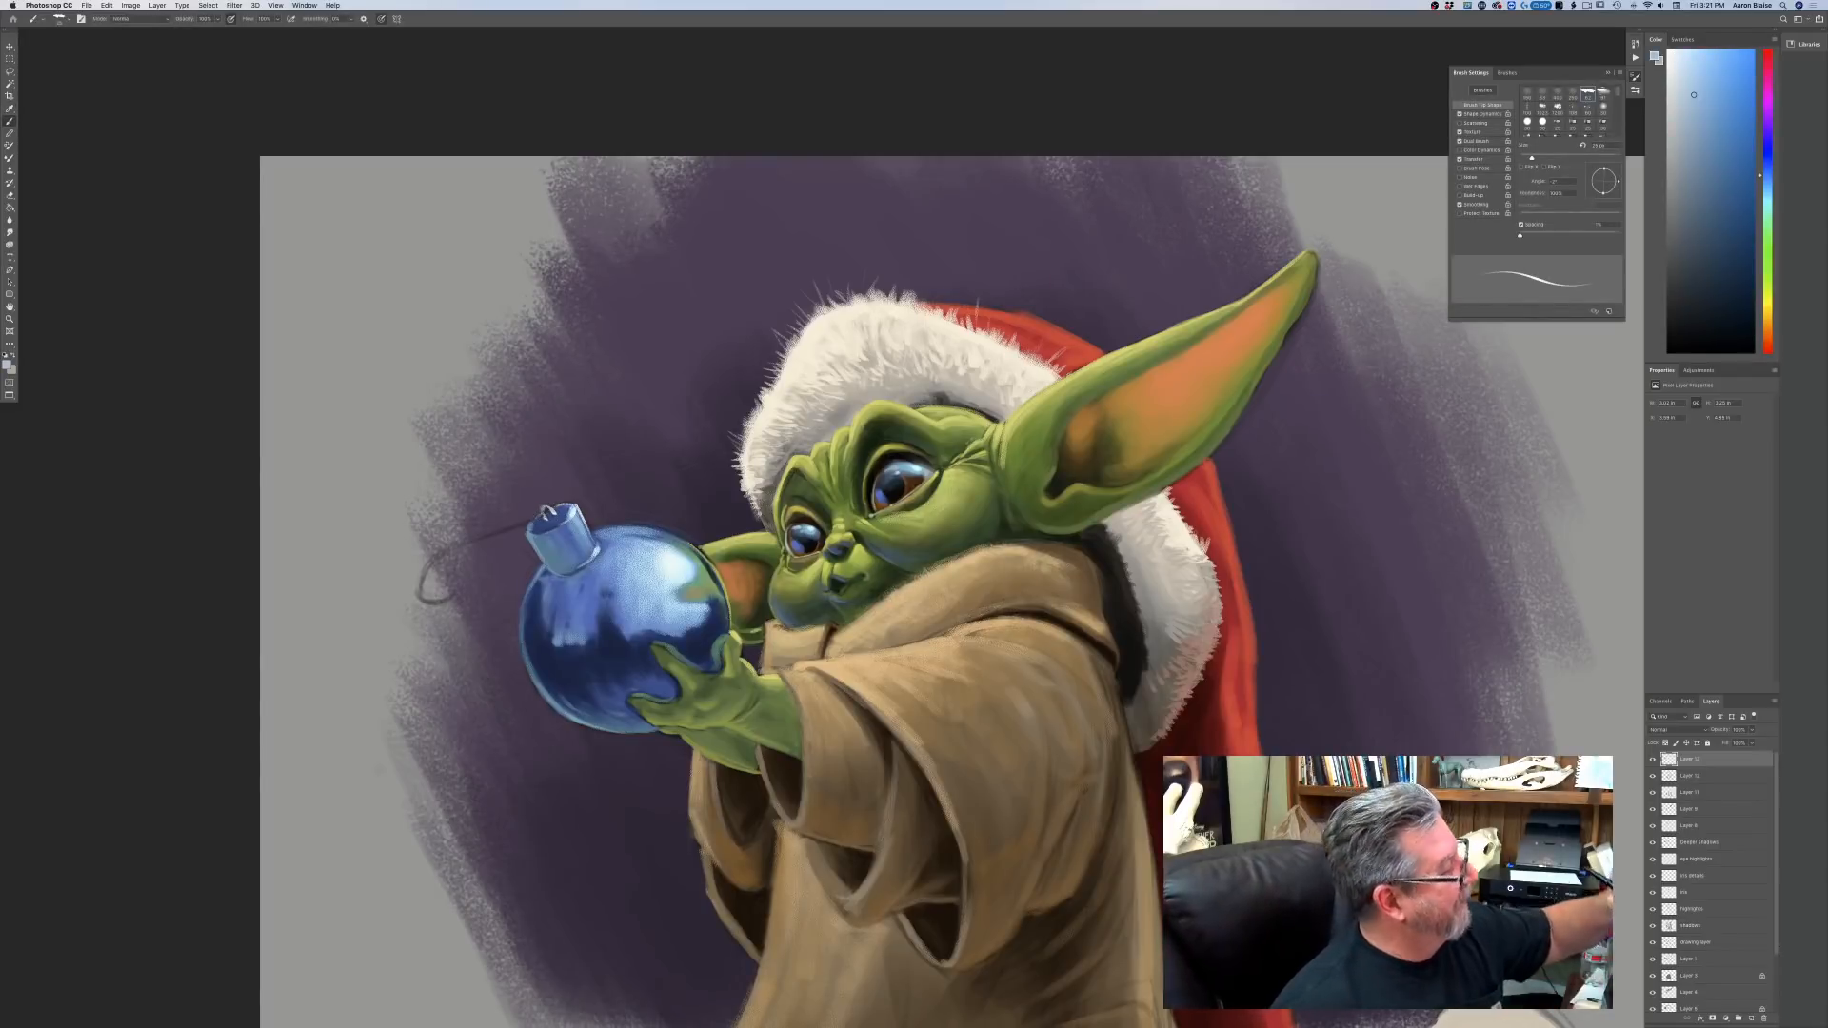
click(8, 363)
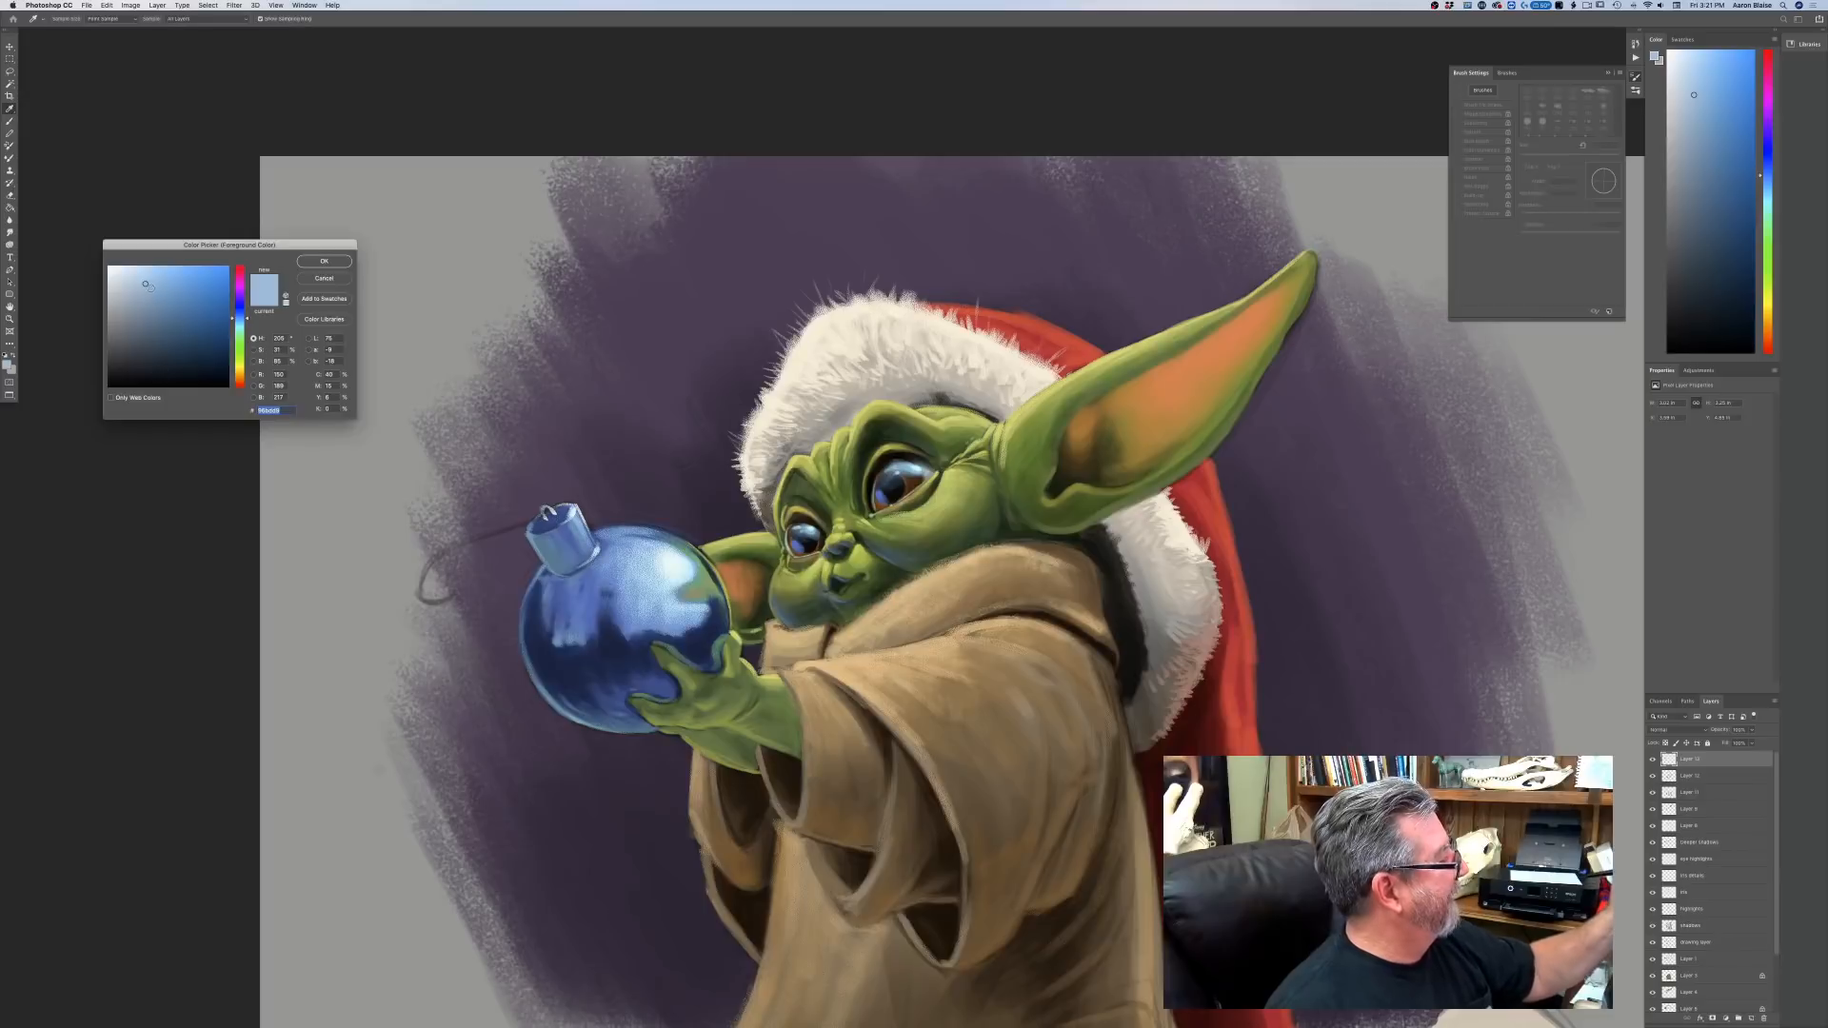
click(152, 294)
key(Return)
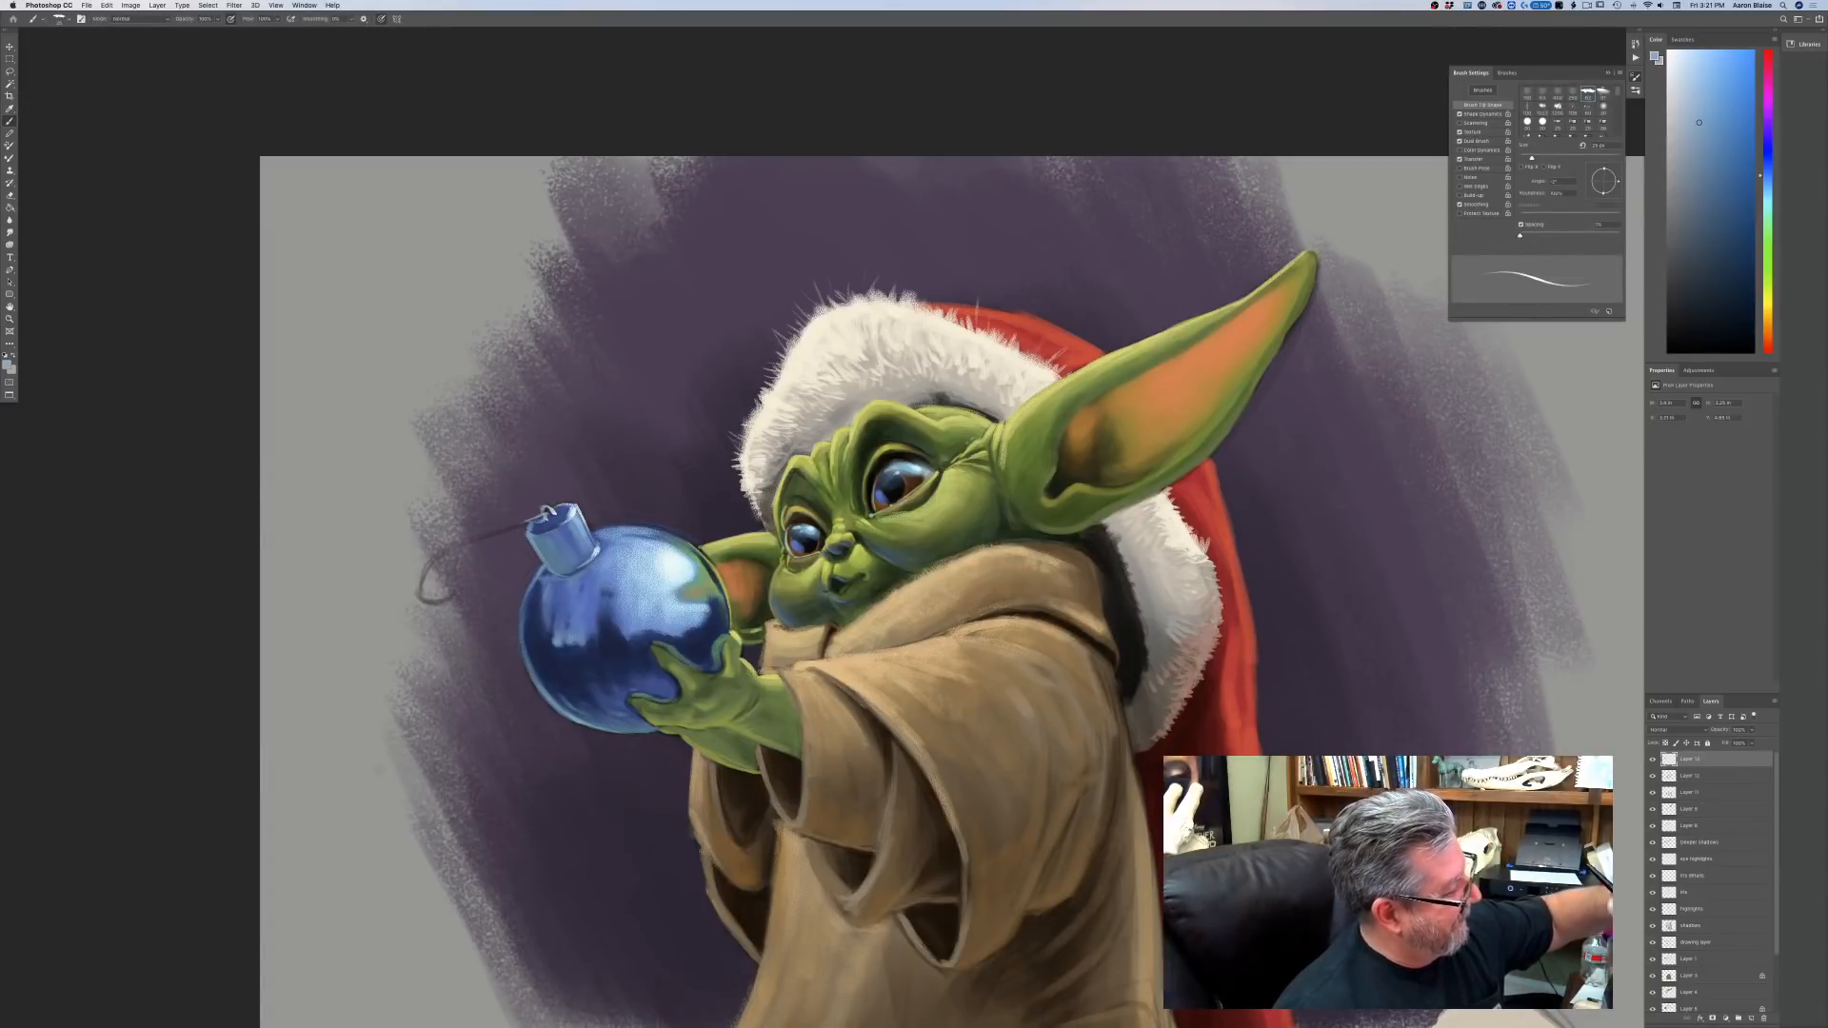
mouse_move(514, 528)
mouse_down()
mouse_move(438, 557)
mouse_move(421, 592)
mouse_move(453, 596)
mouse_up()
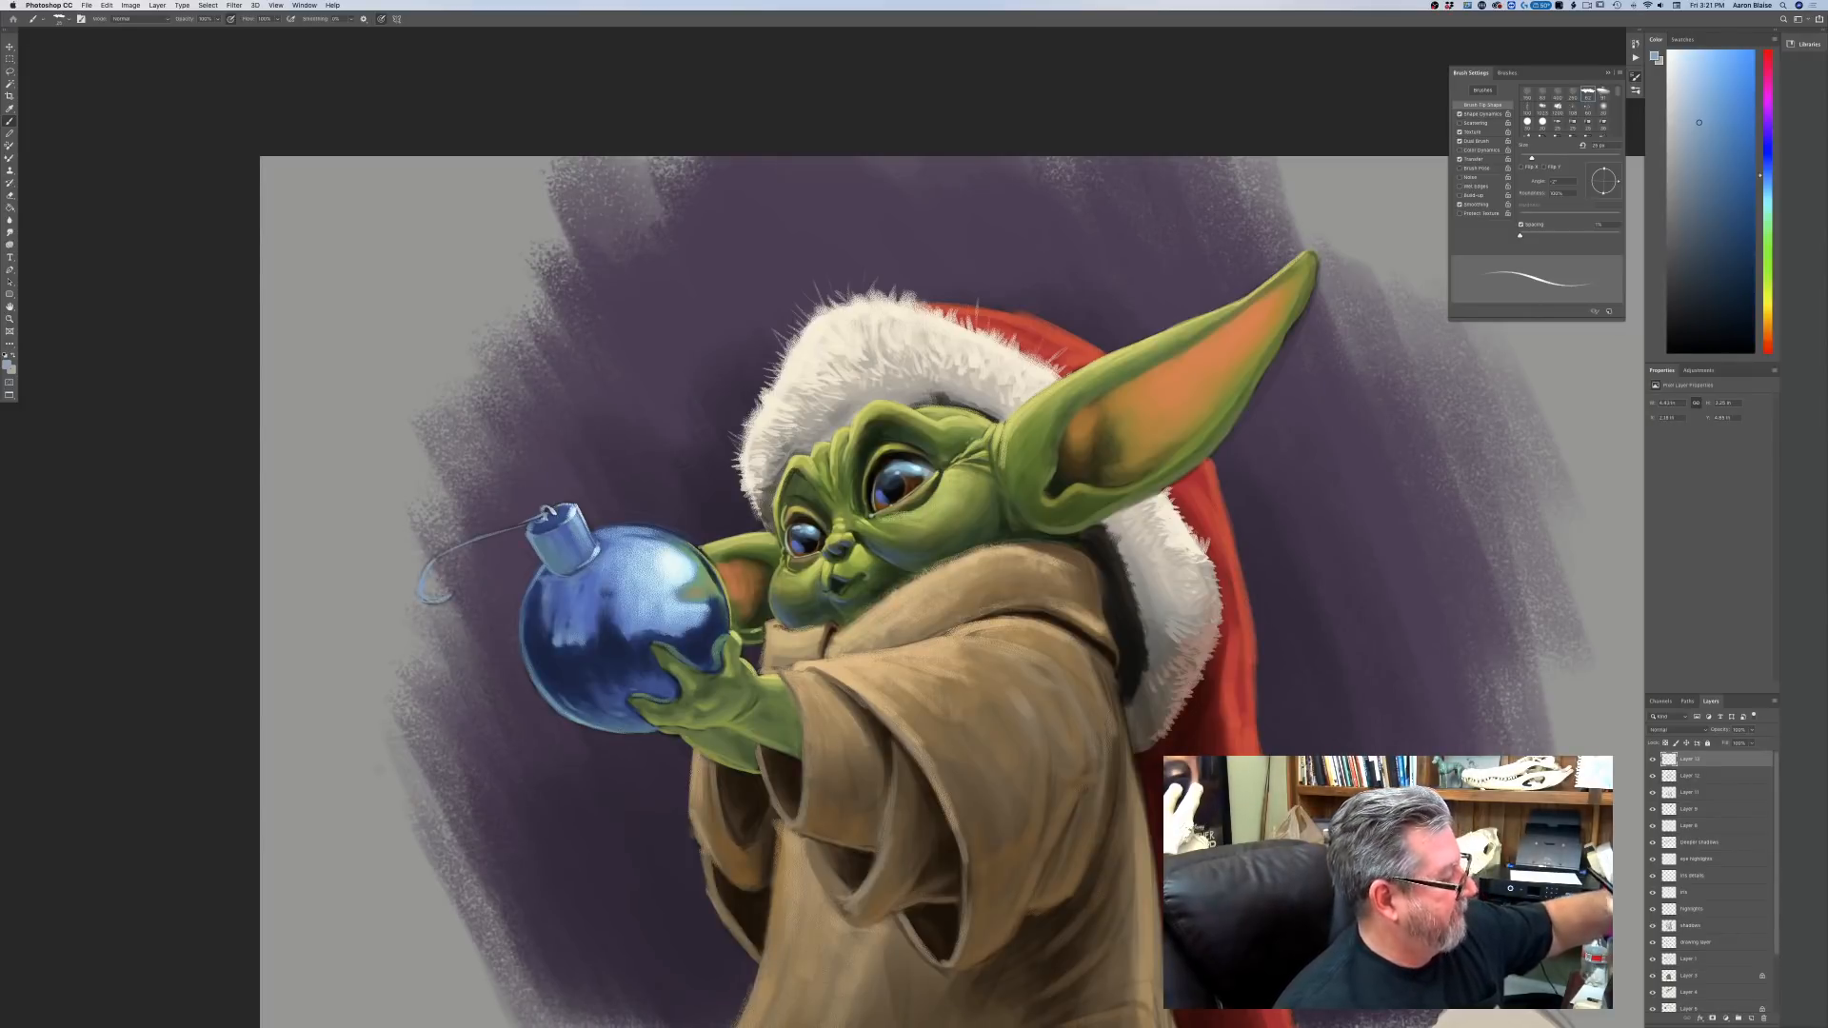
Enlarge the brush slightly and thicken the wire hook from the ornament's neck to its curved end.
key(bracketright)
drag(539, 518, 425, 566)
key(super+minus)
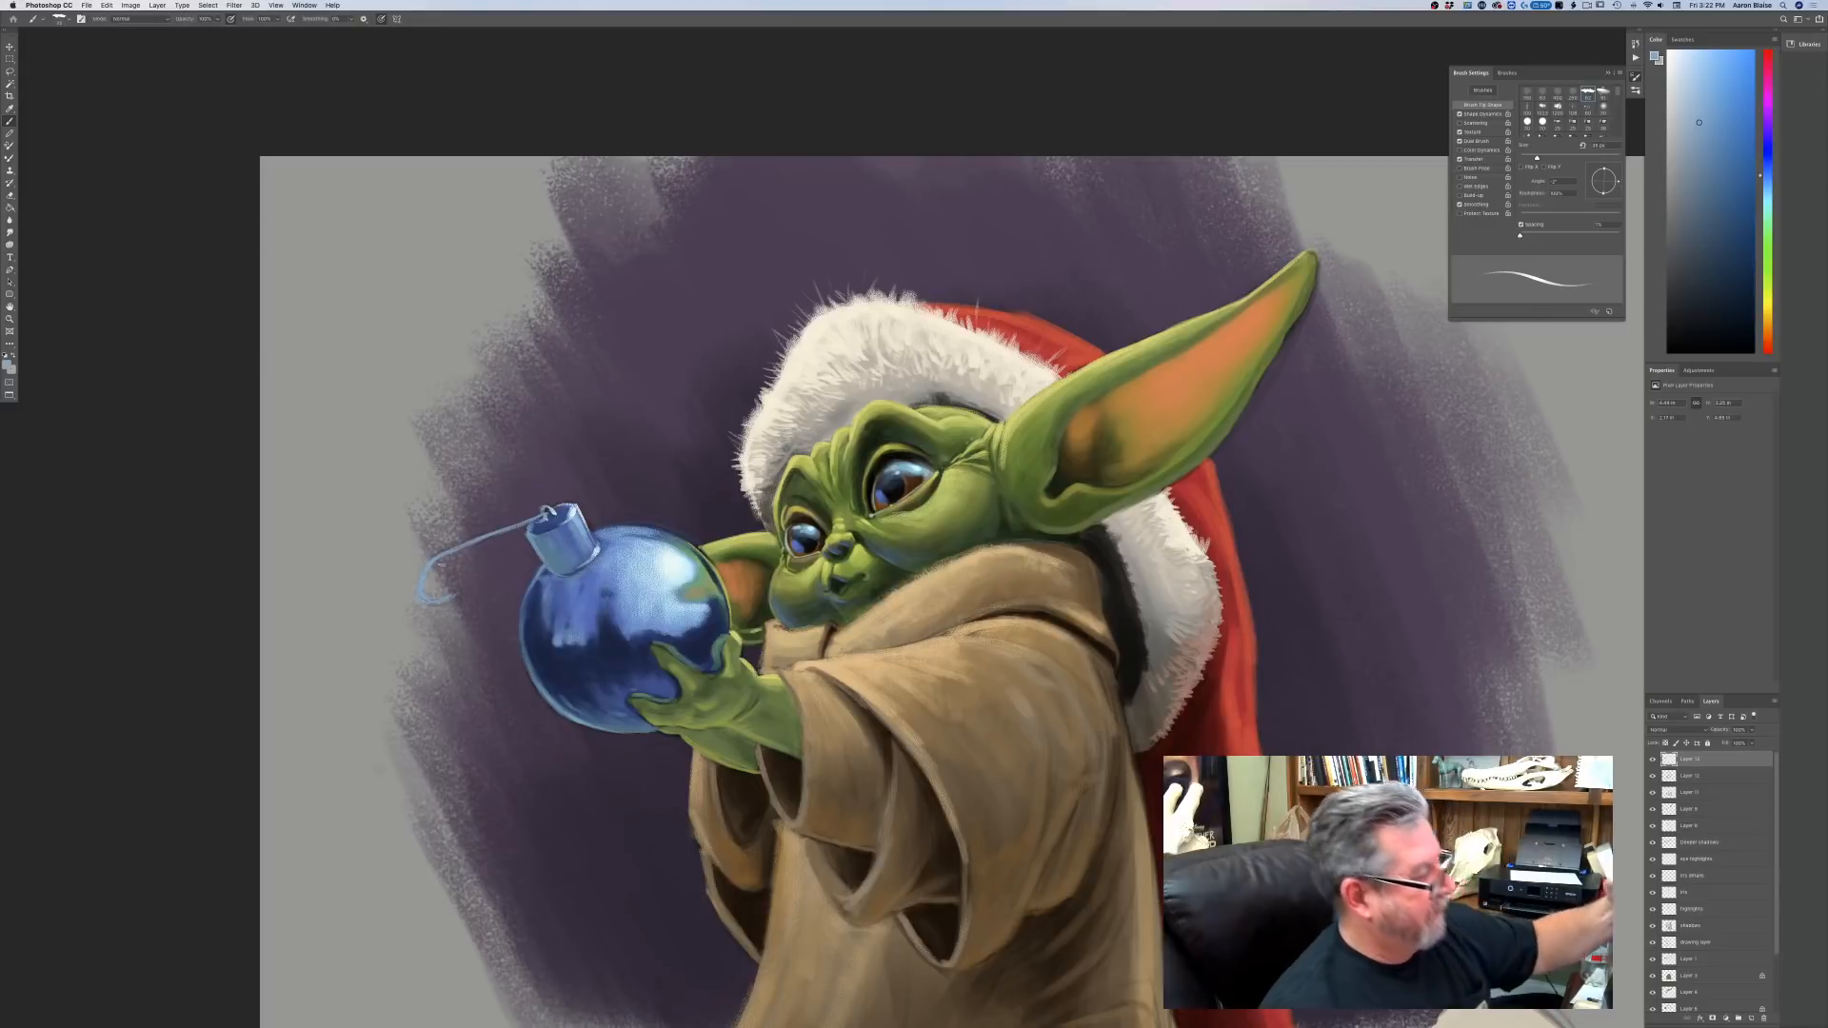
key(super+minus)
key(super+minus)
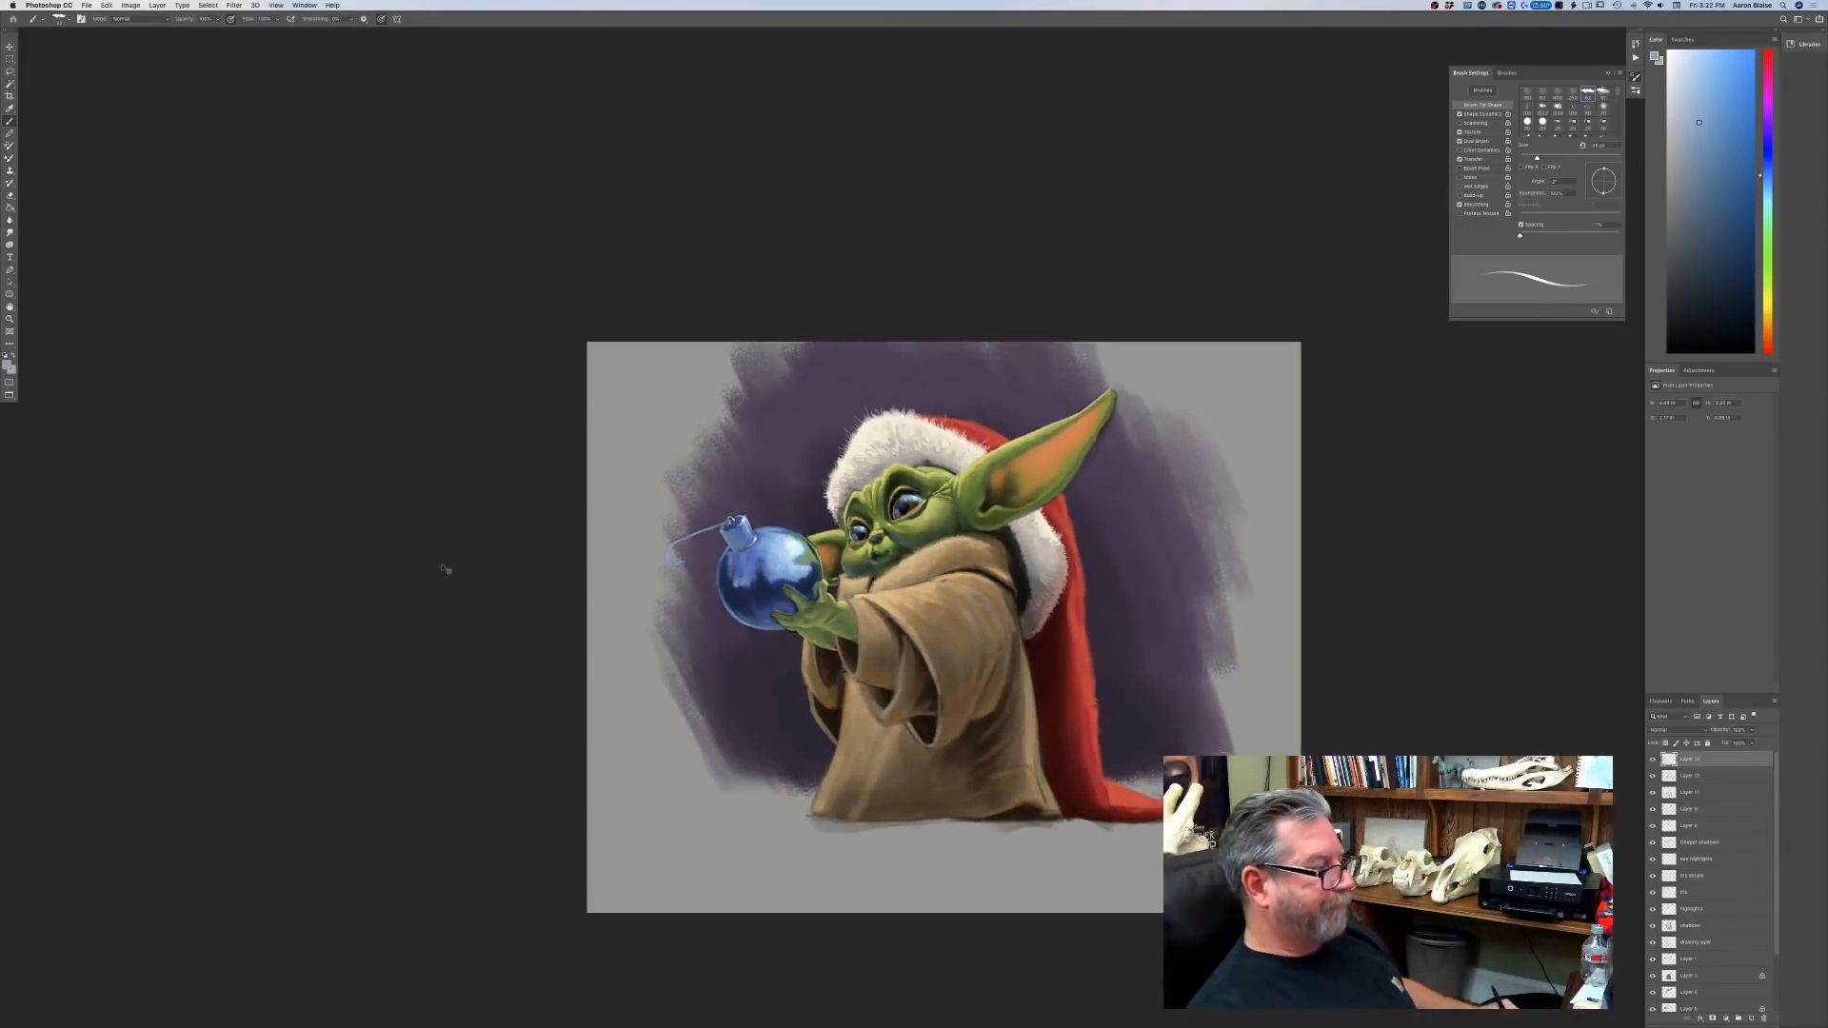
Pick a very pale blue and paint fine highlights along the wire hook and on the ornament's neck and rim.
key(super+equal)
key(super+equal)
key(super+equal)
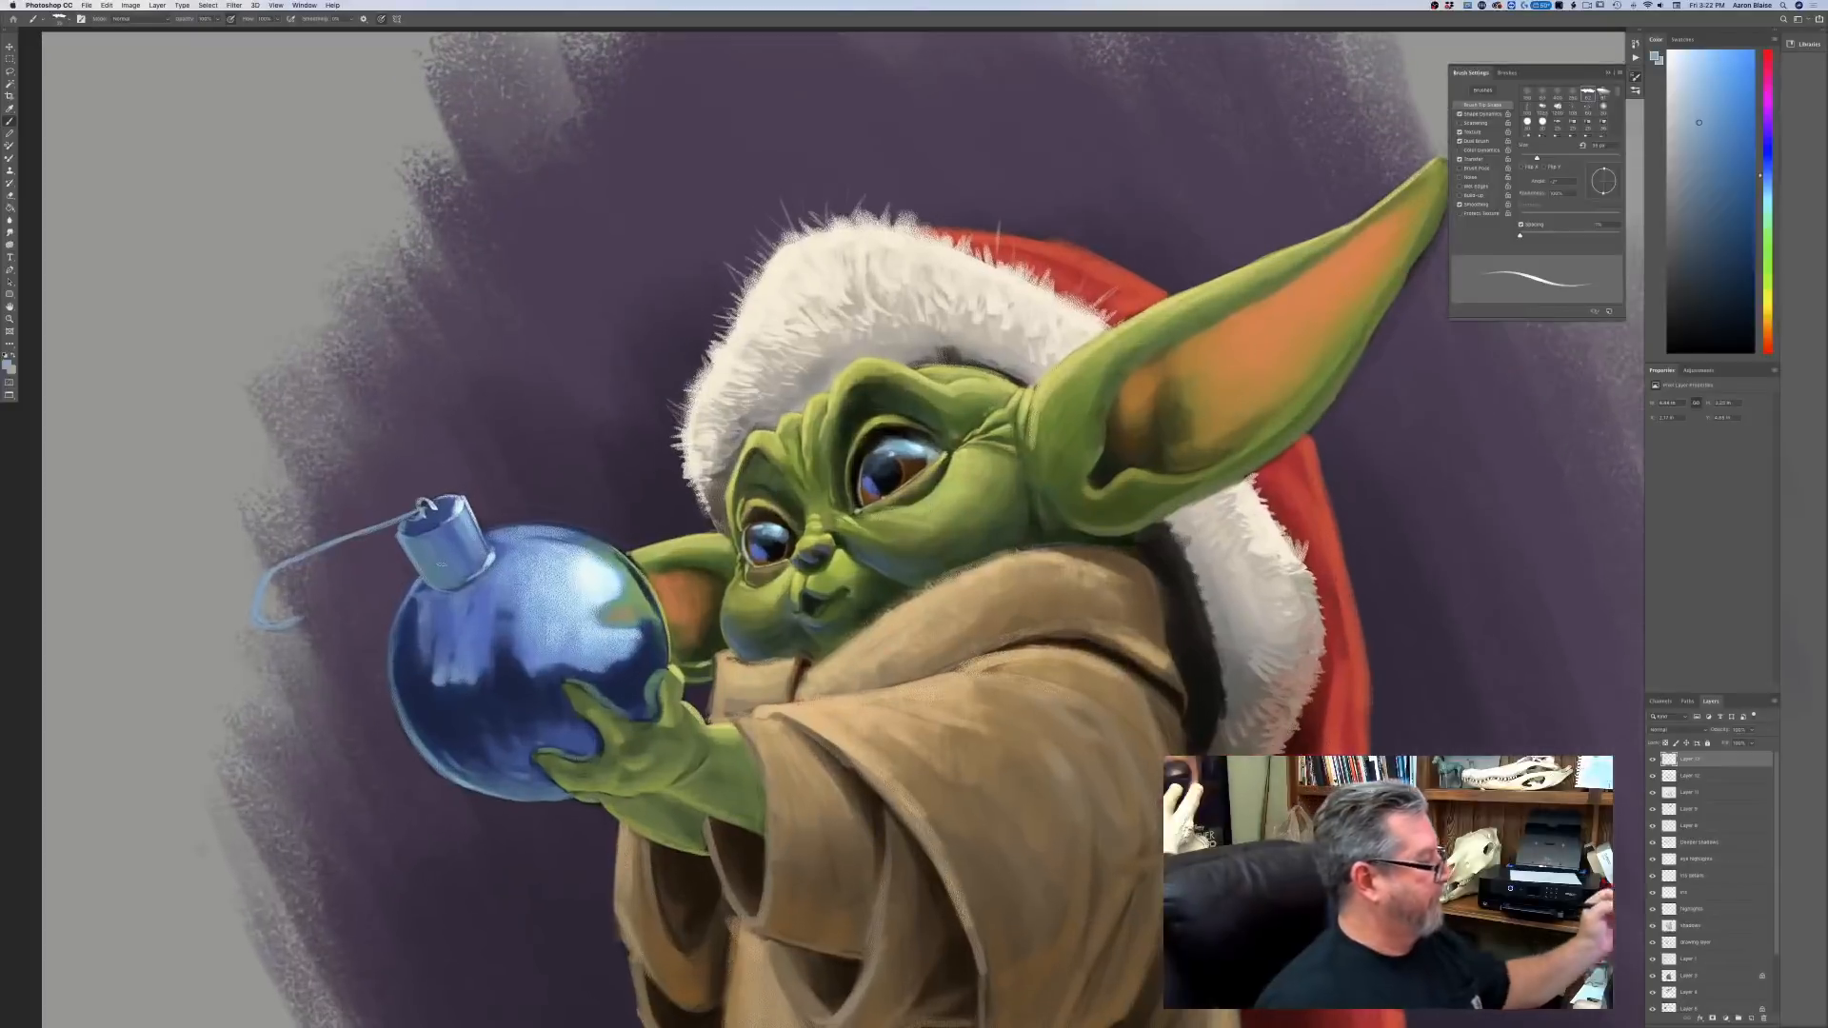
click(8, 366)
click(133, 269)
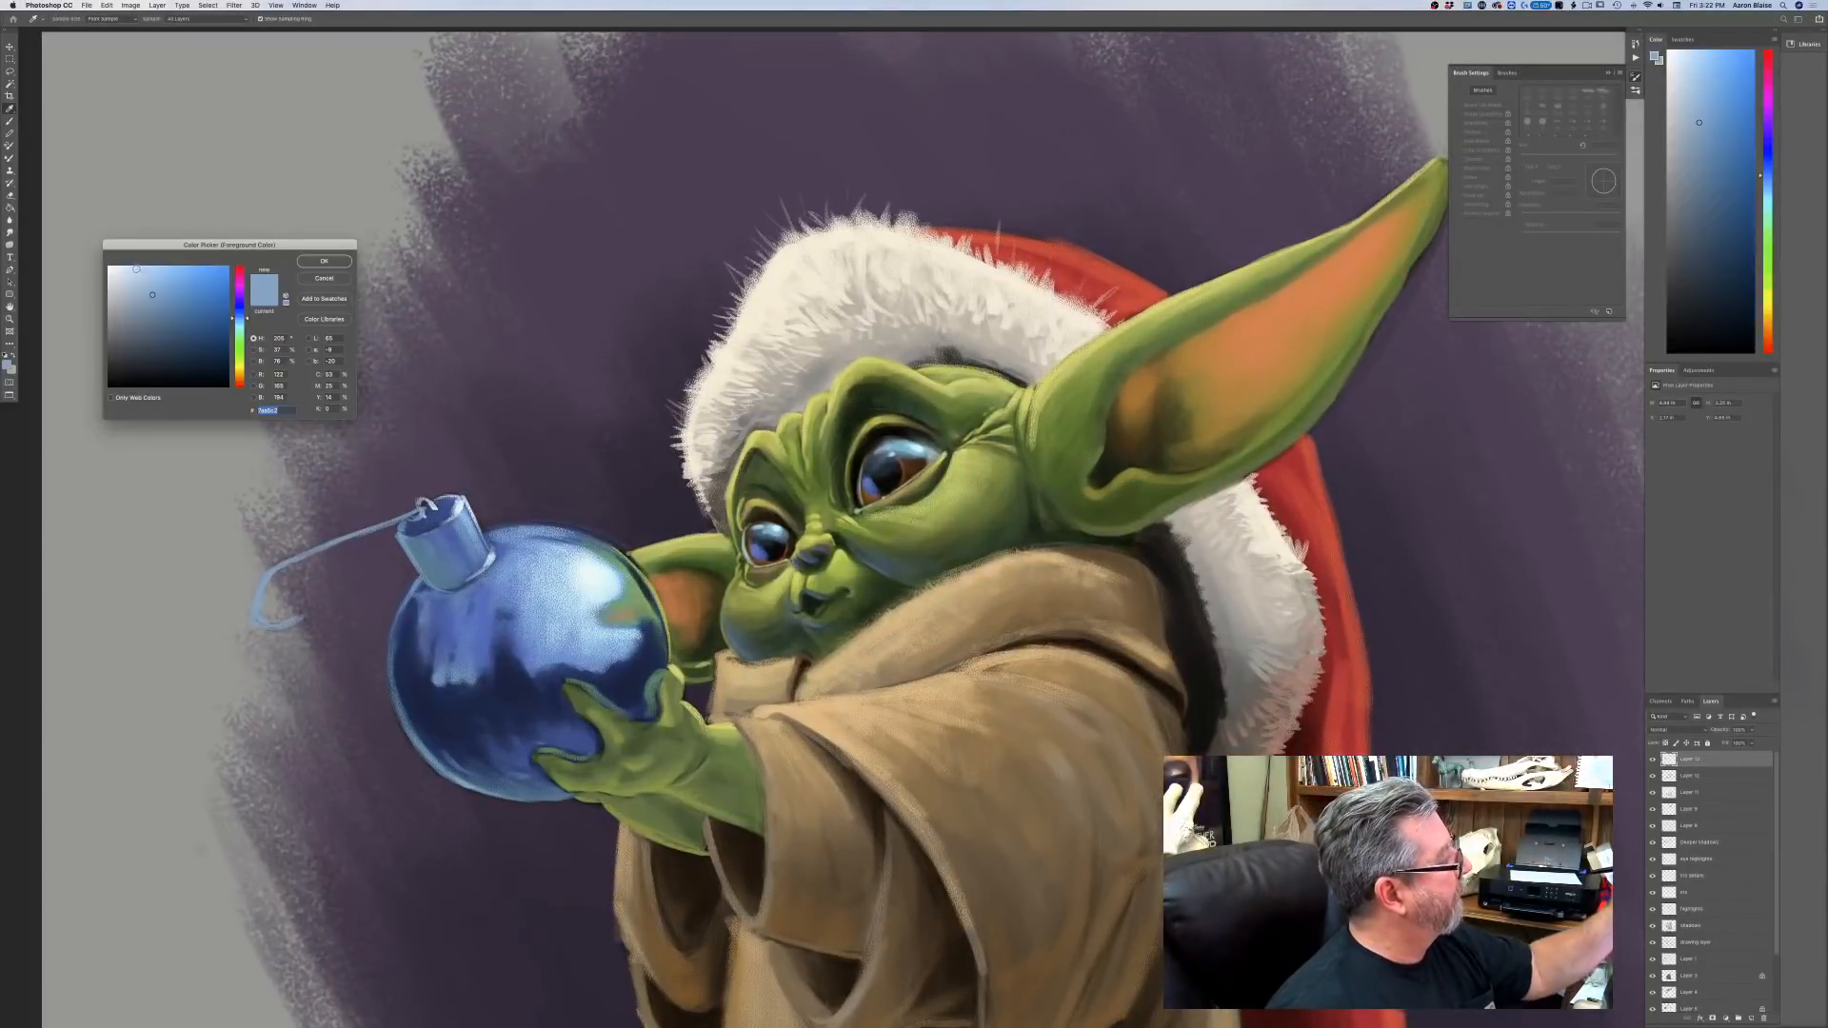
click(241, 321)
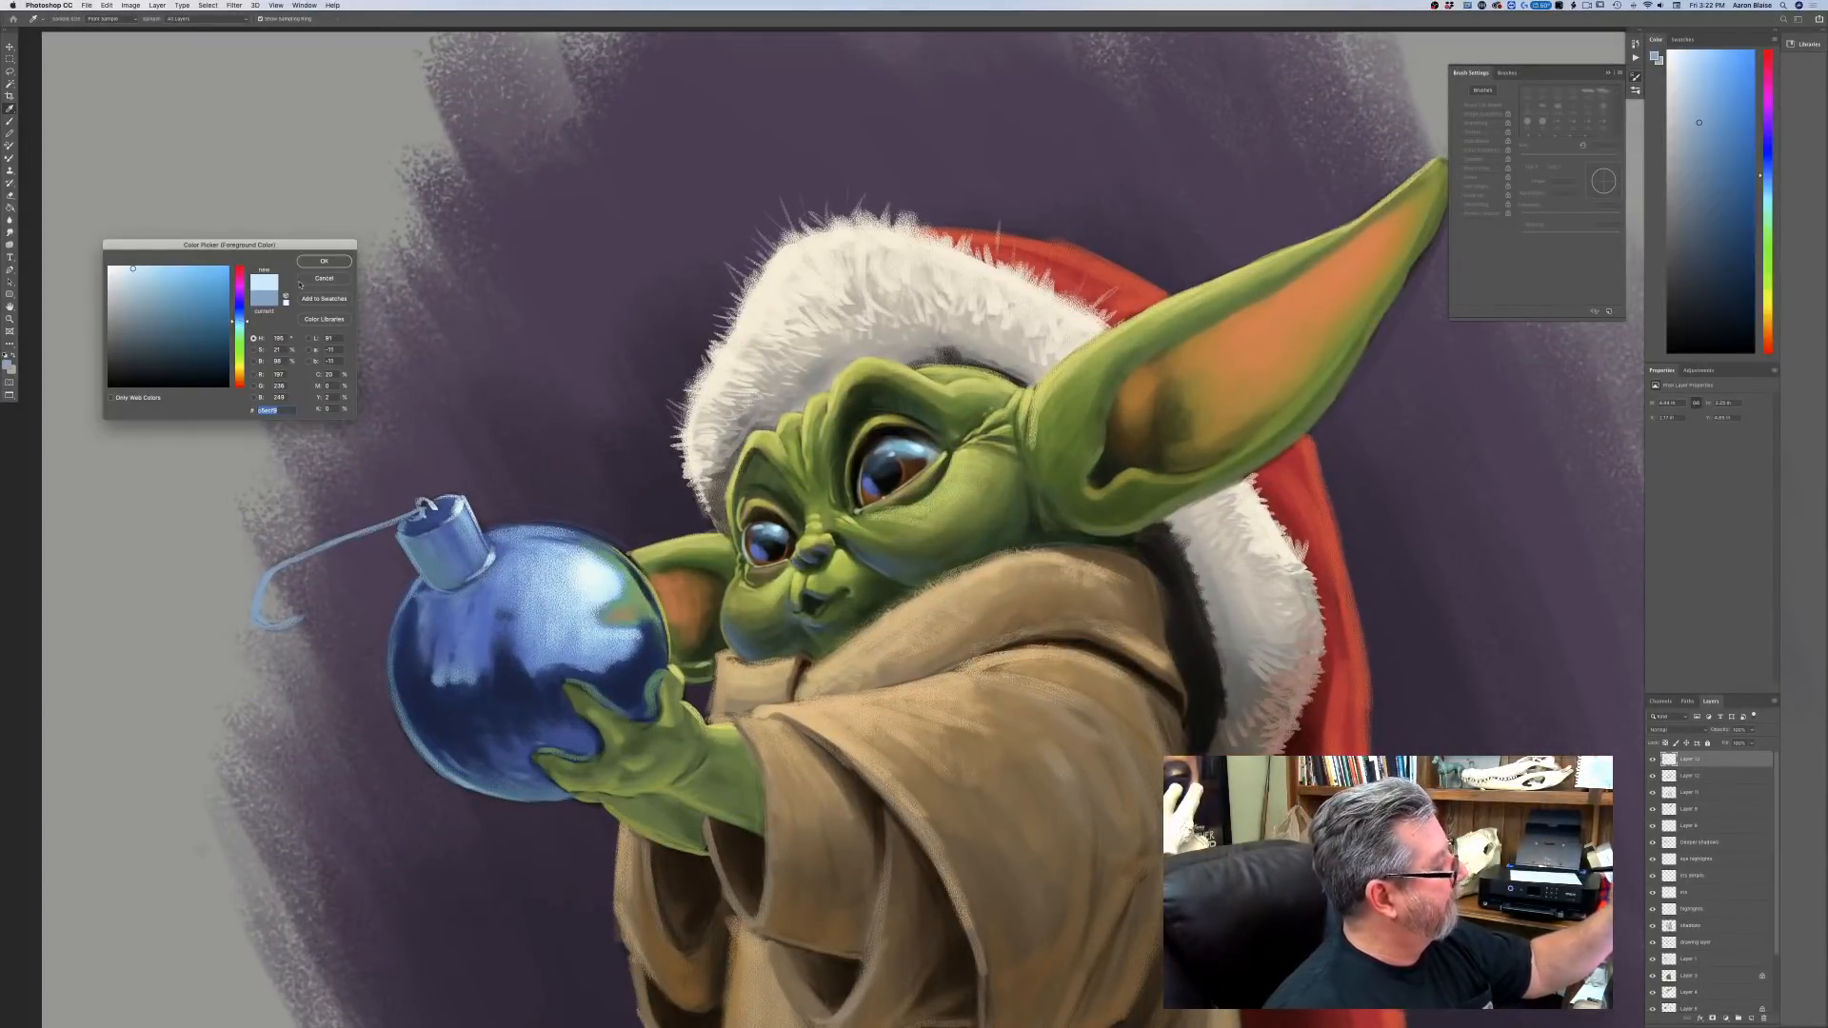
key(Return)
key(b)
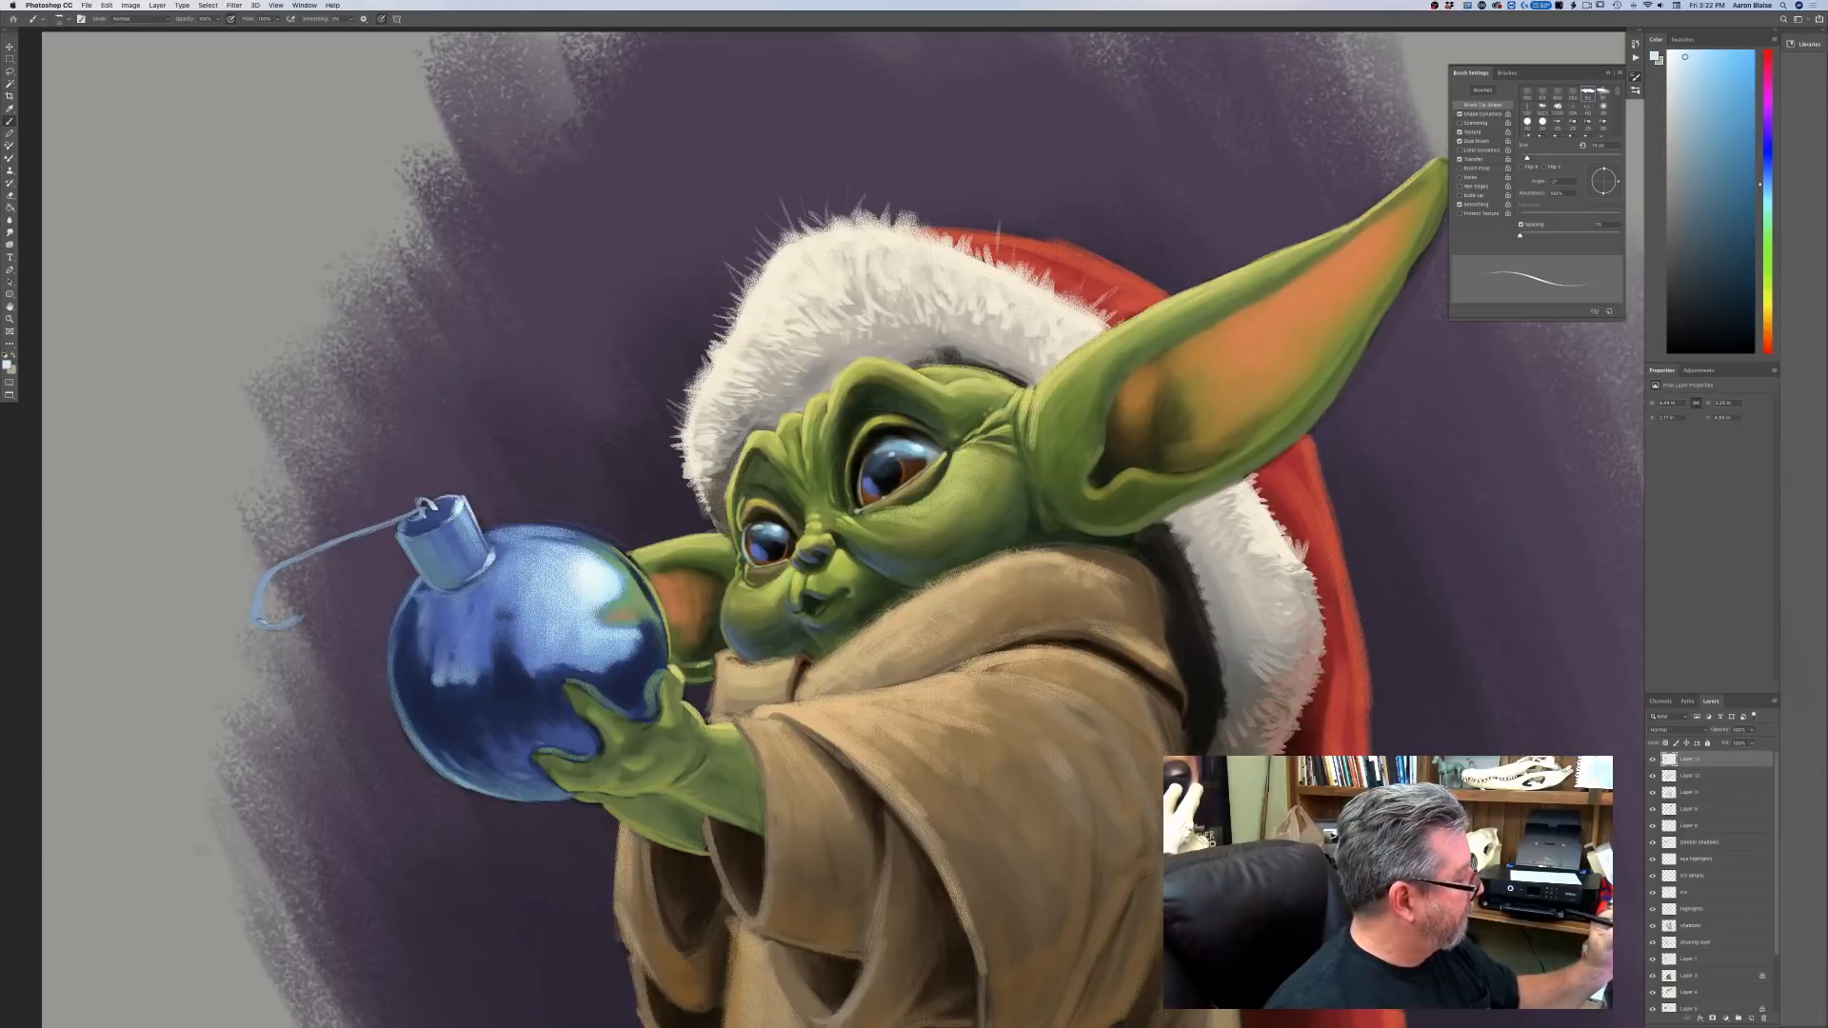
key(bracketright)
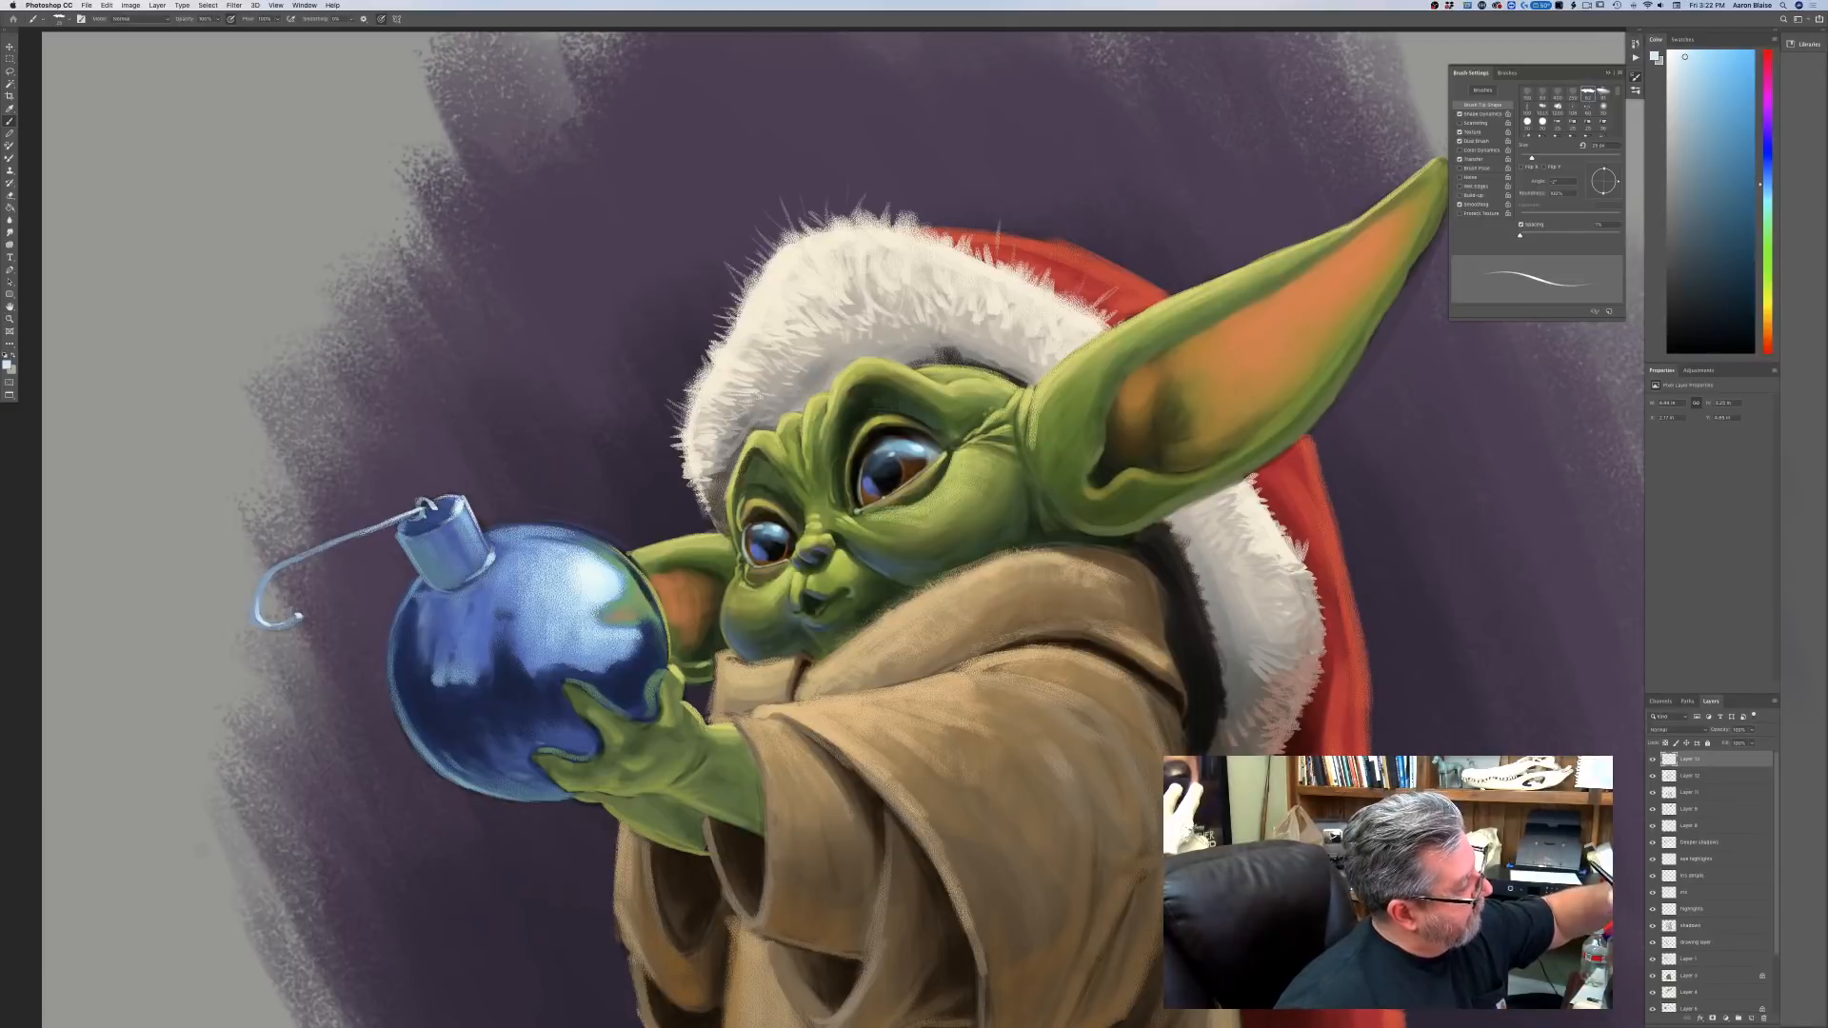
drag(363, 533, 278, 565)
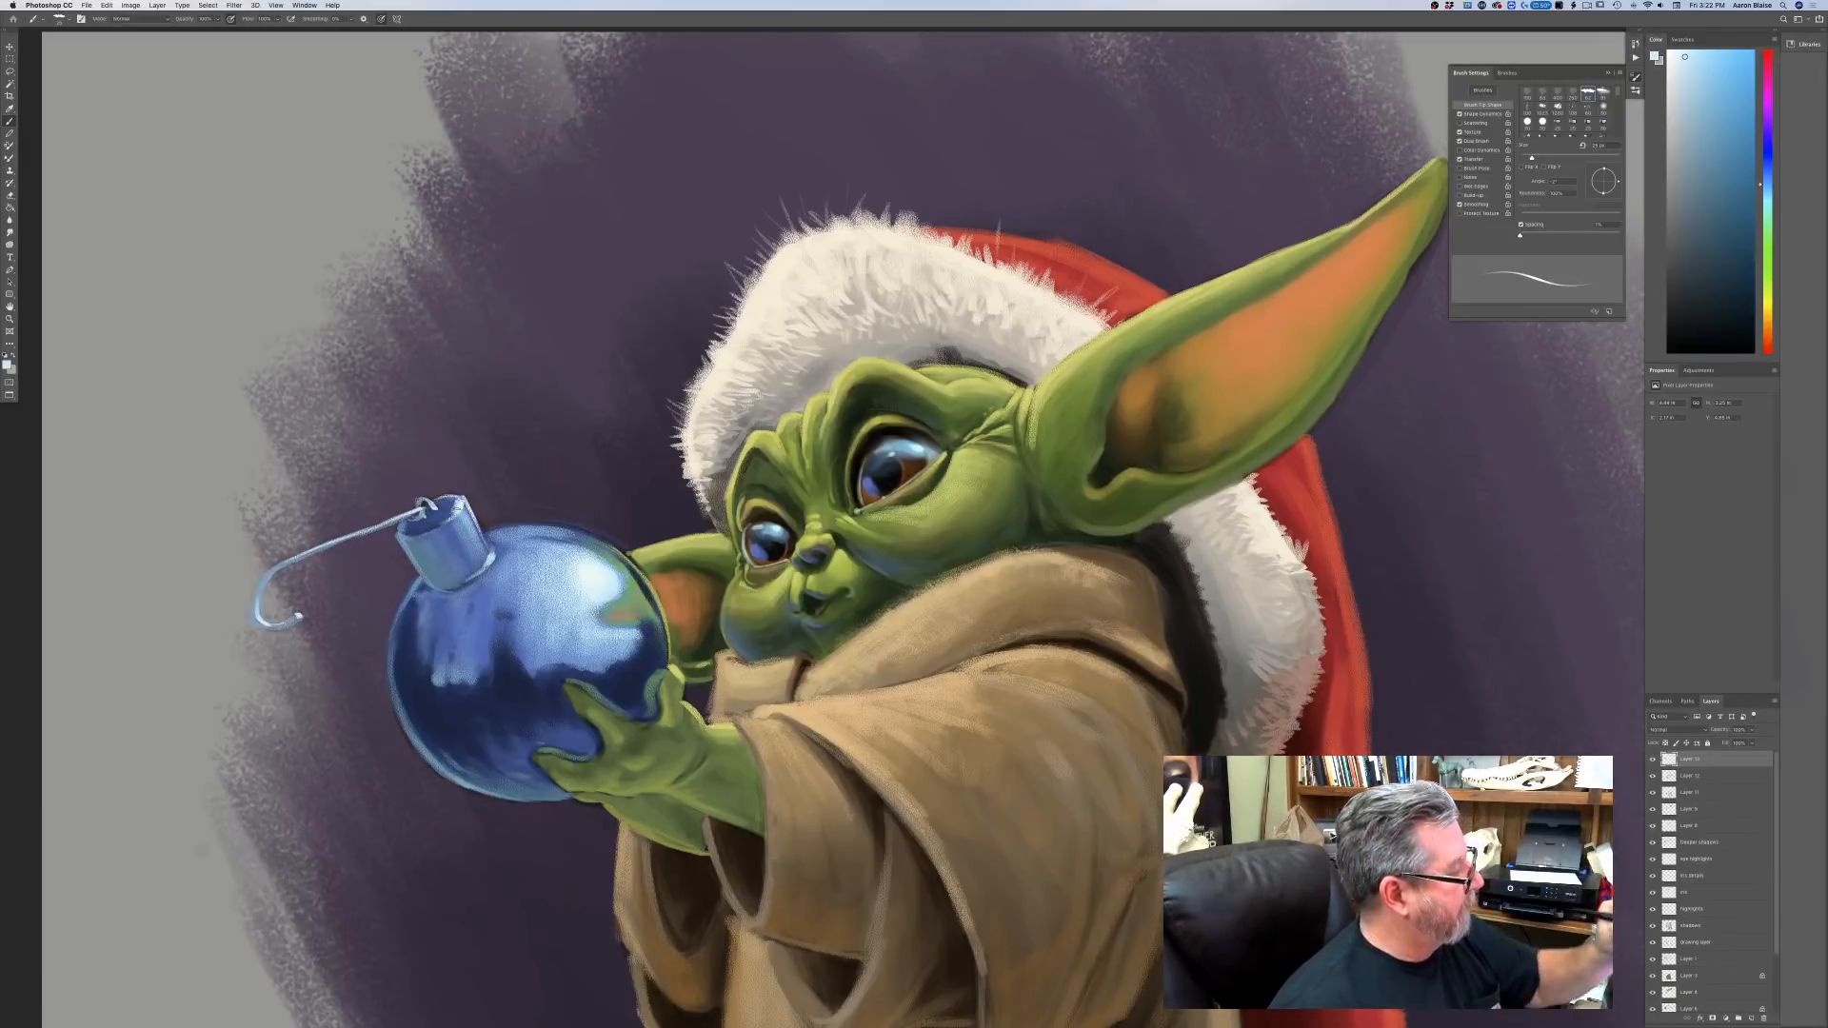
drag(458, 510, 485, 556)
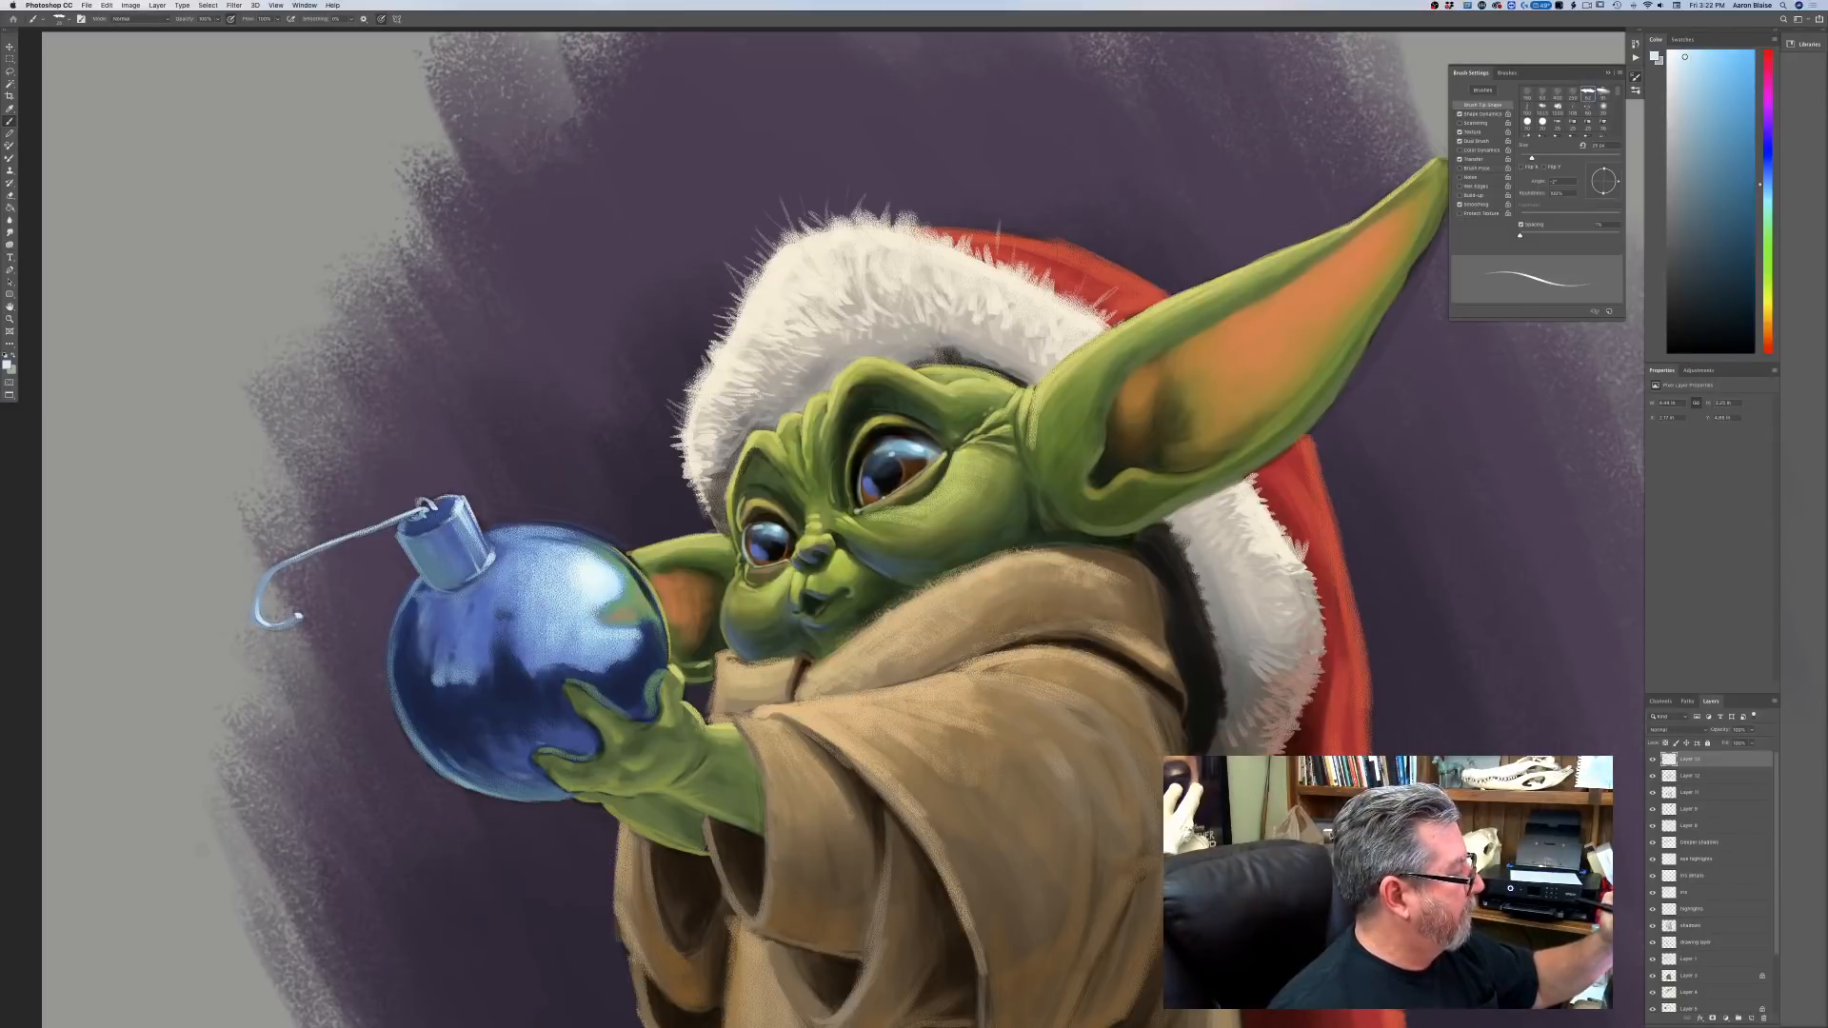
drag(419, 504, 433, 496)
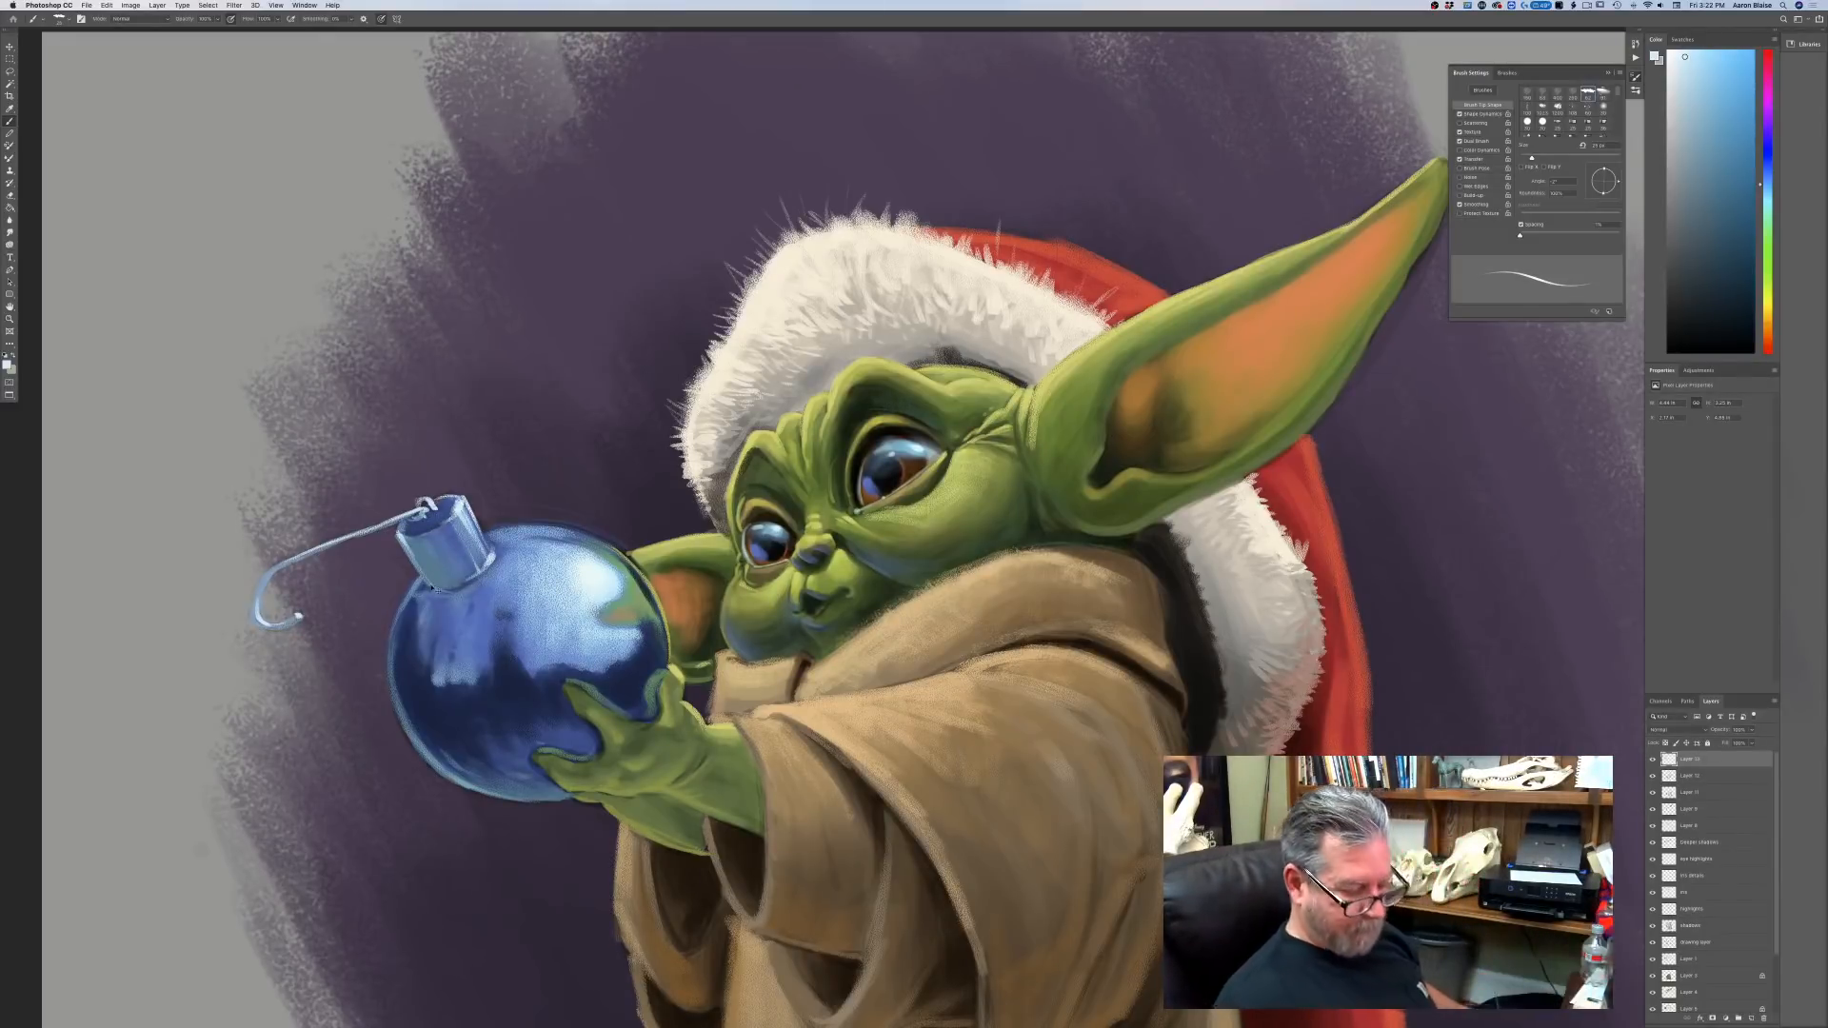
key(super+minus)
key(super+minus)
key(super+plus)
key(super+plus)
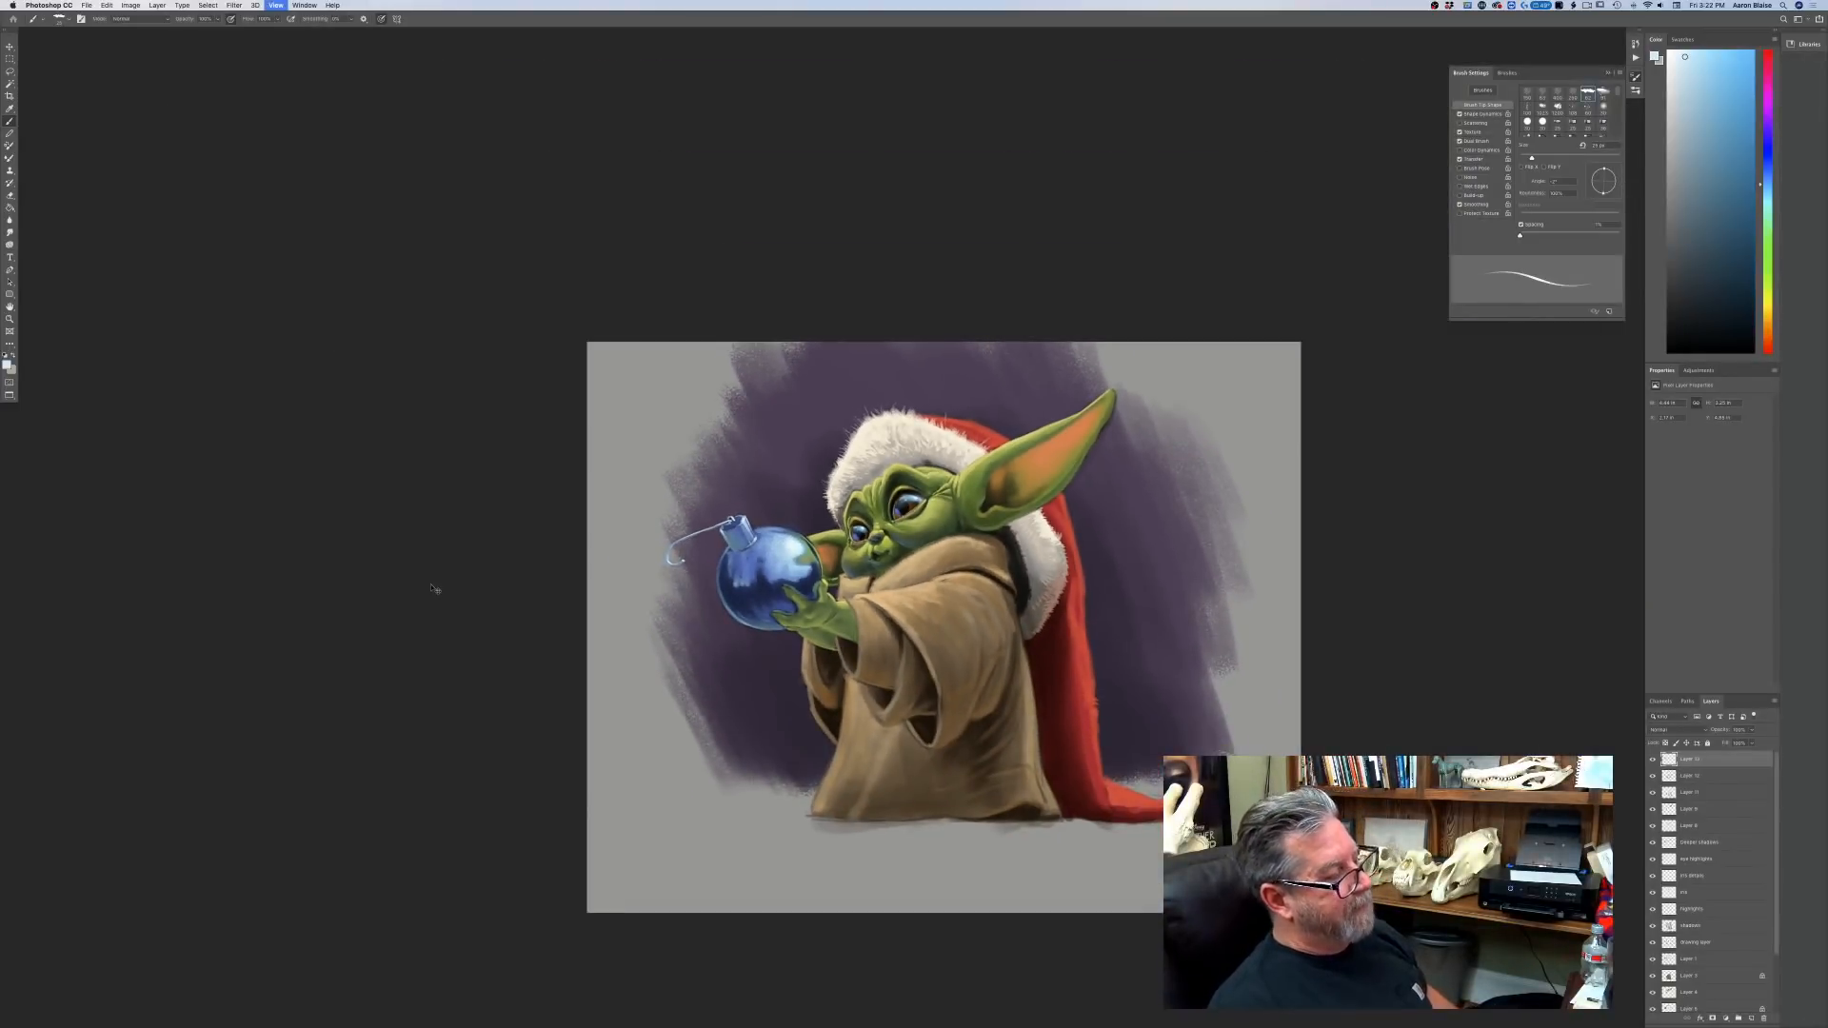
key(super+minus)
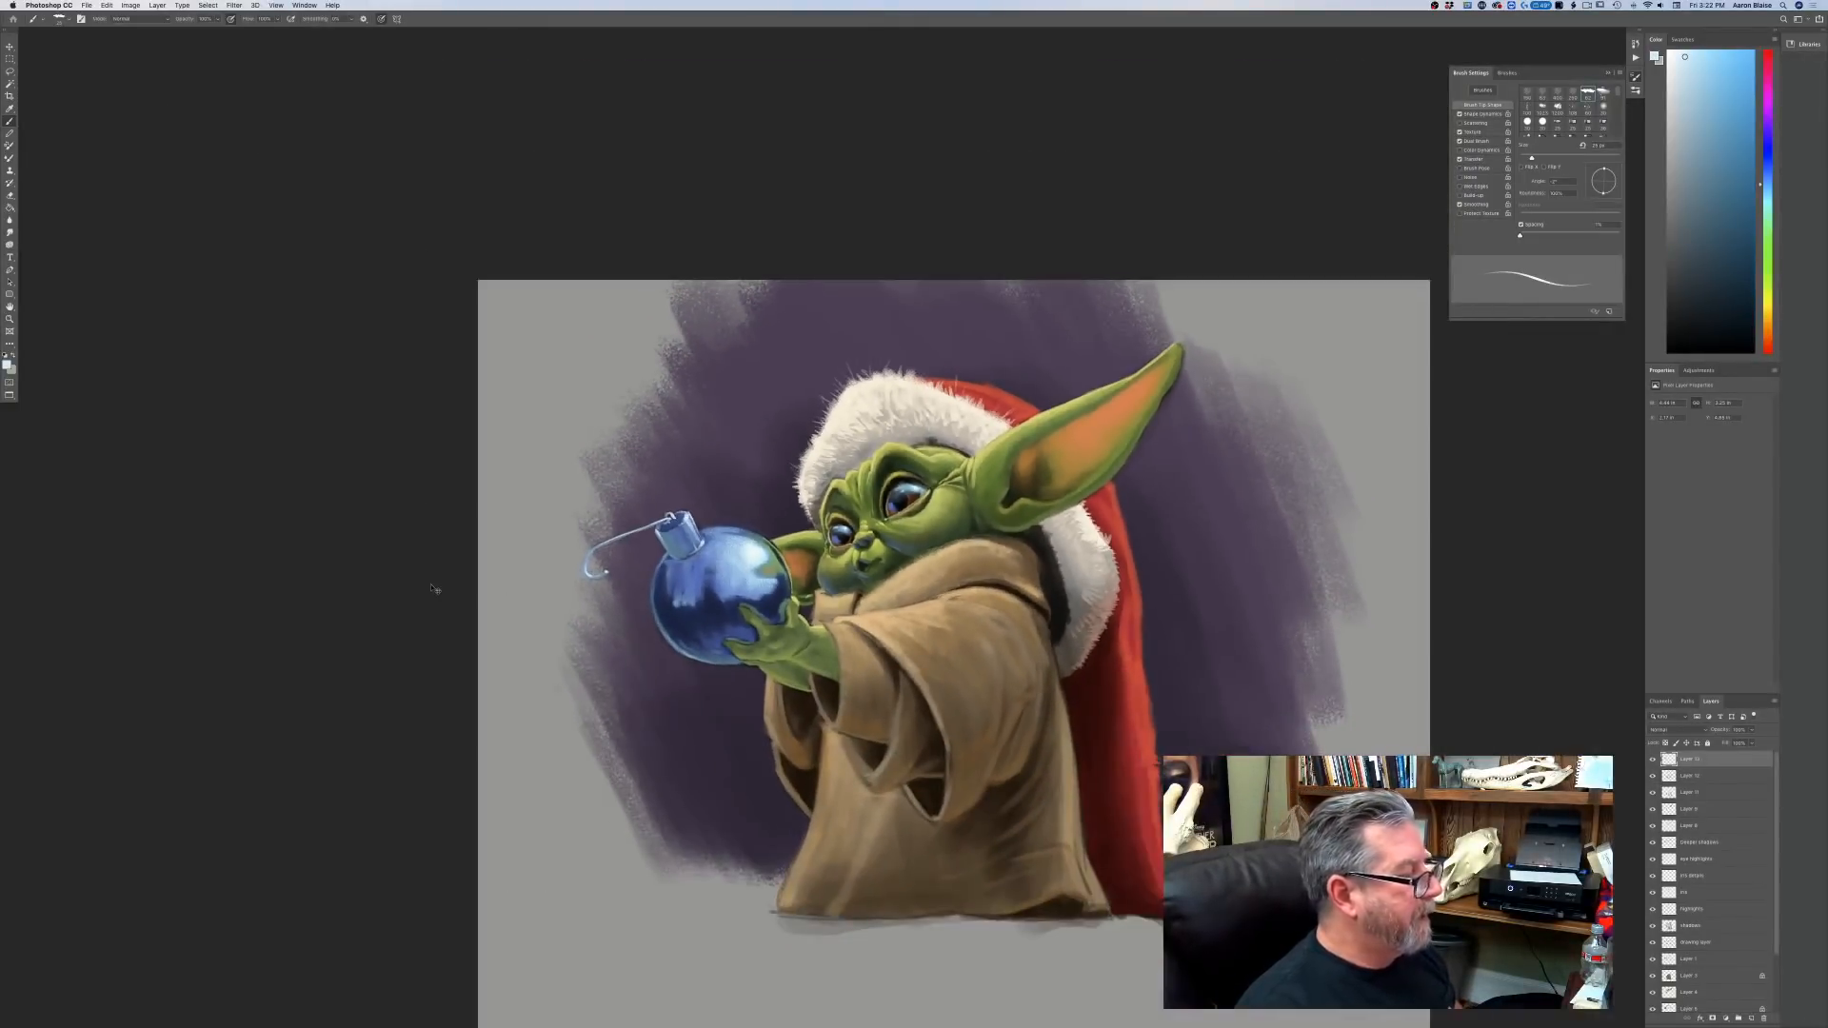
key(super+plus)
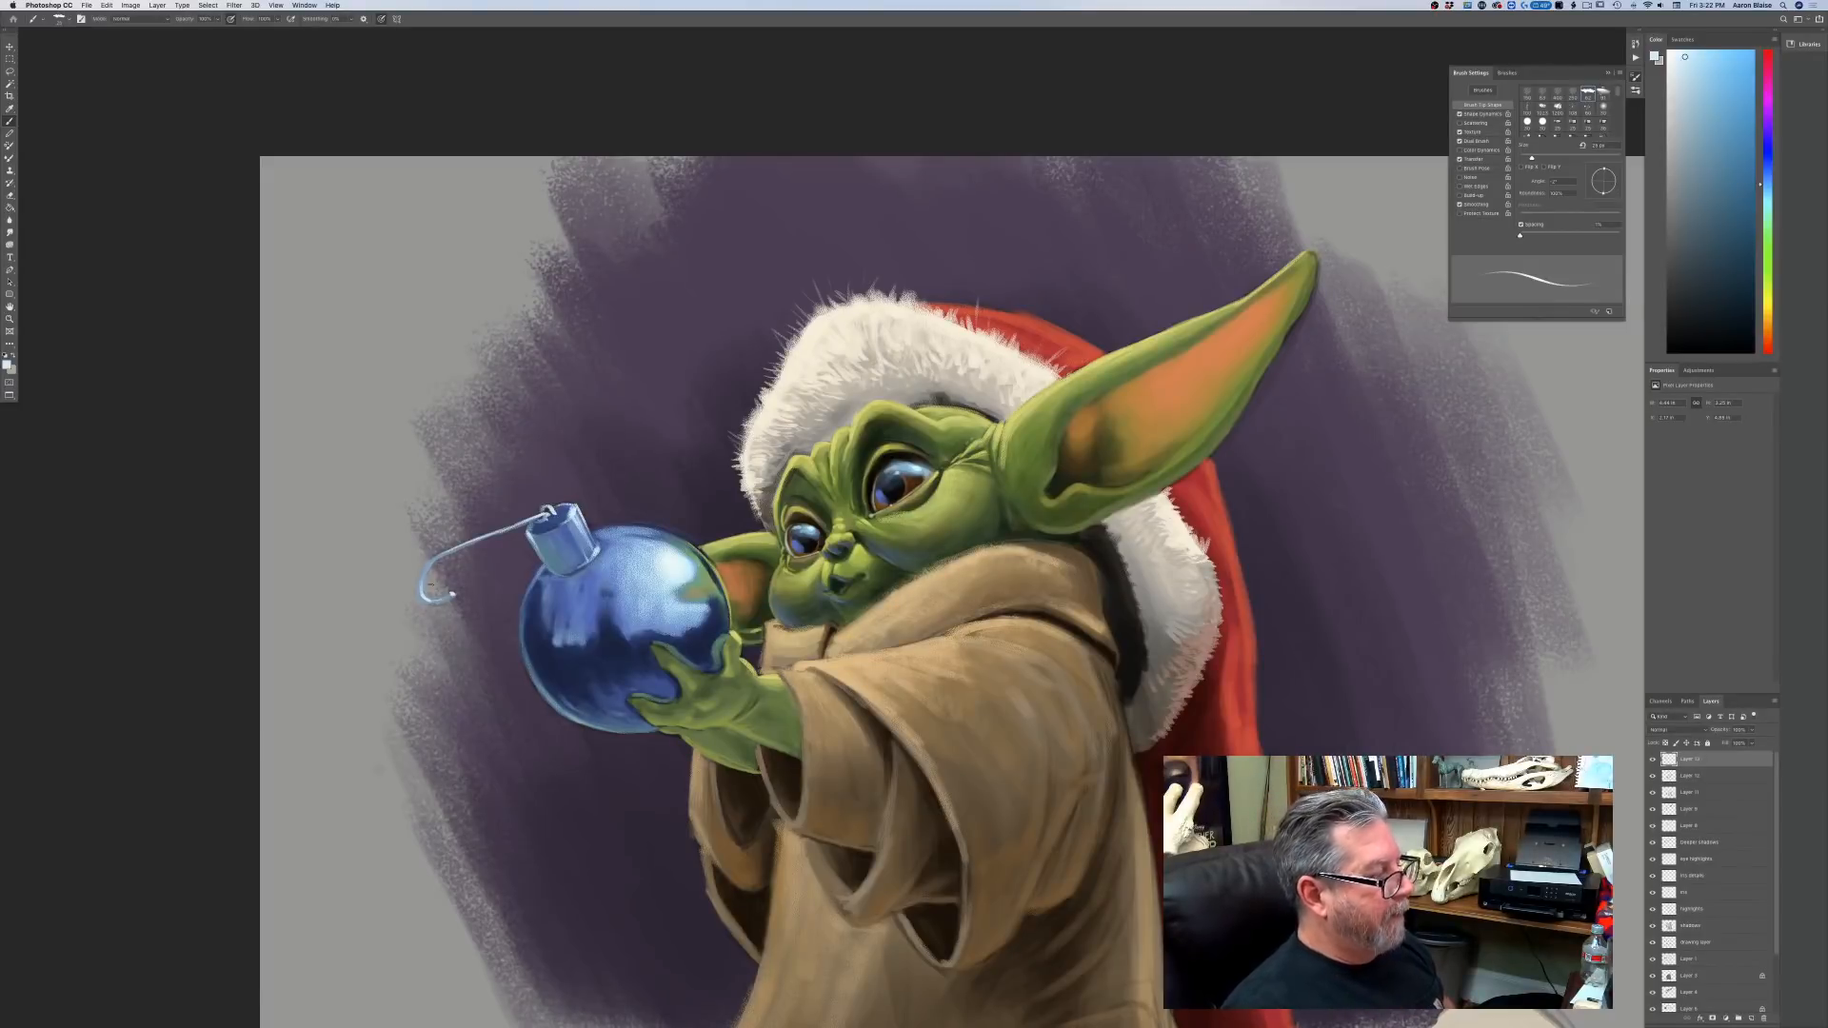
Pick a near-black brown, adjust the brush size and paint dark accents around the edges of both eyes.
click(8, 364)
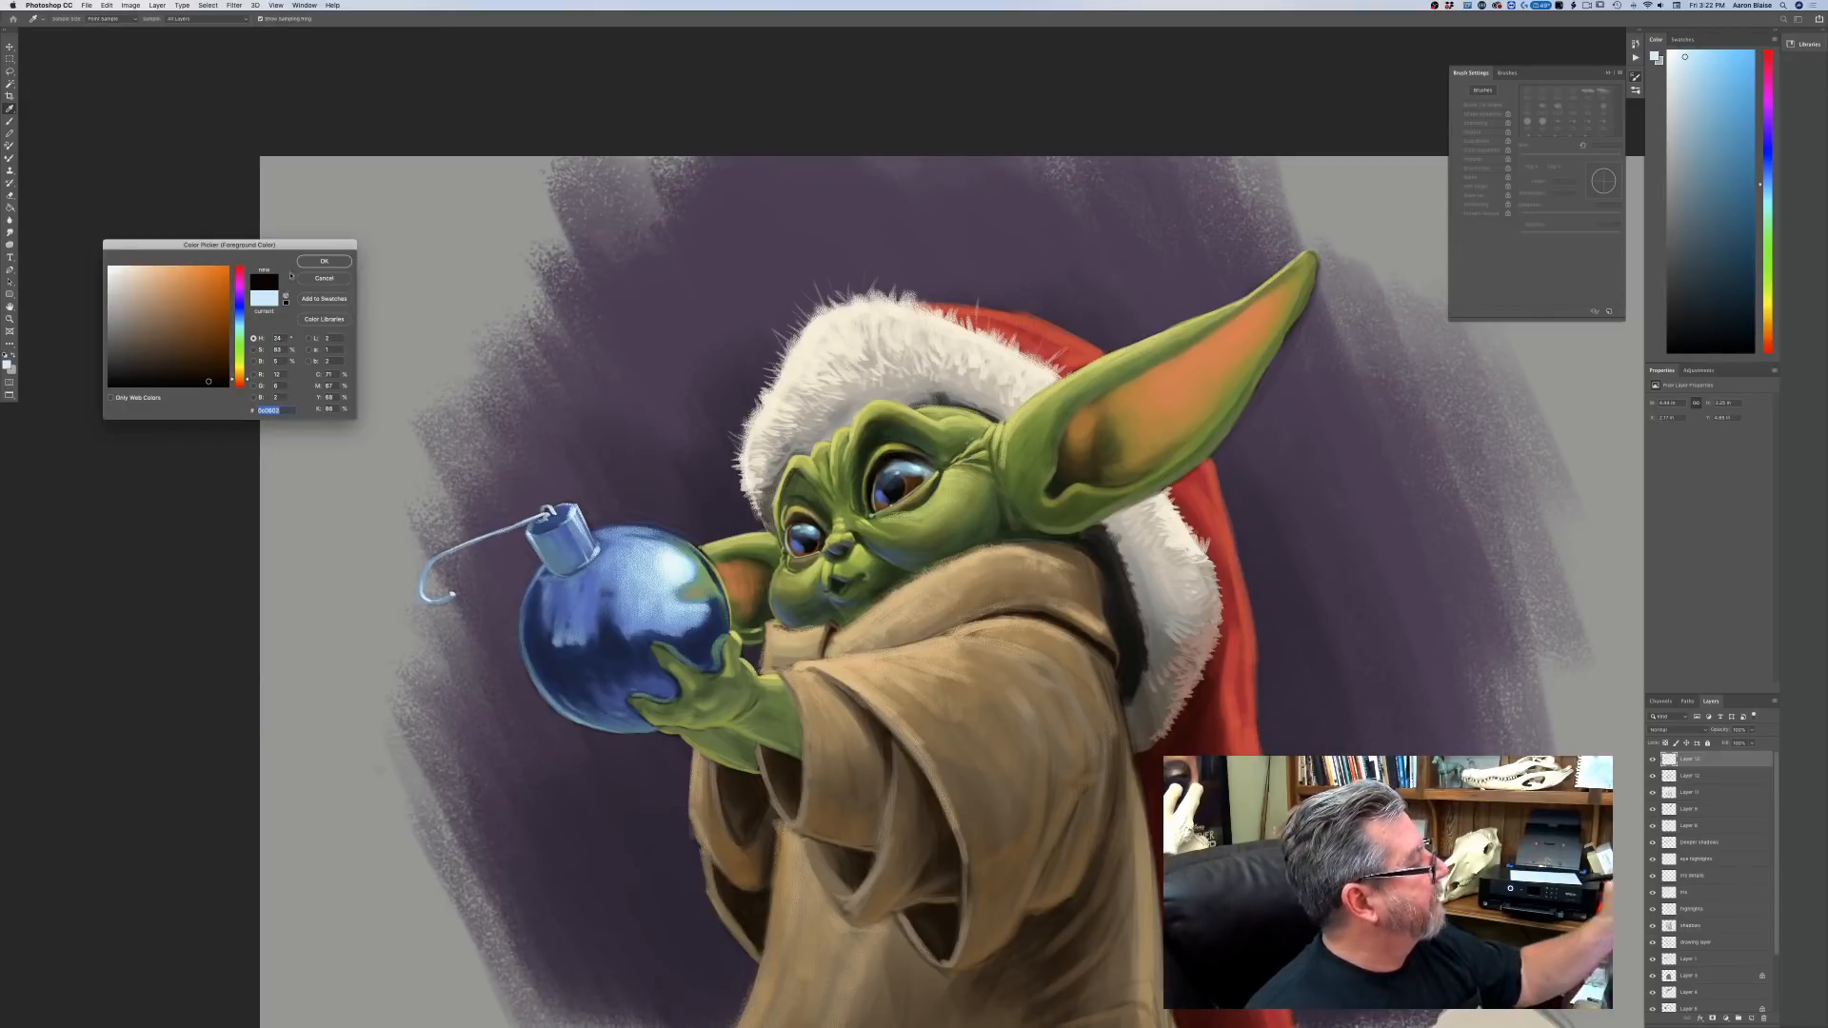
click(323, 261)
key(b)
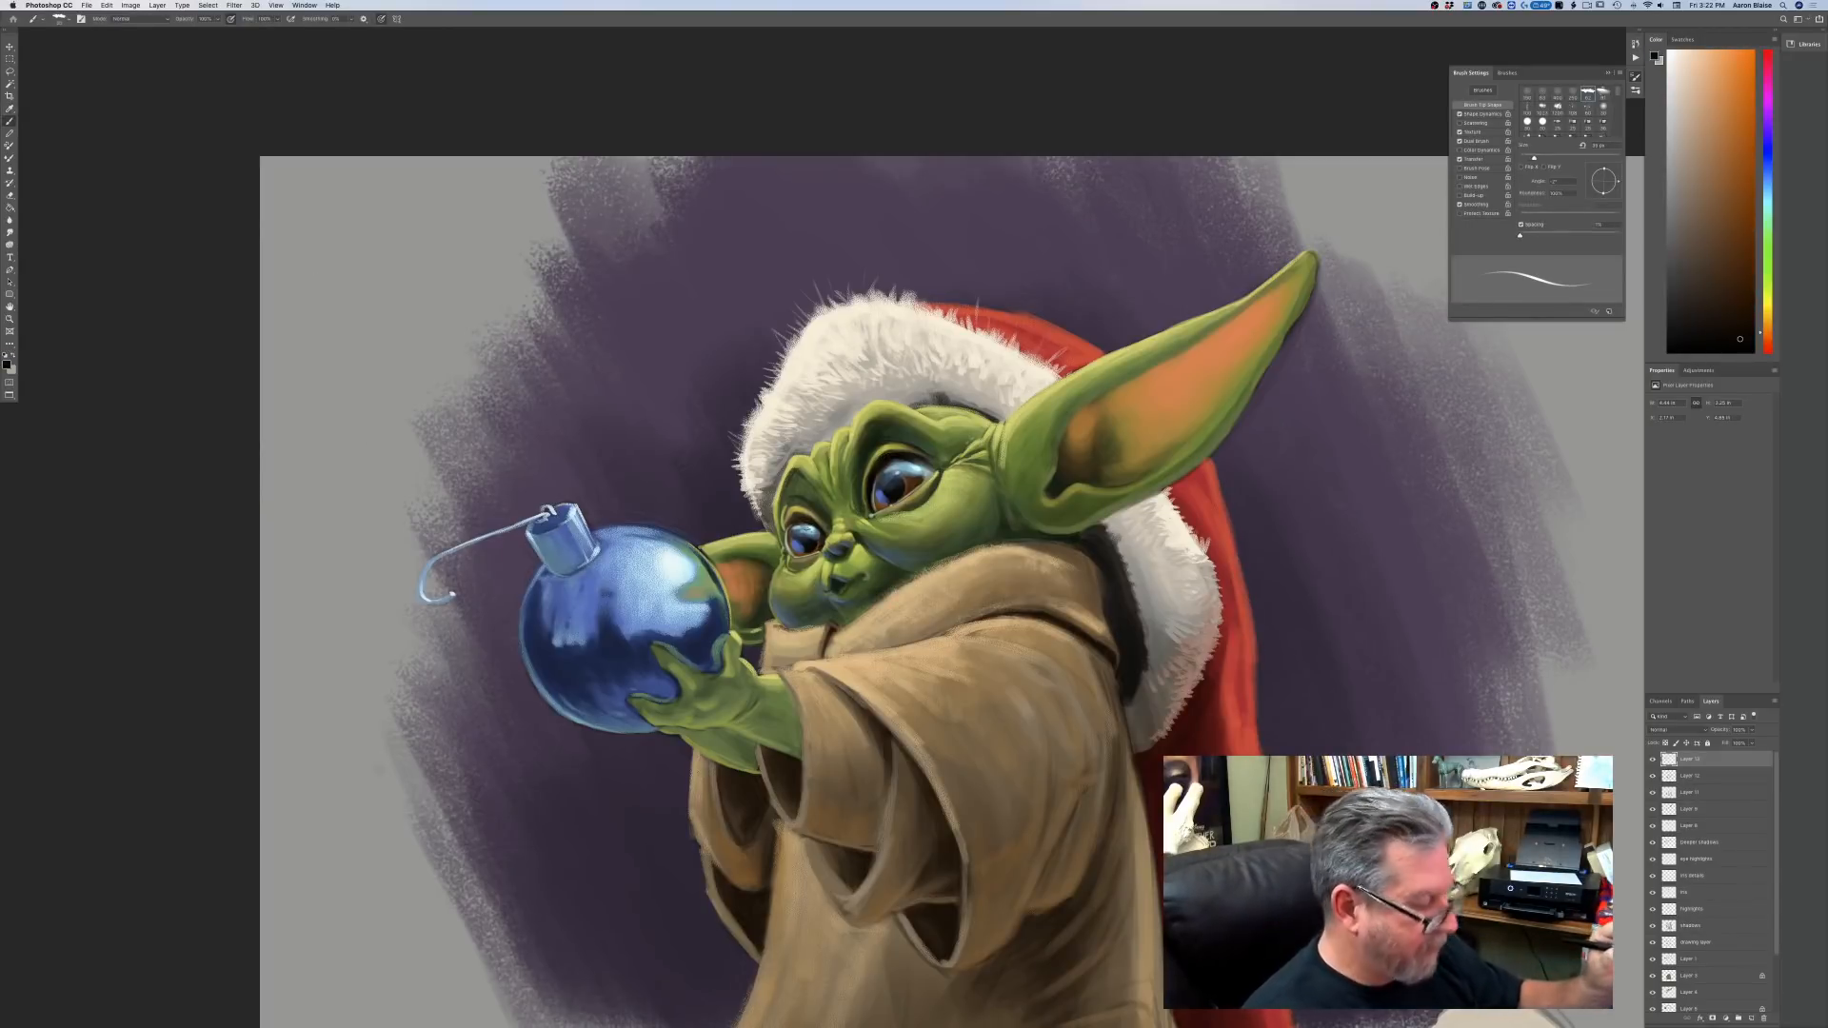
key(bracketright)
key(bracketright)
drag(808, 531, 826, 528)
key(bracketleft)
key(bracketleft)
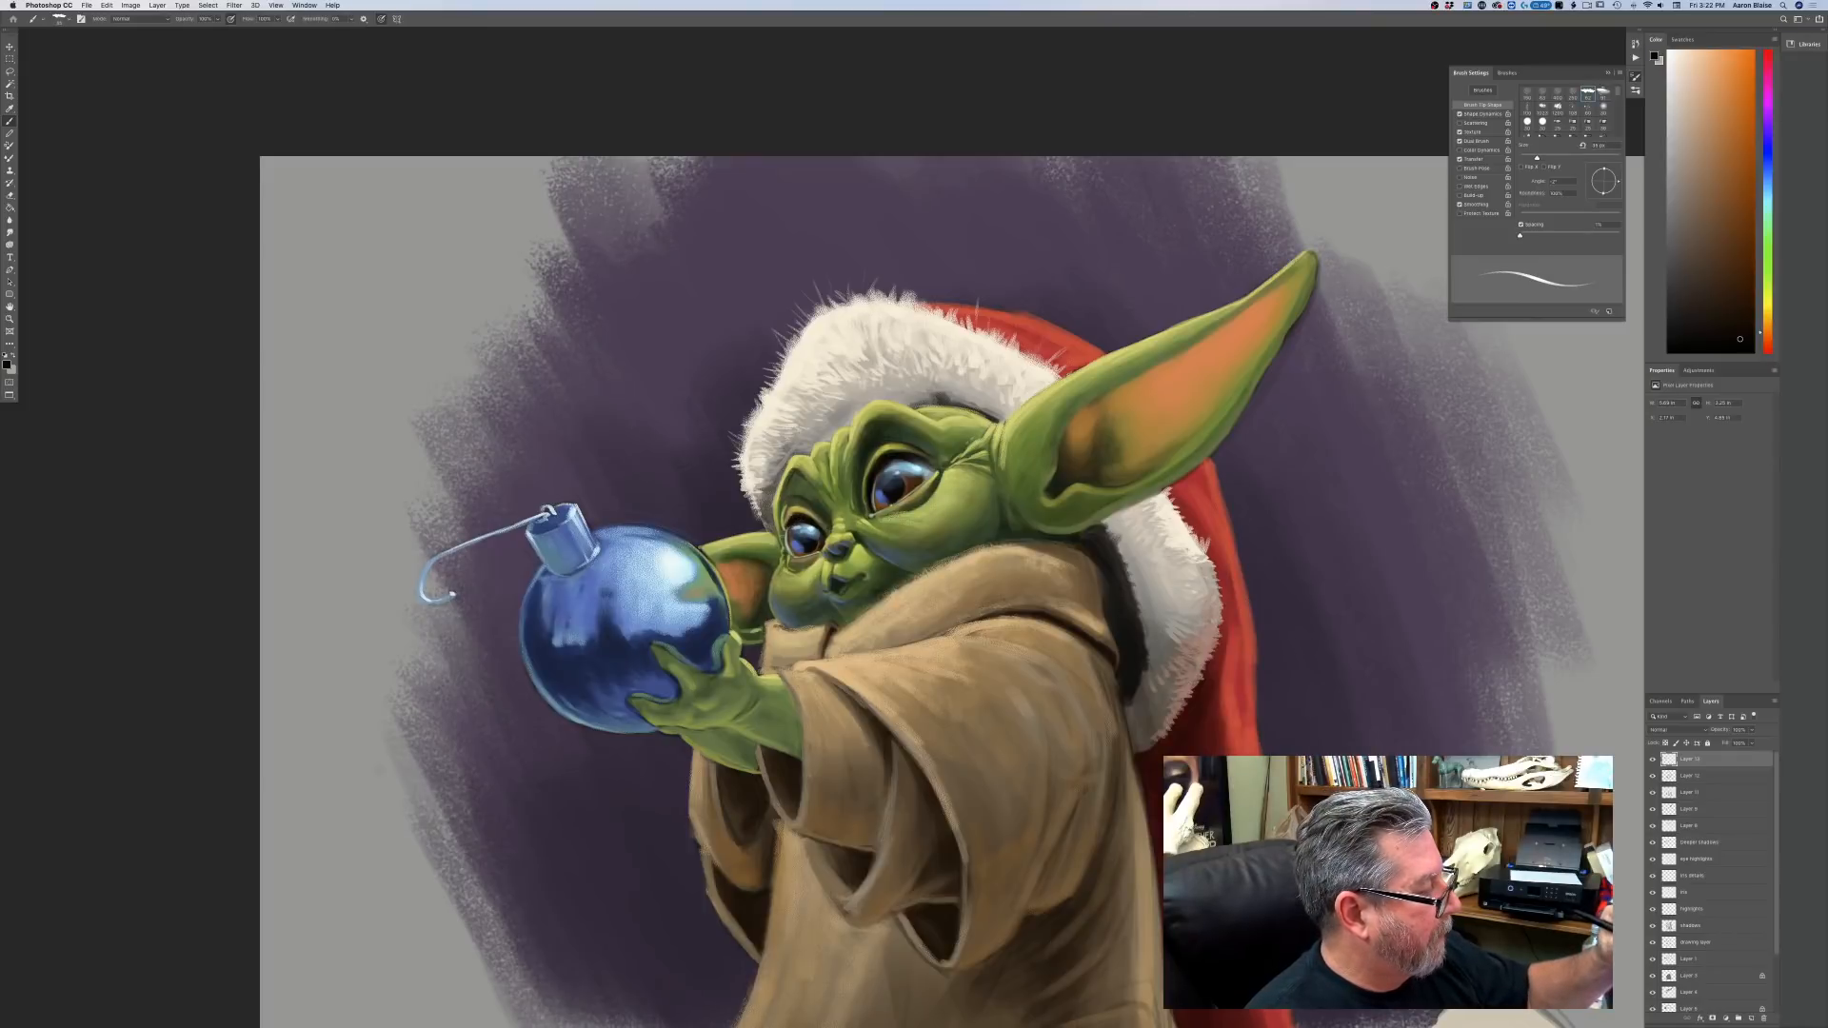
drag(782, 515, 798, 530)
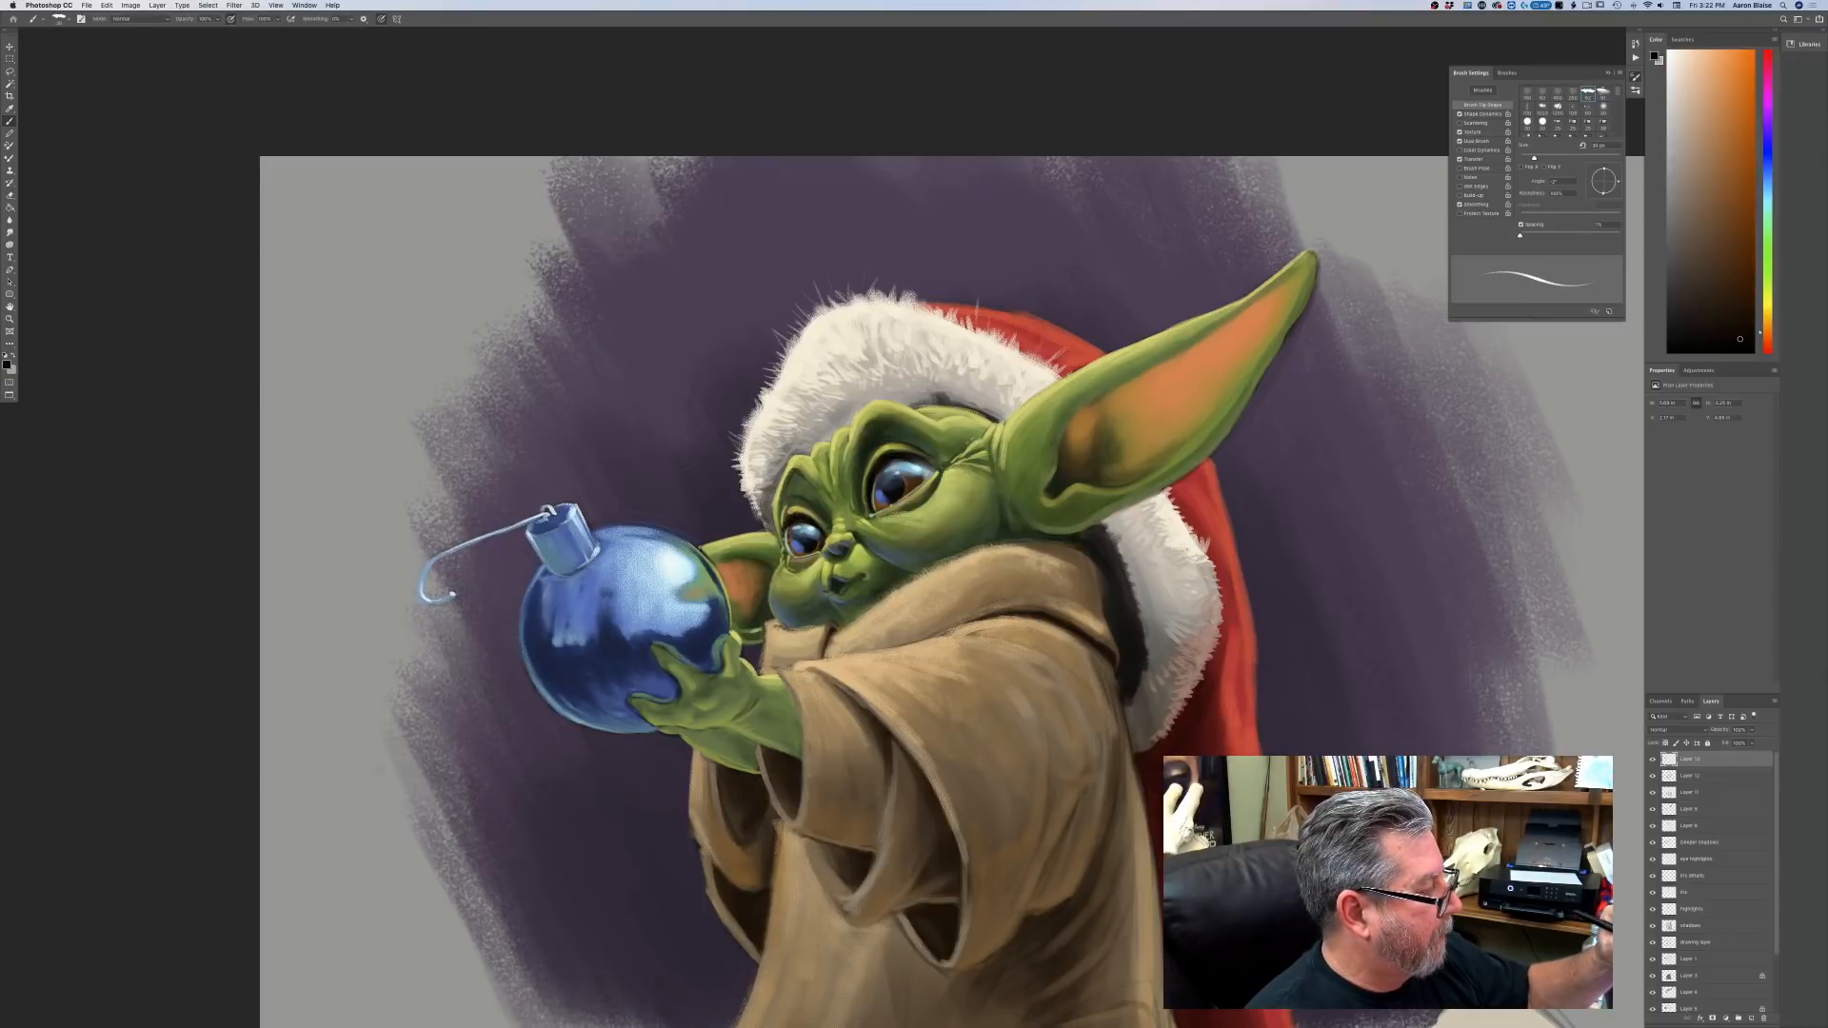
drag(885, 465, 867, 473)
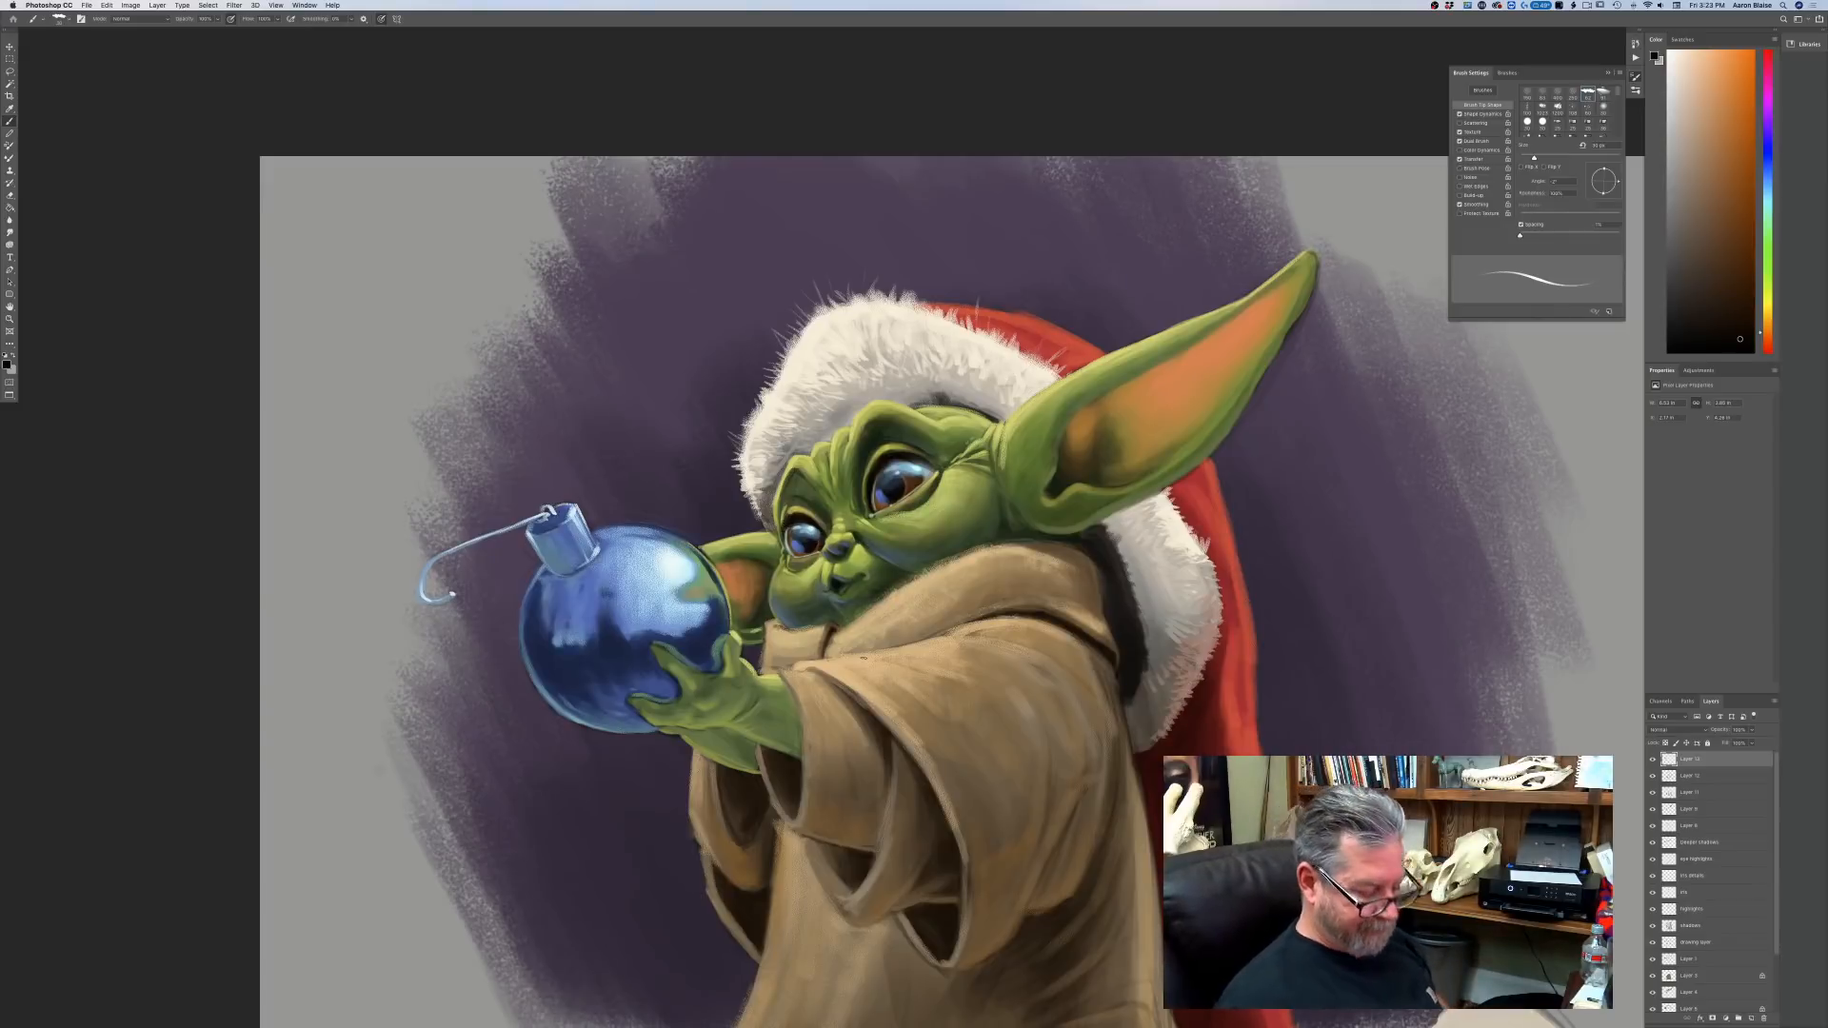
Sample the mid green skin tone beside the mouth and shrink the brush for detail work around the lips.
click(7, 364)
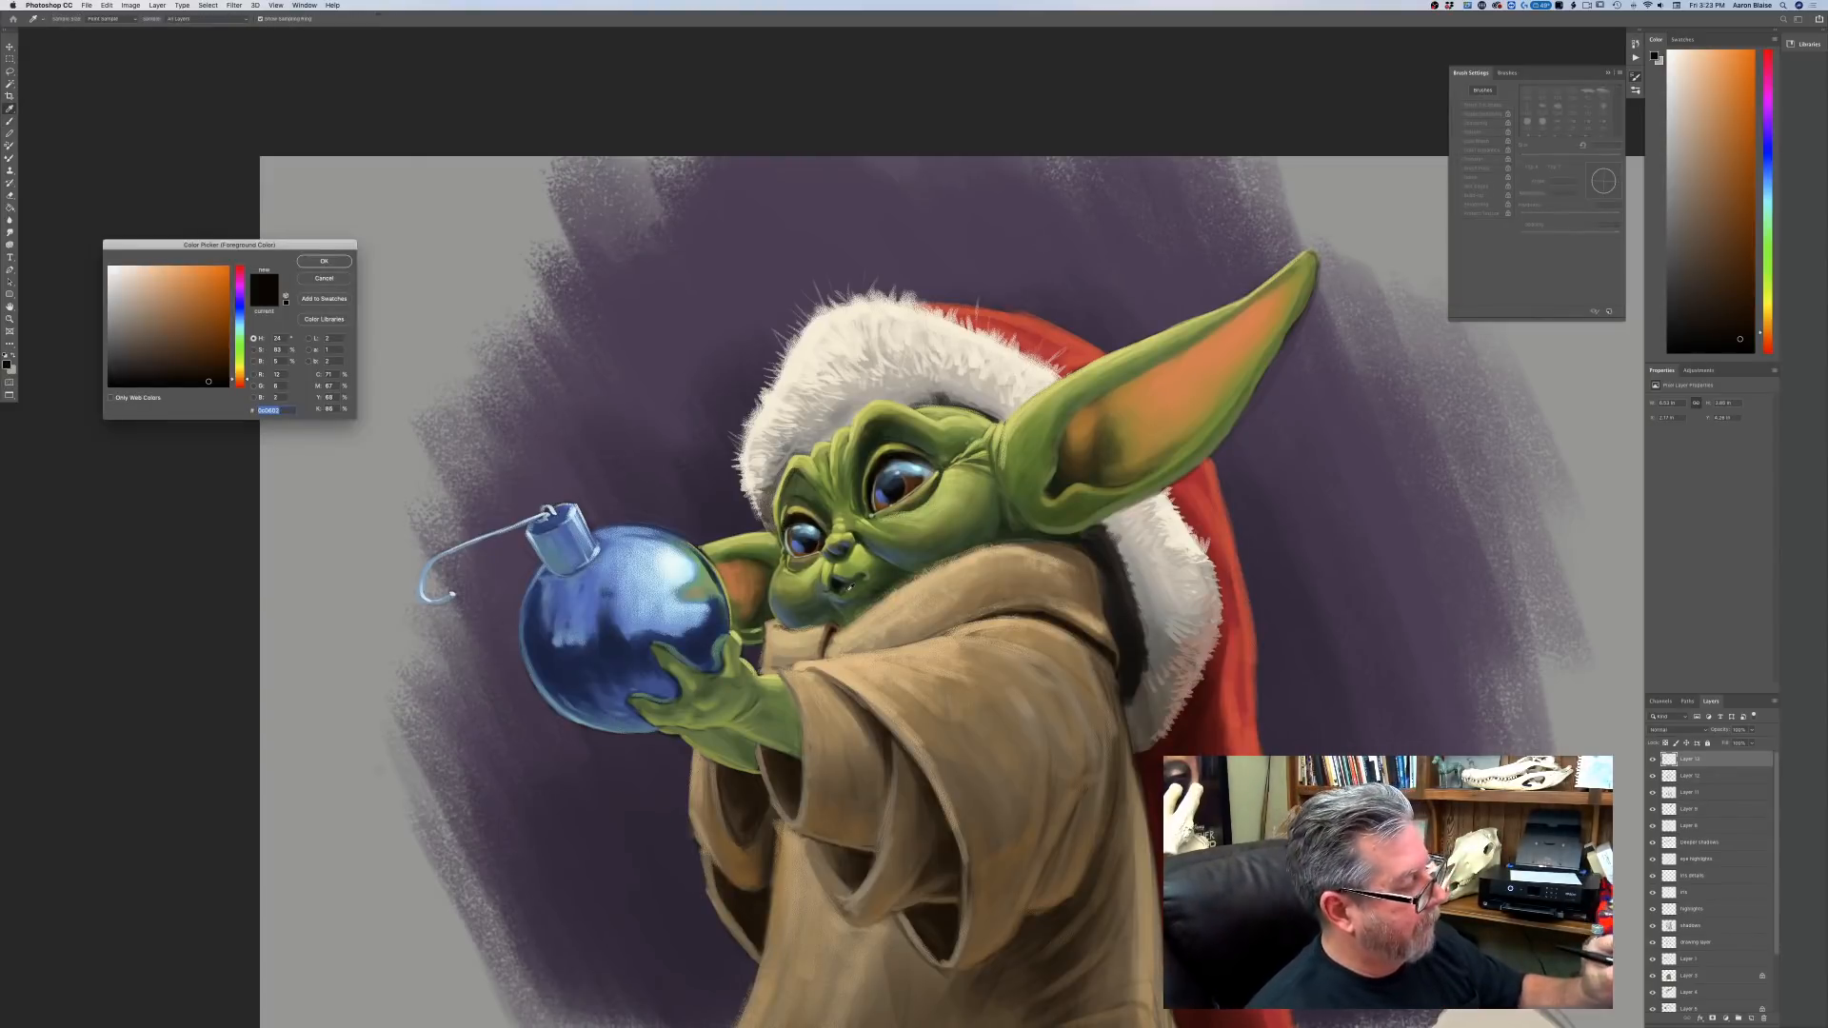
click(840, 594)
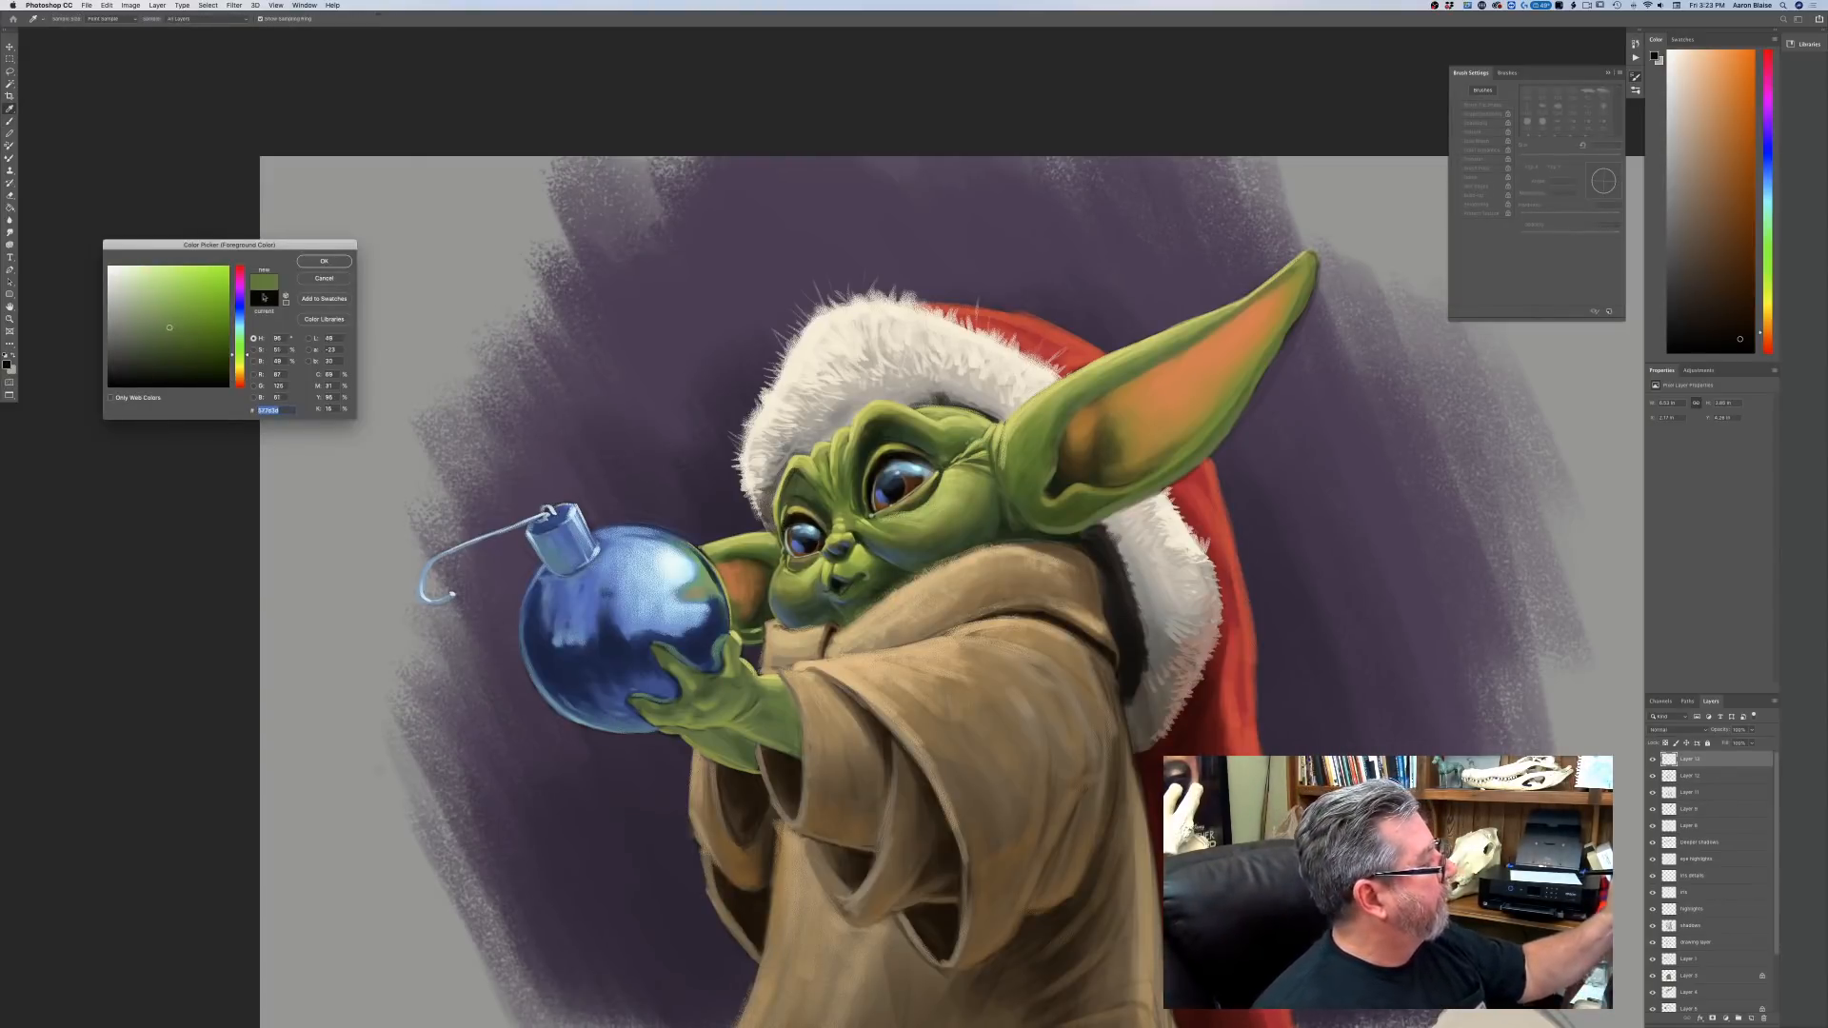
click(324, 261)
key(ctrl+plus)
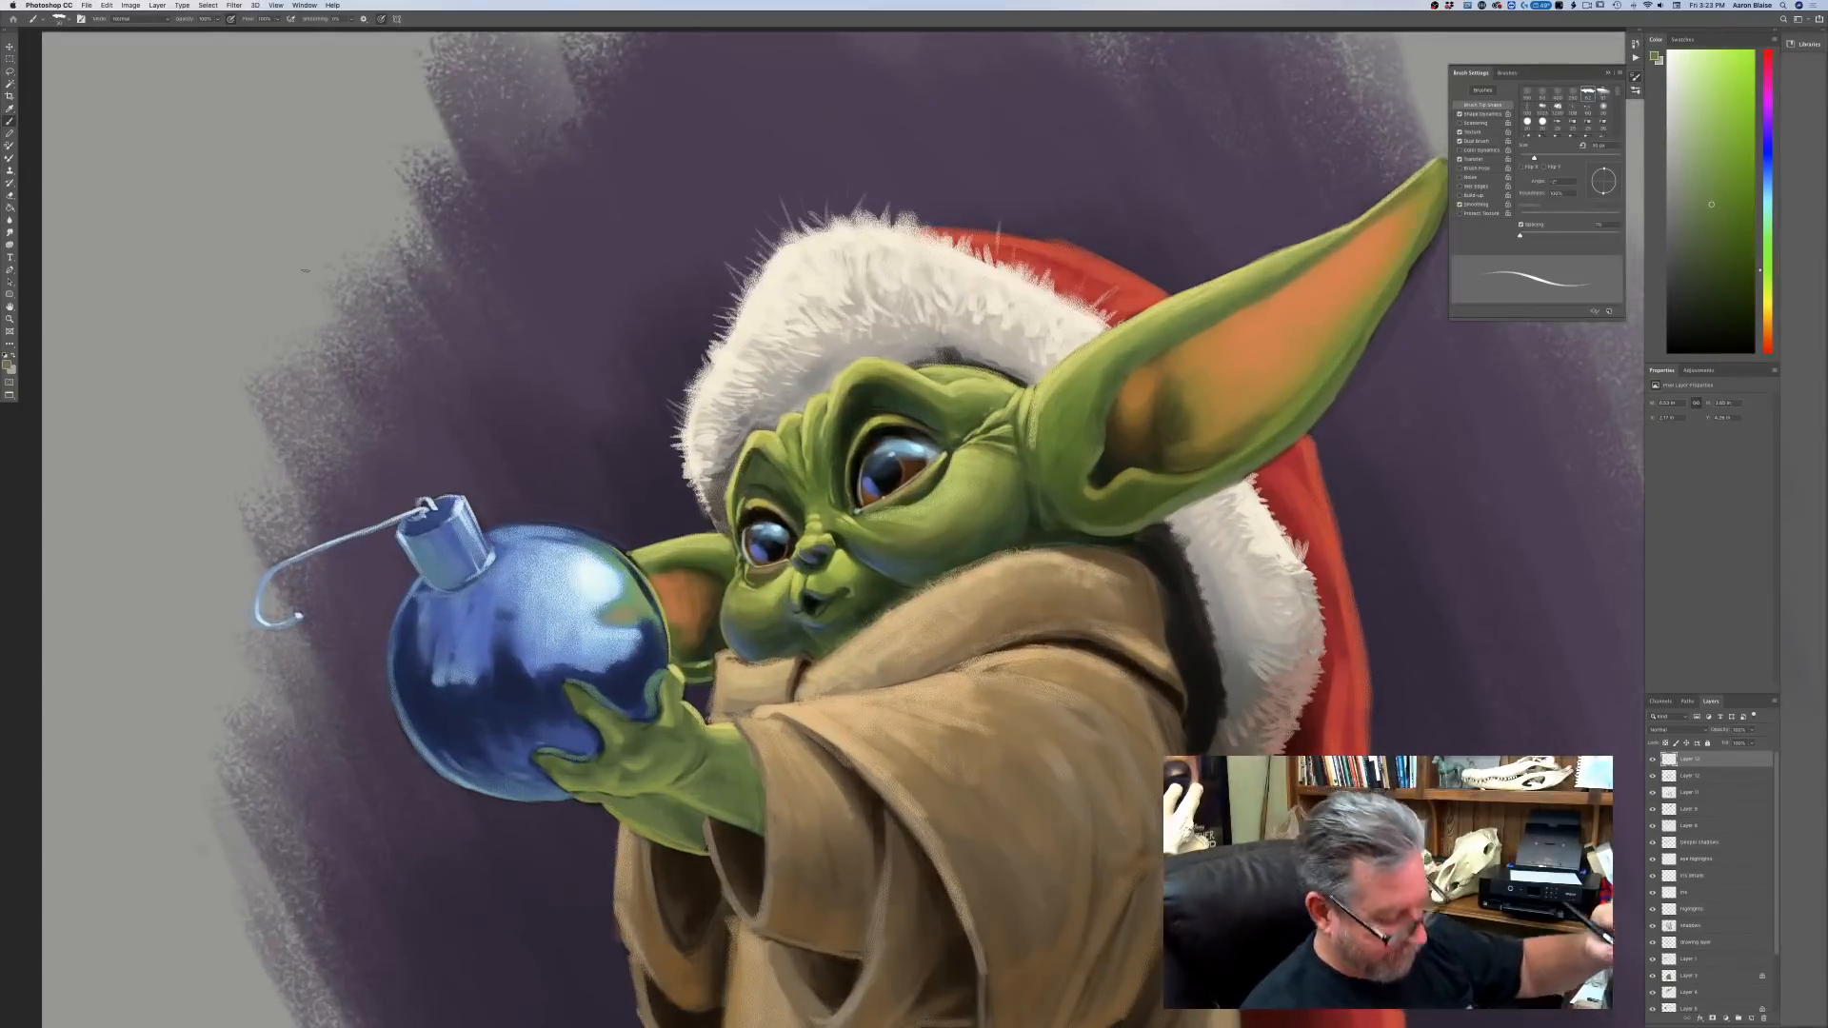
key(bracketleft)
key(bracketleft)
key(bracketleft)
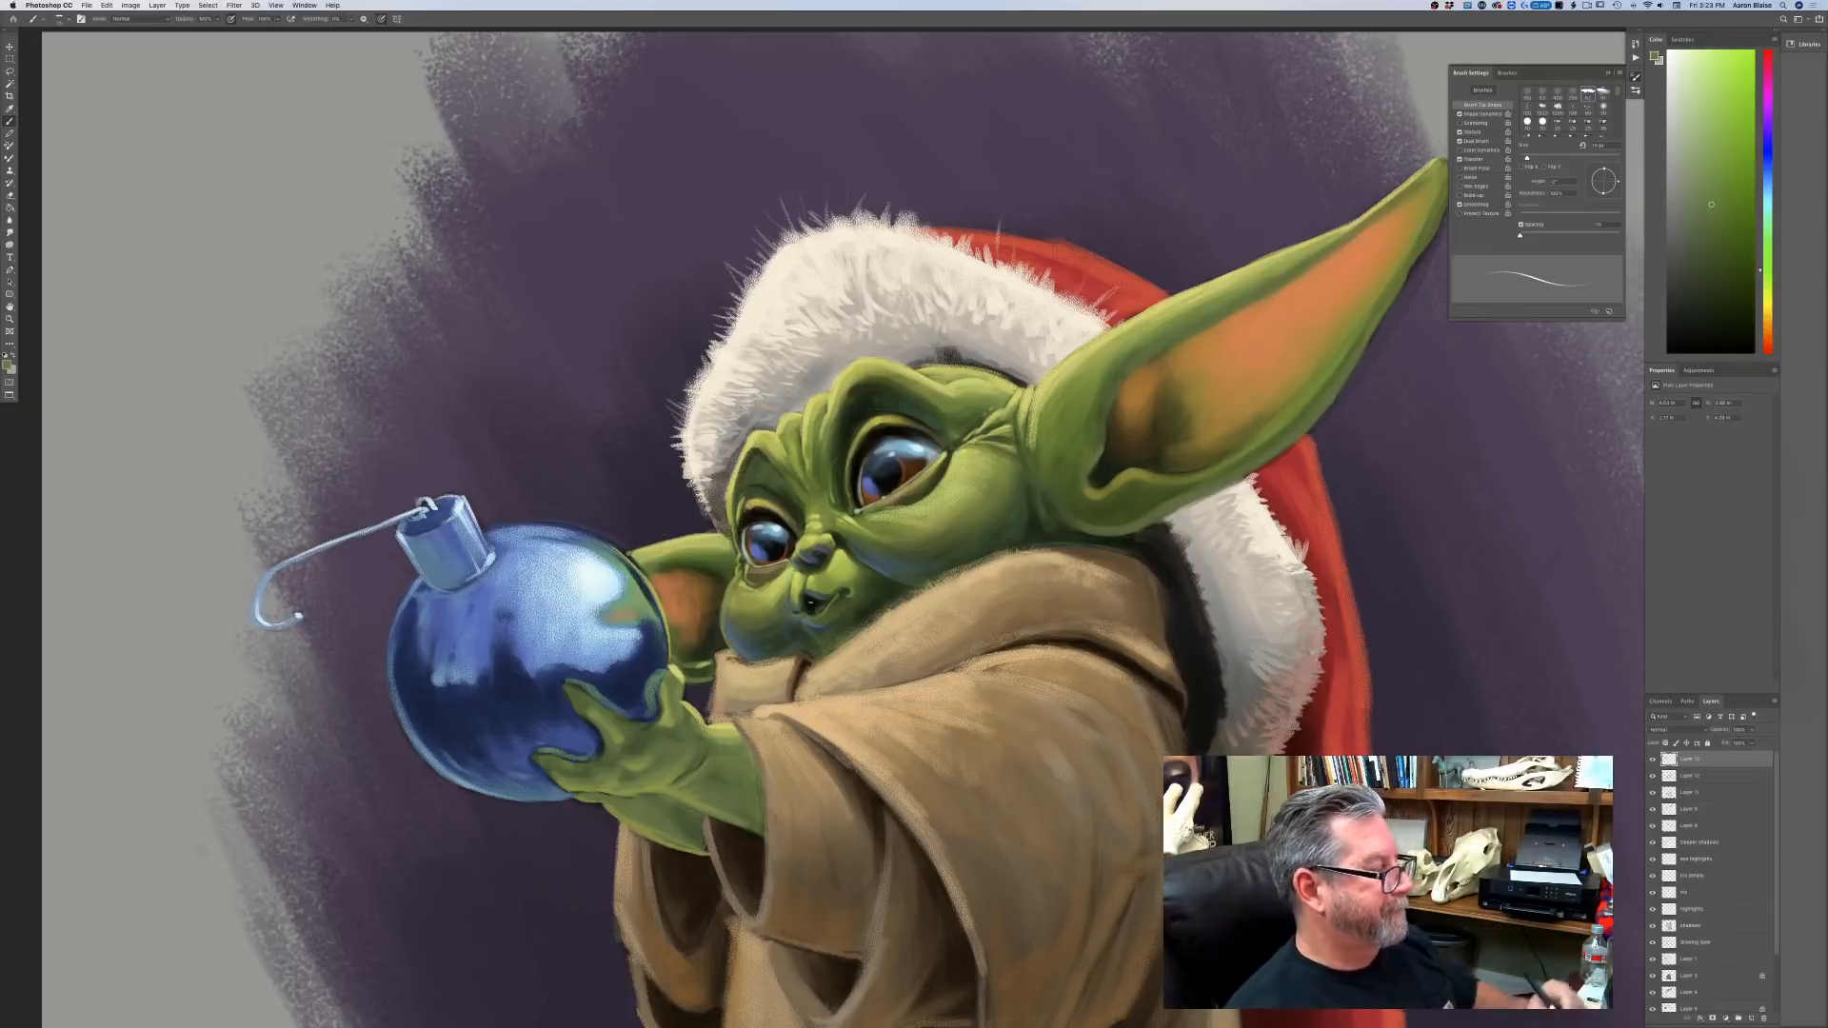
Darken the green to near-black and paint dark accents along the mouth opening, undoing the last stroke.
click(8, 368)
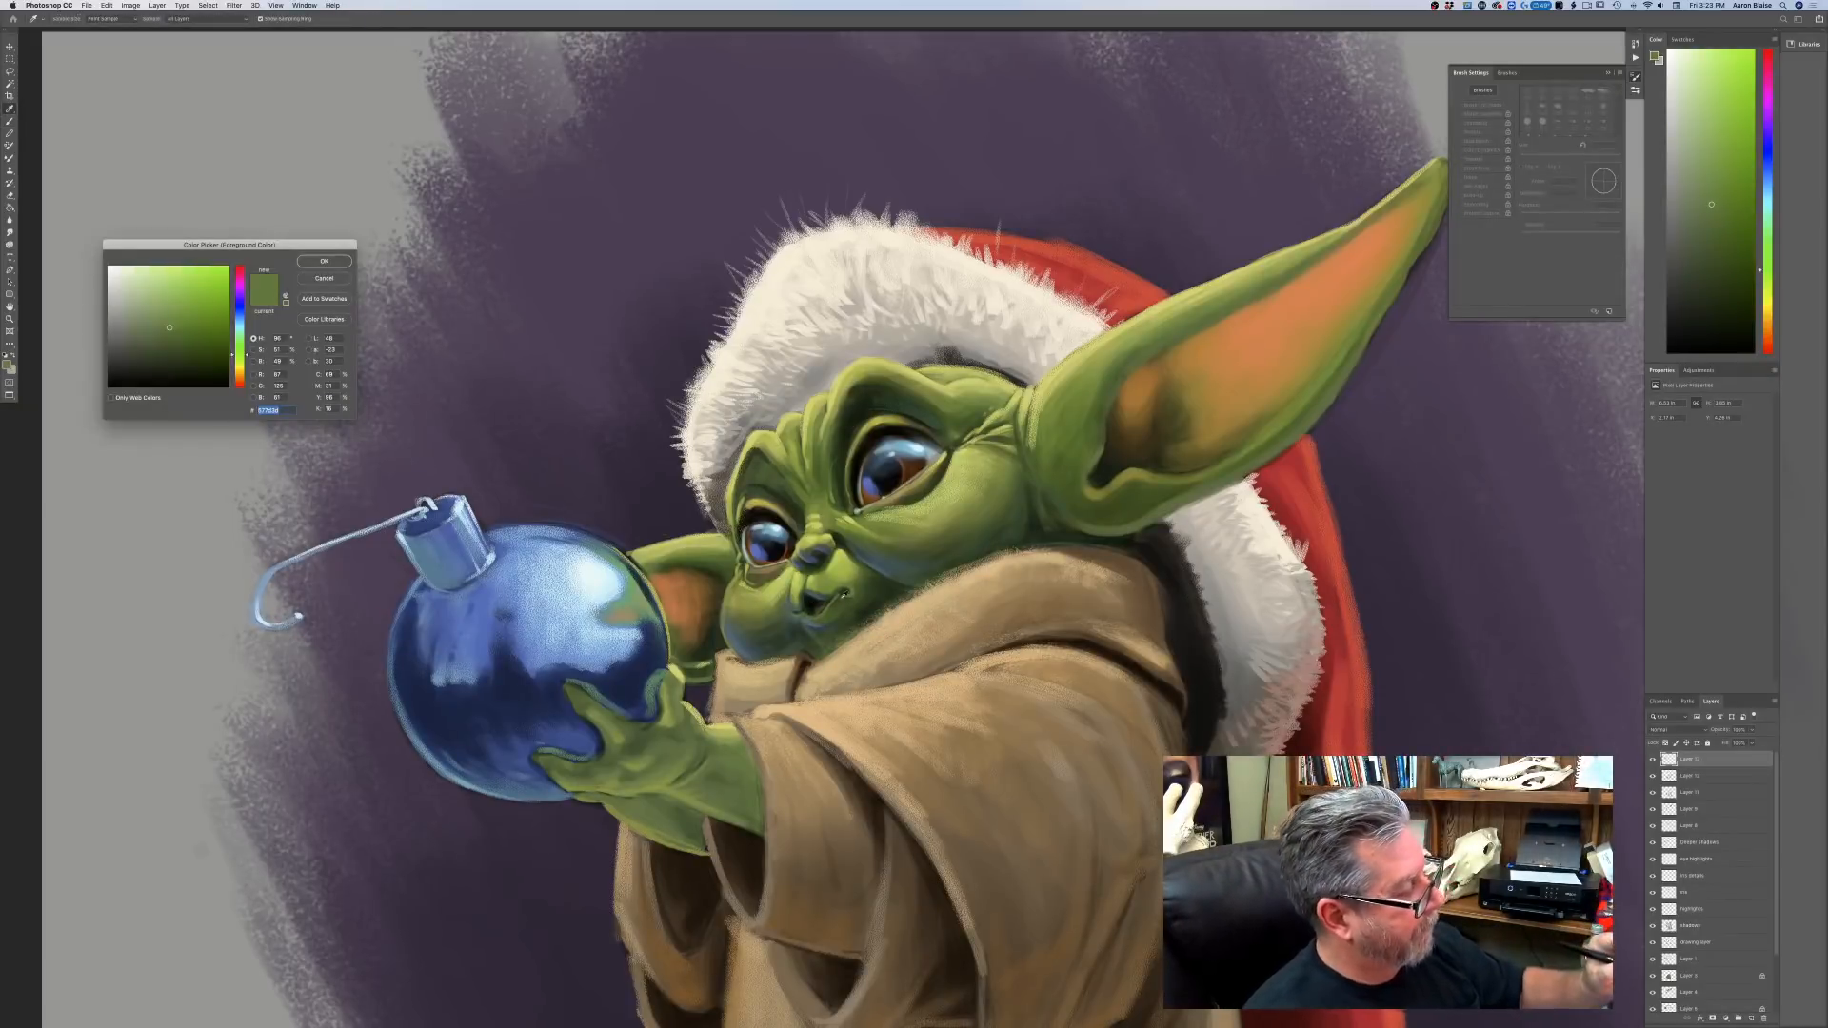
click(174, 357)
click(323, 261)
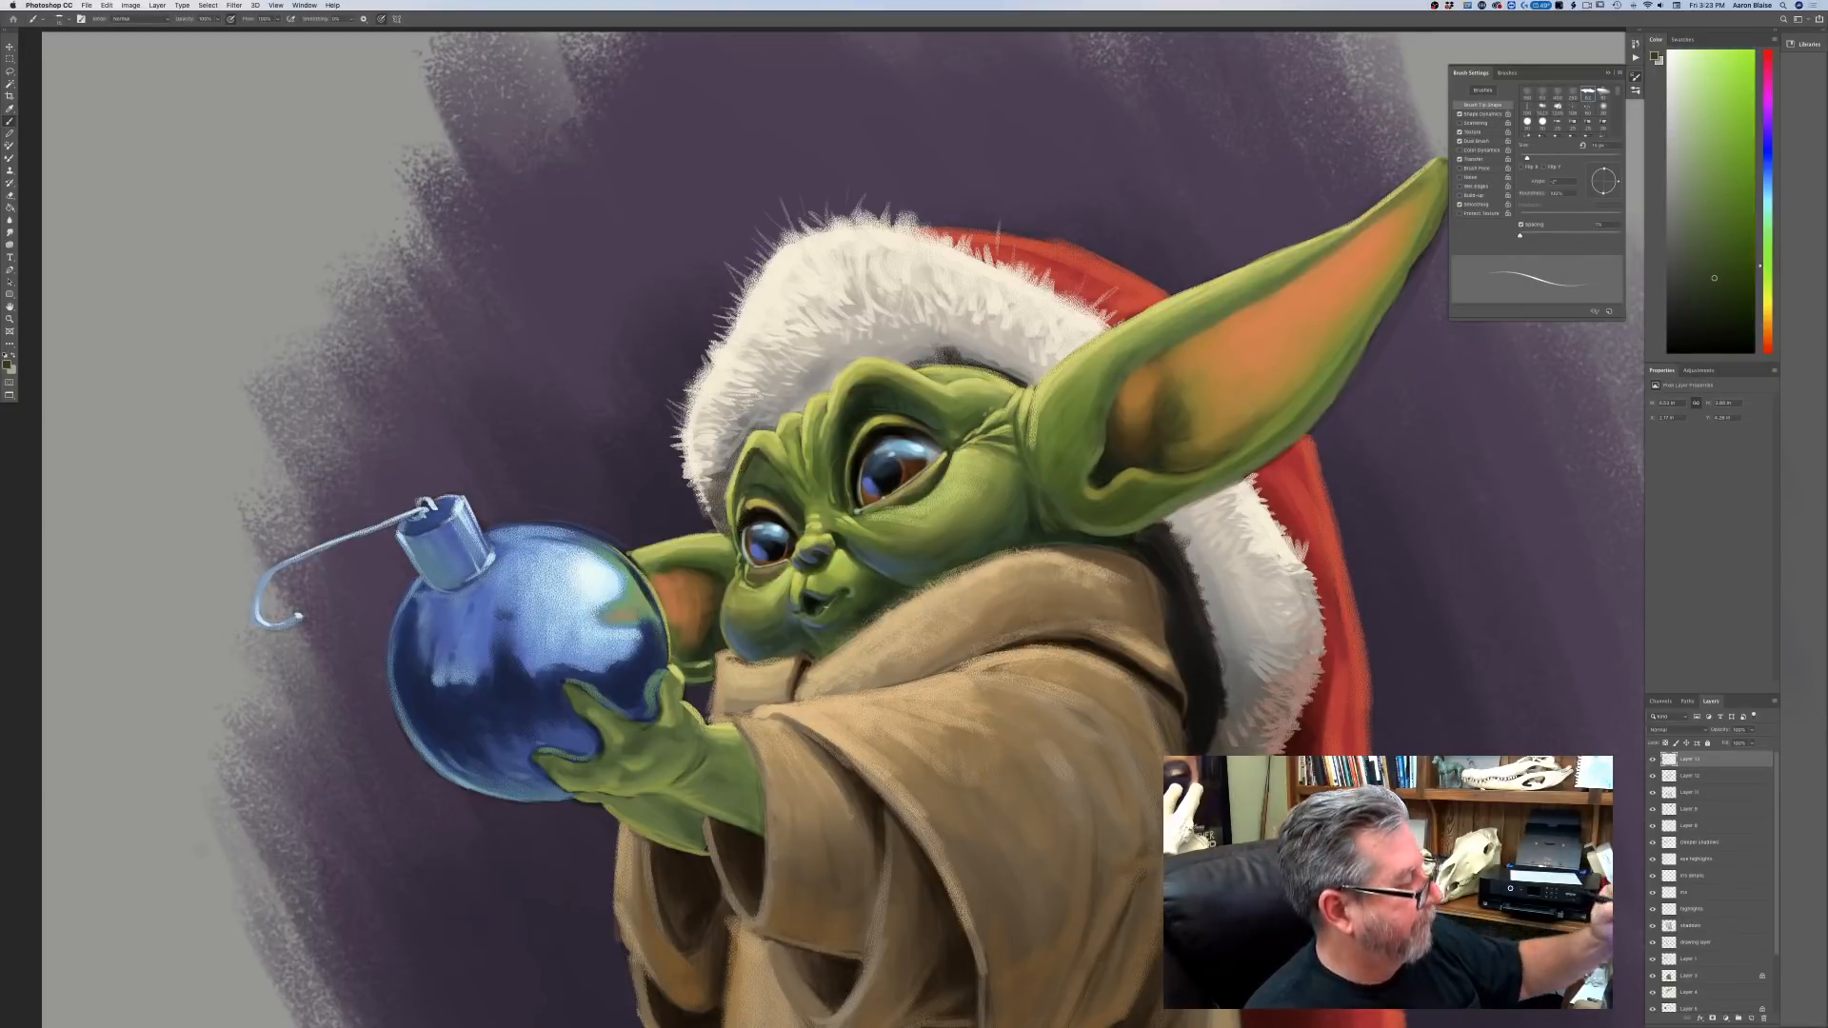
click(8, 365)
click(165, 381)
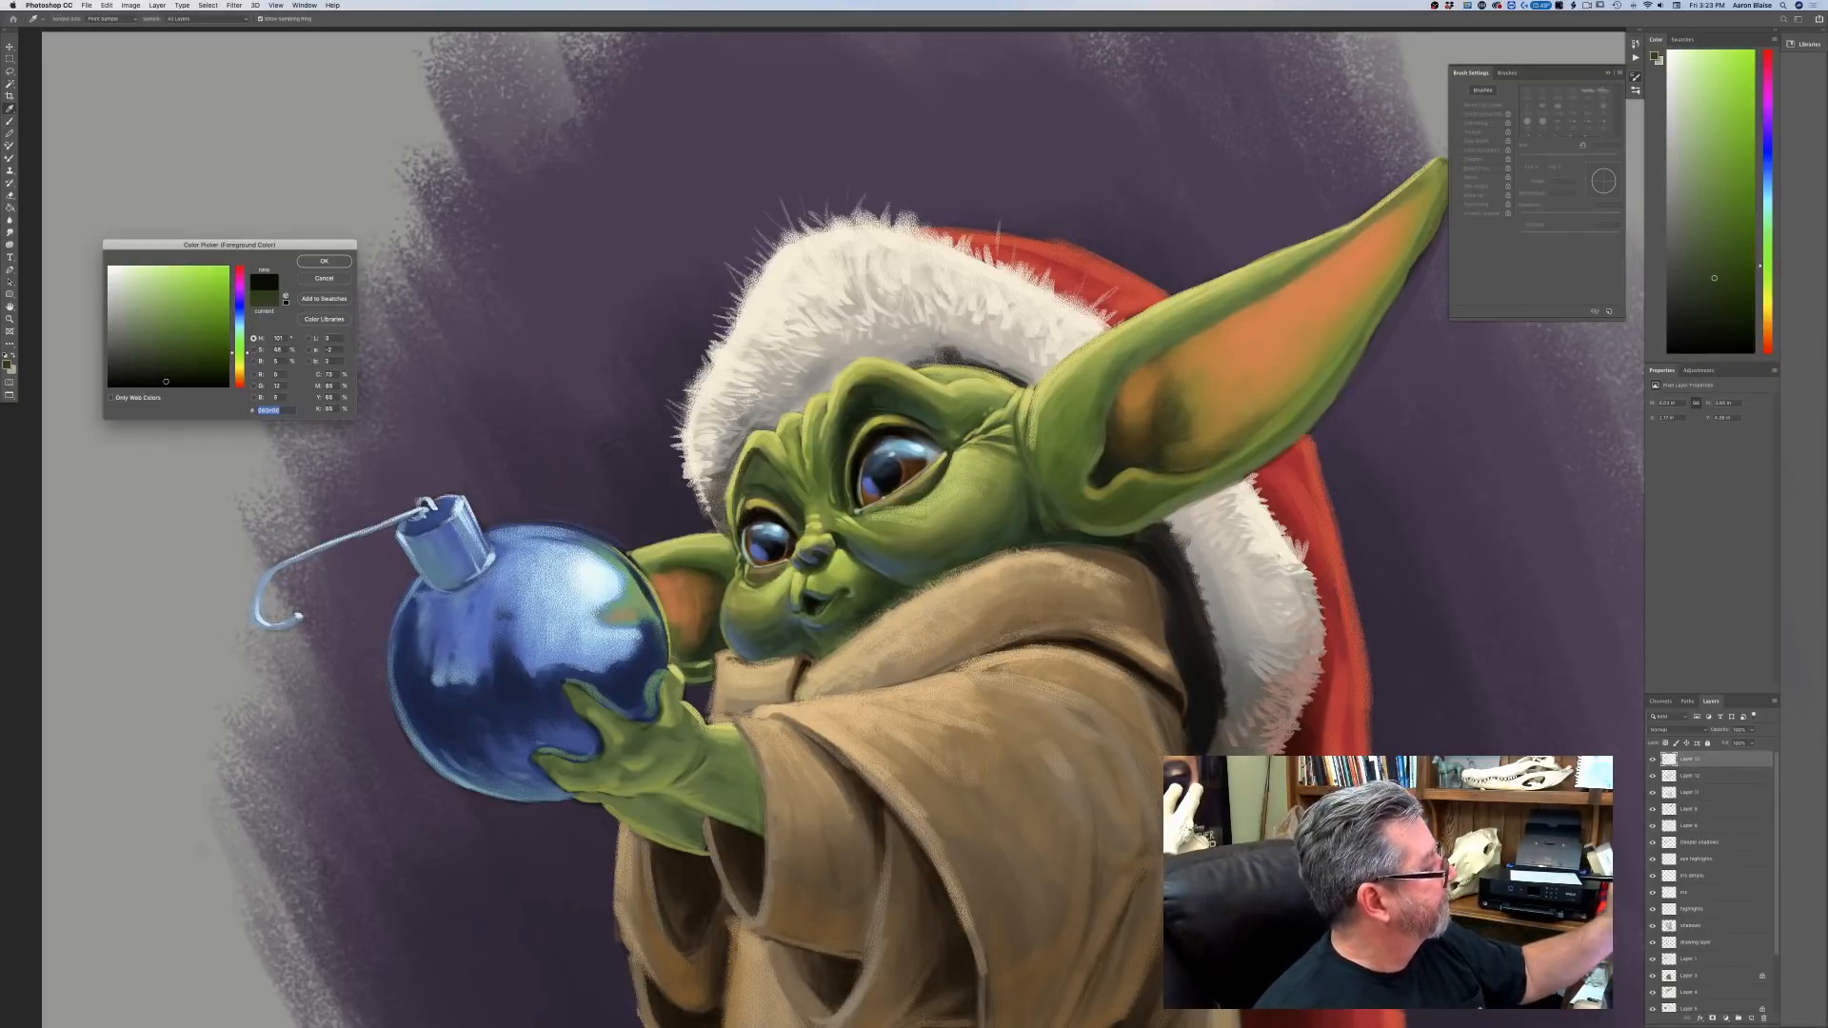
click(307, 264)
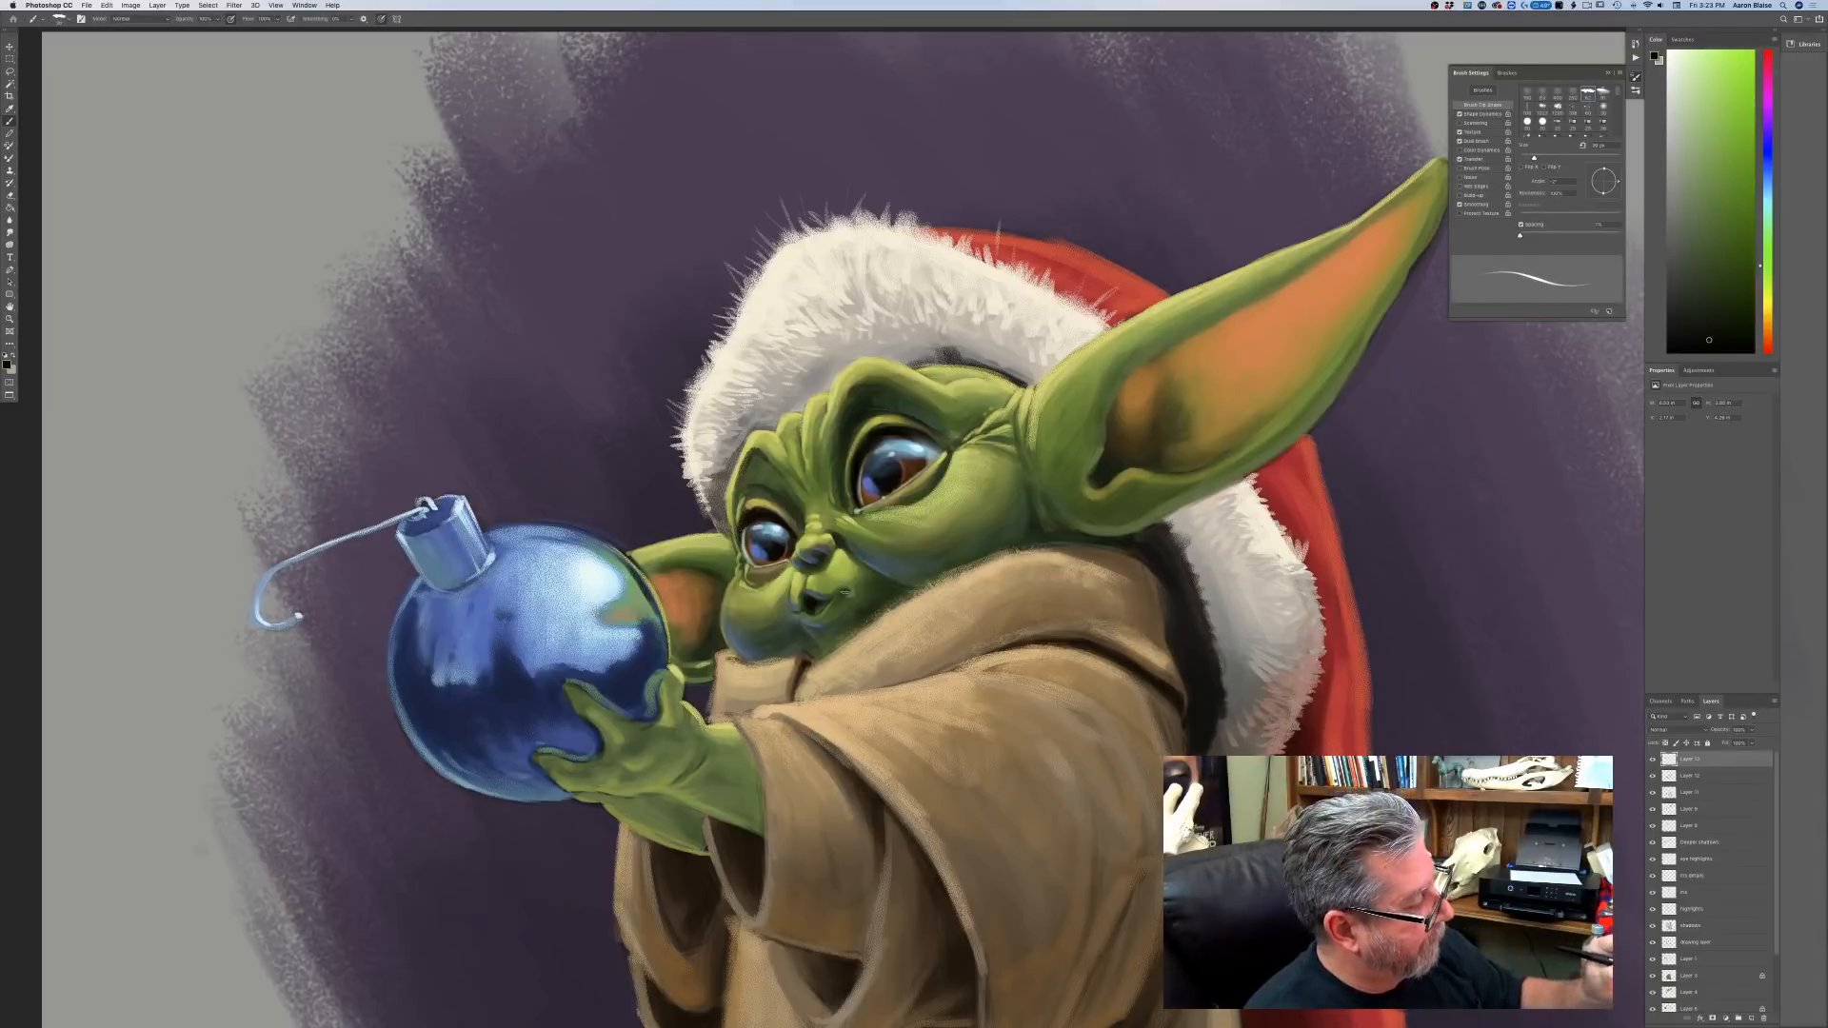
mouse_move(833, 595)
mouse_down()
mouse_move(849, 590)
mouse_move(812, 602)
mouse_up()
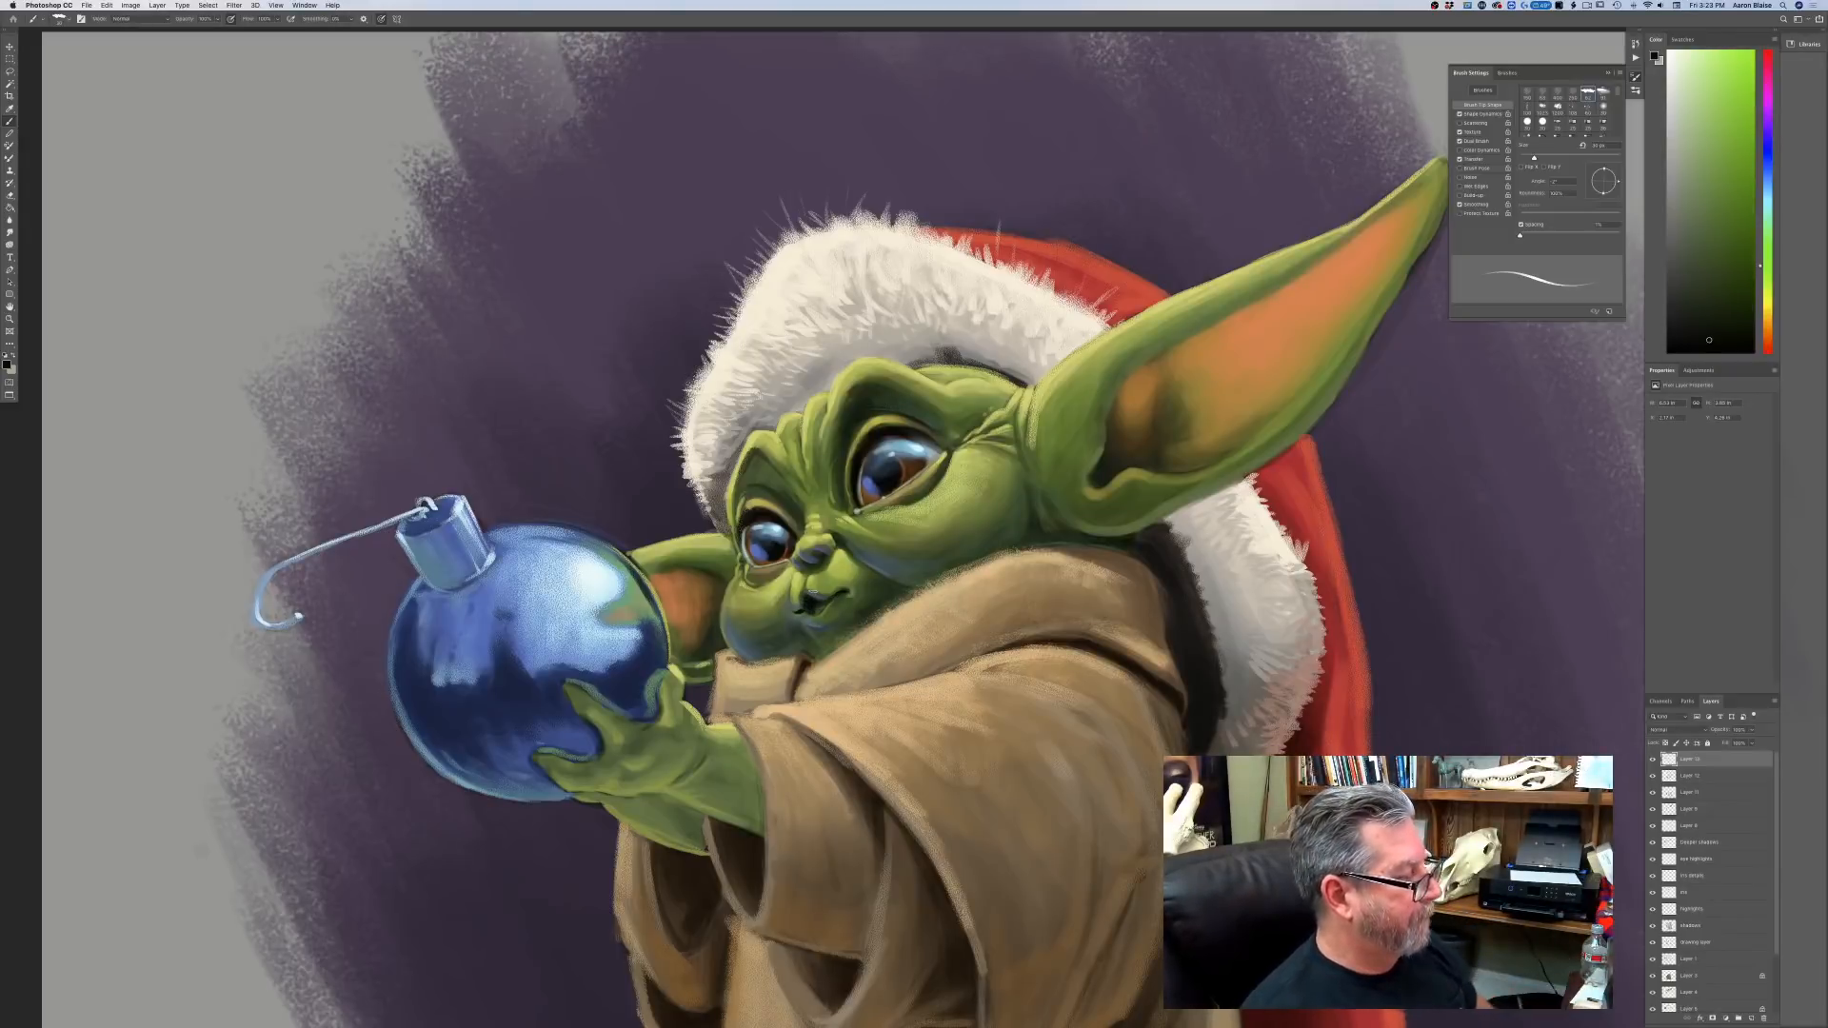
key(super+z)
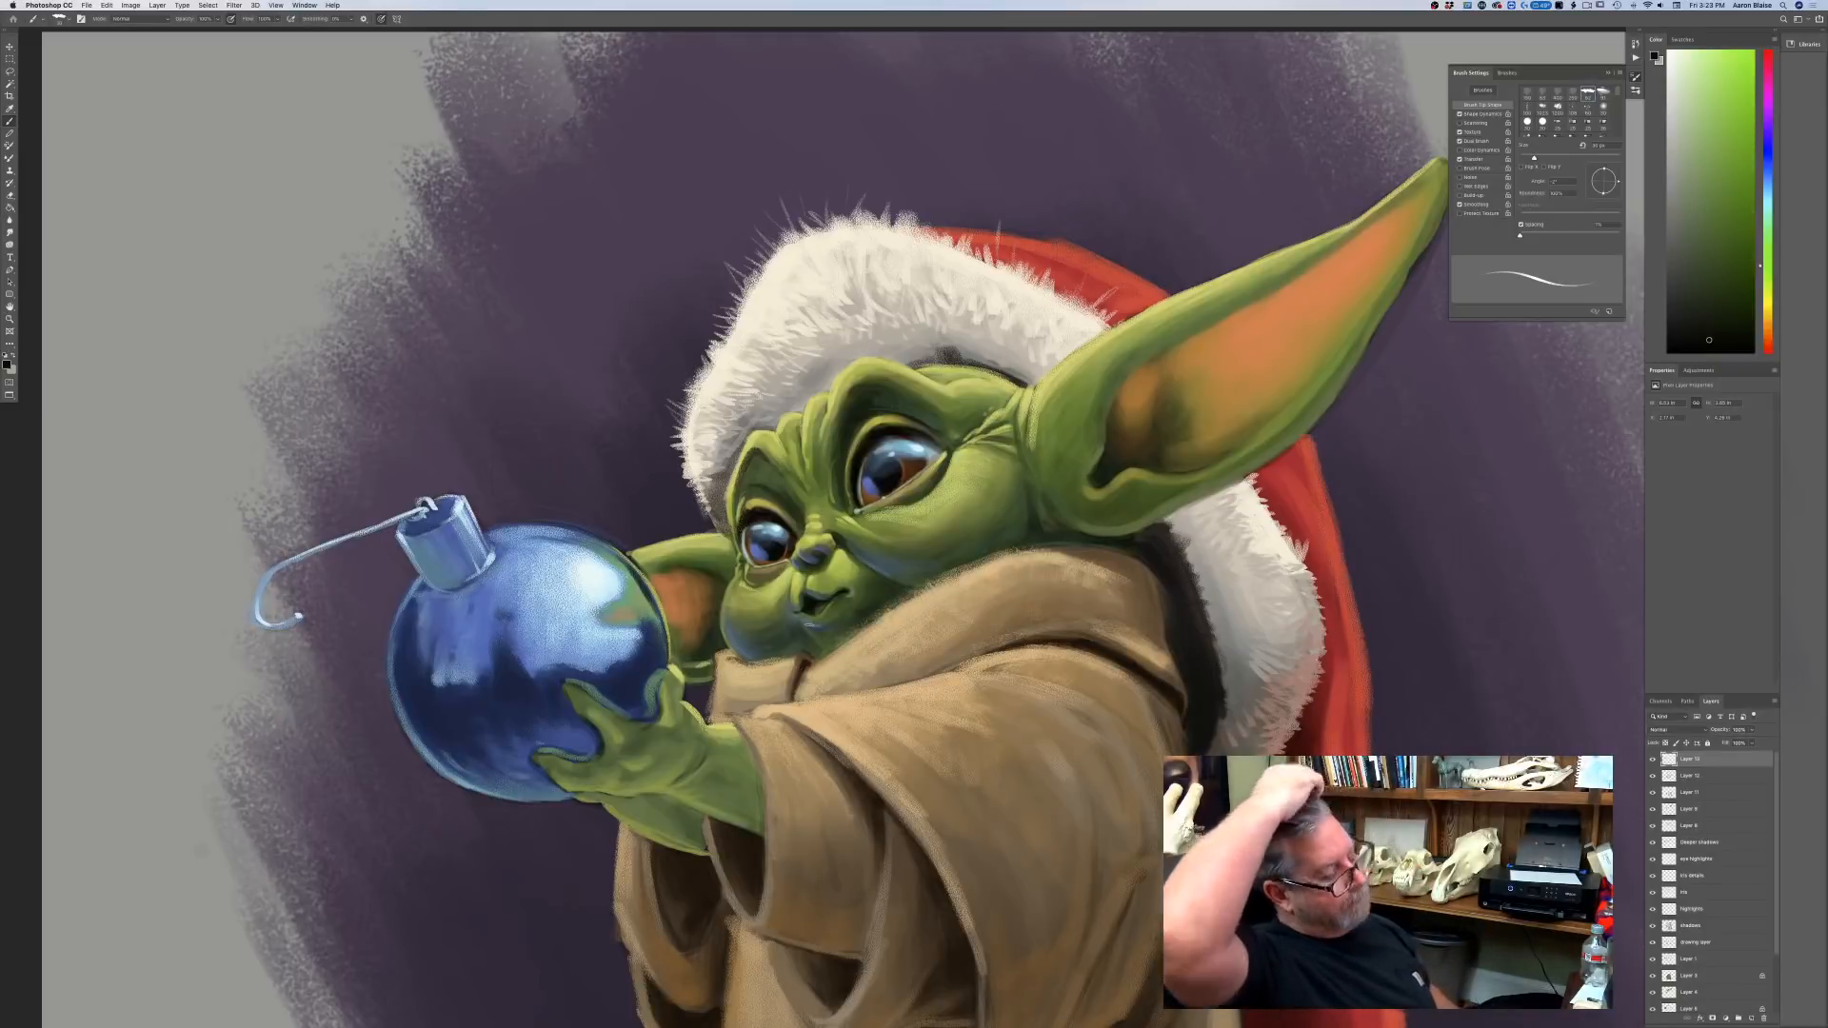
Sample a pale cream from the hat's fur trim and enlarge the brush considerably for painting fur.
key(super+minus)
key(super+minus)
key(super+minus)
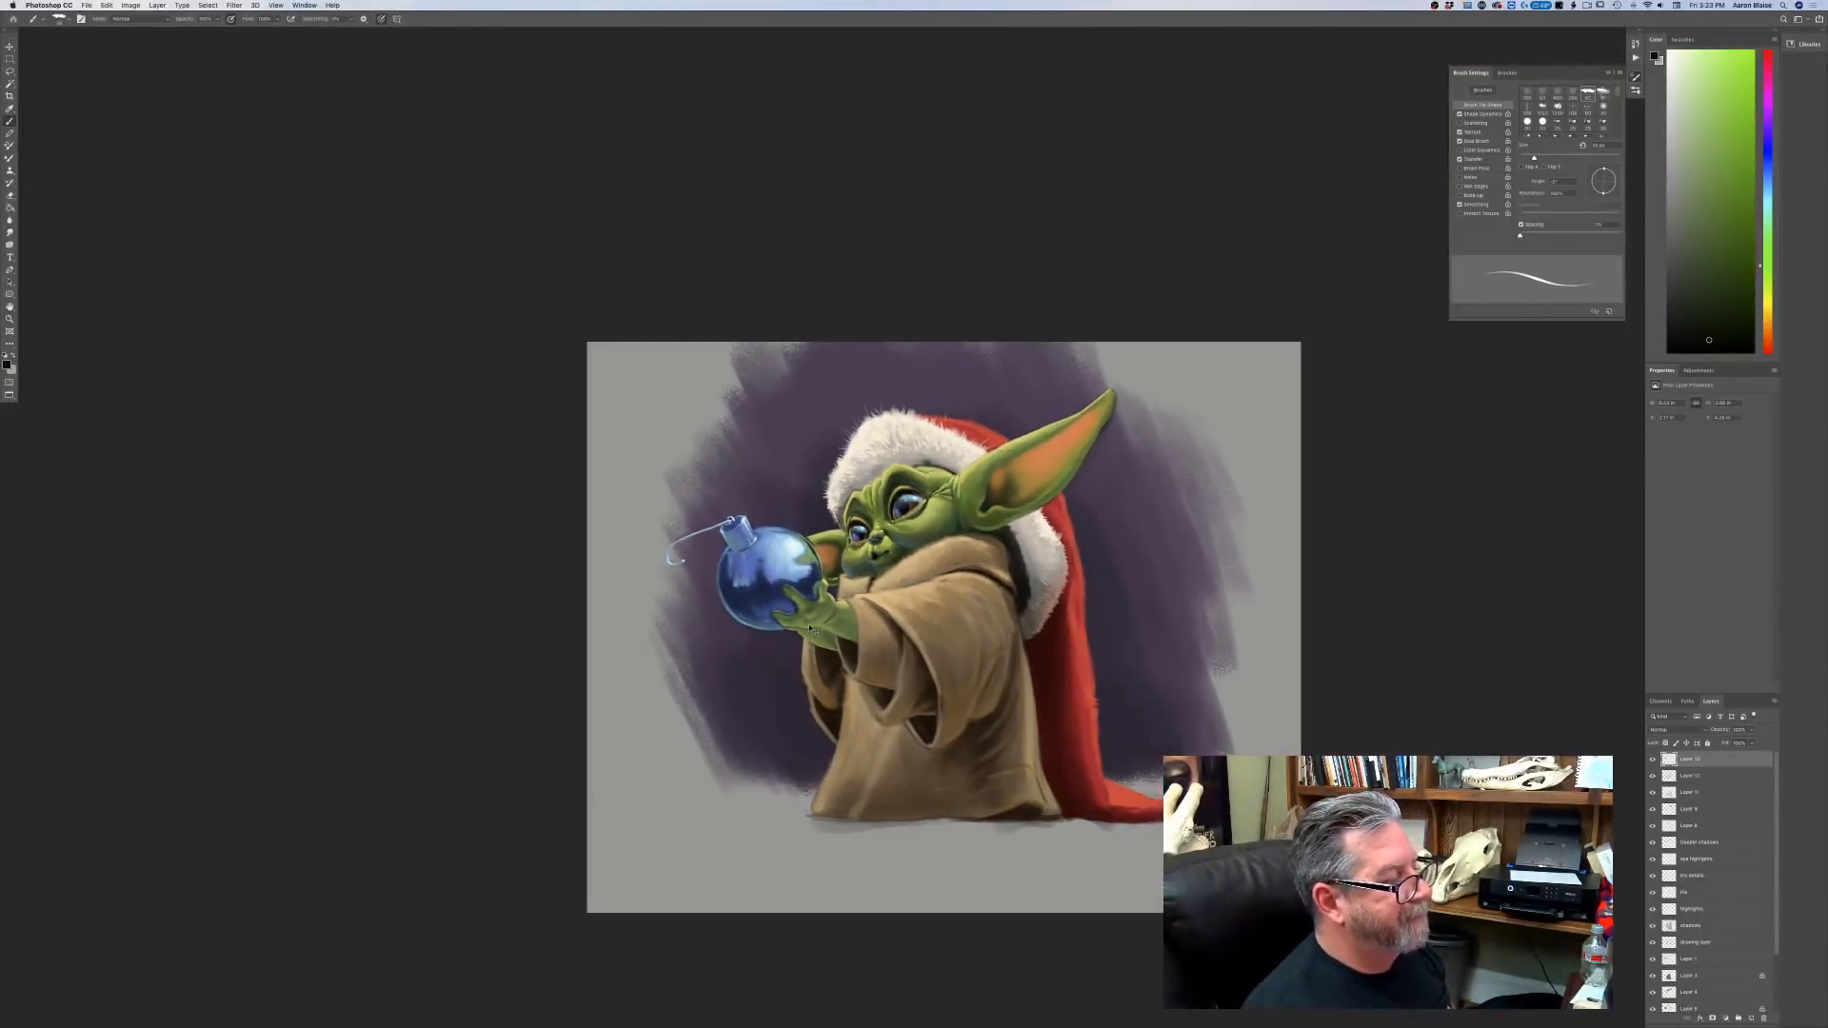
key(super+plus)
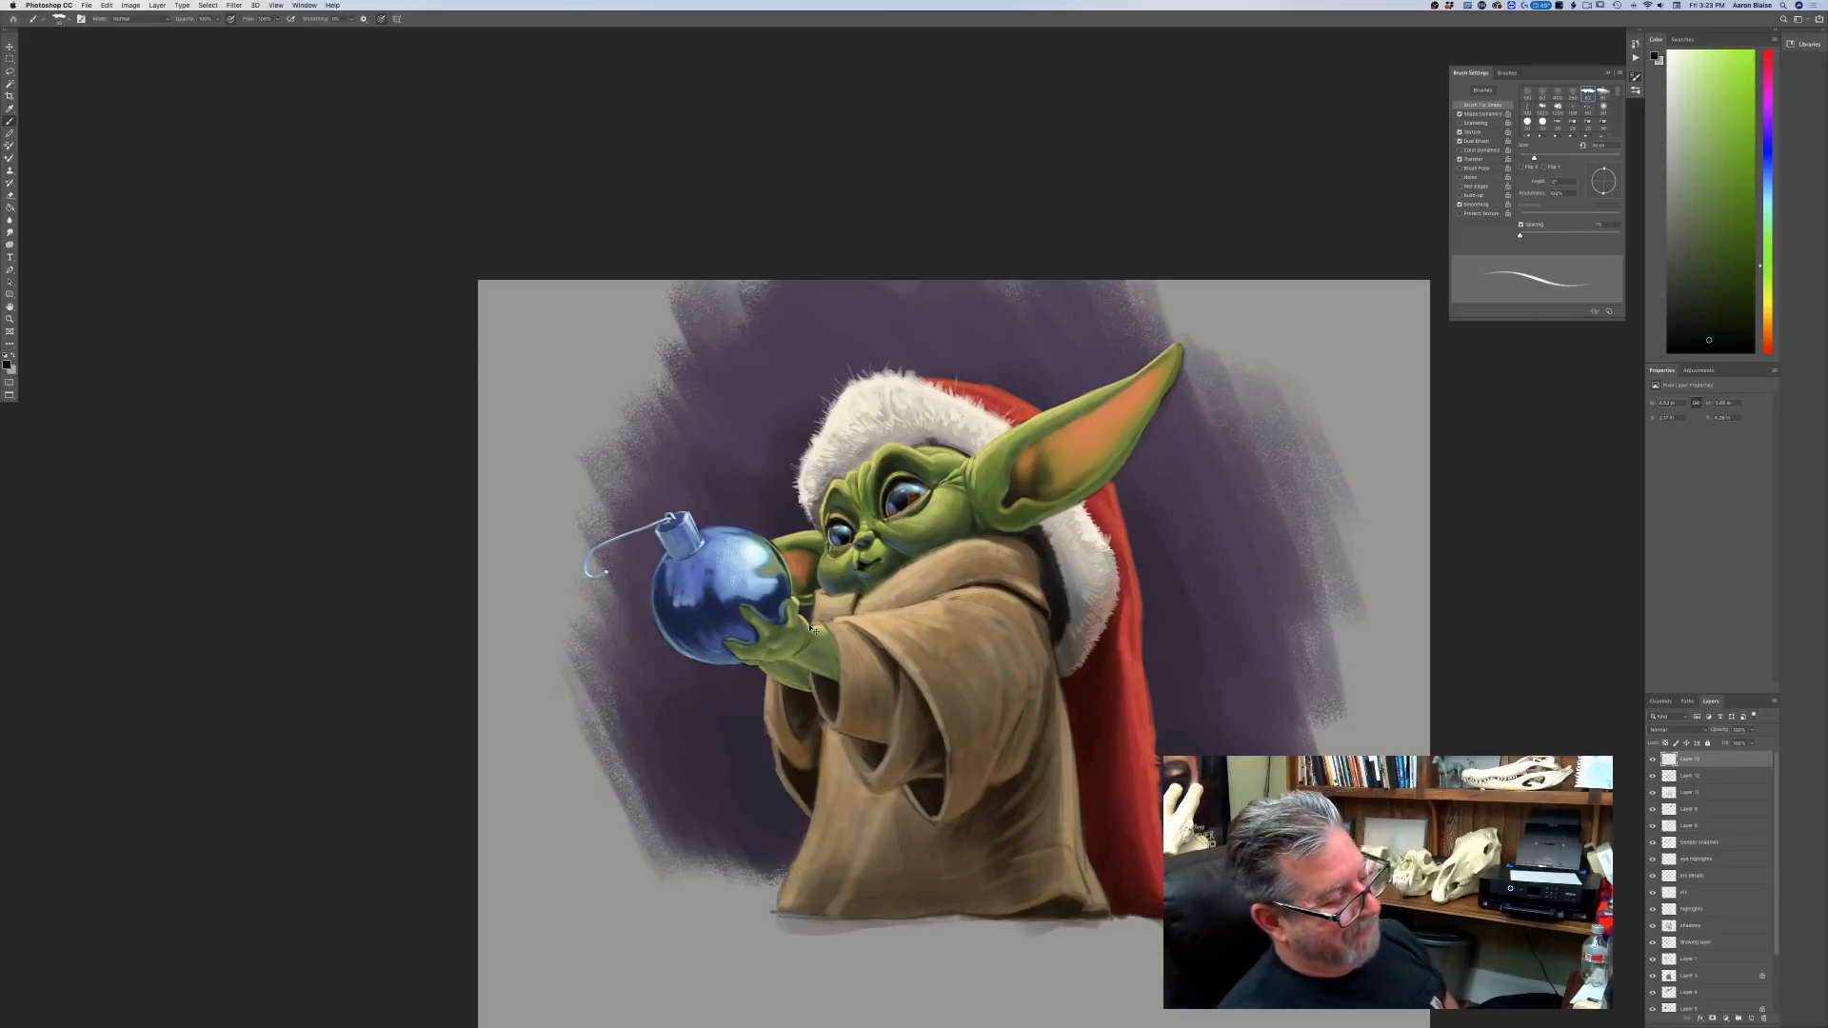
click(7, 362)
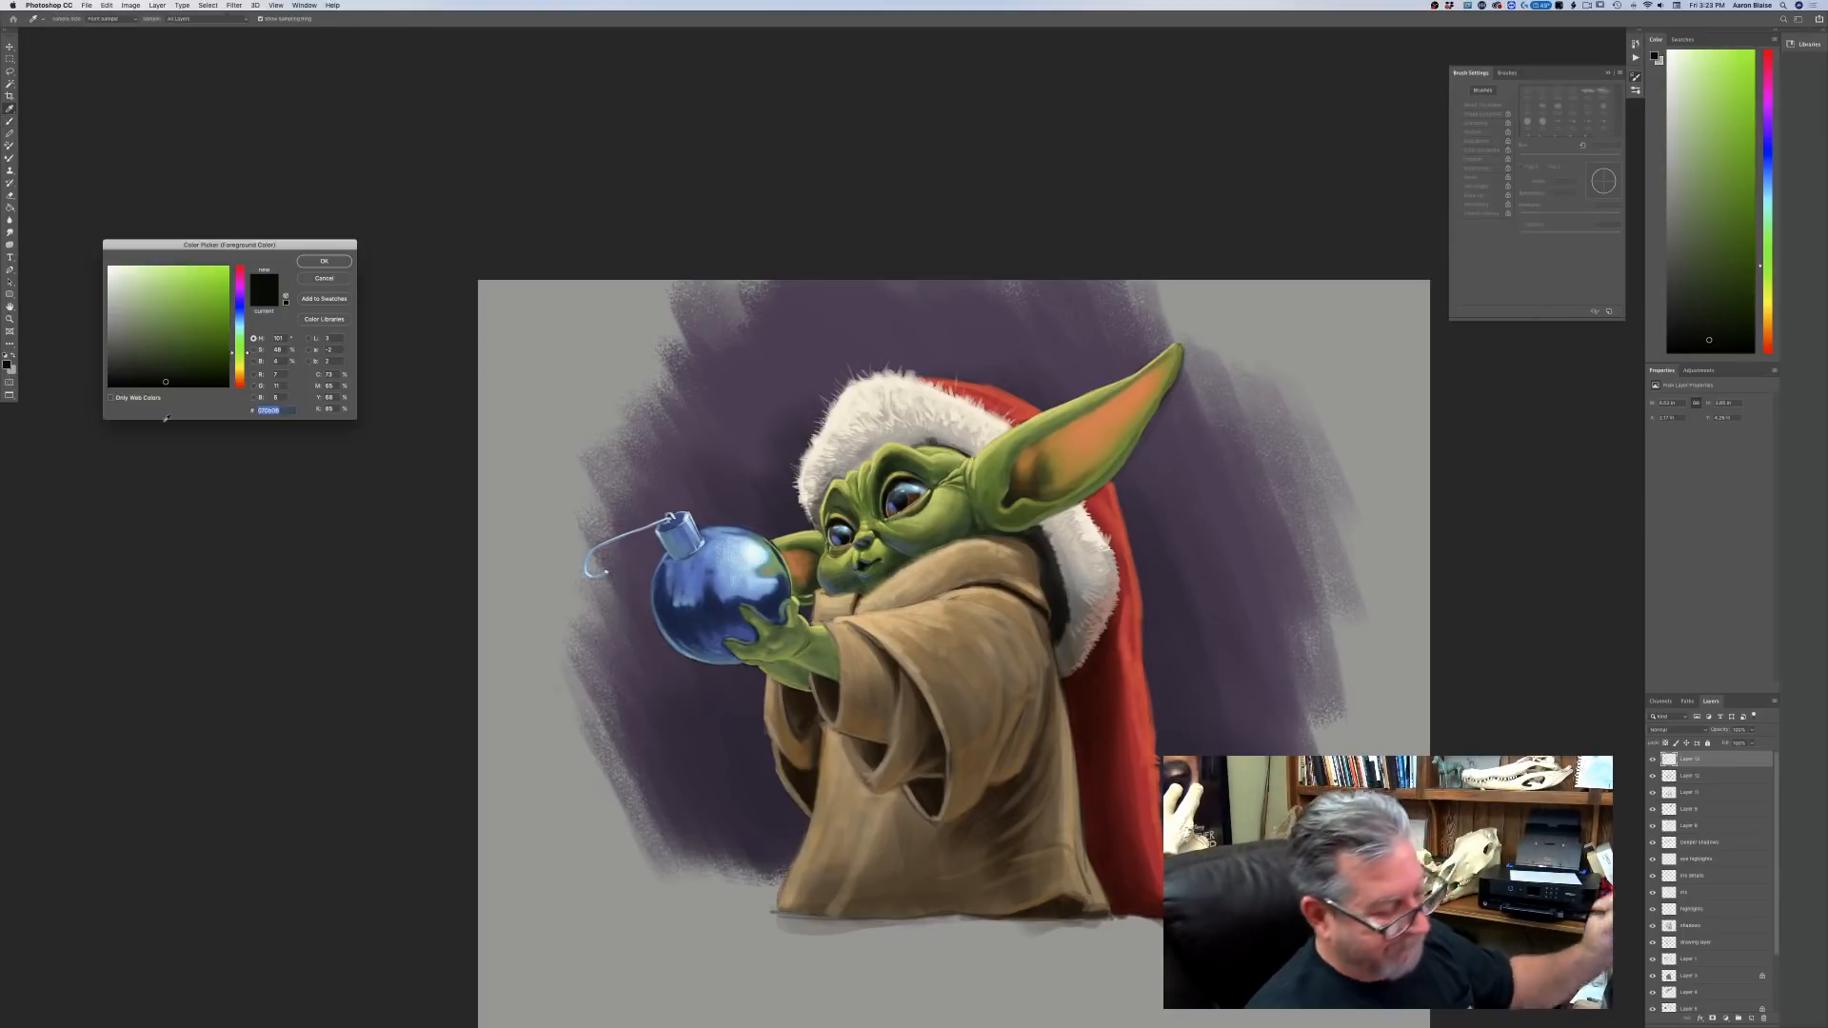
click(857, 410)
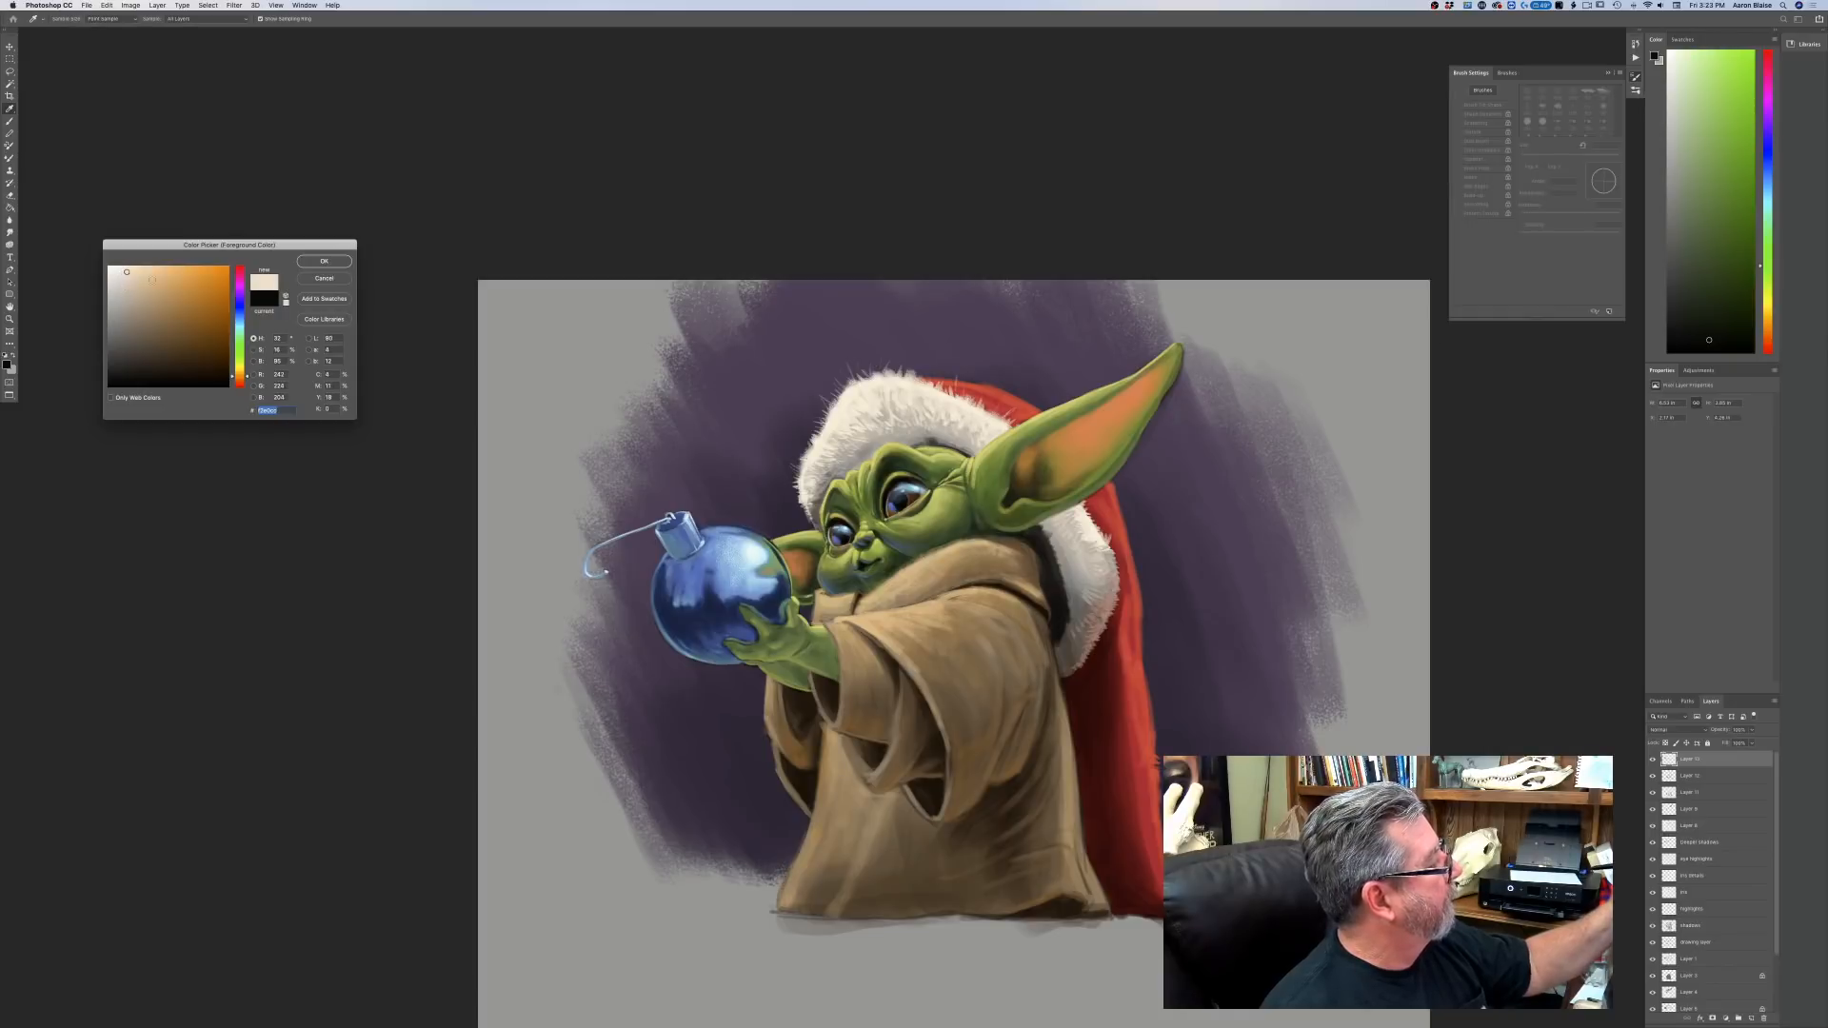
key(Return)
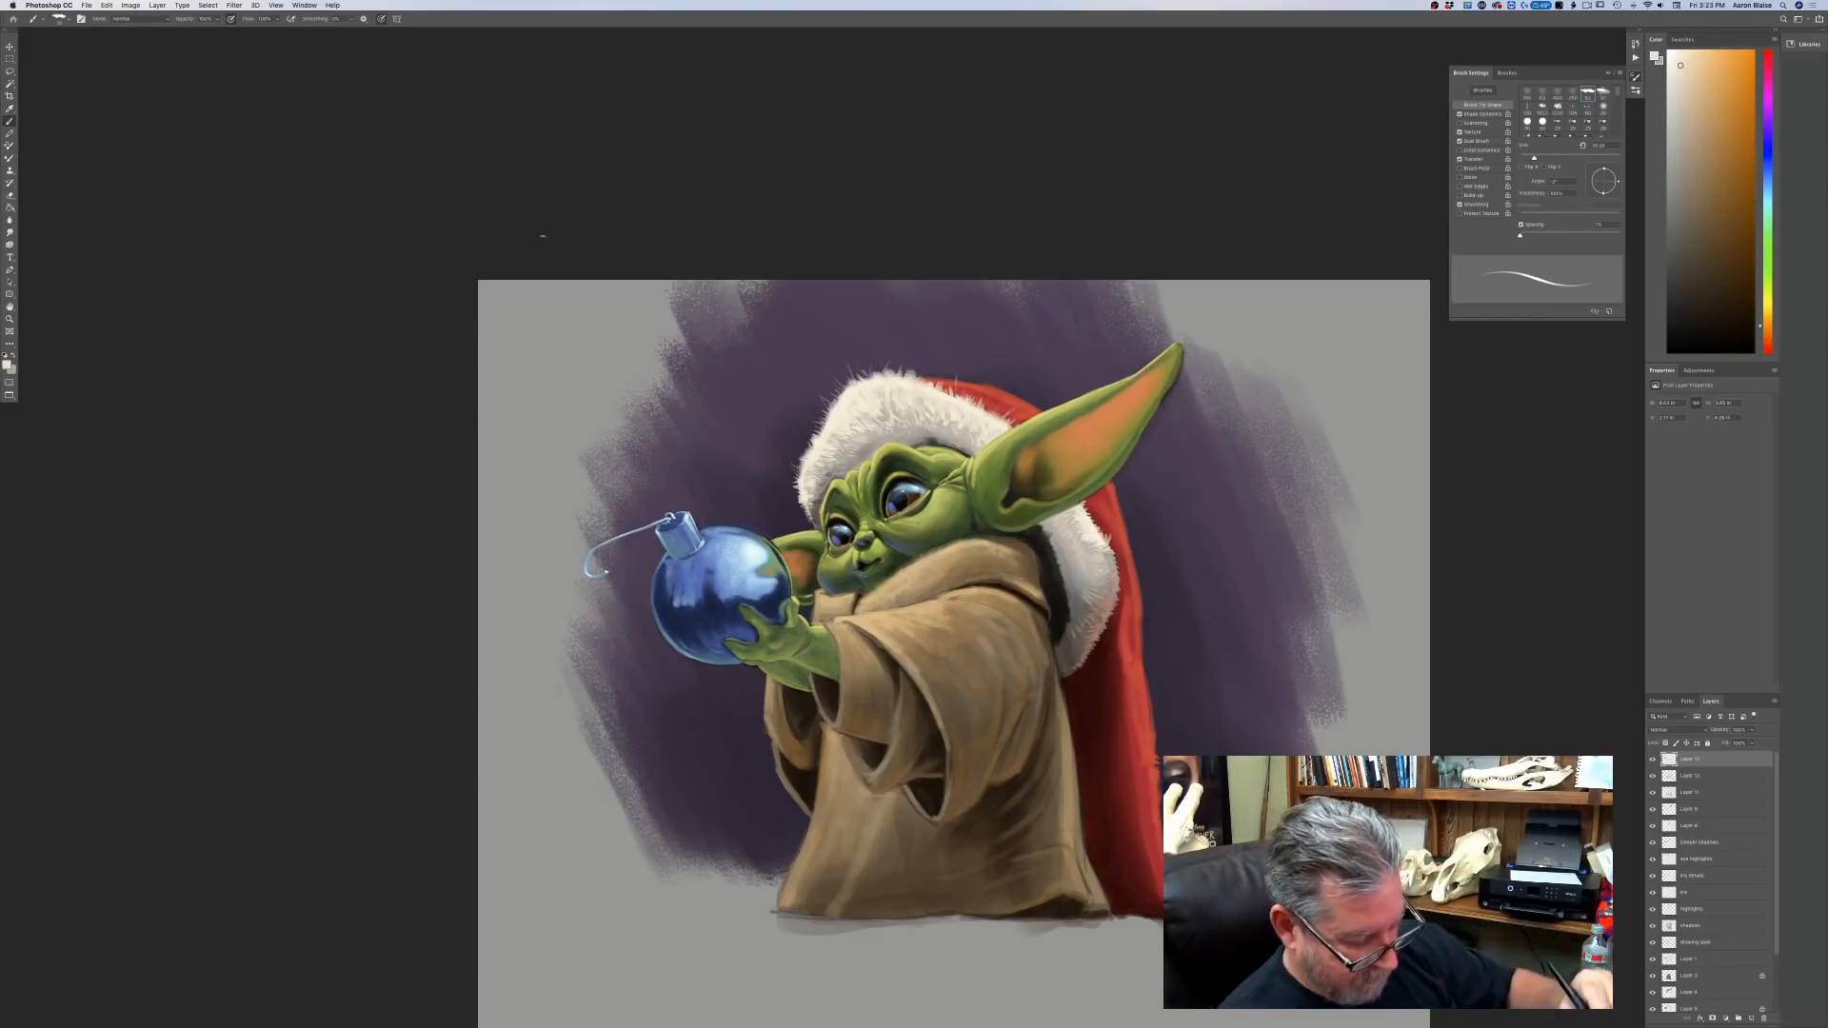
key(bracketright)
key(bracketright)
key(bracketright)
key(bracketright)
key(bracketright)
key(bracketright)
key(bracketright)
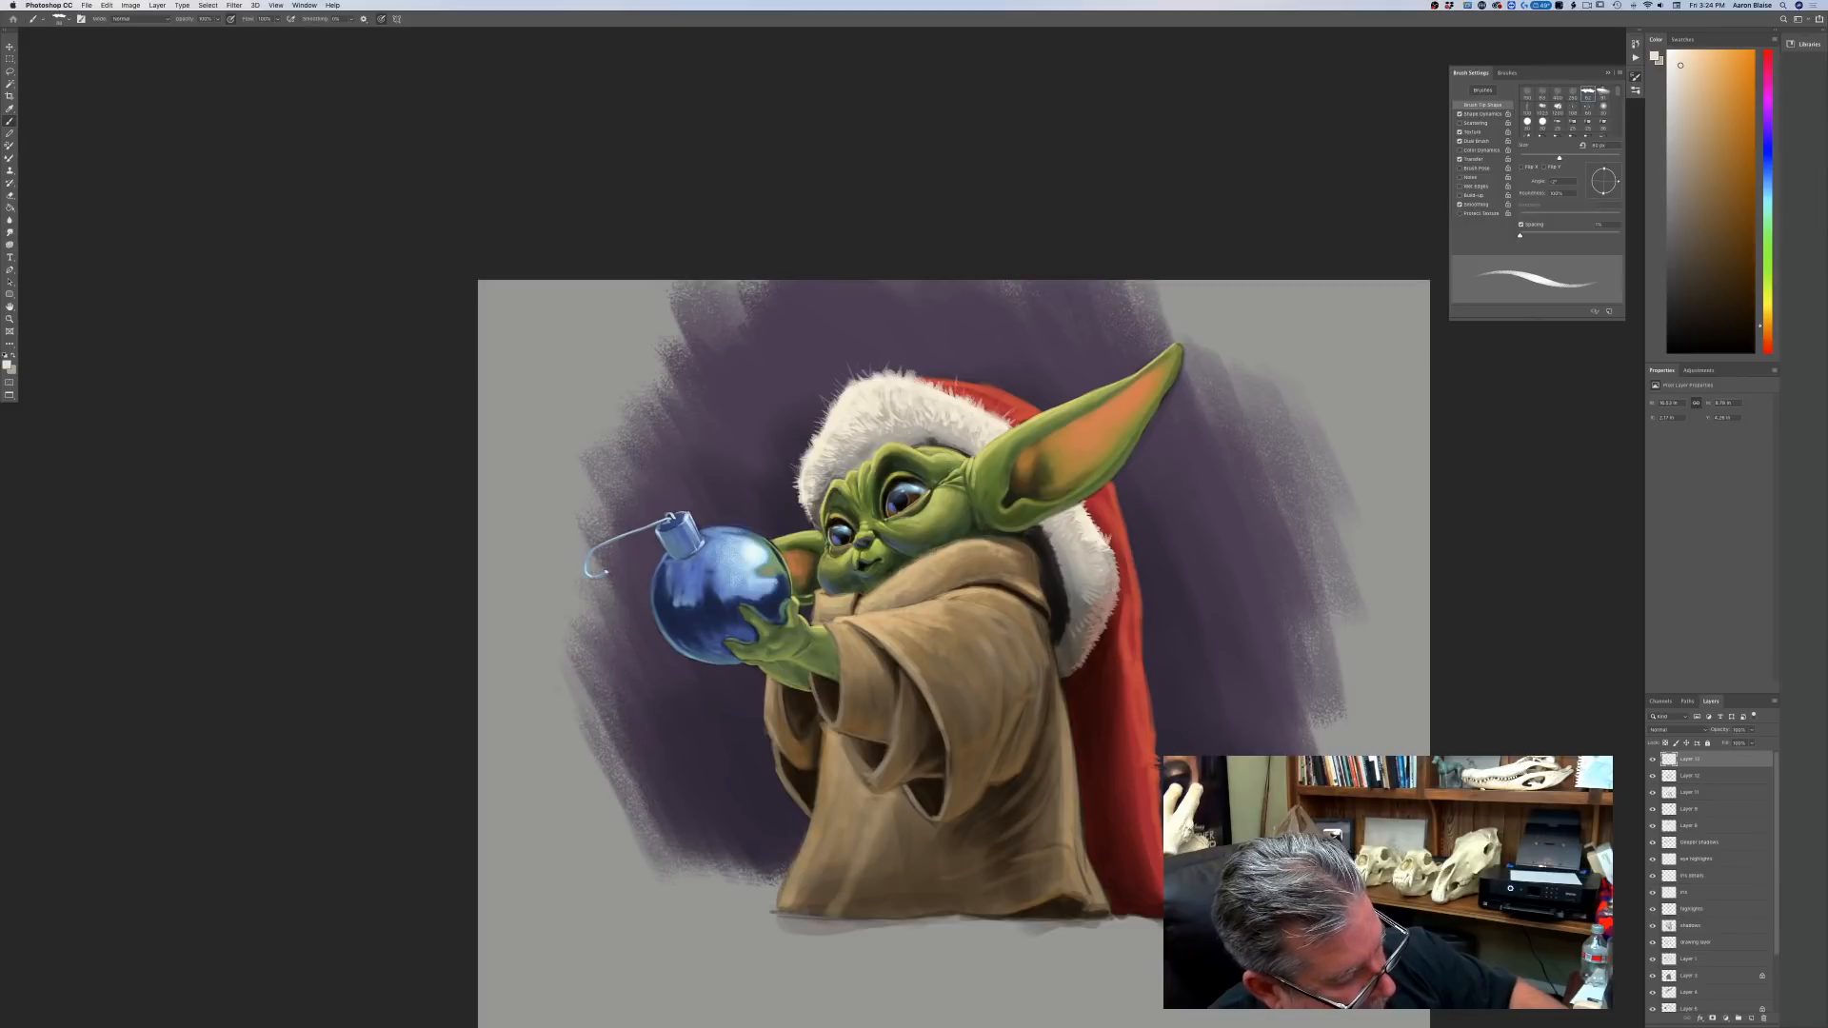
Paint pale cream fur tufts around the edge and over the surface of the hat's pompom, varying the brush size.
scroll(278, 698, right, 5)
scroll(278, 698, down, 2)
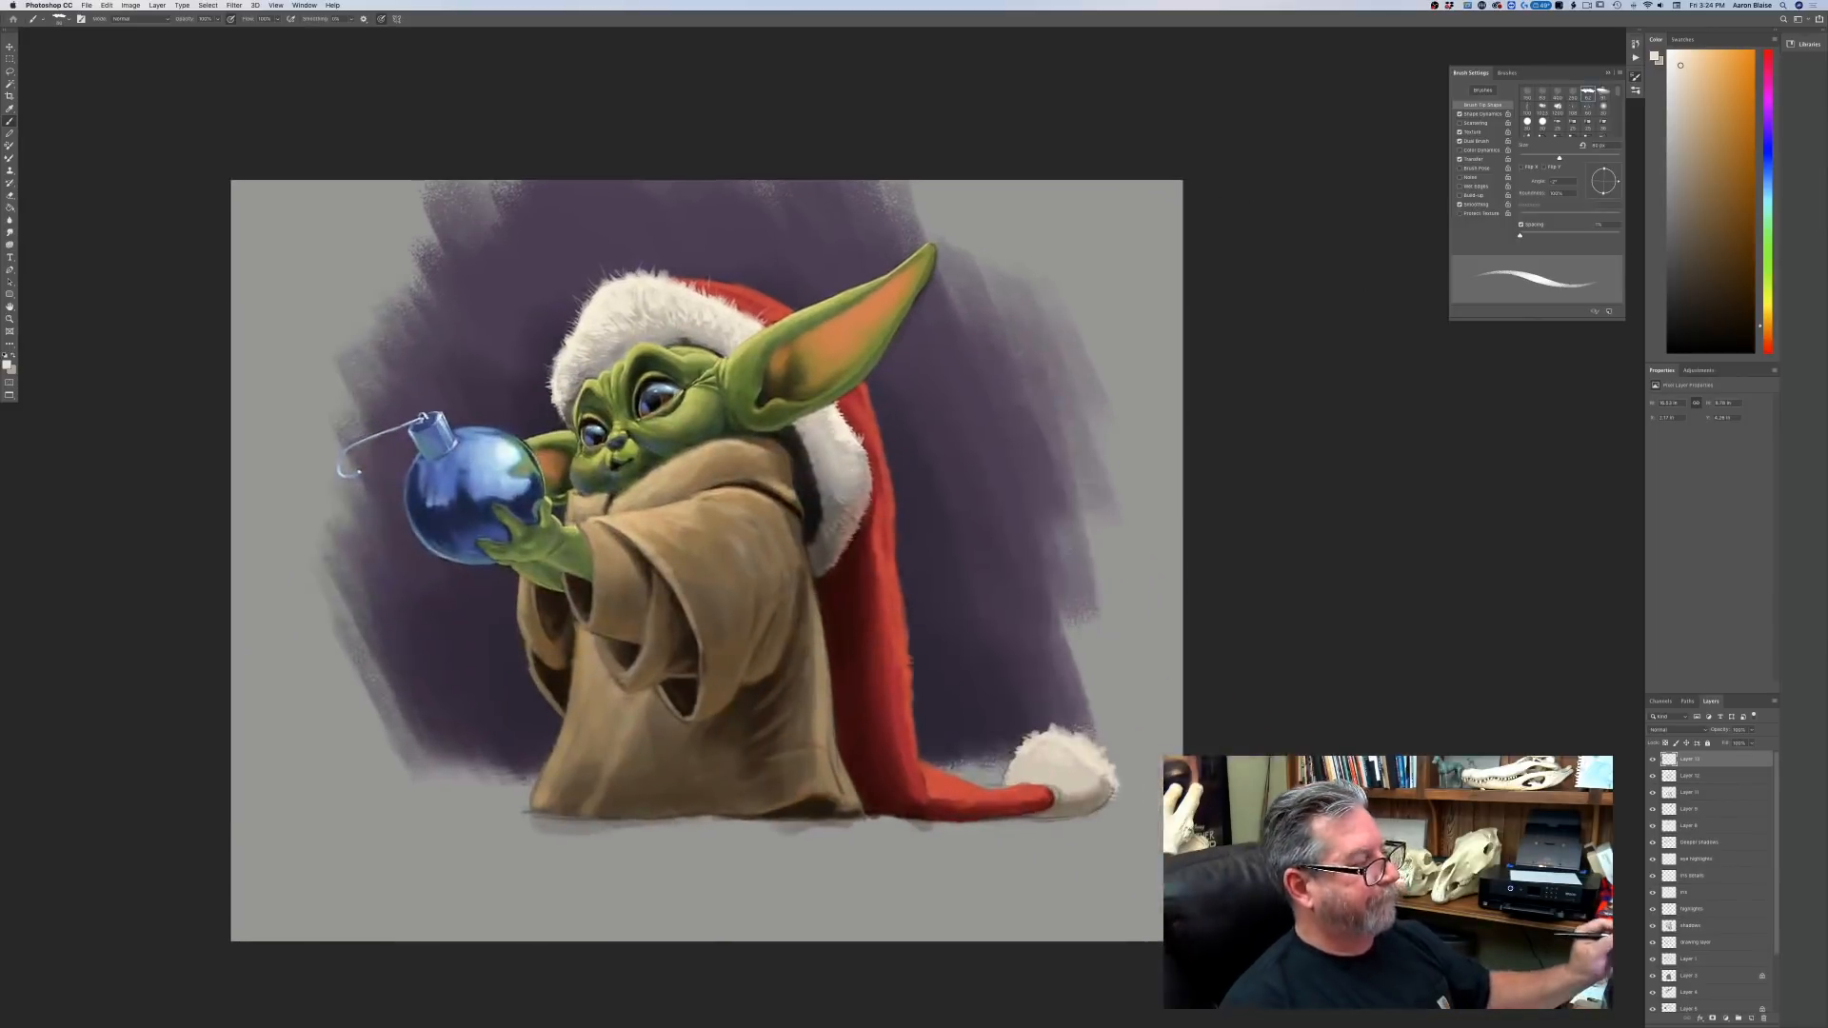
key(ctrl+plus)
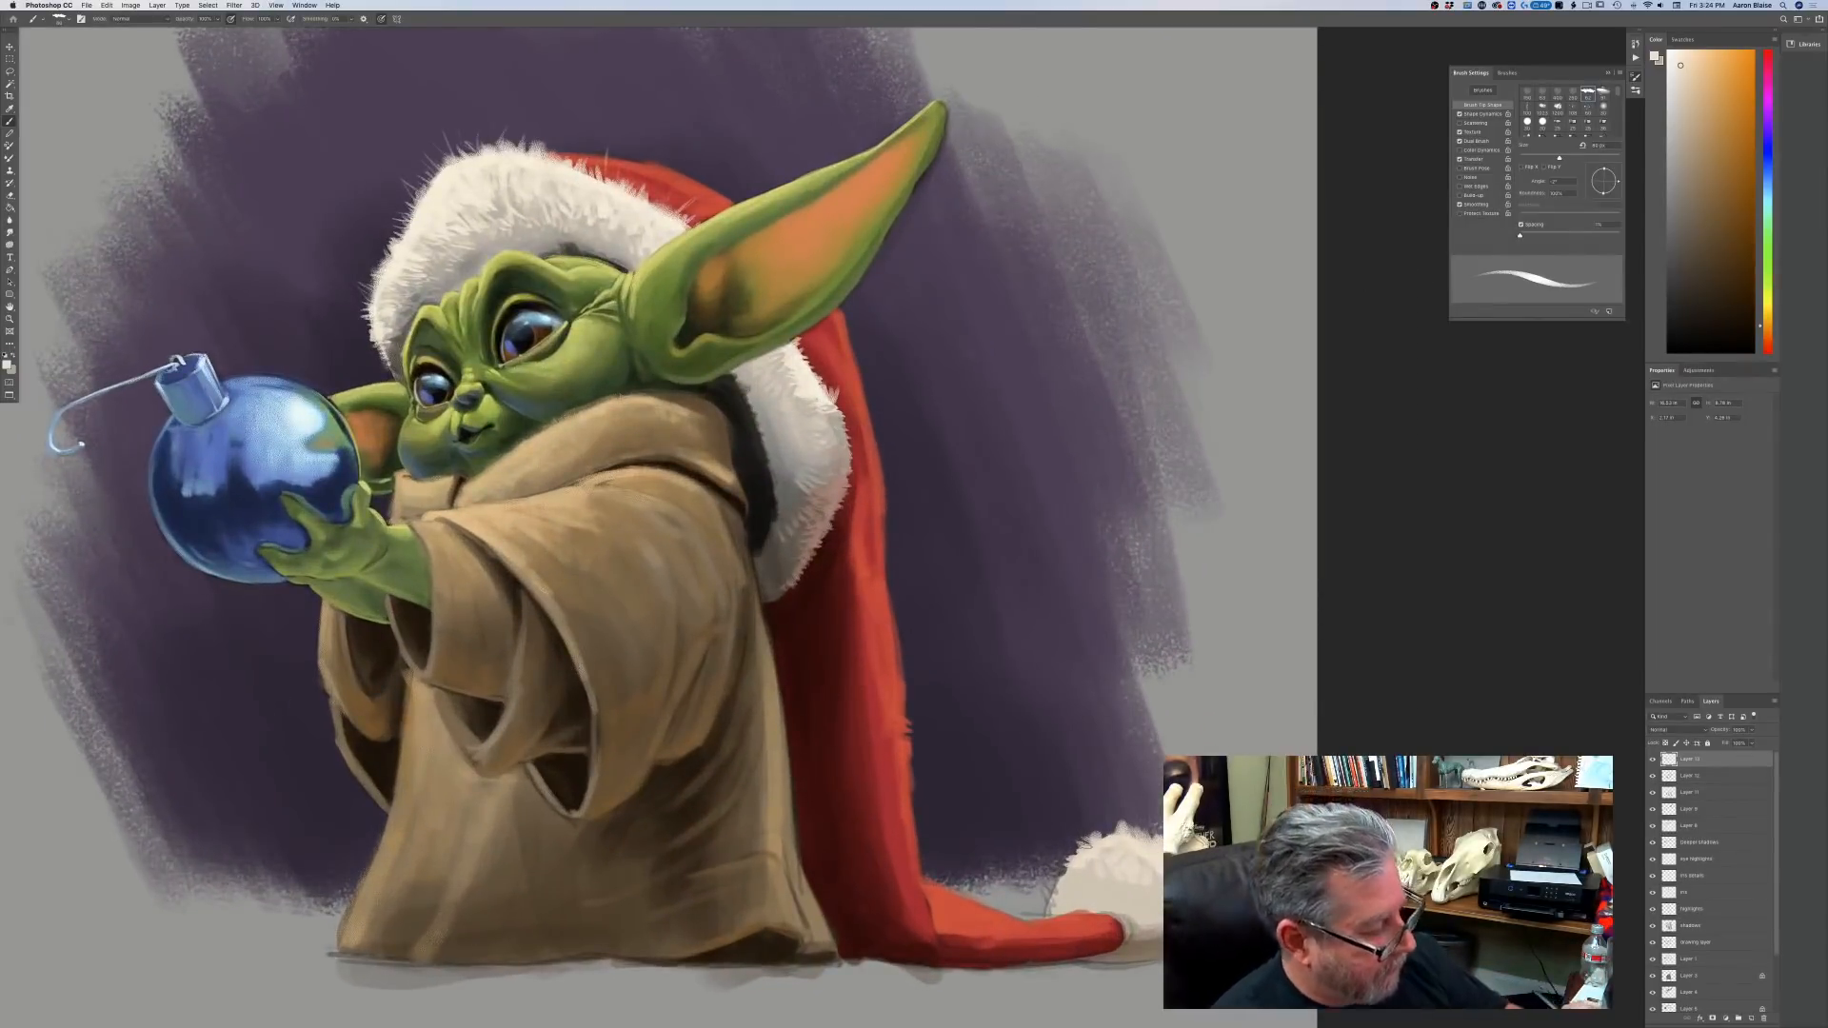
mouse_move(1077, 859)
mouse_down()
mouse_move(1034, 918)
mouse_move(1059, 896)
mouse_up()
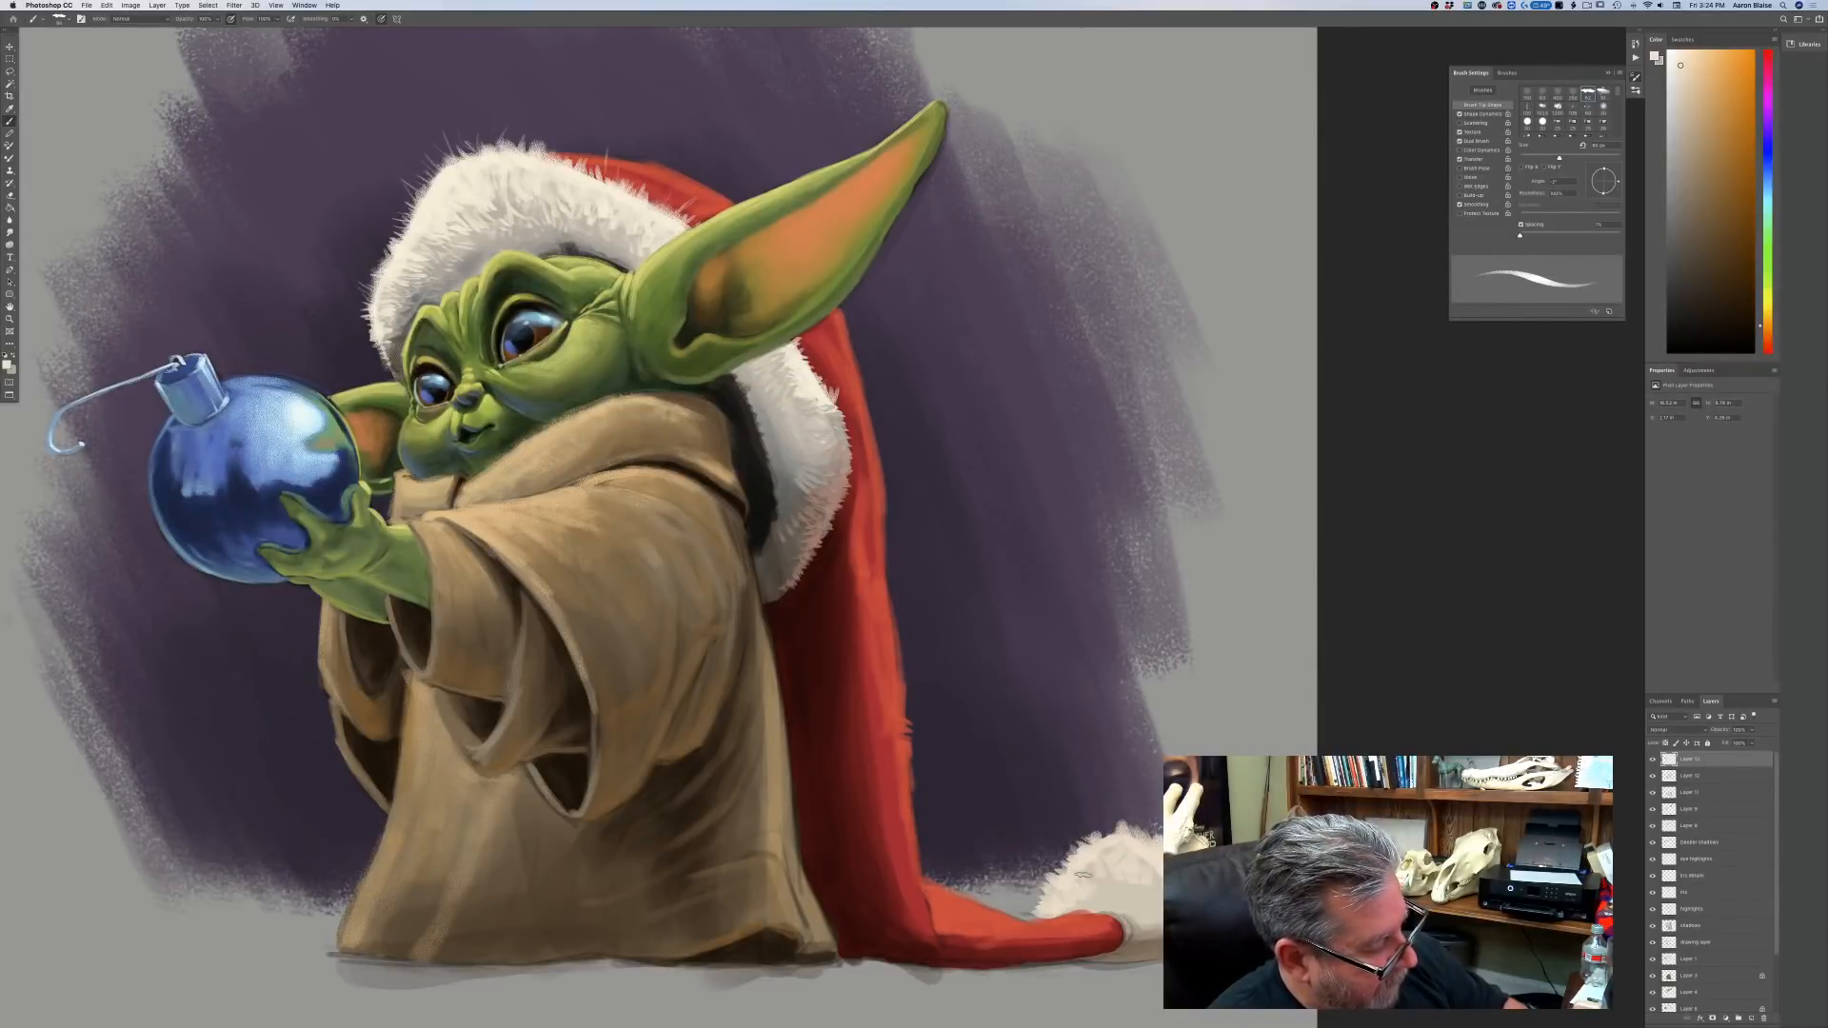
key(bracketleft)
key(bracketleft)
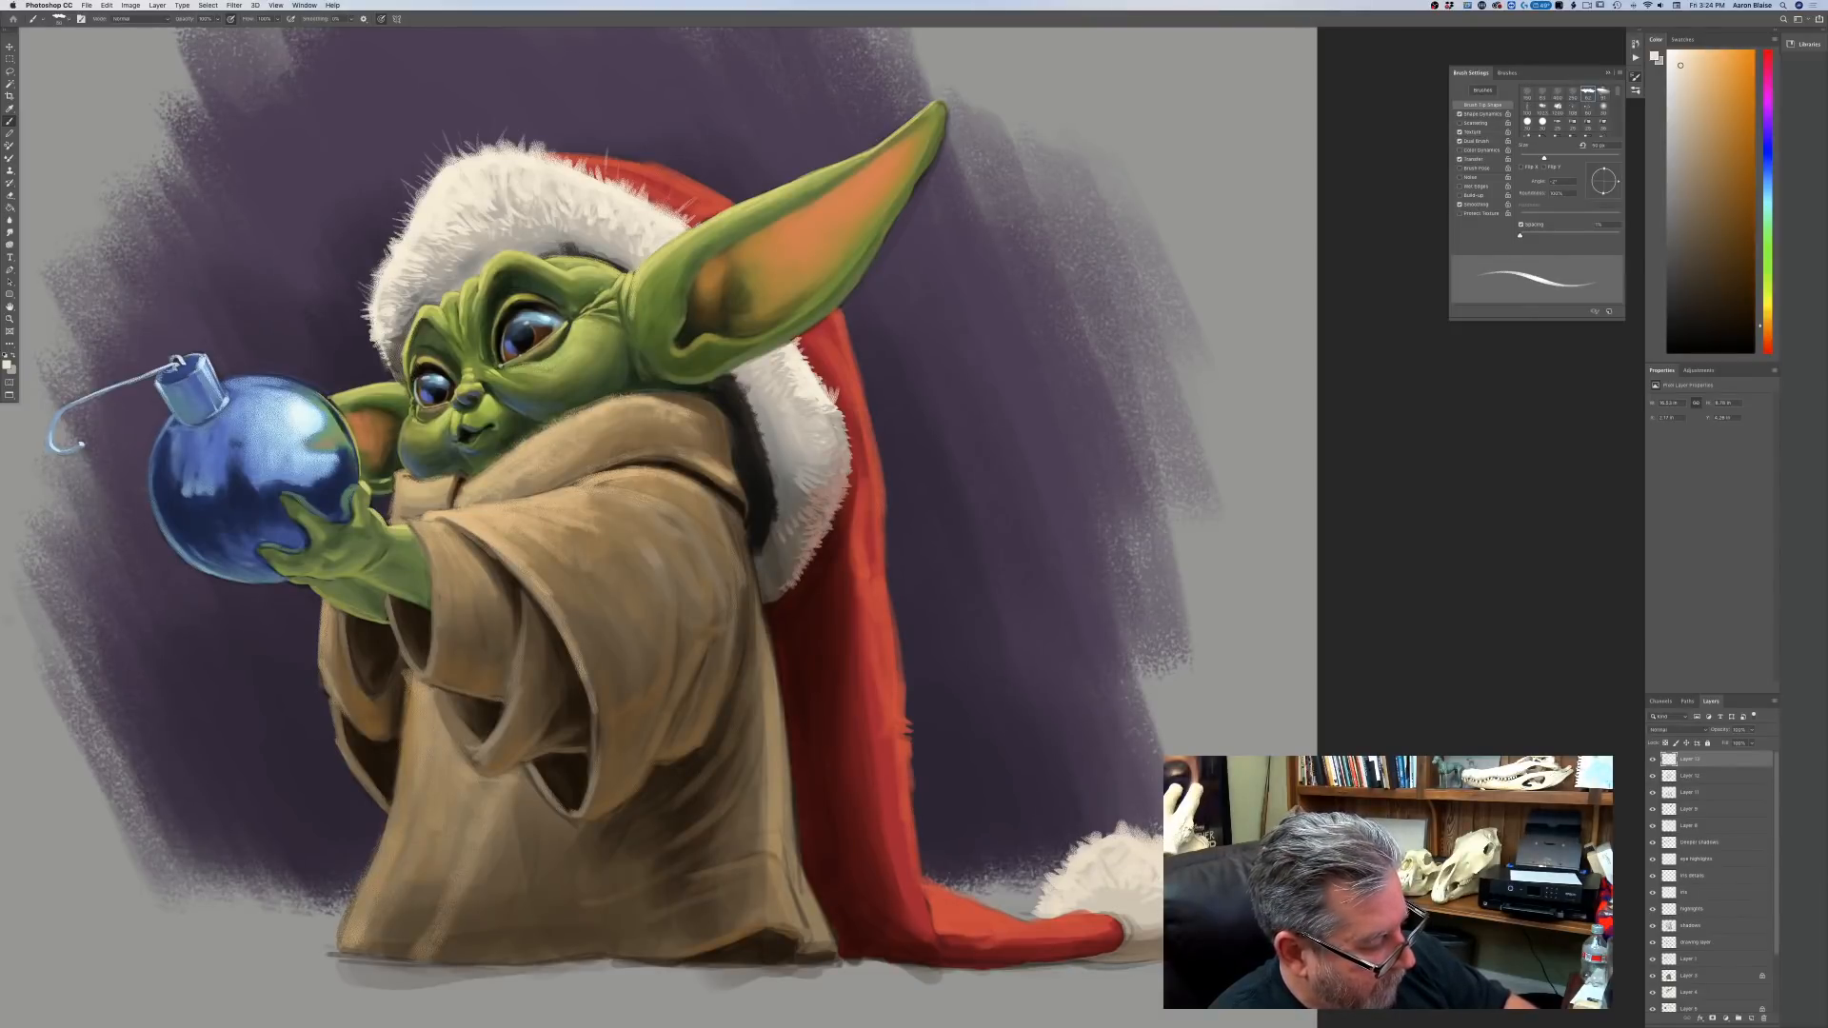
key(bracketright)
key(bracketright)
drag(1144, 899, 1162, 921)
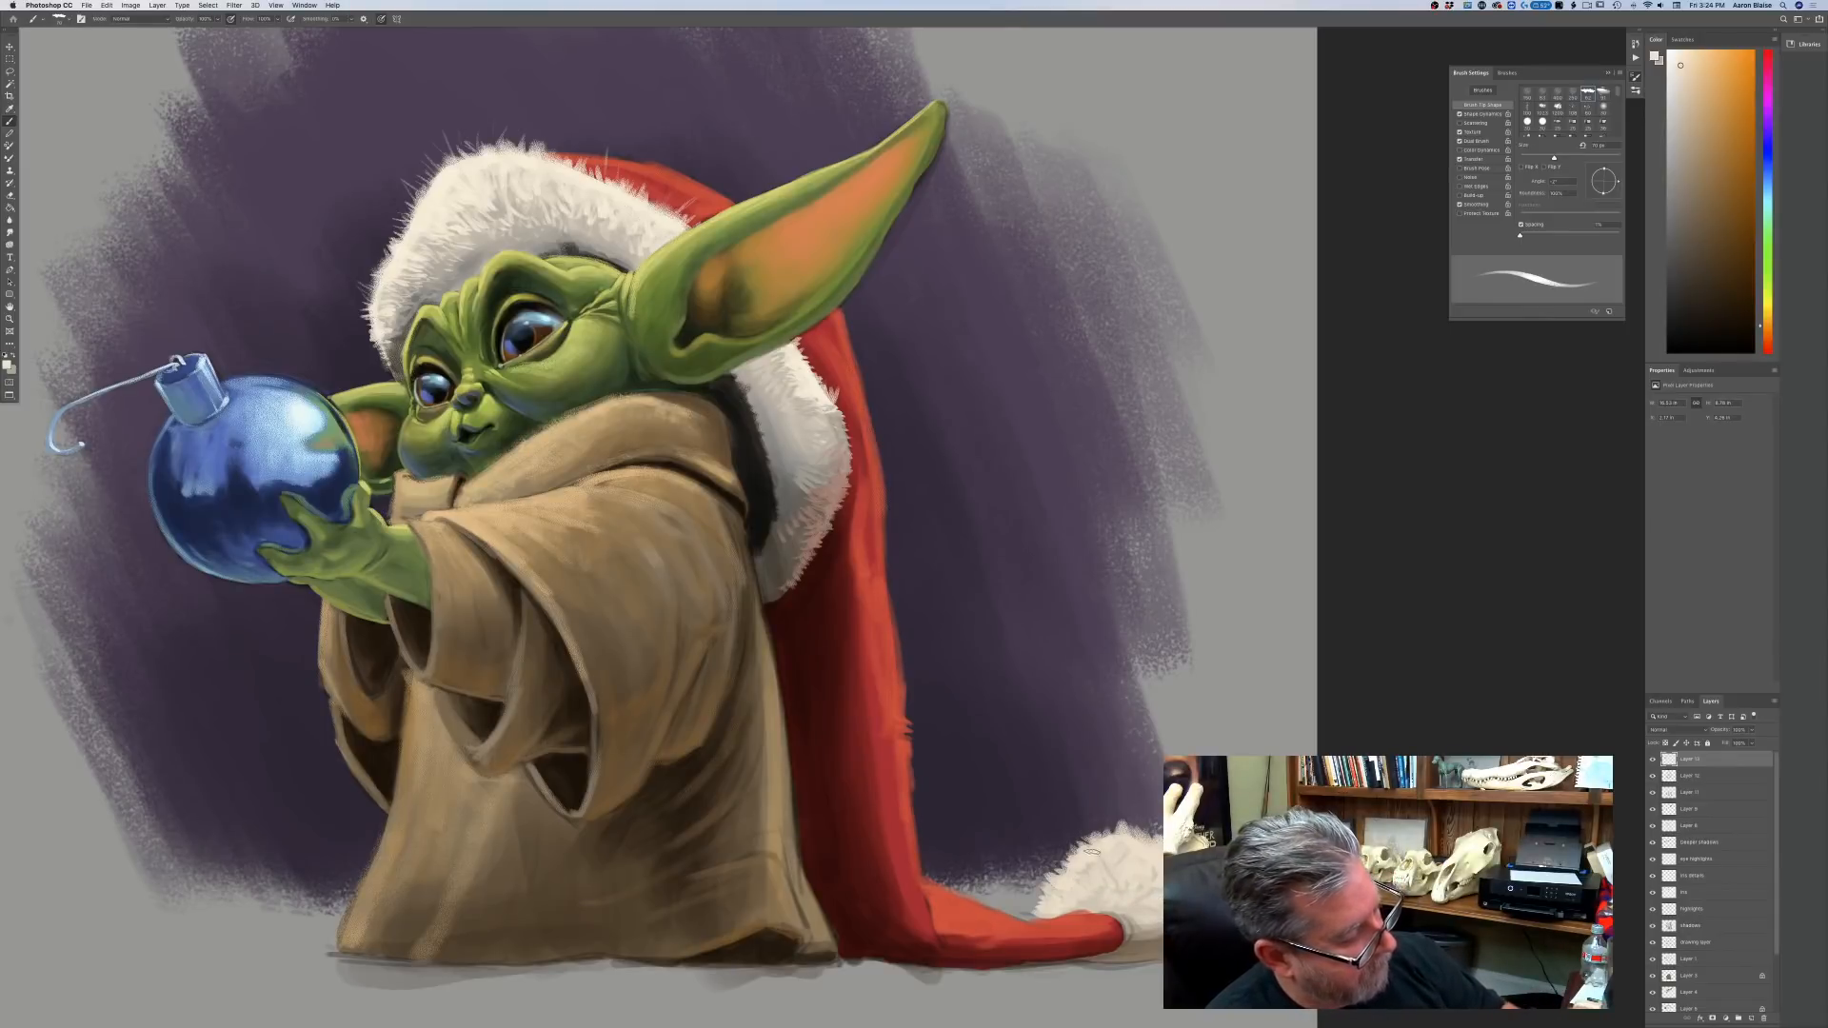
key(bracketleft)
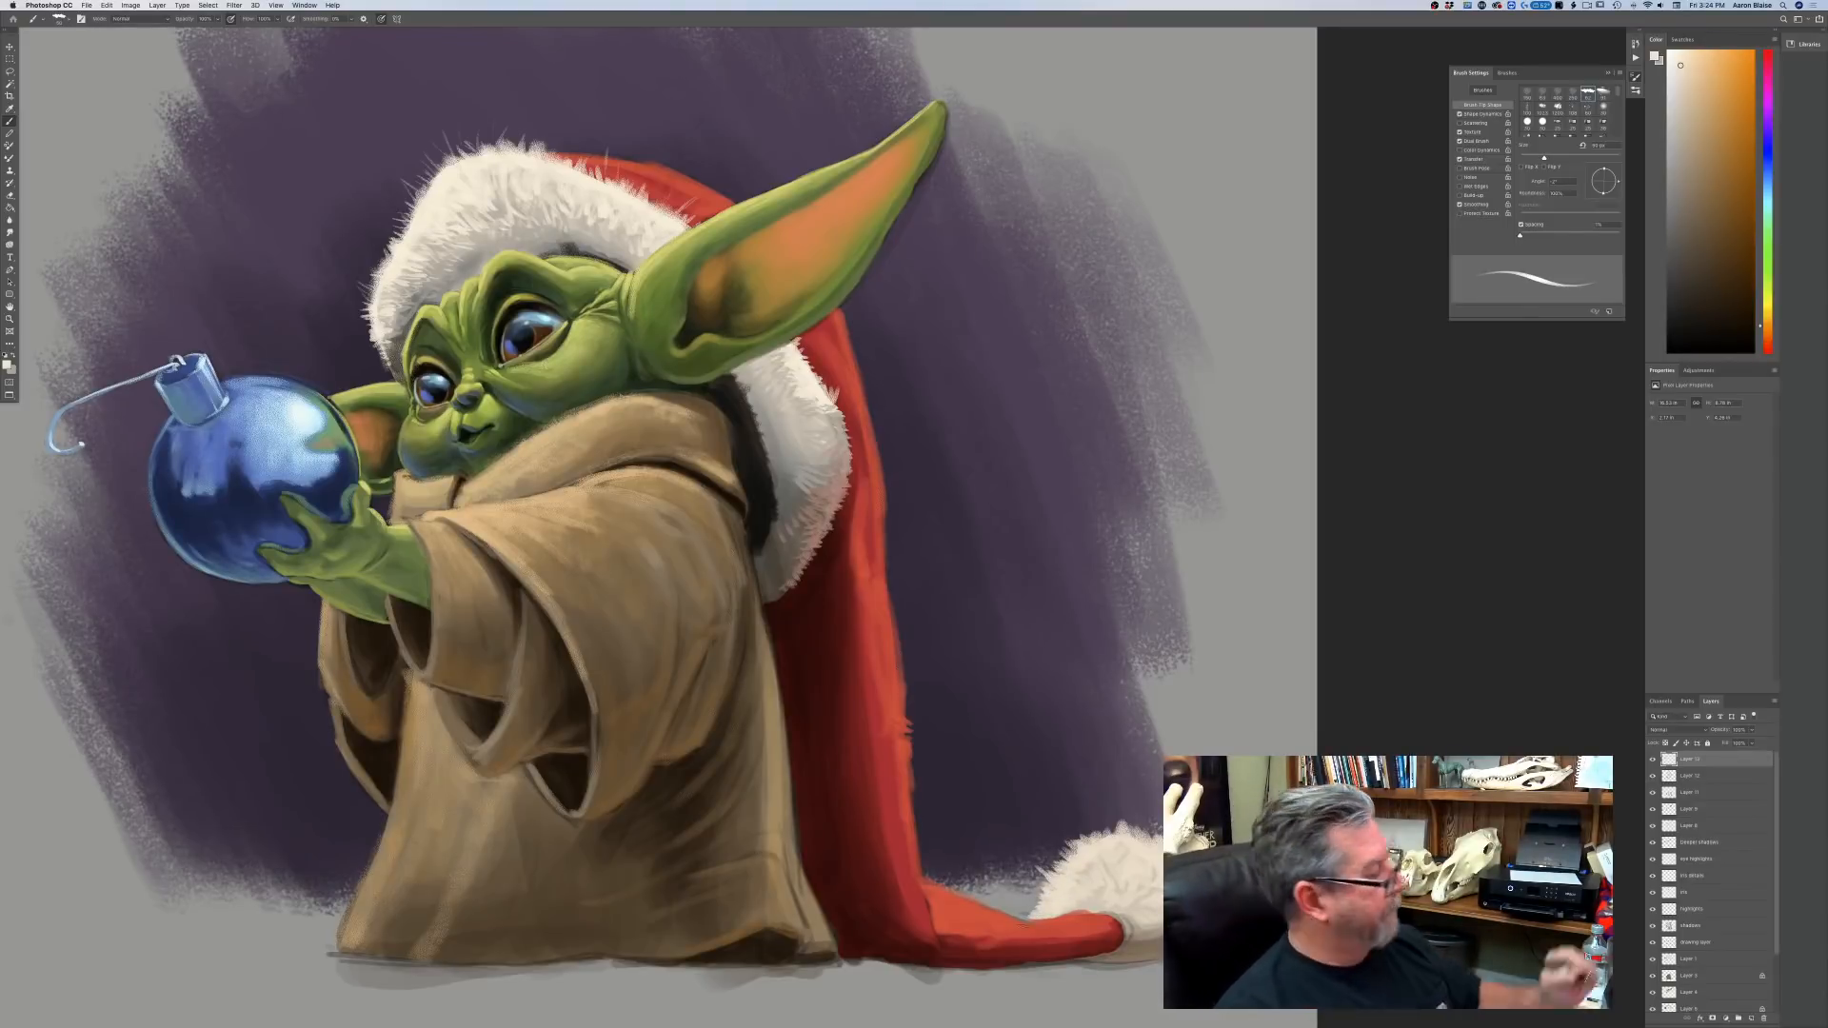
Pick a muted grey-brown and paint shadows between the fur tufts of the pompom with a slightly larger brush.
click(6, 366)
click(144, 326)
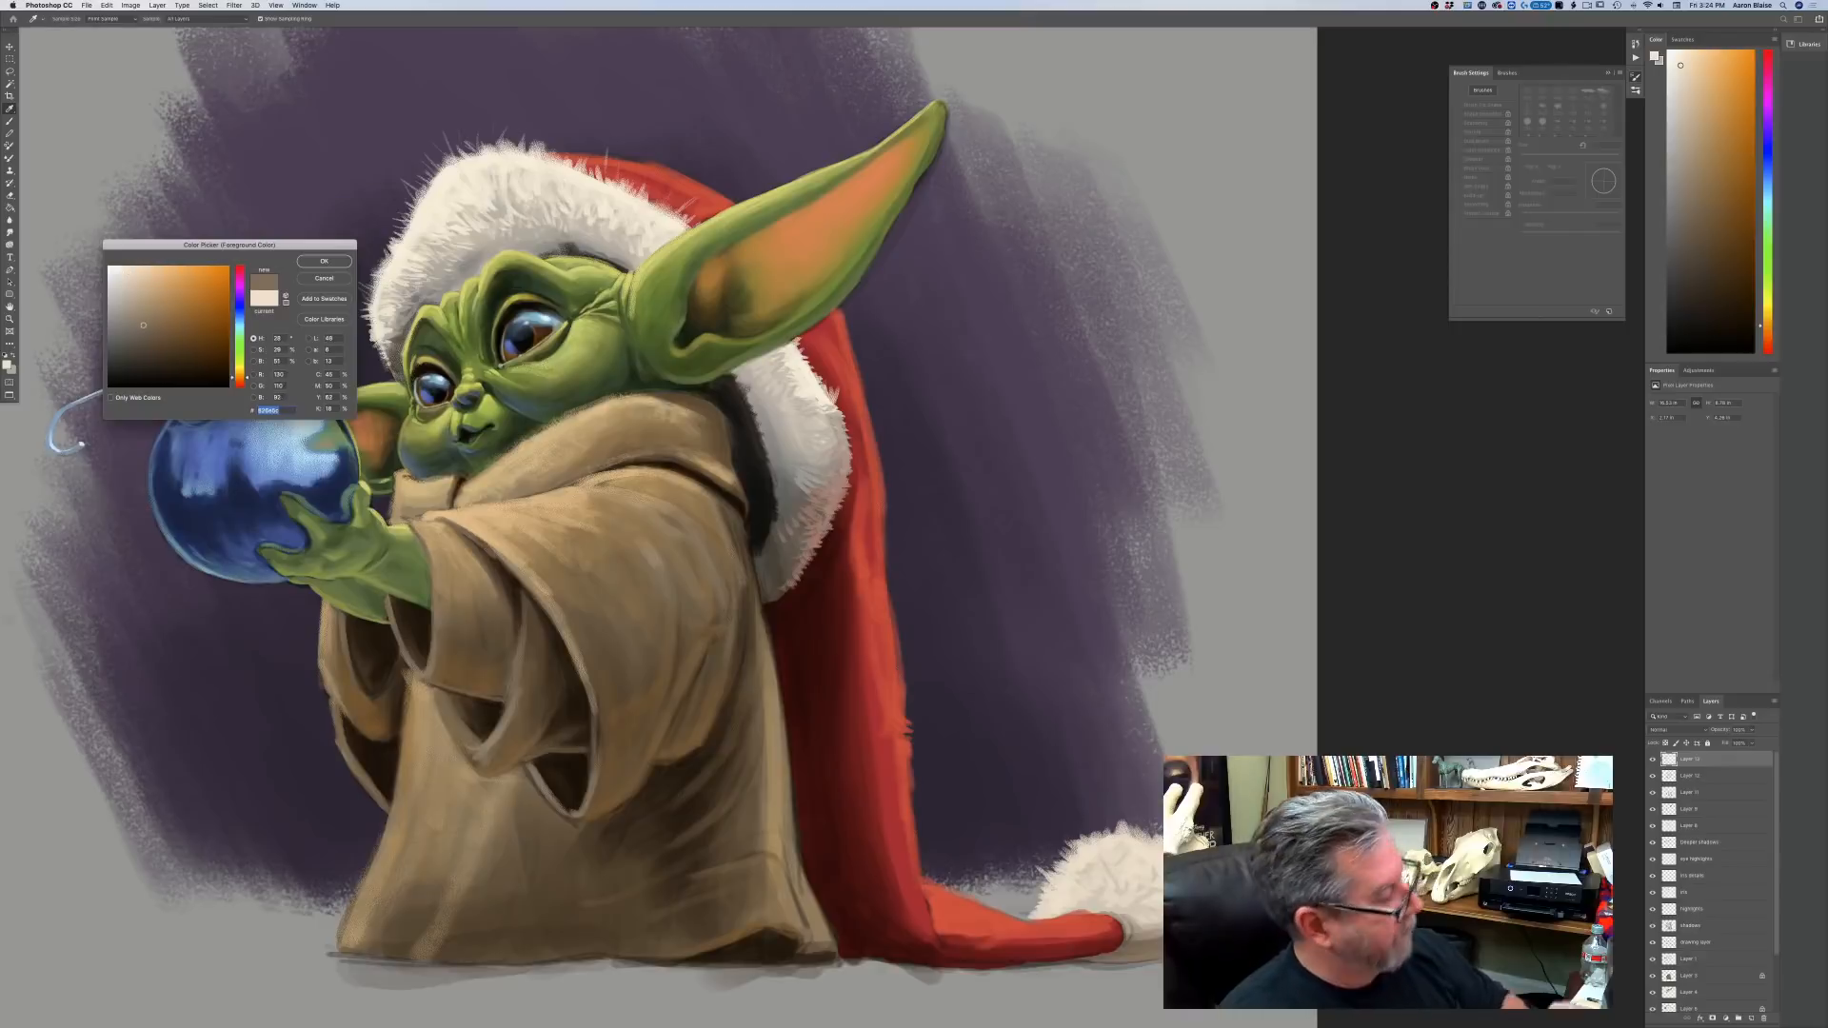
key(Return)
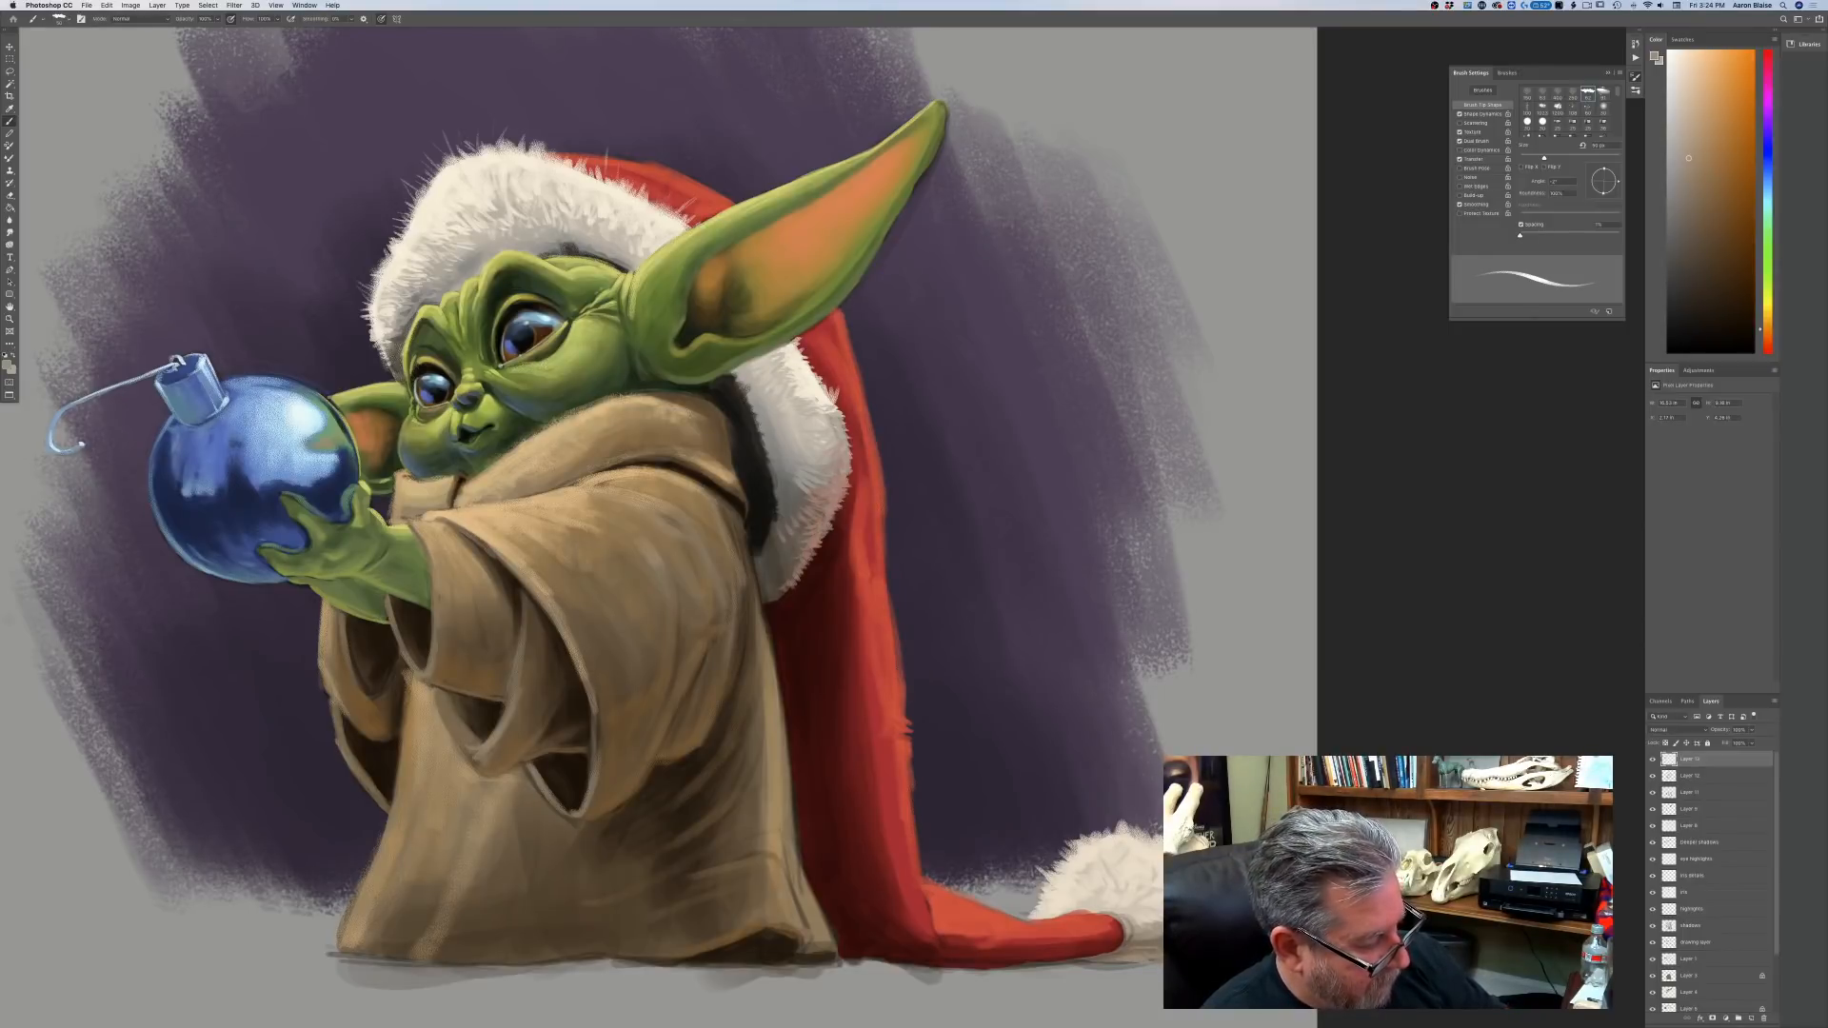
key(bracketright)
key(bracketright)
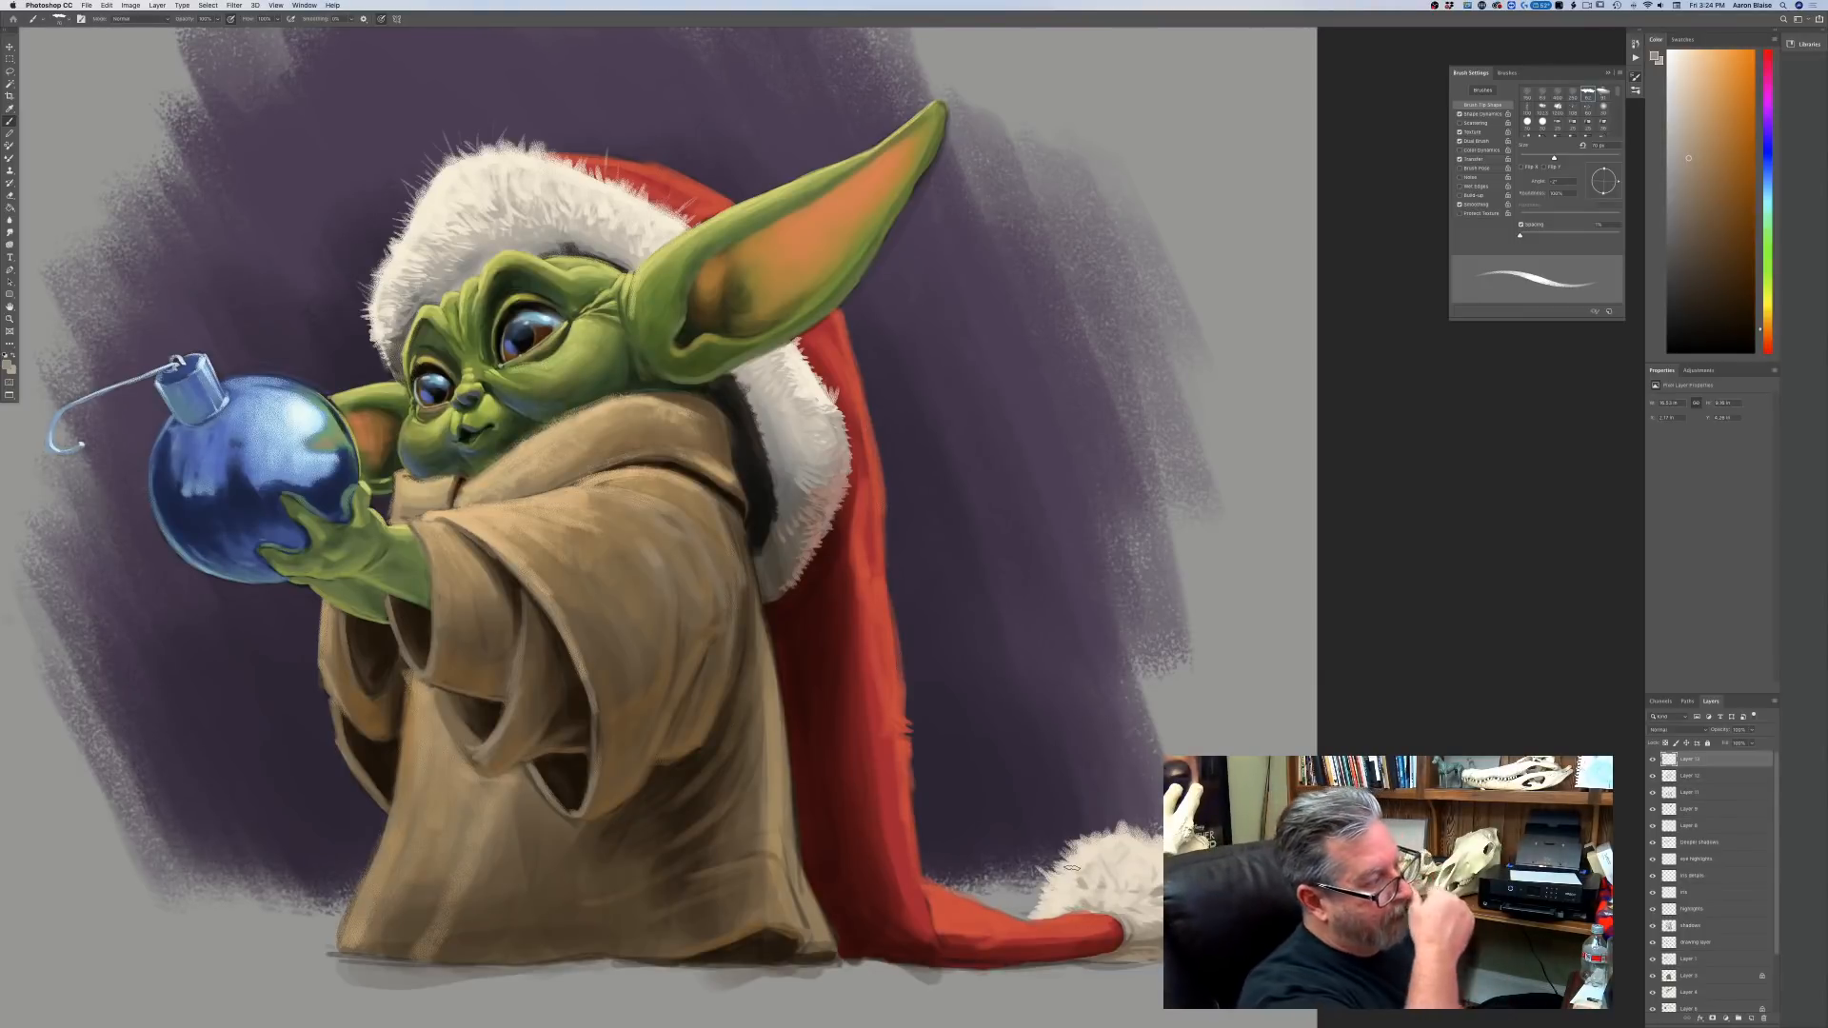
key(ctrl+minus)
key(ctrl+minus)
key(ctrl+minus)
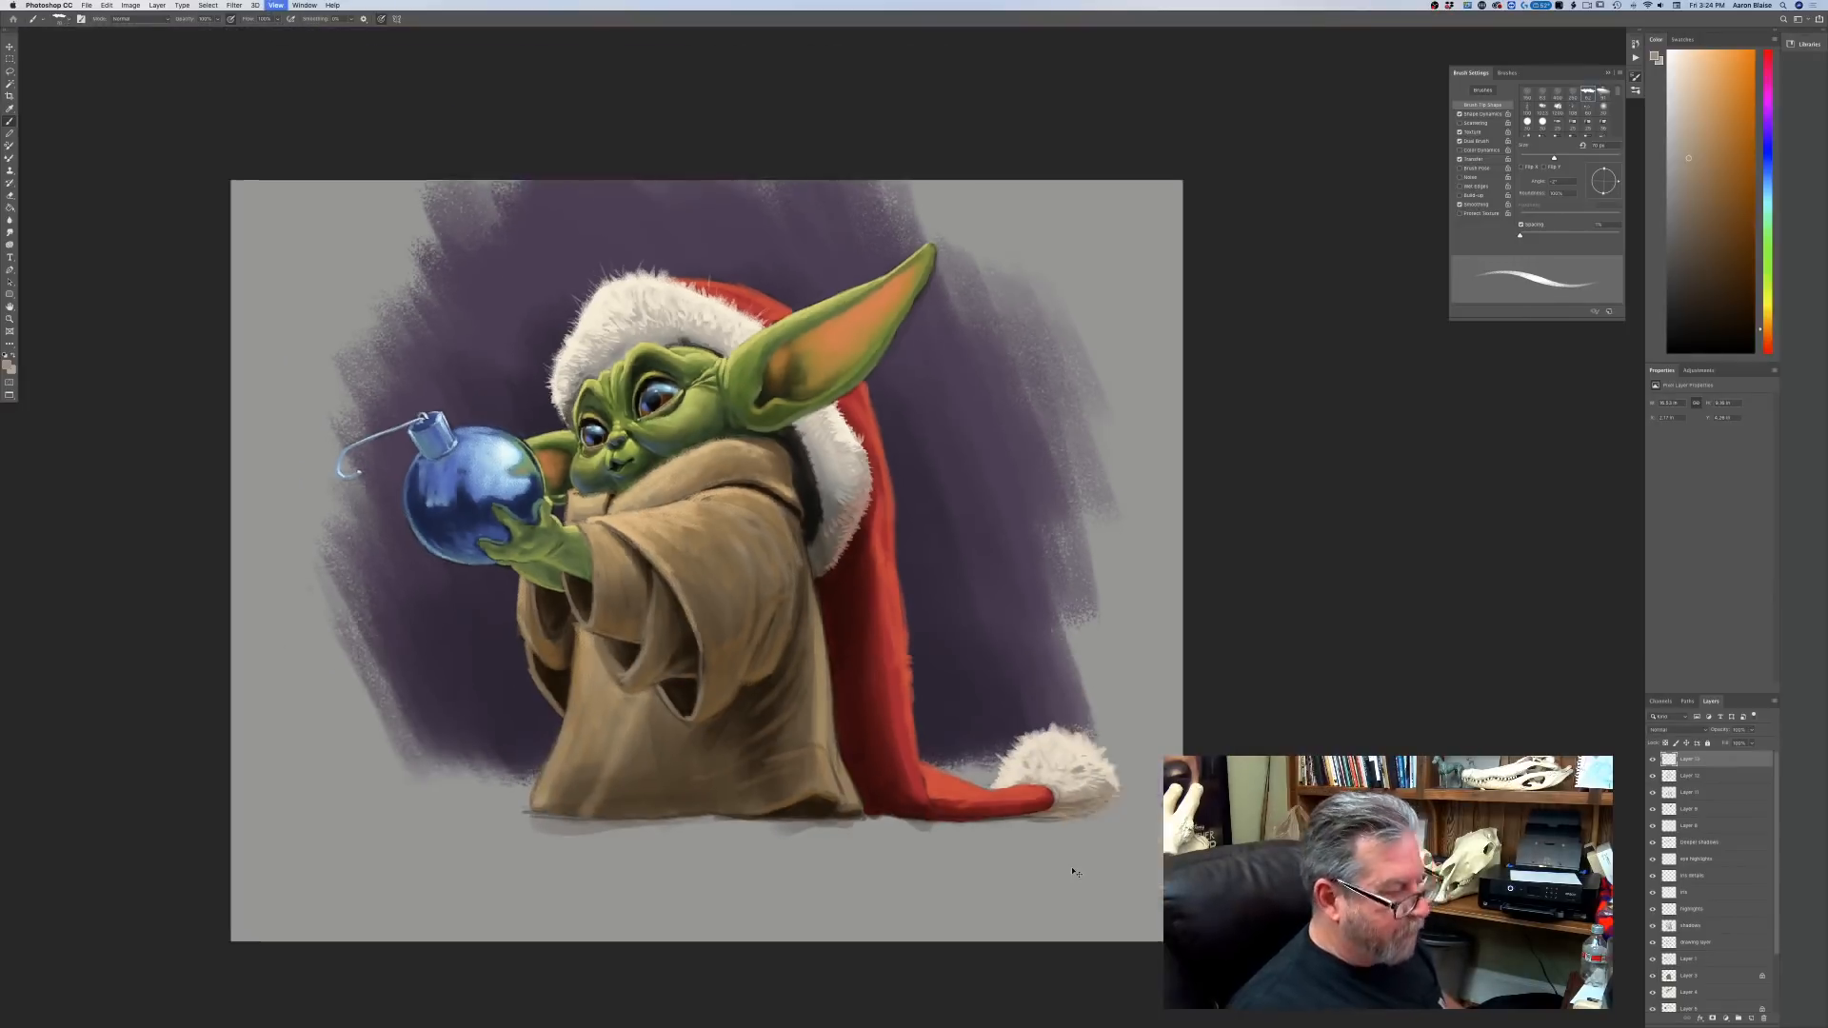
key(super+equal)
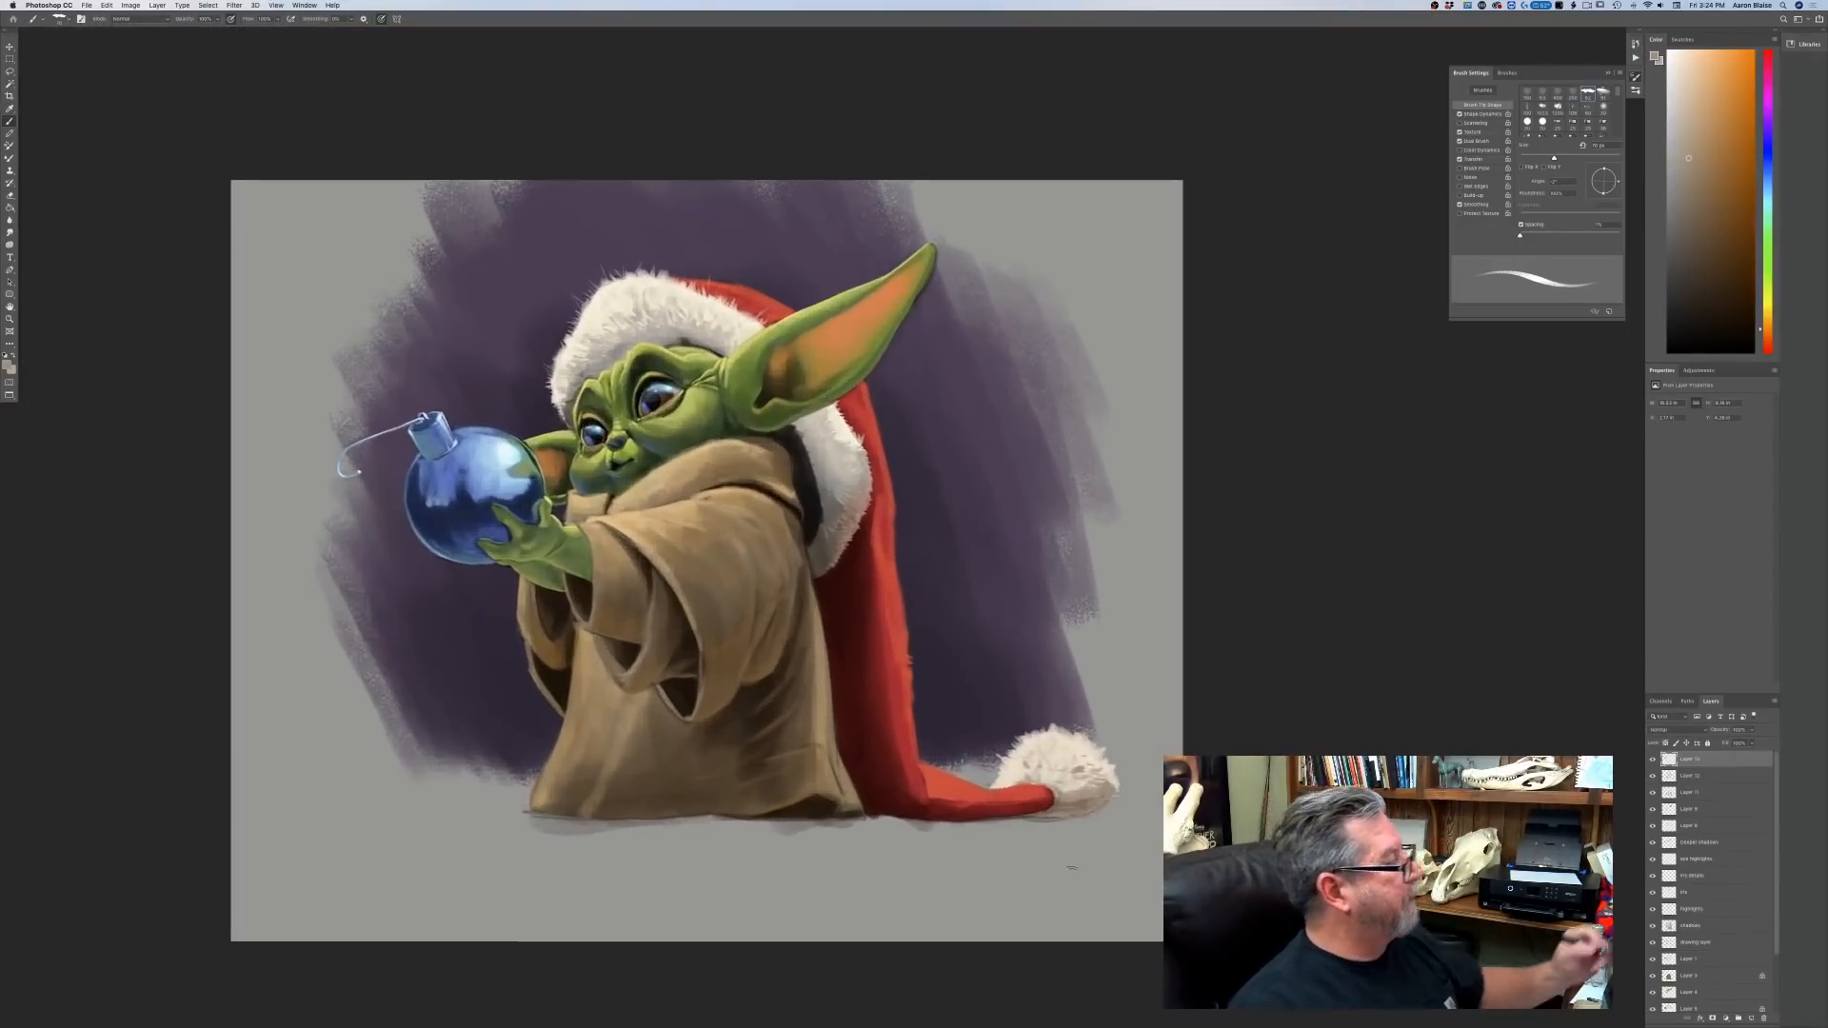
Sample a bright red from the Santa hat and paint highlights down the outer edge of its long tail.
click(7, 364)
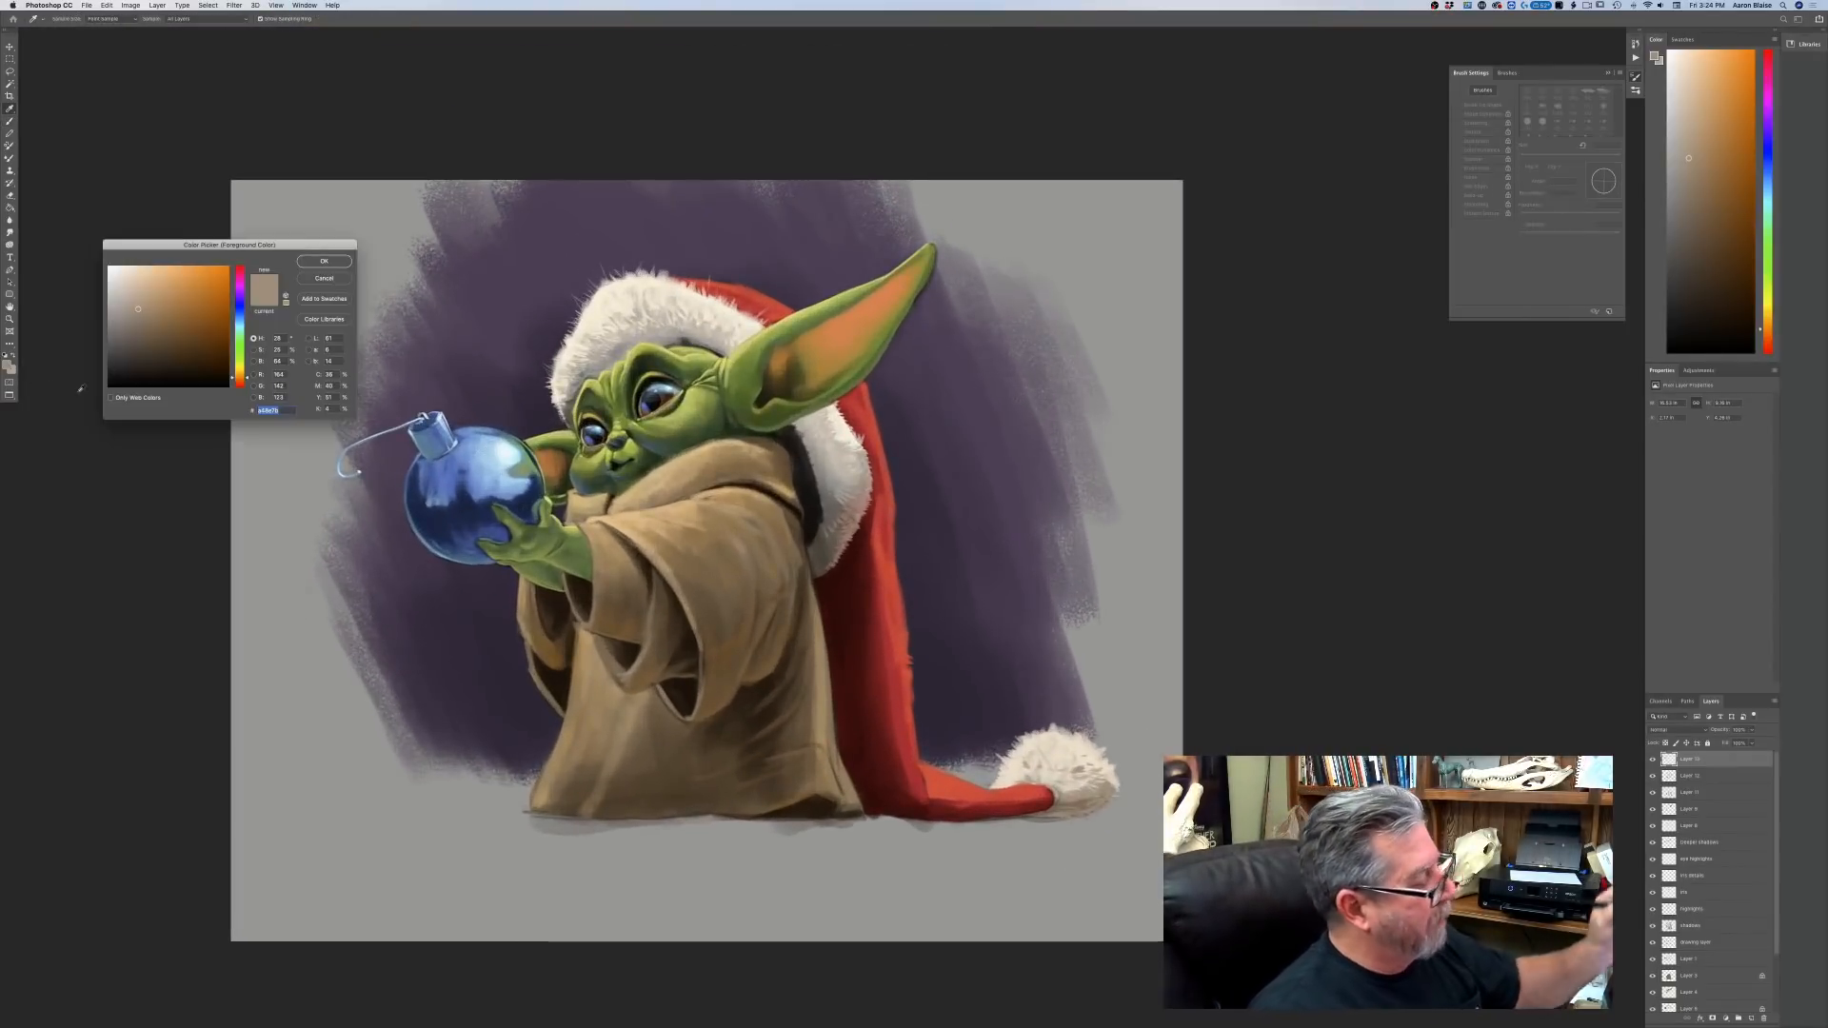
click(894, 585)
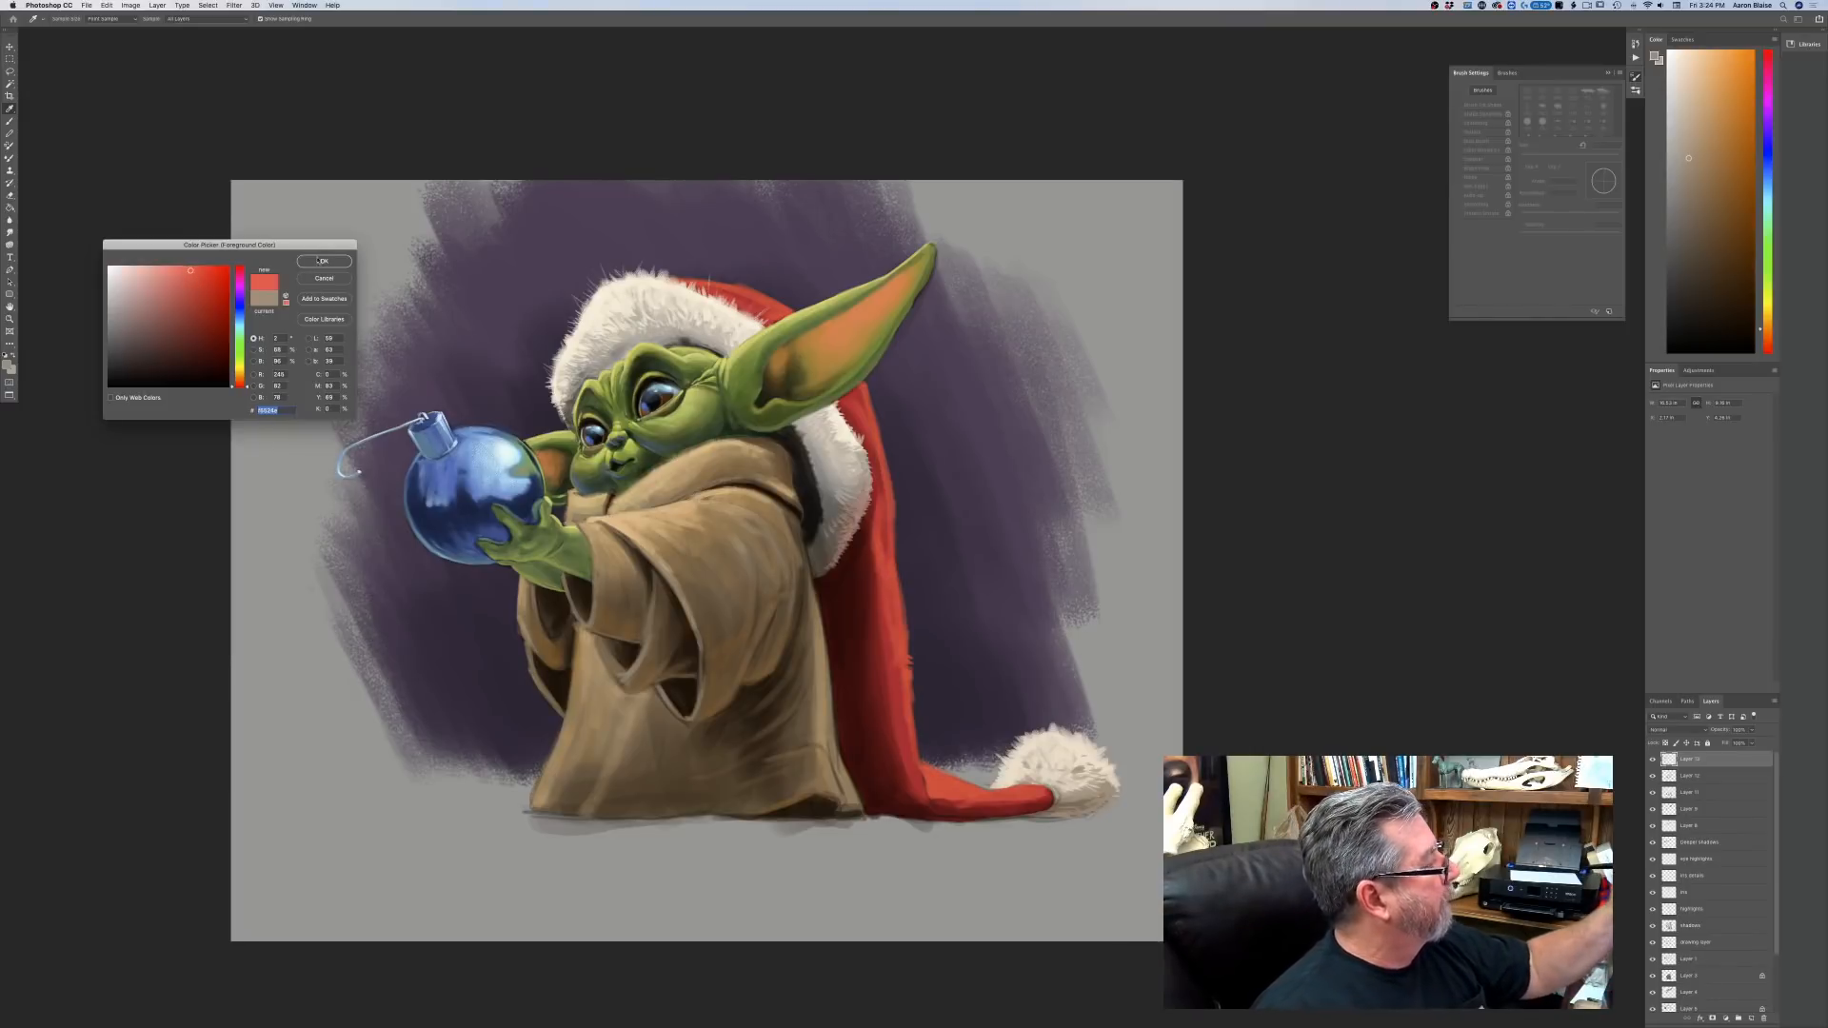
key(Return)
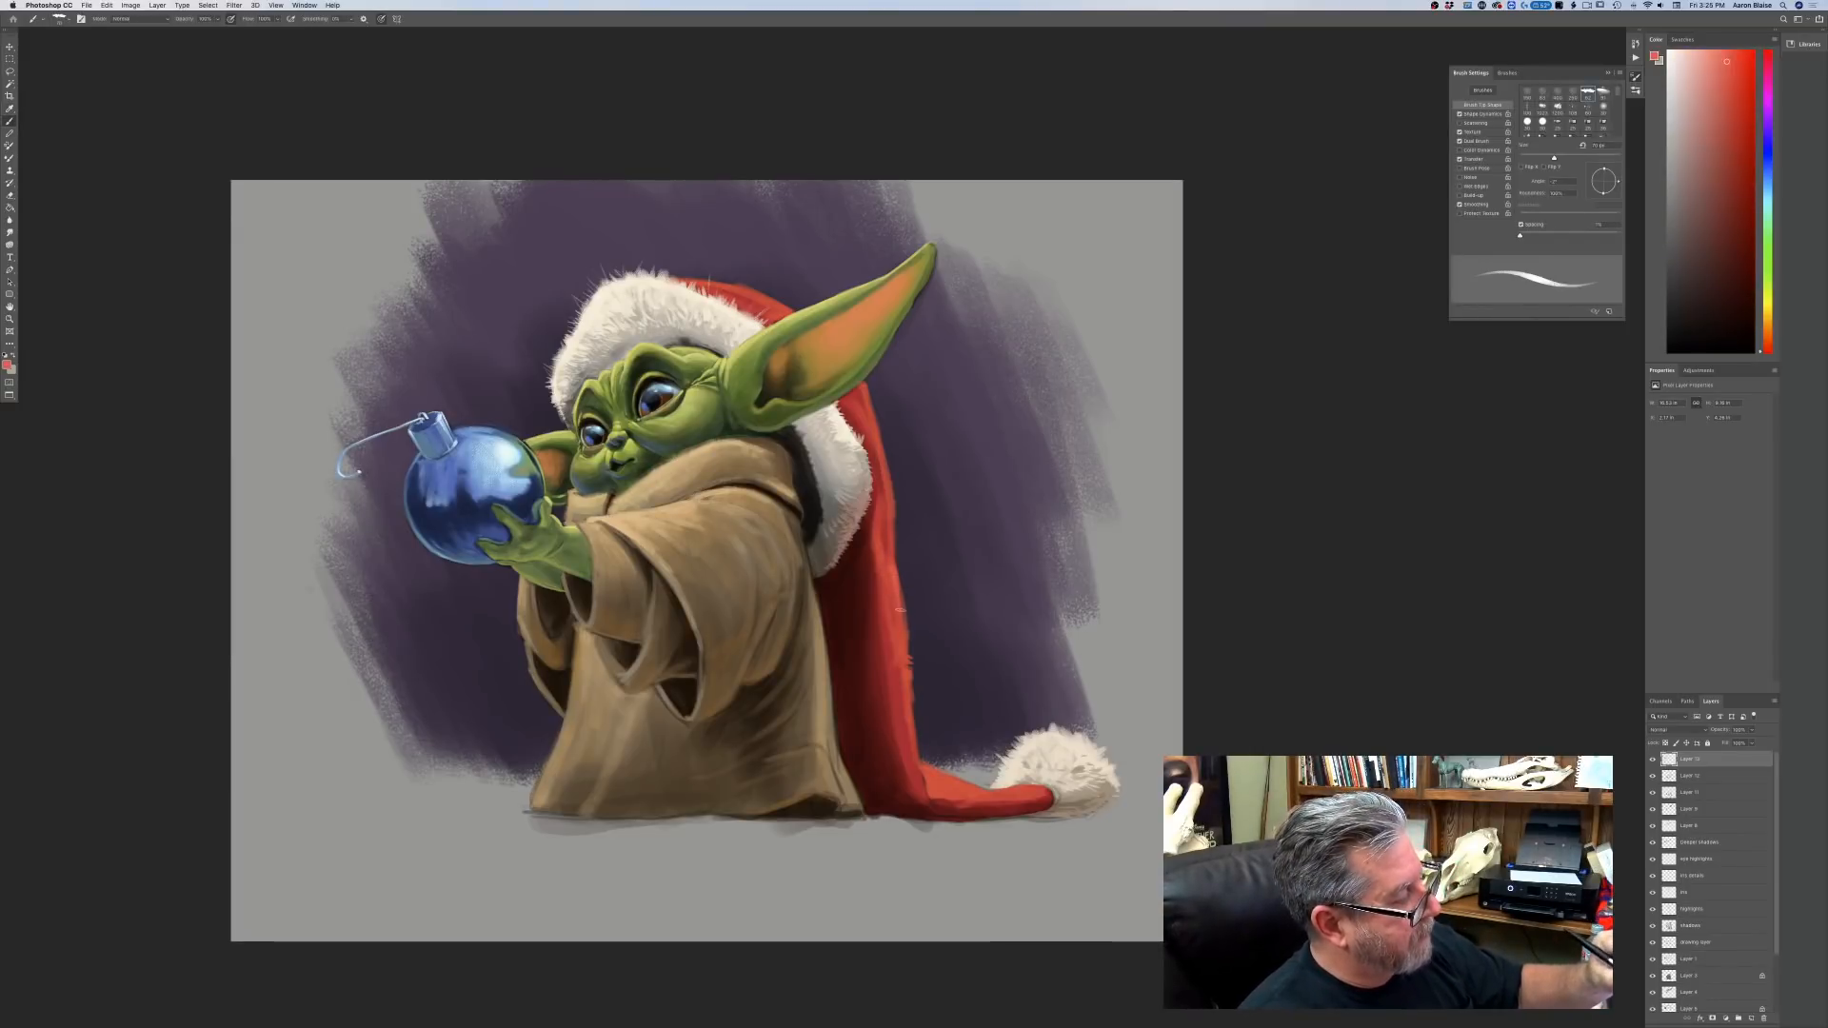
drag(900, 609, 930, 793)
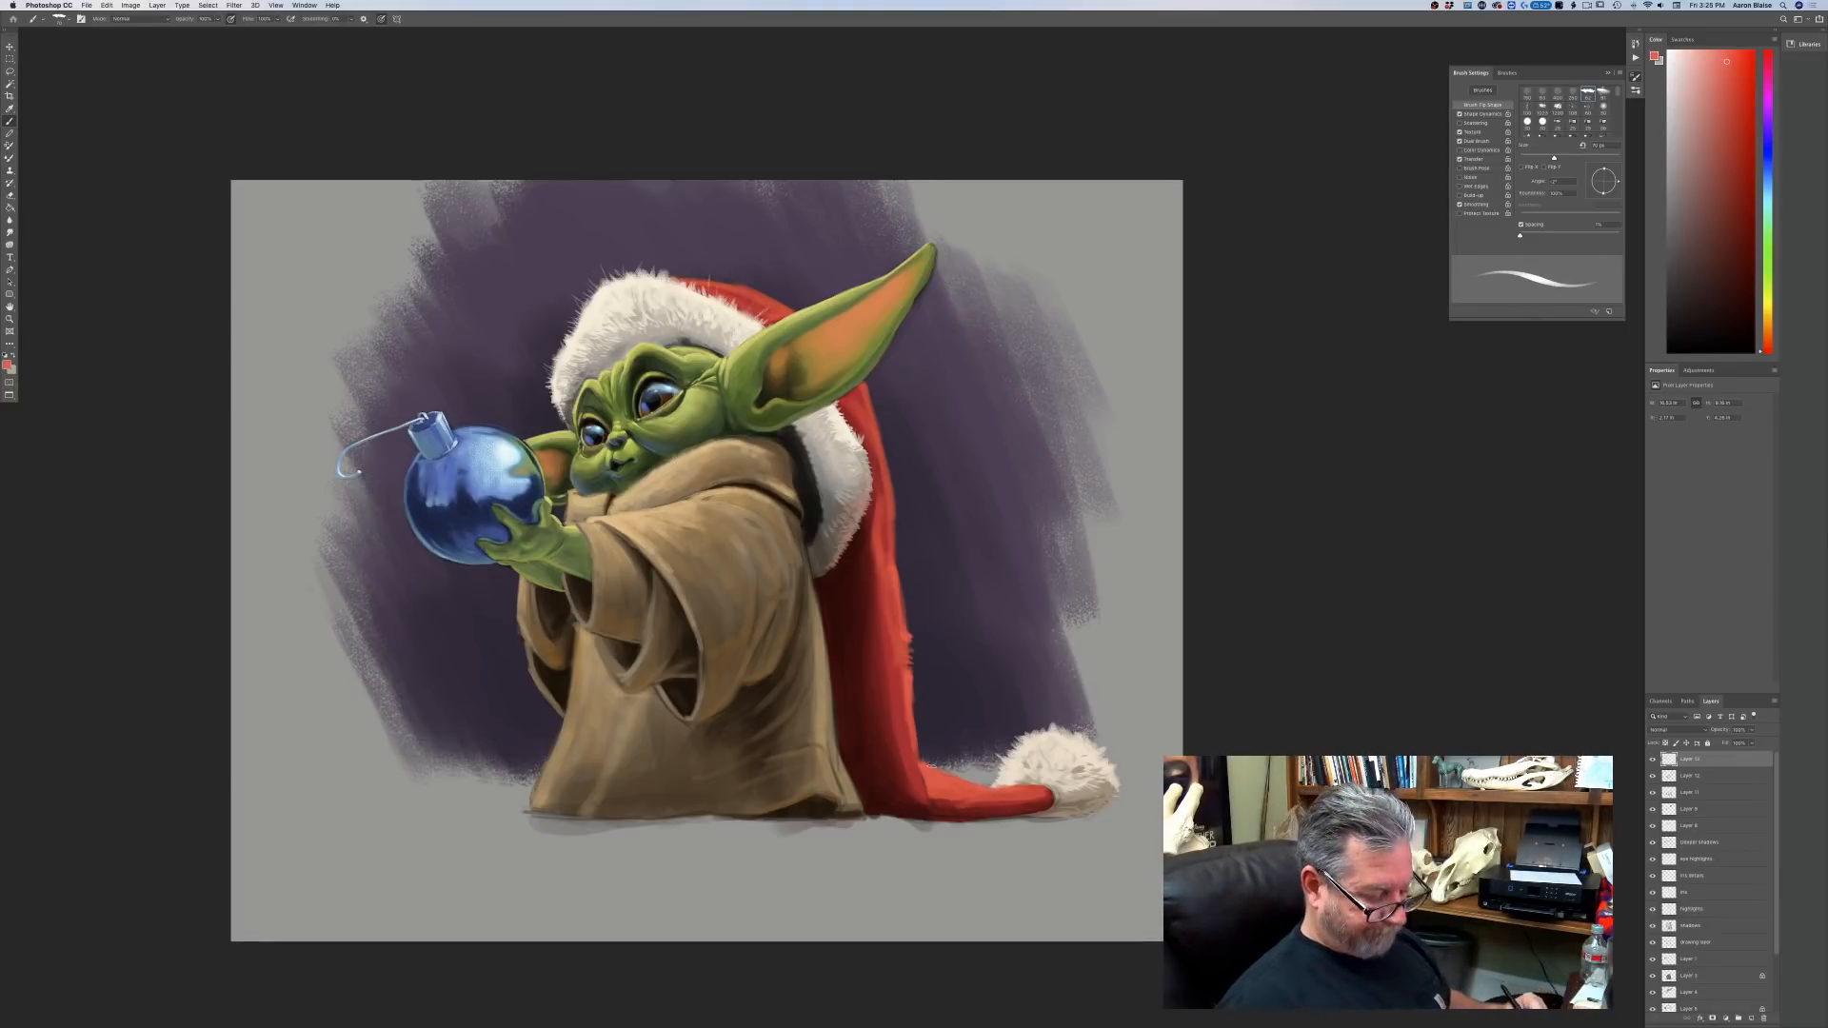
key(super+plus)
key(super+minus)
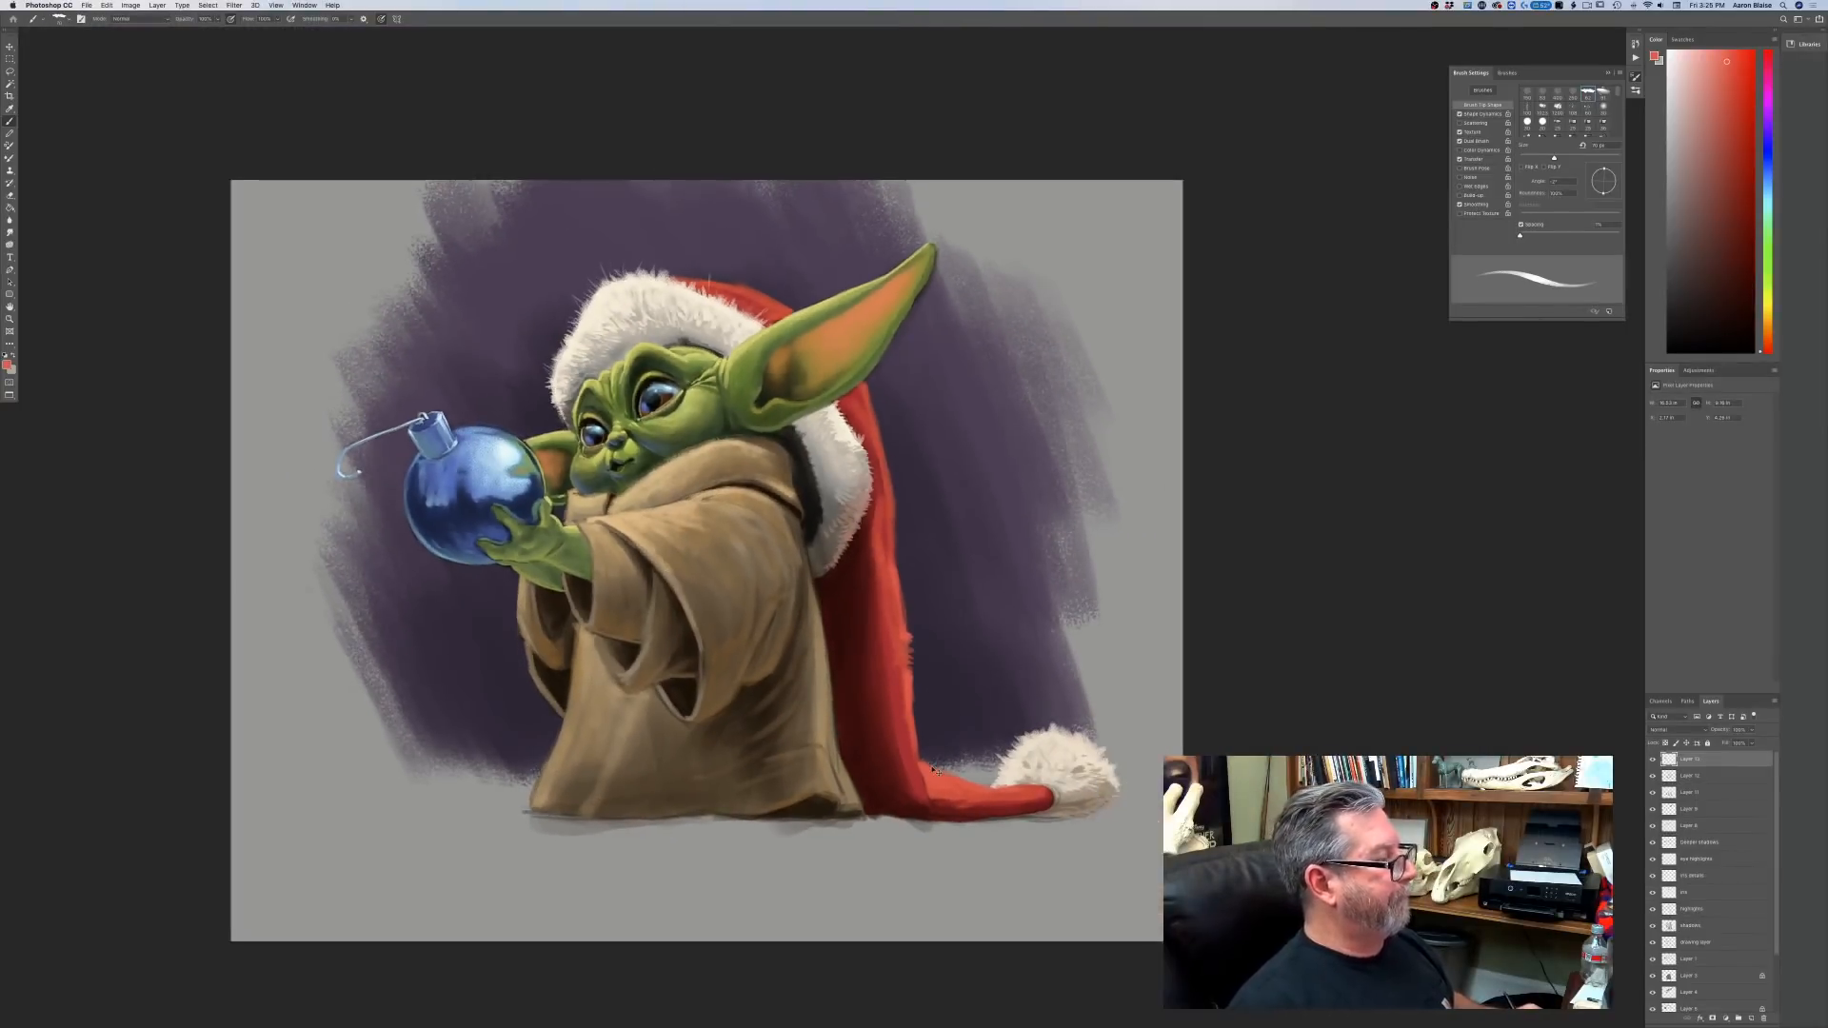
Sample a light periwinkle blue from the ornament and reduce the brush size for fine detail.
key(super+plus)
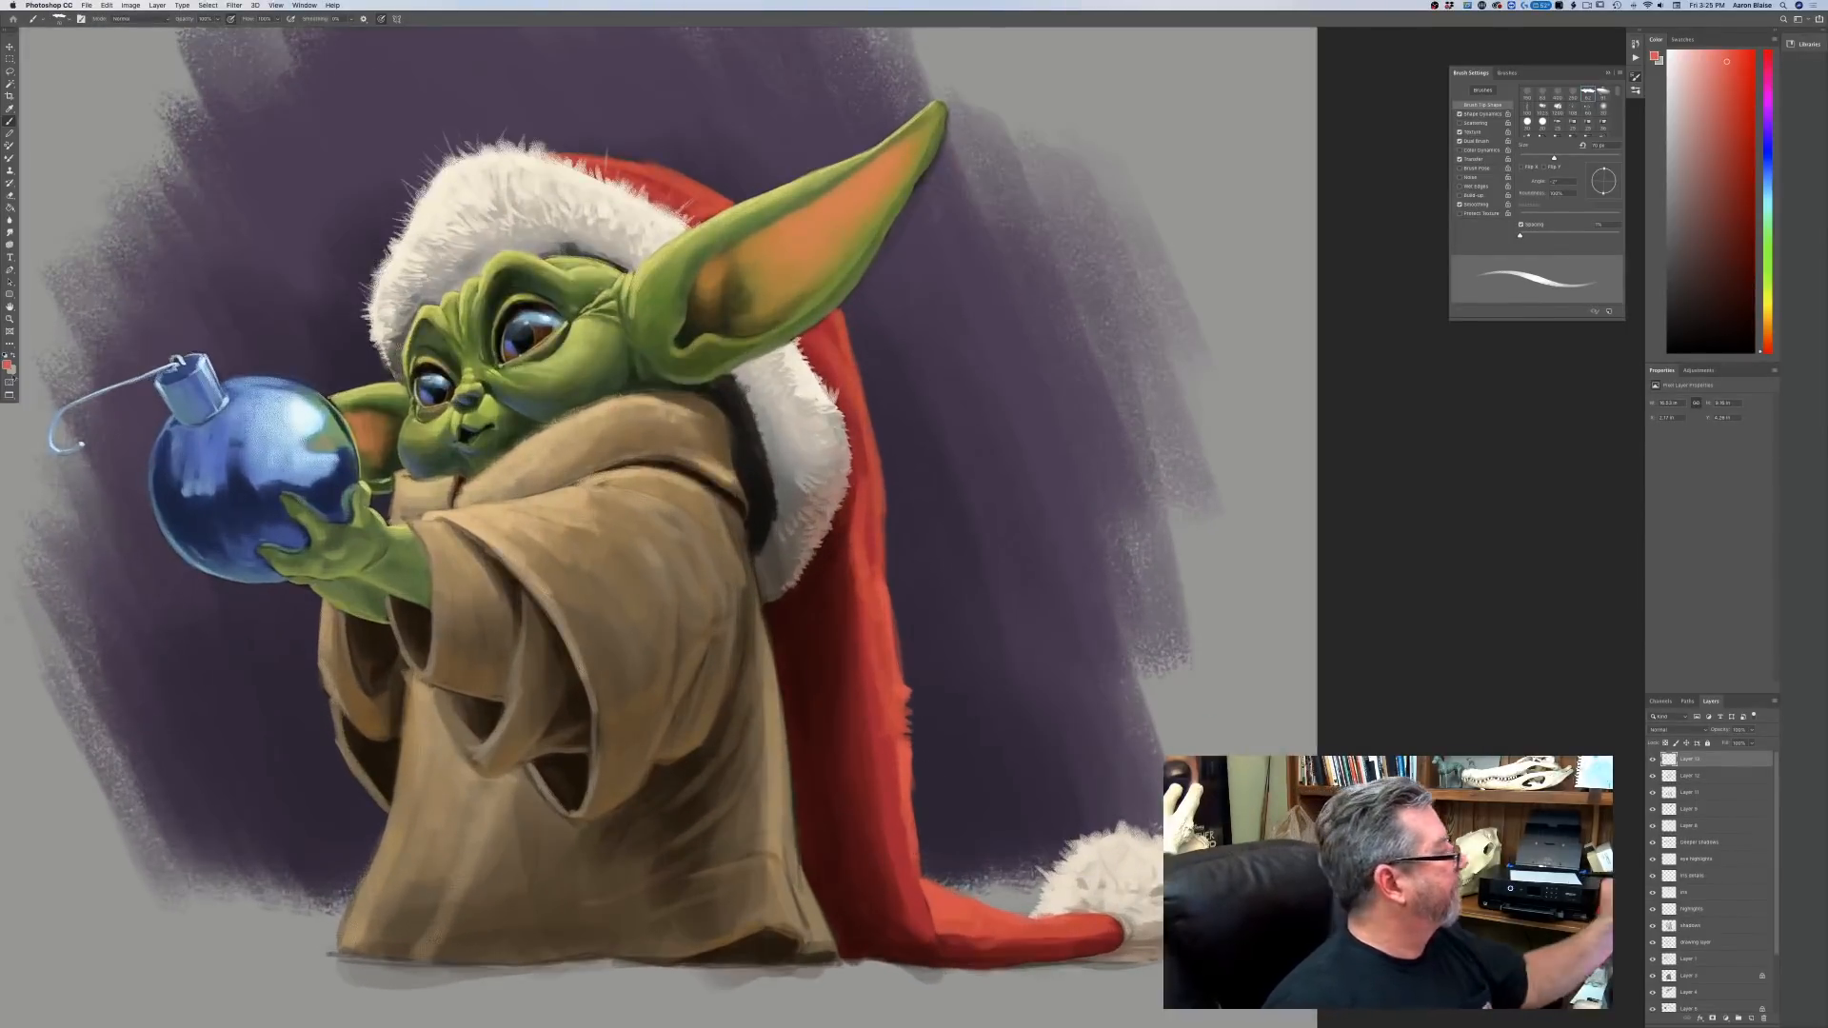
key(i)
click(195, 476)
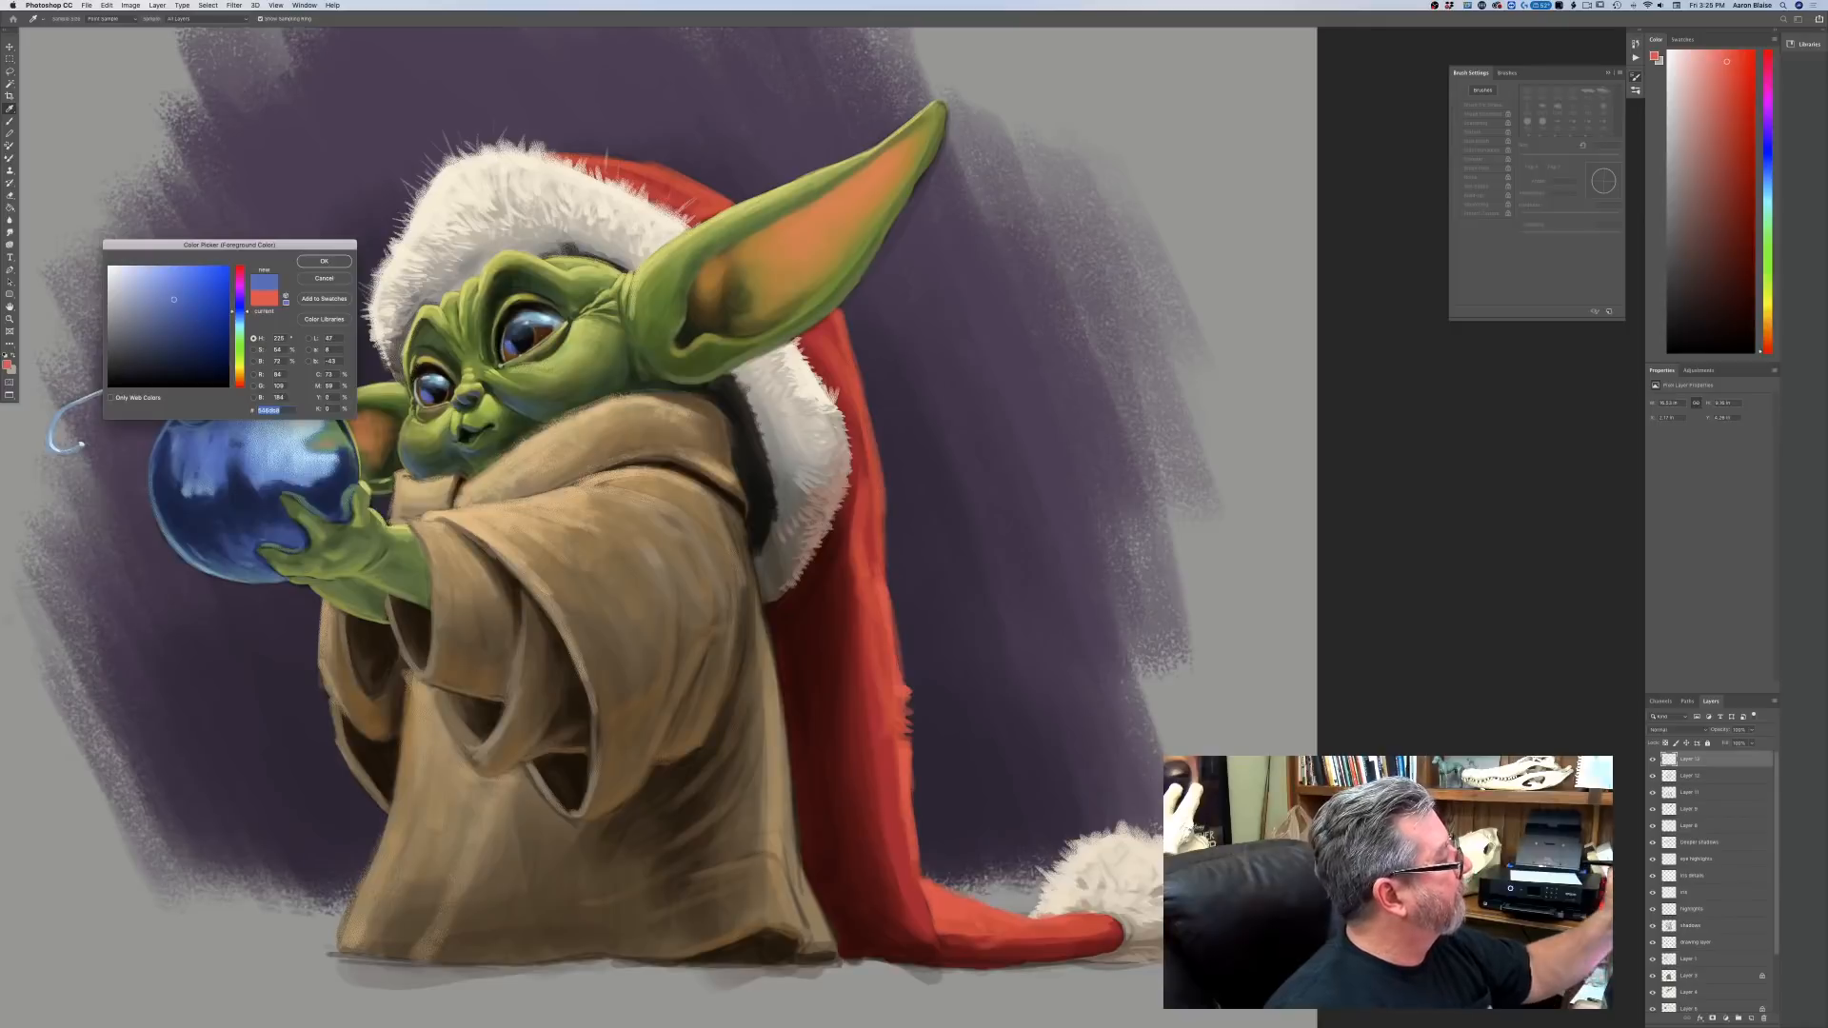
click(229, 448)
click(303, 262)
key(b)
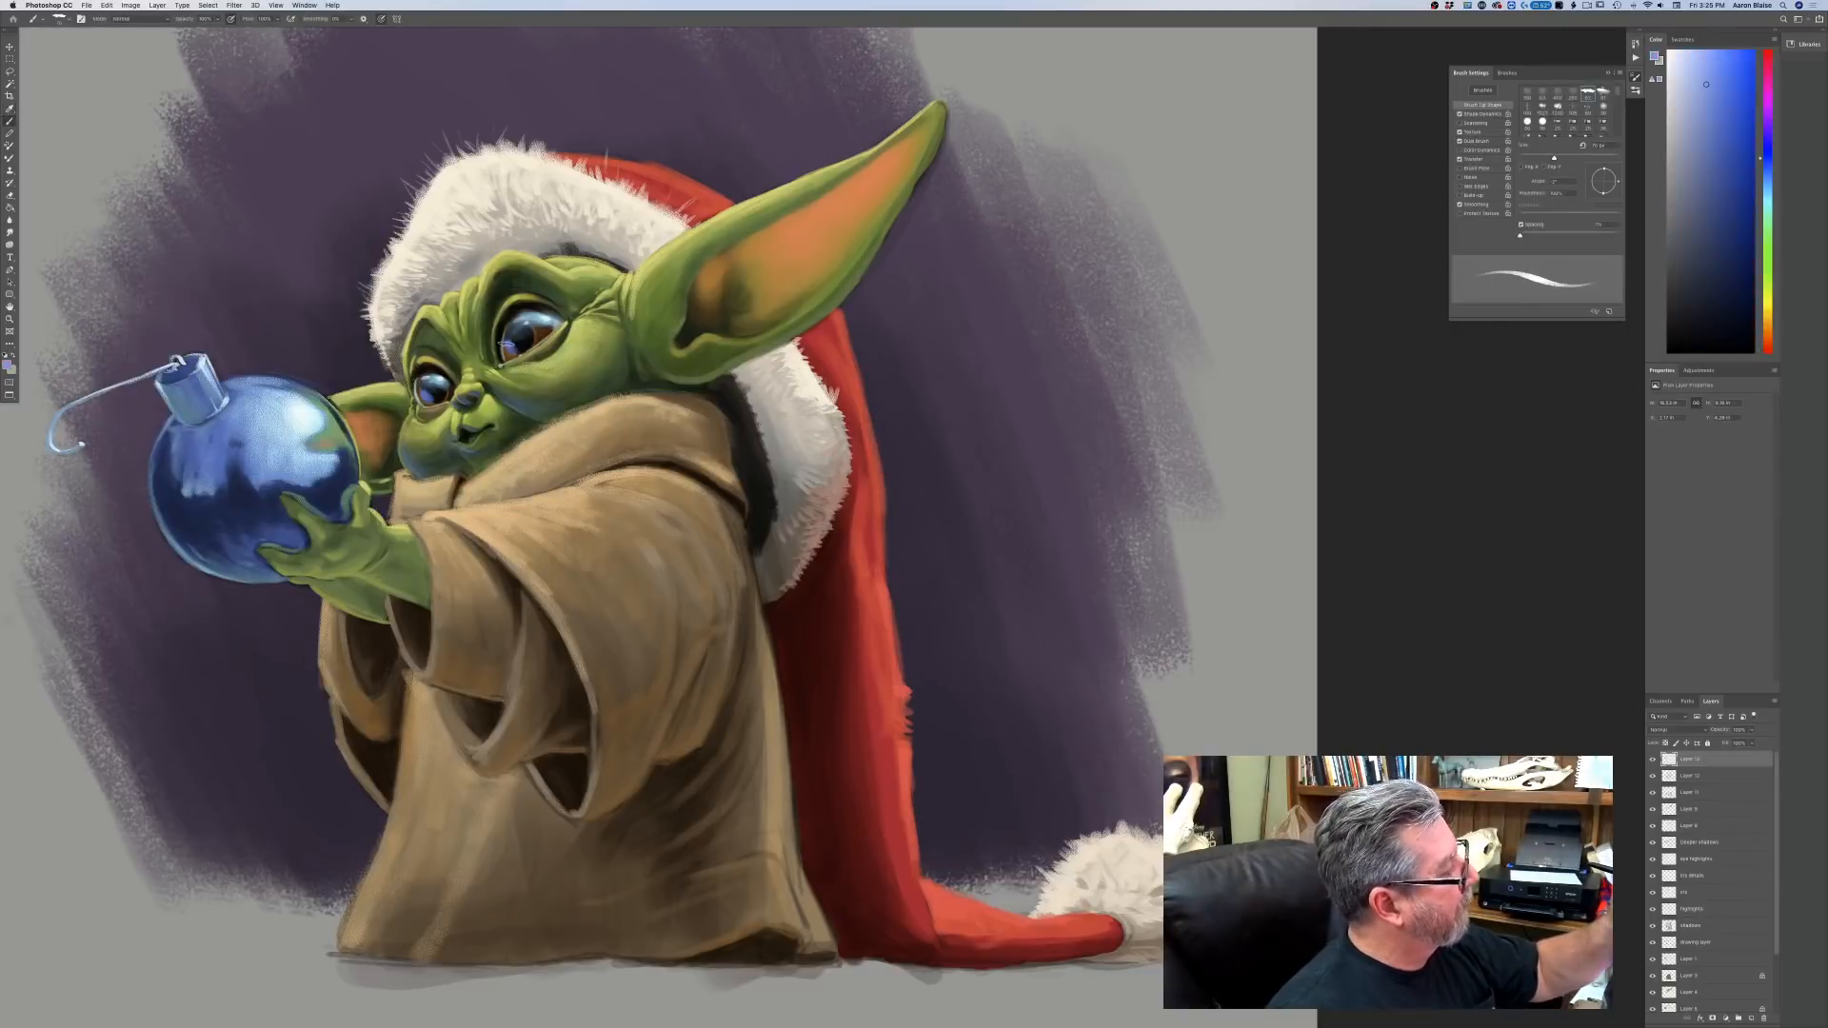
key(bracketleft)
key(bracketleft)
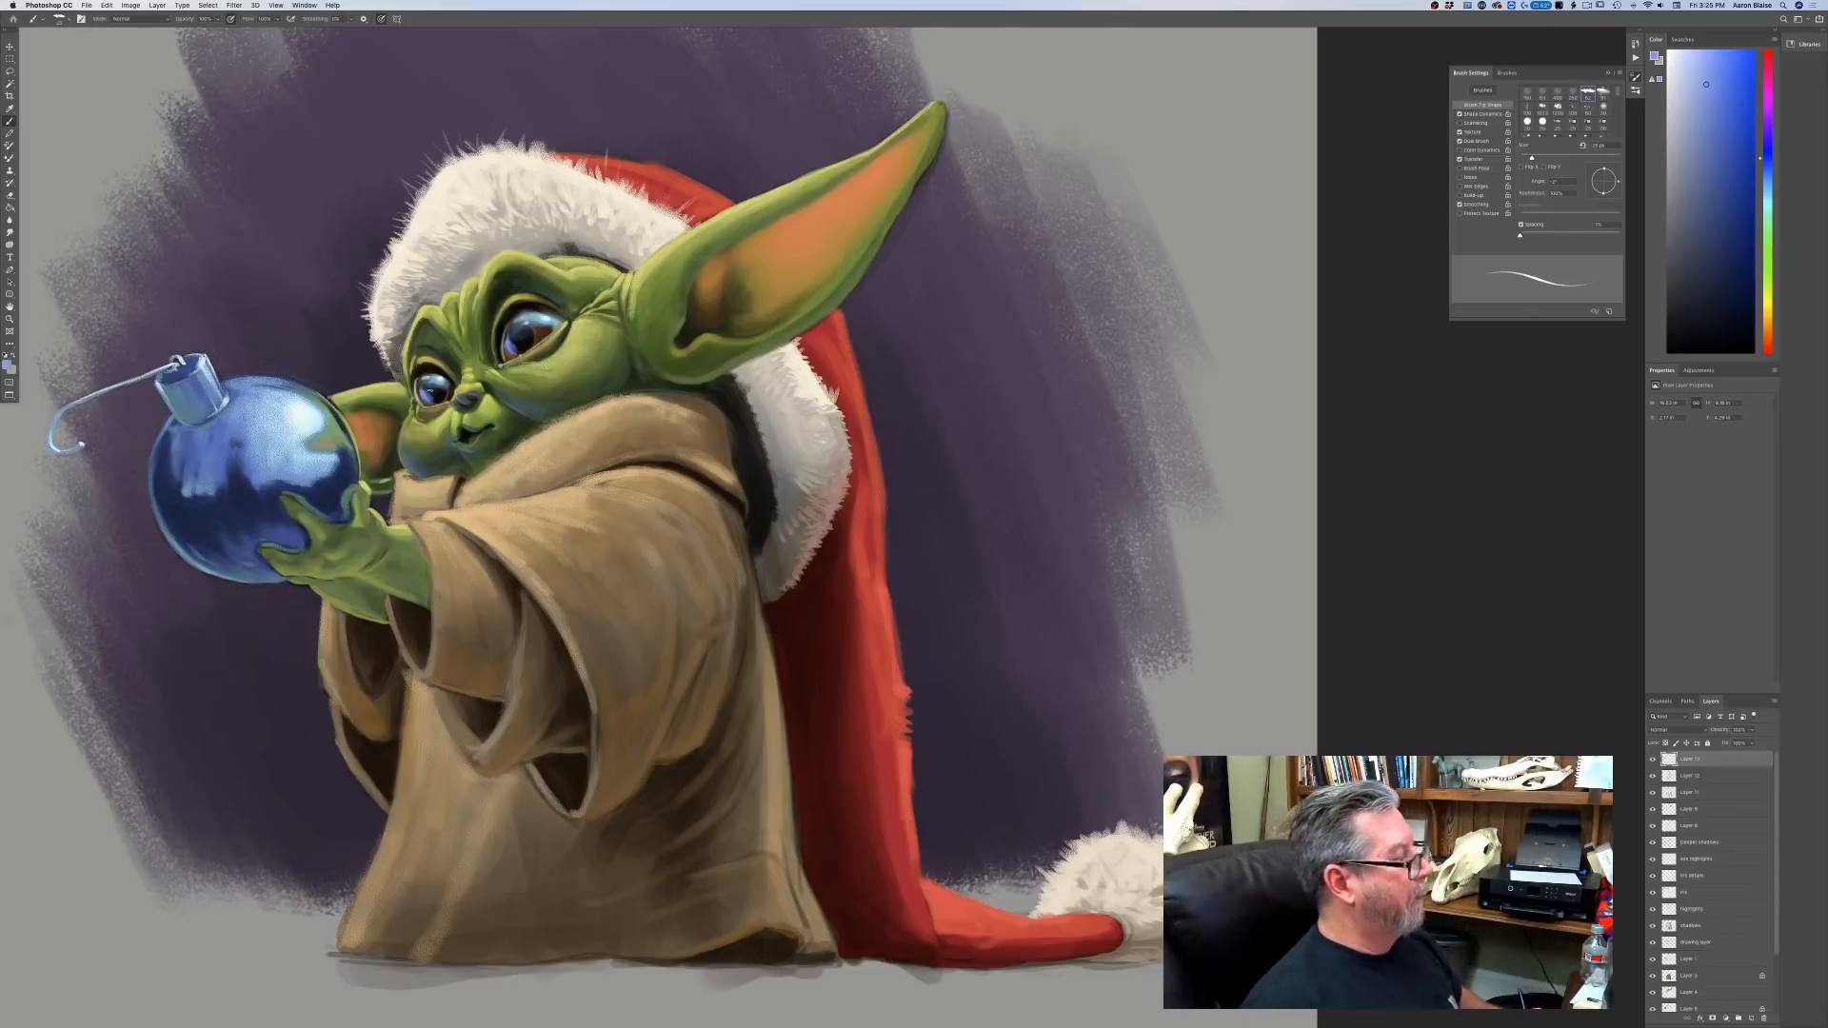
Sample the yellow-green highlight on the face and lighten it to a very pale yellow as the painting colour.
key(super+minus)
key(super+minus)
key(super+minus)
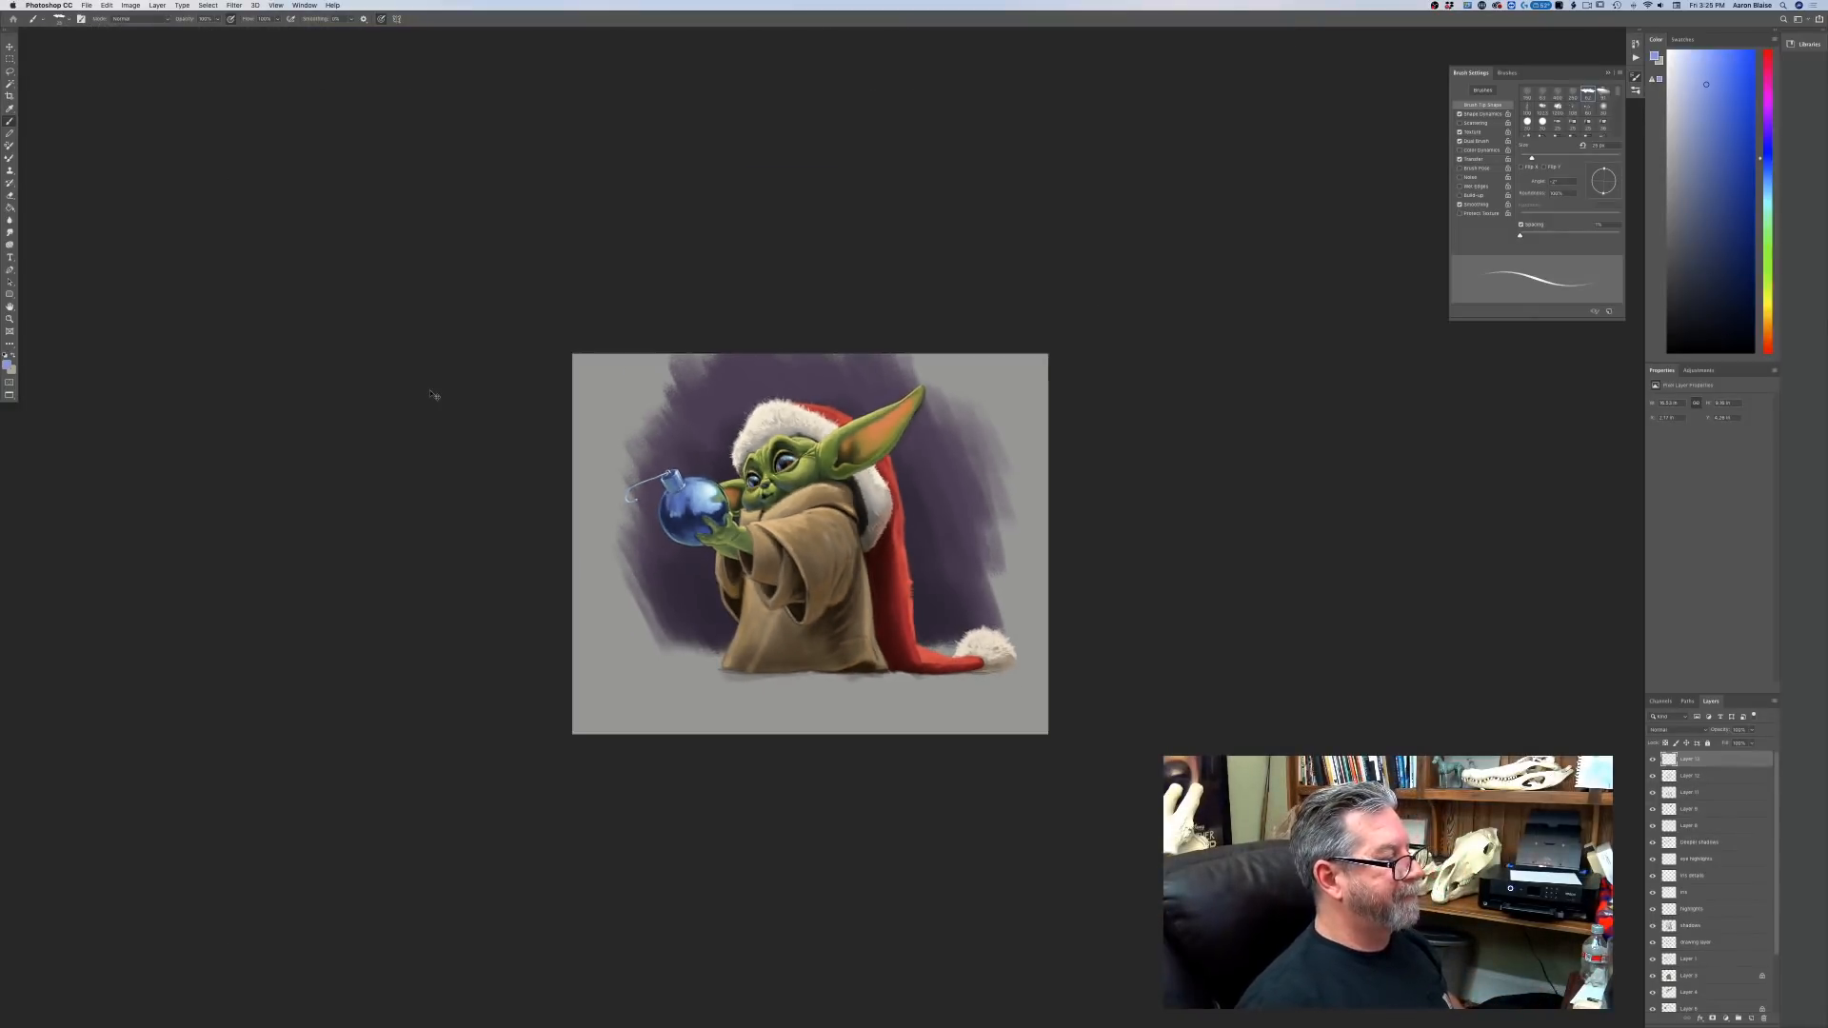
key(super+plus)
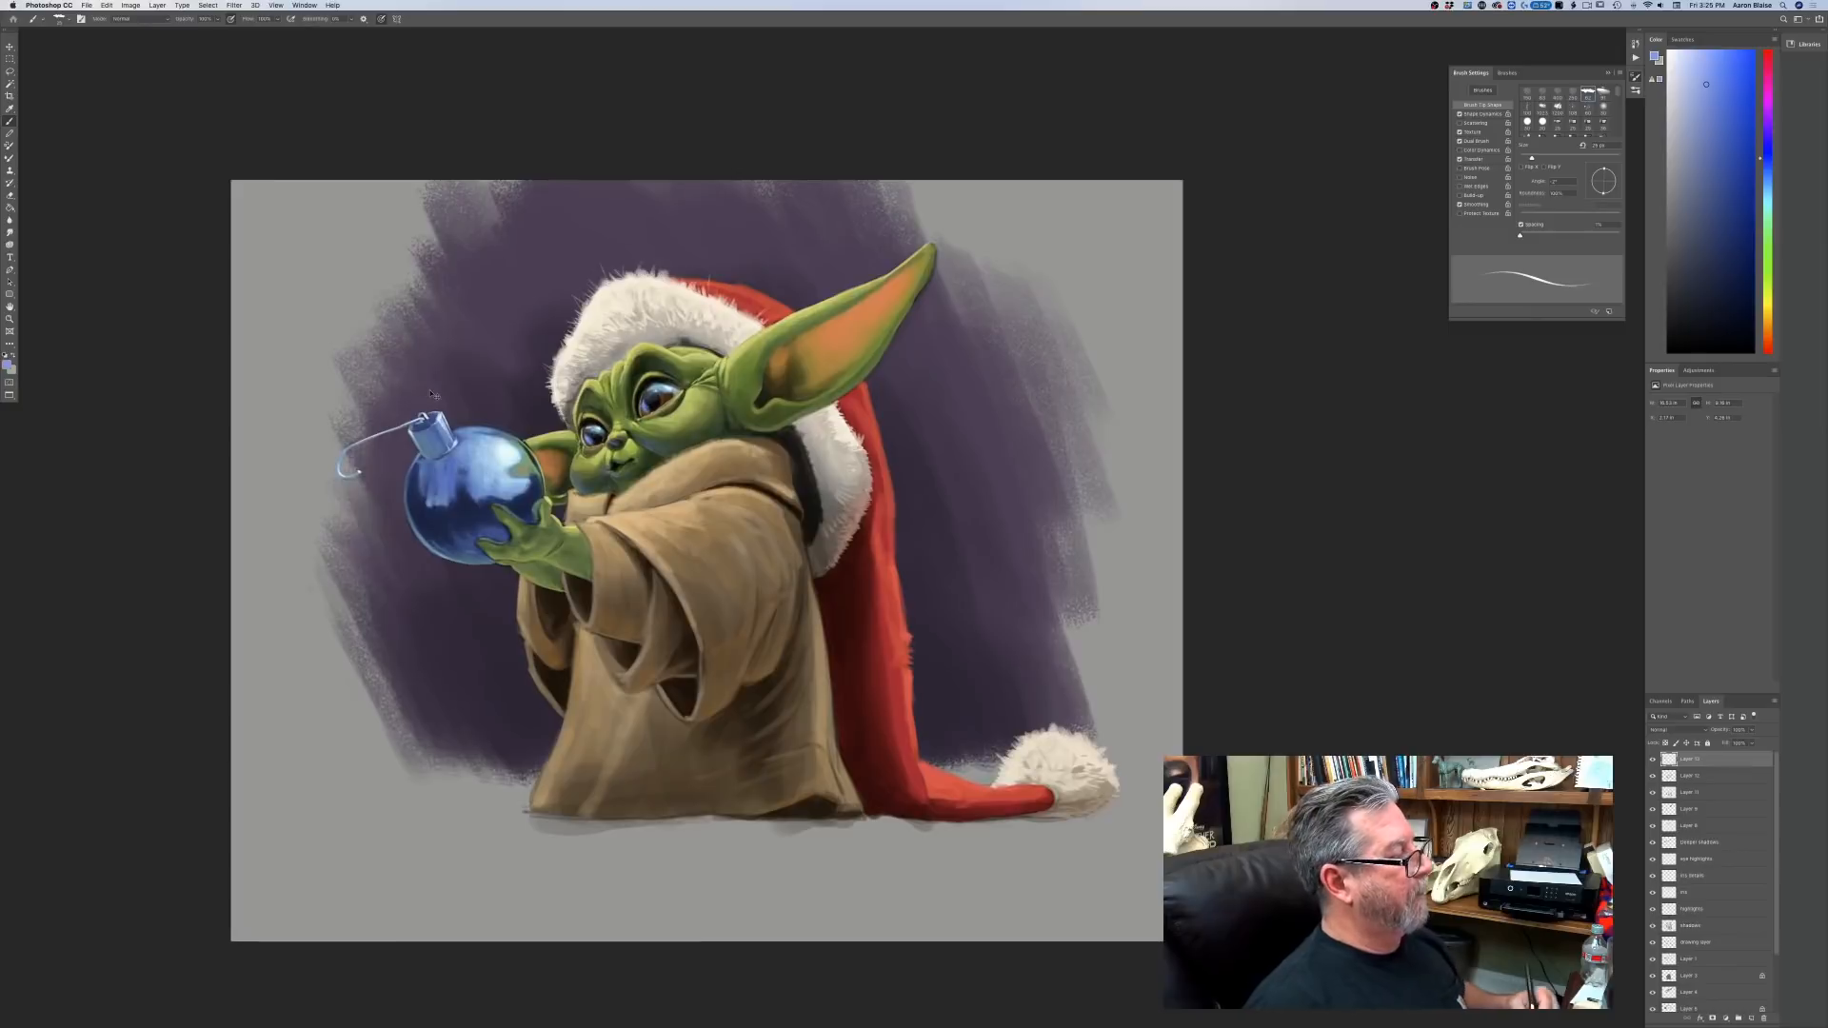
key(super+plus)
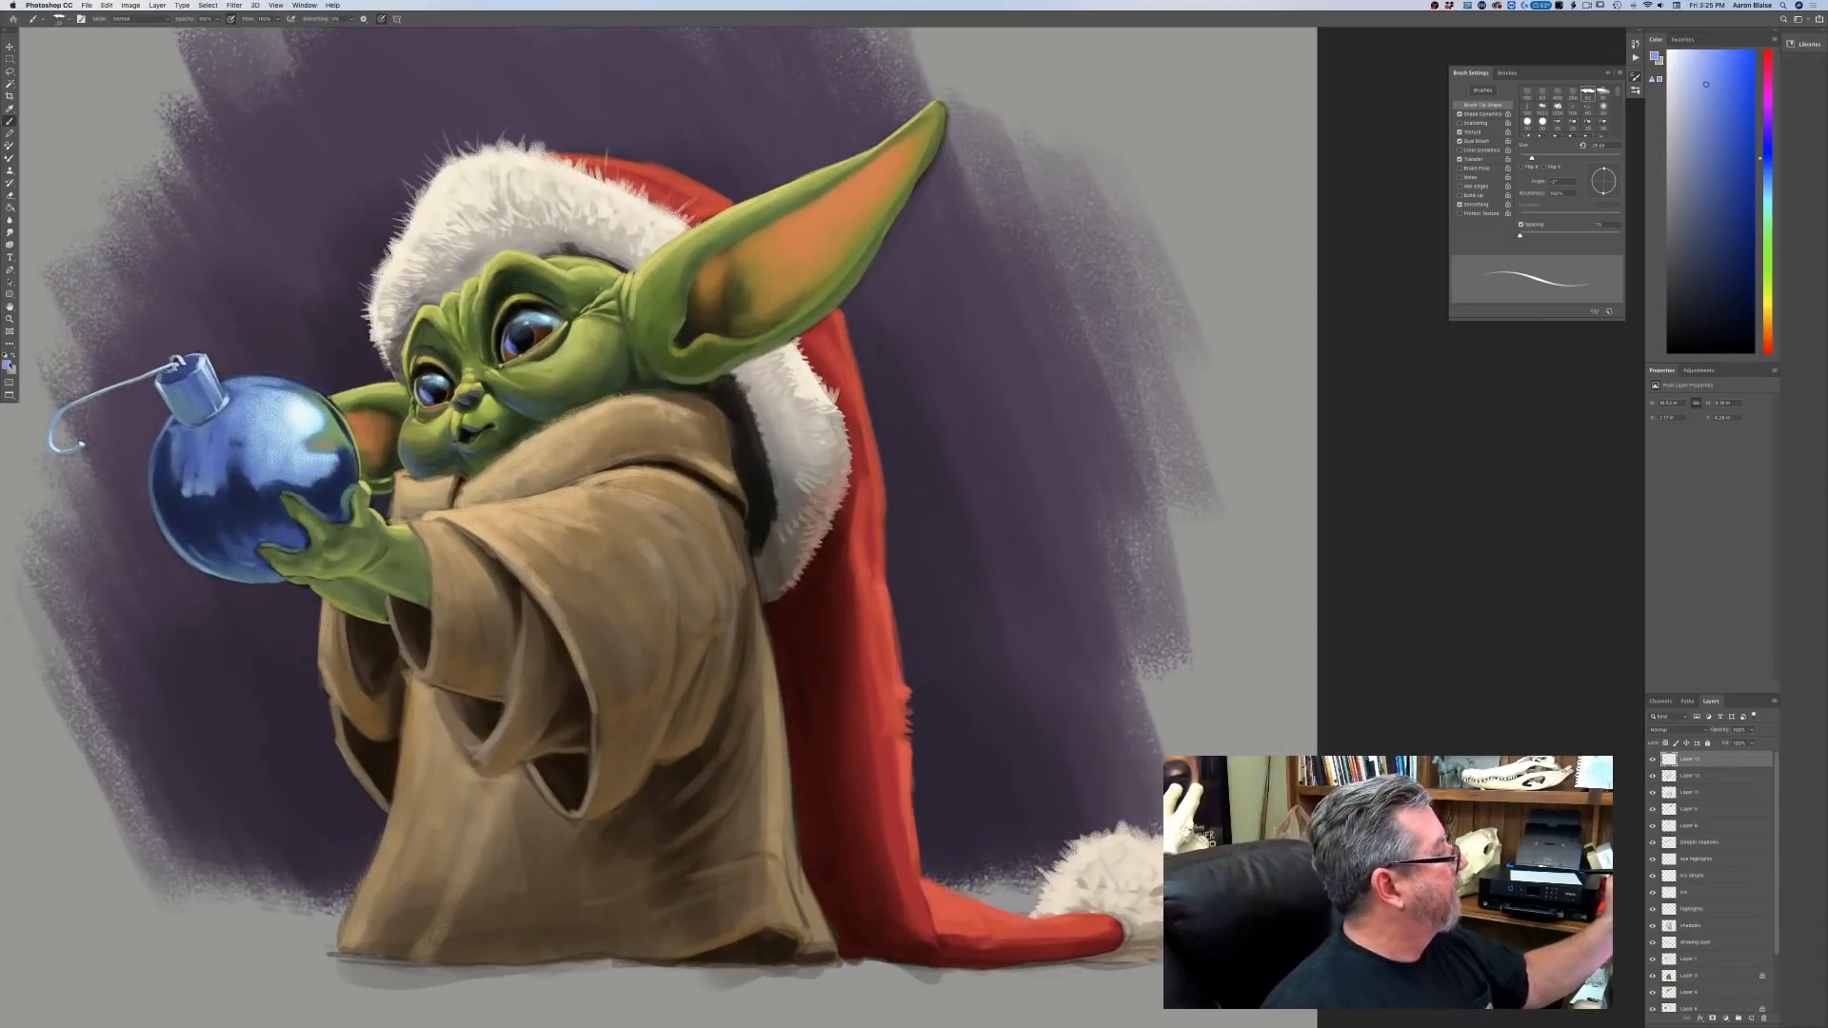
click(10, 364)
click(578, 335)
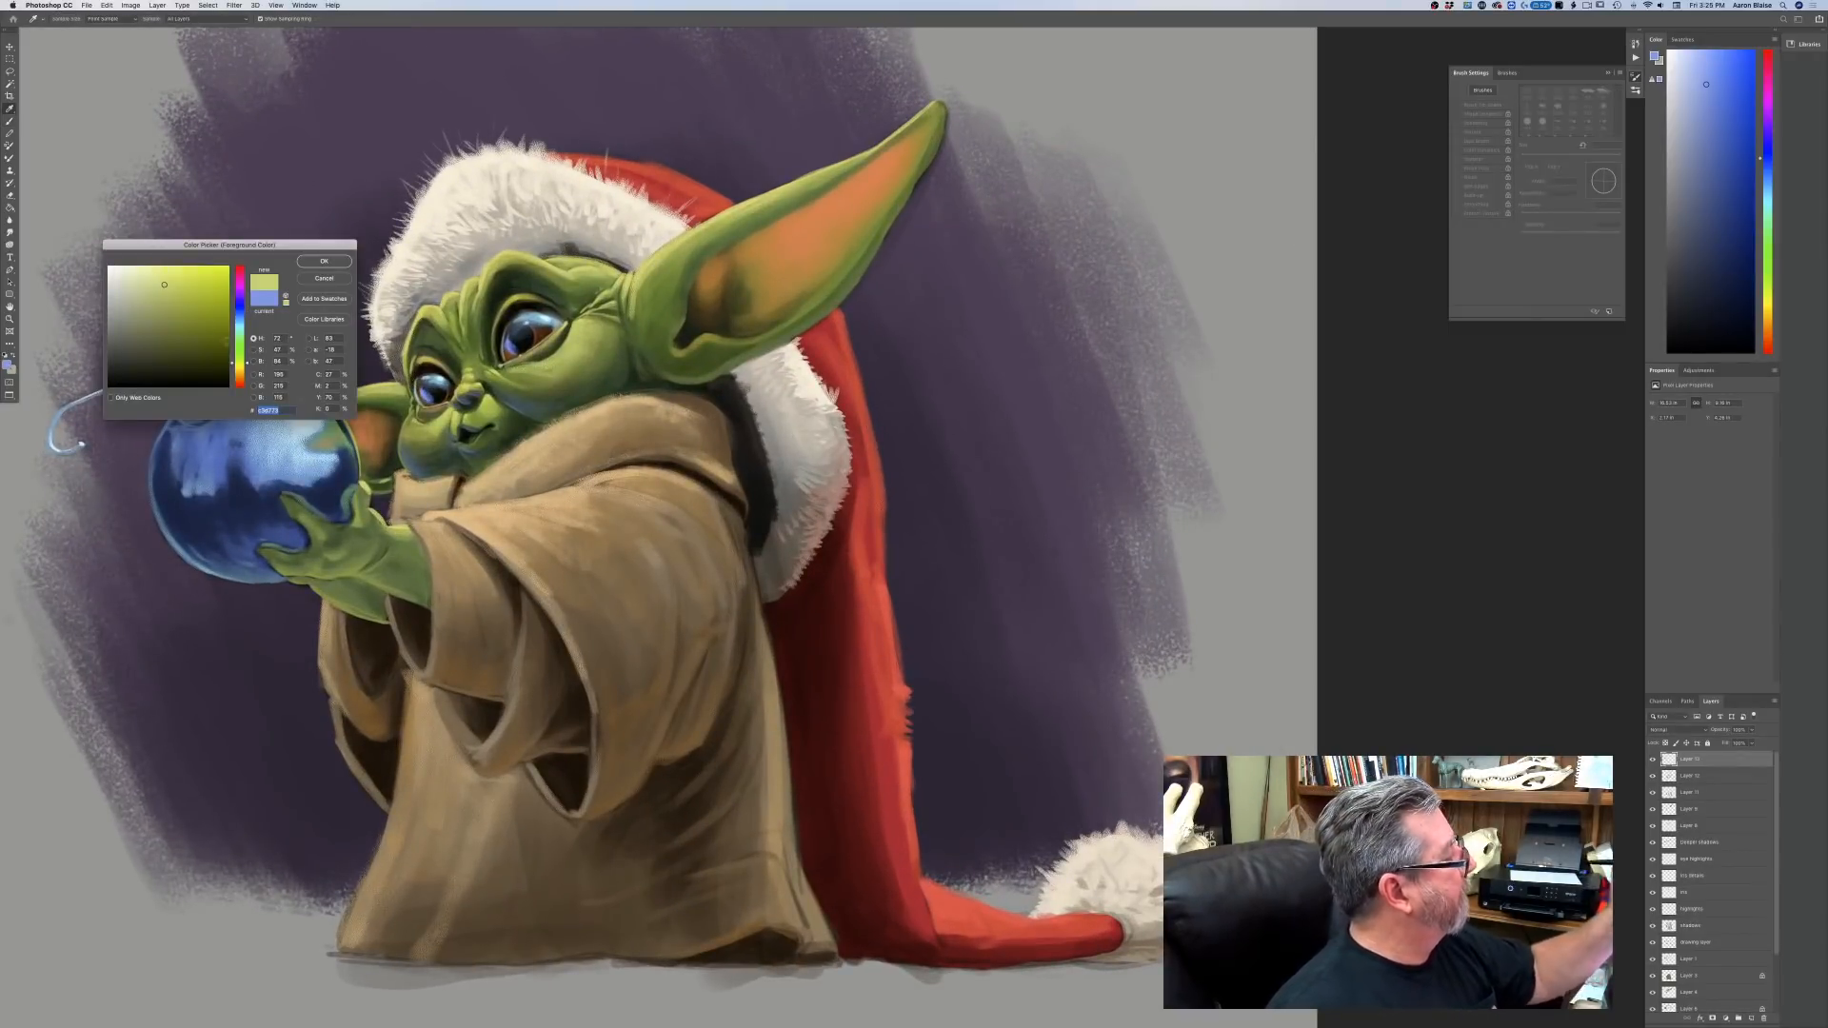
click(136, 269)
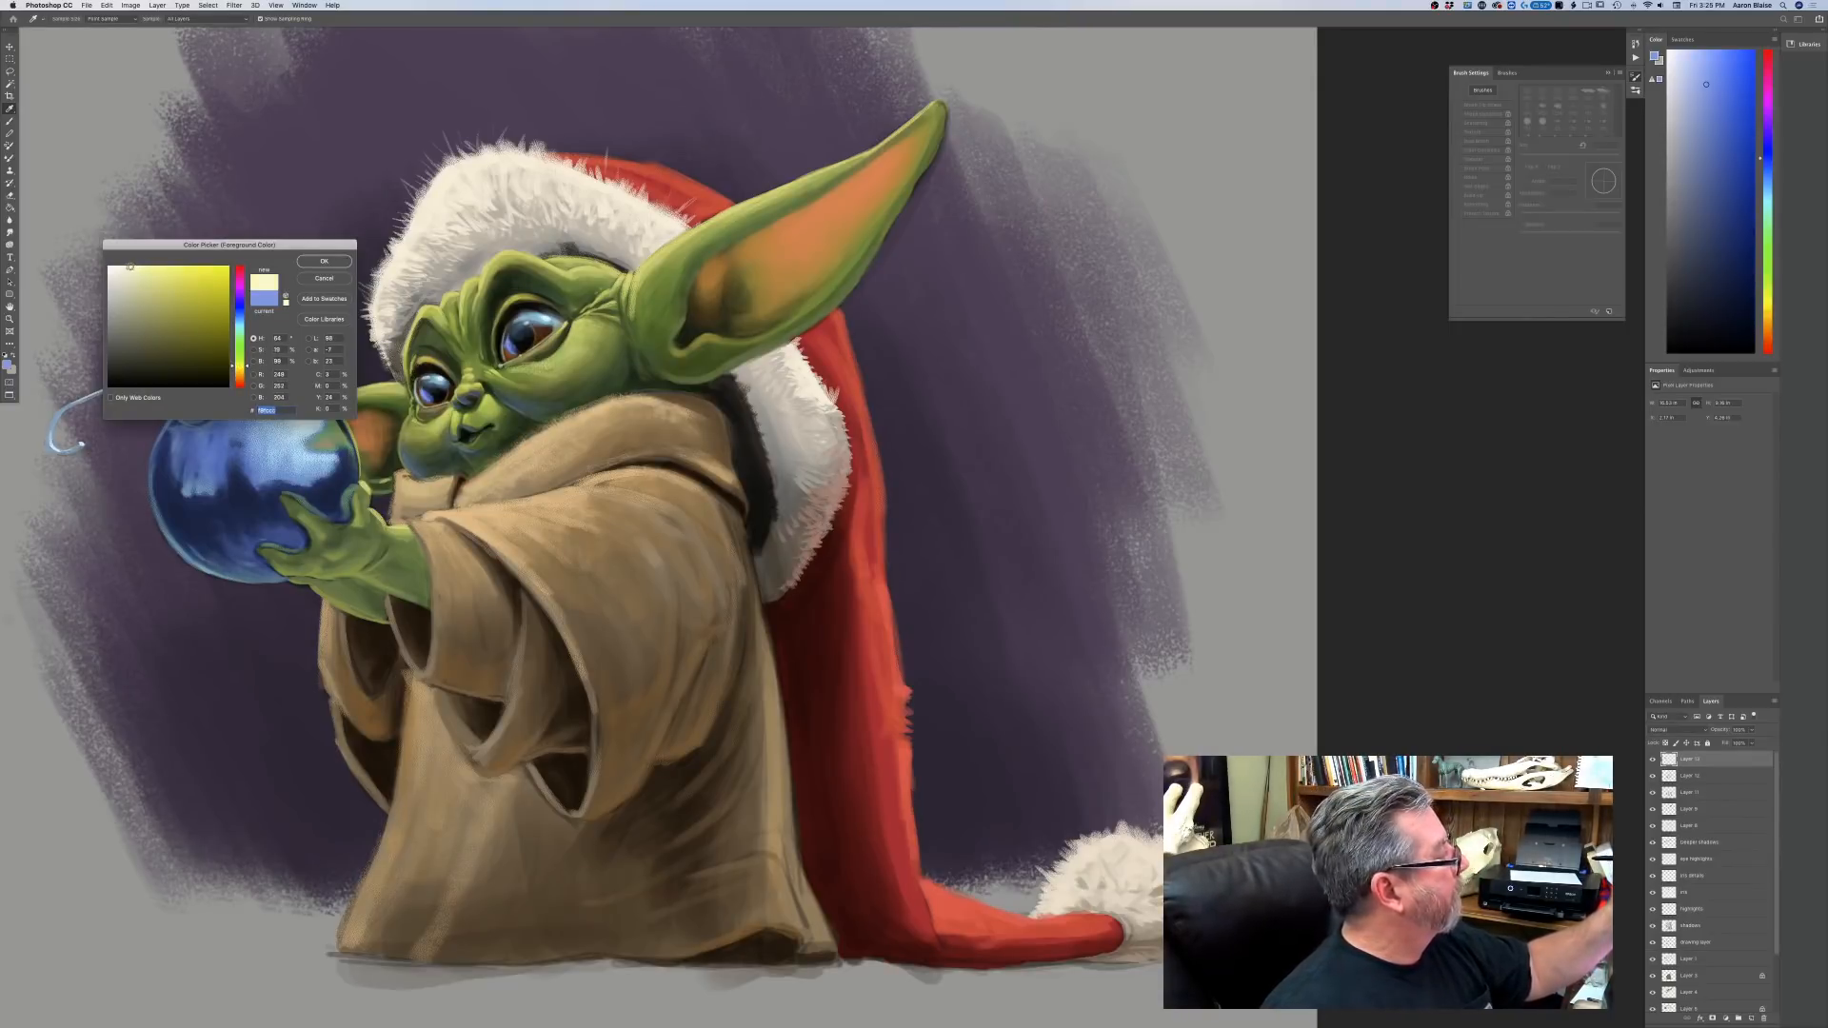
click(314, 263)
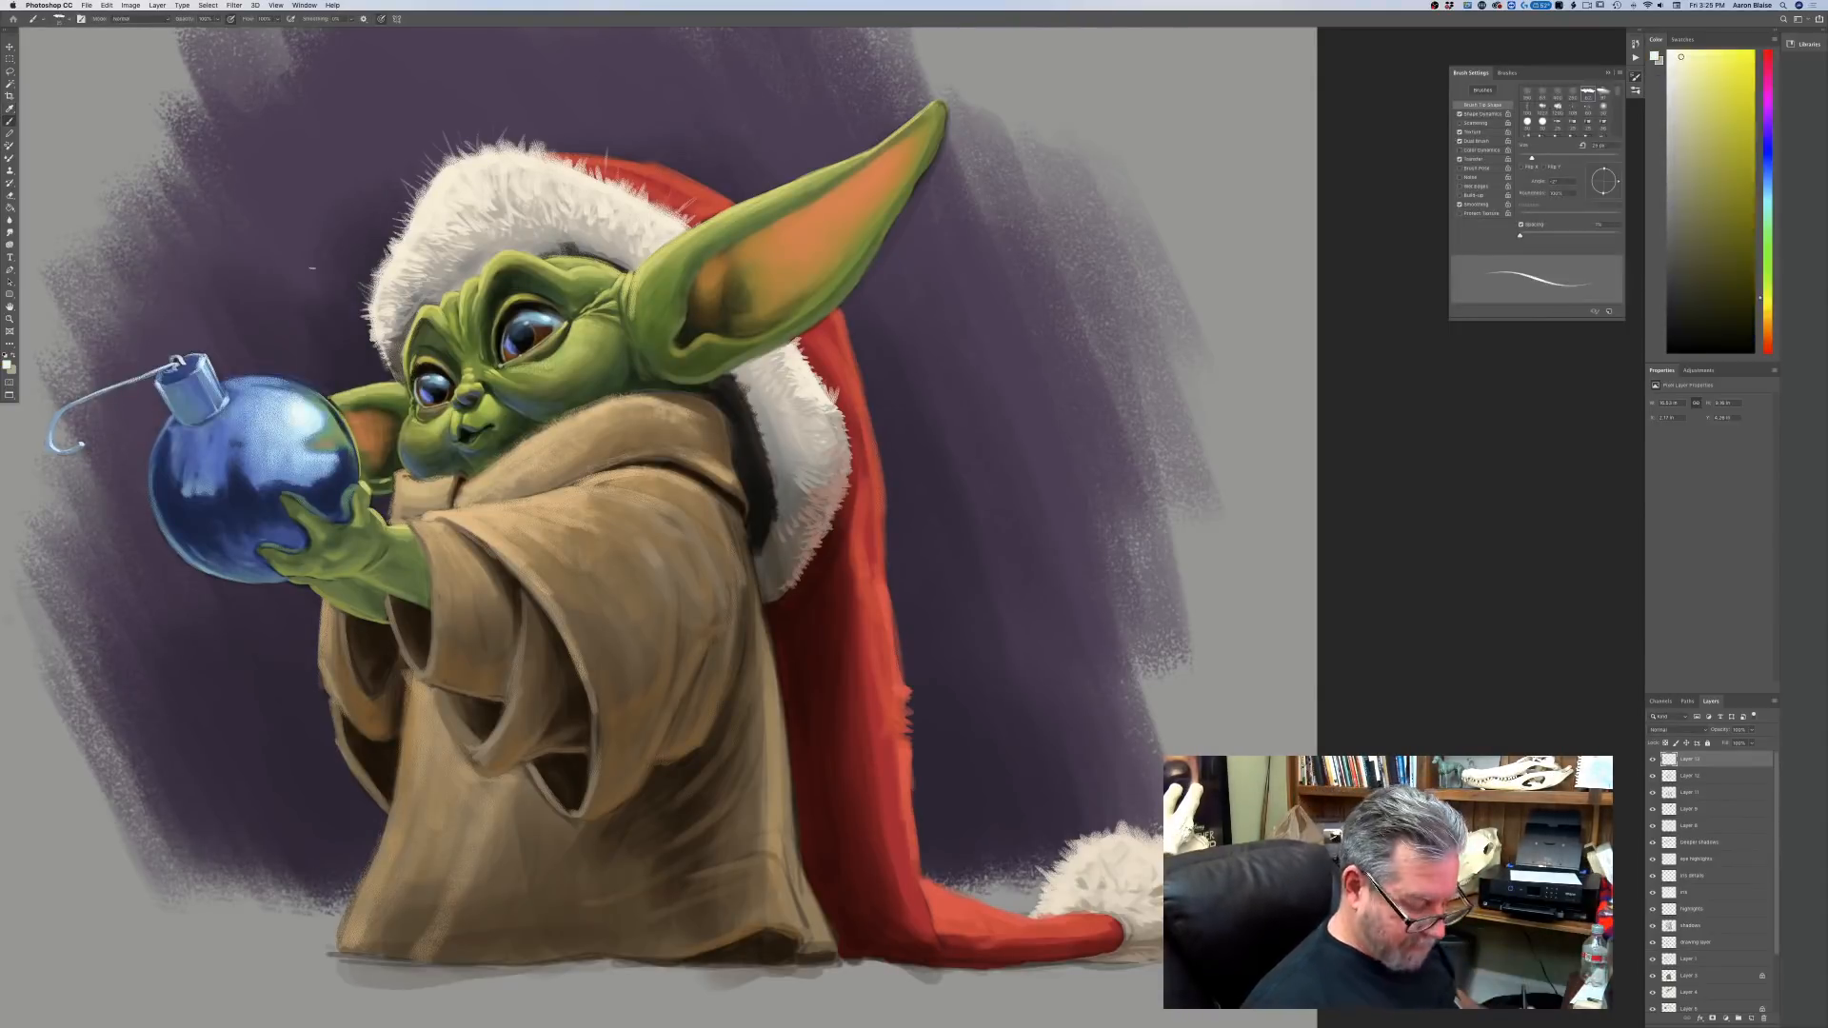
Paint small pale yellow highlights on the nose and face, varying the brush size for the finer accents.
key(super+plus)
mouse_move(672, 894)
mouse_down()
mouse_move(910, 923)
mouse_move(889, 995)
mouse_up()
key(bracketleft)
key(bracketleft)
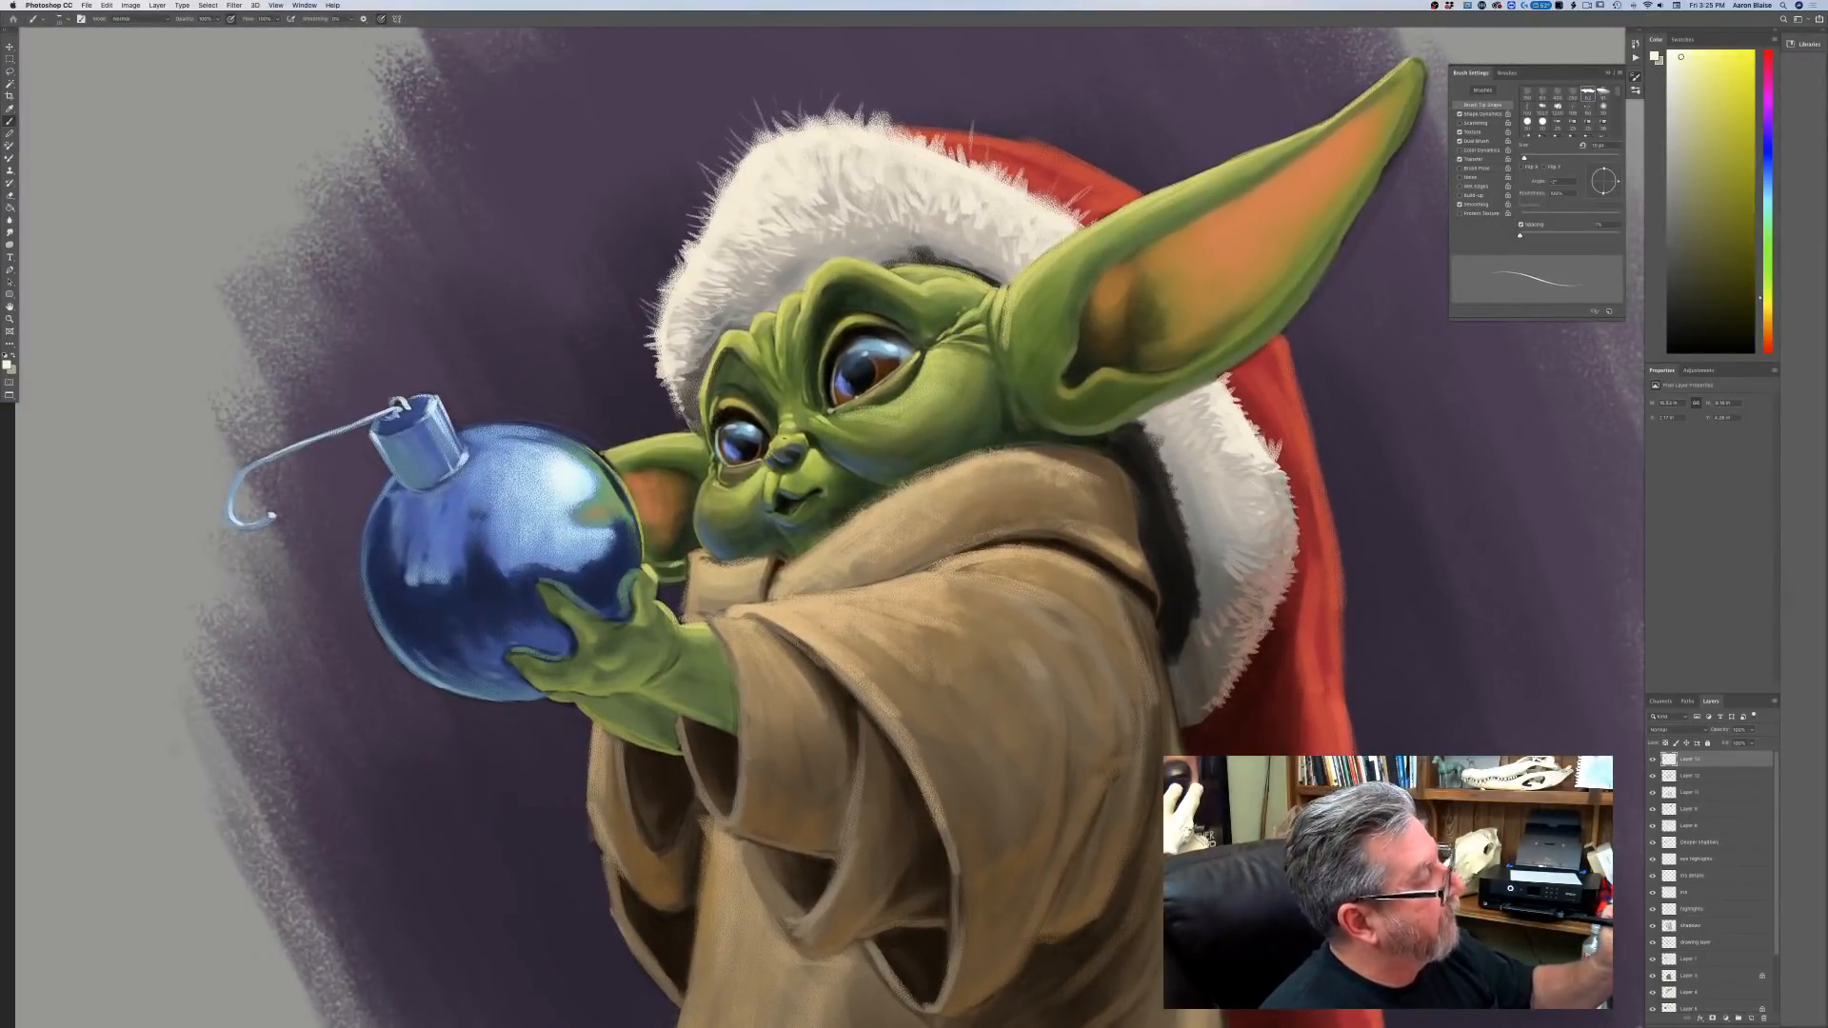
key(bracketright)
key(bracketright)
key(bracketright)
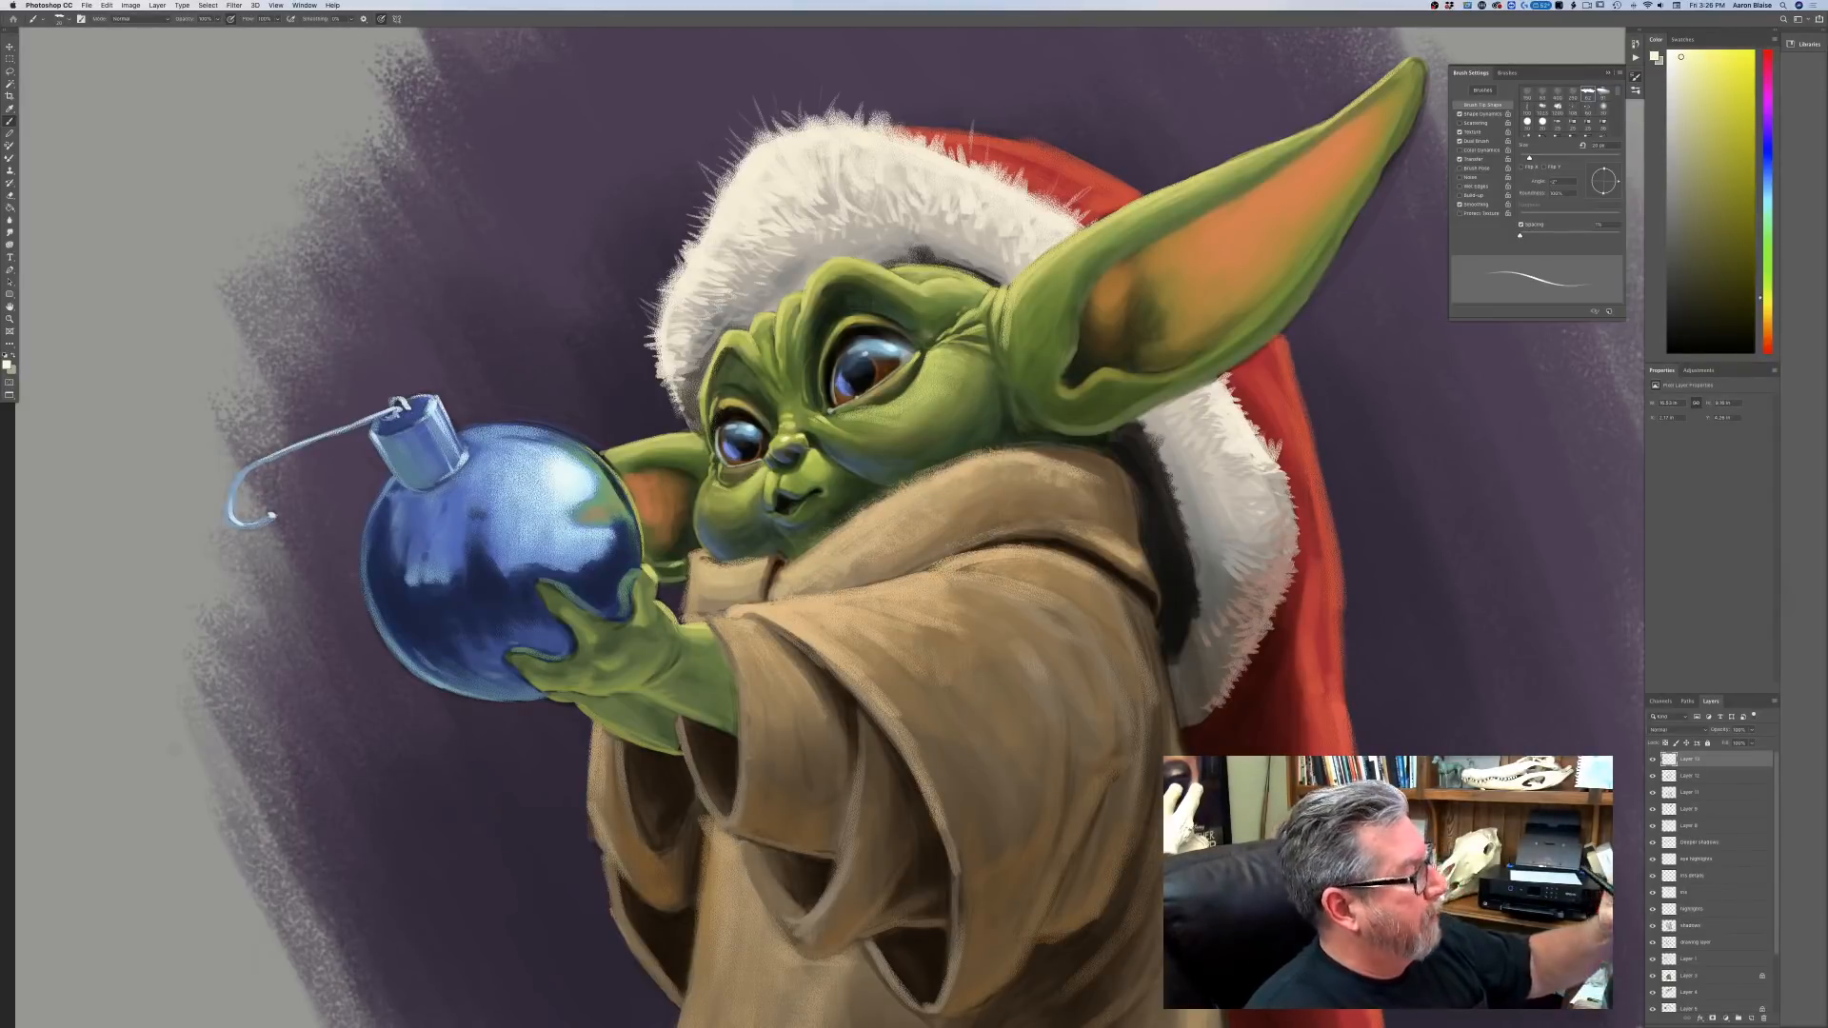
key(bracketright)
key(bracketright)
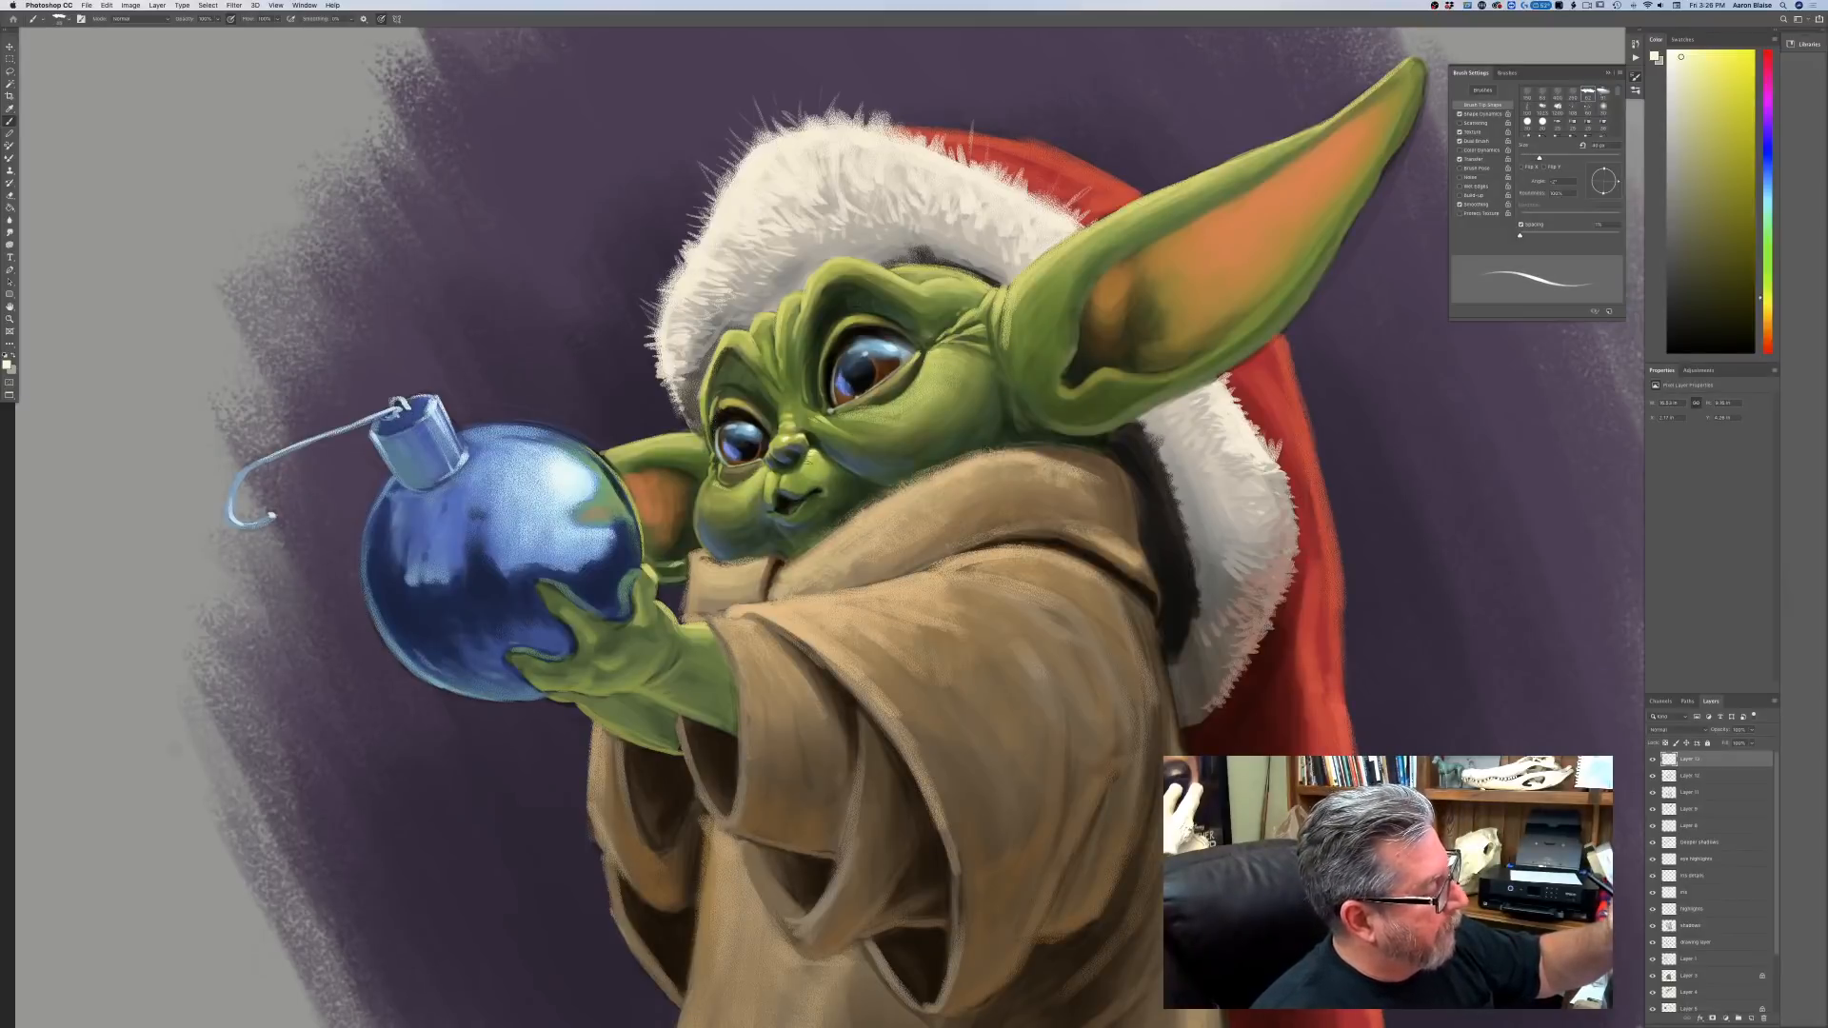
key(bracketleft)
key(bracketleft)
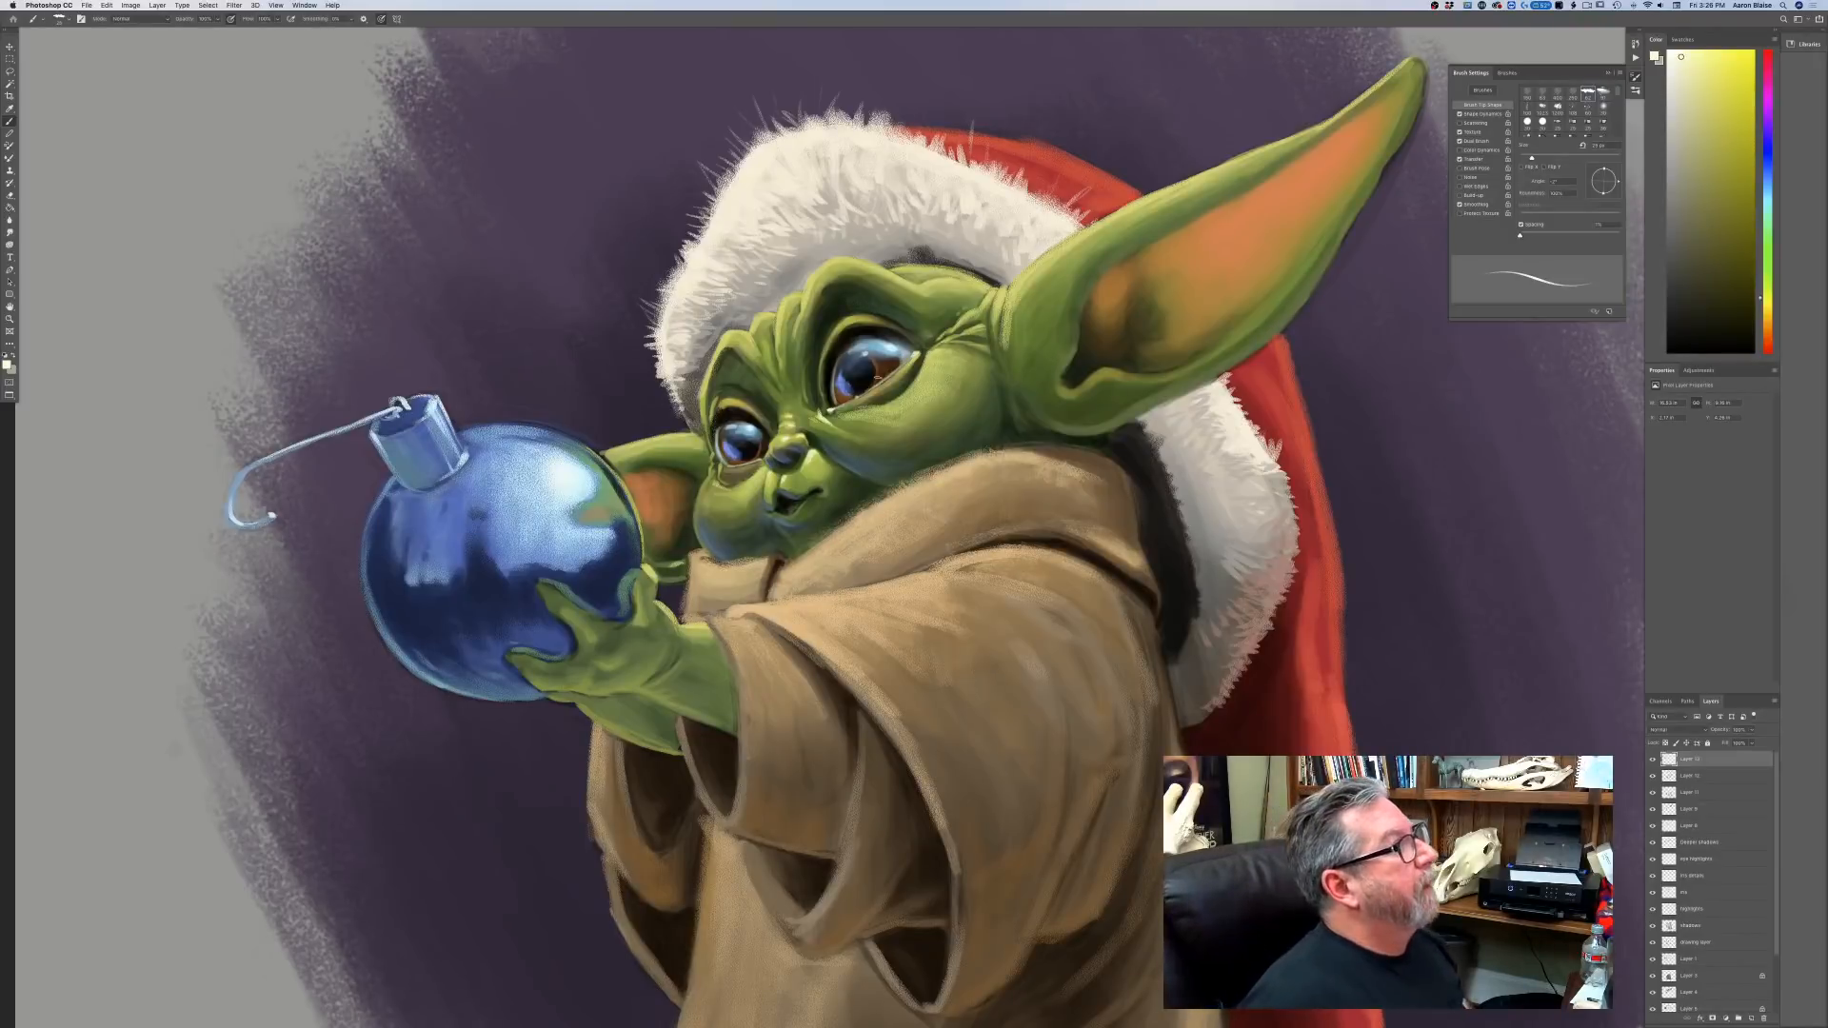
Add pale yellow highlights to the brow and cheek wrinkles and along the upper edge of the large ear.
key(bracketright)
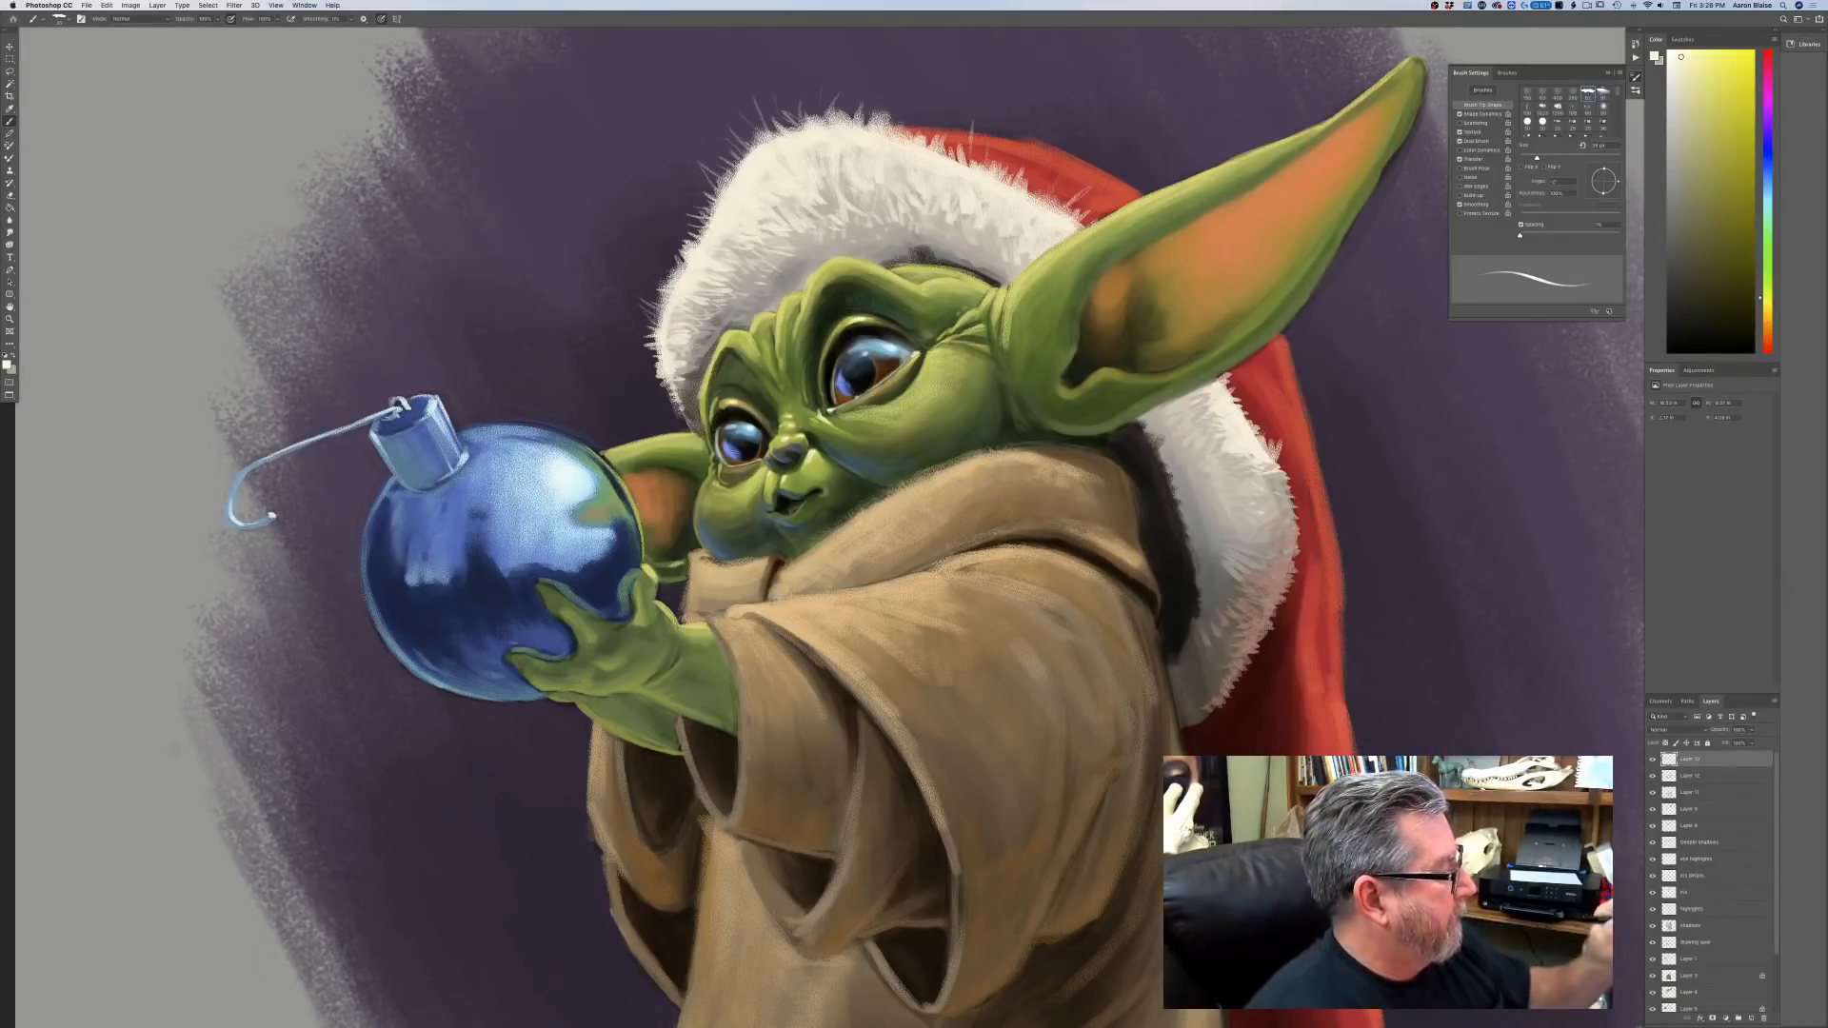
key(bracketleft)
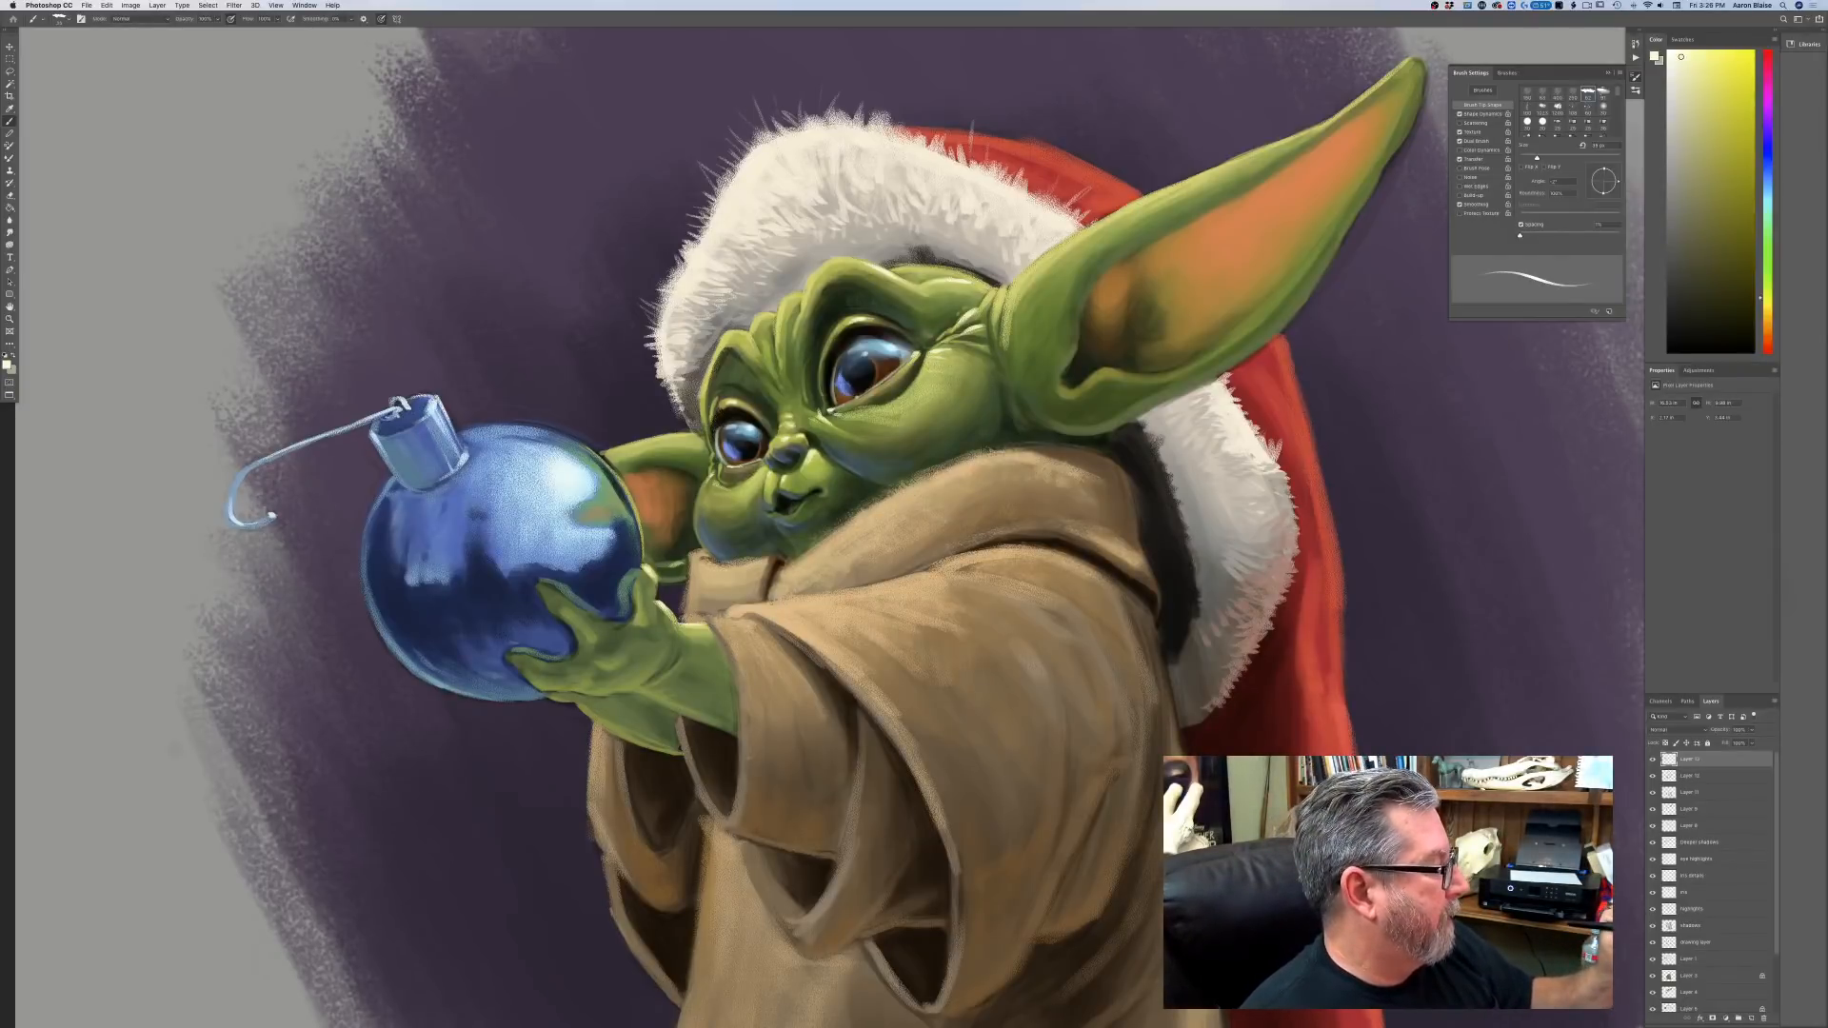
key(bracketleft)
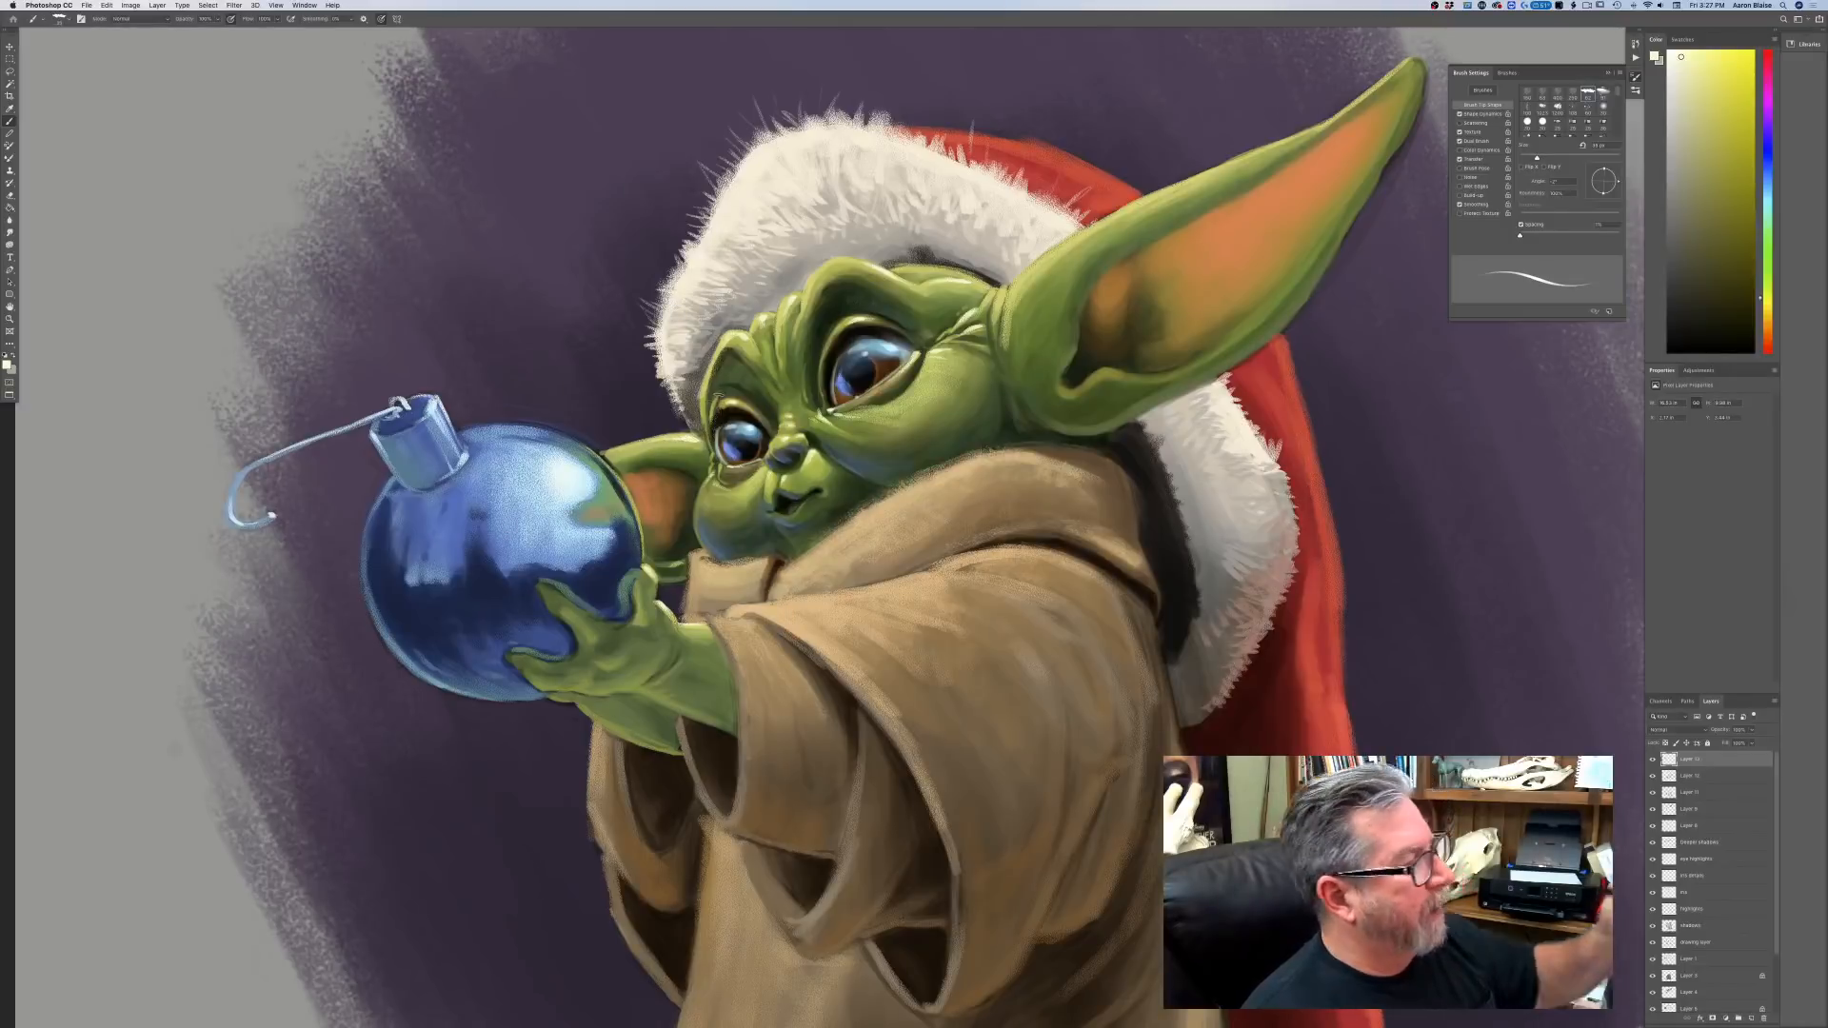
mouse_move(1342, 111)
mouse_down()
mouse_move(1119, 217)
mouse_move(1027, 292)
mouse_up()
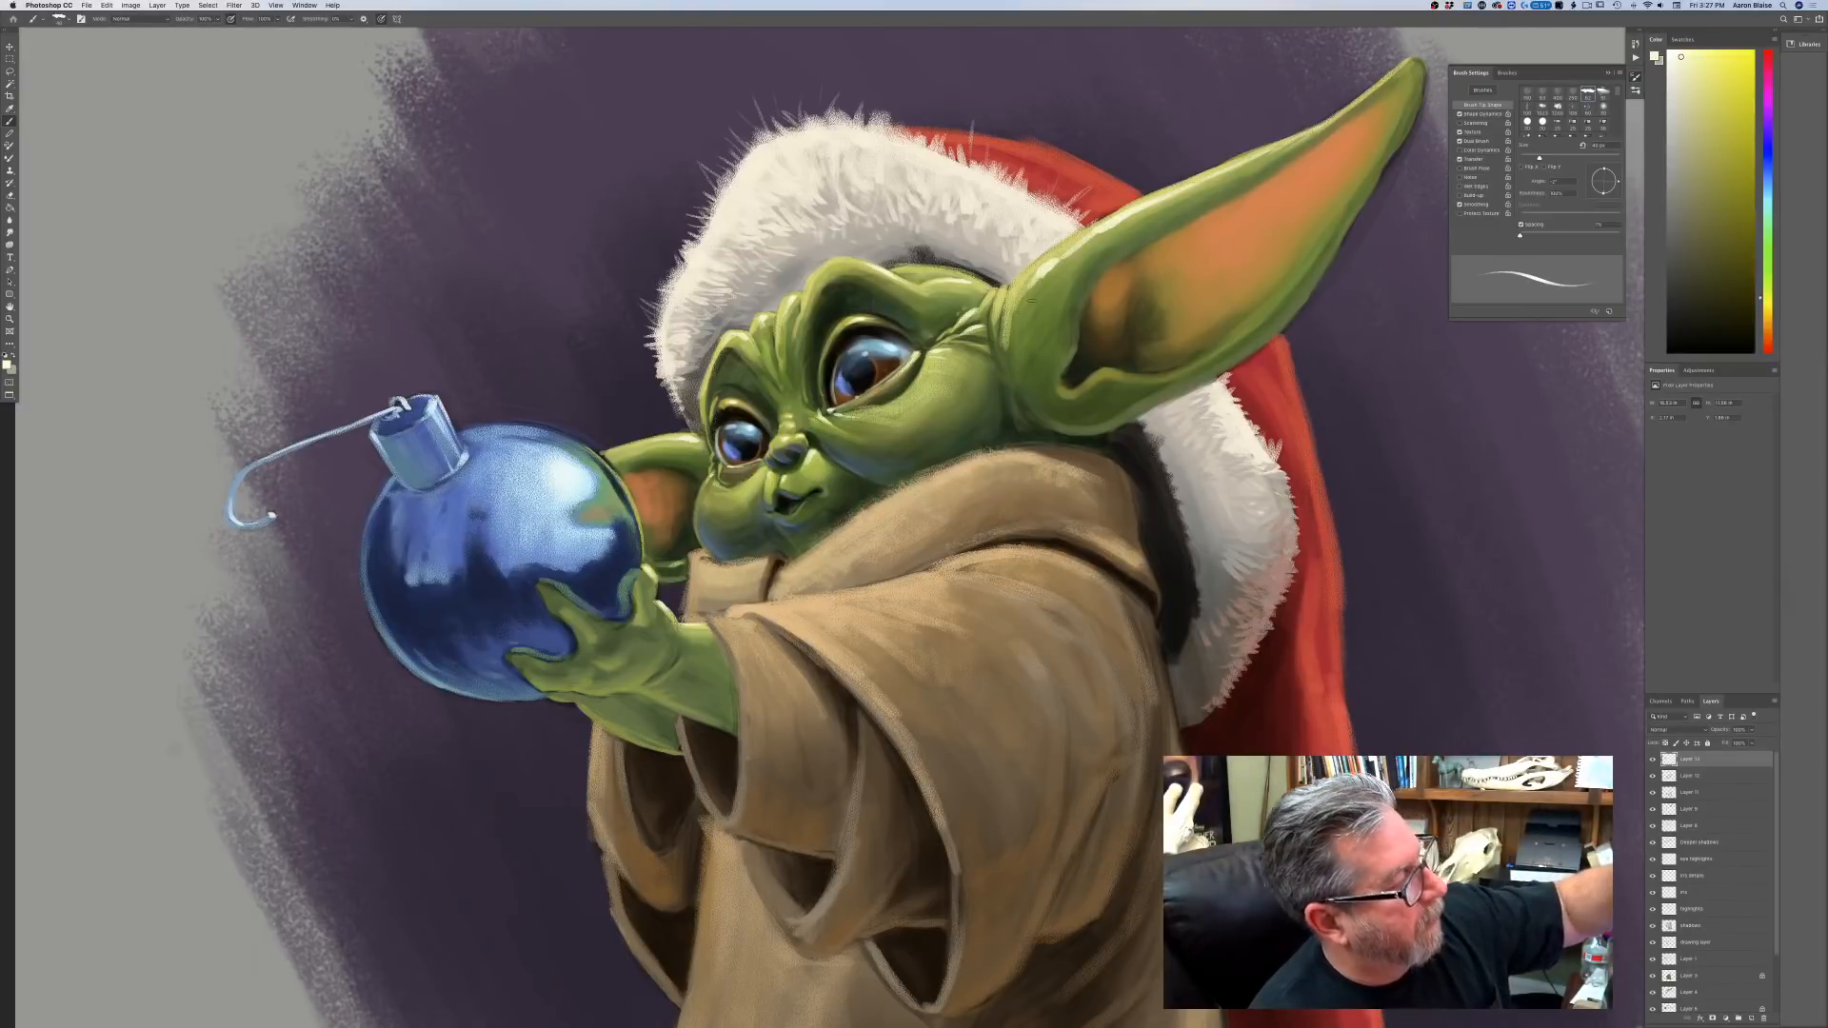
Sample the robe's light tan and lighten it to a pale warm cream as the painting colour.
key(super+minus)
key(super+minus)
key(super+minus)
key(super+minus)
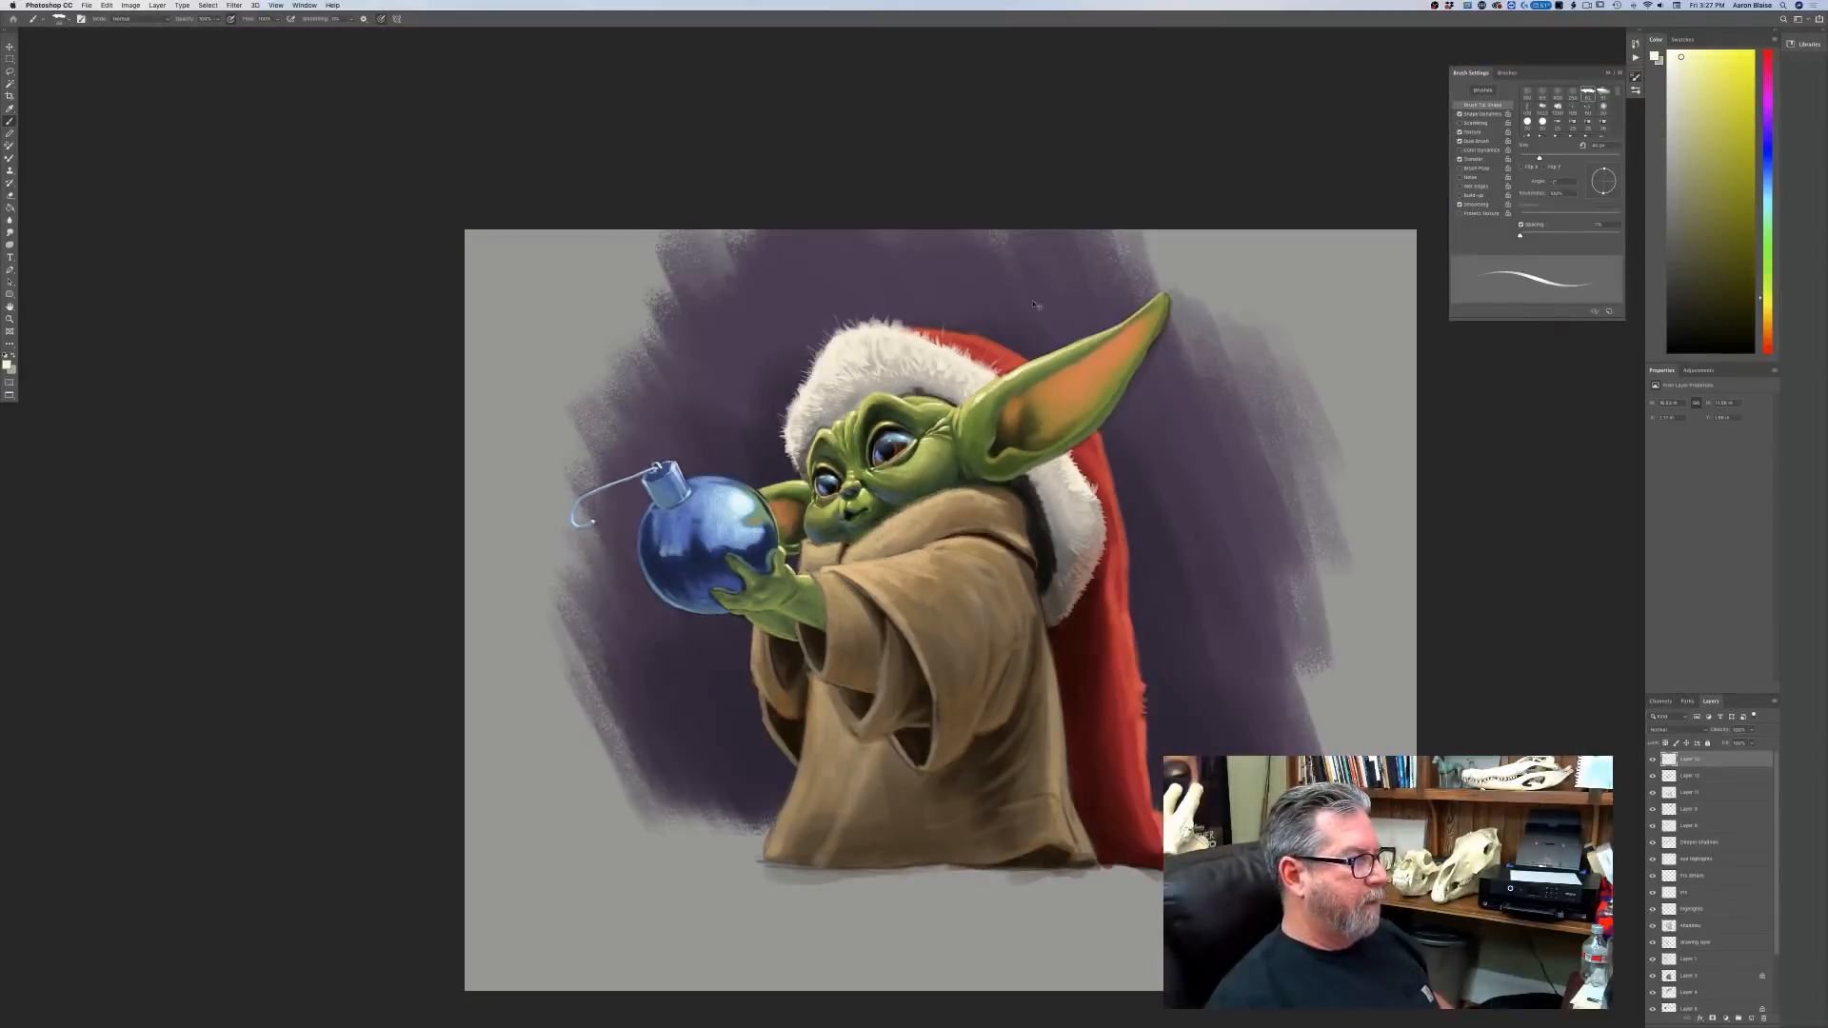
key(super+equal)
key(super+equal)
key(super+equal)
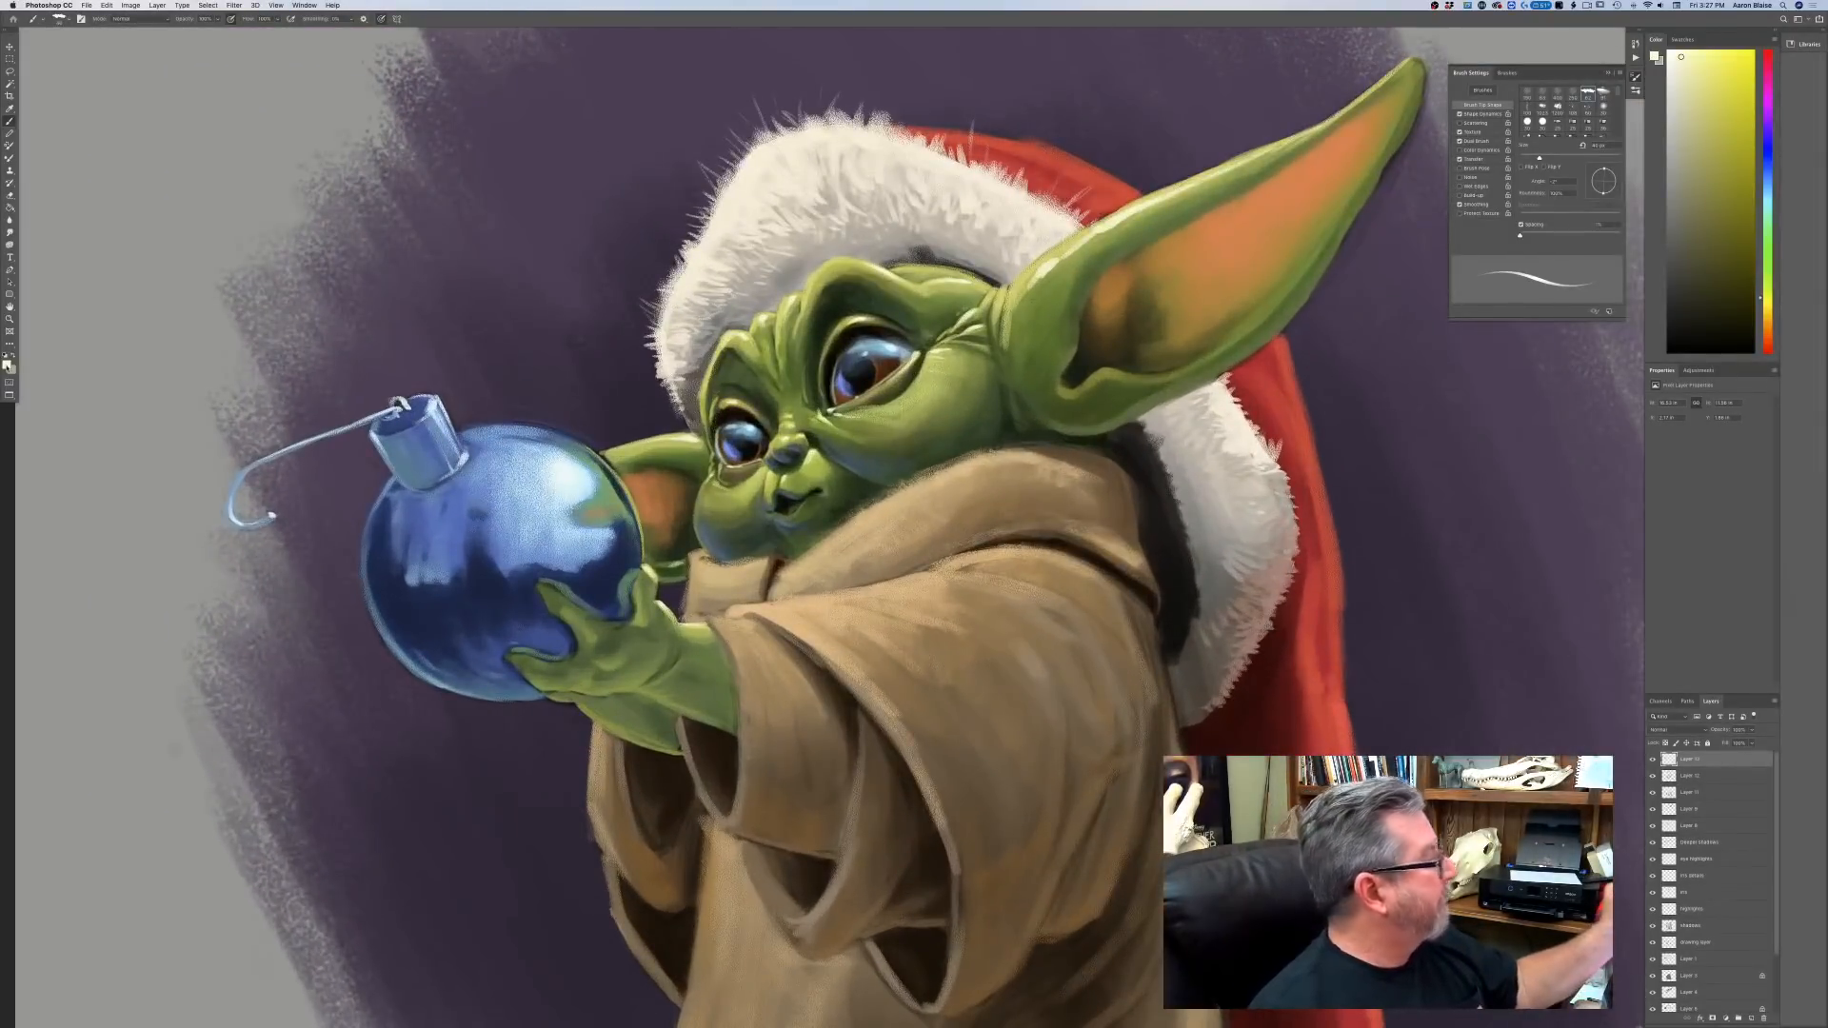
click(6, 364)
click(240, 376)
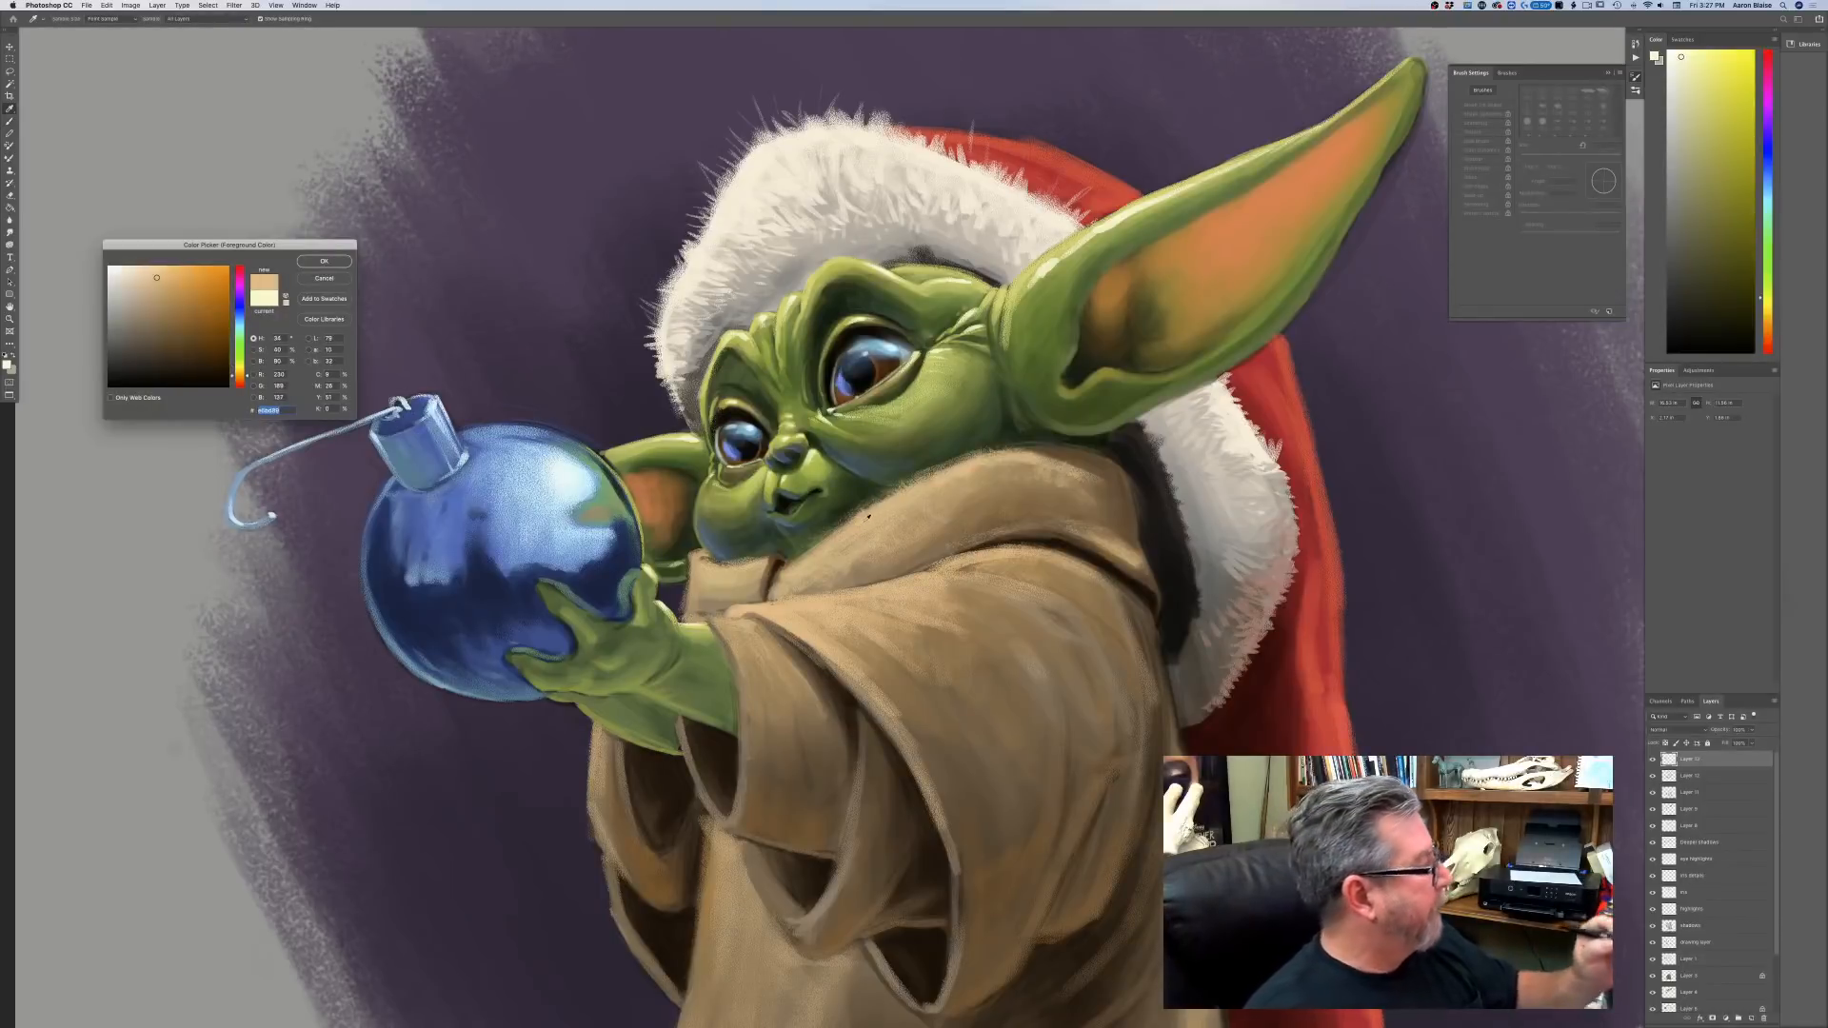
click(139, 268)
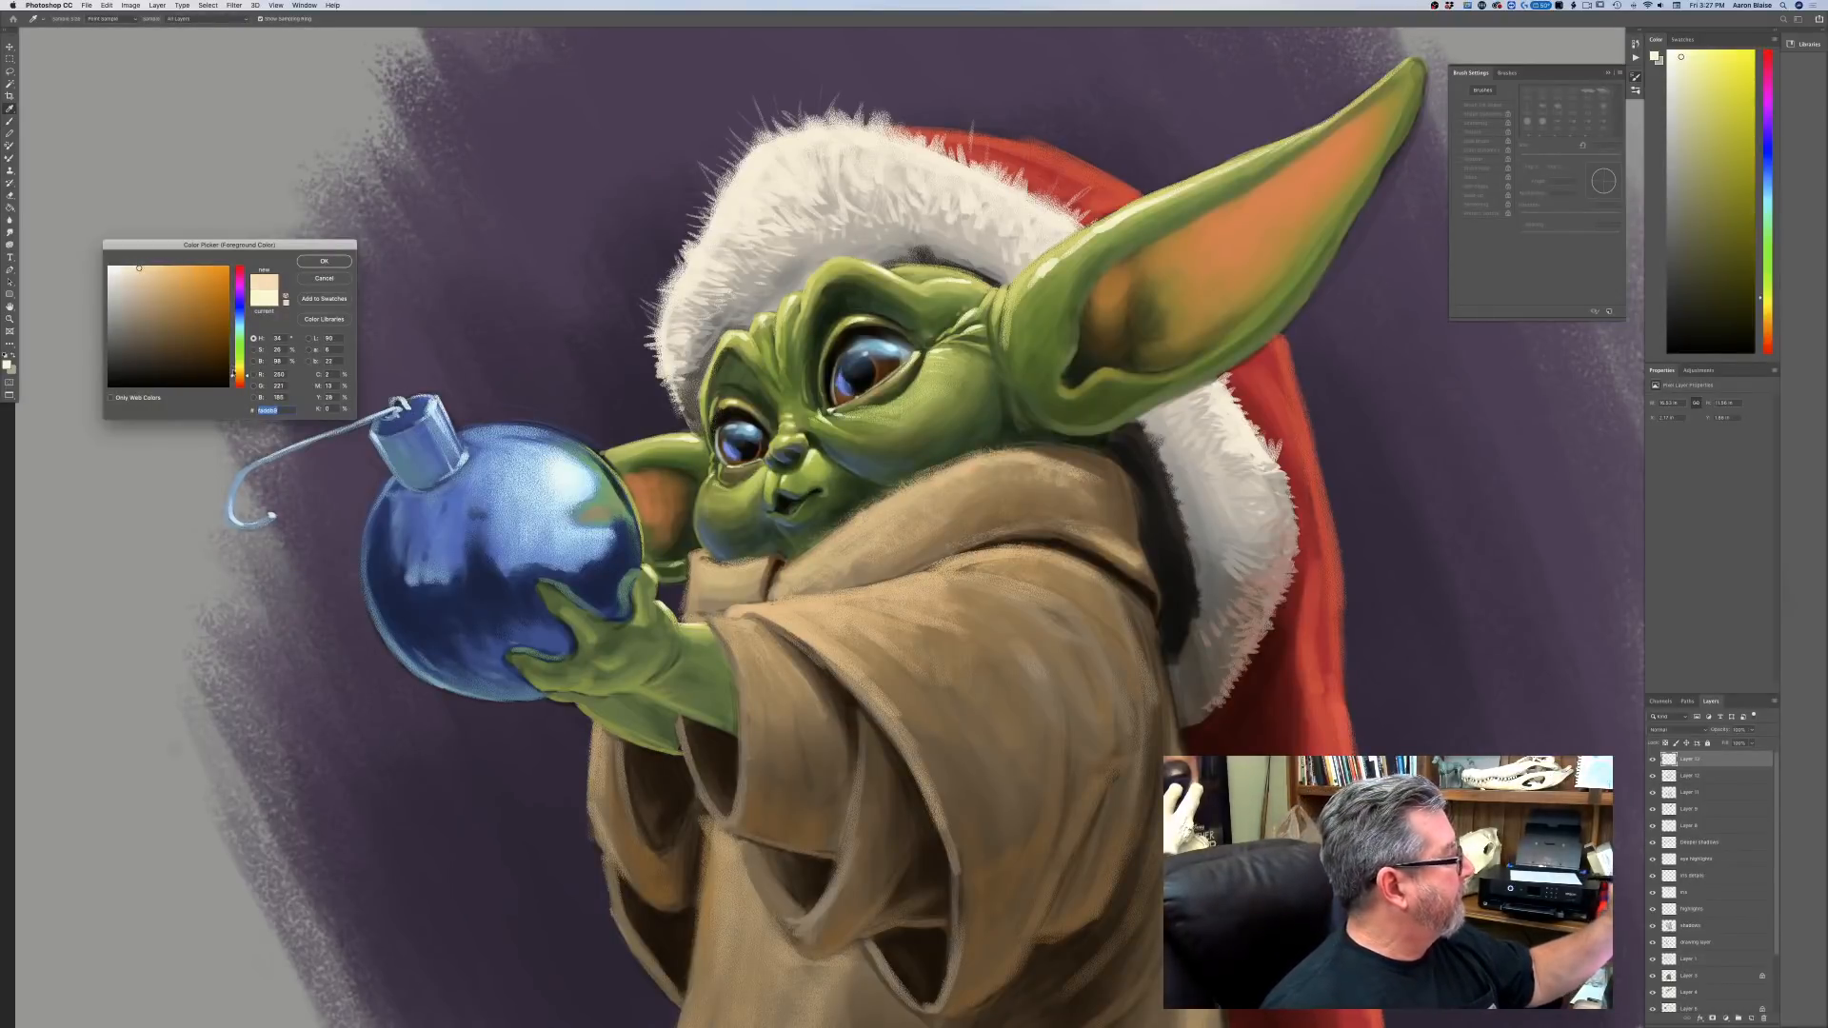
click(238, 374)
click(311, 261)
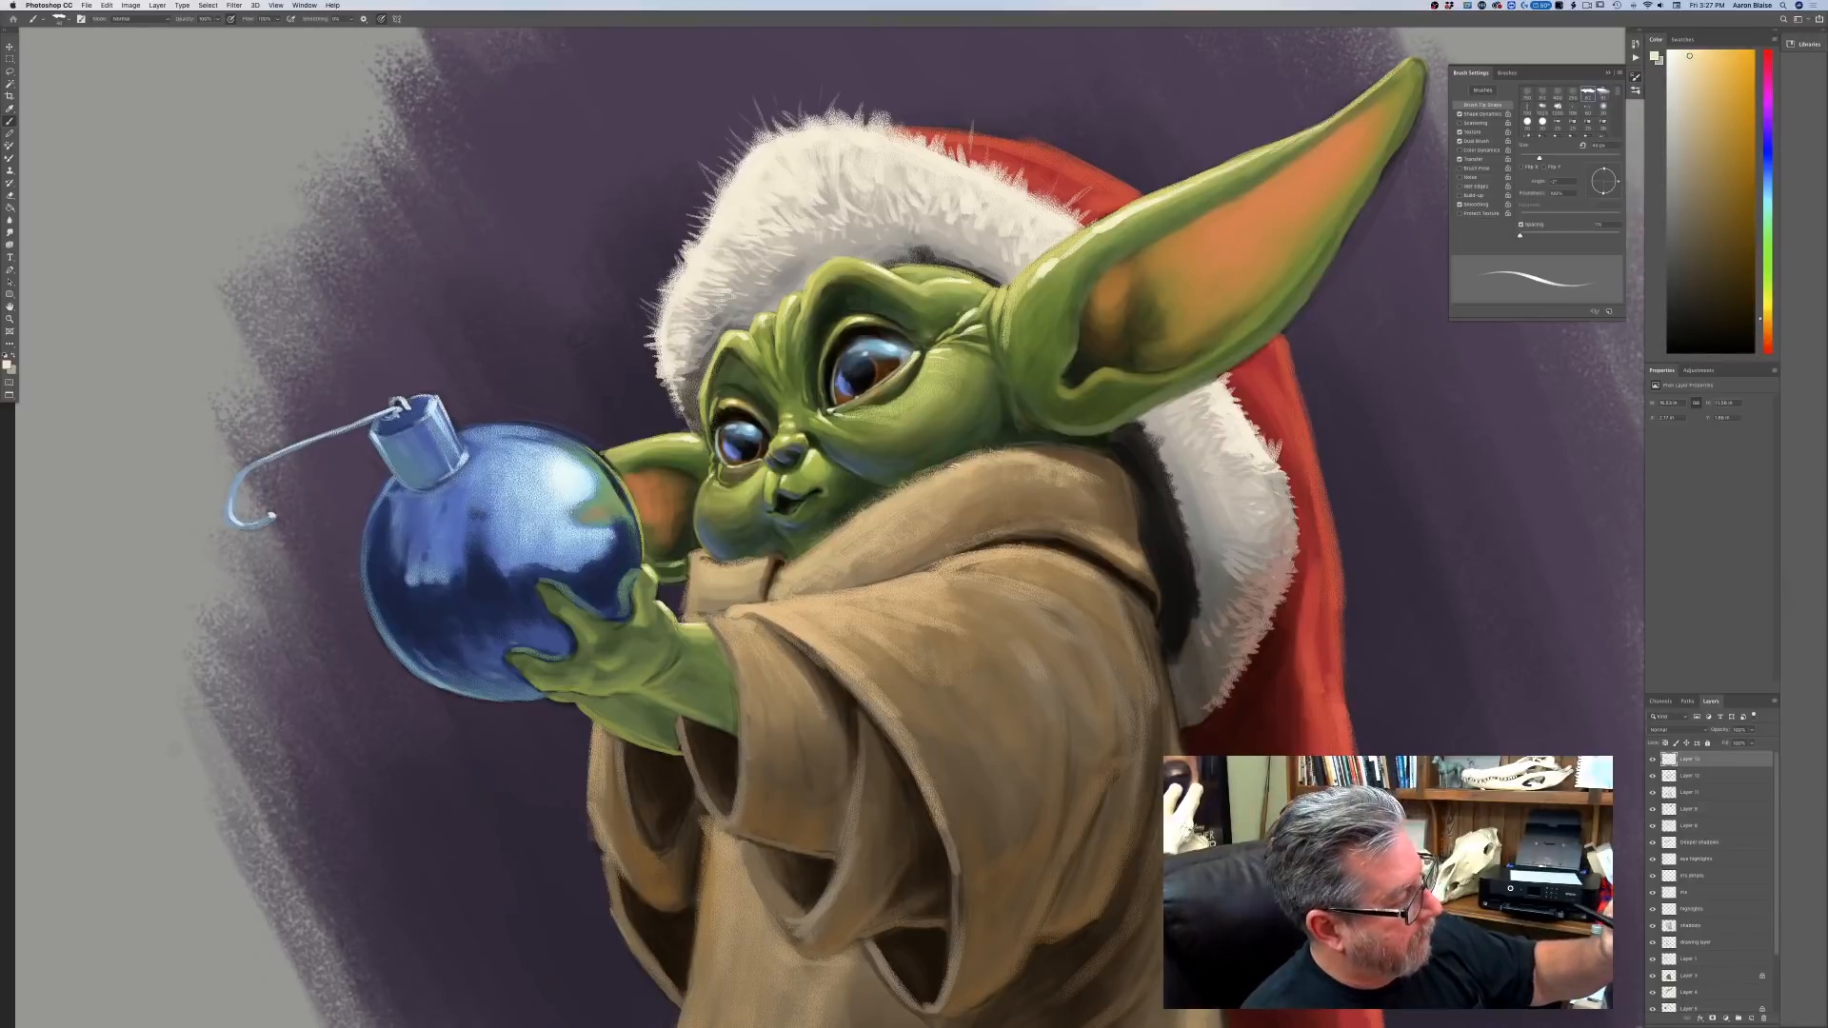
Paint fine pale cream fuzz along the upper edge of the robe's collar with a smaller brush.
key(bracketleft)
key(bracketleft)
key(bracketleft)
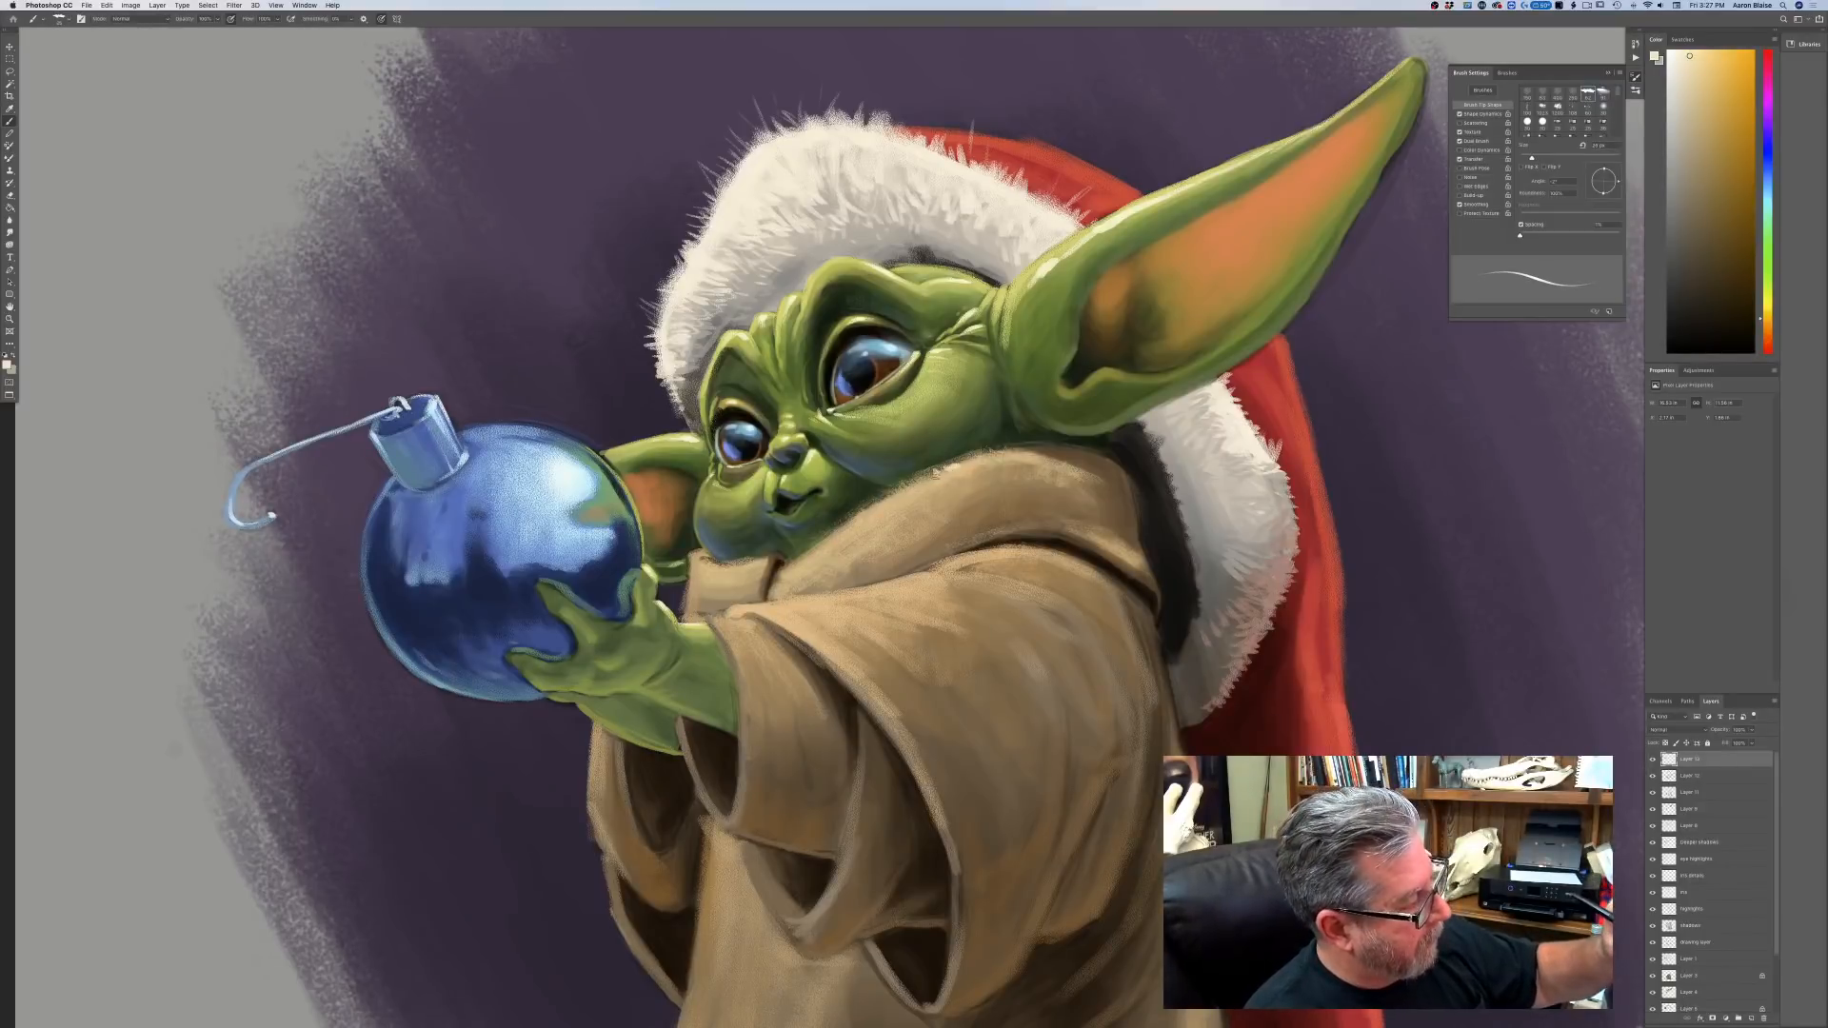
click(874, 499)
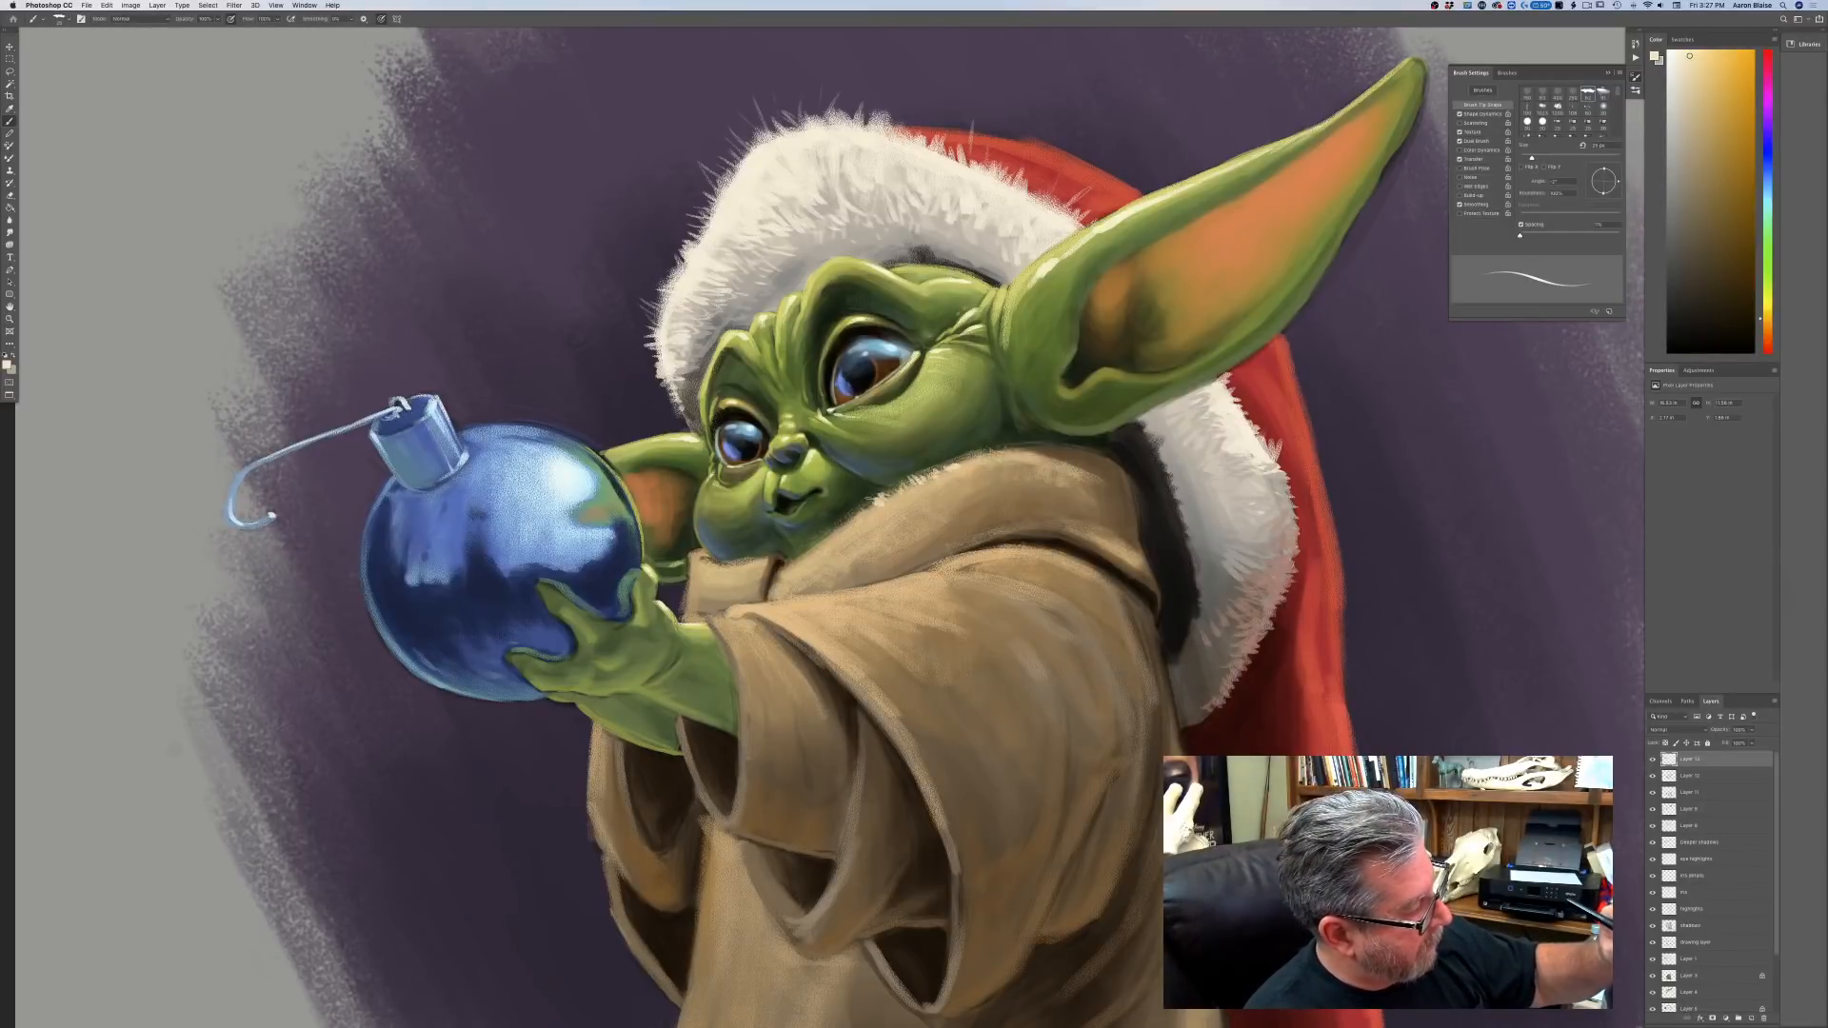
drag(863, 510, 847, 518)
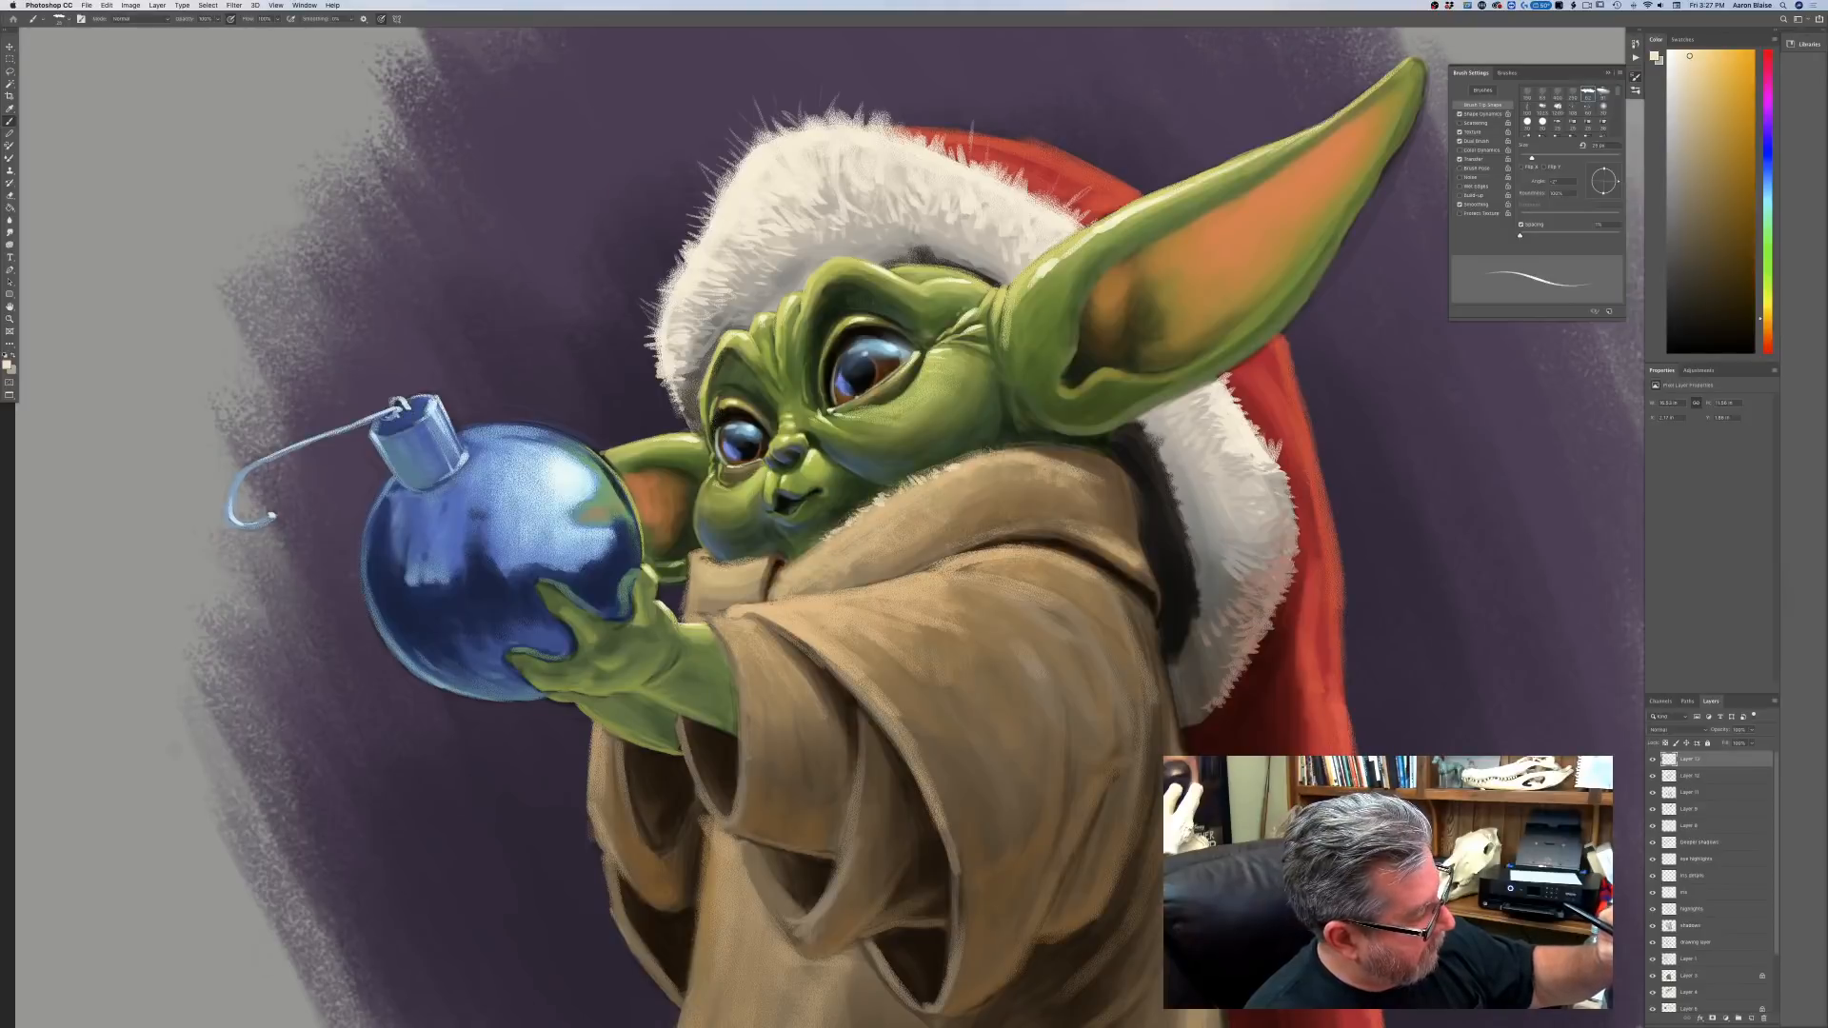
key(bracketright)
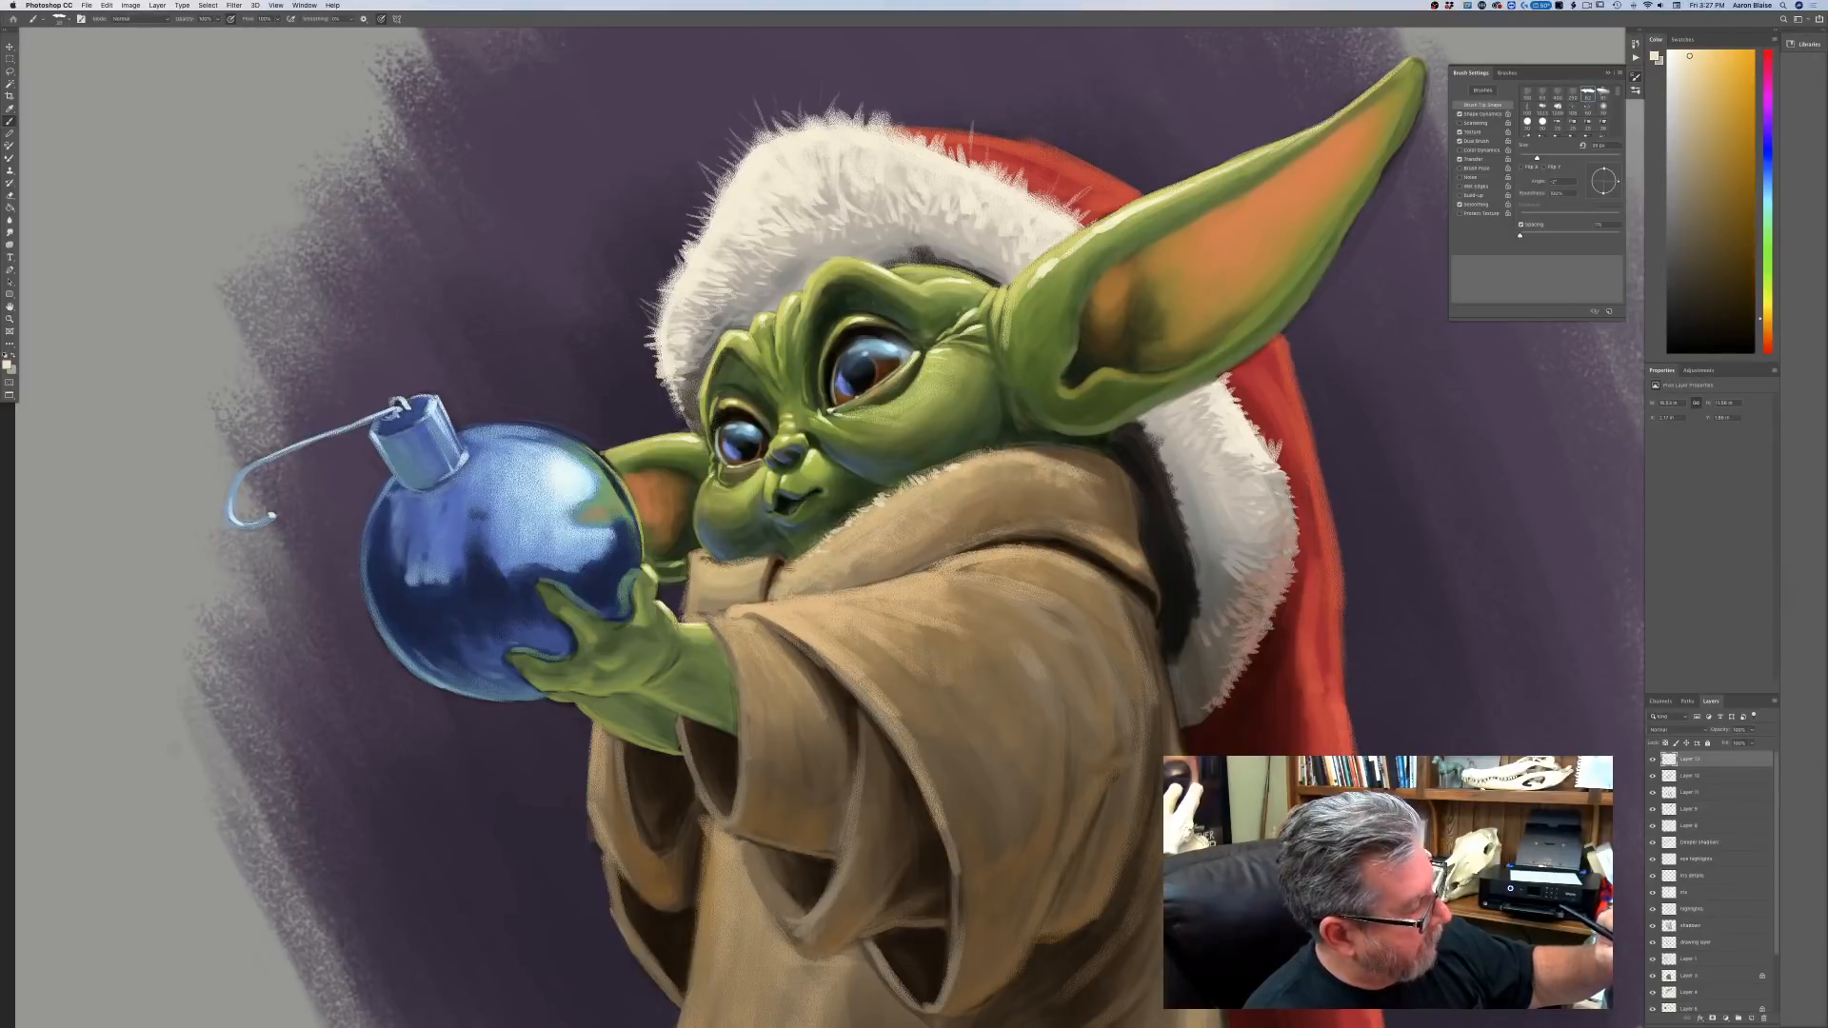
Paint fine light fuzz strokes along the front edge of the robe's collar and the upper edge of the front sleeve.
drag(778, 551, 684, 555)
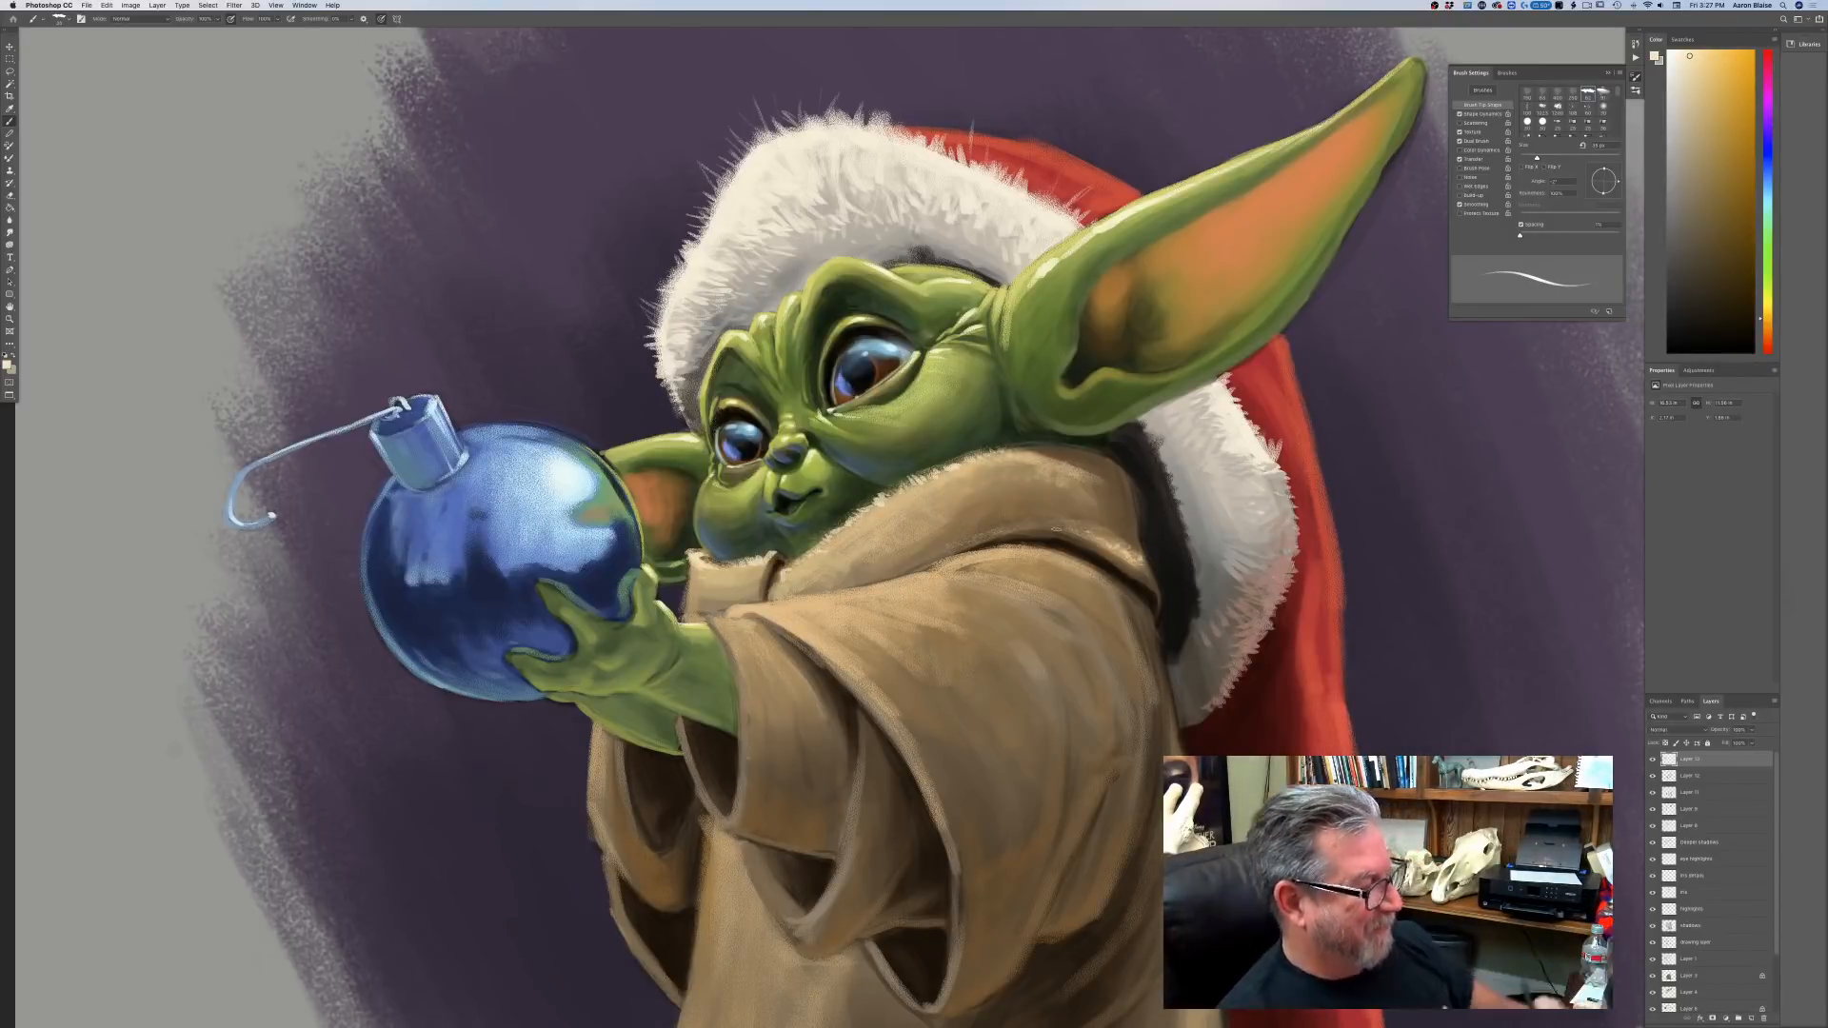
key(super+minus)
key(super+minus)
key(super+plus)
key(super+plus)
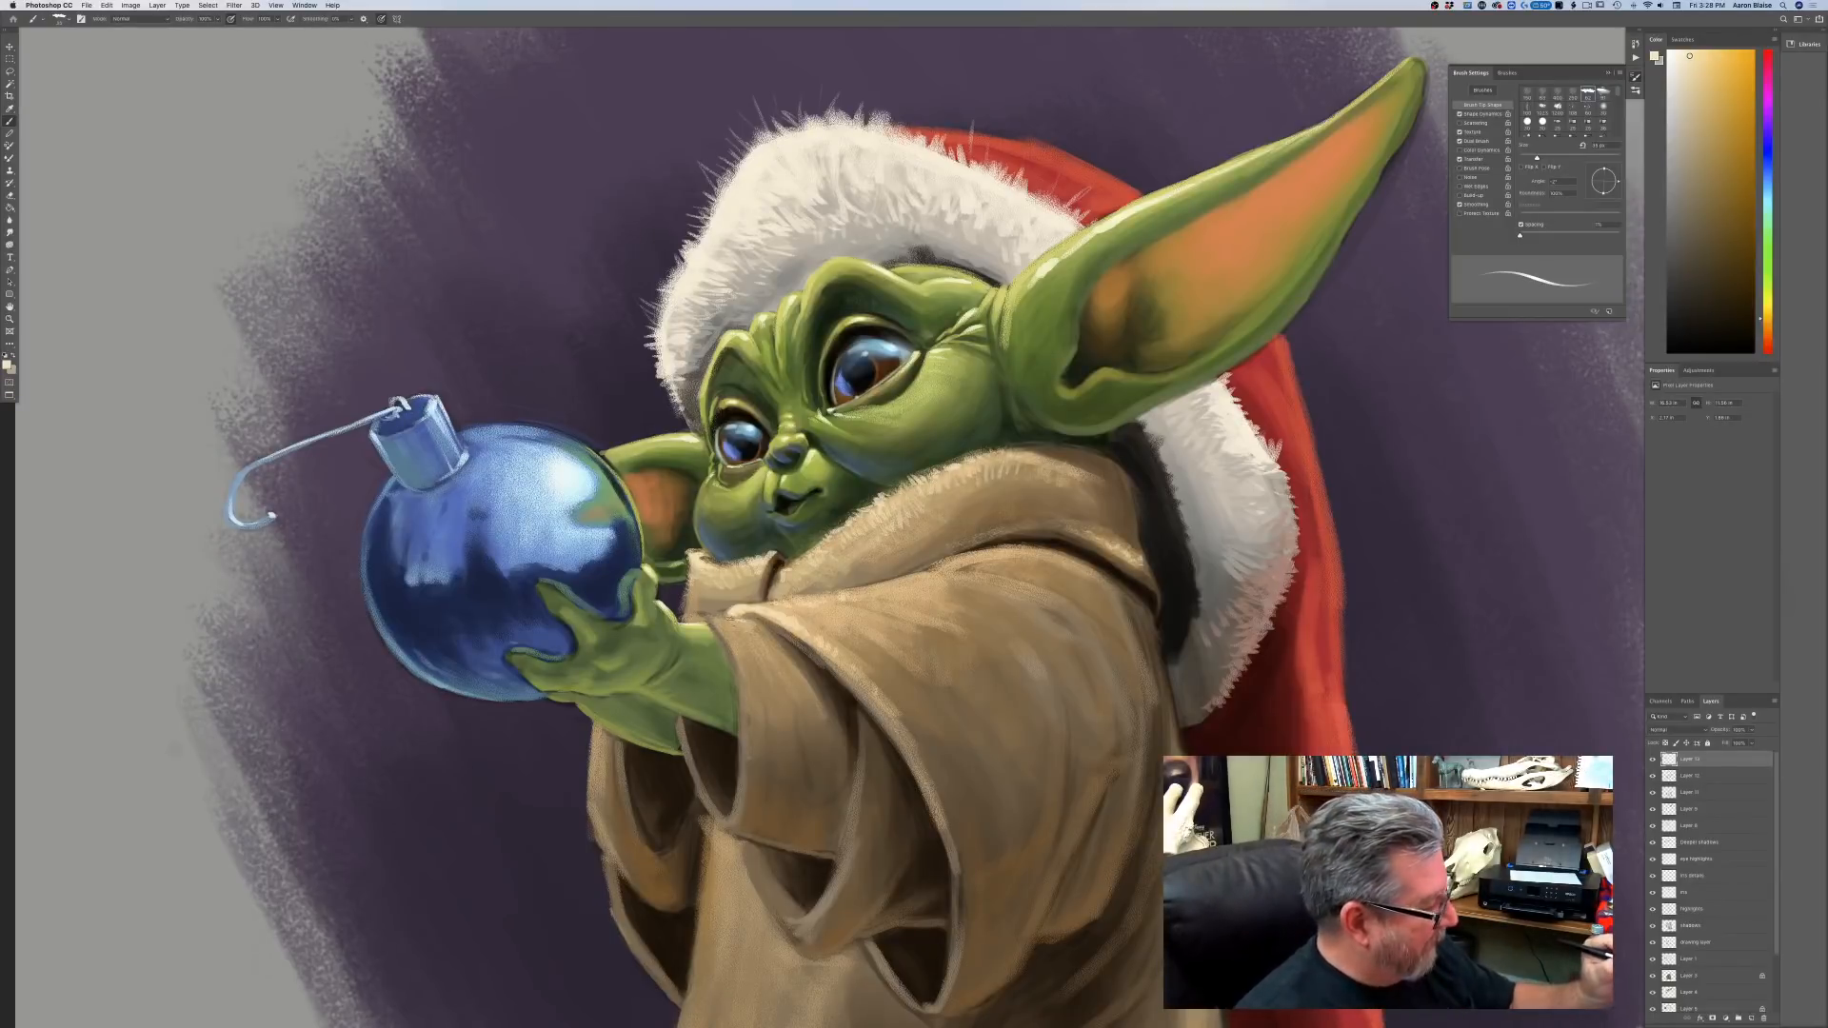
drag(710, 621, 739, 667)
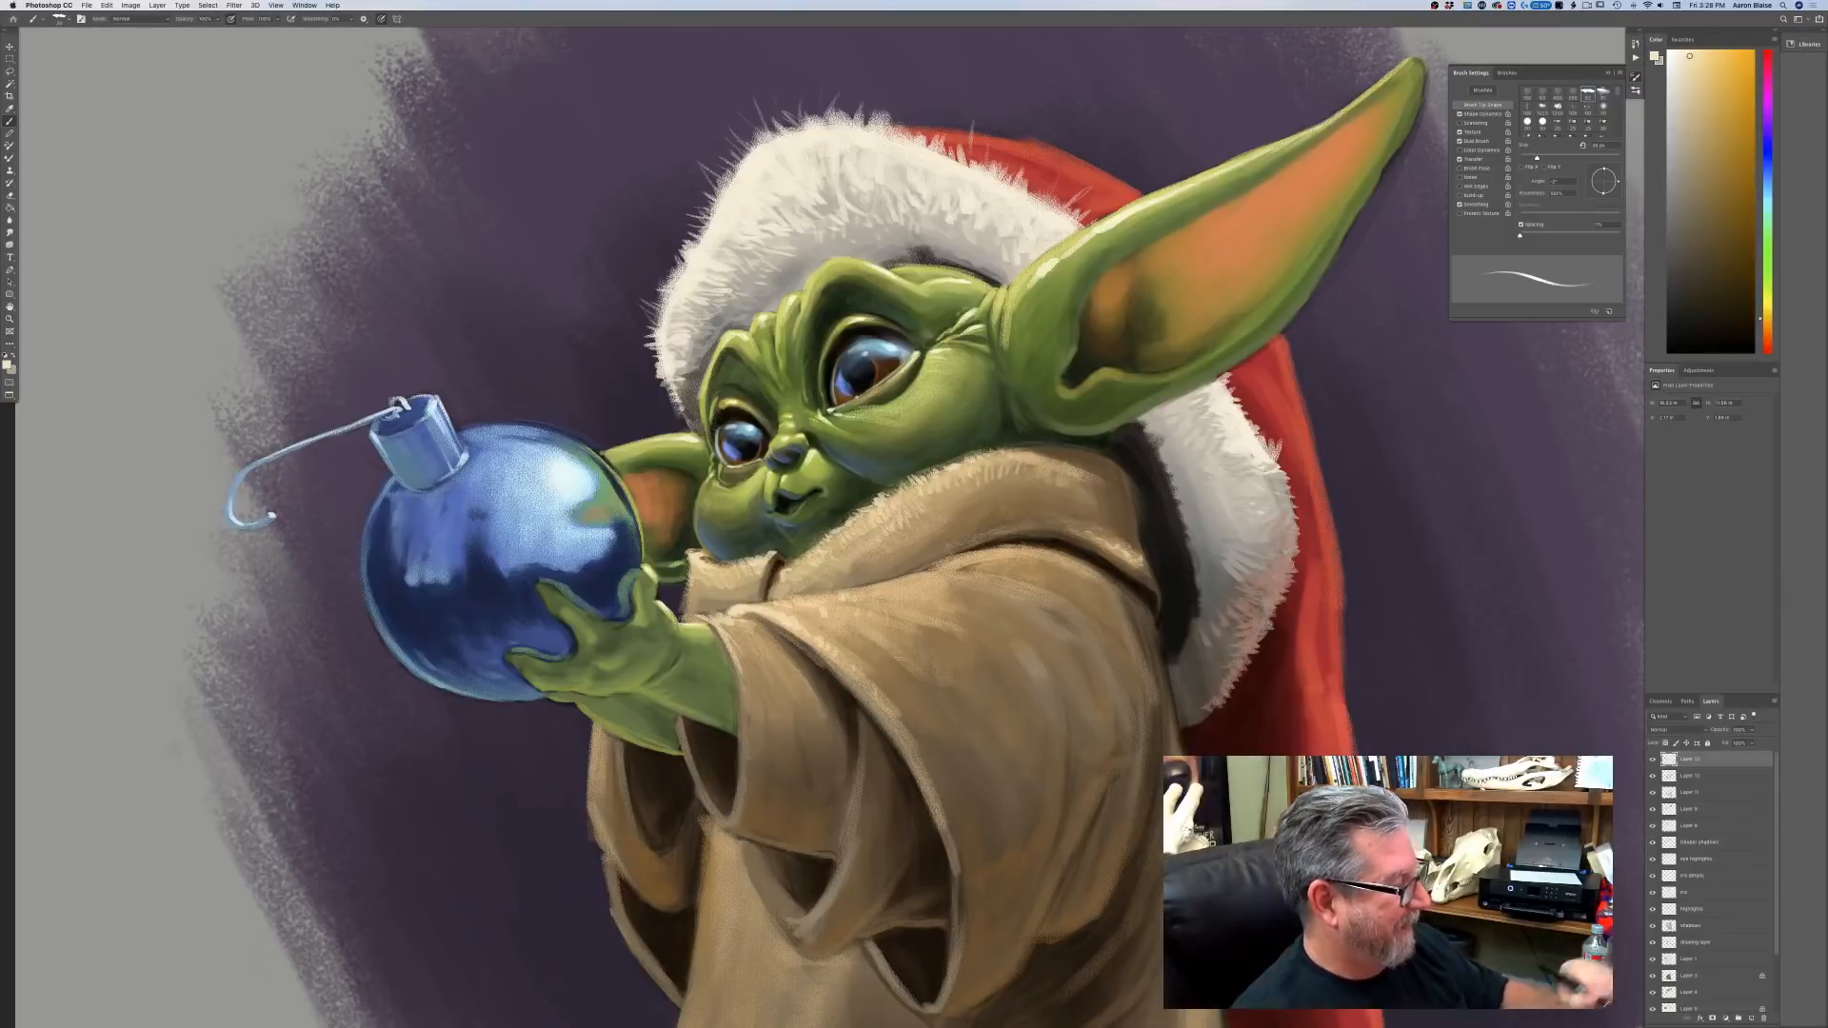
Examine the whole painting at reduced and enlarged sizes to judge how the robe's fuzzy edges read.
key(super+minus)
key(super+minus)
key(super+minus)
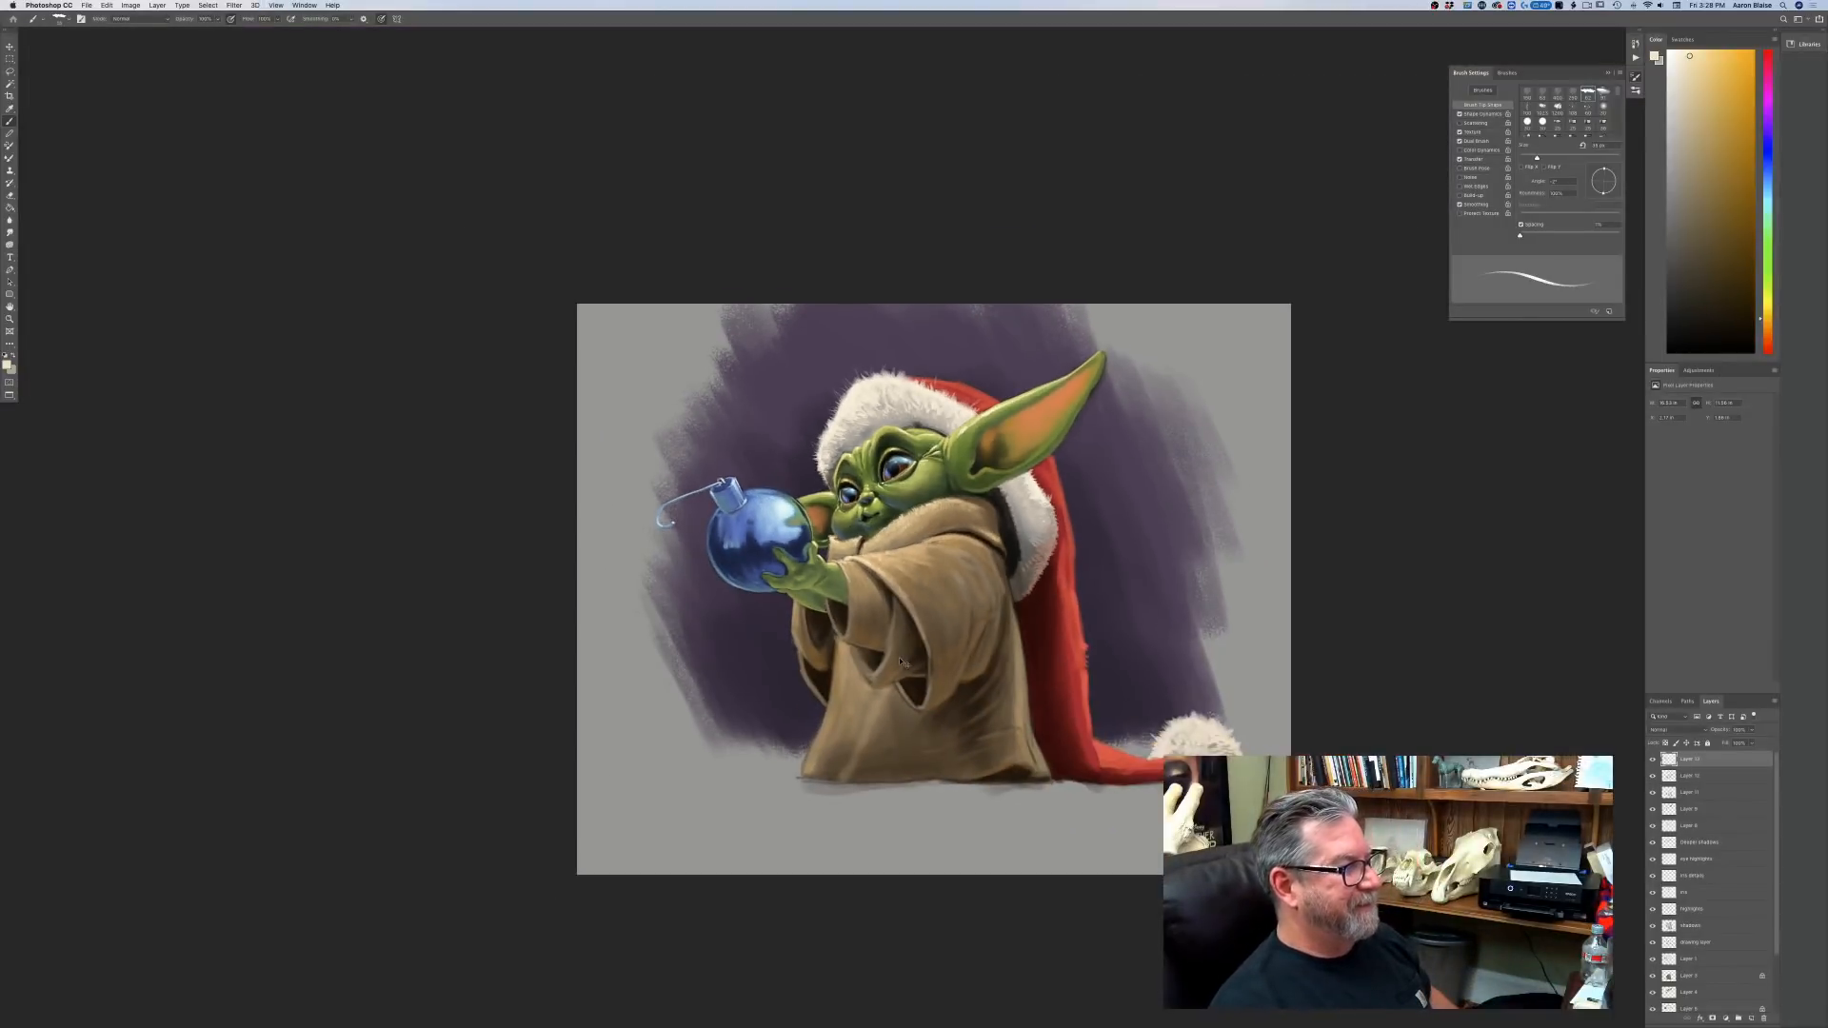
key(super+plus)
key(super+plus)
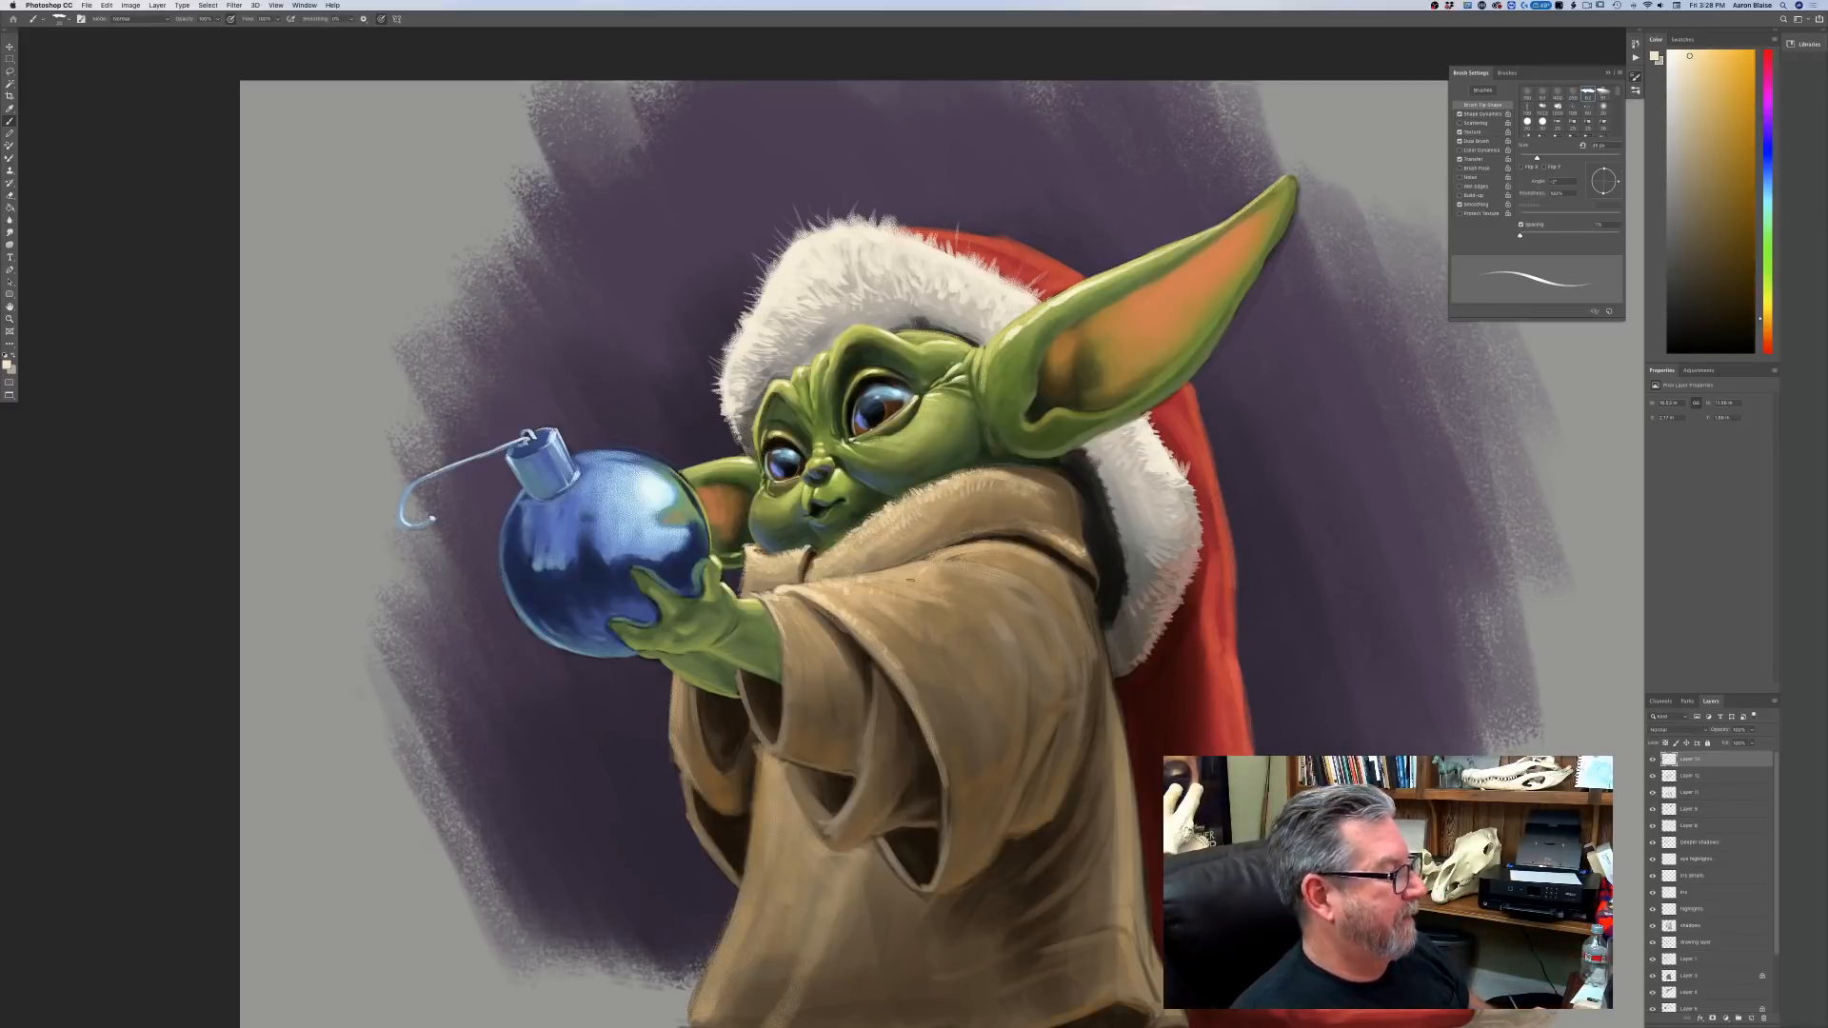
key(super+minus)
key(super+minus)
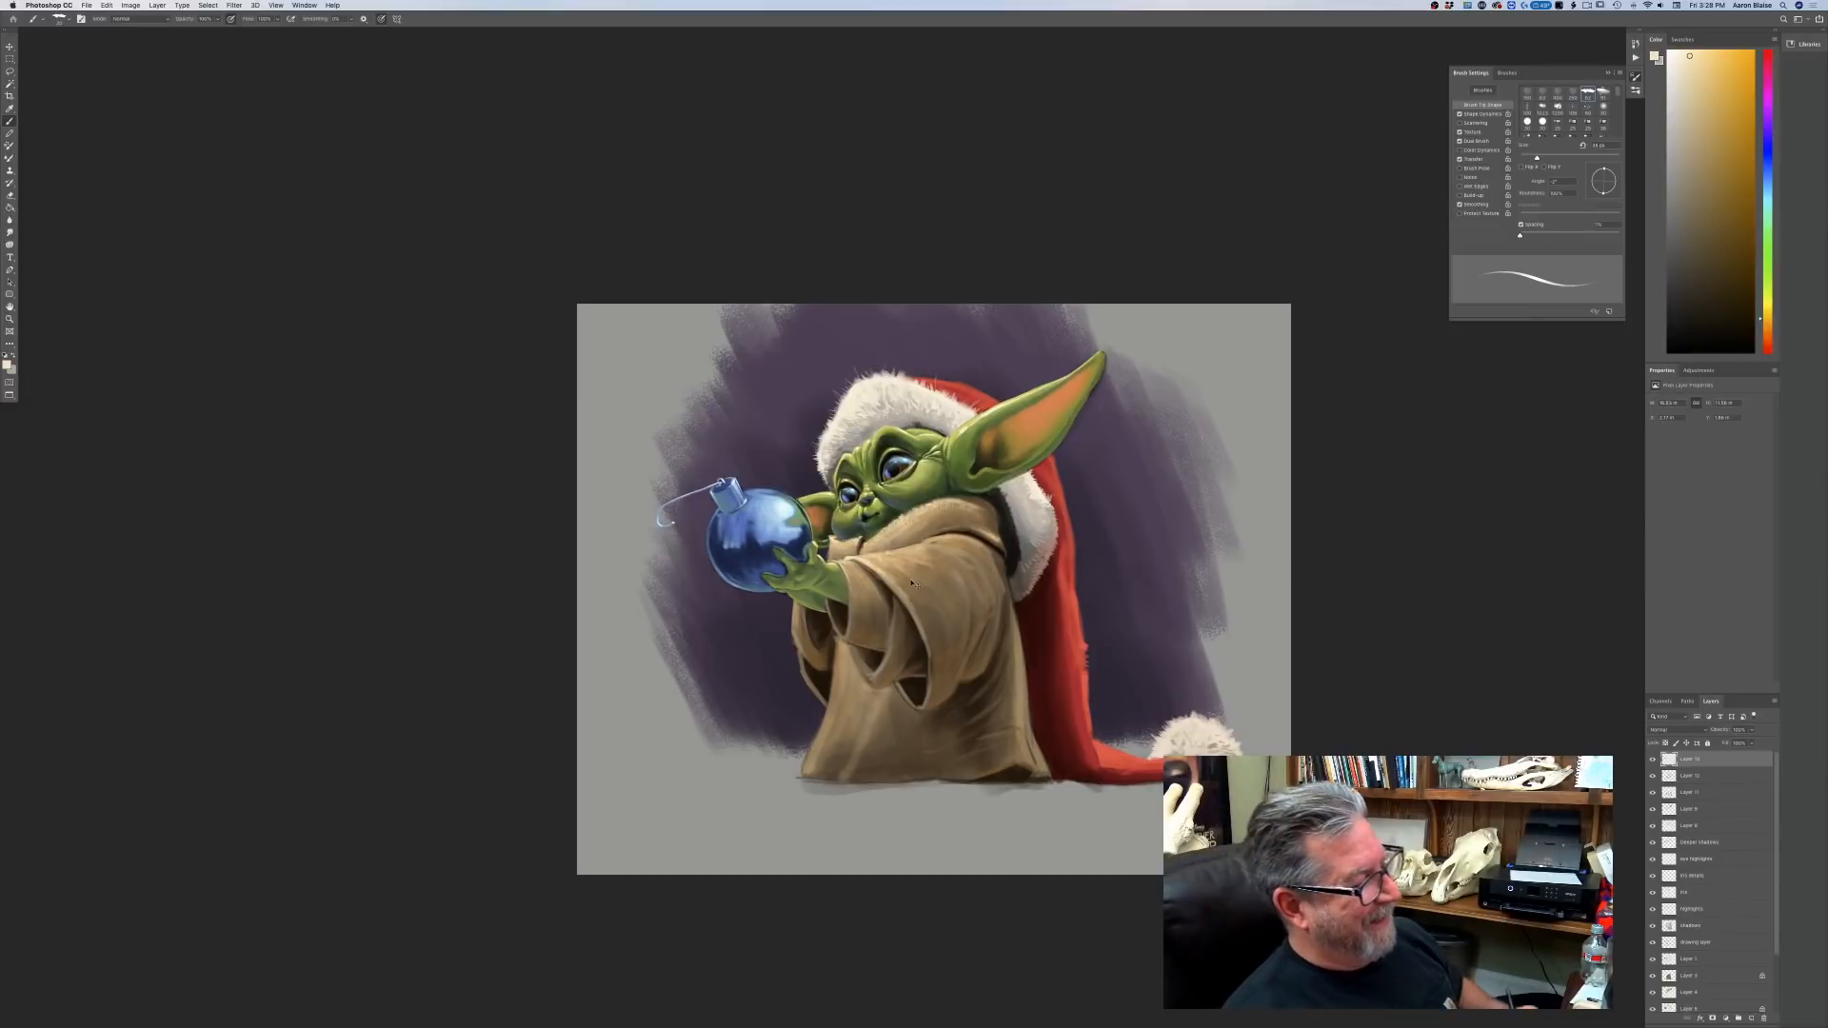
key(super+plus)
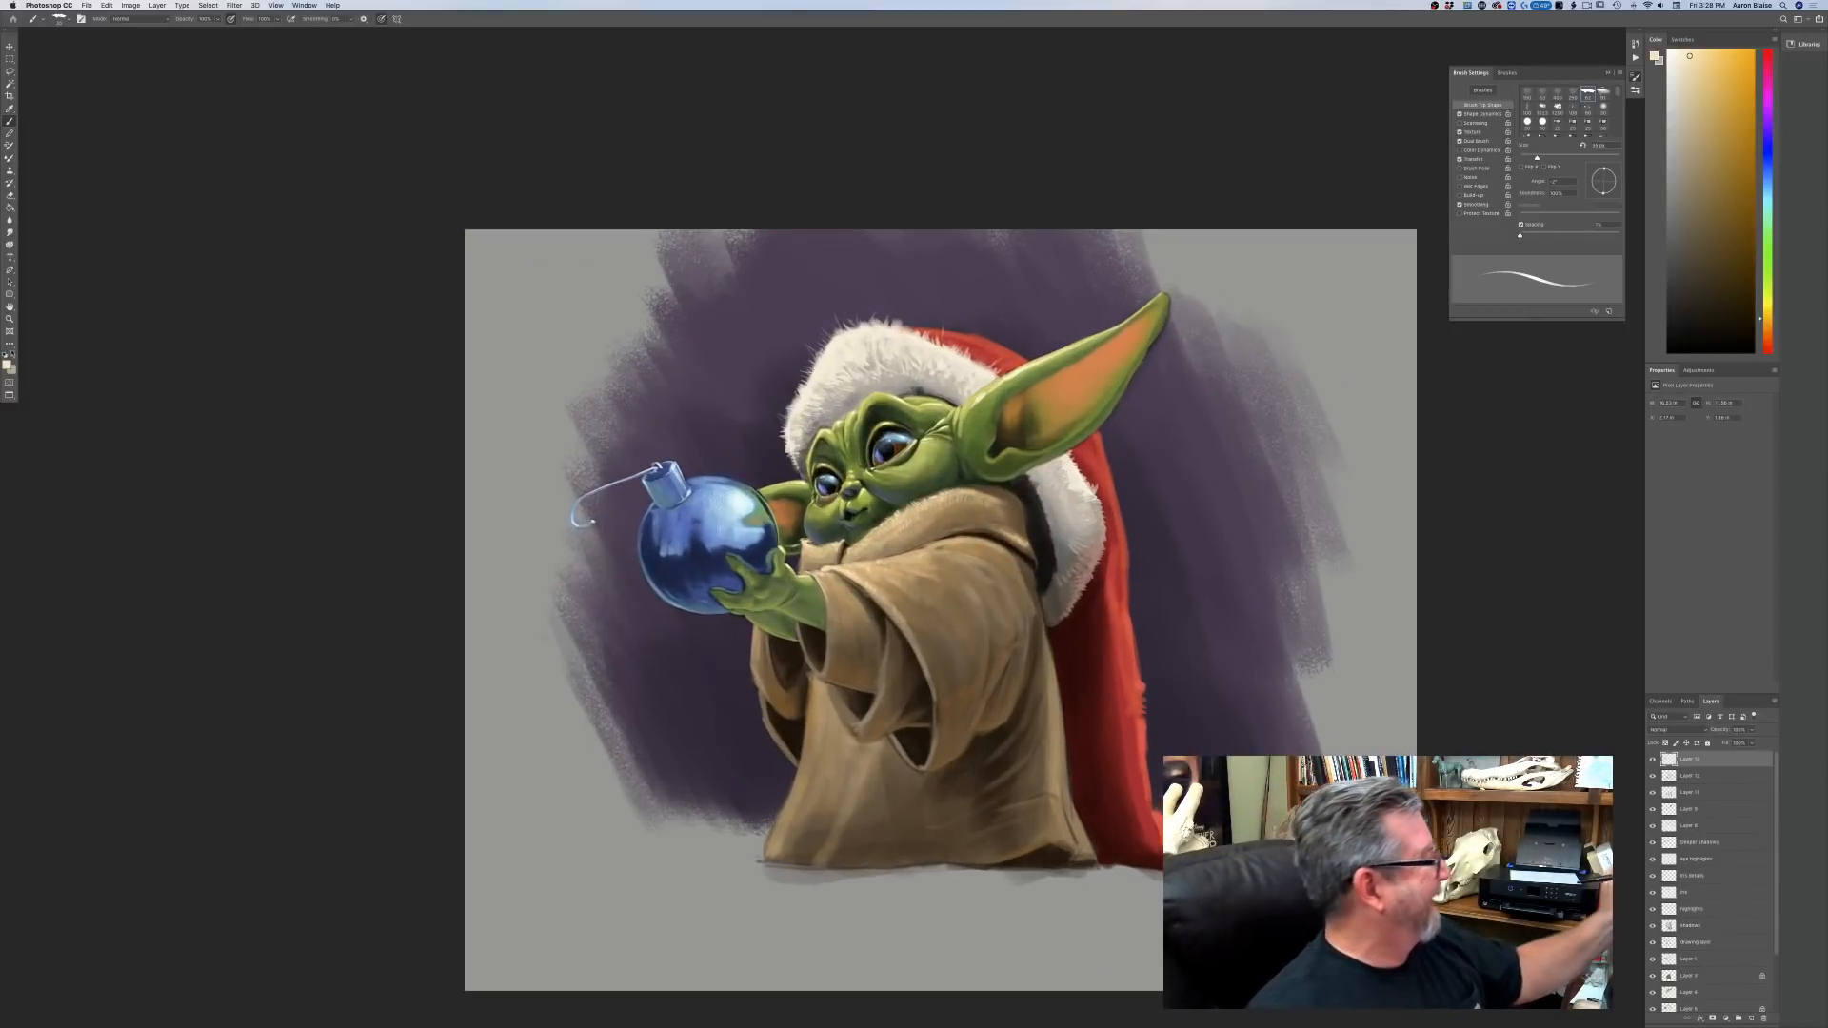
Sample a mid green from the lower edge of the large ear as the foreground color.
click(7, 365)
click(1088, 424)
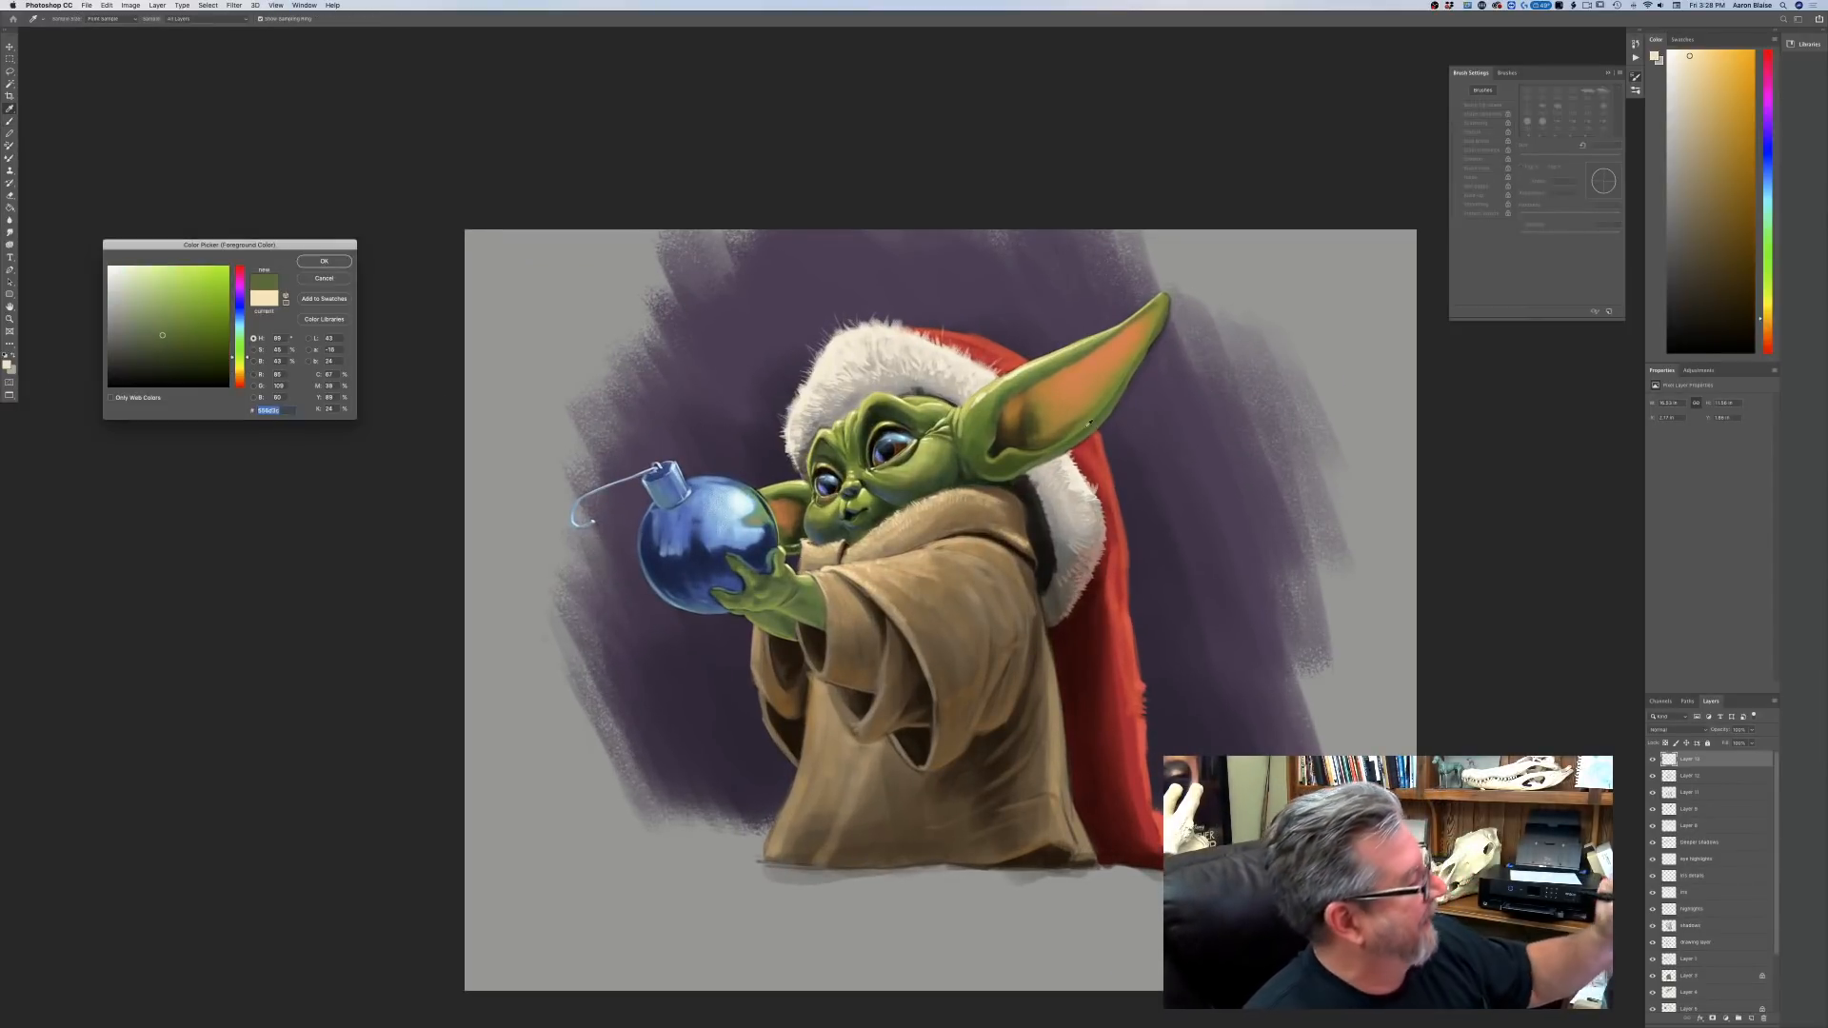
click(337, 268)
key(super+plus)
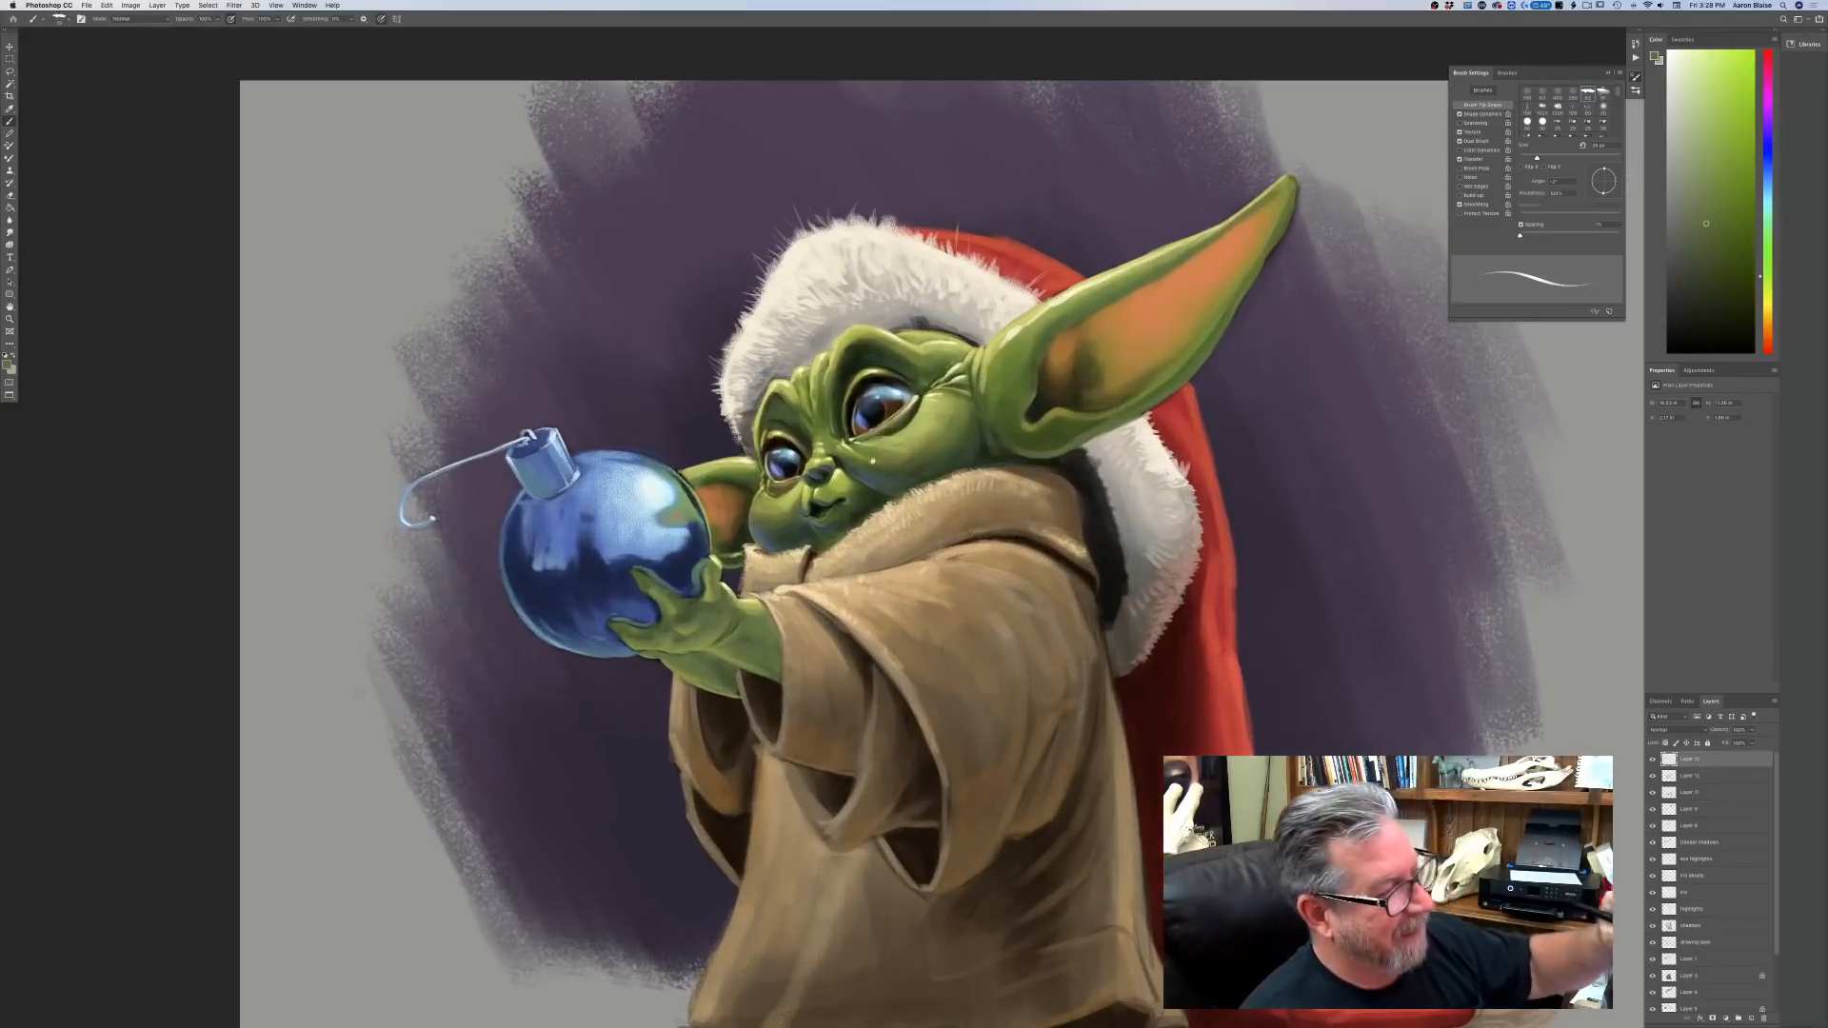
scroll(857, 552, right, 4)
scroll(857, 552, up, 2)
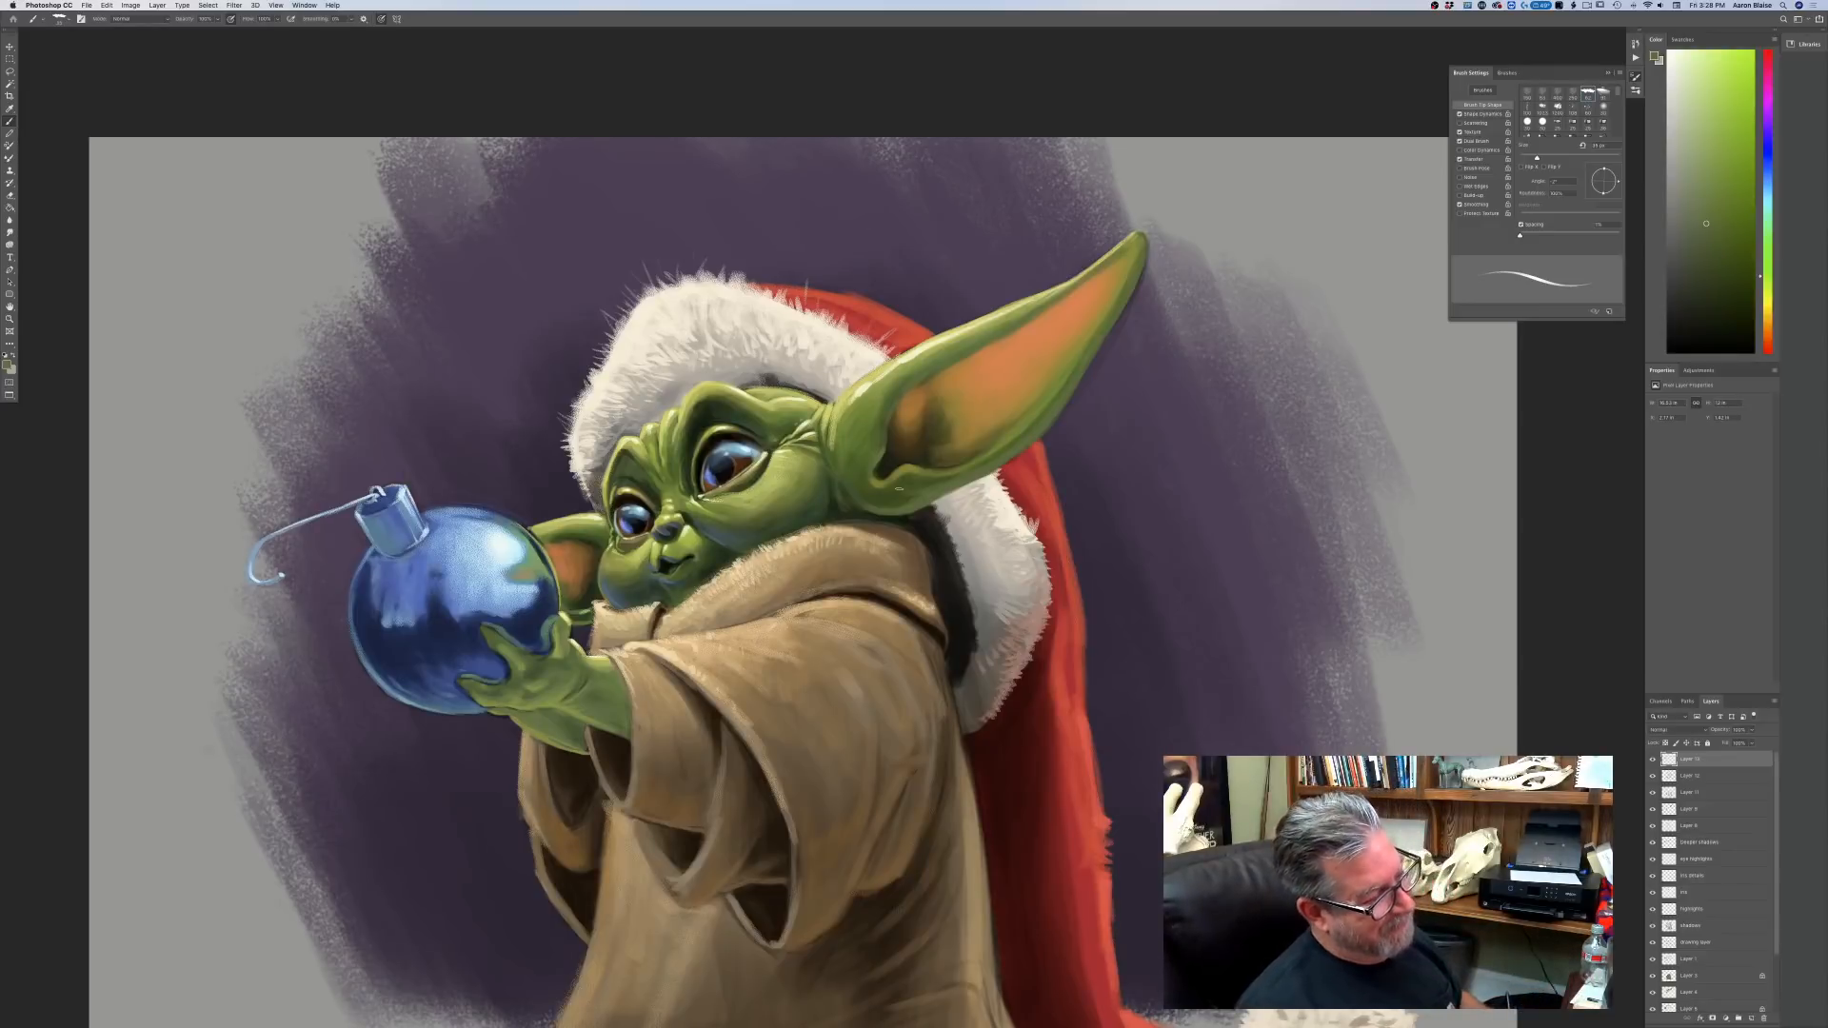
Mix a muted reddish brown as the foreground color by lowering the green's saturation and shifting its hue through orange towards red.
click(7, 364)
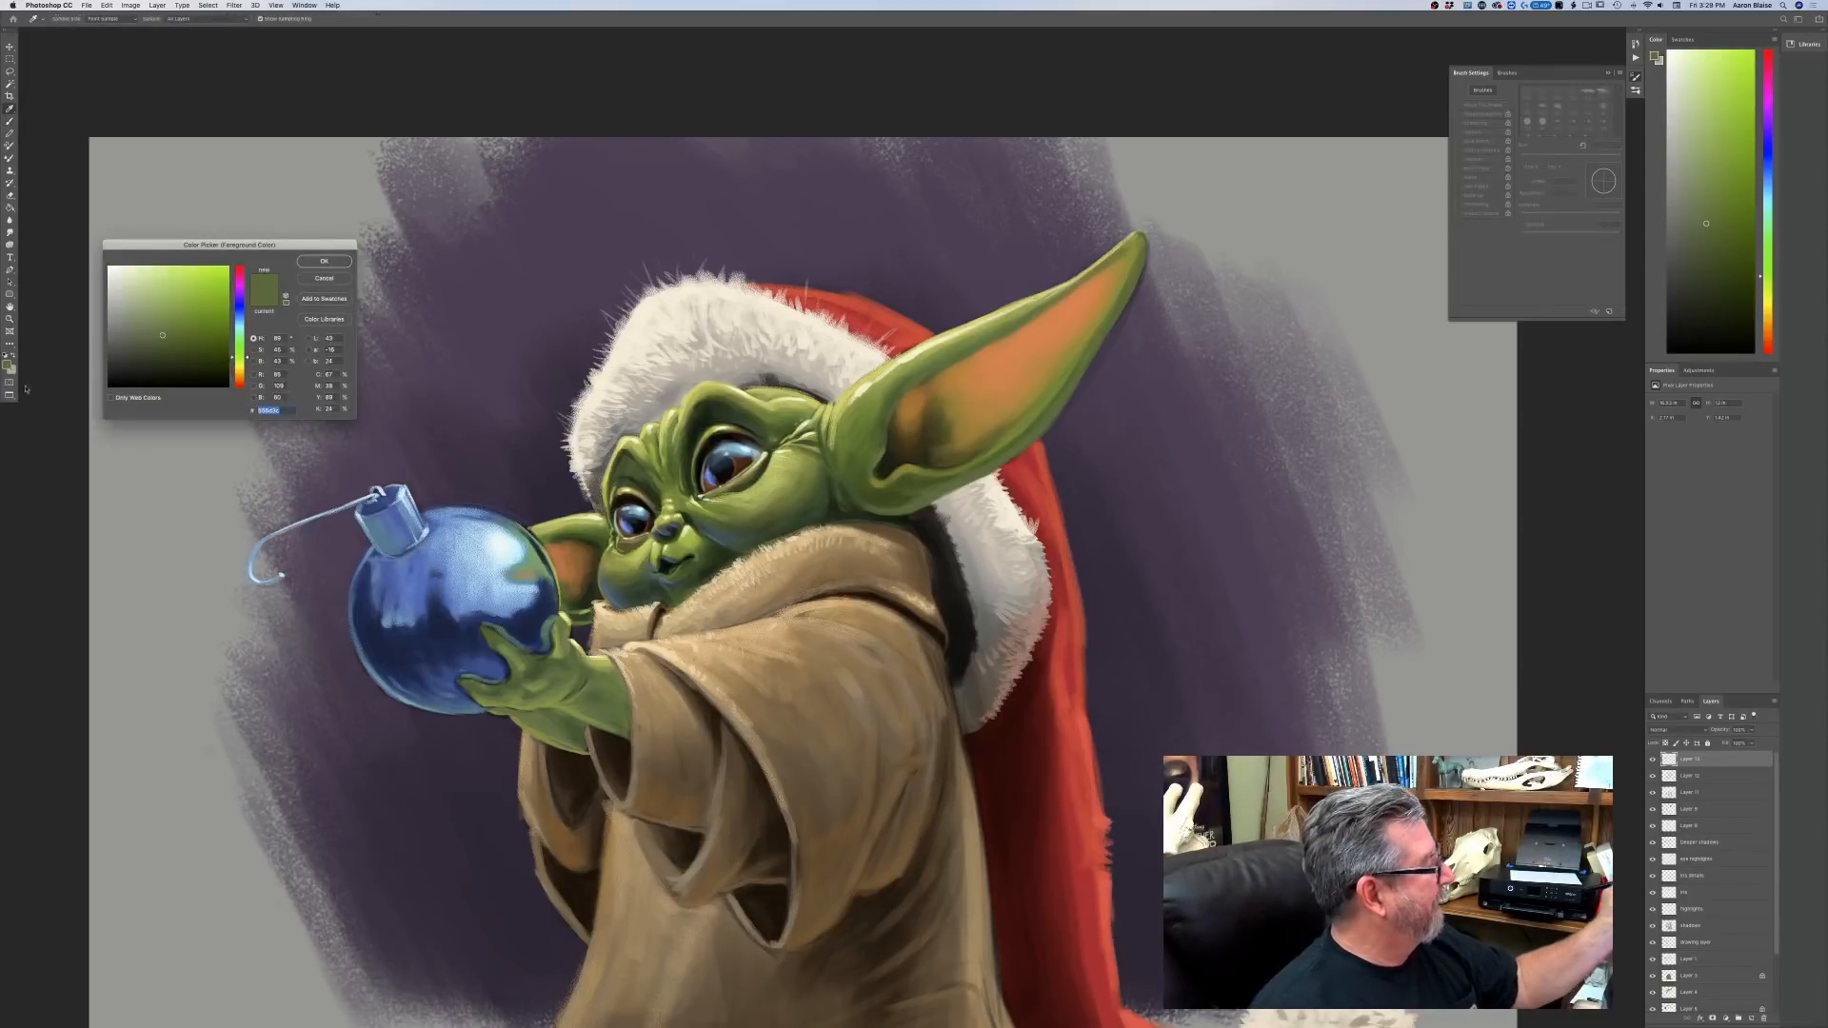
click(131, 327)
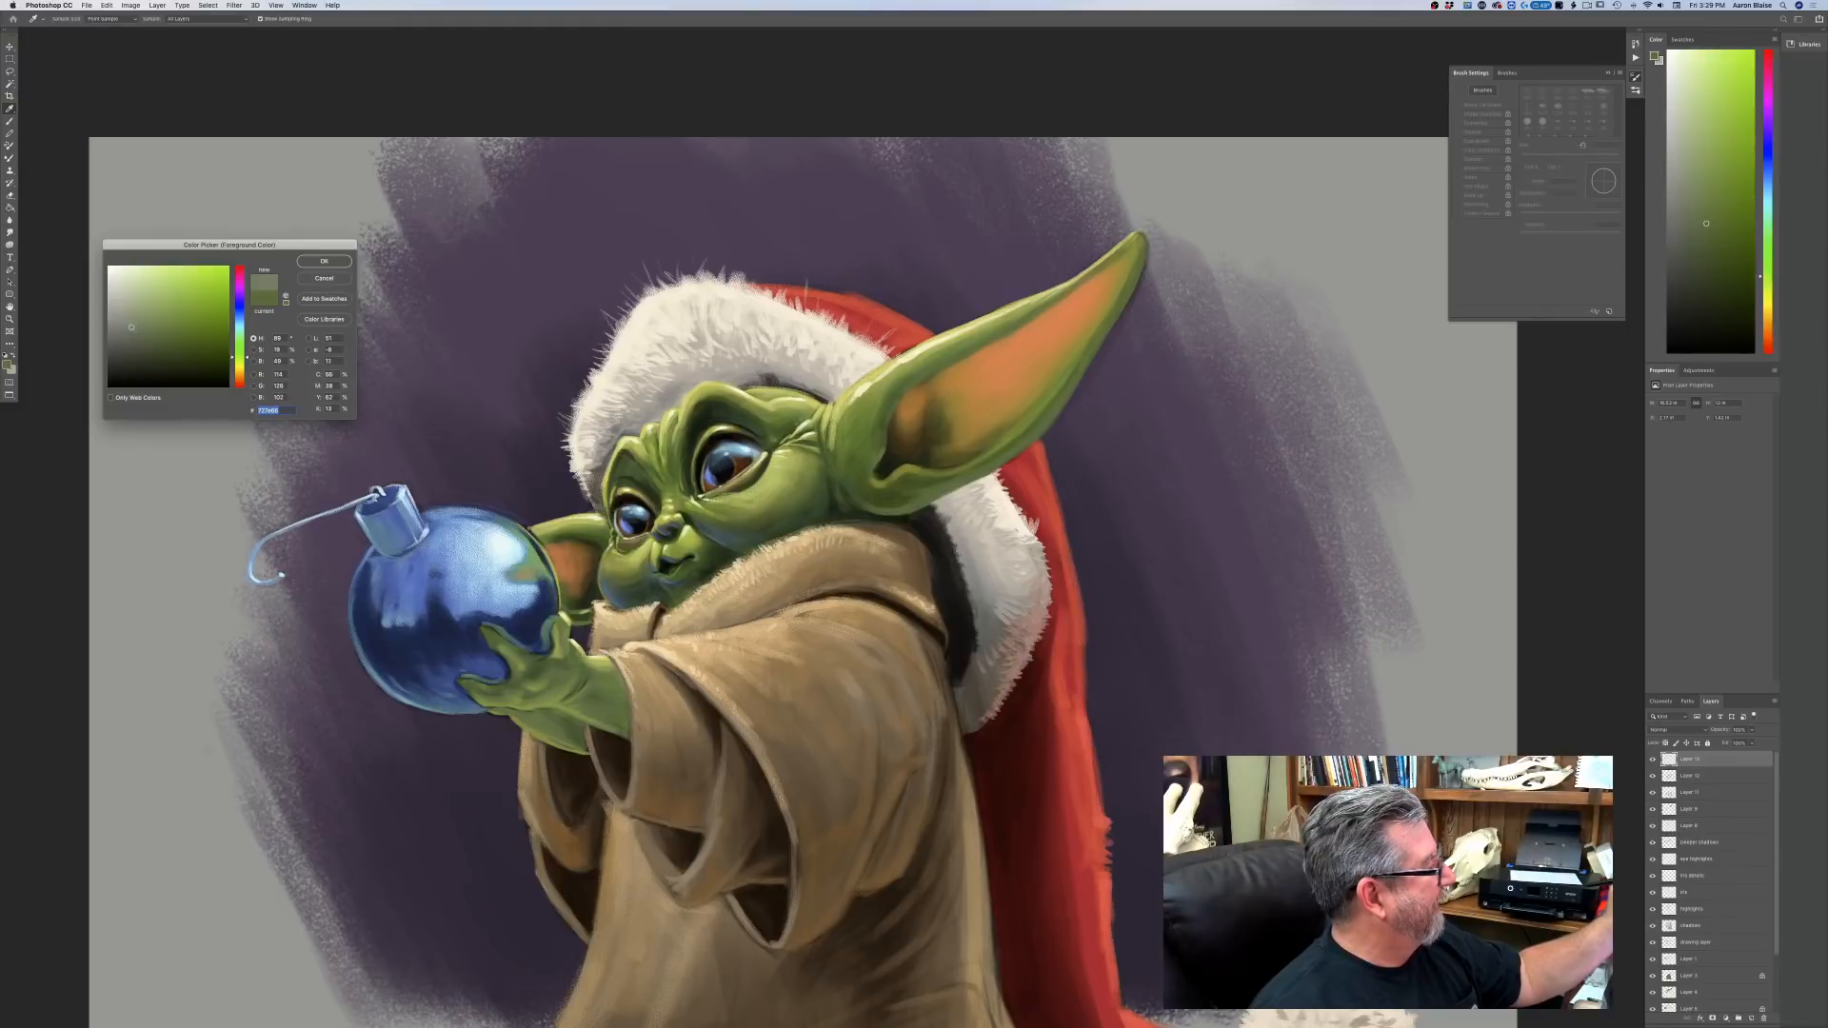
drag(239, 371, 240, 379)
click(322, 261)
key(b)
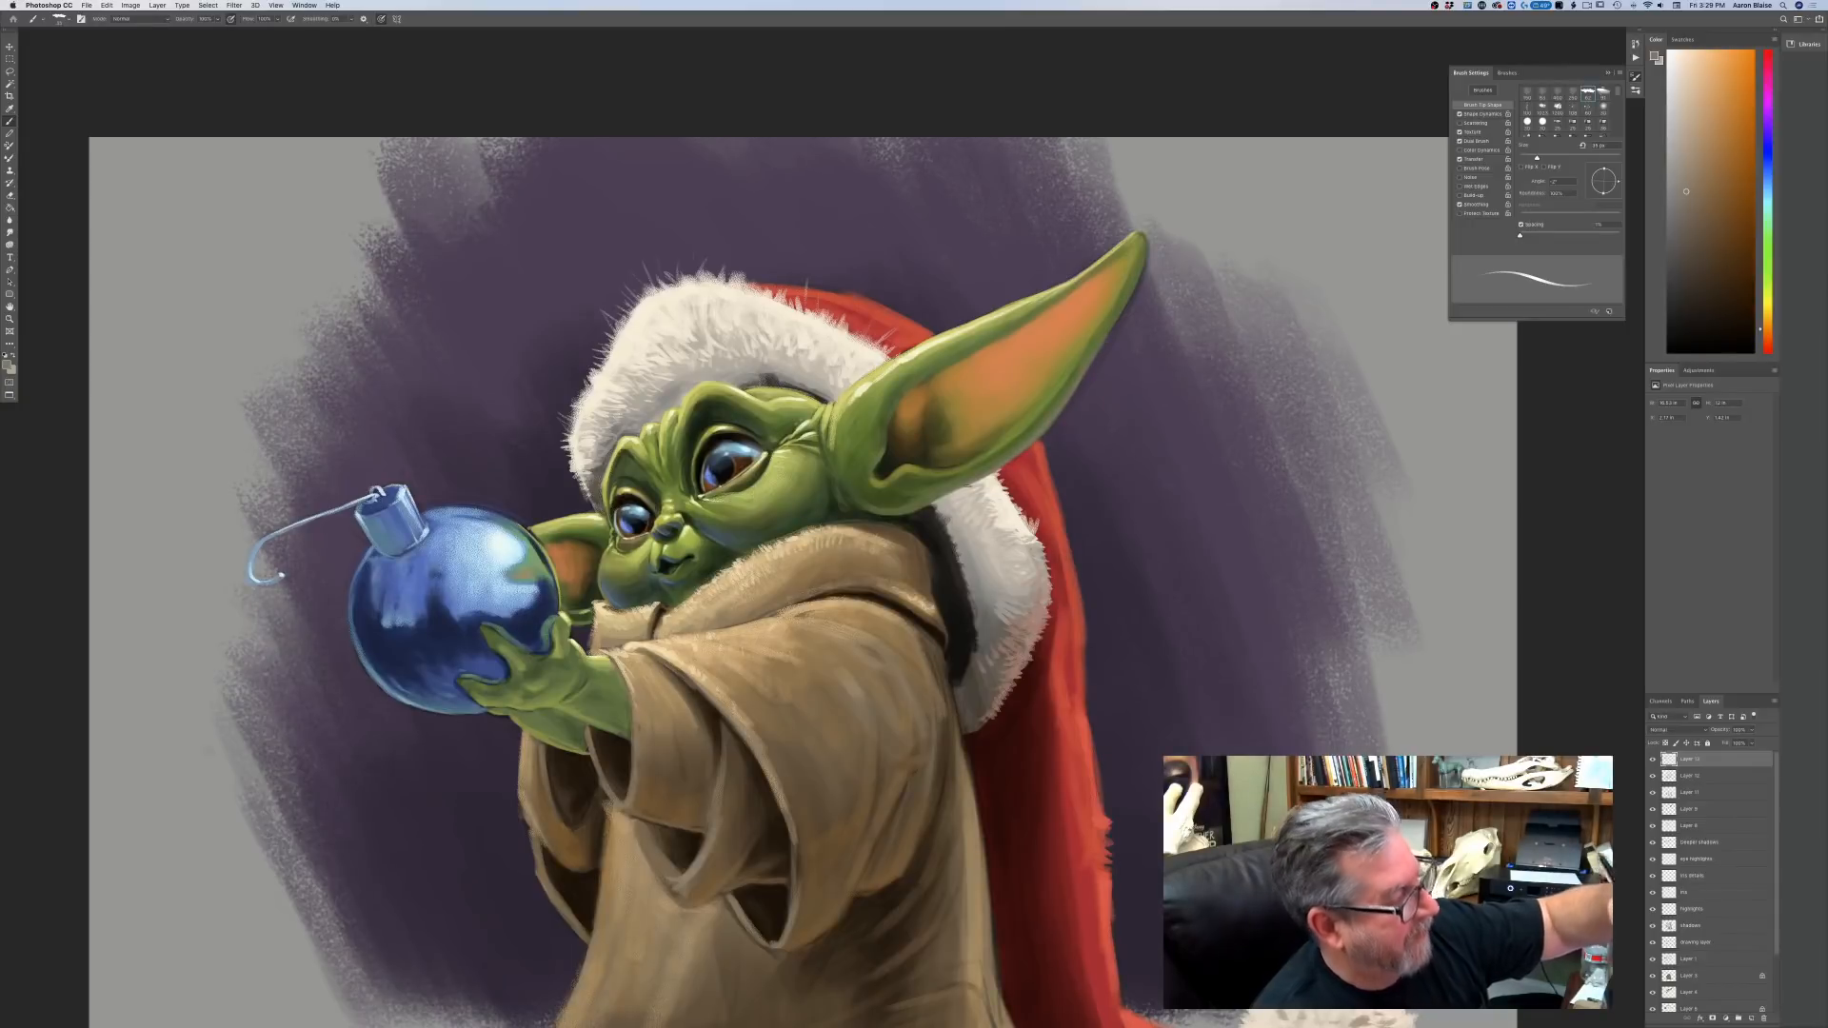
click(8, 363)
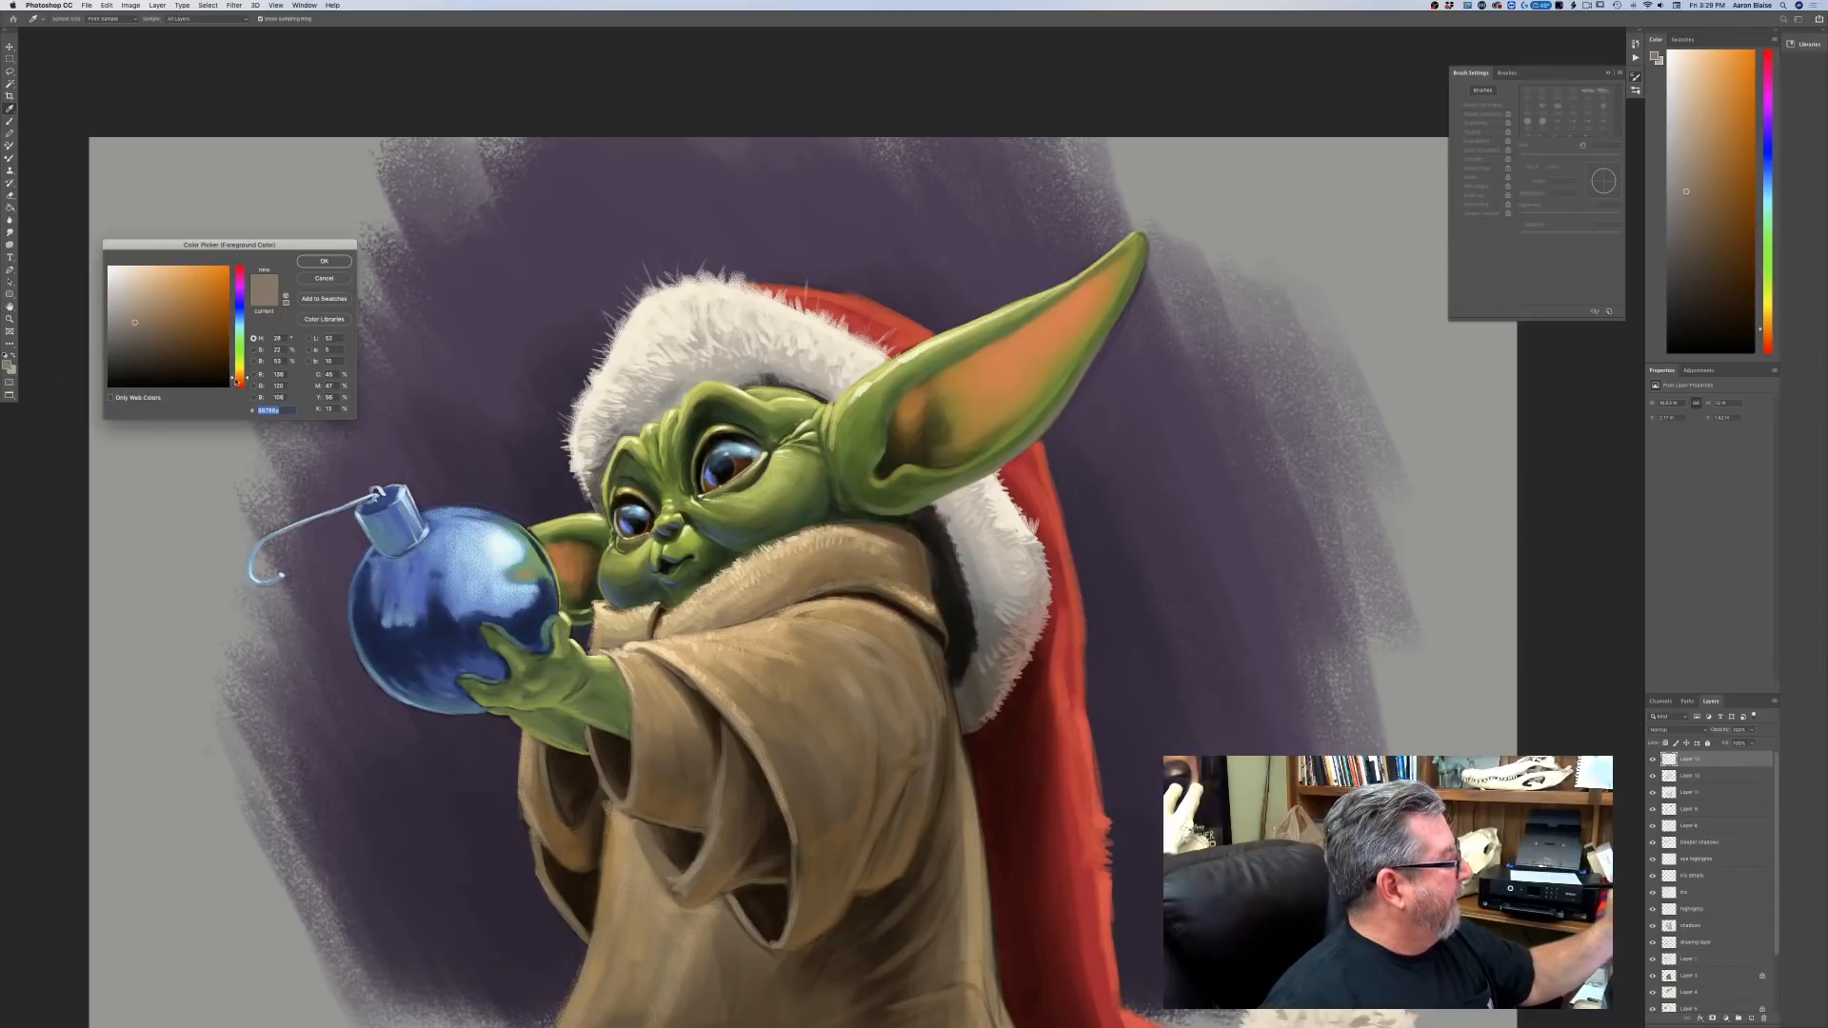
drag(237, 378, 237, 384)
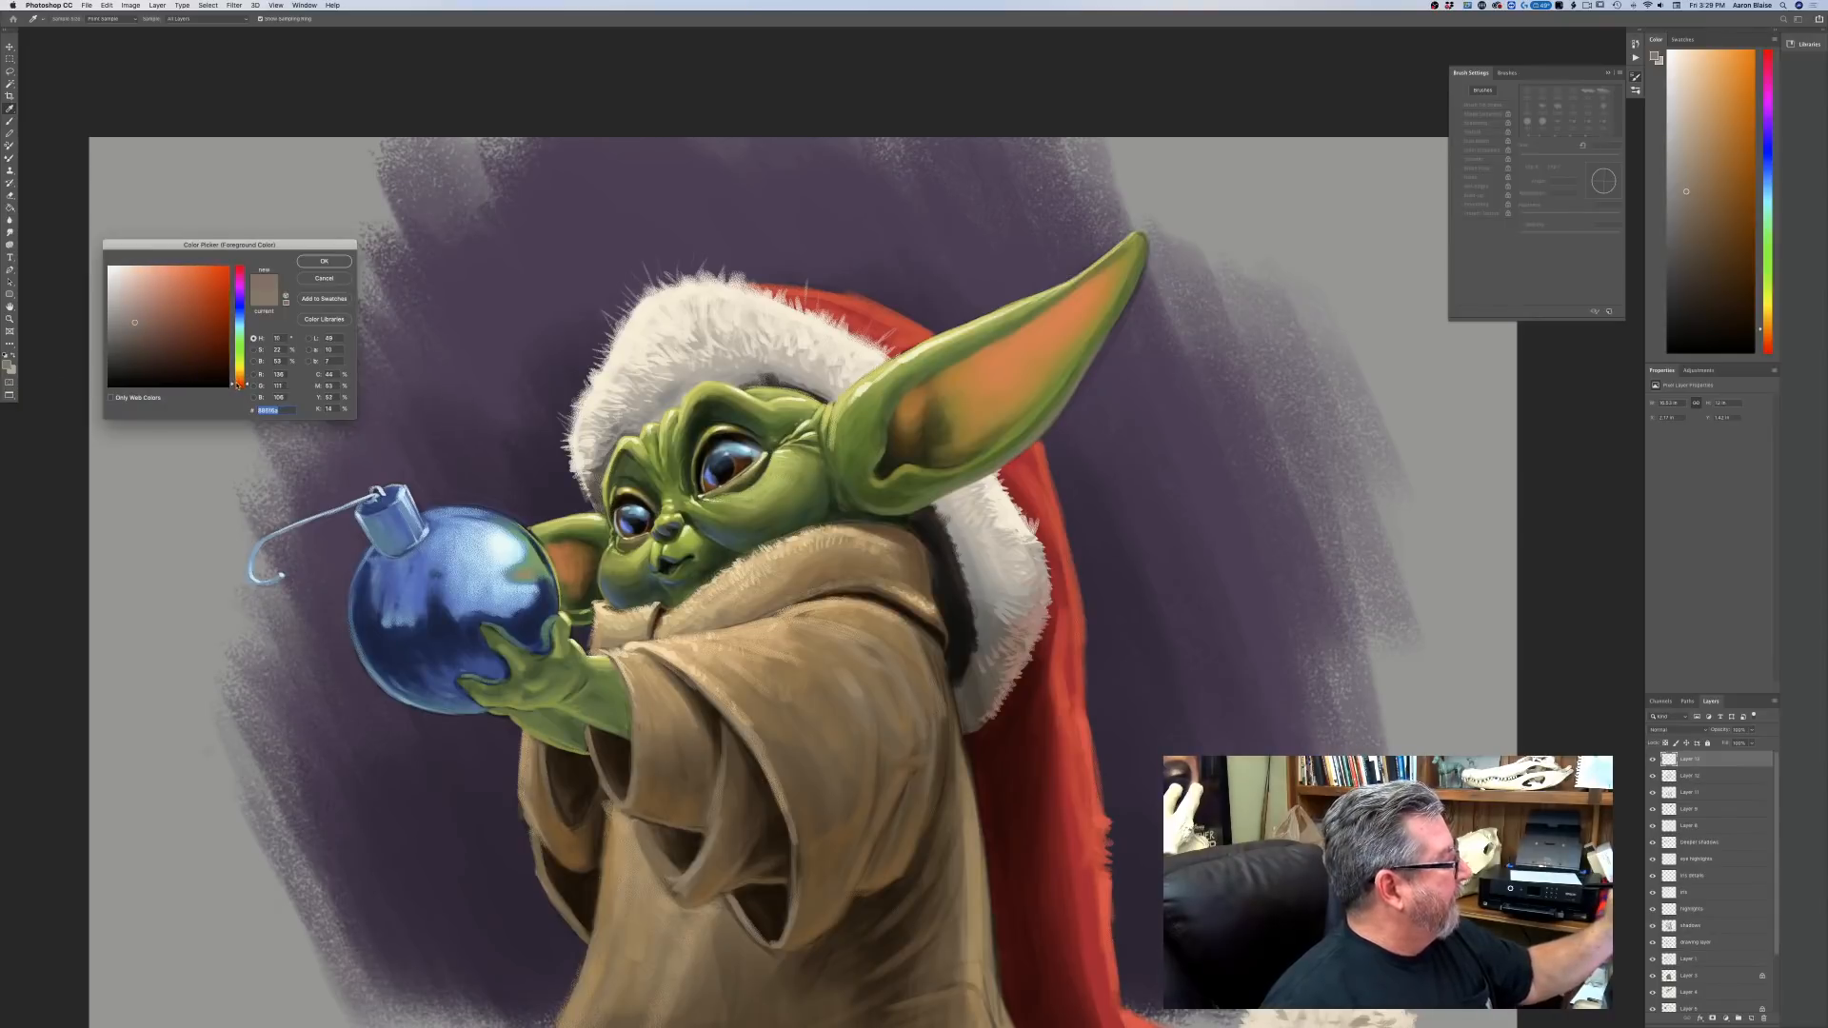
click(314, 263)
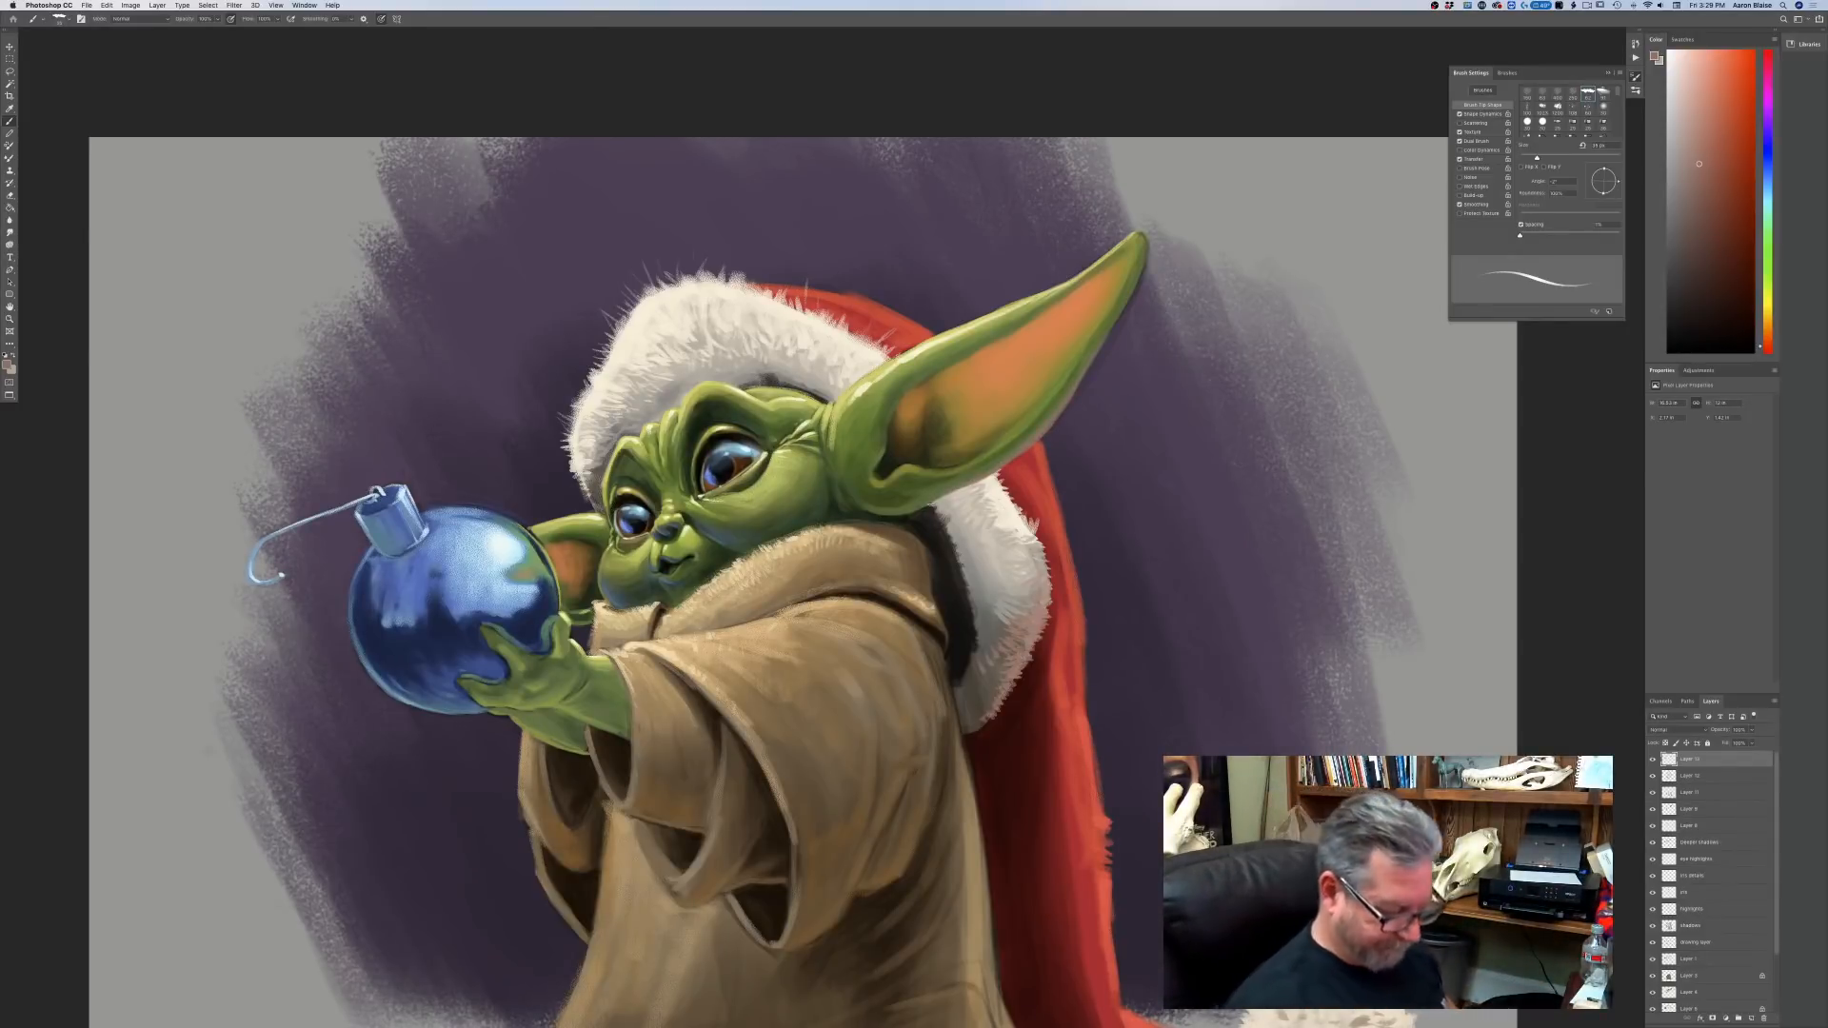
Flip the entire canvas horizontally.
key(super+minus)
key(super+minus)
key(super+plus)
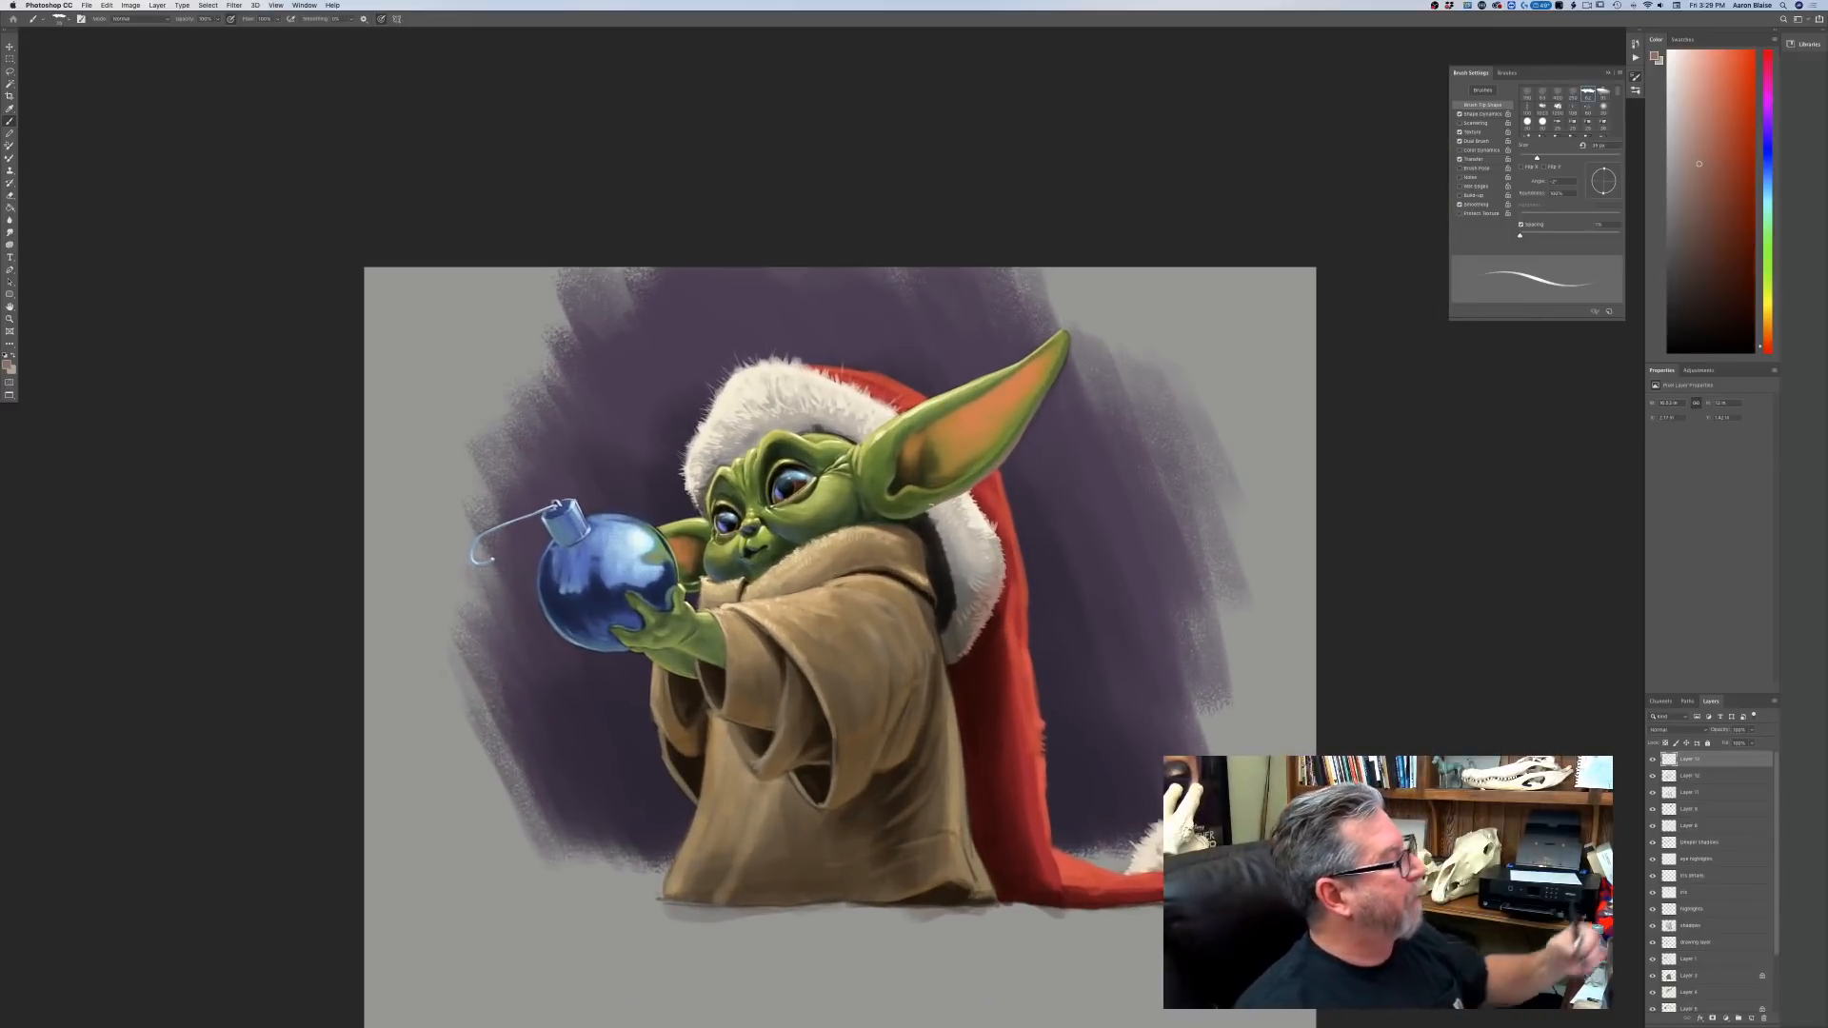
click(127, 5)
mouse_move(190, 97)
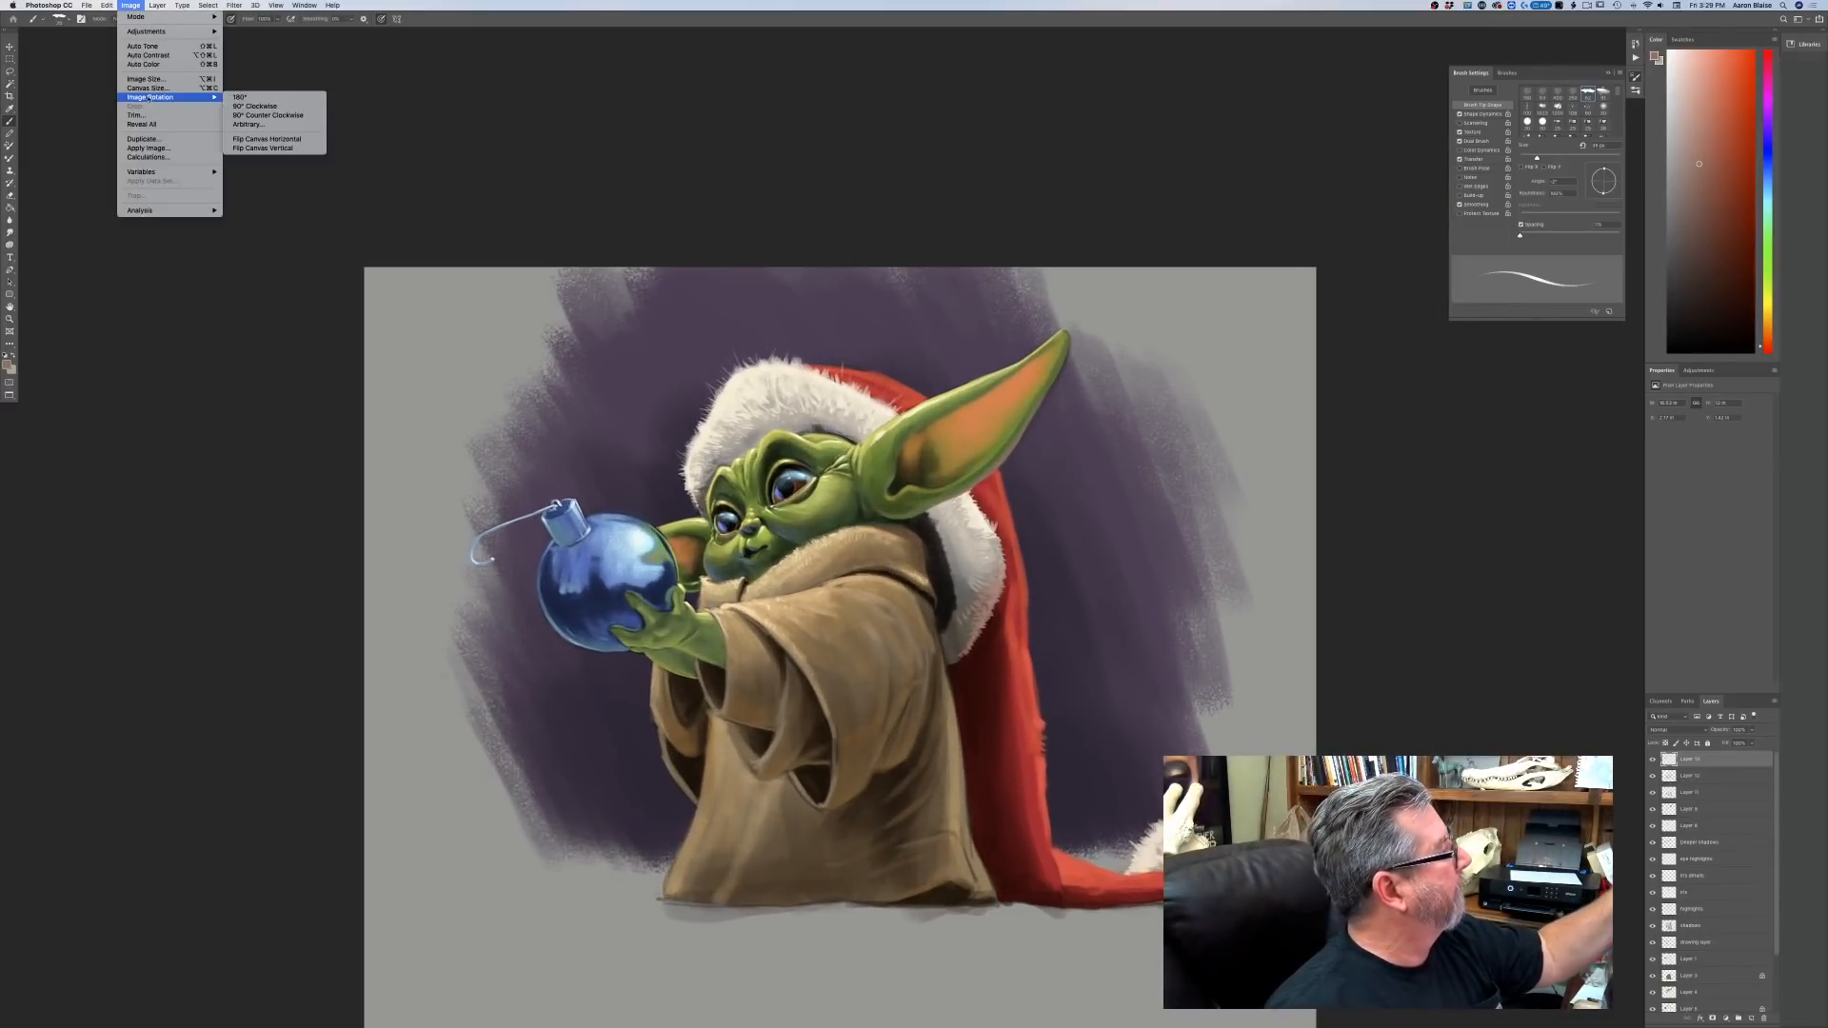
click(242, 139)
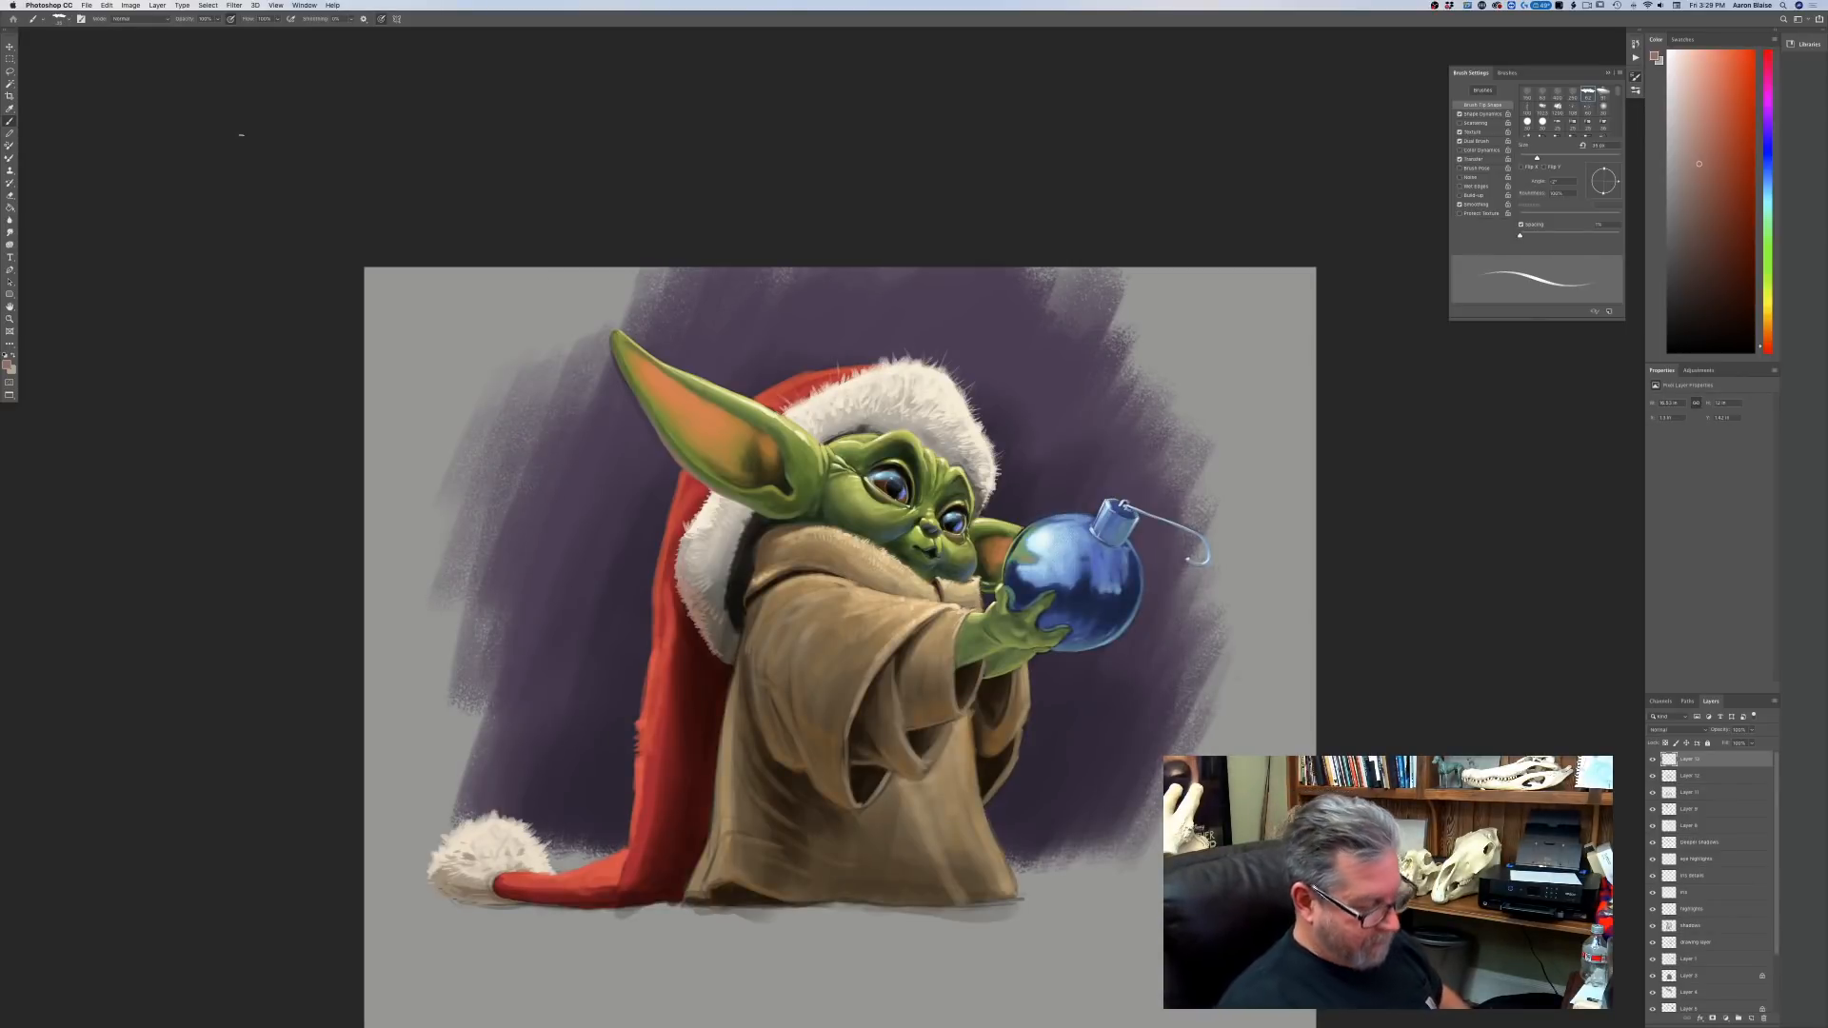
Sample a dark brown from the back of the robe's collar and paint shading behind the collar and on the sleeve.
key(super+equal)
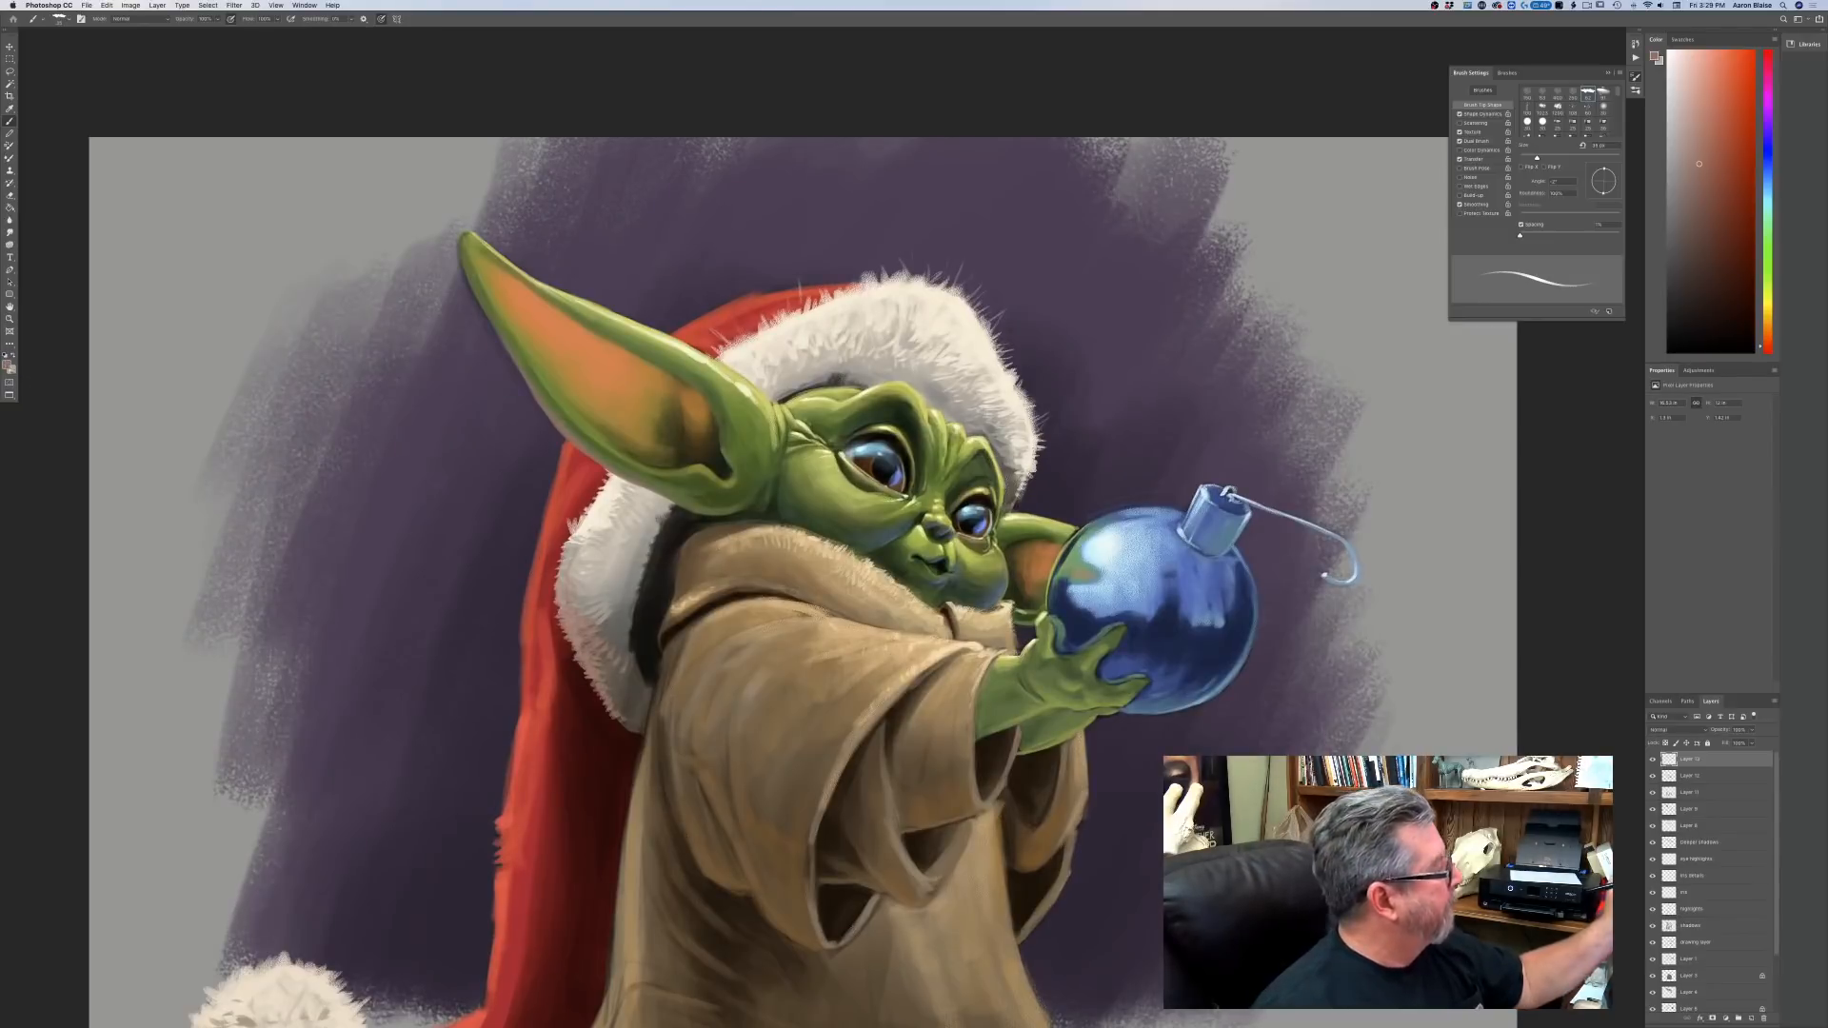
click(6, 366)
click(671, 538)
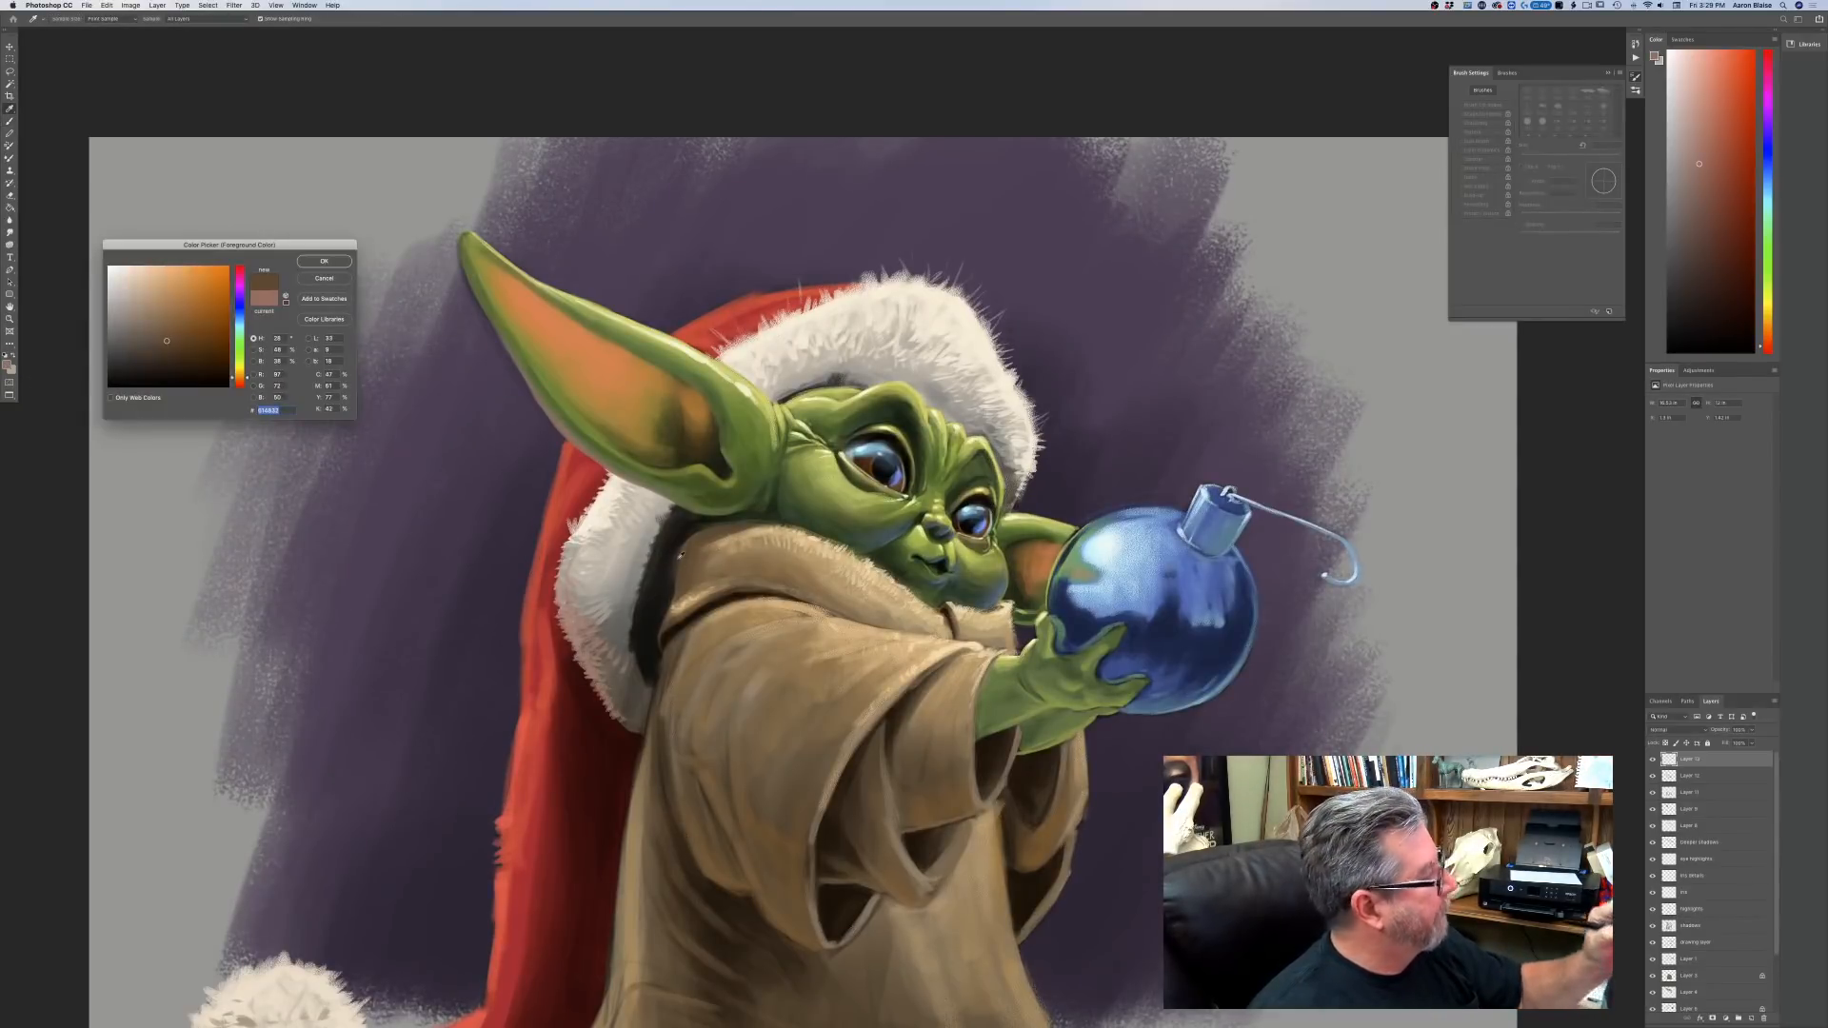
key(Return)
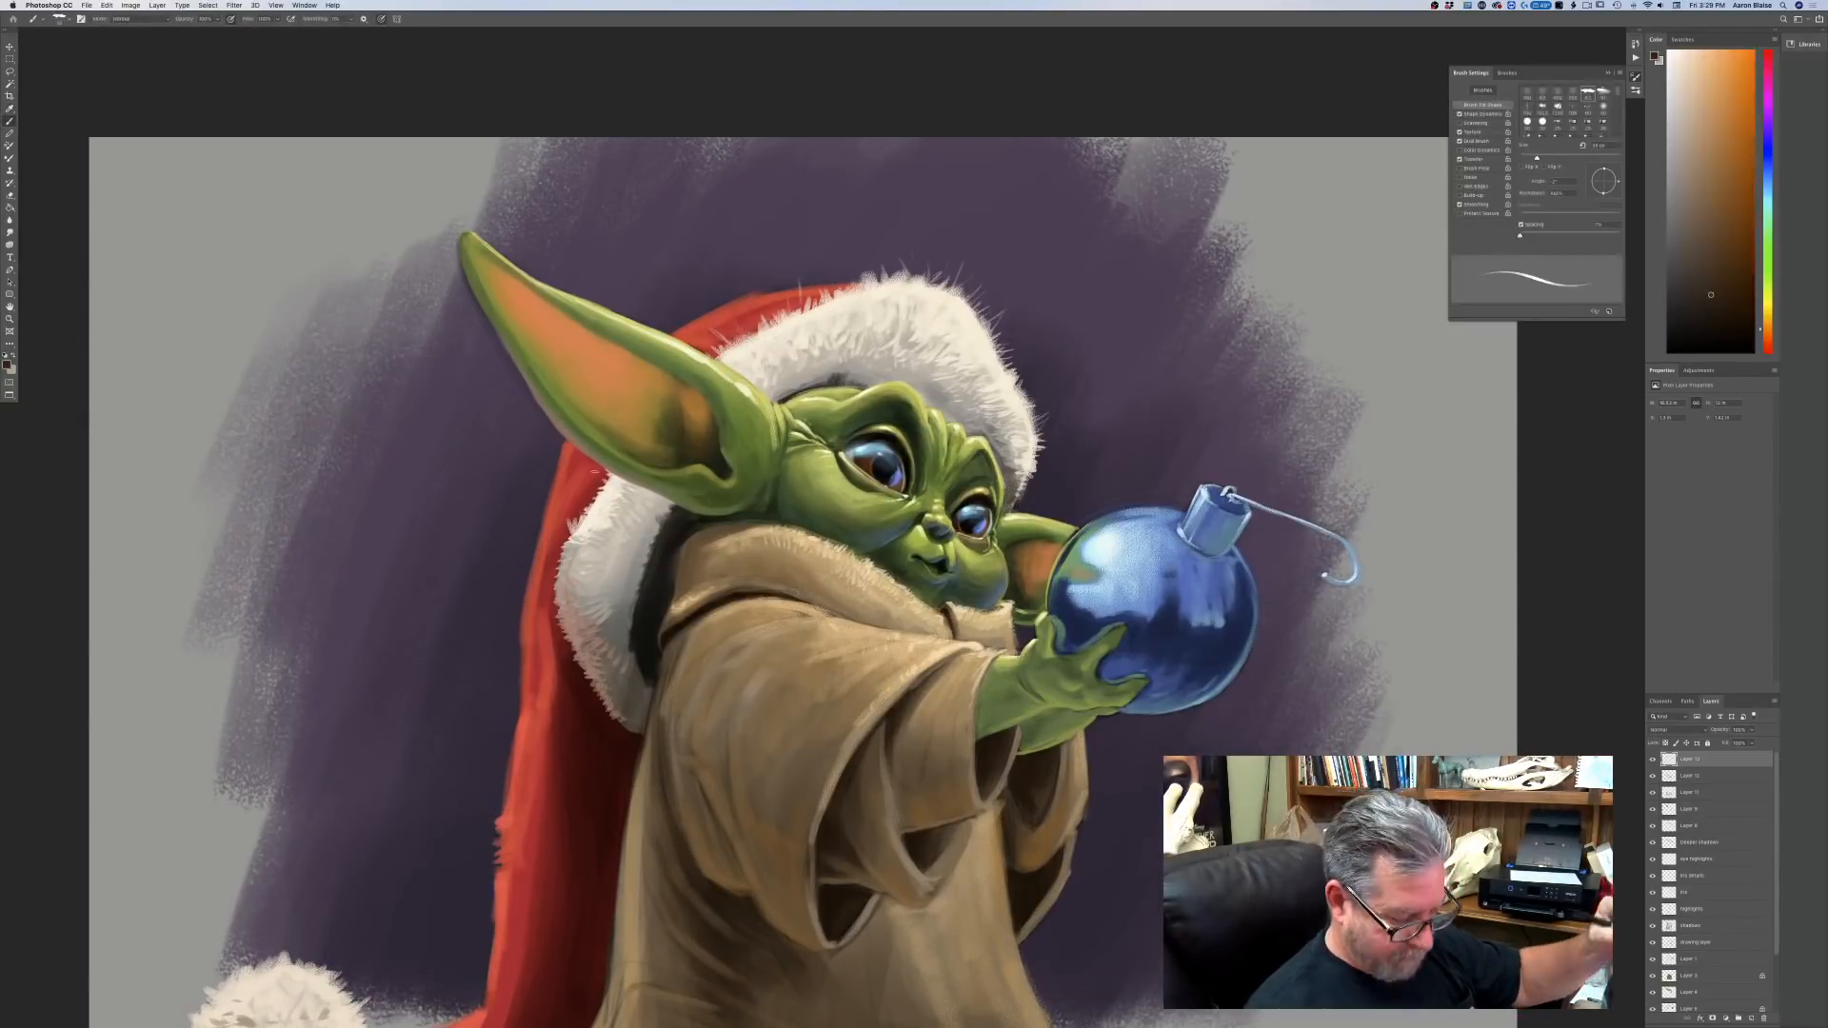
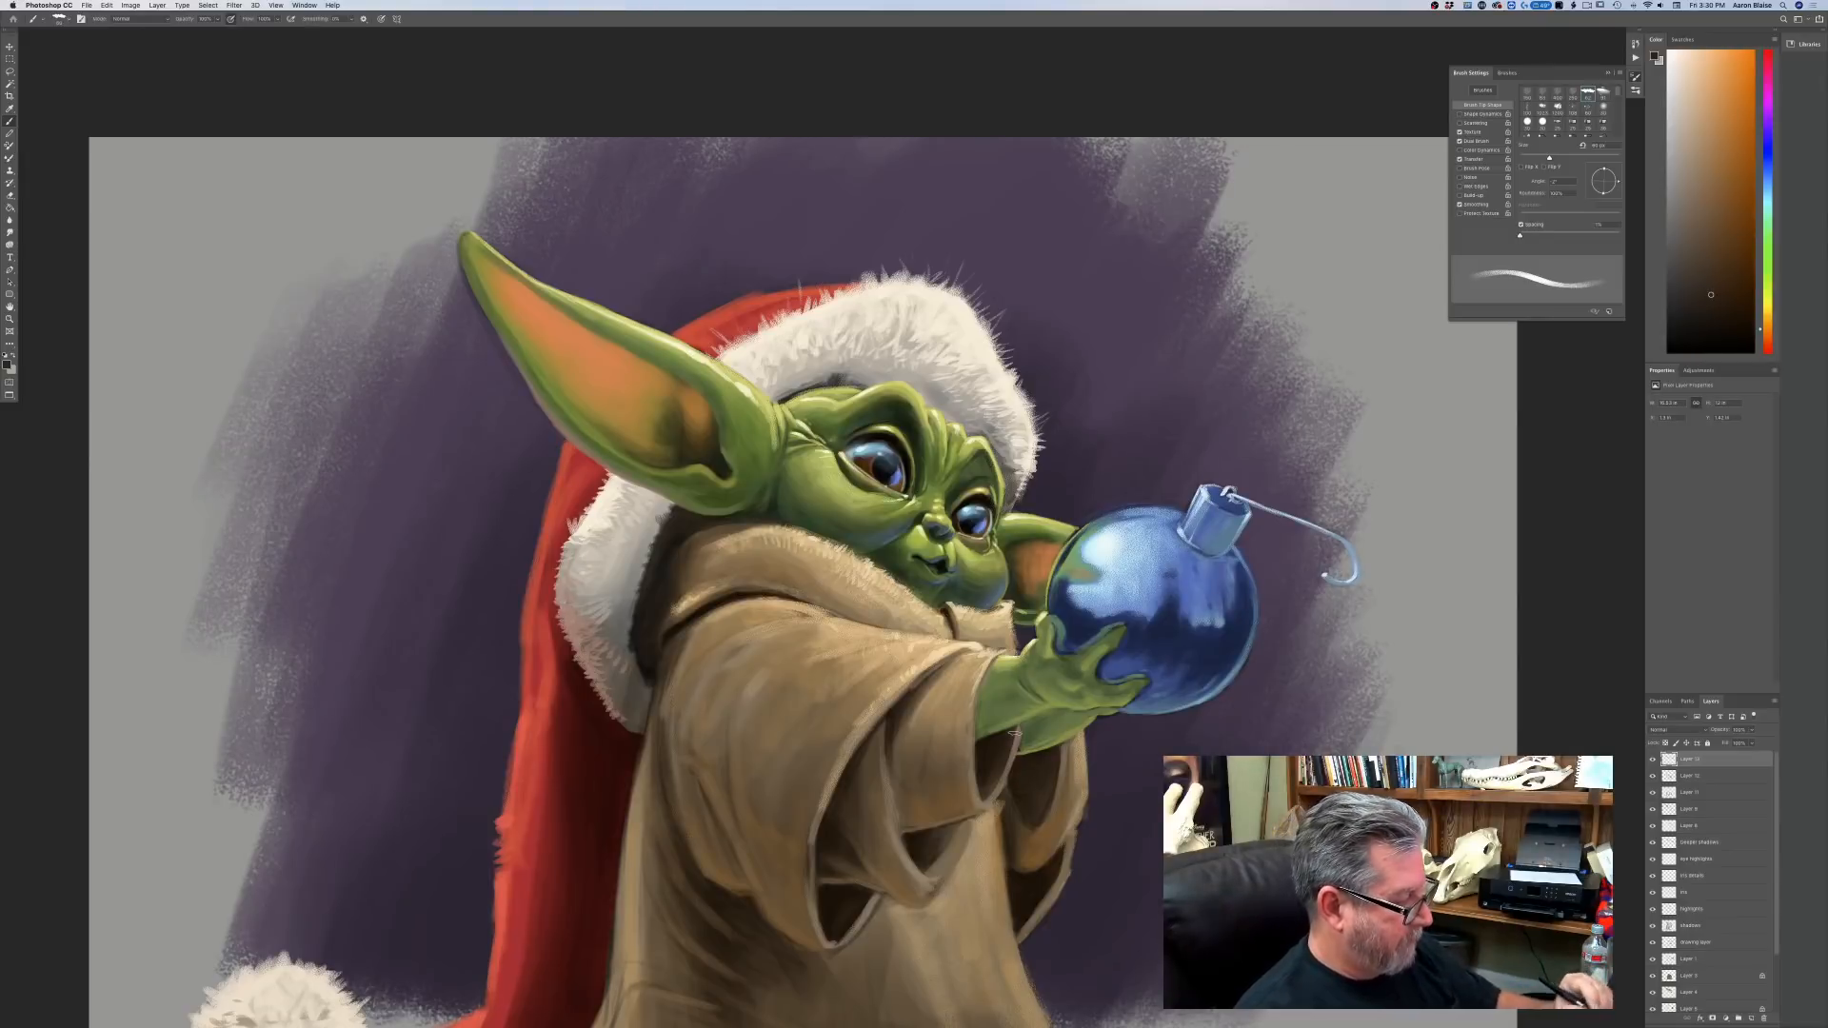
mouse_move(956, 826)
mouse_down()
mouse_move(931, 867)
mouse_move(951, 828)
mouse_up()
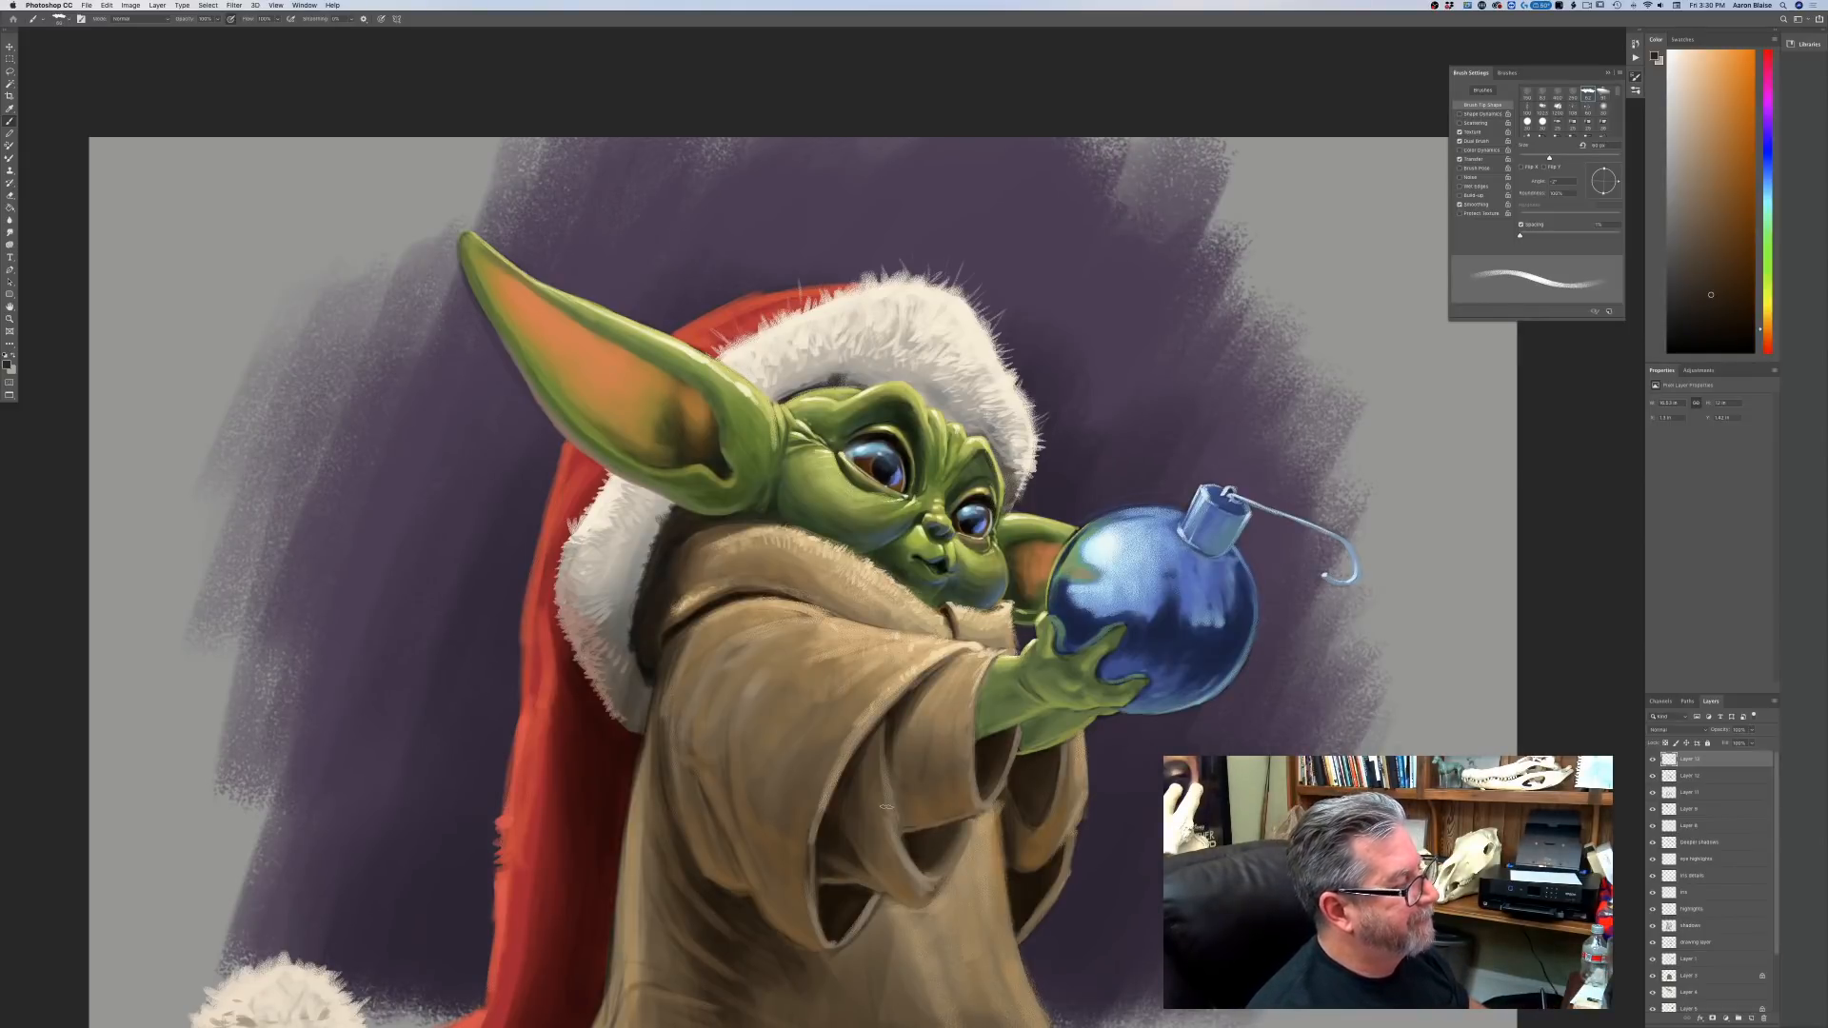
Mix a dark green foreground color, darkening it and shifting the hue from olive to a purer green.
click(7, 365)
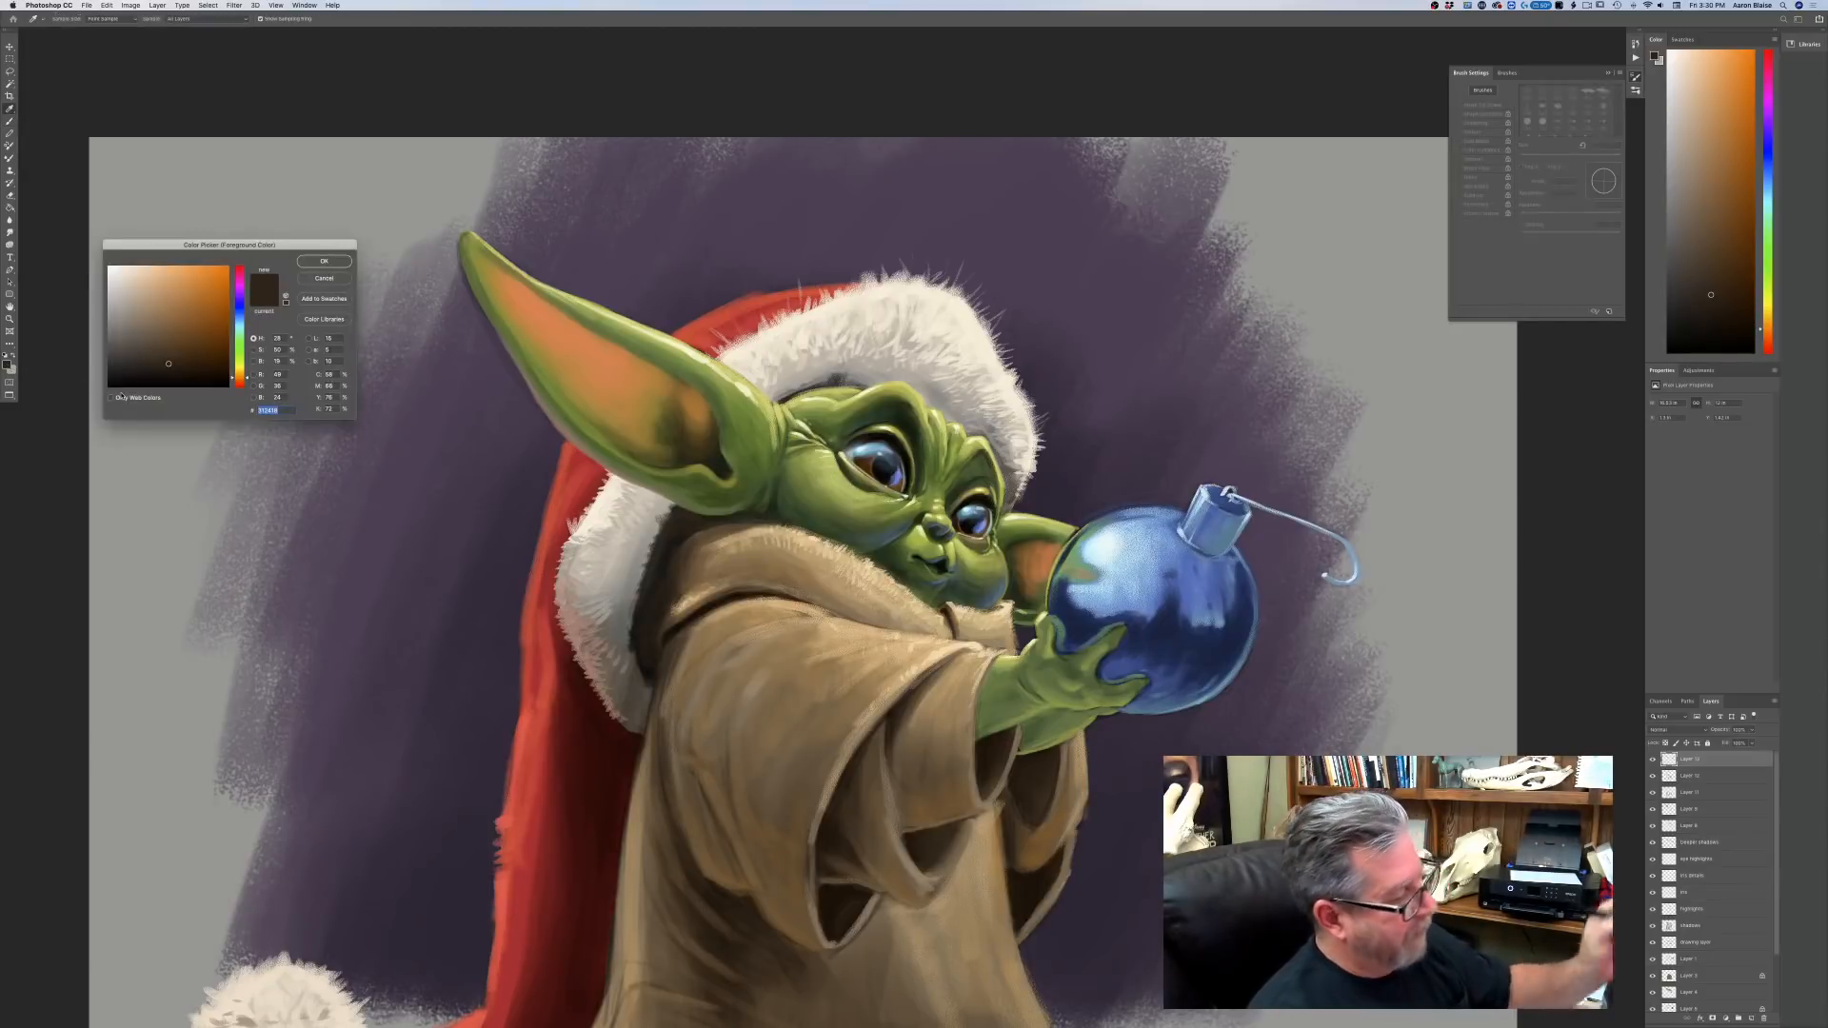
click(239, 349)
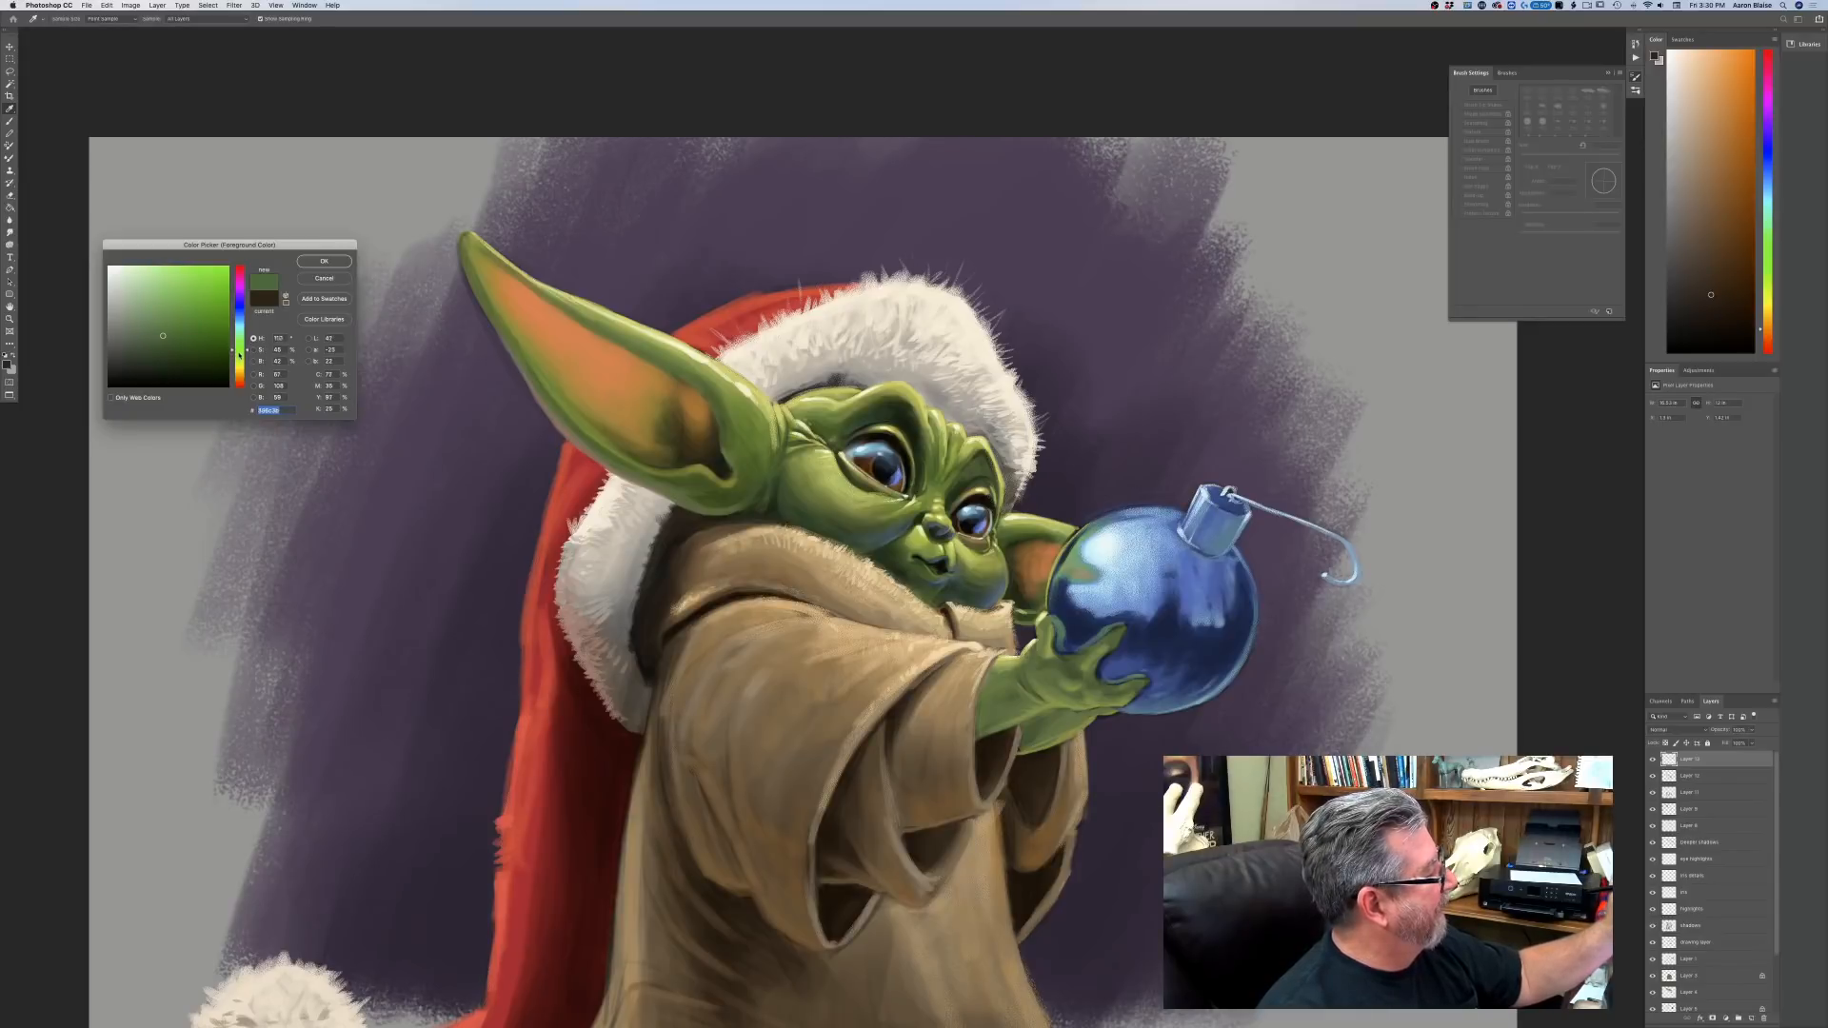
click(239, 361)
click(170, 352)
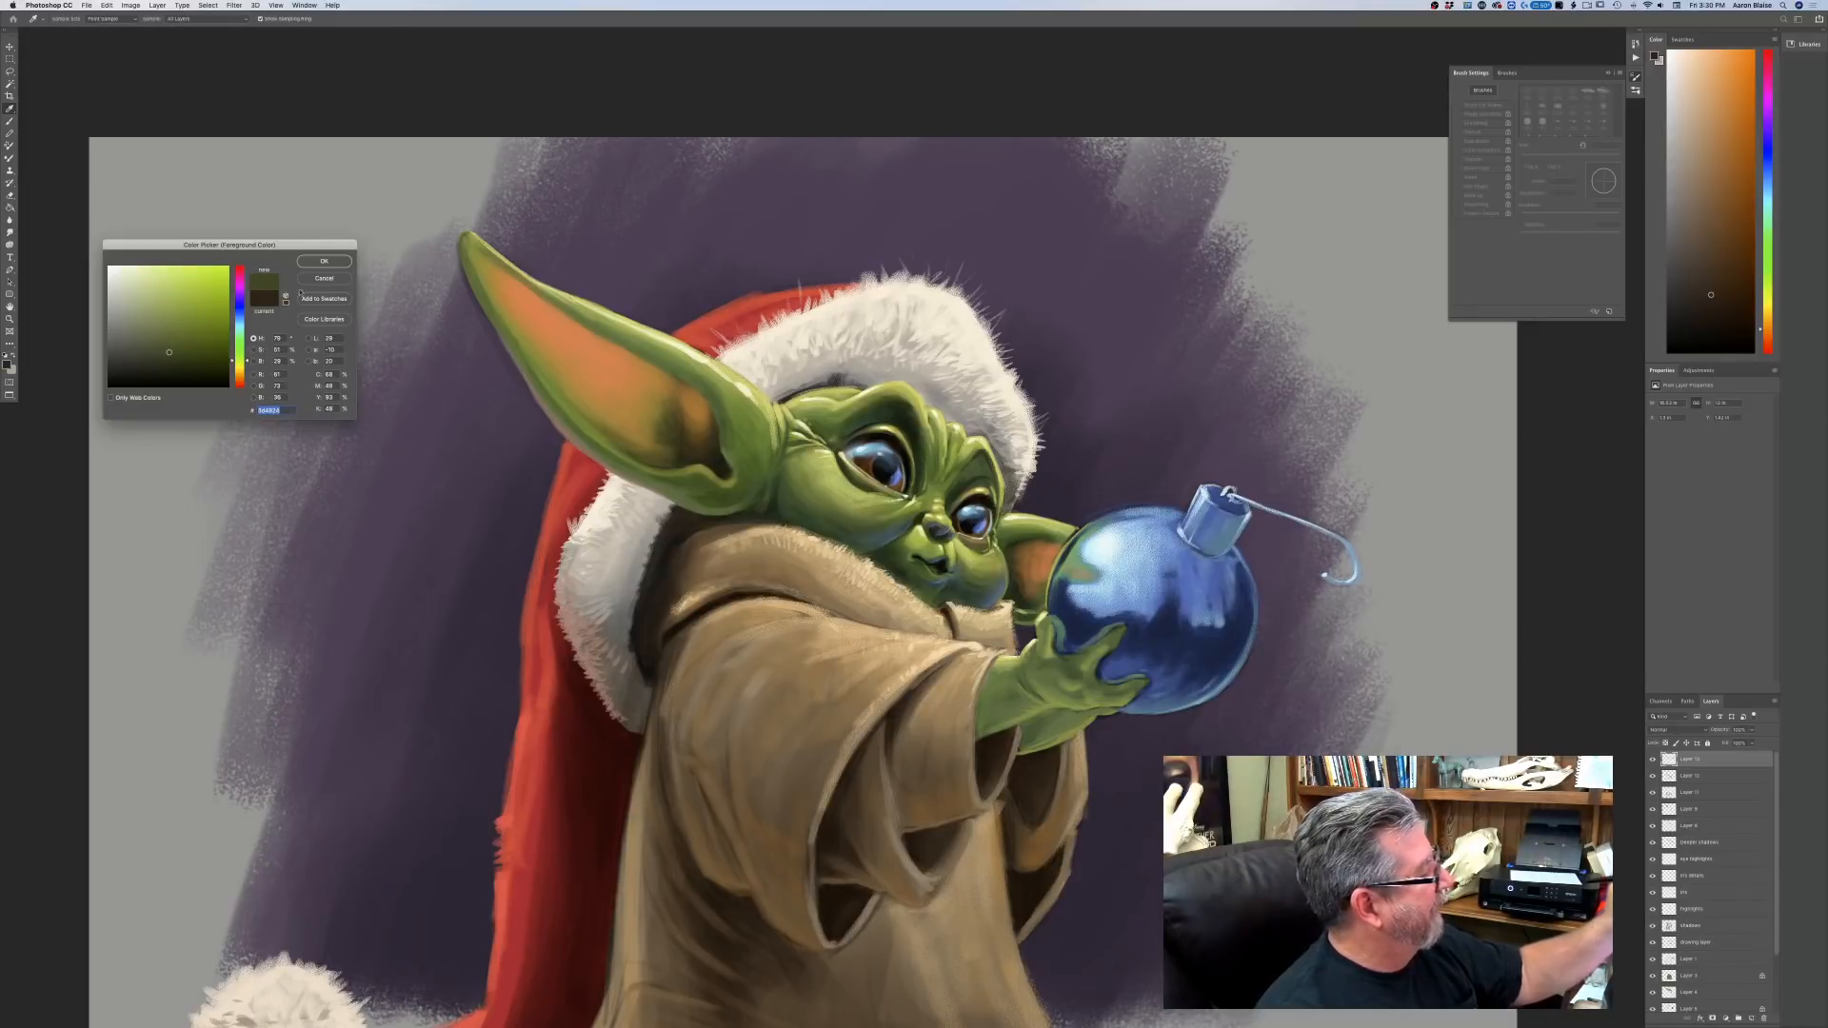
click(323, 261)
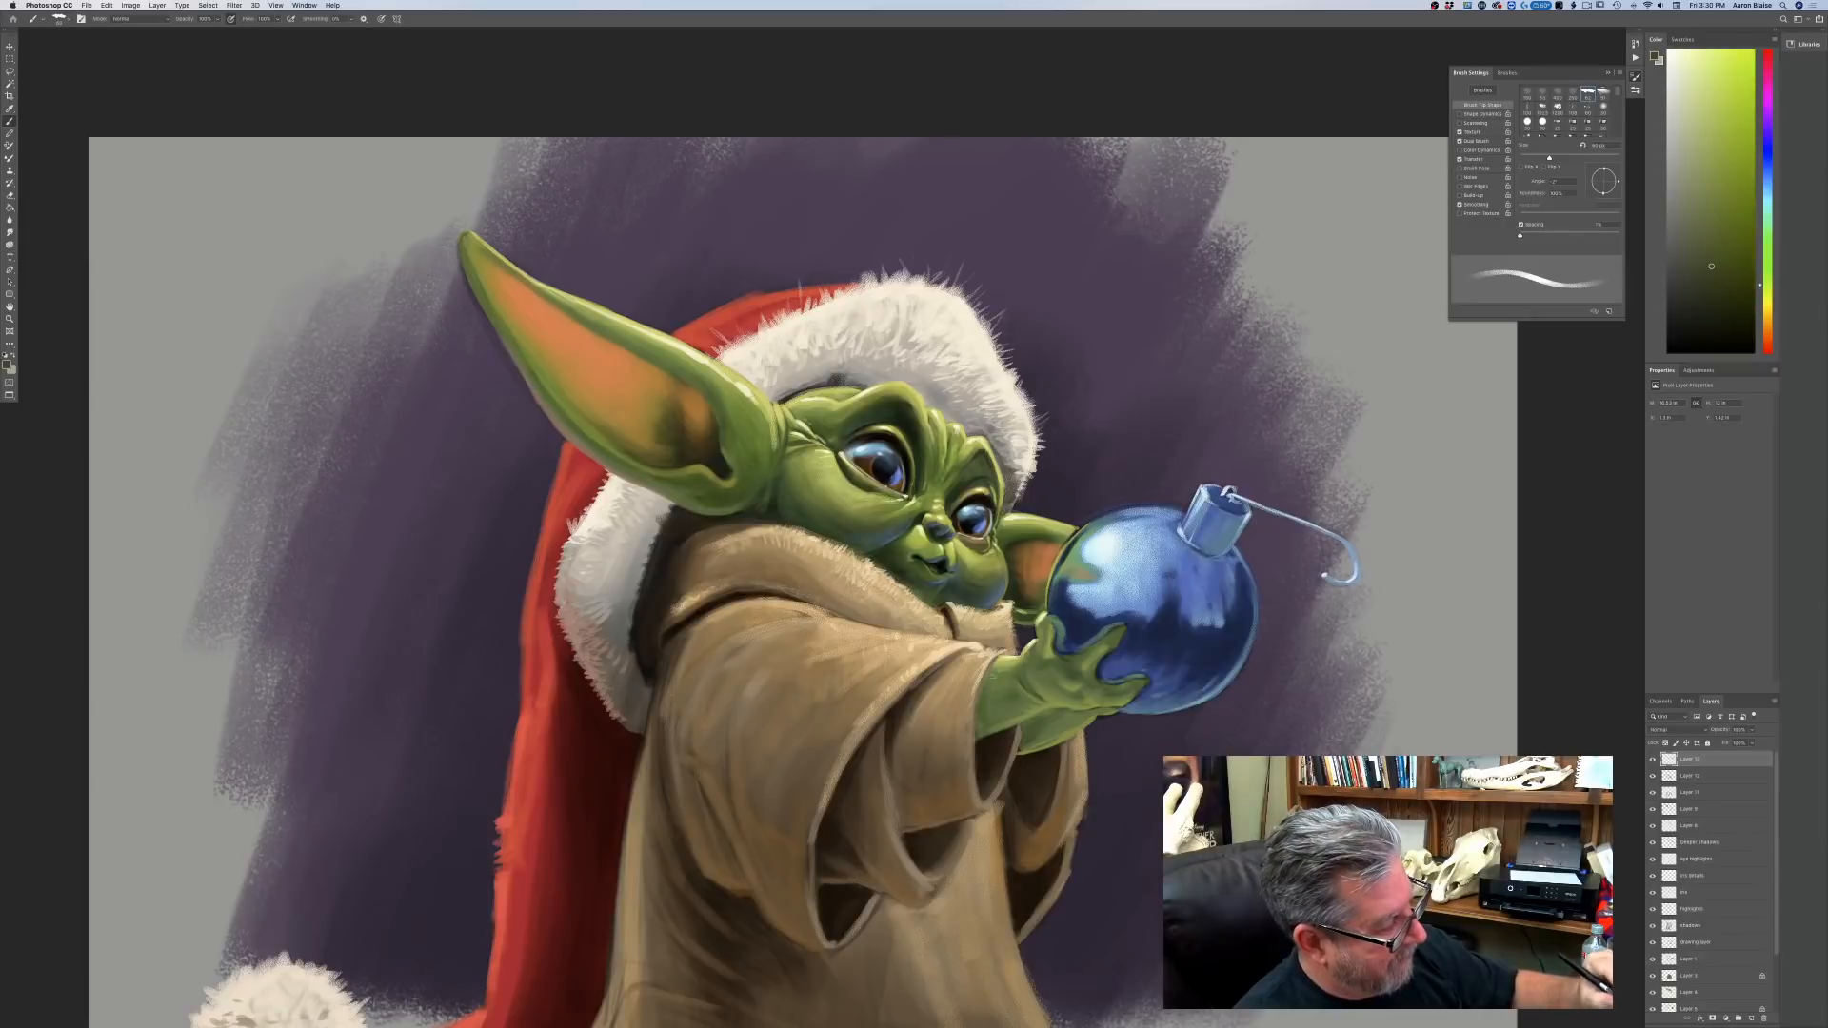
click(7, 365)
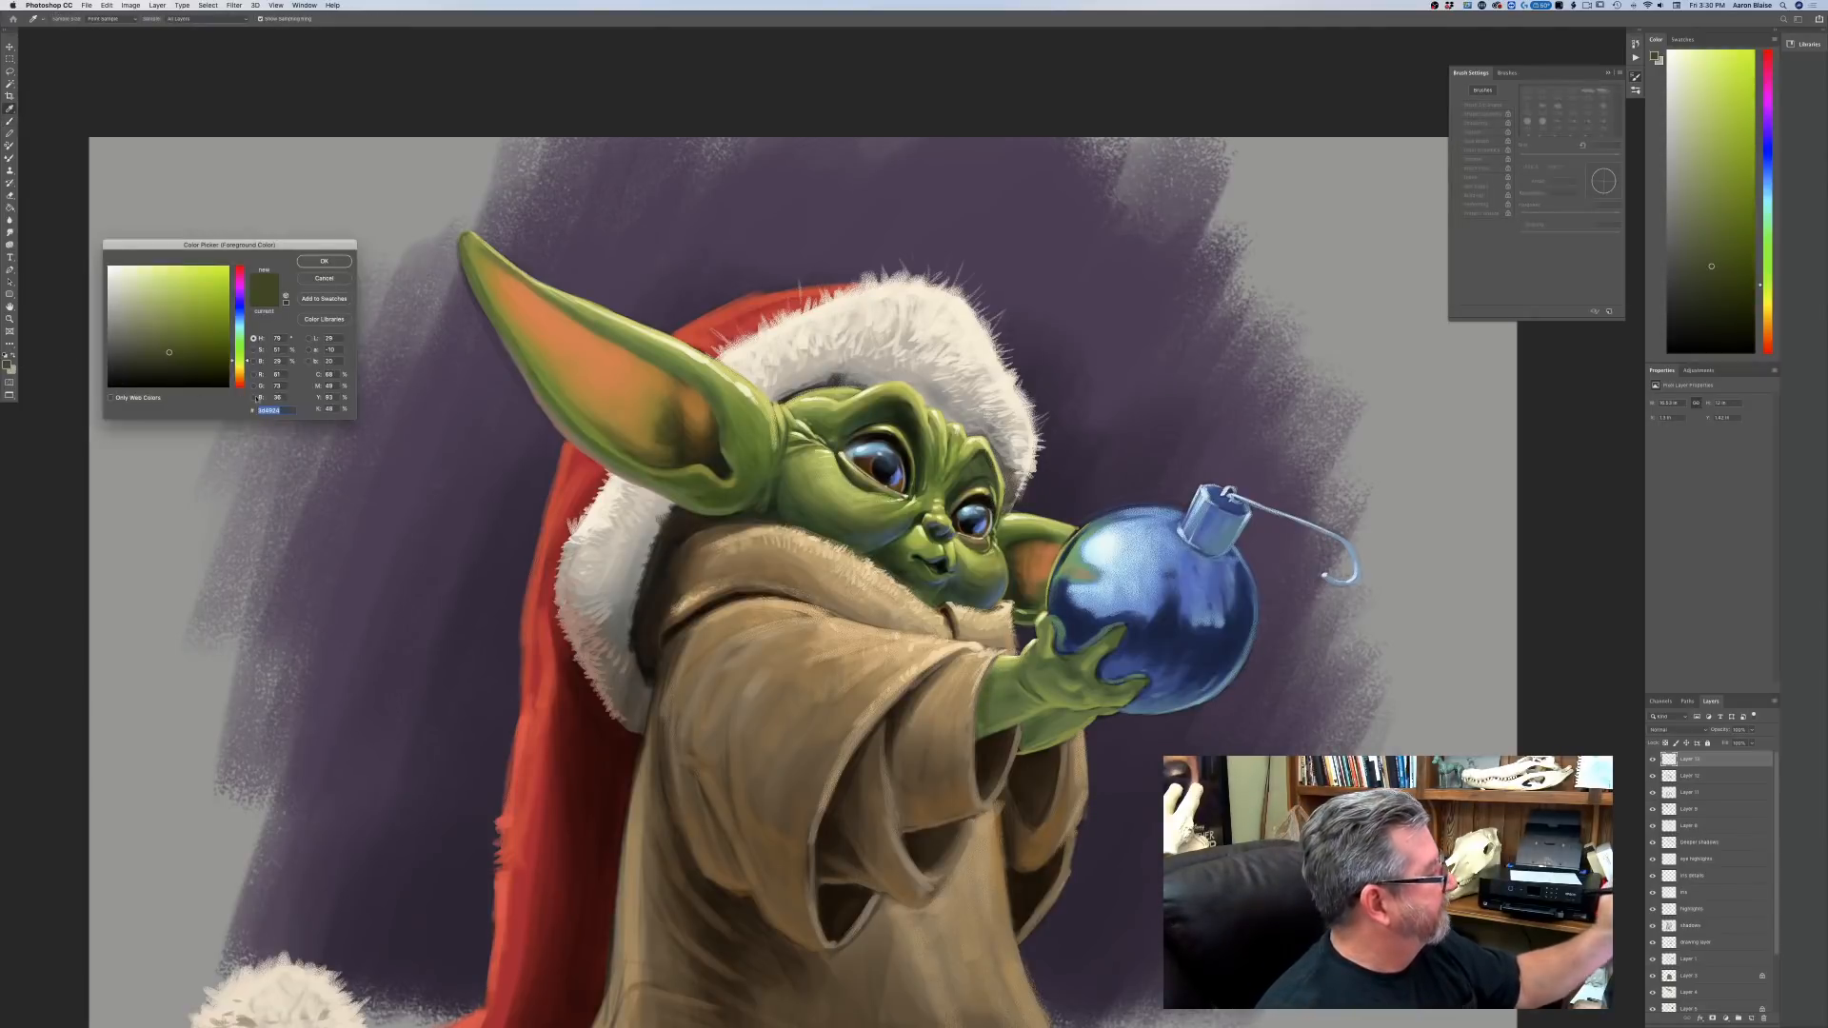
drag(240, 363, 237, 352)
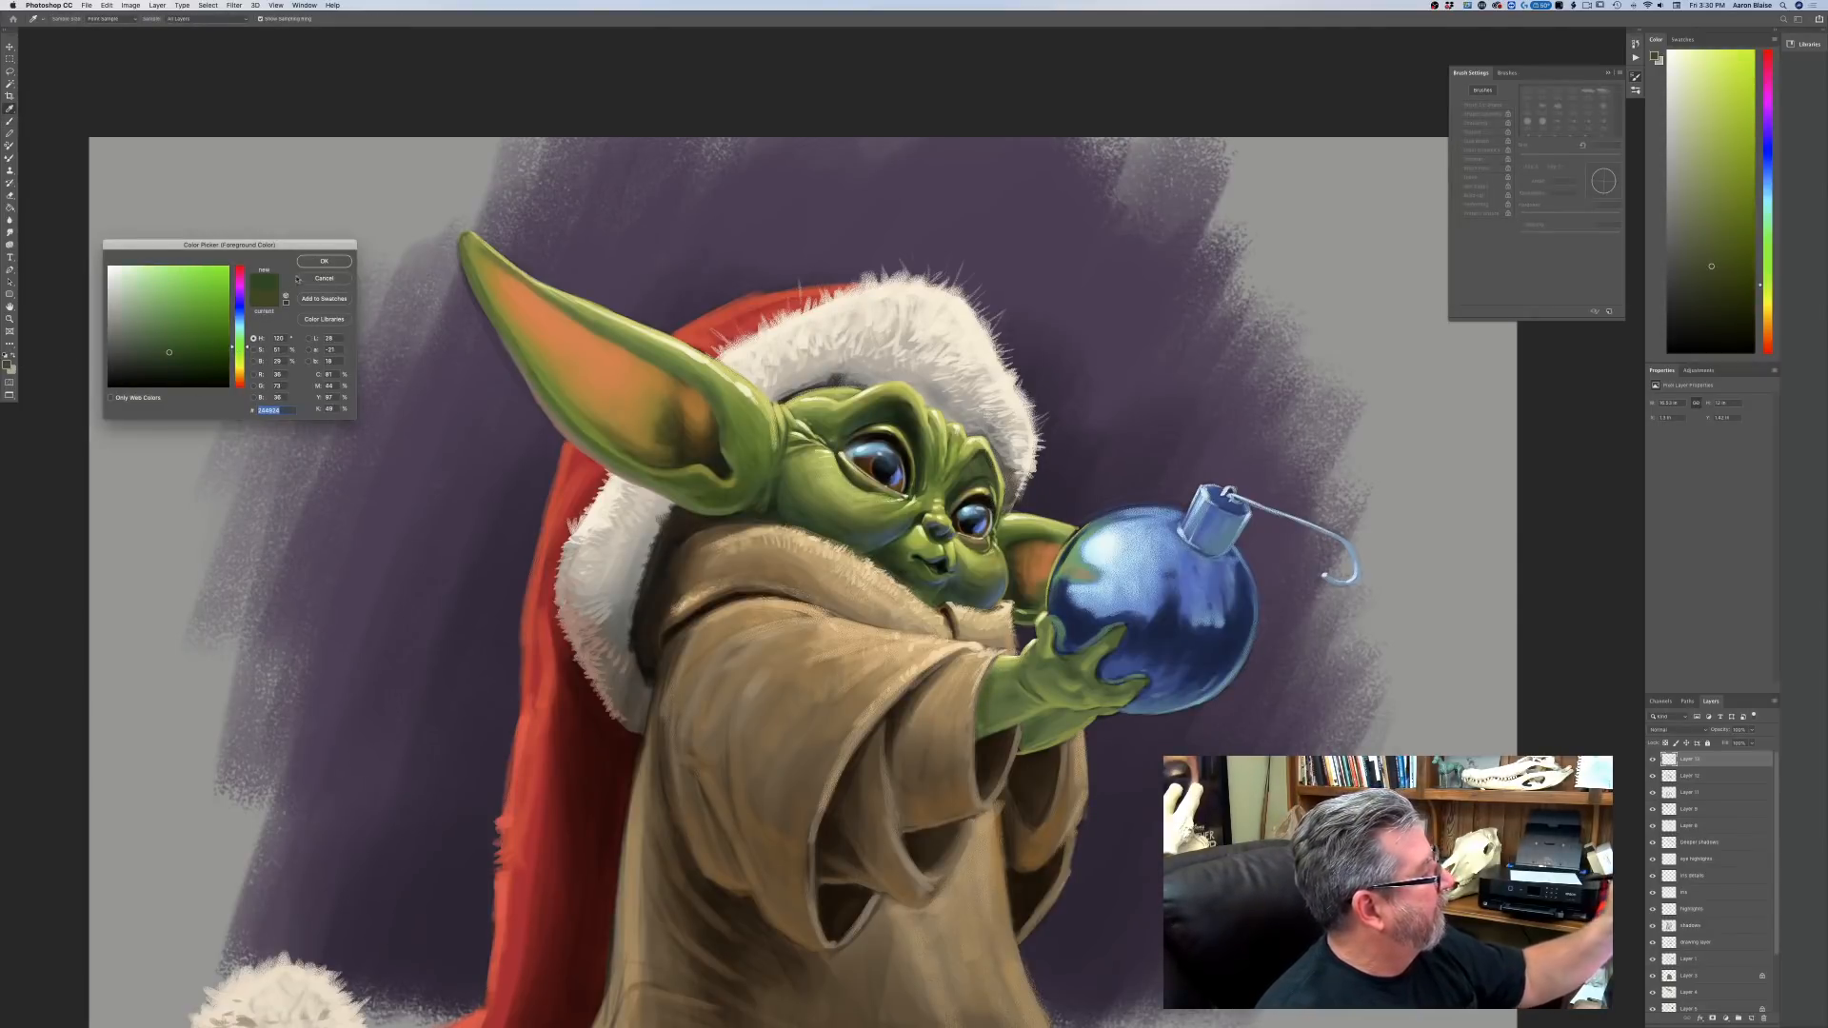
click(323, 261)
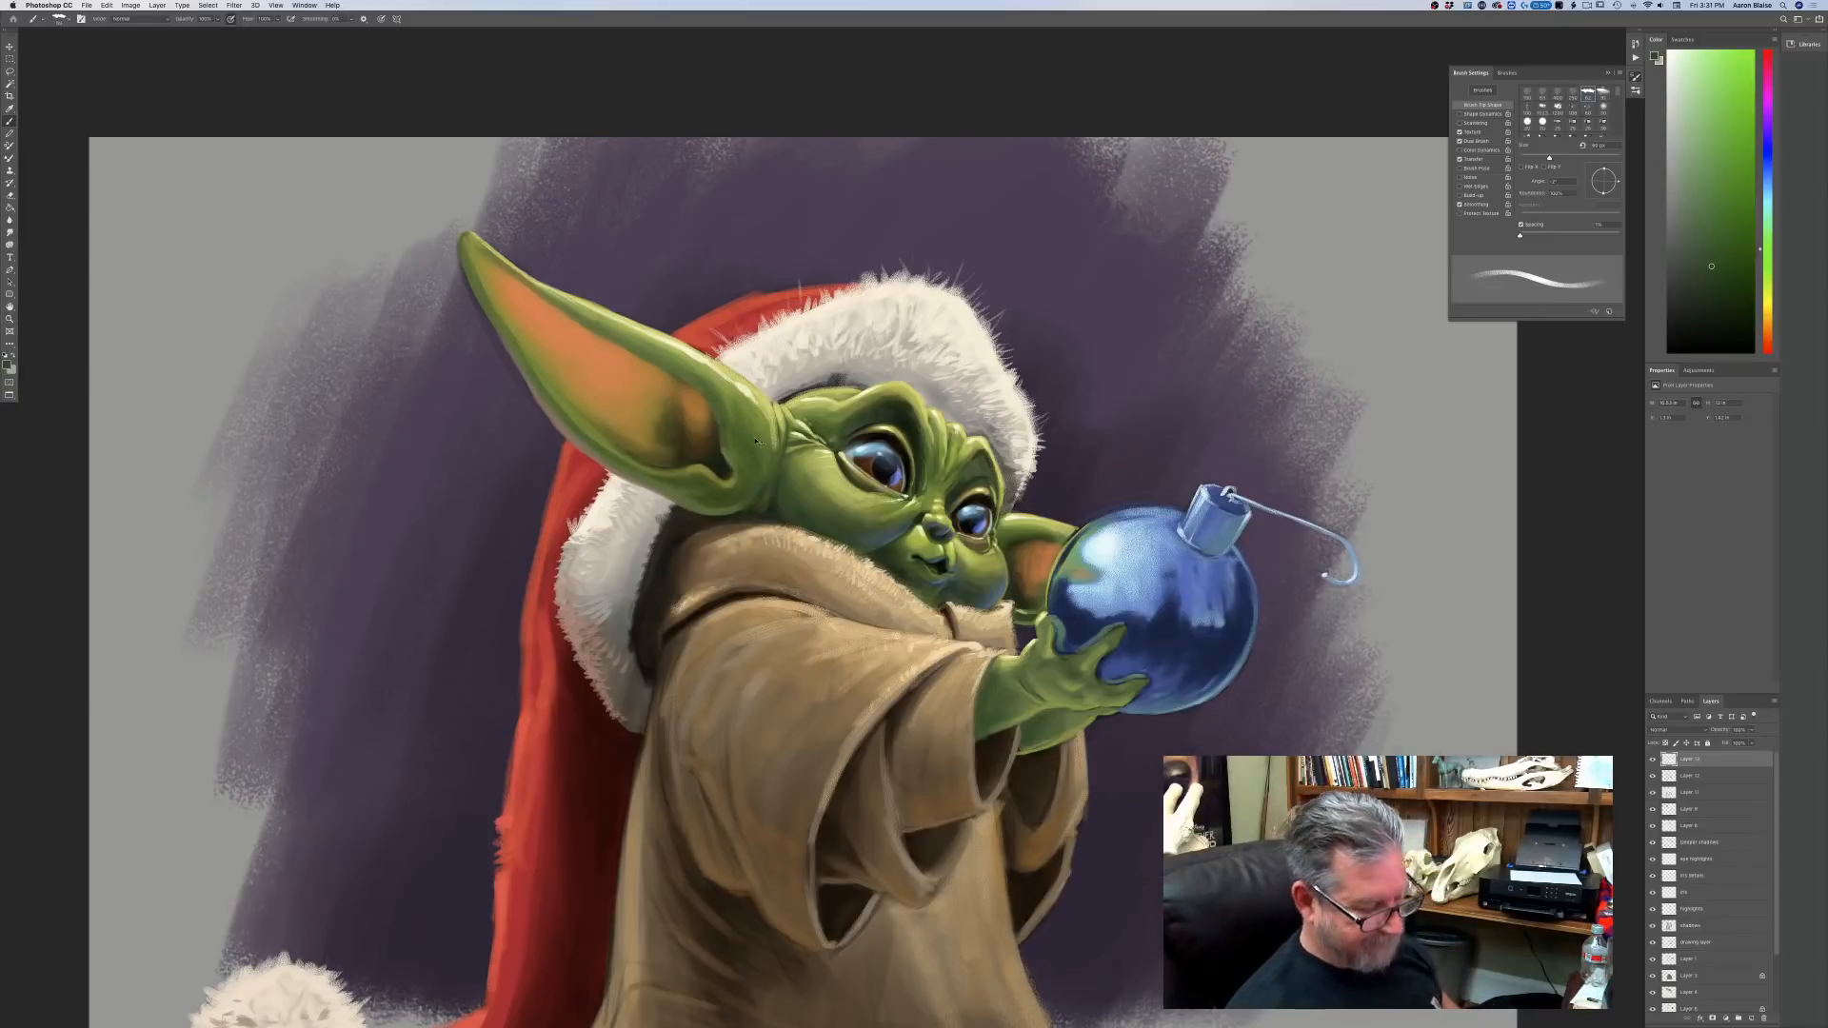
Sample the orange inside the large ear and darken it into a burnt orange foreground color.
key(super+minus)
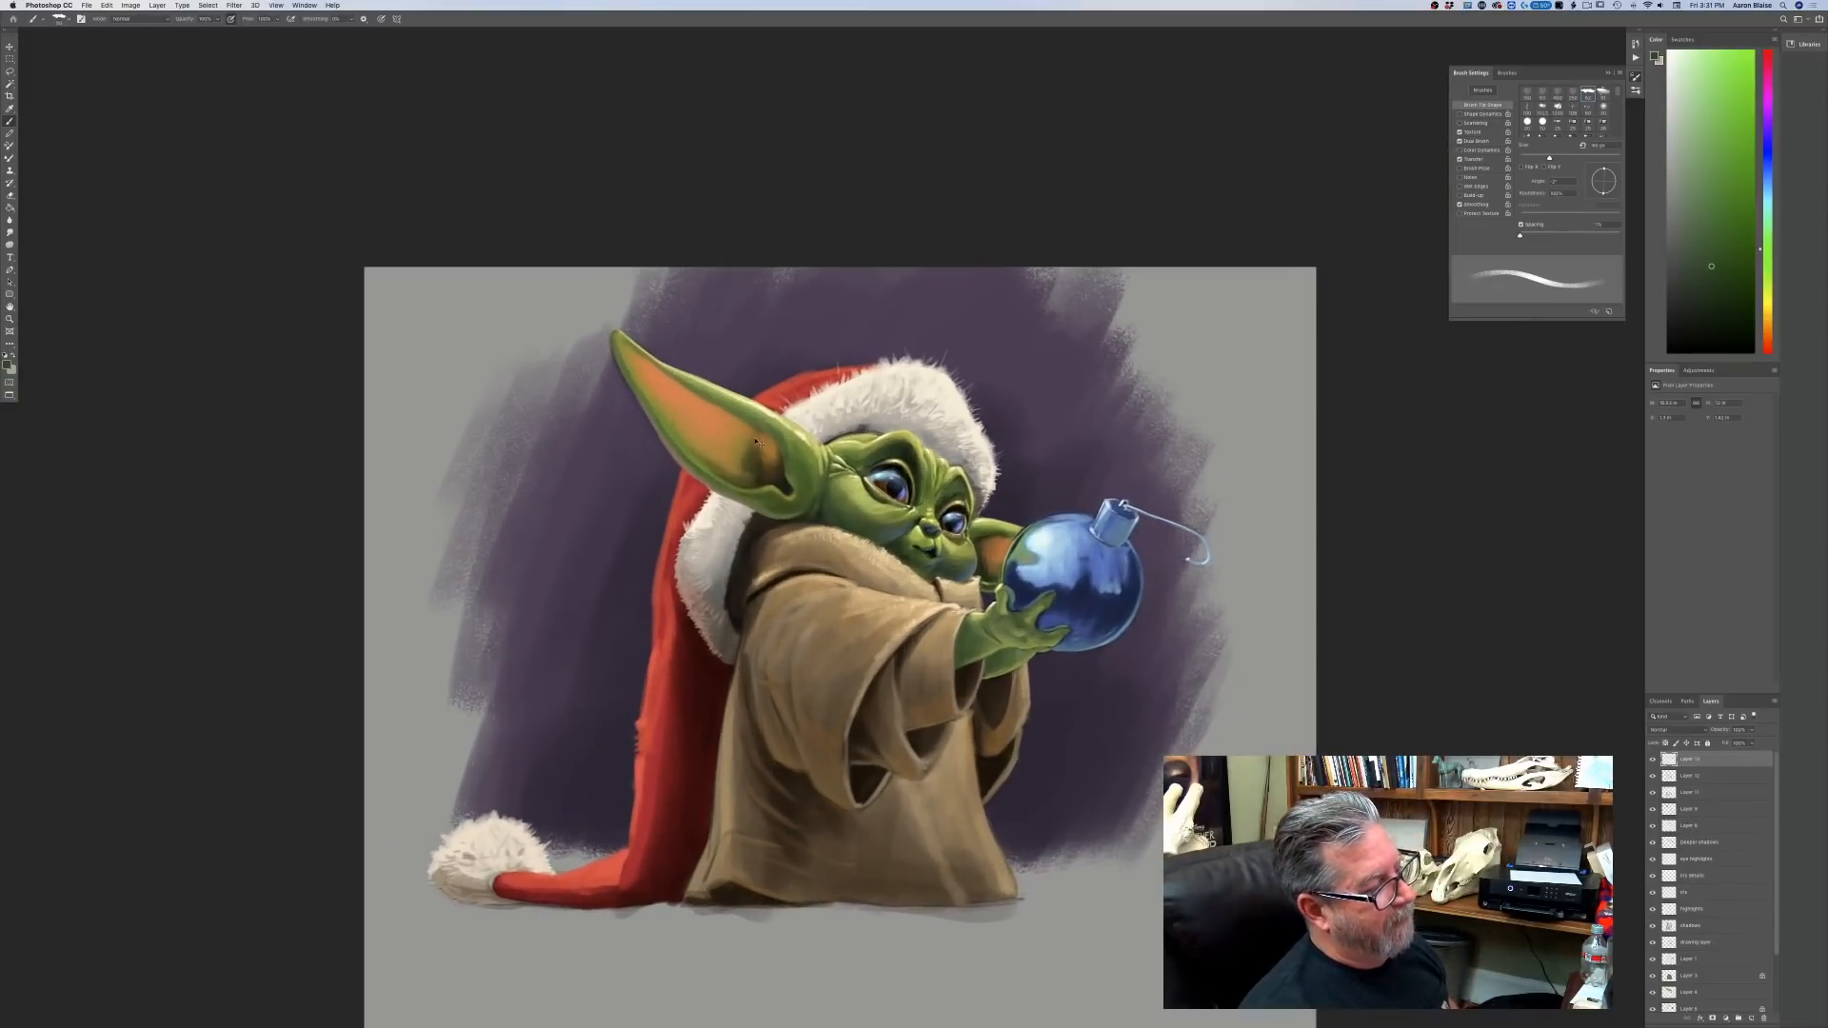
key(super+plus)
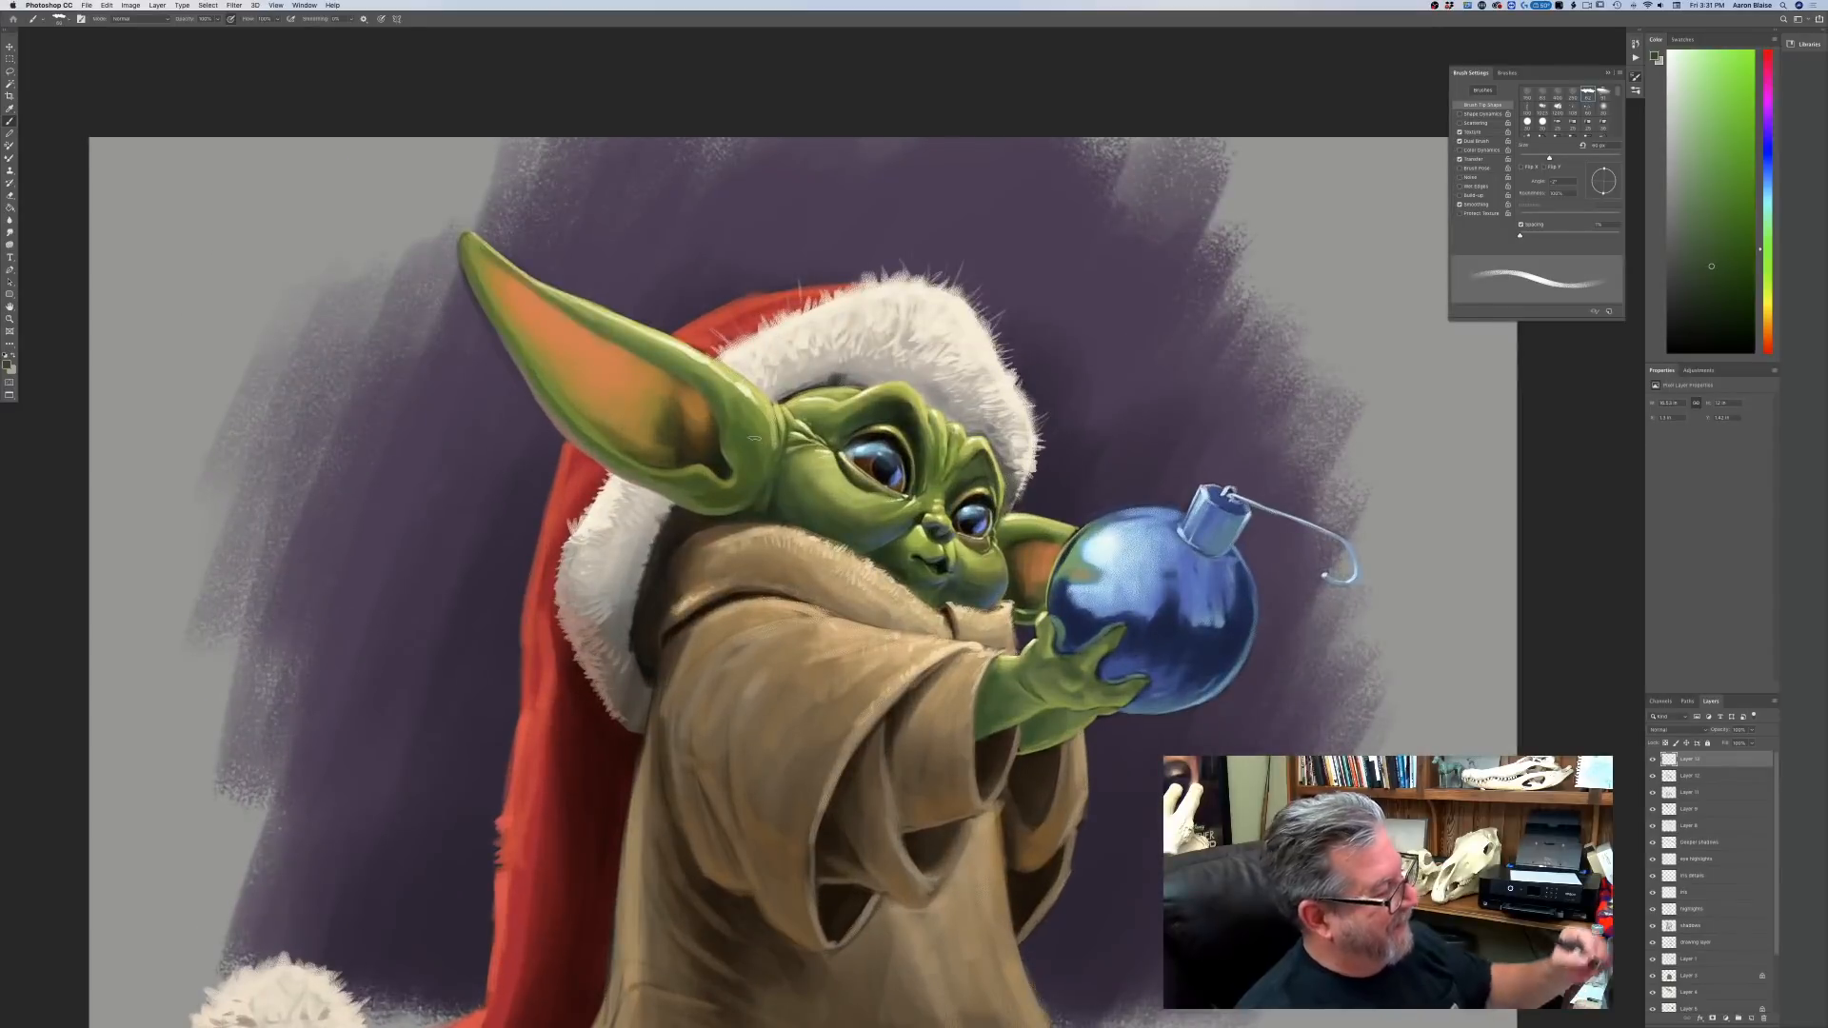
click(8, 363)
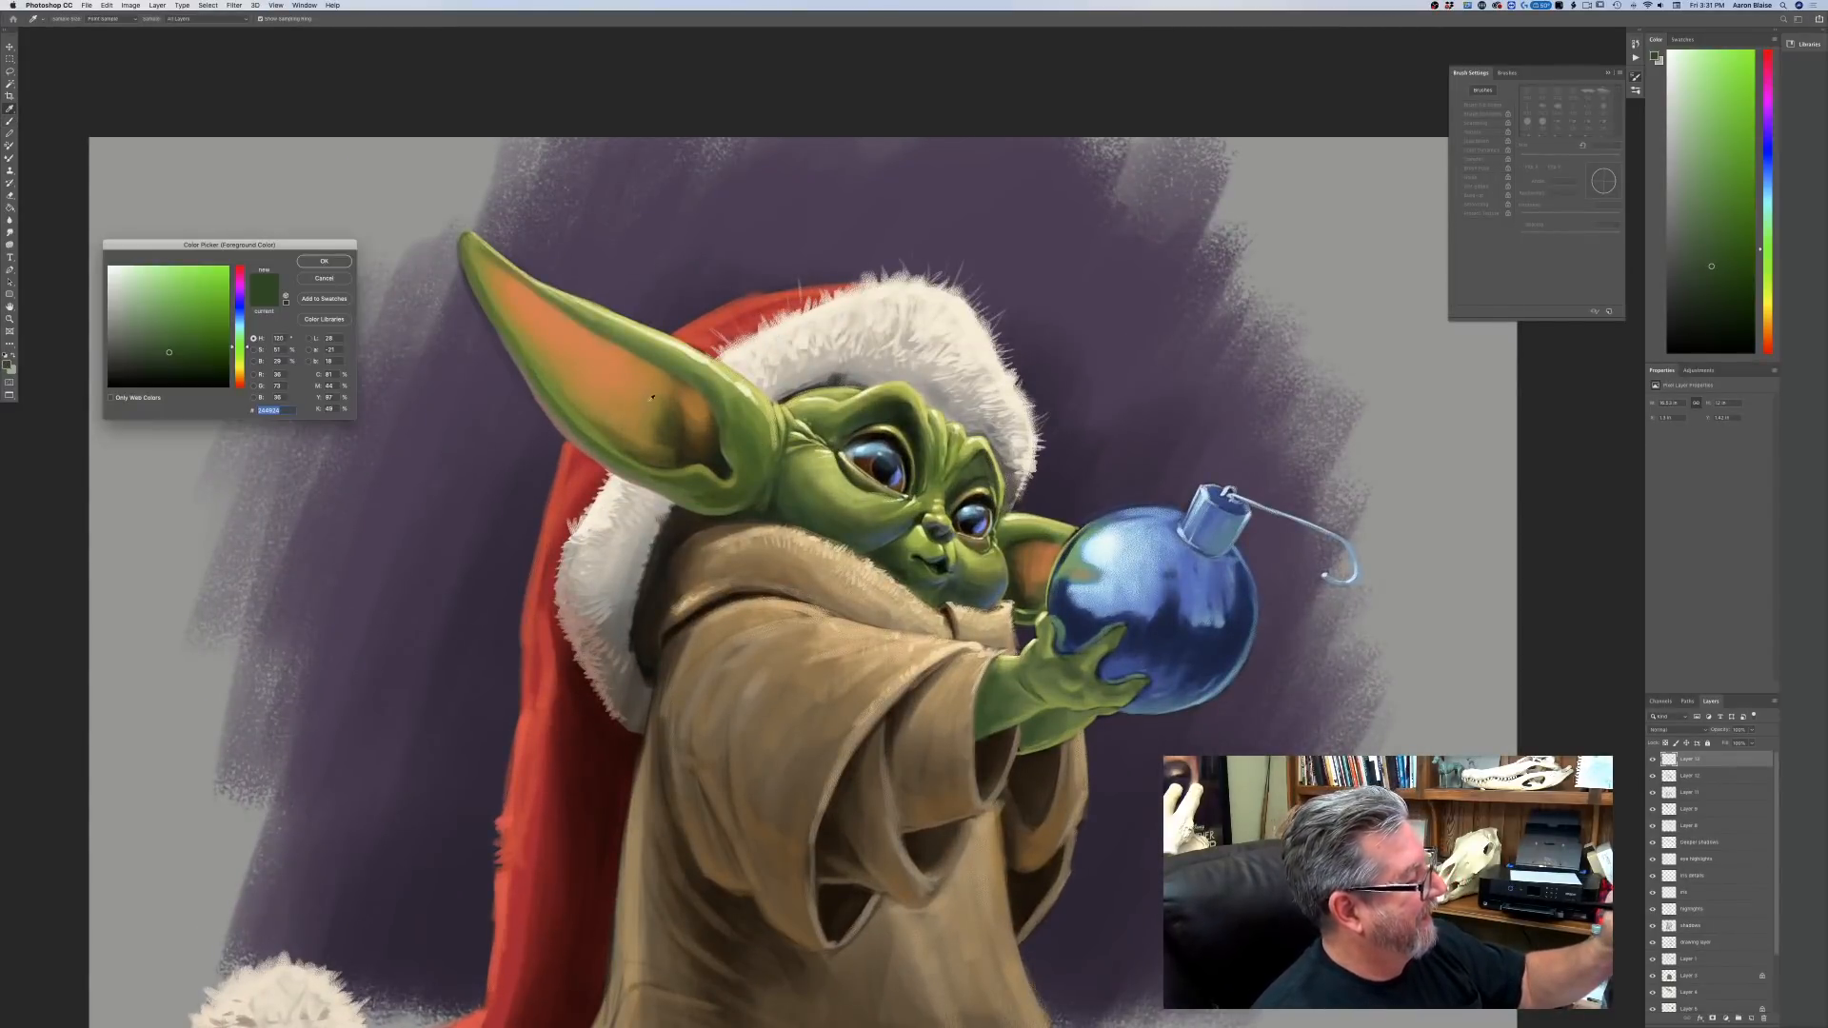
click(639, 374)
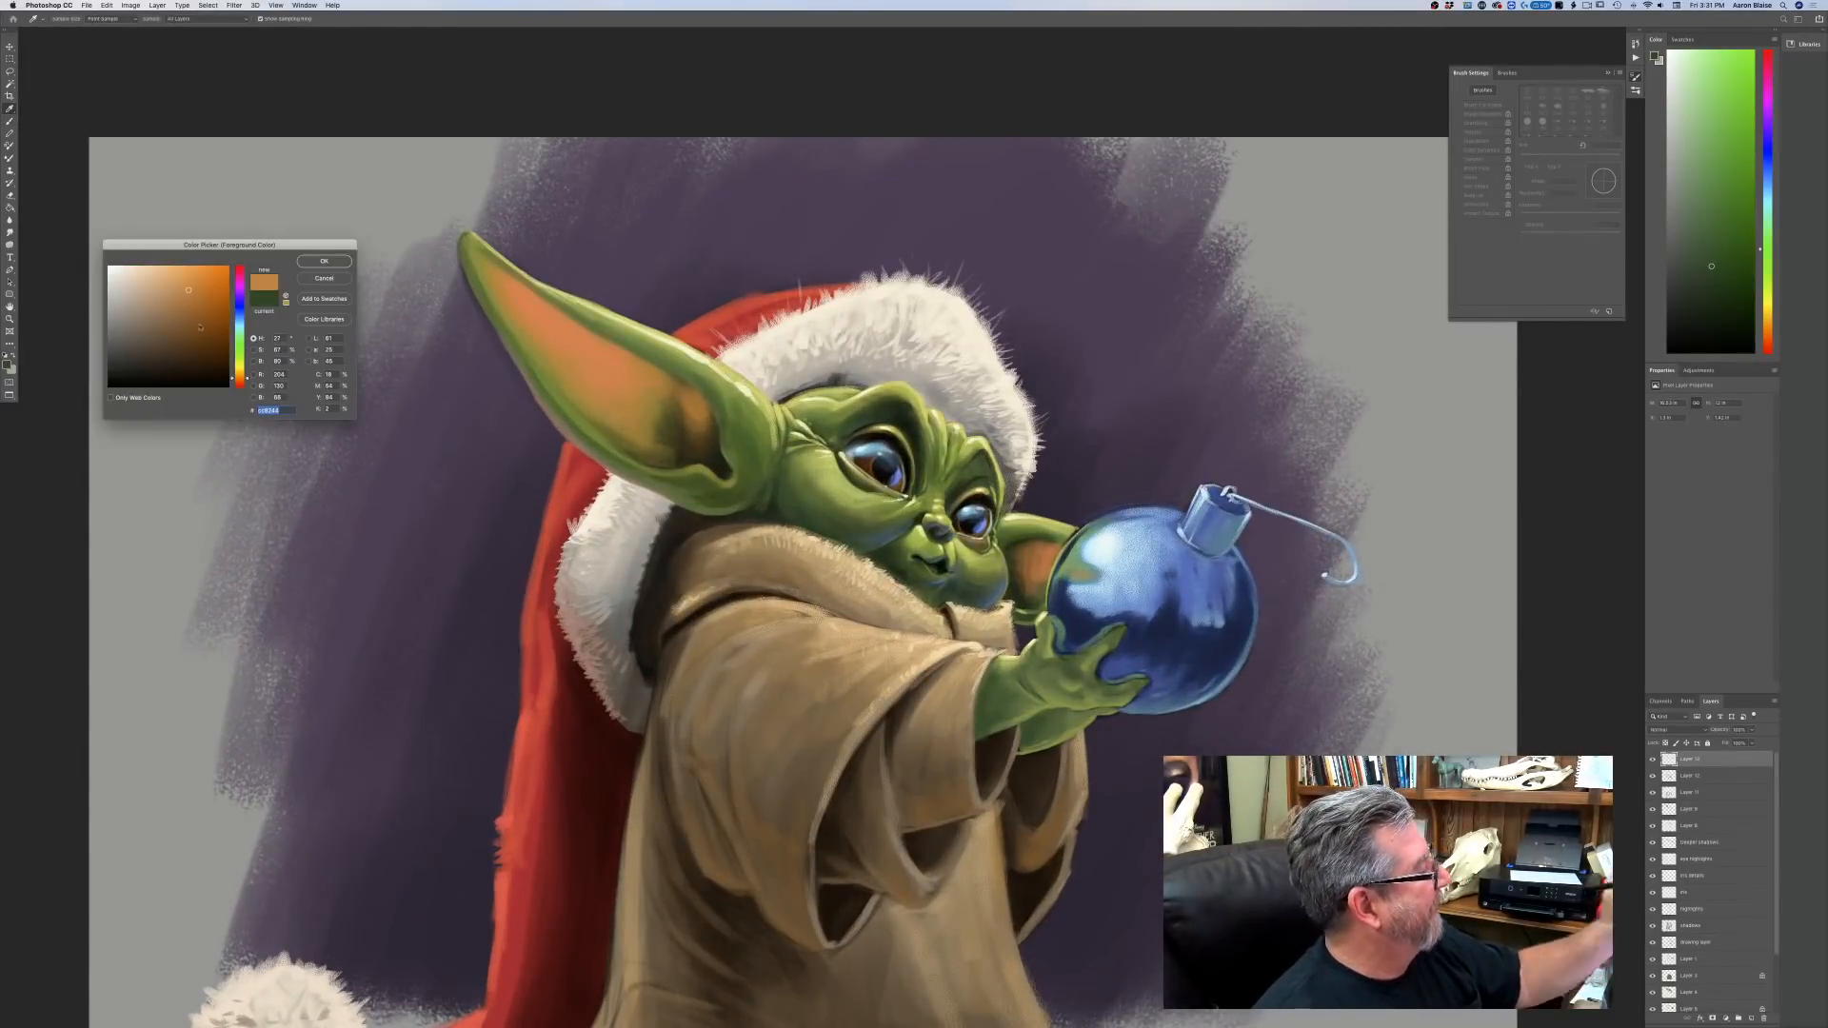
key(Return)
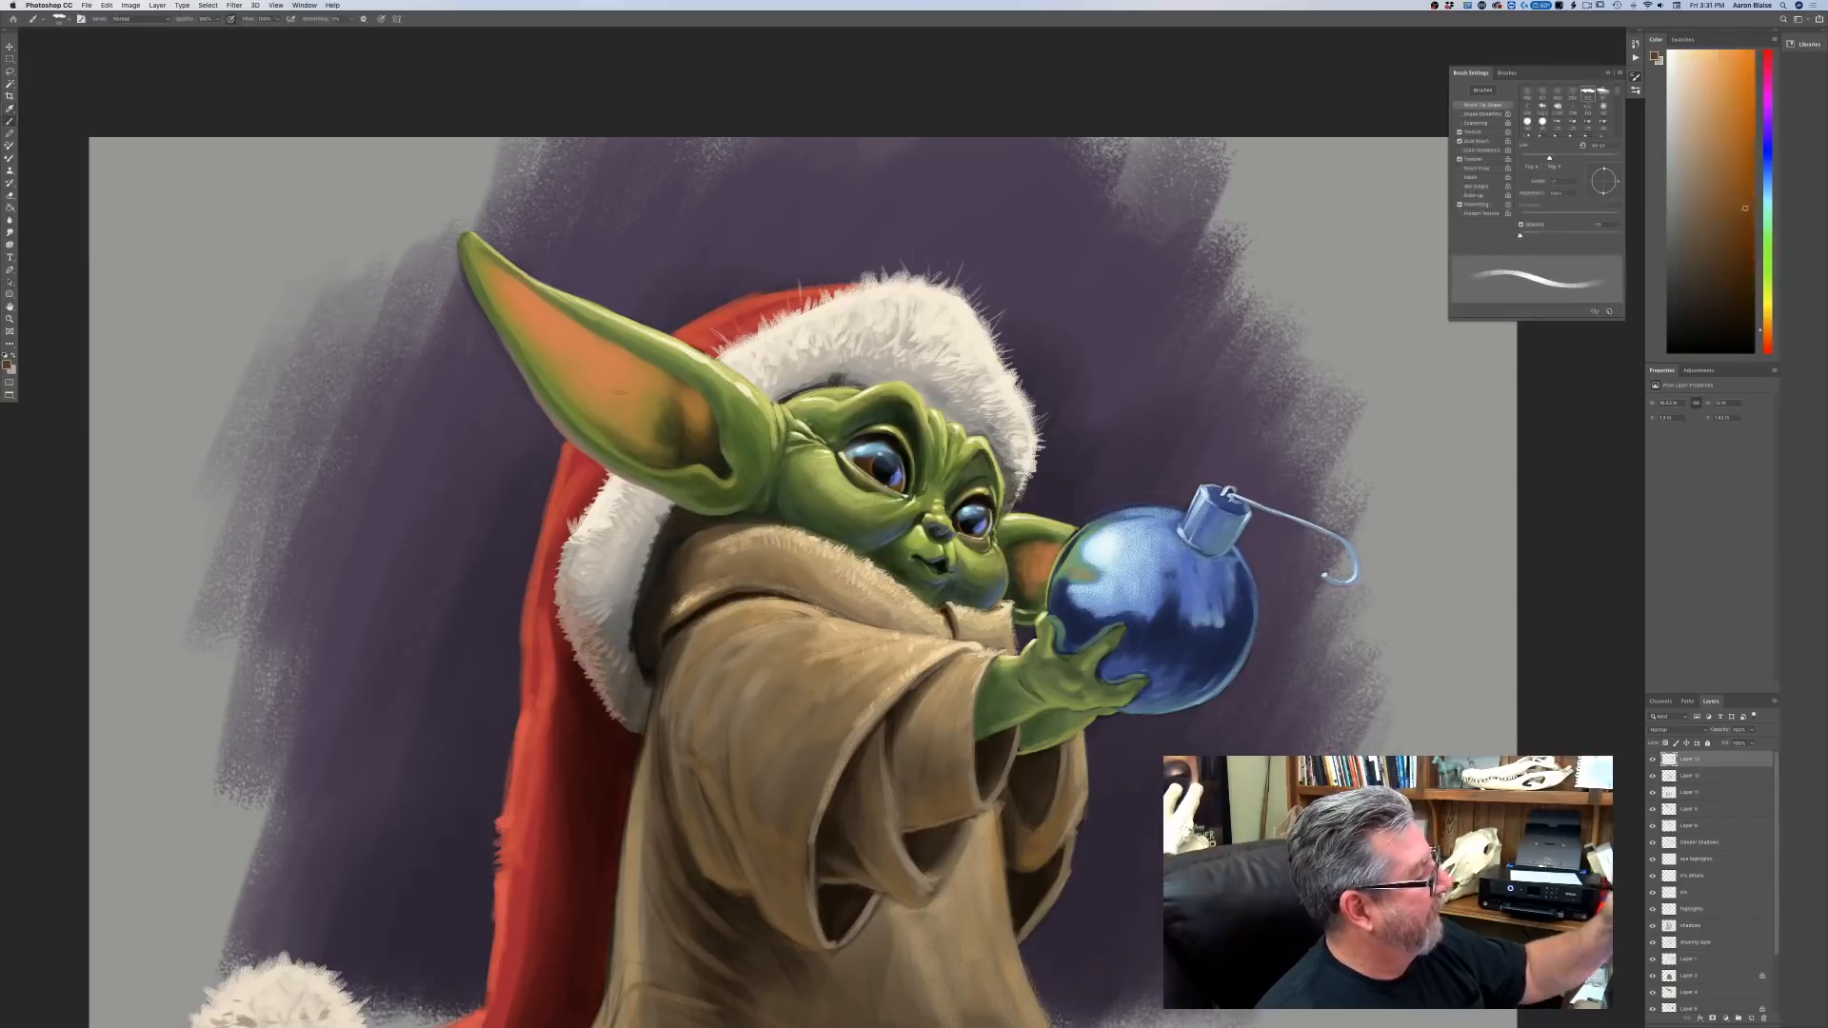
Adjust the brush size and paint warm orange-brown shading into the dark inner hollow of the large ear.
key(bracketleft)
key(bracketleft)
key(bracketleft)
key(bracketleft)
key(bracketleft)
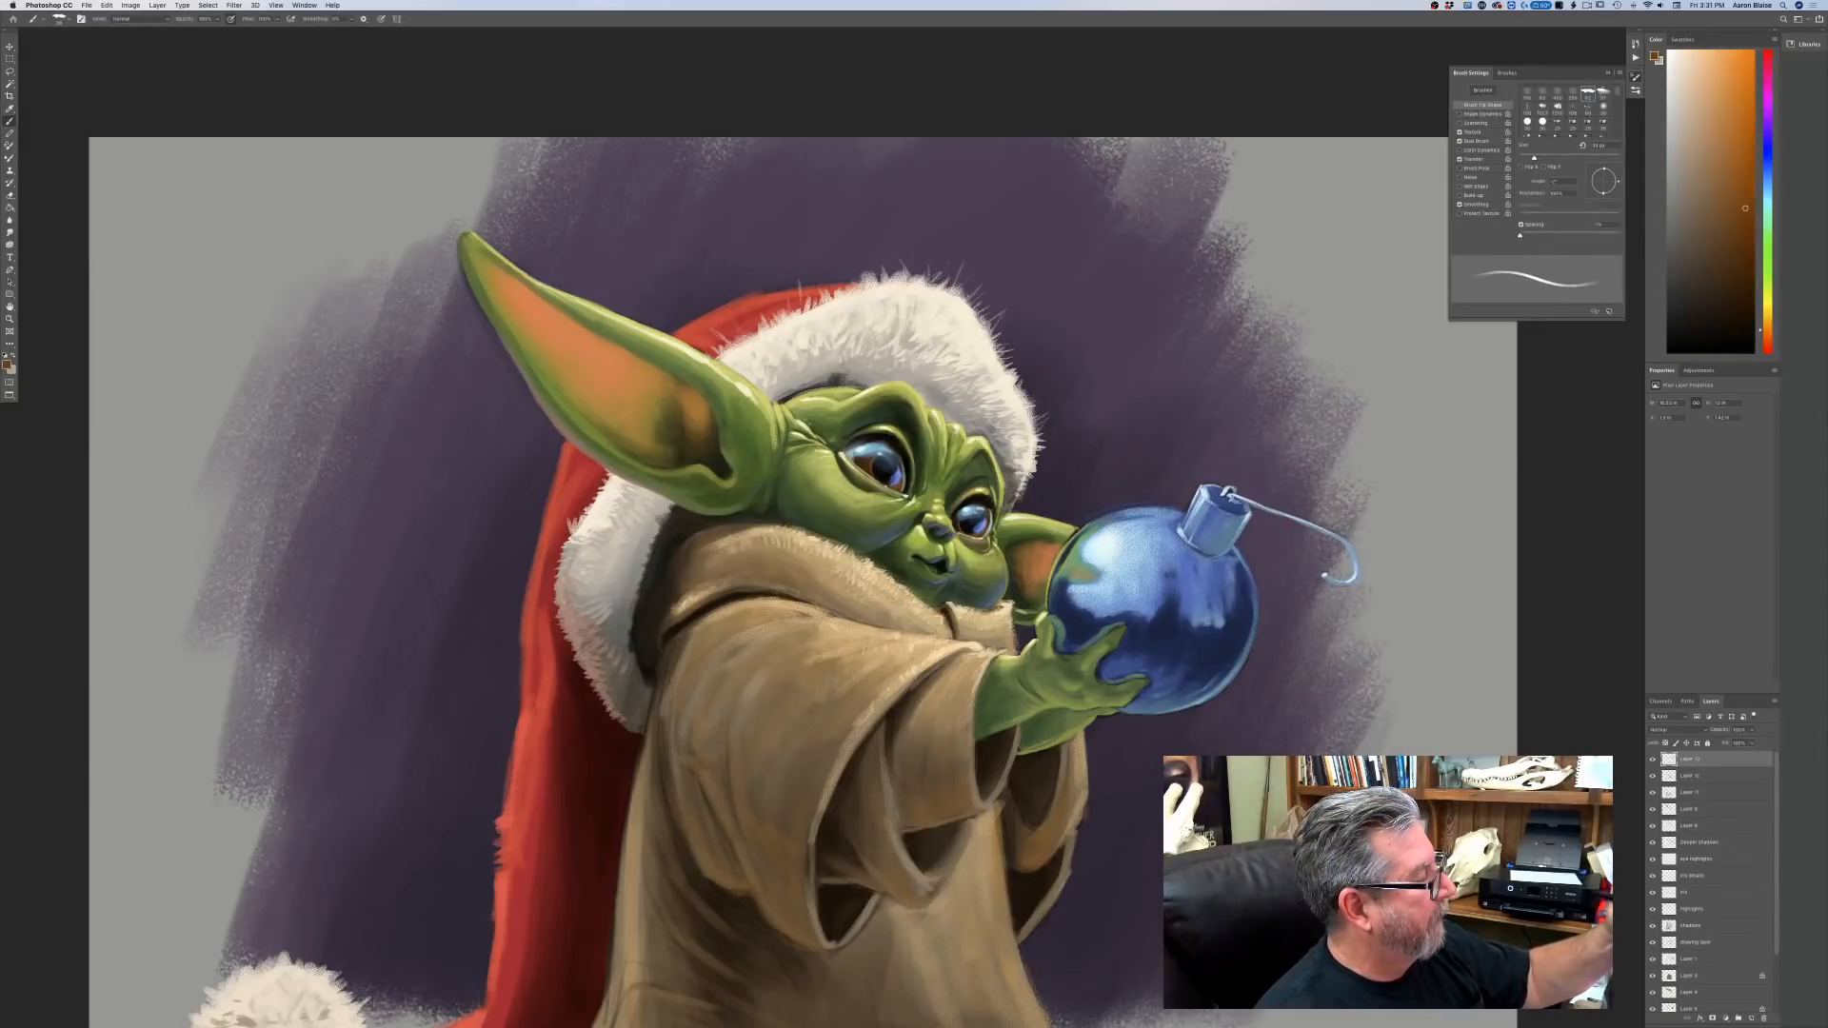
key(bracketleft)
key(bracketleft)
key(bracketright)
key(bracketright)
key(bracketright)
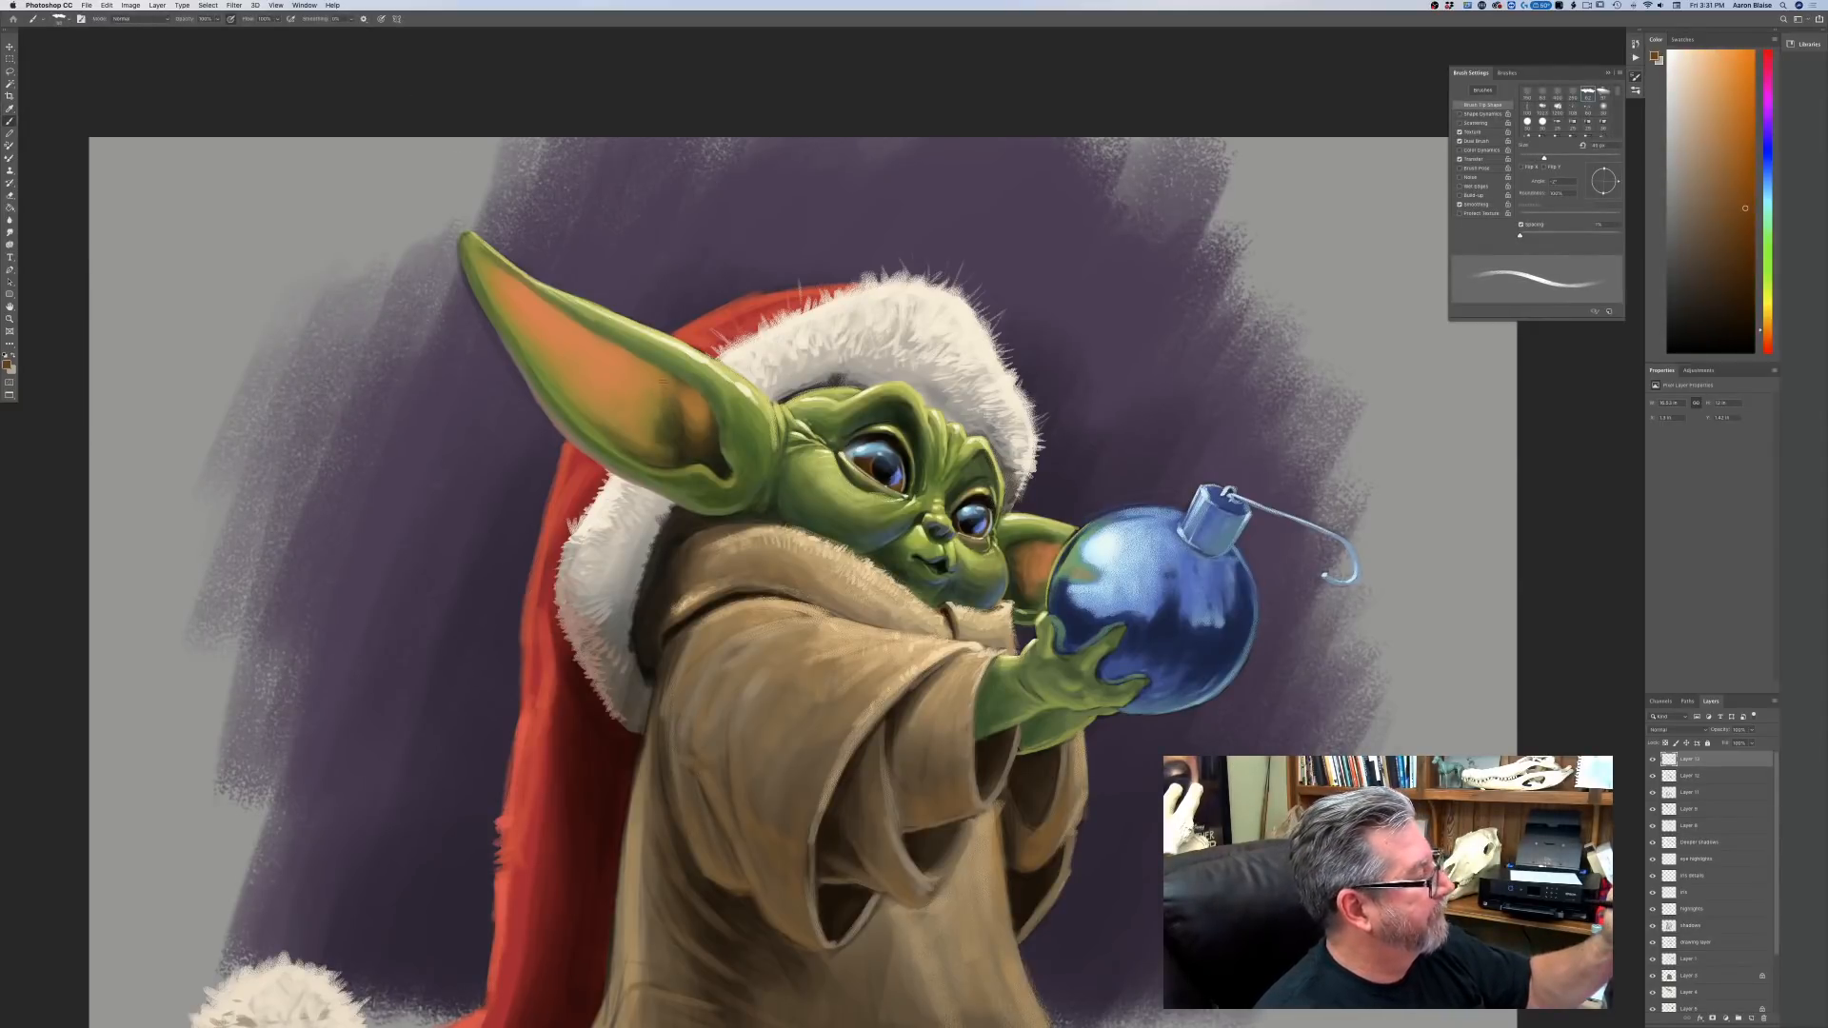
key(bracketright)
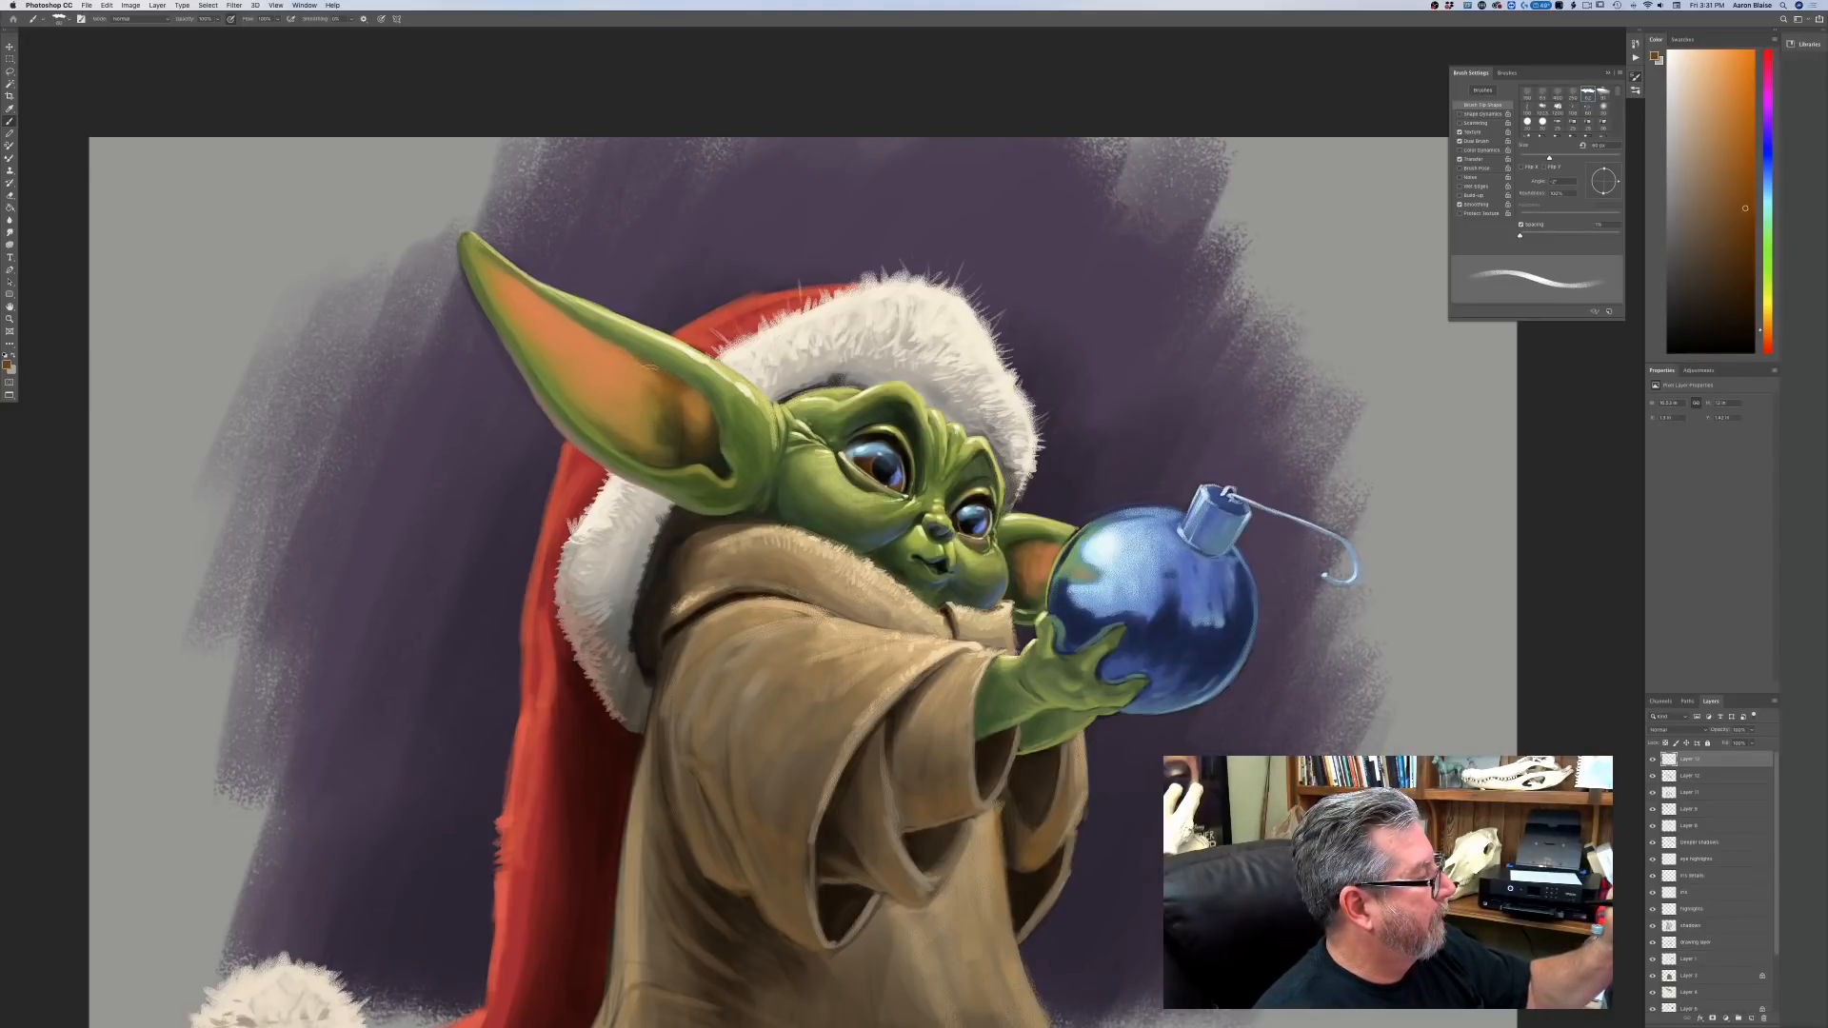
key(bracketright)
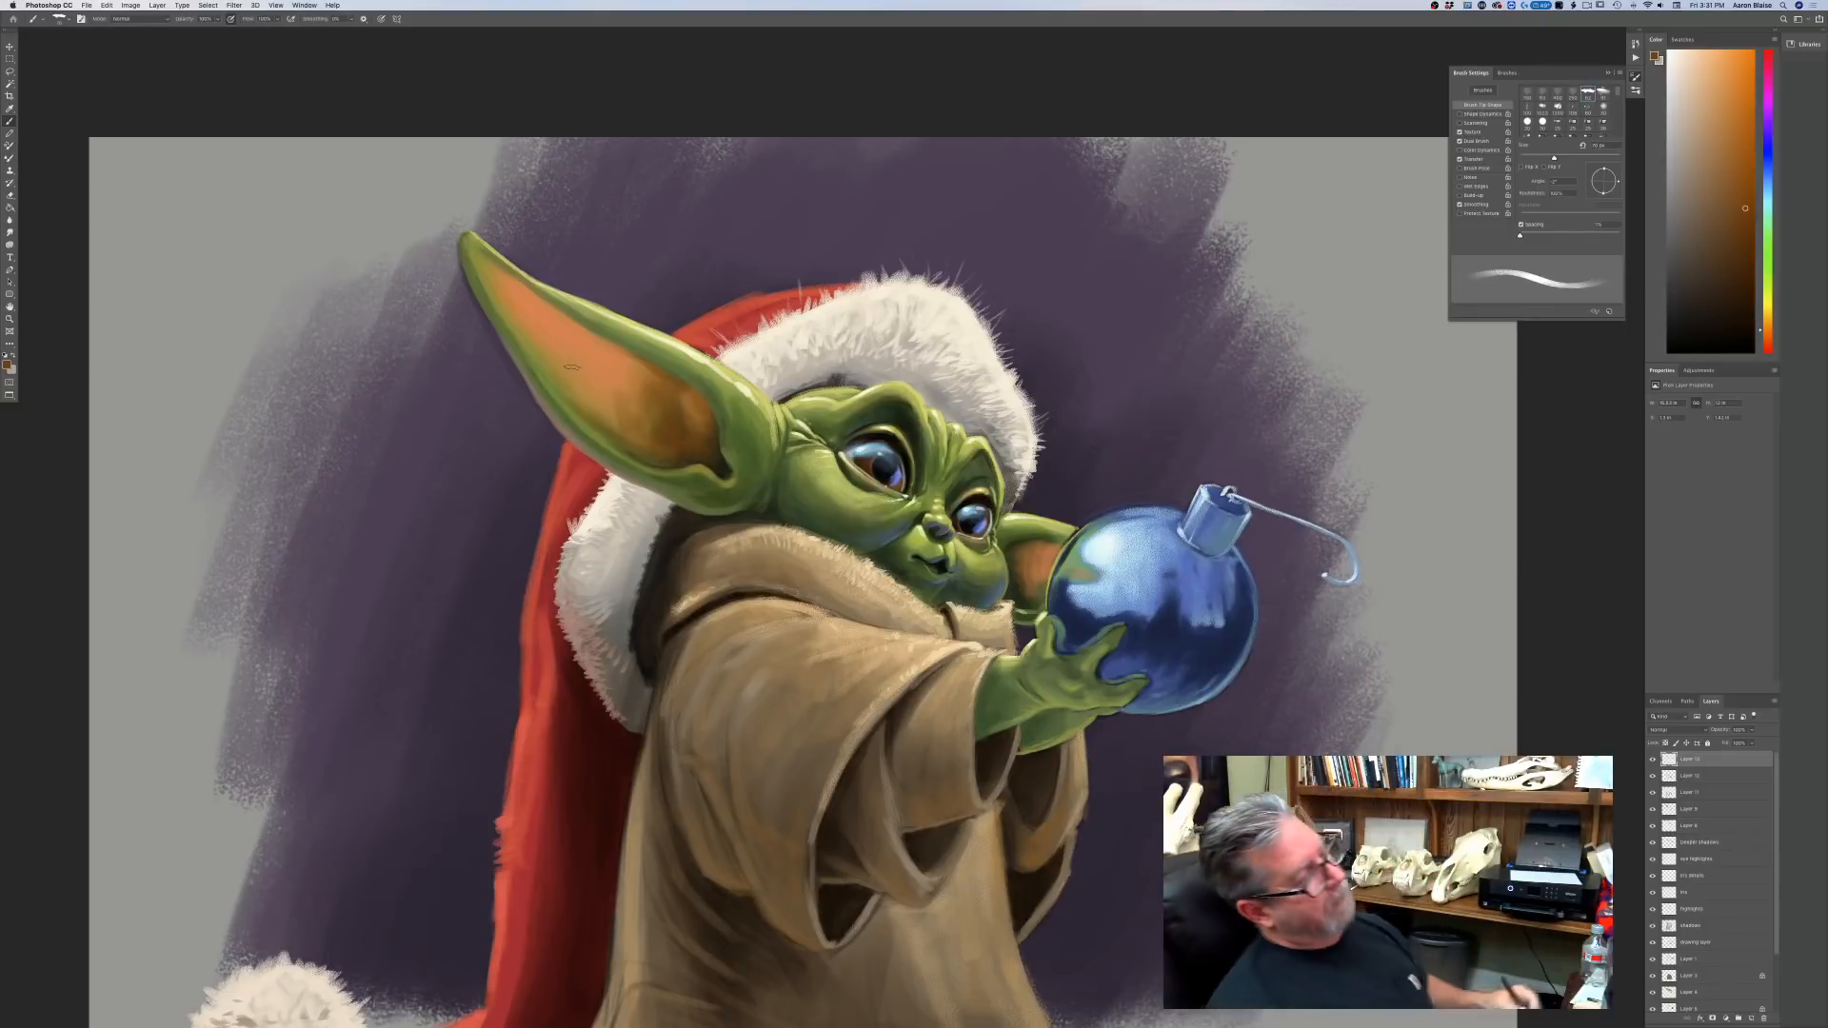
Set the foreground color to a very dark, muted green for shading the skin.
key(ctrl+minus)
key(ctrl+minus)
key(ctrl+minus)
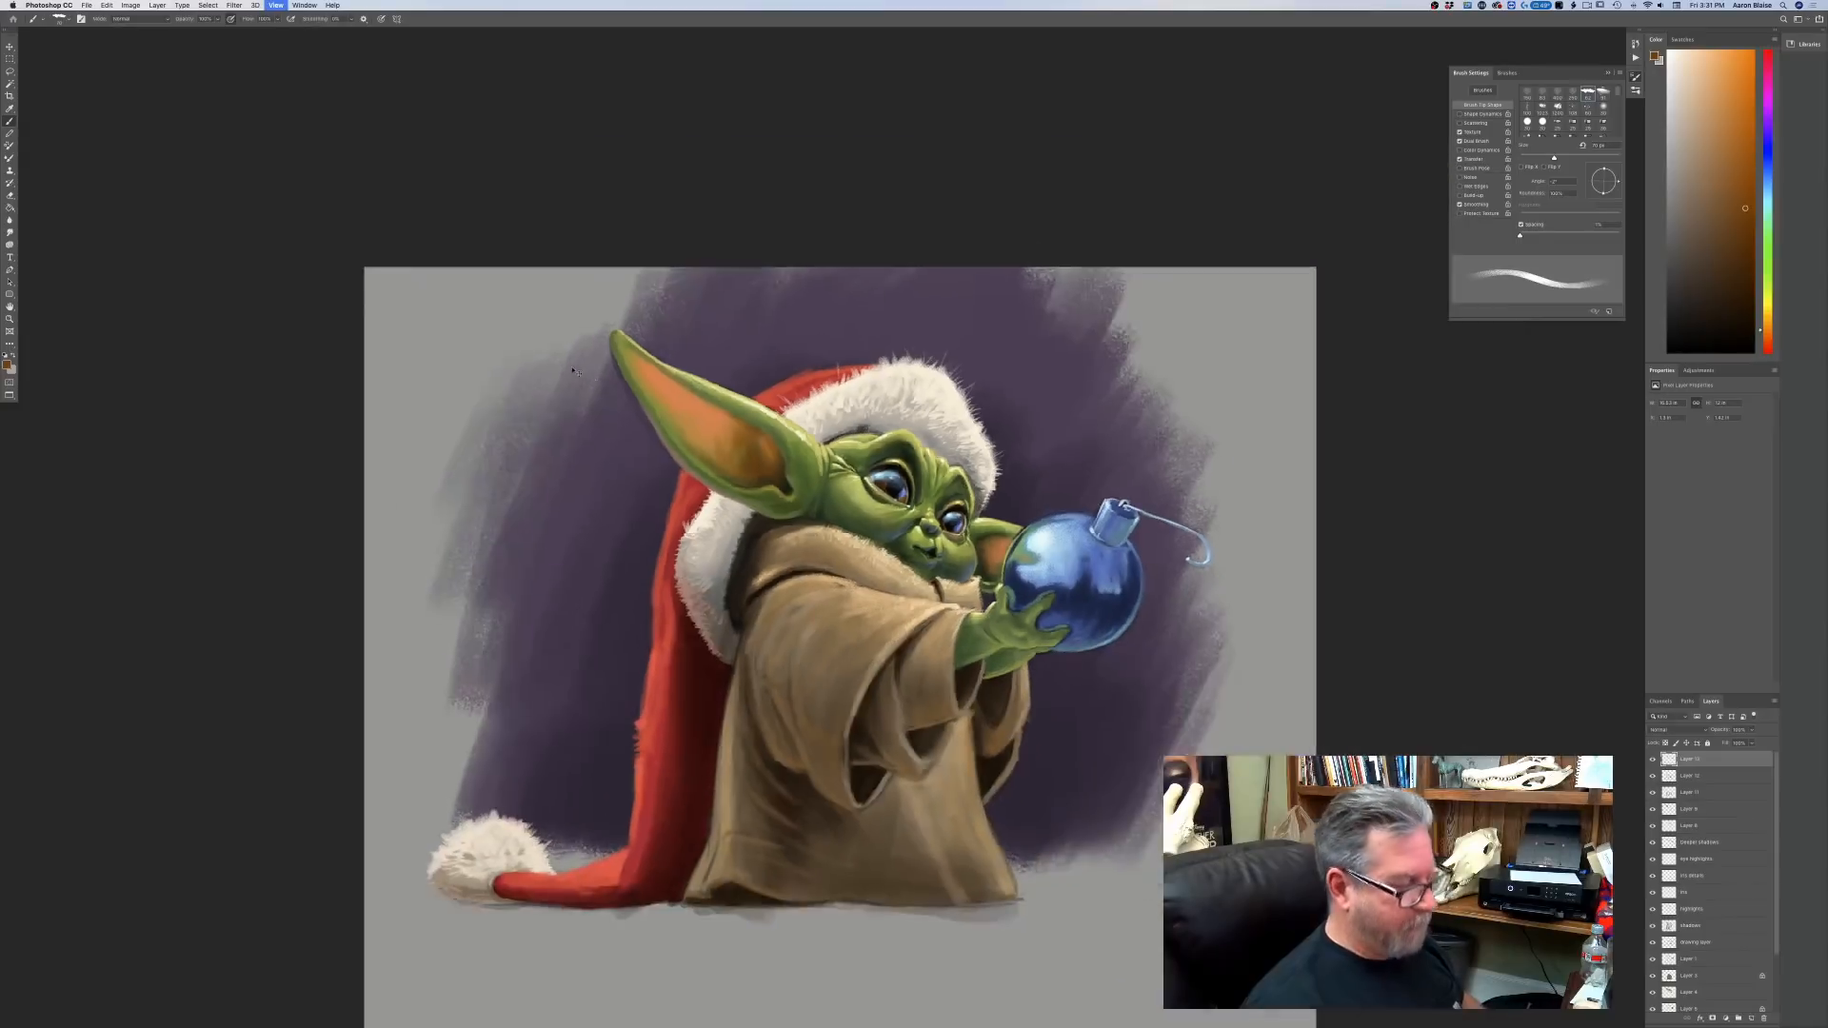
key(ctrl+plus)
key(ctrl+plus)
key(ctrl+plus)
key(ctrl+plus)
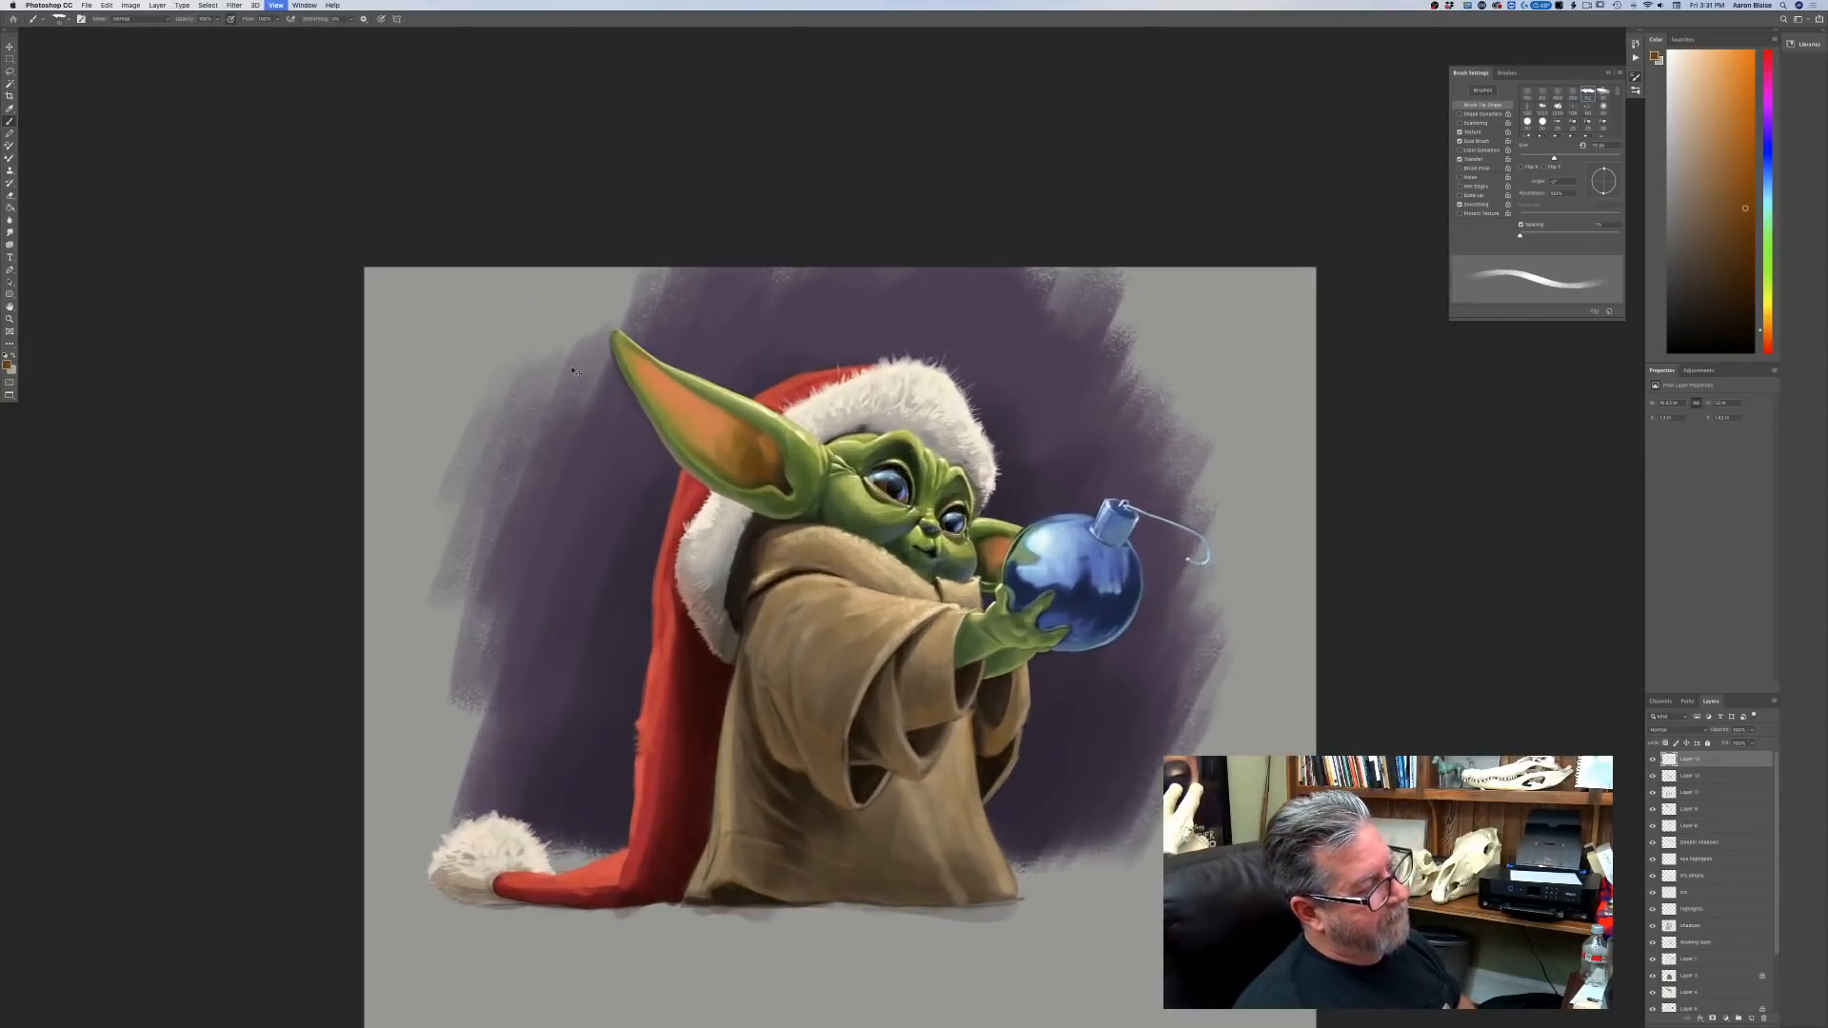
key(ctrl+plus)
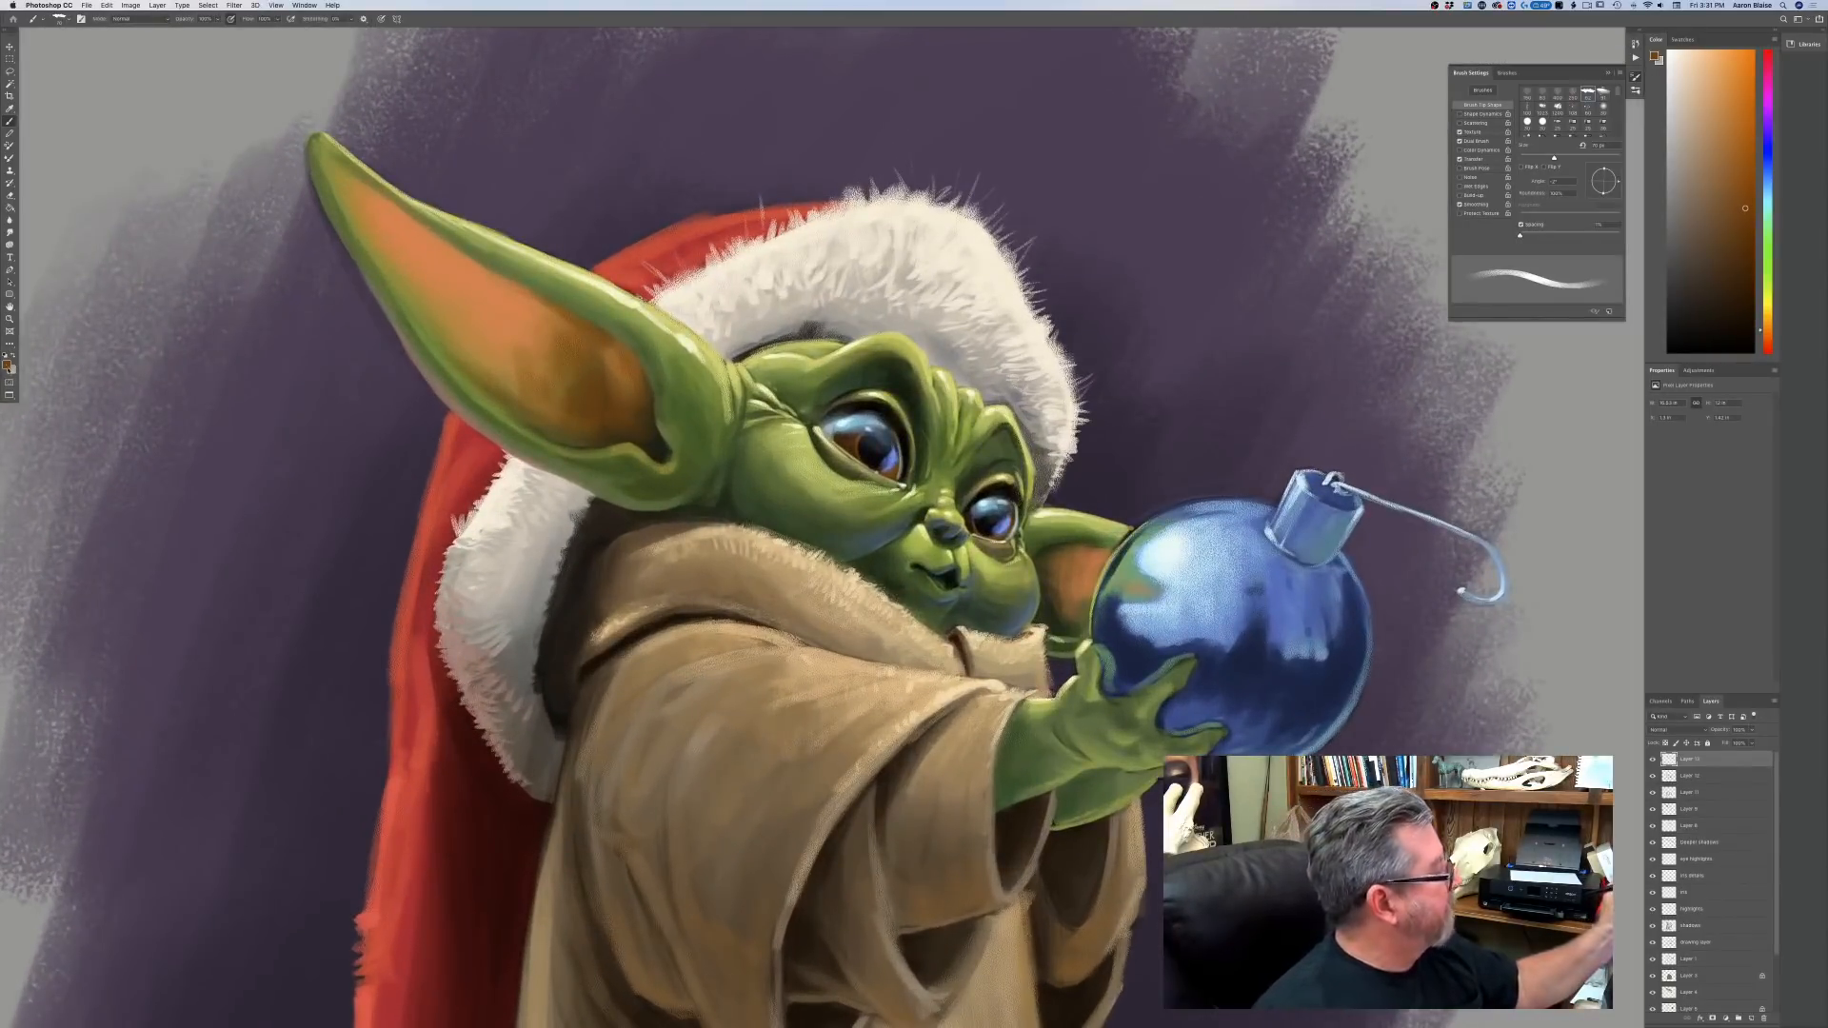
click(8, 364)
text(2a331b)
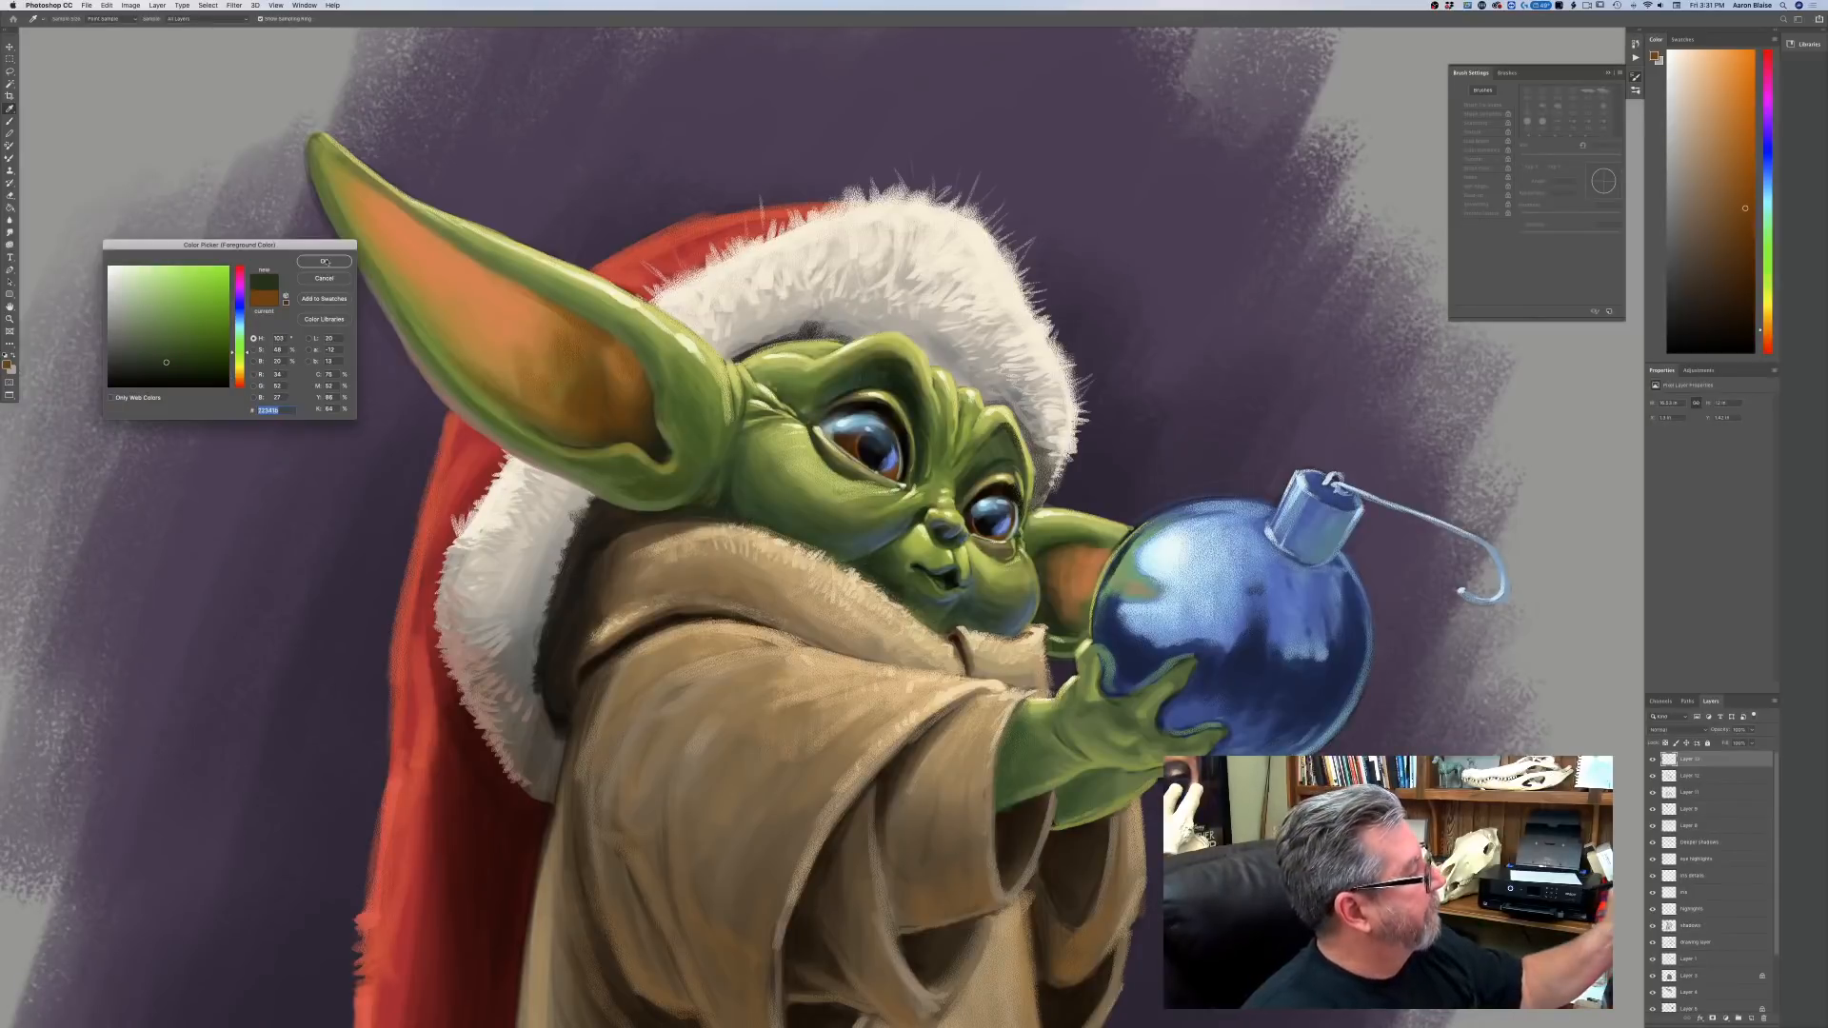
key(Return)
key(b)
click(7, 364)
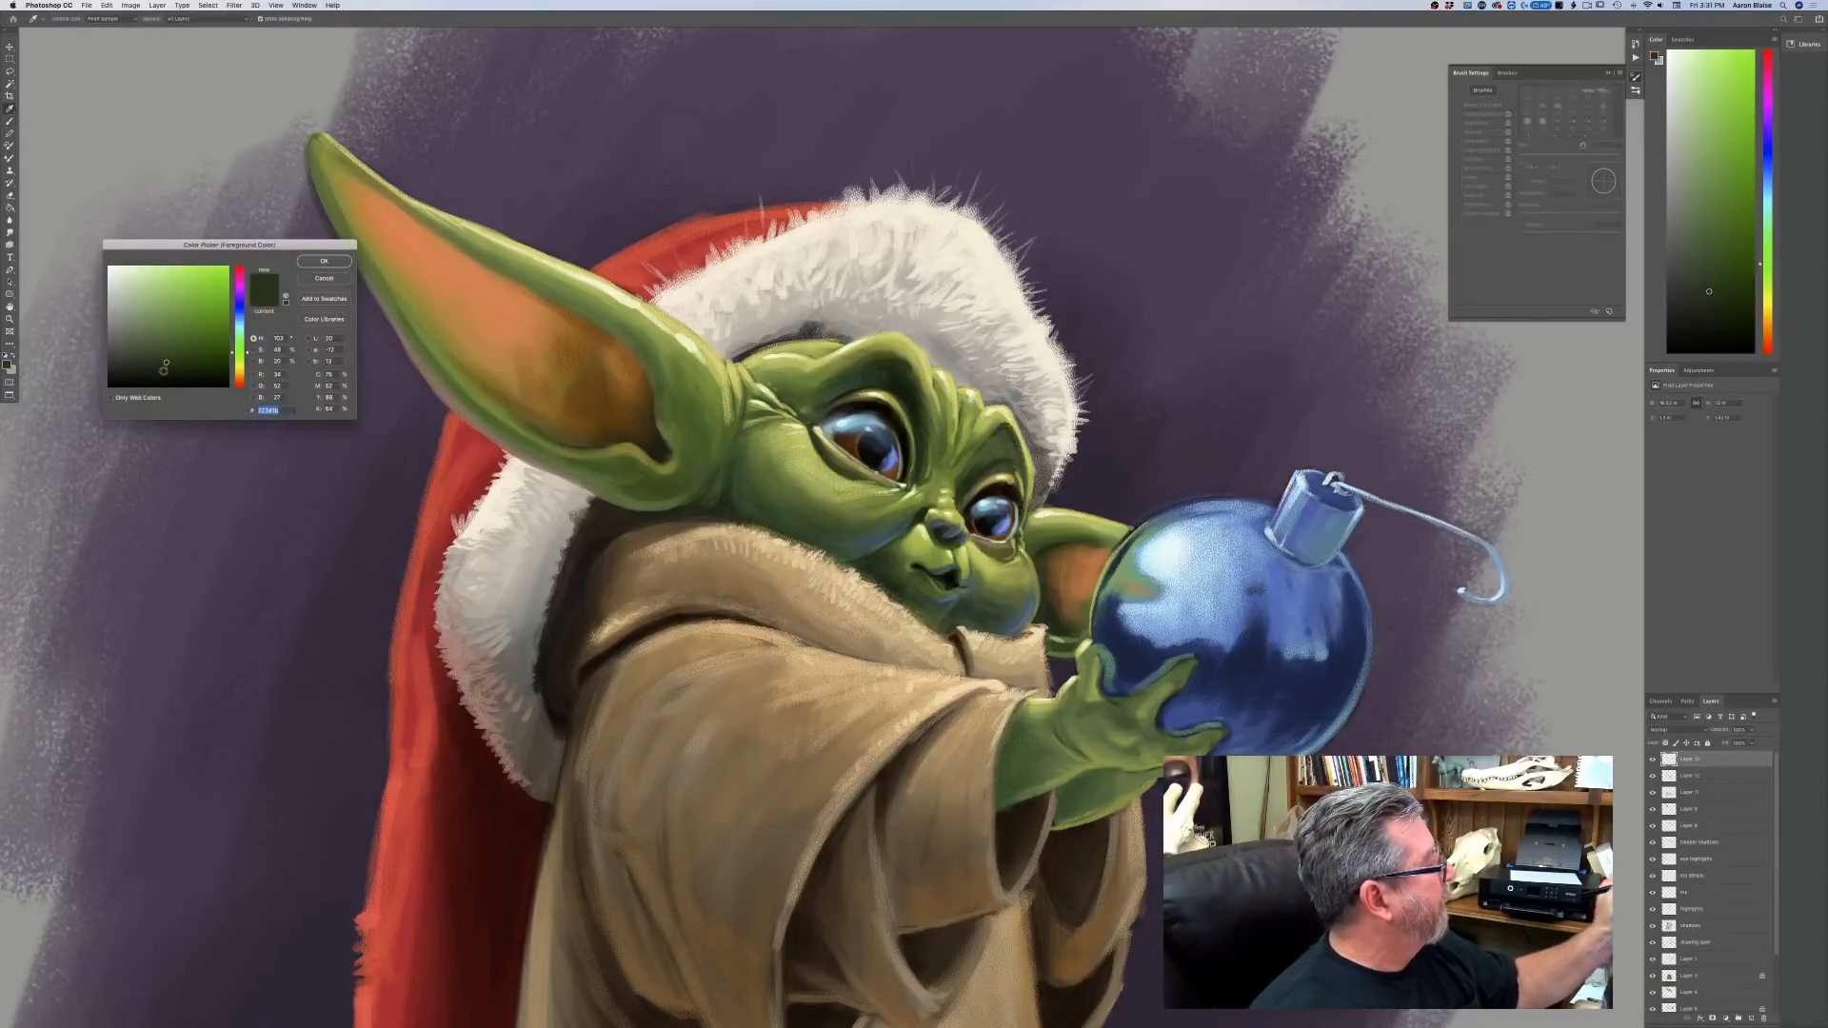
click(323, 260)
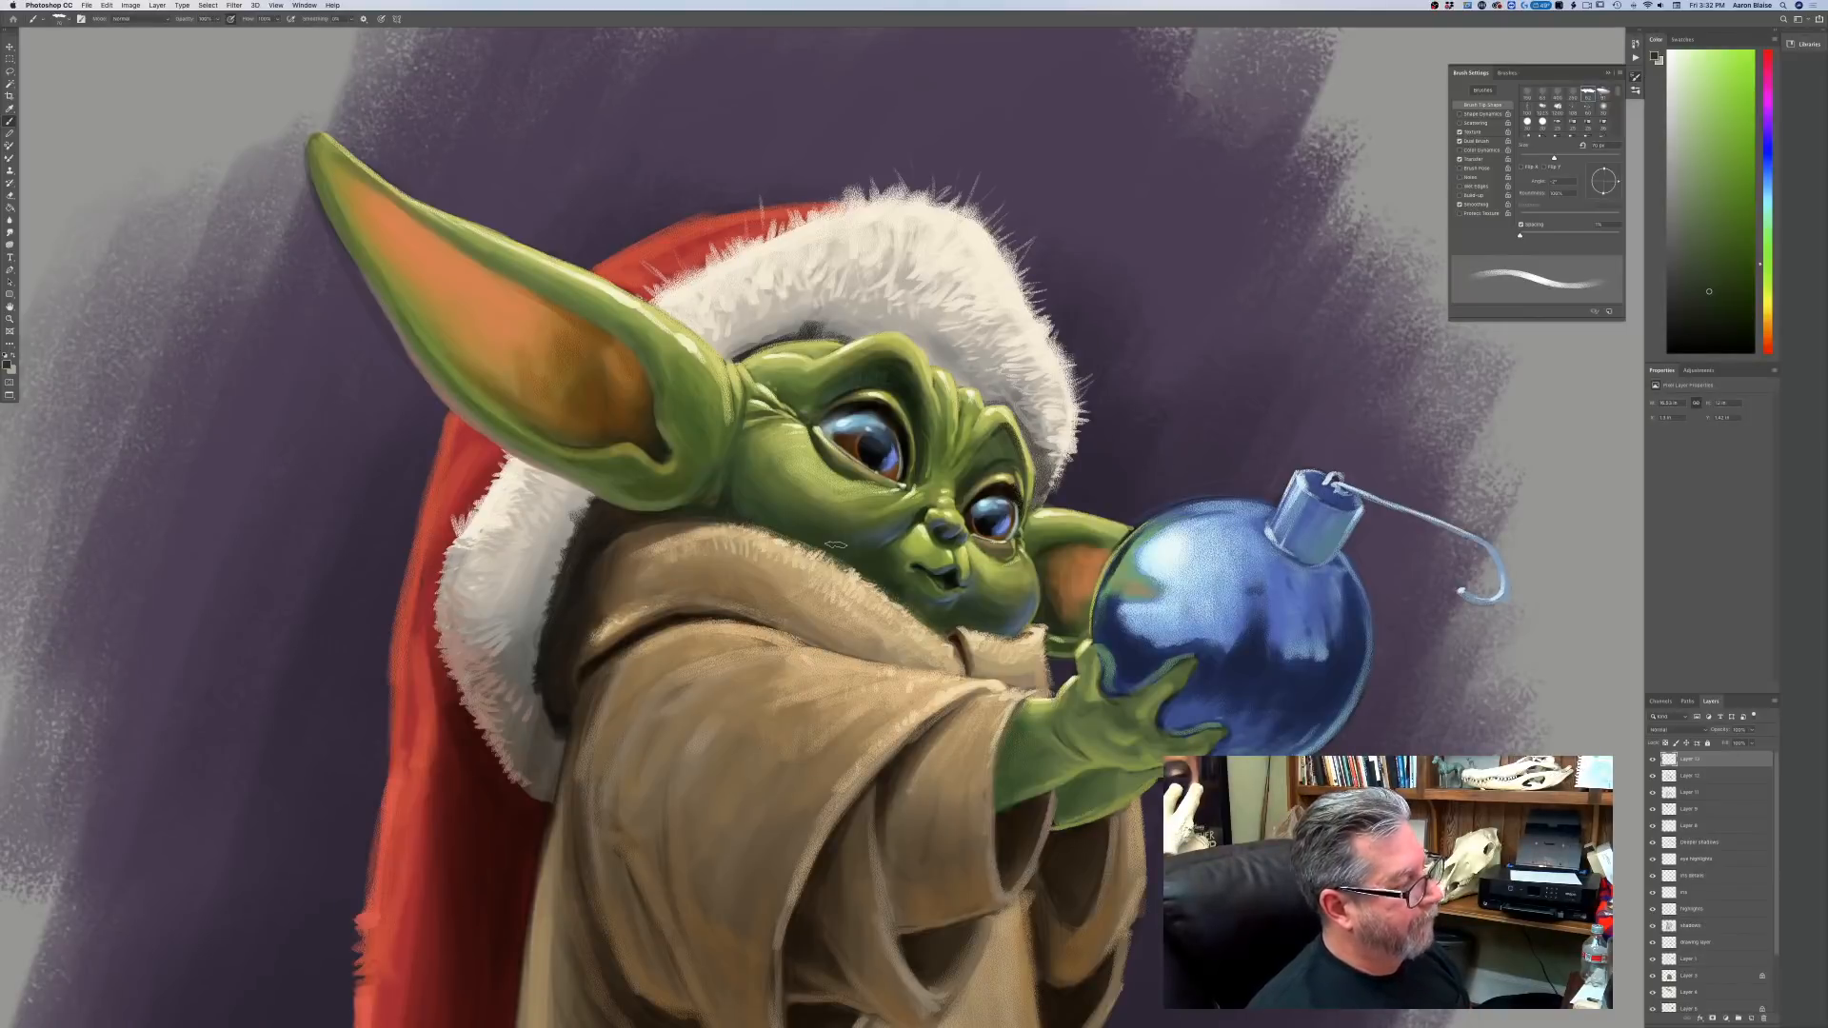
Flip the entire canvas horizontally so the character faces the opposite way.
scroll(835, 544, down, 3)
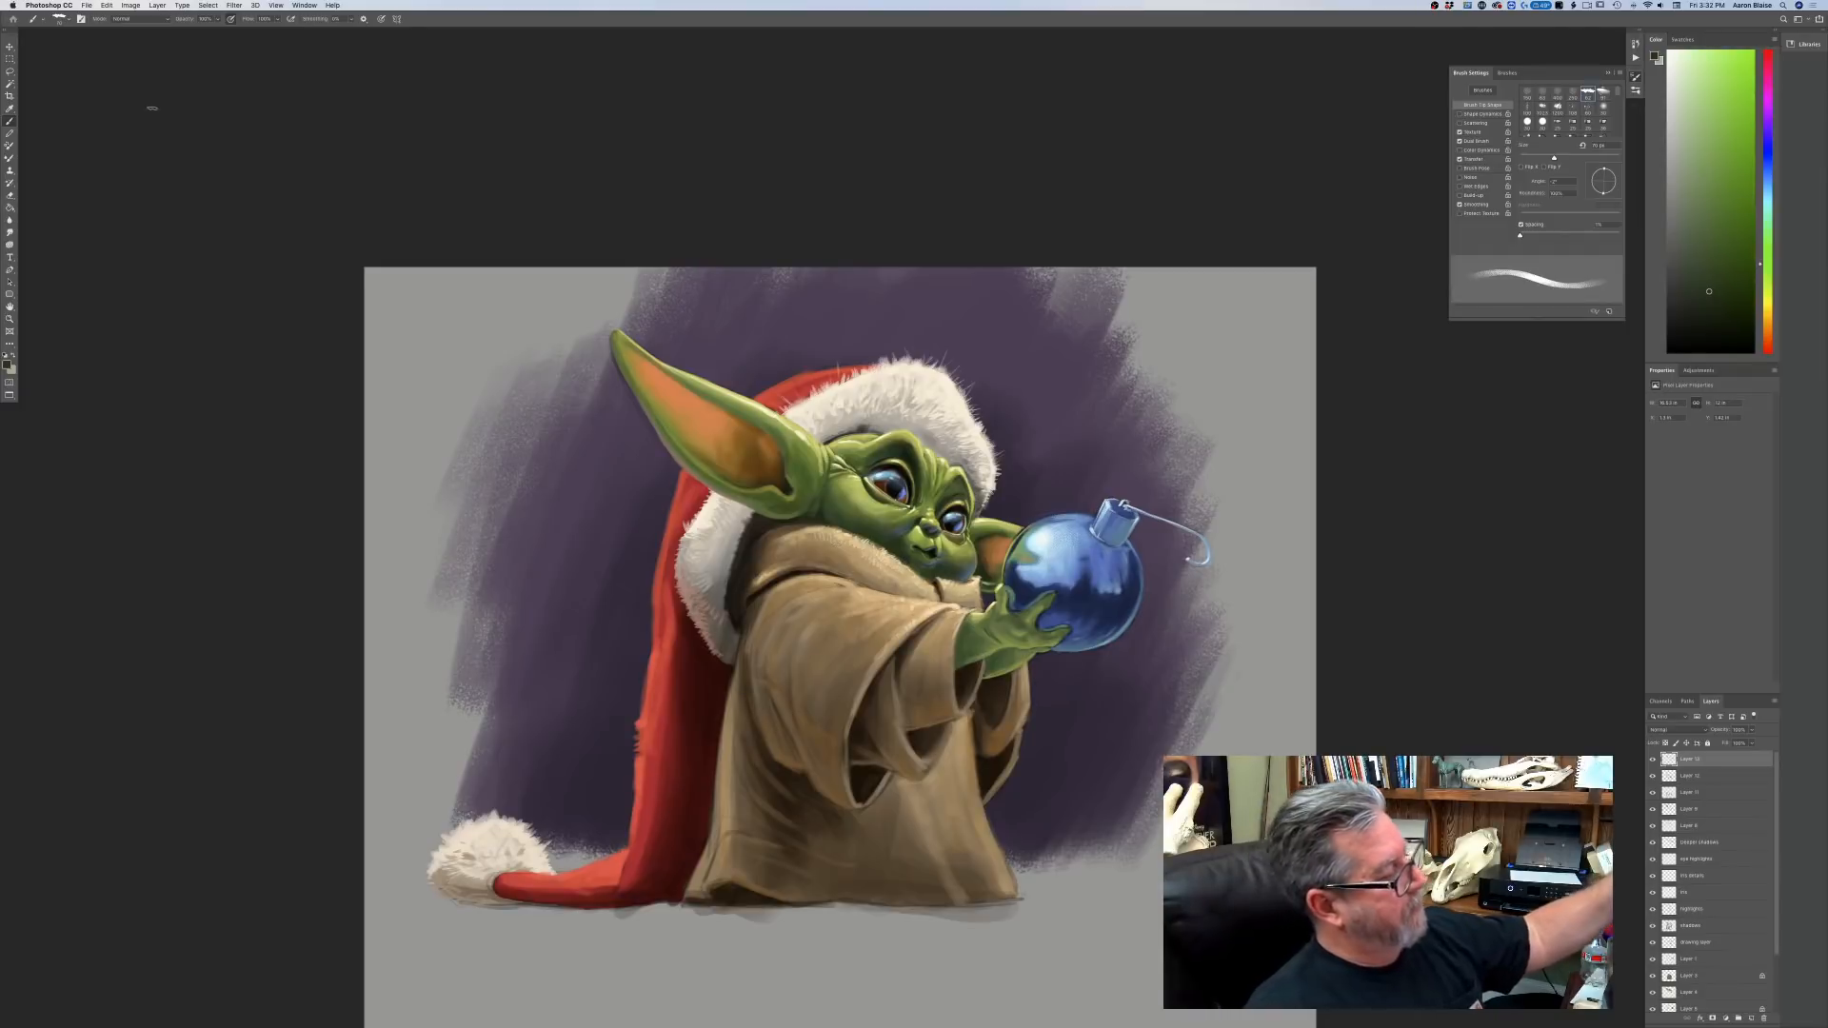
click(130, 5)
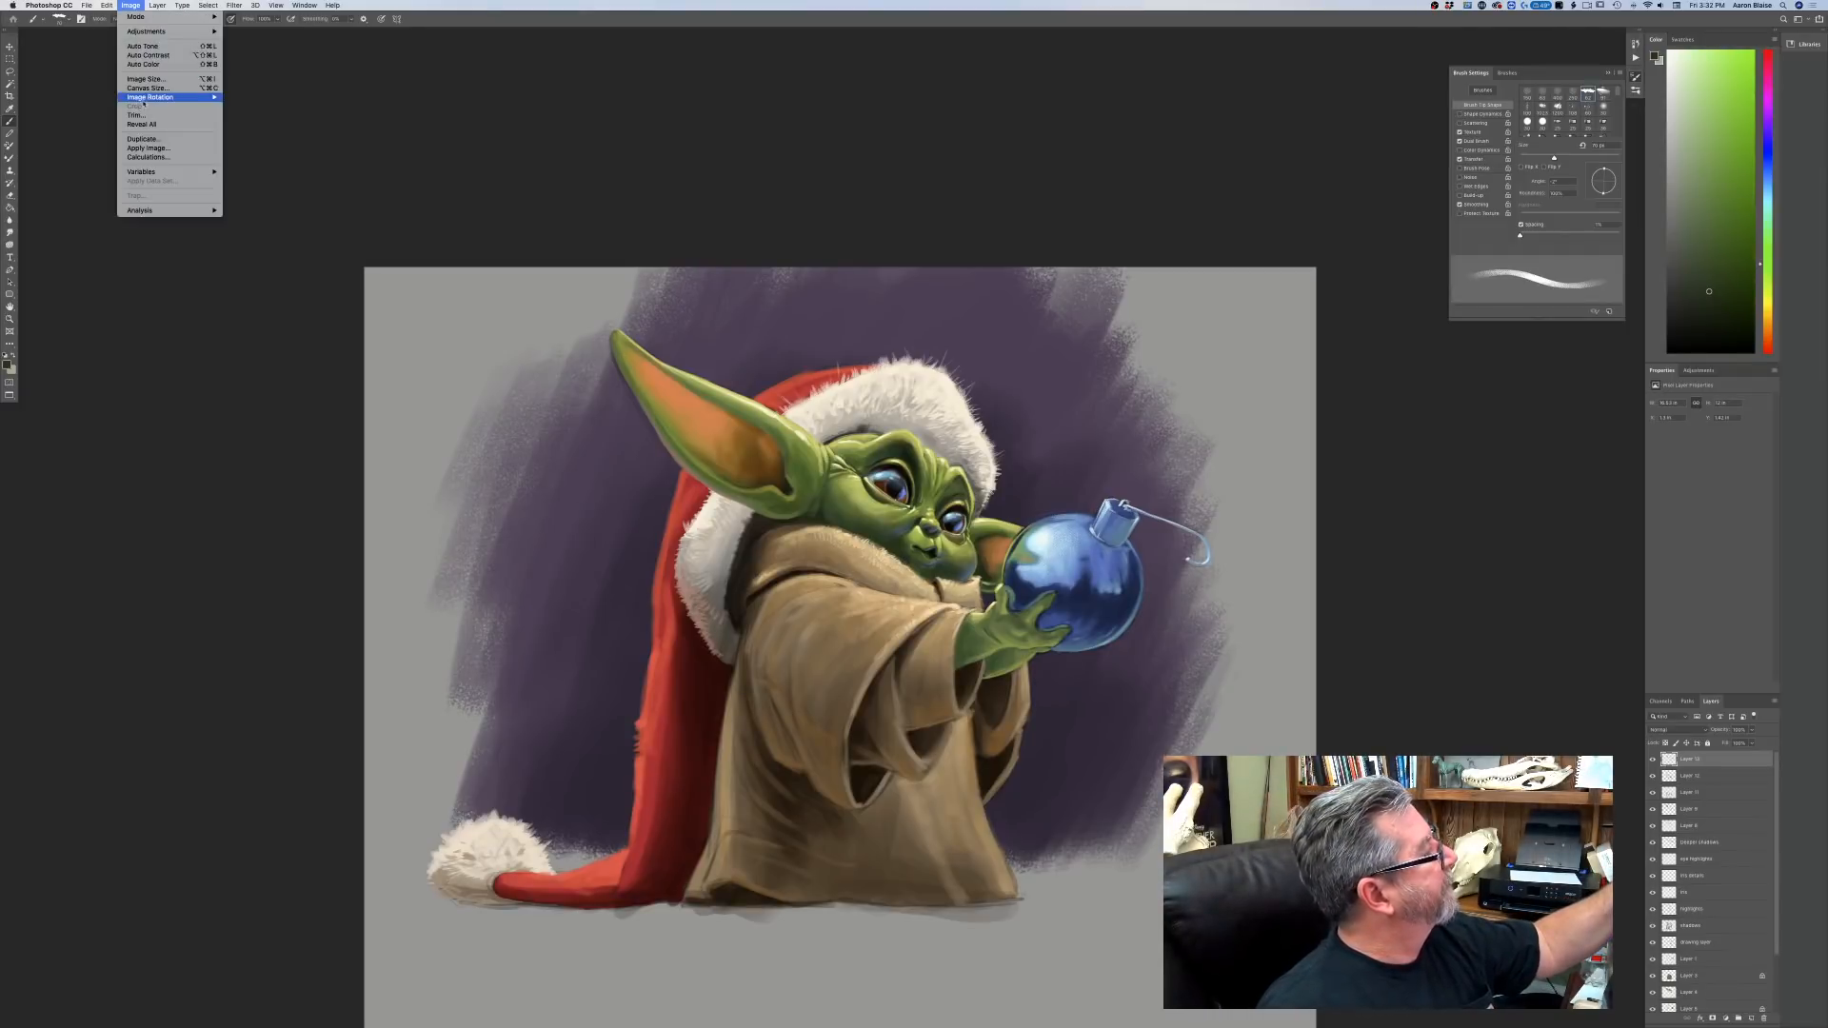
mouse_move(146, 99)
click(246, 137)
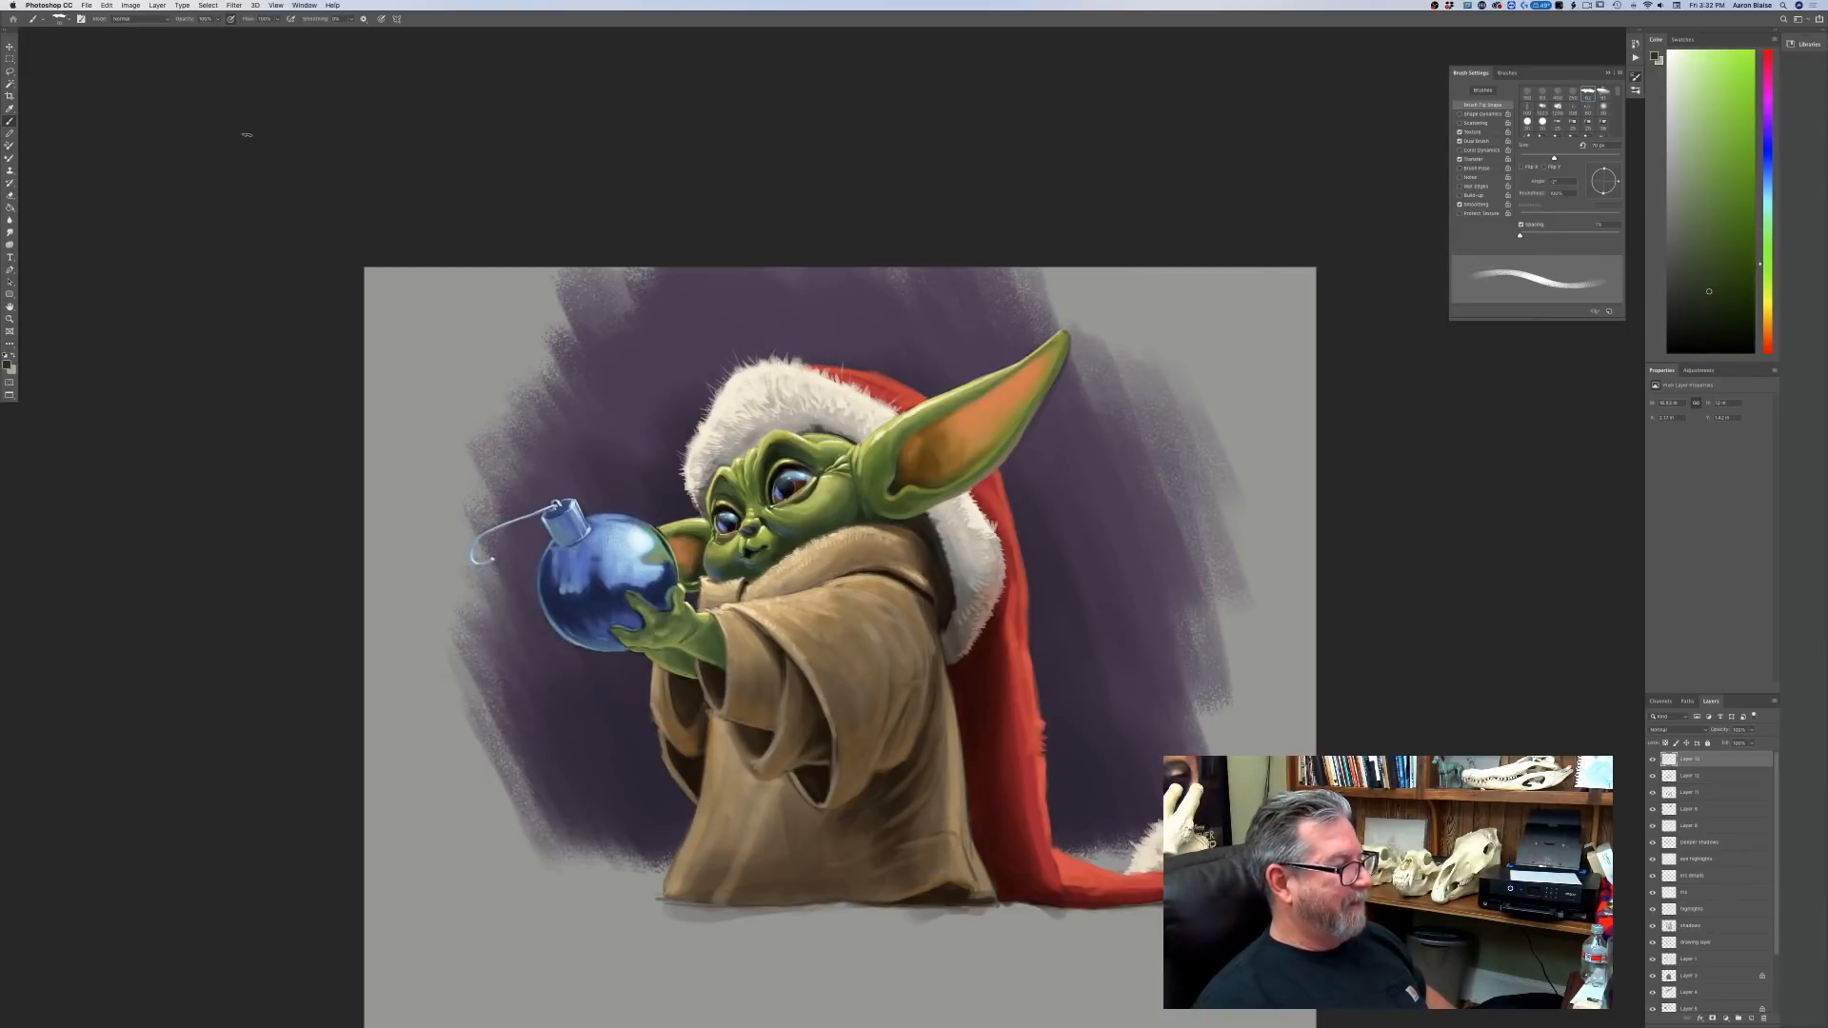
Mix a muted grayish blue foreground color by shifting the dark green's hue to blue and lightening it.
key(super+minus)
key(super+minus)
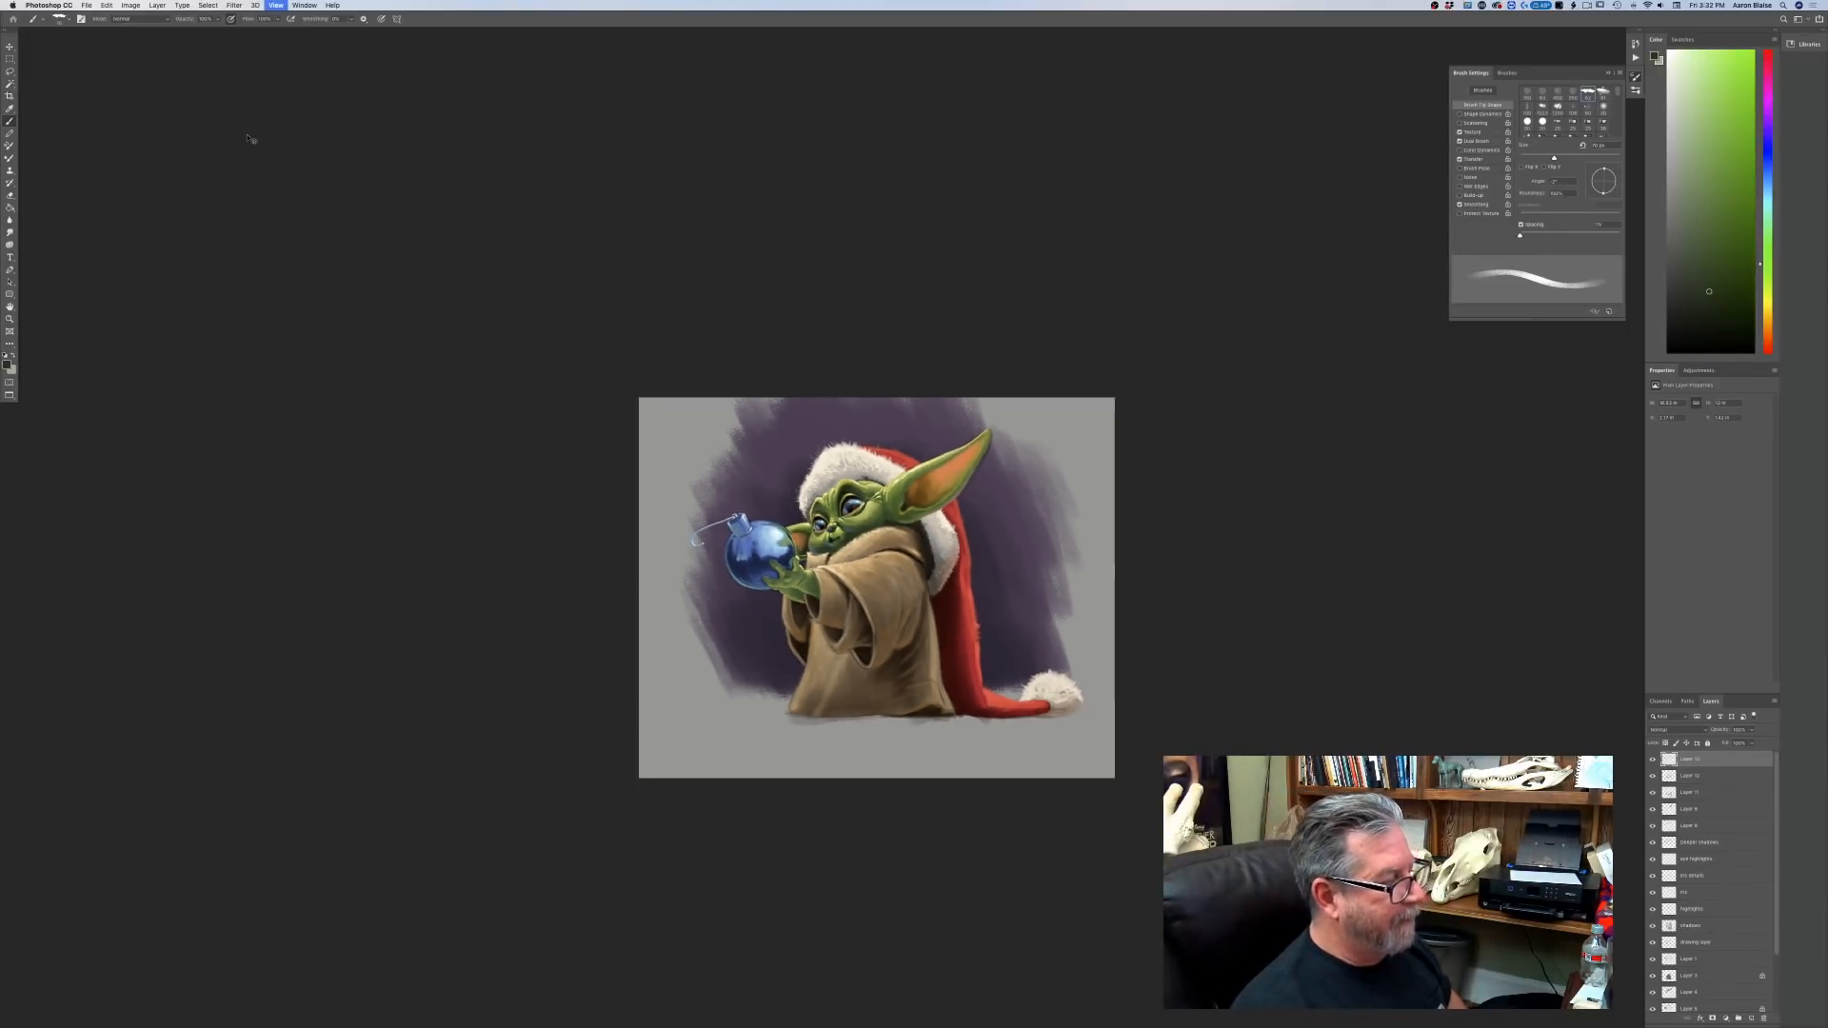
key(super+equal)
key(super+equal)
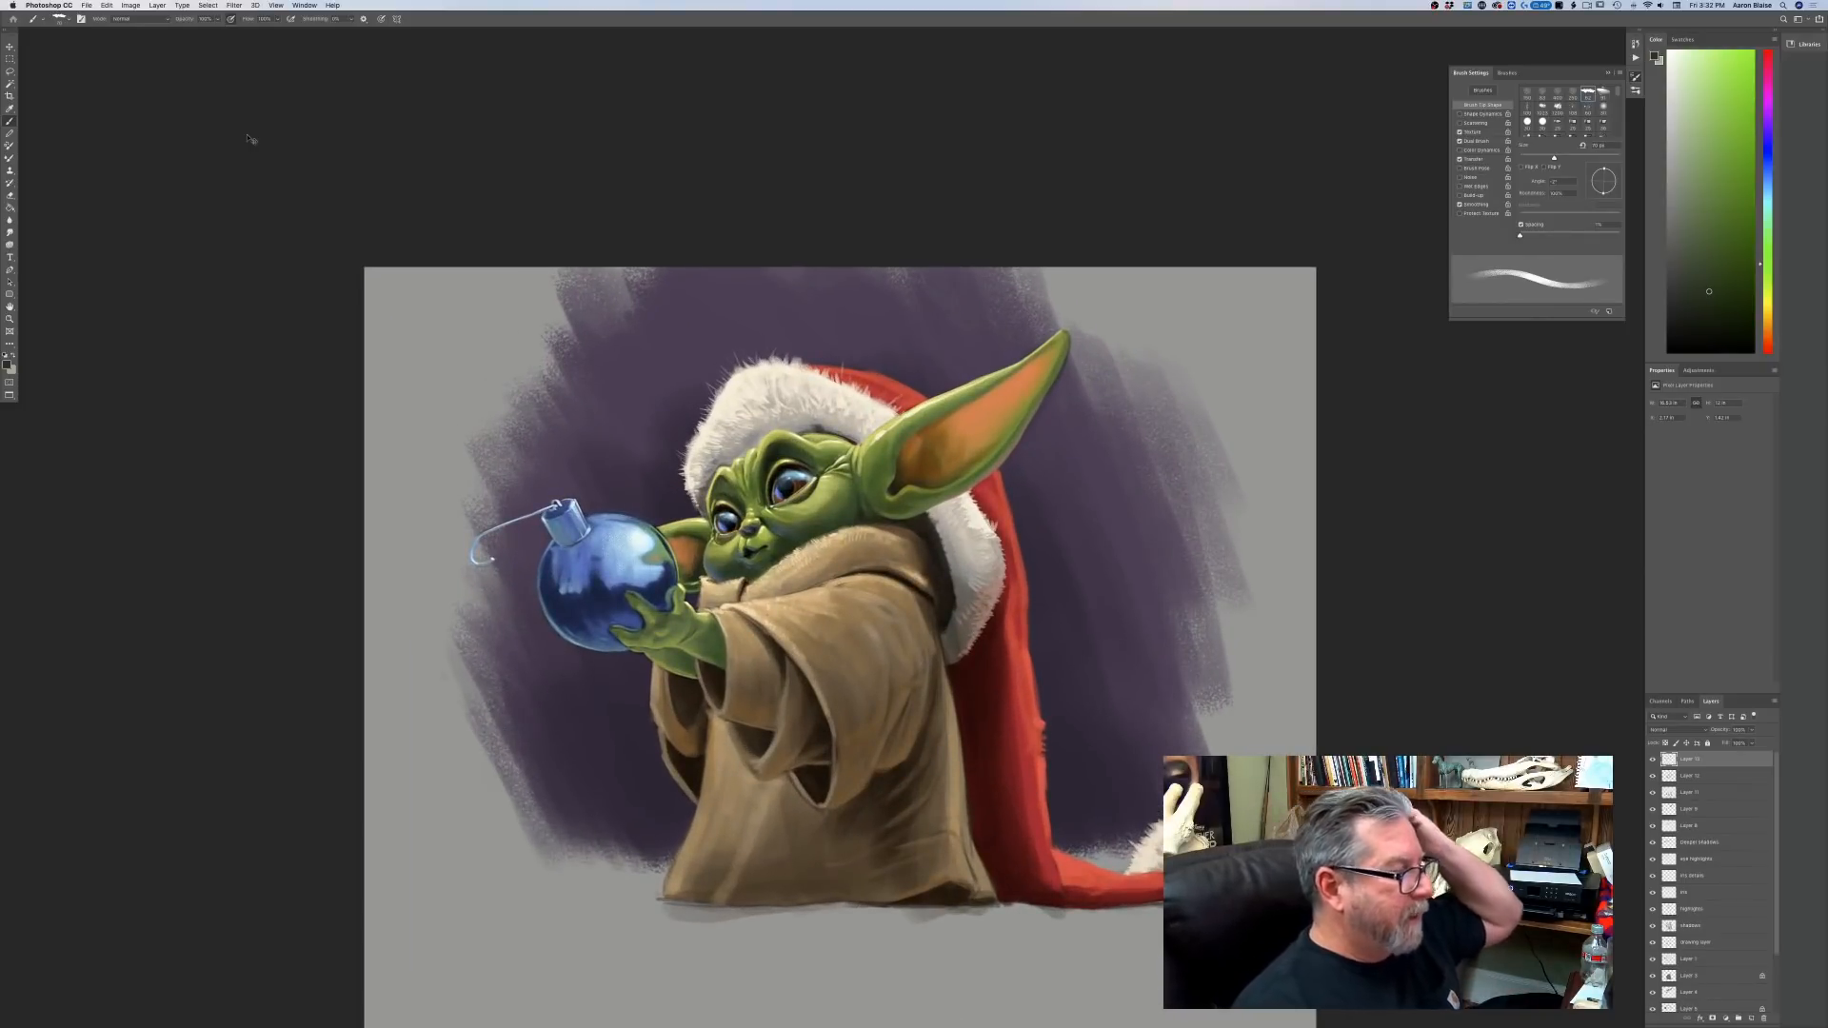
key(super+equal)
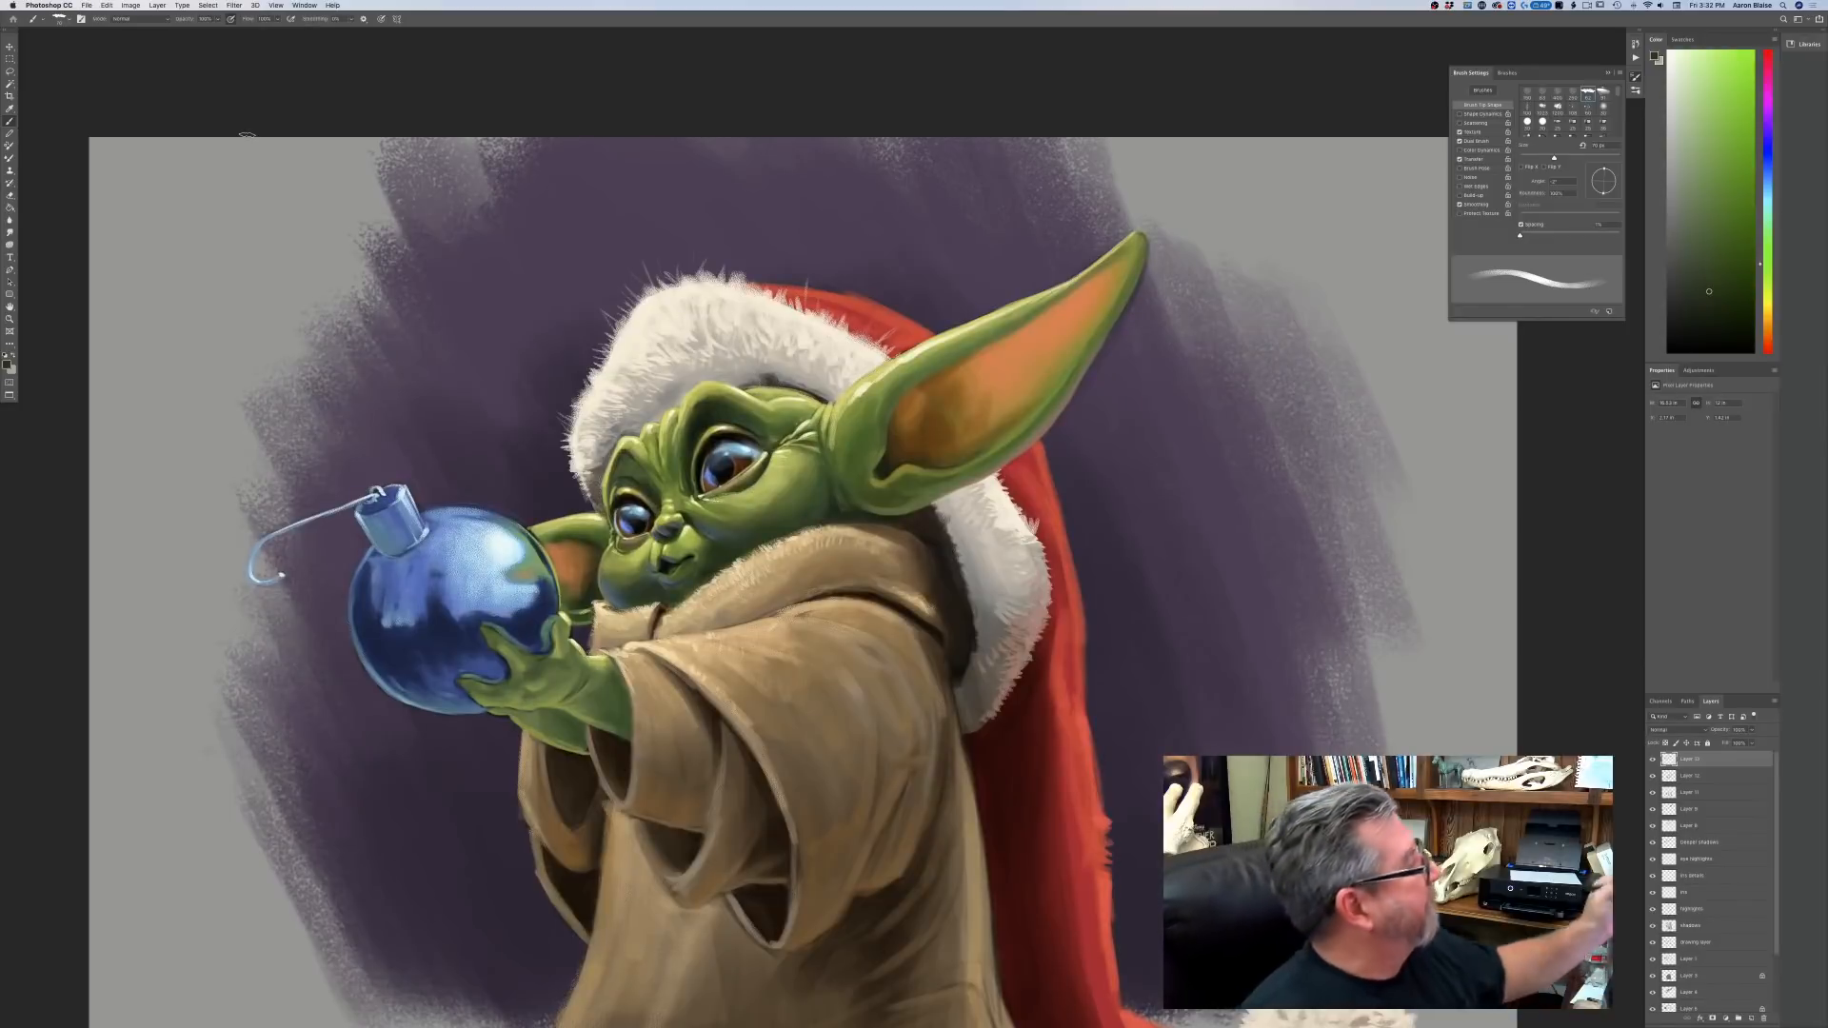
click(7, 364)
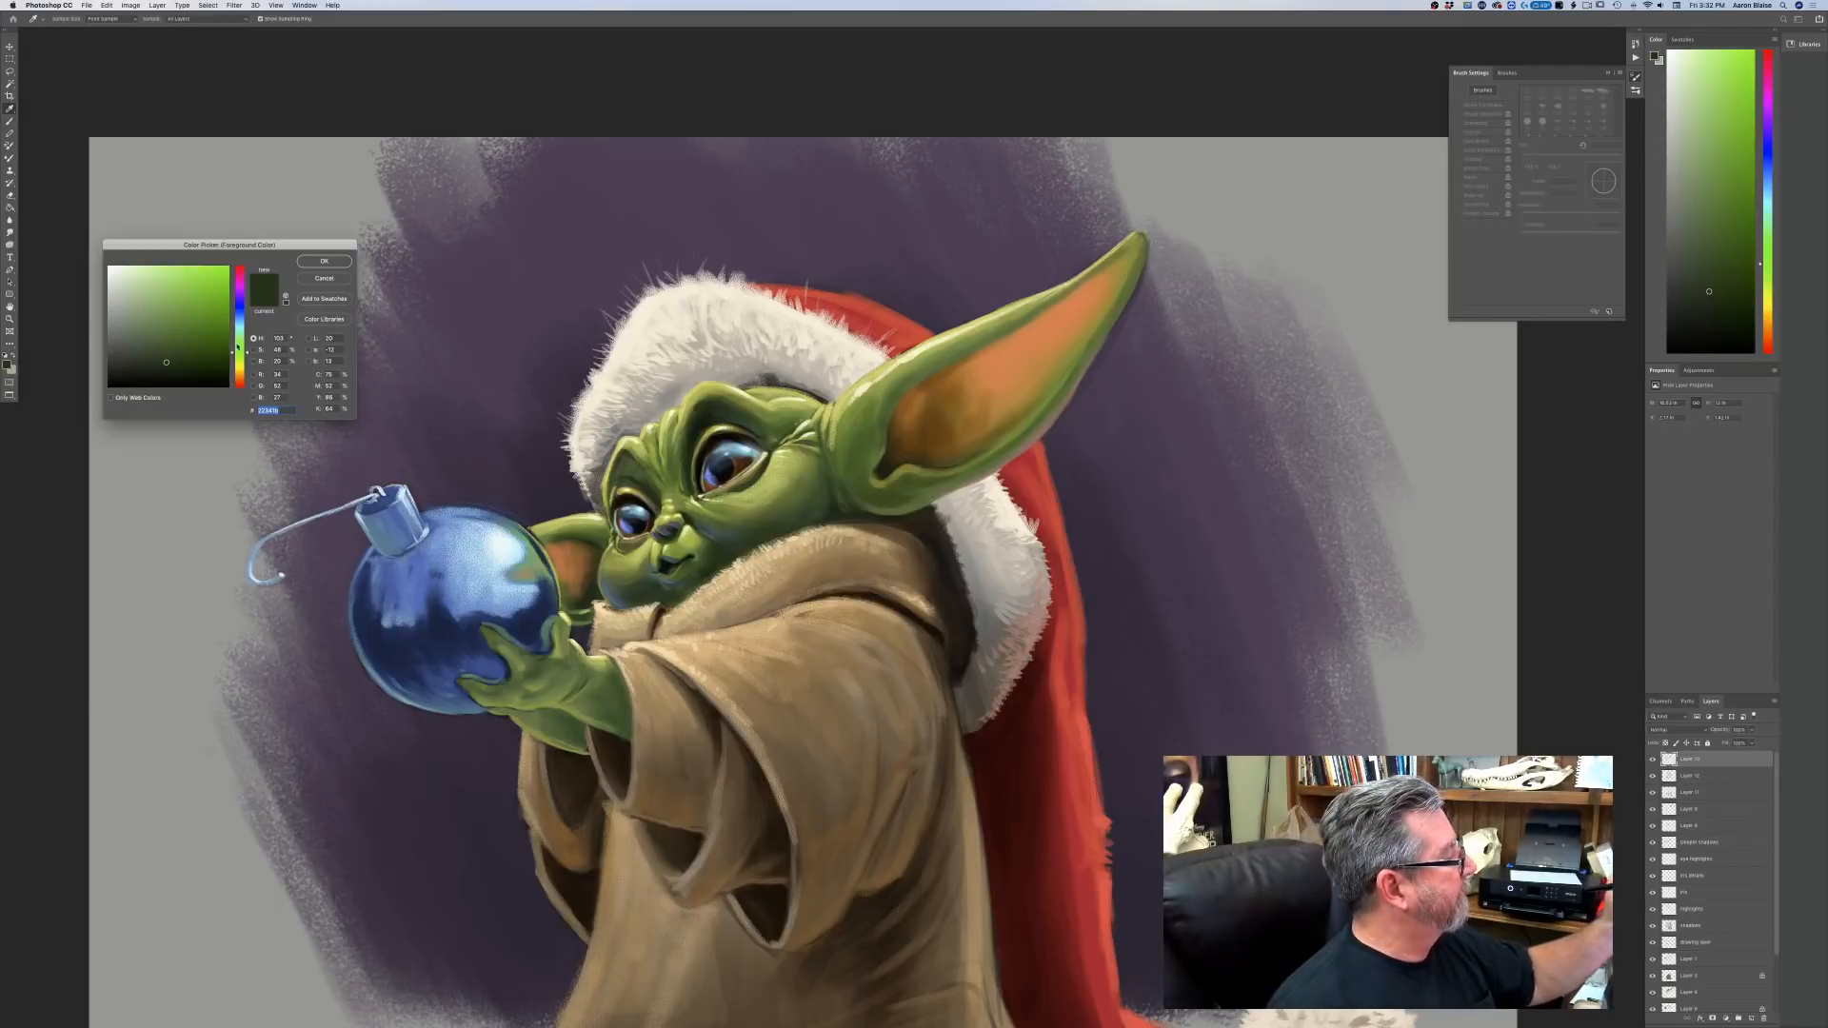
drag(238, 327, 239, 322)
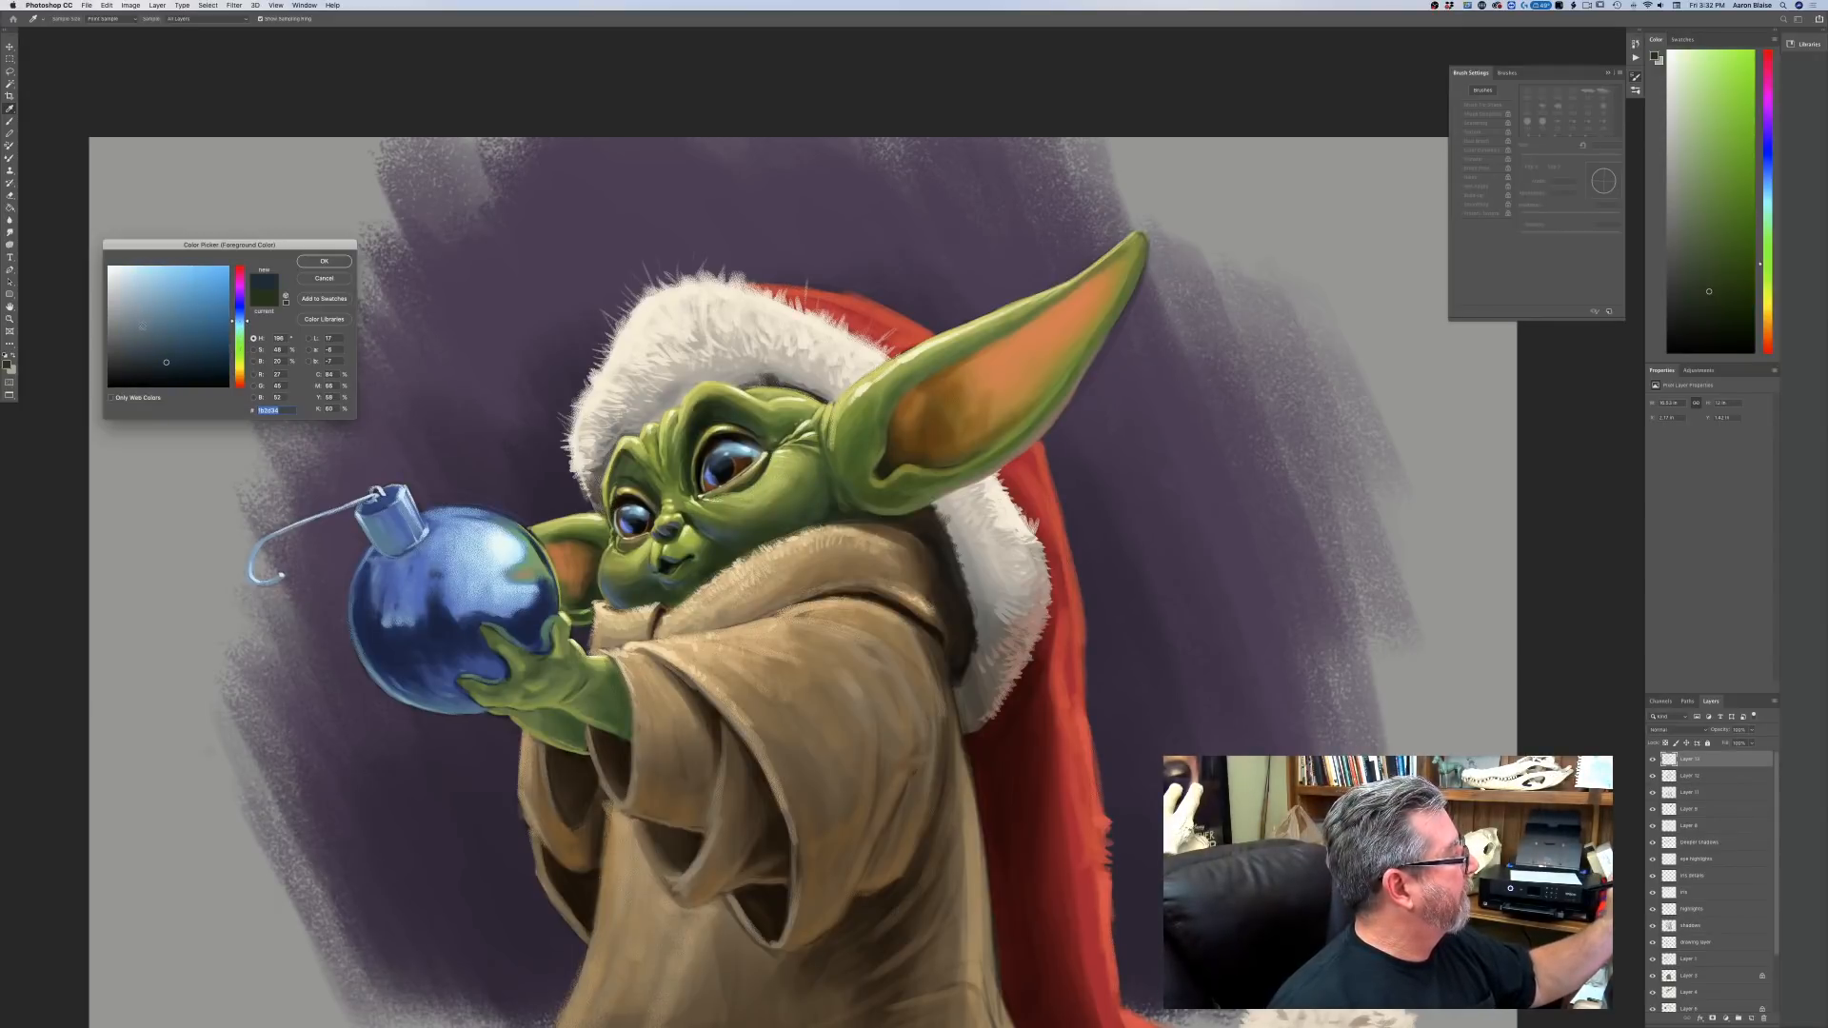
click(148, 316)
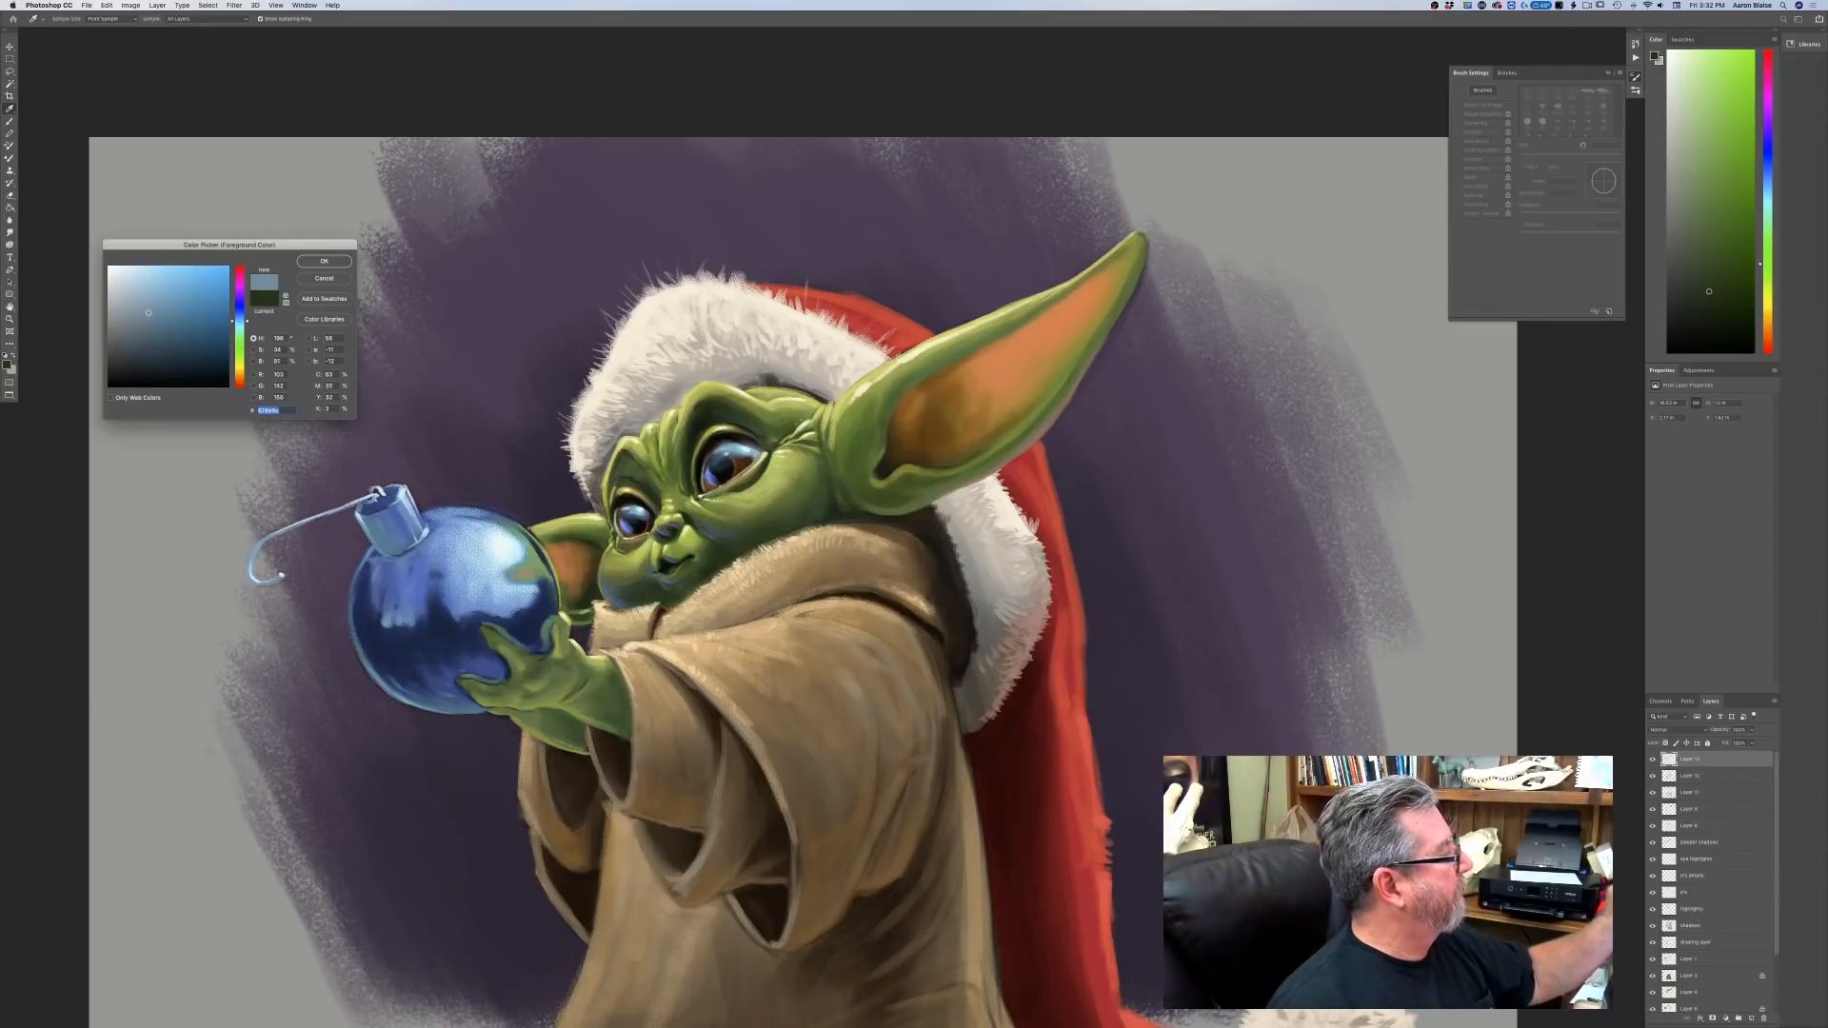
click(323, 260)
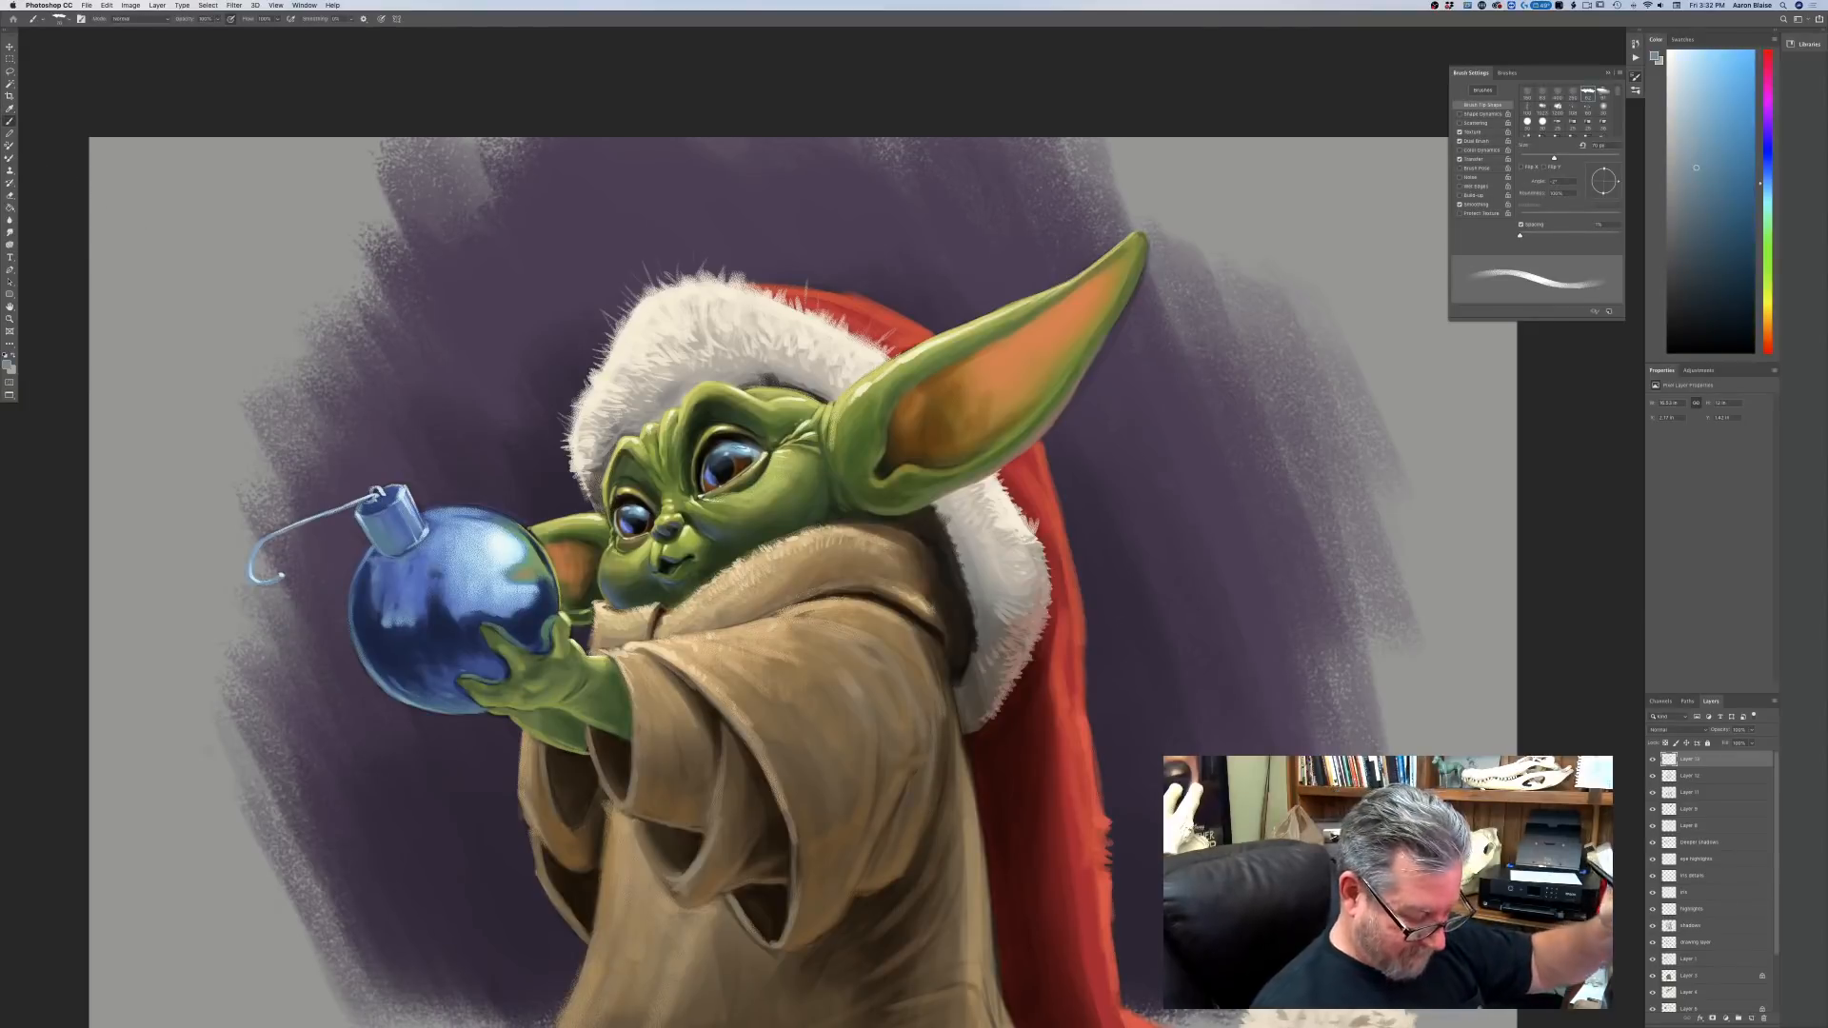
Set up a smaller brush with pen pressure controlling its size, and lighten the foreground color to a pale grayish blue.
key(bracketleft)
click(382, 19)
key(bracketleft)
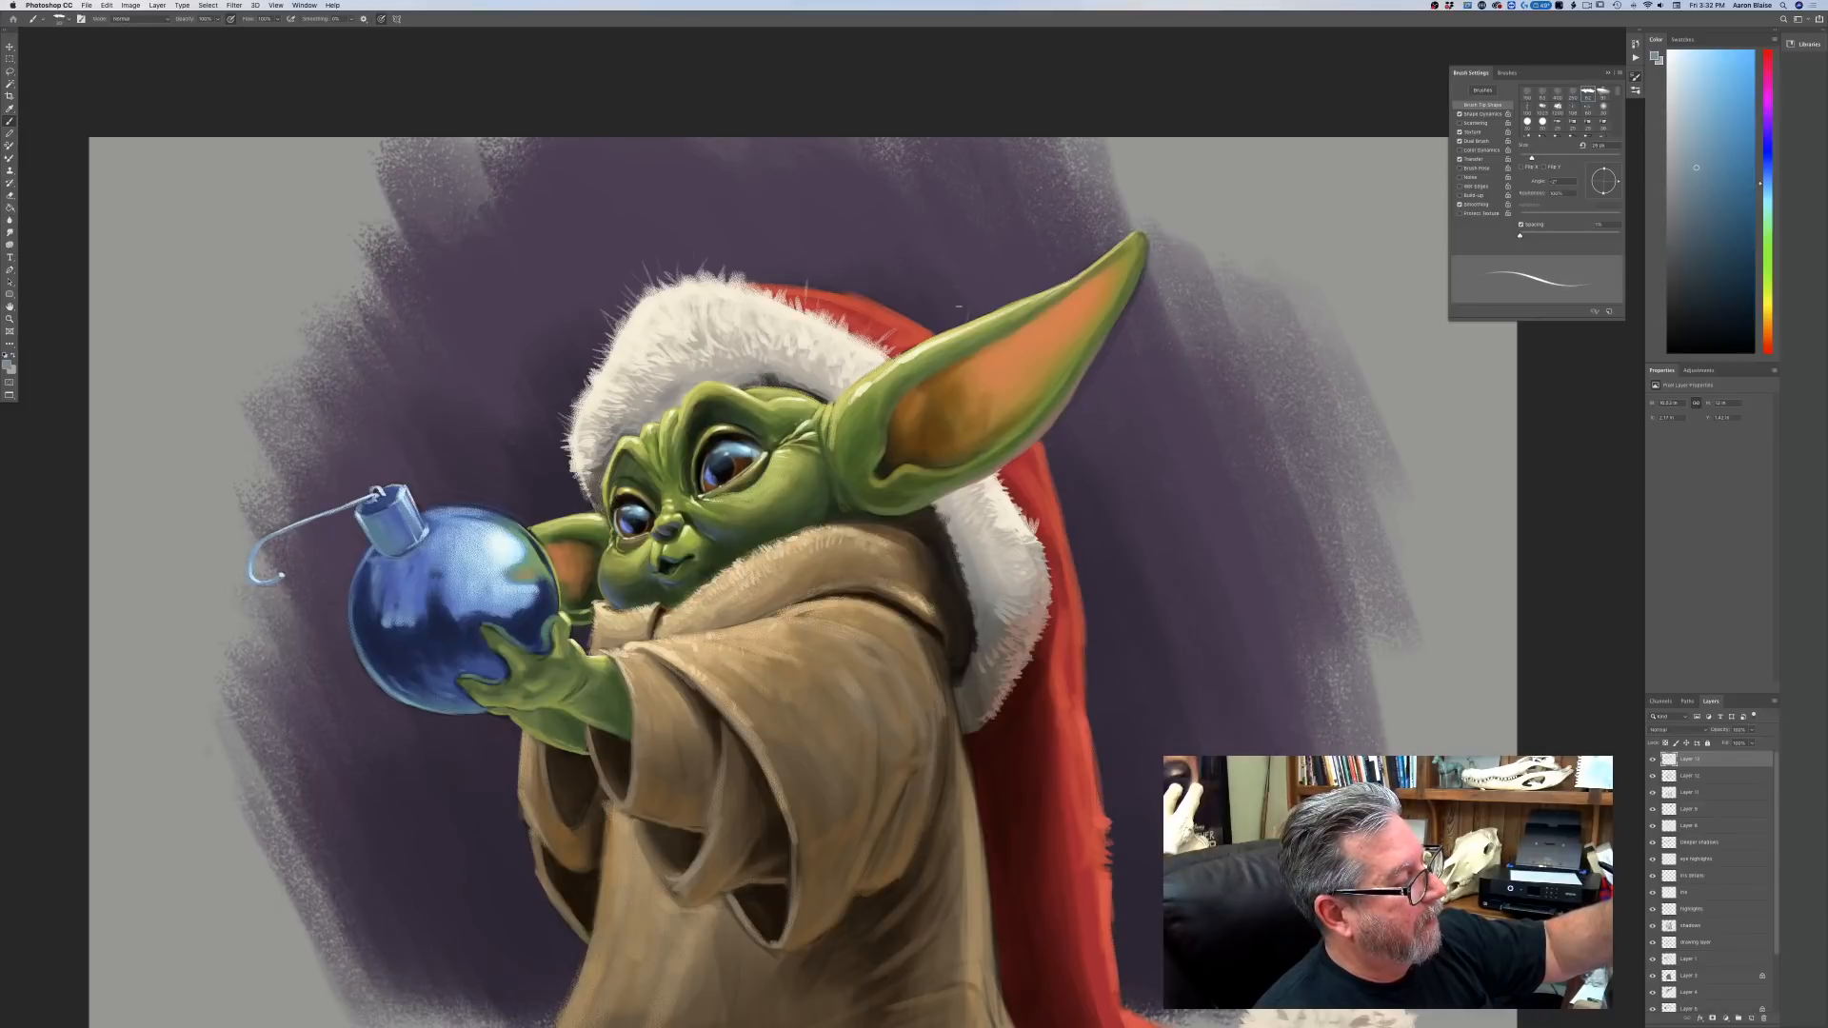
click(9, 364)
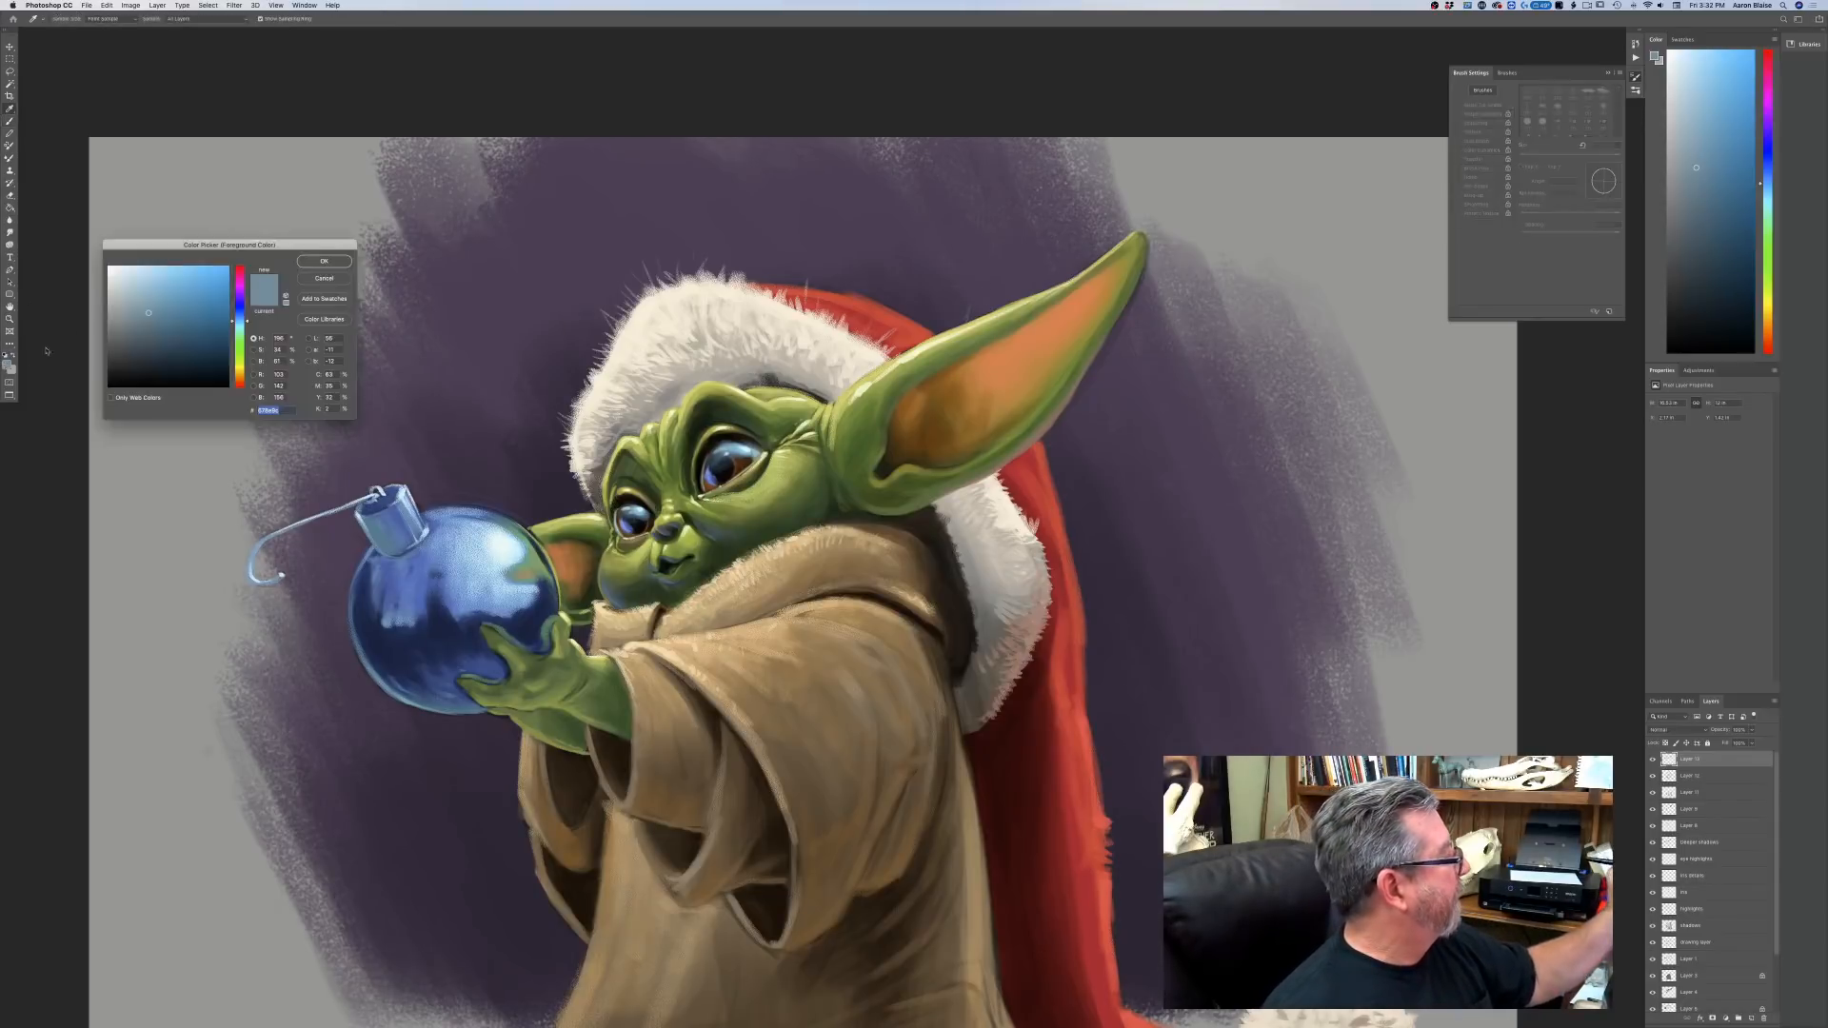
click(140, 292)
key(Return)
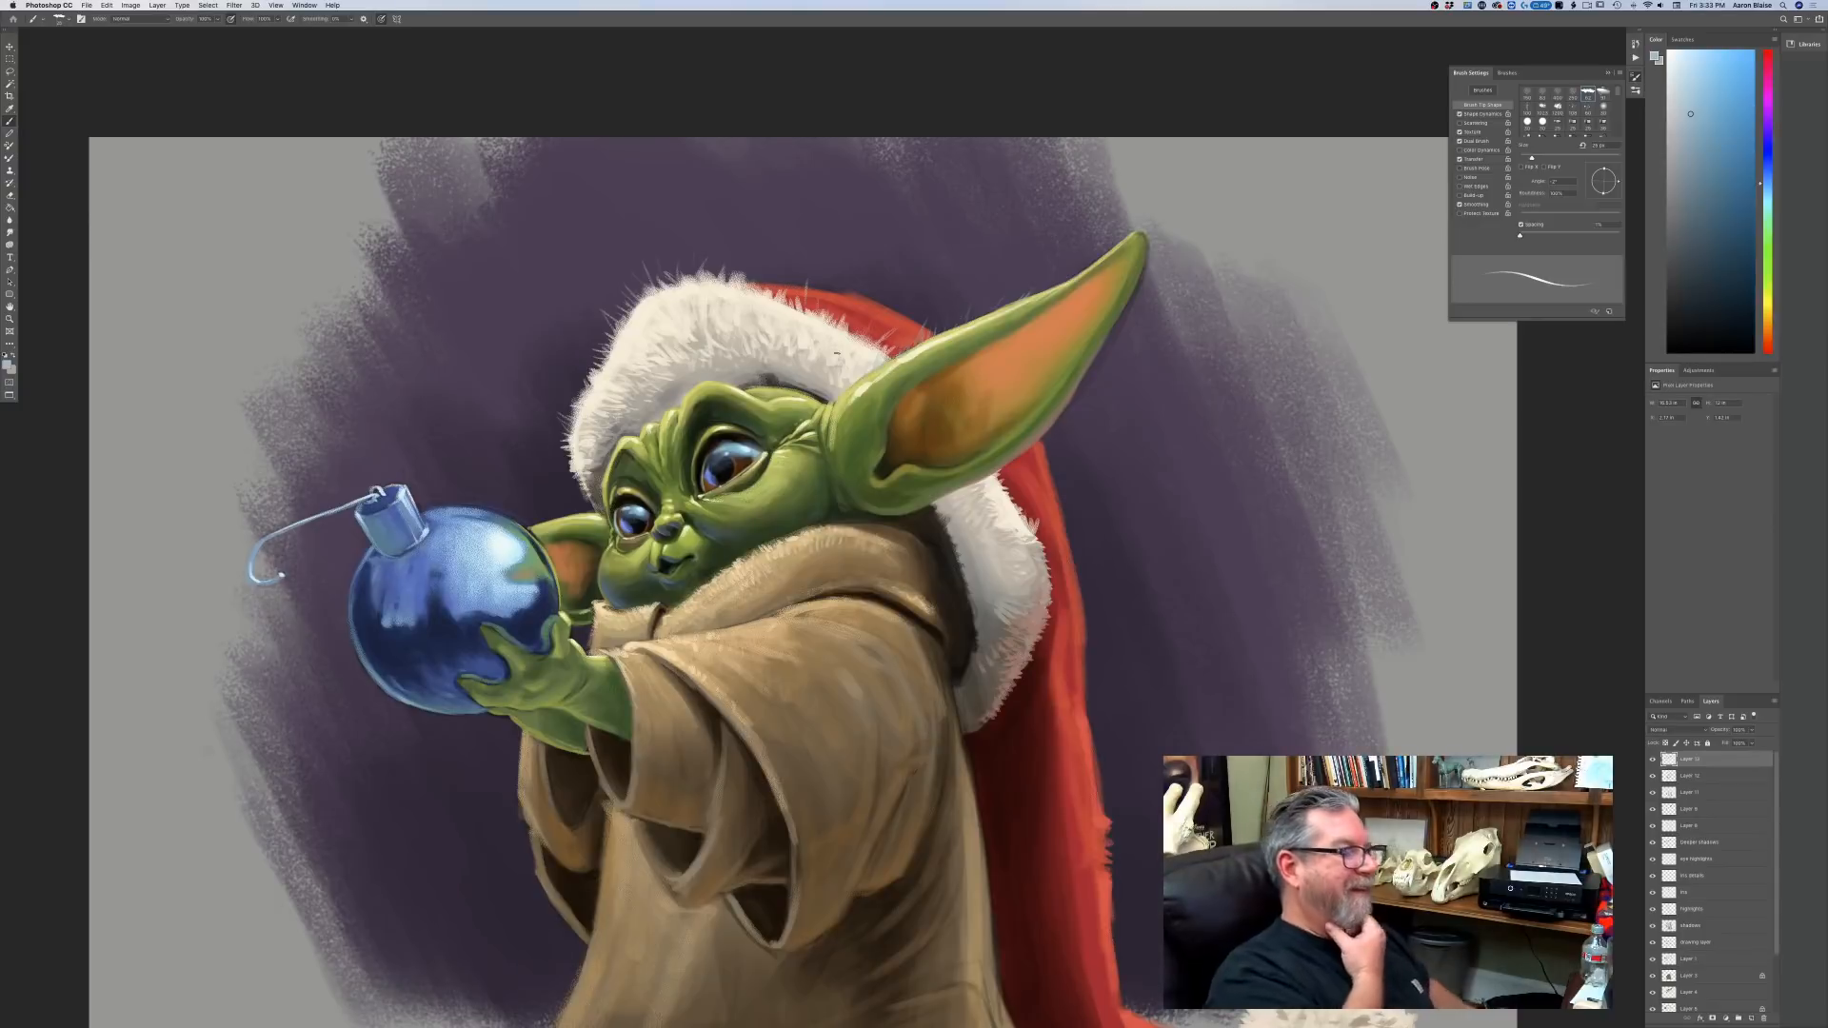
Change the foreground color to a pale warm yellow and paint fine fuzz along the large ear's upper edge with a thinner brush.
click(9, 365)
click(237, 372)
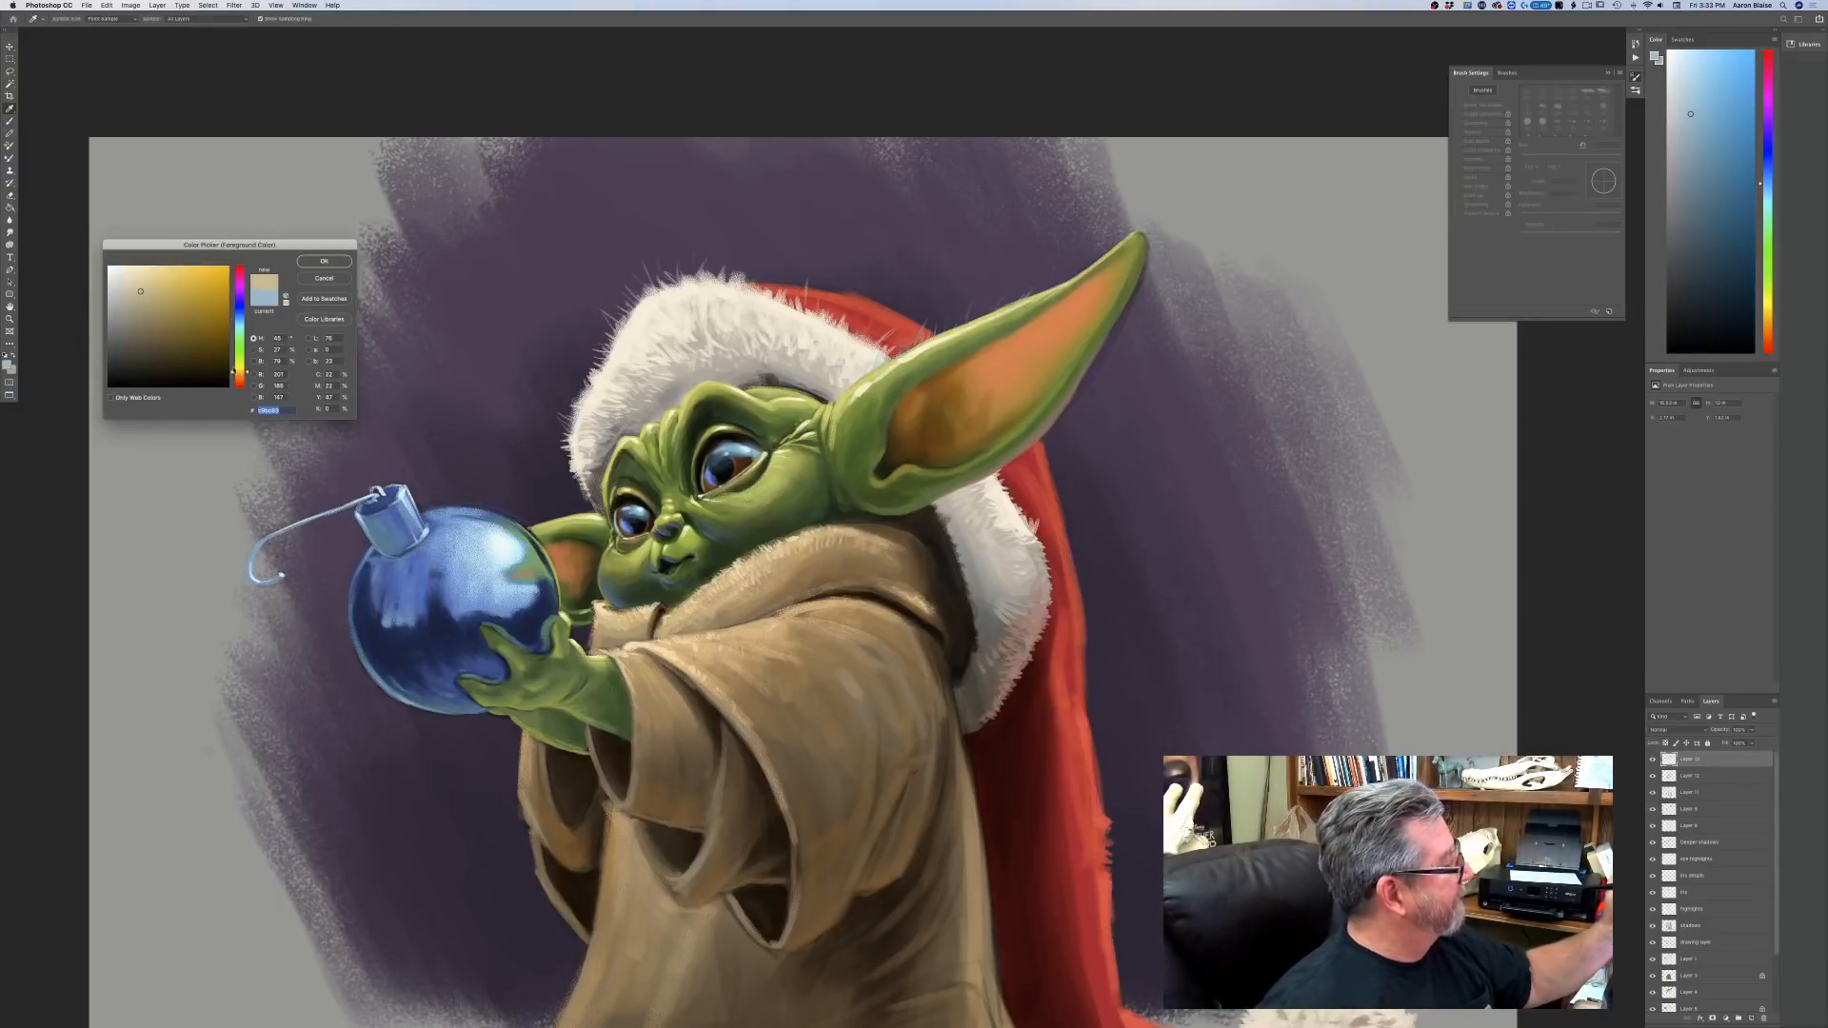
click(142, 278)
key(Return)
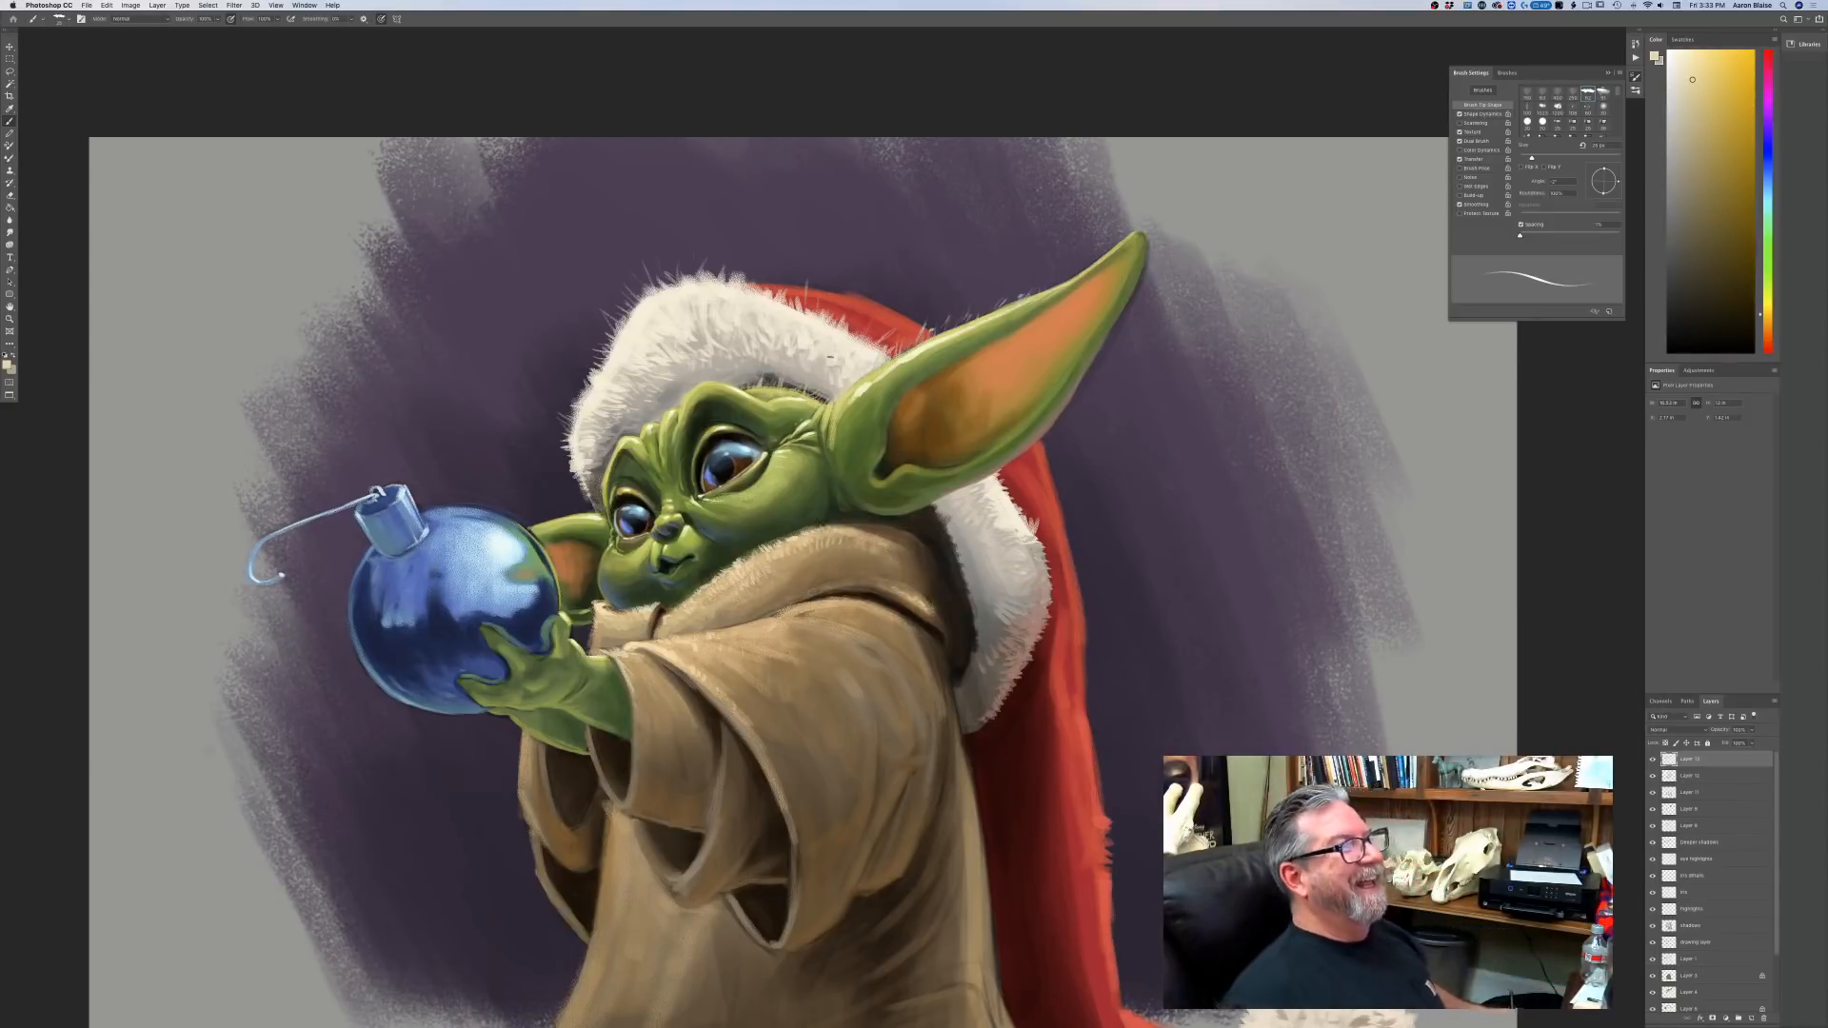
key(bracketleft)
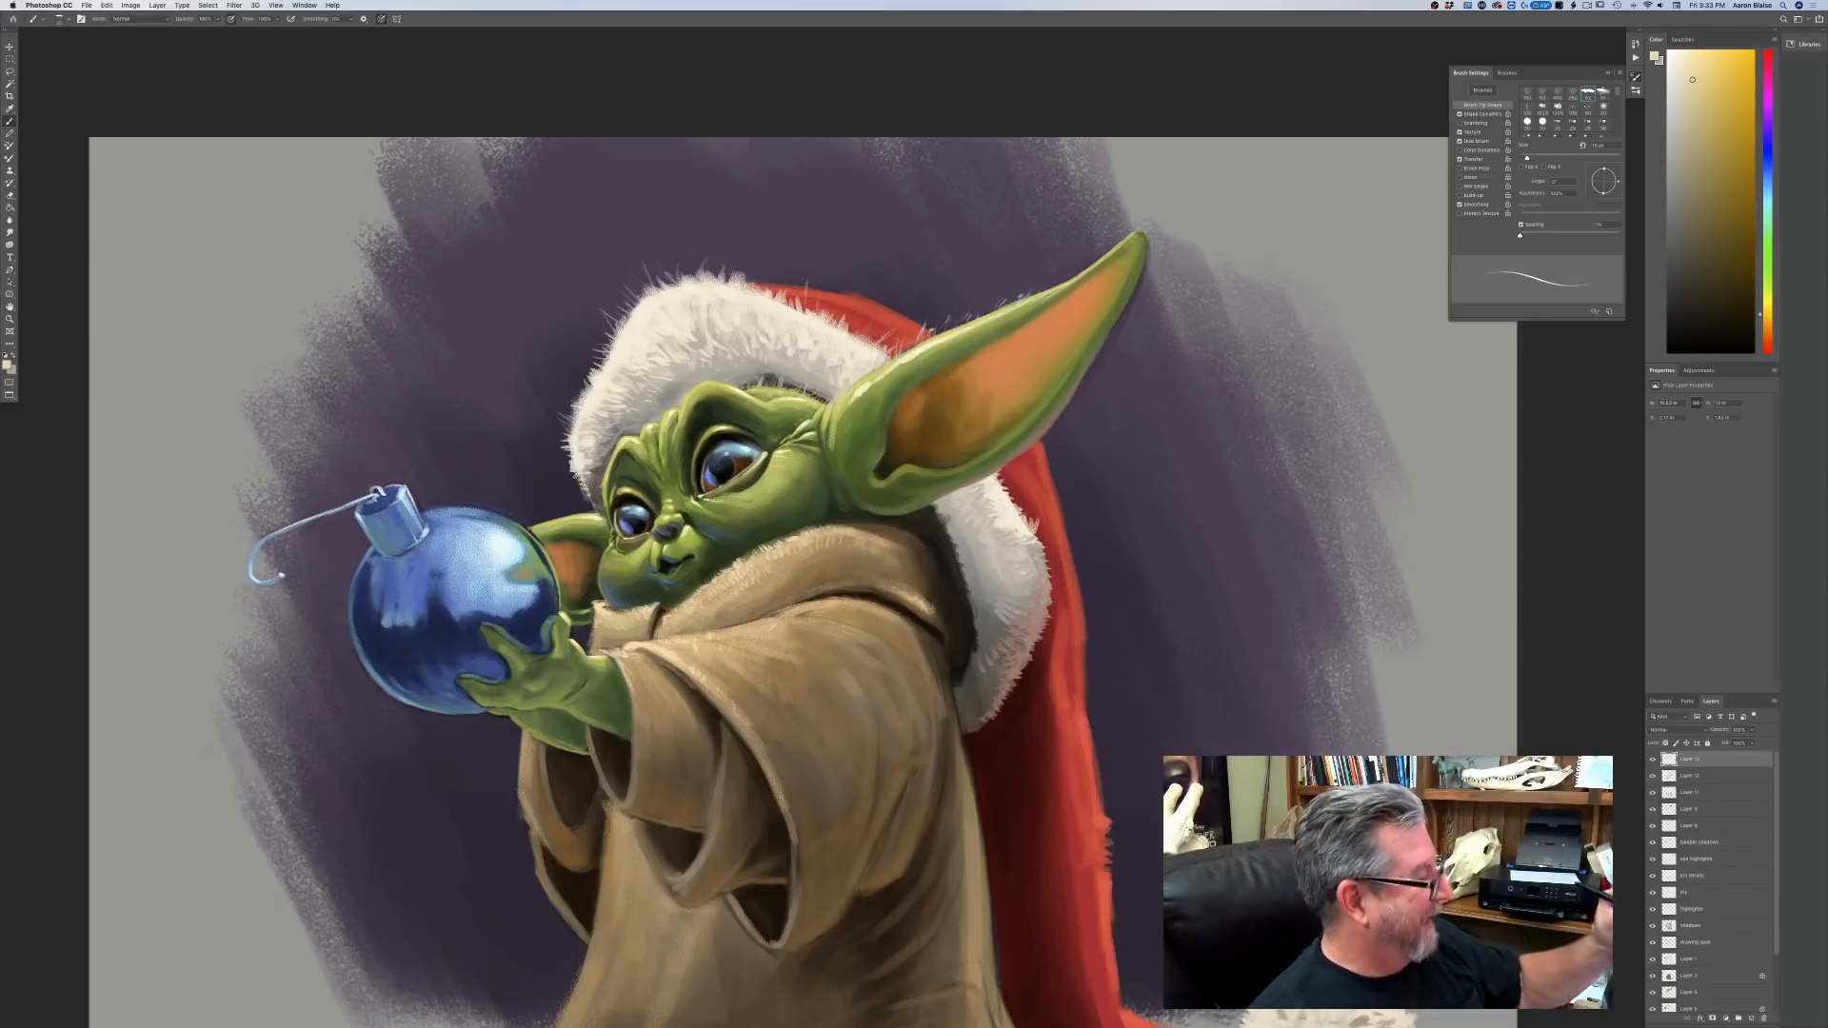
key(bracketright)
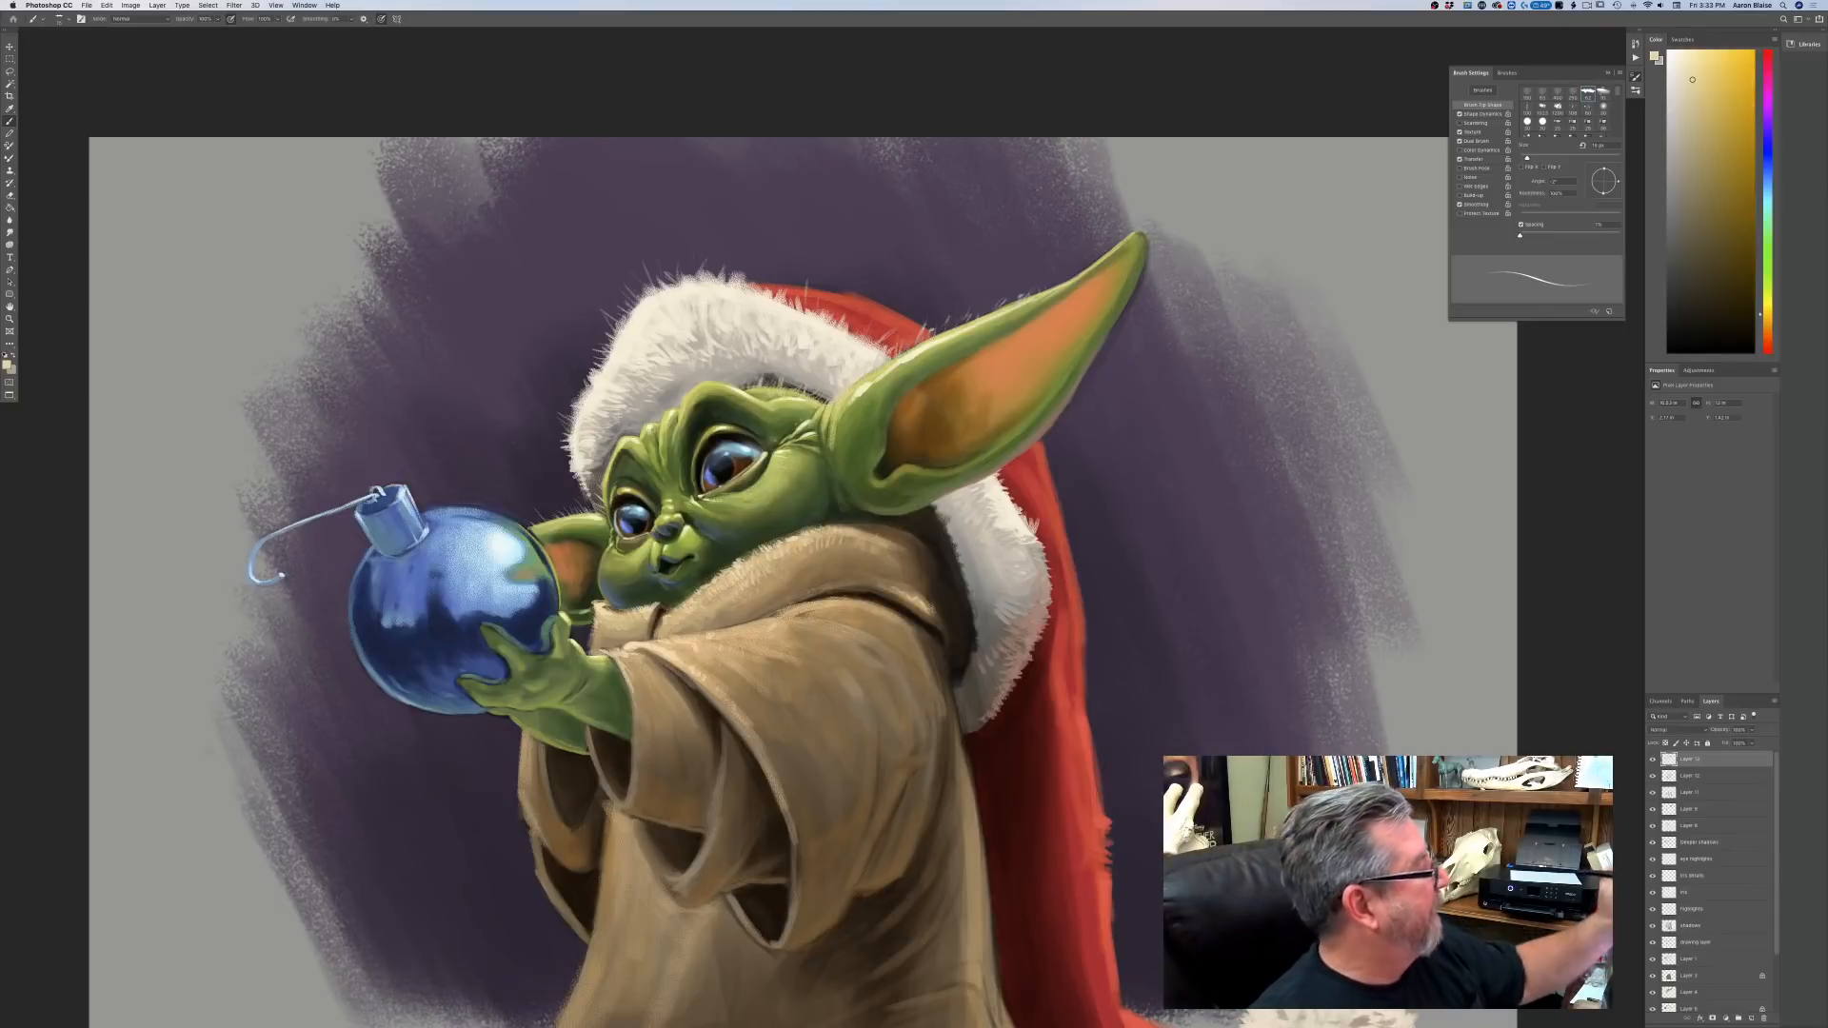
Lighten the foreground color to a near-white cream for painting the fuzz.
click(8, 365)
click(129, 270)
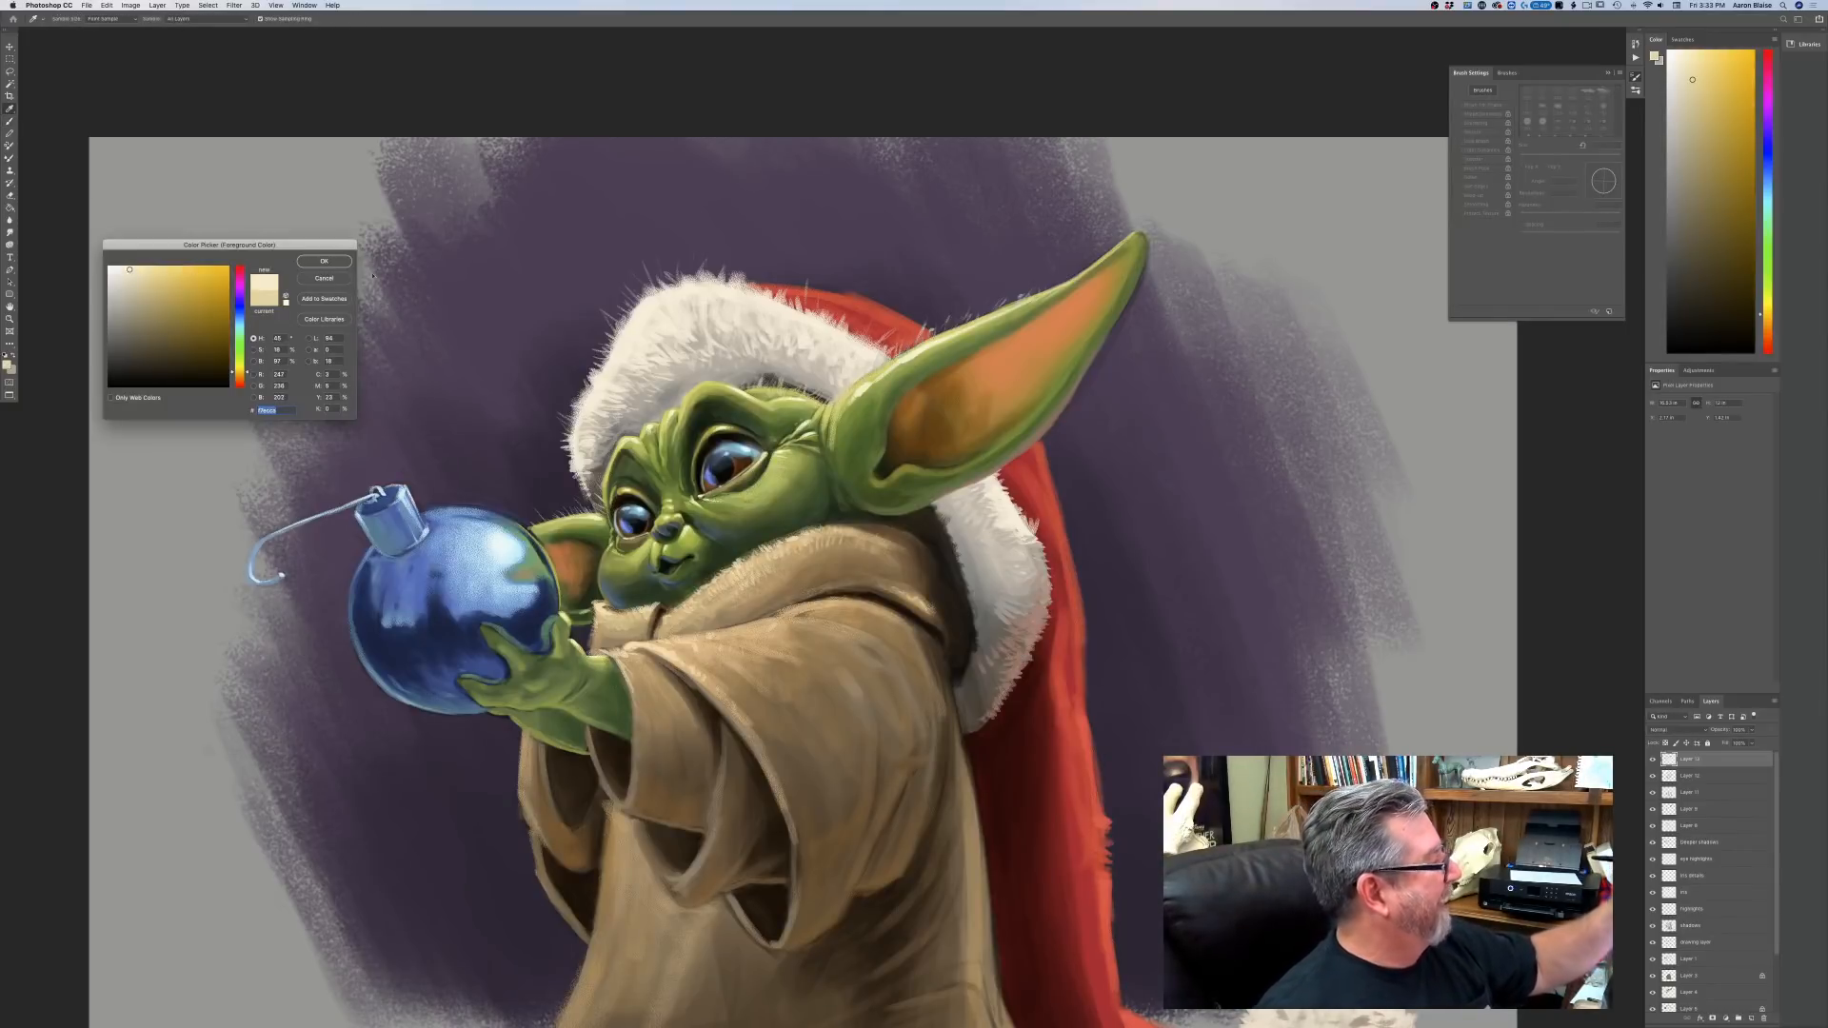
key(Return)
key(b)
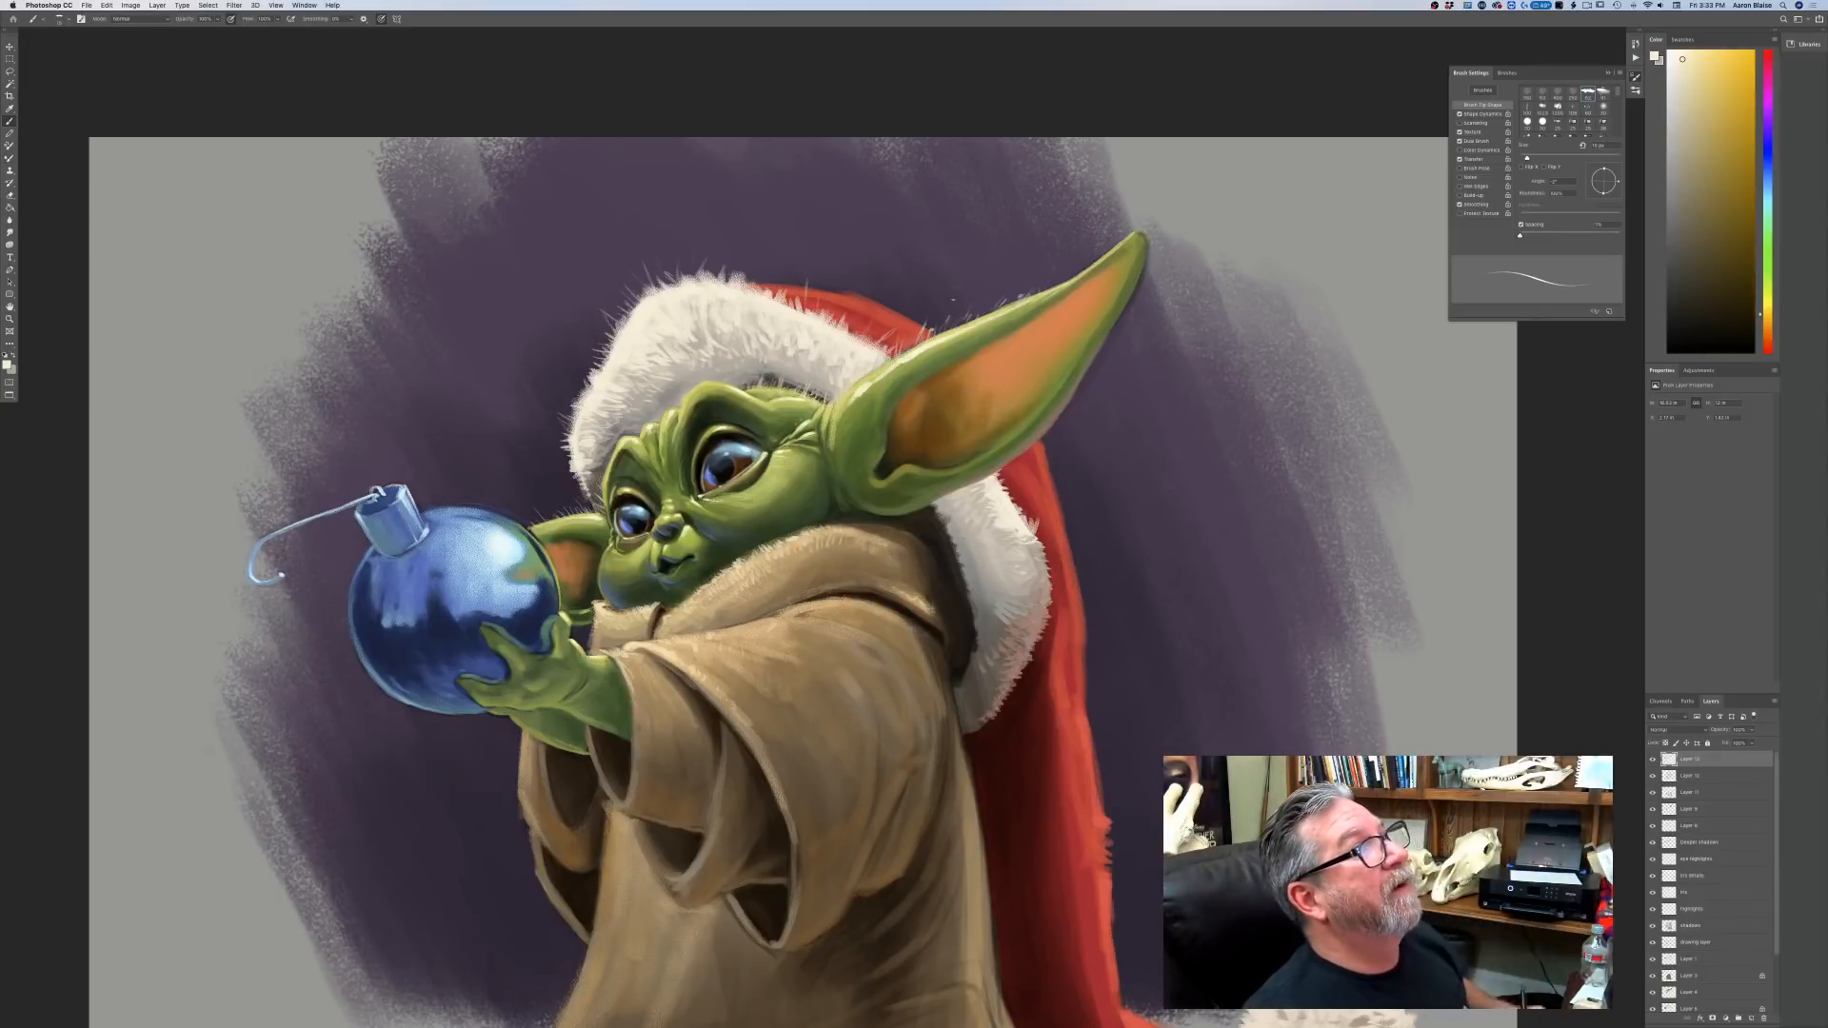
Choose a sampled speckle brush from the end of the brush preset list and enlarge it.
click(60, 20)
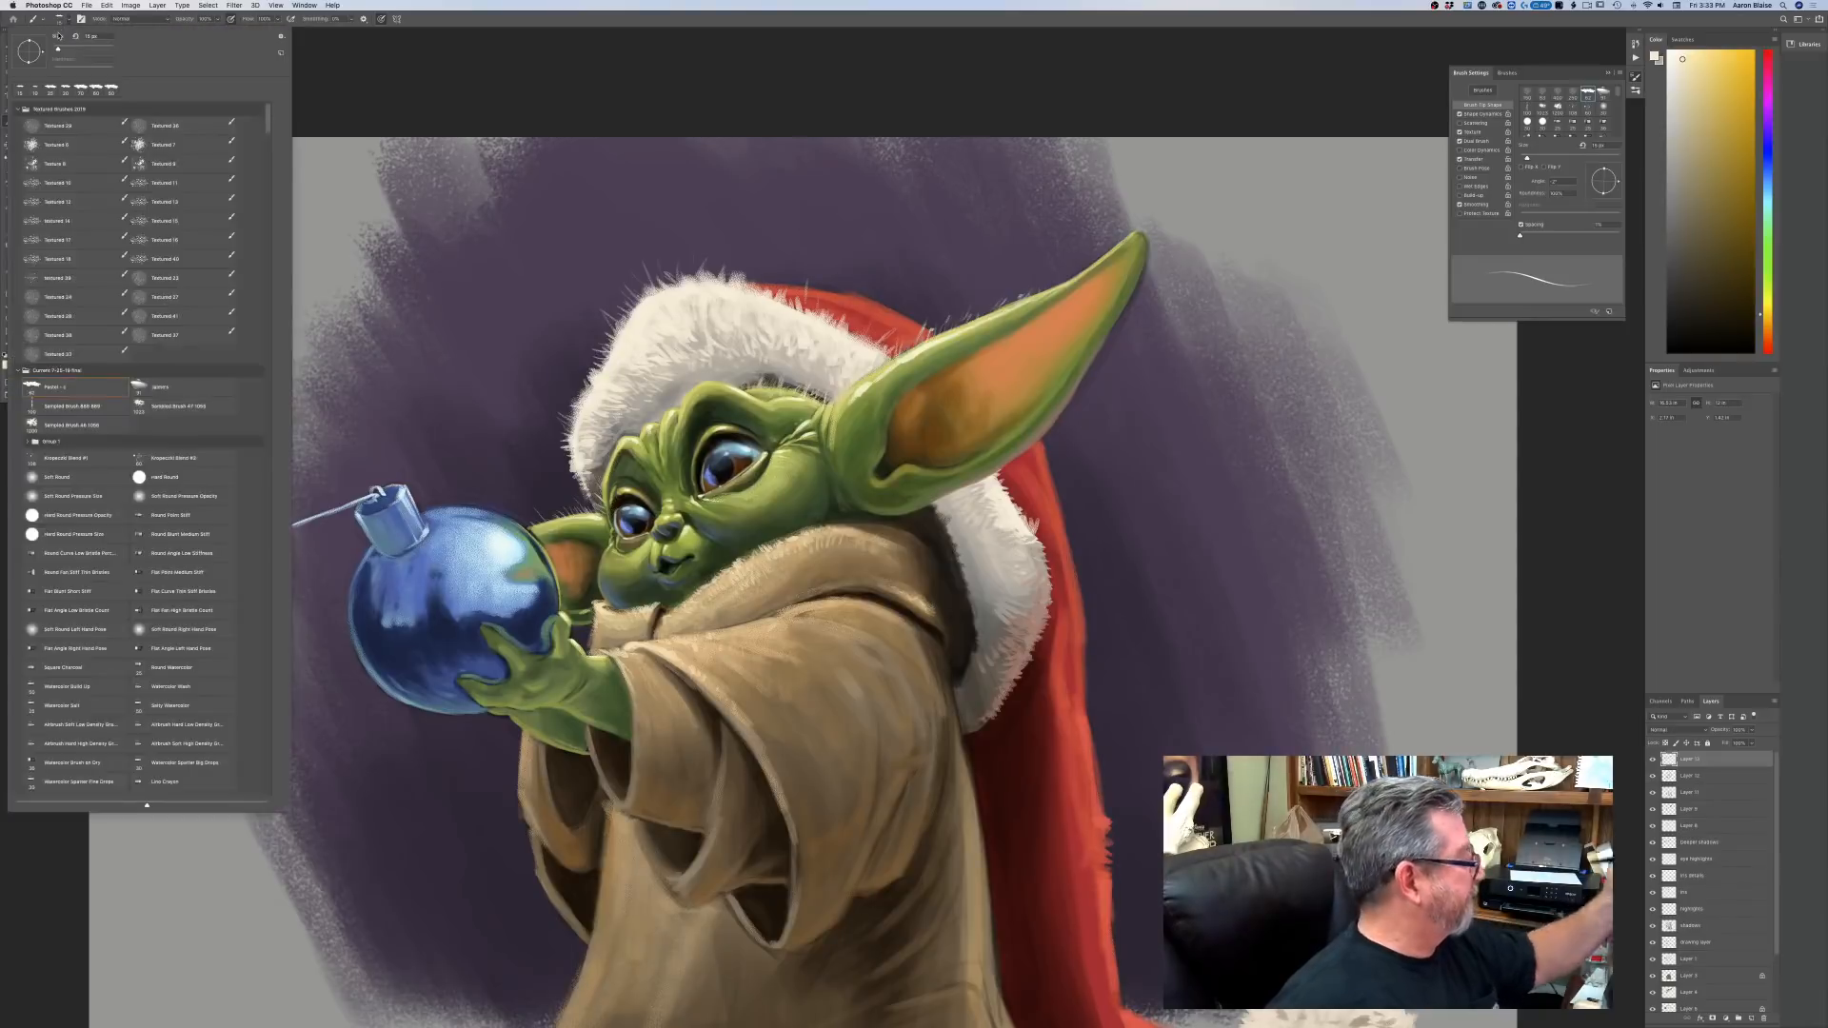
drag(269, 135, 238, 806)
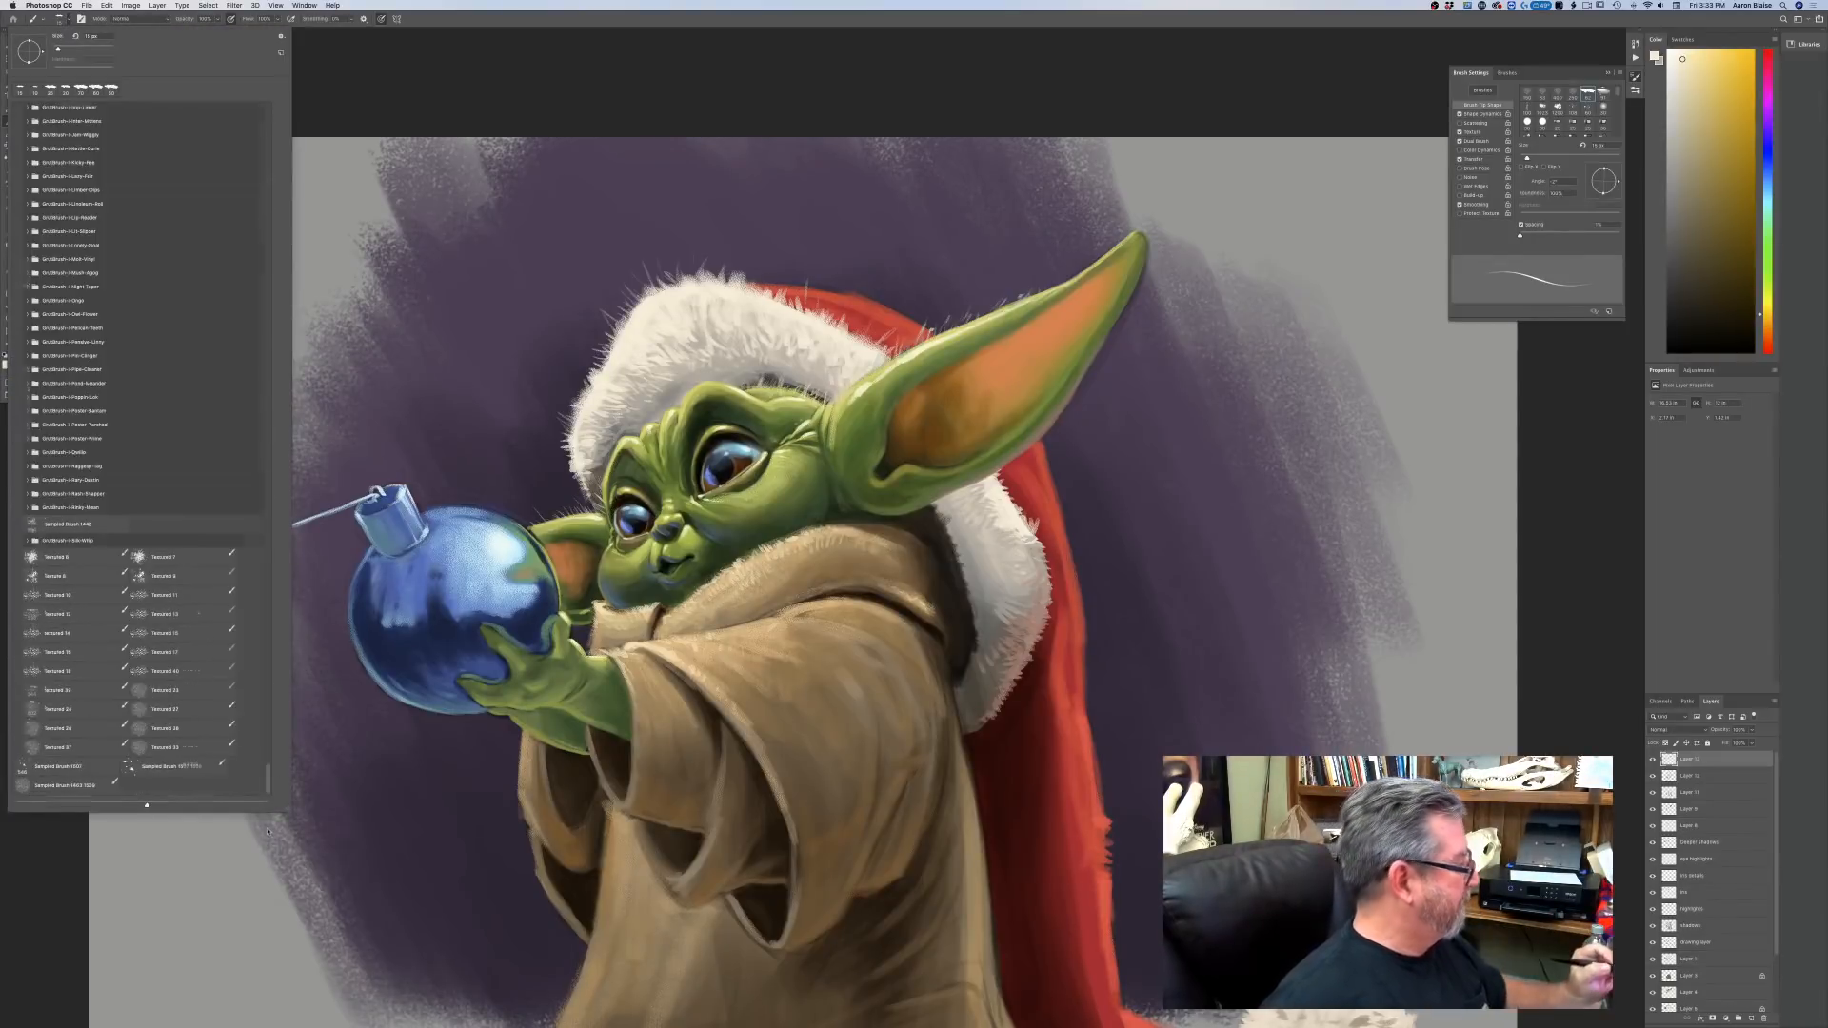
double_click(182, 767)
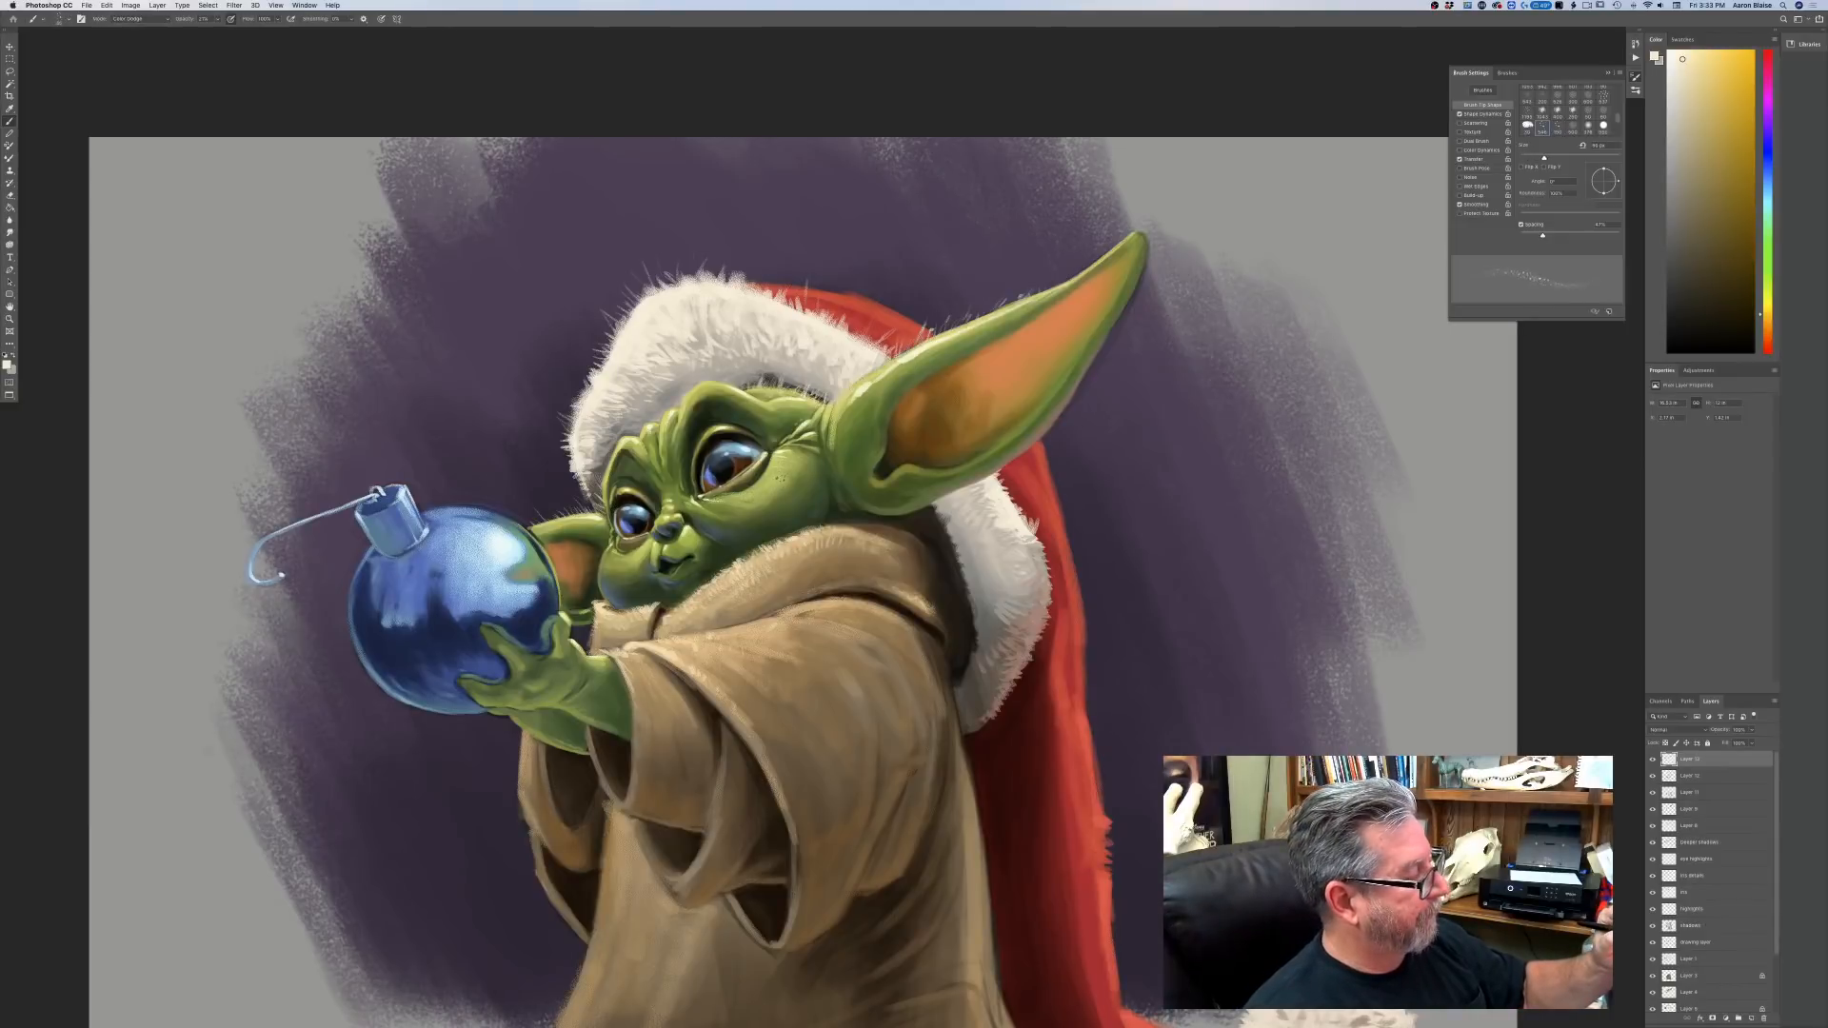
key(])
key(])
key(])
Change the foreground color to a light yellow-green by shifting the hue and increasing the saturation.
click(7, 368)
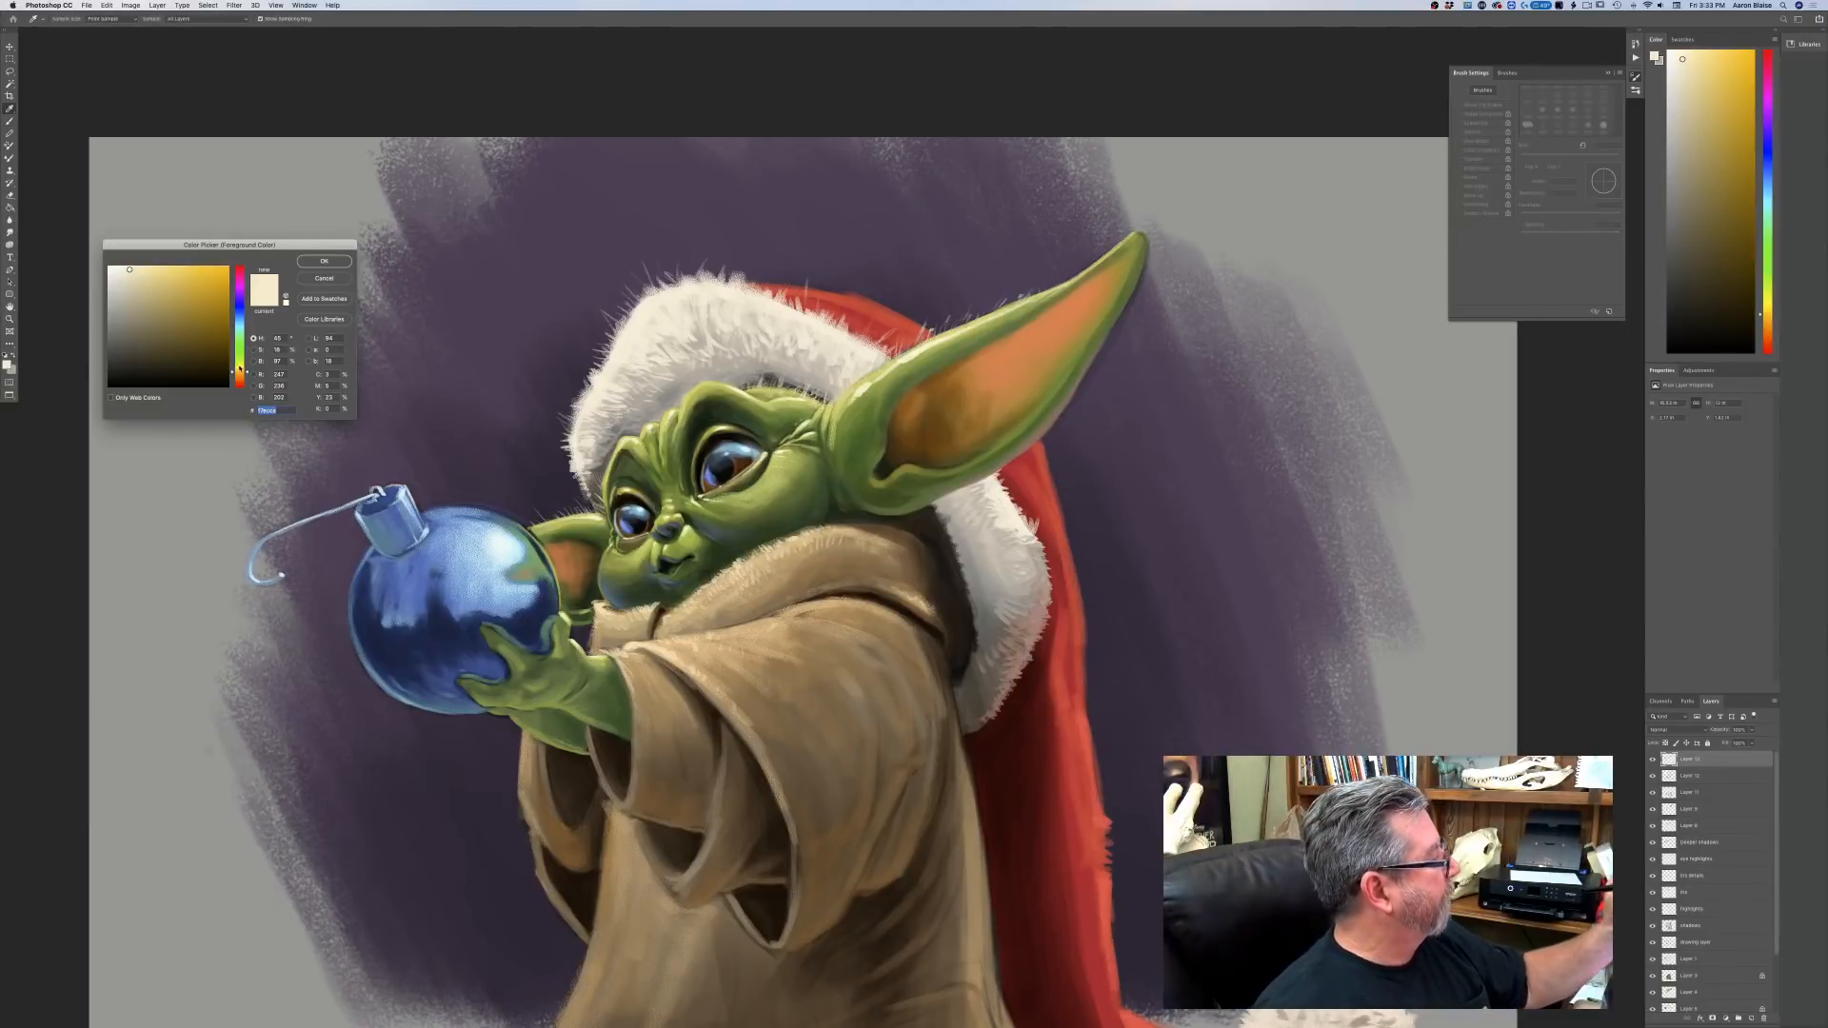
drag(239, 367, 238, 362)
click(154, 288)
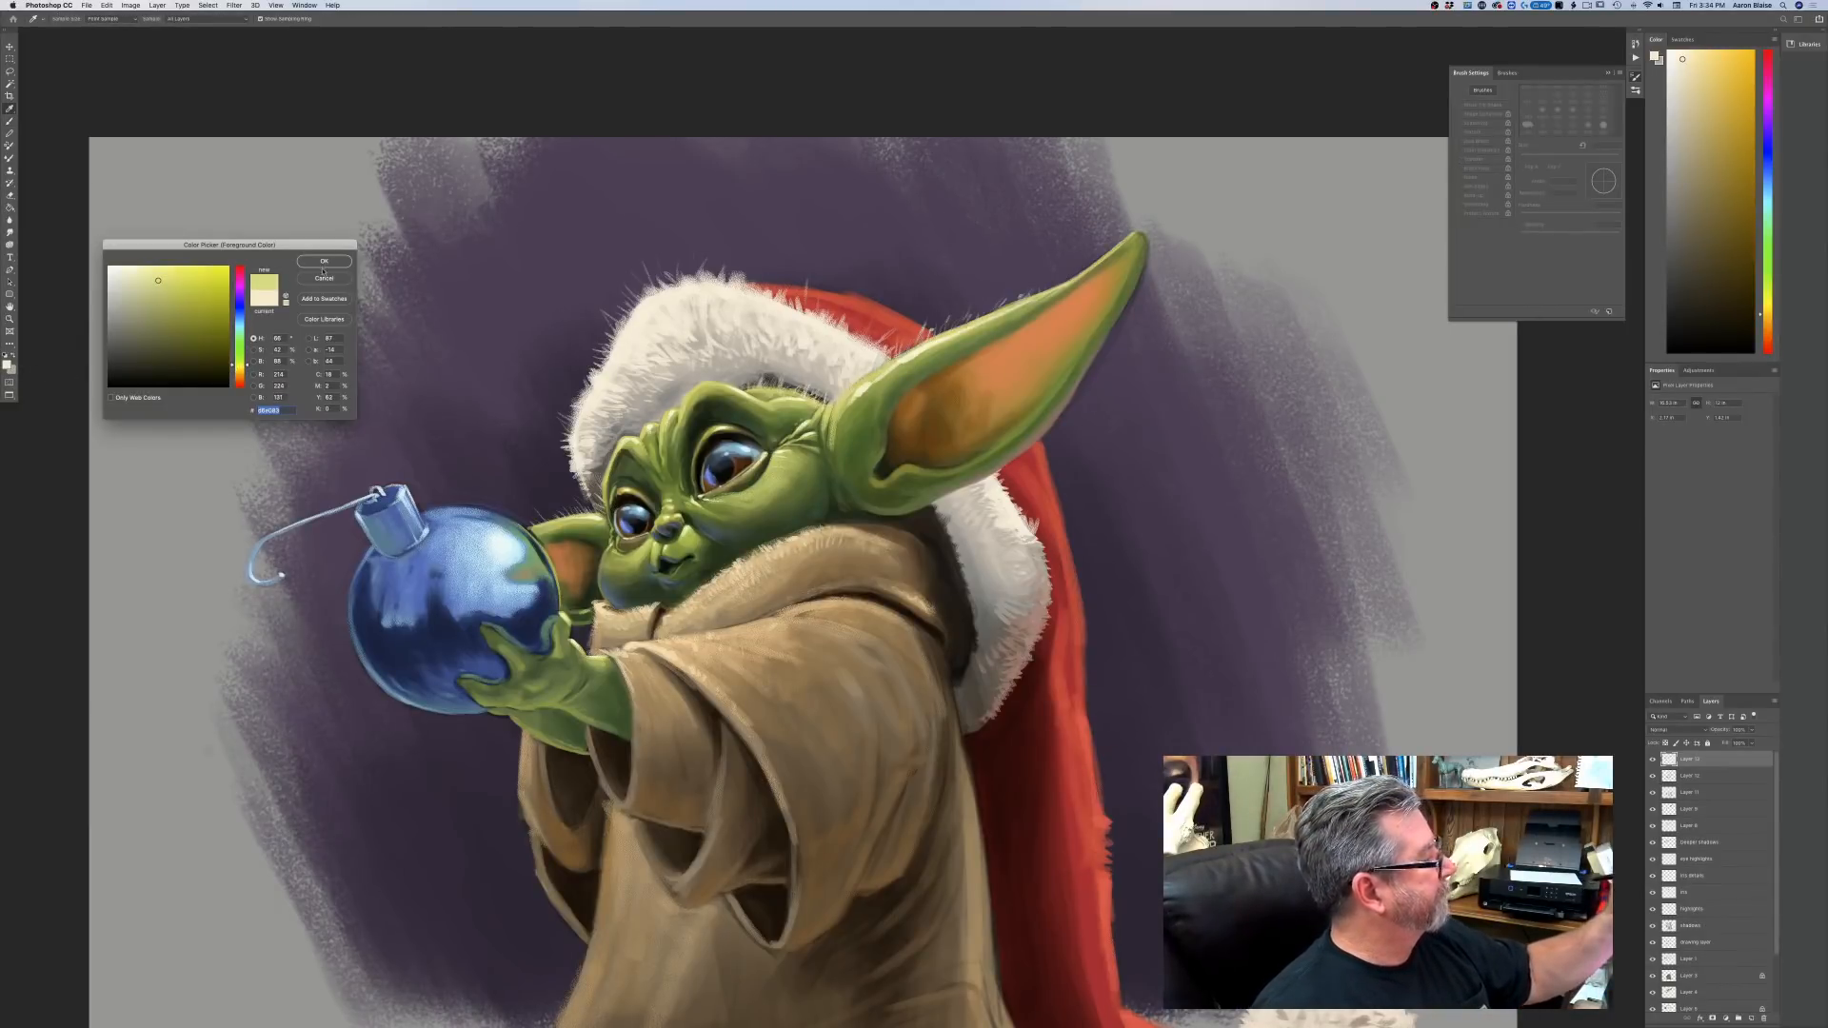
key(Return)
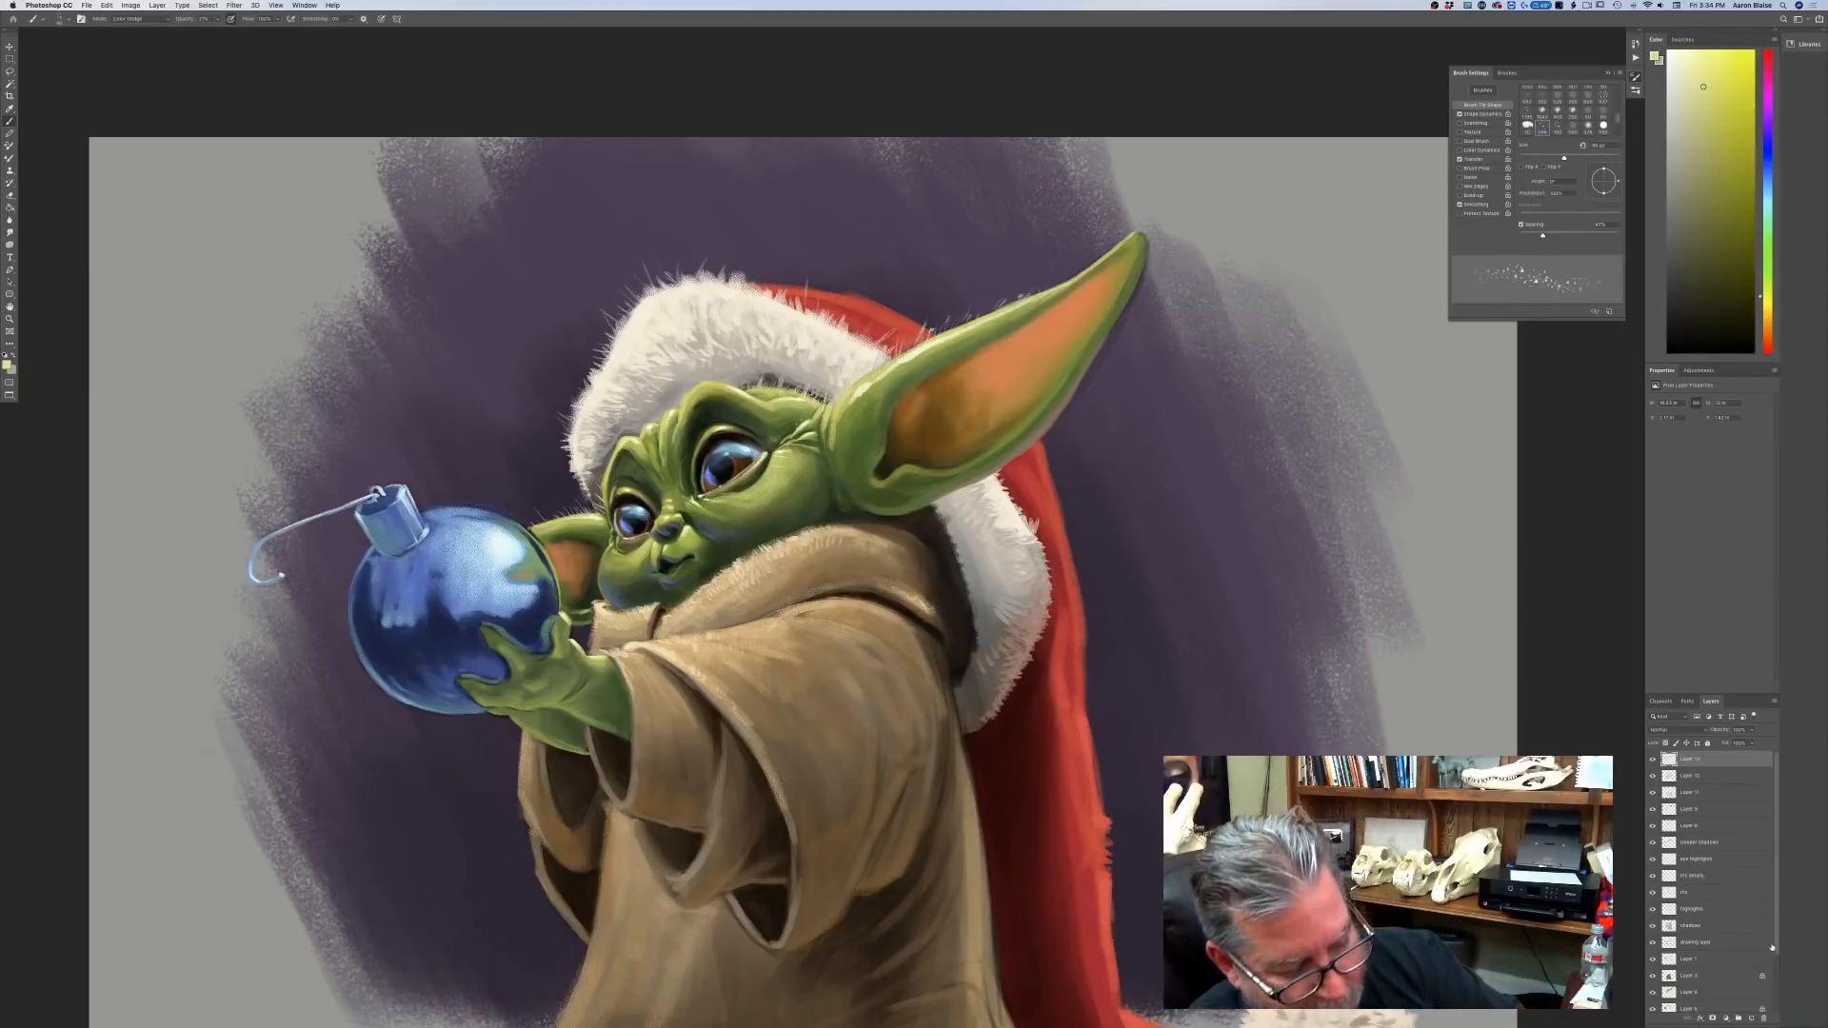
Duplicate the Background layer and group the copy together with all the painting layers above it.
scroll(1772, 948, down, 3)
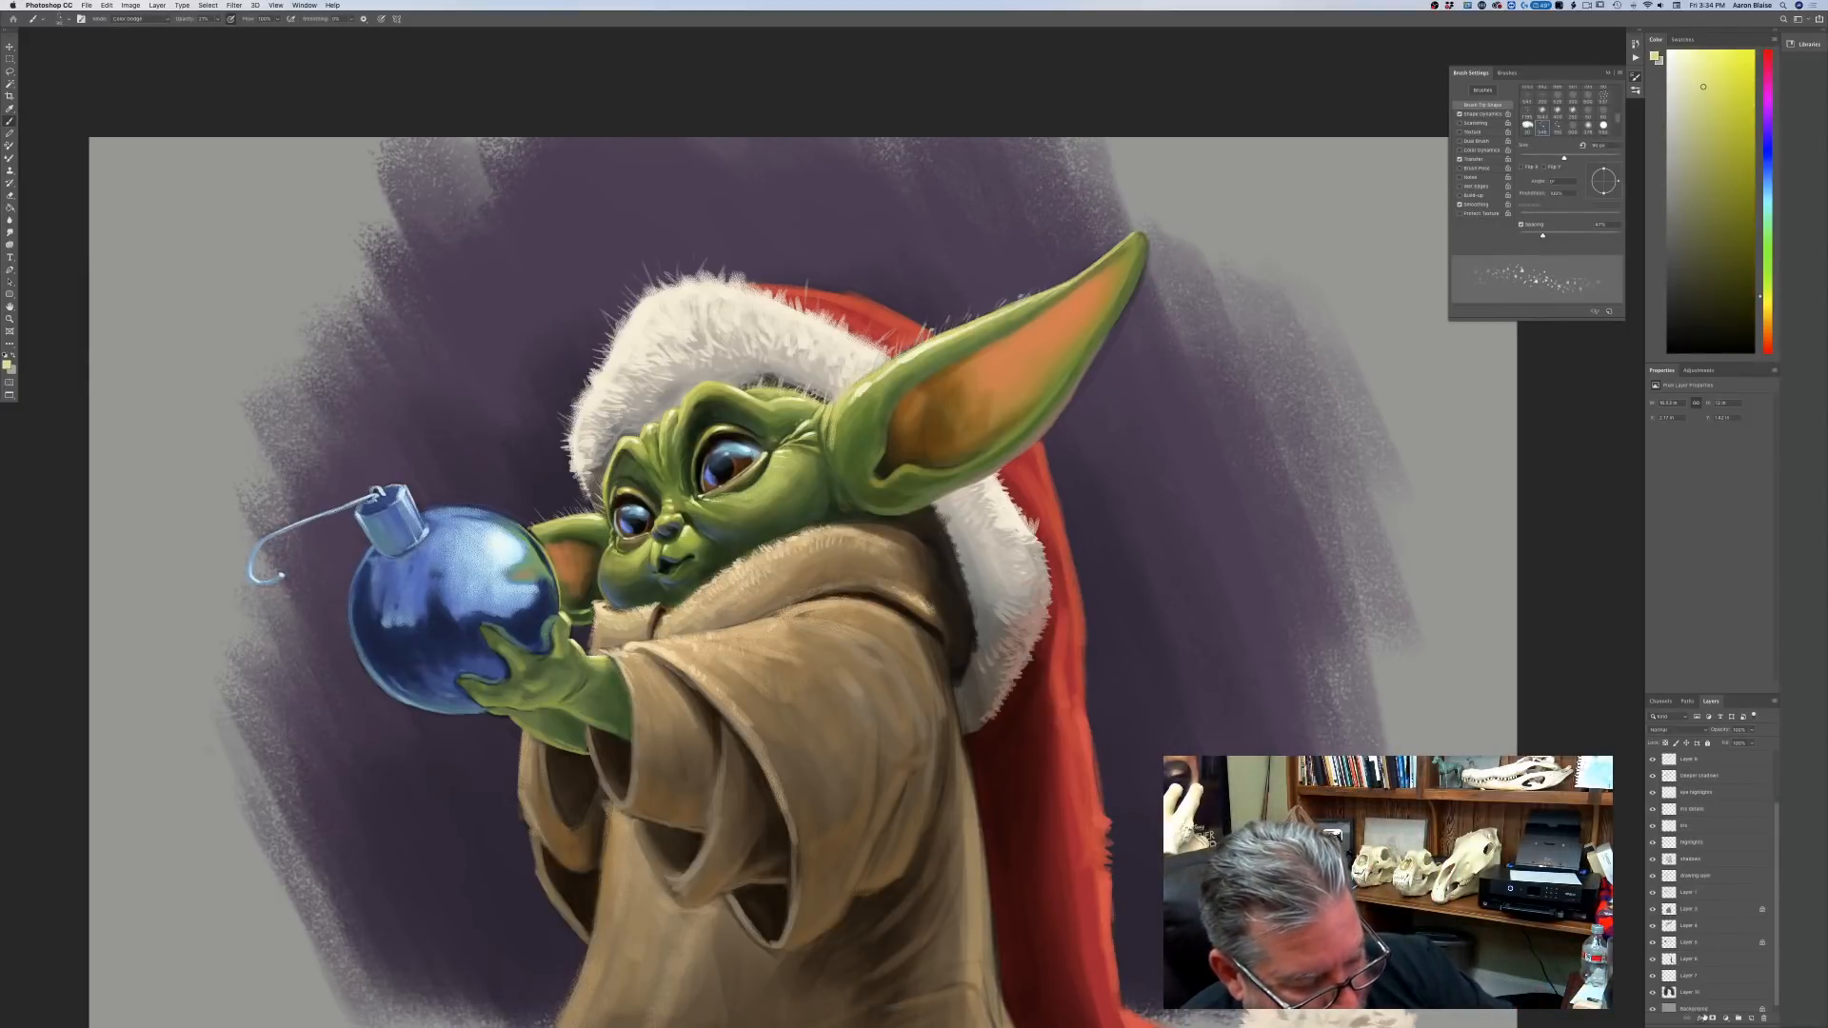
drag(1777, 1005, 1779, 1027)
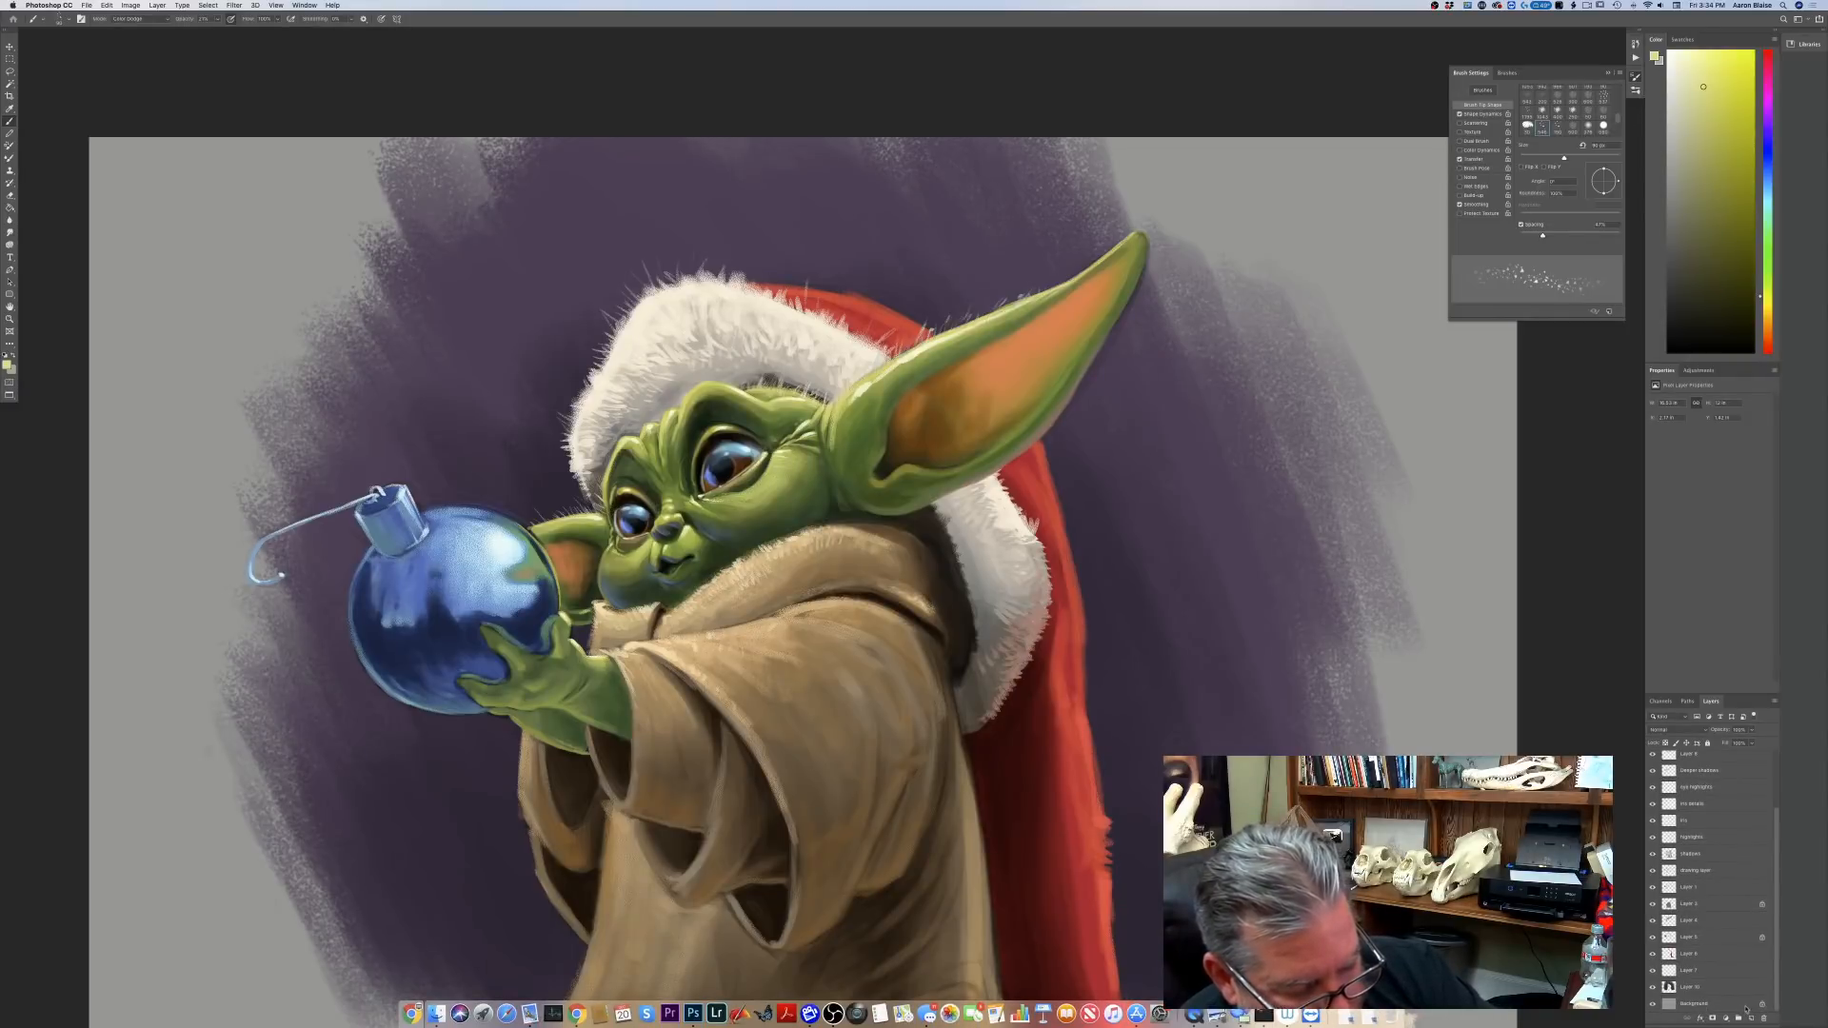
drag(1753, 1021, 1751, 1019)
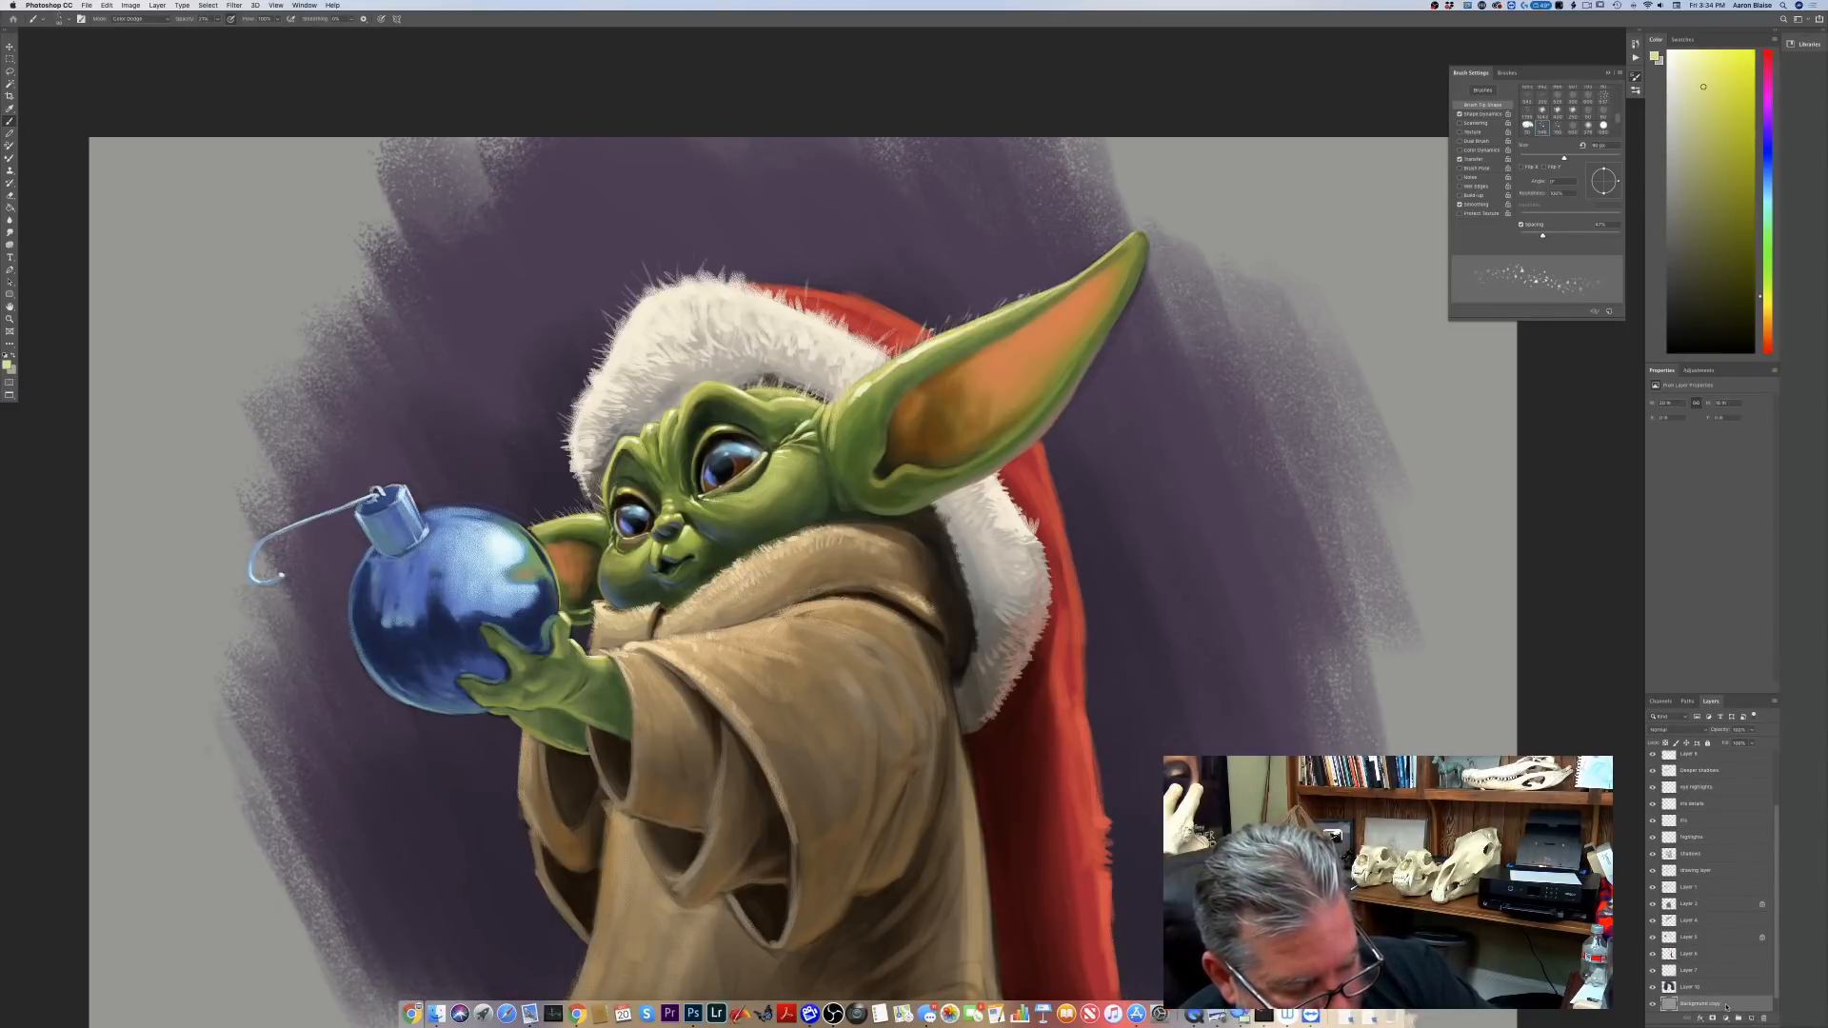
drag(1775, 873, 1771, 754)
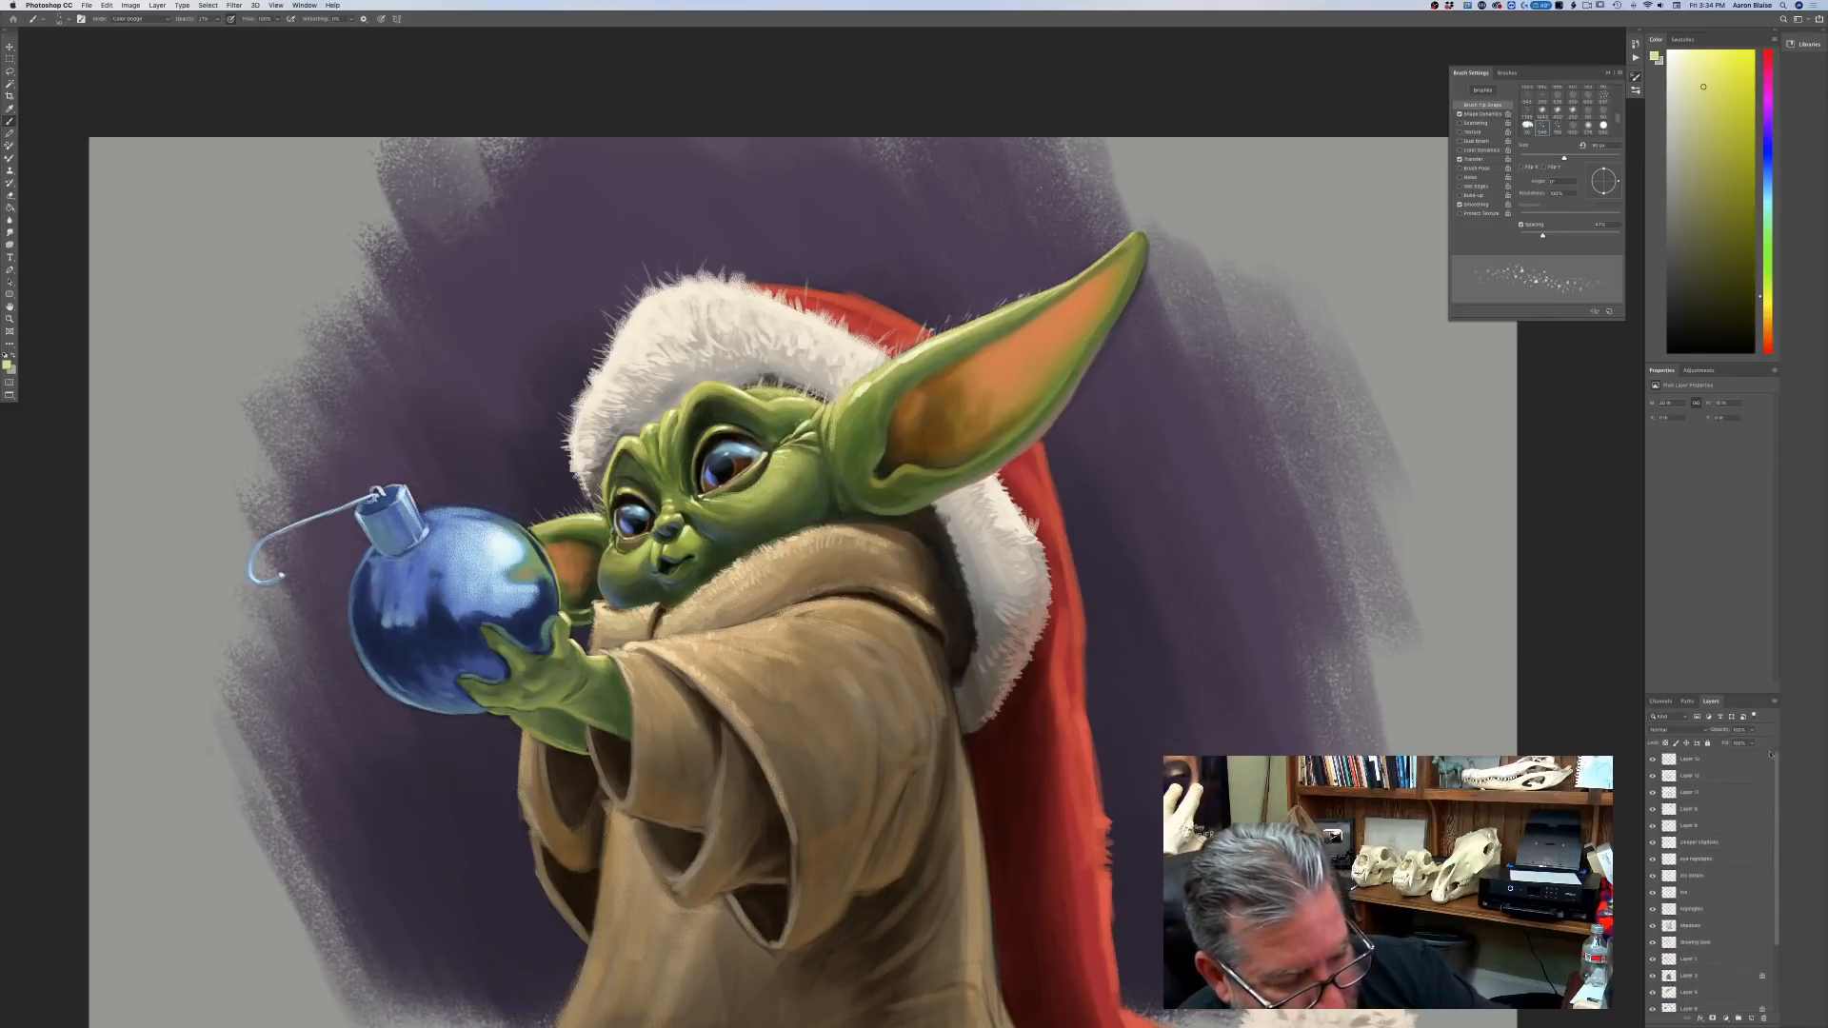
shift+click(1697, 759)
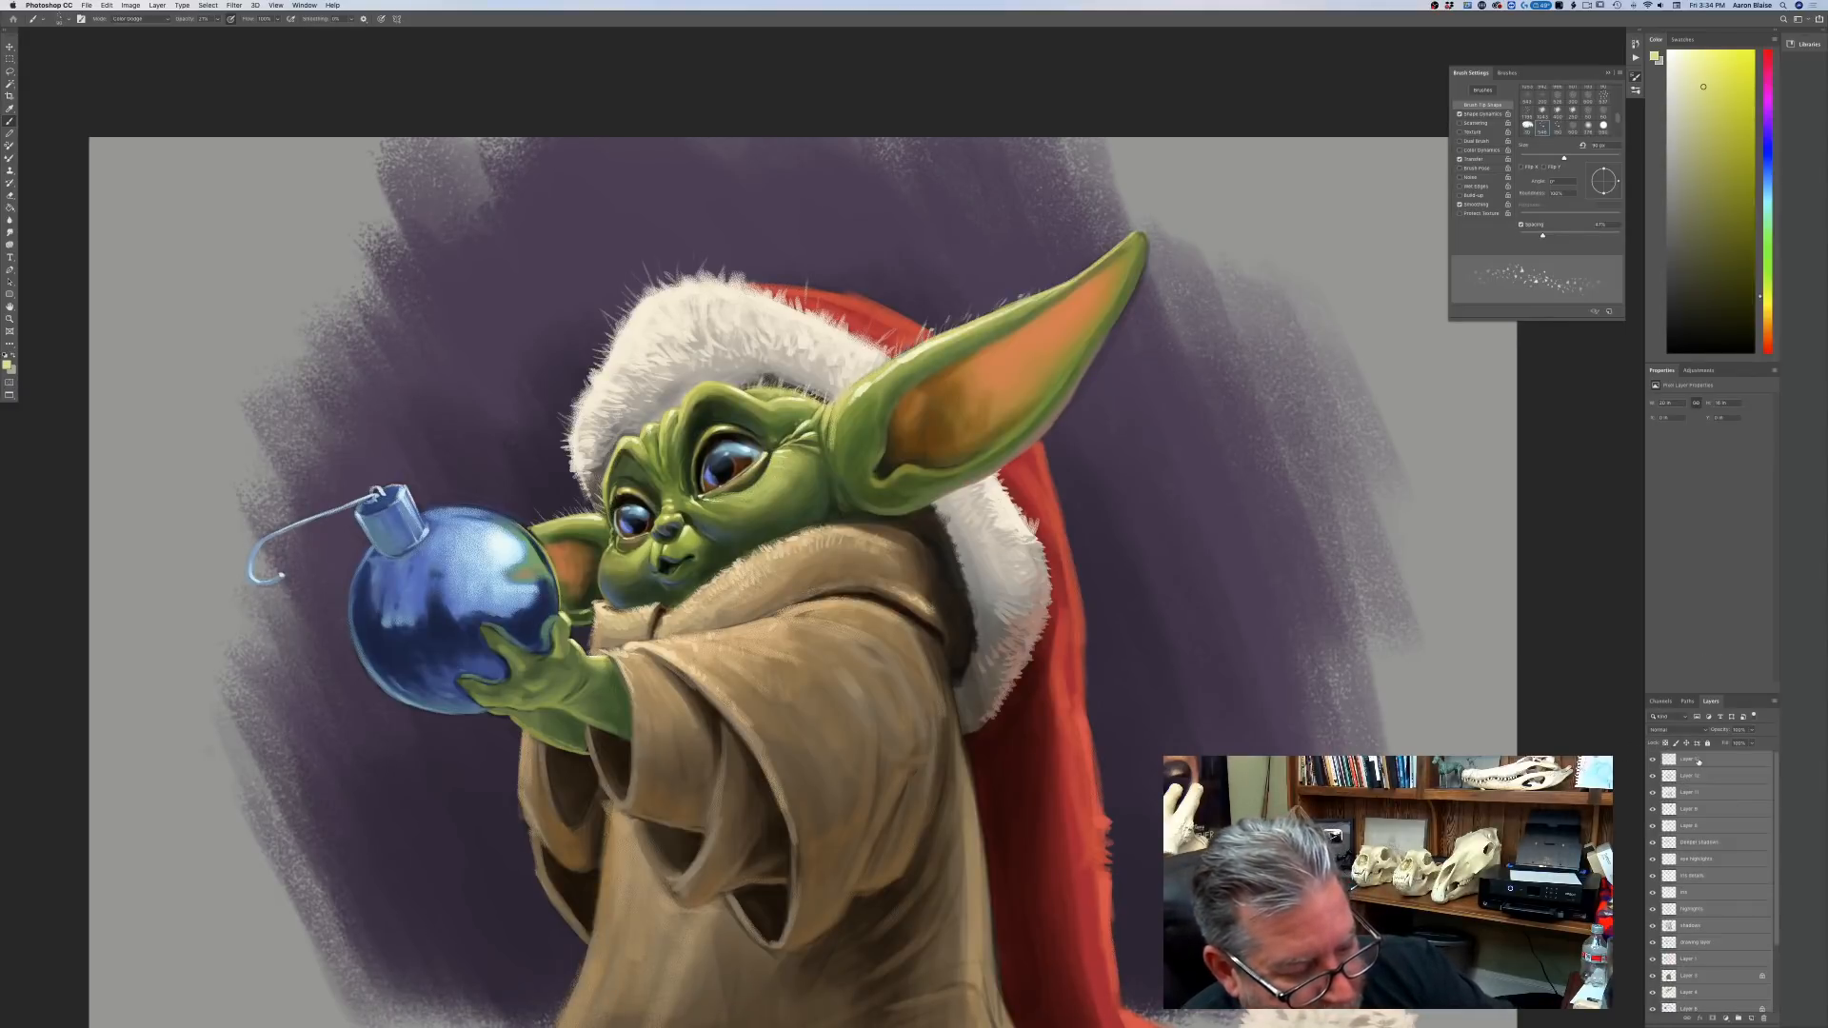
click(1738, 1016)
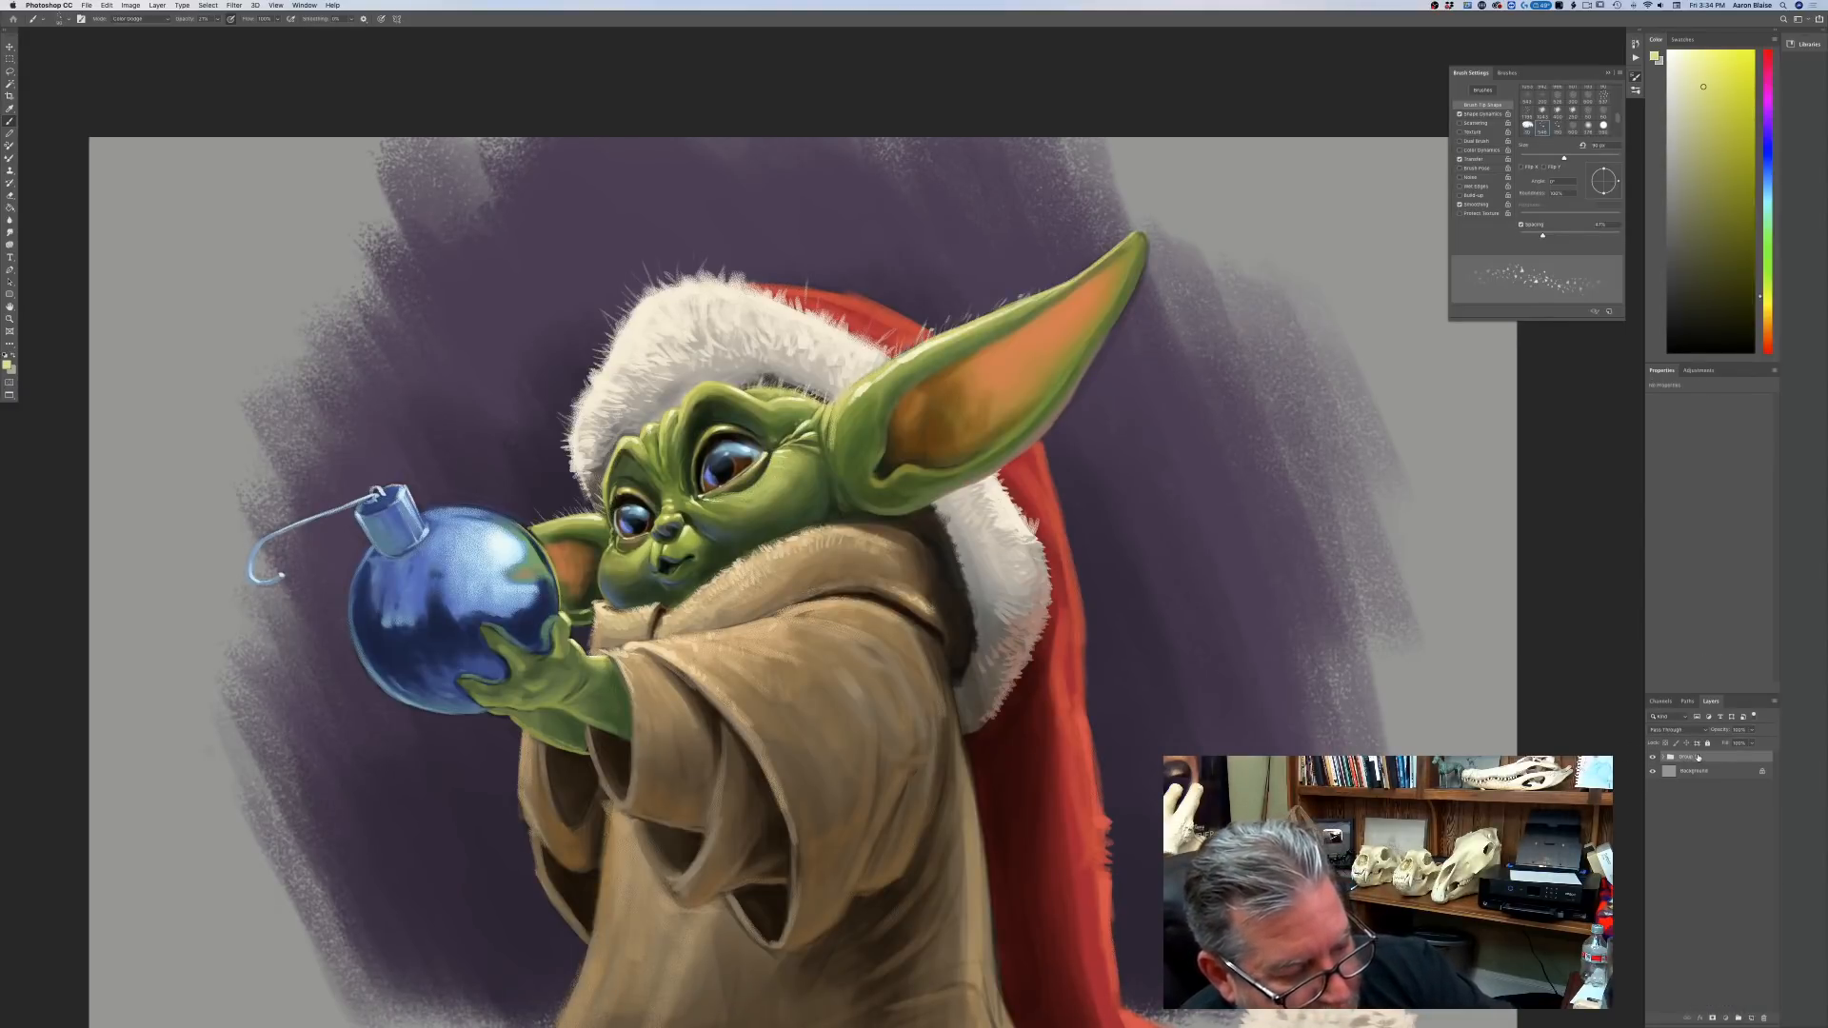
Duplicate the layer group, hide the original group and merge the copy into a single layer.
drag(1698, 757, 1753, 1014)
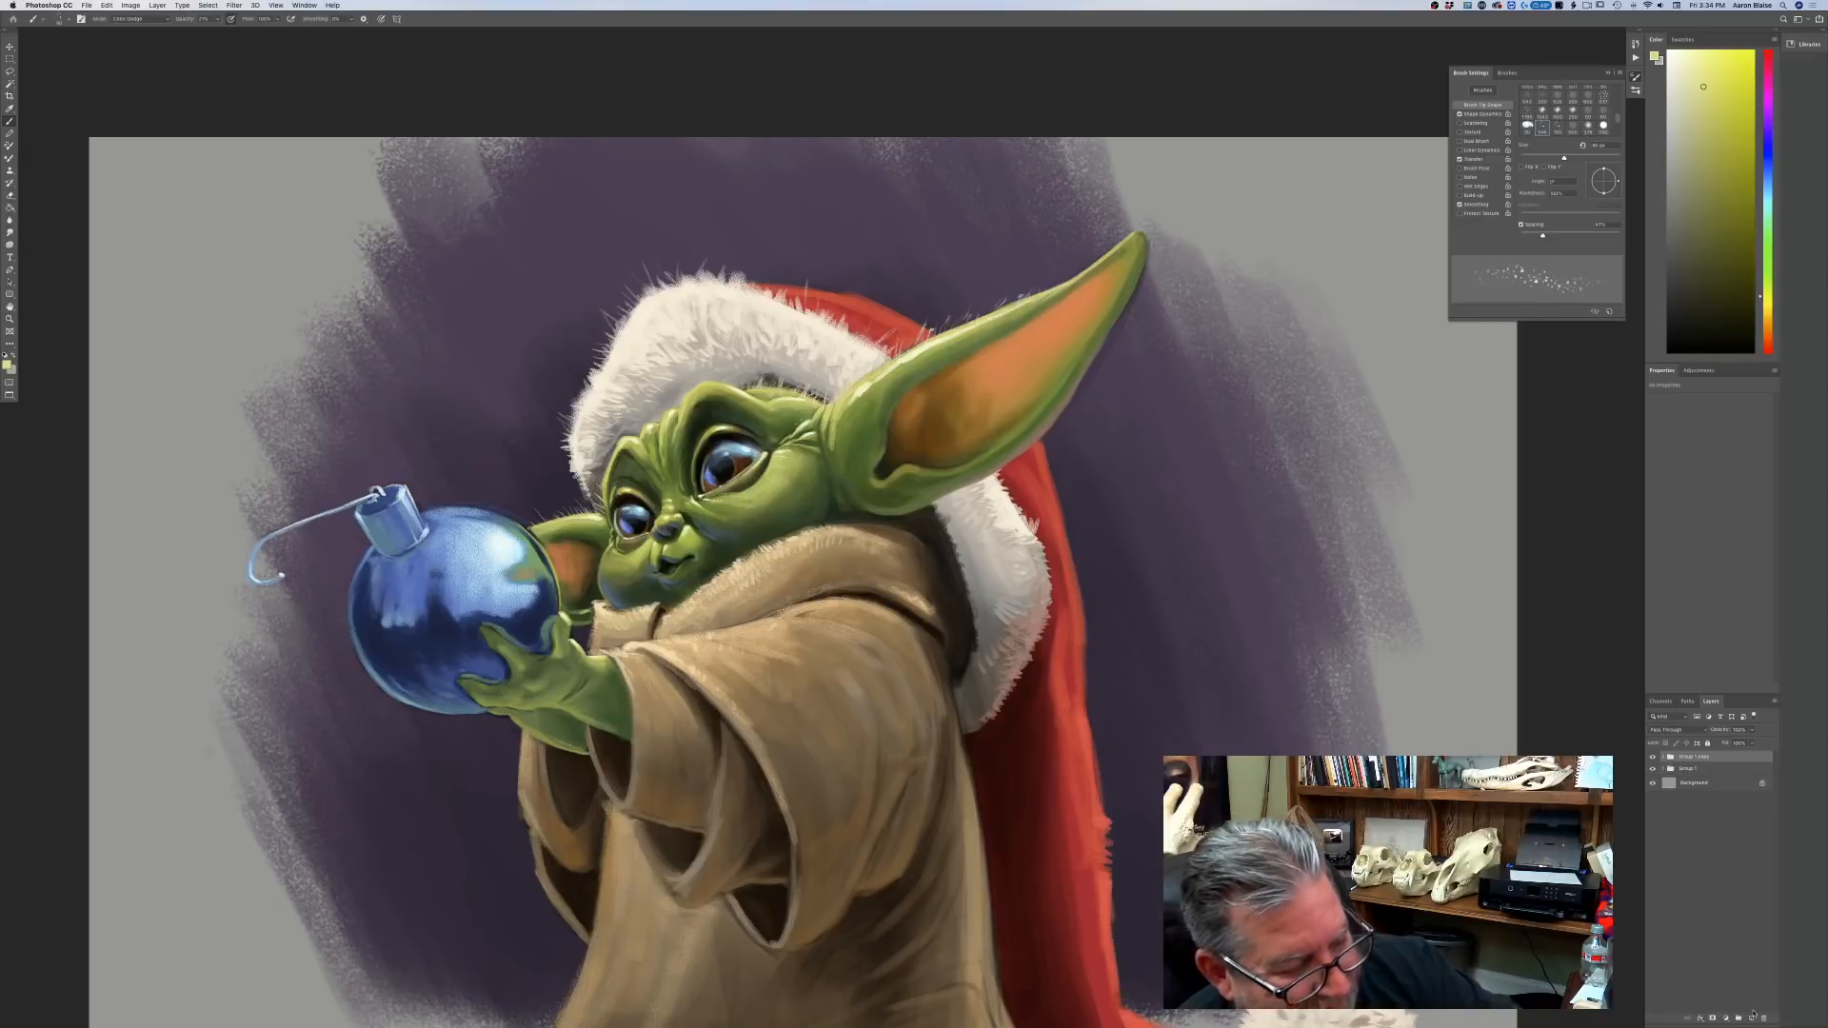
click(1653, 770)
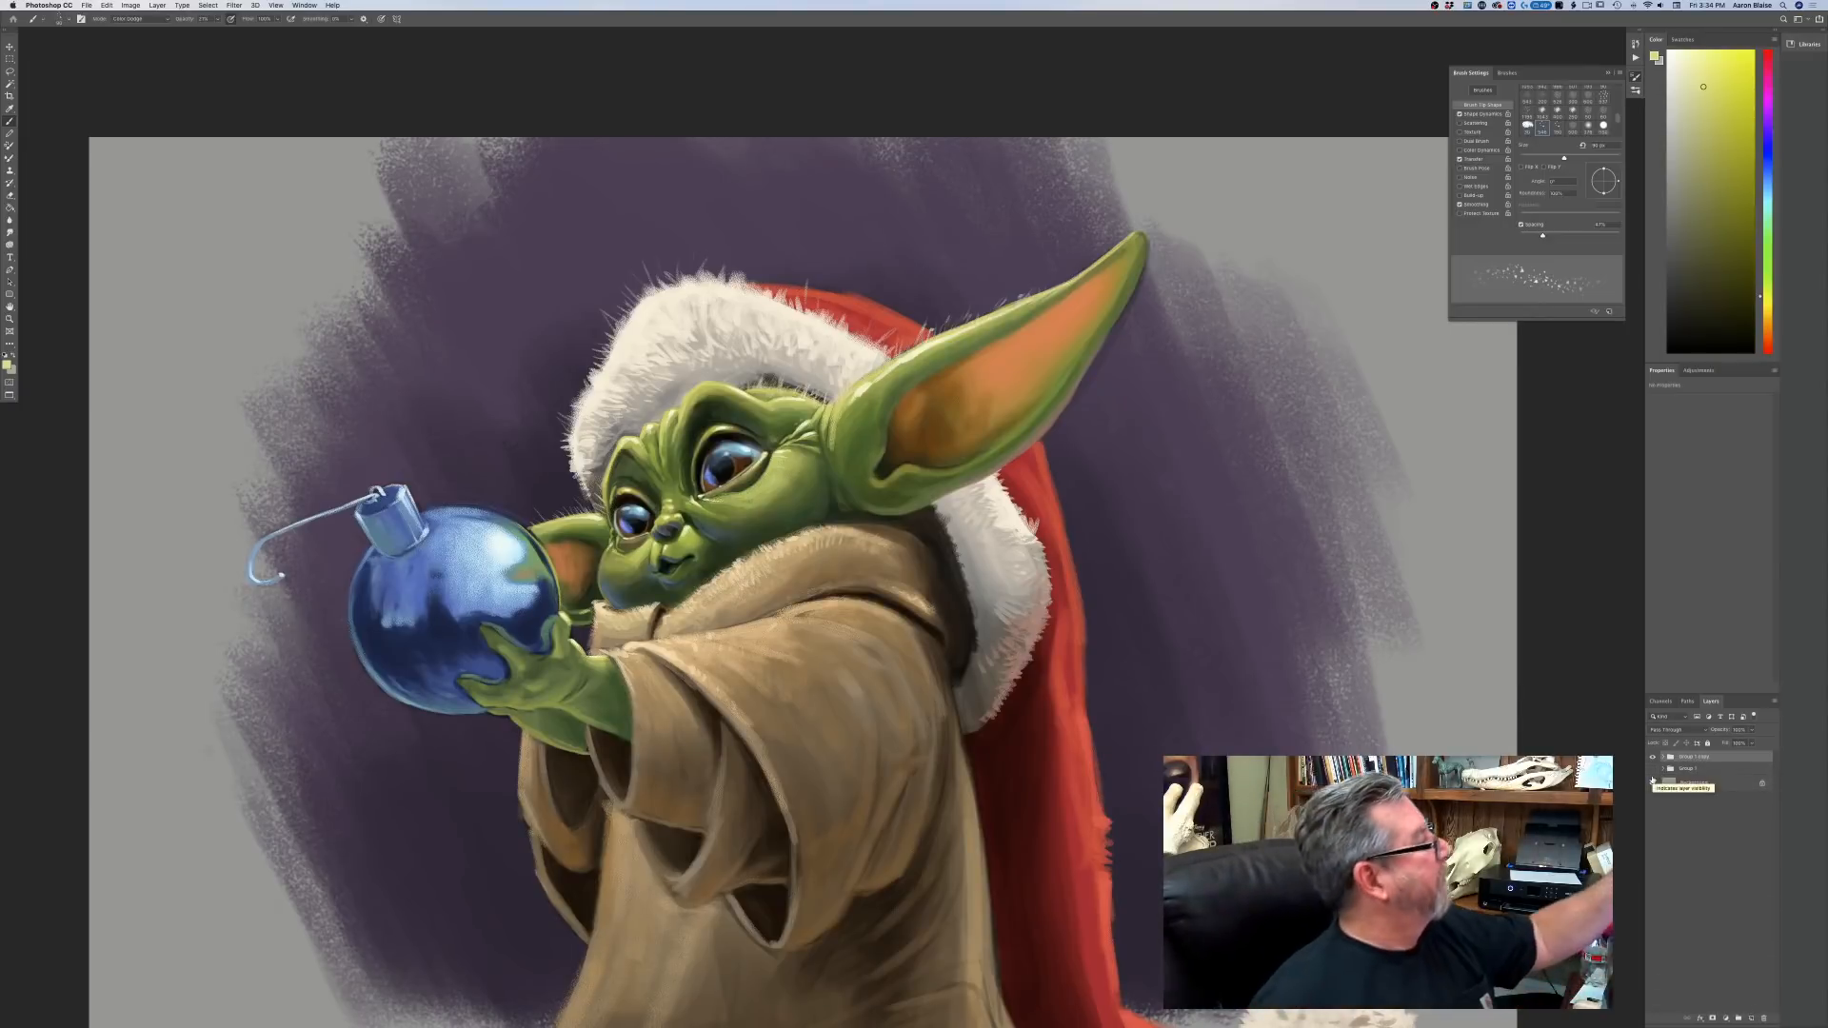
click(157, 5)
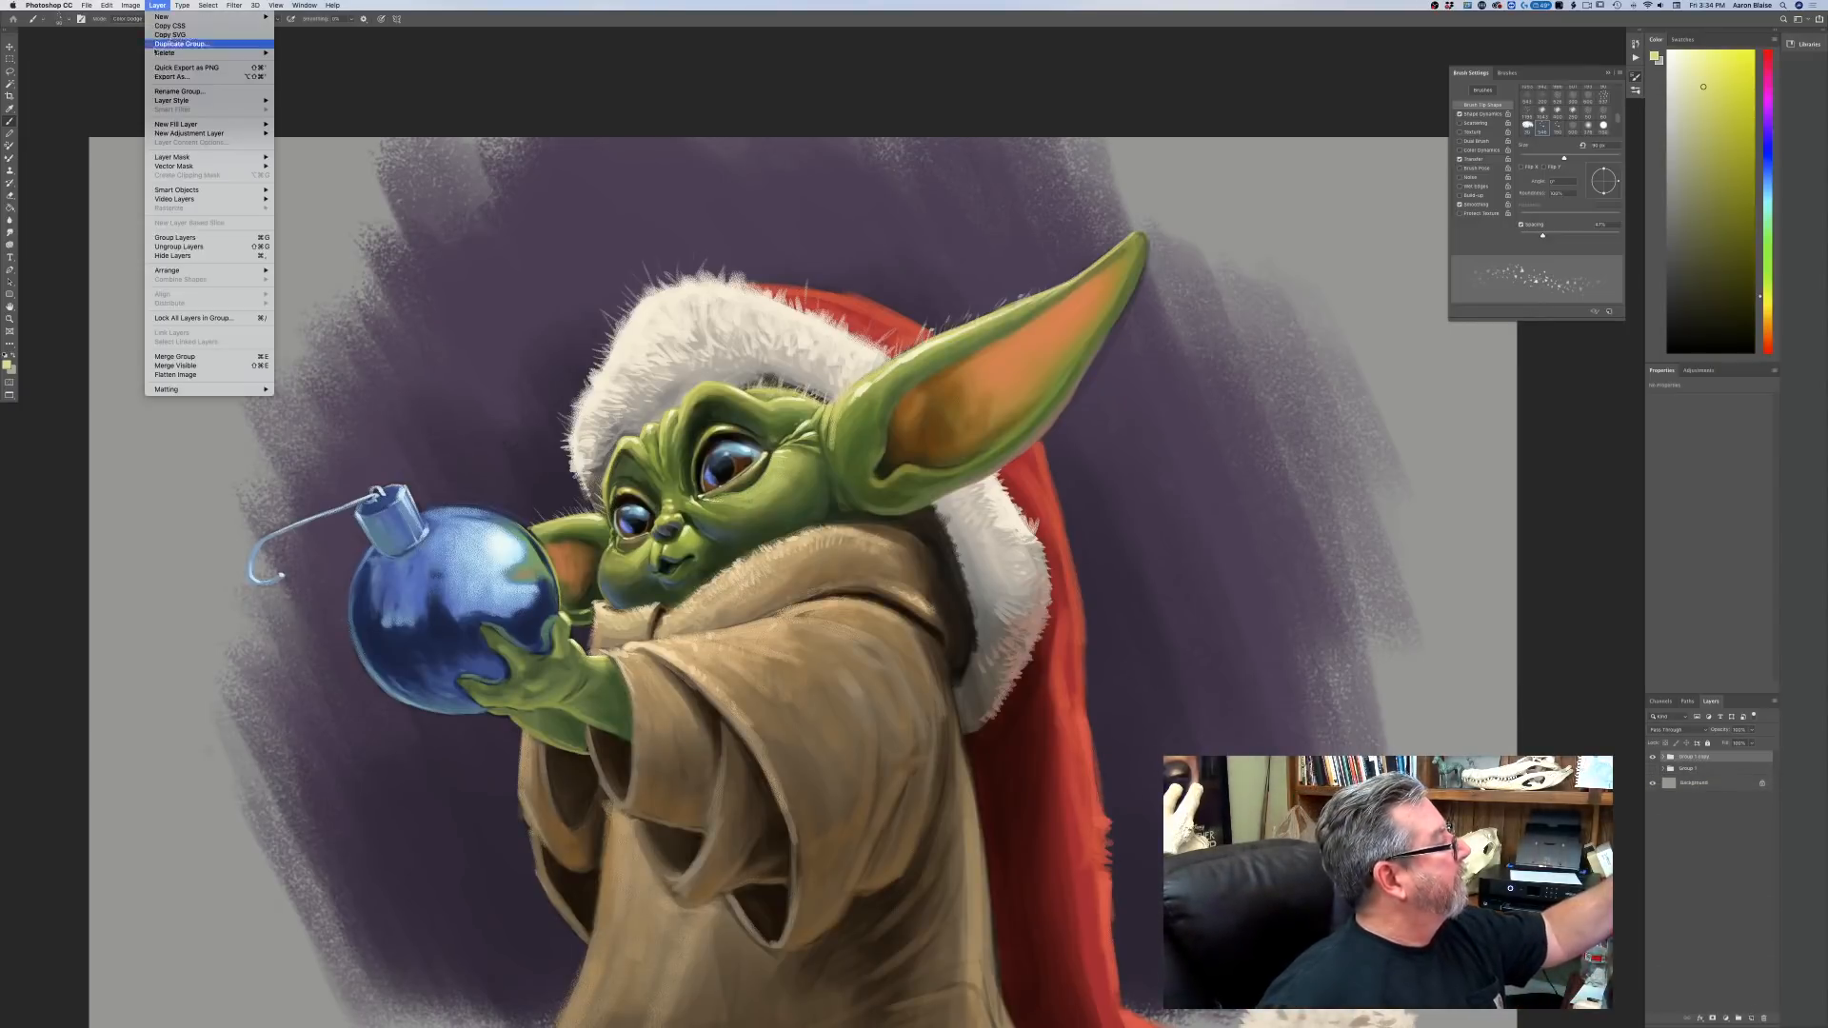
click(163, 358)
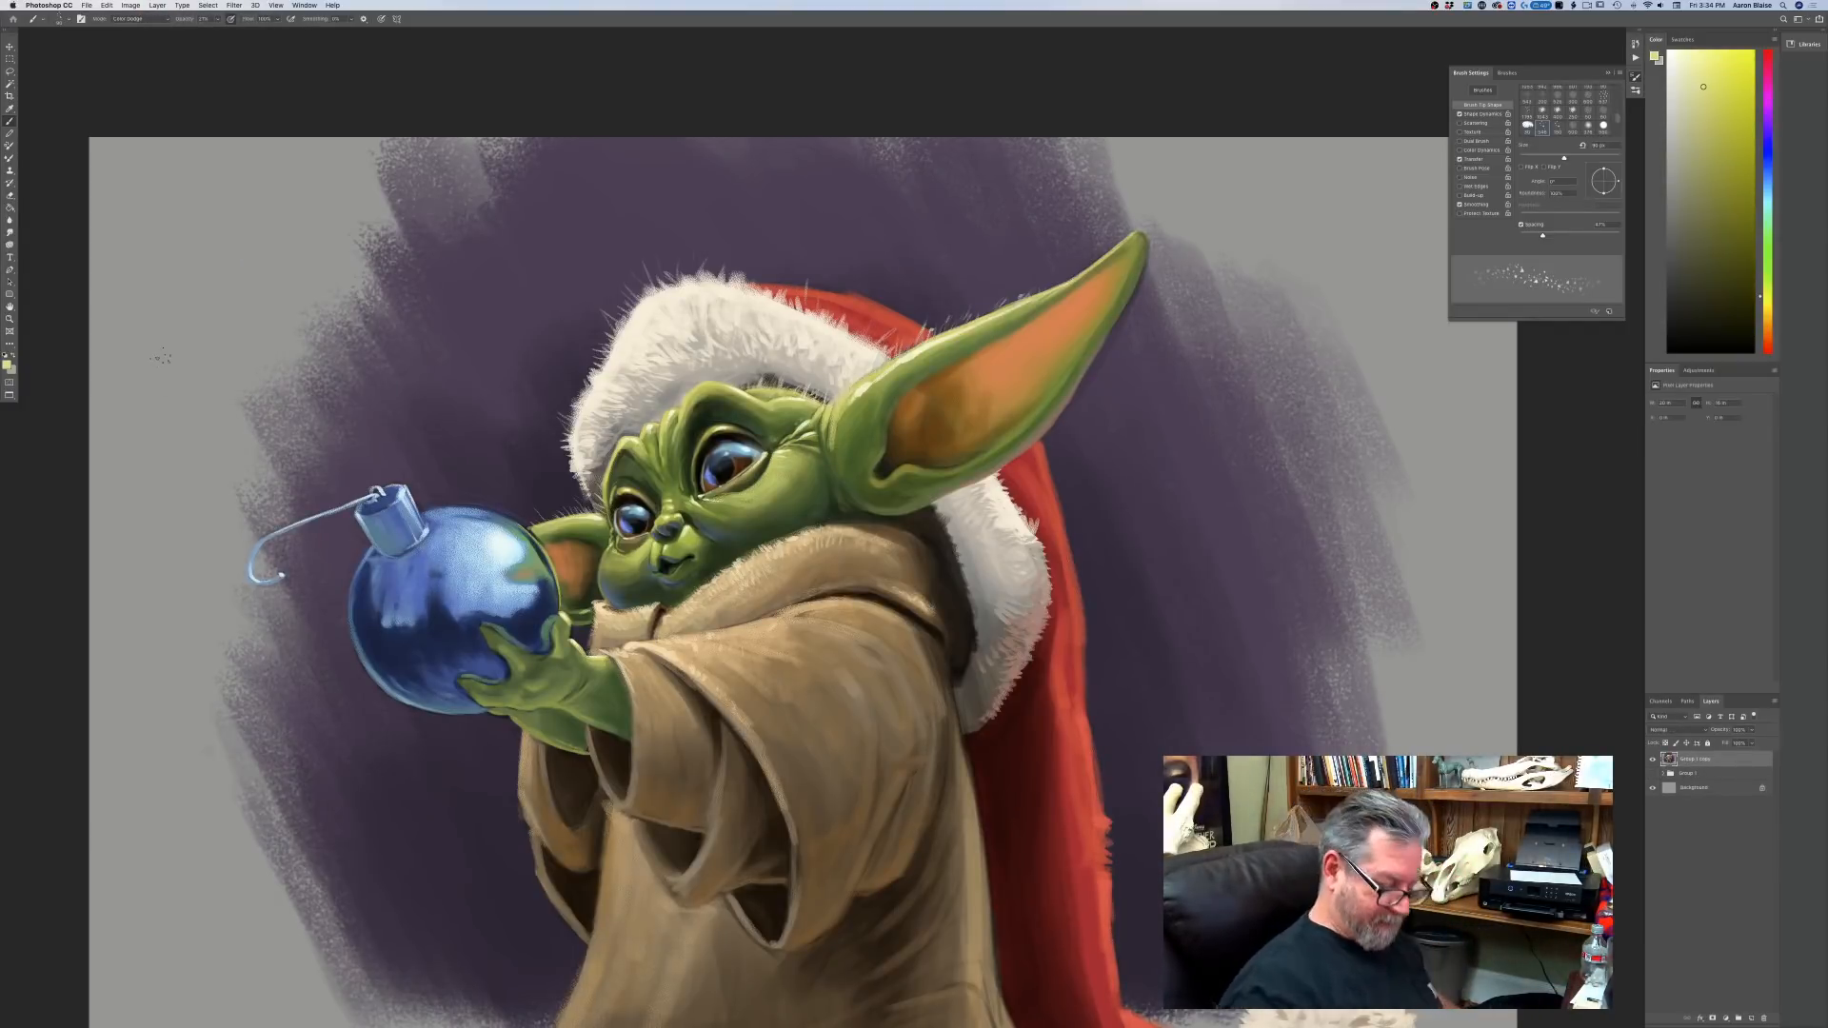
key(super+minus)
key(super+minus)
key(super+minus)
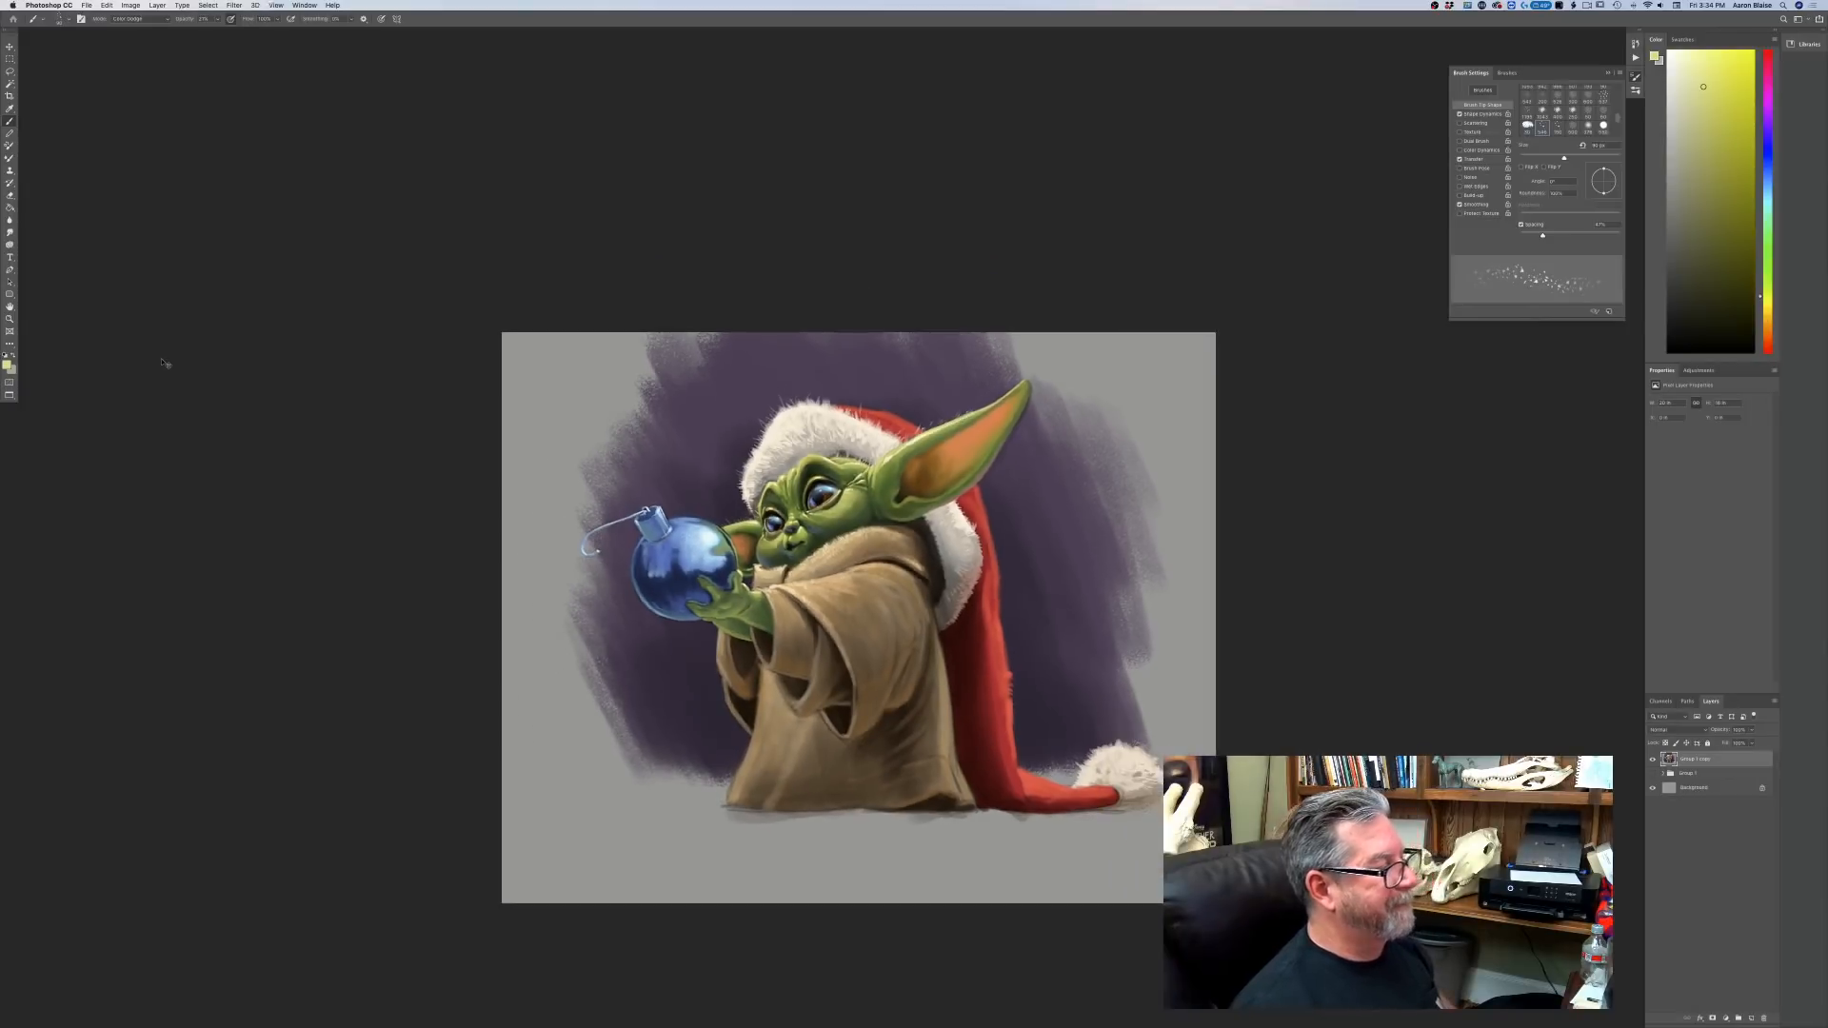
key(super+plus)
key(super+plus)
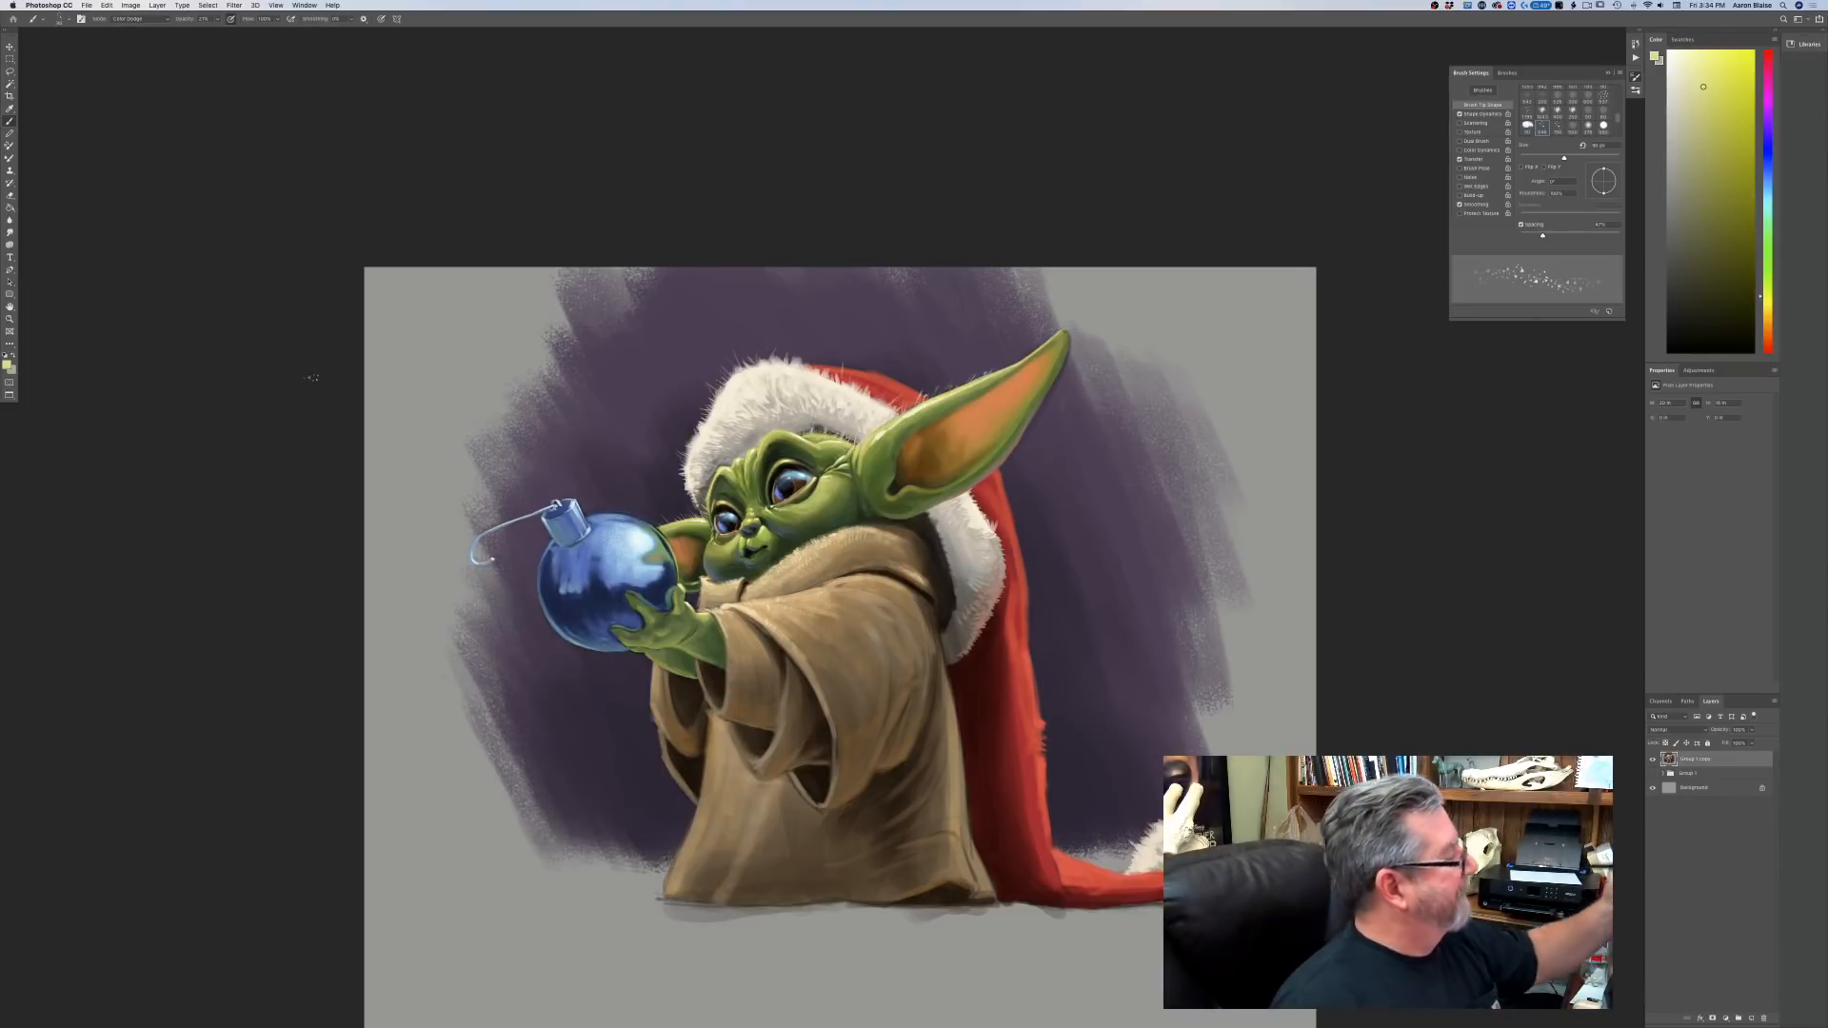
key(super+equal)
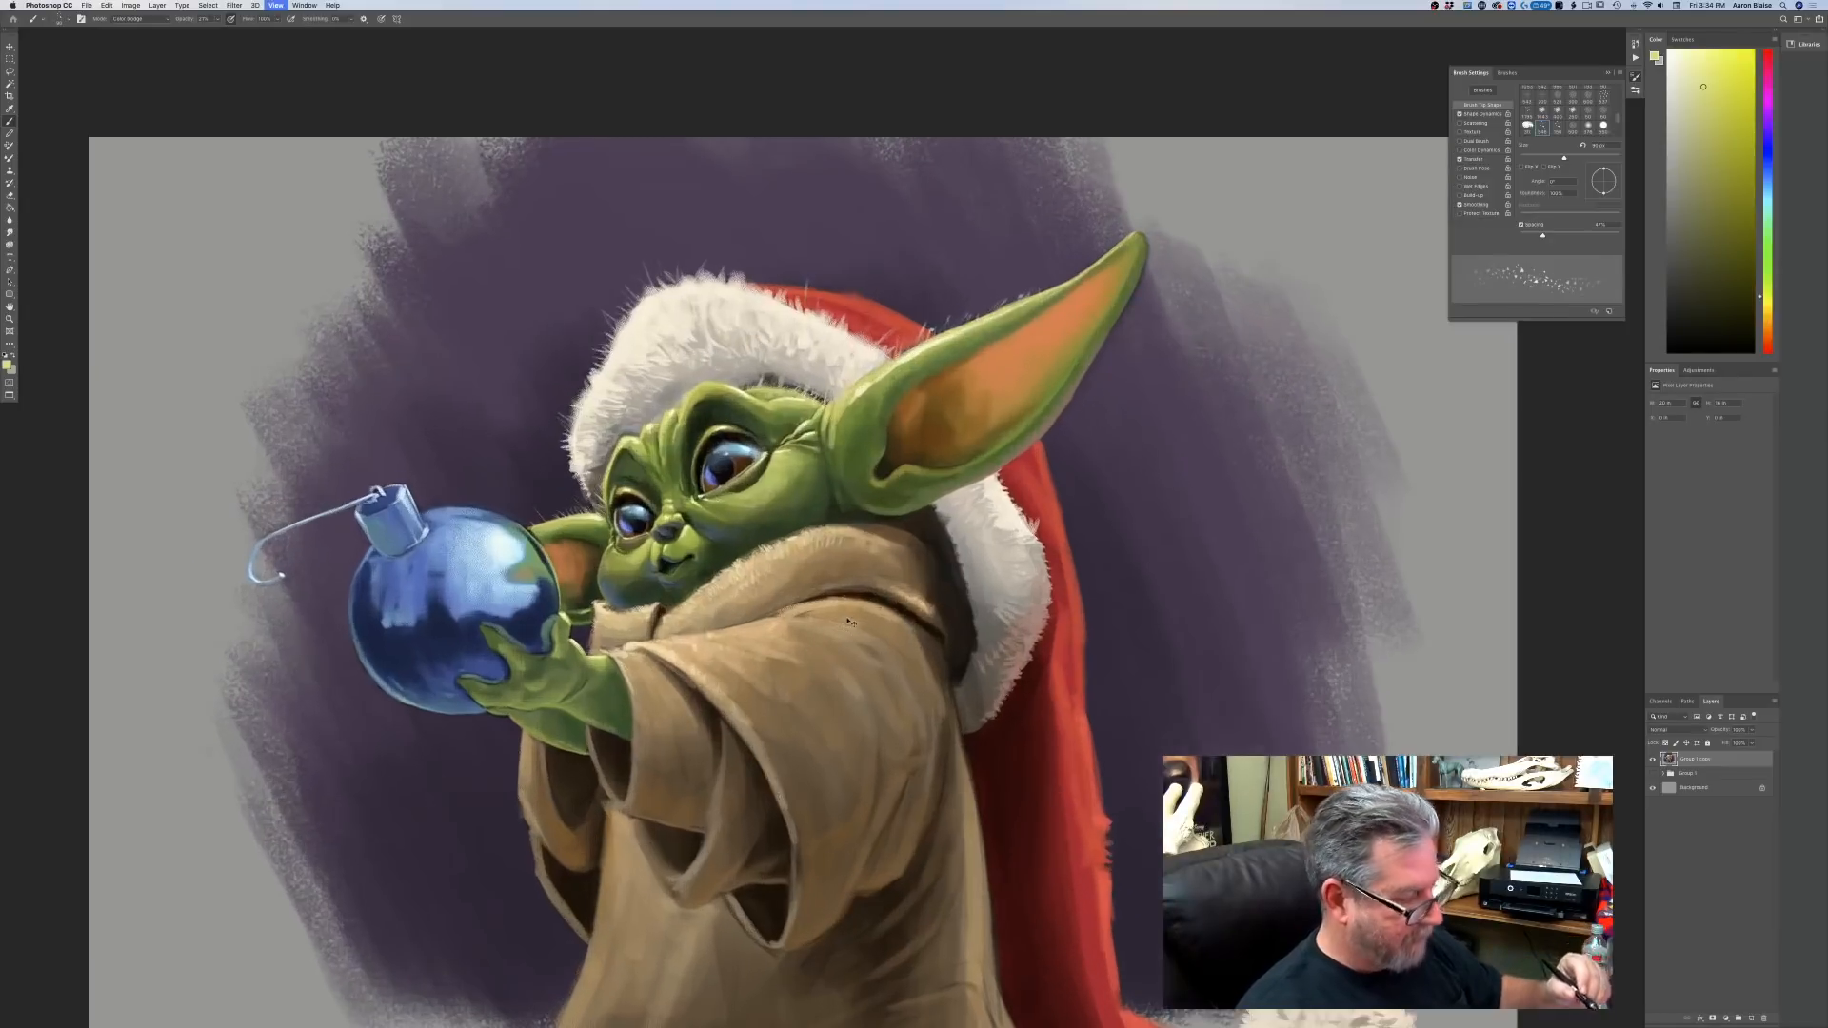
Select a speckle brush tip preset and change the foreground color to a dark muted green.
click(1557, 126)
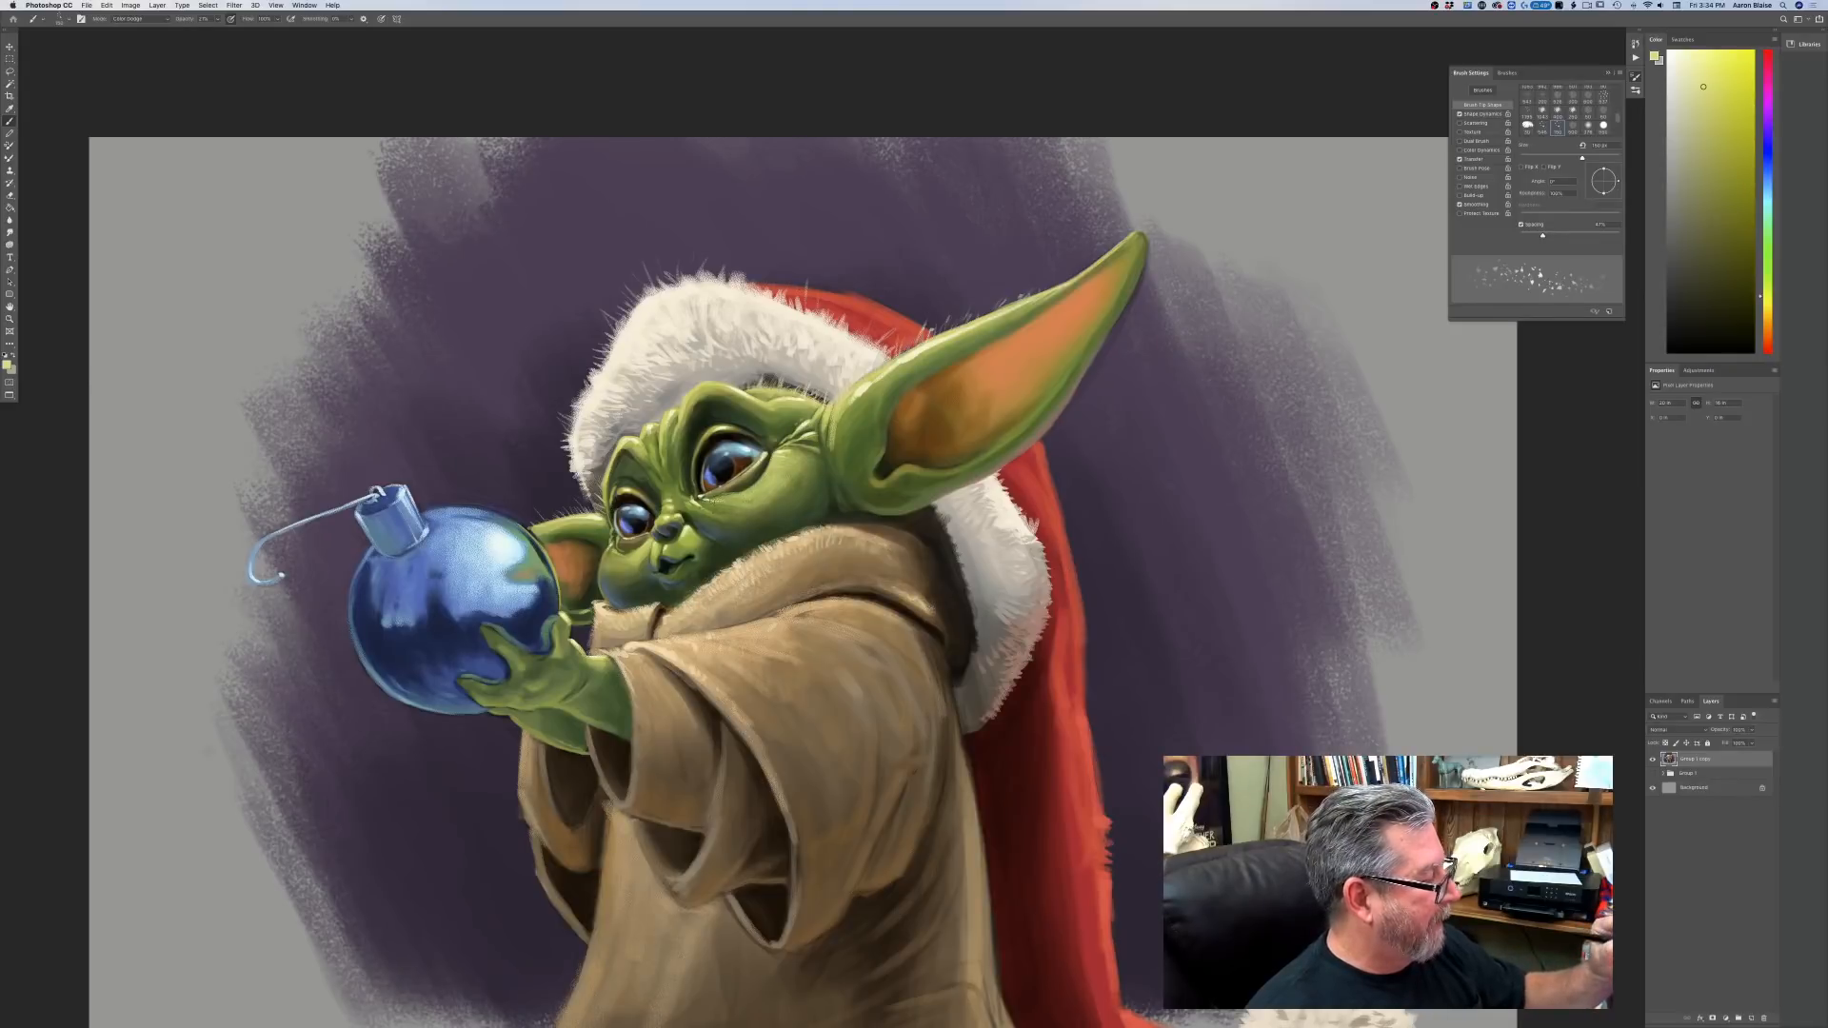
click(1543, 125)
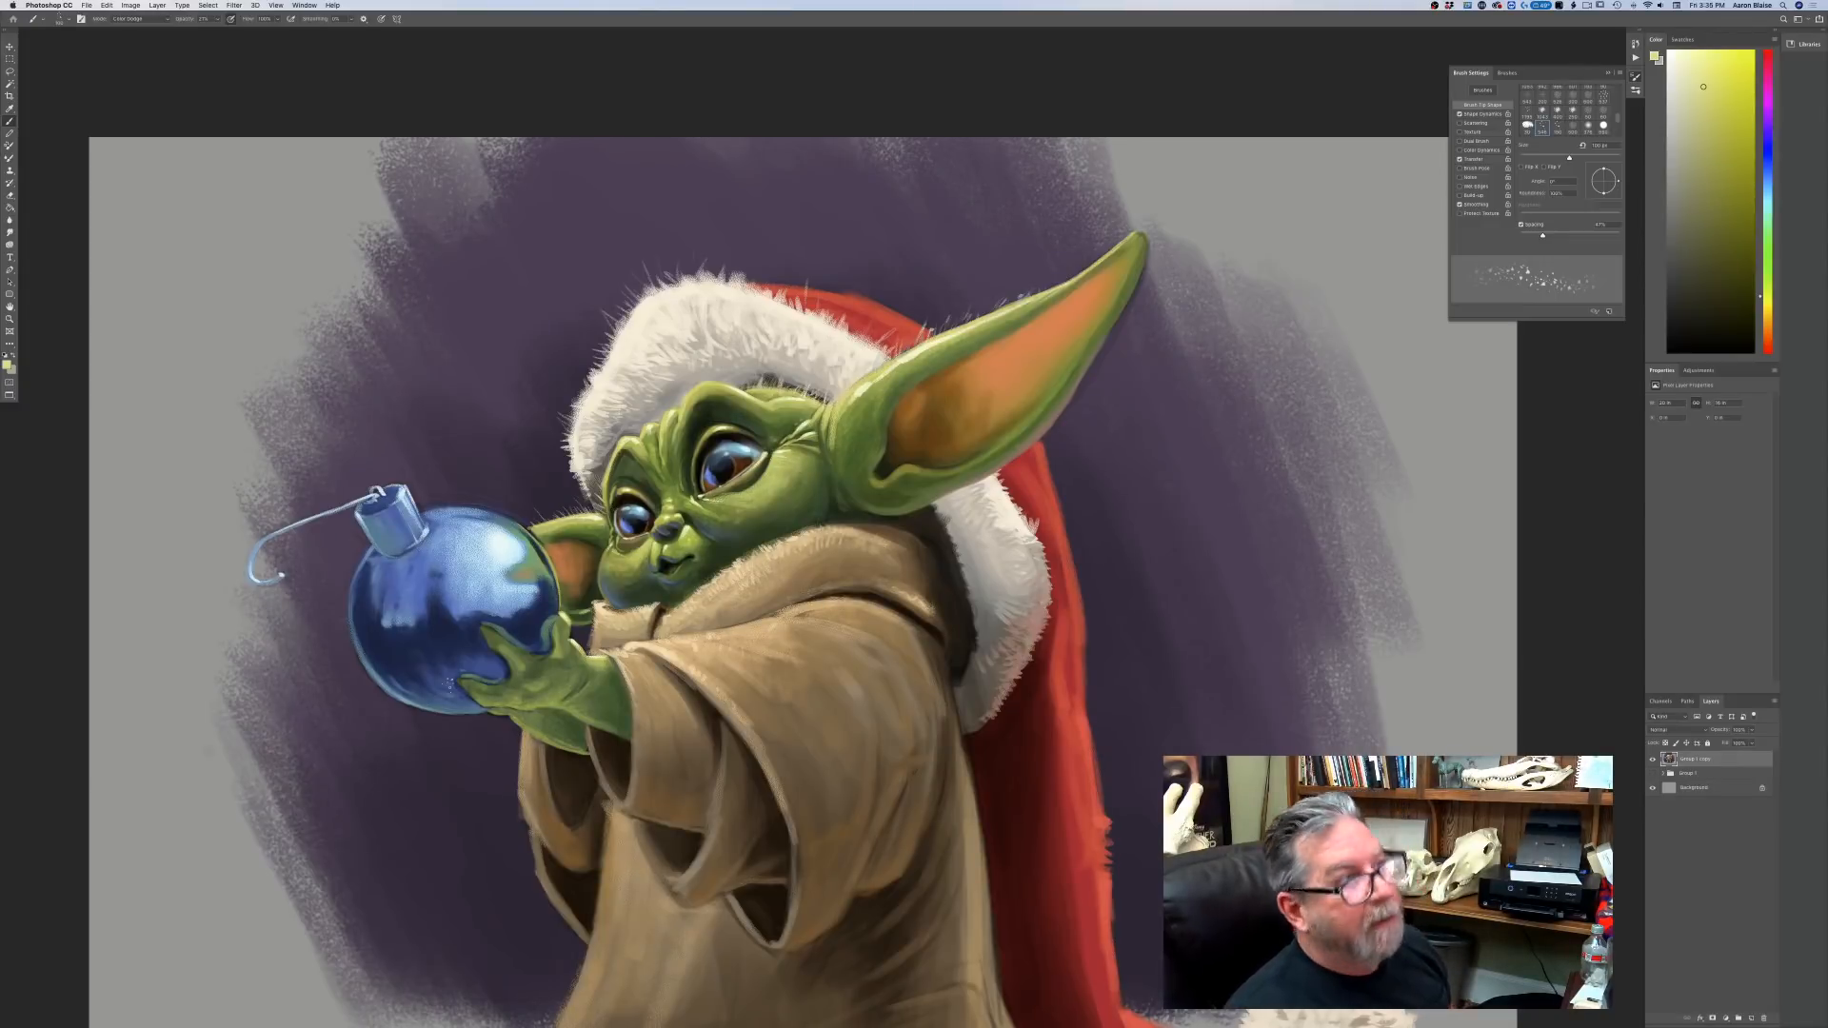
click(7, 365)
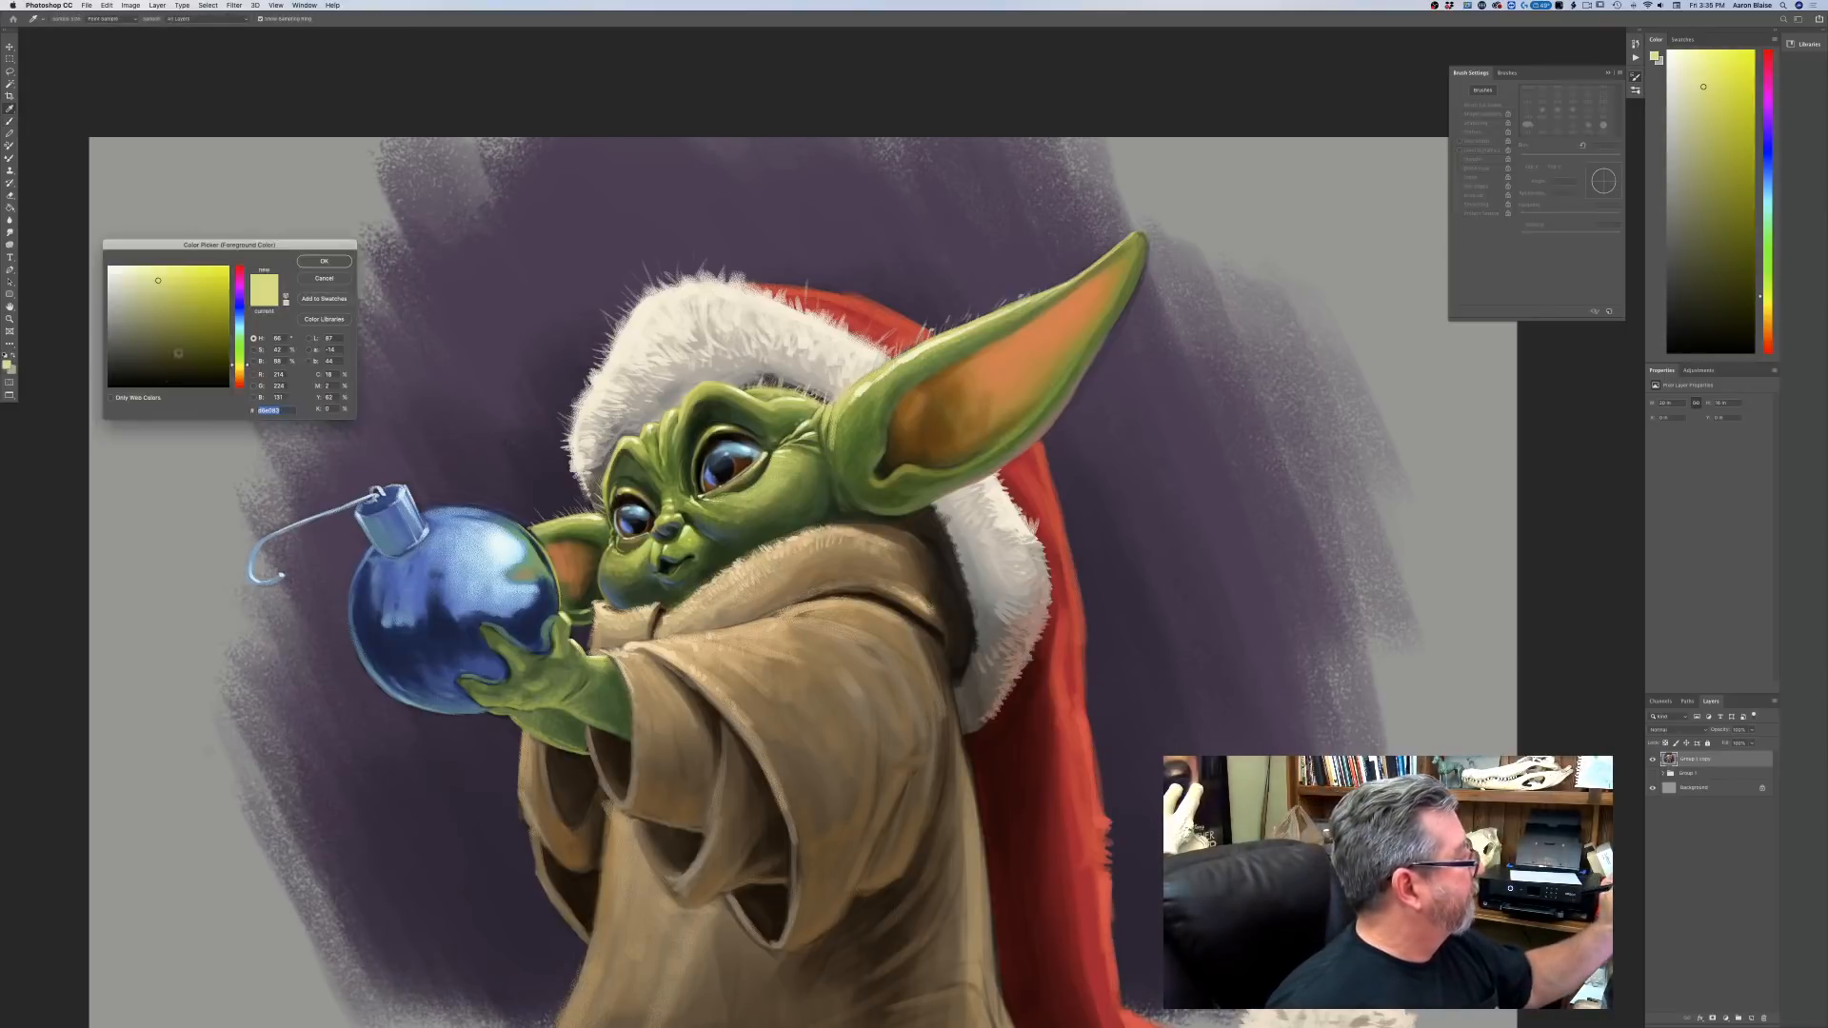
drag(158, 279, 172, 309)
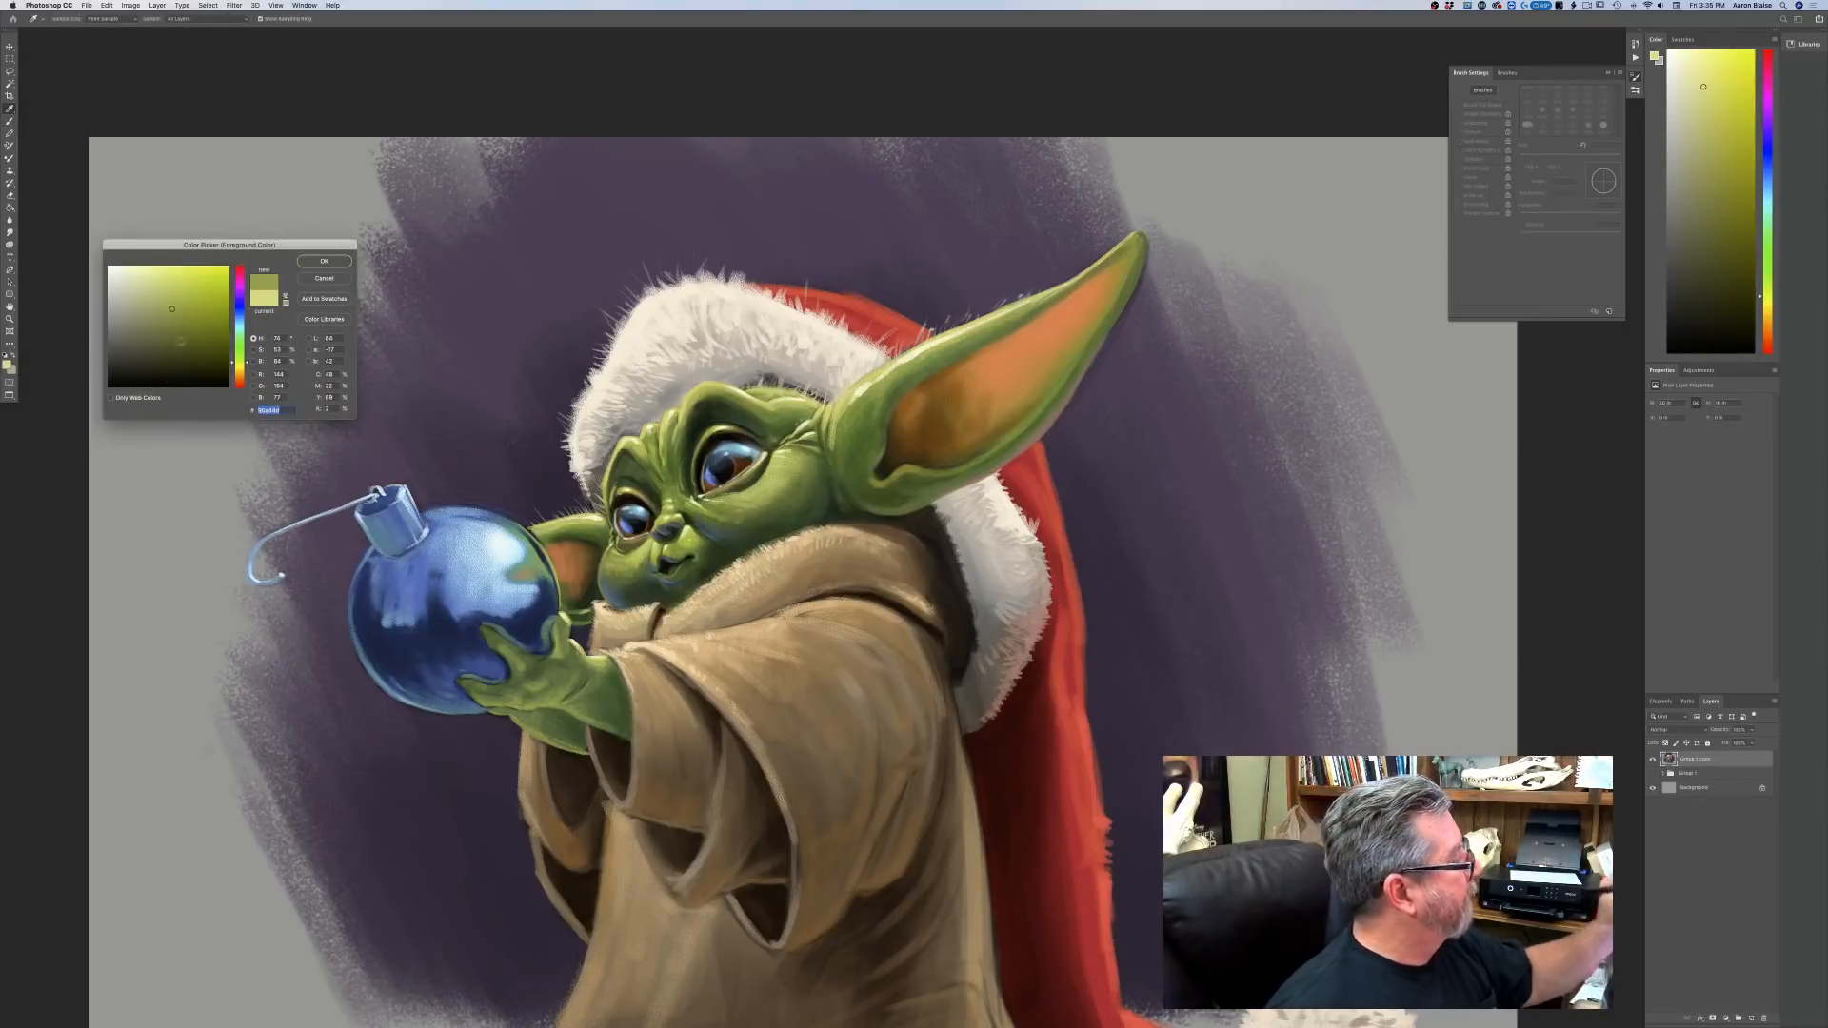
click(163, 340)
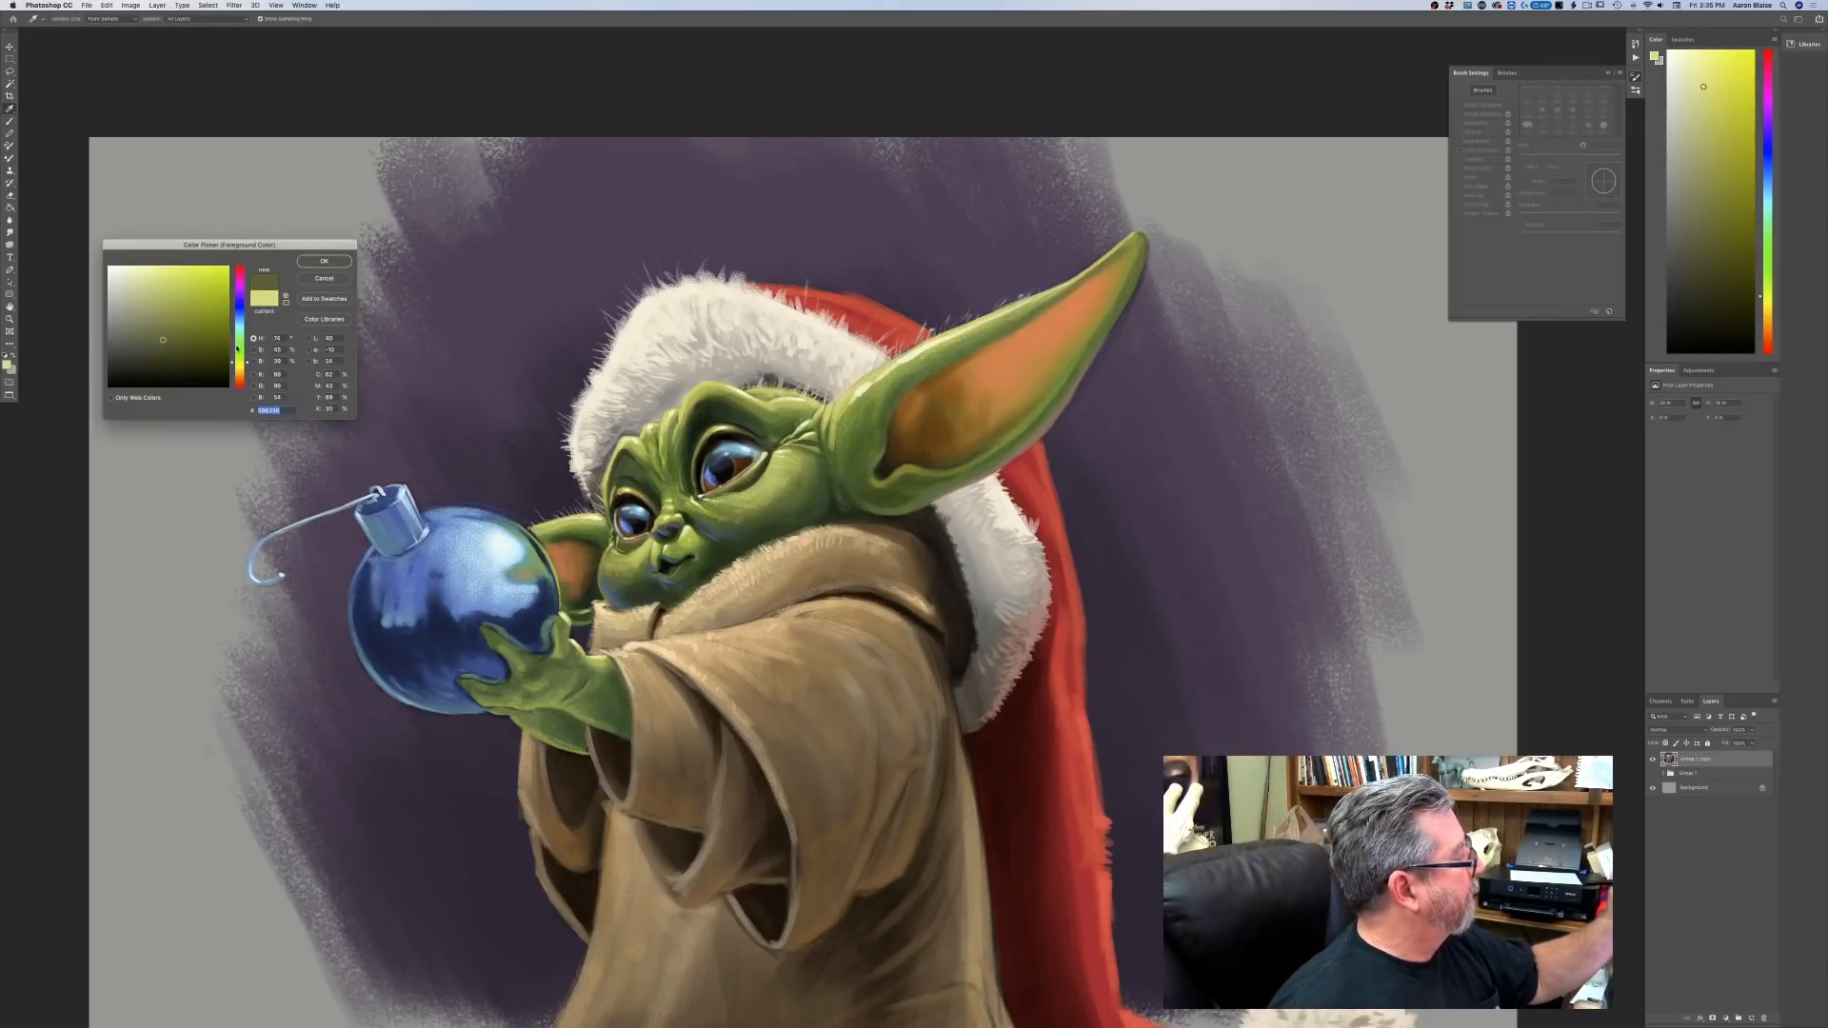
click(238, 349)
click(324, 261)
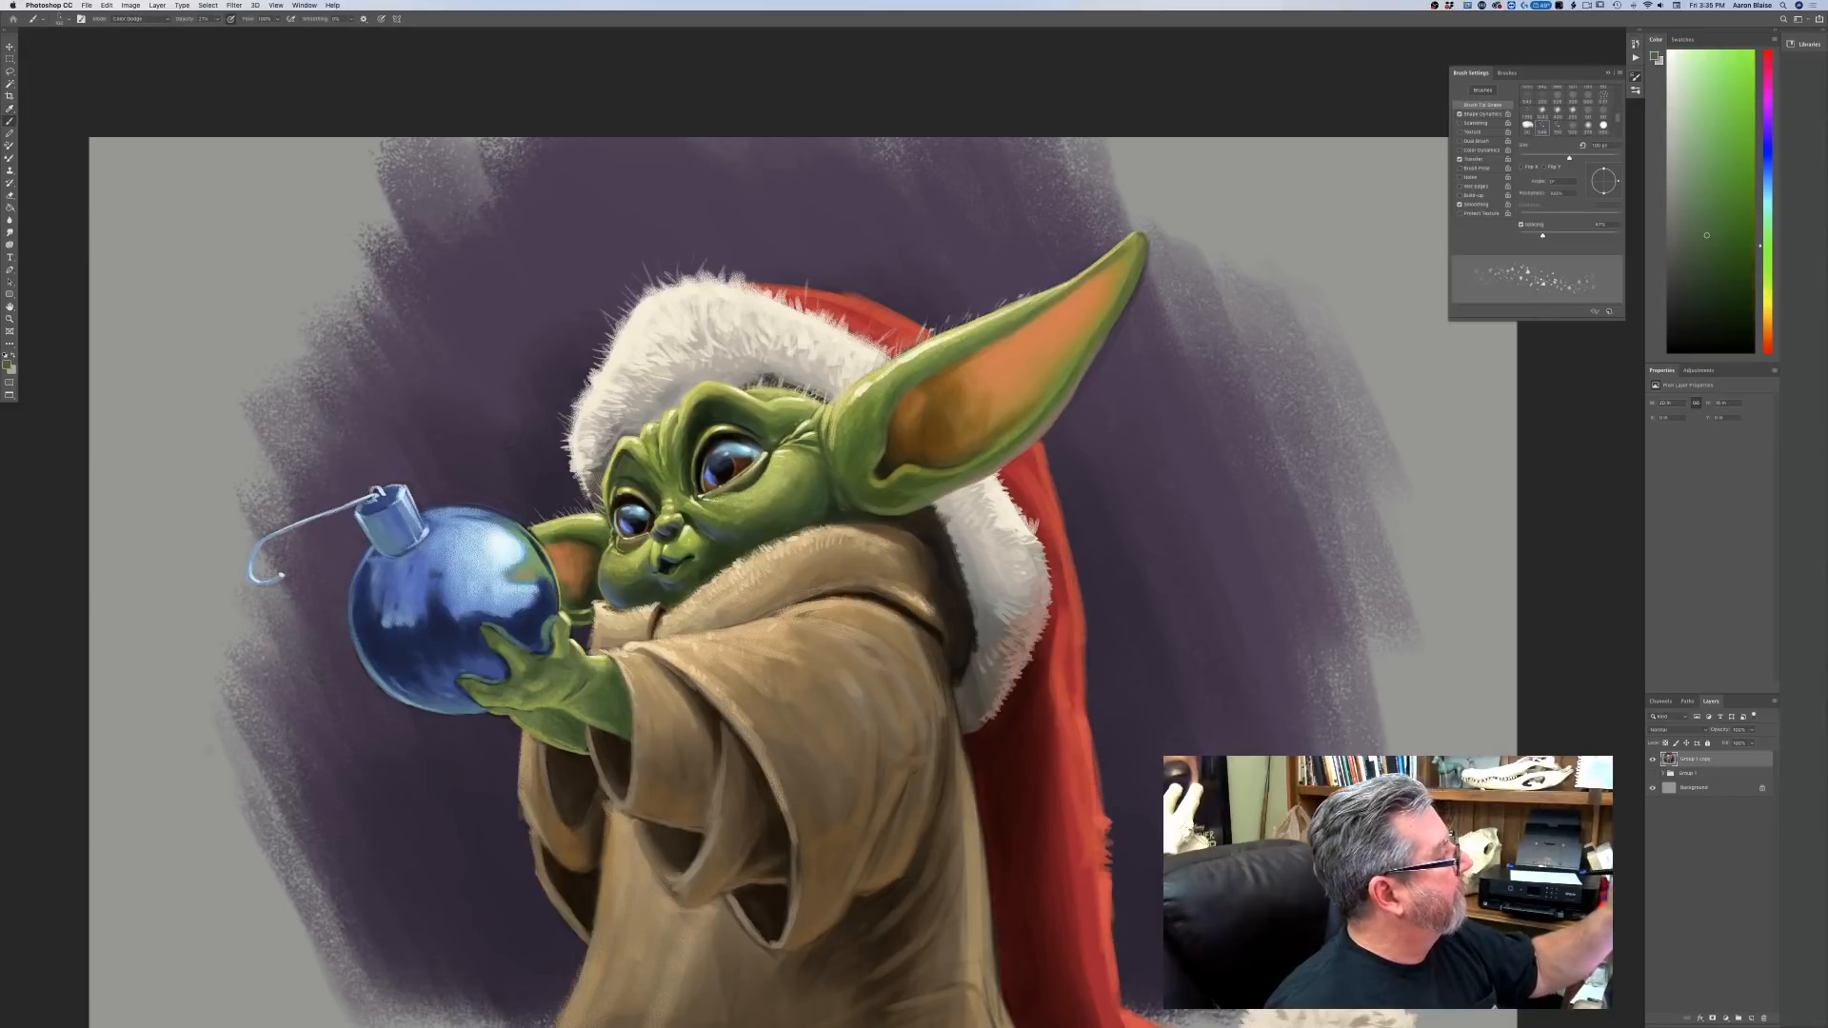
Set the brush's blending mode to Normal and adjust its opacity.
click(119, 18)
click(111, 21)
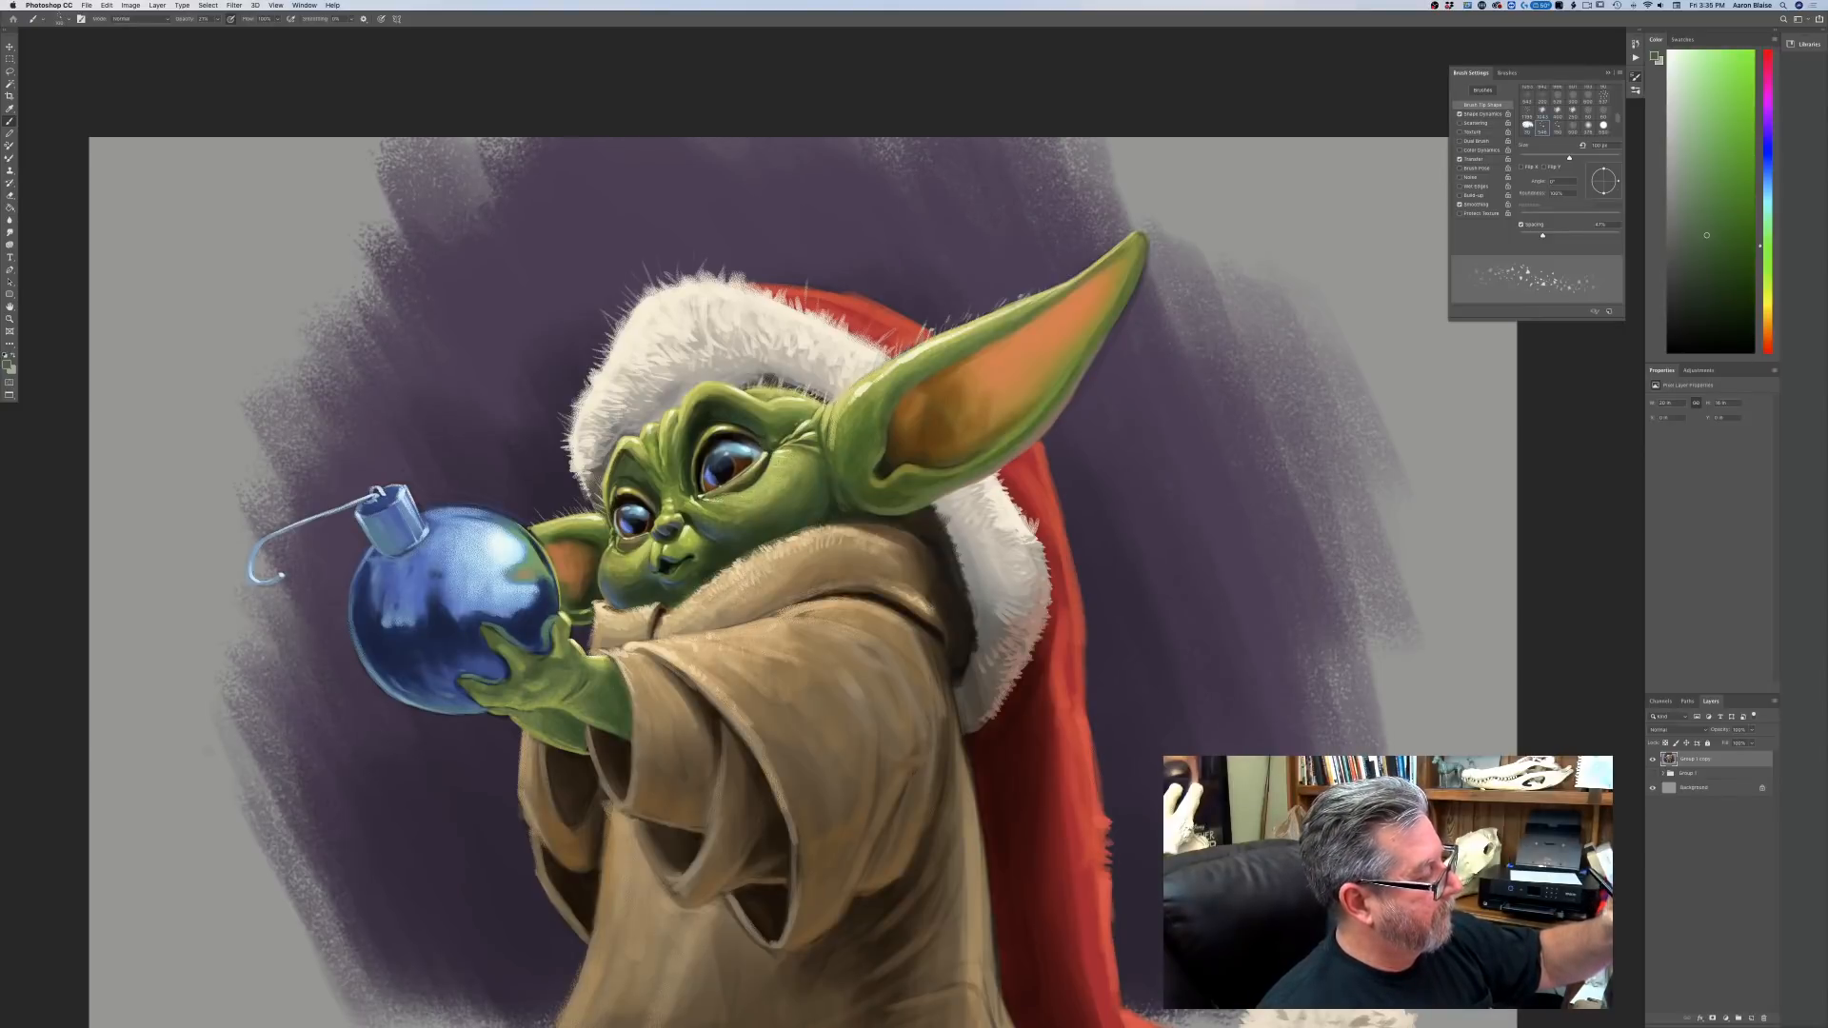
drag(217, 19, 234, 30)
click(856, 392)
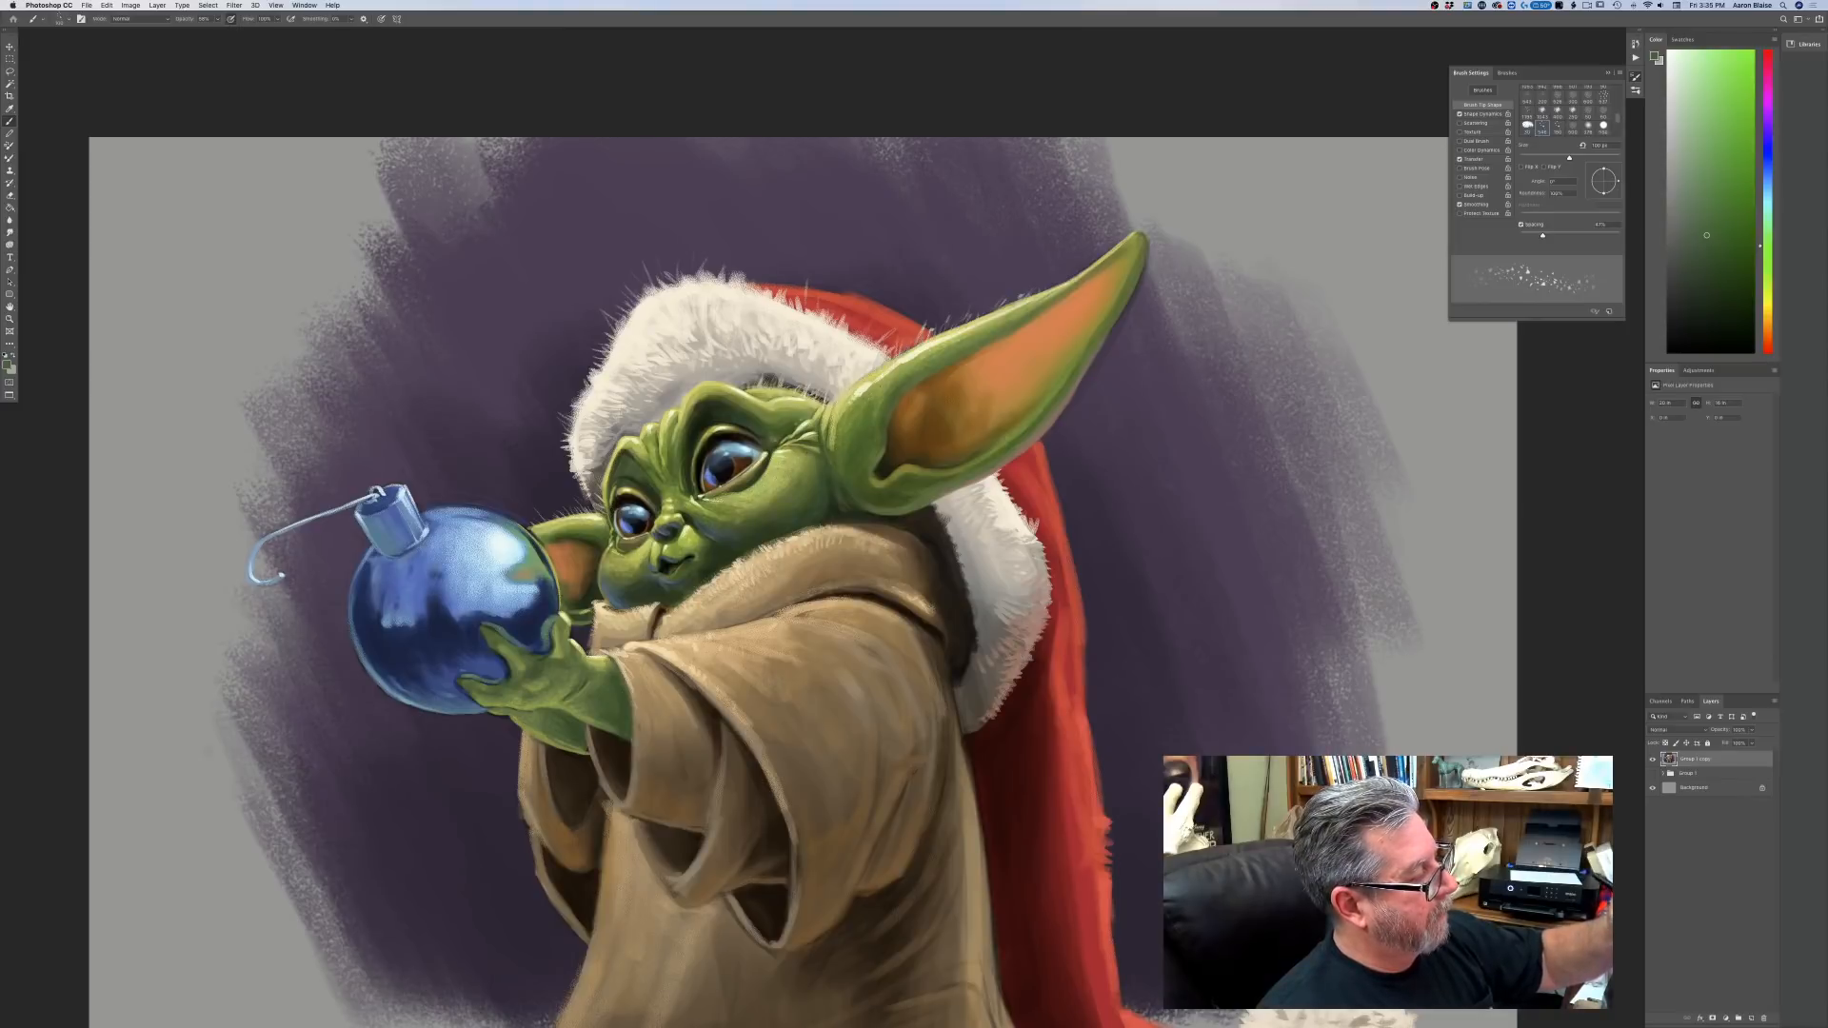
Add a new layer above the merged painting and set its blending mode to Multiply.
click(1751, 1018)
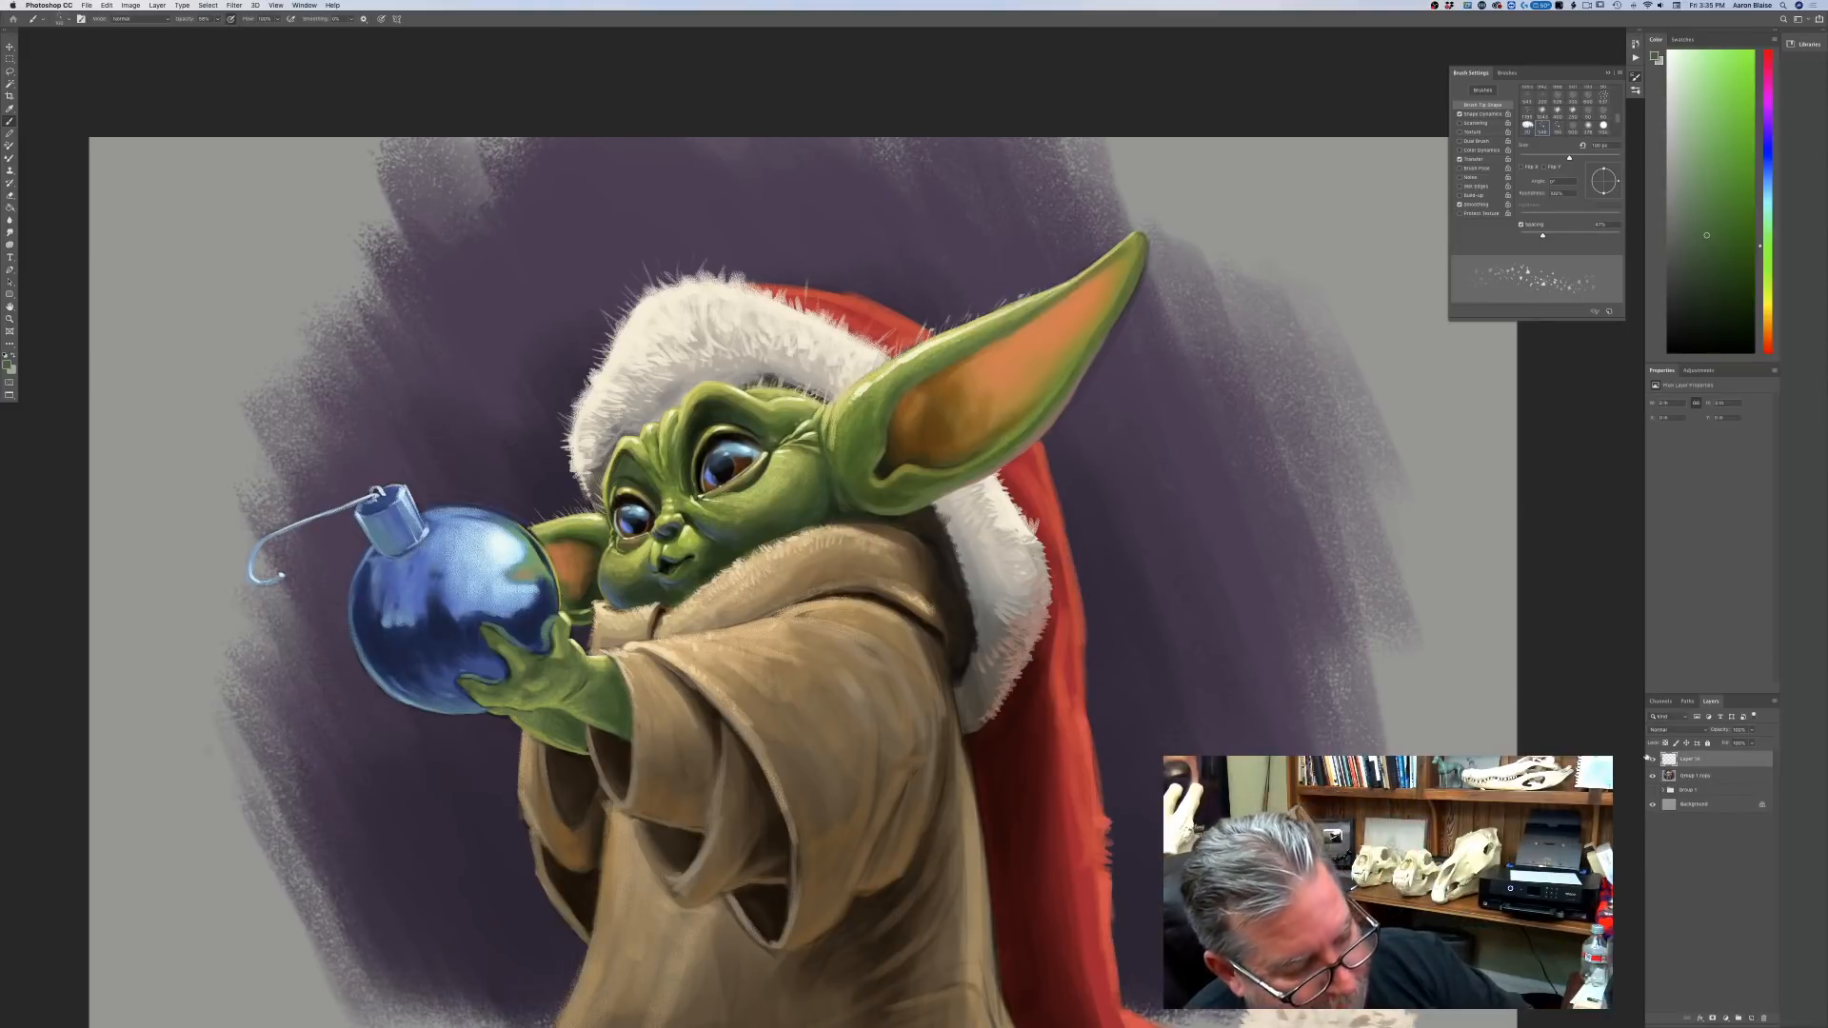
click(1656, 729)
click(1661, 752)
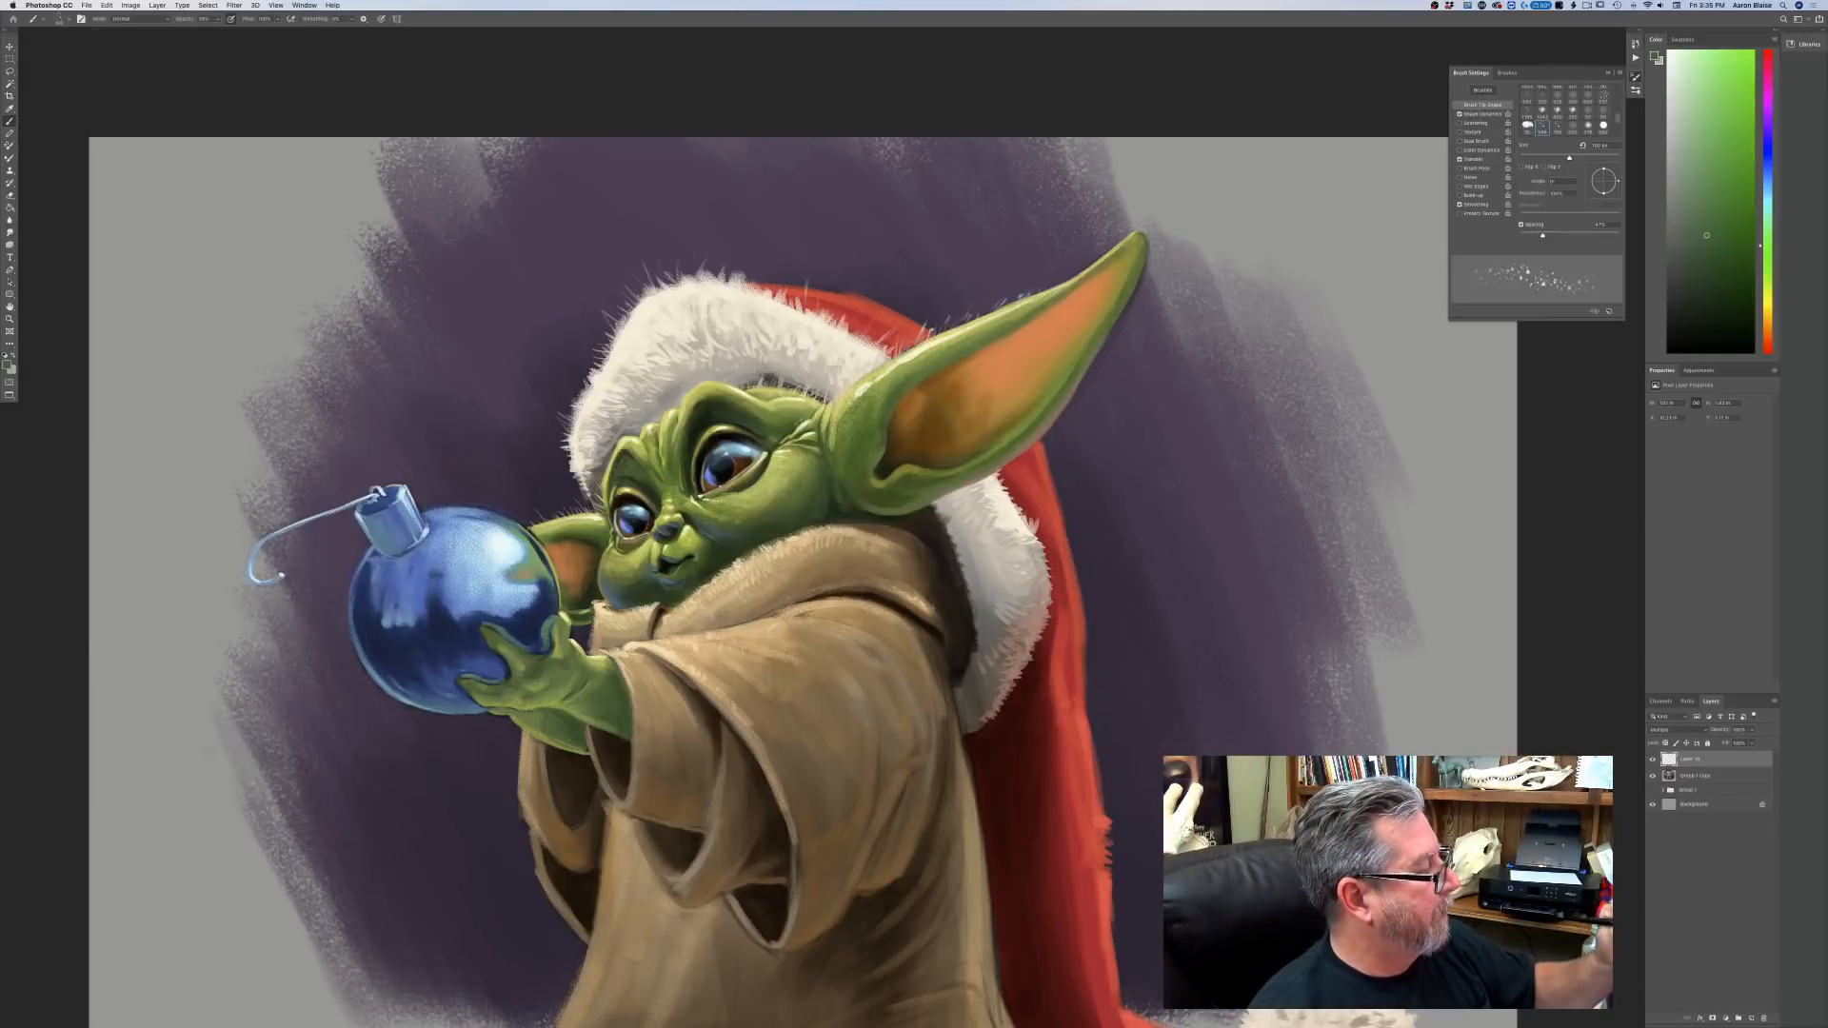
Paint subtle dark green speckles over the character's face, chin and the hand holding the ornament.
mouse_move(690, 474)
mouse_down()
mouse_move(700, 497)
mouse_move(806, 493)
mouse_up()
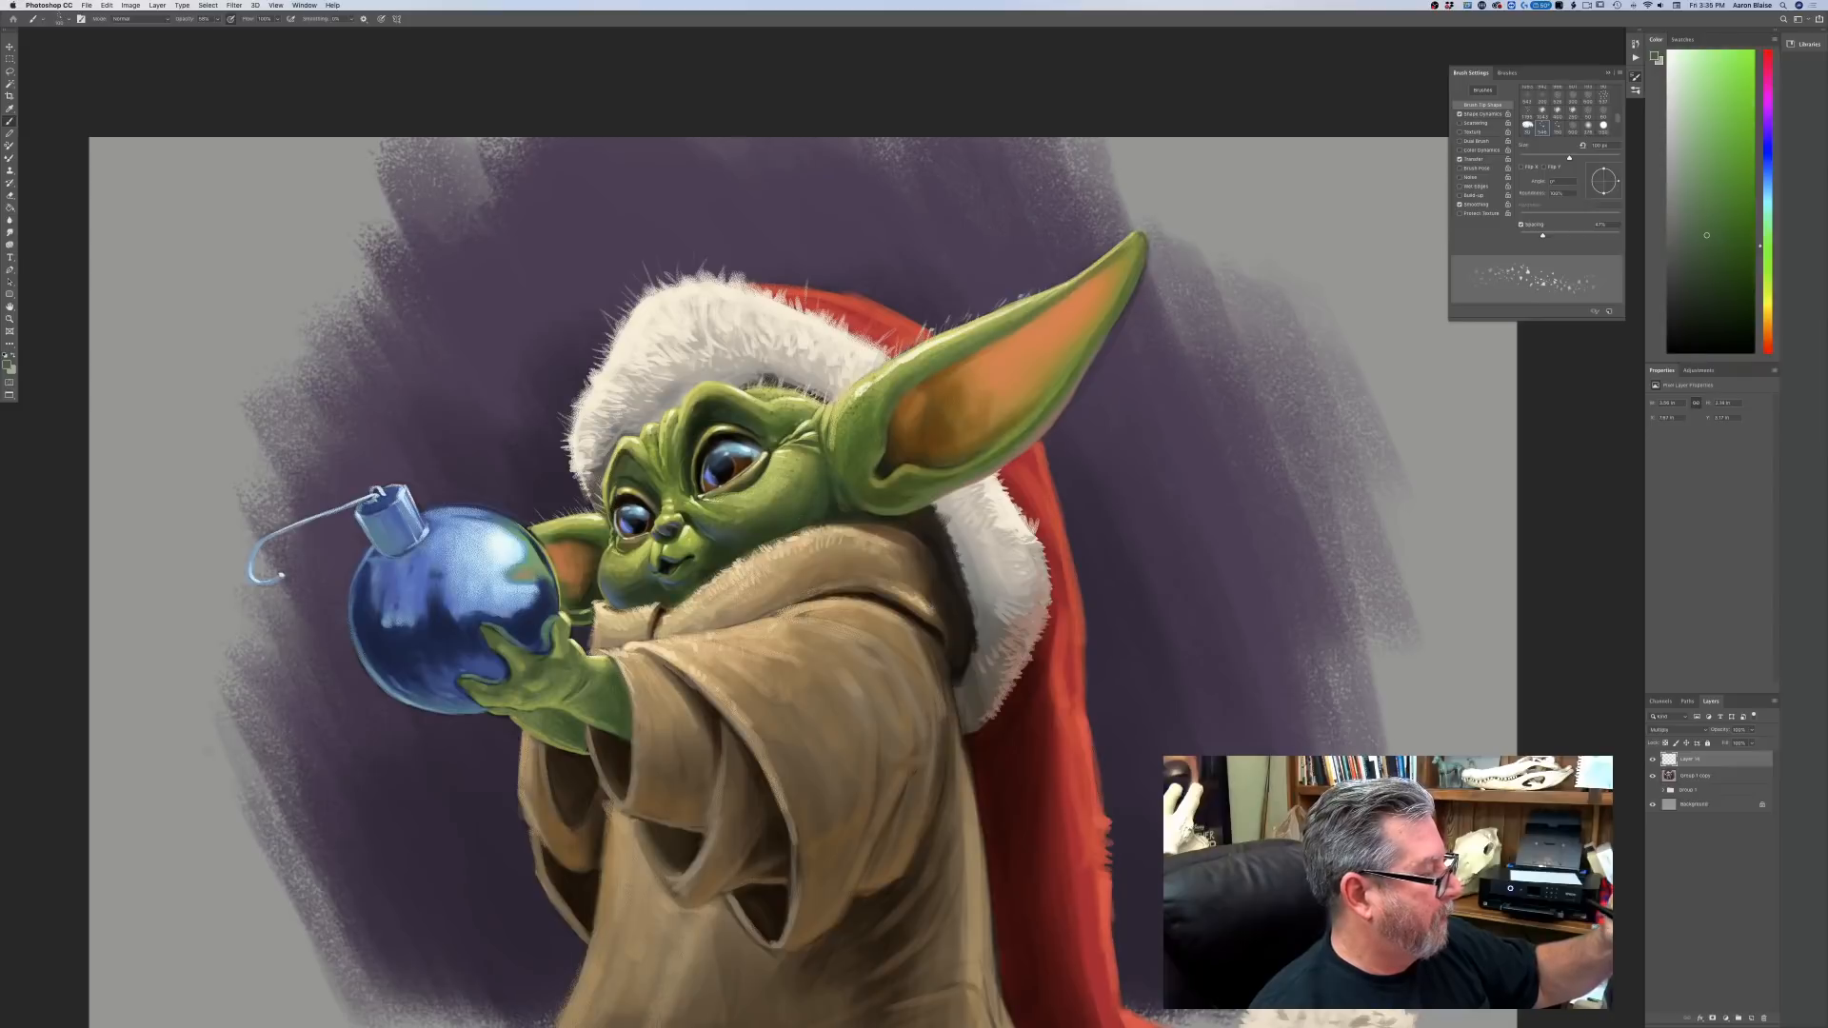
drag(628, 560, 614, 579)
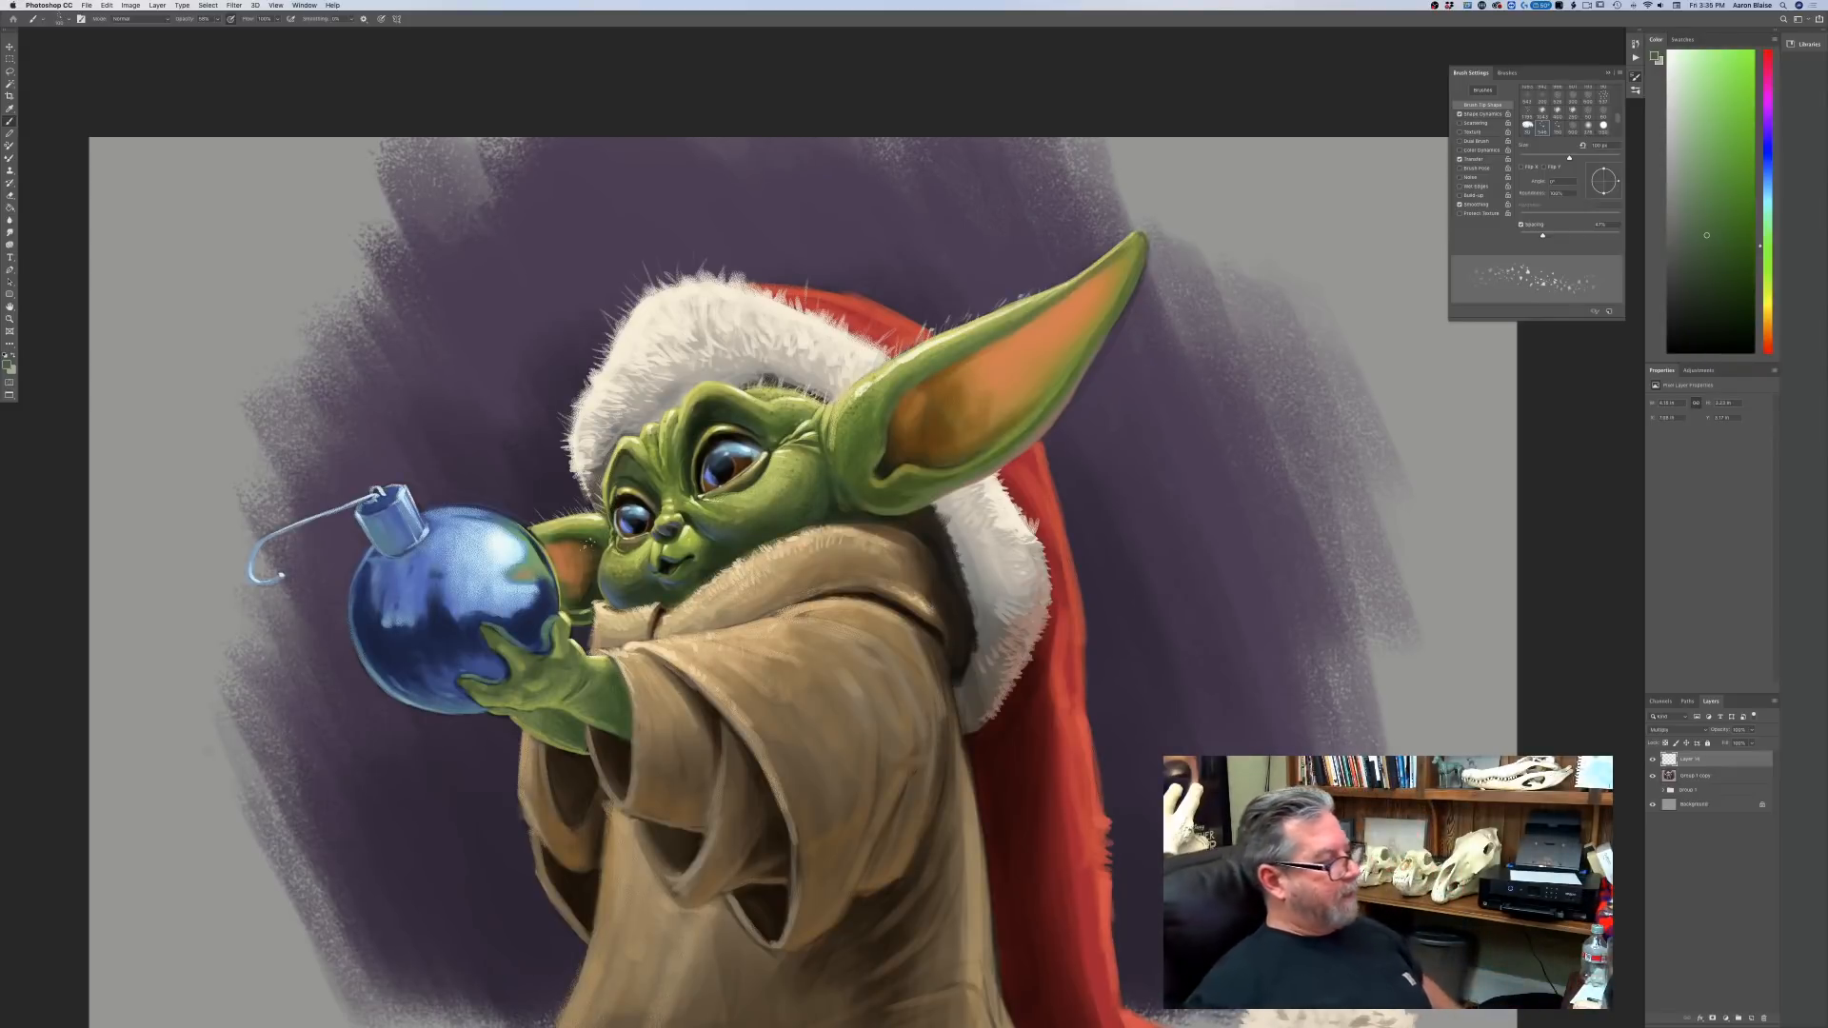
drag(593, 672, 571, 695)
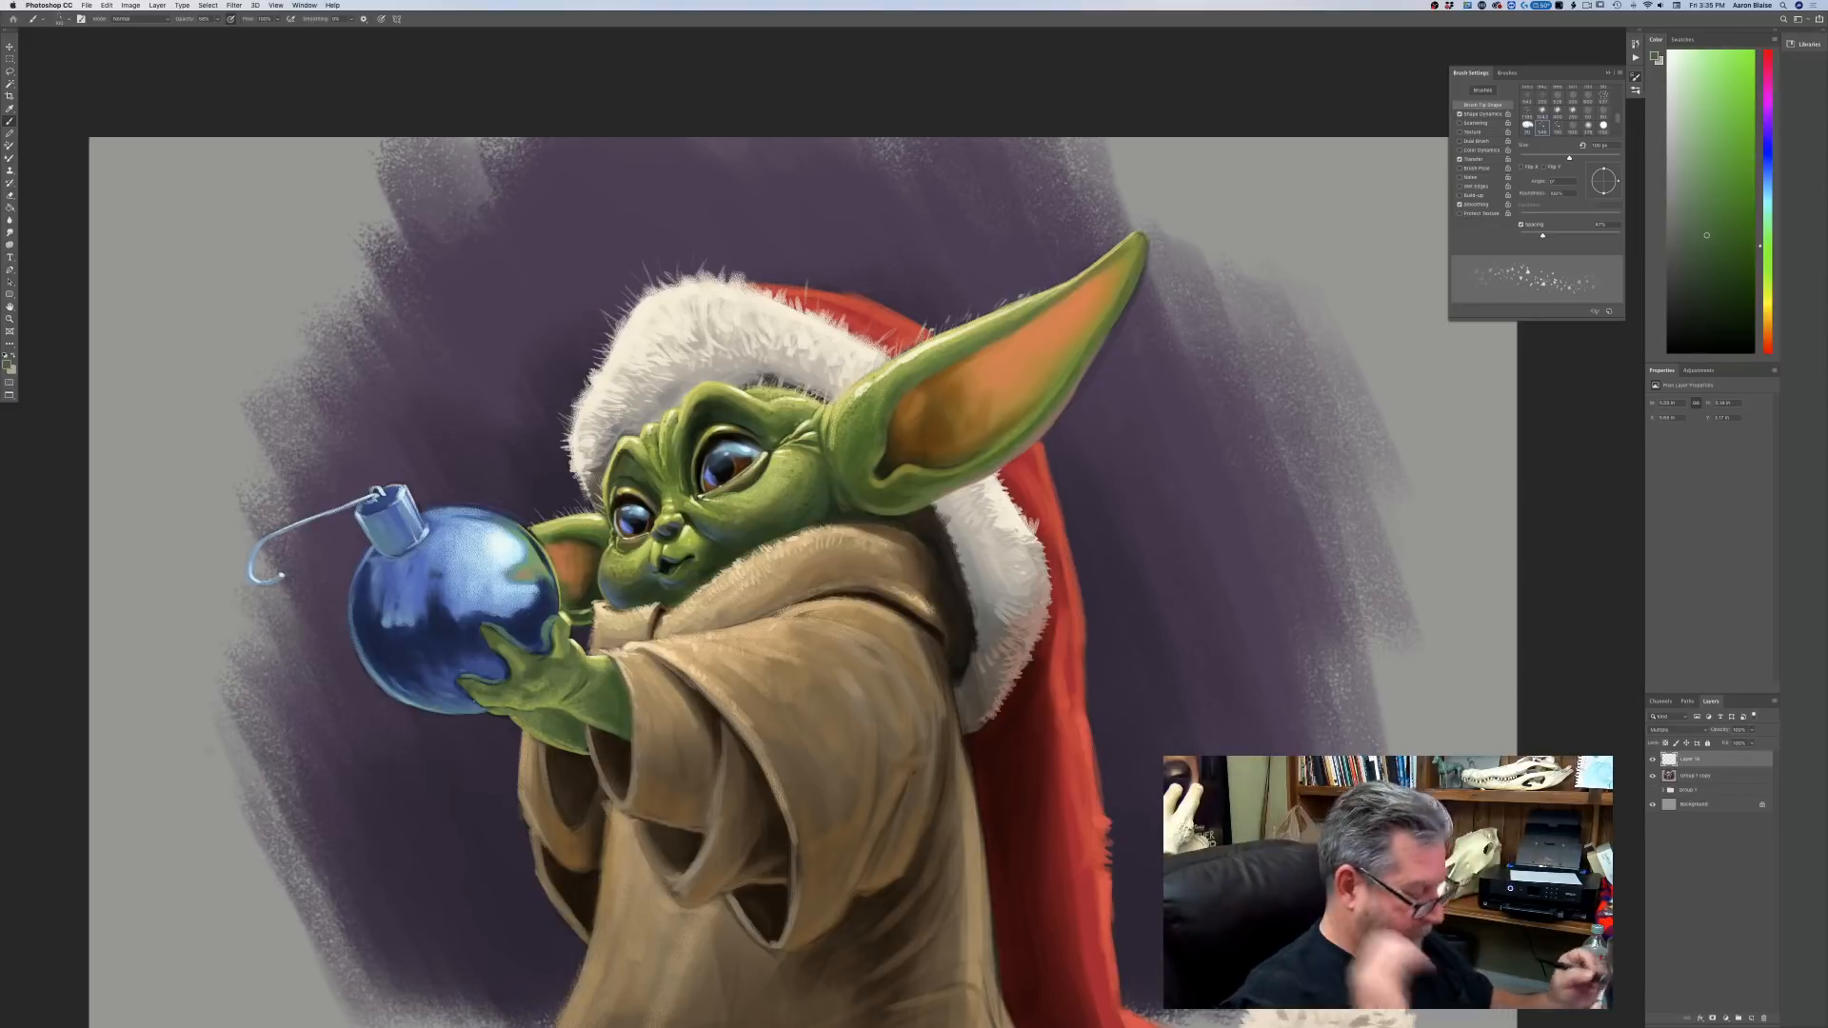
key(super+minus)
key(super+minus)
key(super+plus)
key(super+plus)
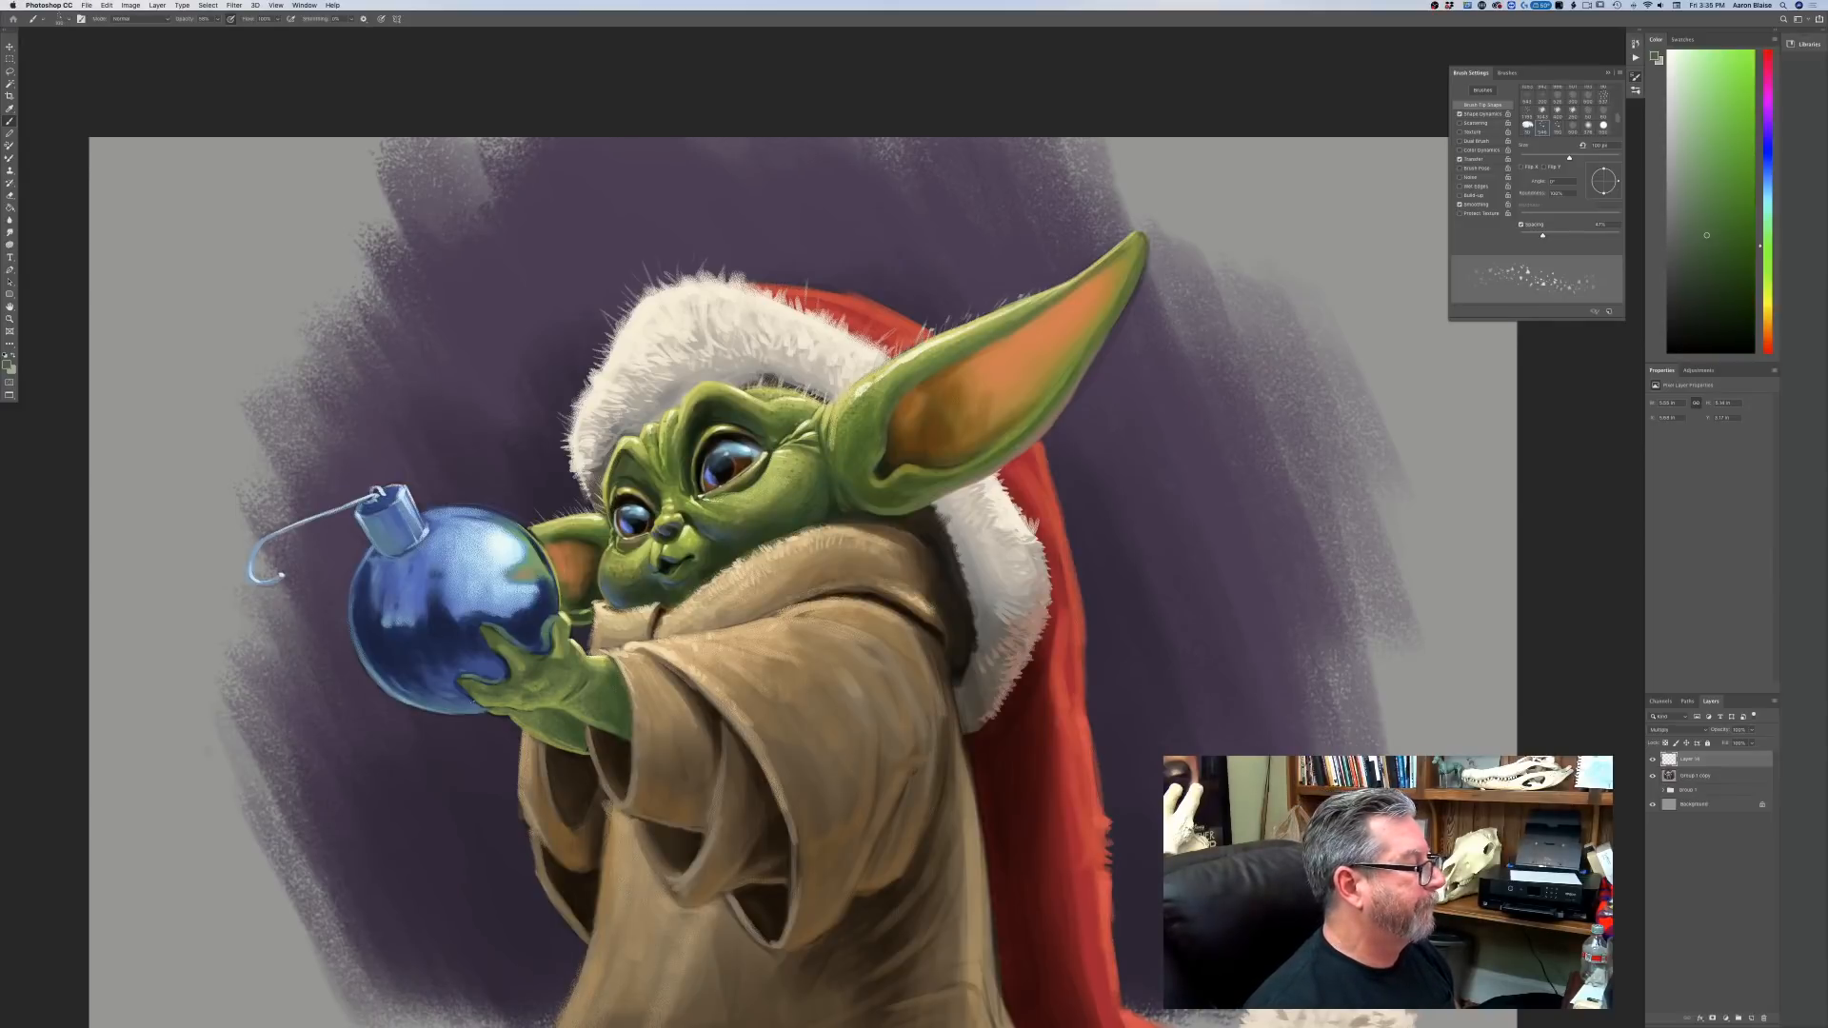
key(super+minus)
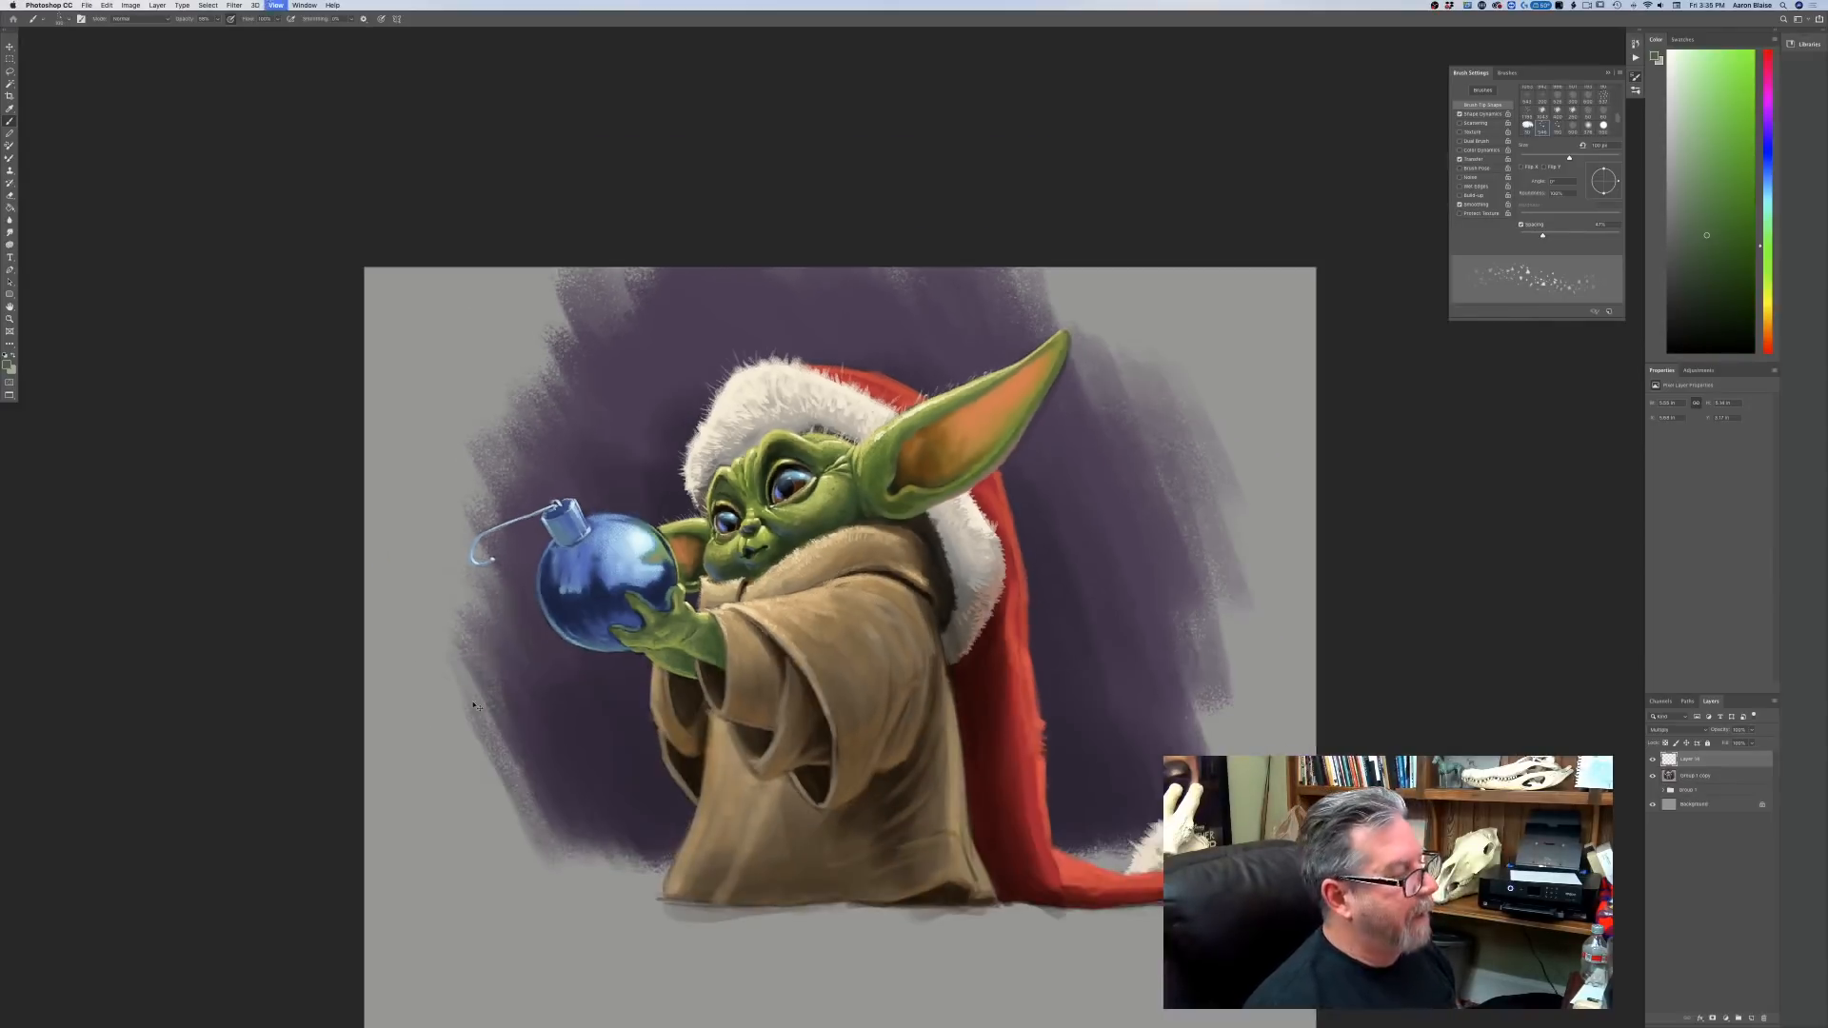
key(super+minus)
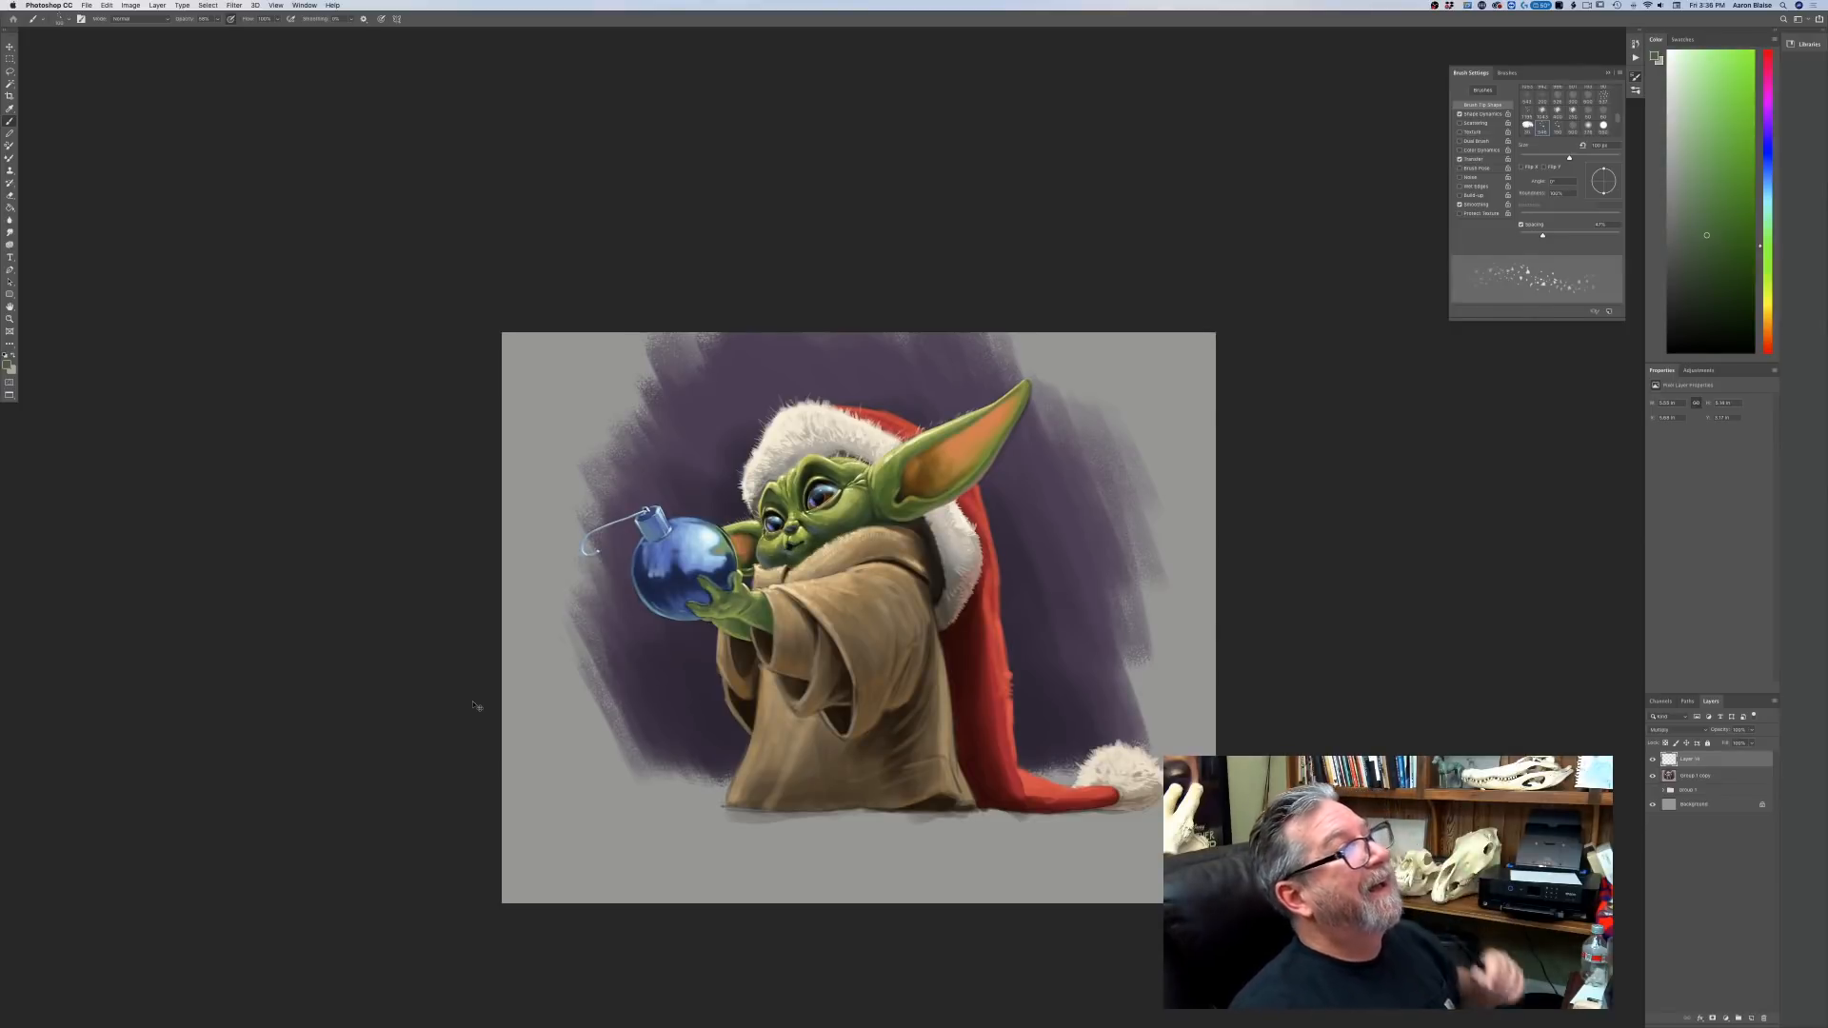
Merge the Multiply speckle layer with the painting layer directly below it.
key(super+plus)
key(super+plus)
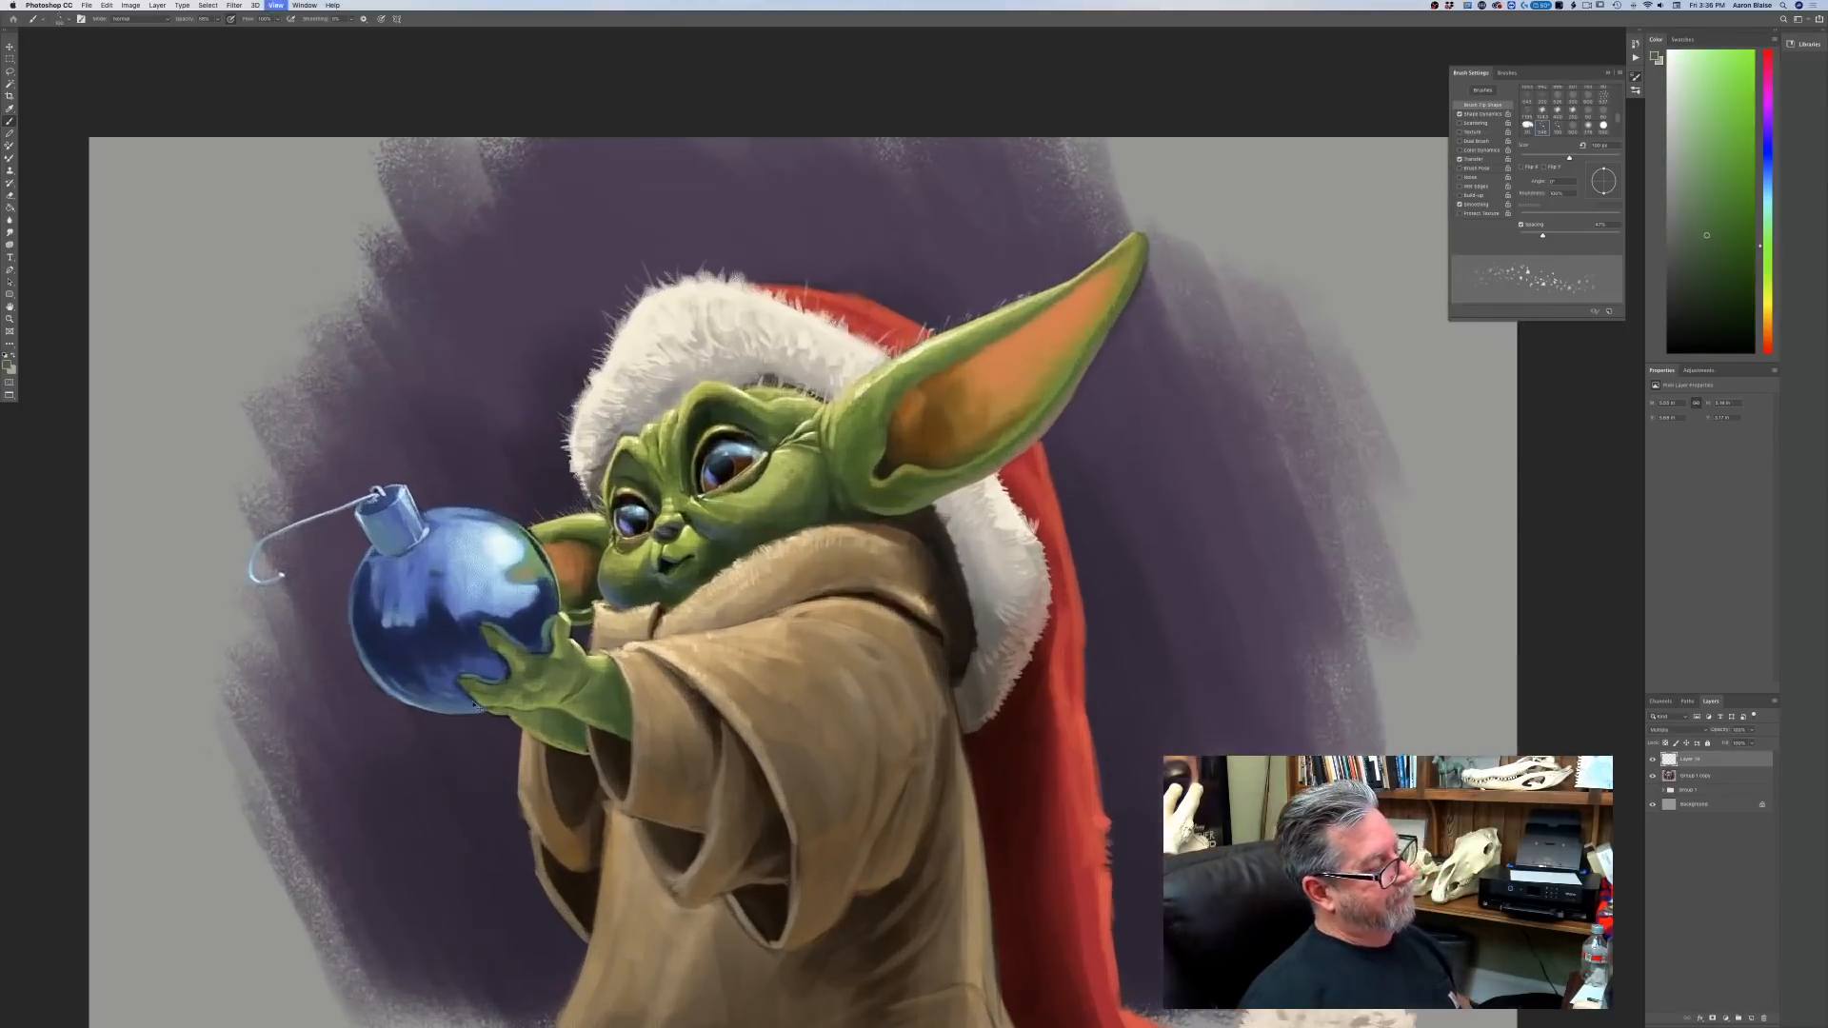
key(super+minus)
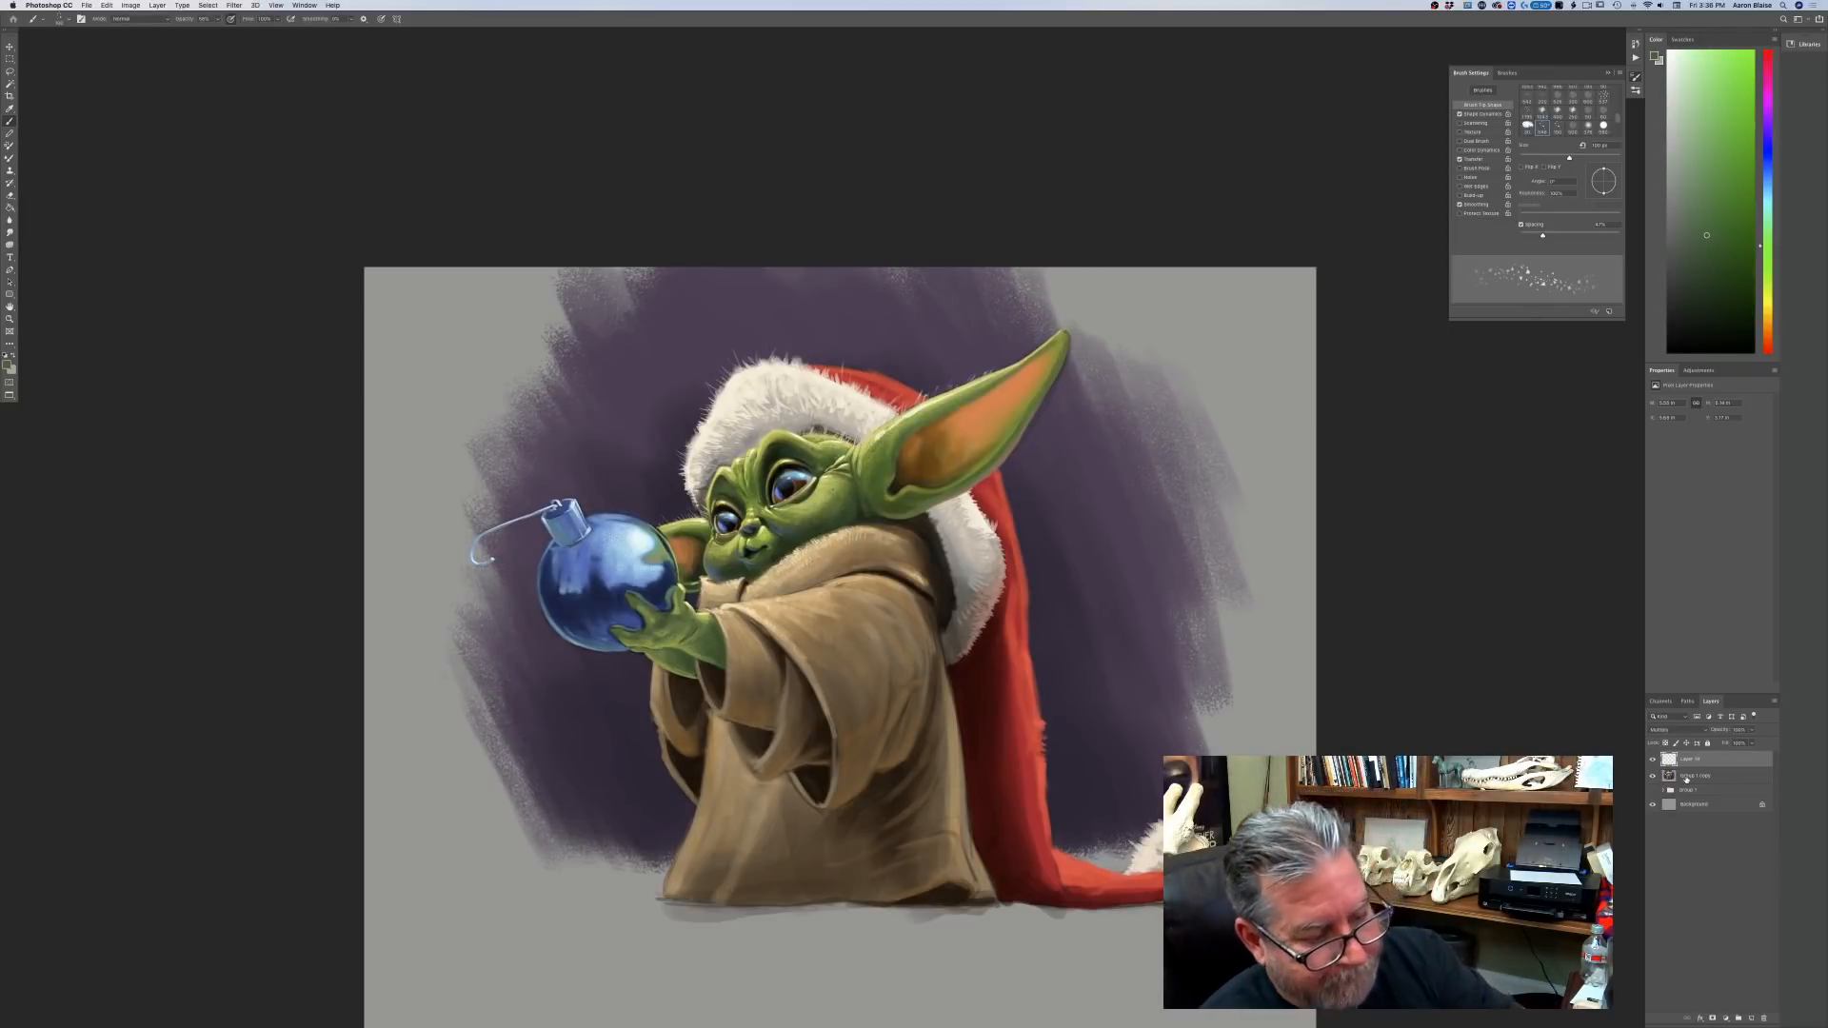
shift+click(1688, 776)
click(158, 8)
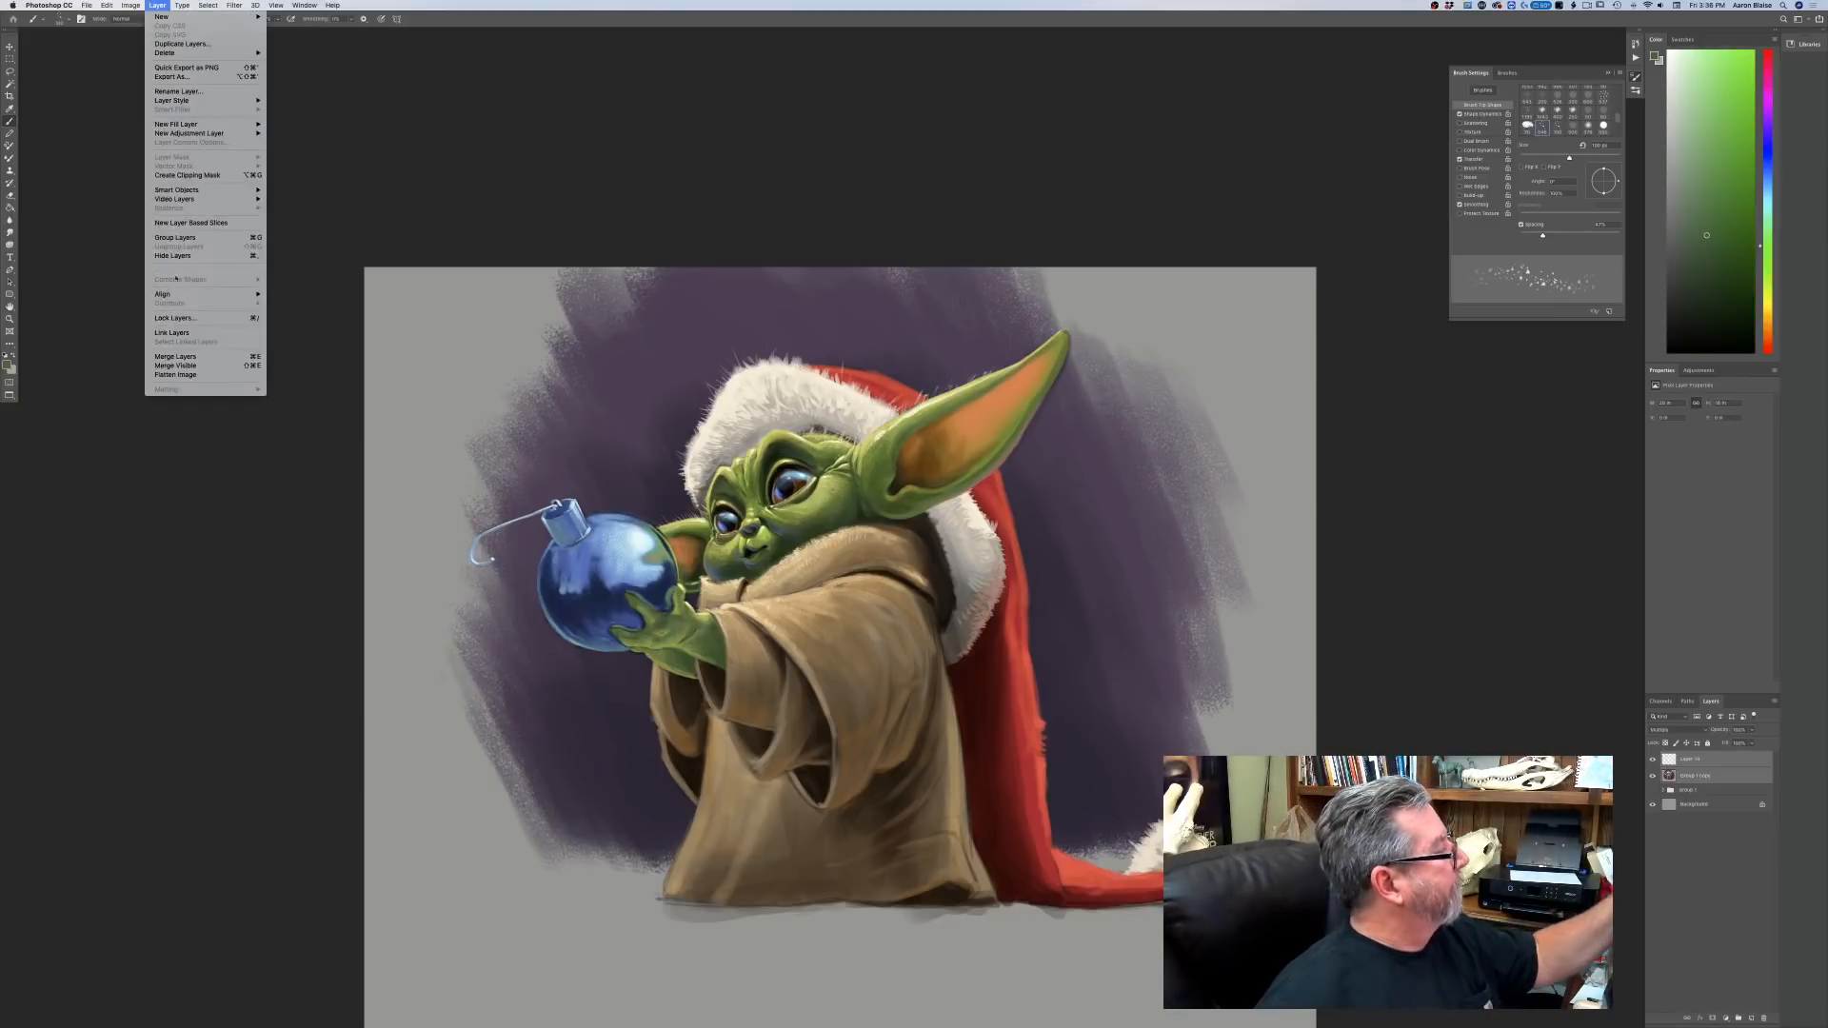
click(175, 359)
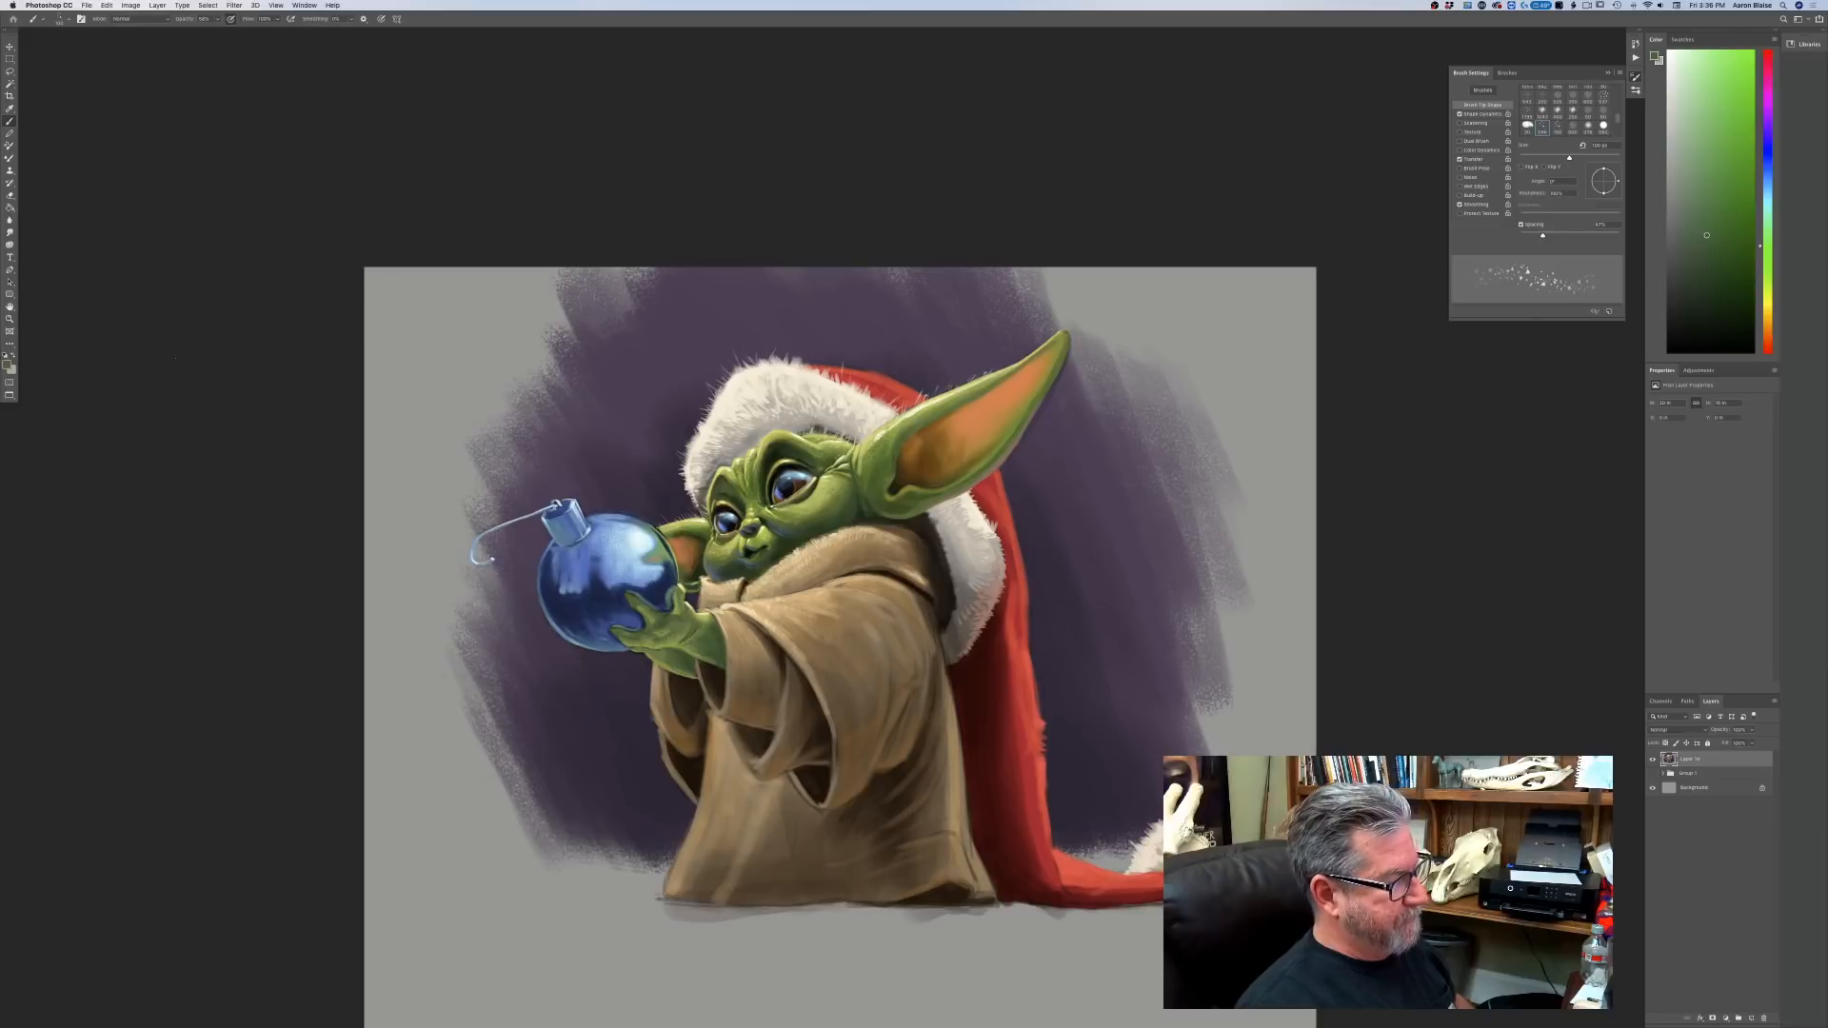
Try out the sampled brush presets at the end of the preset list with the Brush tool.
click(68, 19)
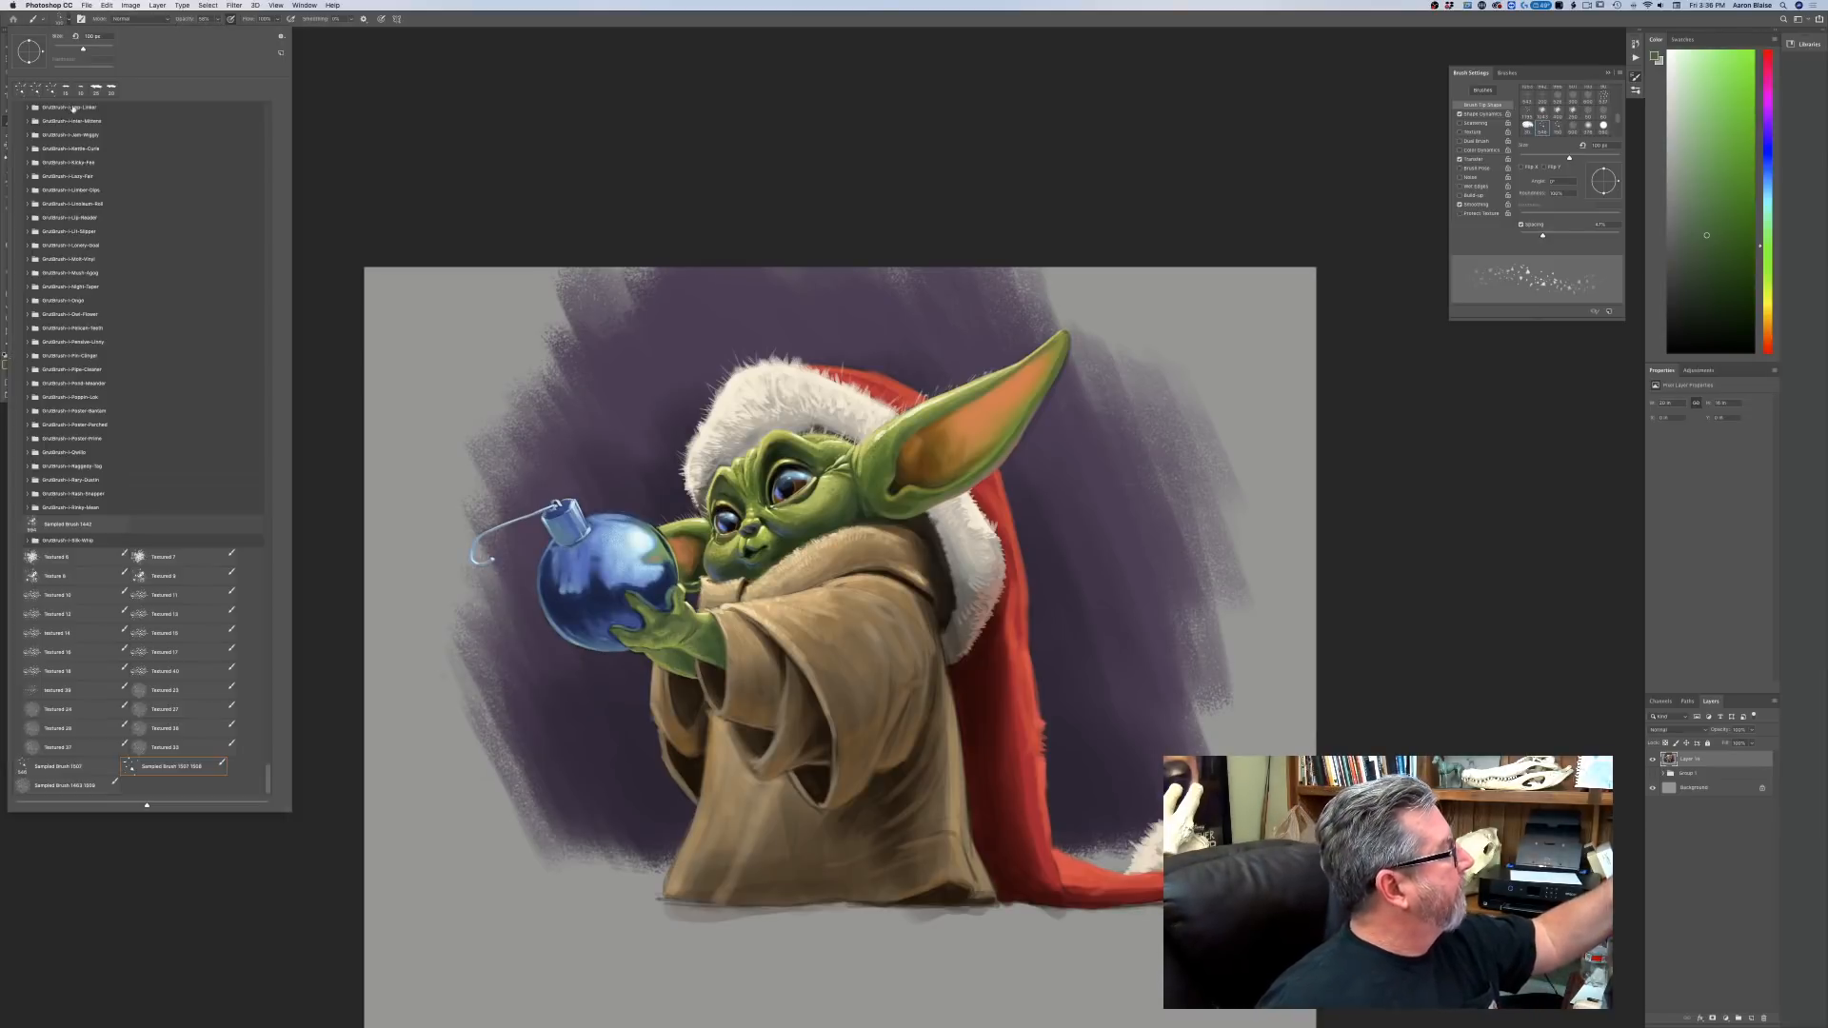
click(165, 775)
key(Return)
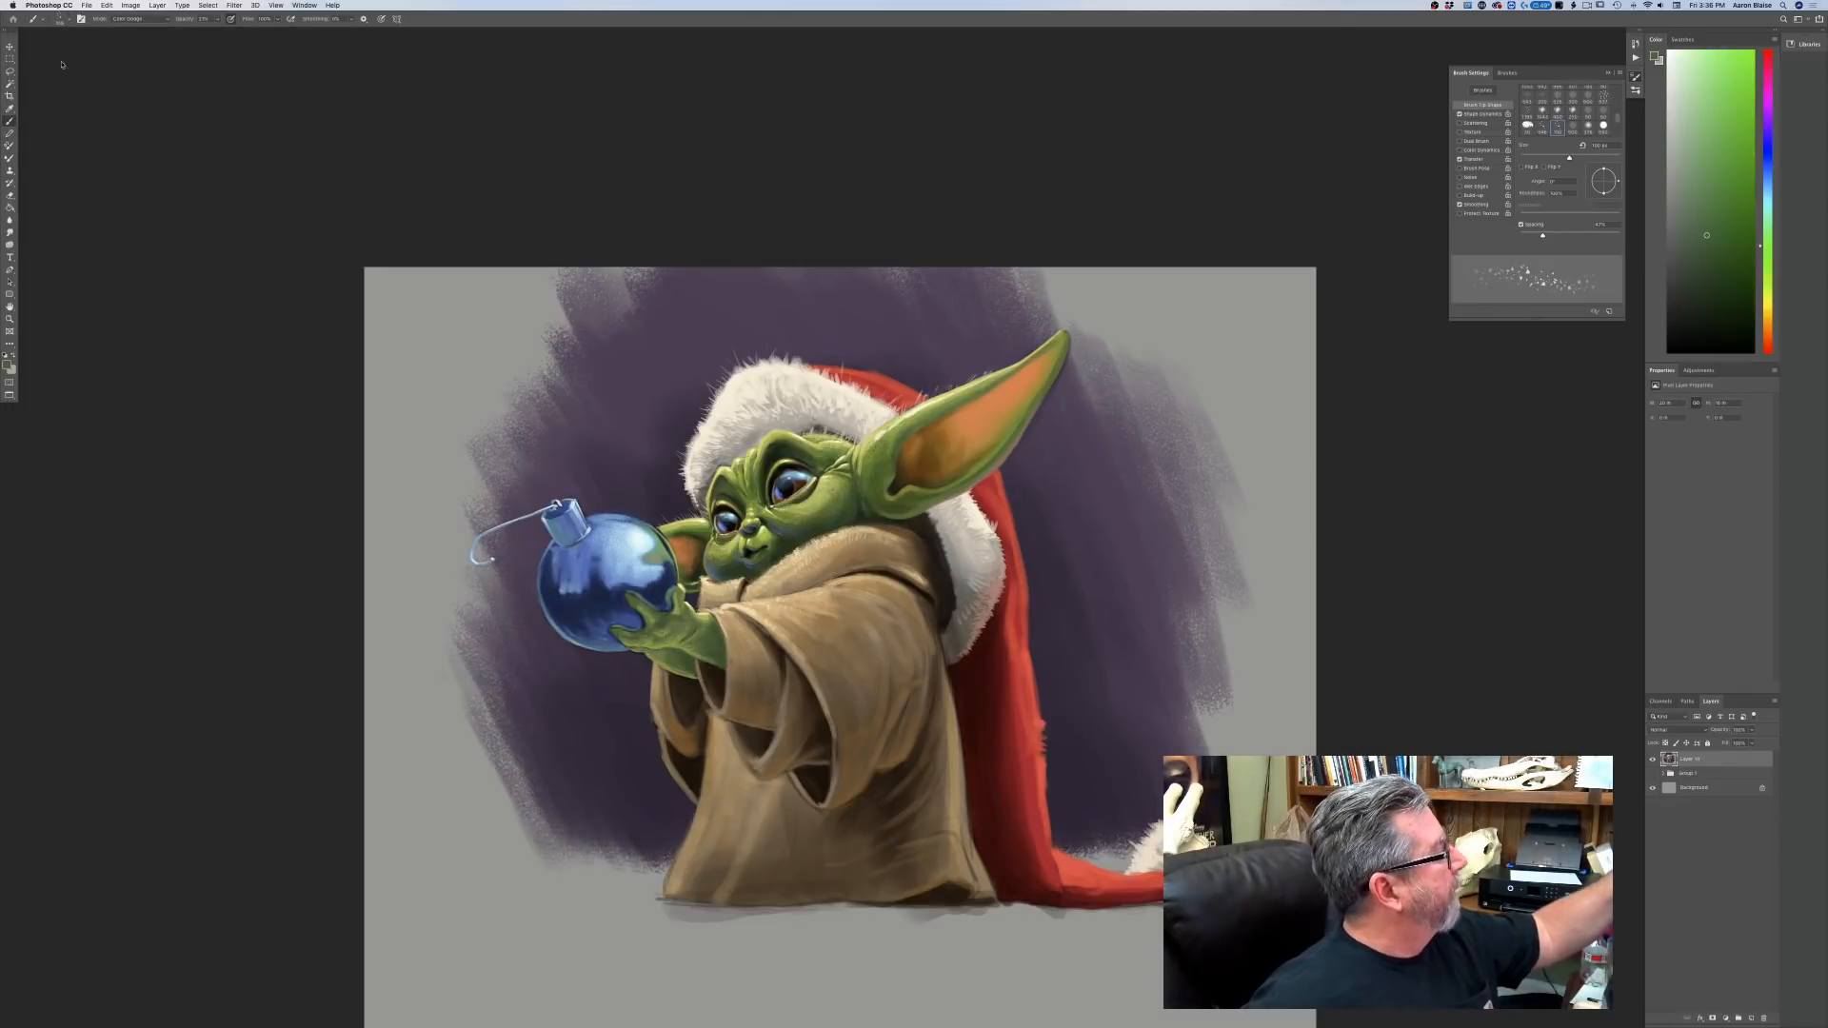
click(68, 19)
click(129, 790)
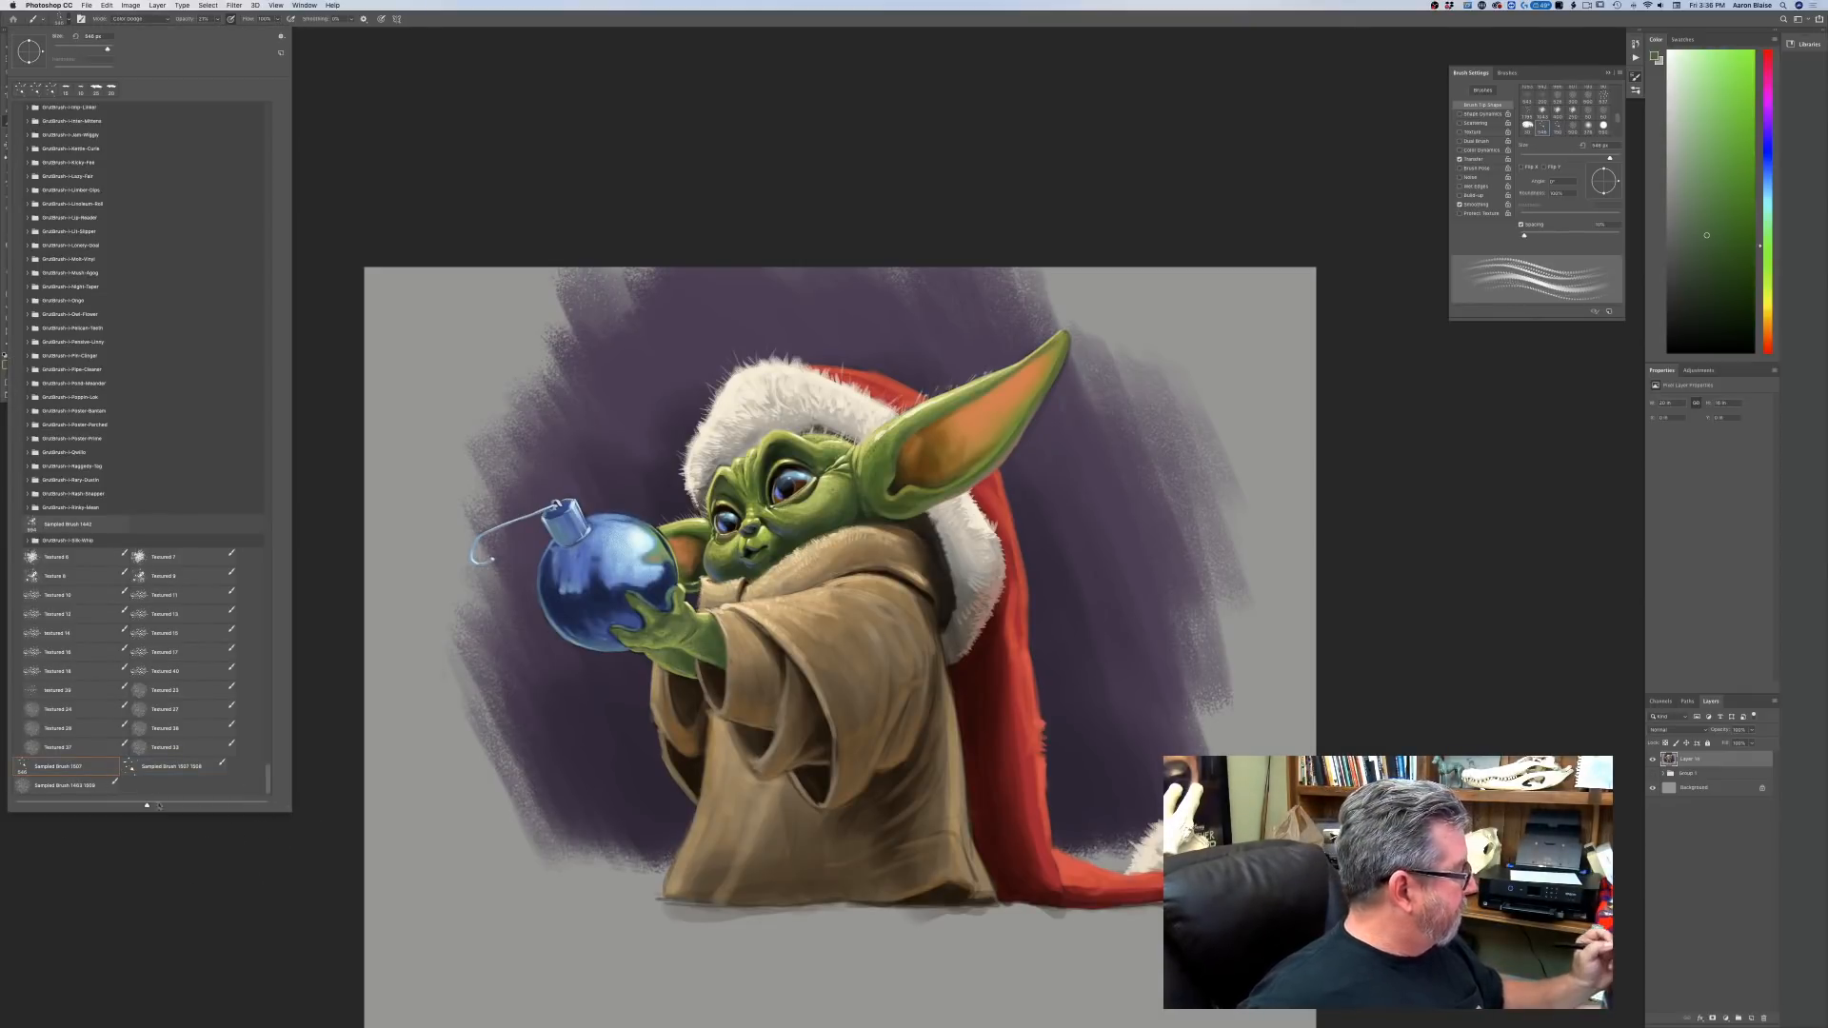
key(Return)
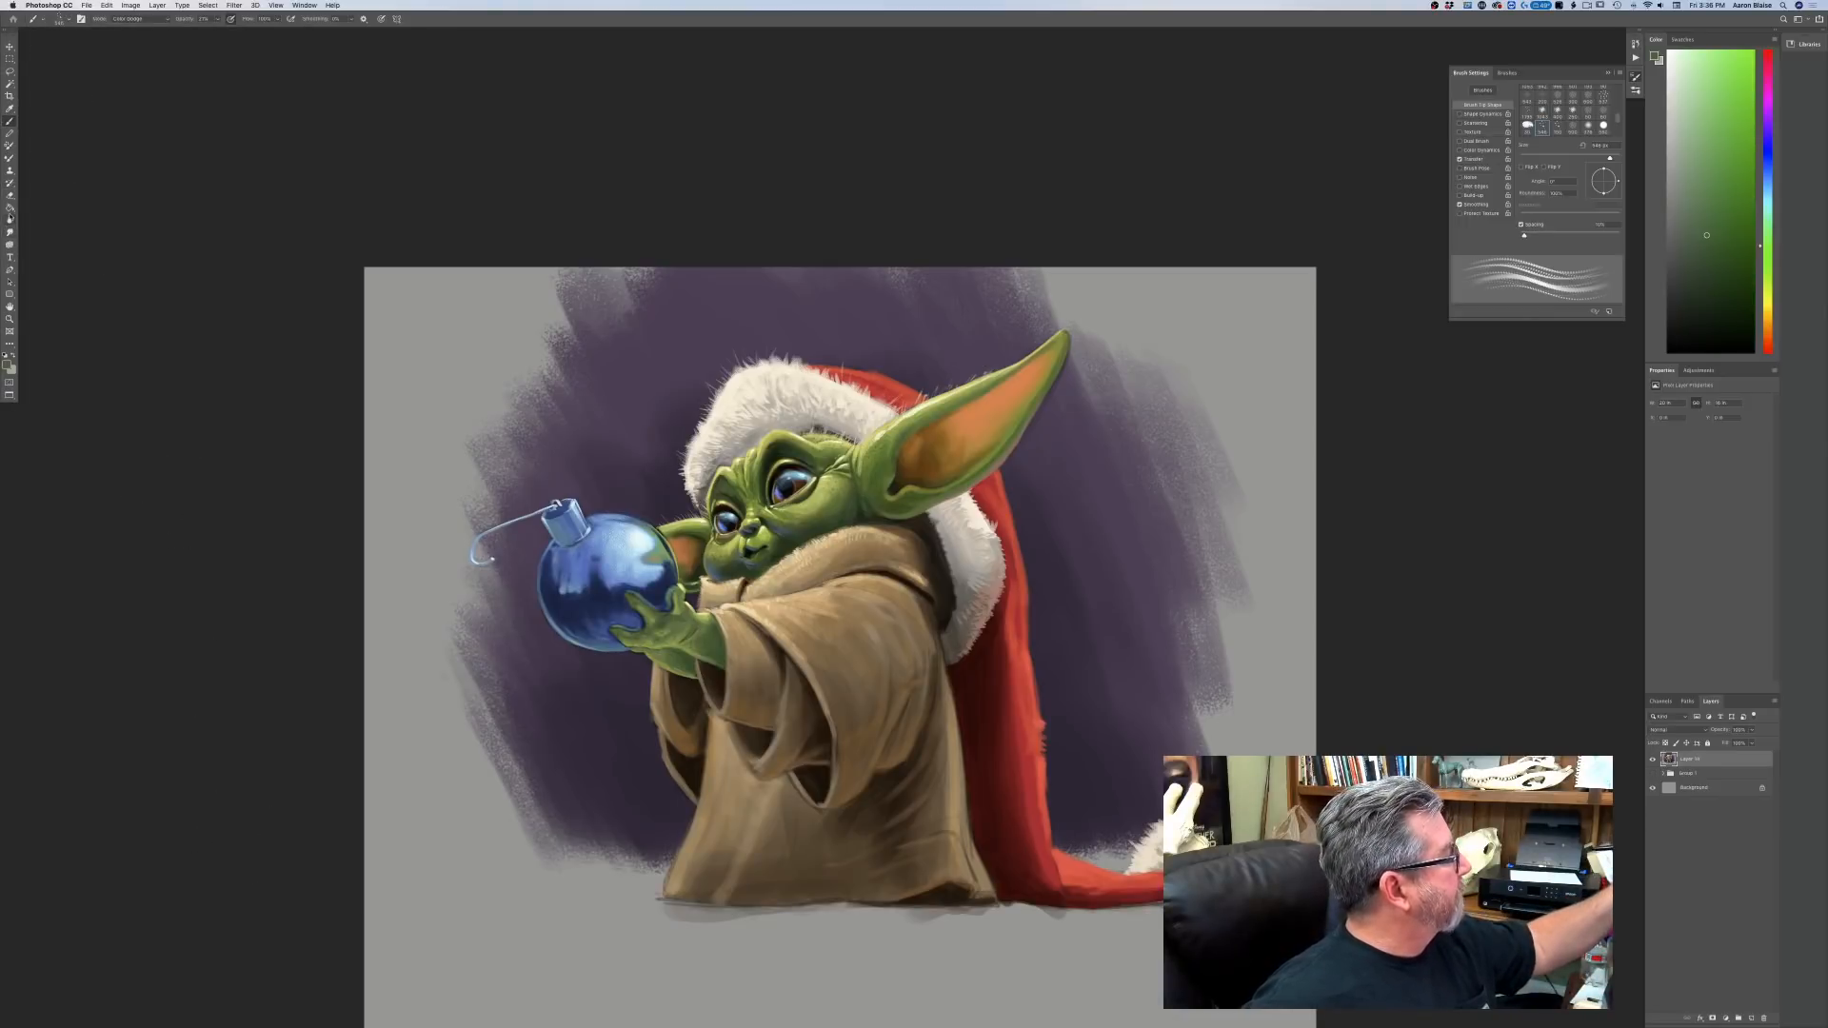
Switch to the Smudge tool and load the sampled speckle brush preset from the end of the preset list.
click(10, 231)
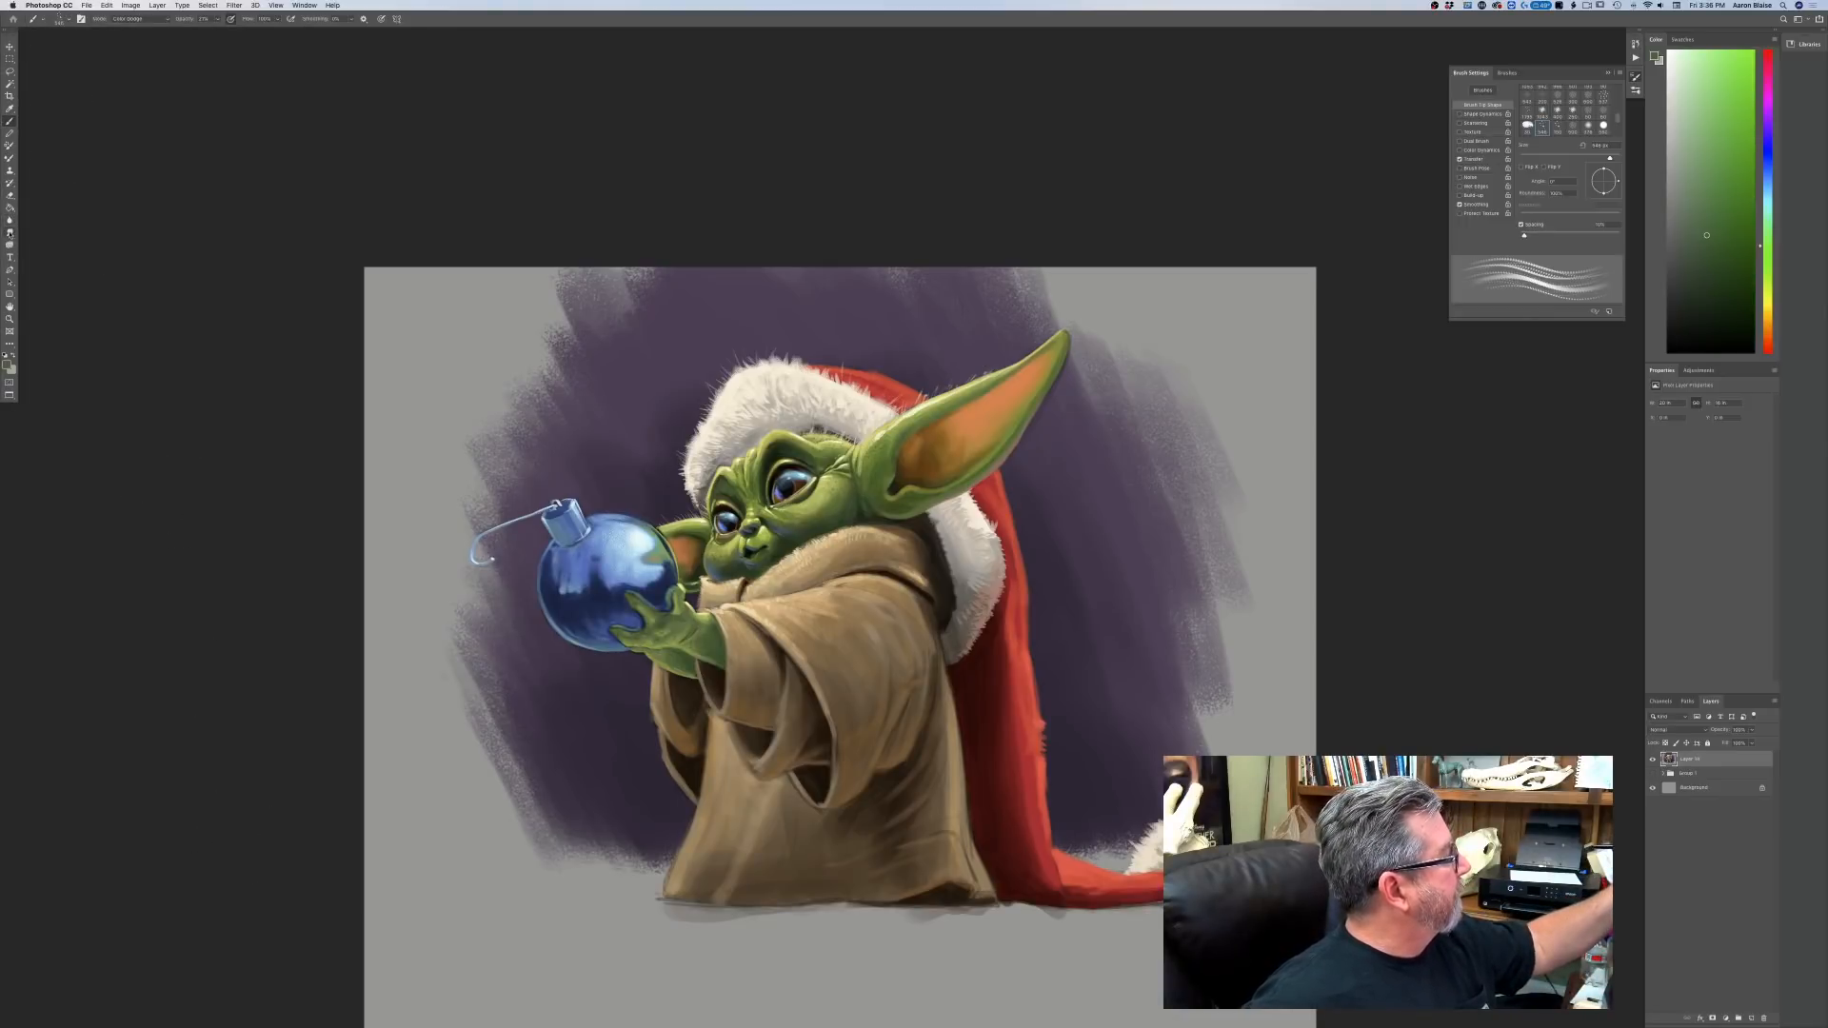
click(57, 19)
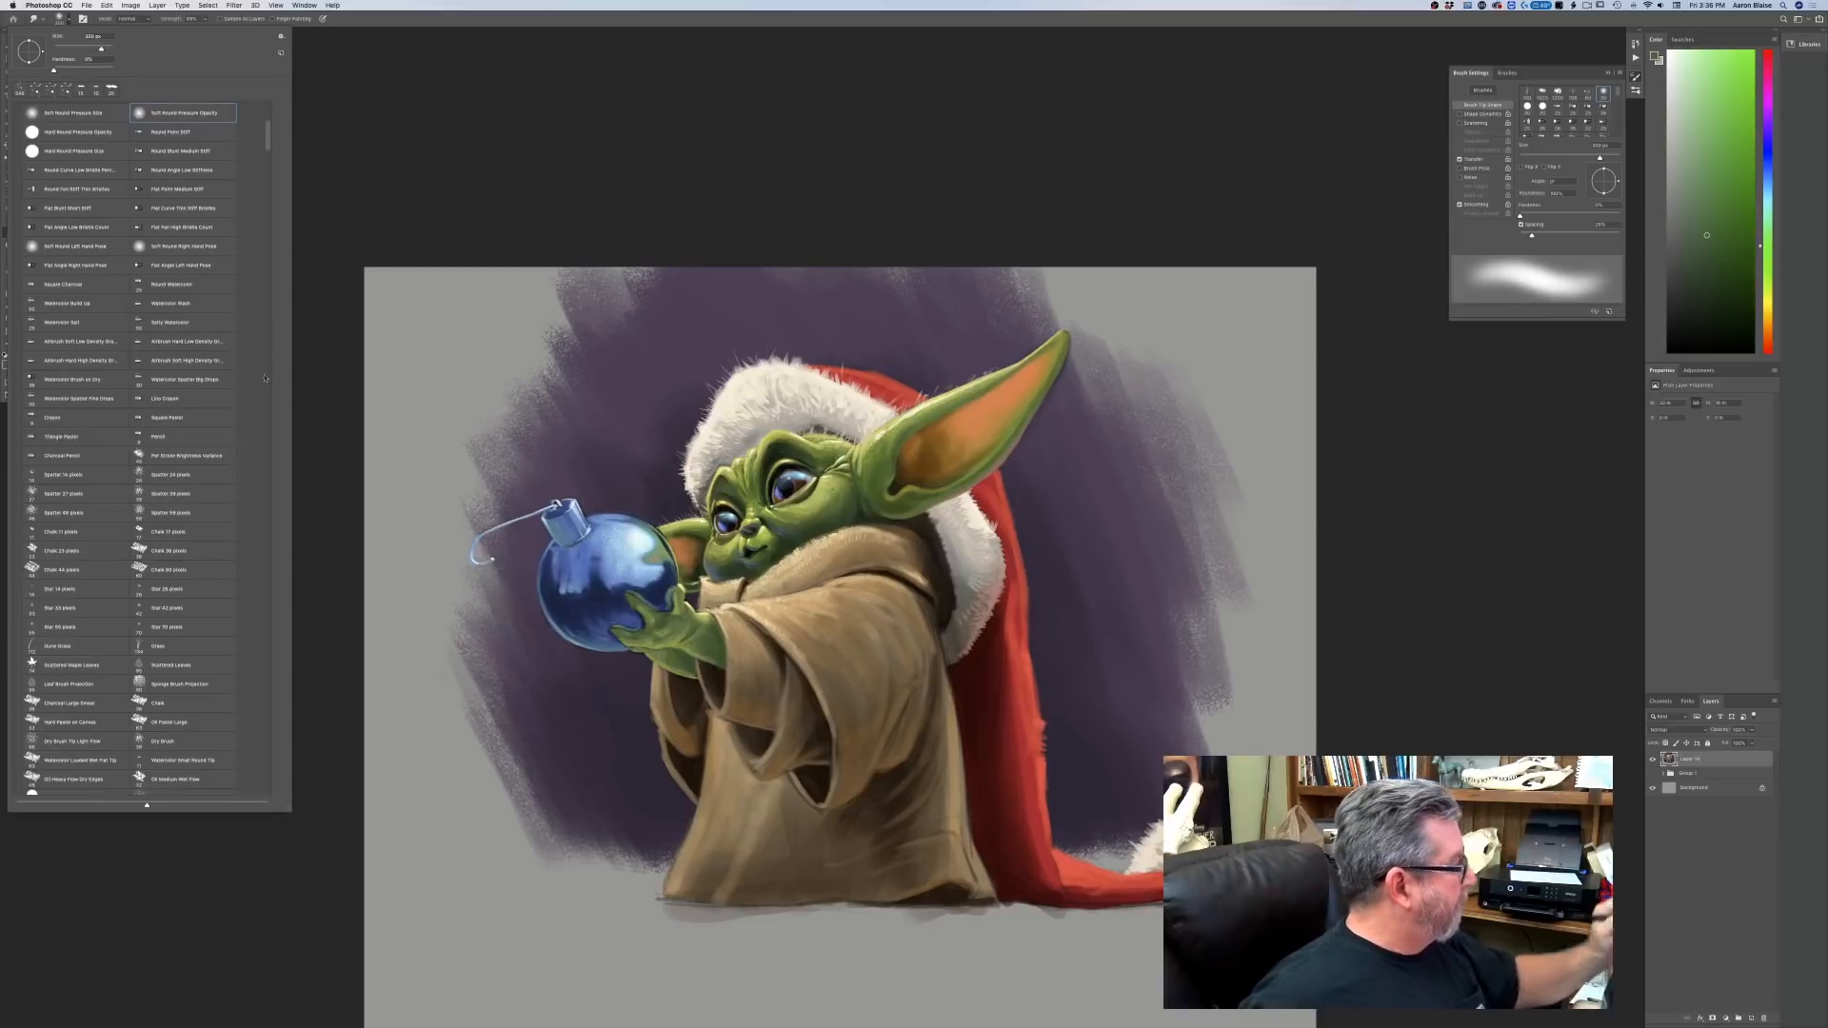
drag(268, 136, 280, 816)
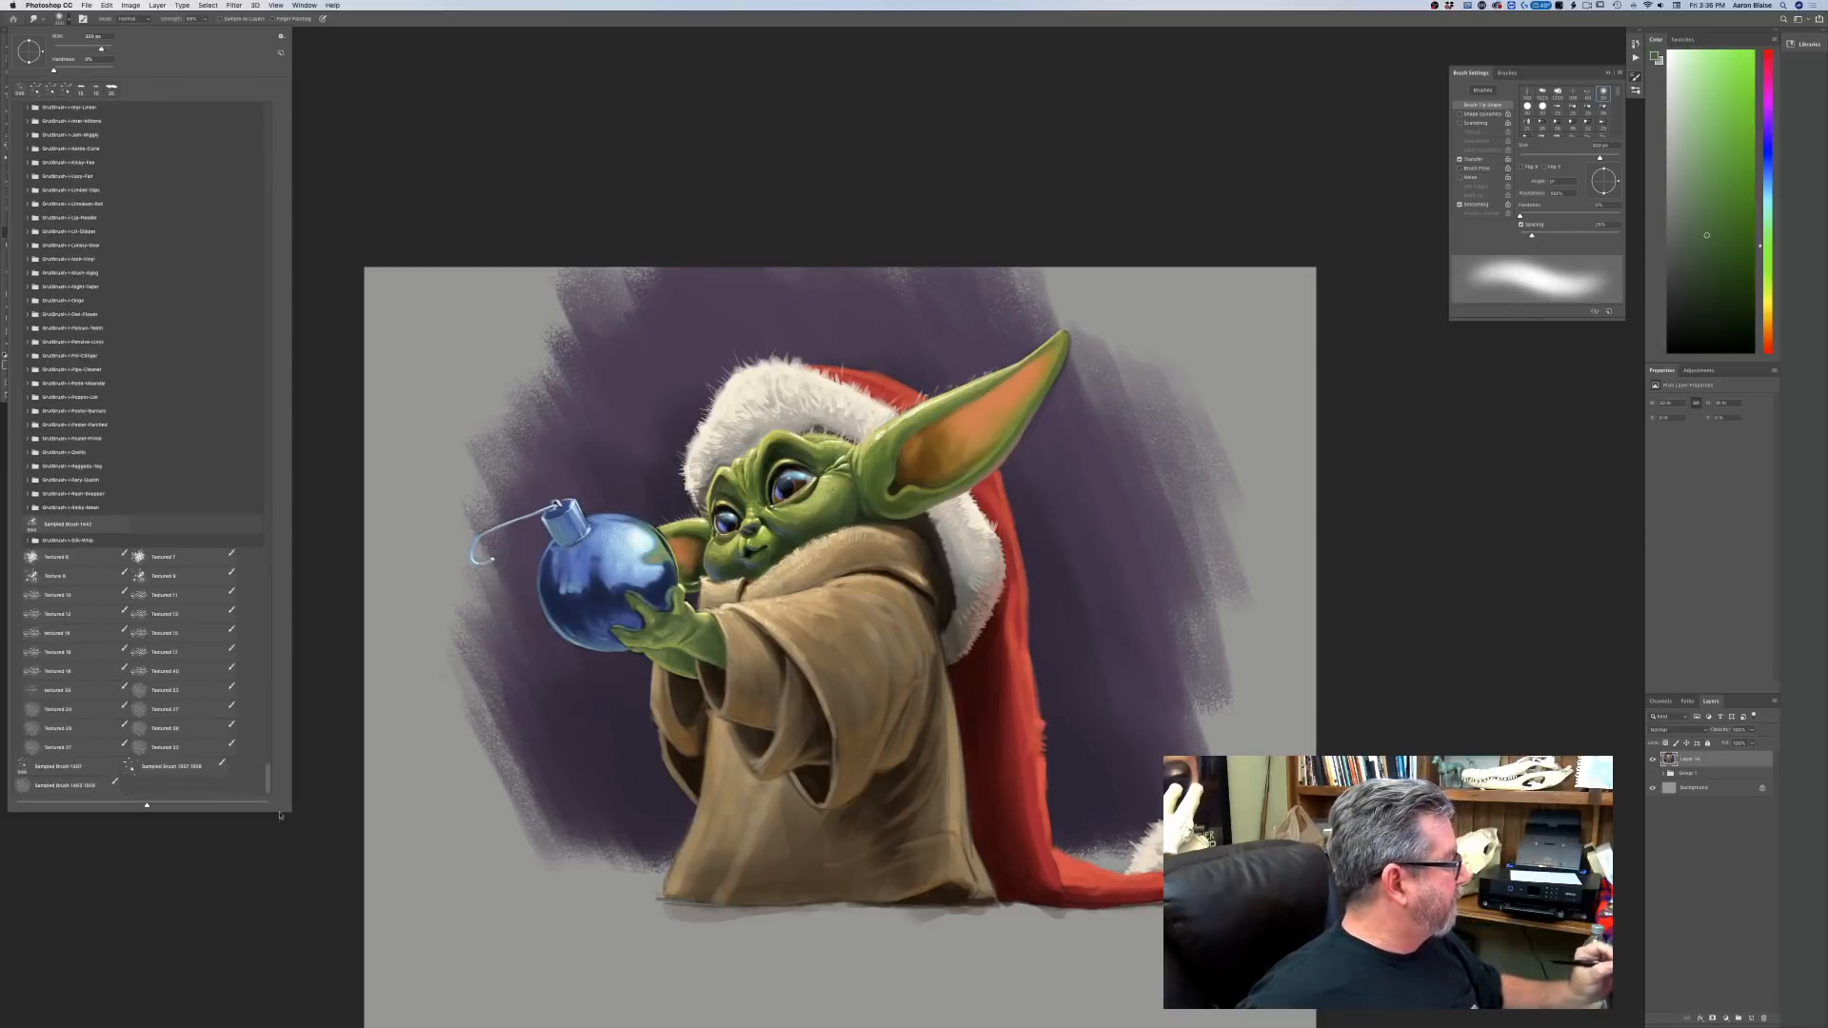
click(43, 767)
key(Return)
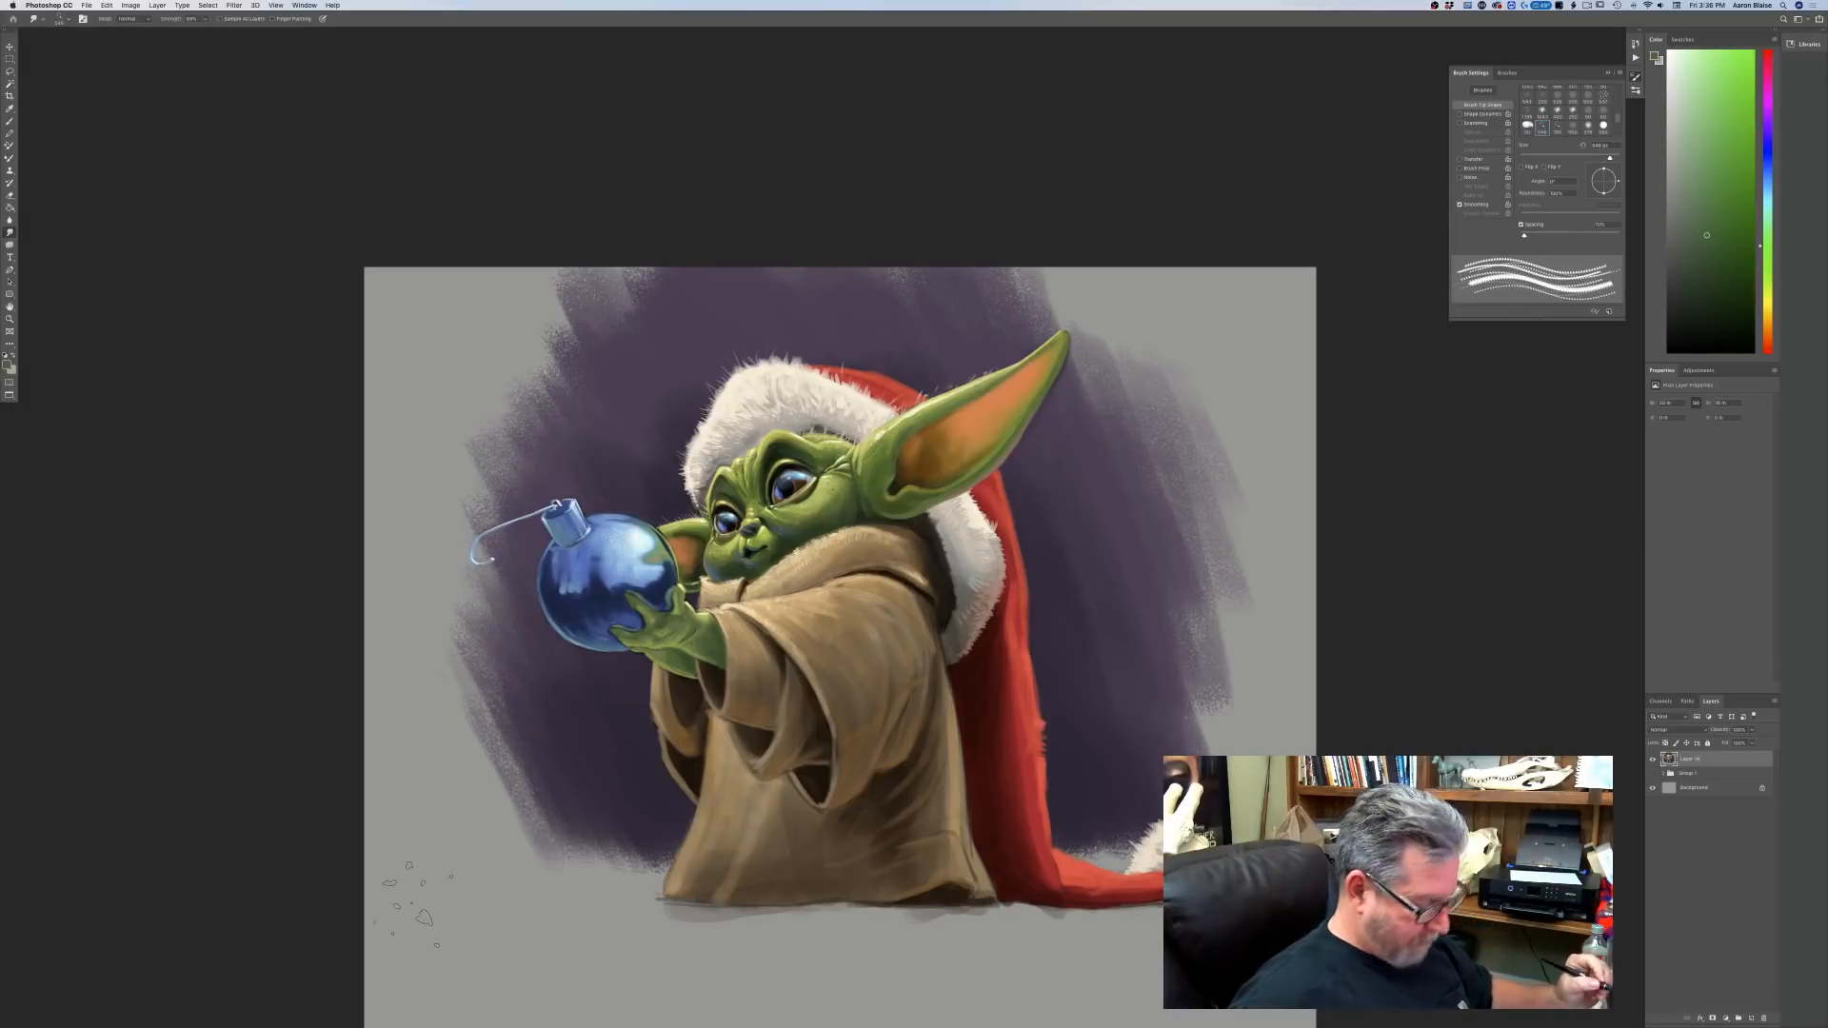
key(p)
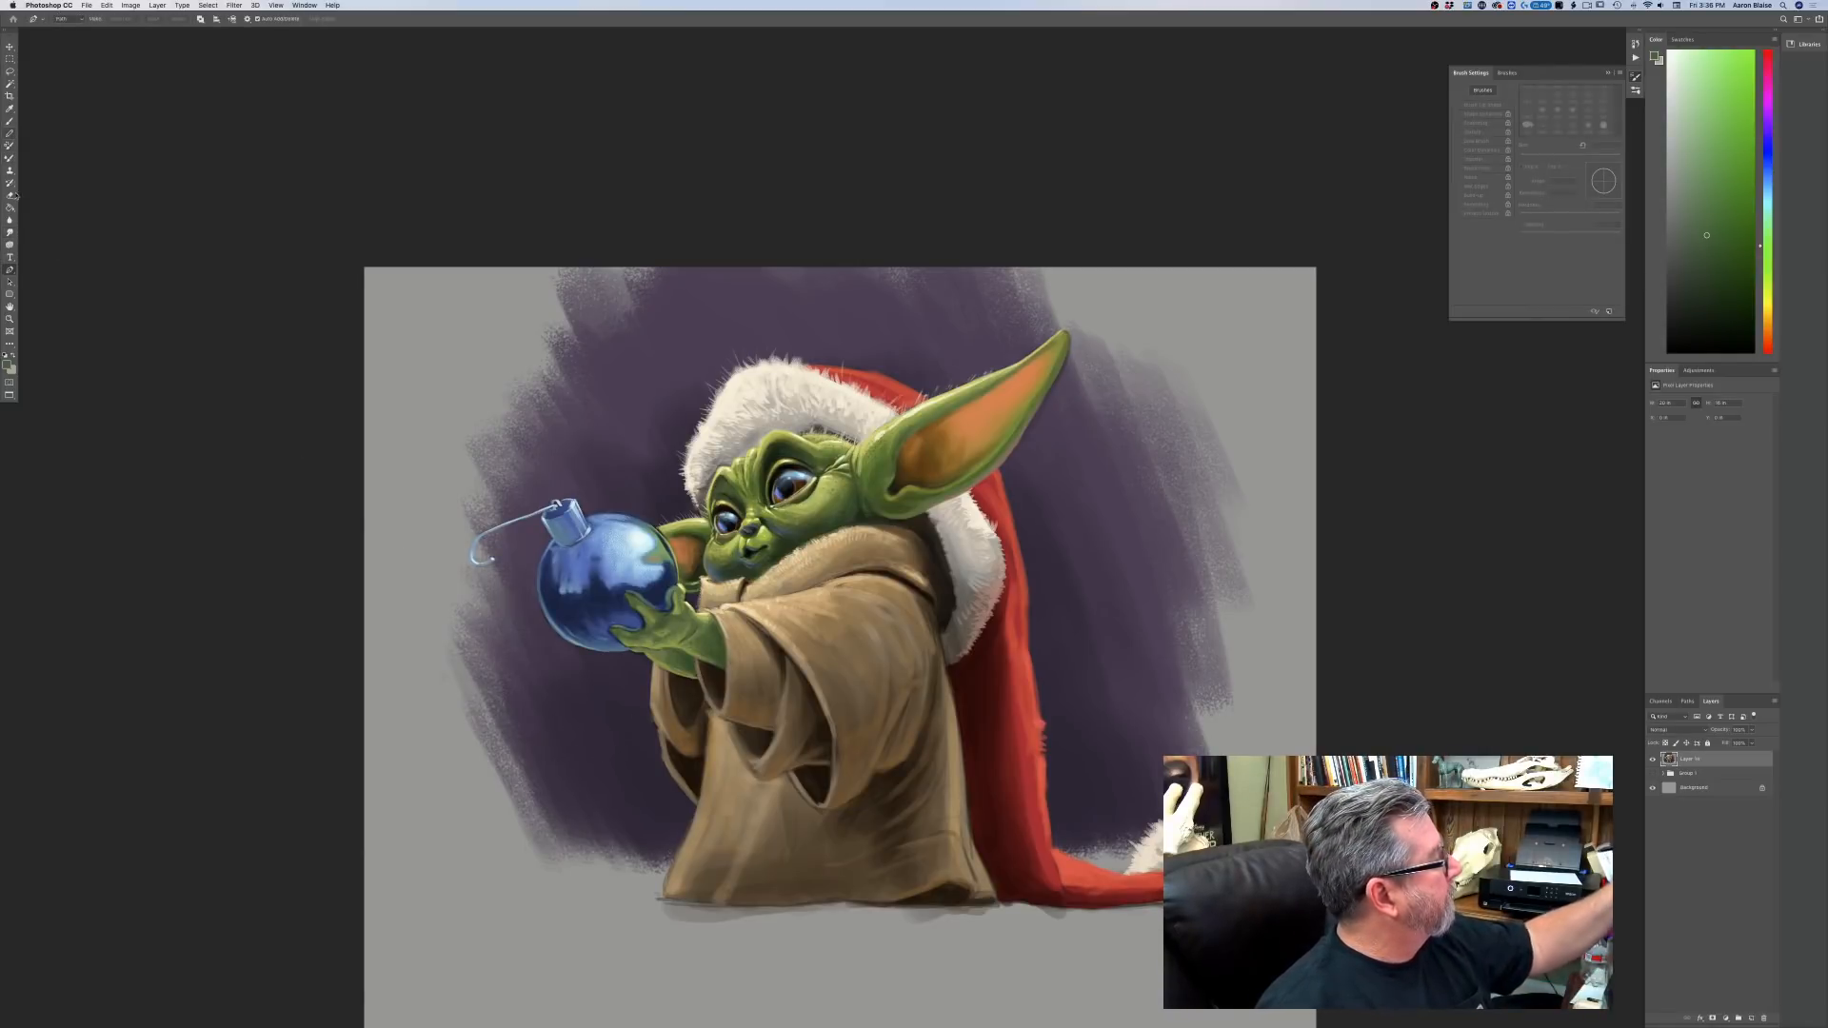
click(10, 232)
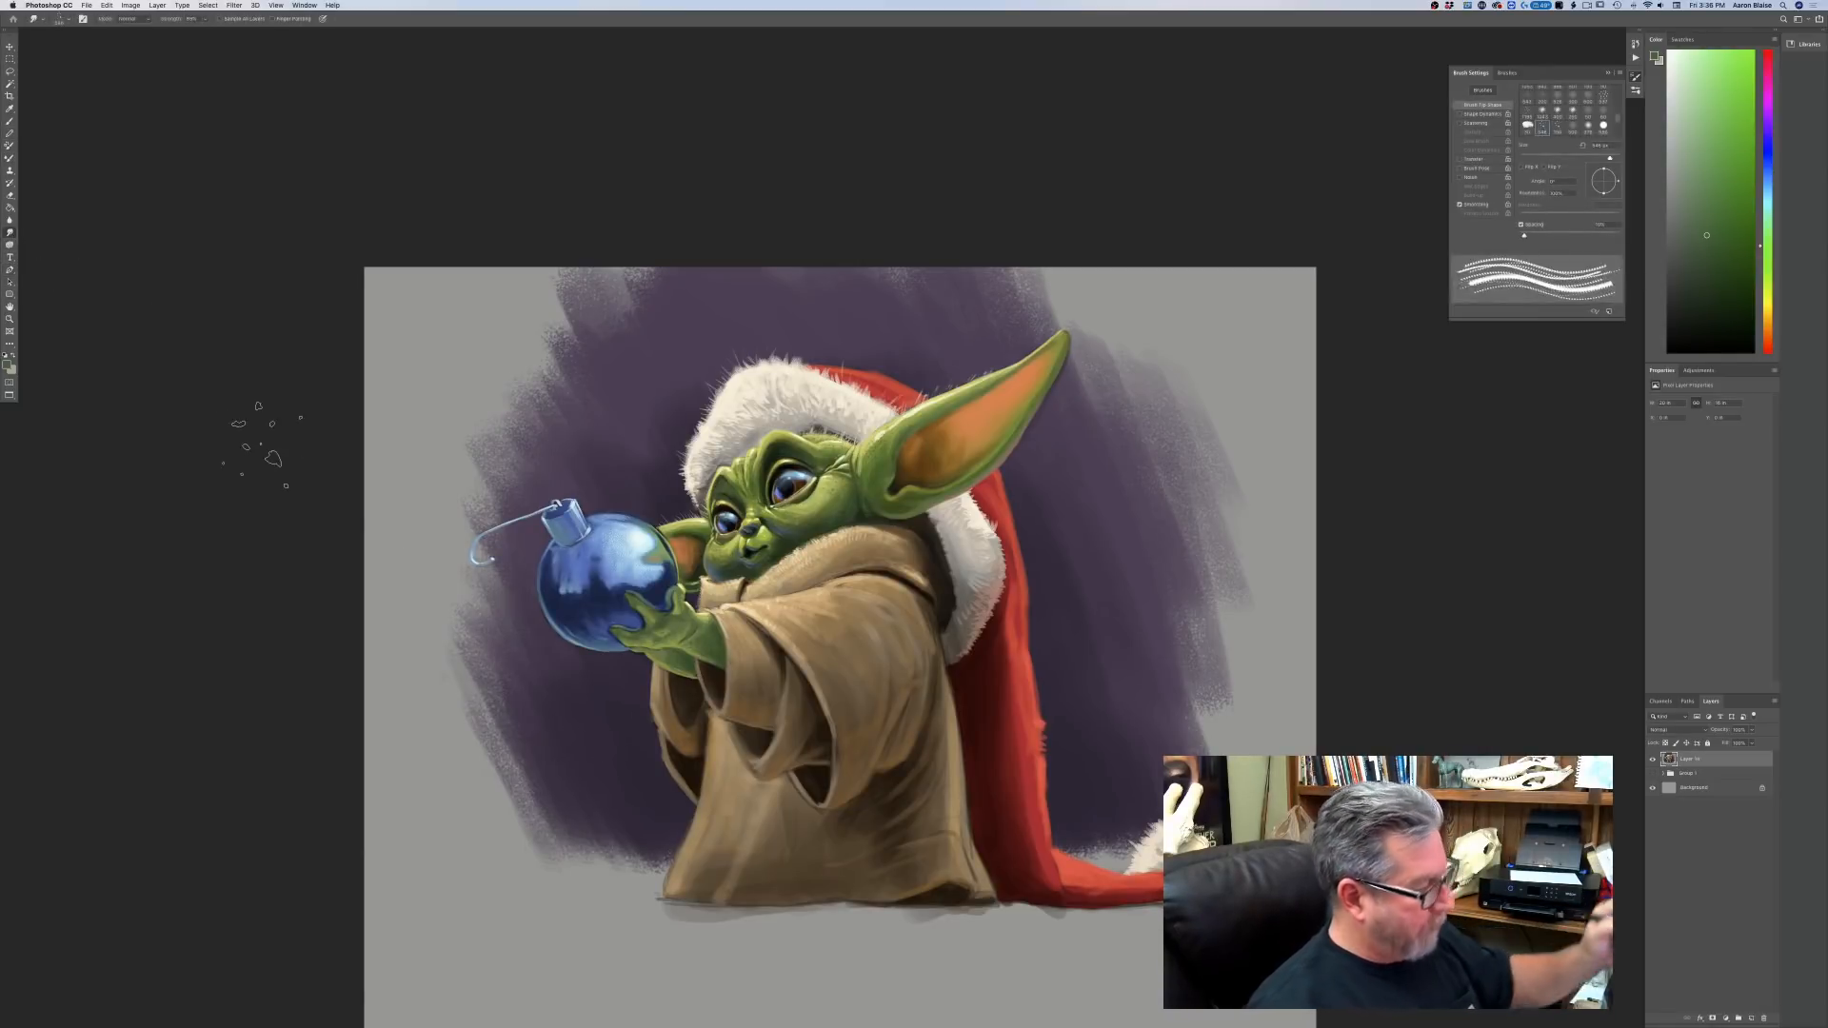
Reduce the Smudge tool's tip to a small size suited to pulling individual hairs.
key(super+plus)
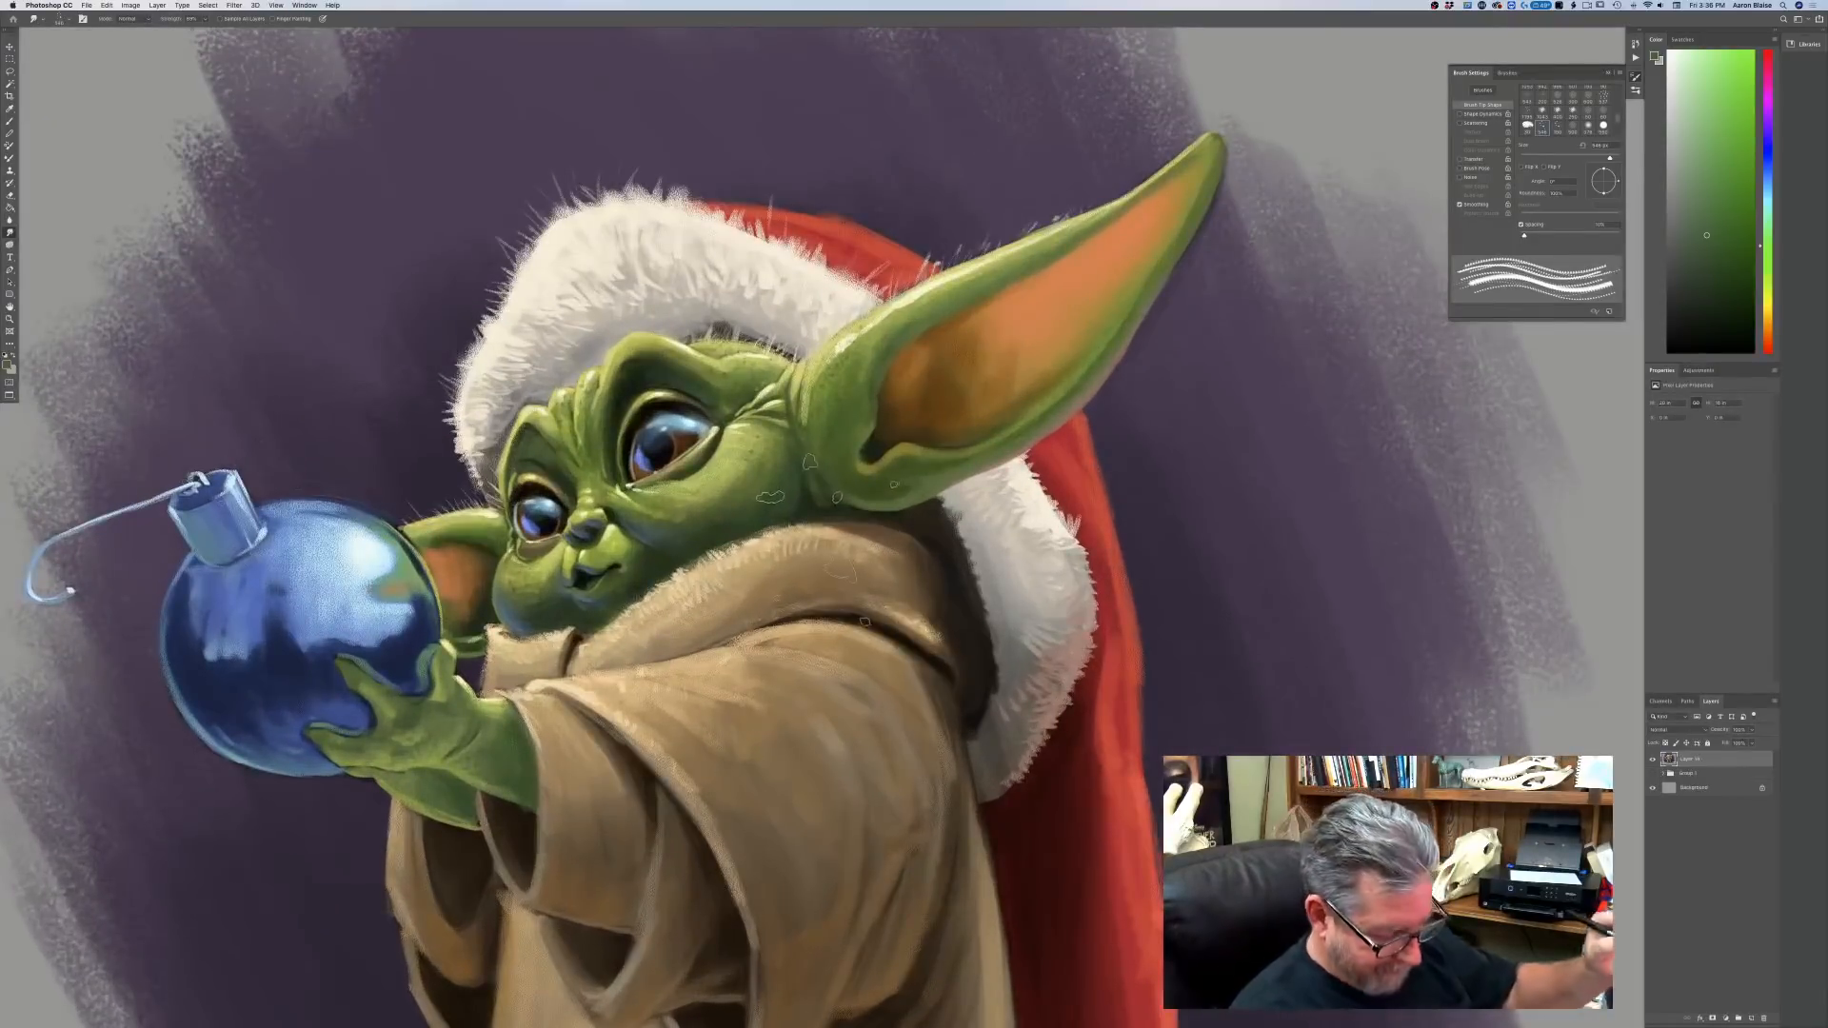
key(bracketright)
key(bracketright)
key(bracketright)
key(bracketright)
key(bracketright)
key(bracketright)
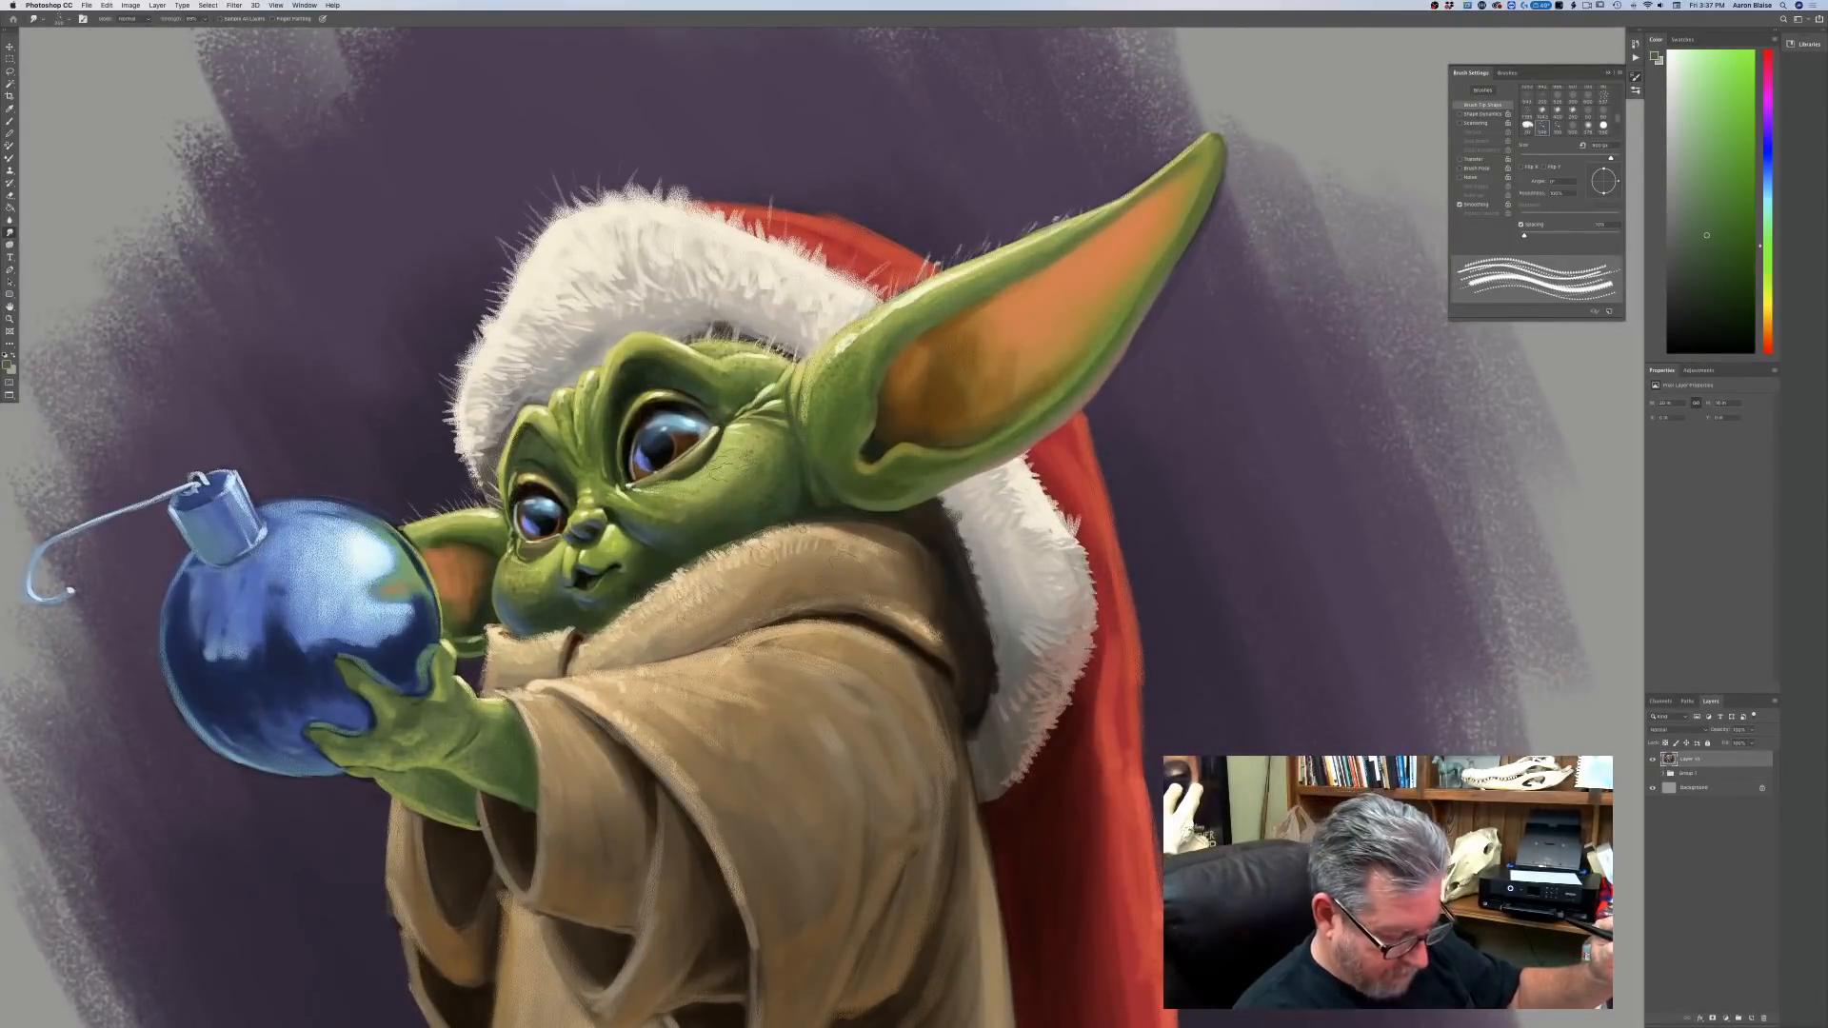
key(bracketleft)
key(bracketleft)
key(bracketleft)
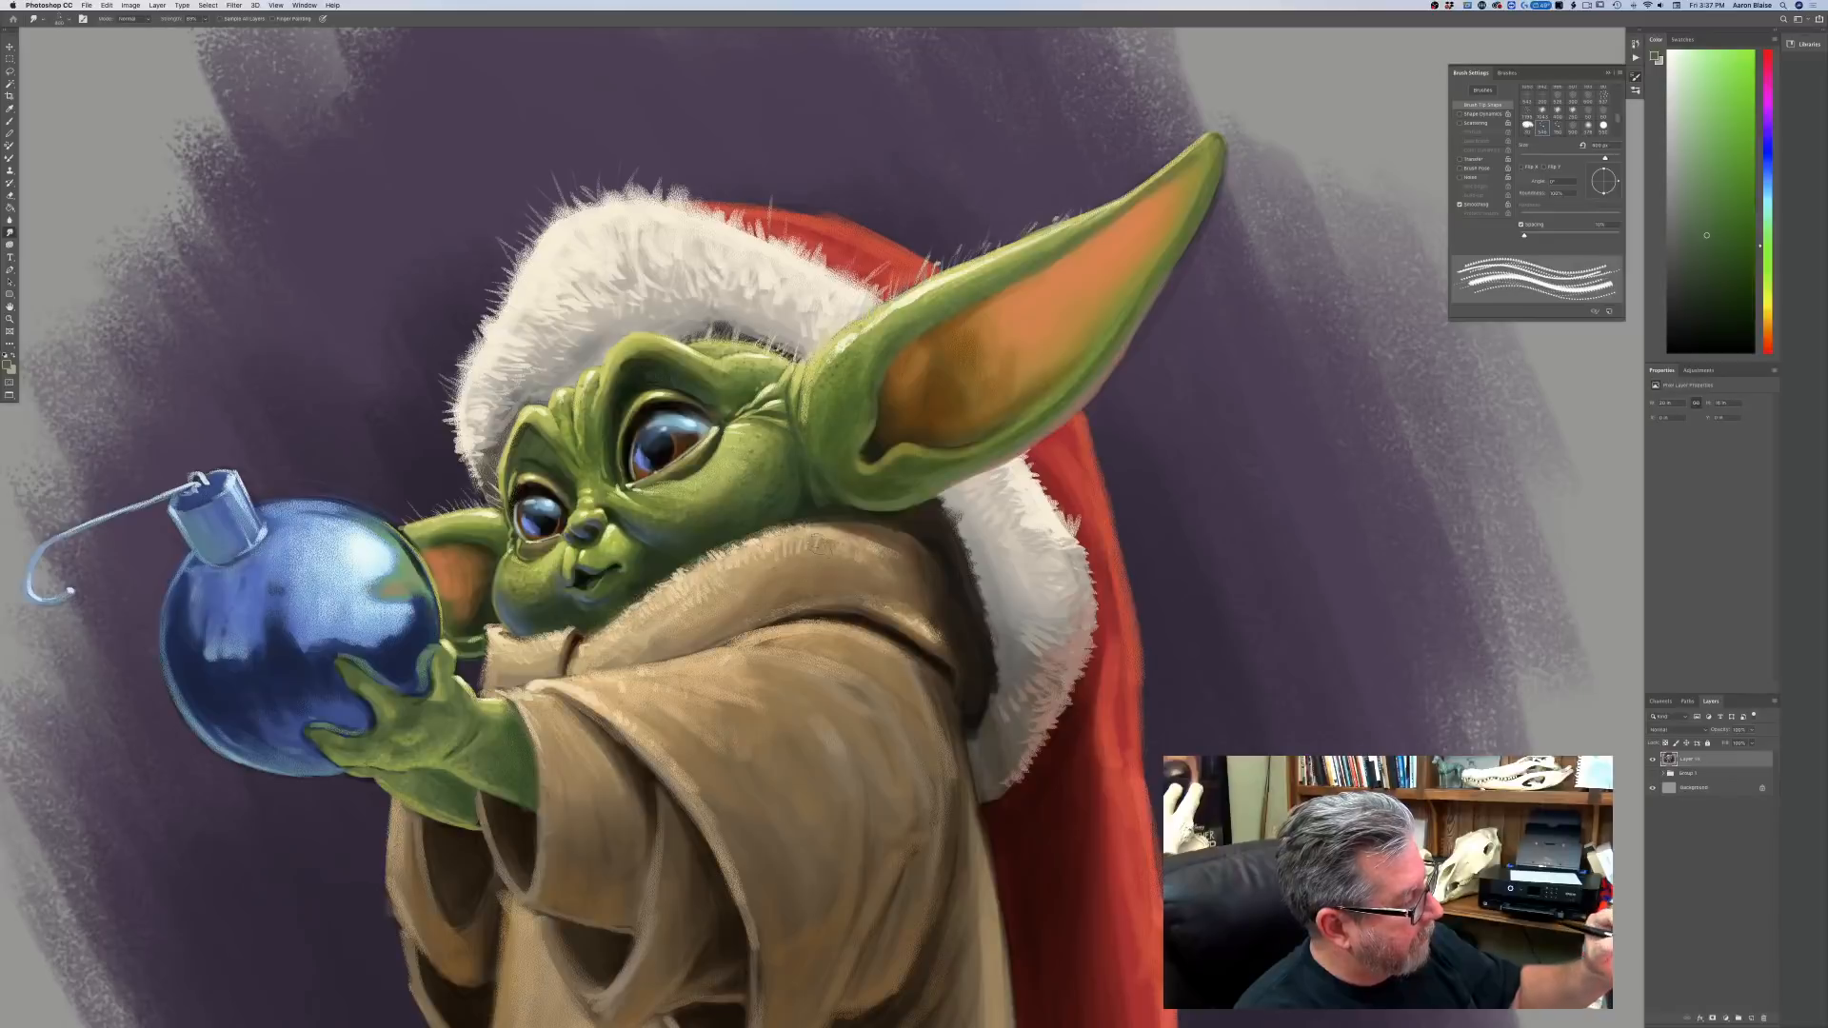
key(bracketleft)
key(bracketleft)
key(bracketleft)
key(bracketleft)
key(bracketleft)
key(bracketleft)
key(bracketleft)
key(bracketleft)
key(bracketleft)
key(bracketleft)
key(bracketleft)
key(bracketleft)
key(bracketleft)
key(bracketleft)
key(bracketleft)
key(bracketleft)
key(bracketleft)
key(bracketleft)
key(bracketleft)
key(bracketleft)
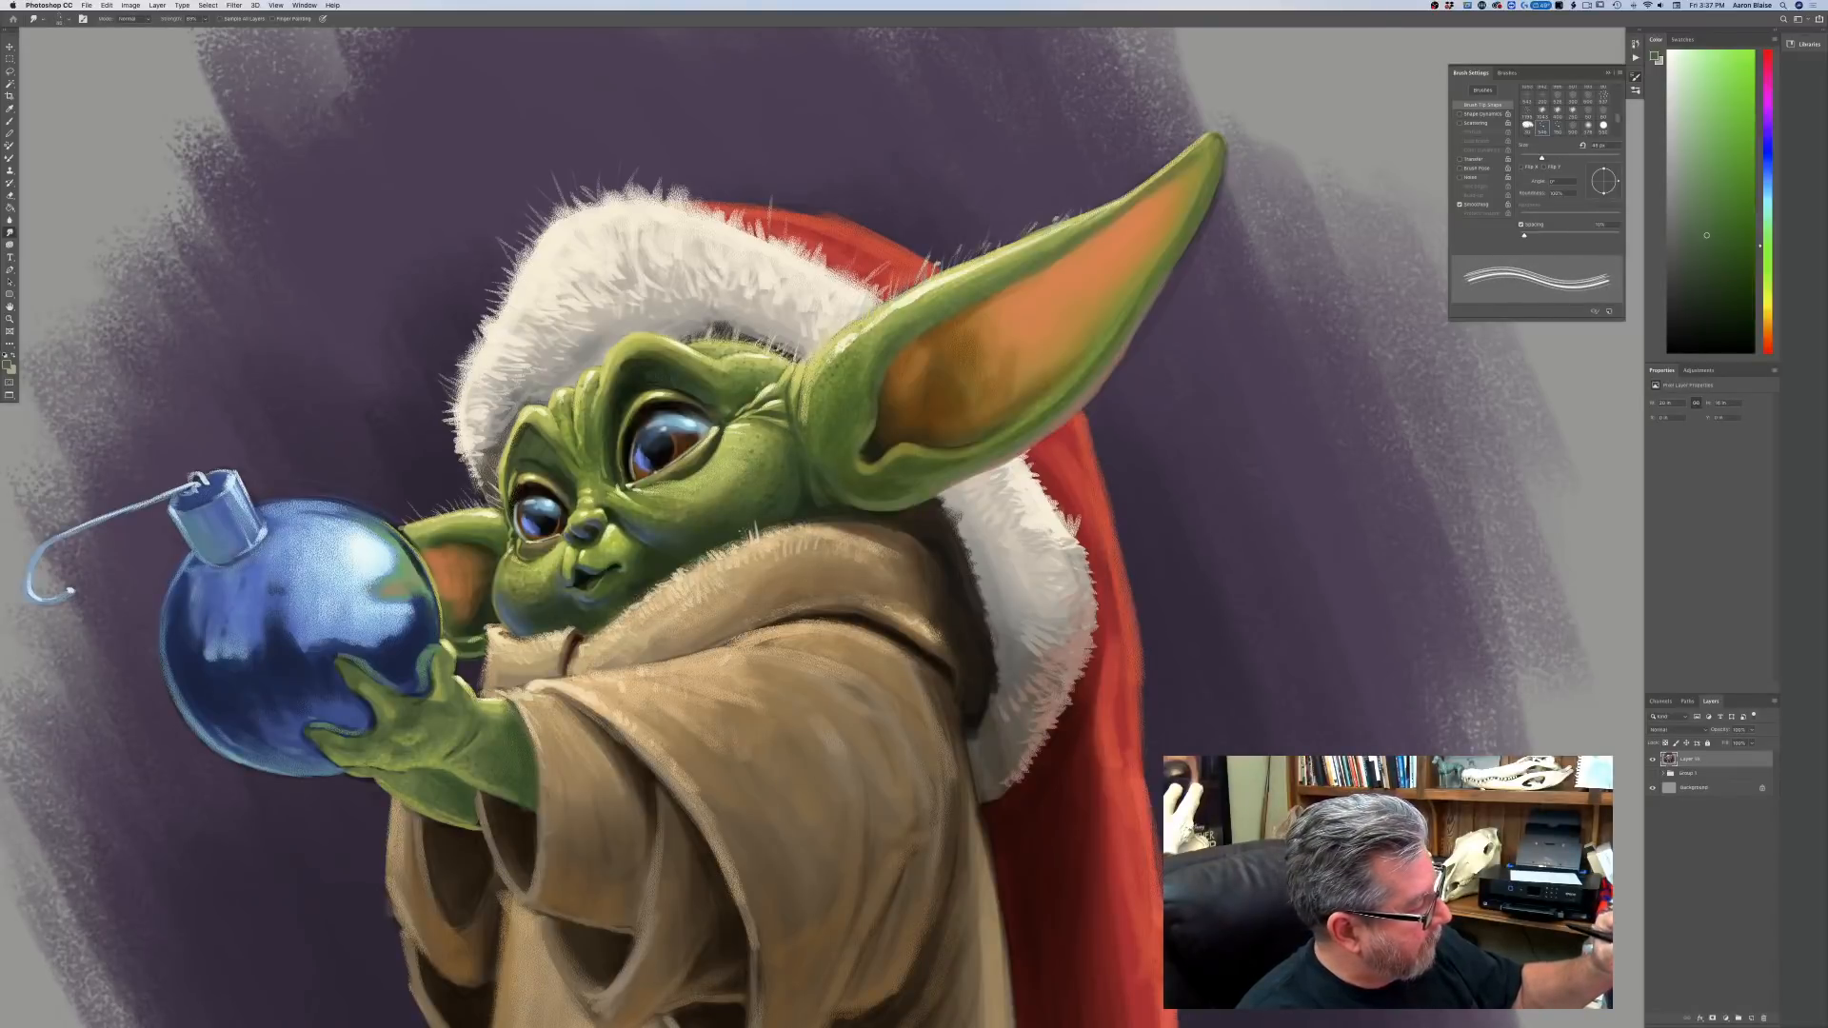
Adjust the Smudge tool's strength, undo the last stroke, and smudge fine fuzz along the robe's collar.
click(202, 19)
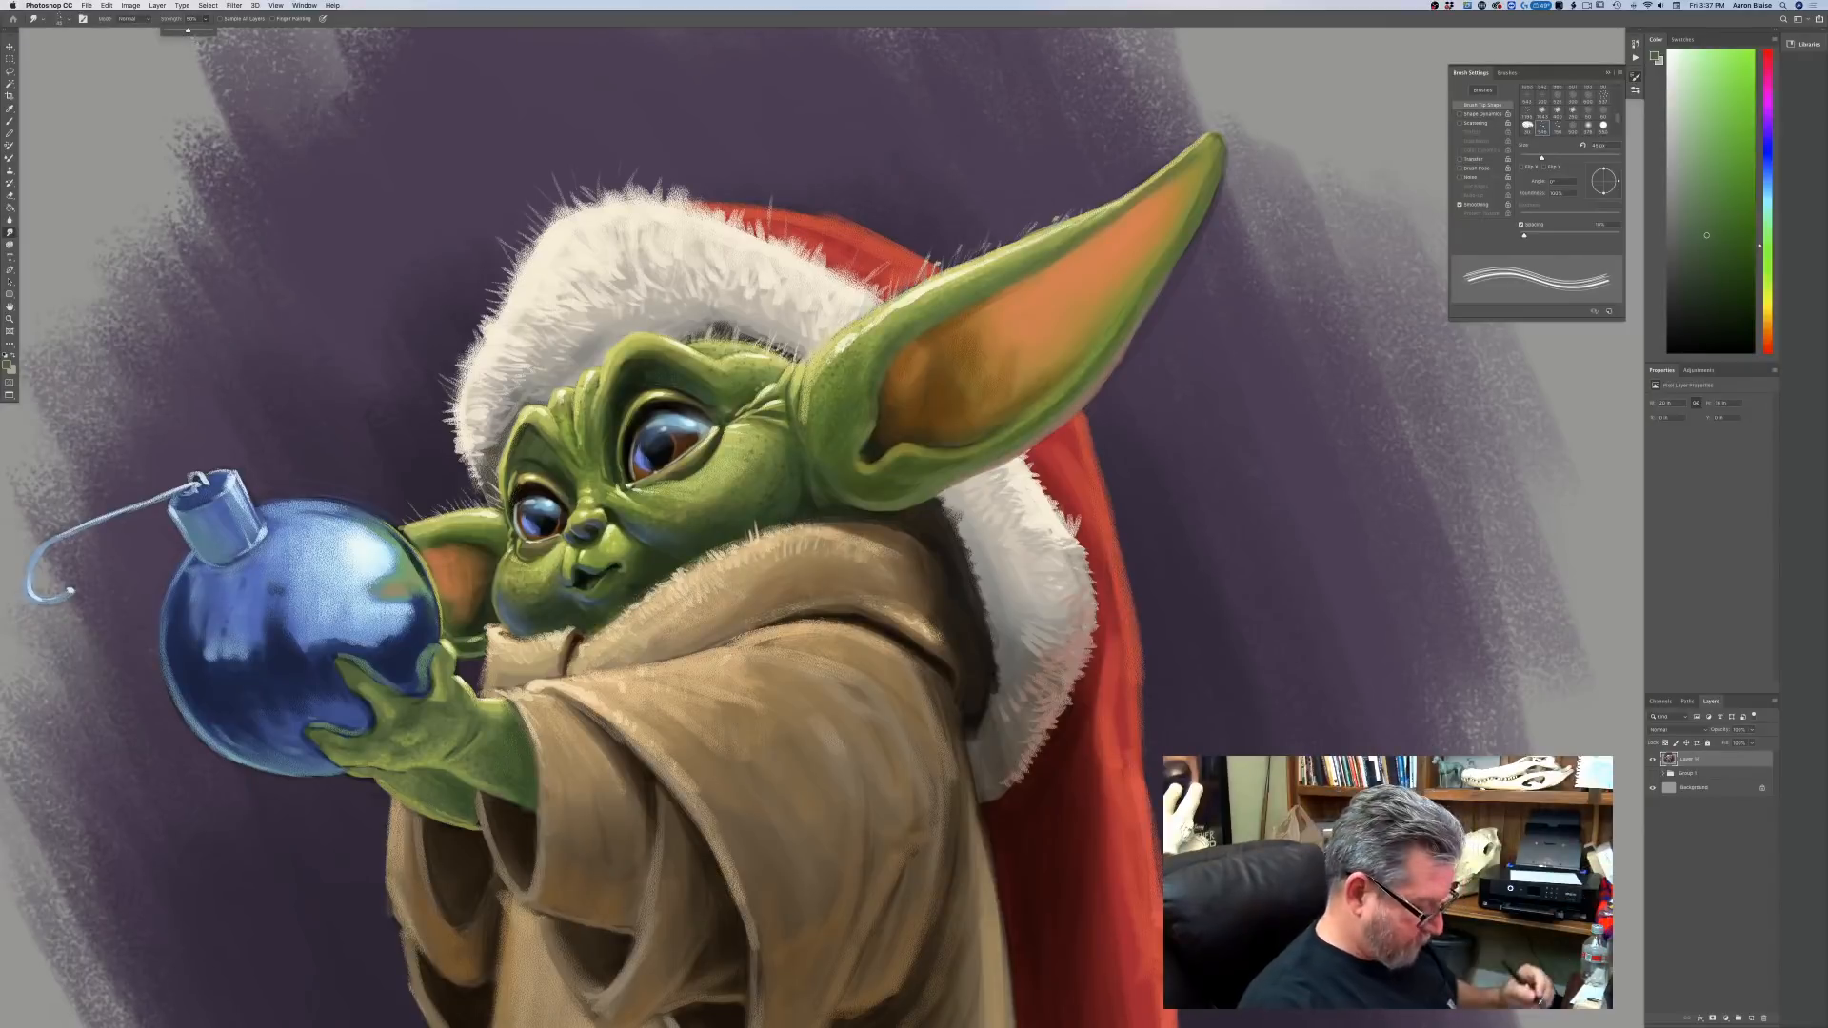
click(199, 44)
key(super+z)
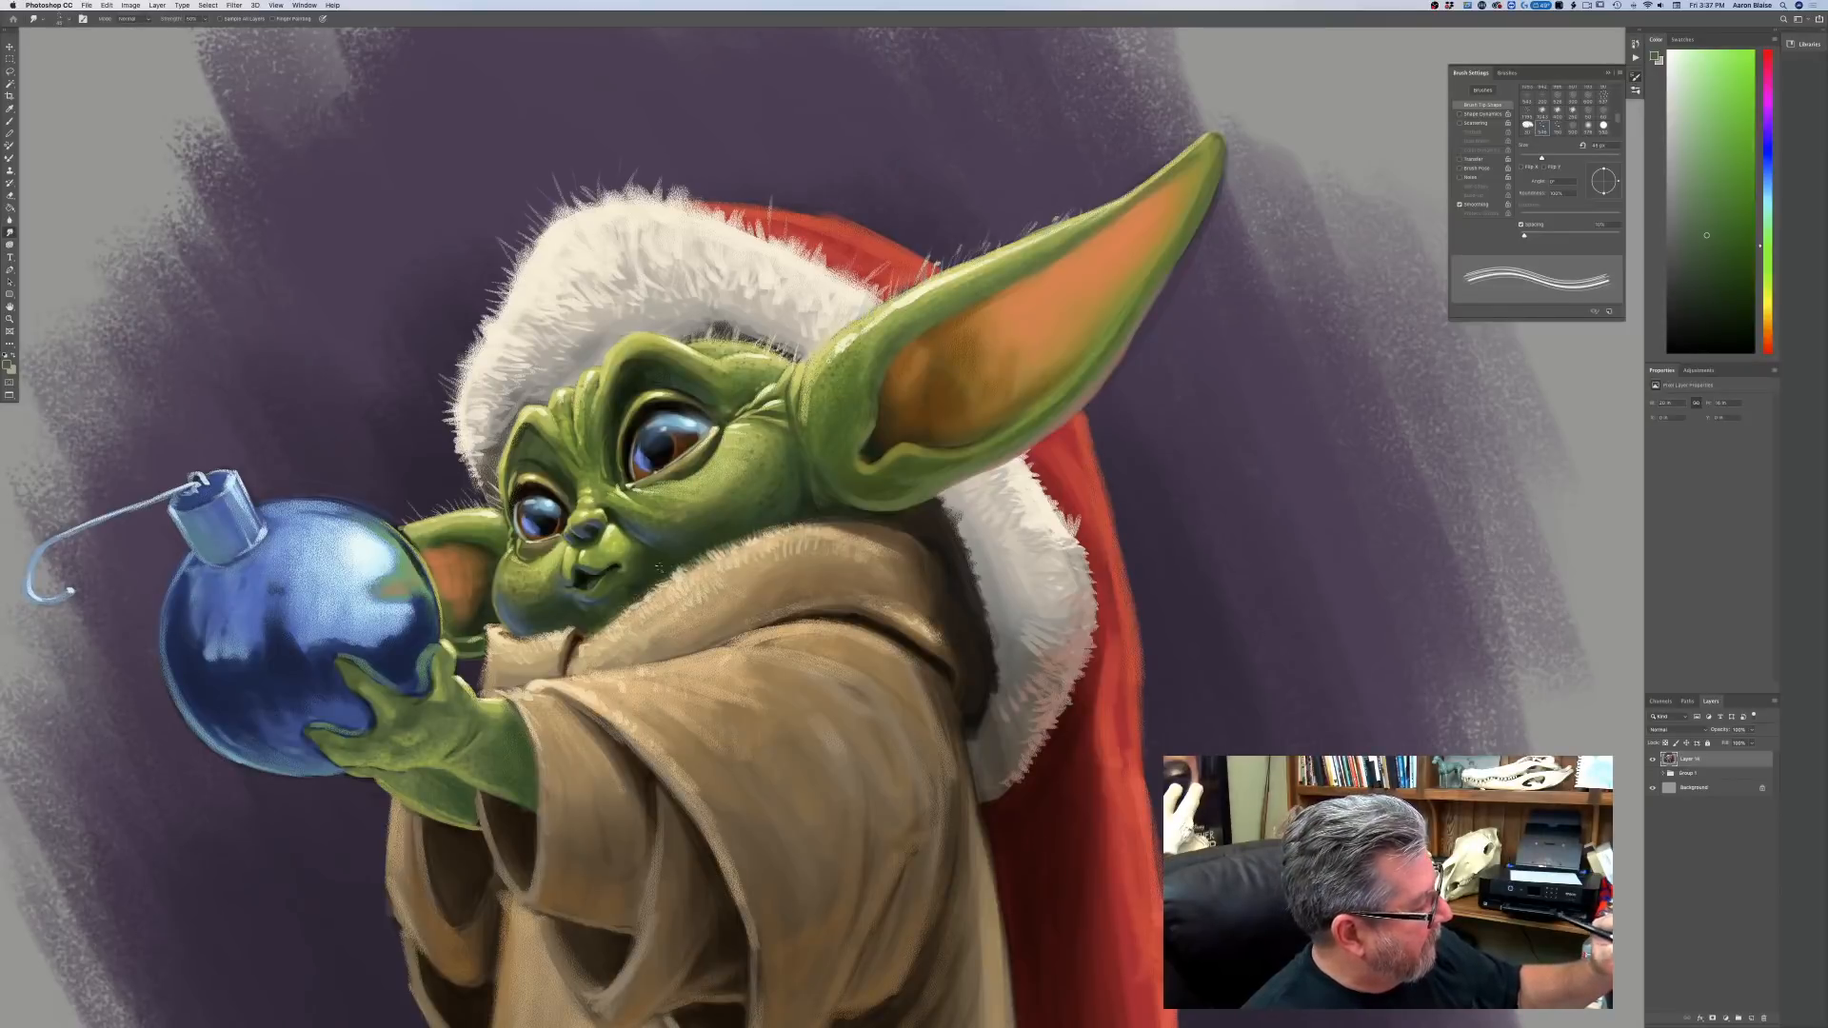
scroll(659, 569, up, 6)
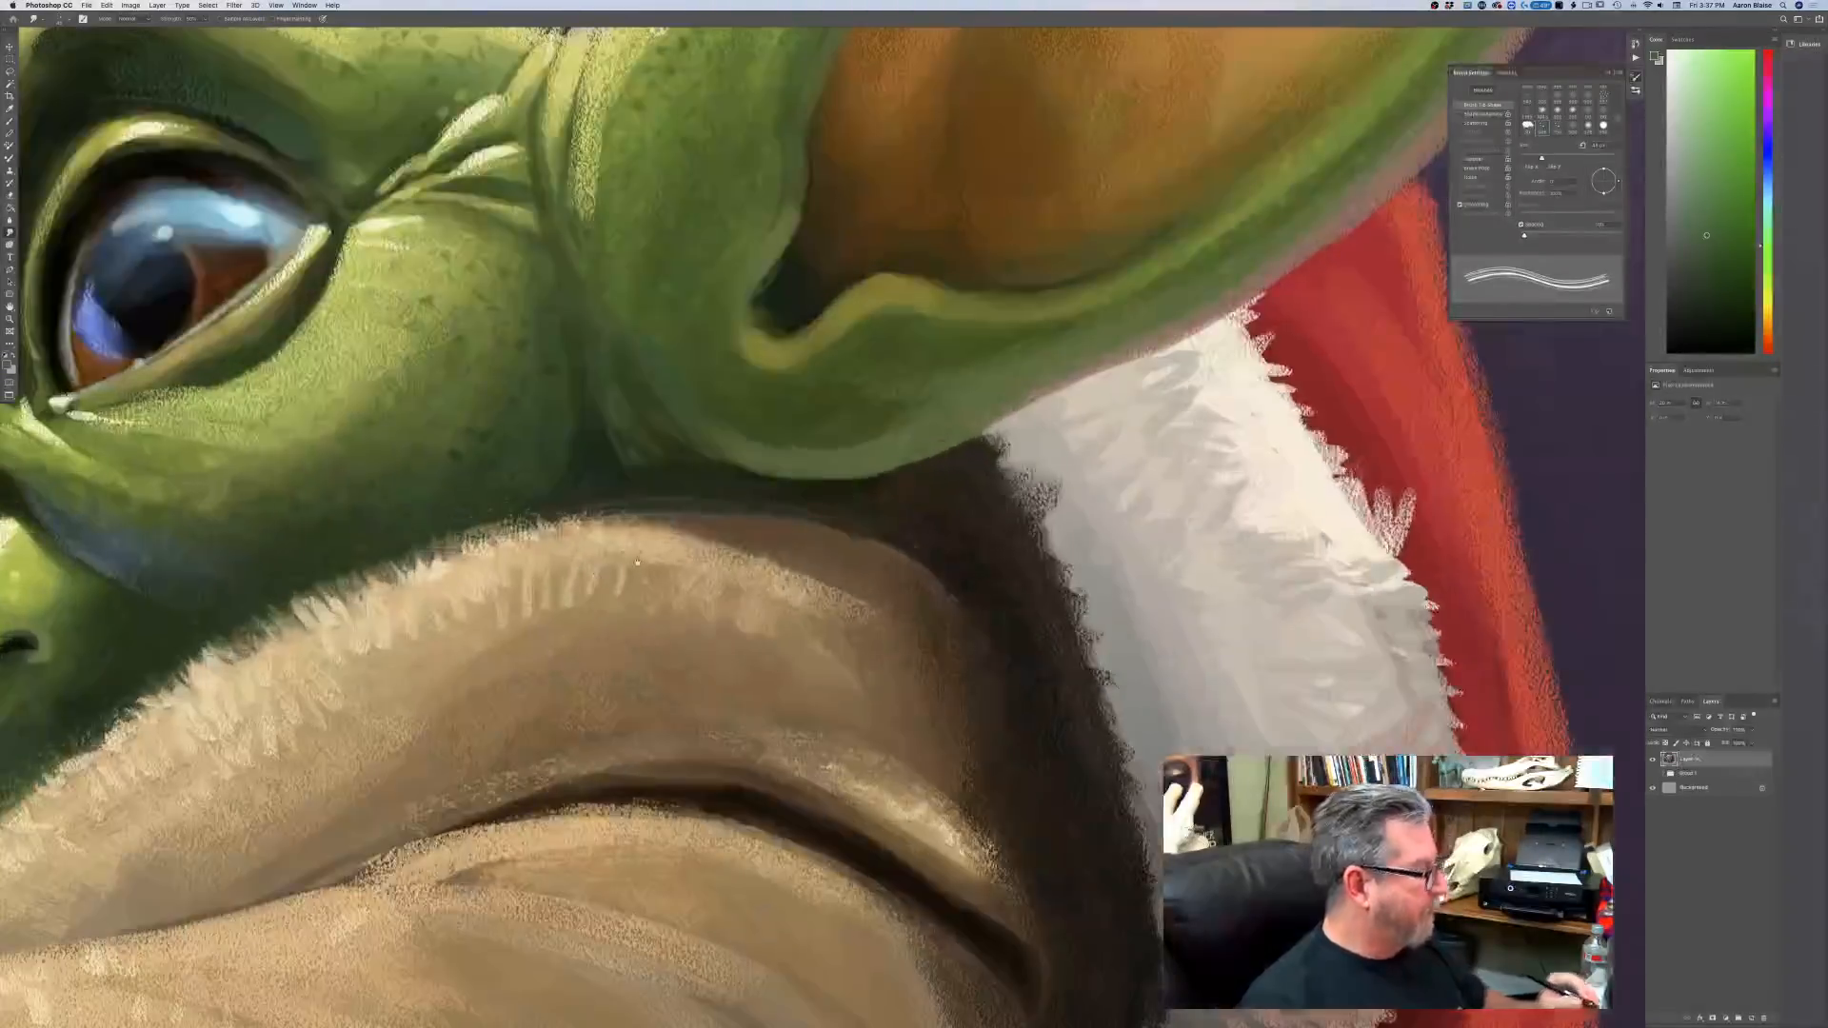
scroll(637, 563, down, 6)
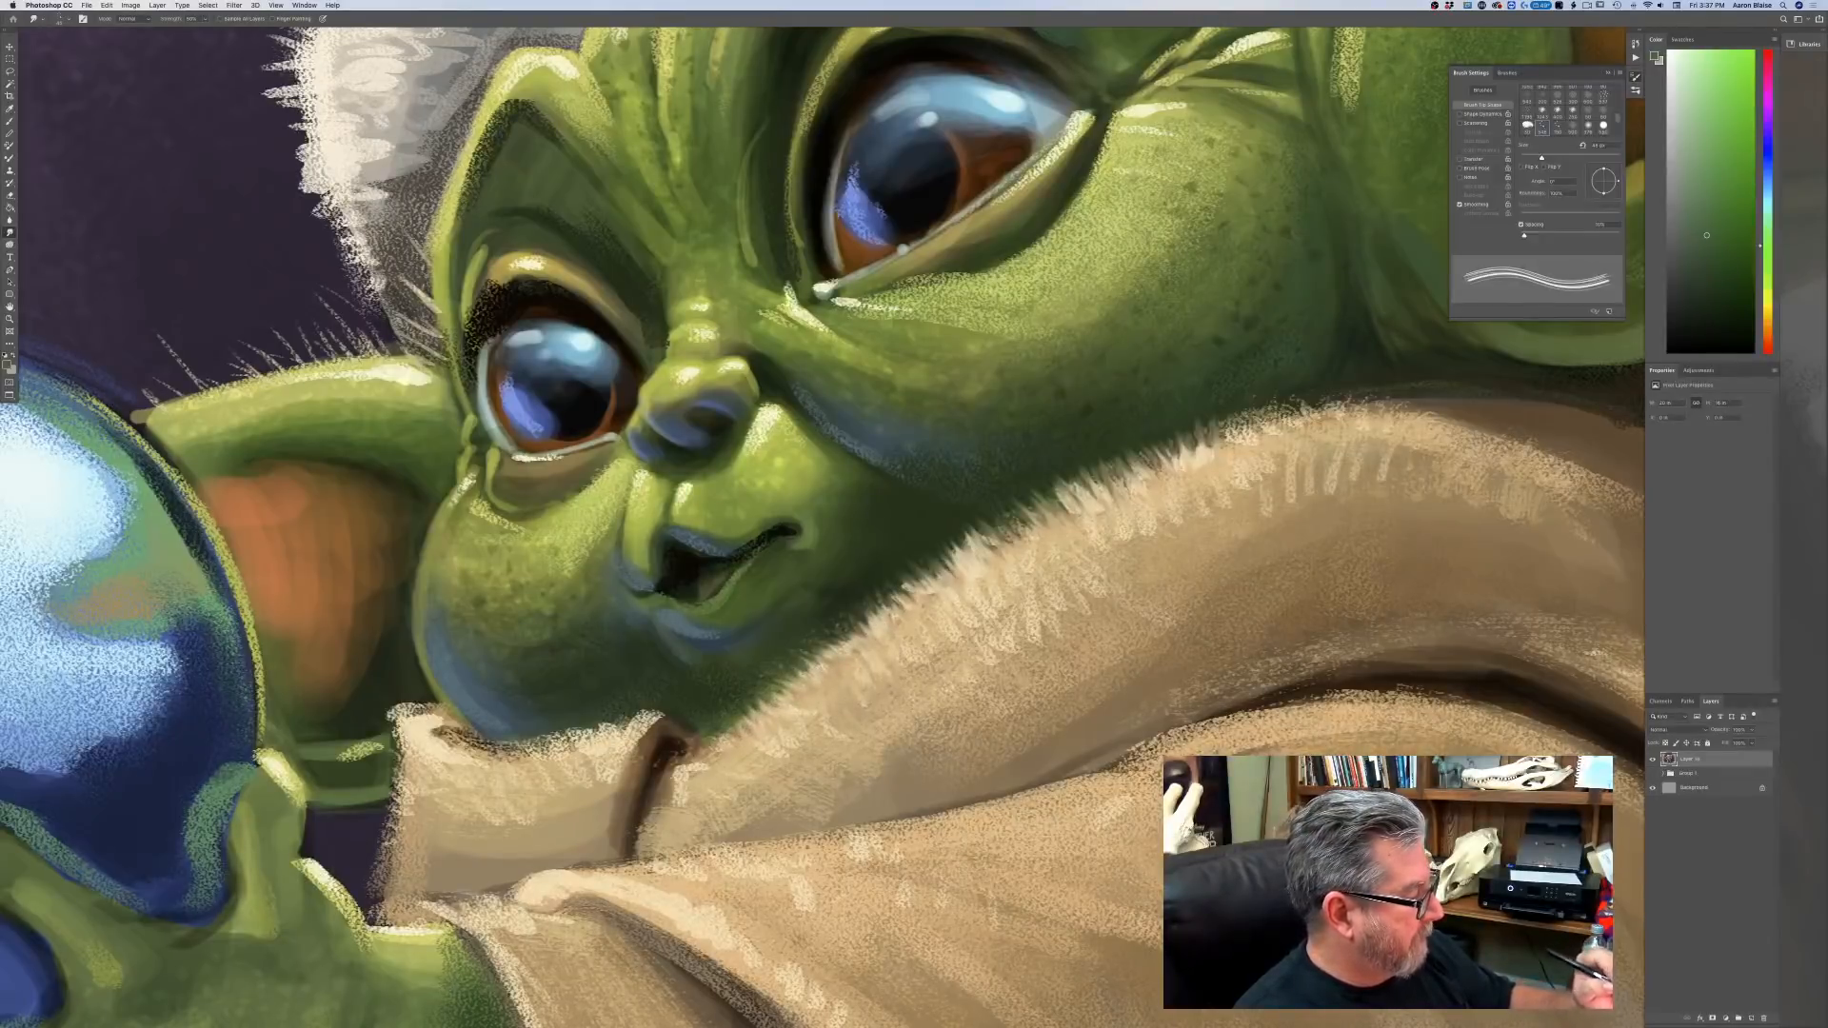
key(super+minus)
key(super+minus)
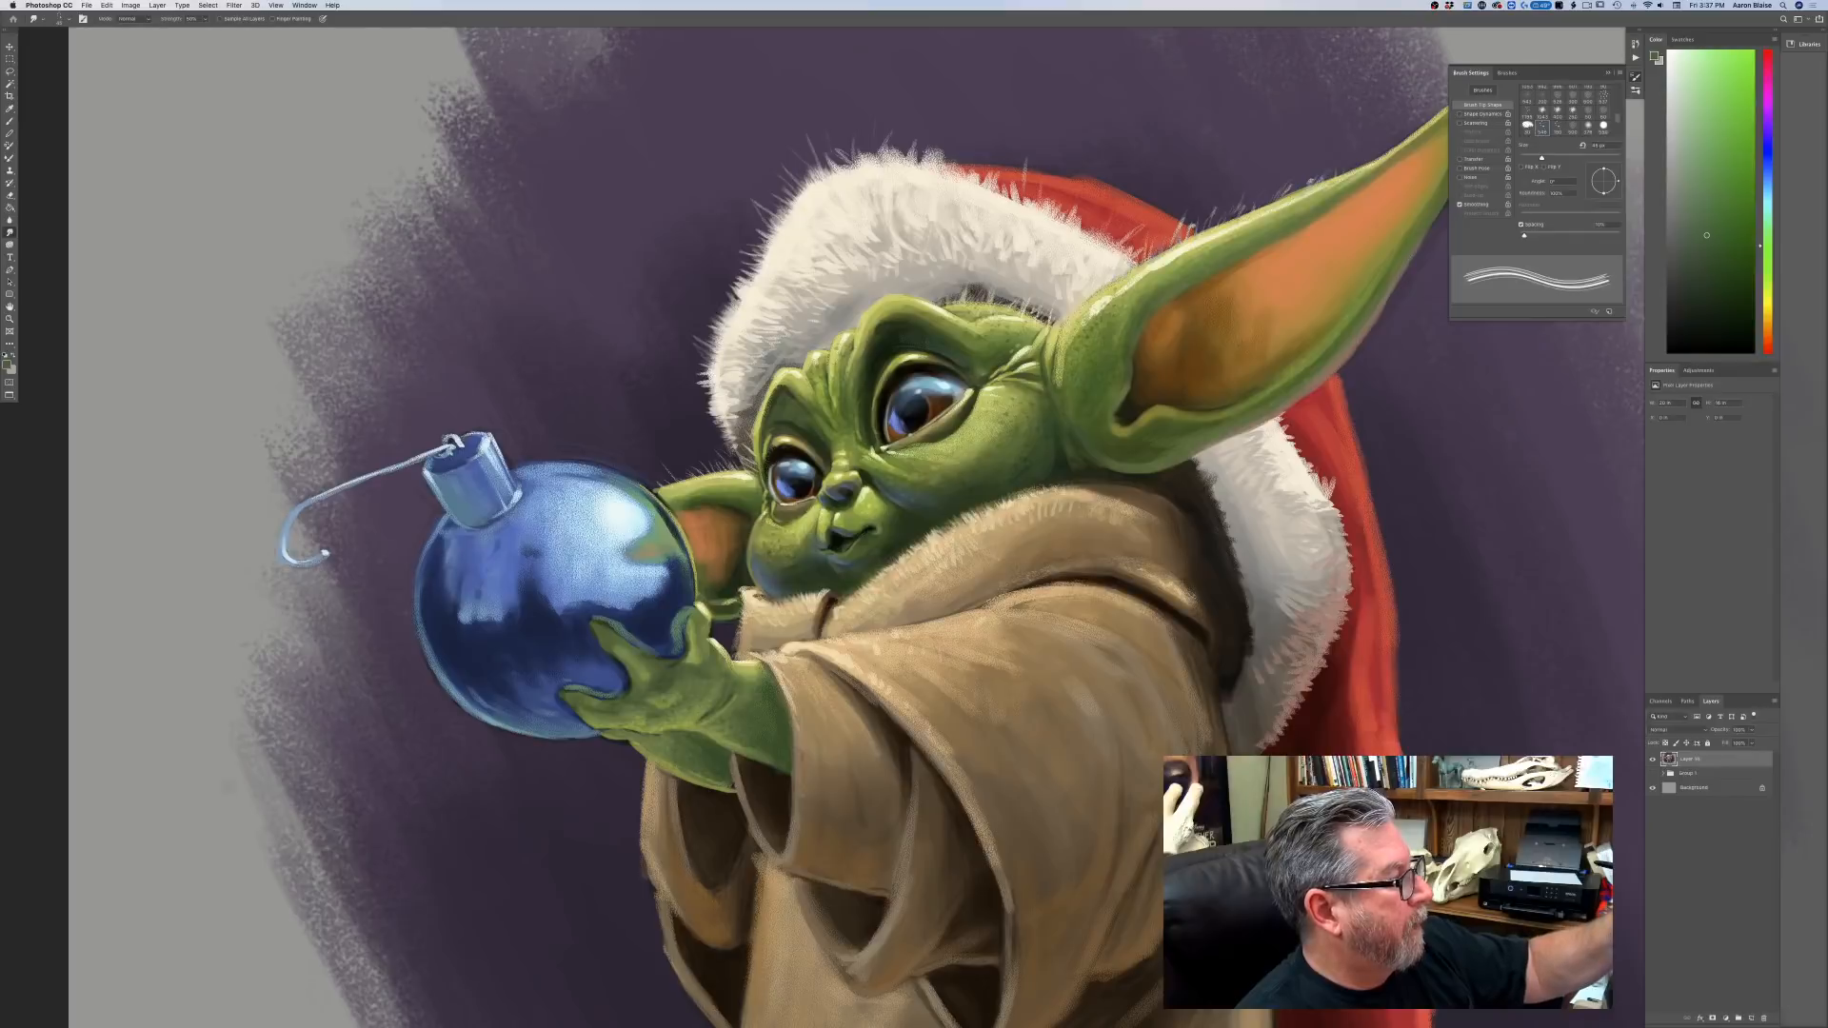
drag(819, 476, 734, 715)
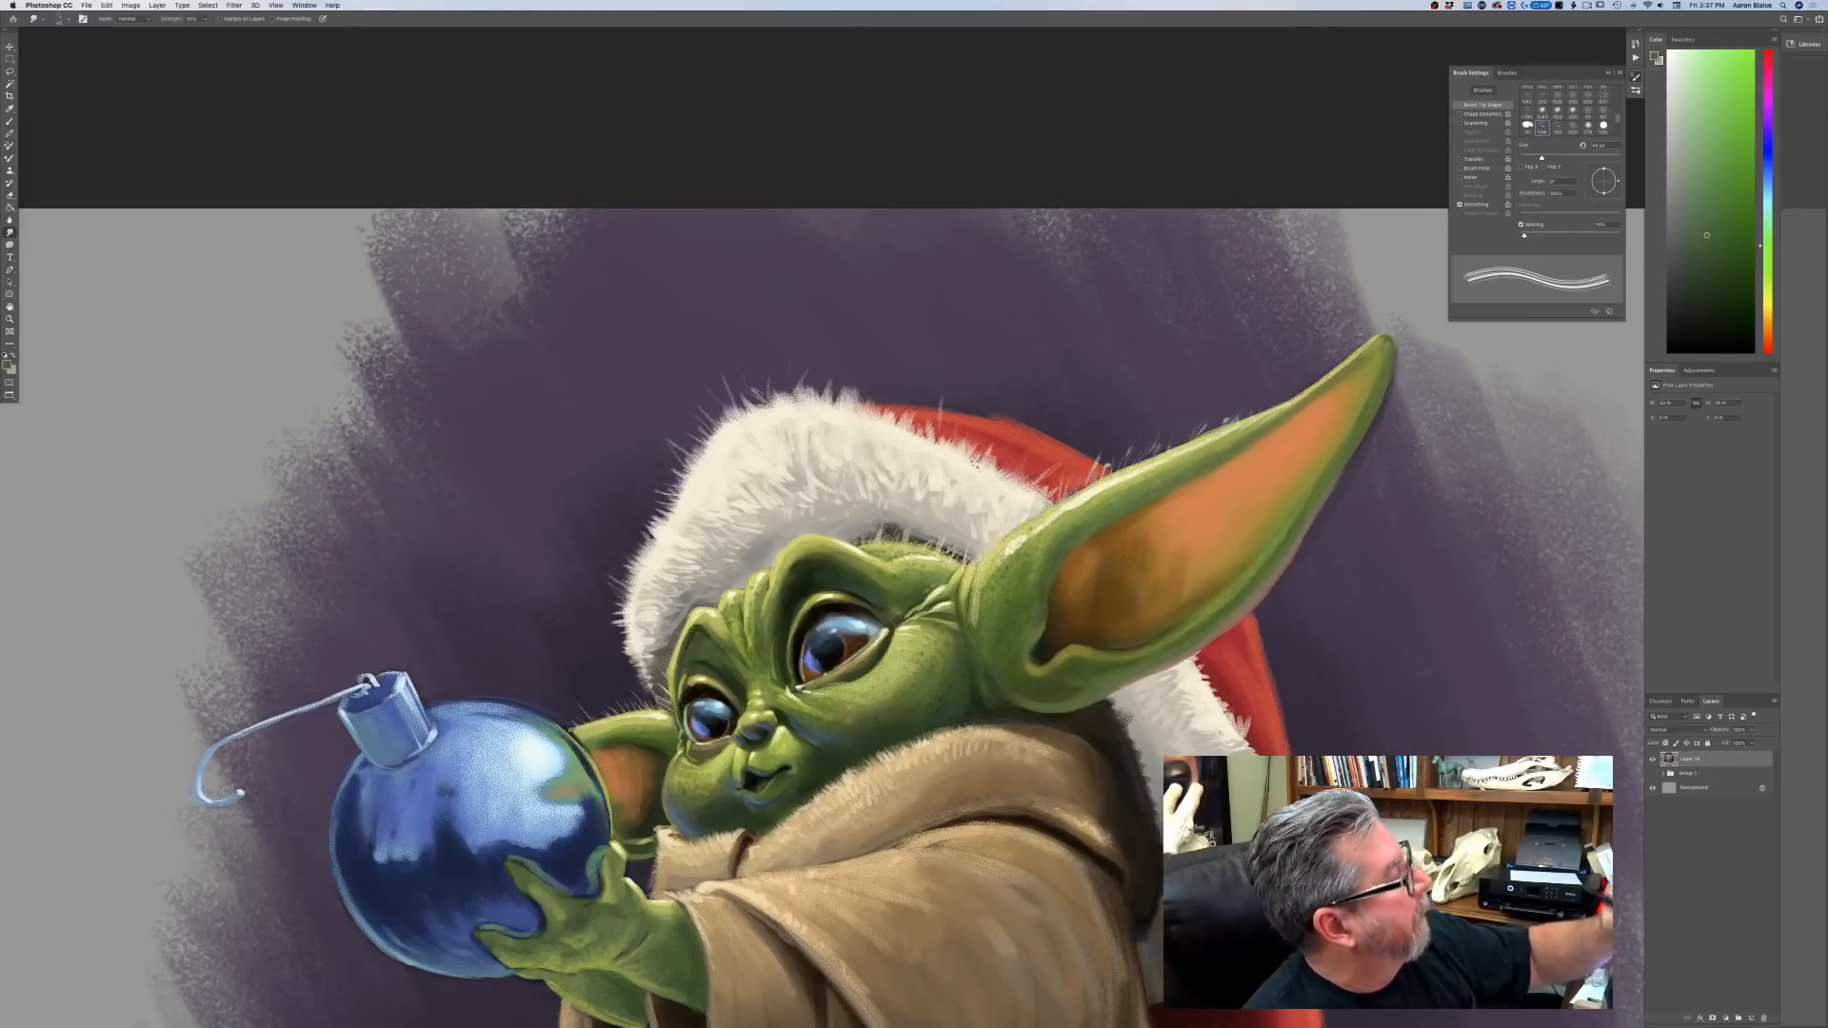
Readjust the Smudge strength and soften the outer edges of the red hat into short fuzz.
click(204, 20)
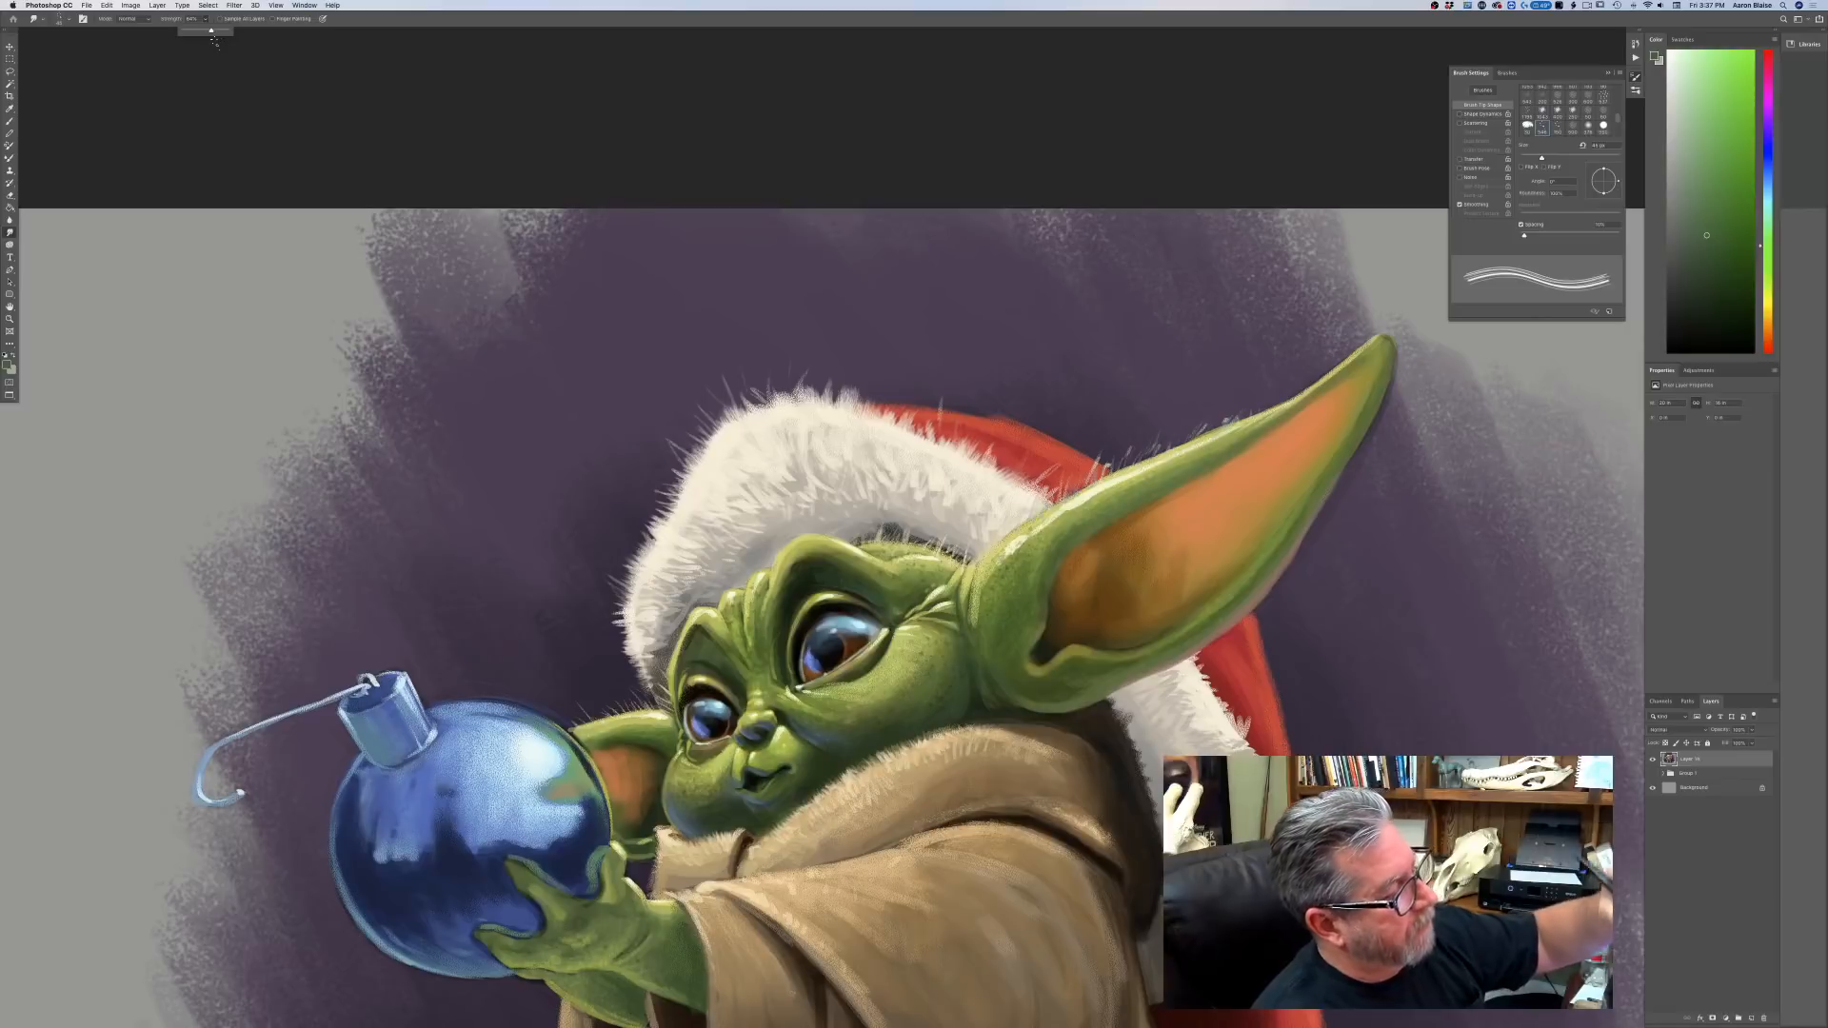
click(215, 42)
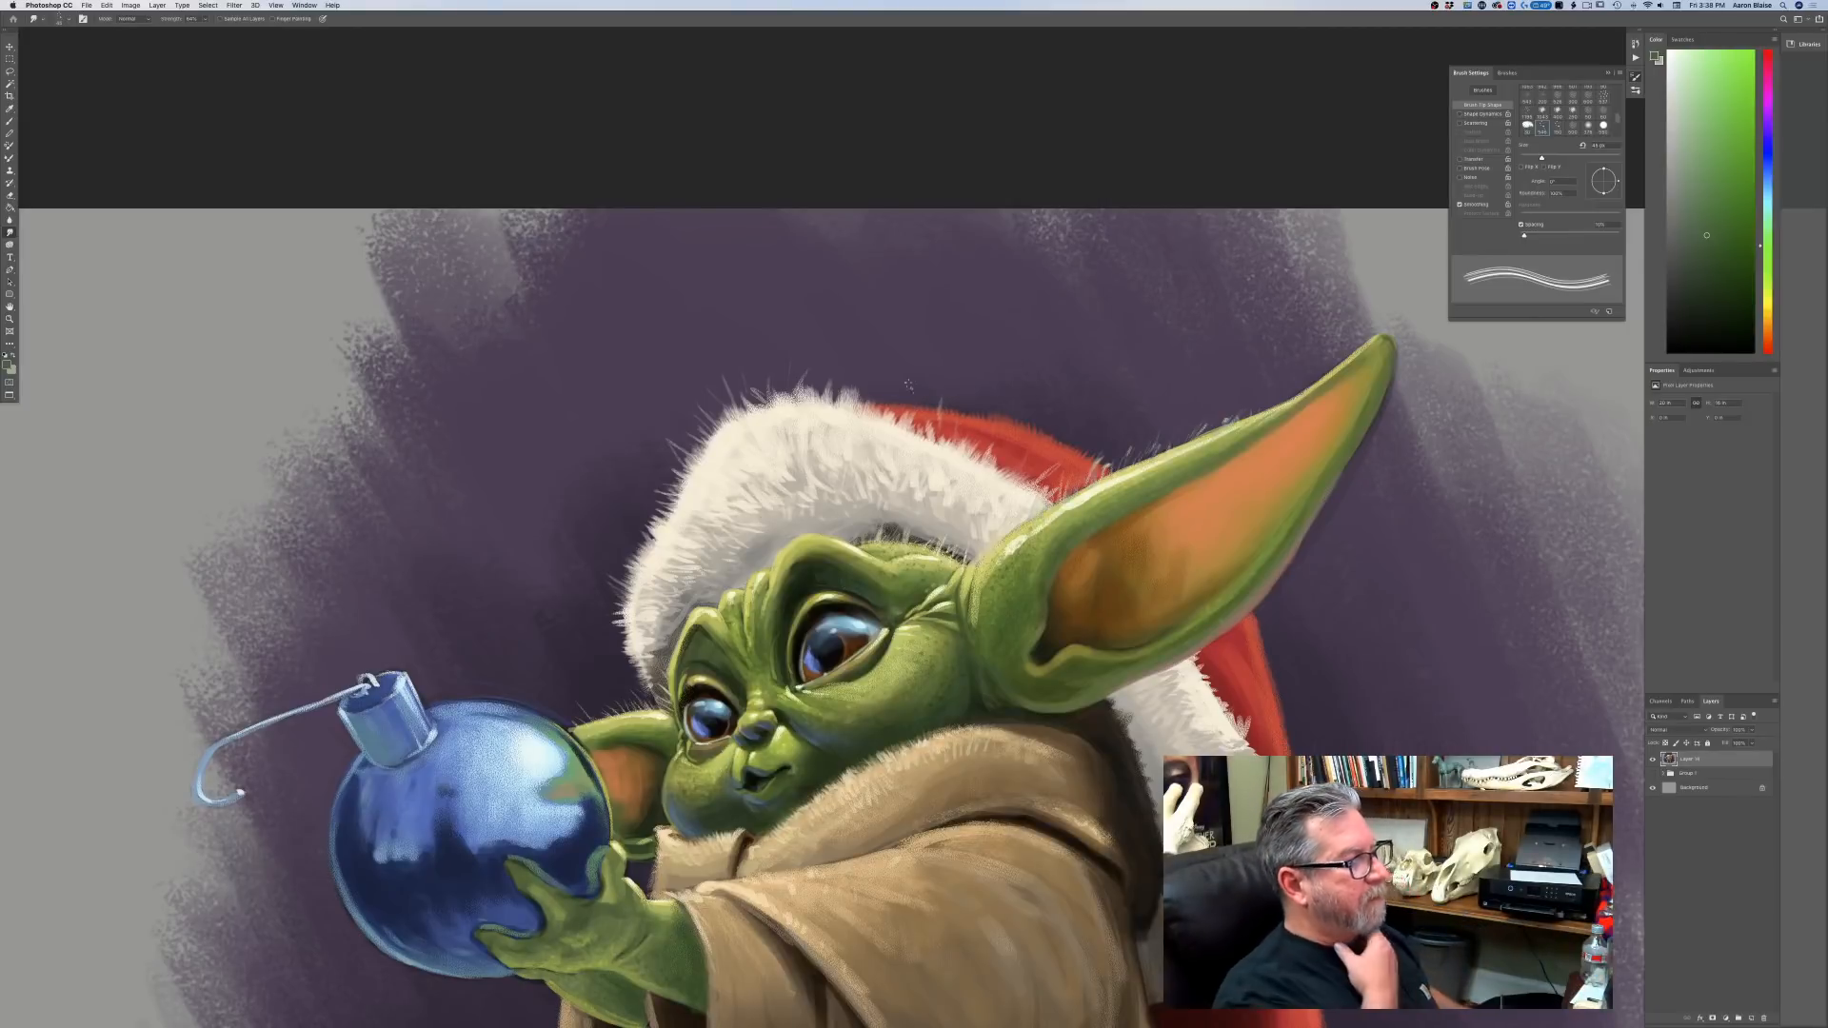
click(205, 19)
drag(205, 31, 197, 37)
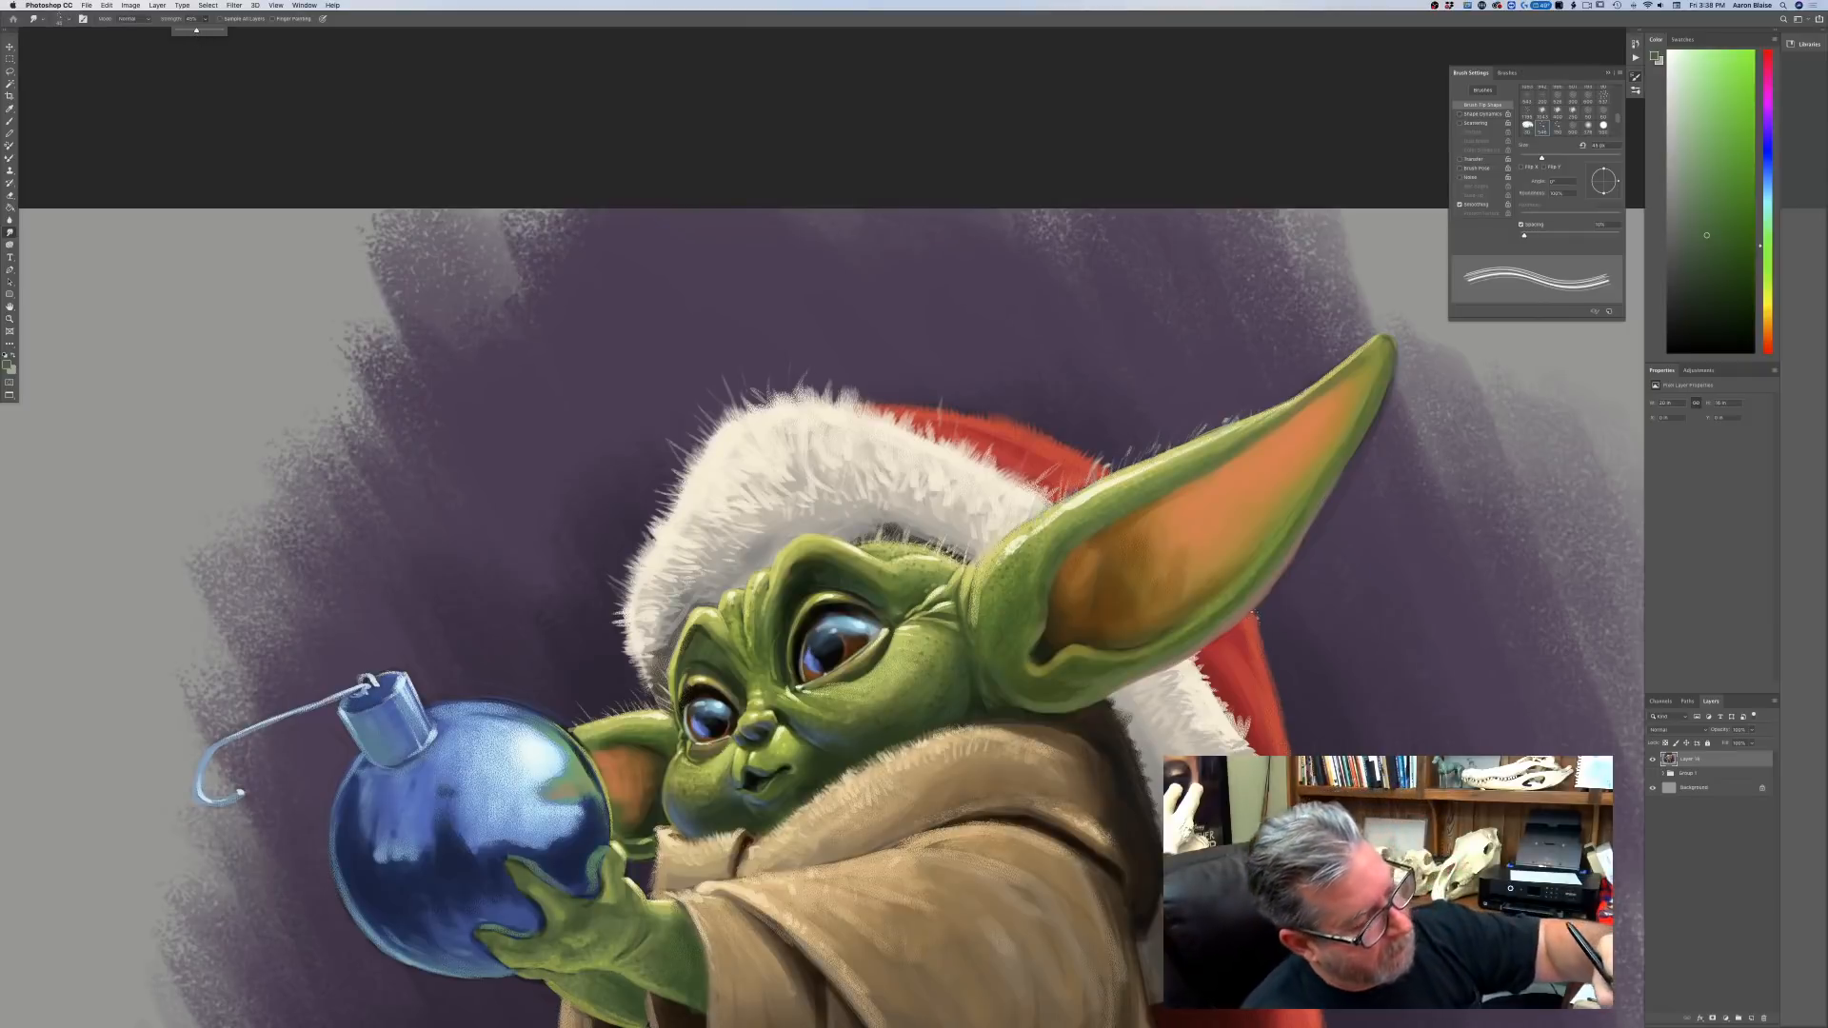
click(1255, 617)
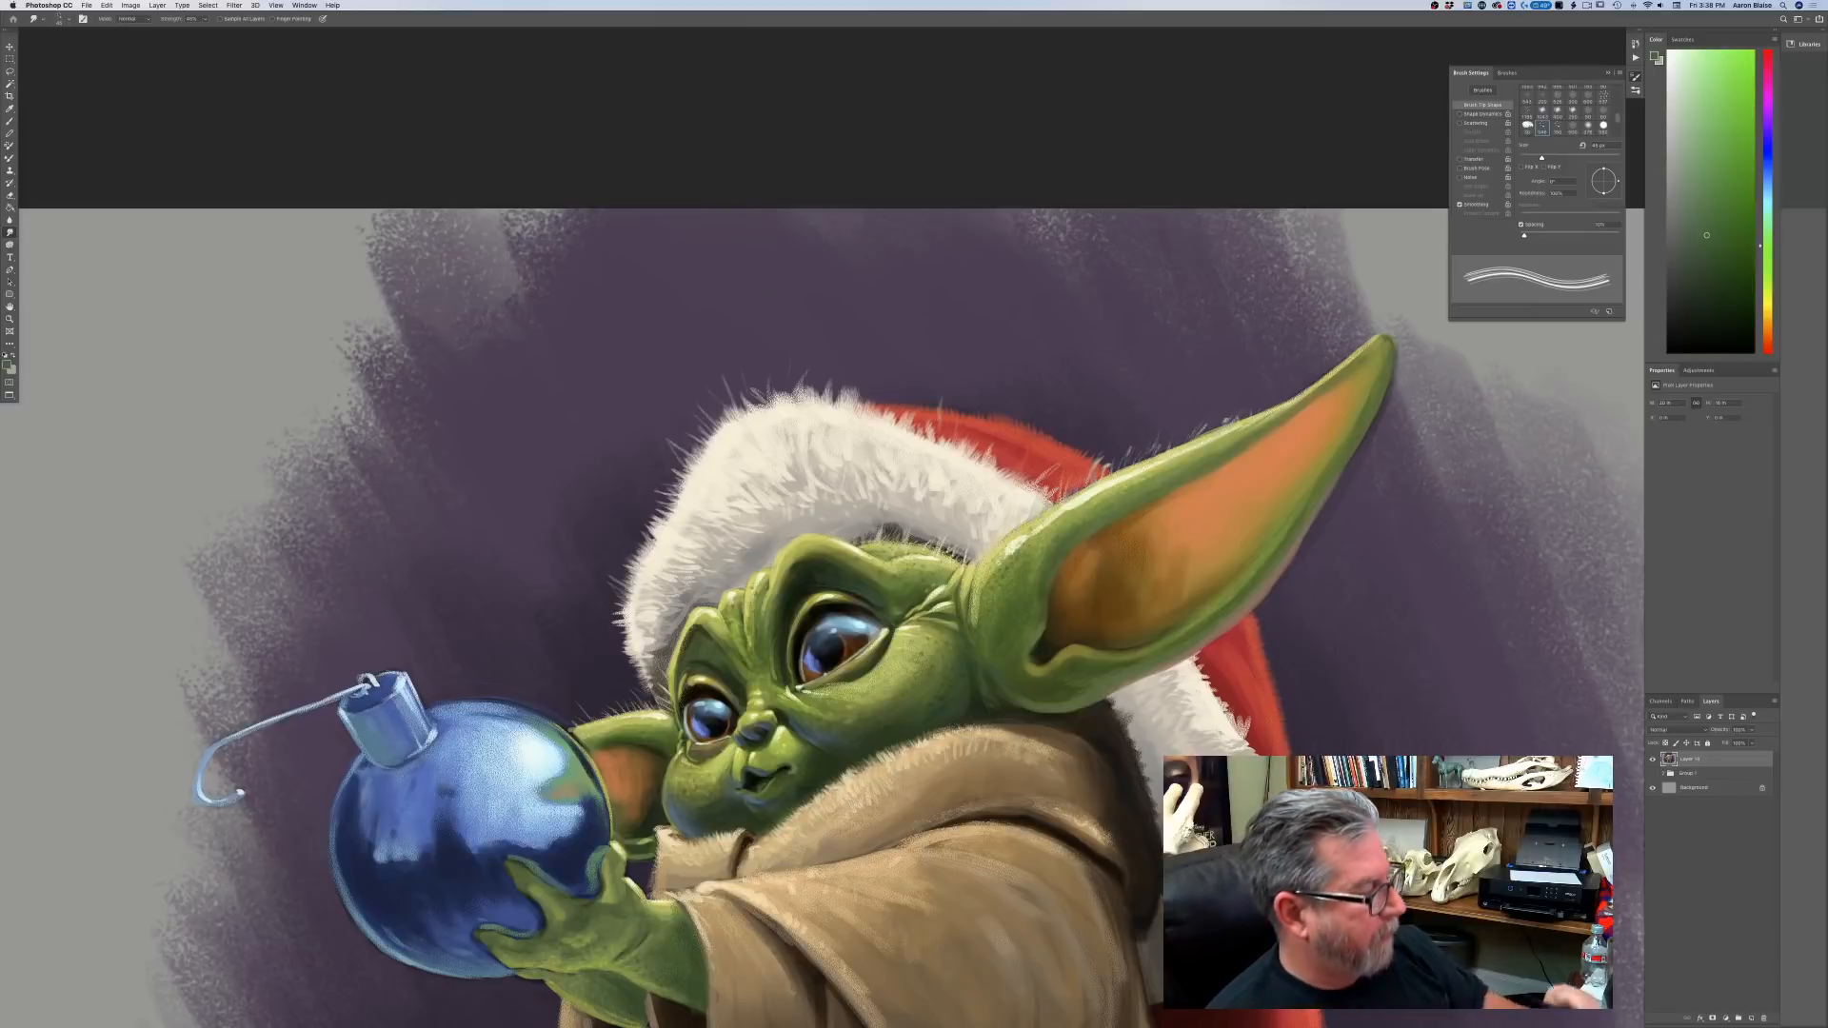
drag(857, 571, 724, 409)
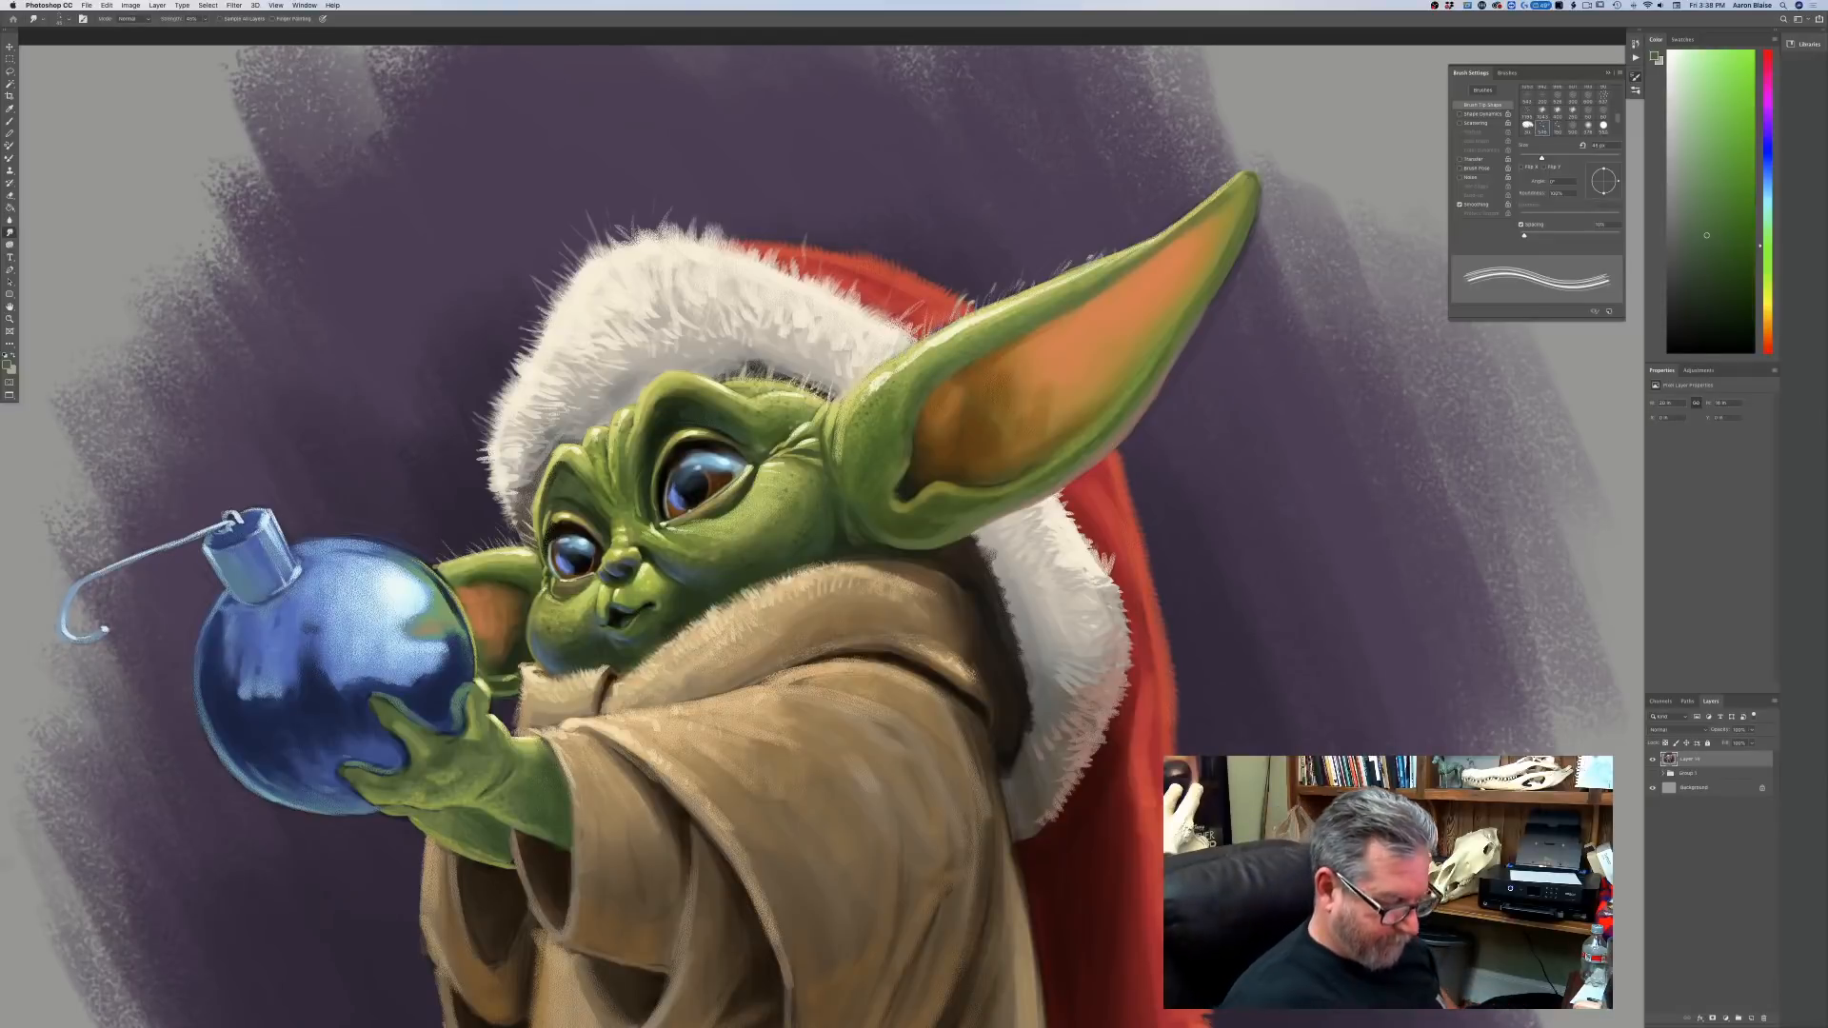
key(super+minus)
key(super+plus)
key(super+plus)
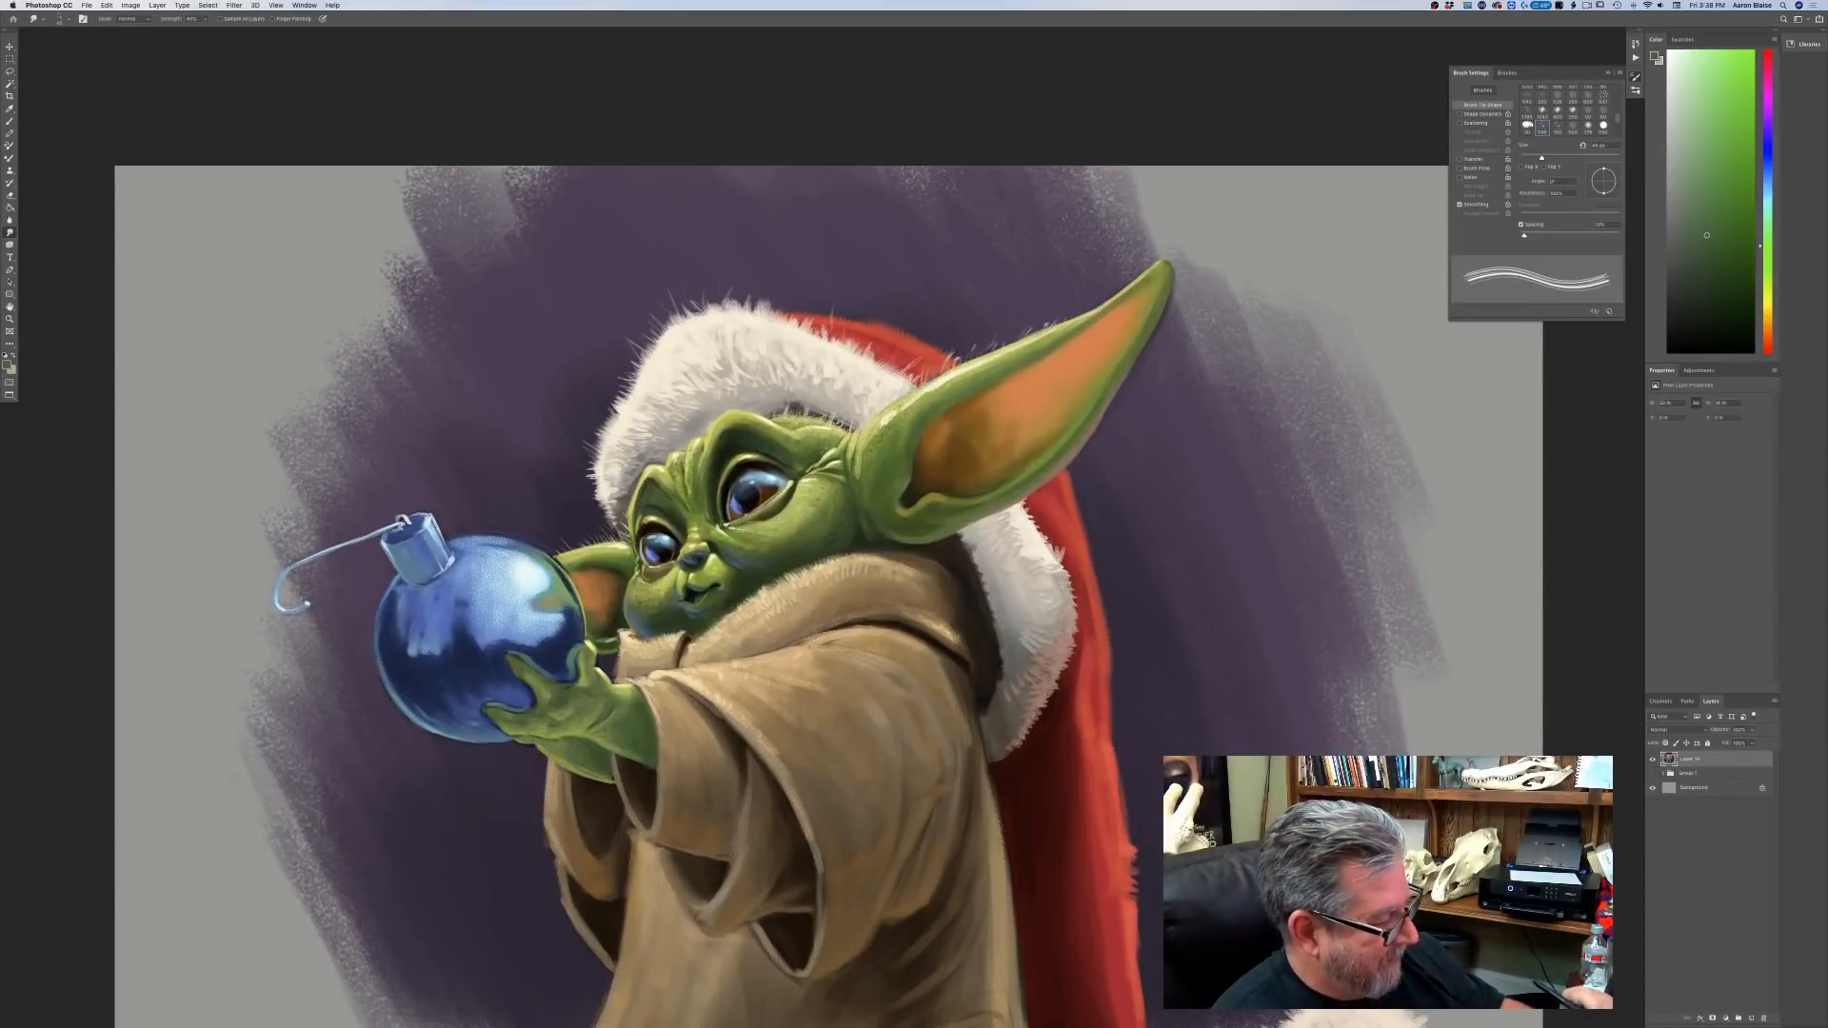
key(super+minus)
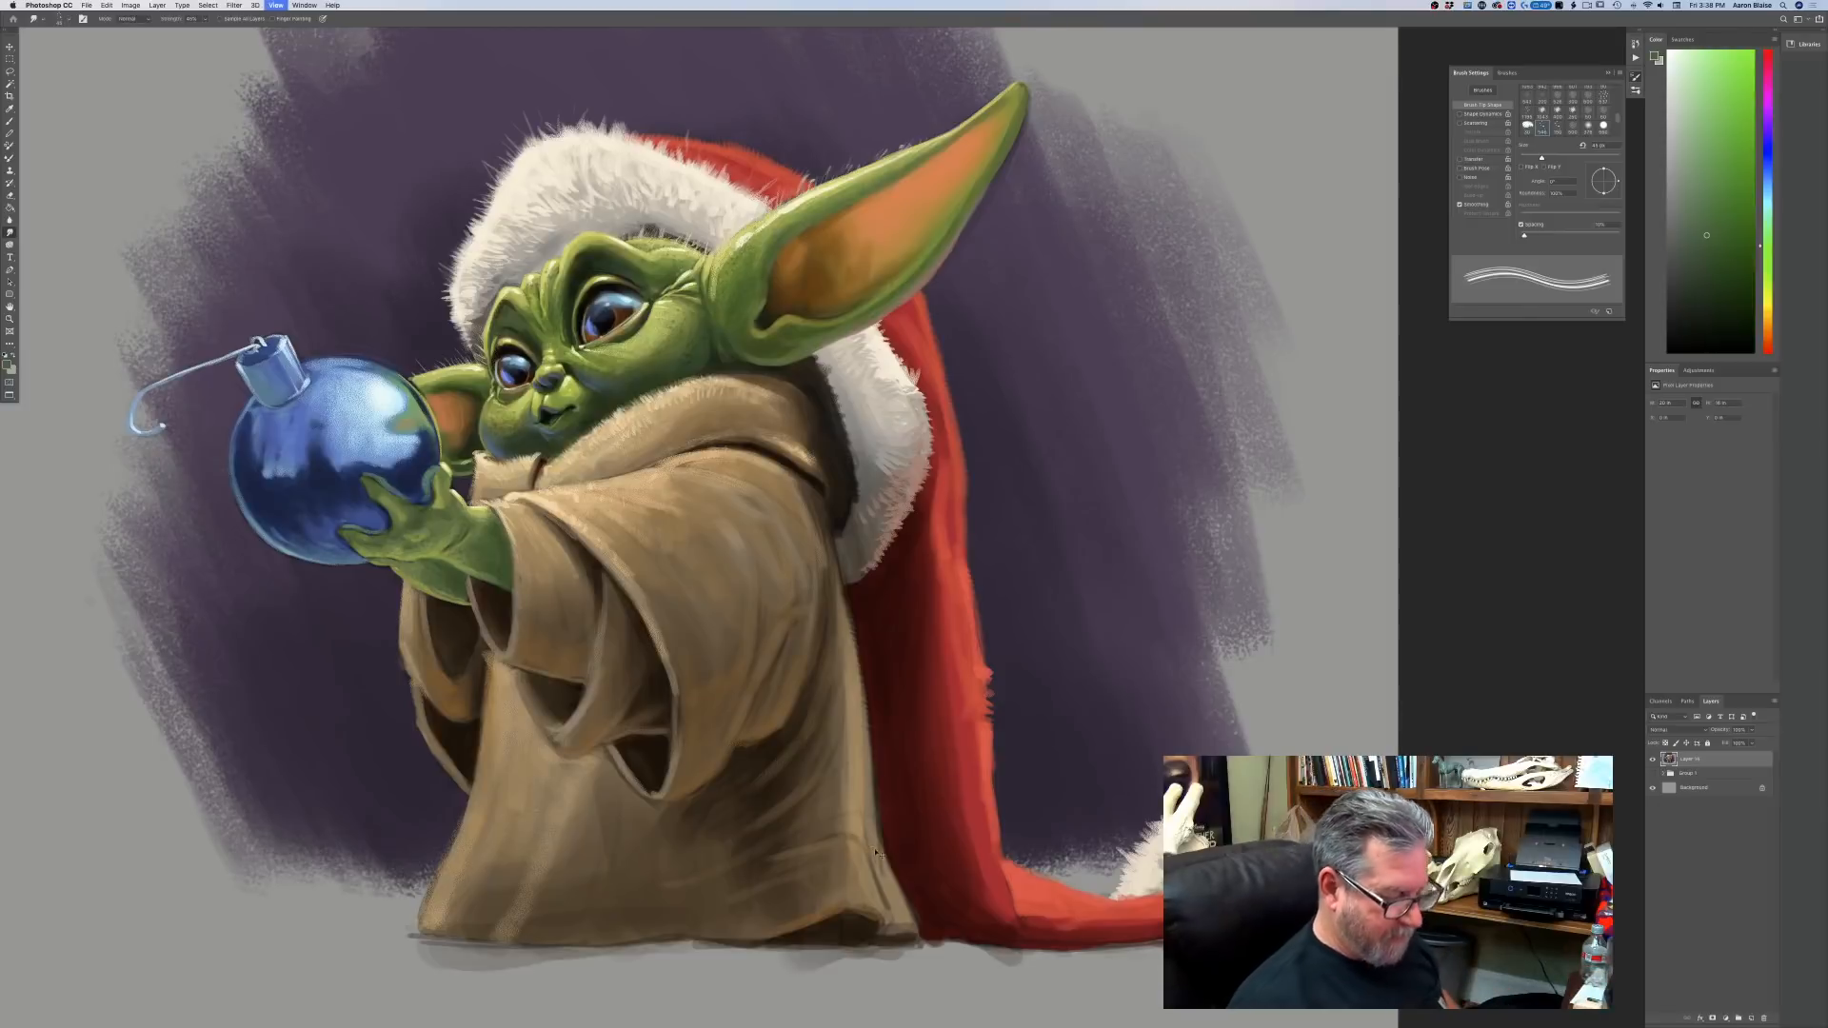
key(super+minus)
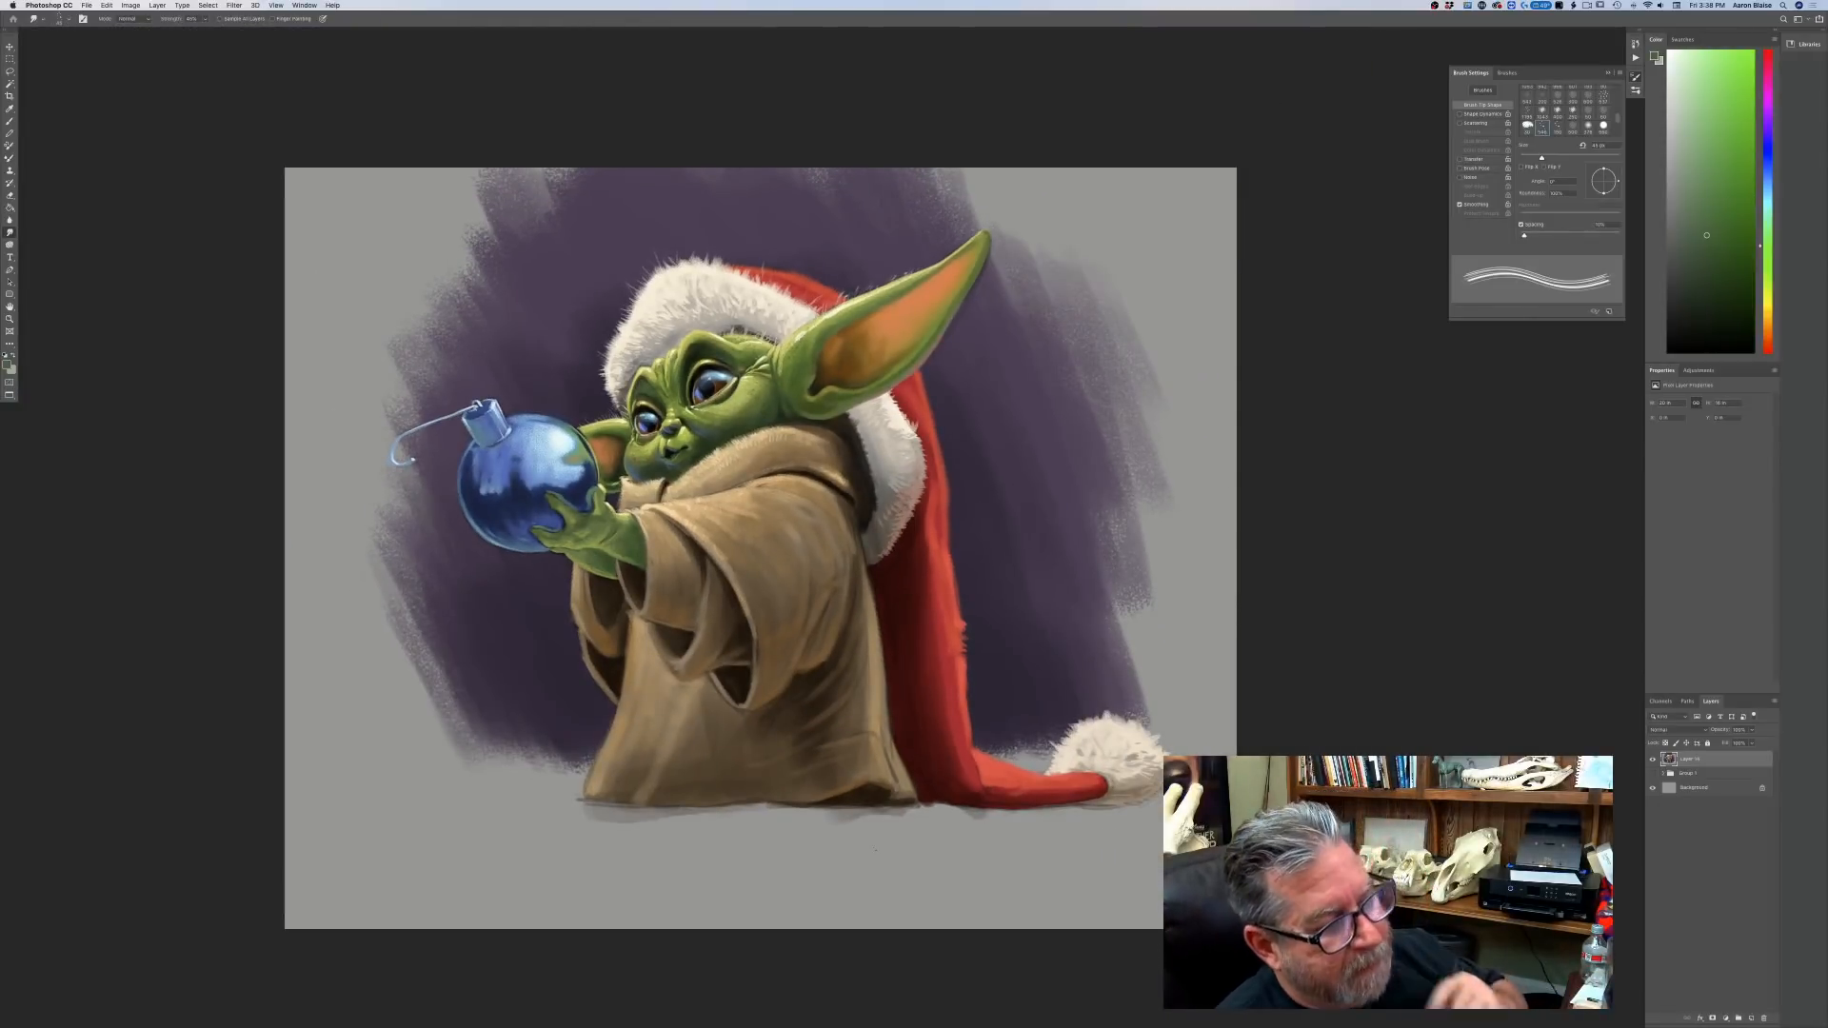
Add a new layer above the merged painting and set its blending mode to Multiply.
click(1751, 1018)
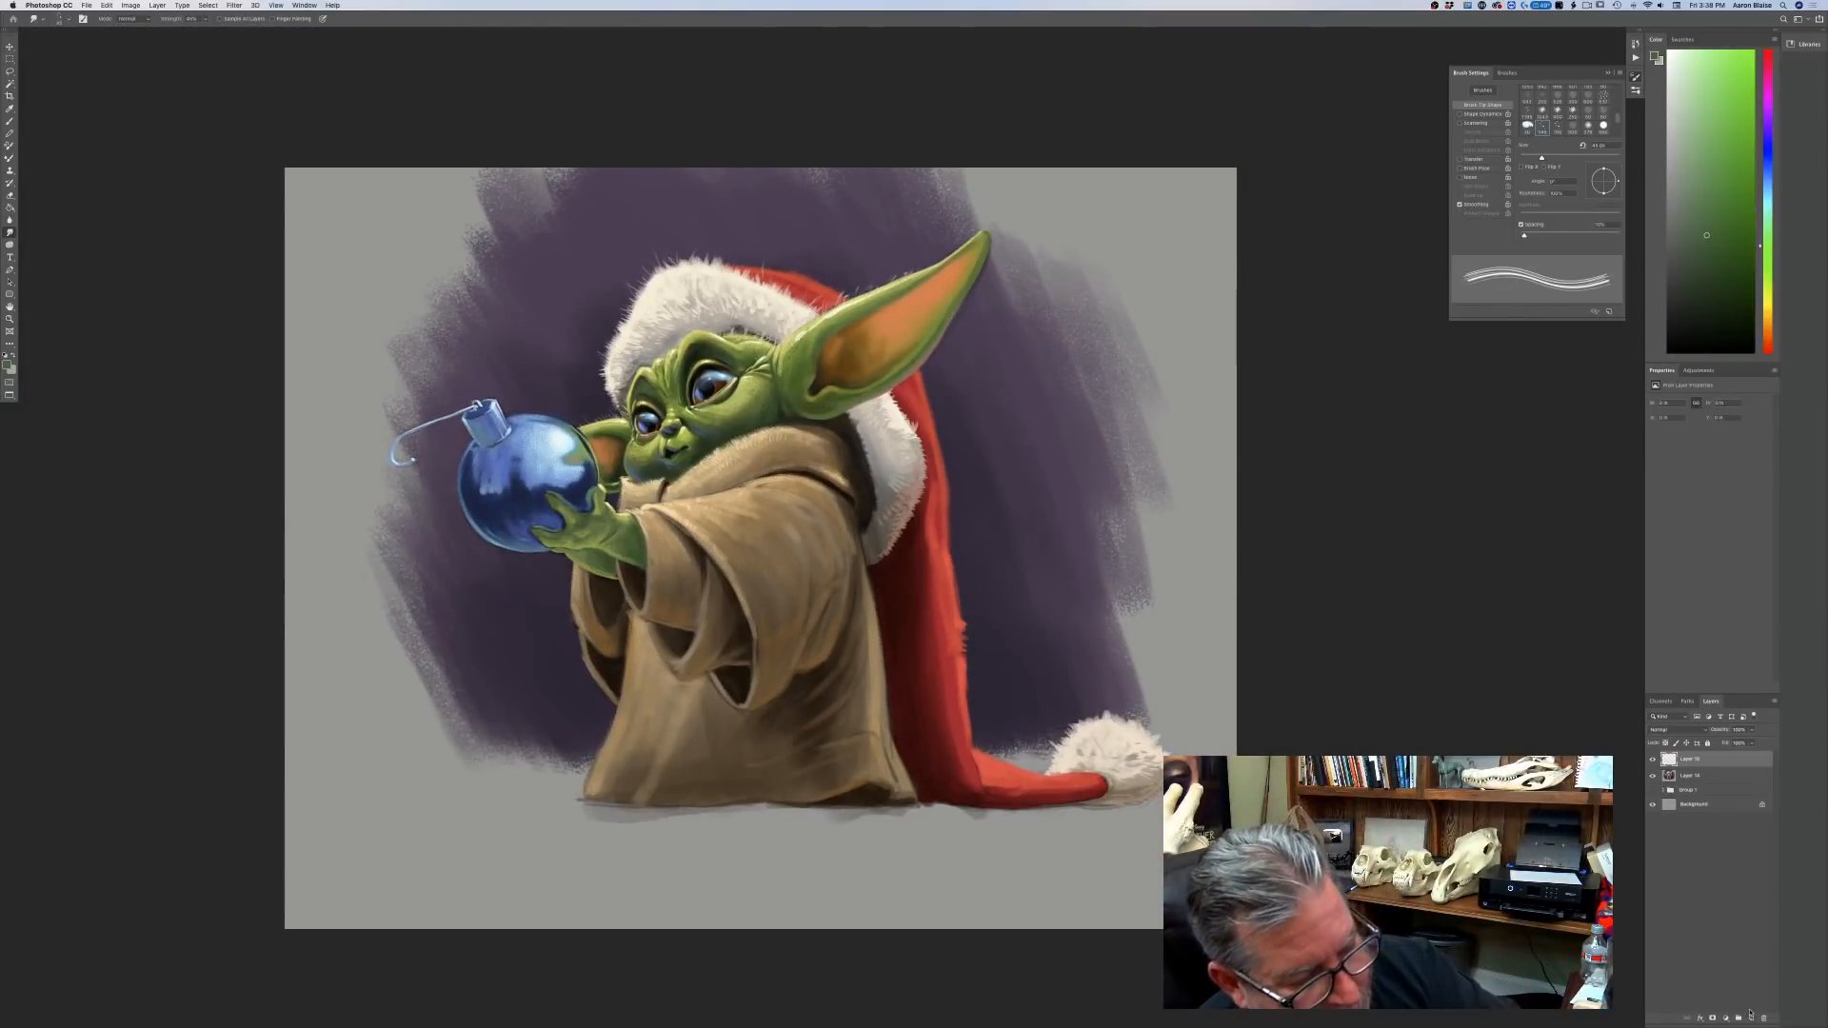
click(1657, 729)
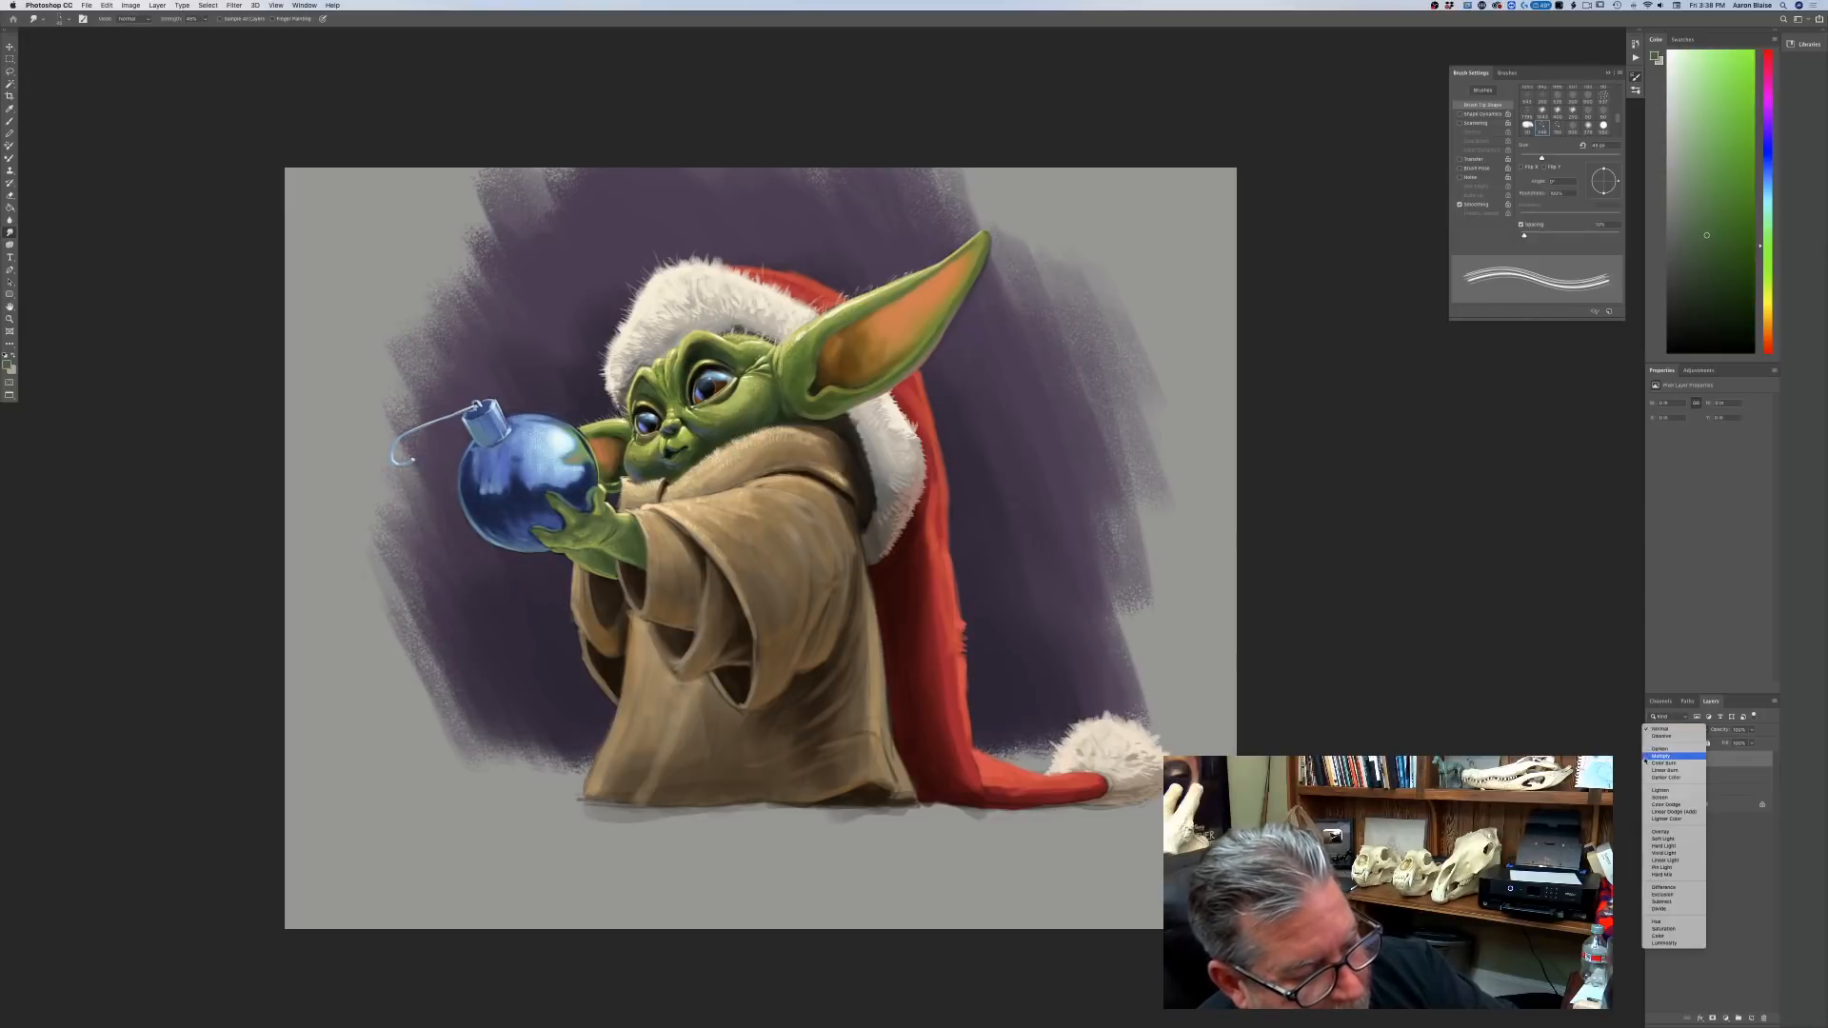
click(1642, 749)
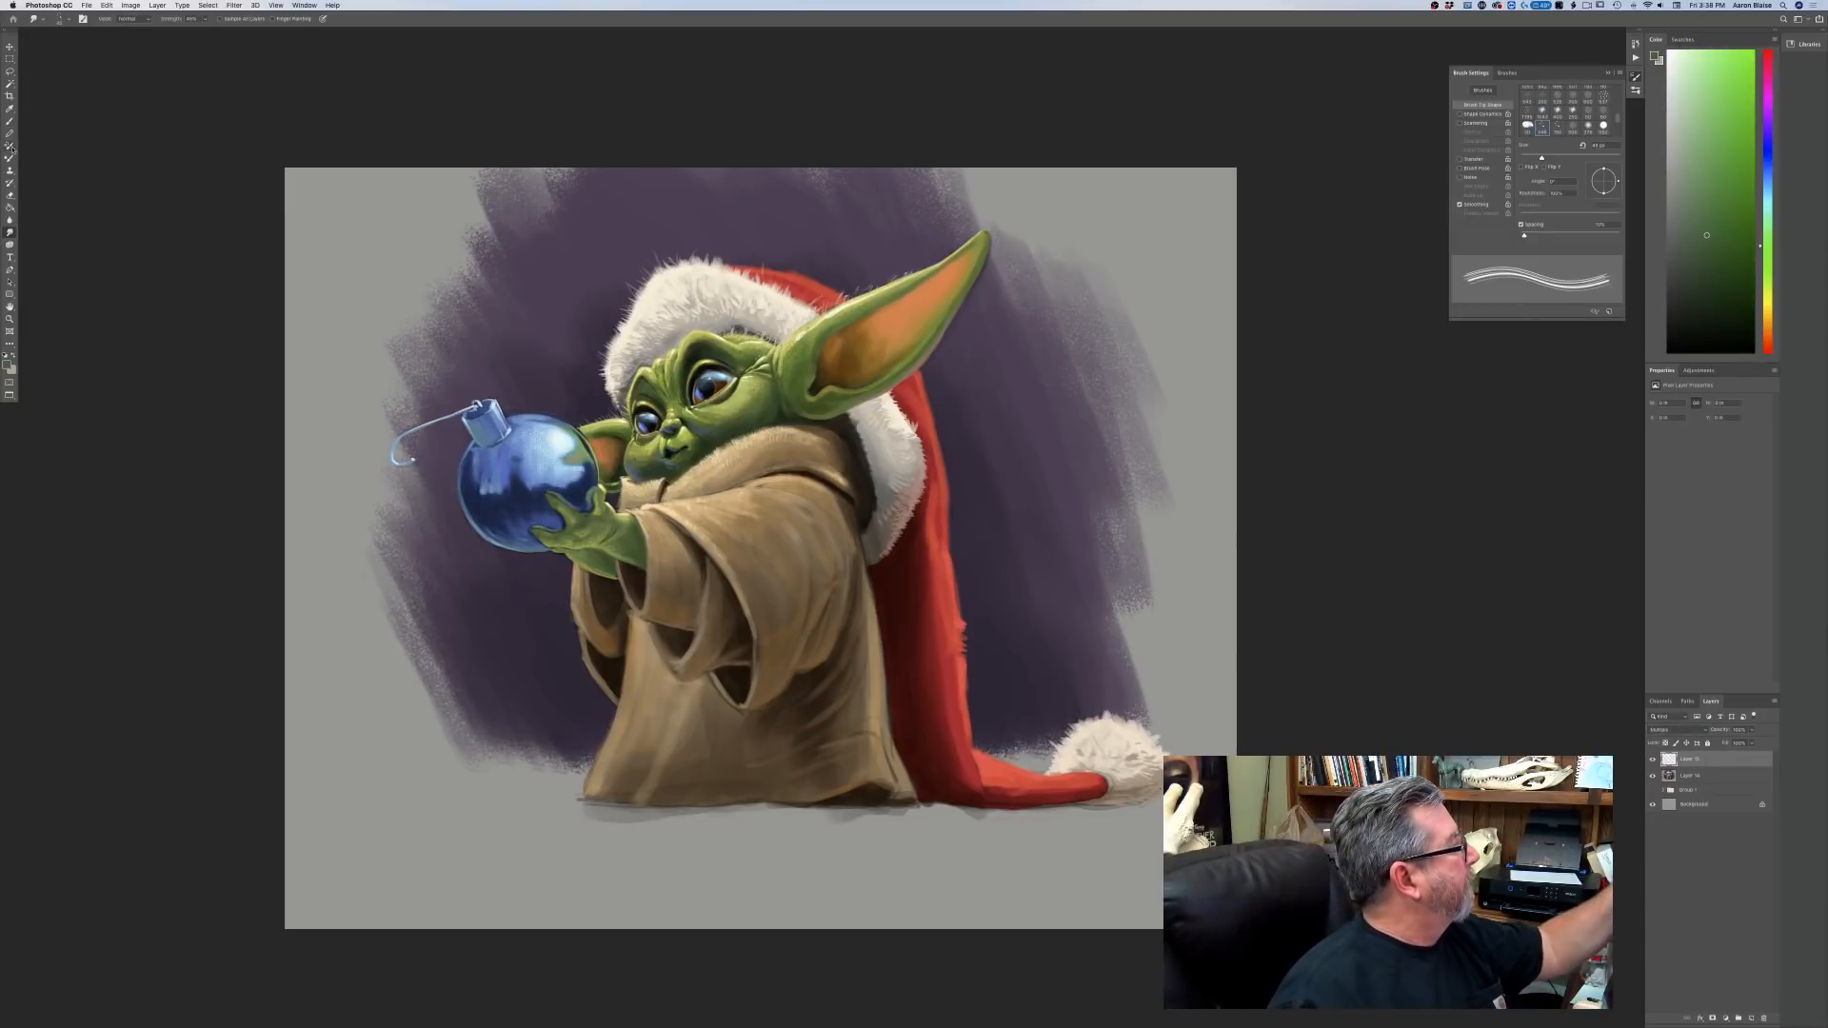
Switch to the Brush tool with the speckled sampled brush and set its painting mode to Normal.
key(b)
click(59, 19)
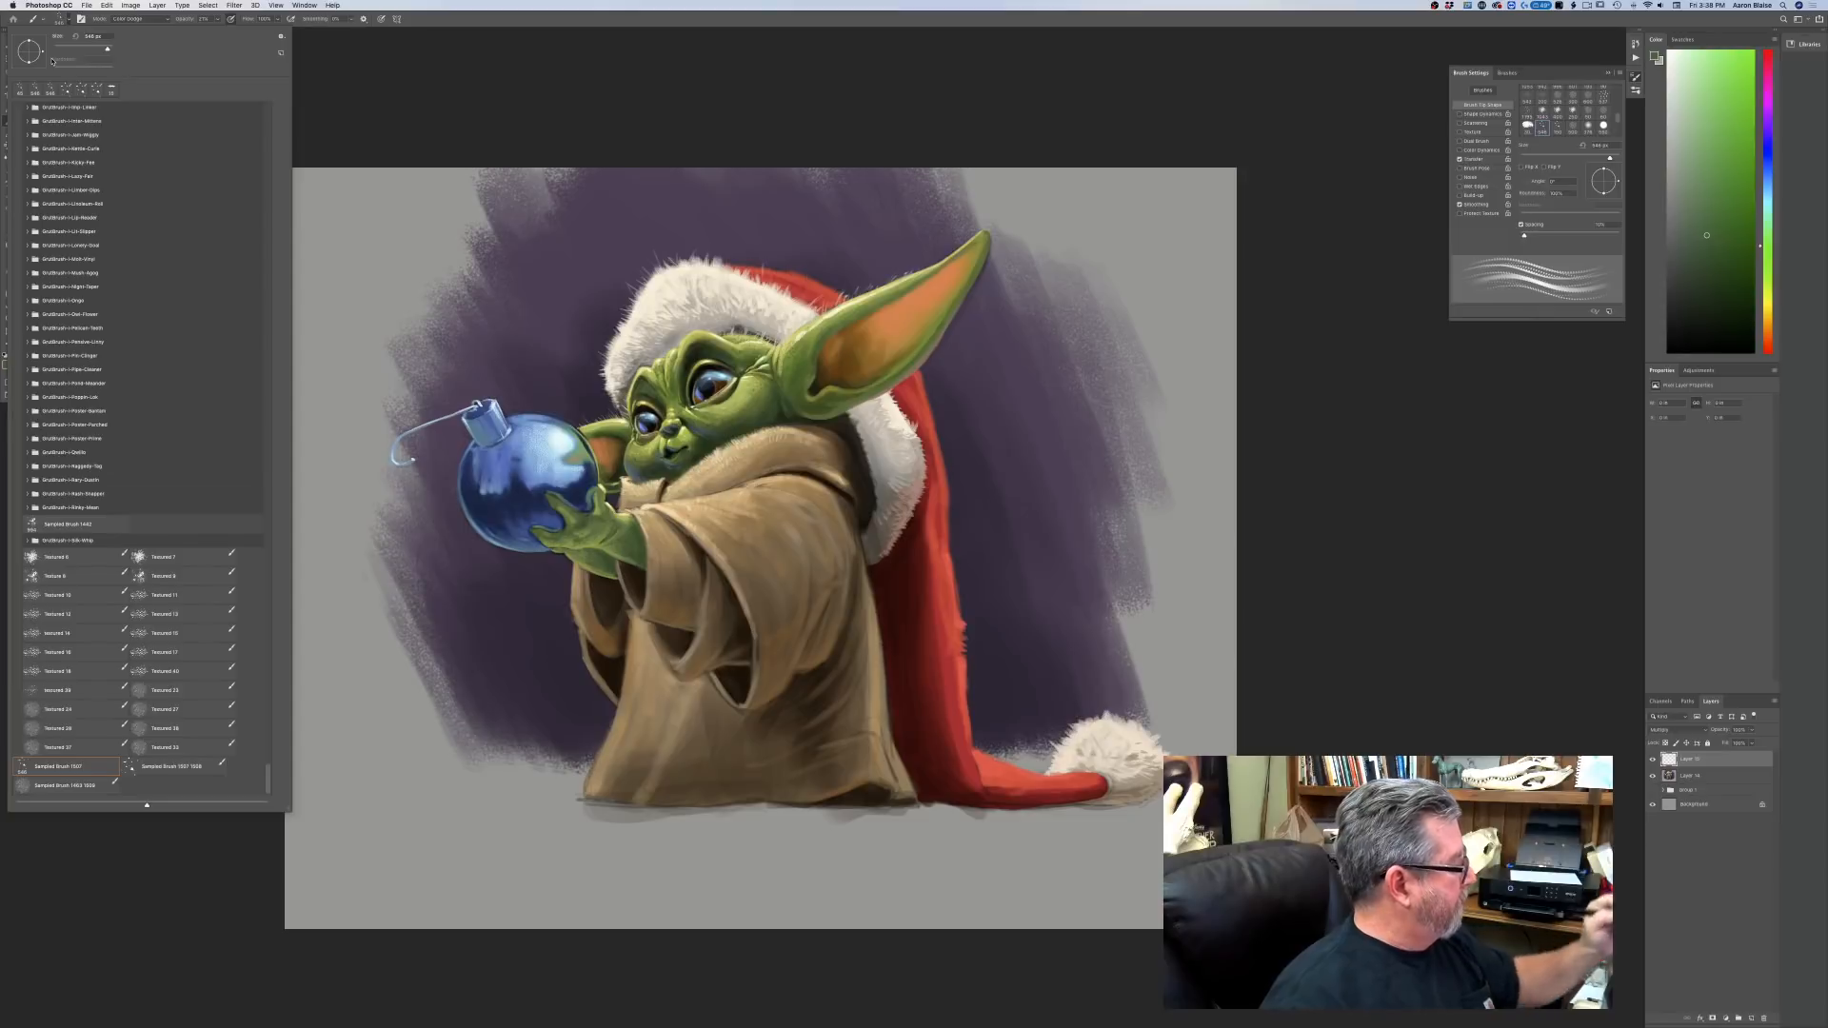
click(150, 767)
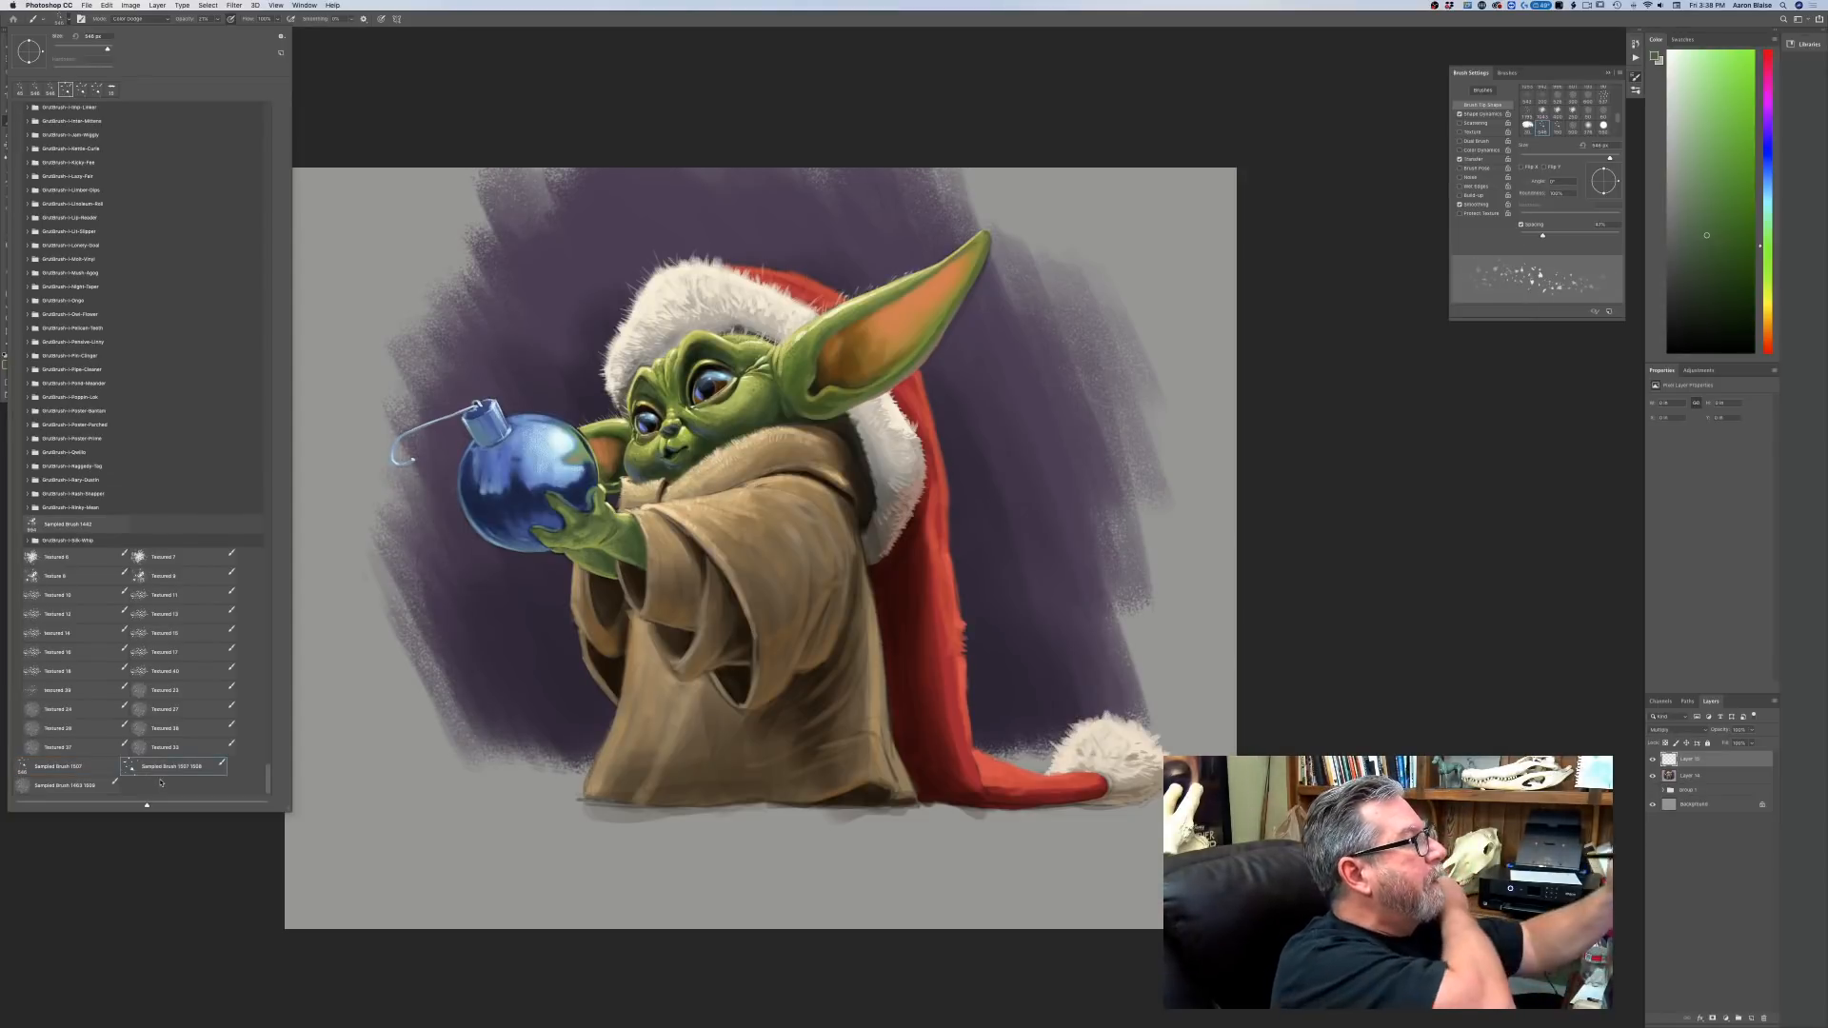
click(392, 109)
click(138, 18)
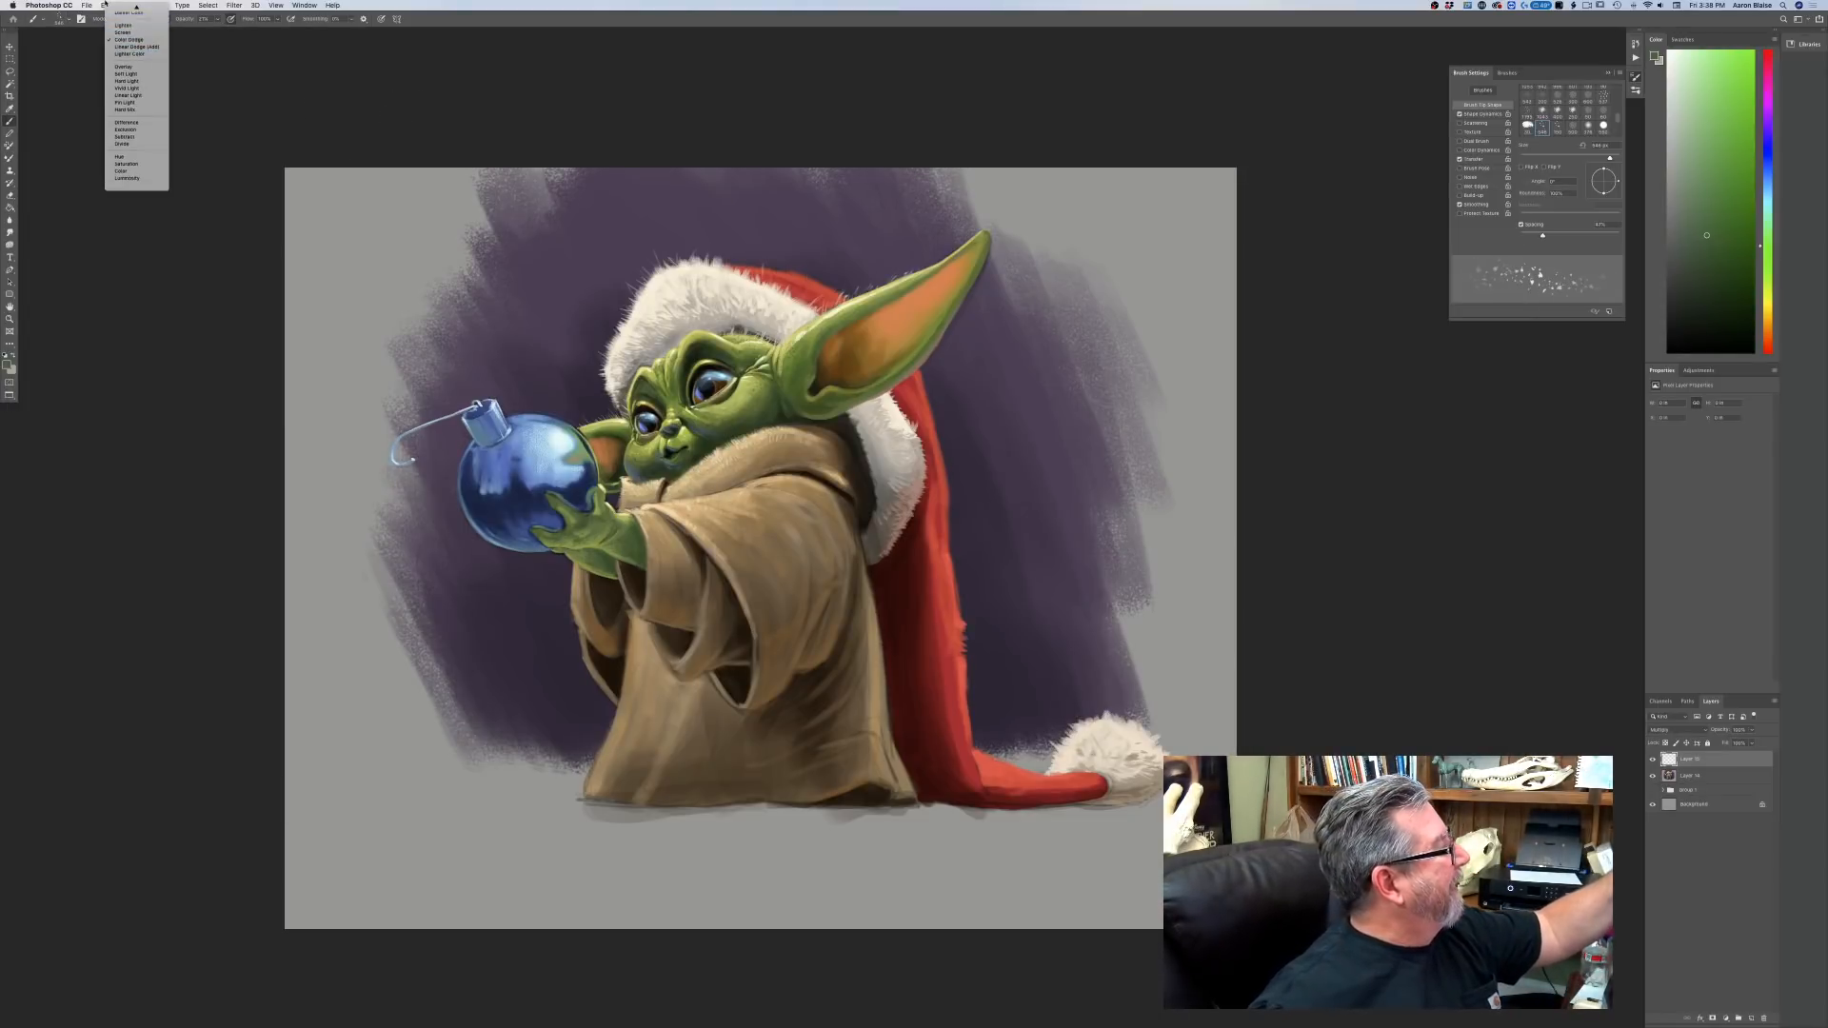
click(116, 8)
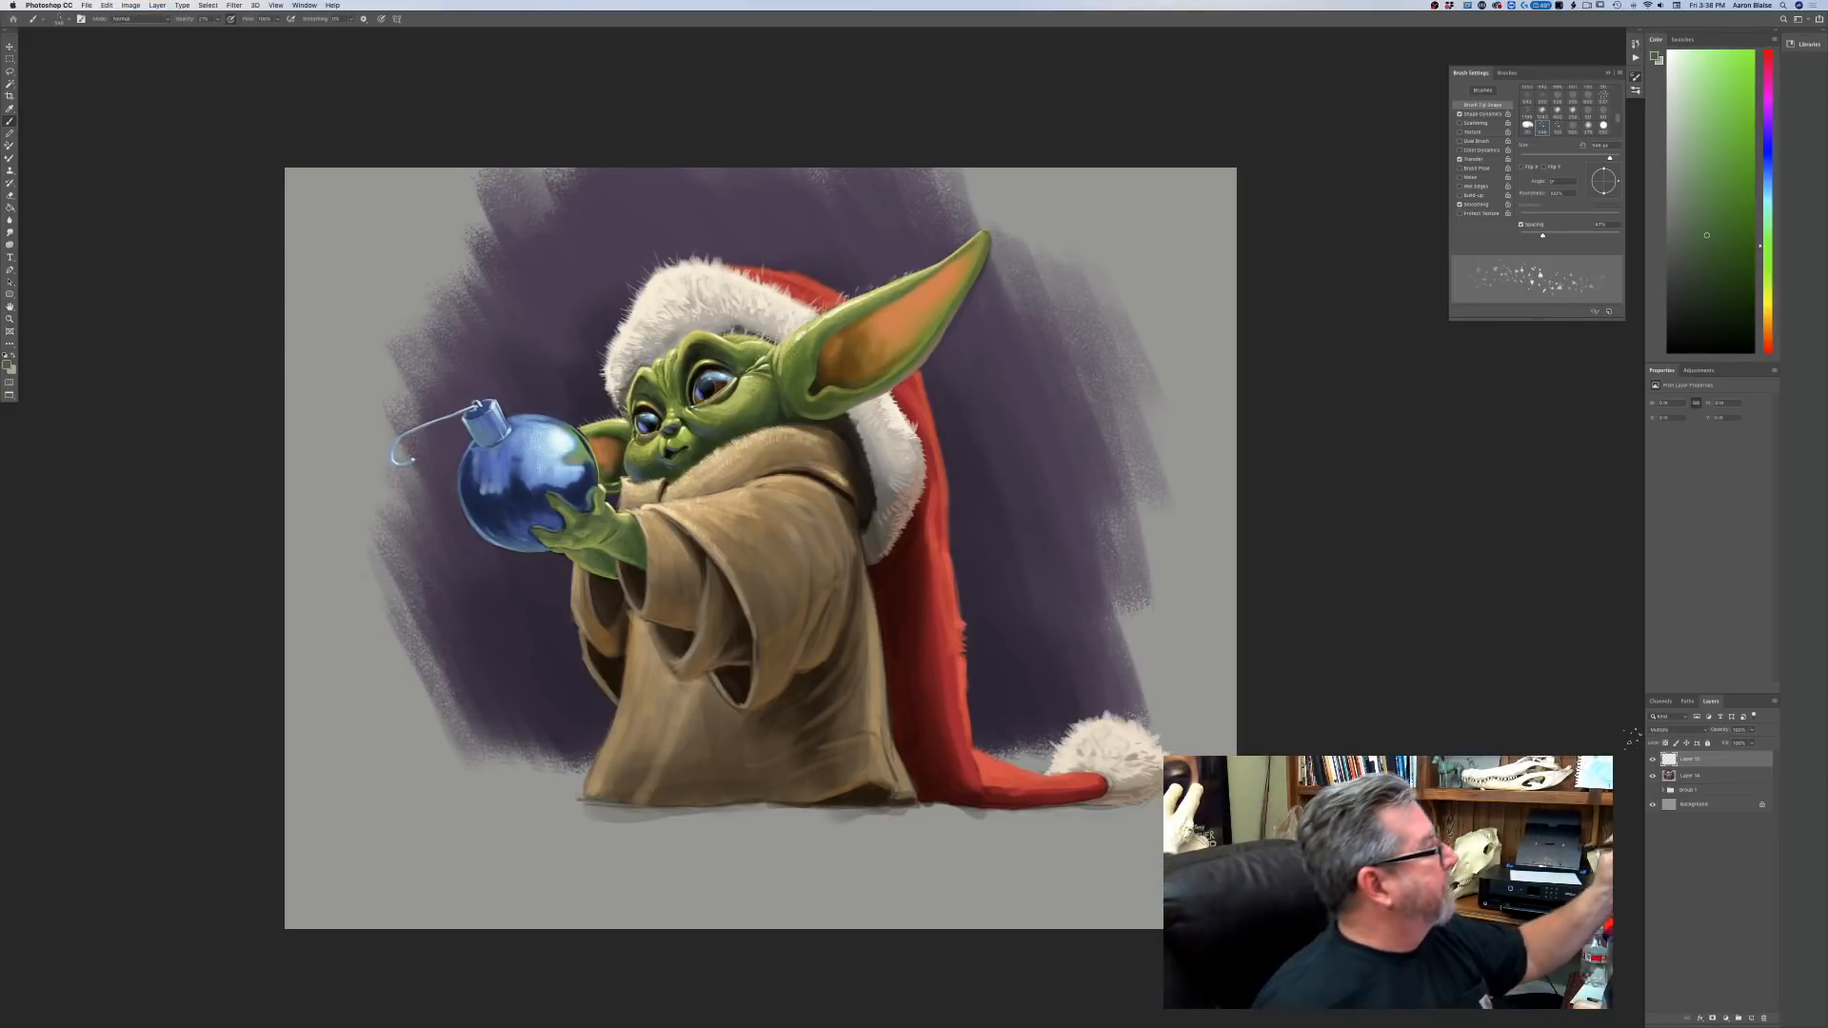
Set the foreground colour to a muted, medium greyish brown.
click(8, 364)
click(240, 377)
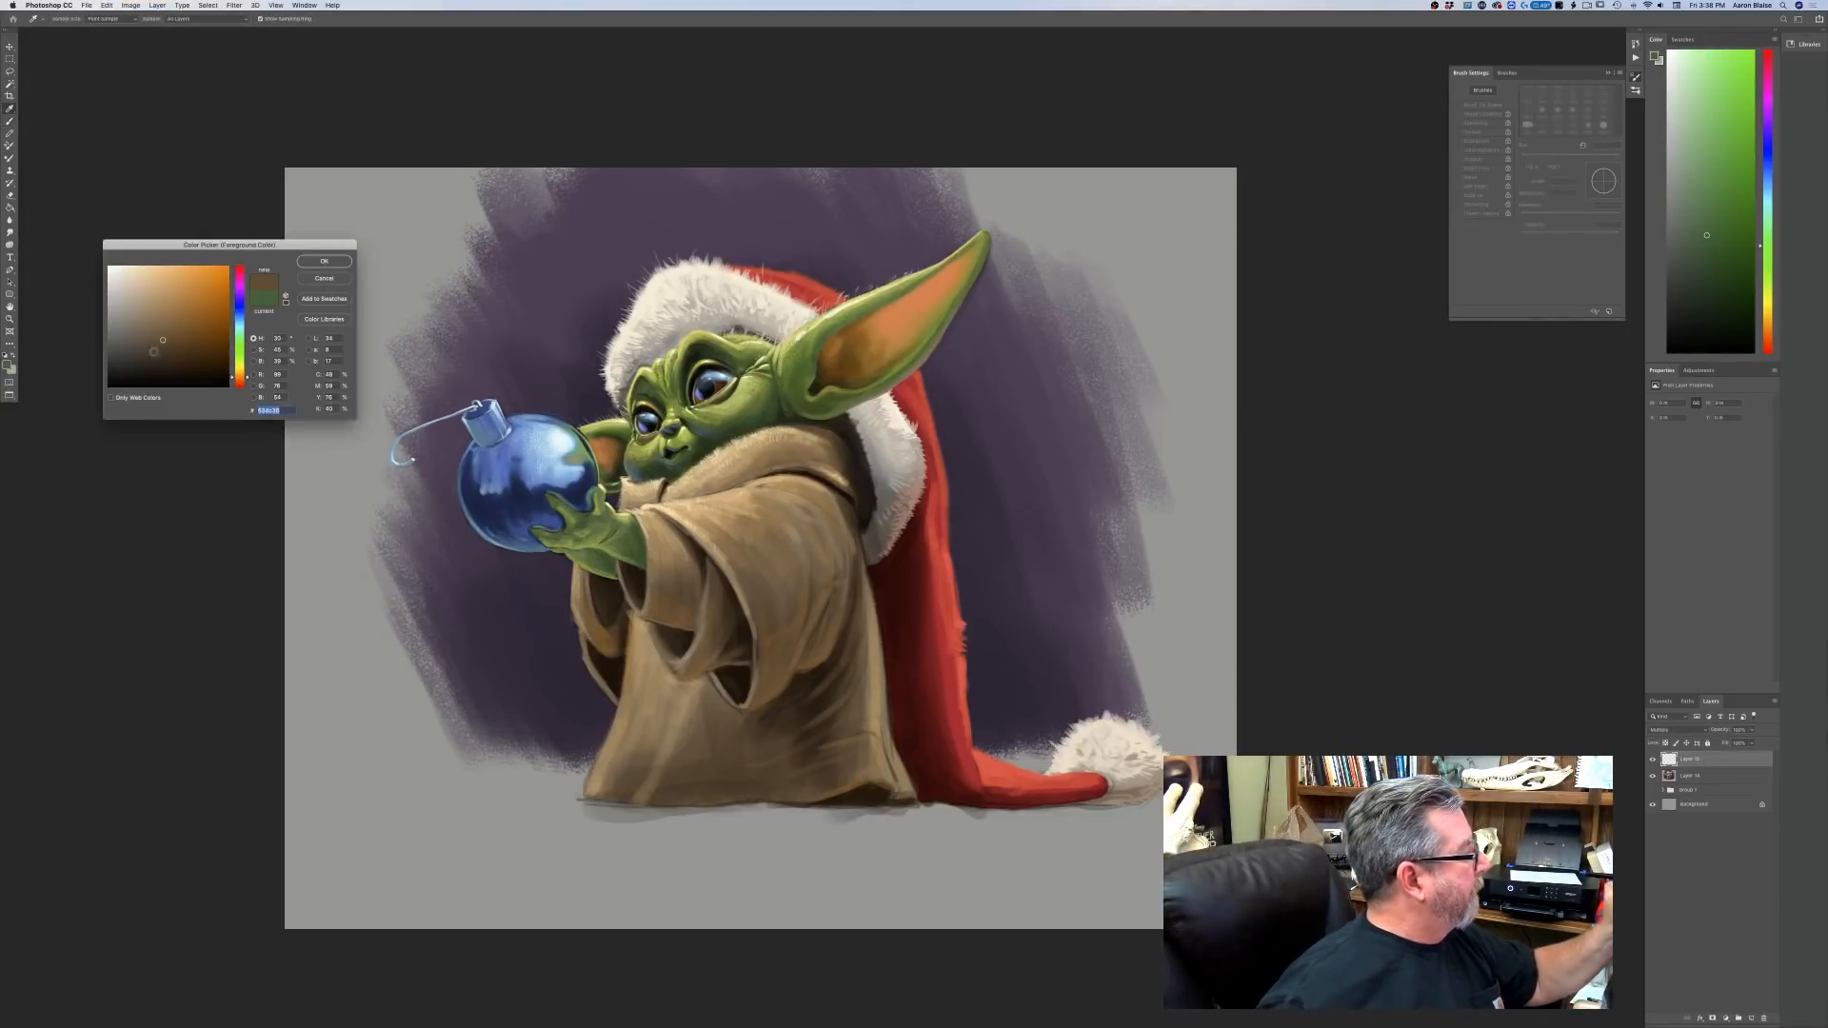
click(140, 327)
click(322, 262)
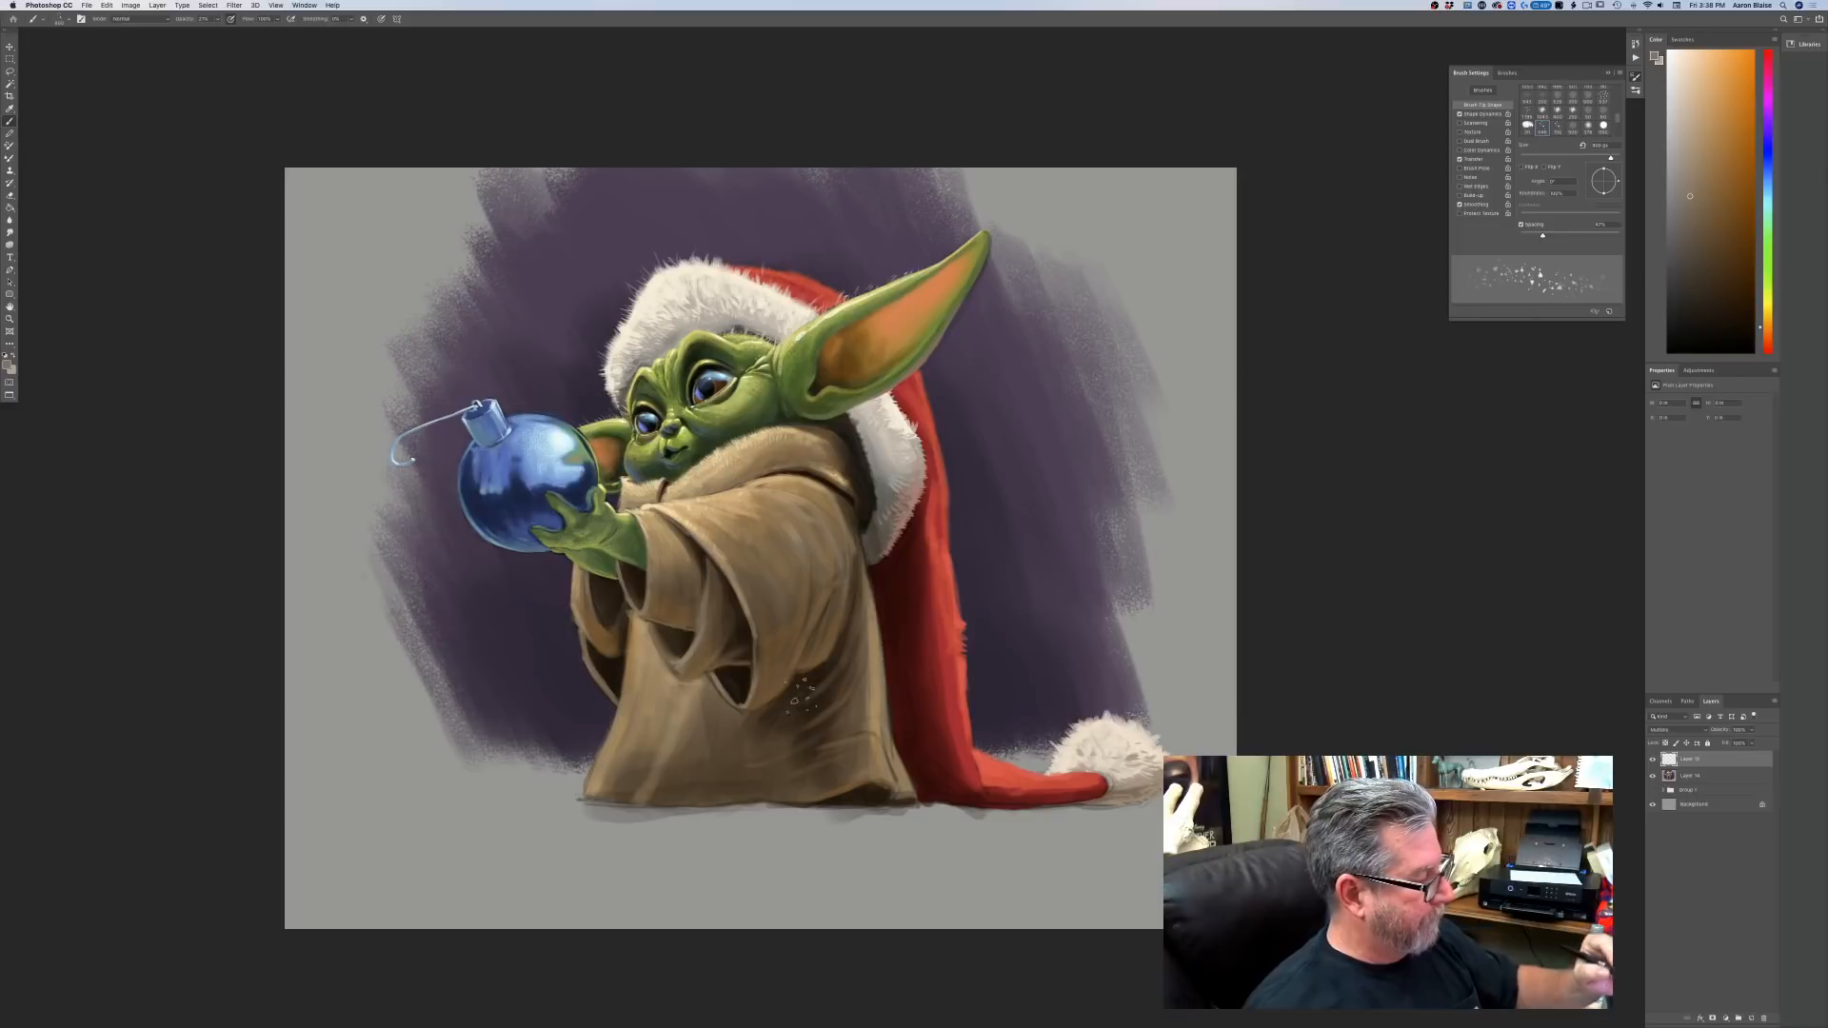
Adjust the speckle brush's size and opacity and scatter brown mottling over the lower robe on the Multiply layer.
key(bracketleft)
mouse_move(819, 686)
mouse_down()
mouse_move(794, 734)
mouse_move(834, 648)
mouse_move(787, 750)
mouse_move(813, 645)
mouse_move(706, 764)
mouse_move(712, 726)
mouse_up()
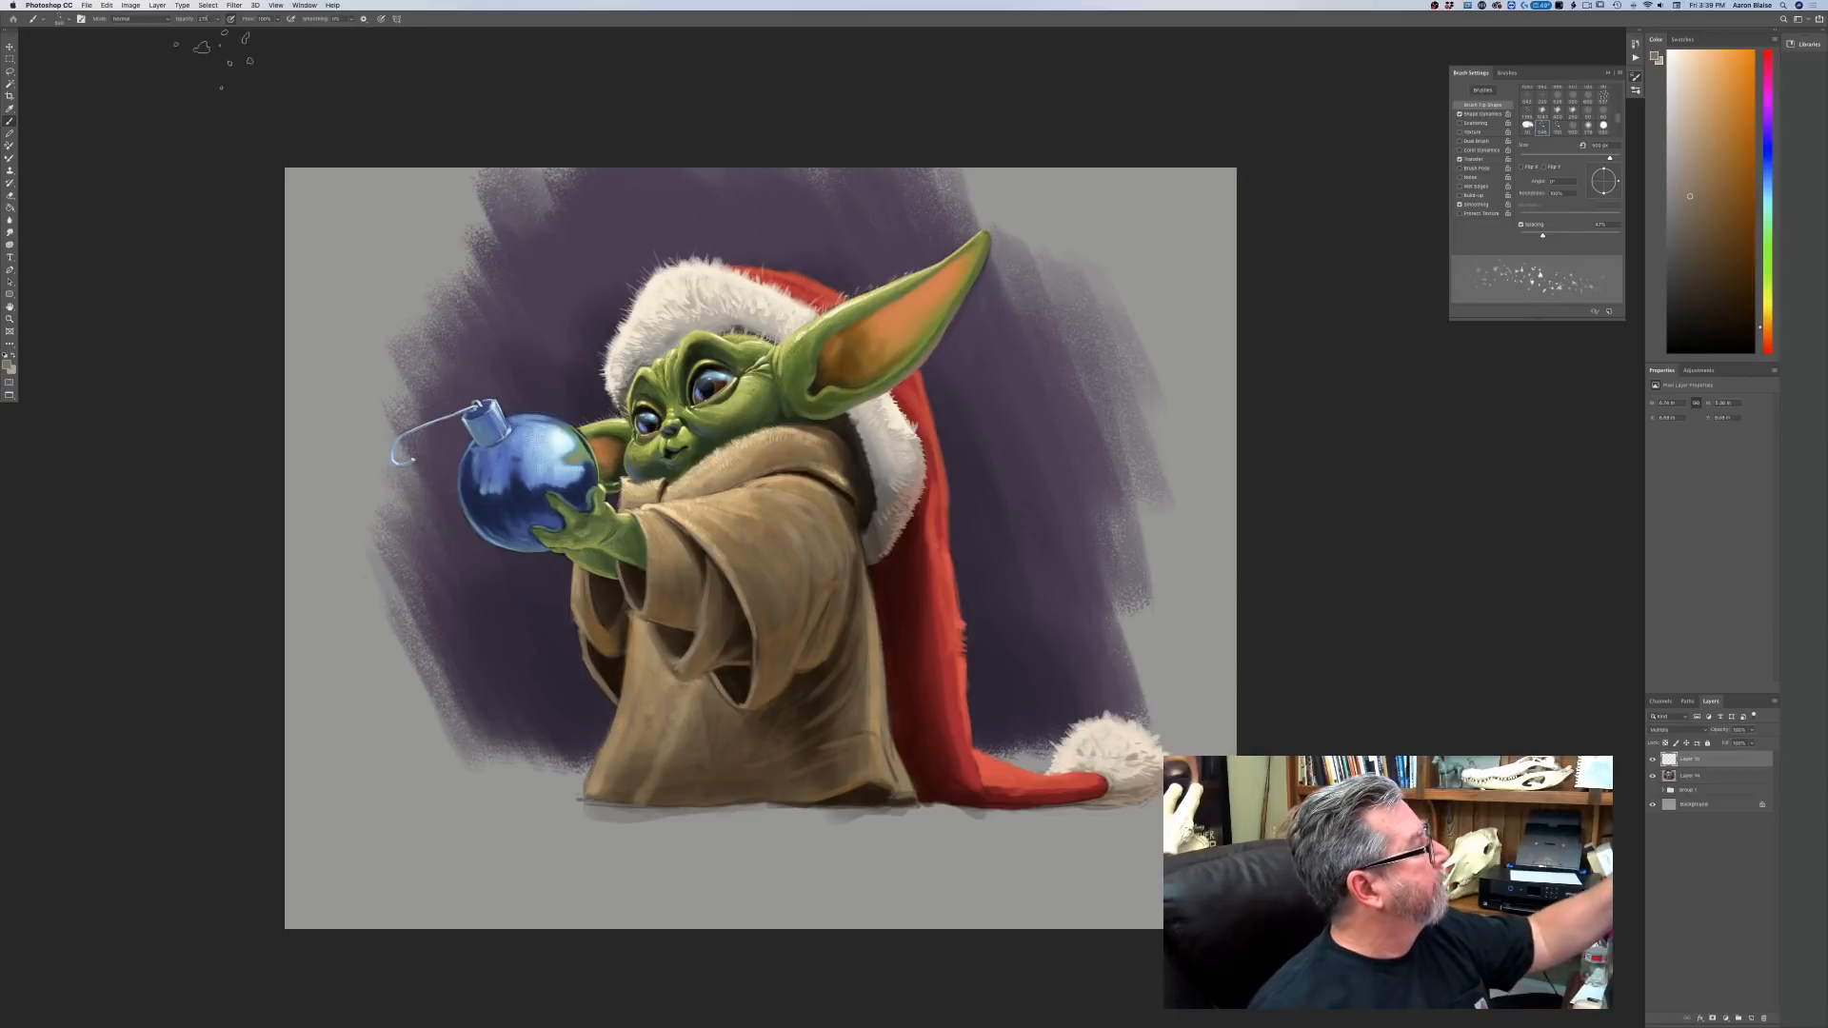
click(217, 21)
drag(222, 32, 228, 32)
key(bracketleft)
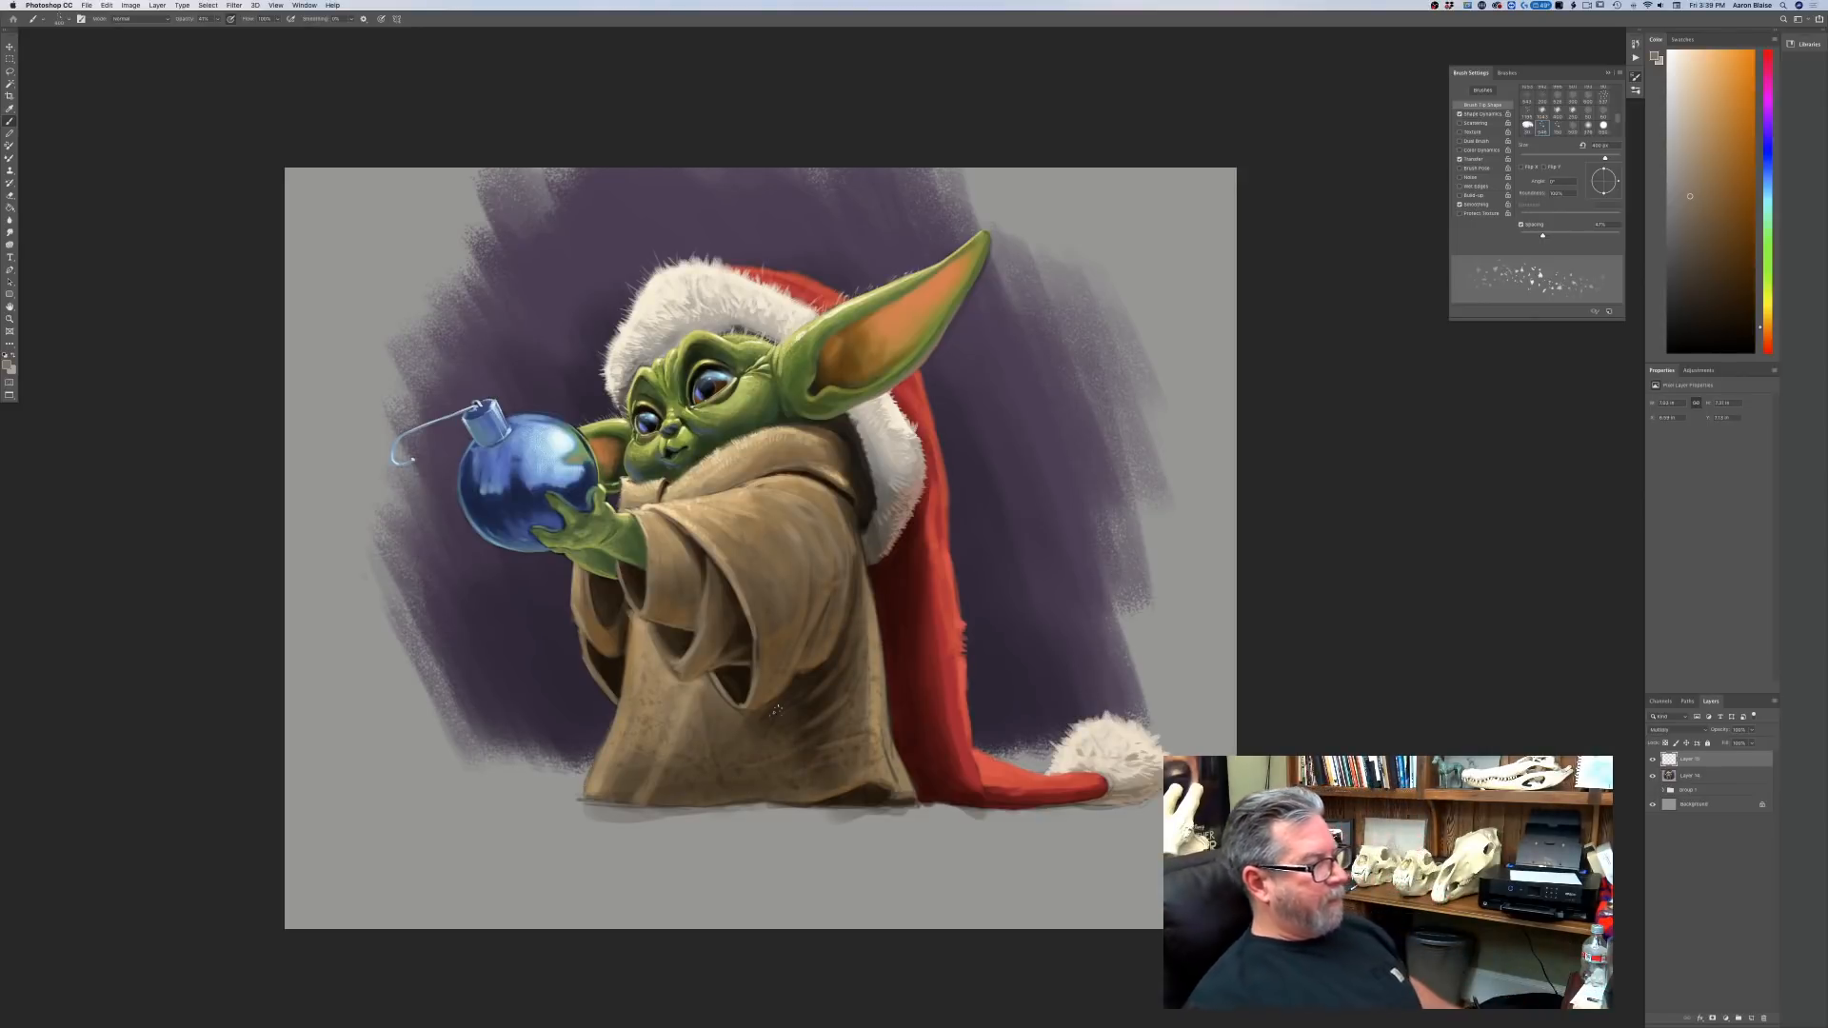
key(bracketright)
key(bracketright)
key(bracketright)
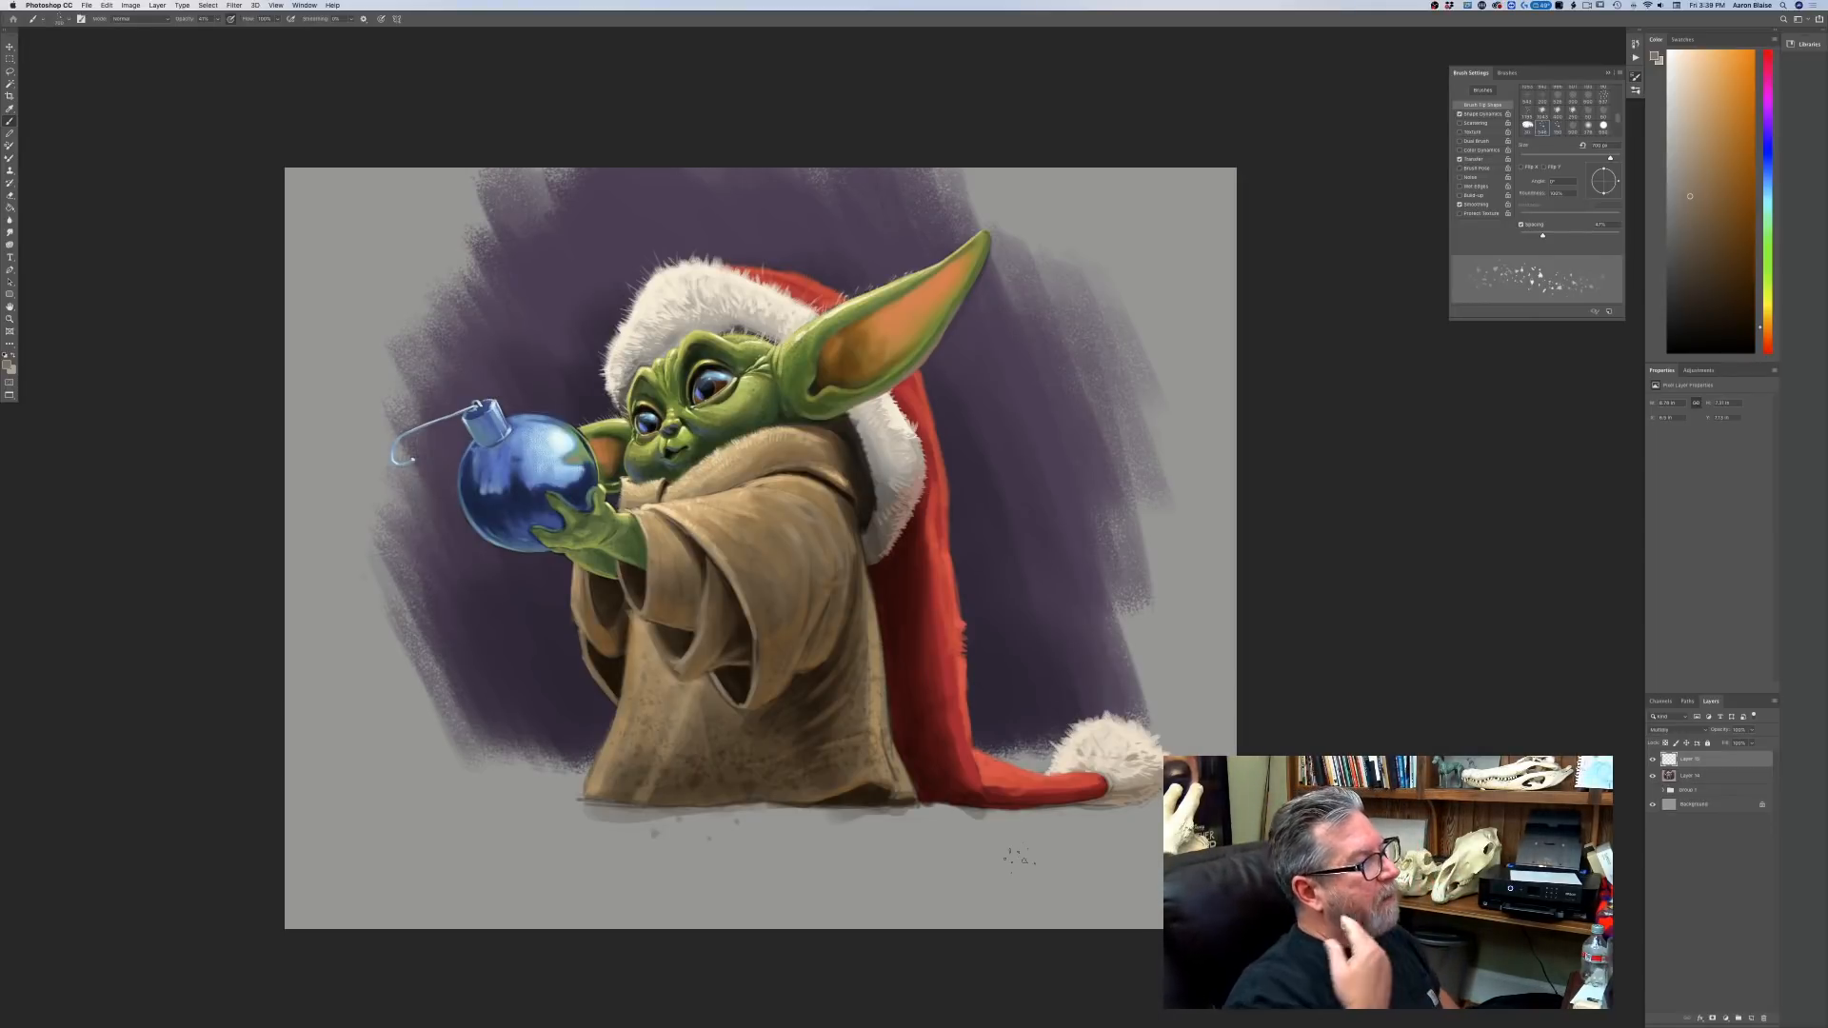
Merge the Multiply speckle layer with the painting layer beneath it.
click(1685, 779)
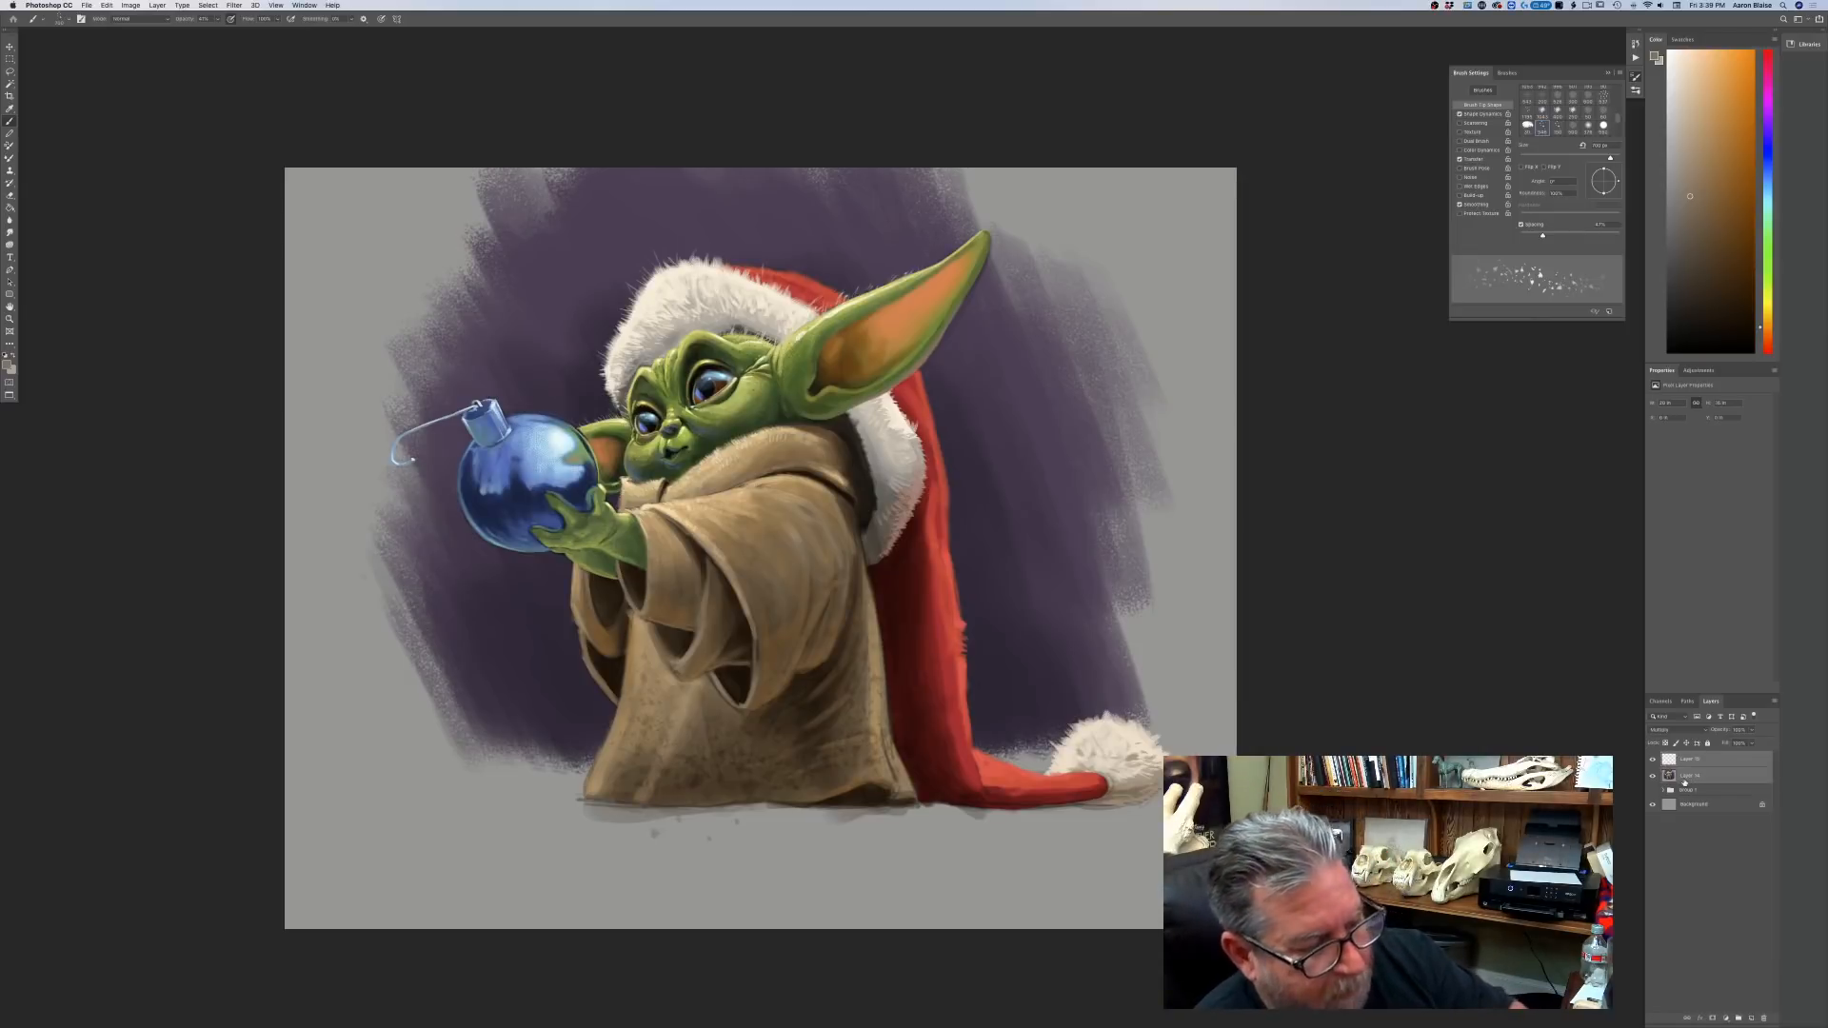
click(157, 5)
click(176, 356)
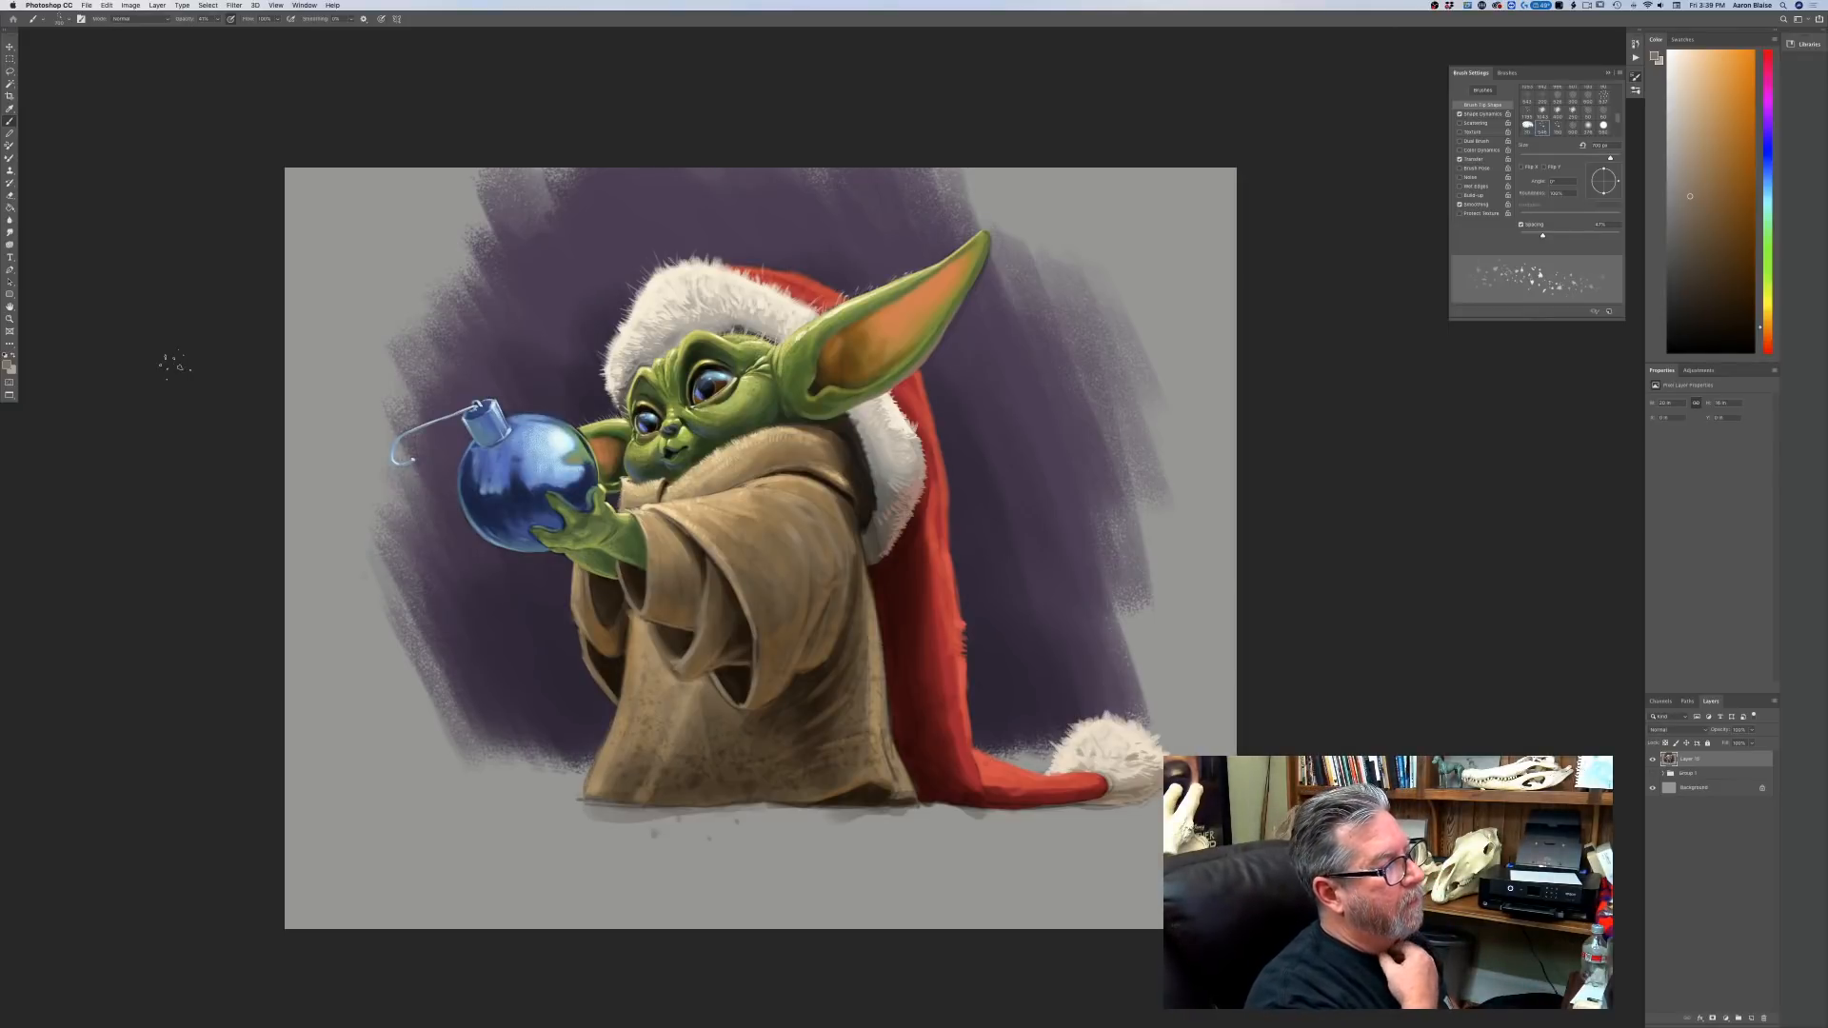
Set the foreground colour to a light, warm yellowish cream.
click(7, 366)
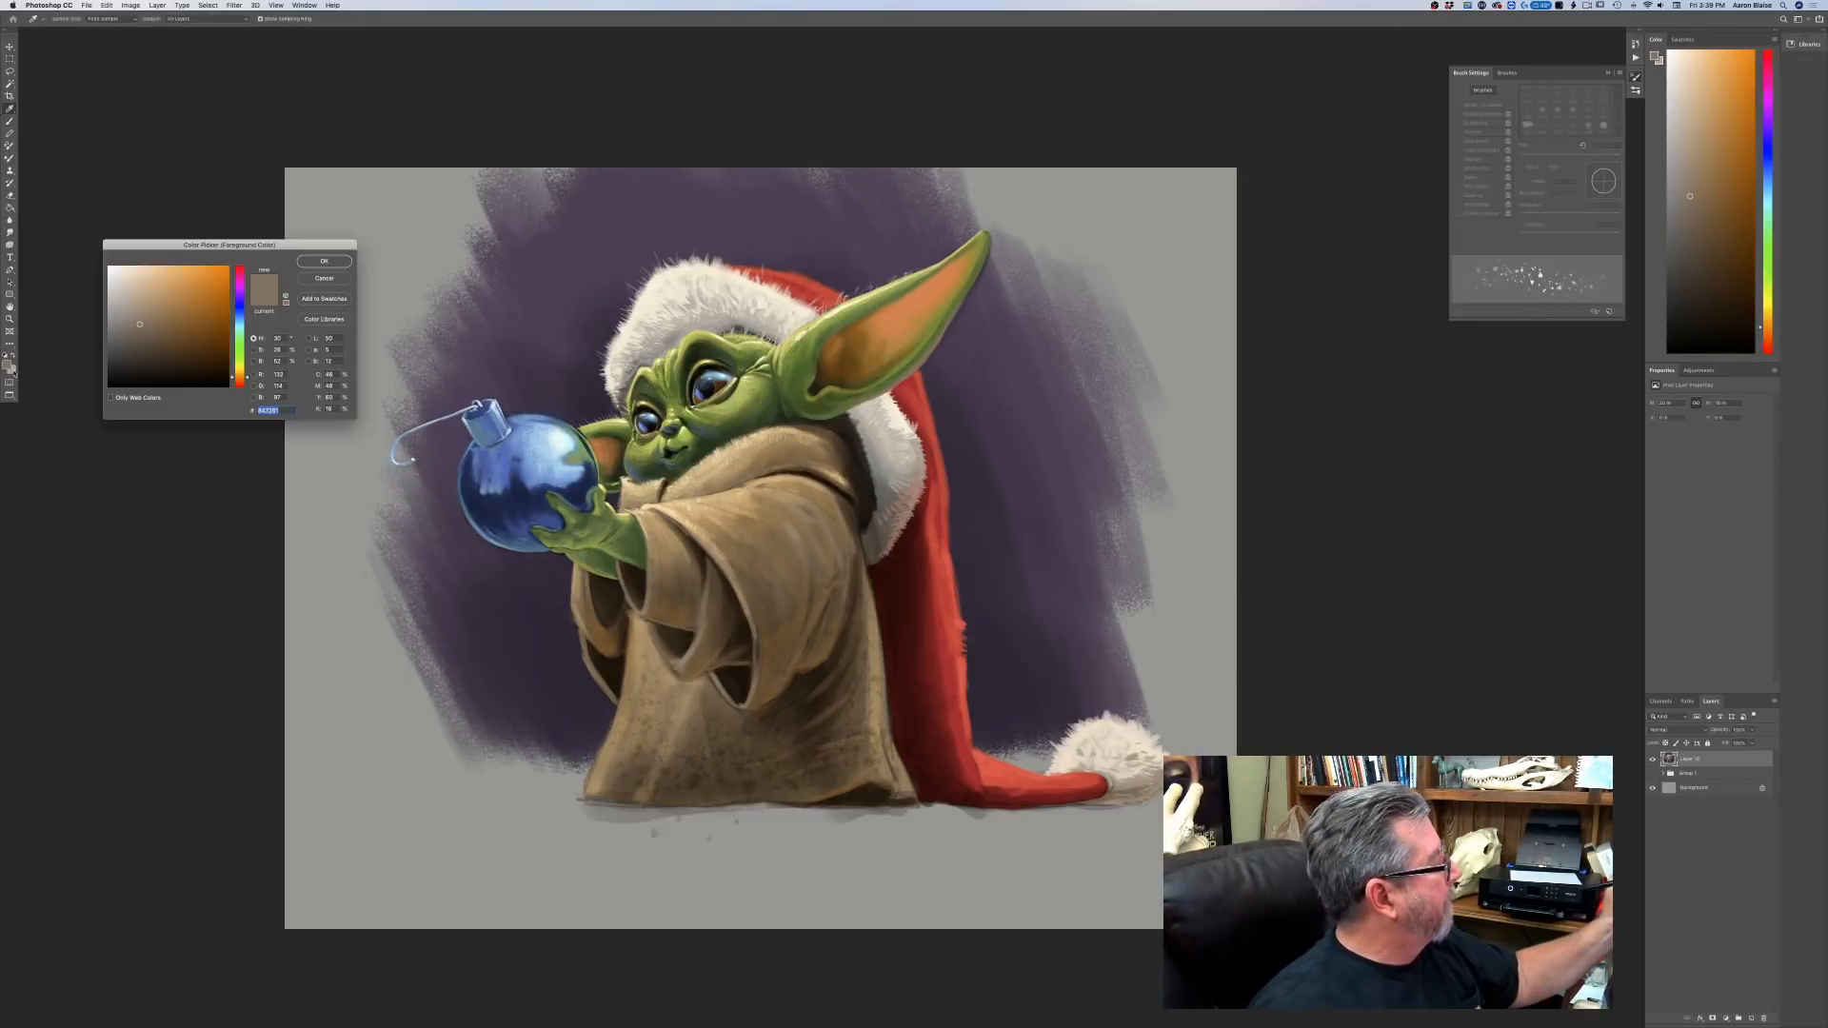
drag(239, 378, 241, 384)
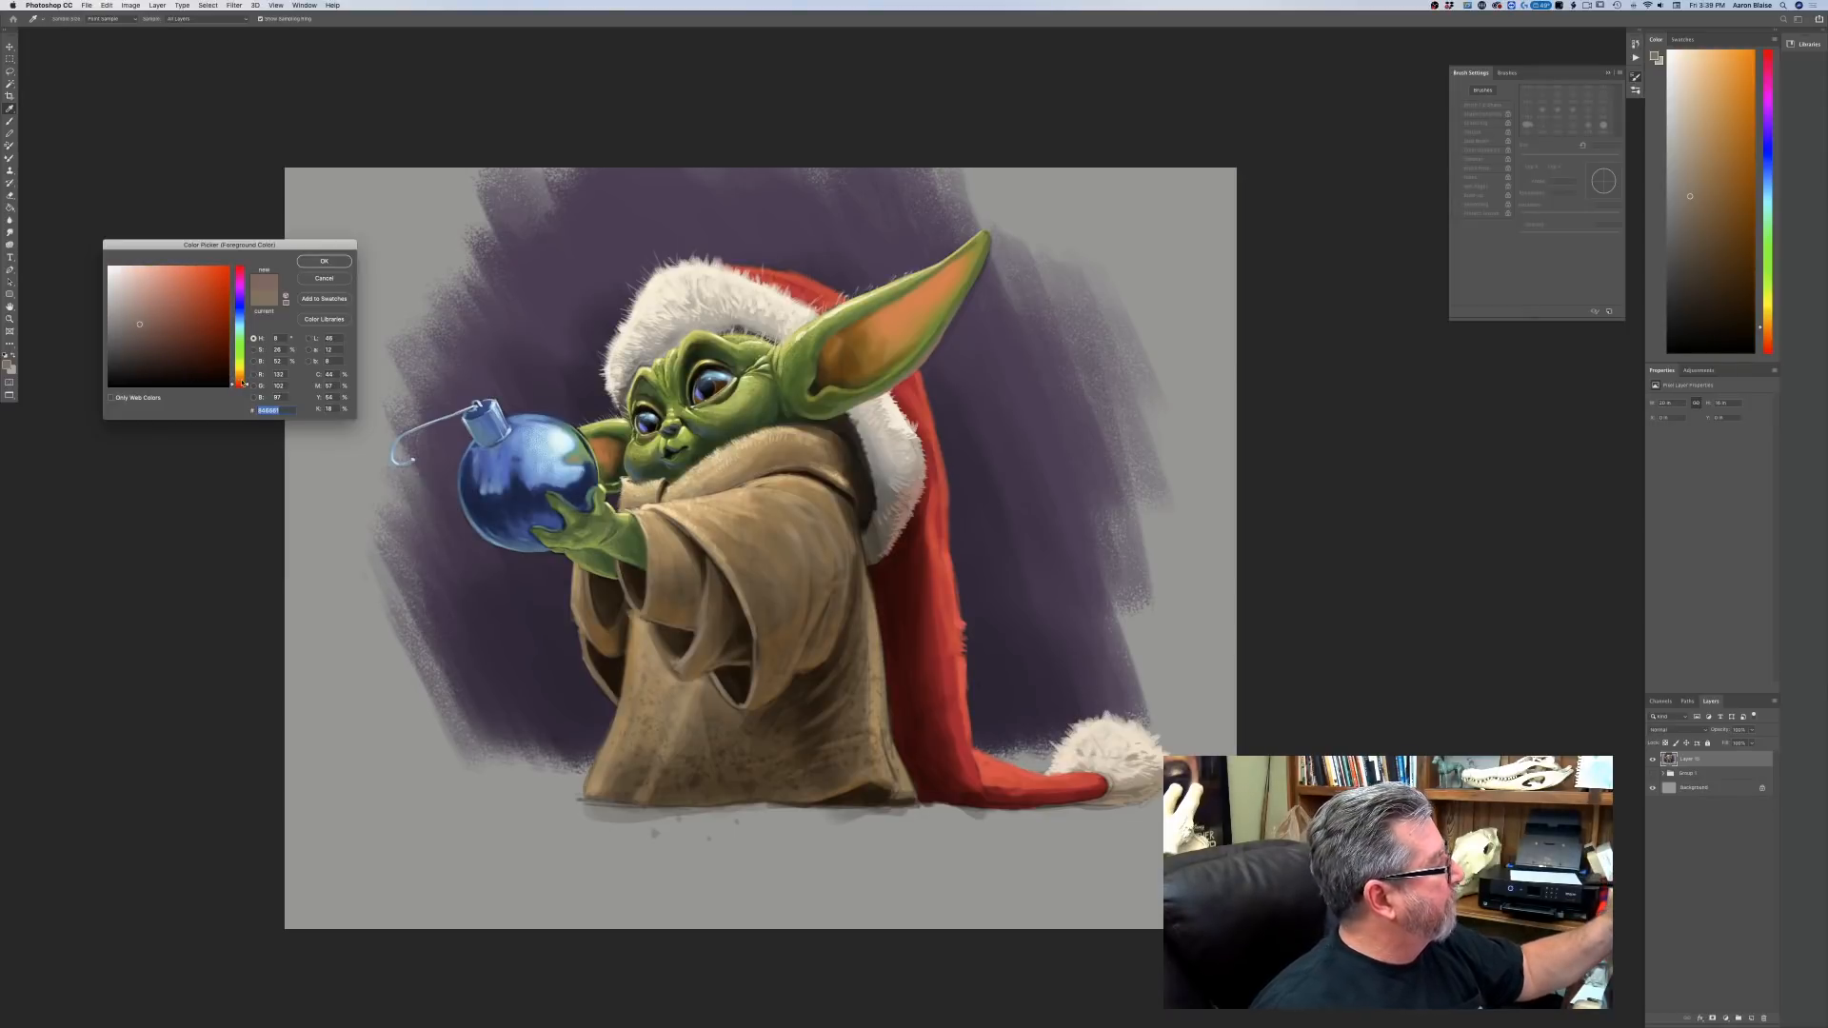
drag(243, 383, 239, 377)
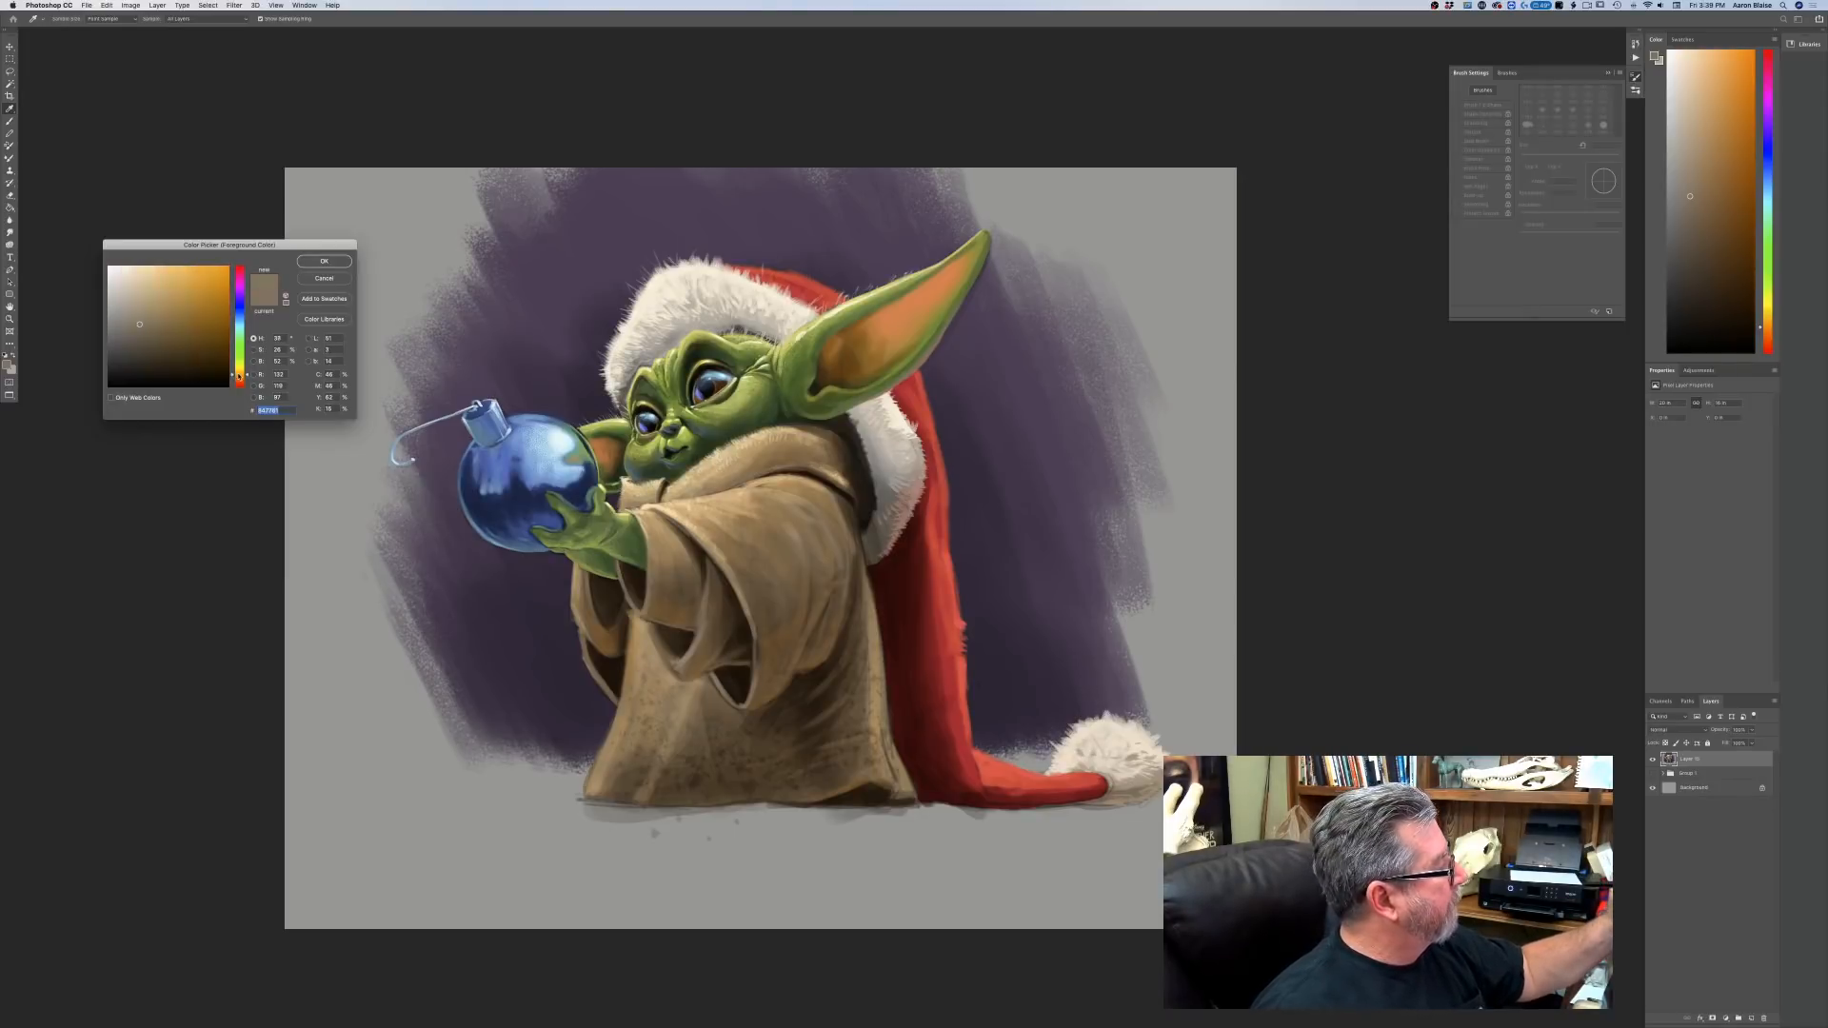
click(156, 274)
click(318, 265)
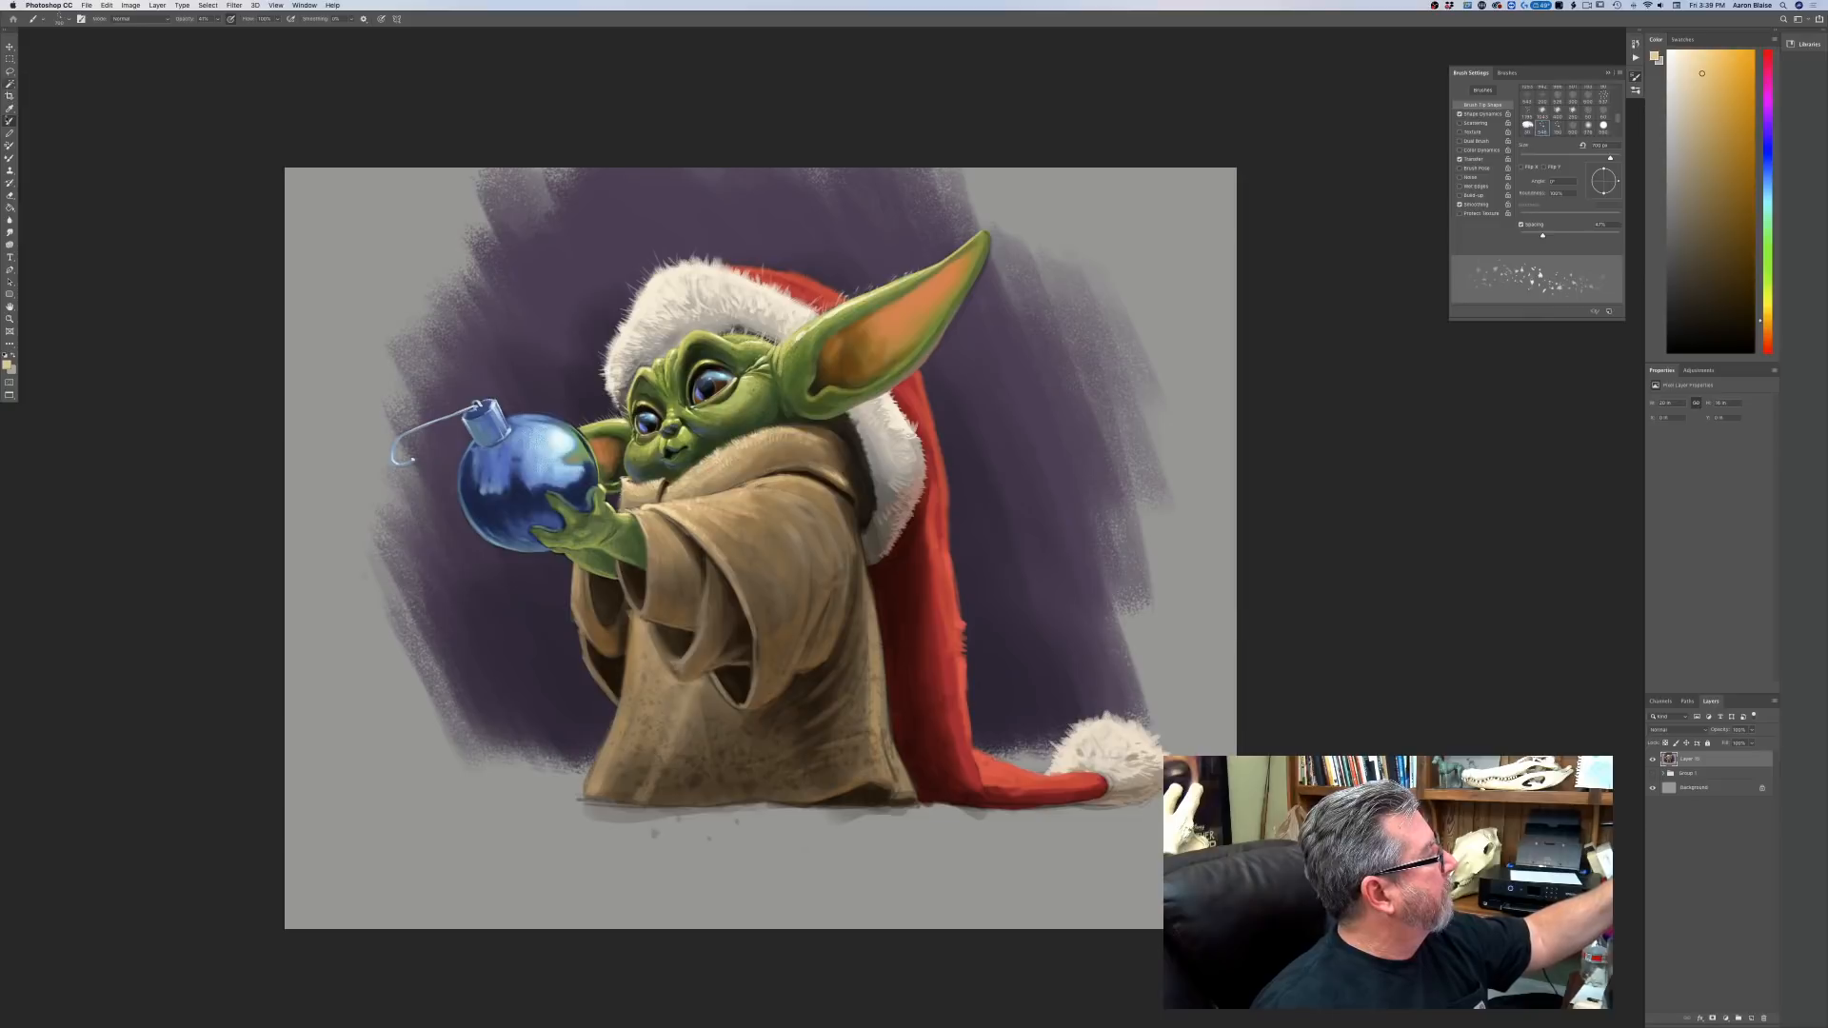
Choose the Soft Round Pressure Opacity brush and reduce its tip to a small size.
click(59, 19)
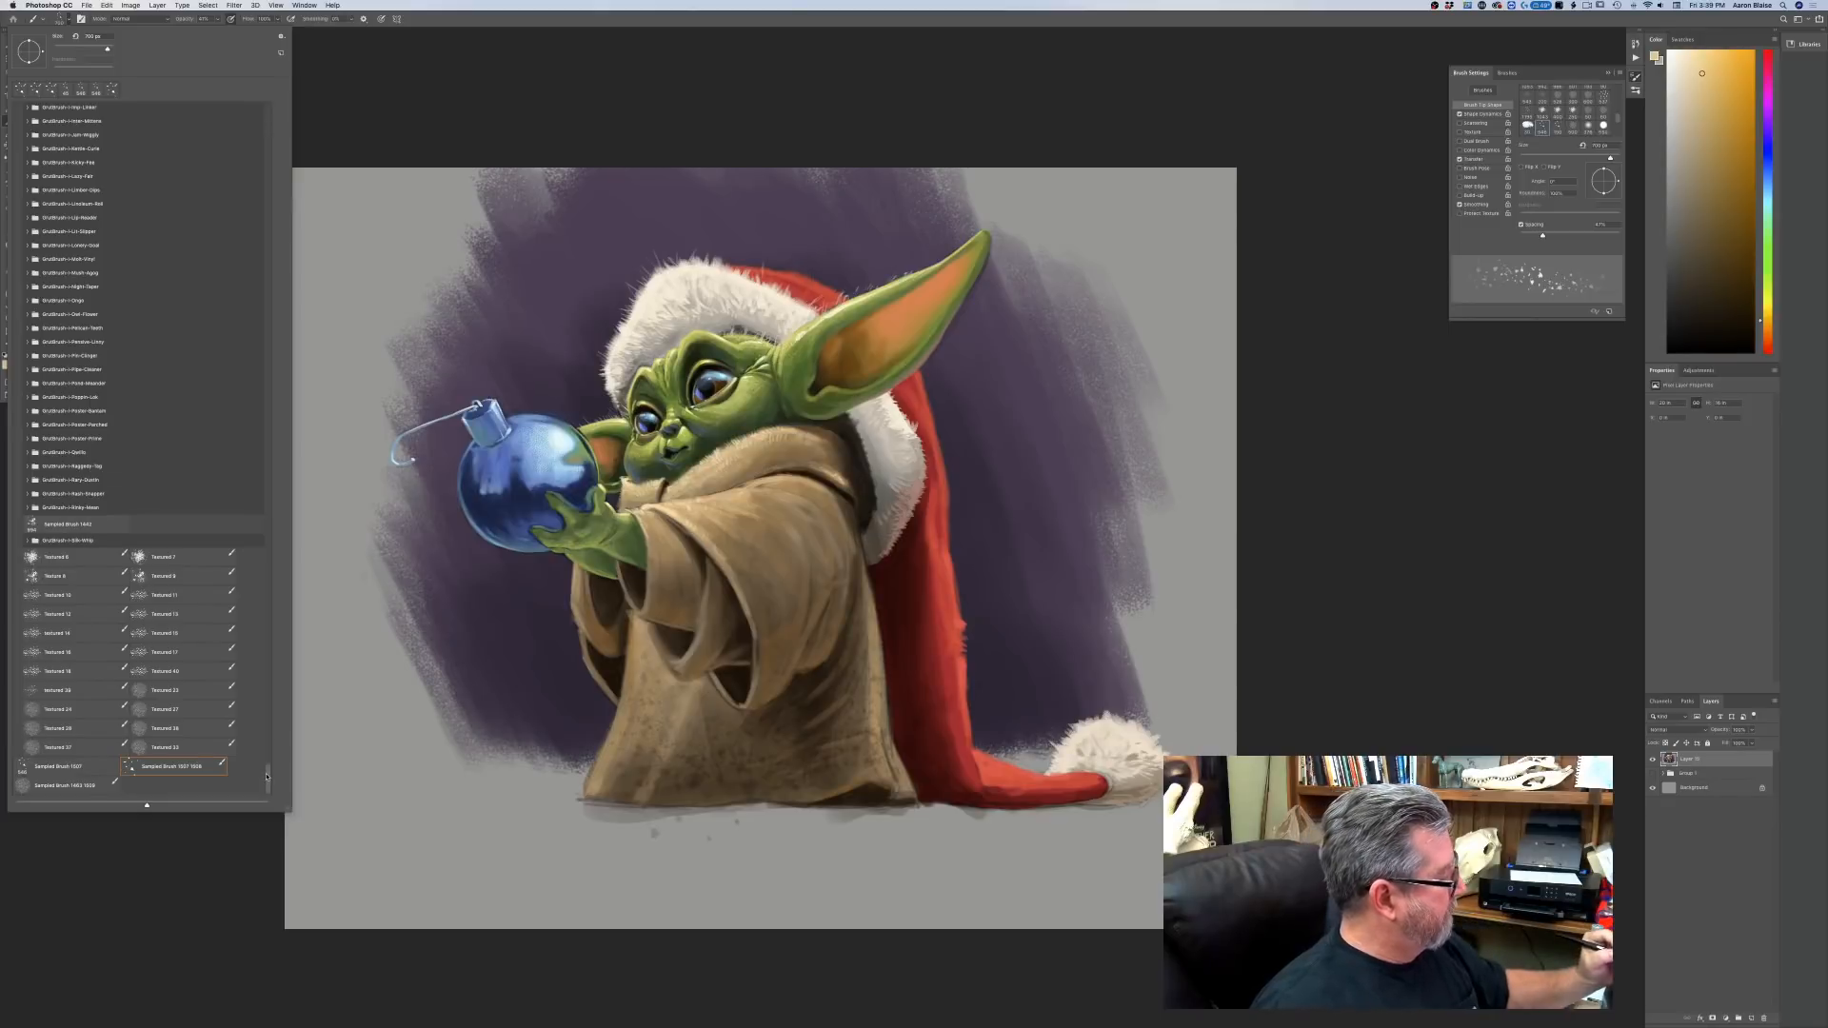
drag(267, 777, 252, 92)
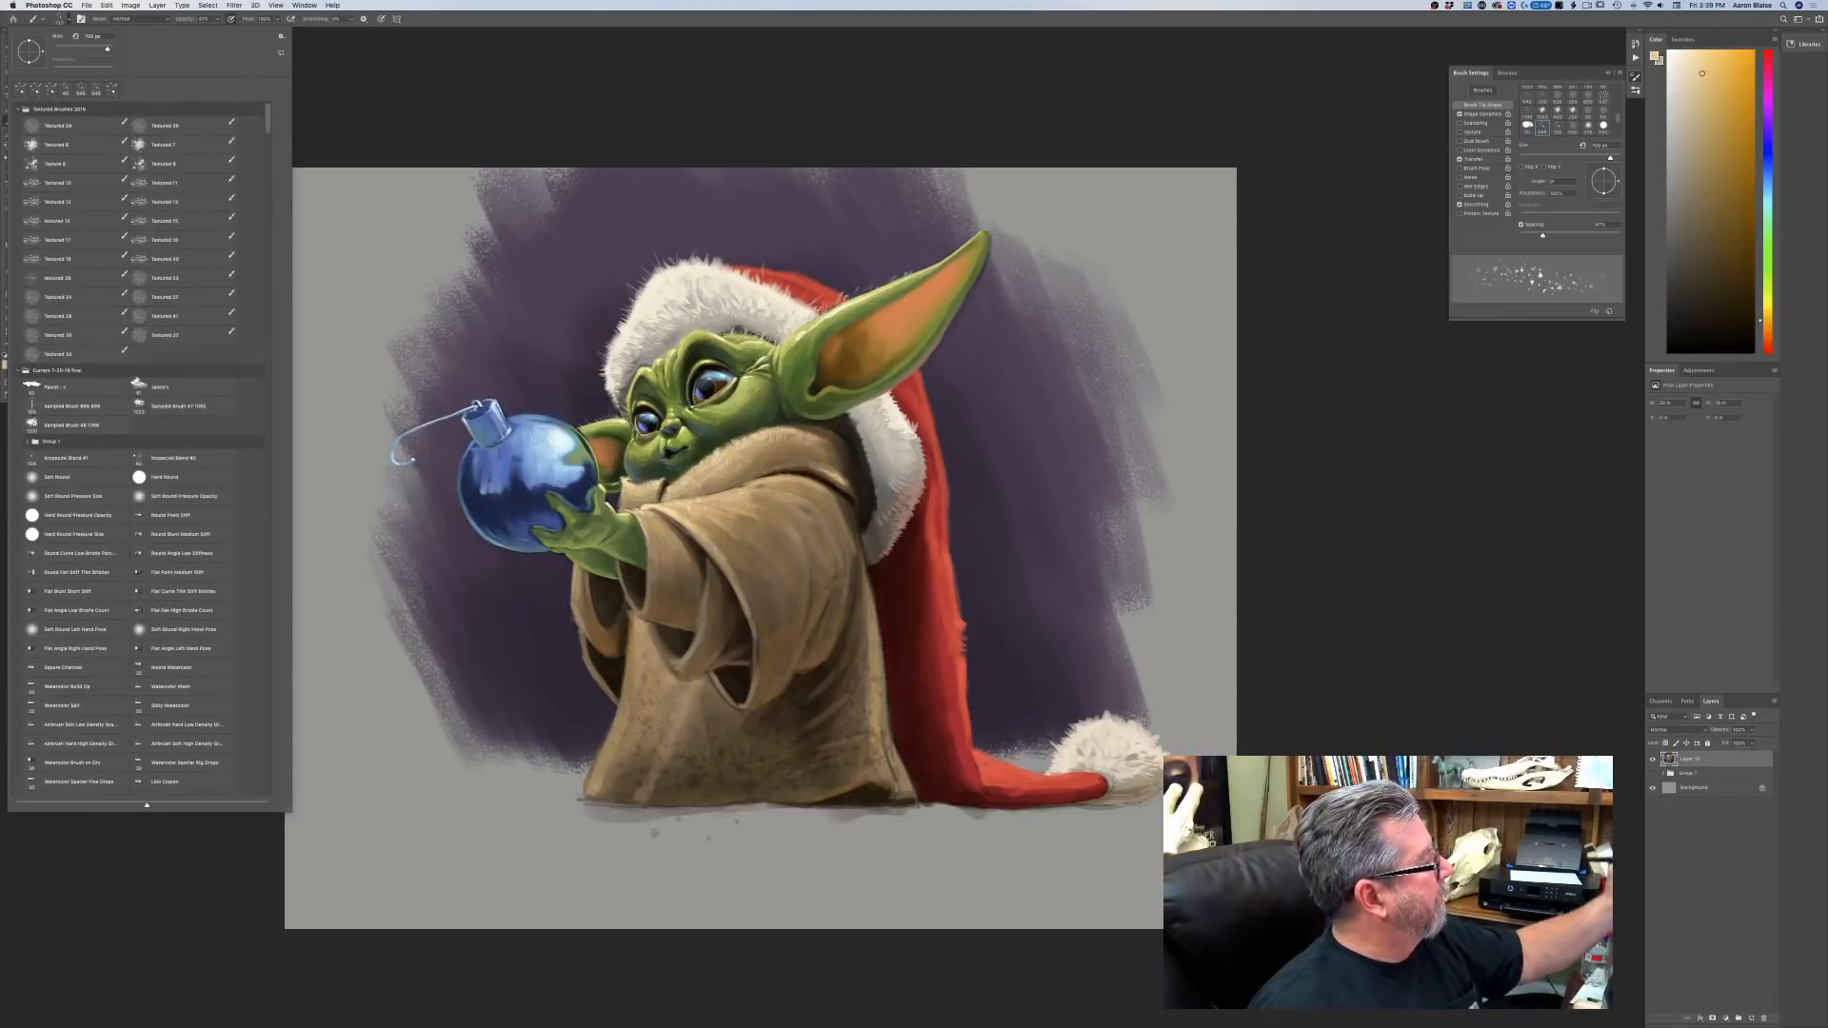
click(154, 497)
click(240, 880)
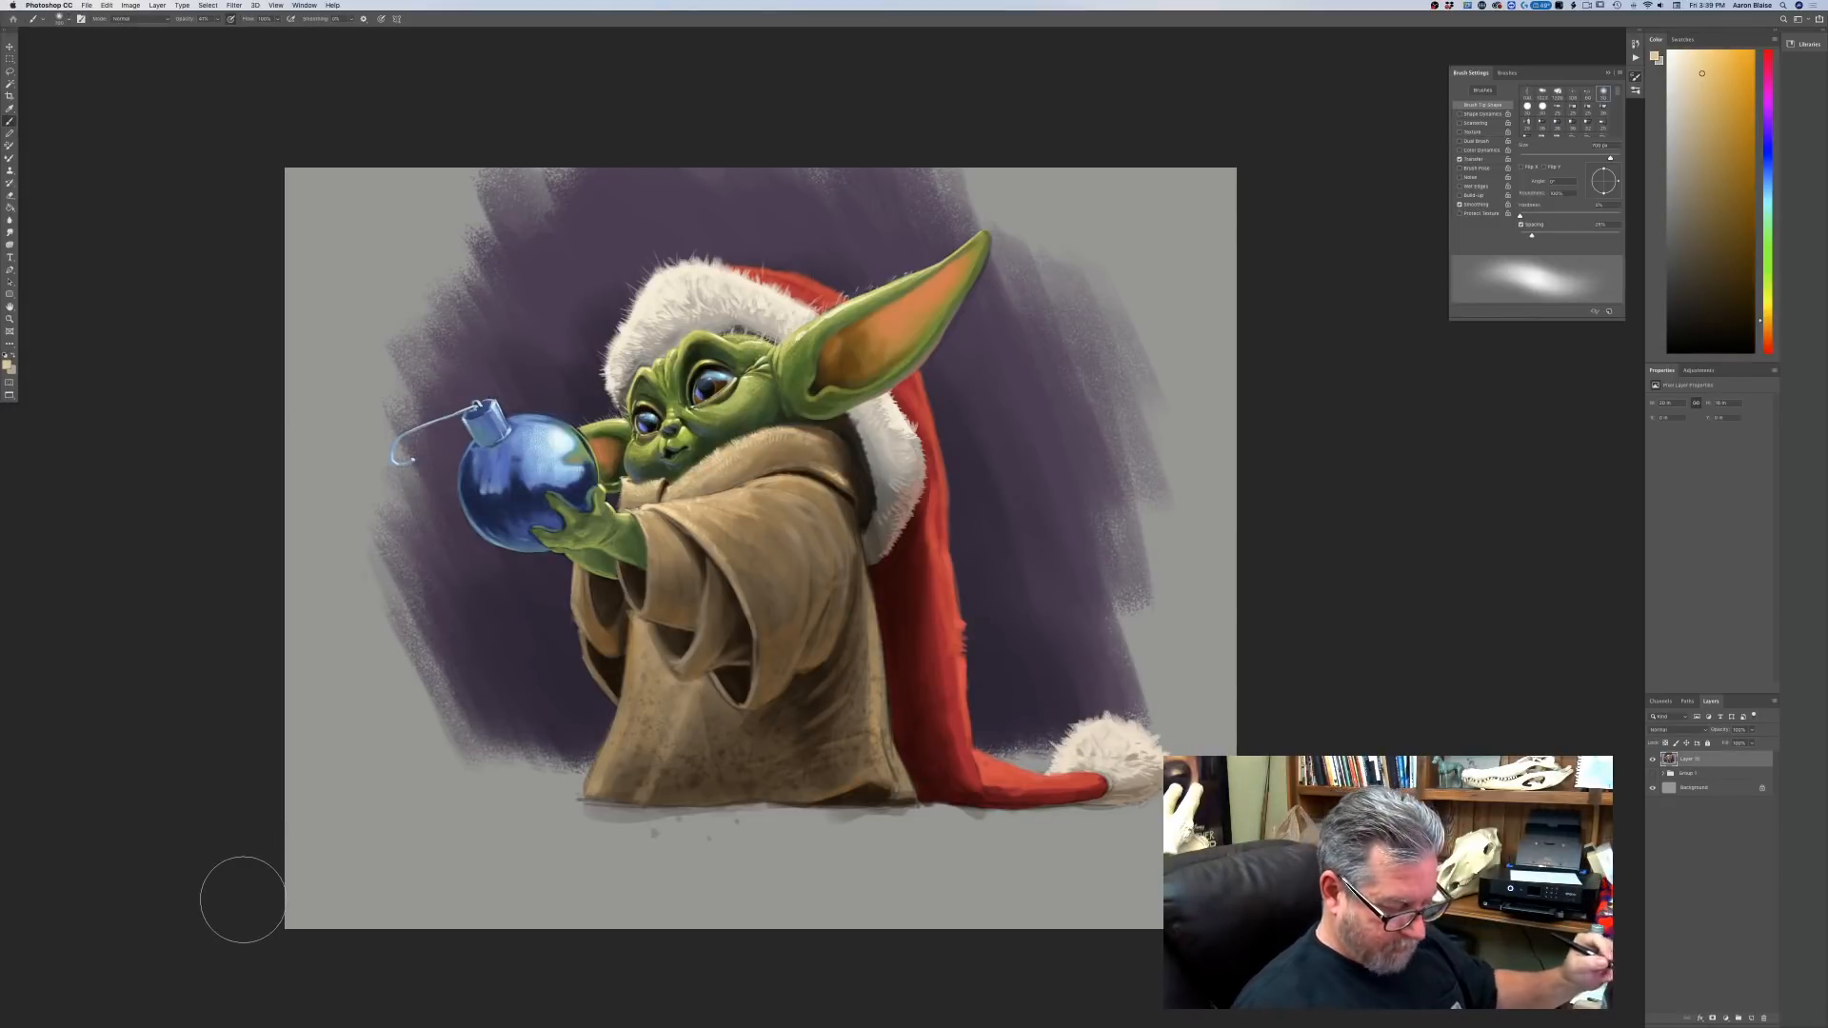
key(bracketleft)
key(bracketleft)
key(bracketleft)
key(bracketleft)
key(bracketleft)
key(bracketleft)
key(bracketleft)
key(bracketleft)
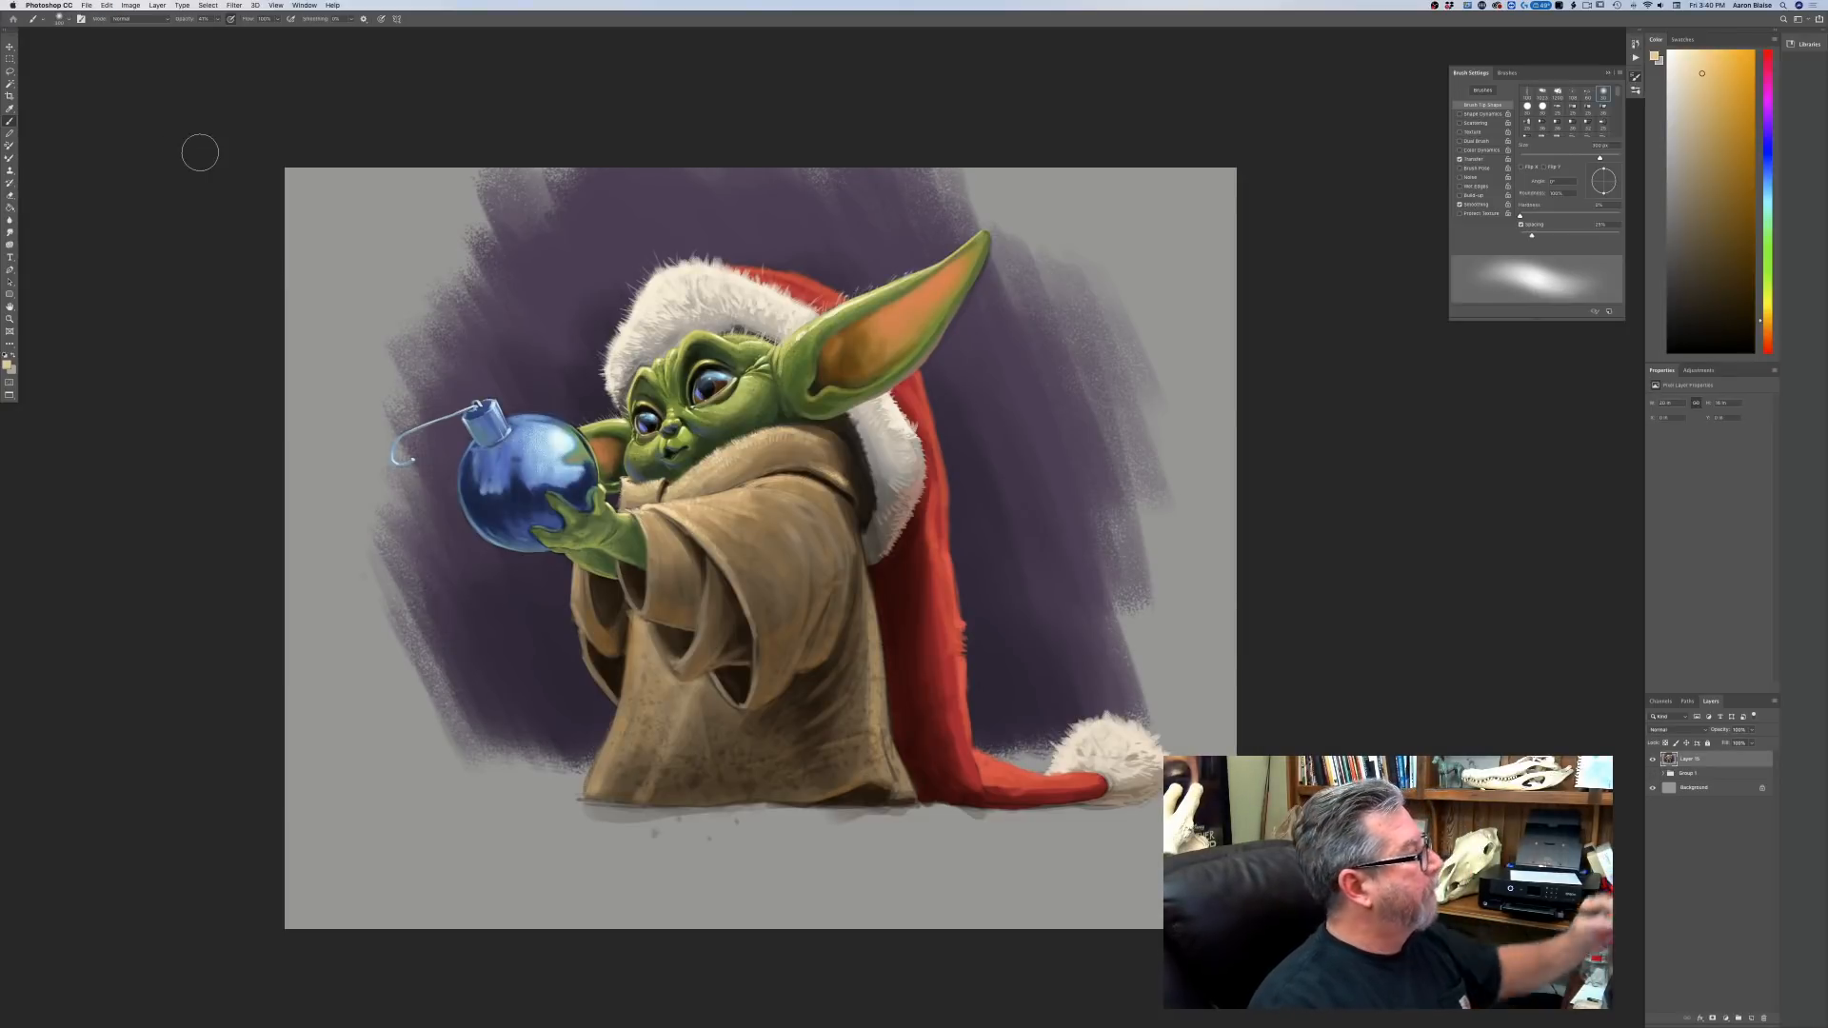
Darken the merged painting slightly with an Exposure adjustment, shifting only the gamma correction.
click(130, 5)
mouse_move(181, 32)
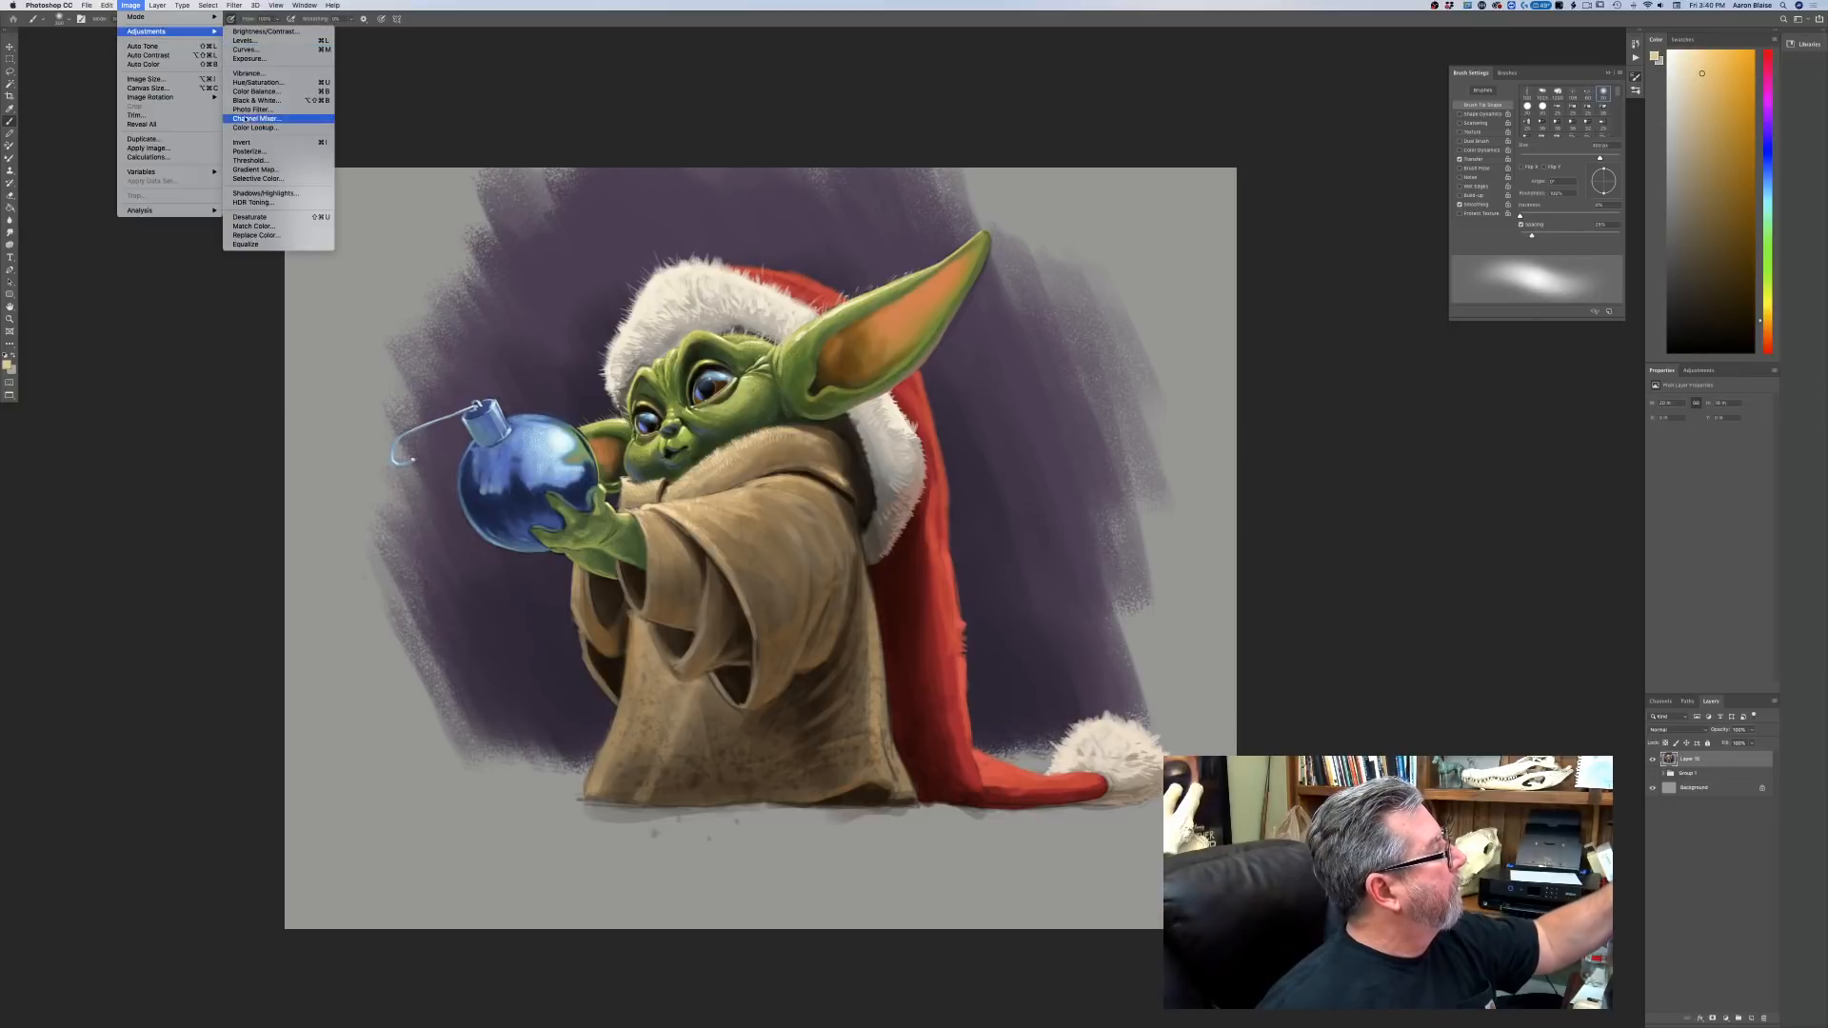
click(234, 60)
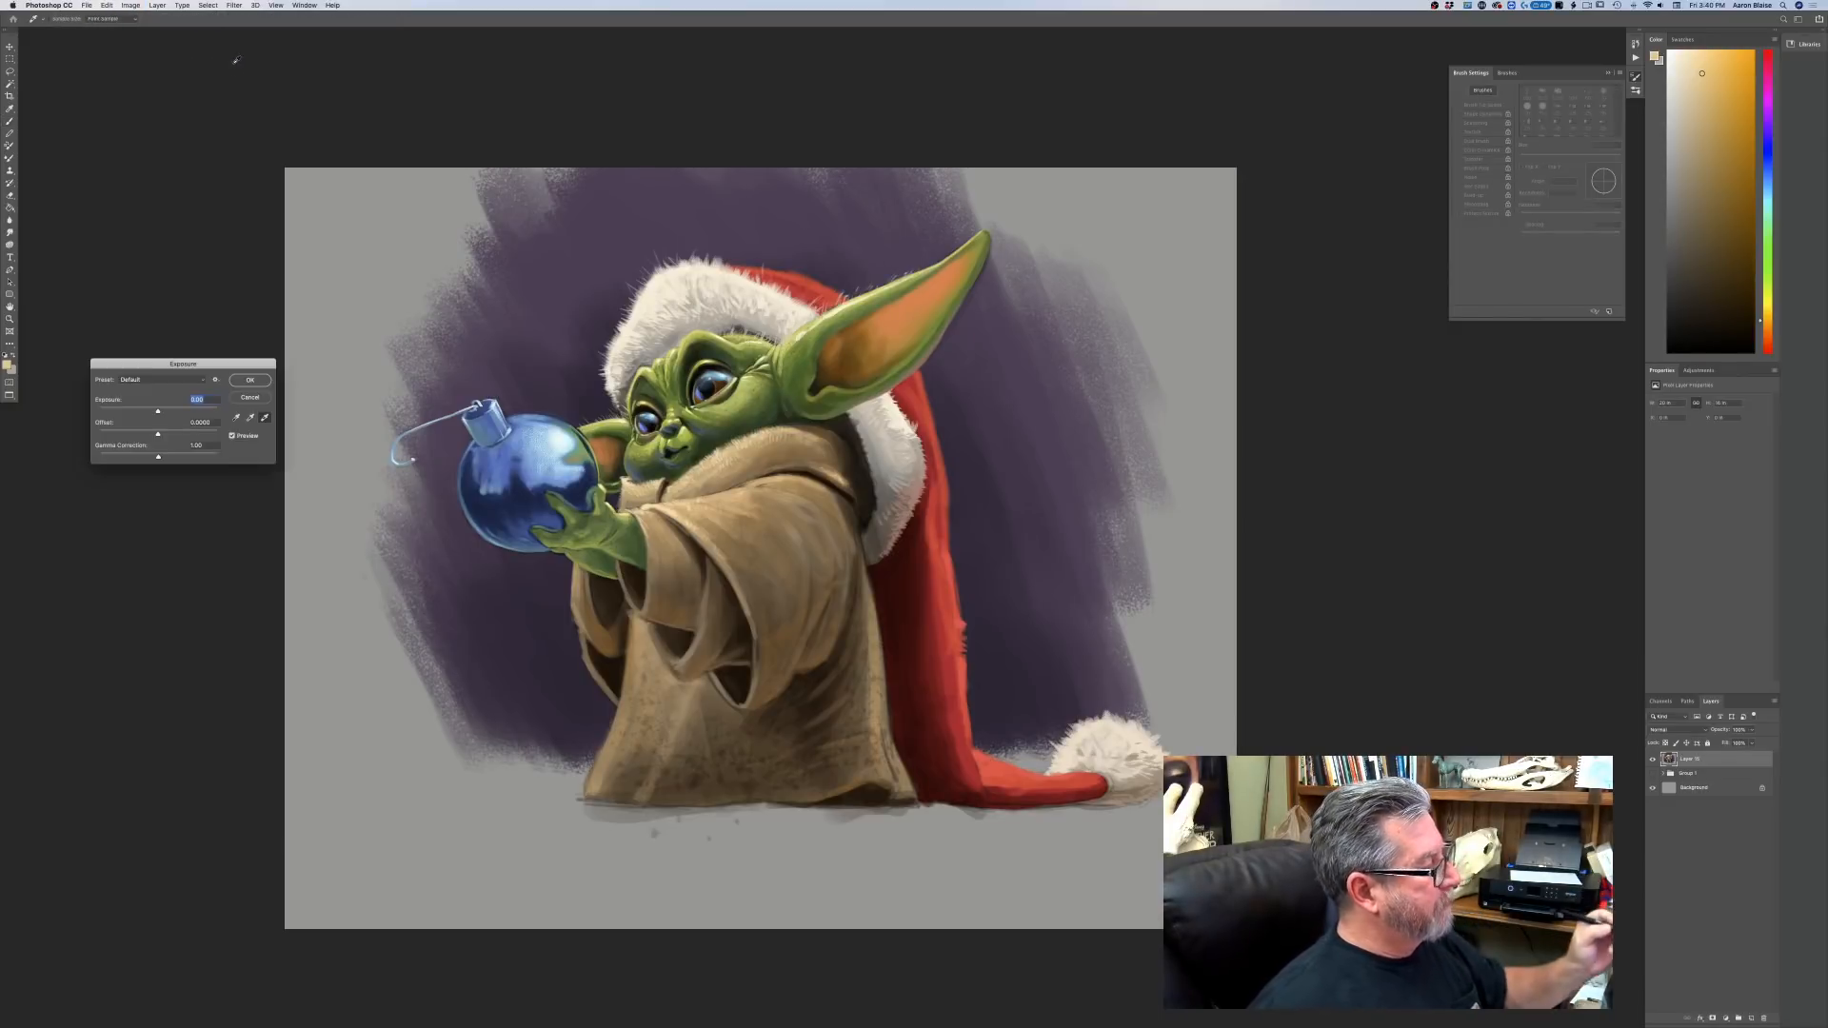
drag(157, 458, 165, 458)
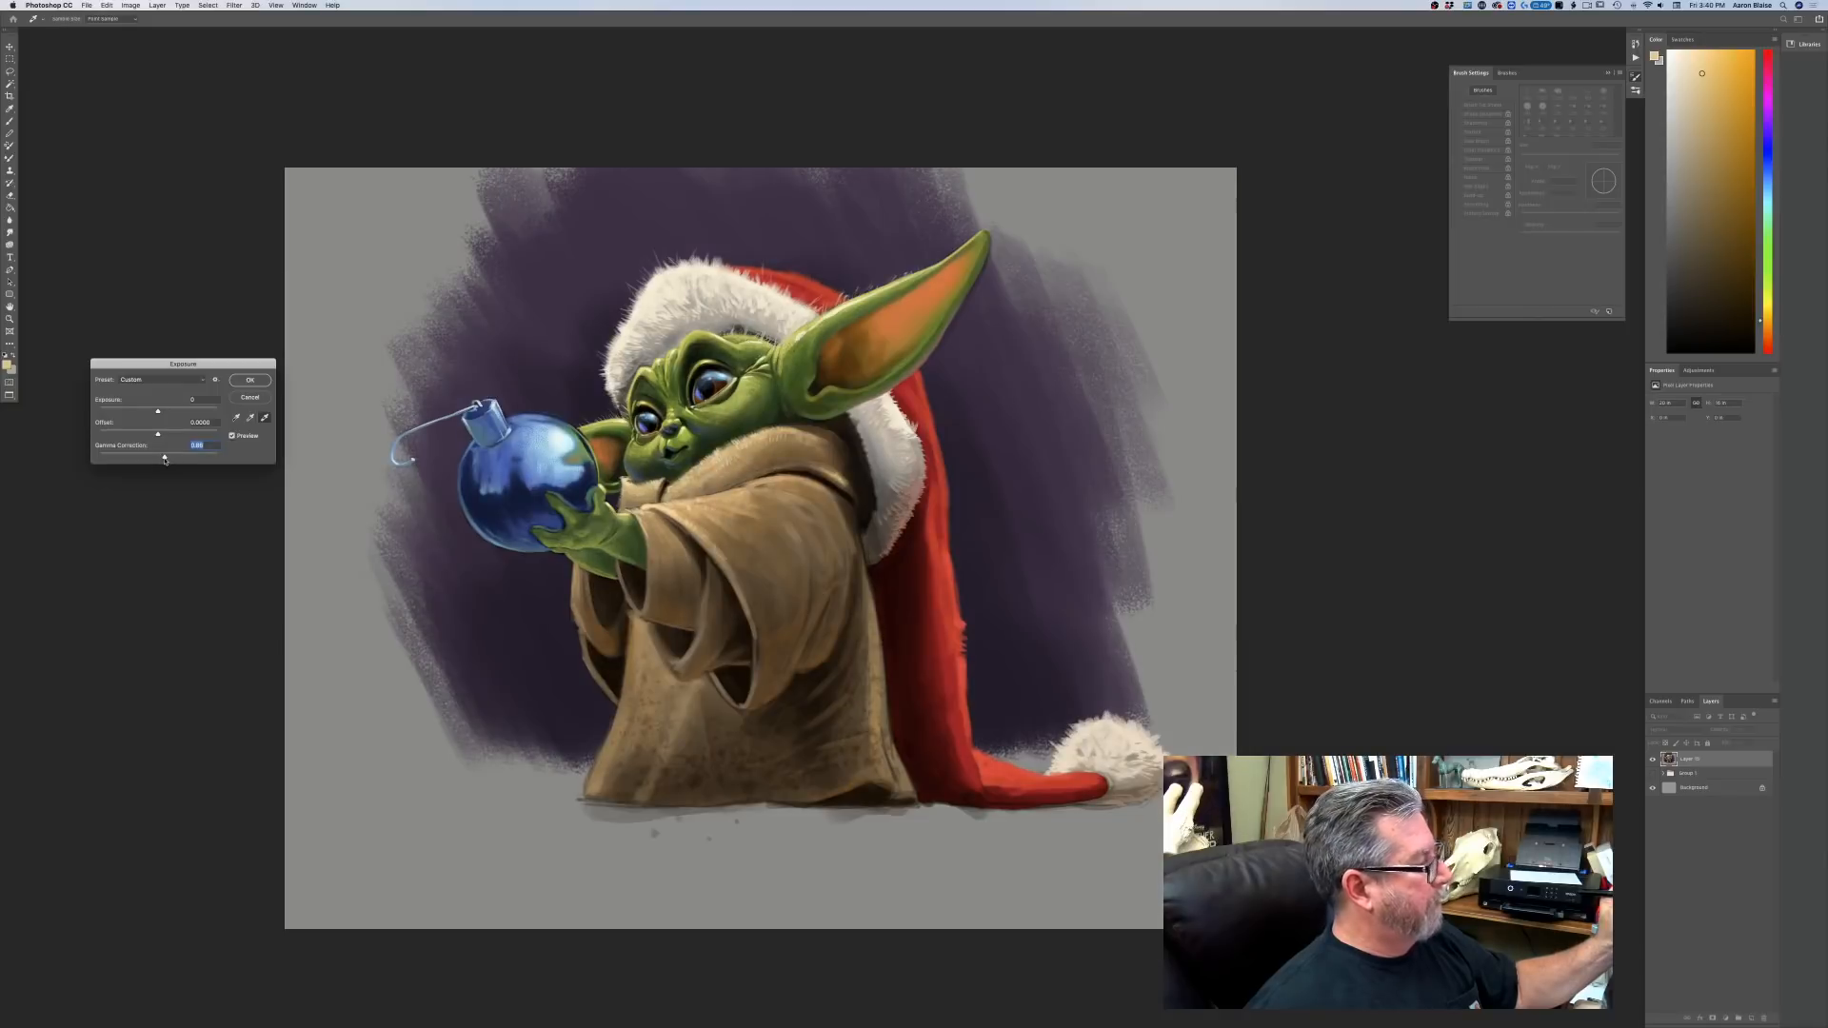
drag(163, 460, 162, 459)
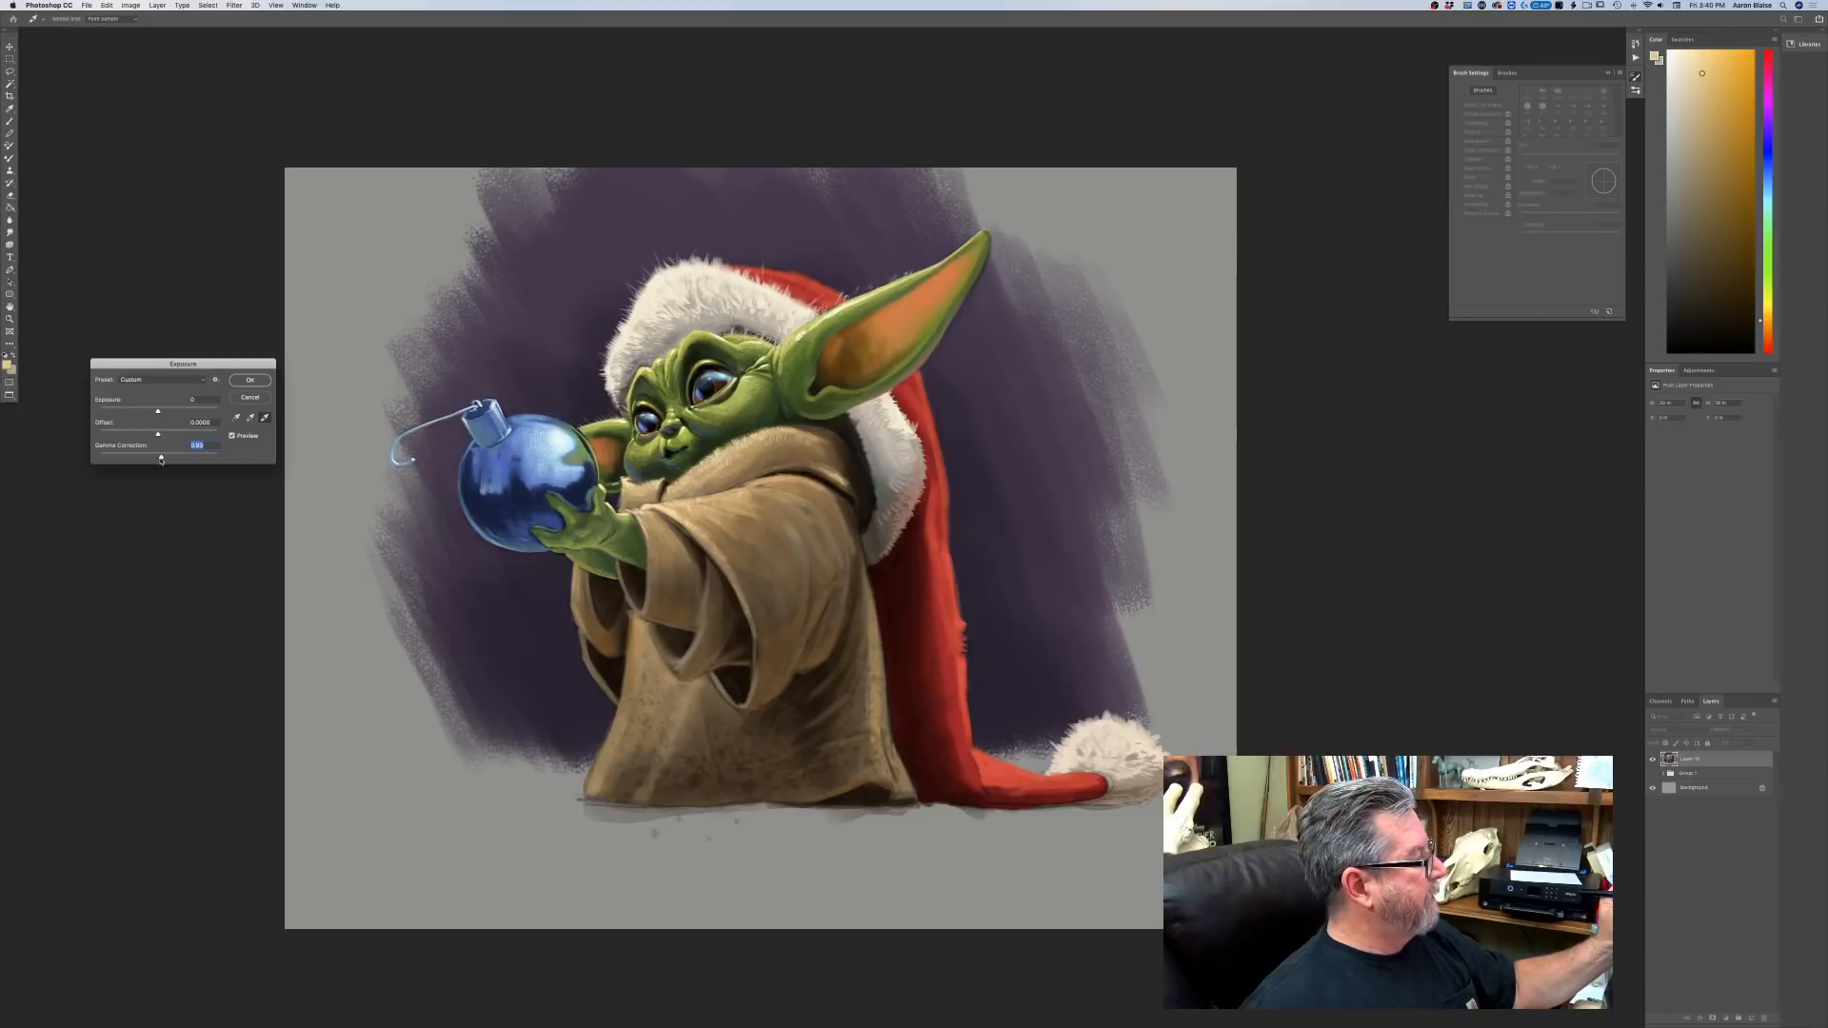
key(Return)
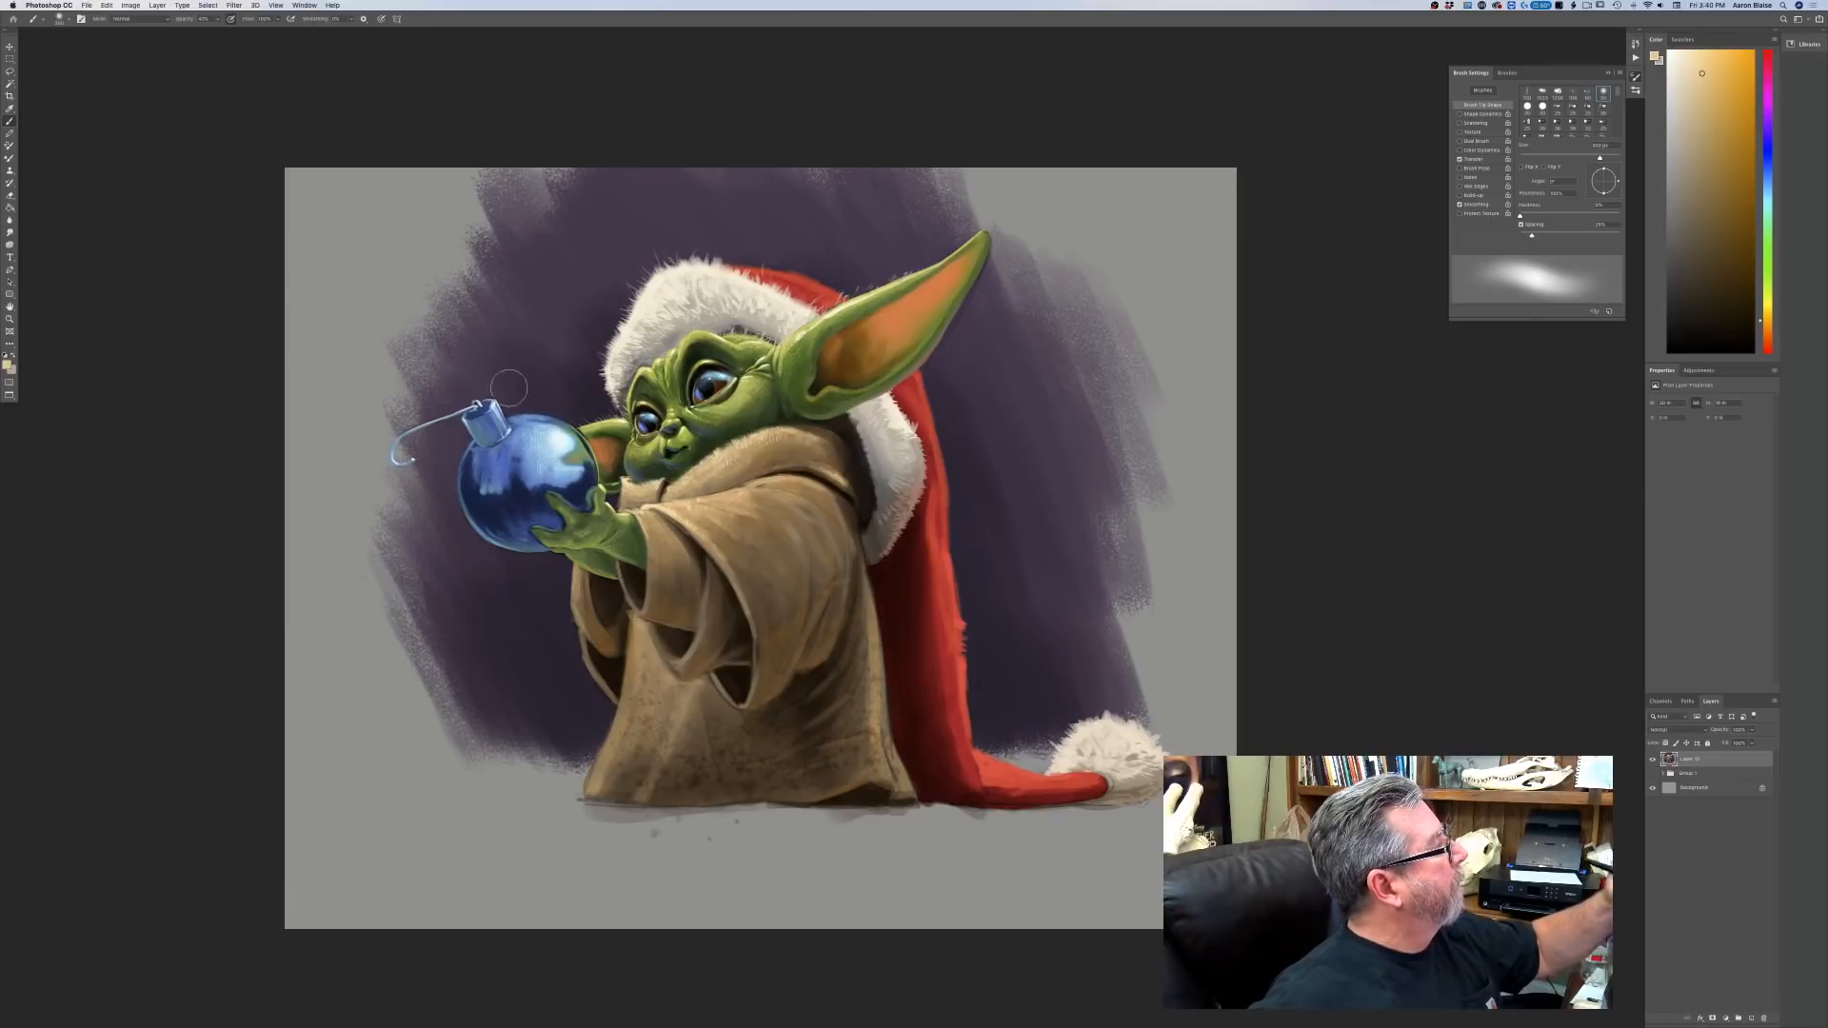
Adjust the brush opacity, set its mode to Color Dodge, and paint a warm glow inside both ears.
click(218, 19)
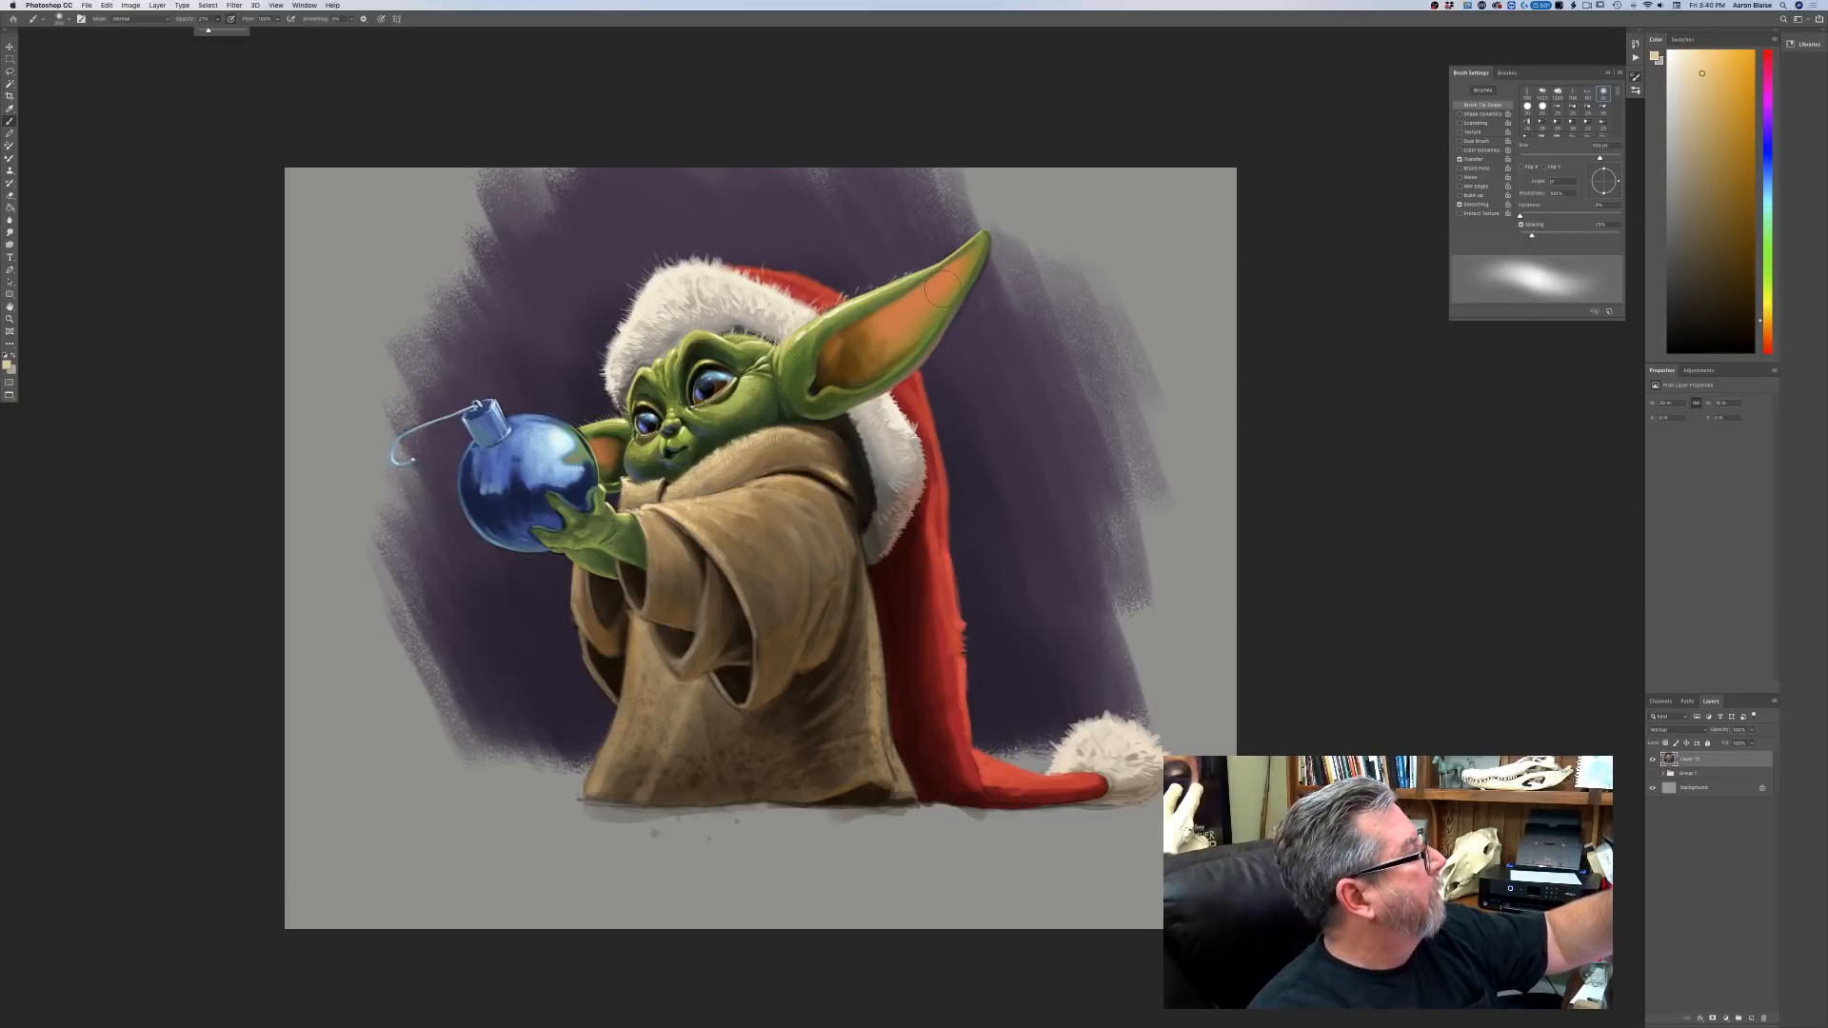
click(133, 18)
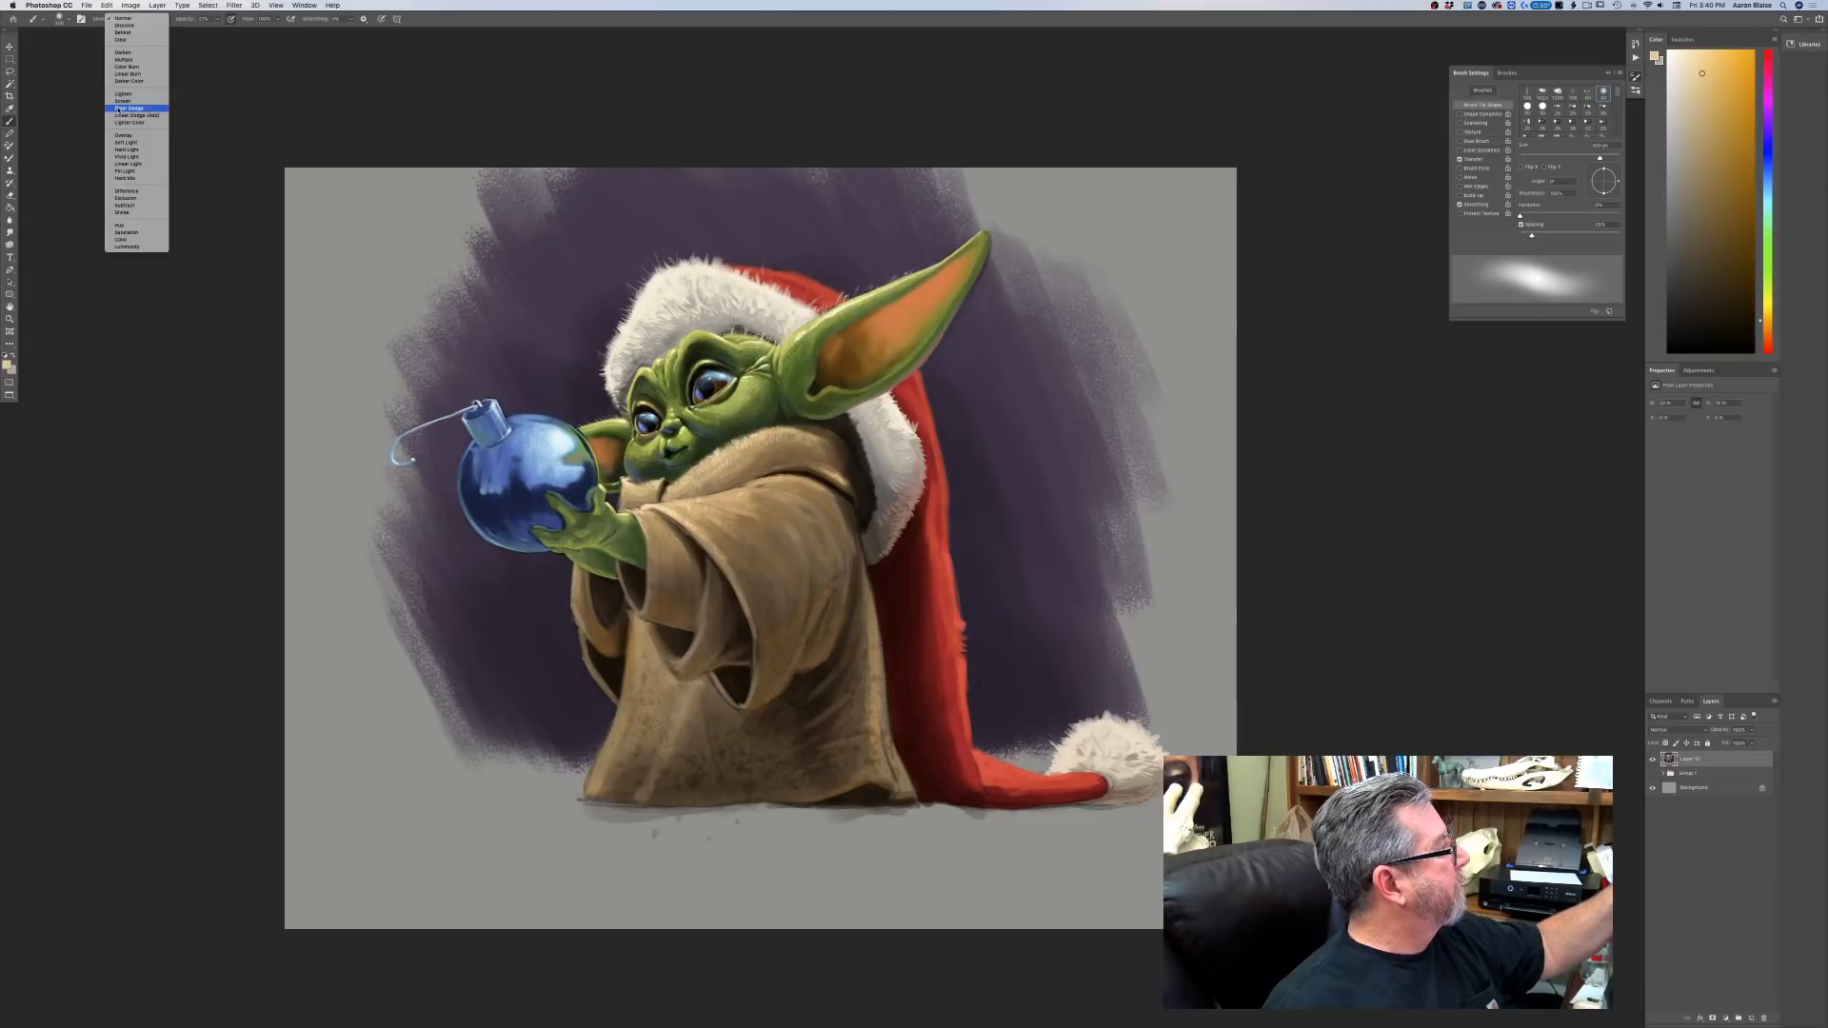
click(129, 107)
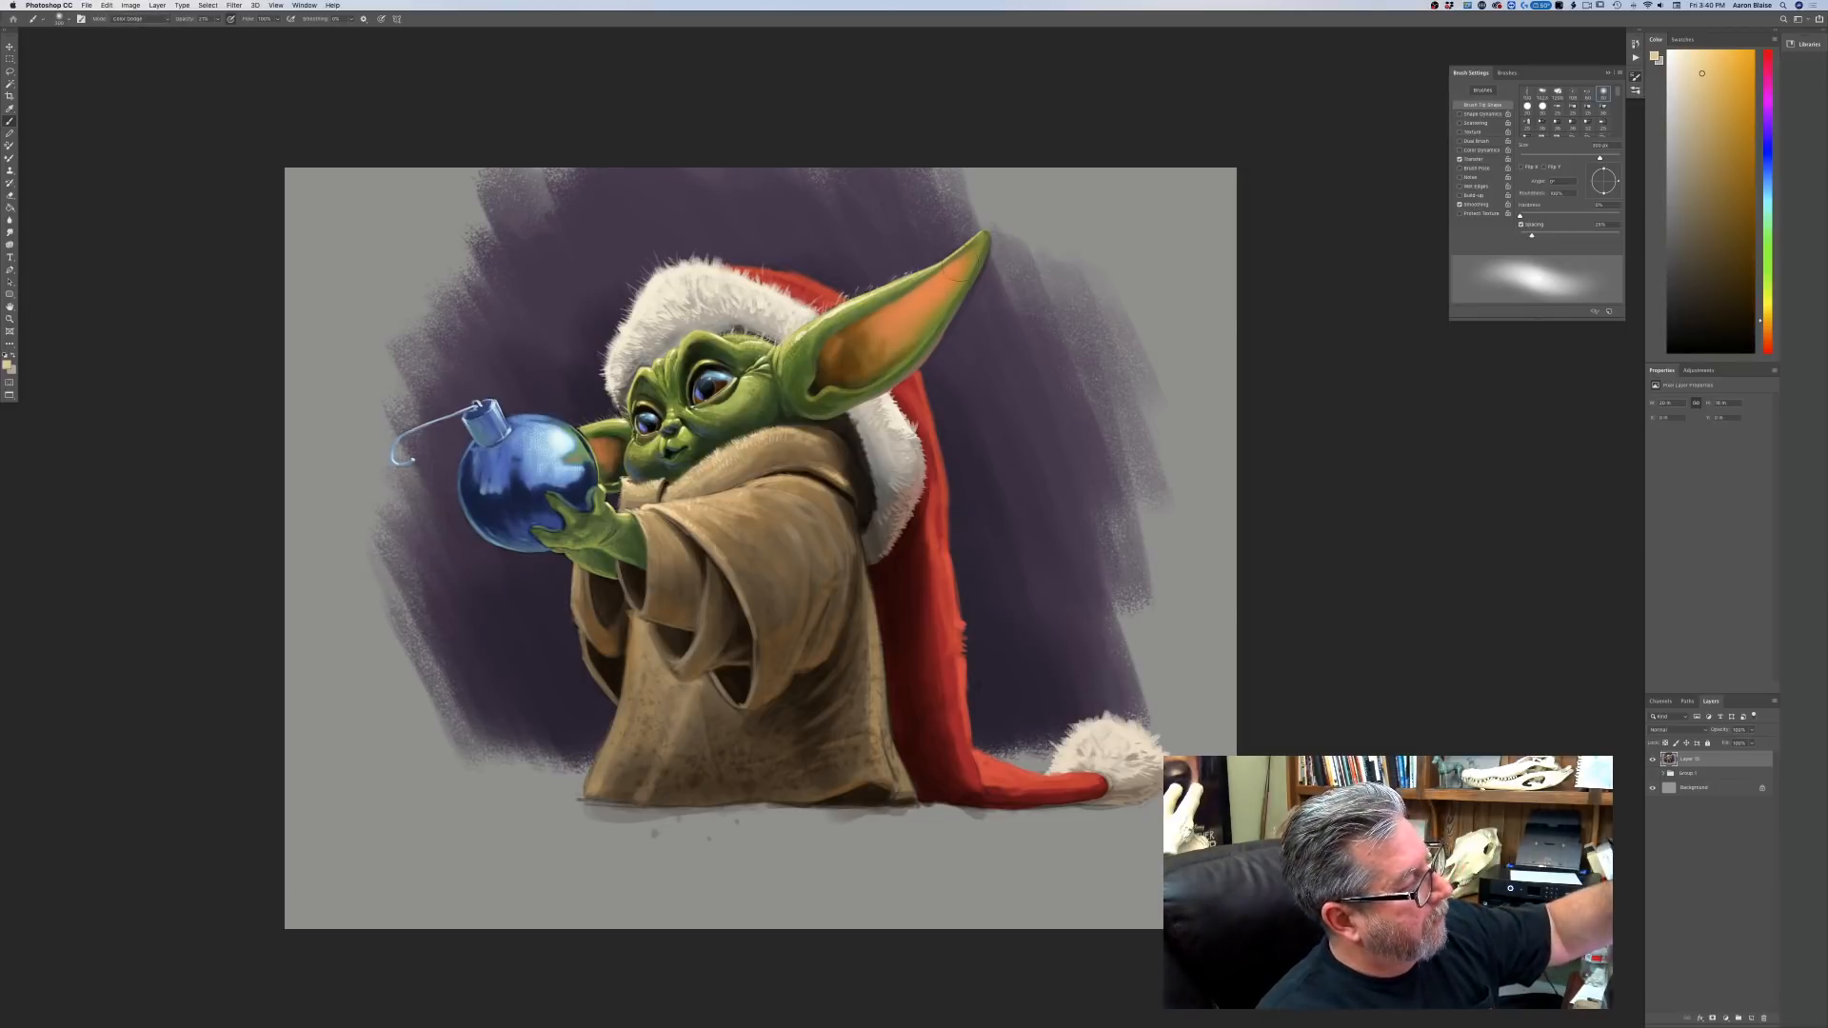
drag(959, 259, 856, 344)
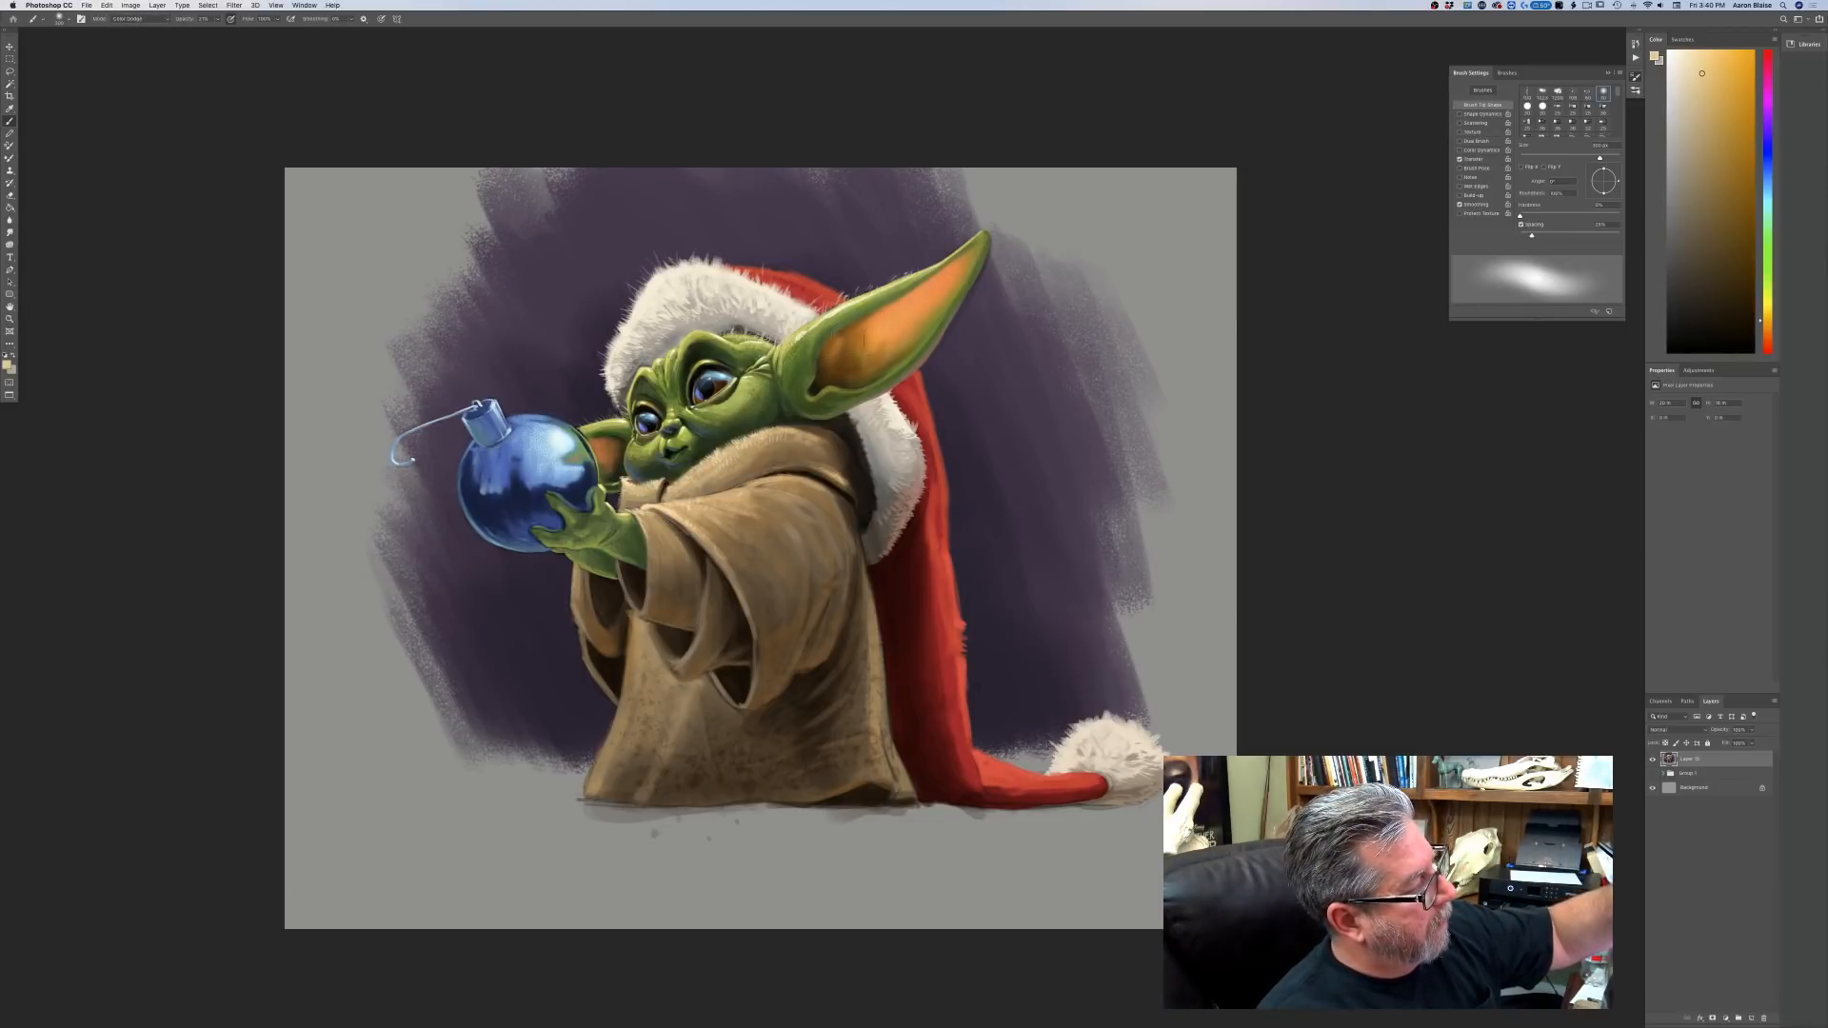
mouse_move(616, 449)
mouse_down()
mouse_move(603, 436)
mouse_move(617, 455)
mouse_up()
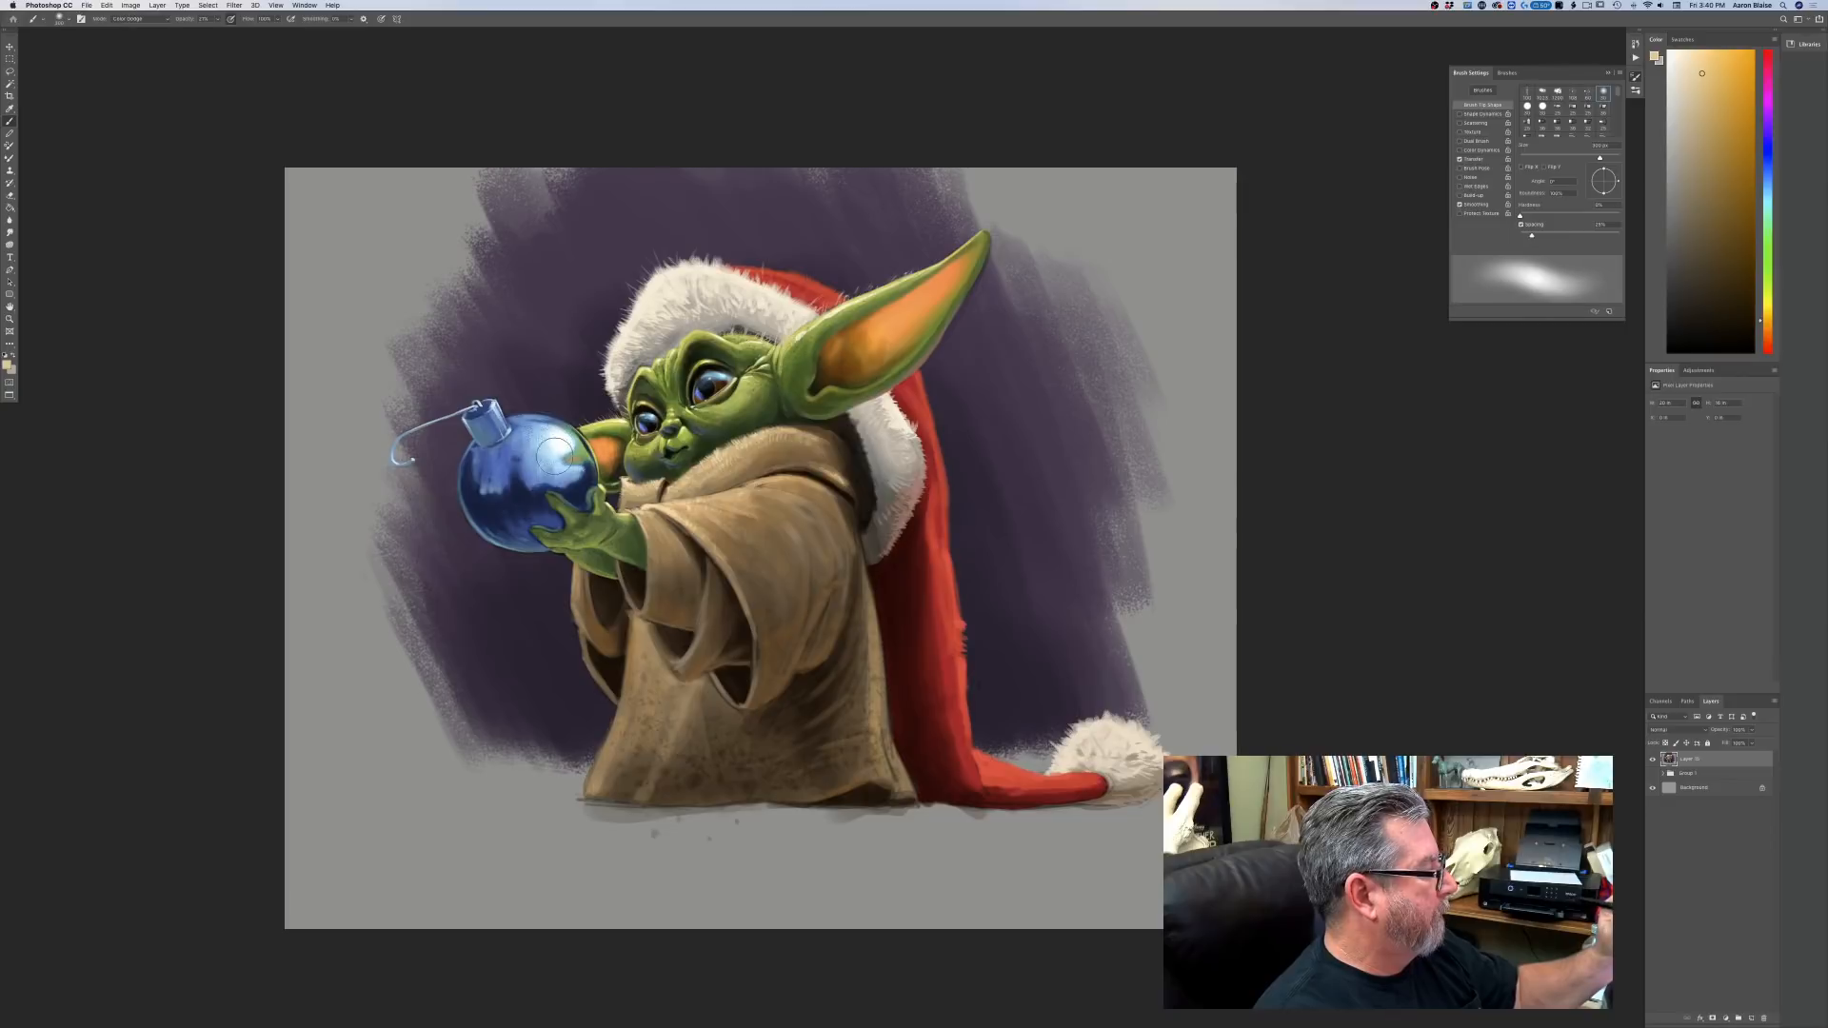
Glaze soft Color Dodge highlights over the ornament and its cap, the hands, the robe's collar and sleeve, and the Santa hat.
drag(555, 456, 550, 457)
mouse_move(614, 522)
mouse_down()
mouse_move(581, 493)
mouse_move(724, 522)
mouse_move(703, 469)
mouse_move(747, 451)
mouse_move(709, 472)
mouse_up()
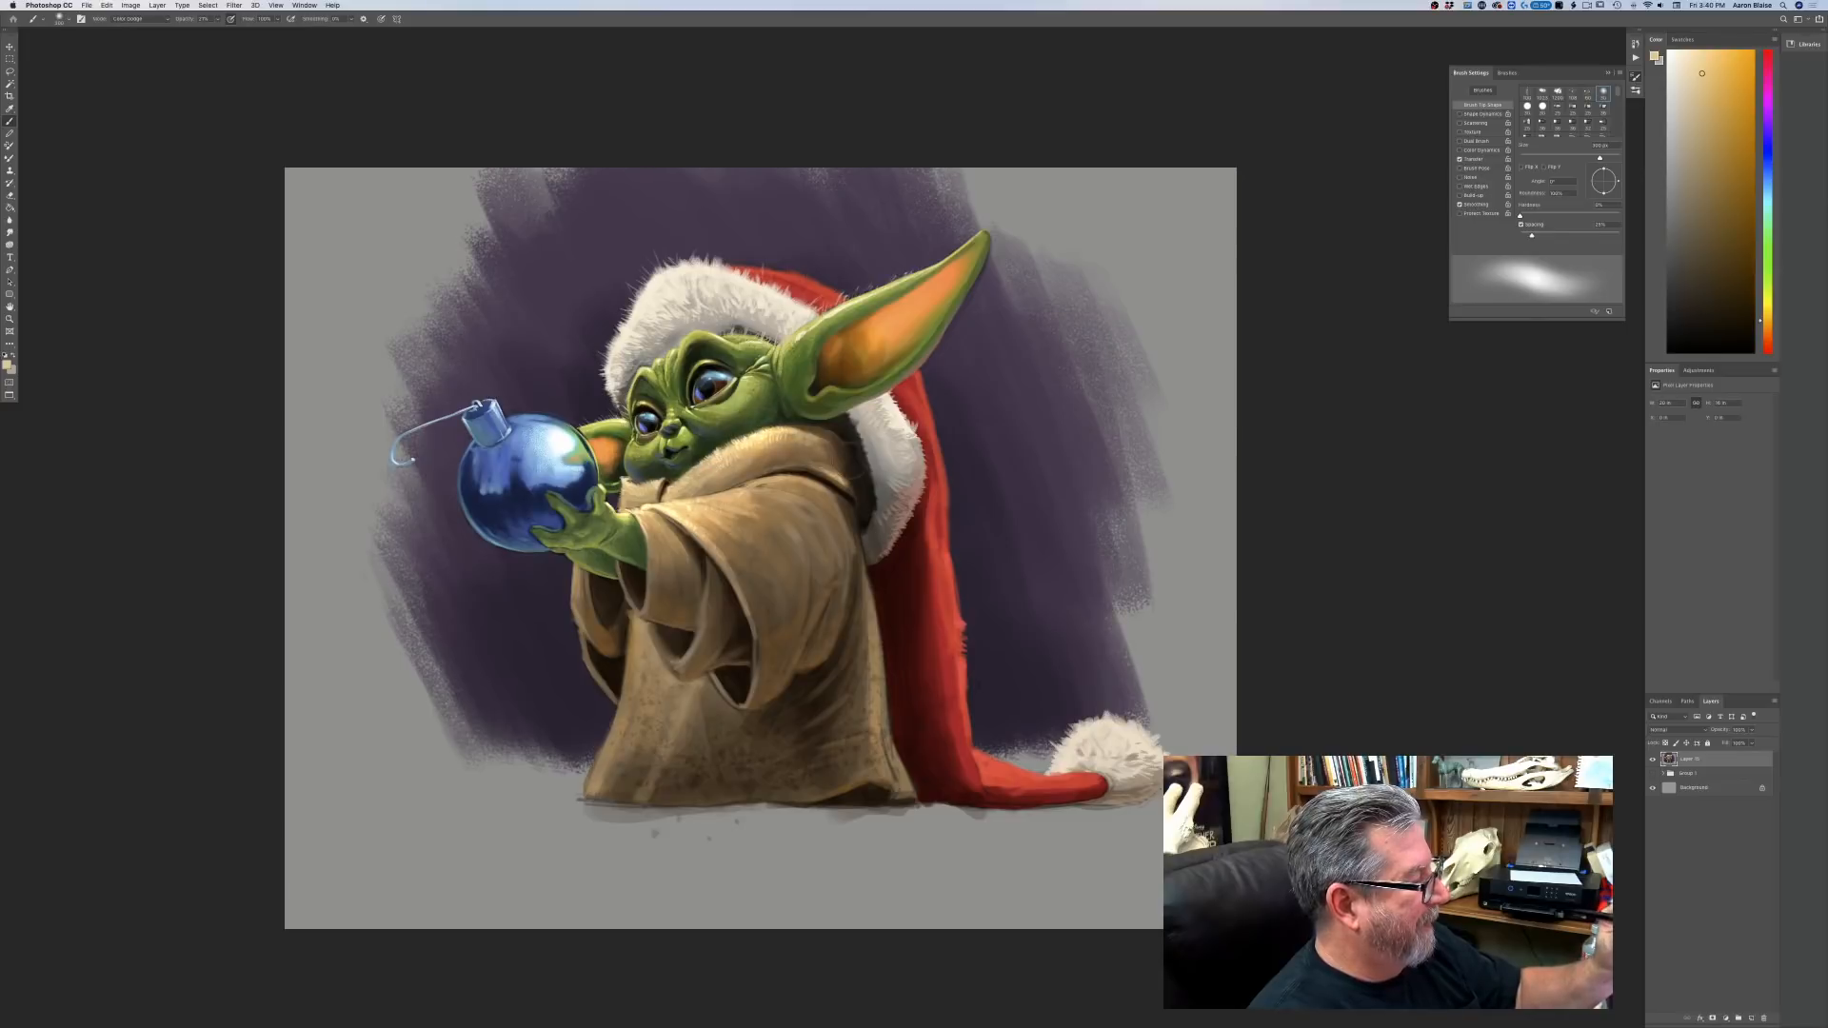
drag(881, 412, 891, 476)
mouse_move(785, 328)
mouse_down()
mouse_move(718, 271)
mouse_move(648, 290)
mouse_up()
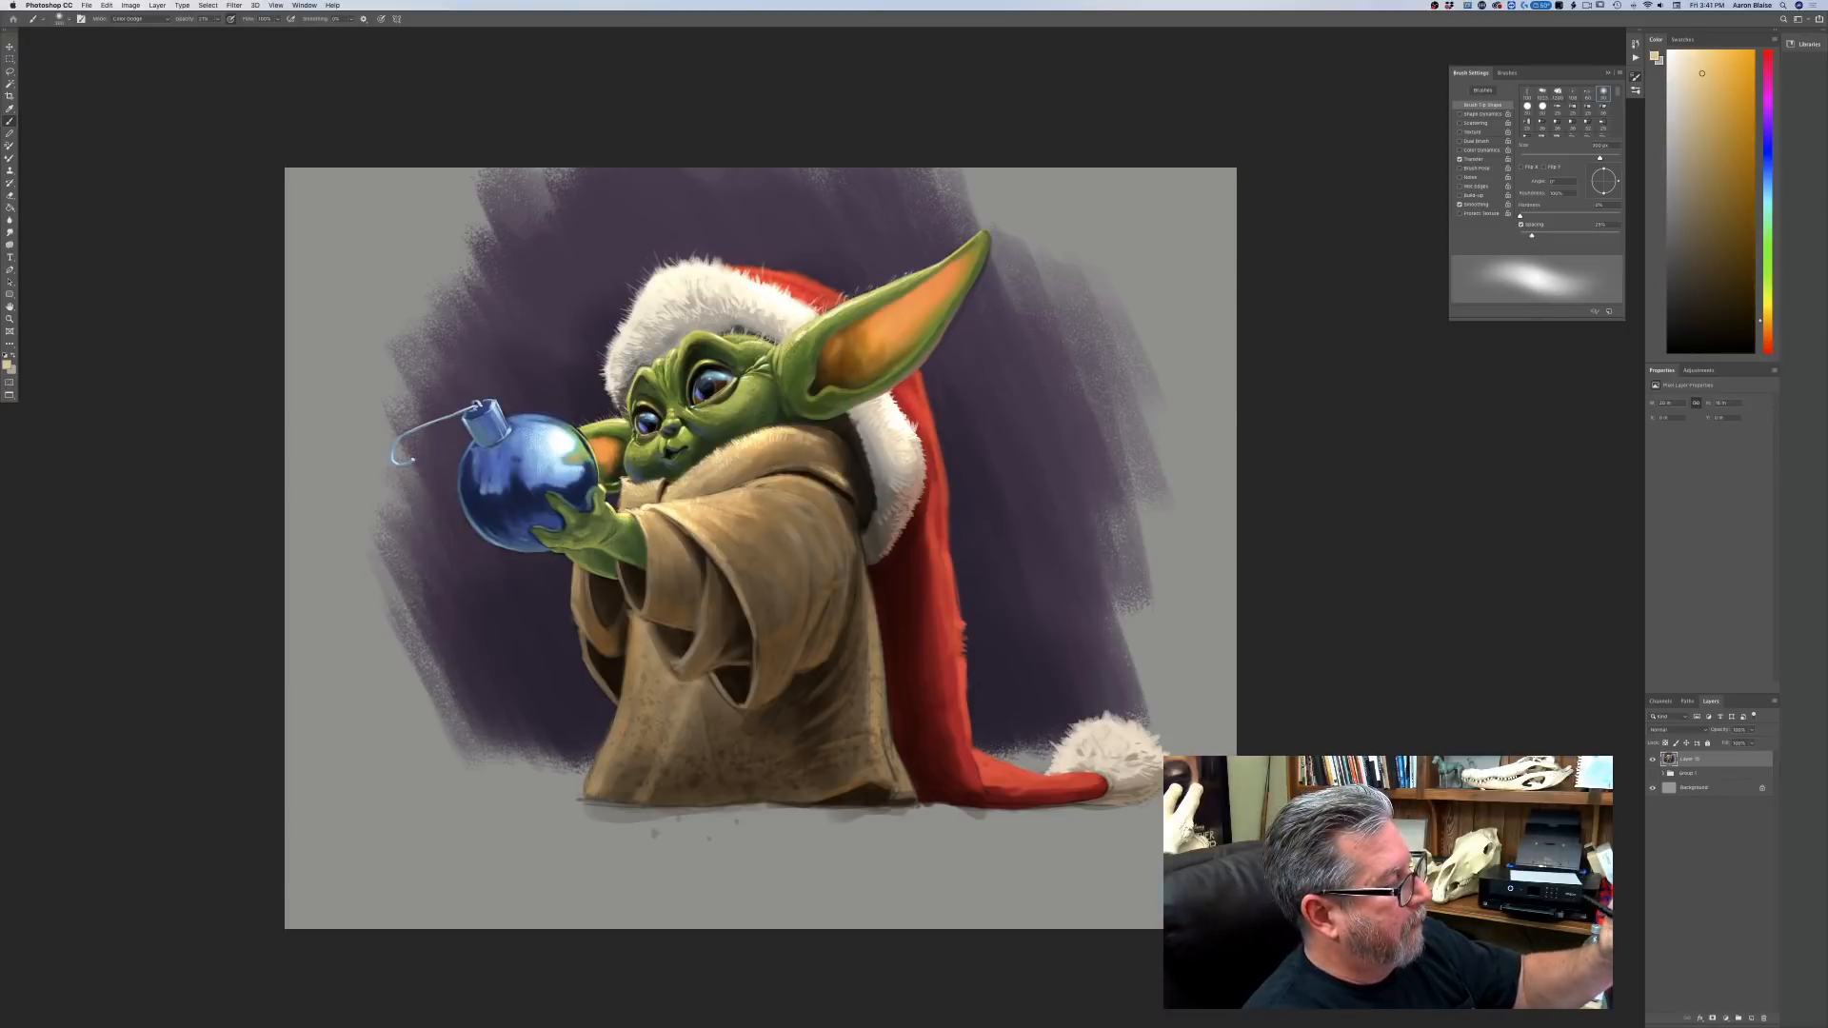
mouse_move(842, 290)
mouse_down()
mouse_move(767, 262)
mouse_move(801, 268)
mouse_move(783, 270)
mouse_up()
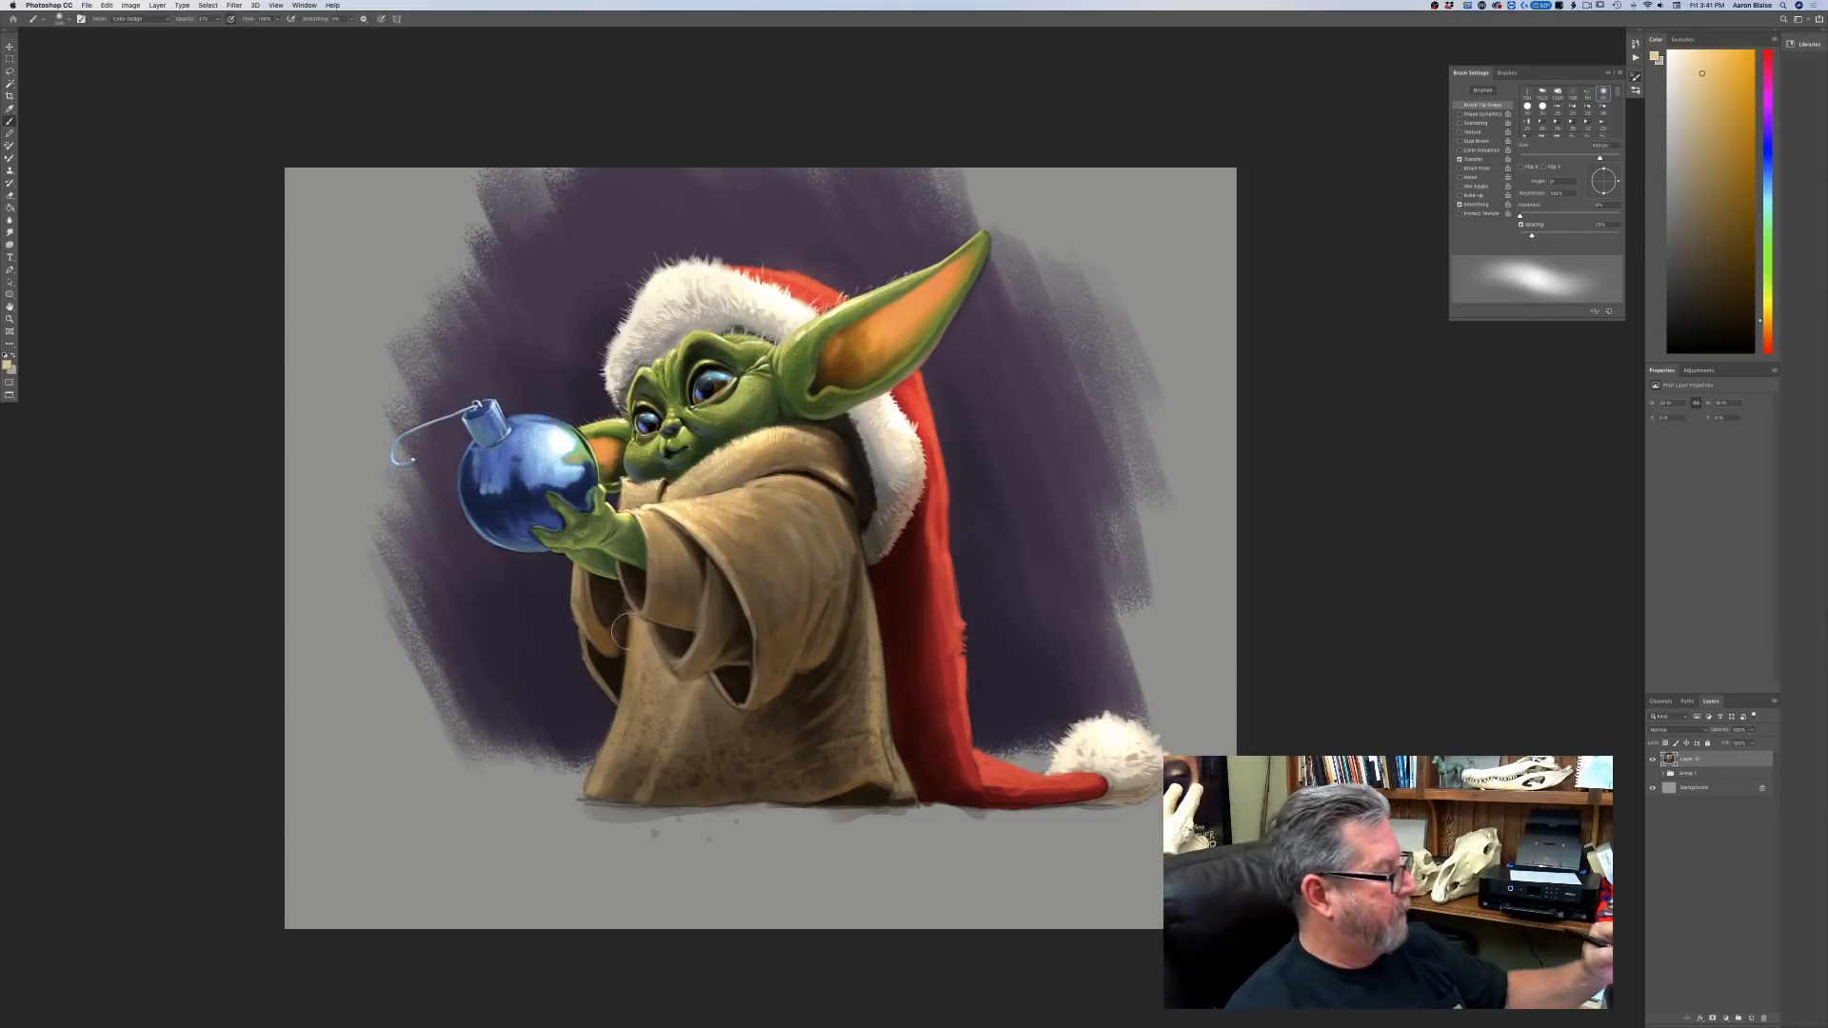
mouse_move(581, 570)
mouse_down()
mouse_move(583, 604)
mouse_move(566, 542)
mouse_move(624, 560)
mouse_up()
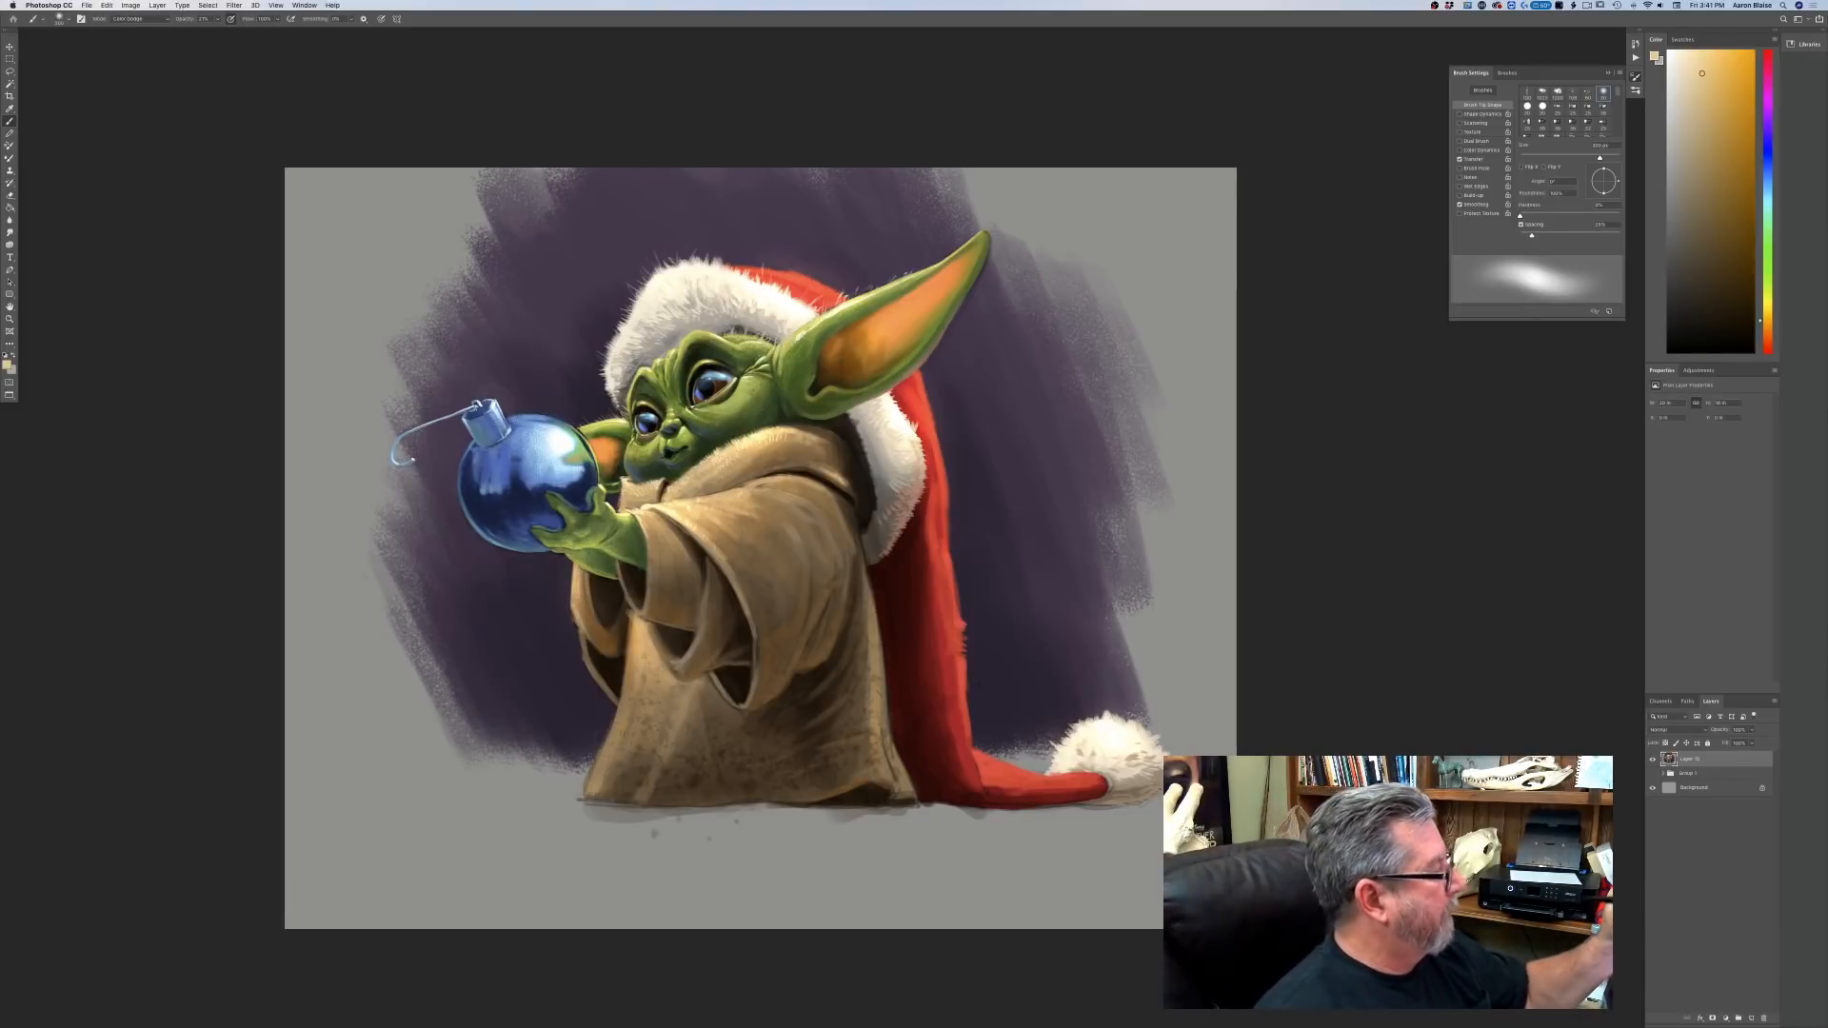
mouse_move(489, 408)
mouse_down()
mouse_move(546, 440)
mouse_move(527, 443)
mouse_up()
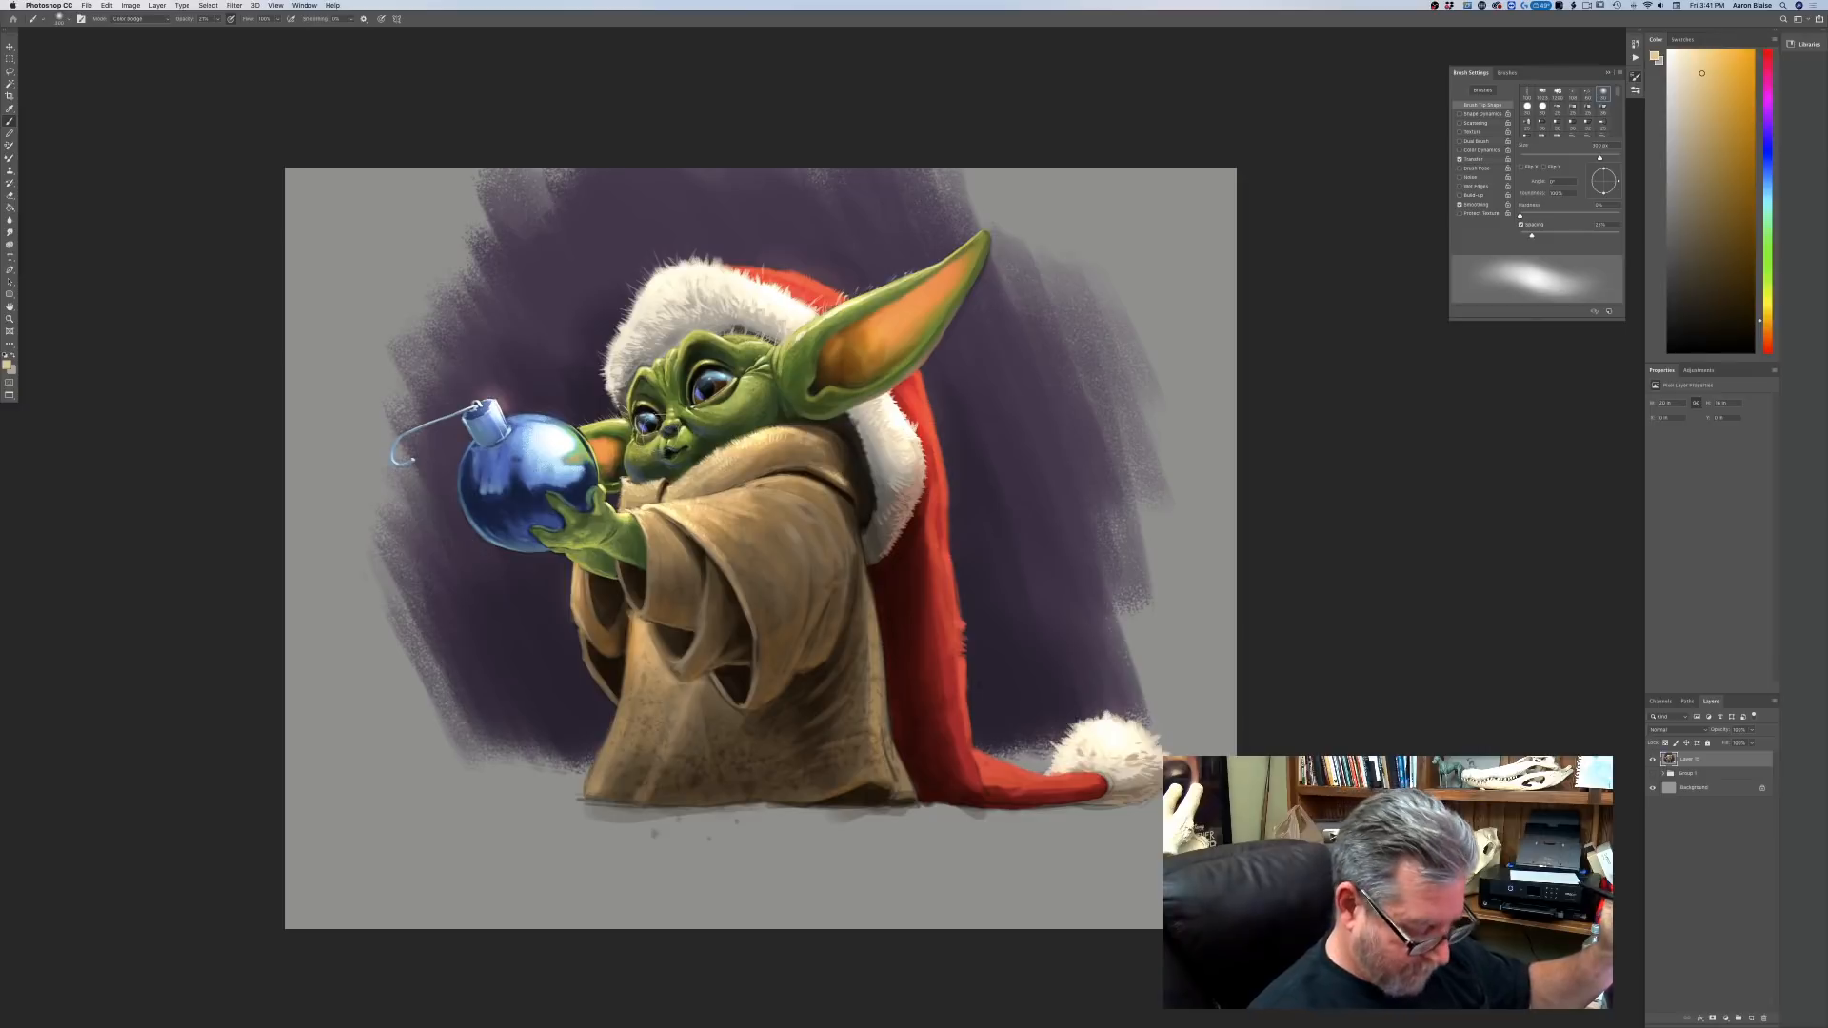
Reduce the soft brush and add small Color Dodge highlights around the nose and in both eyes.
key(bracketleft)
key(bracketleft)
drag(670, 411, 647, 447)
drag(724, 388, 711, 370)
drag(642, 420, 653, 416)
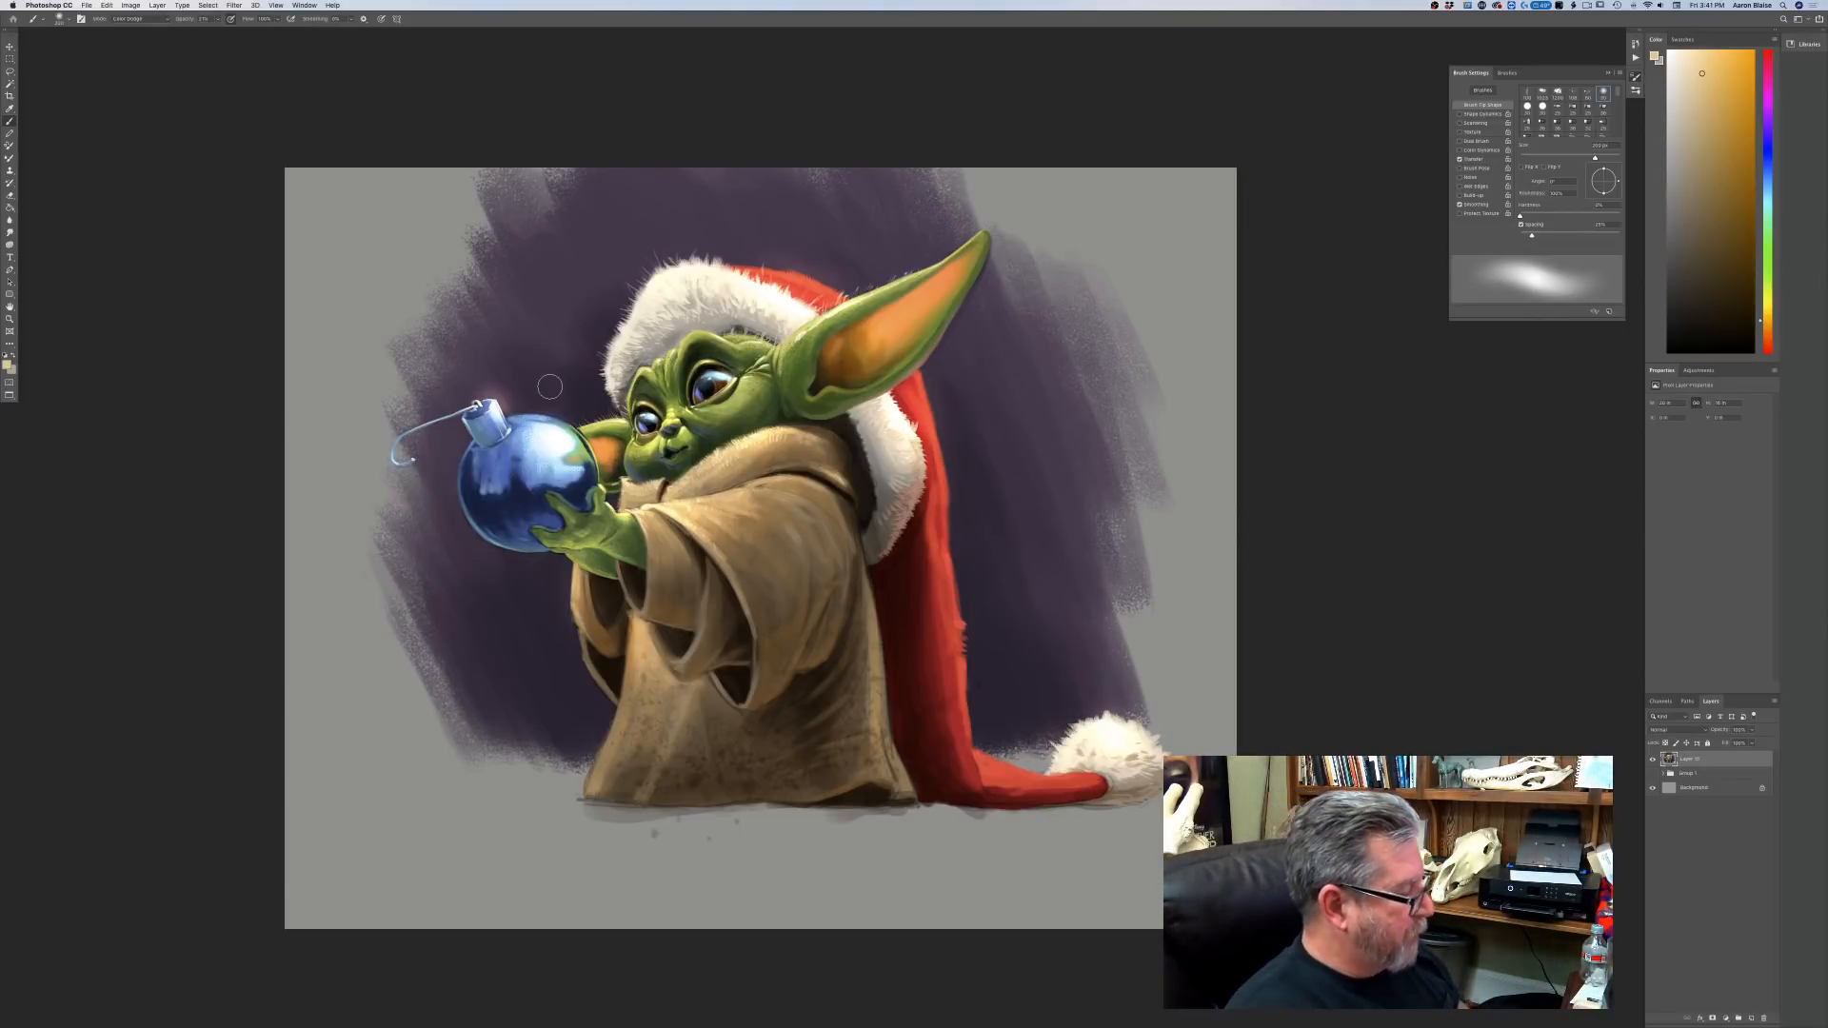
Check the painted layer by hiding and showing it, and set the brush's foreground colour to a pale, desaturated cream.
click(1651, 760)
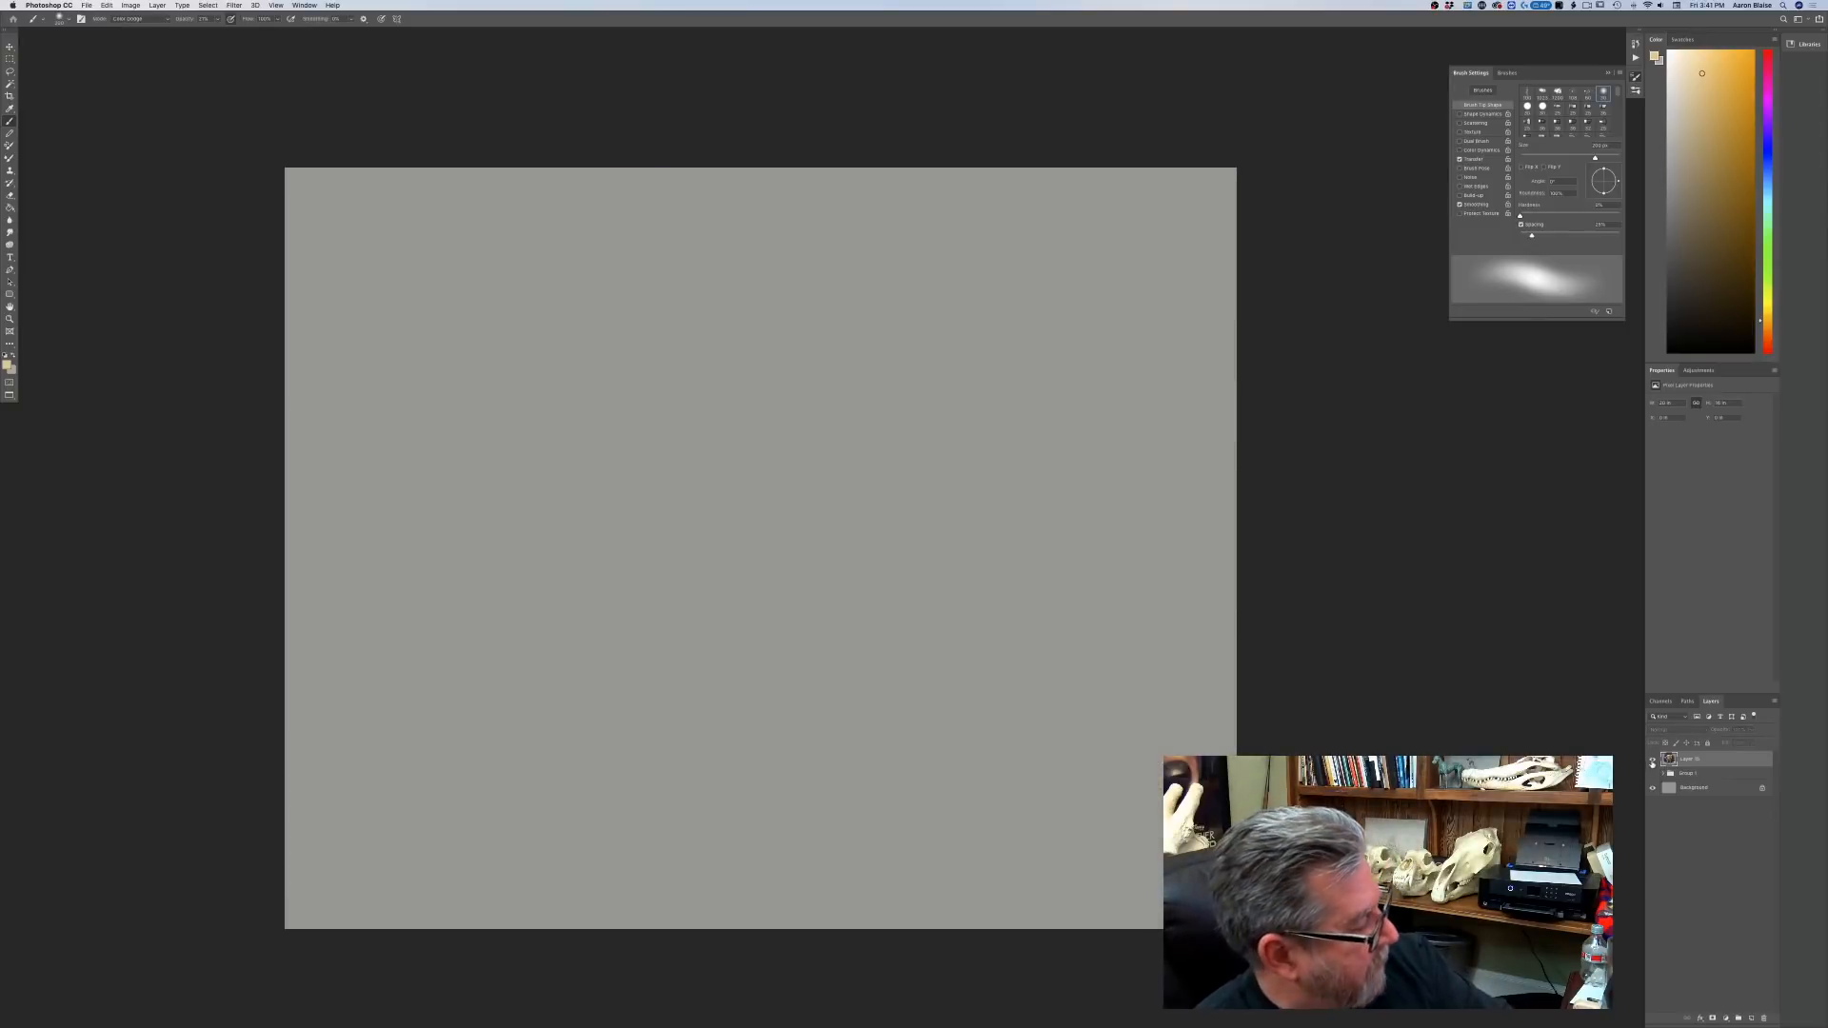
click(1652, 760)
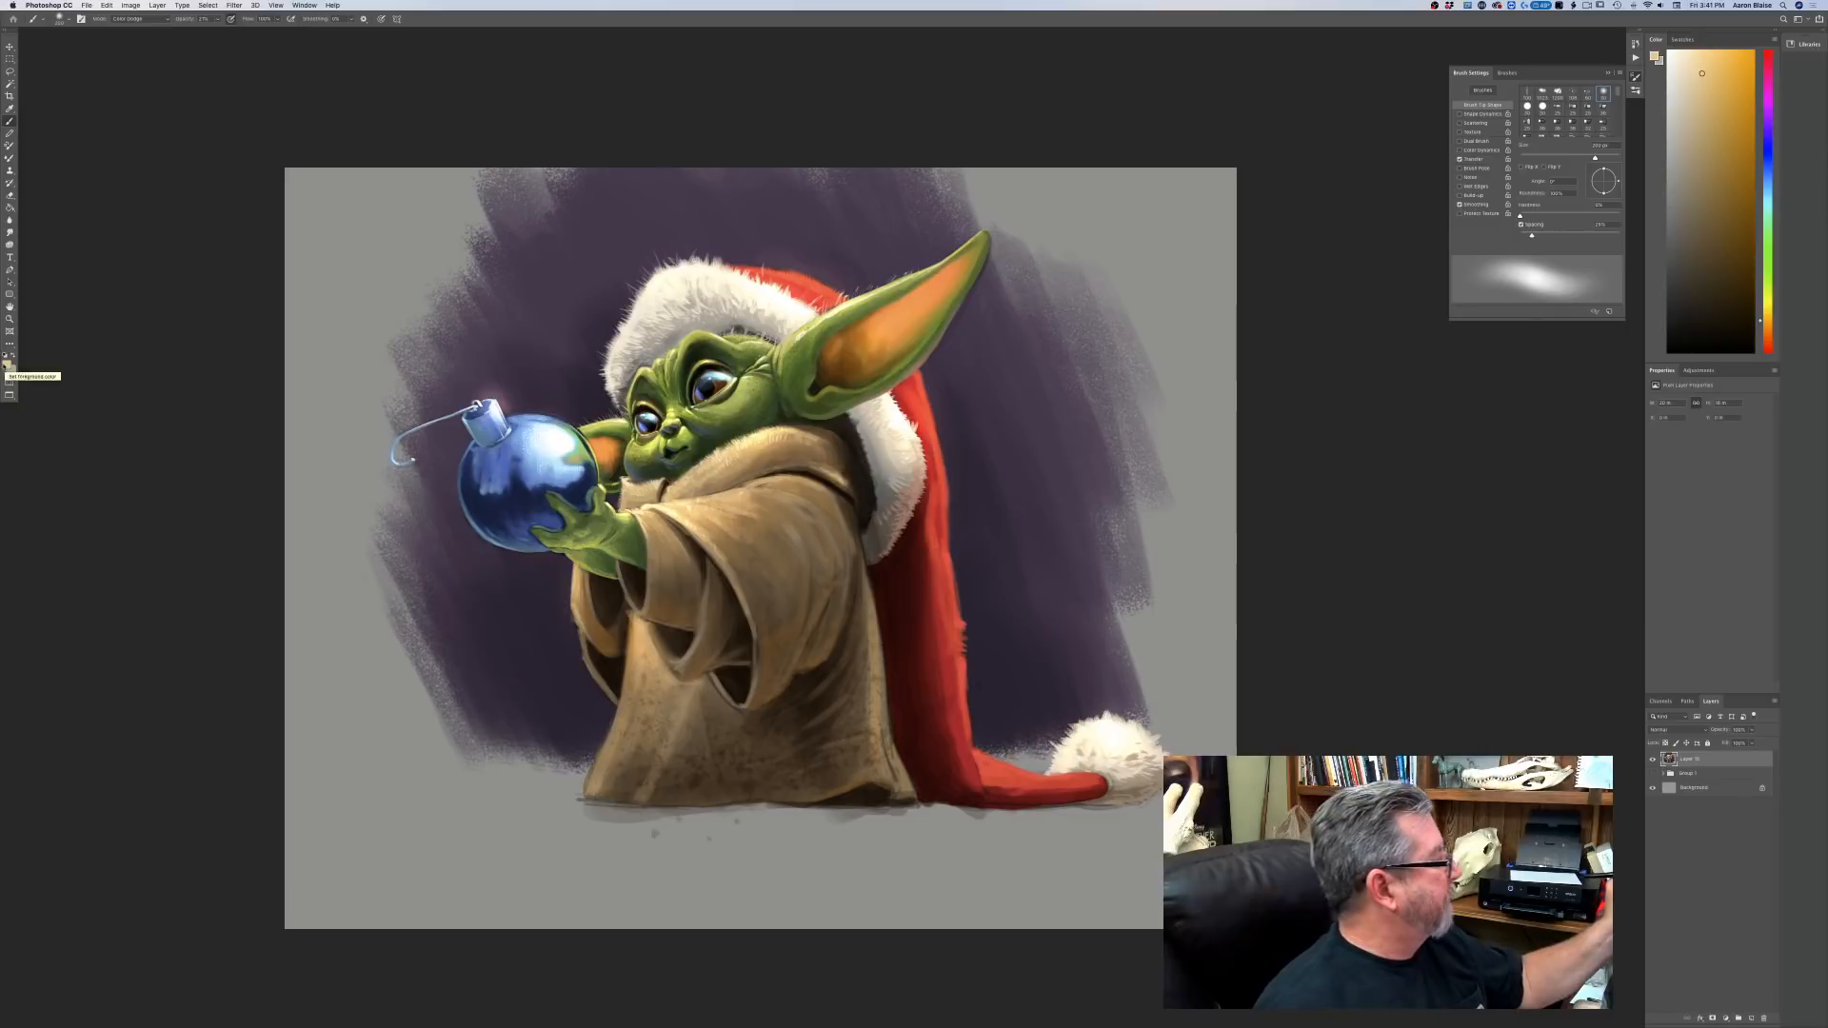
click(6, 363)
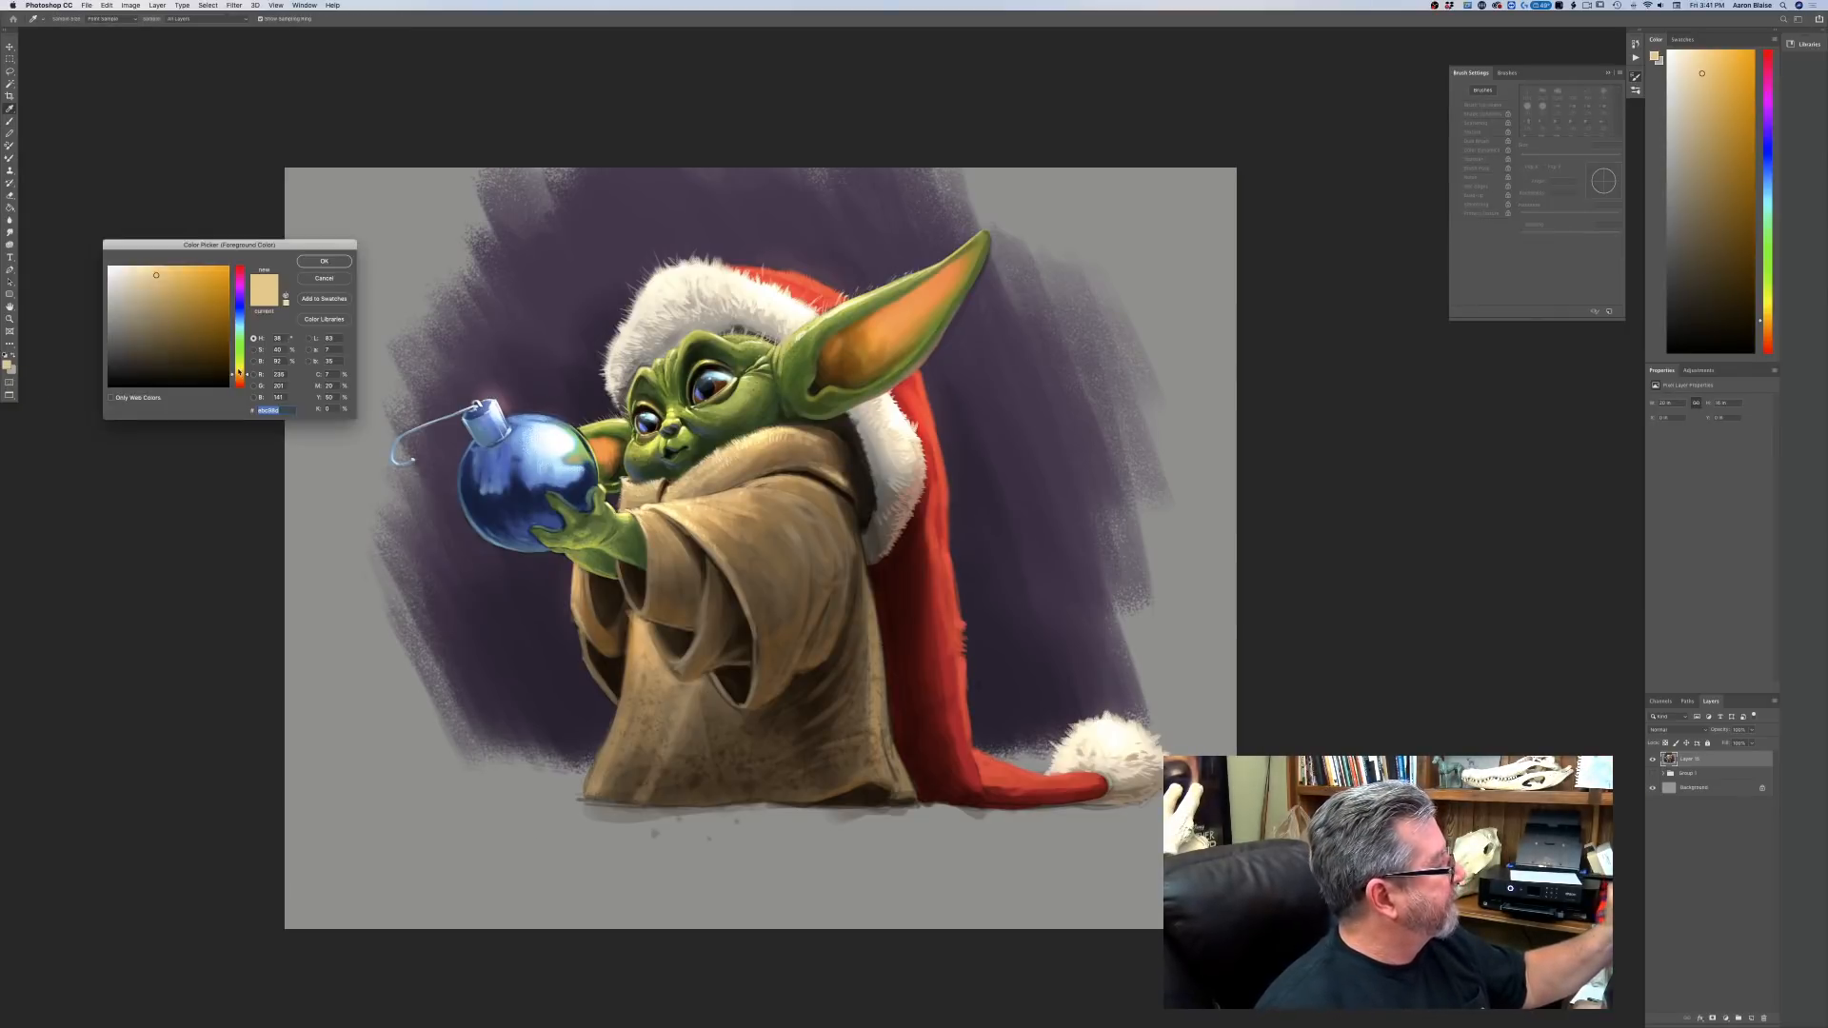
drag(238, 374, 241, 374)
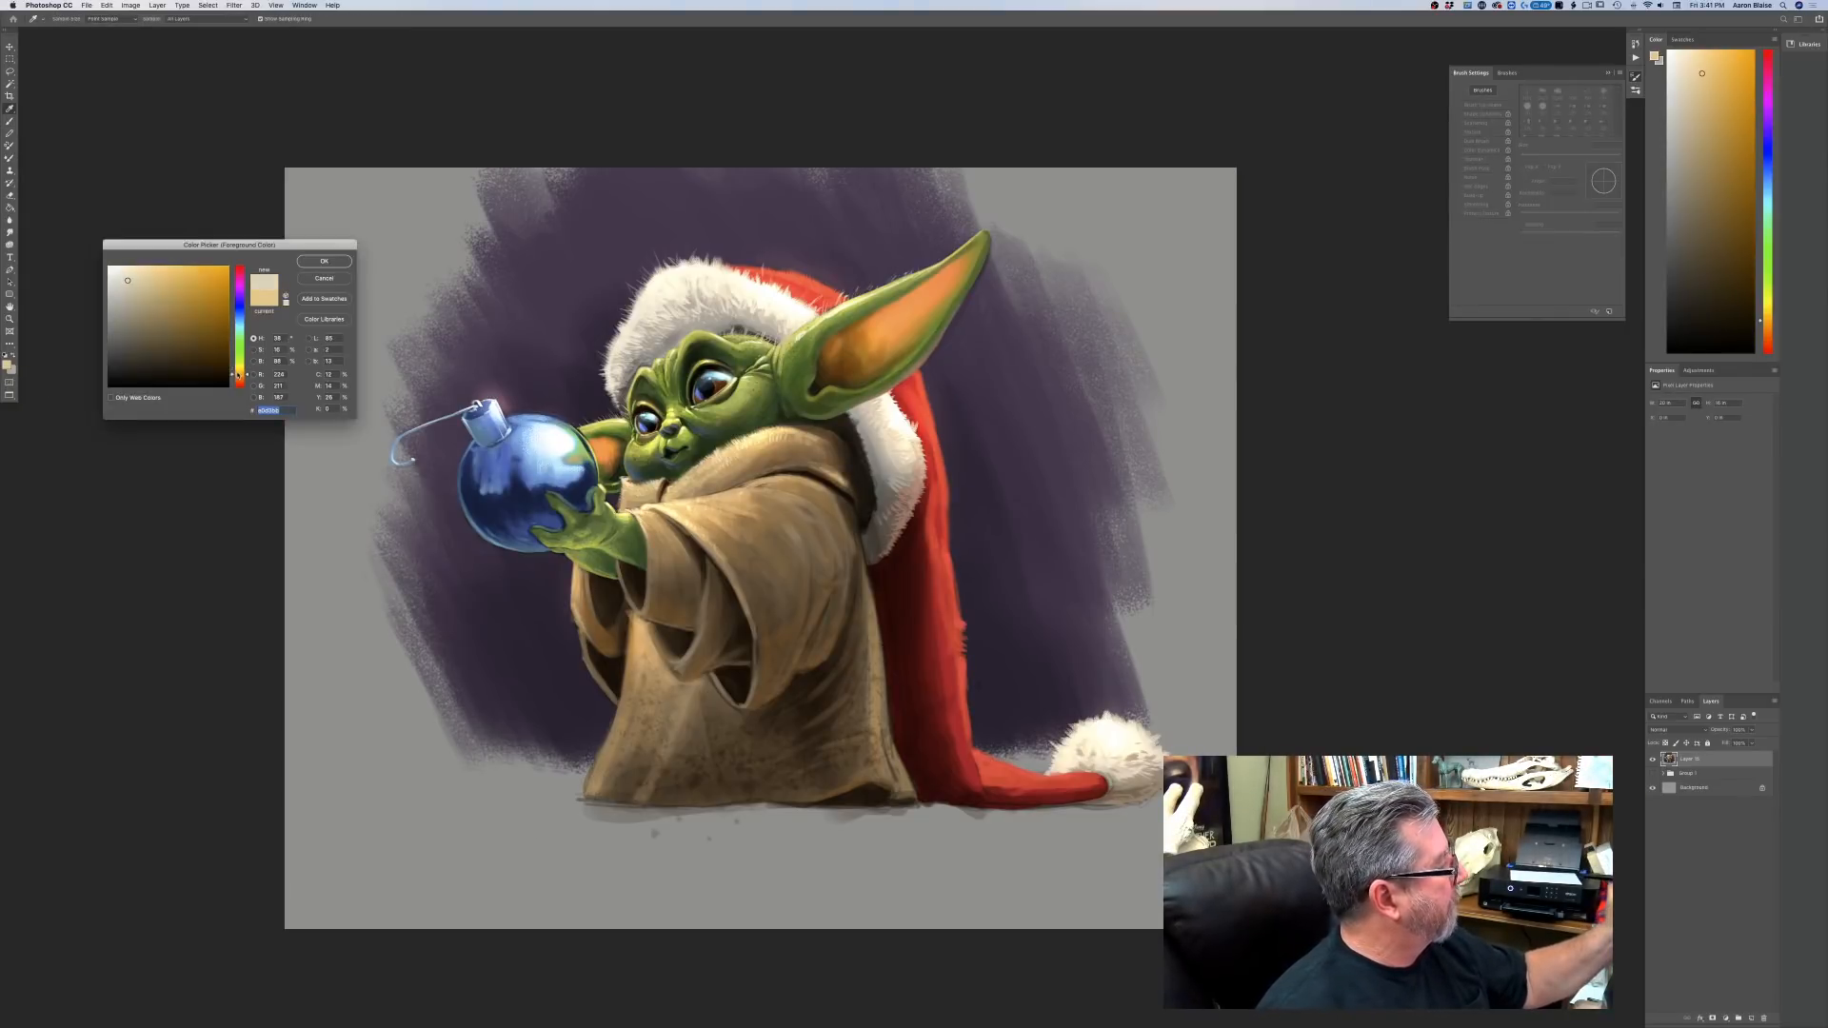
click(323, 261)
key(b)
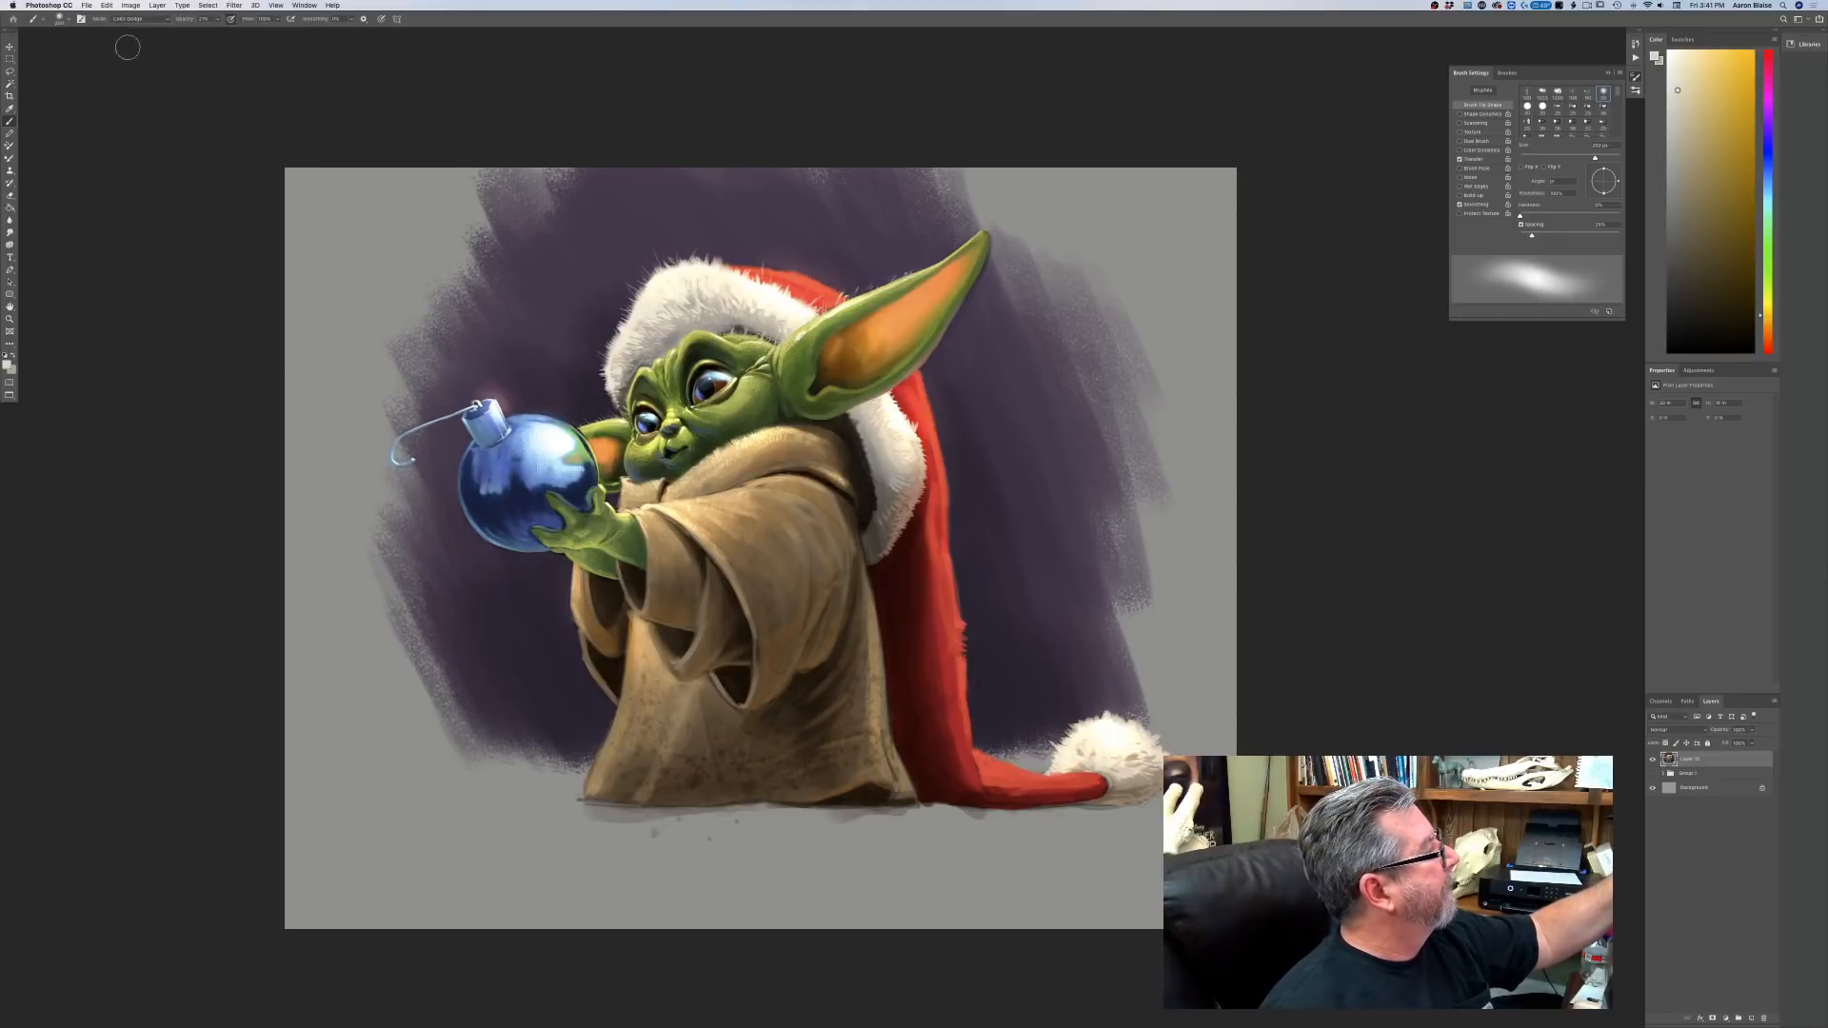
Set the brush mode back to Normal, raise its opacity, and switch from the soft round preset to a flat, bristly brush.
click(138, 18)
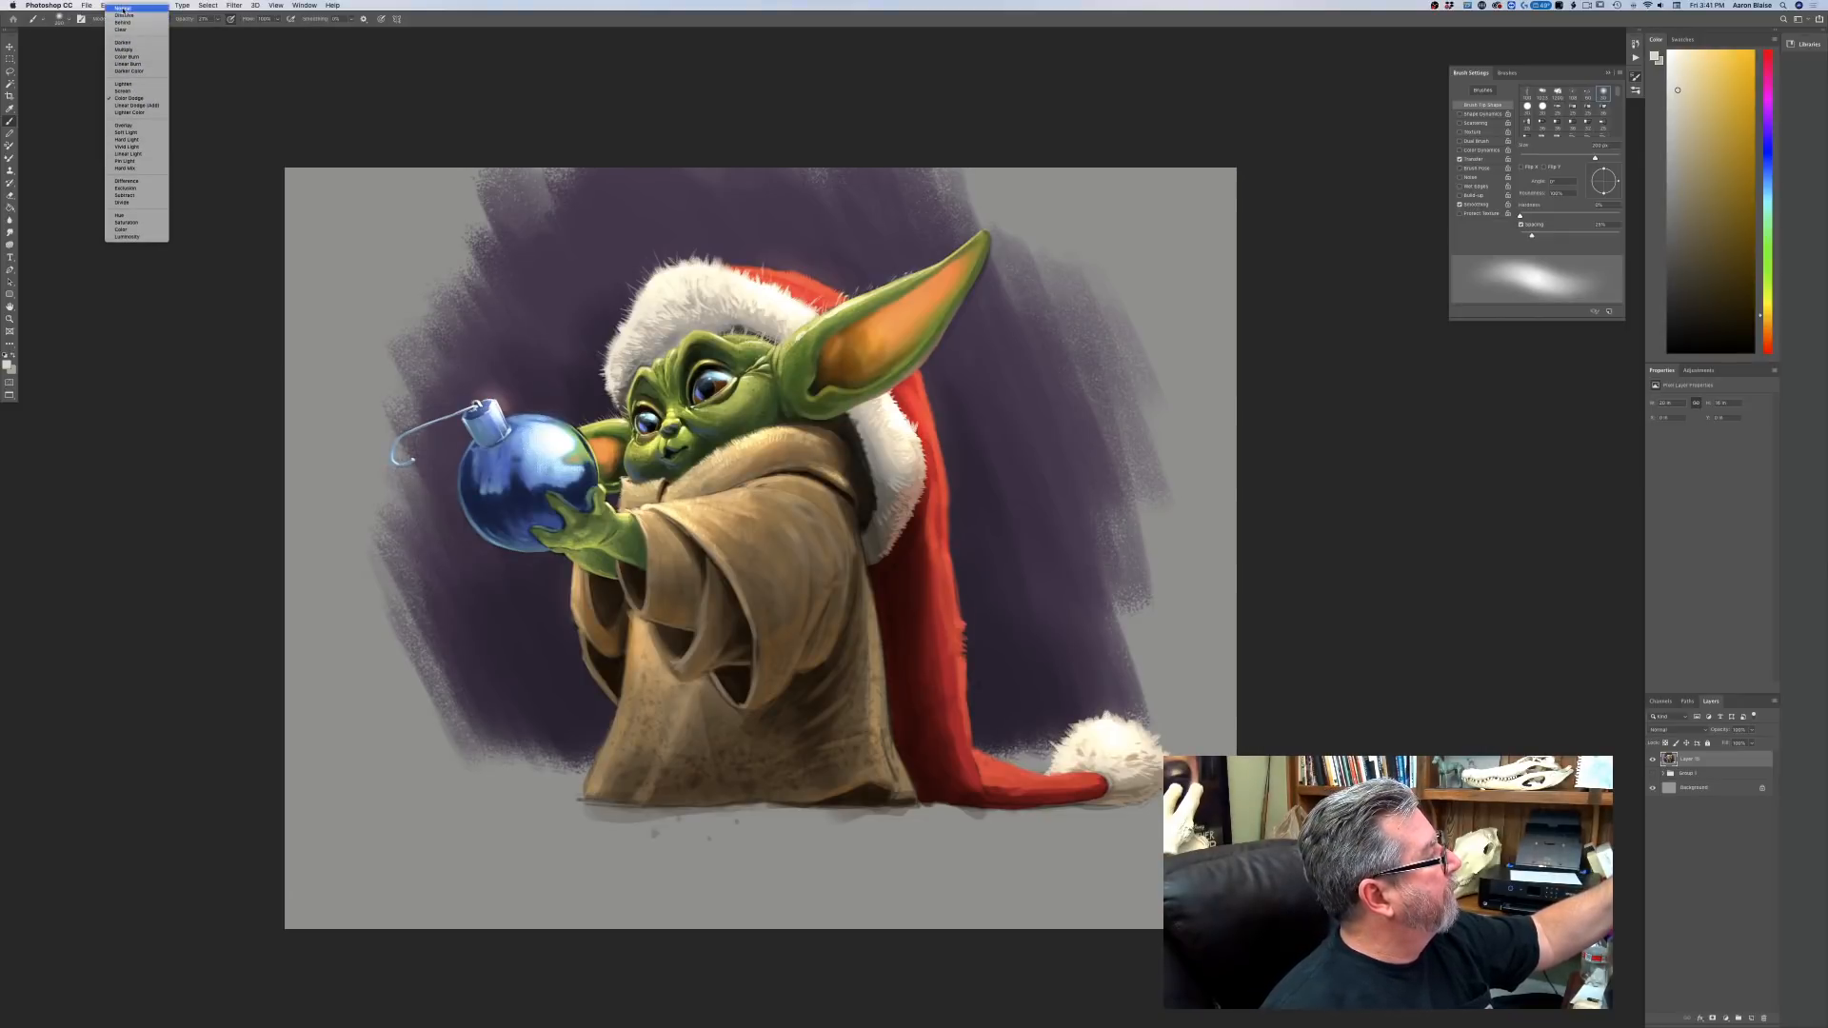
click(133, 7)
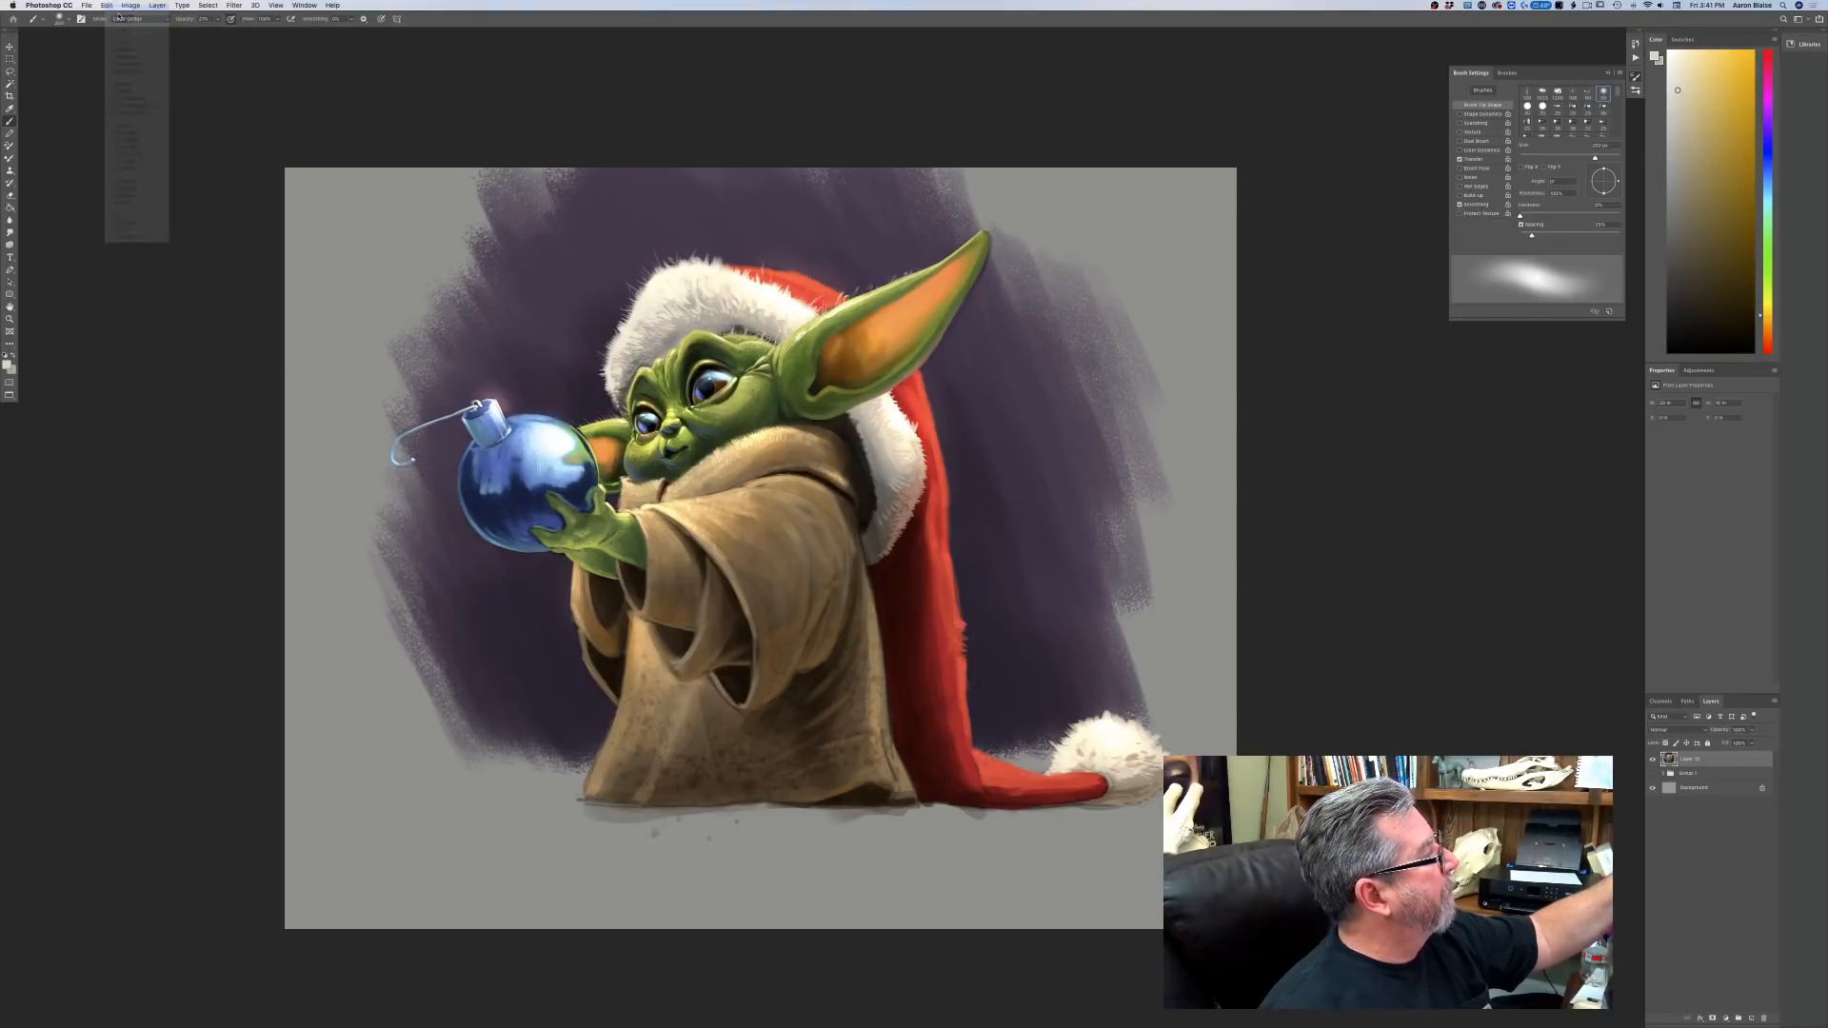
click(217, 19)
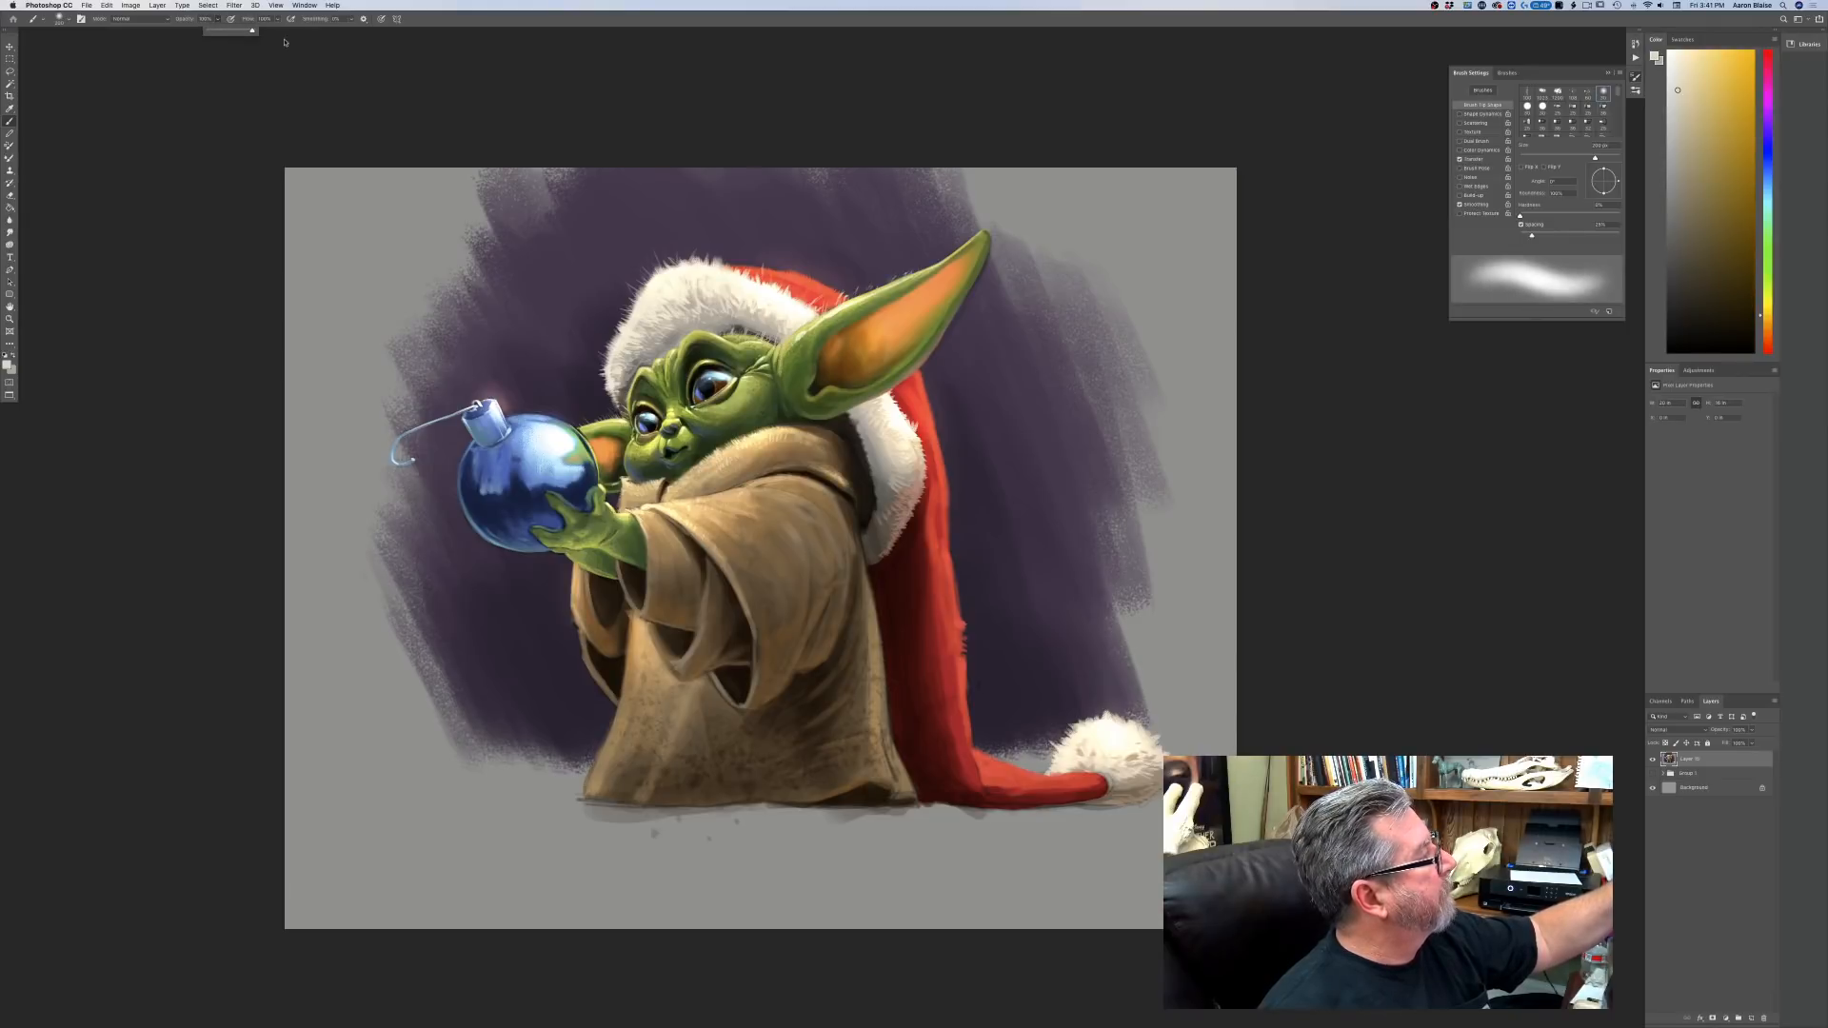
click(231, 19)
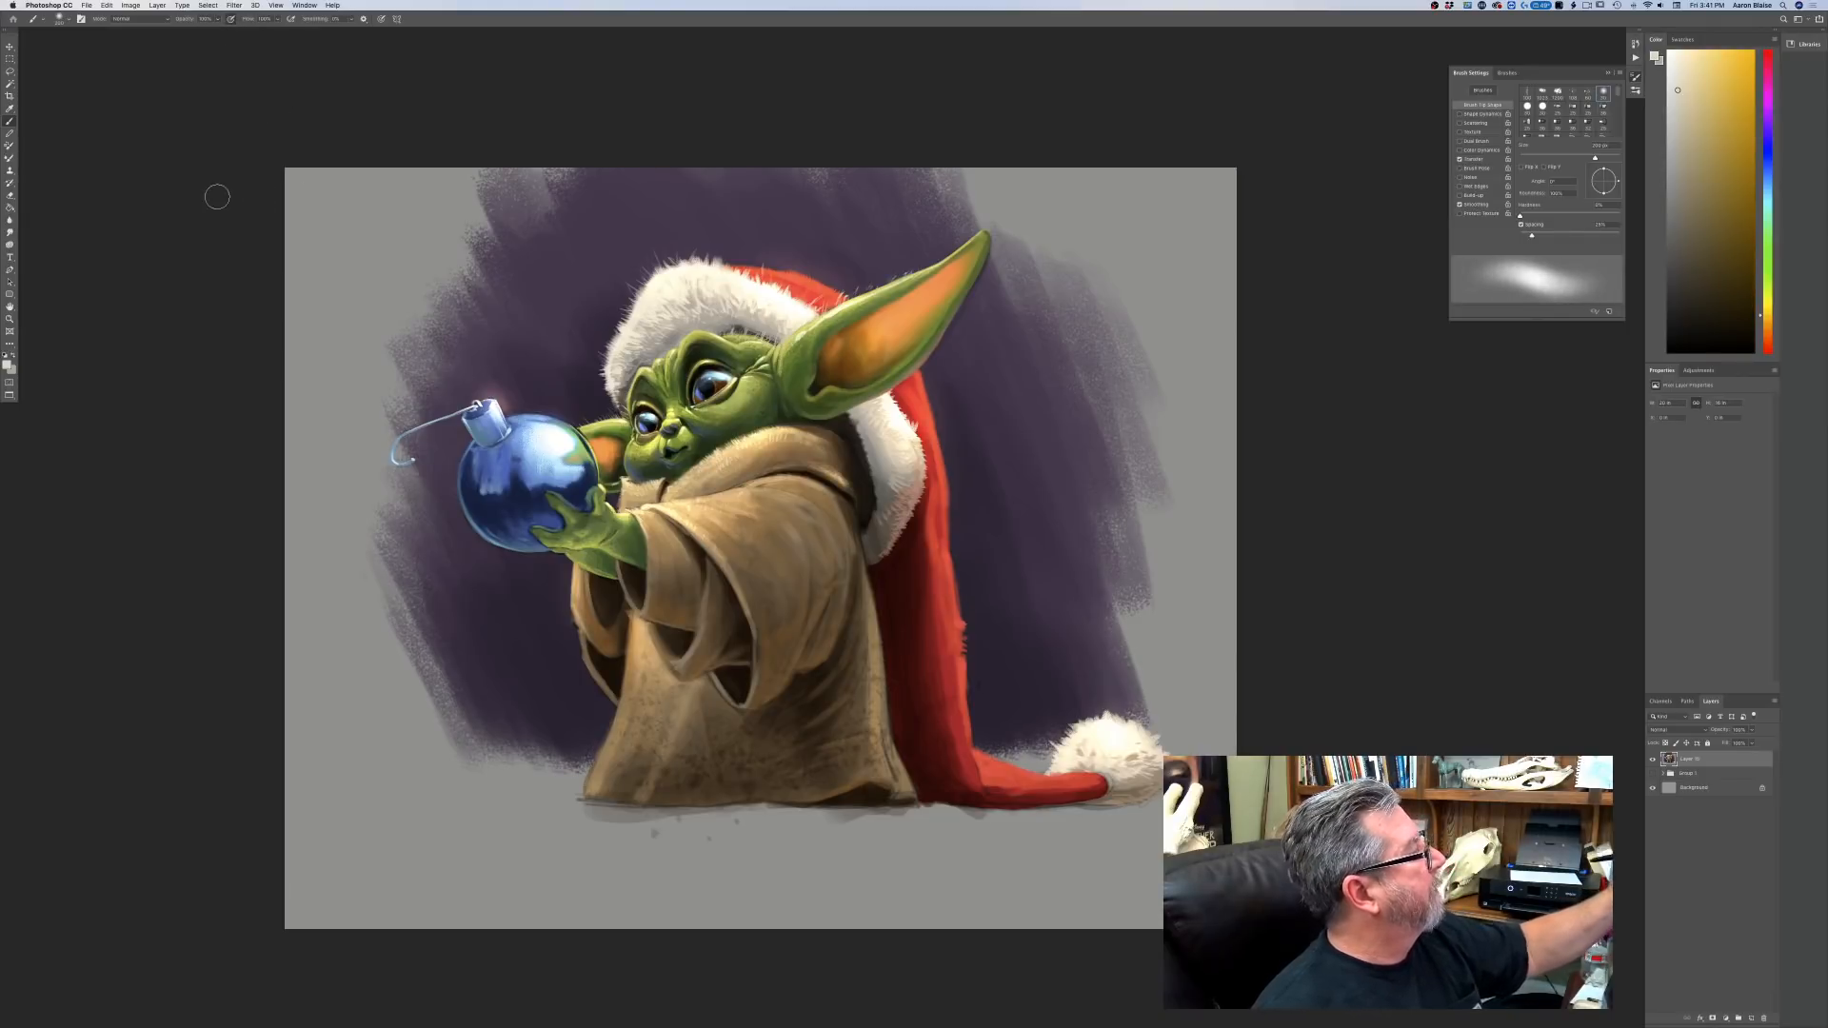
click(63, 21)
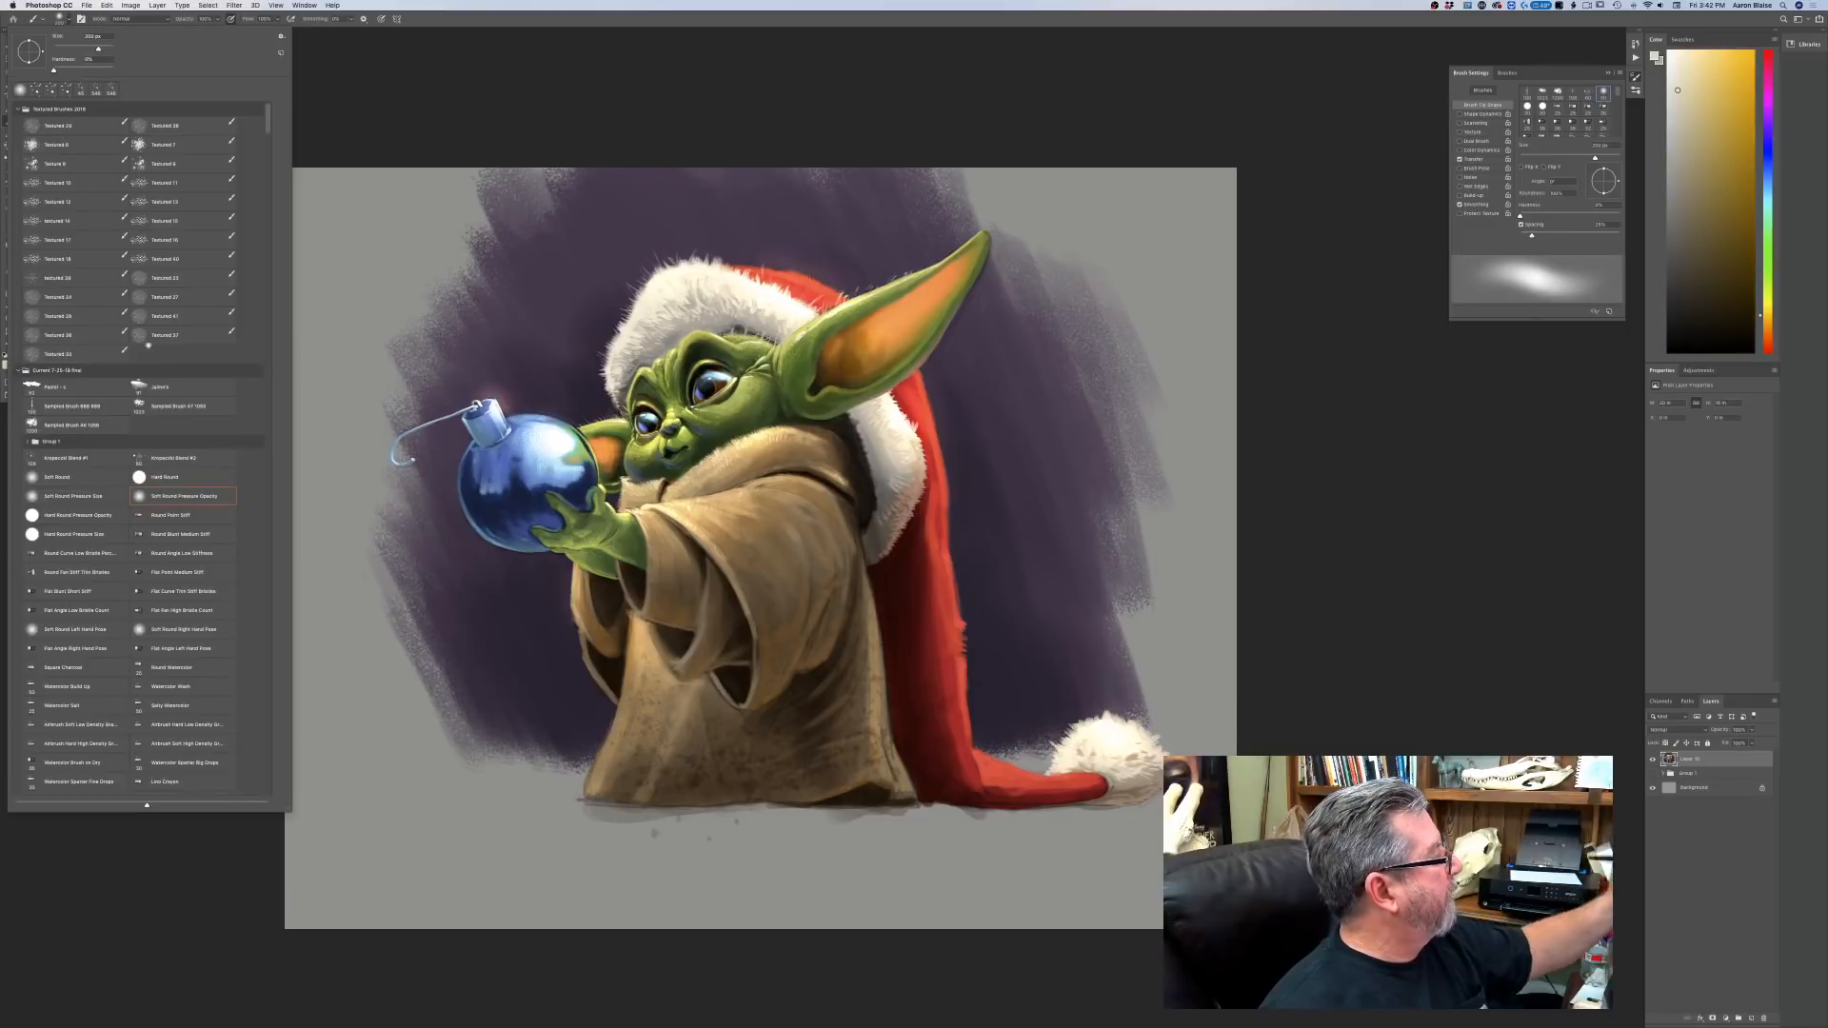
click(47, 386)
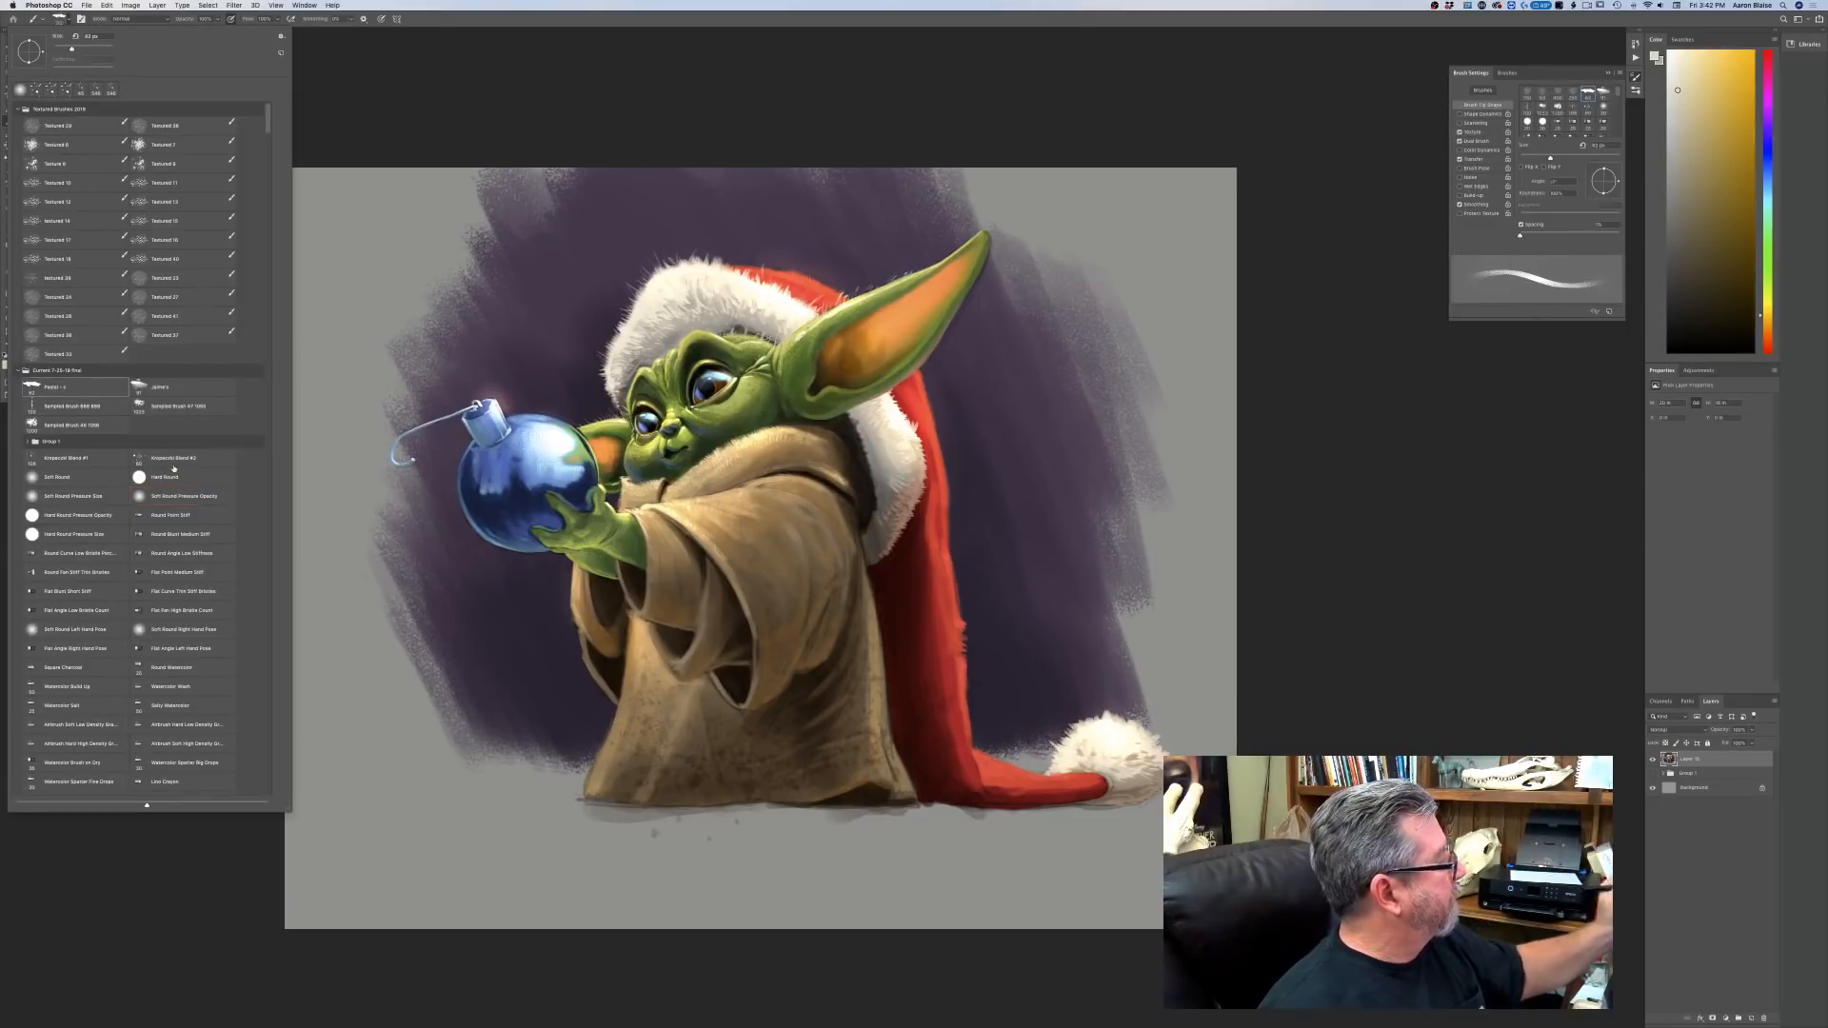
click(443, 768)
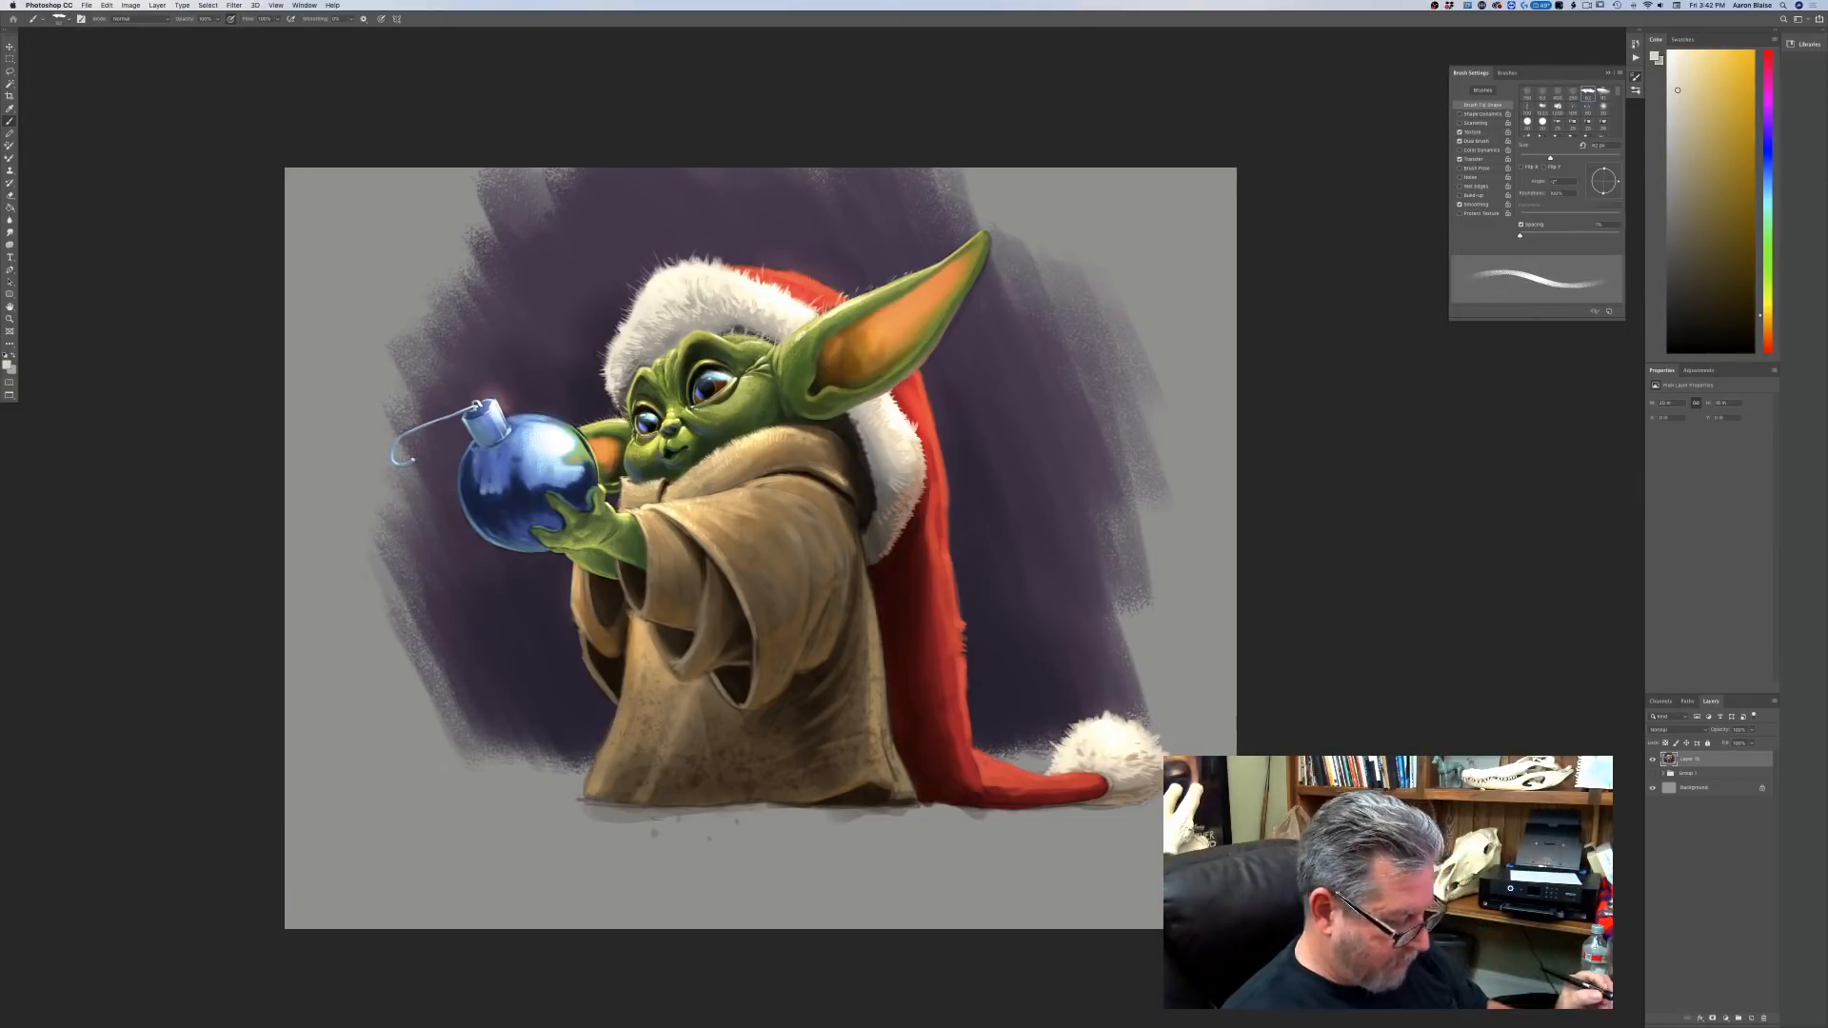
Enlarge the brush and paint a ragged band of off-white snow along the ground beneath the robe and the hat's tail.
key(bracketright)
key(bracketright)
key(bracketright)
key(bracketright)
key(bracketright)
drag(576, 806, 668, 812)
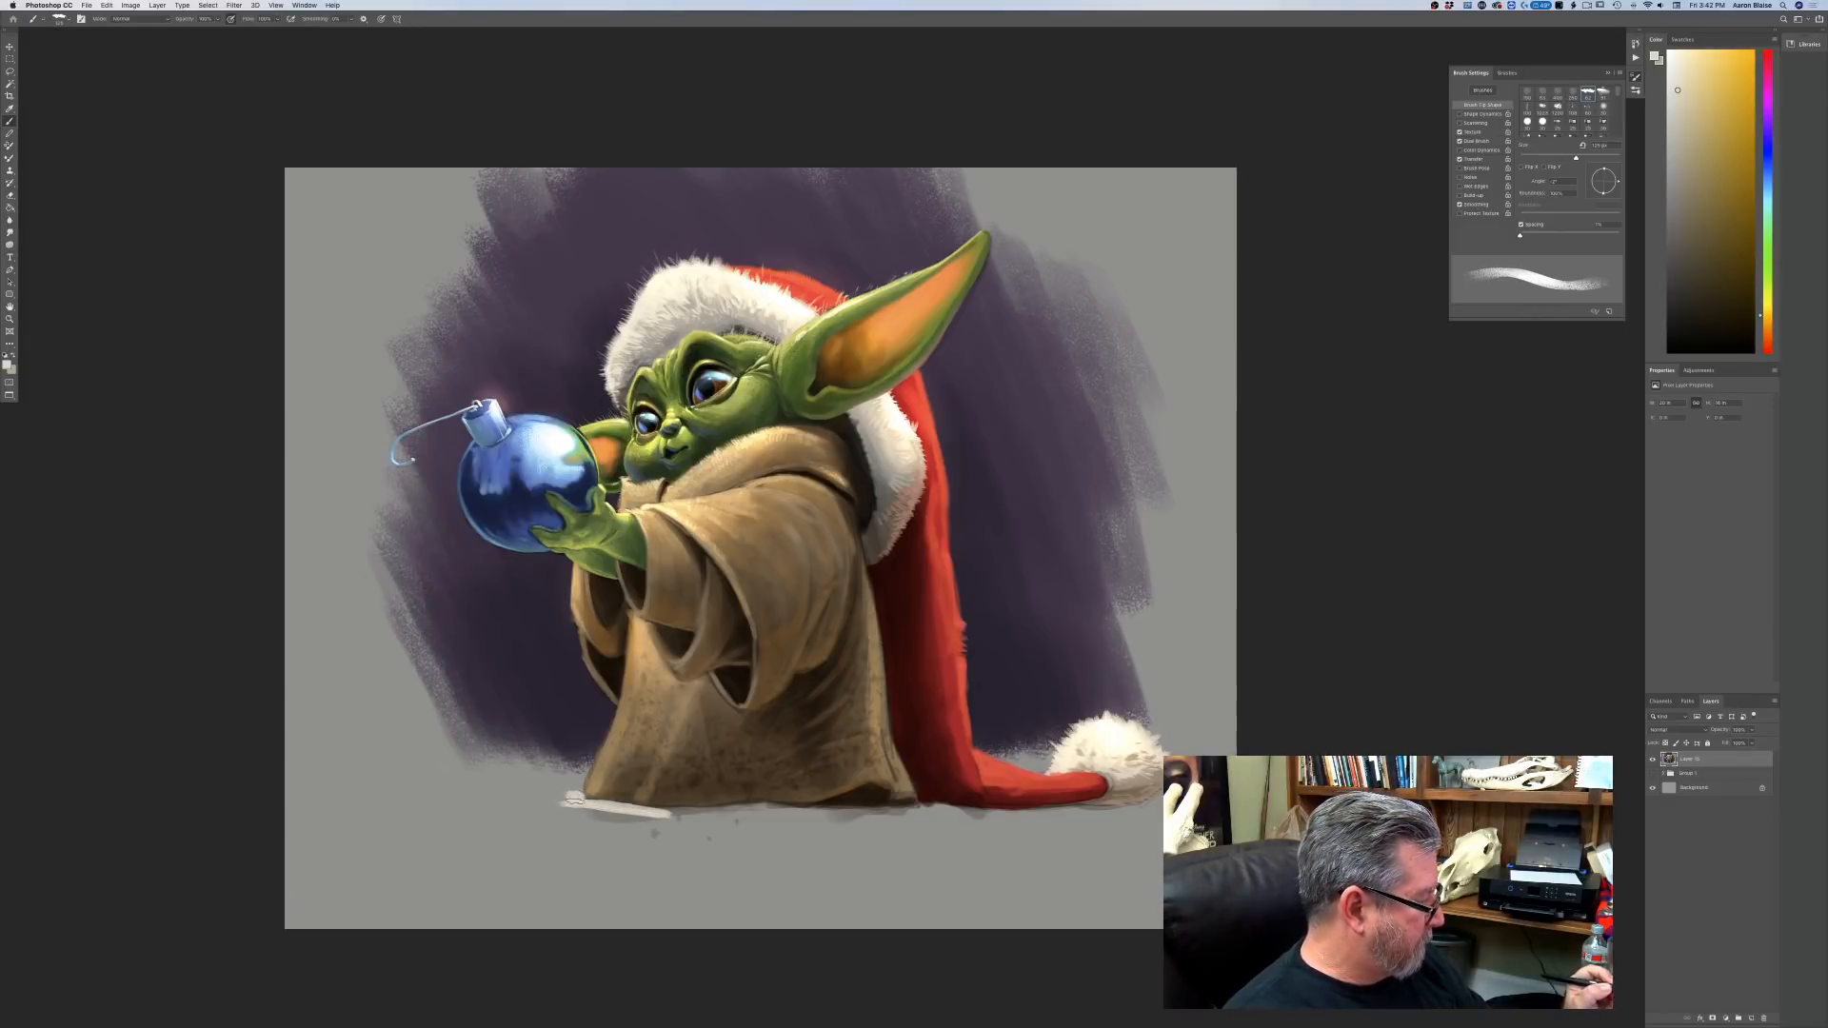
mouse_move(574, 797)
mouse_down()
mouse_move(541, 782)
mouse_move(509, 798)
mouse_move(563, 801)
mouse_move(511, 806)
mouse_move(655, 823)
mouse_move(437, 810)
mouse_up()
mouse_move(552, 824)
mouse_down()
mouse_move(723, 843)
mouse_move(766, 830)
mouse_move(653, 816)
mouse_move(795, 812)
mouse_up()
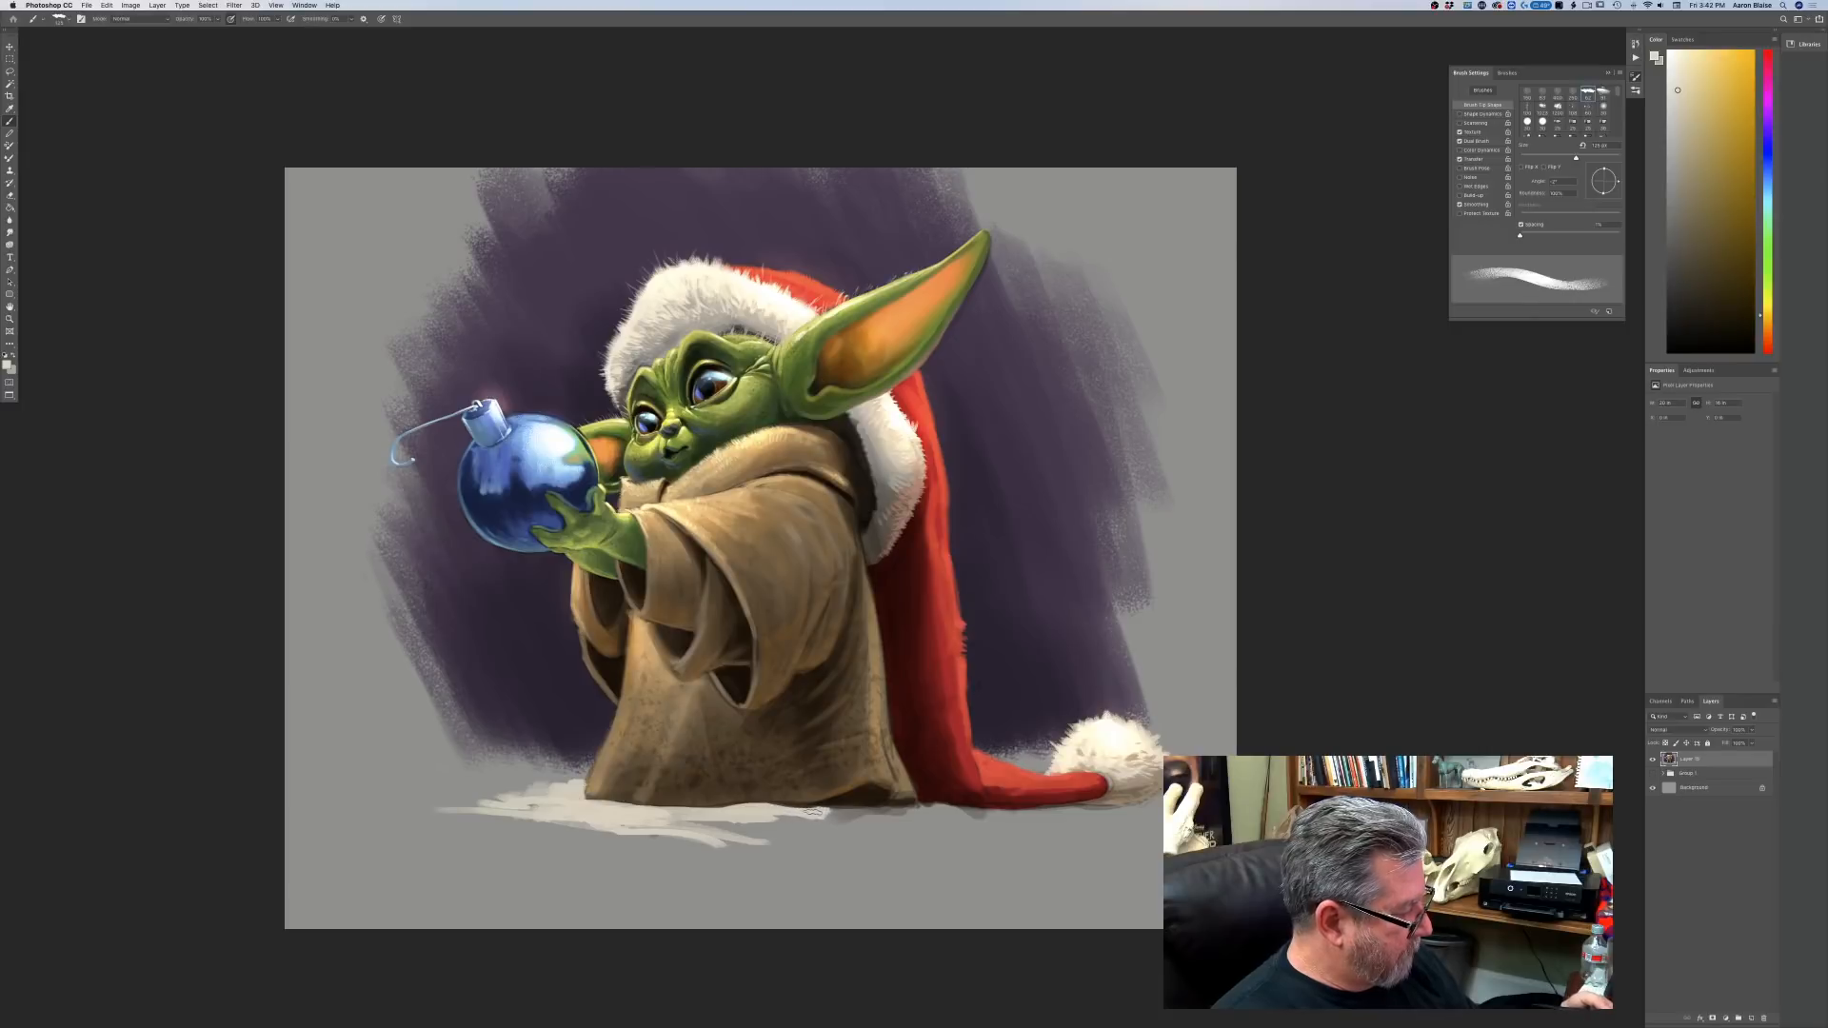
mouse_move(676, 821)
mouse_down()
mouse_move(931, 835)
mouse_move(813, 813)
mouse_move(848, 812)
mouse_move(797, 832)
mouse_move(676, 826)
mouse_move(676, 809)
mouse_move(588, 823)
mouse_move(518, 793)
mouse_move(489, 809)
mouse_move(414, 805)
mouse_up()
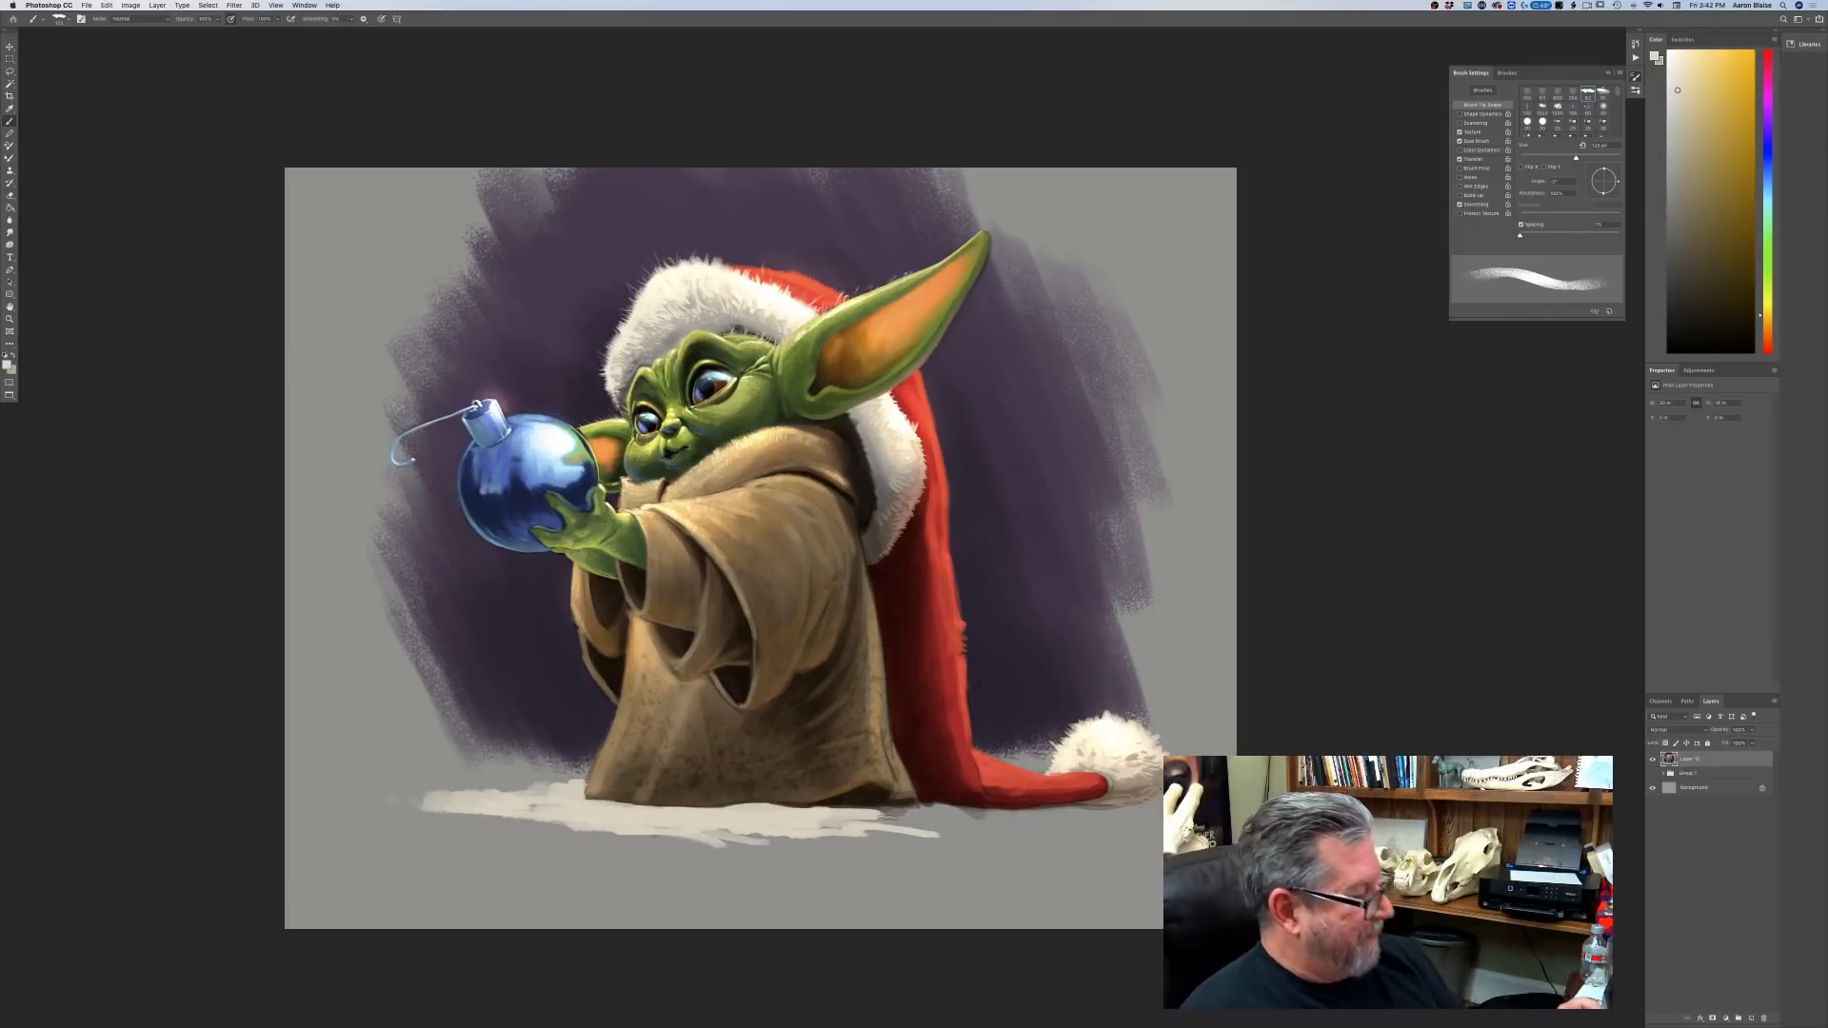
drag(847, 807, 1104, 808)
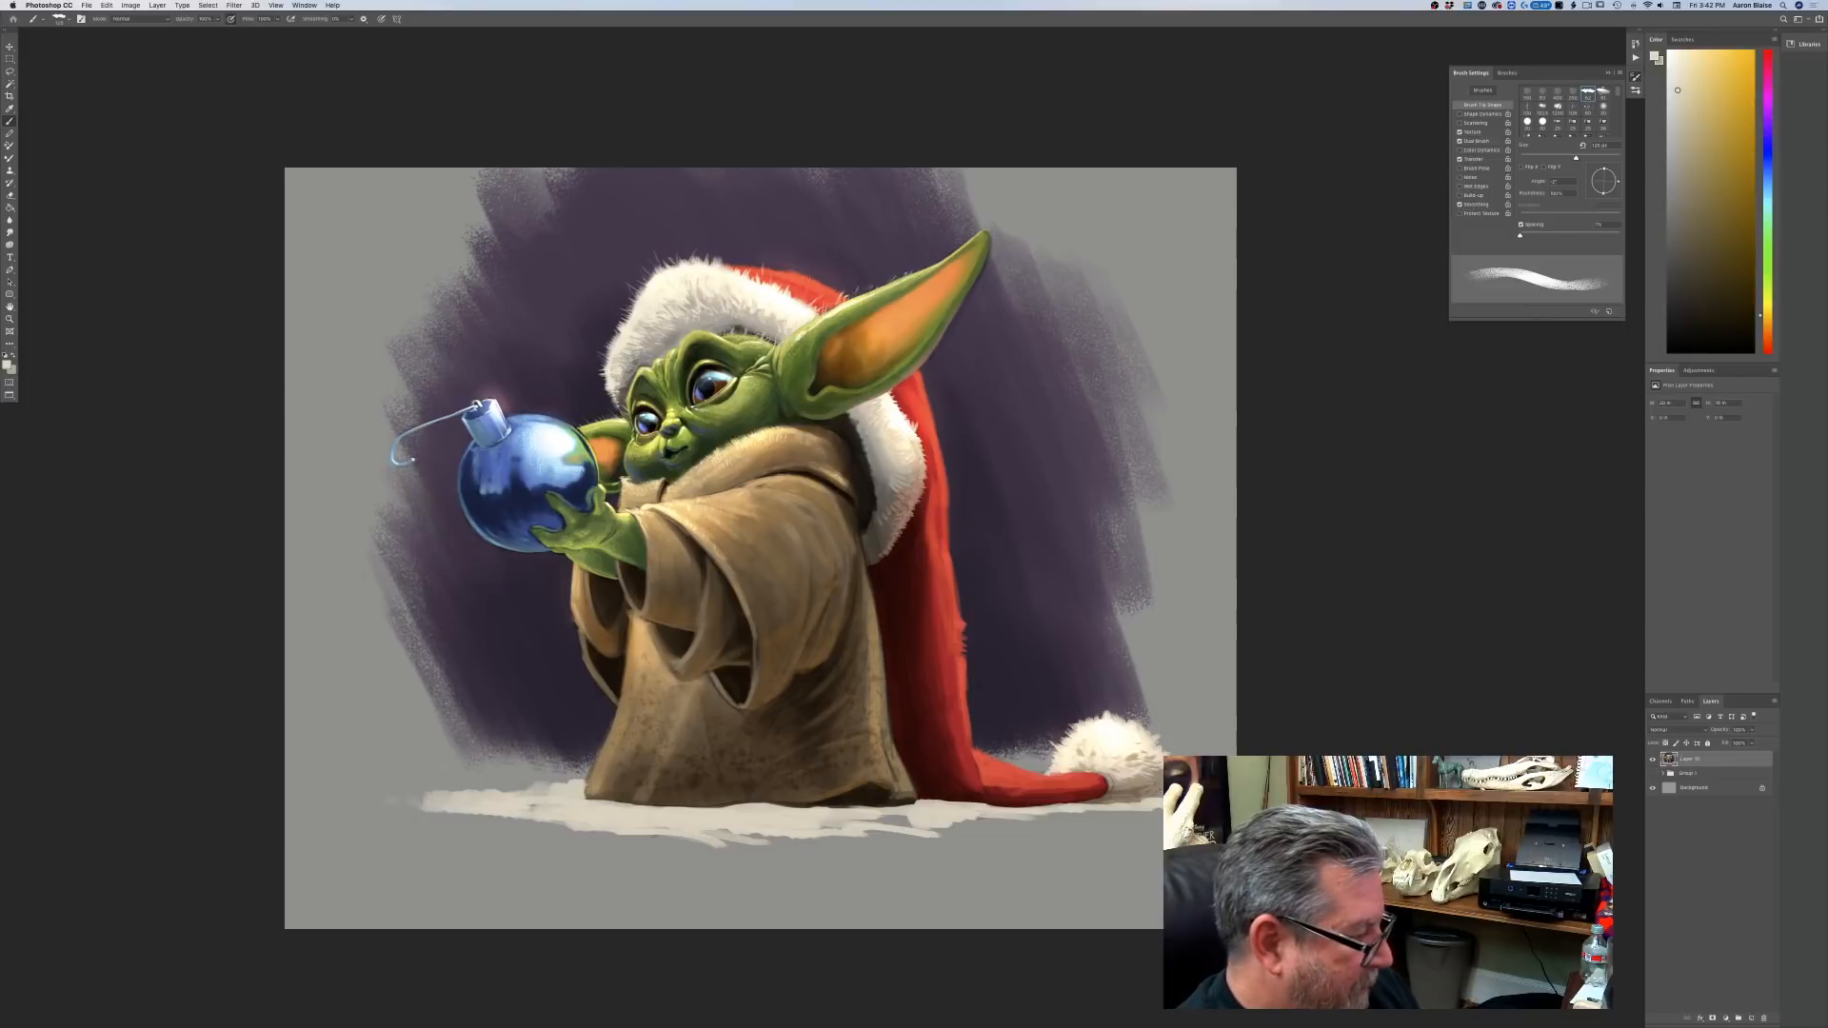
mouse_move(1144, 809)
mouse_down()
mouse_move(969, 813)
mouse_move(930, 836)
mouse_move(933, 815)
mouse_move(810, 821)
mouse_move(1090, 831)
mouse_up()
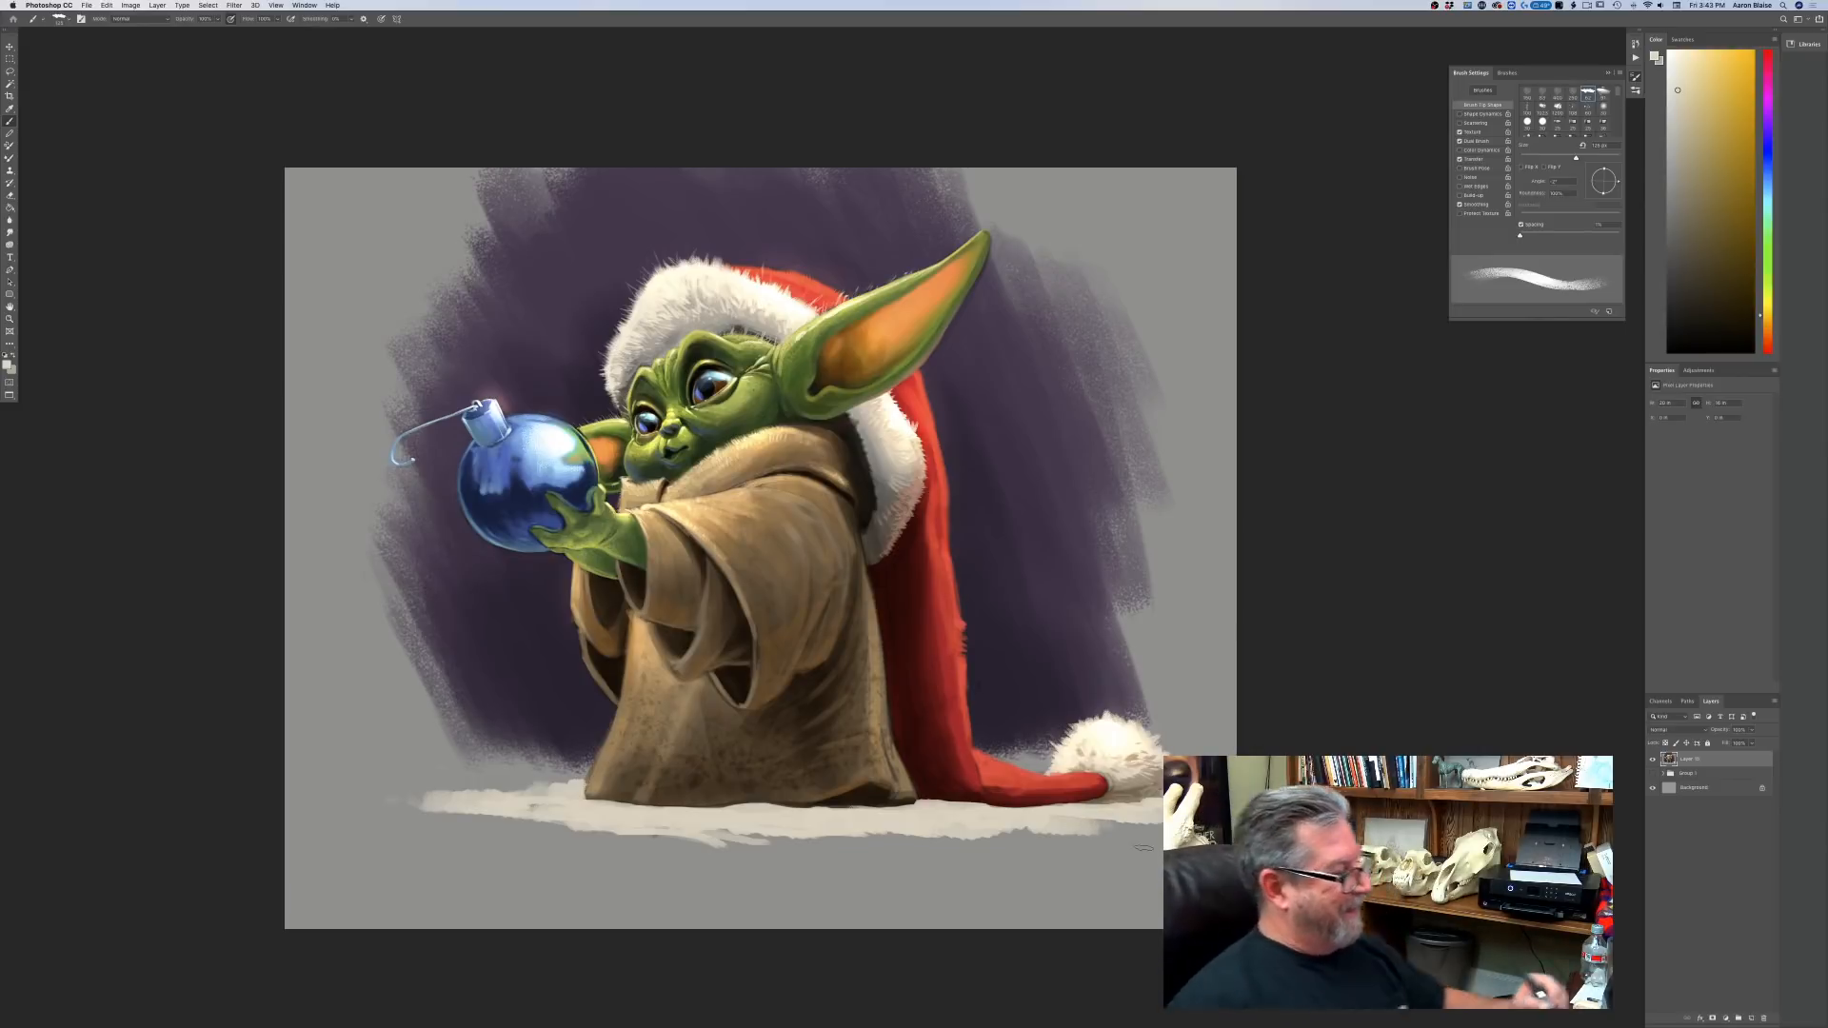
mouse_move(669, 840)
mouse_down()
mouse_move(624, 832)
mouse_move(556, 812)
mouse_move(542, 835)
mouse_move(519, 808)
mouse_move(508, 834)
mouse_move(482, 805)
mouse_move(467, 831)
mouse_move(445, 804)
mouse_move(394, 826)
mouse_move(378, 804)
mouse_move(325, 802)
mouse_up()
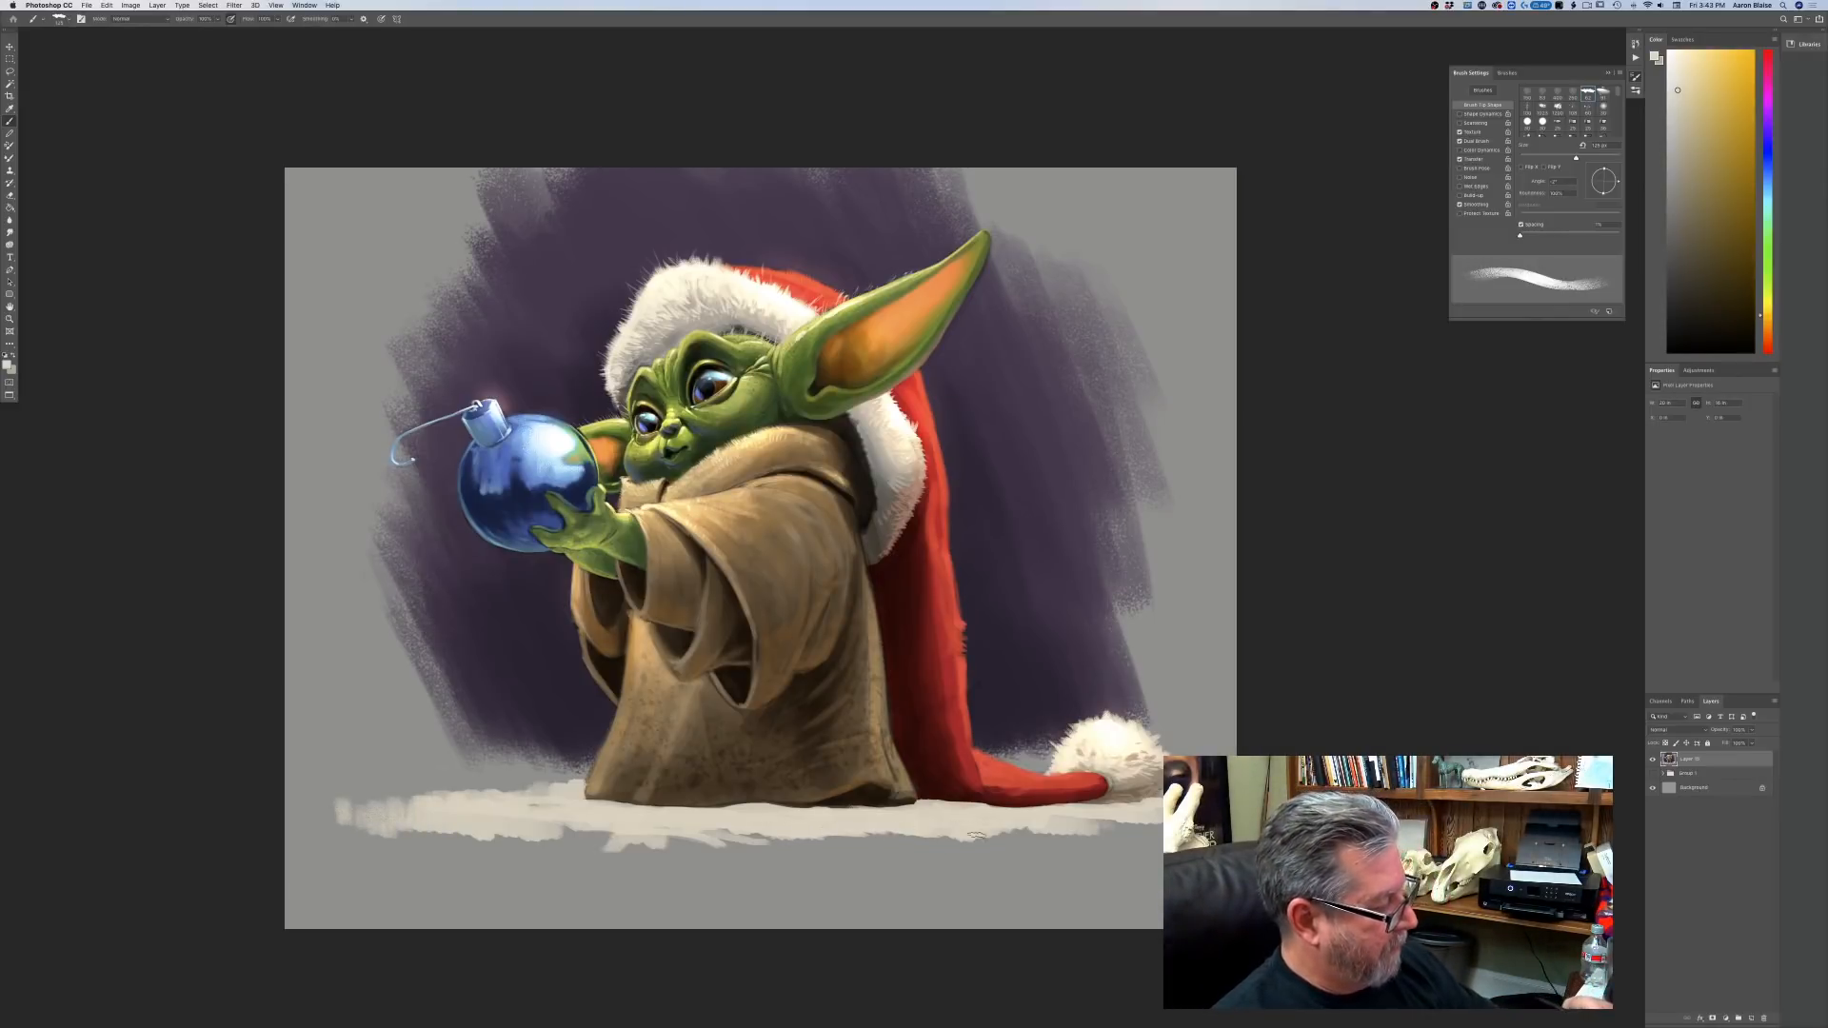
Choose a dark warm grey and paint thin contact shadows on the snow under the hat's tail and the robe's hem, reducing the brush size.
click(12, 369)
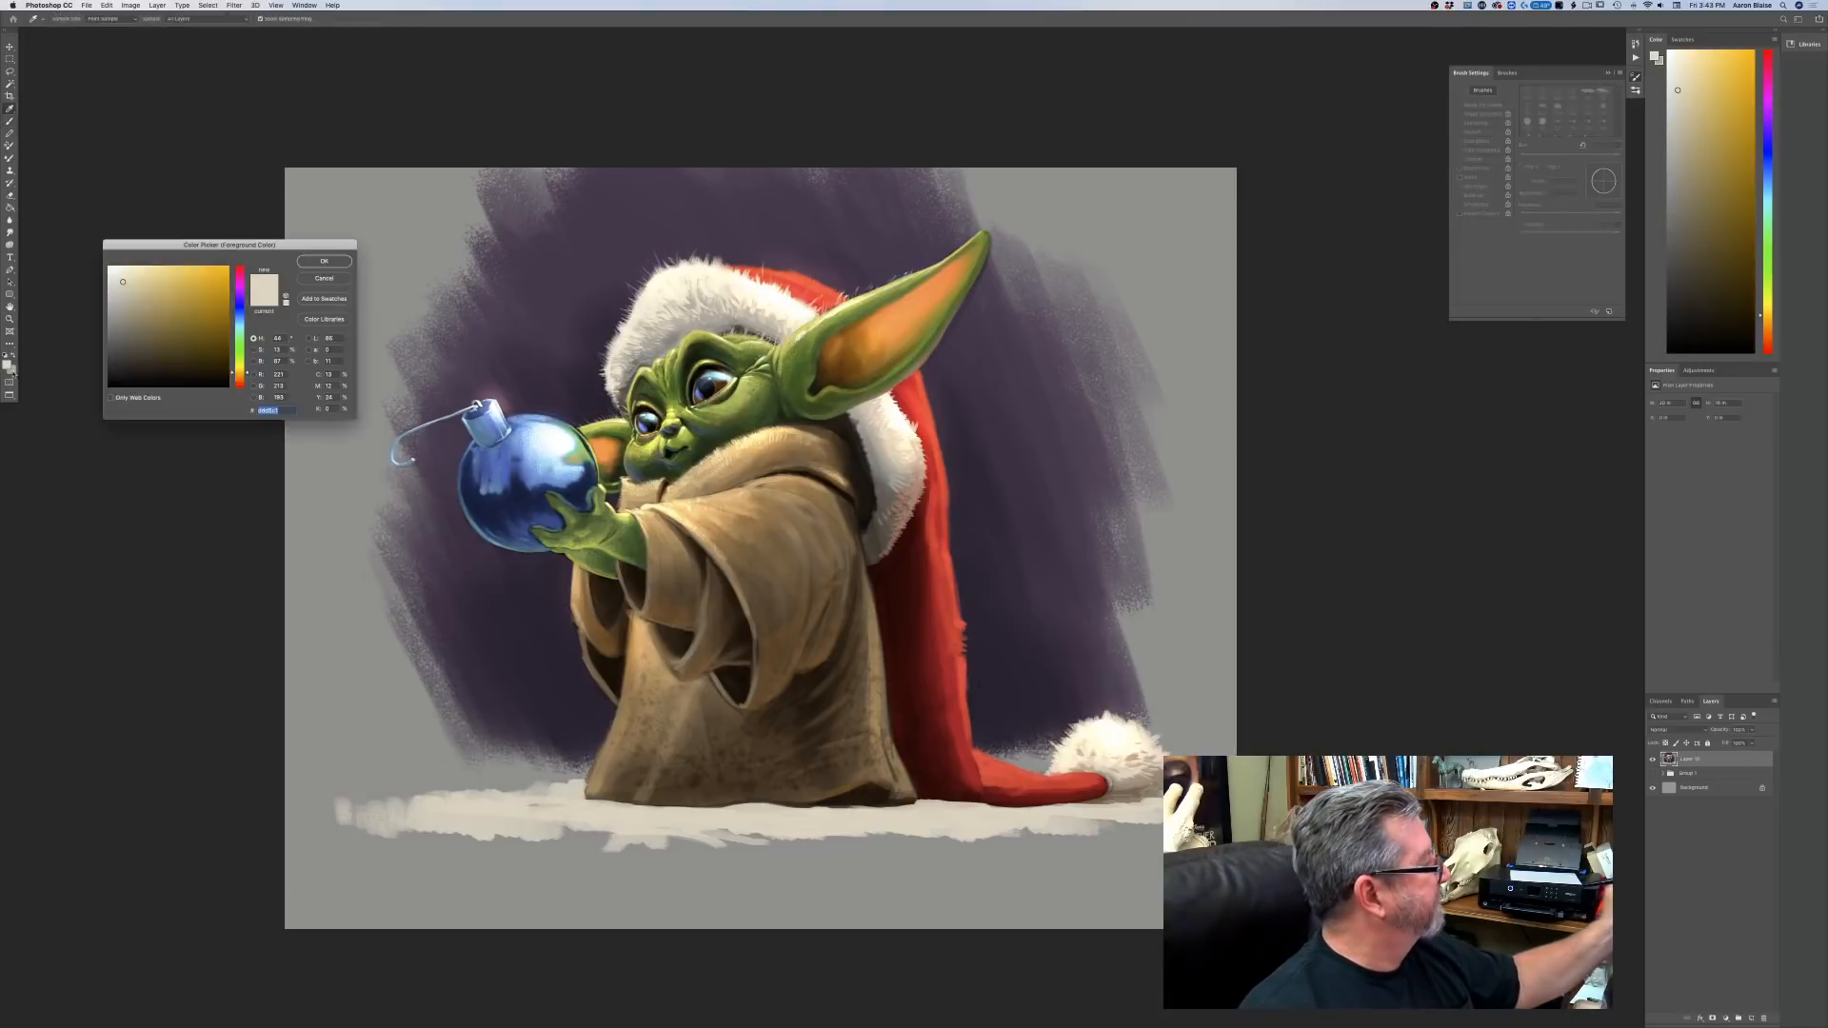
click(120, 306)
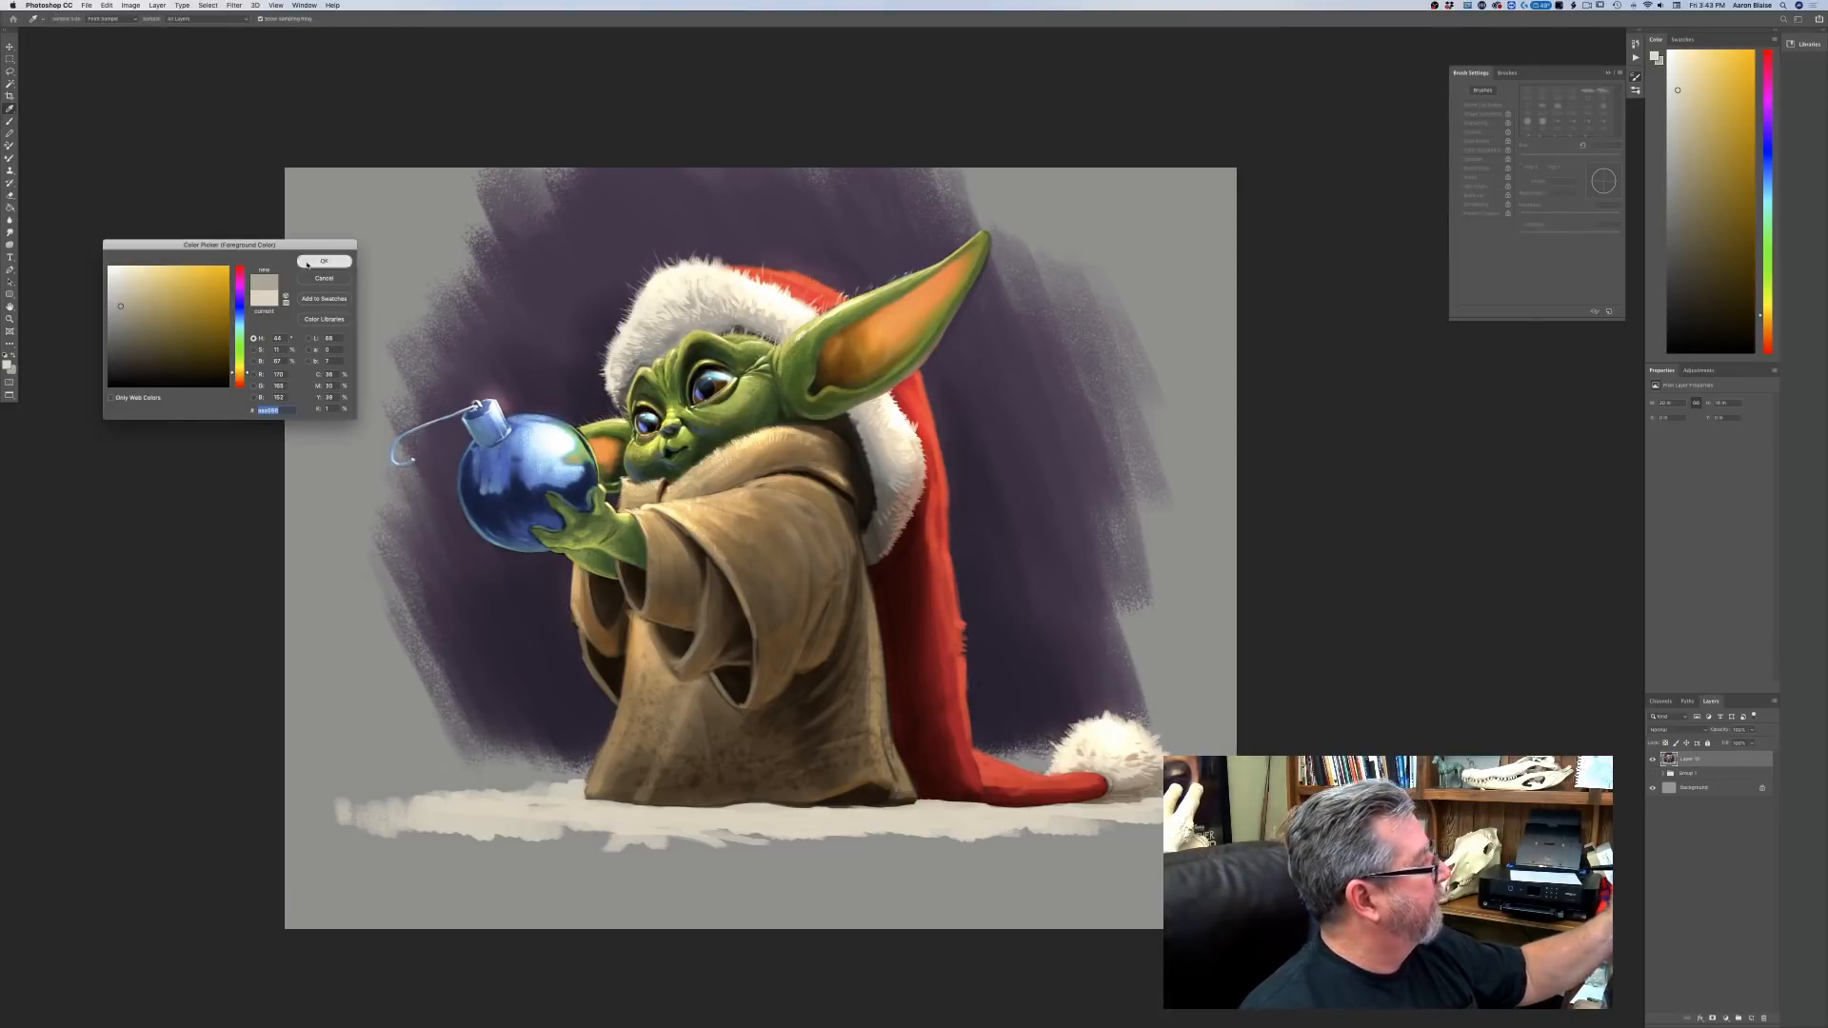
click(308, 265)
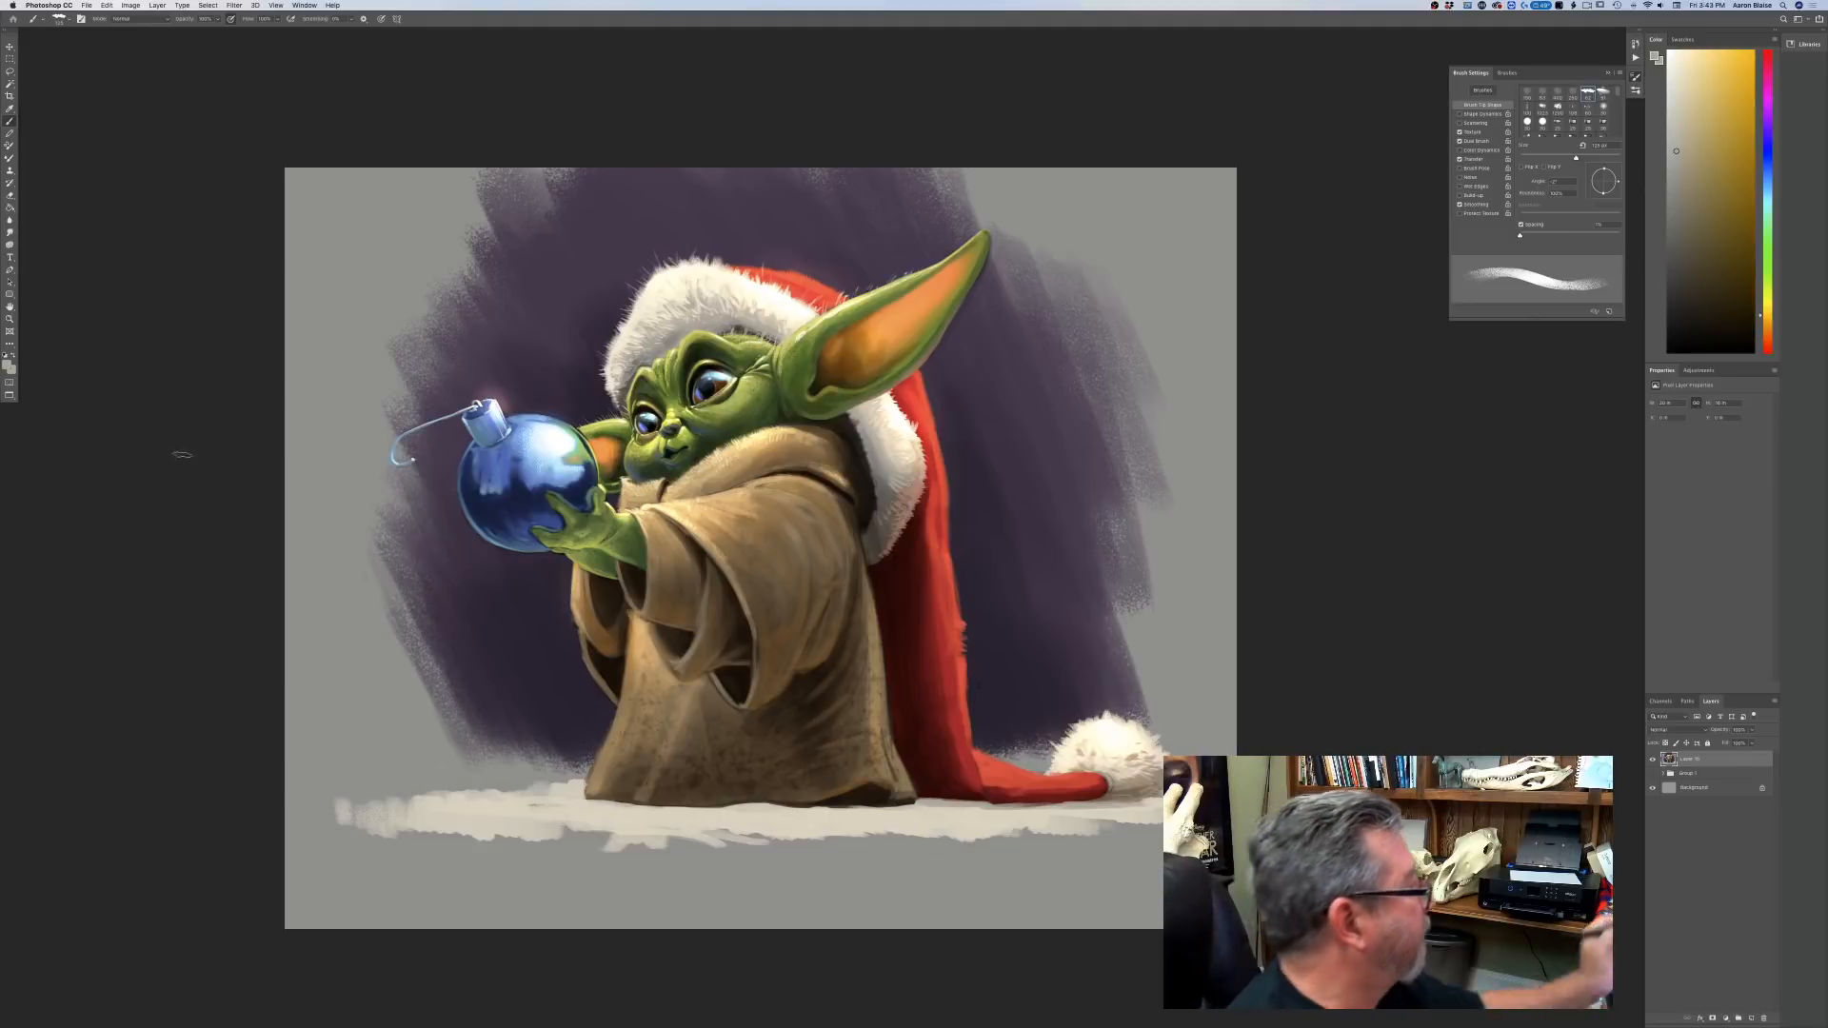
click(7, 366)
click(119, 333)
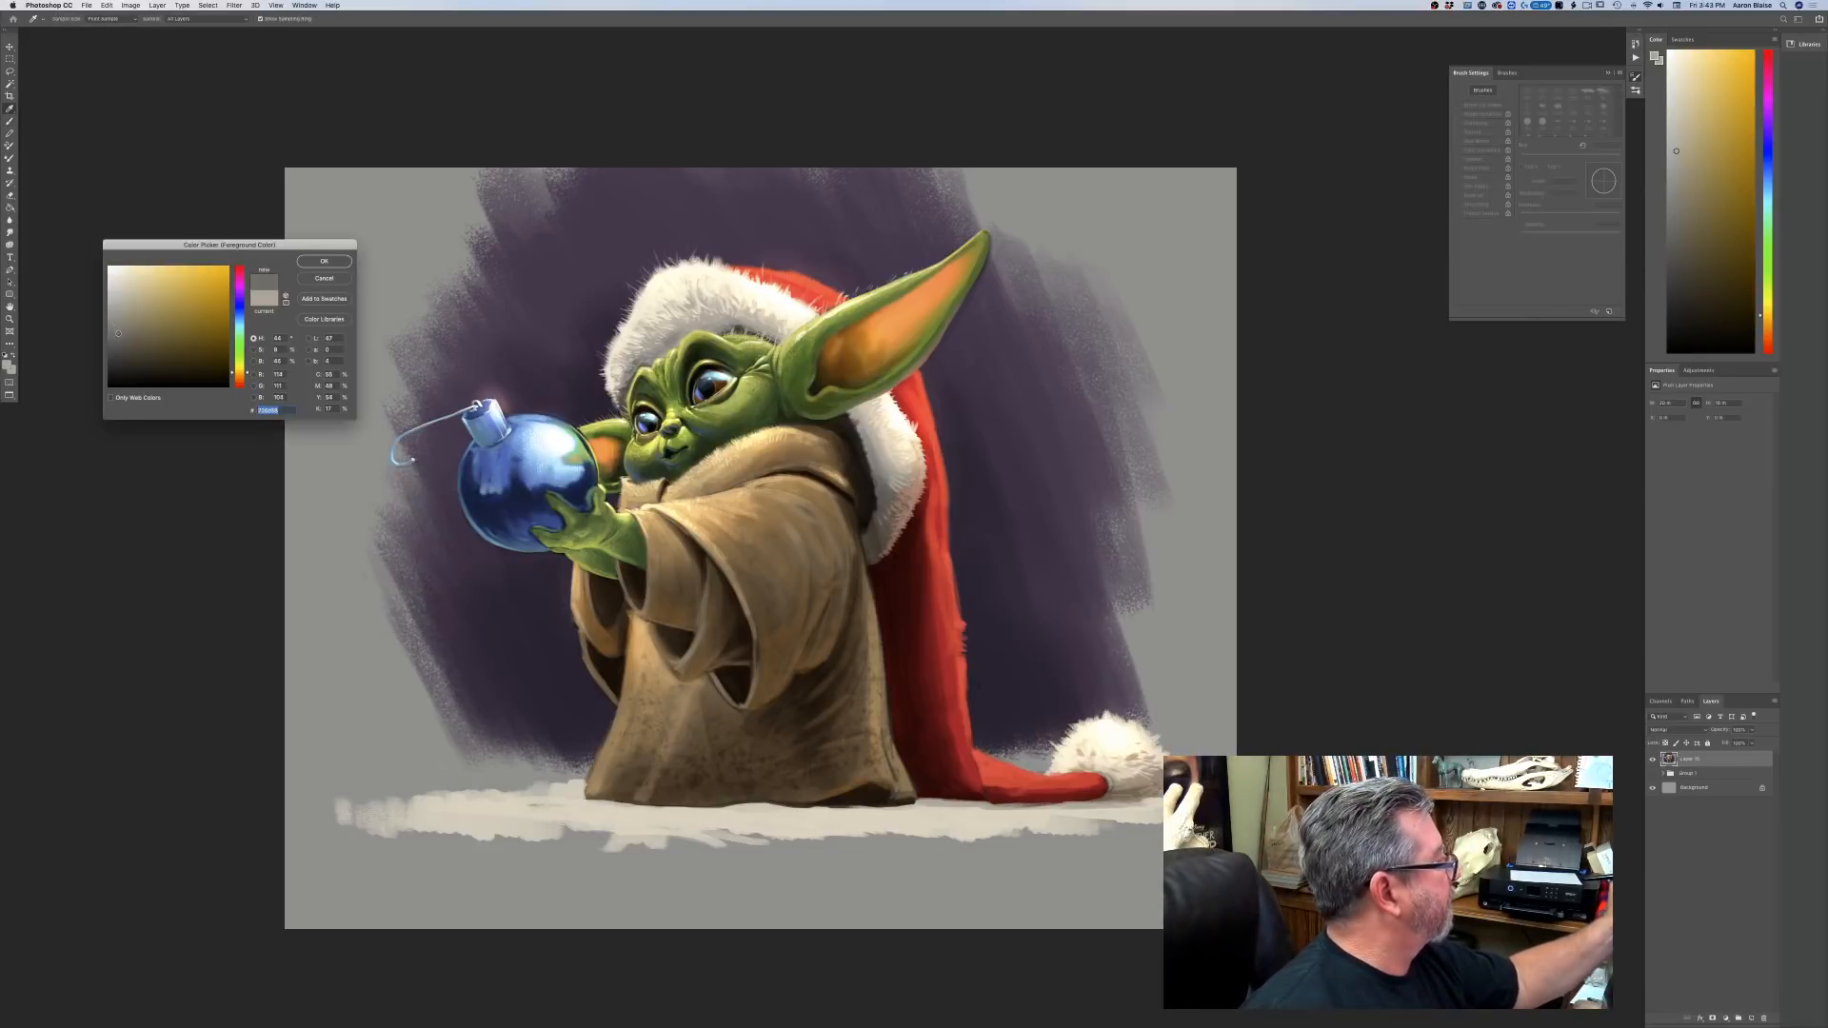
click(324, 261)
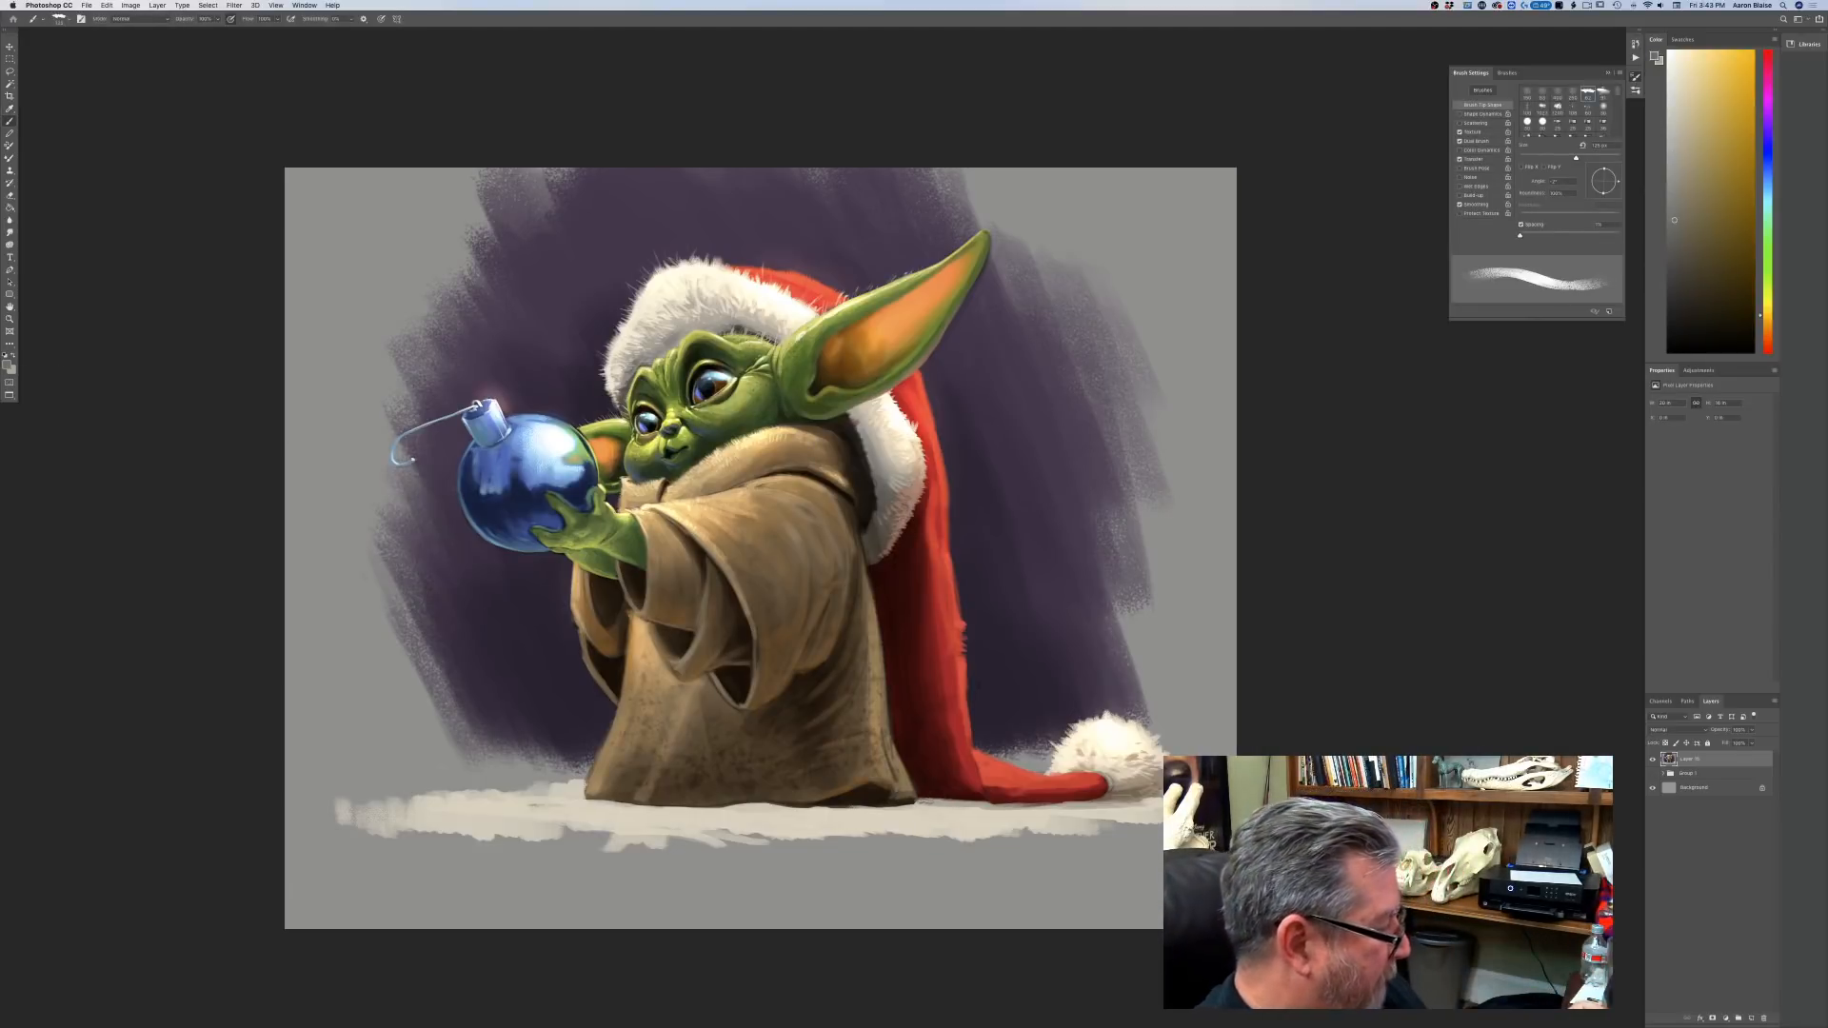
drag(935, 803, 1146, 805)
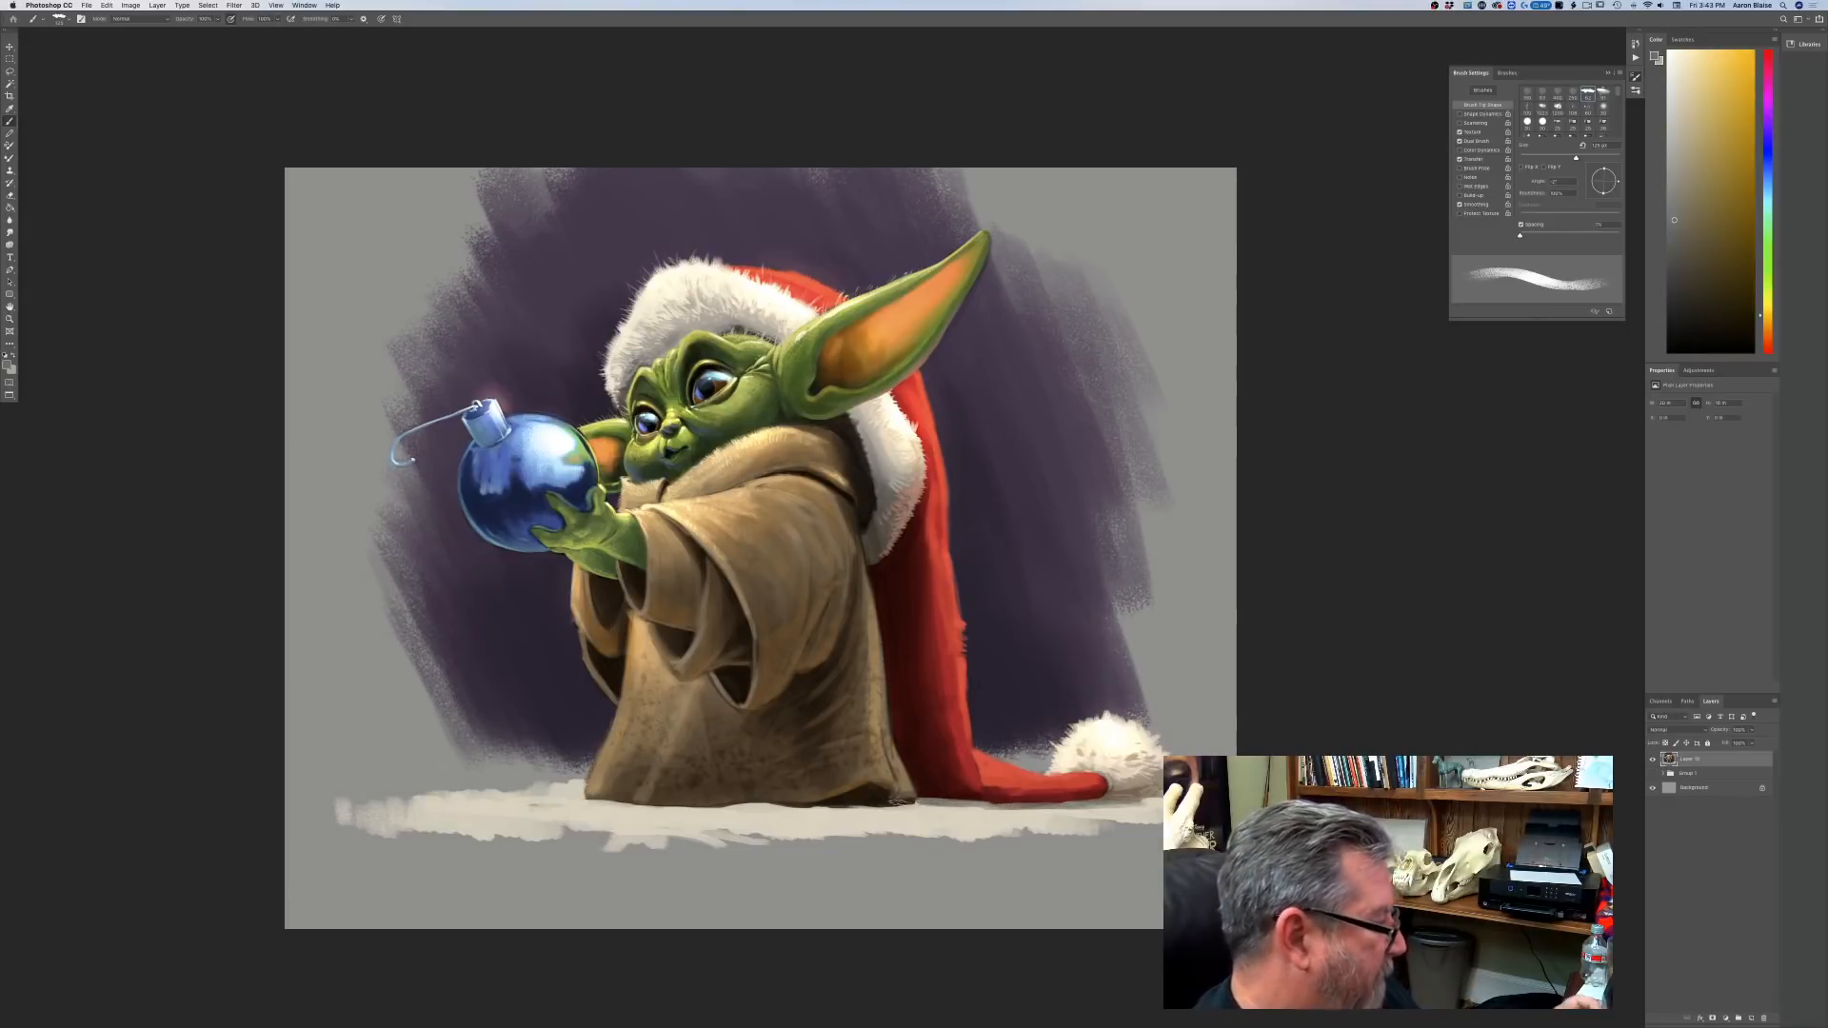
drag(920, 806, 782, 807)
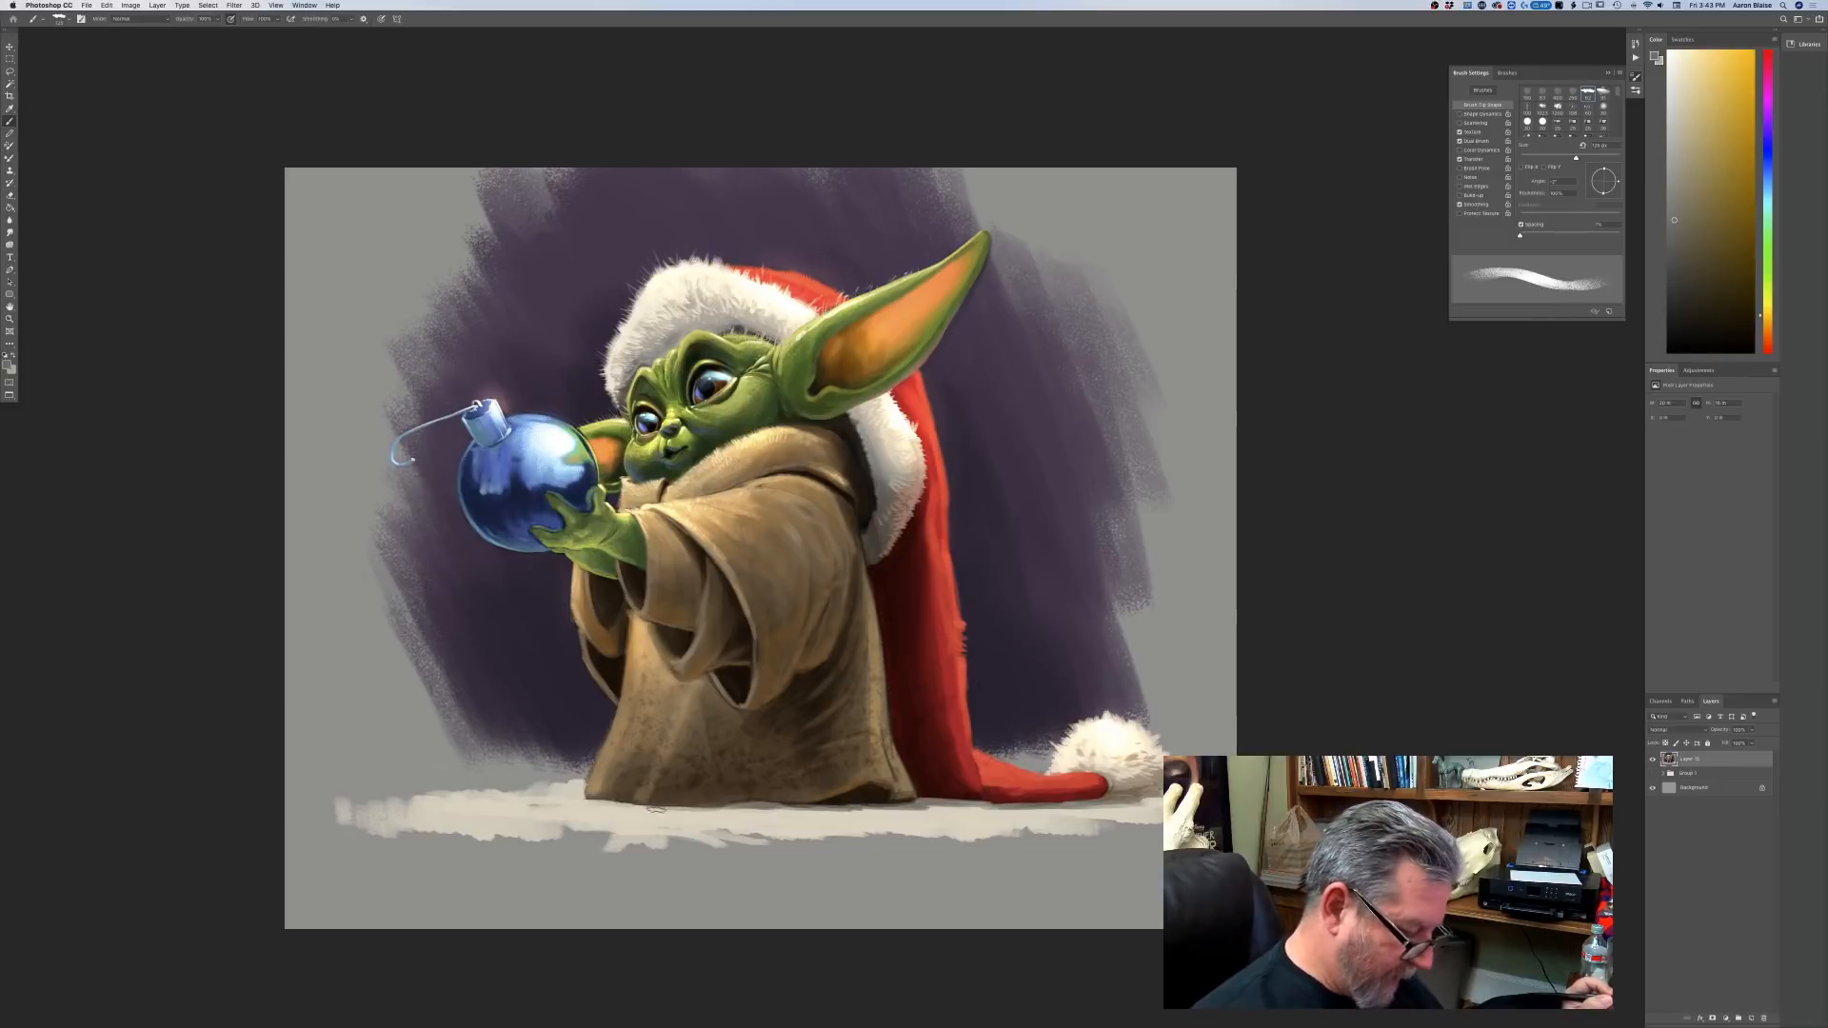
key(bracketleft)
key(bracketleft)
key(bracketleft)
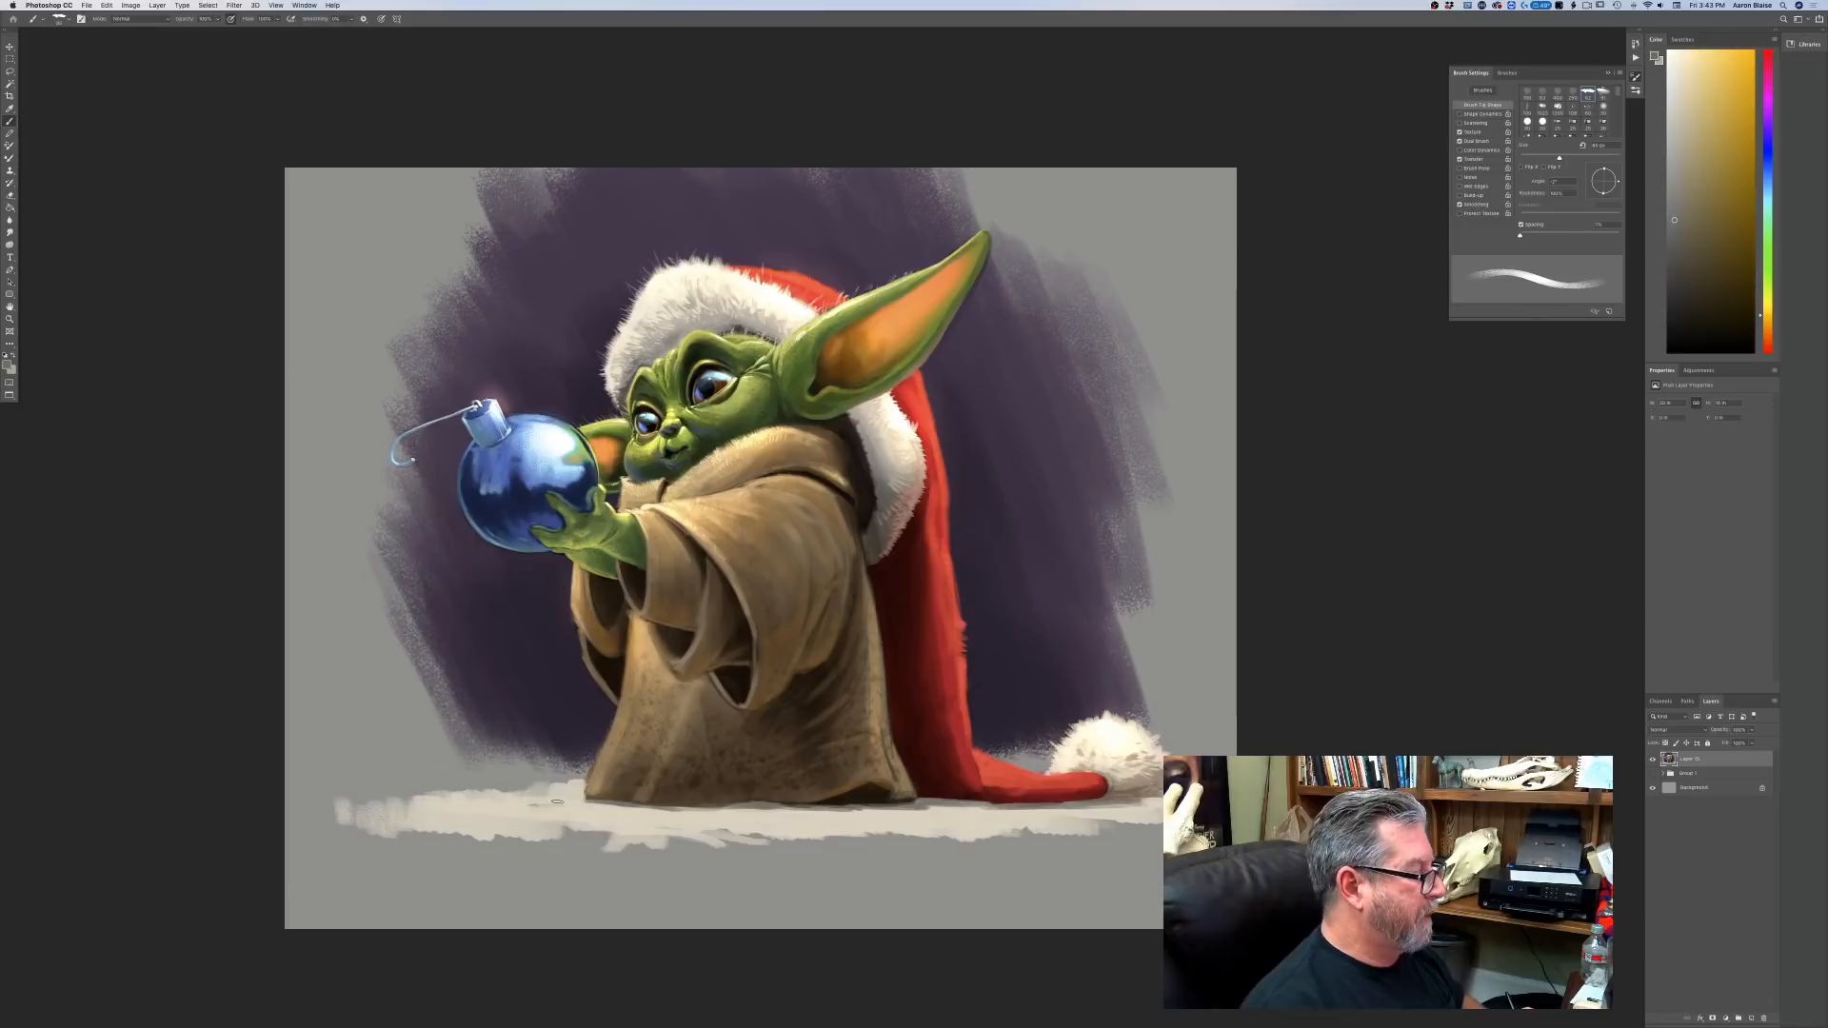
Change the foreground colour to near white, enlarge the brush, and paint bright strokes across the snow band out to both ends.
click(8, 366)
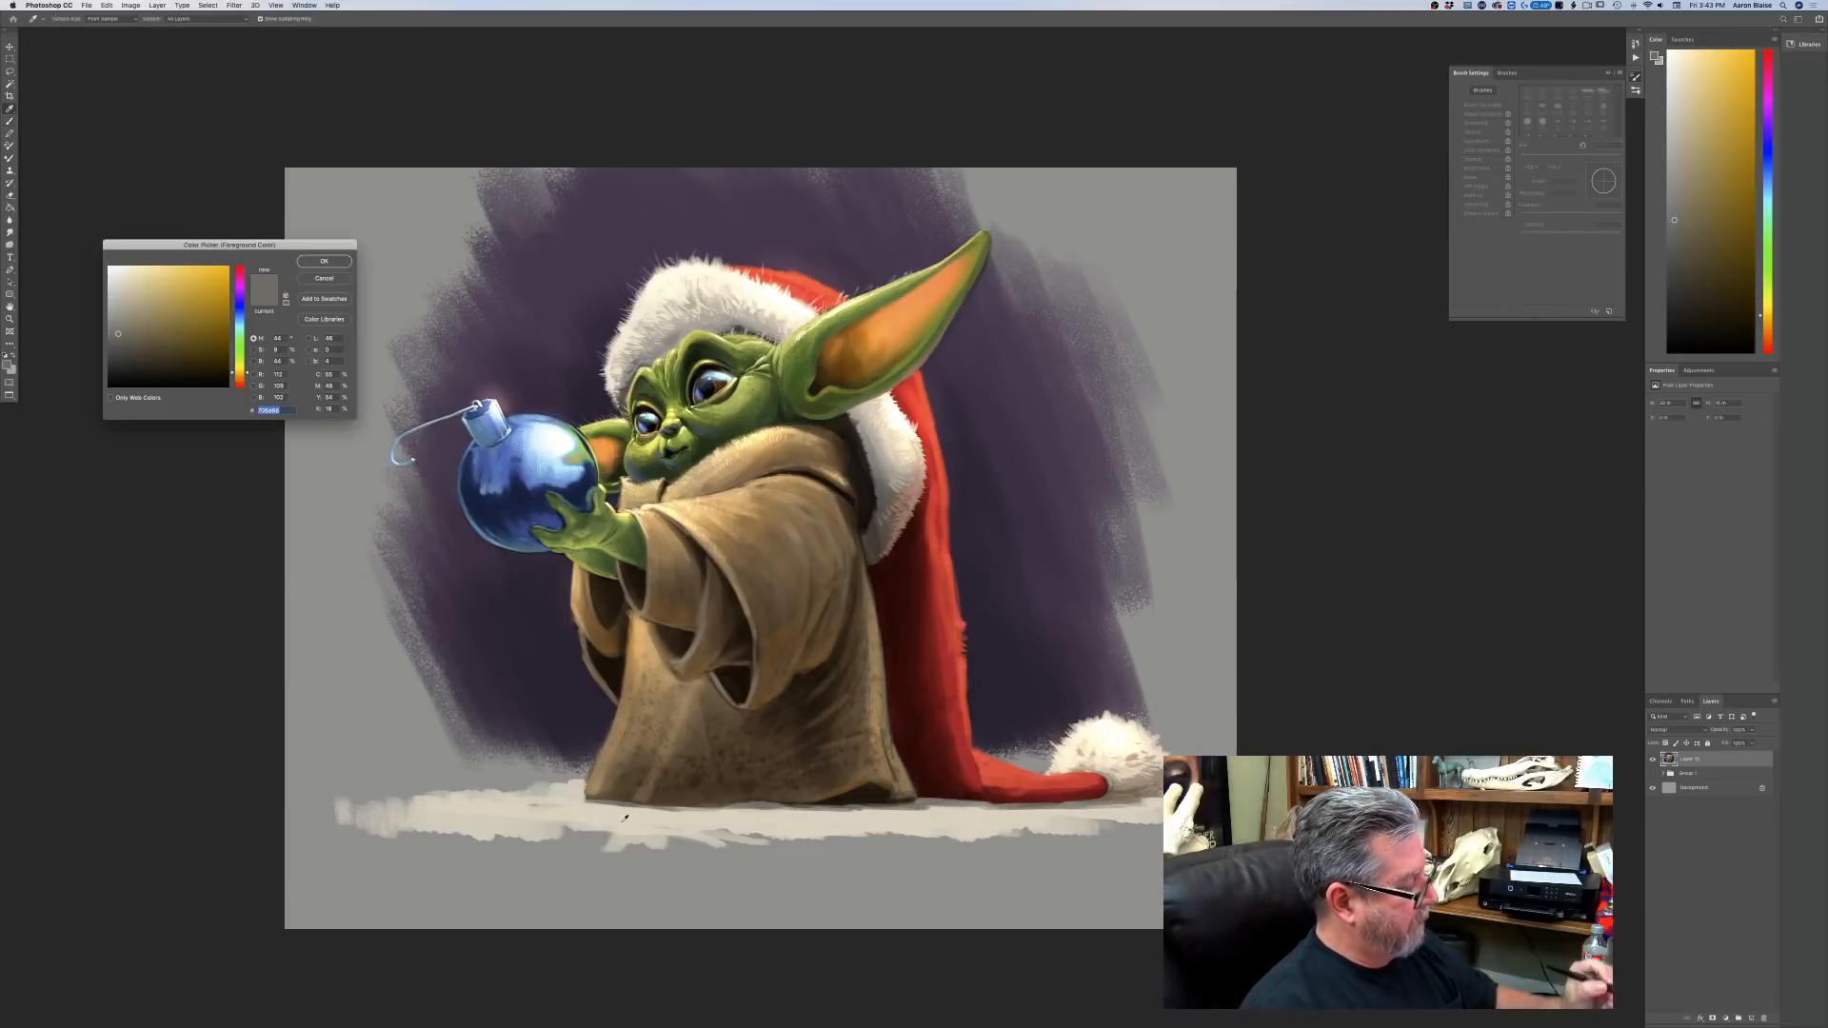
click(123, 282)
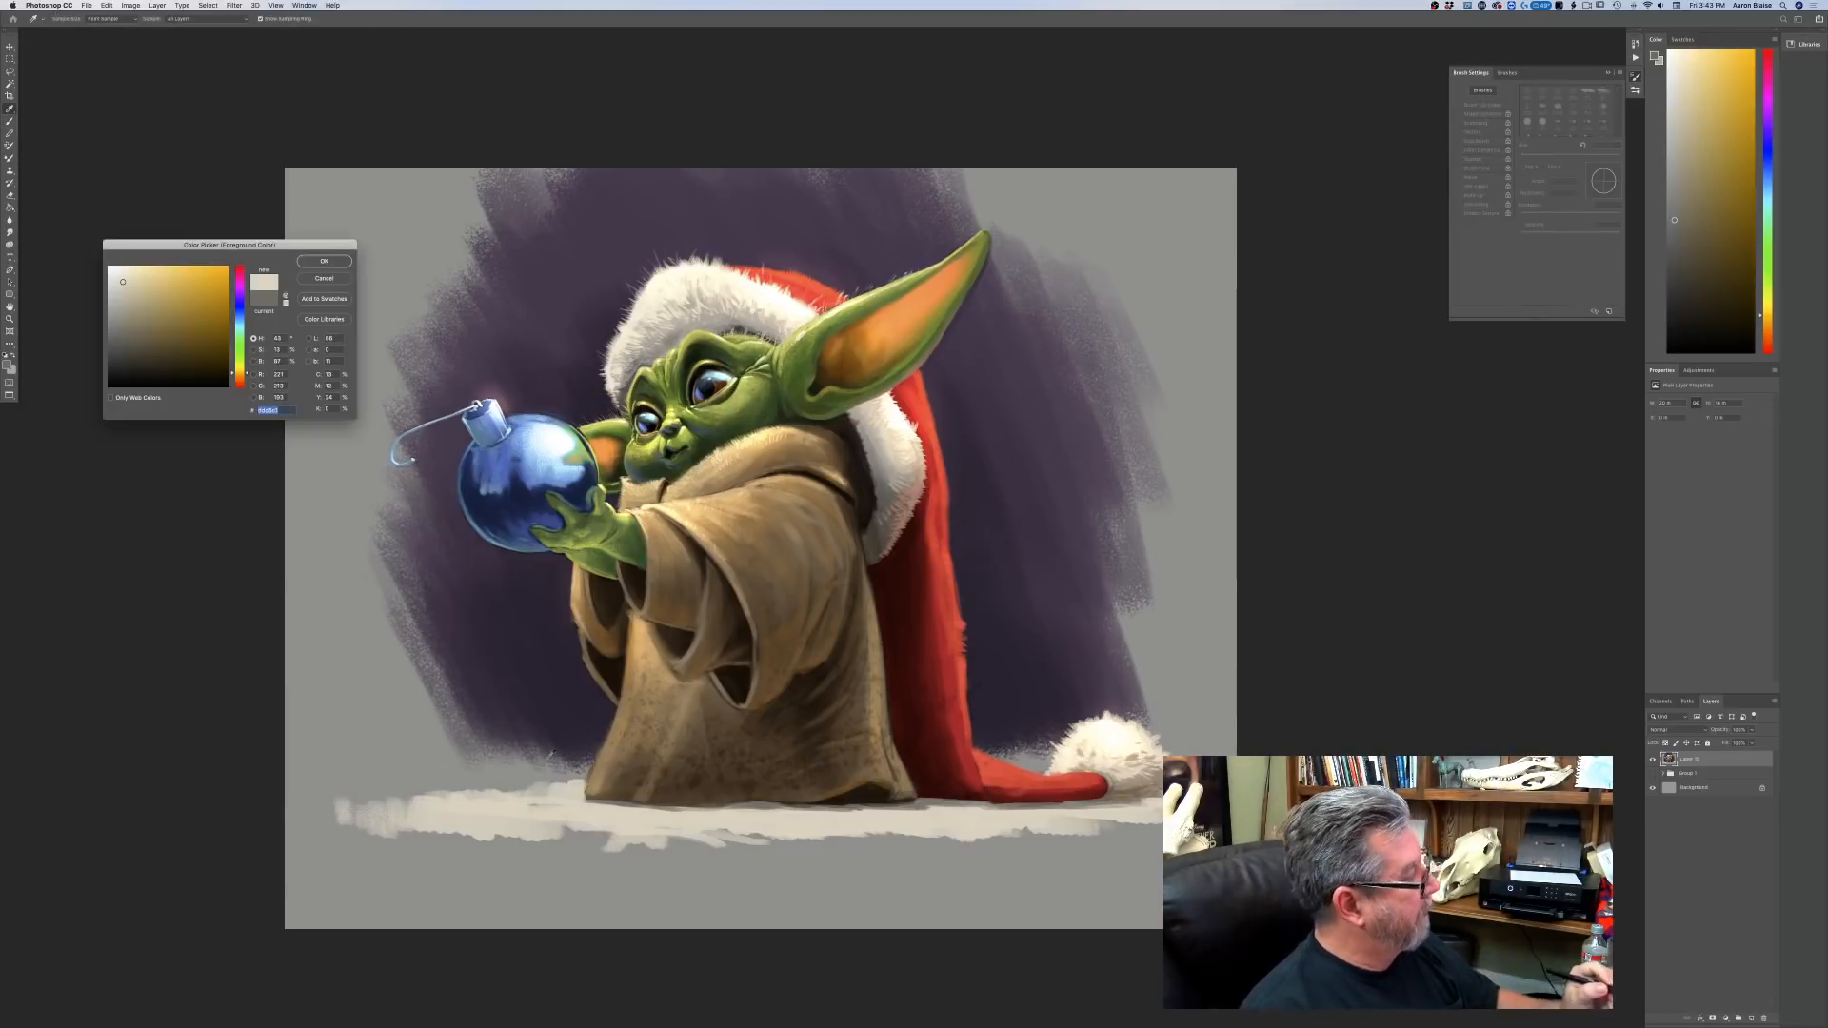
click(324, 261)
key(b)
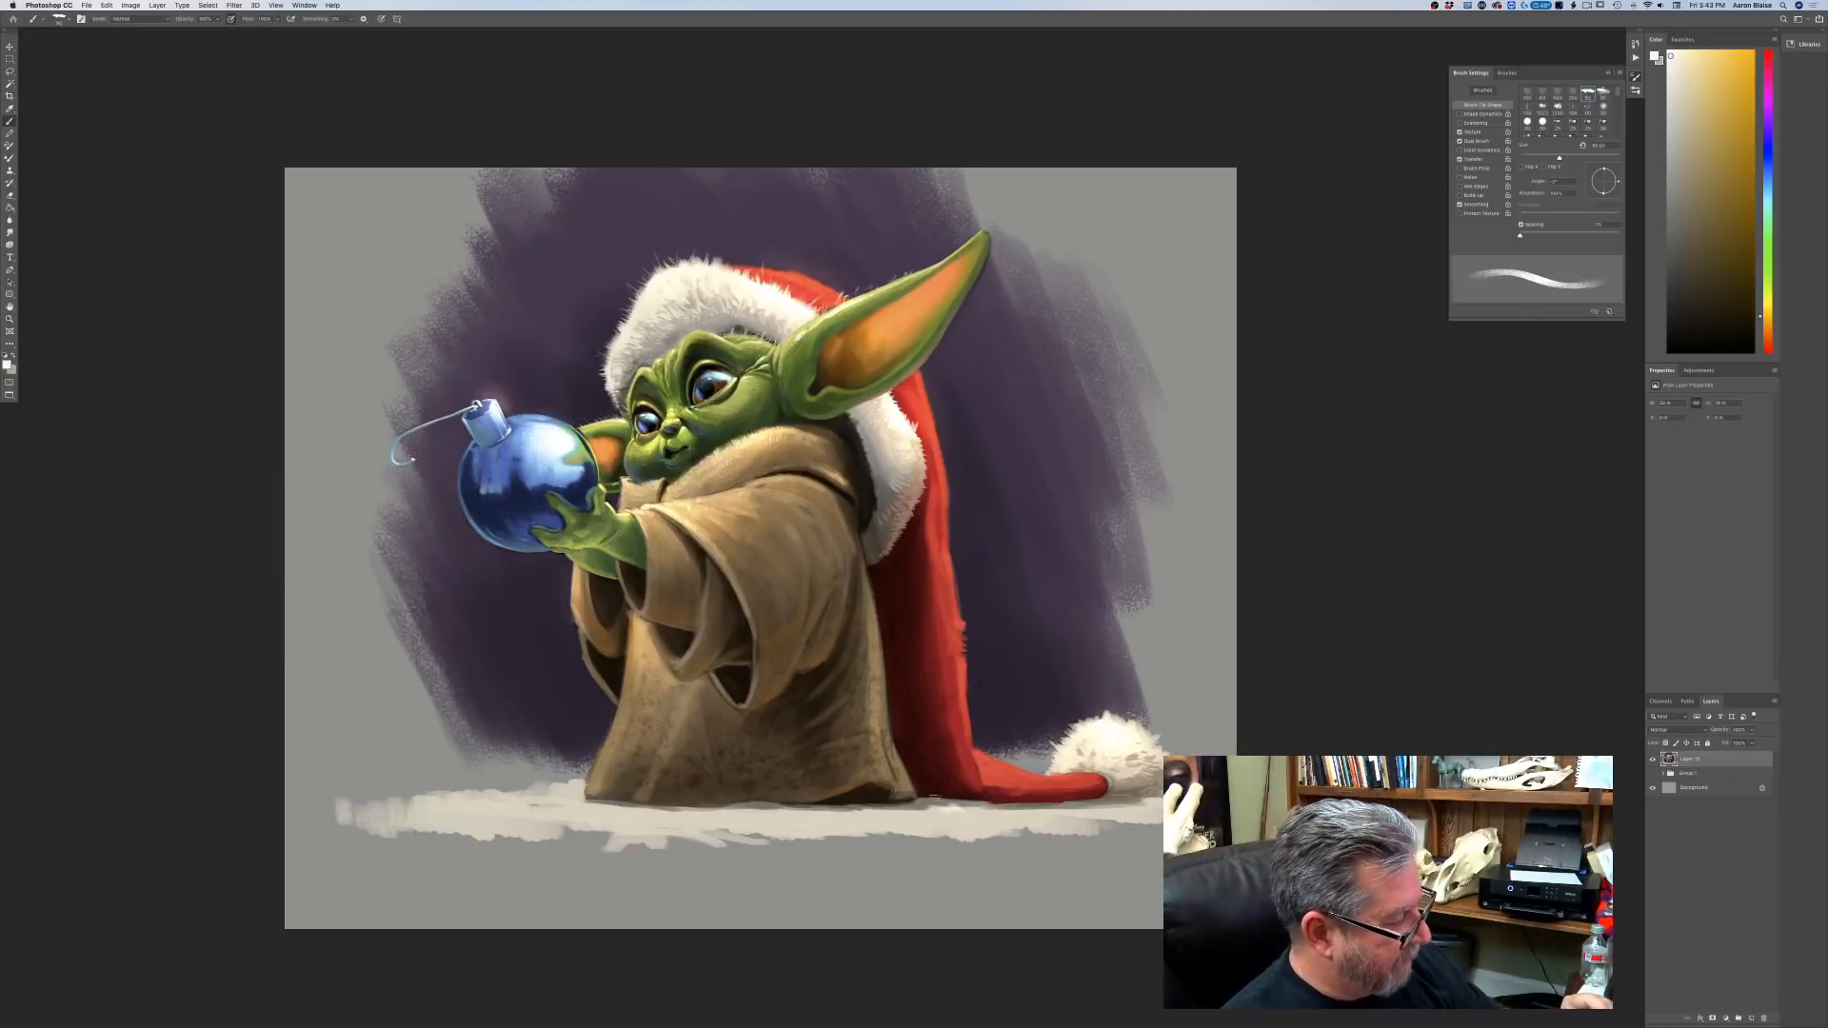
key(bracketright)
key(bracketright)
key(bracketright)
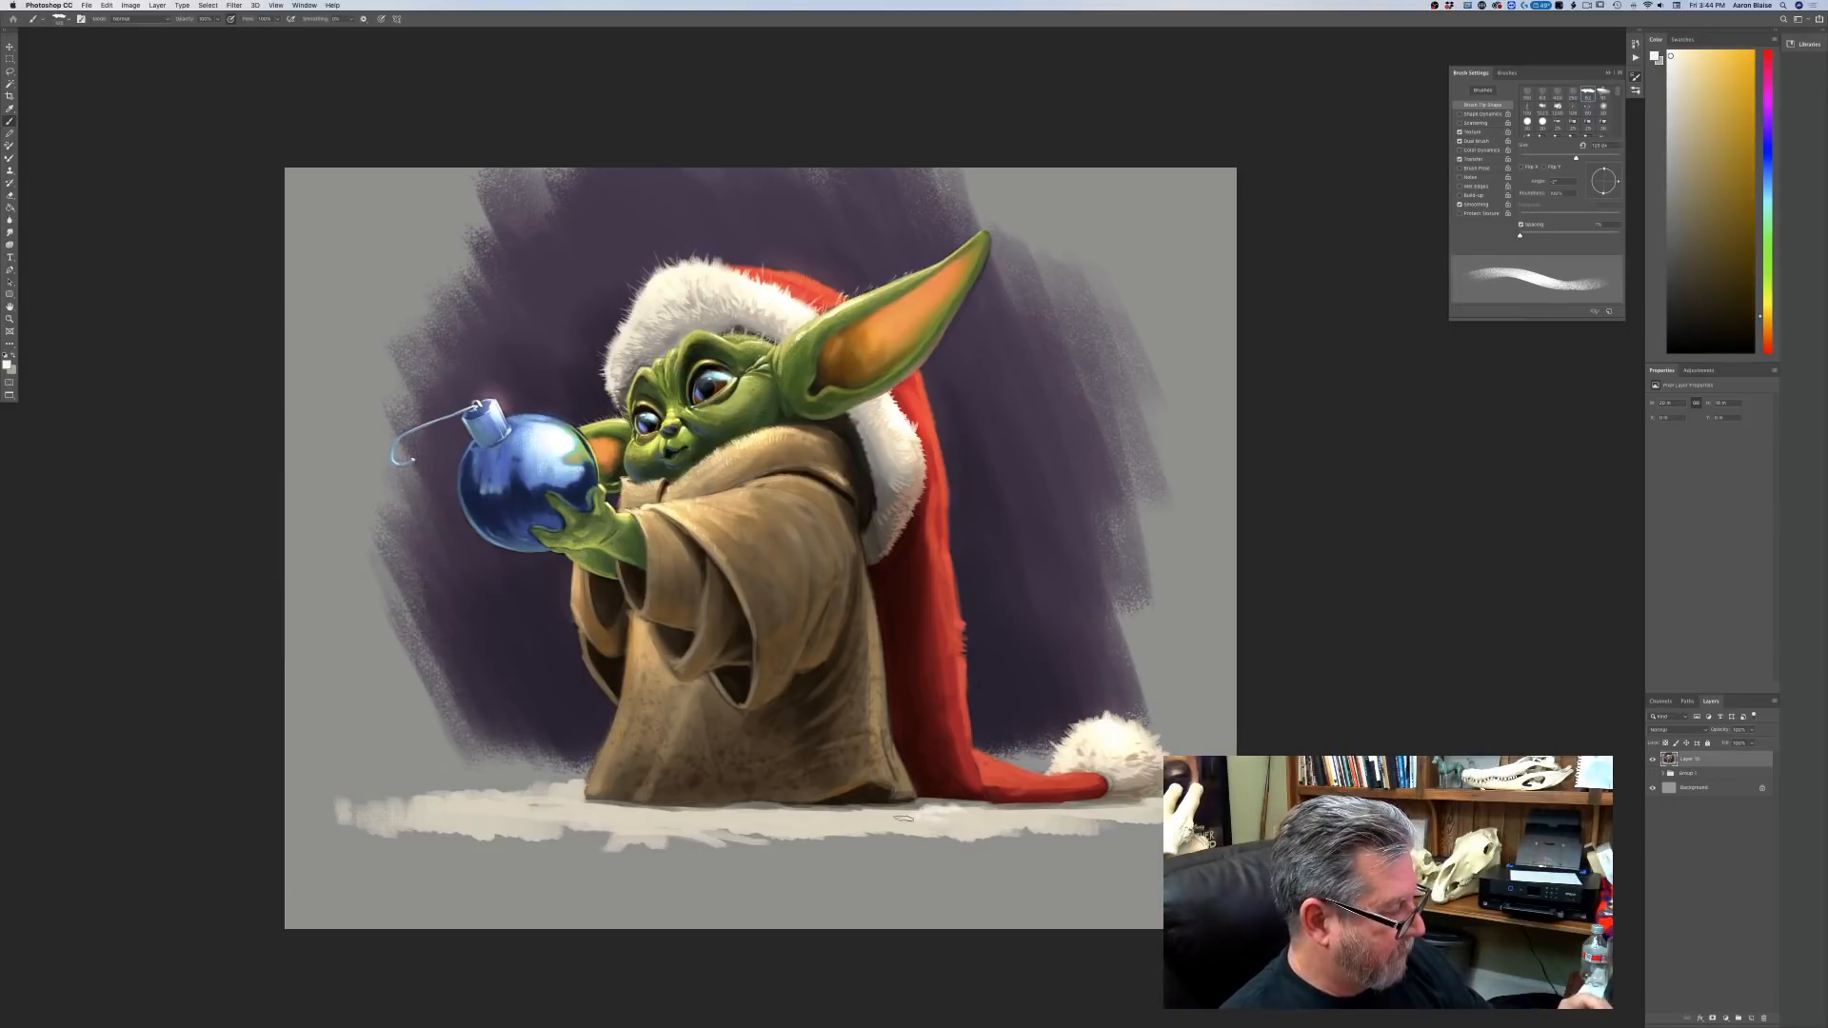
key(bracketright)
key(bracketright)
key(bracketright)
key(bracketright)
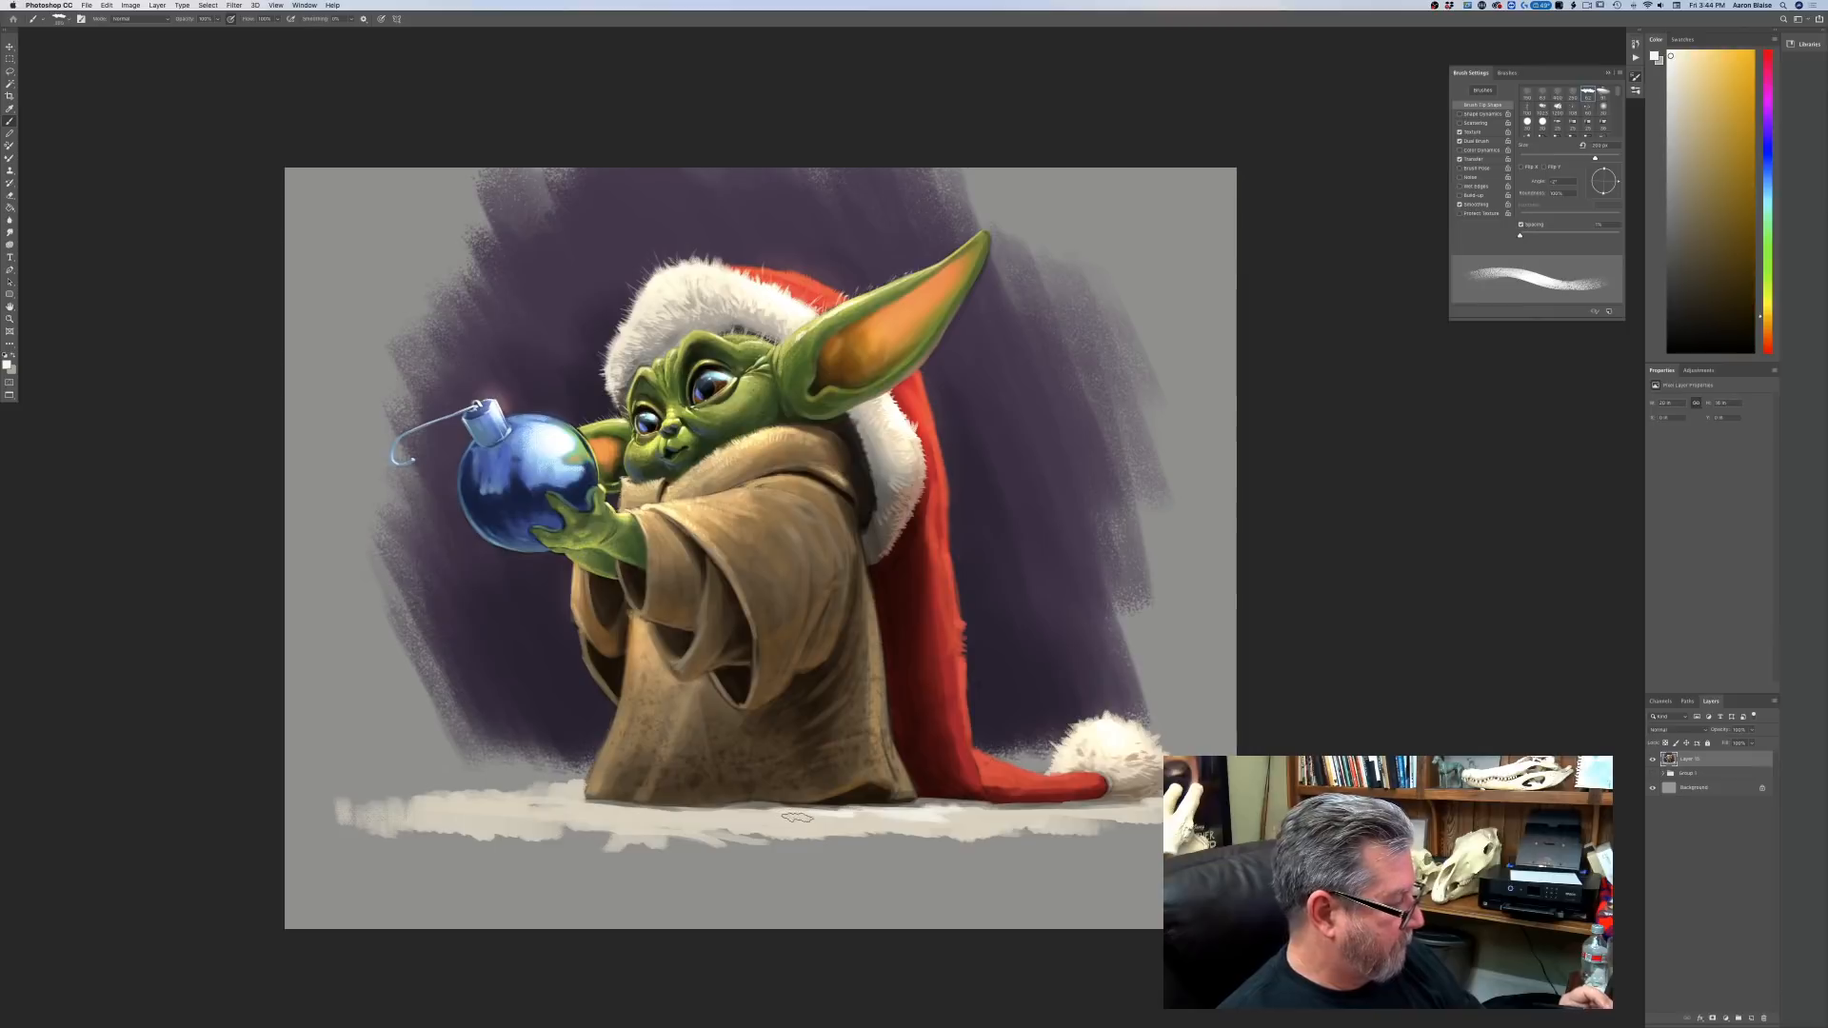
drag(828, 830, 395, 809)
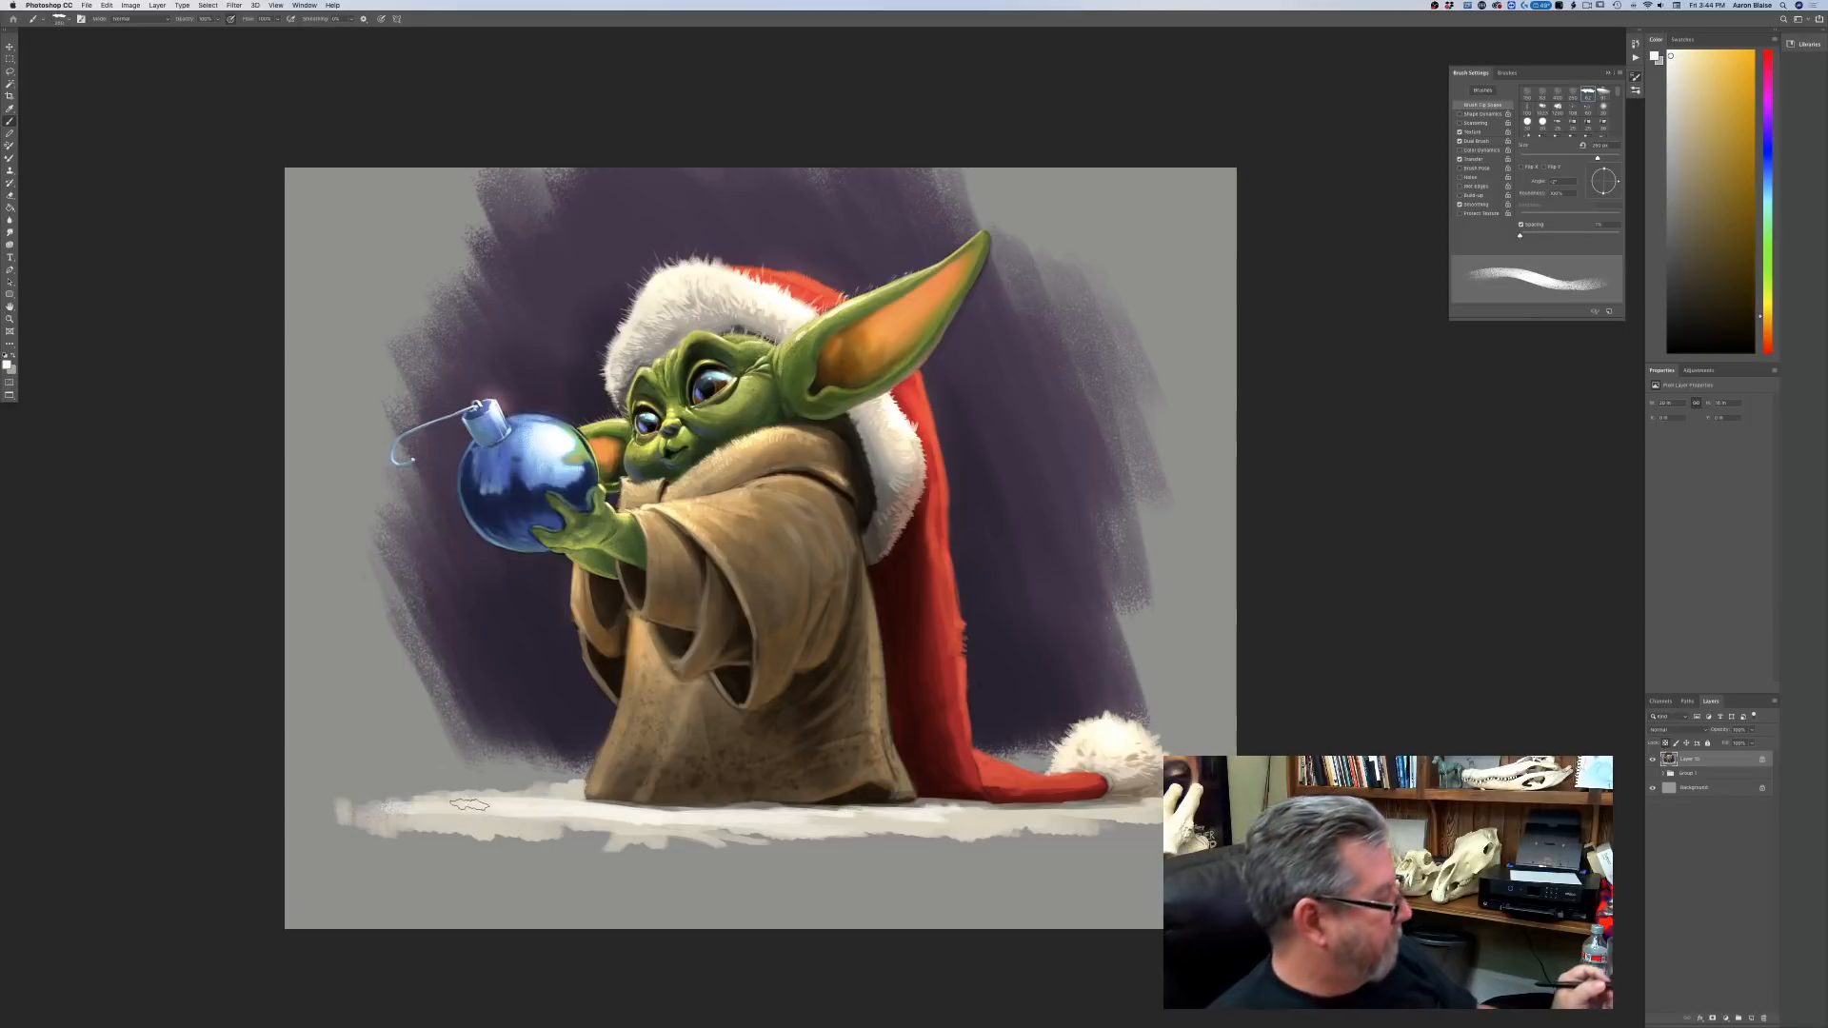
mouse_move(469, 805)
mouse_down()
mouse_move(315, 807)
mouse_move(486, 815)
mouse_move(528, 845)
mouse_up()
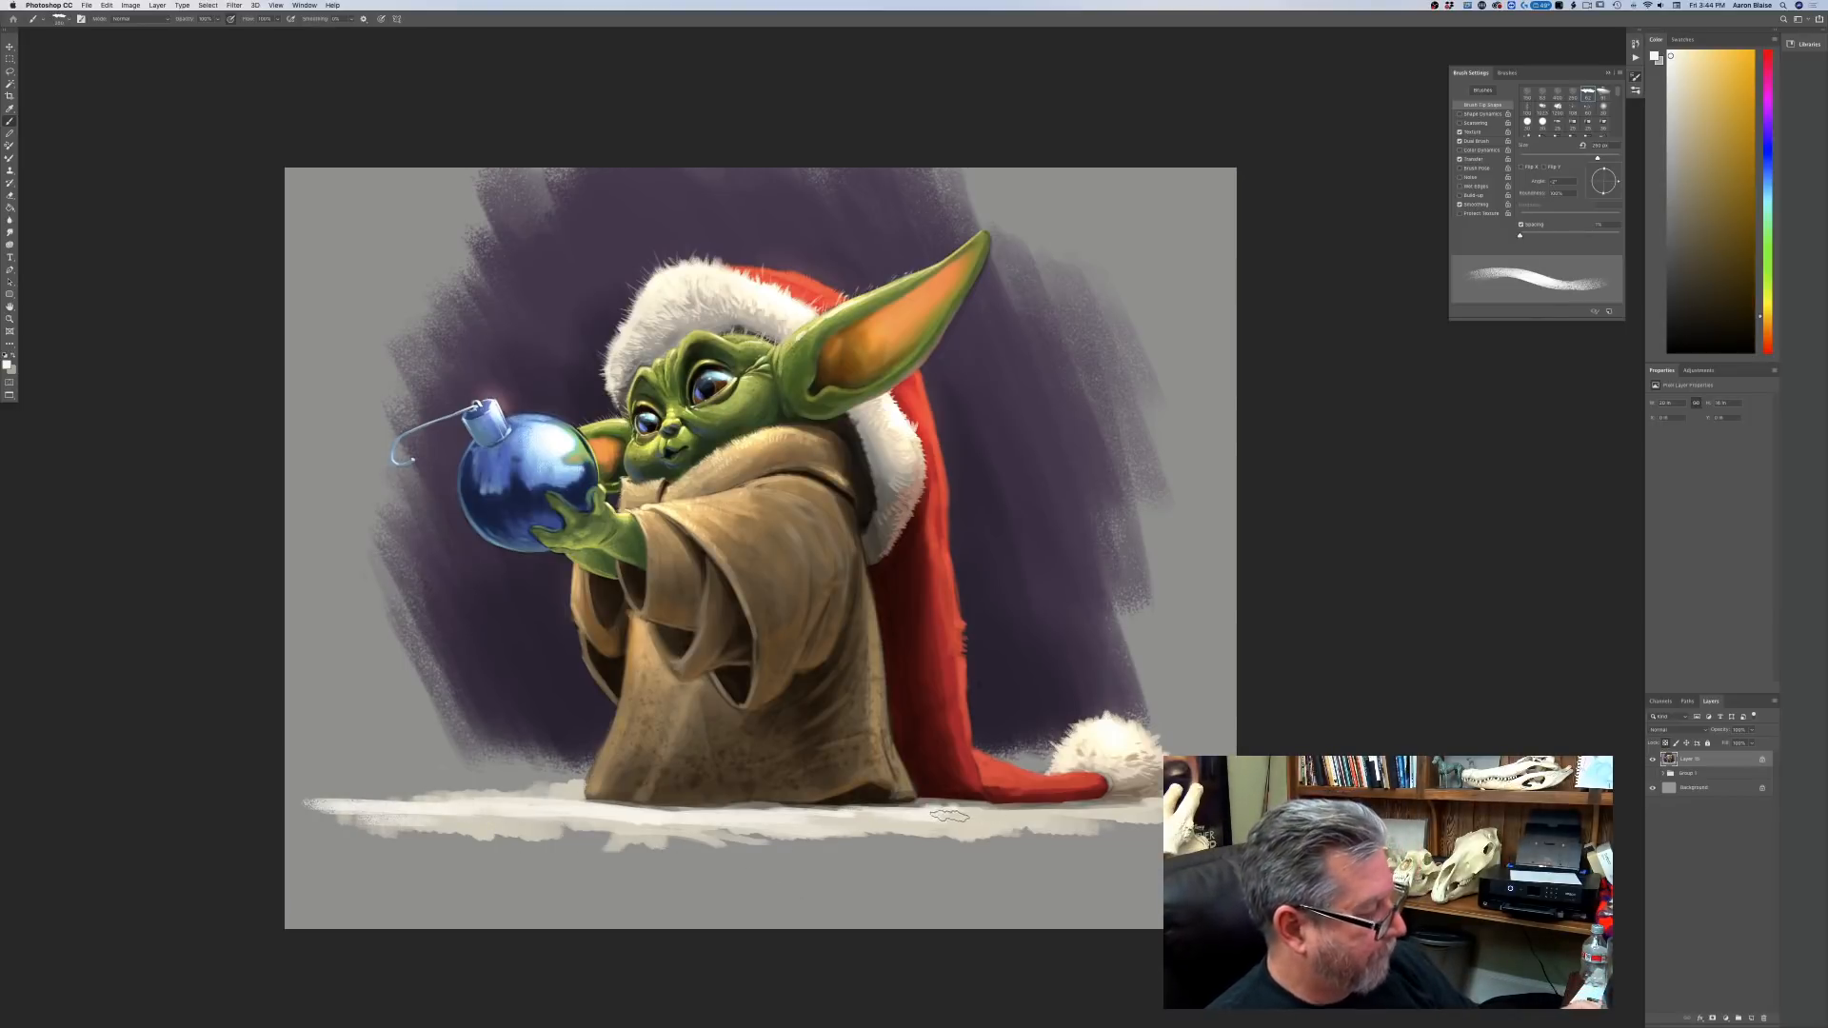
drag(1123, 811, 1154, 803)
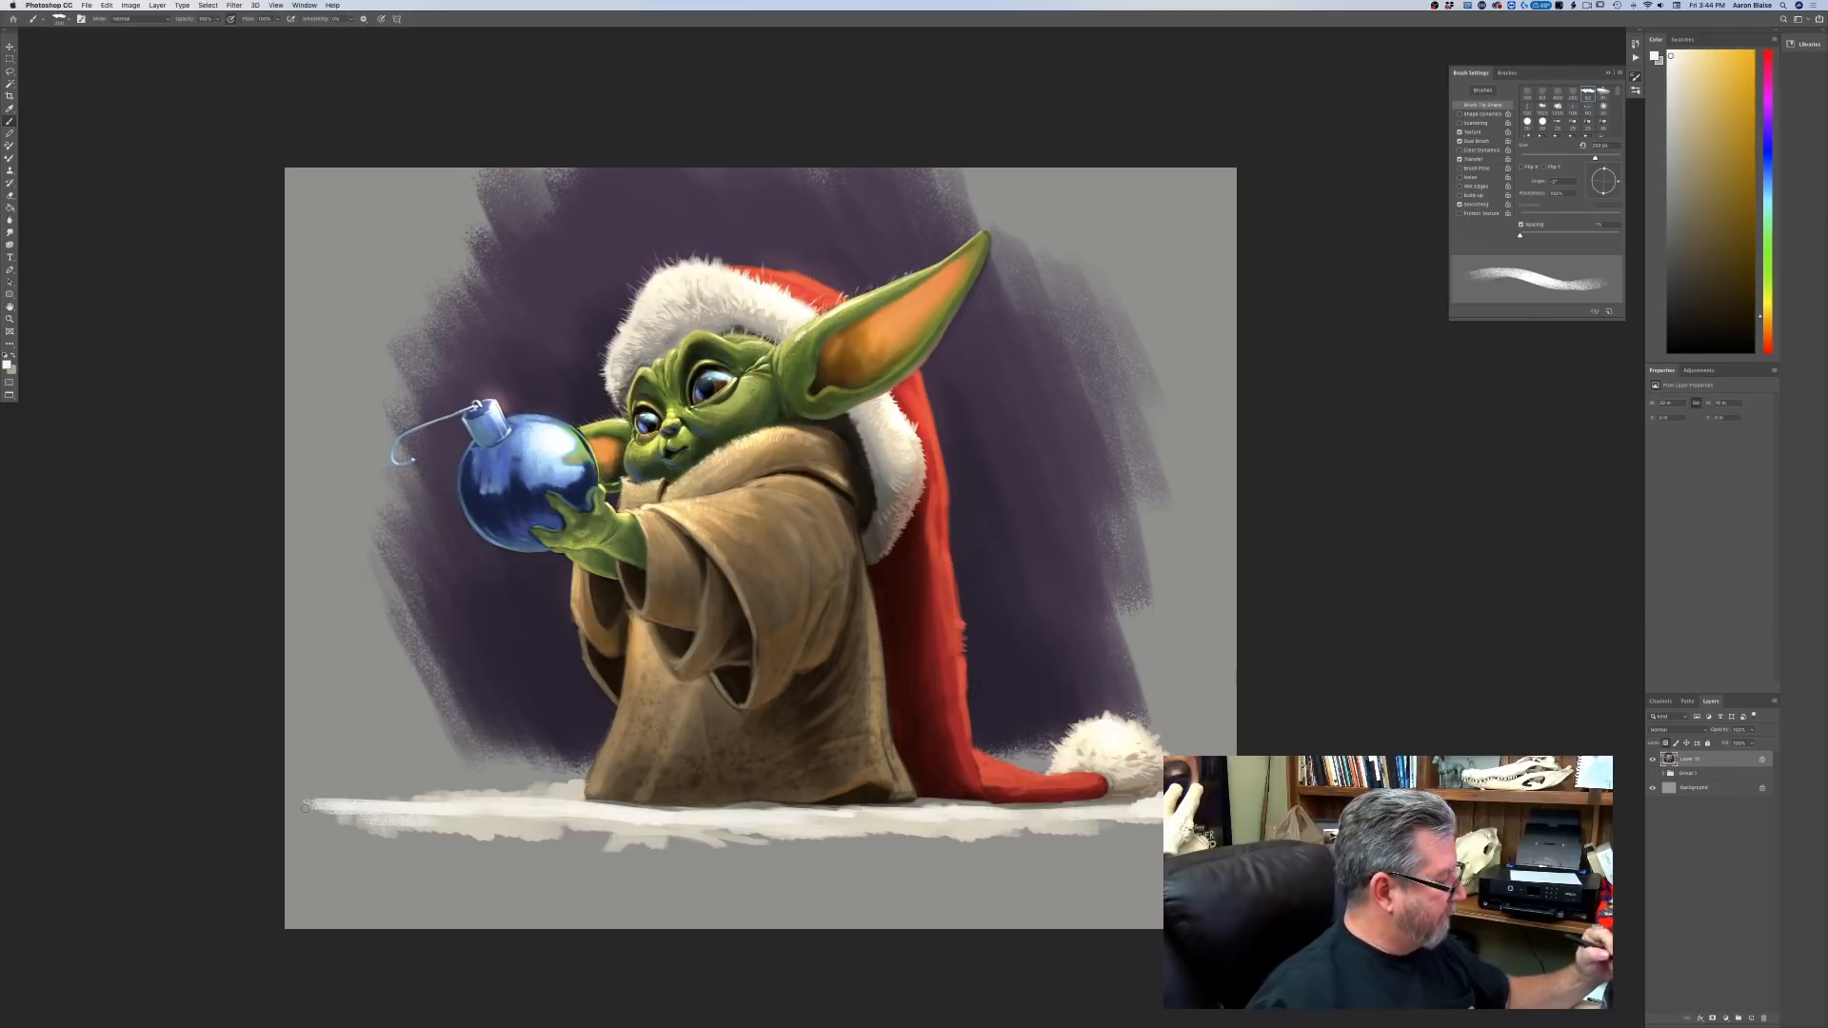
drag(301, 800, 312, 802)
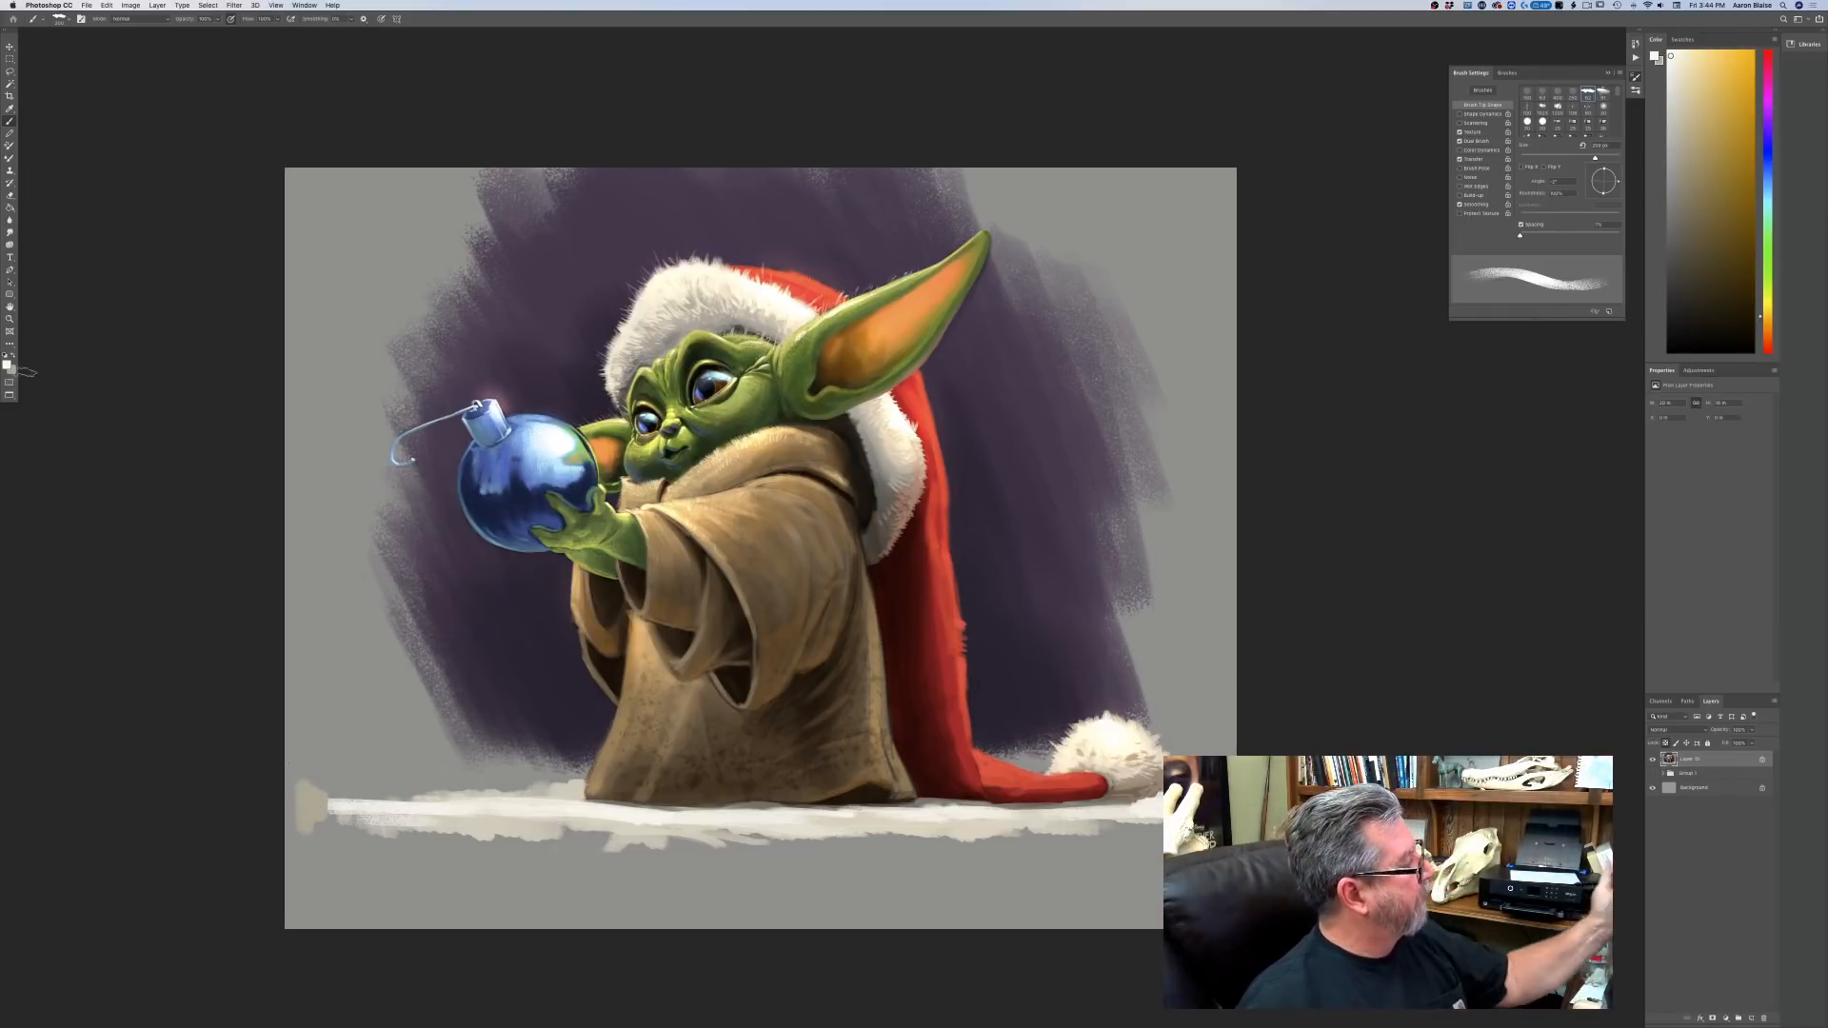
Undo the last snow strokes, match the foreground colour to the grey canvas background, and paint over the snow band's left end to shorten it.
key(super+z)
key(super+z)
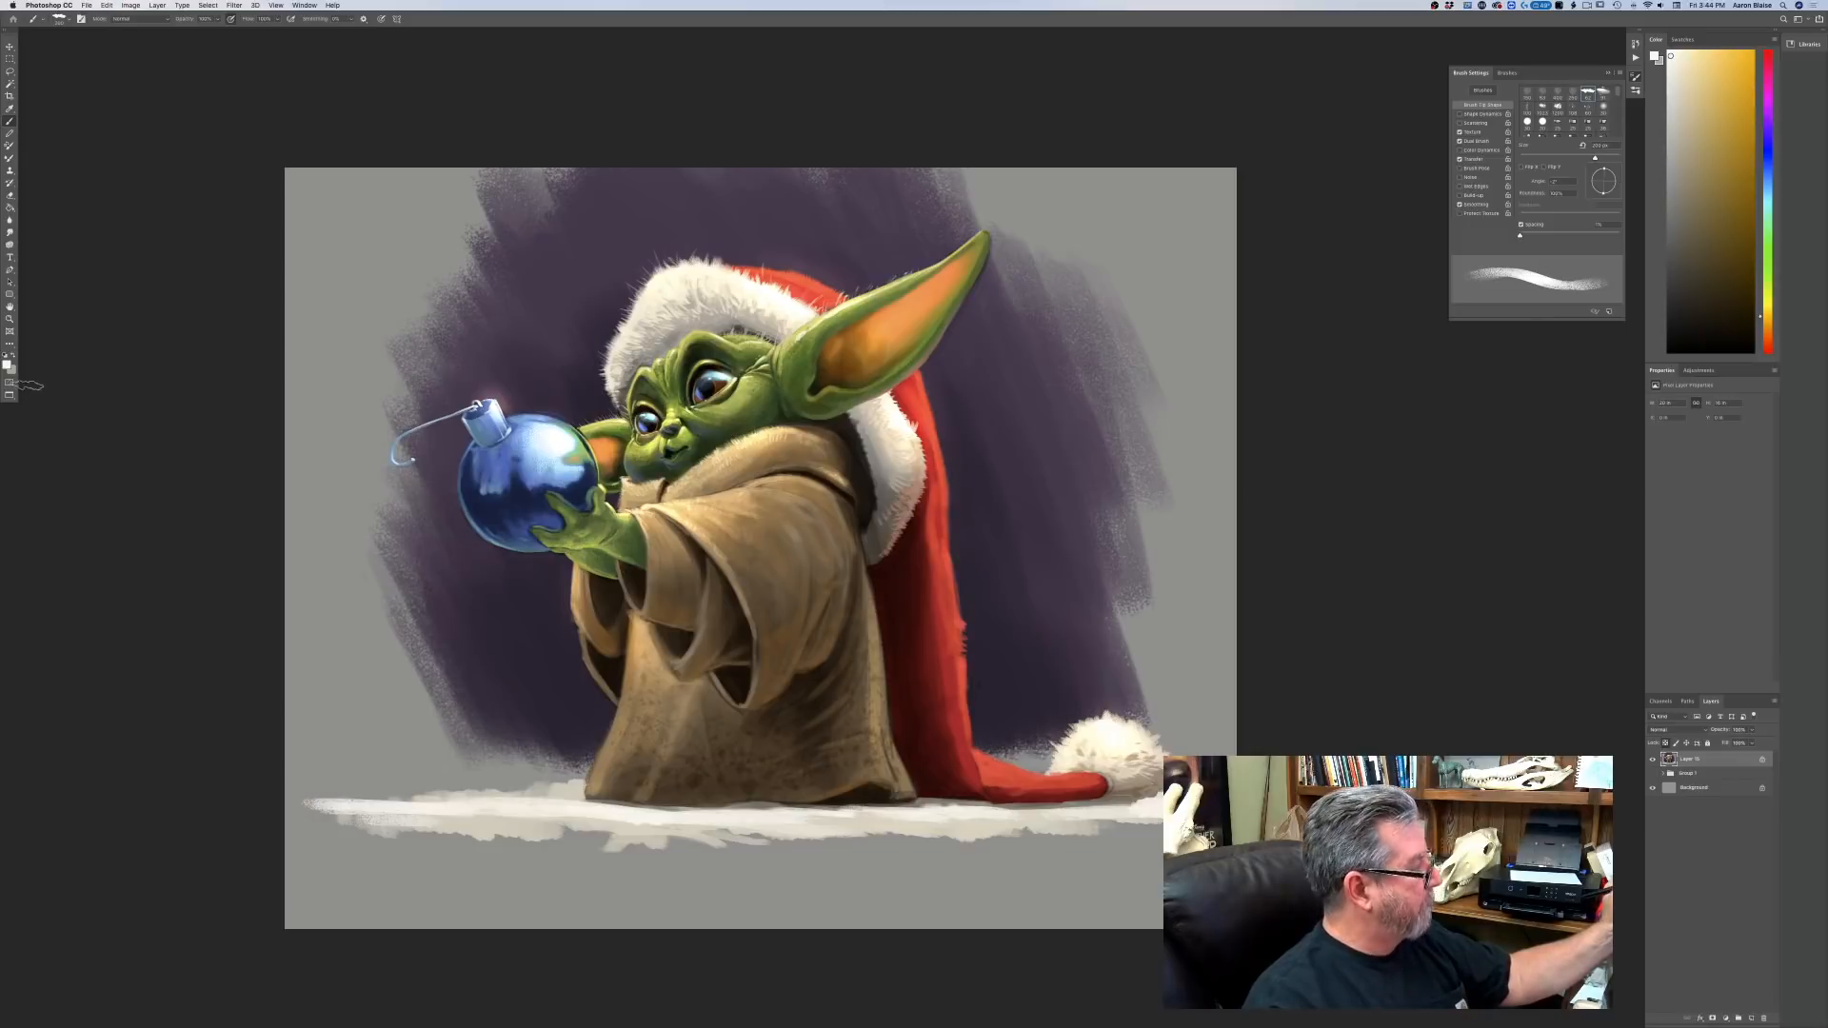
click(7, 363)
key(Return)
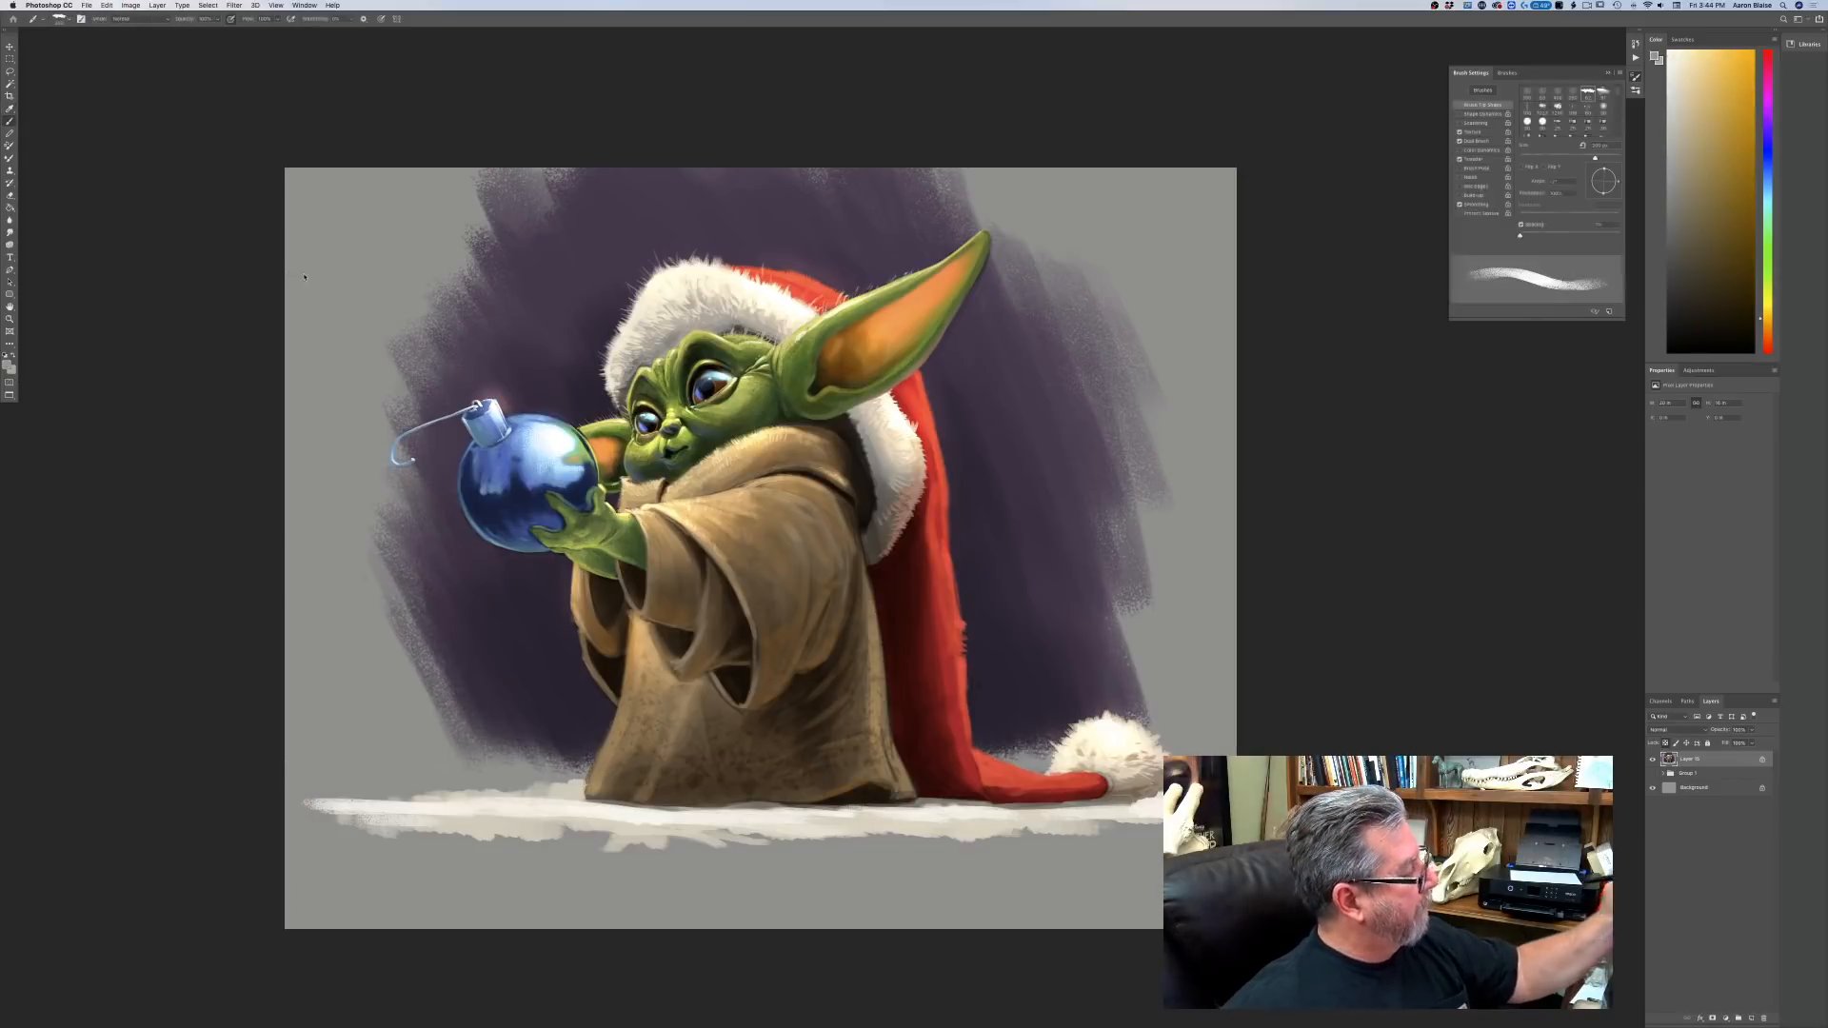
mouse_move(326, 783)
mouse_down()
mouse_move(339, 859)
mouse_move(359, 803)
mouse_move(371, 920)
mouse_up()
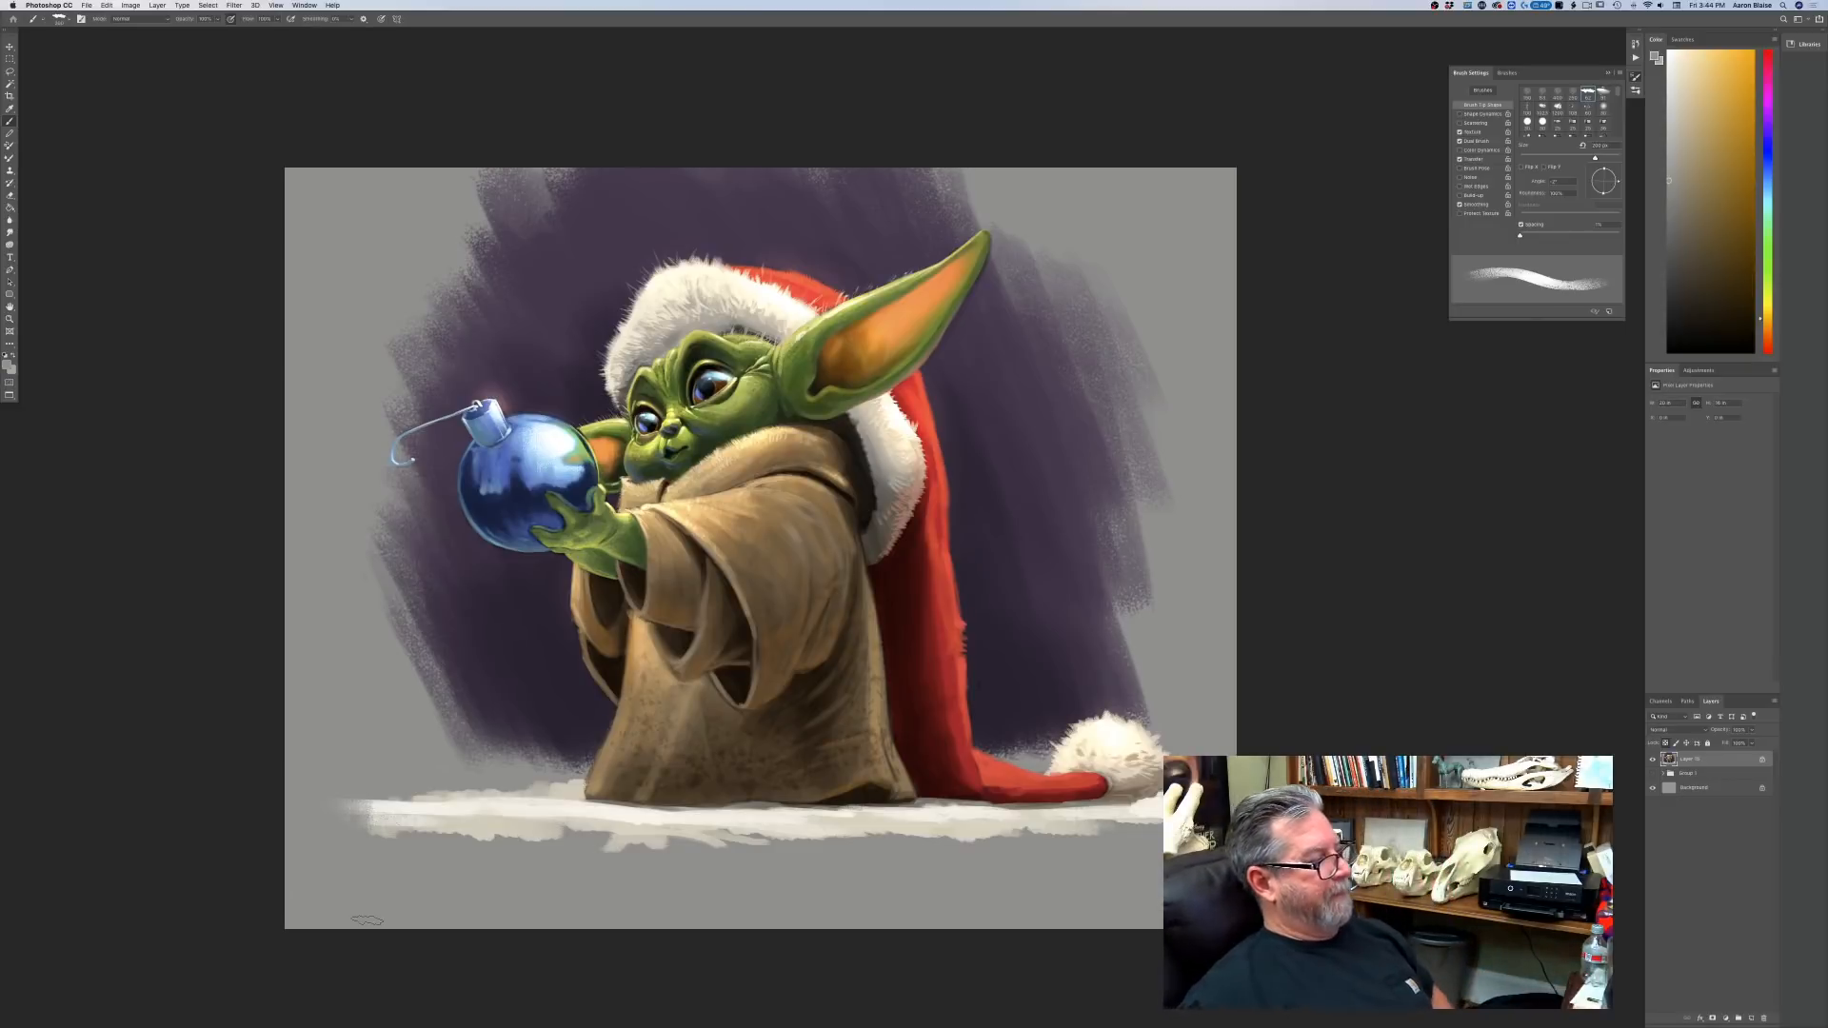
Add a new layer above the painting and choose a snowflake brush from the brush presets.
click(1750, 1019)
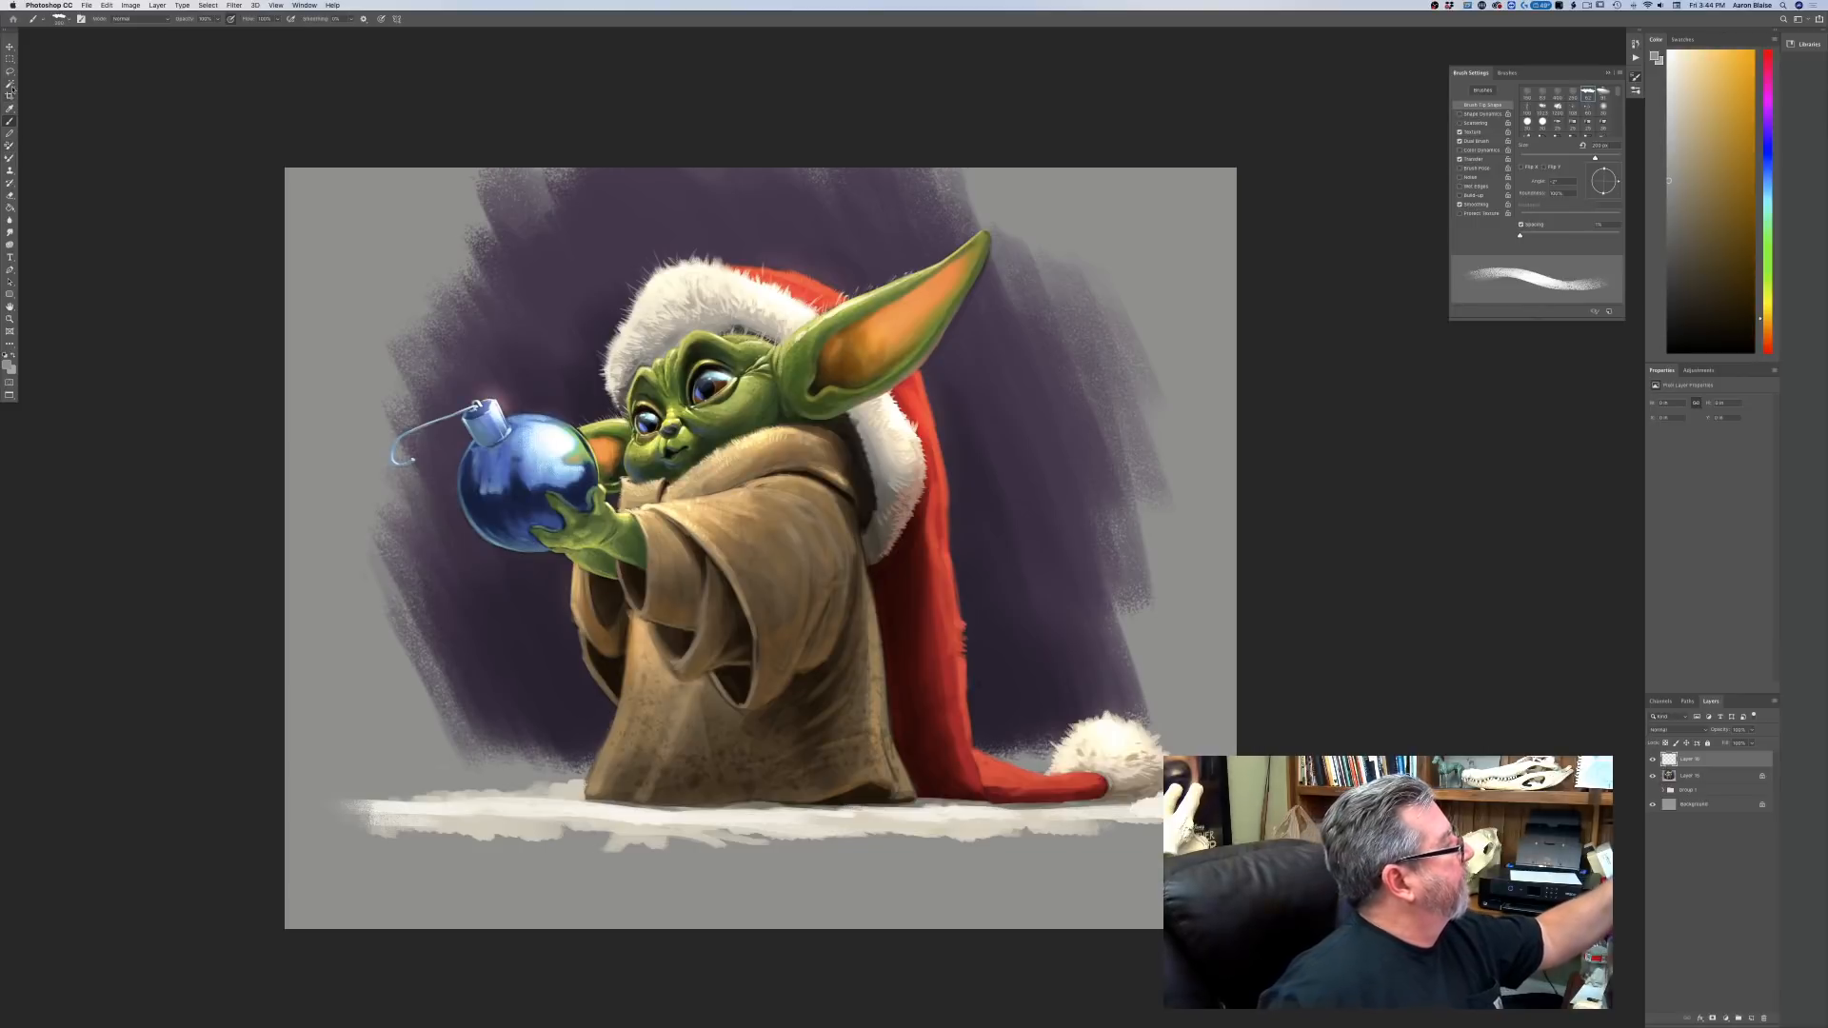
click(63, 19)
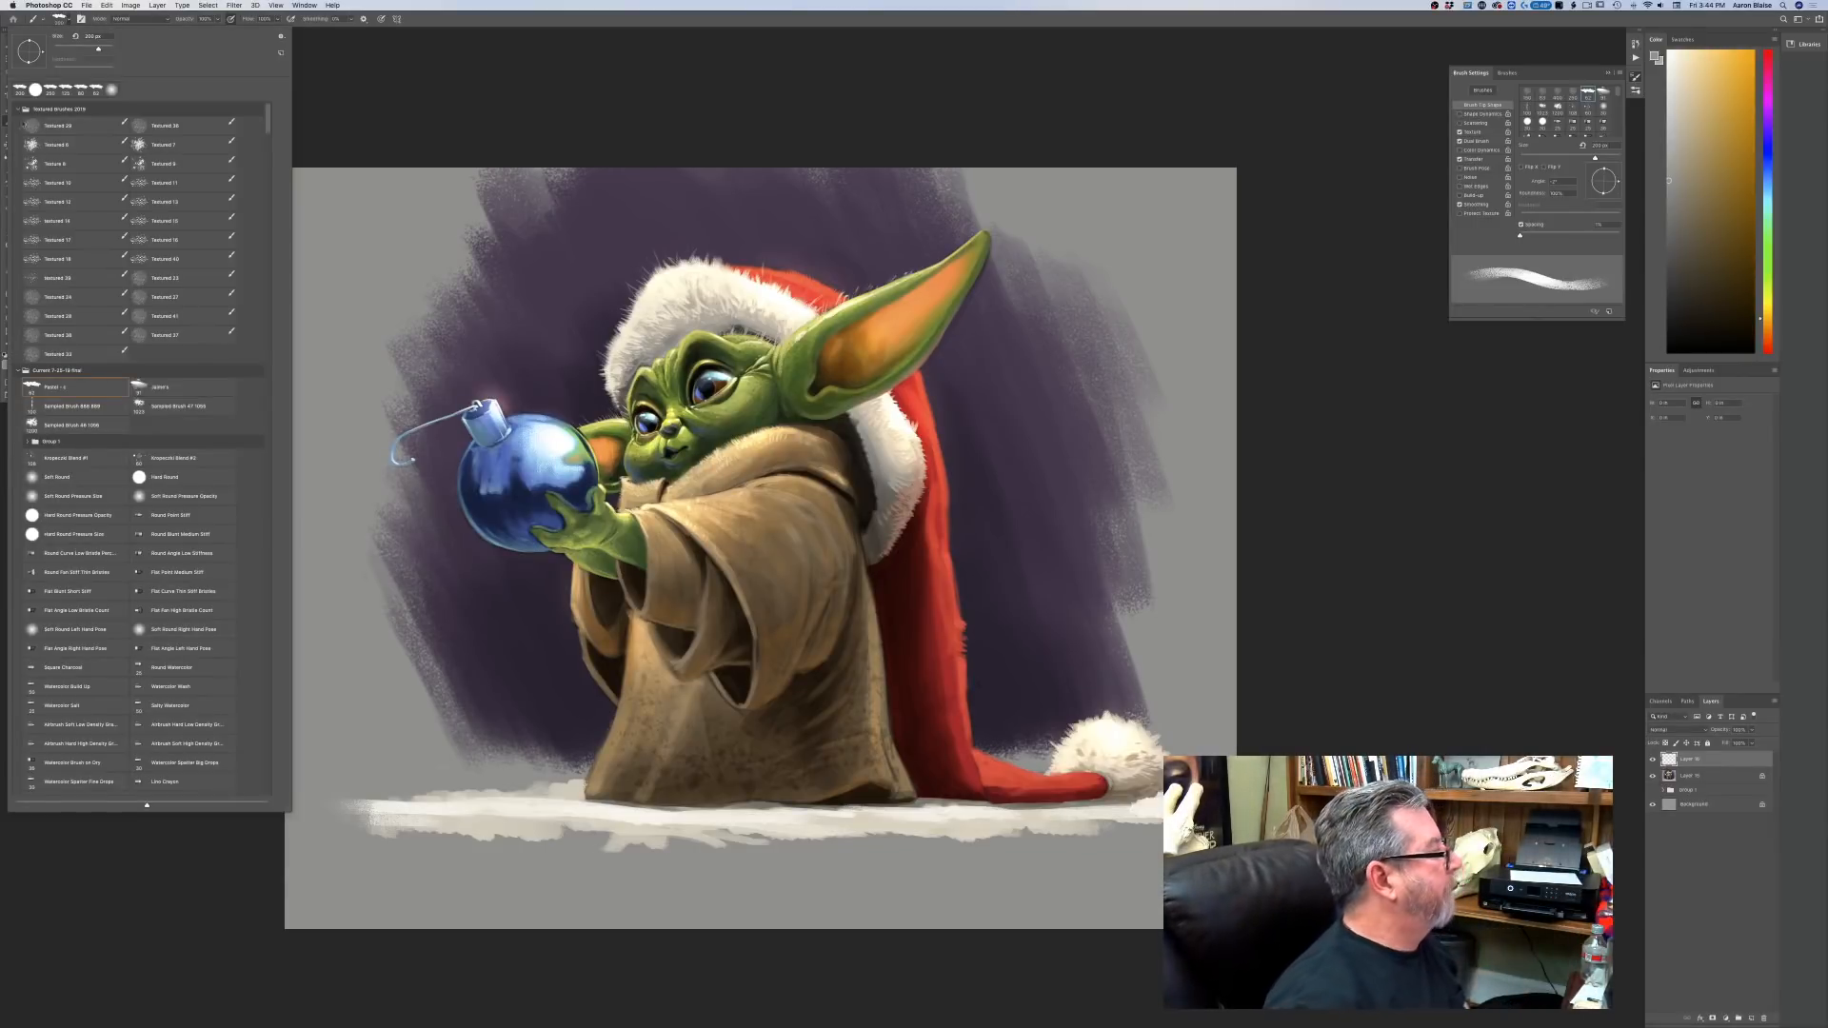
scroll(184, 294, down, 8)
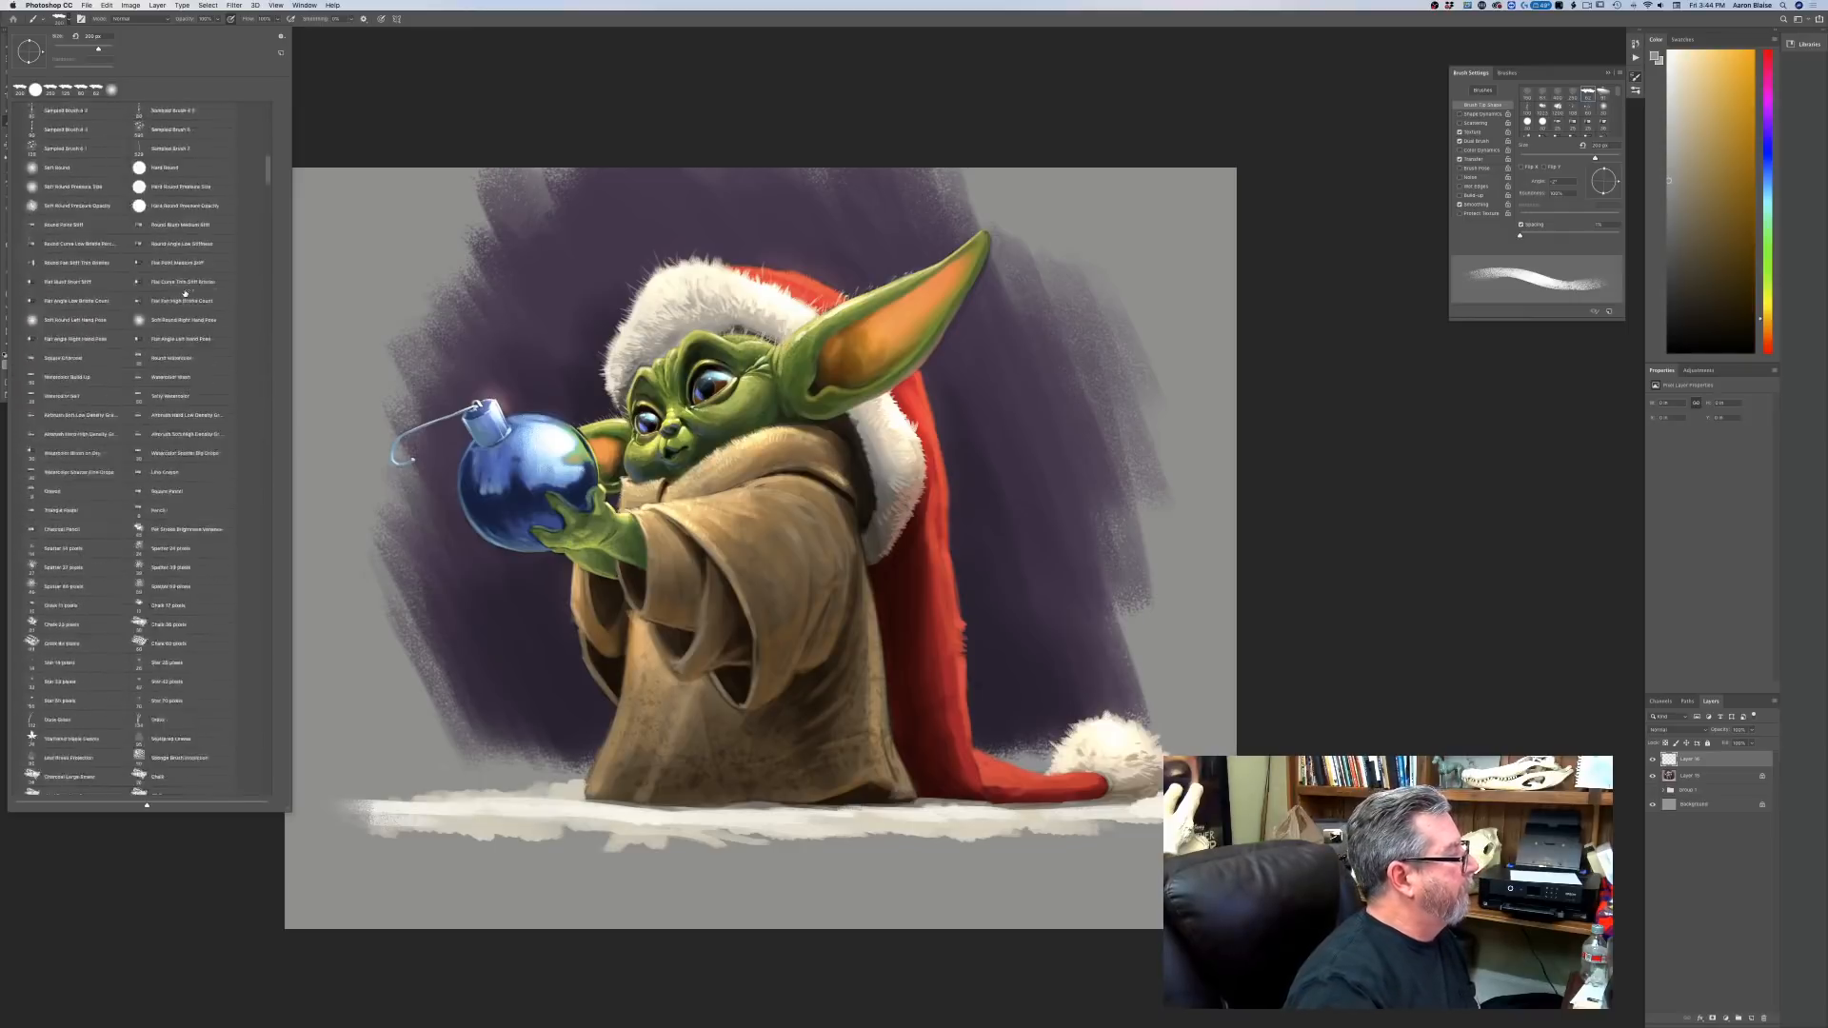
scroll(185, 294, down, 15)
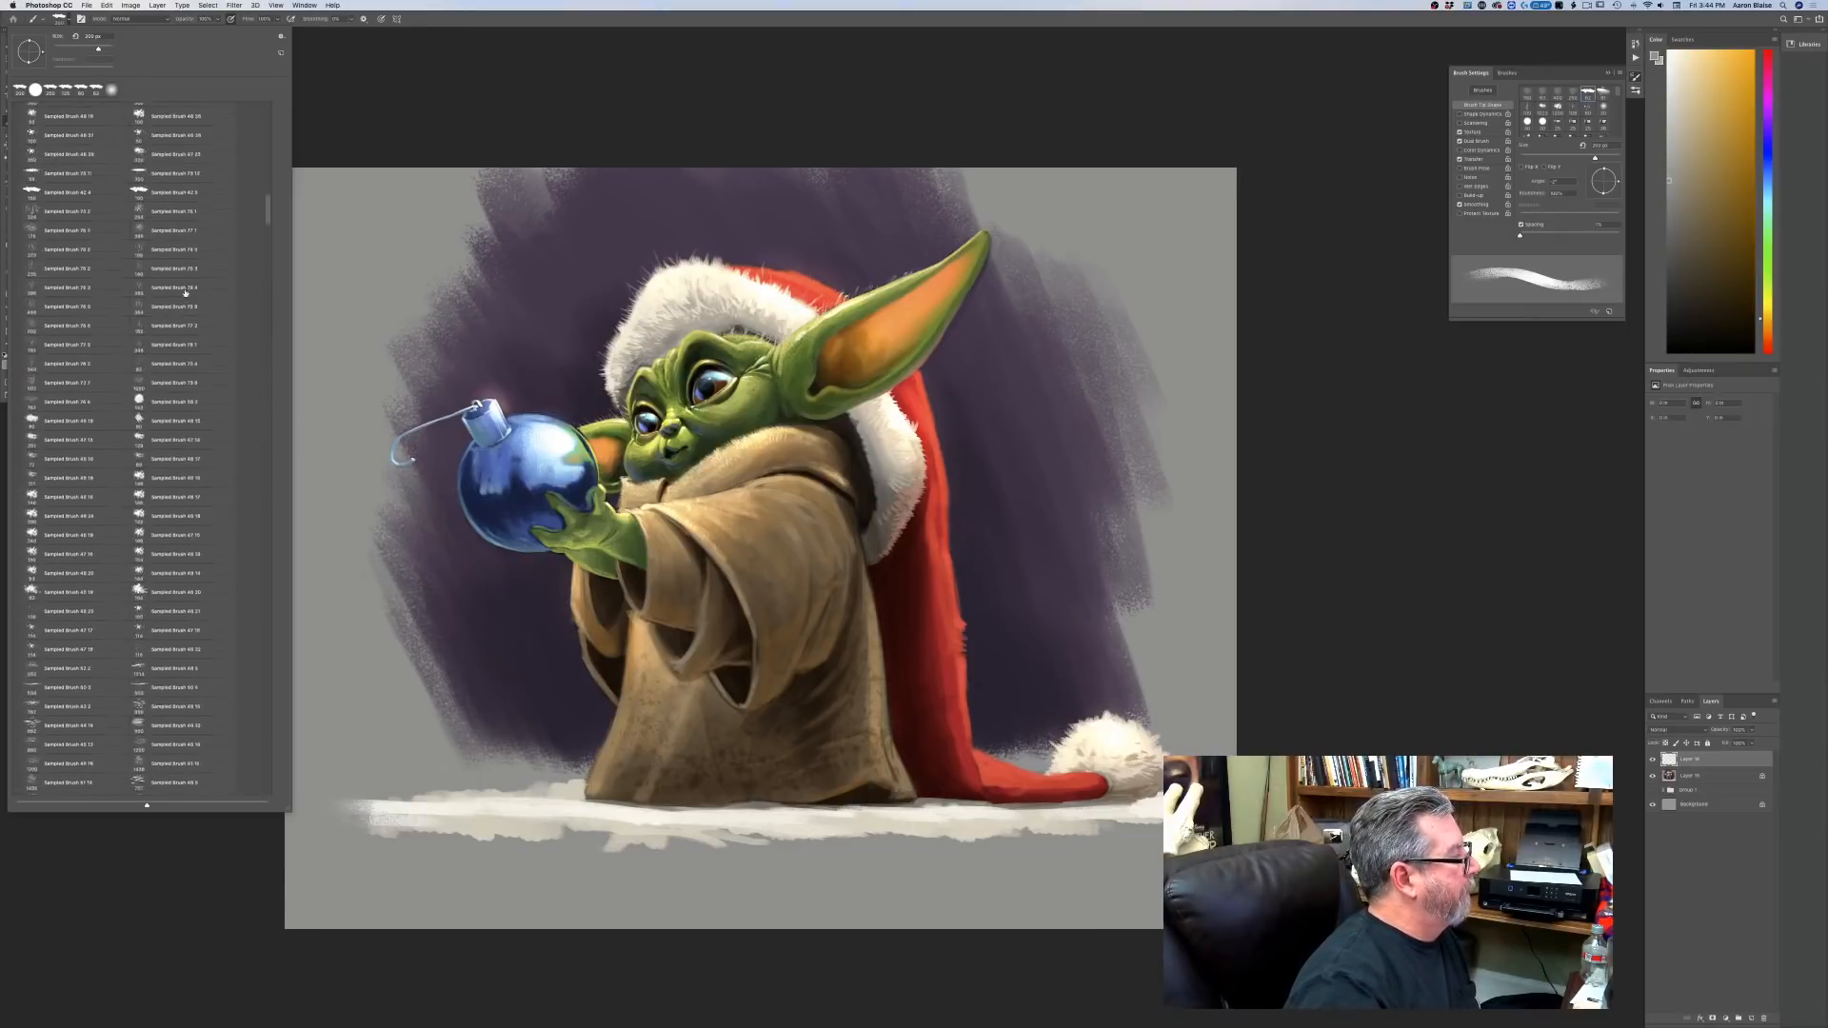
scroll(185, 293, down, 15)
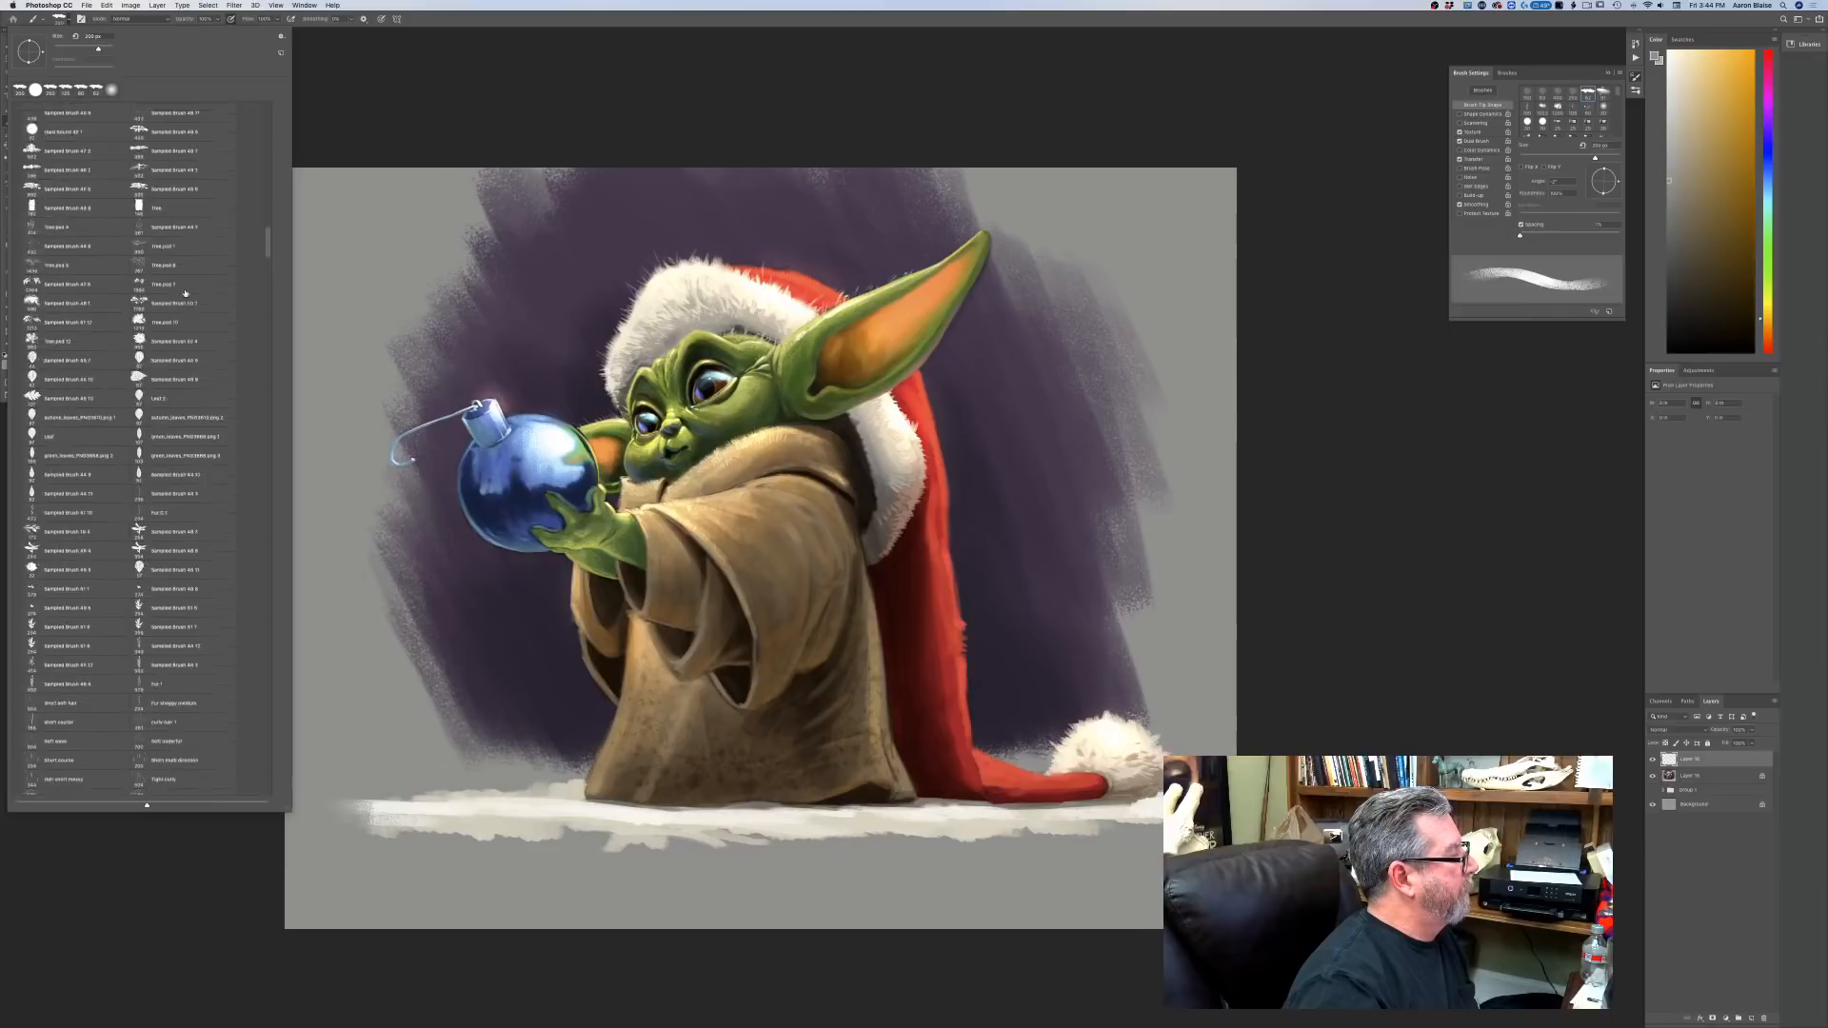
scroll(184, 293, down, 15)
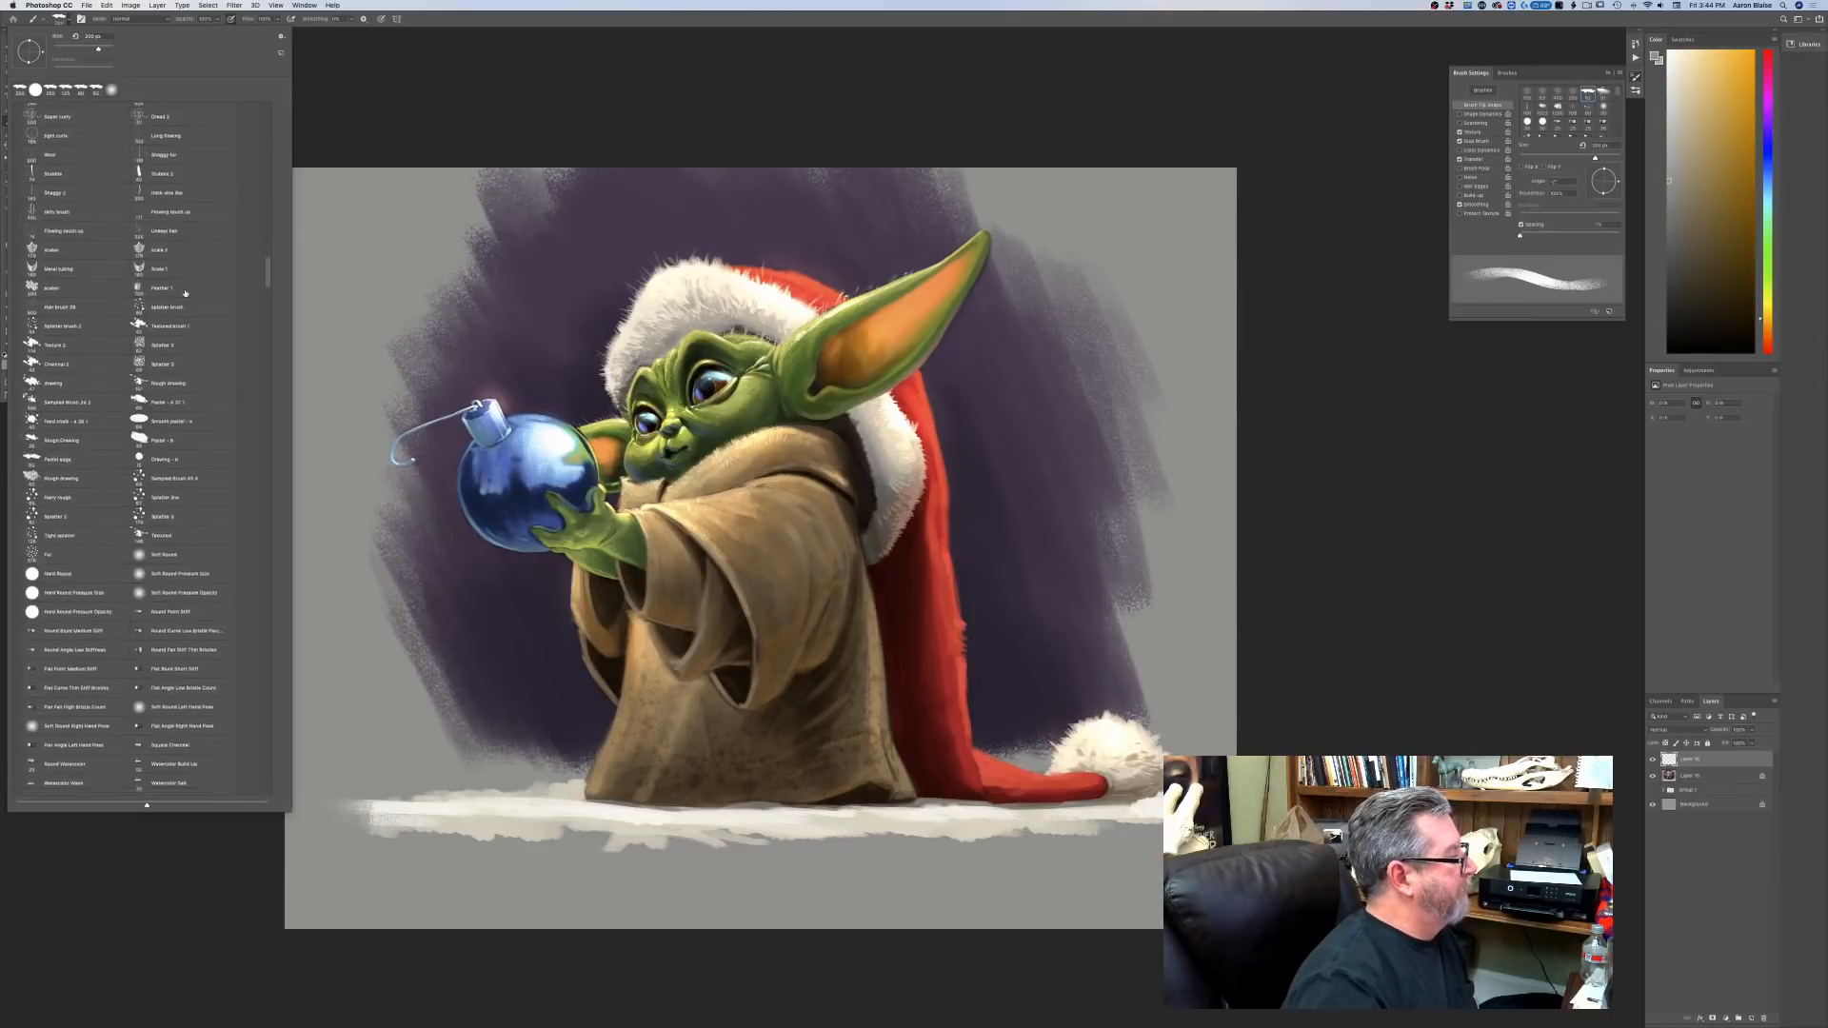
scroll(185, 293, down, 3)
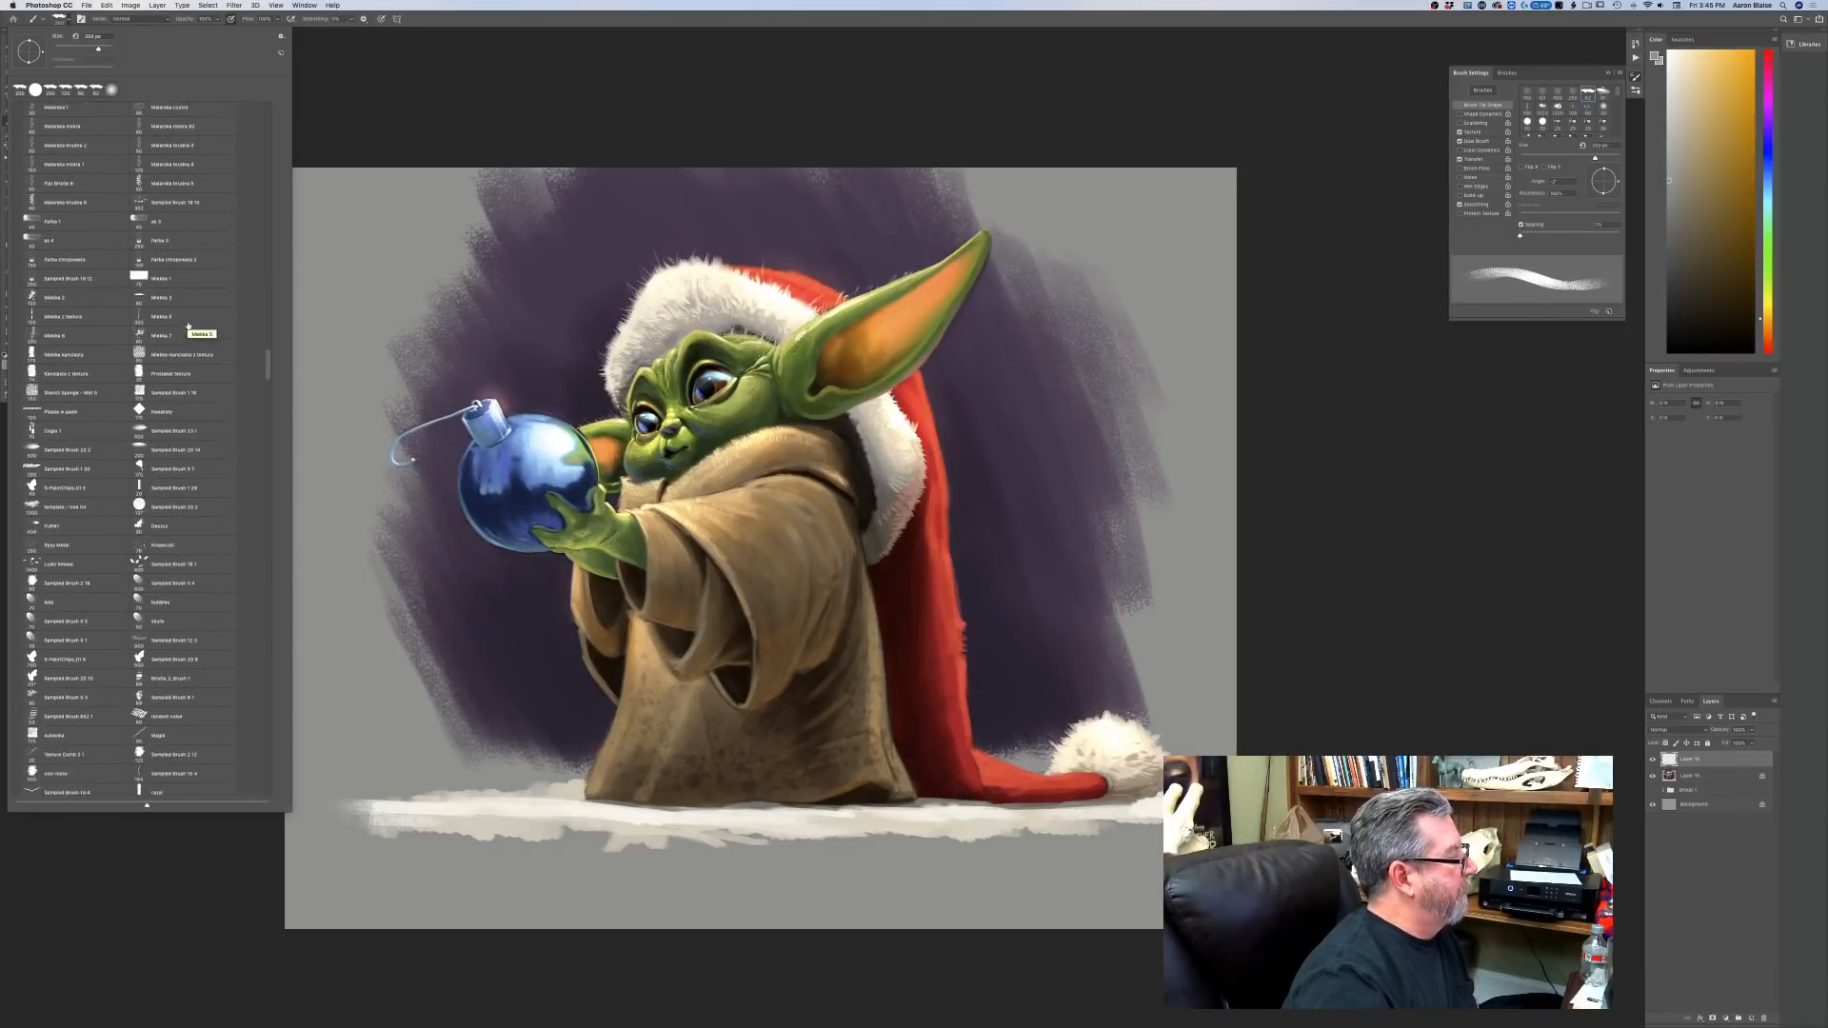
scroll(188, 326, down, 5)
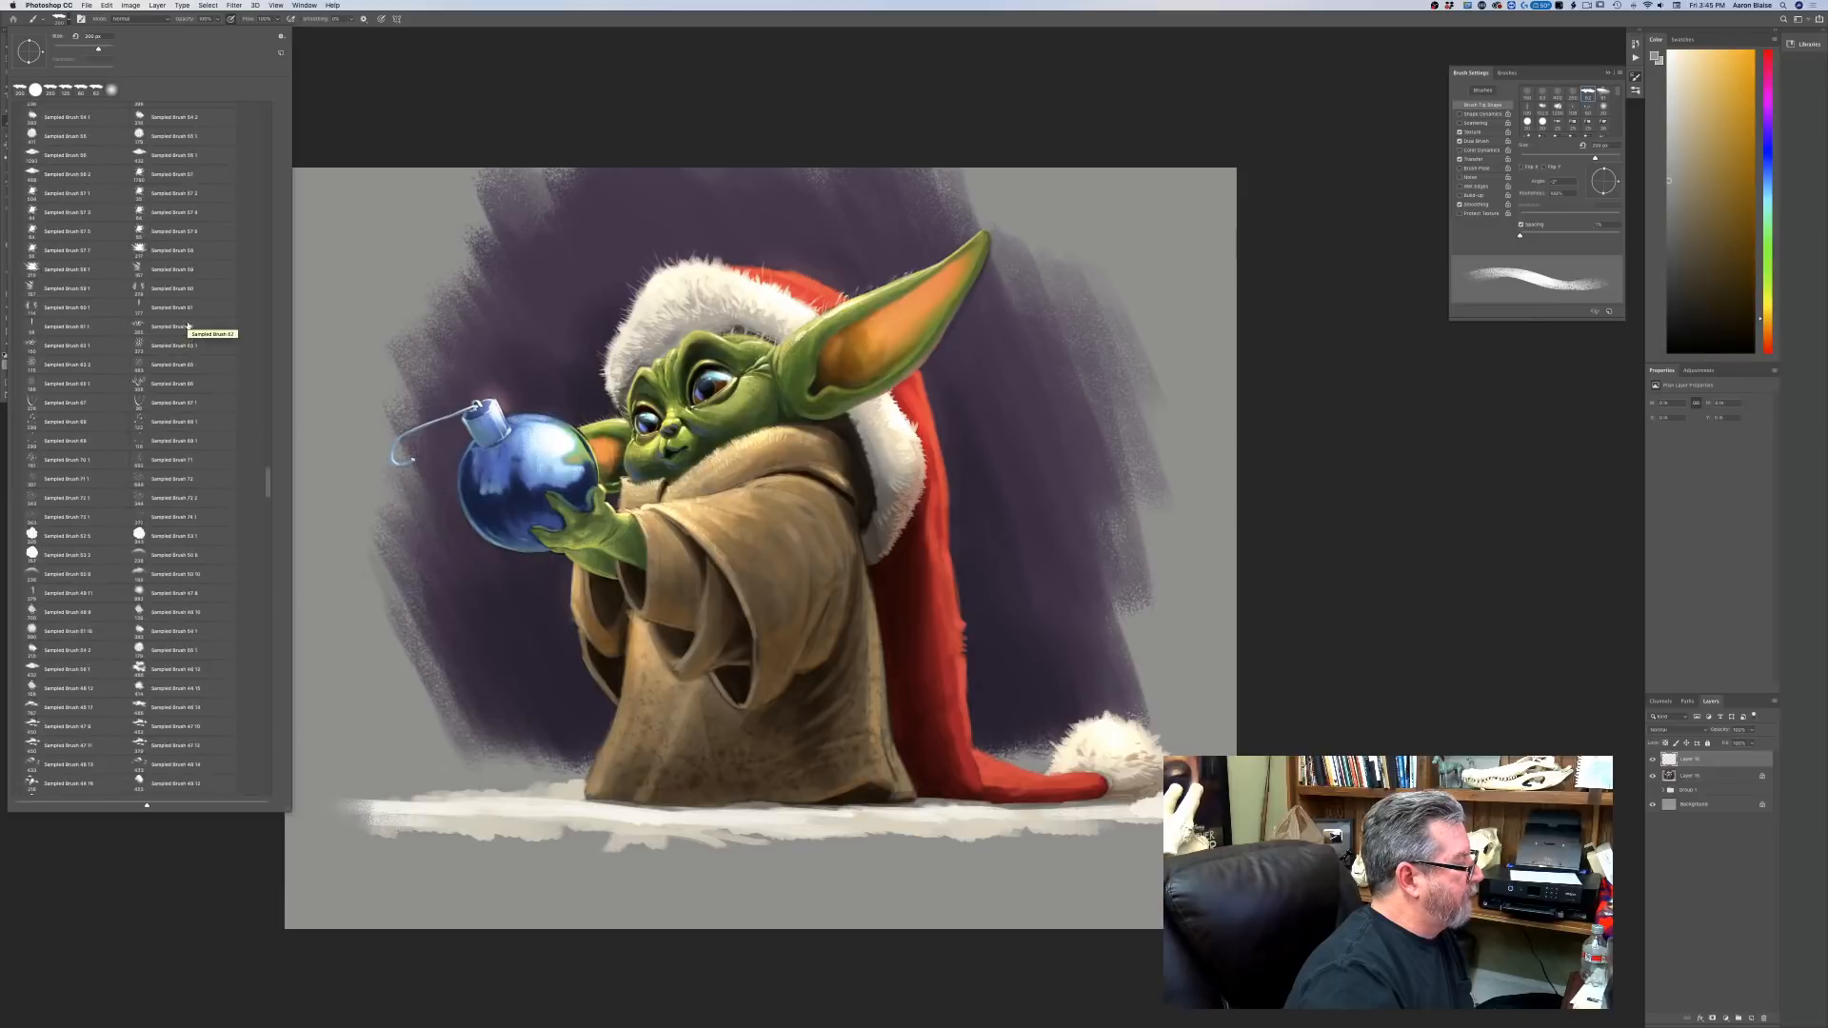
scroll(188, 326, down, 6)
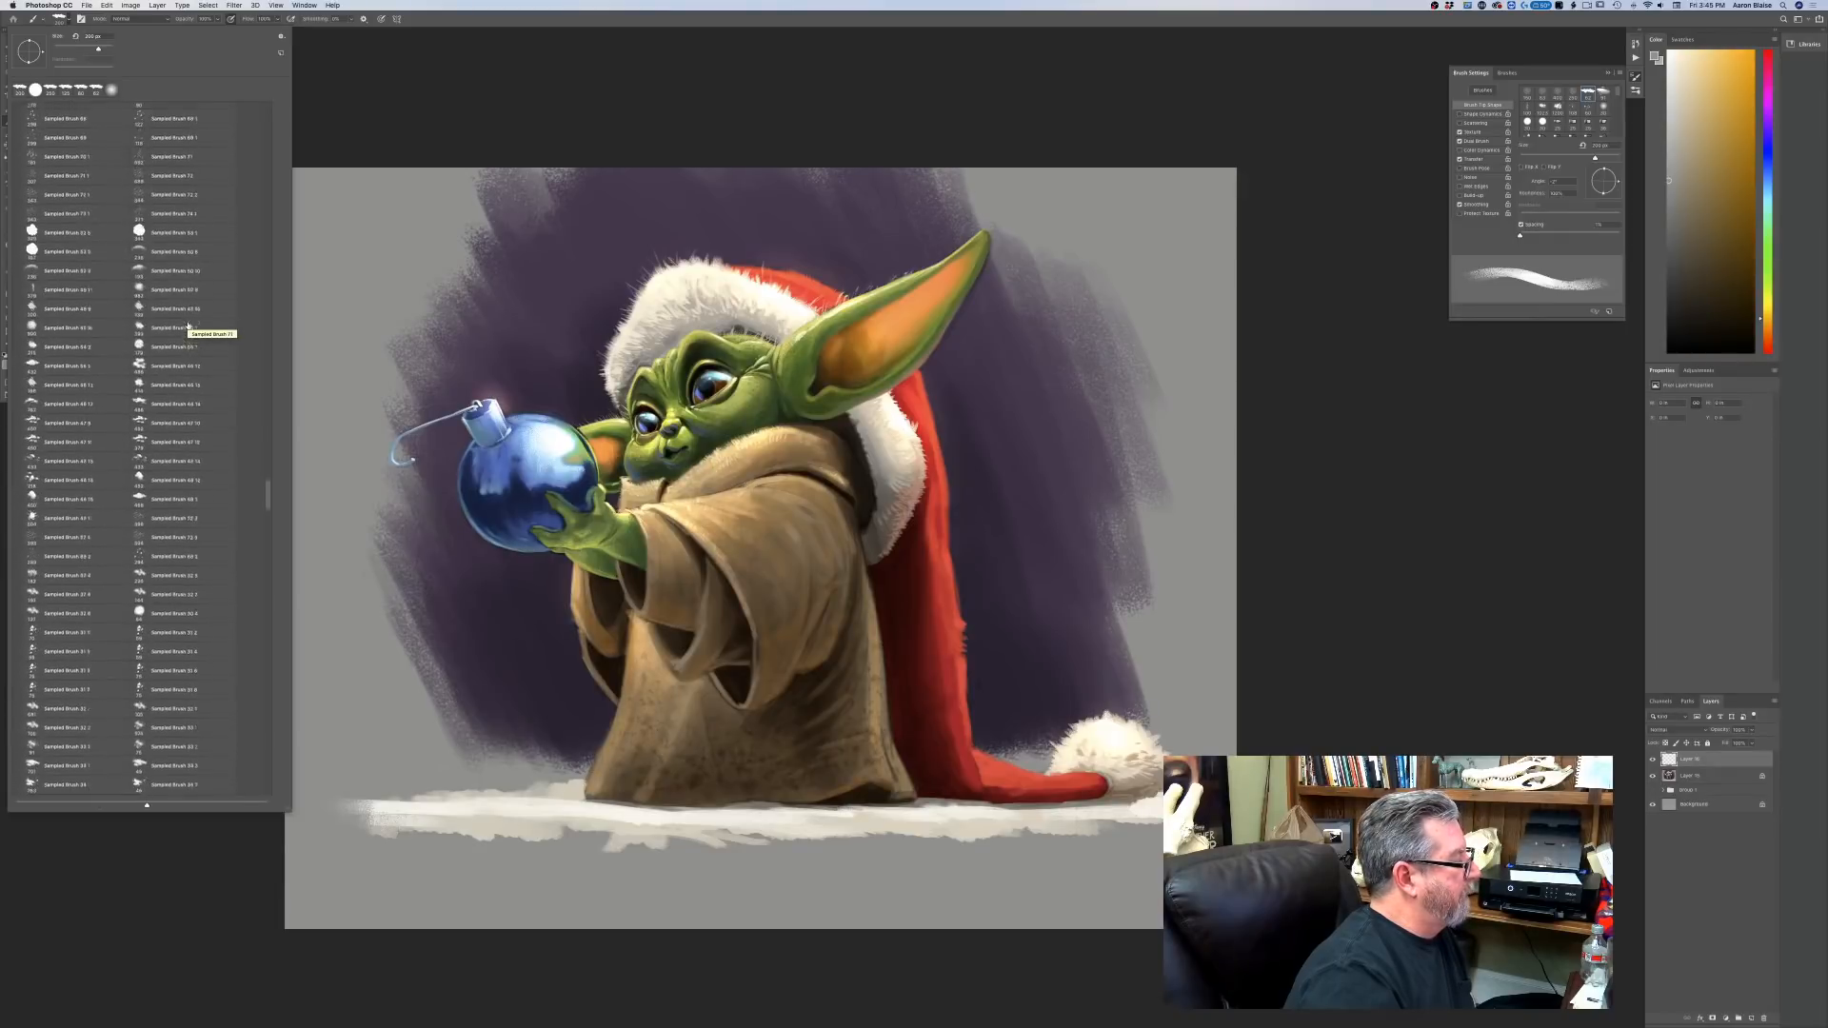
scroll(188, 326, down, 5)
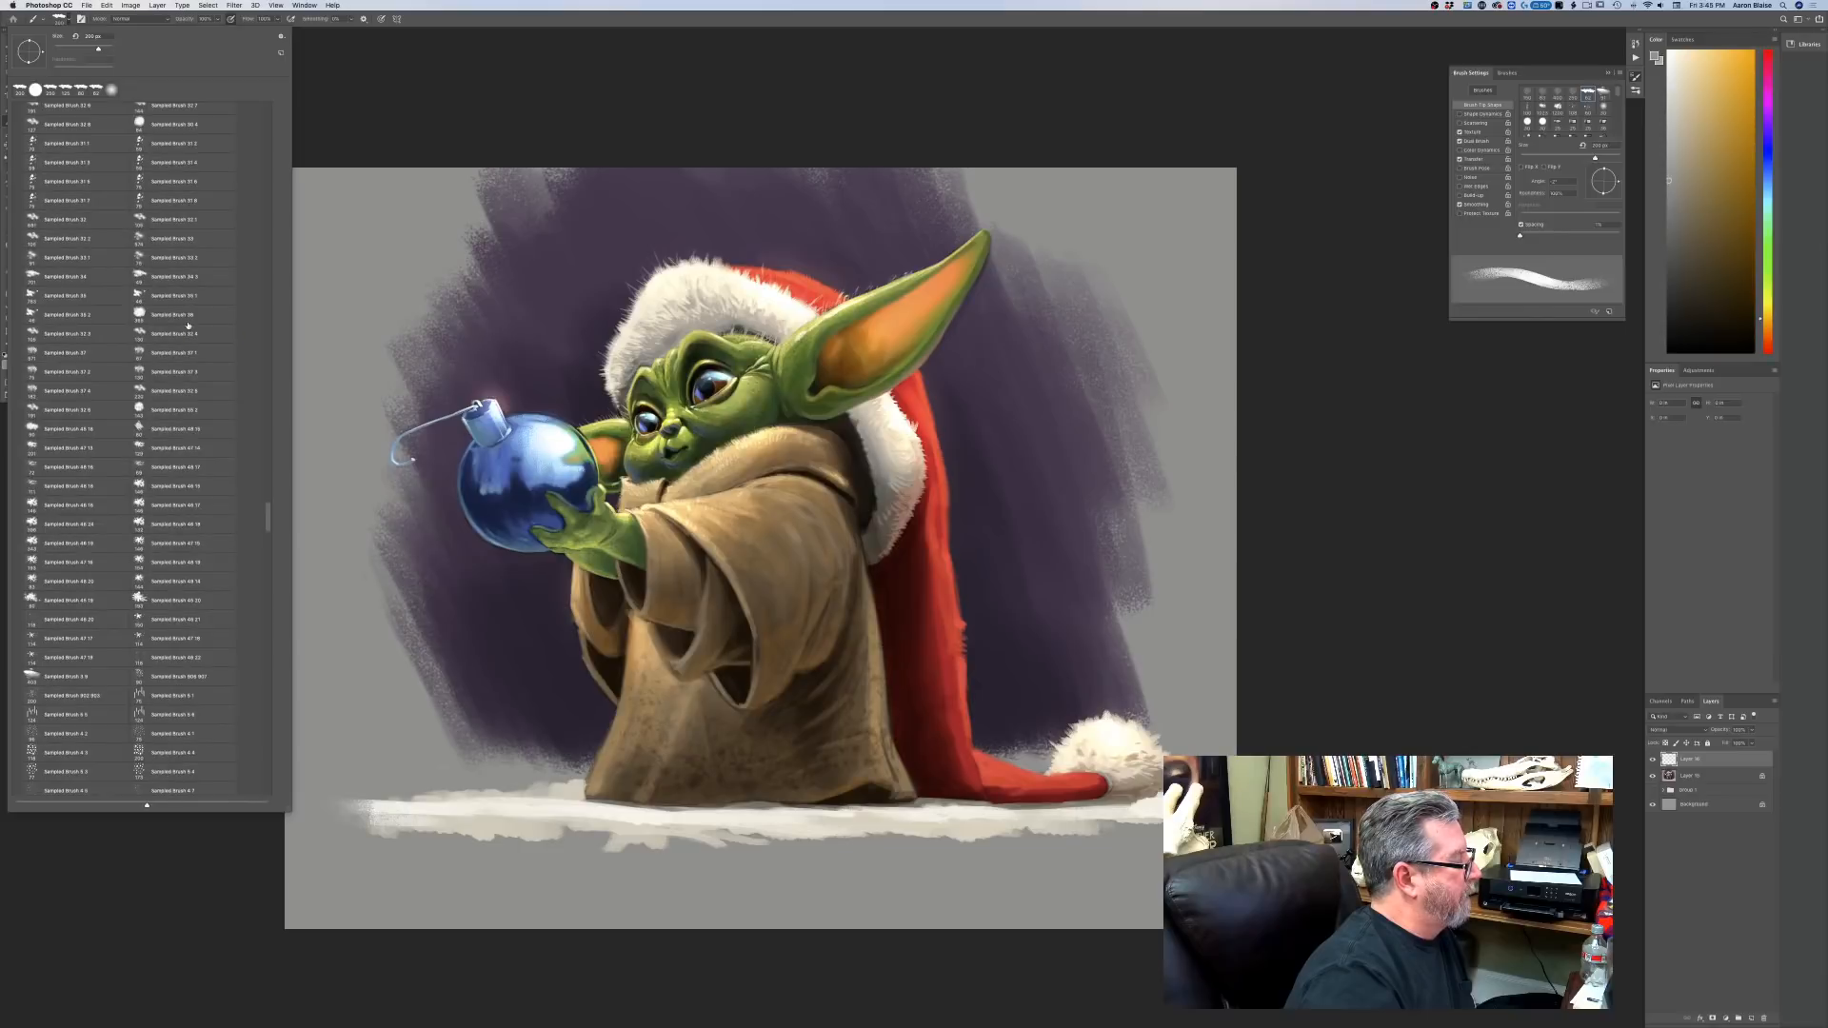
scroll(187, 326, down, 1)
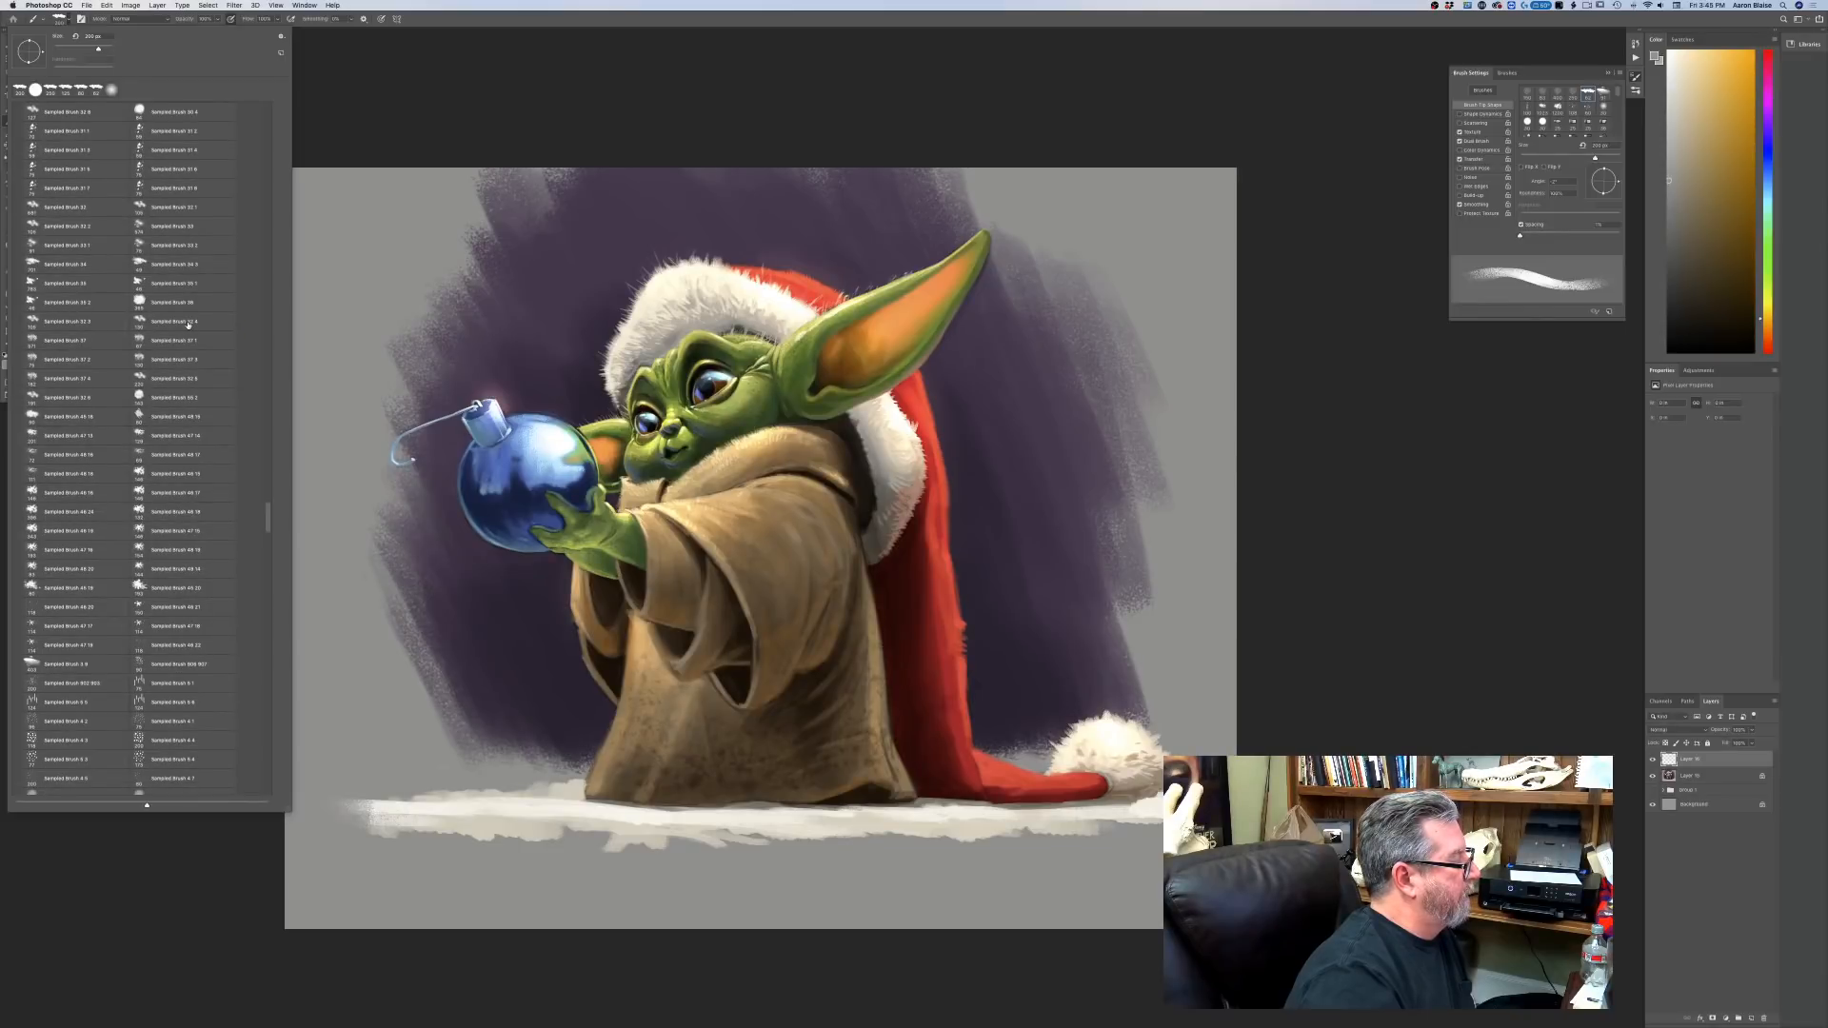
scroll(187, 325, down, 3)
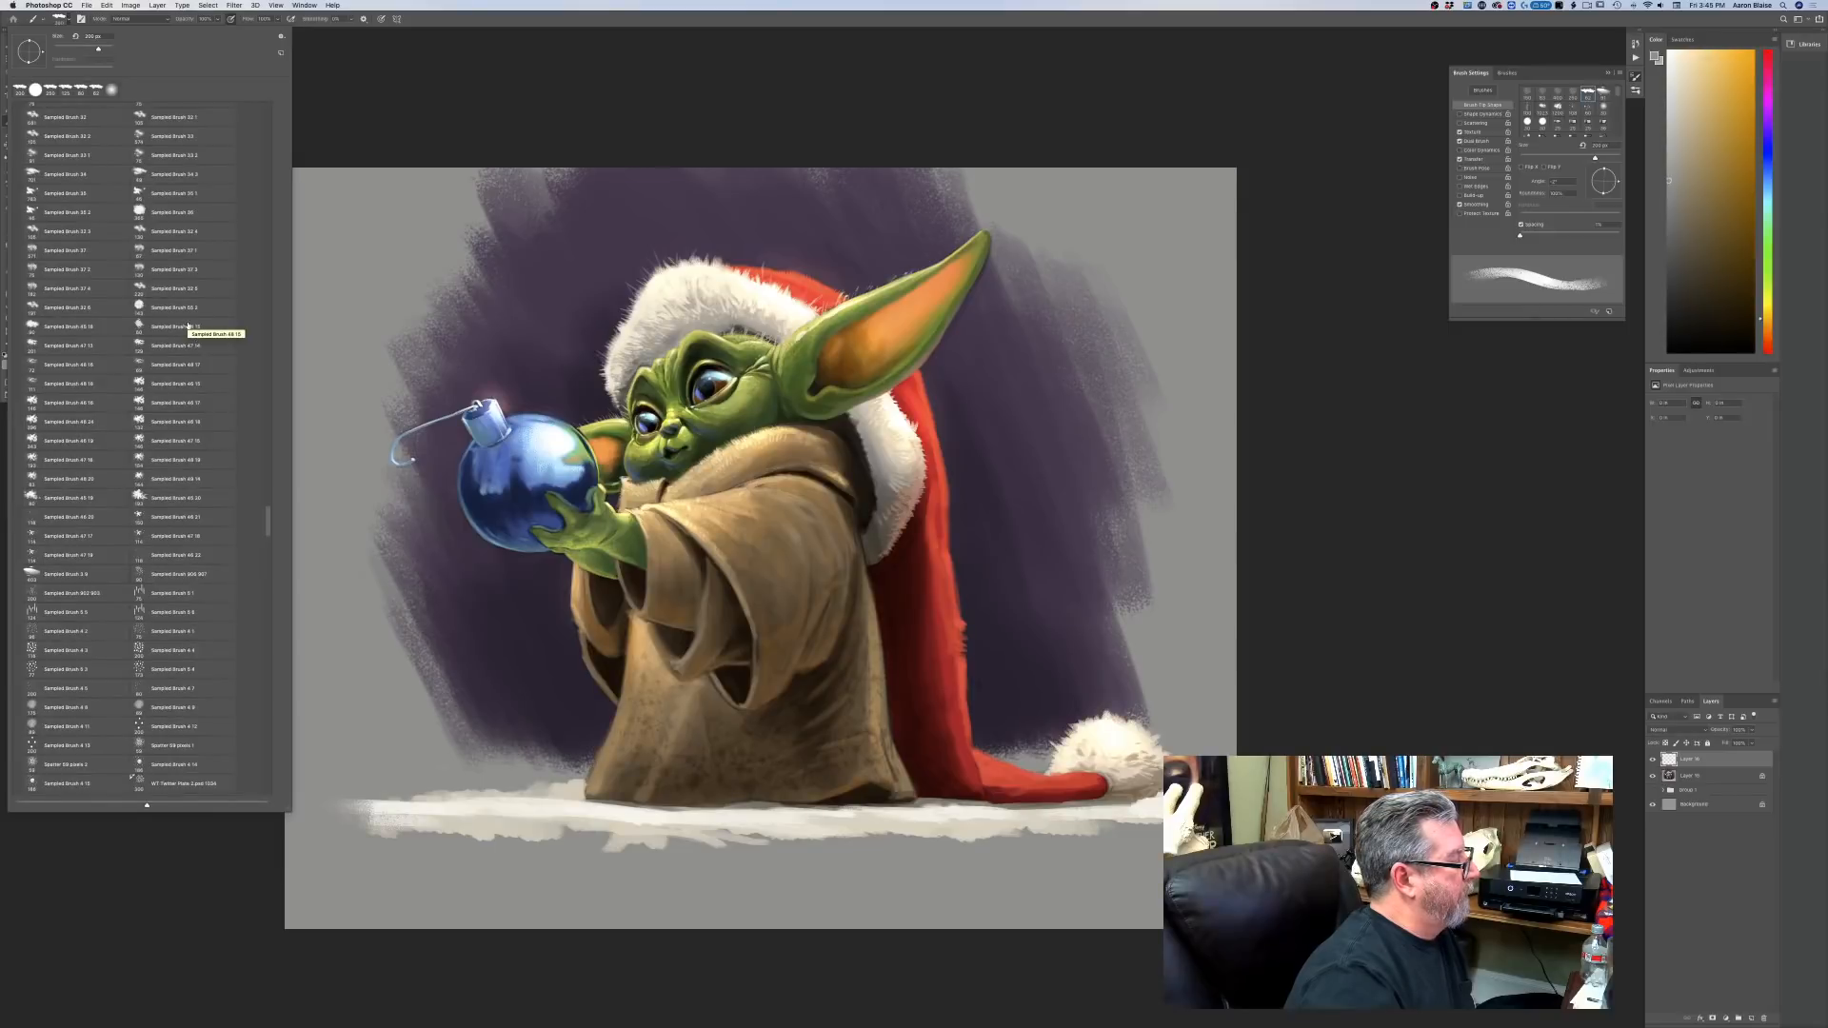
scroll(188, 325, down, 2)
scroll(187, 325, down, 3)
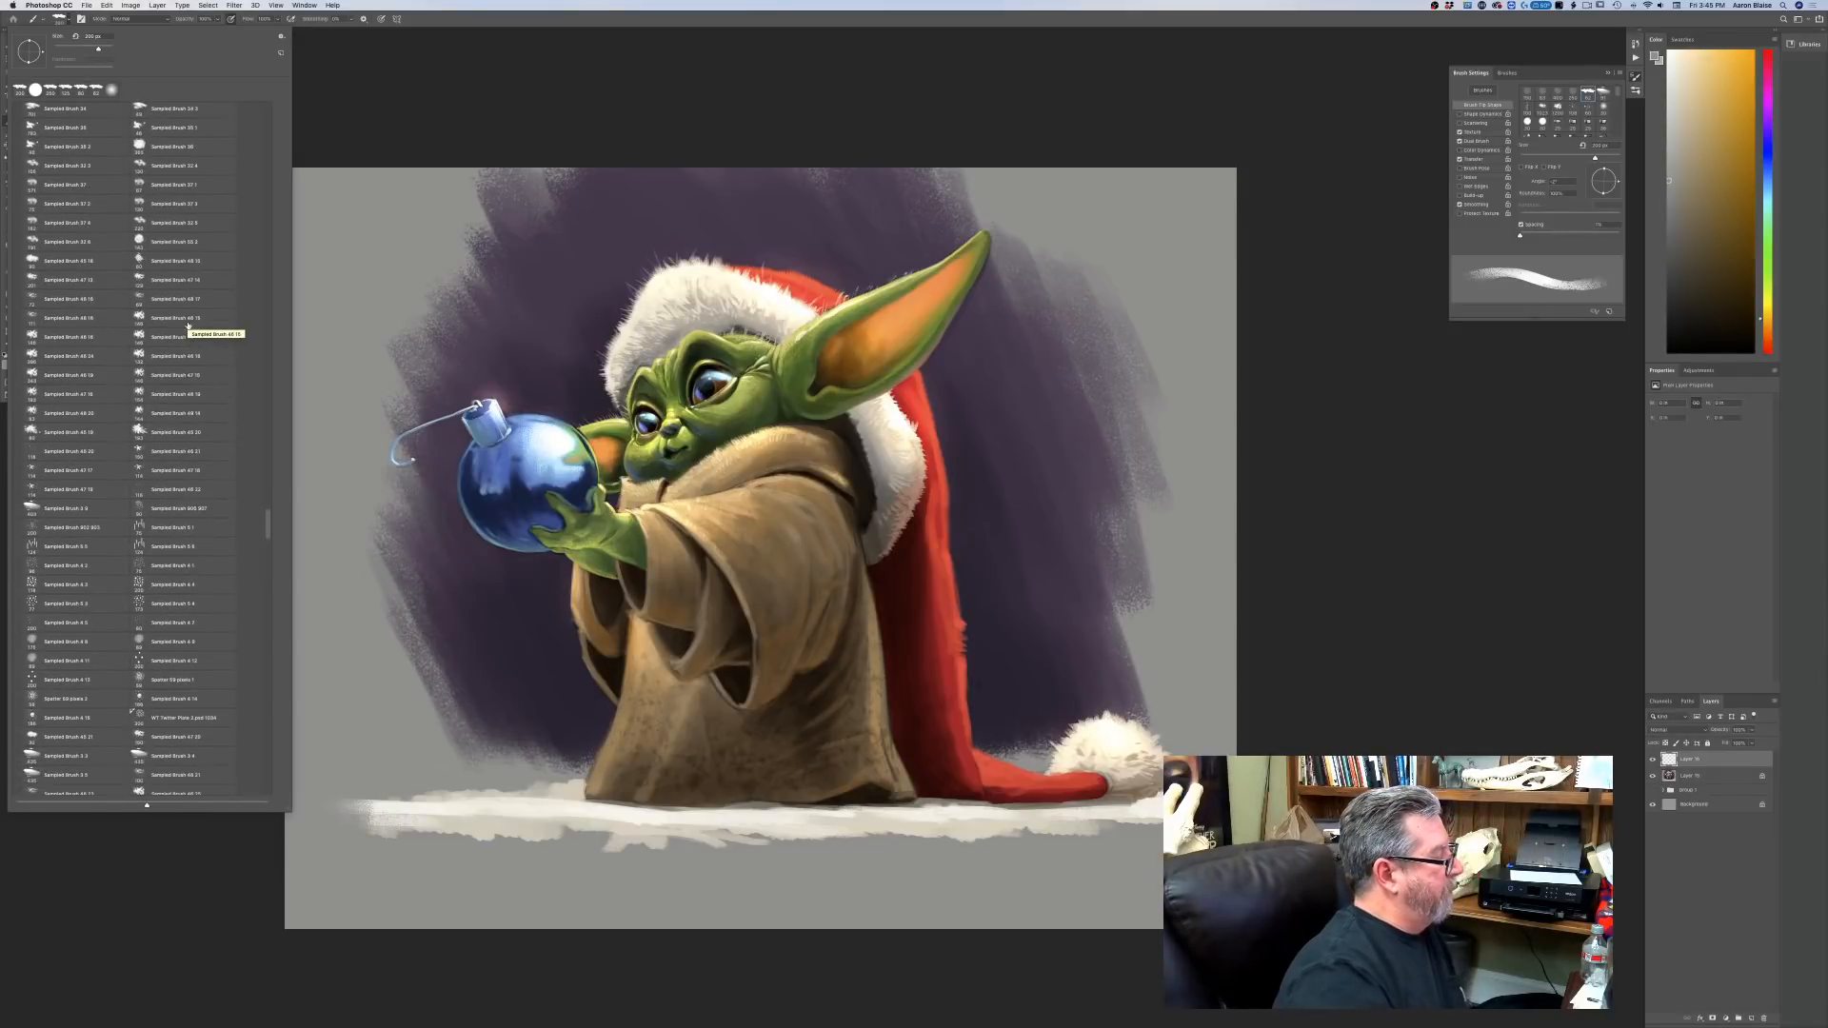
scroll(188, 325, down, 2)
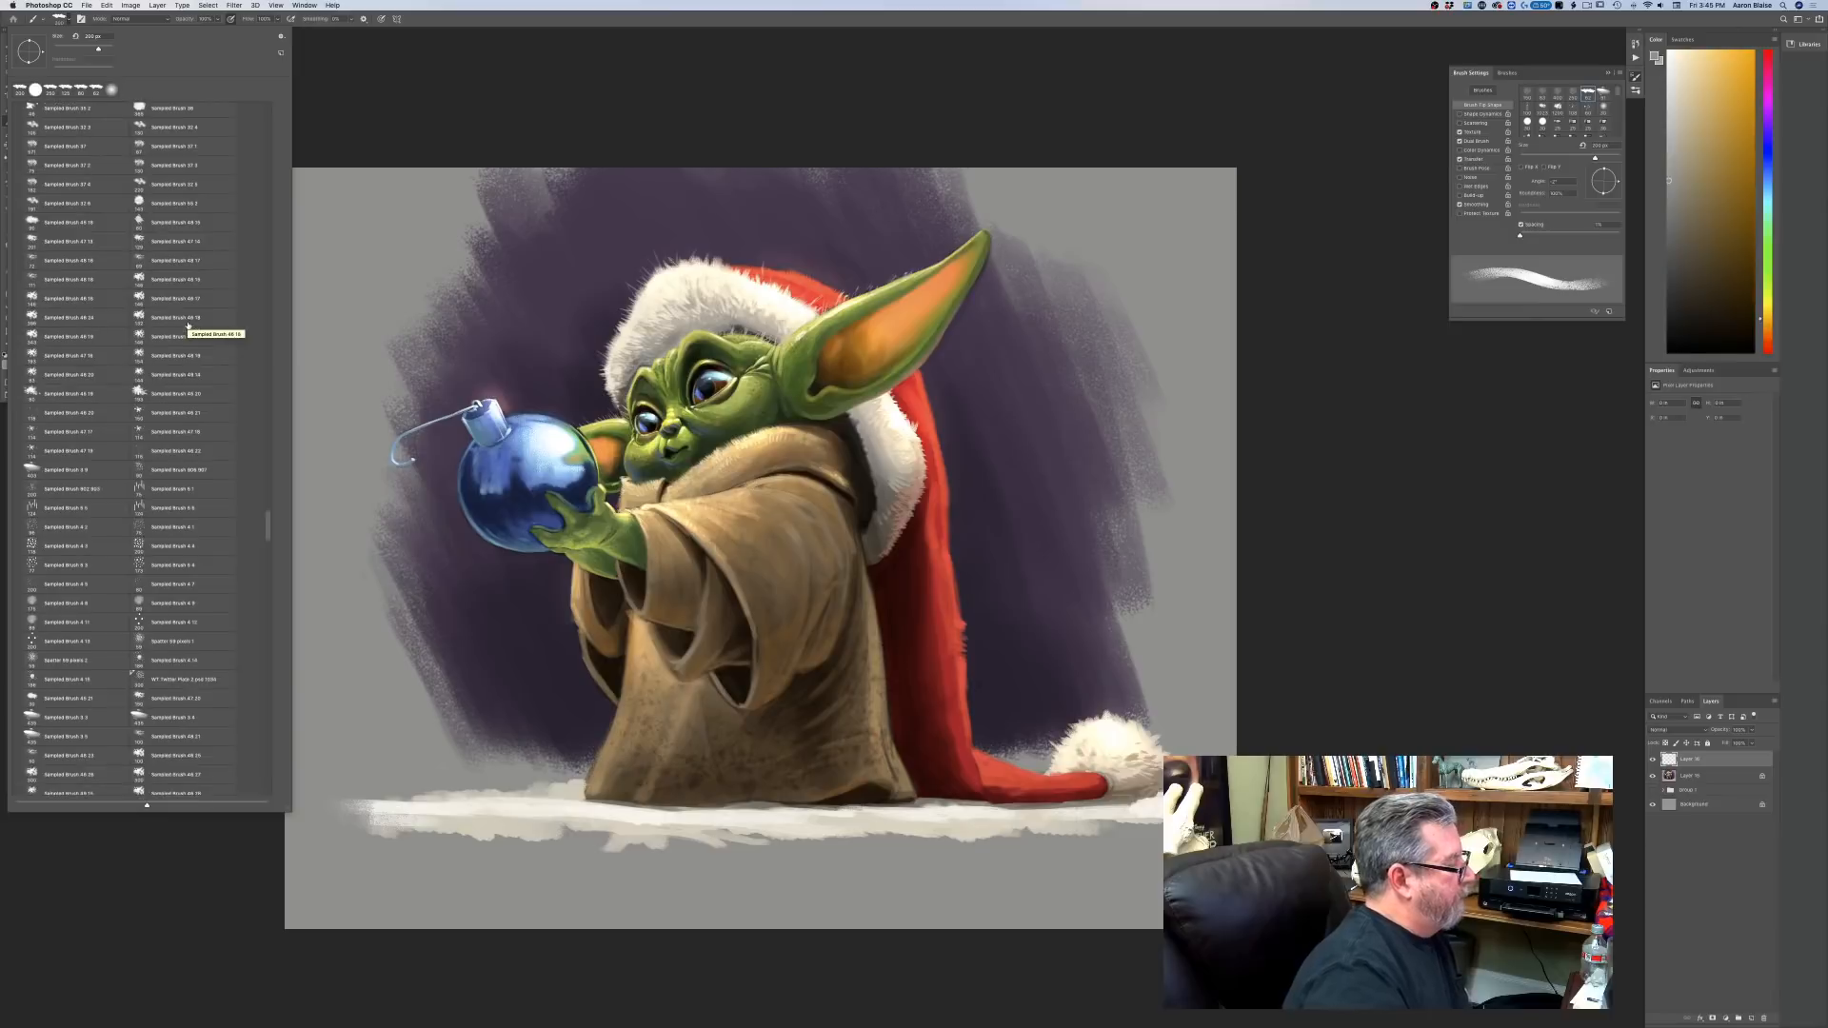
scroll(188, 325, down, 1)
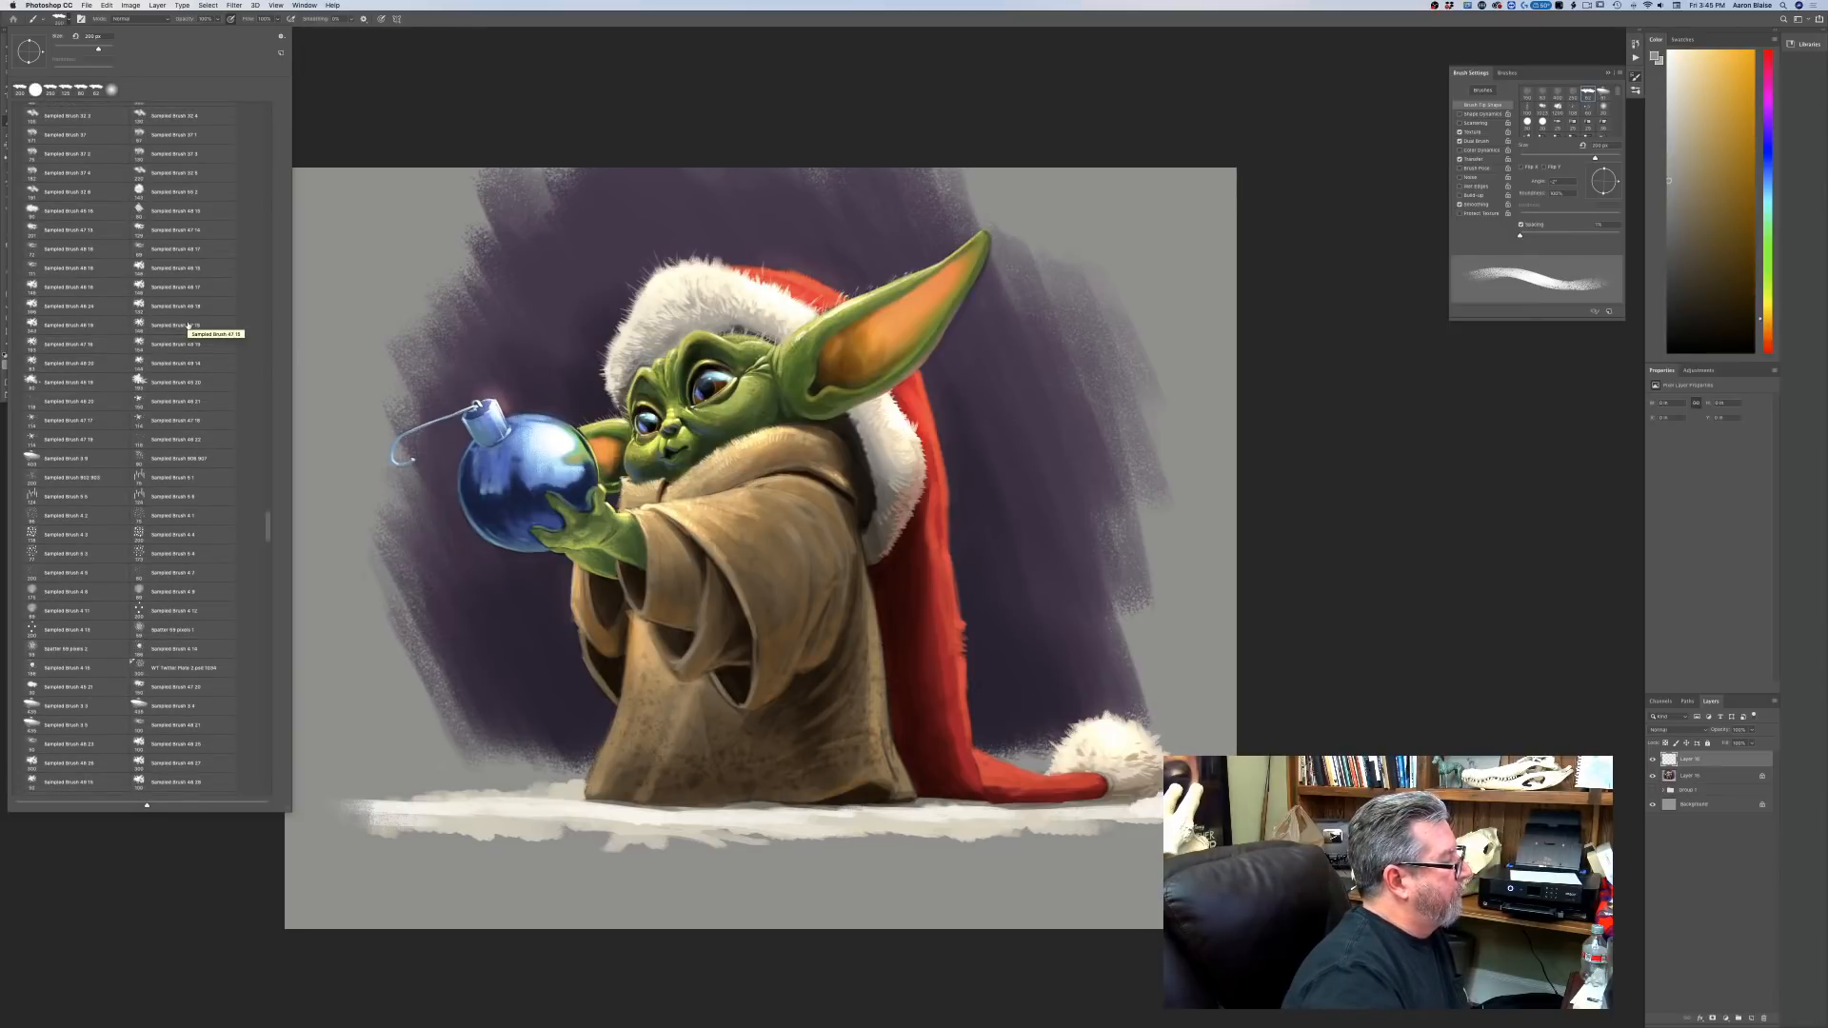
scroll(188, 325, down, 9)
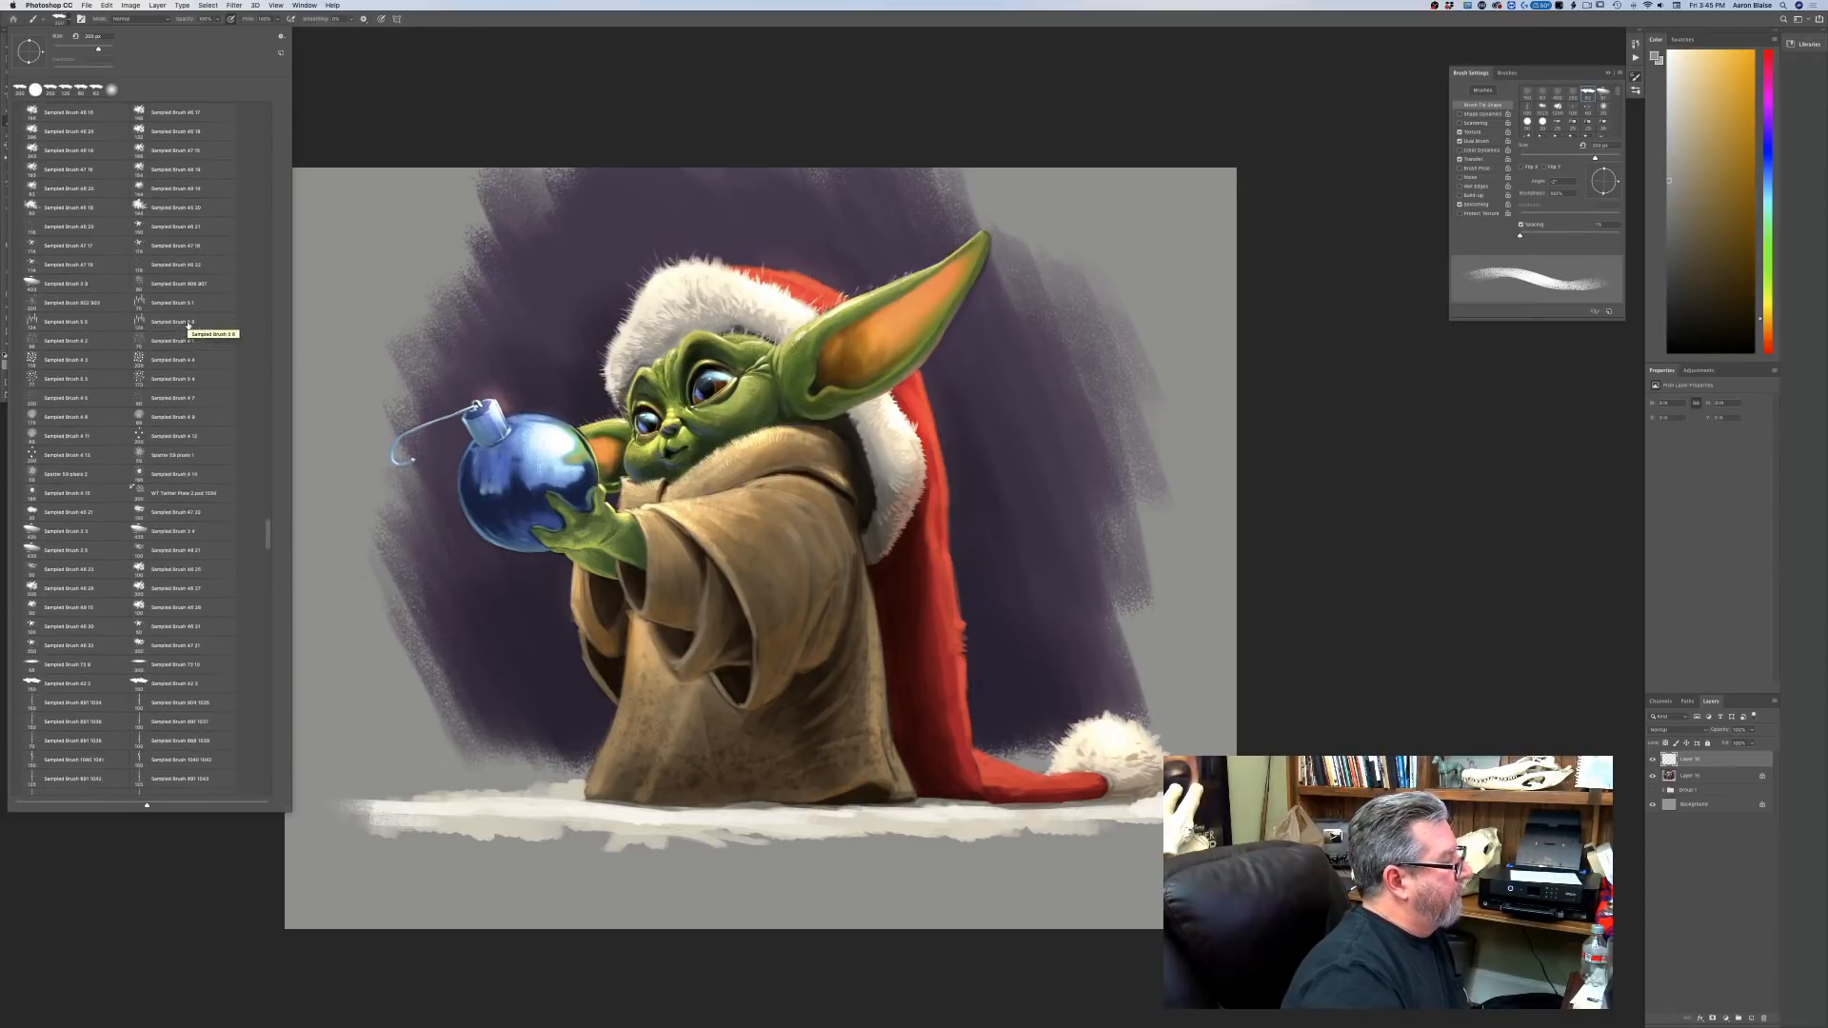
scroll(188, 325, down, 13)
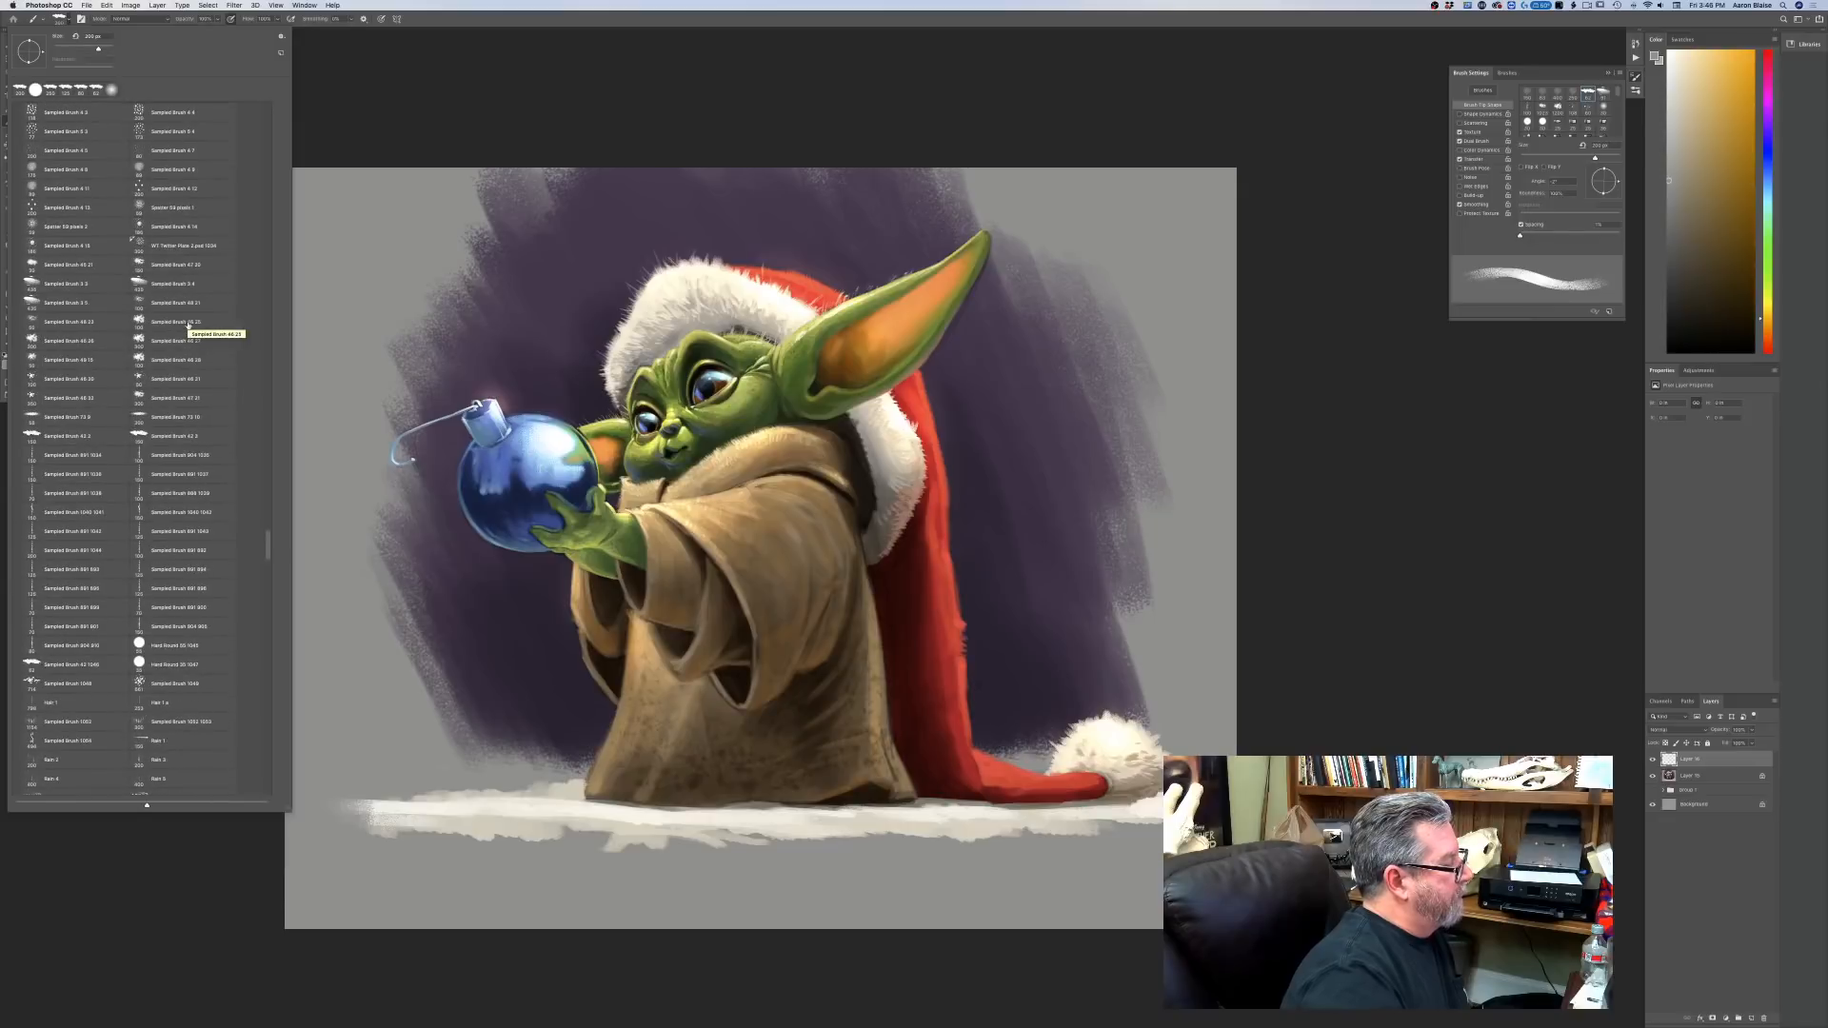
scroll(187, 325, down, 6)
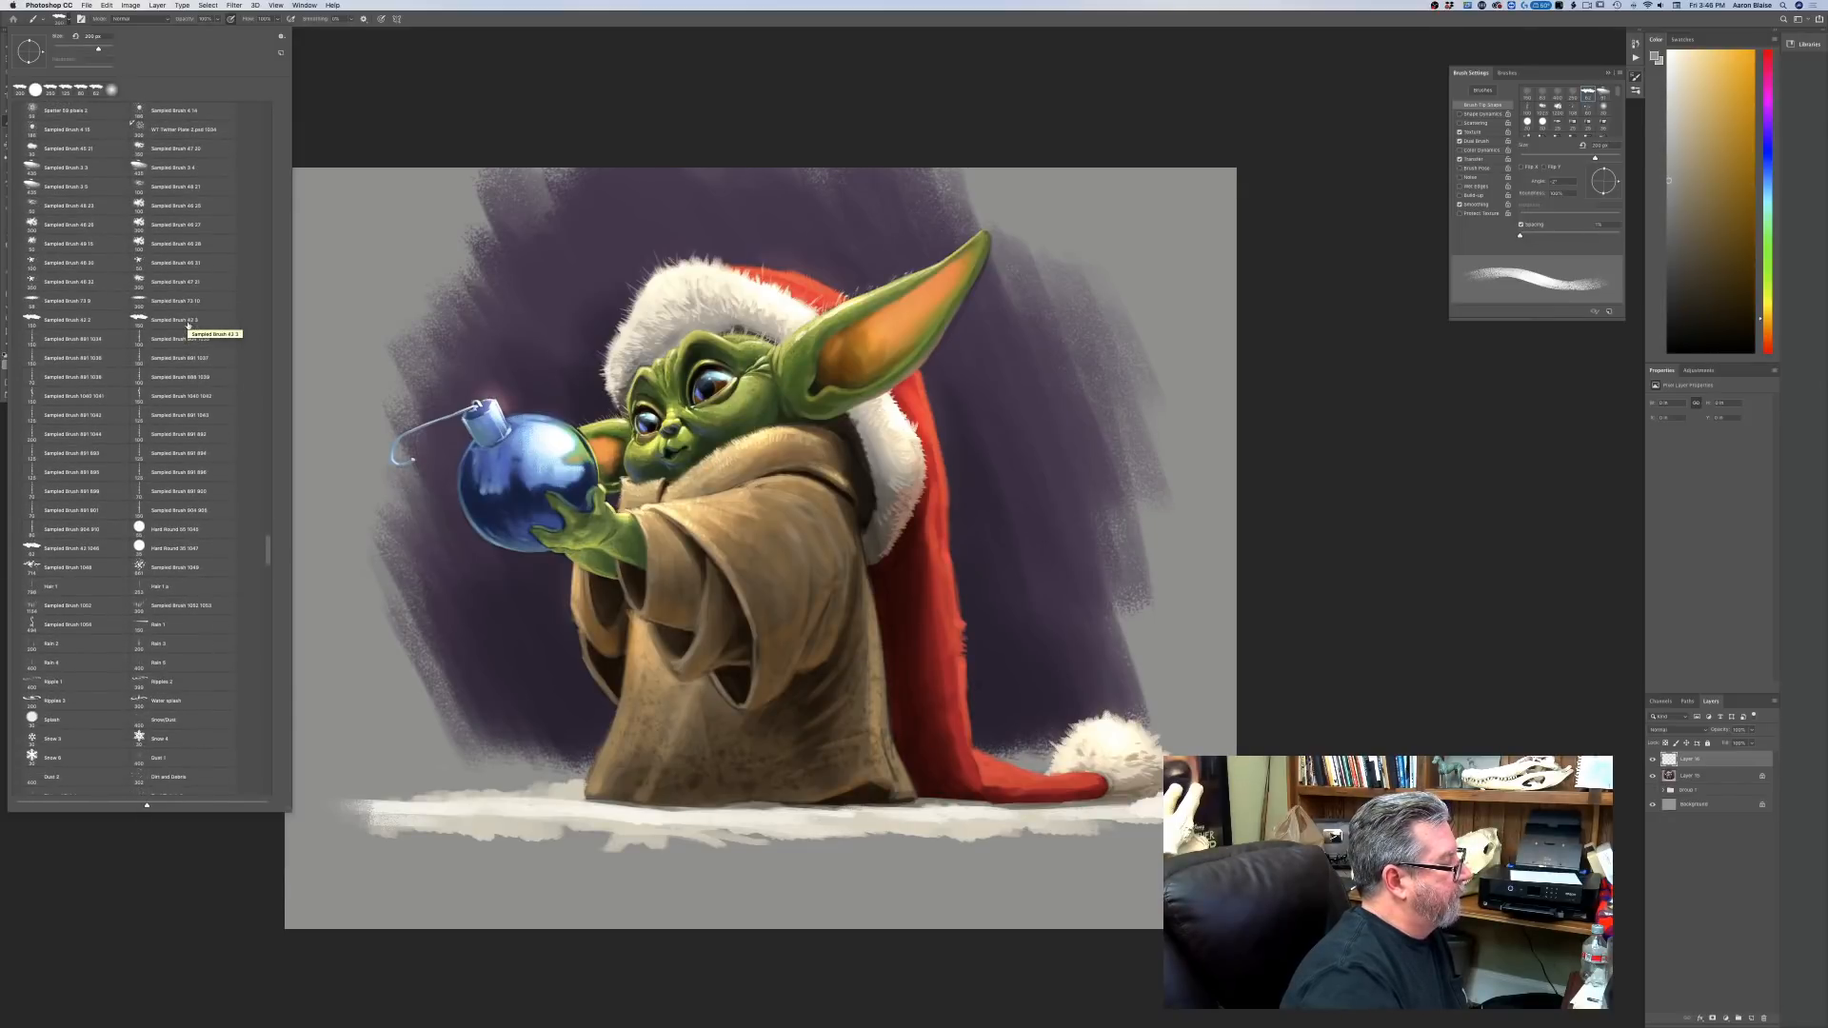
scroll(188, 326, down, 1)
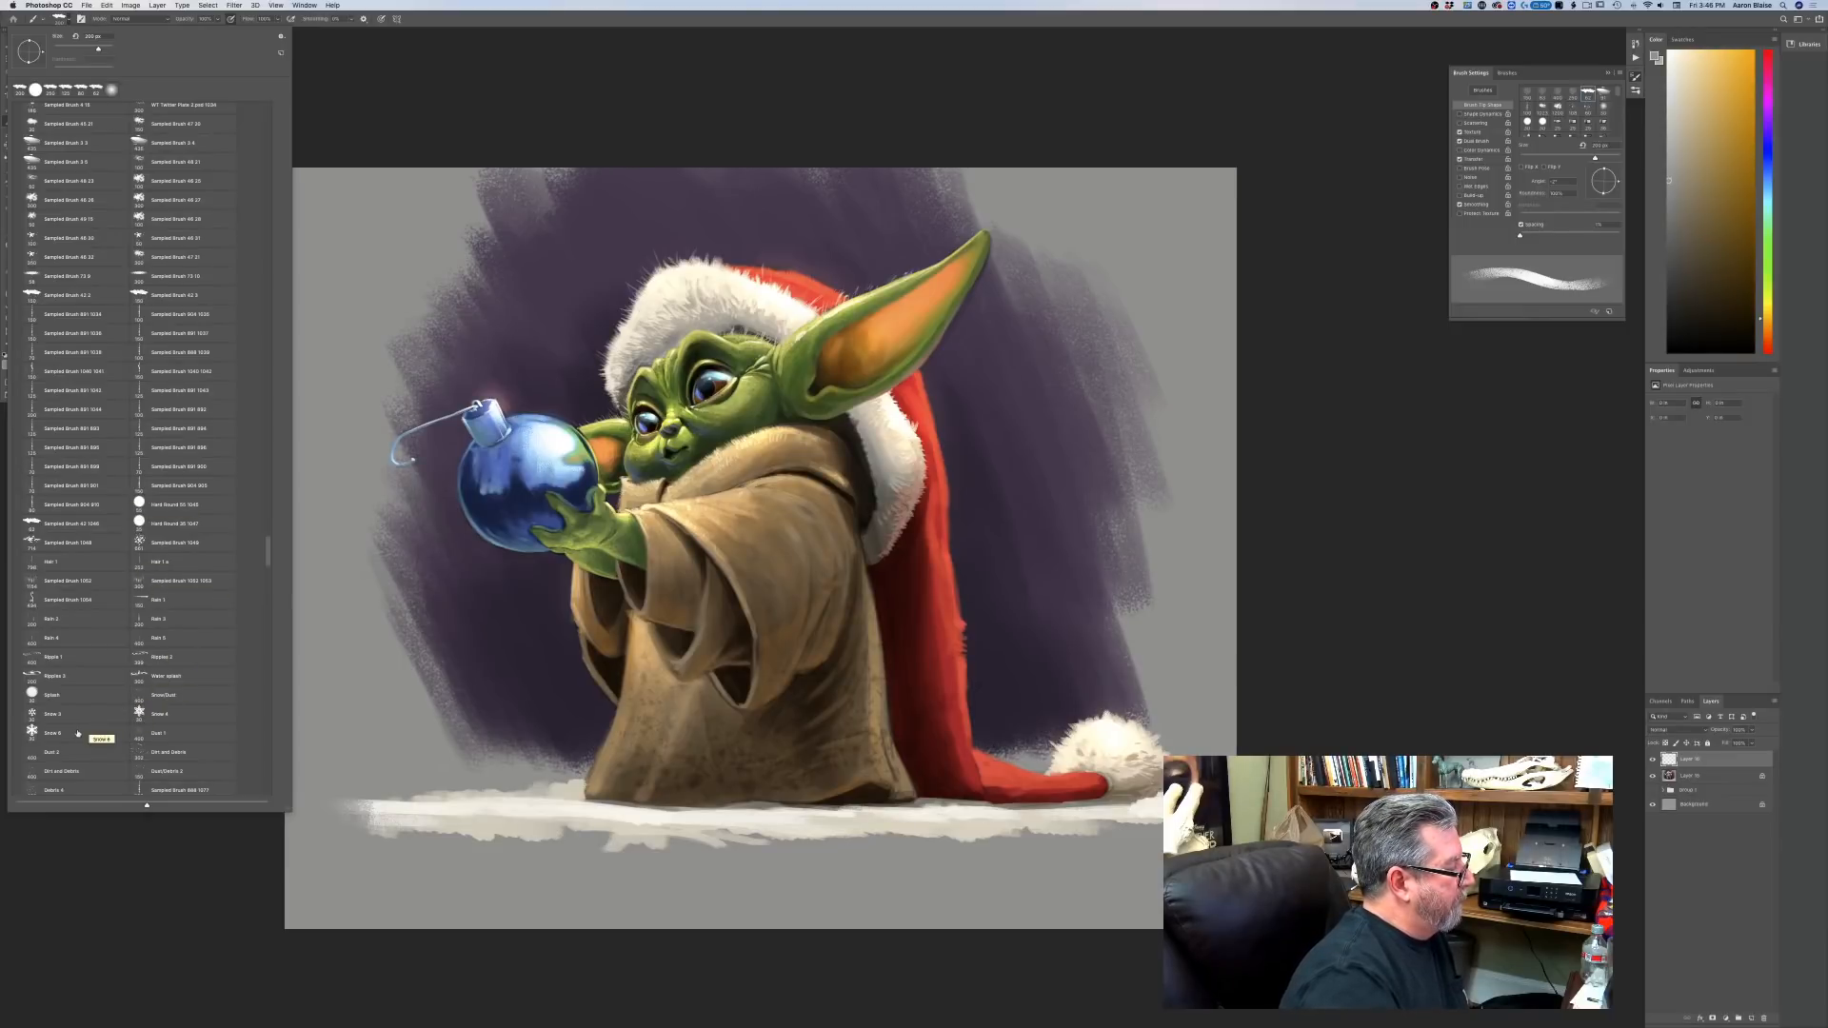
click(178, 716)
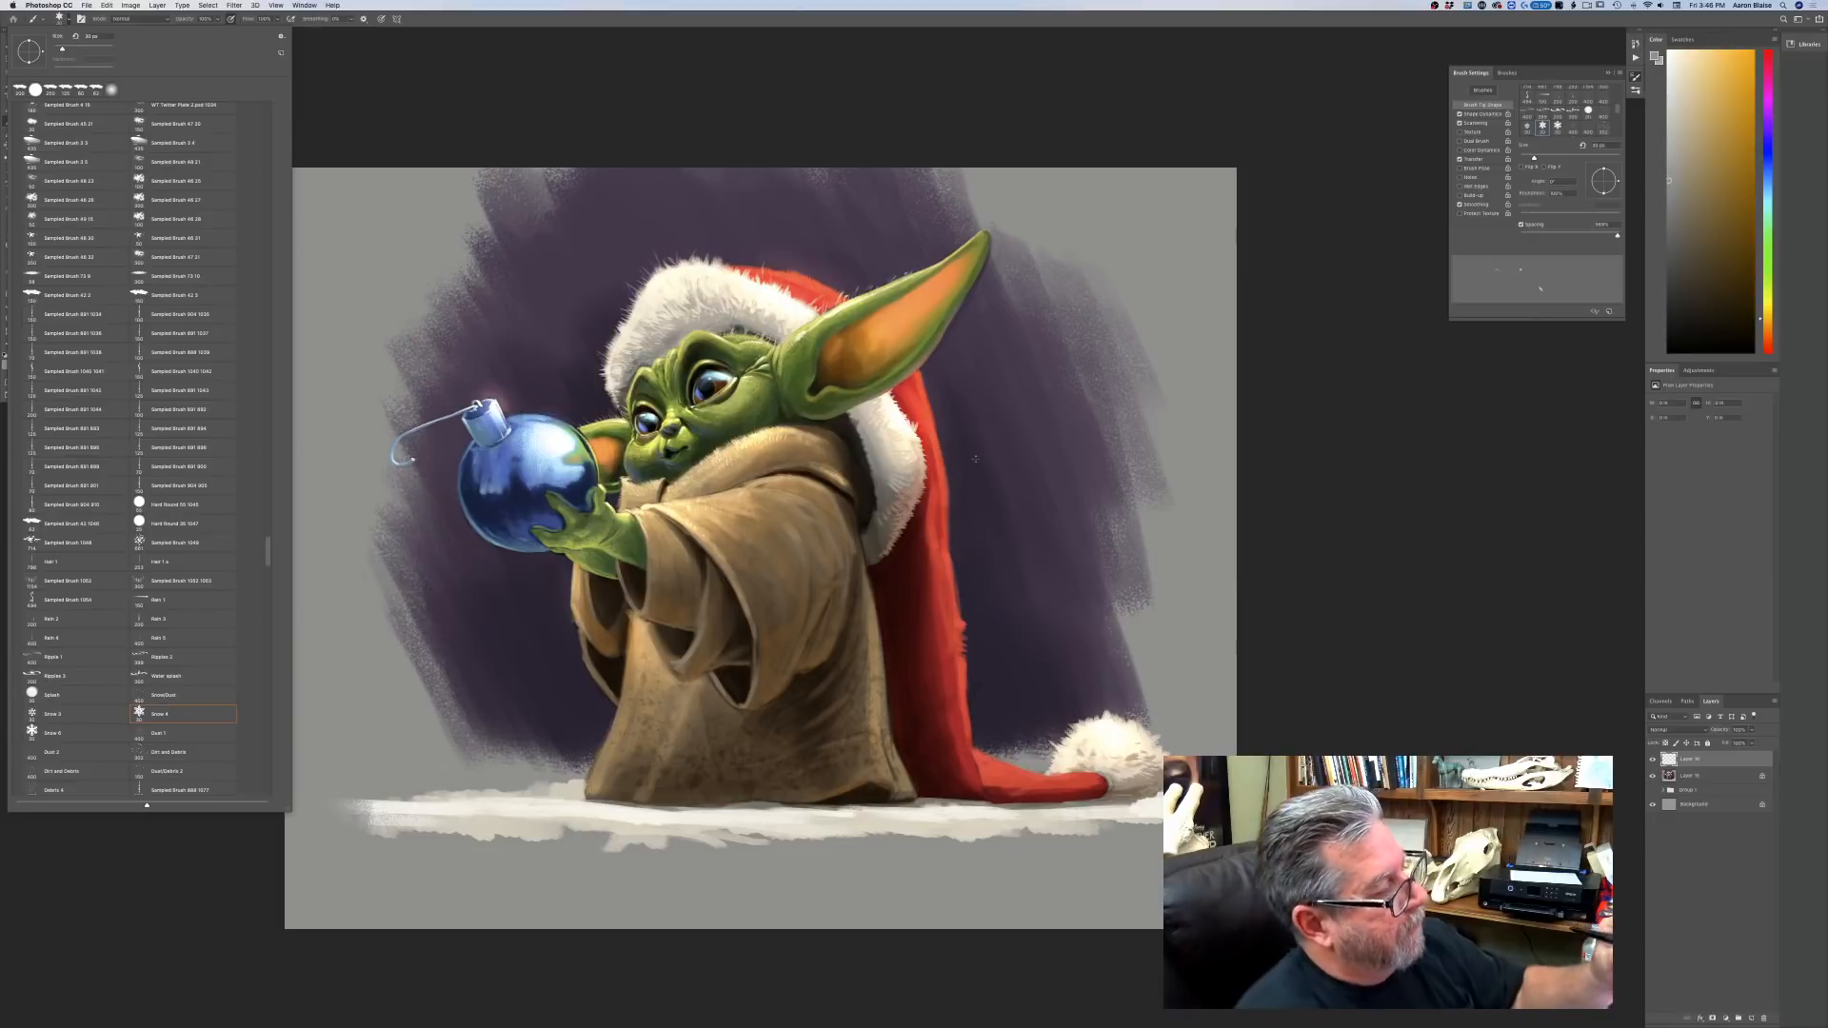
click(222, 874)
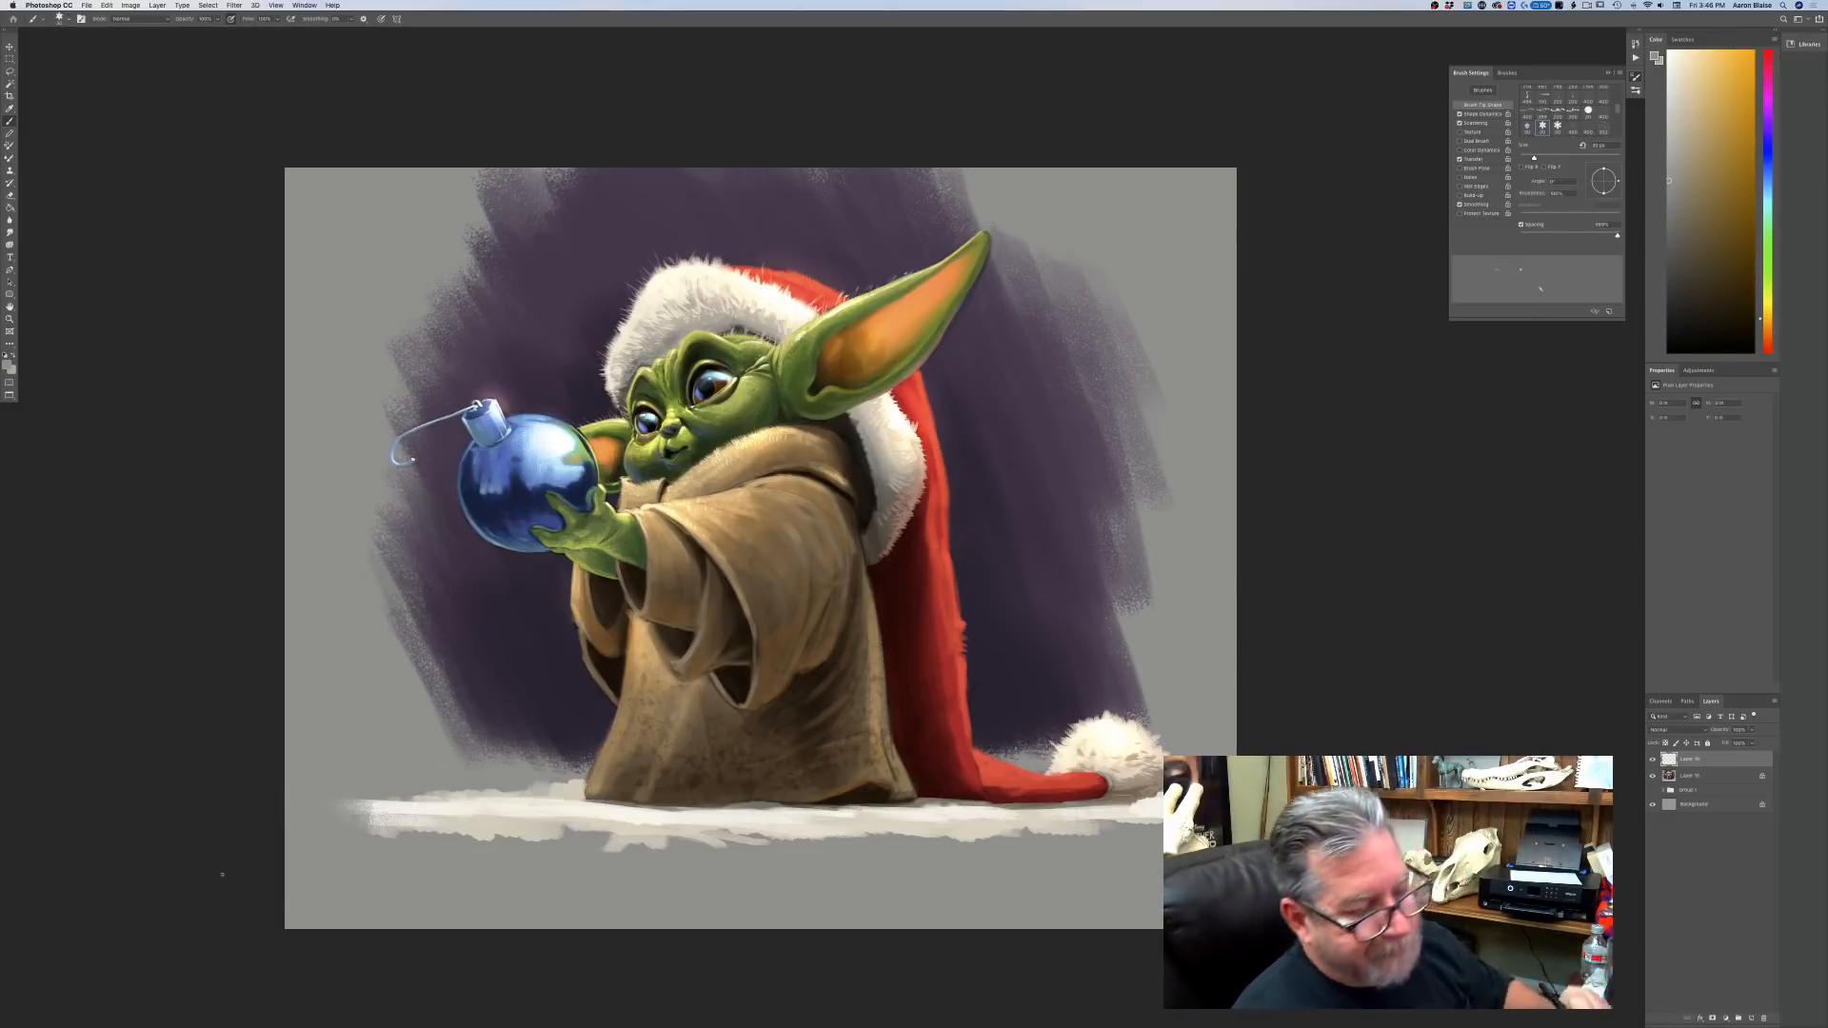
Set the foreground colour to a pale cream yellow and enlarge the snowflake brush.
click(6, 365)
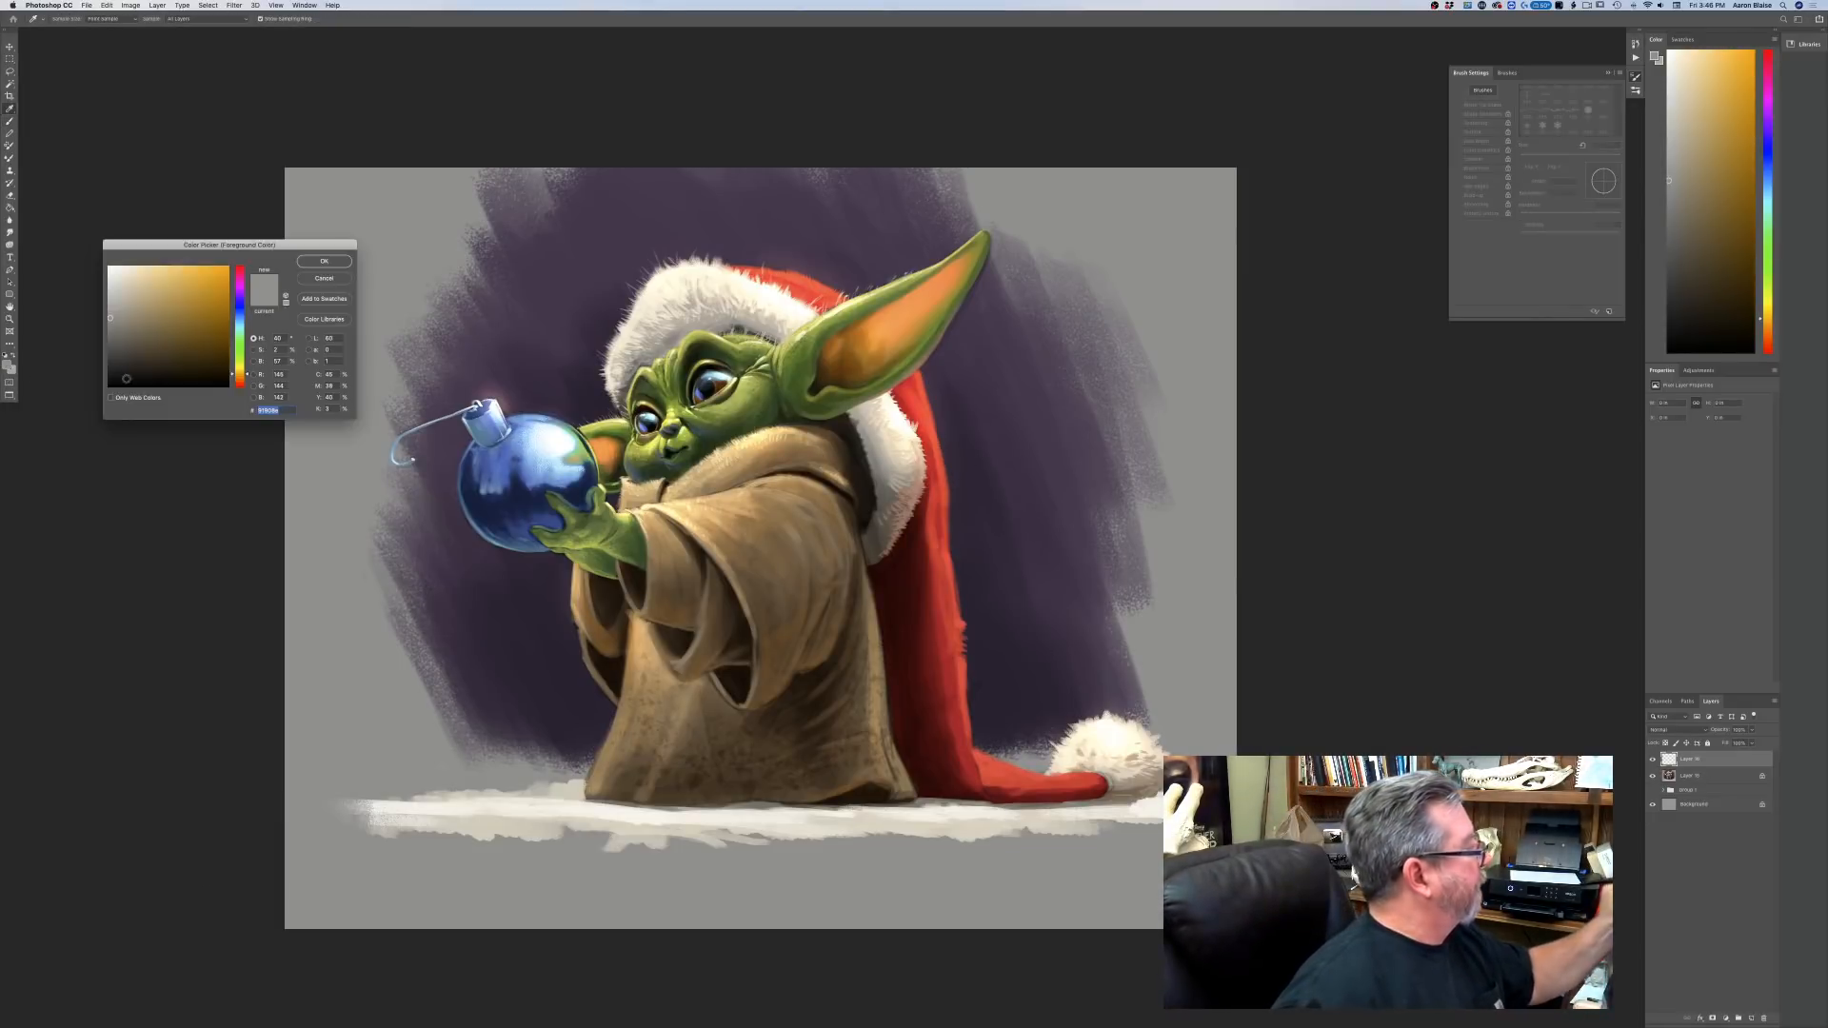
click(240, 372)
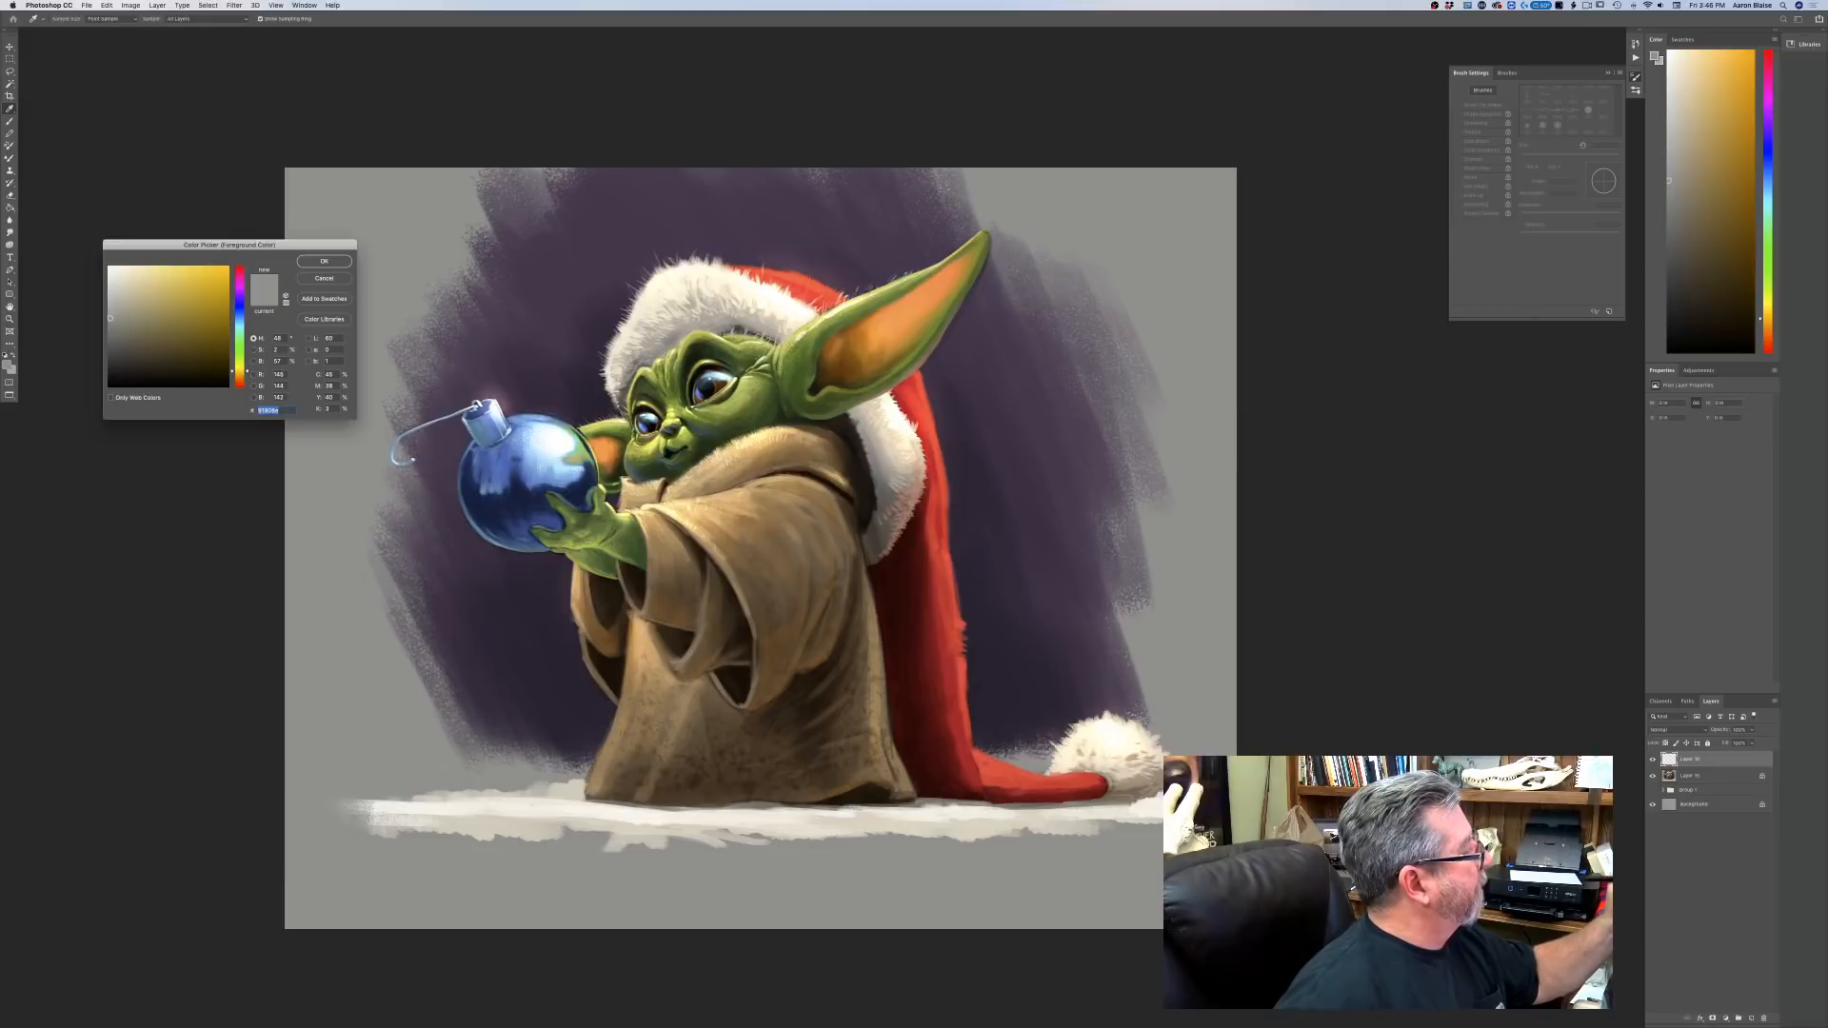
click(131, 276)
key(Return)
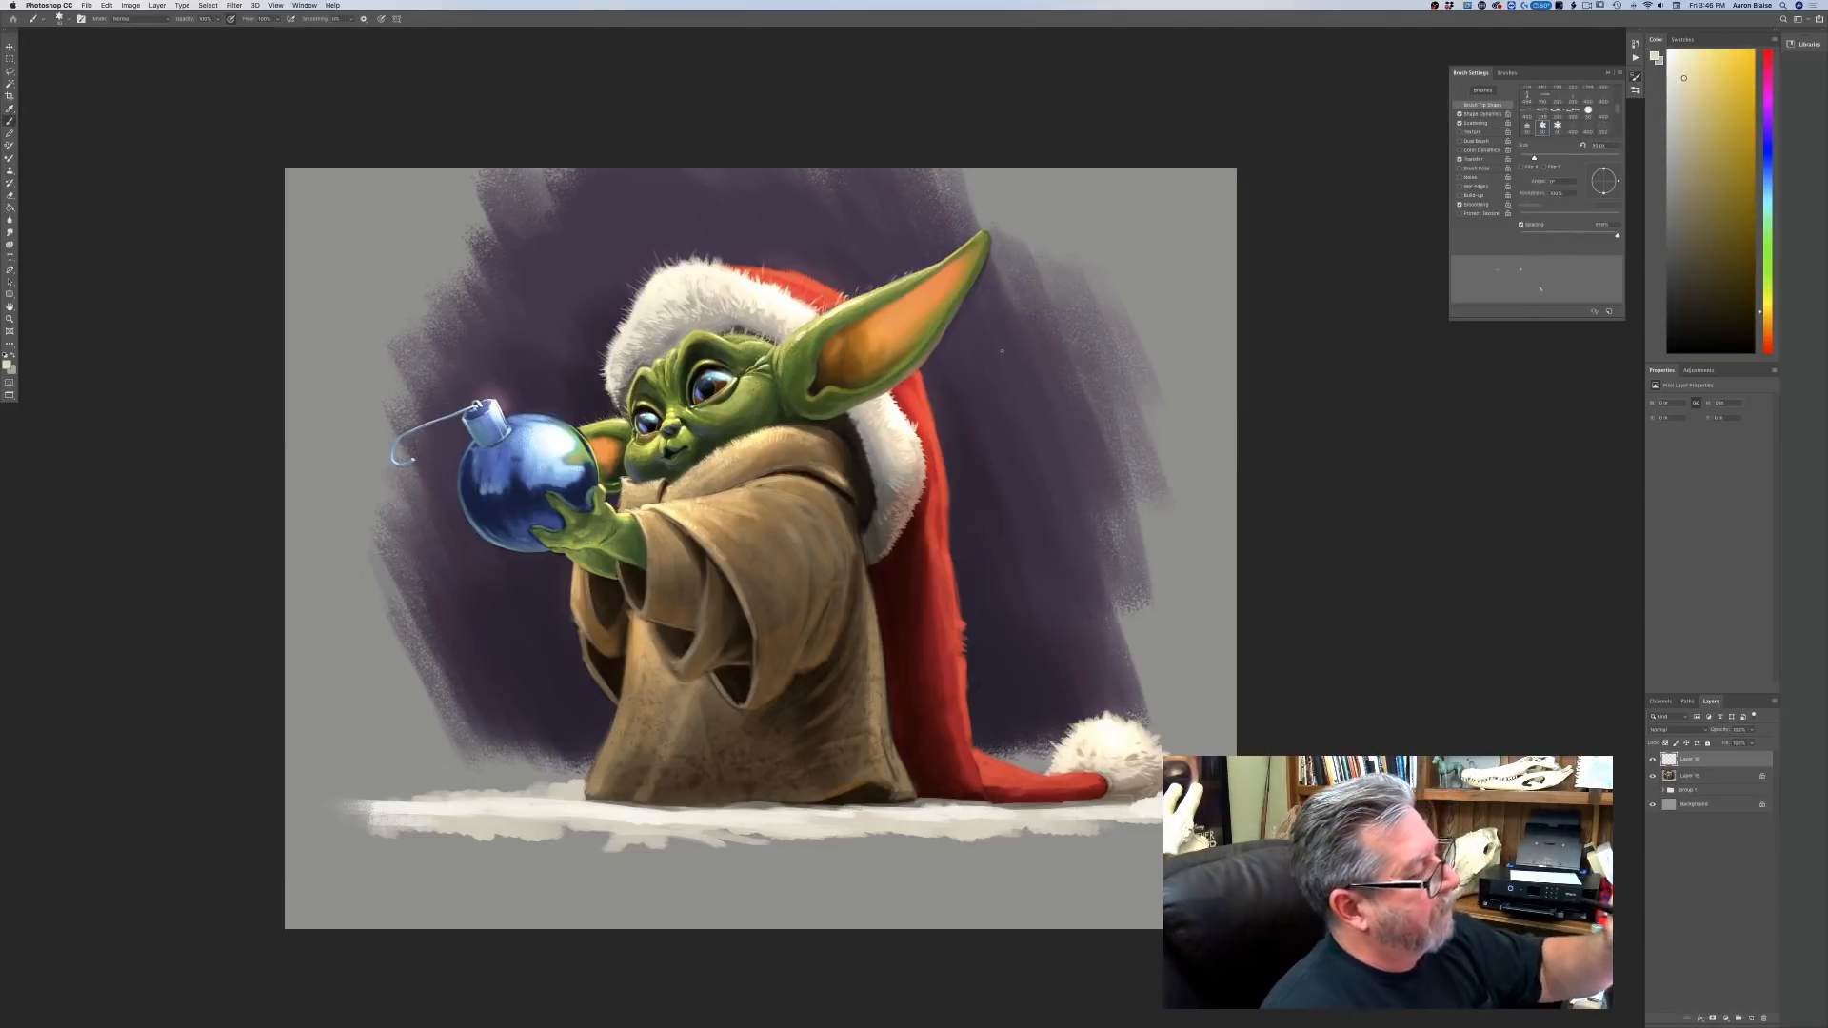
key(bracketright)
key(bracketright)
key(bracketright)
key(bracketright)
key(bracketright)
key(bracketright)
key(bracketright)
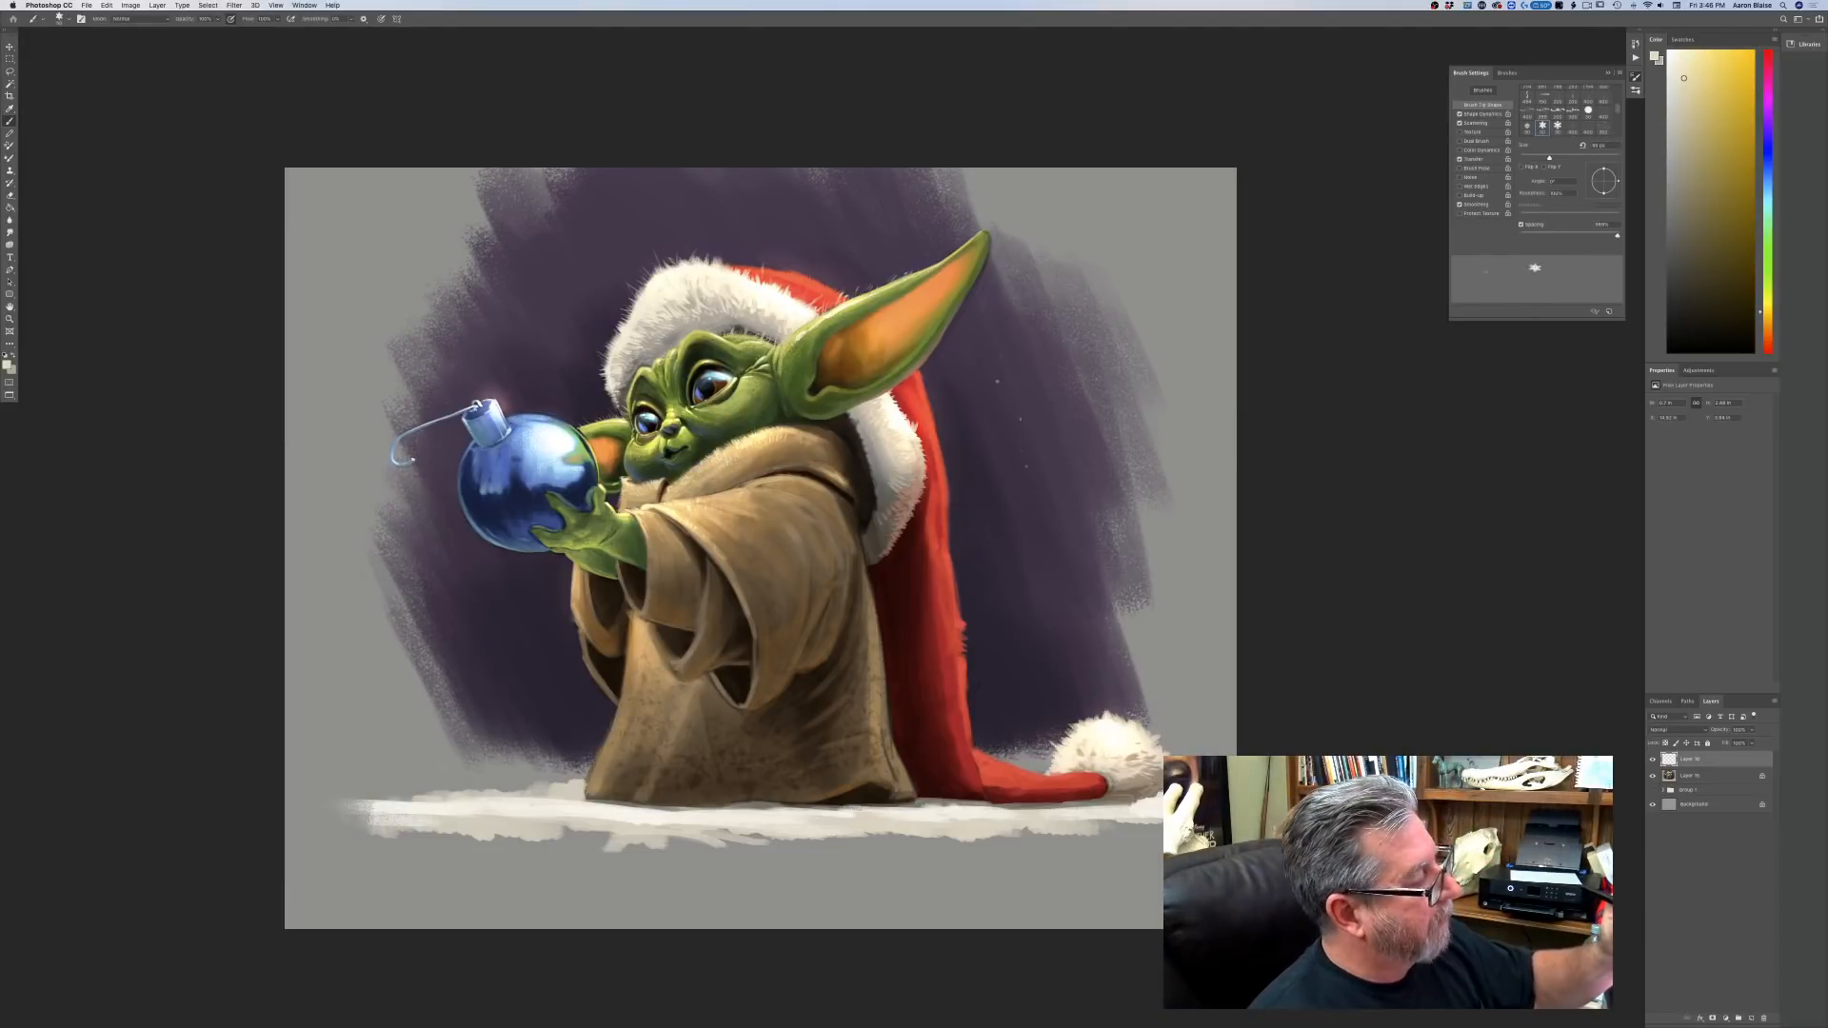
Scatter pale snowflakes over the purple background around the character and across the ear, robe and hat.
click(910, 361)
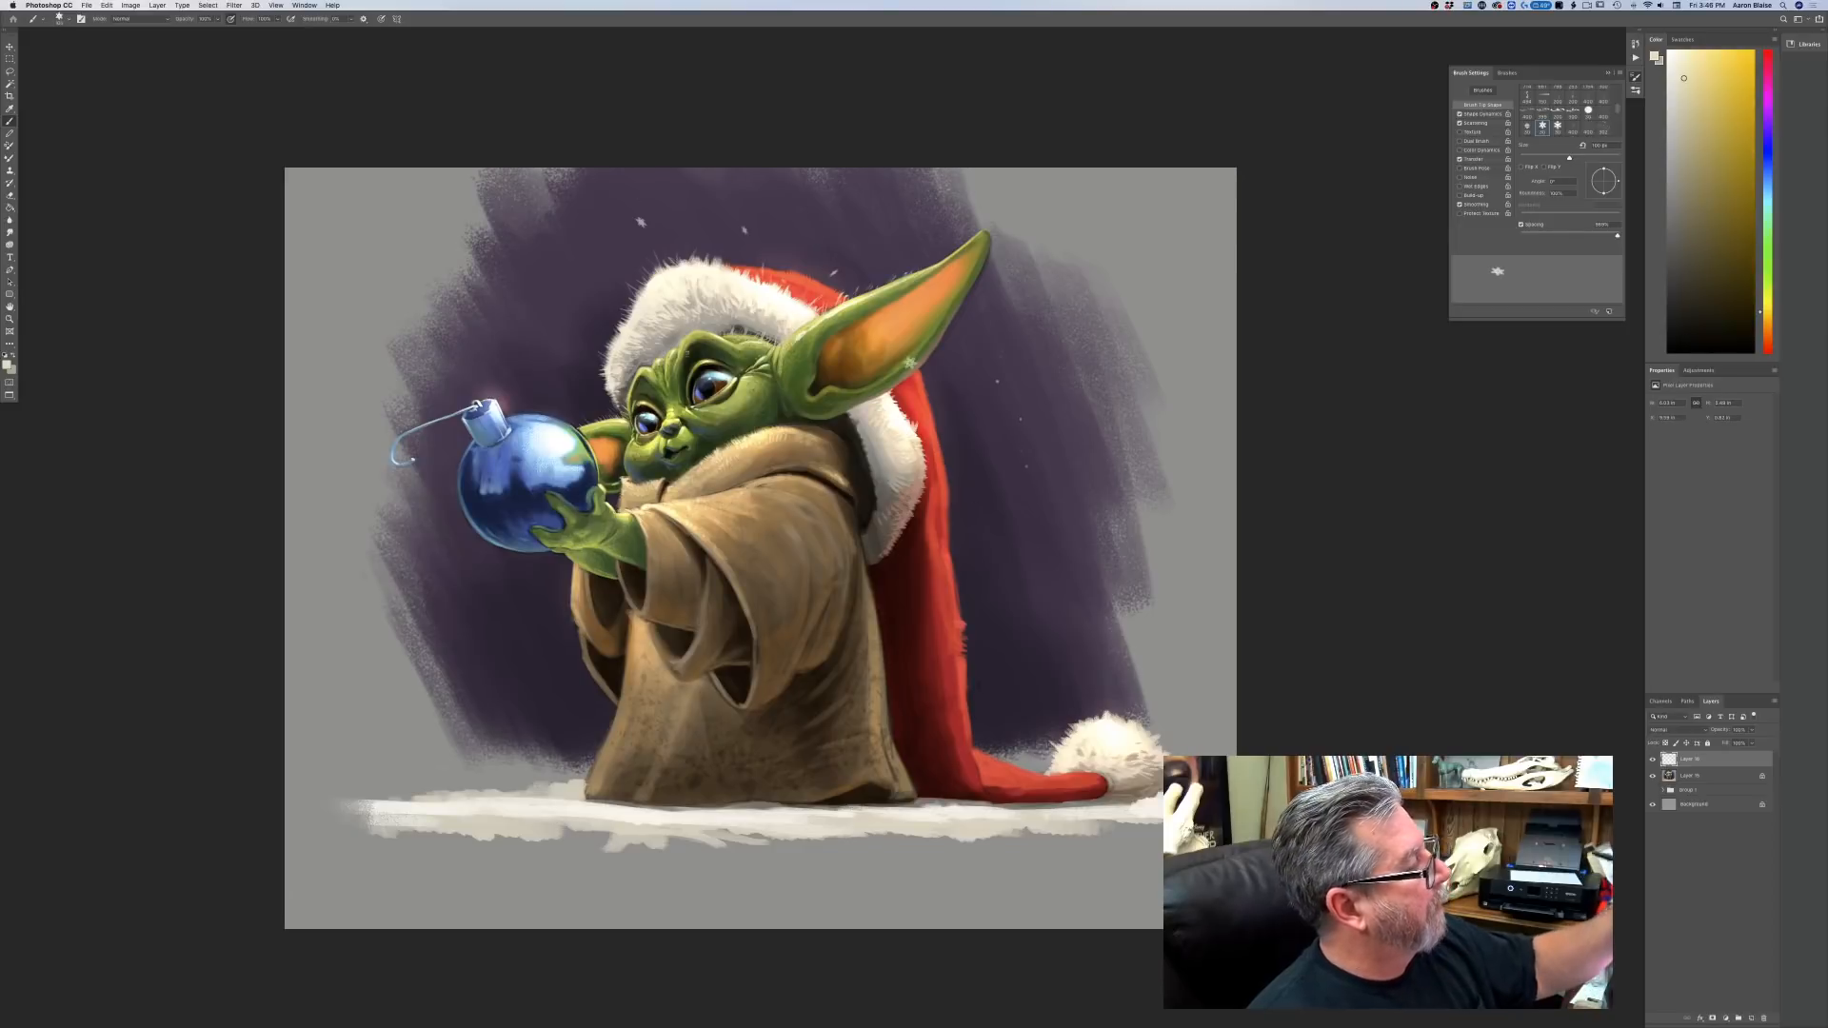
click(629, 228)
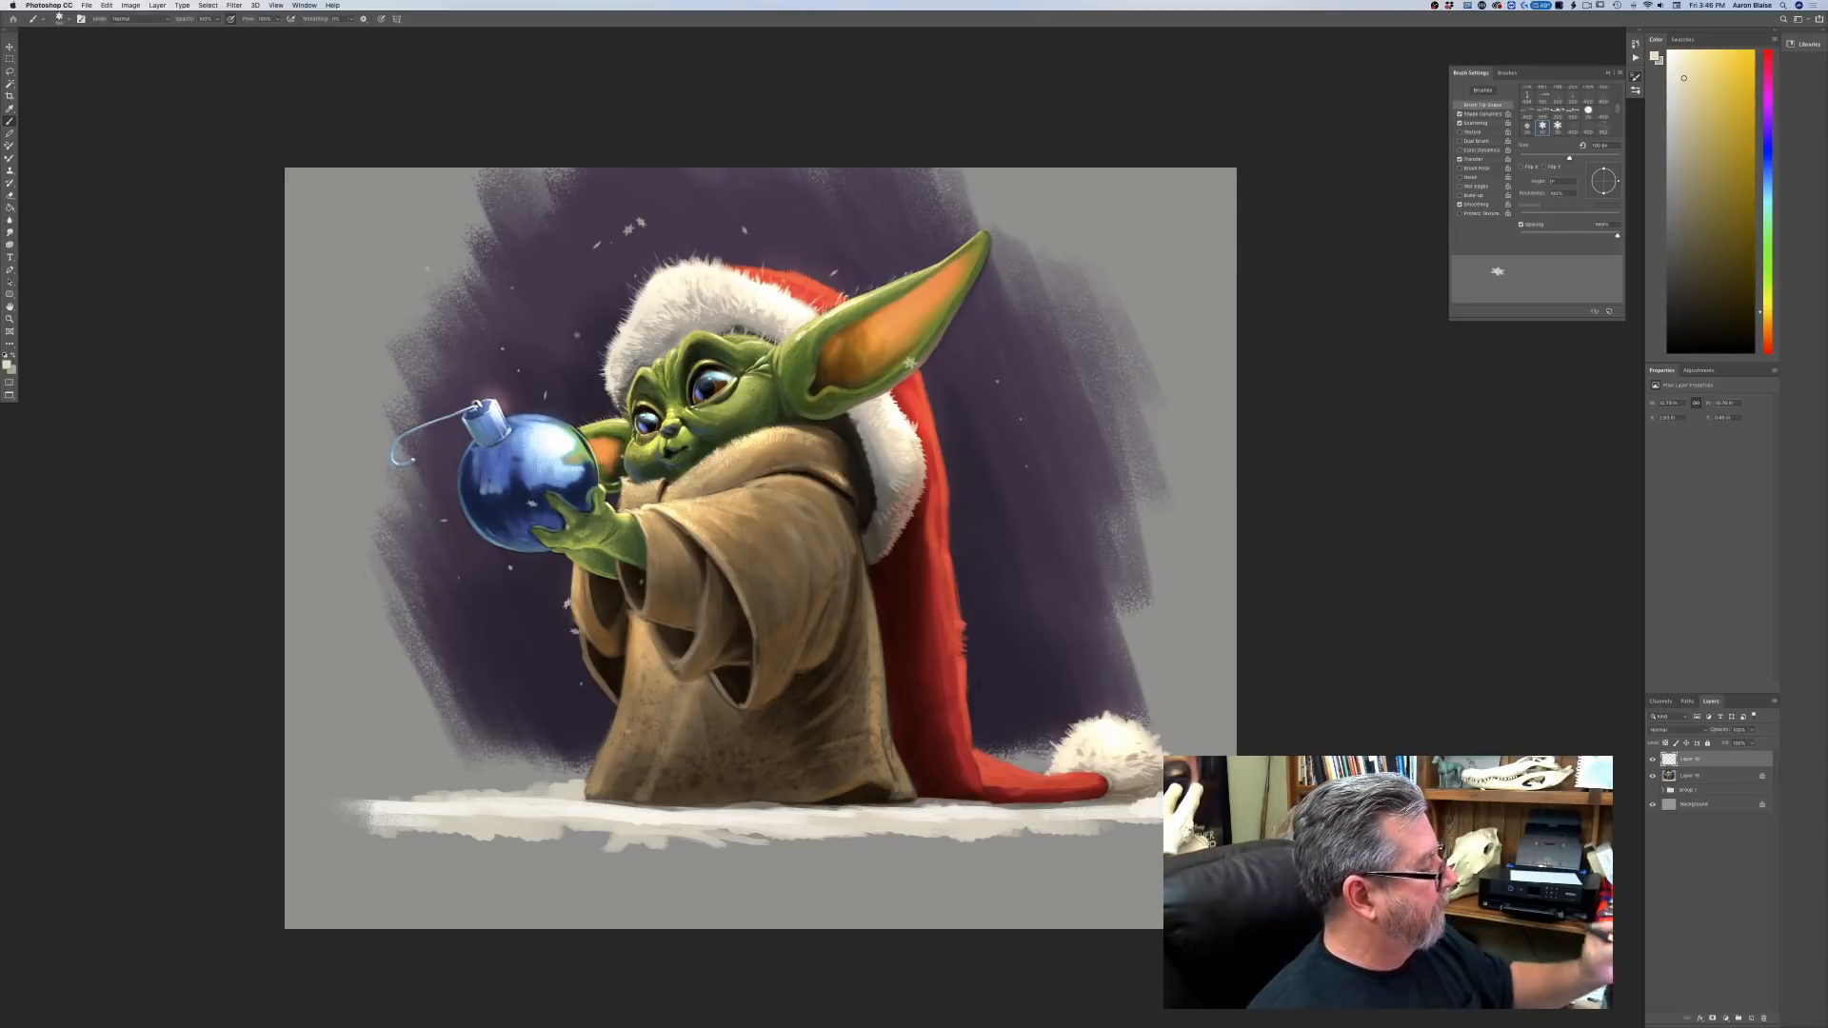
click(972, 539)
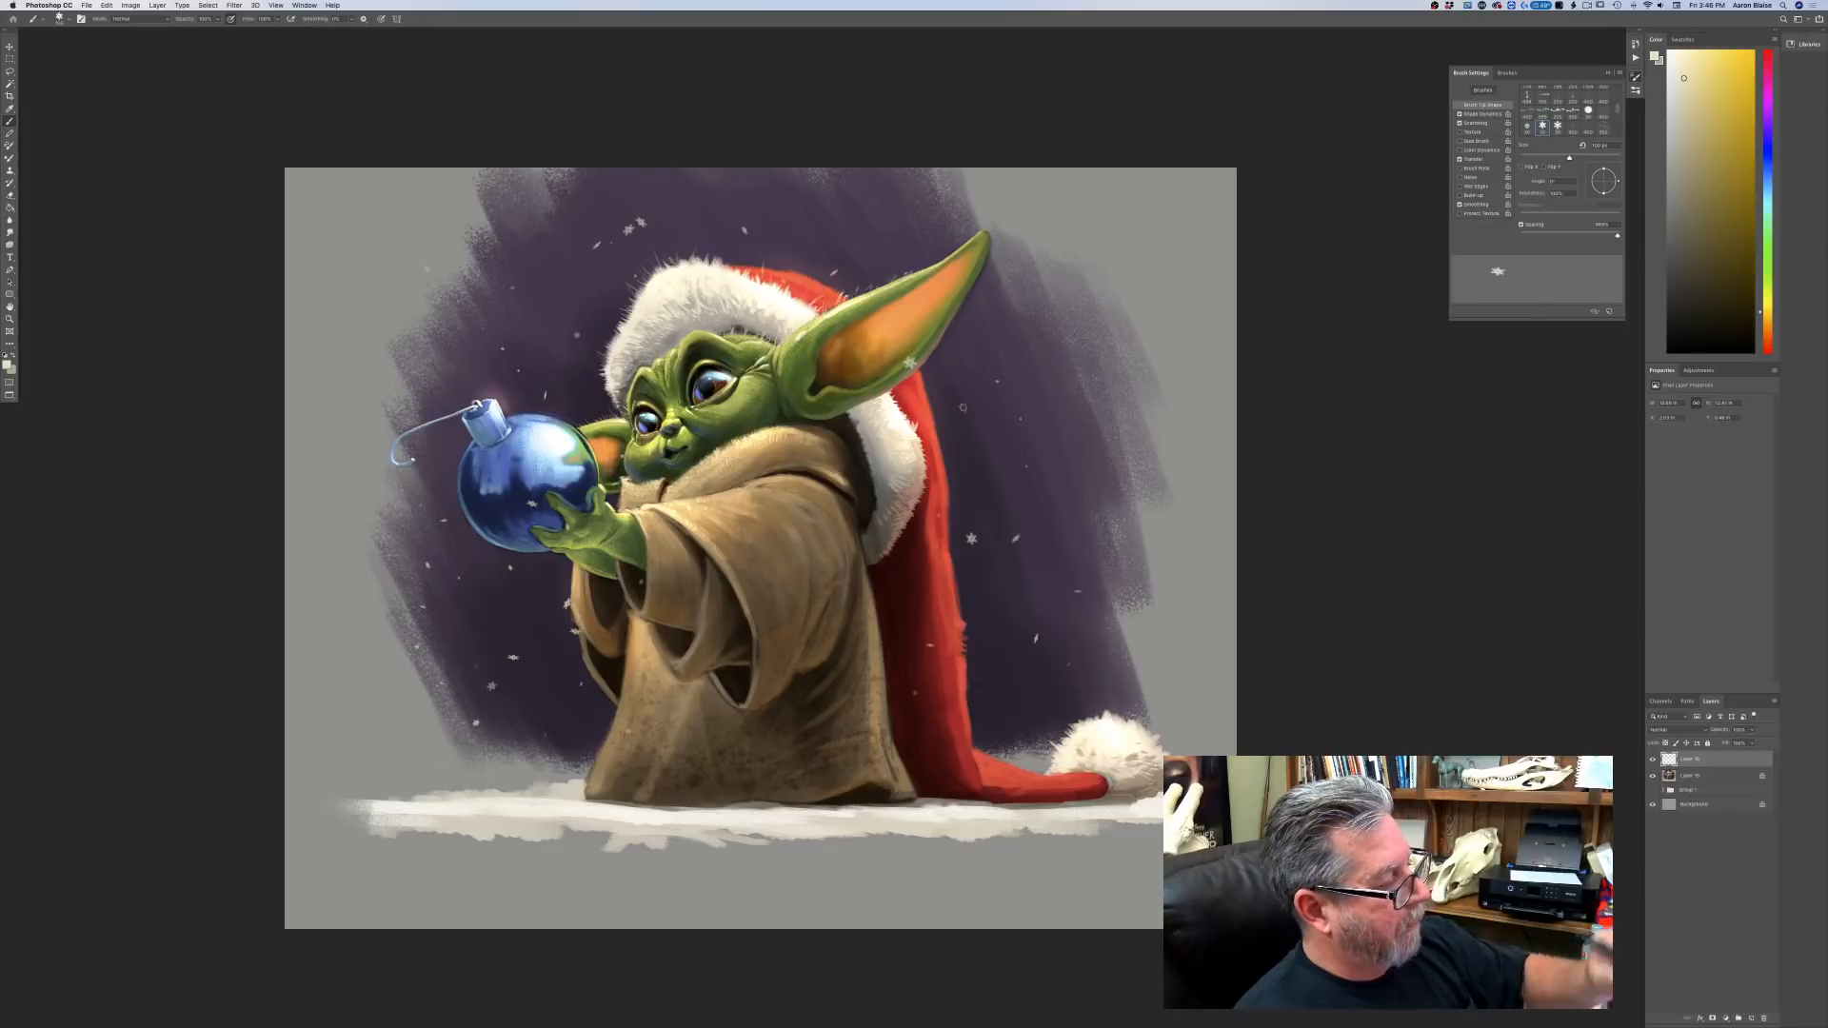
click(1026, 405)
click(1062, 408)
click(1033, 291)
click(1004, 250)
click(885, 235)
click(744, 232)
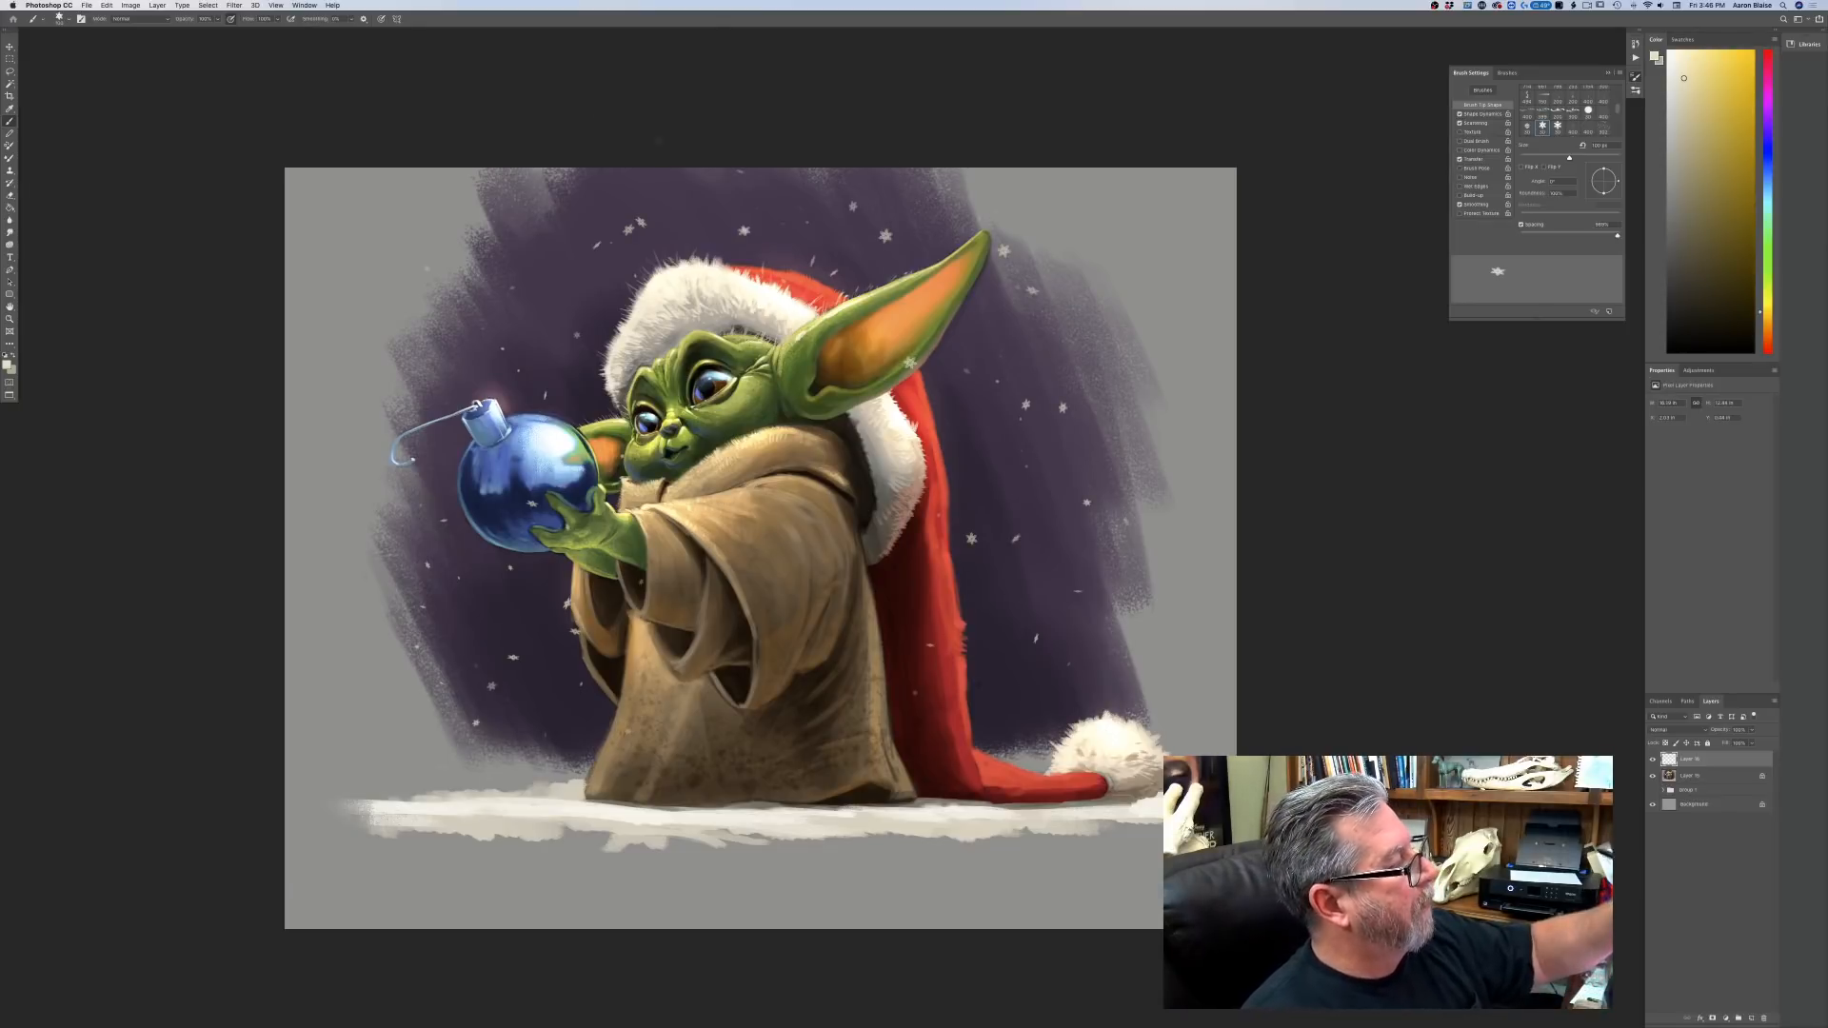
click(538, 203)
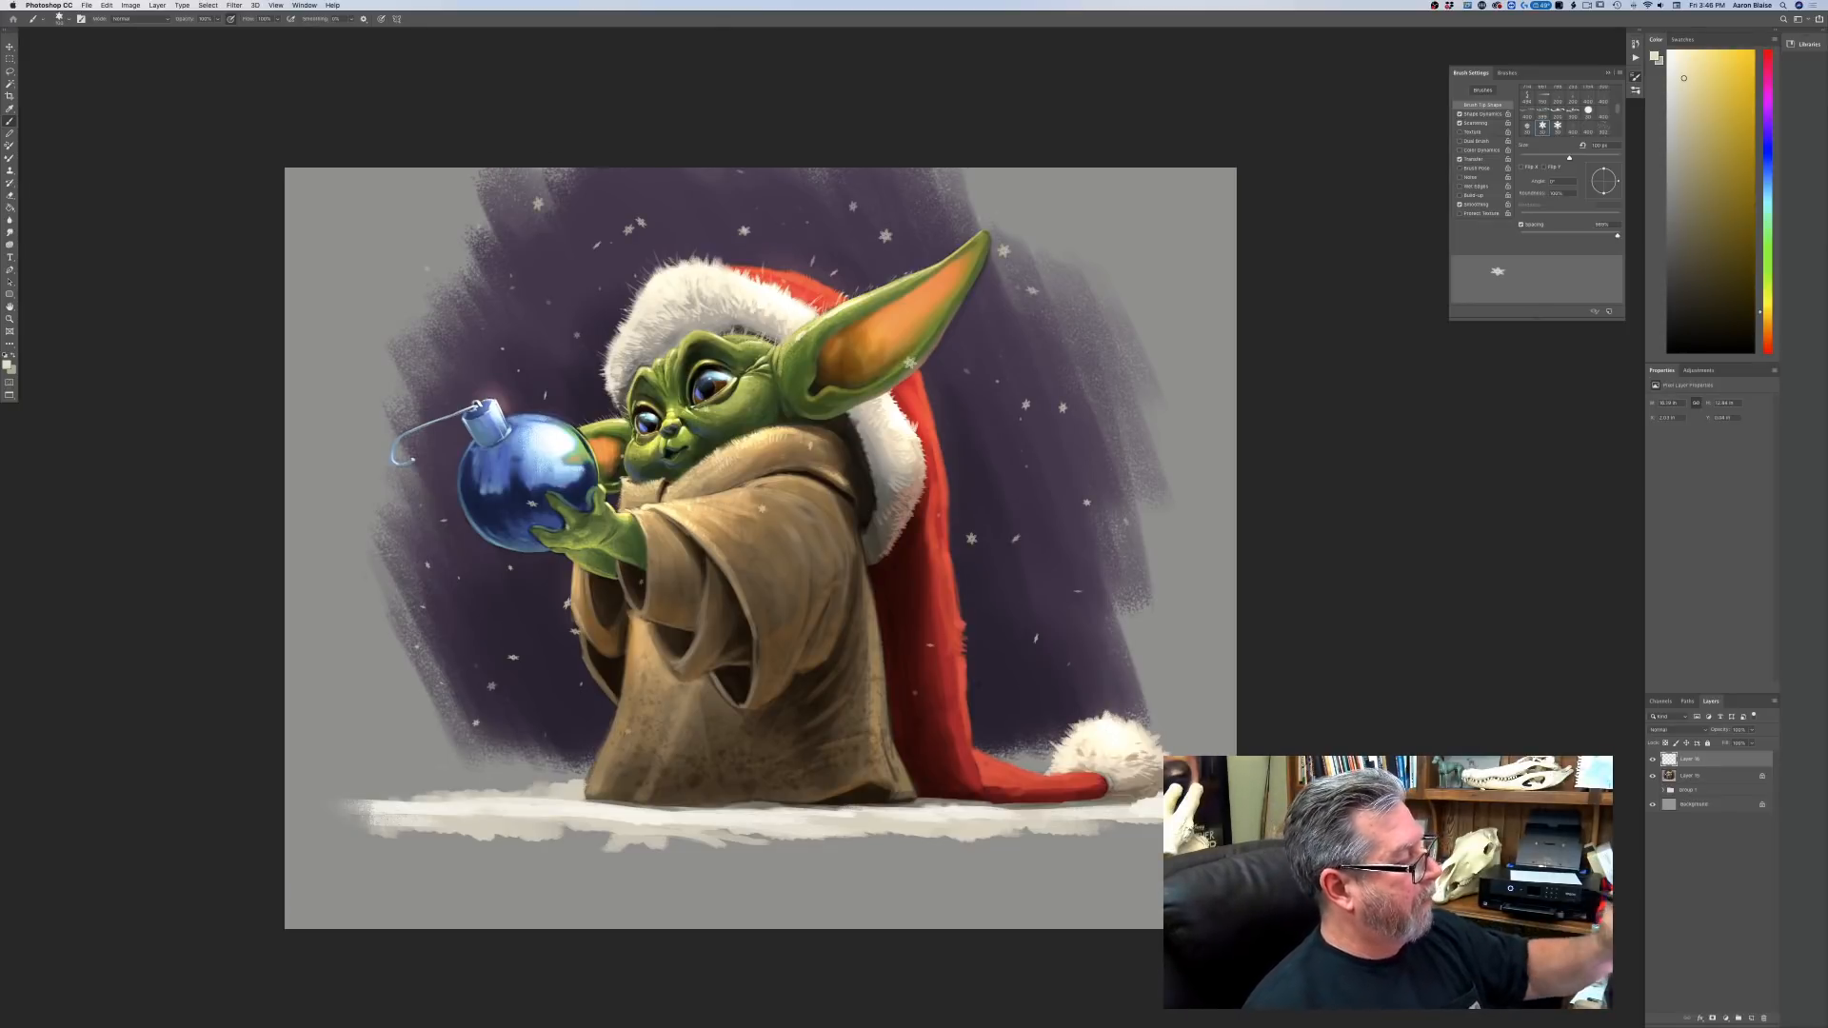
click(786, 796)
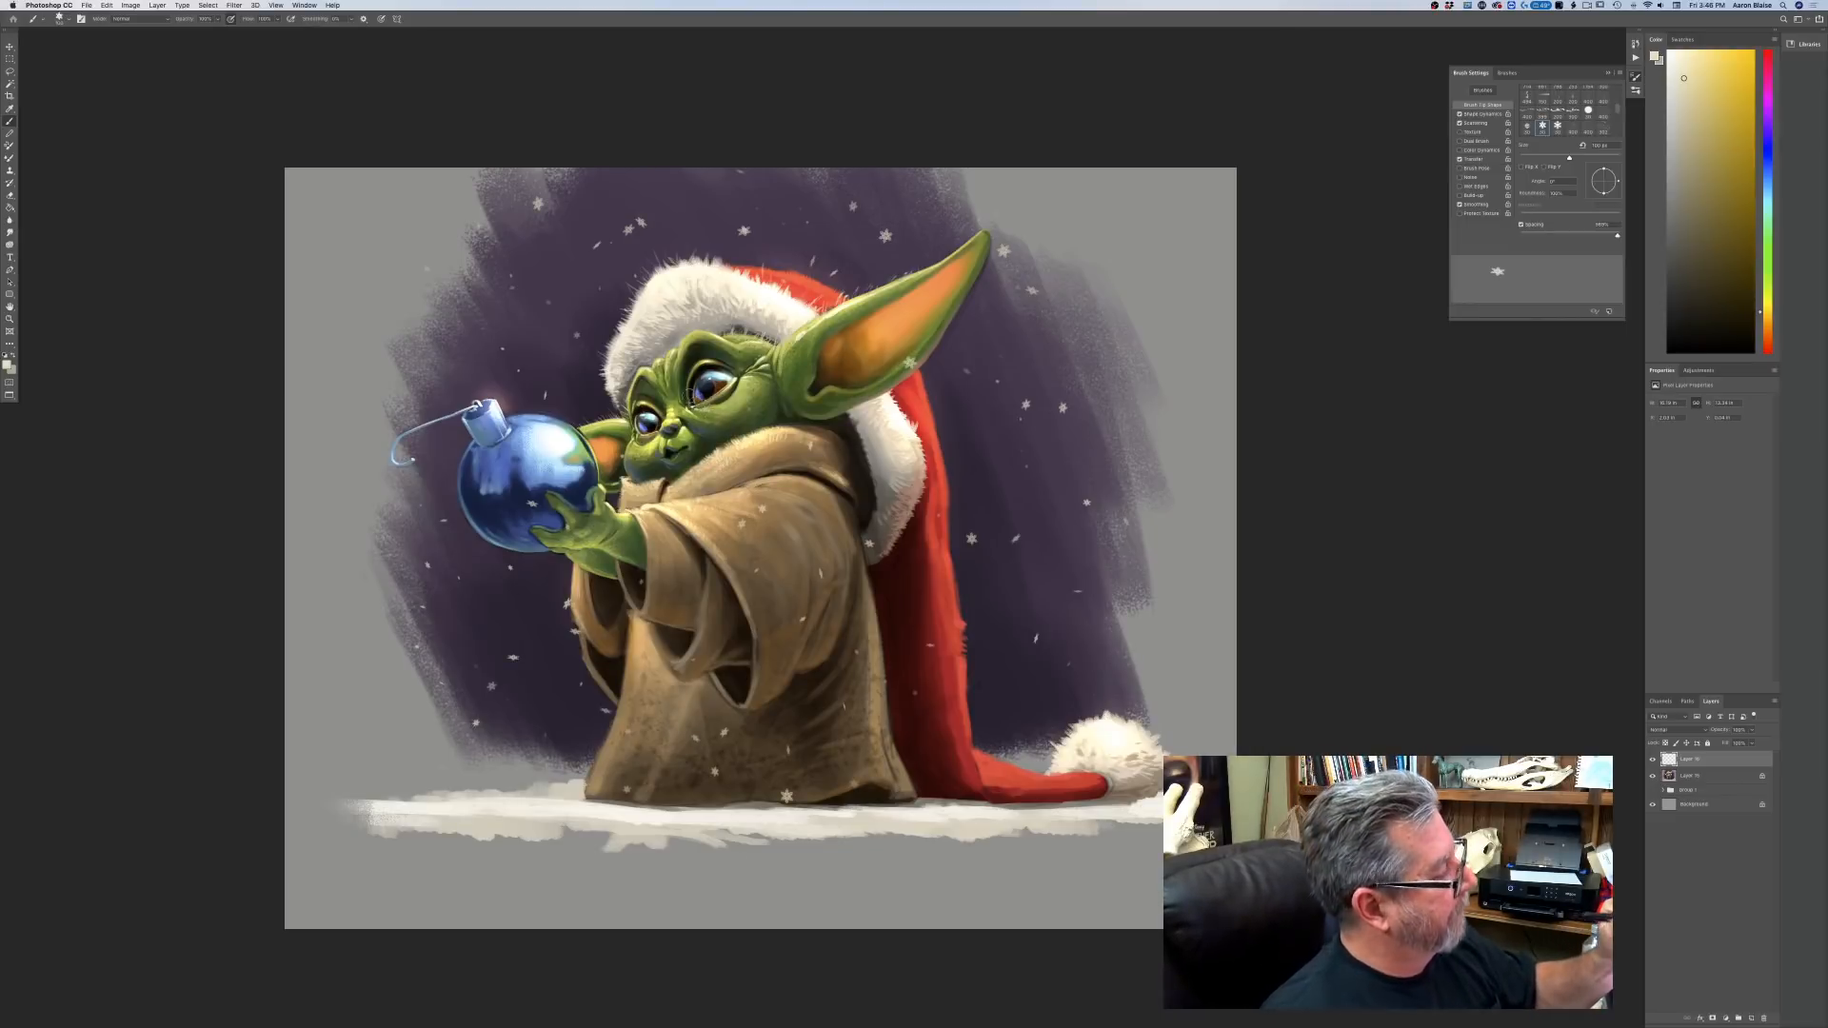
Lighten the foreground colour to a near-white cream.
click(7, 363)
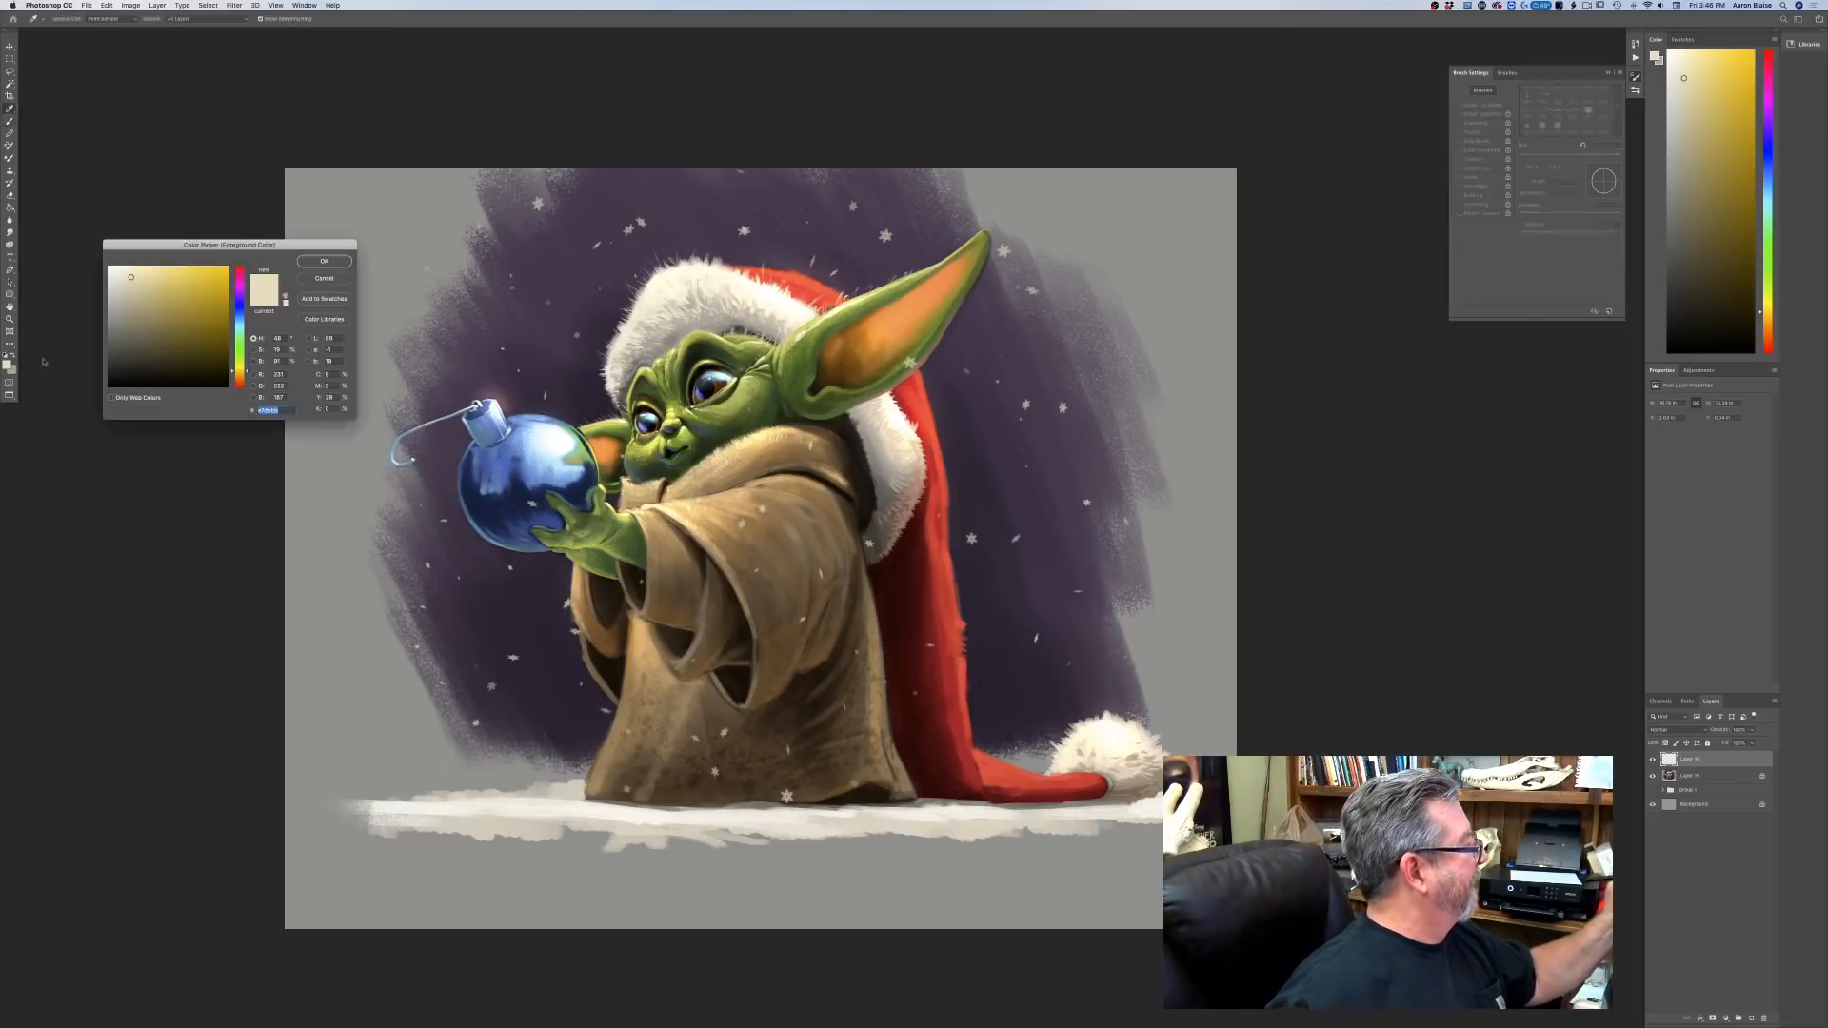
drag(120, 270, 119, 267)
click(301, 259)
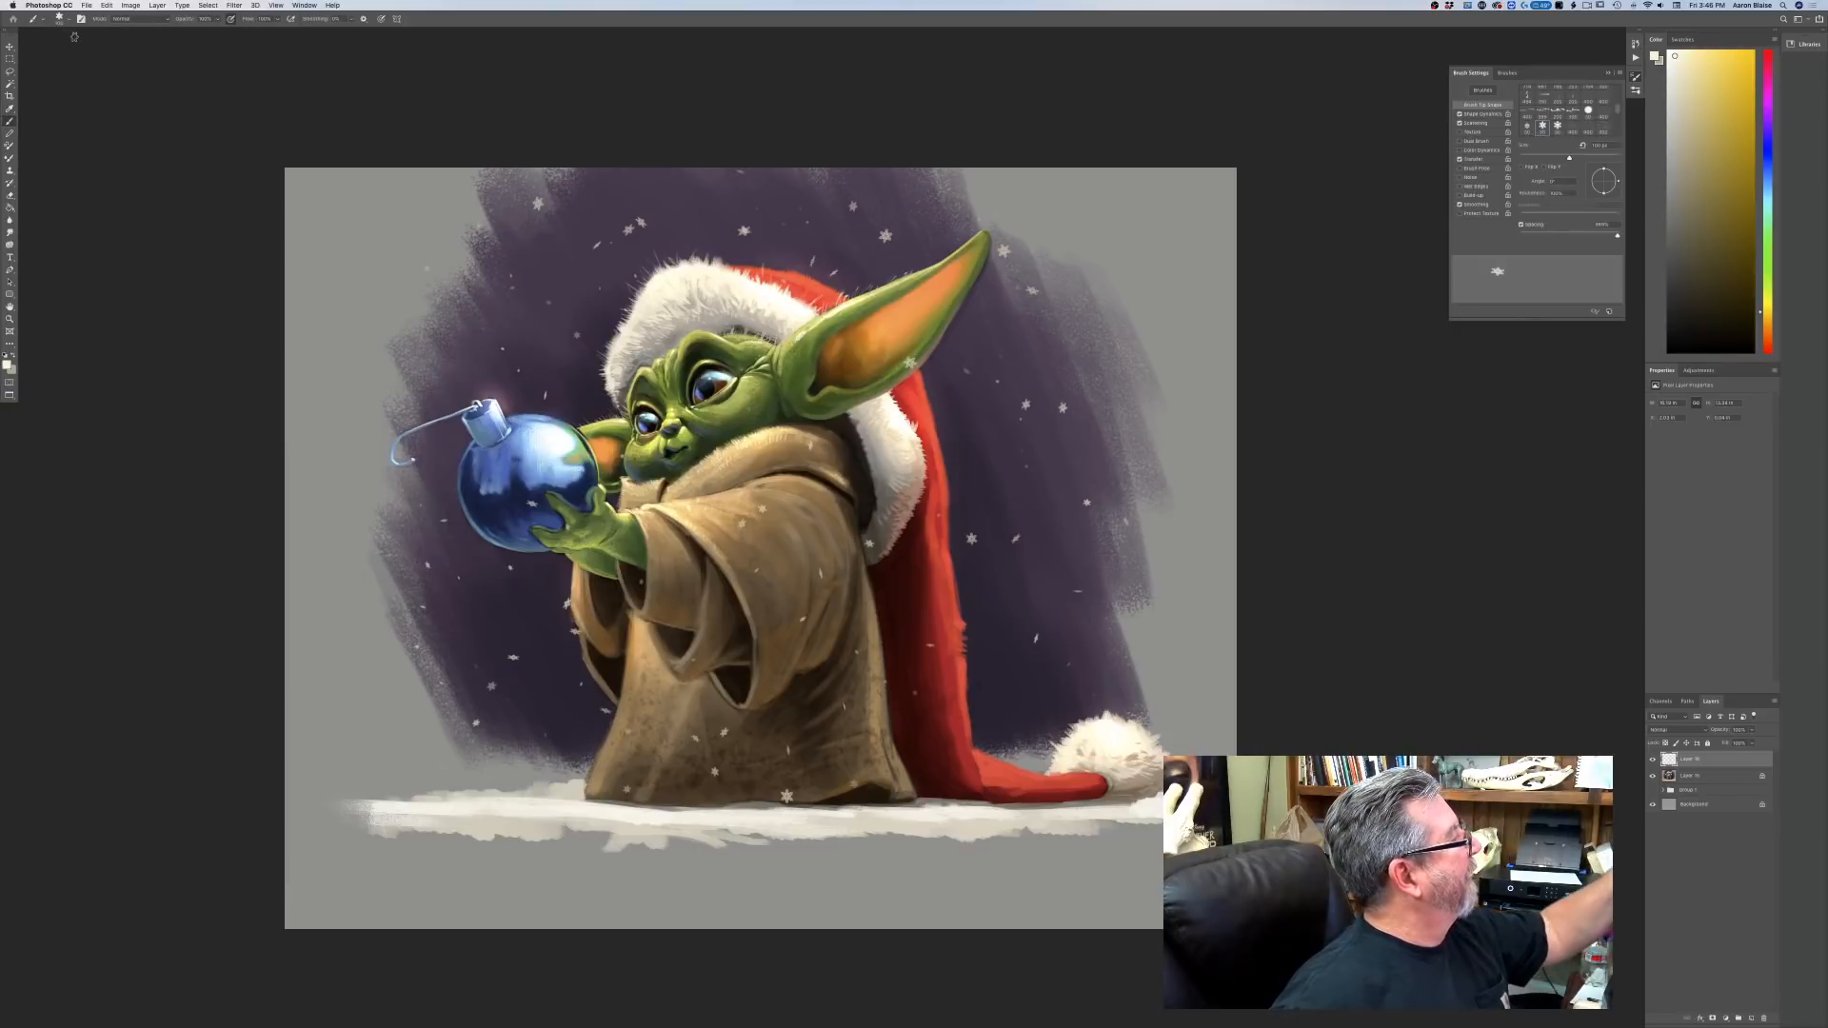
Pick the other snowflake brush preset, enlarge it, and scatter more small snowflakes over the background, character and snowy ground.
right_click(64, 65)
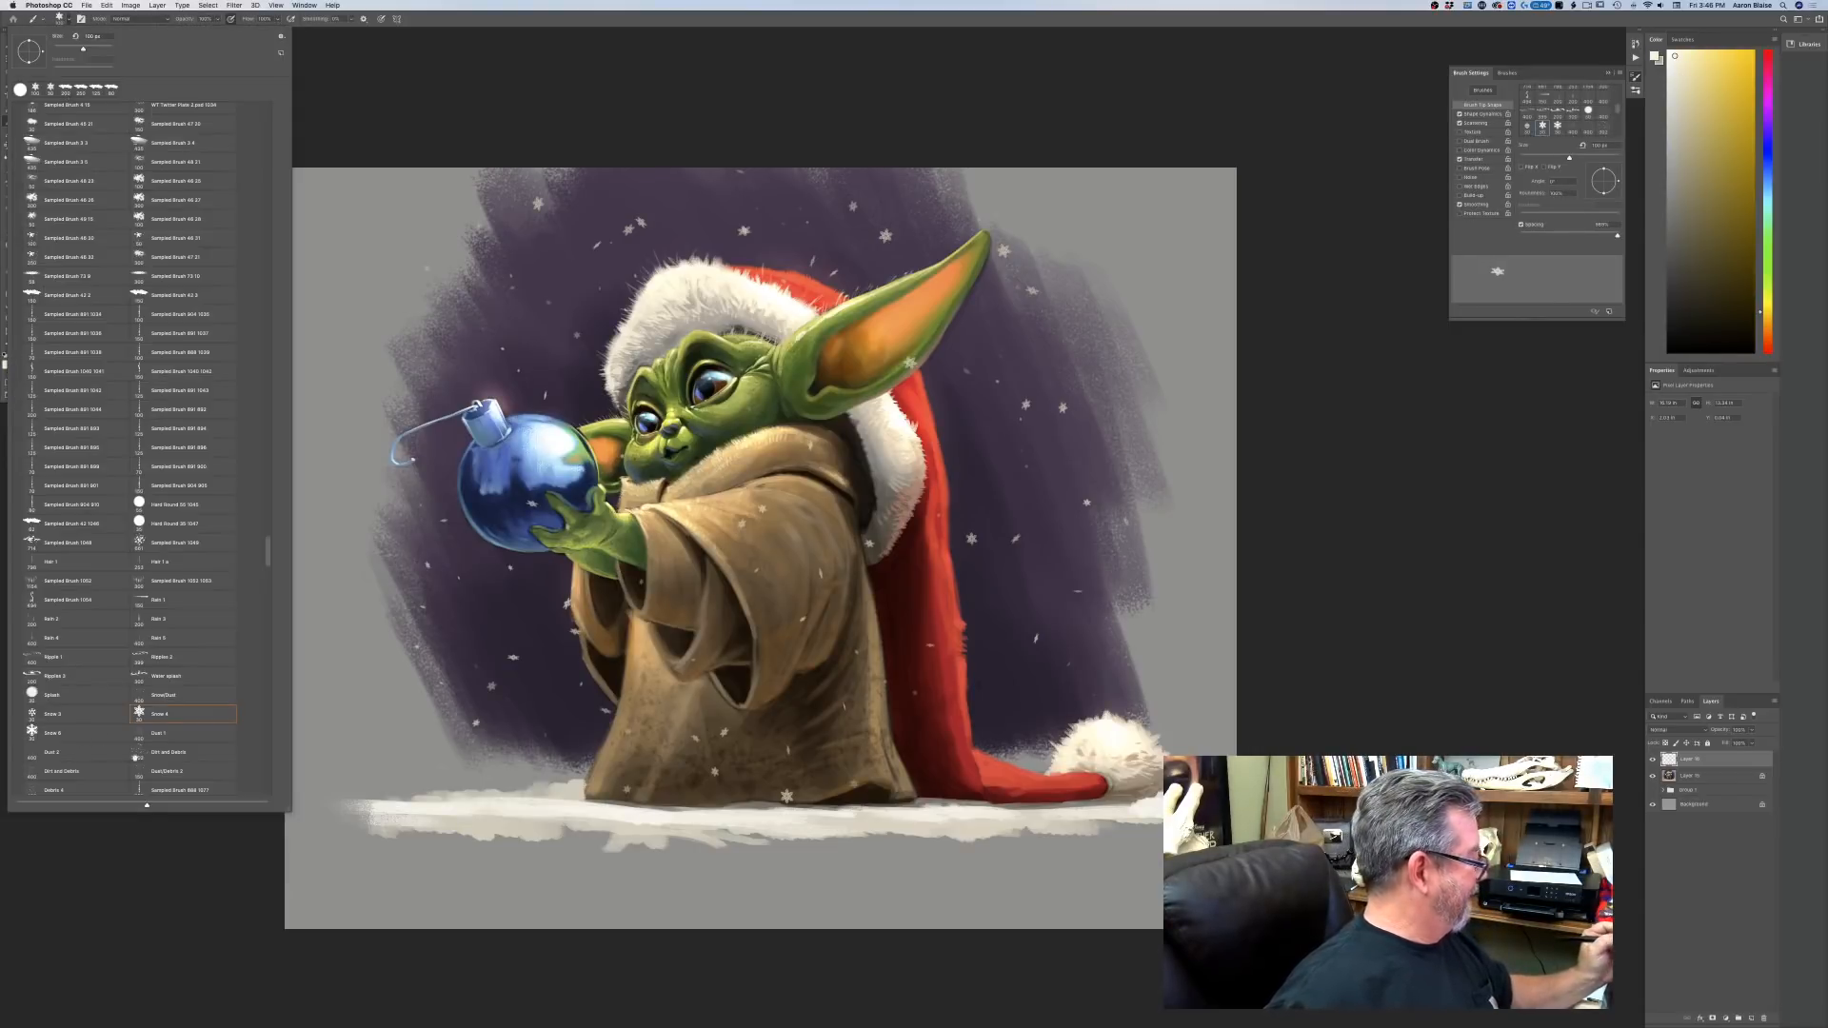
double_click(49, 733)
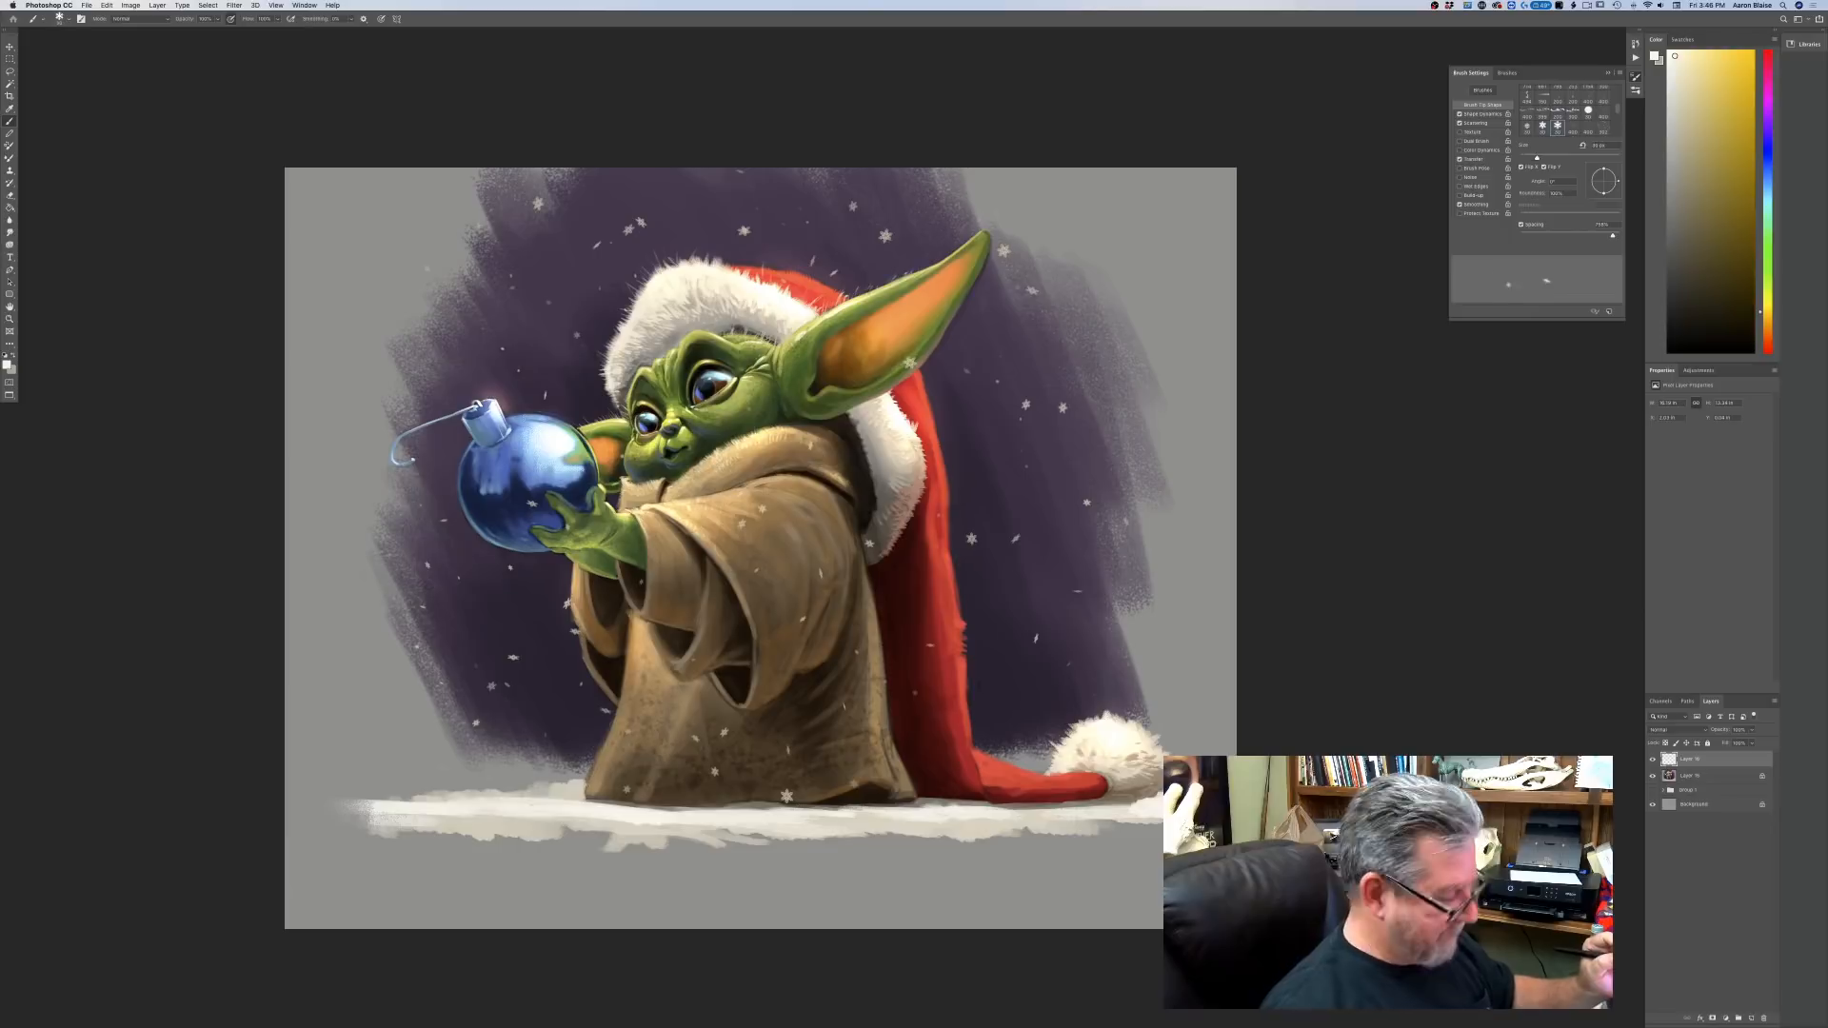
key(bracketright)
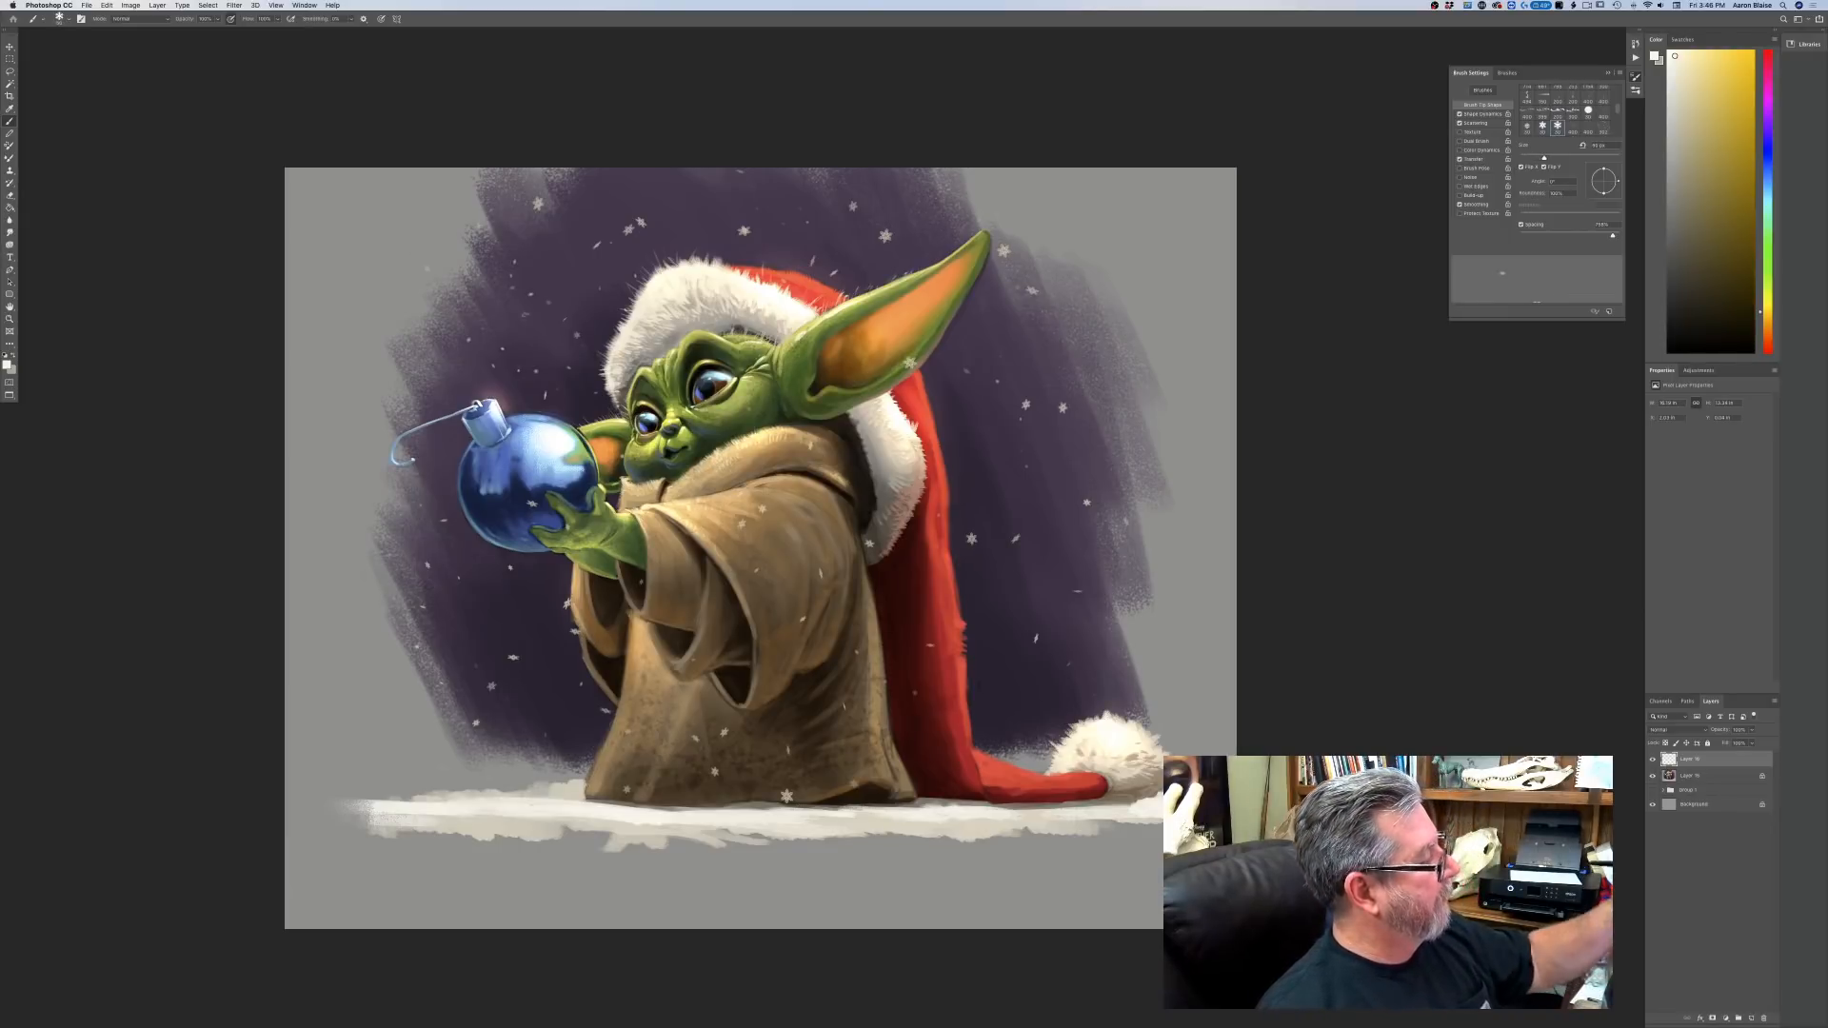
key(bracketright)
key(bracketright)
key(bracketright)
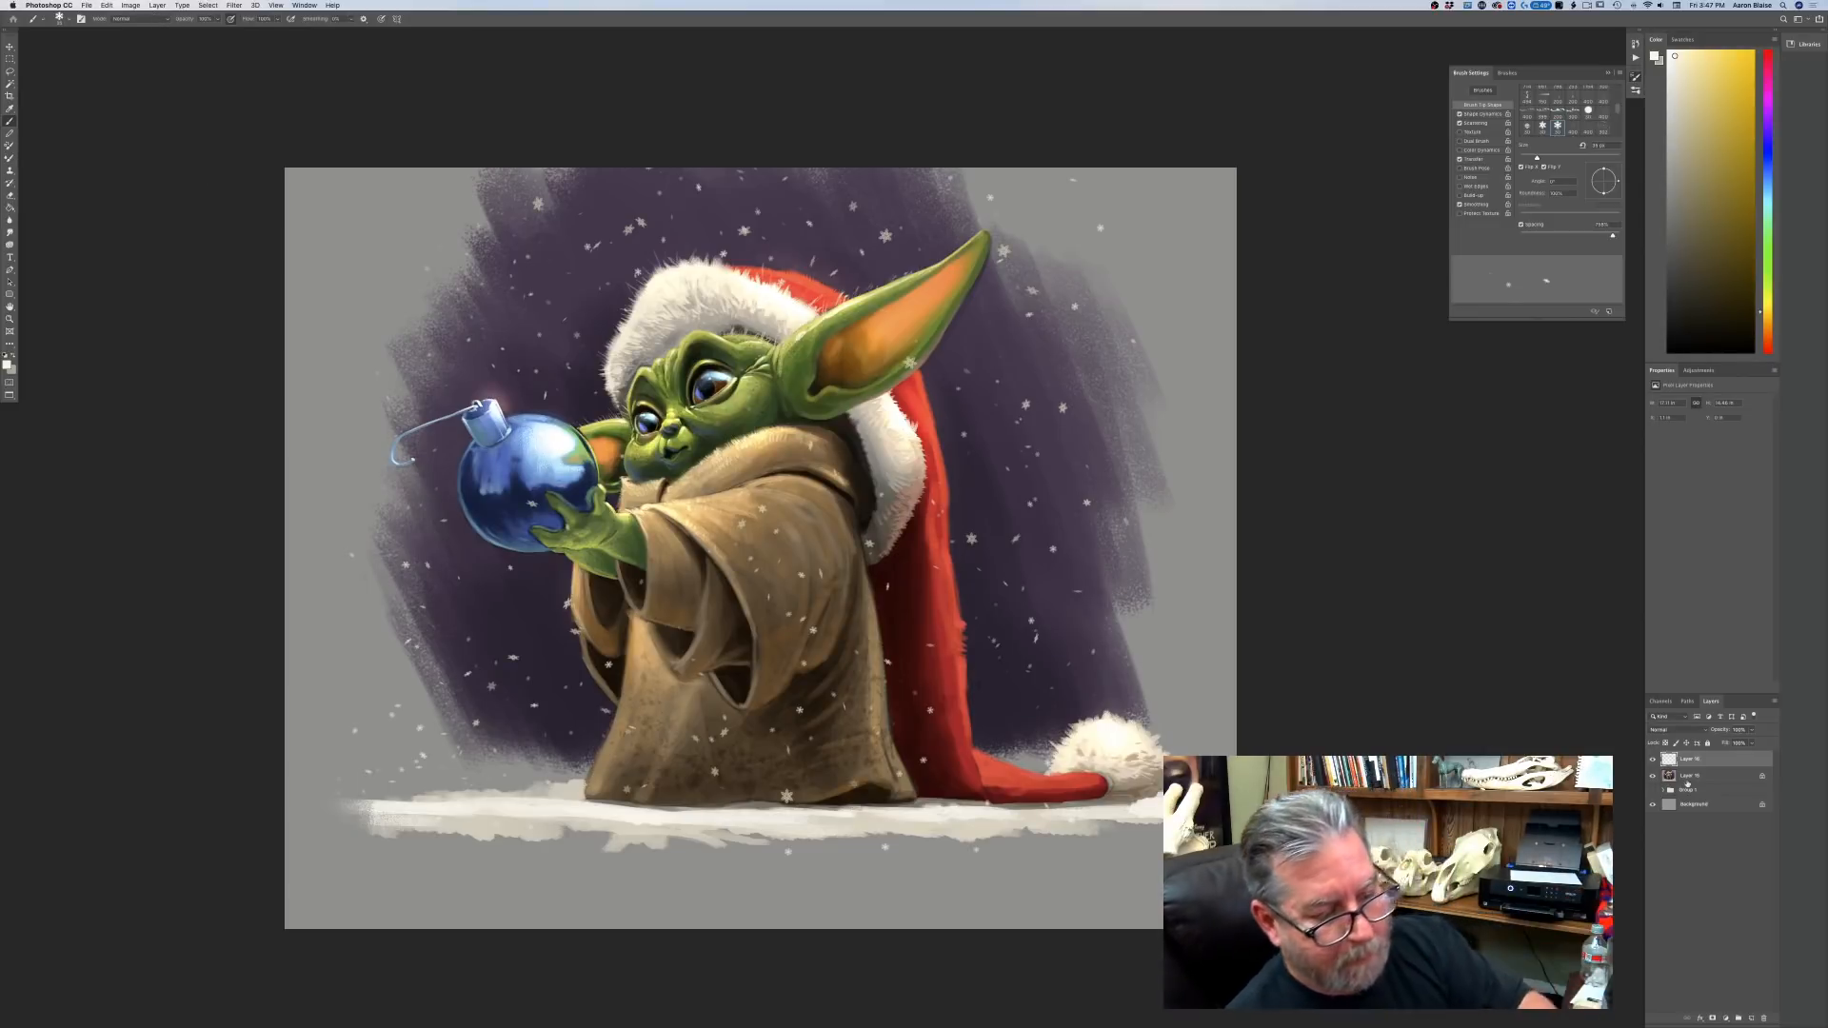
Duplicate the painting layer below the snowflakes and try a 50-300mm Zoom lens flare centred on the blue ornament.
drag(1745, 777, 1750, 1017)
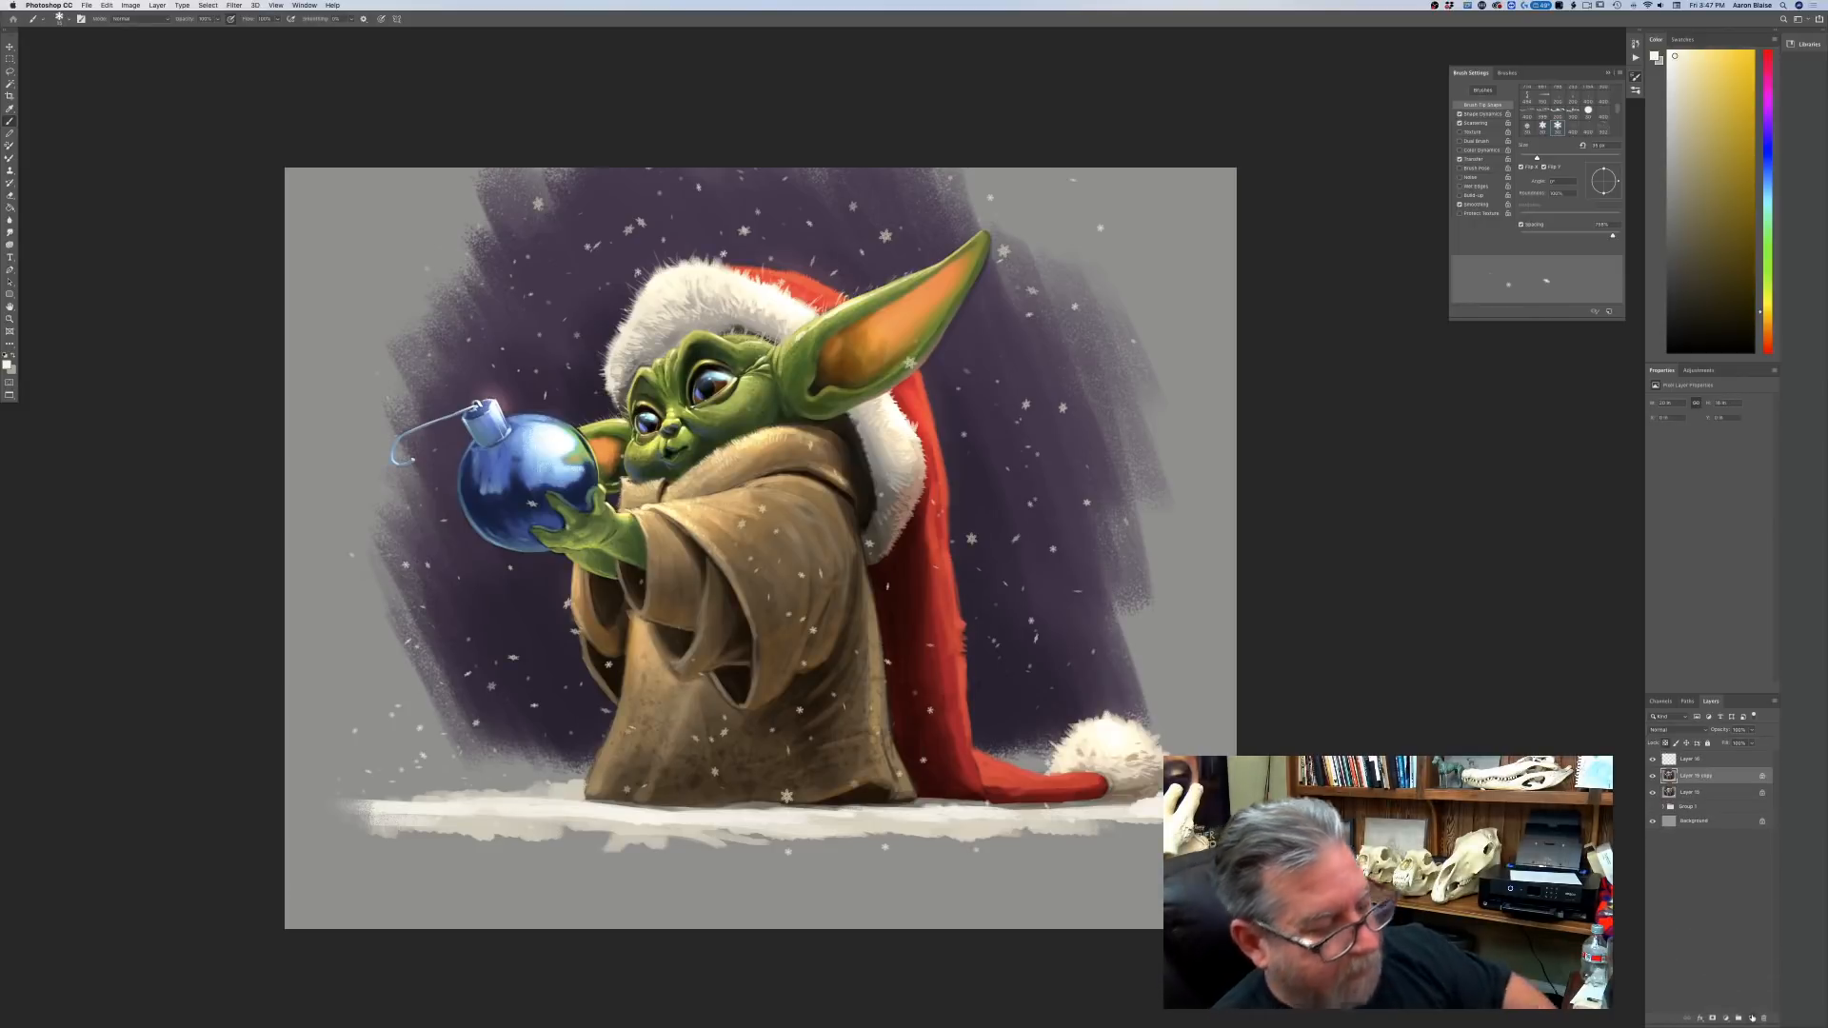
click(234, 6)
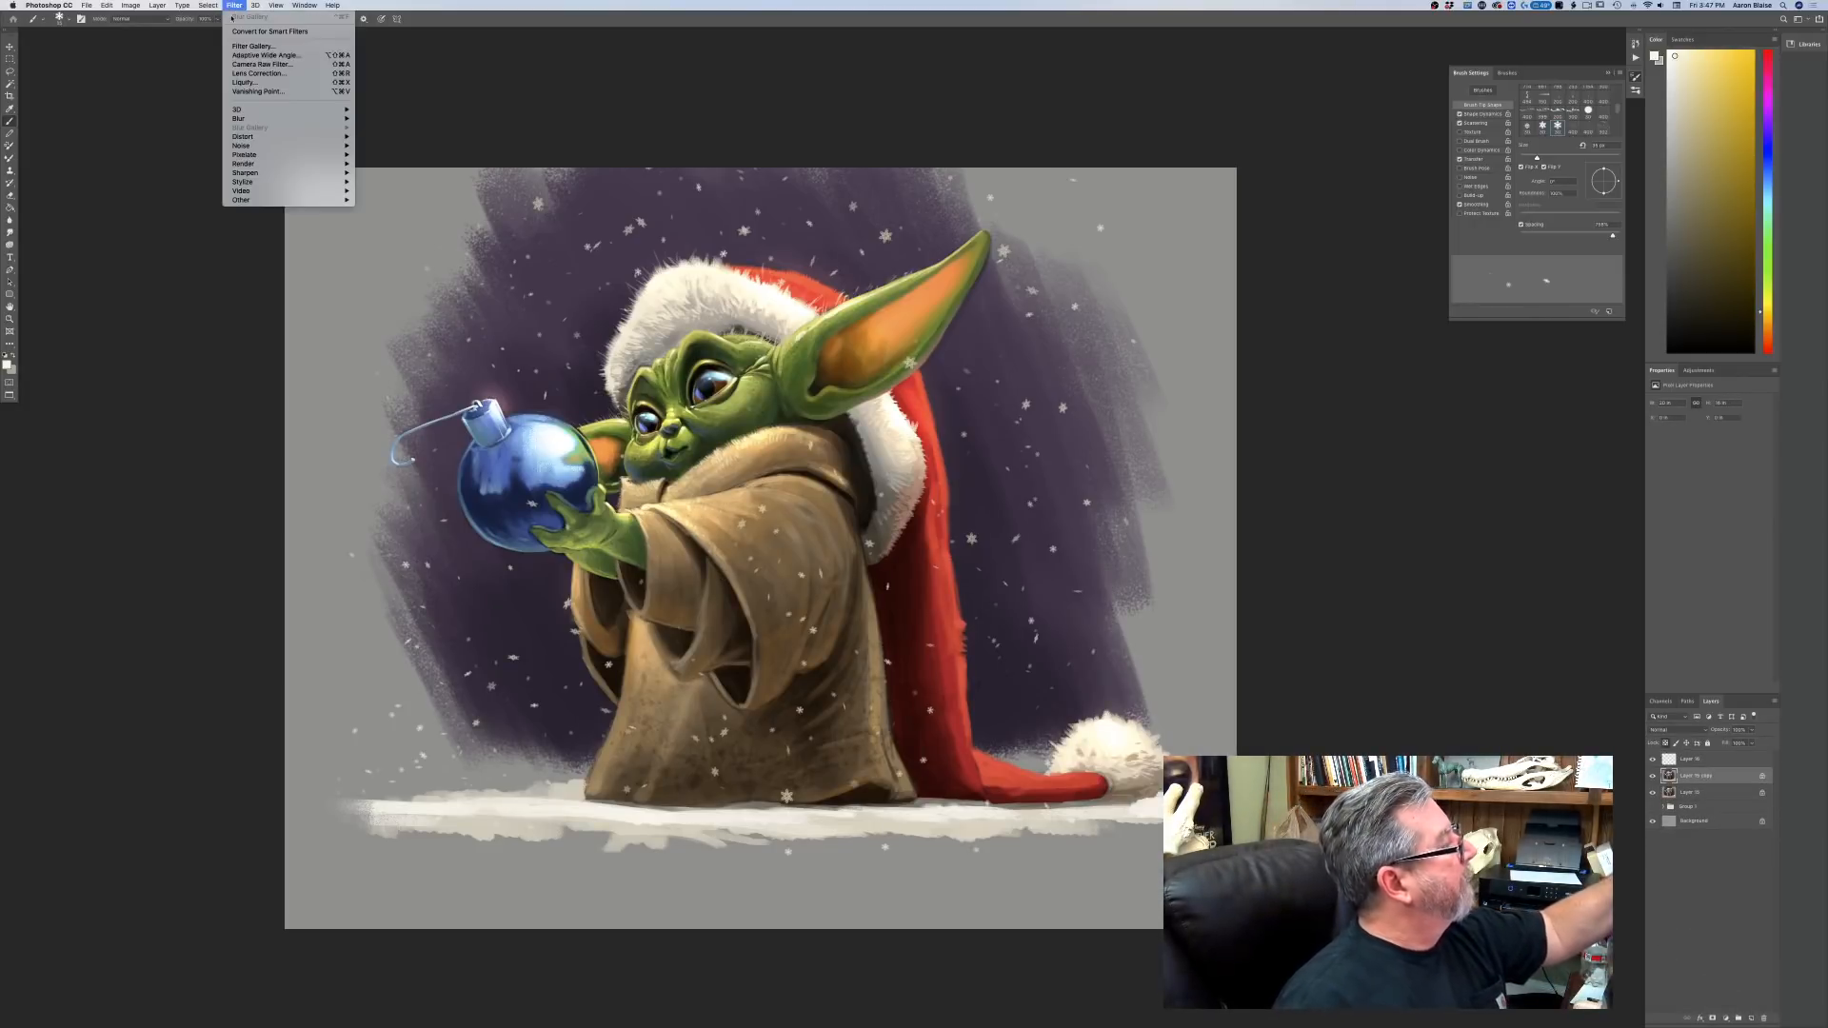
mouse_move(238, 111)
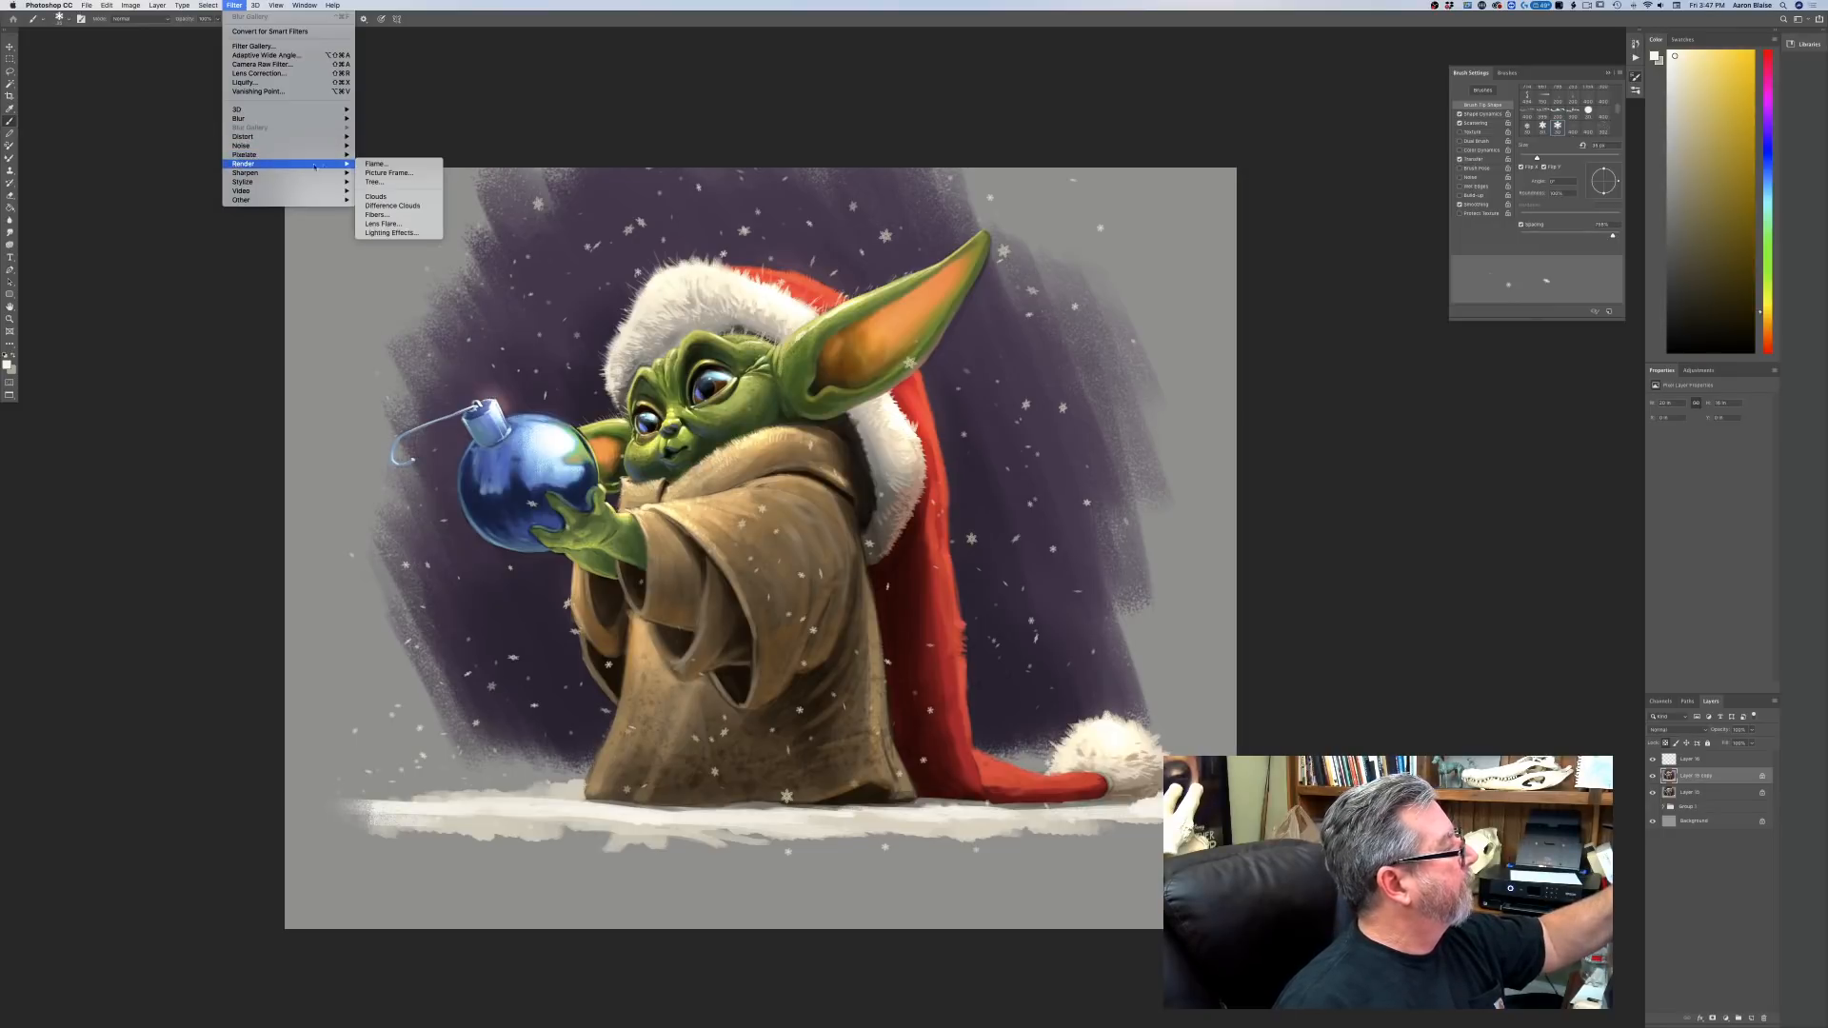
click(372, 230)
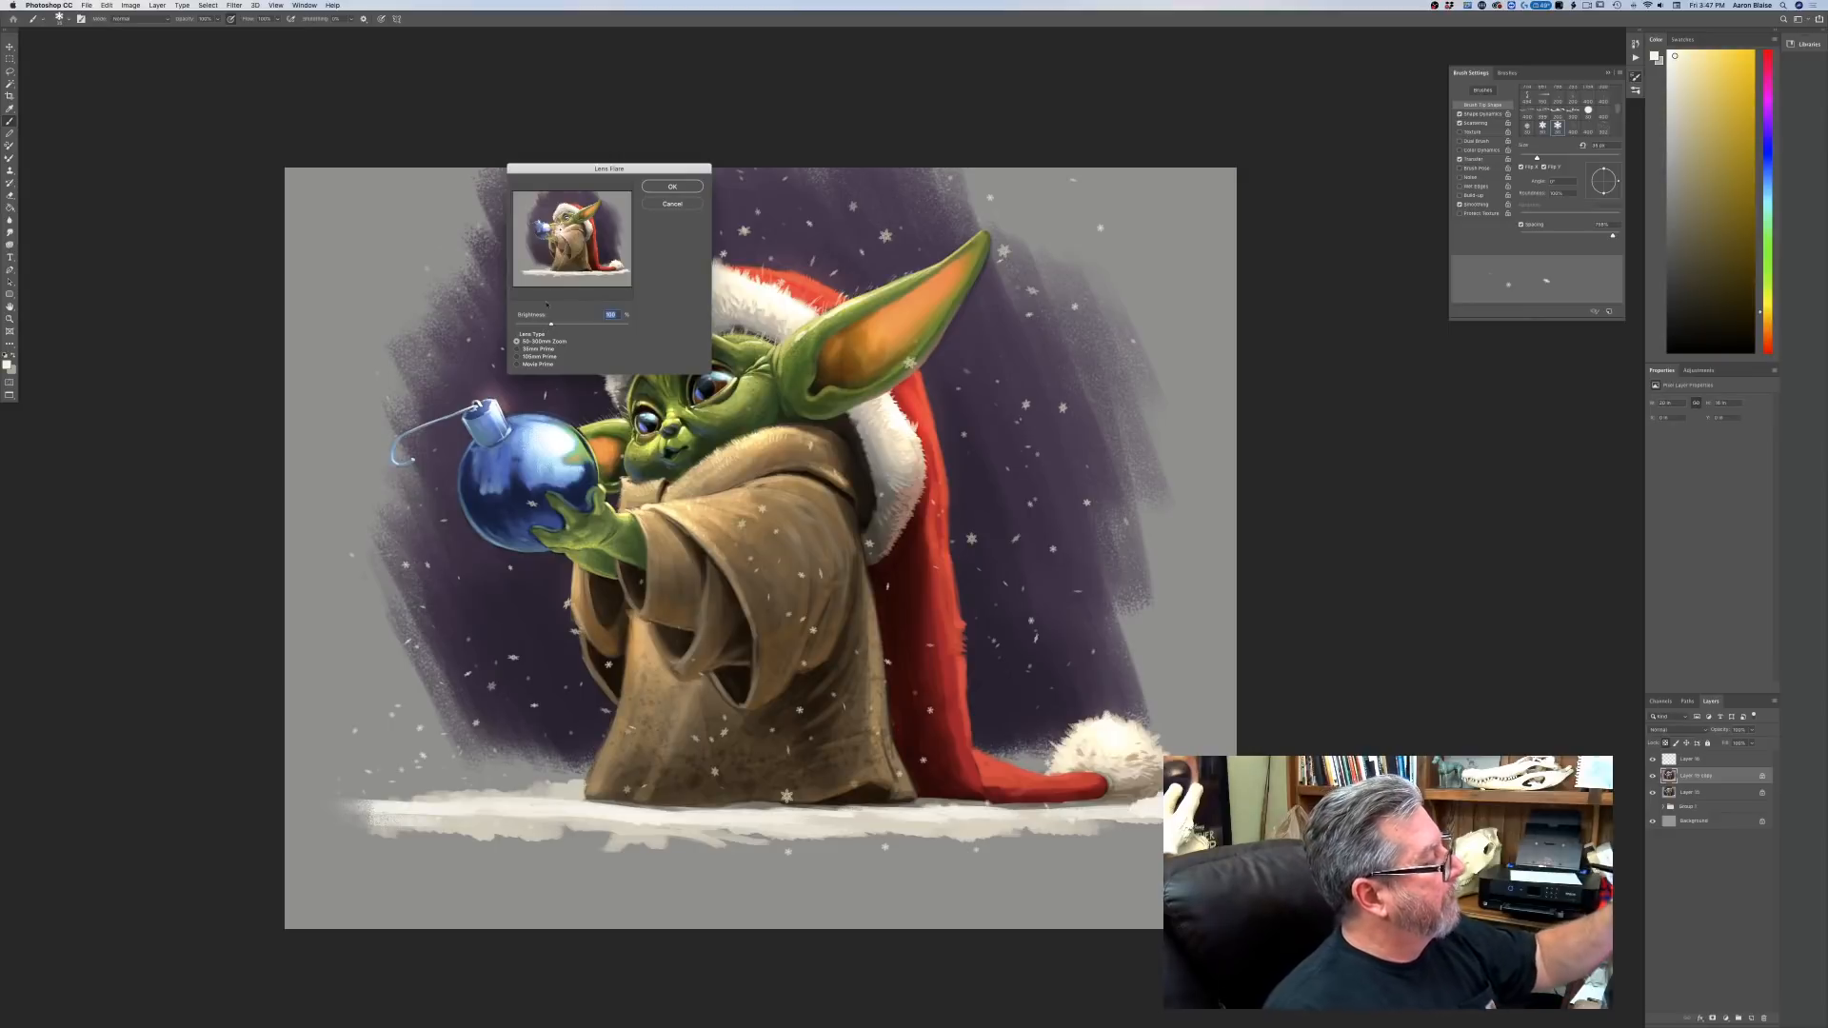
click(545, 227)
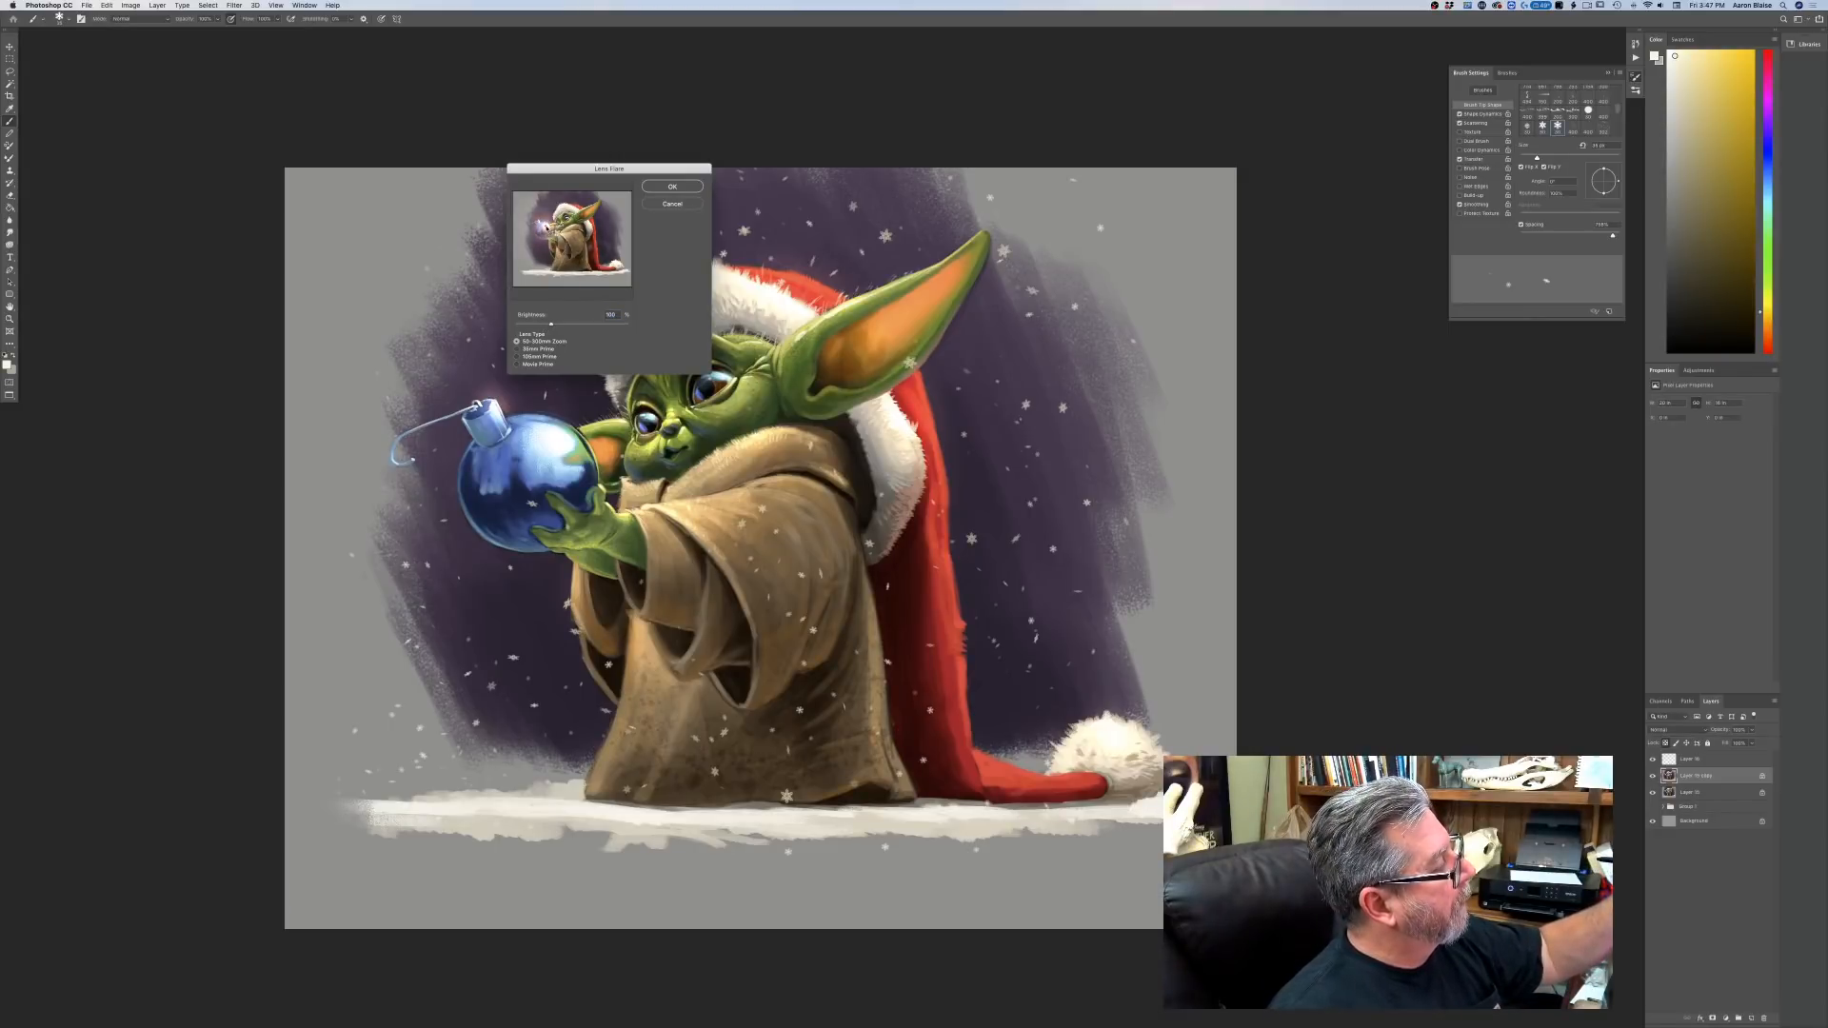
click(656, 188)
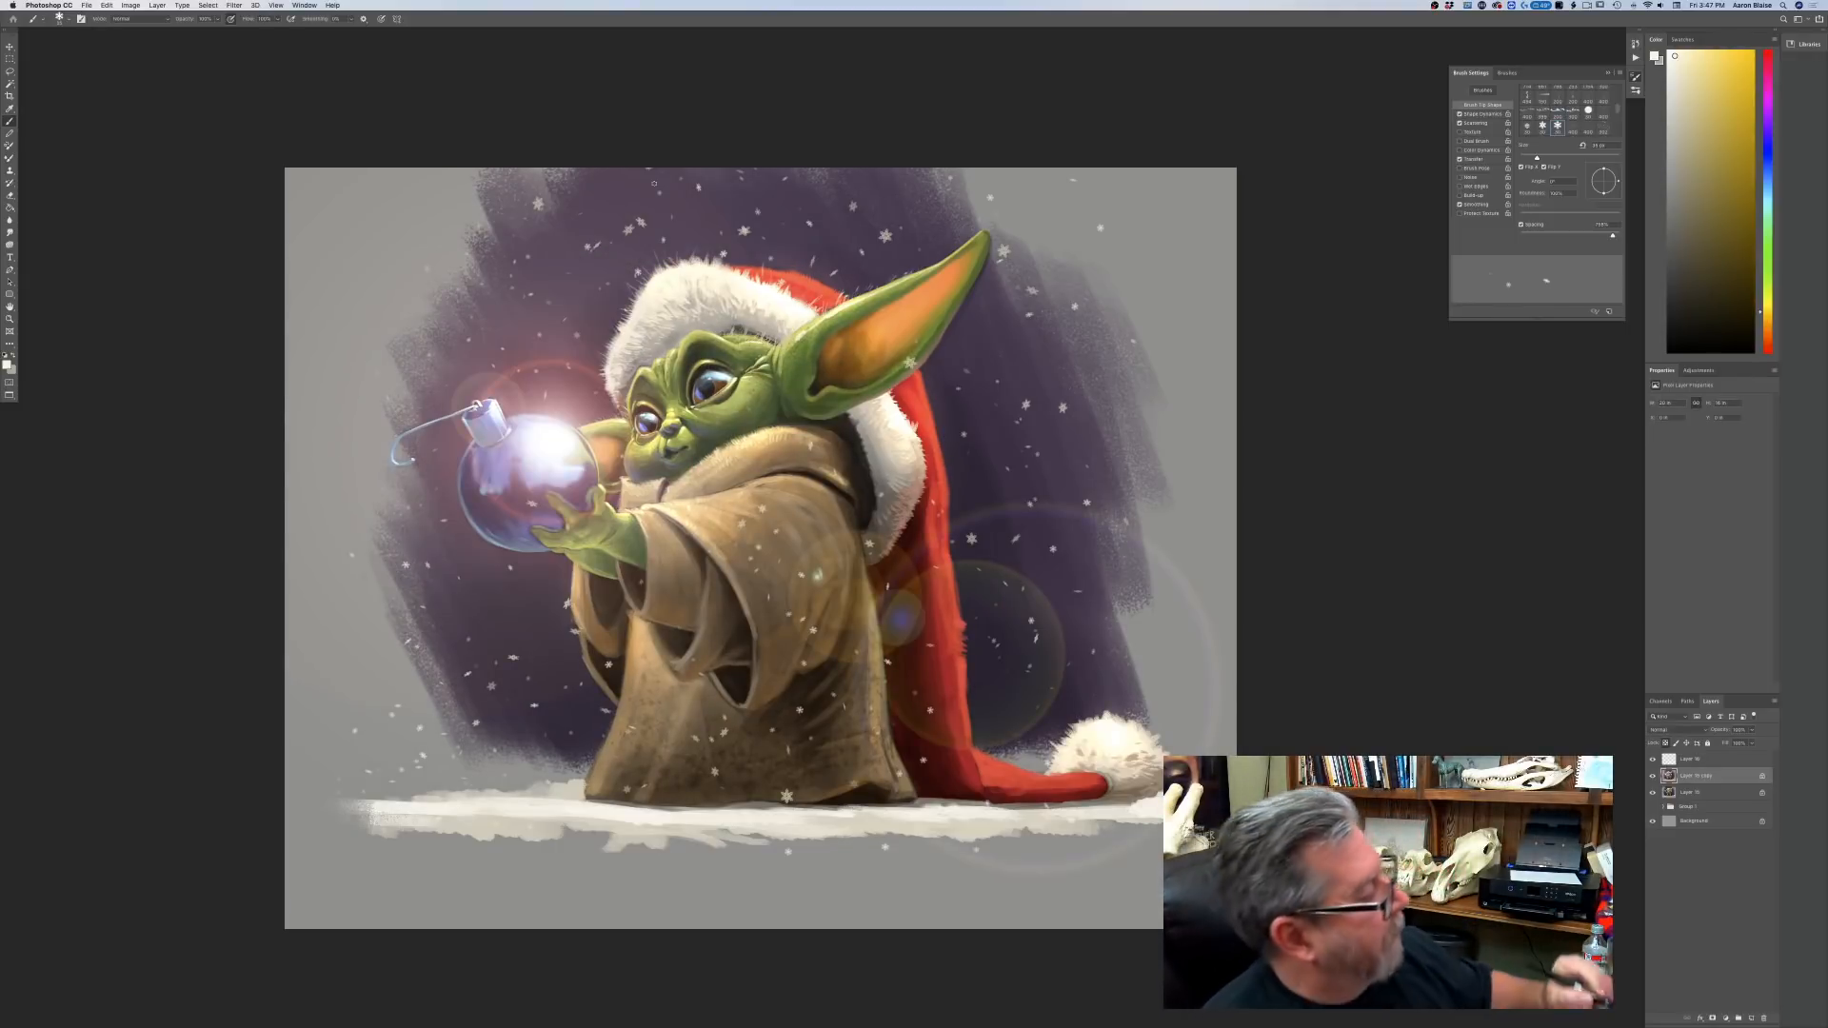
Undo the lens flare and render it again on the ornament with a lower brightness.
key(super+z)
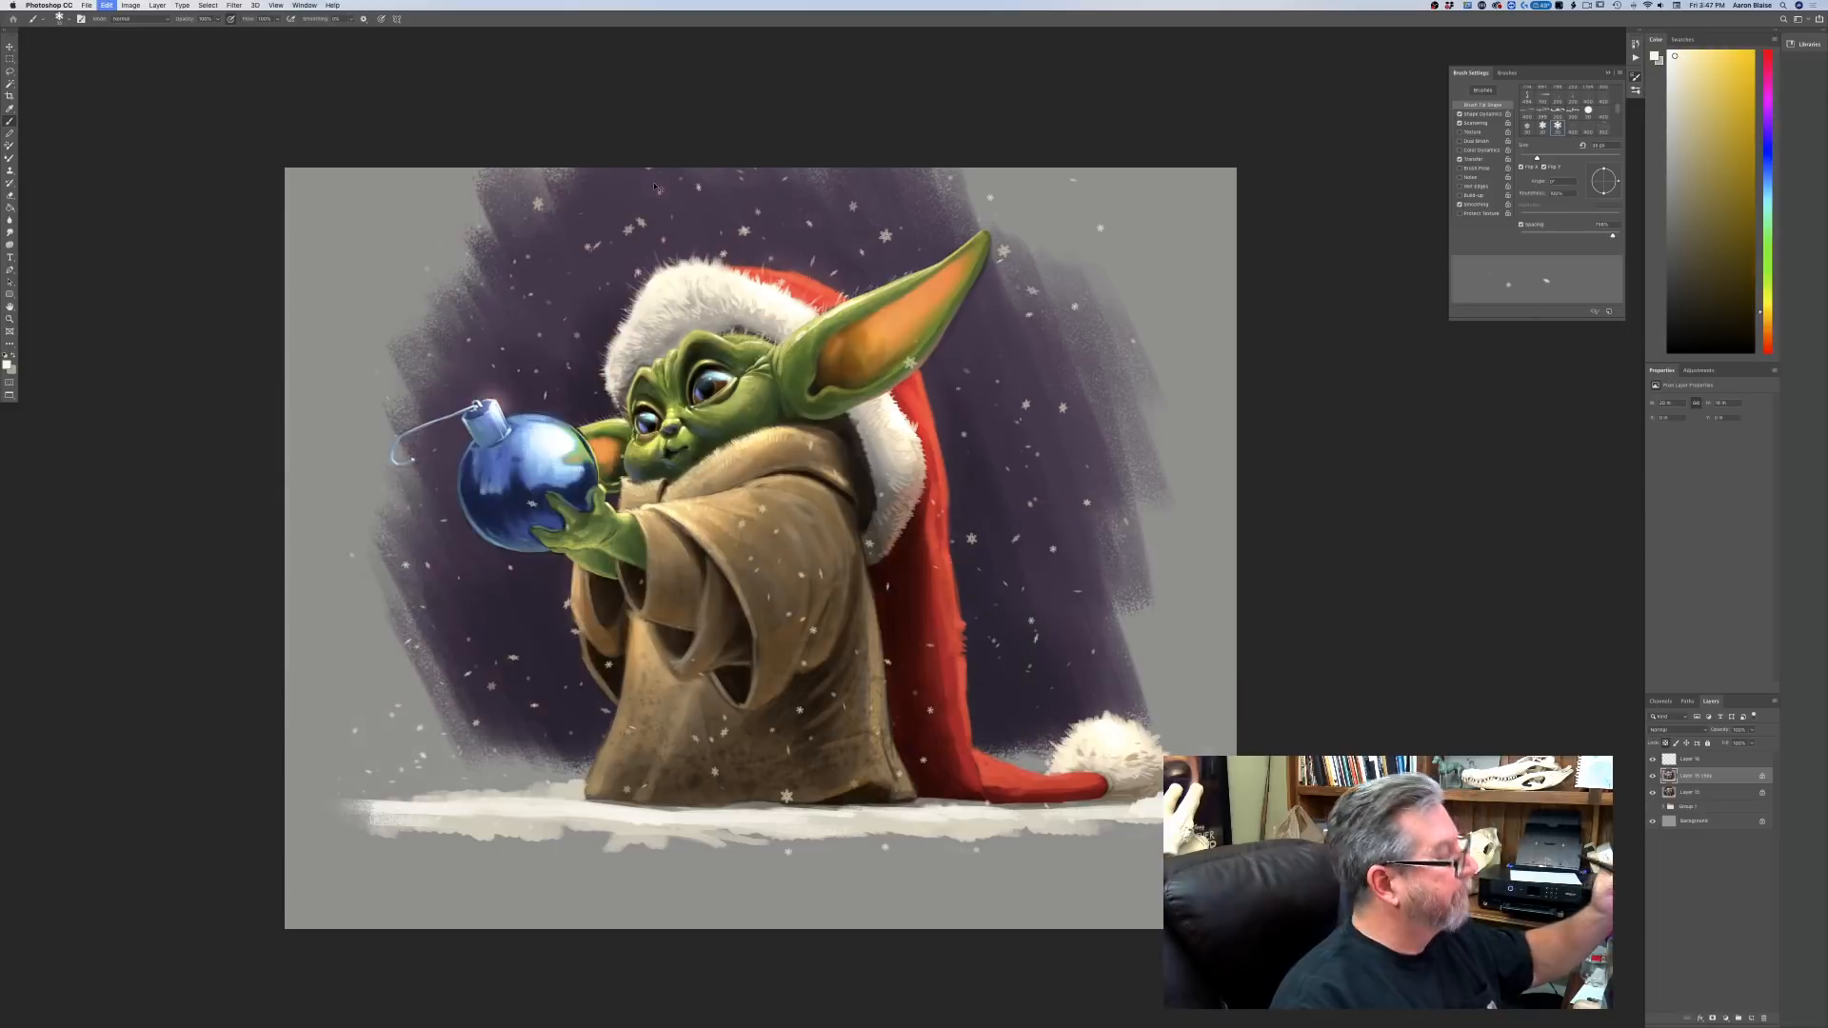
click(234, 6)
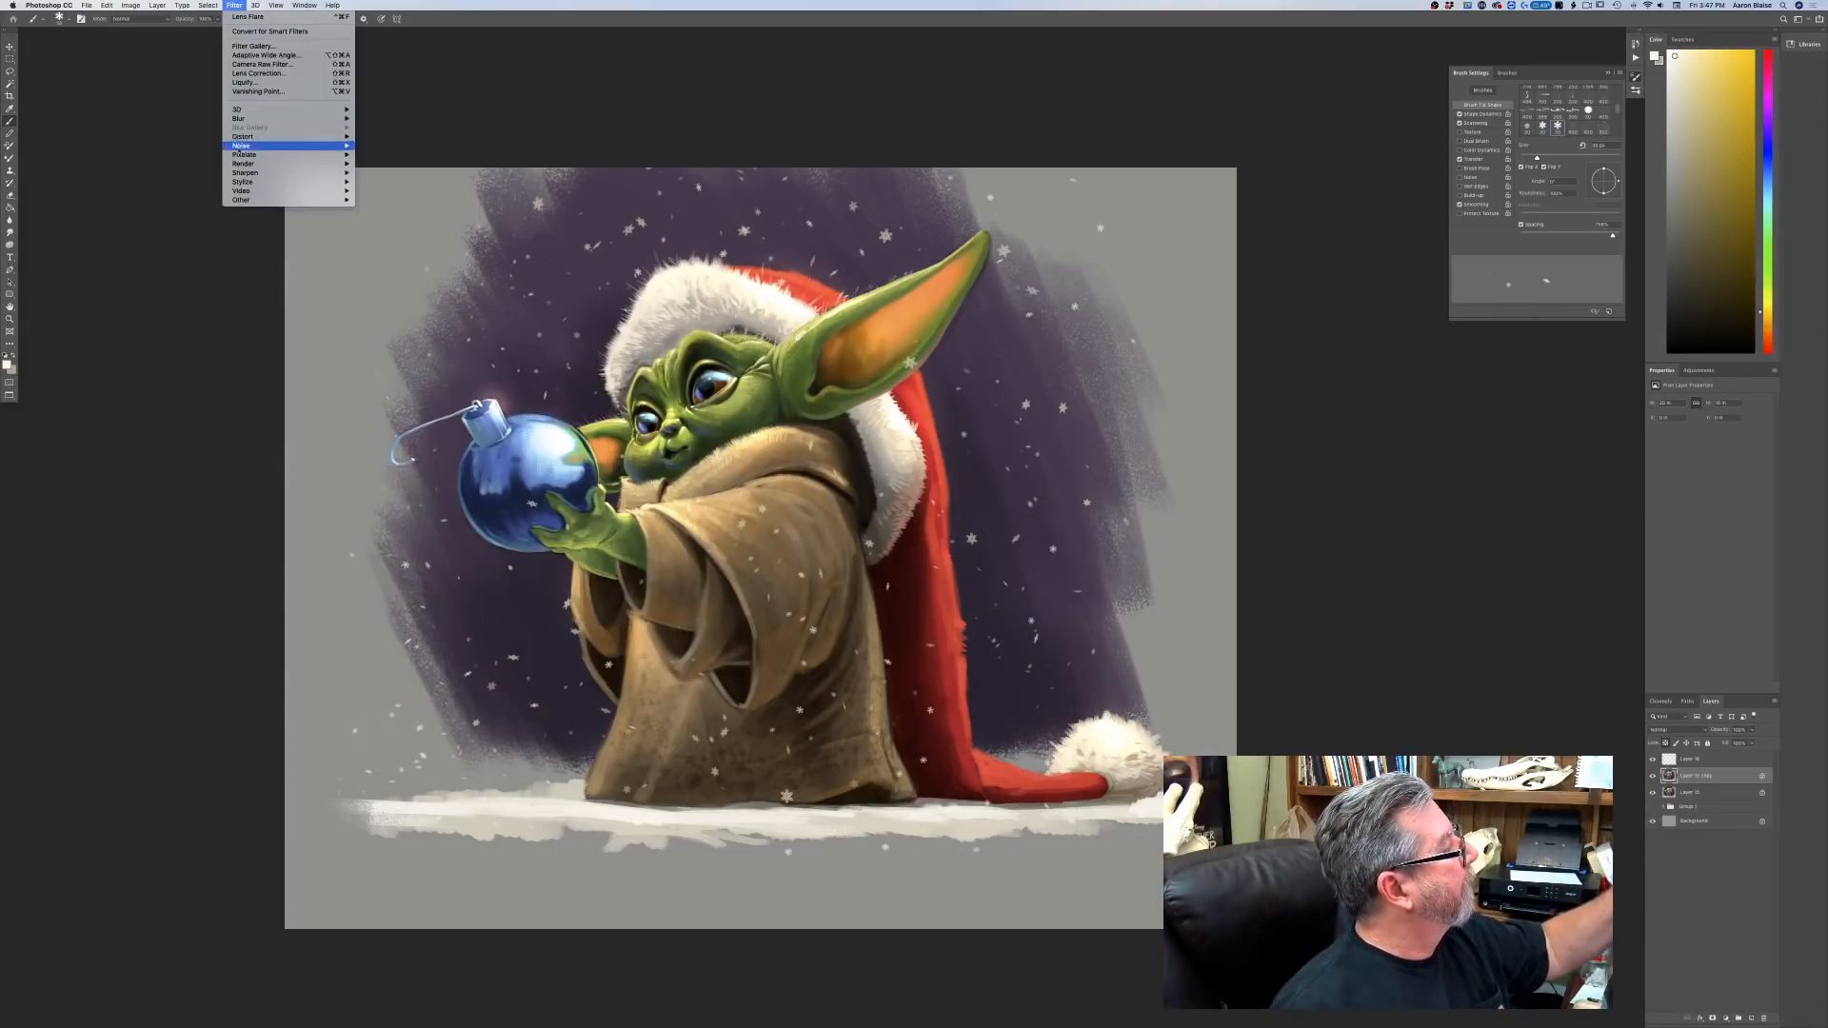
mouse_move(238, 173)
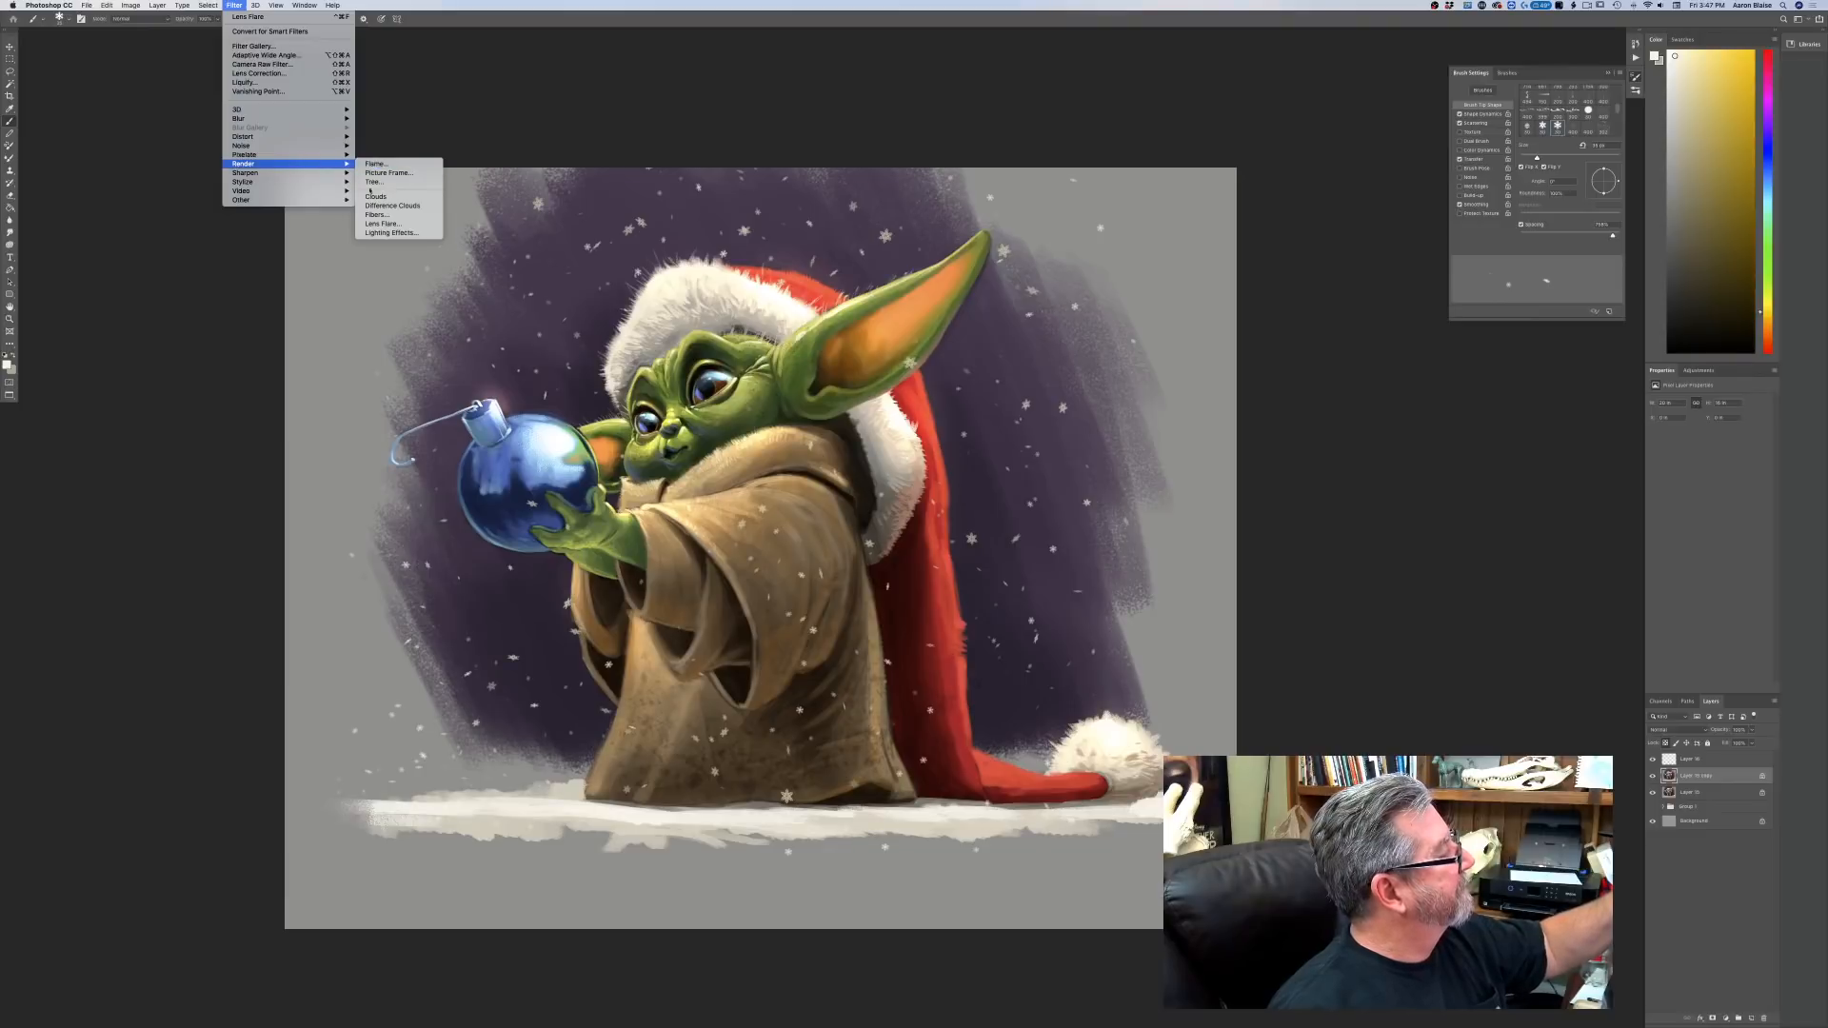
click(369, 223)
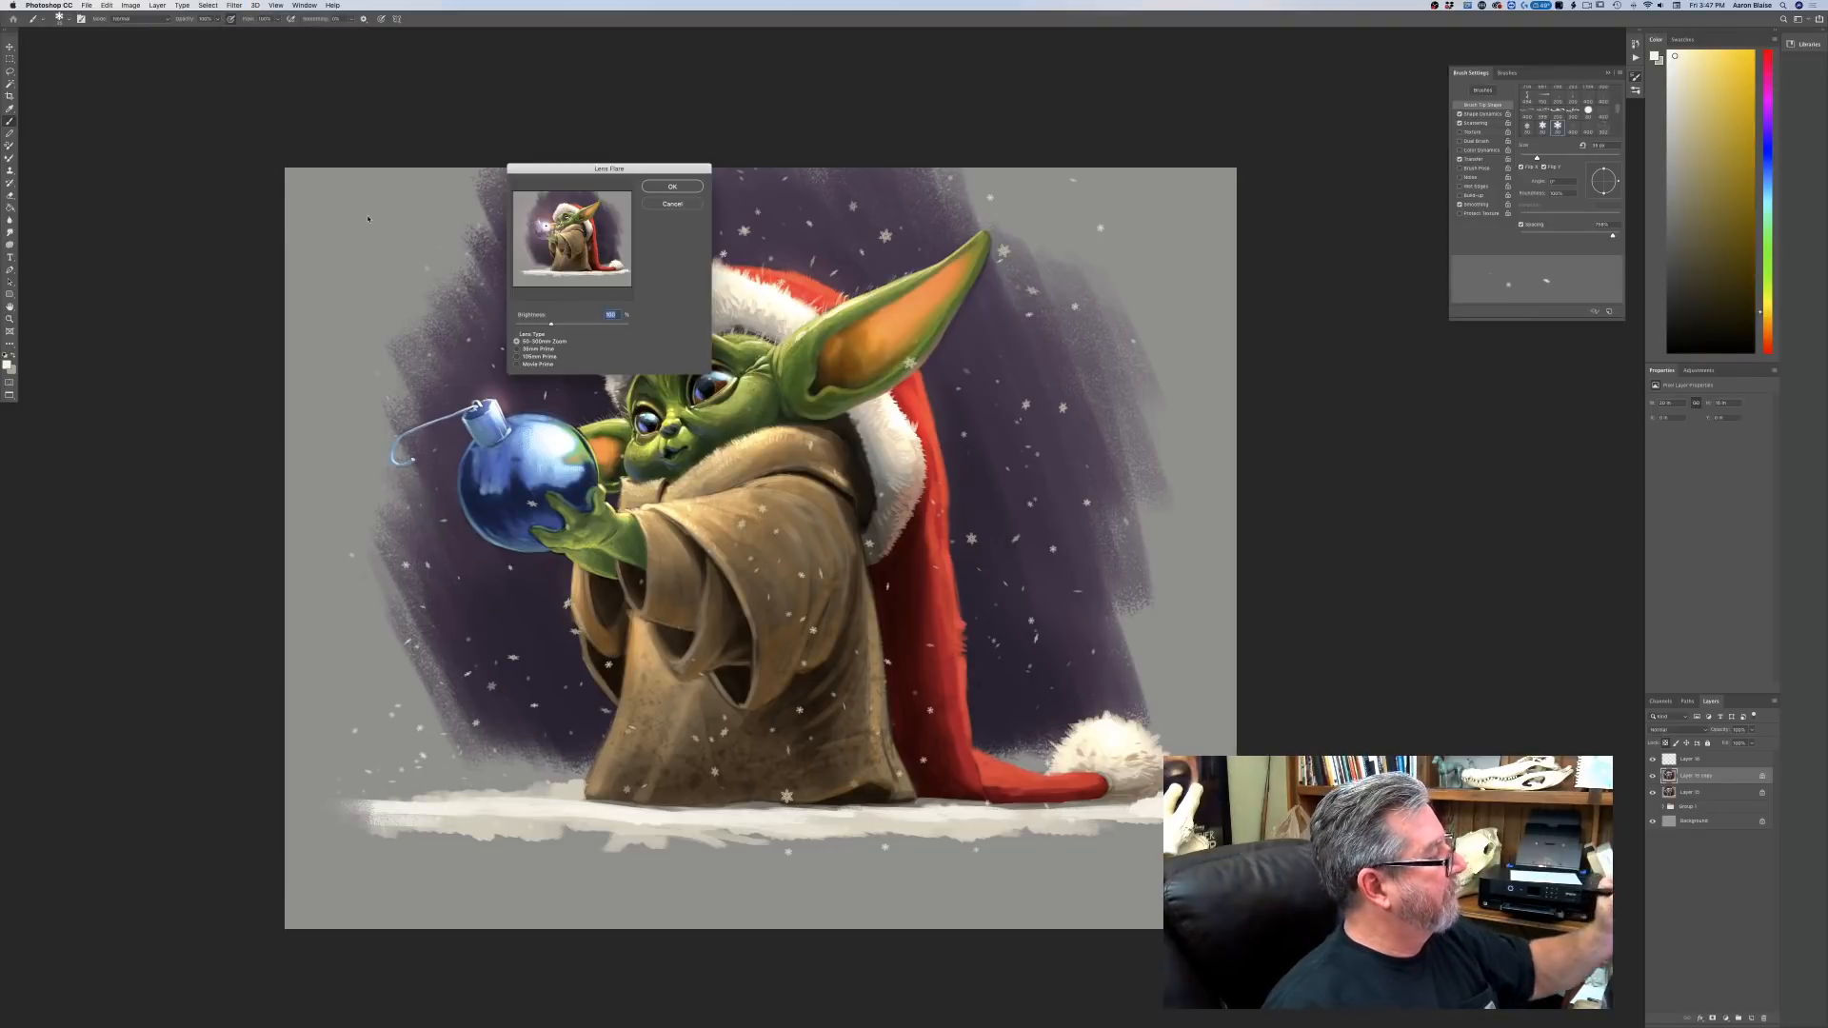
drag(544, 326, 541, 325)
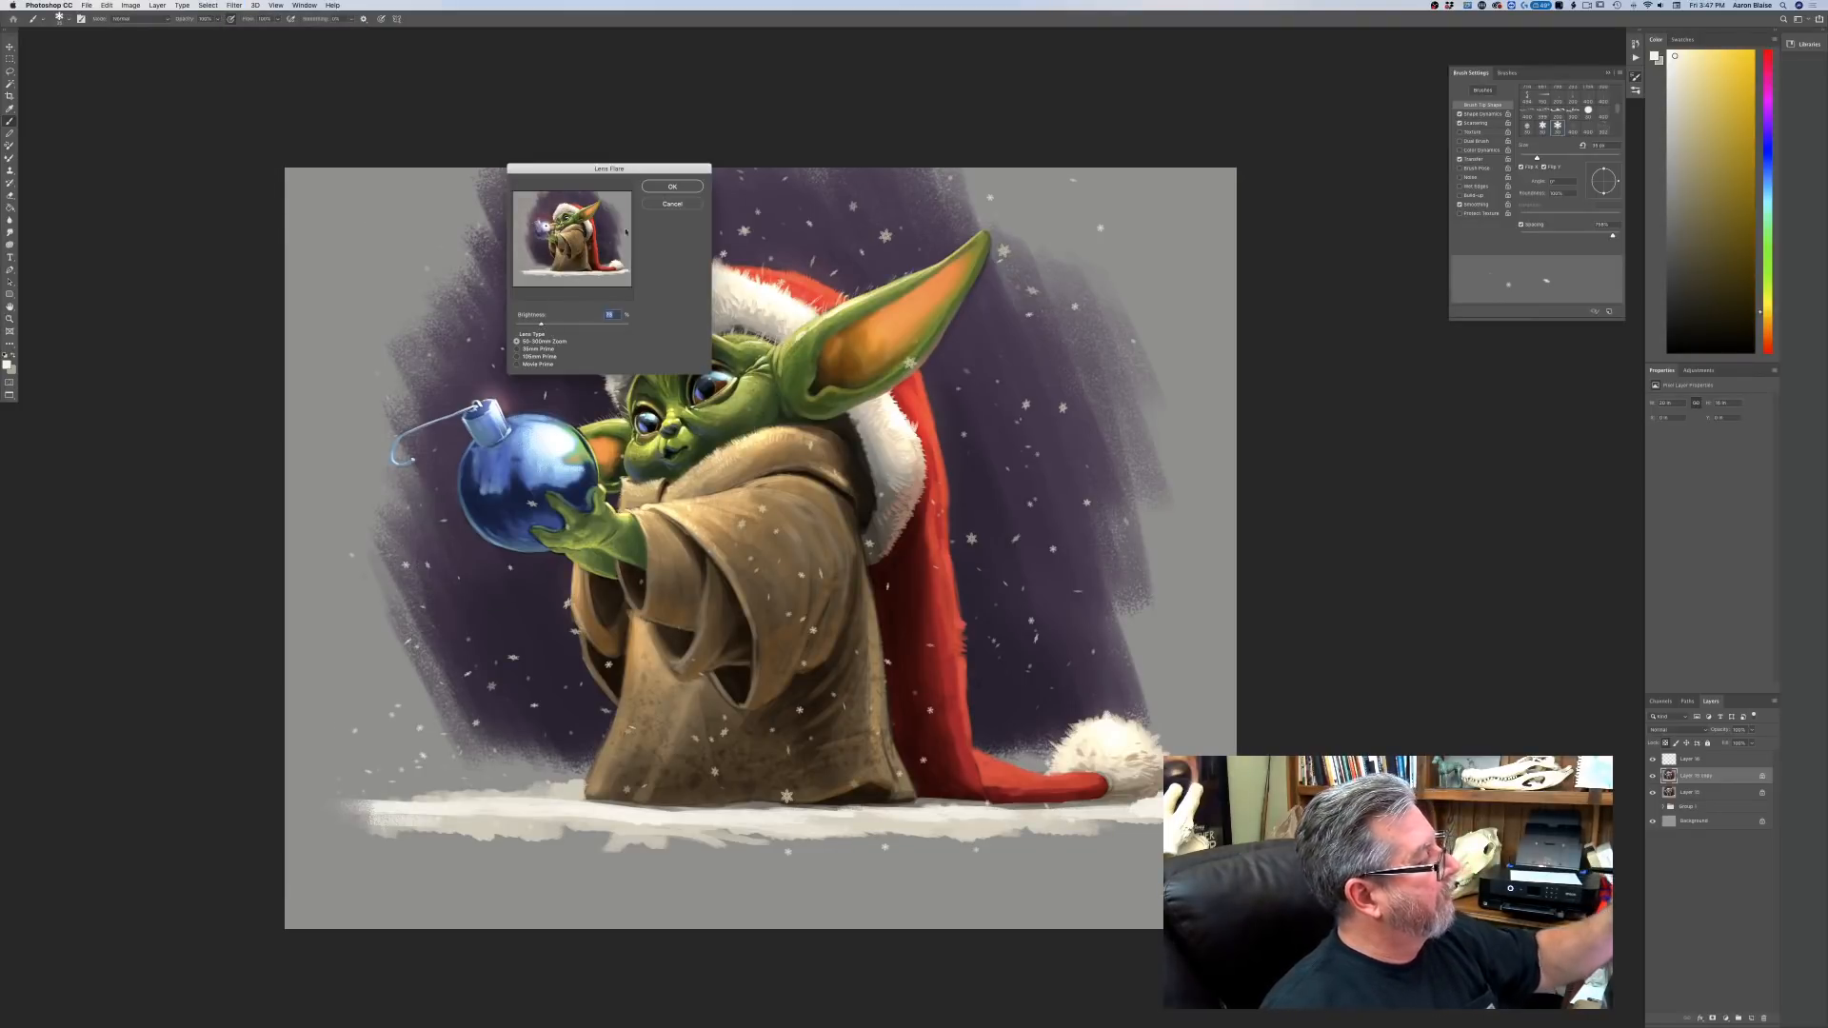
click(657, 186)
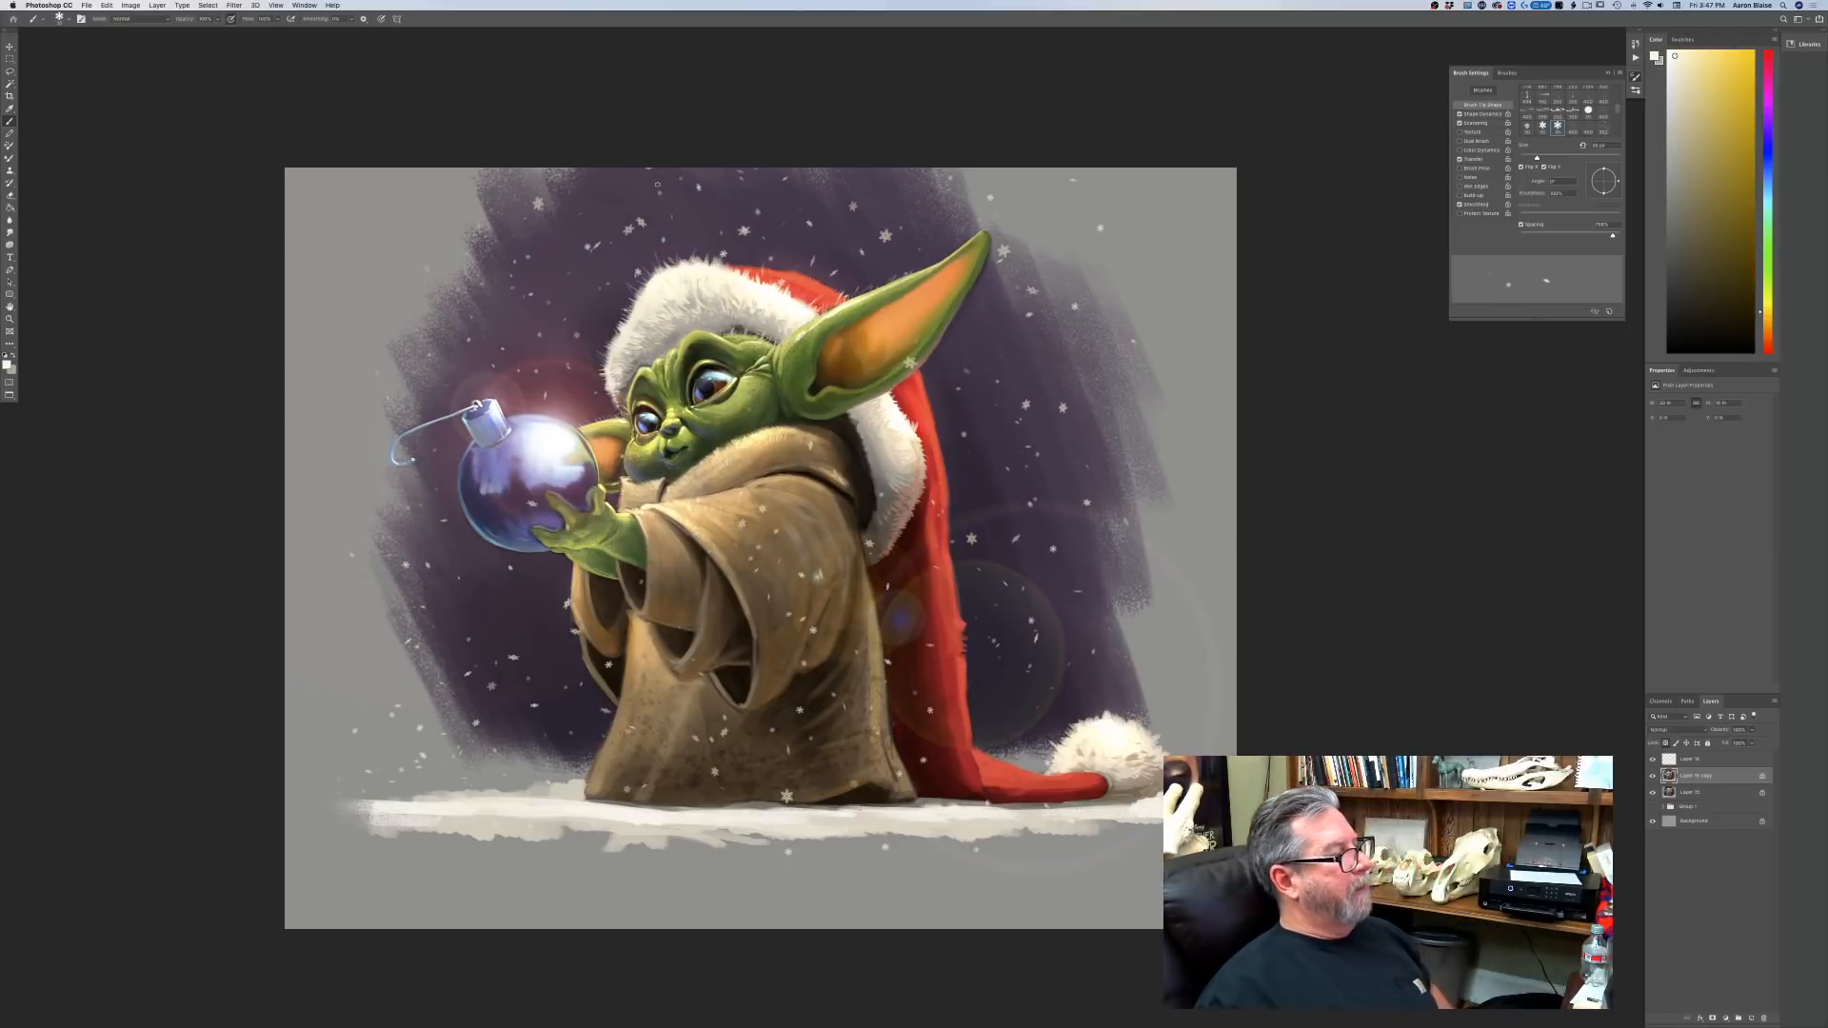
key(super+minus)
key(super+minus)
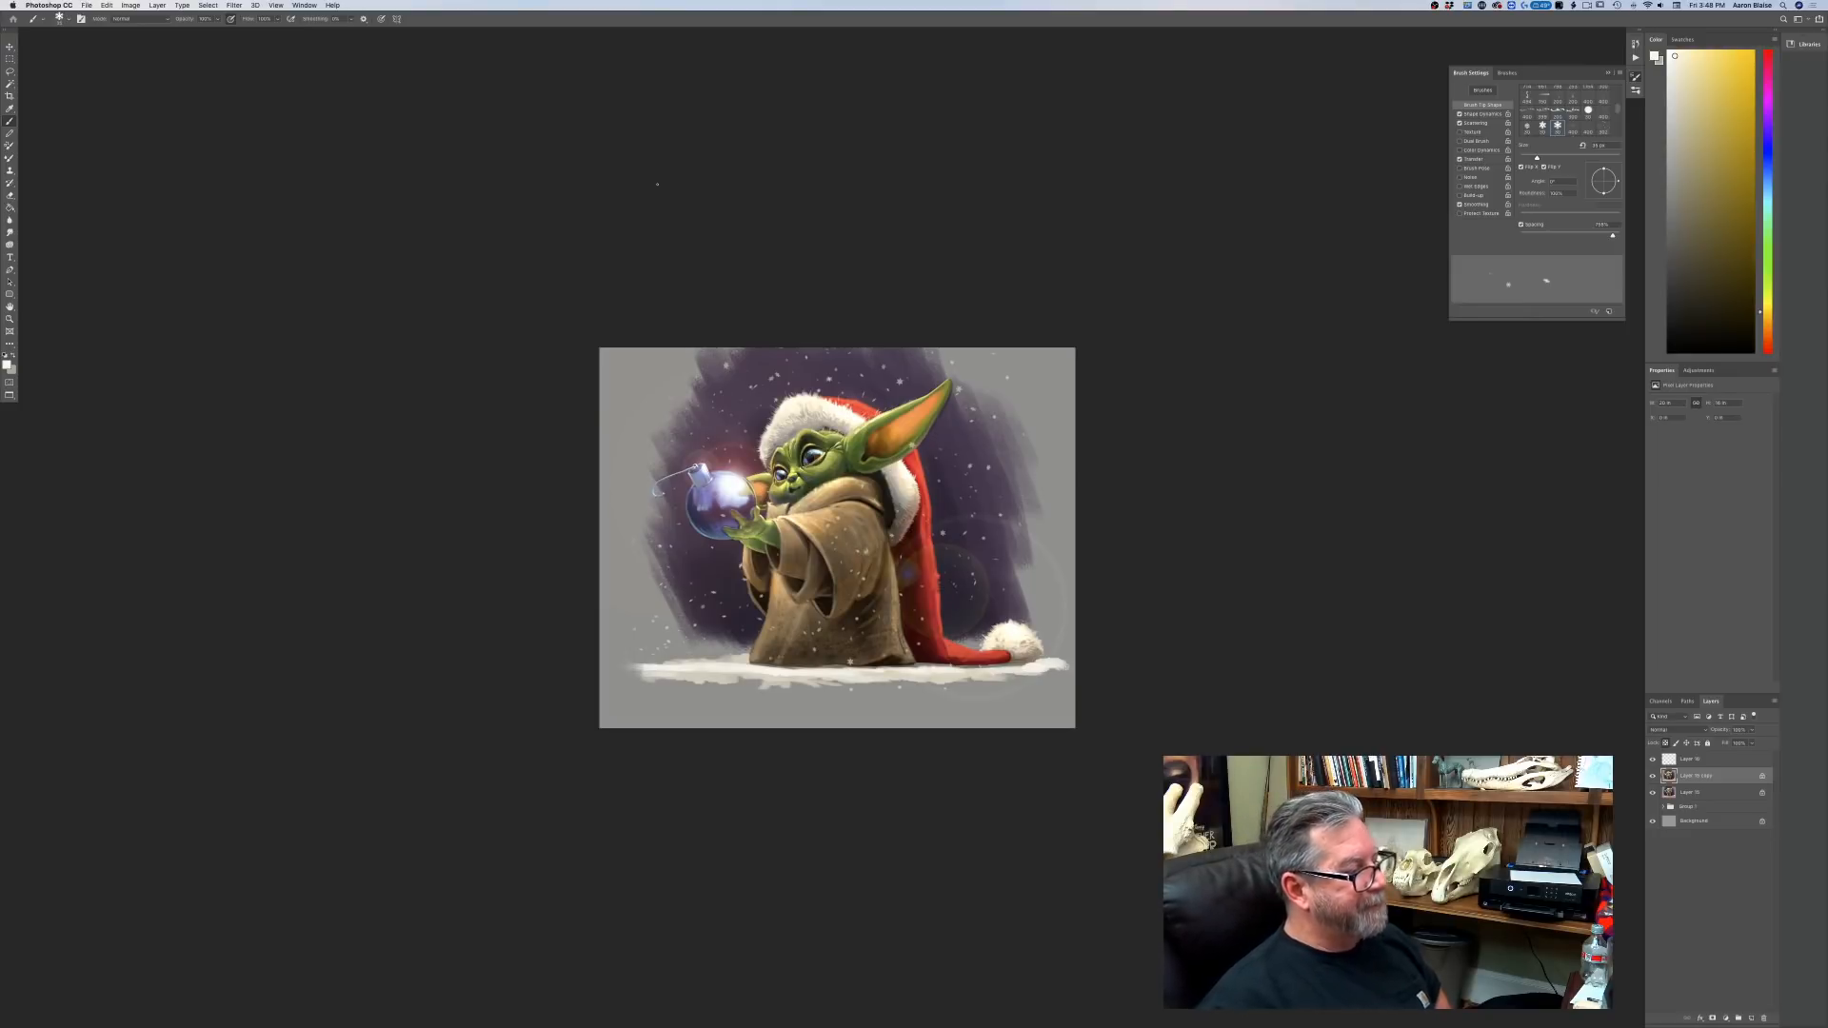
key(super+plus)
key(super+plus)
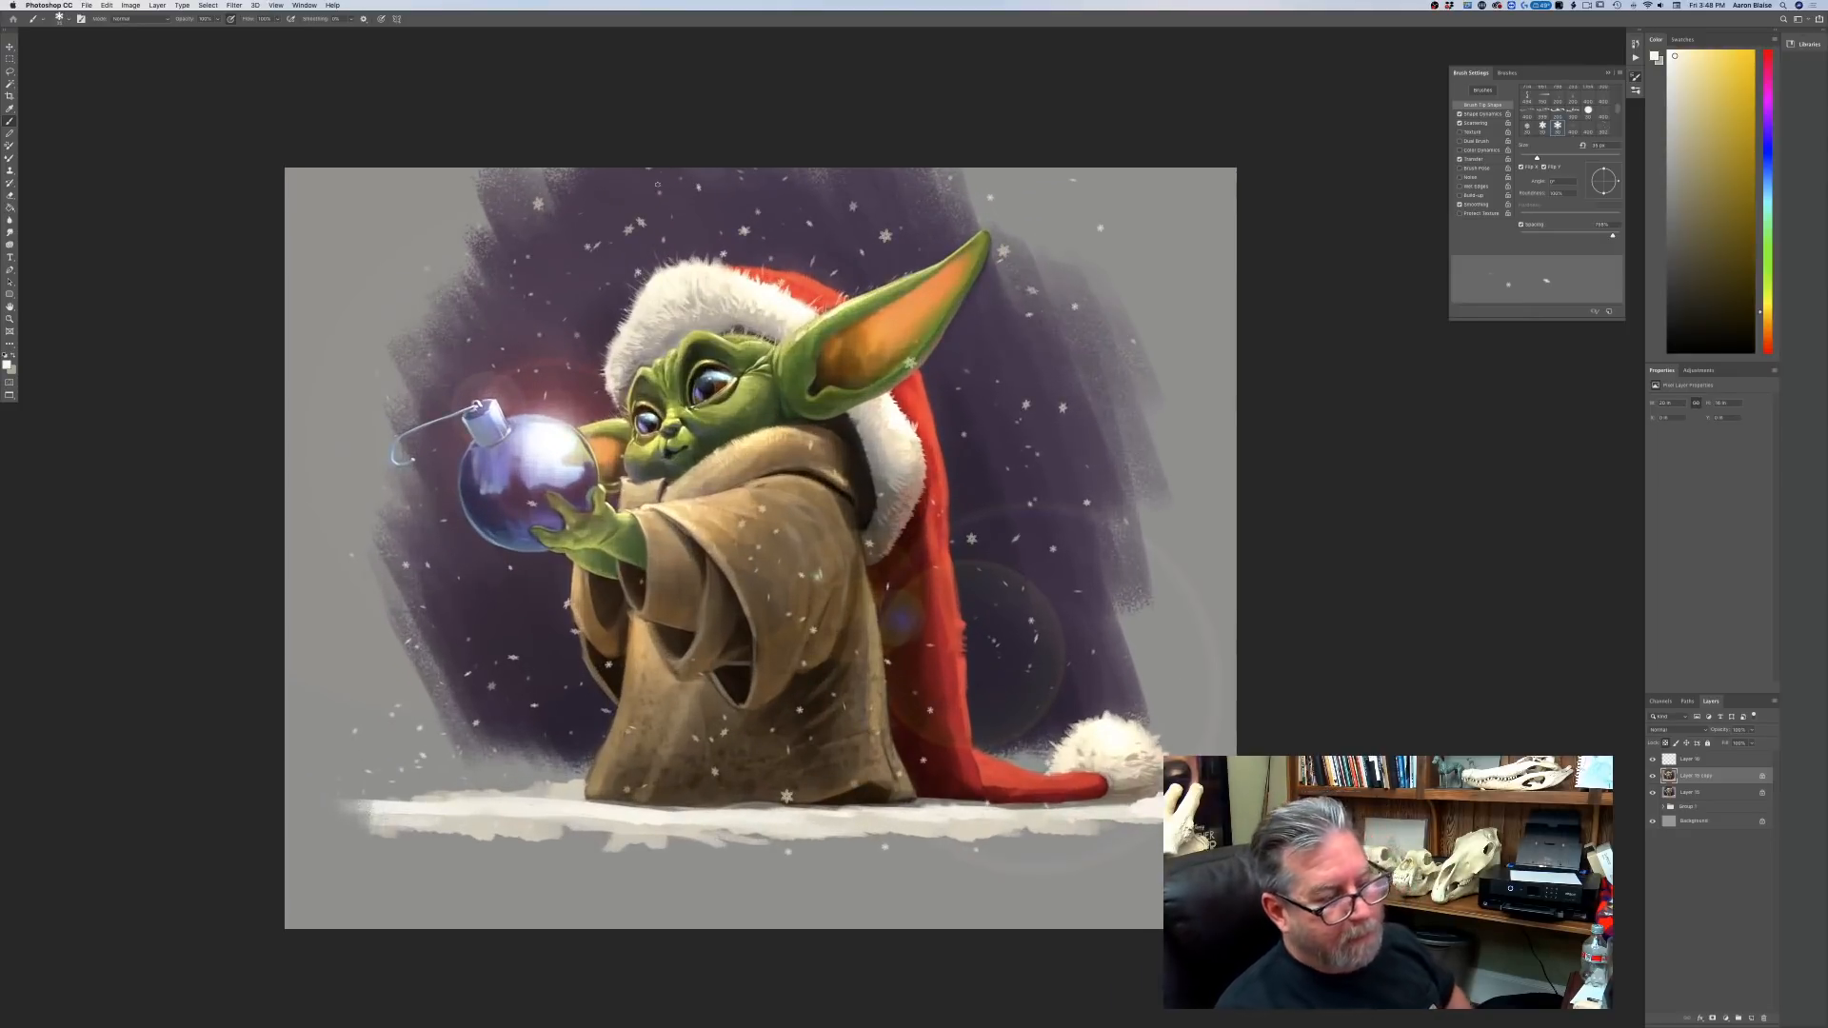
click(131, 5)
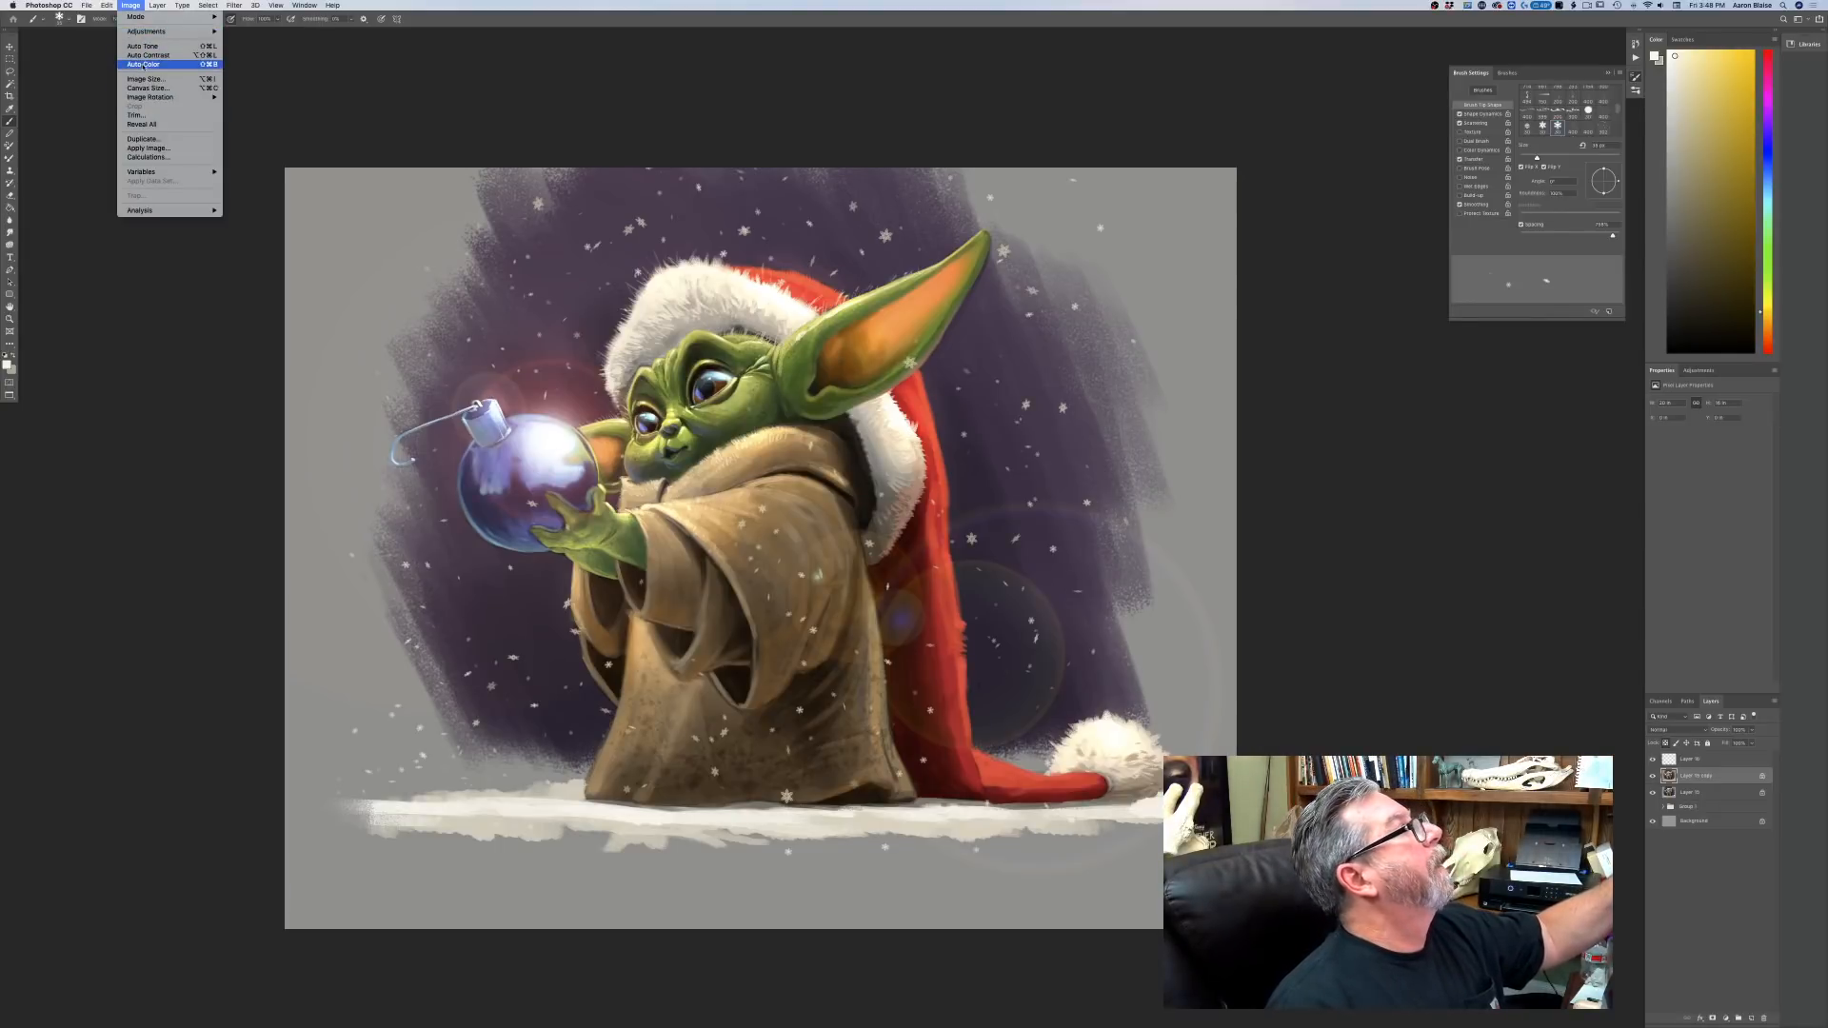
click(162, 335)
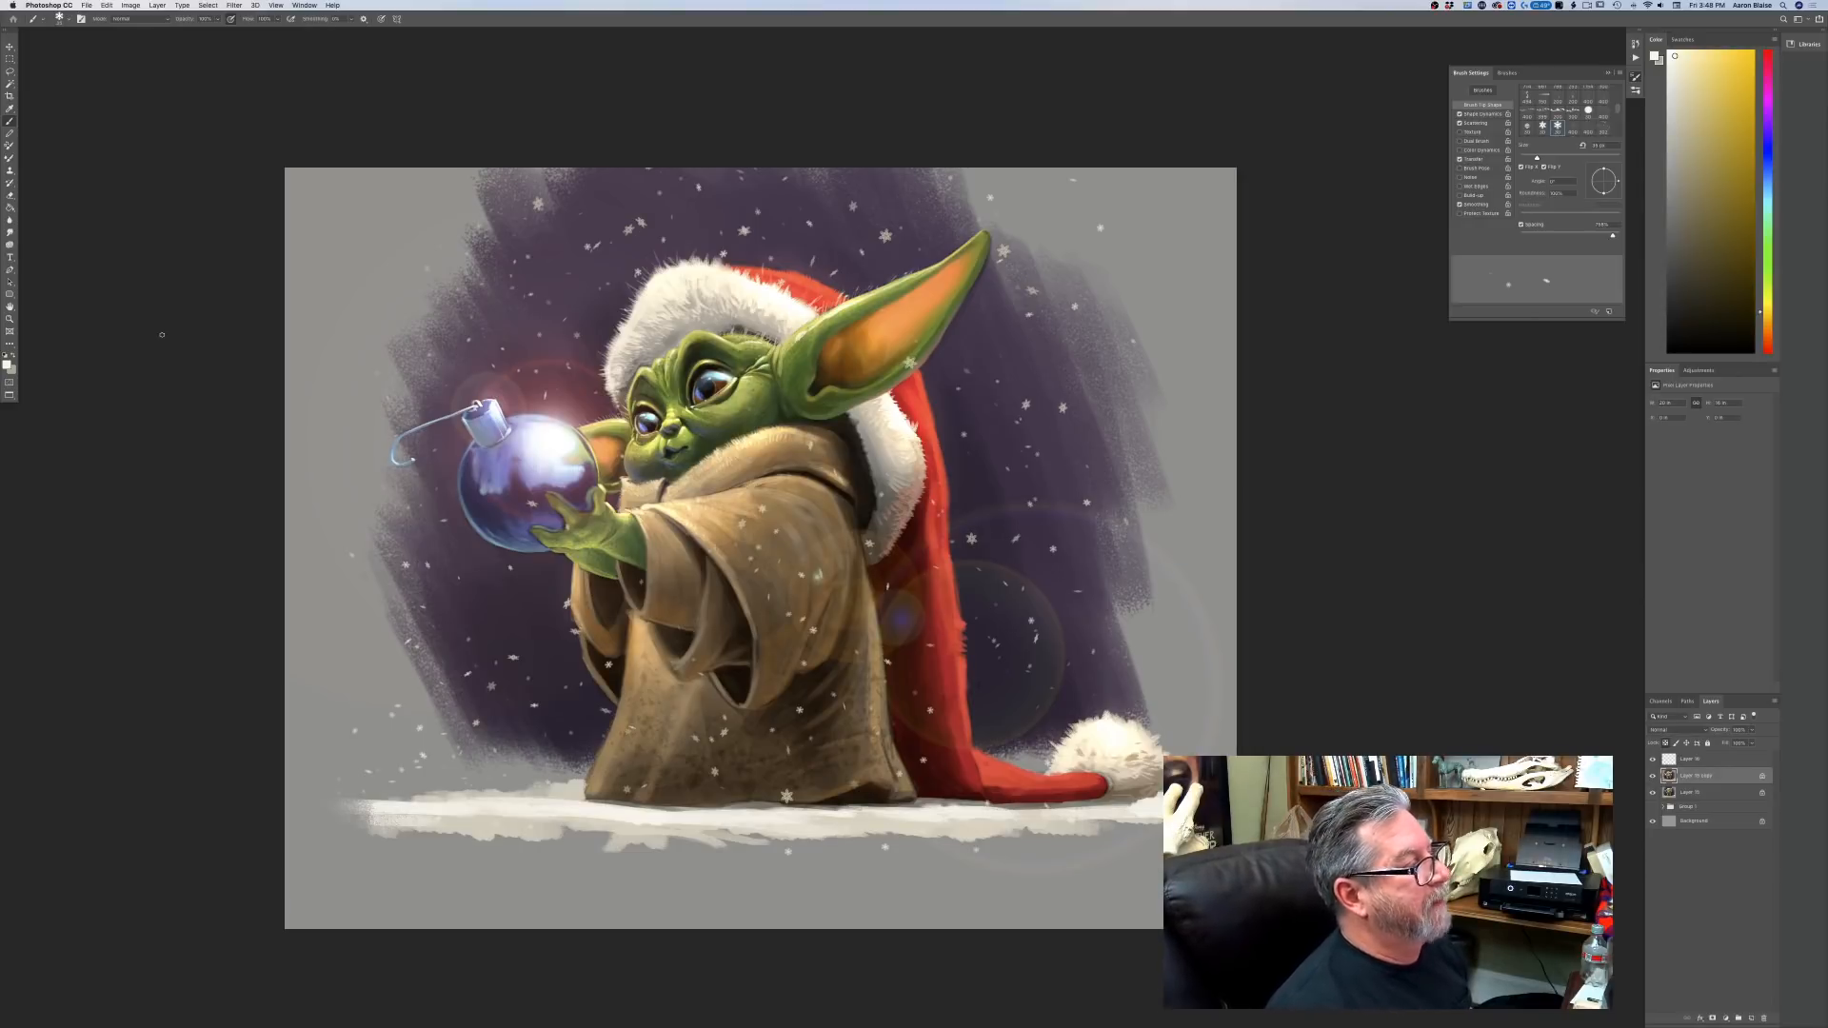
Sample the orange inside the larger ear and shift the foreground colour to a more saturated orange.
click(10, 365)
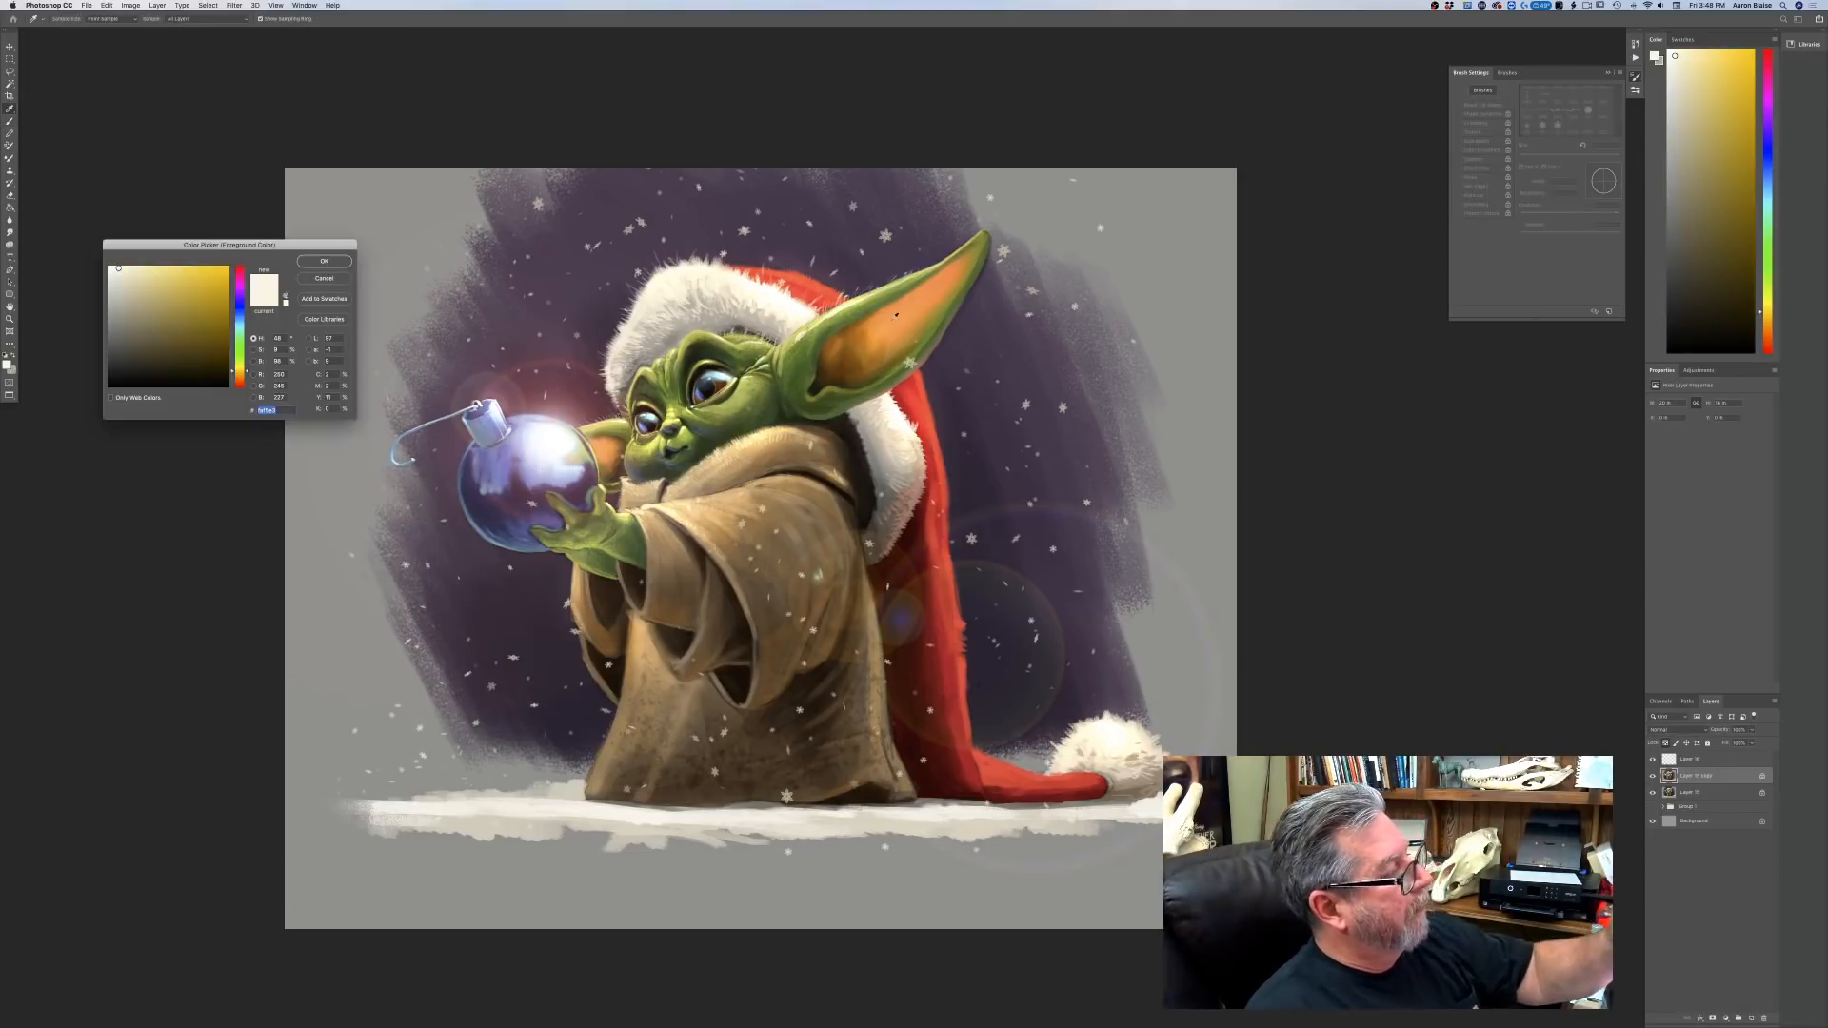
click(840, 362)
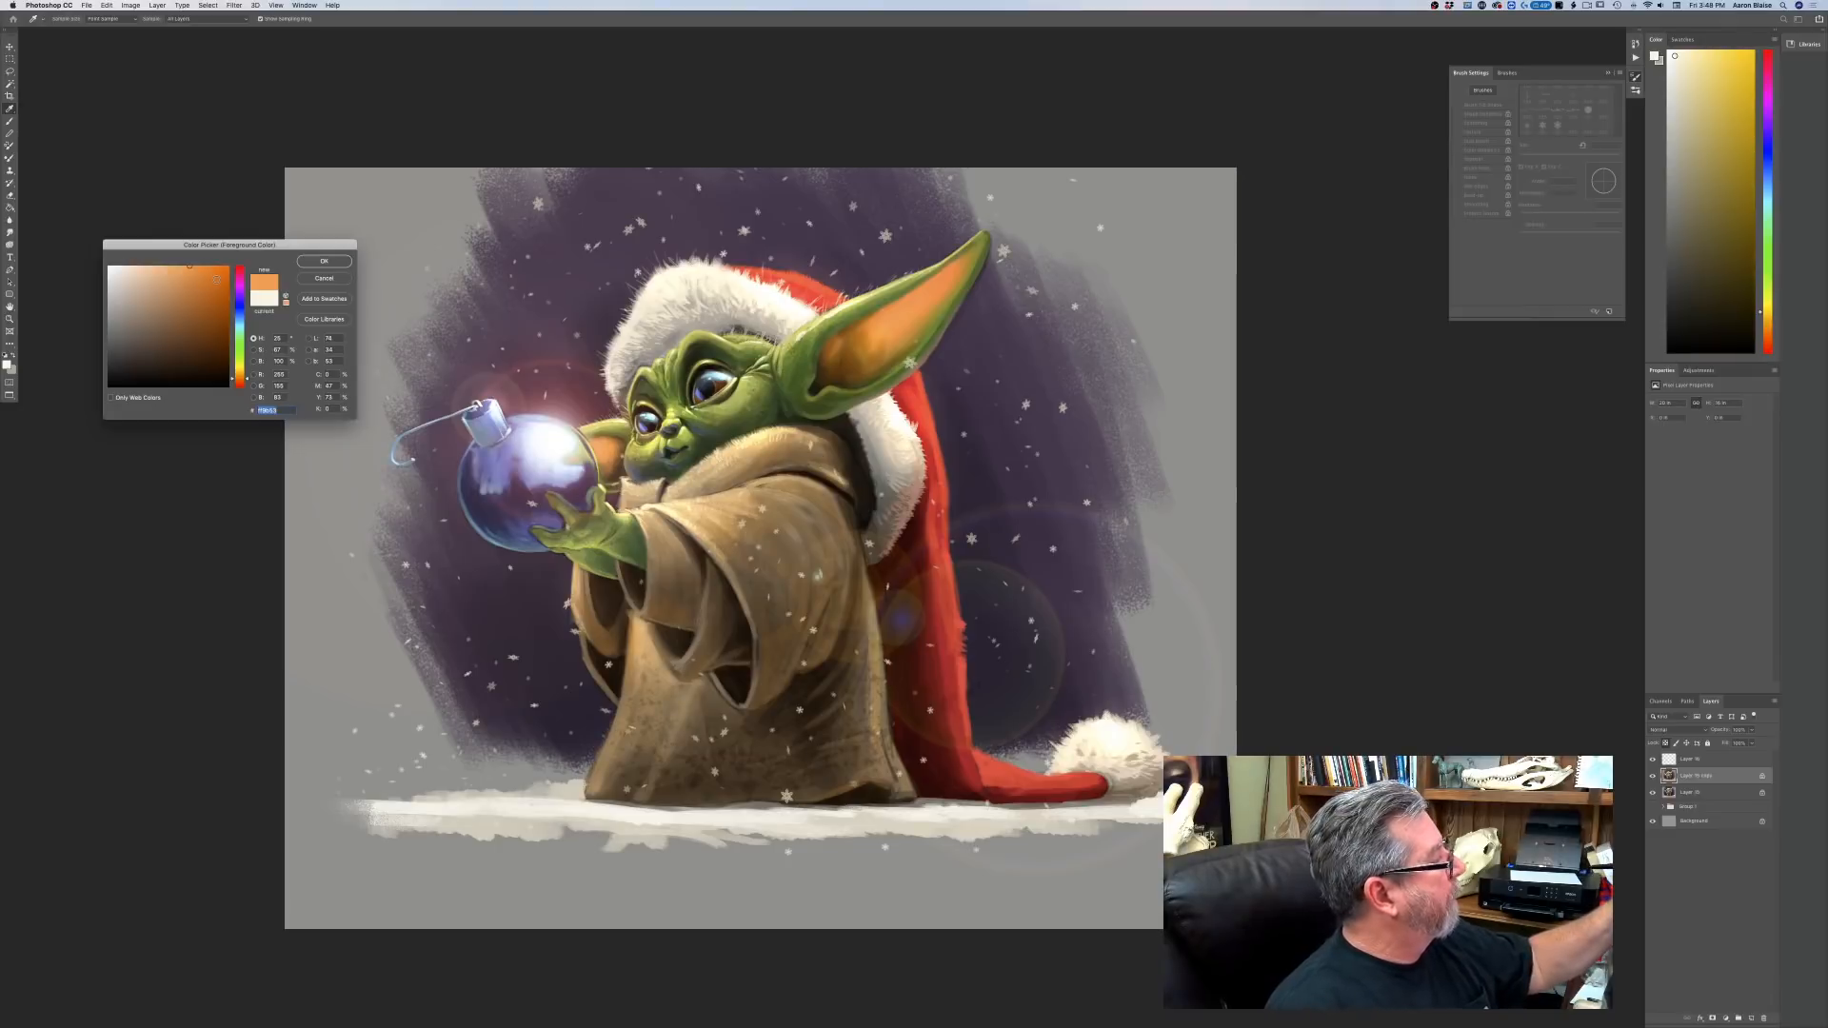
click(225, 275)
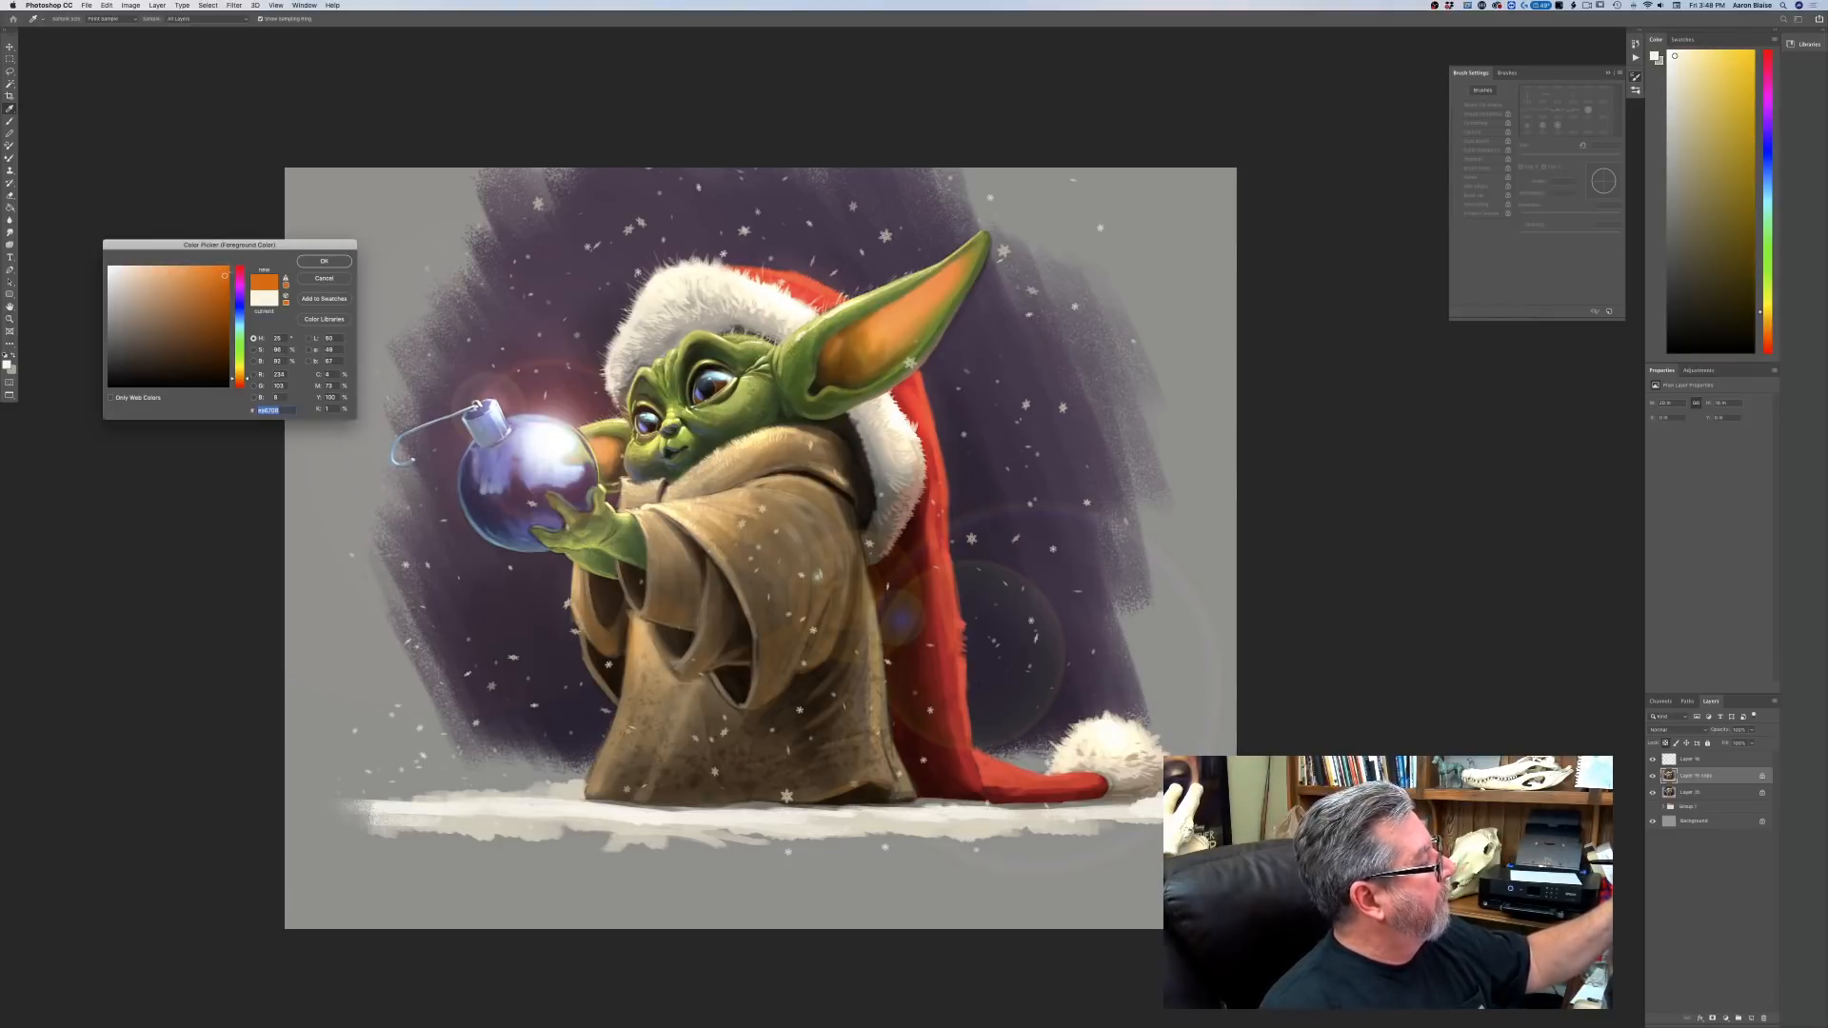
click(333, 263)
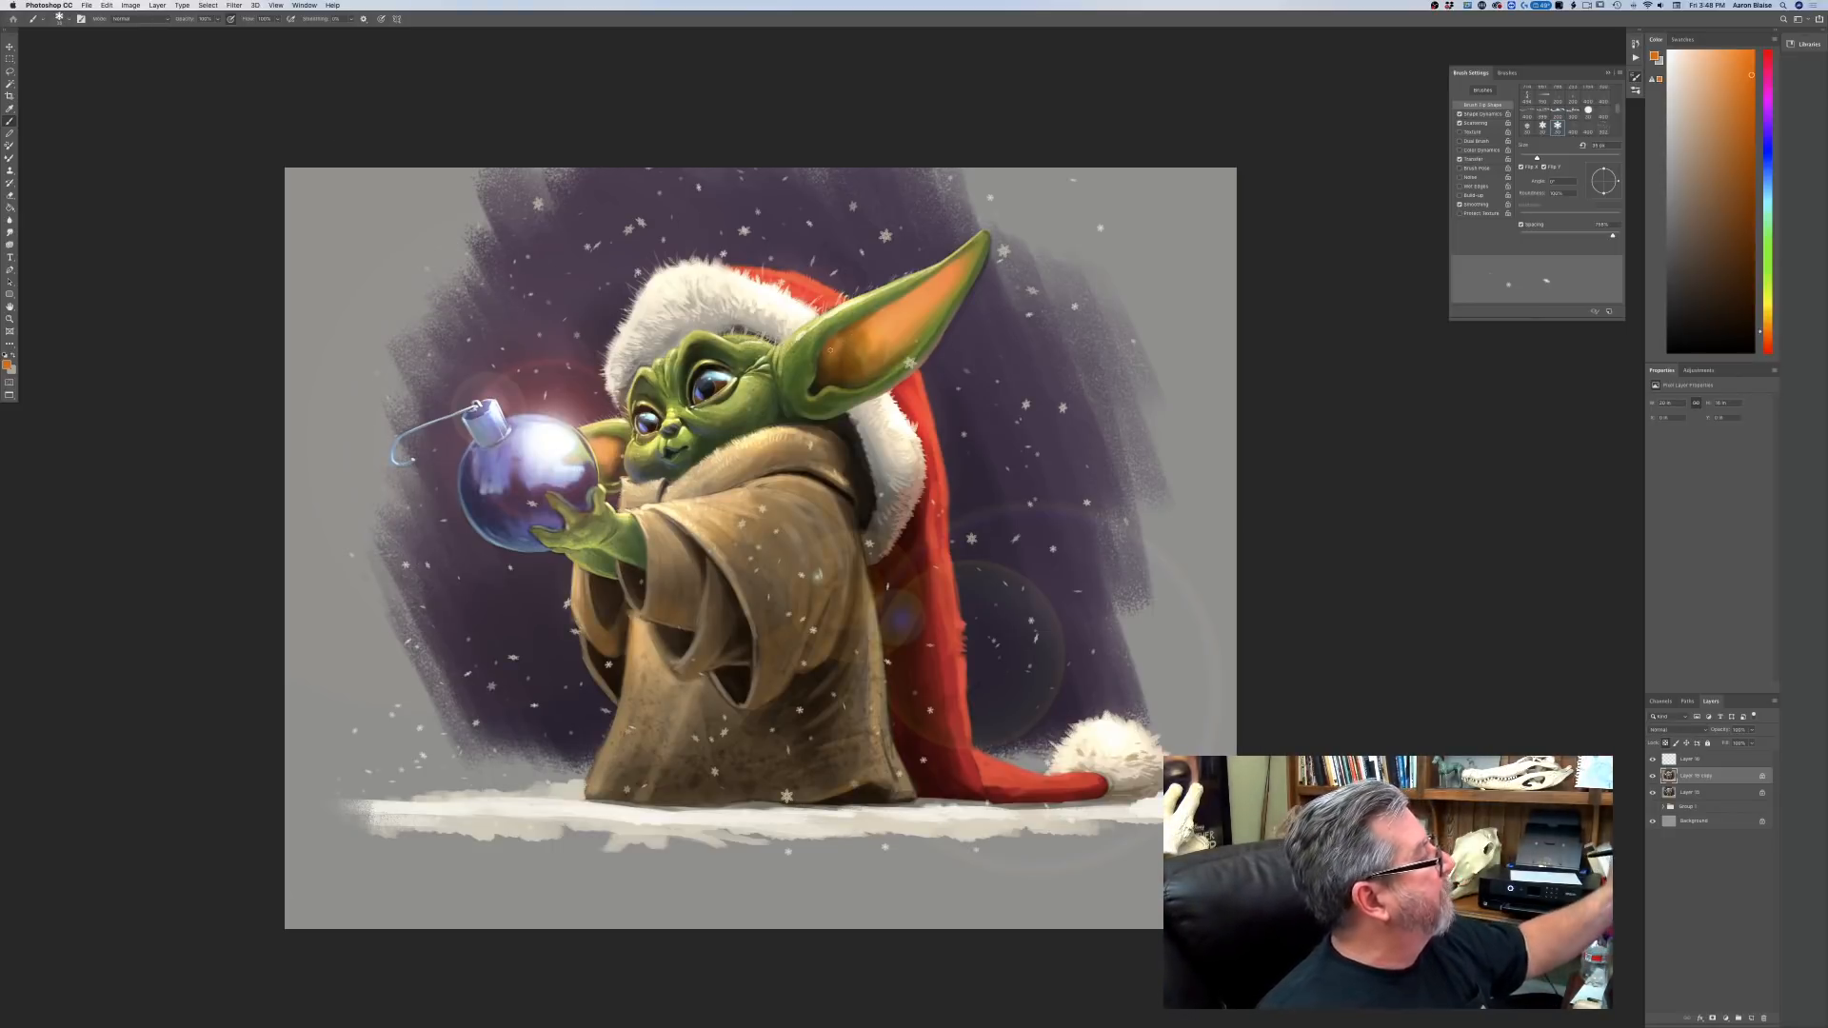
Choose the first textured brush from the Textured Brushes preset group.
click(59, 19)
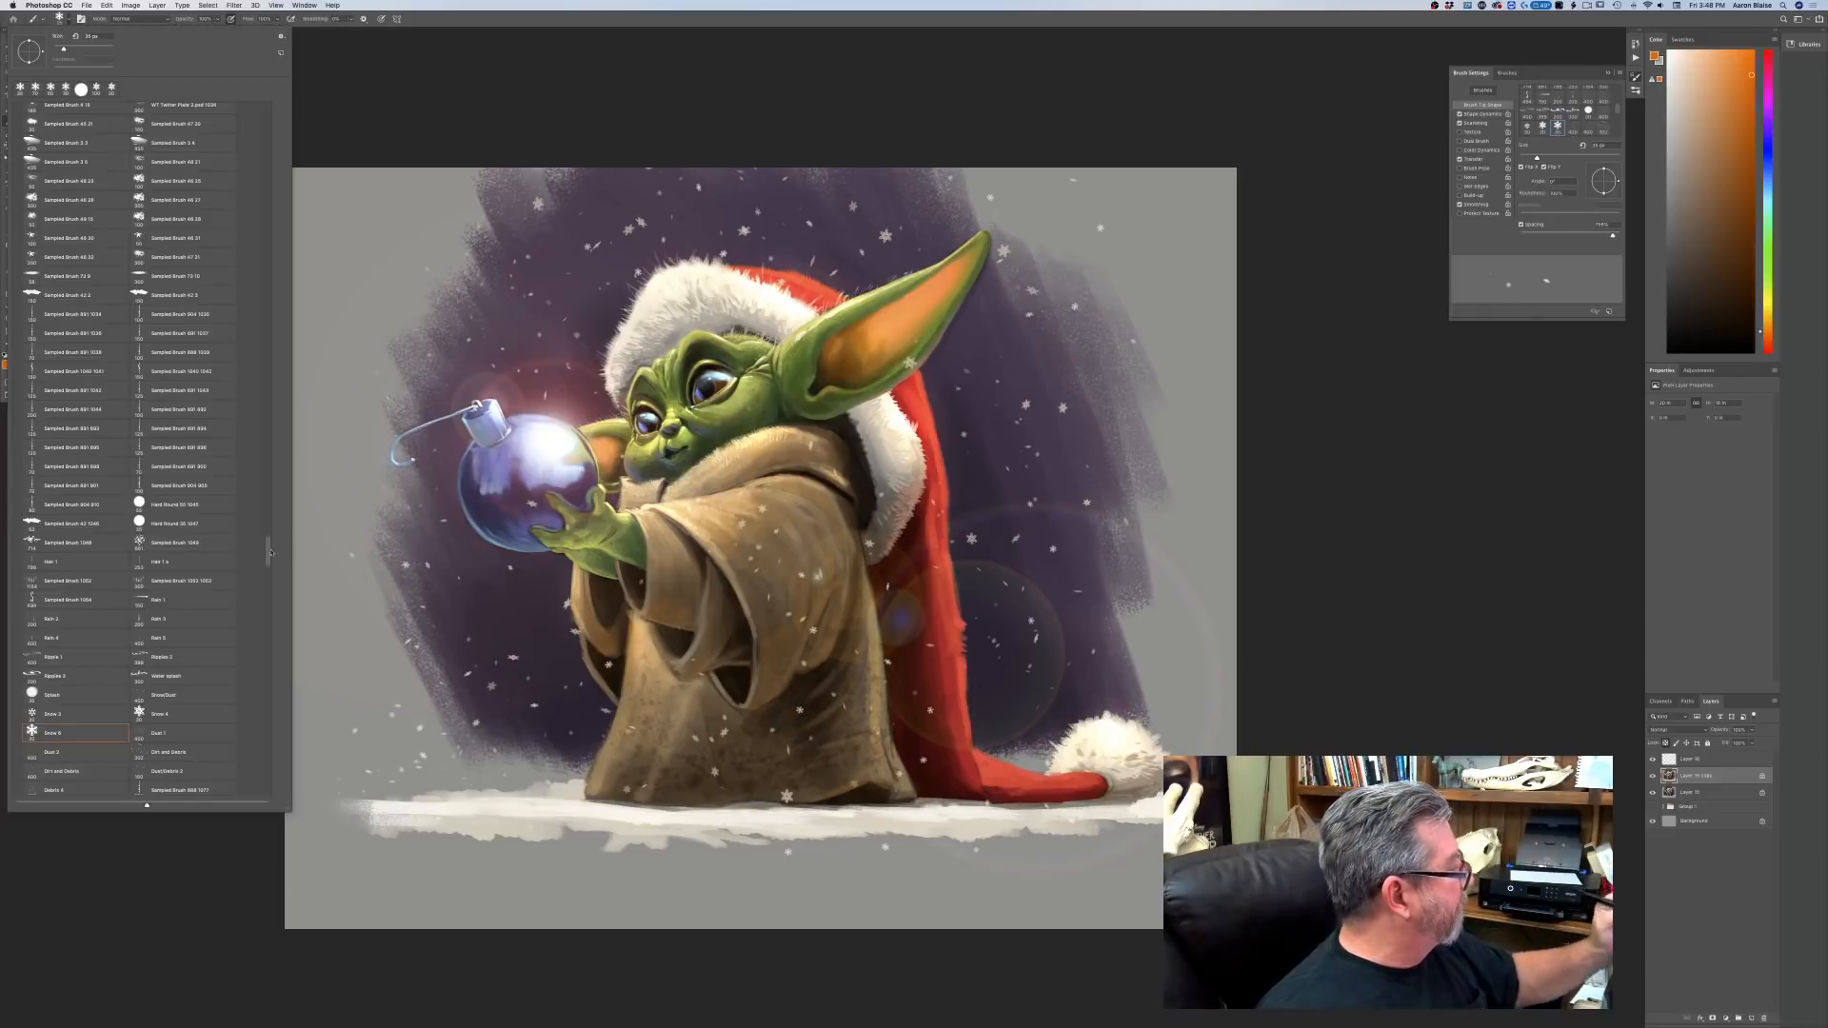
drag(269, 551, 248, 119)
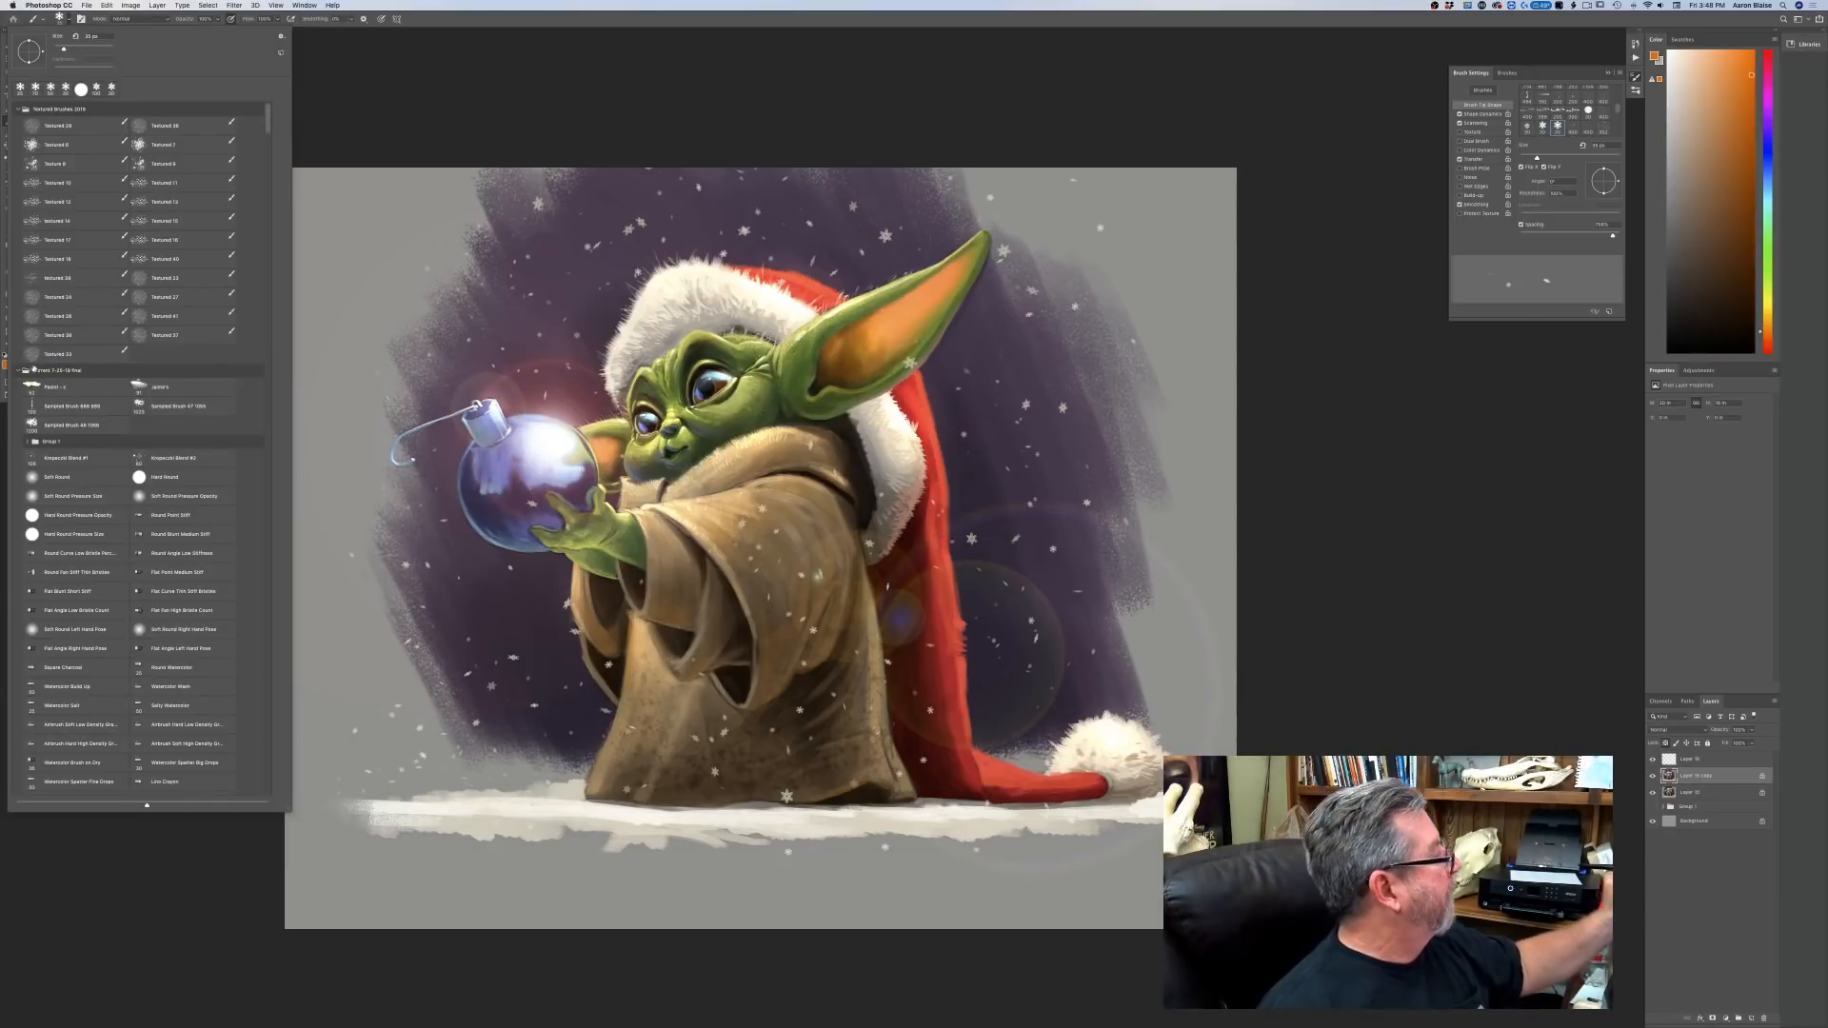
click(50, 130)
click(473, 130)
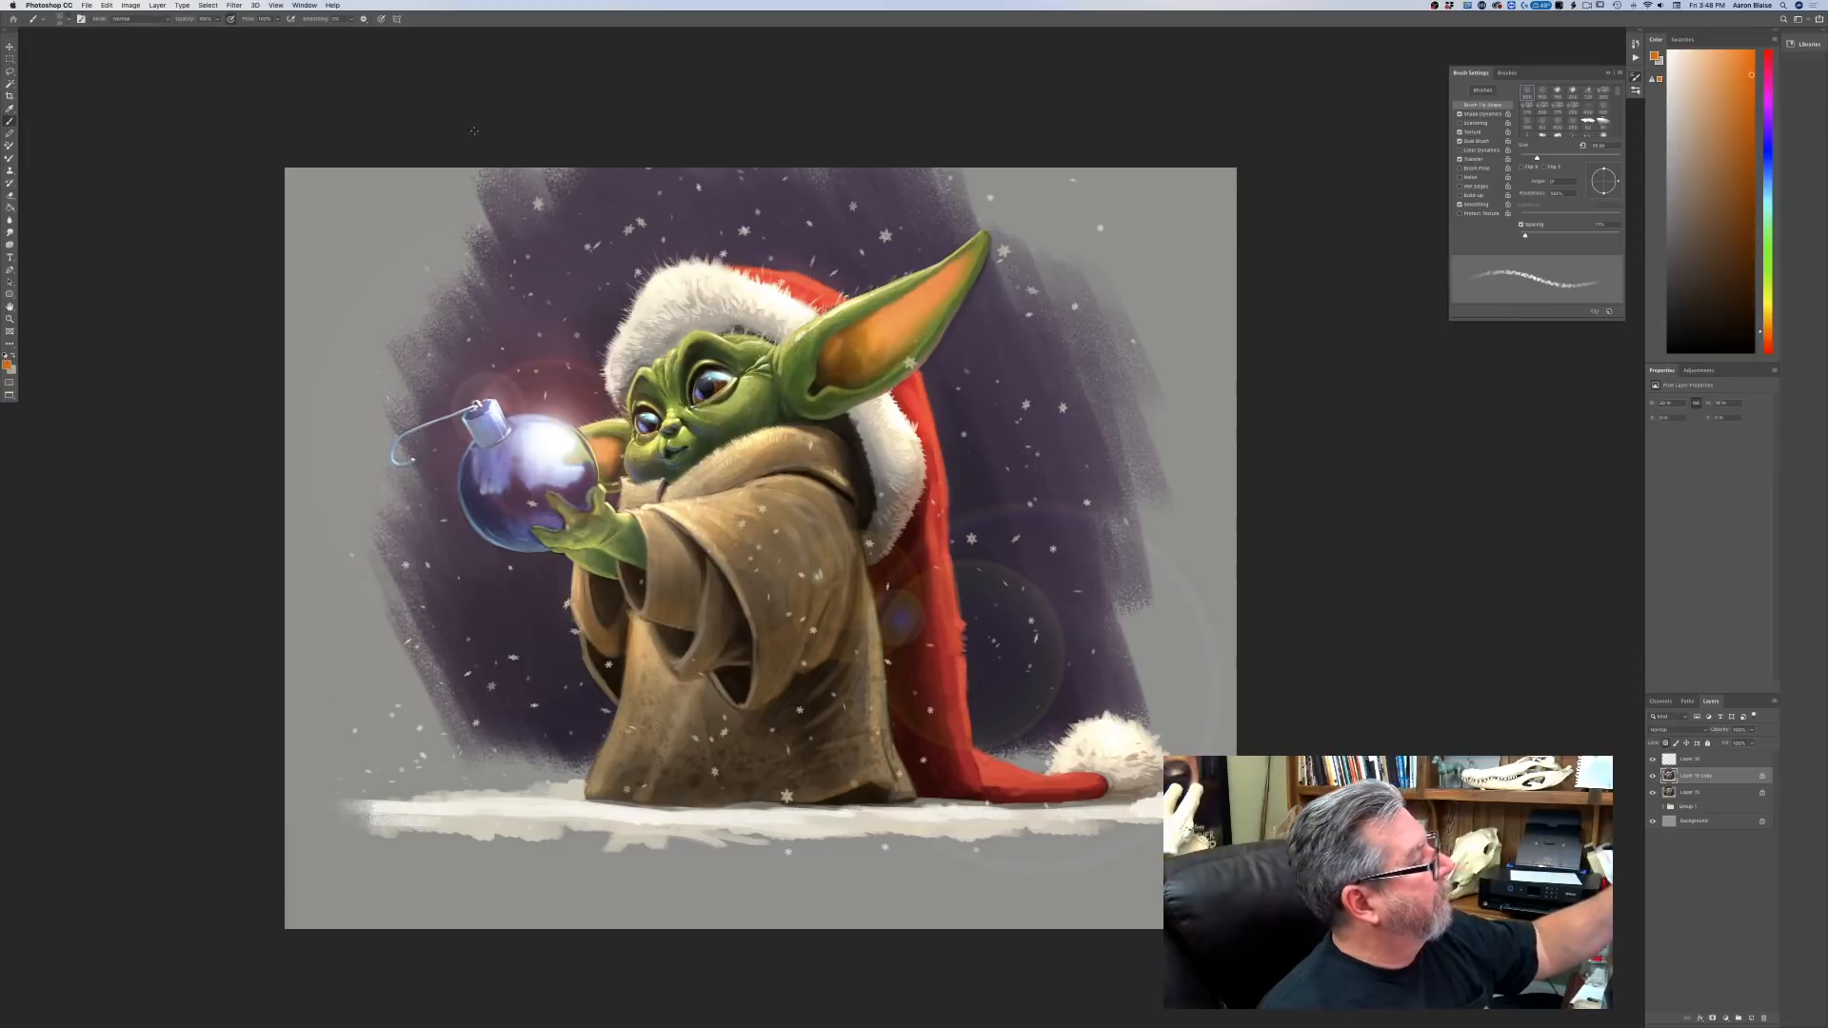
Enlarge the textured brush and intensify the orange inside the larger ear.
key(bracketright)
key(bracketright)
key(bracketright)
key(bracketright)
key(bracketright)
key(bracketright)
key(bracketright)
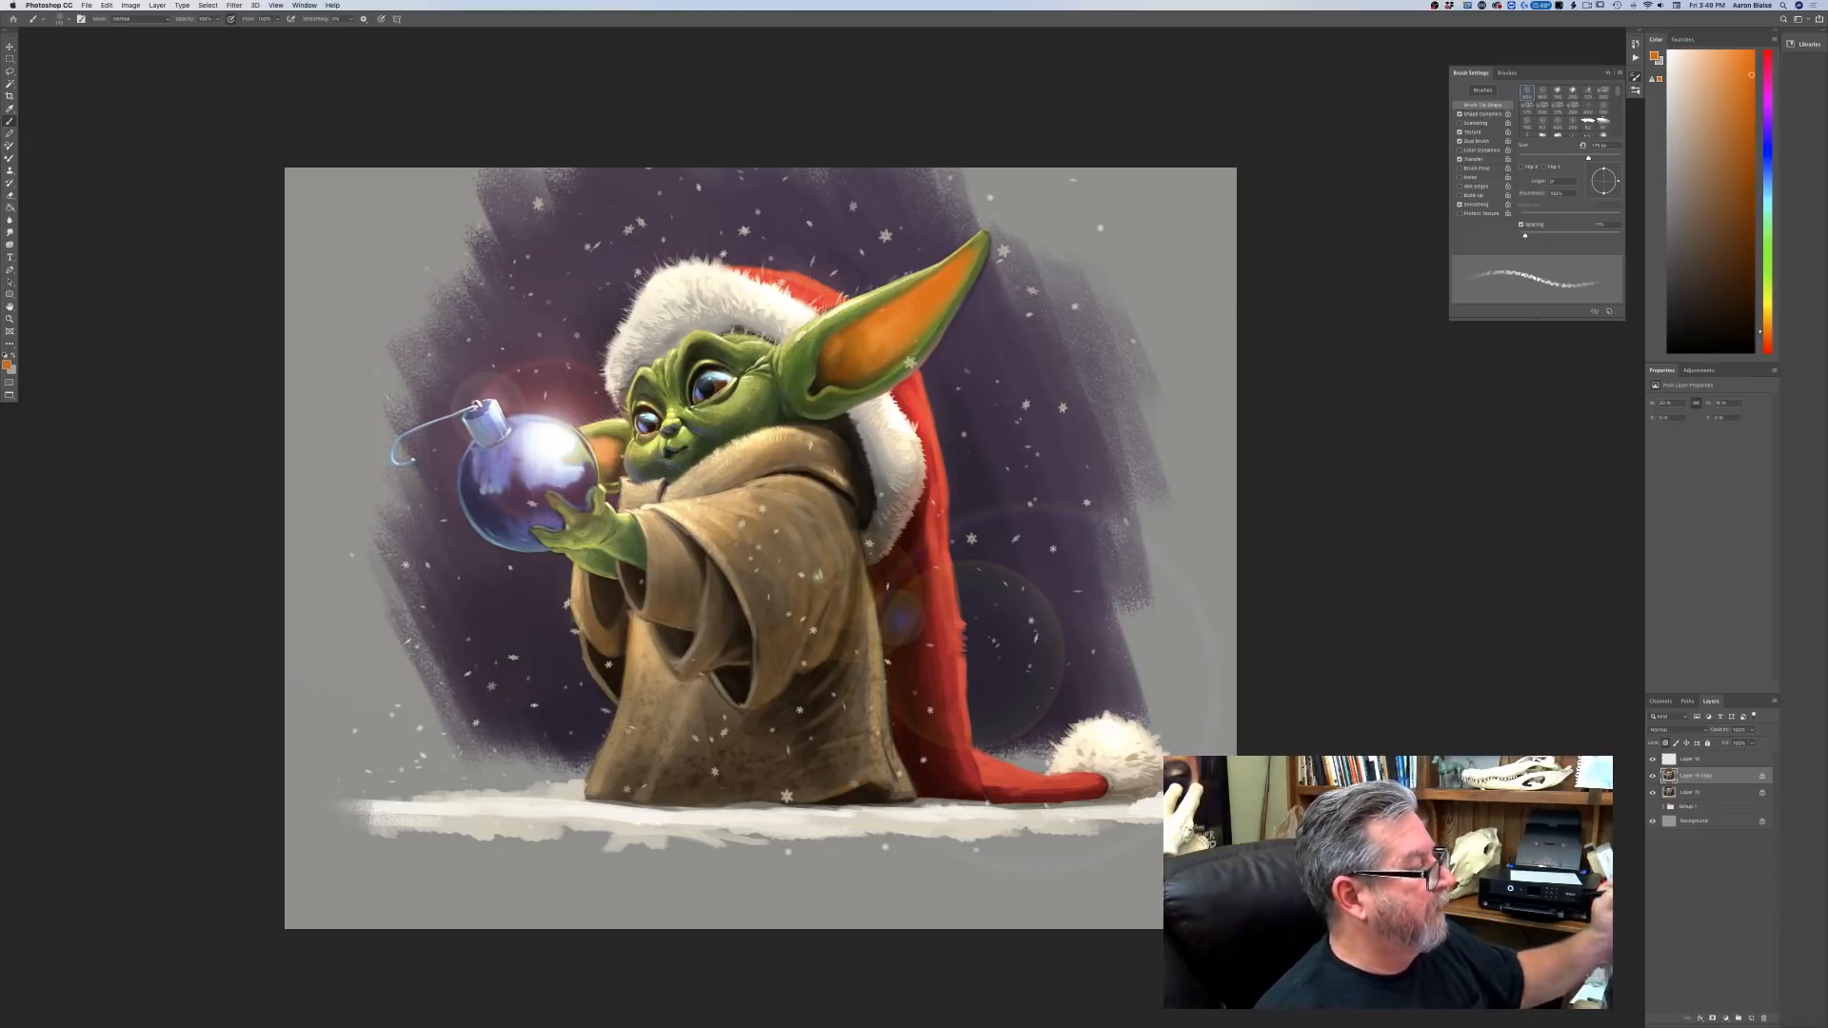
Set the foreground colour to a lighter reddish orange and reduce the textured brush's size.
click(8, 365)
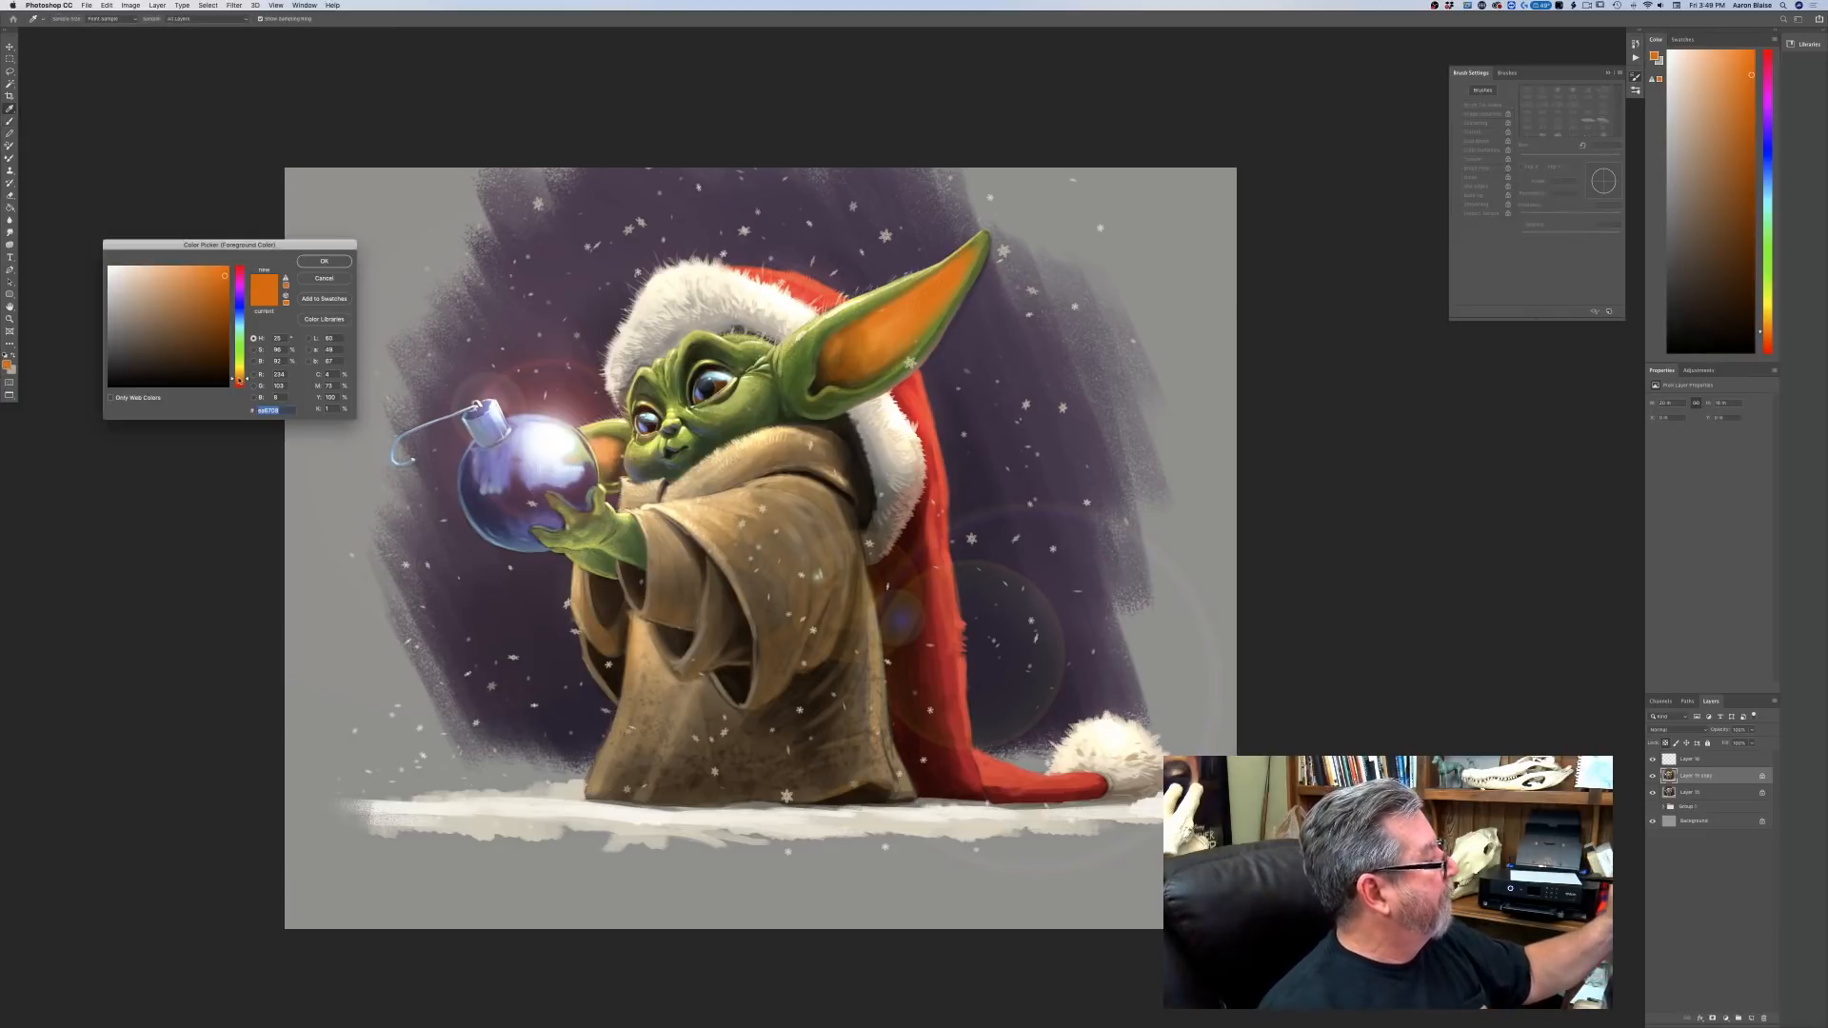
drag(239, 380, 239, 385)
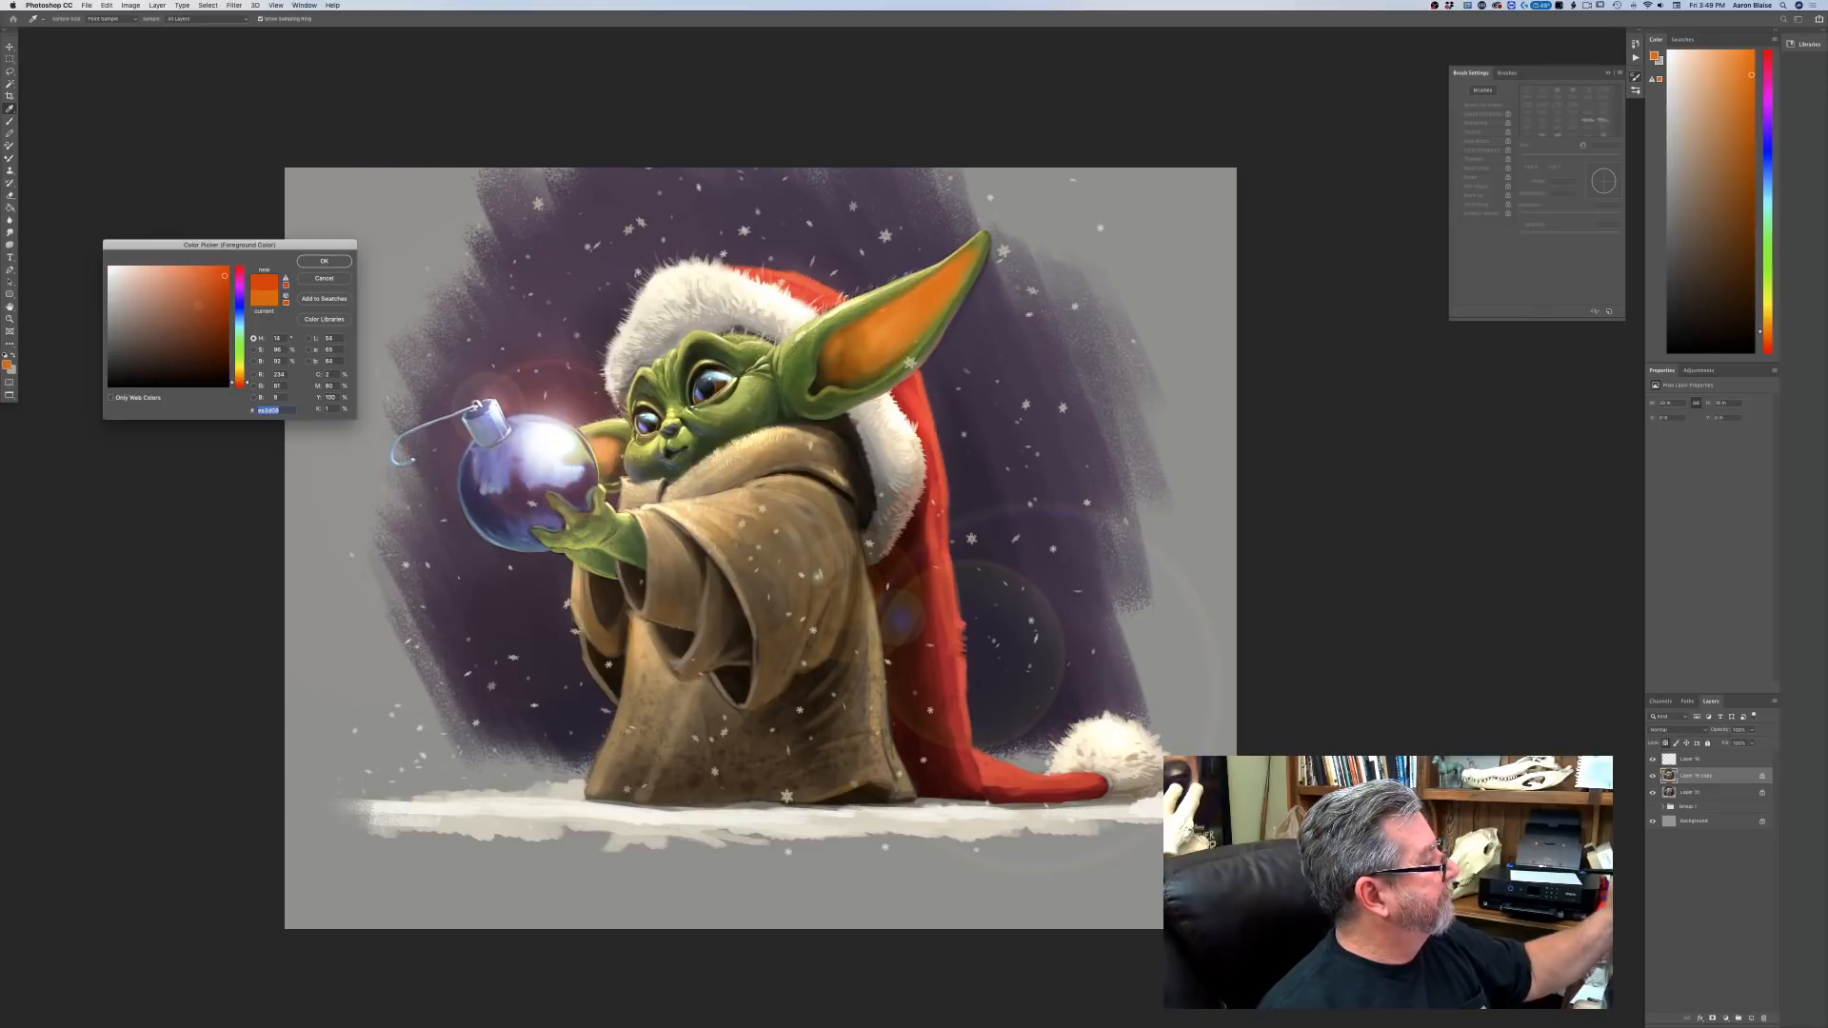
drag(201, 268, 192, 270)
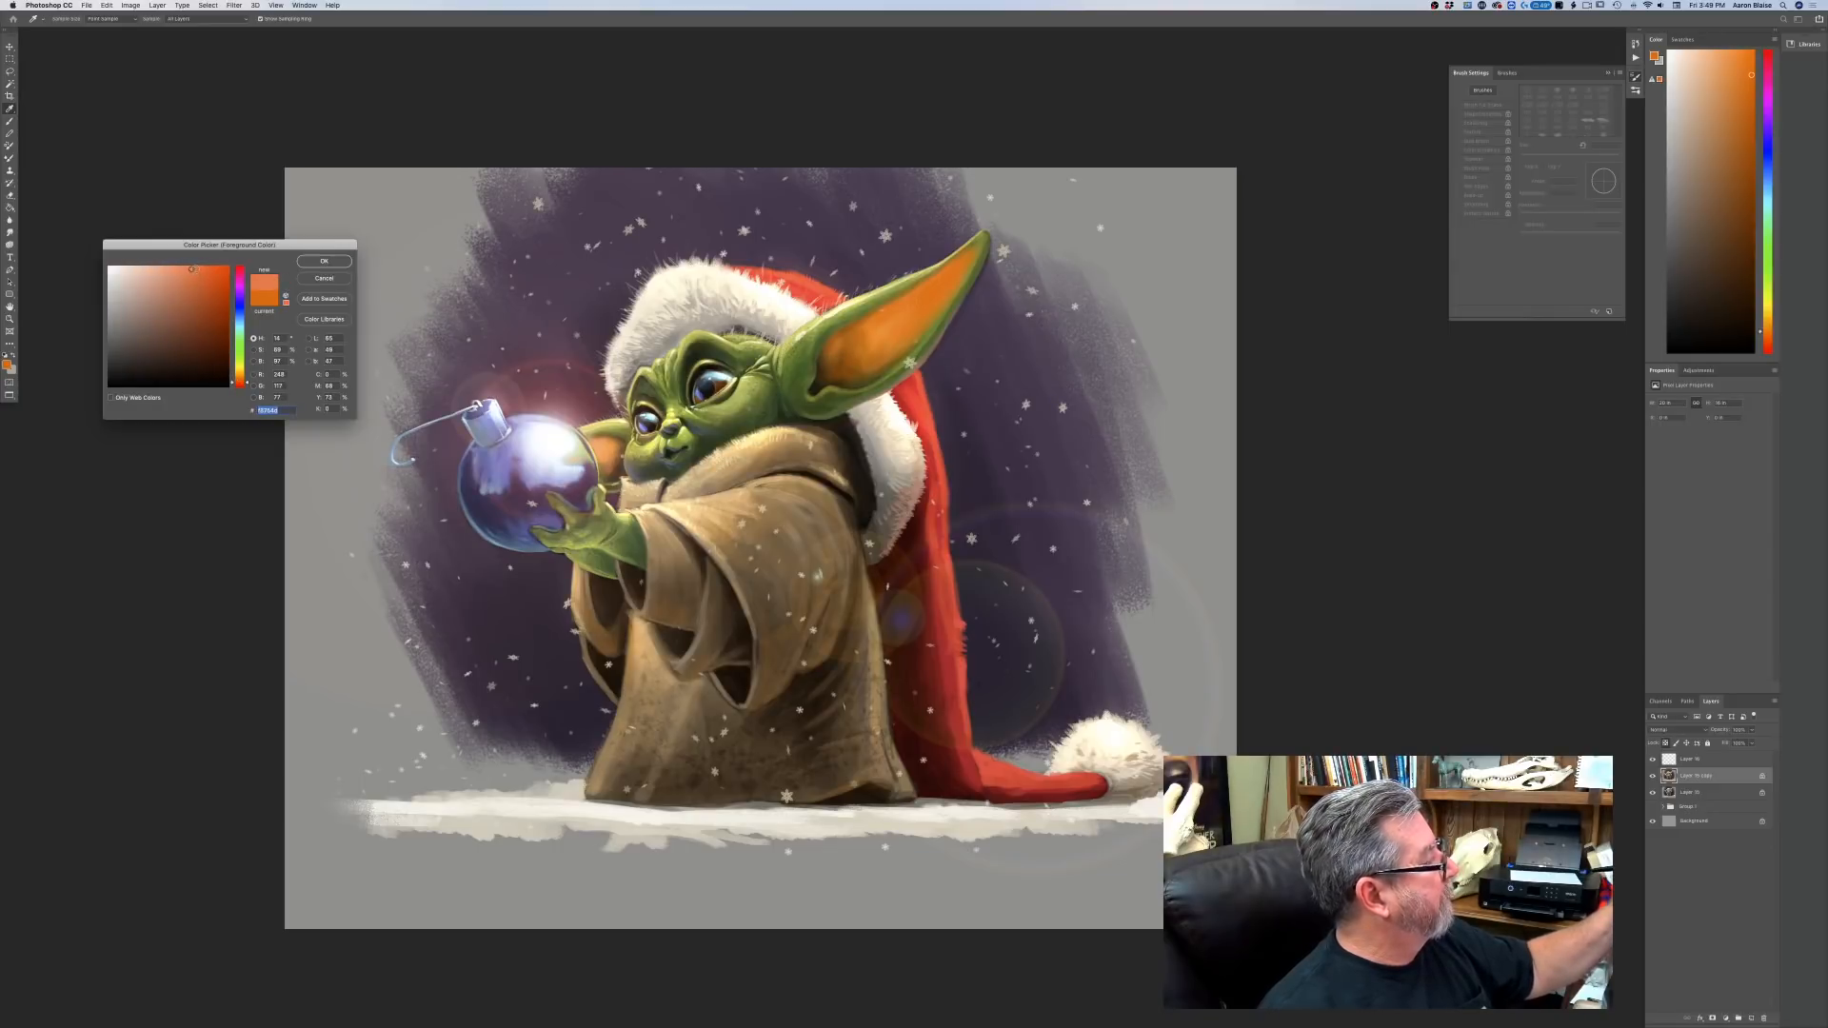
click(322, 262)
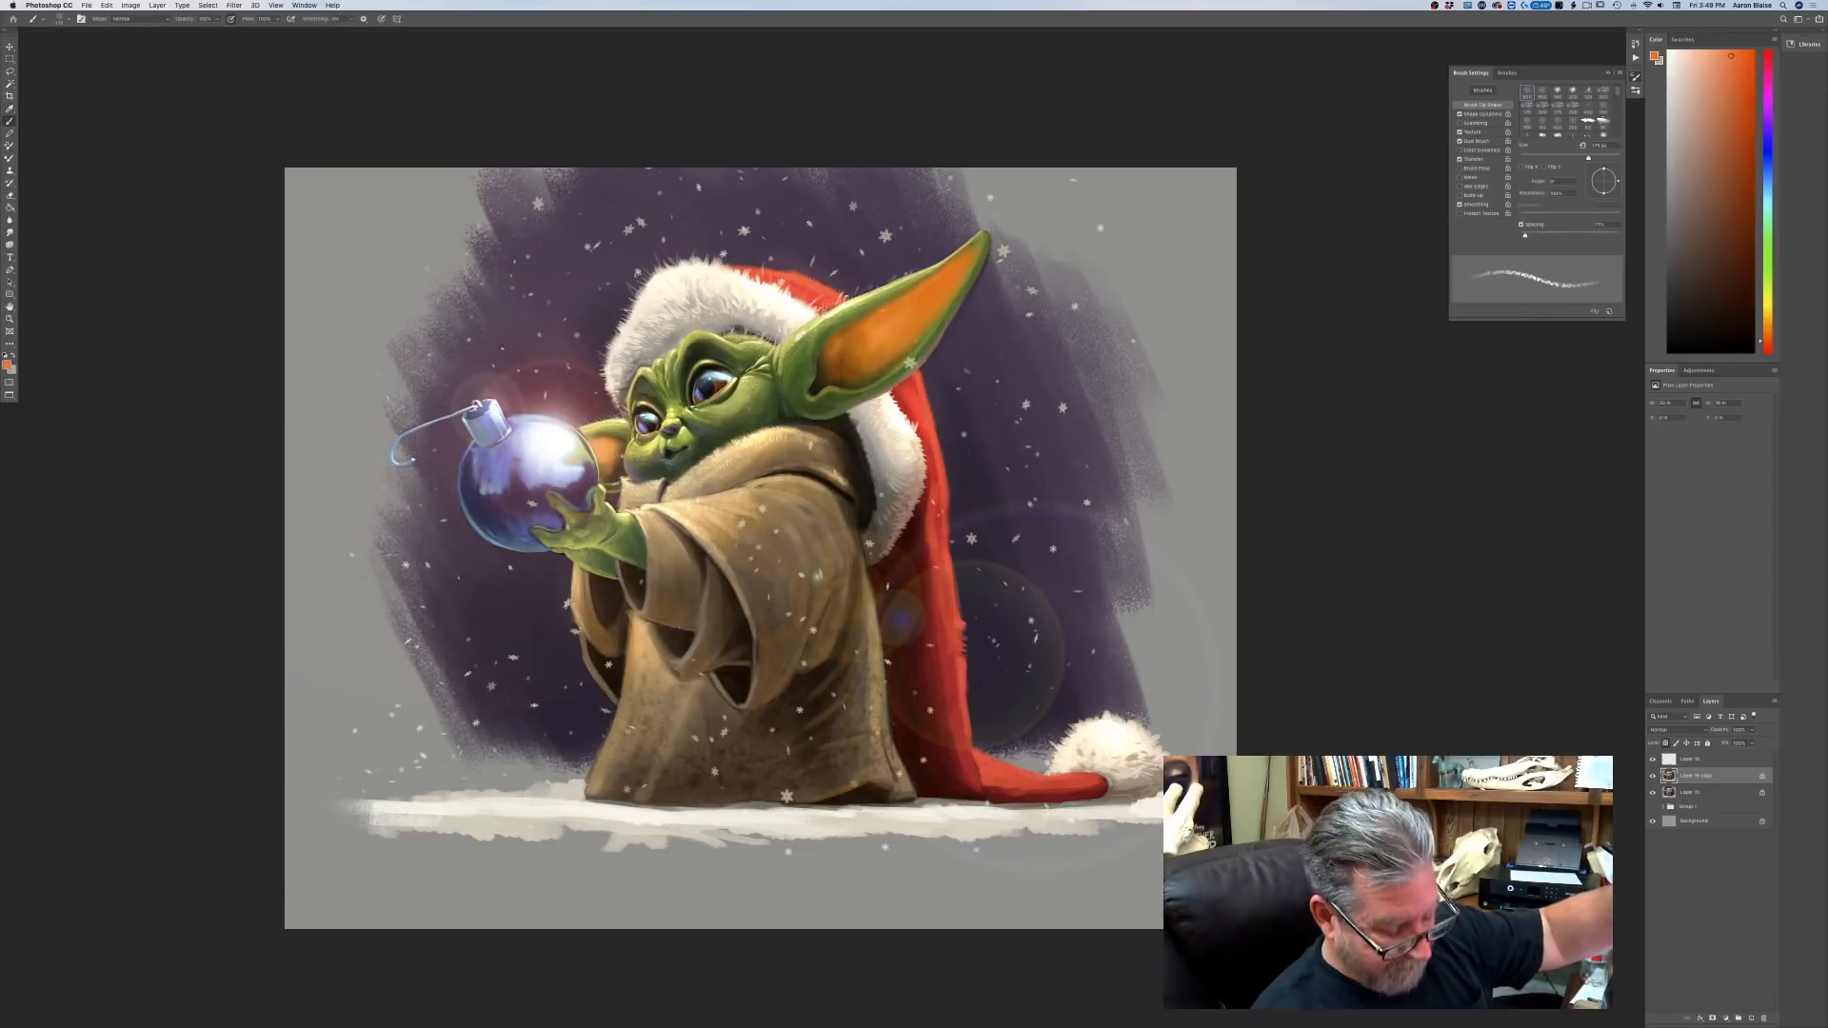
key(bracketleft)
key(bracketleft)
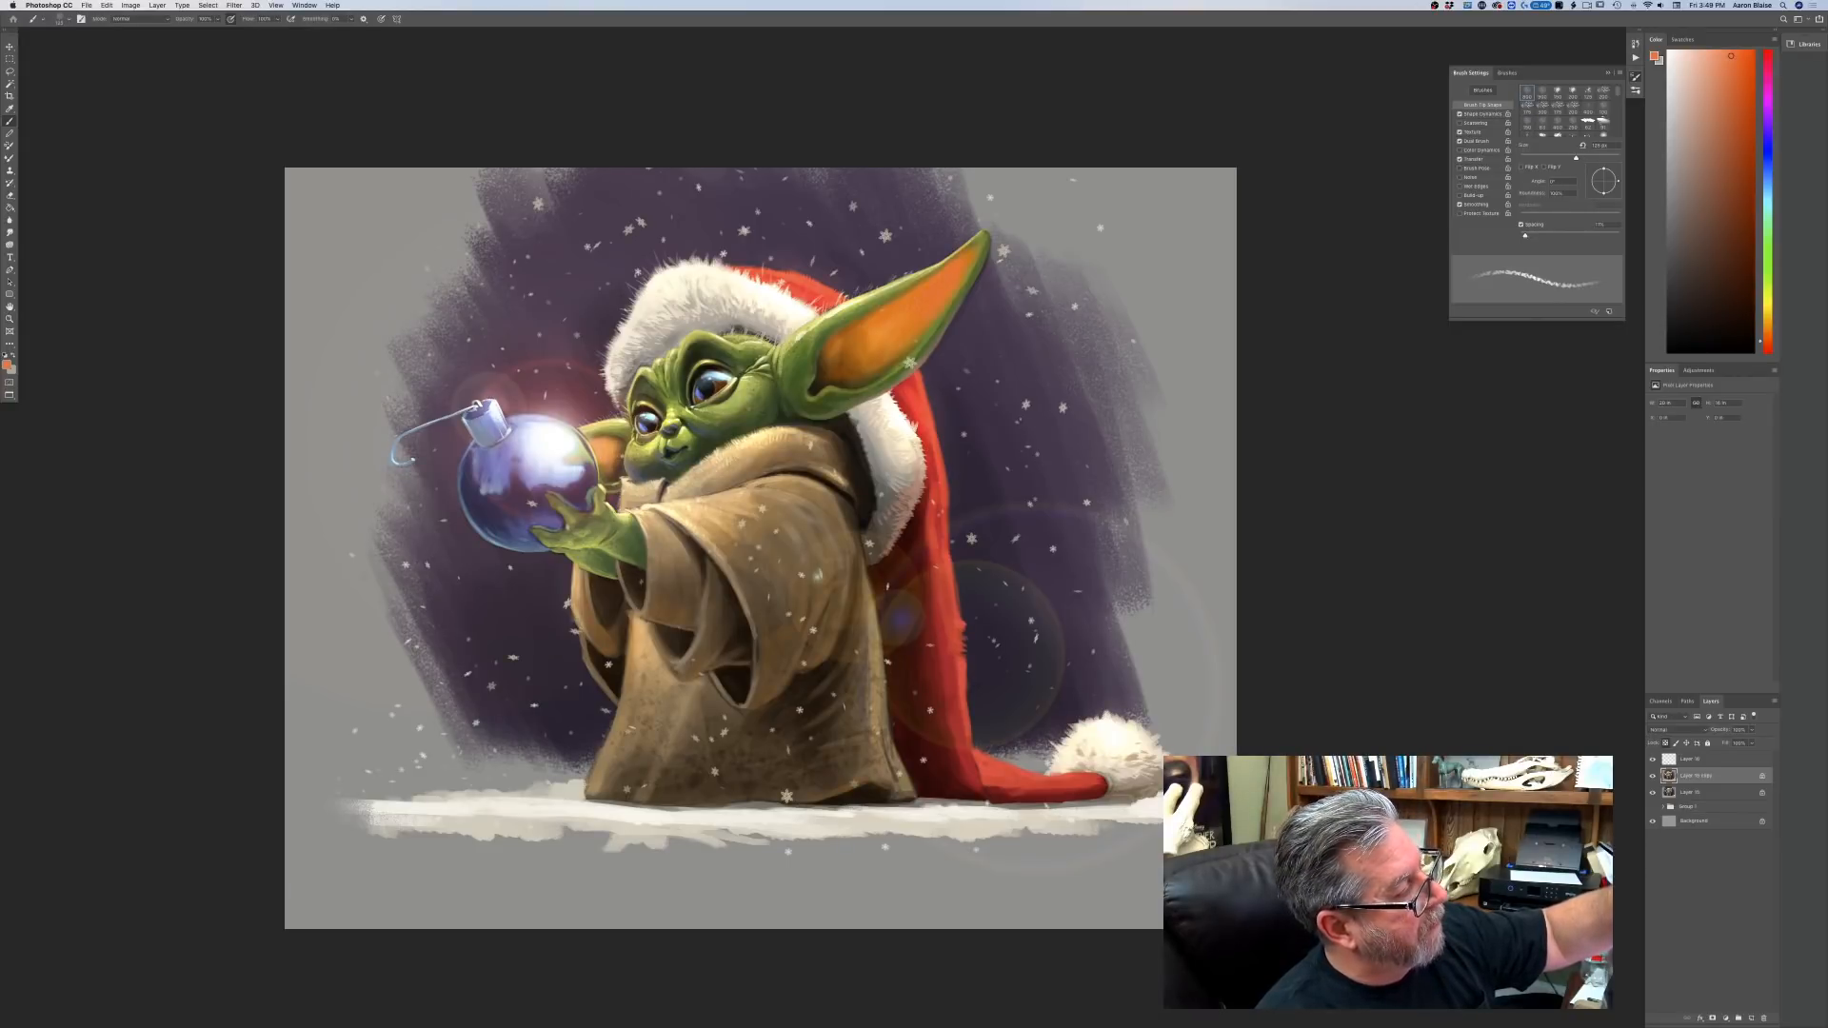
Enlarge the textured brush and set the foreground colour to a yellower orange.
key(bracketright)
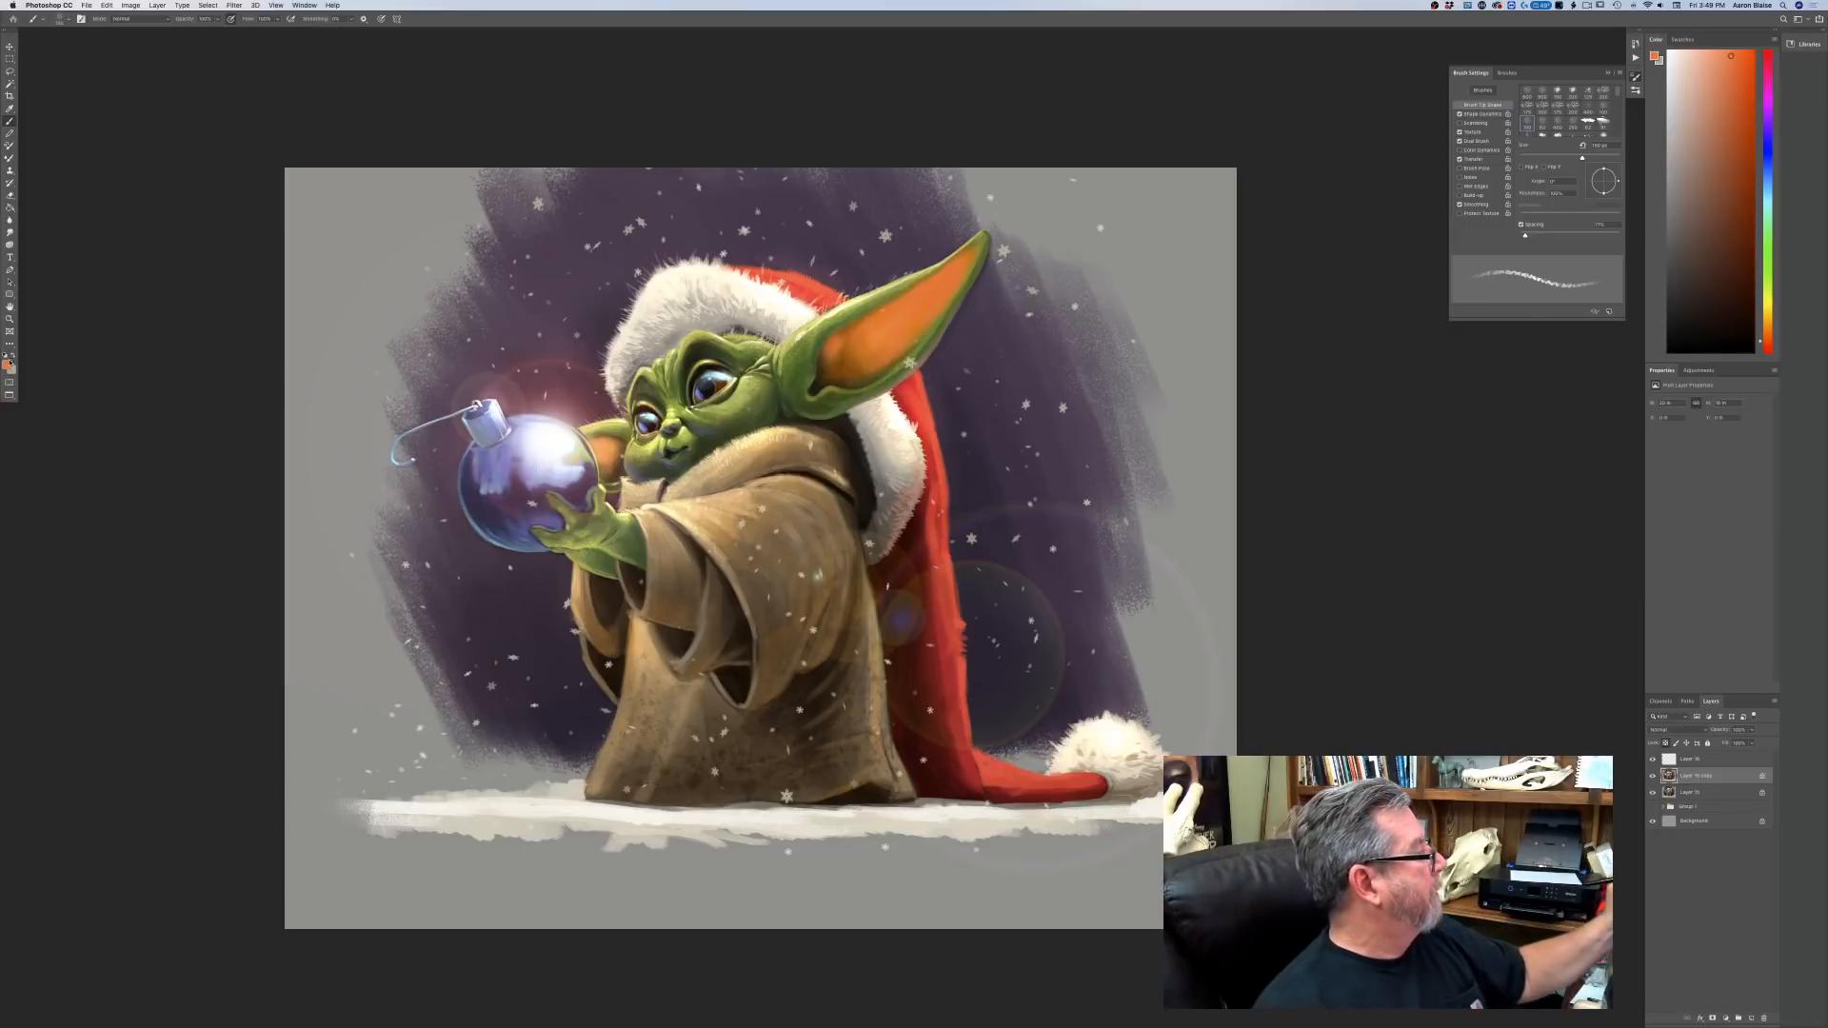
click(7, 364)
click(239, 376)
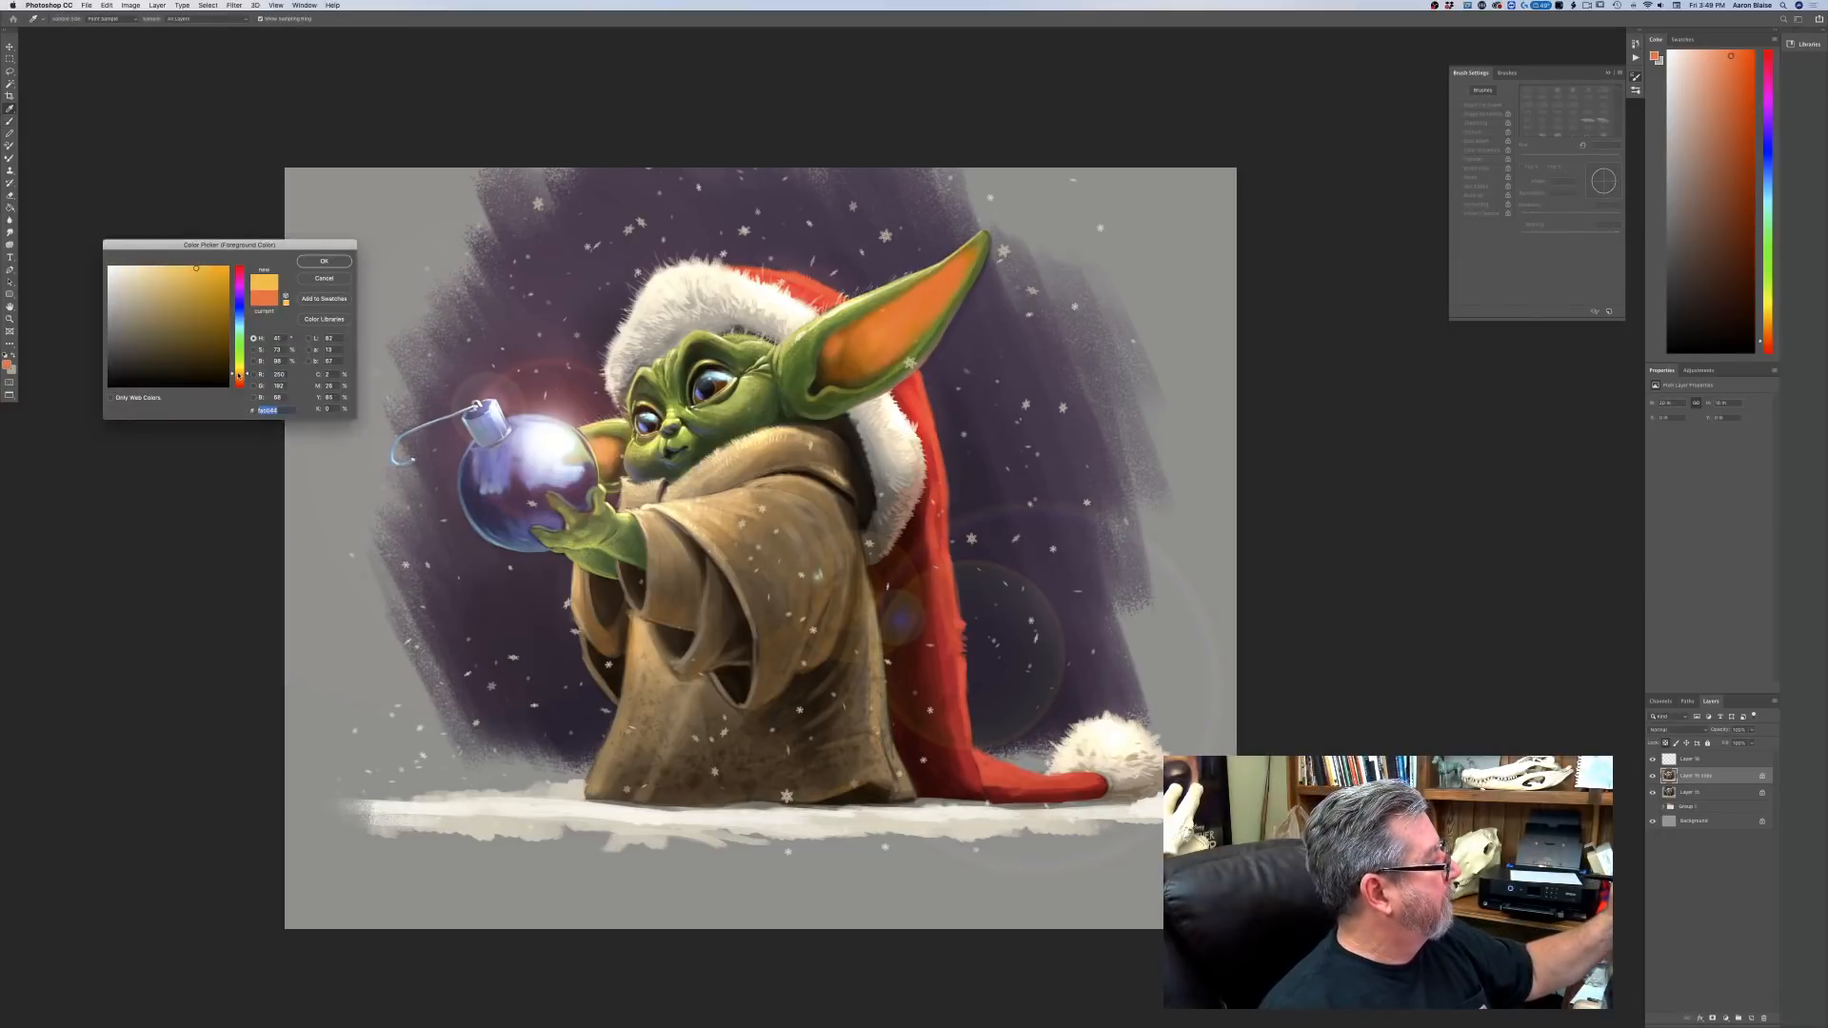
drag(239, 378, 239, 379)
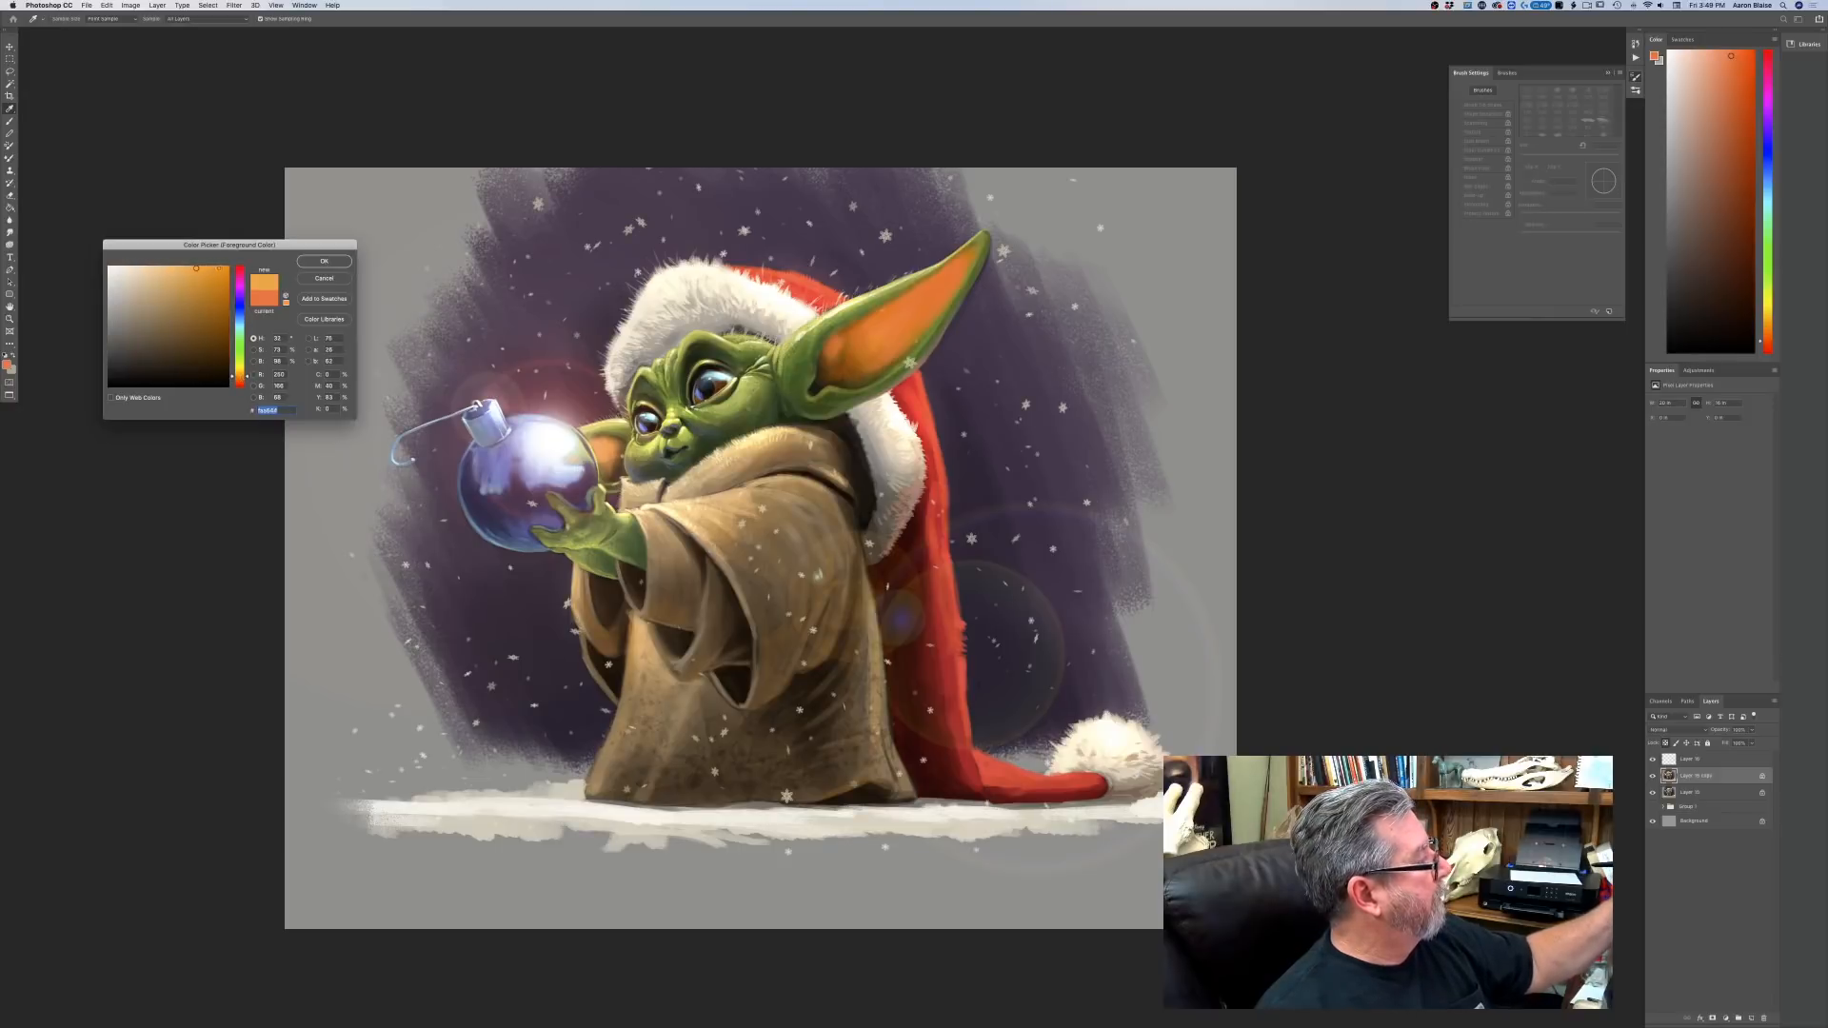
key(Return)
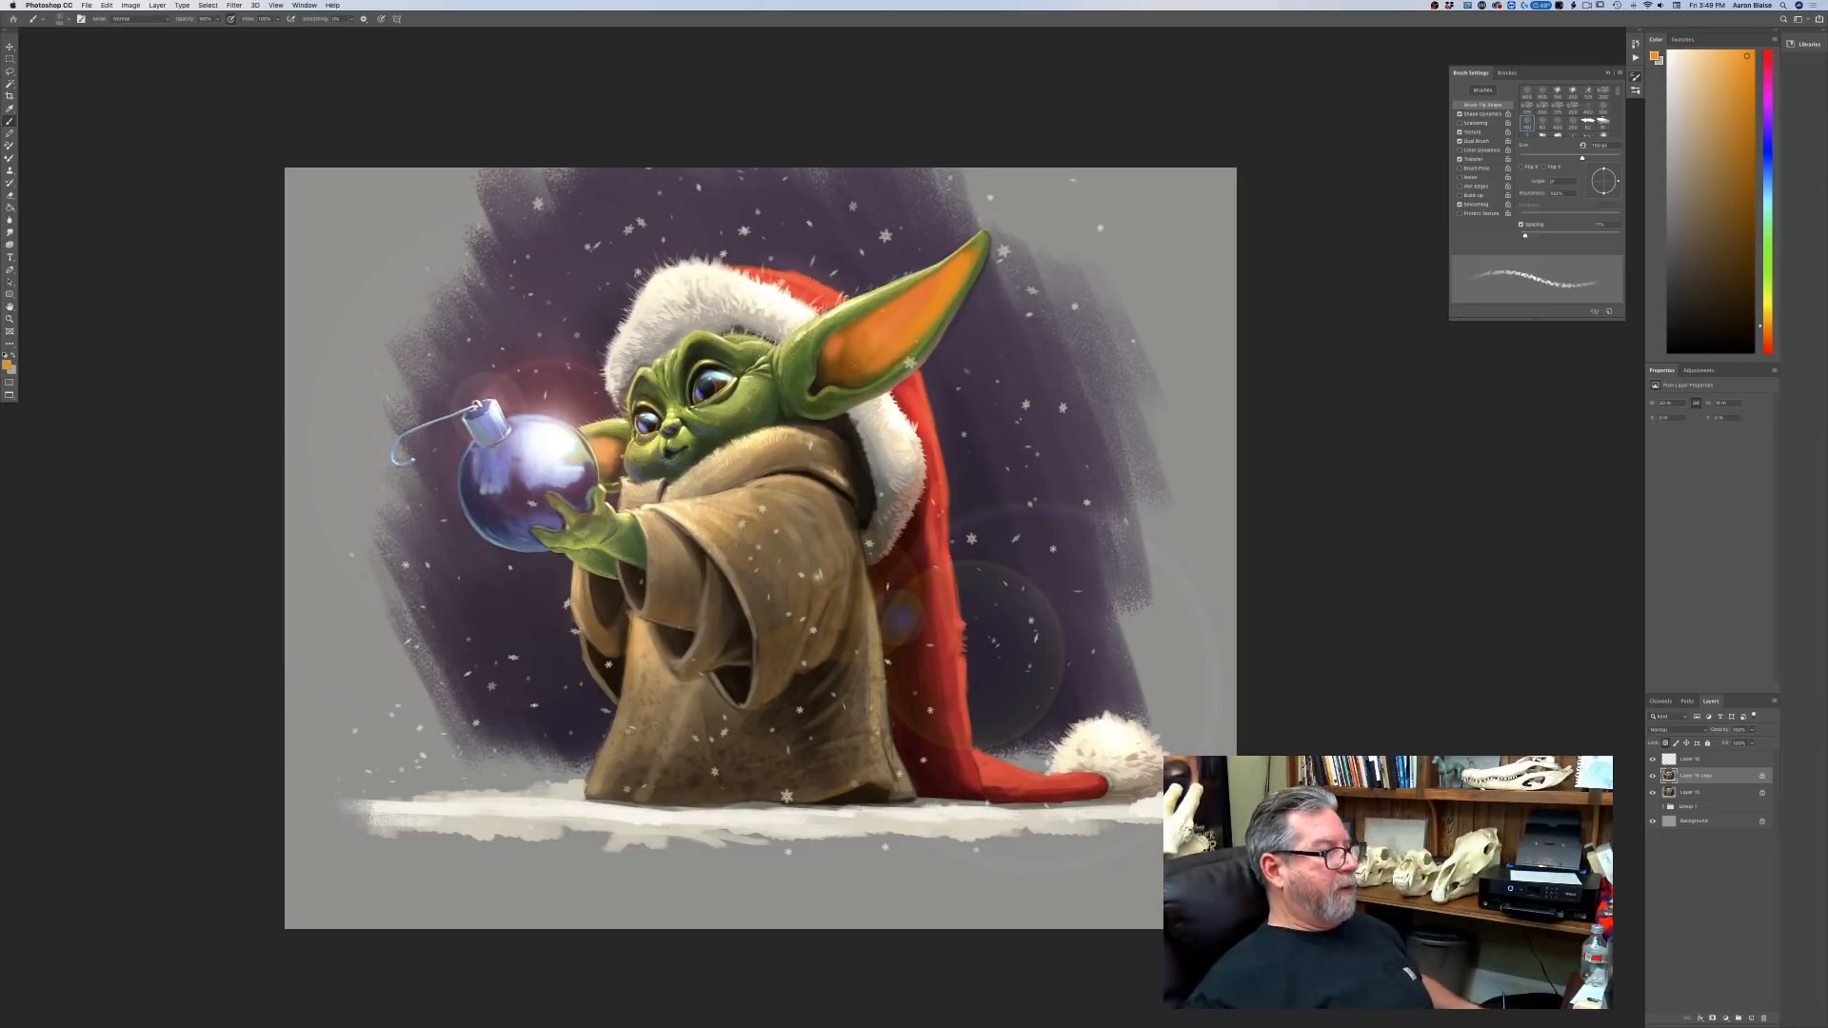
key(super+minus)
key(super+minus)
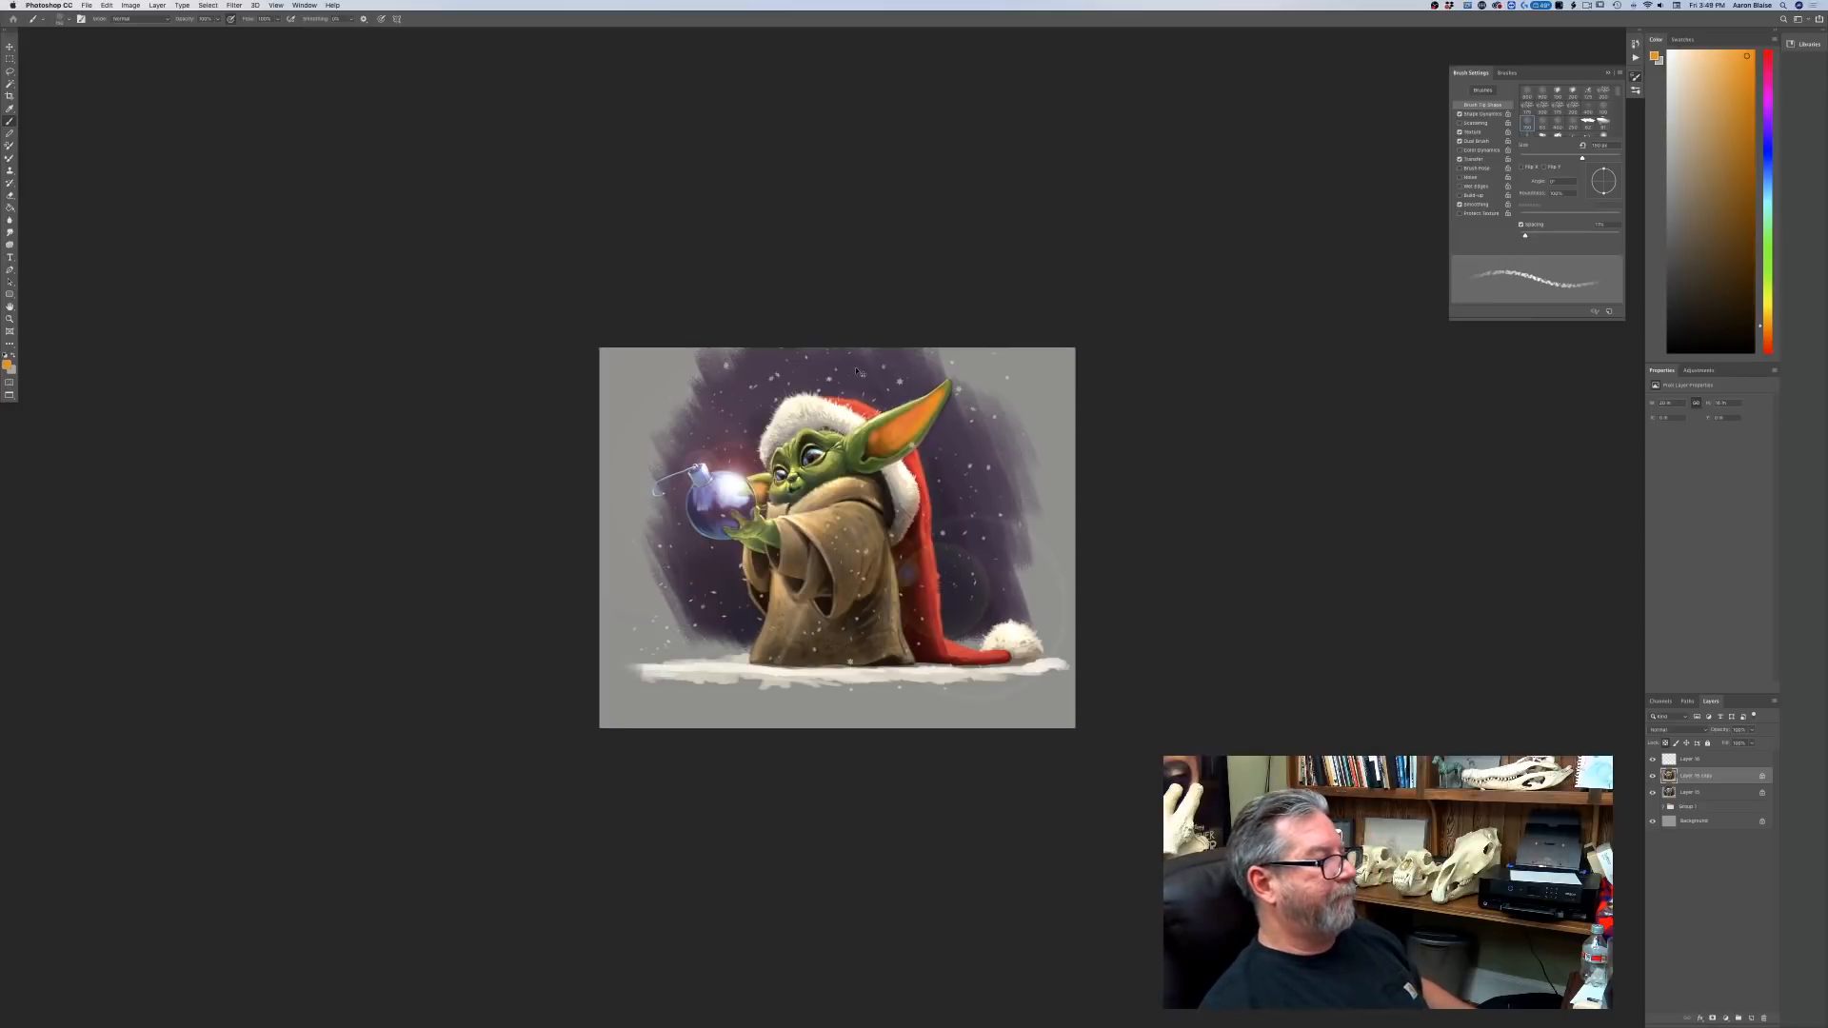
key(super+plus)
key(super+plus)
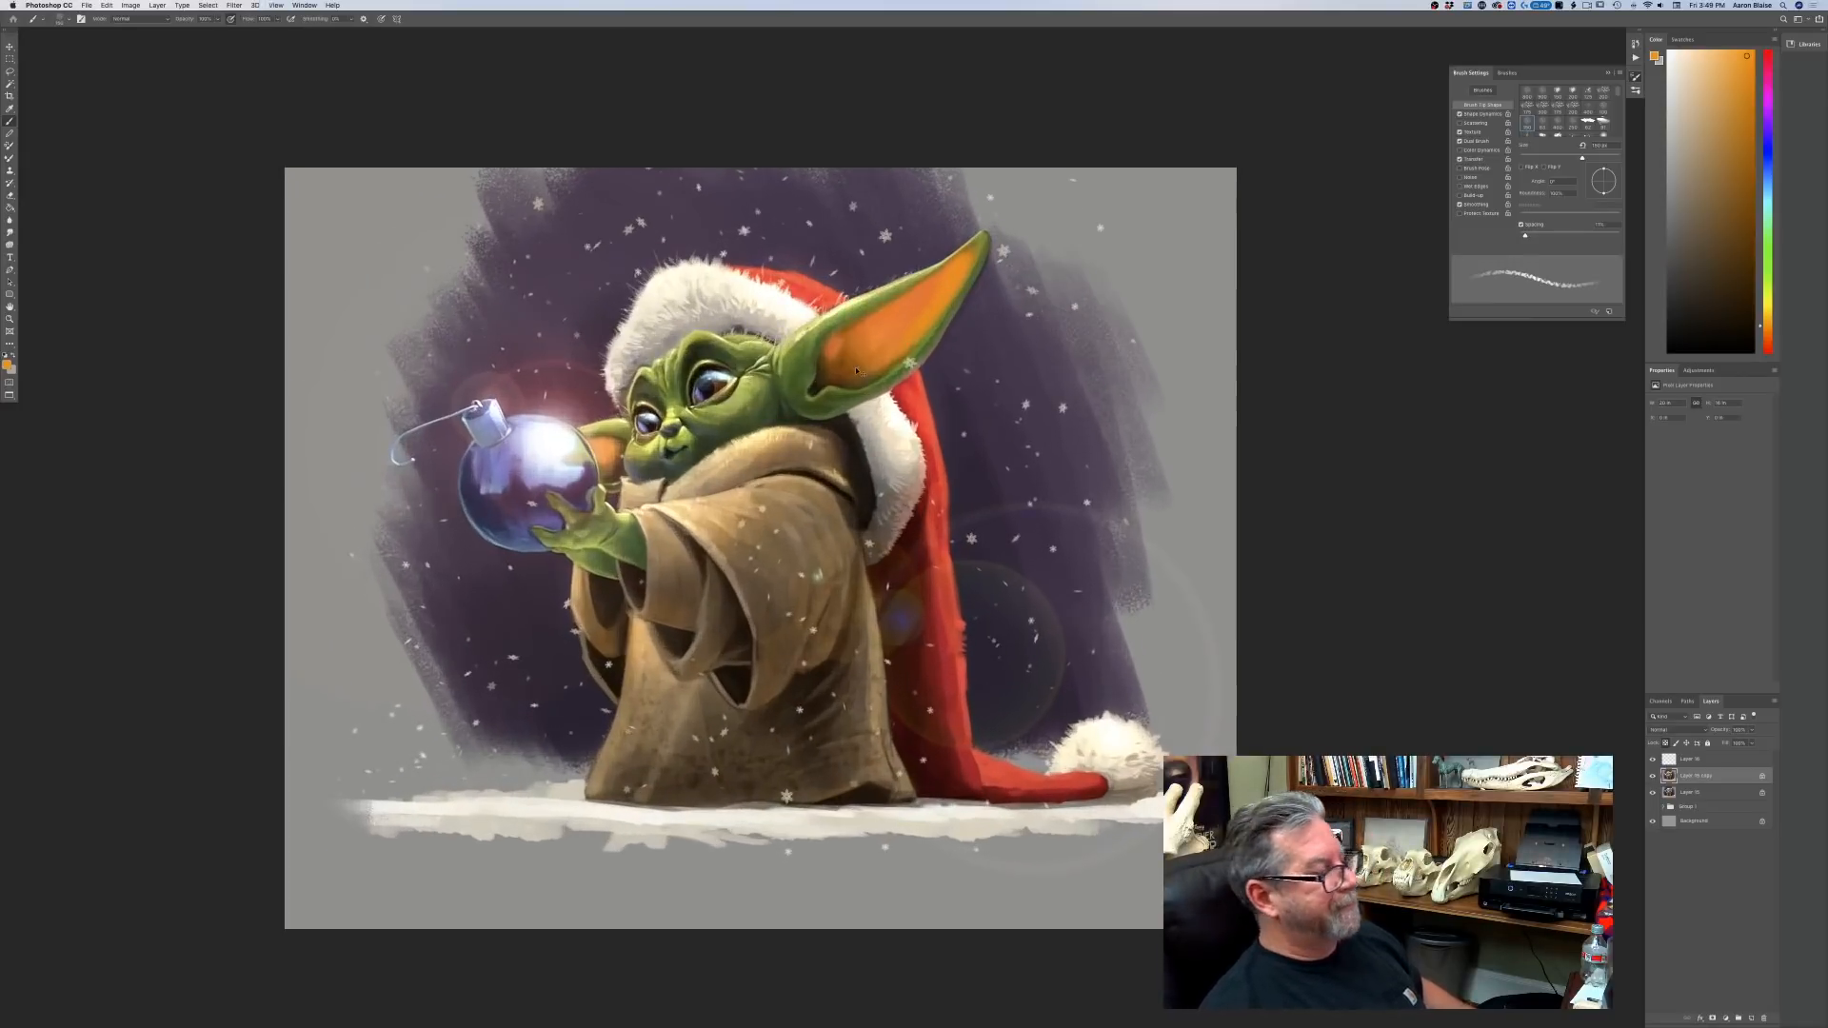
Set the foreground colour to a pale orange and brush light texture onto the upper sleeve with a different textured brush.
click(7, 365)
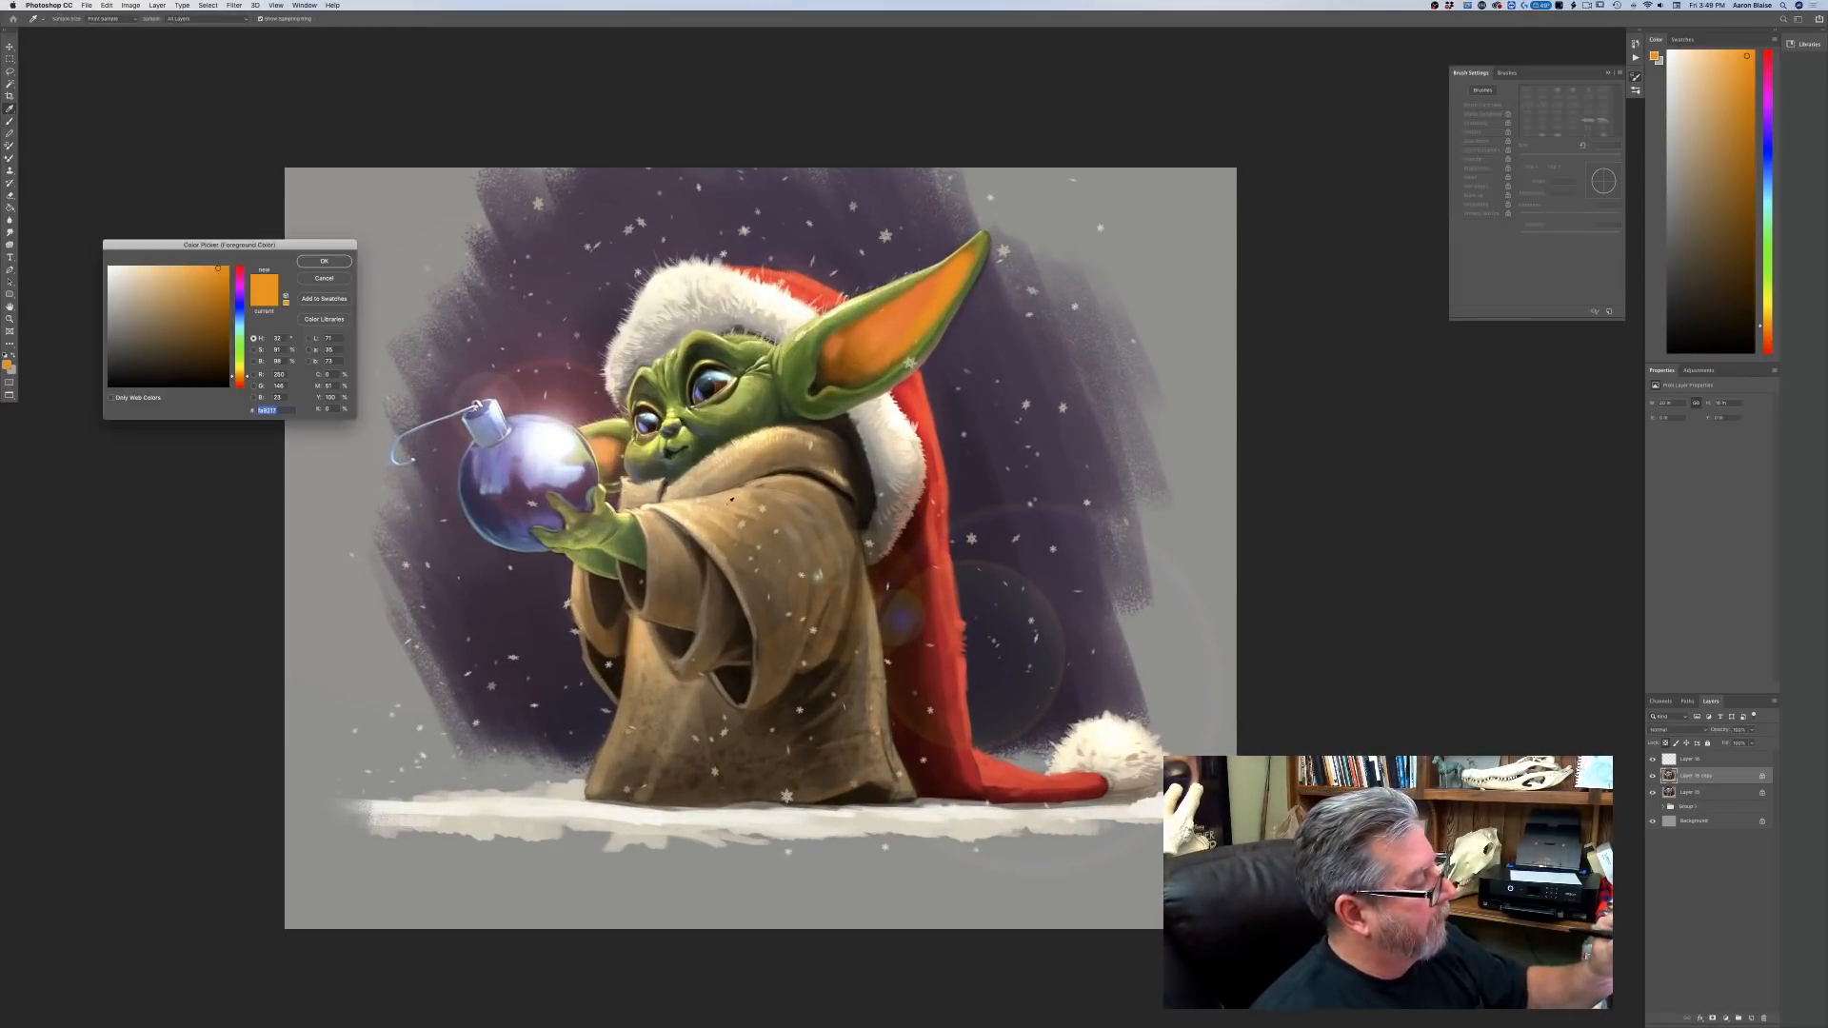
click(165, 273)
click(324, 260)
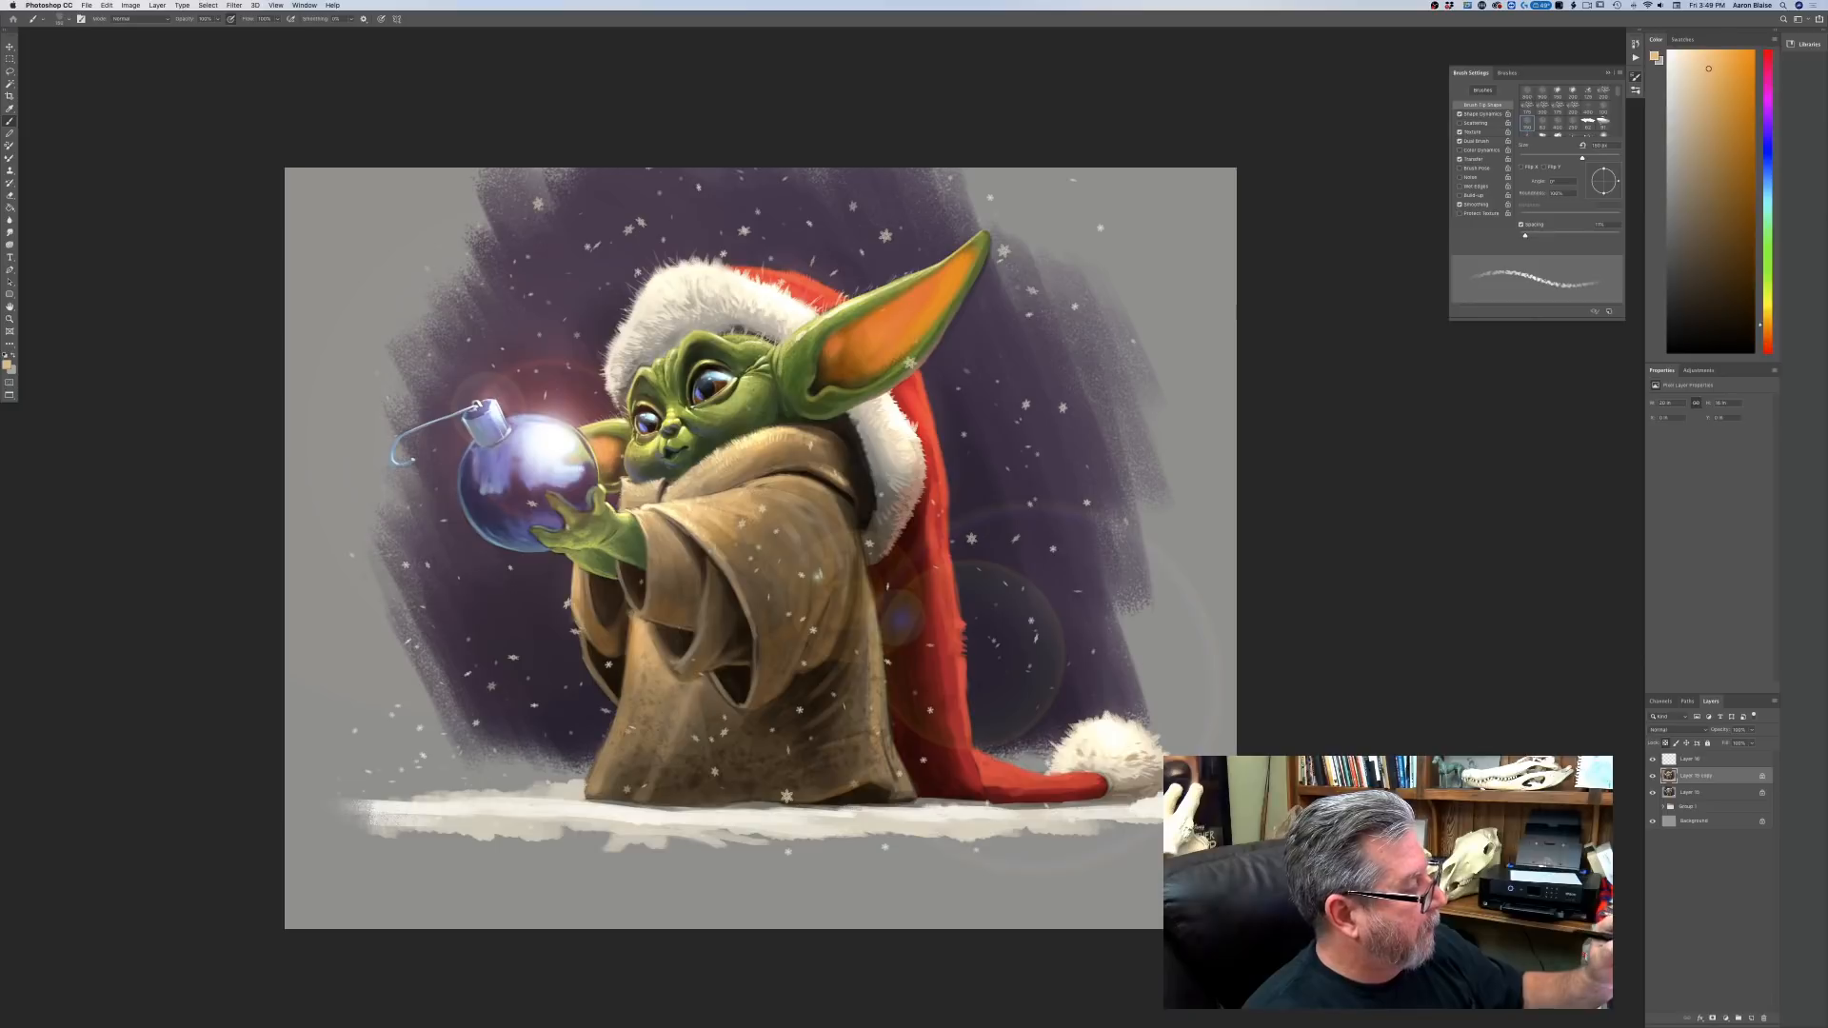
drag(769, 505, 796, 547)
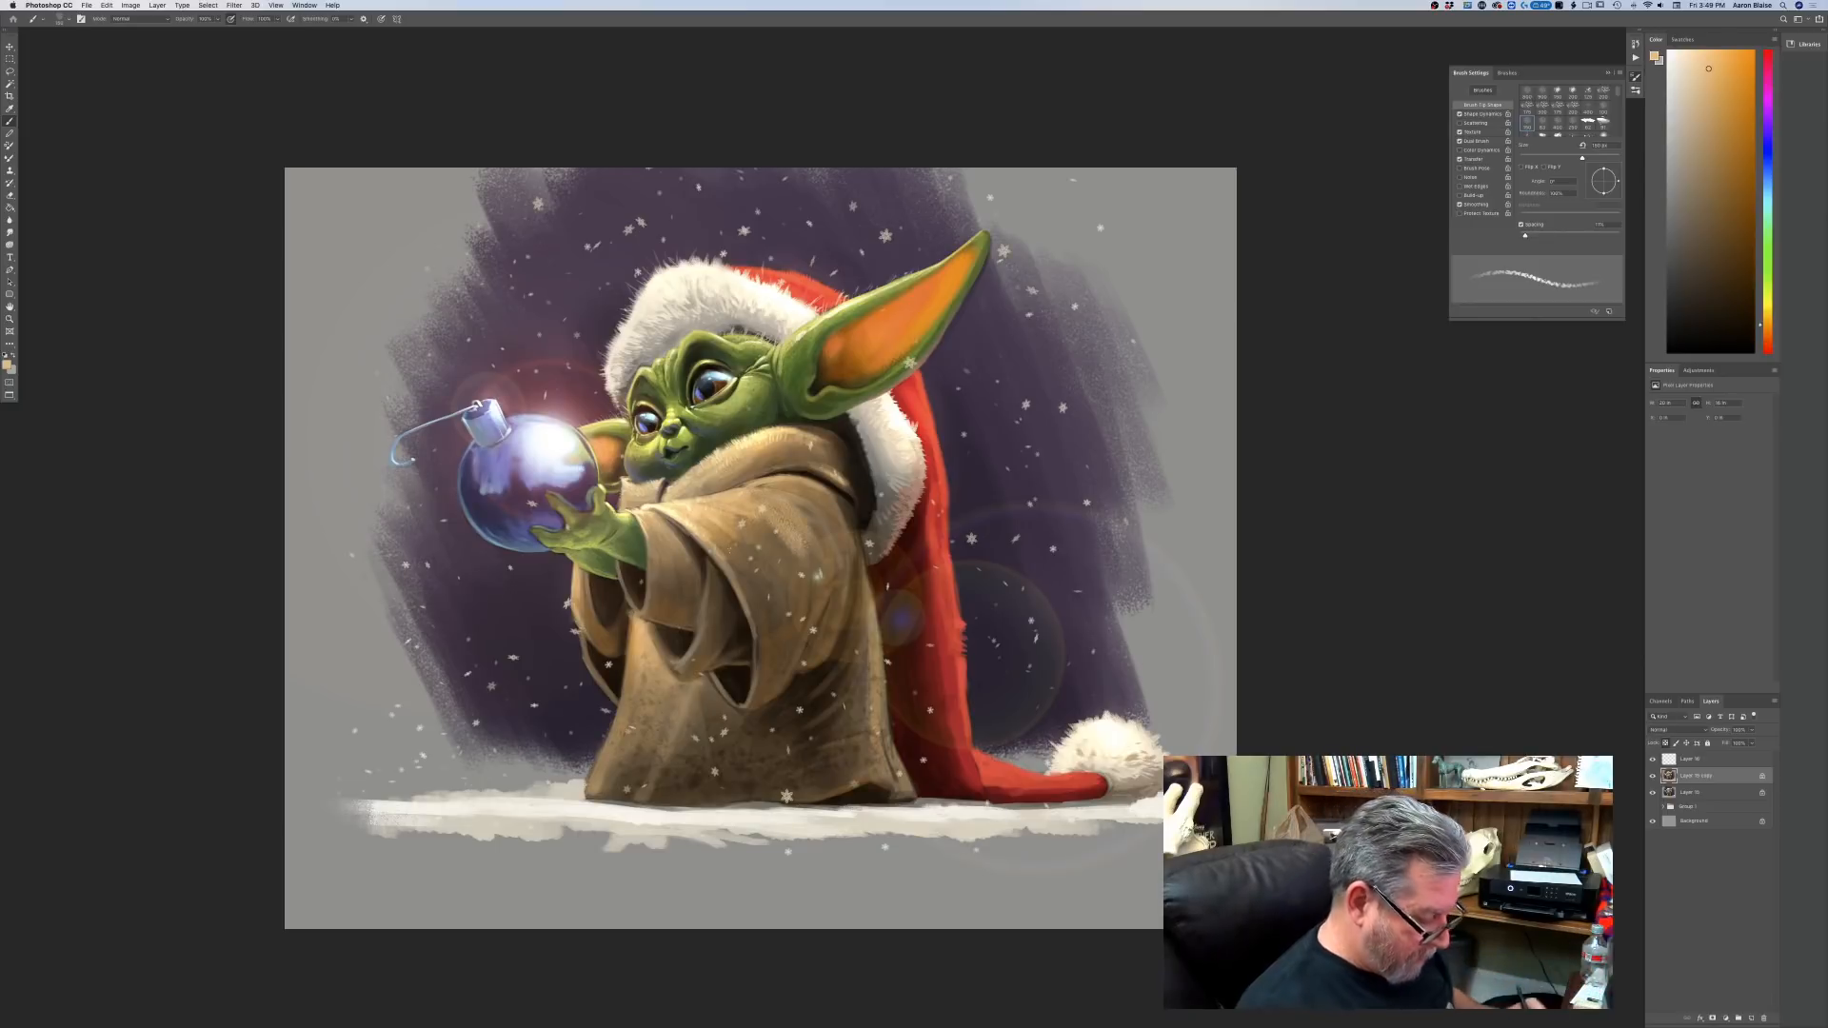
key(super+z)
key(super+z)
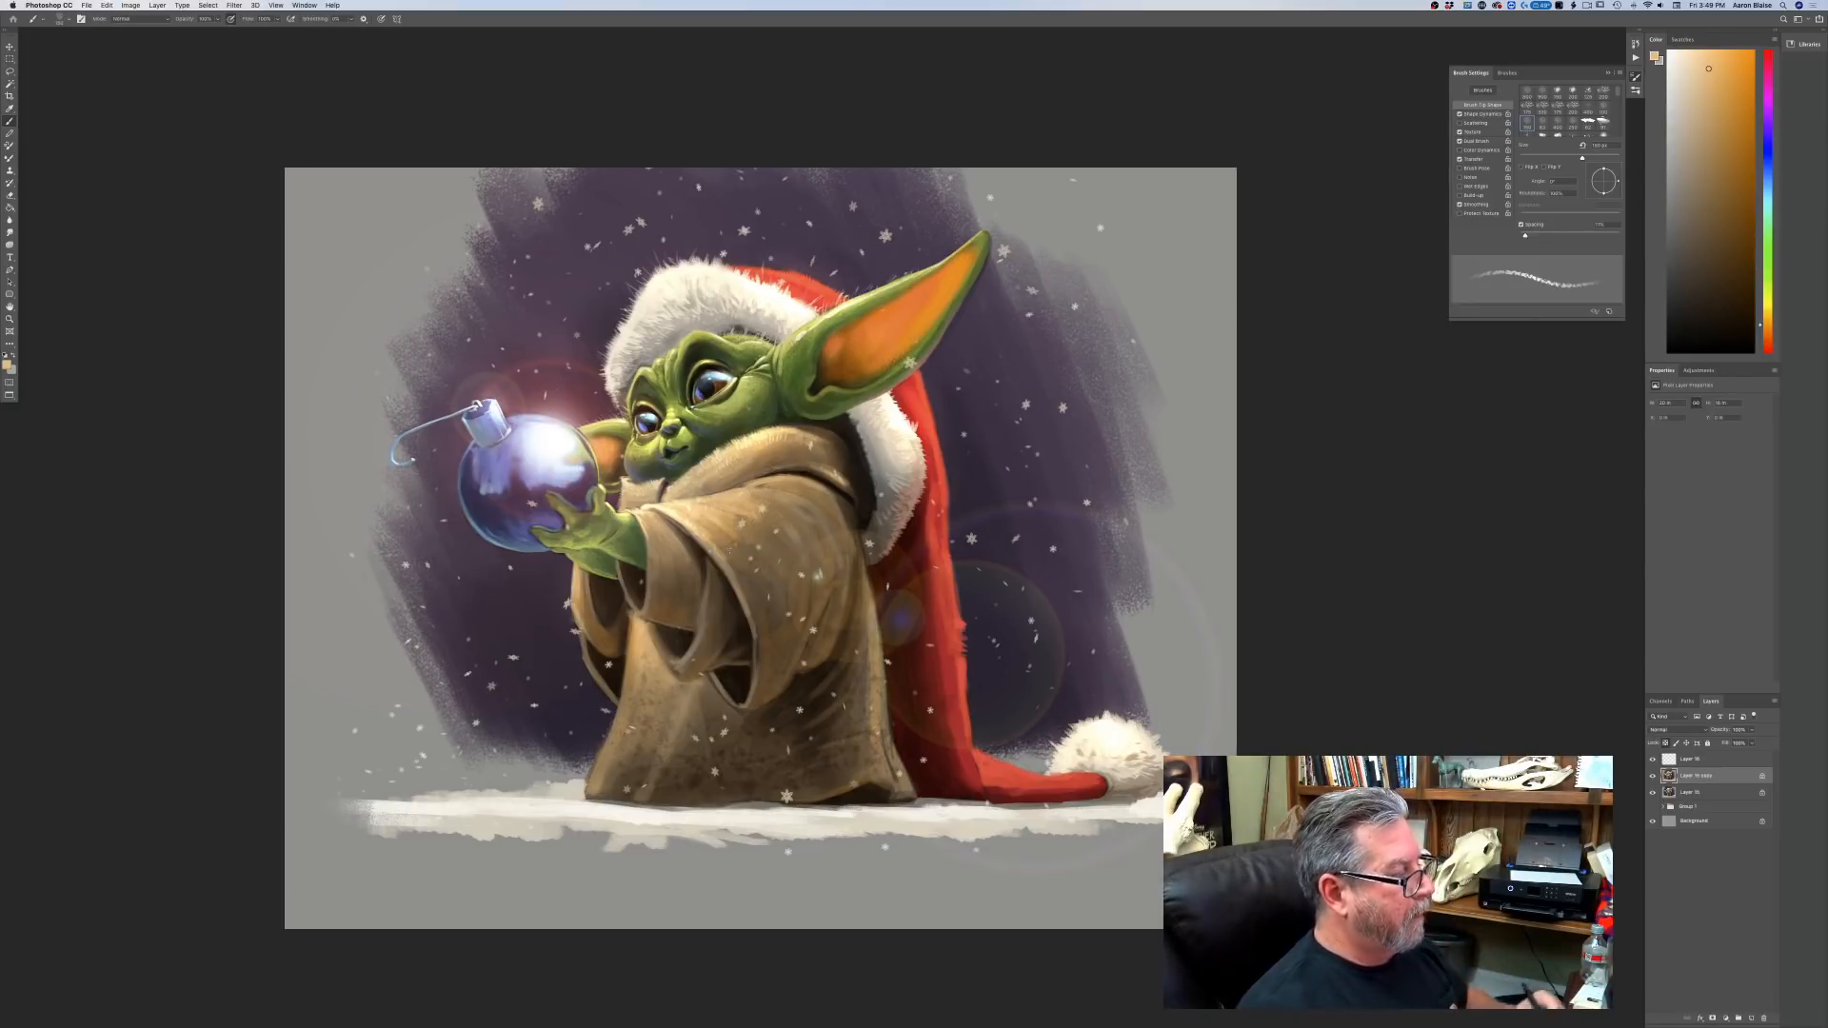
click(1573, 121)
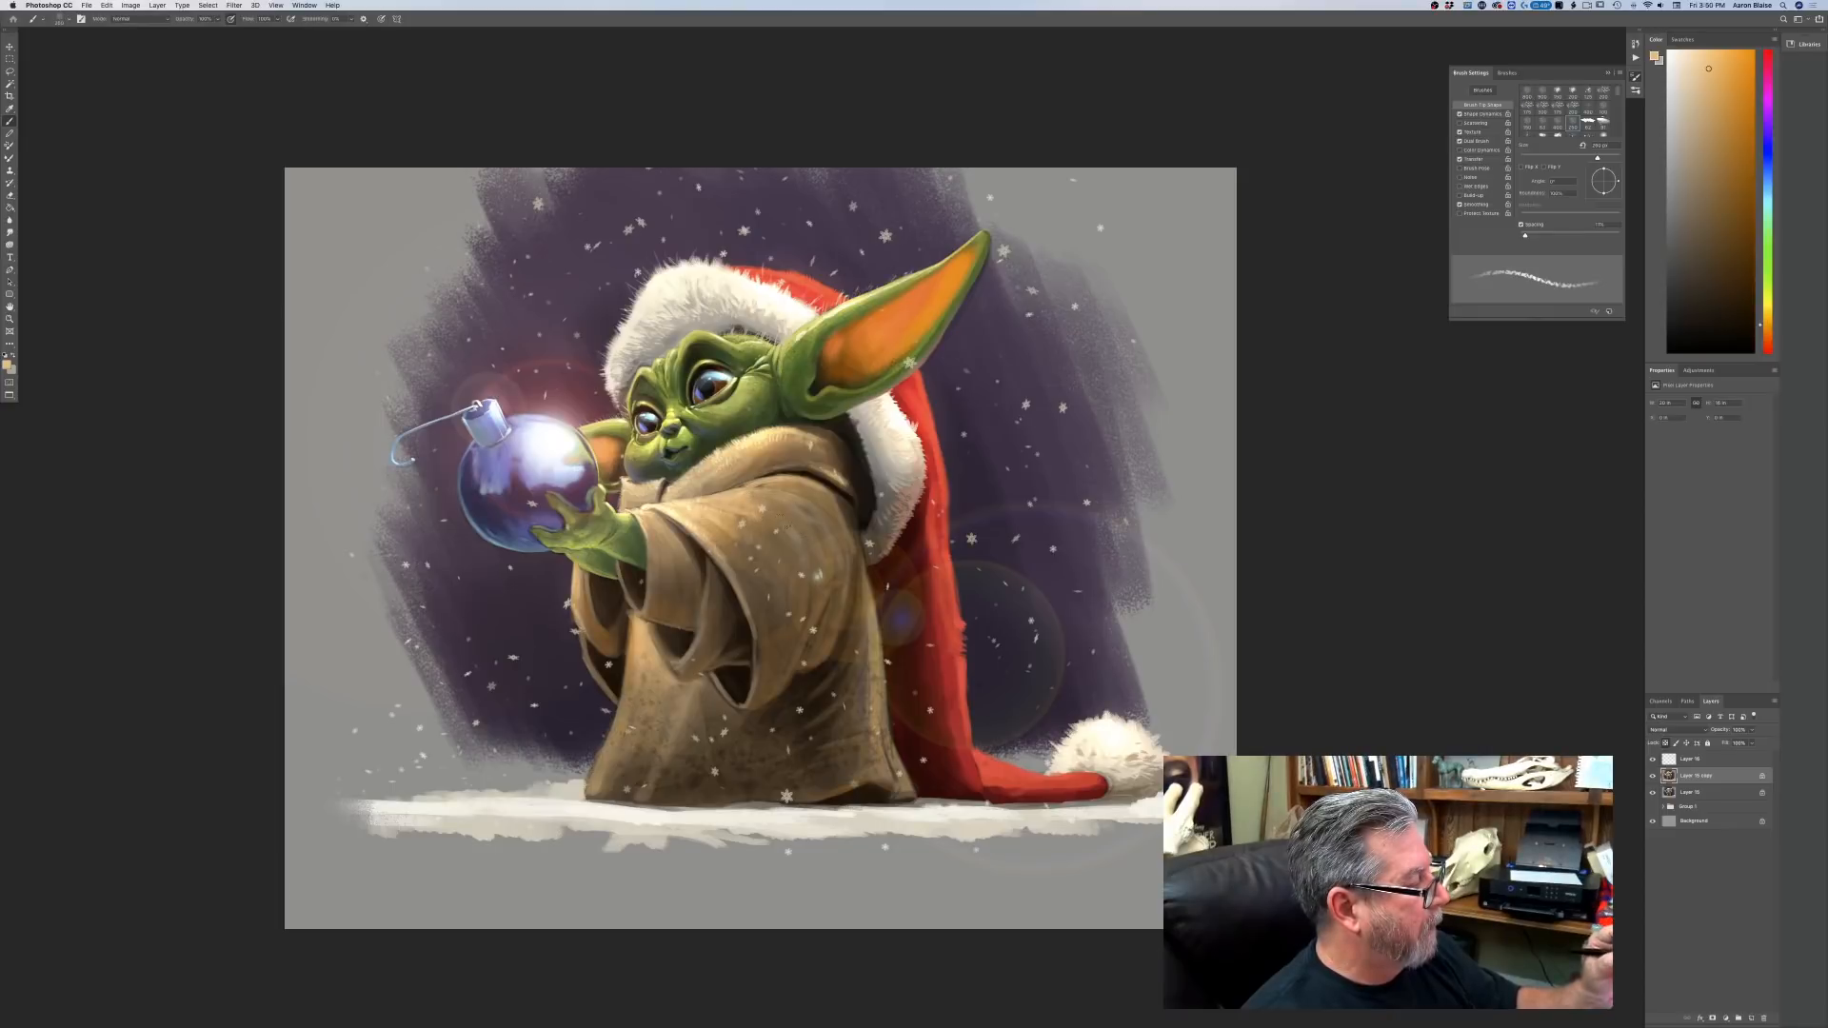
drag(758, 513, 805, 535)
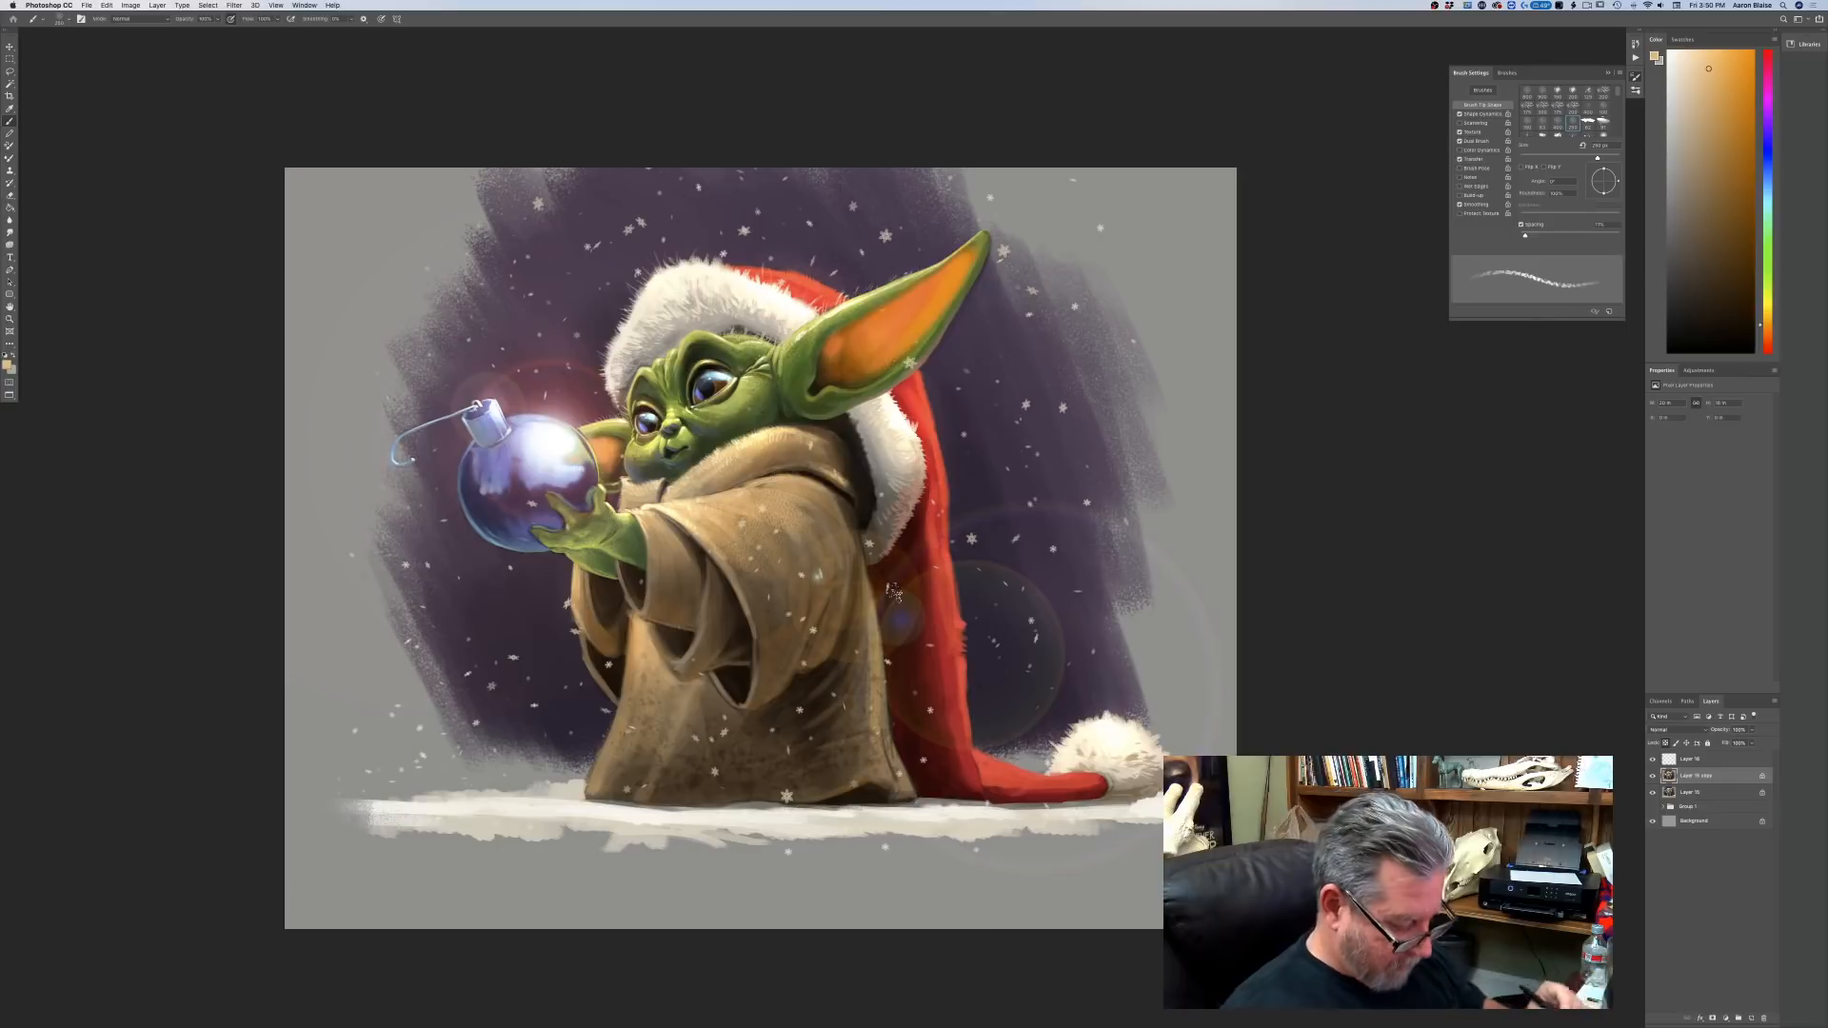
Reduce the textured brush's size and set the foreground colour to a dark brown sampled from the robe's sleeve.
key(super+plus)
key(bracketleft)
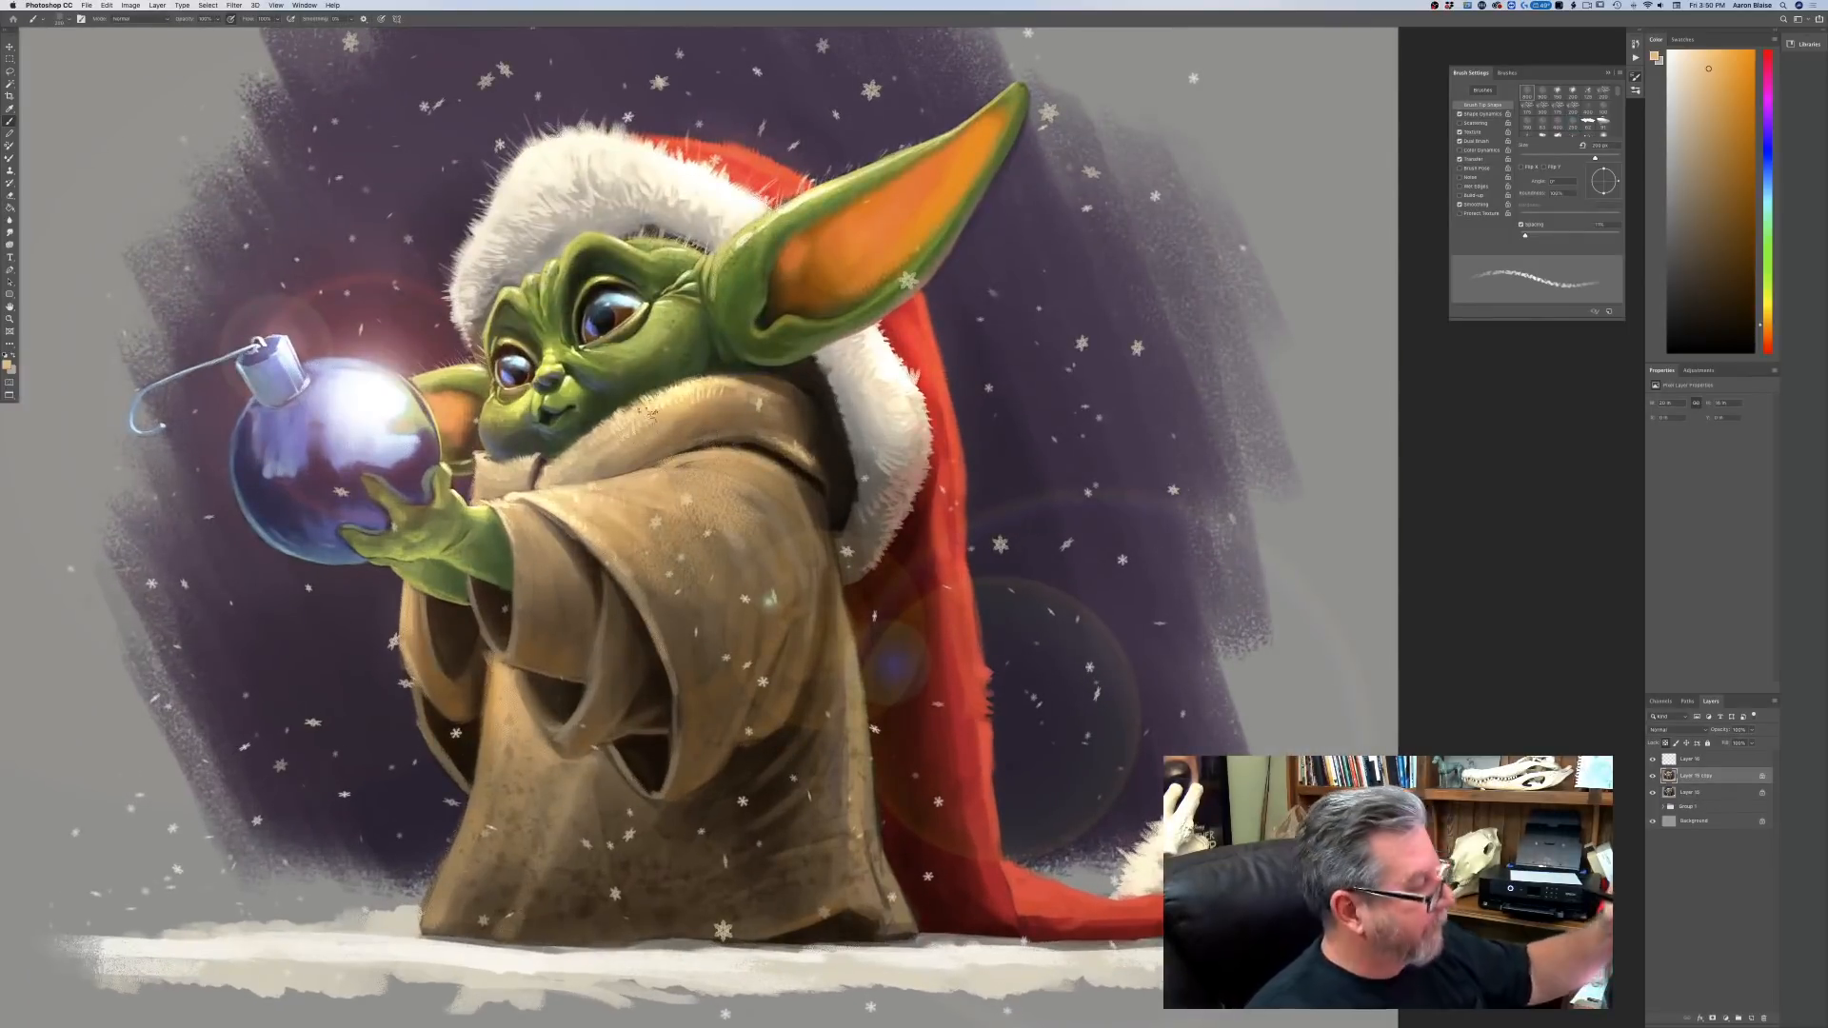
key(bracketleft)
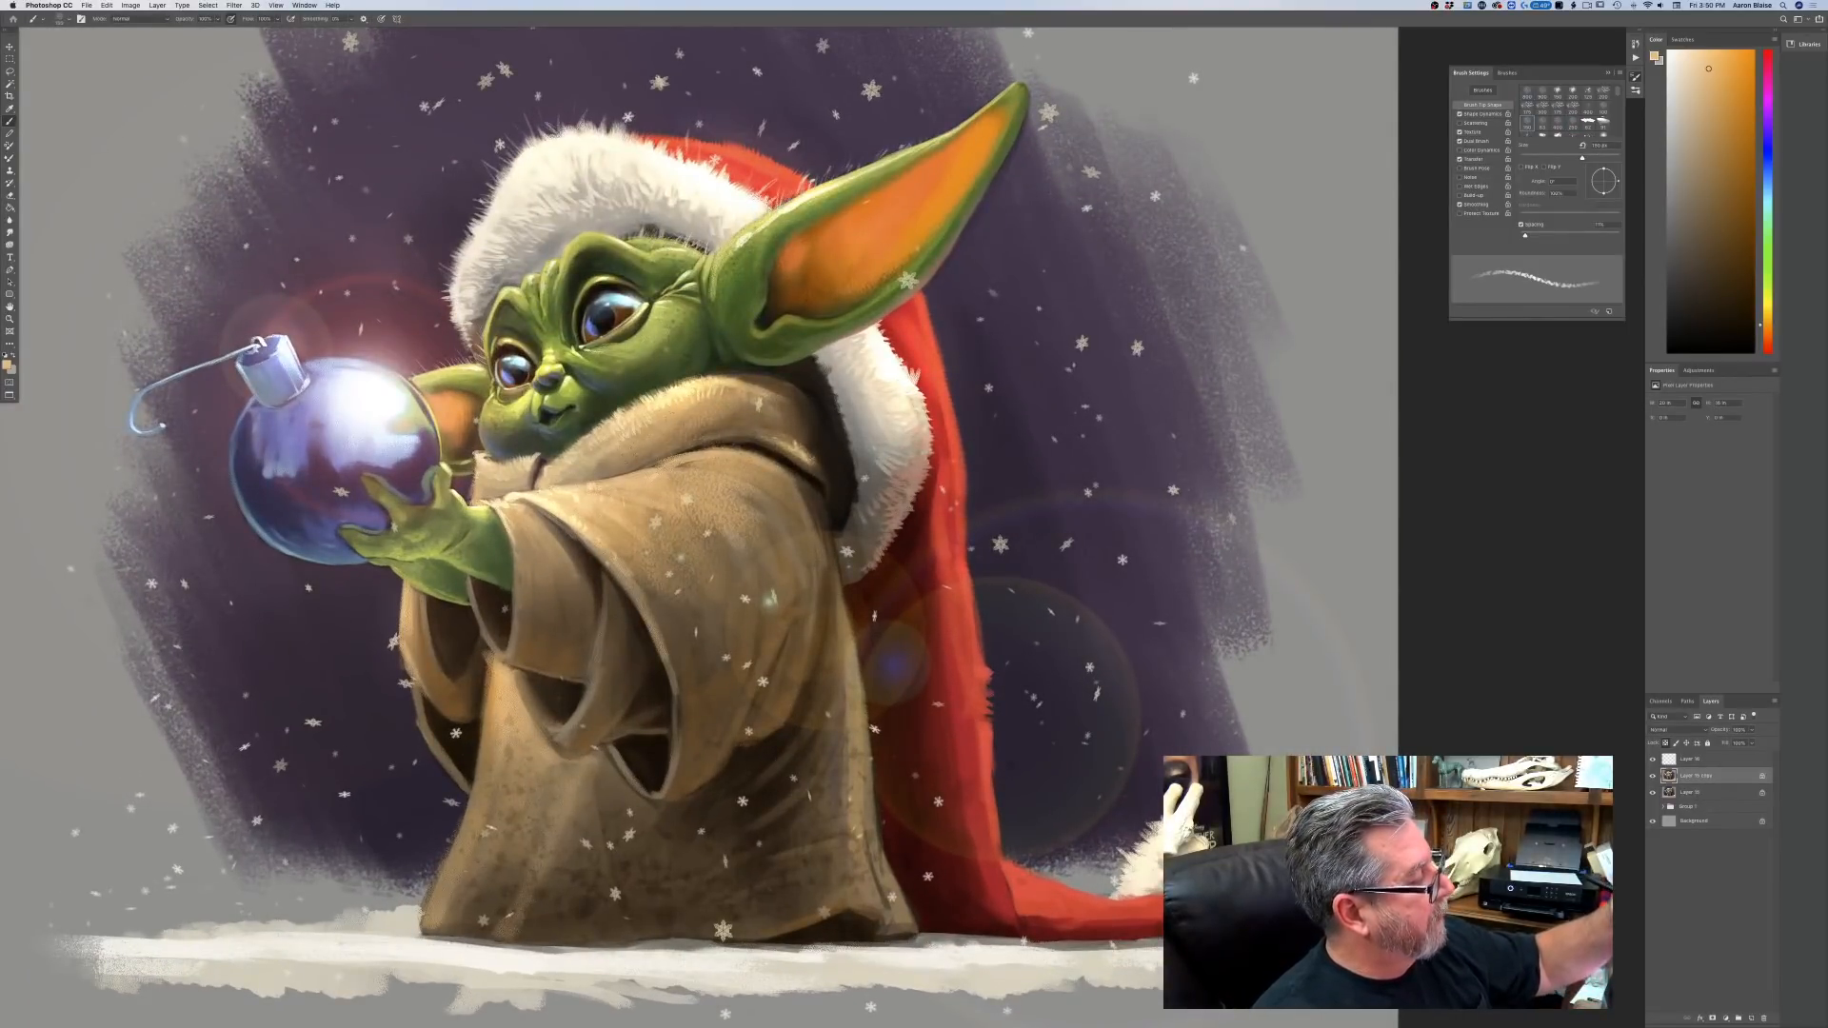
key(n)
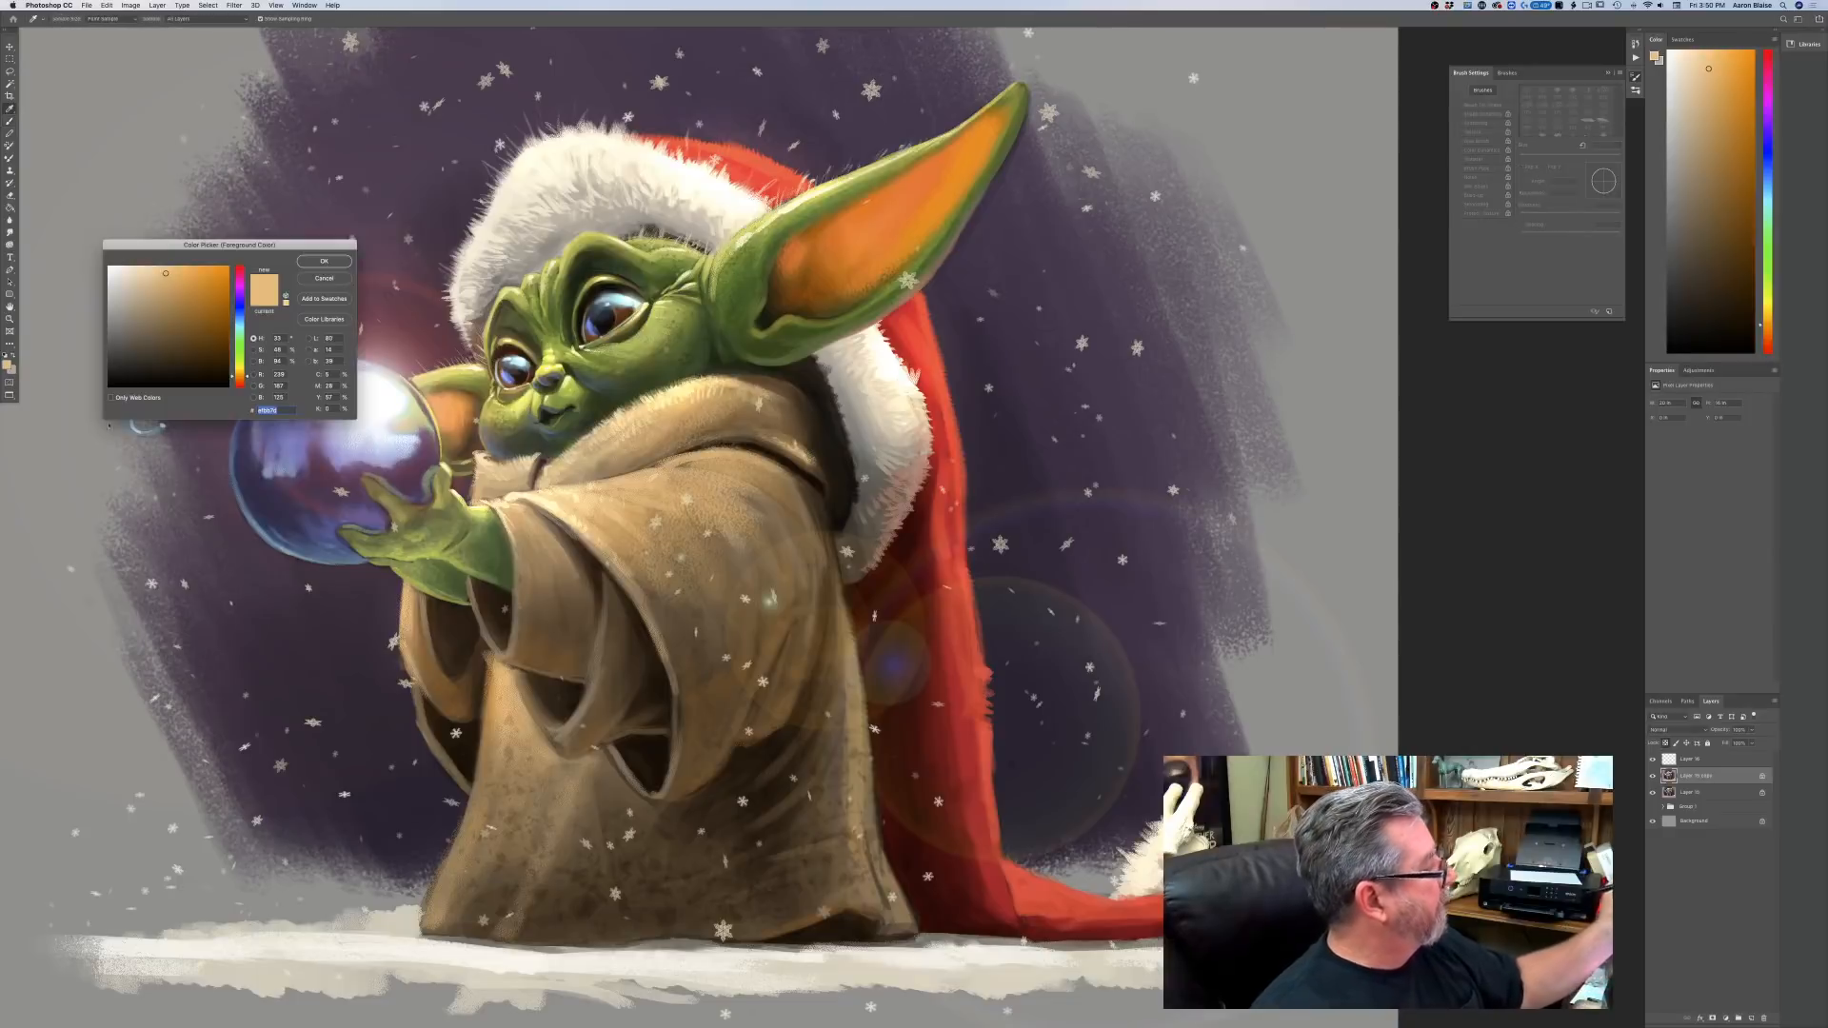
click(668, 741)
click(171, 319)
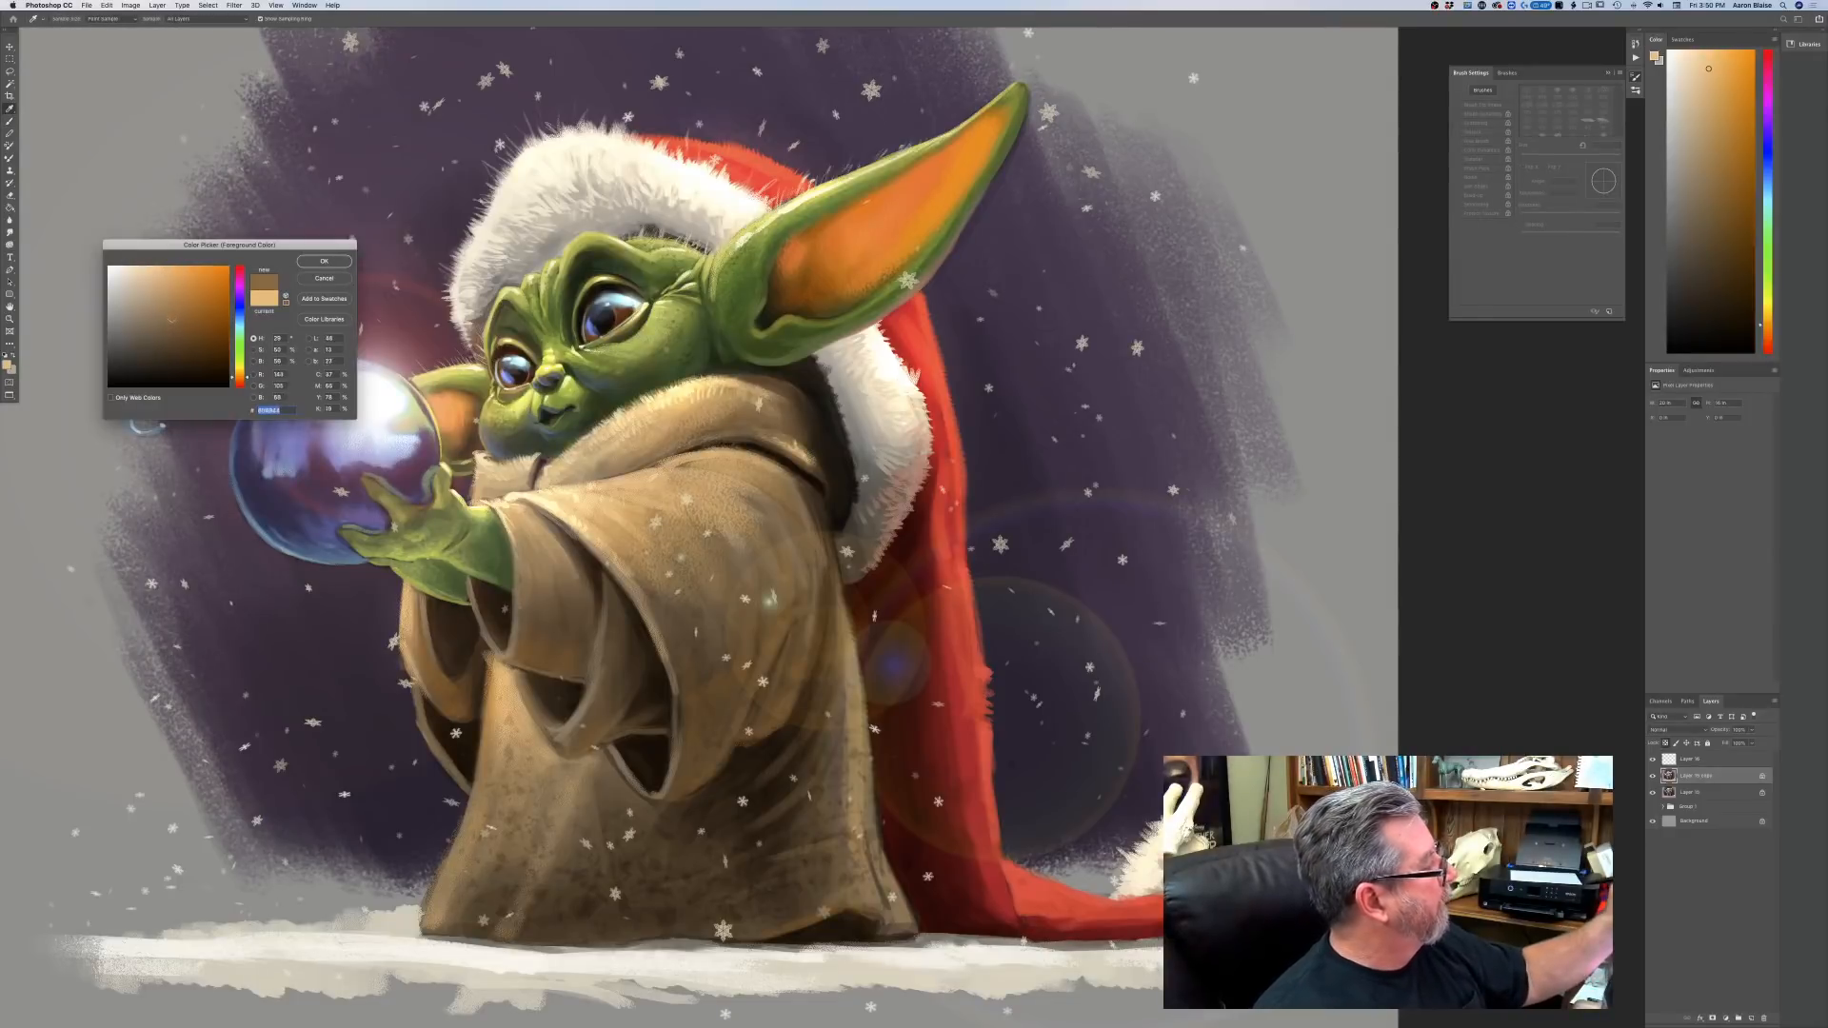
click(196, 319)
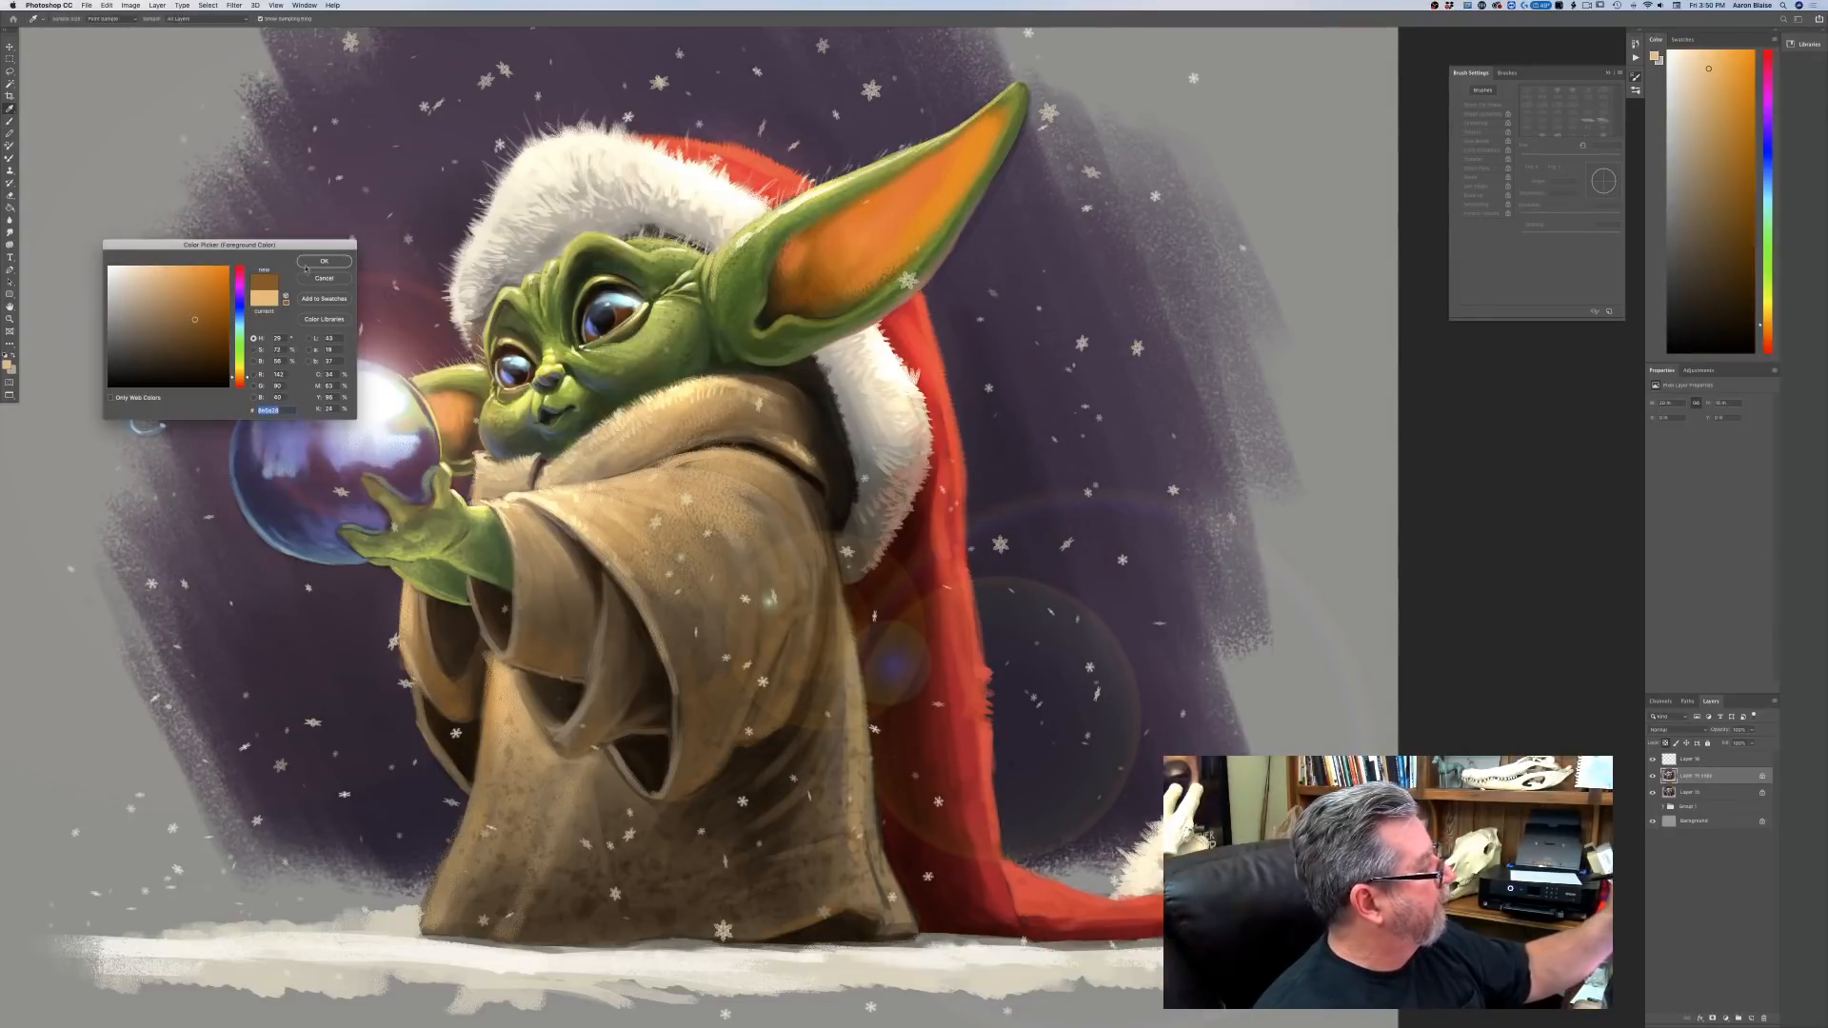
click(730, 659)
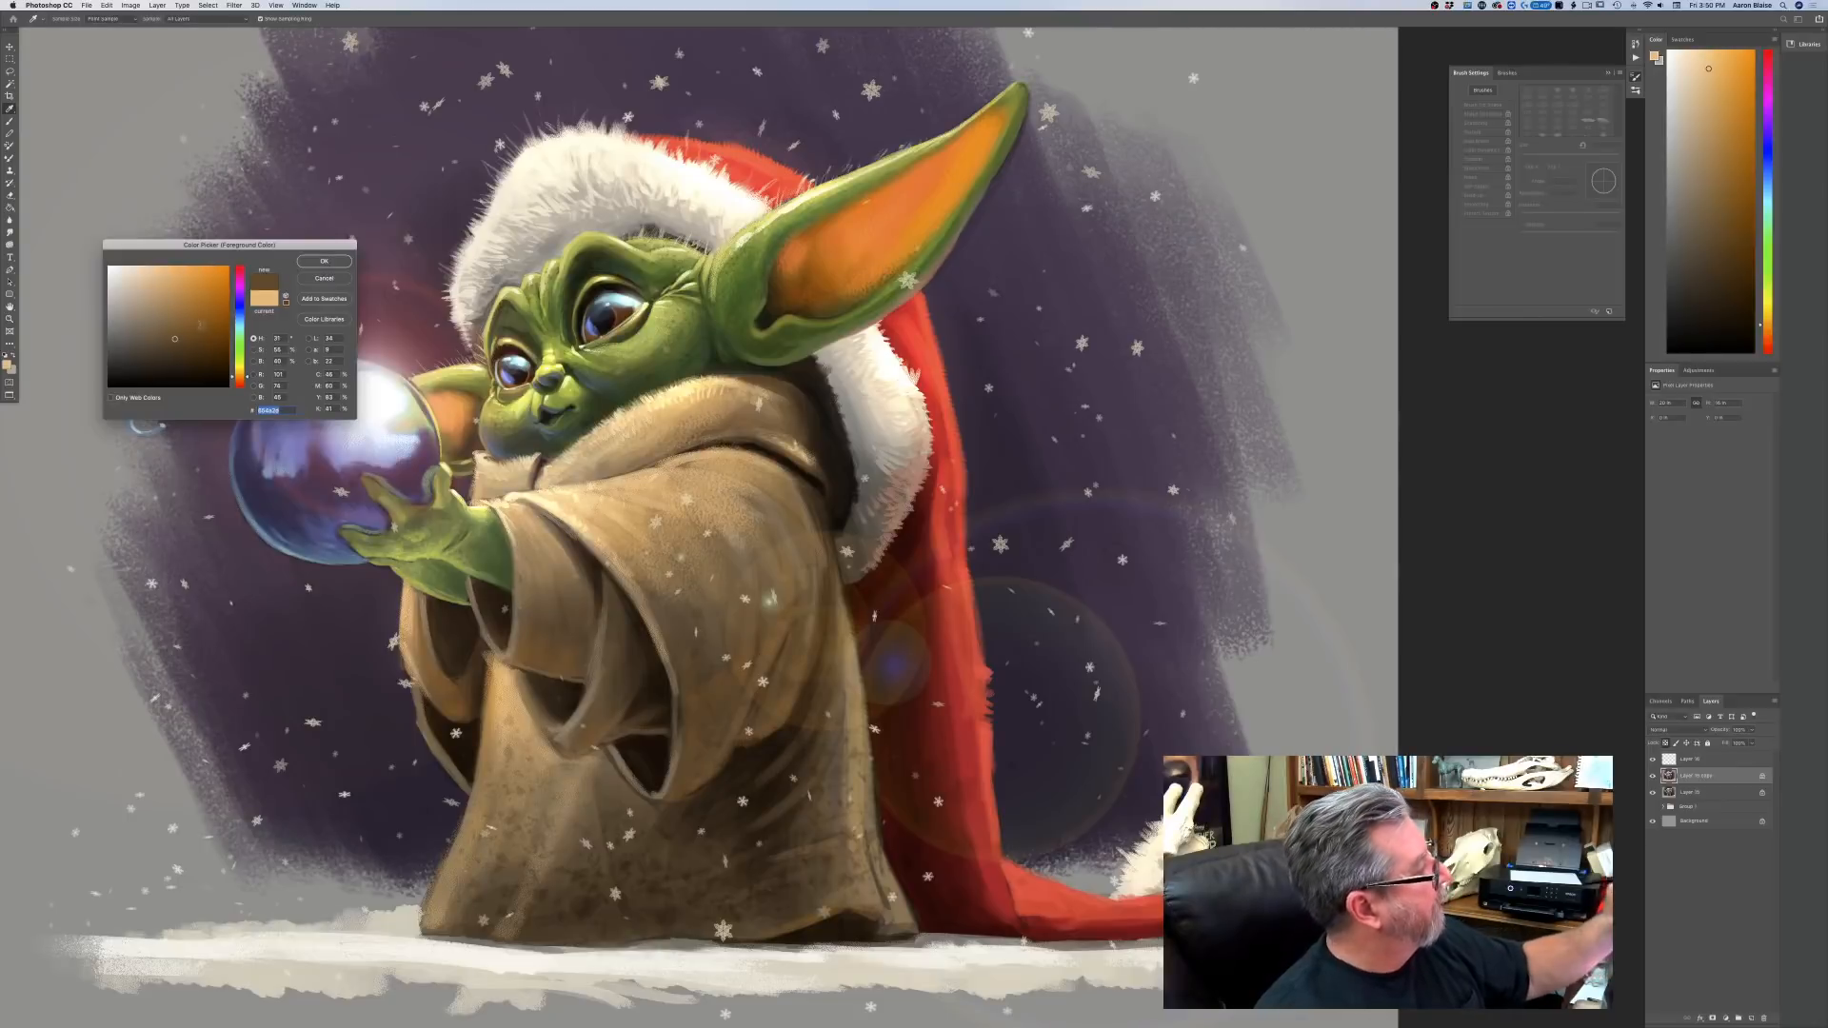
click(323, 261)
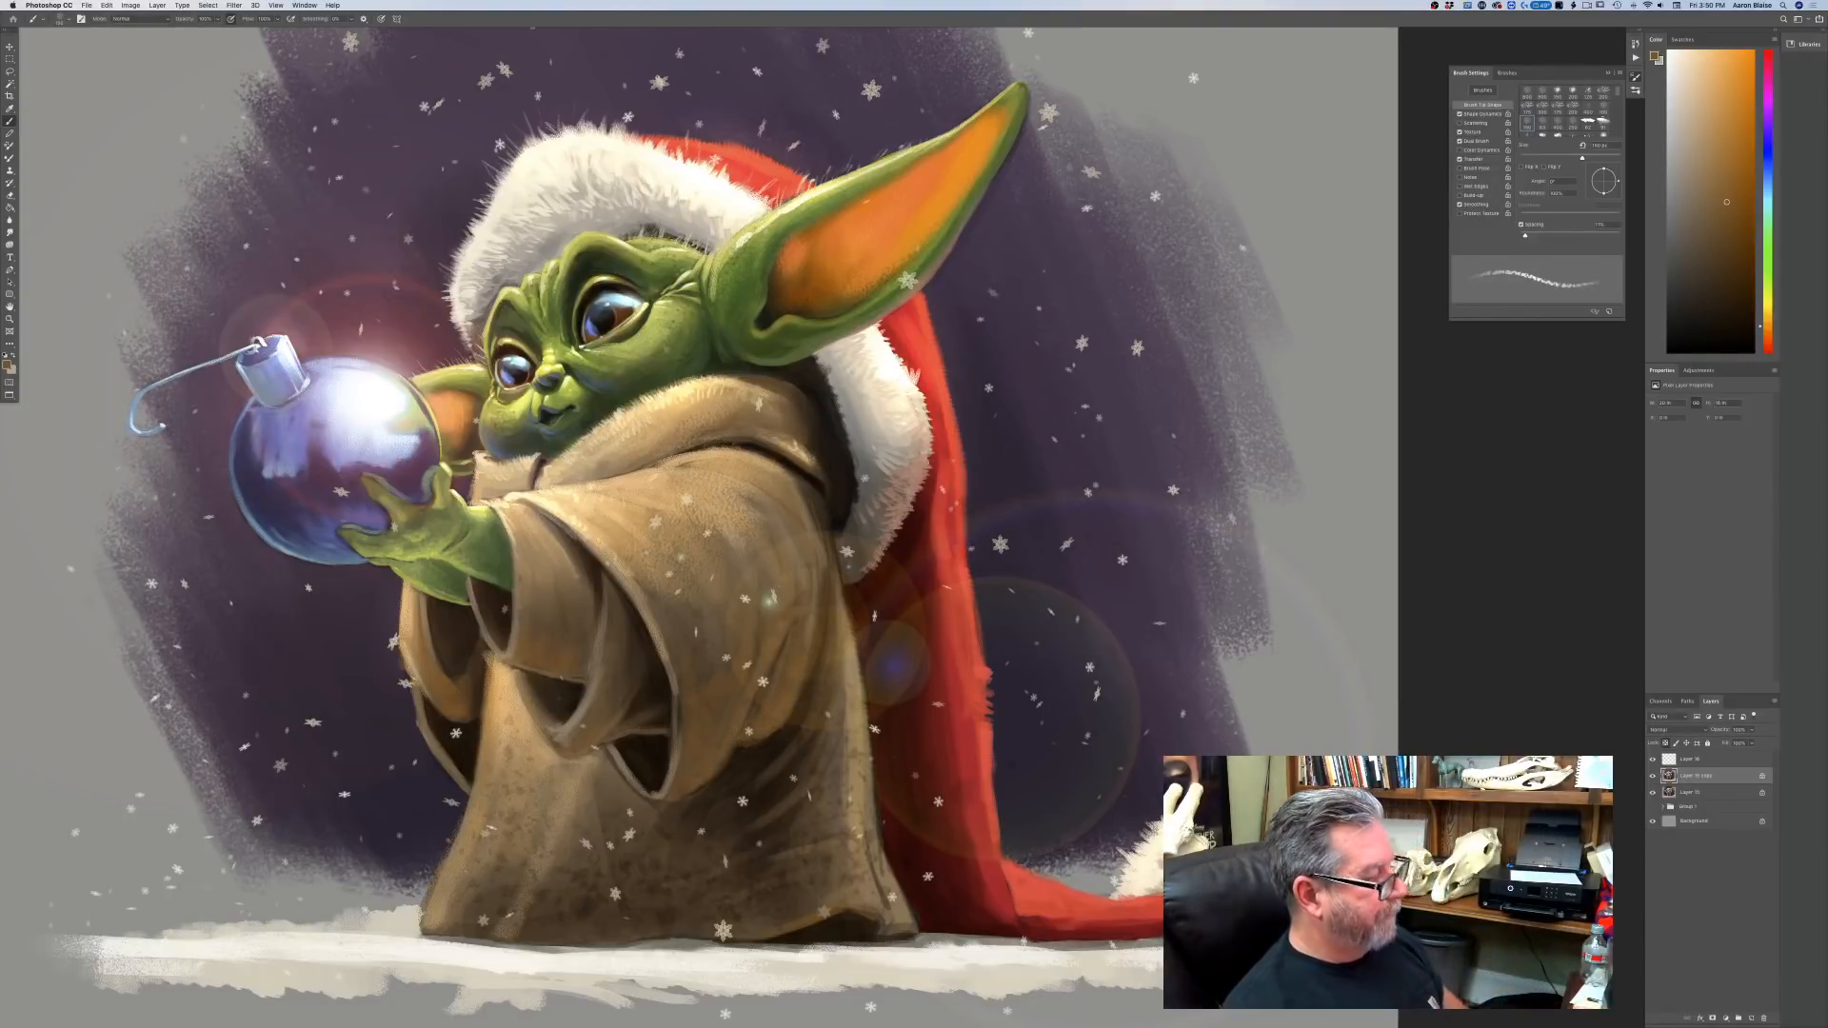
key(super+minus)
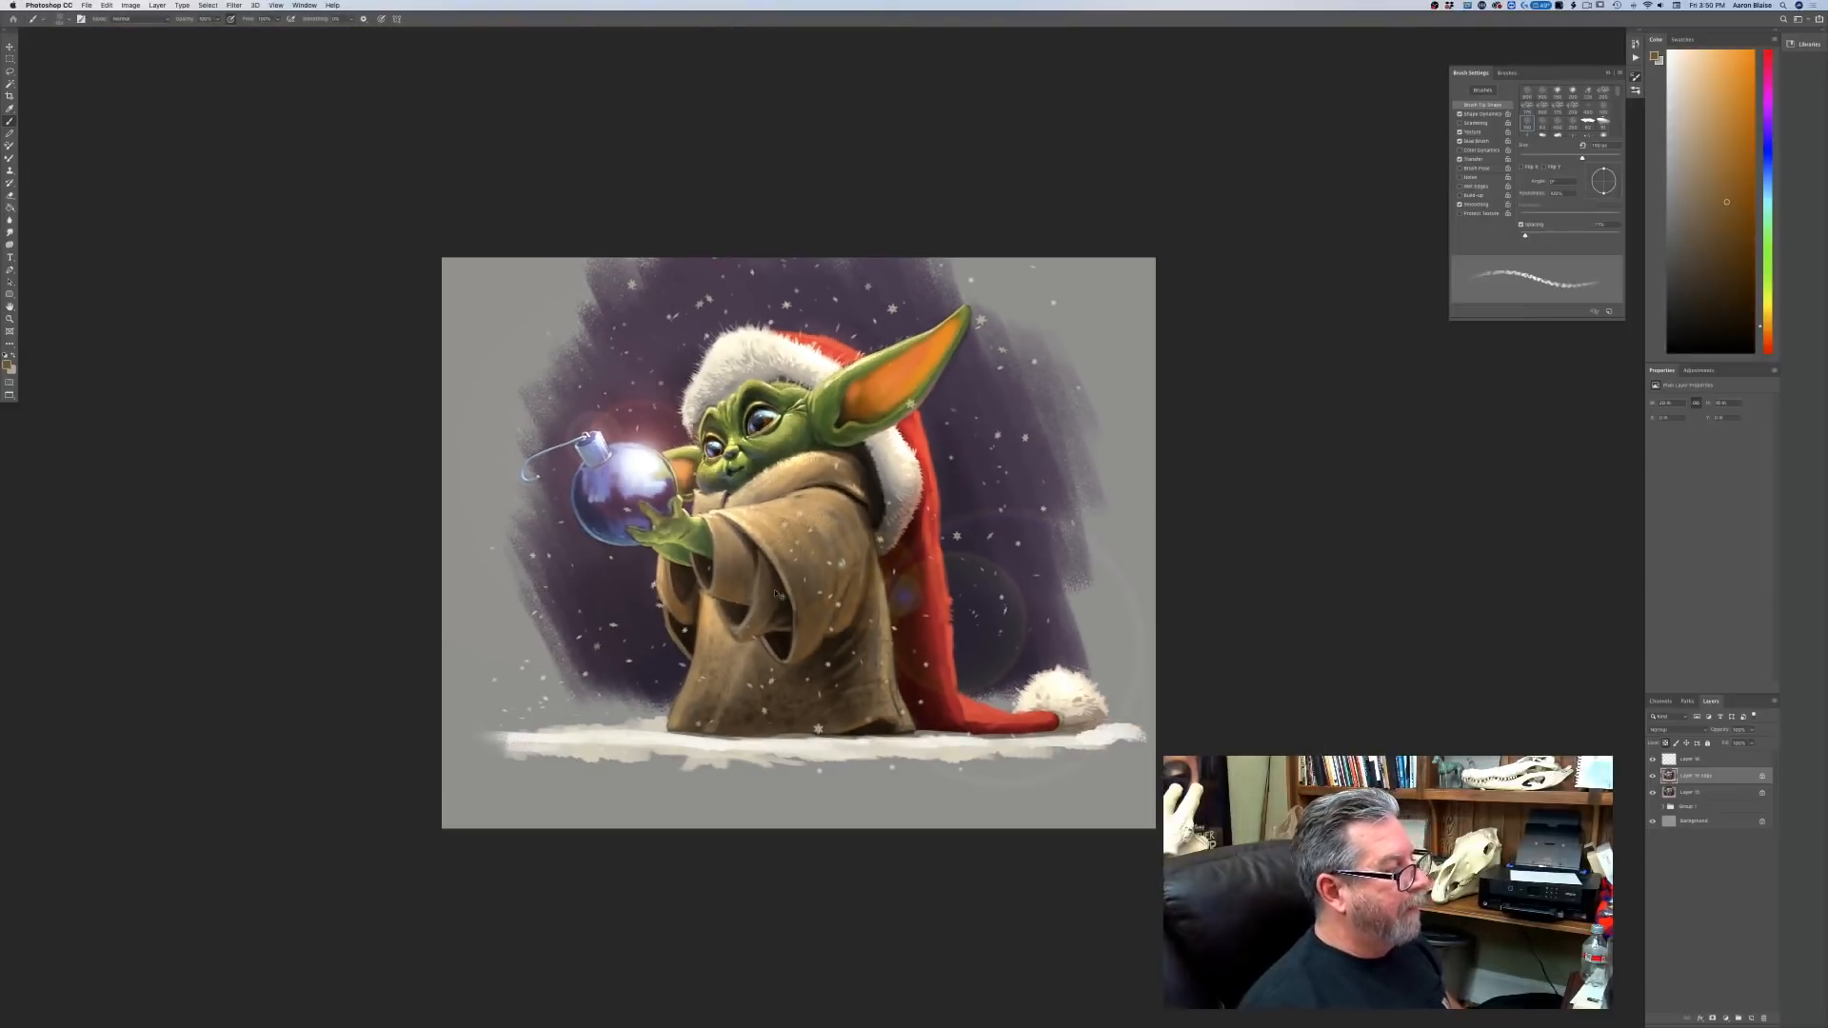
key(super+equal)
key(super+equal)
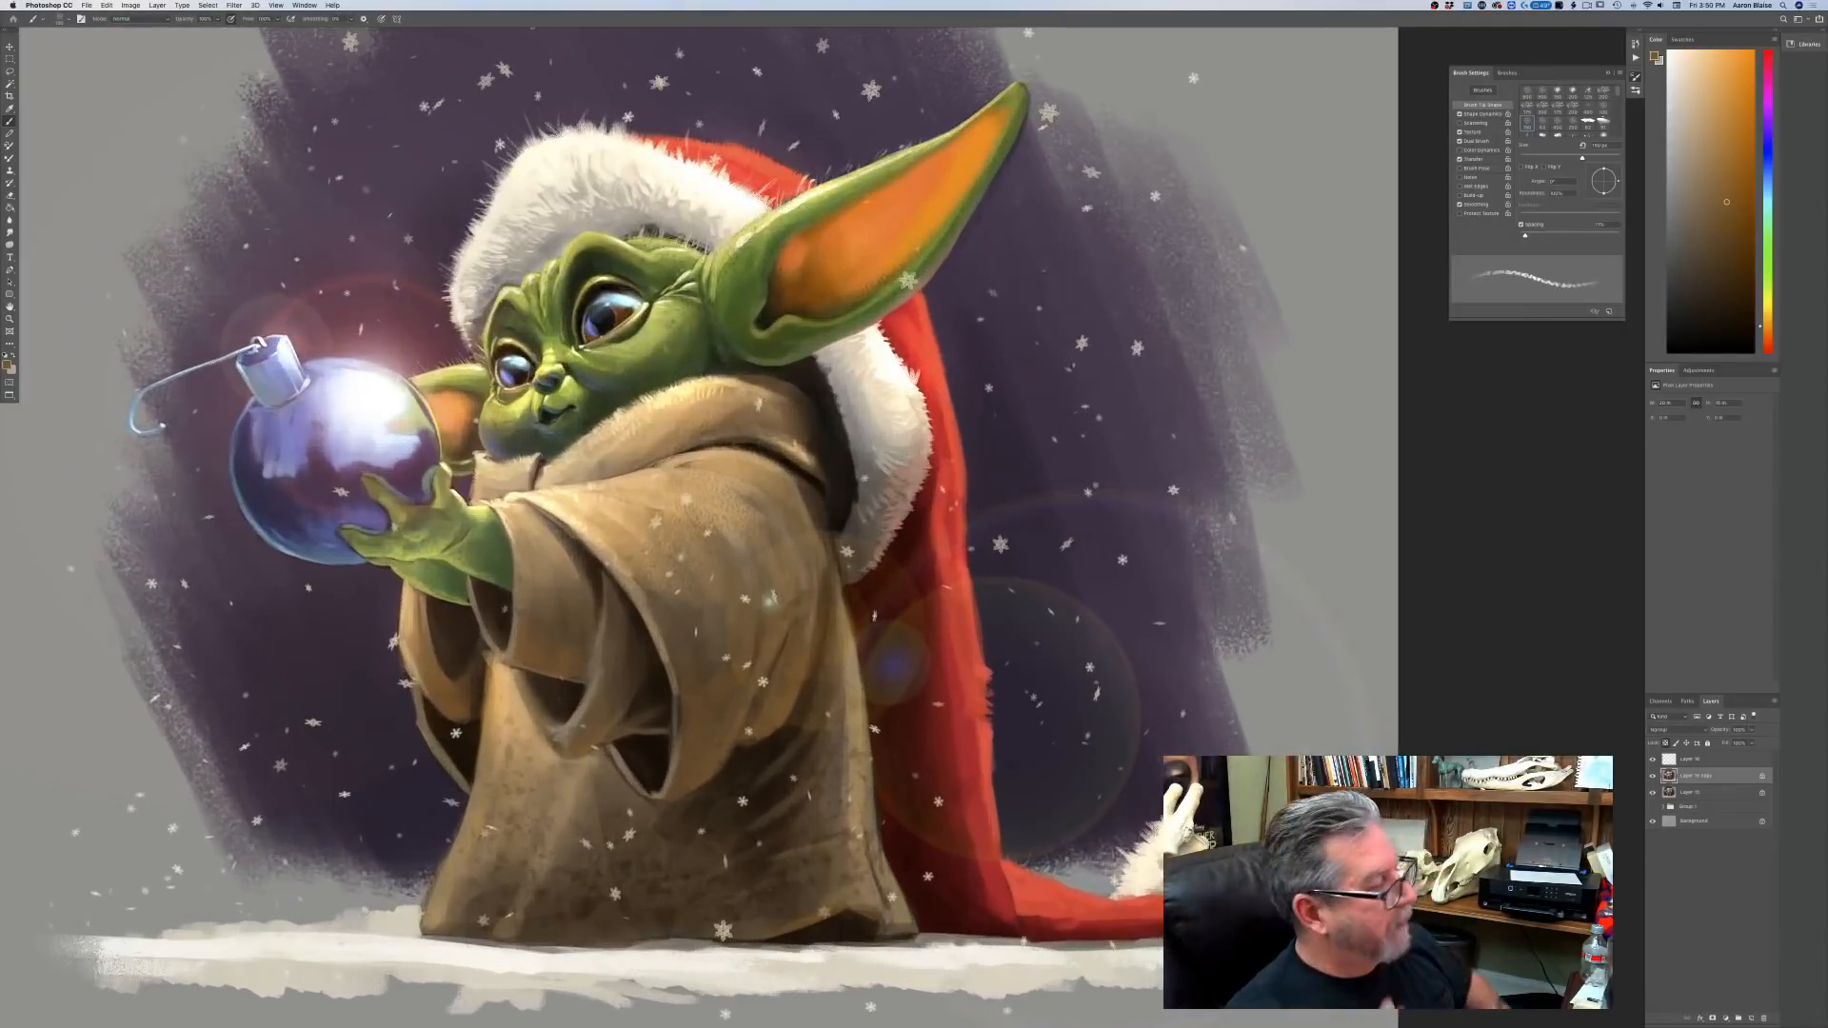
Increase the saturation of the painted character layer slightly with a Hue/Saturation adjustment.
click(131, 5)
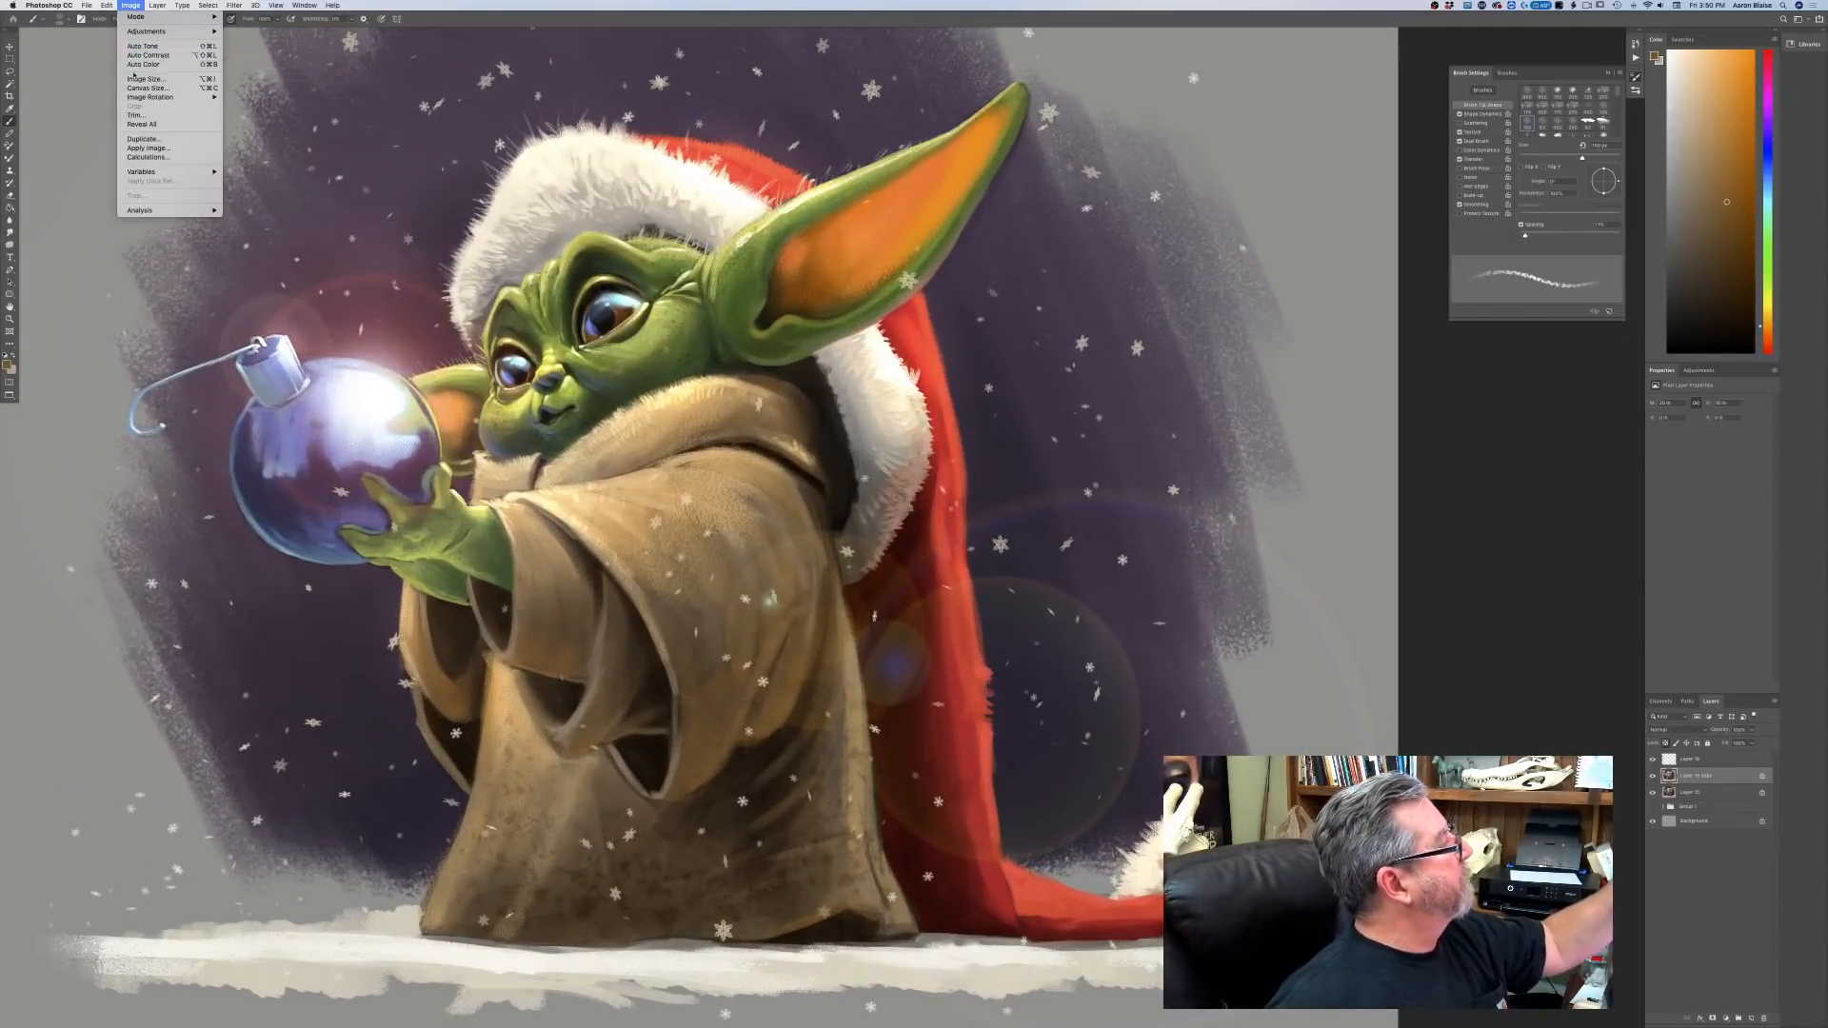
mouse_move(171, 32)
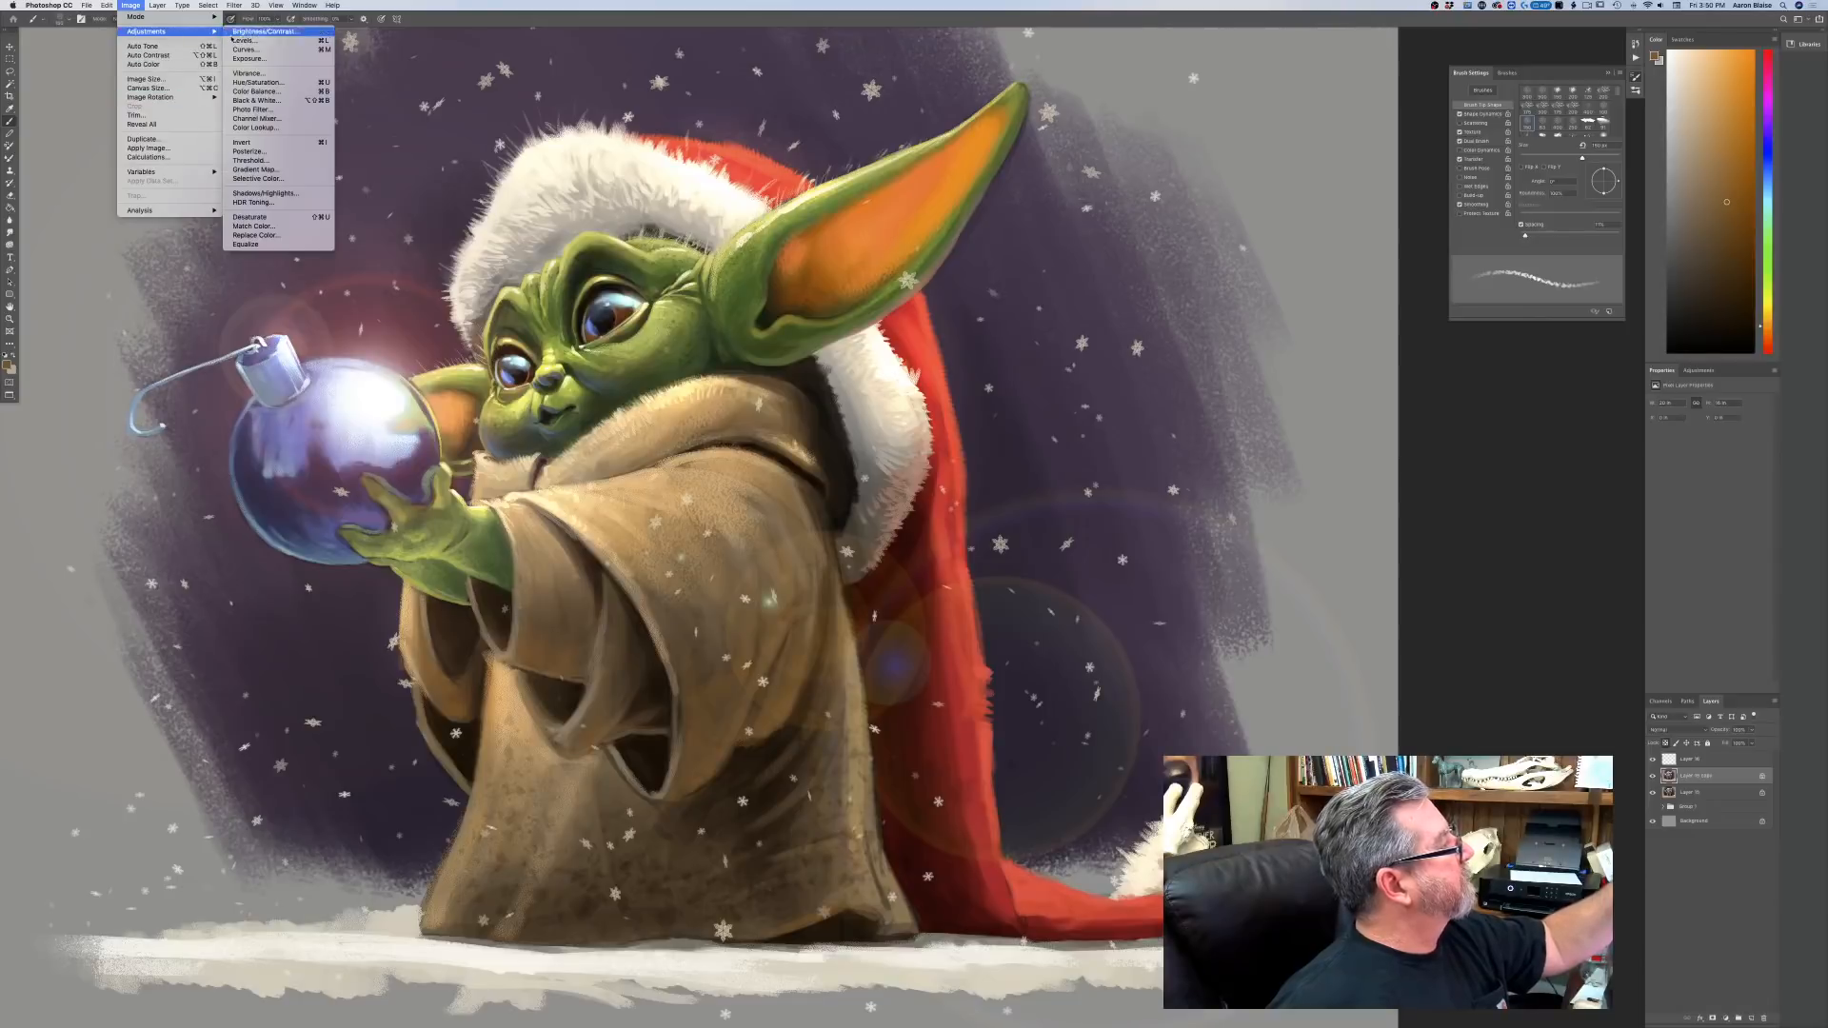
click(258, 82)
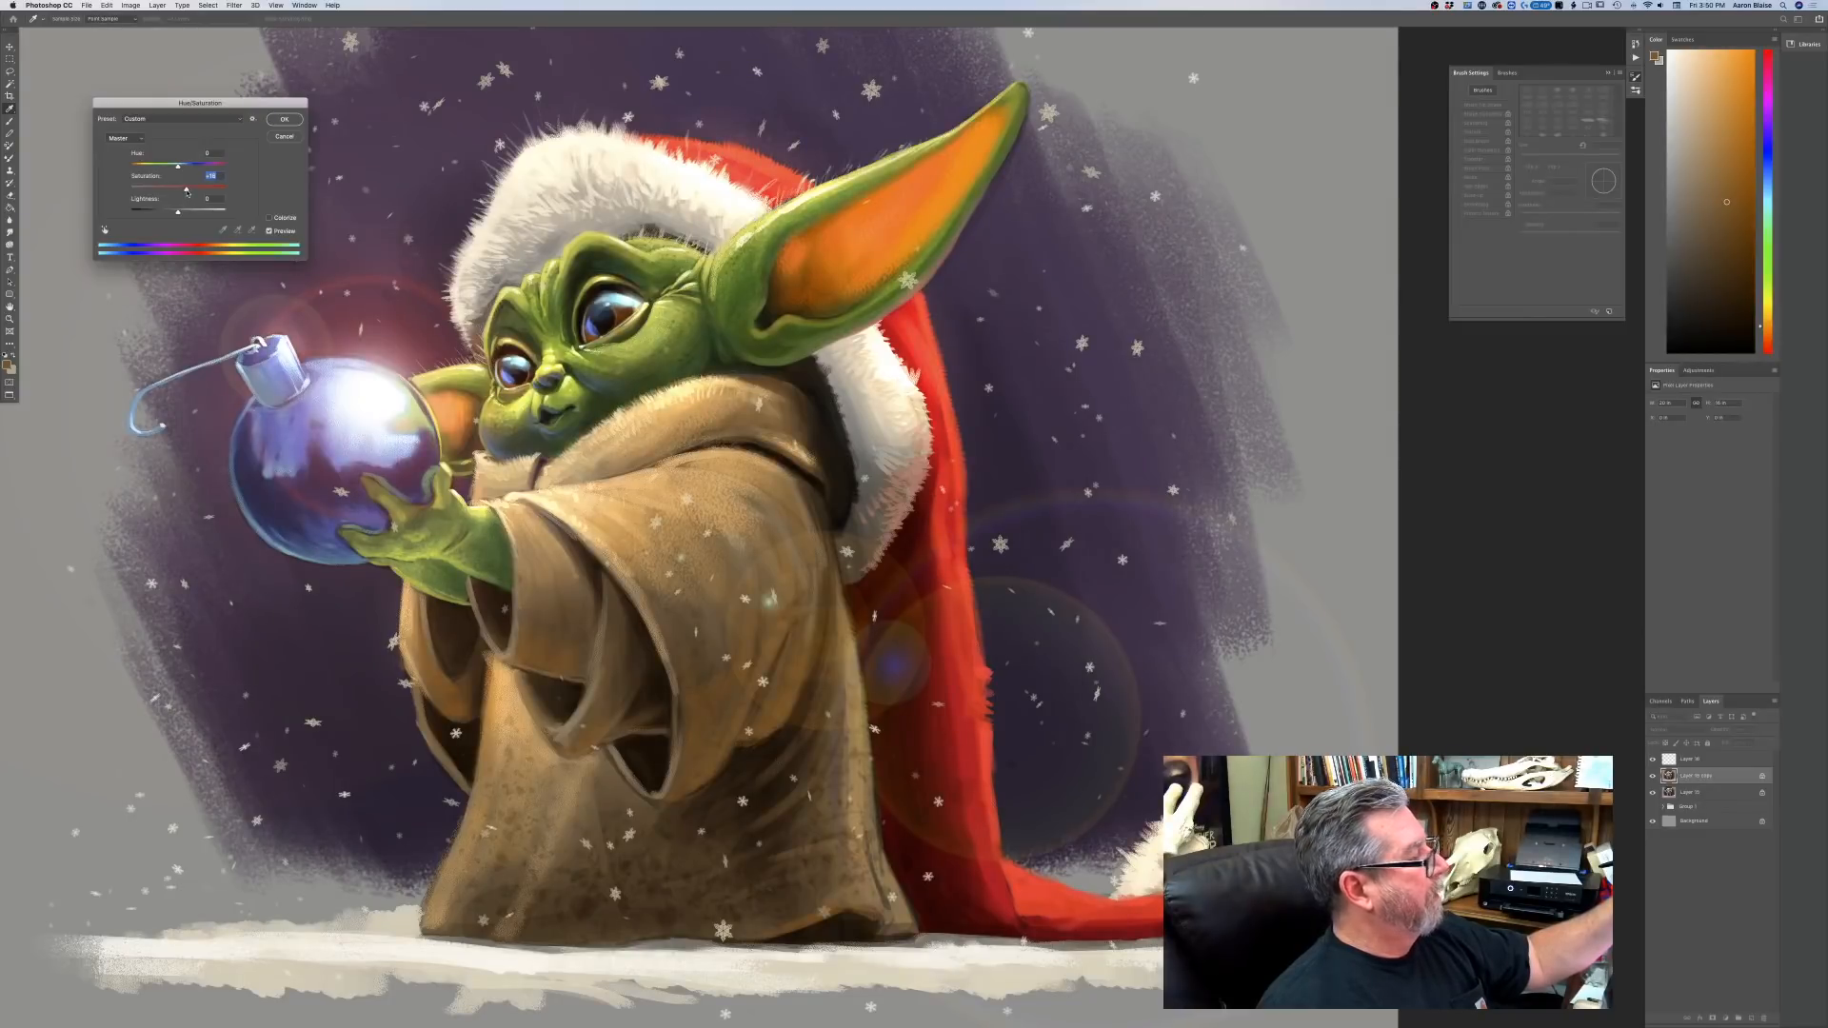
key(Return)
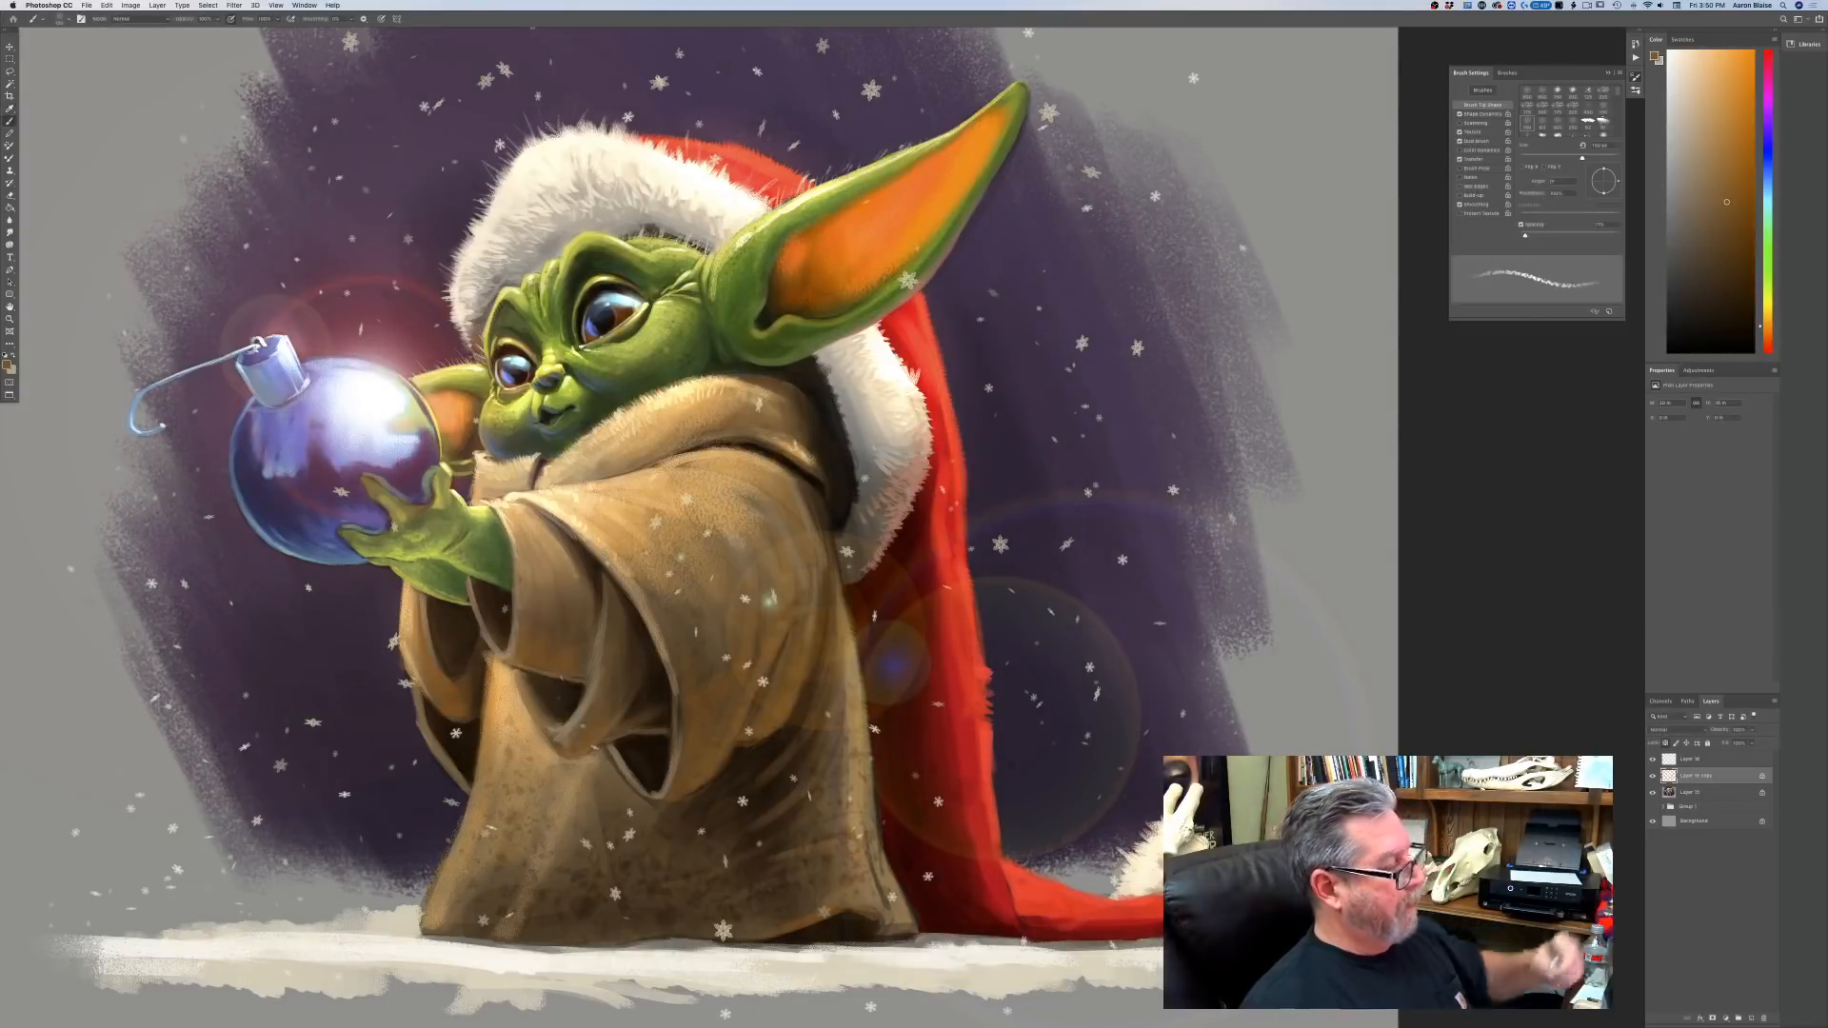
key(super+minus)
key(super+minus)
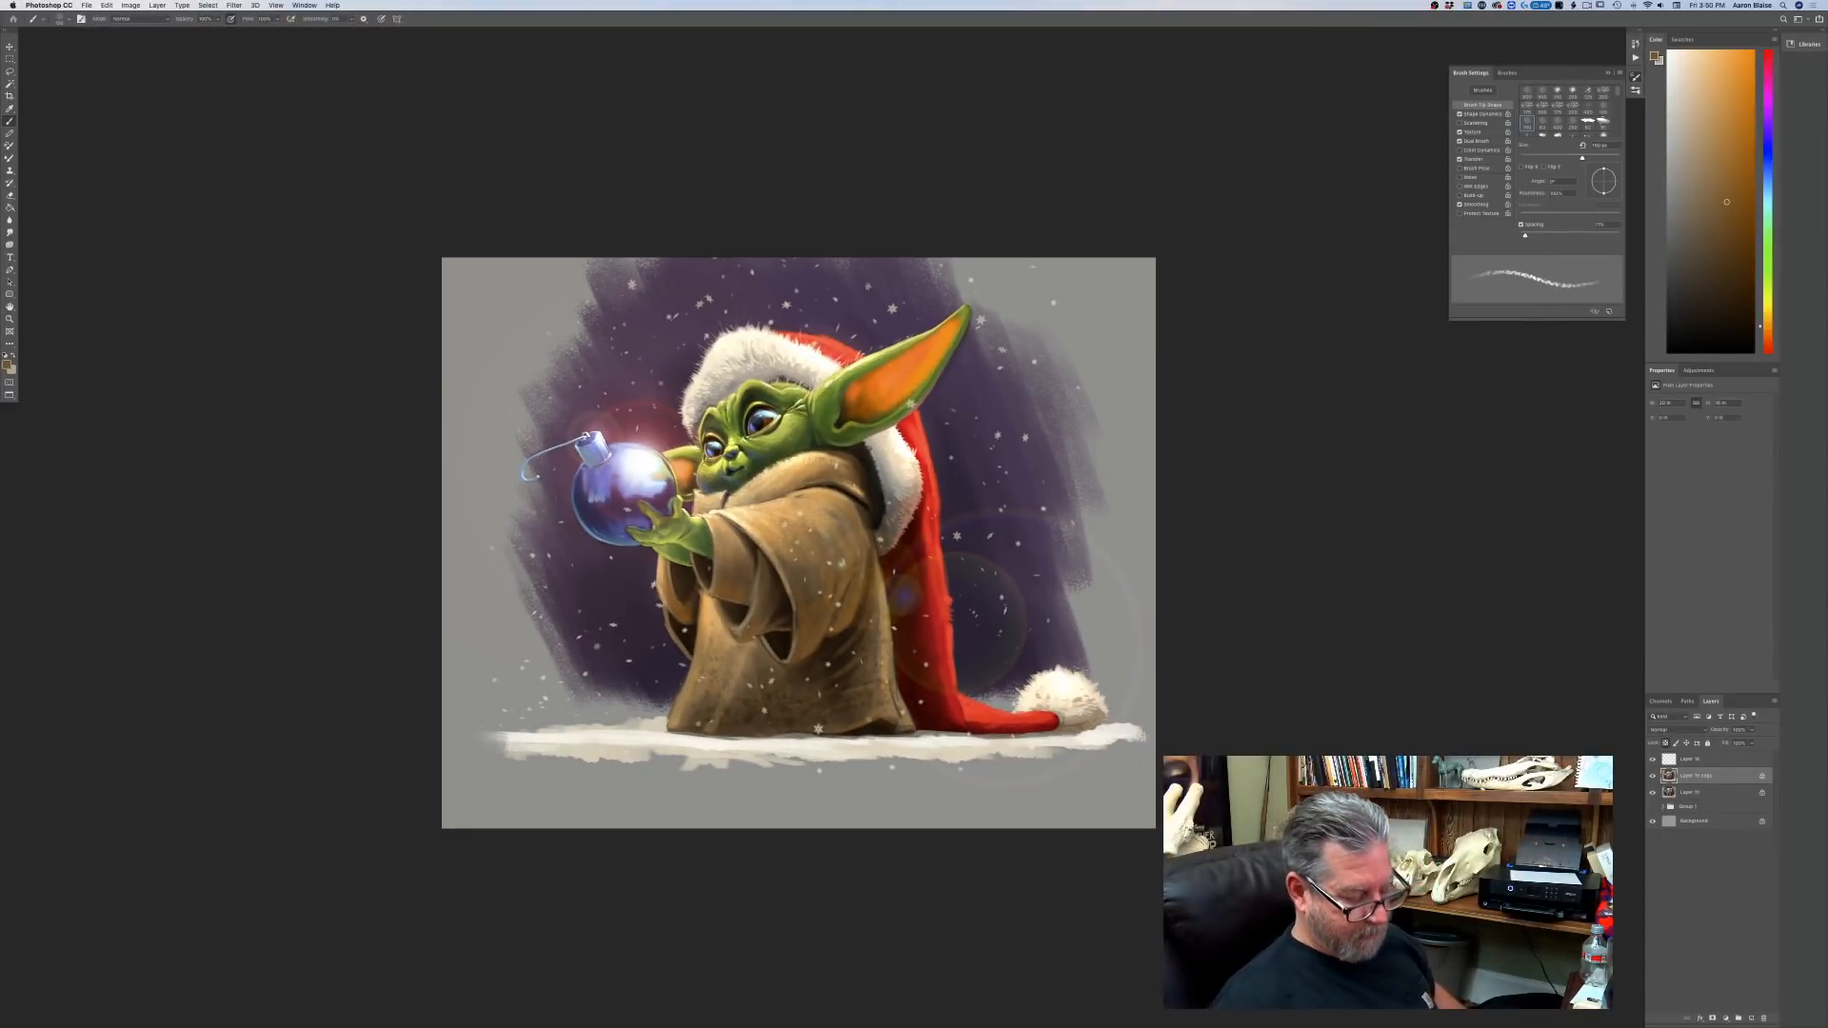
key(super+plus)
key(super+plus)
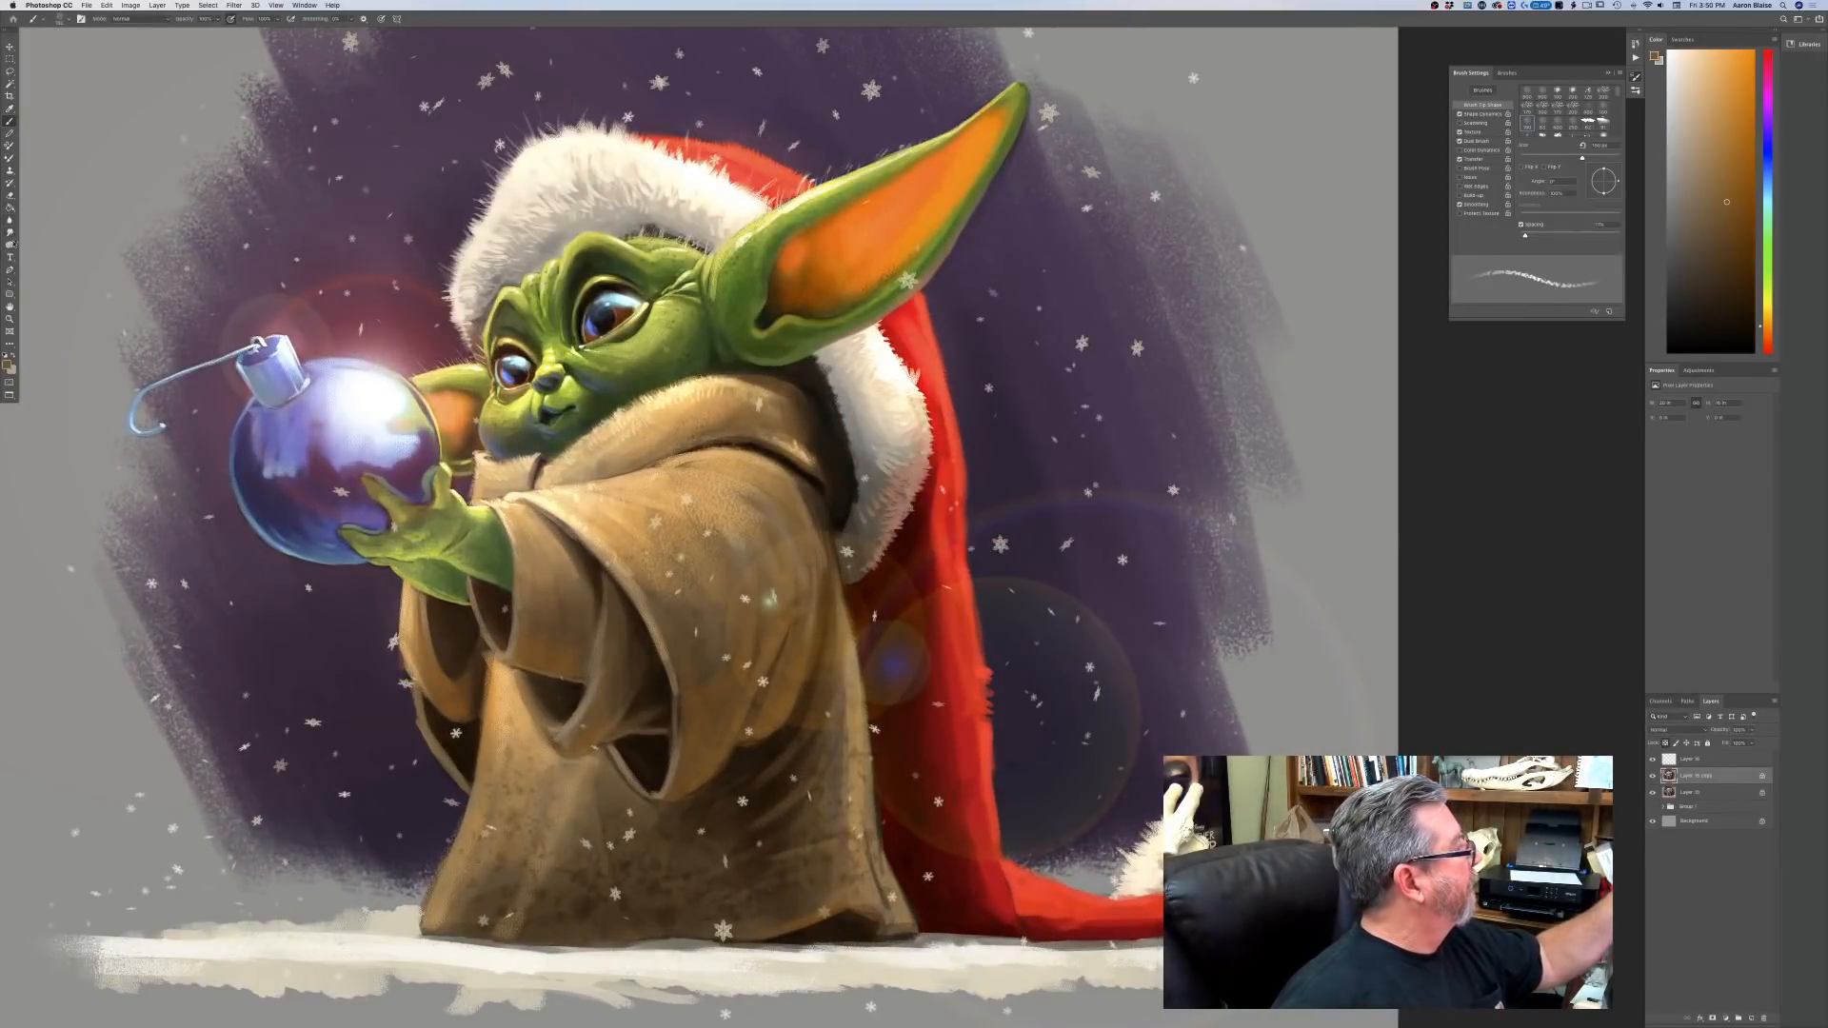
Switch to the Smudge tool and choose a bristly sampled brush tip from the middle of the brush preset list.
click(11, 233)
click(66, 19)
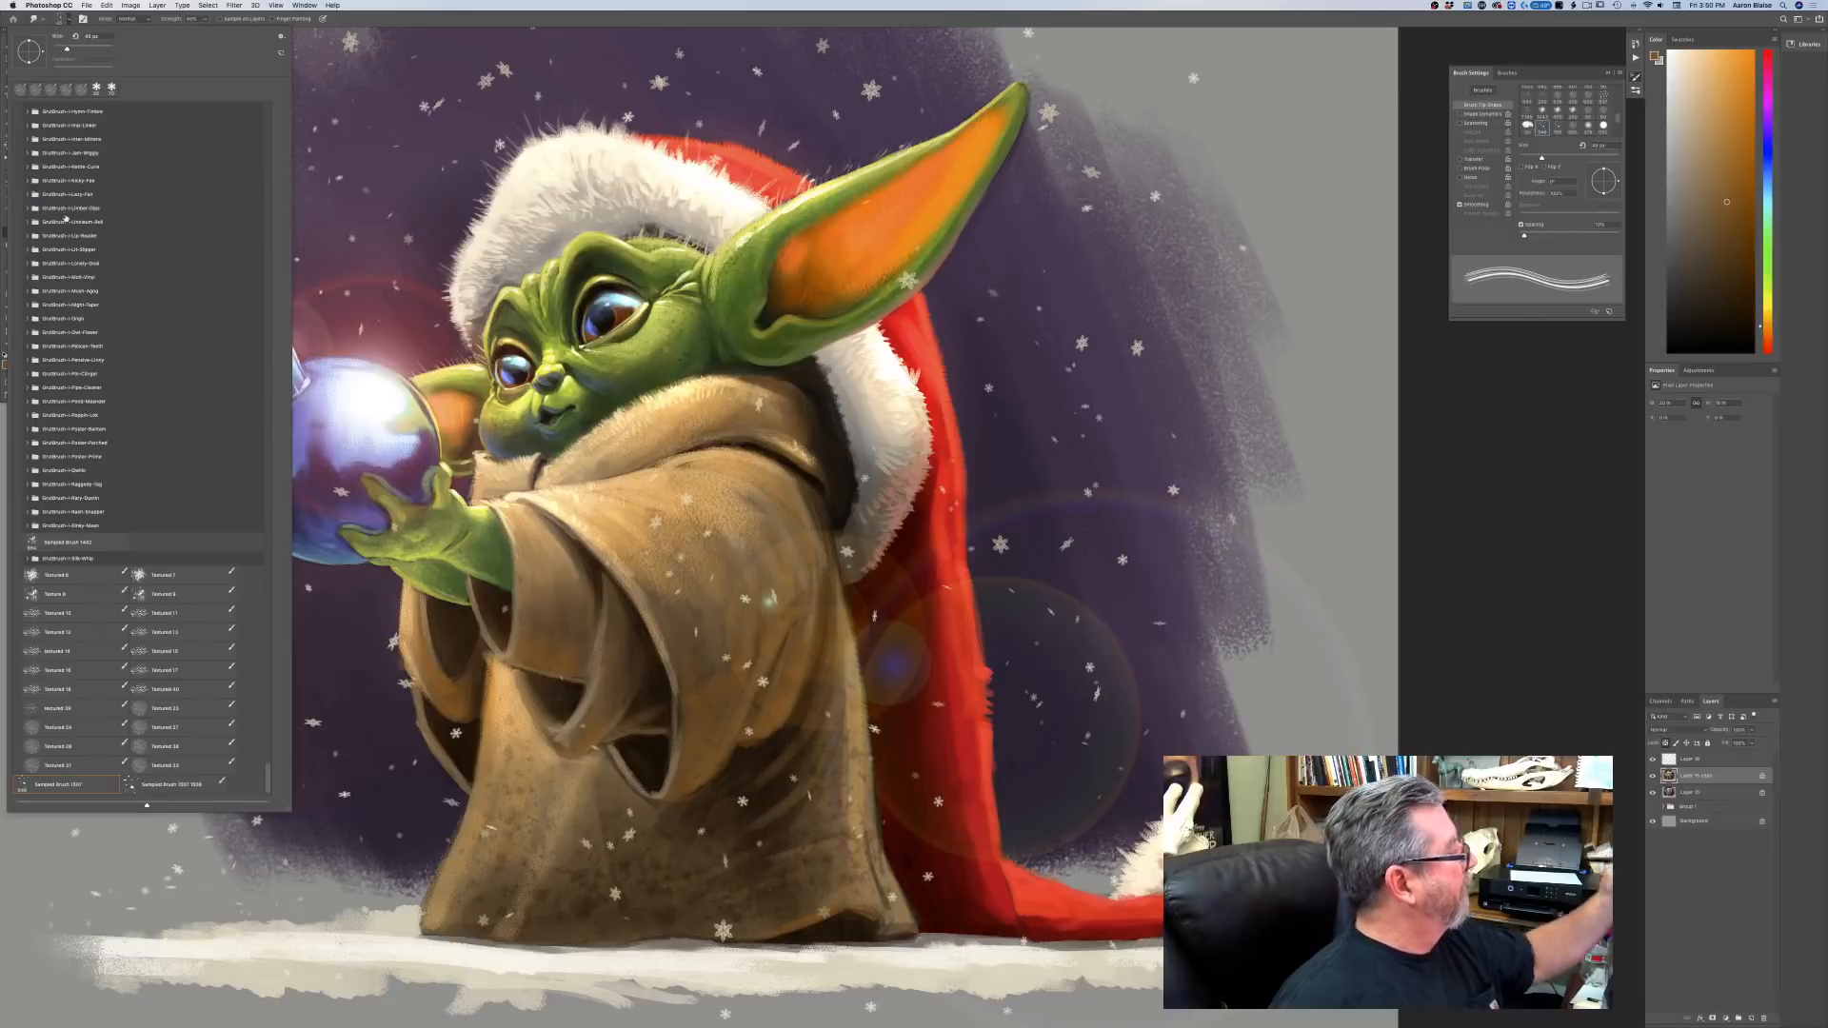
scroll(273, 447, up, 10)
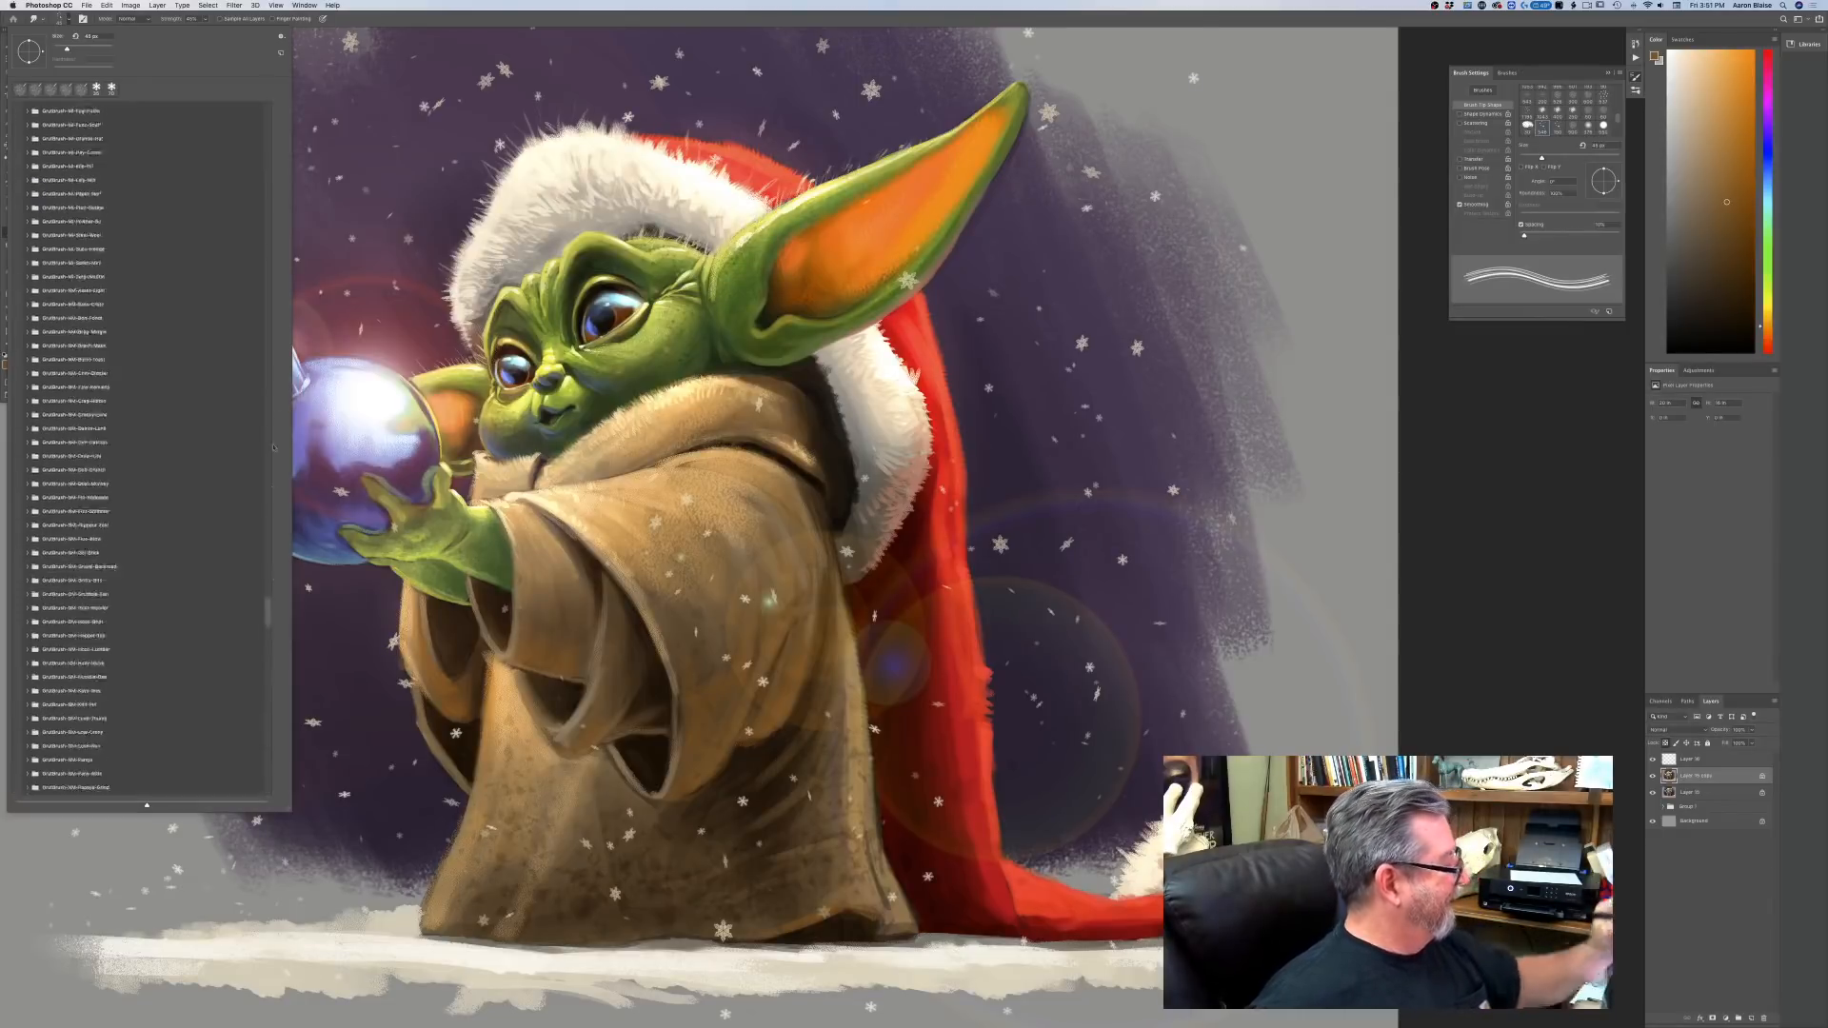
drag(273, 447, 267, 142)
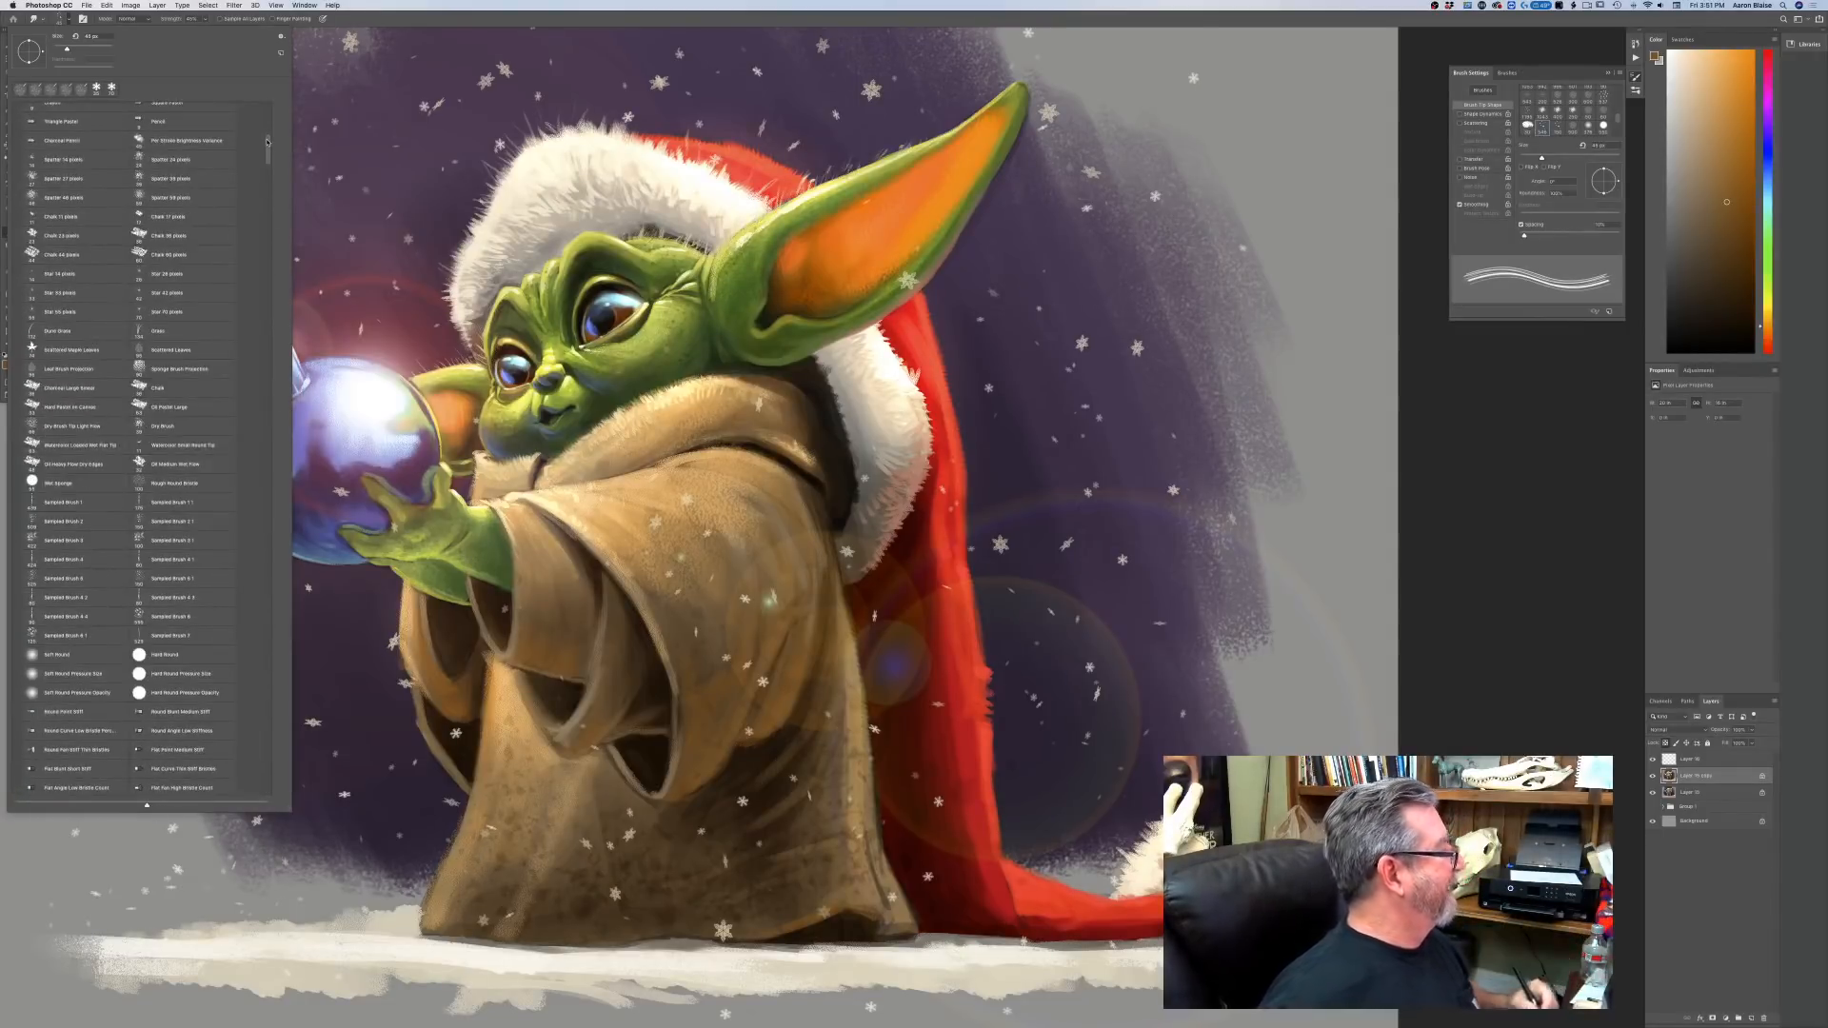
scroll(216, 181, down, 10)
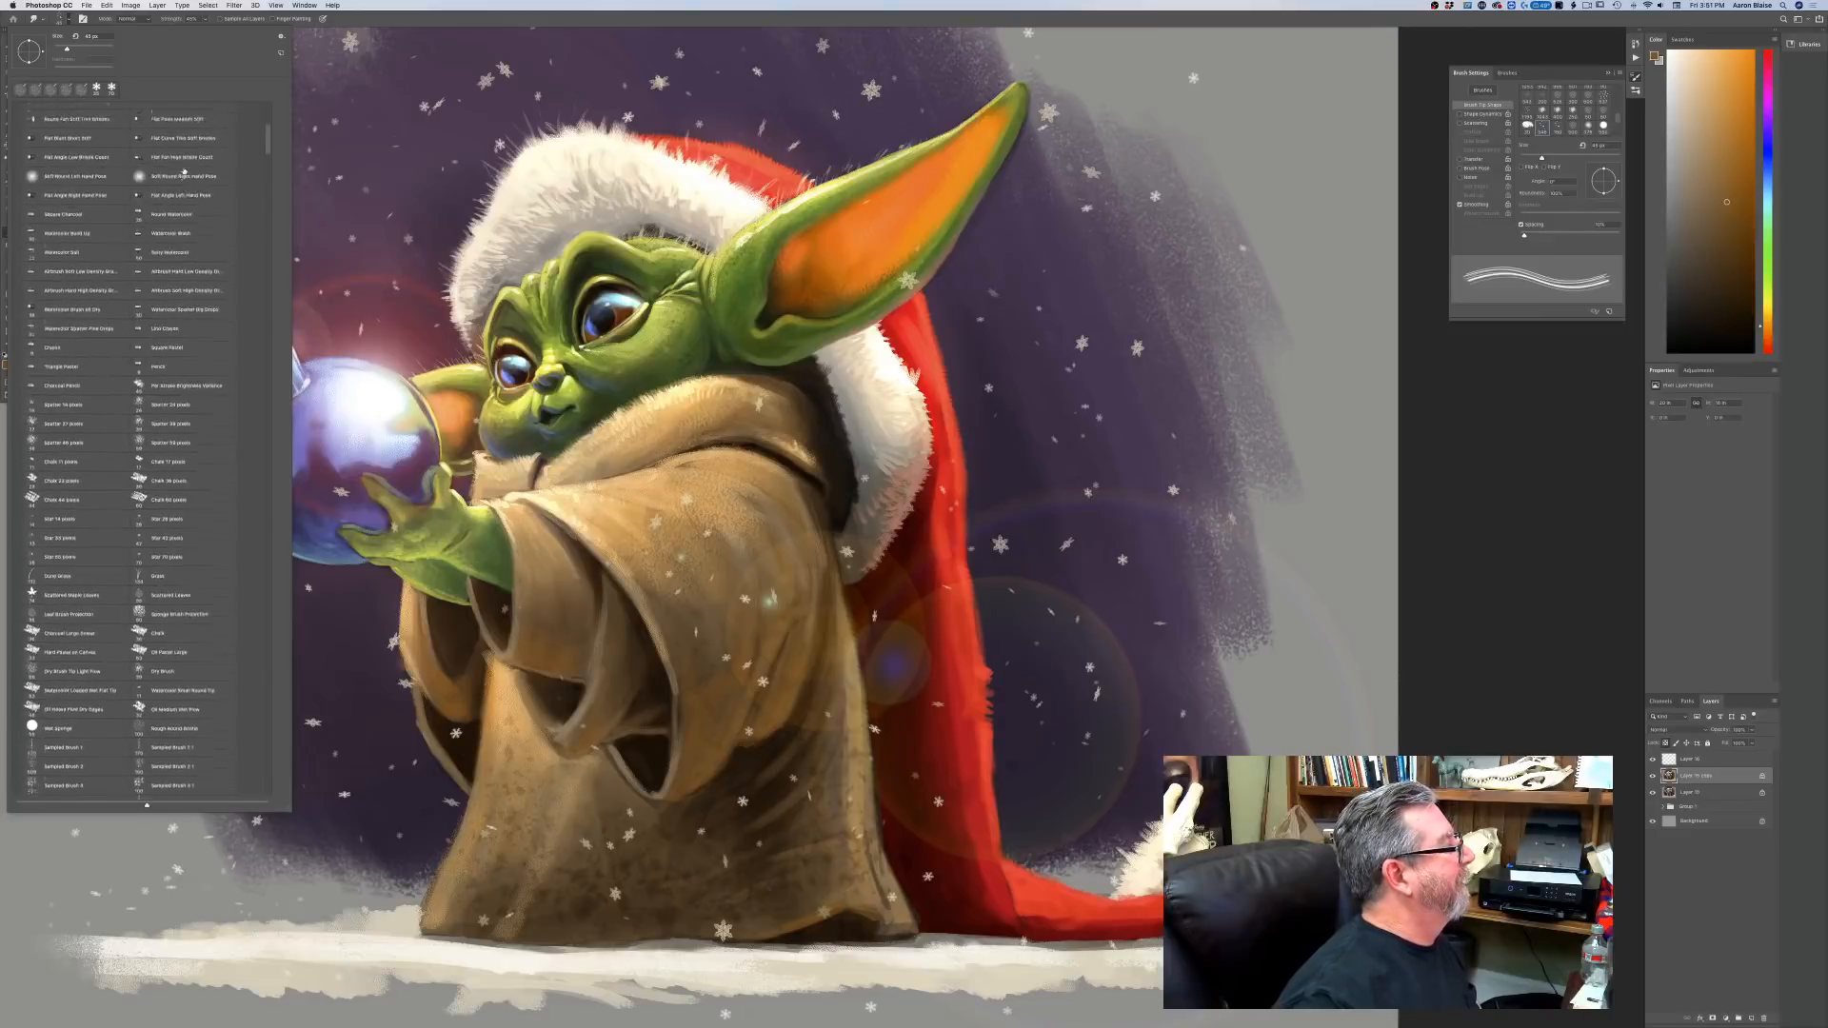
scroll(183, 172, down, 15)
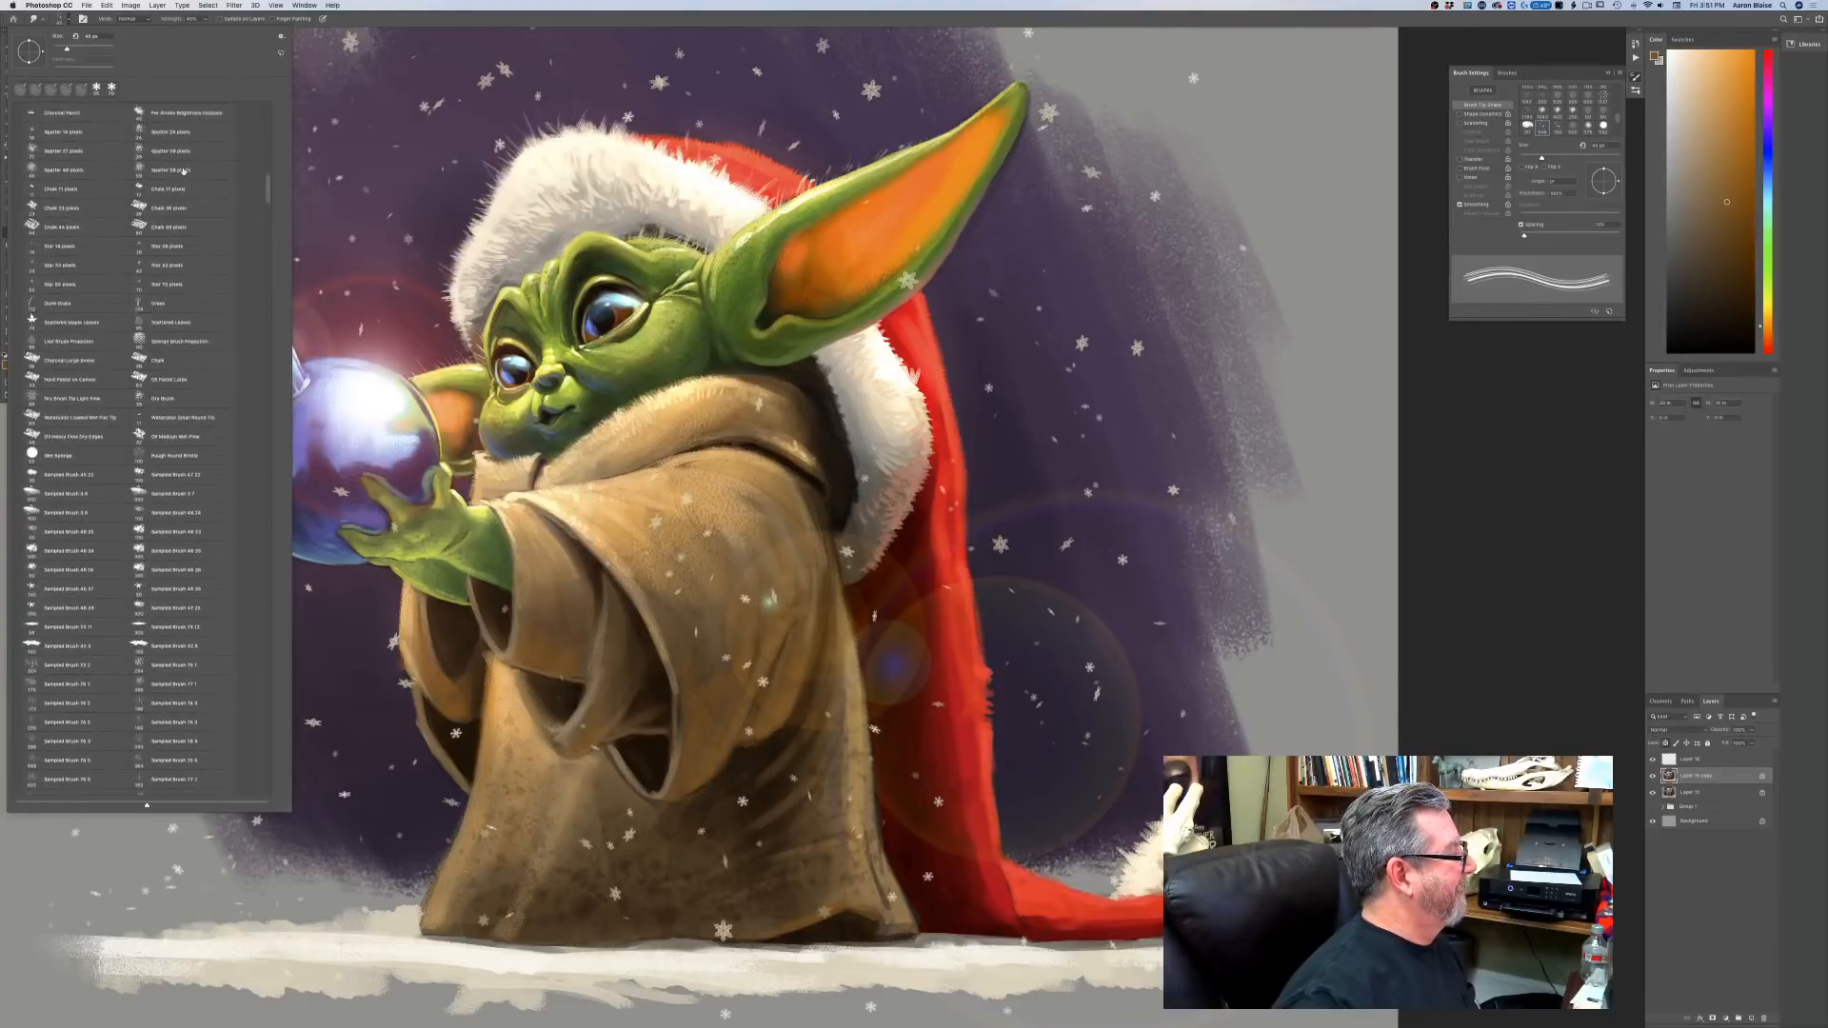
scroll(183, 171, down, 12)
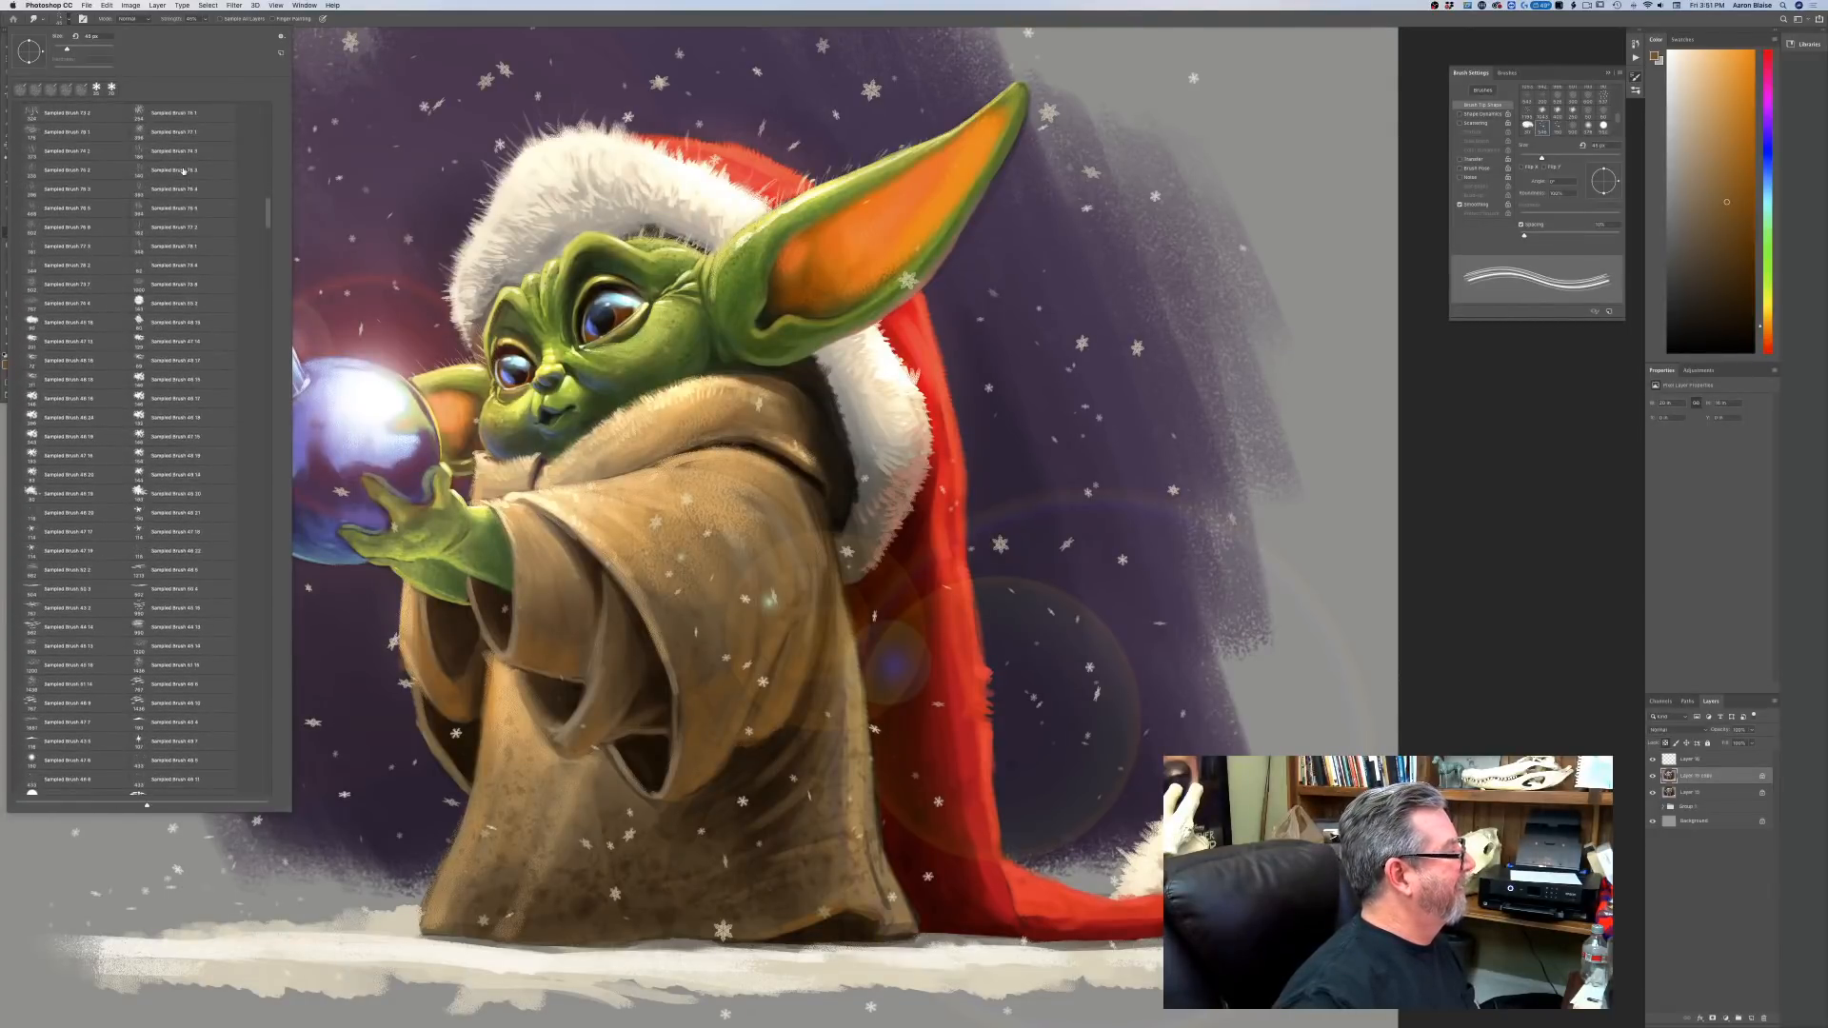
scroll(183, 171, down, 10)
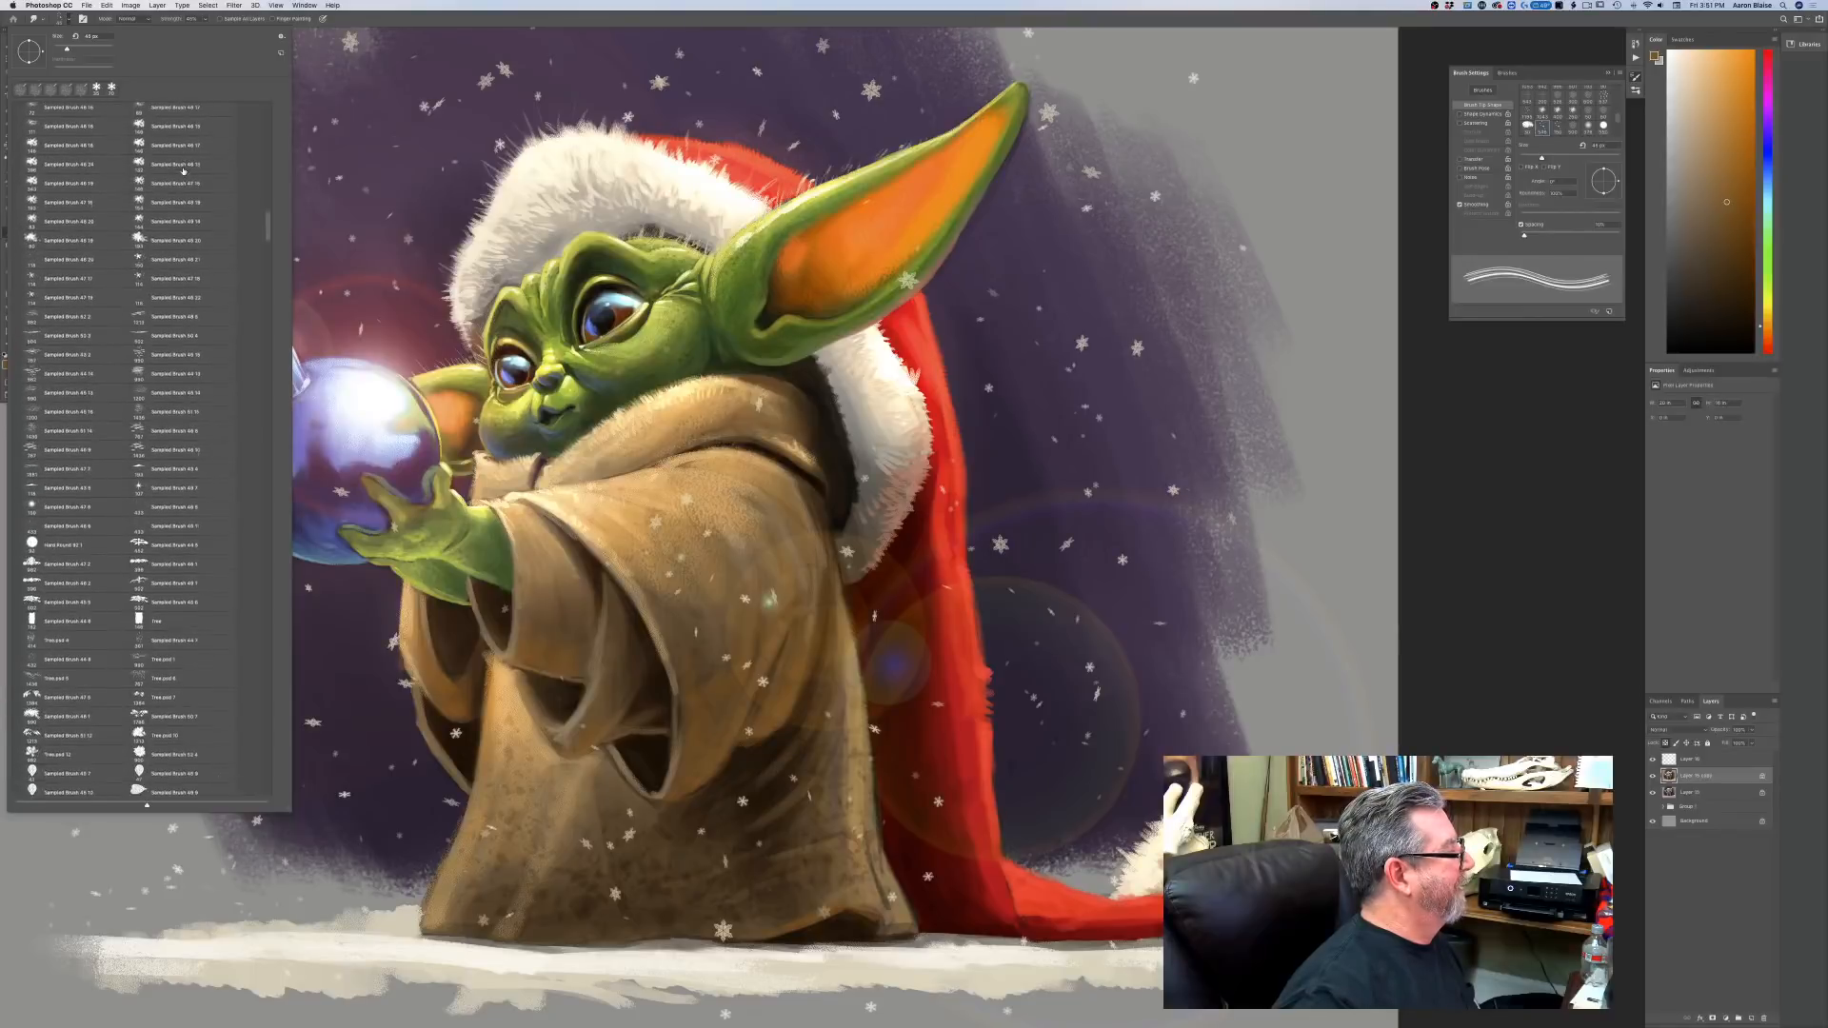
scroll(184, 171, down, 4)
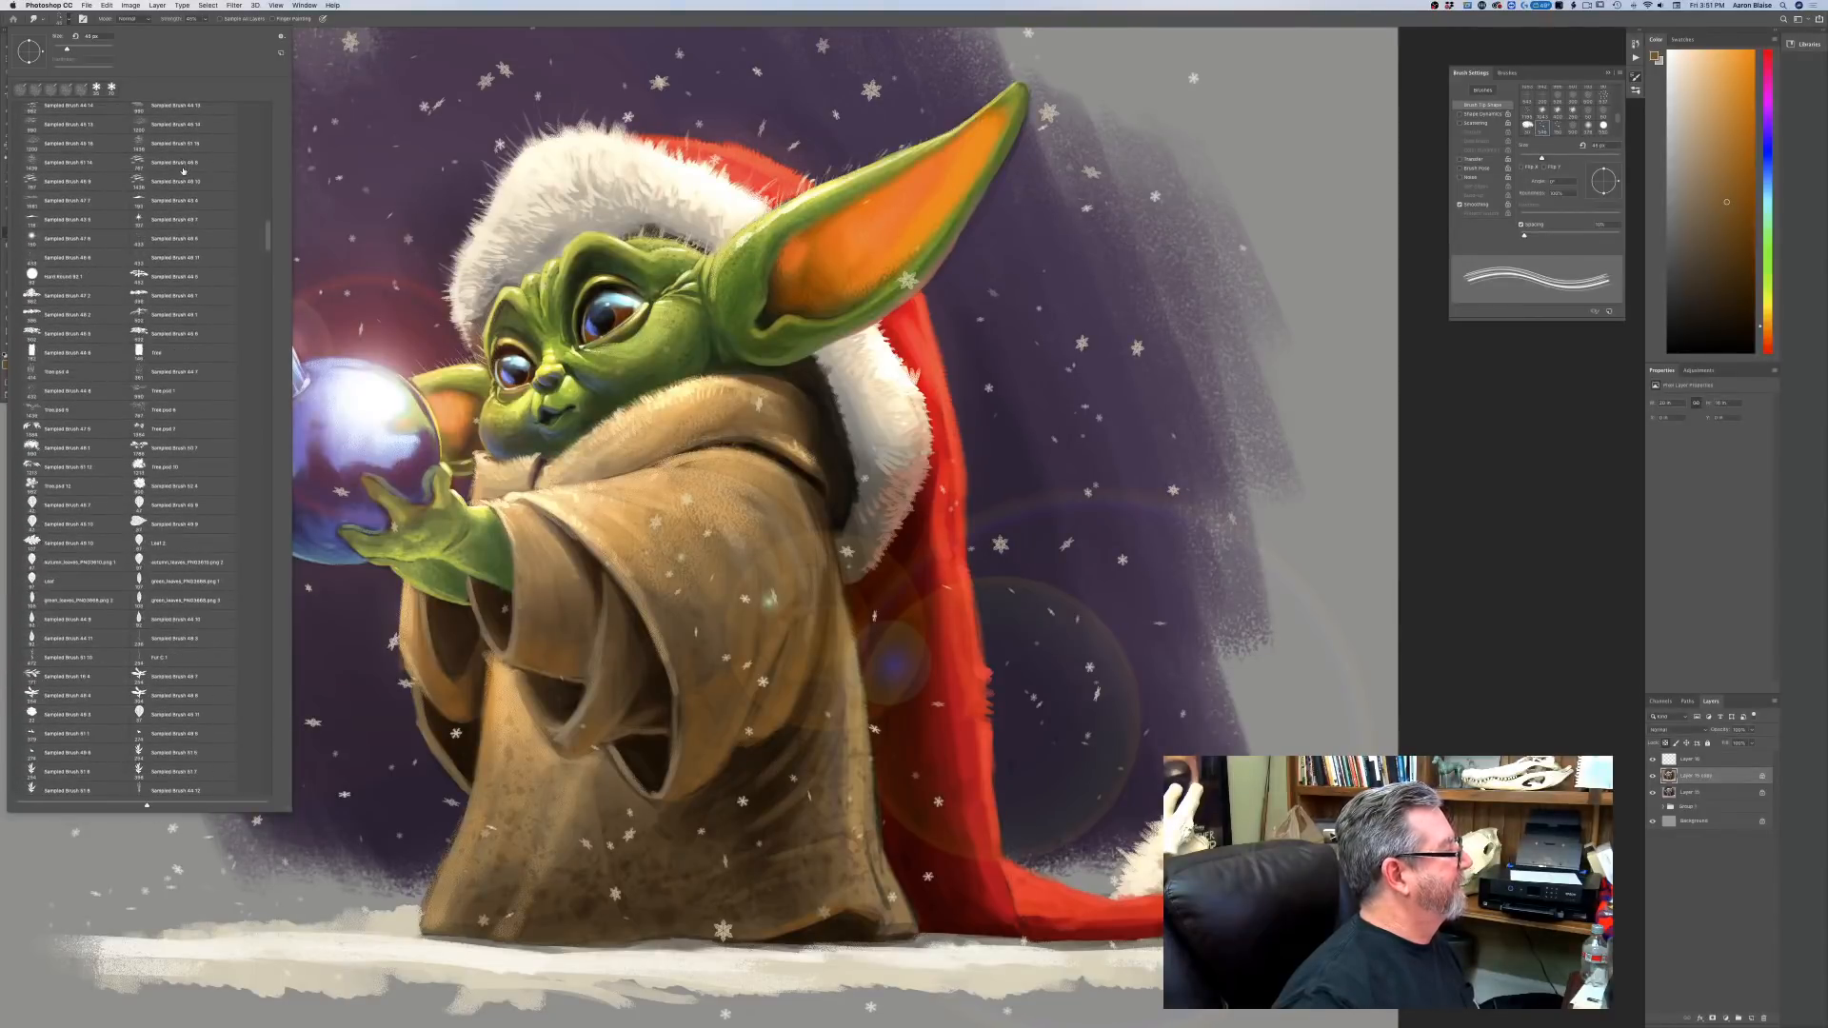
scroll(184, 172, down, 5)
click(181, 546)
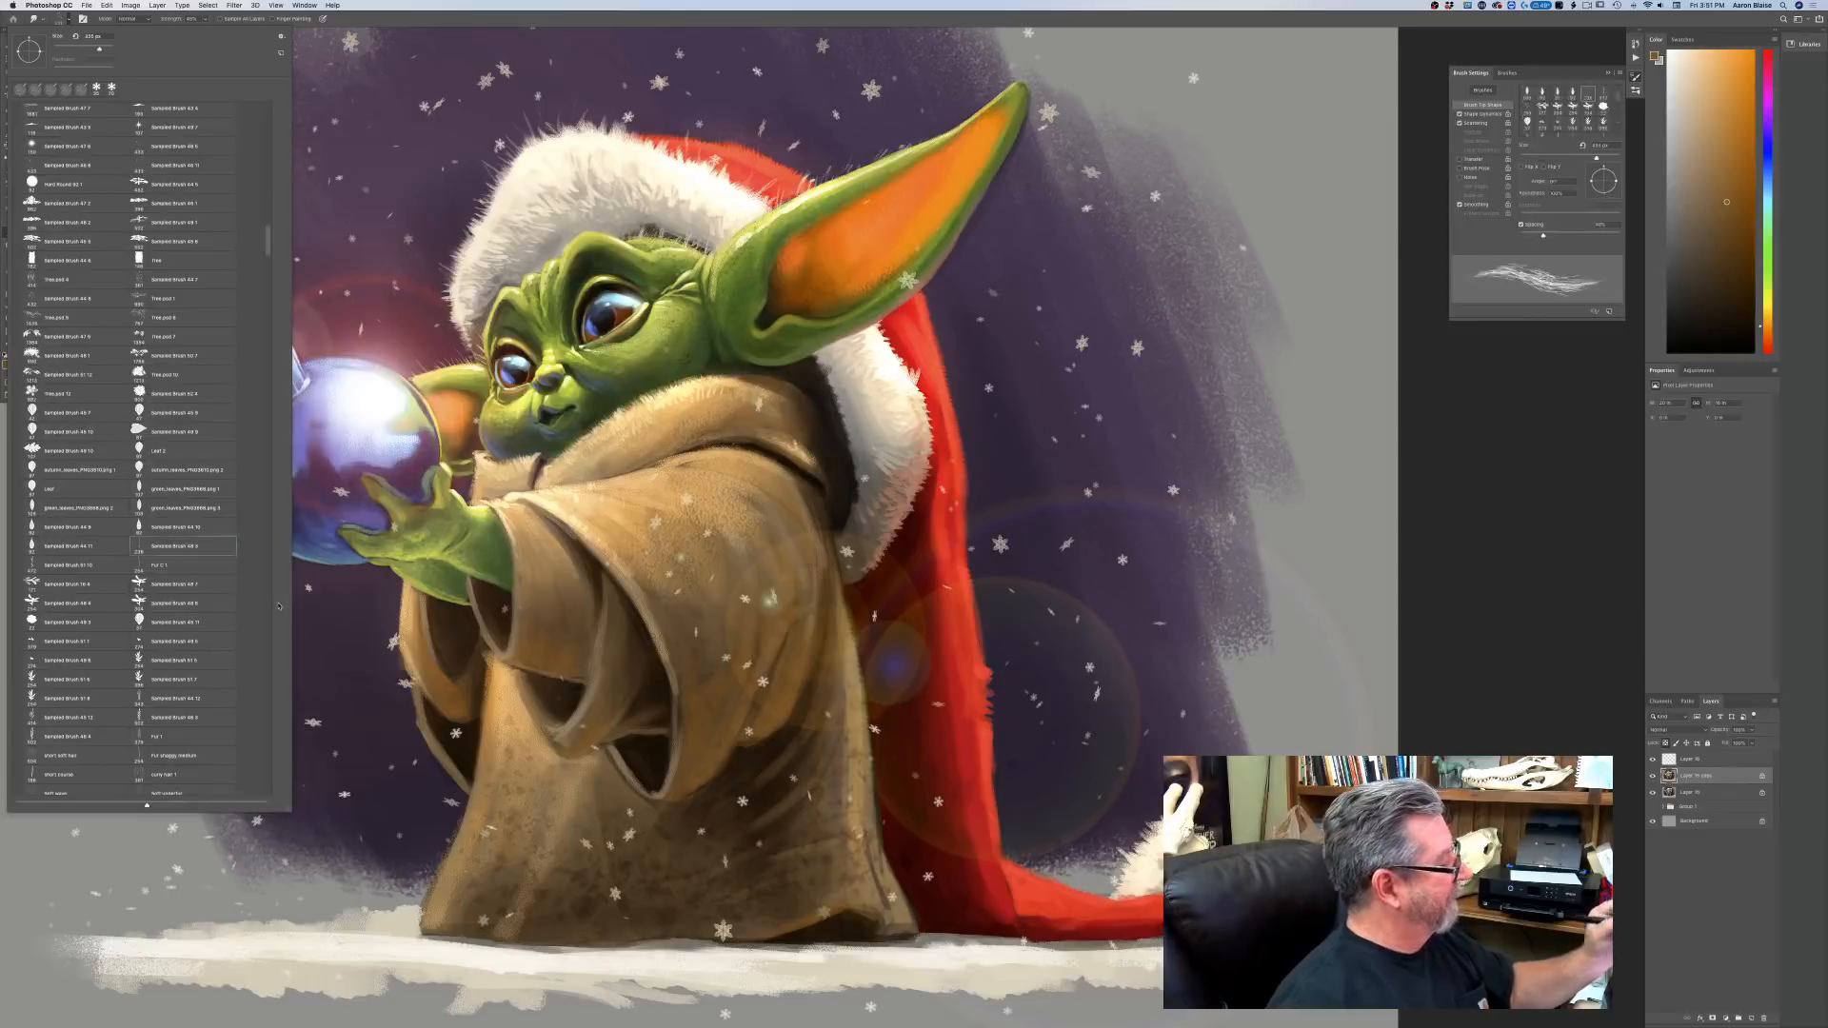
click(569, 630)
Reduce the smudge brush's size and soften the outer edge of the hat's long red tail.
key(bracketleft)
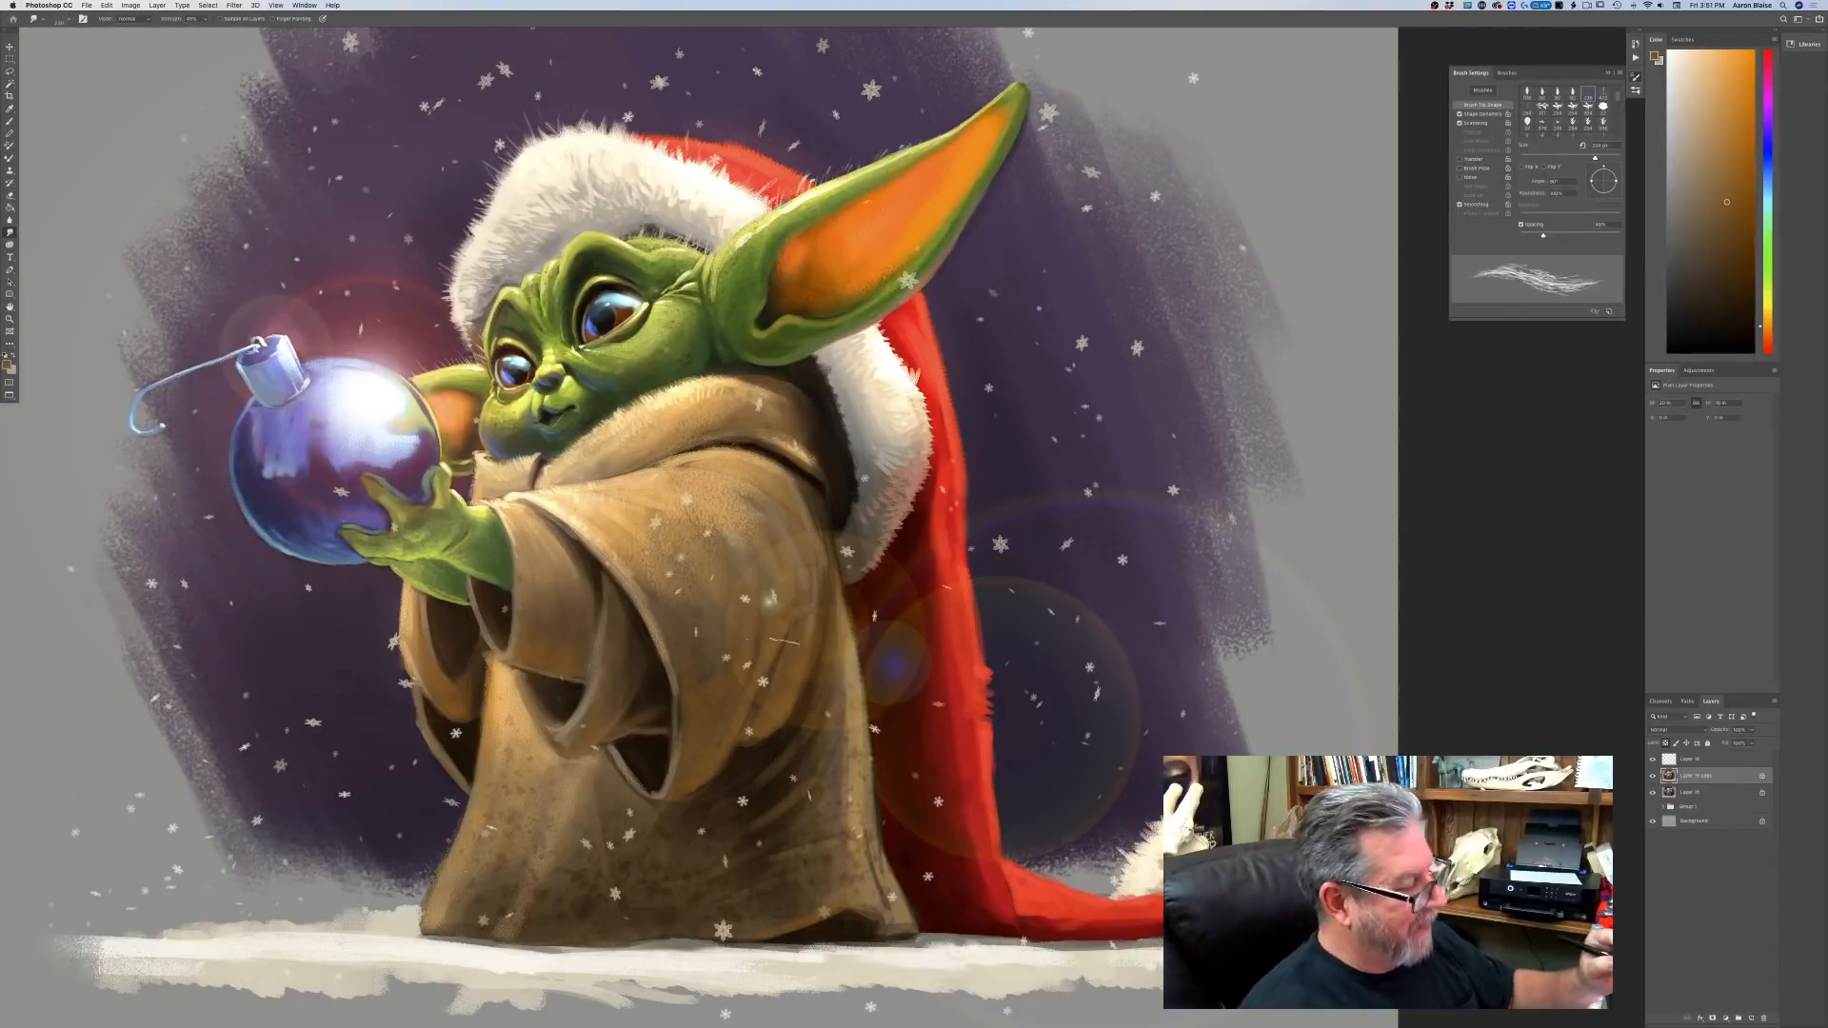
key(bracketleft)
key(bracketleft)
key(bracketleft)
key(bracketleft)
key(bracketleft)
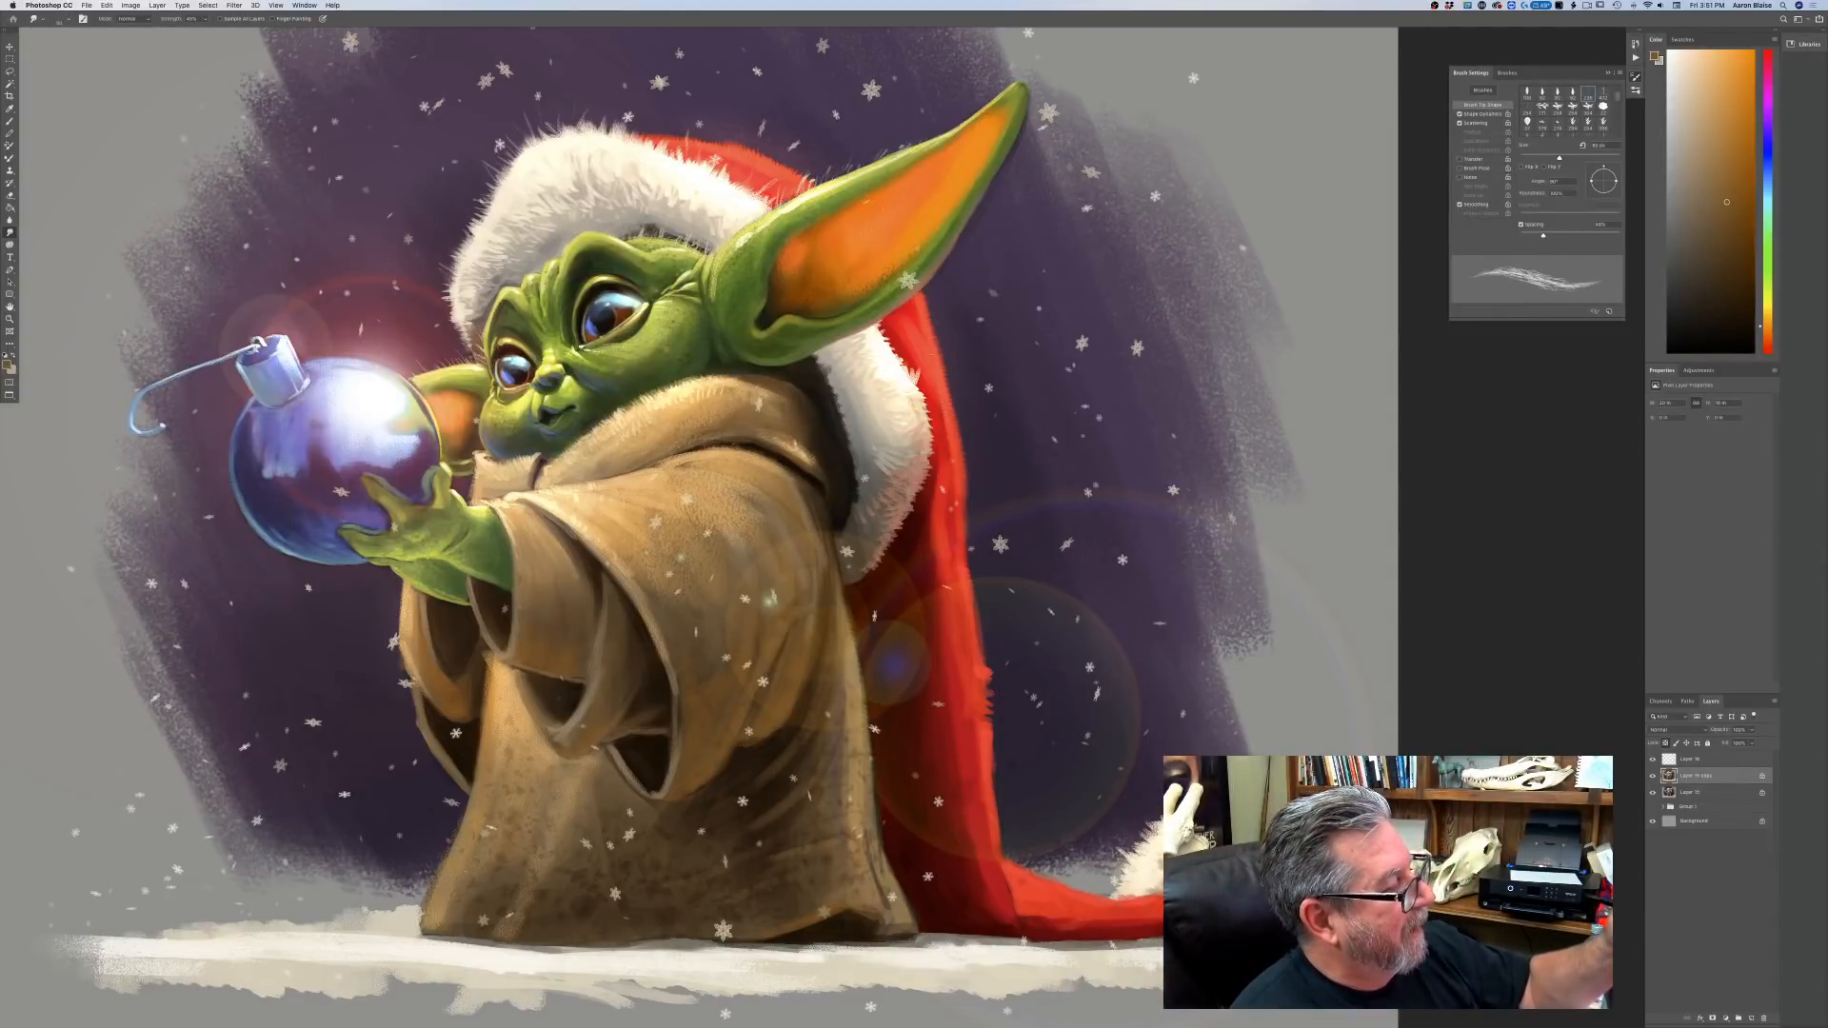
key(bracketright)
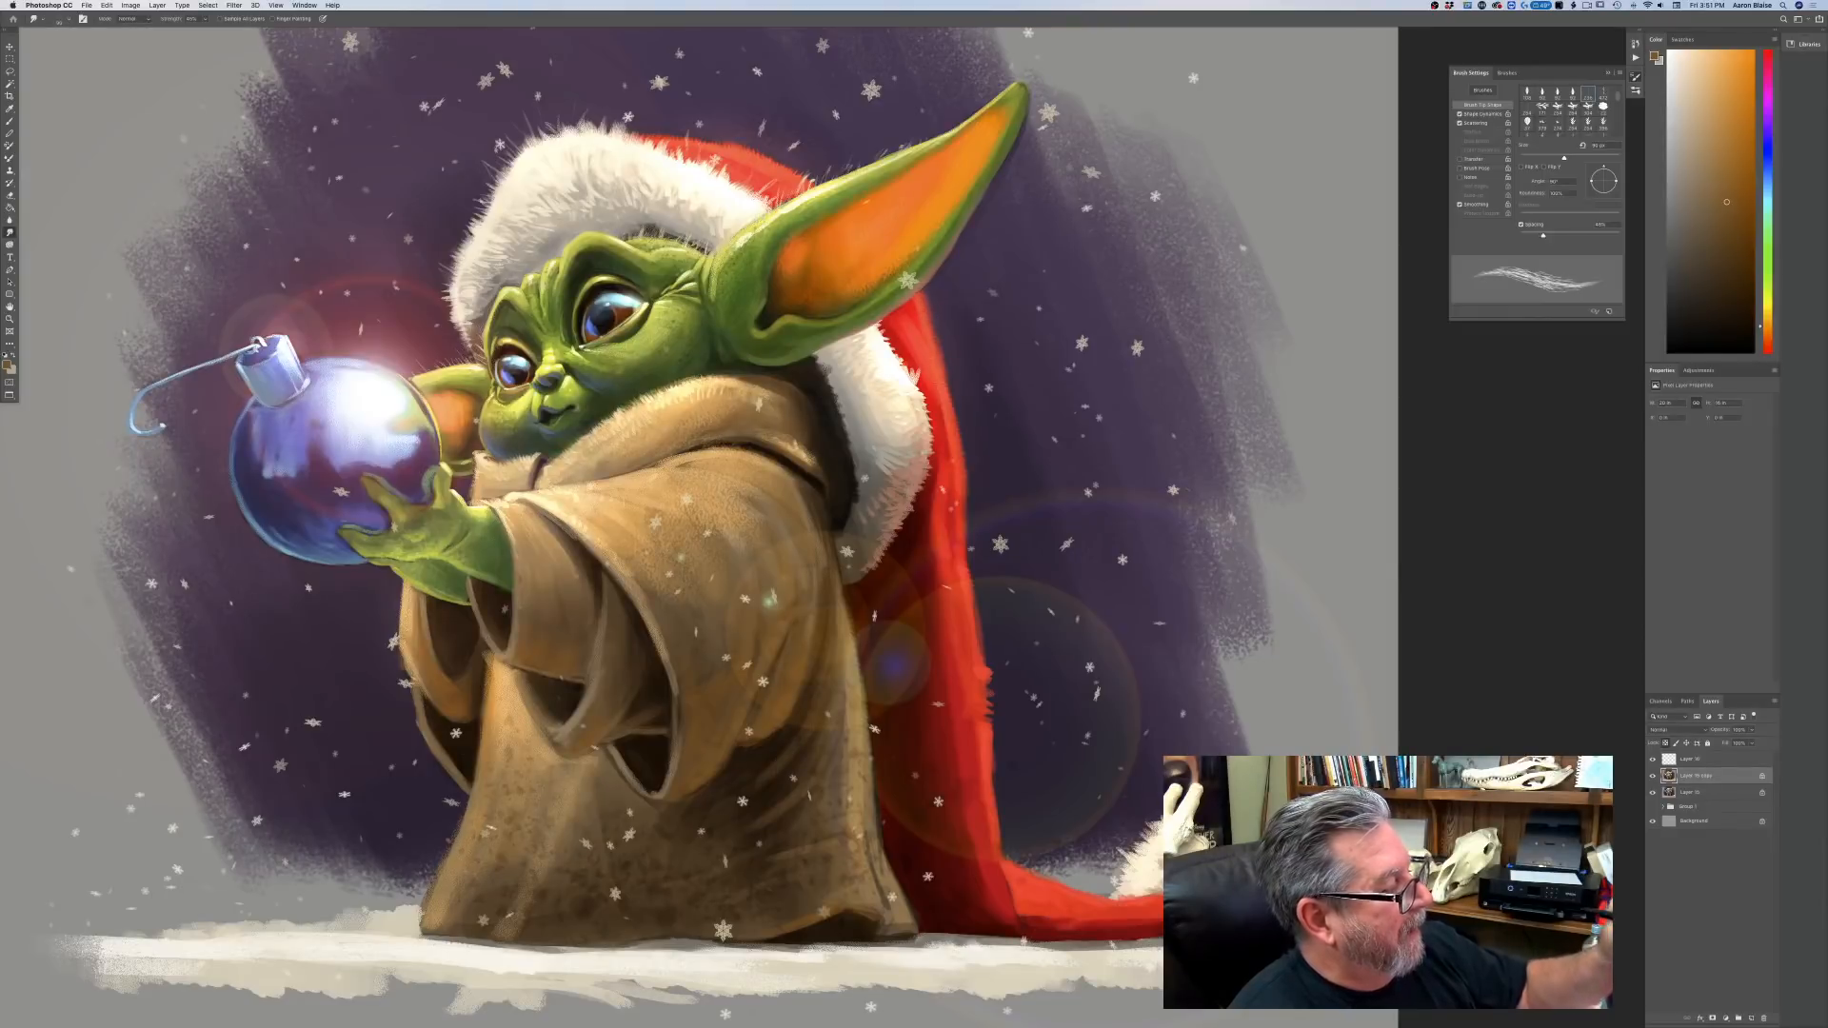
key(bracketright)
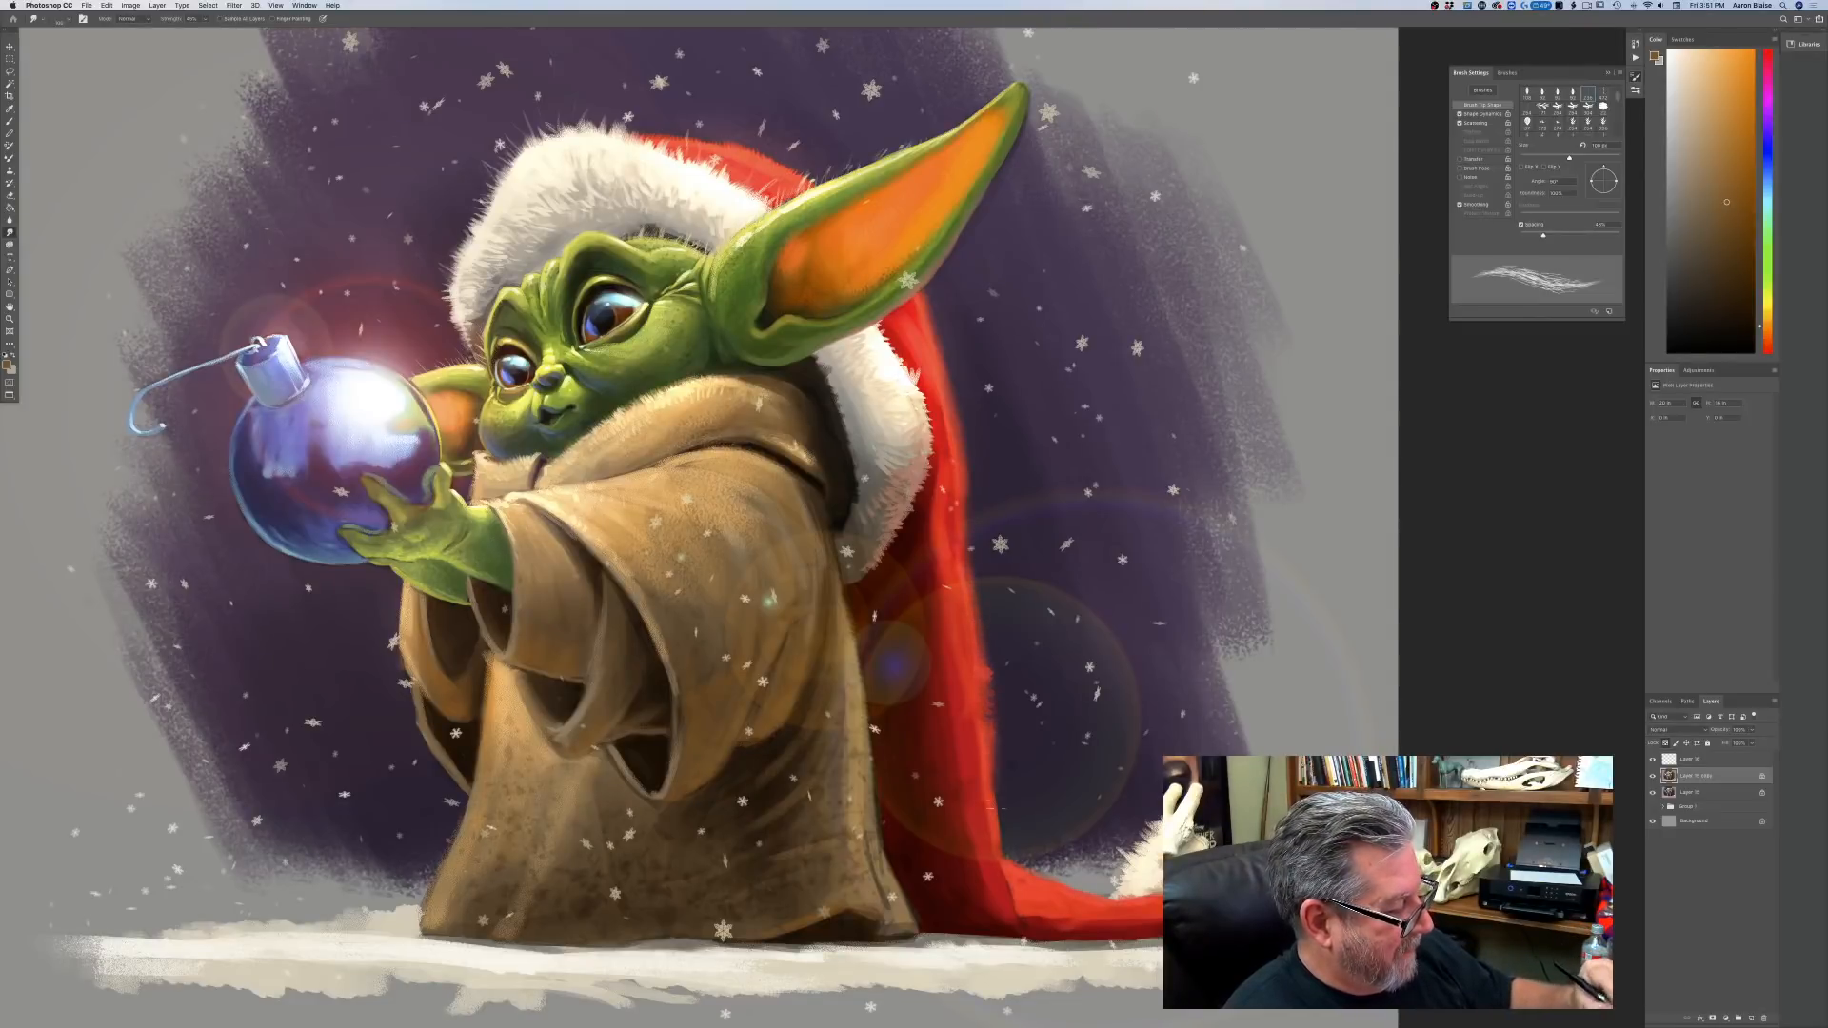
Adjust the Smudge tool's strength and use a smaller brush to blend the red hat and its white fur trim.
click(204, 20)
drag(207, 32, 209, 32)
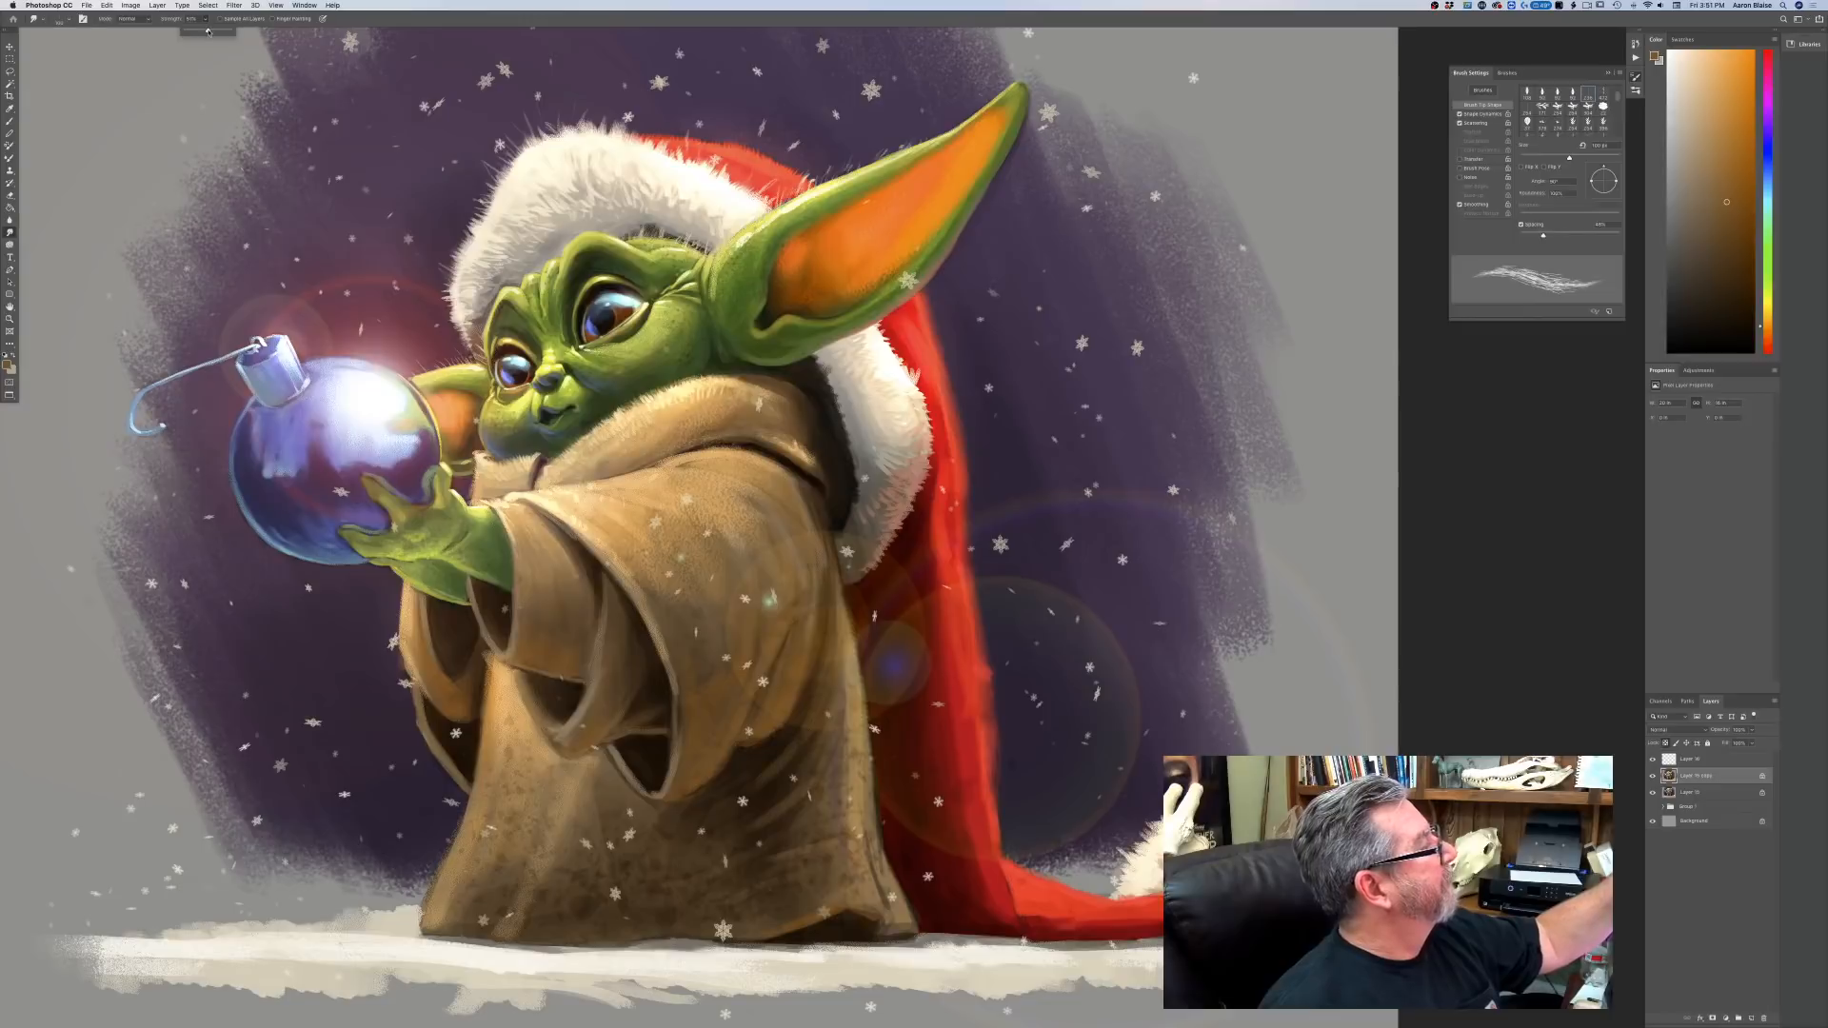
click(217, 48)
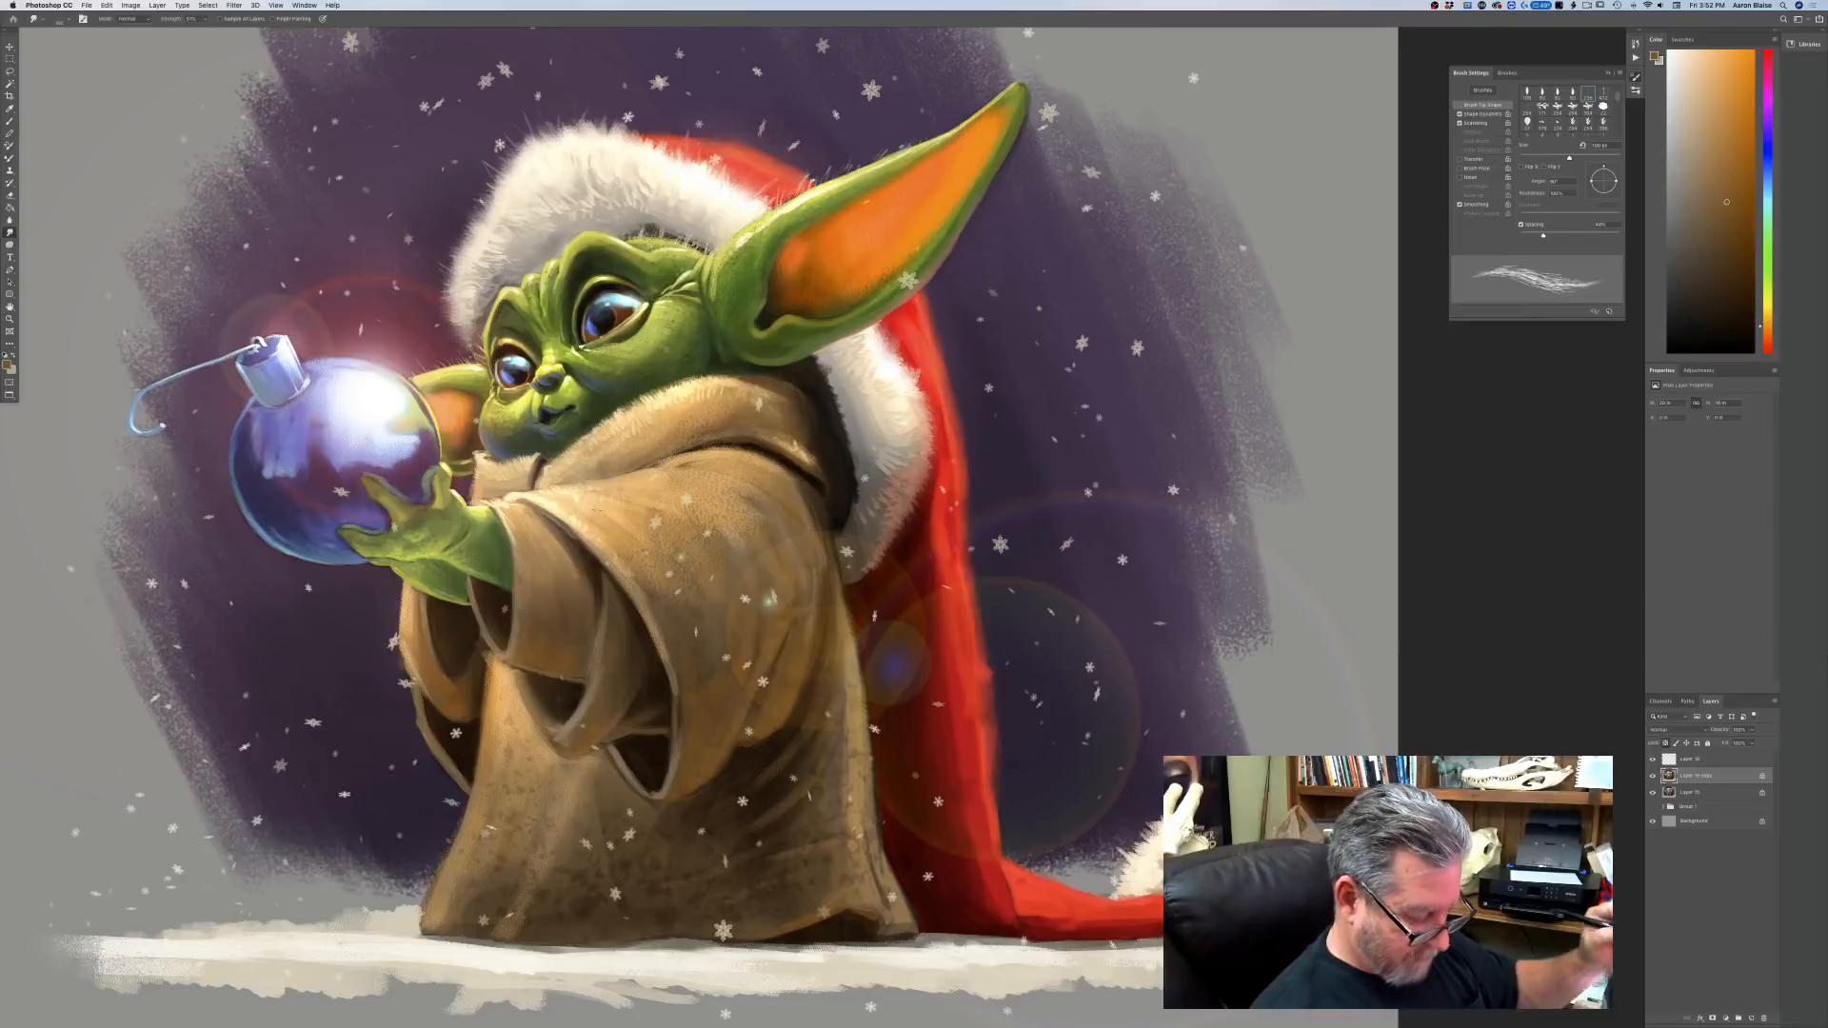
key(bracketleft)
key(bracketleft)
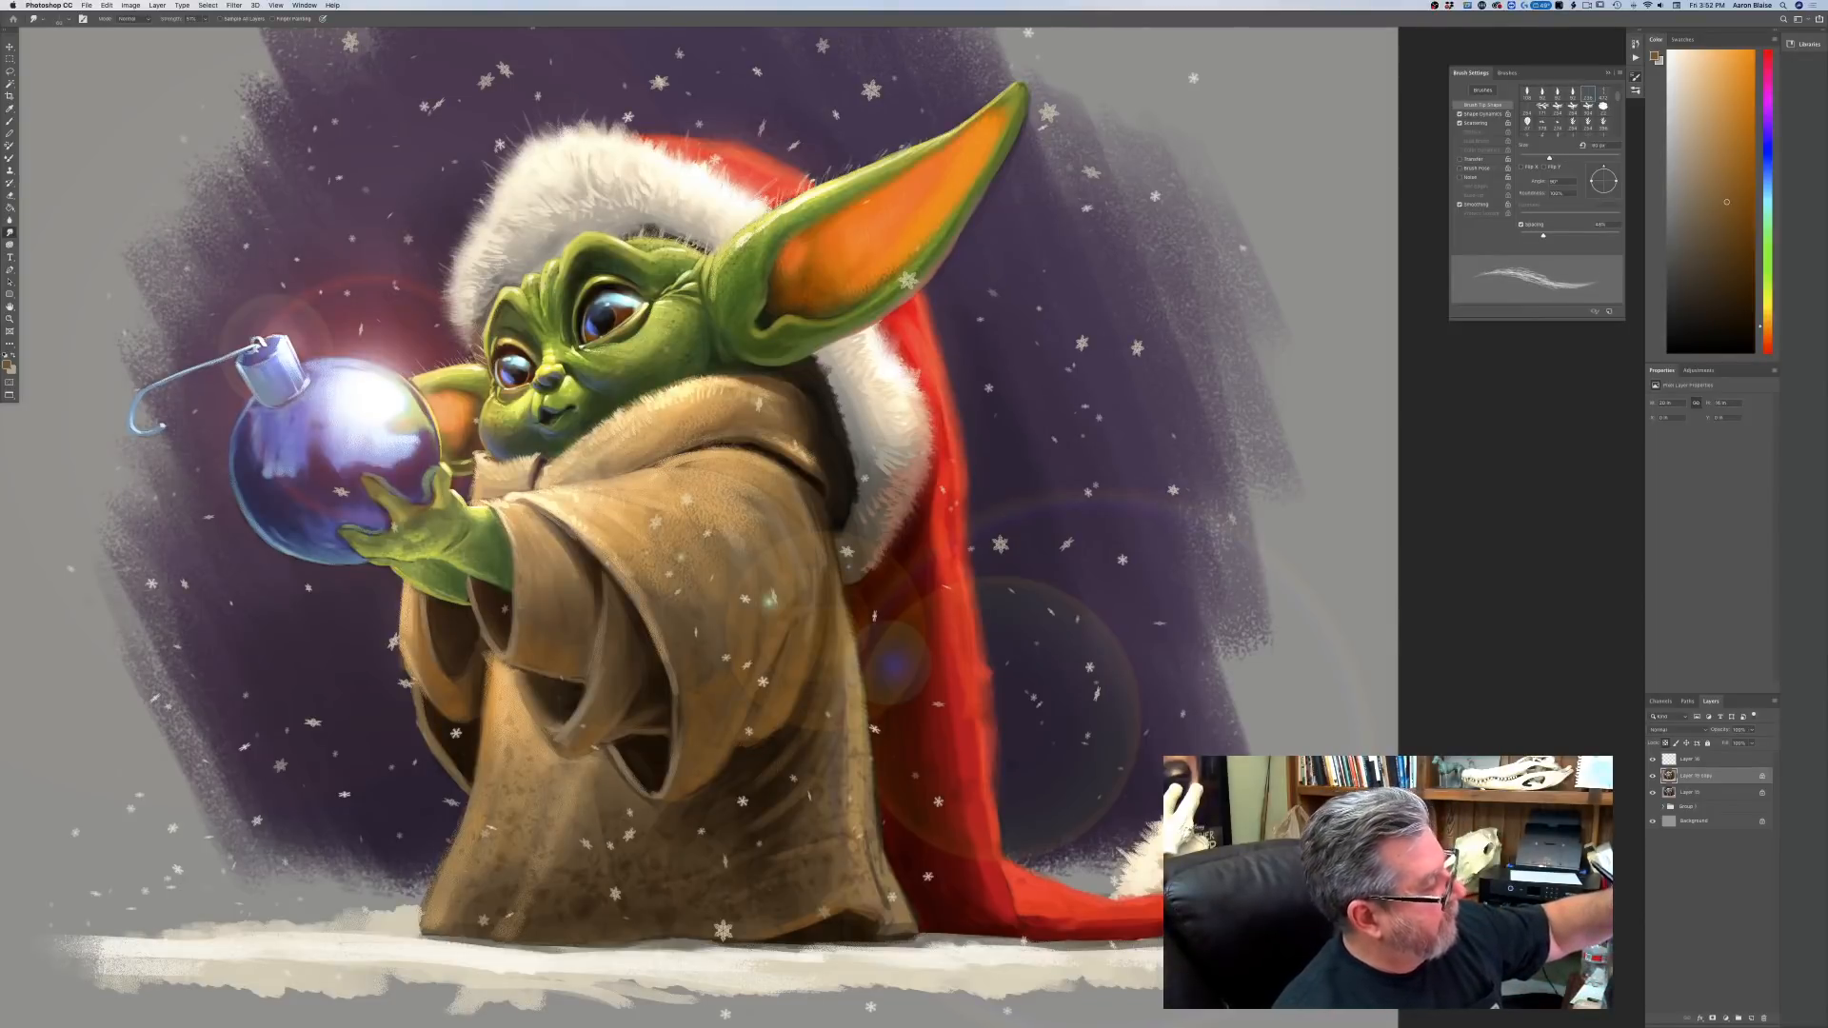
key(bracketright)
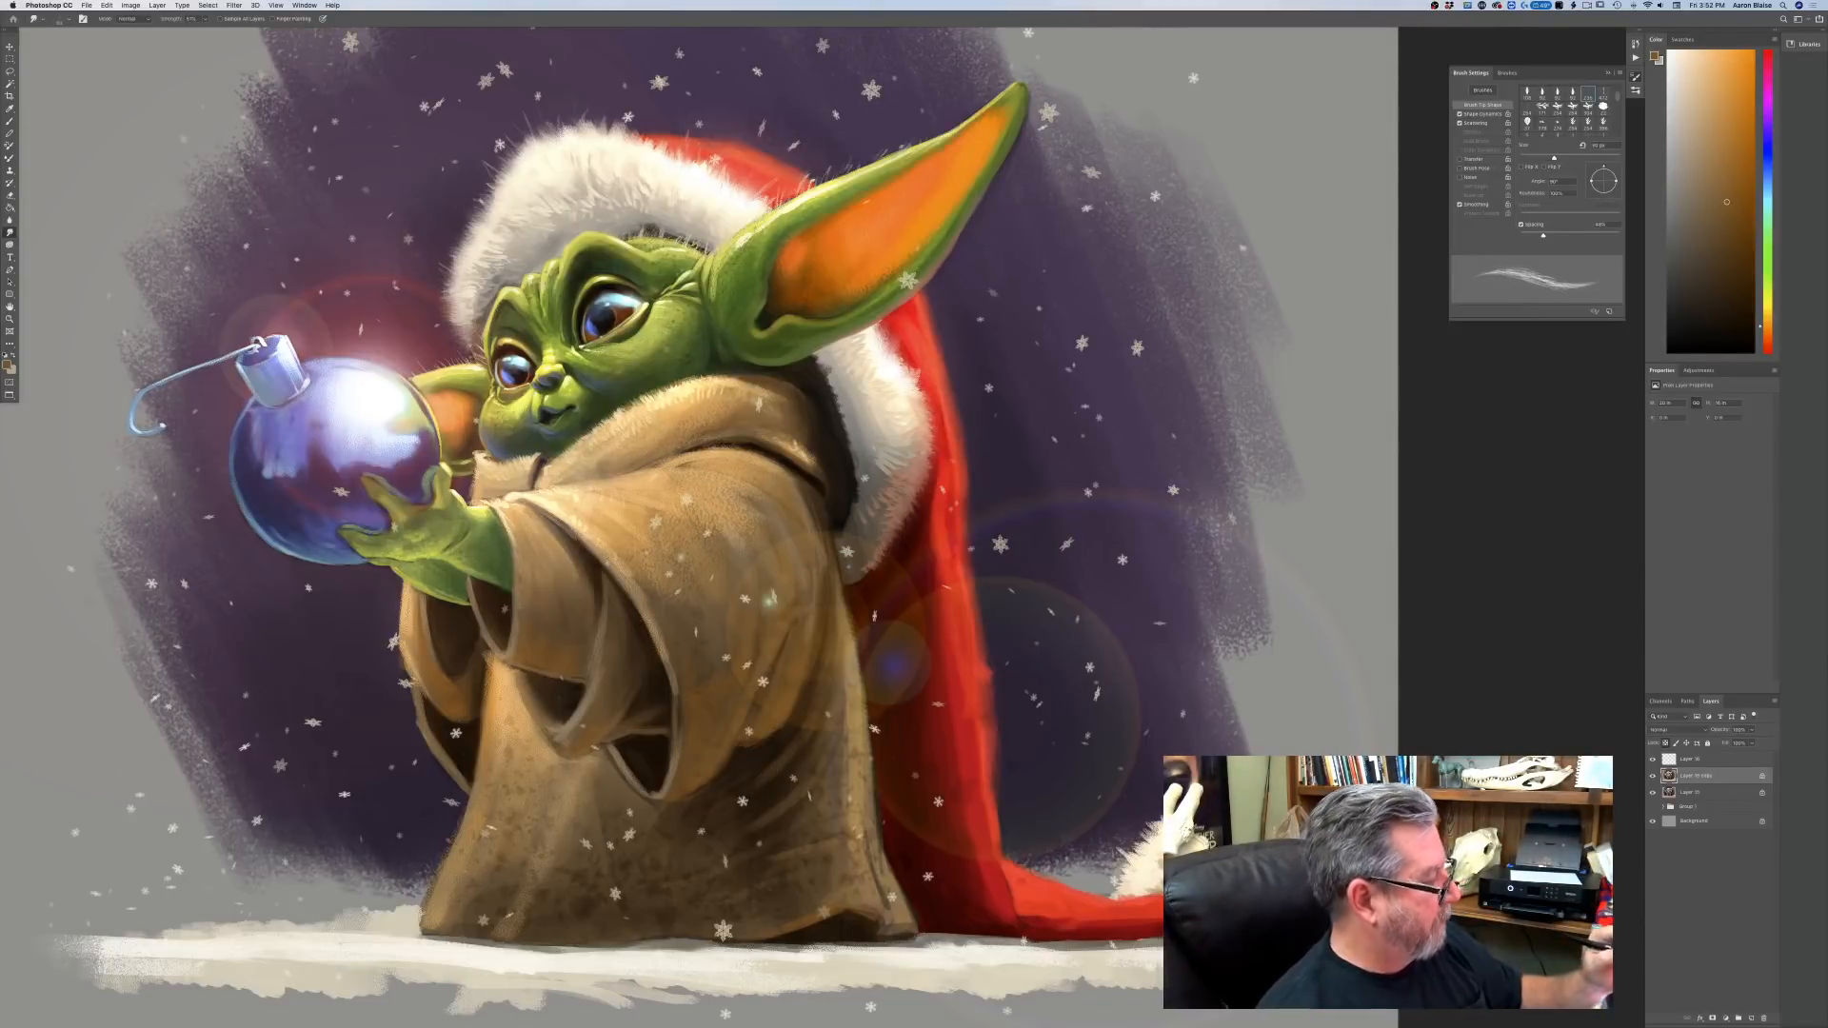
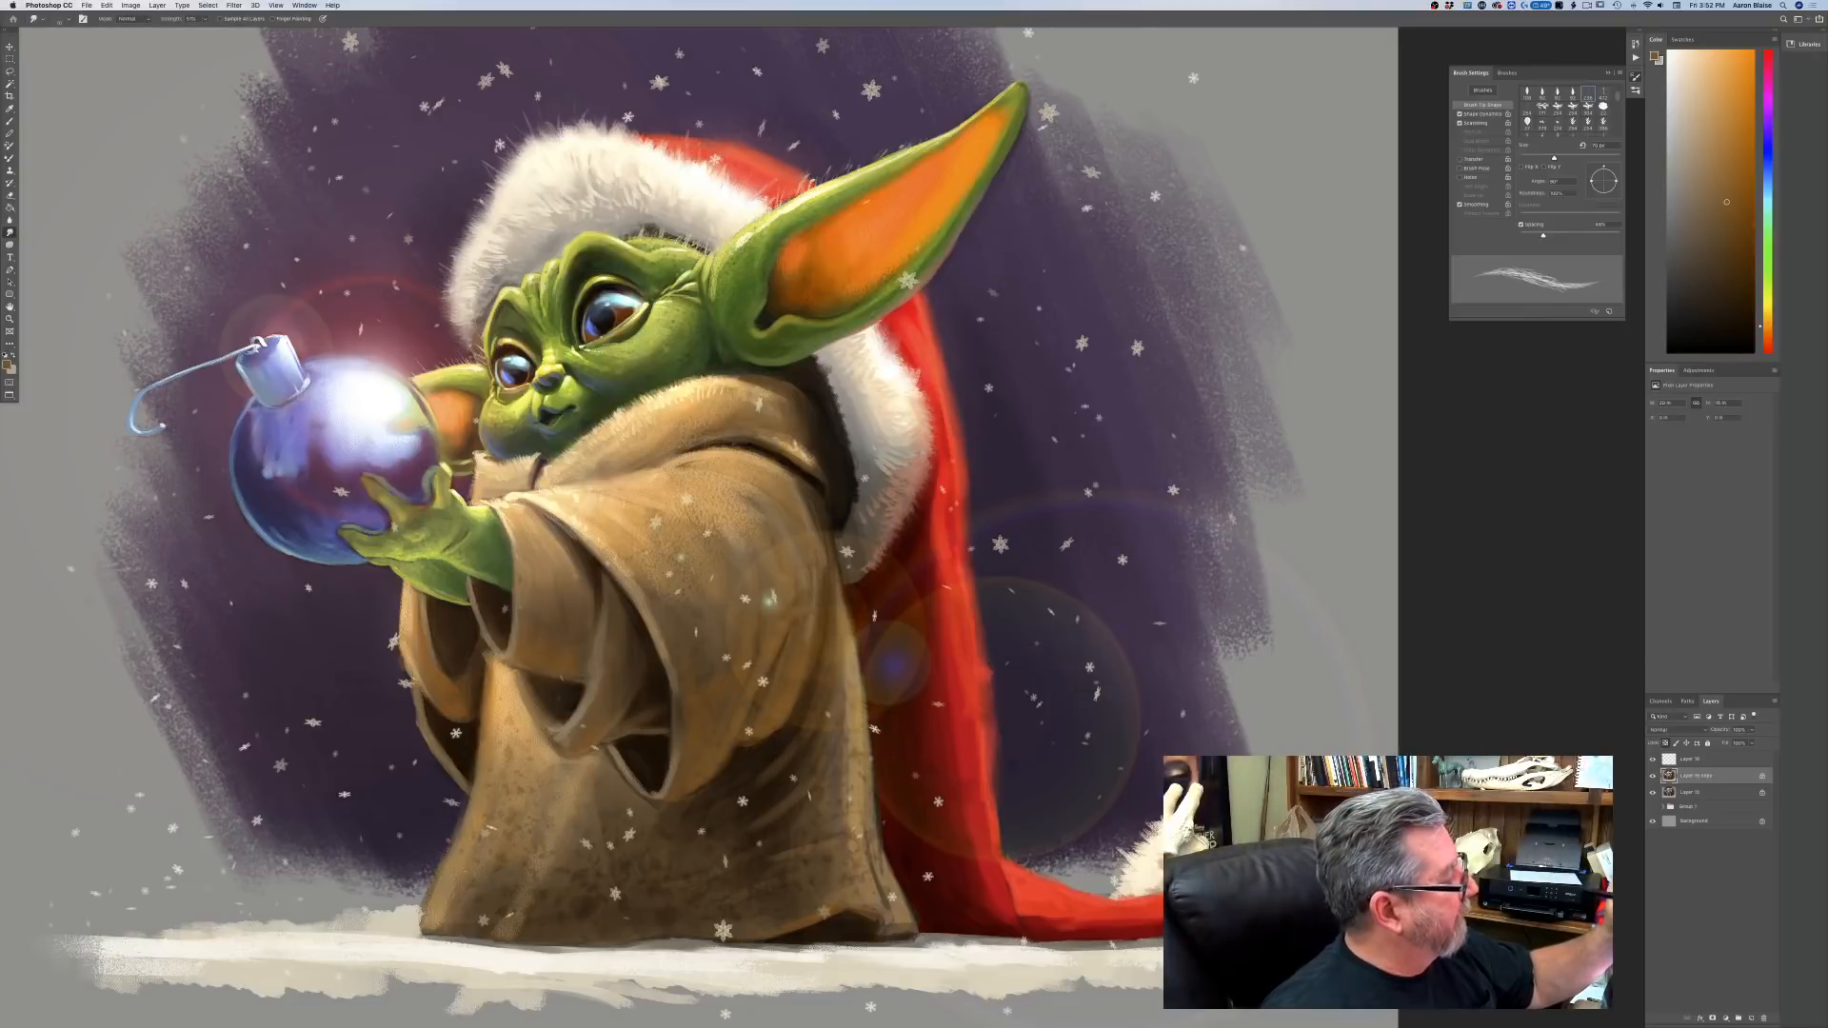
Set the foreground colour to a dark brown sampled from the lower front of the robe.
key(ctrl+minus)
key(ctrl+minus)
key(ctrl+minus)
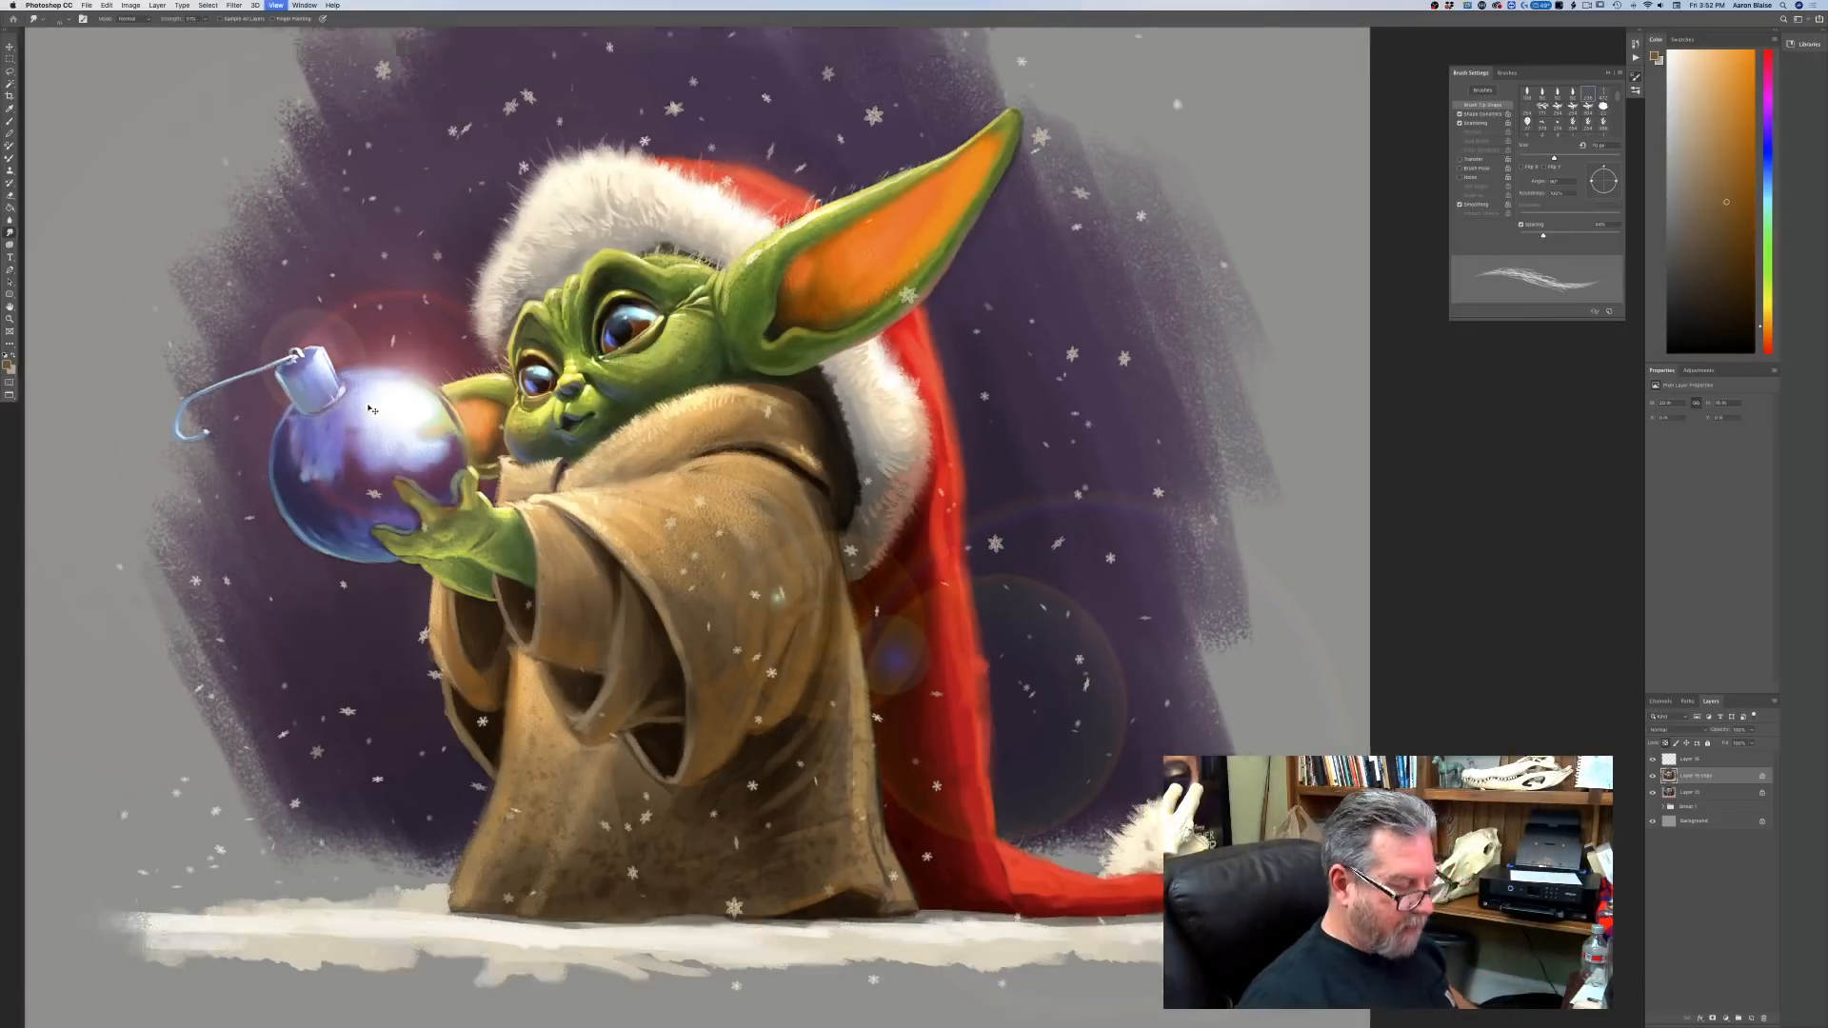
key(ctrl+plus)
key(ctrl+plus)
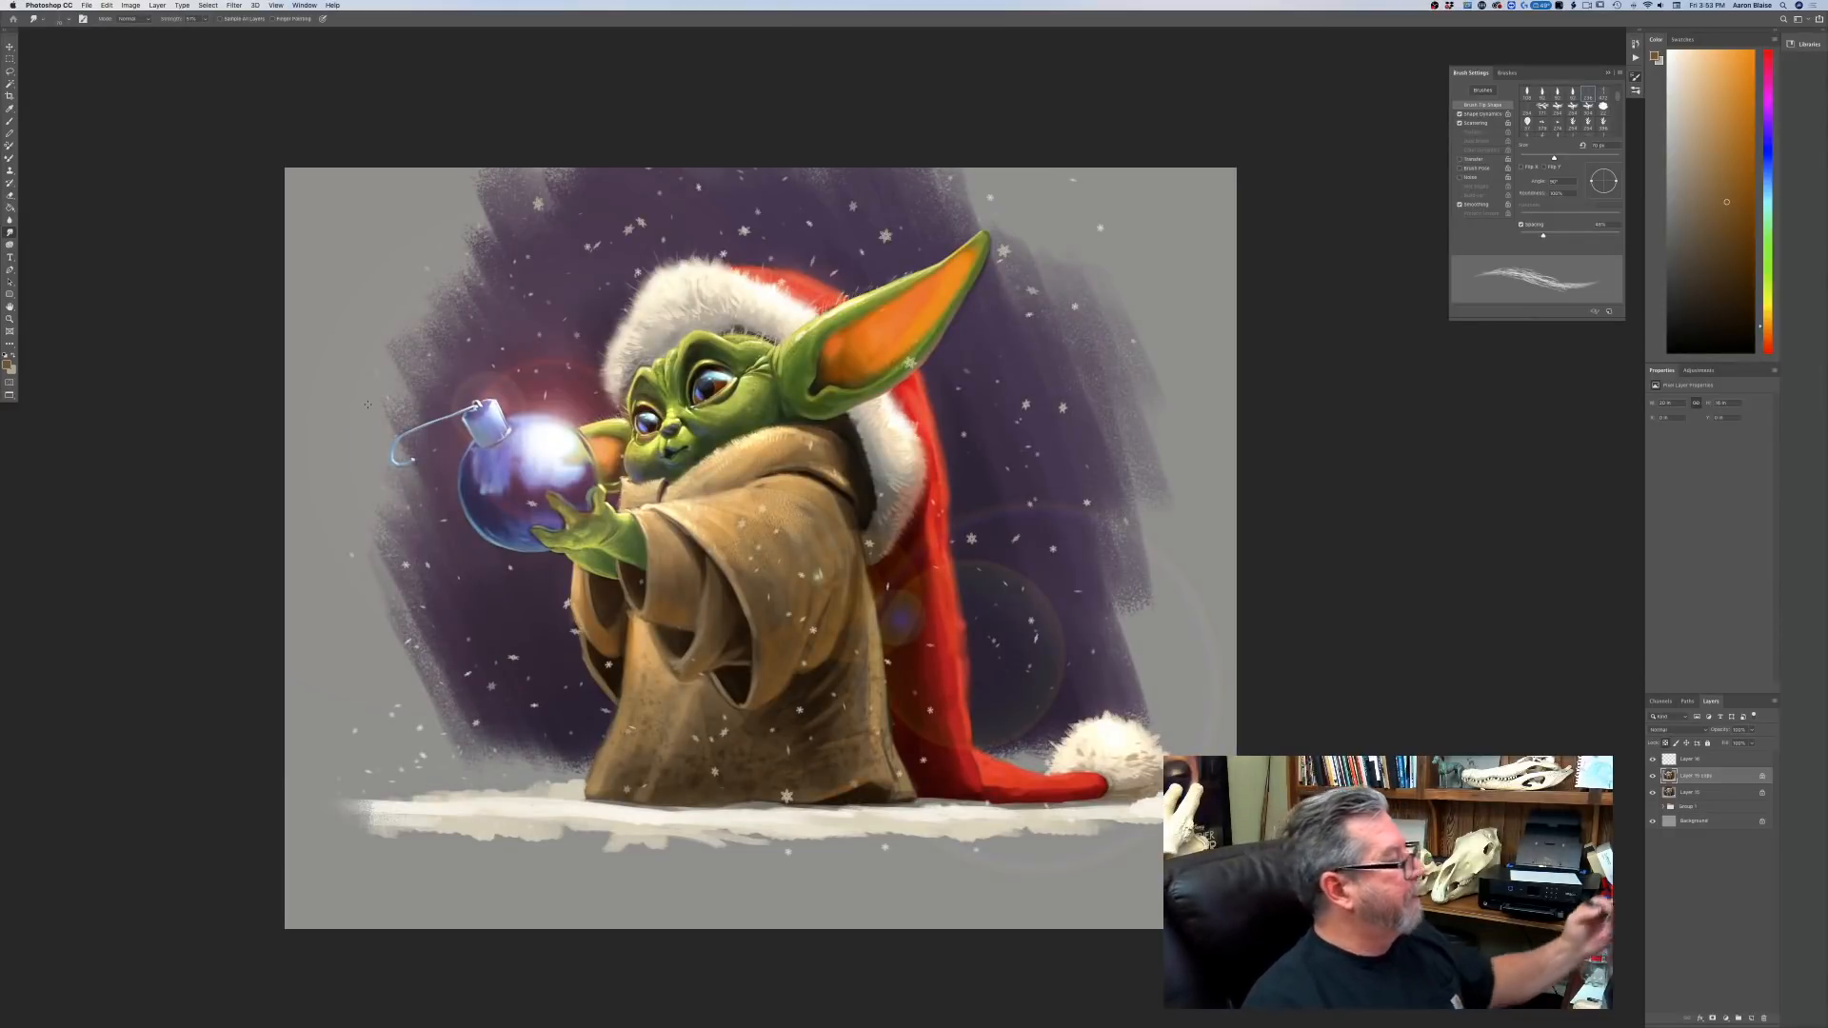
click(7, 362)
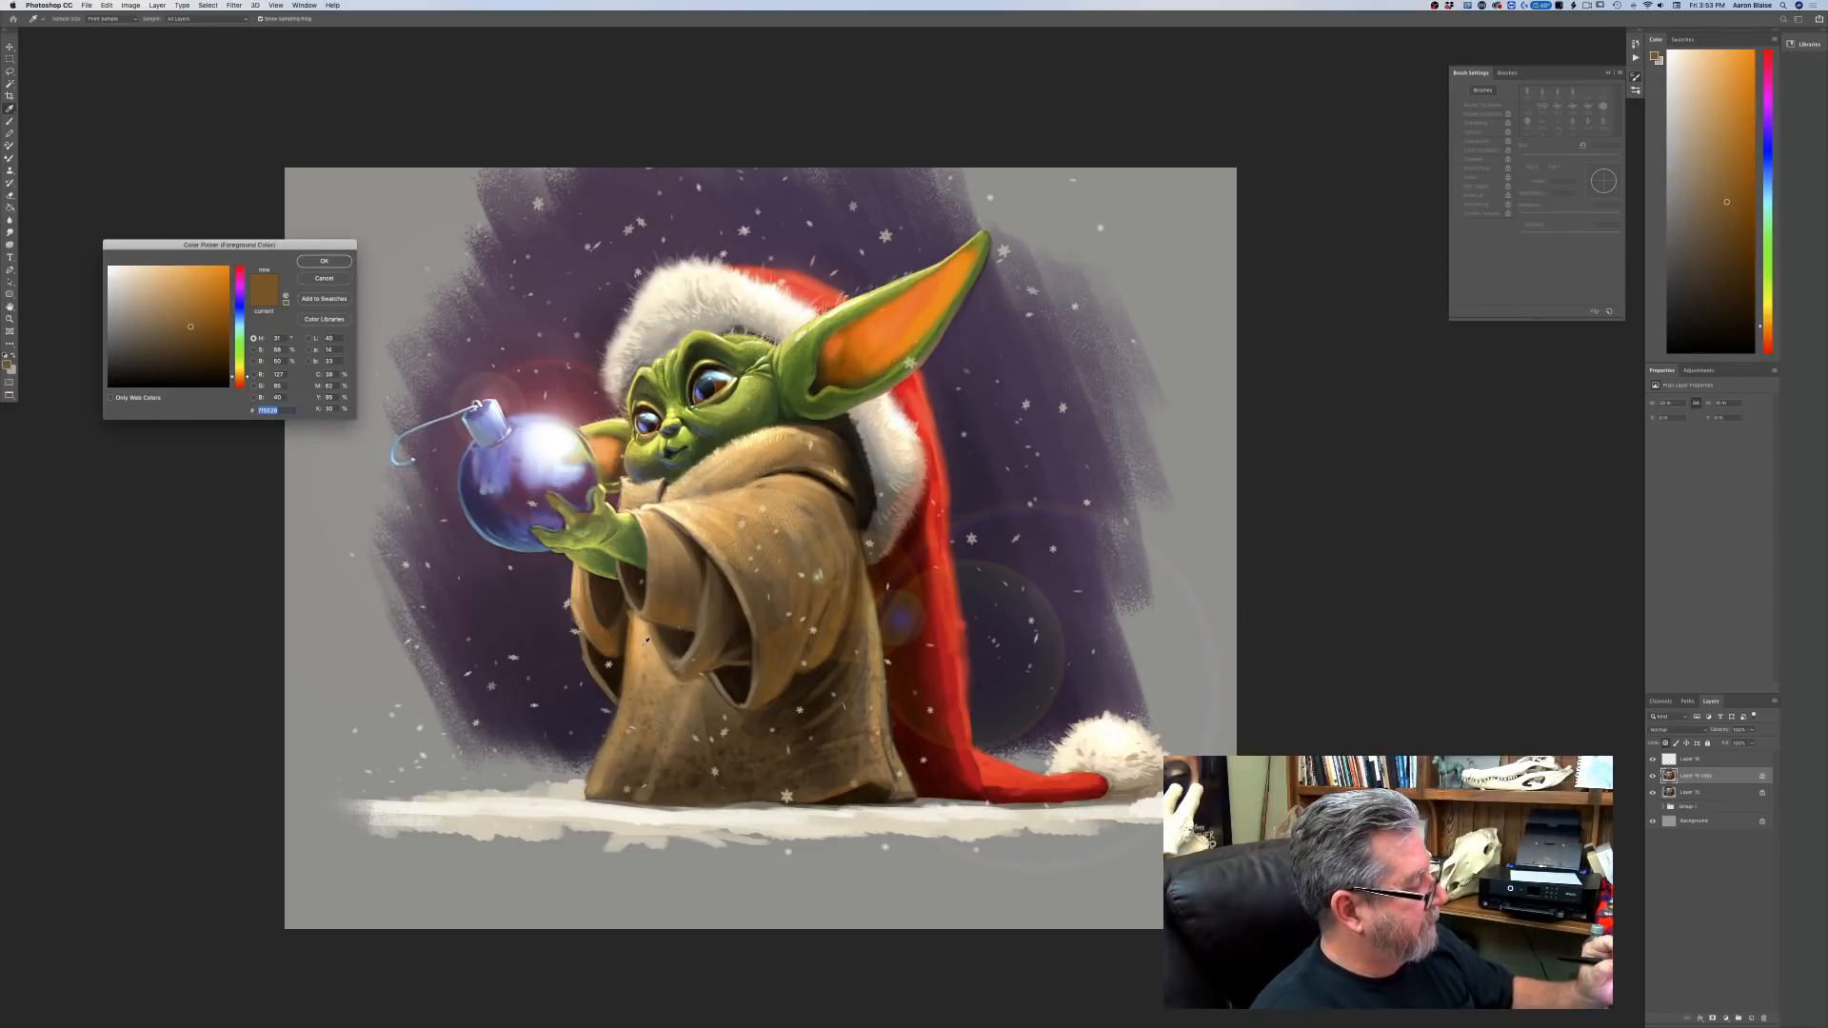
click(629, 766)
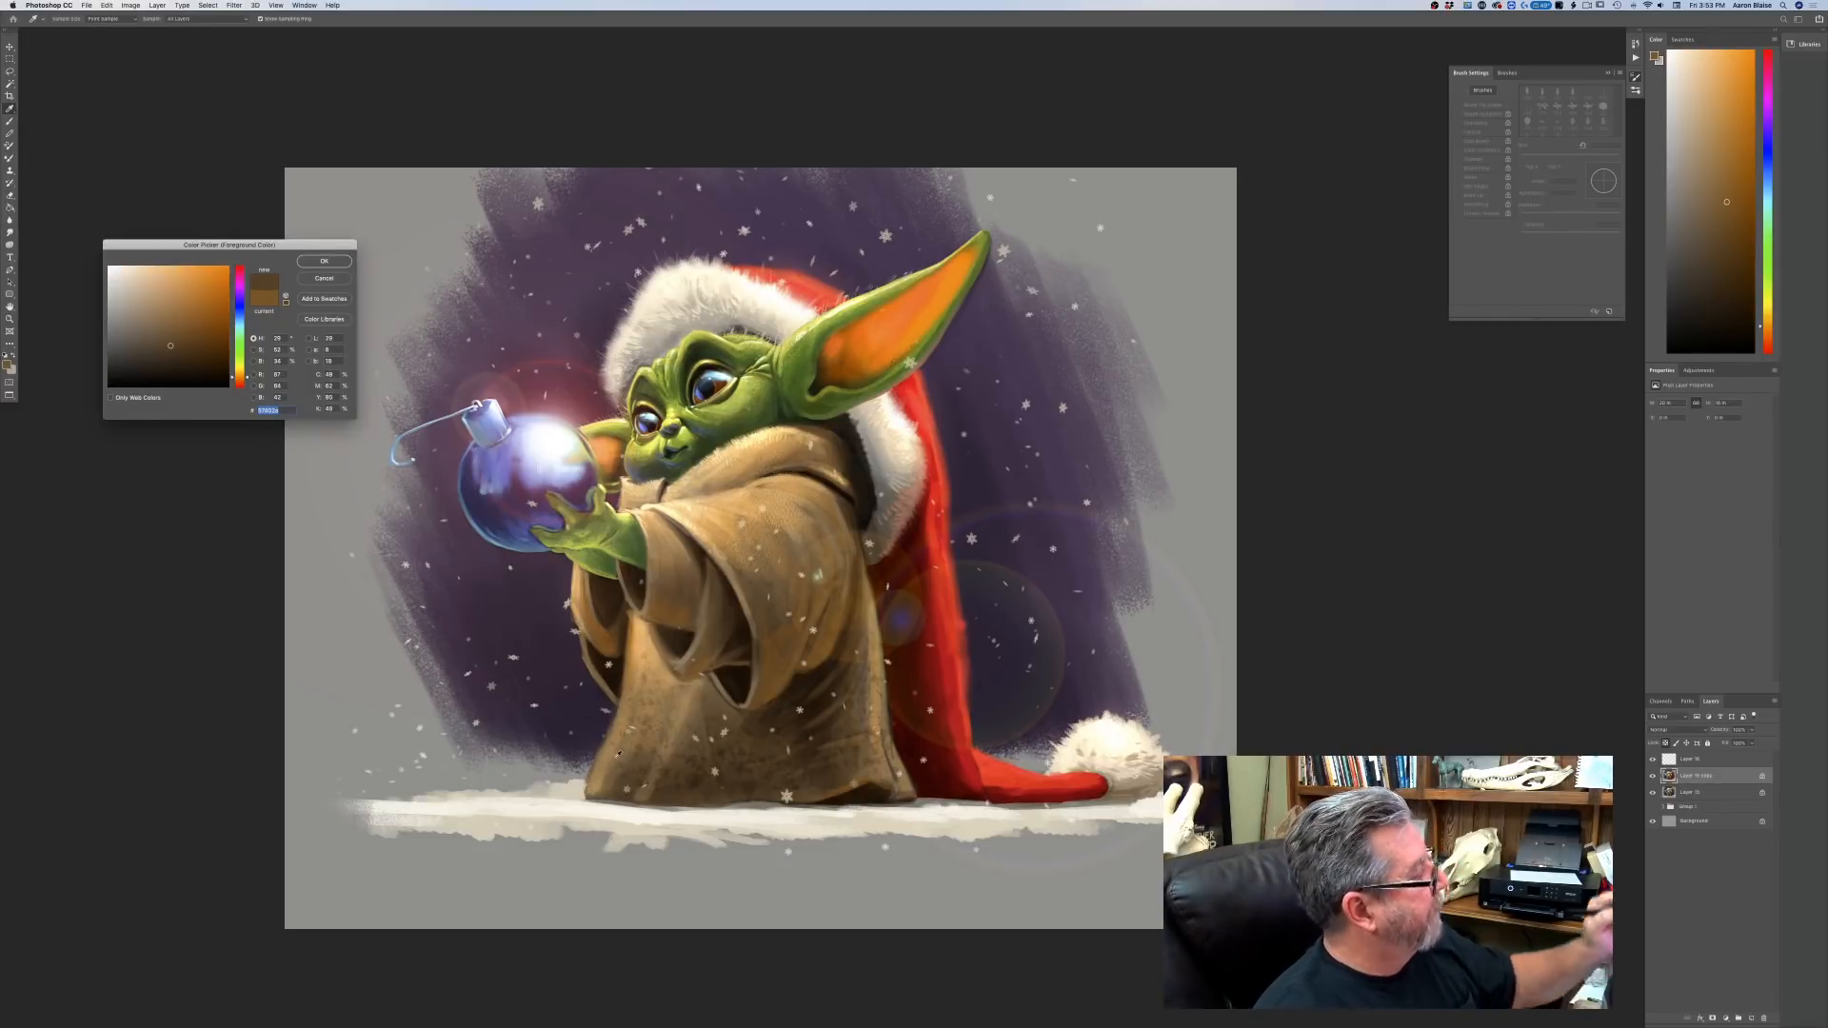
click(306, 266)
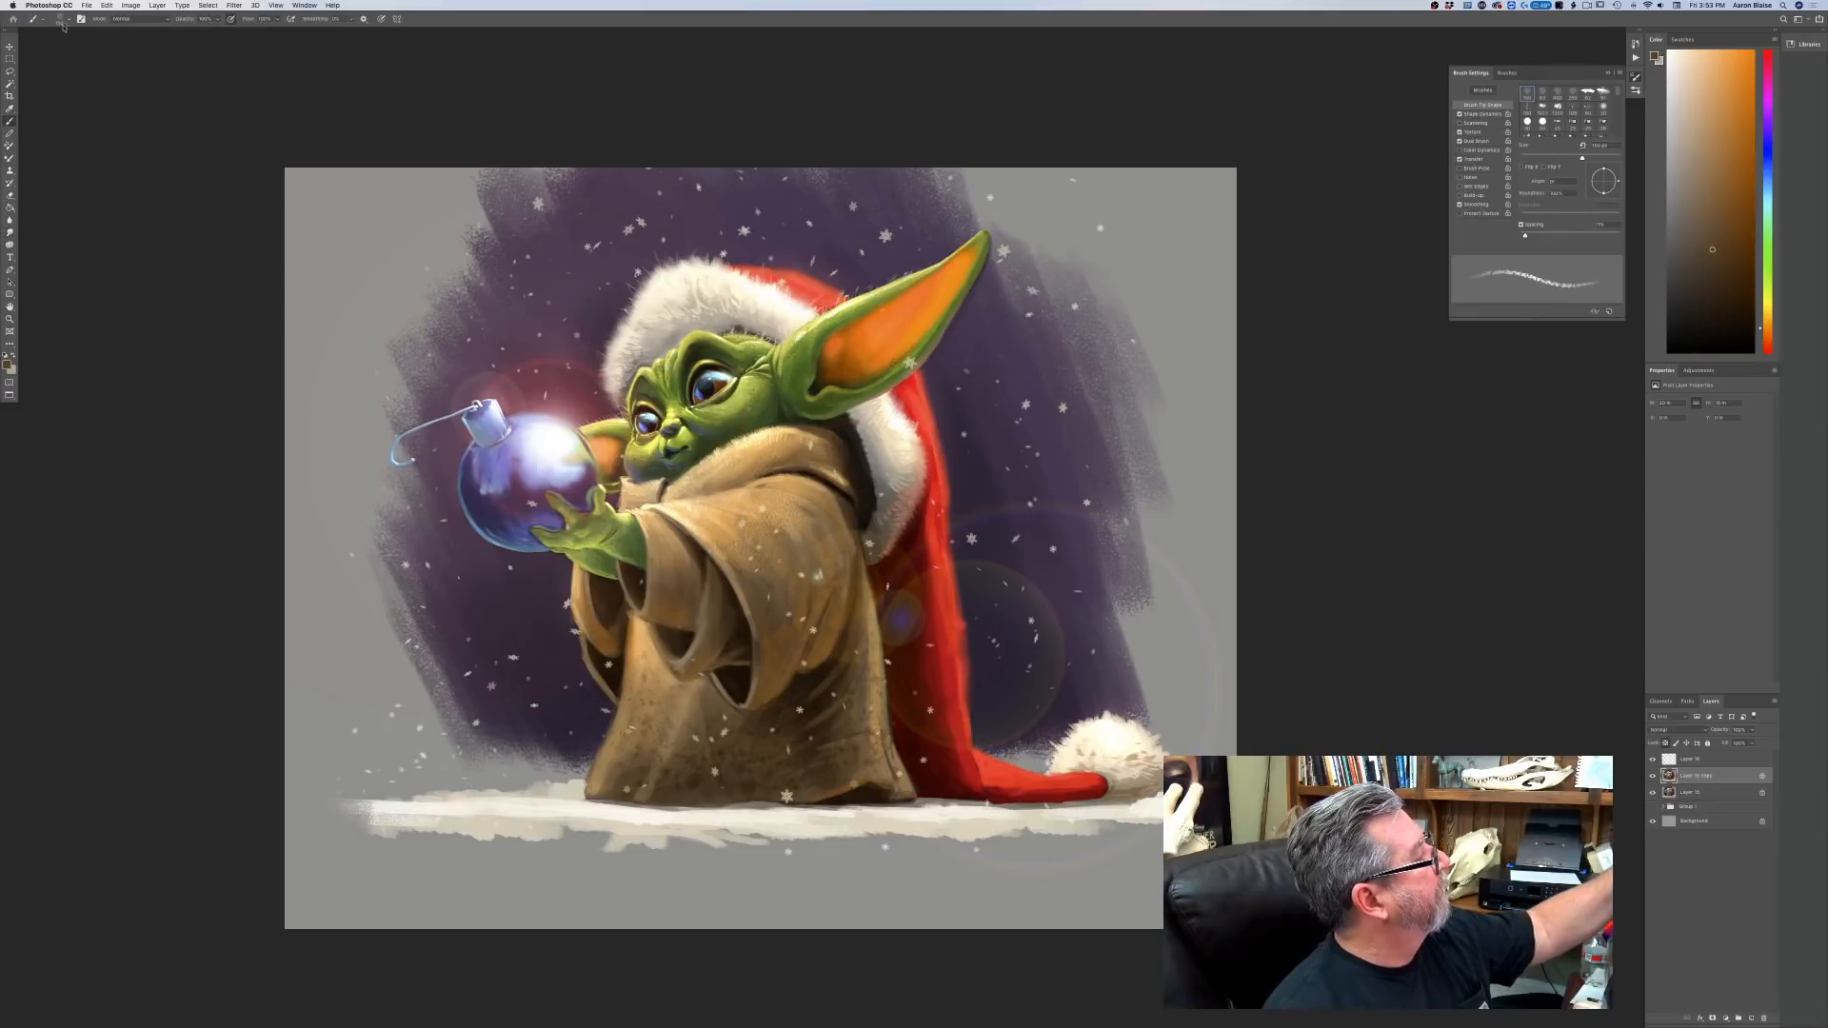
Choose a smooth, solid-stroke preset from the sampled brushes for the Brush tool.
click(60, 21)
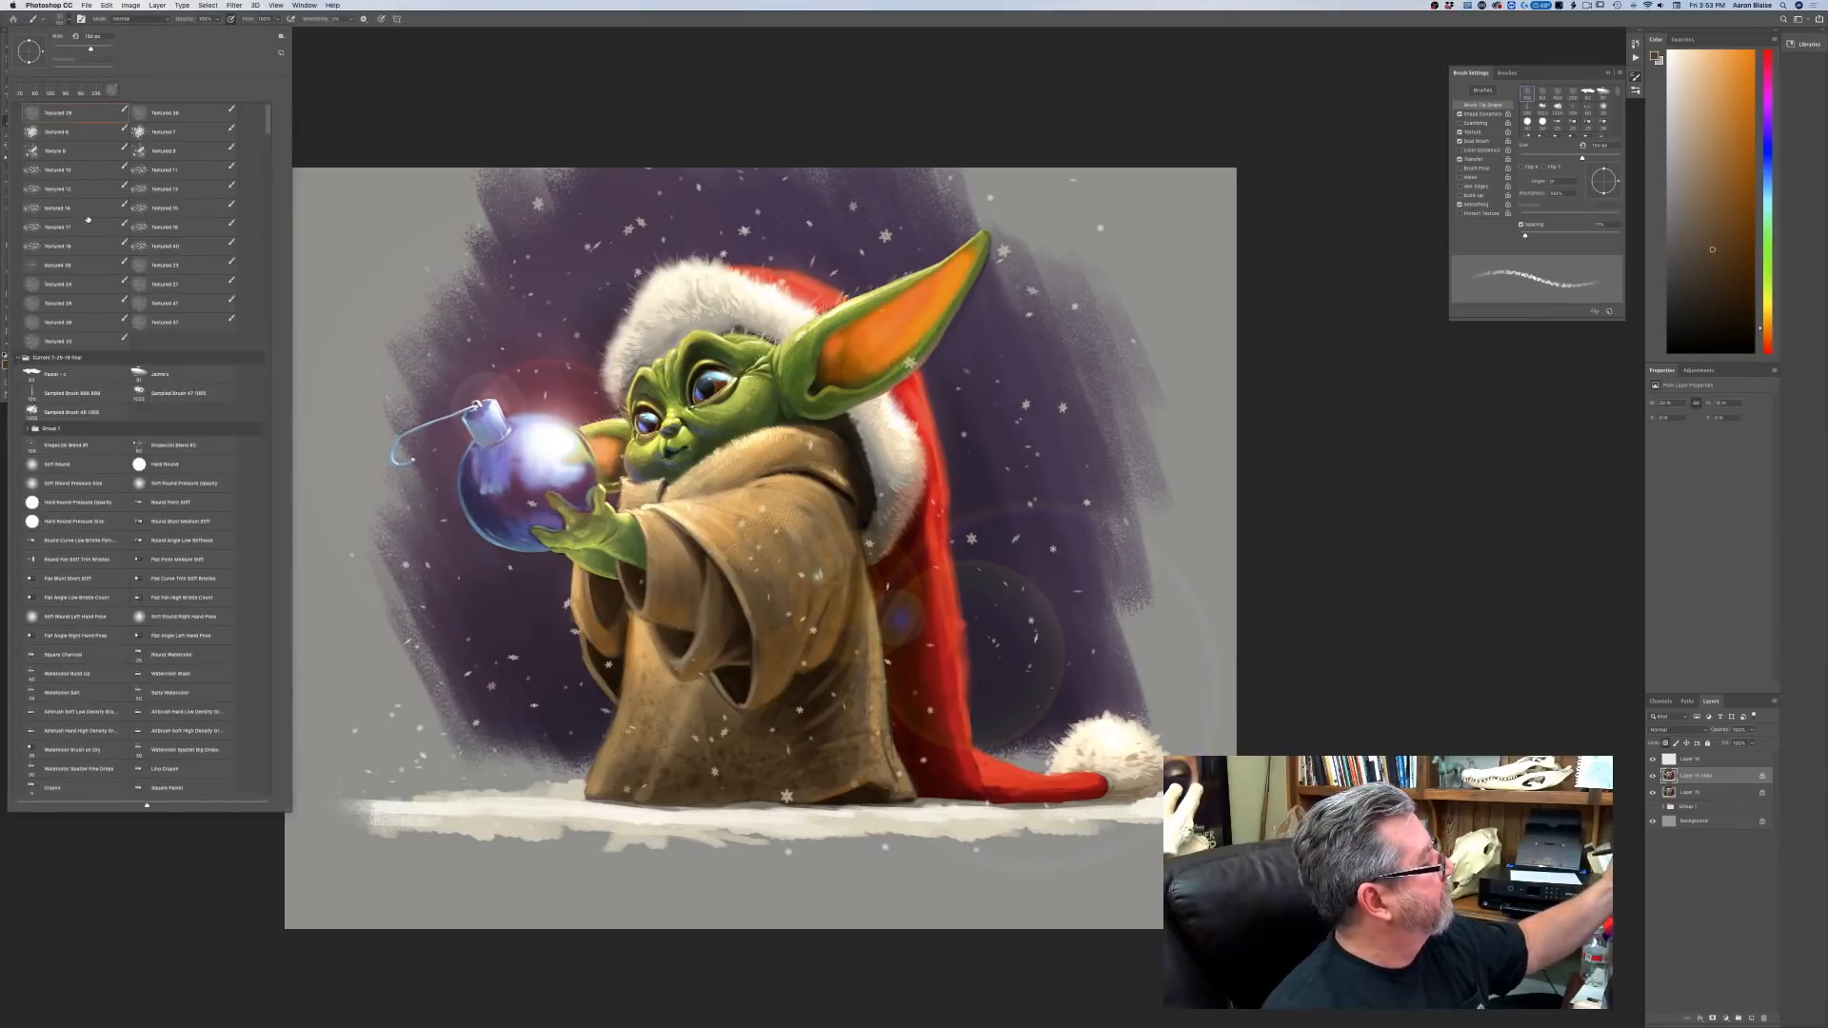
click(52, 389)
click(57, 377)
click(377, 25)
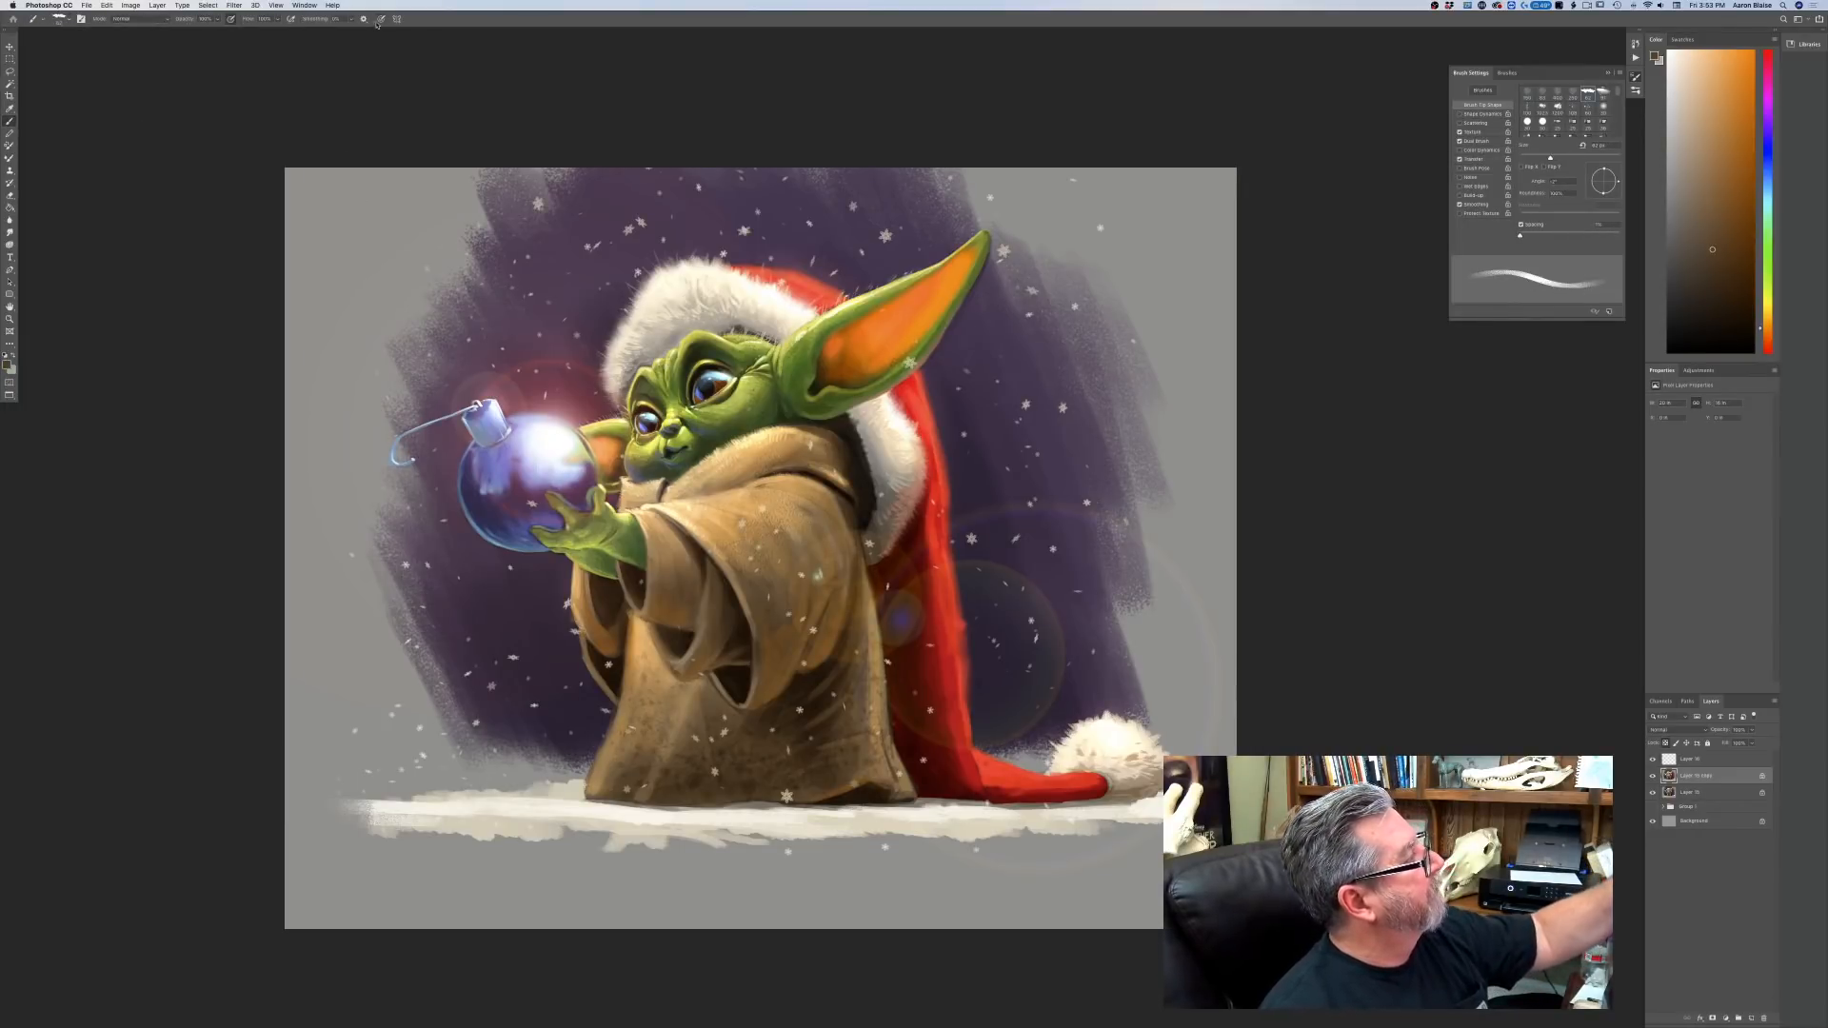
Sign the painting in dark brown with a small brush, just below the snow under the hat's white pompom.
key(super+equal)
key(super+equal)
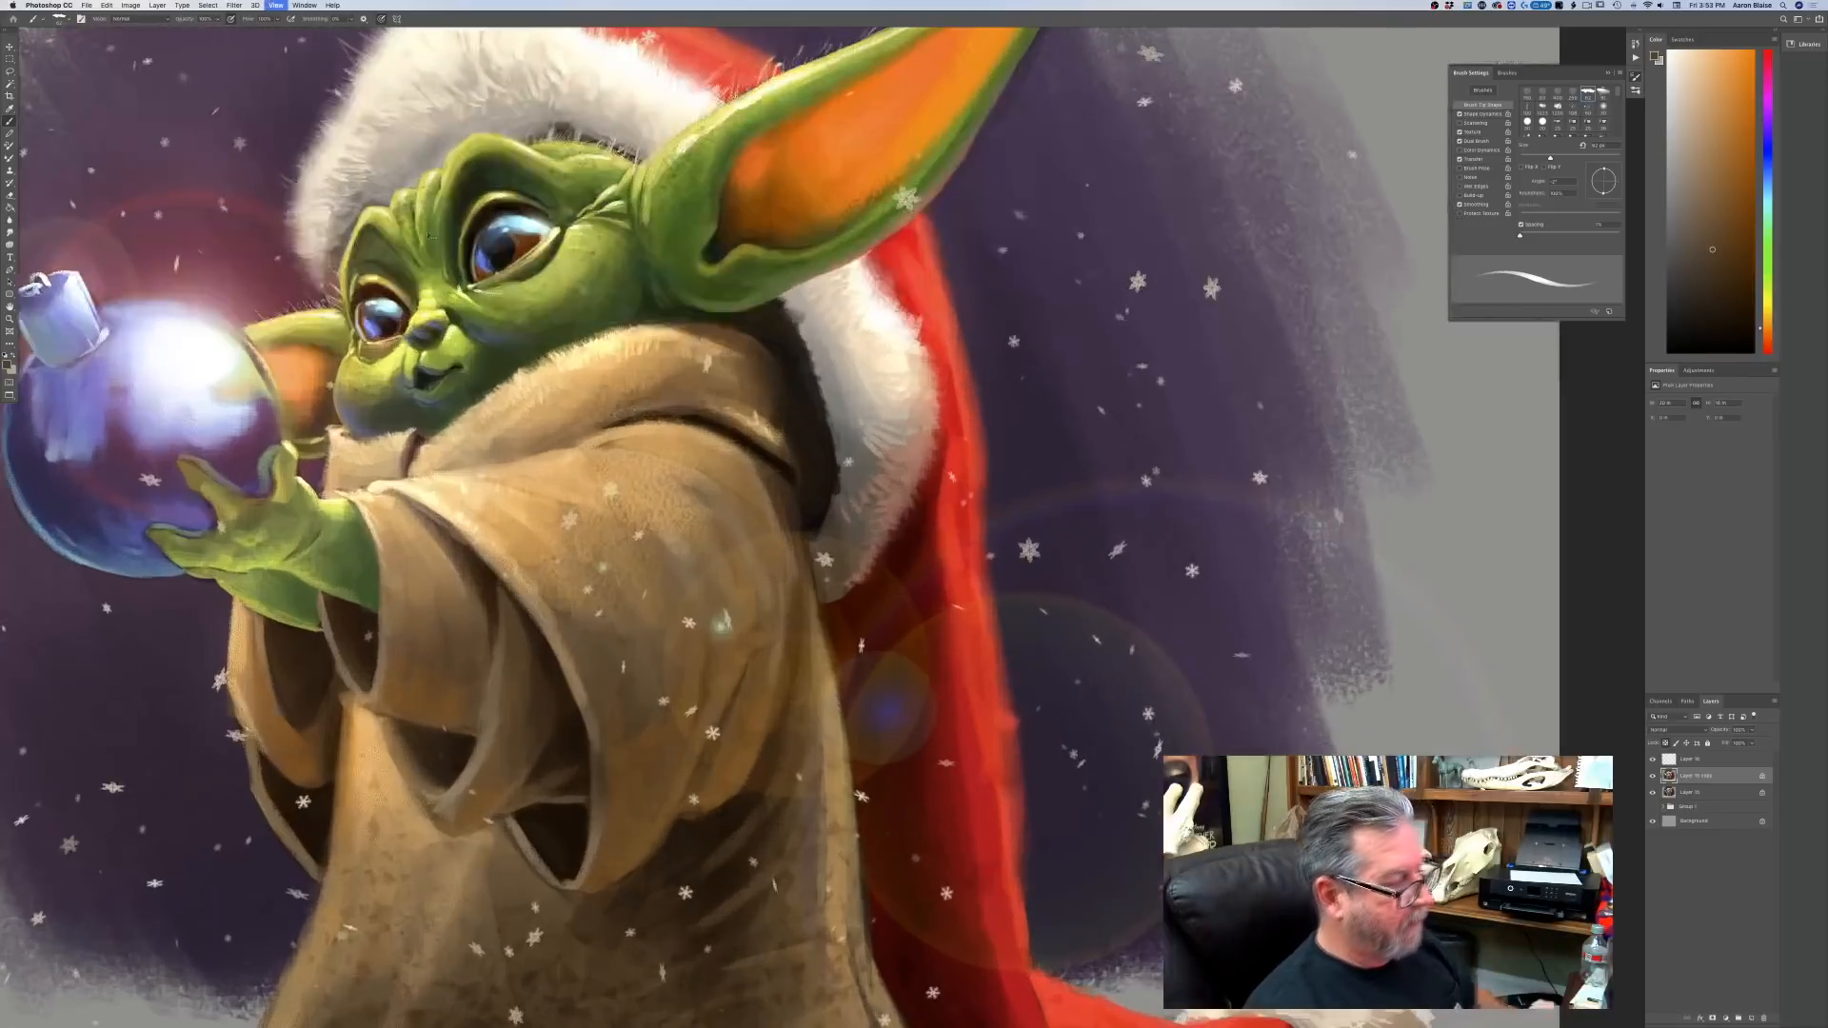
scroll(635, 550, down, 10)
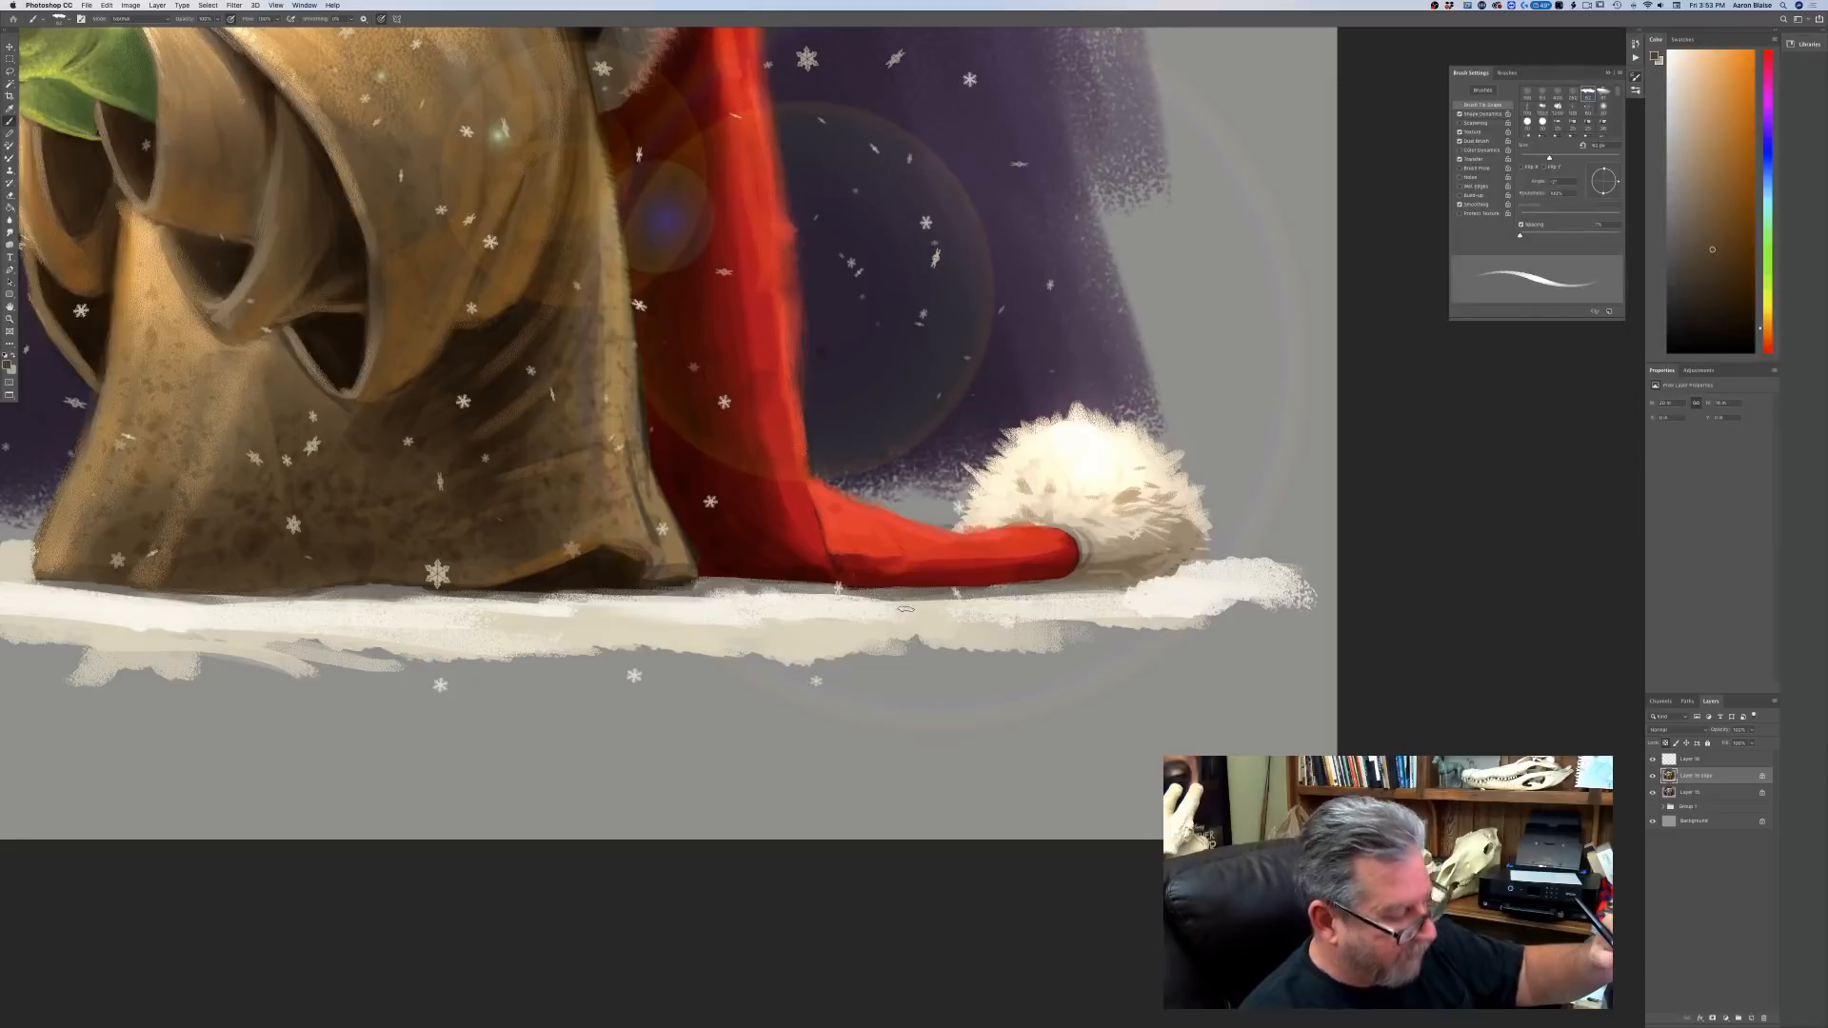
key(bracketleft)
key(bracketleft)
key(bracketleft)
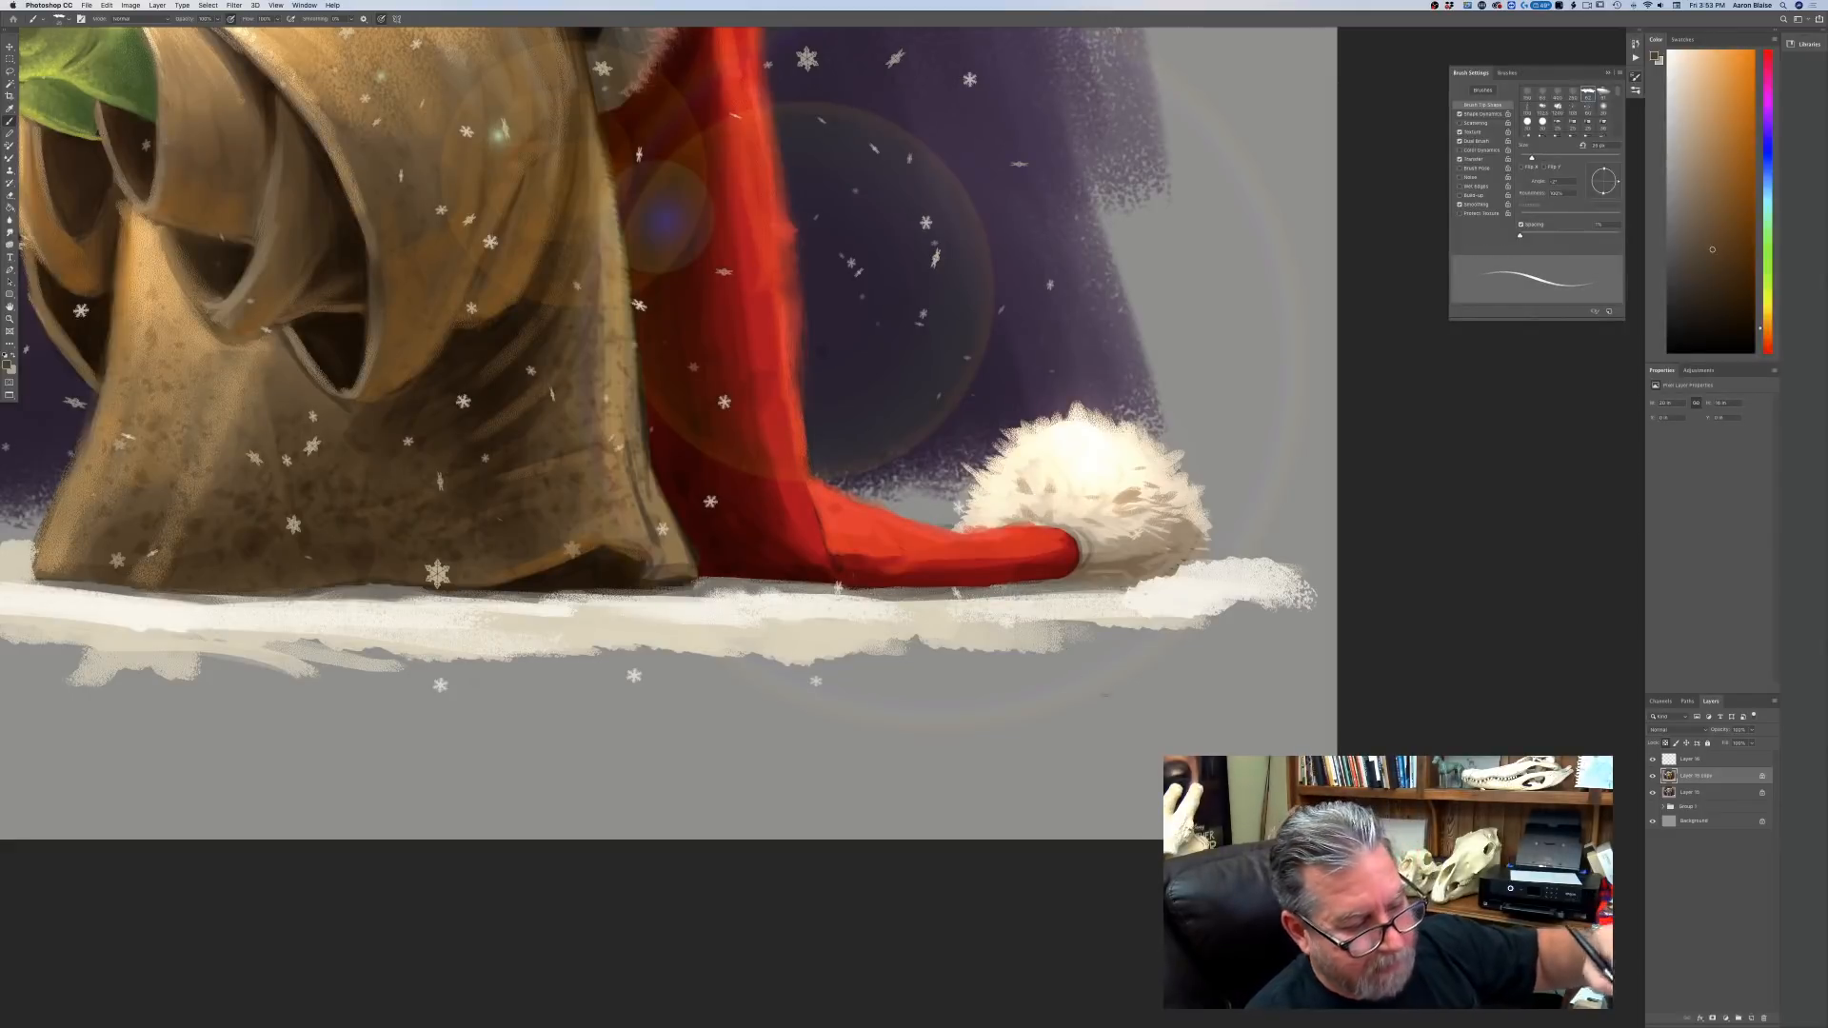
mouse_move(943, 710)
mouse_down()
mouse_move(1025, 698)
mouse_move(1065, 665)
mouse_move(1069, 690)
mouse_move(1118, 685)
mouse_up()
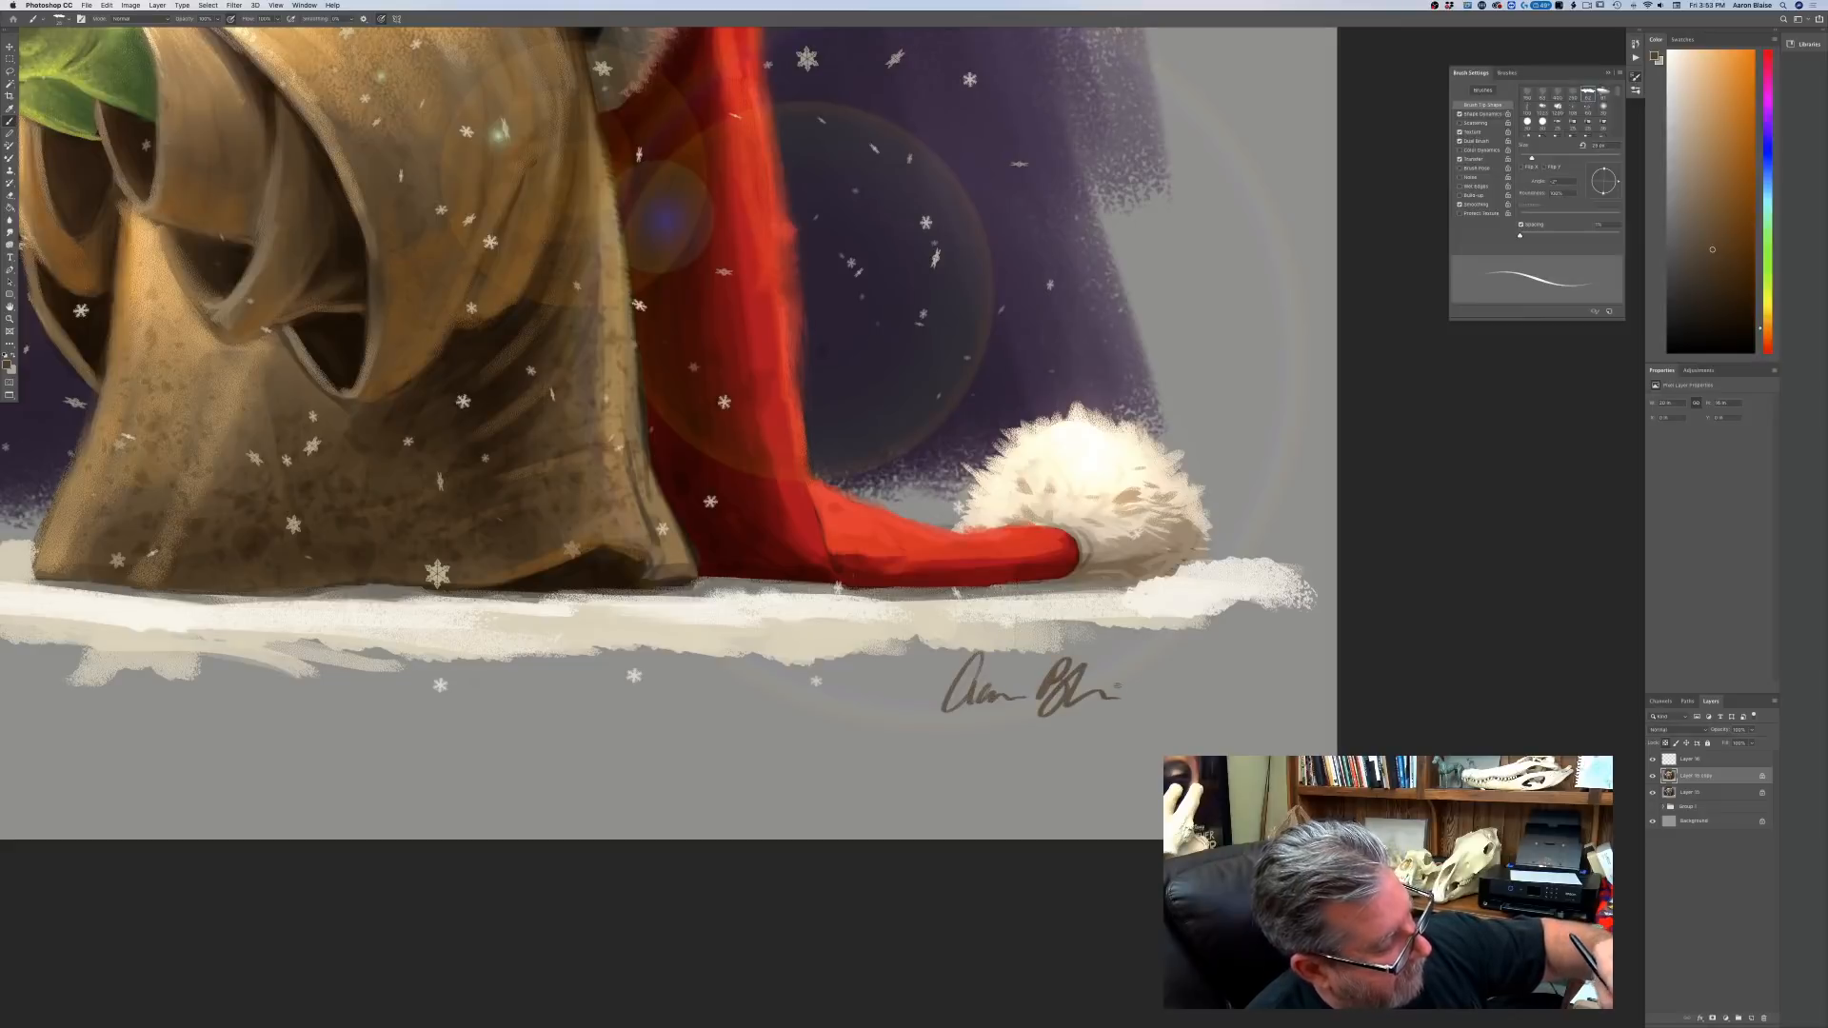
Examine the whole signed painting at reduced and fitted size and in different screen modes.
key(super+minus)
key(super+minus)
key(super+minus)
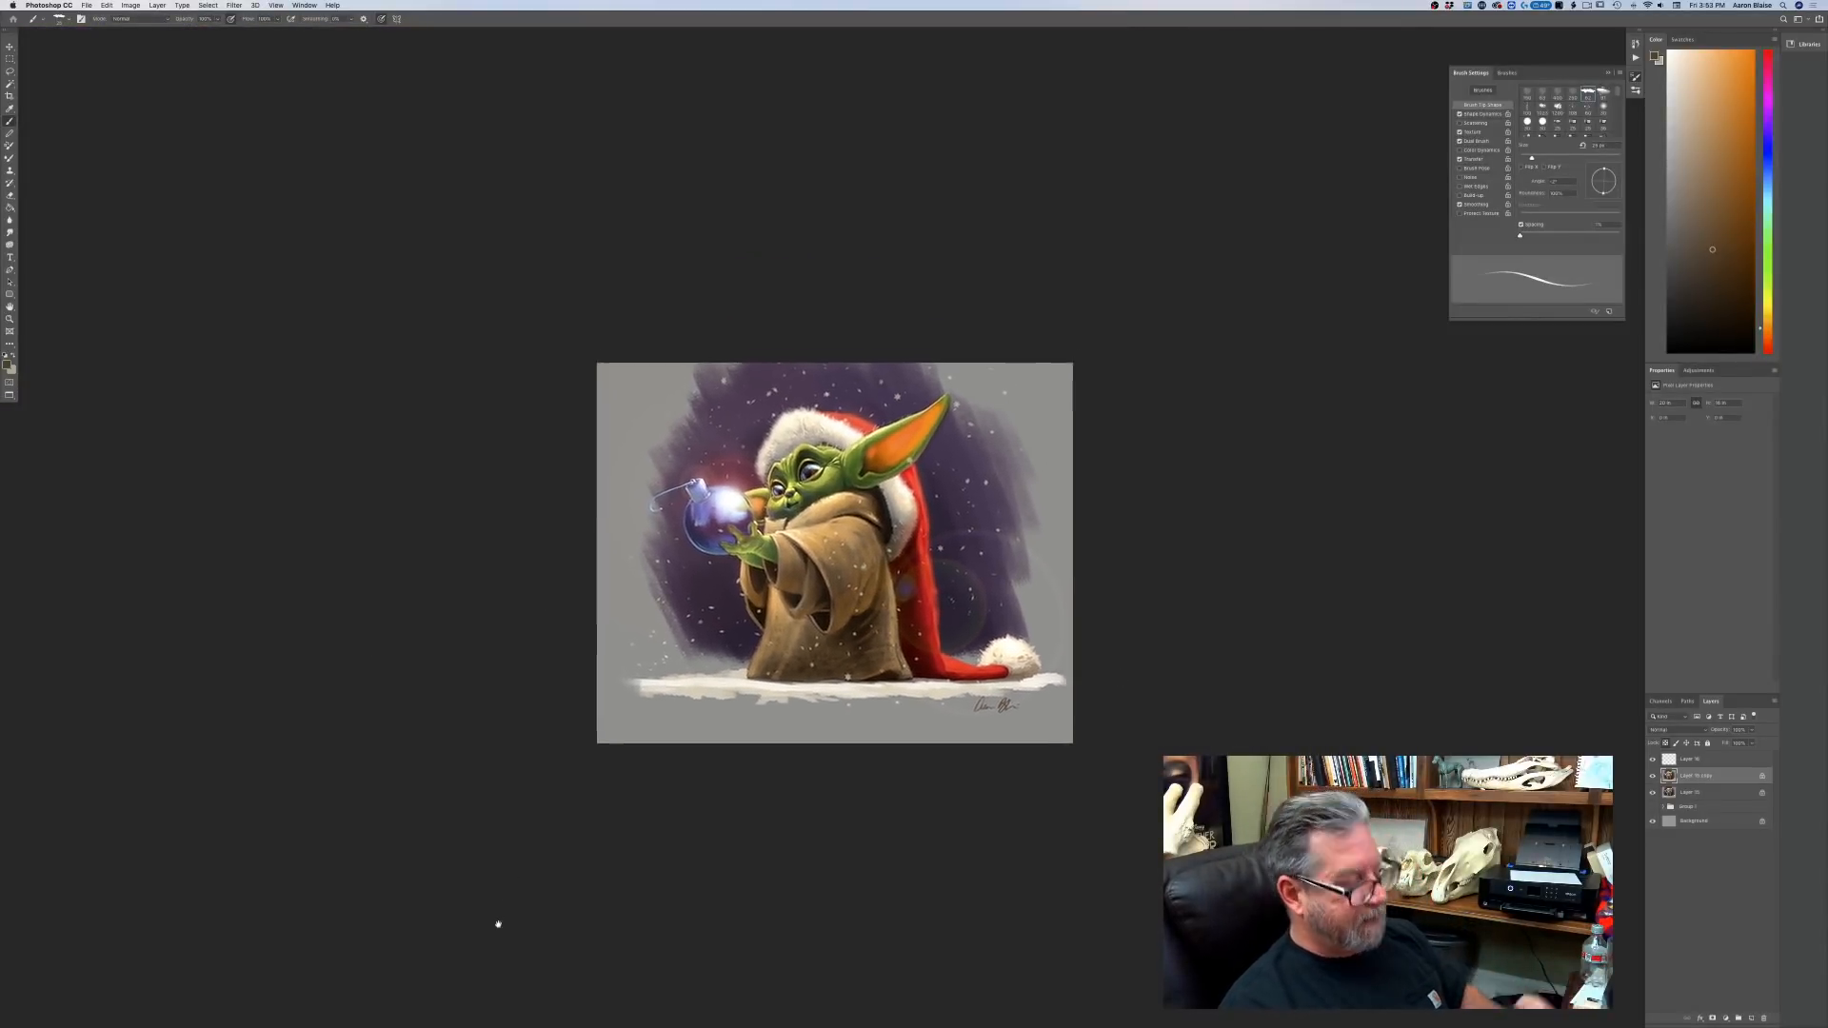
key(super+minus)
key(super+0)
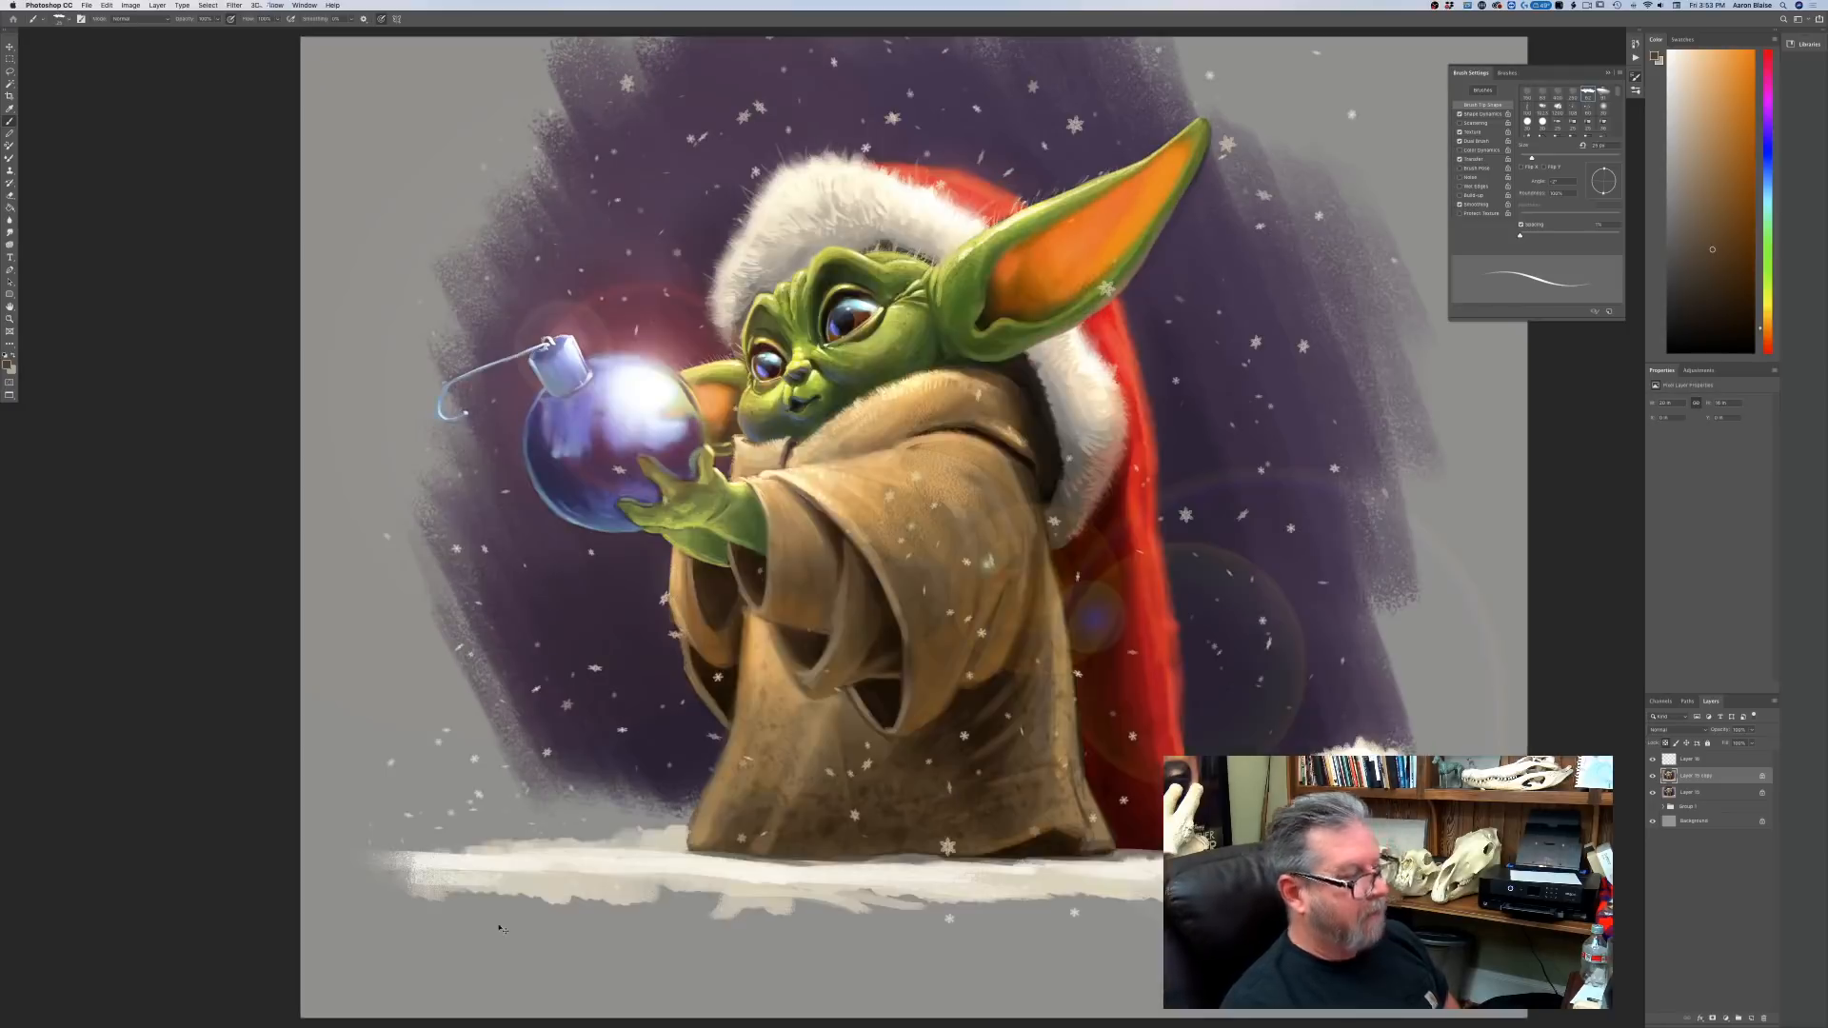
key(f)
key(f)
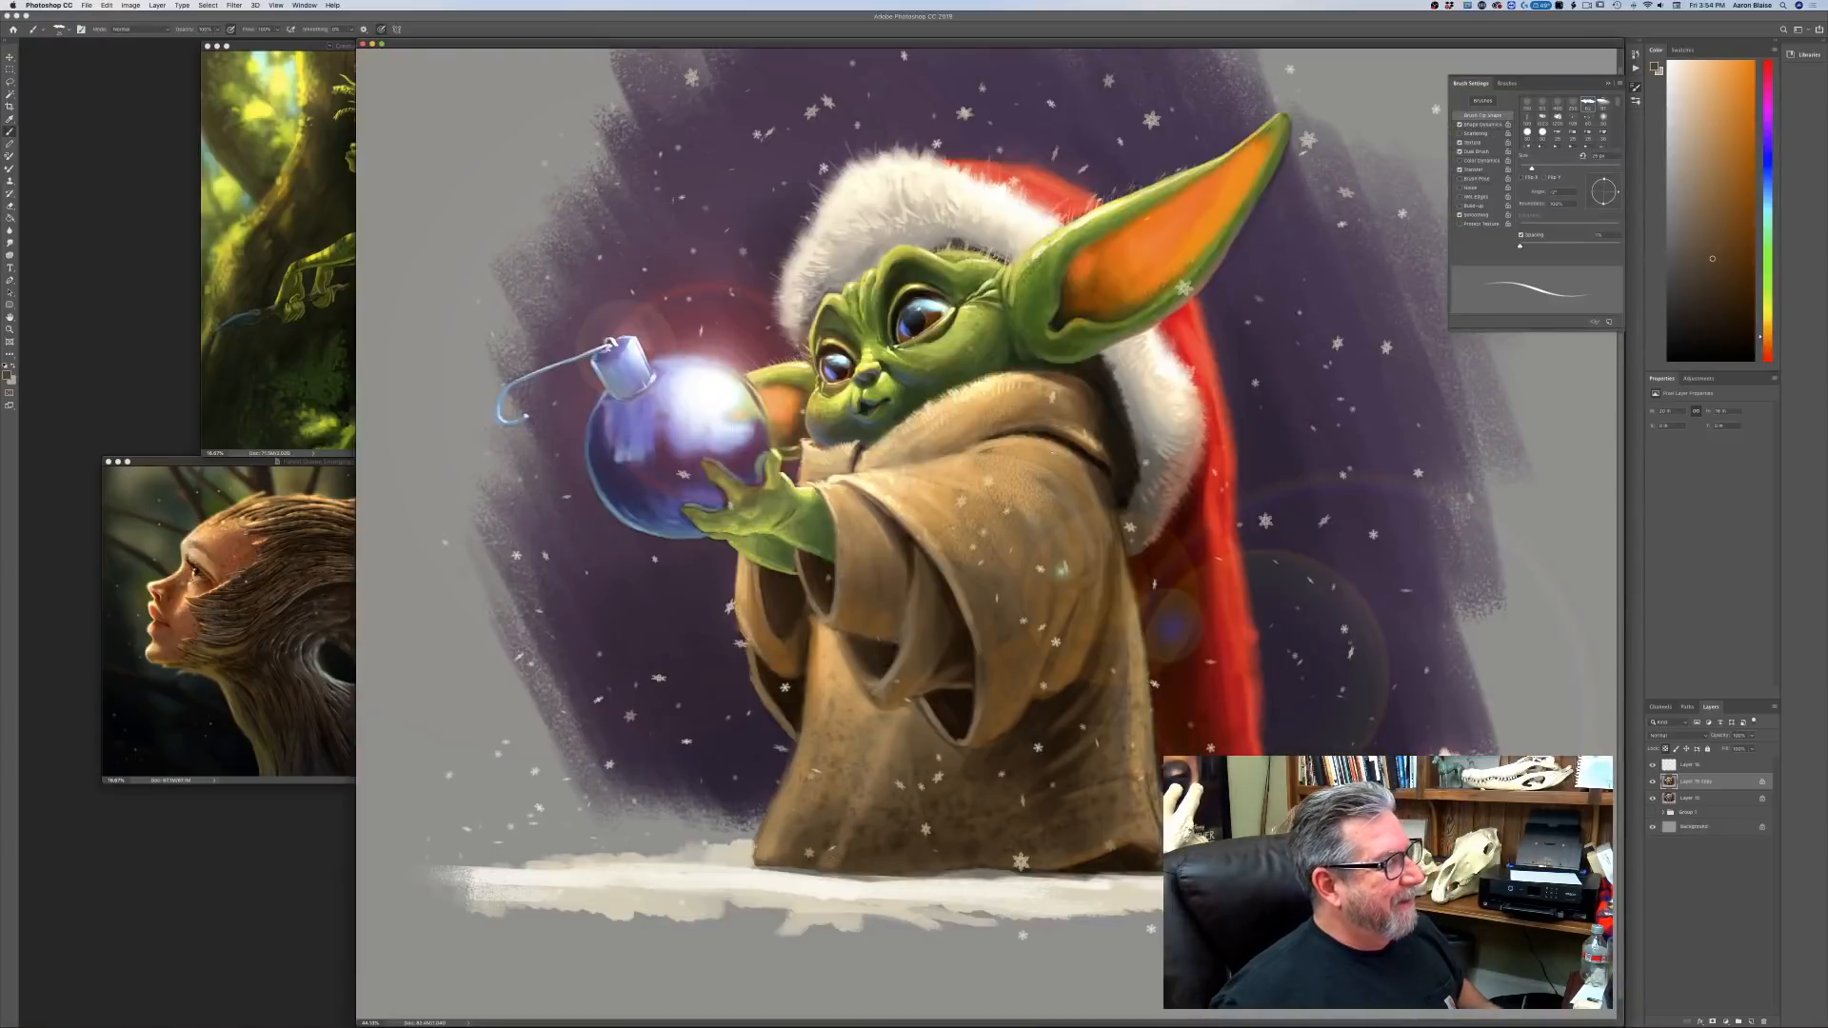
key(f)
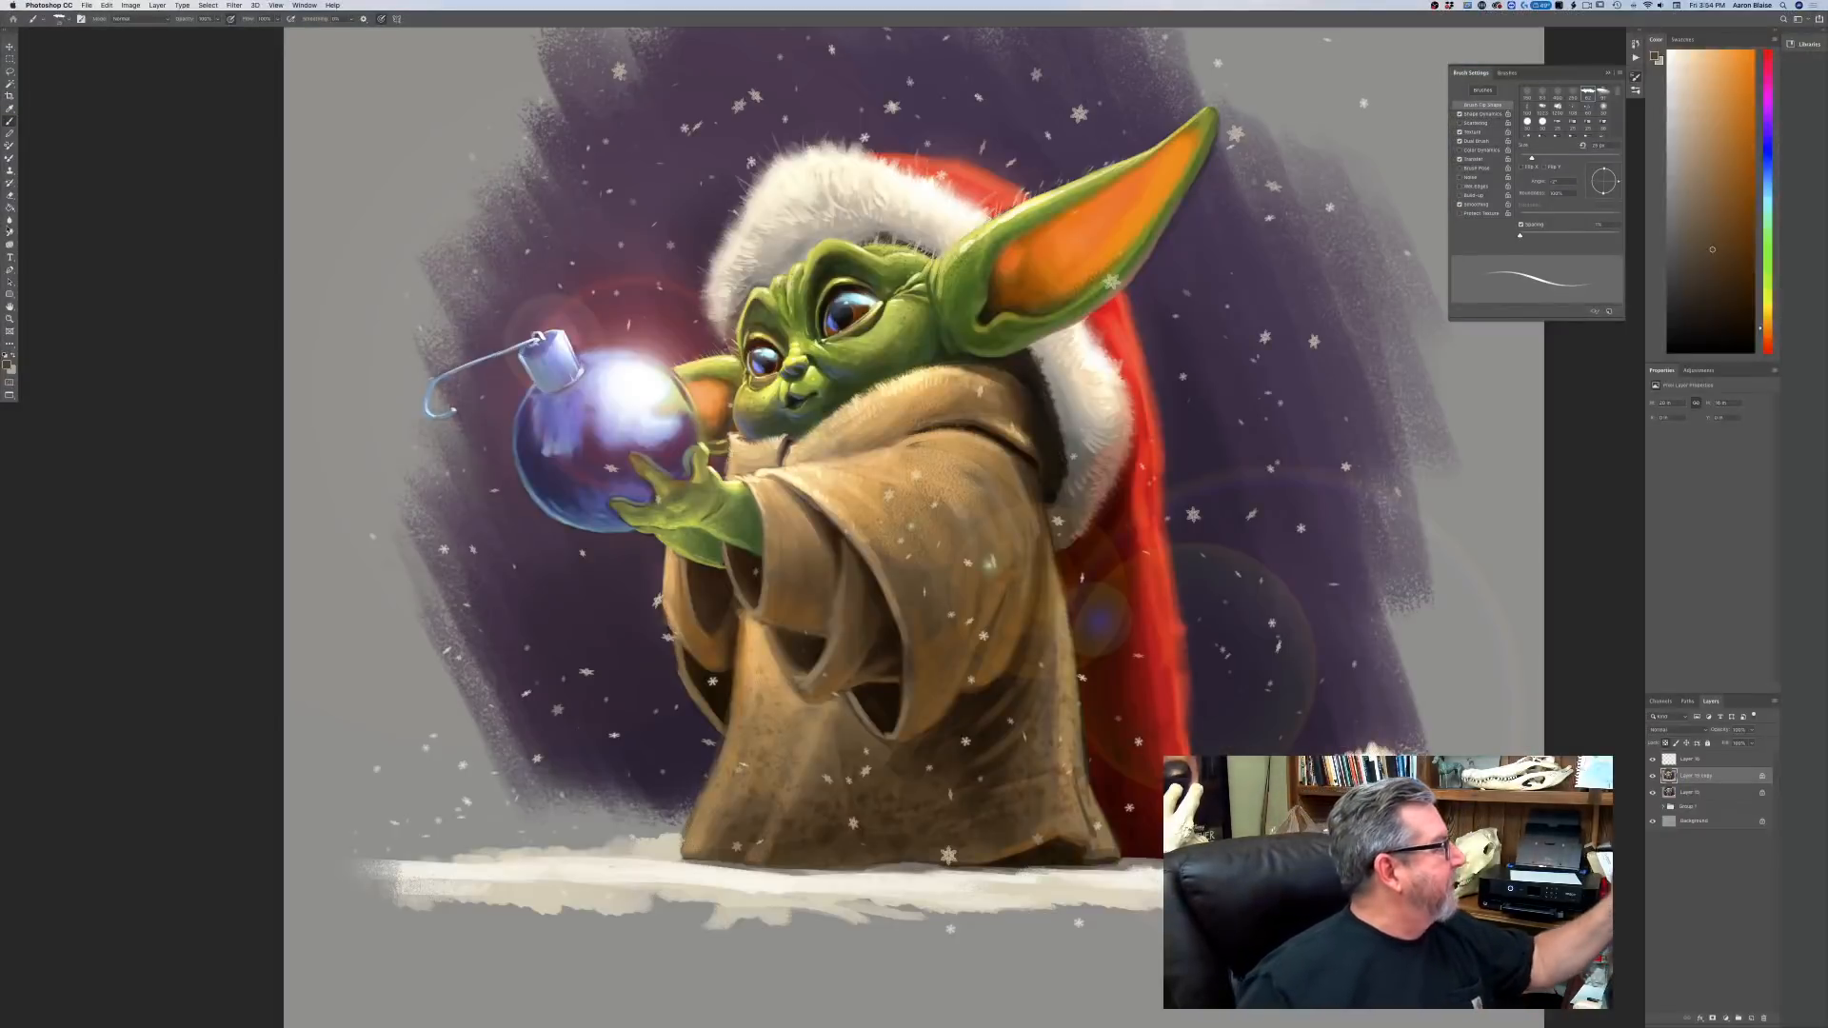
Switch back to the Smudge tool with the bristly brush tip.
key(r)
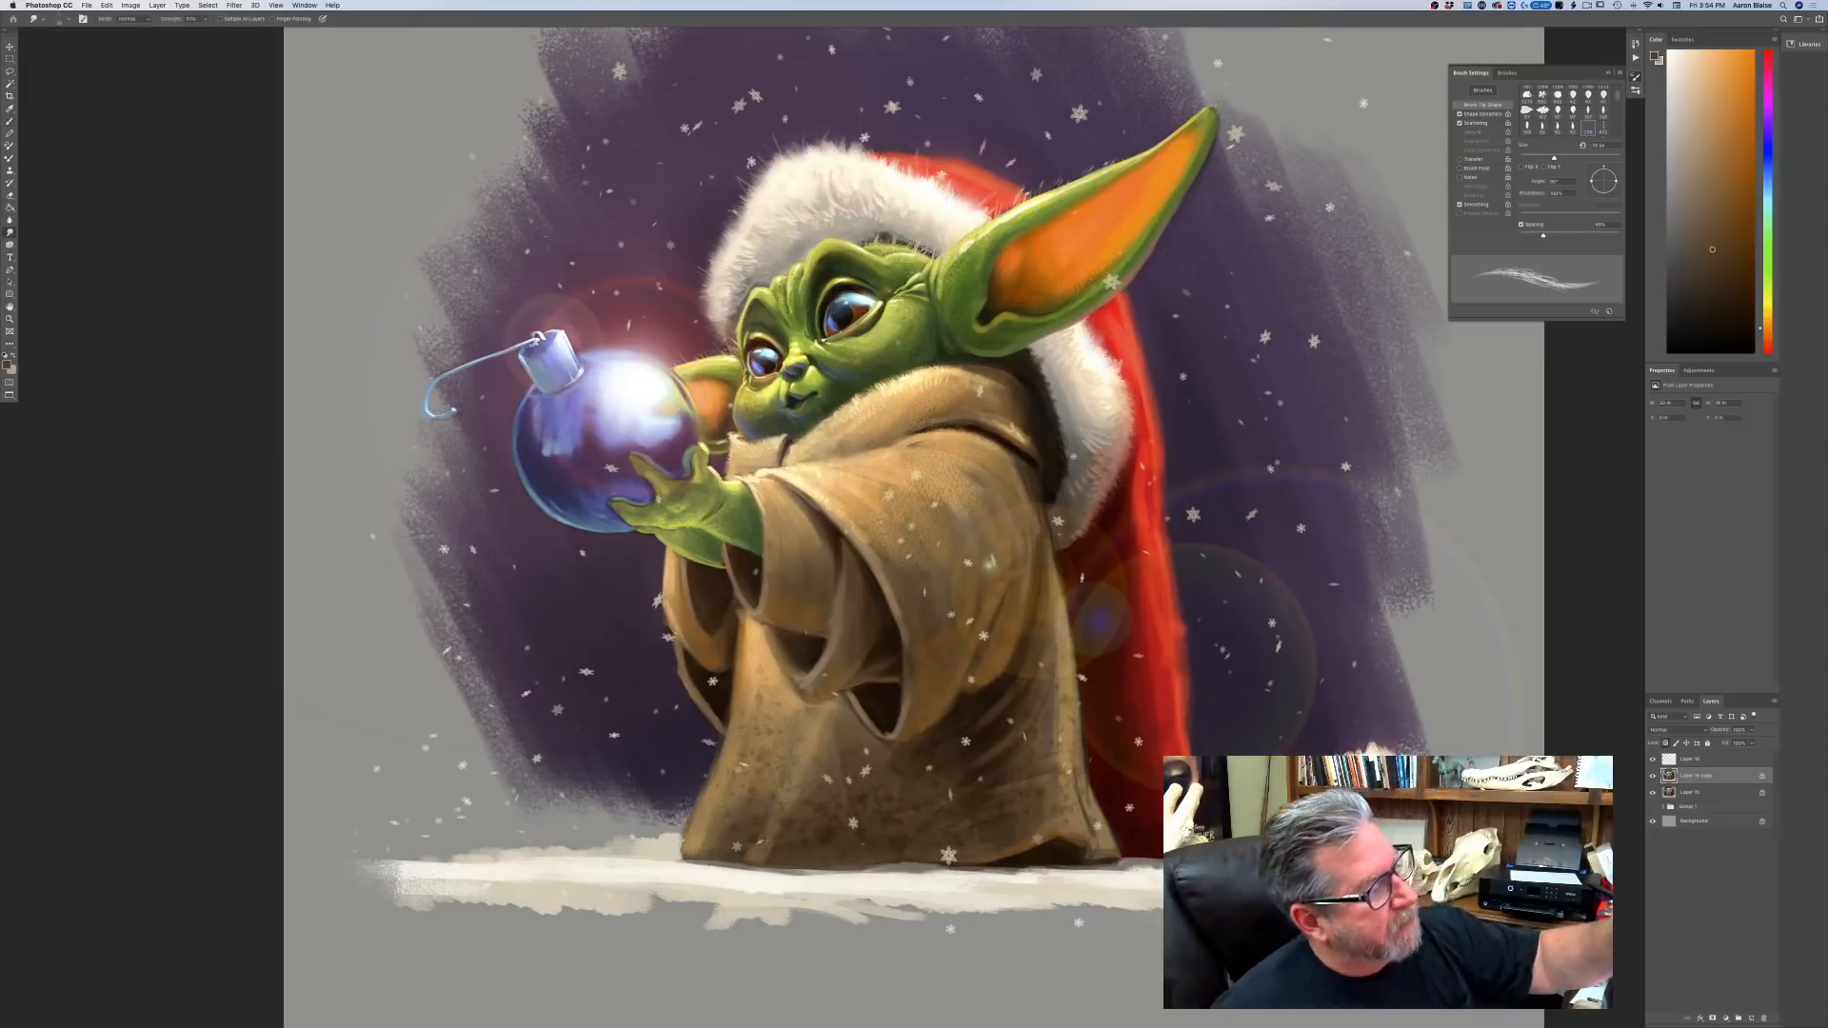